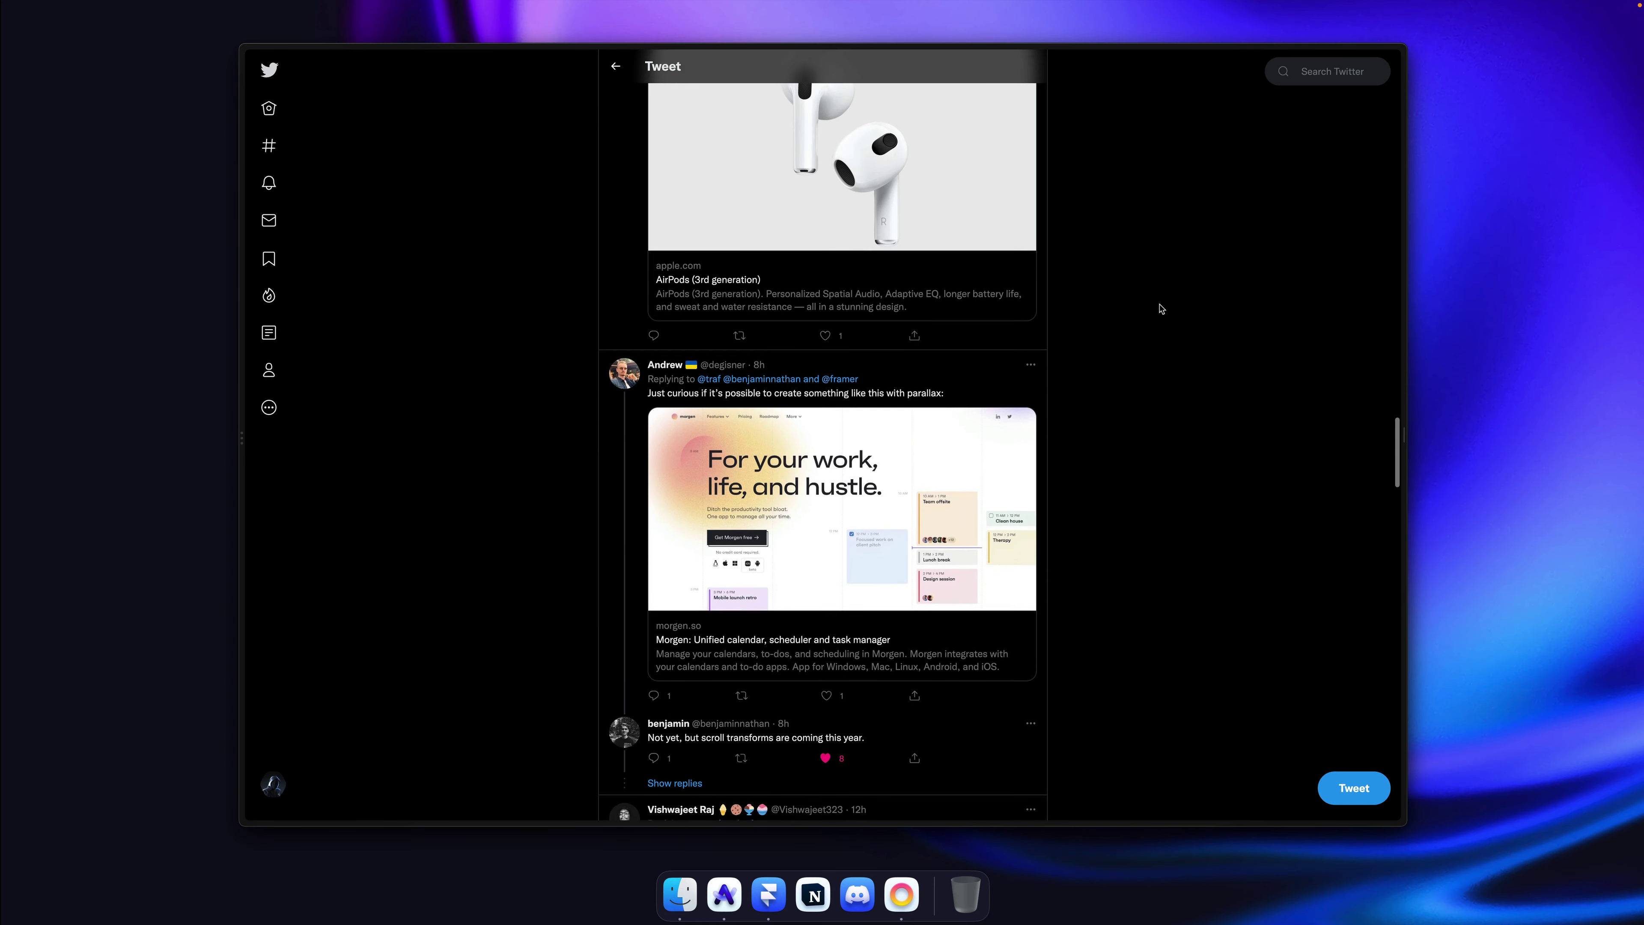
Step: Browse the landing-page suggestions in the tweet's replies and return to the top of the thread
scroll(1161, 308, "down", 15)
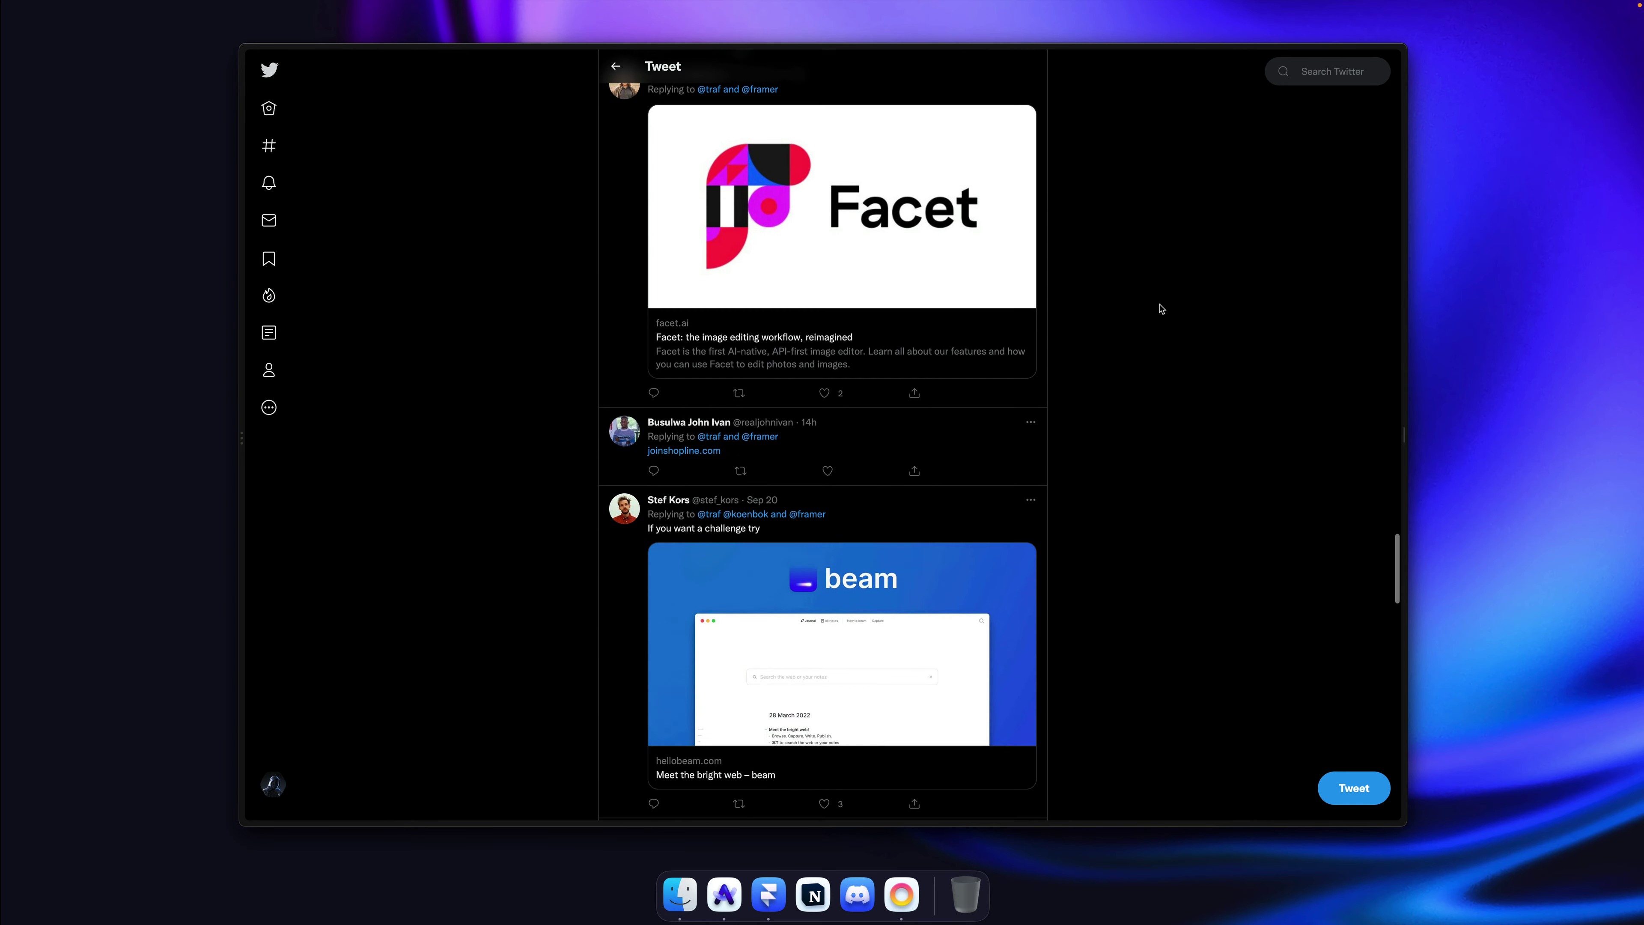
scroll(1161, 308, "down", 6)
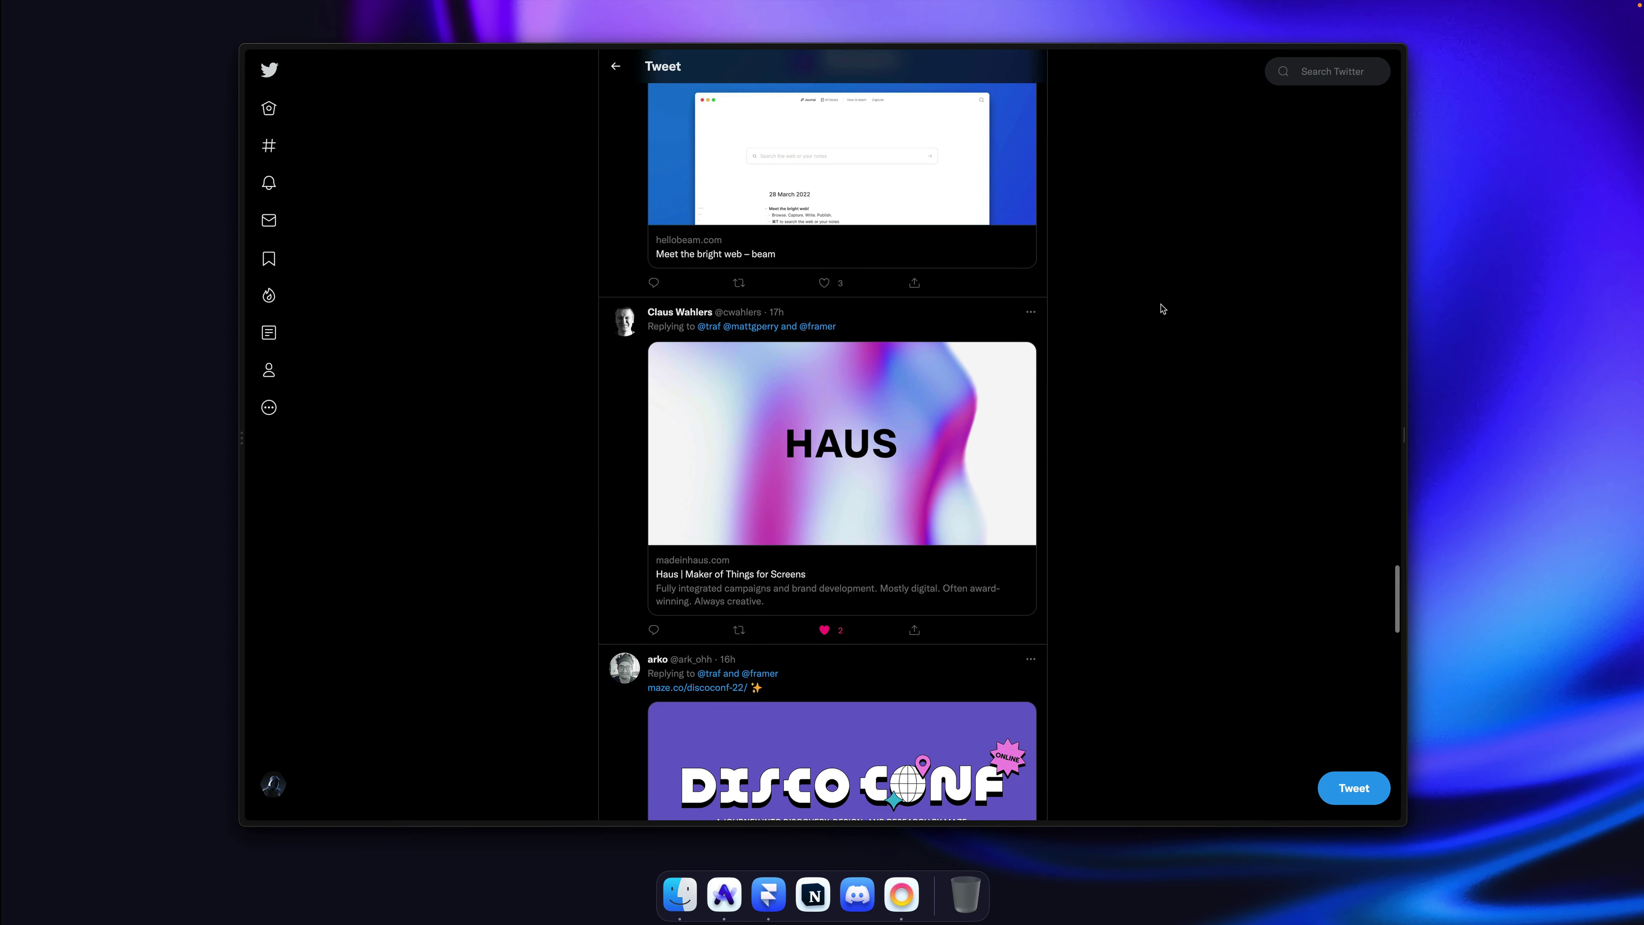
scroll(1161, 308, "down", 5)
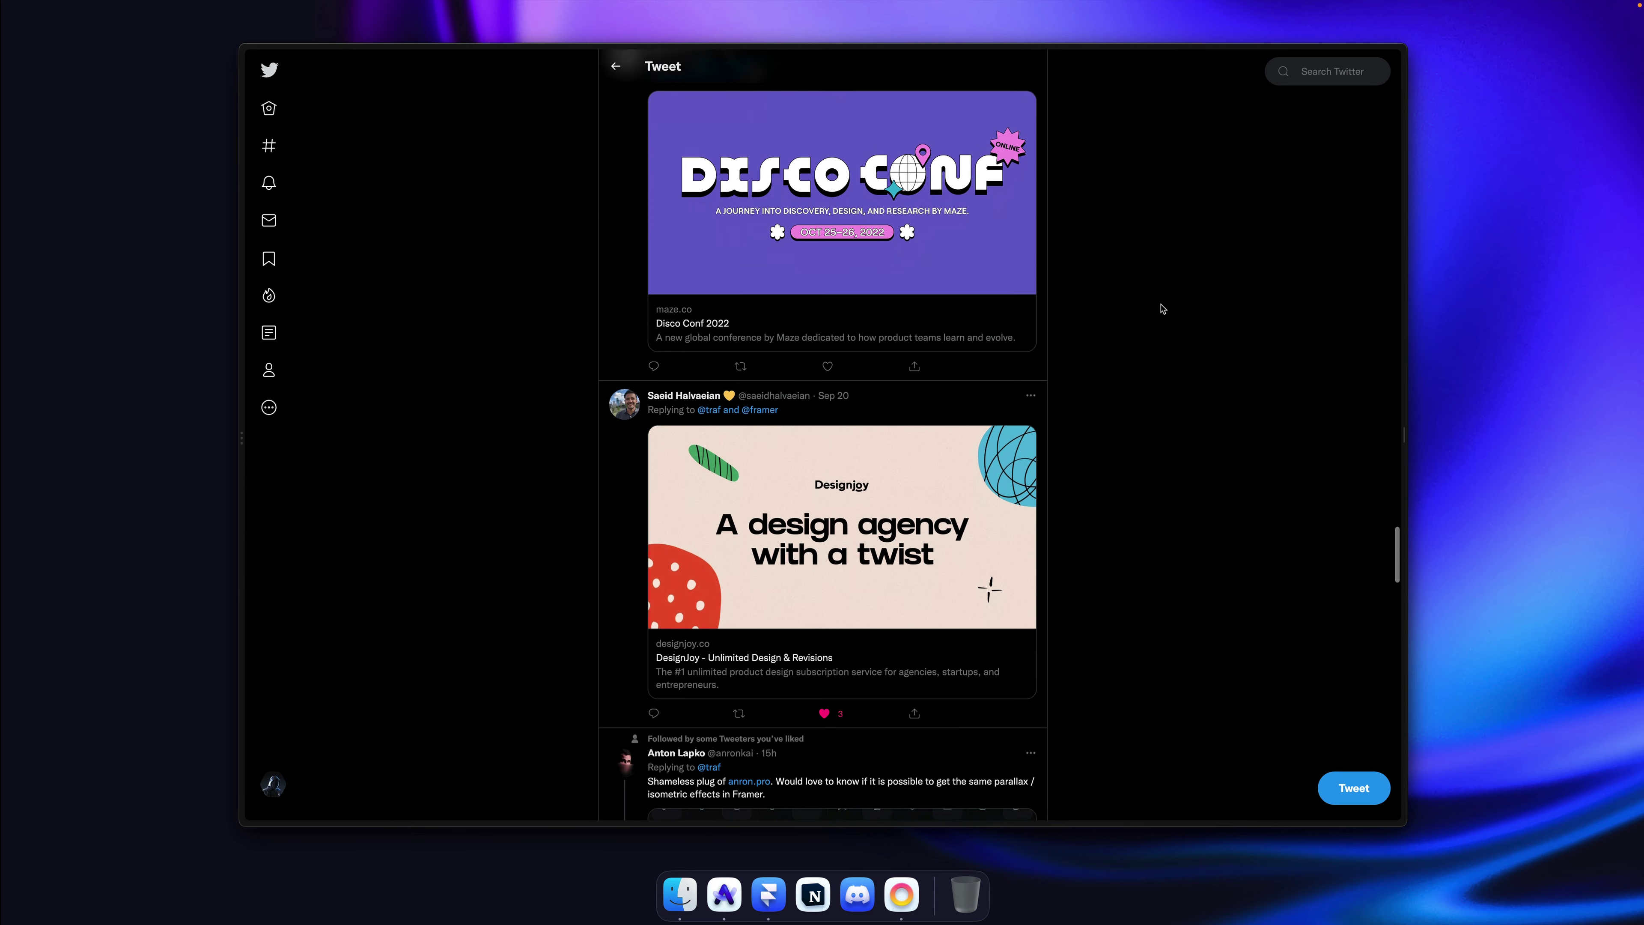
scroll(1161, 308, "up", 20)
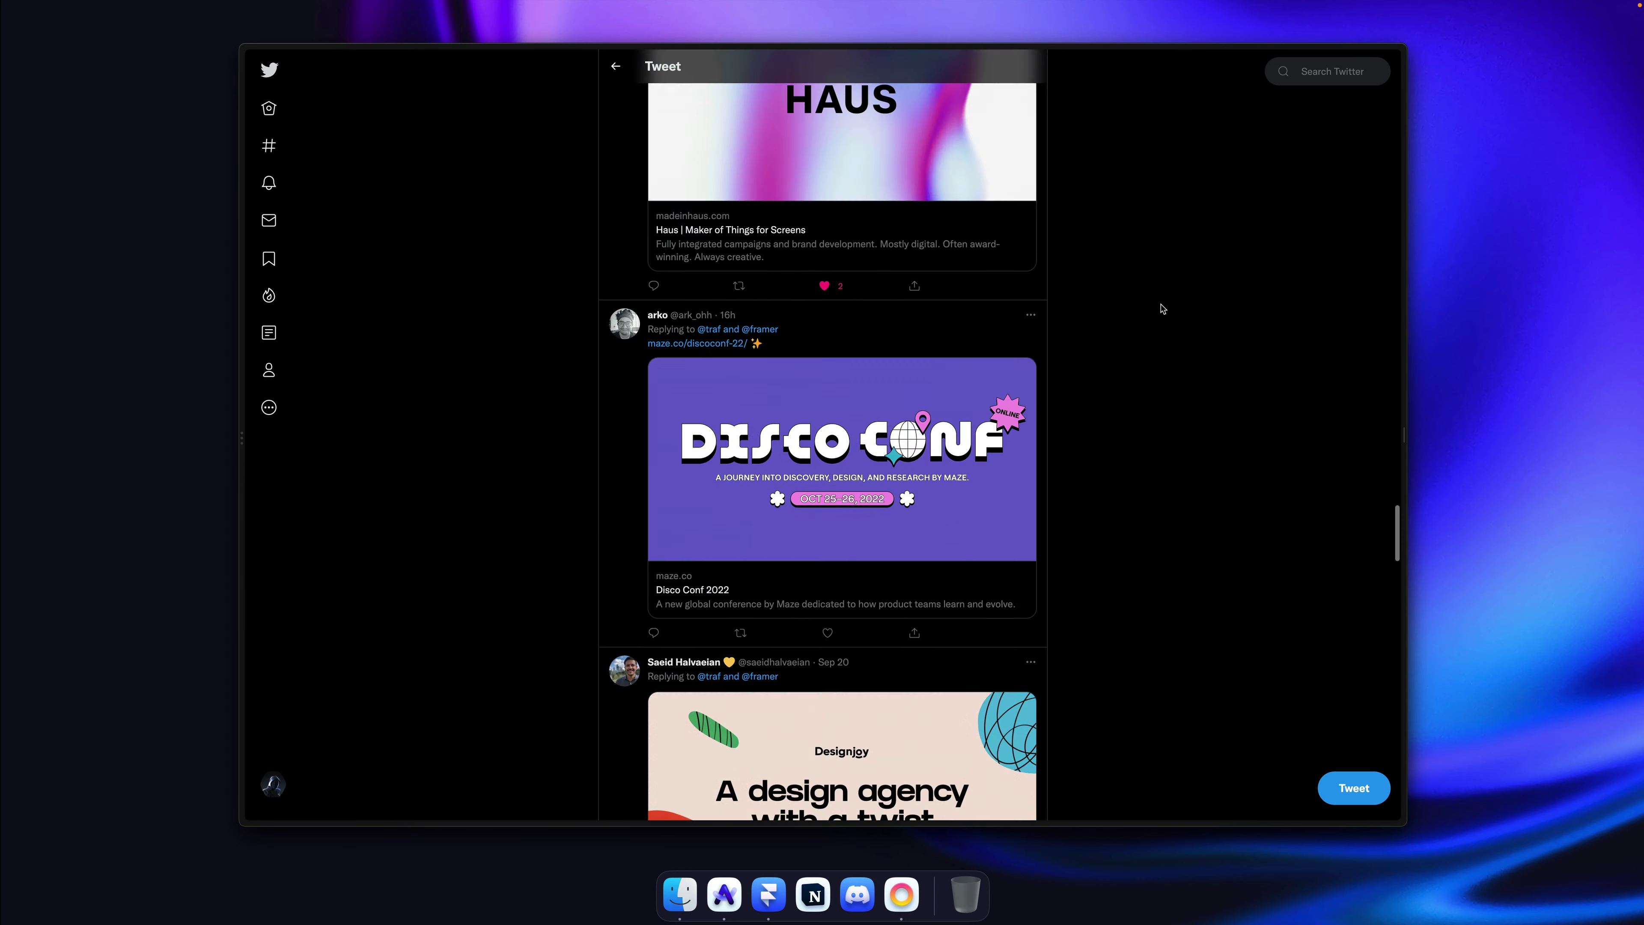
scroll(1162, 310, "up", 8)
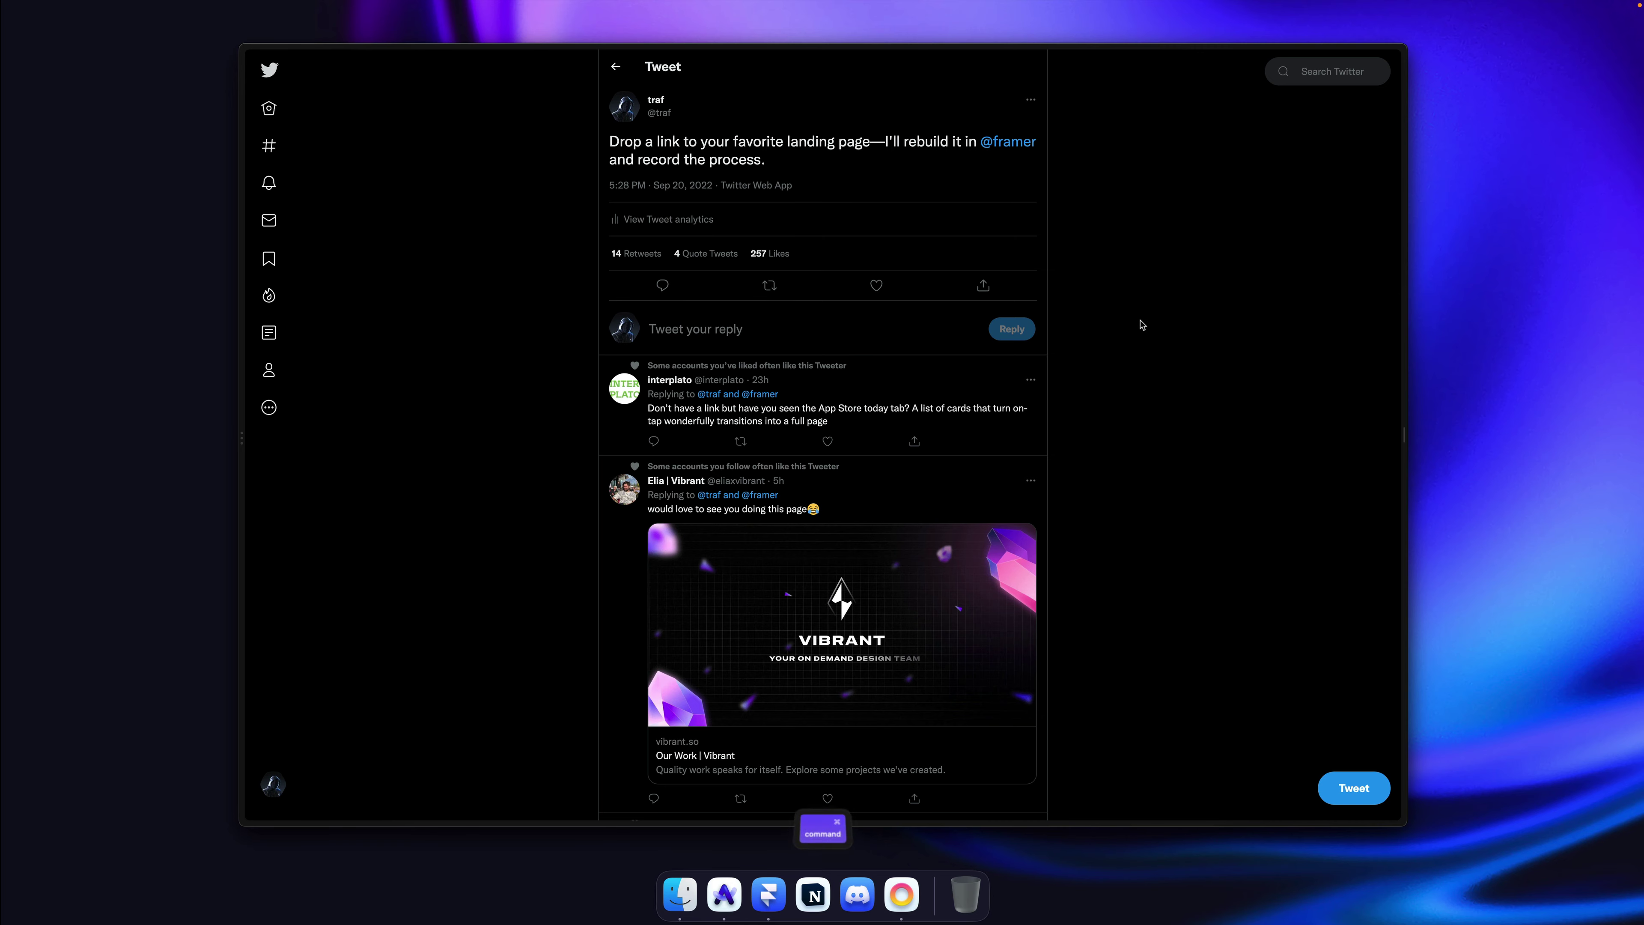
key("super+s")
Step: Scroll through the Designjoy landing page, then close its tab
left_click(311, 194)
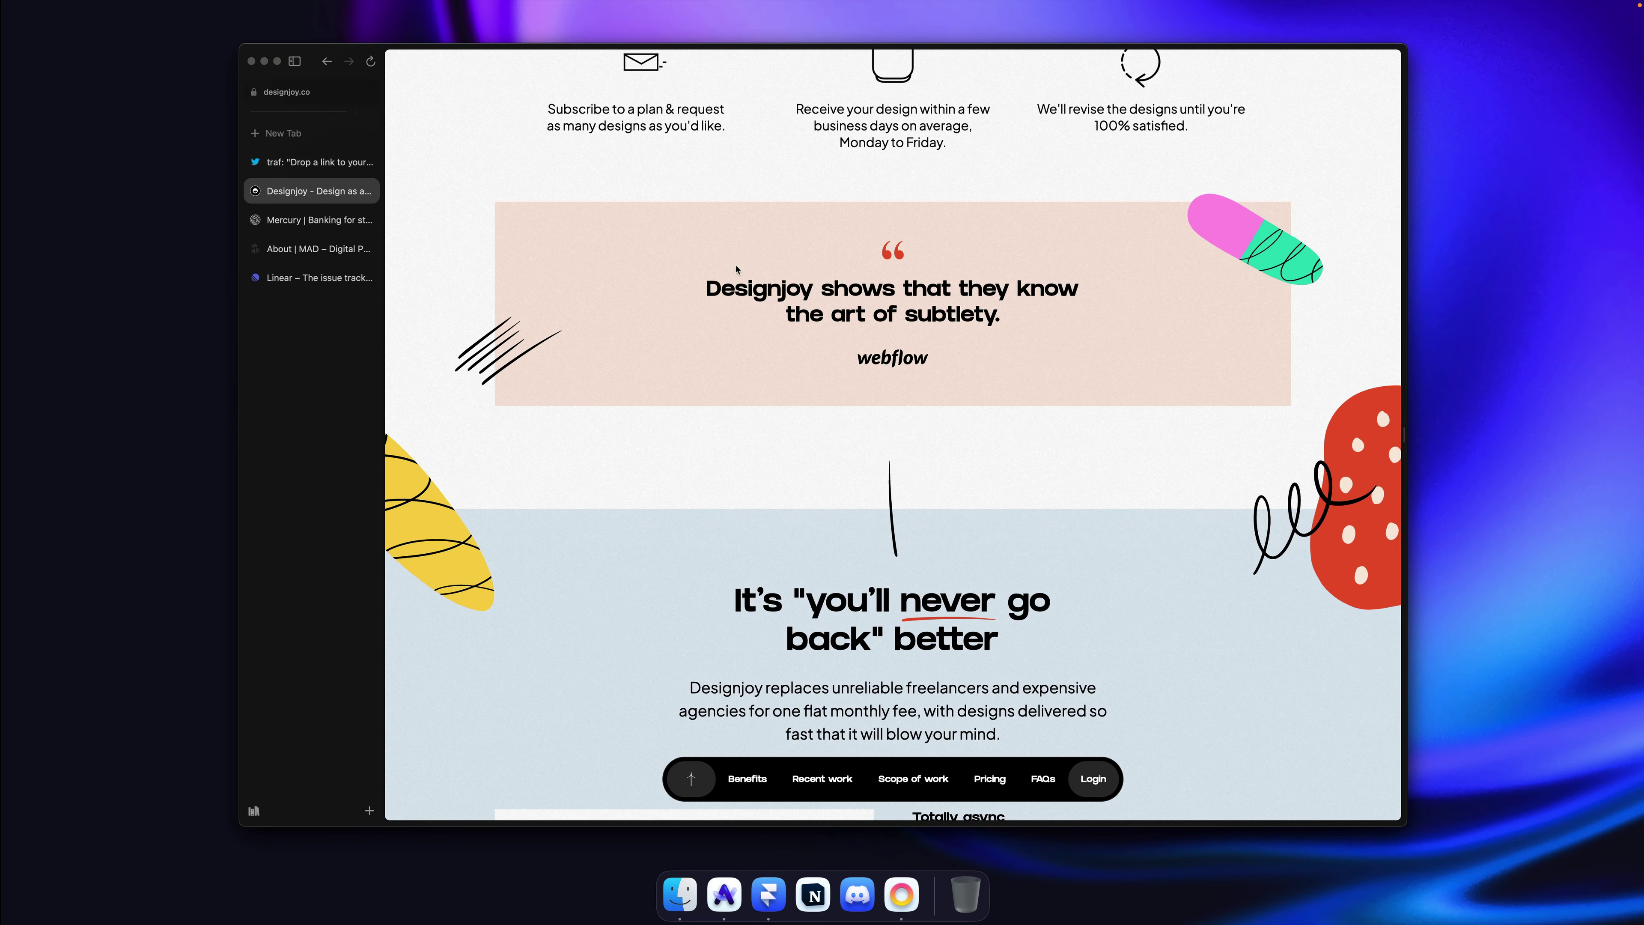
scroll(736, 269, "up", 15)
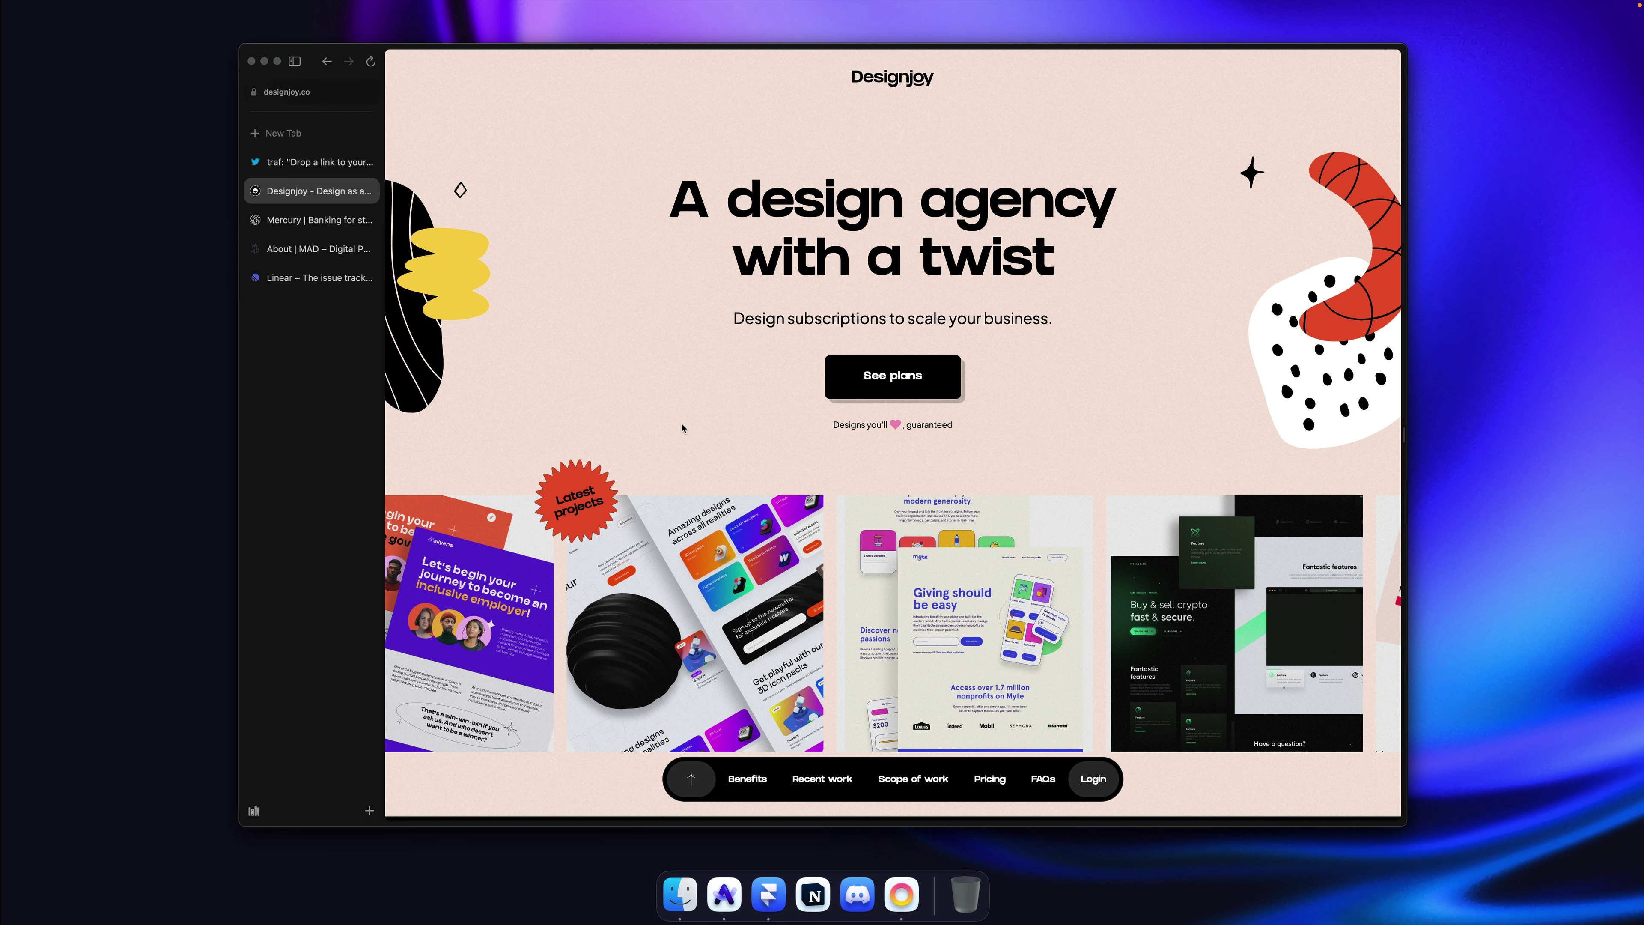
scroll(682, 428, "down", 15)
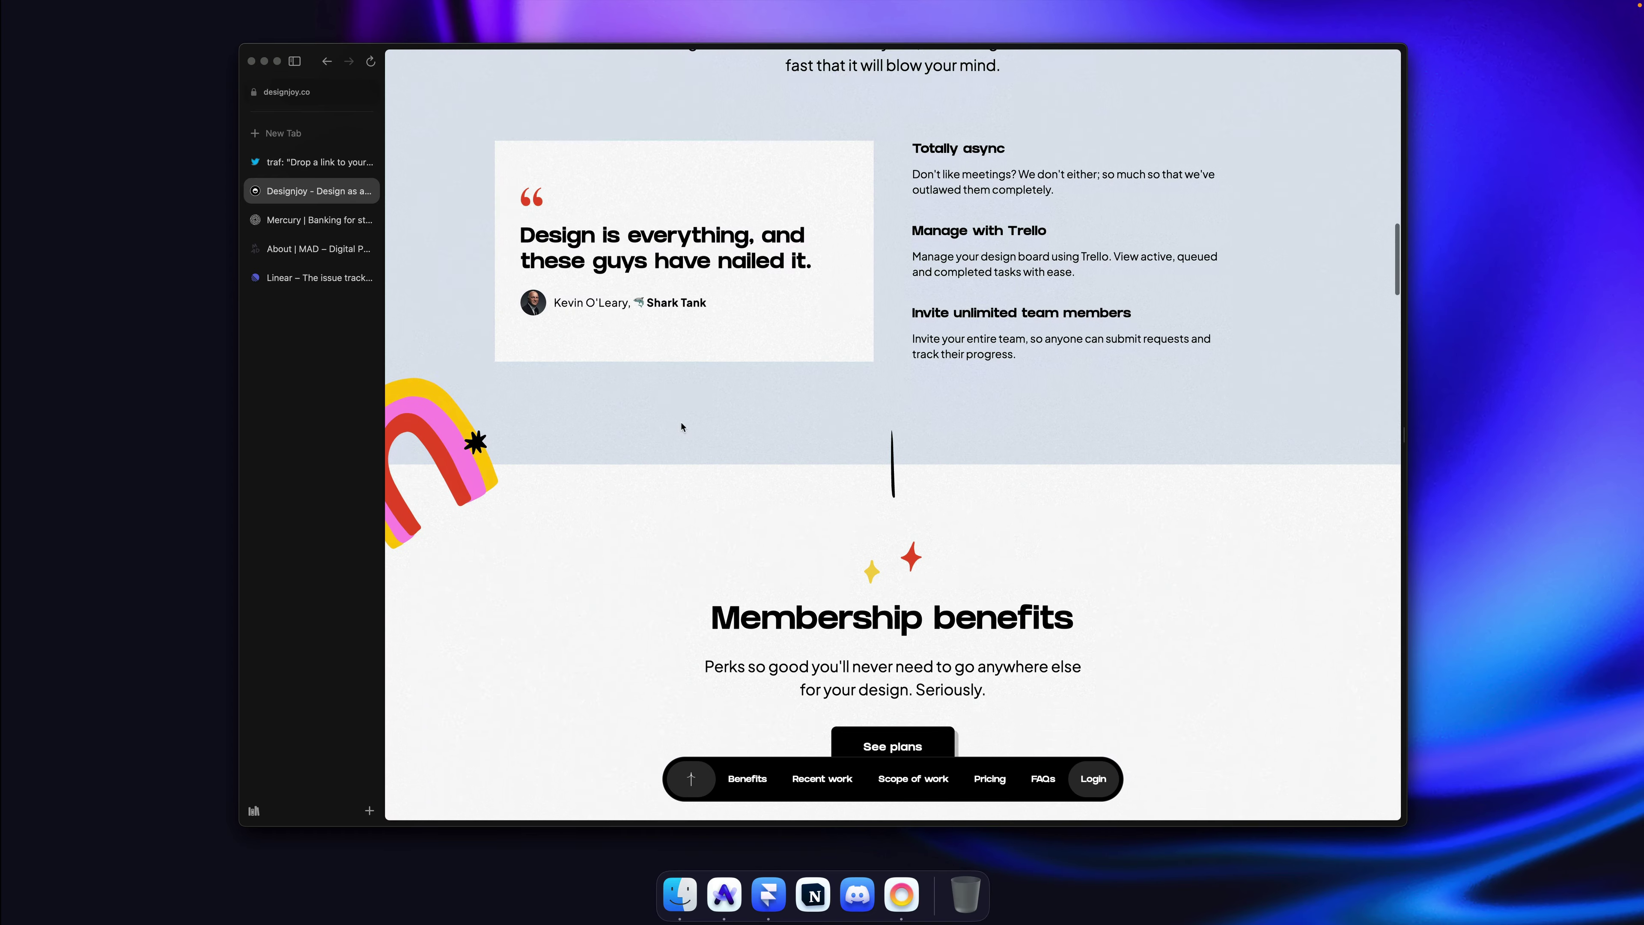
scroll(682, 427, "down", 12)
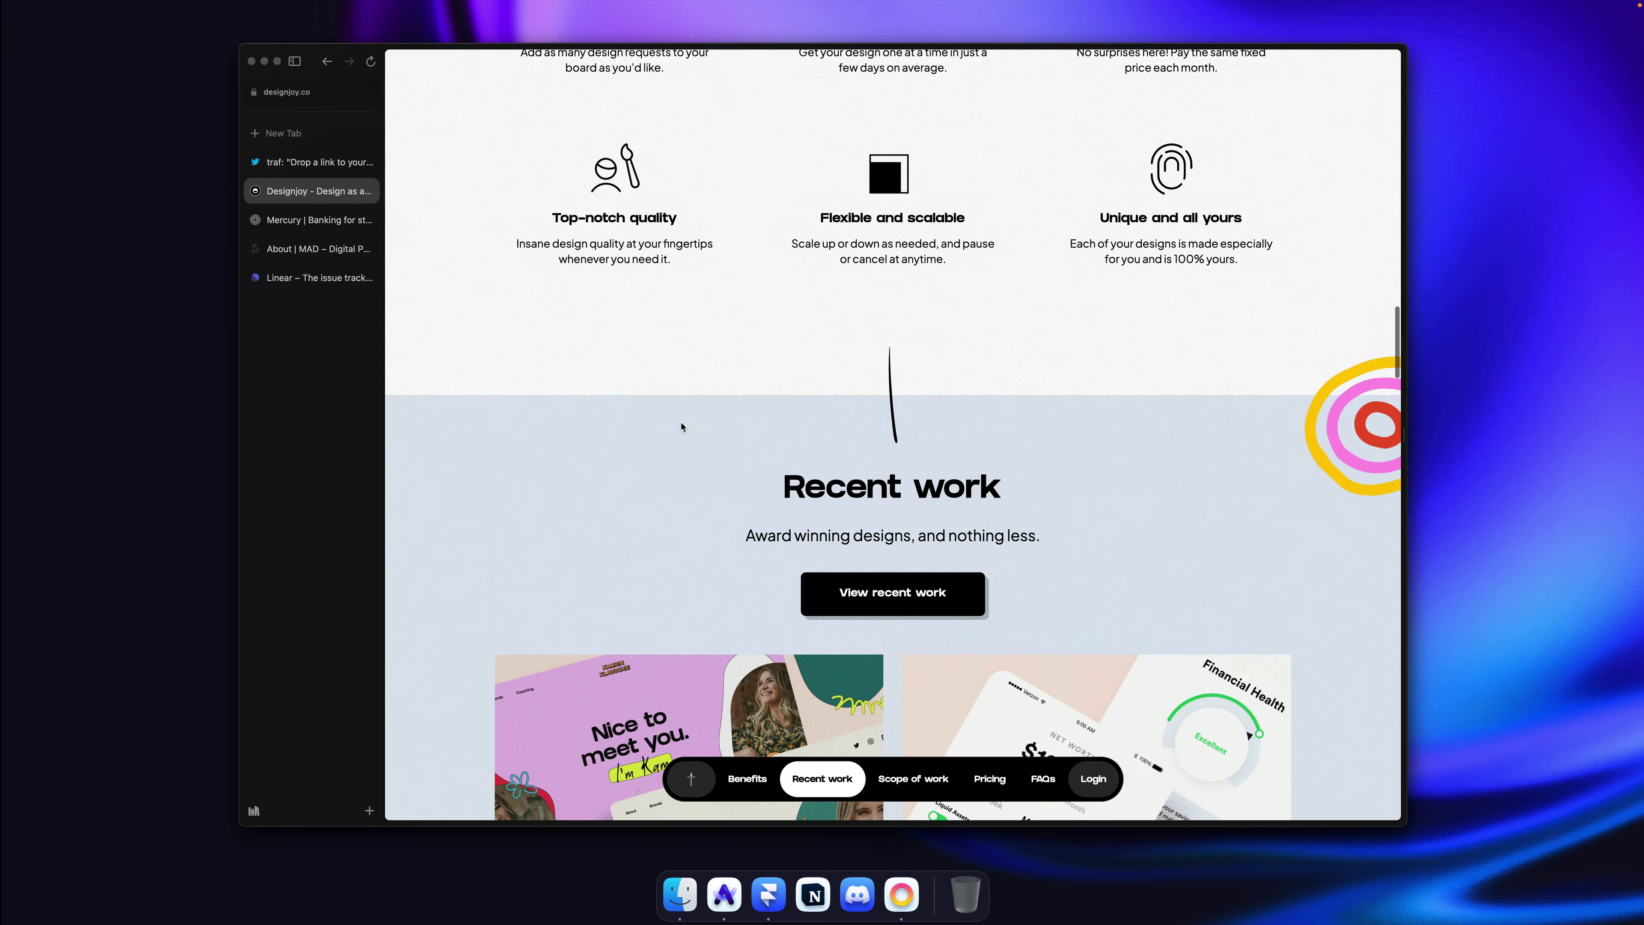
scroll(682, 428, "down", 12)
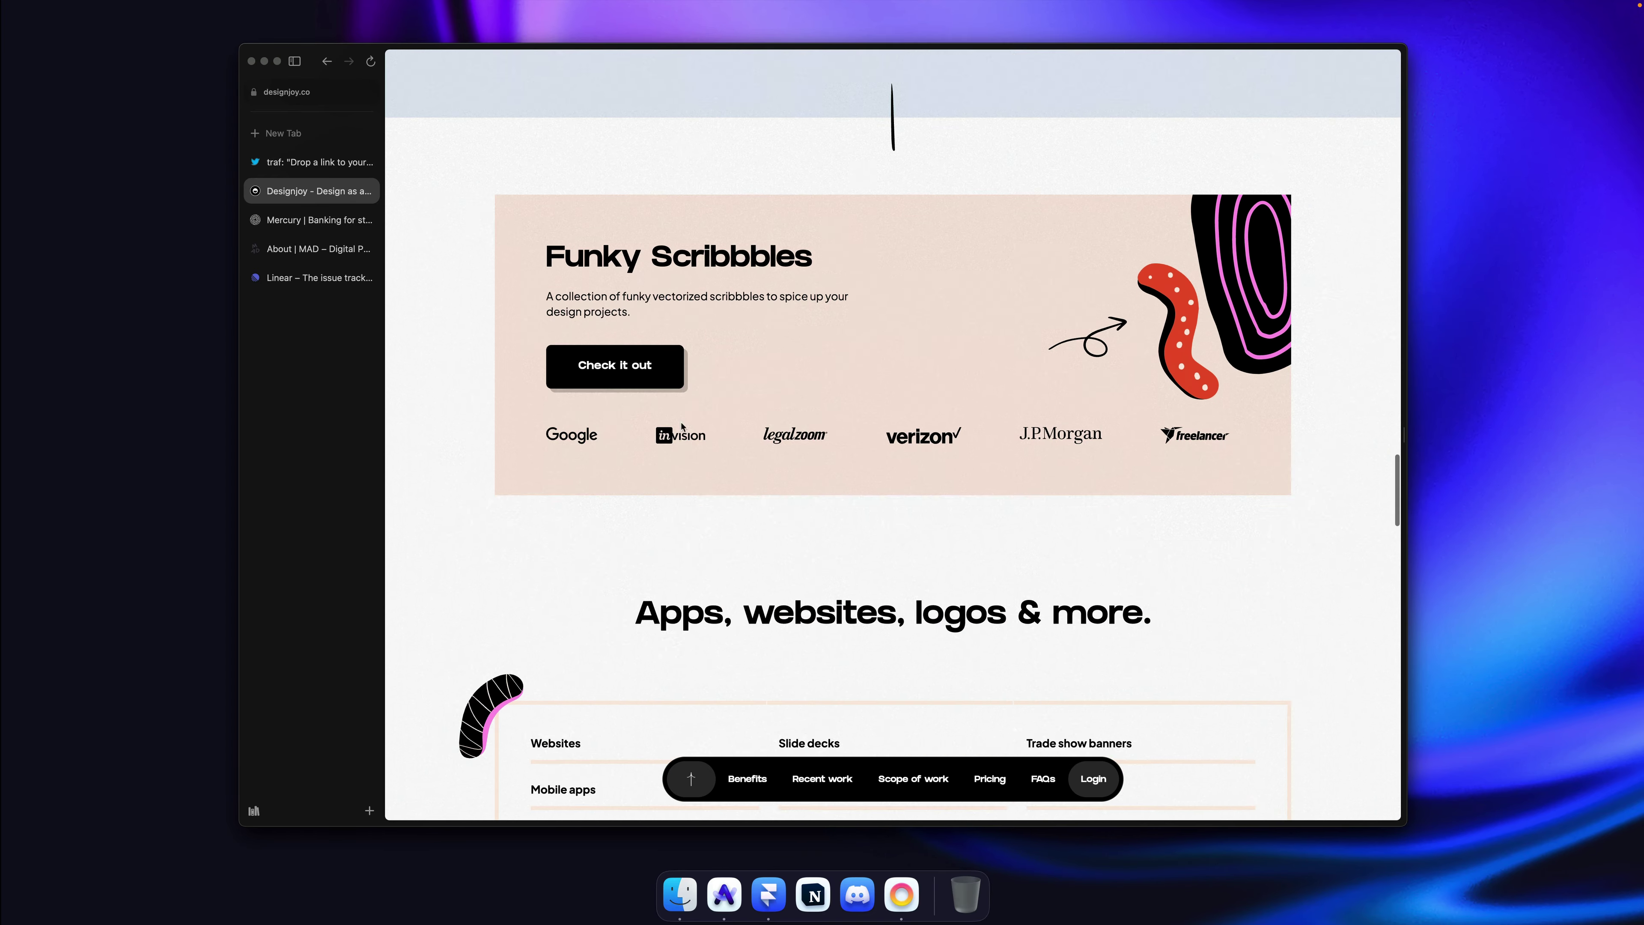
scroll(682, 428, "down", 8)
key("super+w")
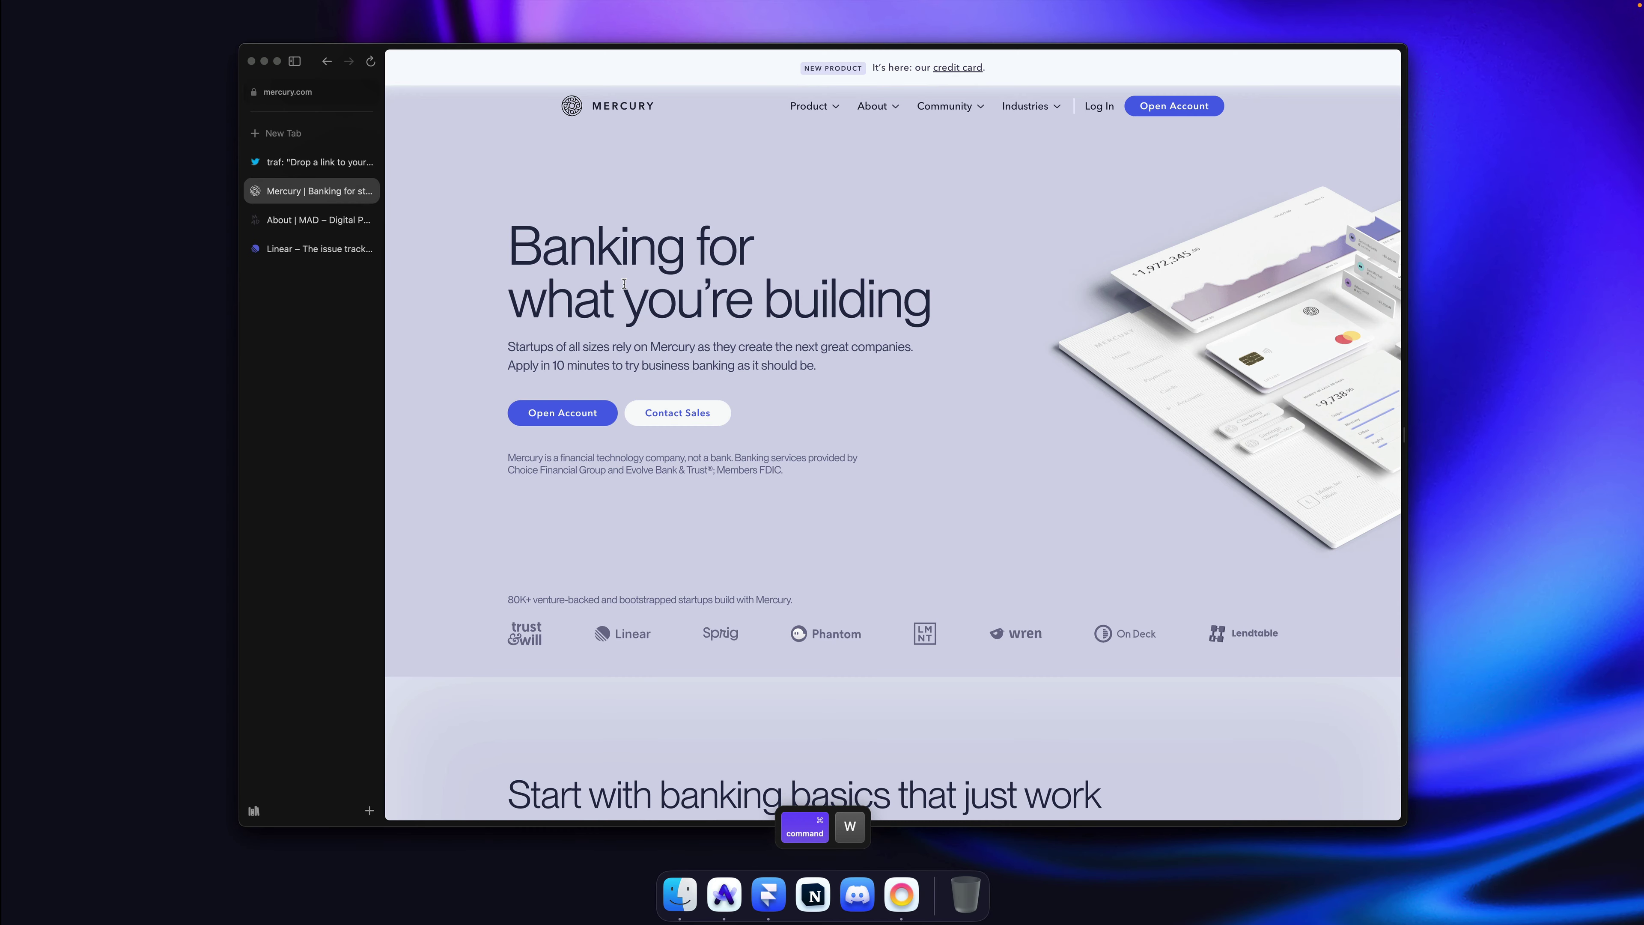
Step: Scroll through the Mercury landing page and close its tab too
scroll(1270, 338, "down", 12)
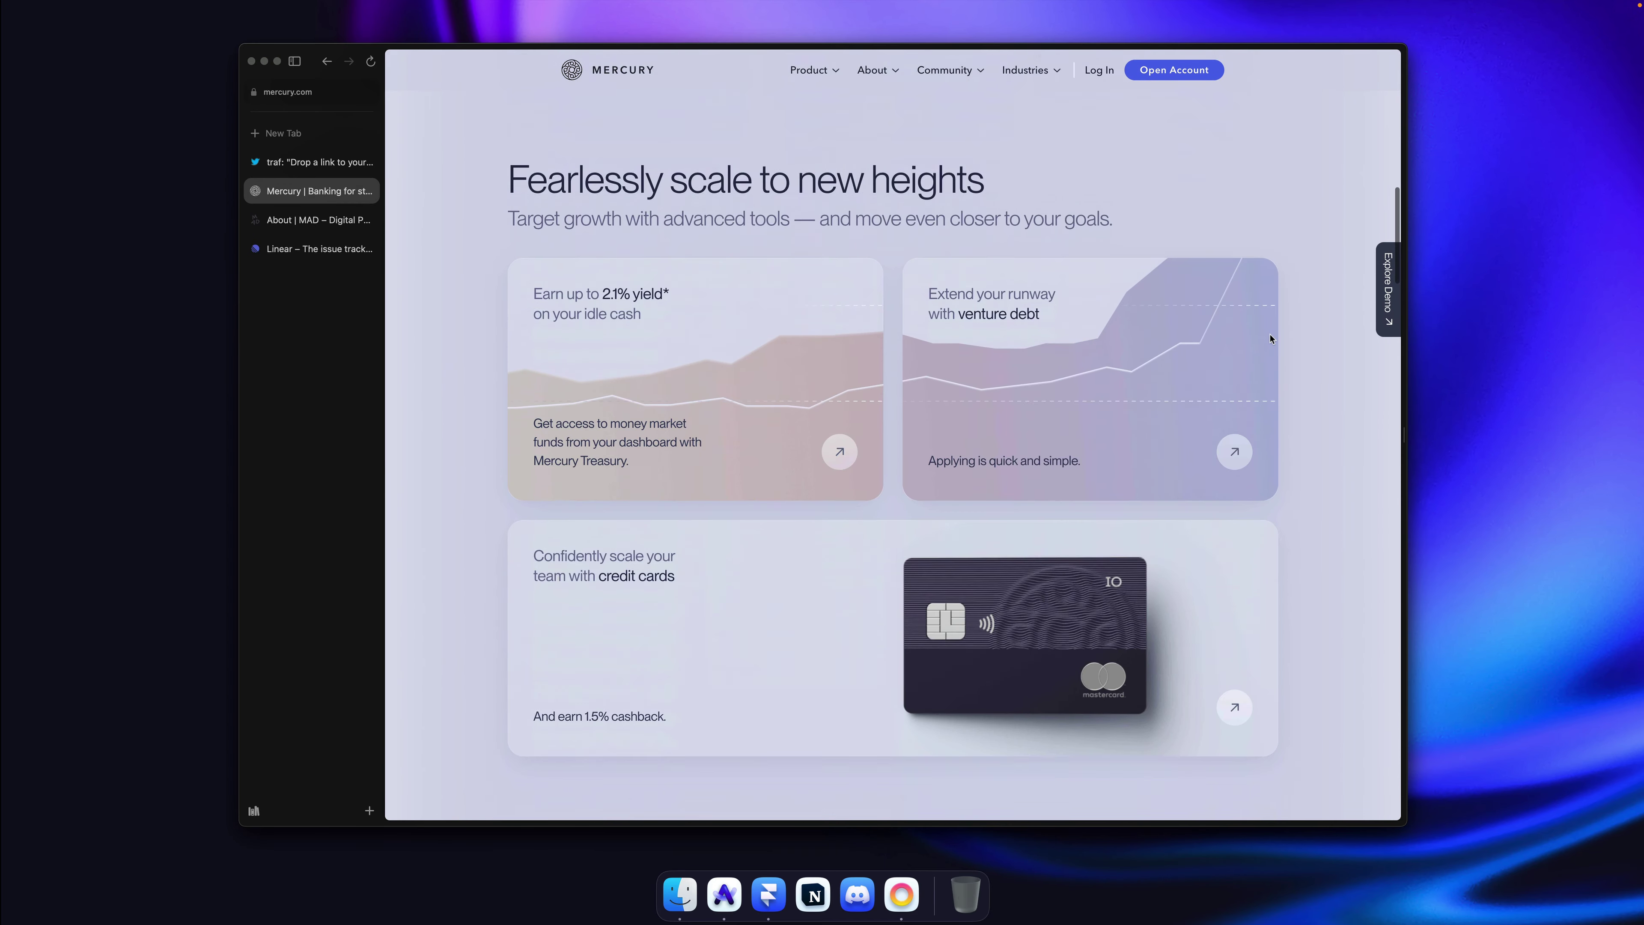
scroll(1270, 339, "down", 15)
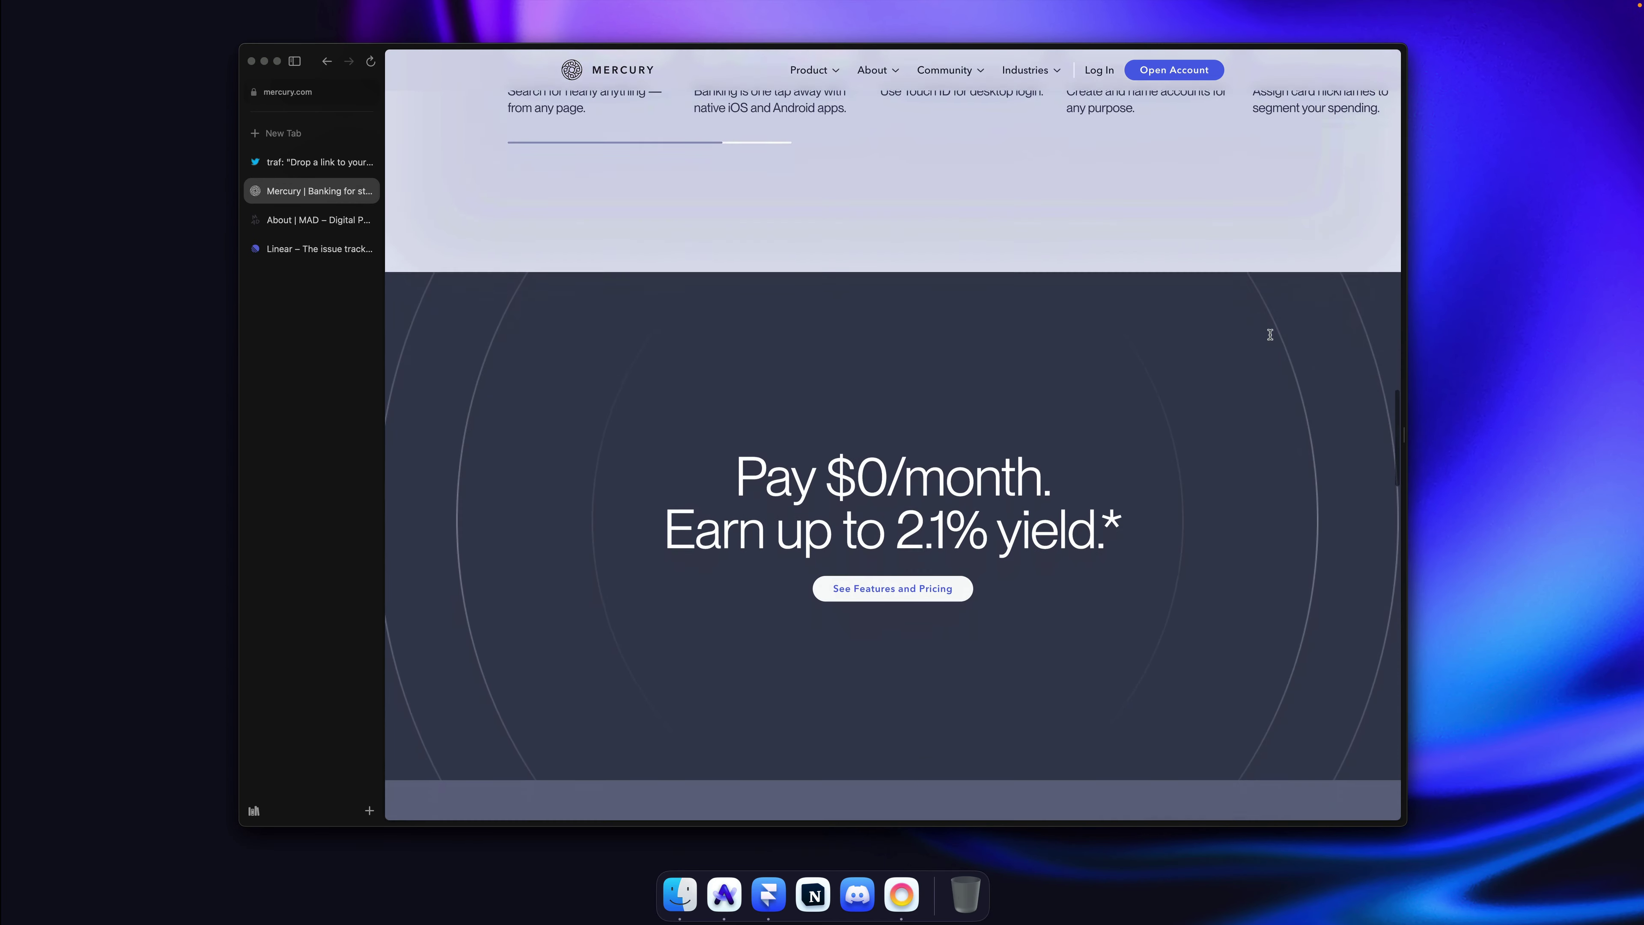
scroll(1270, 338, "down", 3)
key("super+w")
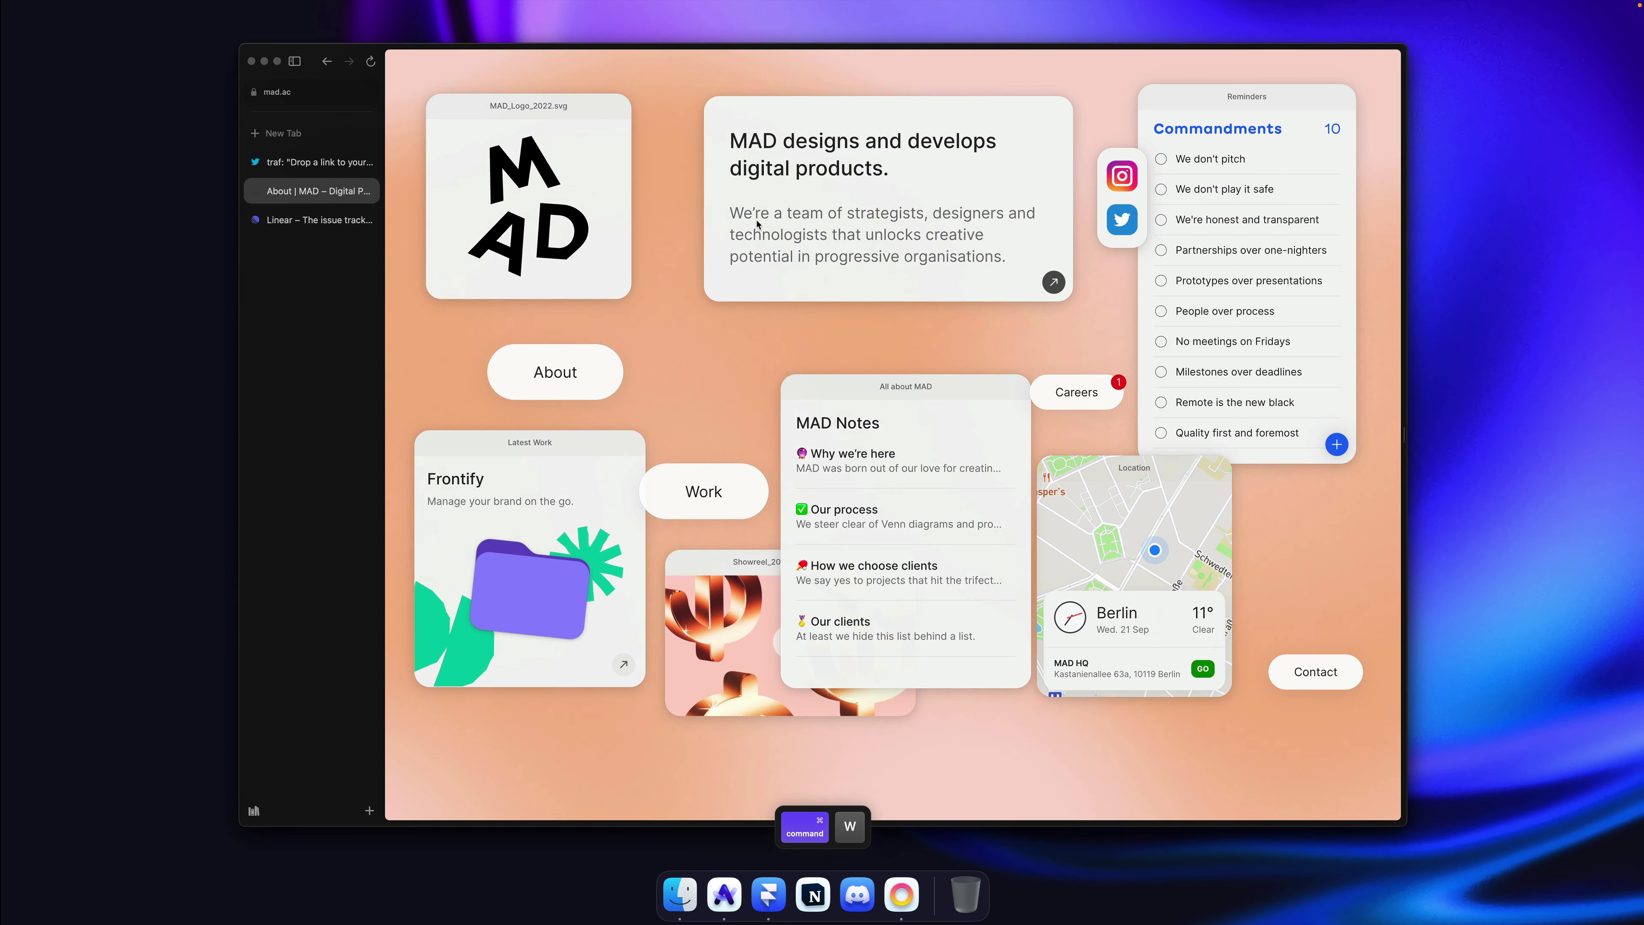
Step: Rearrange the MAD 'designs and develops' and logo cards, and preview the Work page
left_click_drag(758, 224, 1012, 141)
mouse_move(528, 106)
left_mouse_down()
mouse_move(294, 148)
mouse_move(599, 124)
mouse_move(529, 107)
left_mouse_up()
left_click(698, 486)
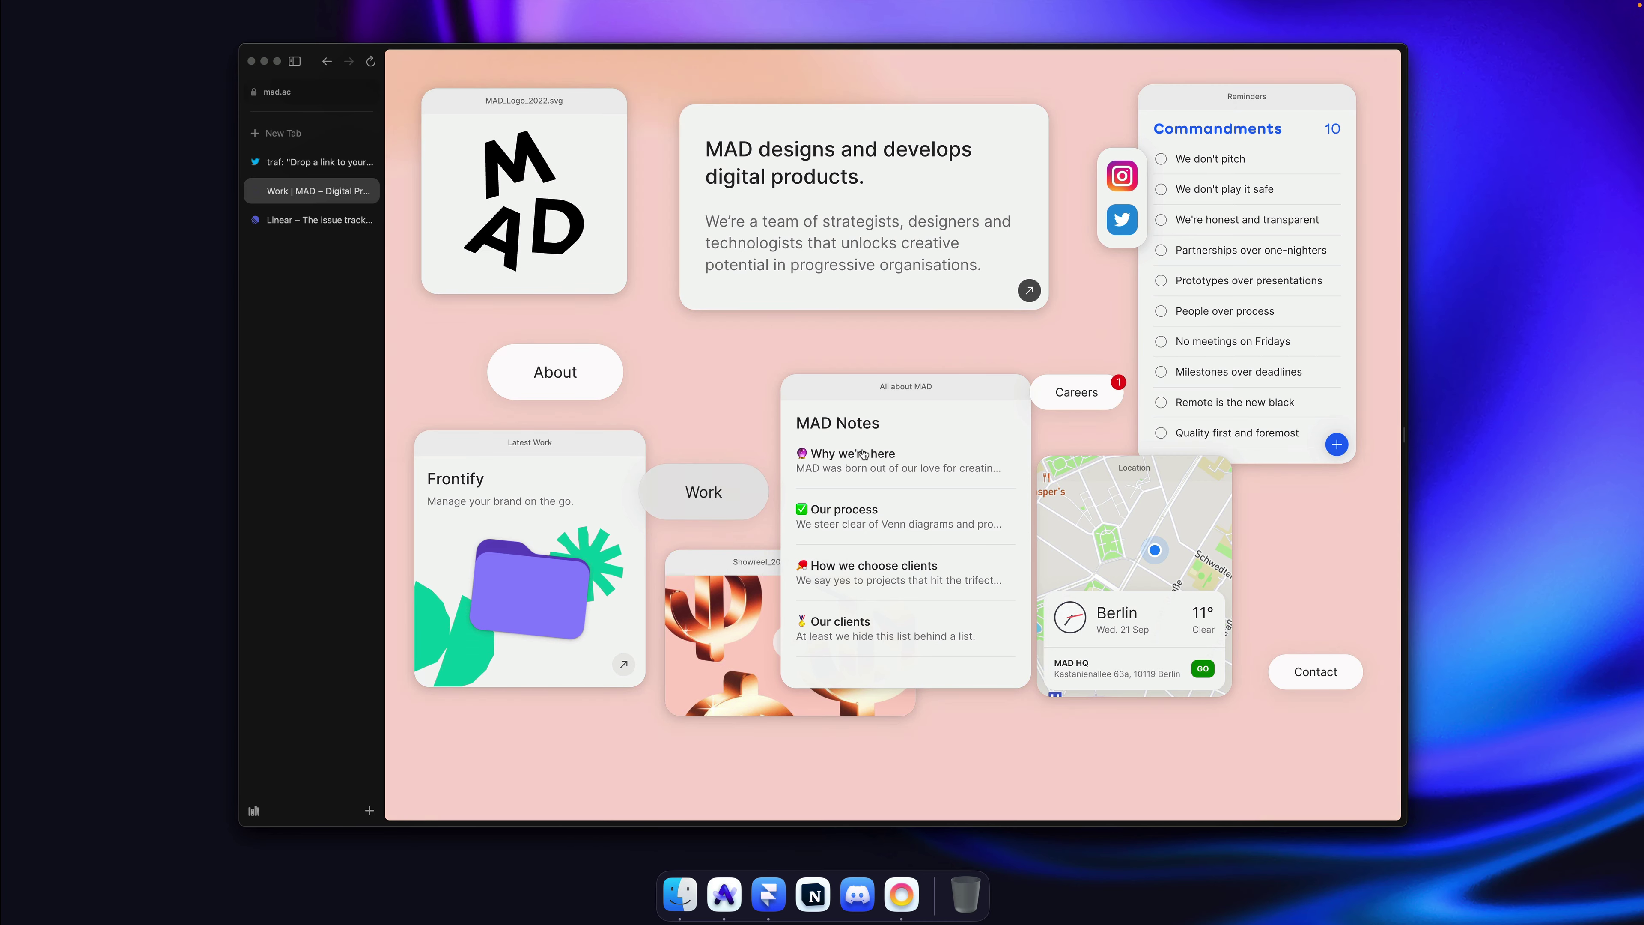
left_click(893, 81)
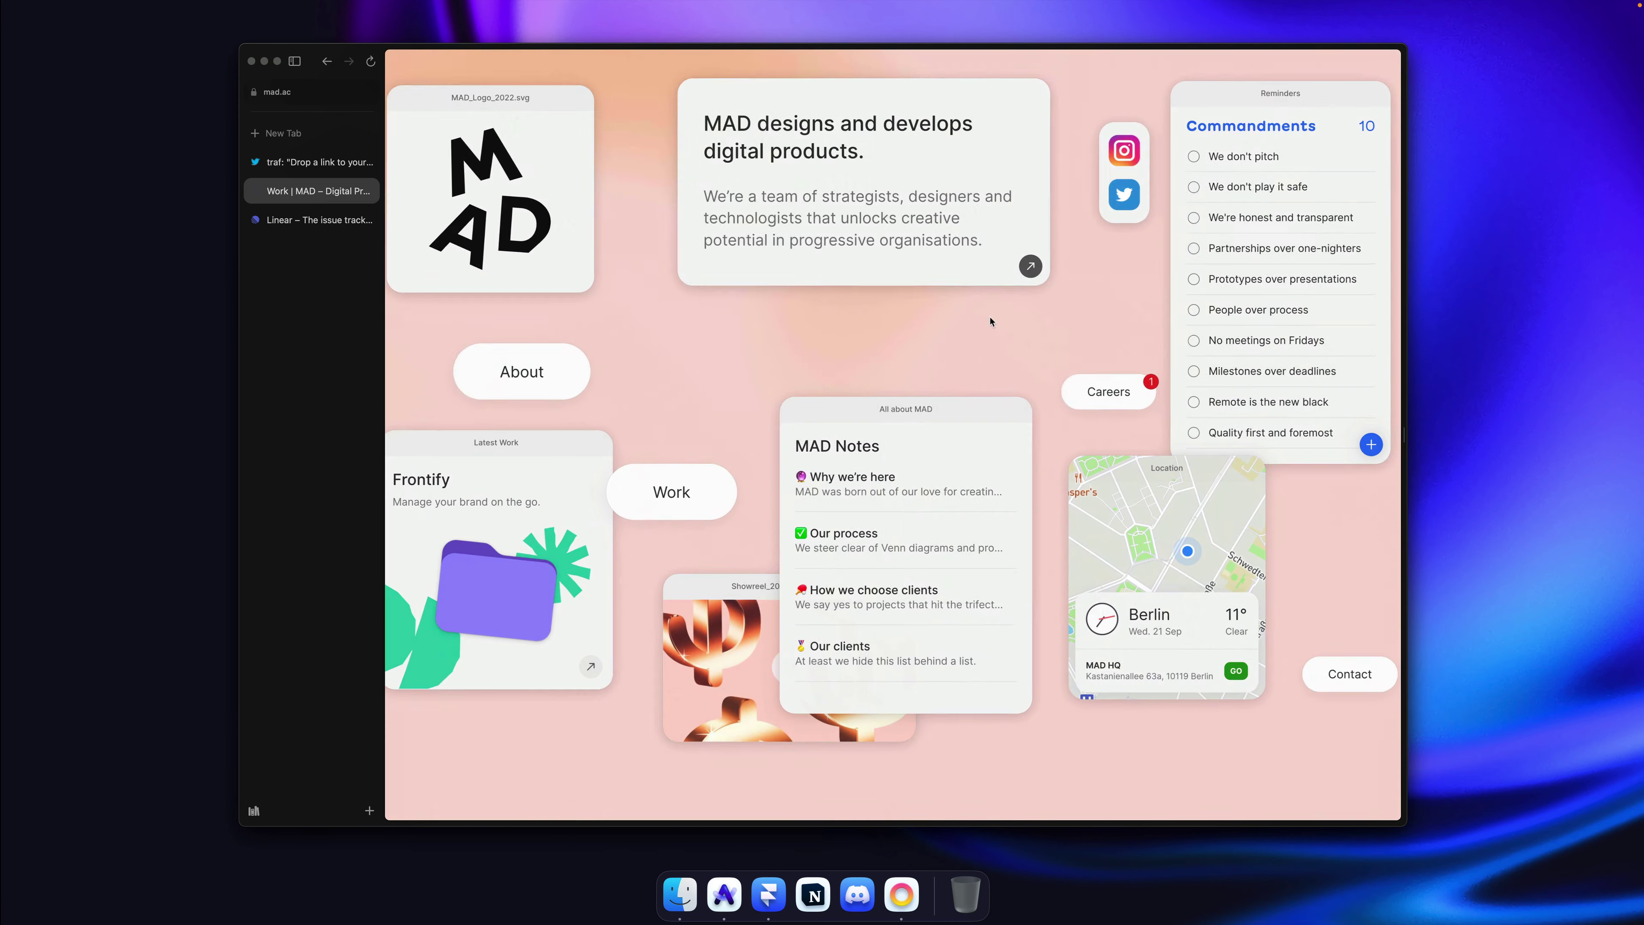
mouse_move(574, 118)
left_mouse_down()
mouse_move(511, 118)
mouse_move(561, 129)
mouse_move(584, 106)
left_mouse_up()
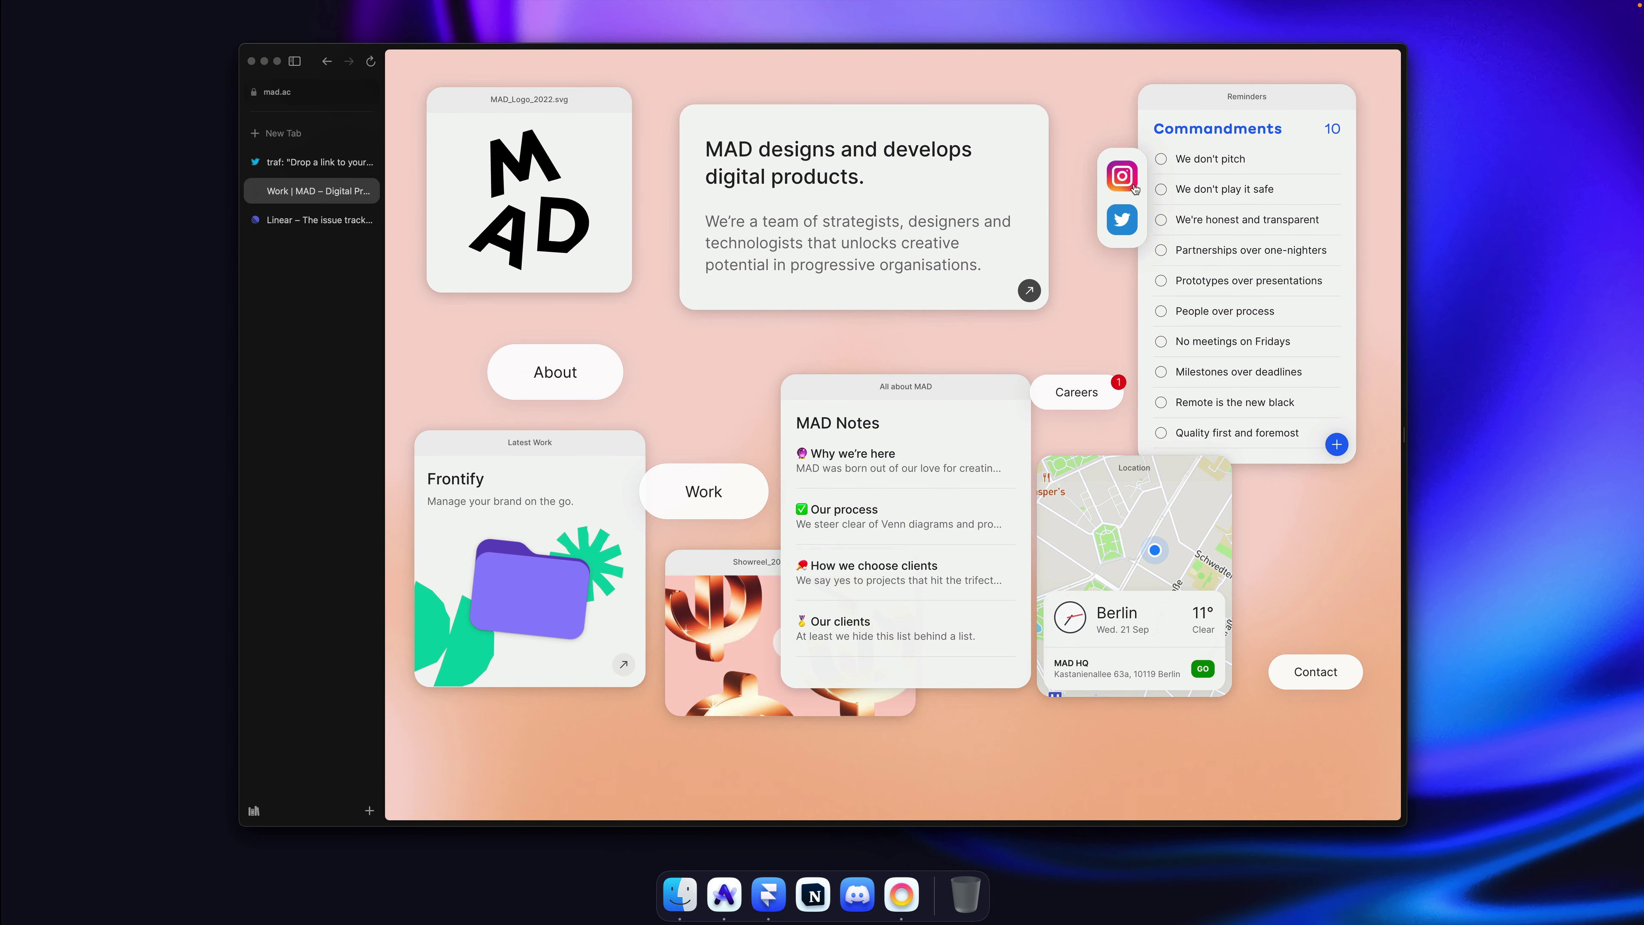
Step: Move the social and logo widgets, revisit Work, then close MAD and show Linear
mouse_move(1108, 164)
left_mouse_down()
mouse_move(1010, 188)
mouse_move(1146, 175)
mouse_move(1090, 142)
left_mouse_up()
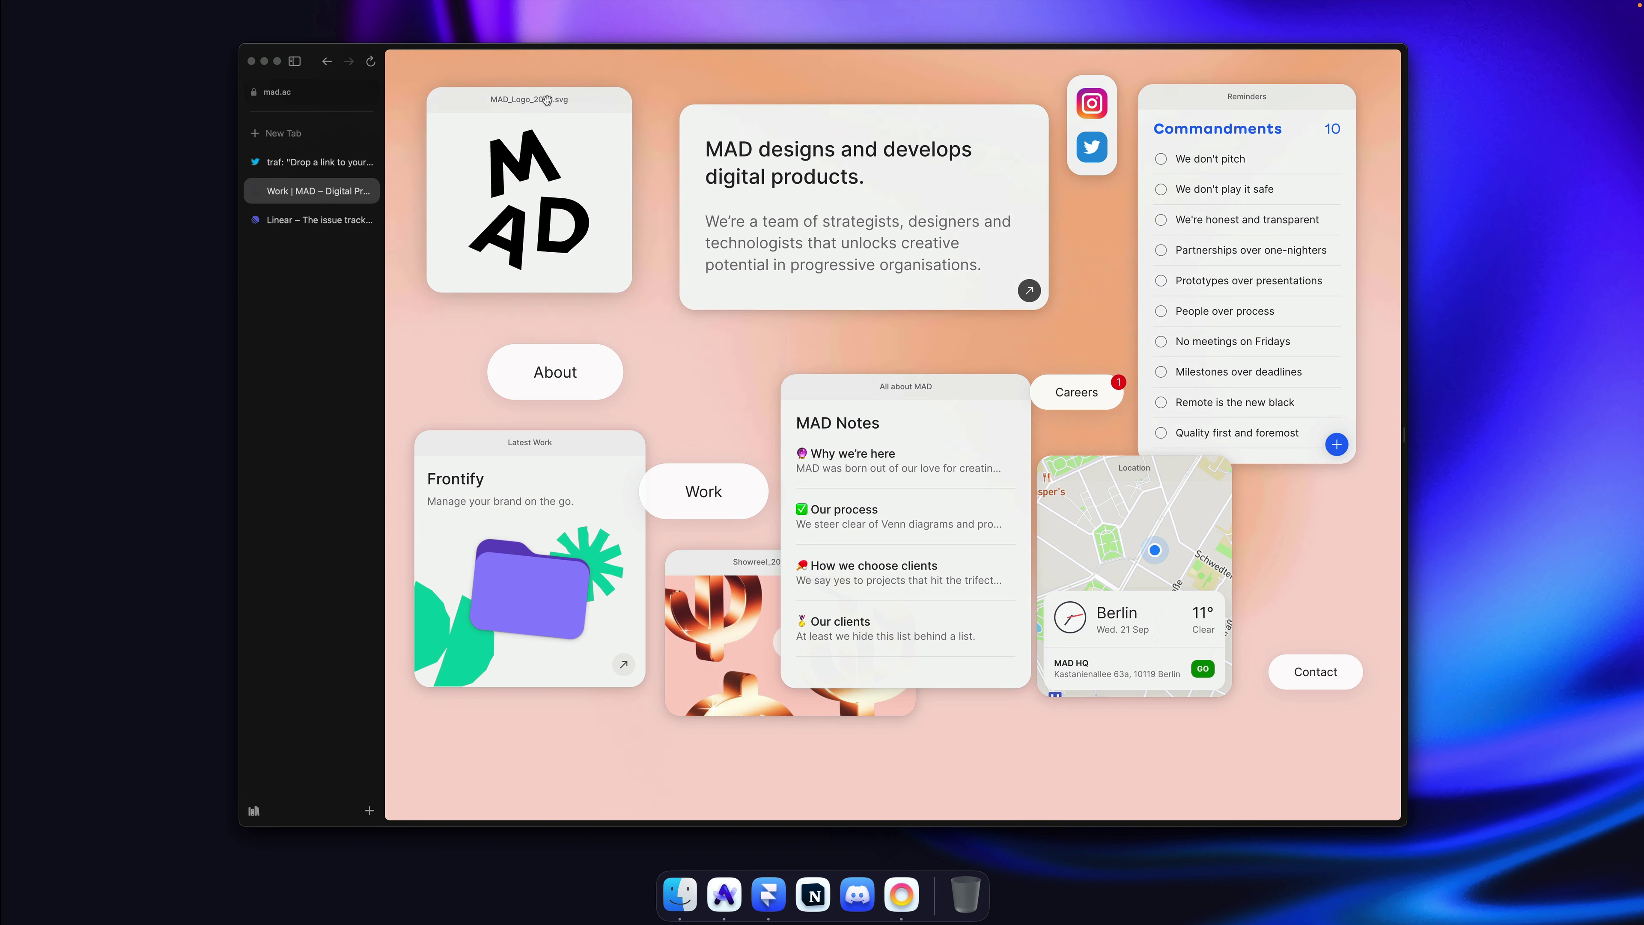
left_click_drag(555, 100, 586, 141)
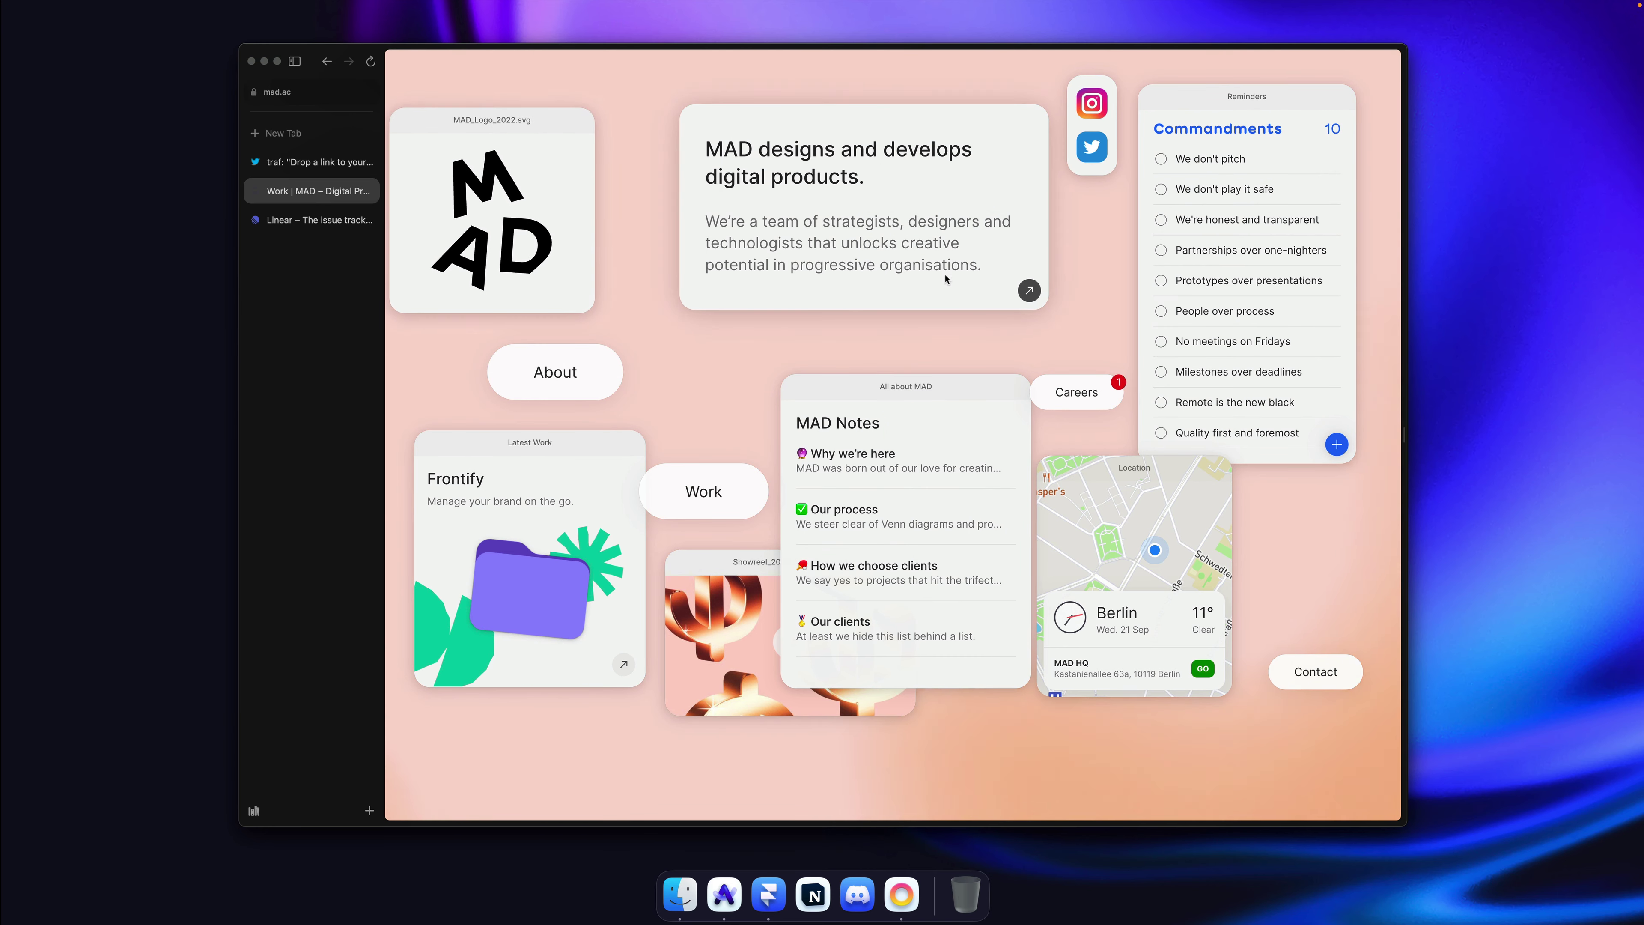
left_click(720, 479)
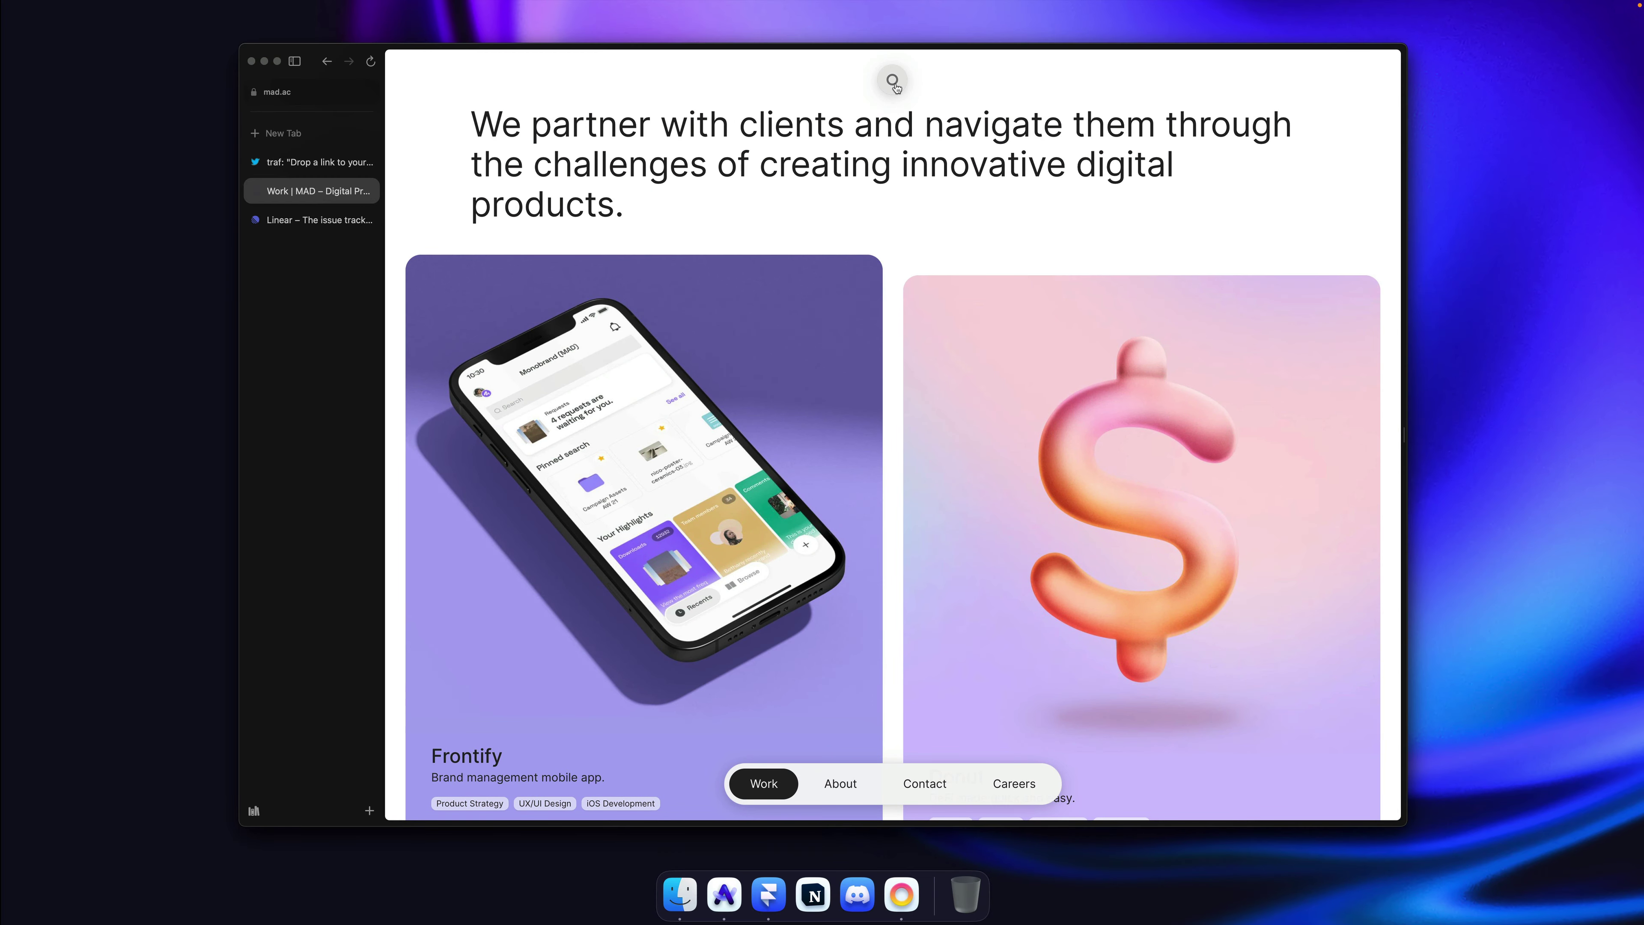
left_click(893, 81)
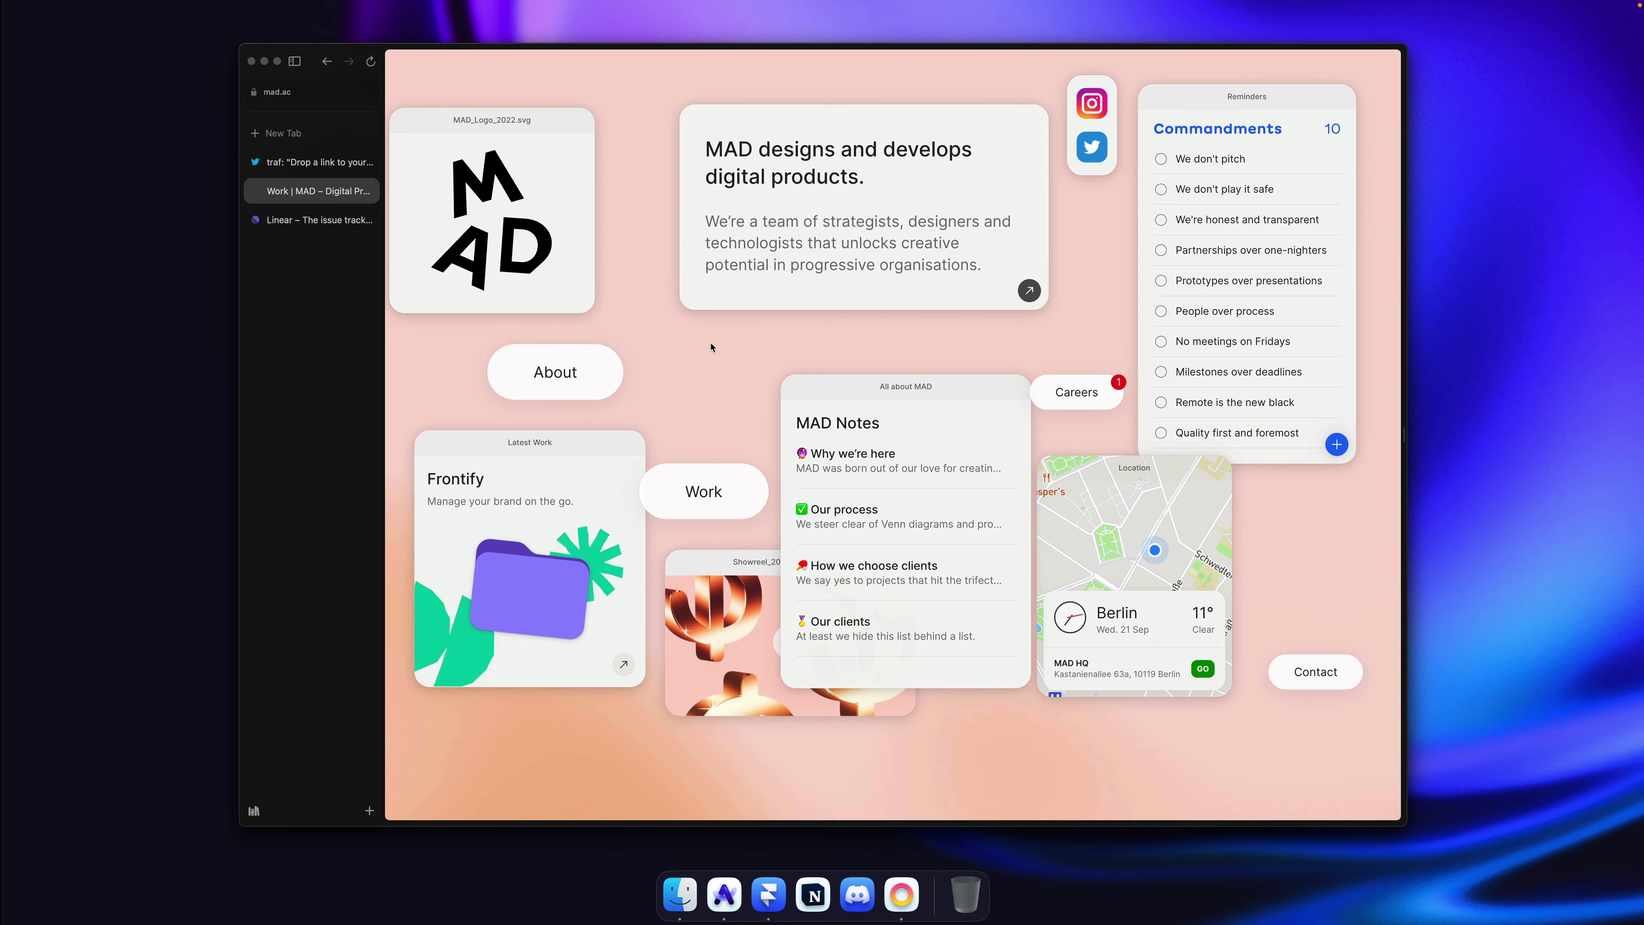
key("super+w")
left_click(305, 191)
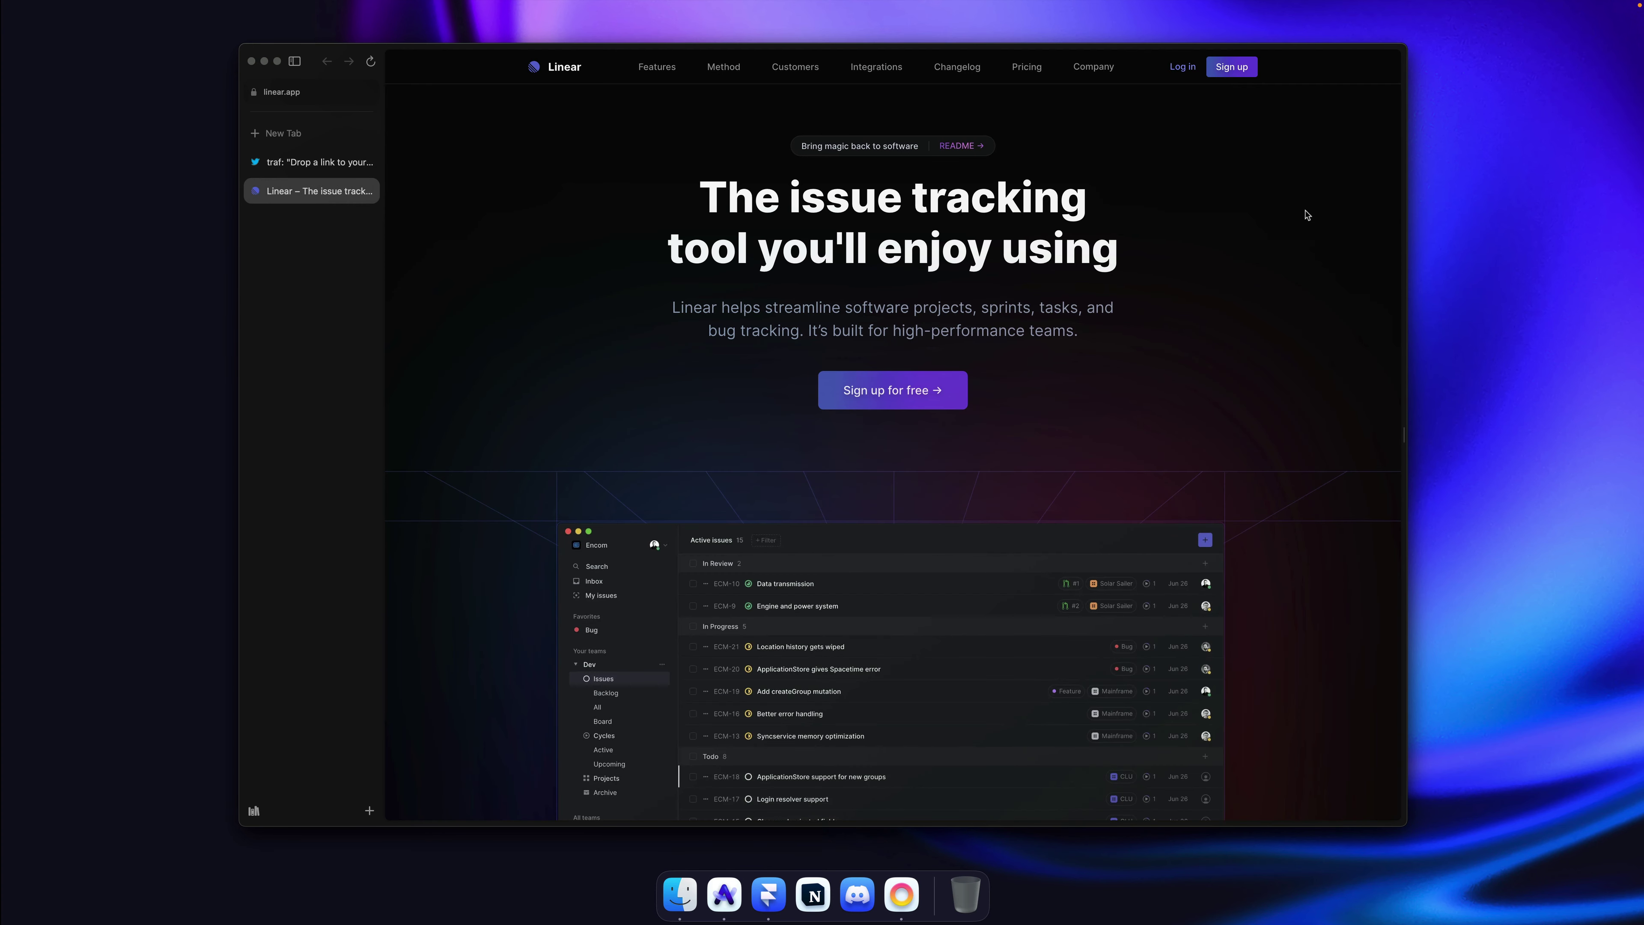
Step: Scroll through the whole linear.app homepage and back up to its hero section
scroll(1306, 215, "down", 10)
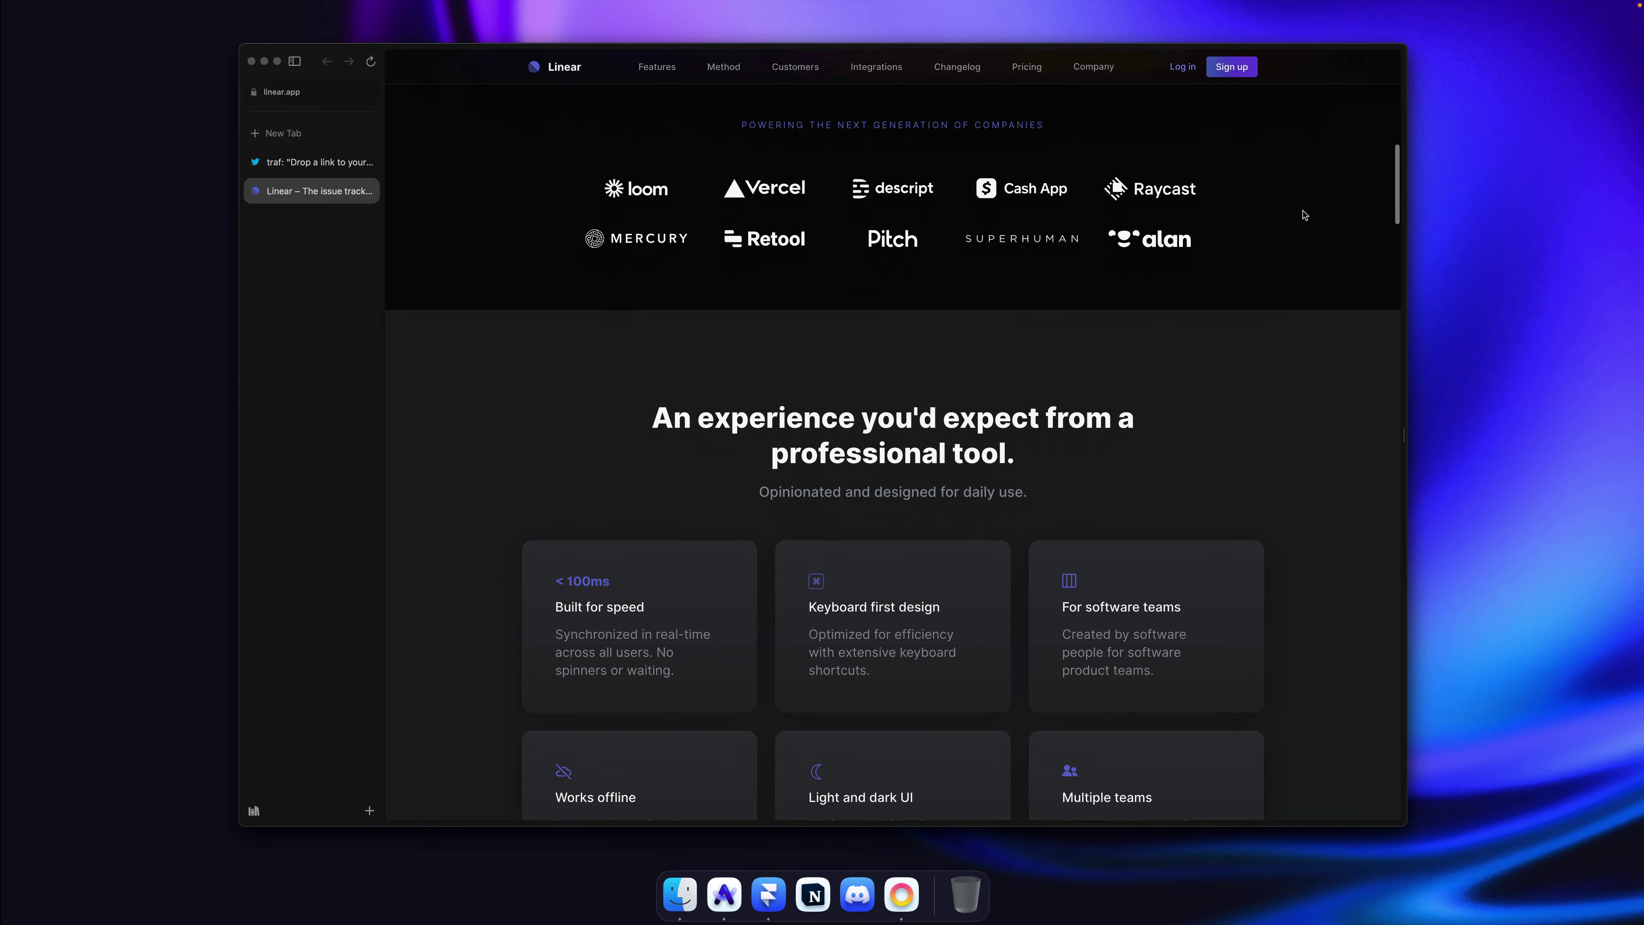
scroll(1306, 215, "down", 8)
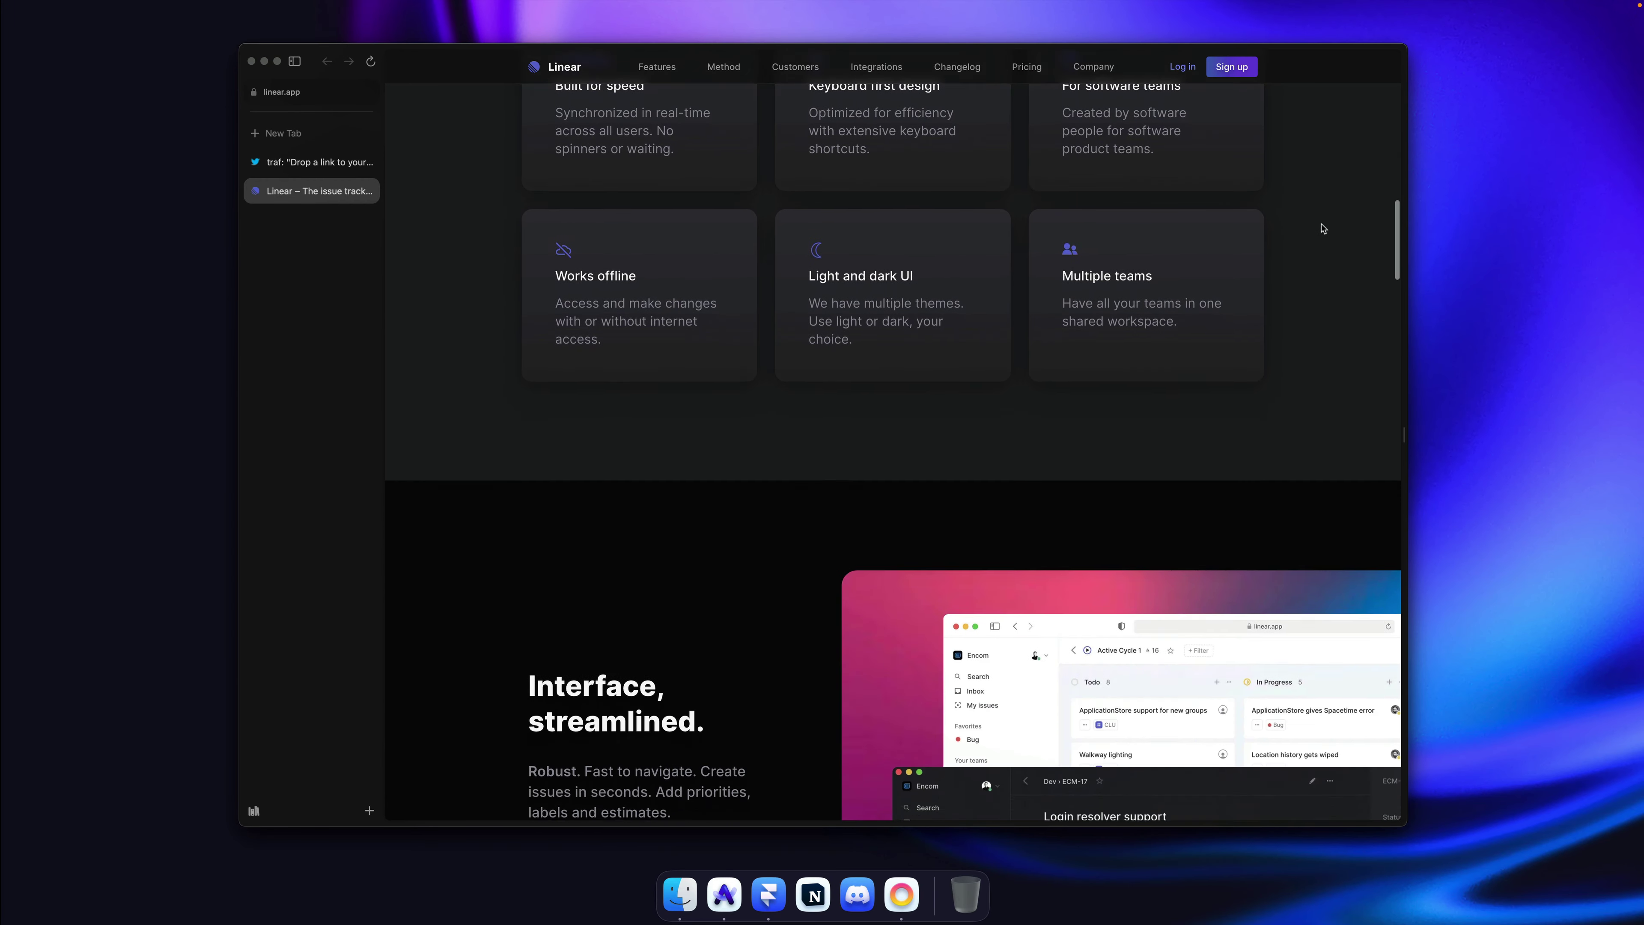
scroll(1323, 228, "down", 10)
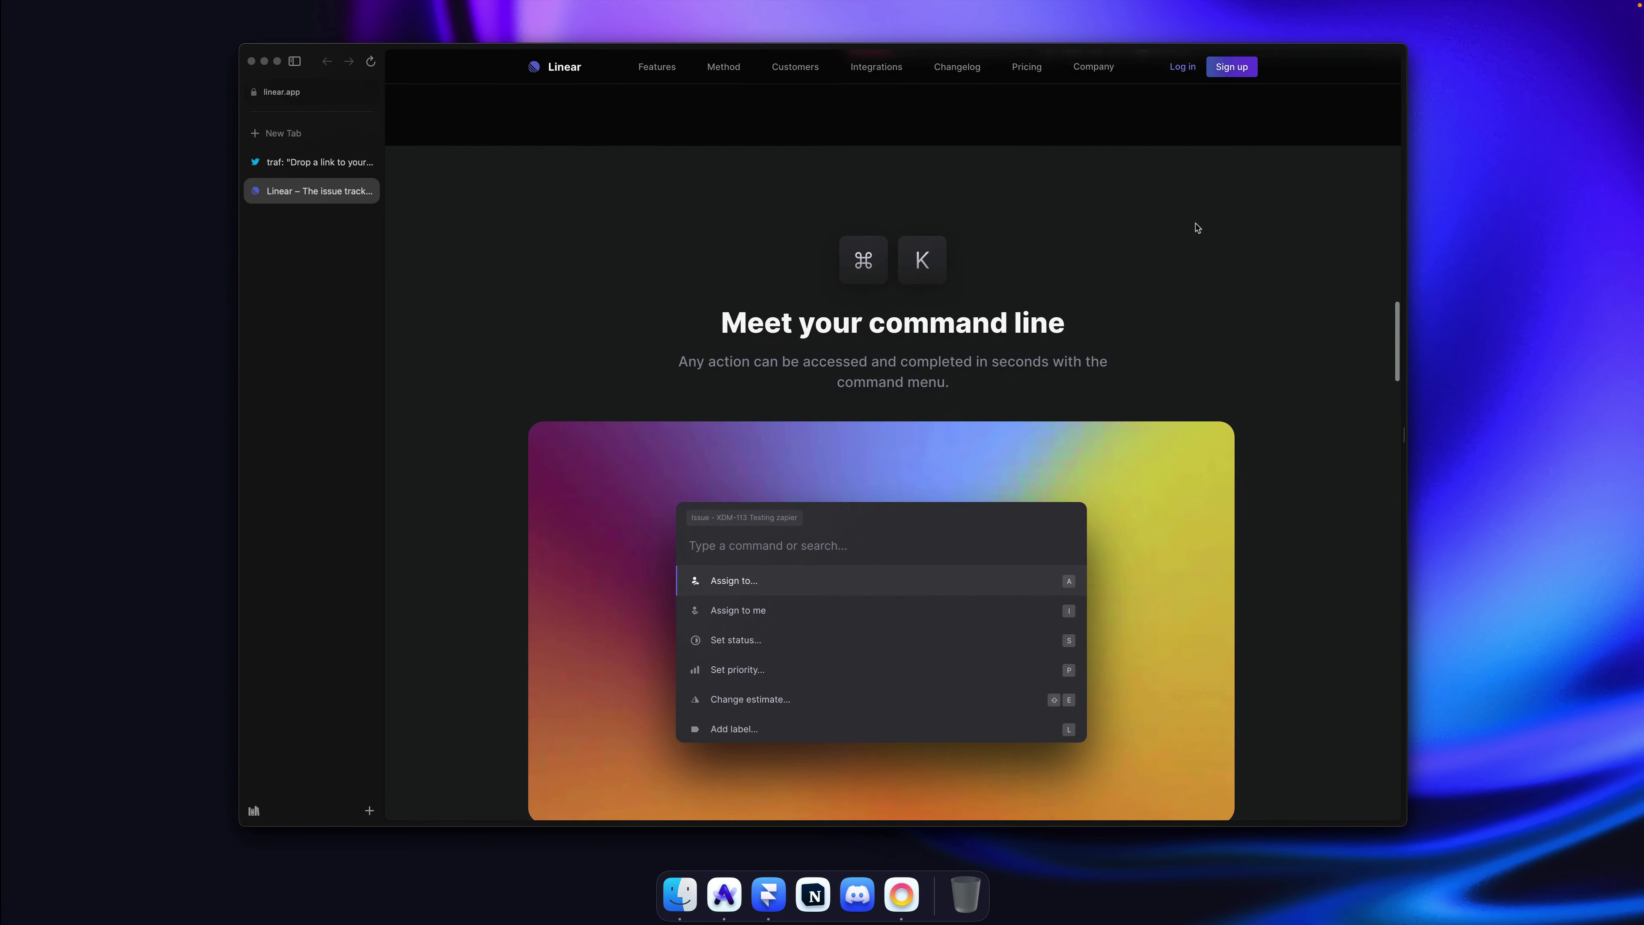
scroll(1249, 268, "down", 5)
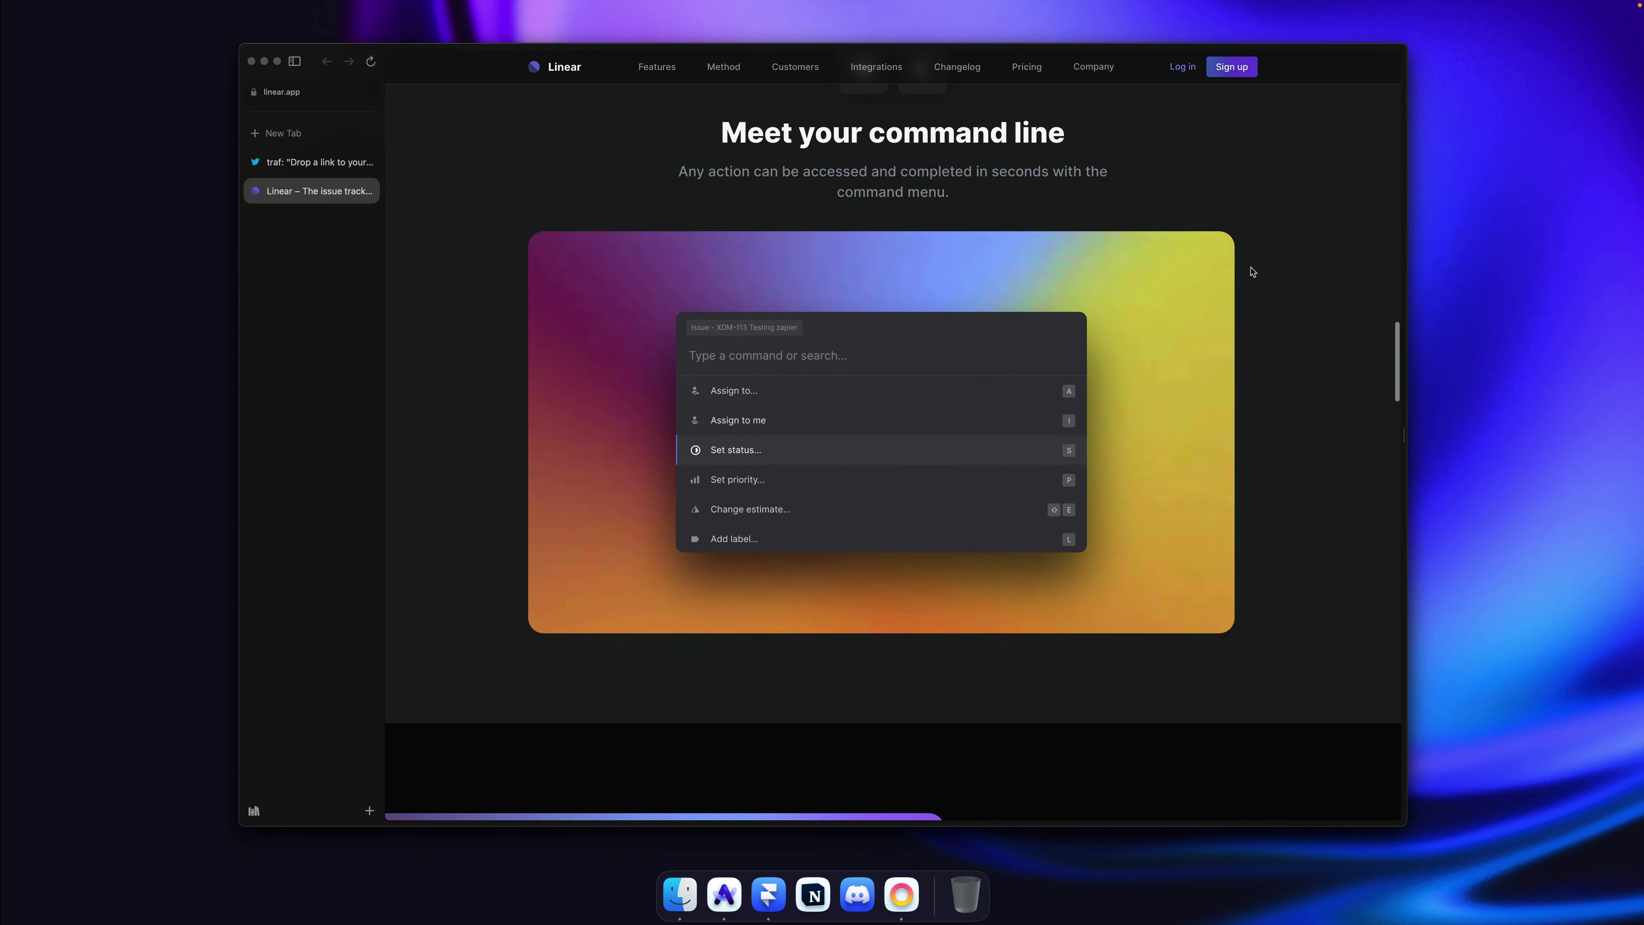
scroll(1280, 261, "up", 15)
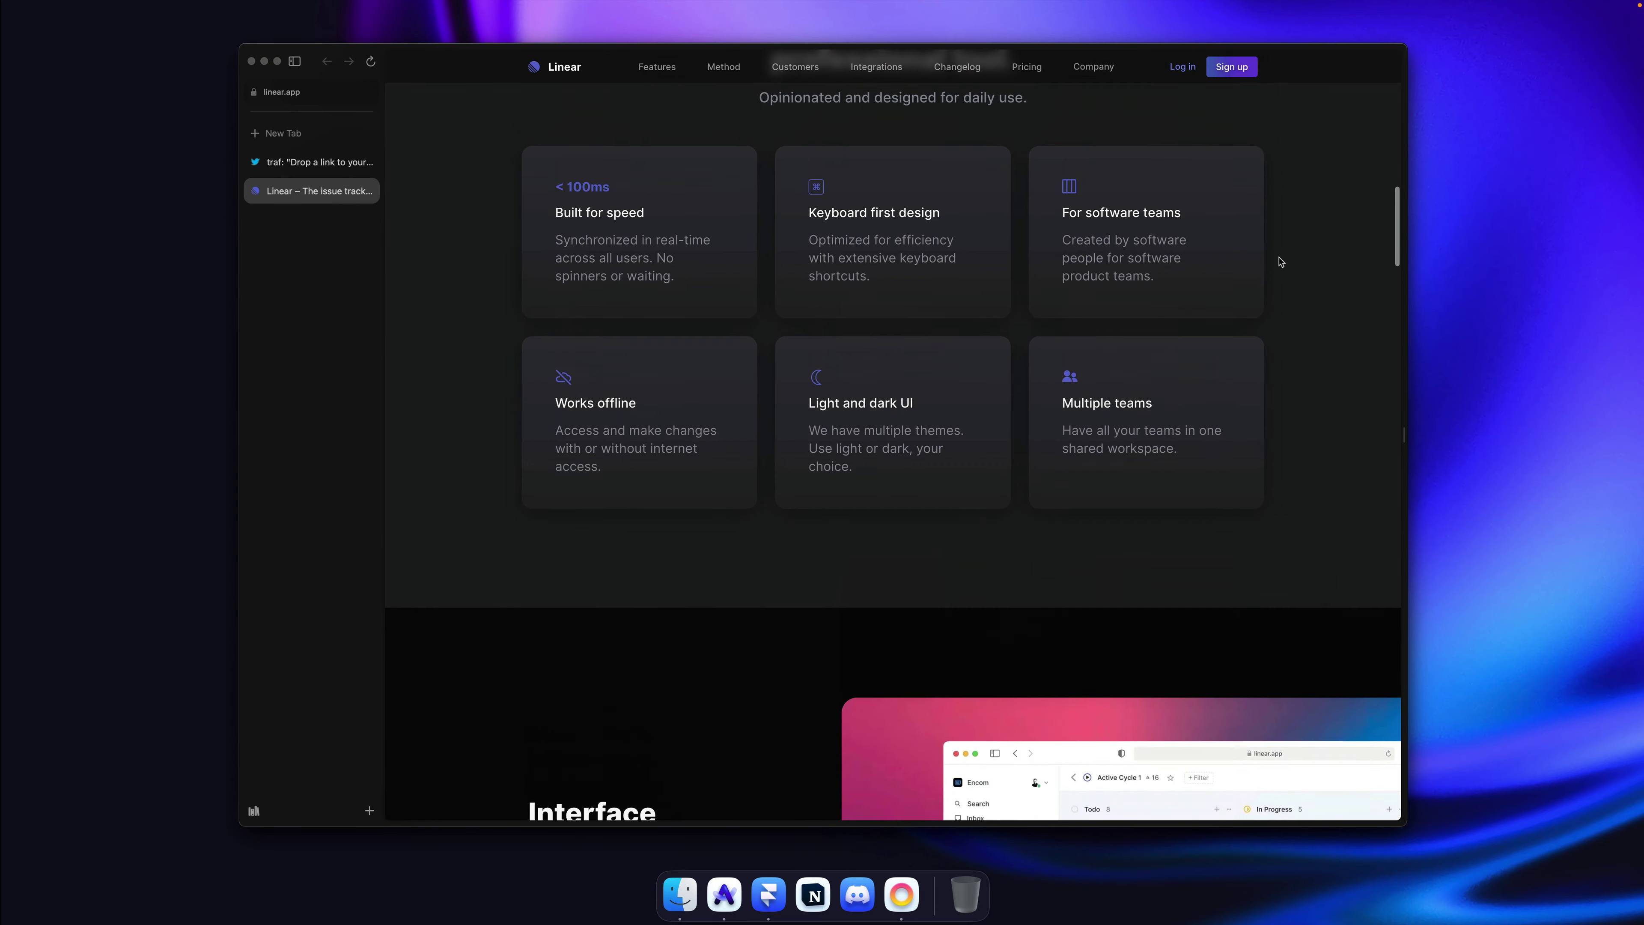
scroll(832, 243, "up", 15)
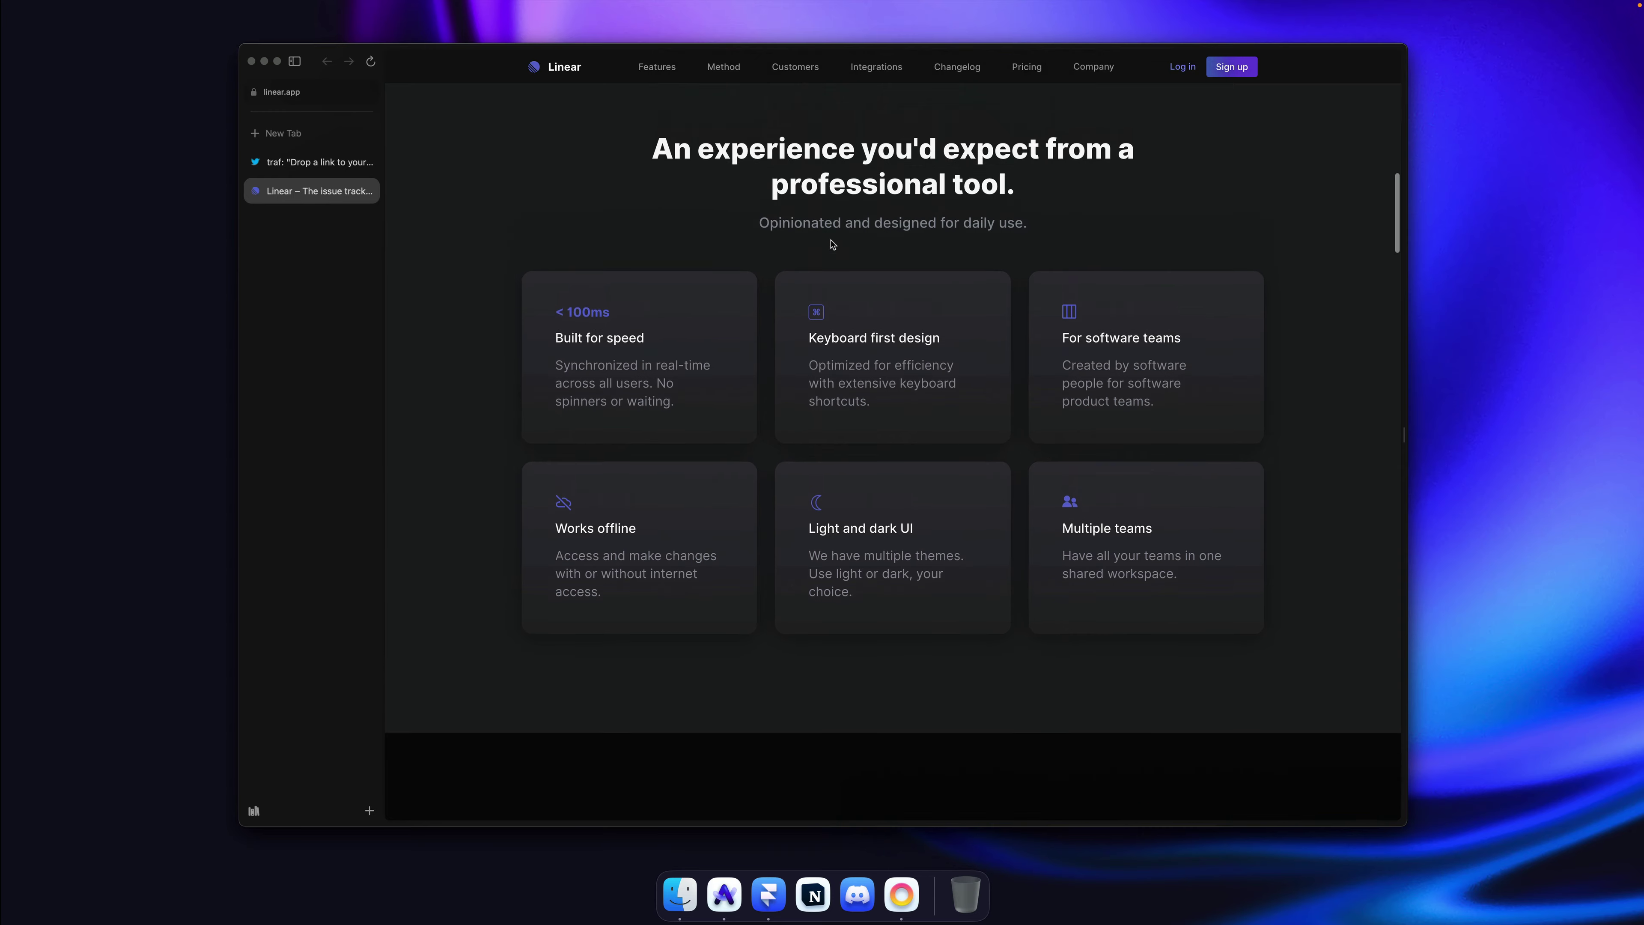
scroll(832, 243, "up", 4)
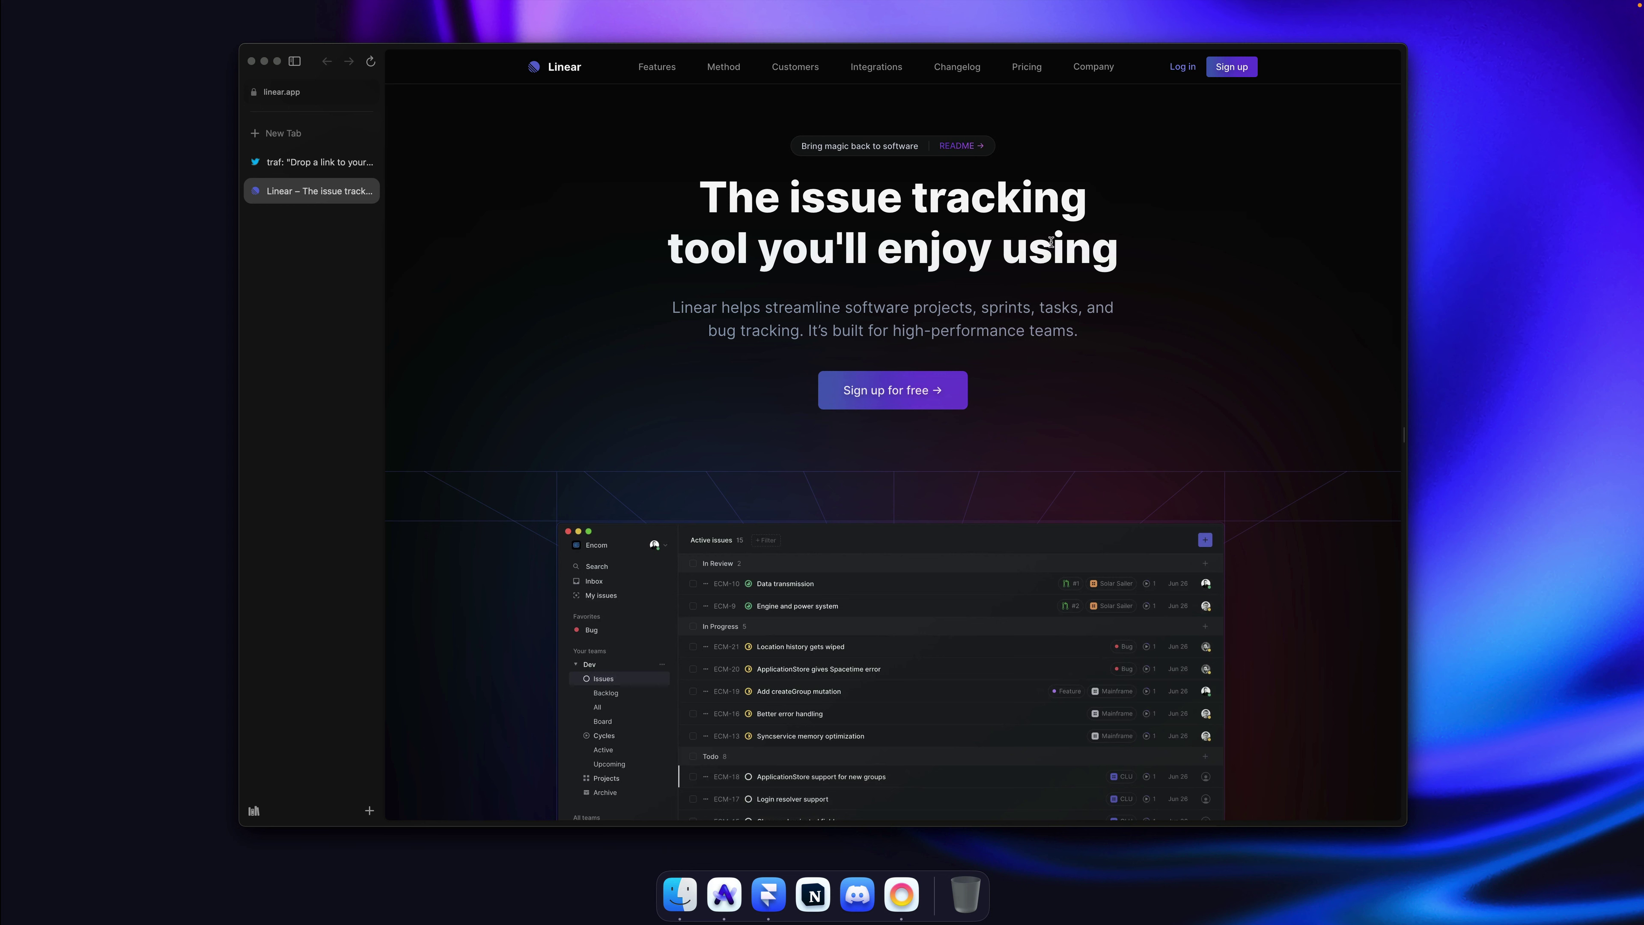
scroll(1113, 244, "down", 20)
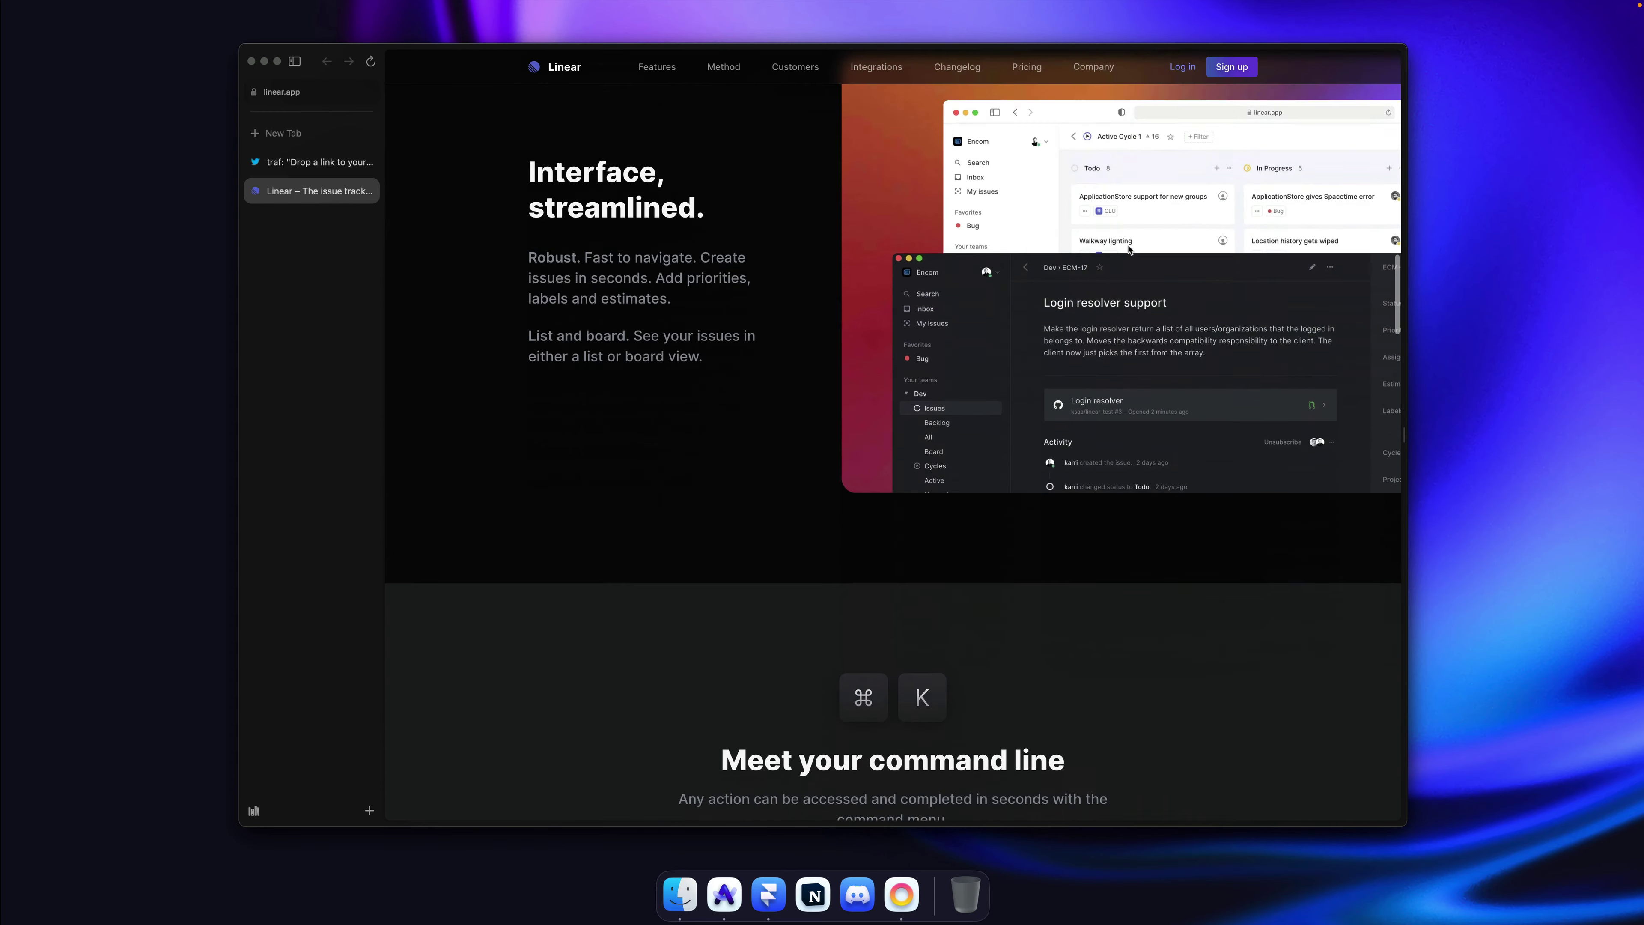
scroll(1128, 248, "down", 4)
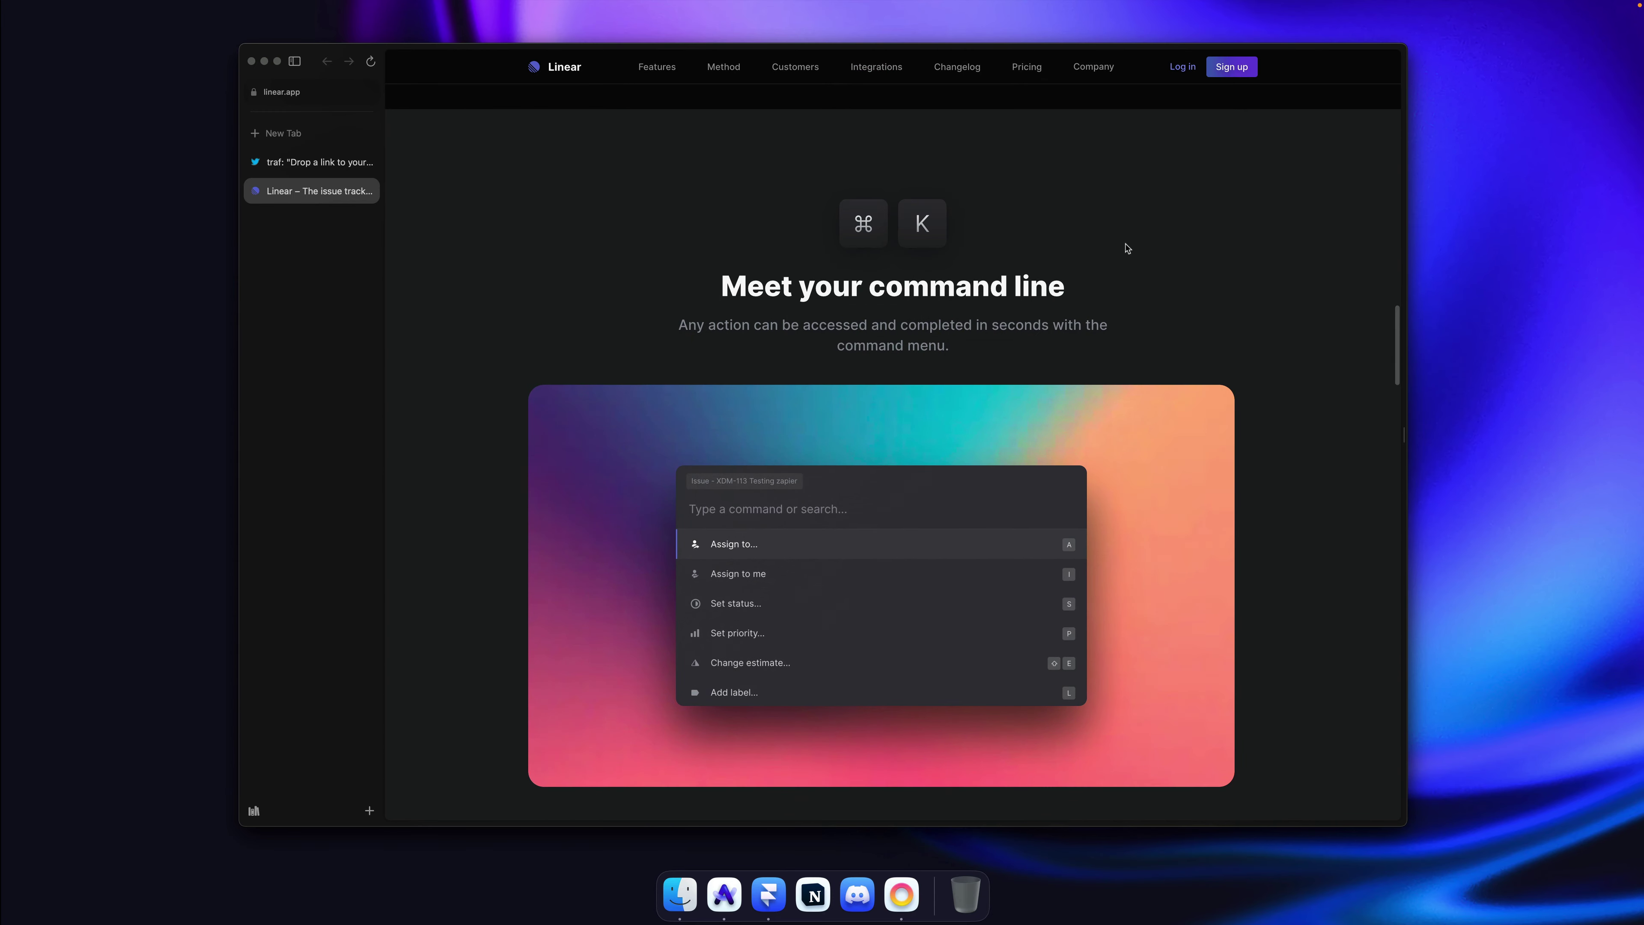
scroll(1134, 276, "down", 12)
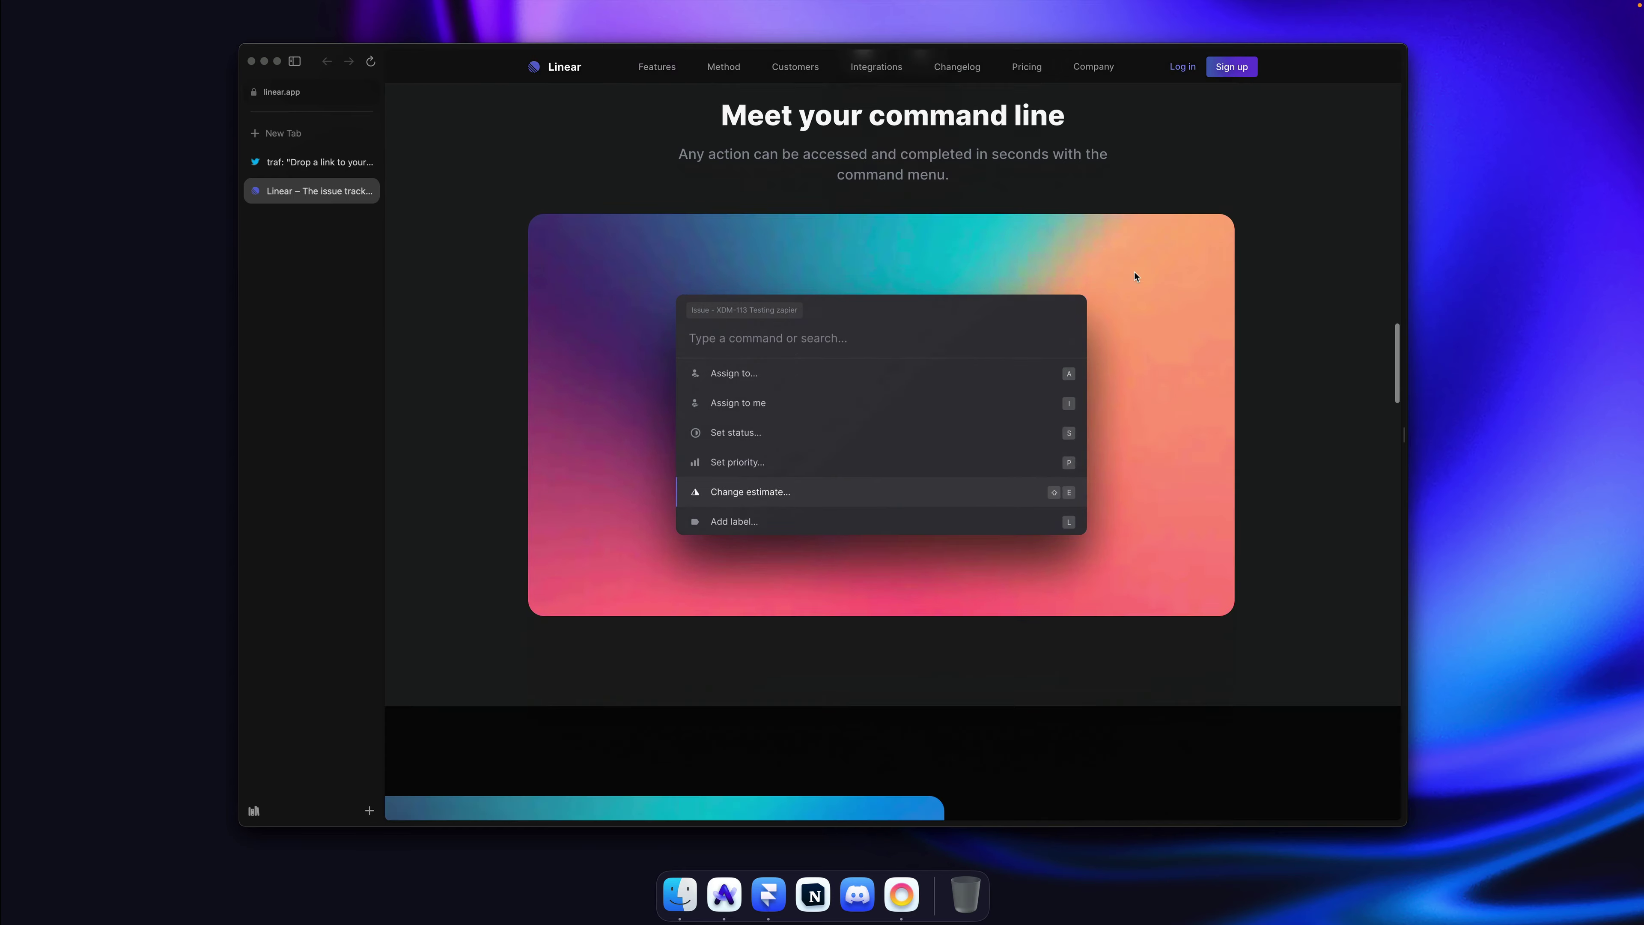
scroll(1141, 277, "down", 11)
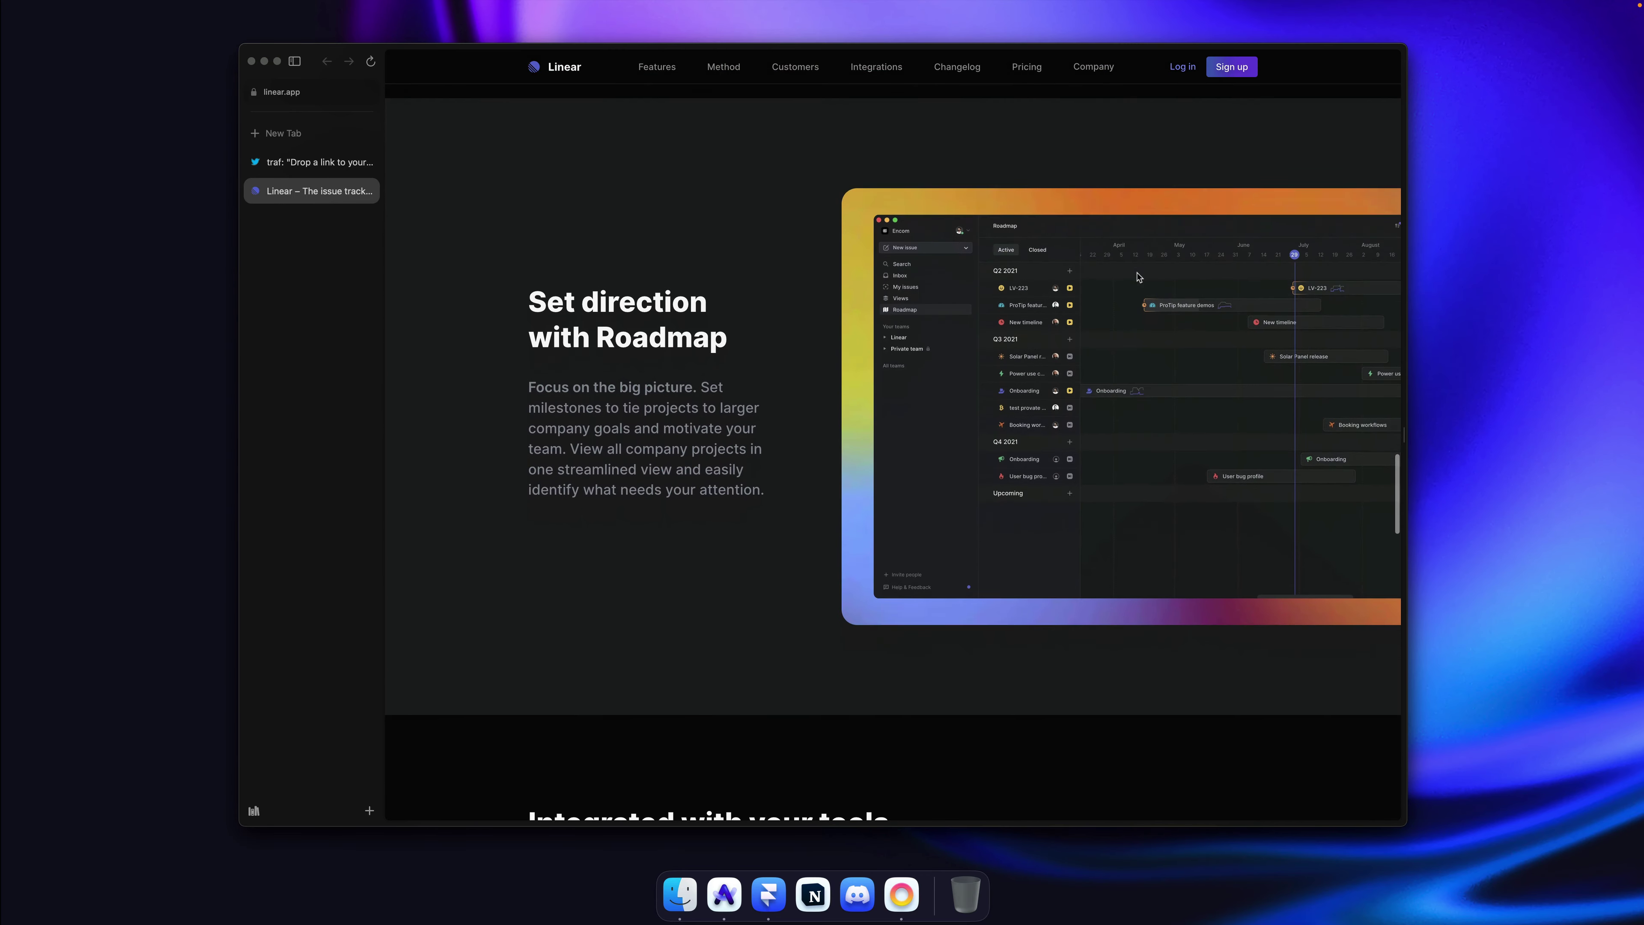
scroll(1139, 277, "down", 8)
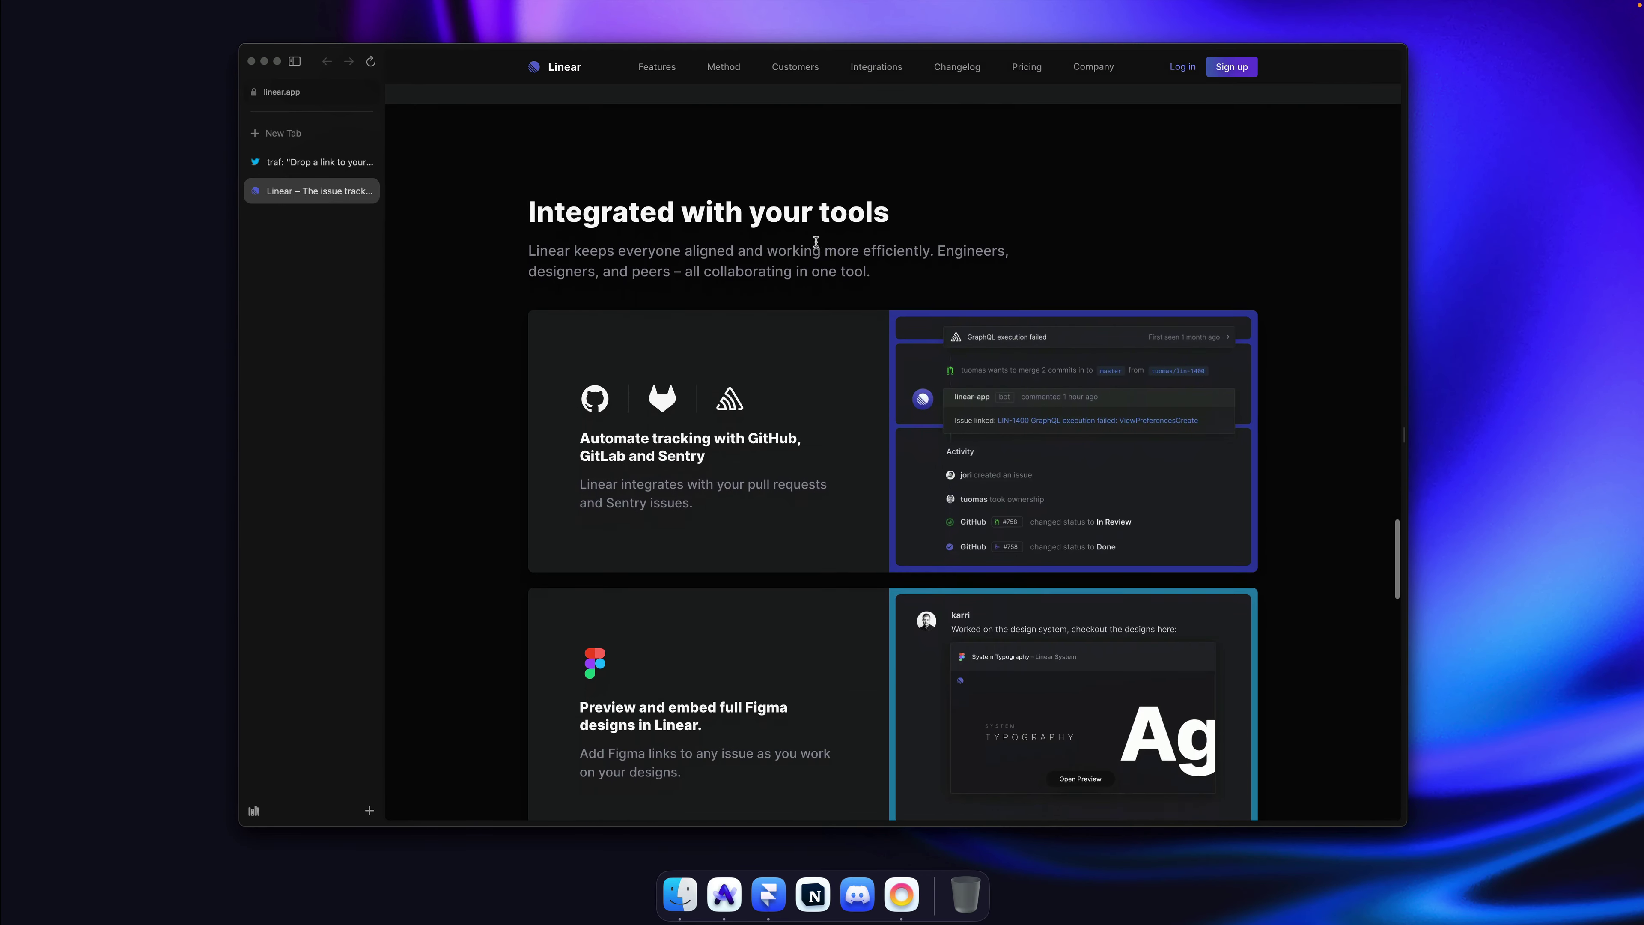
scroll(980, 288, "down", 15)
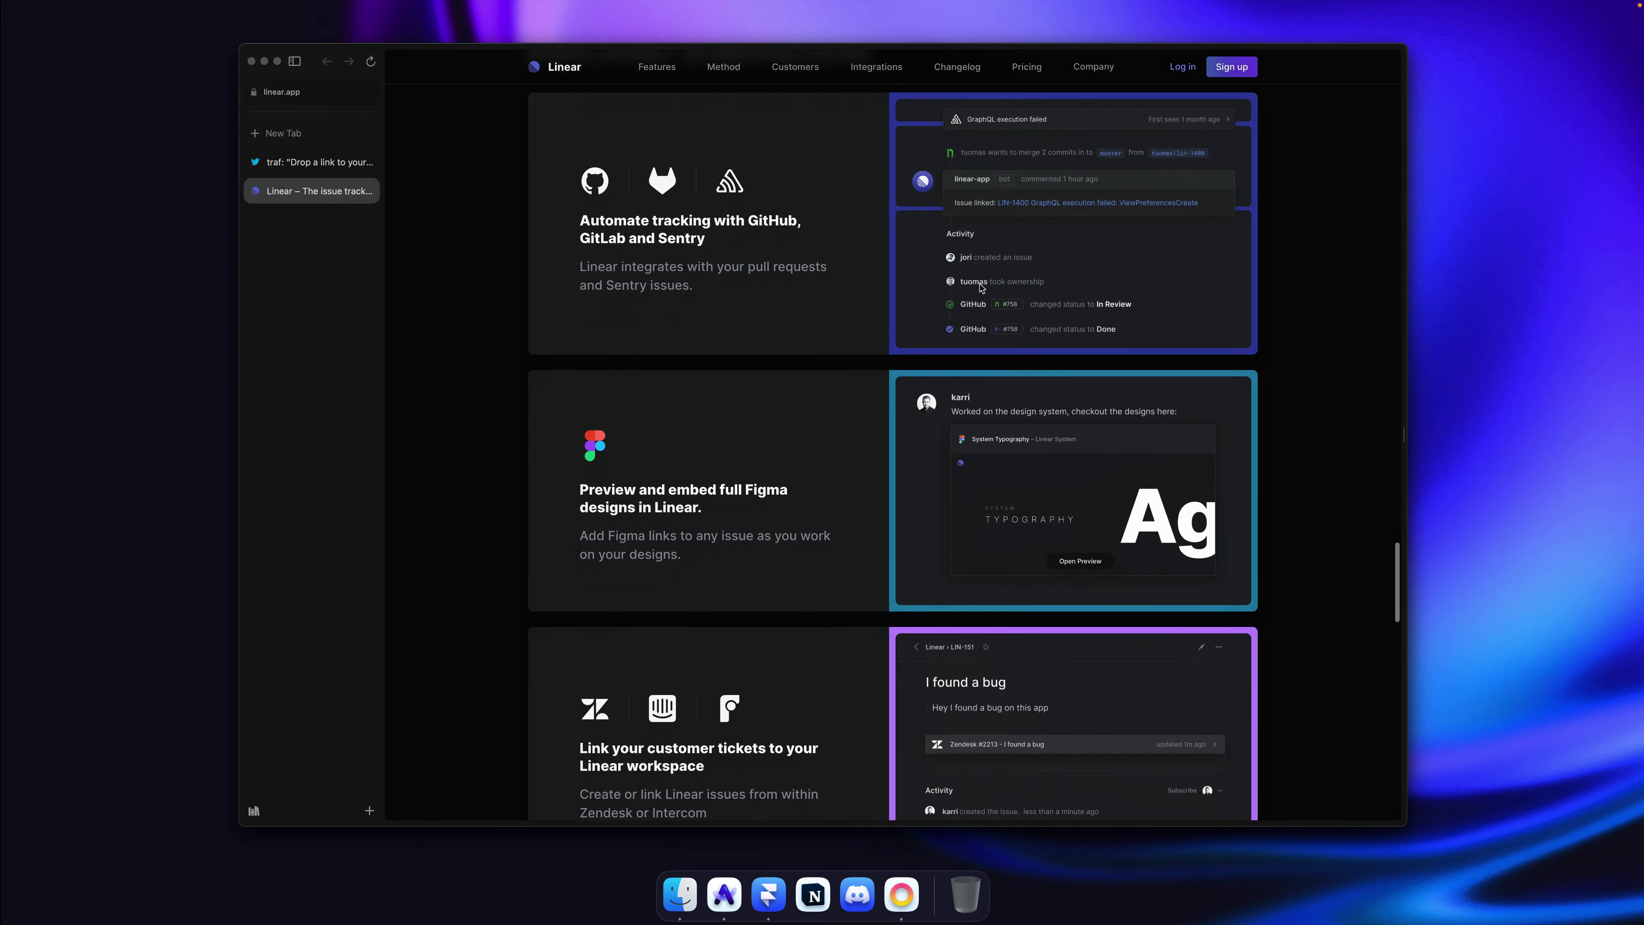
scroll(980, 288, "down", 11)
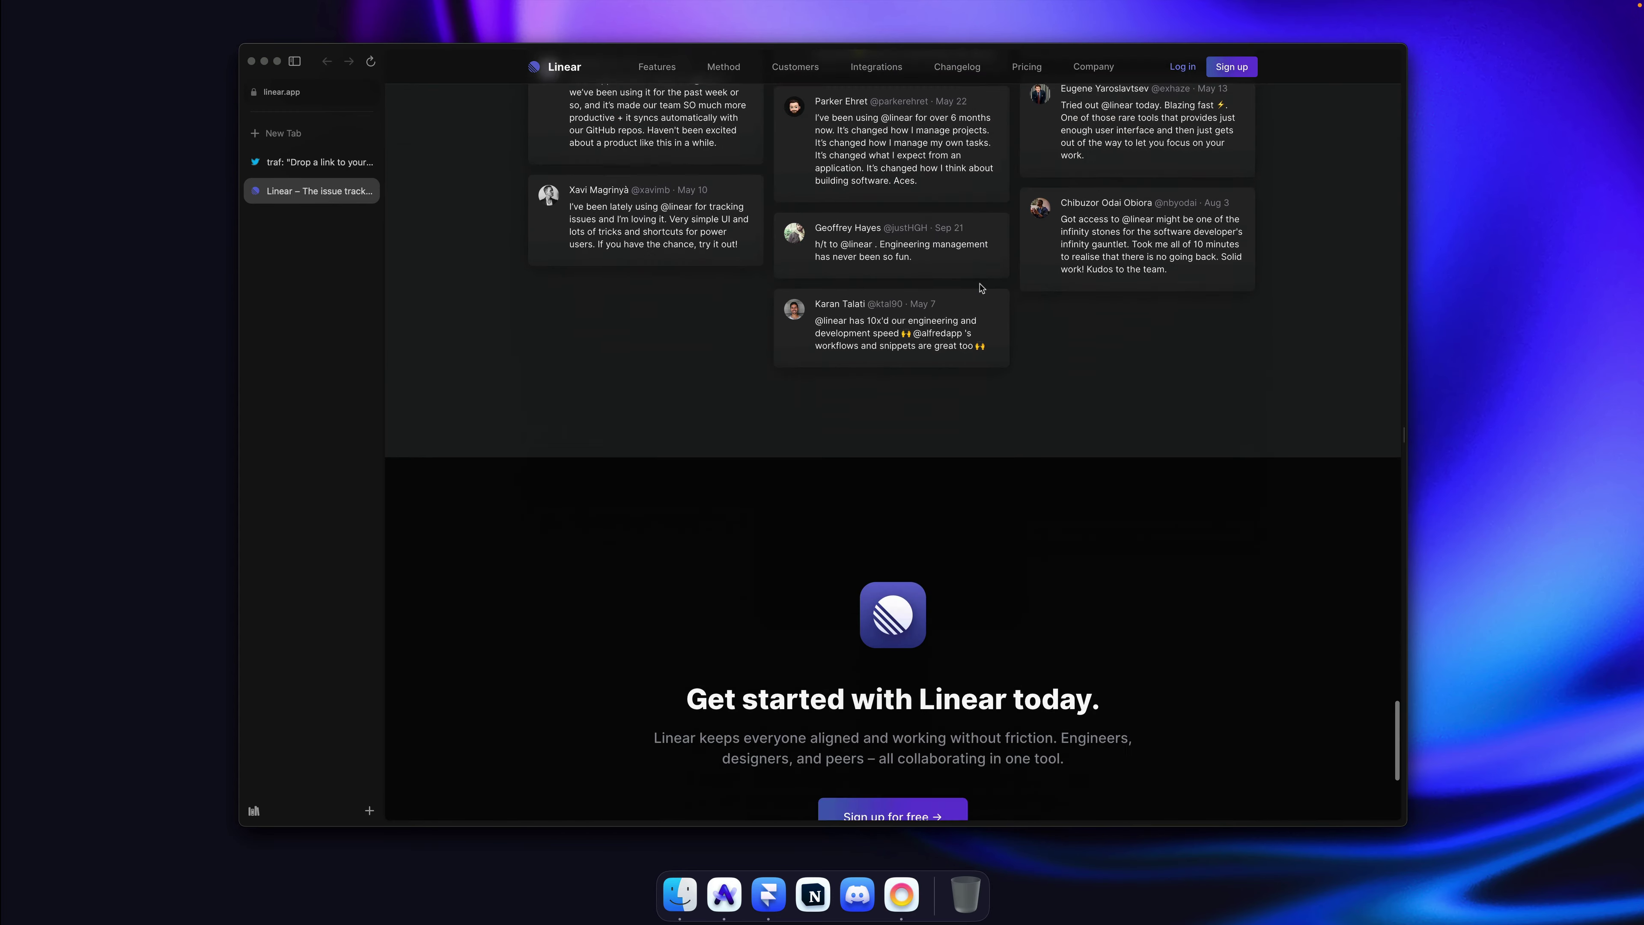
scroll(976, 282, "up", 7)
scroll(976, 282, "down", 6)
scroll(1123, 466, "down", 5)
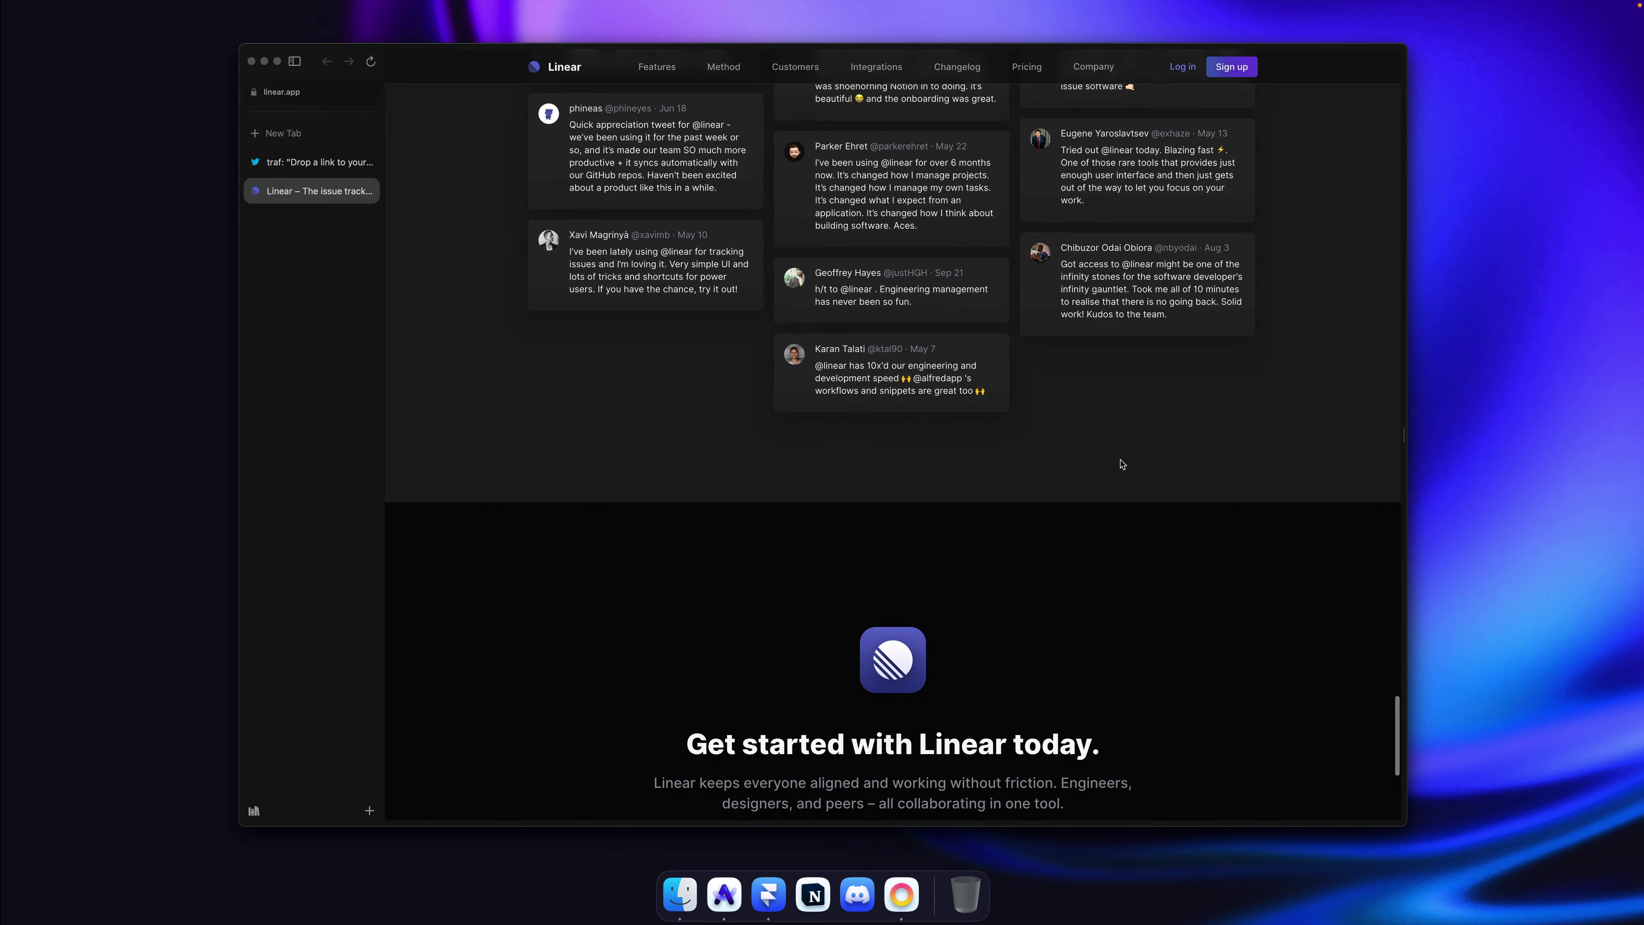
scroll(1122, 464, "up", 20)
scroll(1122, 464, "up", 20)
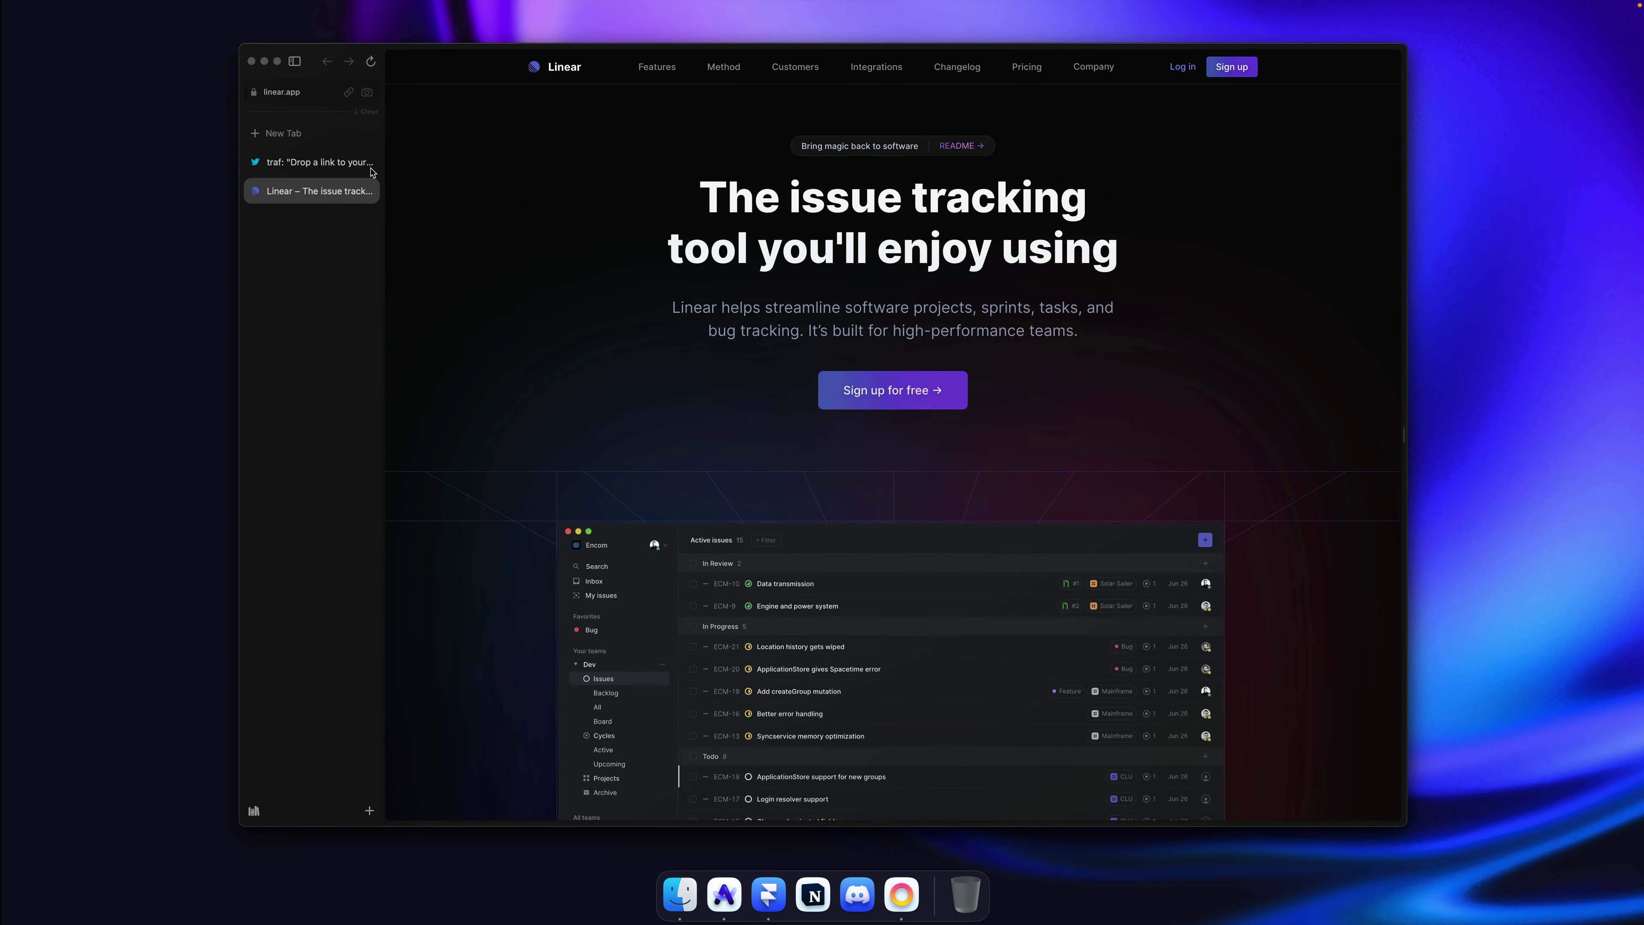
Step: Close the Twitter thread tab in Arc and bring Framer to the front
left_click(316, 167)
key("super+w")
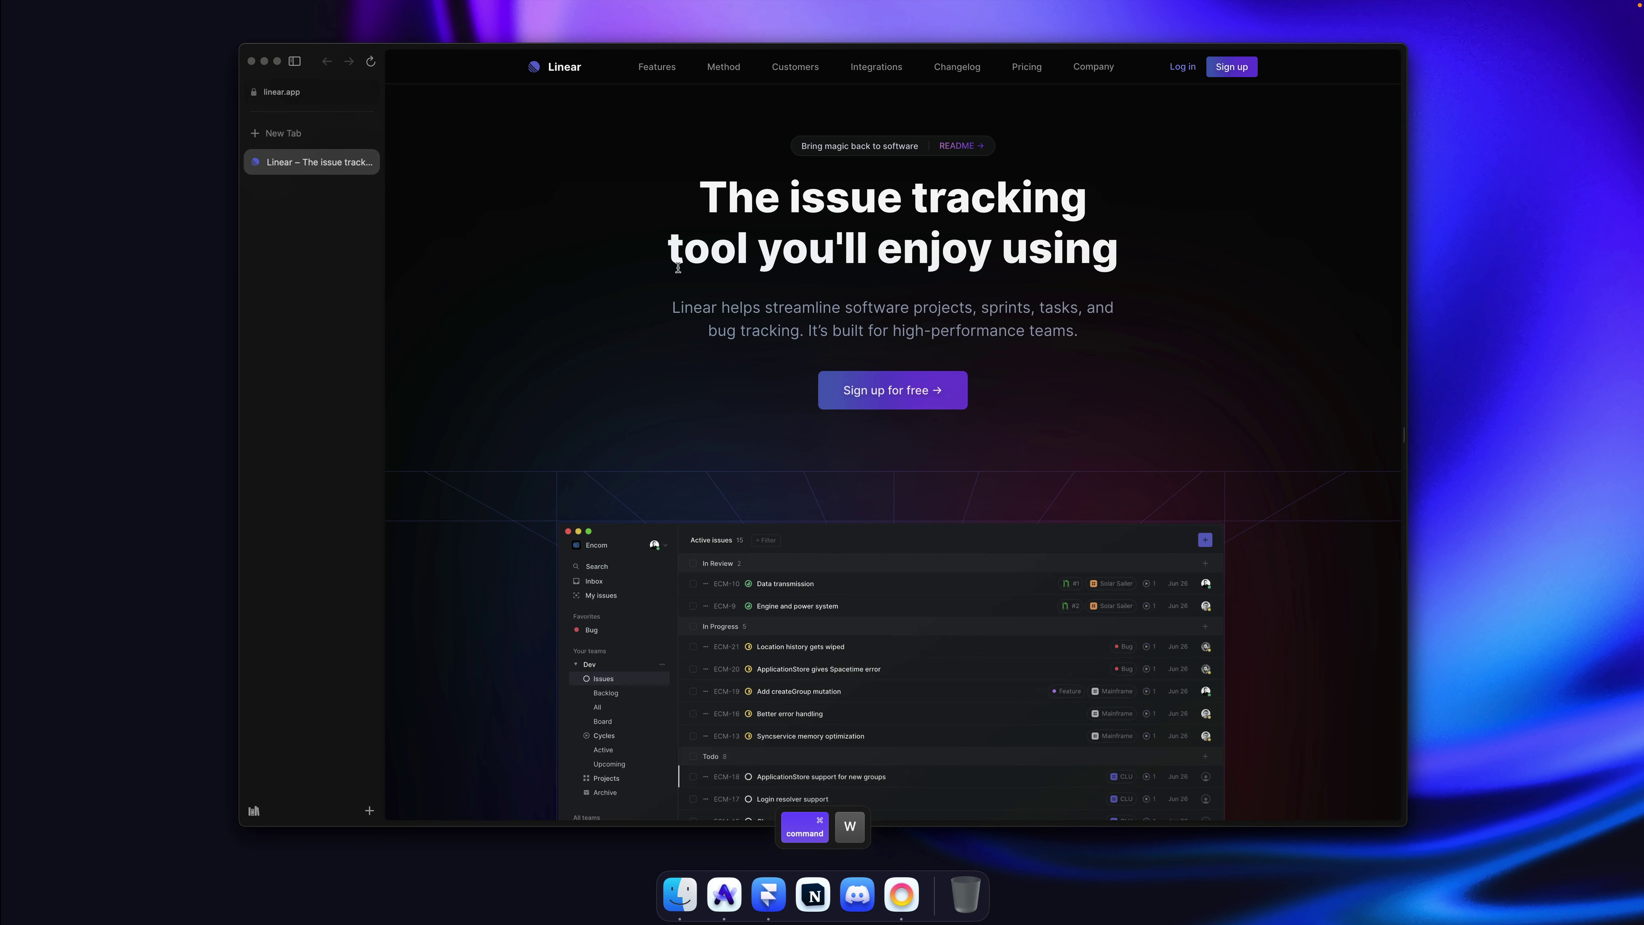
left_click(769, 897)
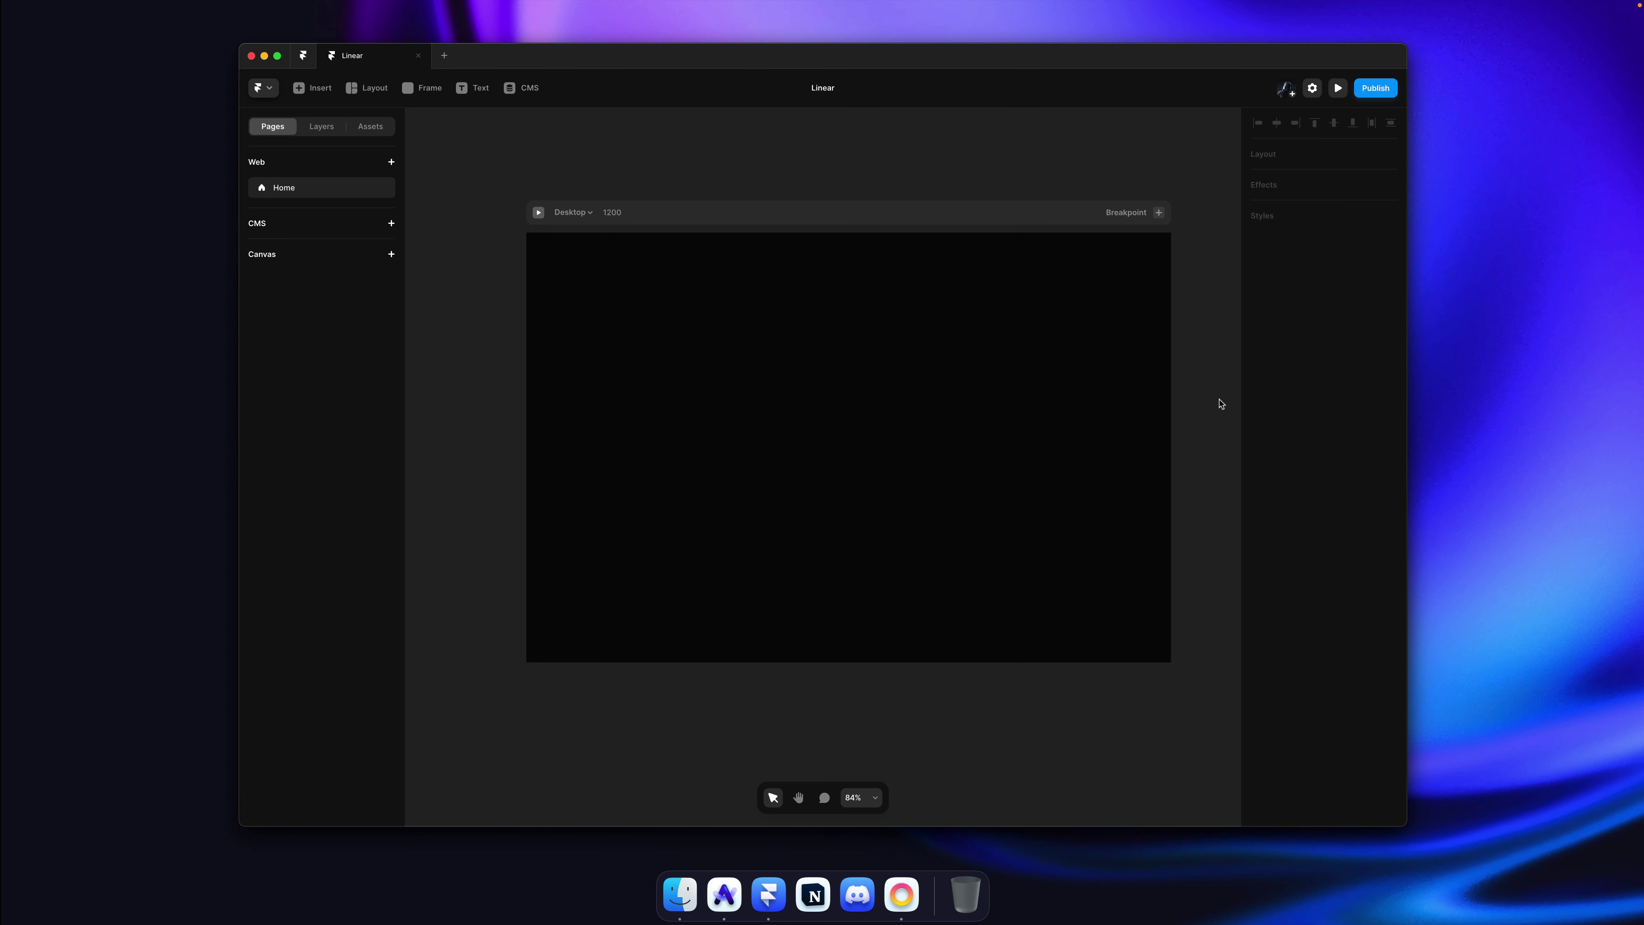
Step: Inspect the empty Desktop frame in Framer, then view Linear in Arc with the sidebar hidden
scroll(1204, 402, "down", 2)
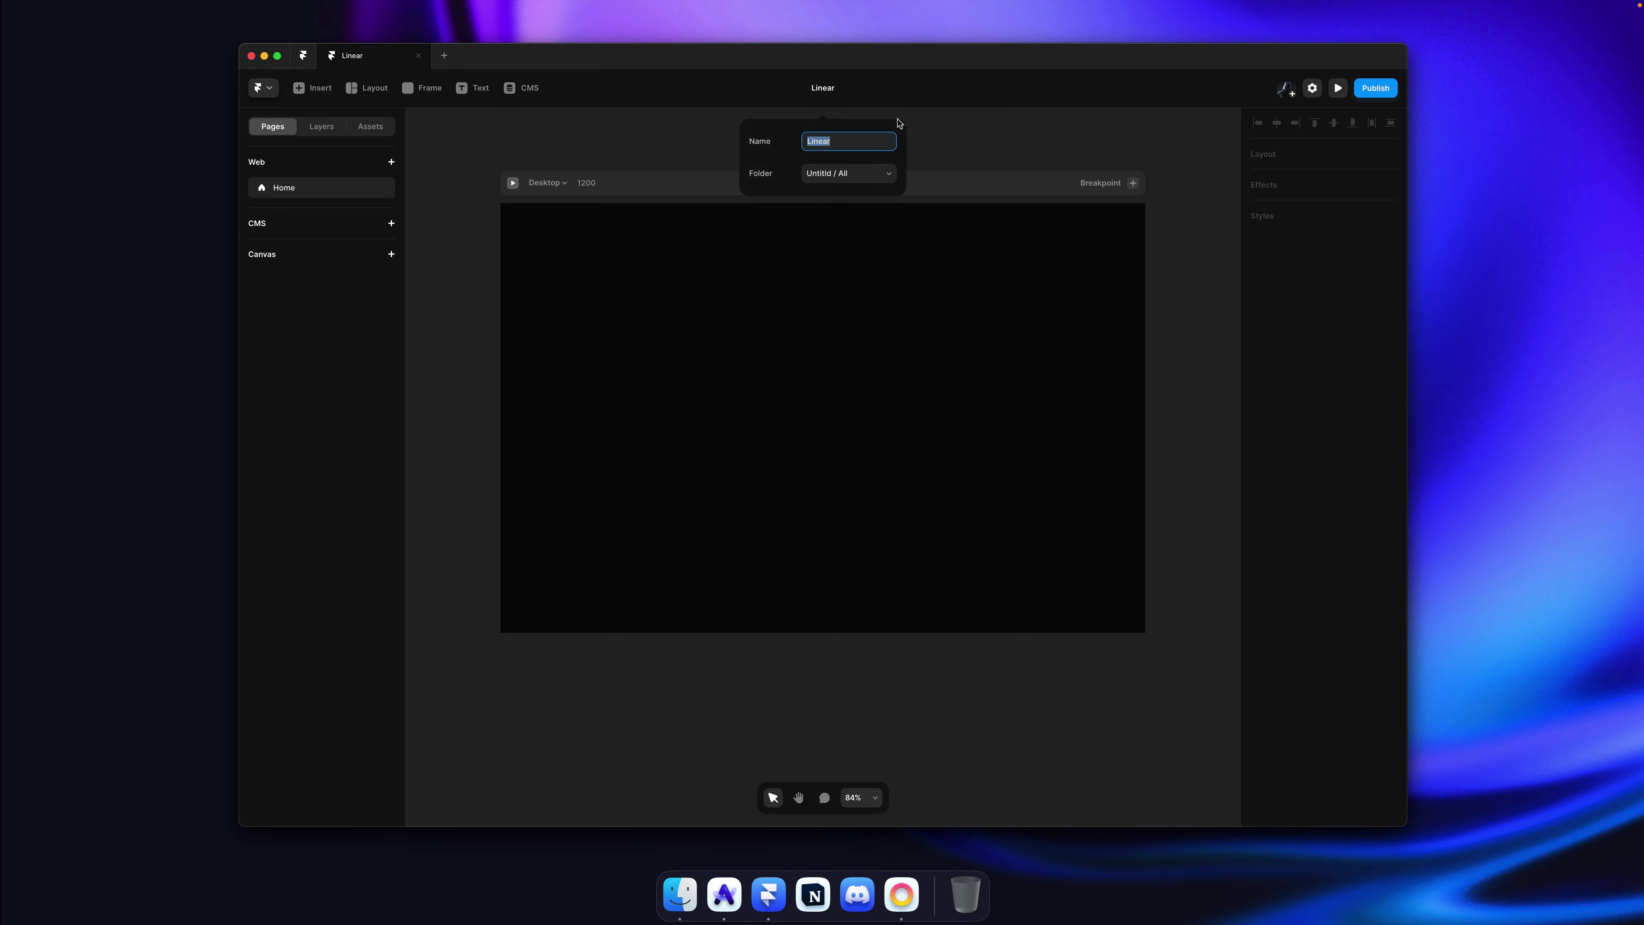
left_click(1005, 132)
left_click(742, 333)
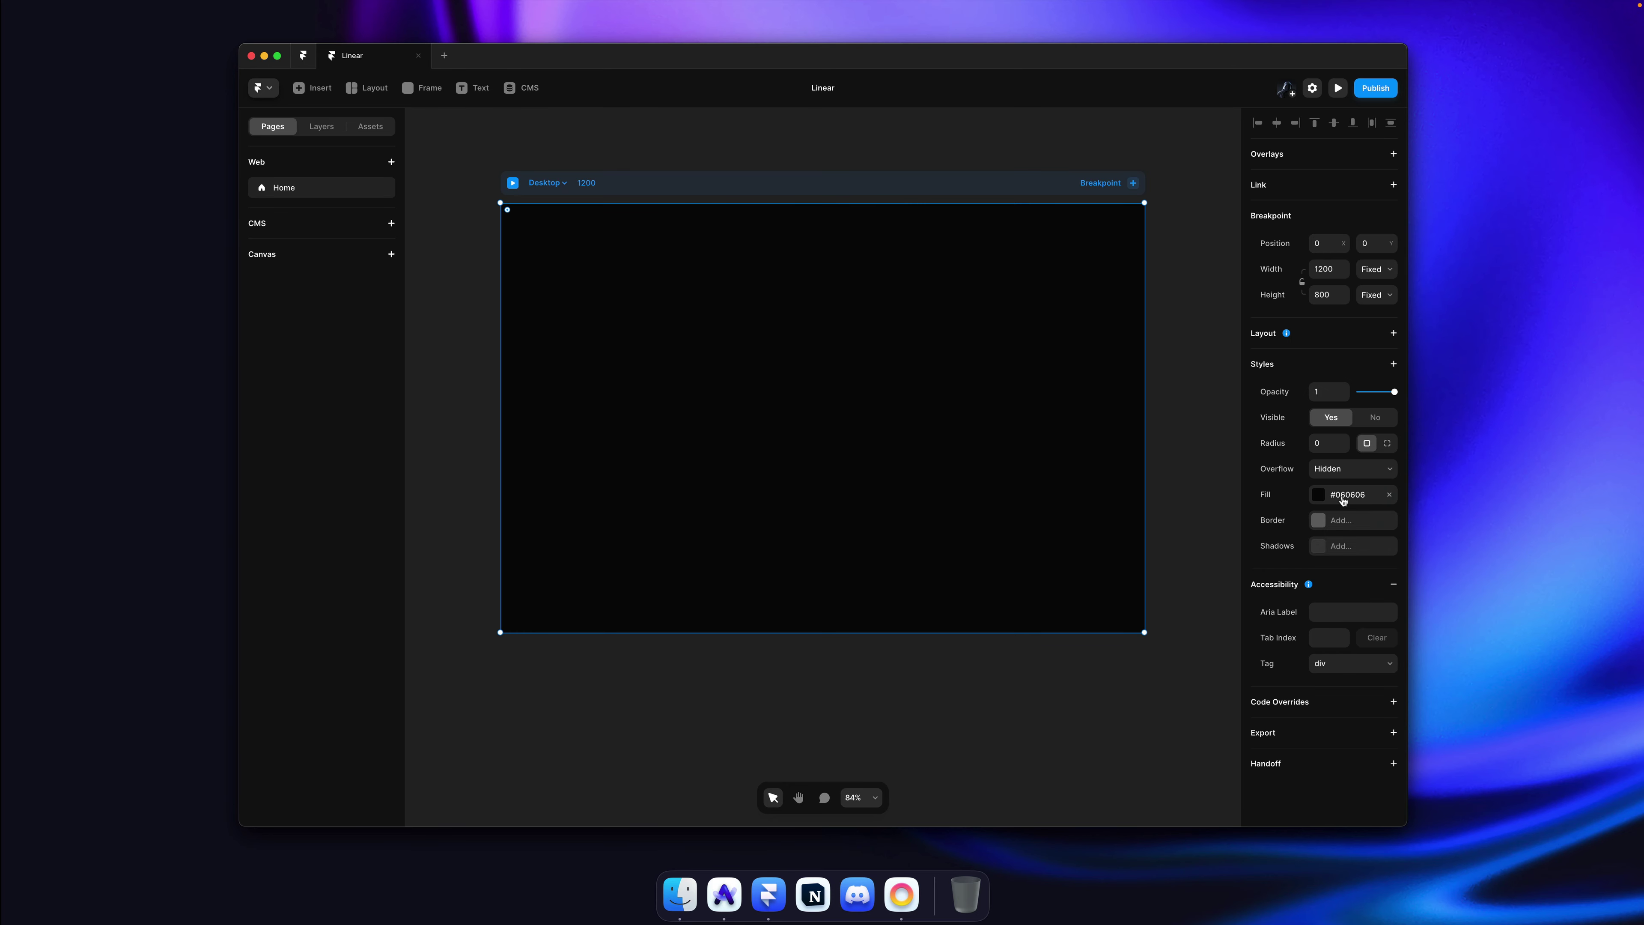
left_click(1199, 324)
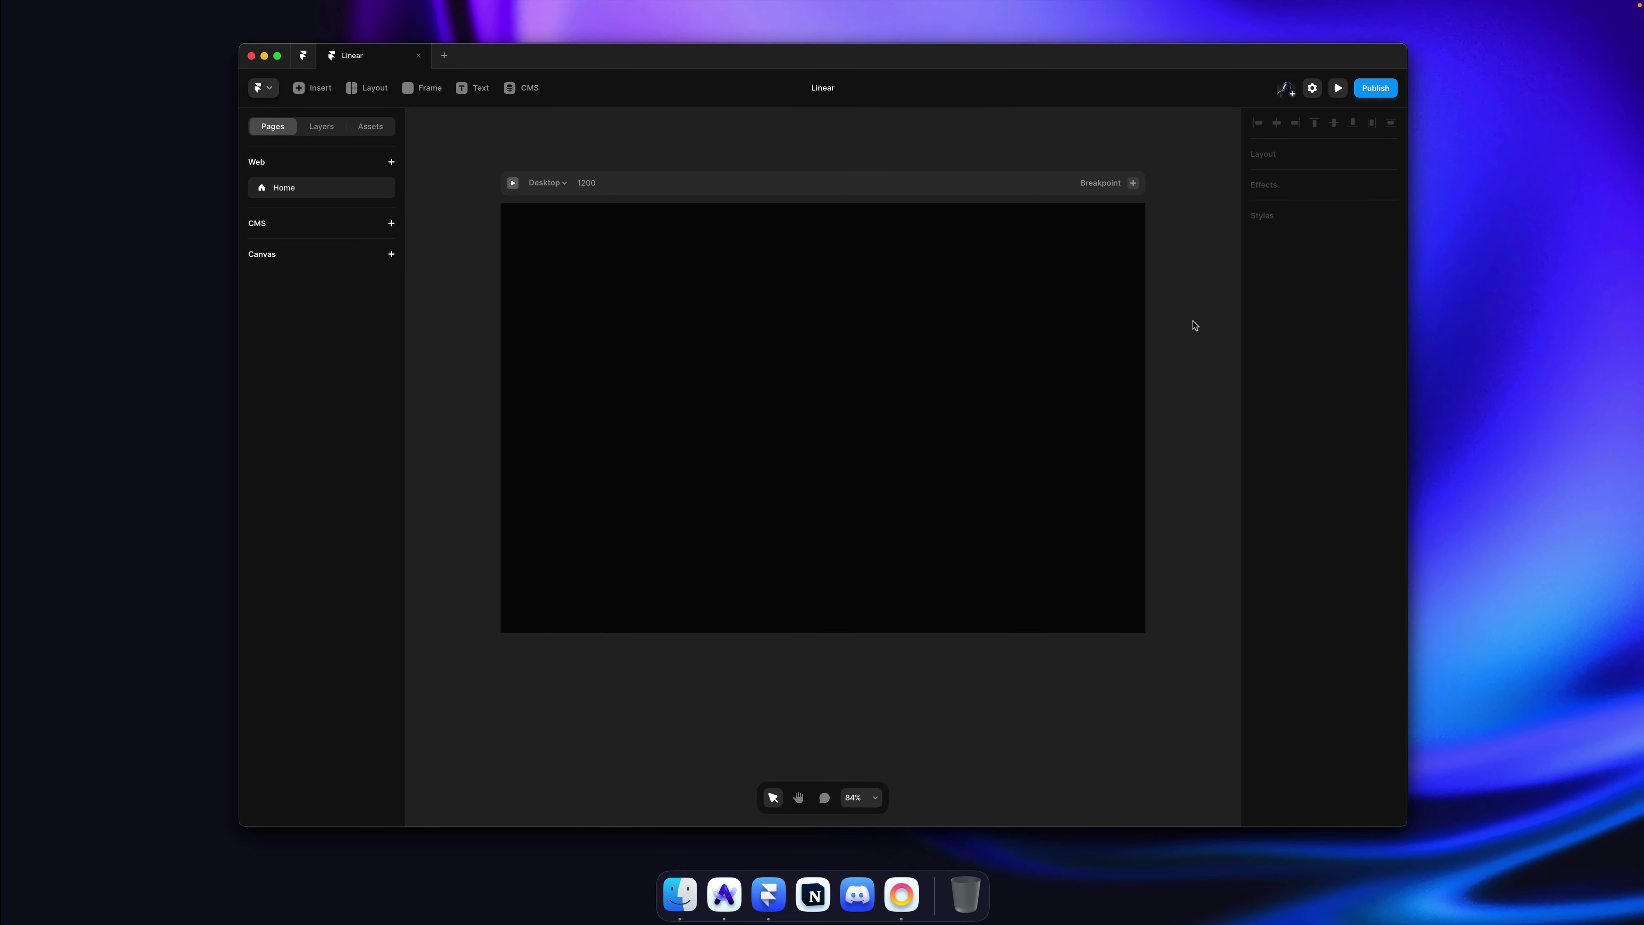
key("super+Tab")
key("super+s")
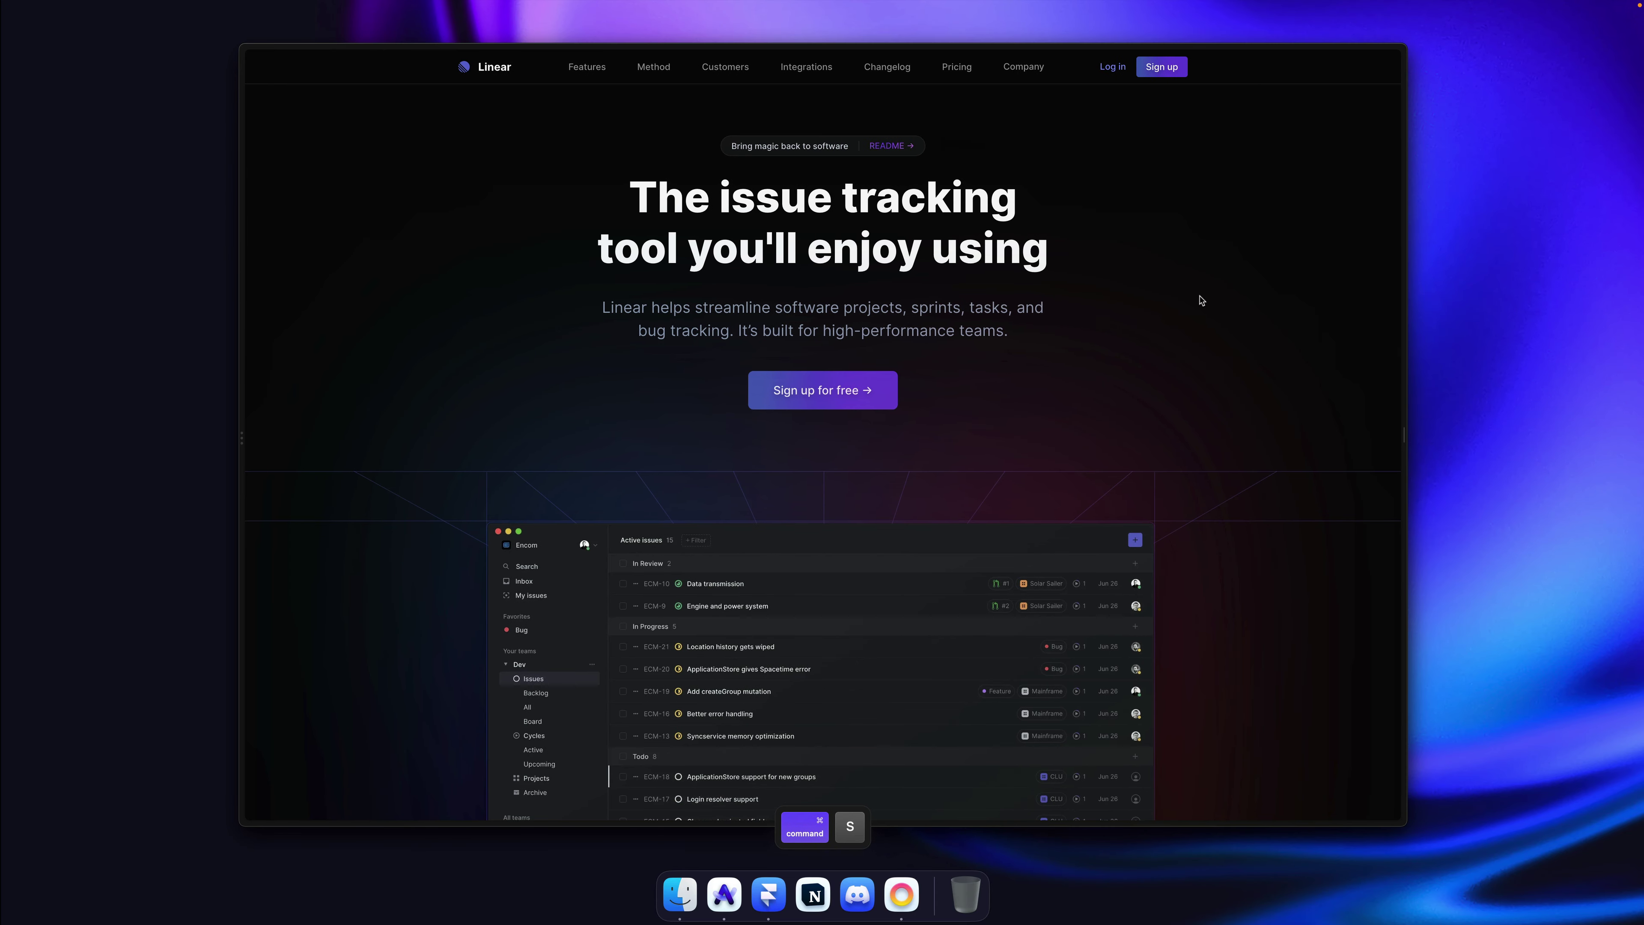
Step: Reload linear.app several times to replay its hero intro animation
key("super+r")
scroll(1141, 311, "down", 3)
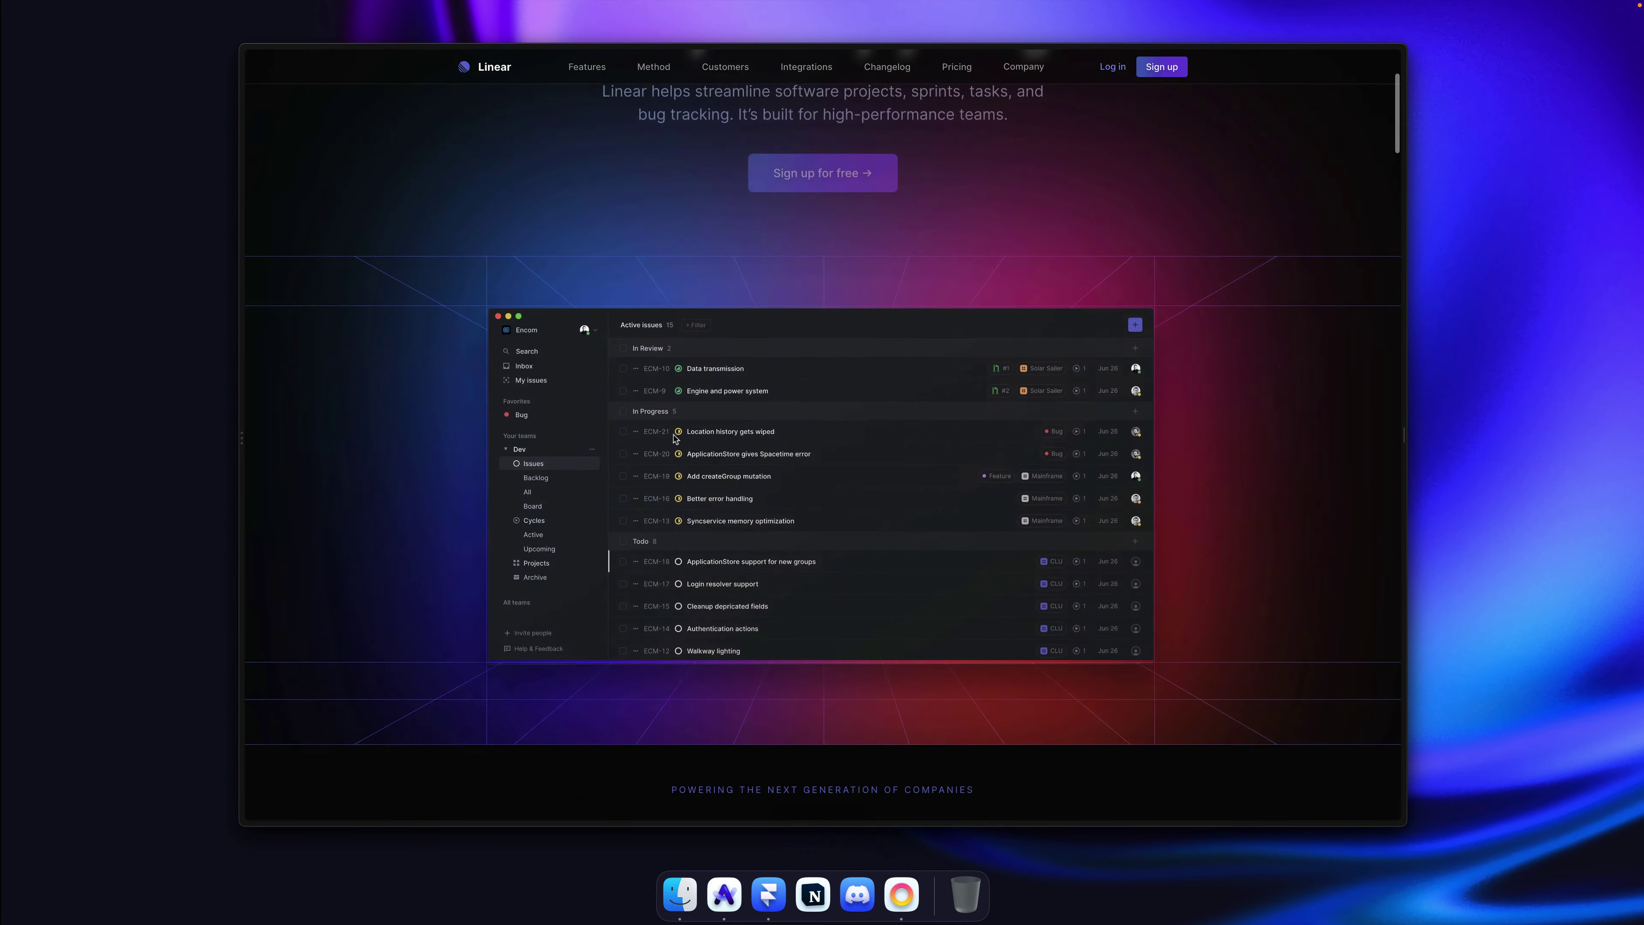
scroll(864, 396, "down", 2)
key("super+r")
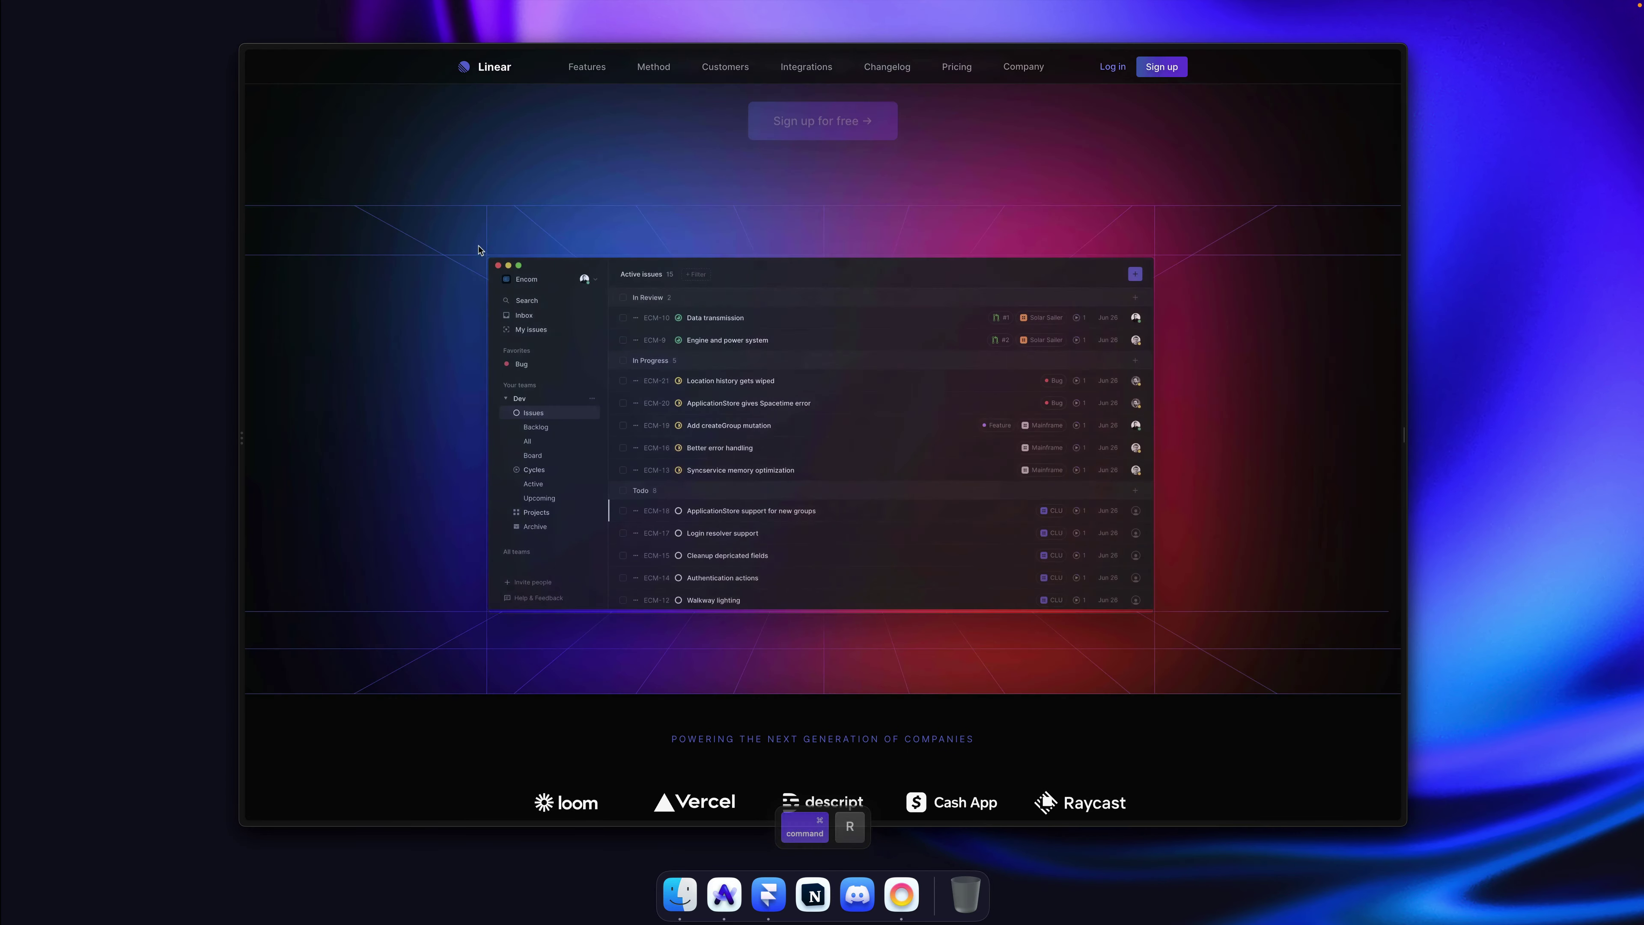
key("super+r")
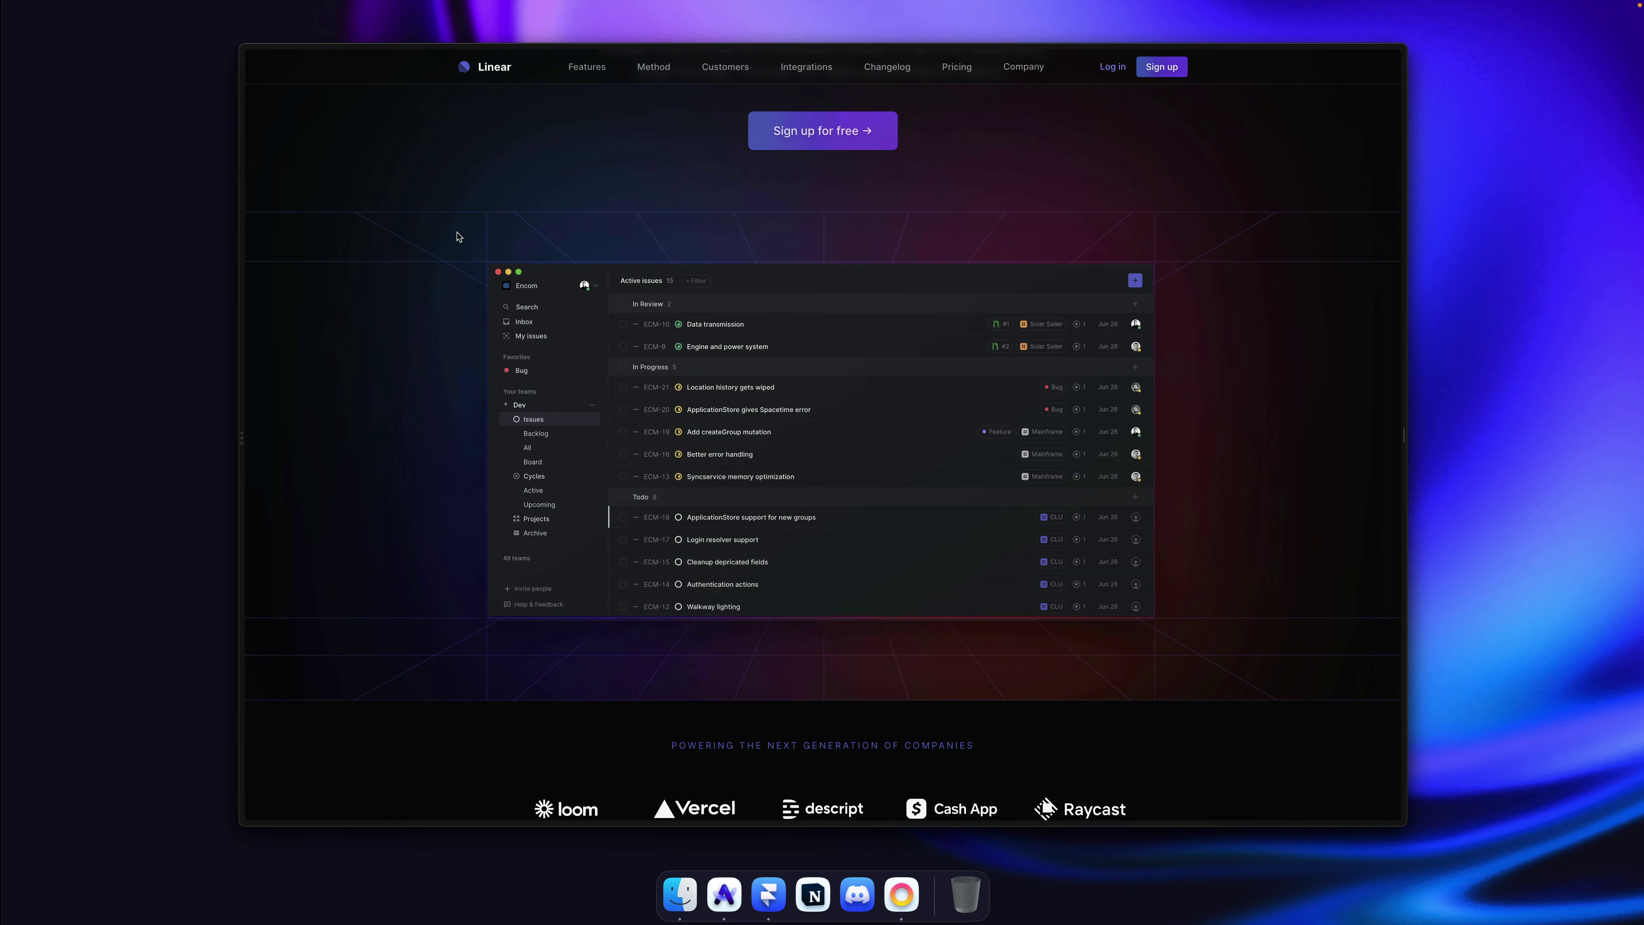
key("super+r")
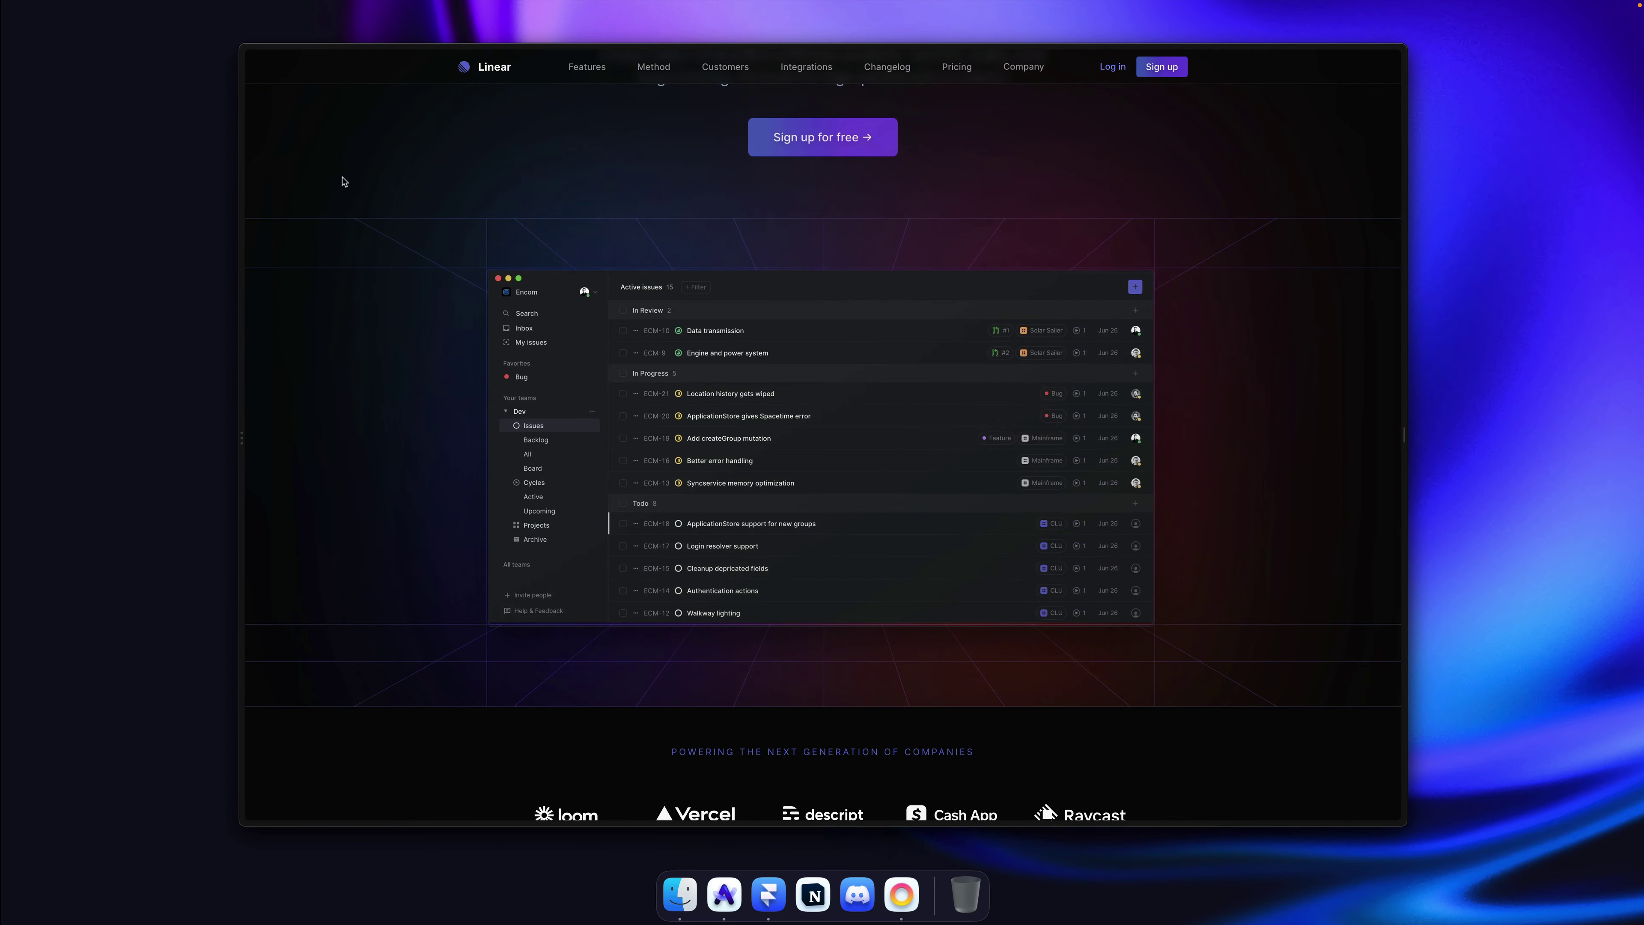
key("super+r")
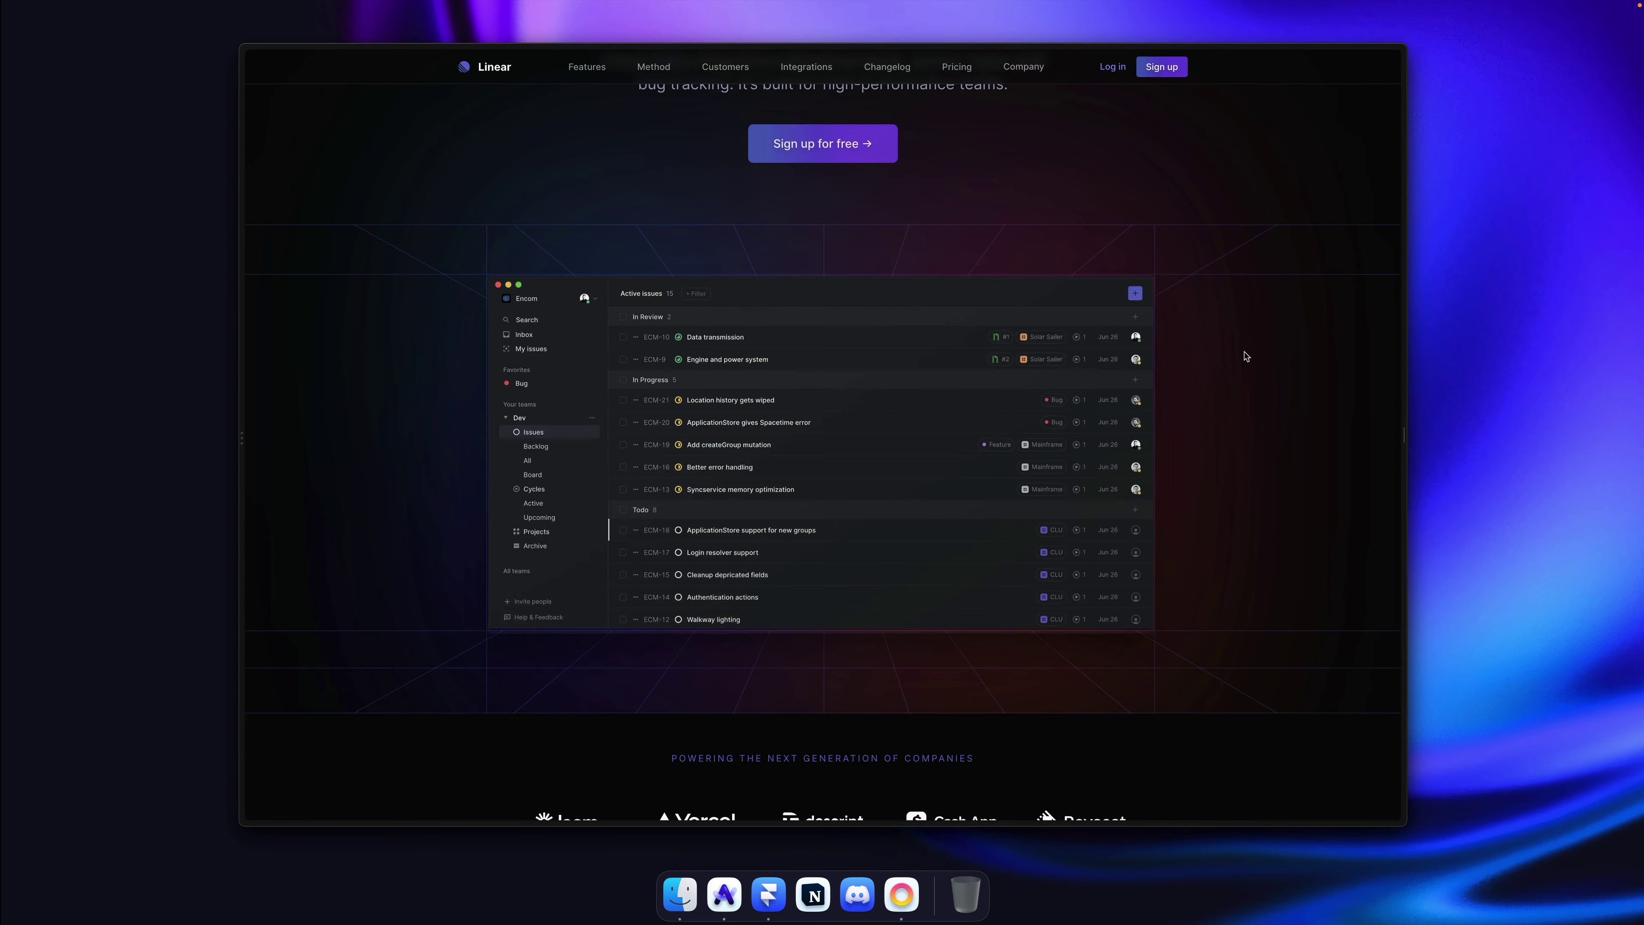
key("super+r")
Step: Scroll through the full Linear page, then switch back to Framer
scroll(1203, 334, "down", 8)
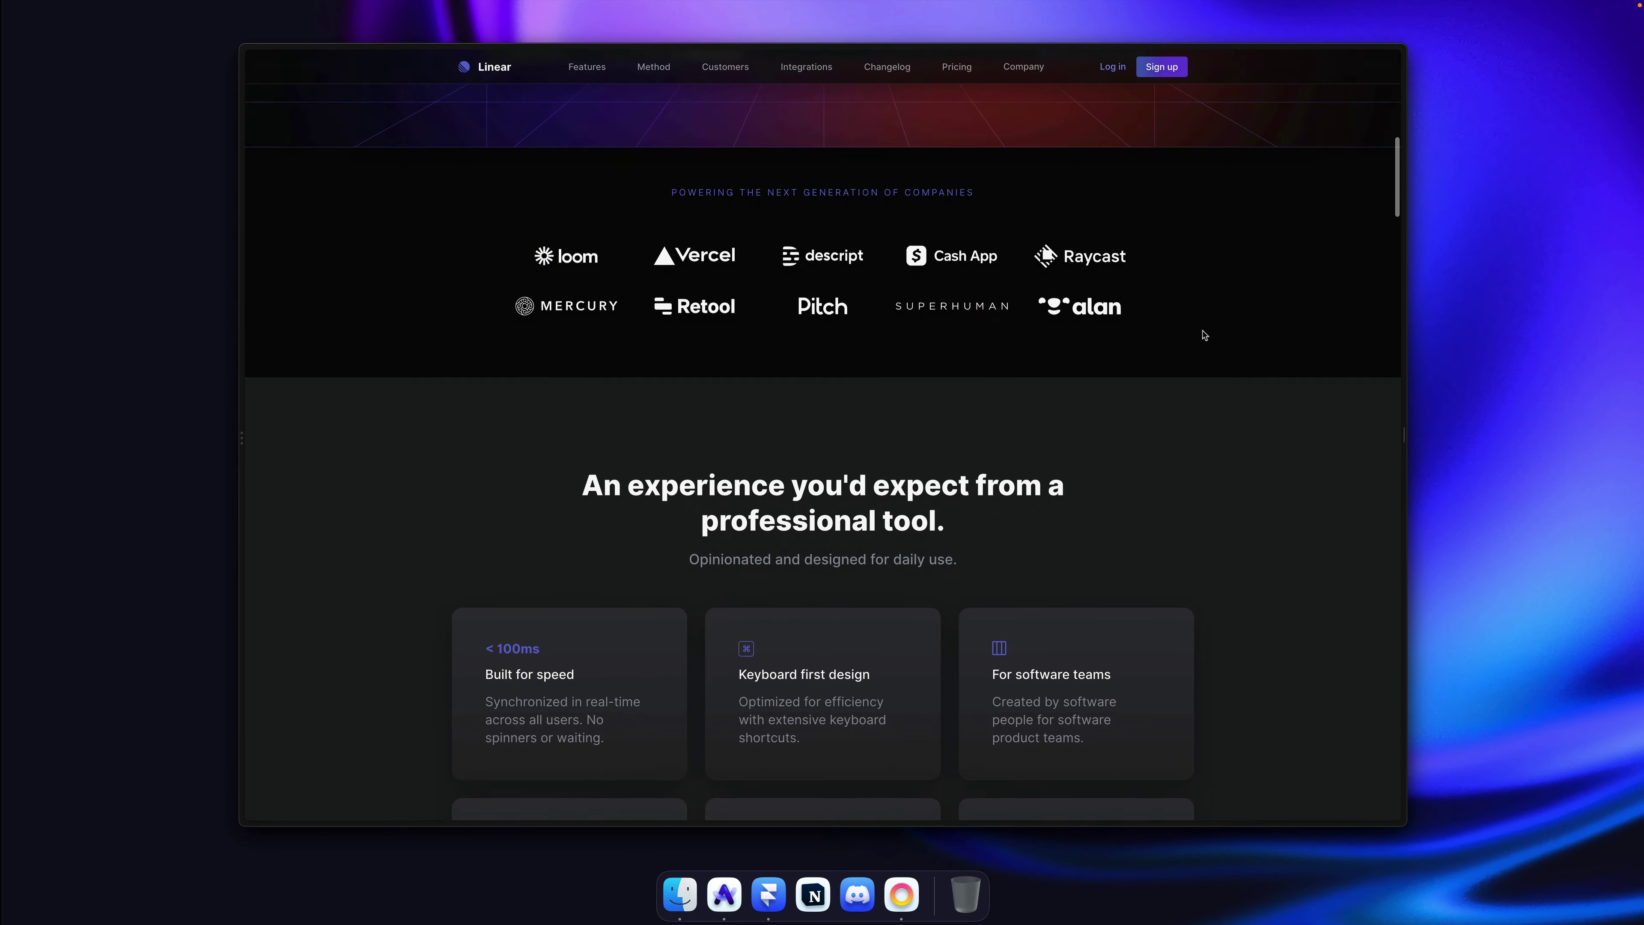
scroll(1203, 335, "down", 15)
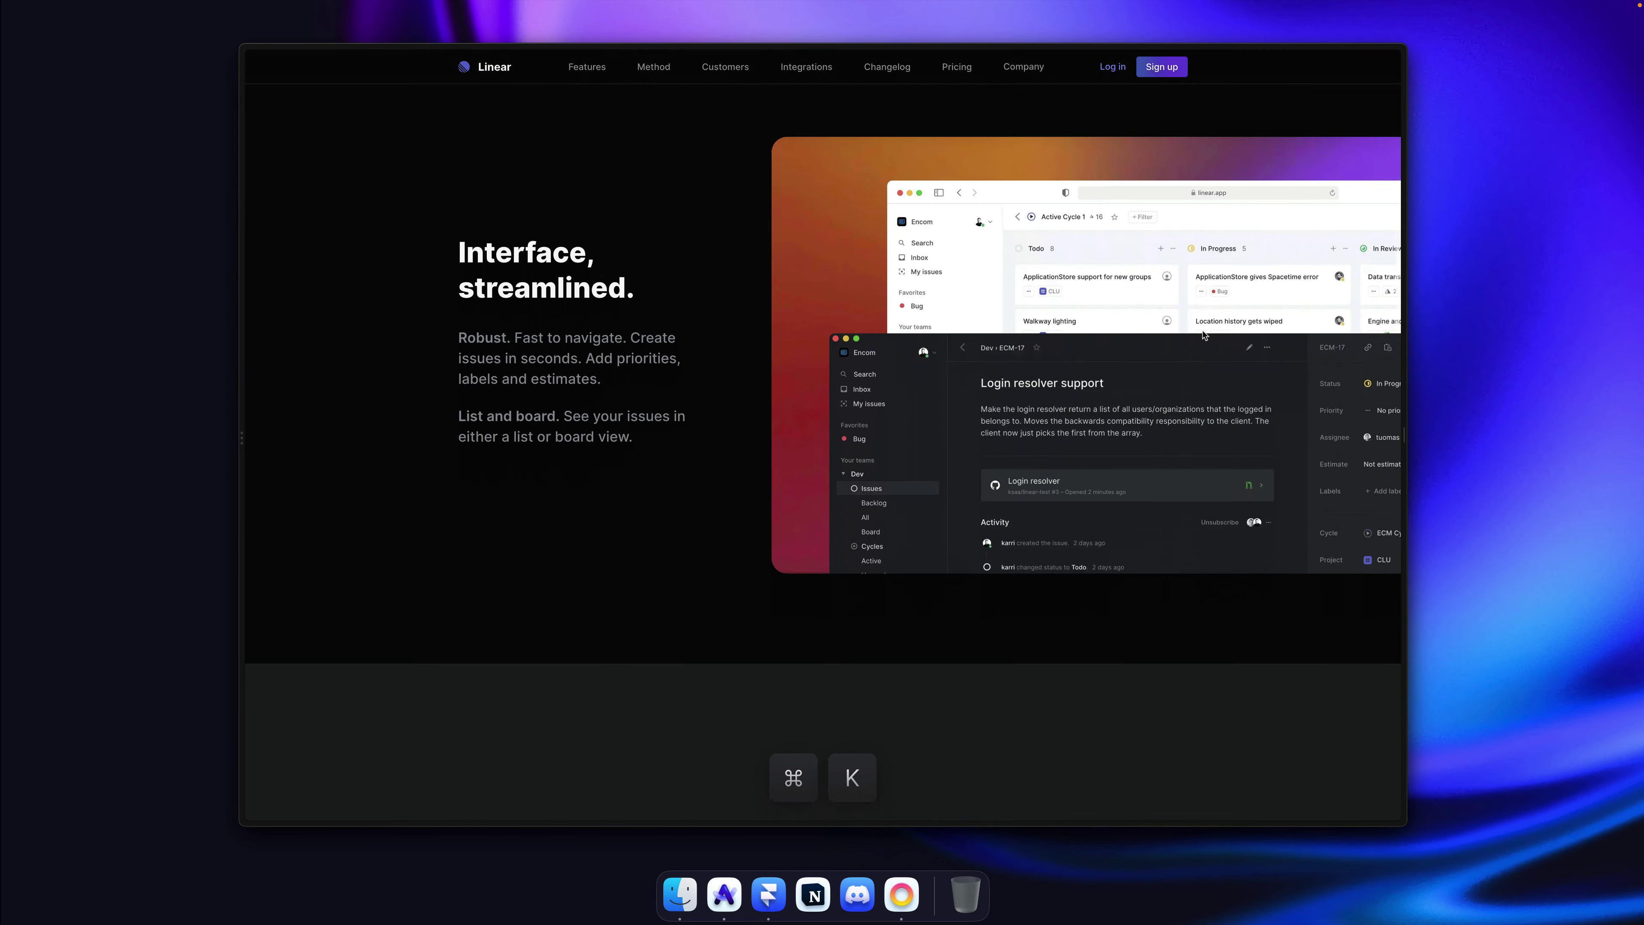
scroll(1203, 335, "down", 15)
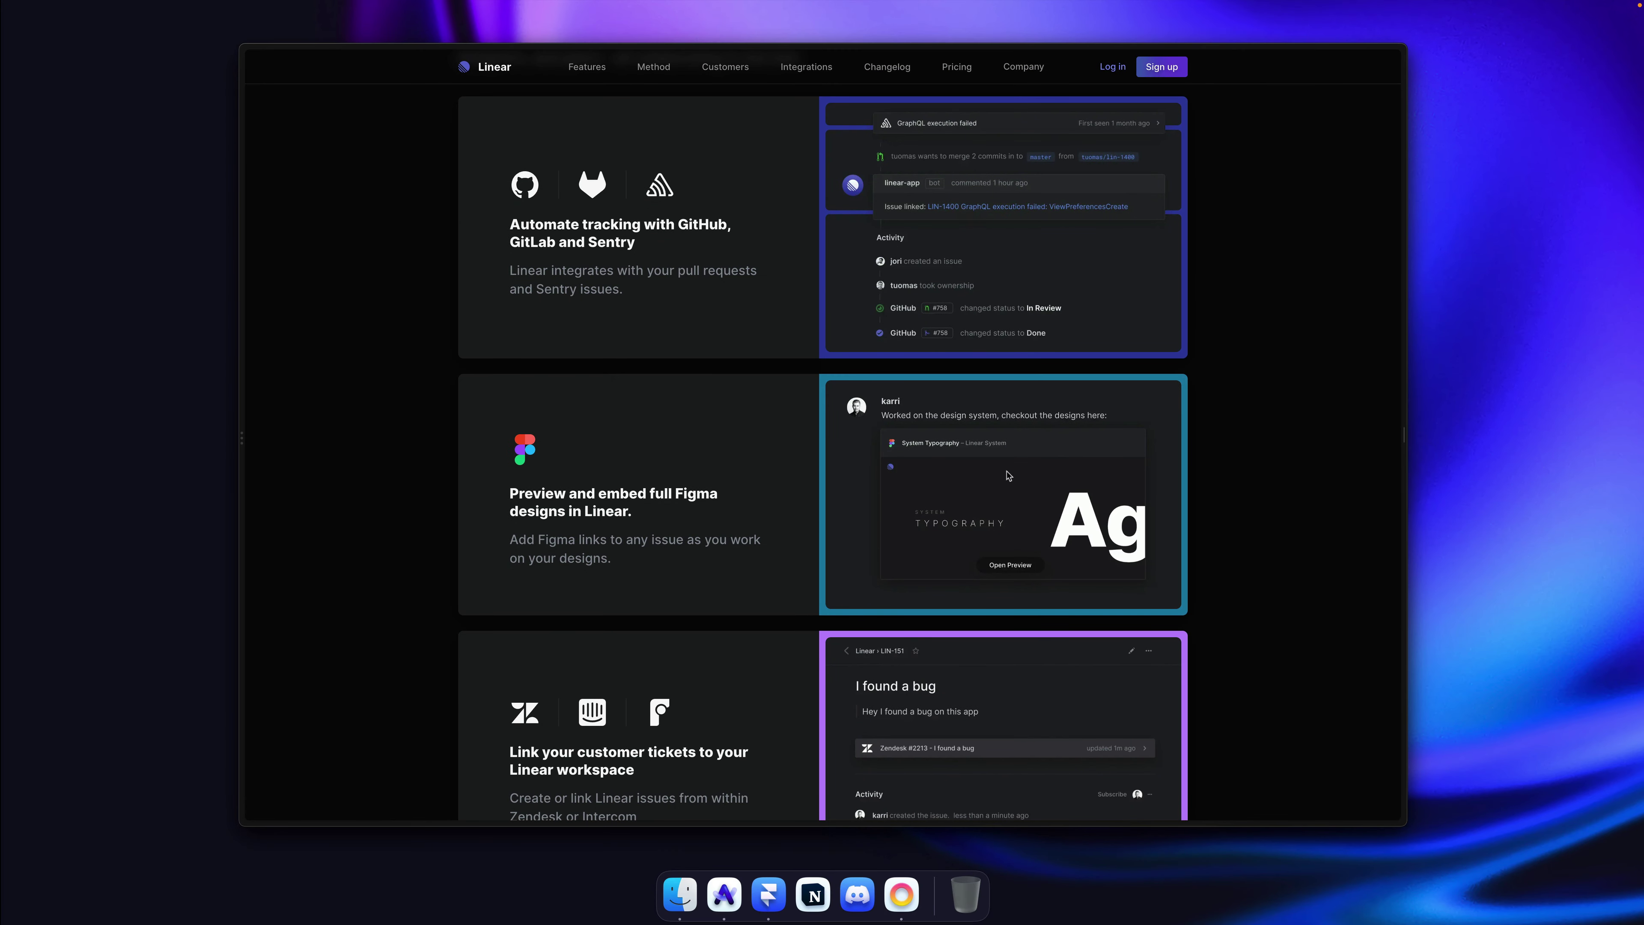
scroll(1007, 476, "down", 6)
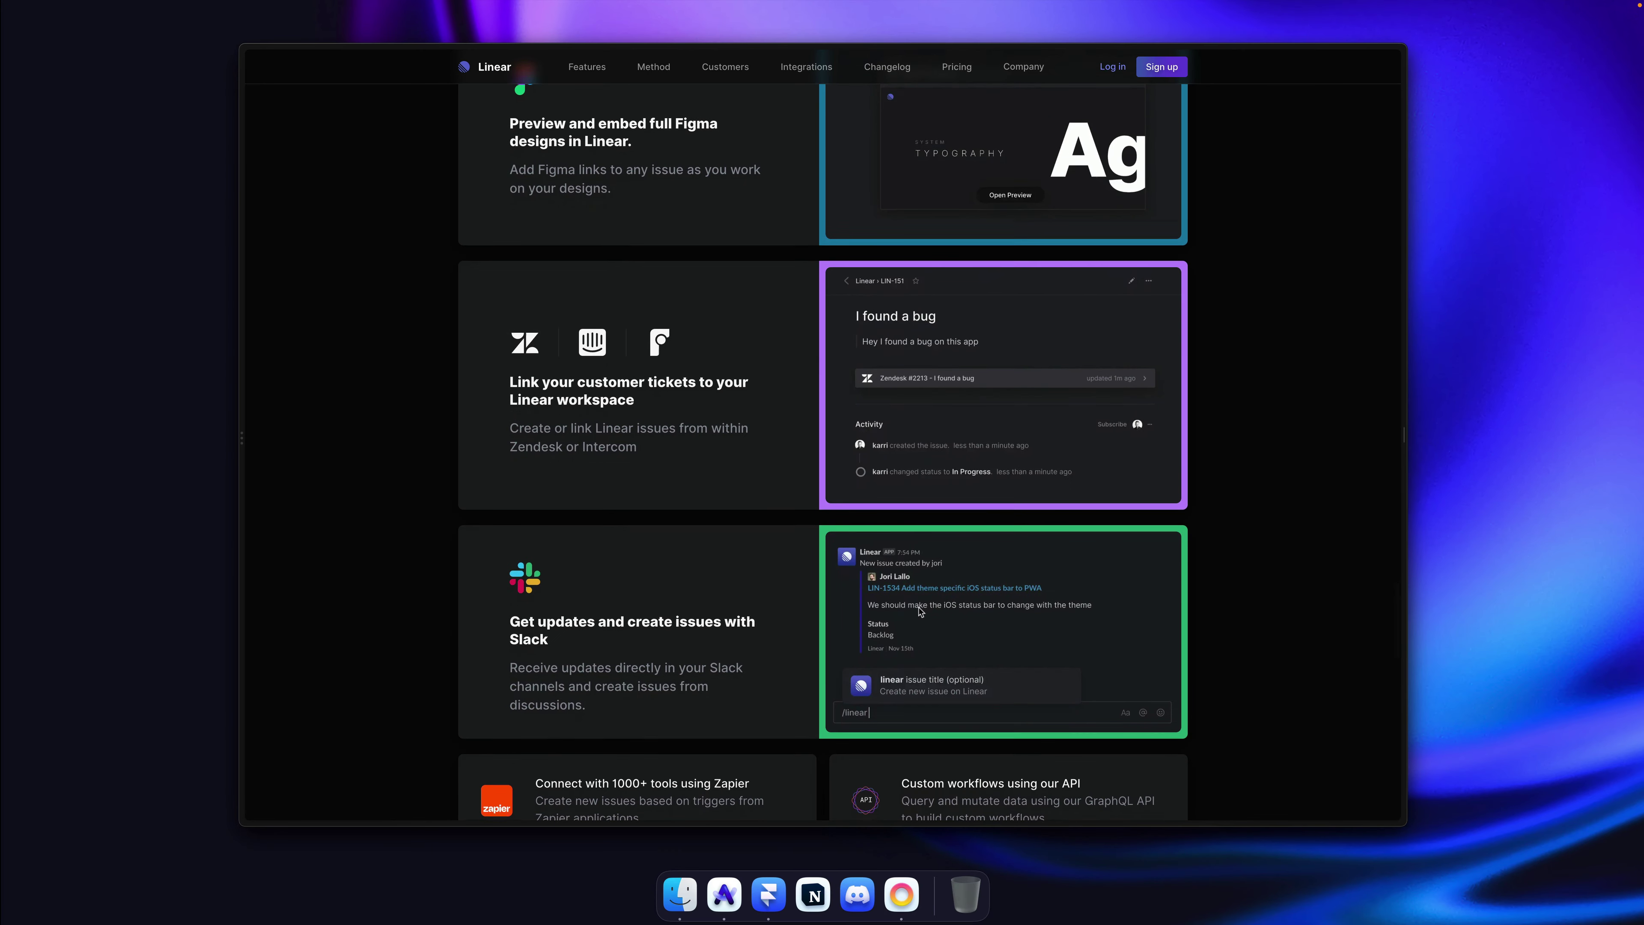
scroll(921, 612, "down", 10)
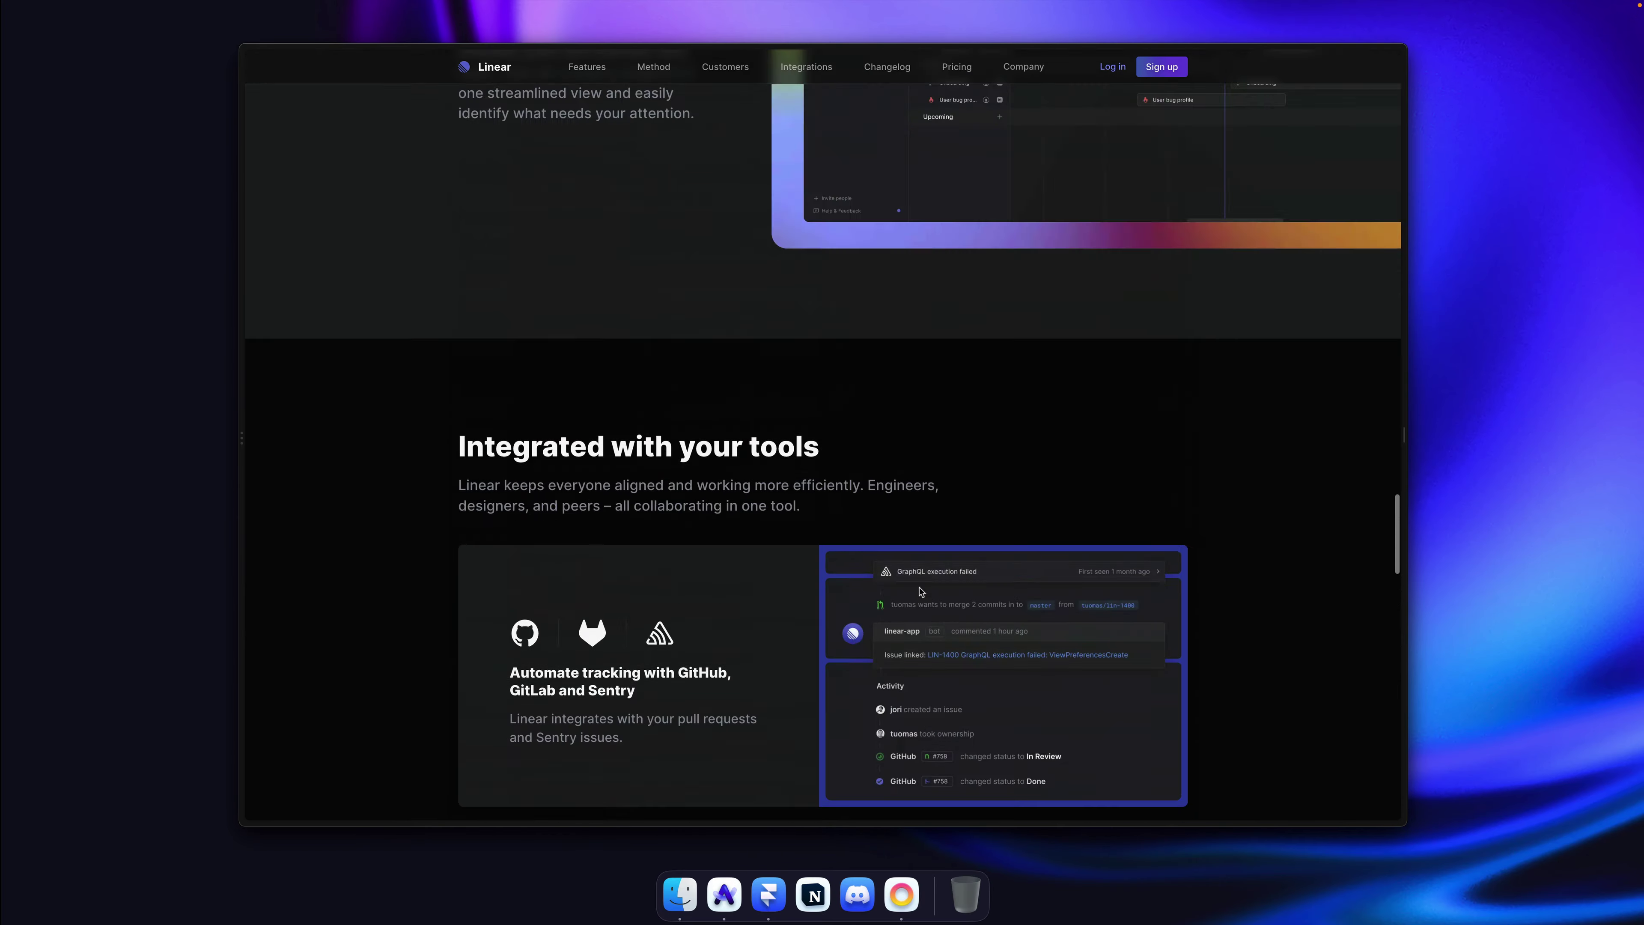
scroll(922, 591, "up", 20)
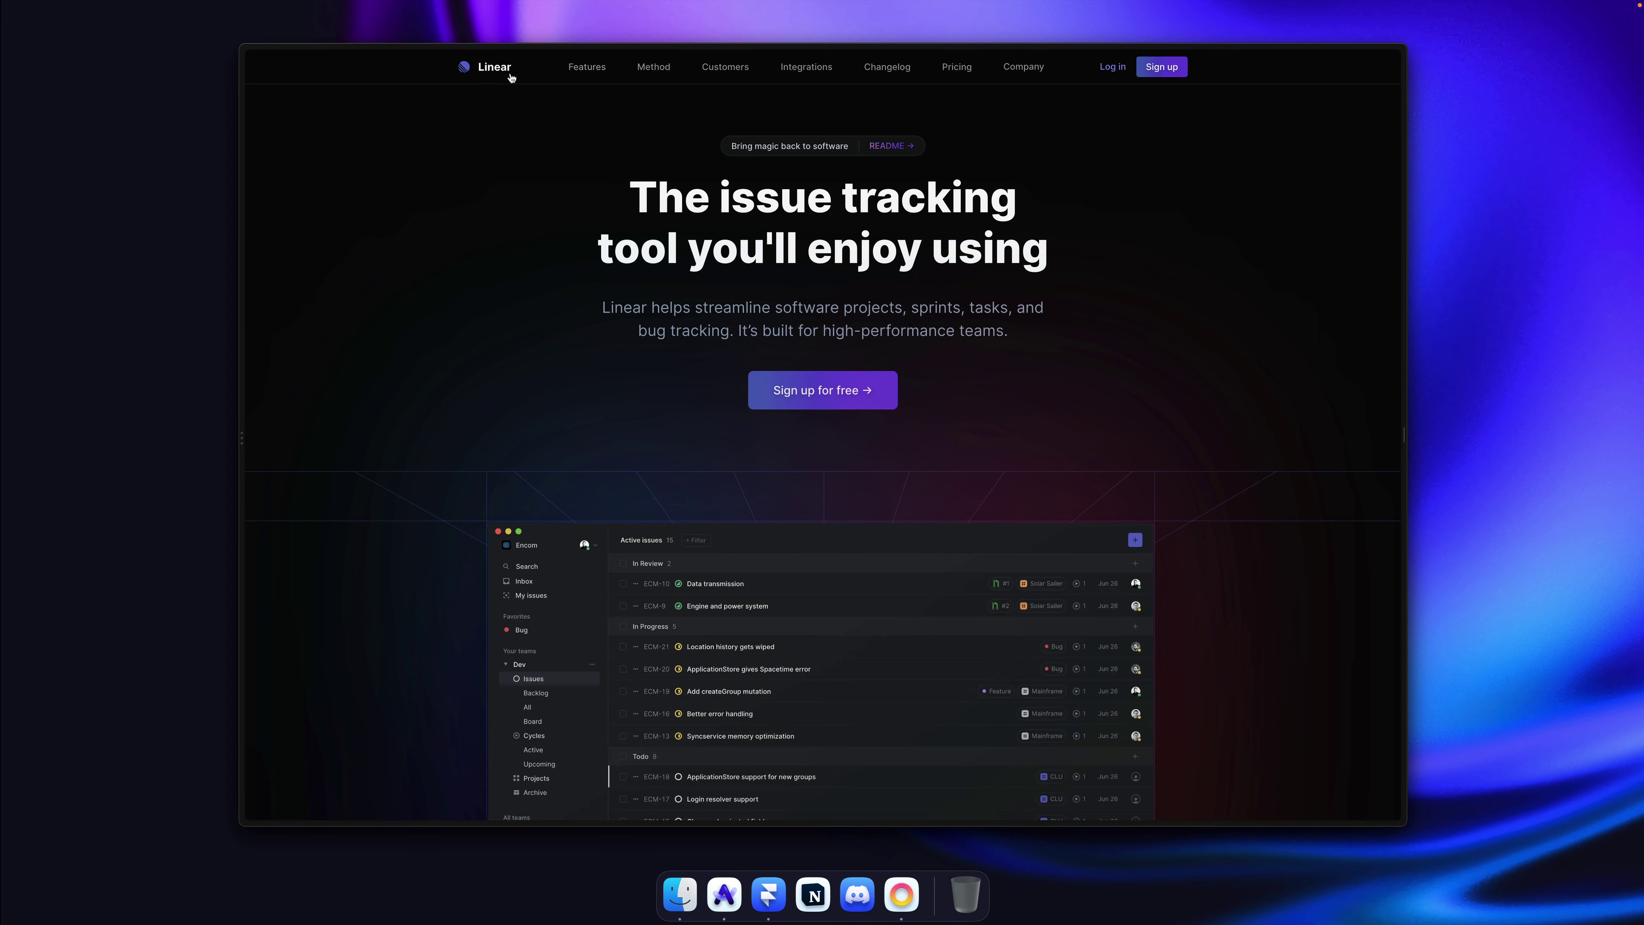
scroll(839, 363, "down", 15)
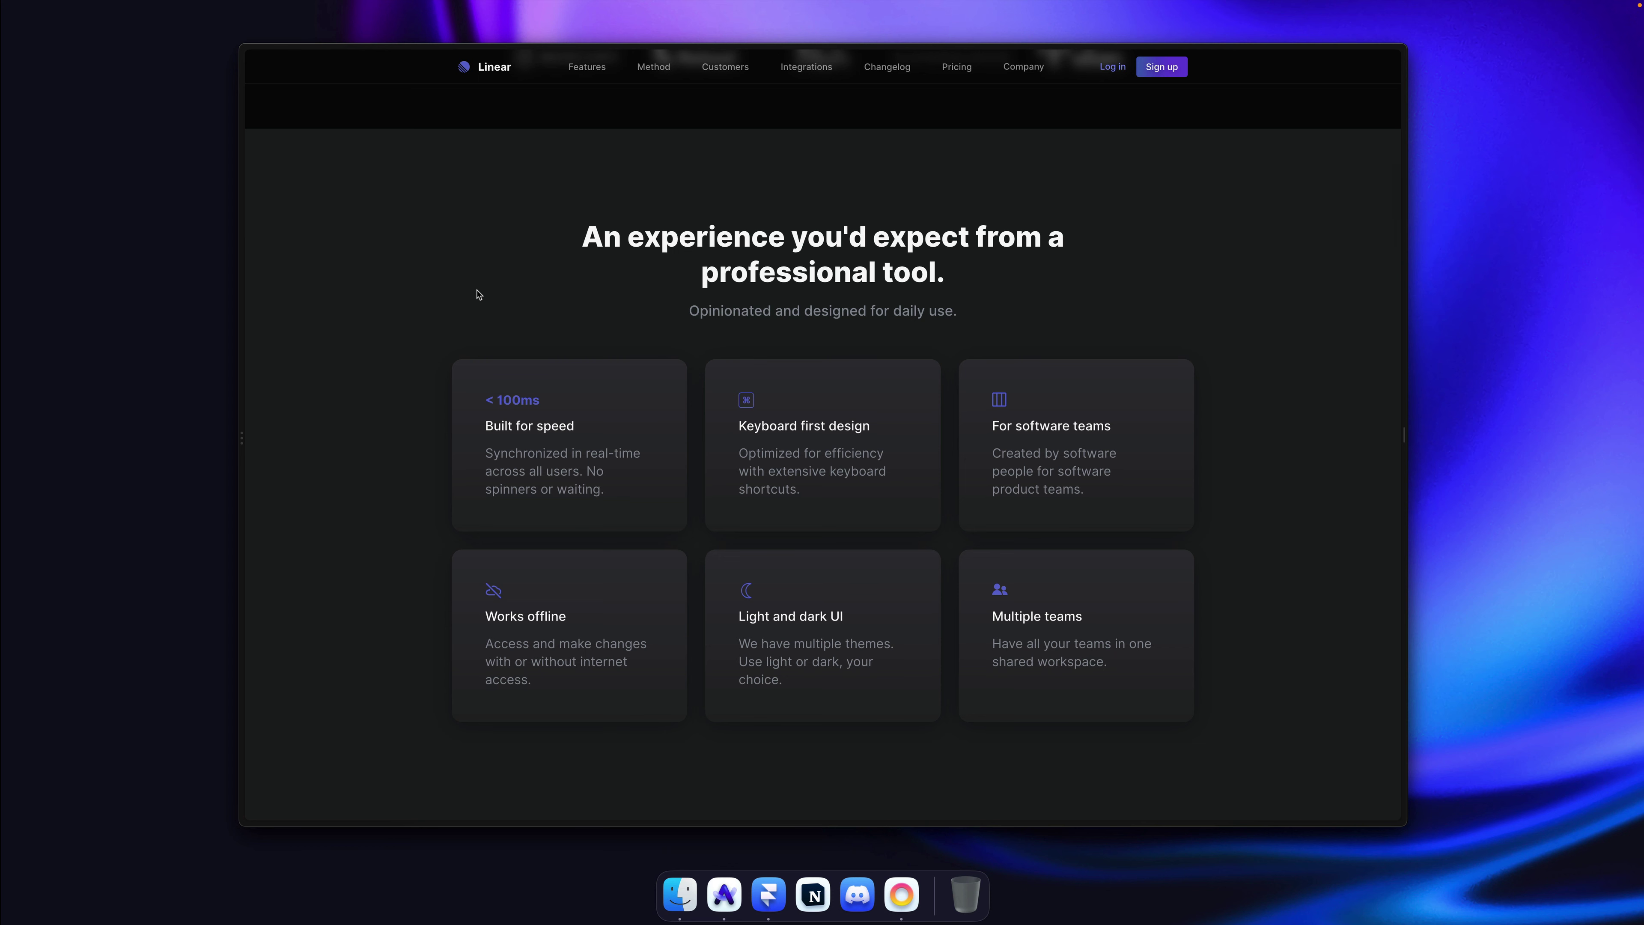
key("super+Tab")
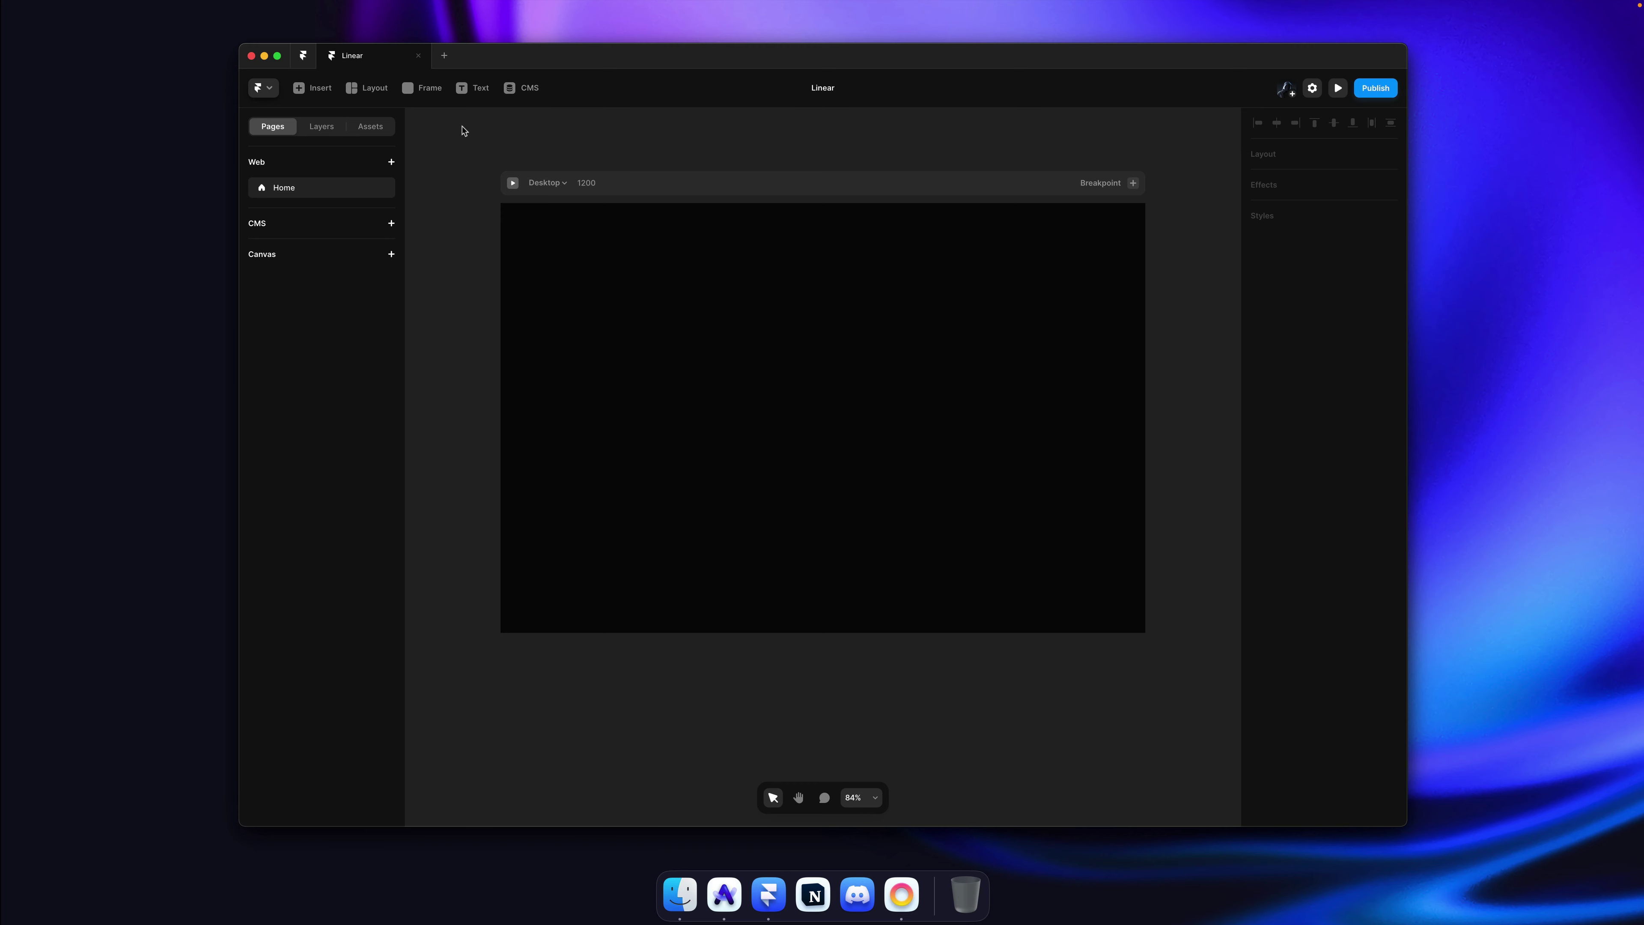
Step: Insert a Video element onto the Desktop frame and make it 437 px tall
key("i")
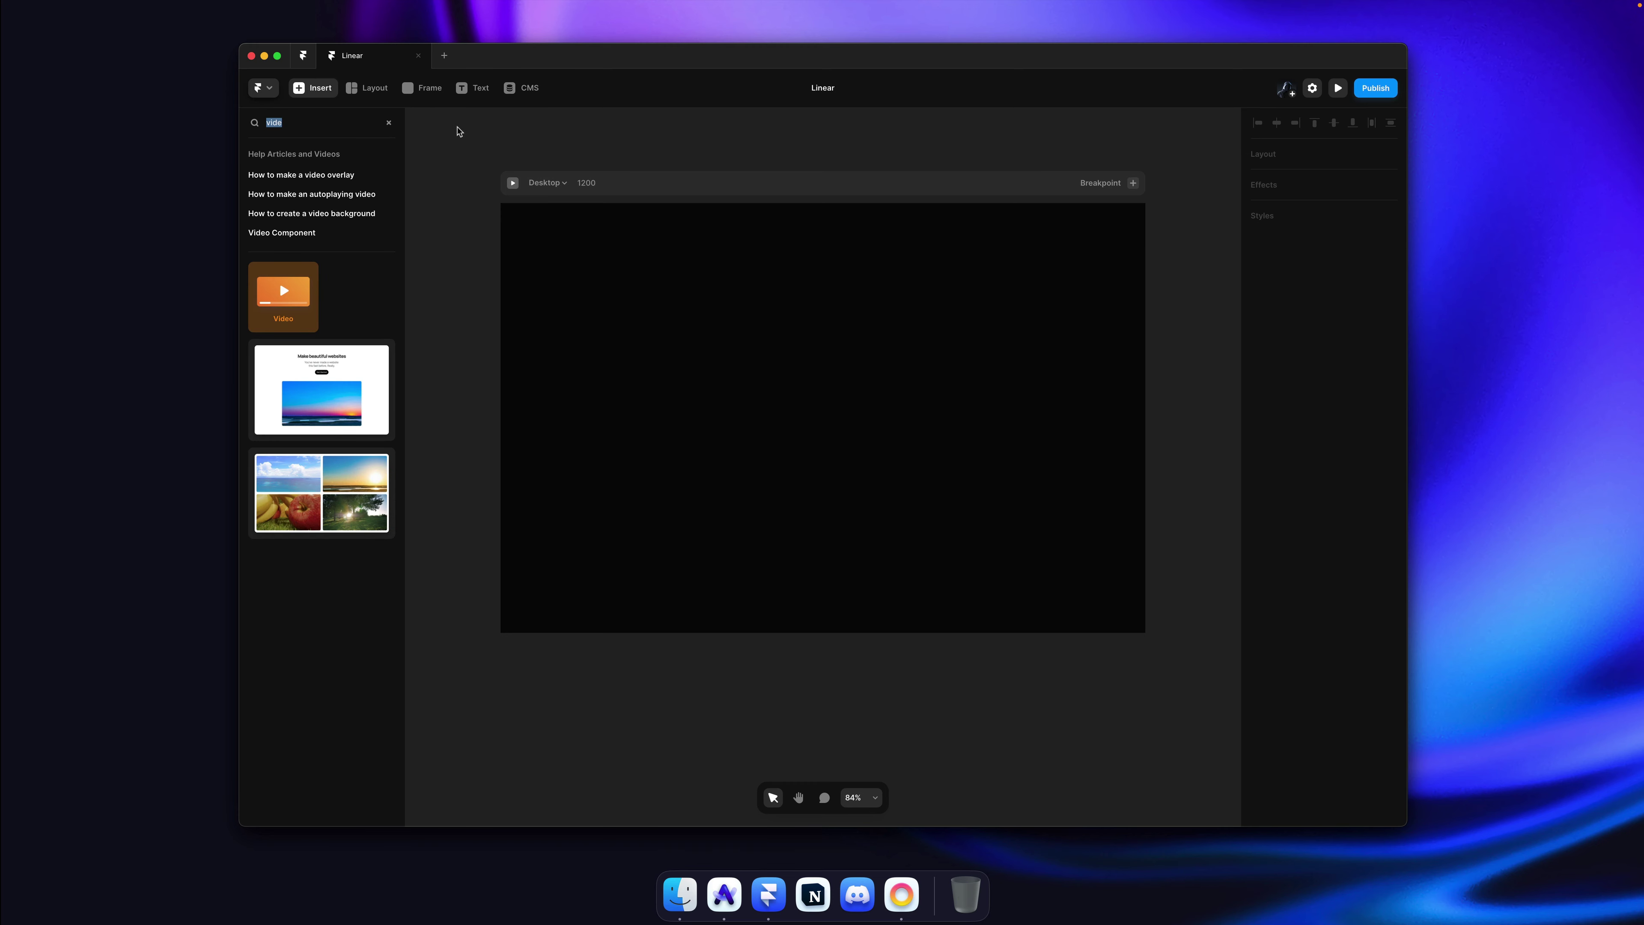
key("BackSpace")
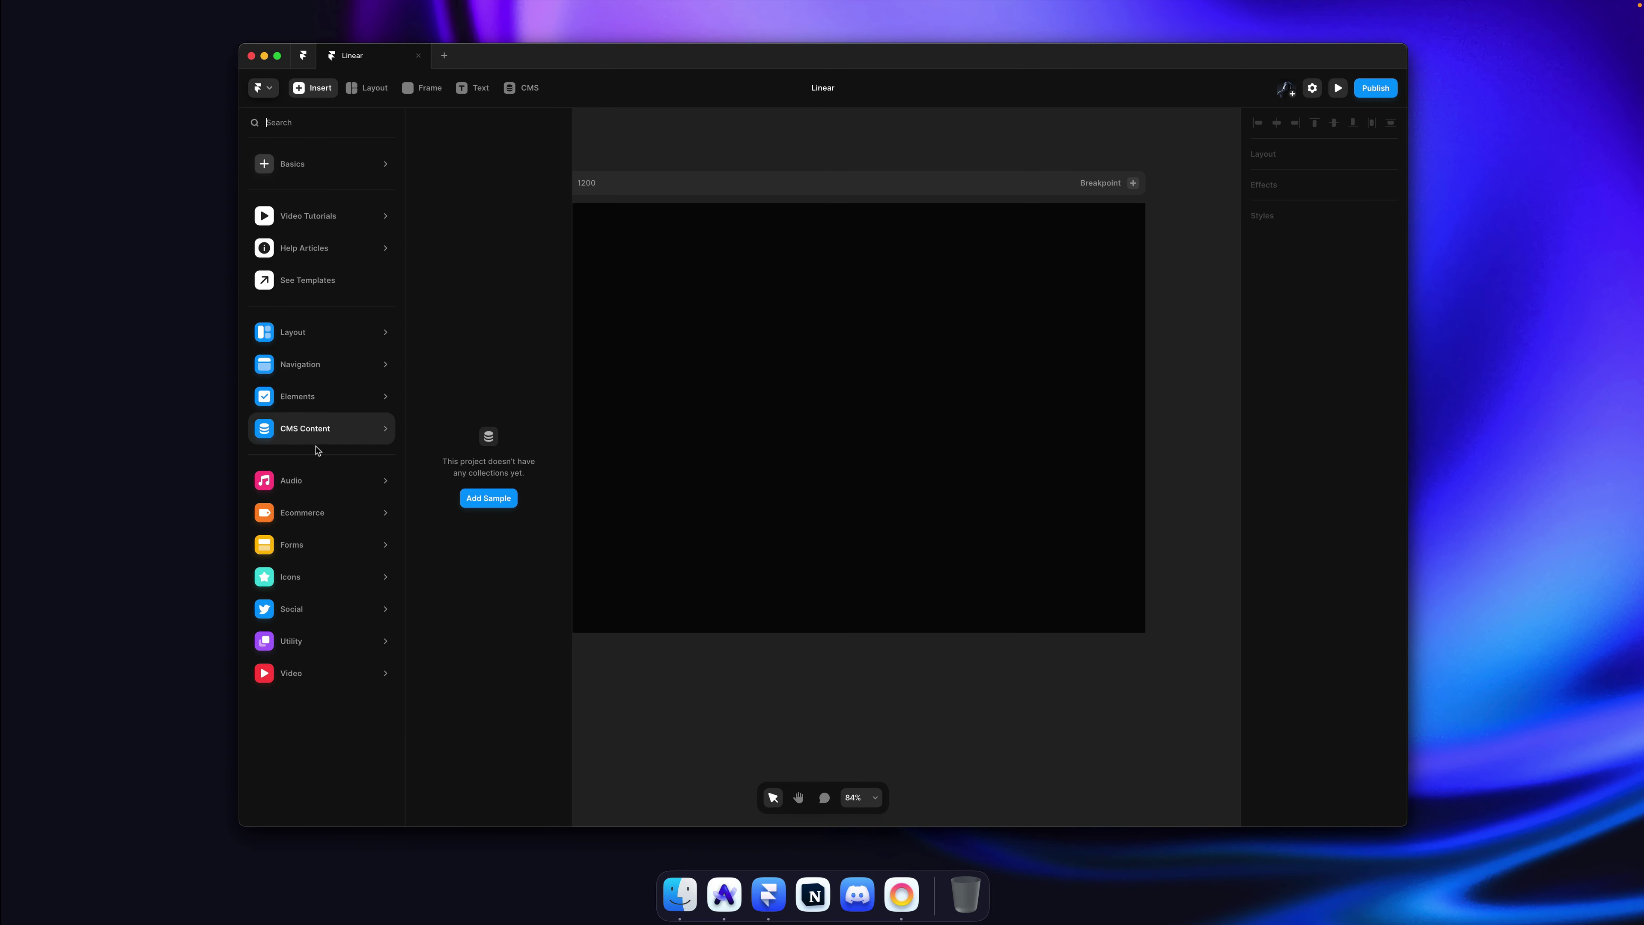
type("video")
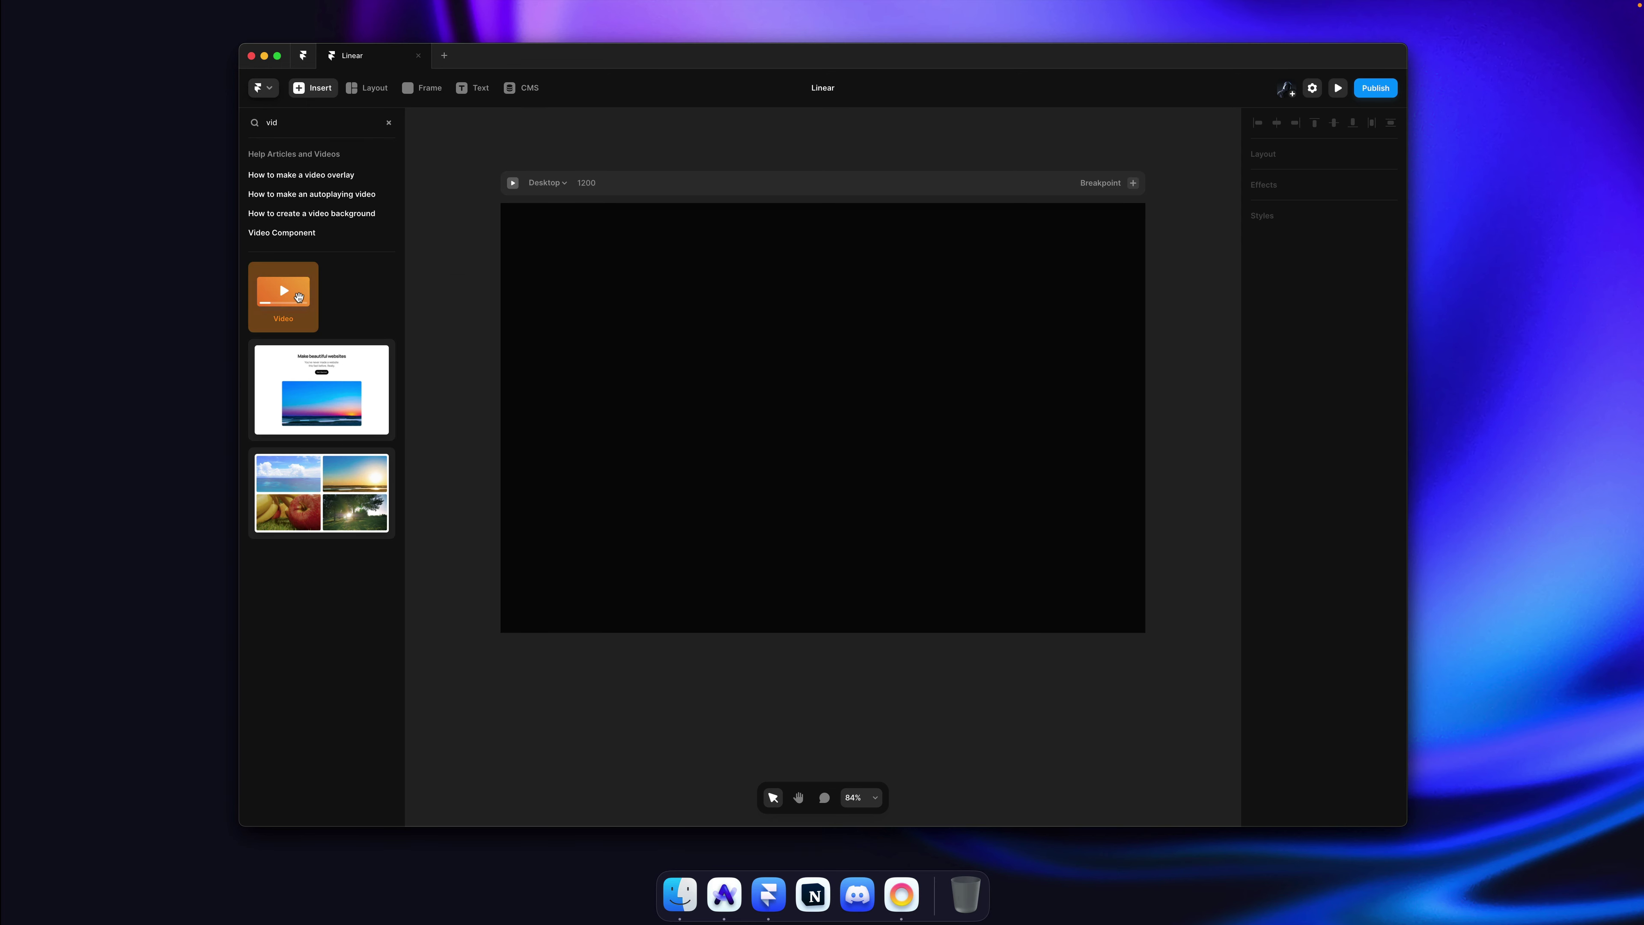
left_click_drag(283, 295, 1159, 375)
left_click_drag(1065, 397, 1065, 574)
Step: Upload hero.mp4 from the Linear folder as the video's source
scroll(1232, 564, "down", 5)
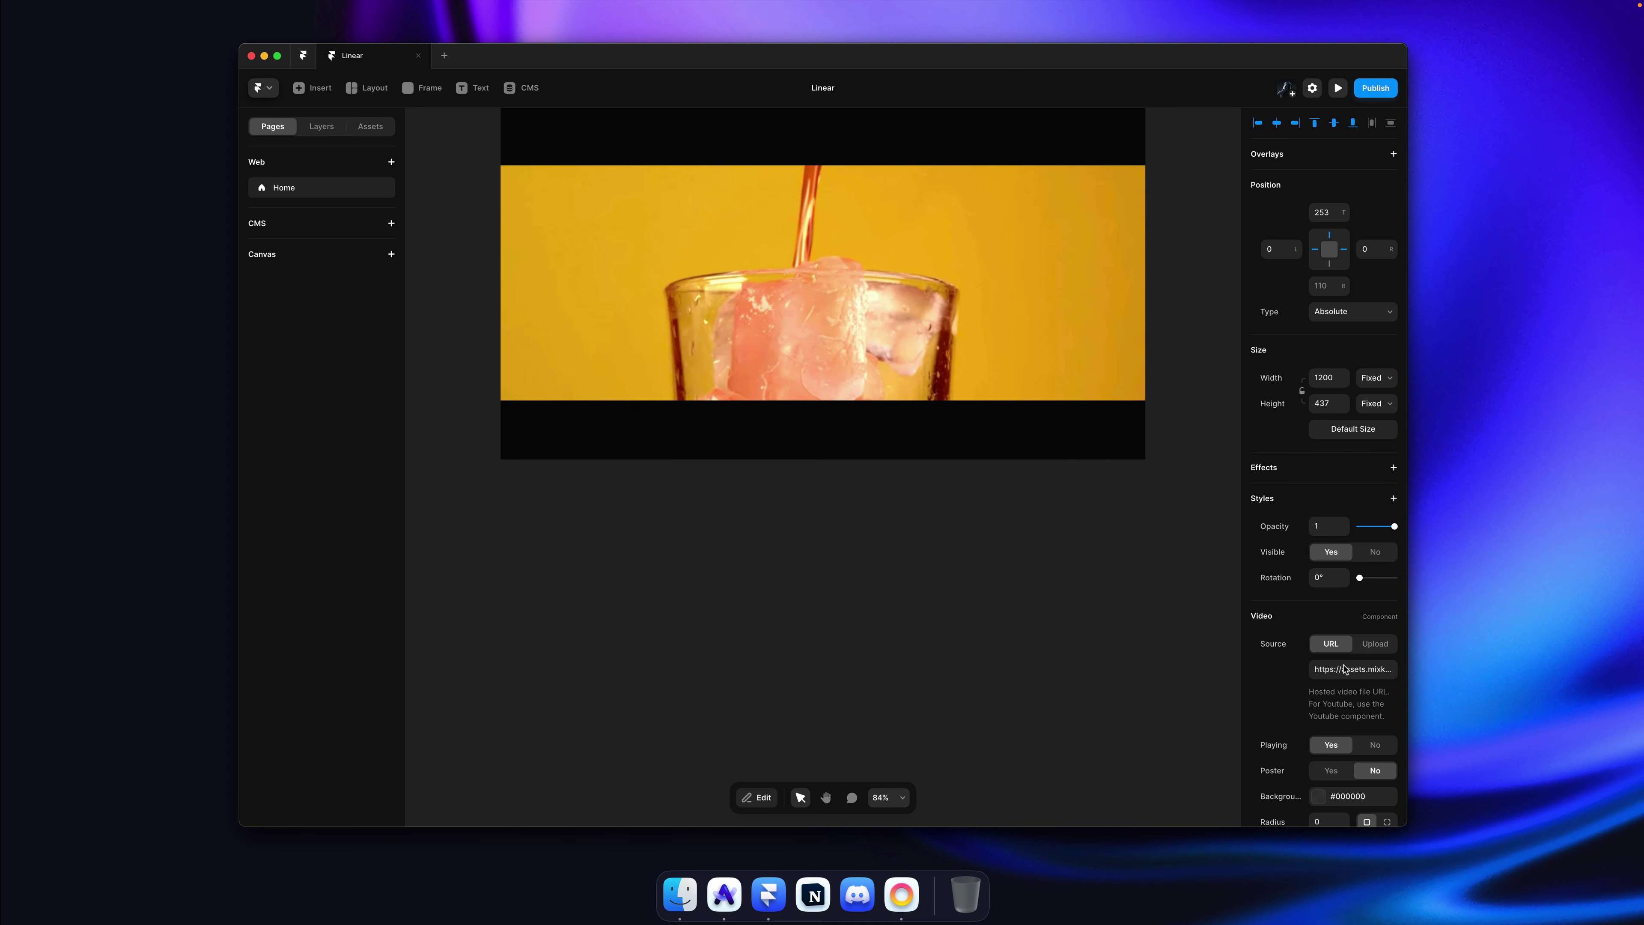
left_click(1373, 644)
scroll(1359, 648, "down", 1)
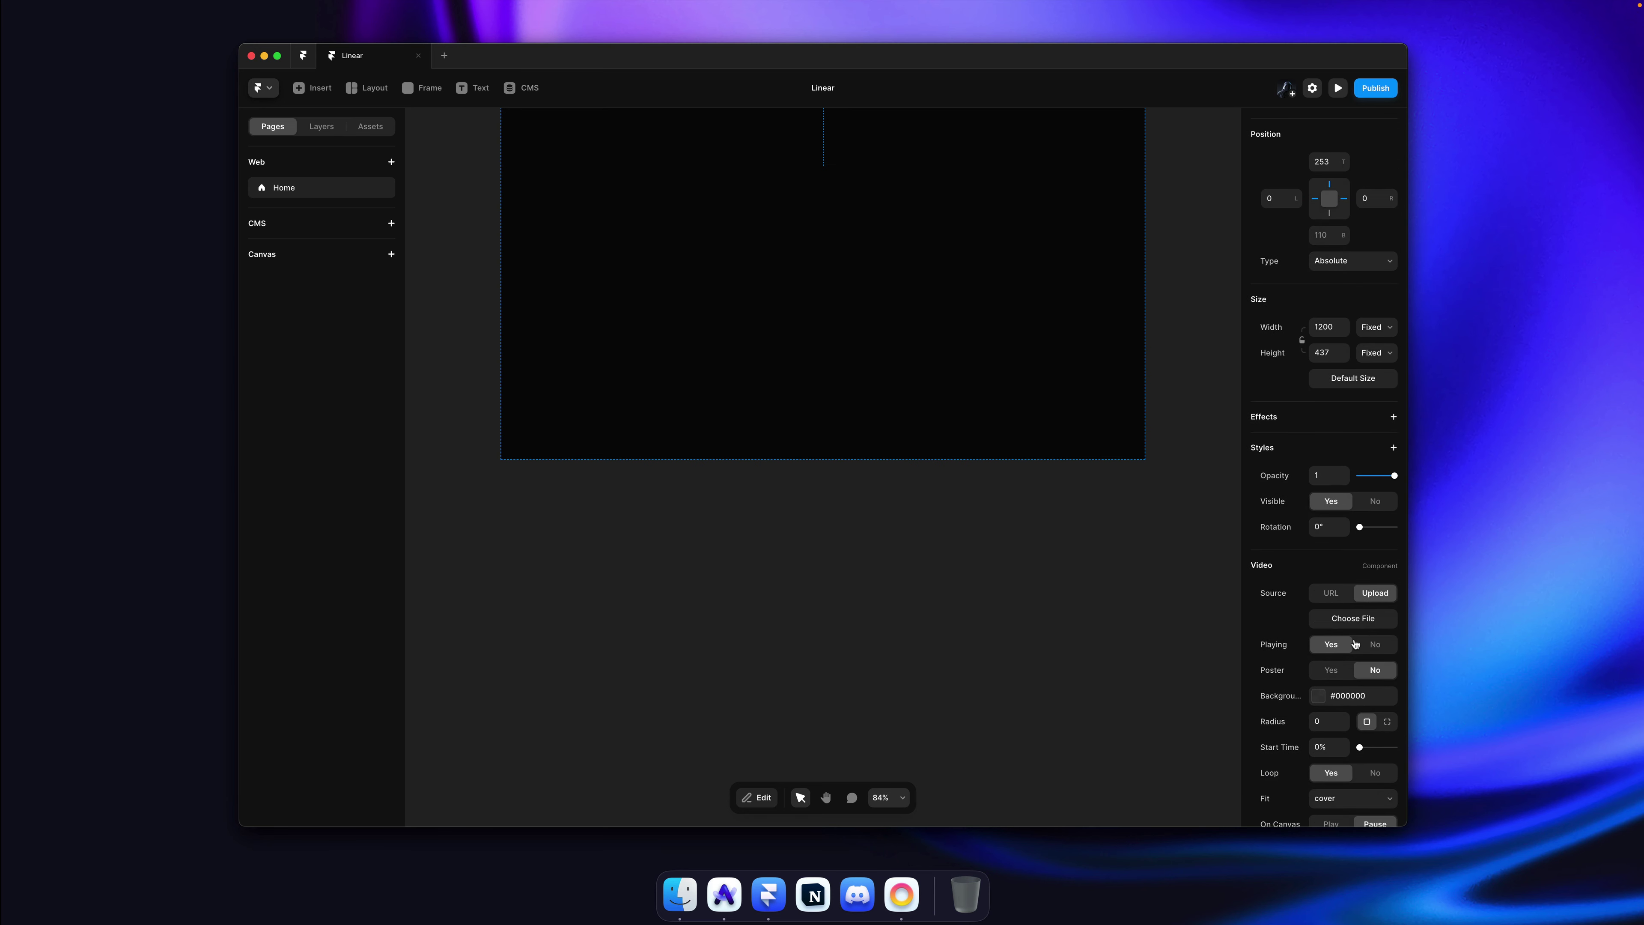
left_click(1358, 620)
left_click(764, 344)
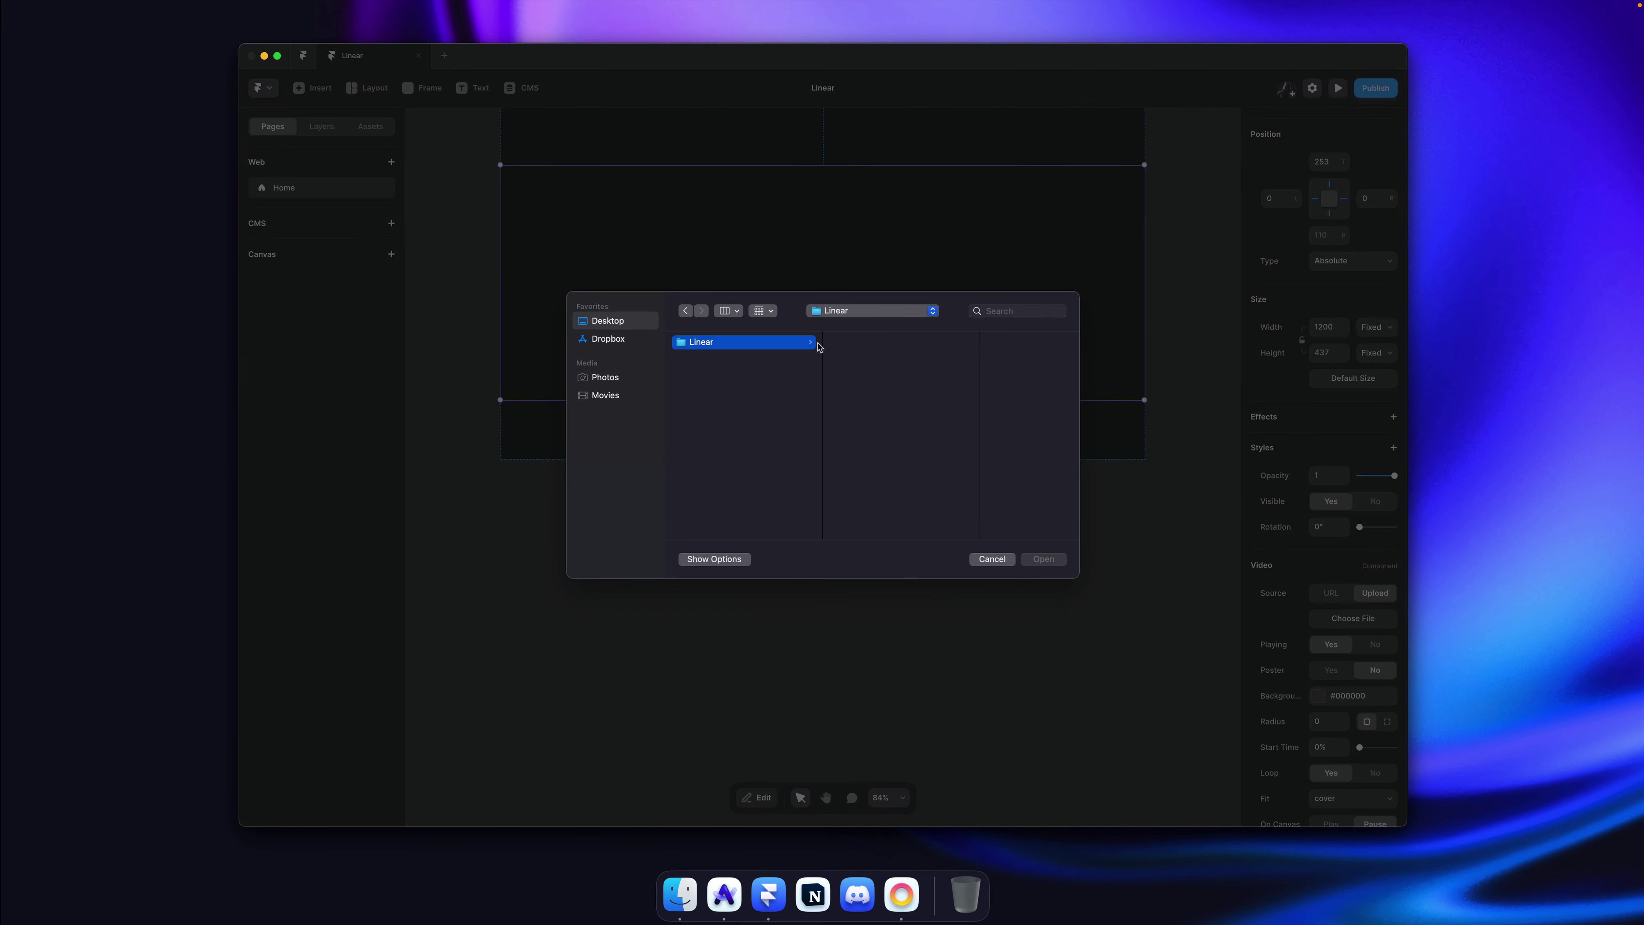
left_click(862, 342)
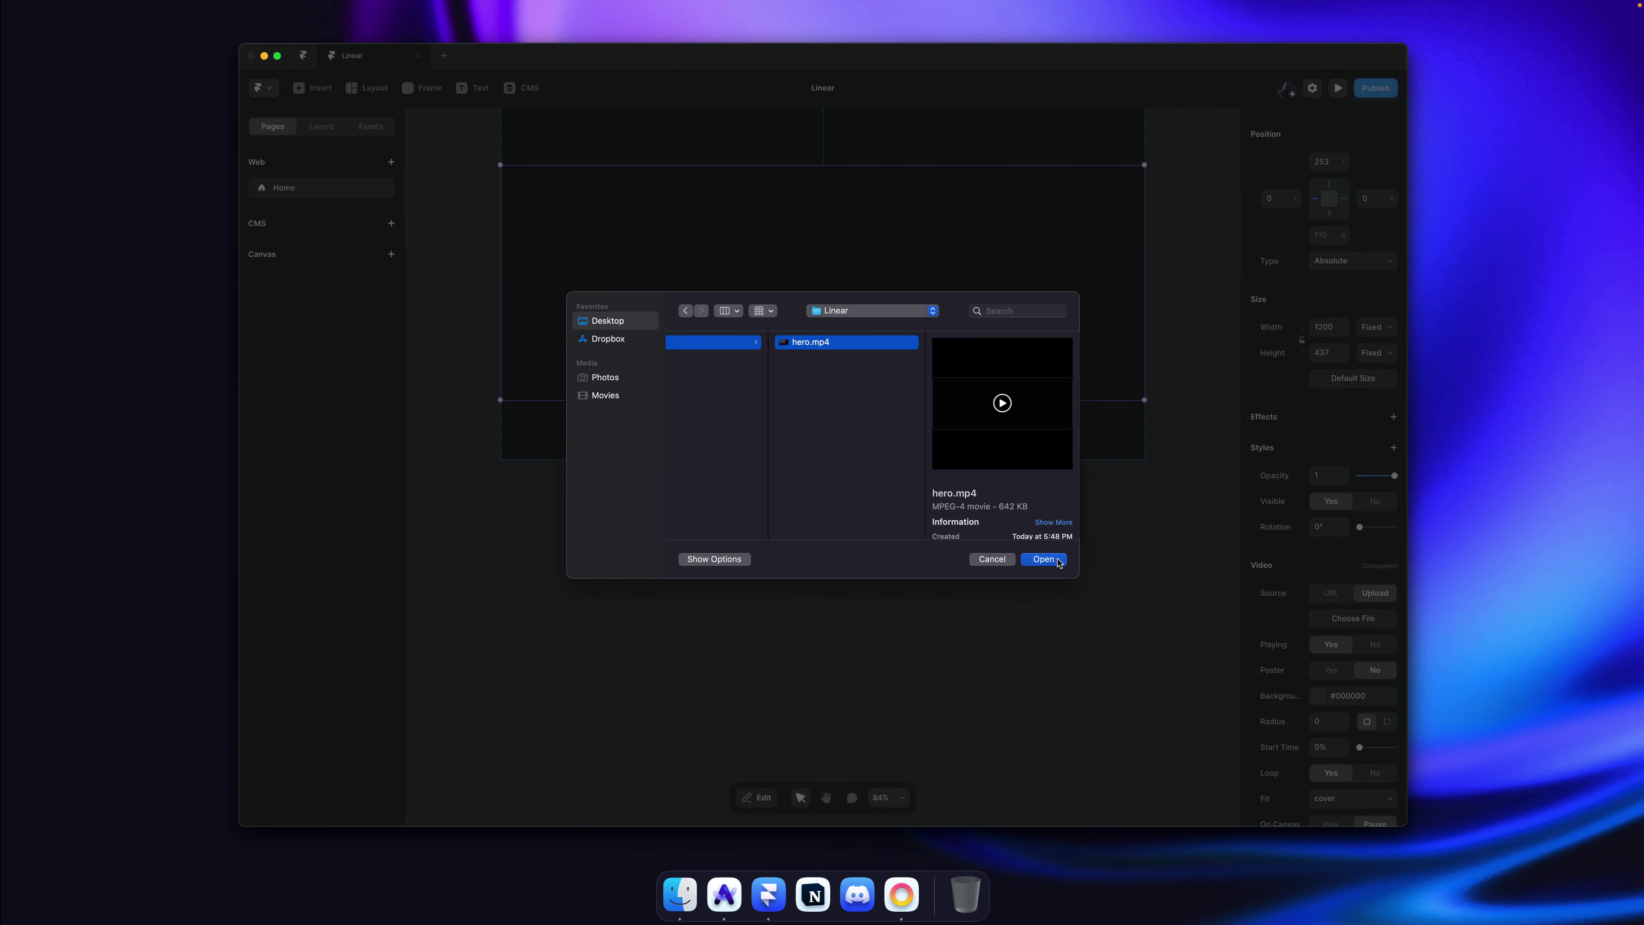
left_click(1044, 560)
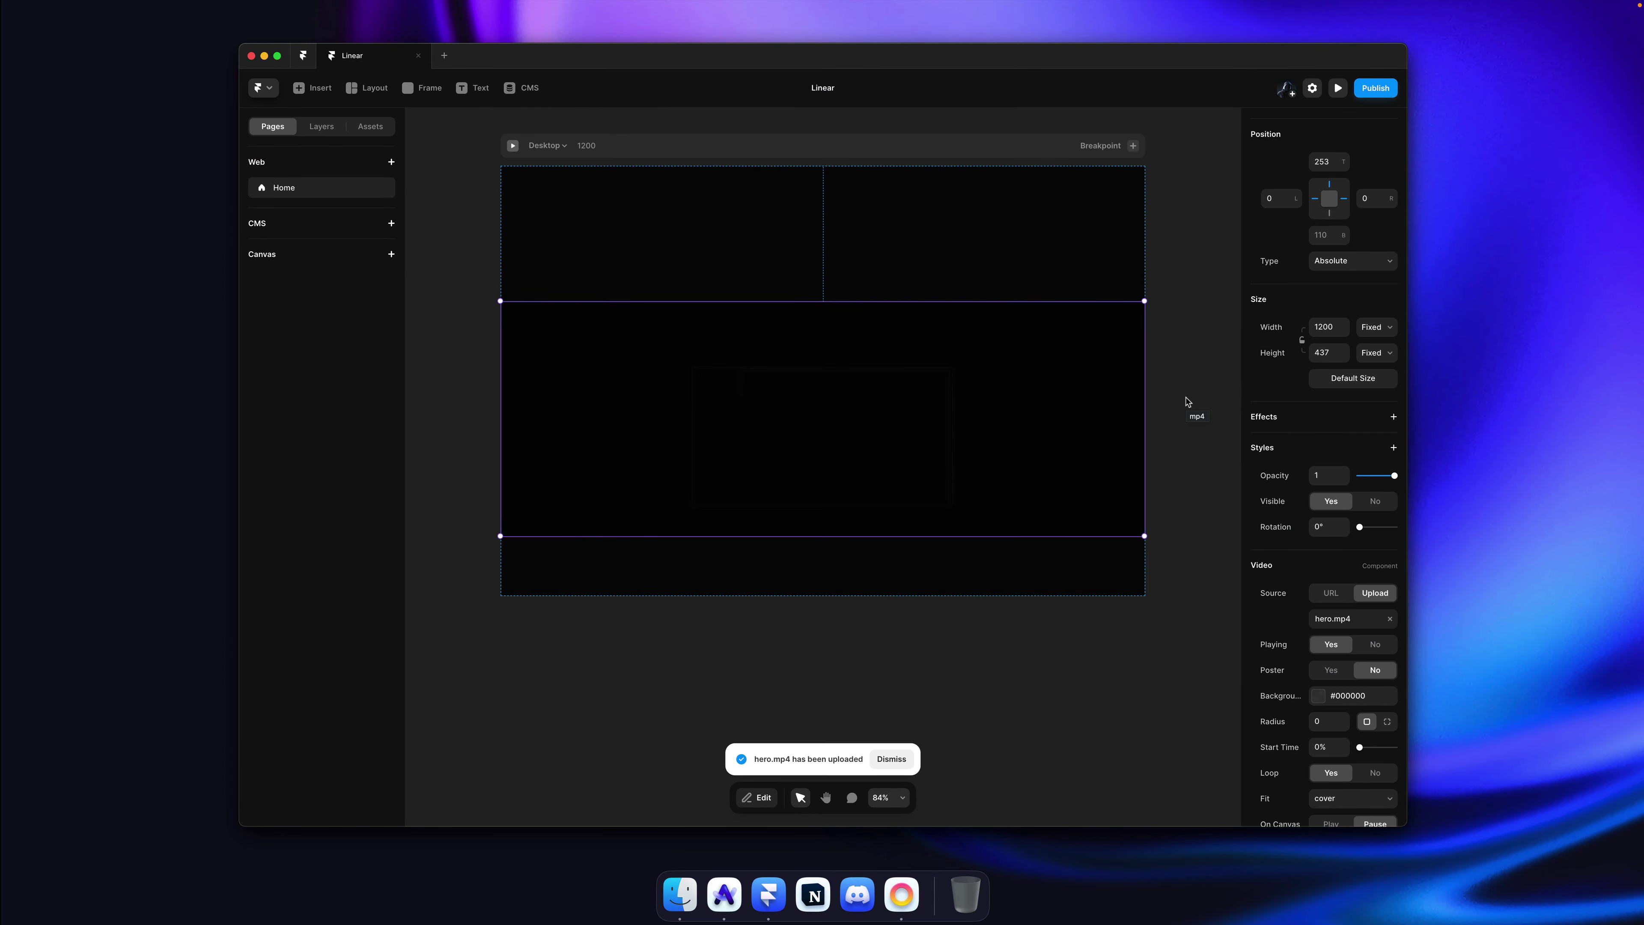
Step: Set the video to play on canvas with Loop off and Fit none, then stretch it to 999 px tall
scroll(1305, 646, "down", 3)
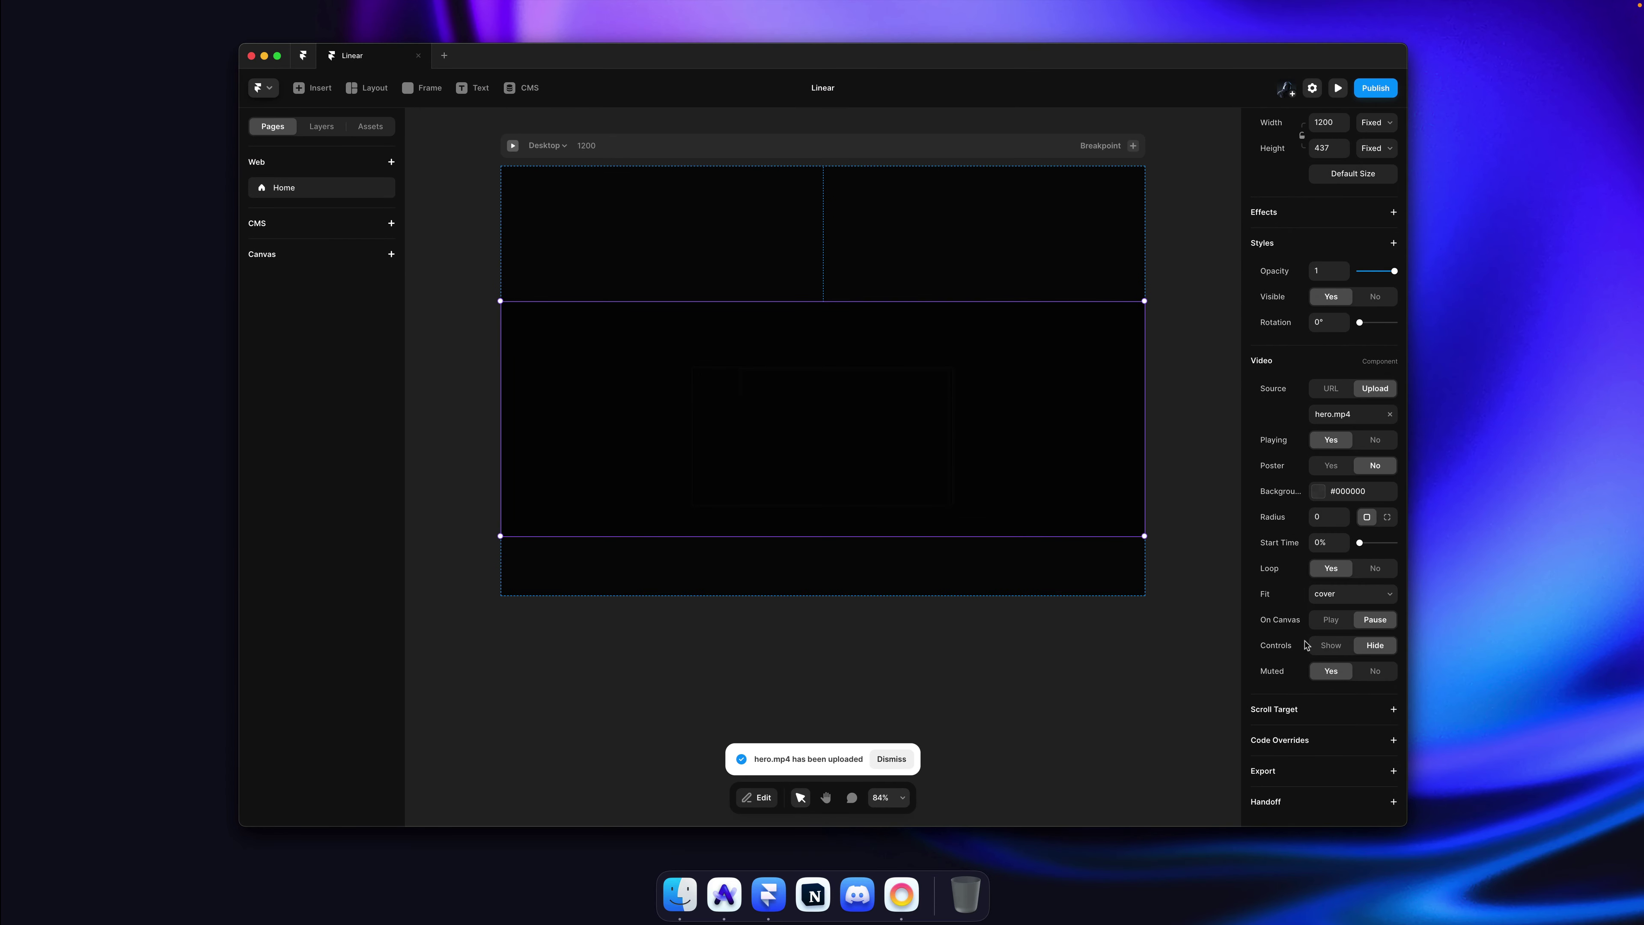
left_click(1325, 619)
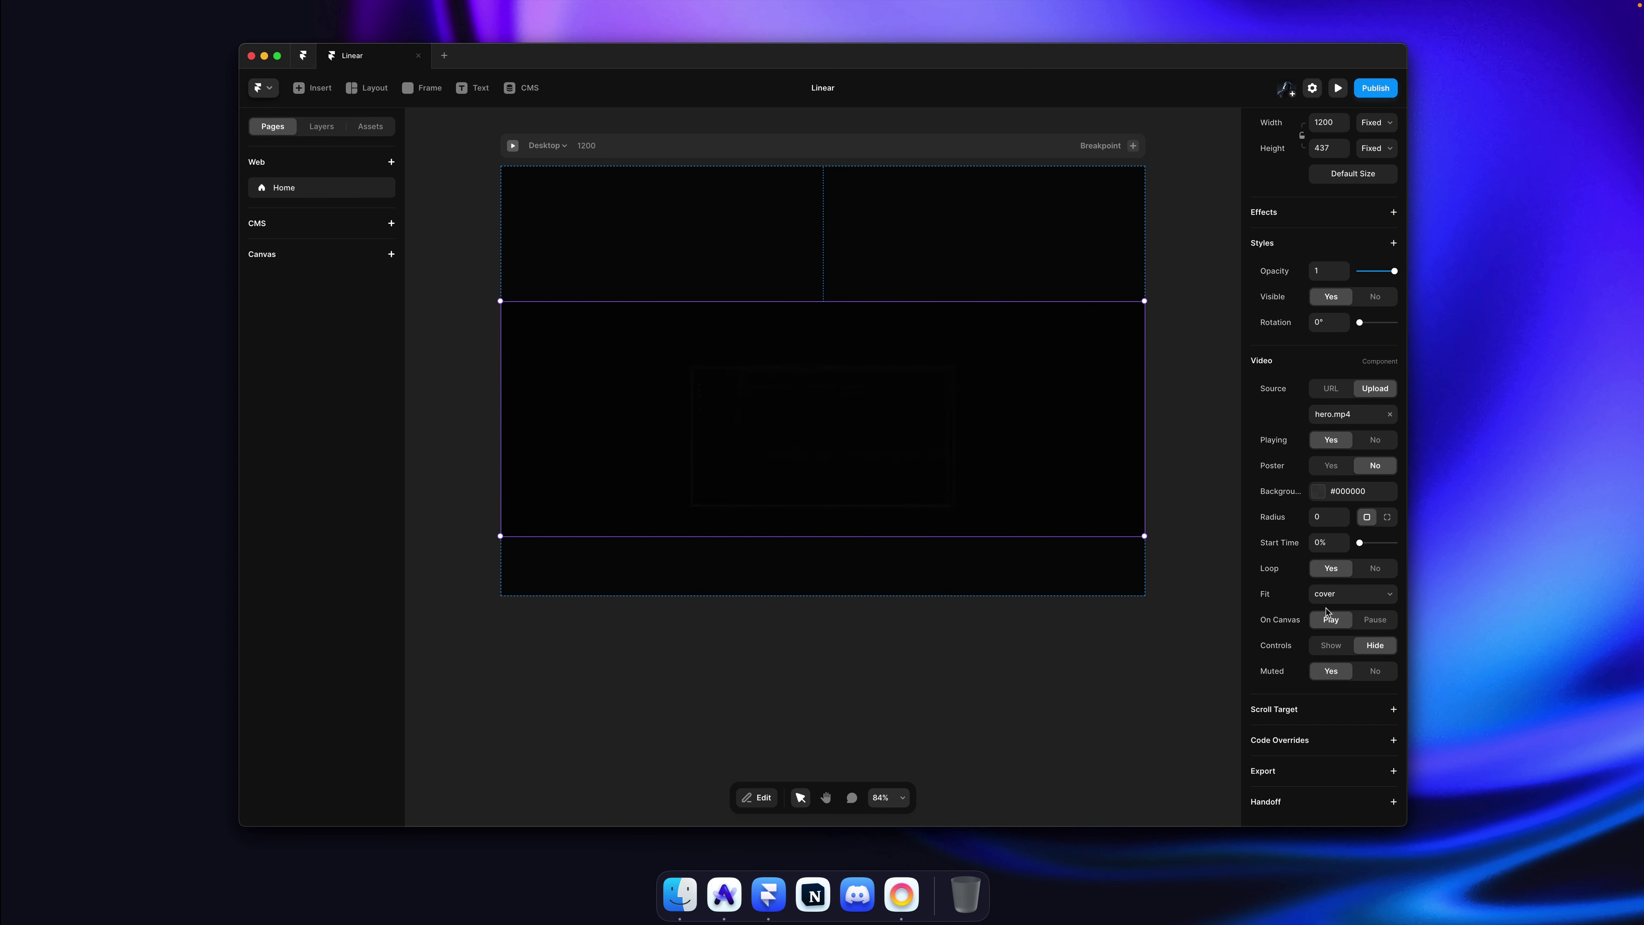
left_click(1374, 569)
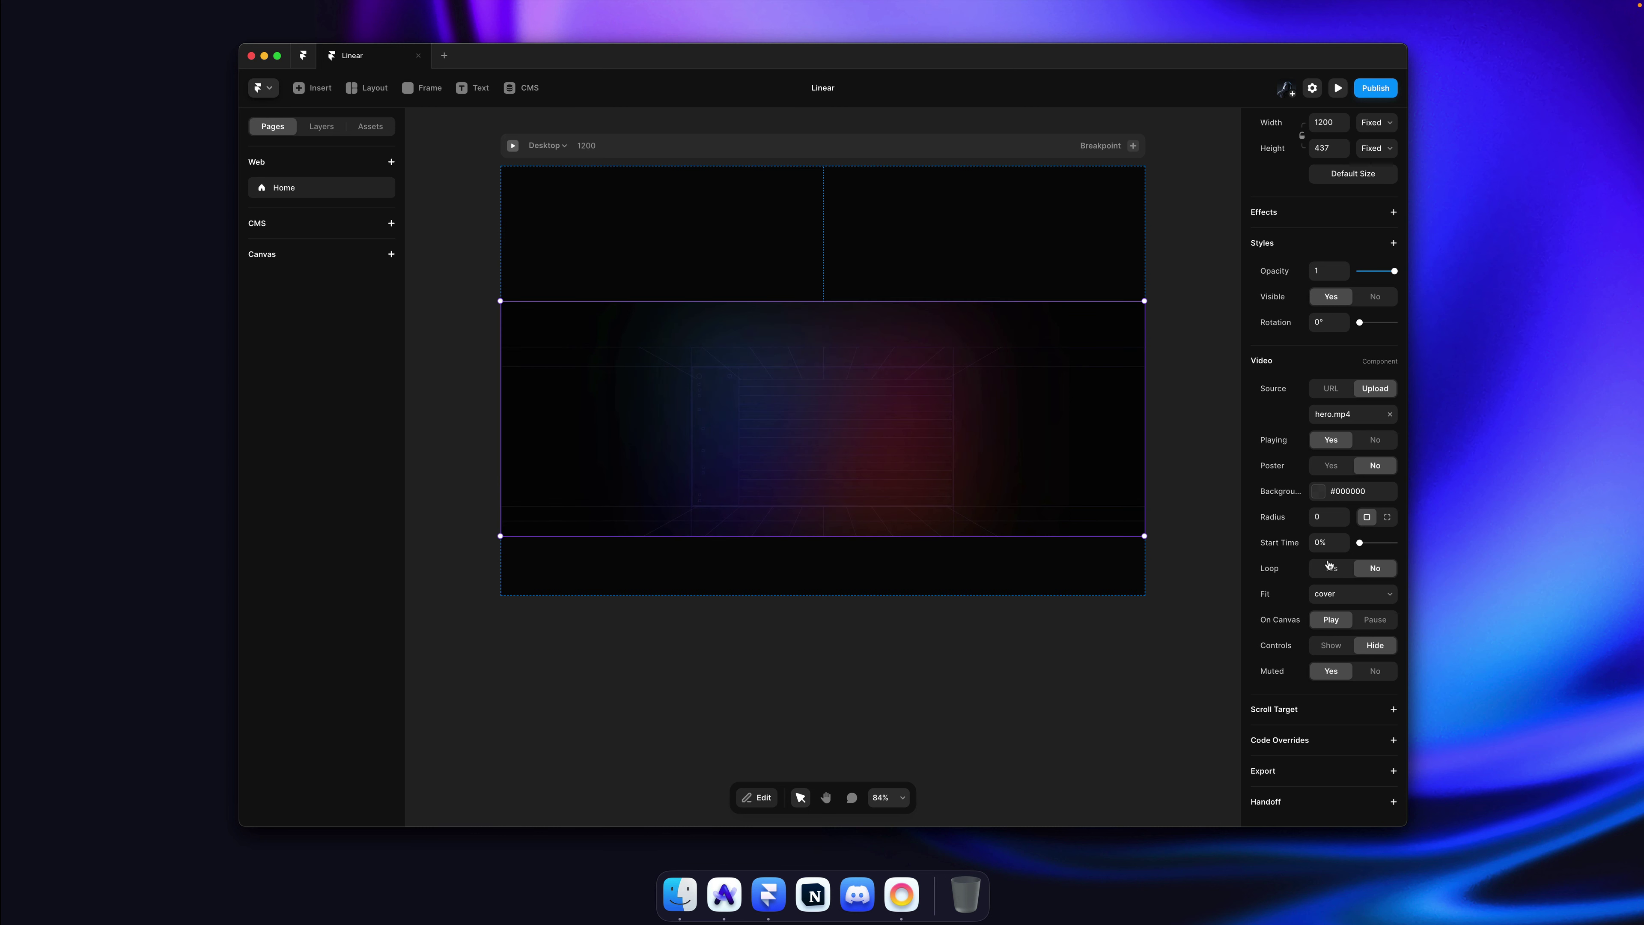
left_click(1341, 596)
left_click(1330, 648)
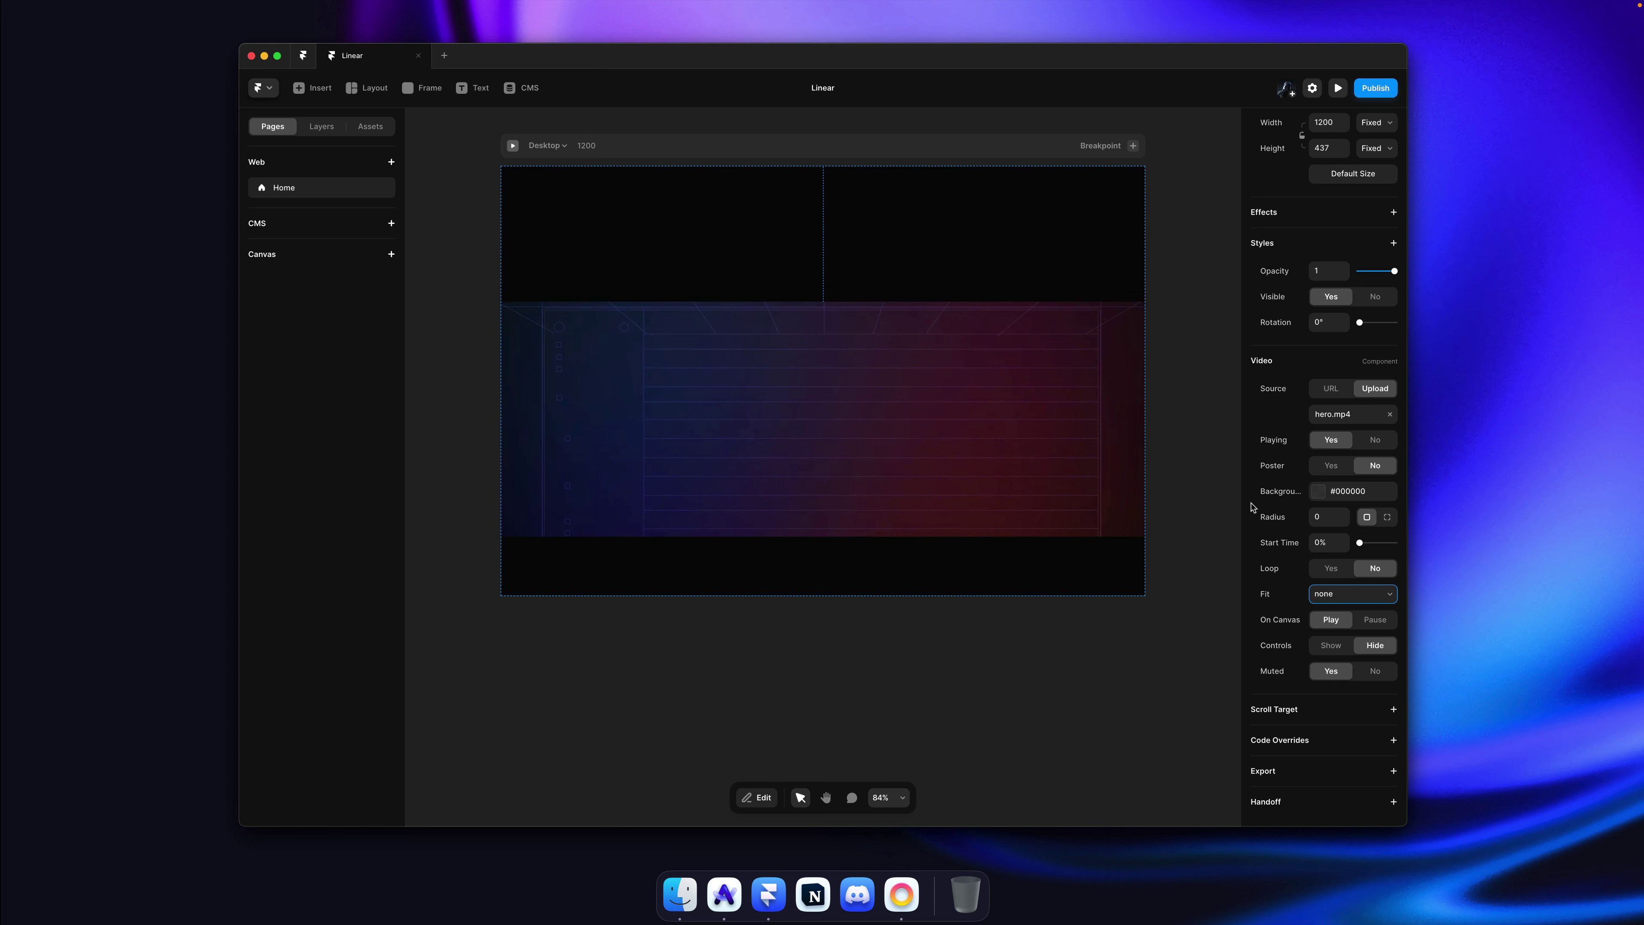
left_click_drag(904, 537, 901, 686)
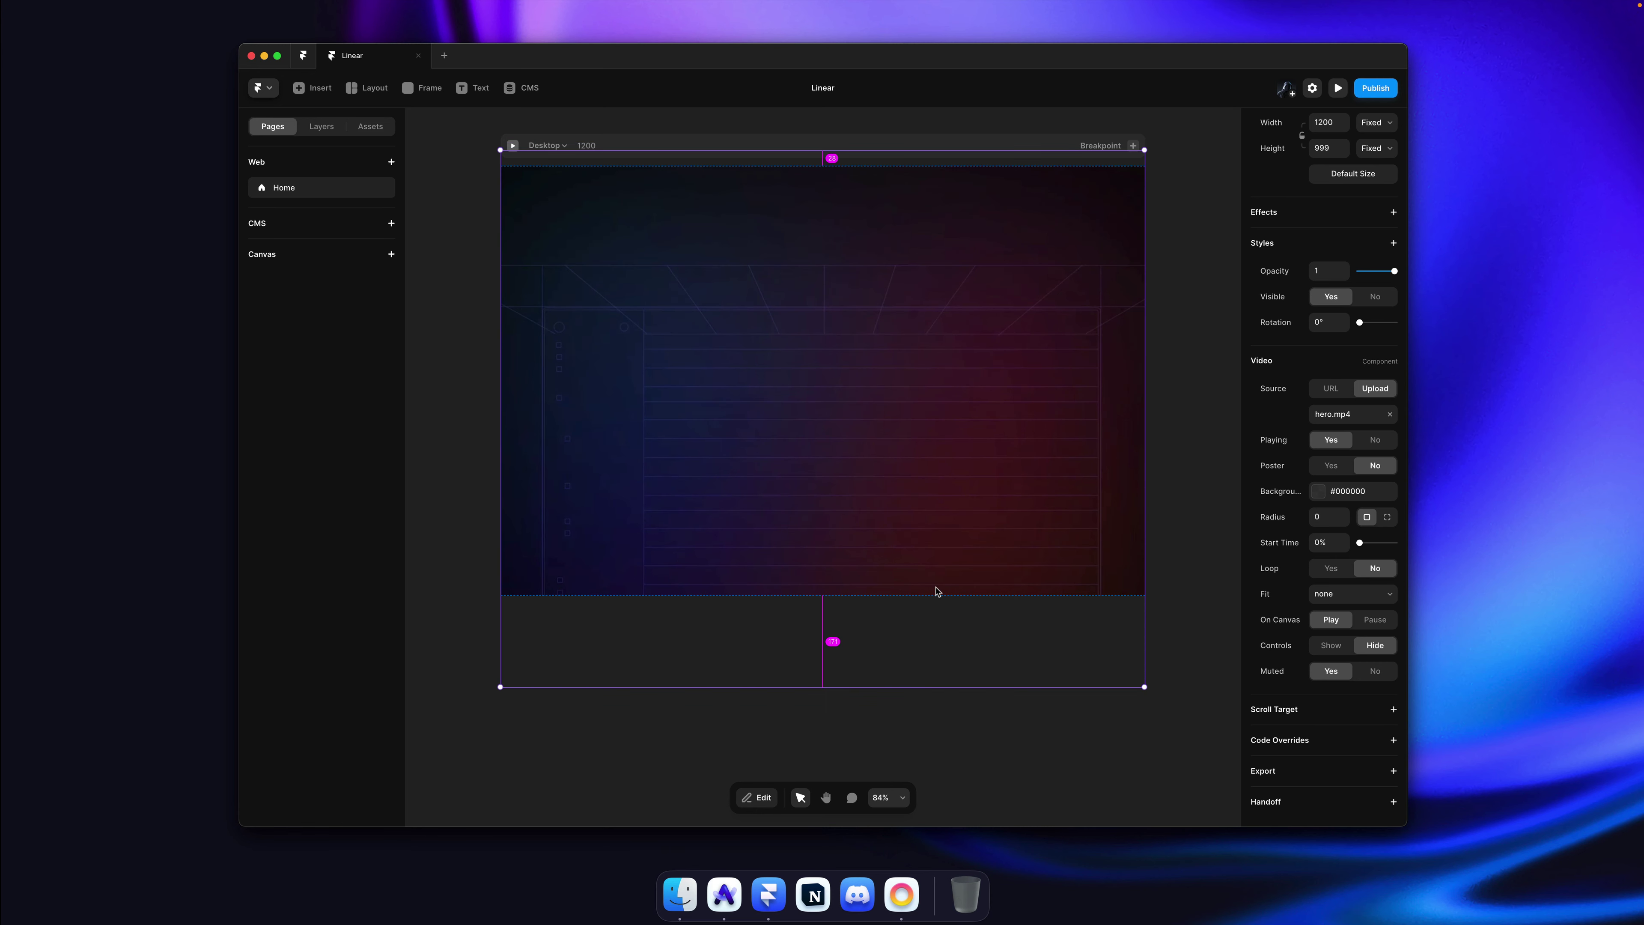
Step: Drag the Desktop frame's bottom edge down to lengthen the page to about 2103 px
key("Escape")
scroll(914, 396, "down", 5)
scroll(918, 392, "up", 5)
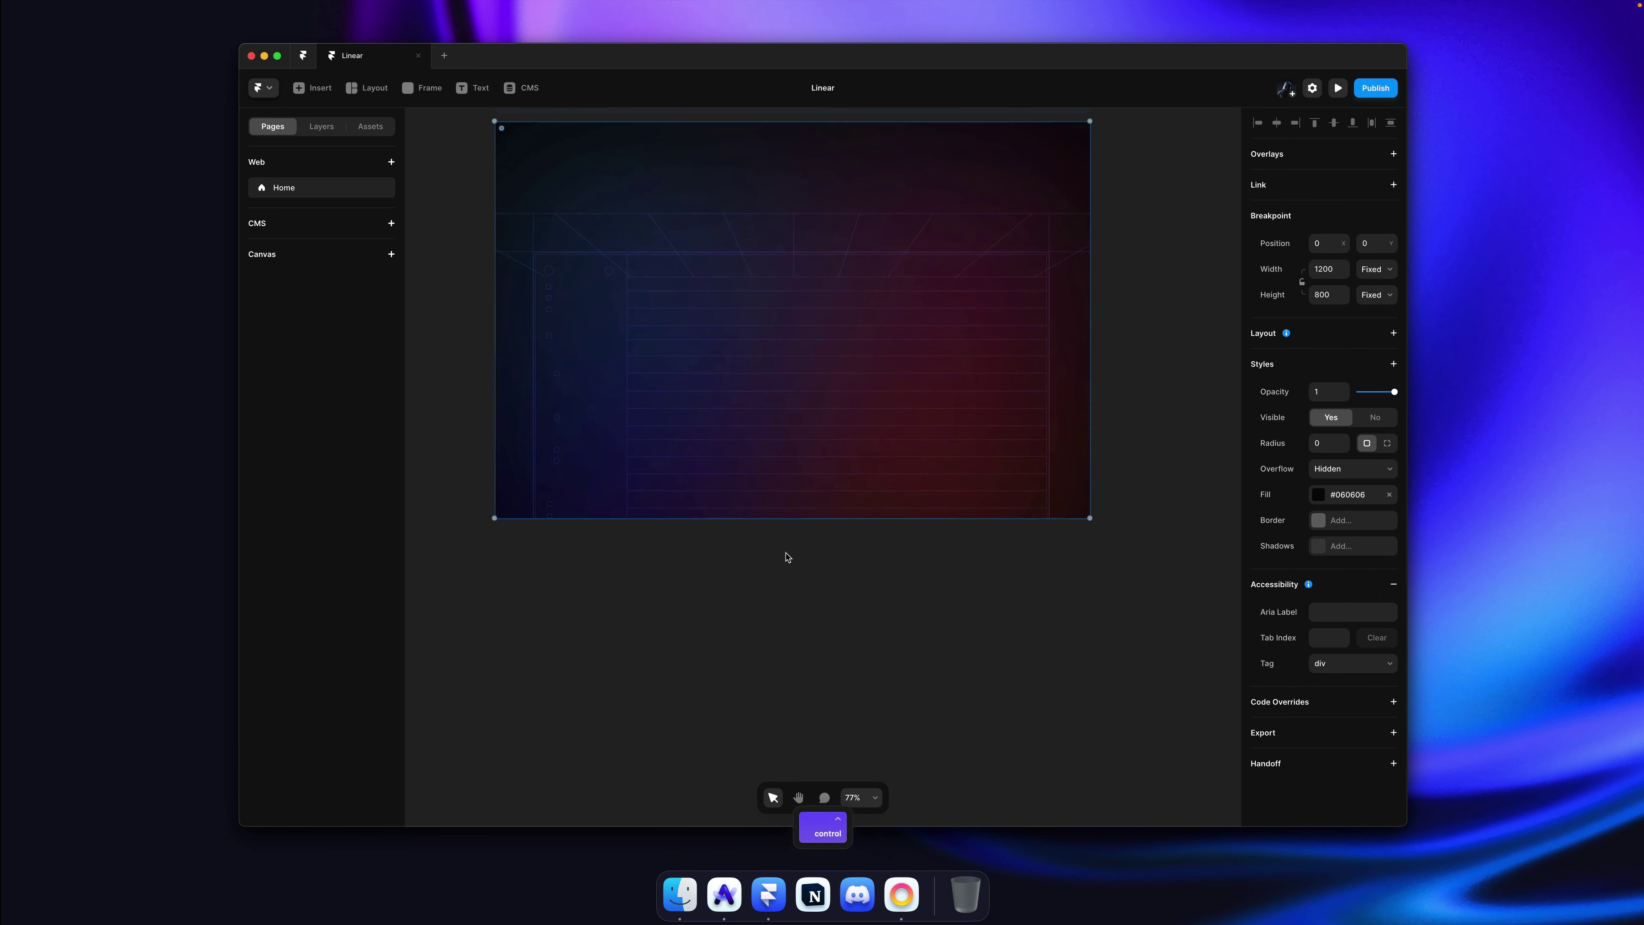
left_click_drag(804, 521, 816, 681)
scroll(832, 421, "down", 3)
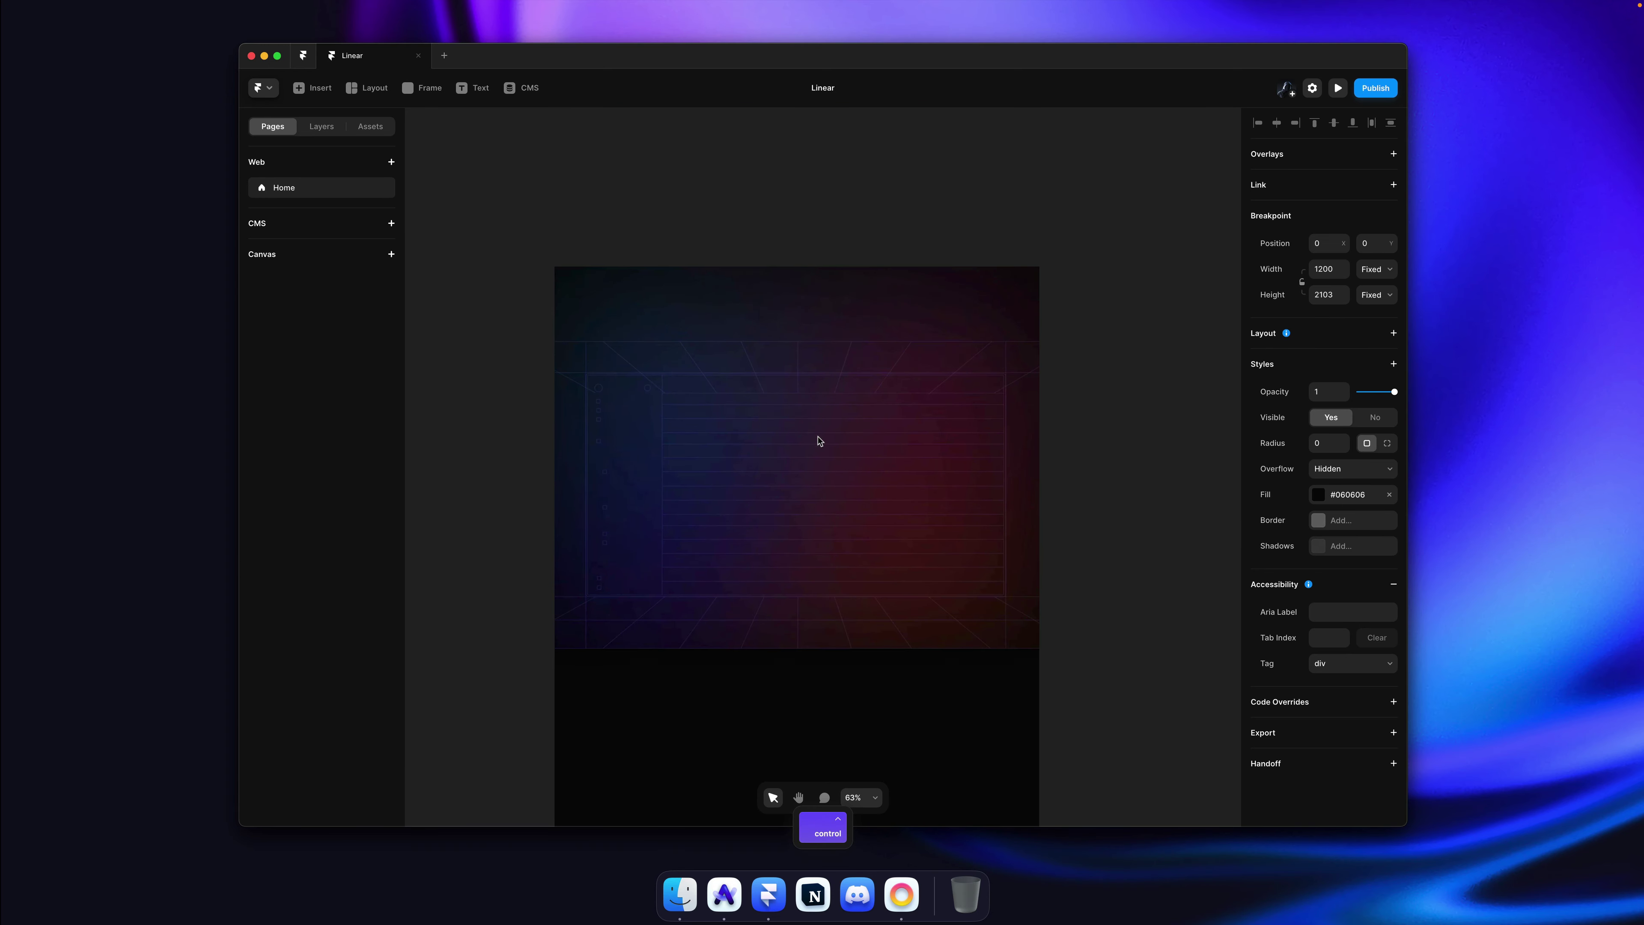
Step: Resize the full-width hero video from its centre and move it further down the page
left_click(833, 418)
left_click_drag(803, 265, 803, 327)
mouse_move(1038, 383)
left_mouse_down()
mouse_move(969, 388)
mouse_move(1040, 386)
left_mouse_up()
left_click(1075, 374)
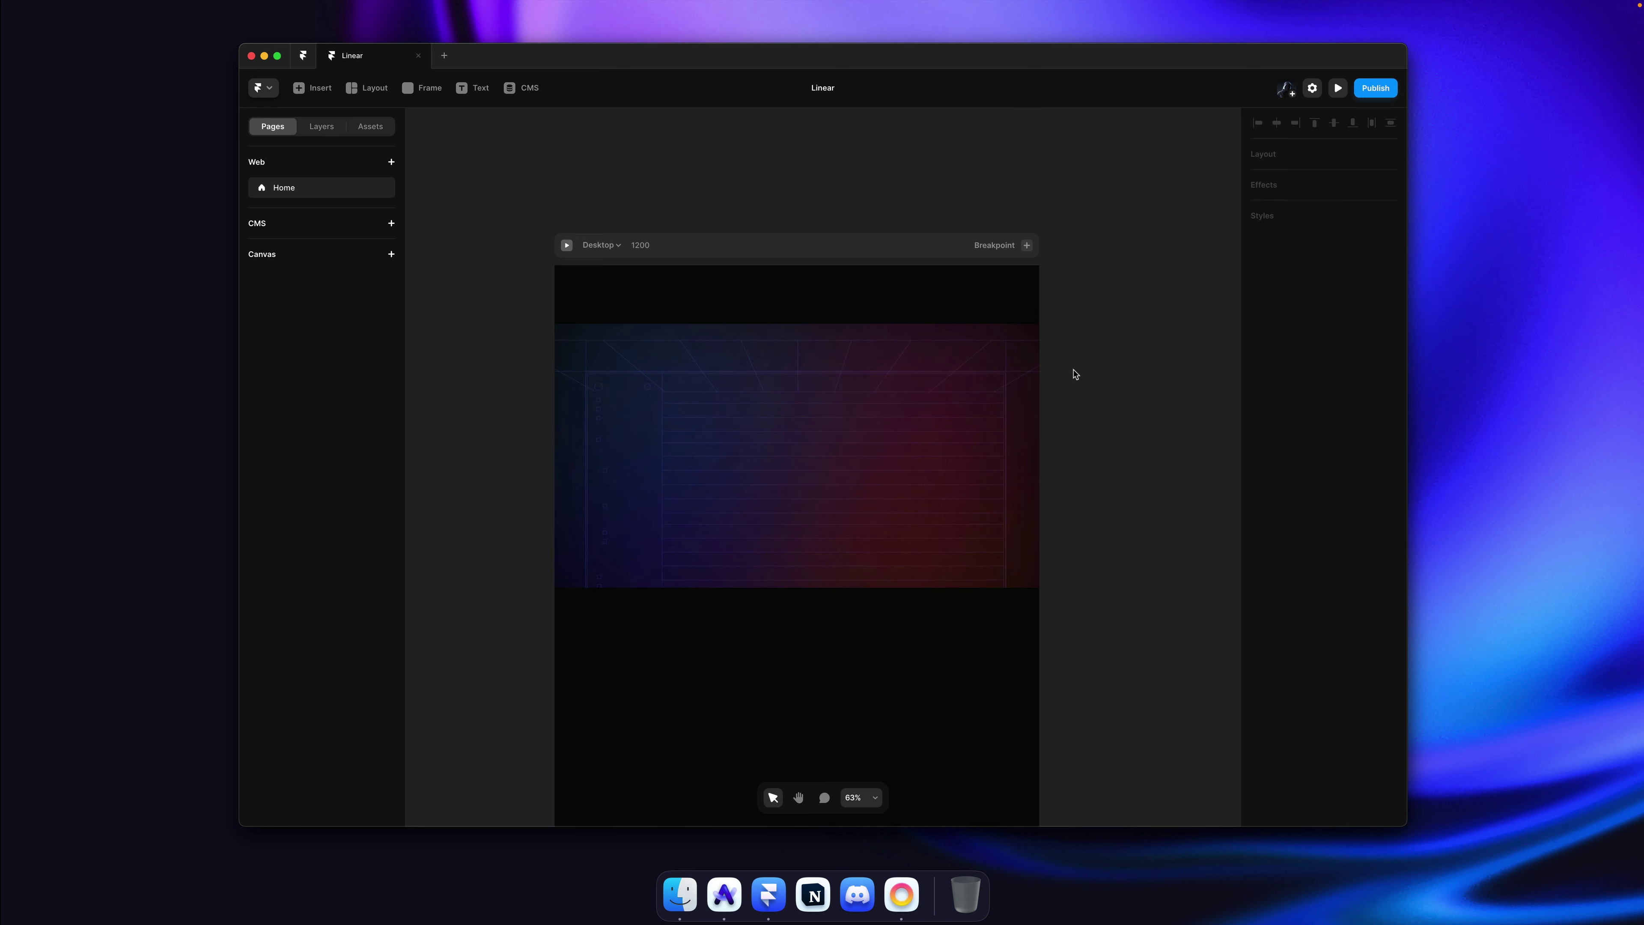
left_click_drag(771, 393, 771, 549)
left_click(1054, 450)
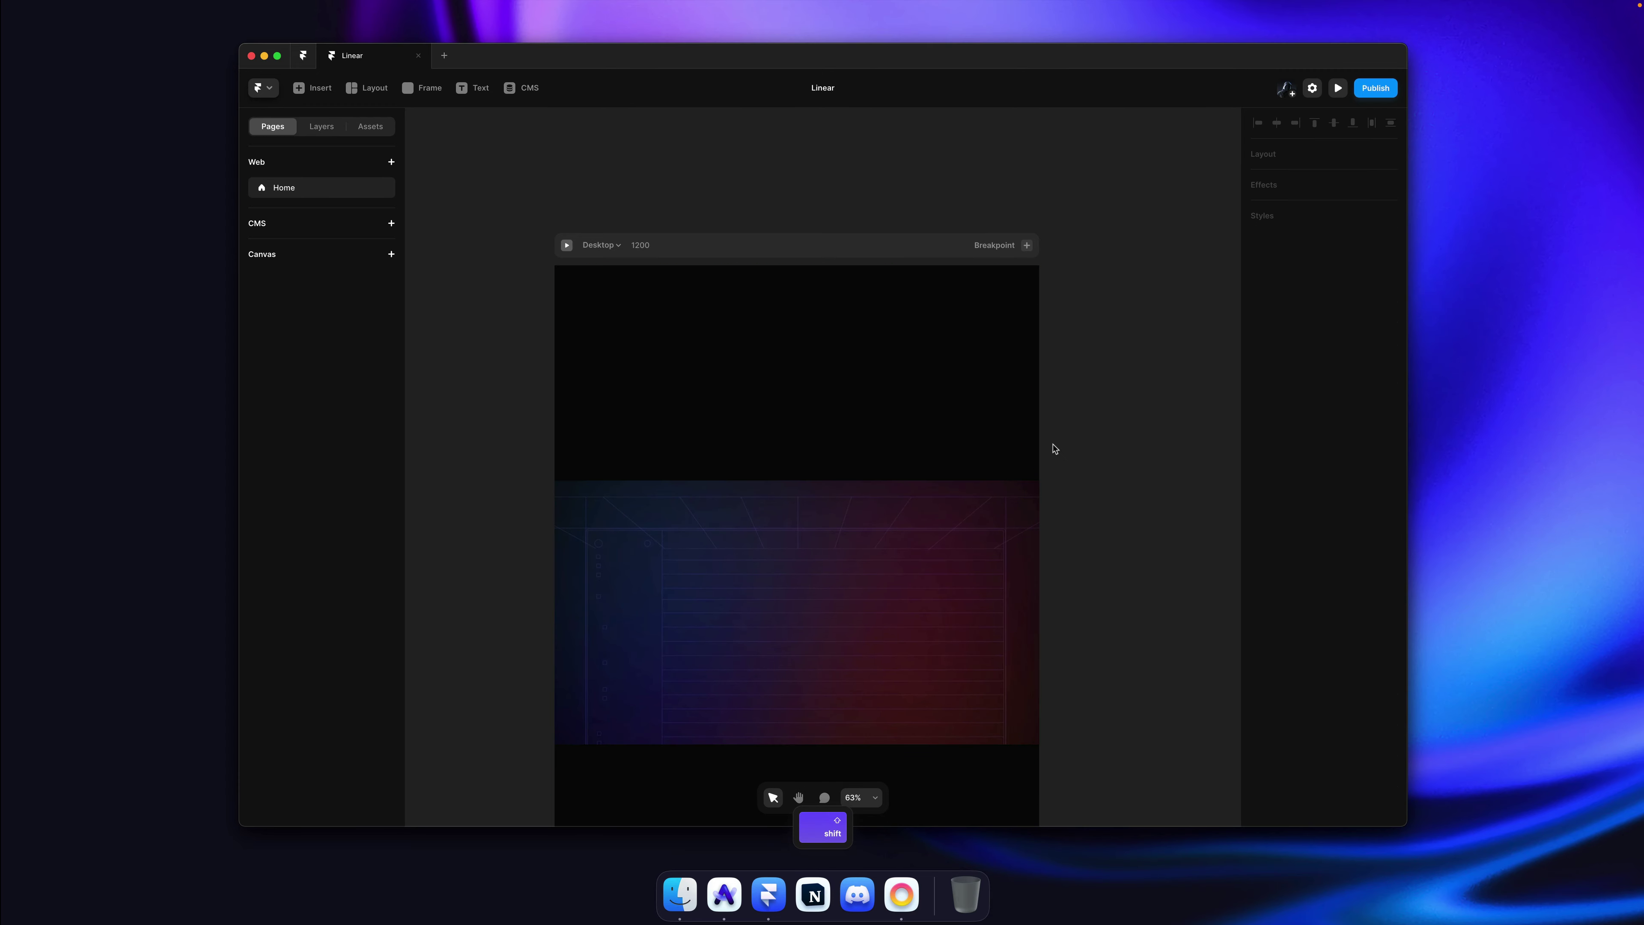
Step: Copy the hero headline from the Linear website and return to Framer
key("super+Tab")
scroll(715, 369, "up", 15)
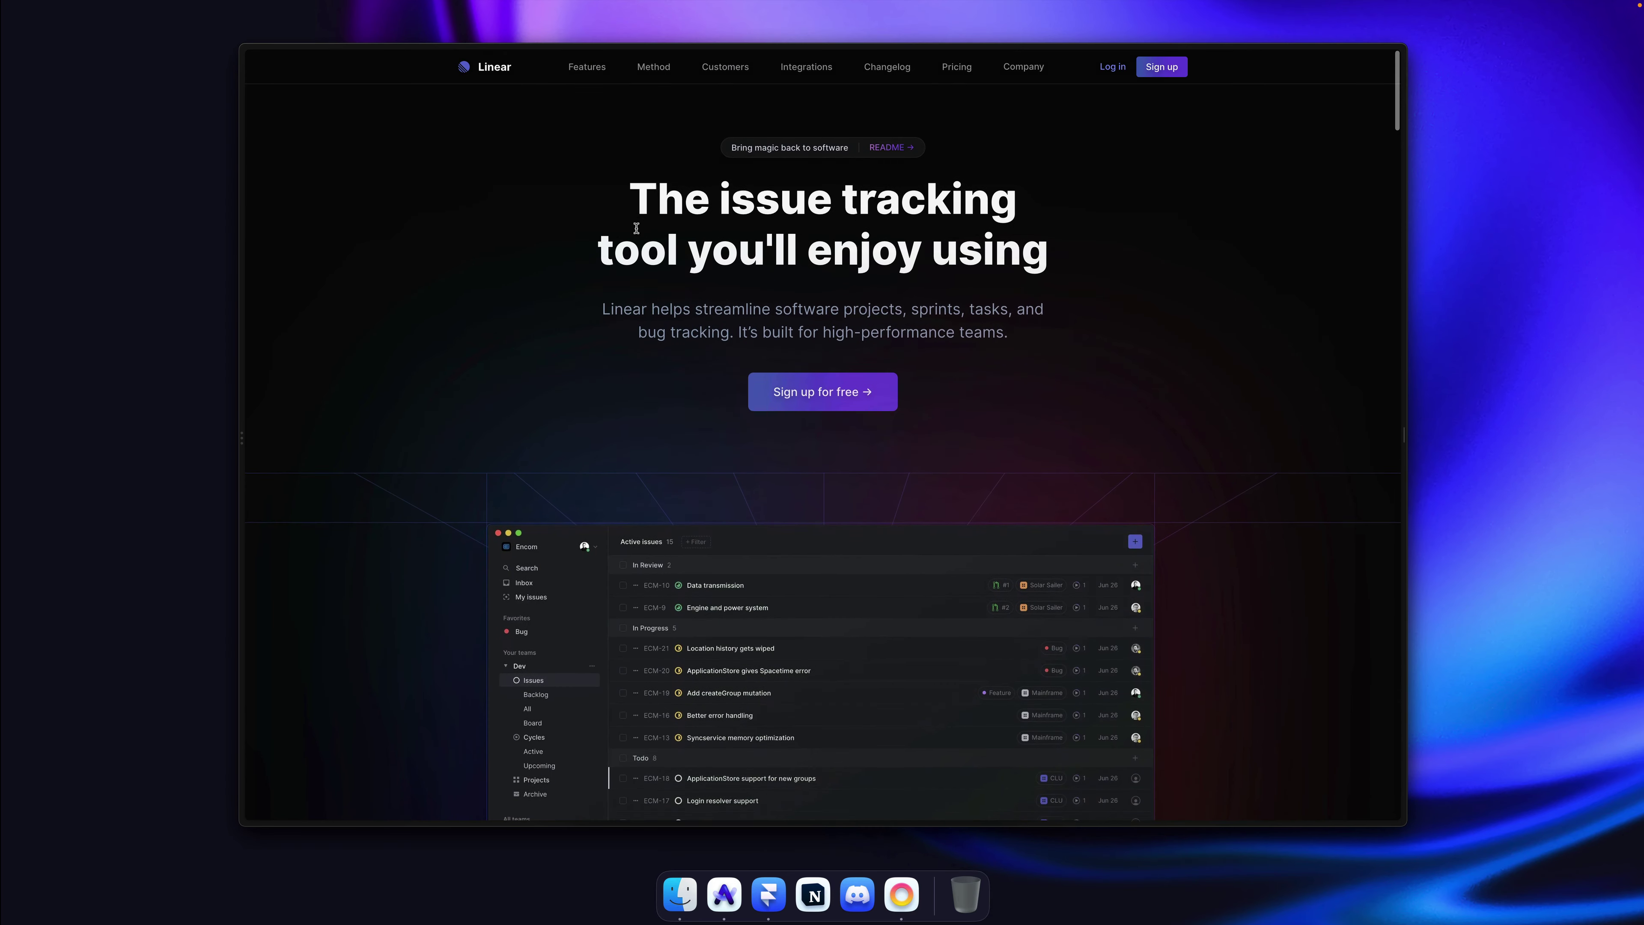
left_click_drag(627, 194, 1073, 253)
key("super+c")
key("super+Tab")
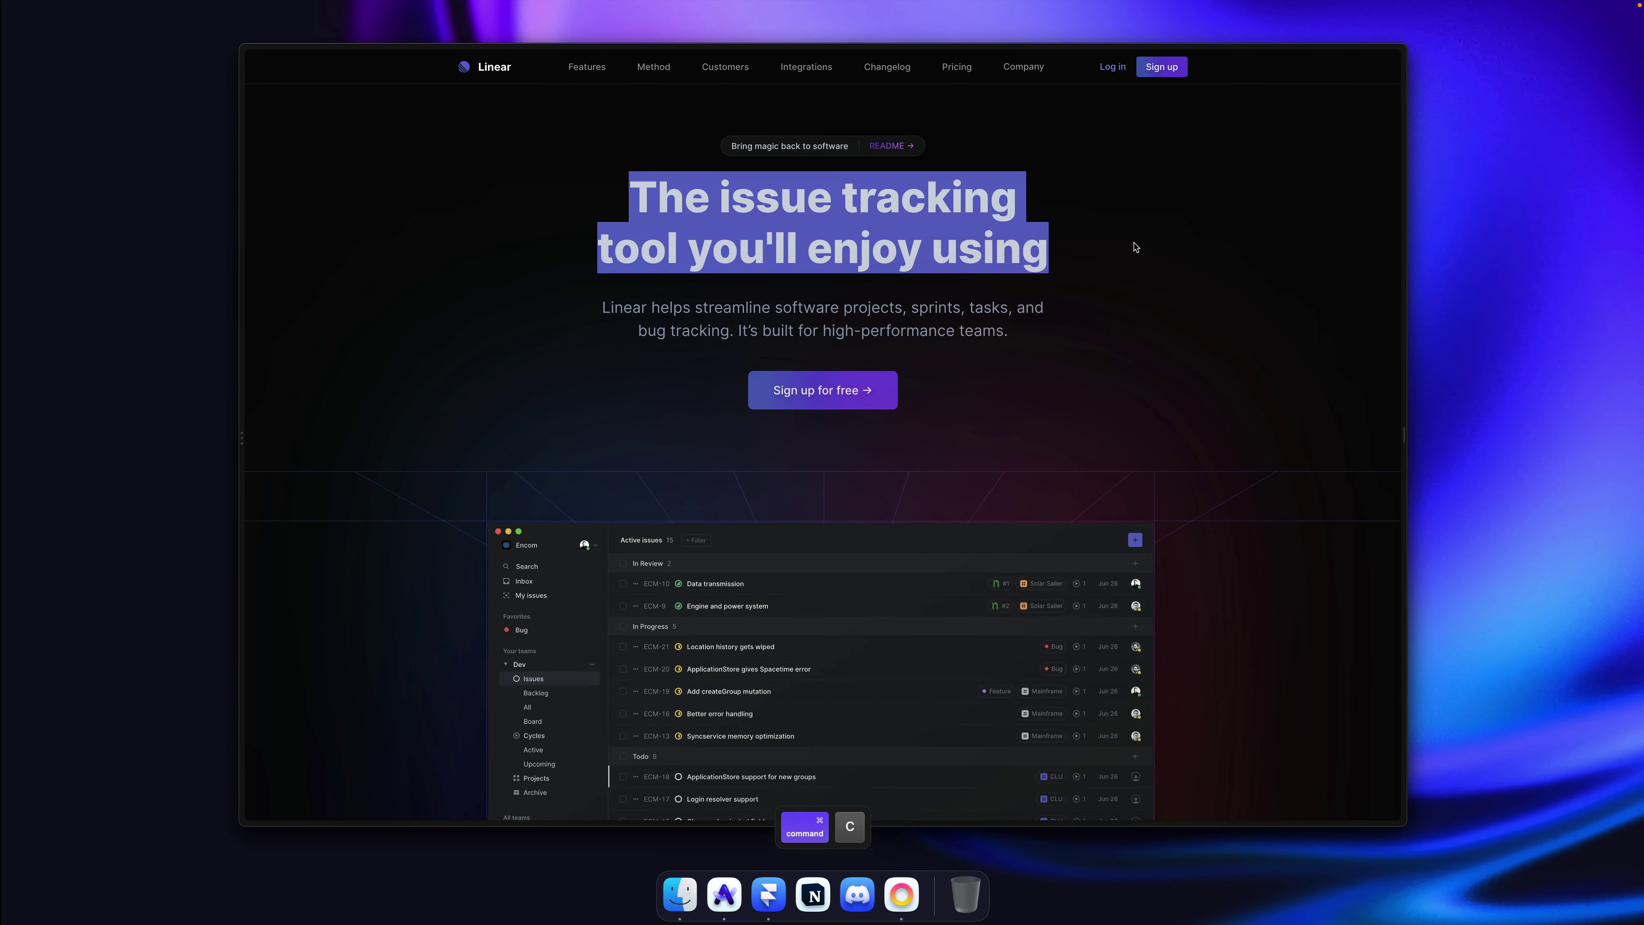
key("t")
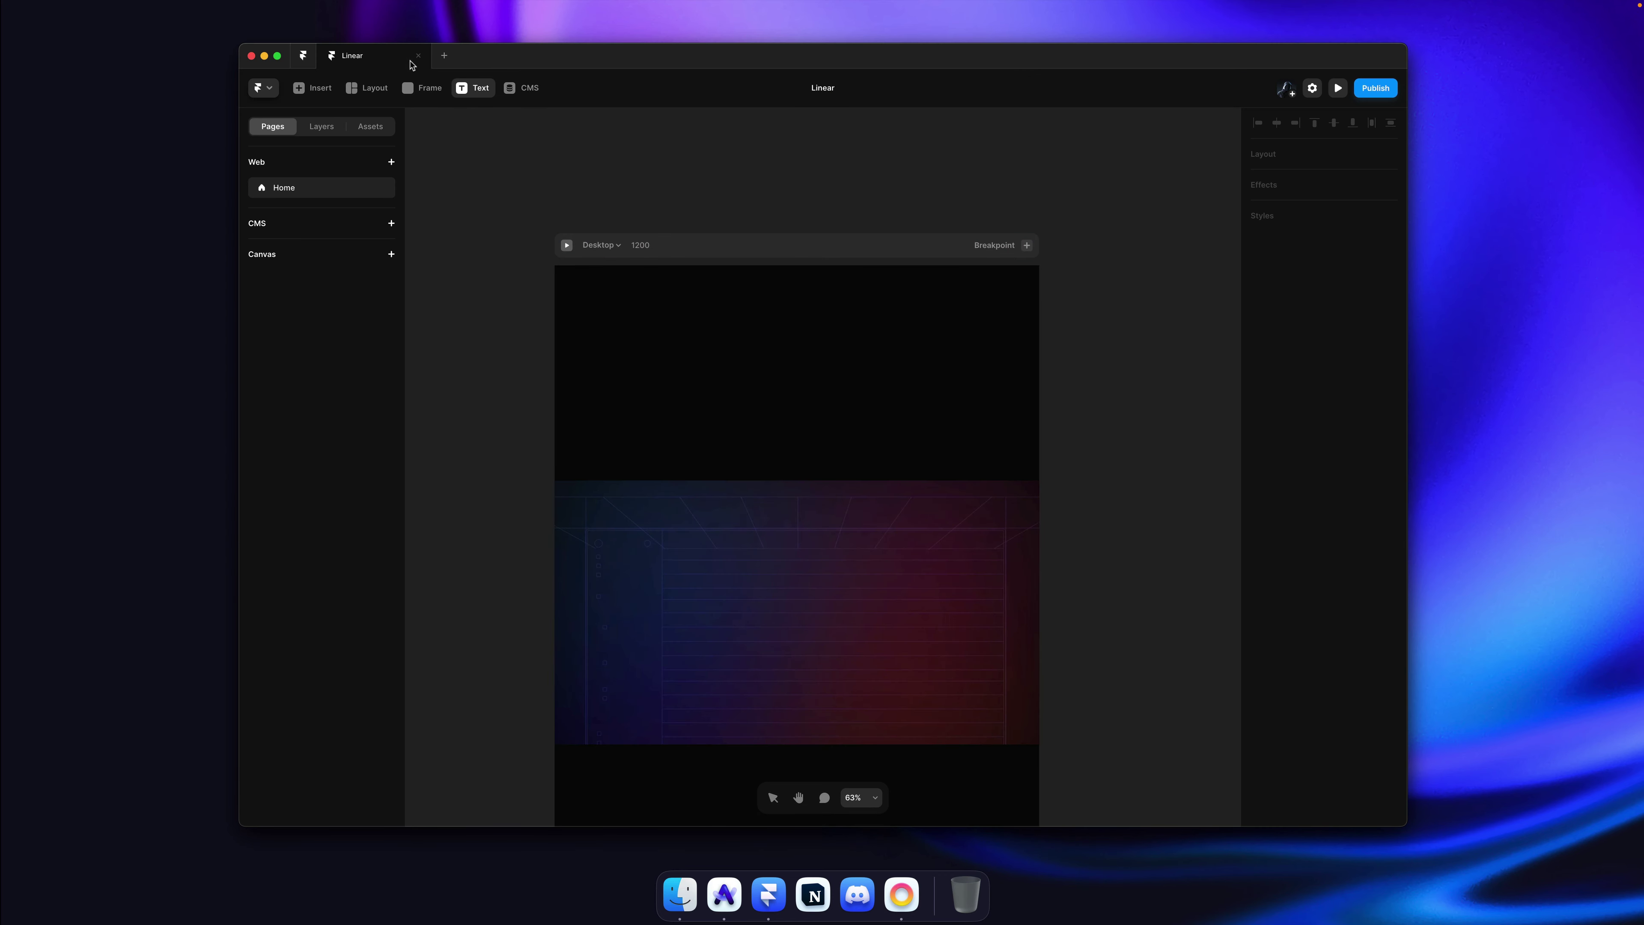
Step: Paste 'The issue tracking tool you'll enjoy using' as a new text layer
left_click(684, 329)
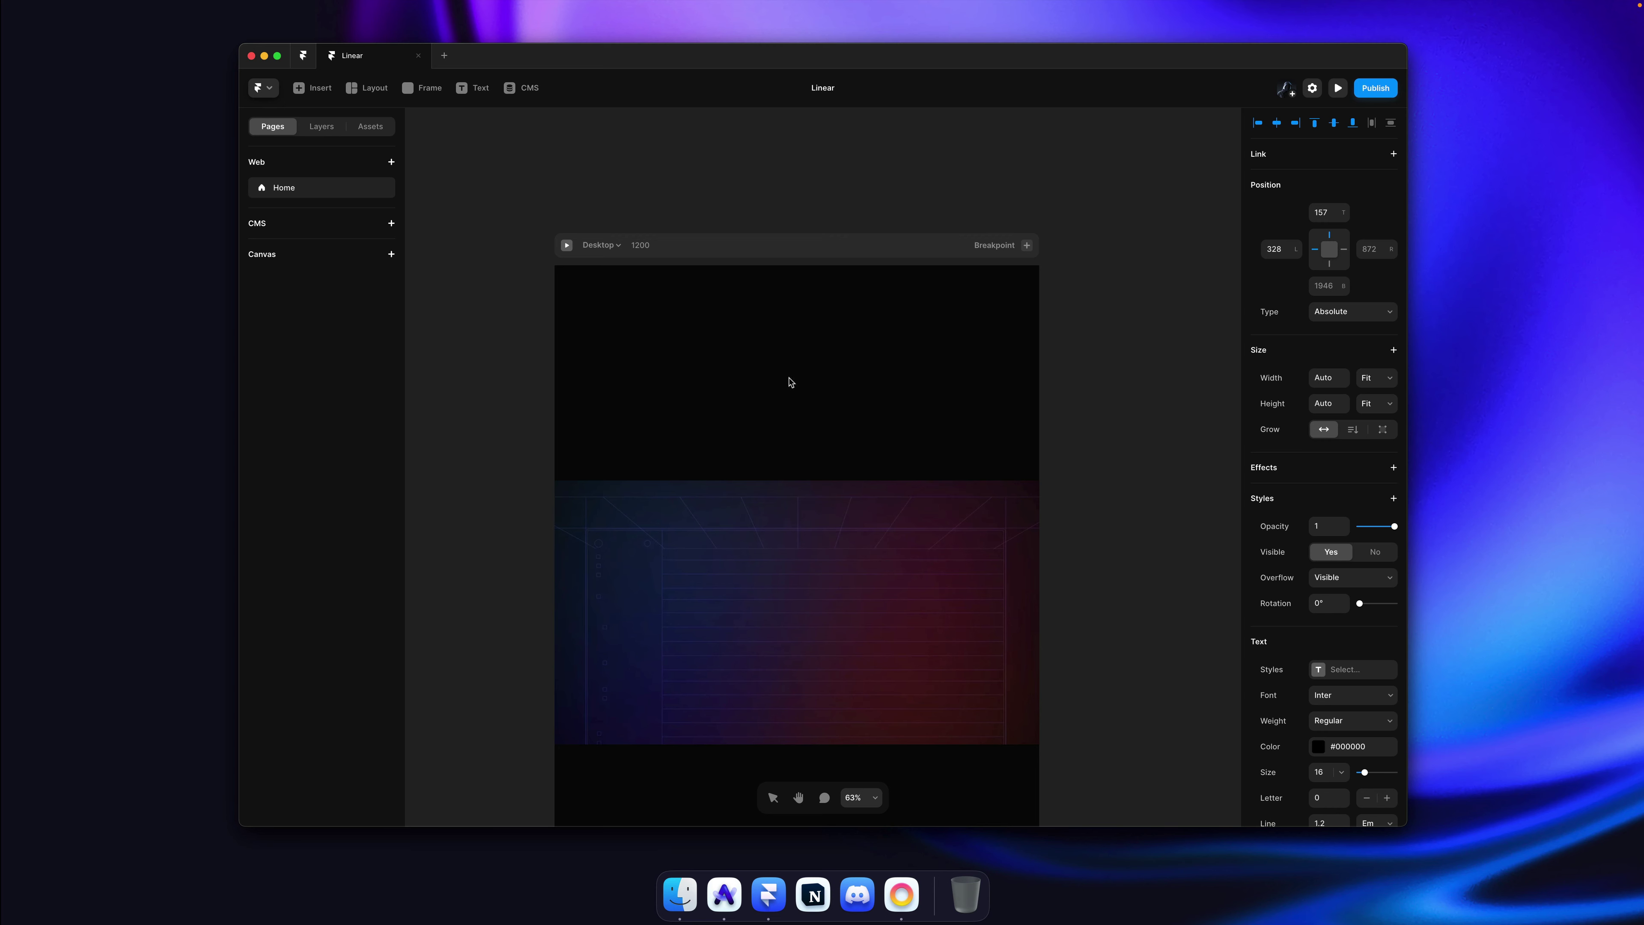
key("super+v")
key("Escape")
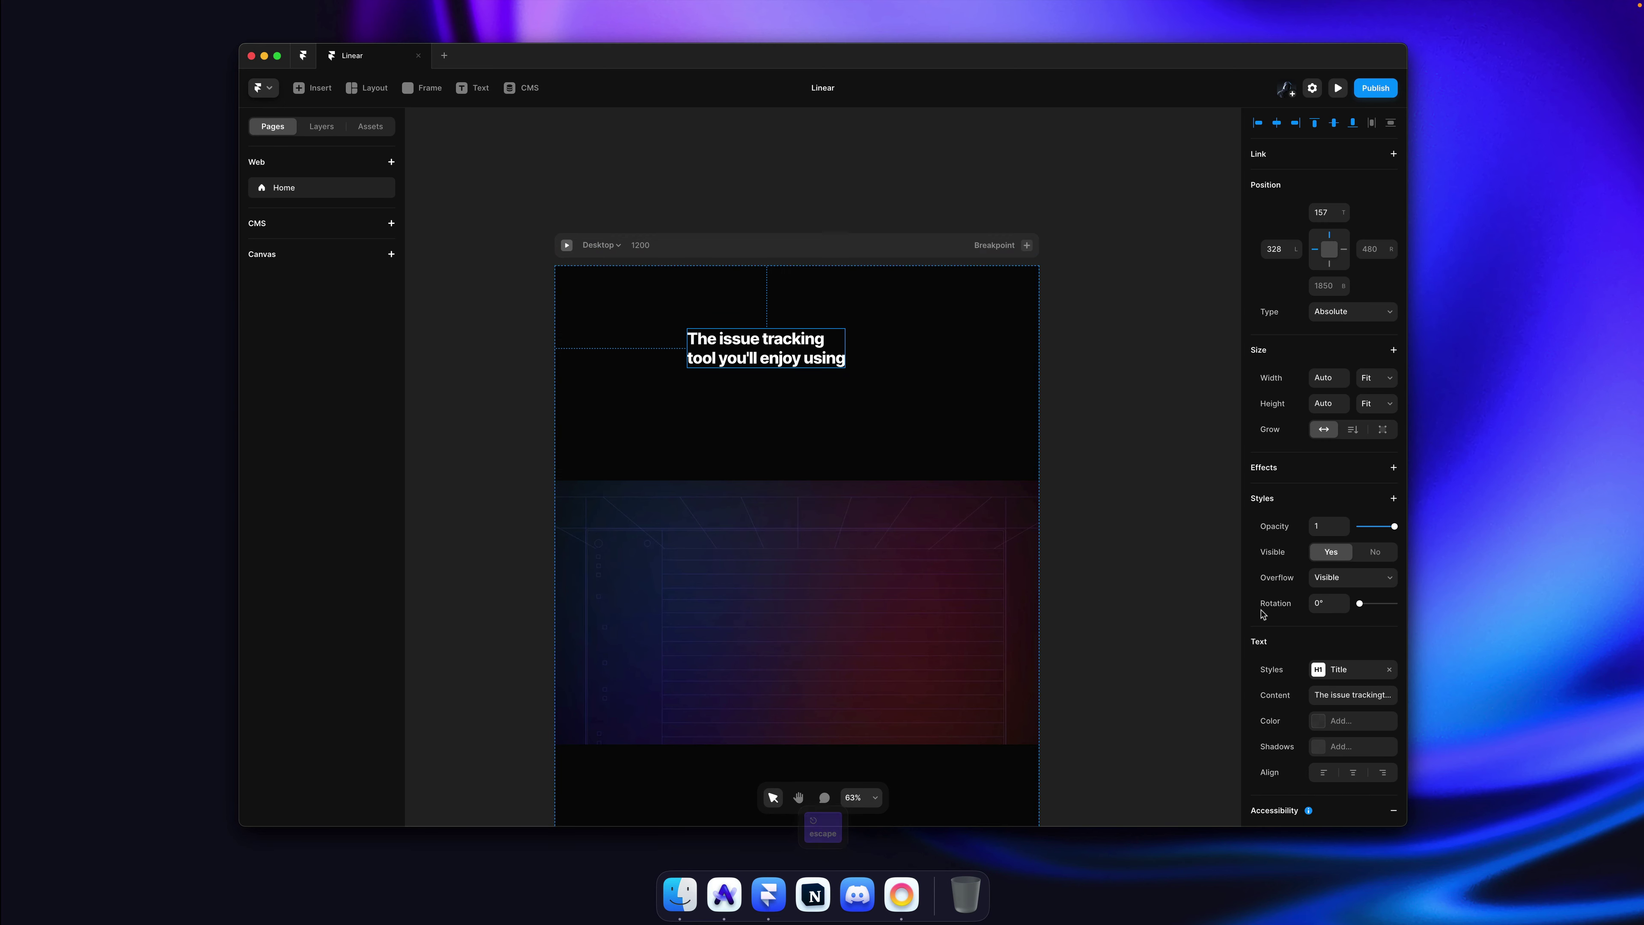
Step: Center-align the headline's Title style and center it horizontally on the page
scroll(1349, 567, "down", 4)
left_click(1346, 553)
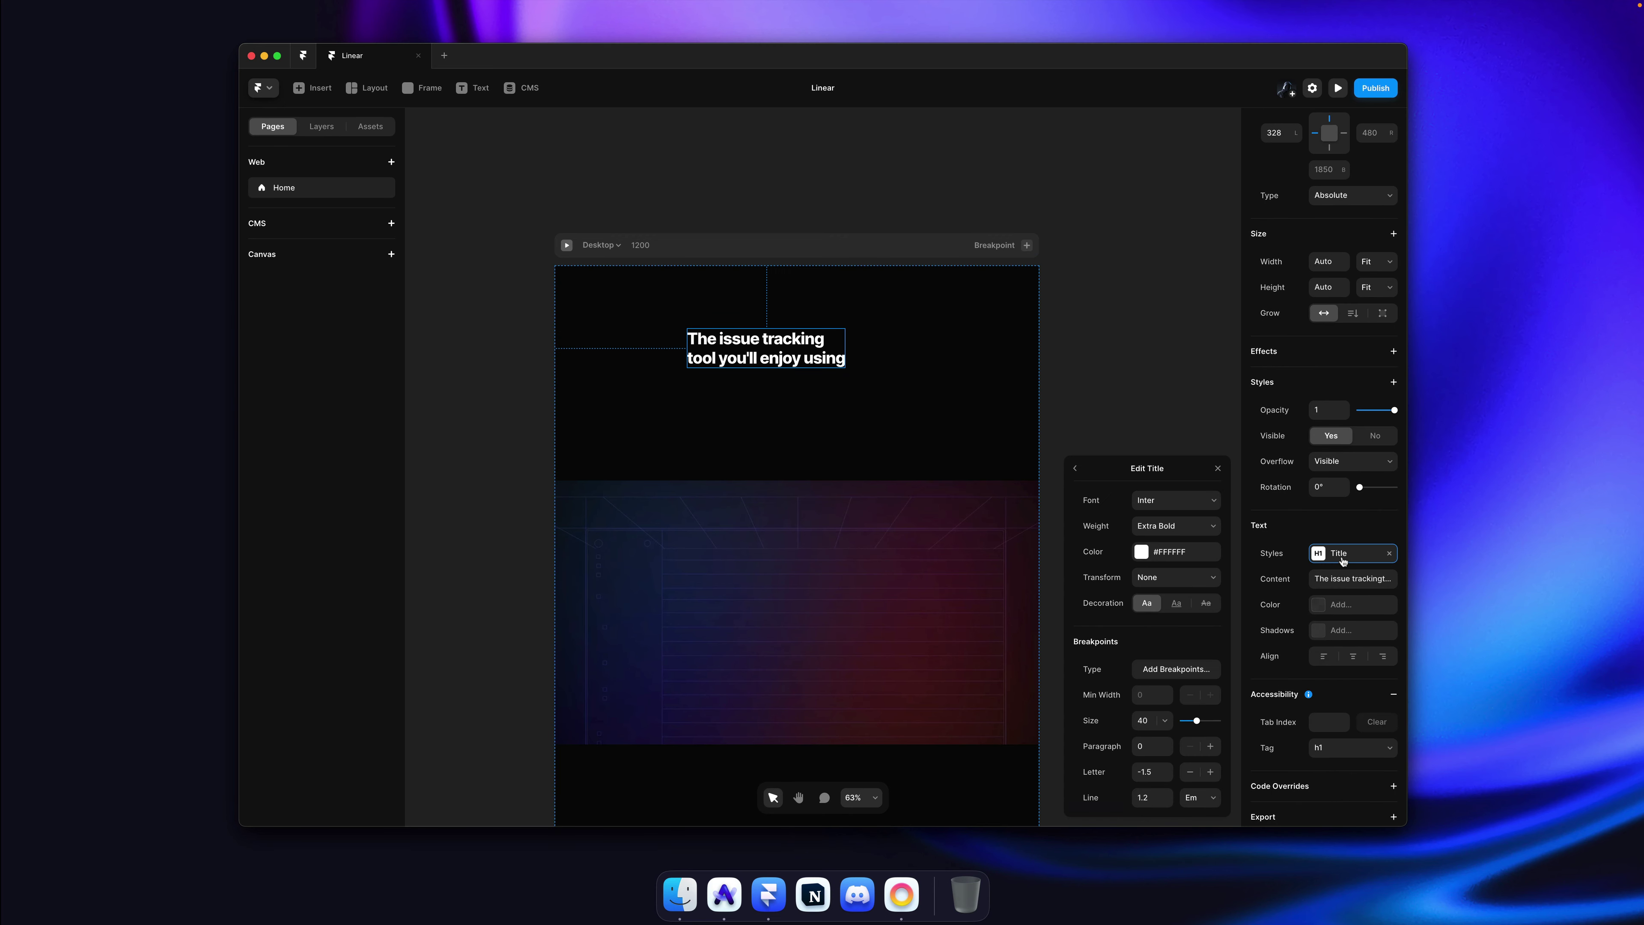
left_click(1076, 470)
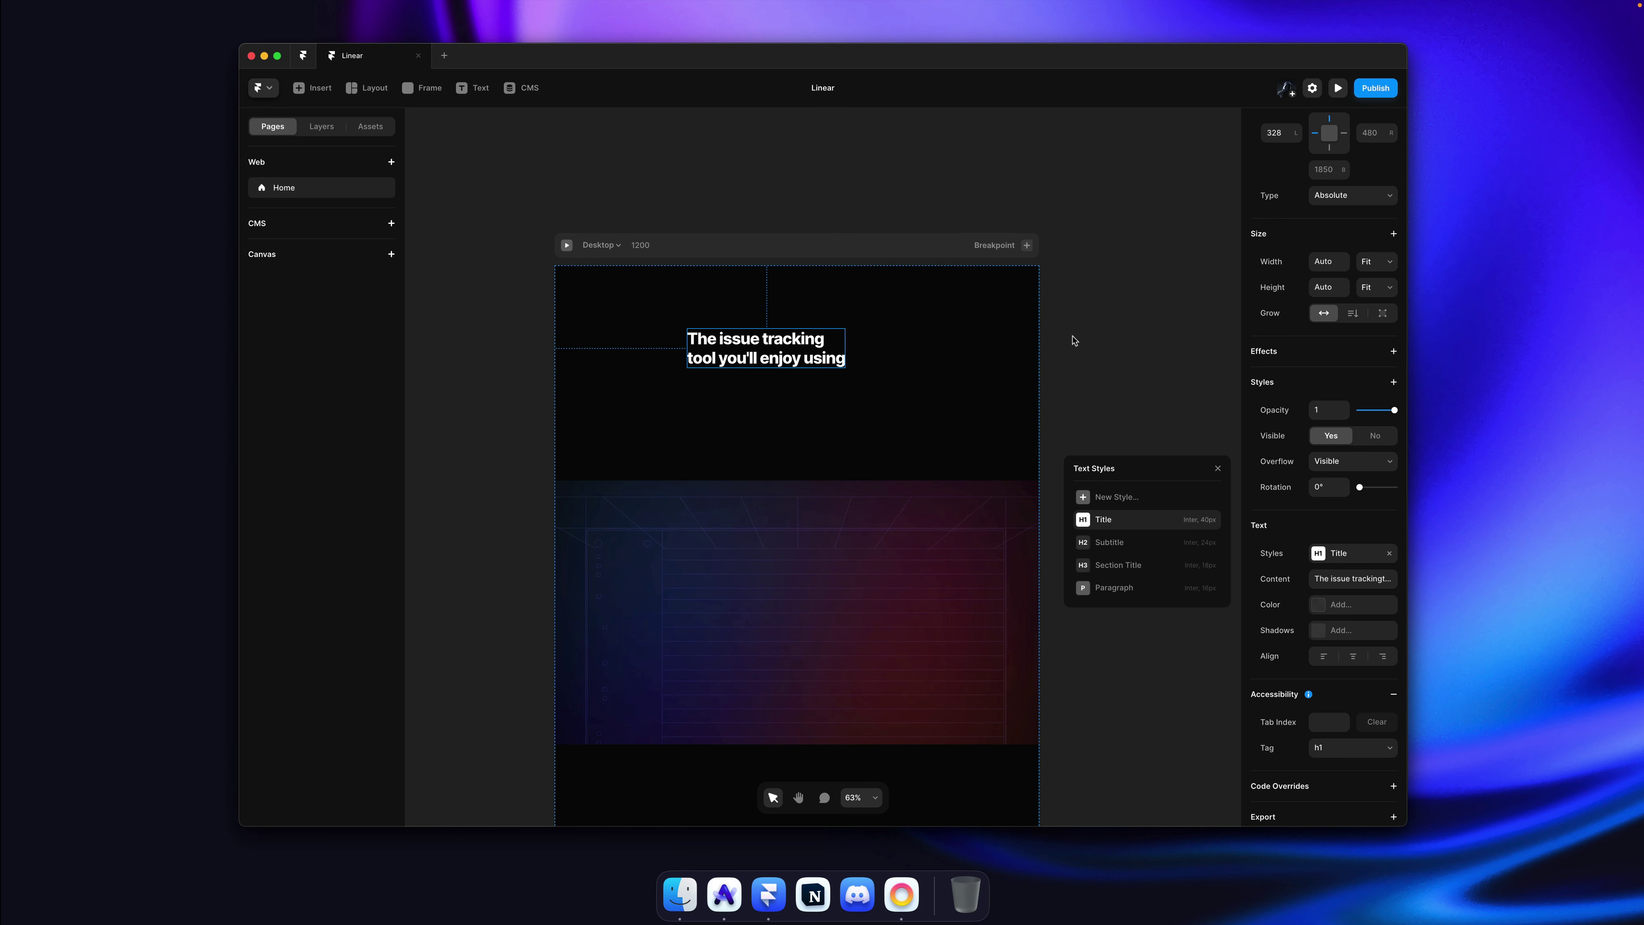
left_click(1357, 553)
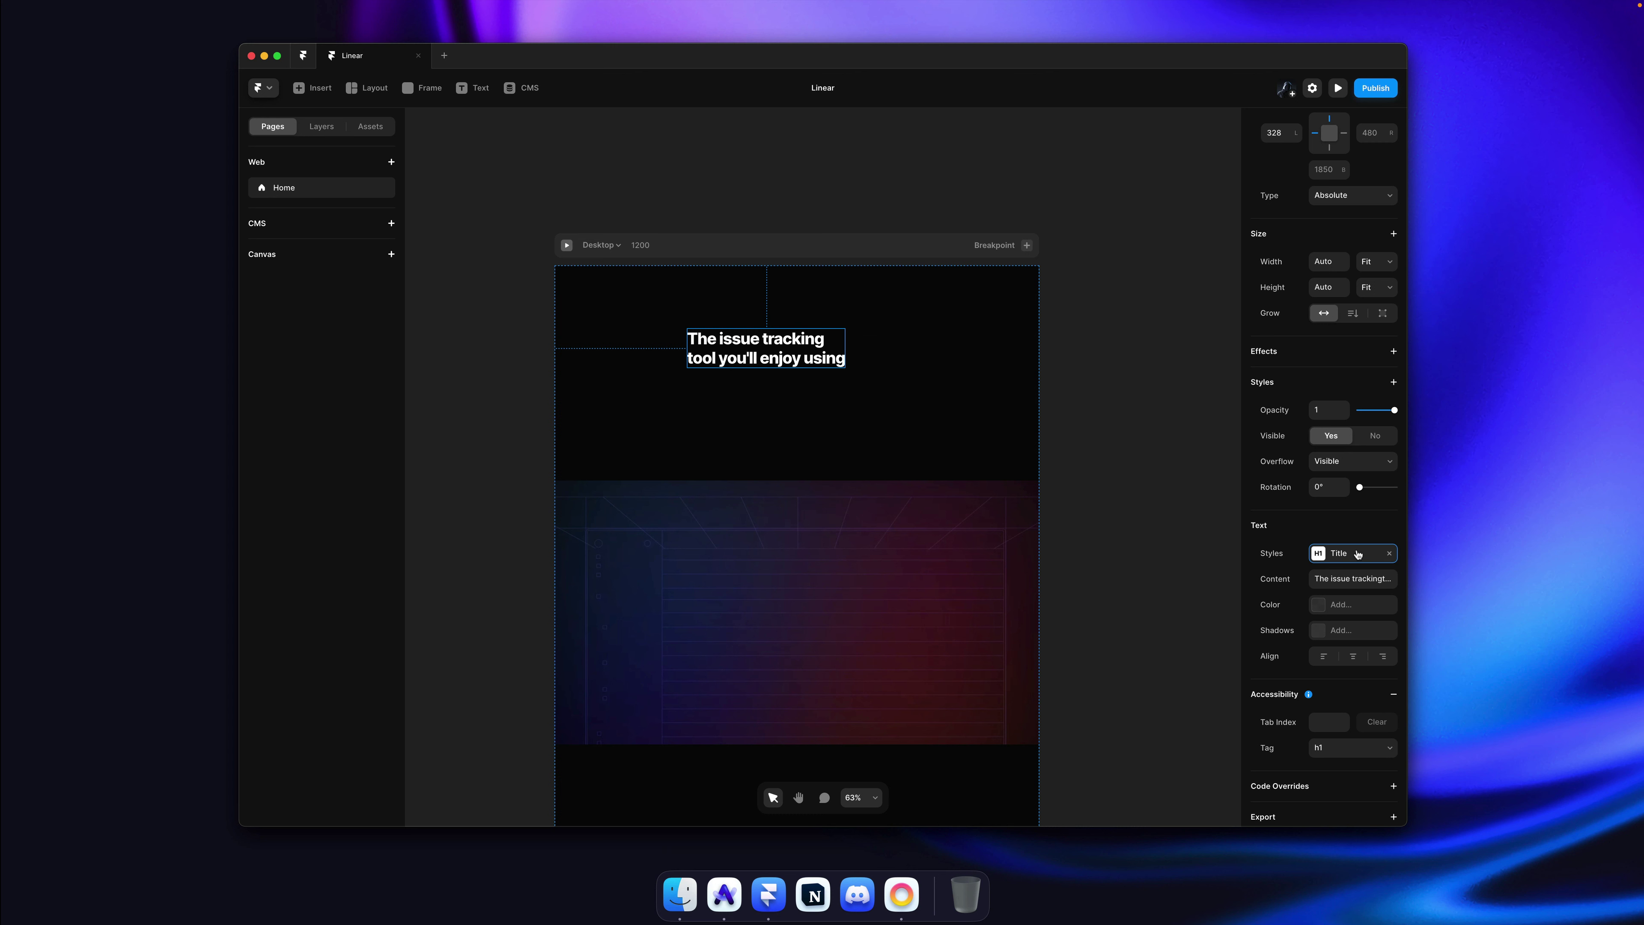
left_click(1357, 554)
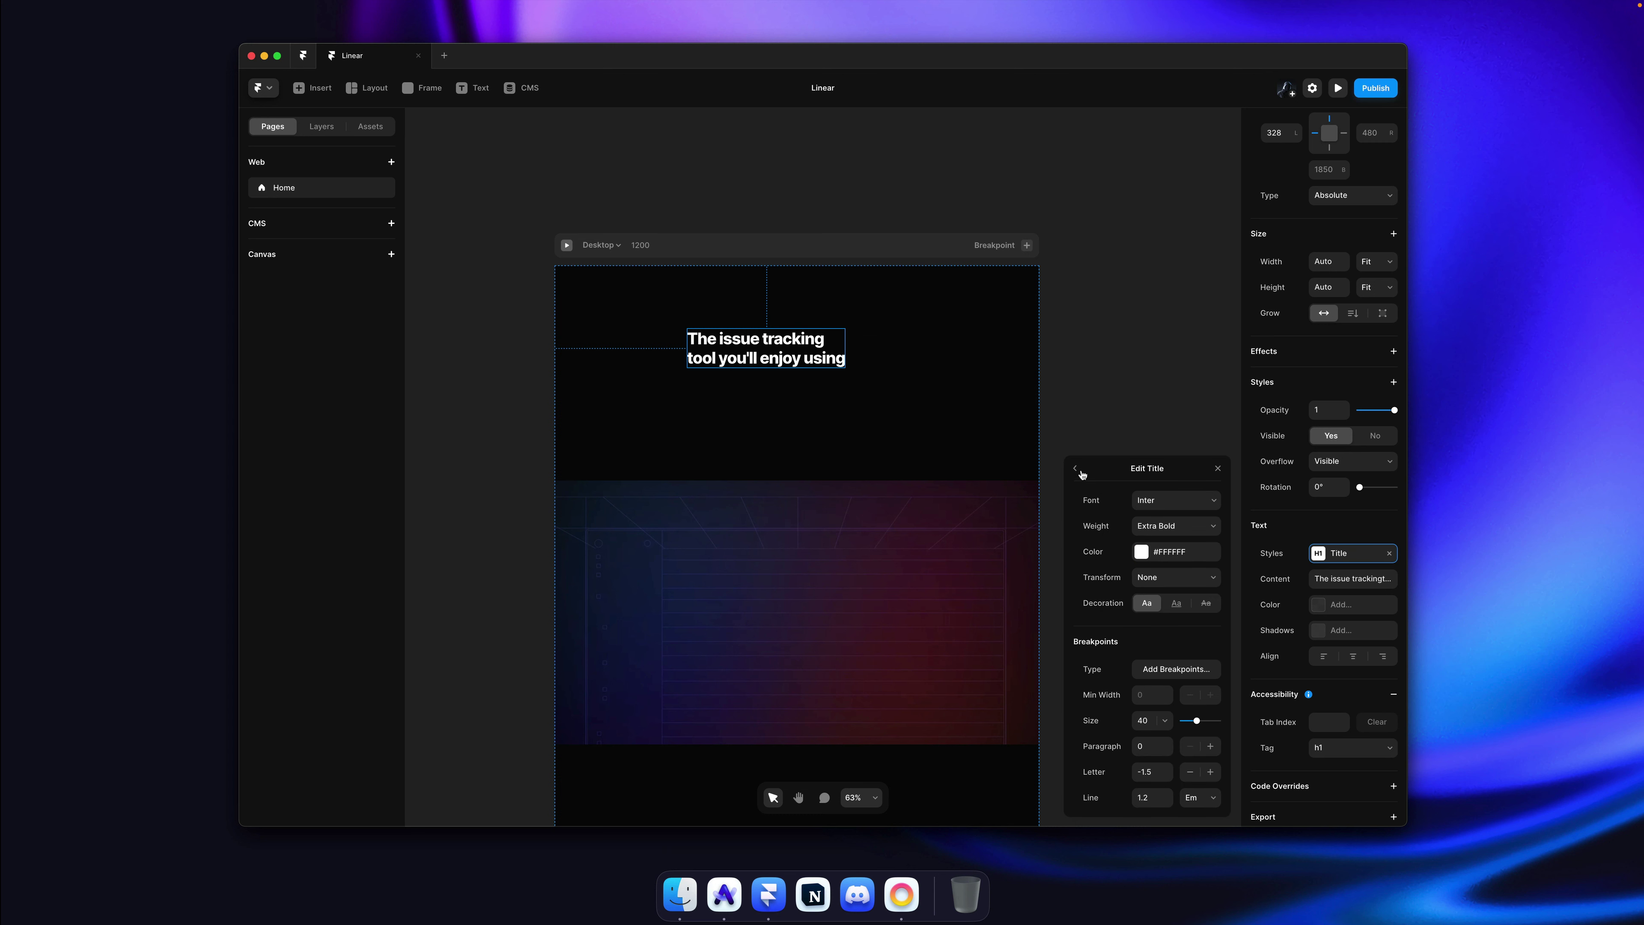
left_click(1353, 656)
left_click(1151, 375)
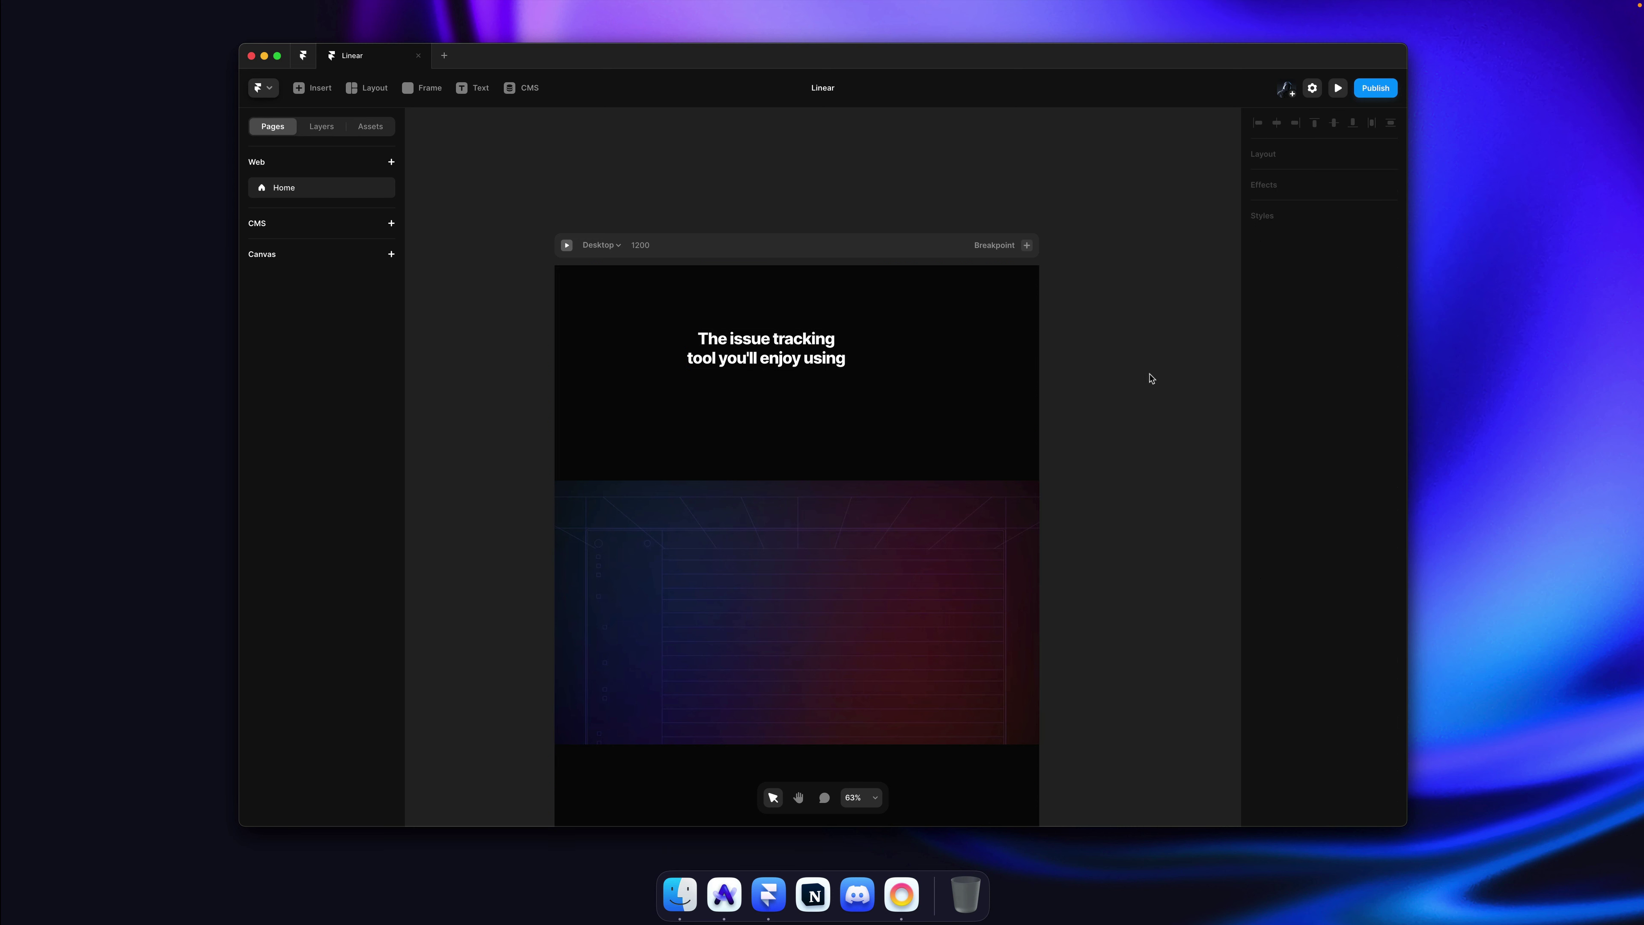
left_click_drag(818, 364, 849, 364)
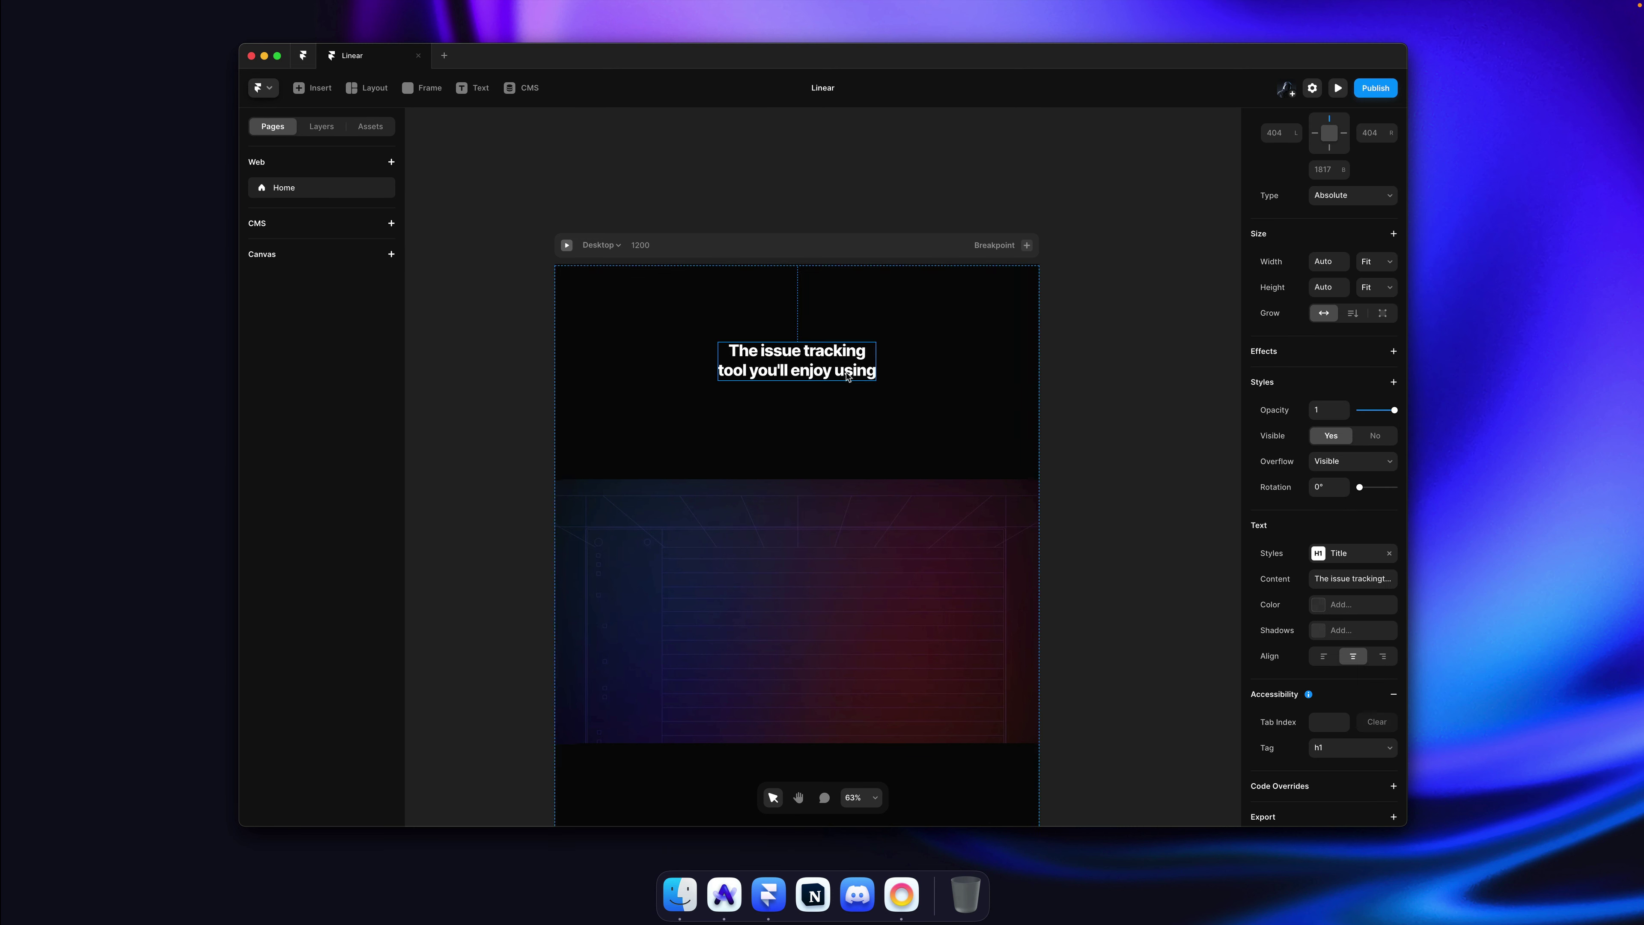
key("cmd+Tab")
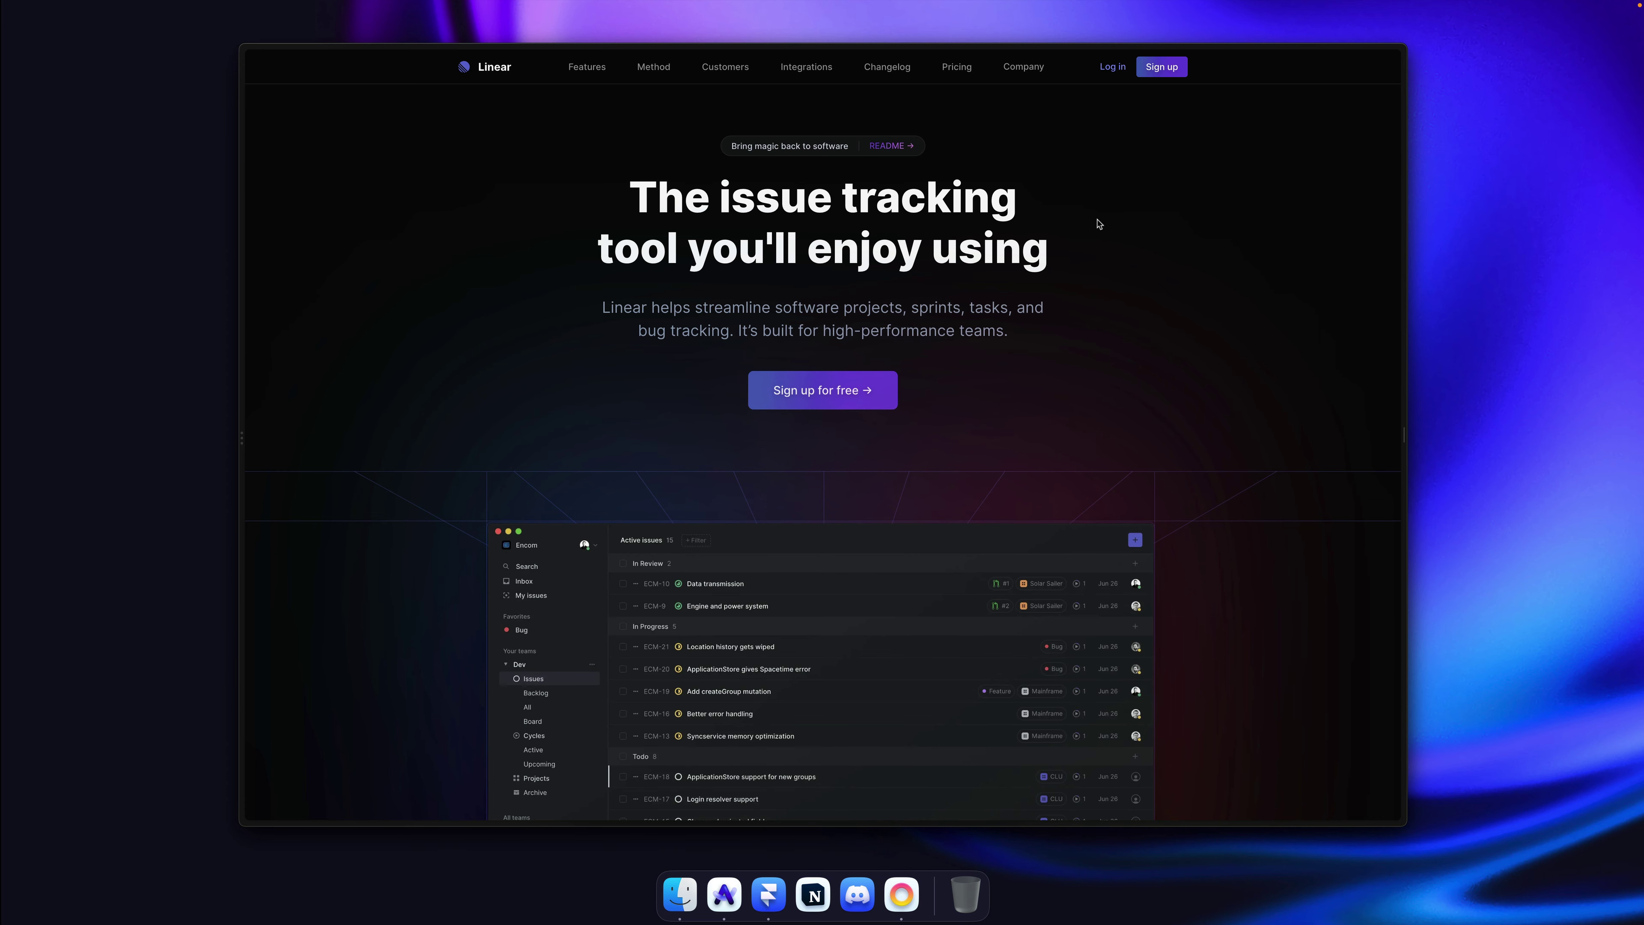
Step: Set the Title text style to size 60 with -2.6 letter spacing and save the project
key("super+Tab")
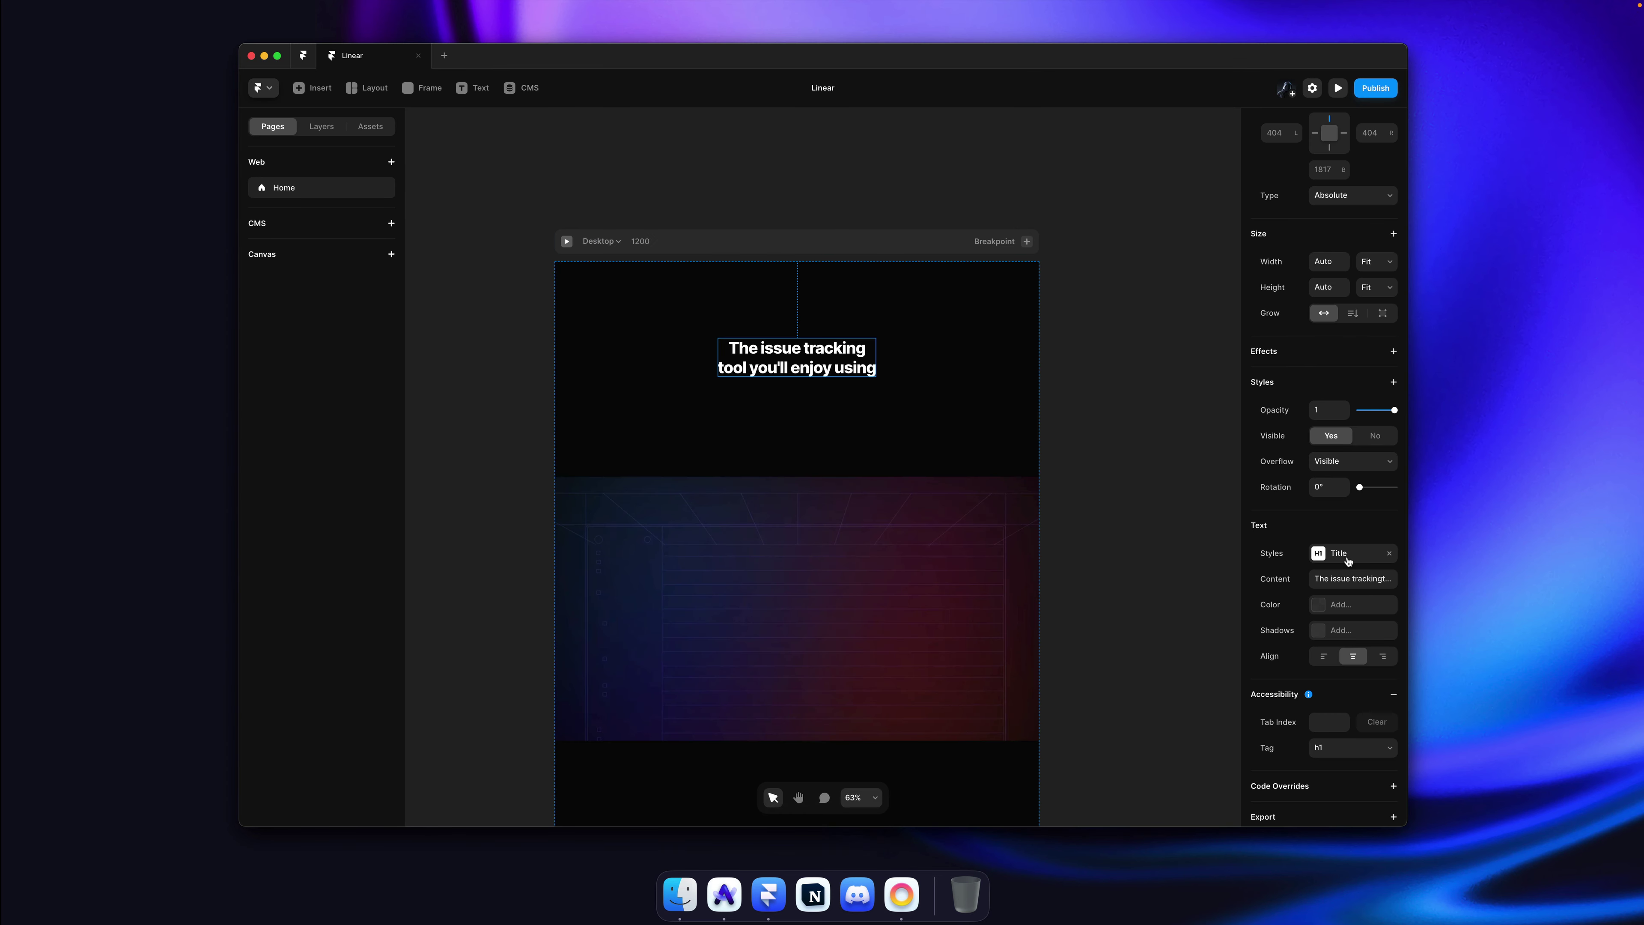
left_click(1349, 561)
left_click(1164, 721)
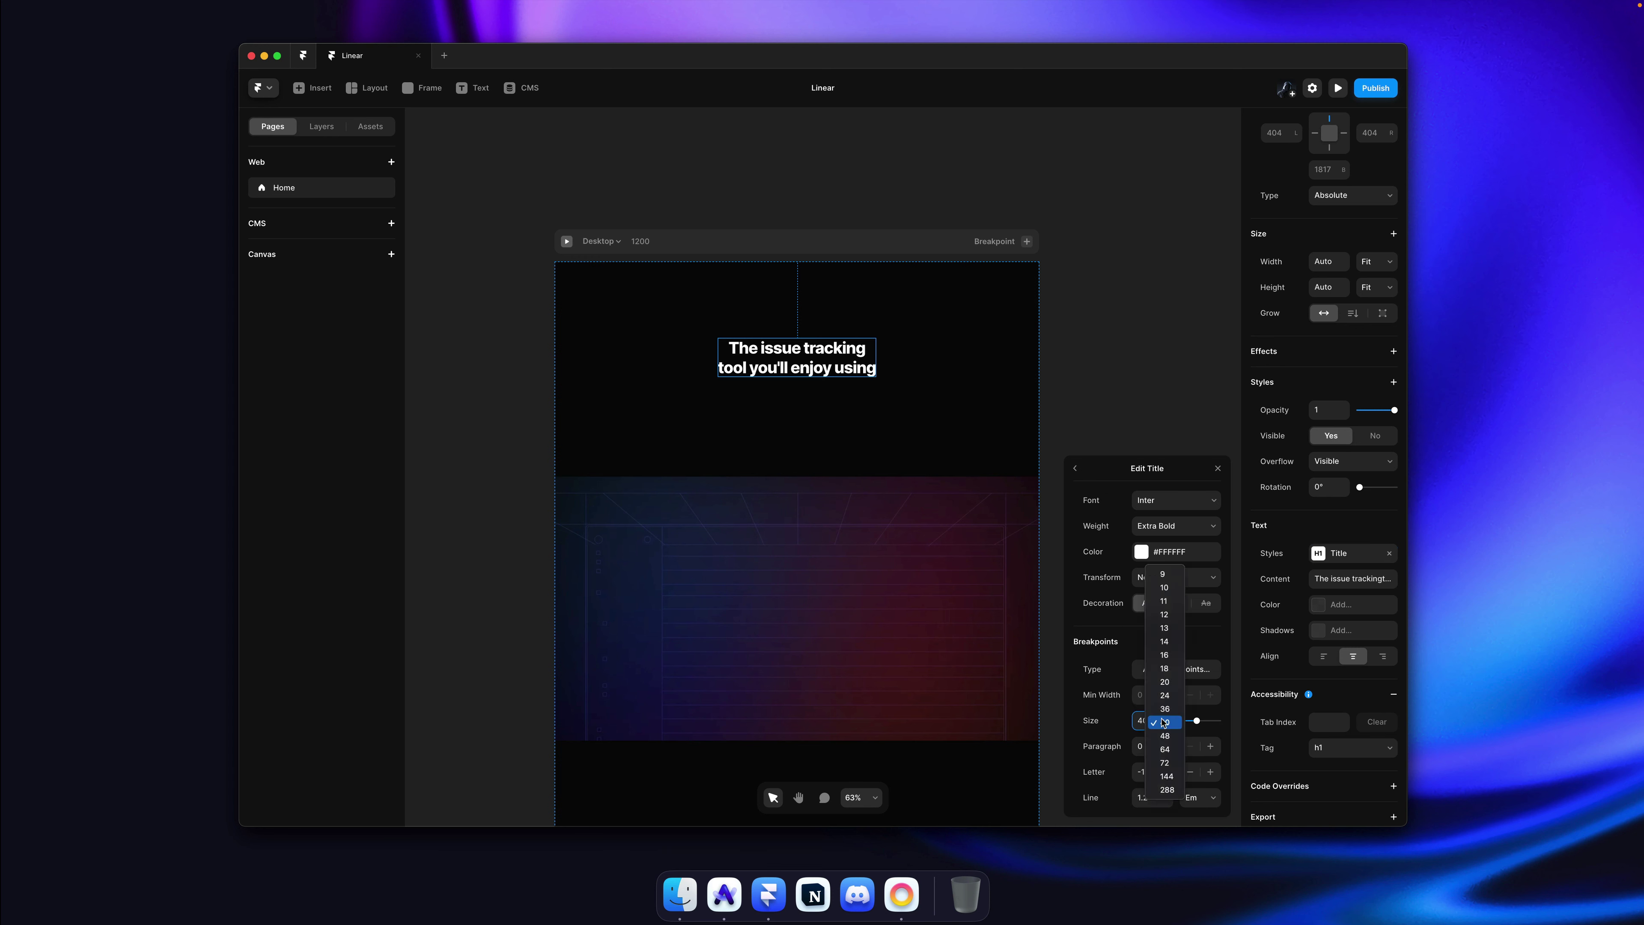
left_click(1165, 749)
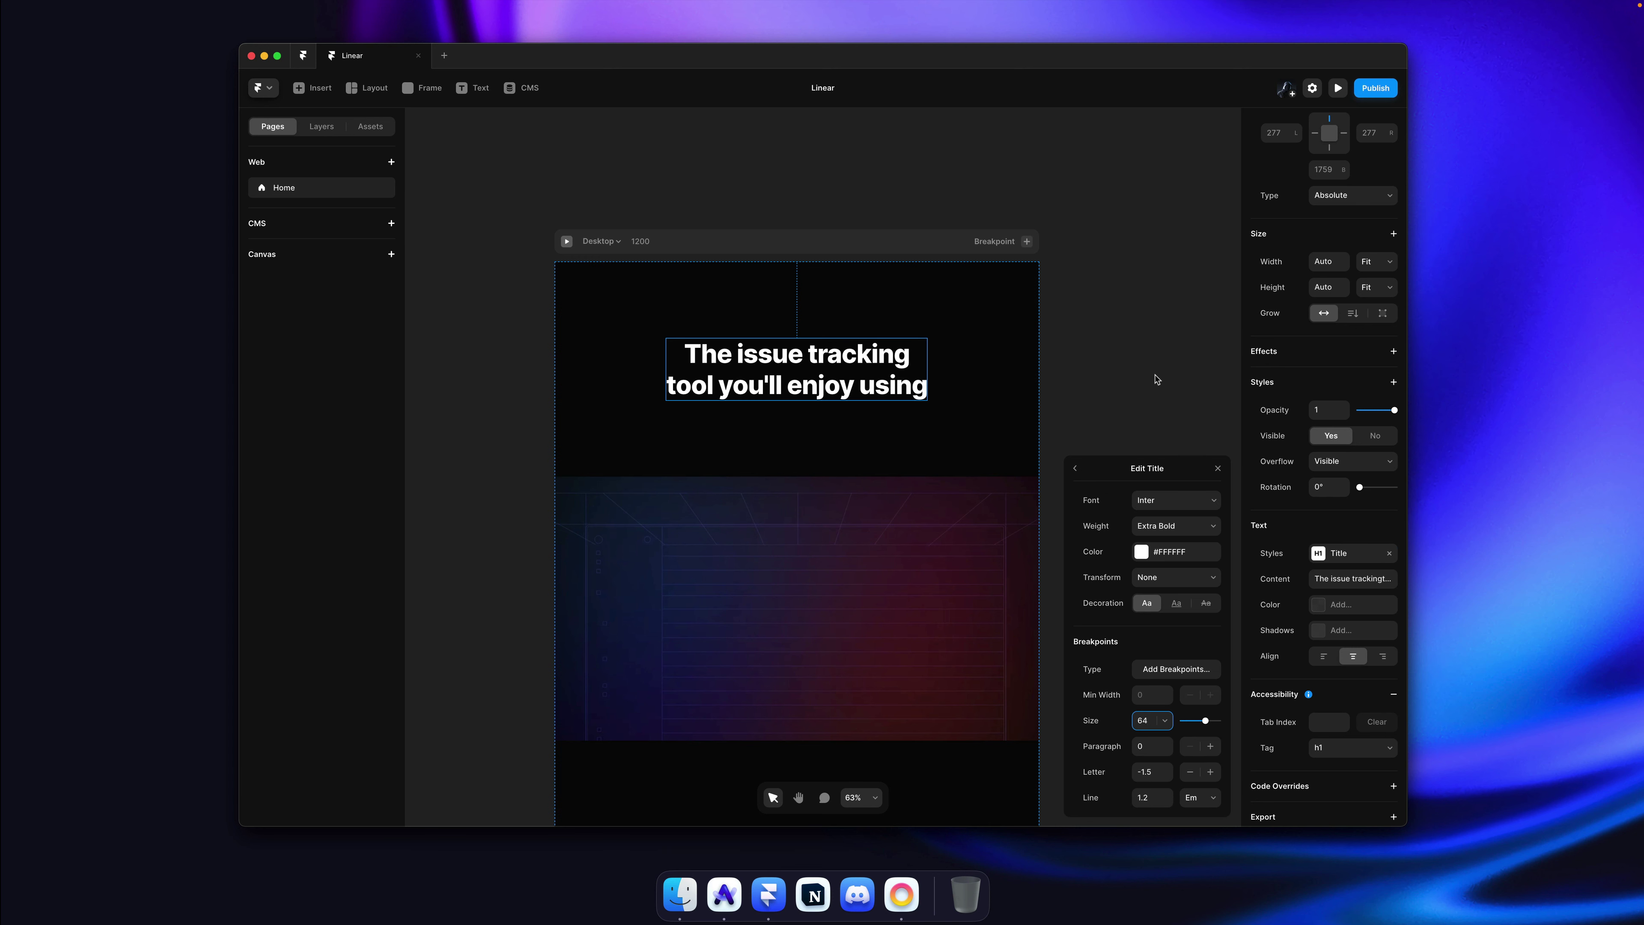
key("BackSpace")
type("0")
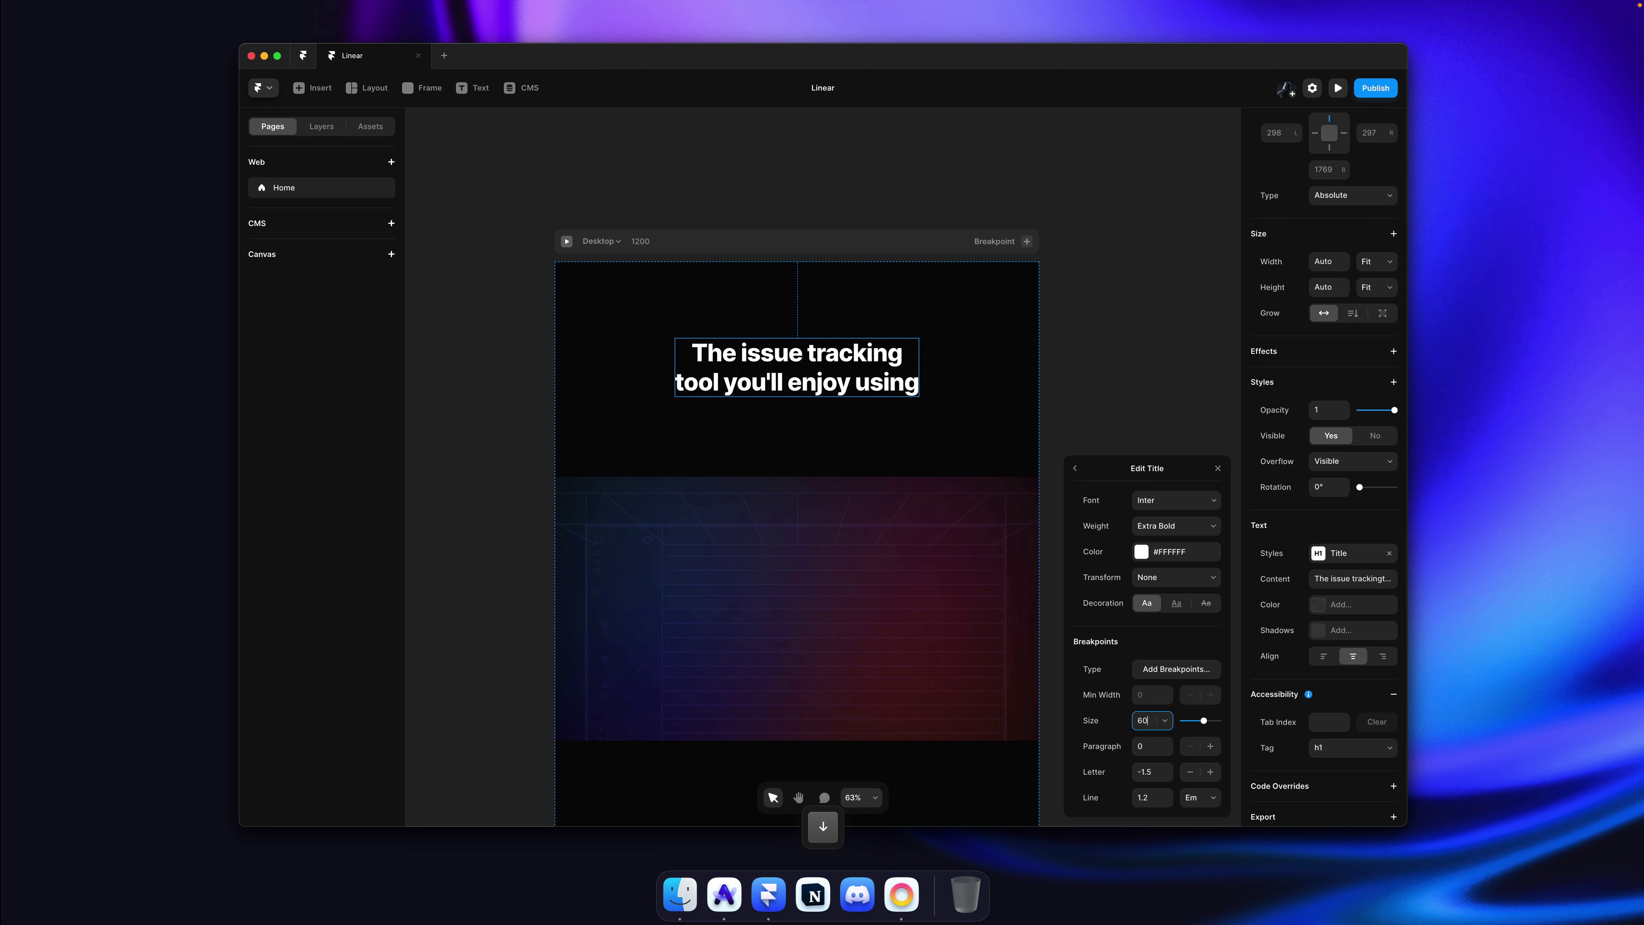
left_click_drag(1167, 770, 1166, 774)
left_click(1082, 284)
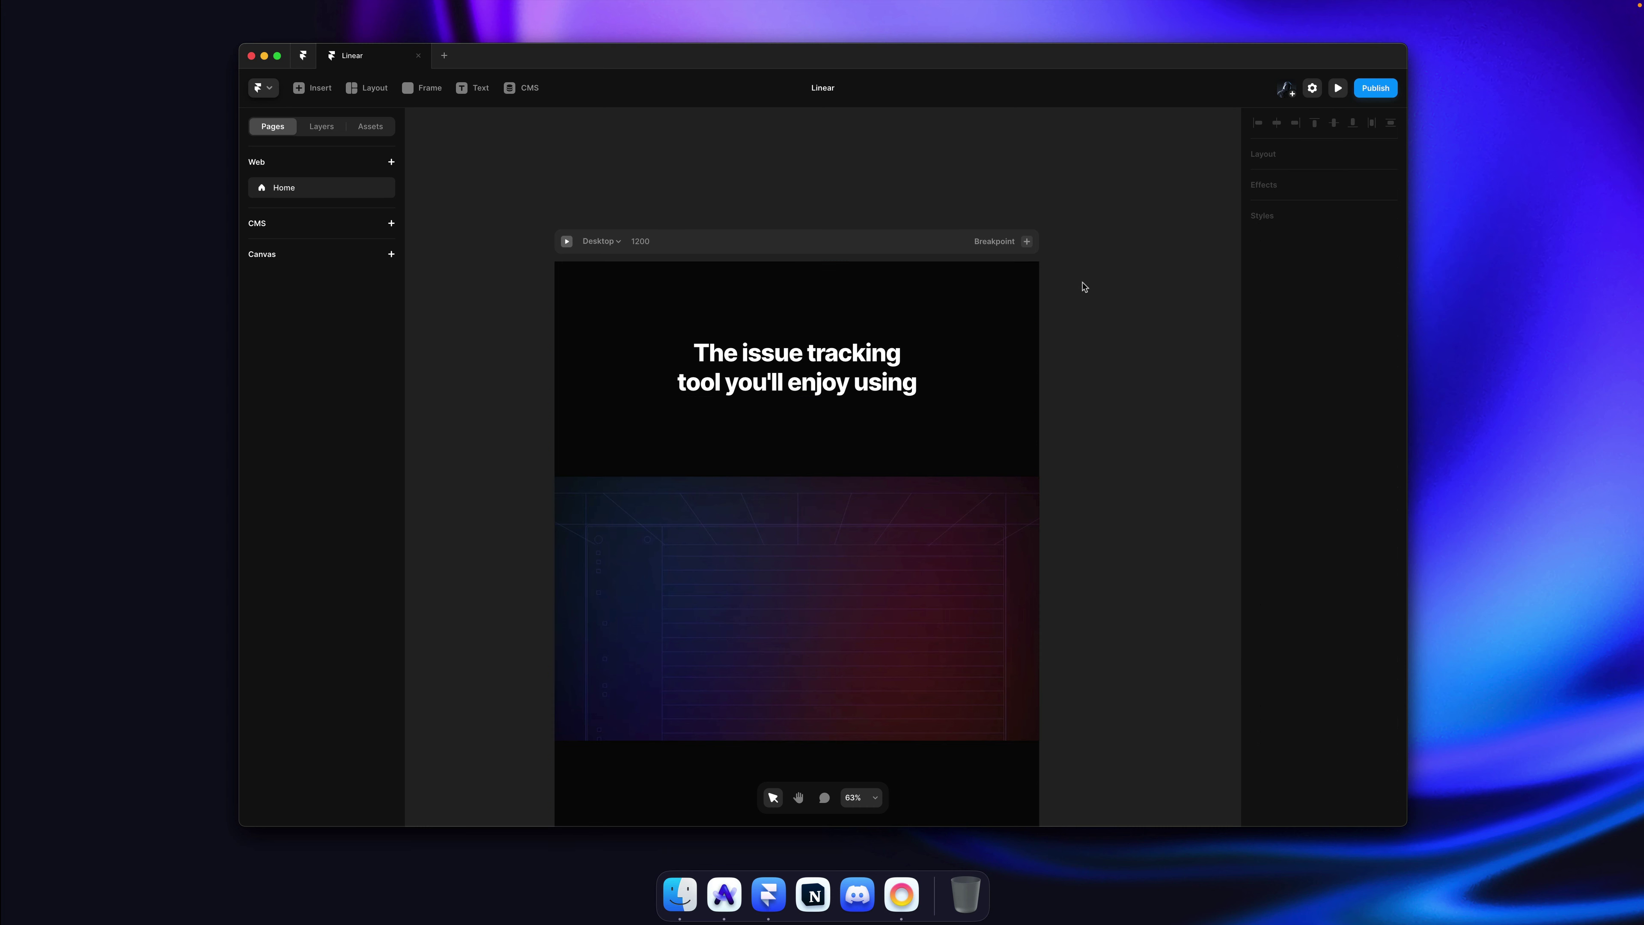
key("super+s")
scroll(1123, 282, "down", 3)
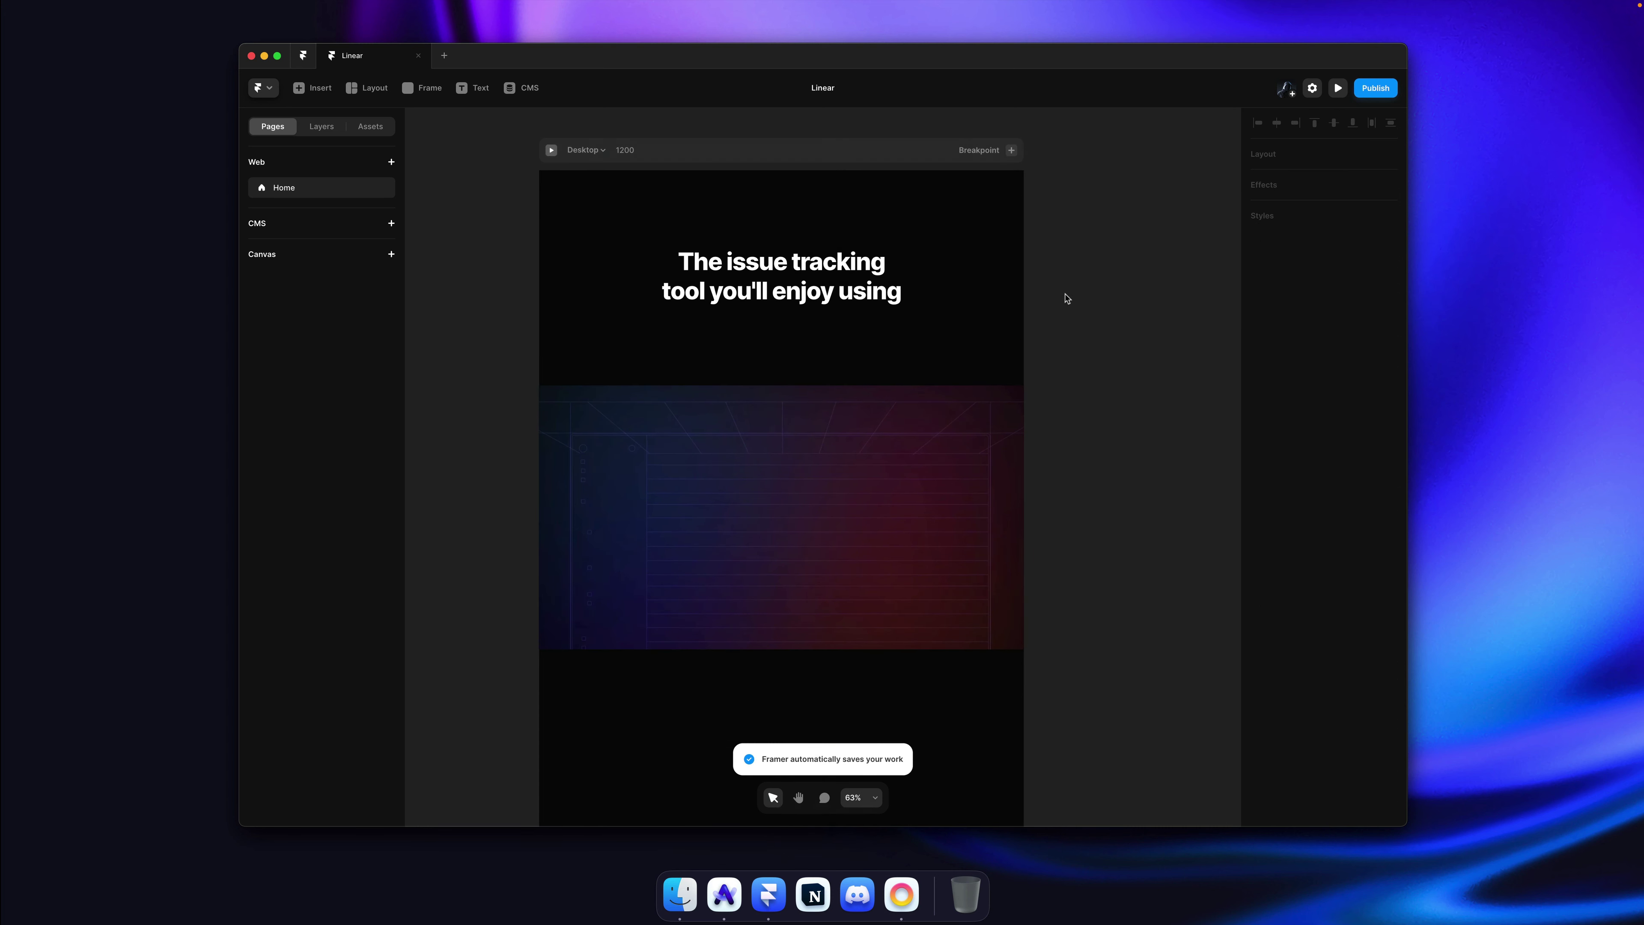
Step: Copy the hero description text from the live Linear site
left_click(734, 511, "super")
left_click(1097, 355, "super")
key("super+p")
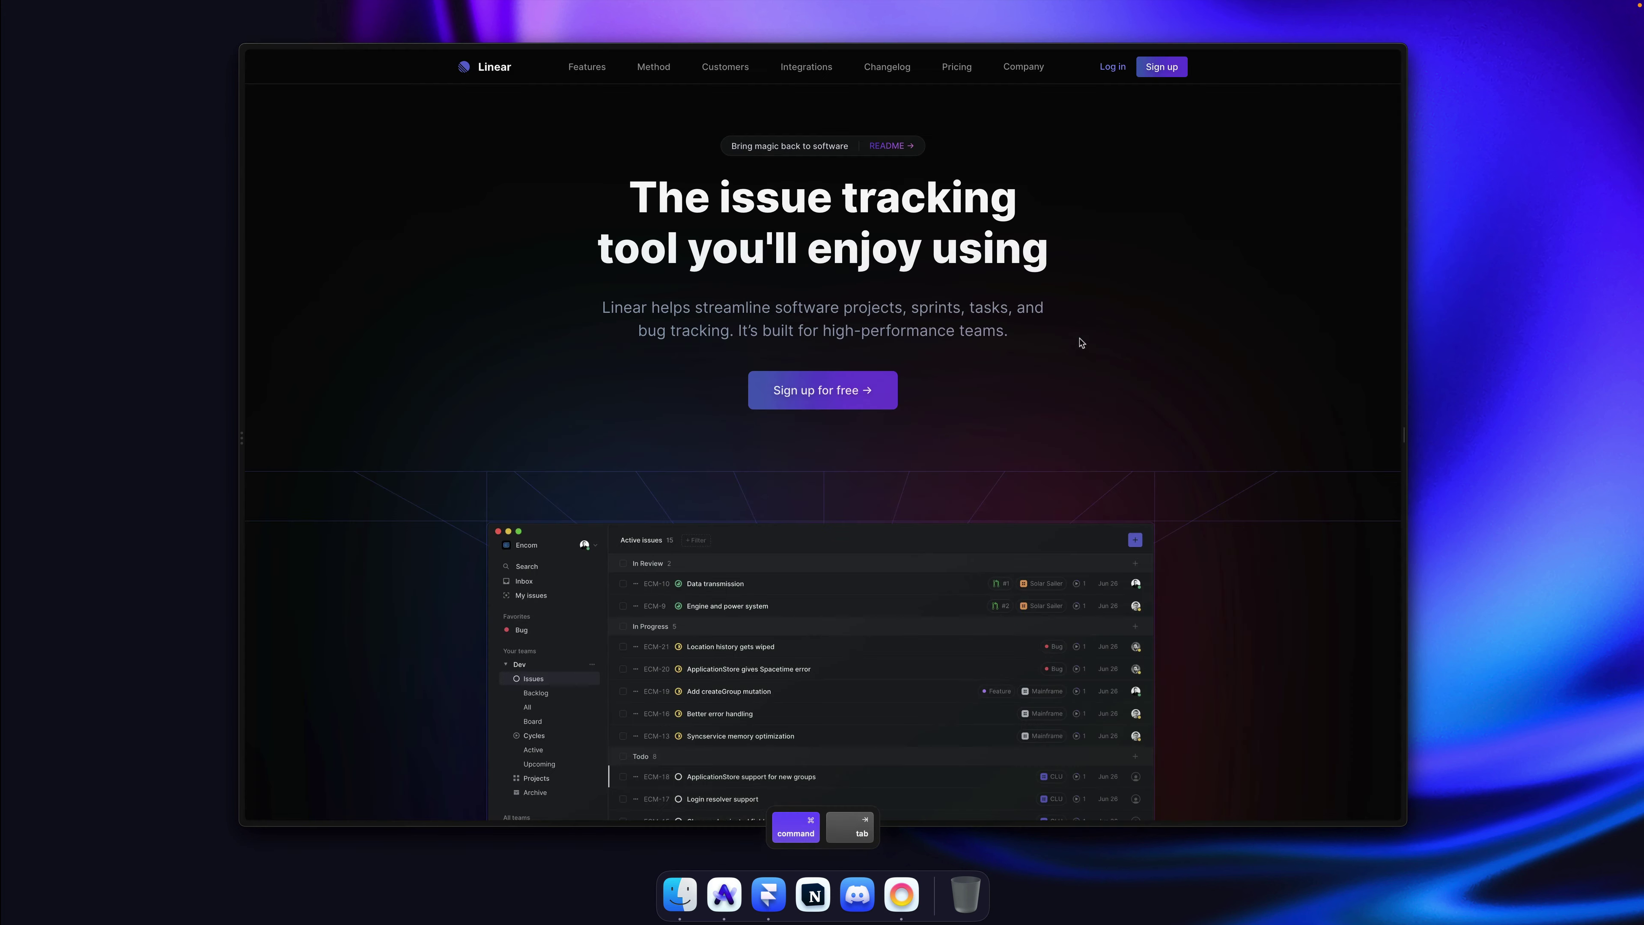
left_click_drag(600, 306, 1046, 341)
key("super+c")
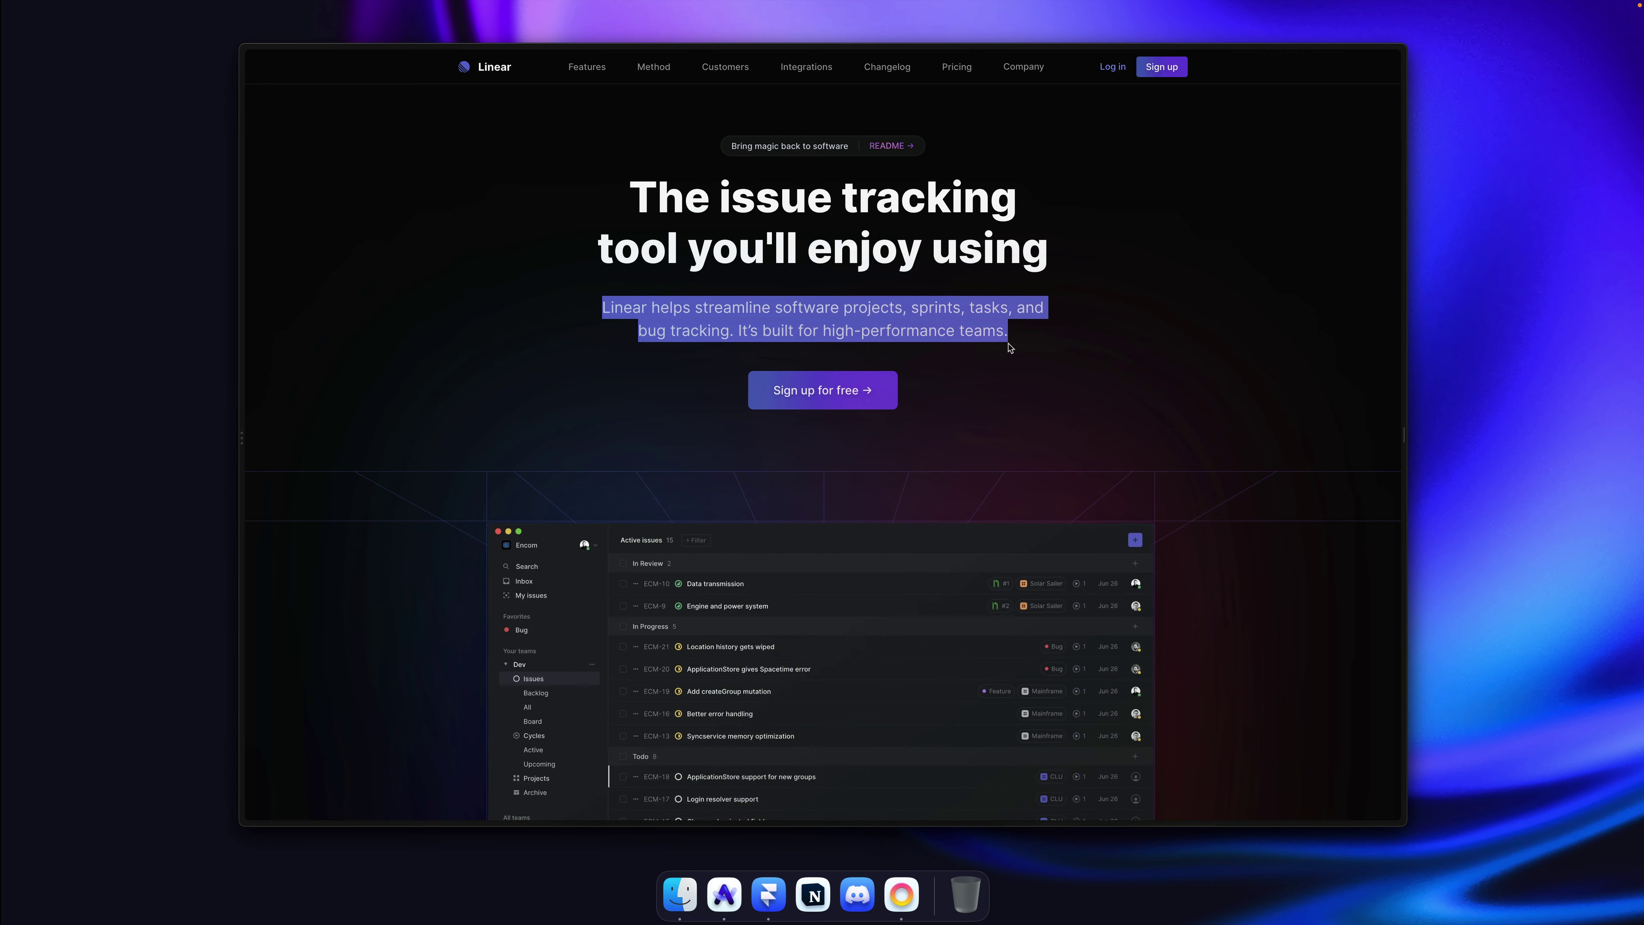
key("super+Tab")
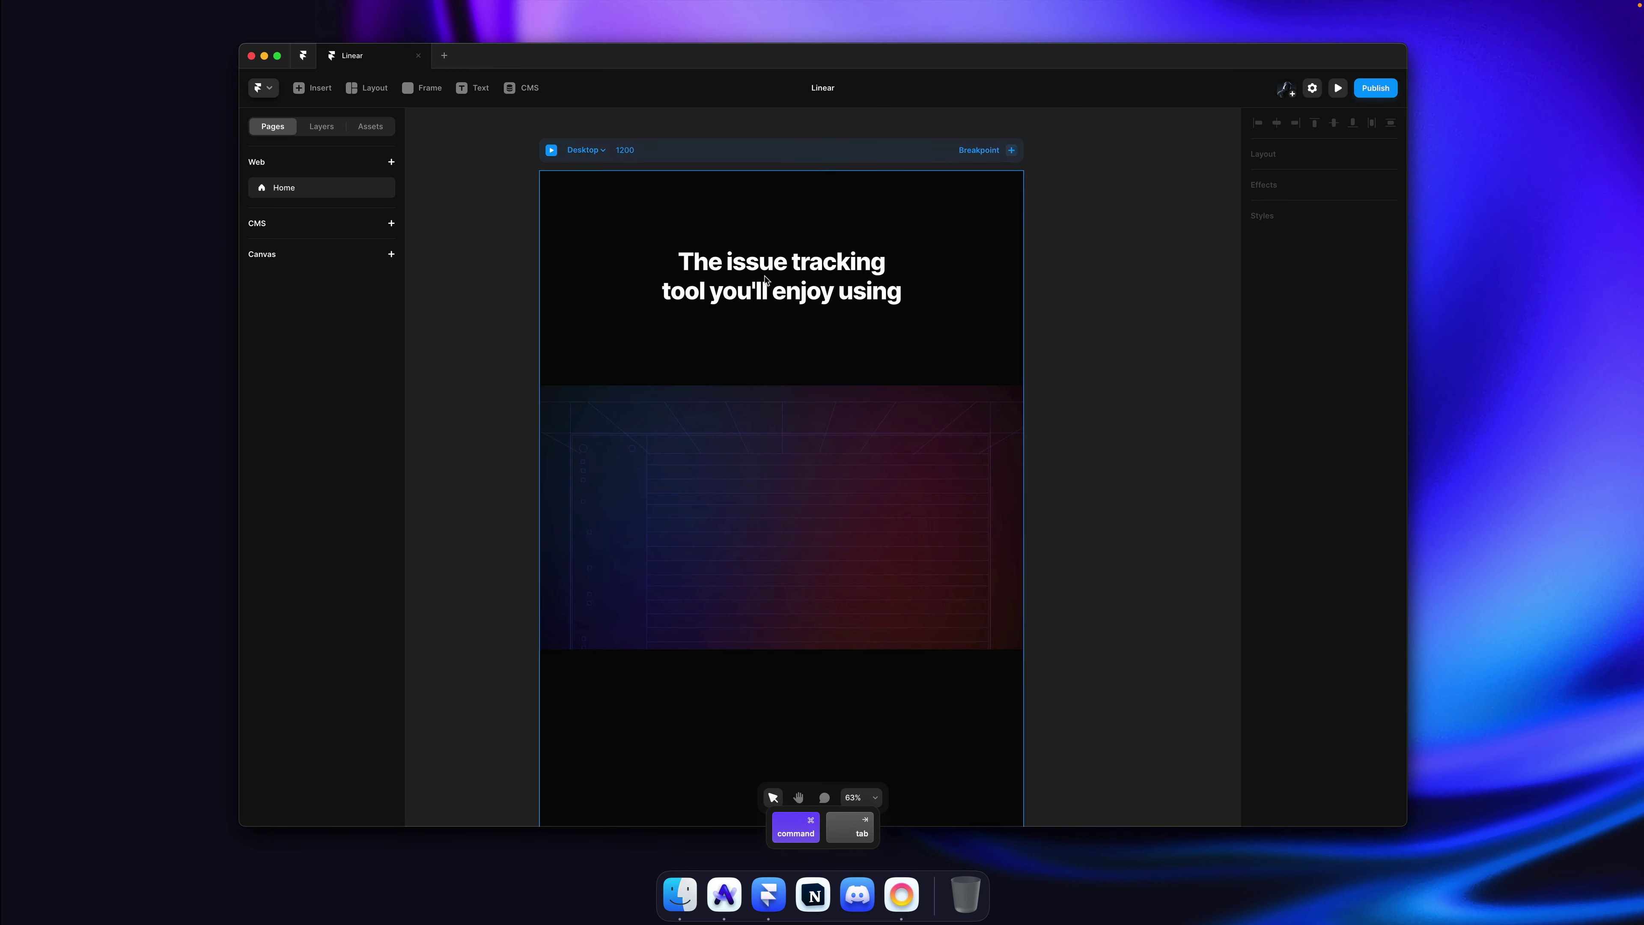
Step: Duplicate the heading below itself and replace its text with the copied description
left_click(791, 286, "super")
left_click_drag(791, 287, 791, 357)
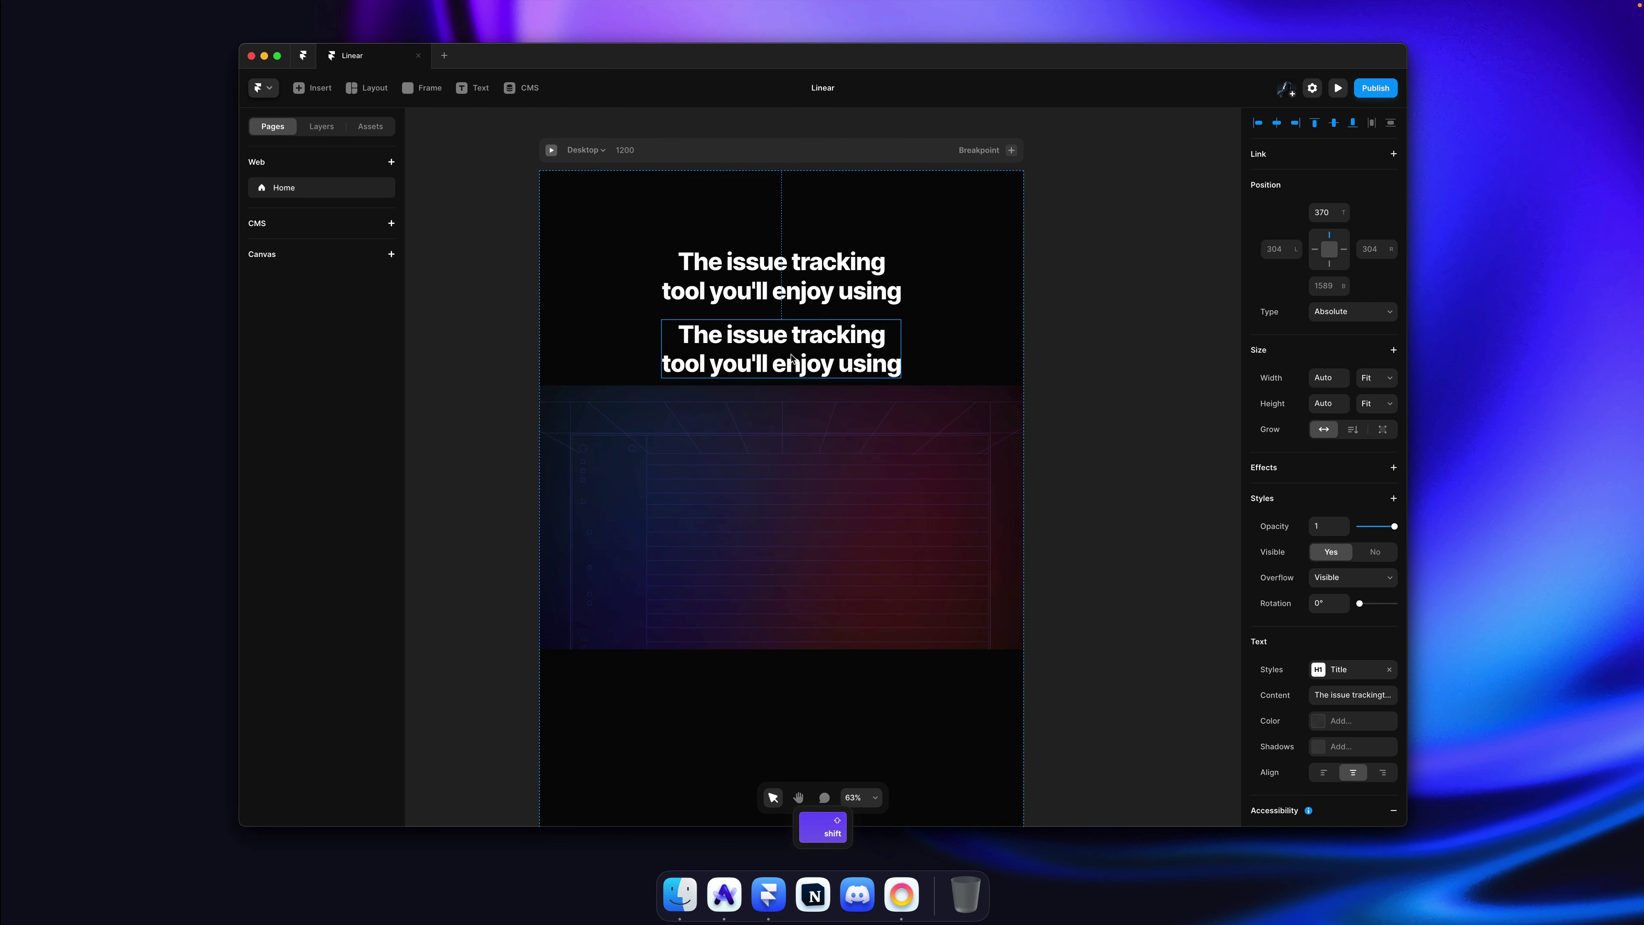
key("Return")
key("super+v")
key("Escape")
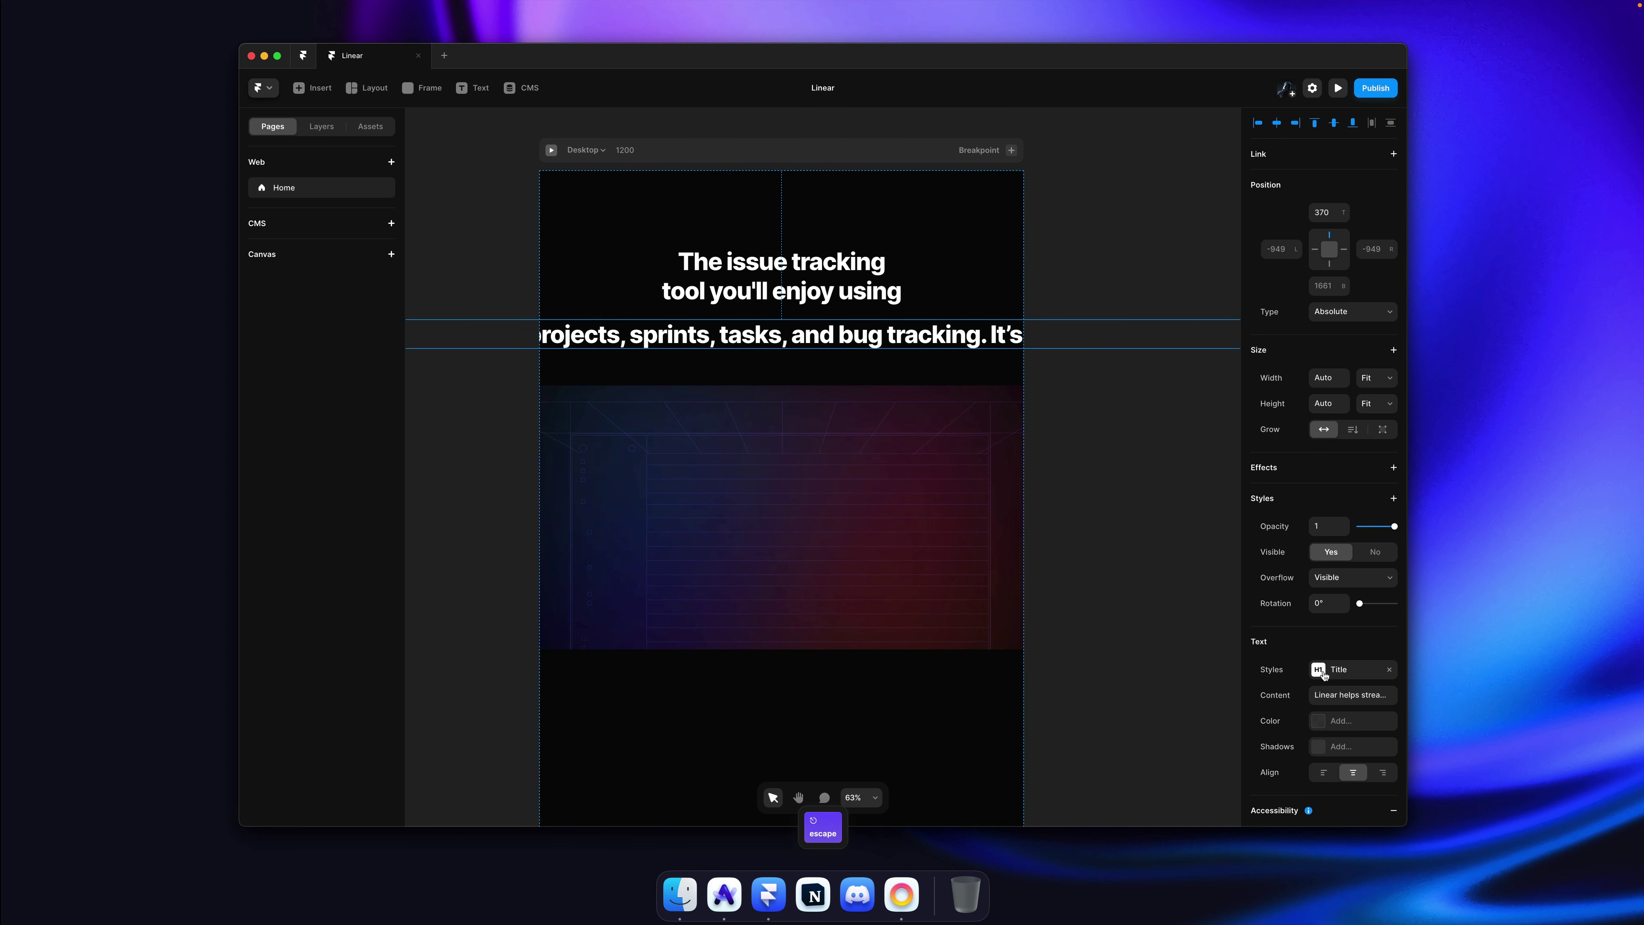
Step: Apply the Paragraph text style to the new description text
left_click(1333, 671)
left_click(1077, 473)
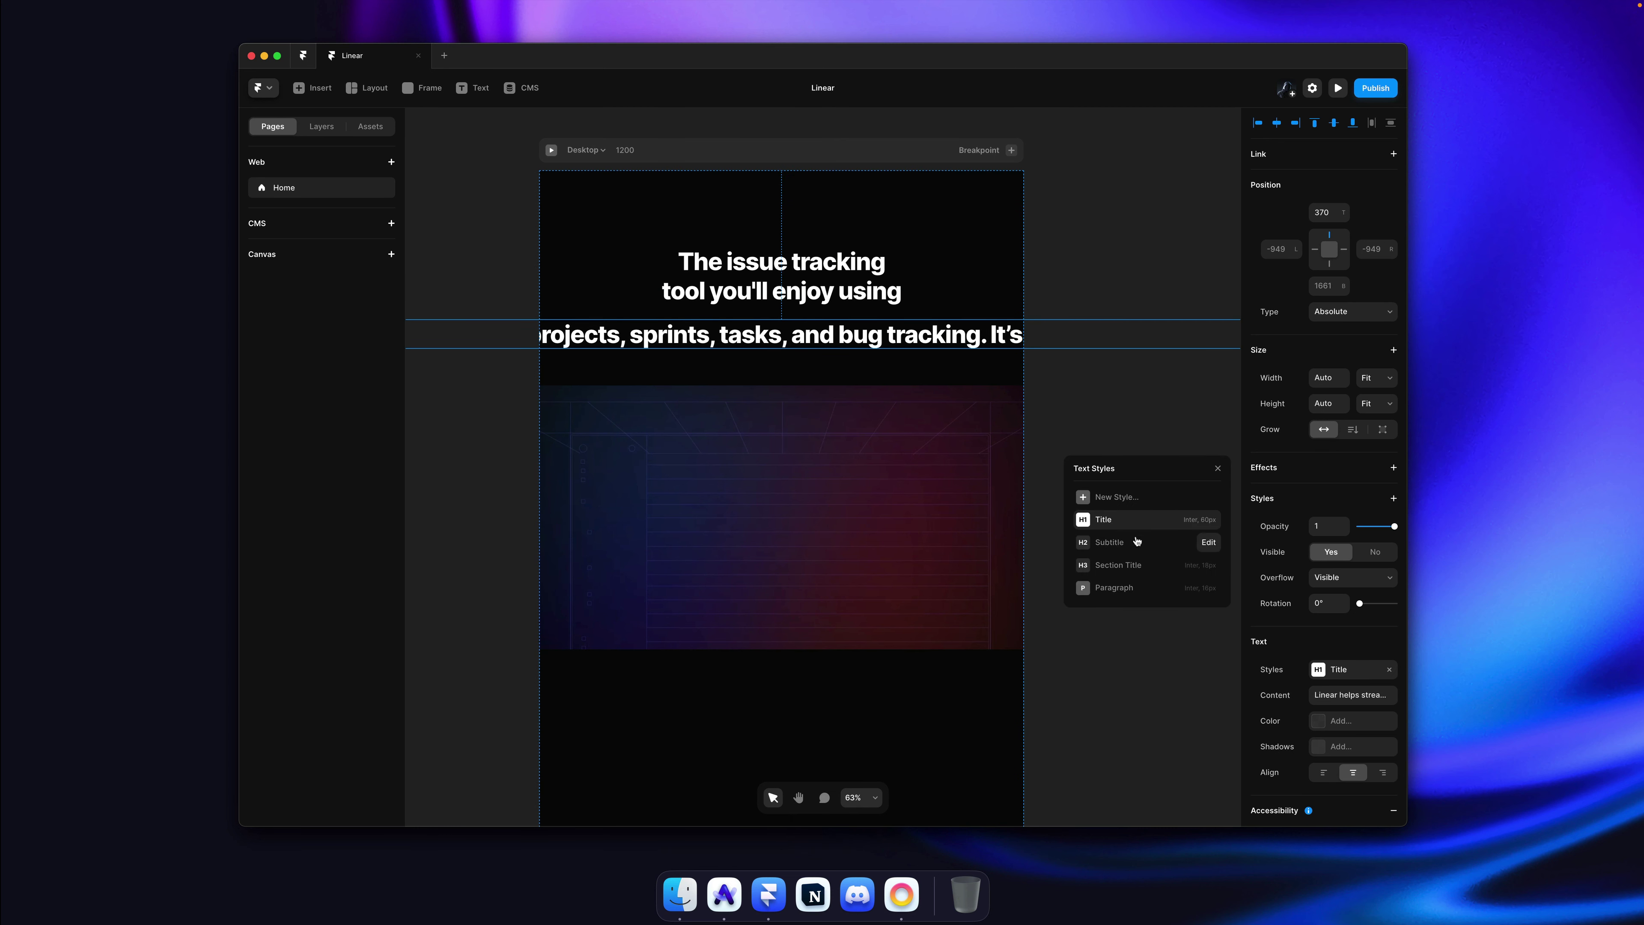
left_click(1120, 586)
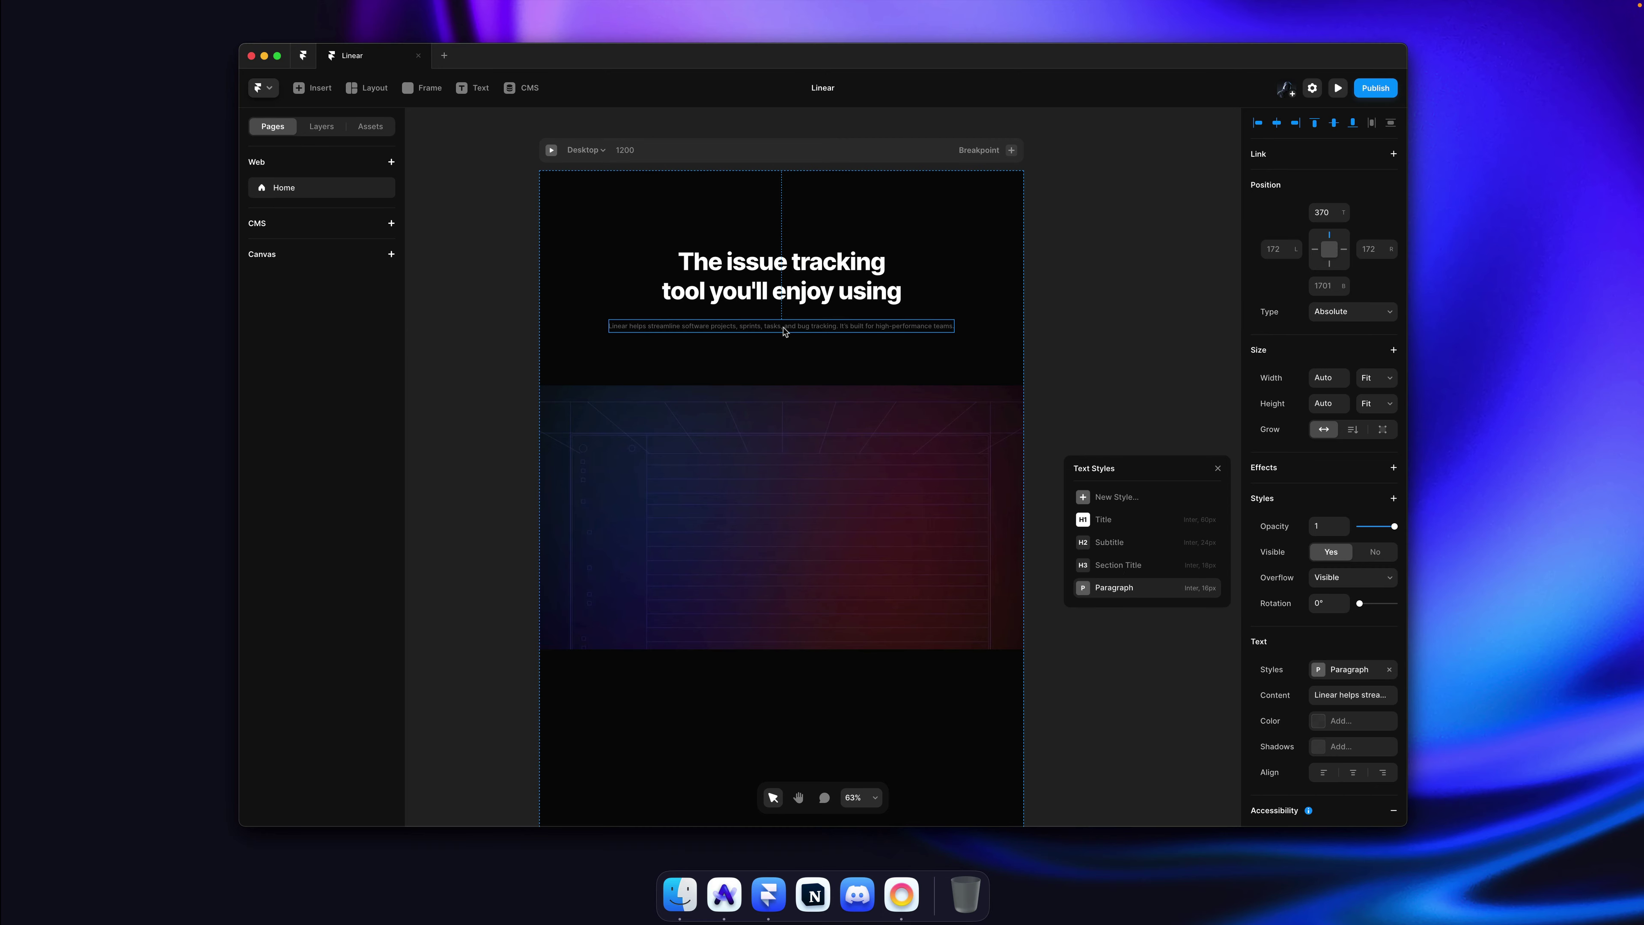
Step: Compare the live Linear site's feature text with the Framer description
key("super+Tab")
scroll(785, 327, "down", 10)
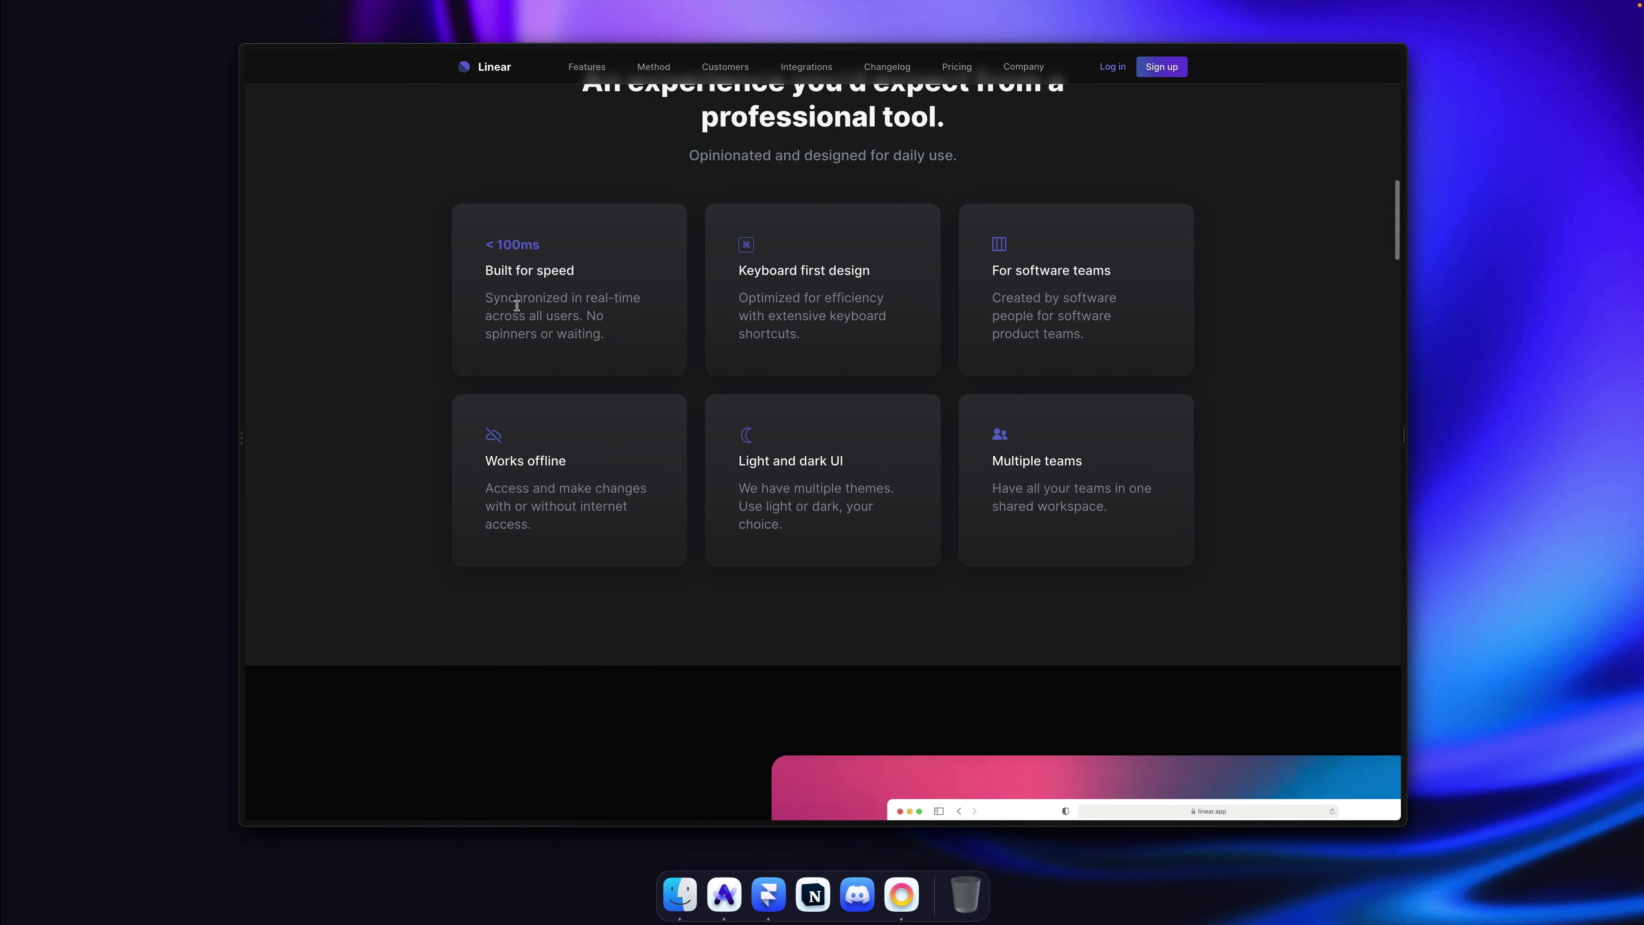
left_click_drag(517, 306, 603, 333)
left_click(599, 330)
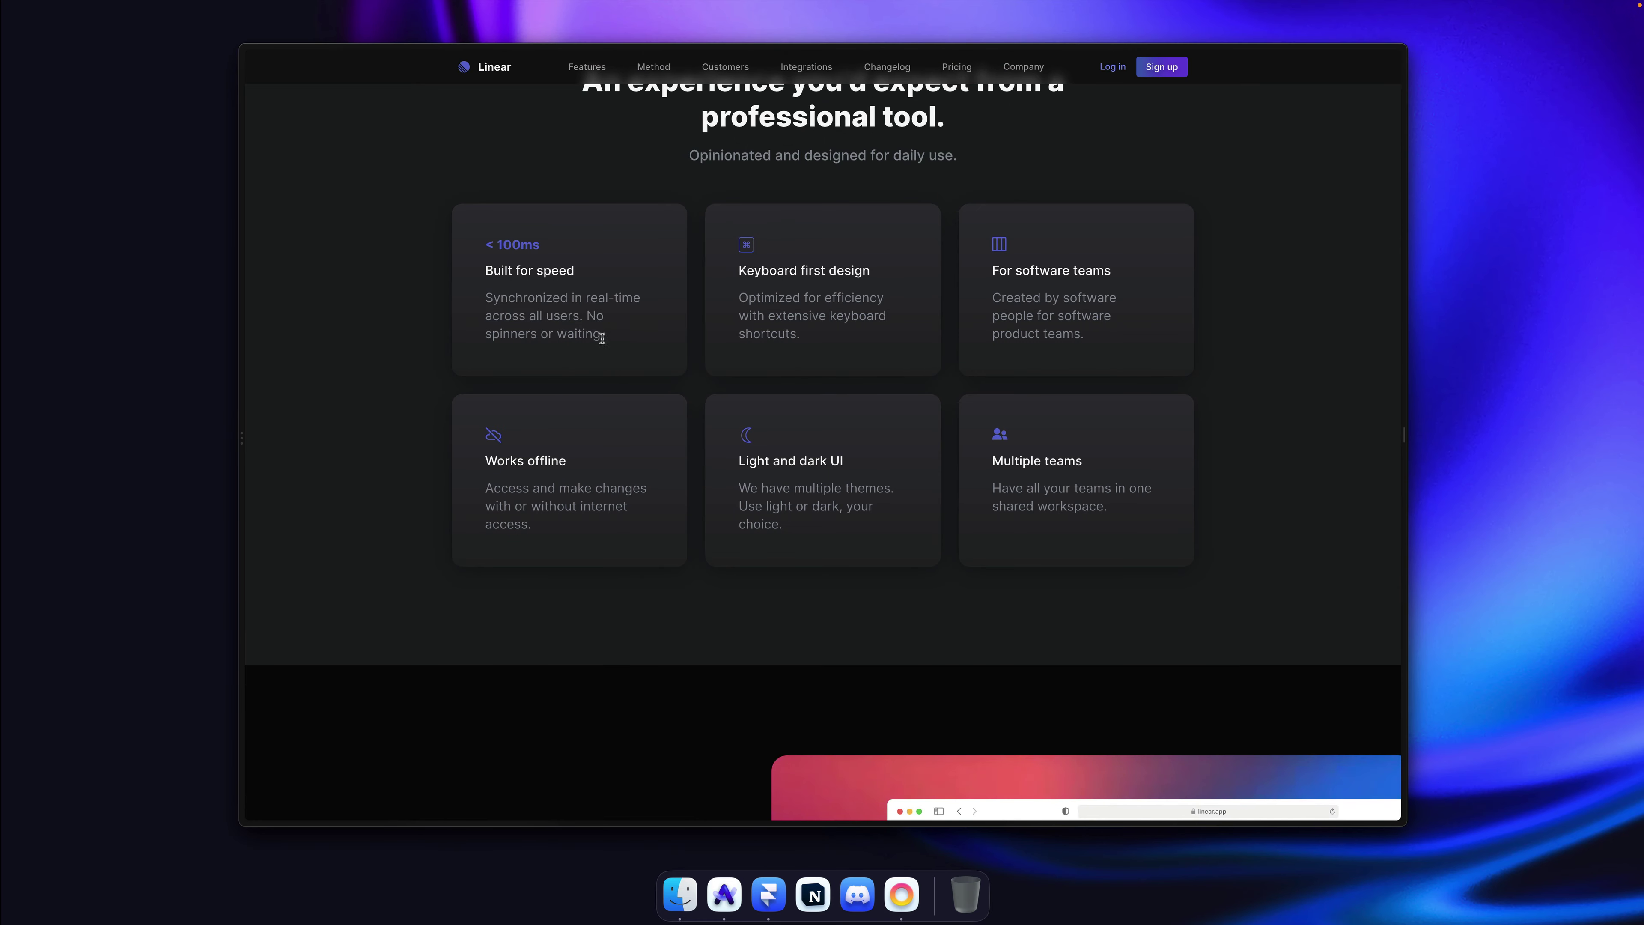
scroll(732, 332, "up", 15)
key("super+Tab")
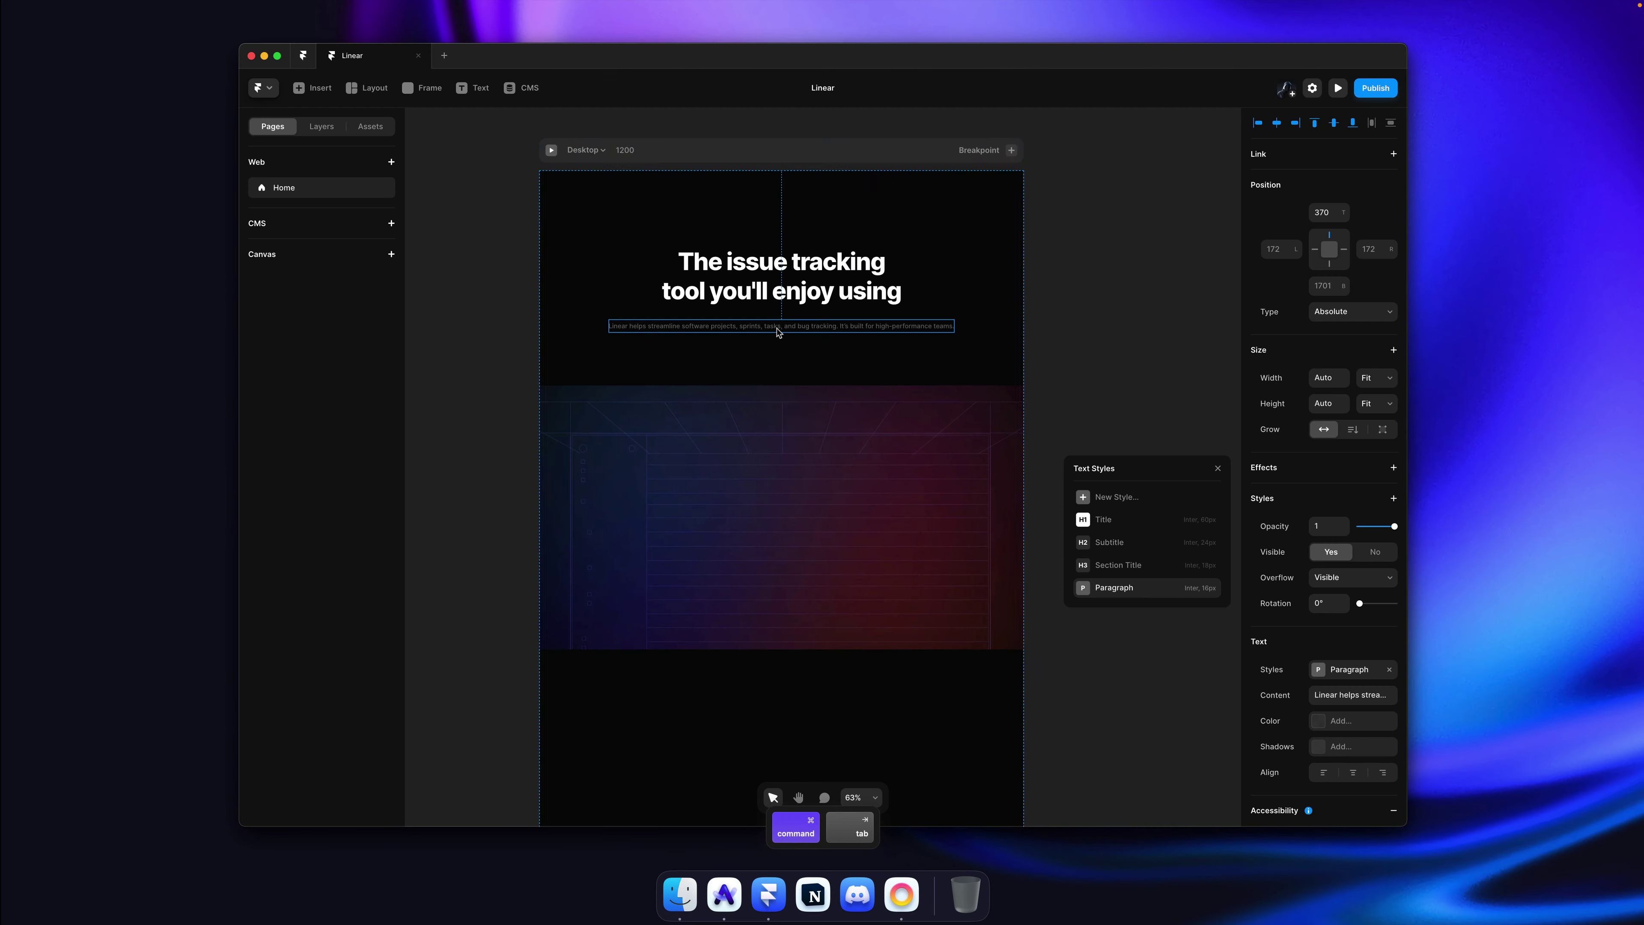
key("super+Tab")
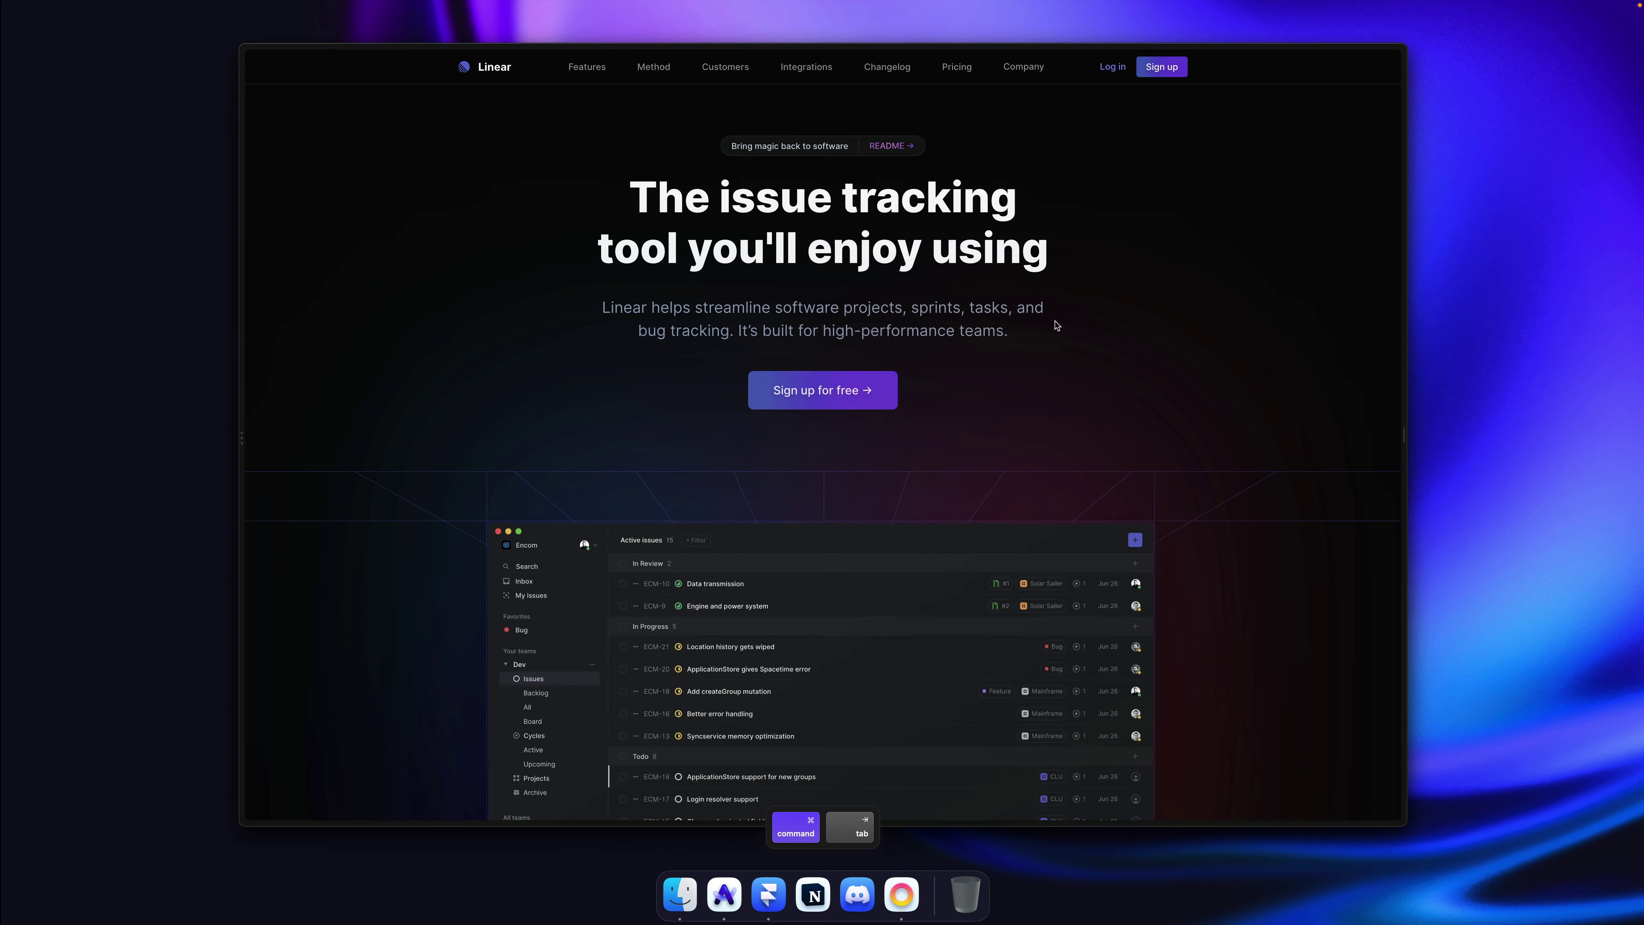
key("super+Tab")
double_click(878, 327)
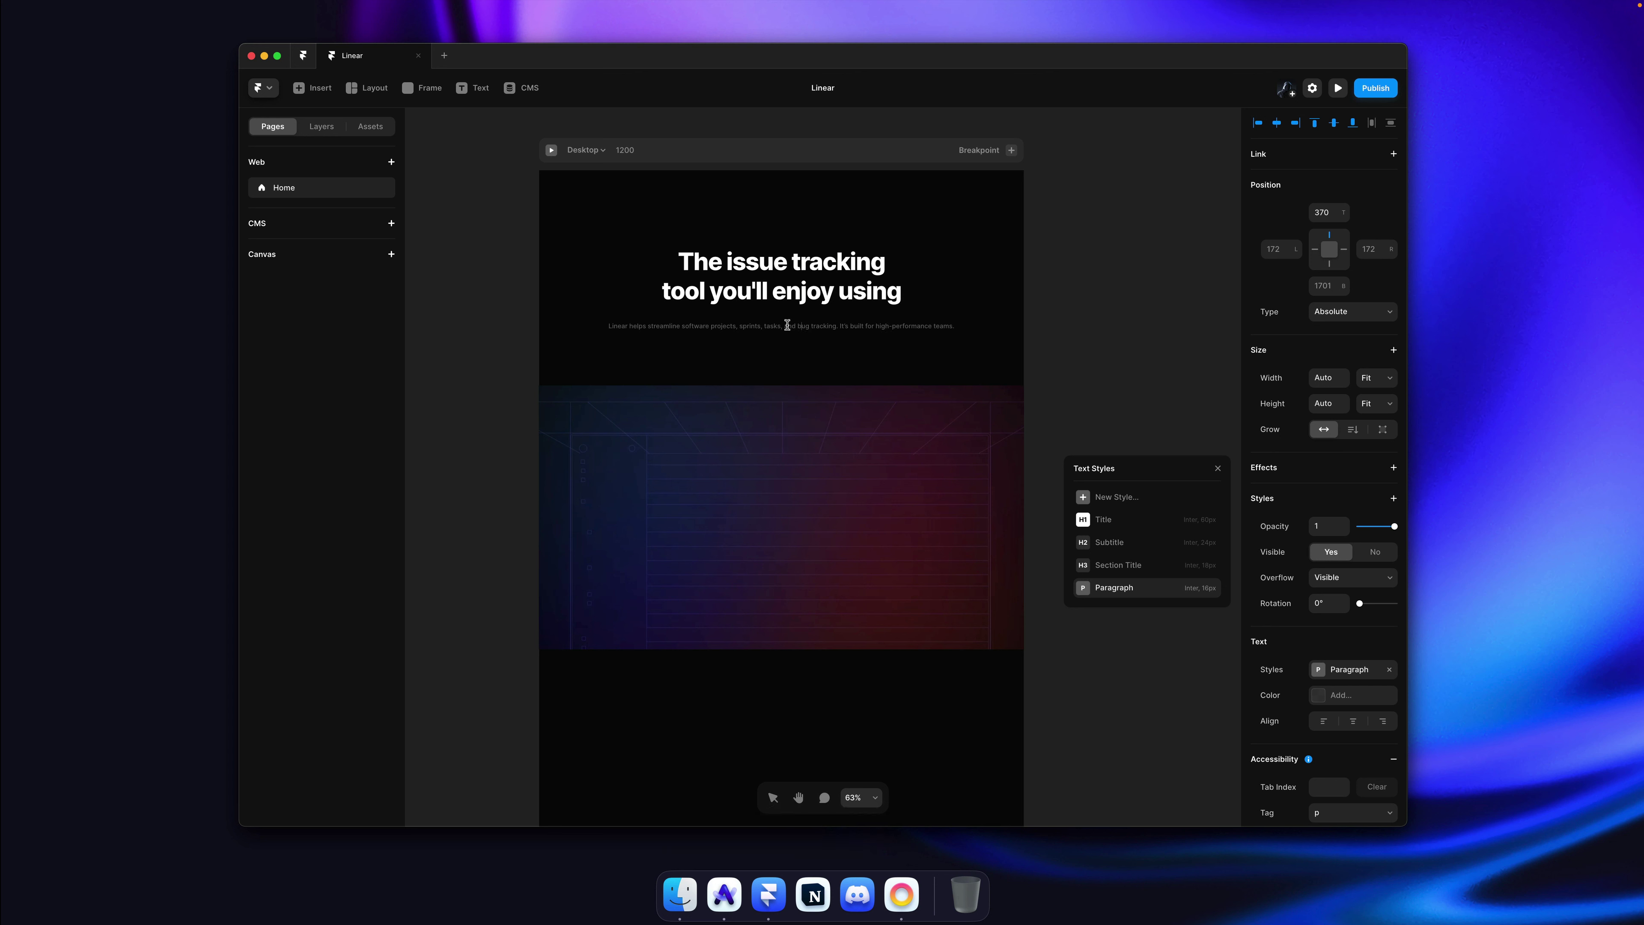
key("Escape")
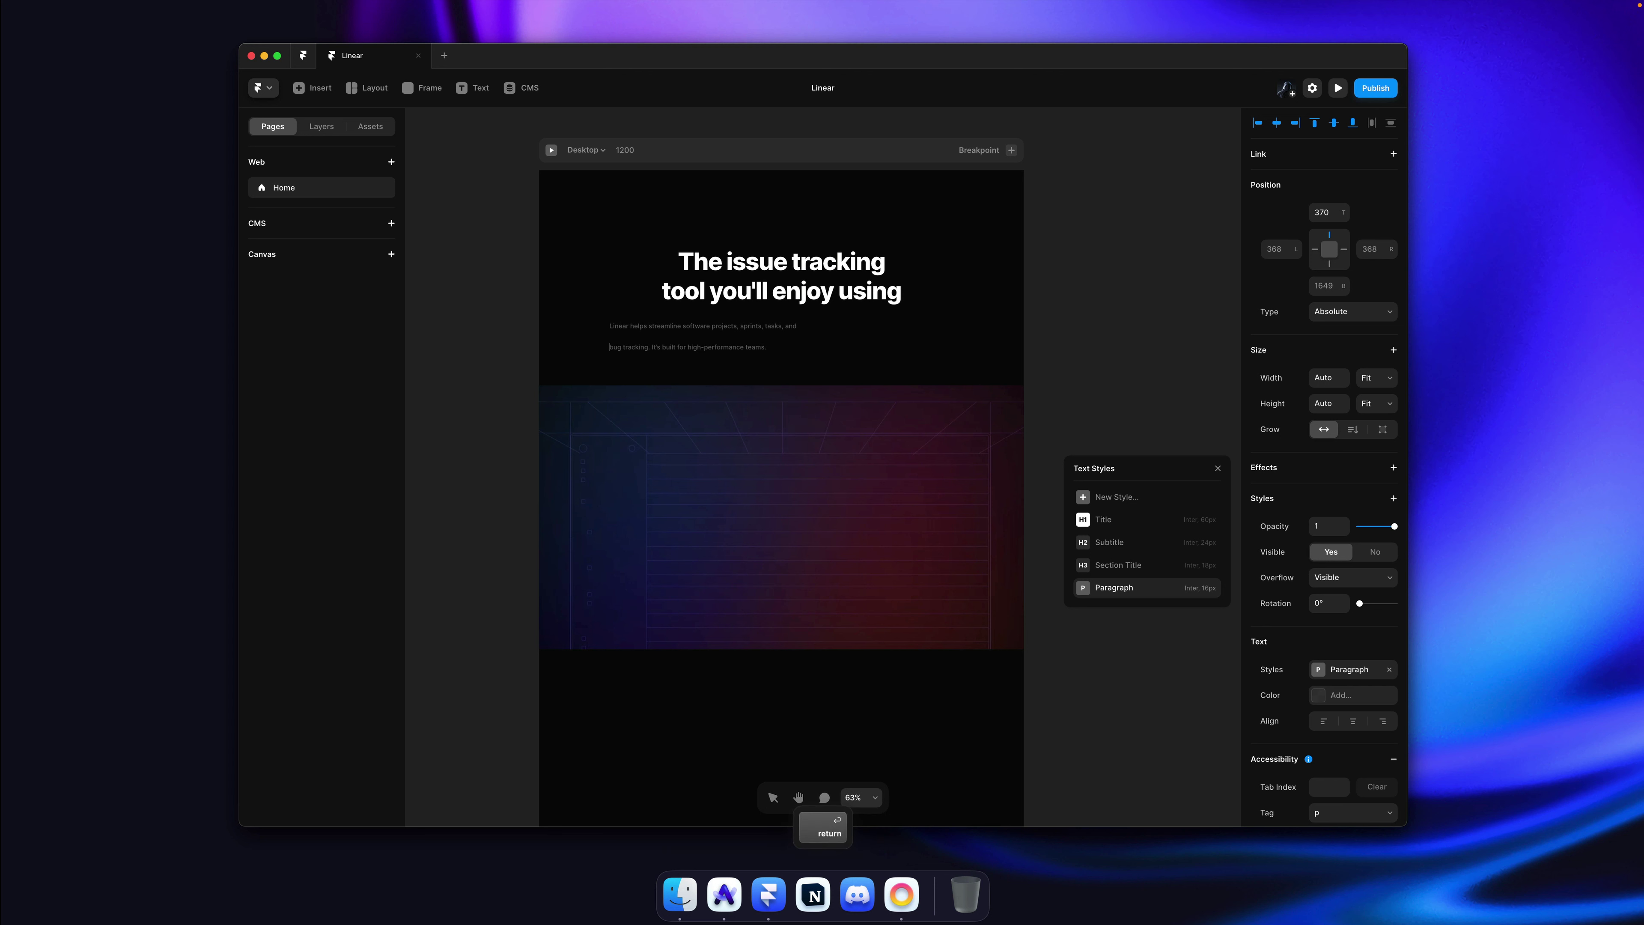
Step: Set the Paragraph style's line height to 1.4
left_click(1208, 587)
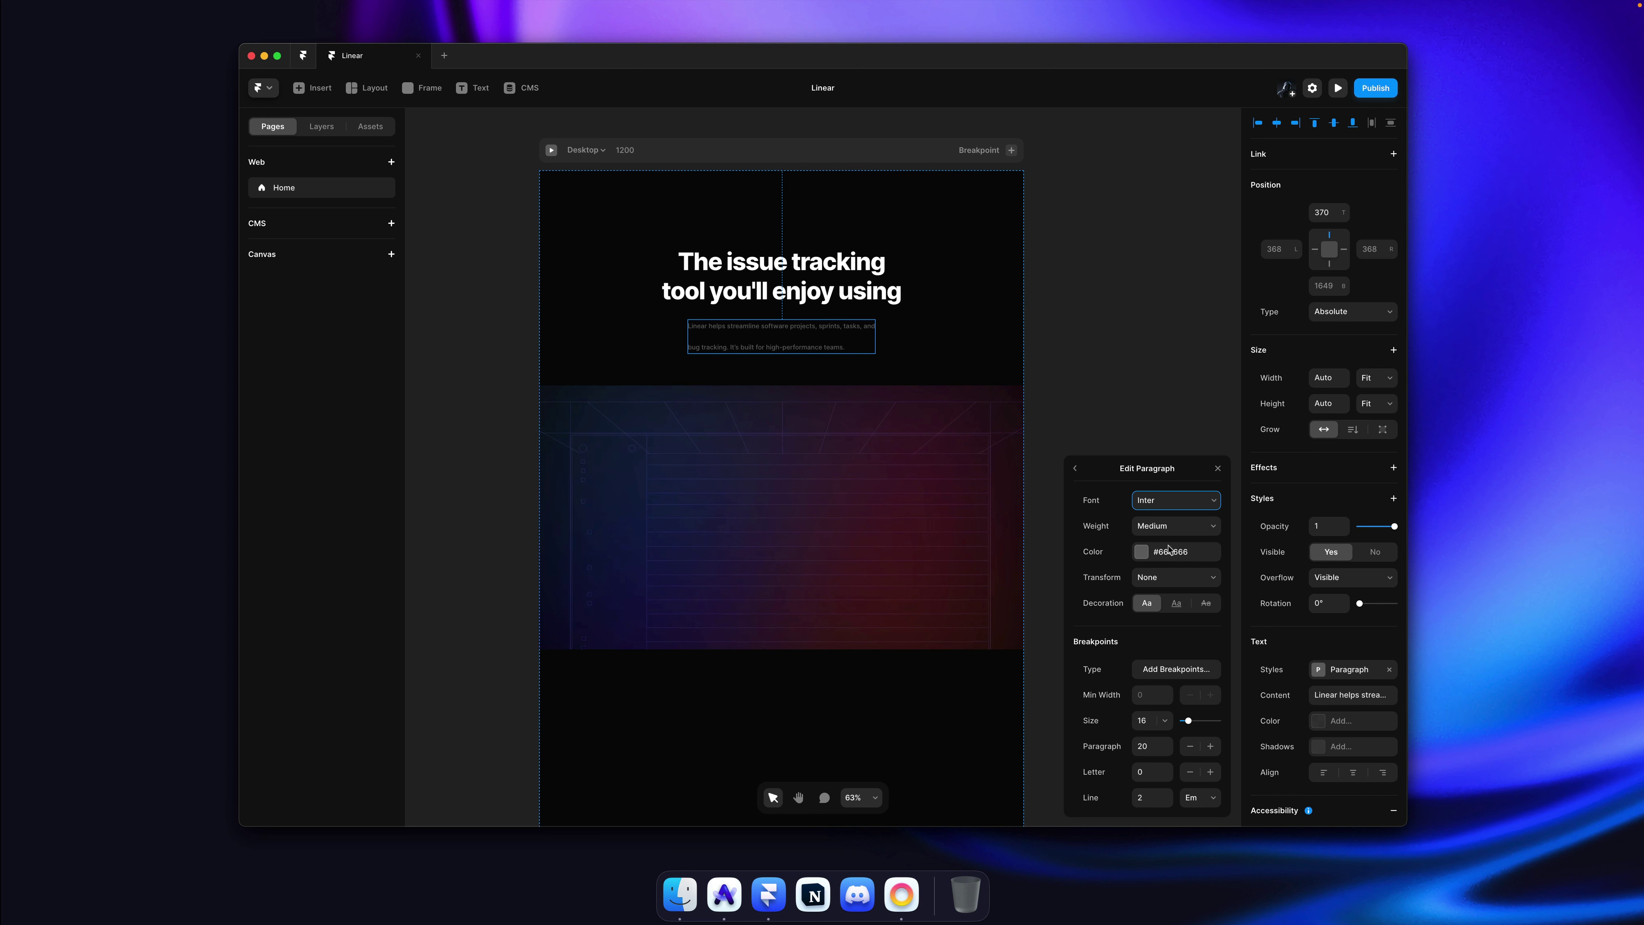
left_click(1155, 795)
type("1.4")
key("Return")
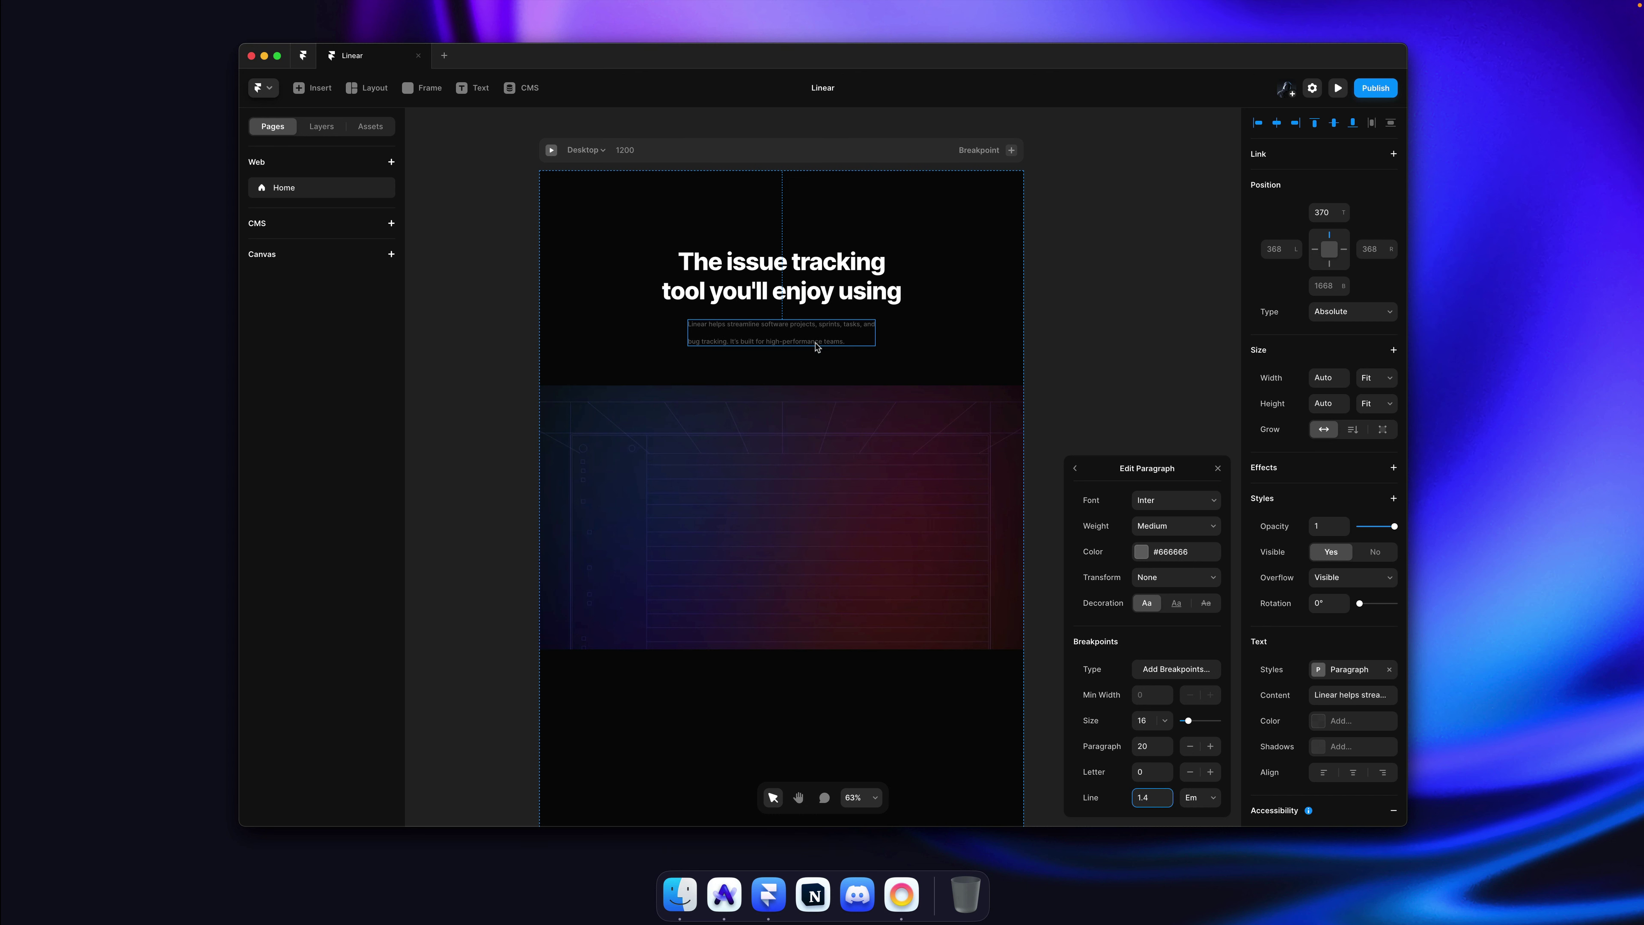
Step: Break the description onto a second line before "bug" and centre-align it
double_click(810, 341)
key("super+Left")
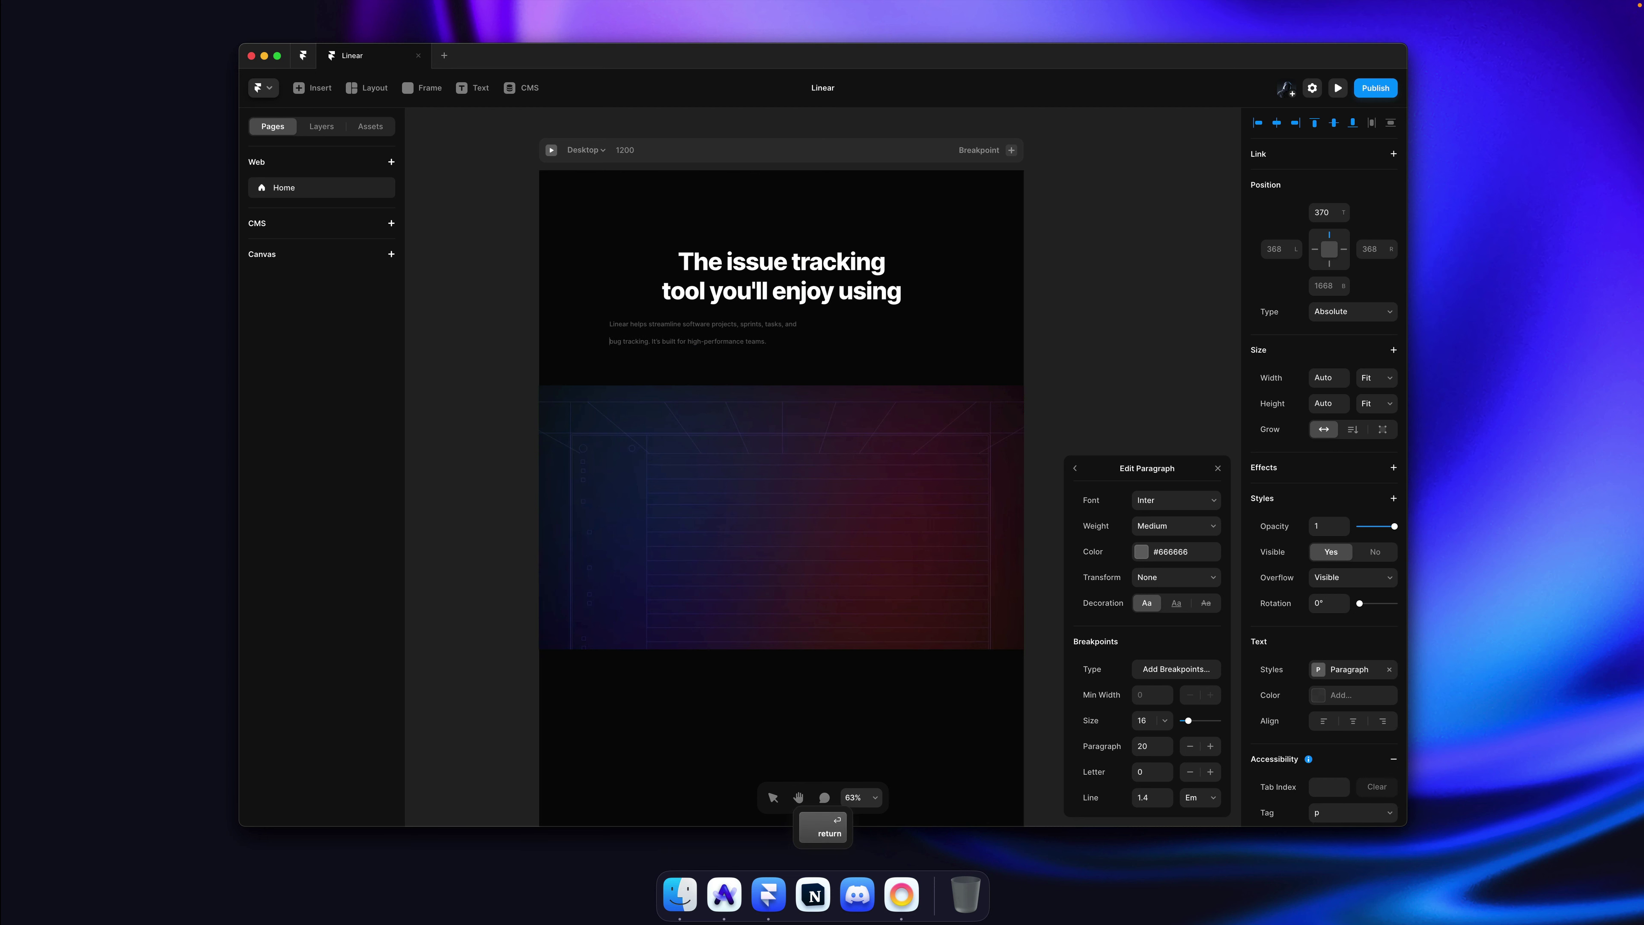
key("shift+Return")
key("Escape")
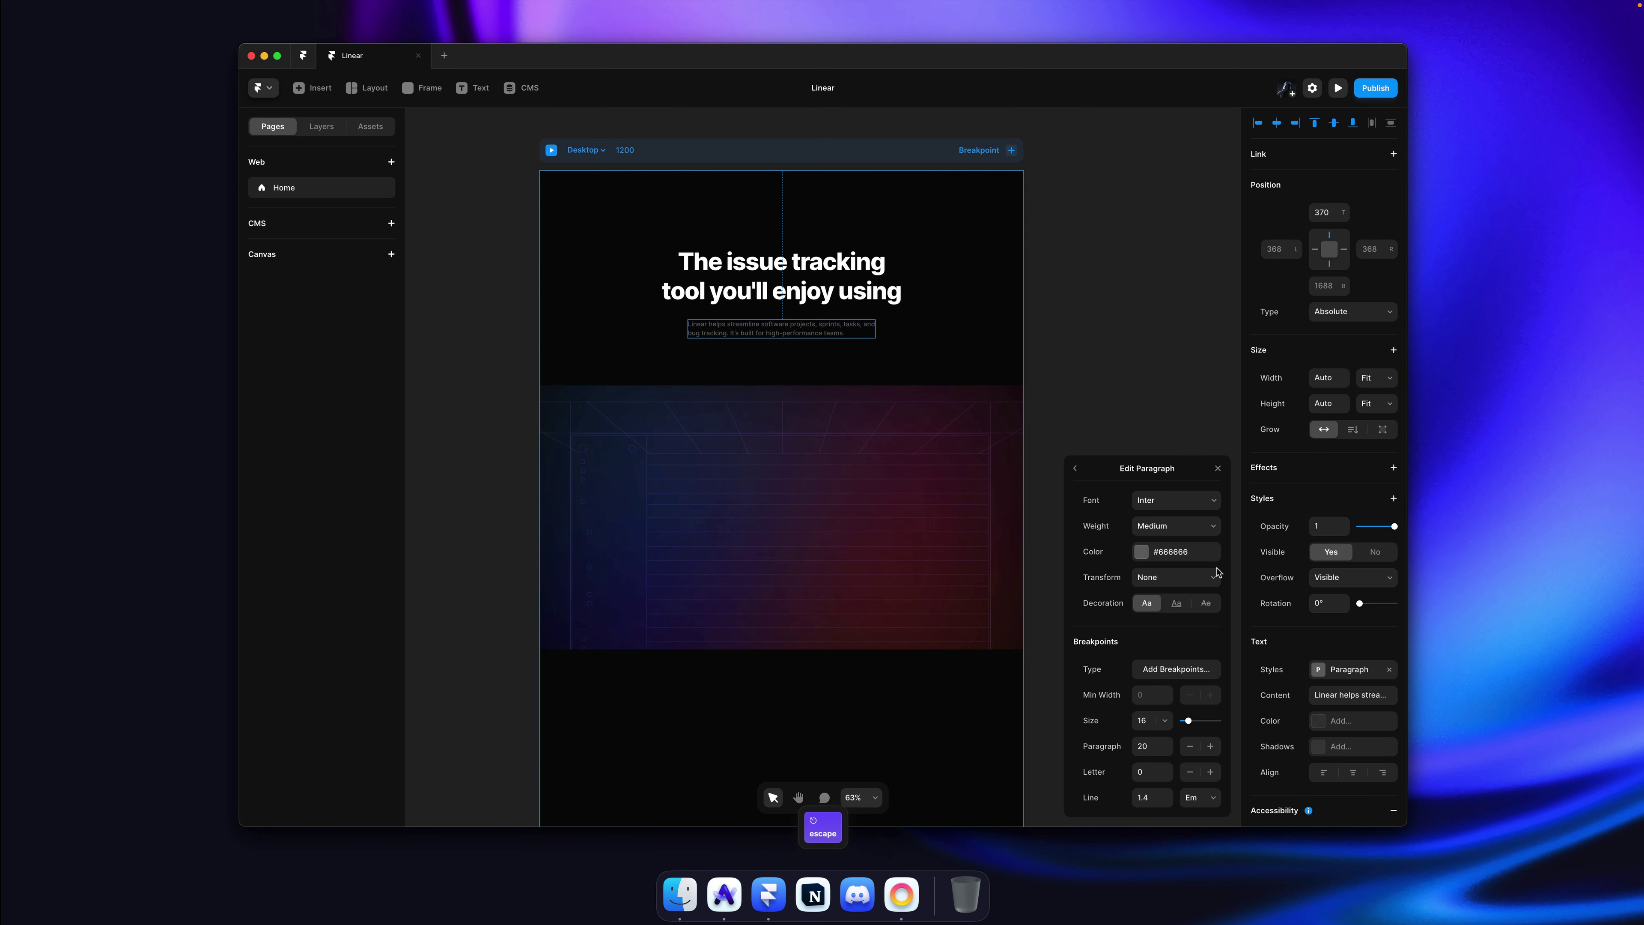
left_click(1349, 772)
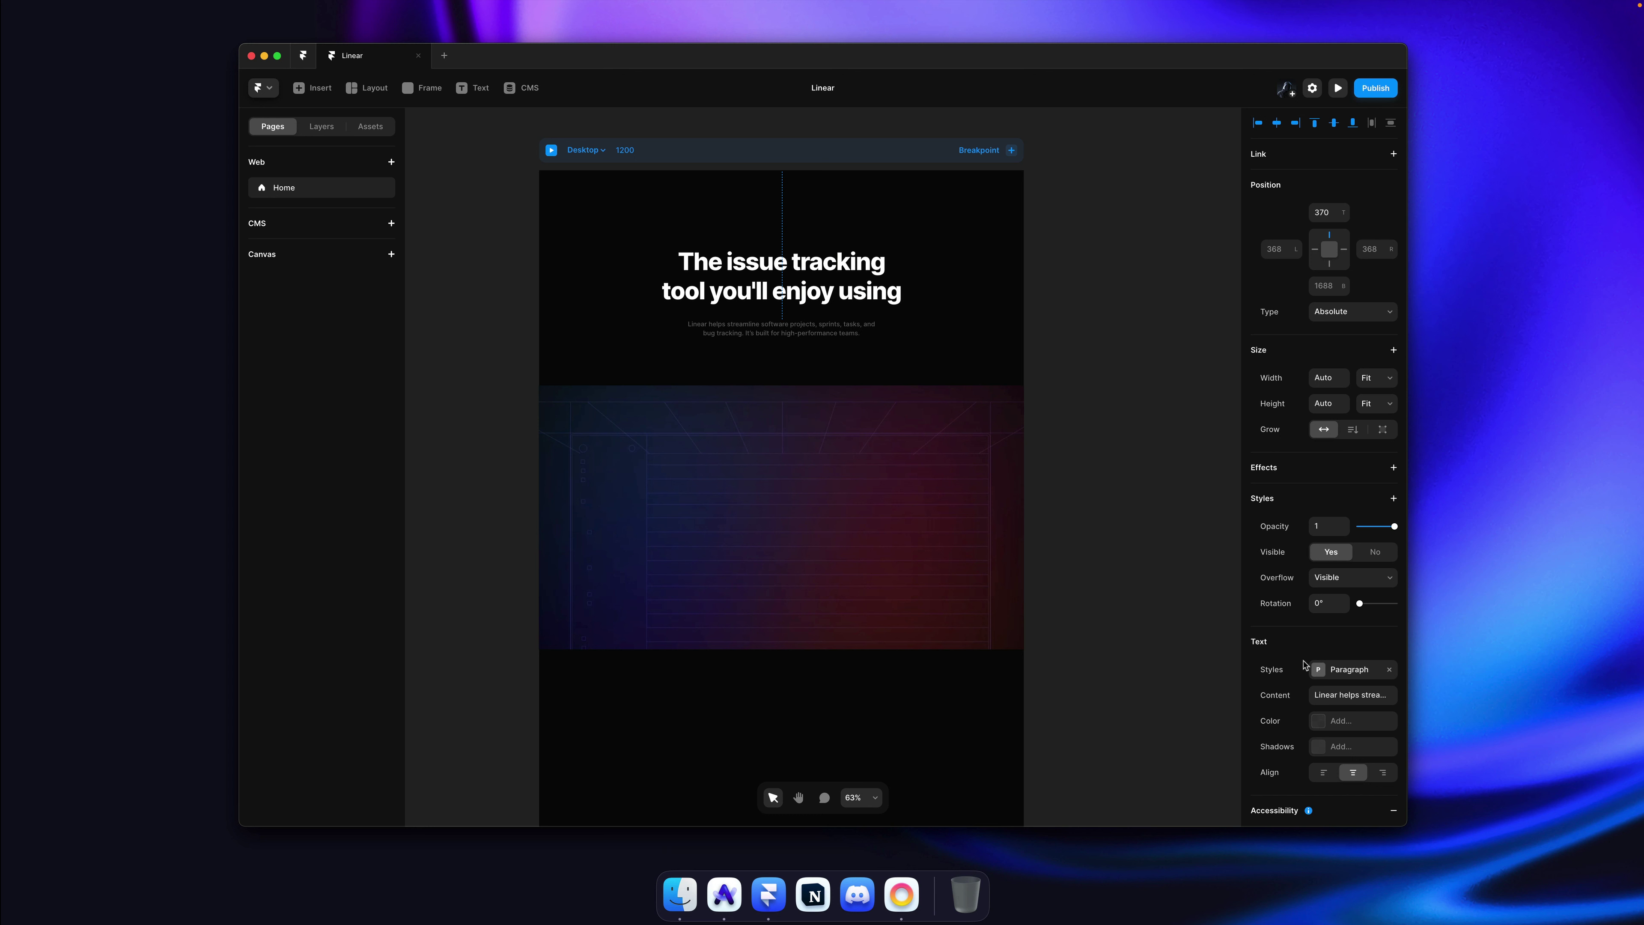
Step: Raise the Paragraph style's line height to 1.8 and bring up the live Linear site
left_click(1351, 673)
left_click(1153, 798)
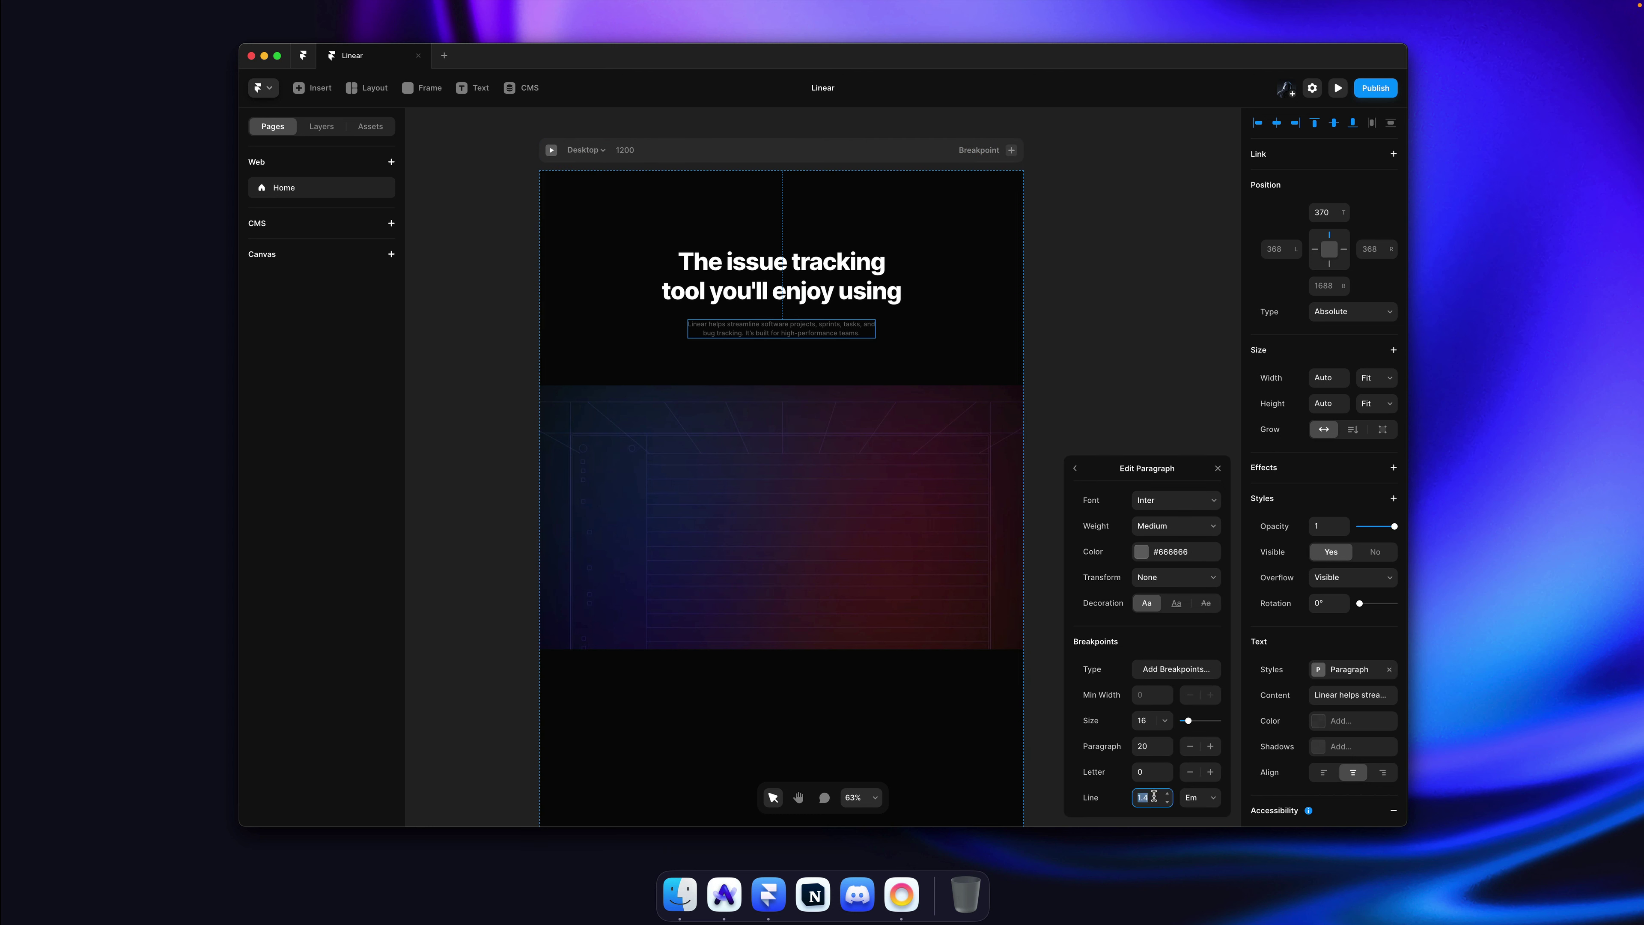
type("1.6")
key("Return")
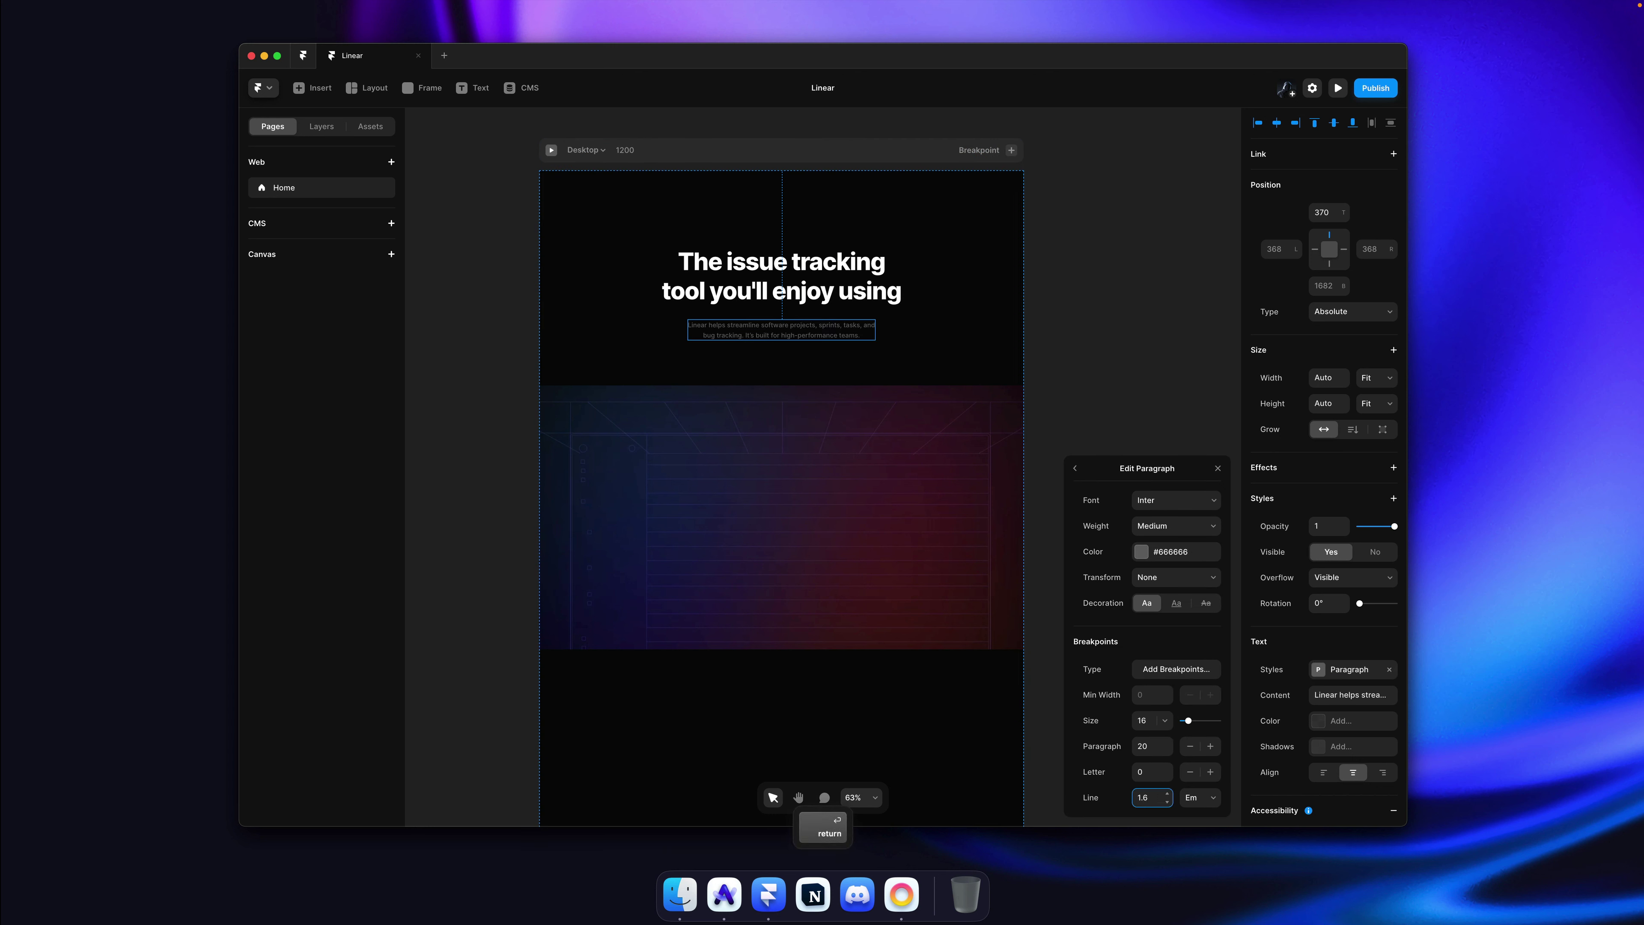
key("BackSpace")
type("8")
key("Return")
key("Escape")
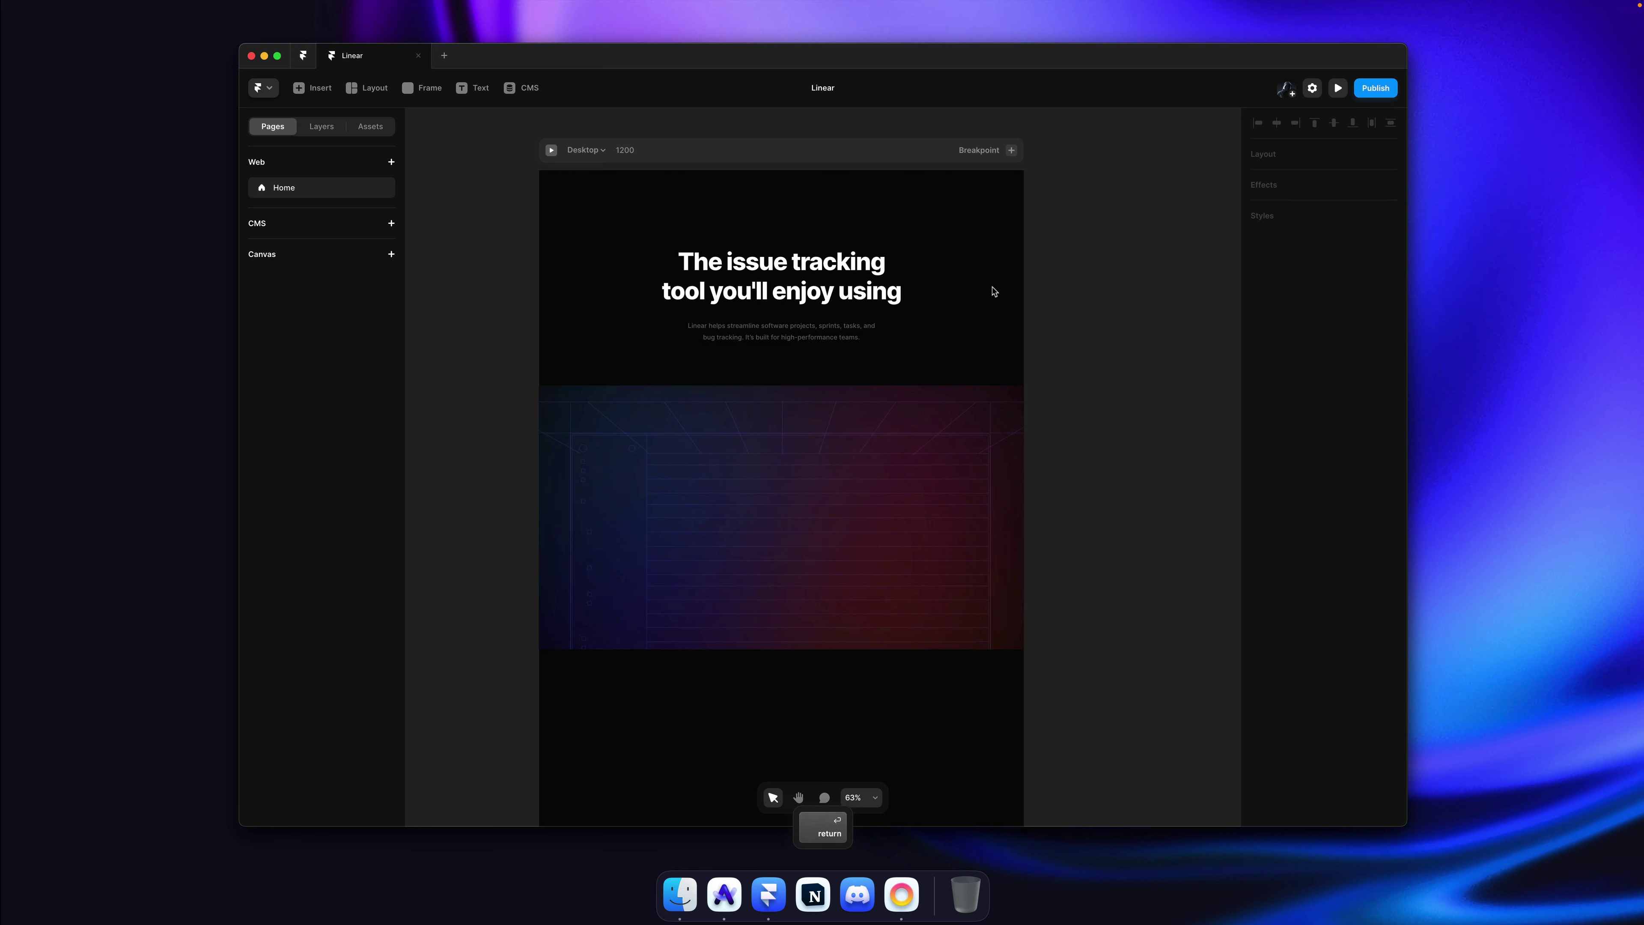
key("super+Tab")
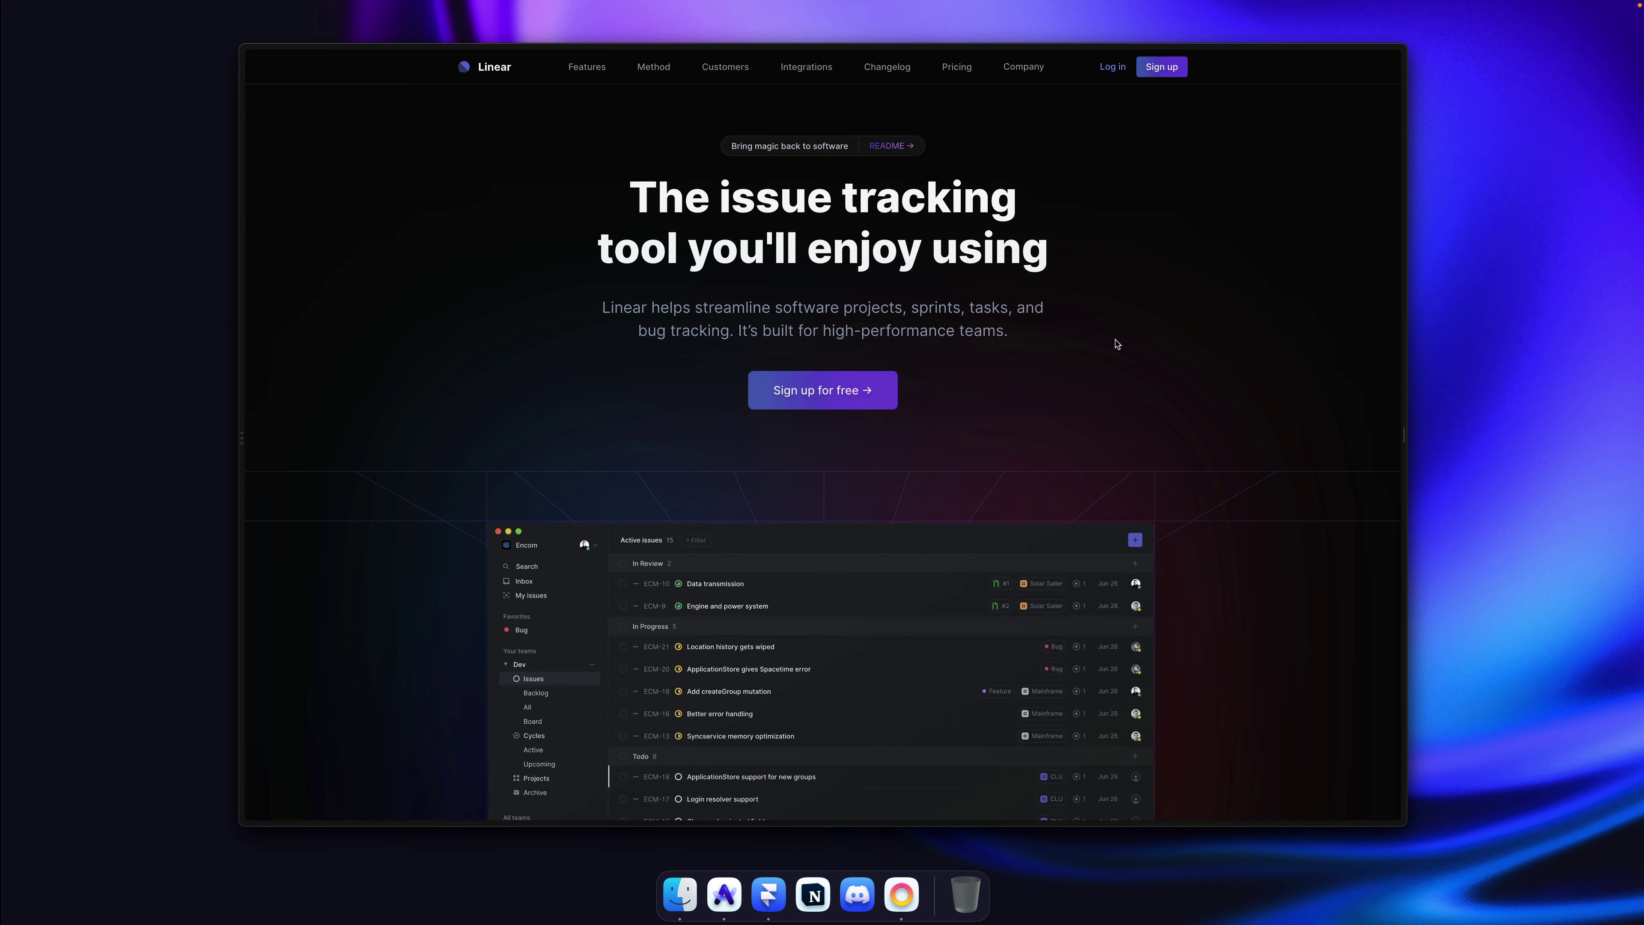
Step: Sample the grey colour of the subtitle on the Linear site
key("super+shift+p")
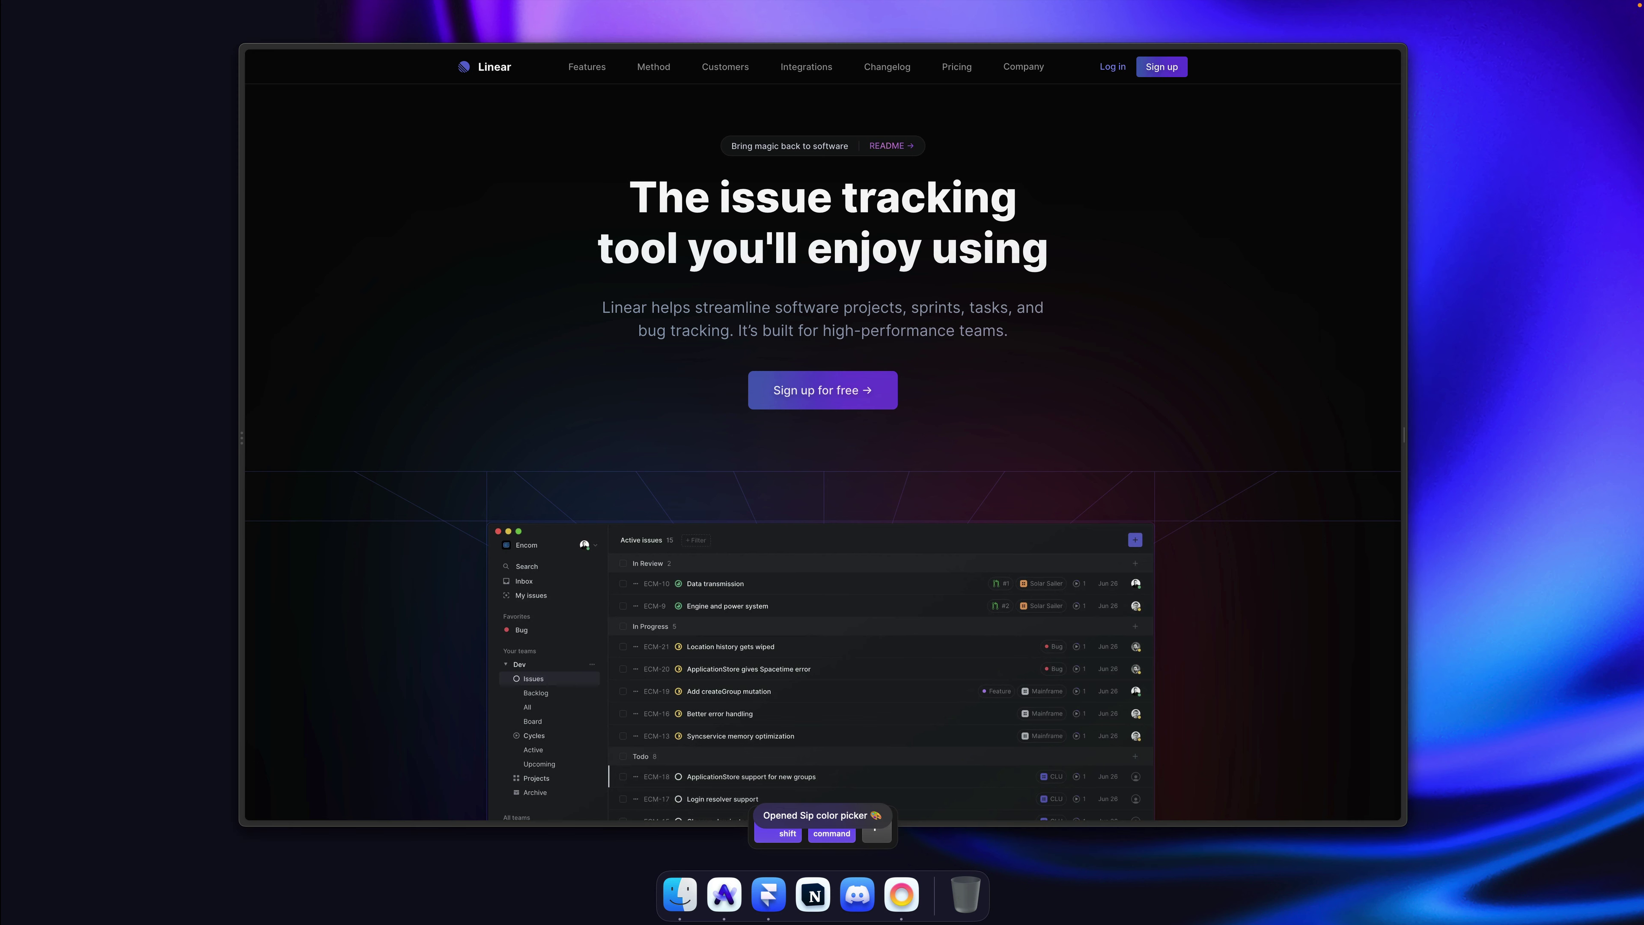
left_click(966, 331)
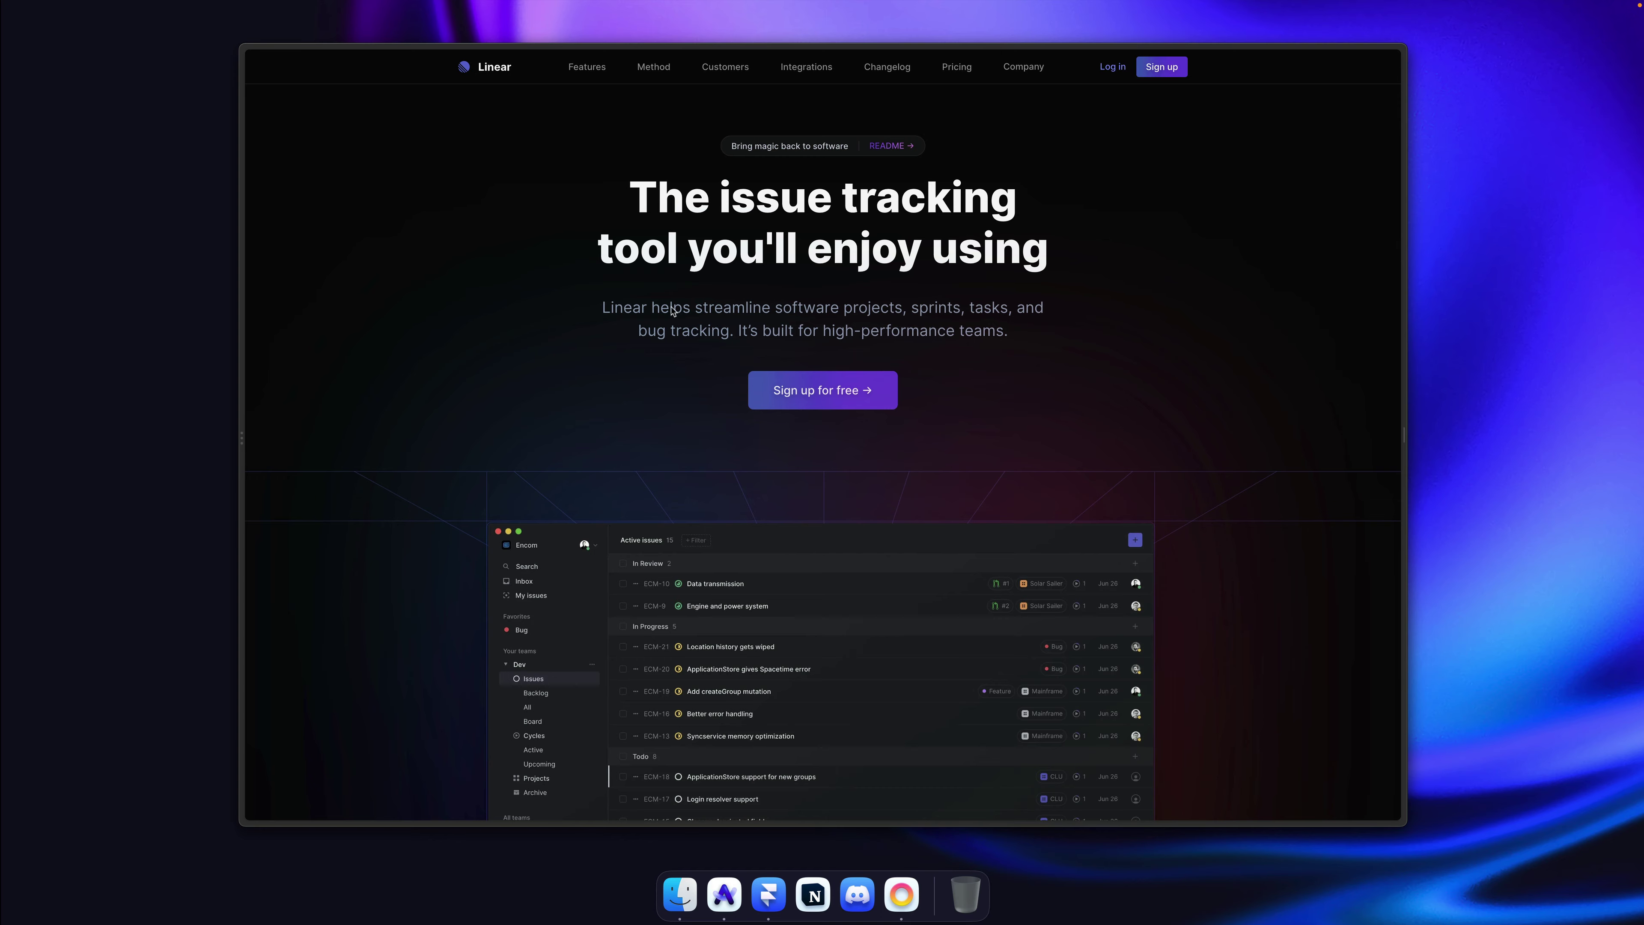
scroll(672, 311, "down", 15)
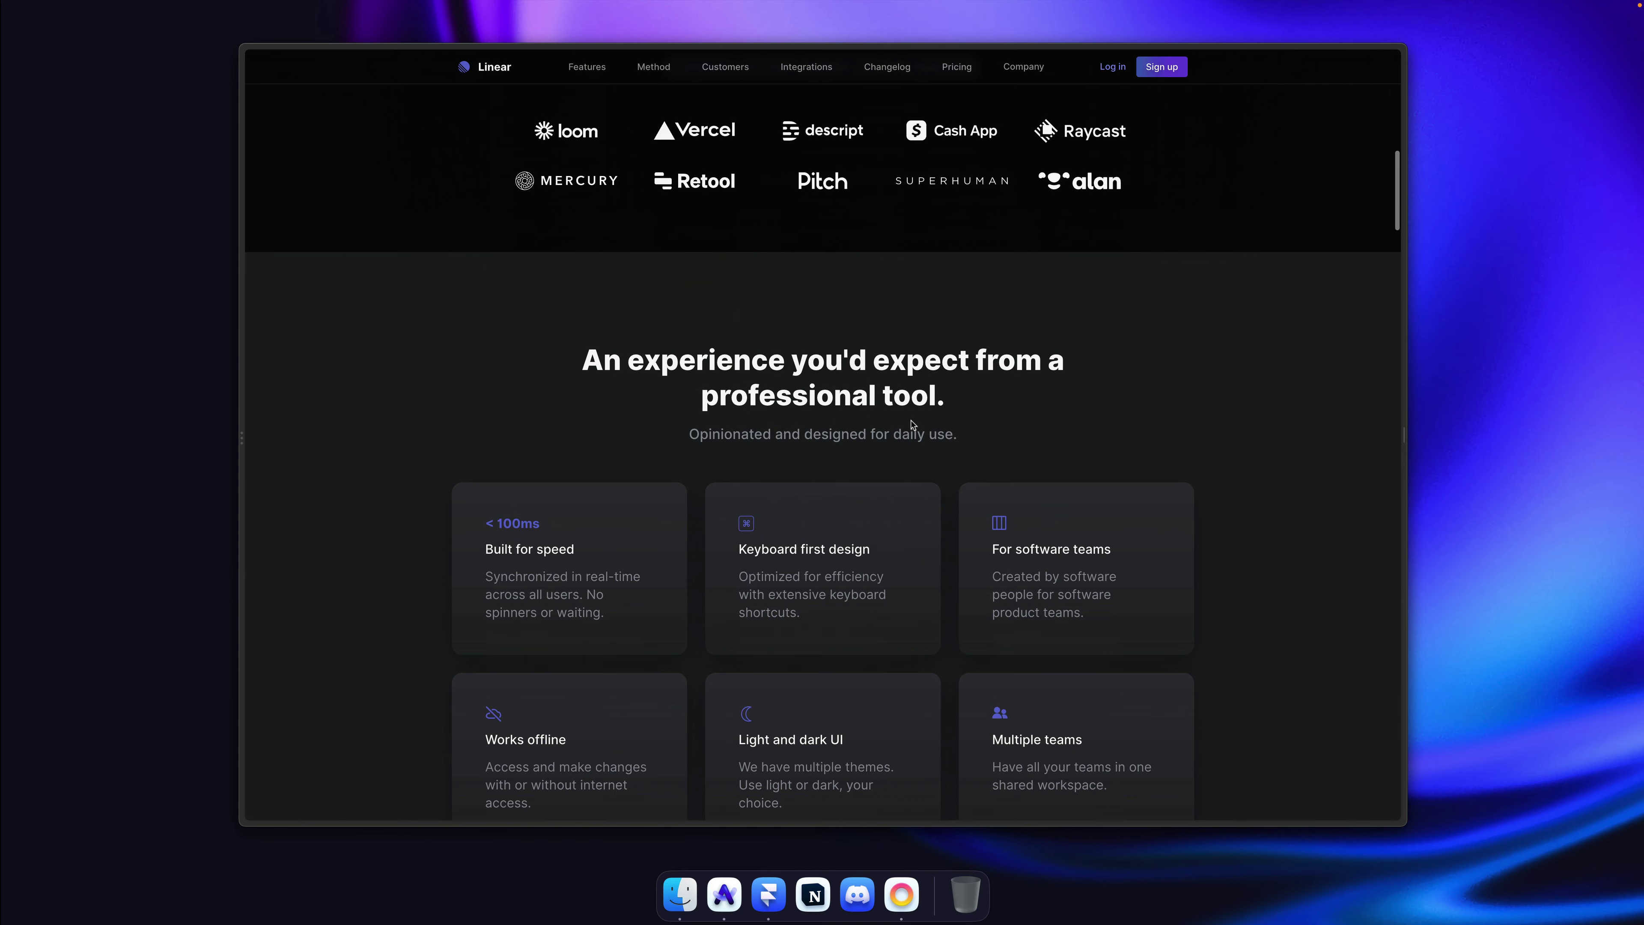
scroll(912, 425, "up", 15)
key("super+Tab")
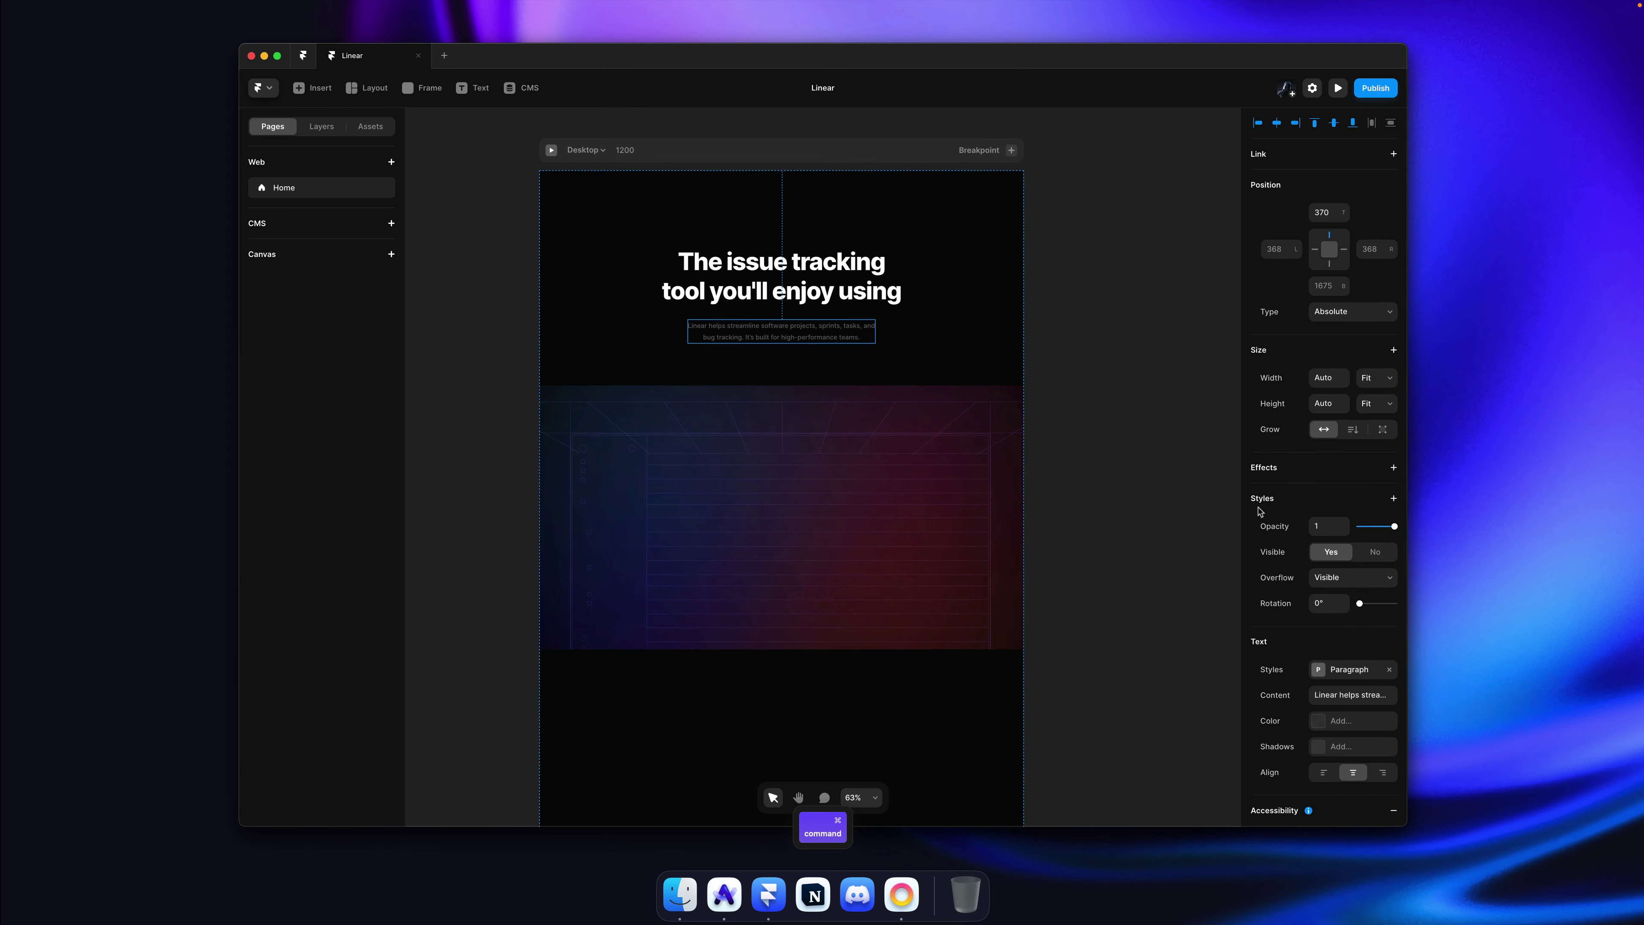
Step: Set the Paragraph style's colour to #979CB2
left_click(1352, 671)
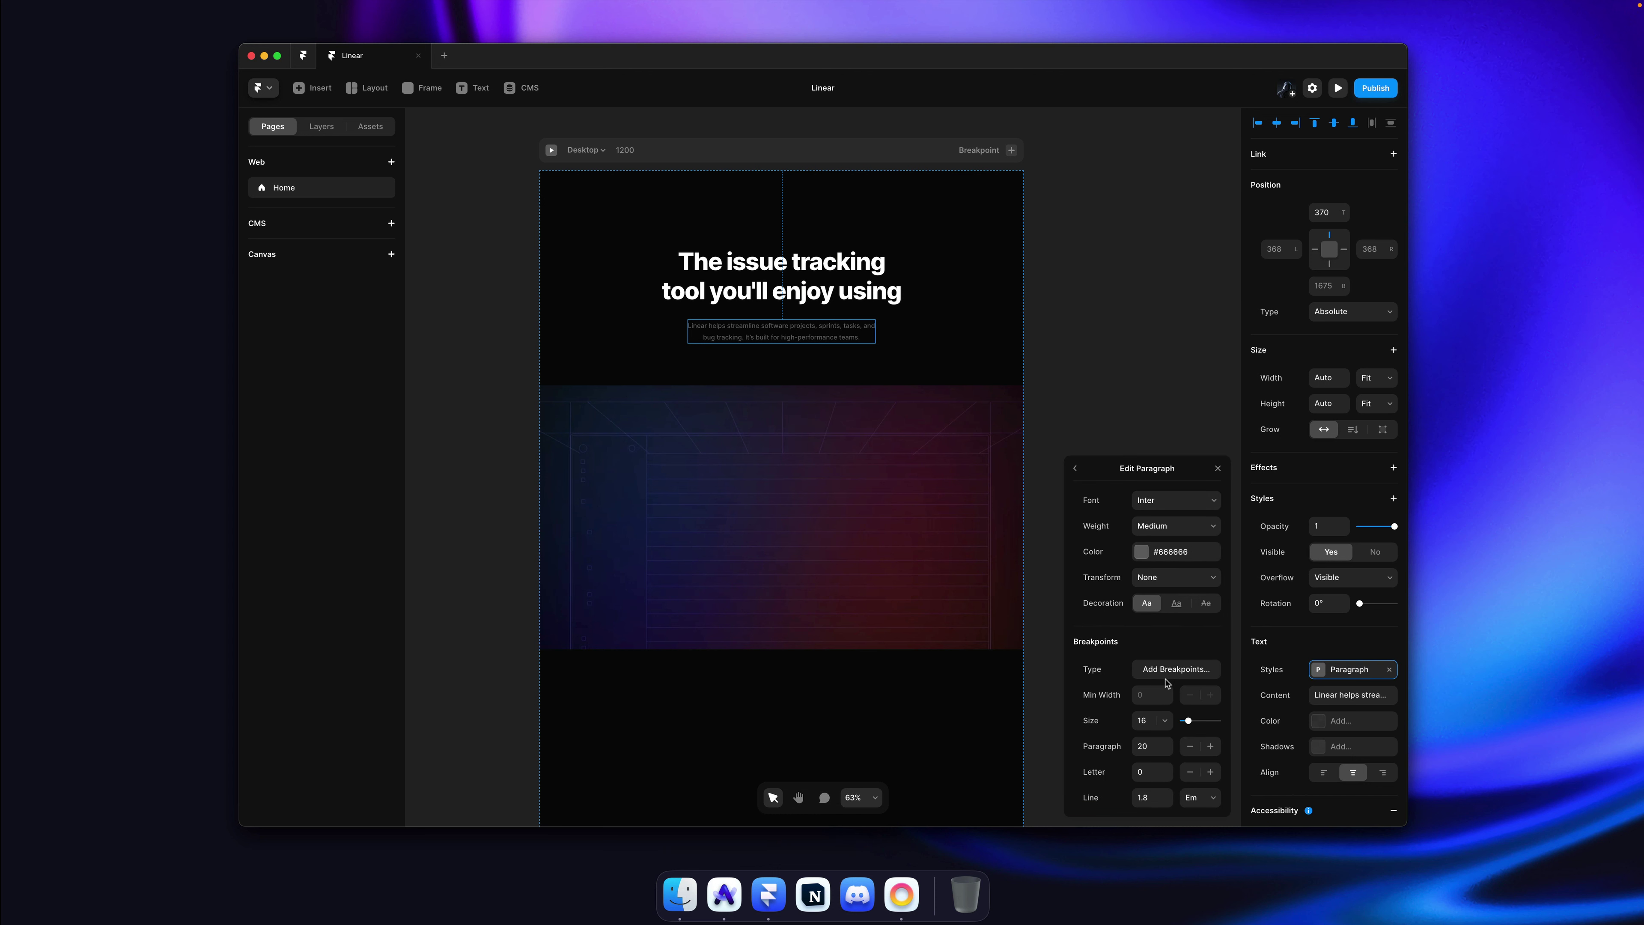
left_click(1147, 557)
type("#979CB2")
key("Return")
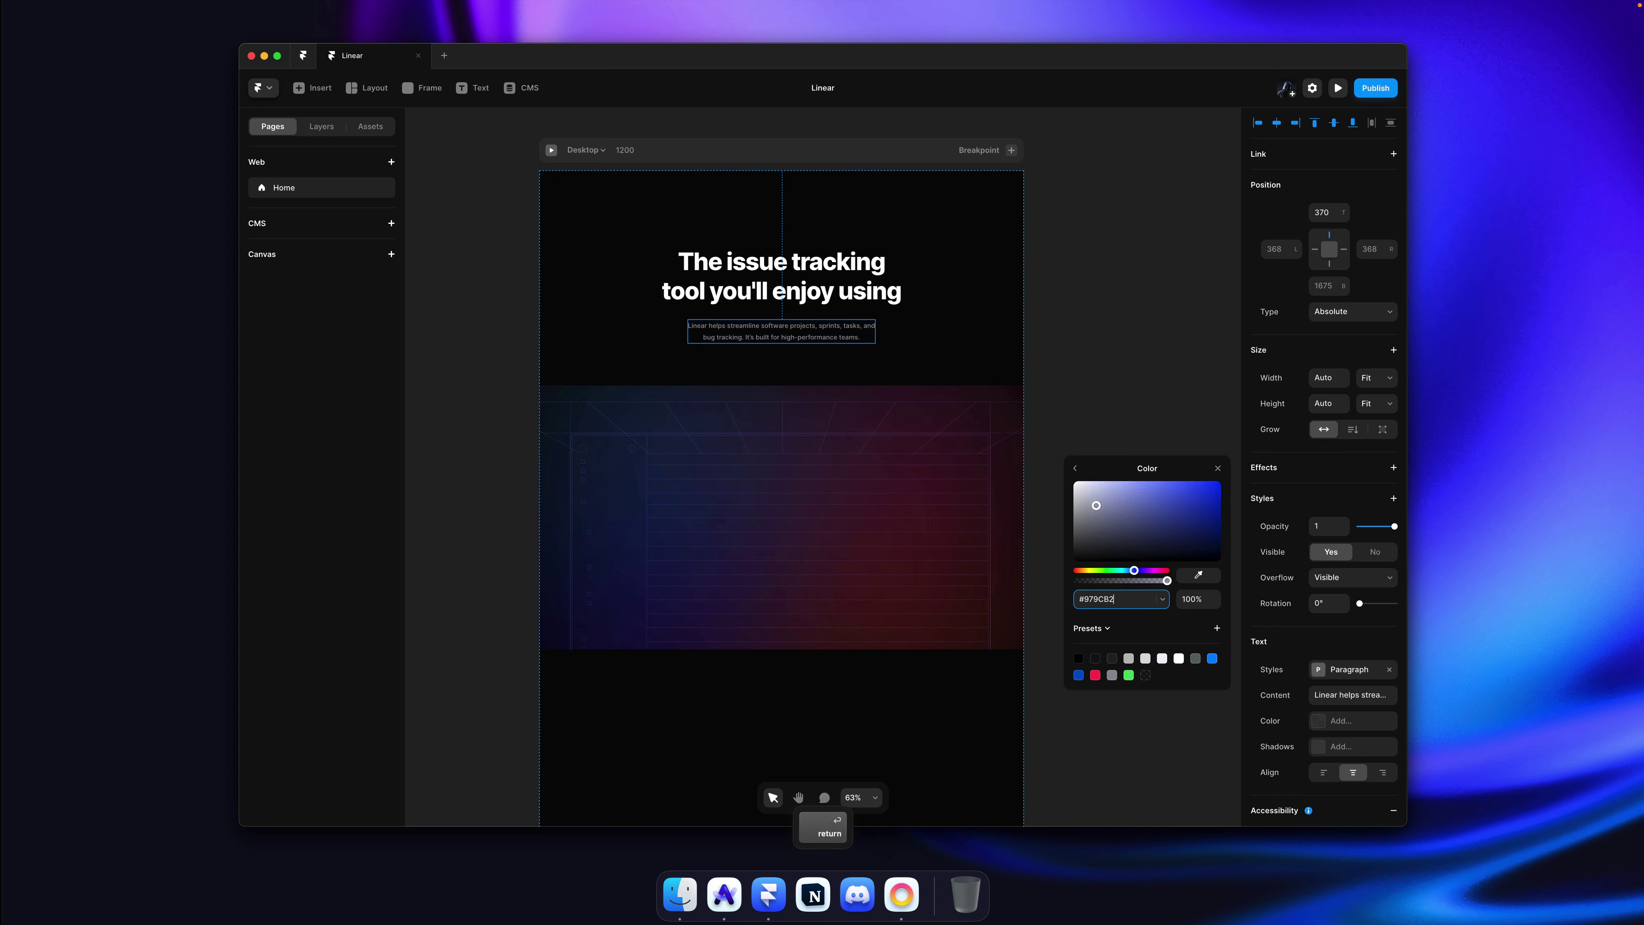
Step: Save #979CB2 as a shared colour named Grey
left_click(1103, 629)
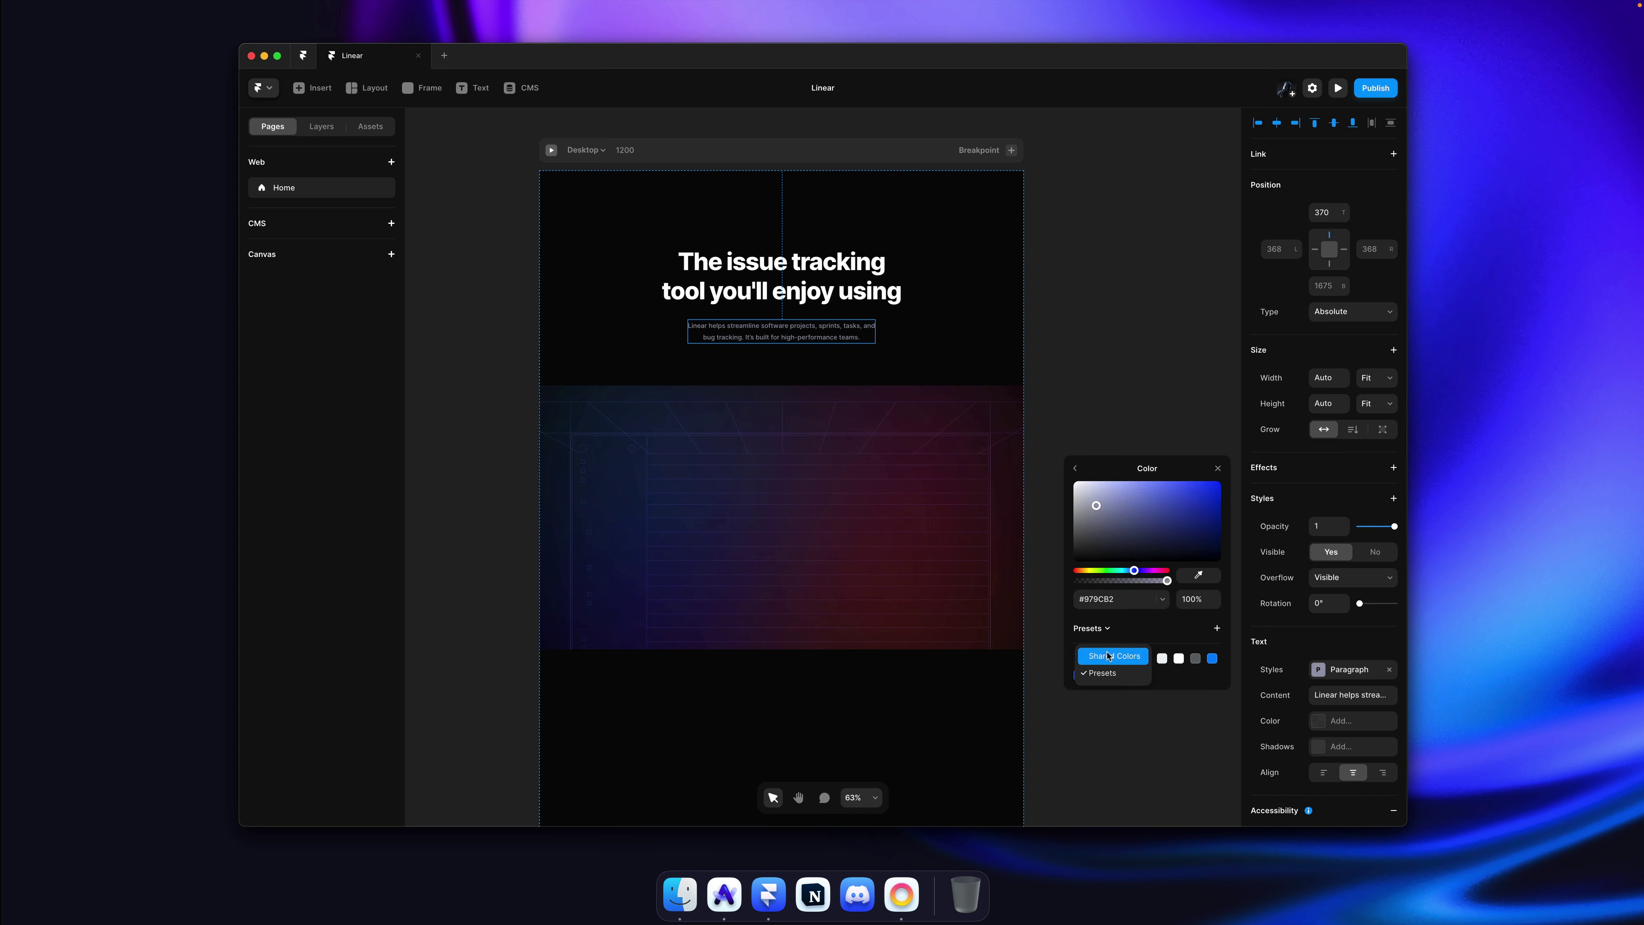
left_click(1106, 655)
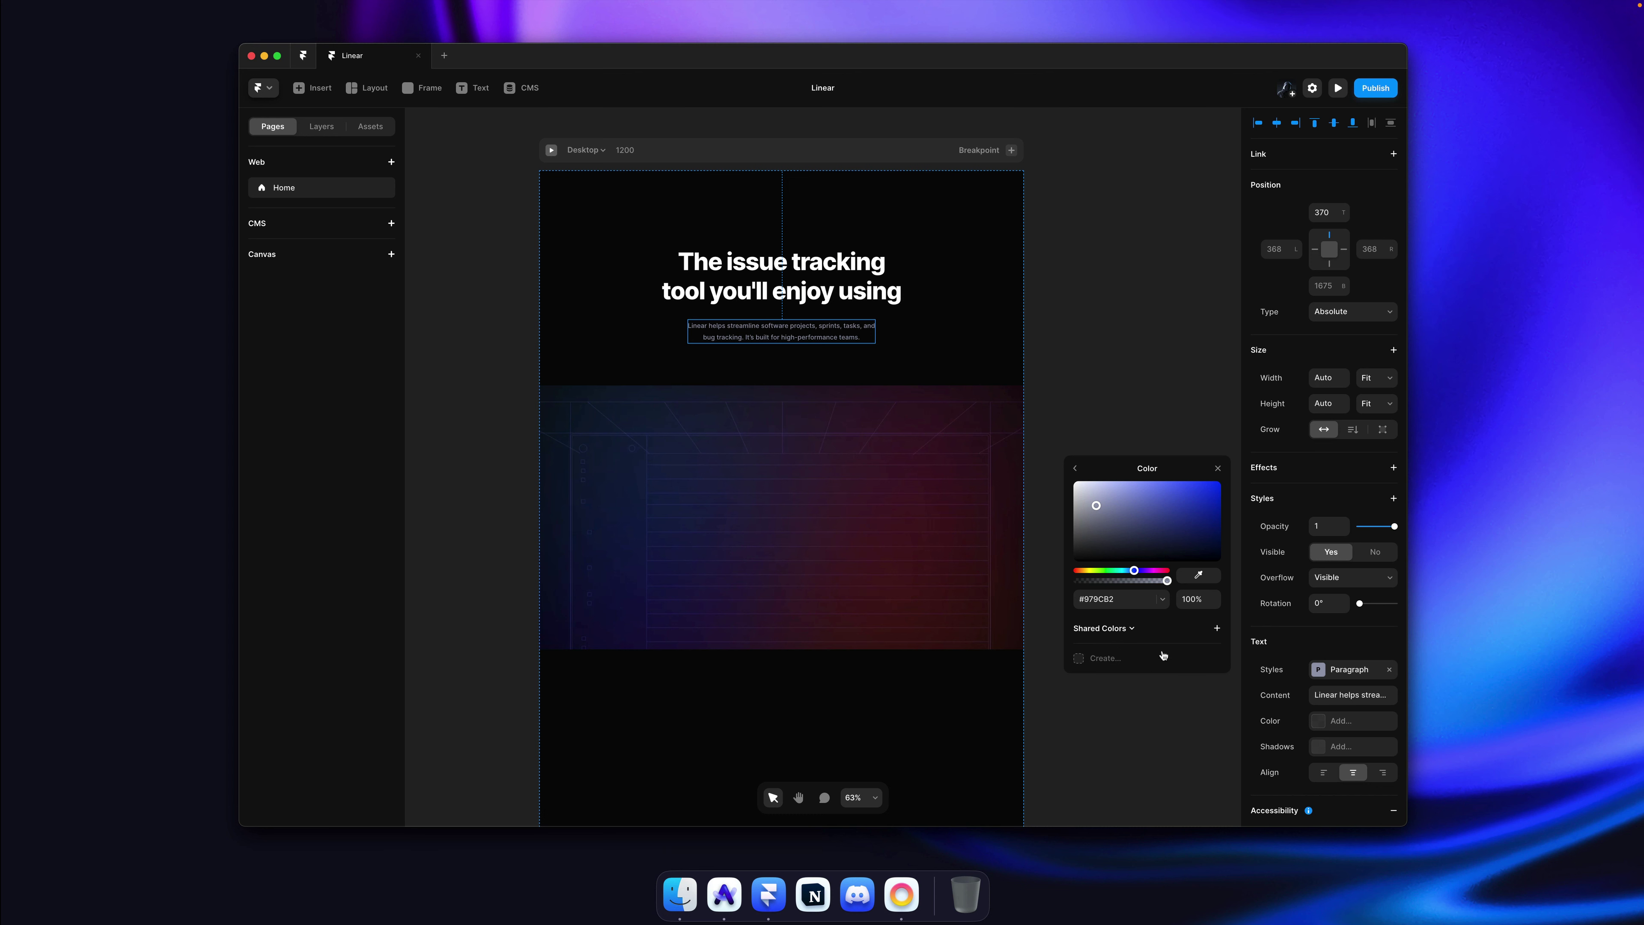
left_click(1218, 631)
key("Return")
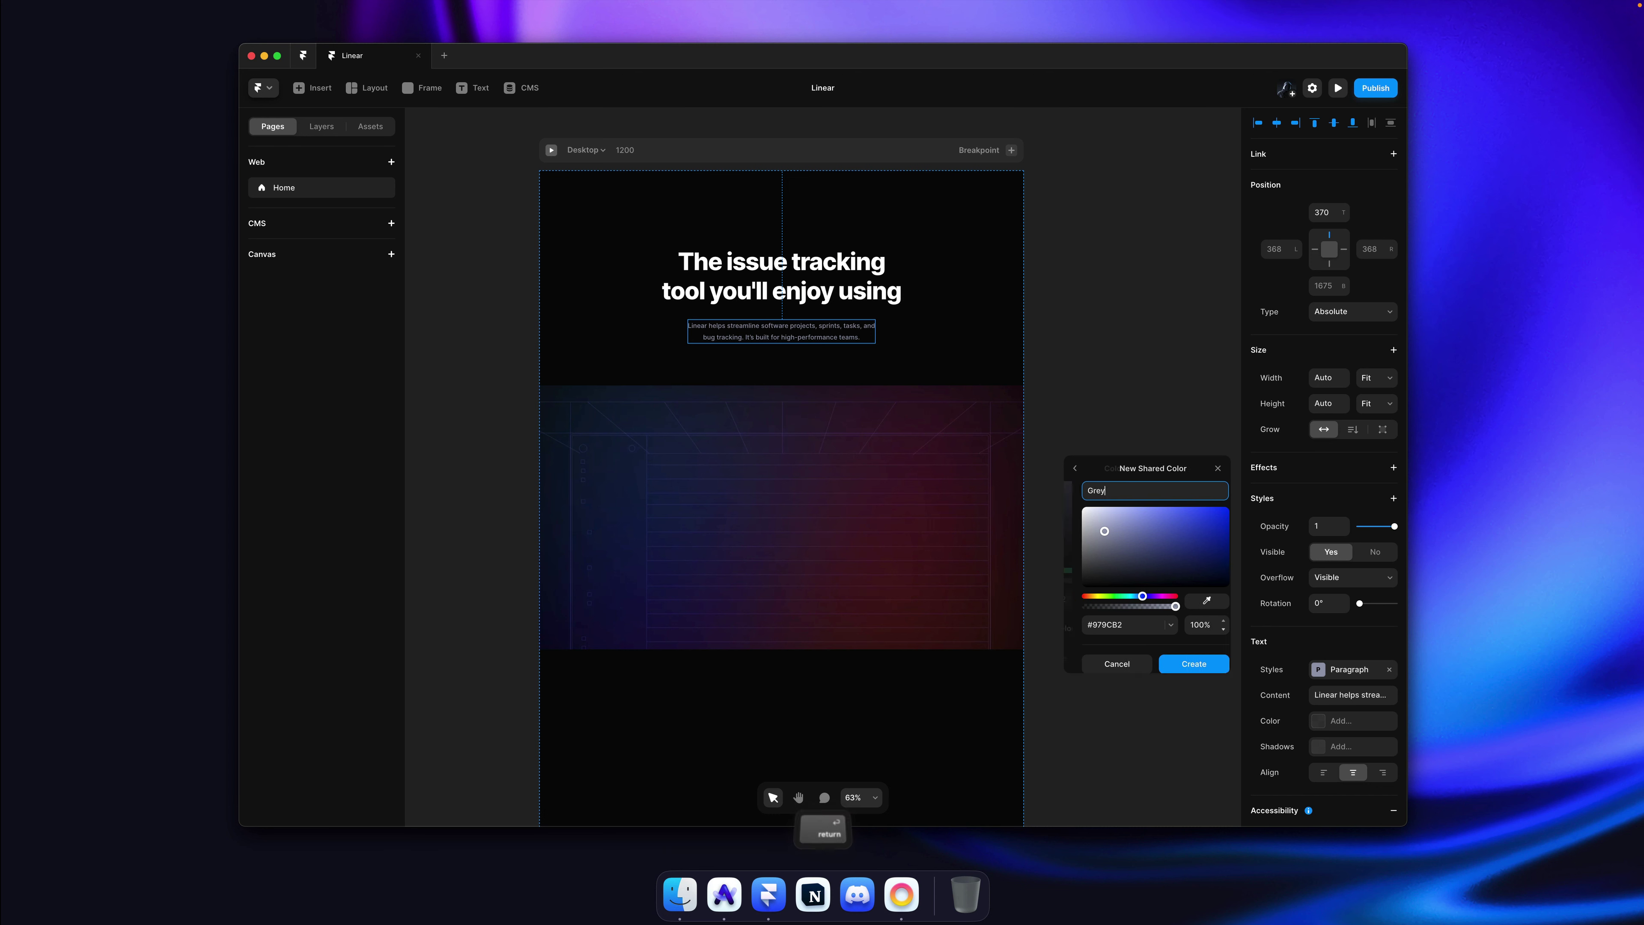
left_click(1094, 381)
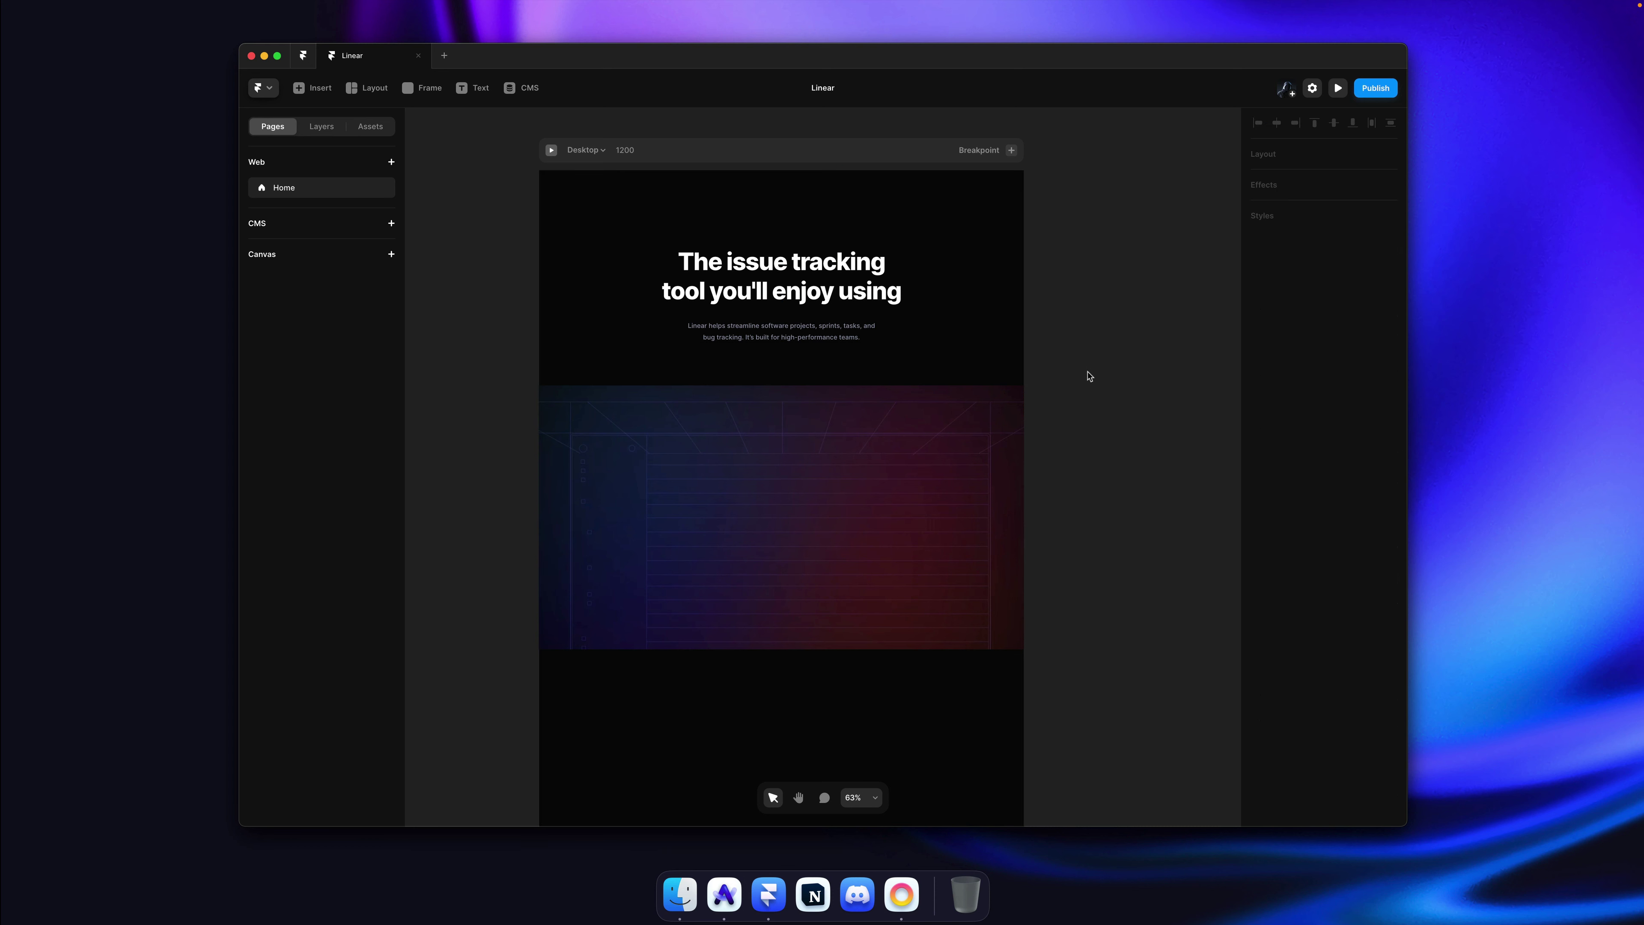
left_click(802, 330, "super")
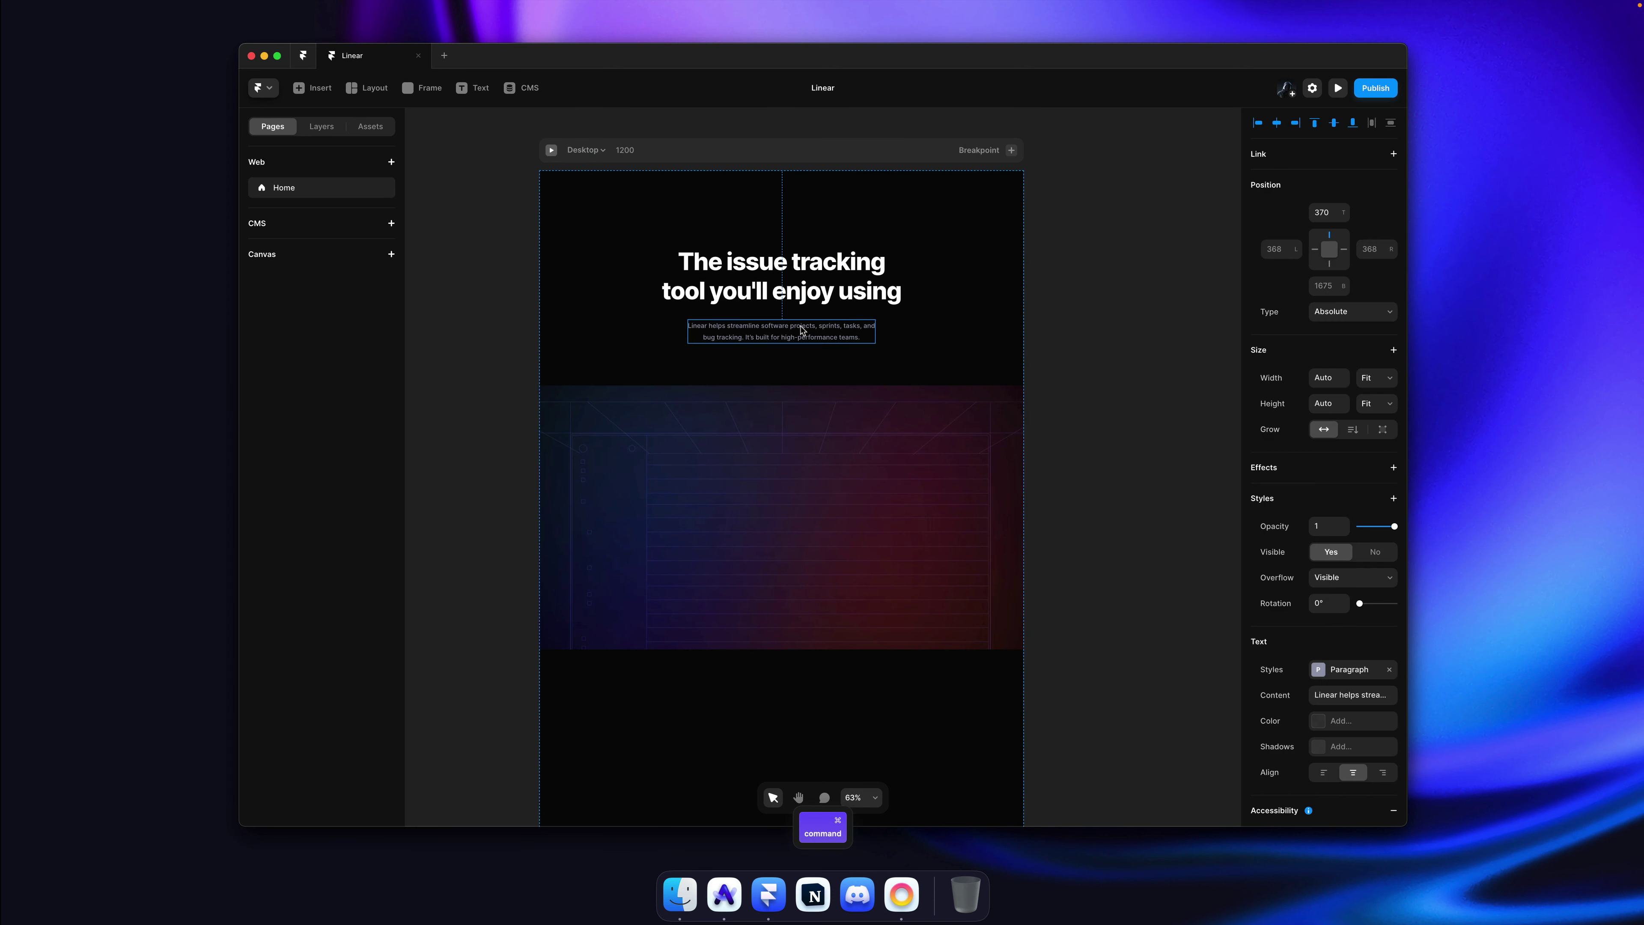
left_click(1070, 276)
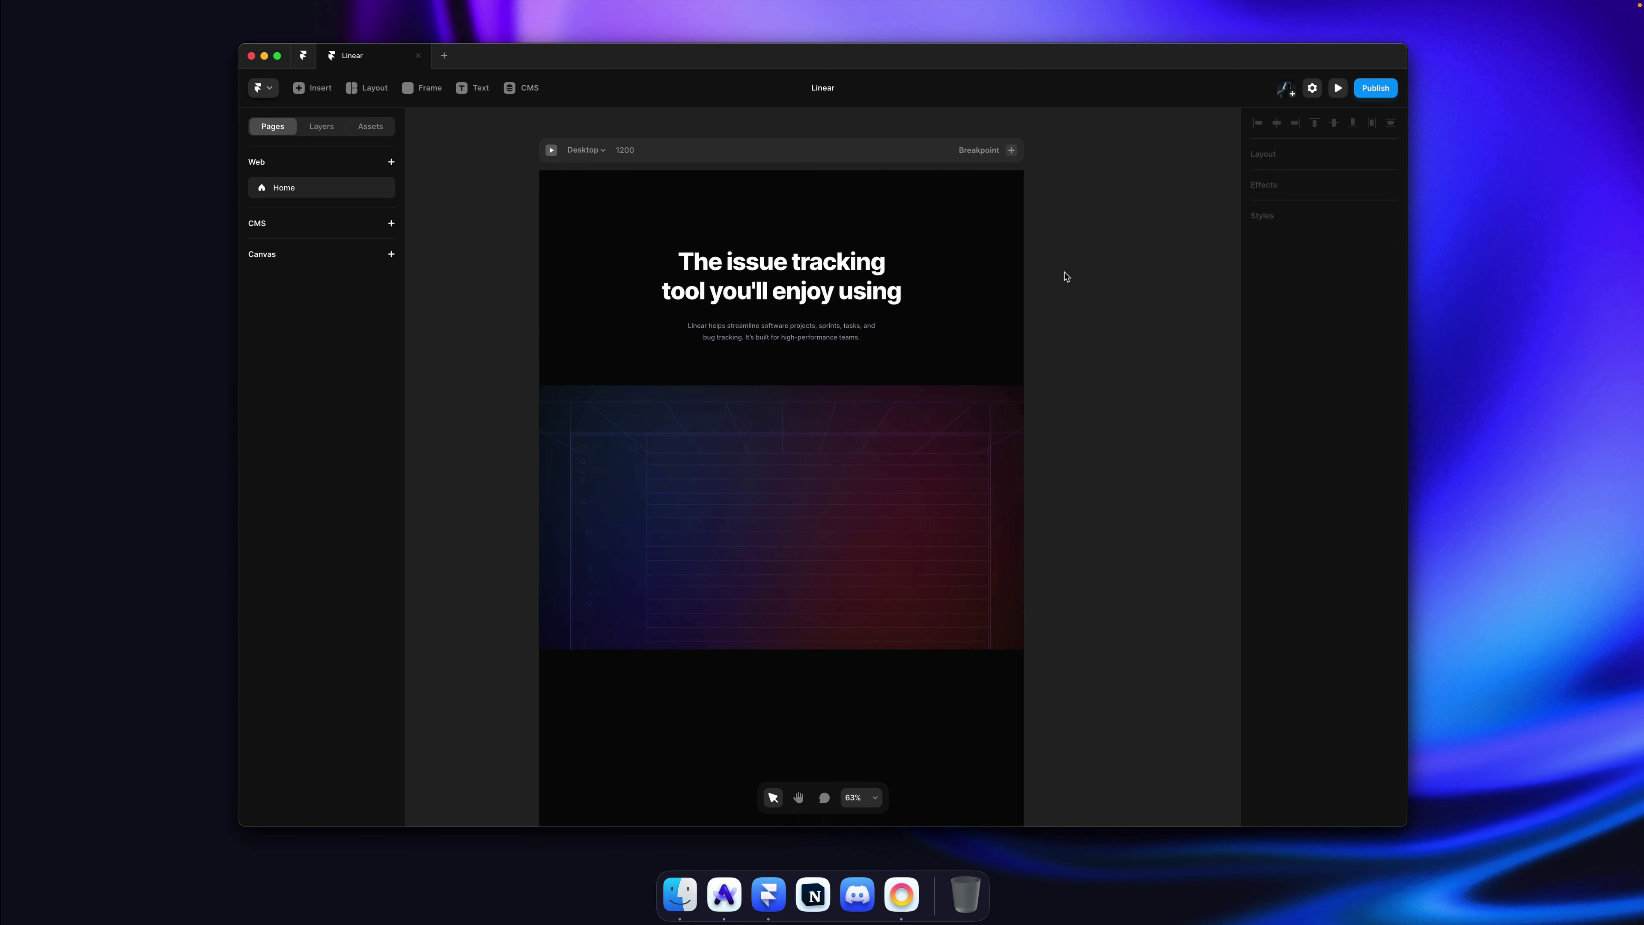
Step: Show the Layers panel and select both the heading and paragraph text layers
key("alt+2")
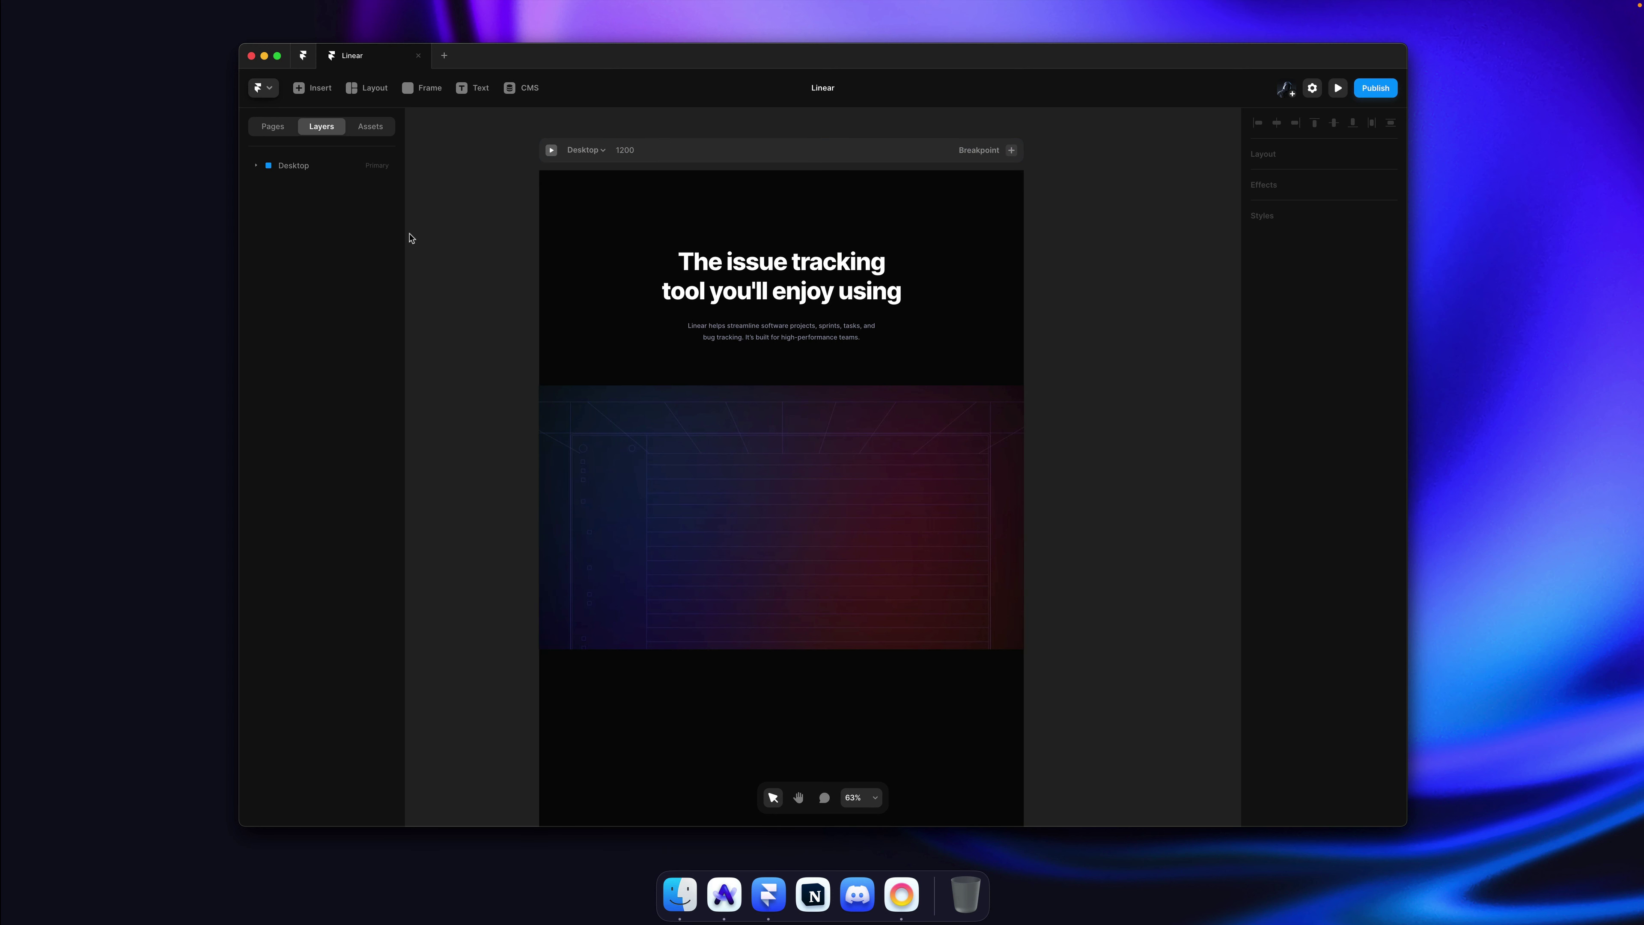
key("alt+1")
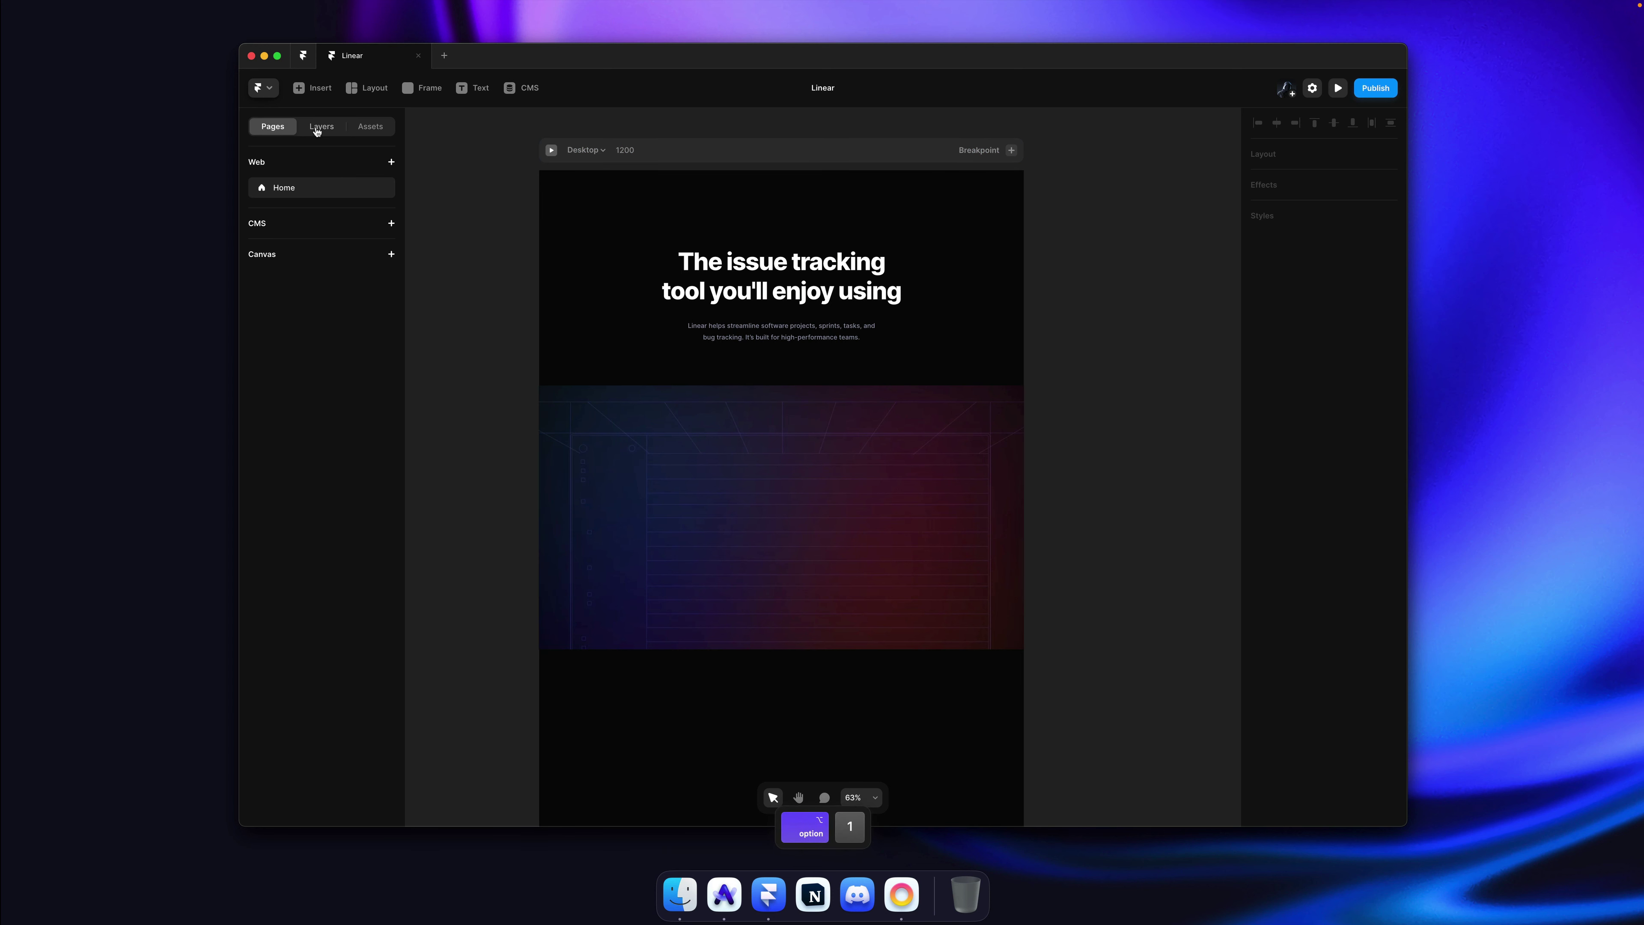
key("alt+2")
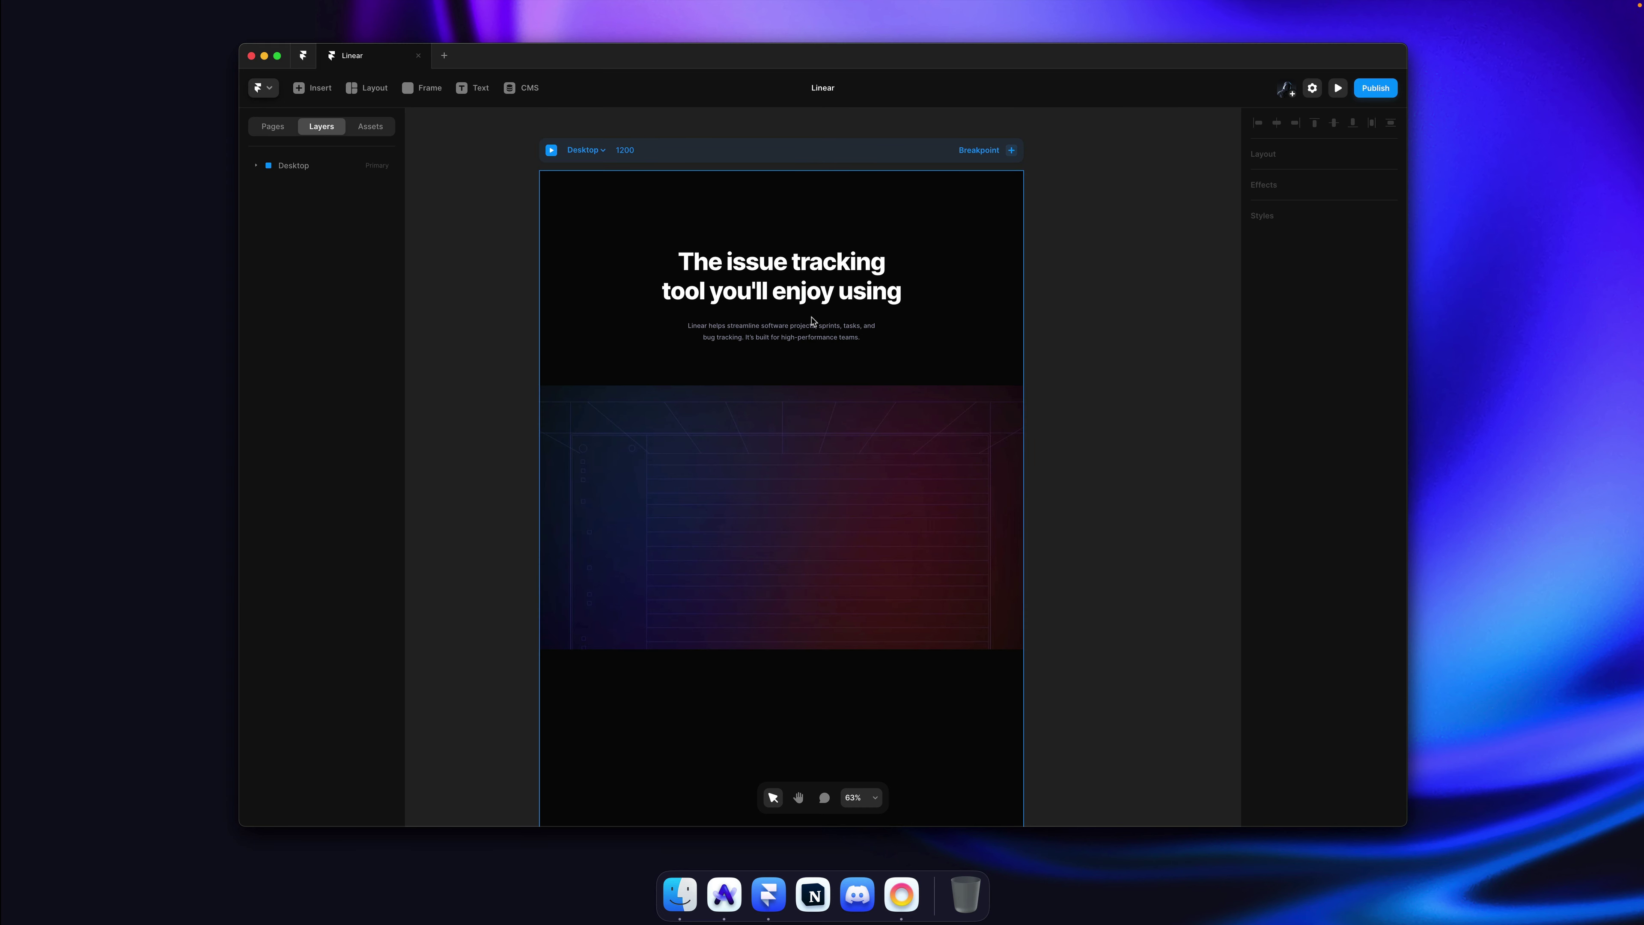
key("super")
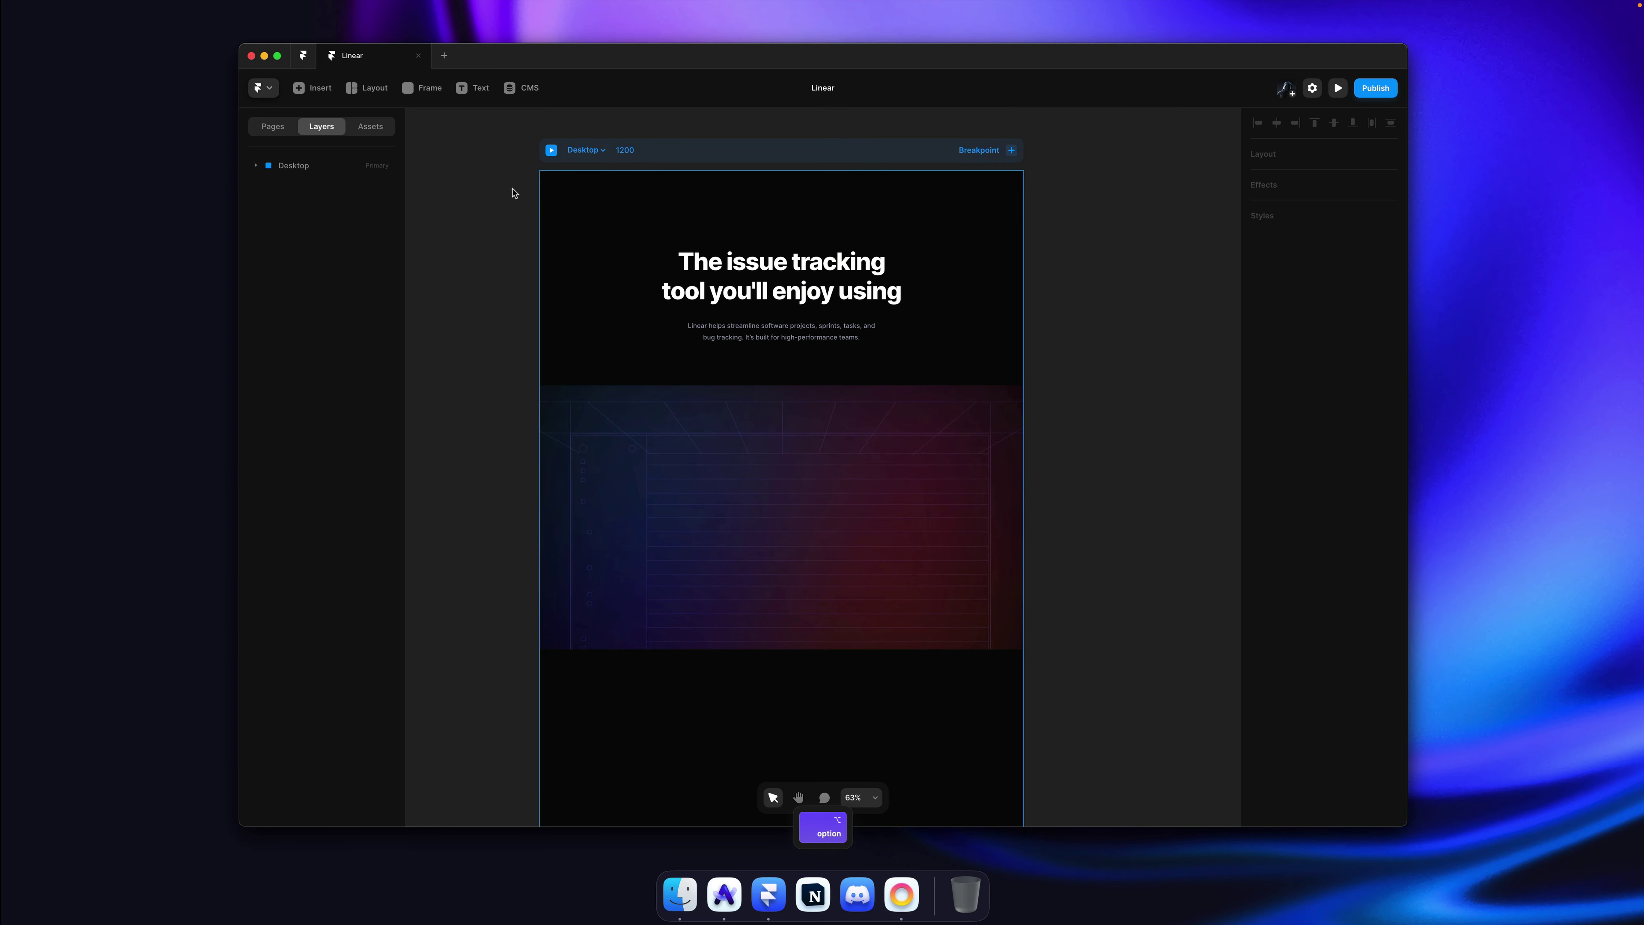
left_click(786, 332, "super")
left_click(327, 201, "shift")
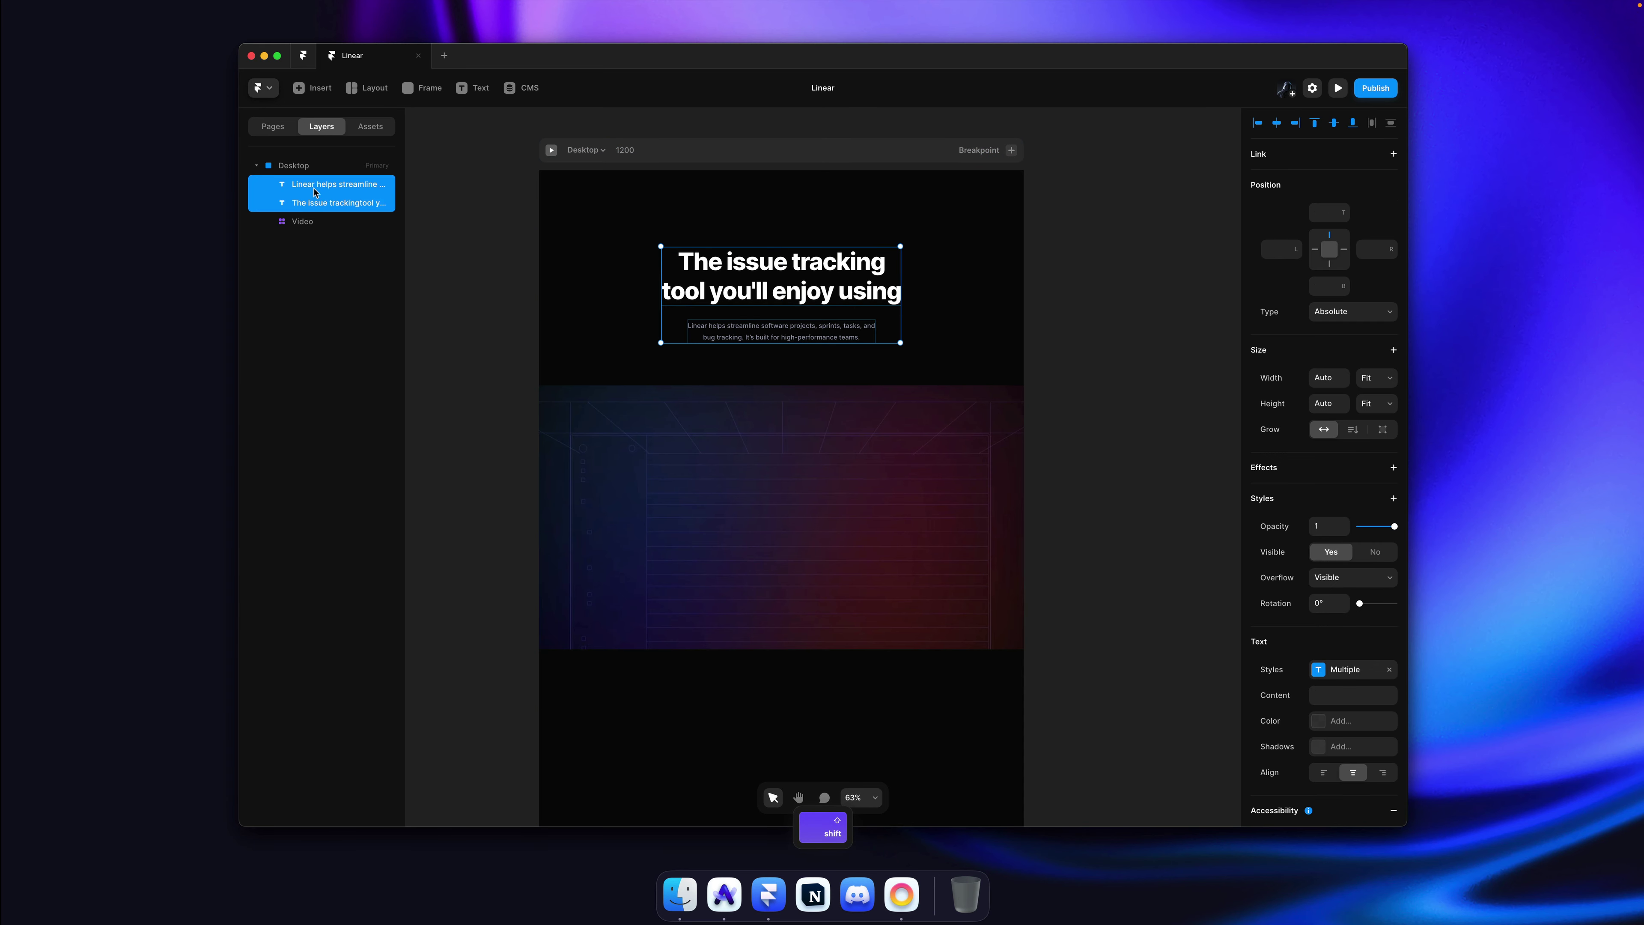
left_click(326, 184, "shift")
left_click(810, 334)
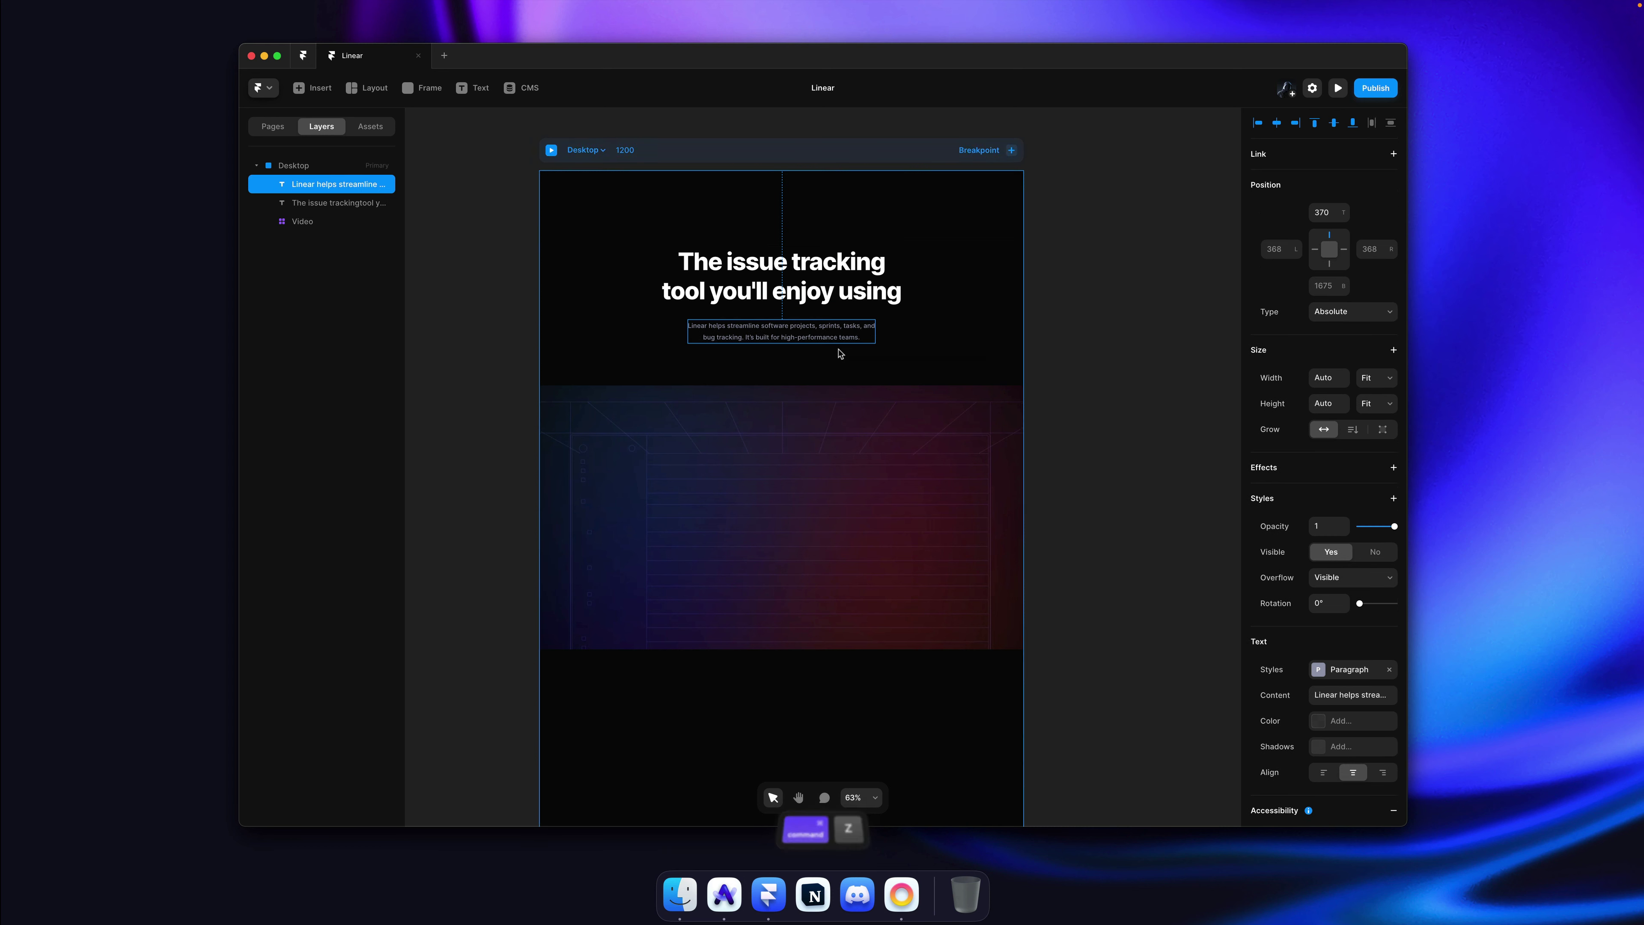
left_click(782, 285)
left_click(762, 335, "shift")
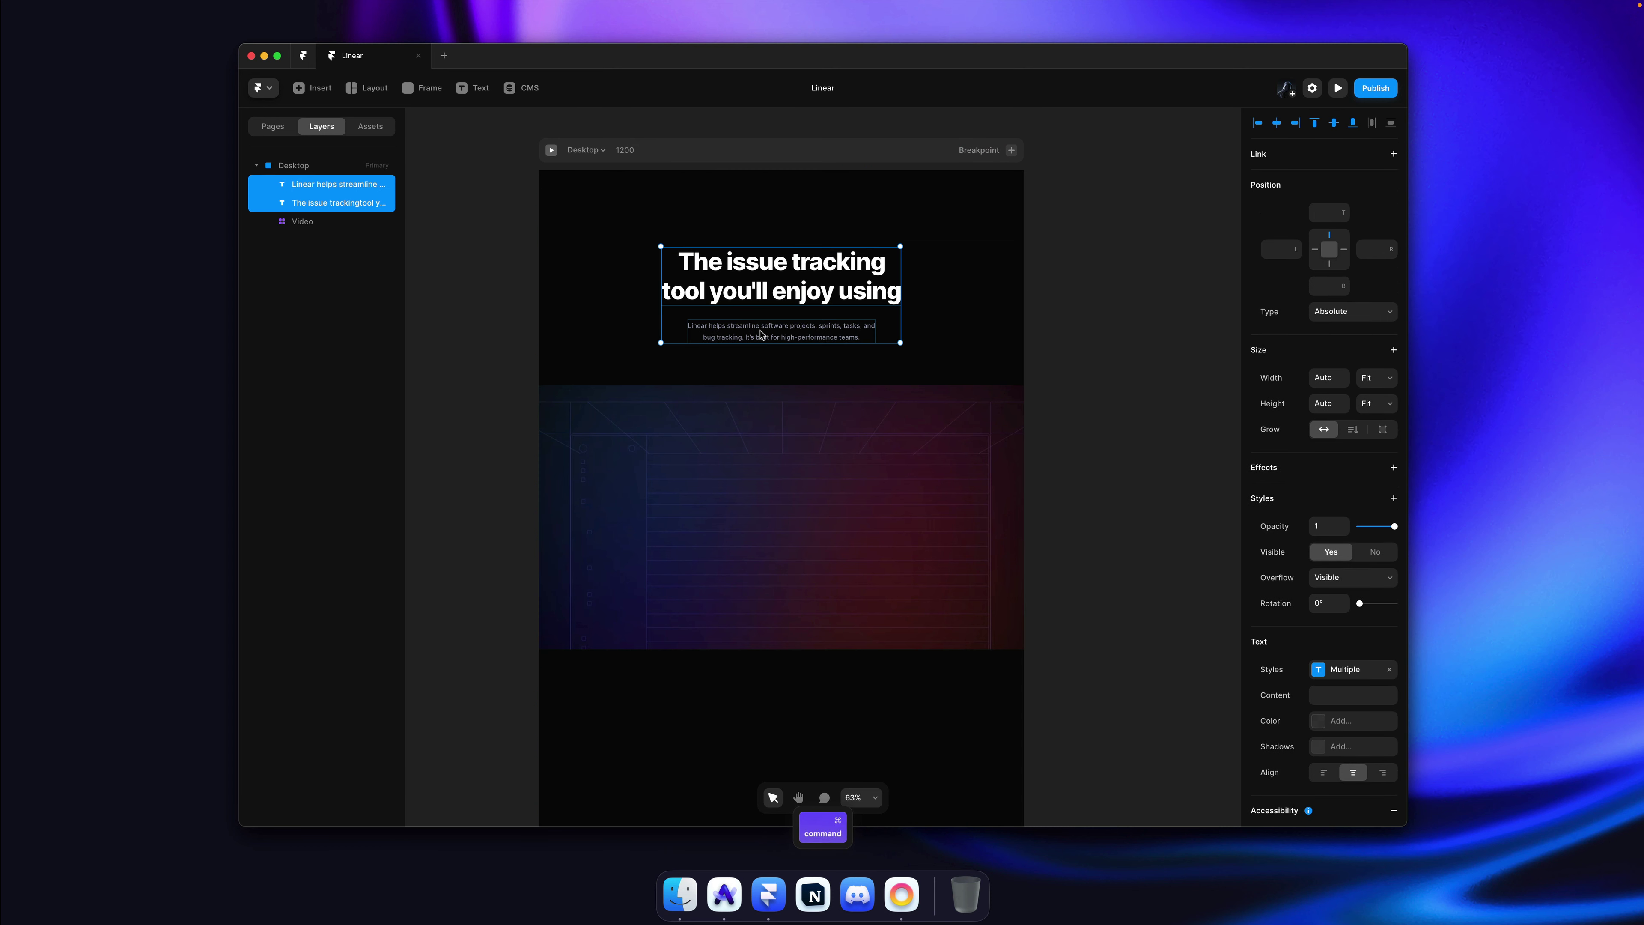
Step: Wrap the heading and paragraph in a vertical stack named Rows with a 20 gap
key("ctrl+alt+Return")
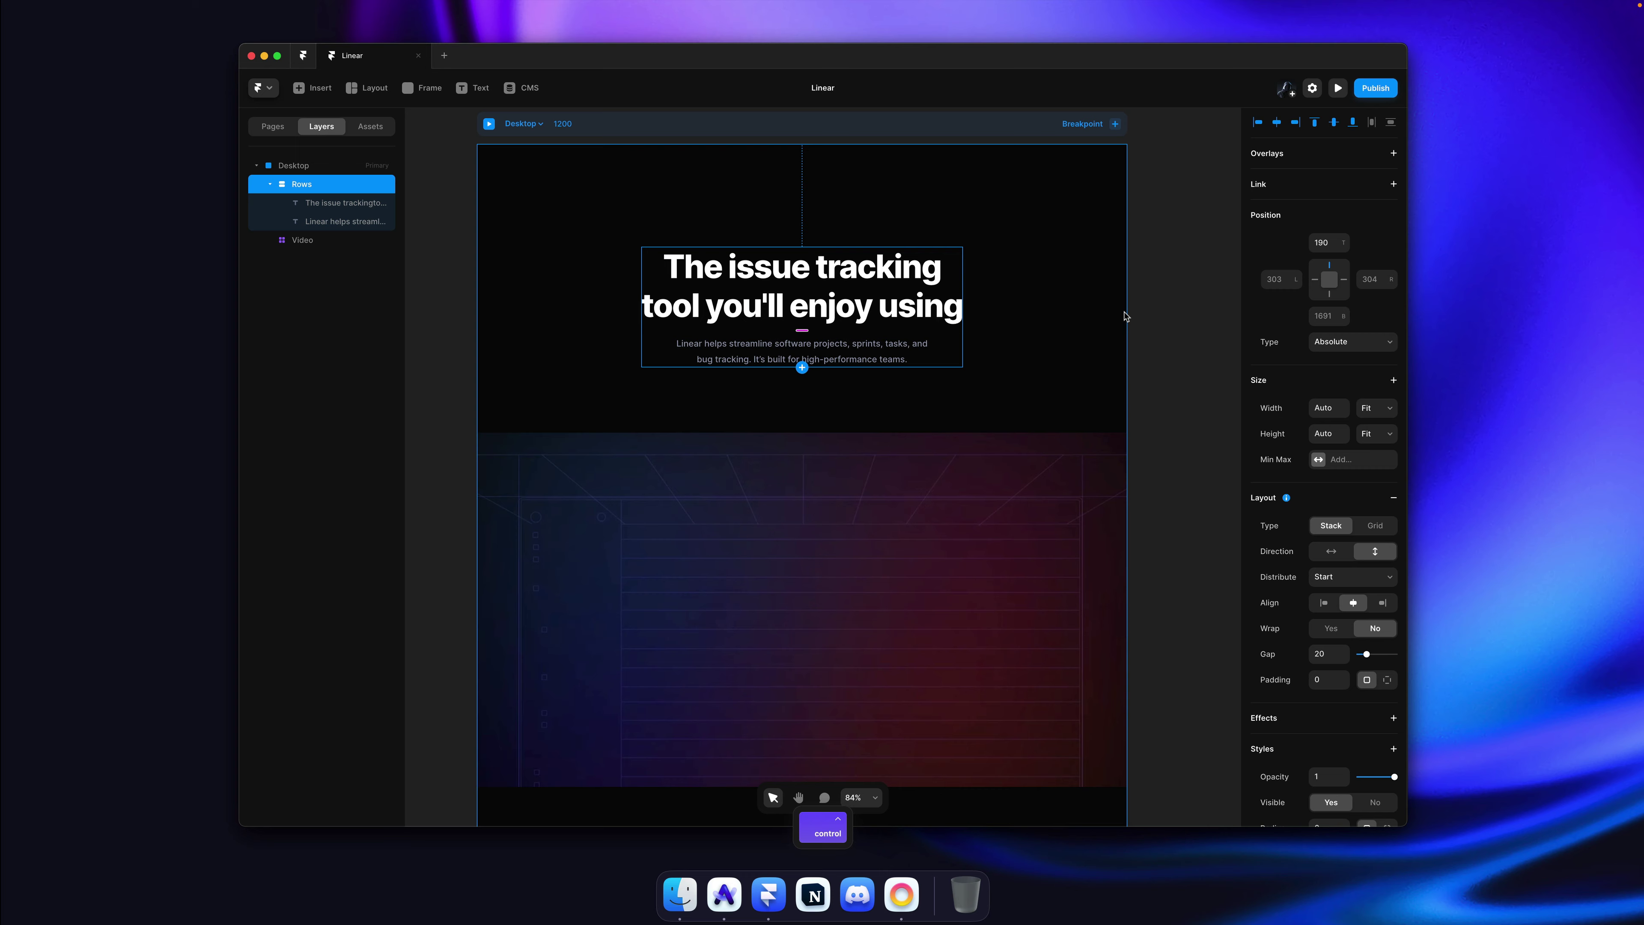
key("Escape")
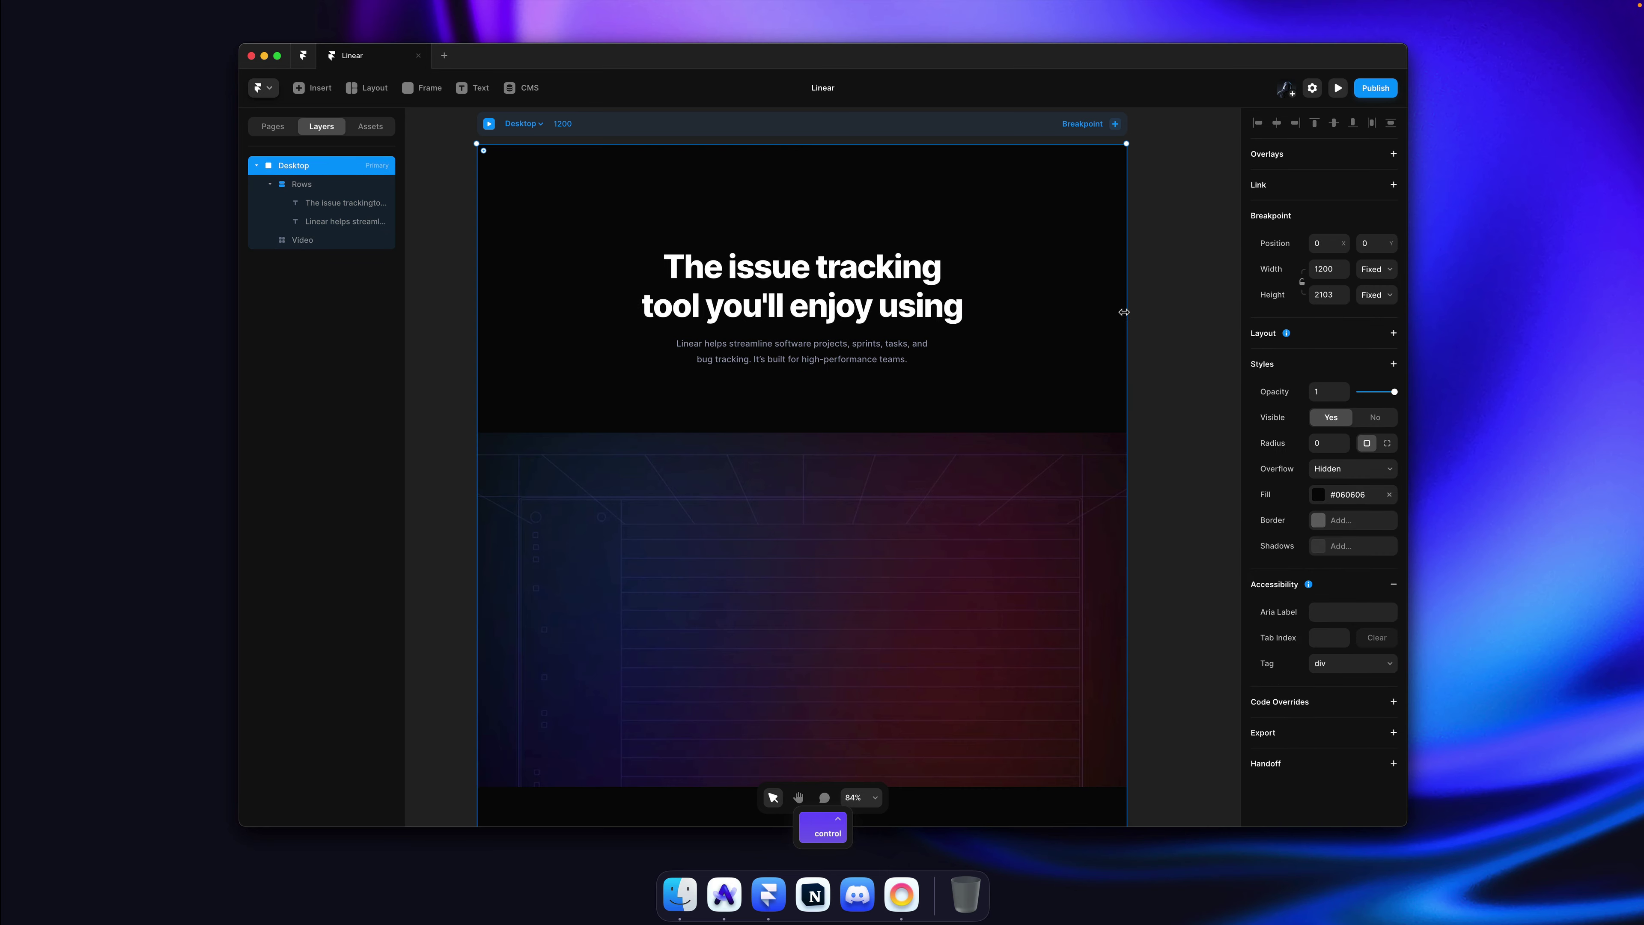
key("super+Tab")
left_click_drag(712, 307, 915, 337)
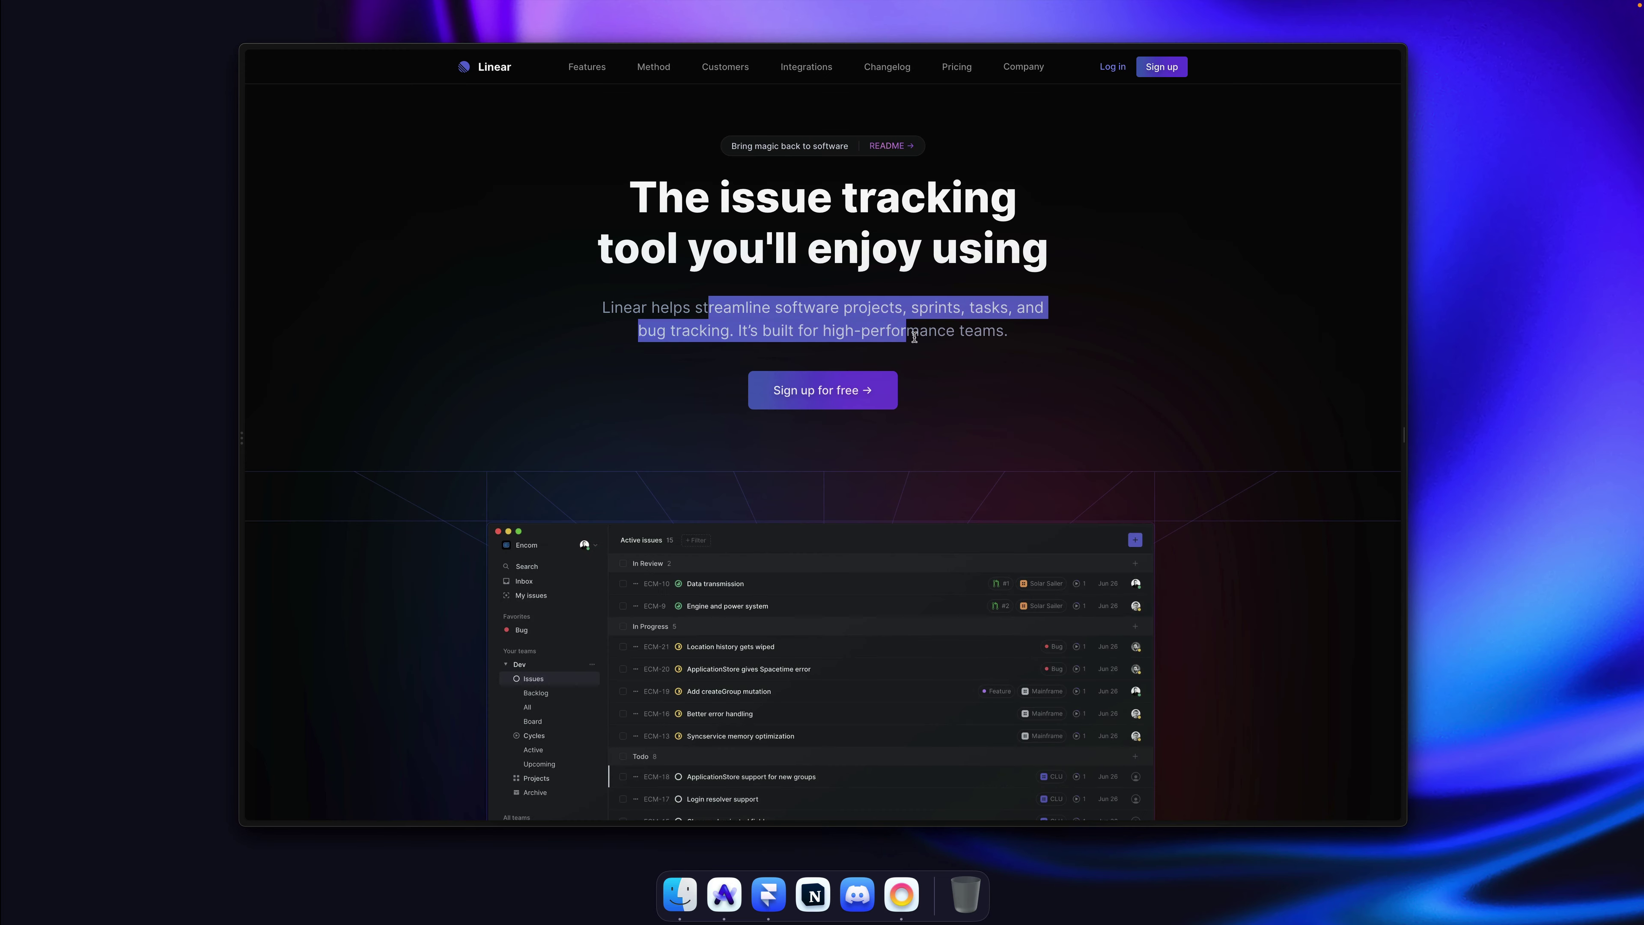
left_click(926, 333)
key("super+Tab")
left_click(936, 339)
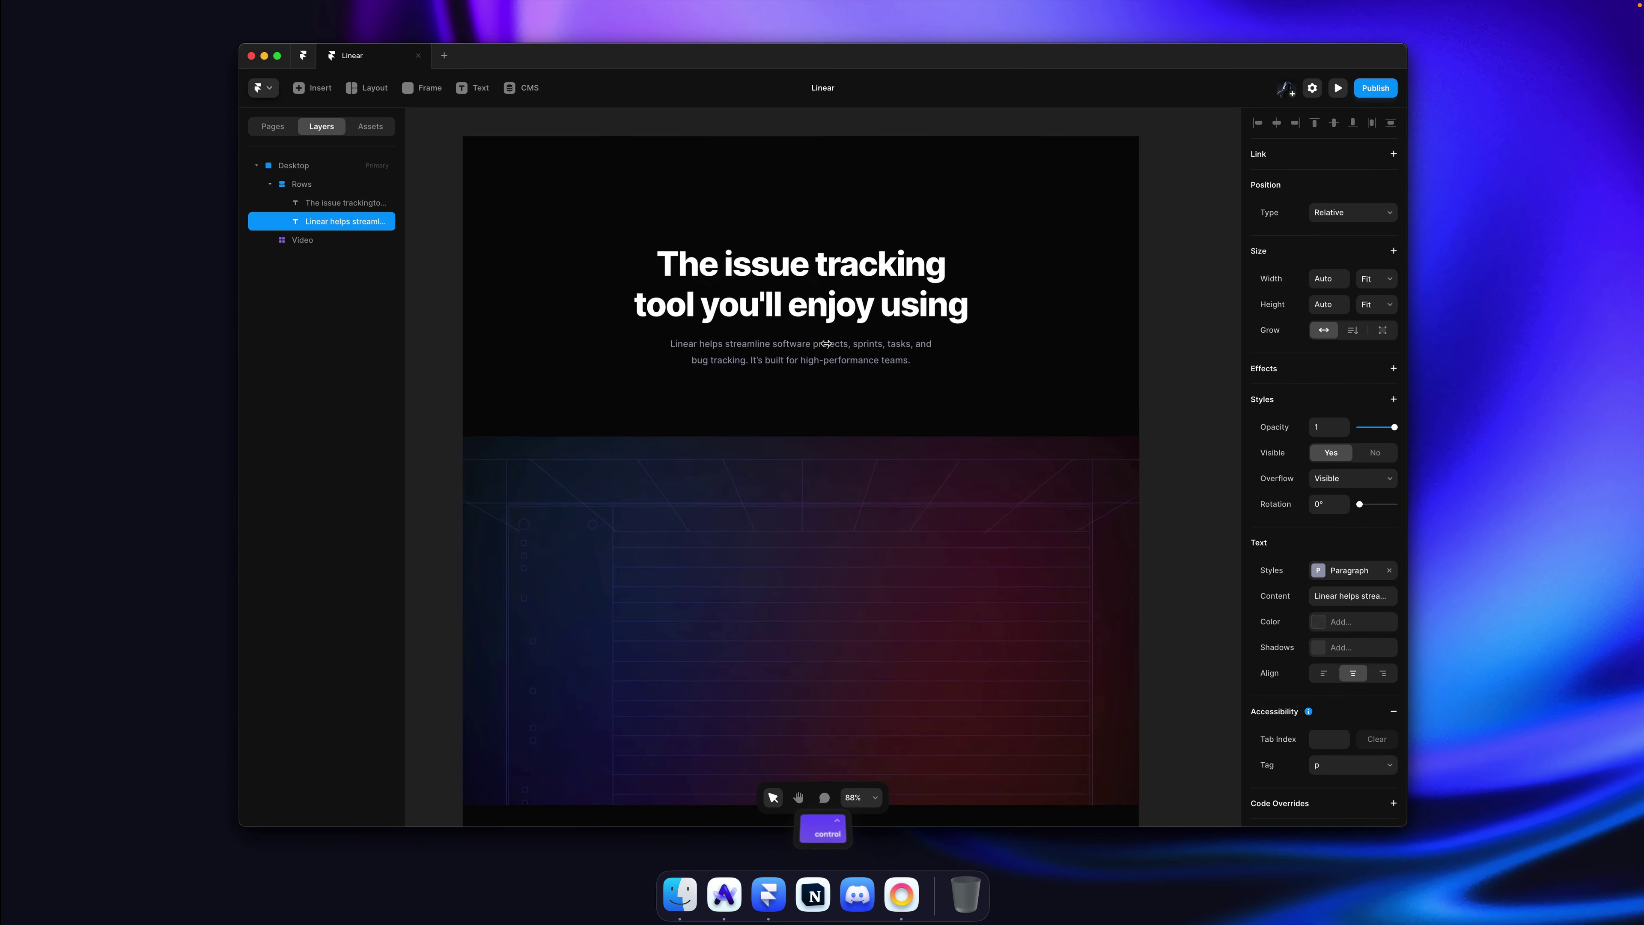
scroll(928, 347, "up", 5)
Step: Try a larger paragraph spacing in the Paragraph style, then return it to 20
left_click(1350, 571)
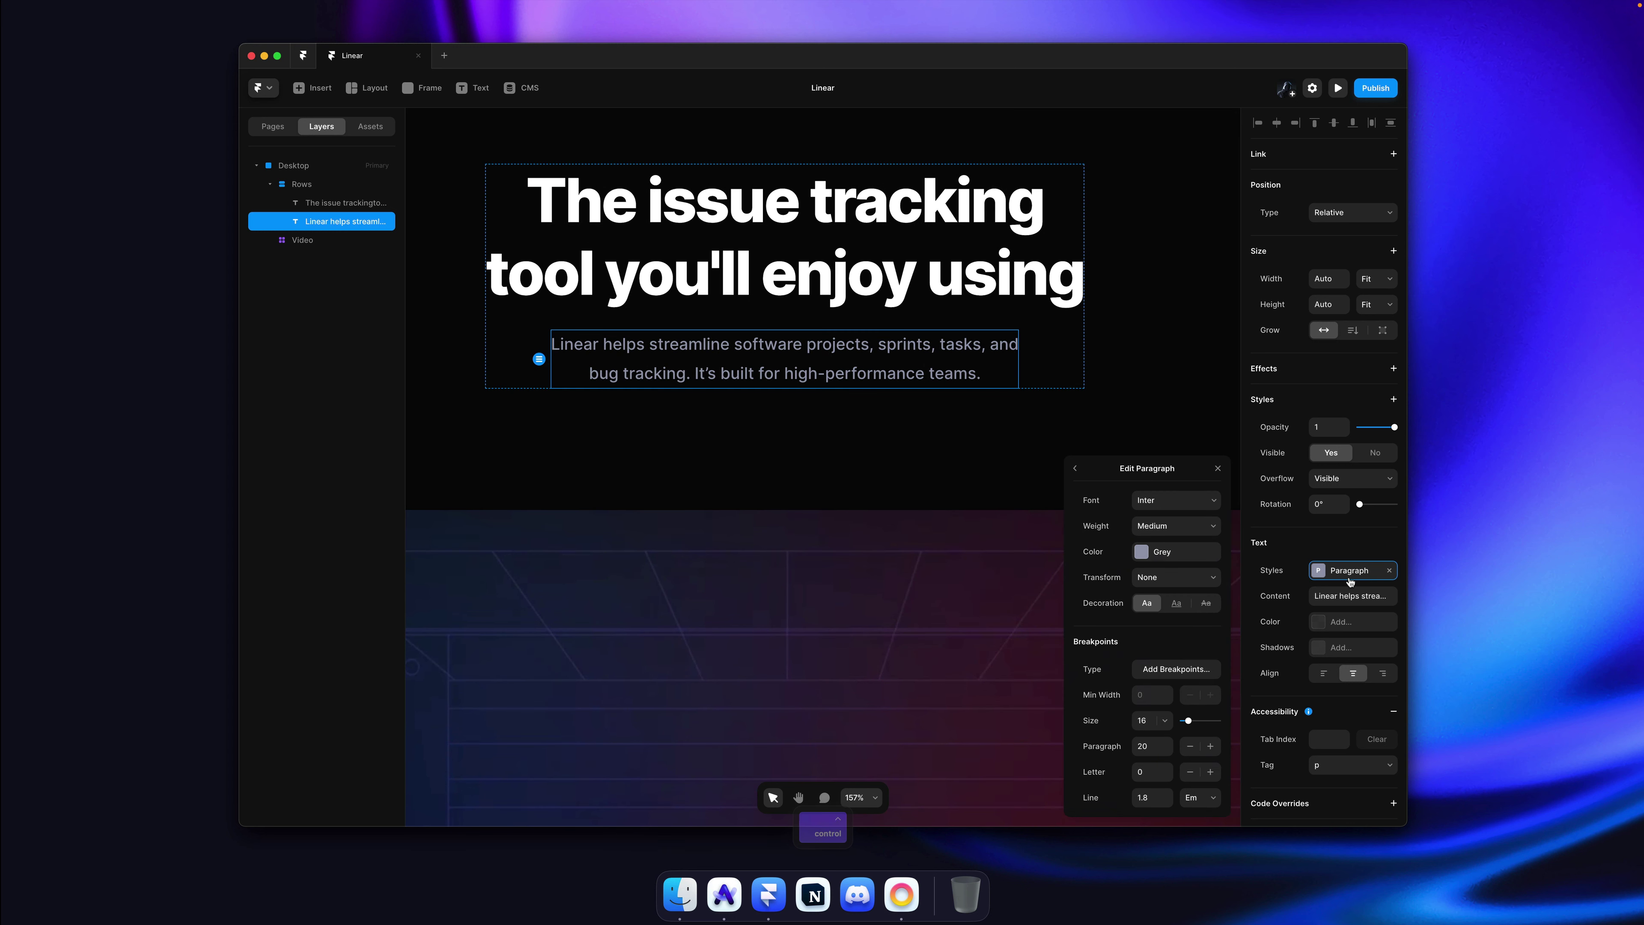
left_click(1155, 745)
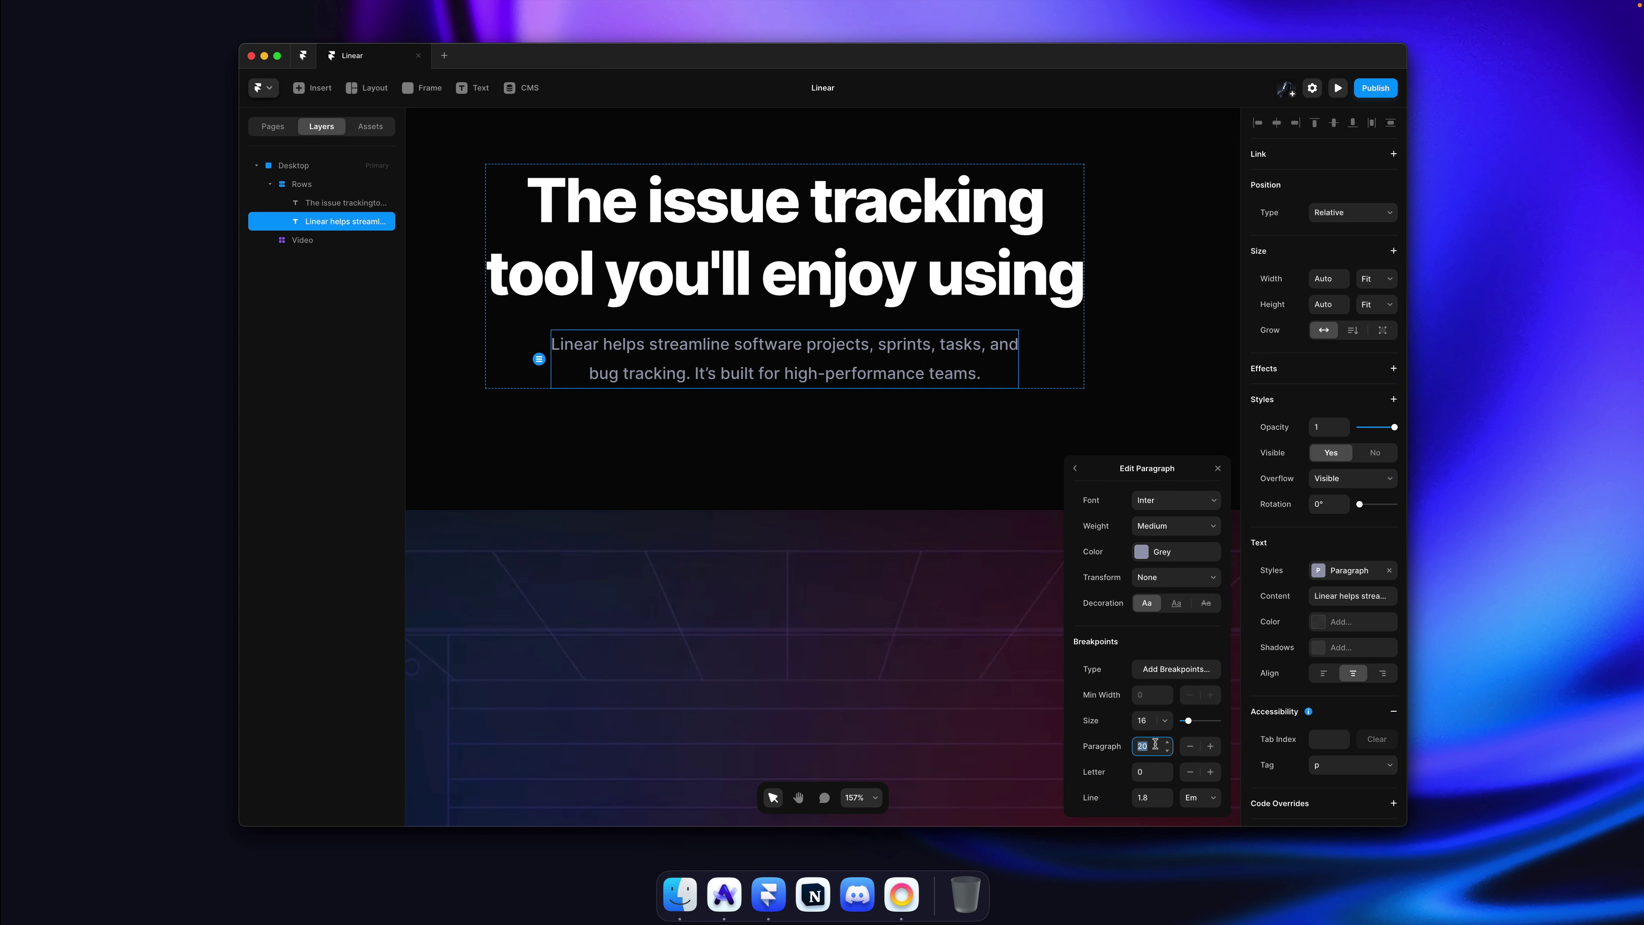
key("Up")
key("Up")
key("Up")
key("Up")
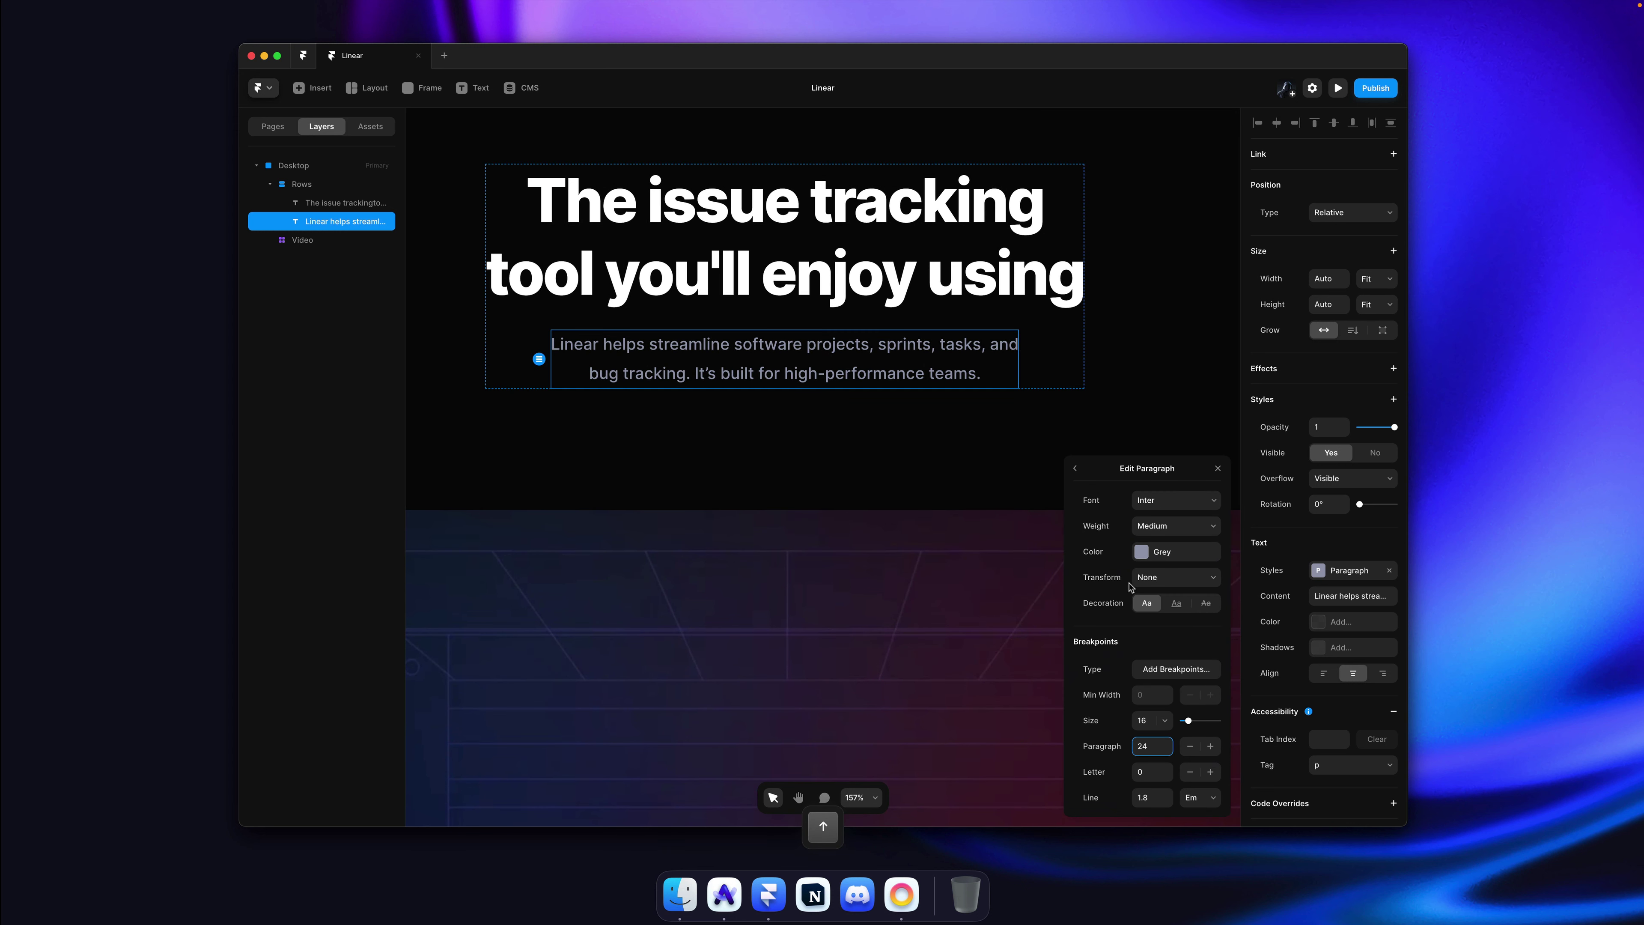
left_click(1075, 468)
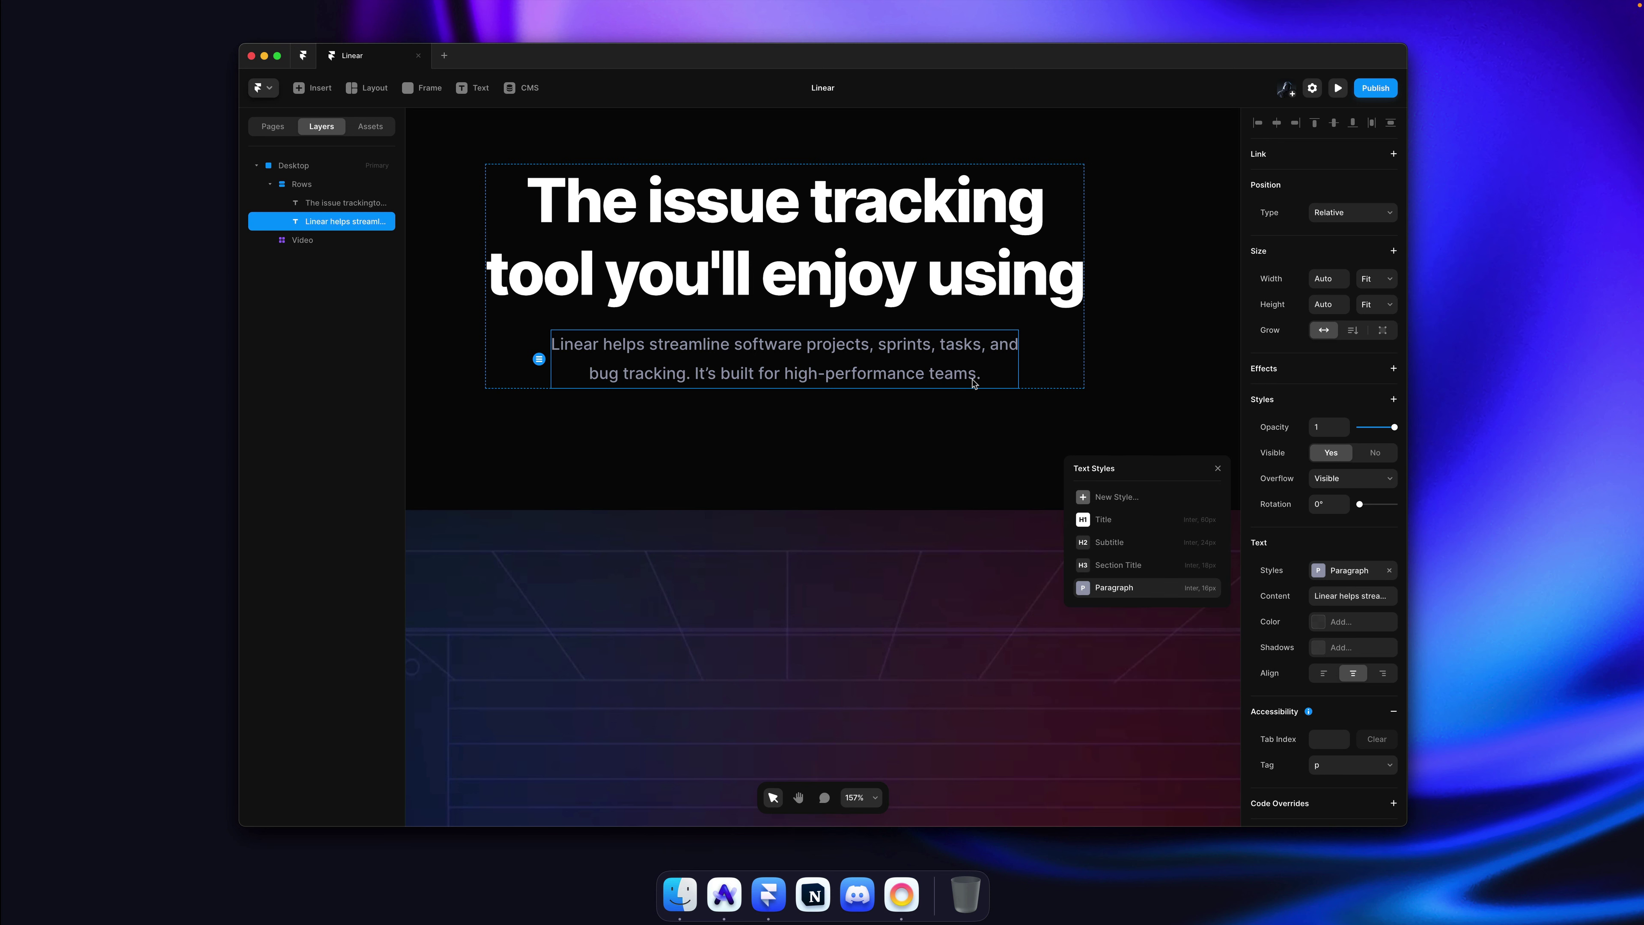
left_click(1348, 572)
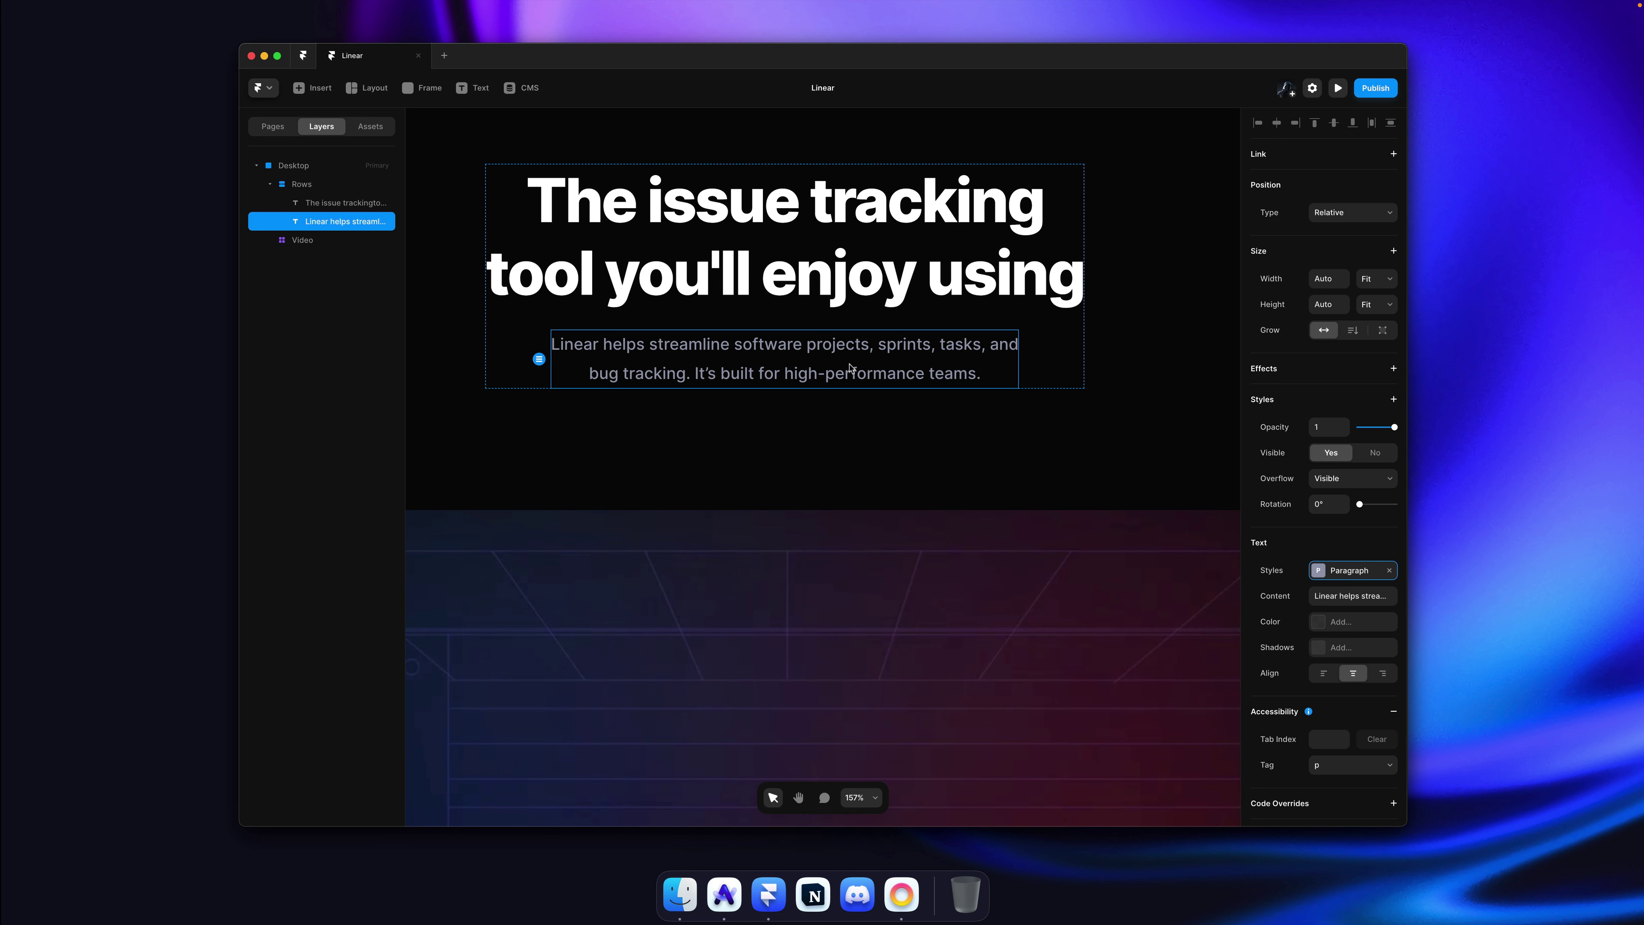
scroll(850, 367, "down", 5)
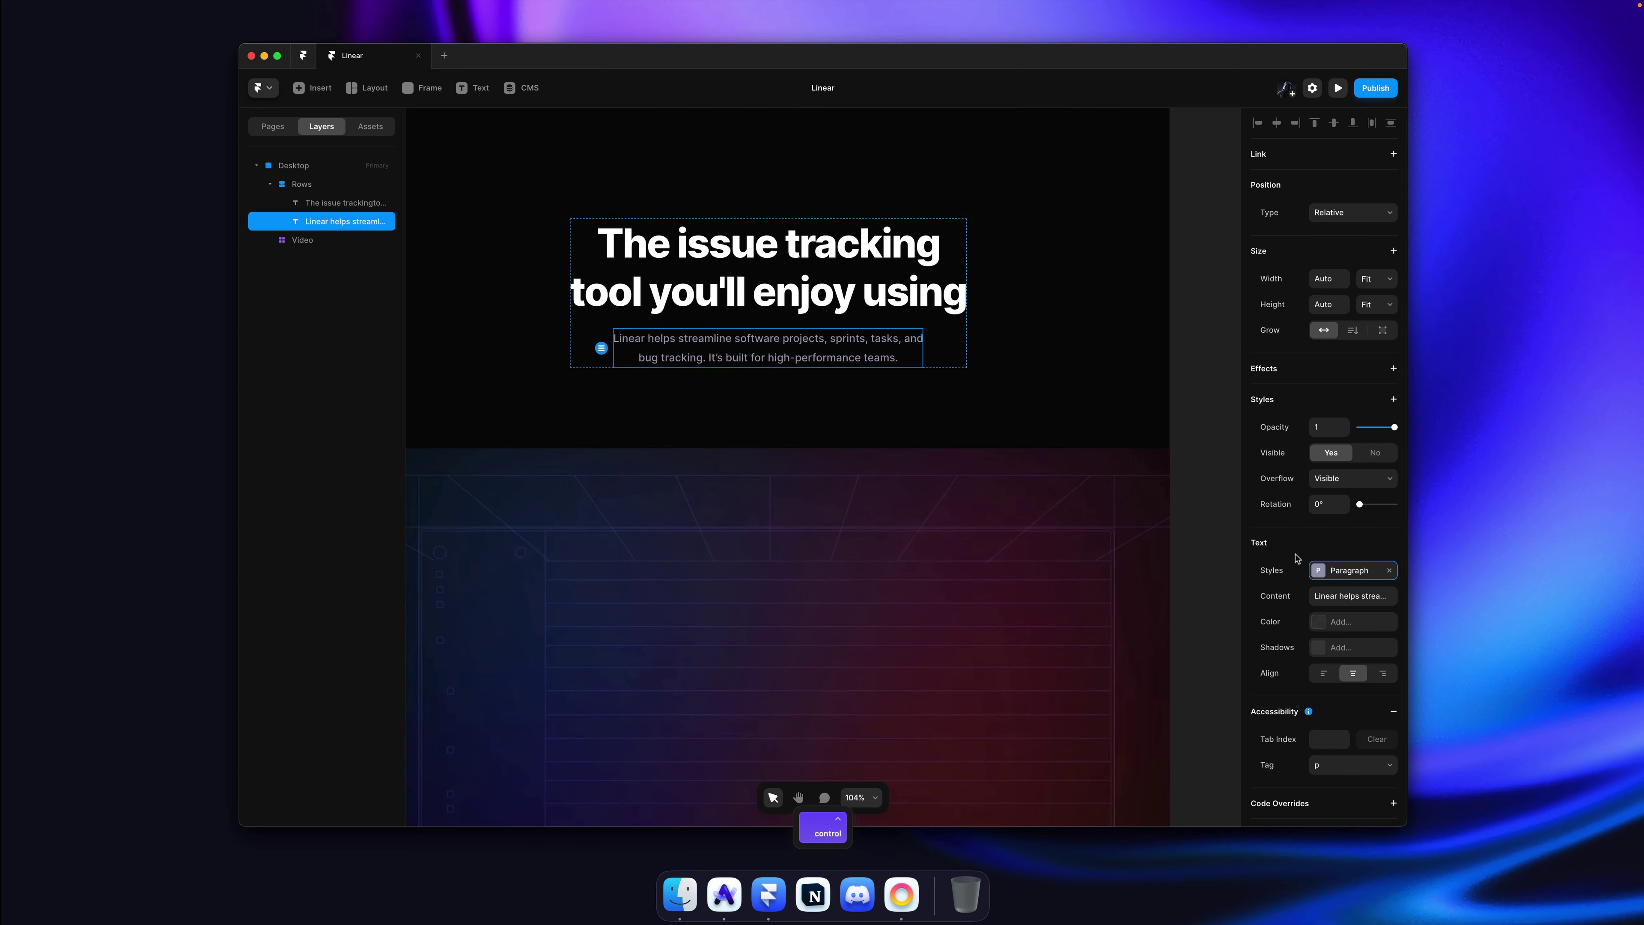
left_click(1340, 572)
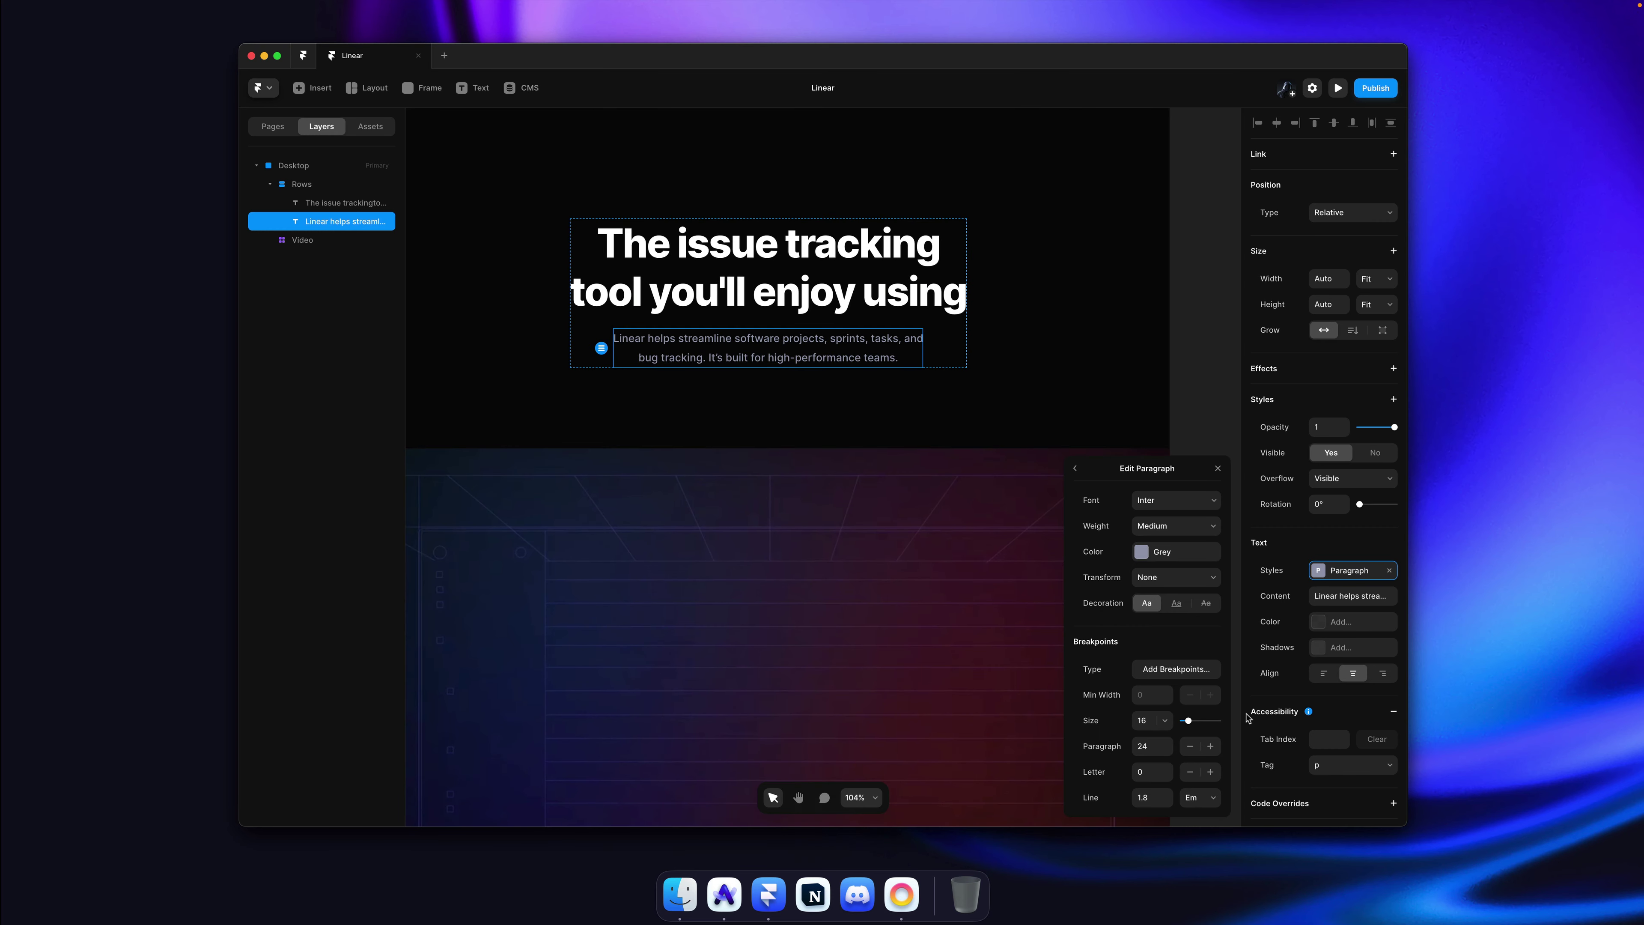
left_click(1167, 750)
left_click(1167, 750)
left_click(1167, 750)
left_click(1167, 750)
Step: Set the Paragraph style to size 18 with -0.3 letter spacing and save
left_click(1147, 718)
key("Up")
key("Up")
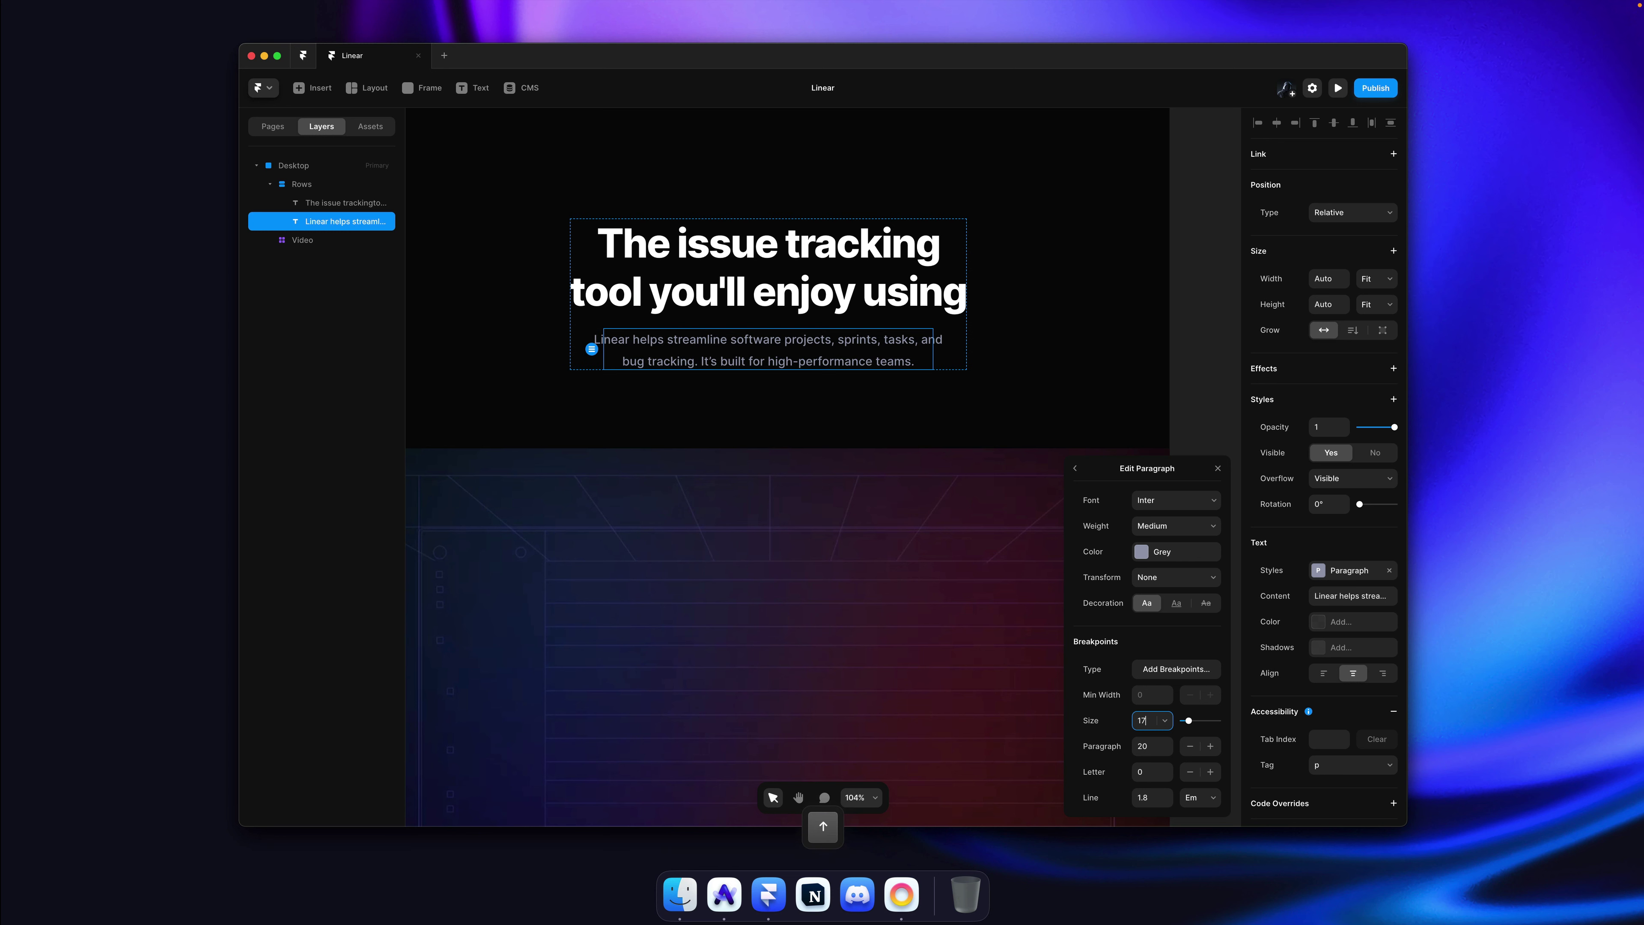
key("Up")
key("Up")
key("Up")
key("Up")
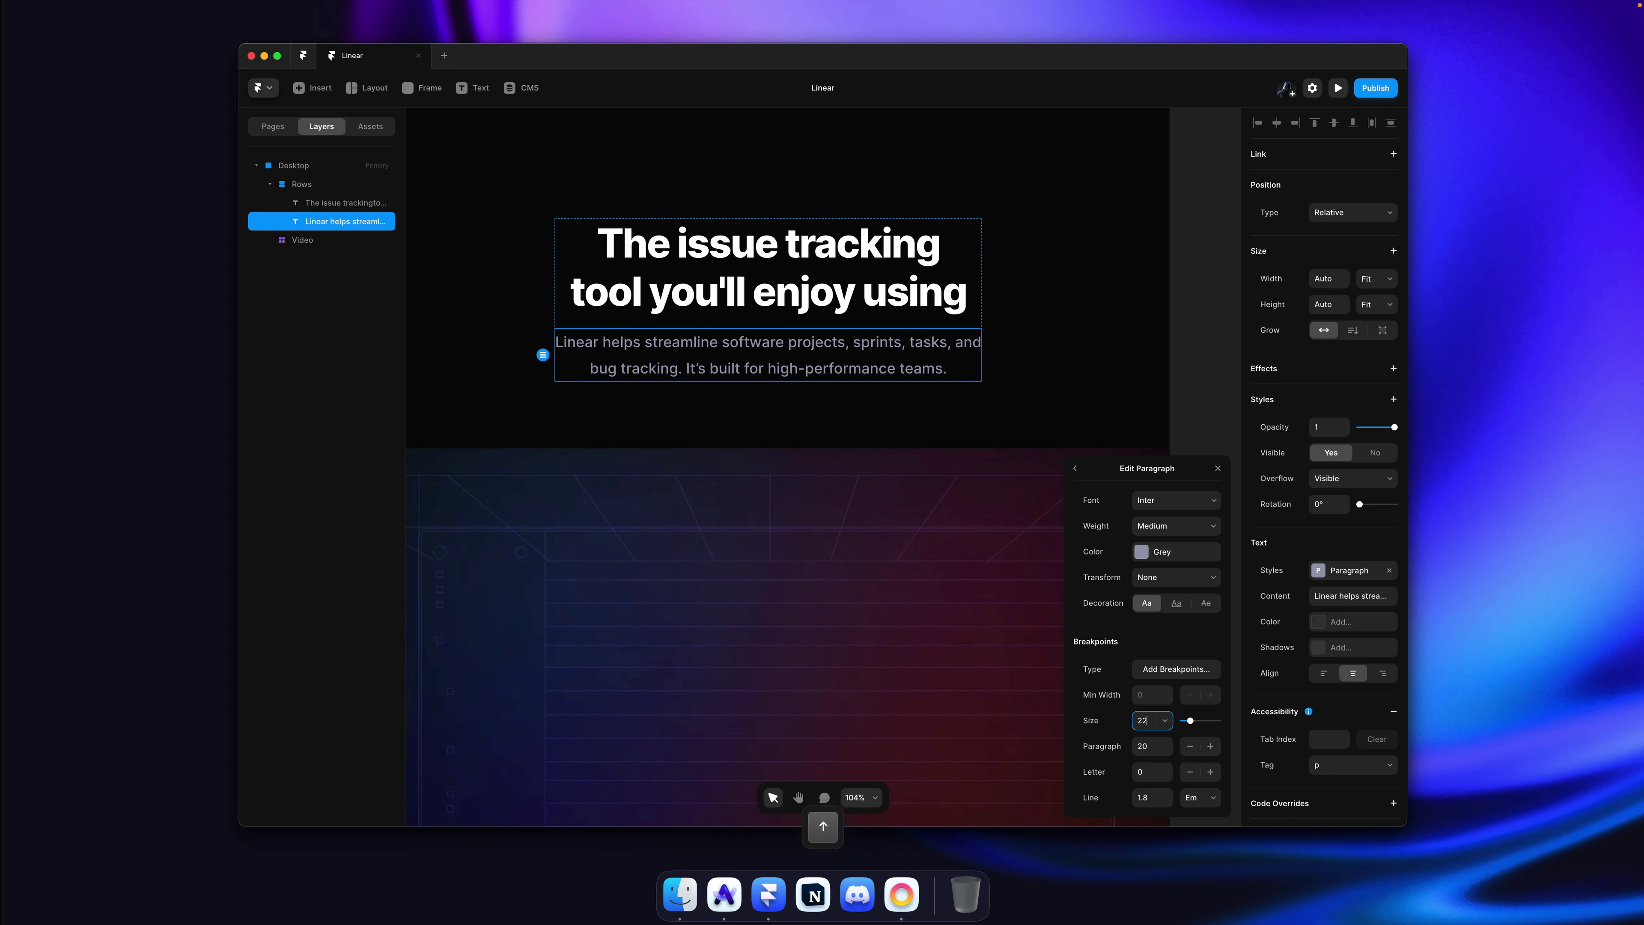
key("Down")
key("Down")
key("Down")
key("Down")
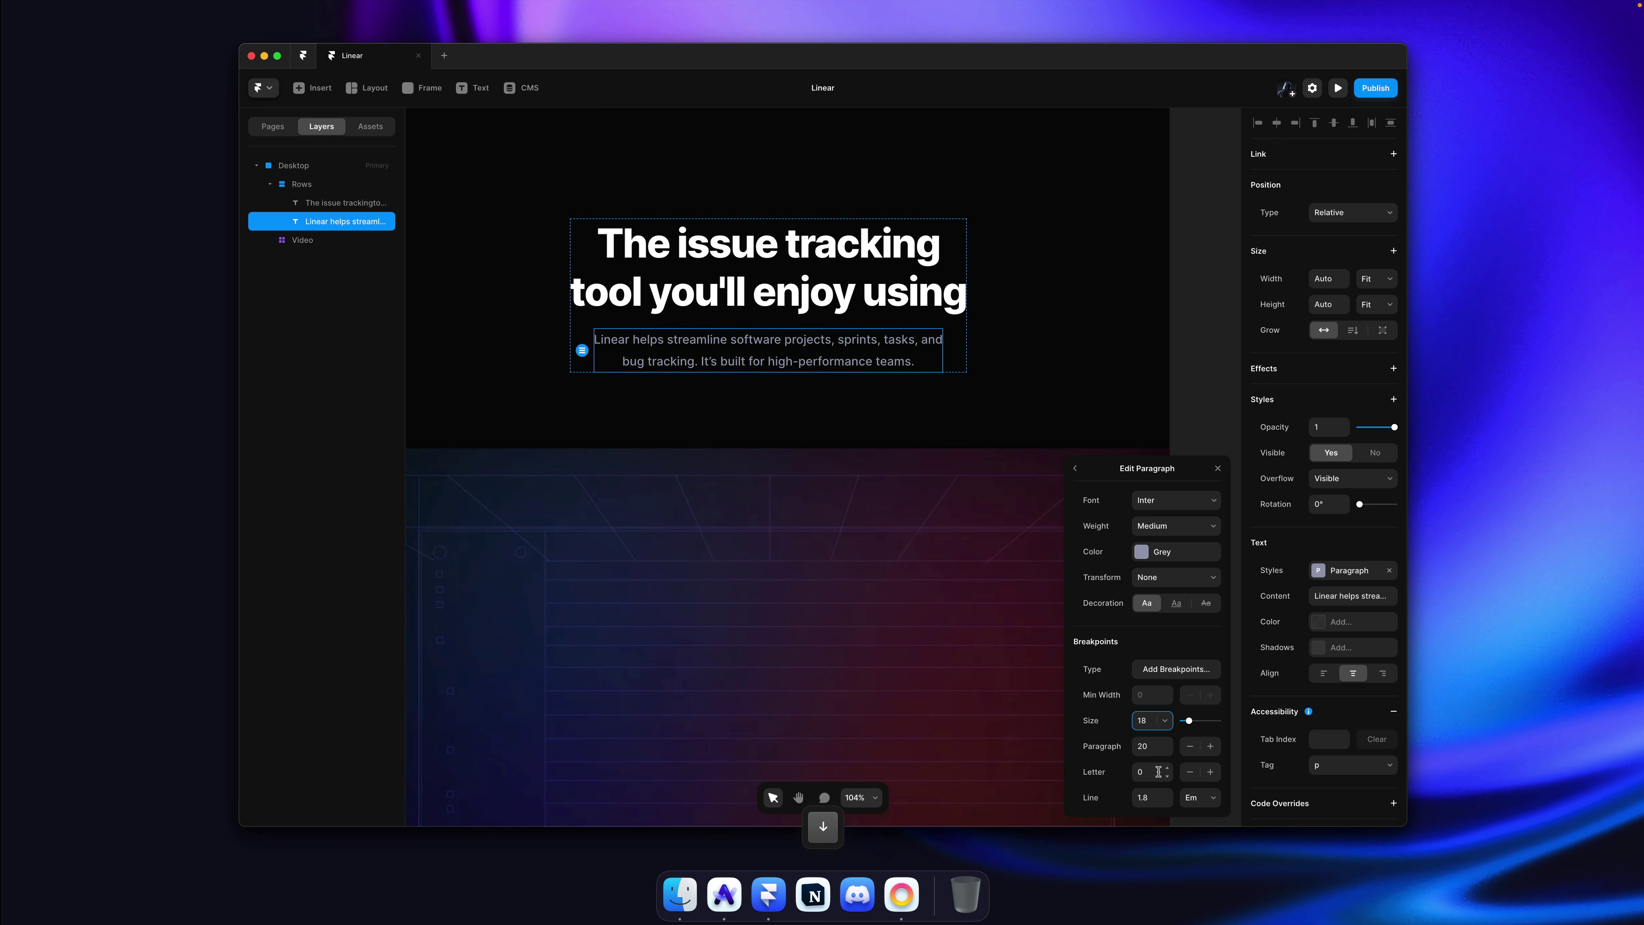
left_click(1168, 767)
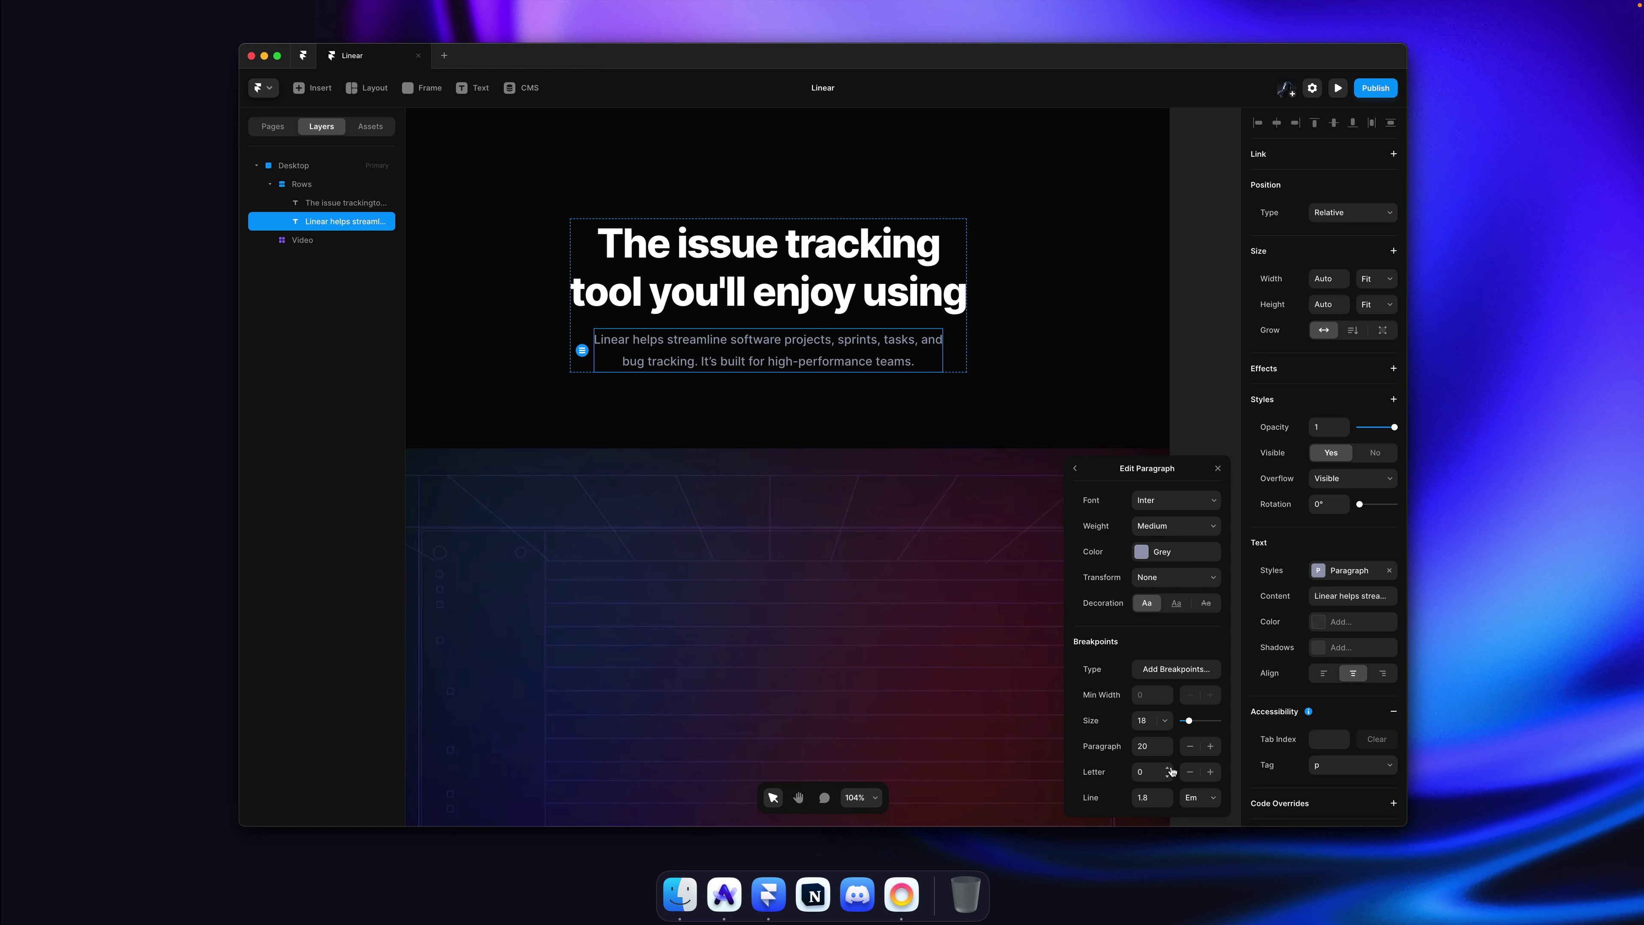
left_click(1168, 775)
left_click(1168, 776)
left_click(1168, 775)
left_click(1169, 775)
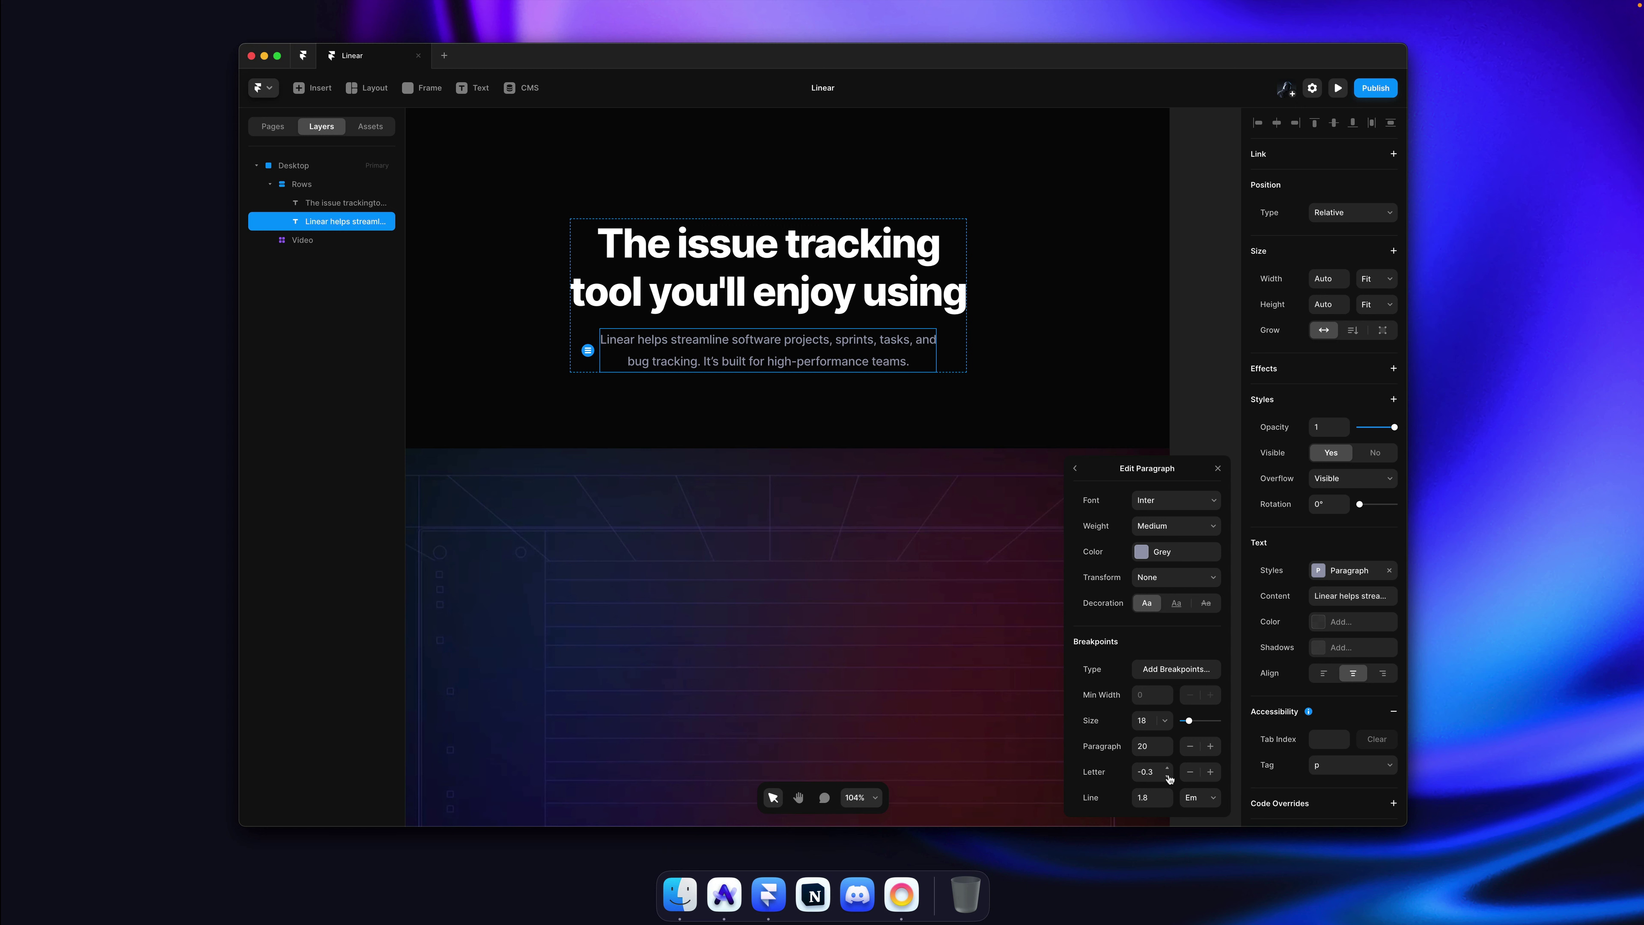
left_click(1200, 327)
key("super+s")
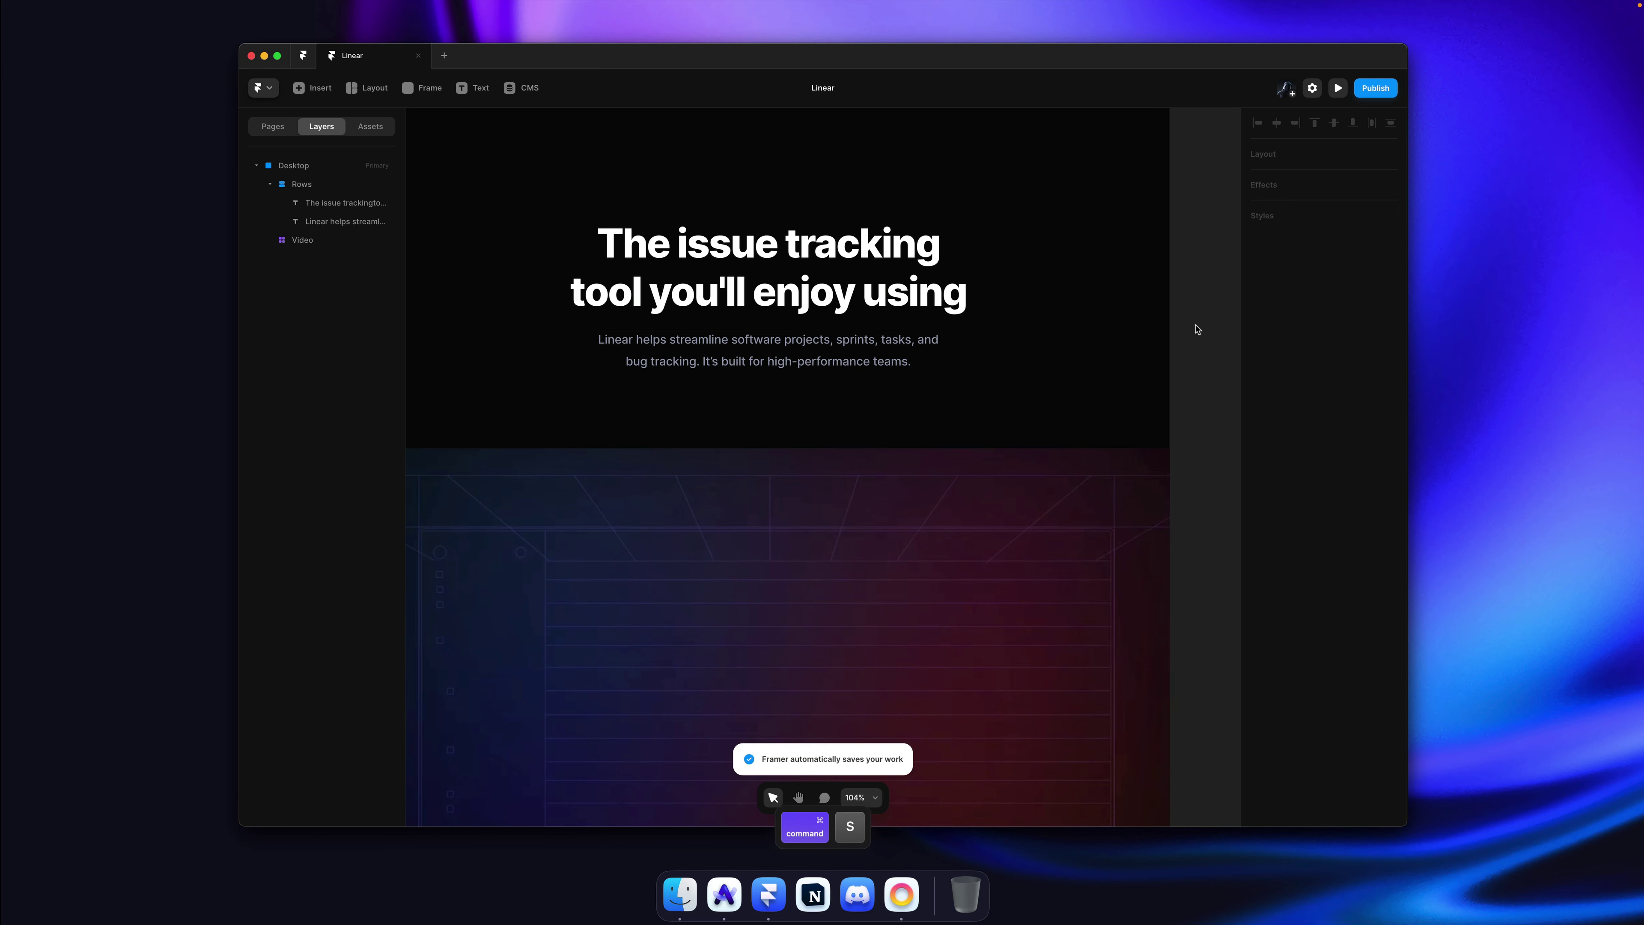
left_click(780, 353)
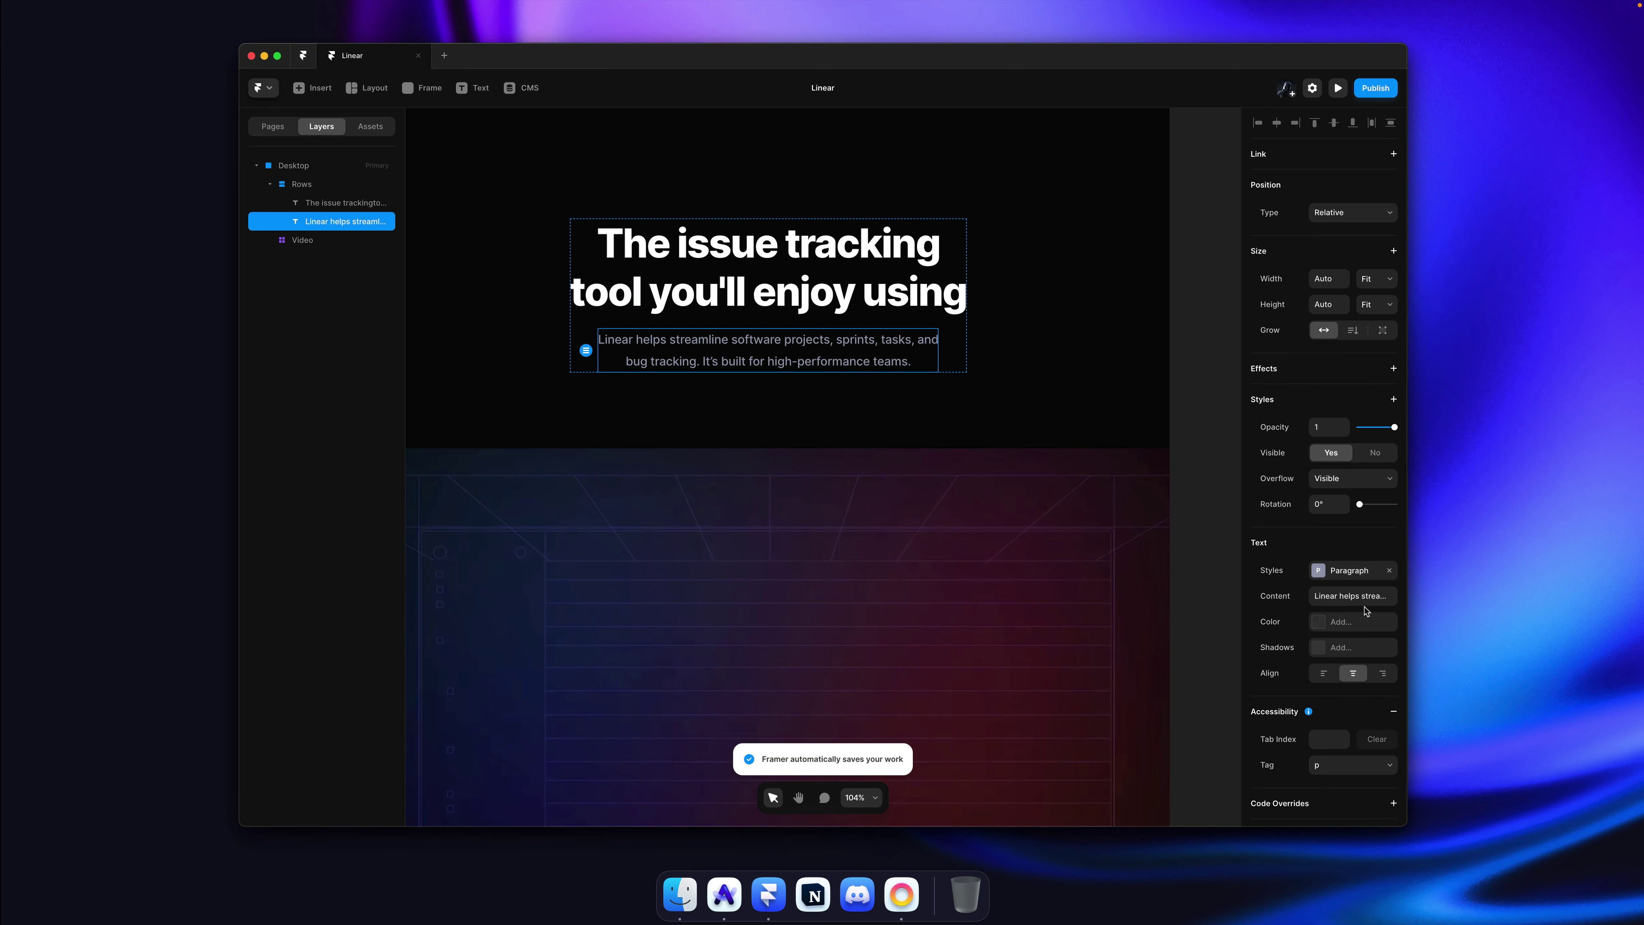
Step: Bump the Paragraph style's font size up one step and save the project
key("super+p")
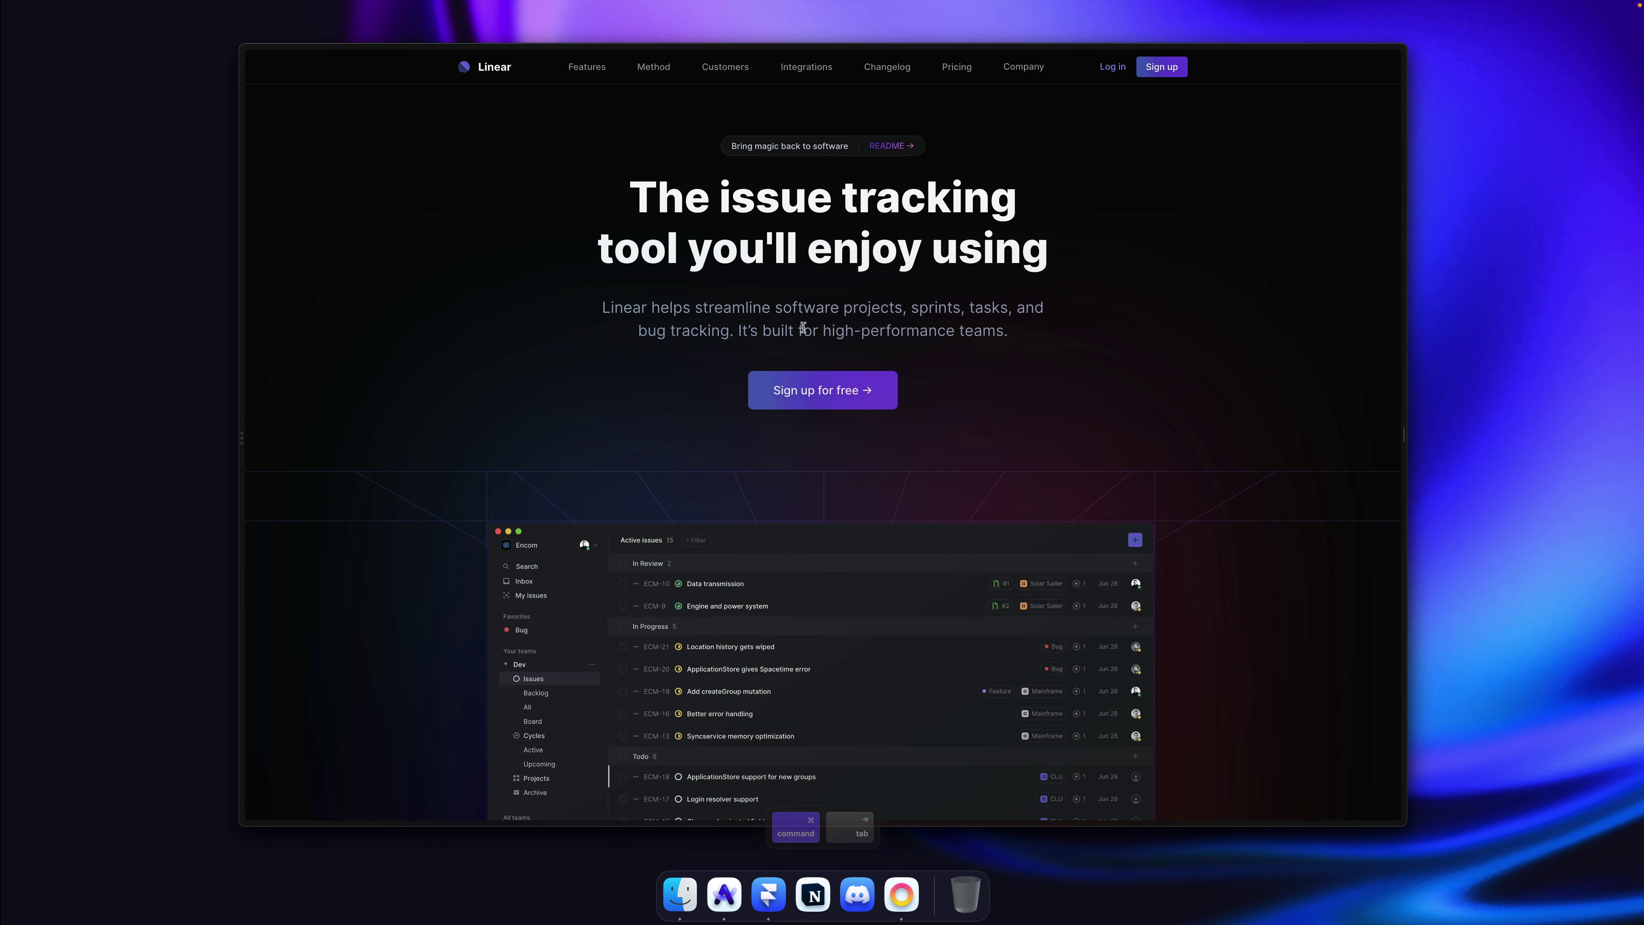
key("Escape")
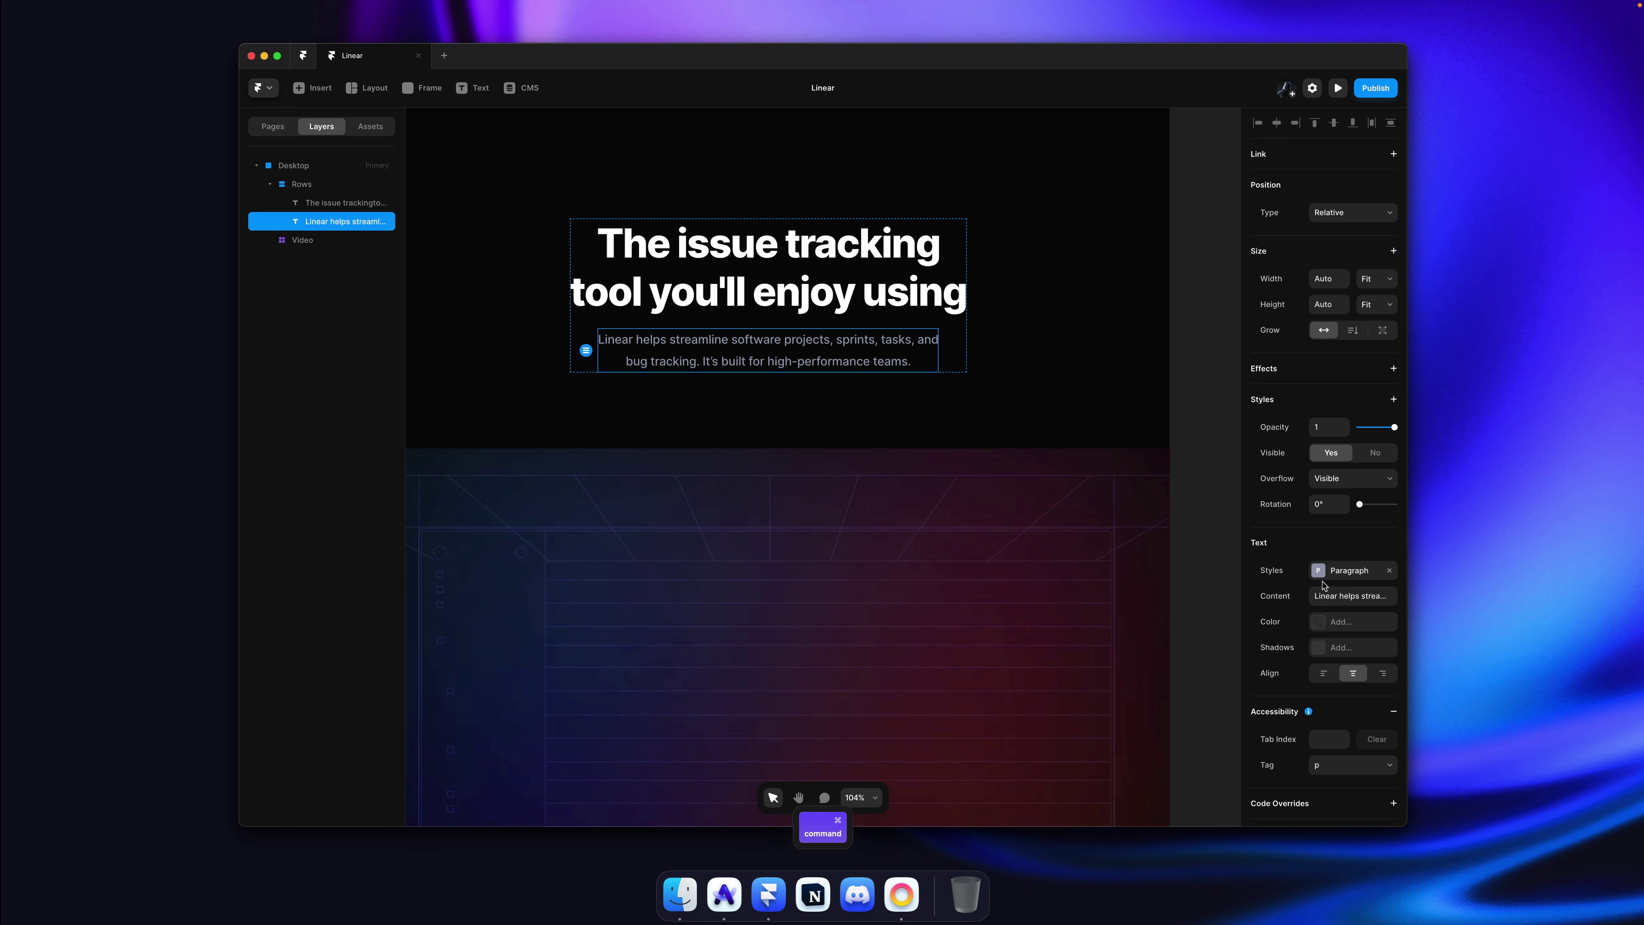
left_click(1333, 570)
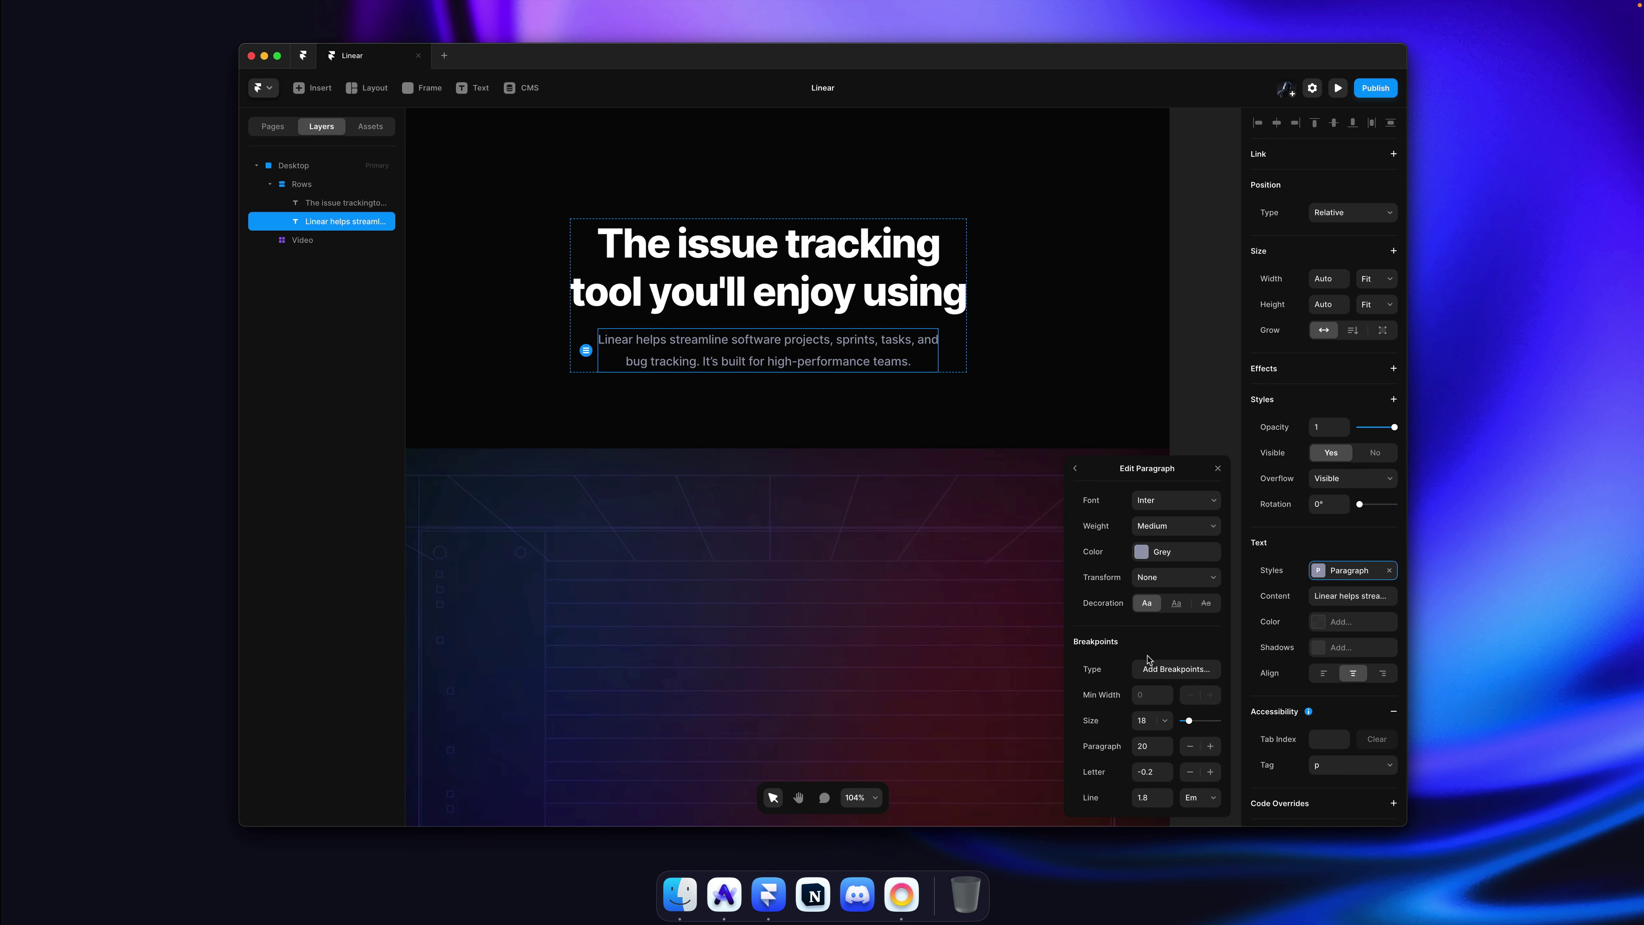
left_click(1147, 721)
key("Up")
key("Up")
left_click(1184, 356)
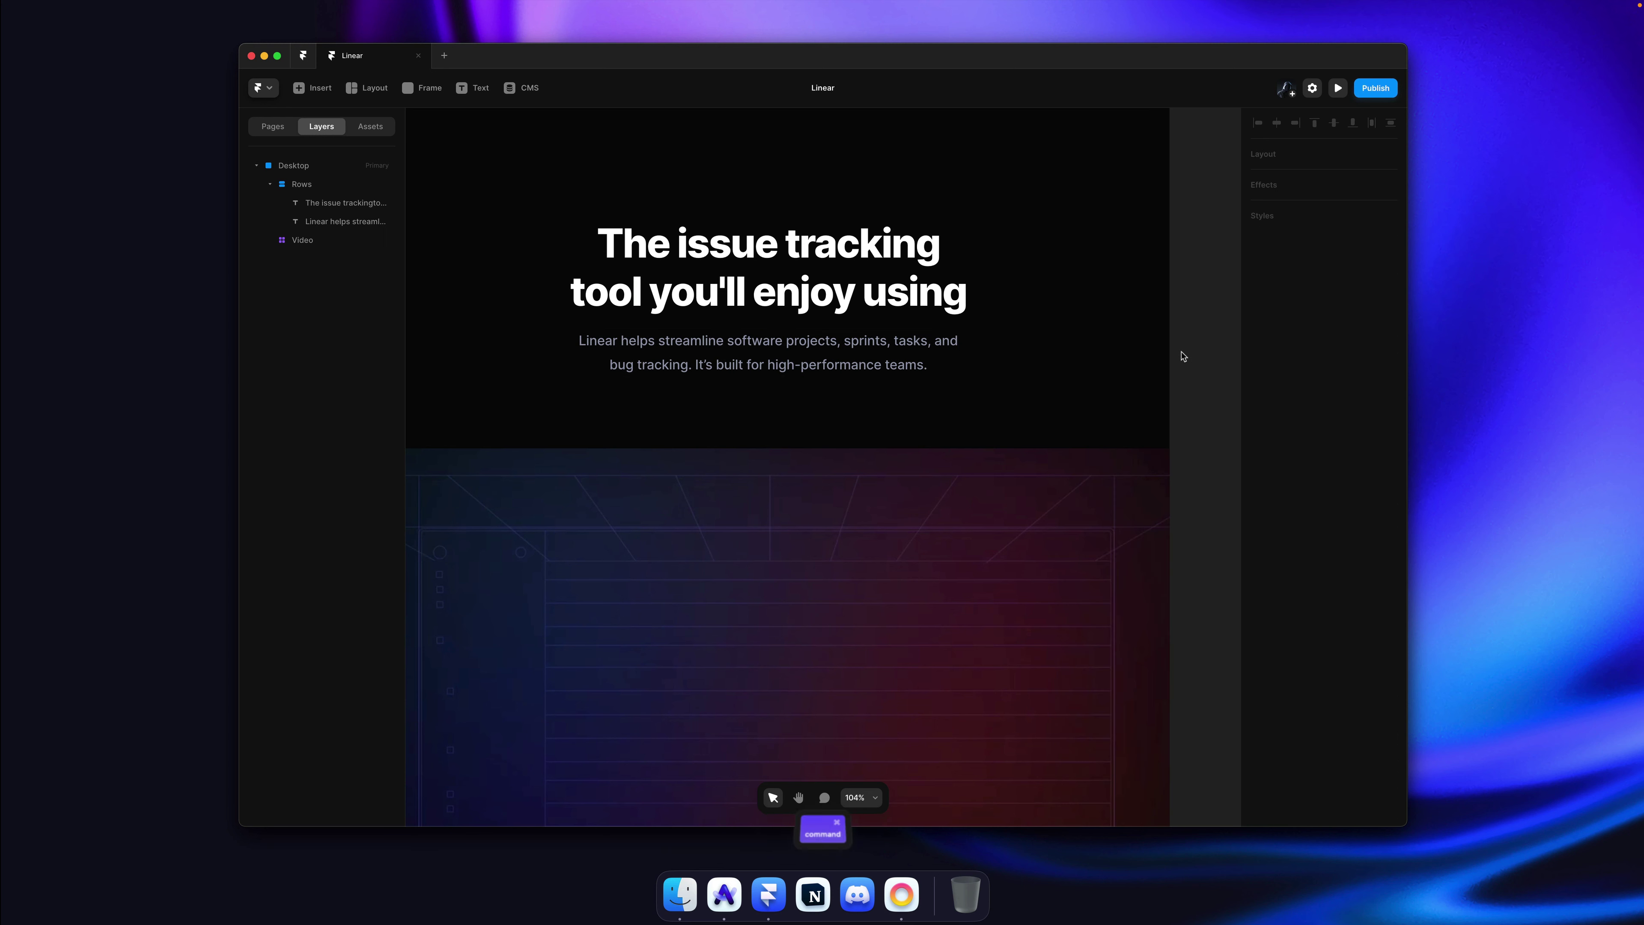
key("super+s")
Step: Scroll through the hero to compare it with the live Linear site, then return to Framer
scroll(1184, 356, "down", 5)
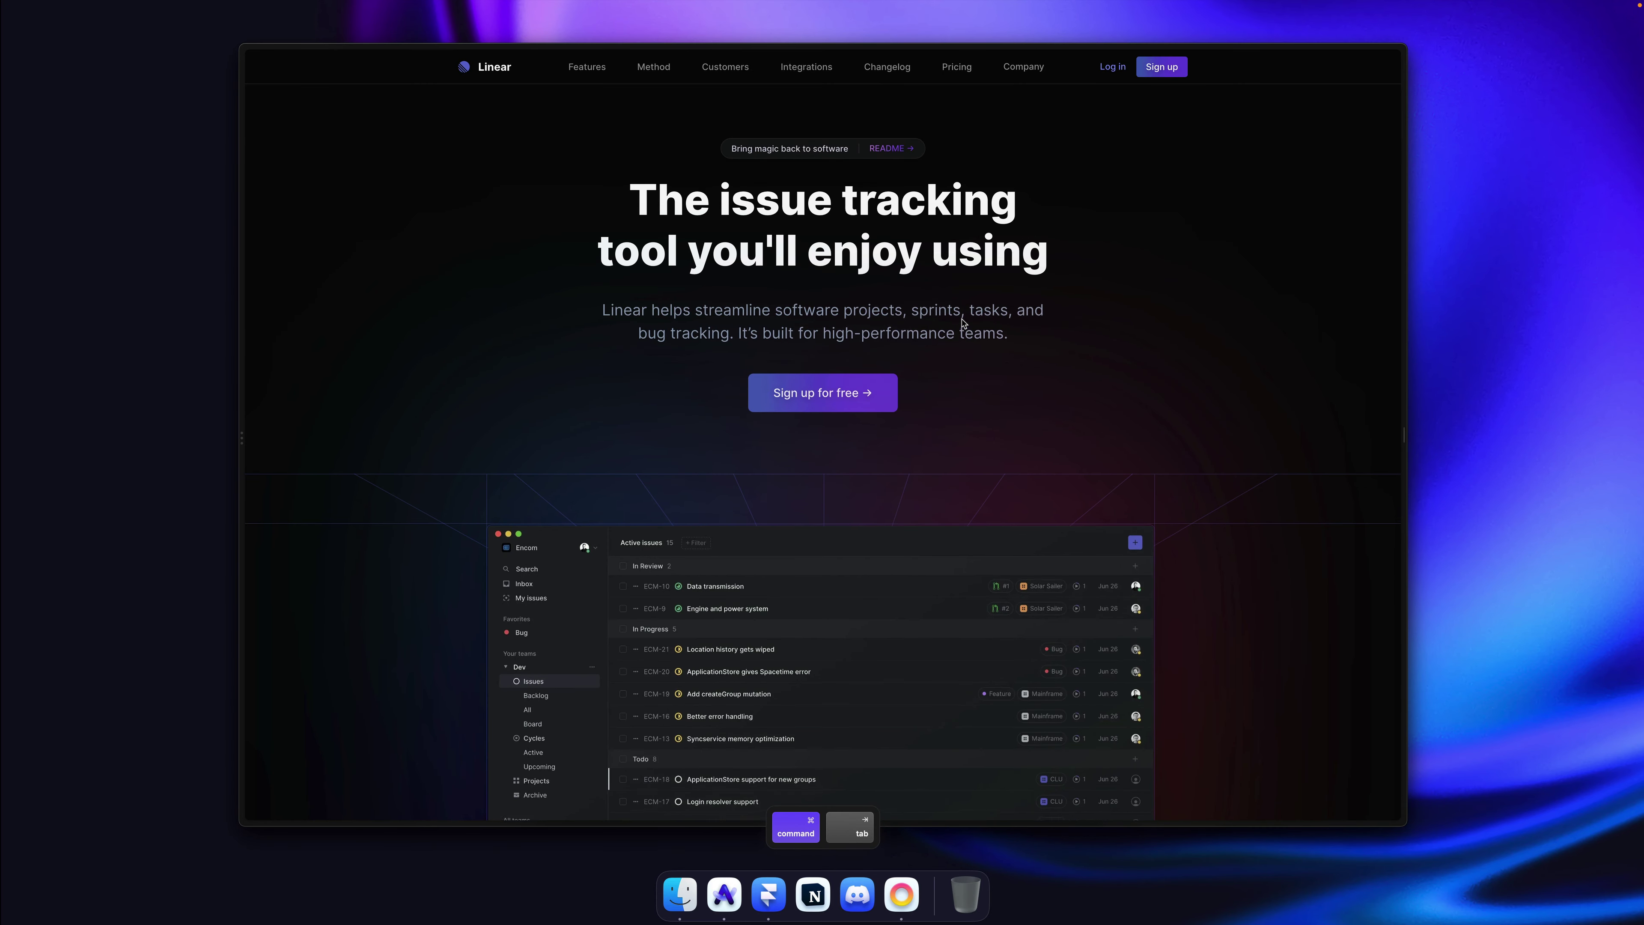
scroll(906, 302, "down", 5)
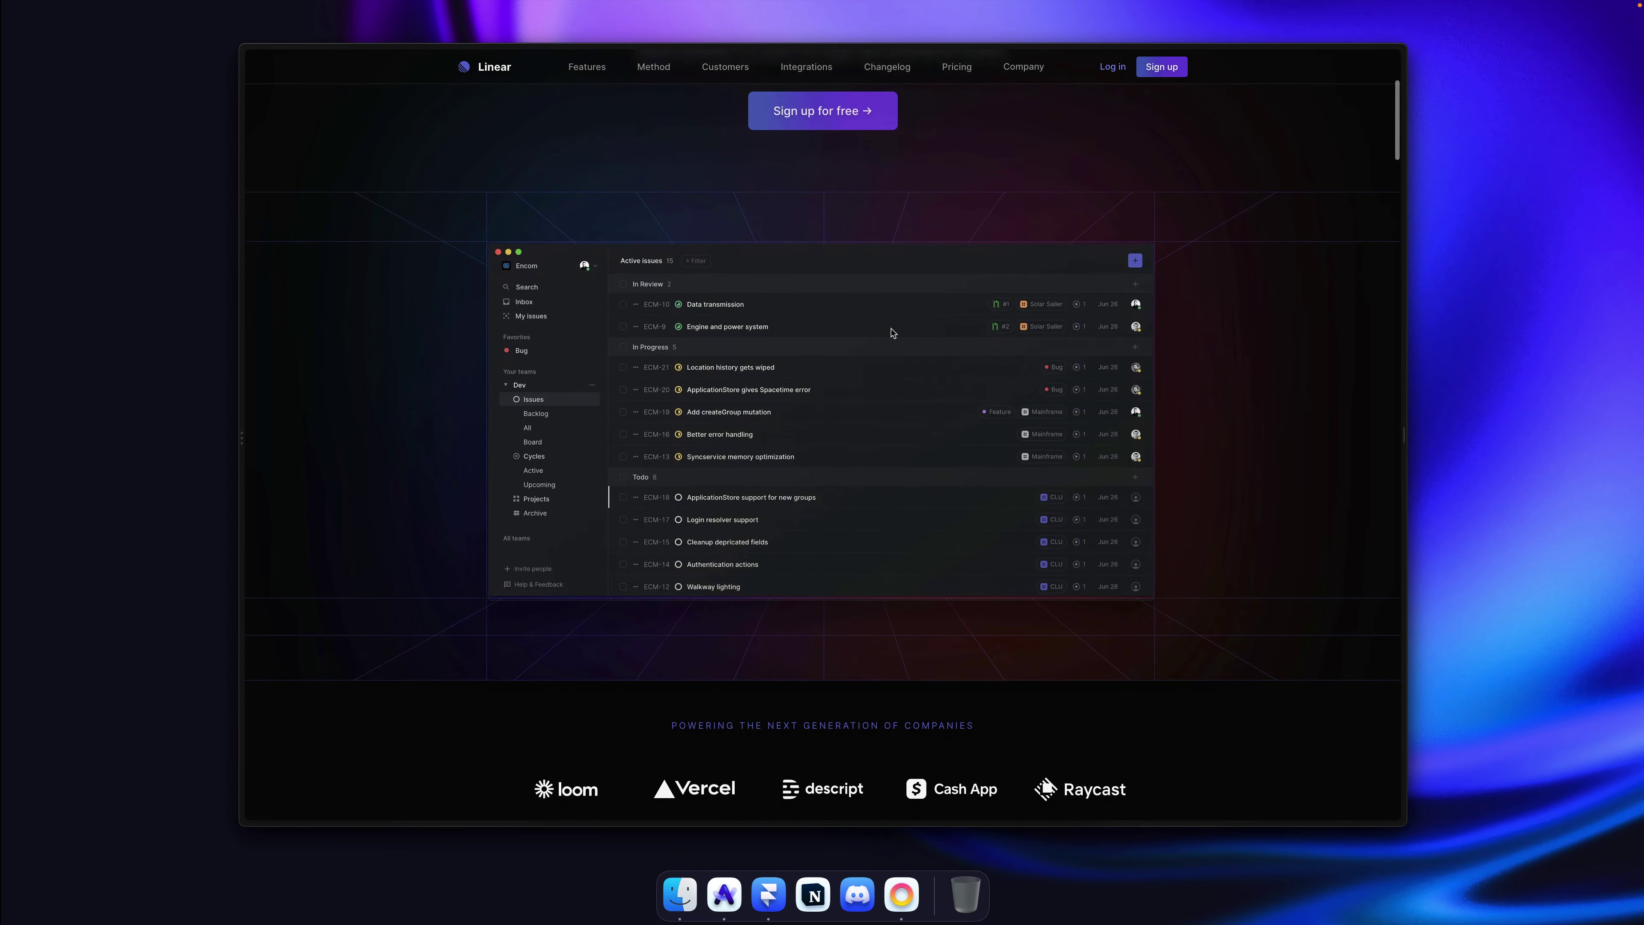
scroll(892, 332, "up", 4)
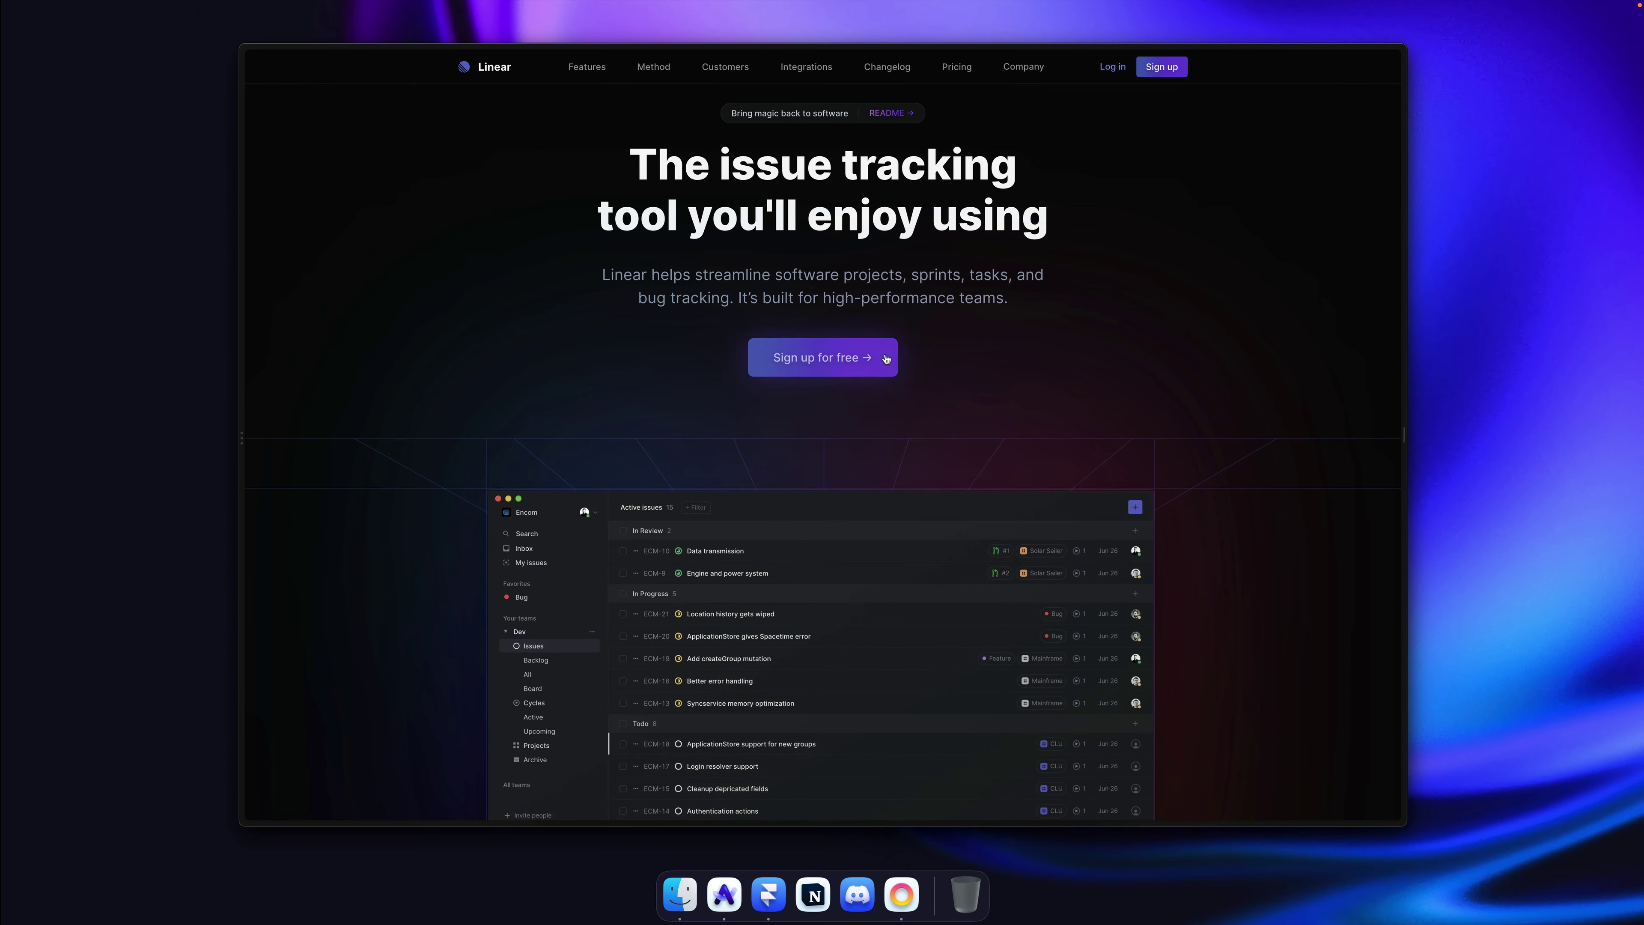
scroll(841, 361, "up", 1)
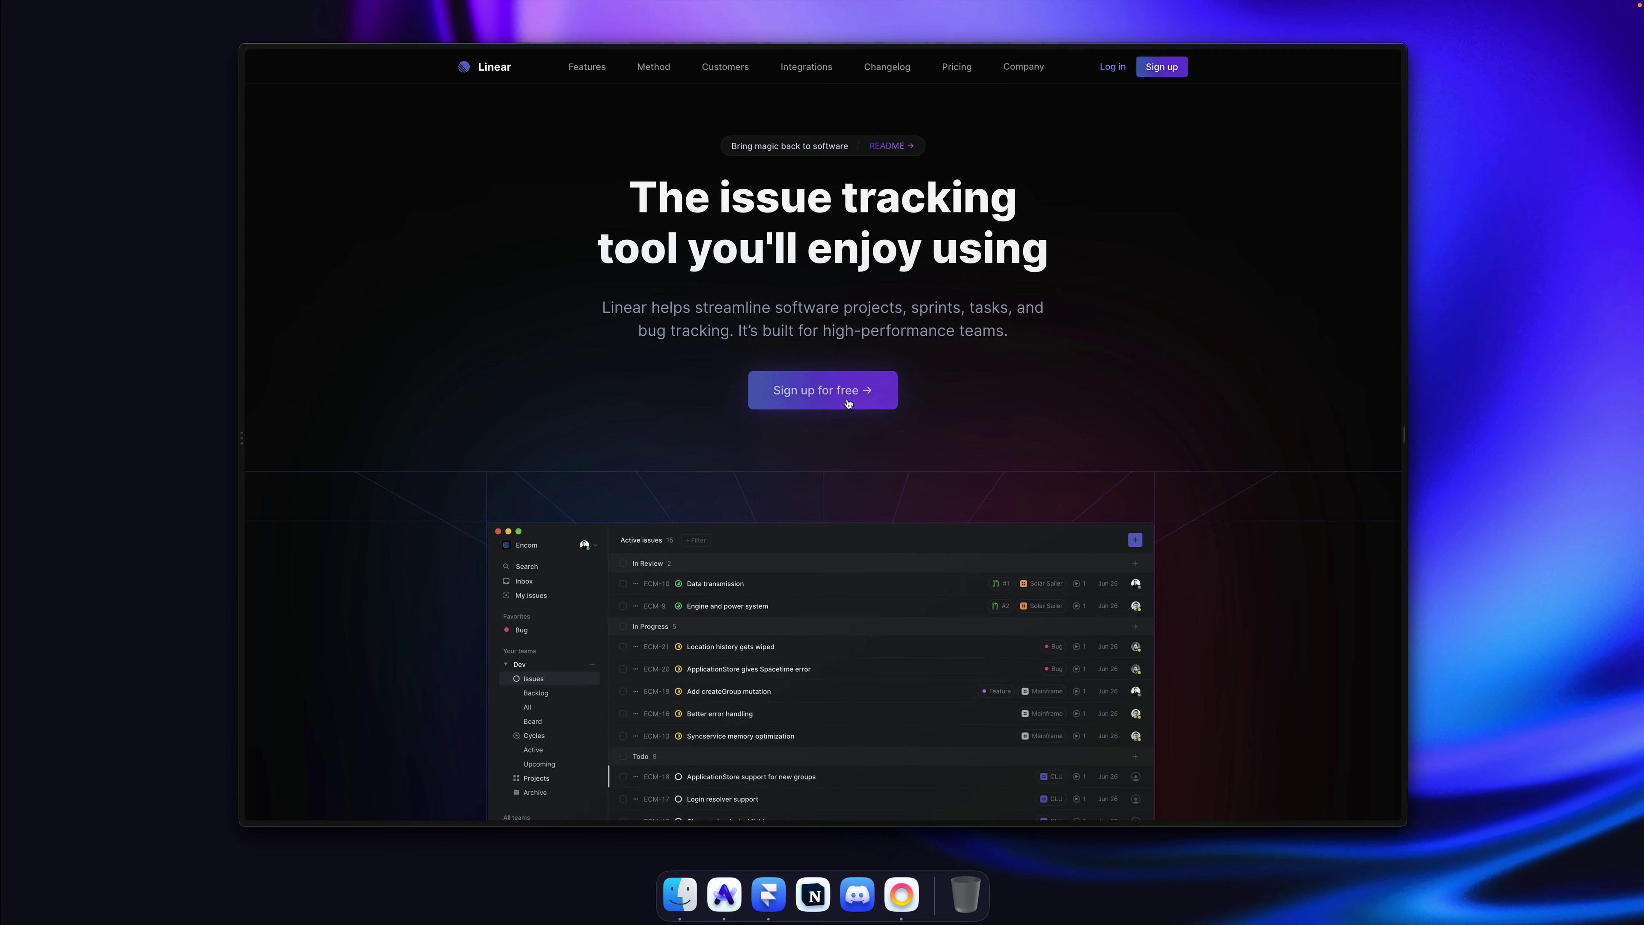
key("super+Tab")
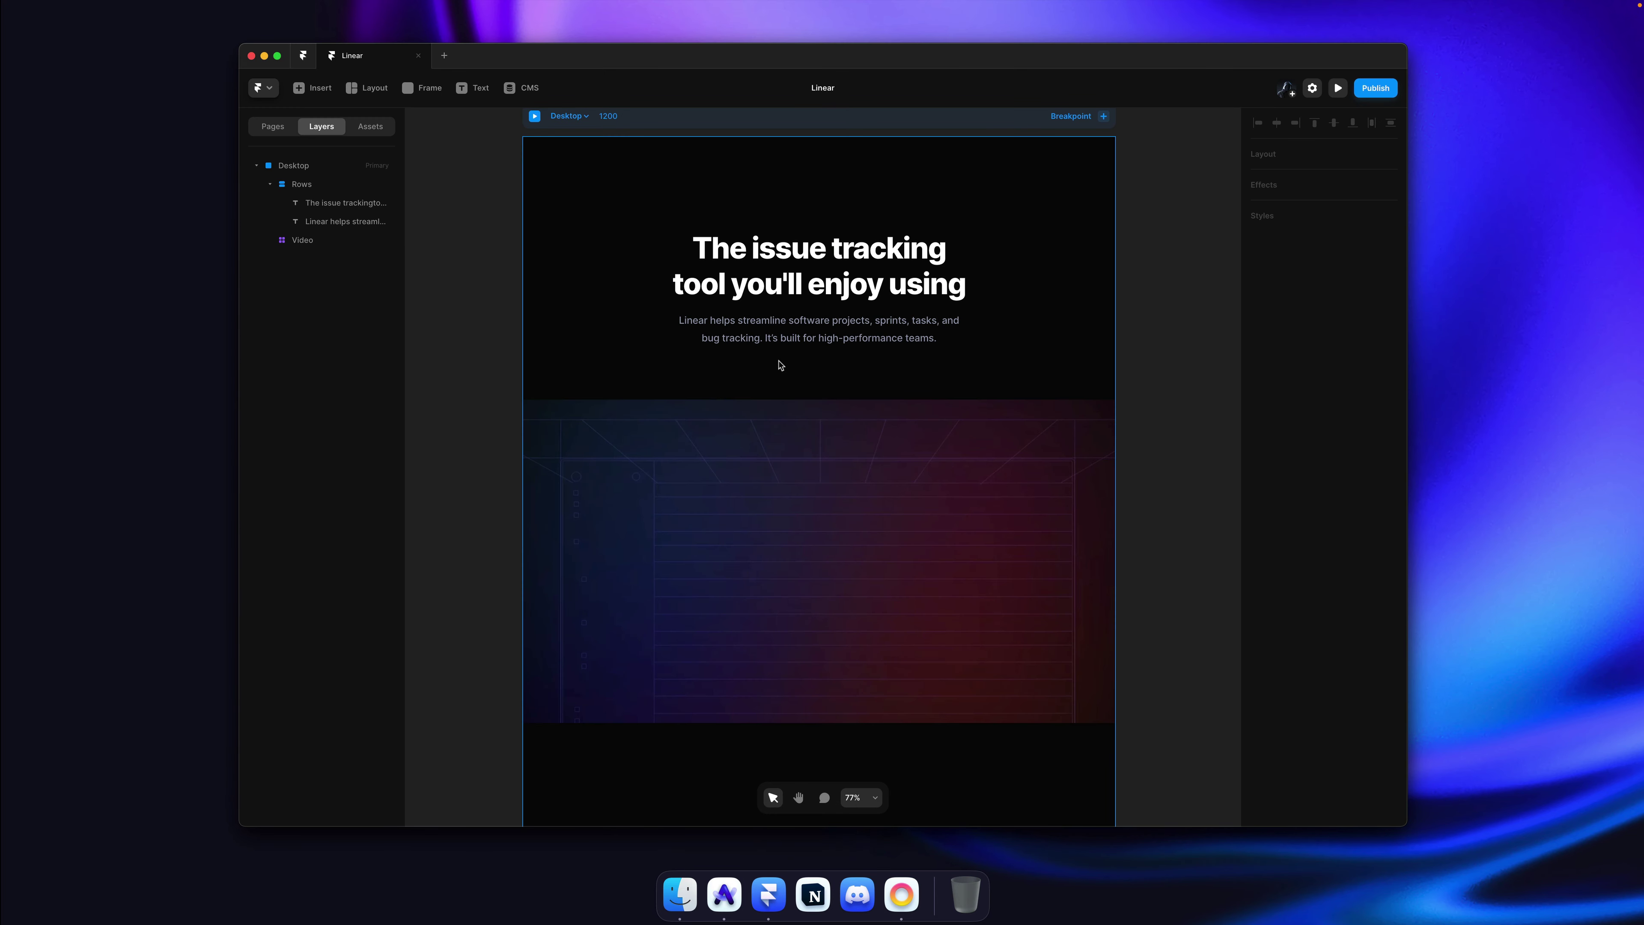
Step: Draw a 213×43 frame and paste it into the Rows stack below the subtitle
key("f")
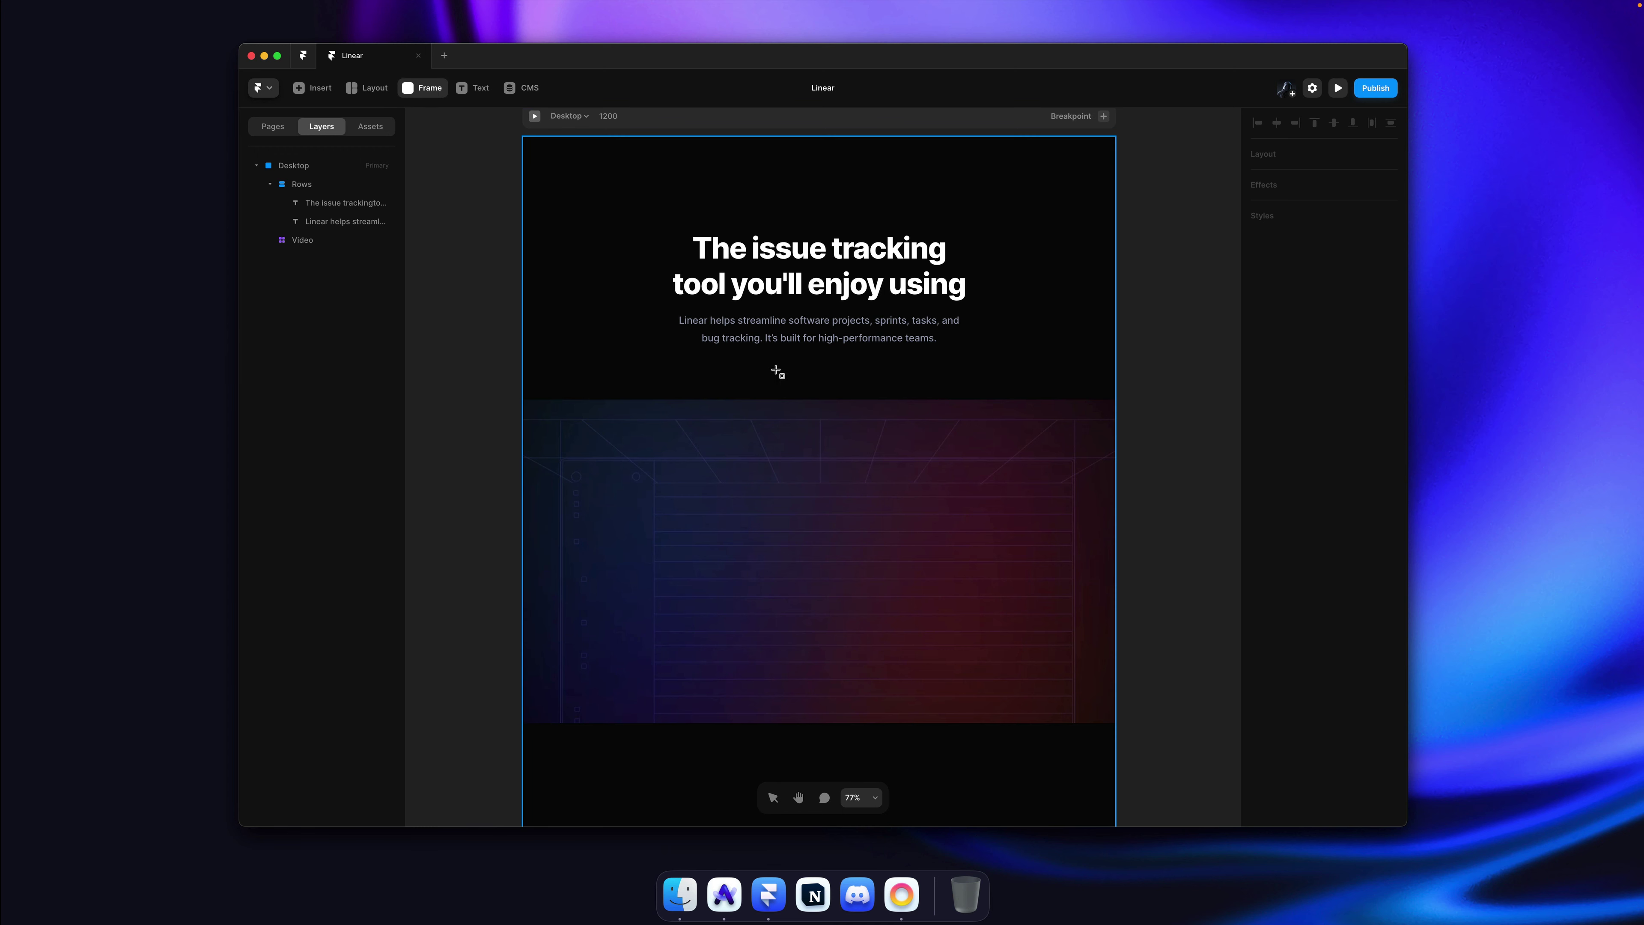
left_click_drag(776, 370, 893, 389)
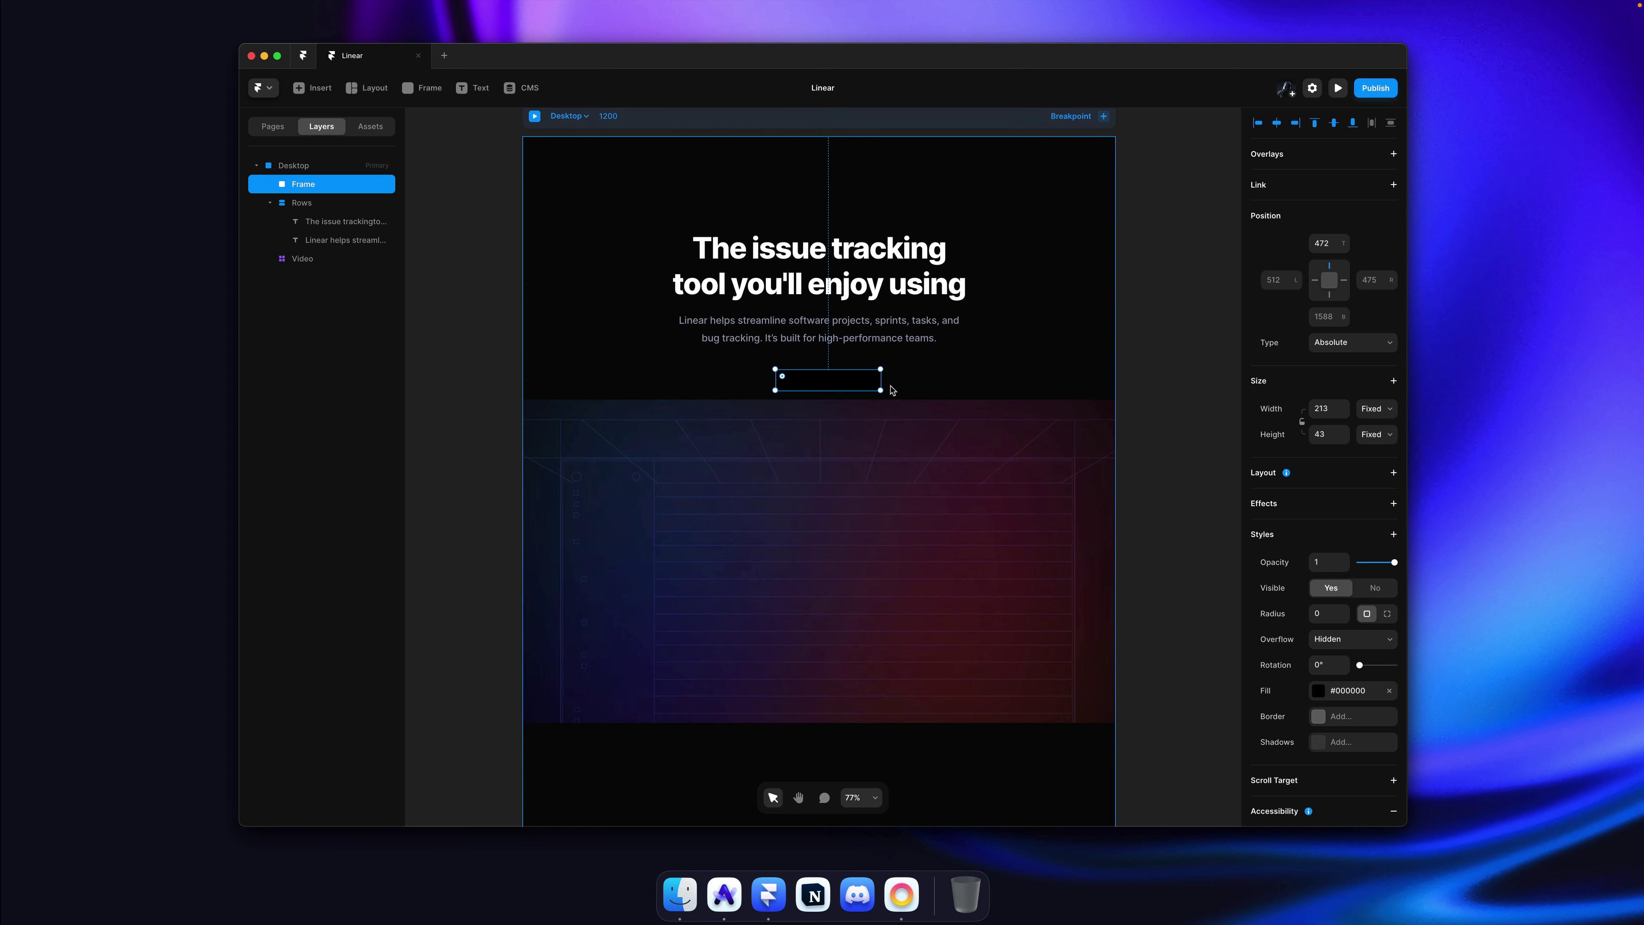
key("super+x")
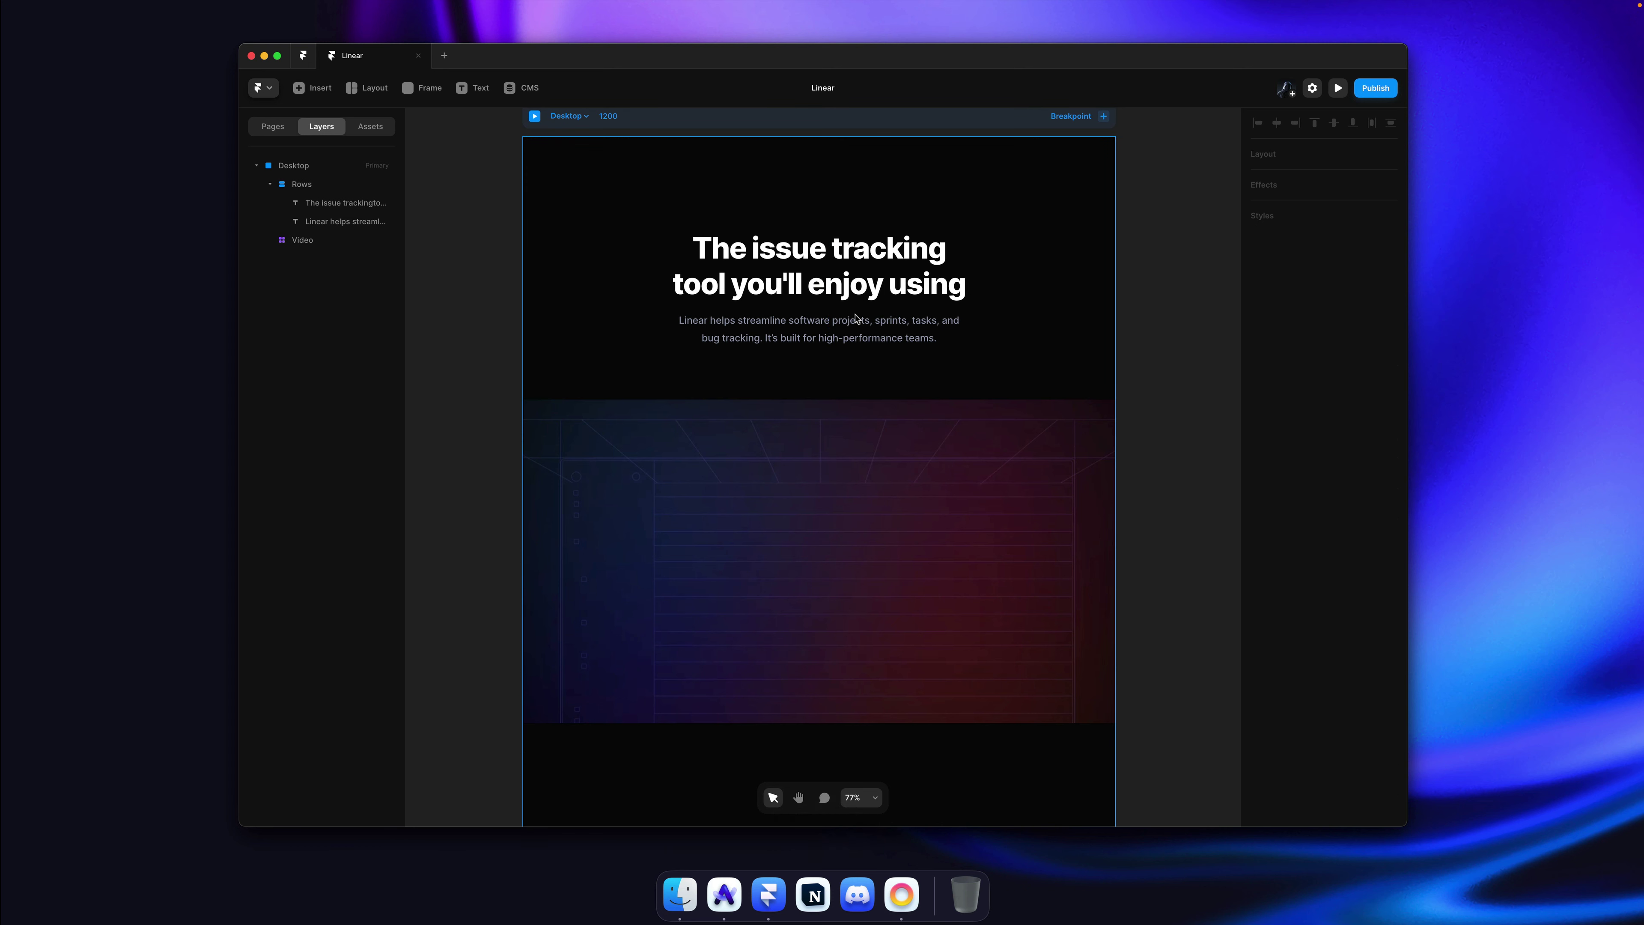
key("super")
key("super+v")
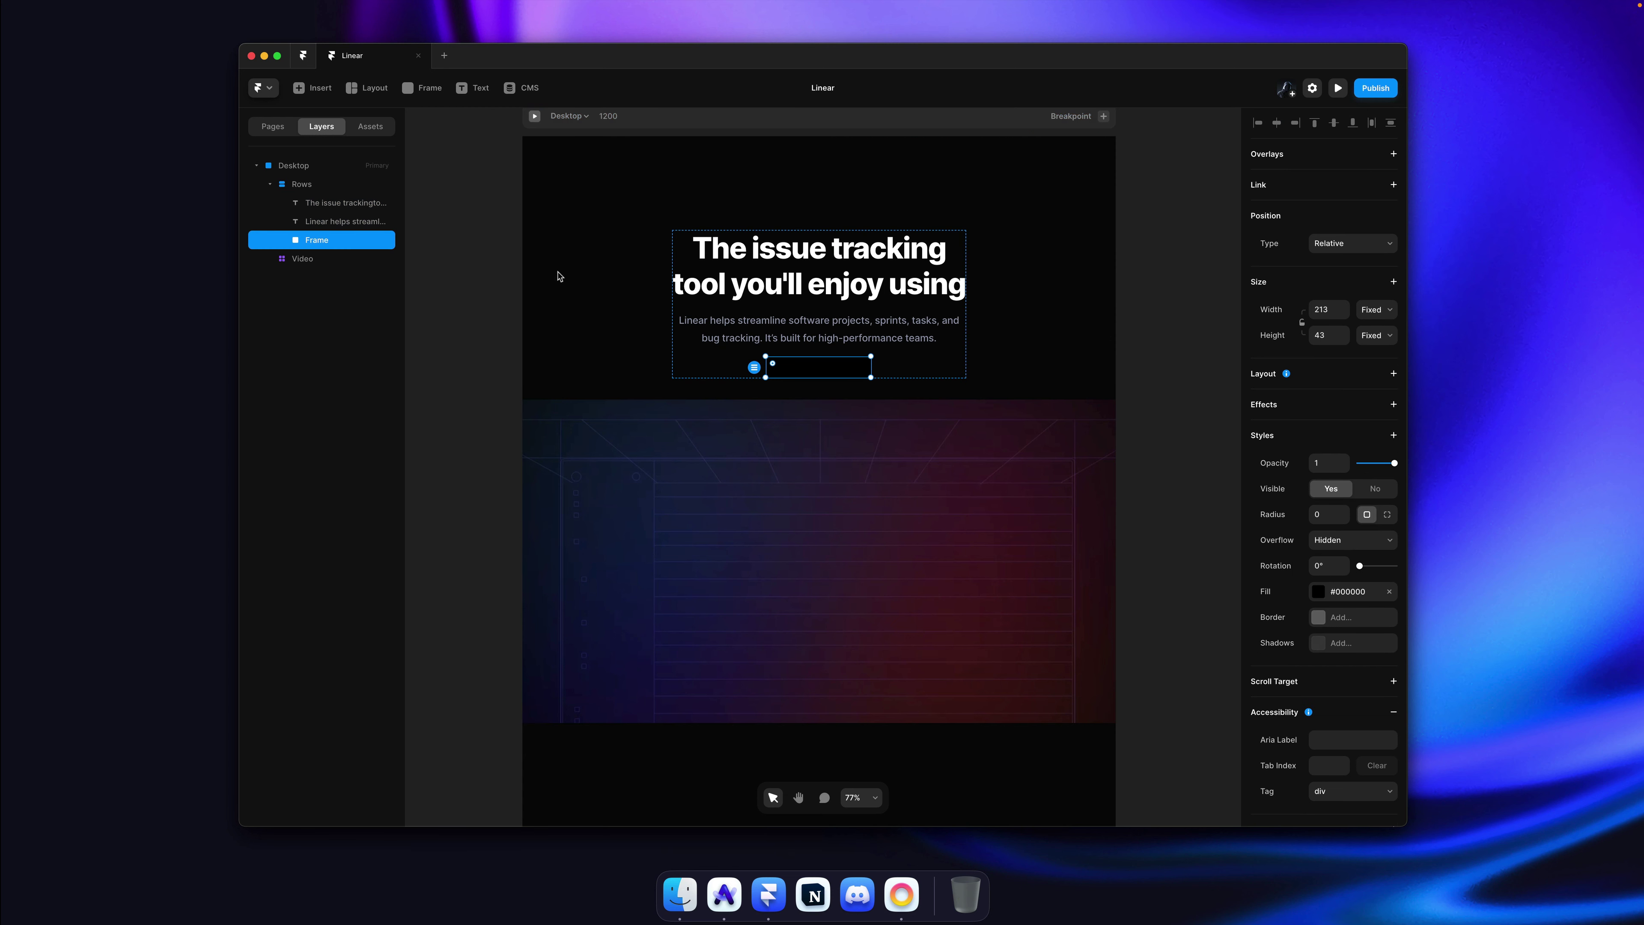
scroll(1387, 628, "down", 3)
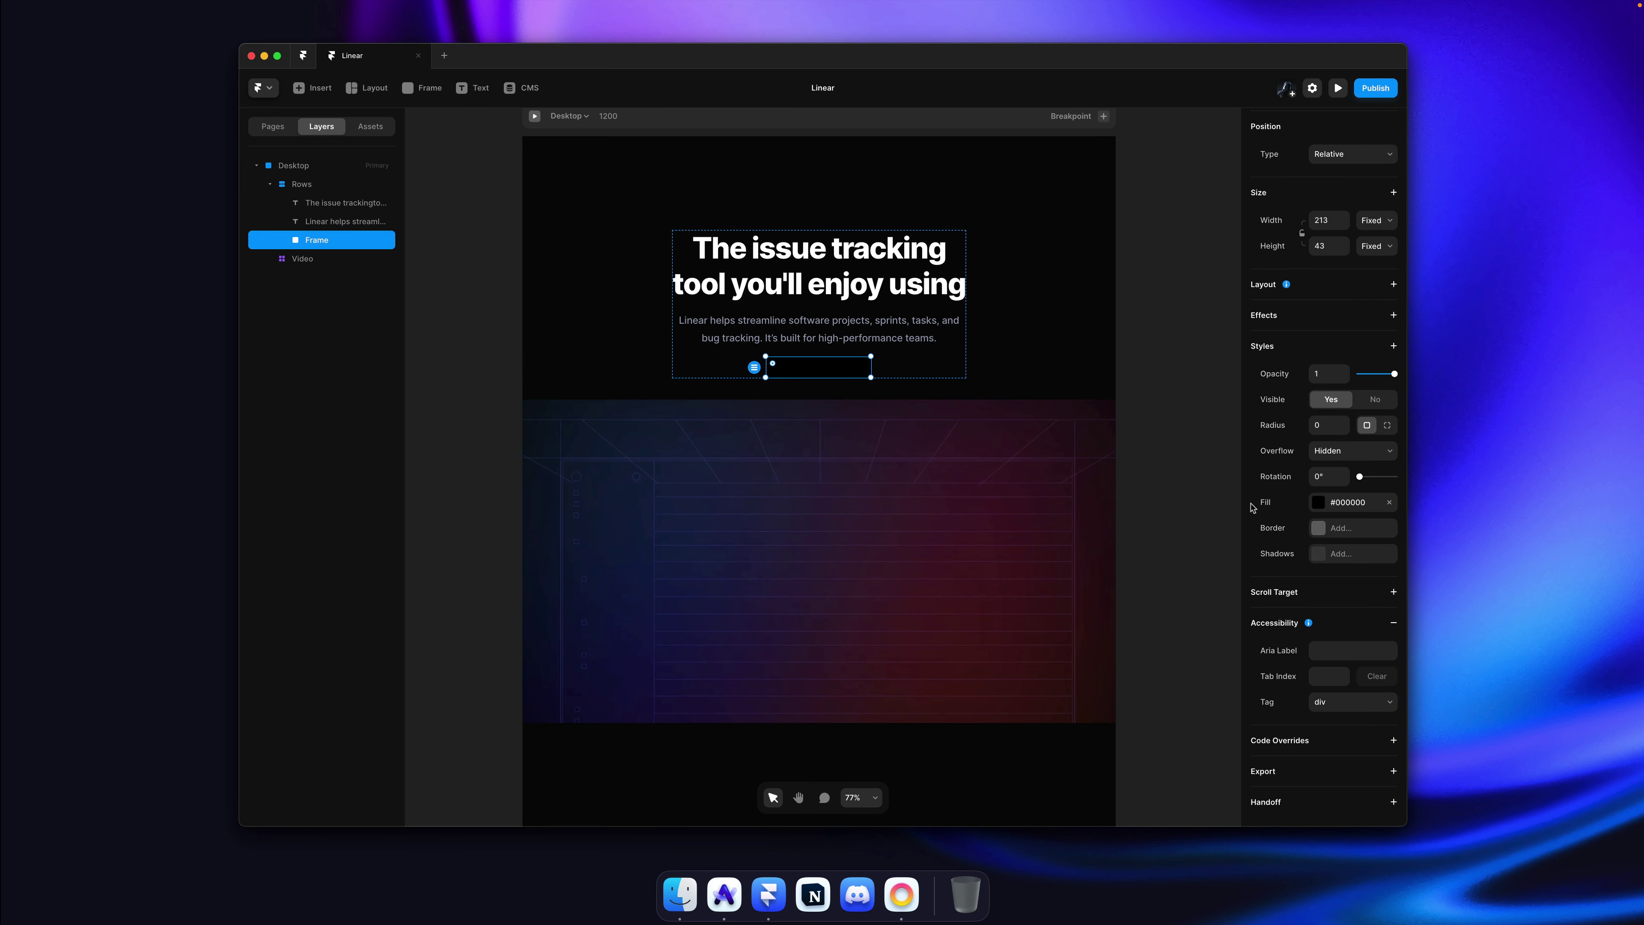
left_click(1351, 504)
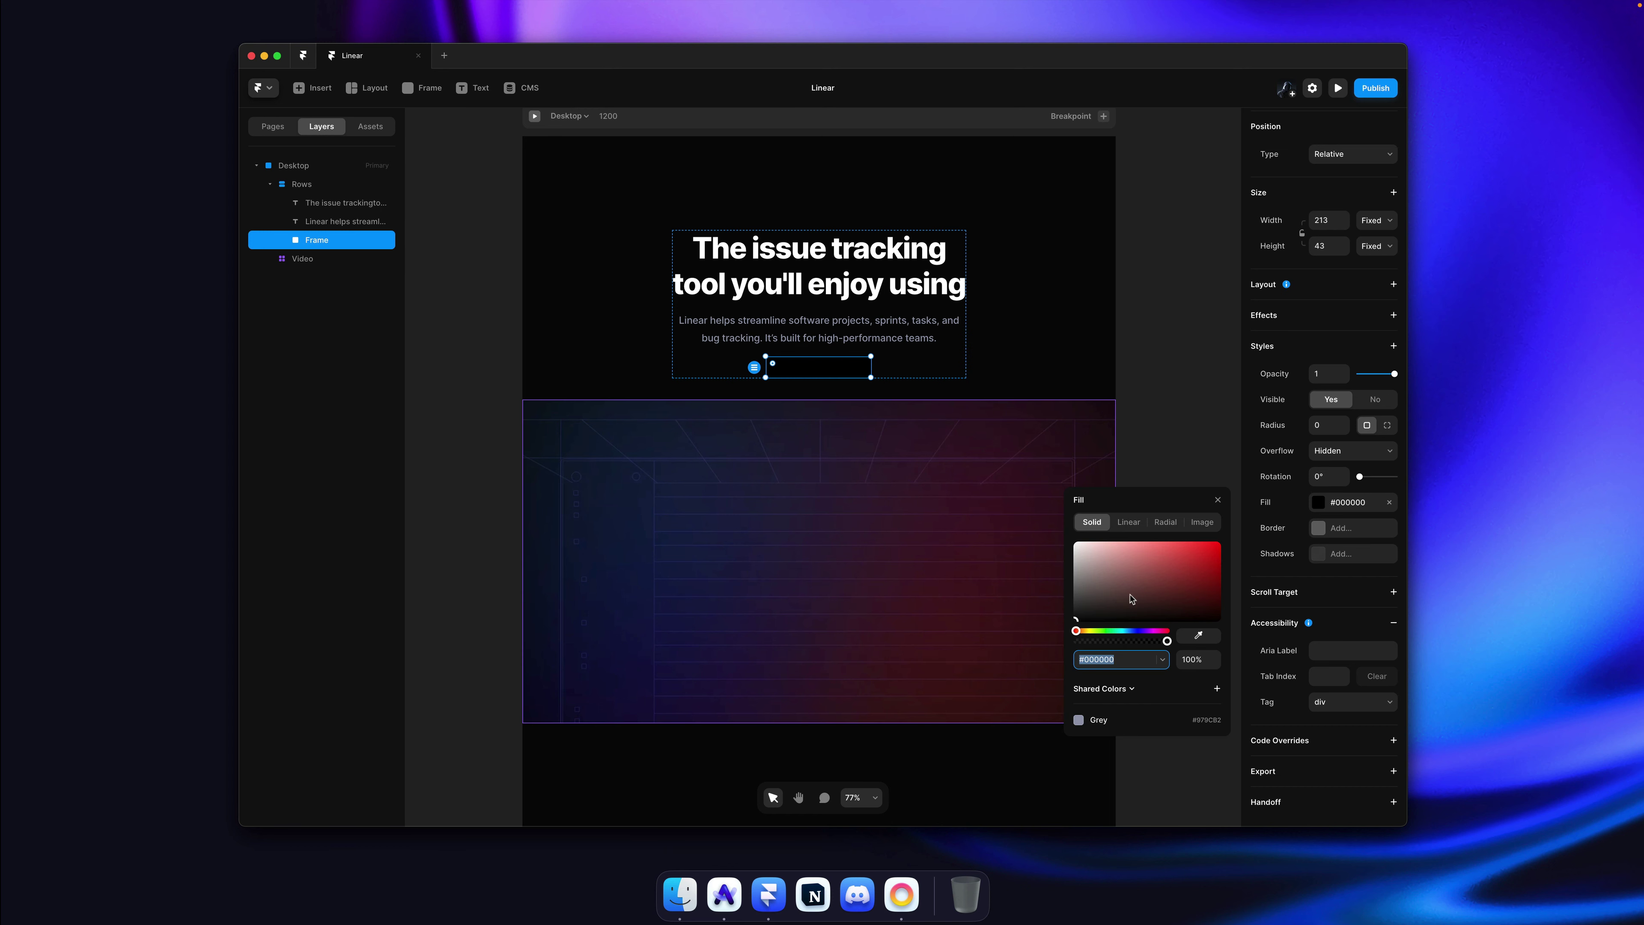
Step: Sample Linear's Sign up button colour and make the frame fill a horizontal linear gradient
left_click_drag(1132, 599, 1135, 560)
key("super+Tab")
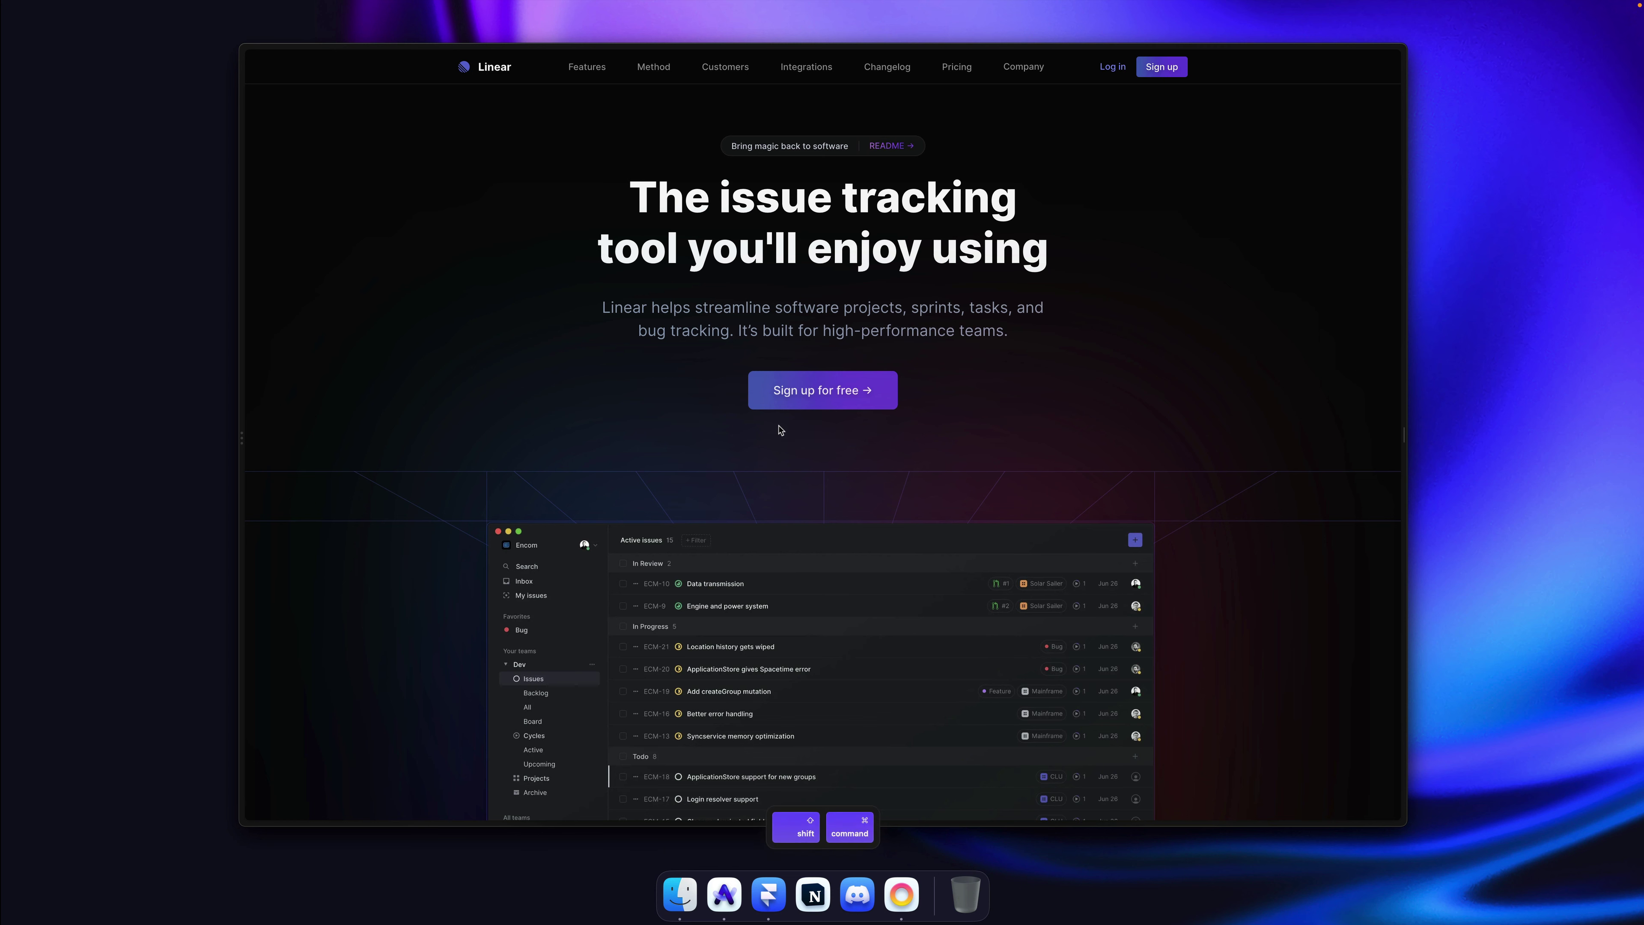
key("shift+super+p")
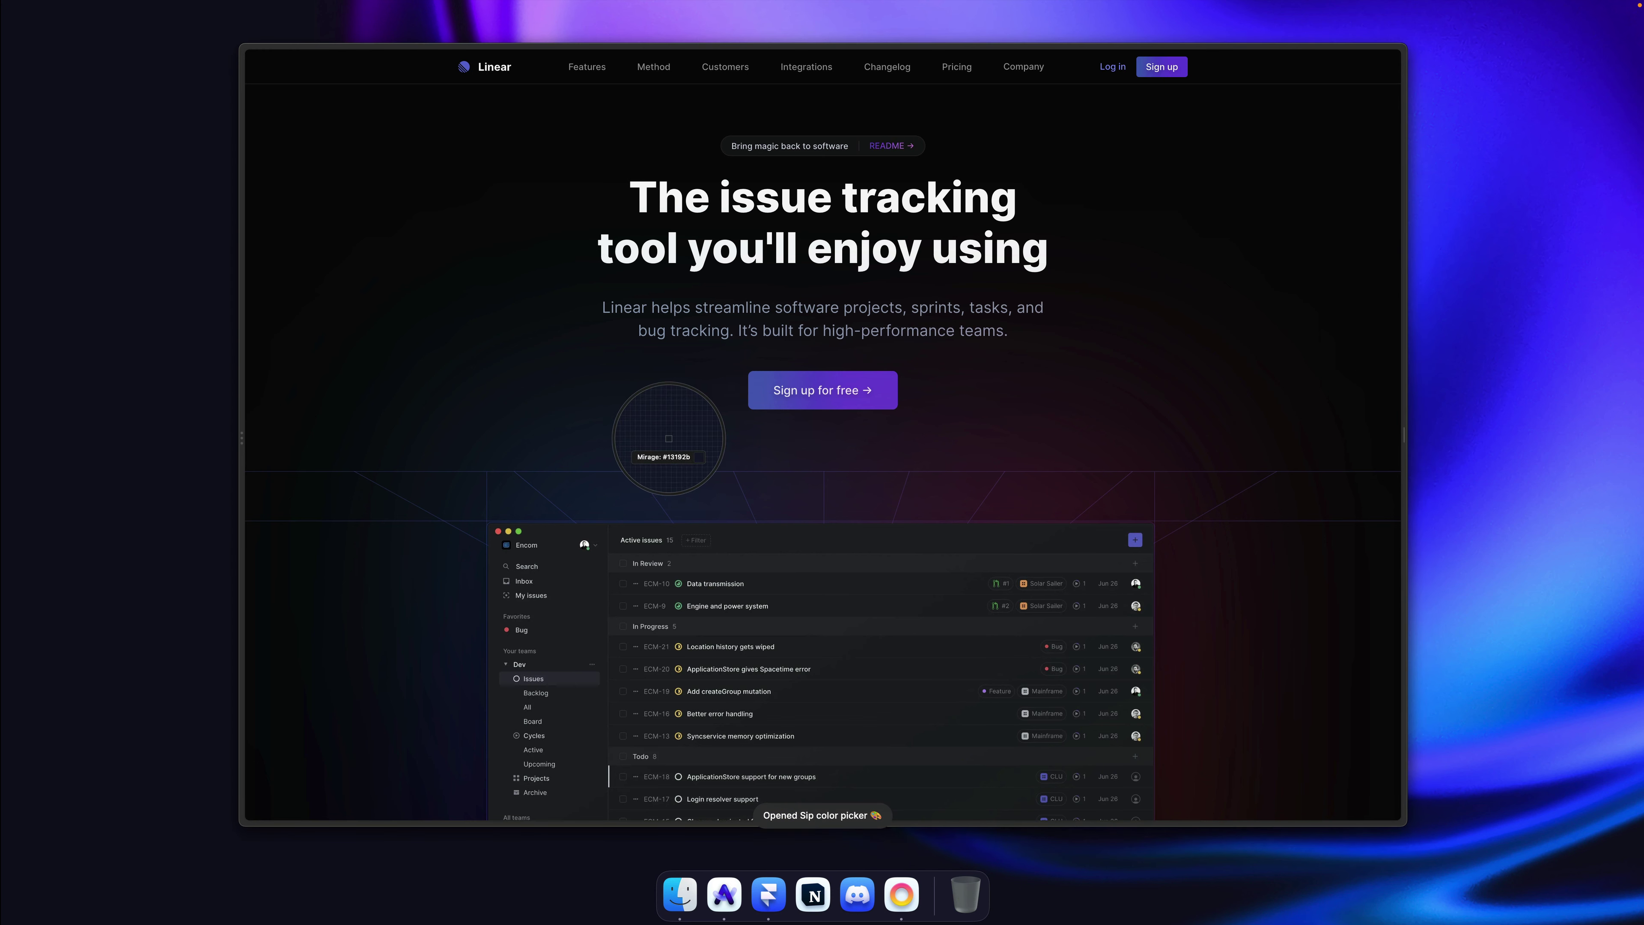
left_click(750, 386)
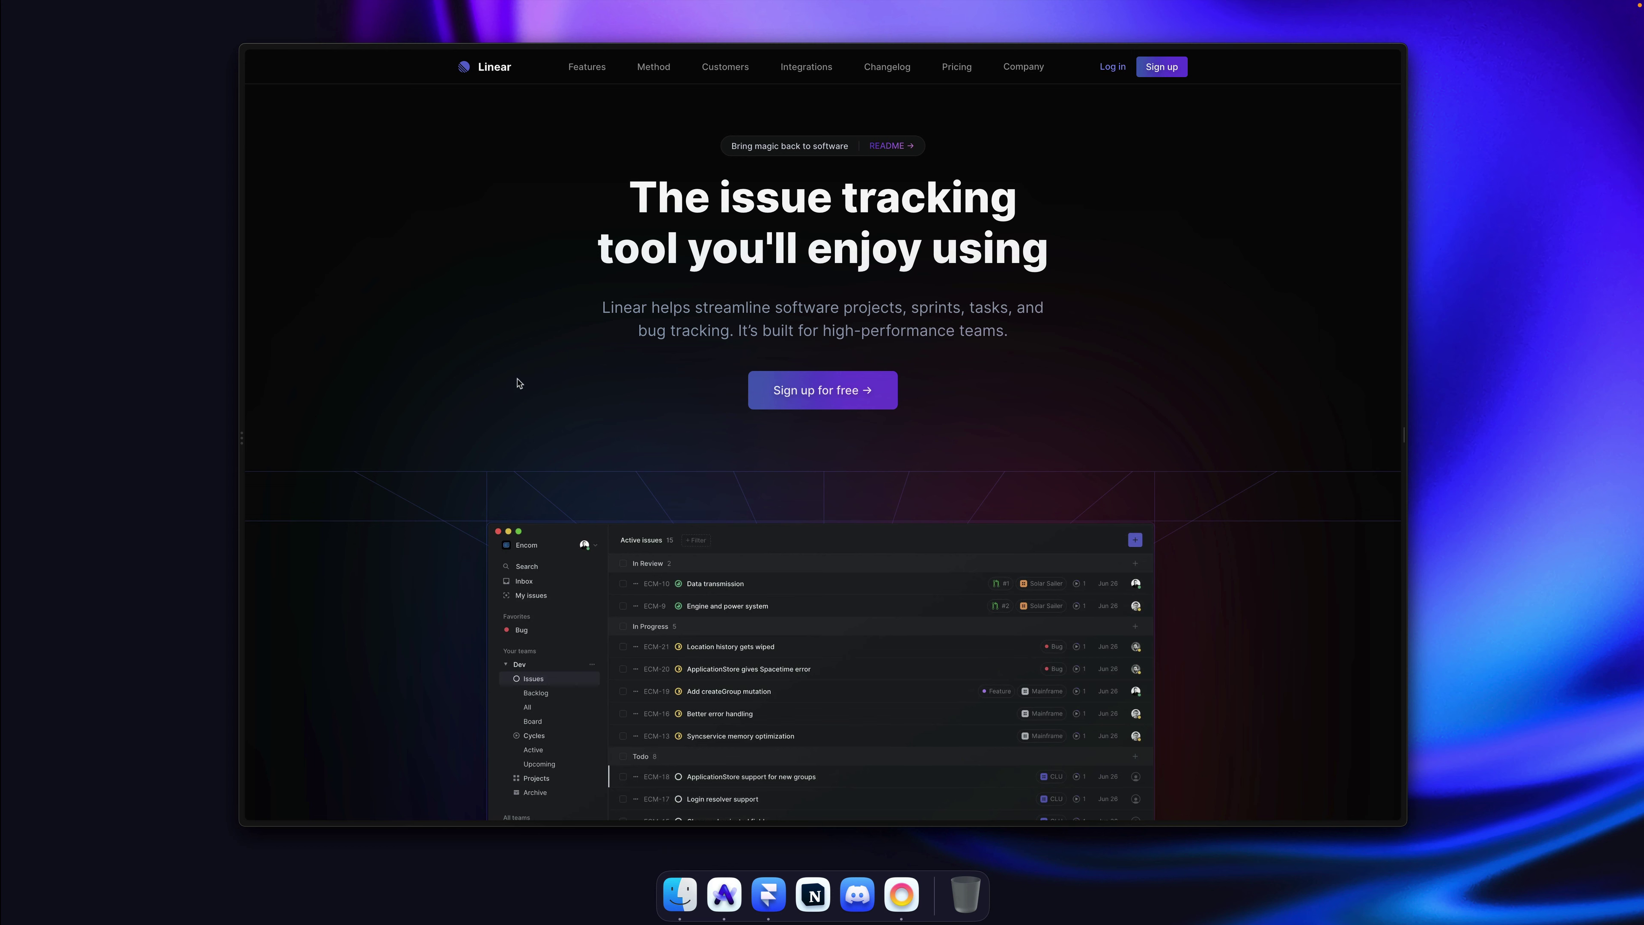
key("super+Tab")
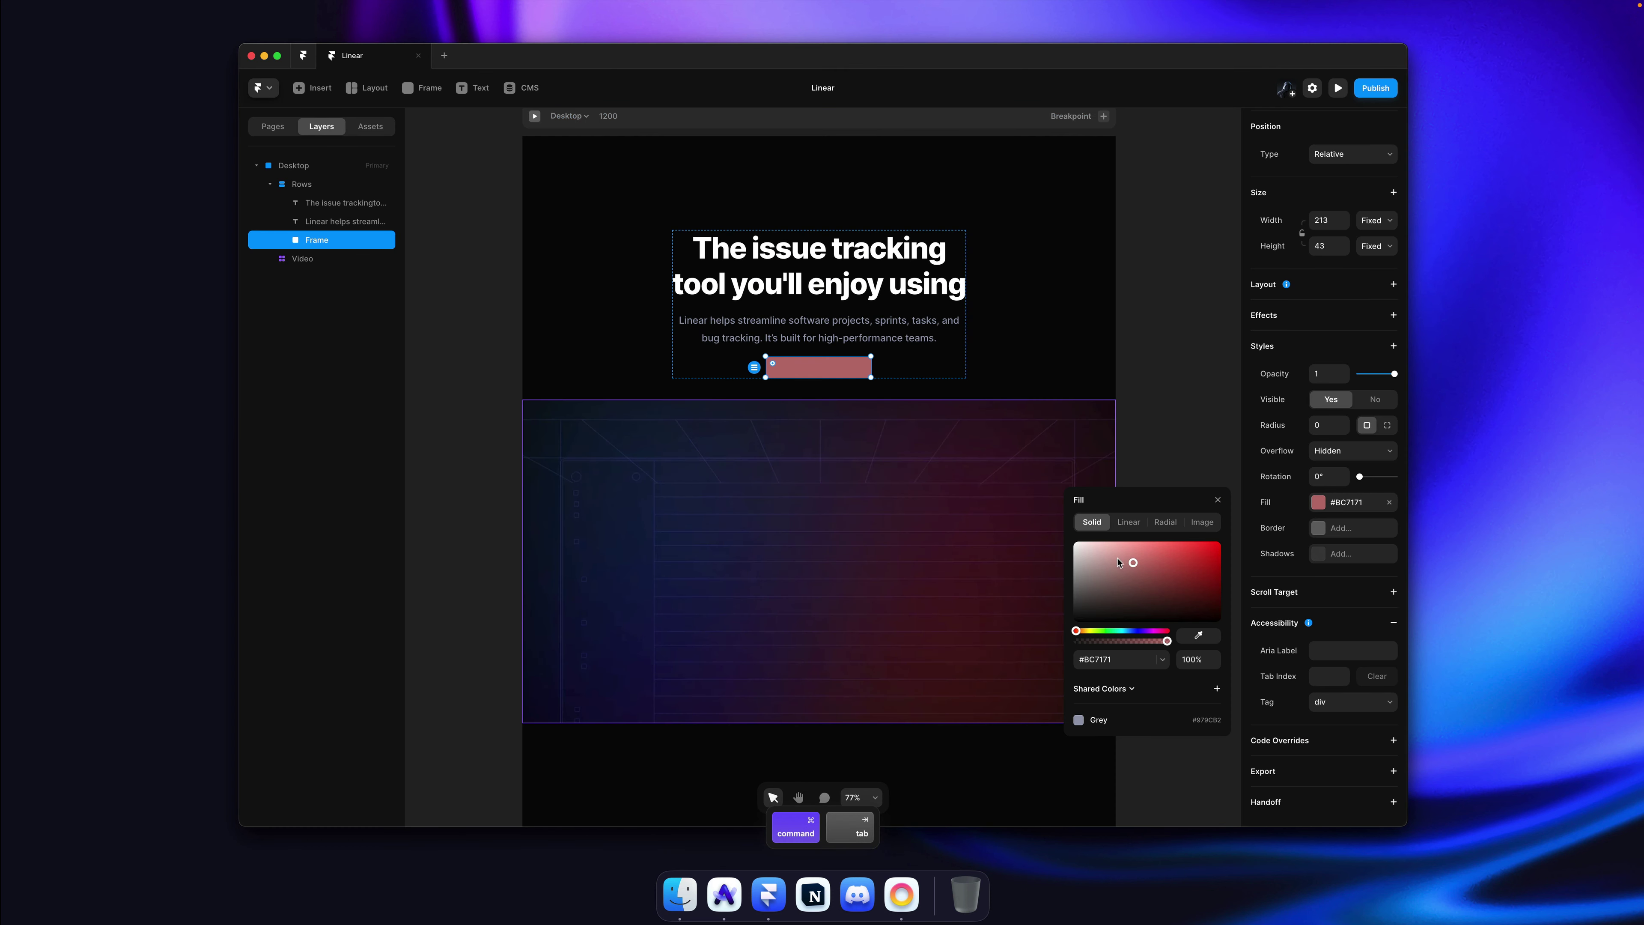
left_click(1129, 522)
left_click_drag(818, 377, 768, 369)
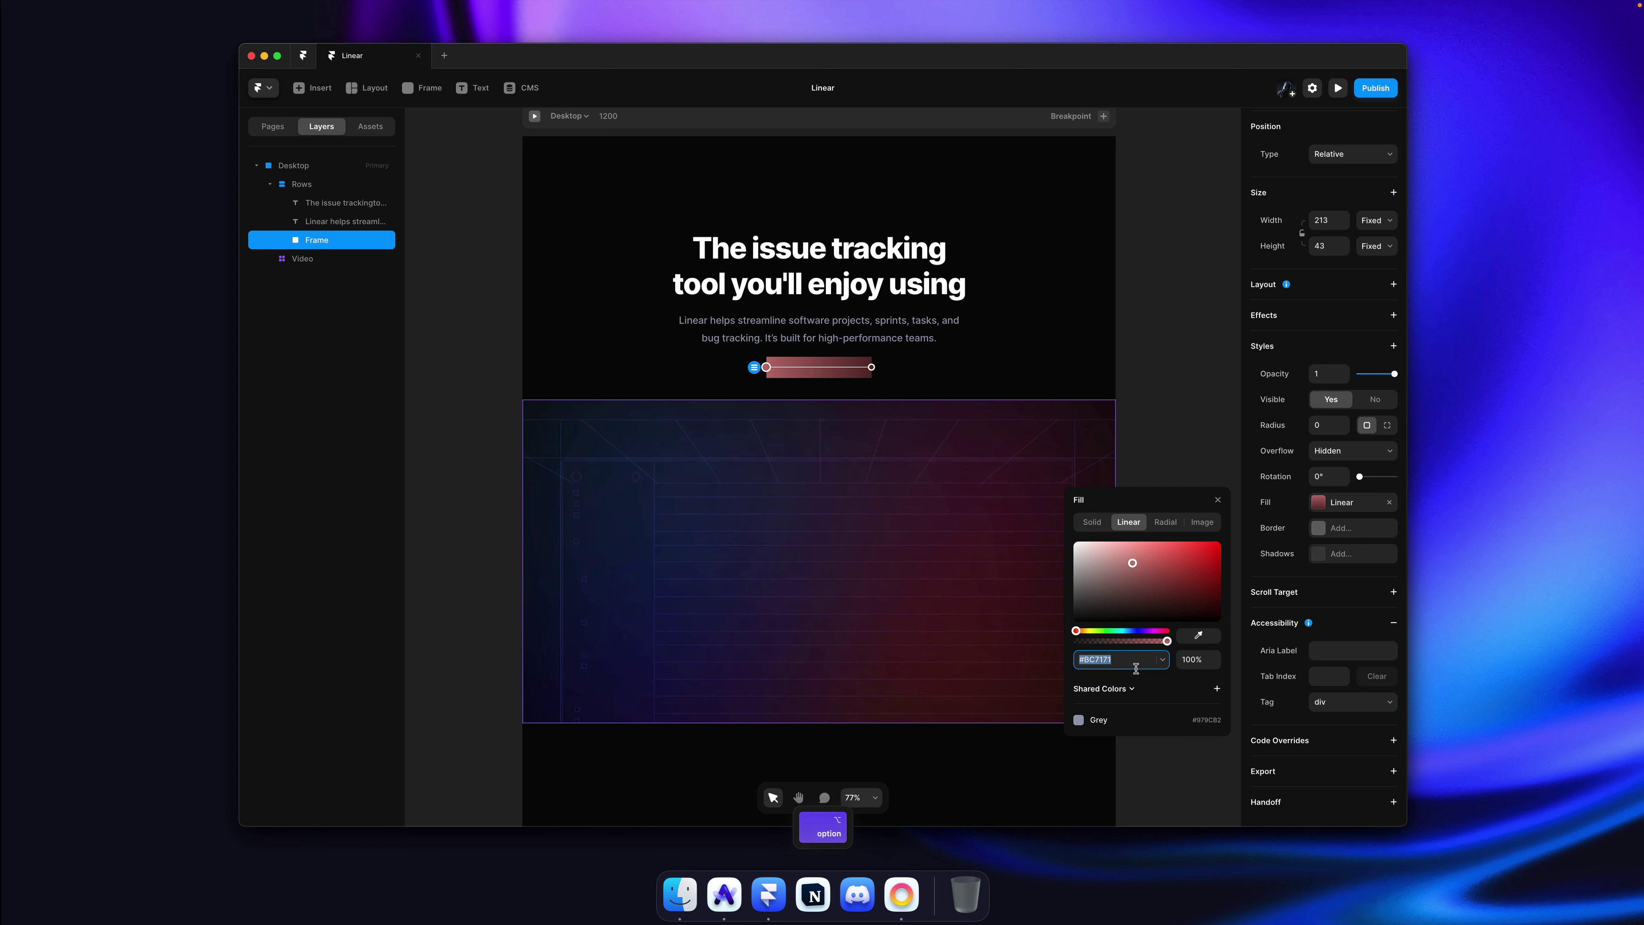
Step: Apply the sampled purple #7041D2 to the gradient and make the button frame slightly taller
key("super+Tab")
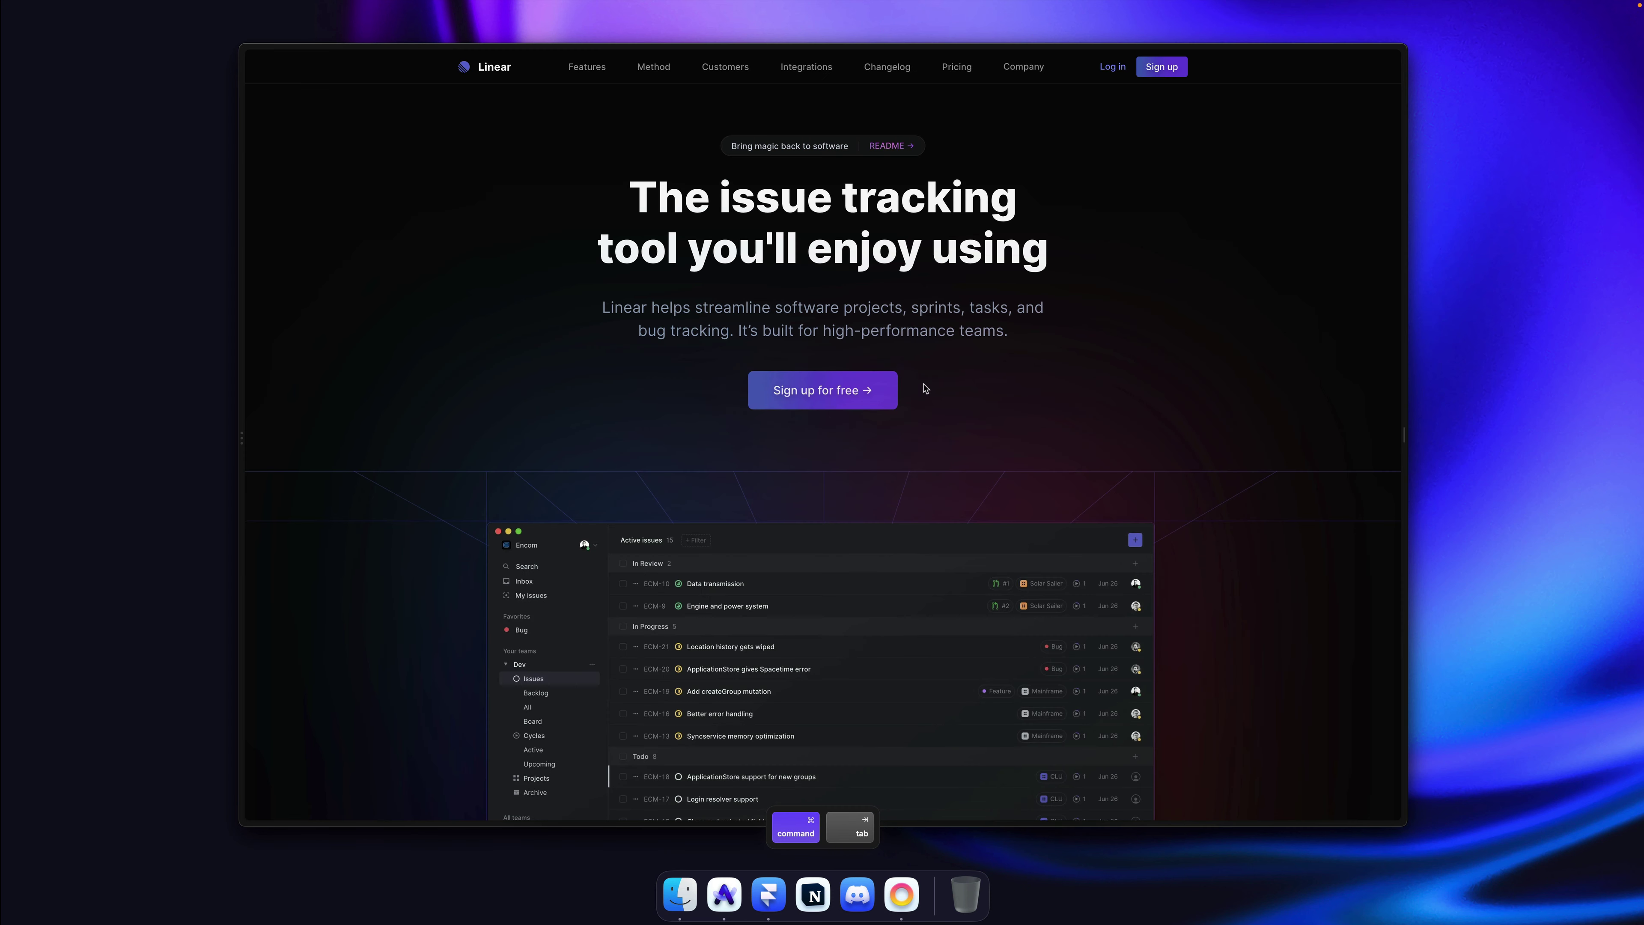
key("super+shift+p")
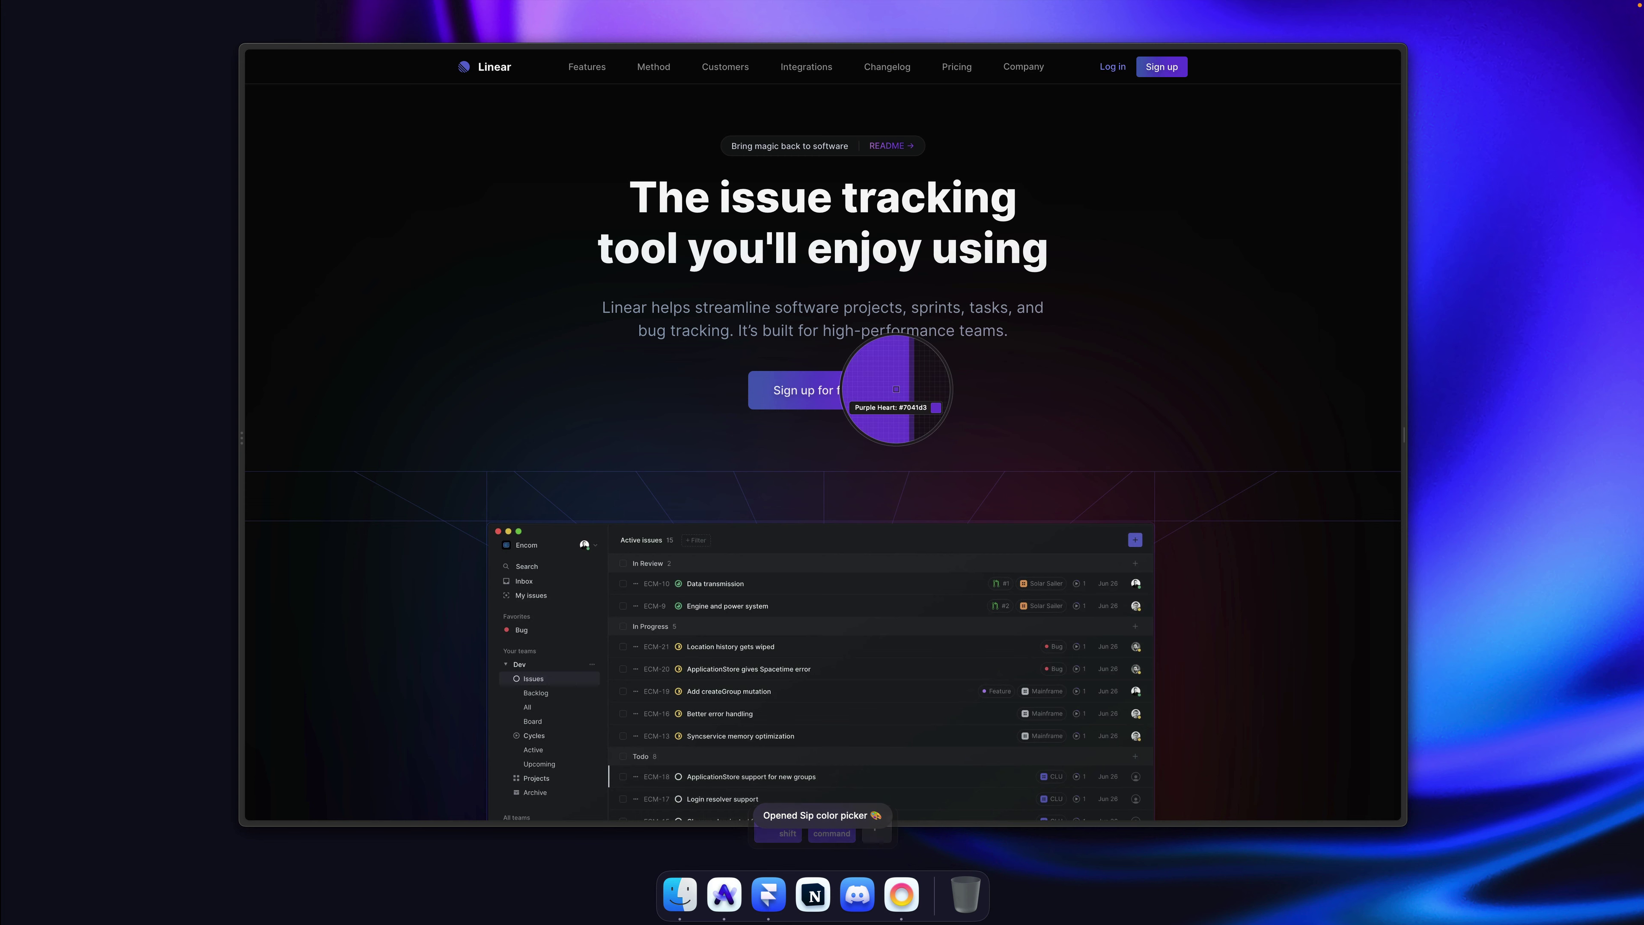
left_click(809, 389)
key("super+Tab")
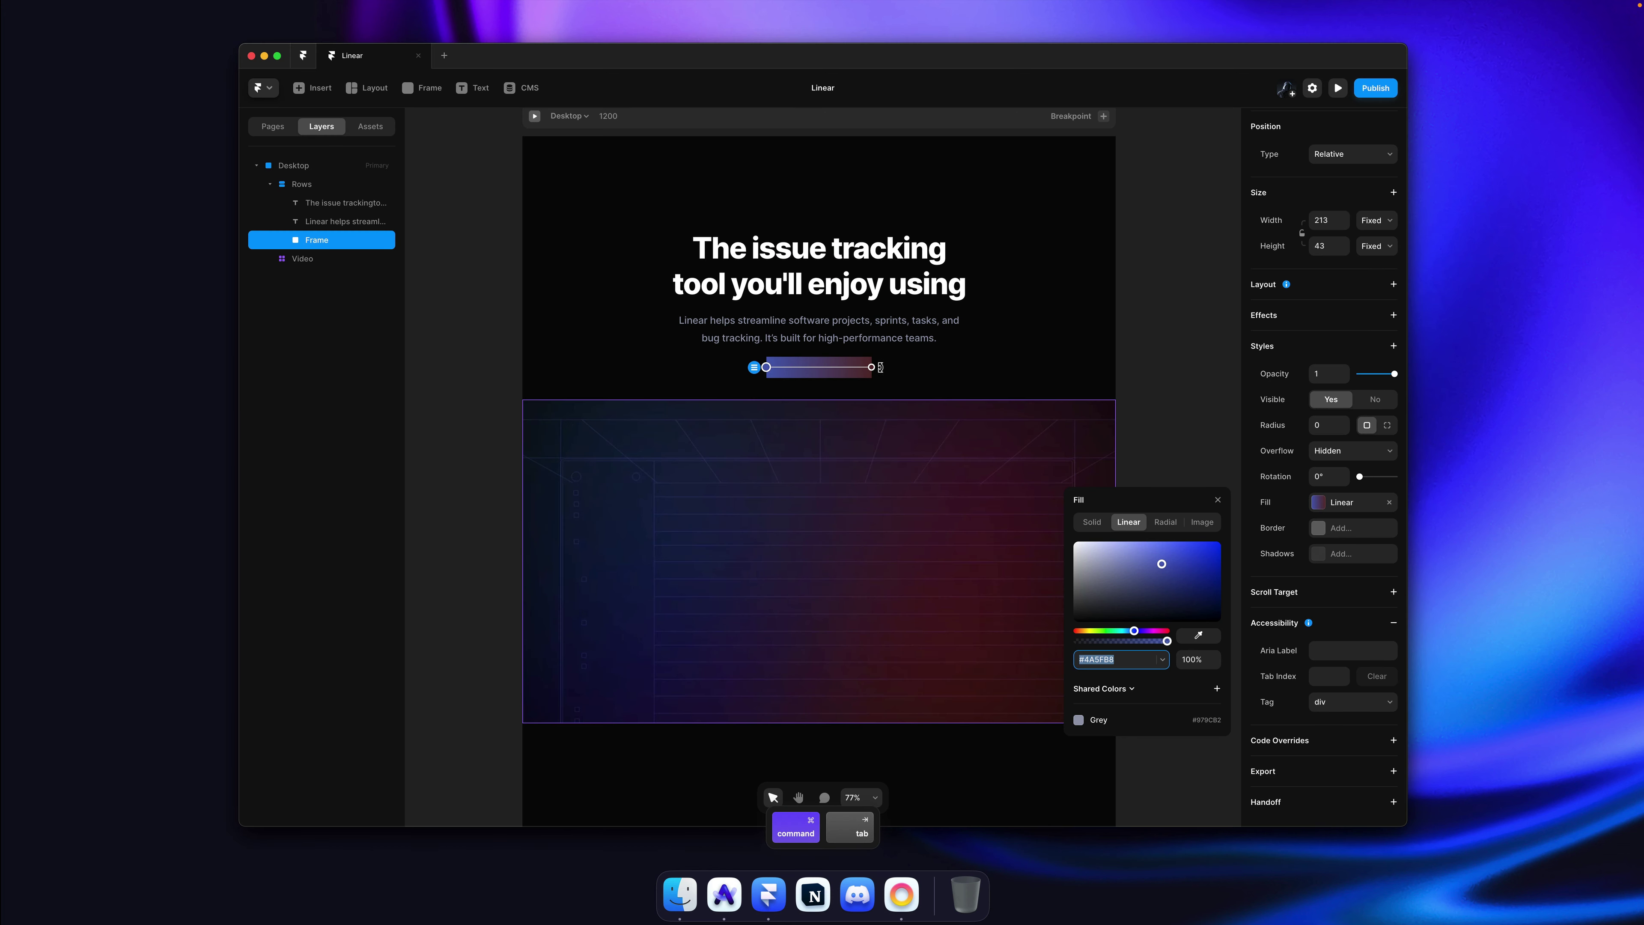
key("super+v")
key("Return")
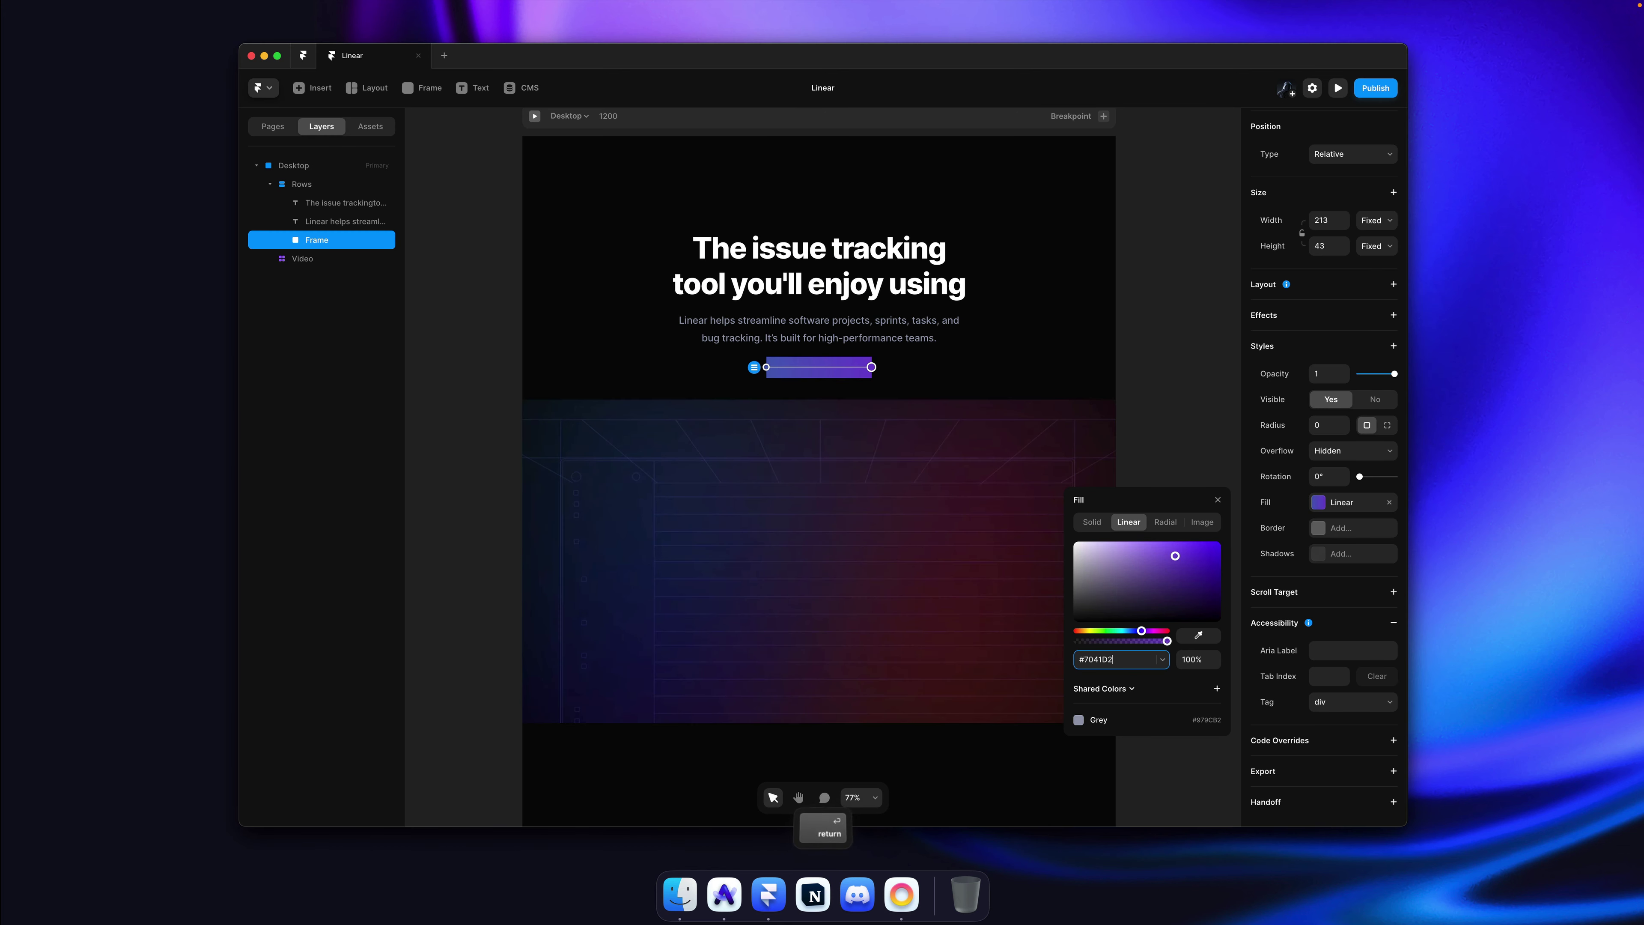
left_click(1156, 408)
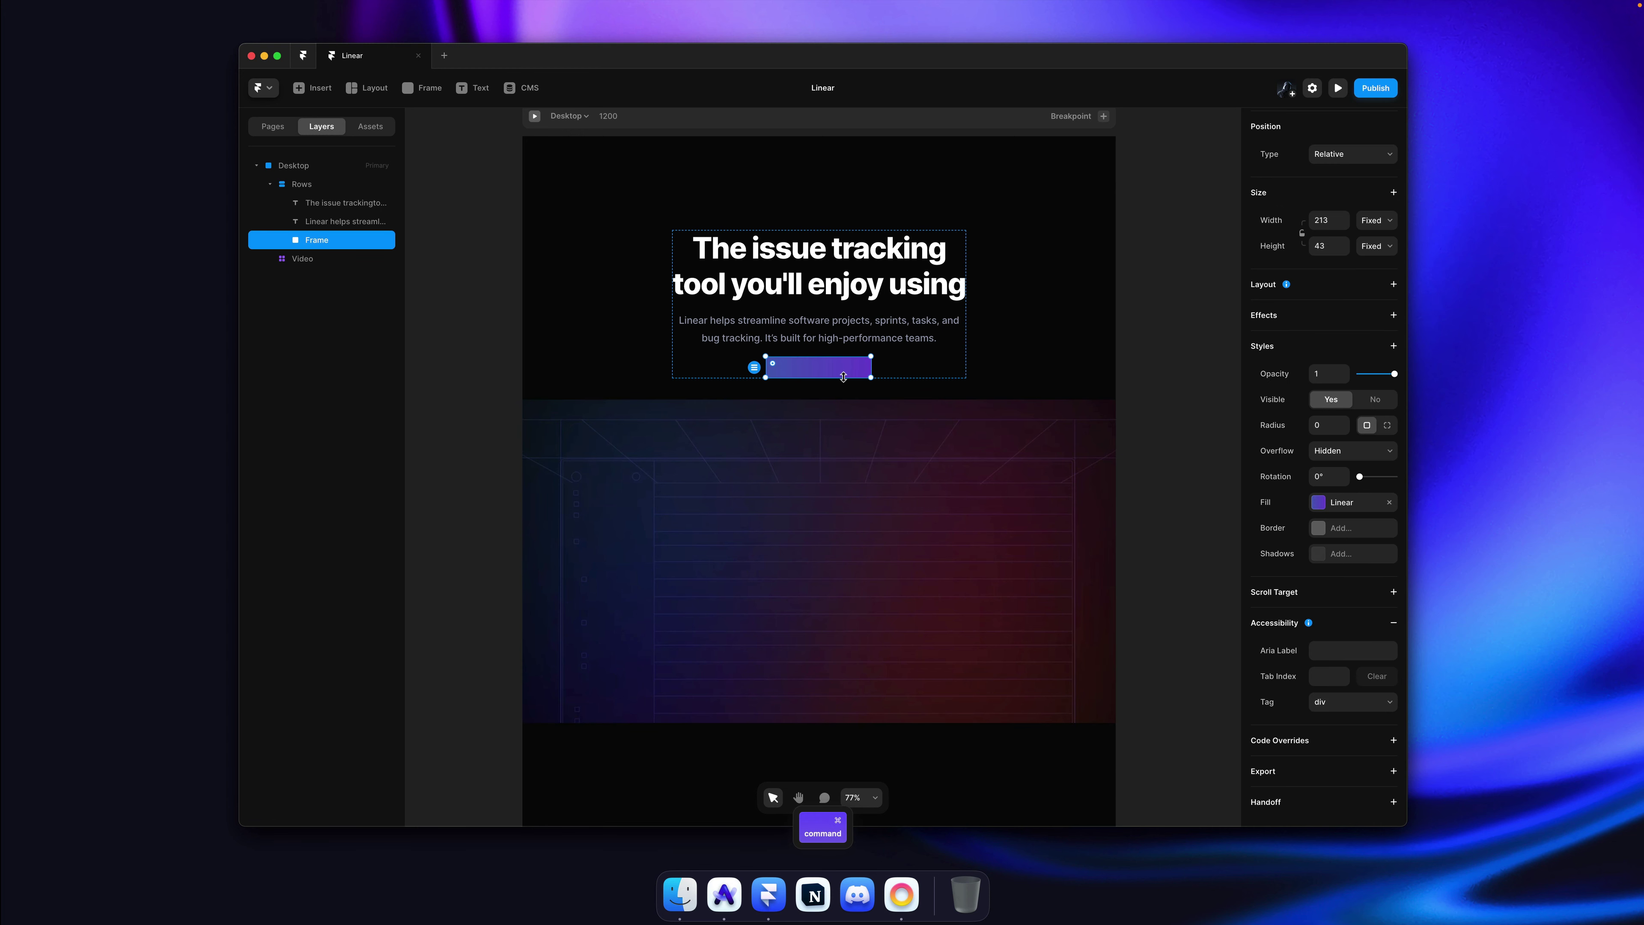
left_click_drag(843, 377, 845, 385)
key("Escape")
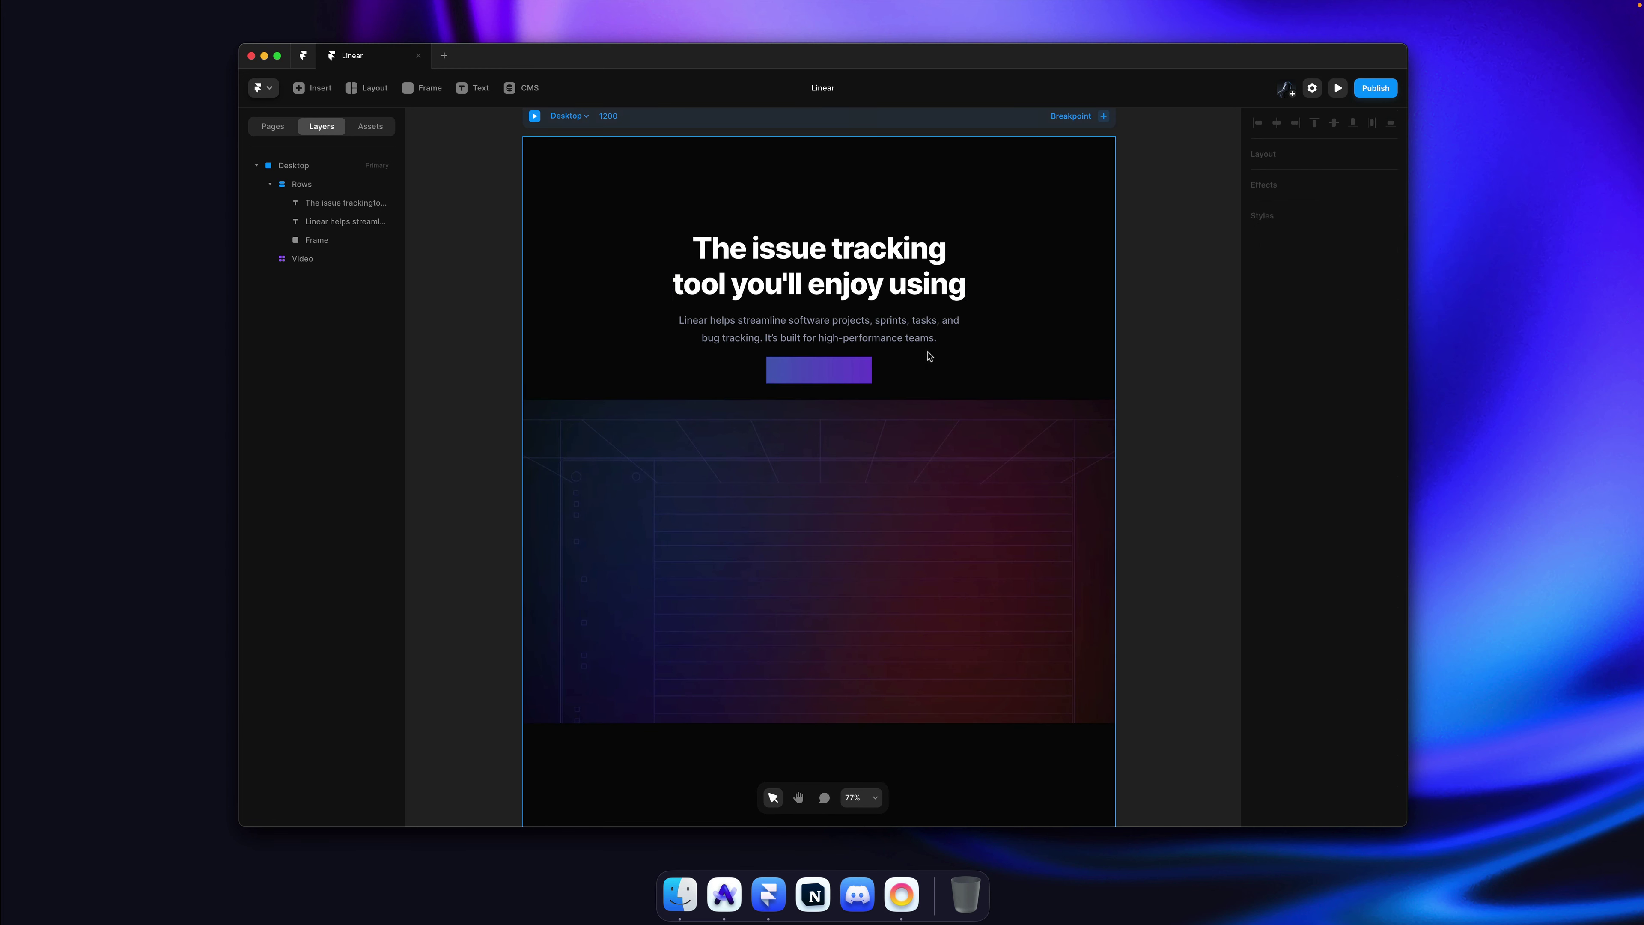
Step: Copy the hero subtitle text layer and paste it inside the purple button frame
left_click(906, 338)
key("super+c")
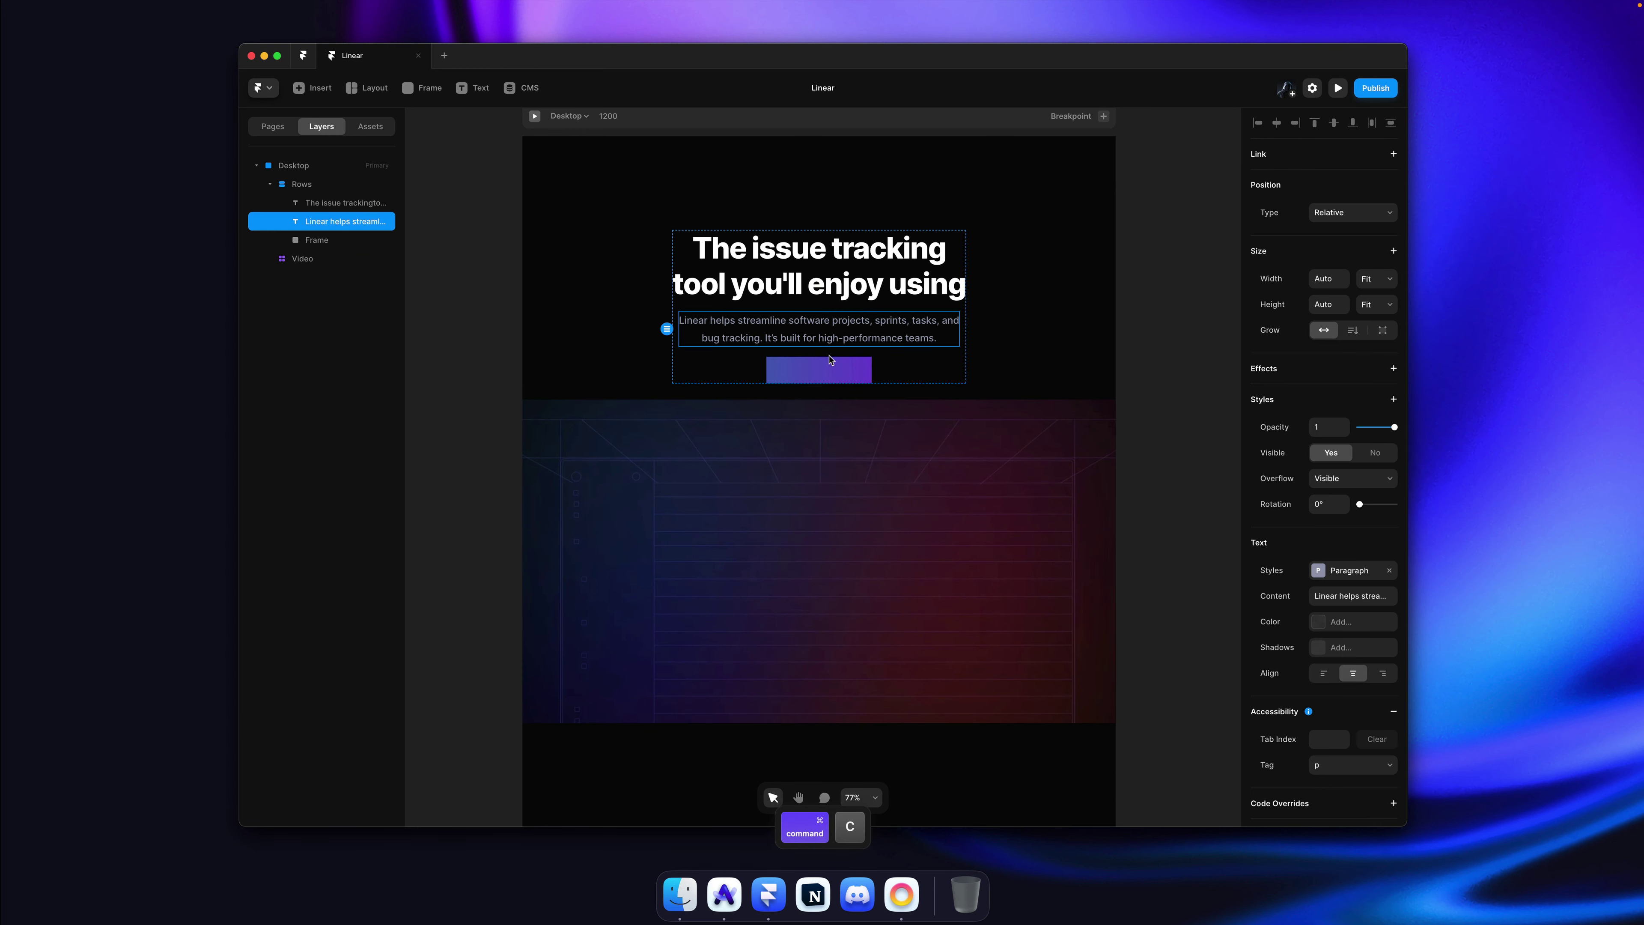
left_click(819, 370, "super")
key("super+v")
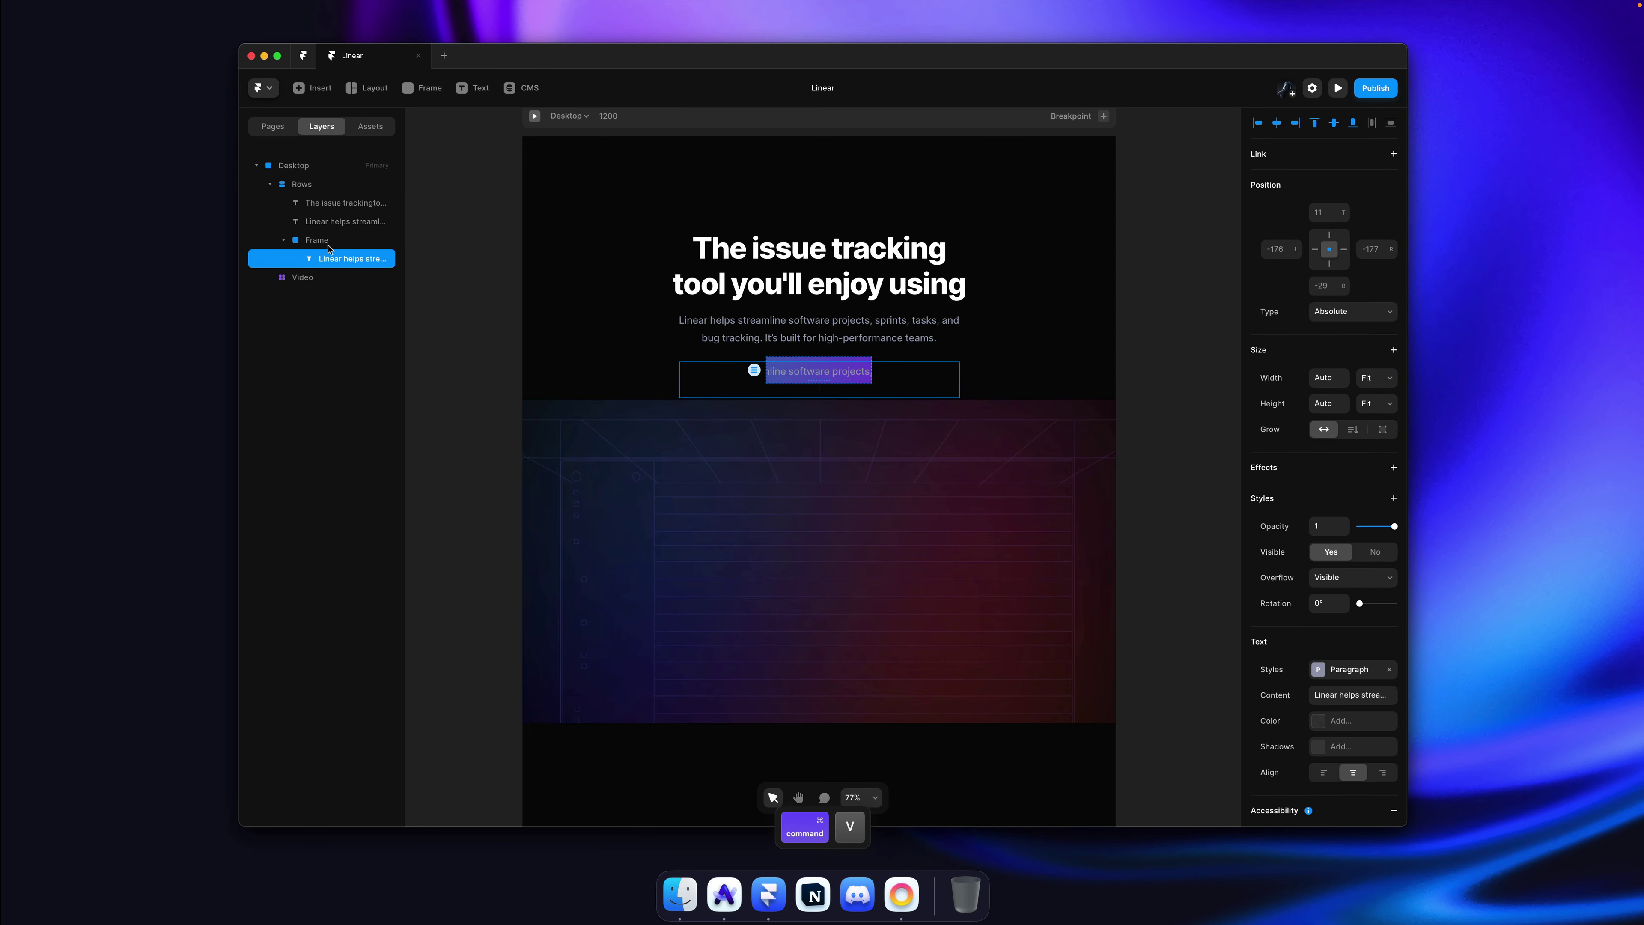
left_click(330, 242)
scroll(830, 406, "up", 3)
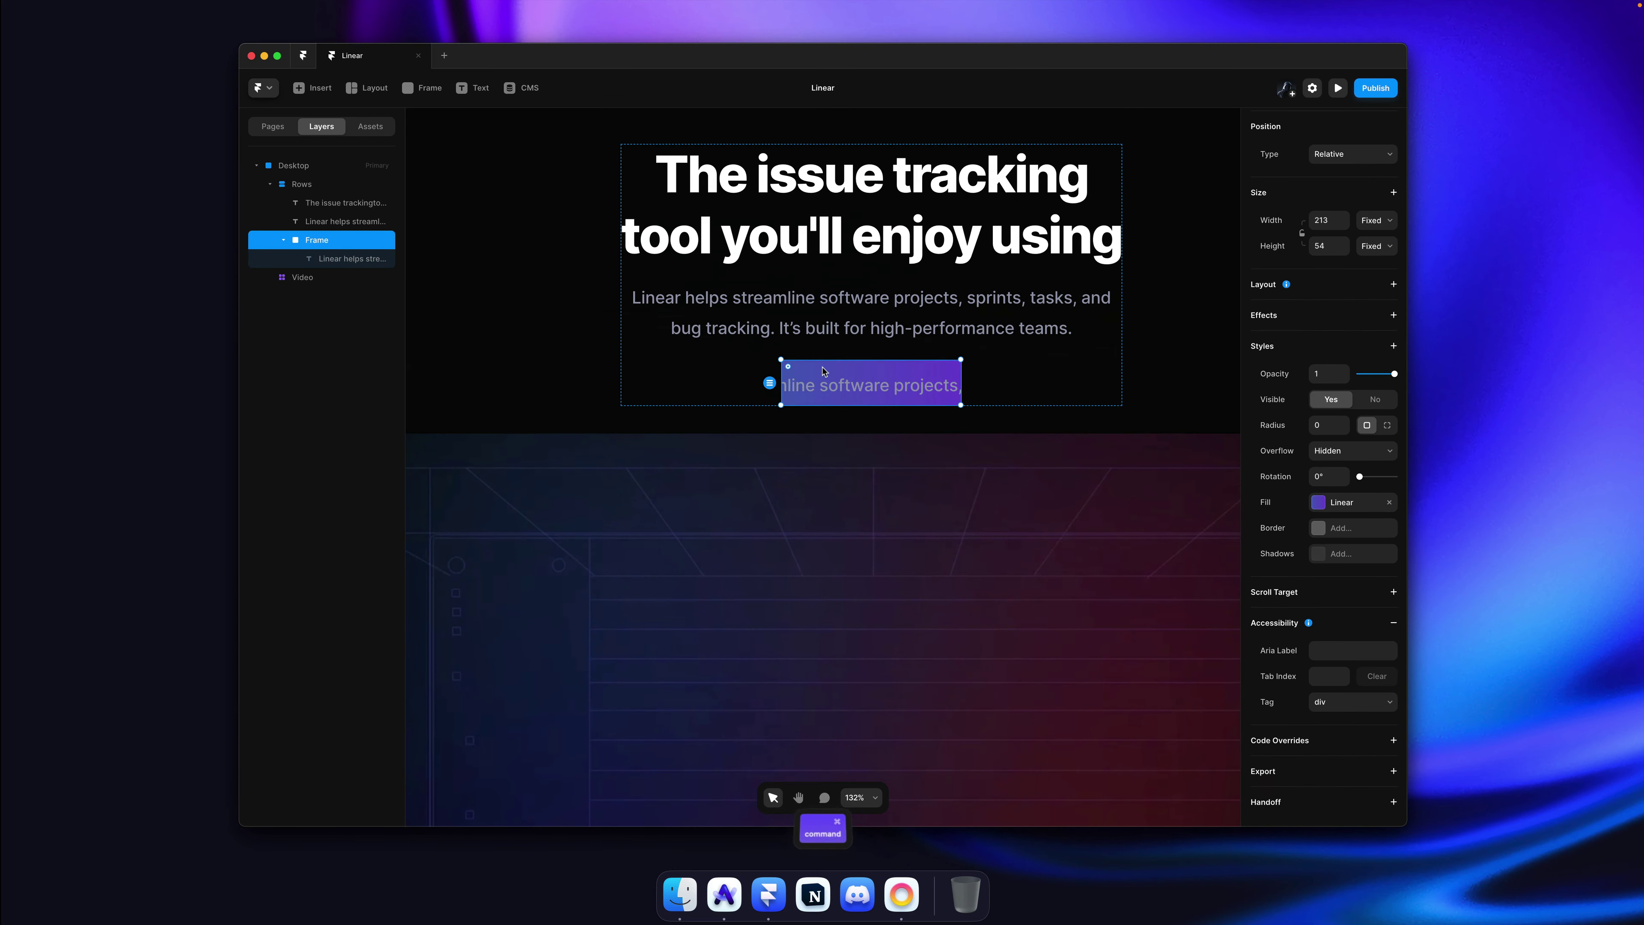
Step: Replace the pasted text with the 'Sign up for free →' label from the Linear site
key("super+Tab")
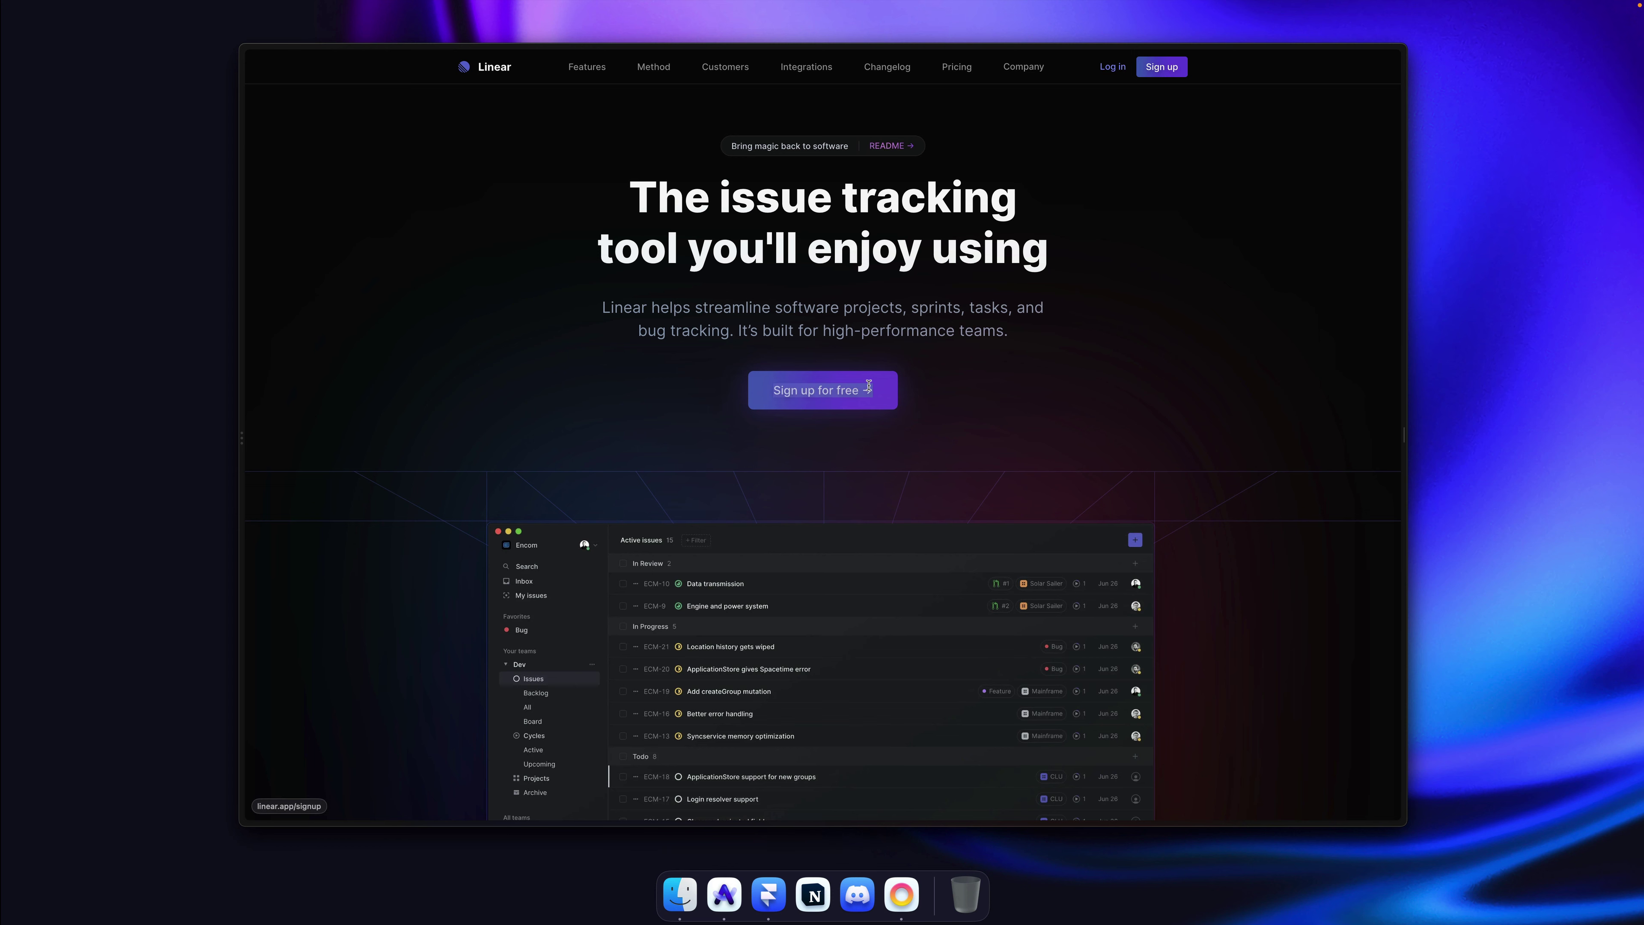
key("super+Tab")
left_click(825, 389)
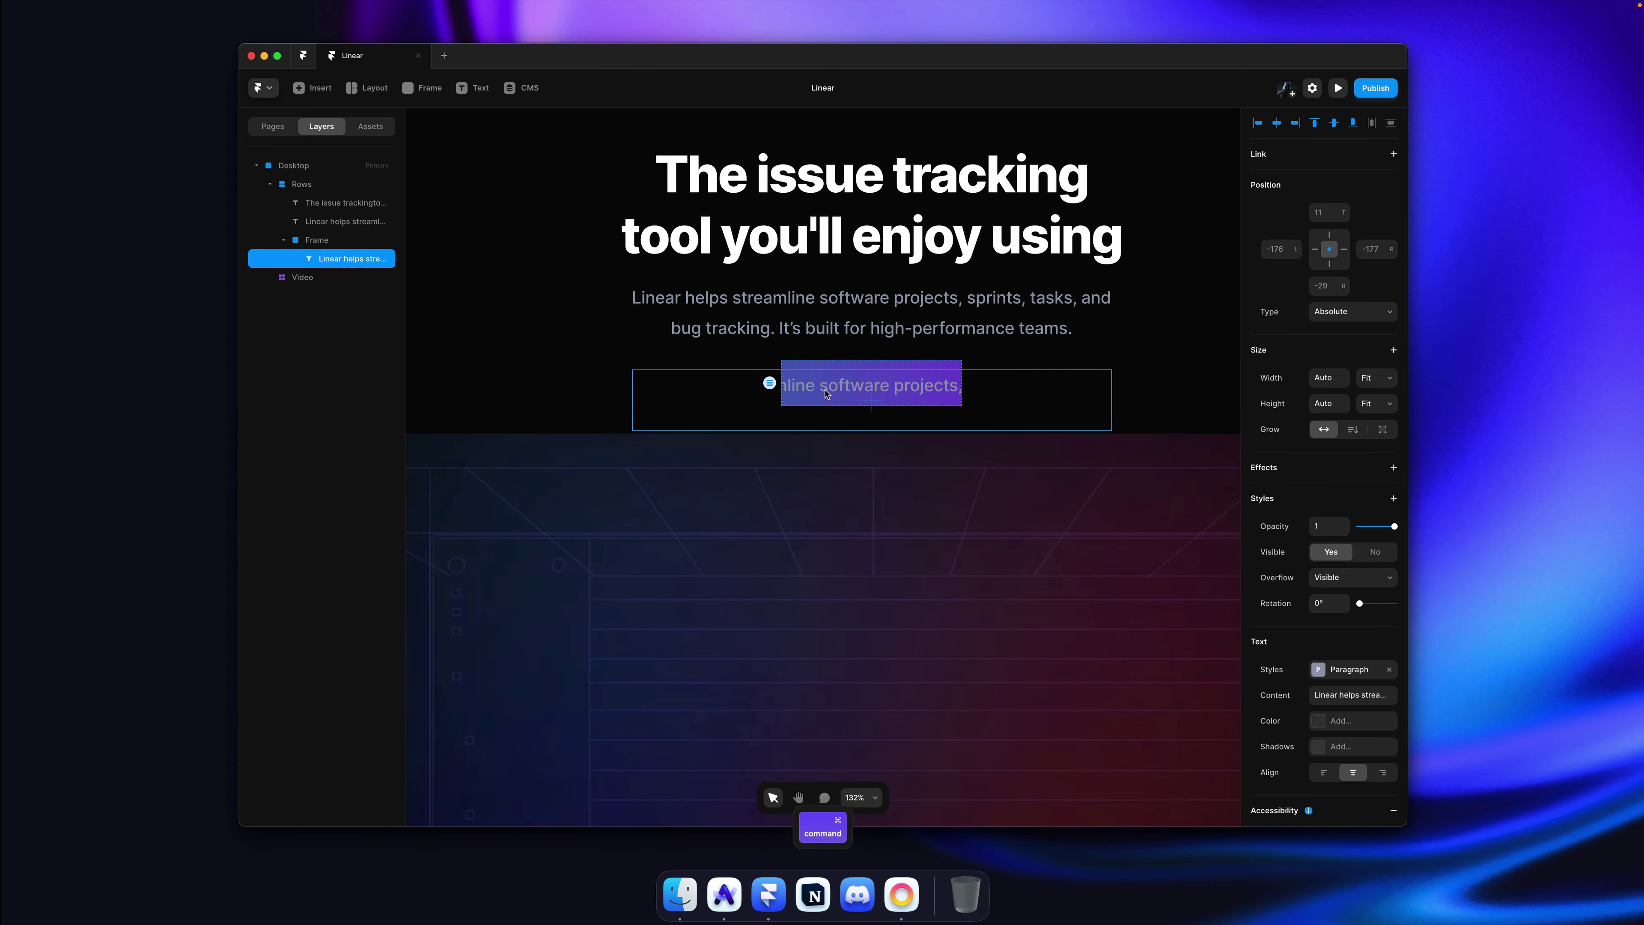
double_click(825, 389)
key("super+a")
key("super+v")
key("Escape")
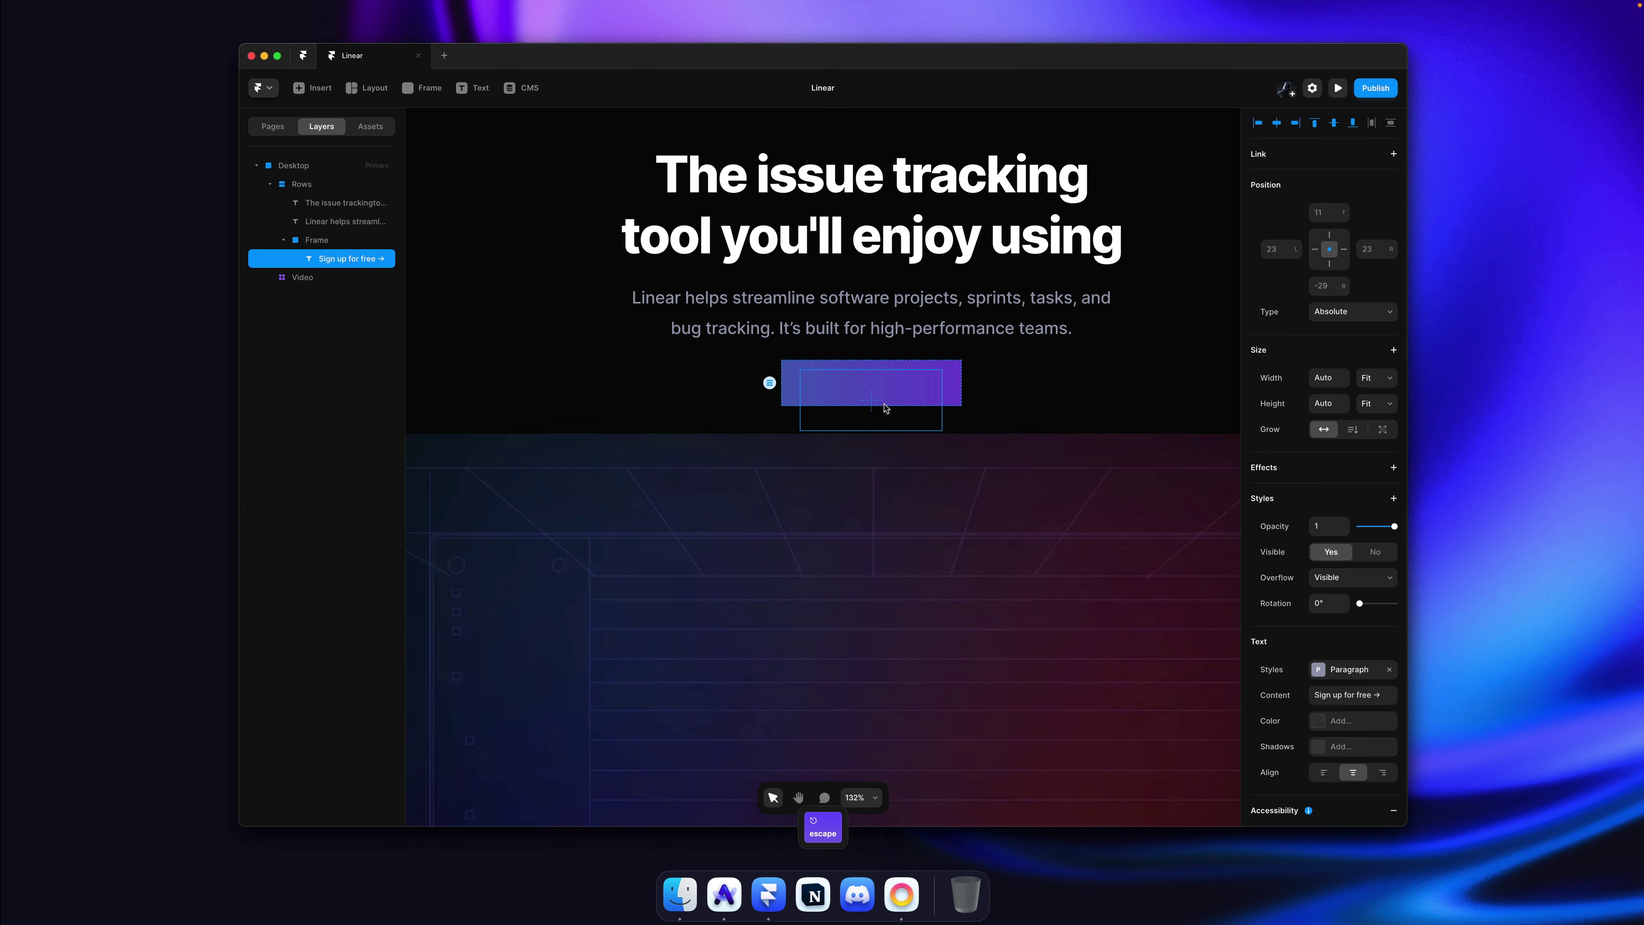
key("Escape")
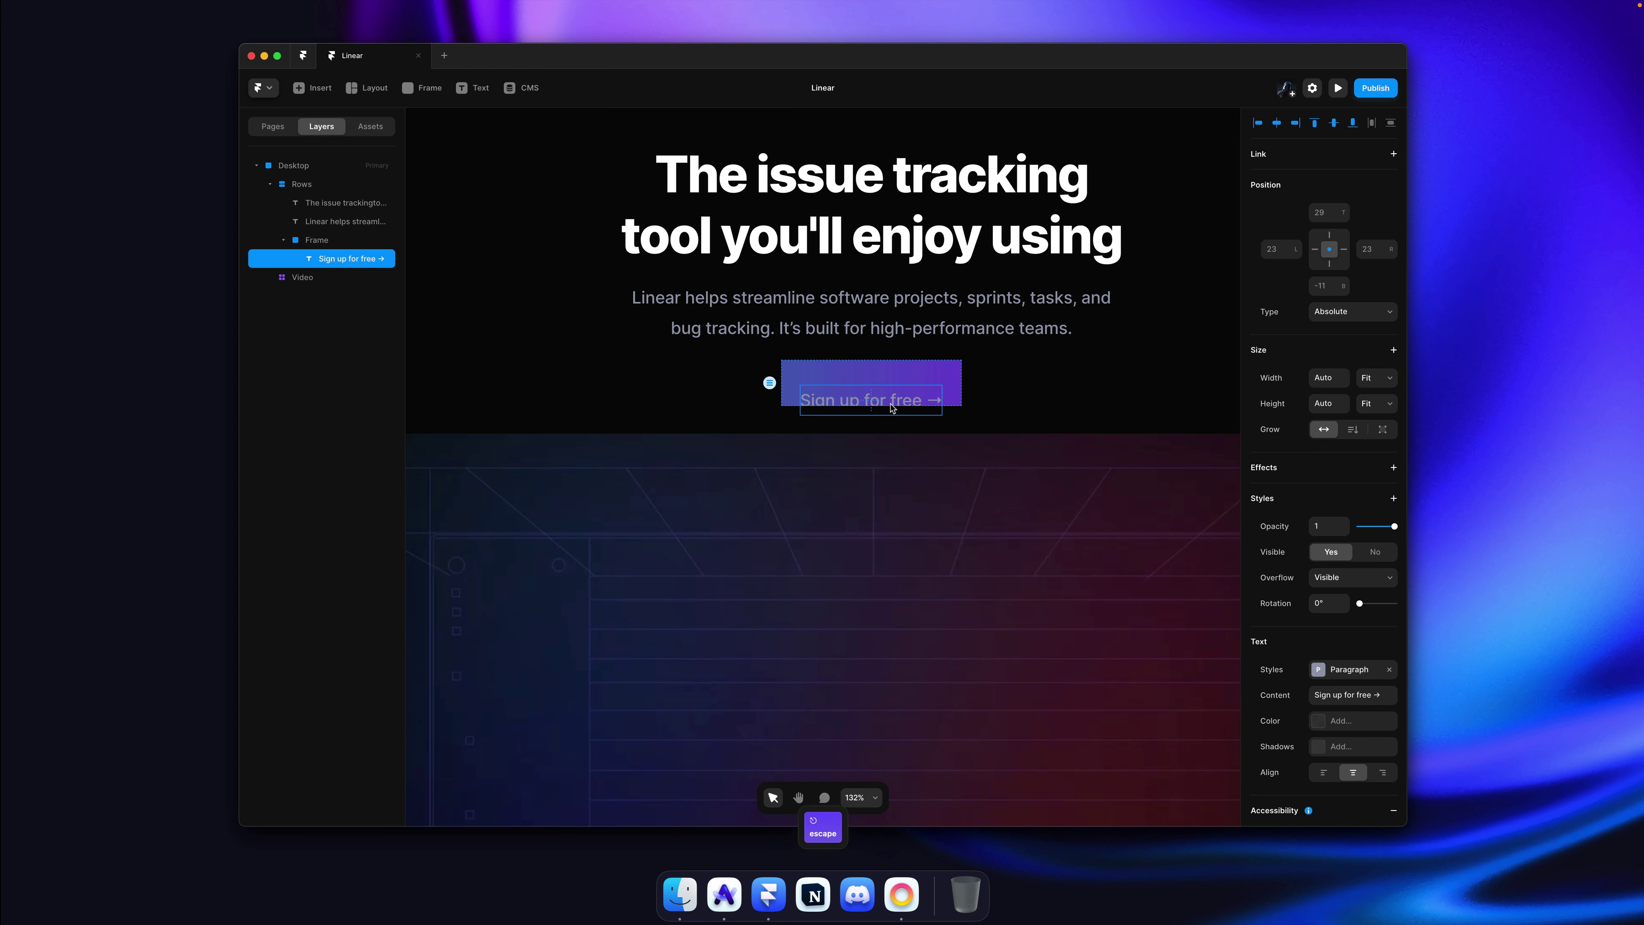
Step: Give the button frame a horizontal stack layout with centre distribution and centre alignment
left_click(951, 376)
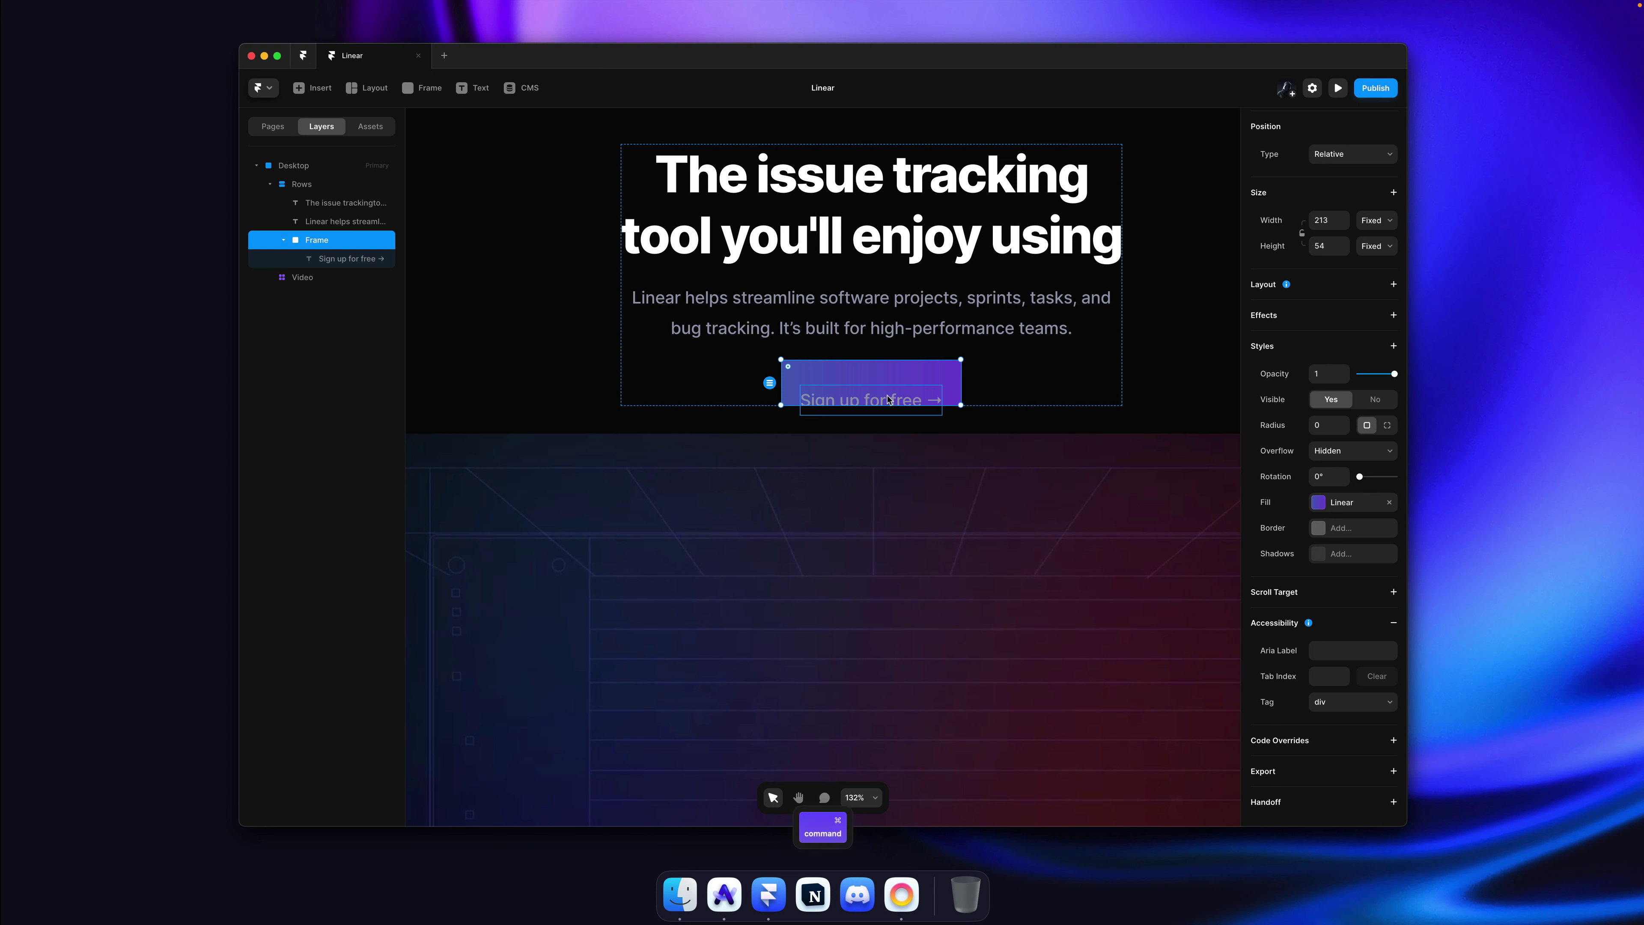
left_click_drag(867, 400, 868, 385)
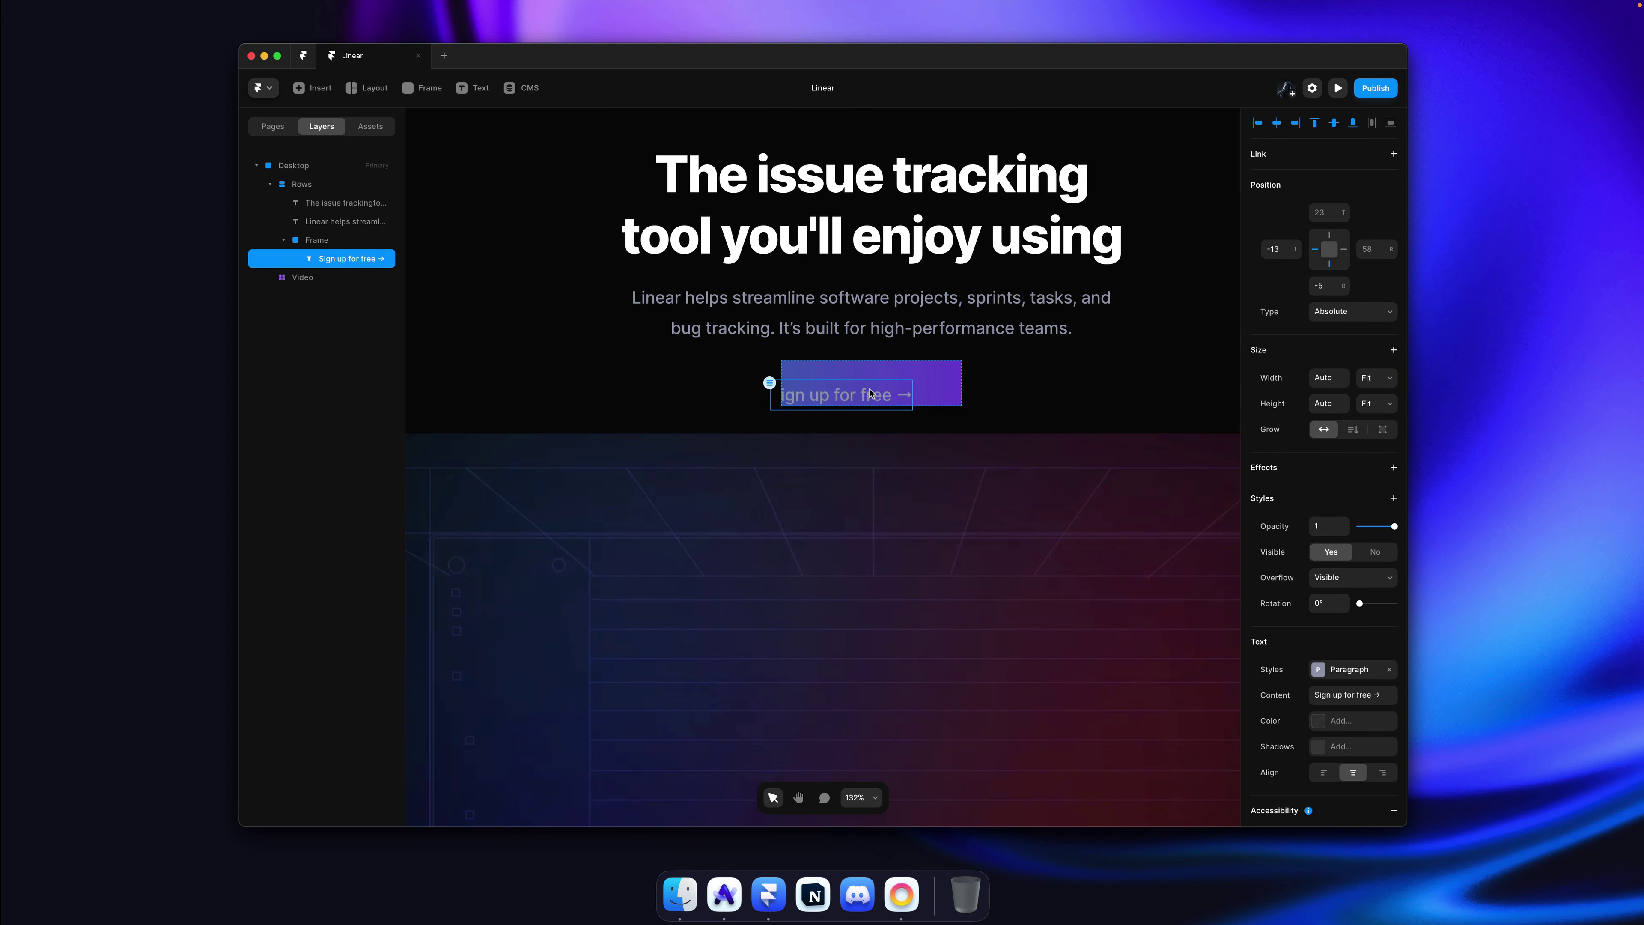
left_click(896, 377, "super")
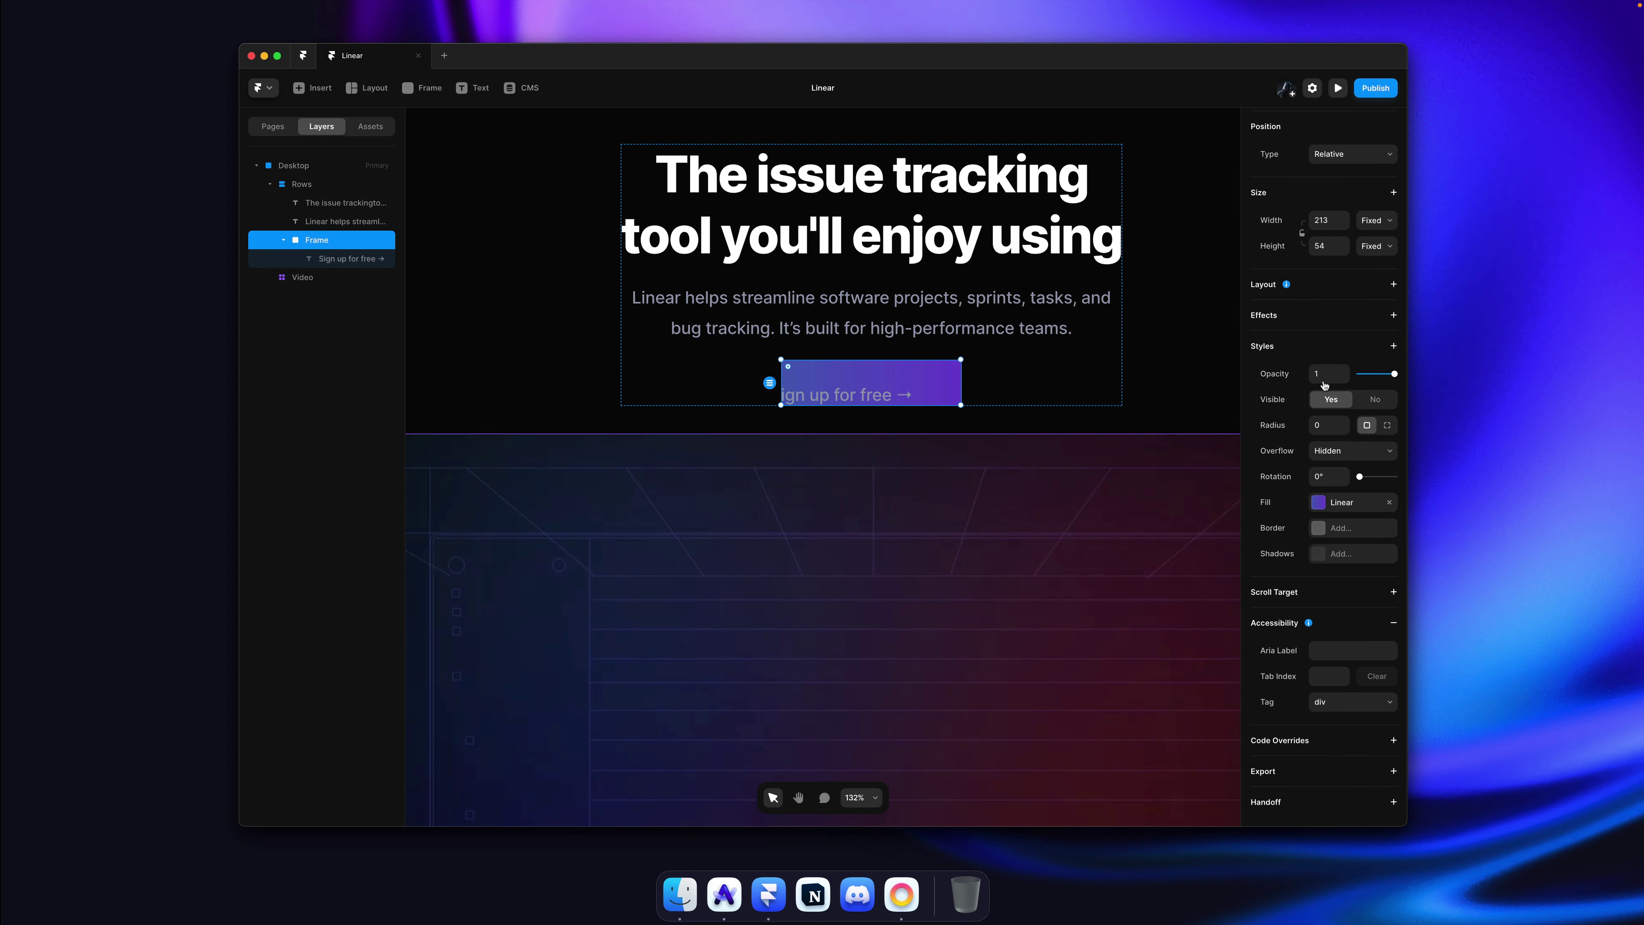
left_click(1391, 285)
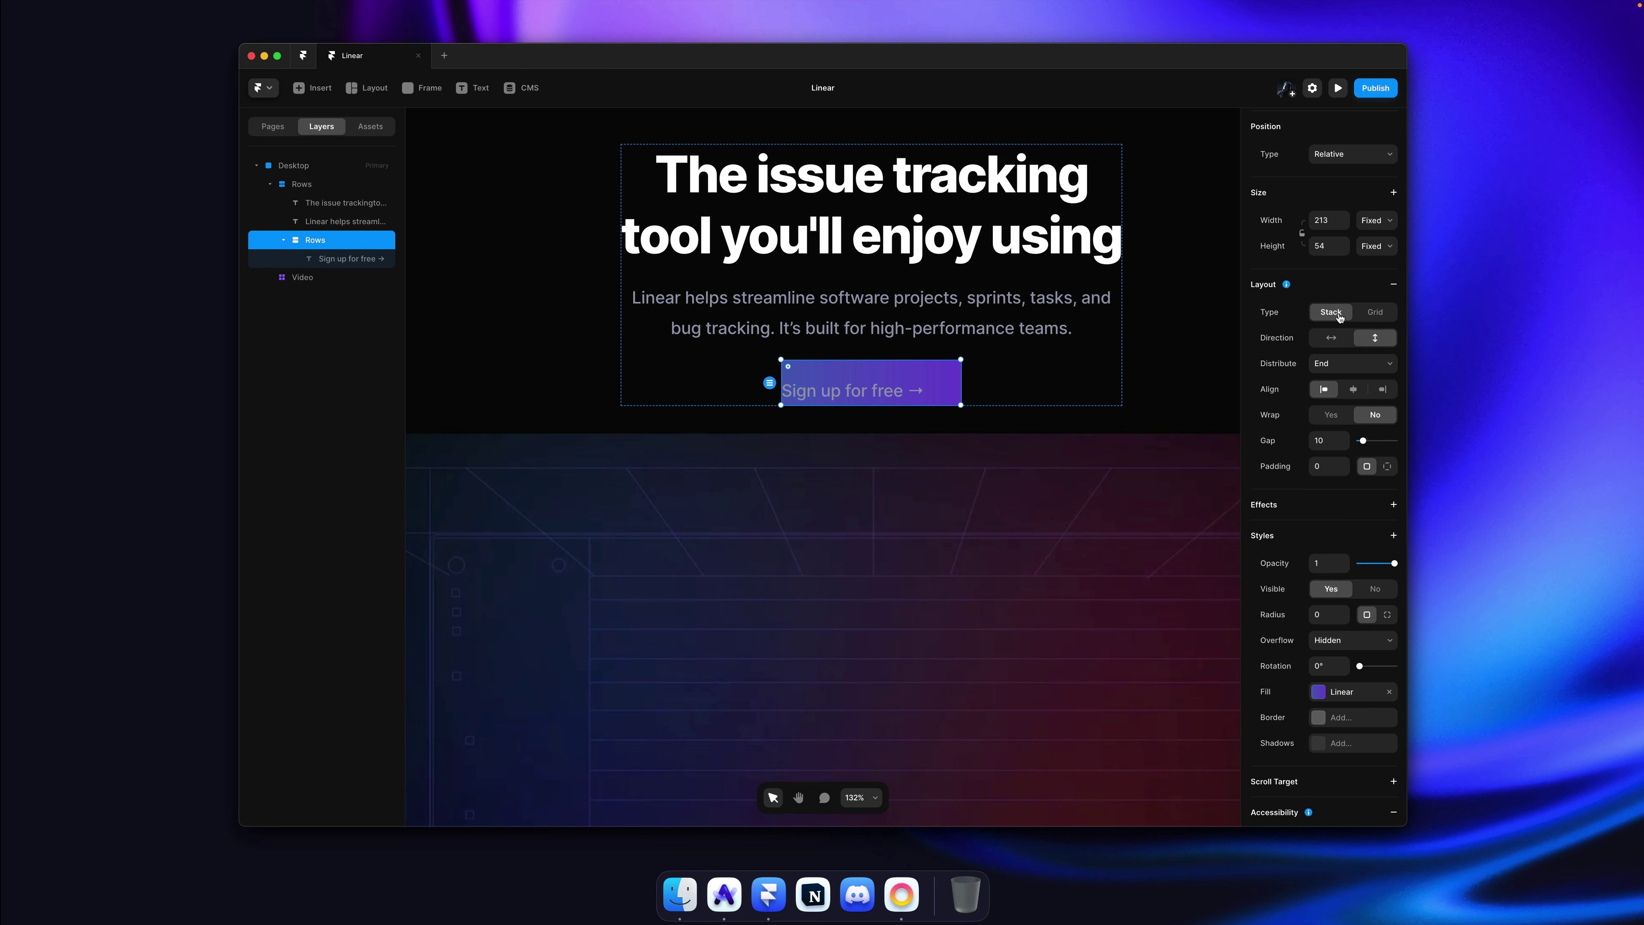
left_click(1323, 338)
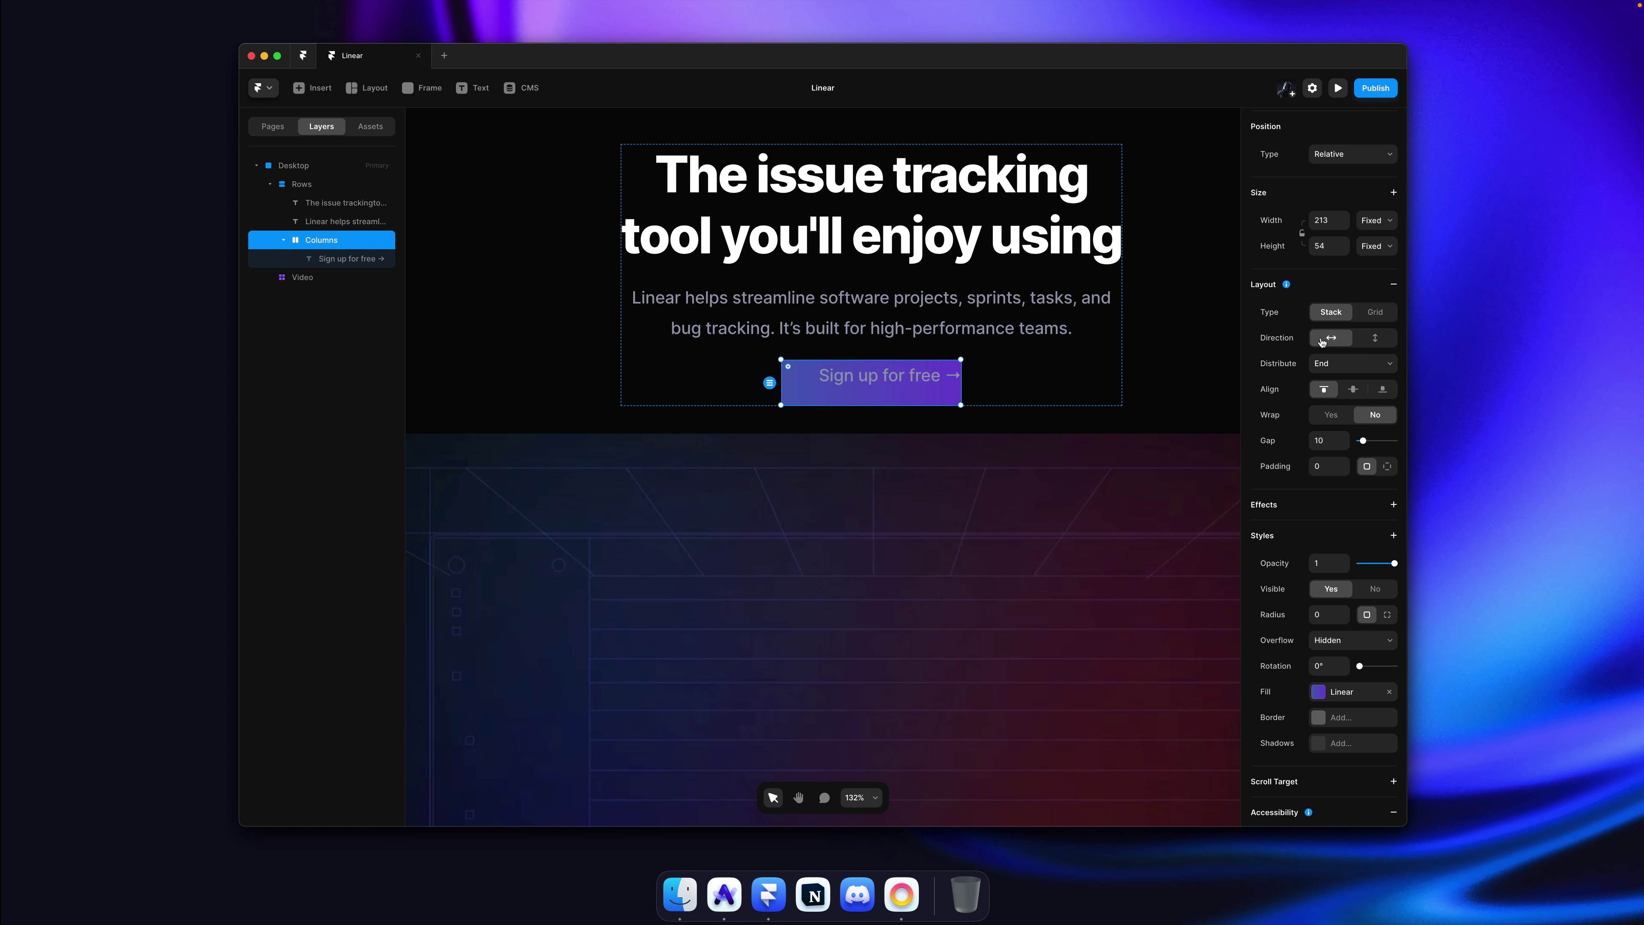
left_click(1358, 367)
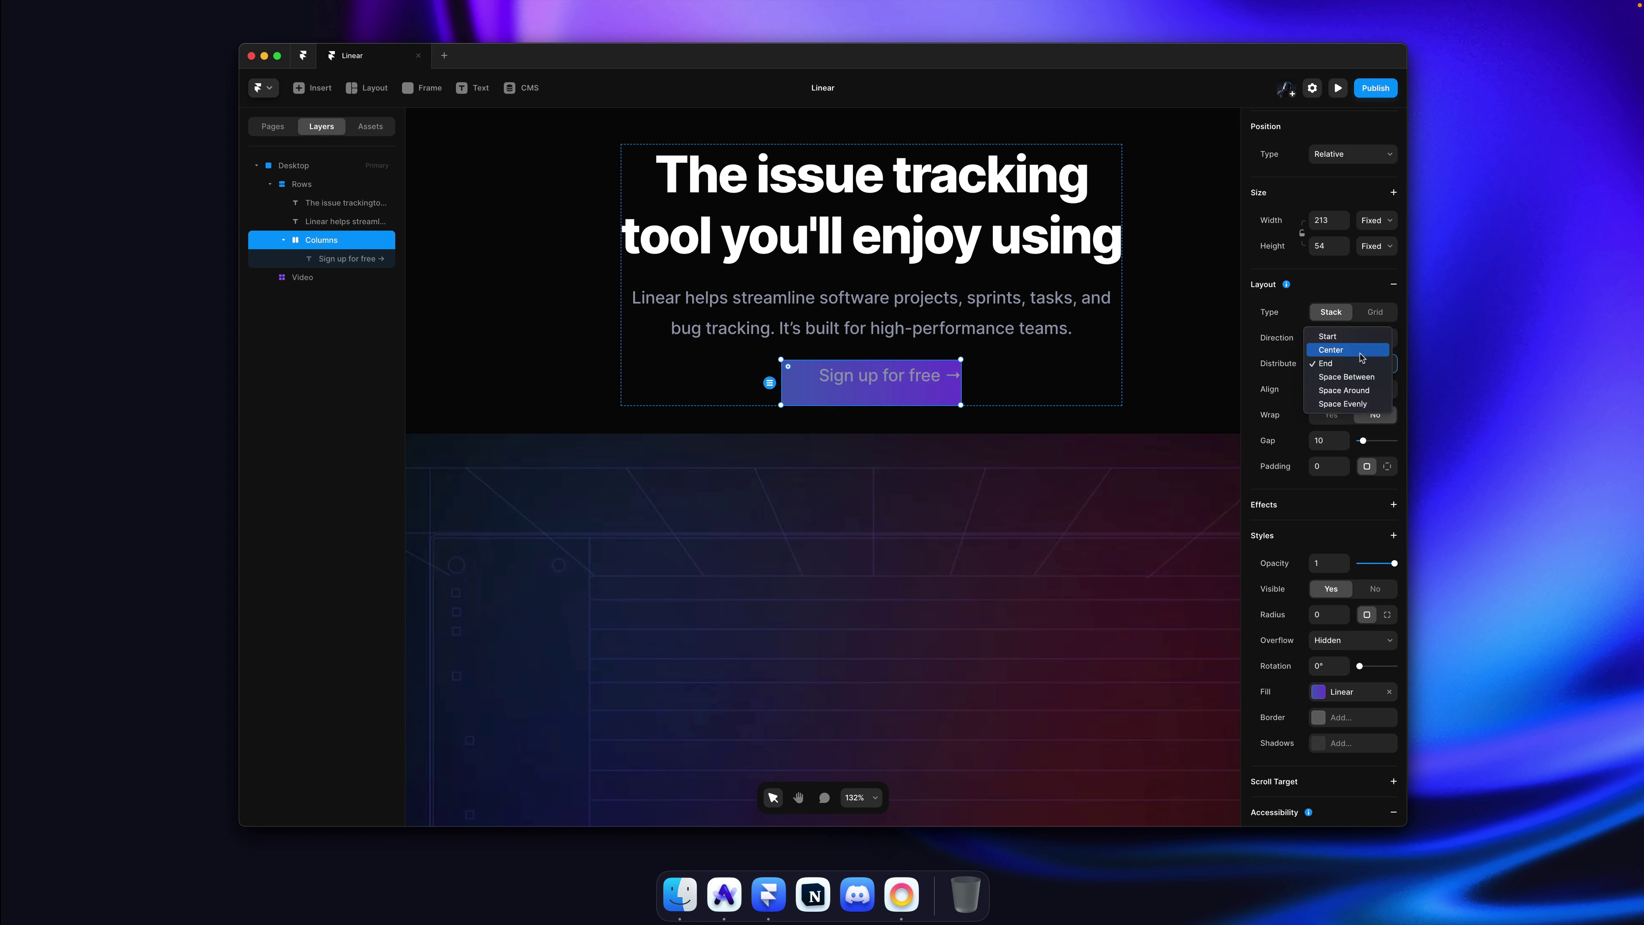
left_click(1347, 349)
left_click(1354, 390)
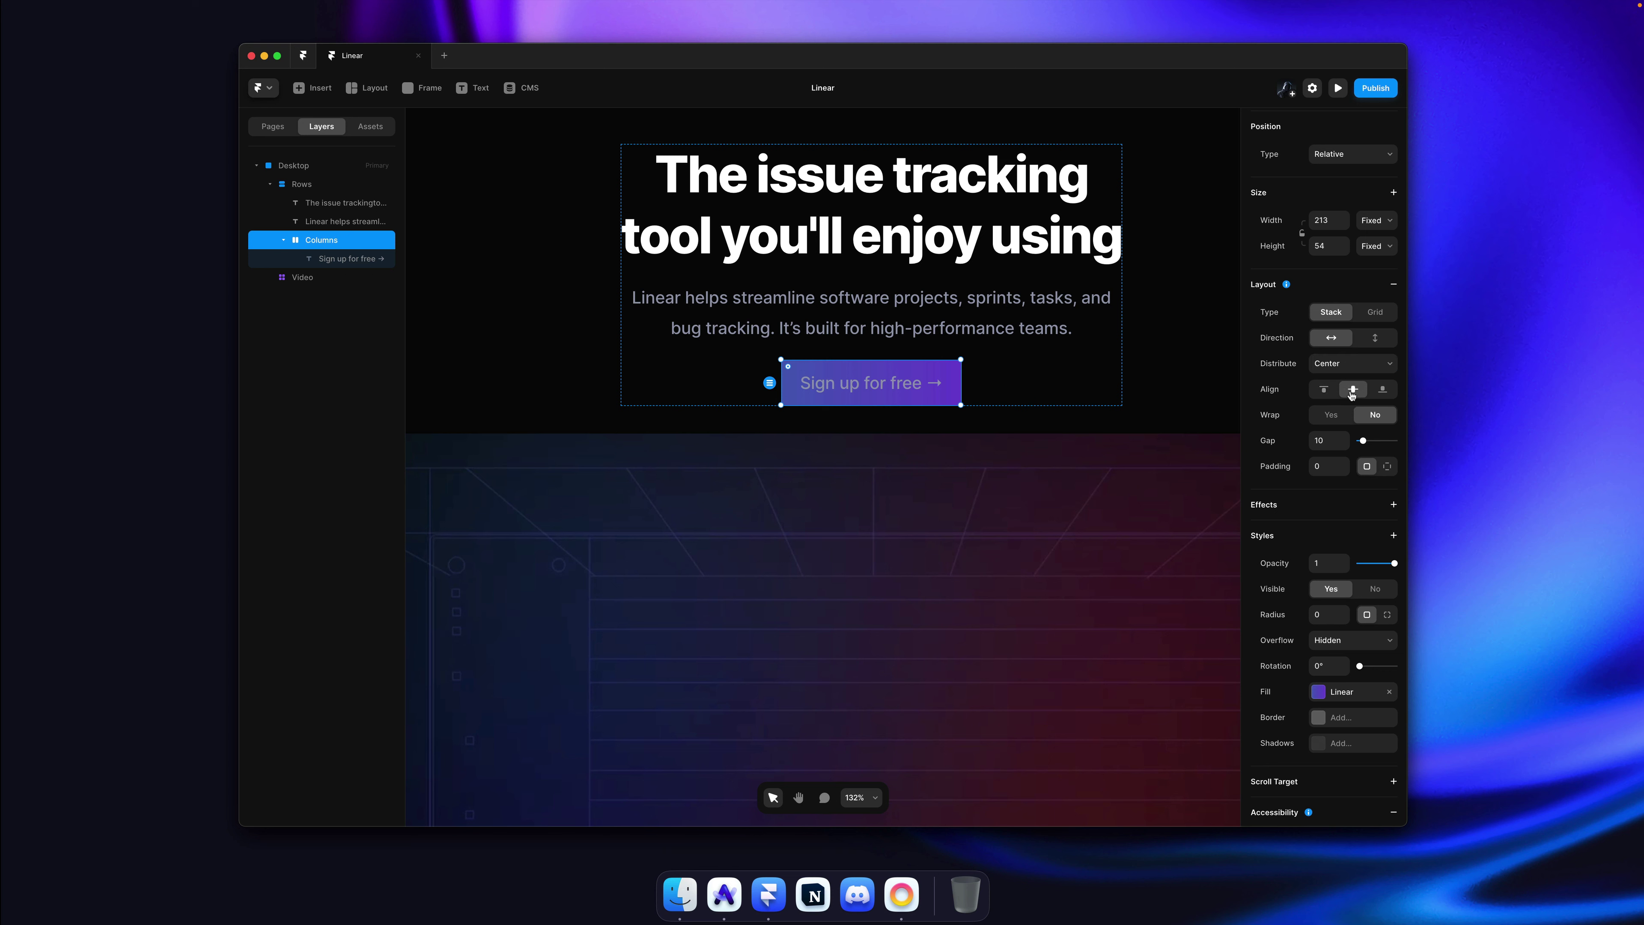
left_click(904, 392, "super")
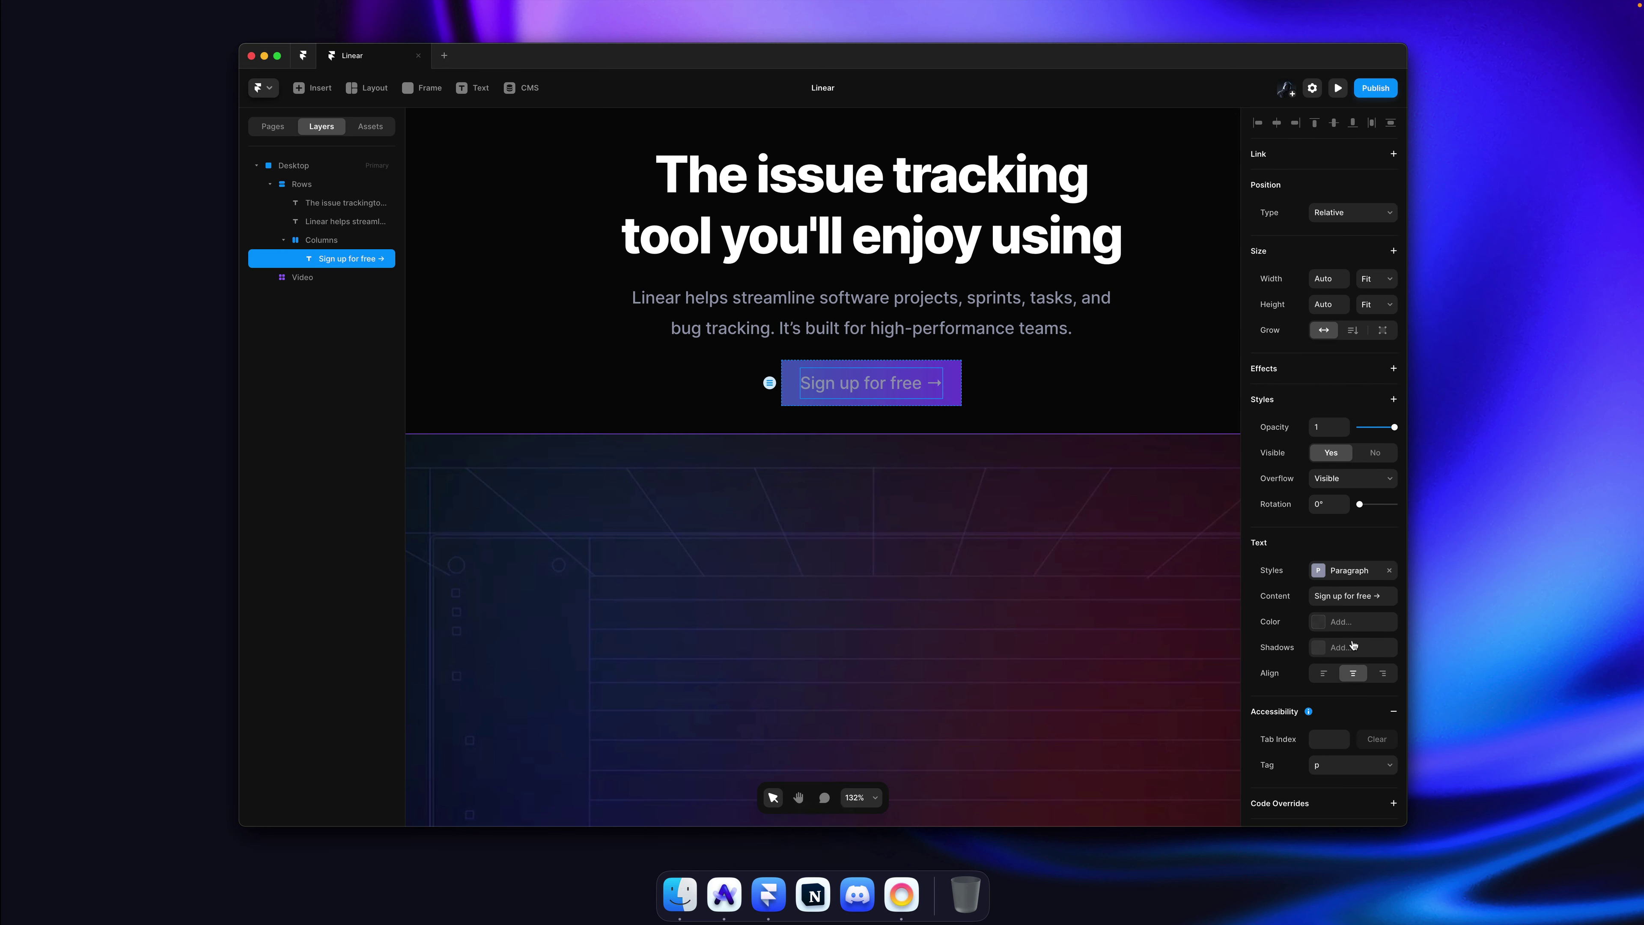
Step: Set the button label's text colour to white #FFFFFF
left_click(1342, 624)
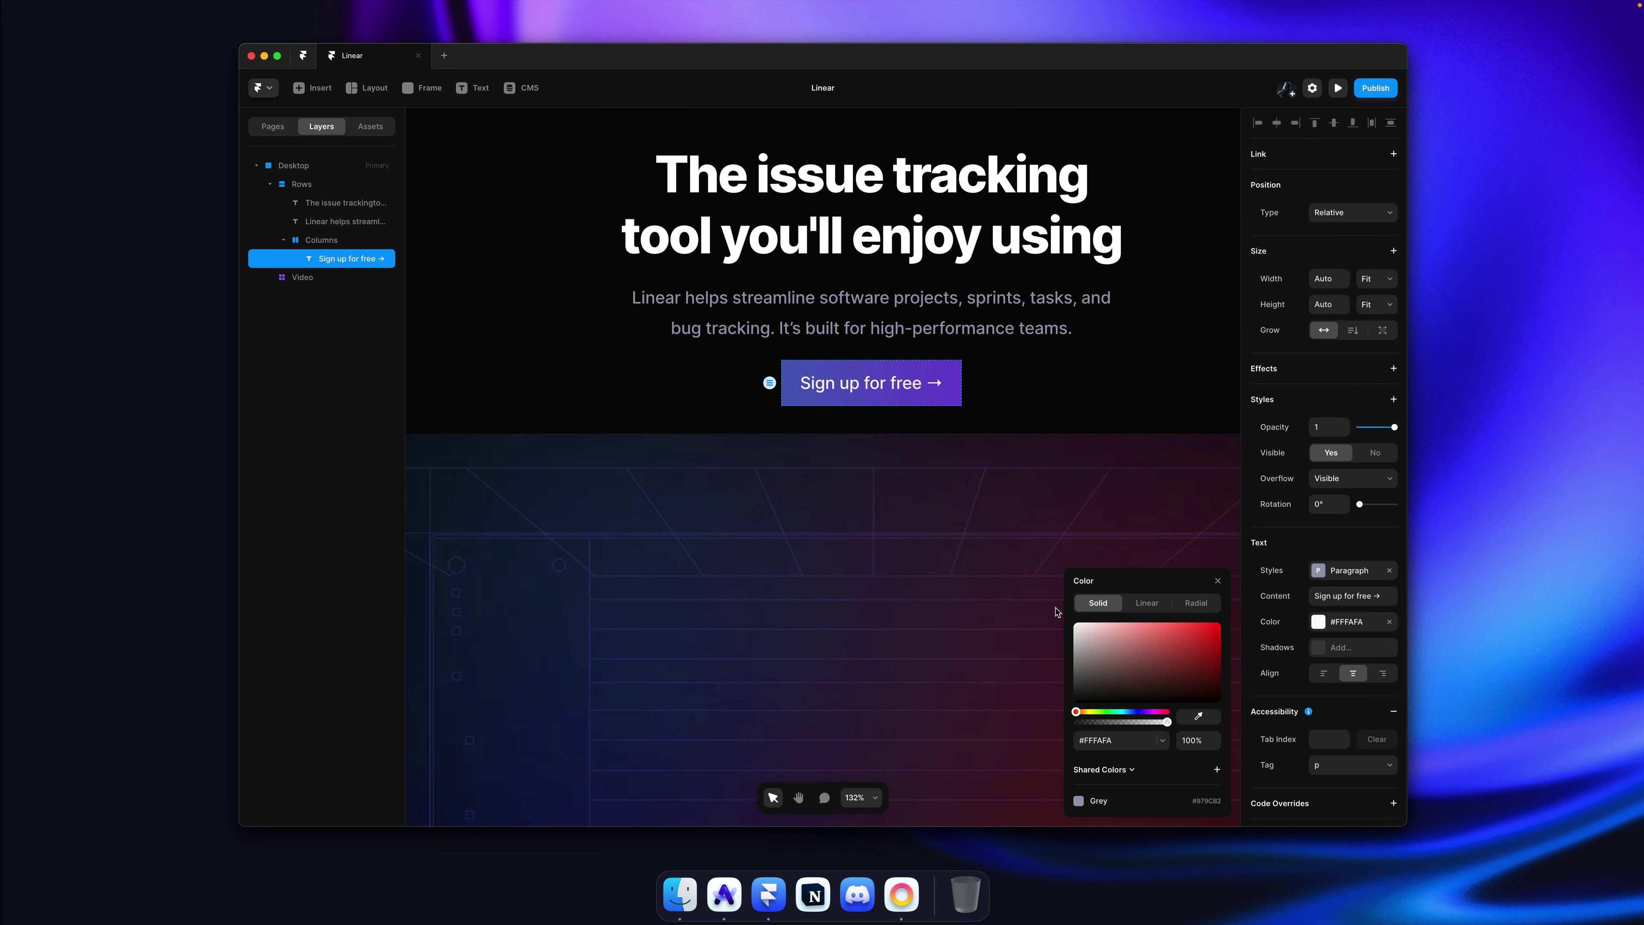
left_click(1023, 412)
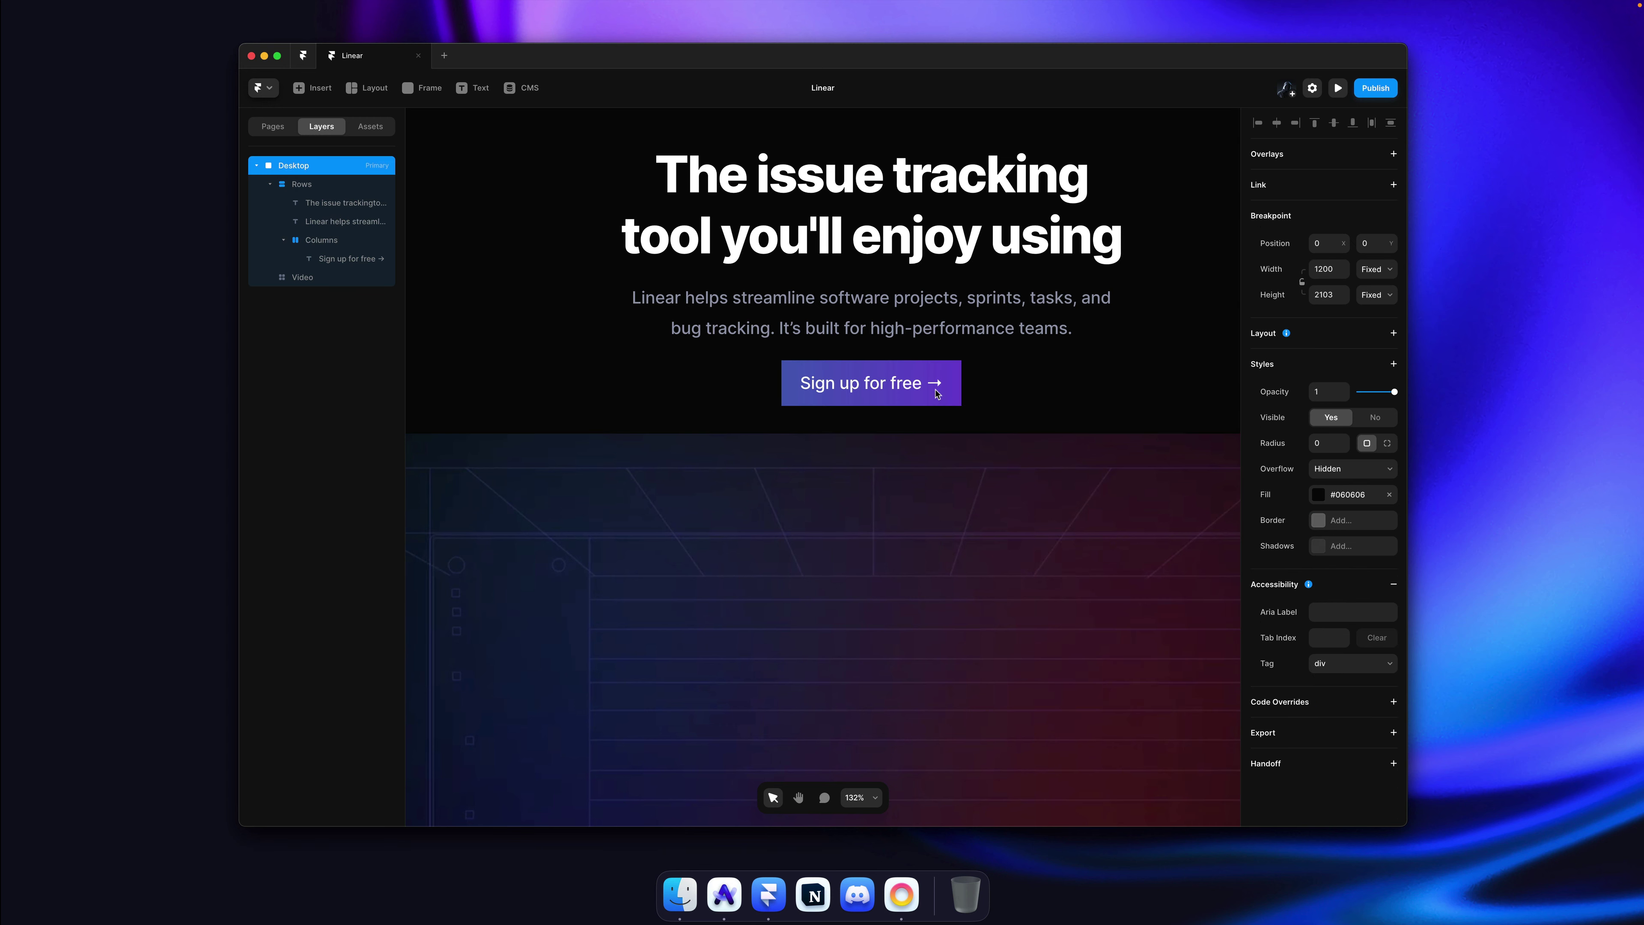
key("super+Tab")
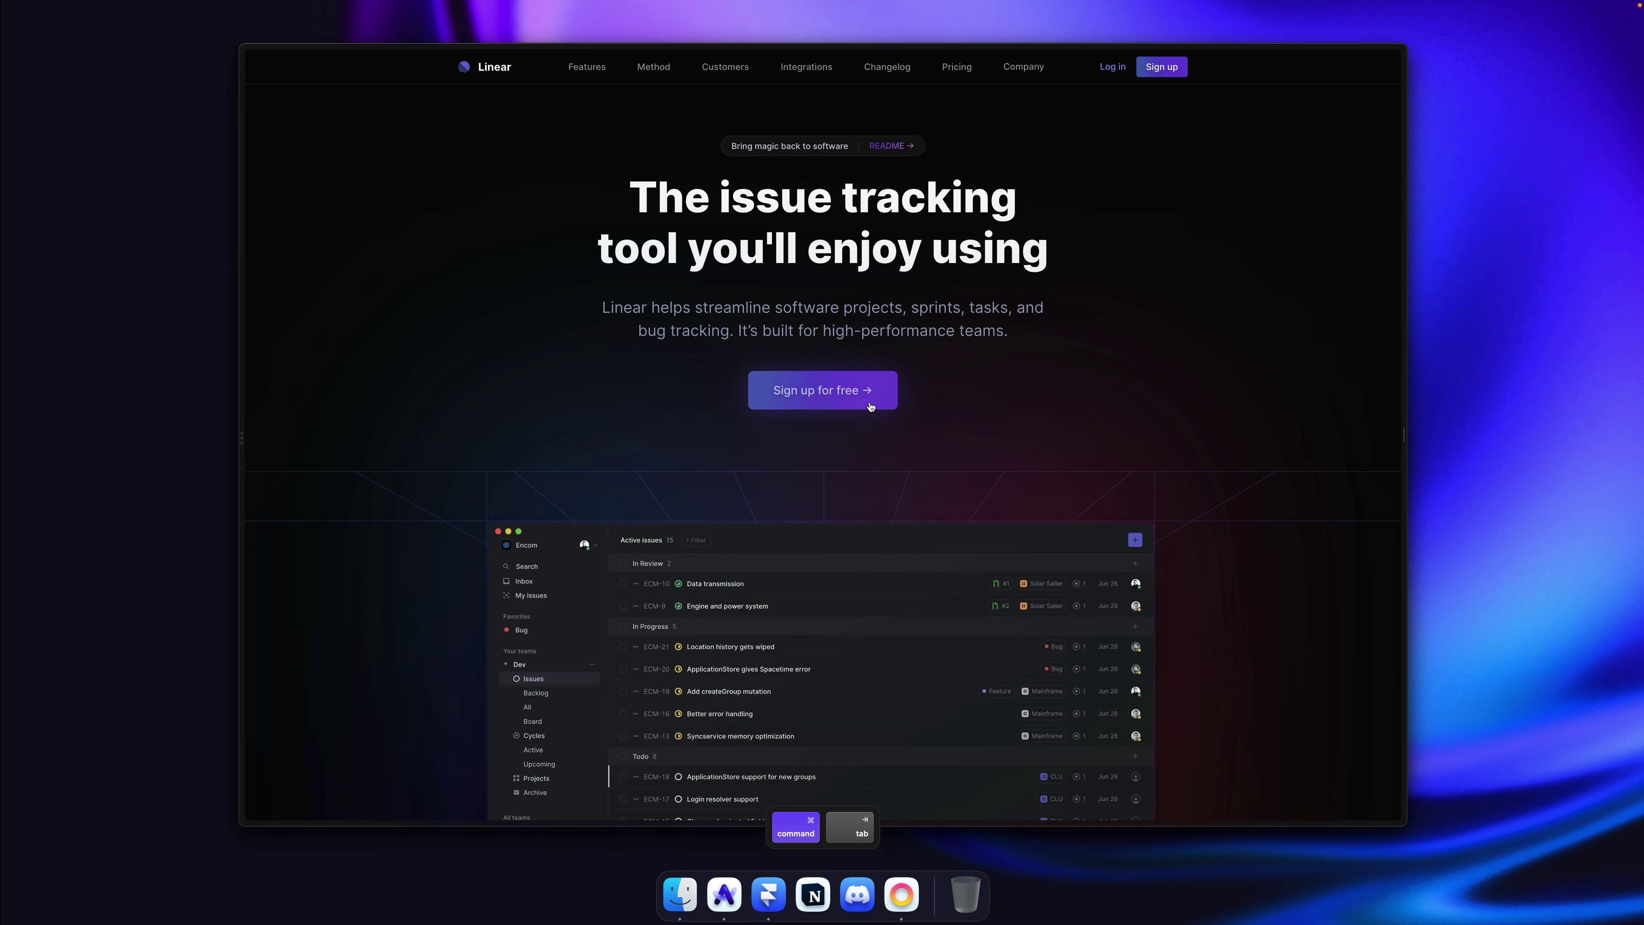
key("super+Tab")
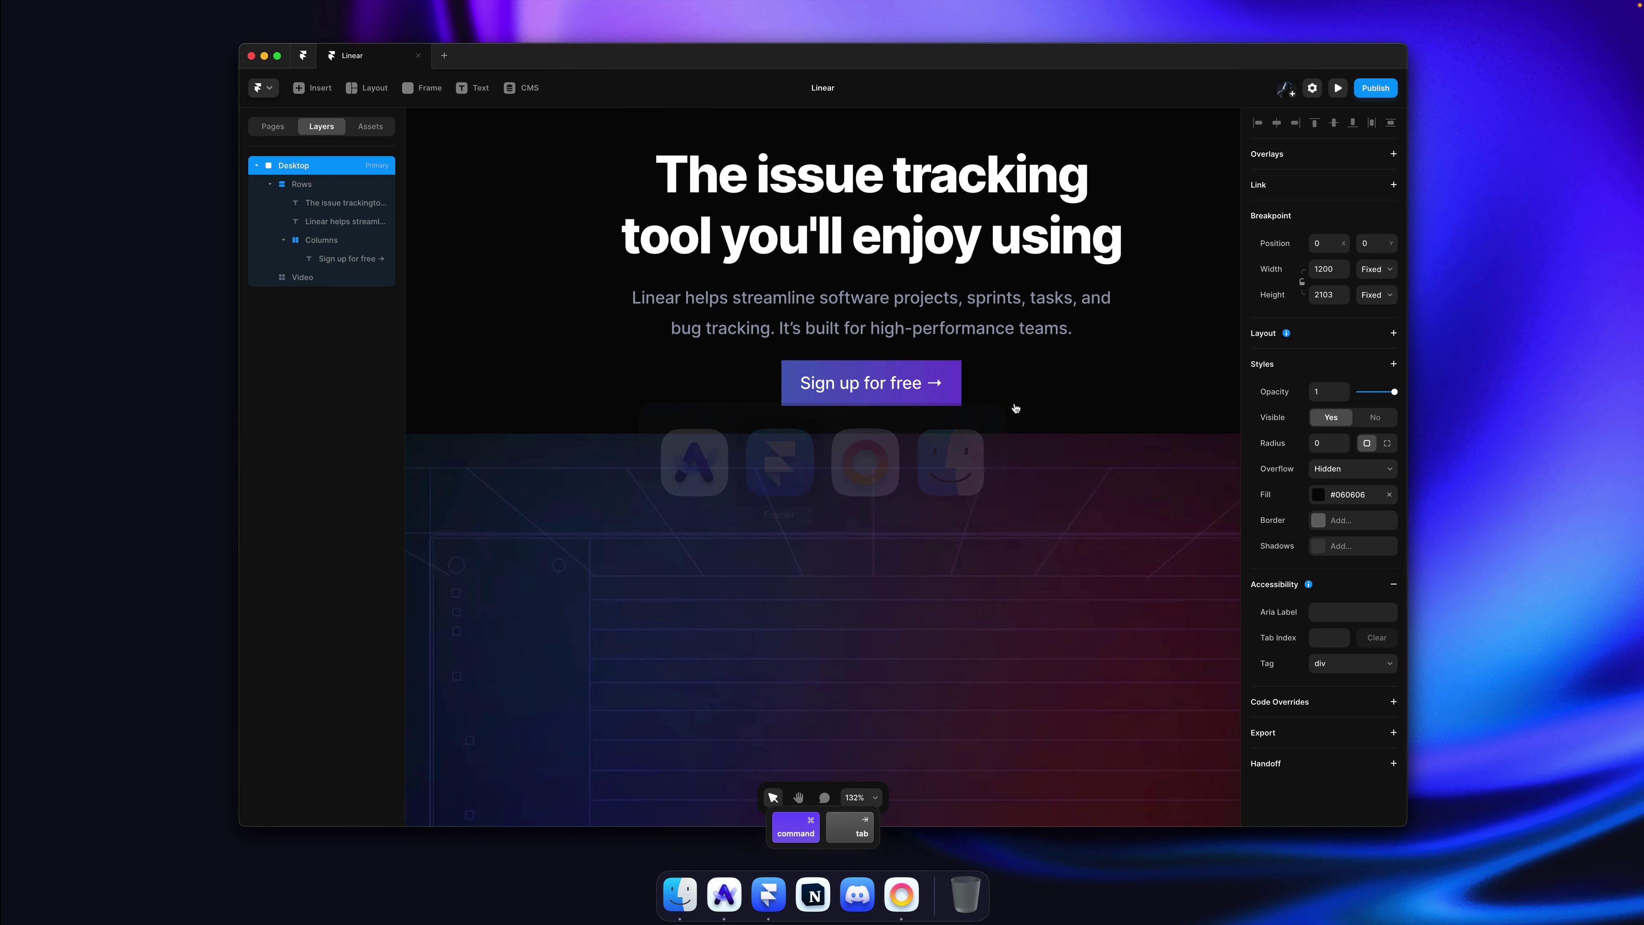
Step: Delete the trailing arrow so the label reads 'Sign up for free'
double_click(932, 385)
key("super+Right")
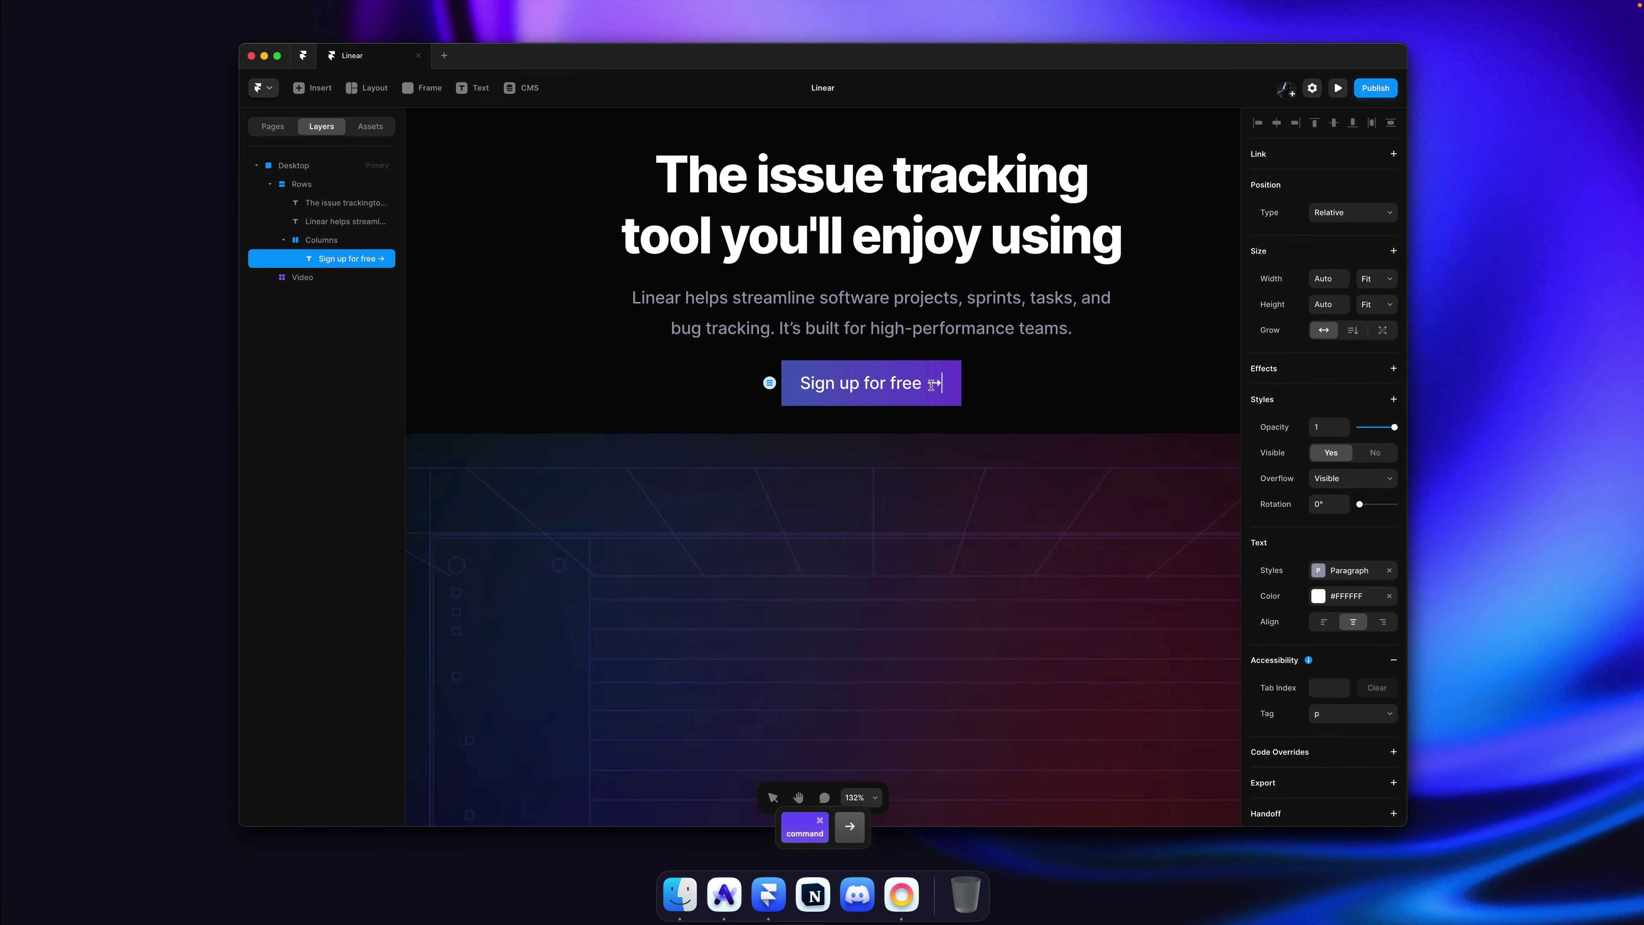
key("BackSpace")
key("BackSpace")
key("Escape")
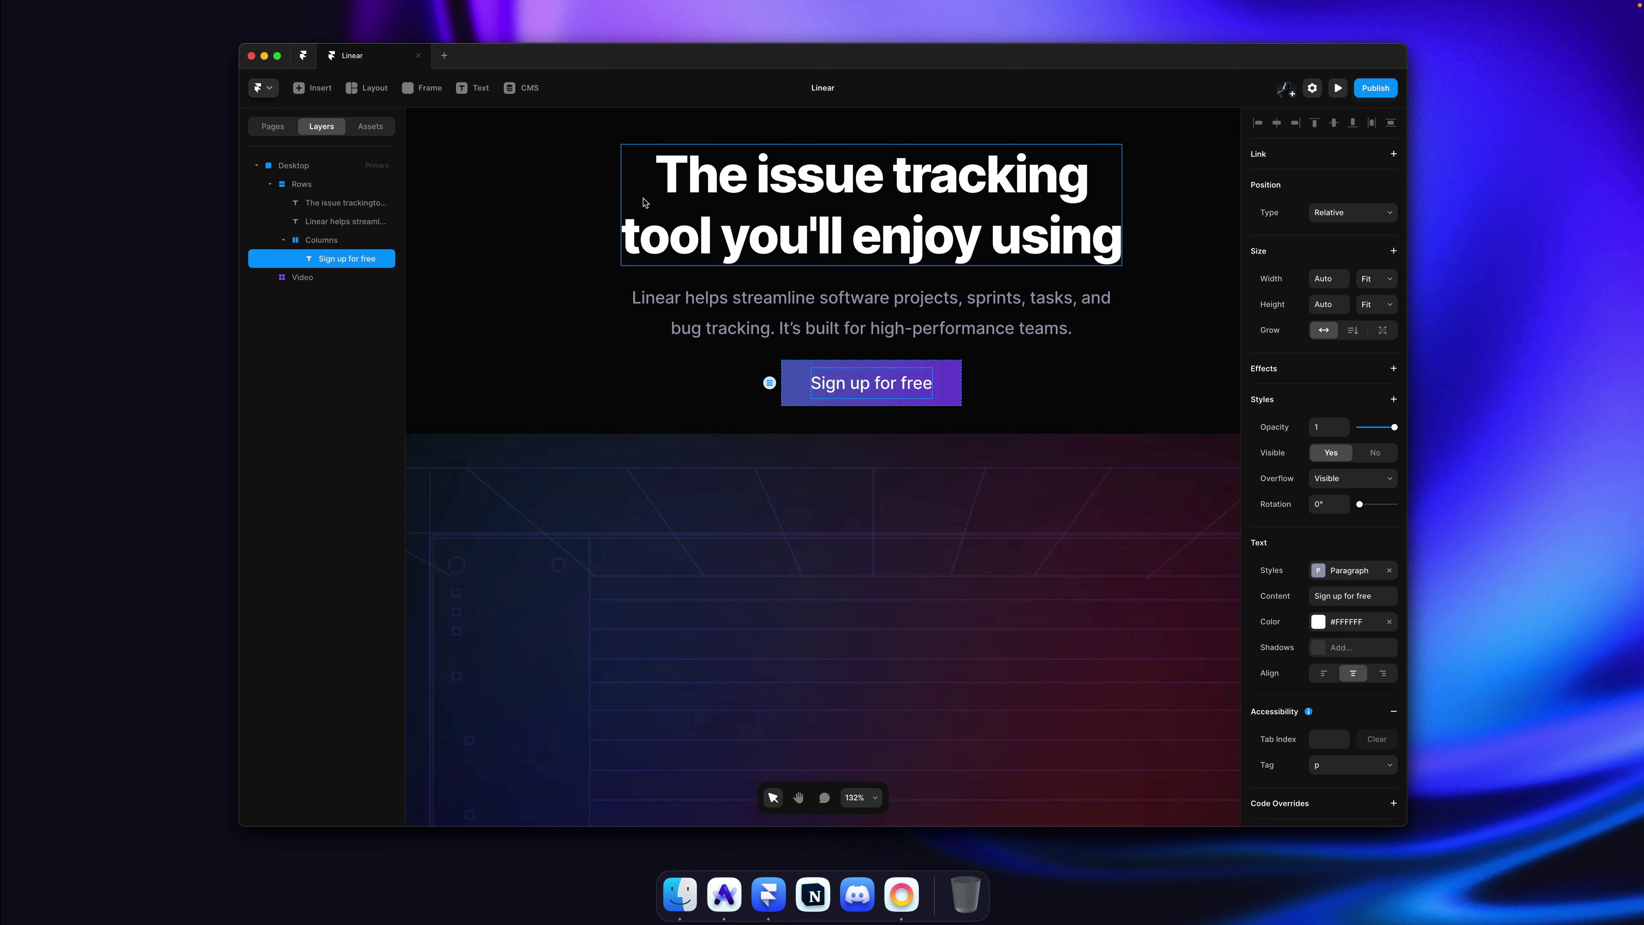
key("i")
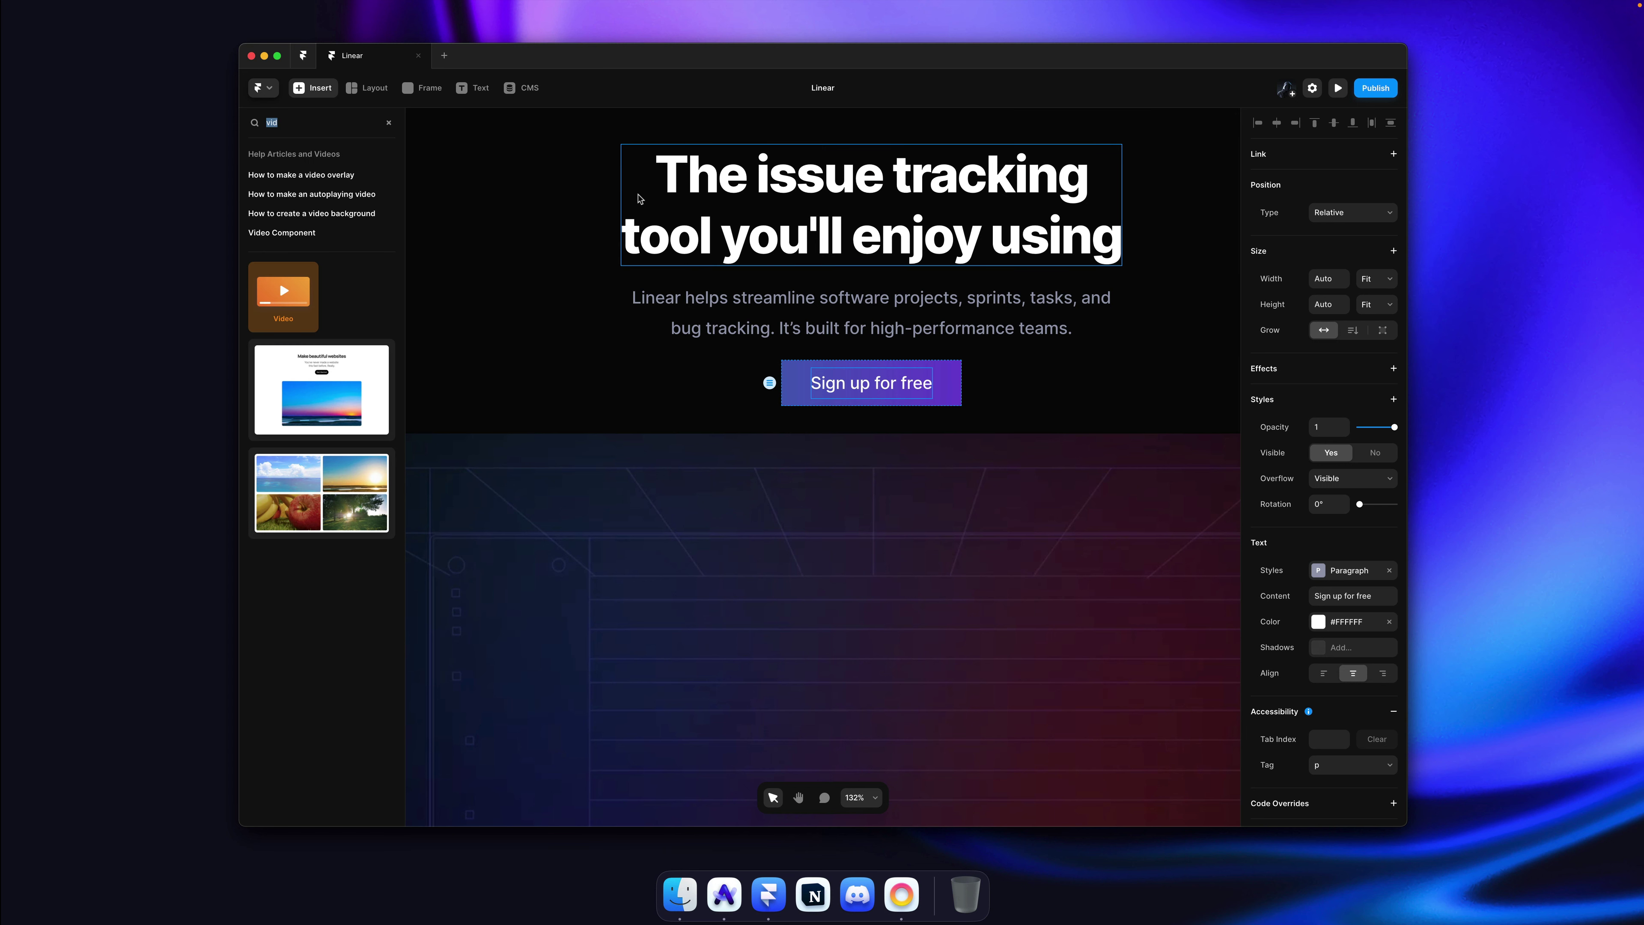
Step: Insert a Phosphor icon into the button beside the label, sized 20 px wide
type("icon")
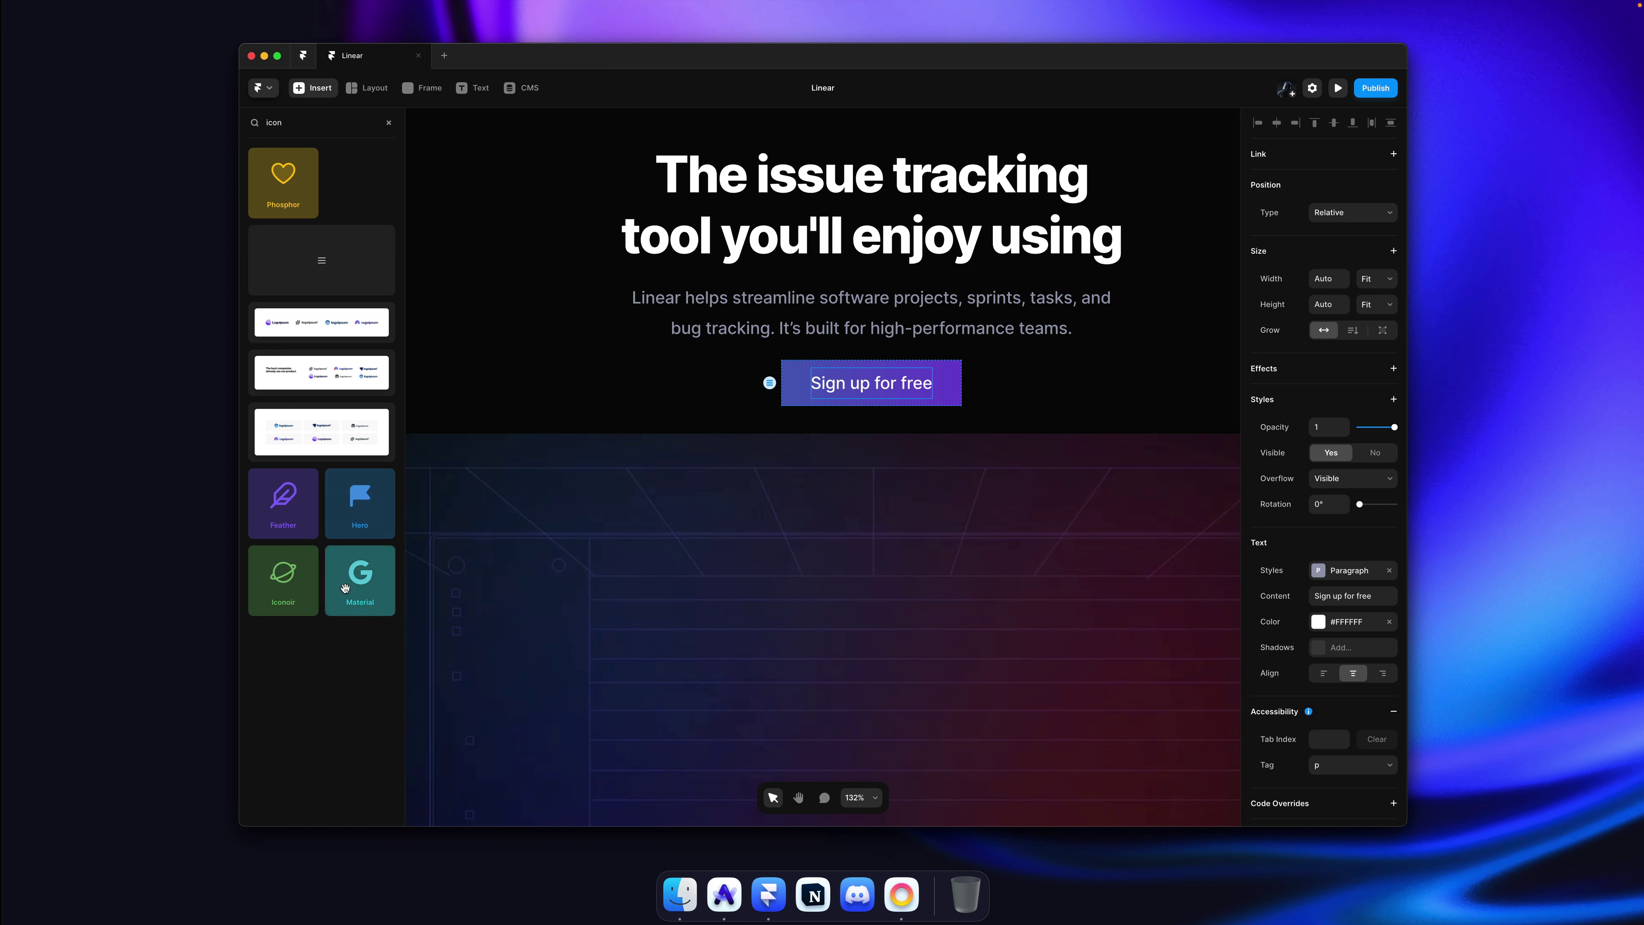
left_click_drag(279, 195, 950, 387)
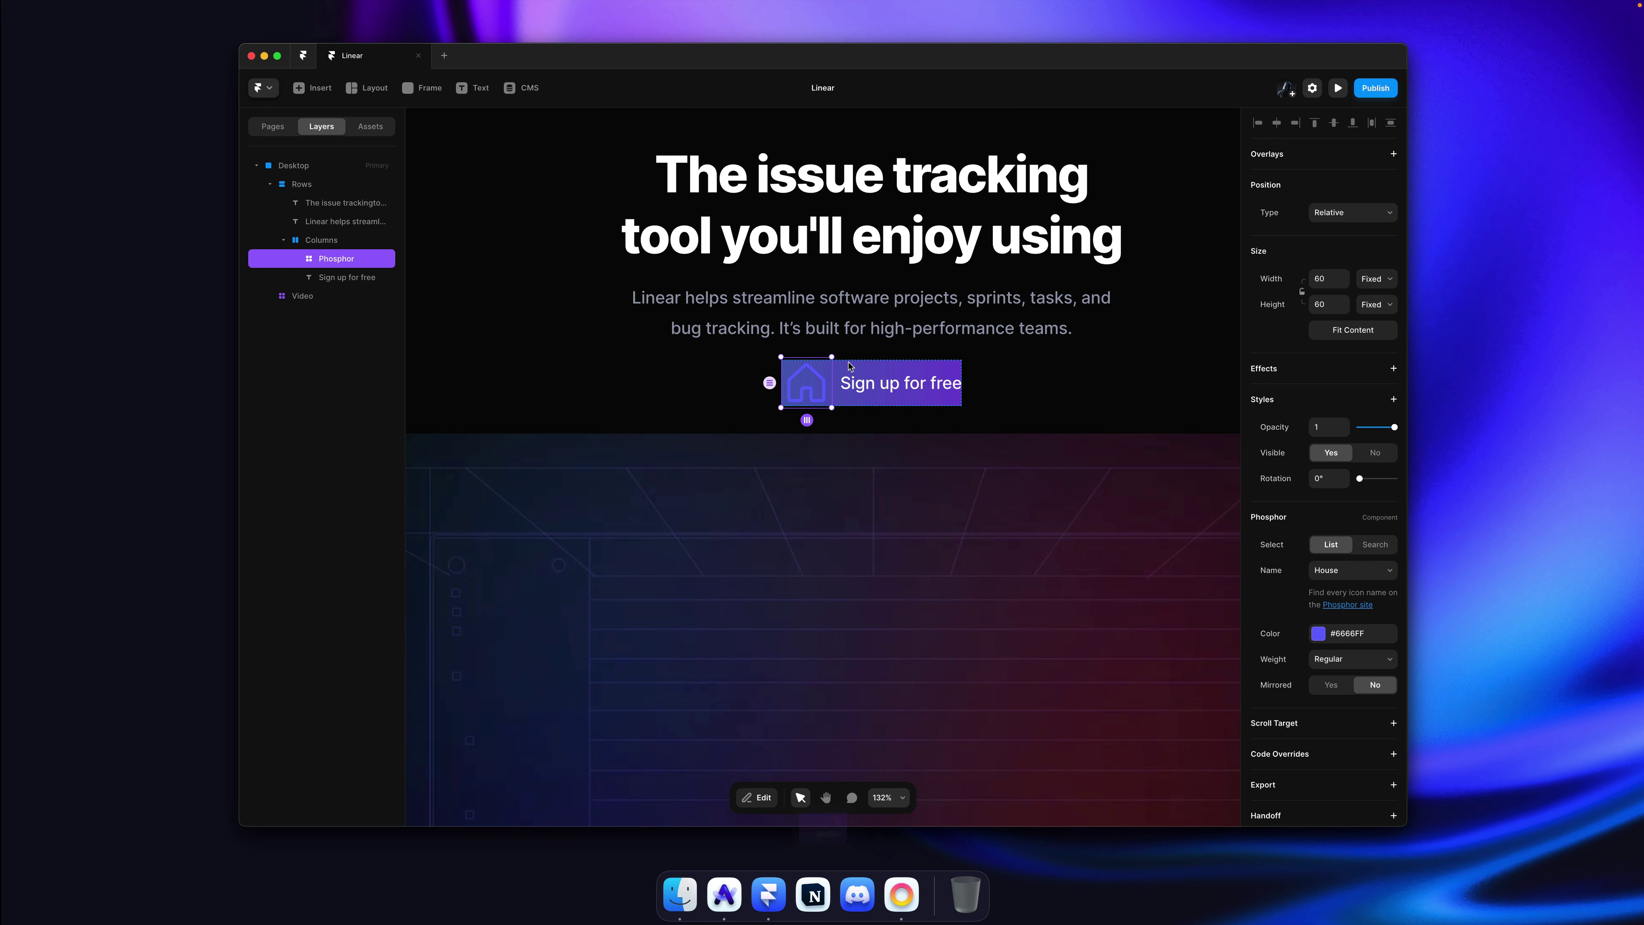
left_click(1328, 281)
type("20")
key("Return")
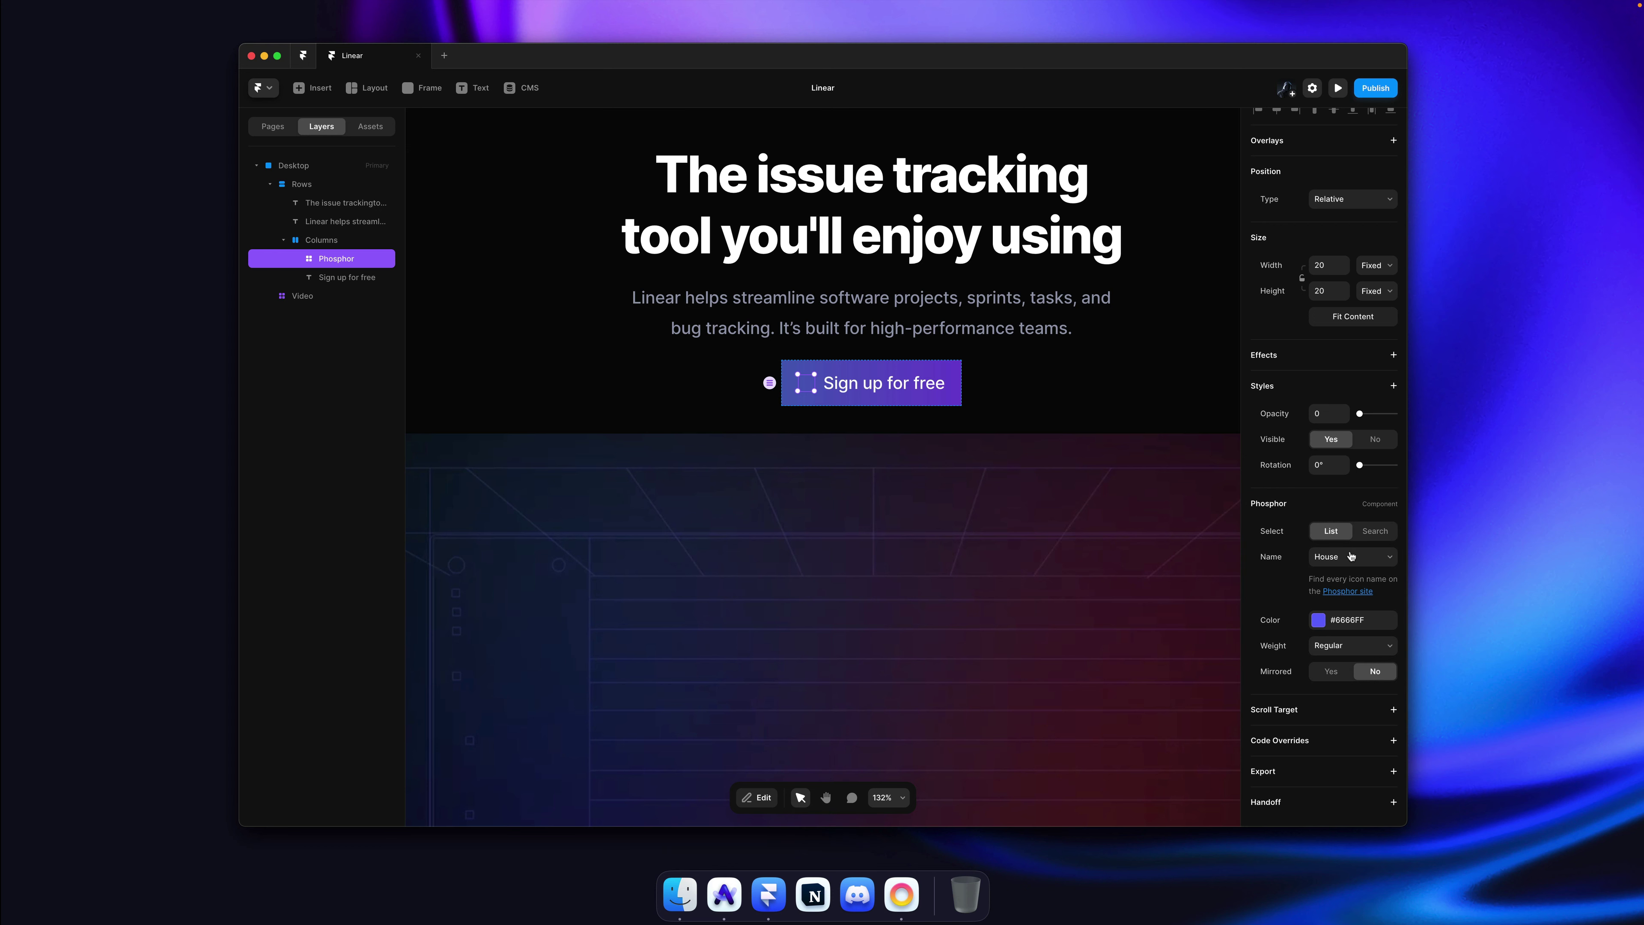
Step: Change the Phosphor icon to ArrowRight
left_click(1357, 558)
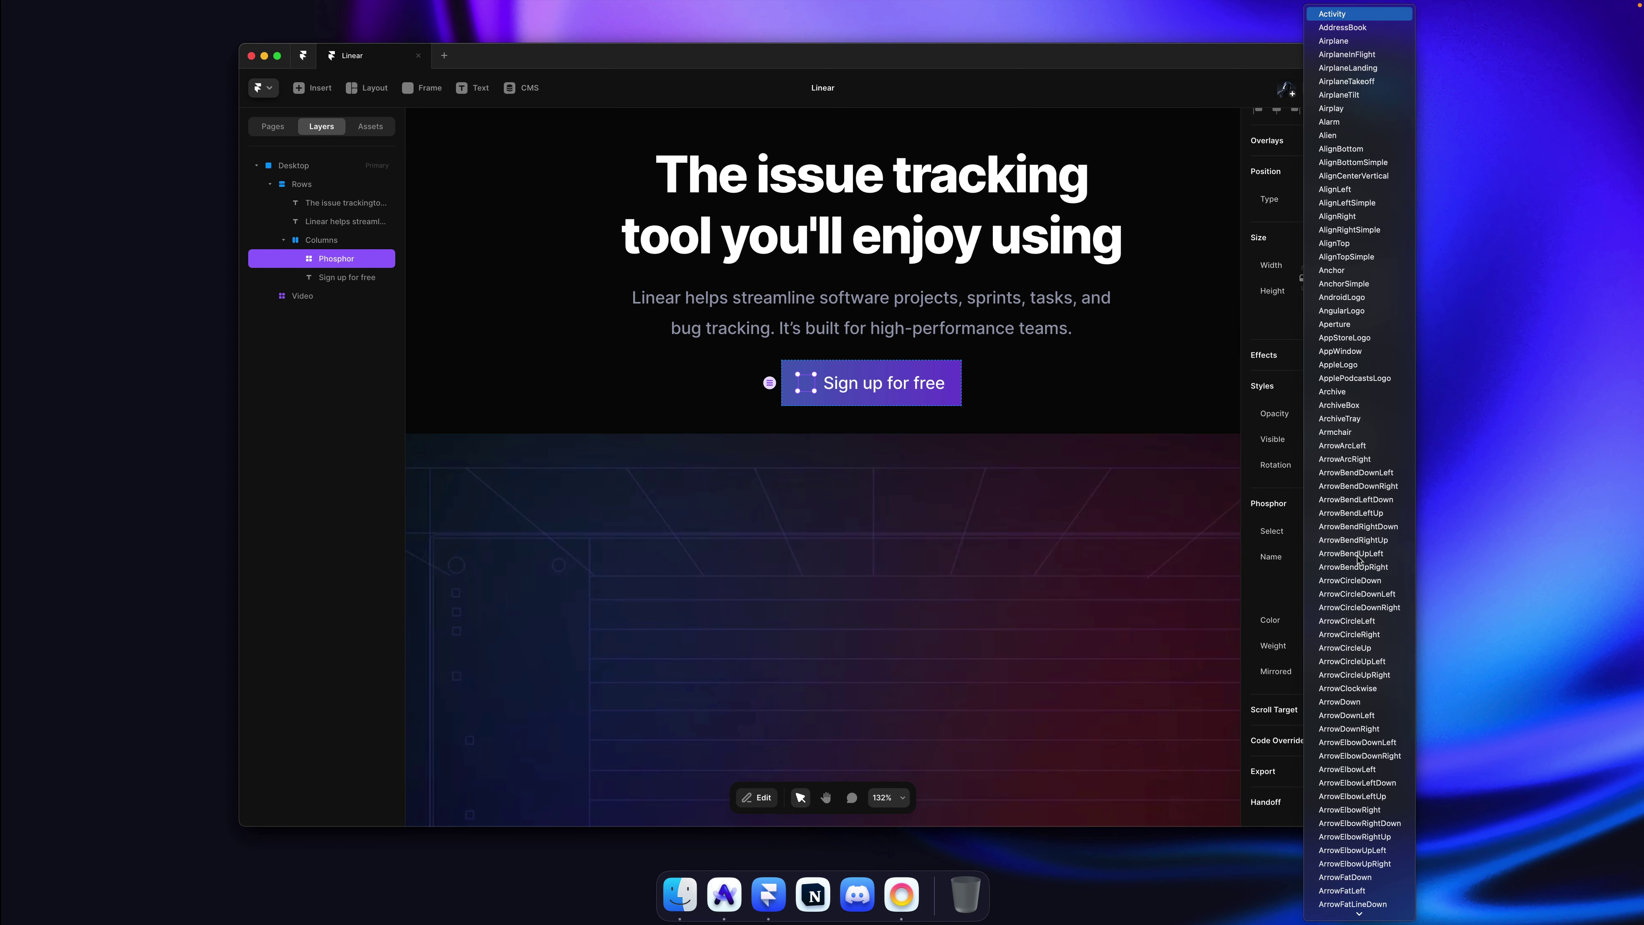
scroll(1357, 556, "down", 15)
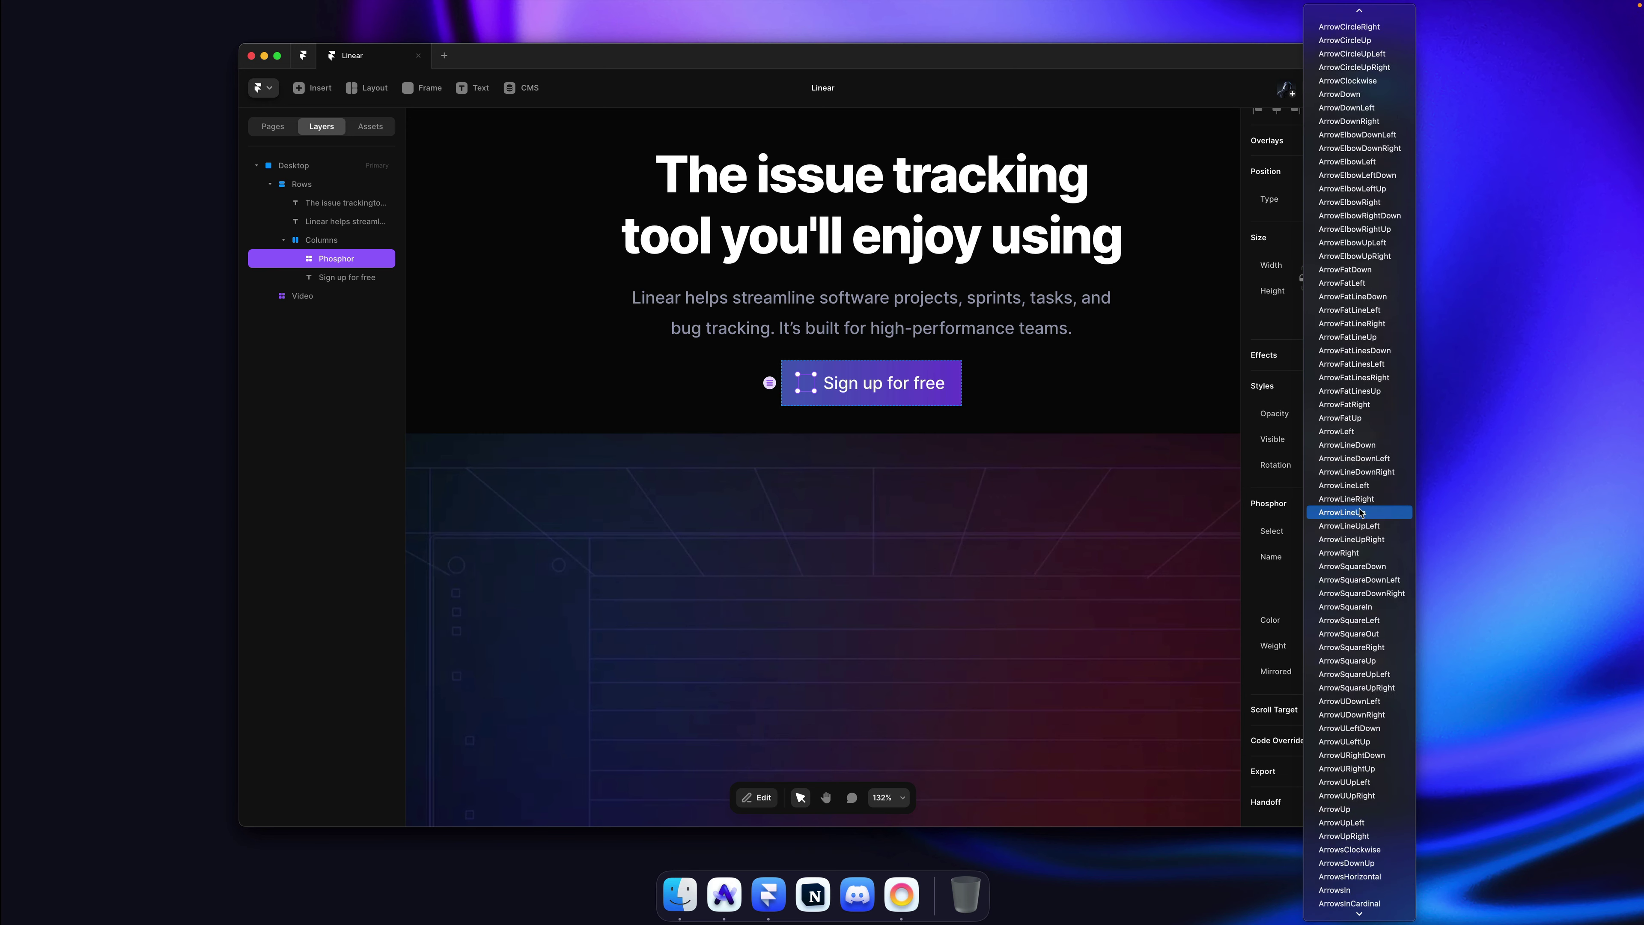
scroll(1360, 511, "down", 3)
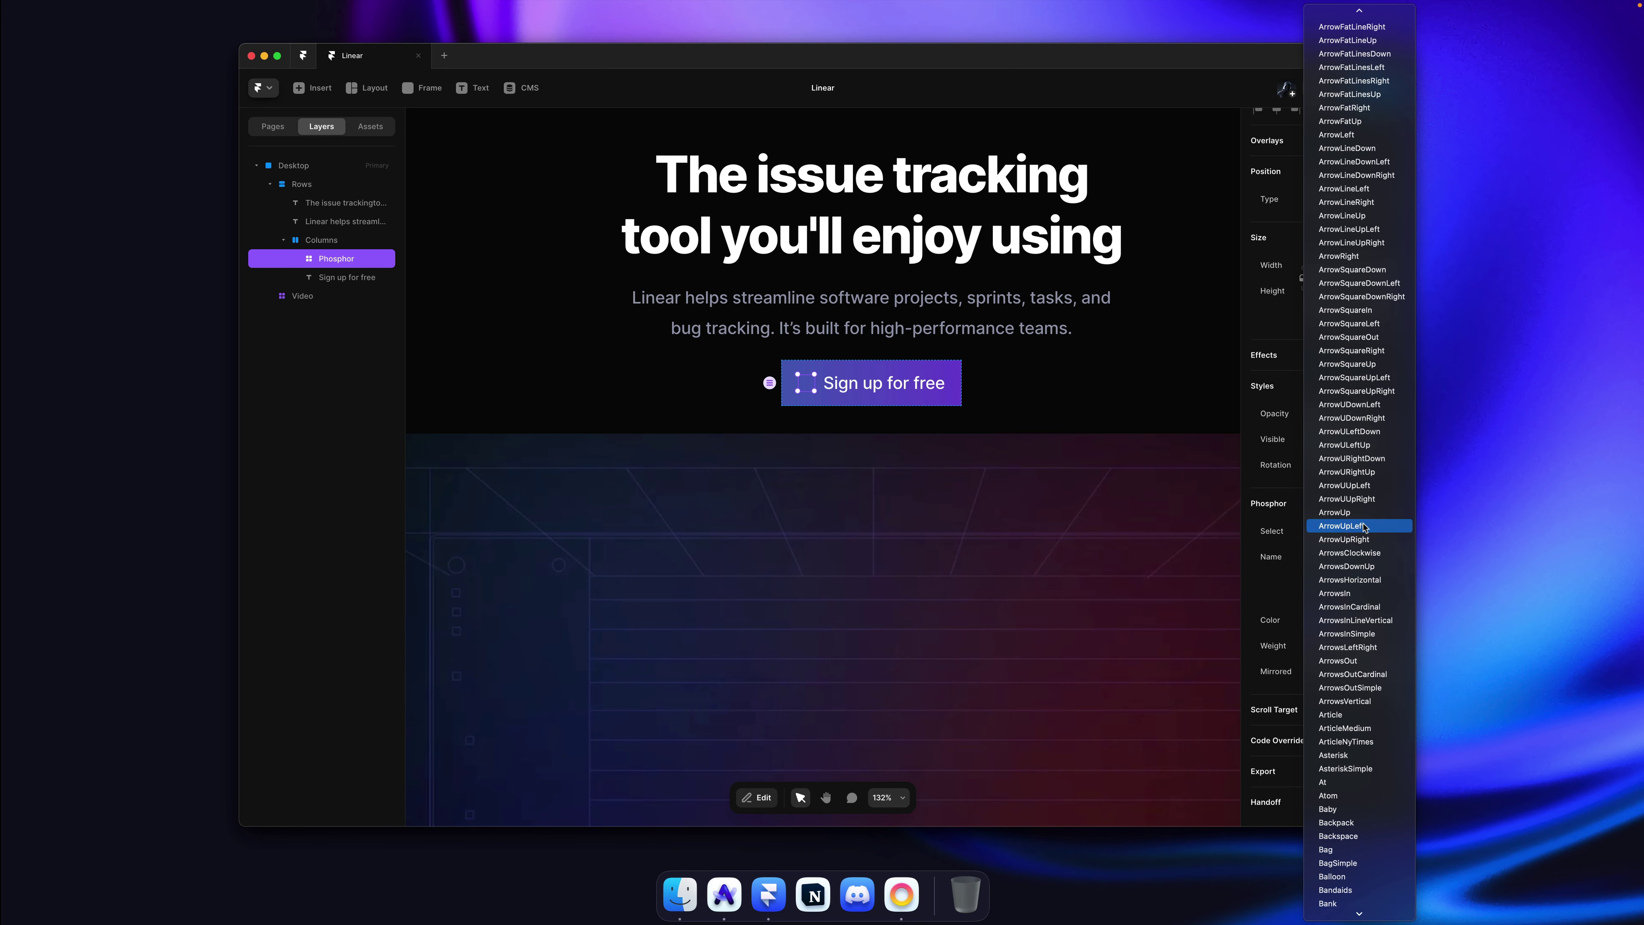
scroll(1362, 525, "down", 2)
scroll(1366, 537, "up", 2)
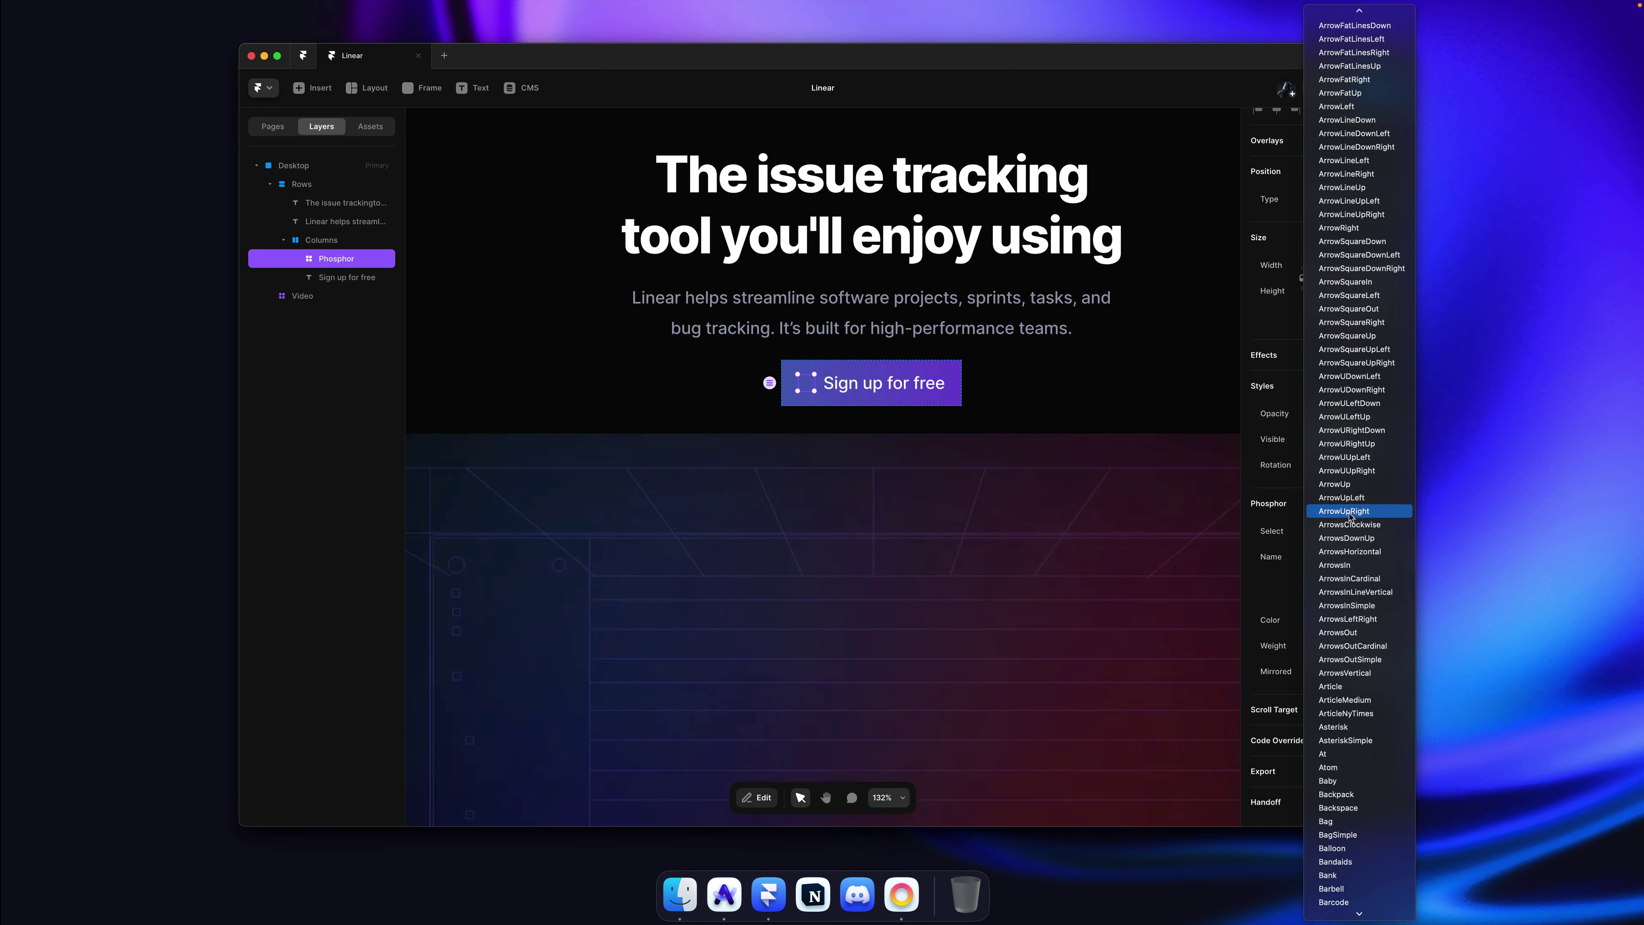
scroll(1363, 497, "up", 3)
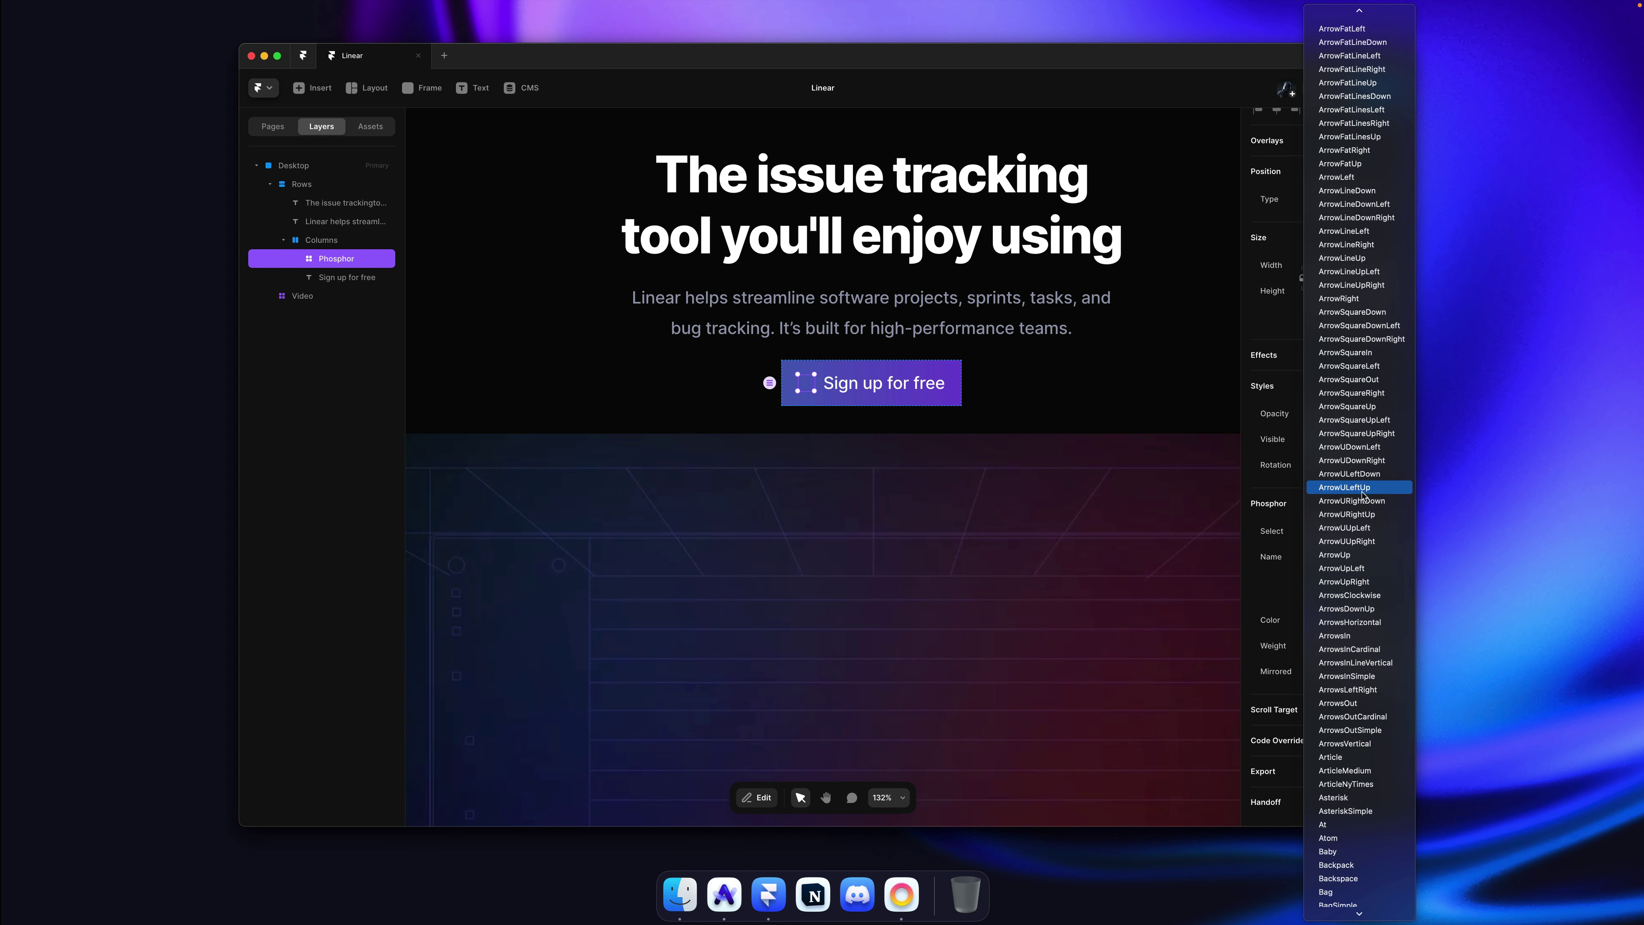
left_click(1364, 300)
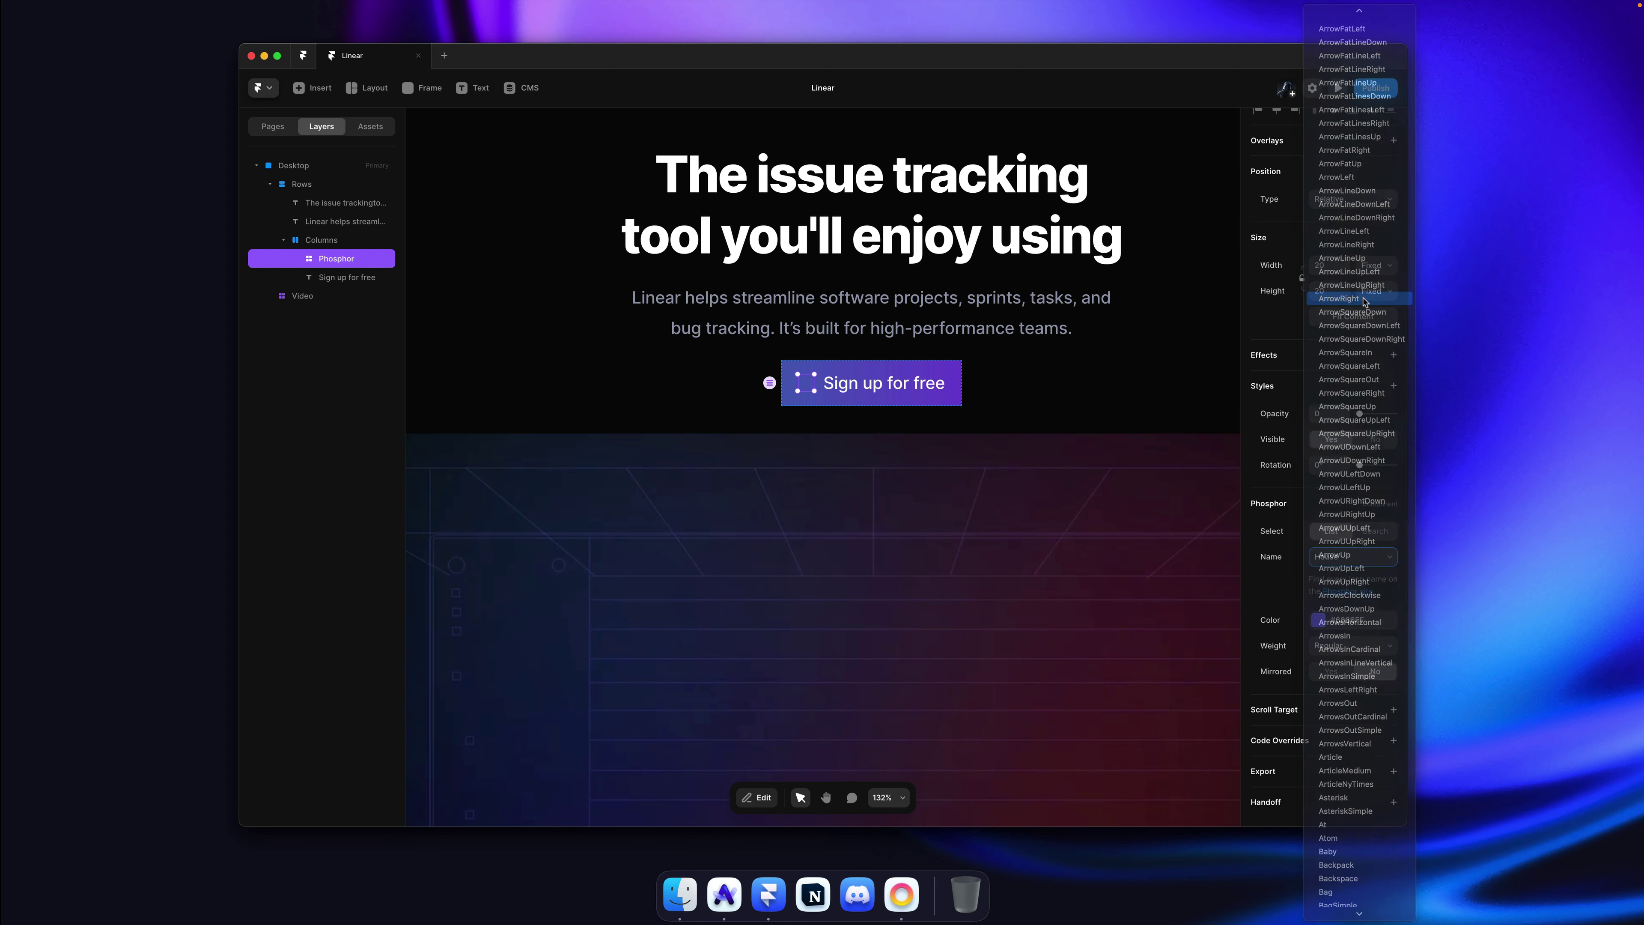
Step: Save the icon's white as a shared colour named White, keep height 20, and raise its opacity
left_click(1362, 624)
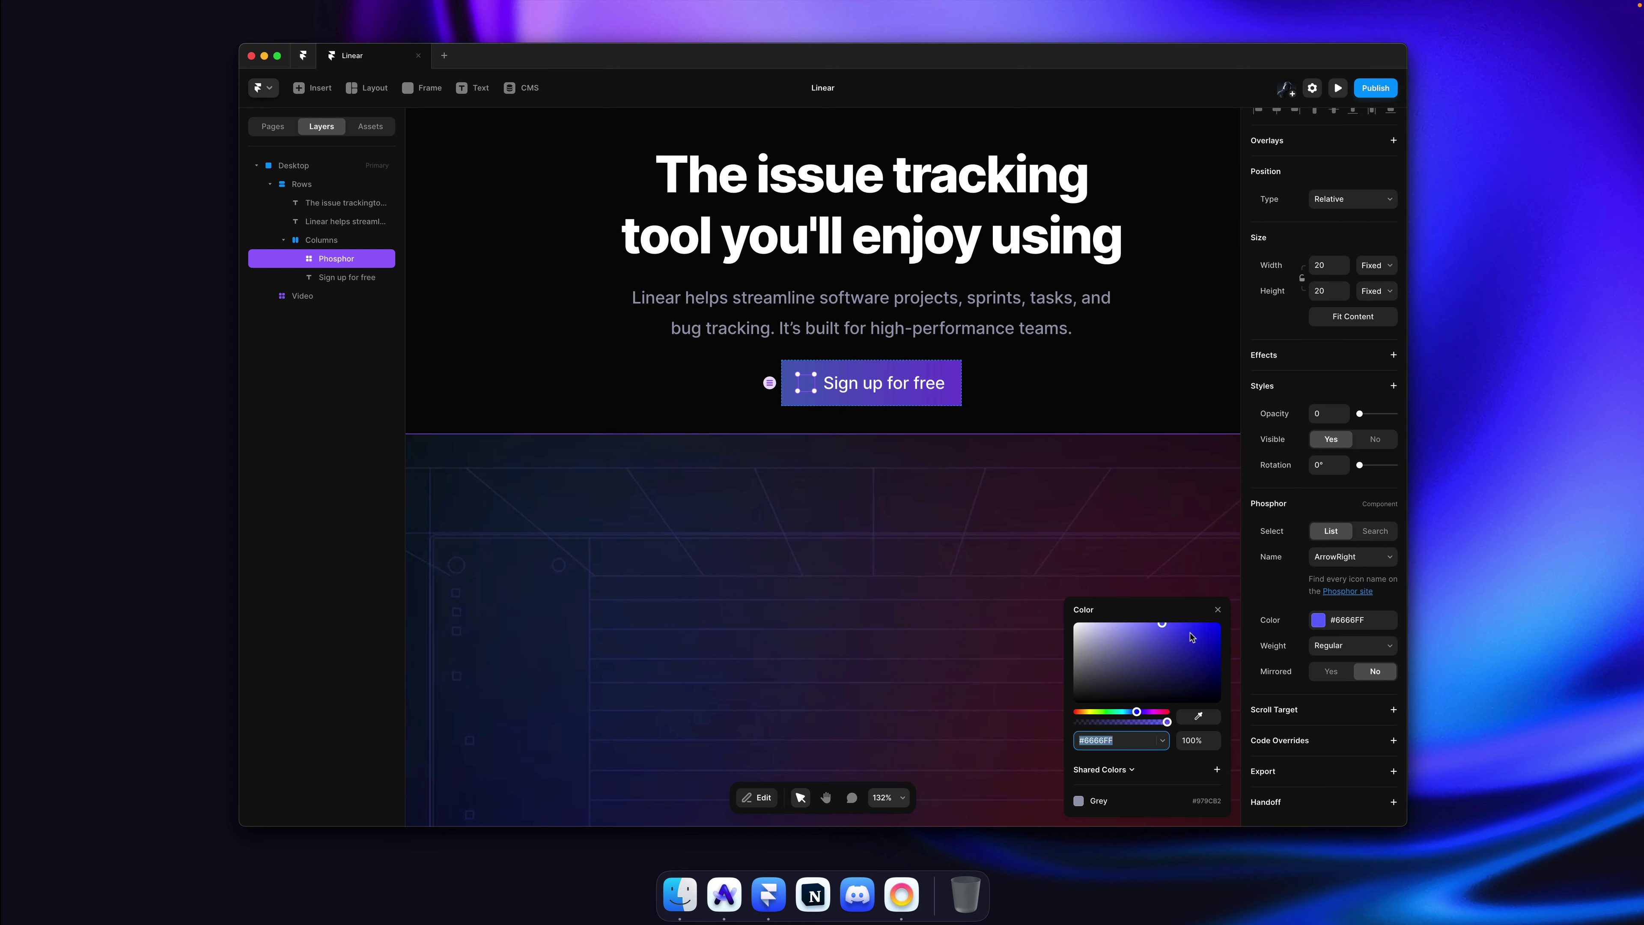
left_click(1217, 770)
type("White")
key("Return")
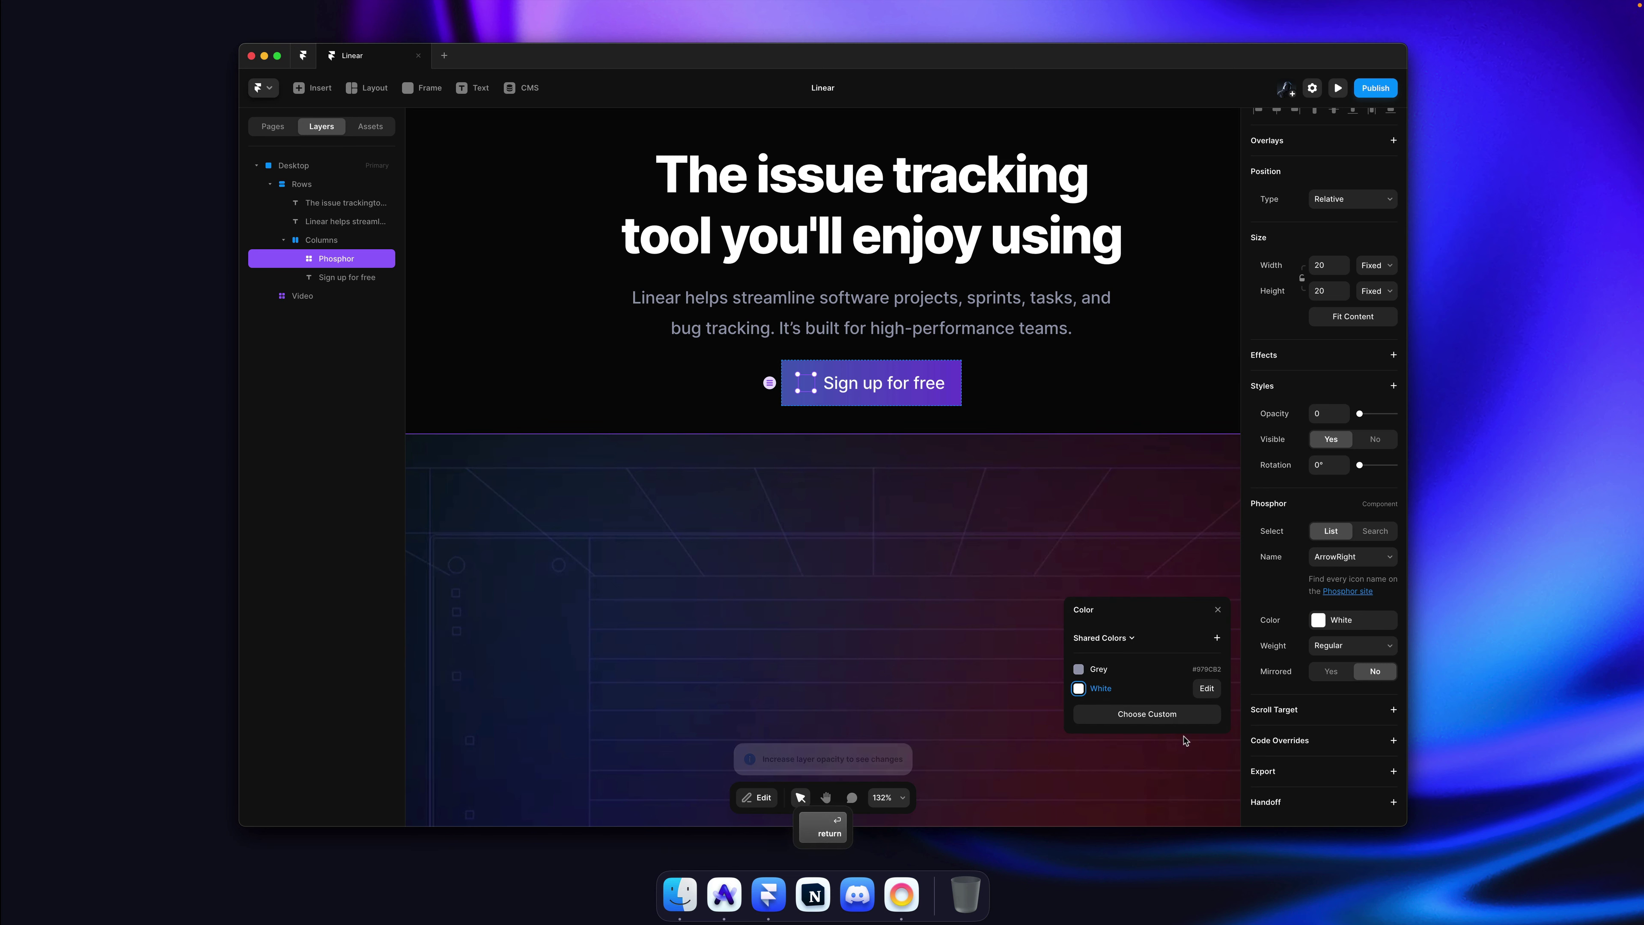
left_click(1333, 296)
key("Return")
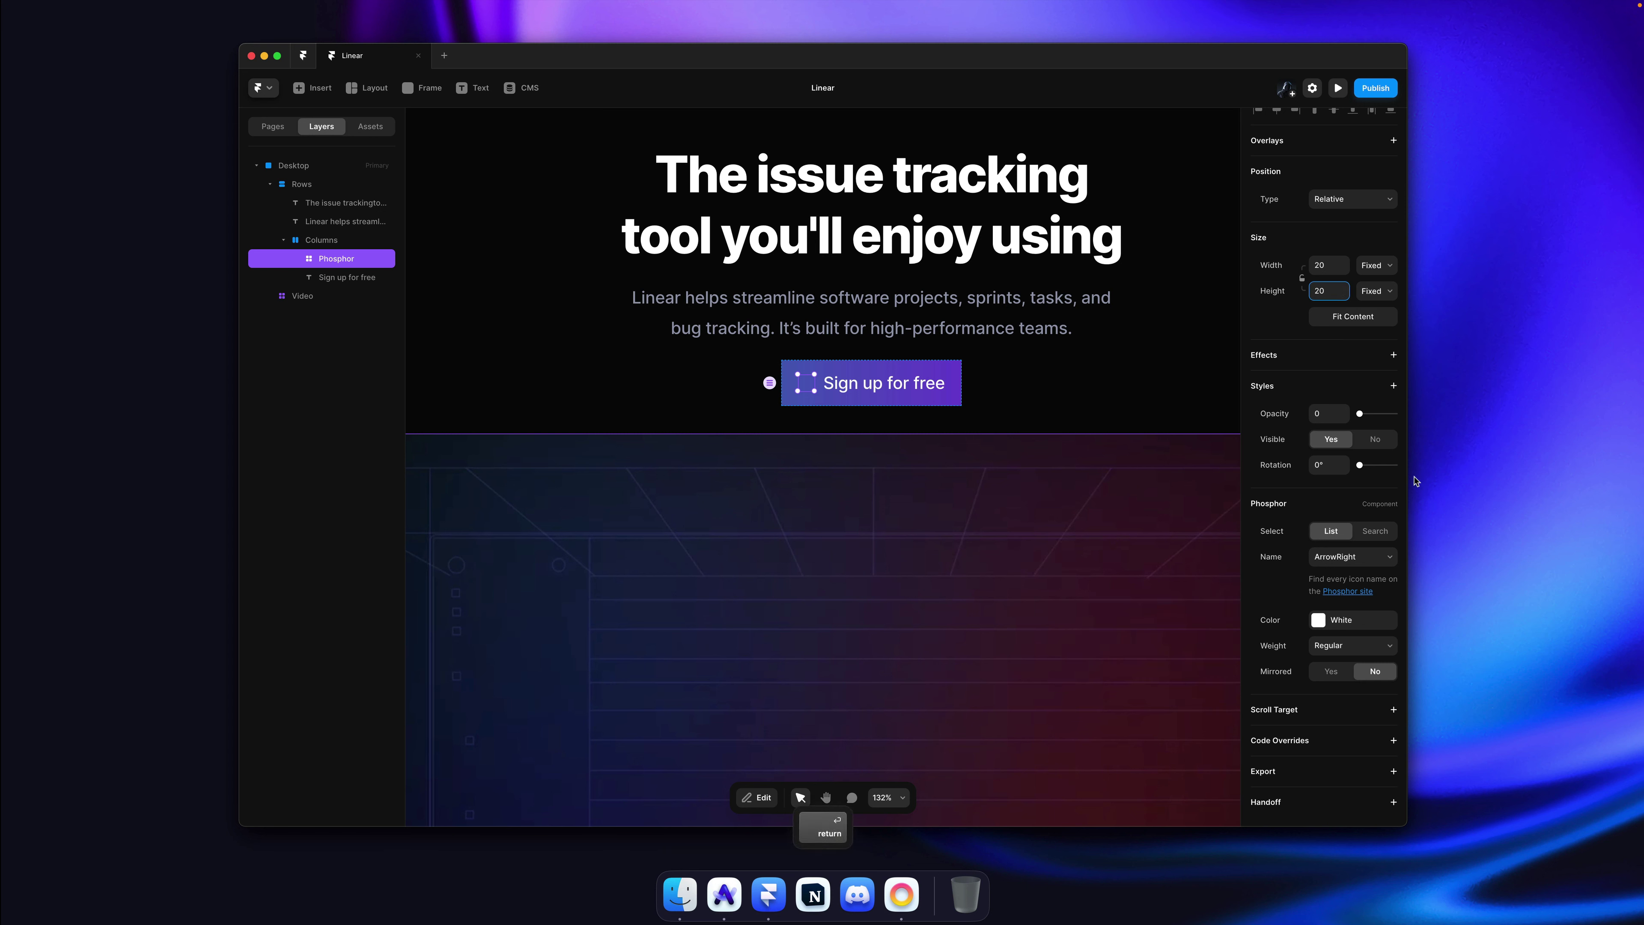
left_click_drag(1376, 418, 1397, 415)
left_click(1052, 394)
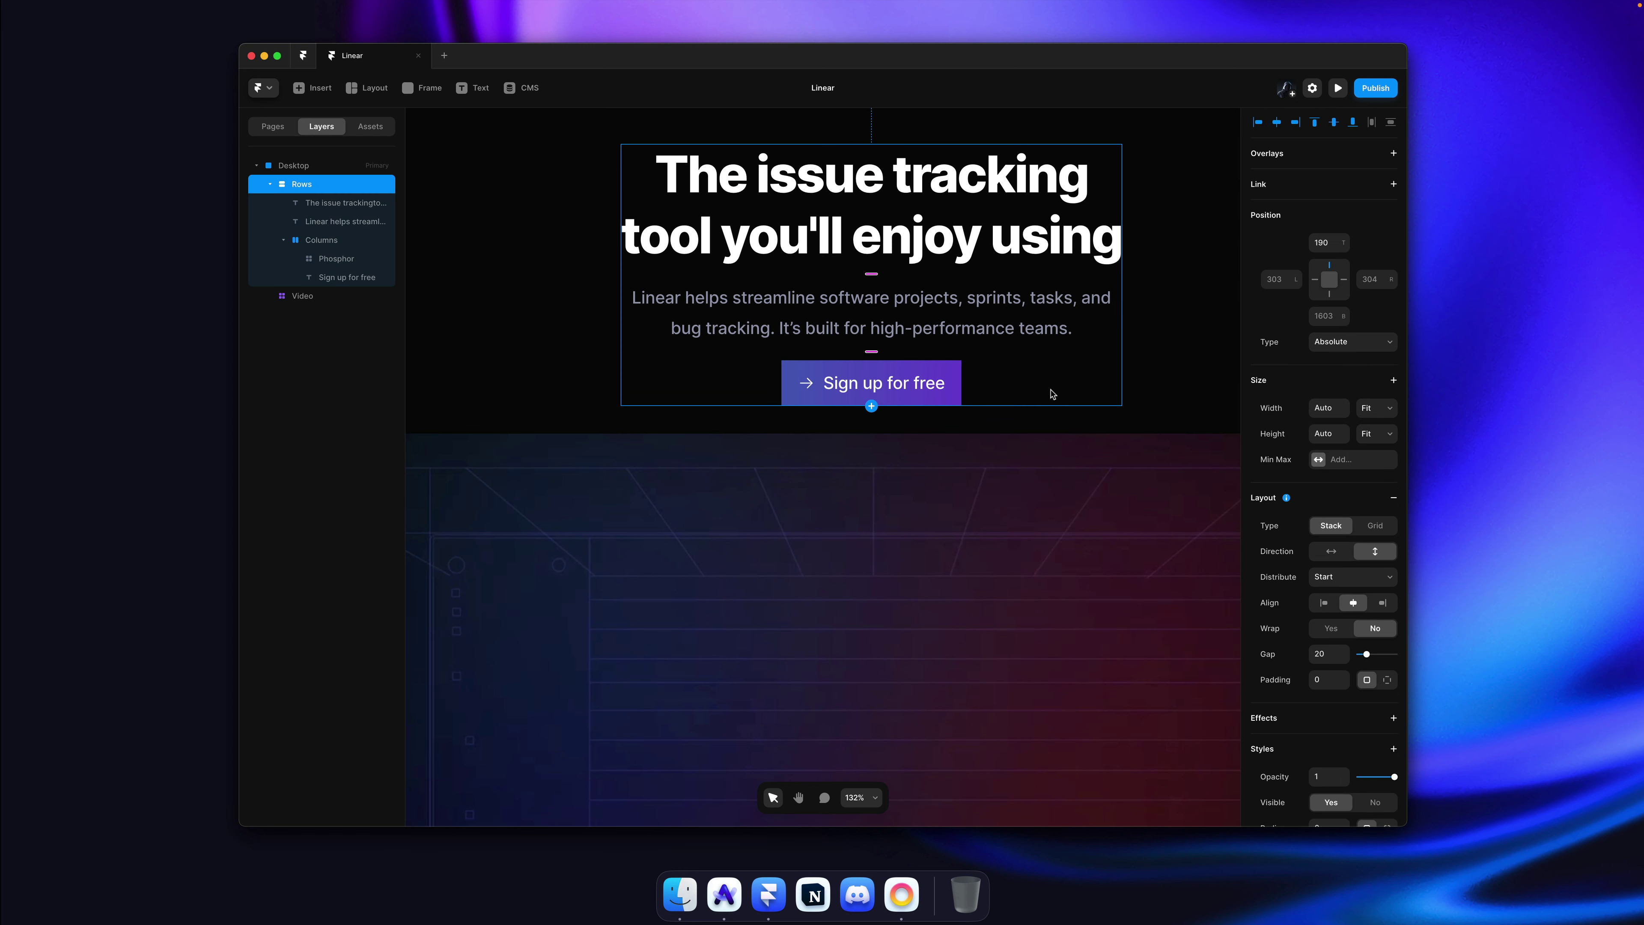
Step: Reorder the label and ArrowRight icon layers so the arrow follows 'Sign up for free'
left_click(910, 393, "super")
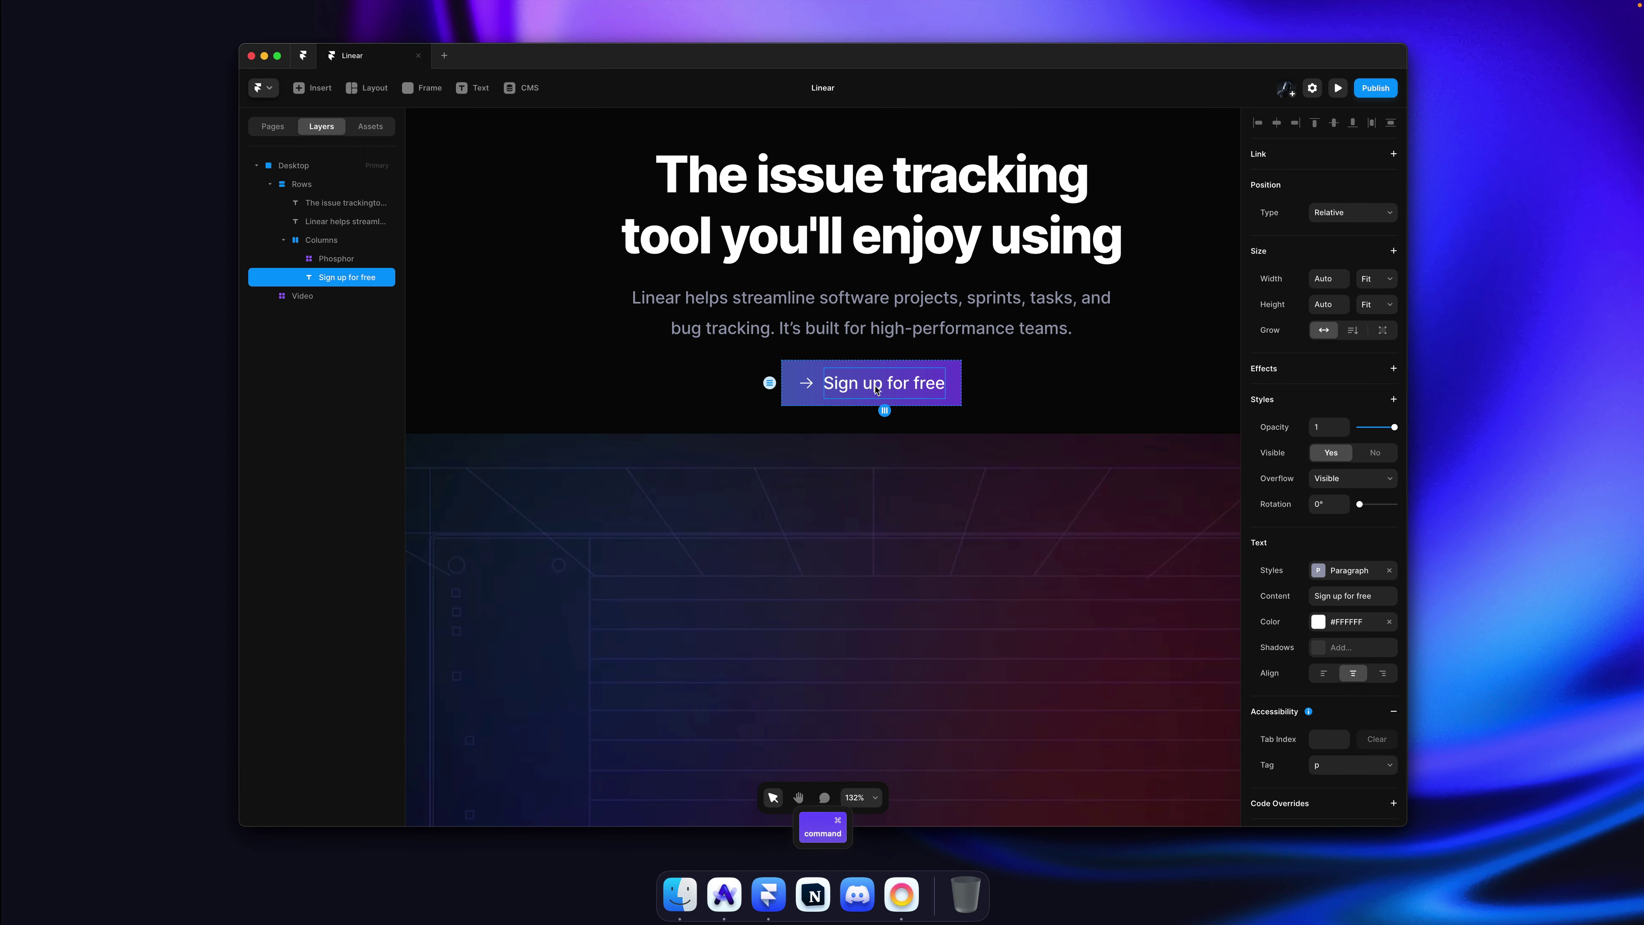
scroll(877, 388, "up", 5)
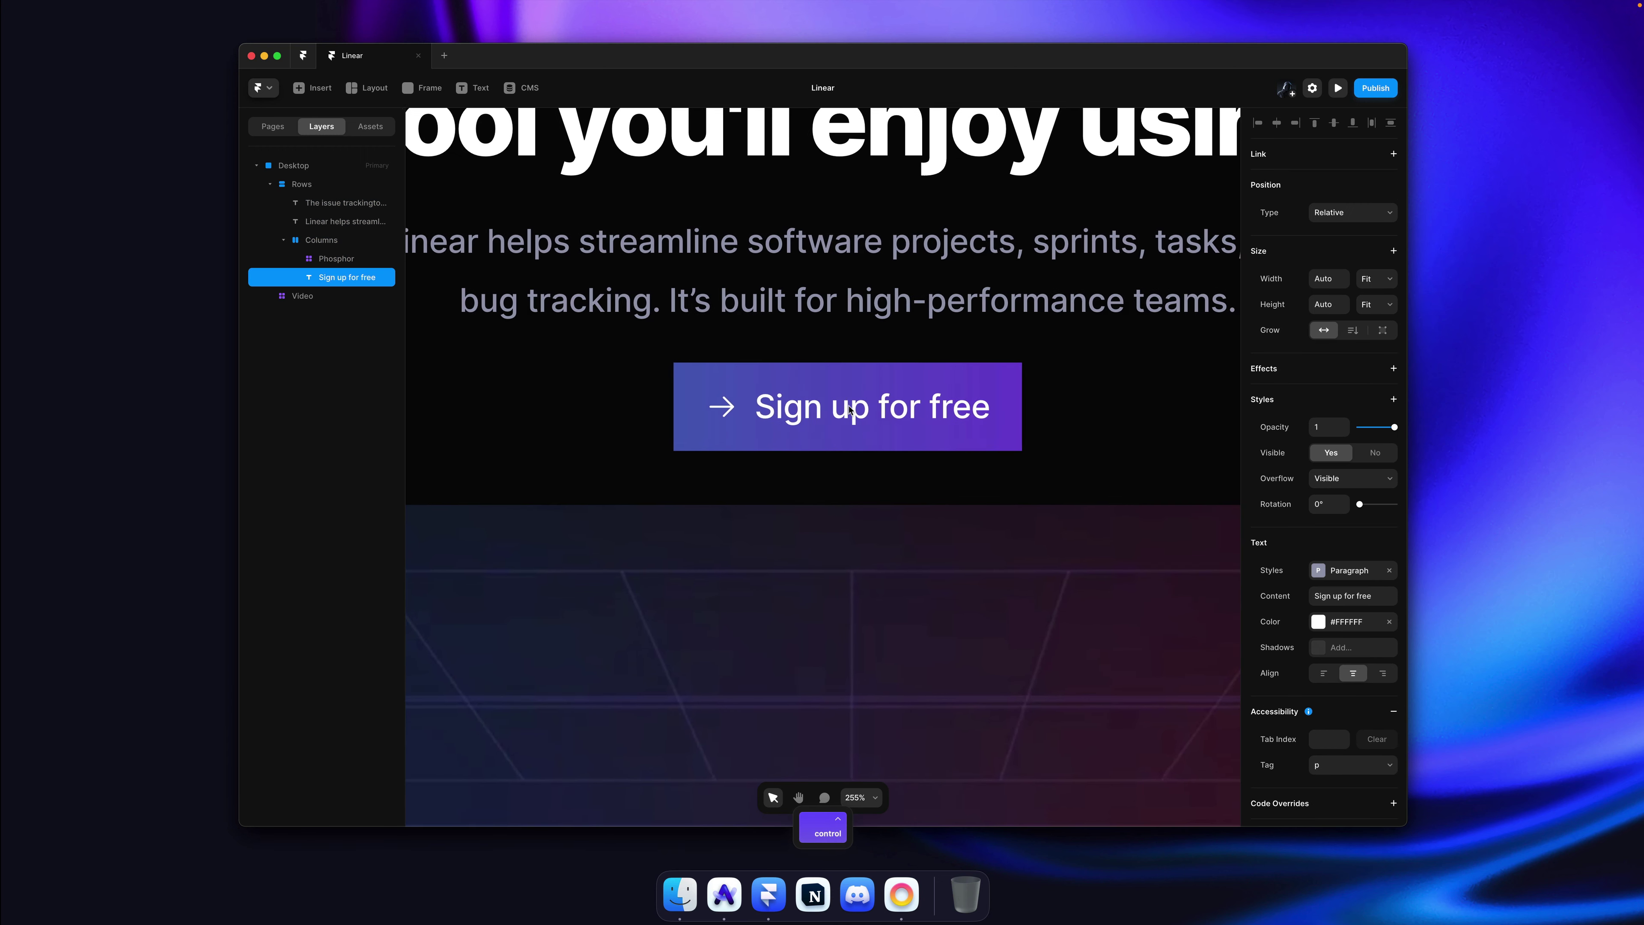
left_click(735, 414)
left_click(793, 412)
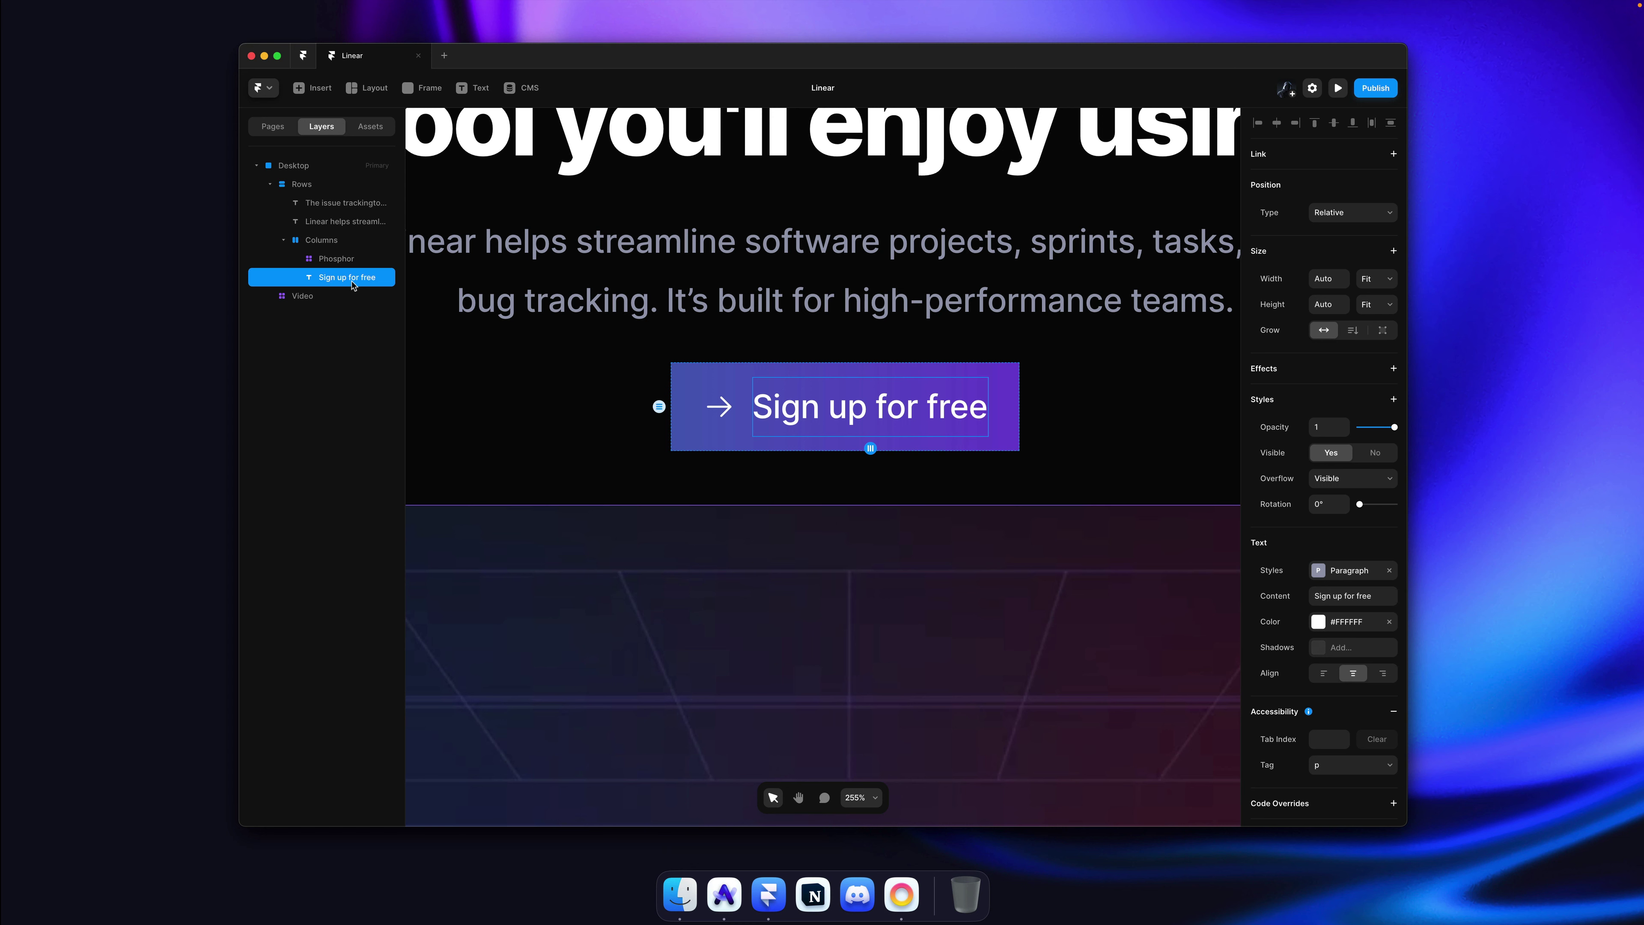
left_click_drag(353, 284, 347, 255)
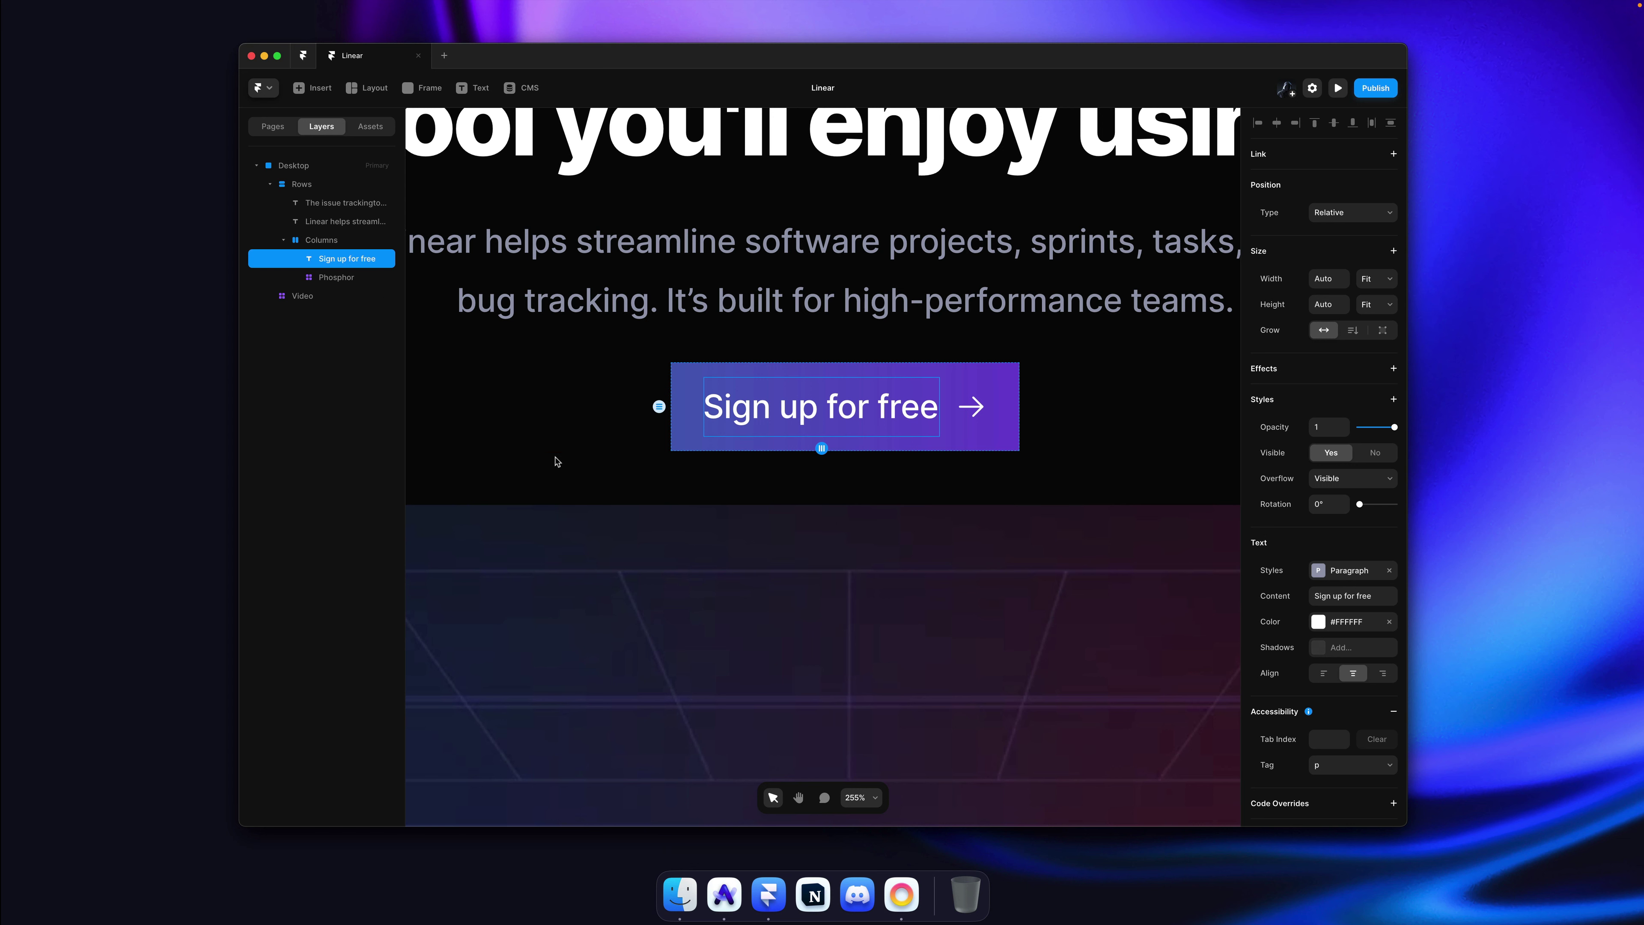
key("super+bracketright")
key("super+bracketleft")
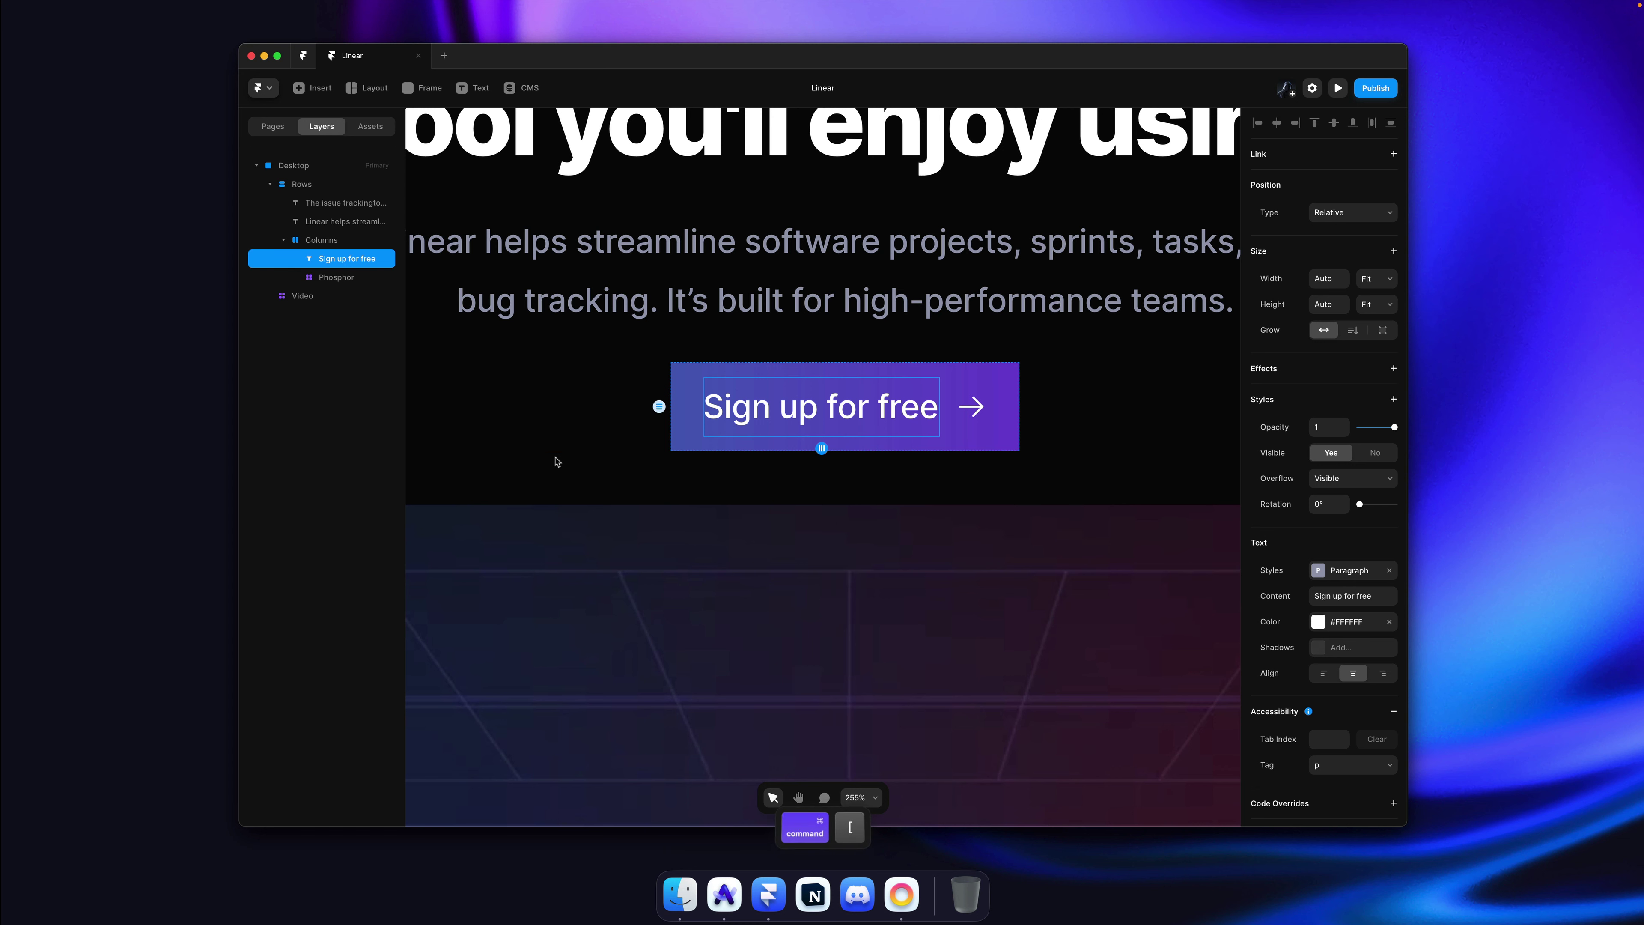
Step: Compare the button against the live Linear site's button and reselect the button frame
left_click(881, 531)
scroll(881, 531, "down", 10)
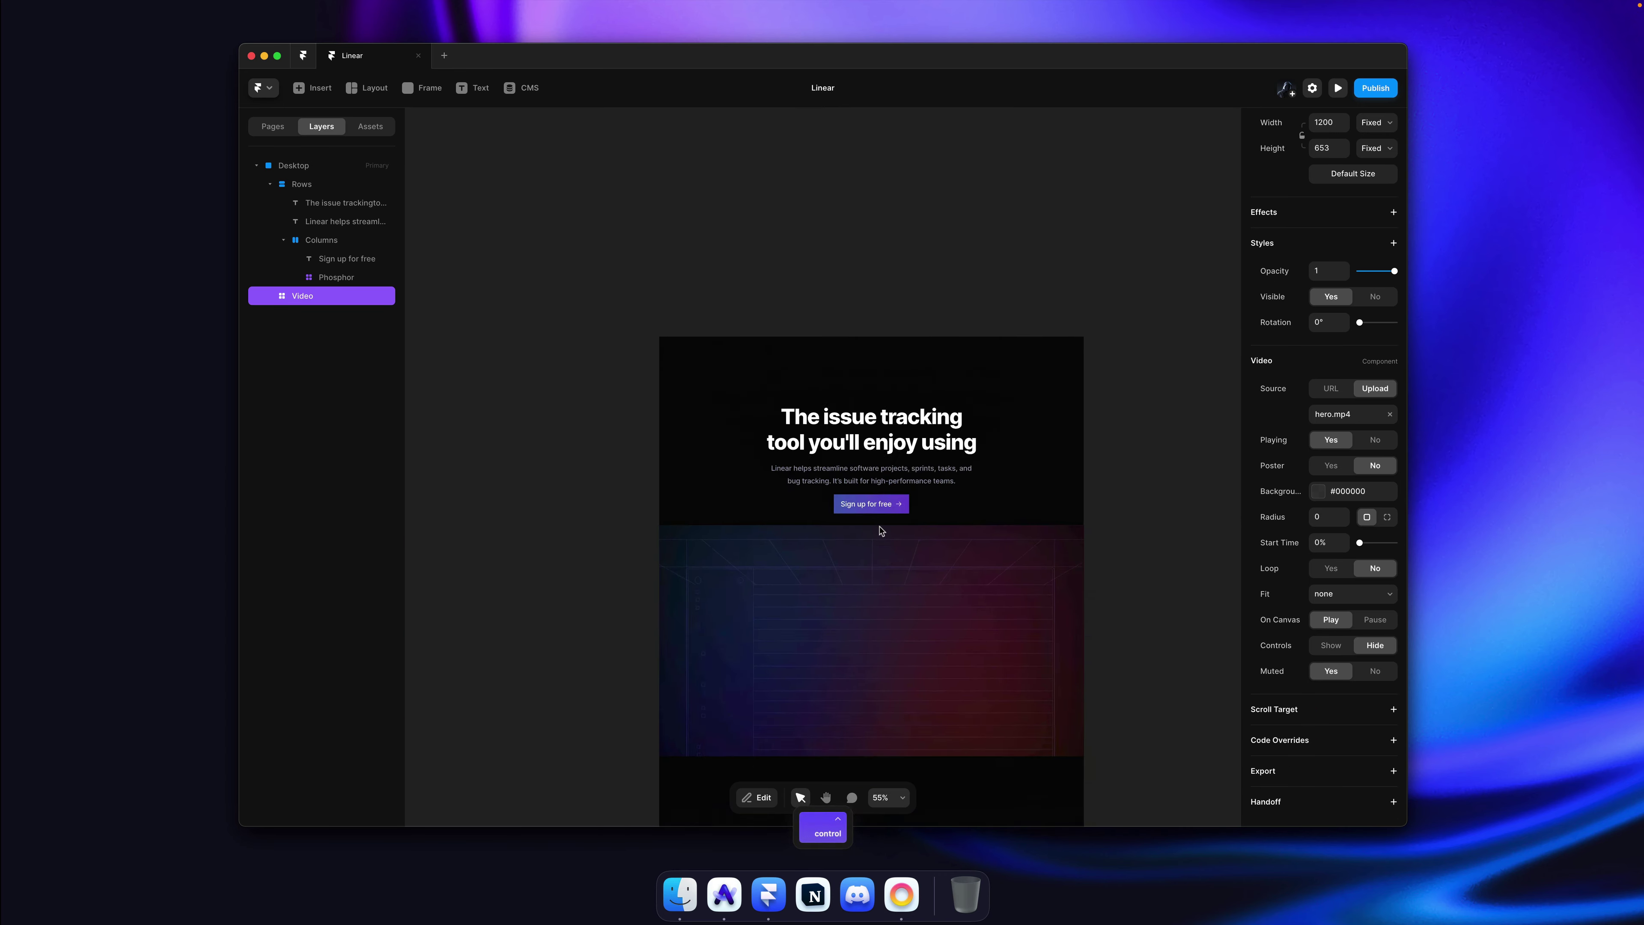
scroll(881, 531, "up", 6)
key("super+Tab")
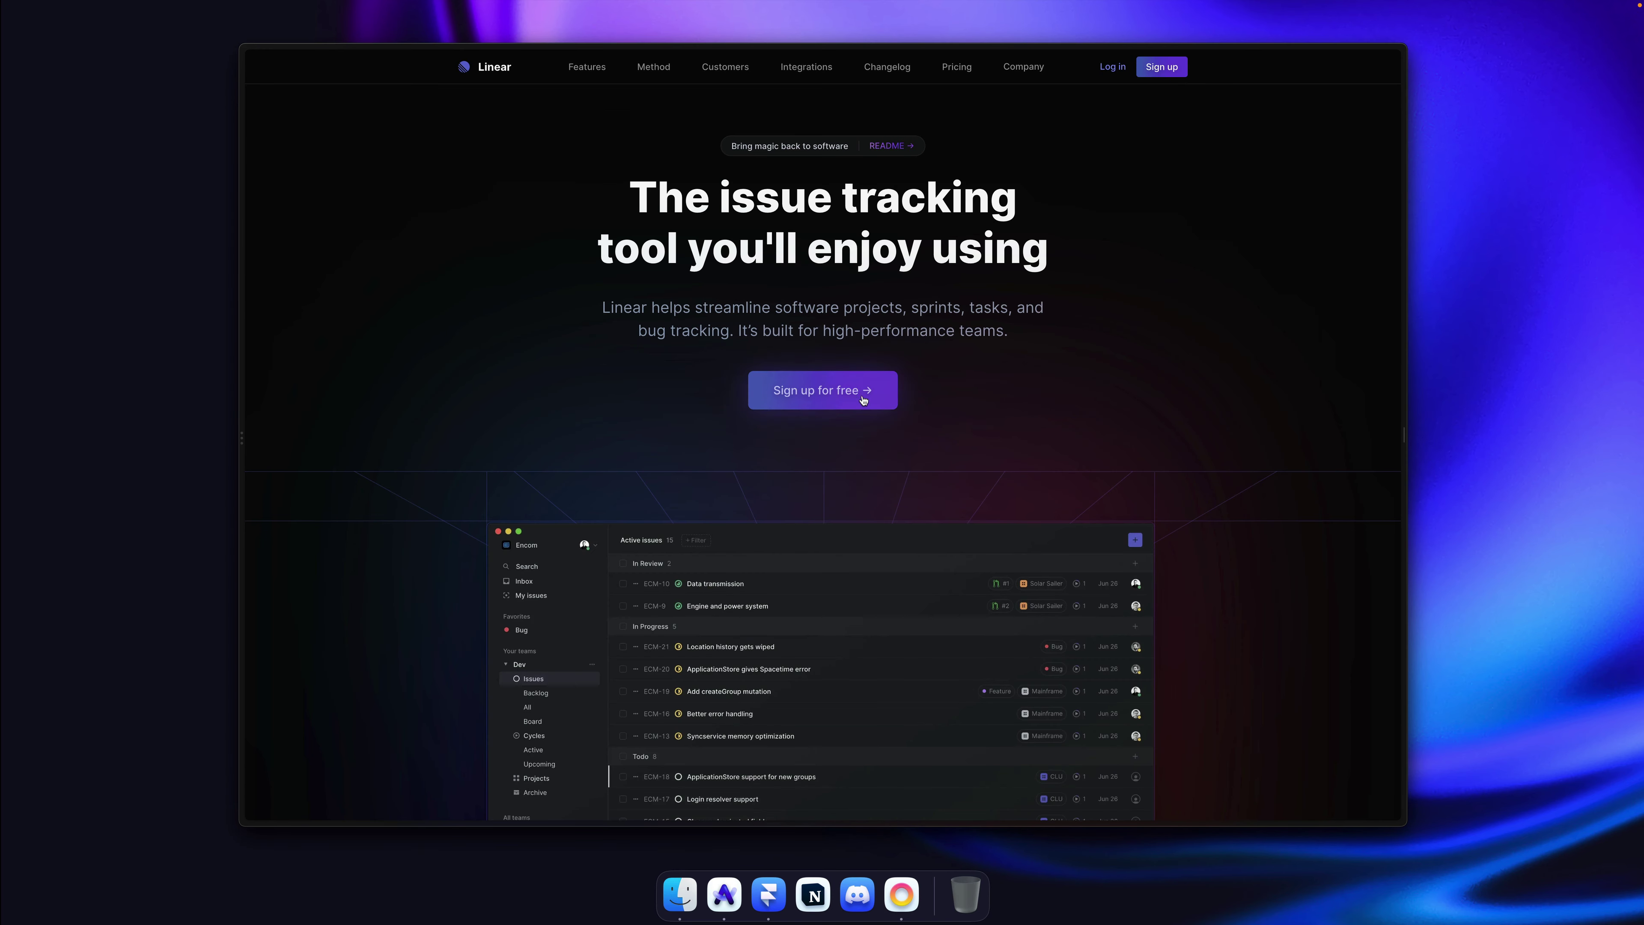
key("super+Tab")
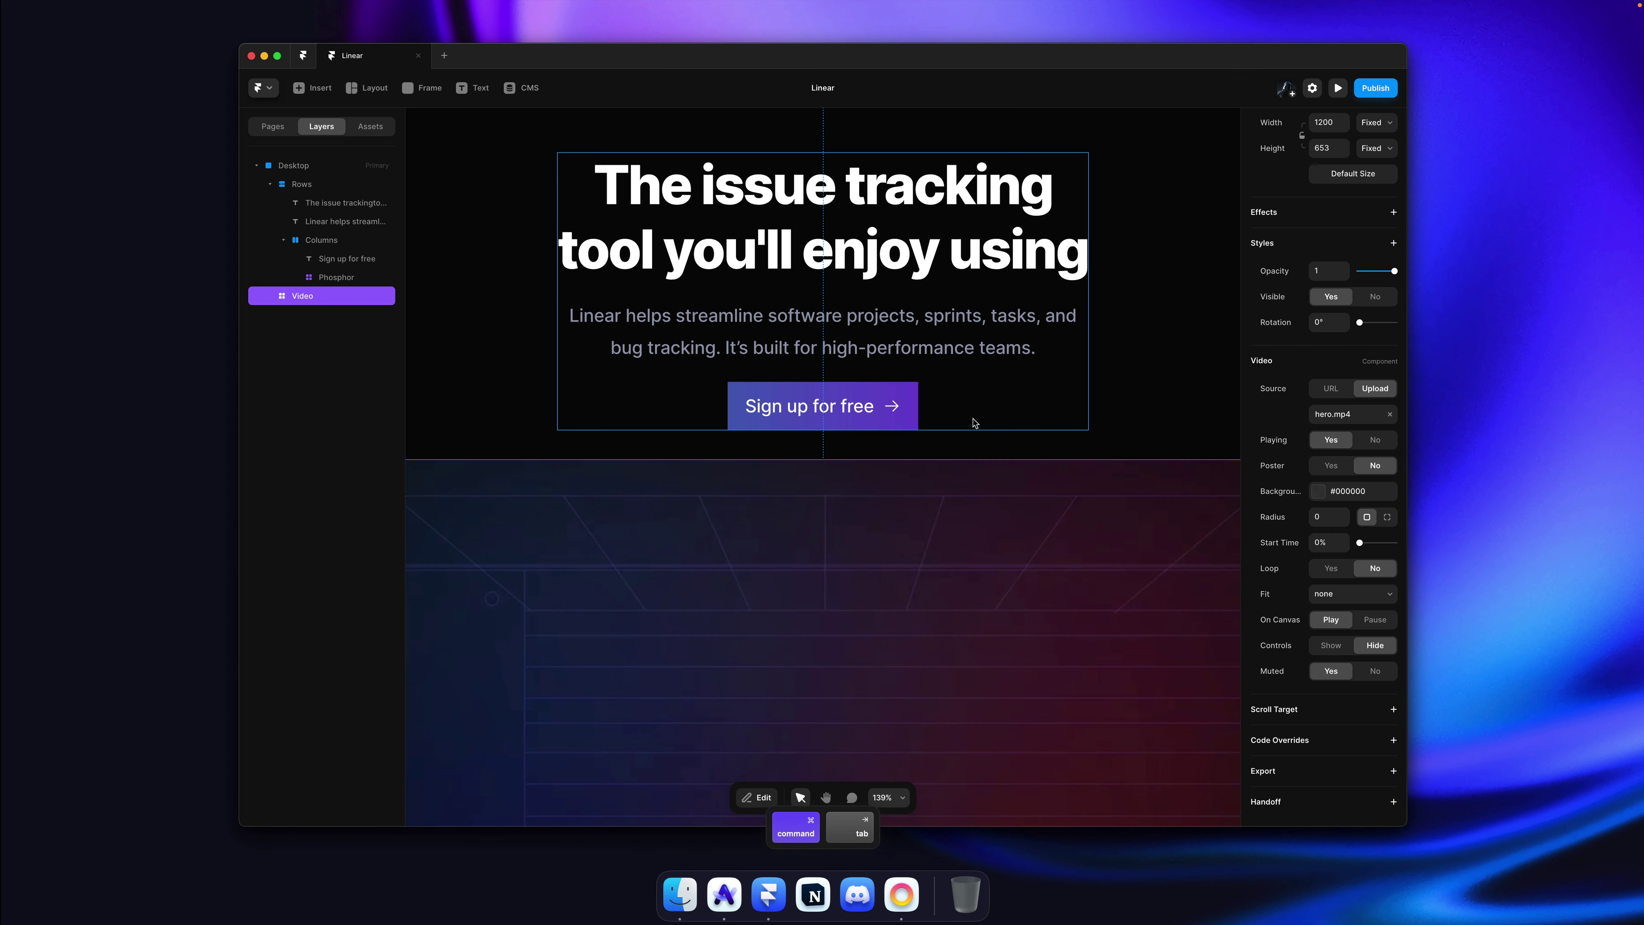
left_click(915, 419, "super")
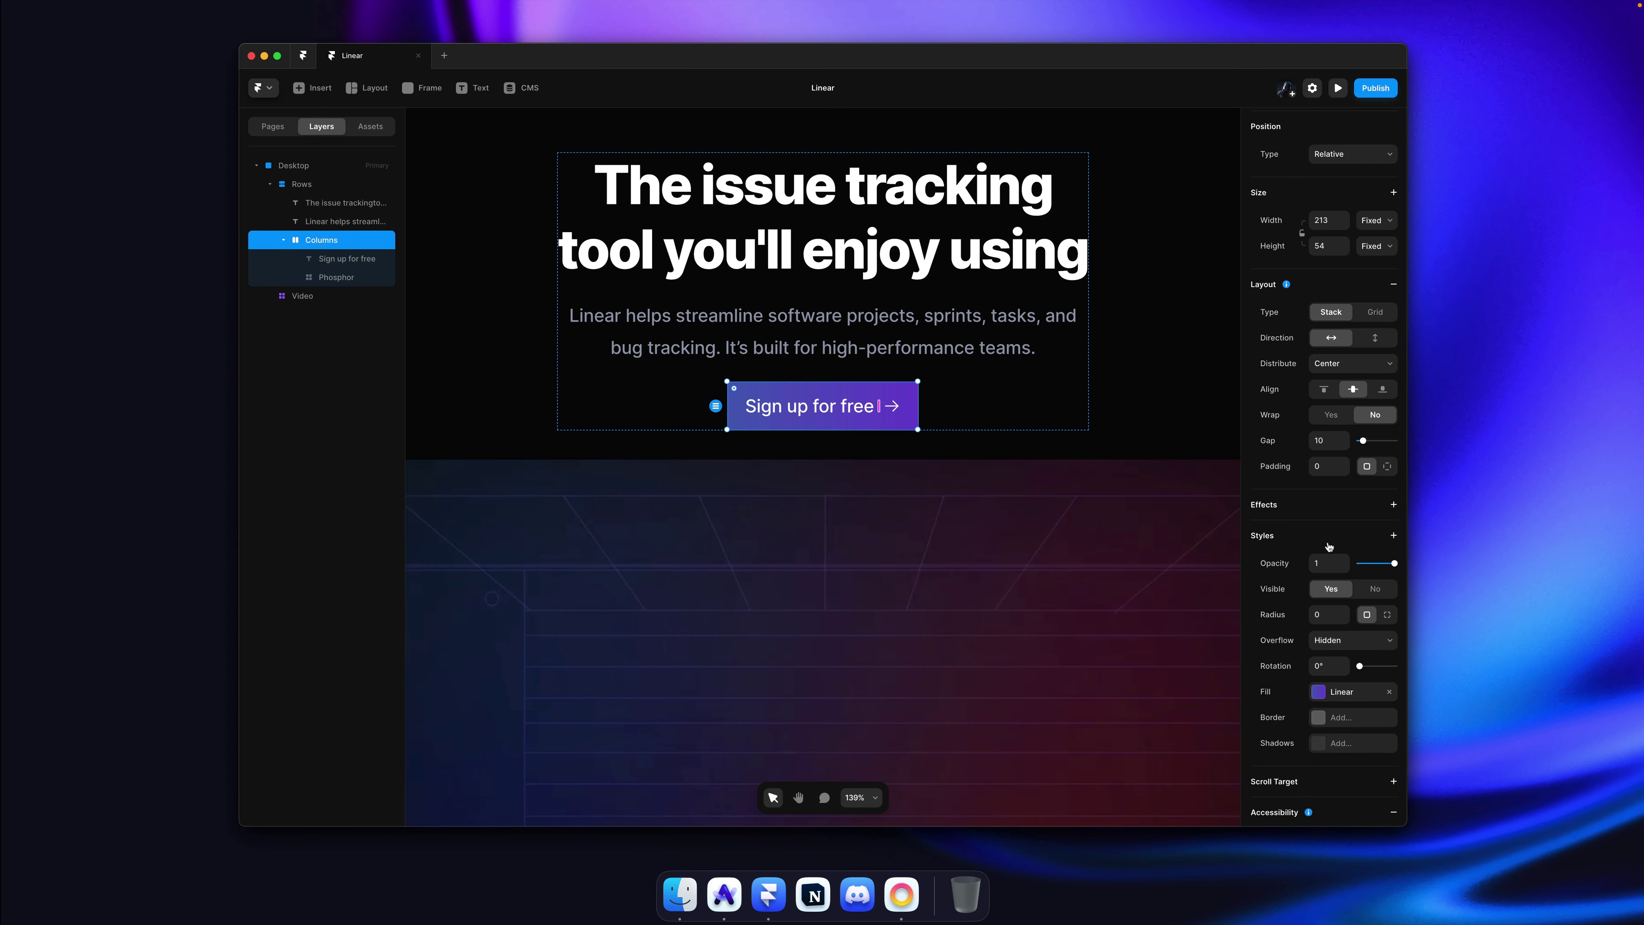
Step: Set the button stack's corner radius to 12
scroll(1329, 548, "down", 3)
left_click_drag(1342, 512, 1342, 499)
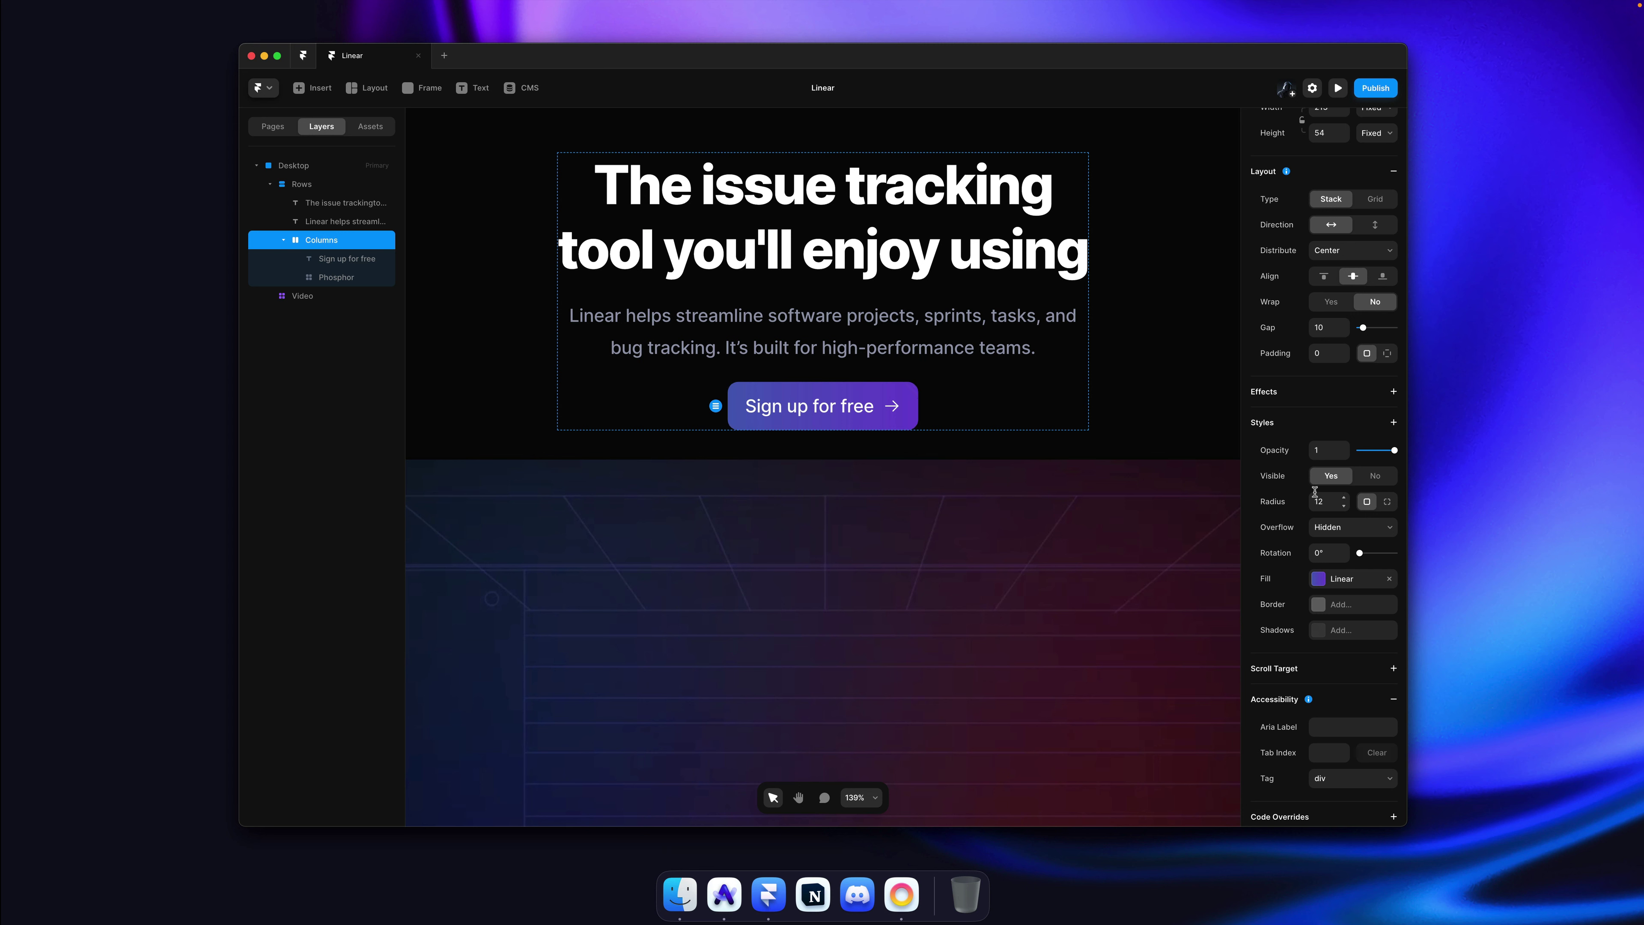
left_click(1139, 389)
key("super")
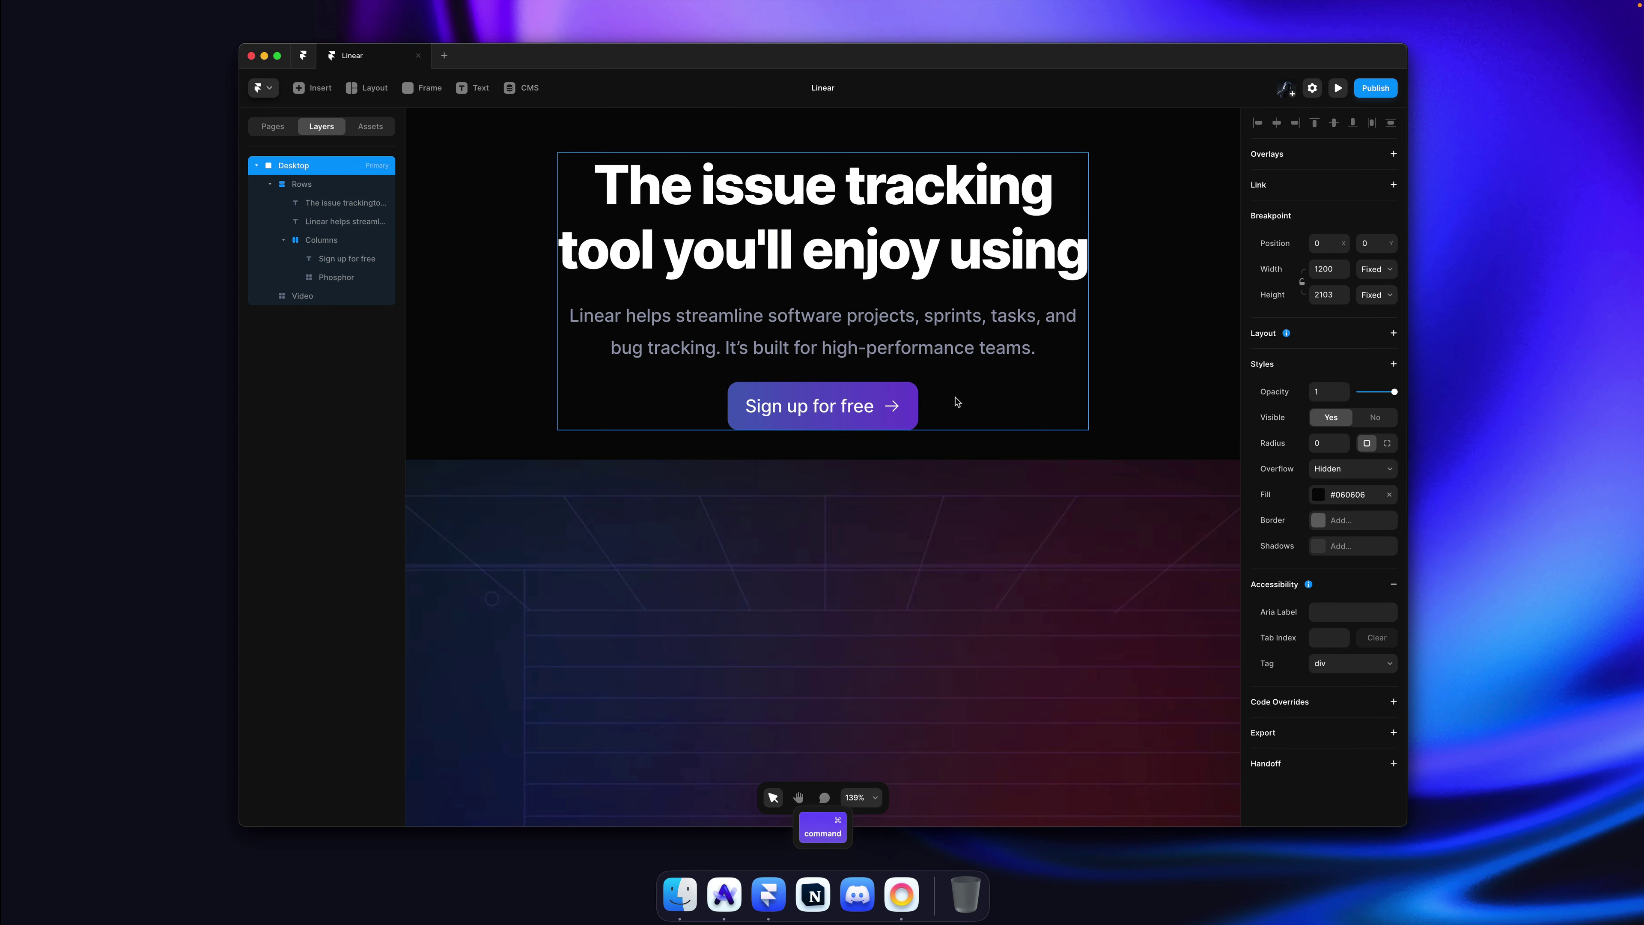
left_click(917, 415)
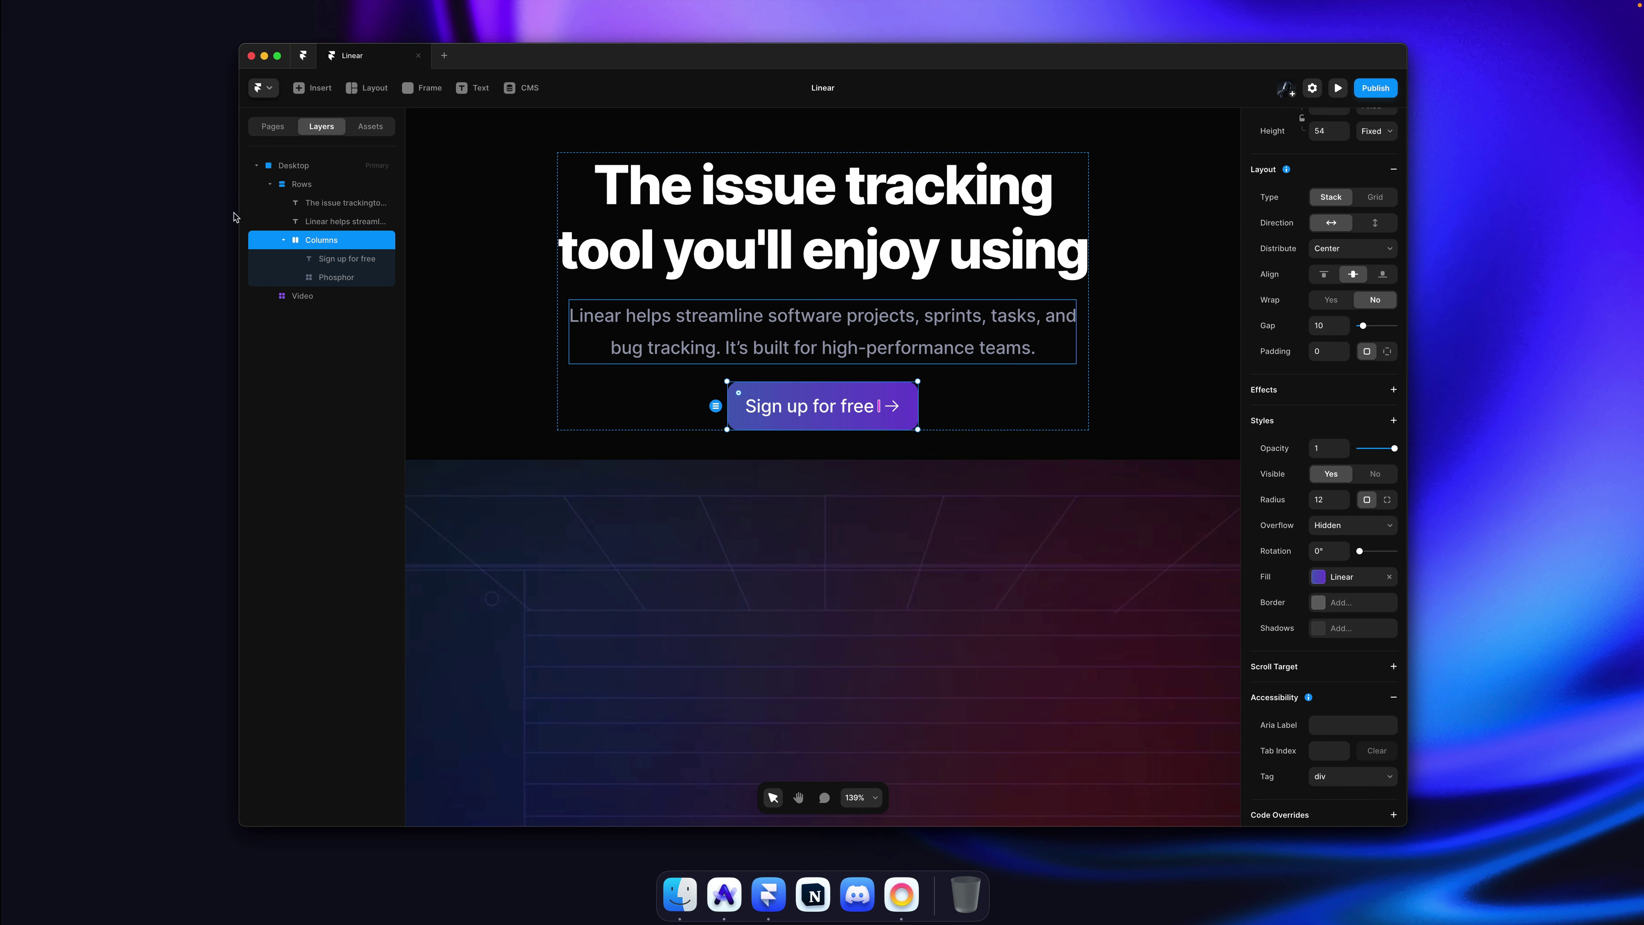
Step: Rename the button stack to 'Button' and create a new component from it
key("super+r")
type("Button")
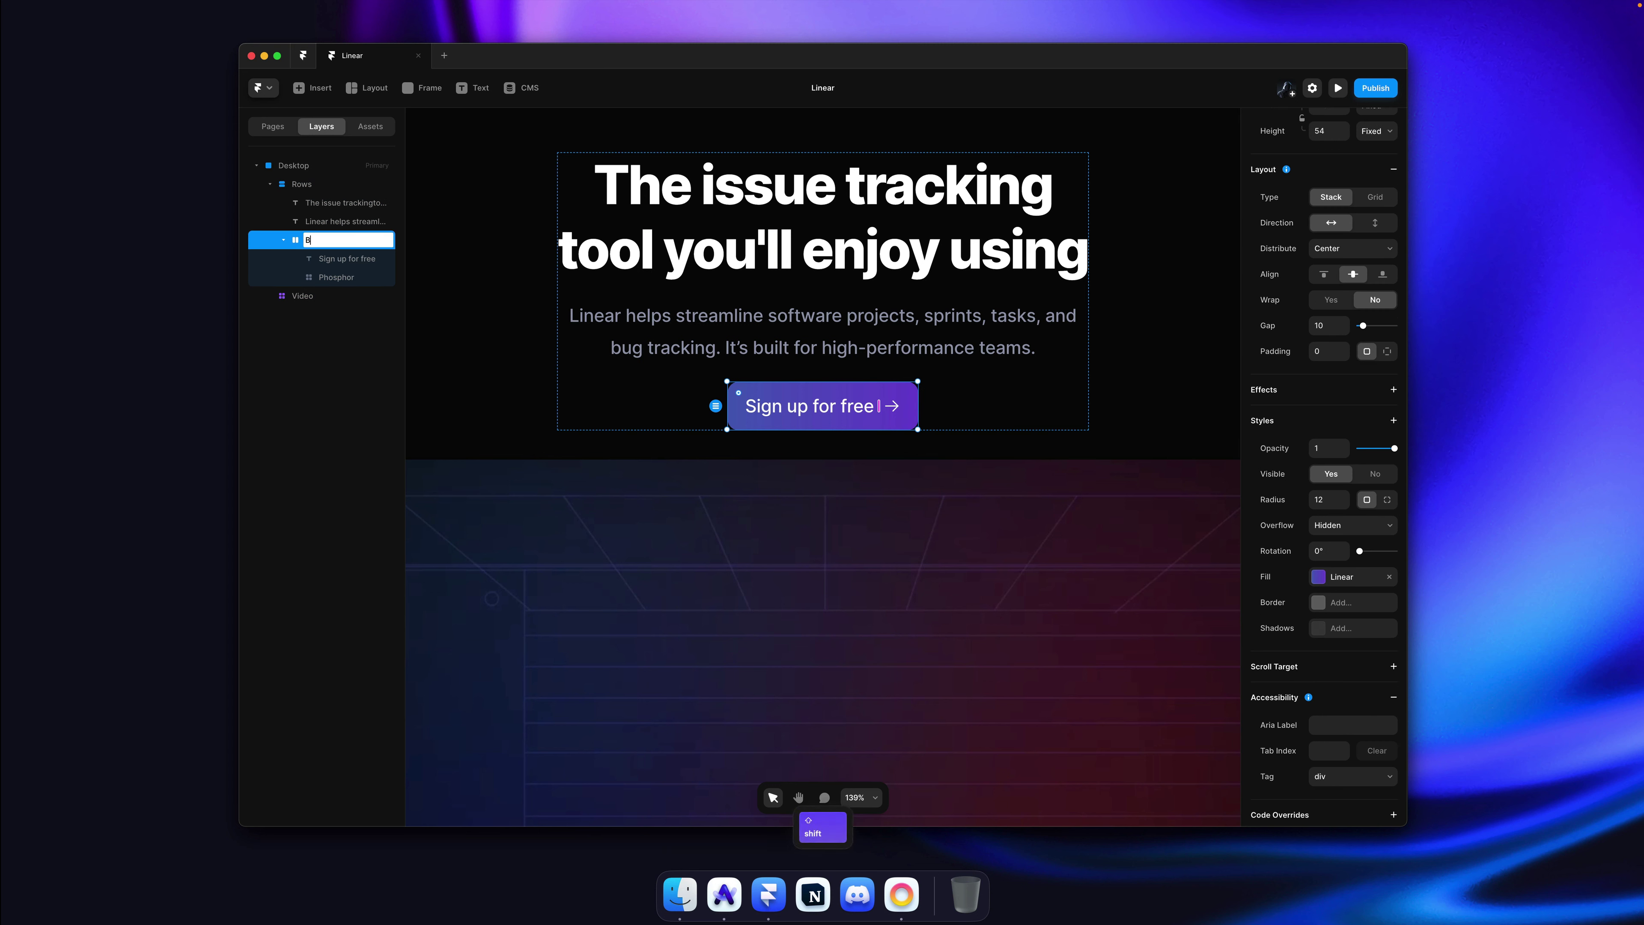
key("Return")
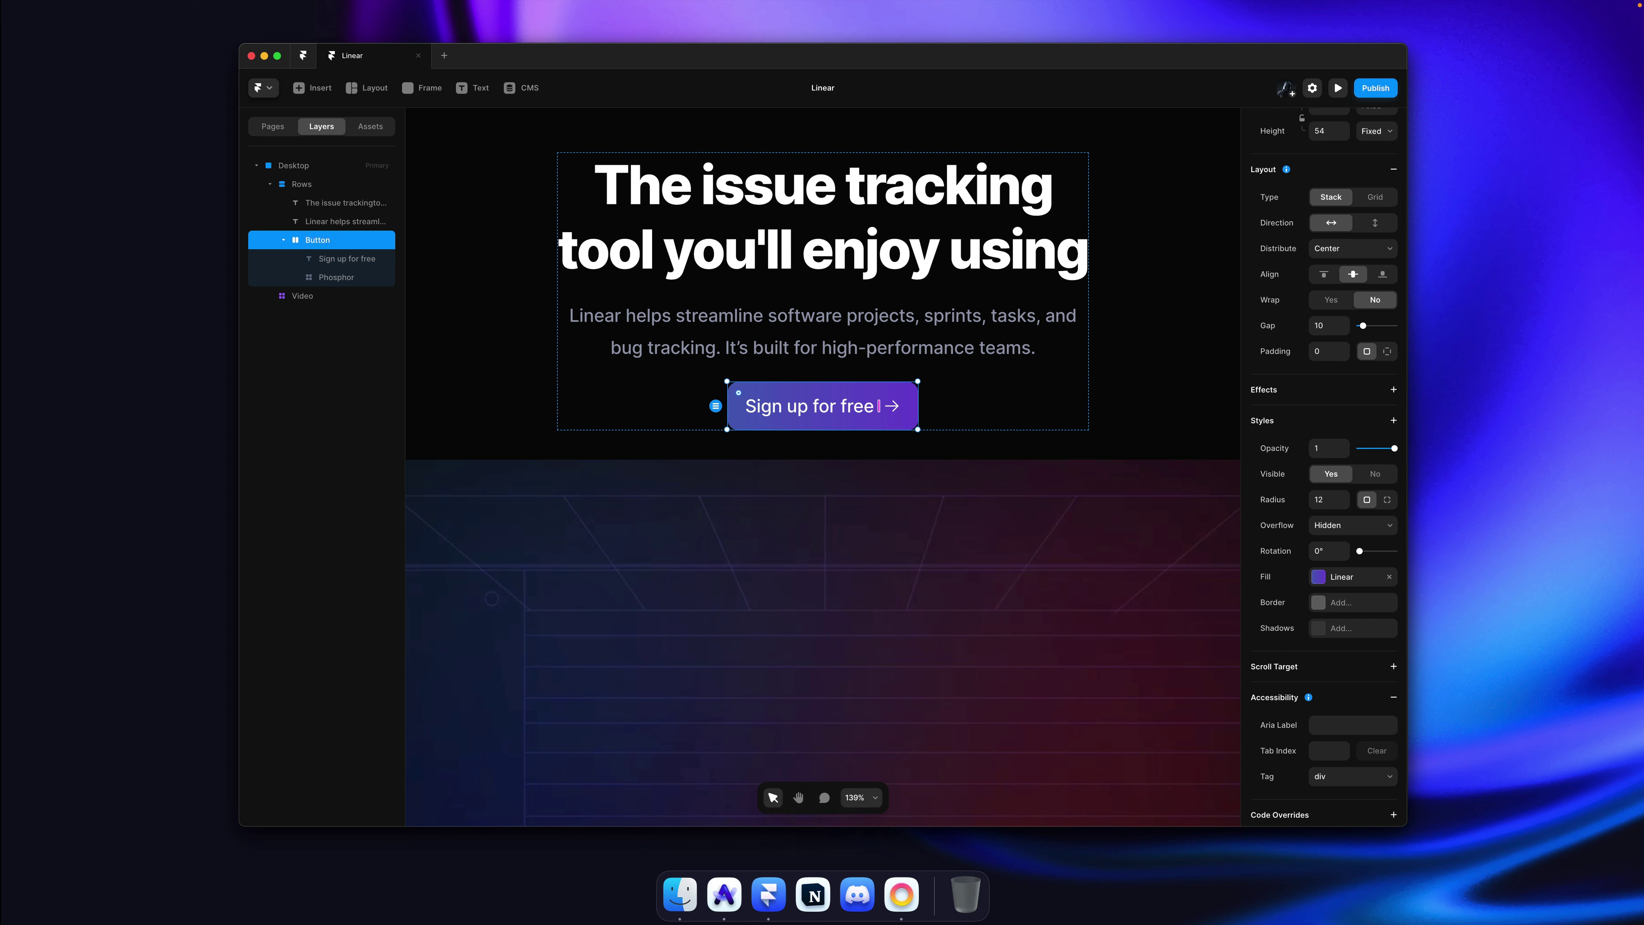
key("alt+super+k")
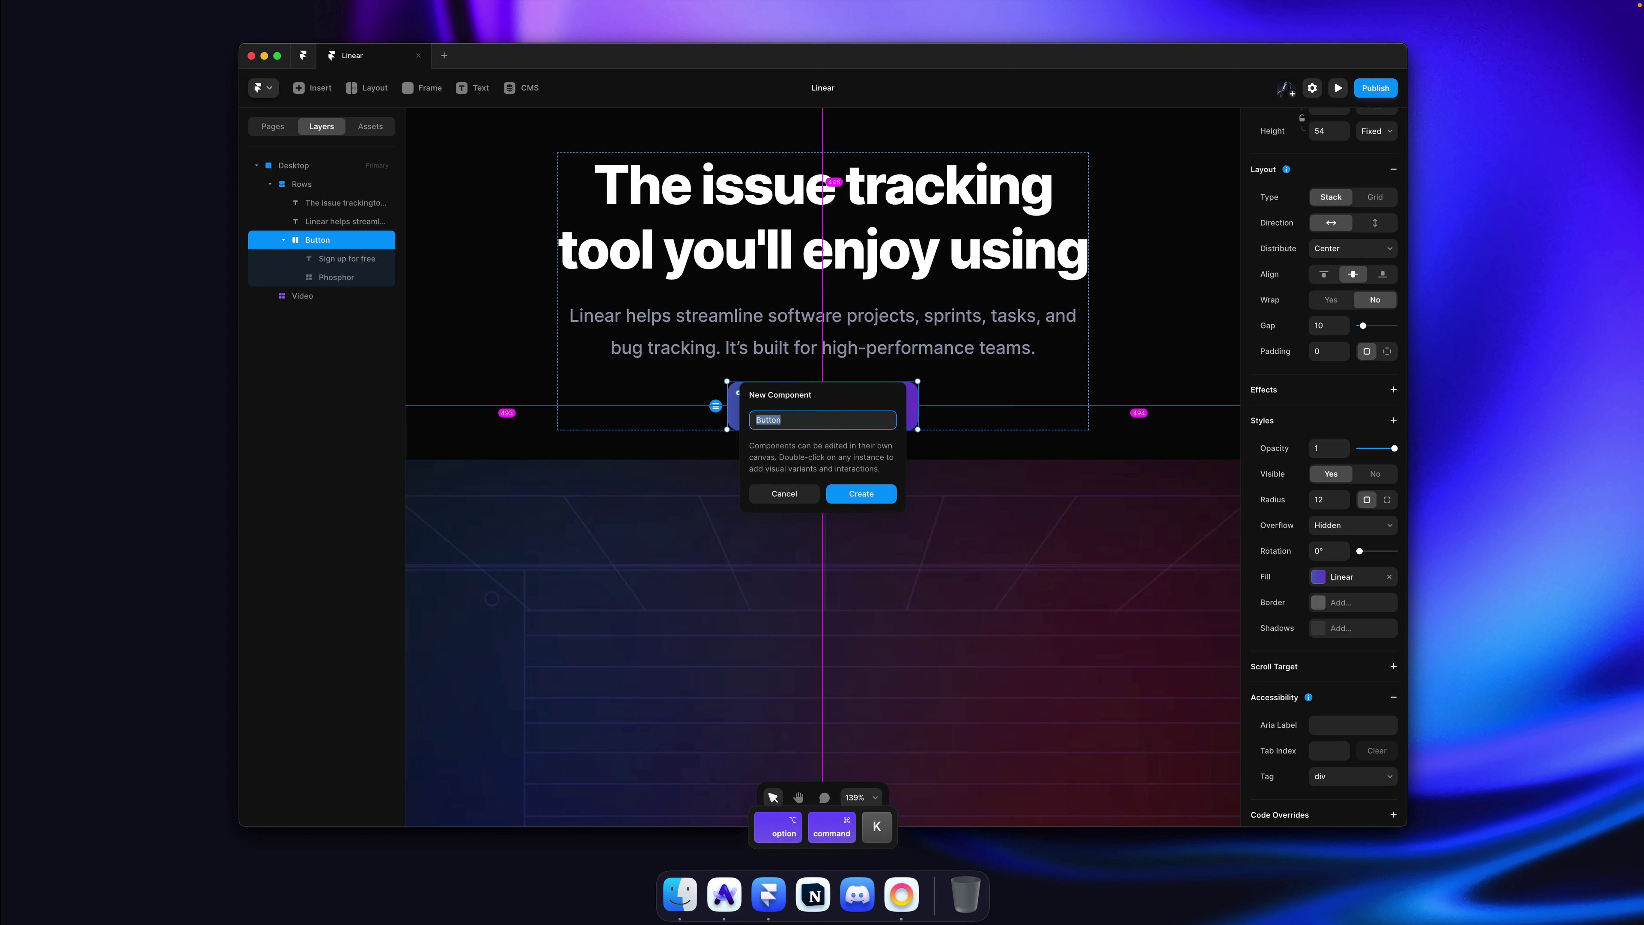
key("Return")
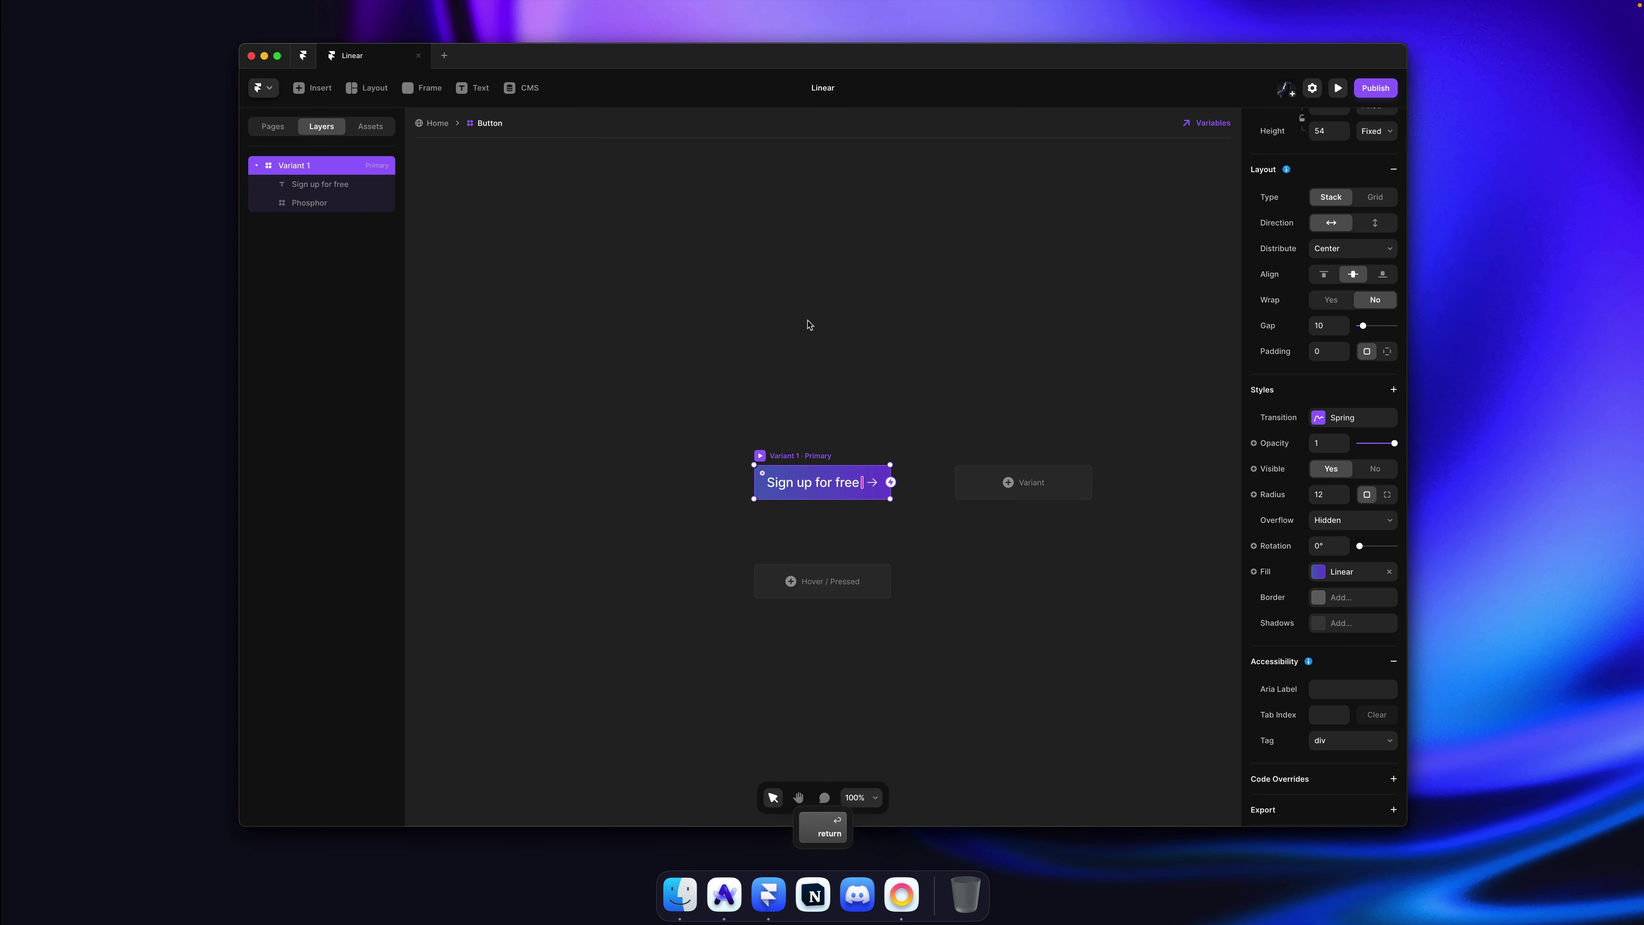
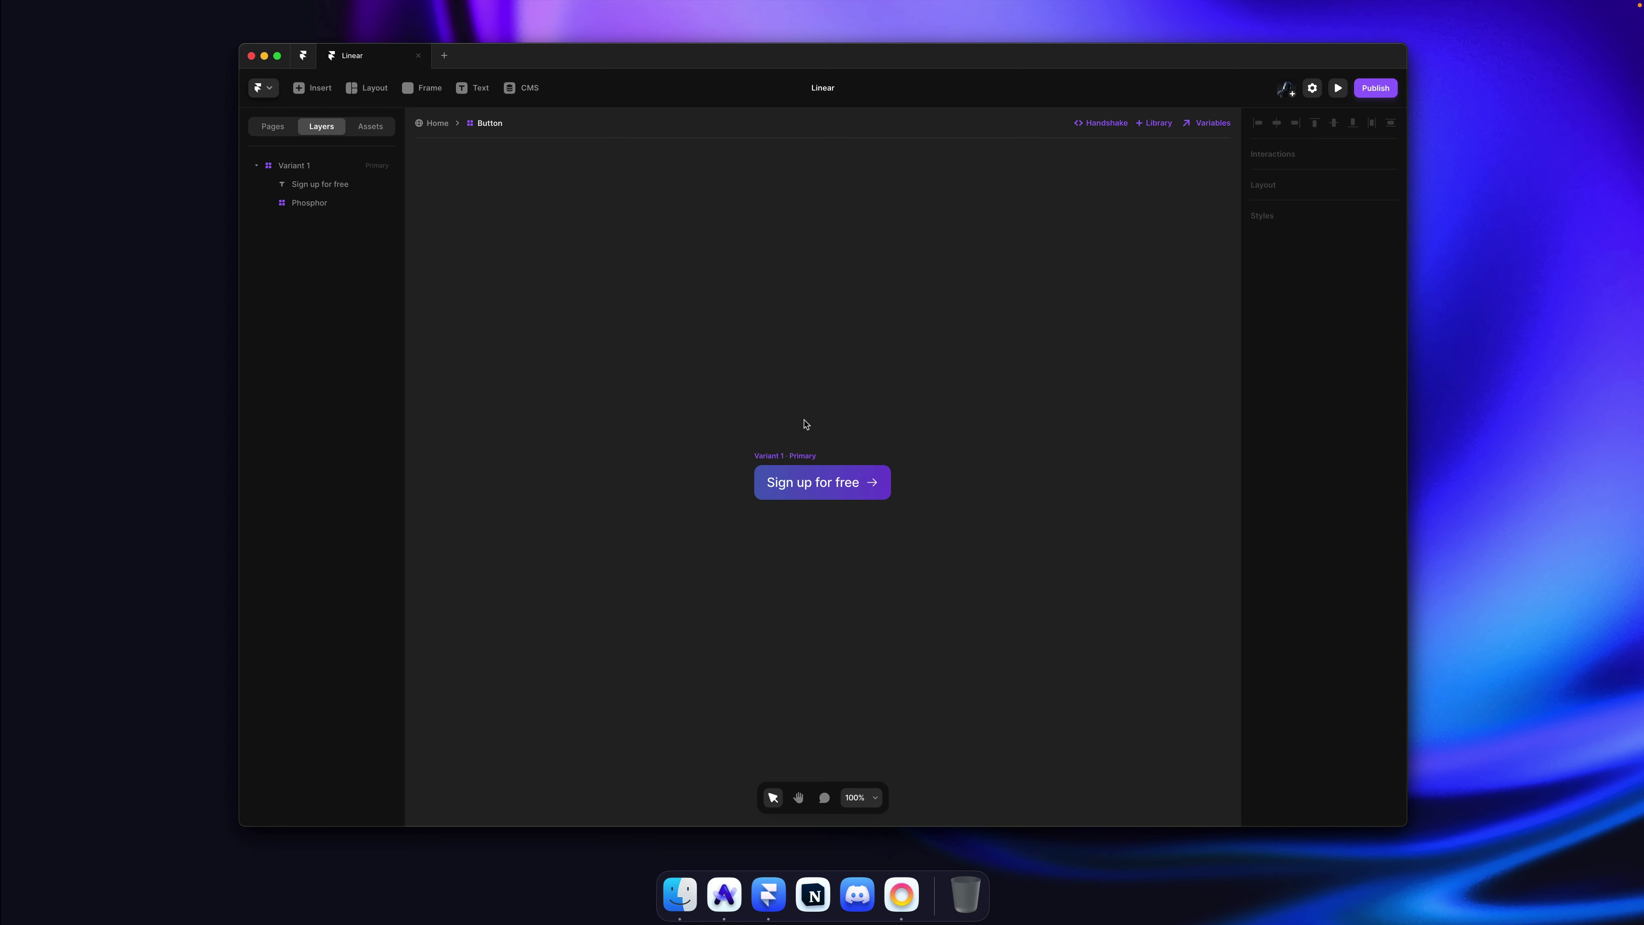
Step: Select the button's Variant 1, deselect it, and exit the component to the Home page
left_click(788, 453)
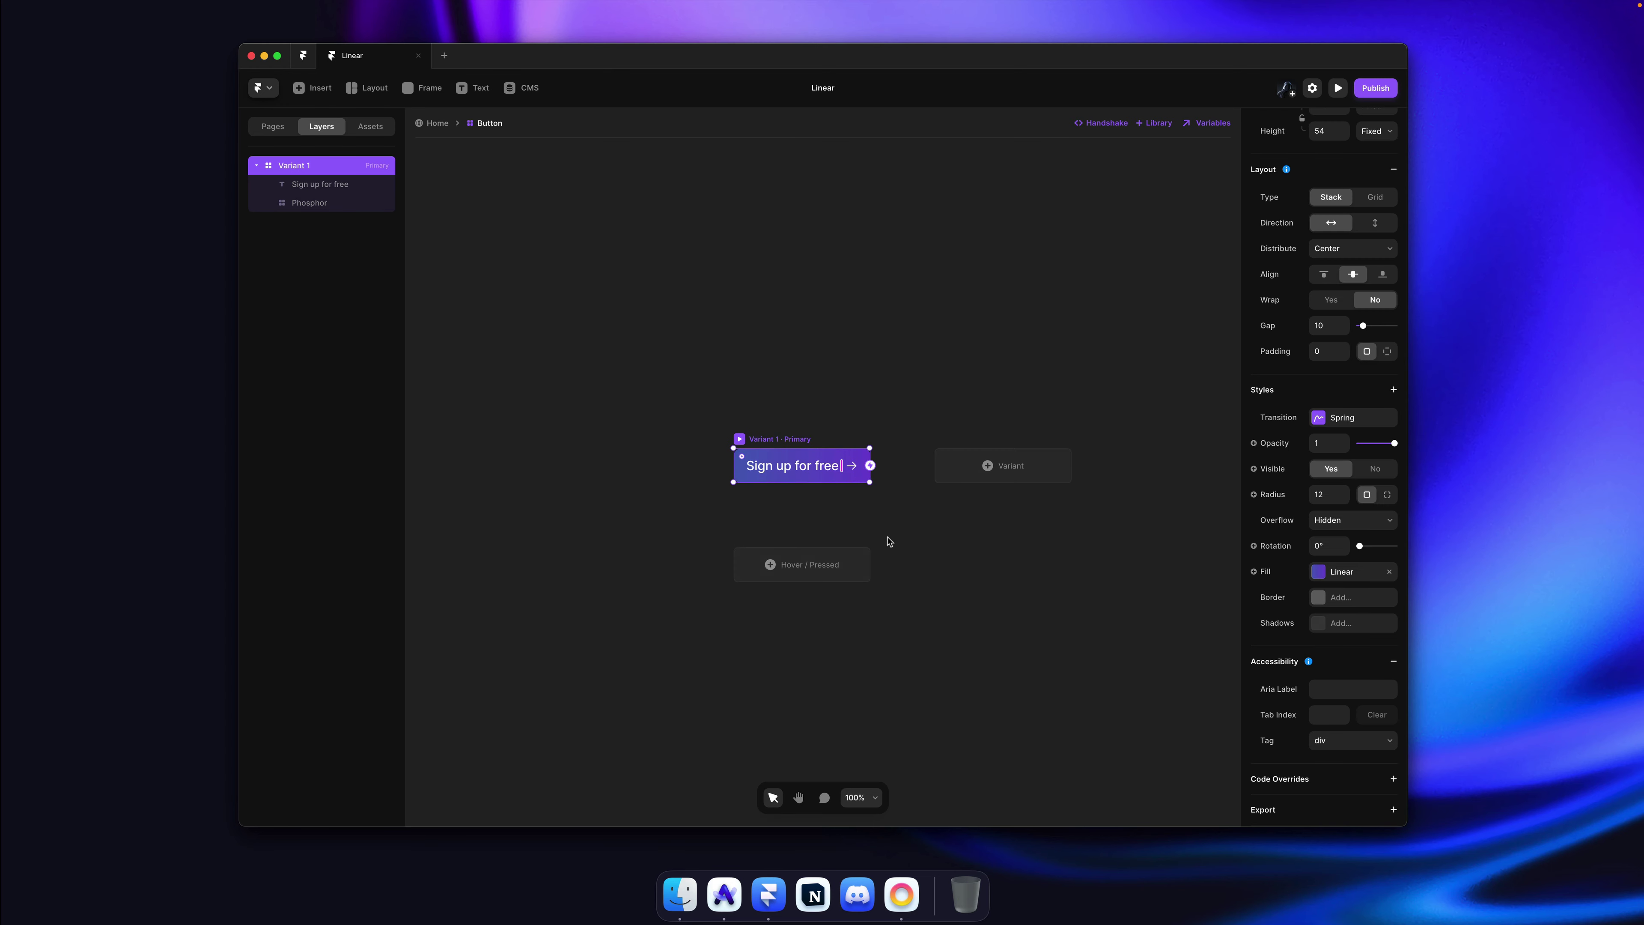
left_click(945, 527)
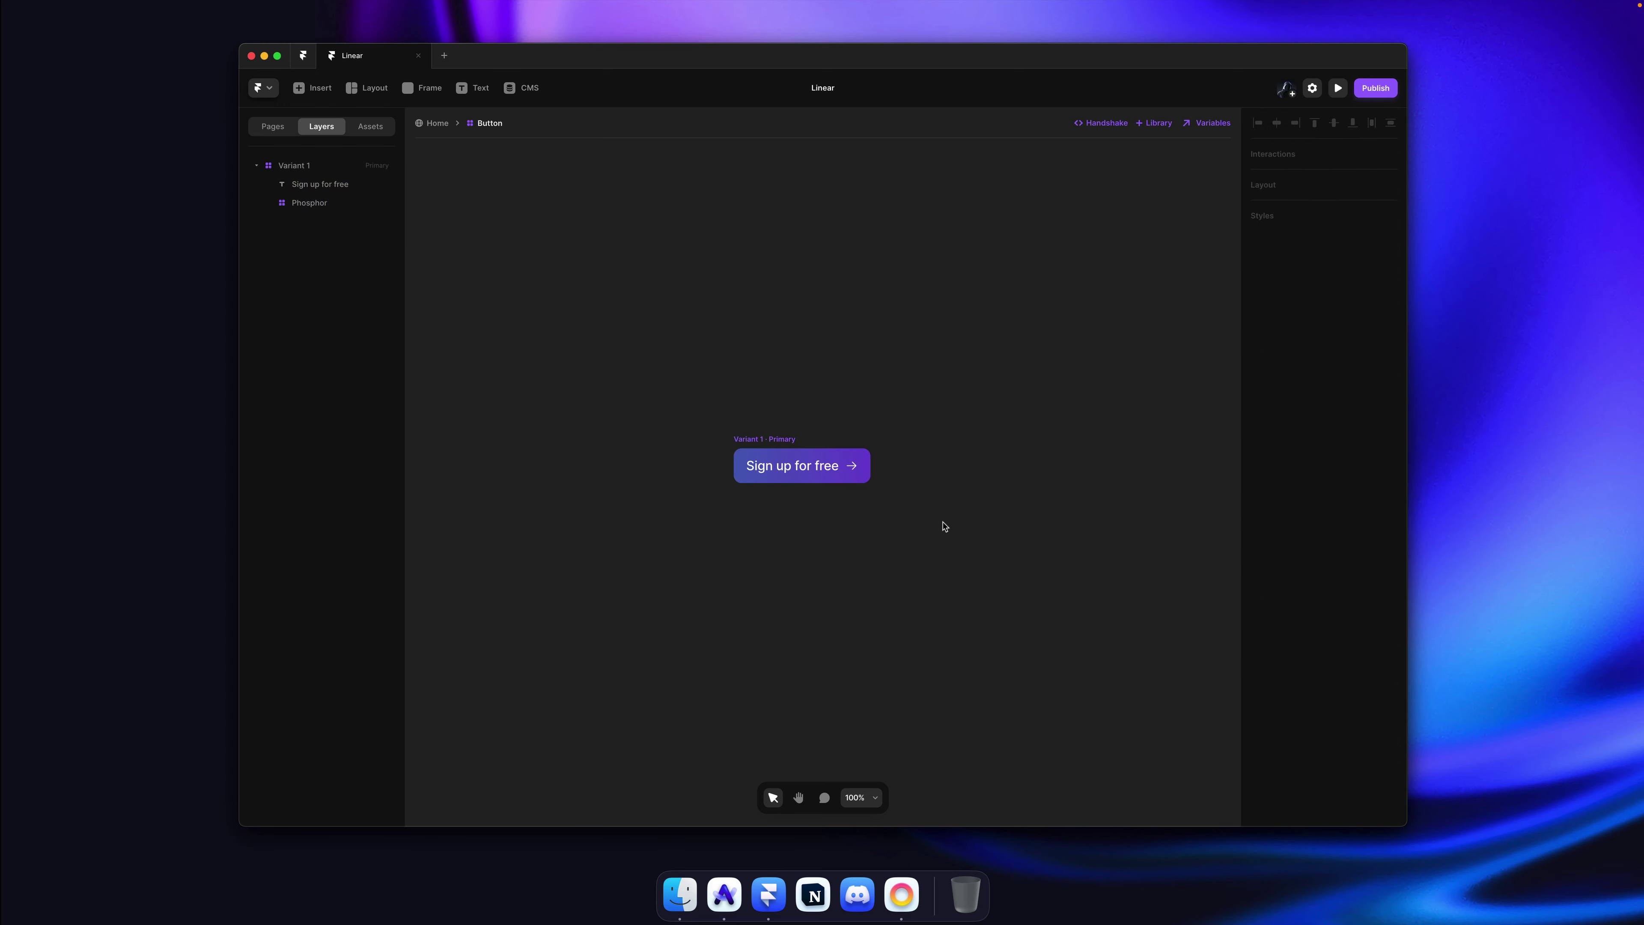
left_click(440, 127)
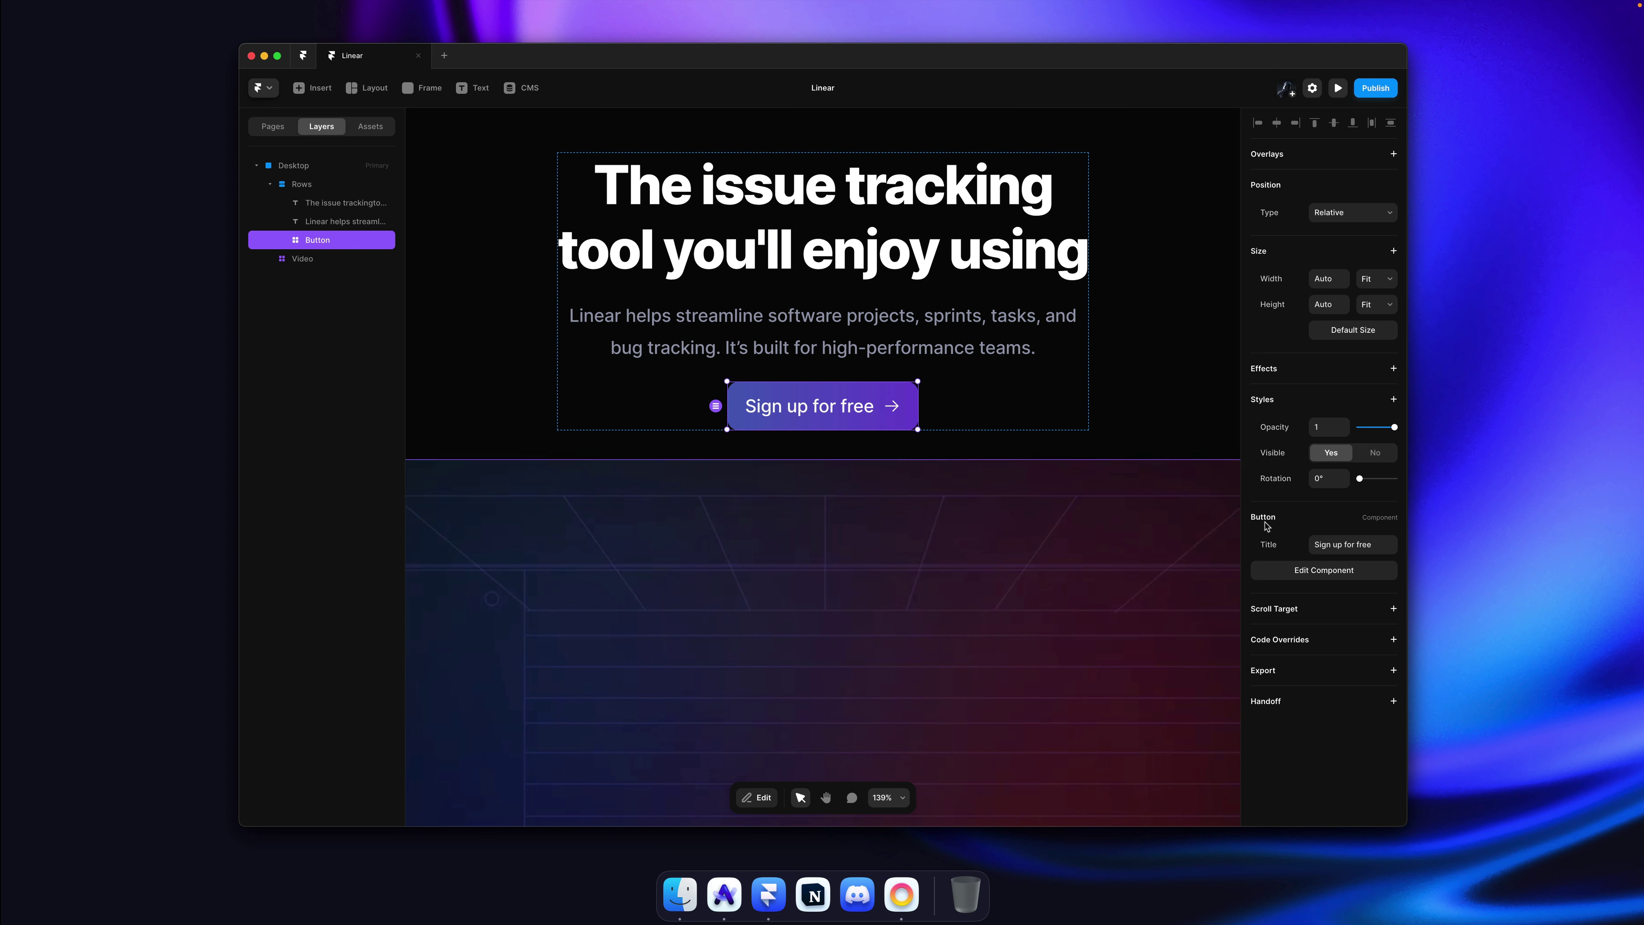
Step: Duplicate the Sign up button, retitle the copy 'something', then undo the duplication
left_click(1352, 550)
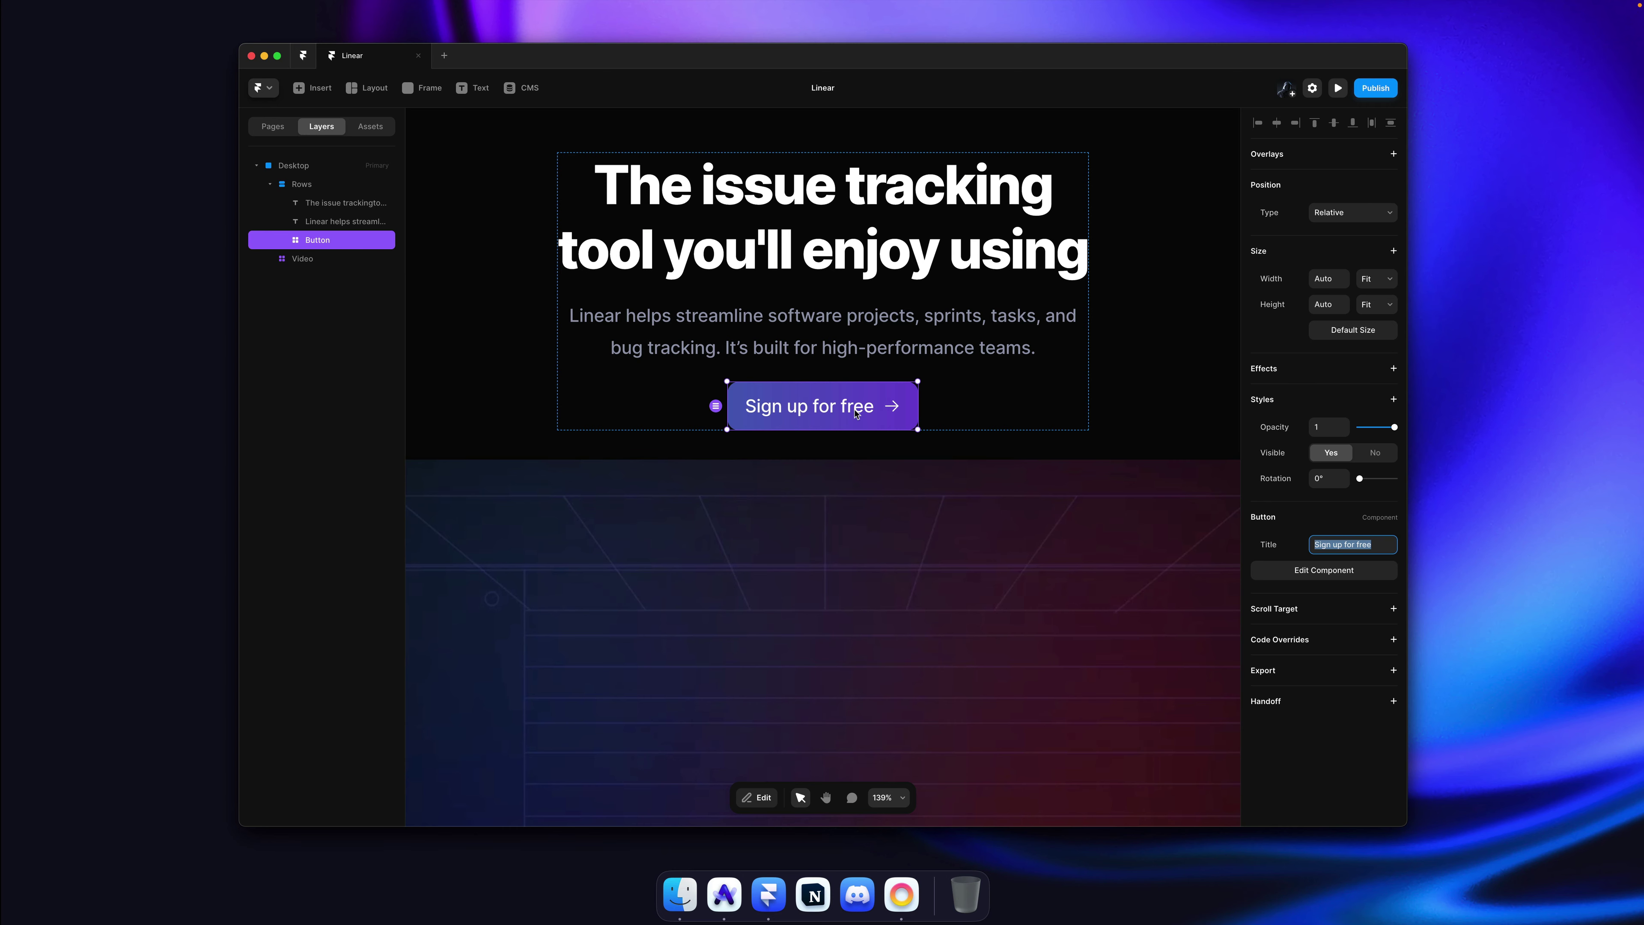
scroll(853, 414, "down", 5)
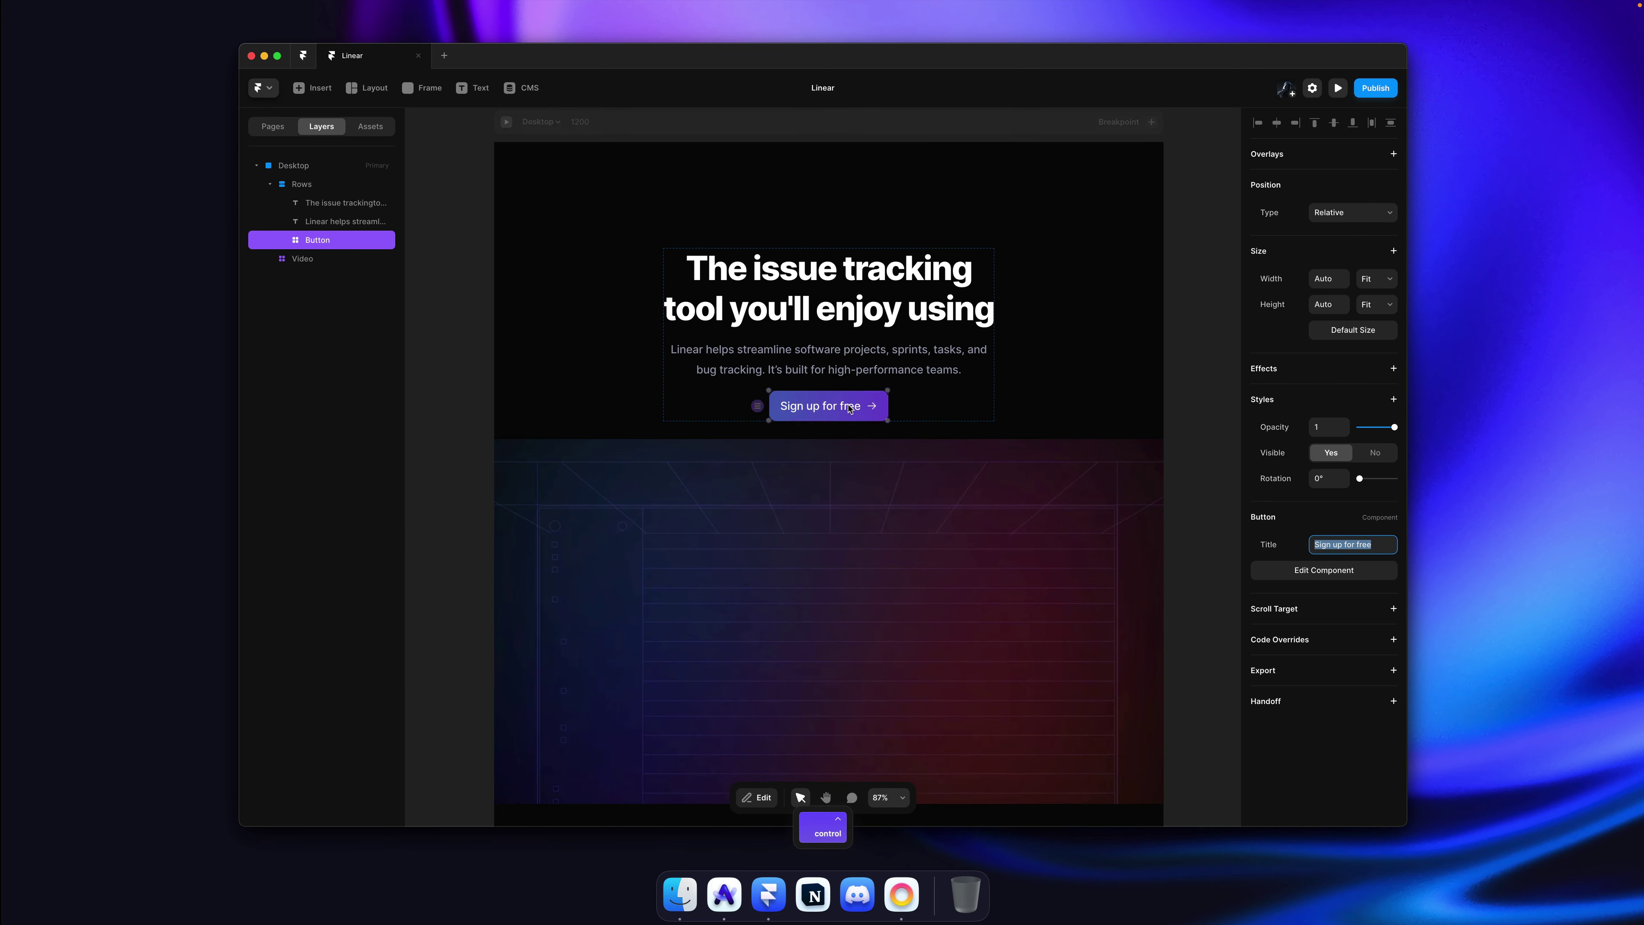
scroll(849, 407, "up", 4)
key("super+d")
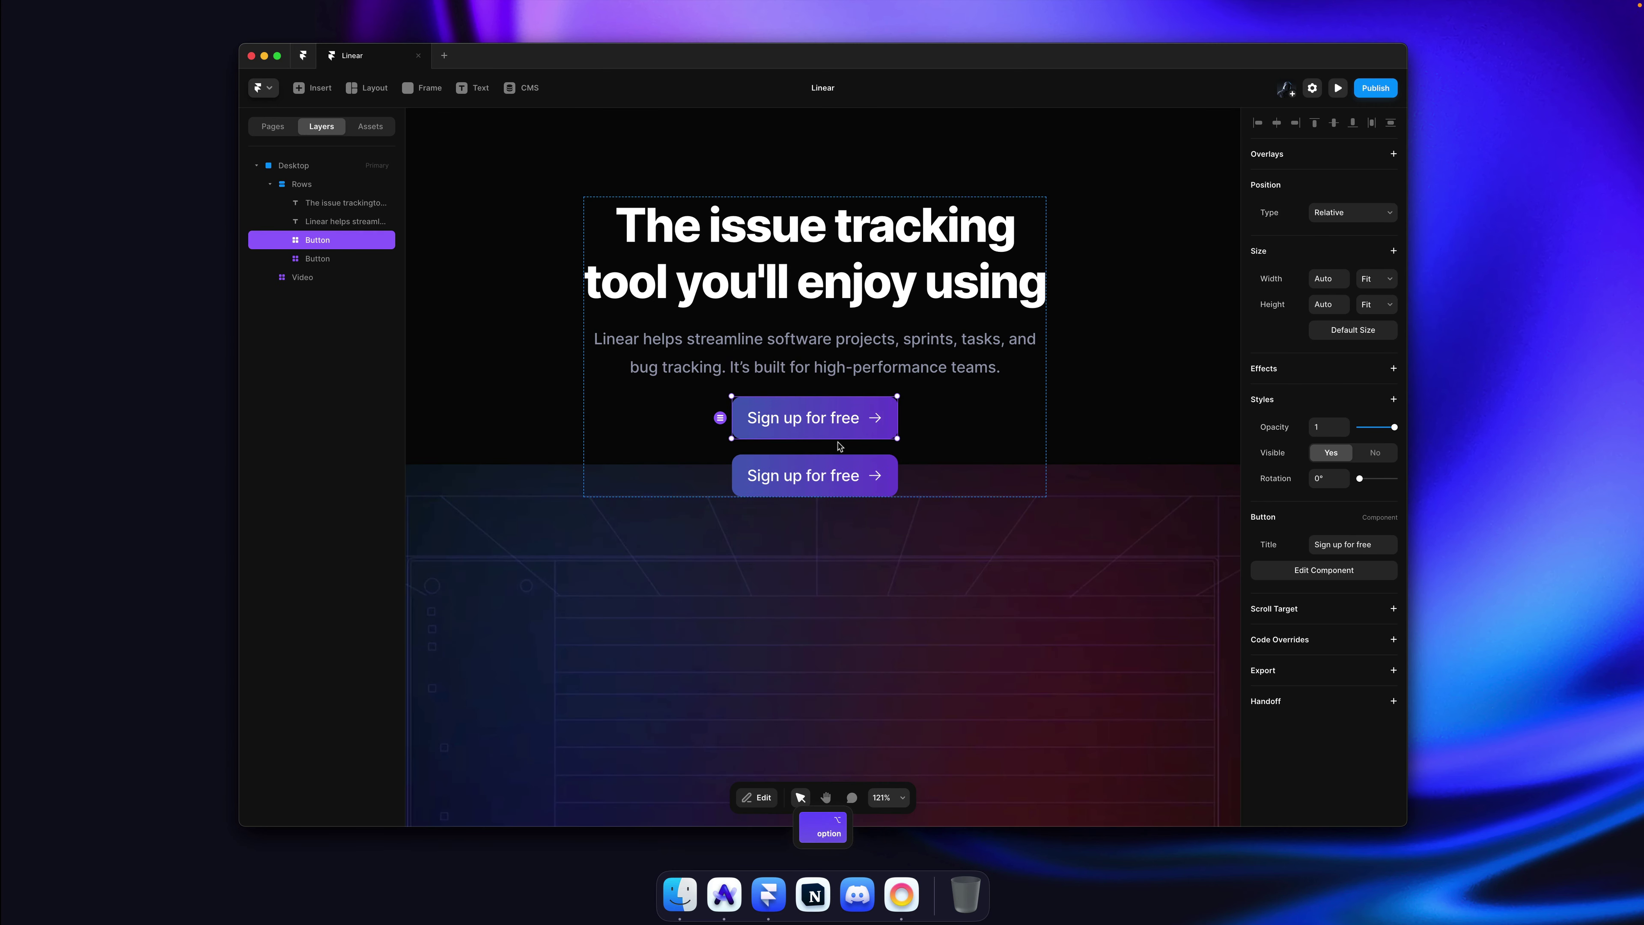
left_click(1352, 544)
type("something")
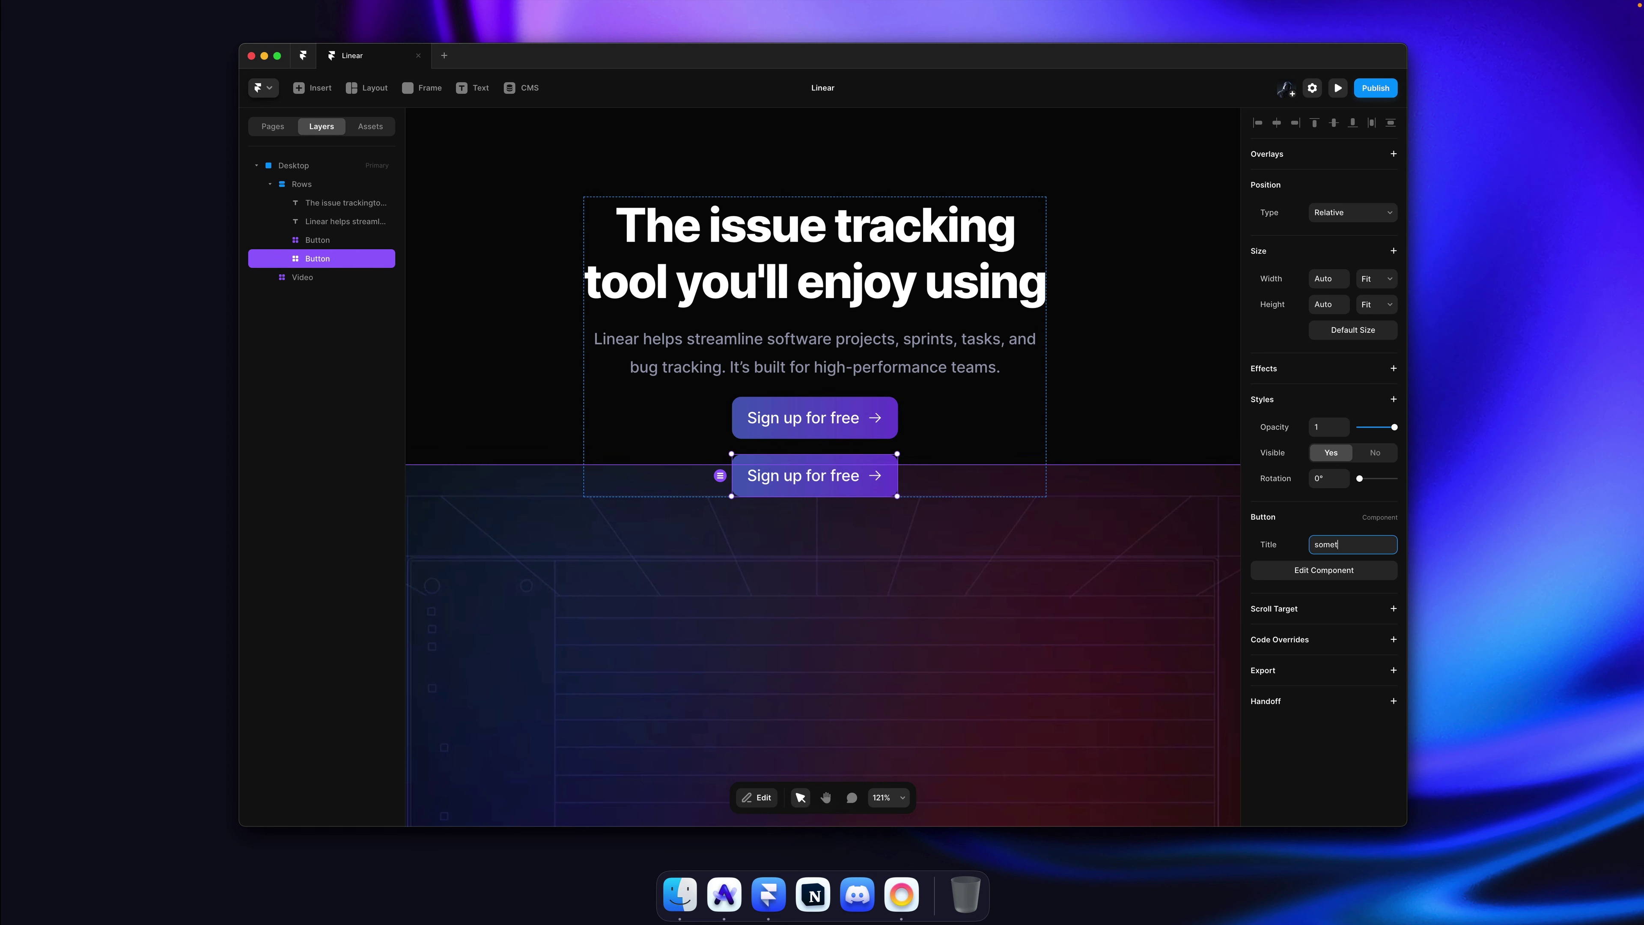
key("Return")
key("super+z")
key("super+z")
key("super+z")
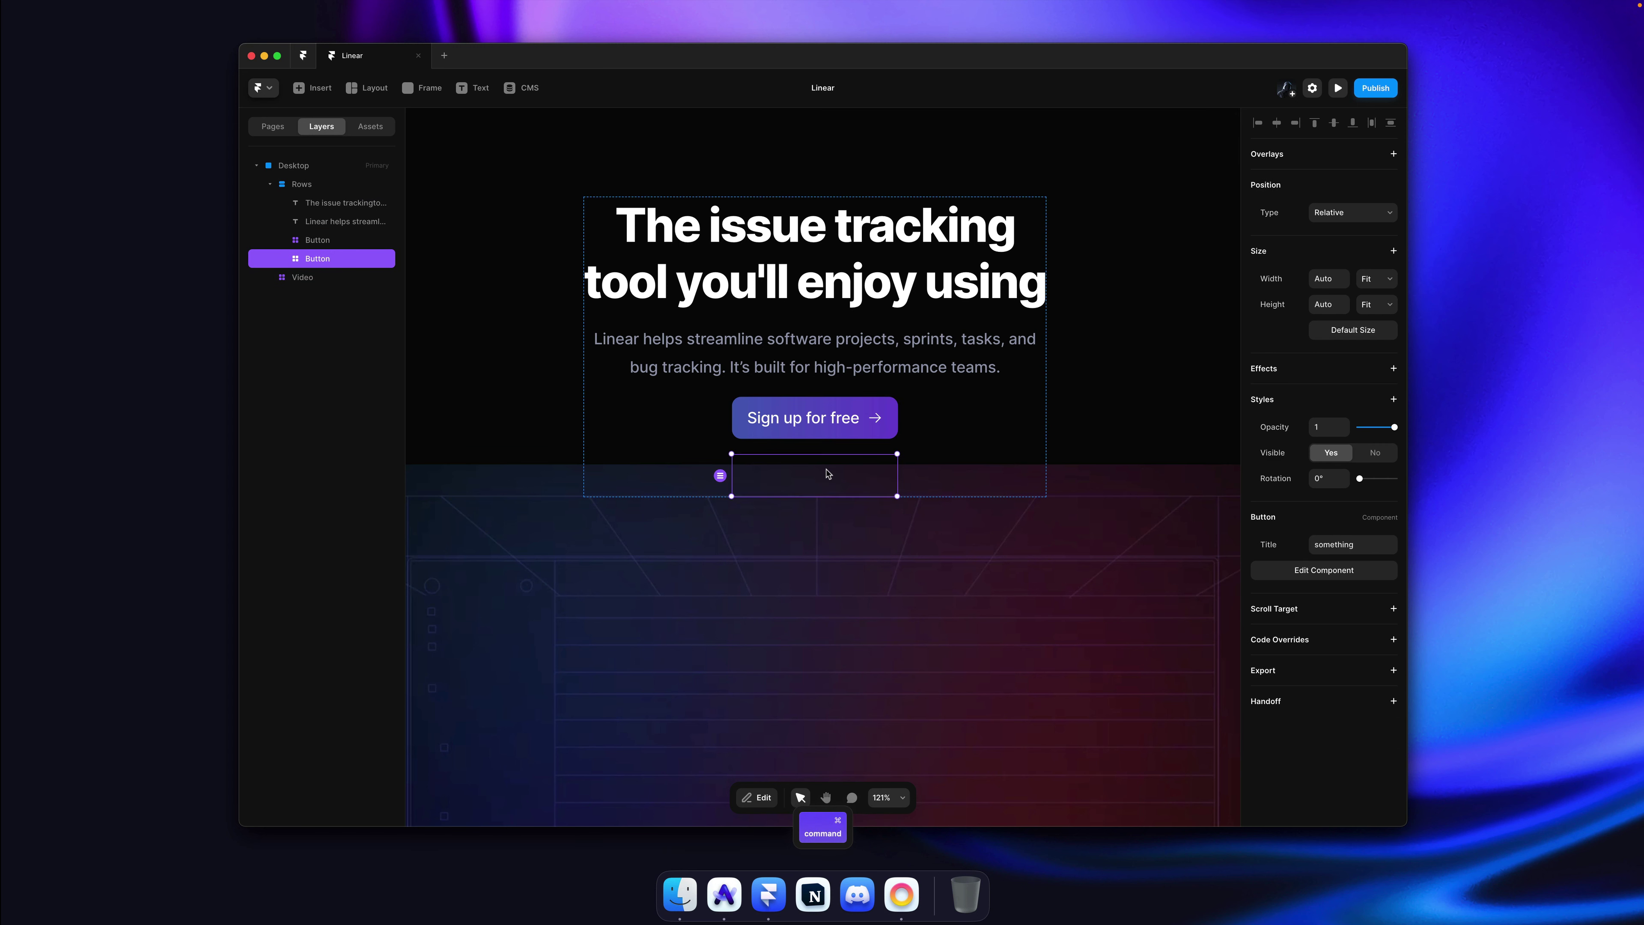
Step: Open the Sign up for free Button component and select its Phosphor arrow icon
left_click(842, 417, "super")
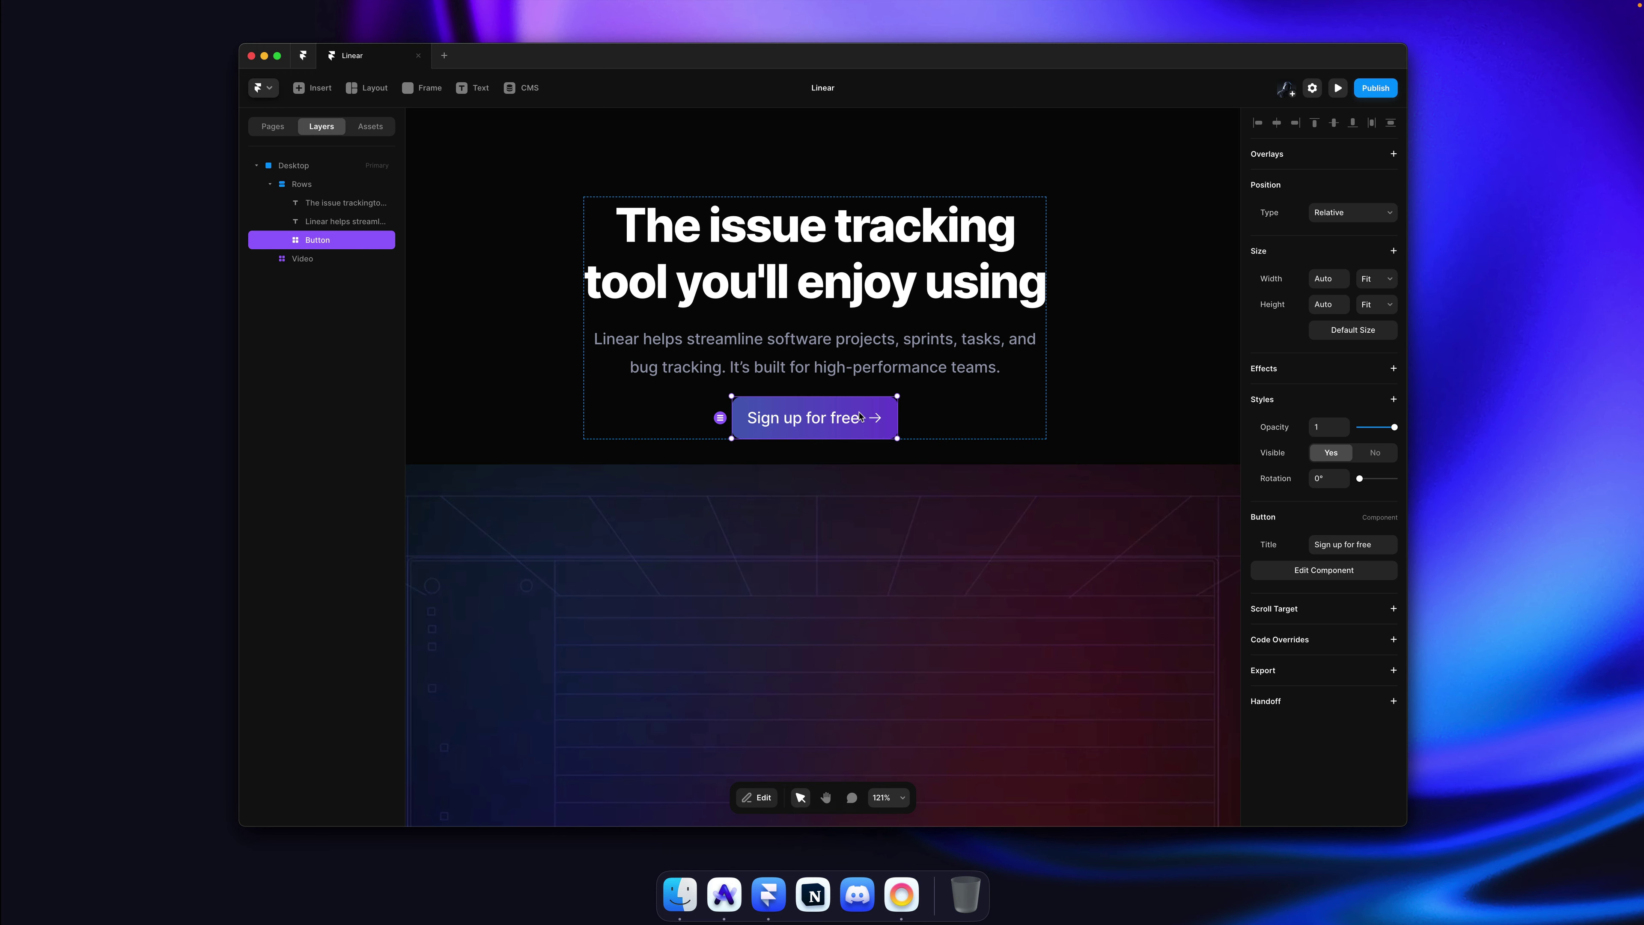
double_click(860, 417)
left_click(871, 487, "super")
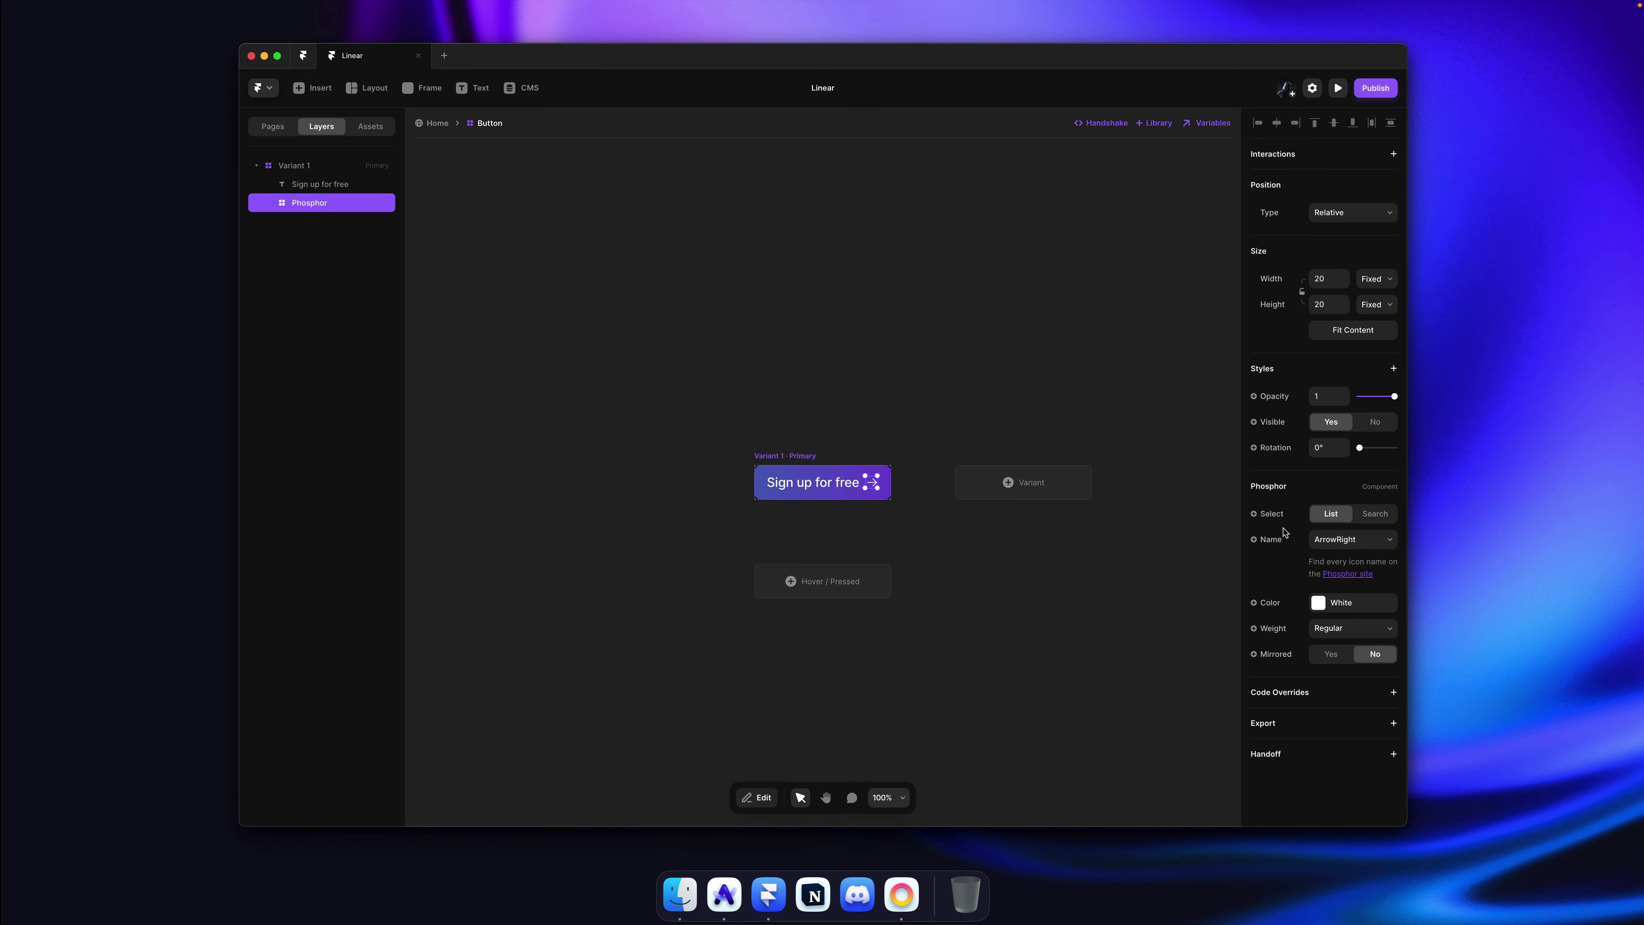
Step: Link the arrow icon's Name property to a new component variable called 'Icon Name'
left_click(1273, 540)
left_click(1274, 541)
type("Ic")
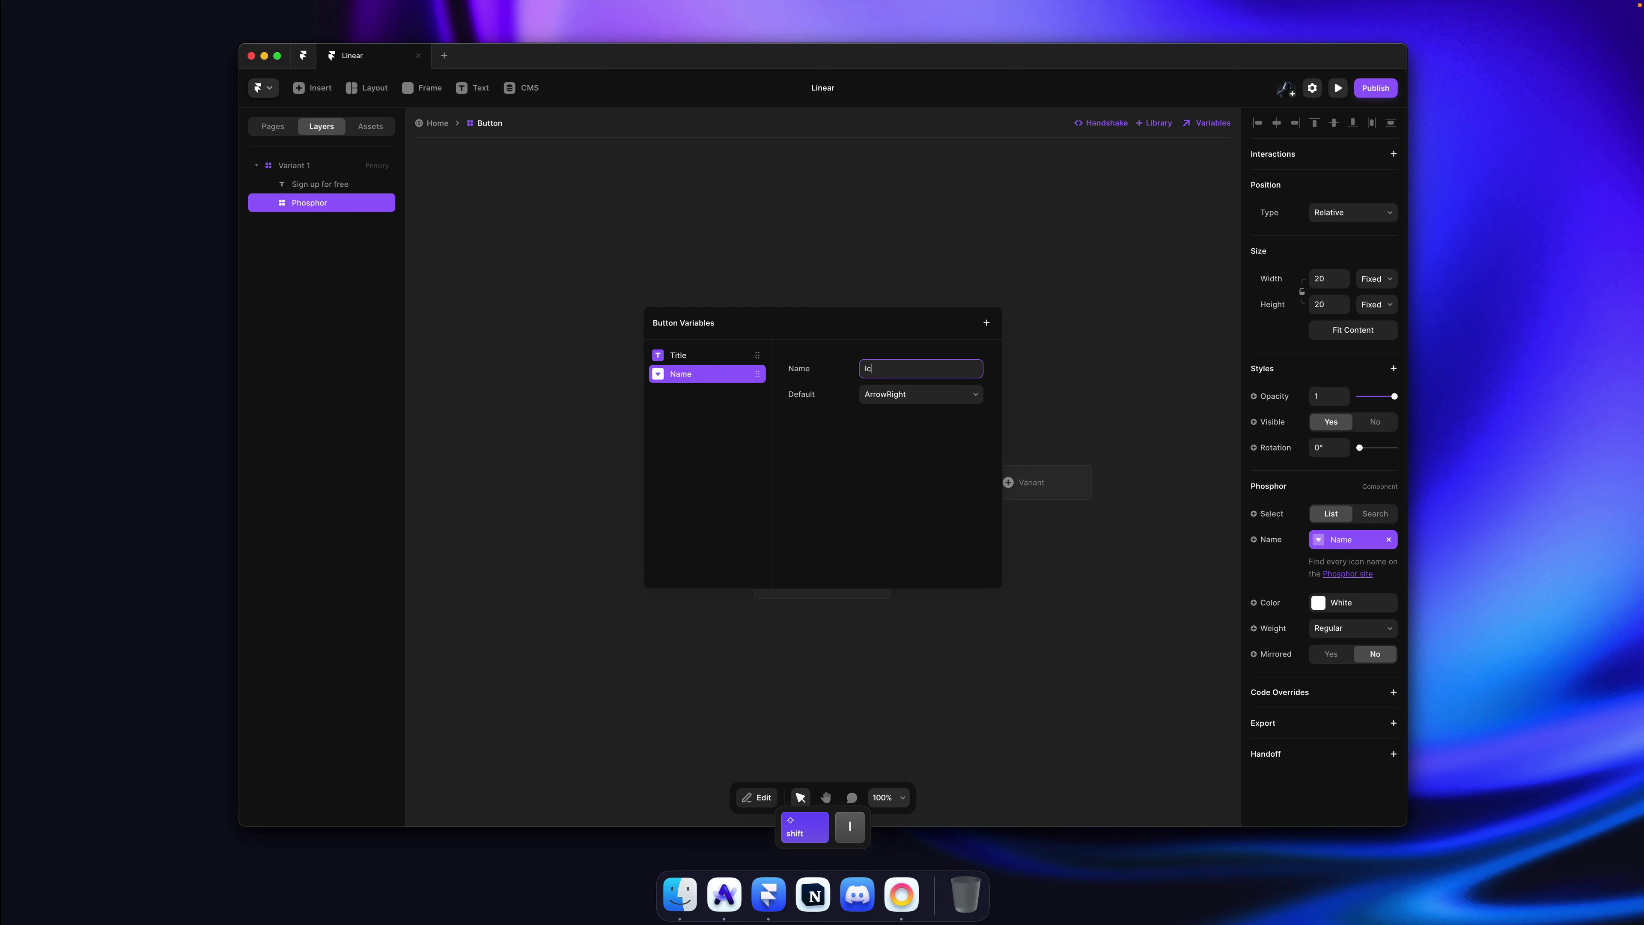
type("on")
key("Return")
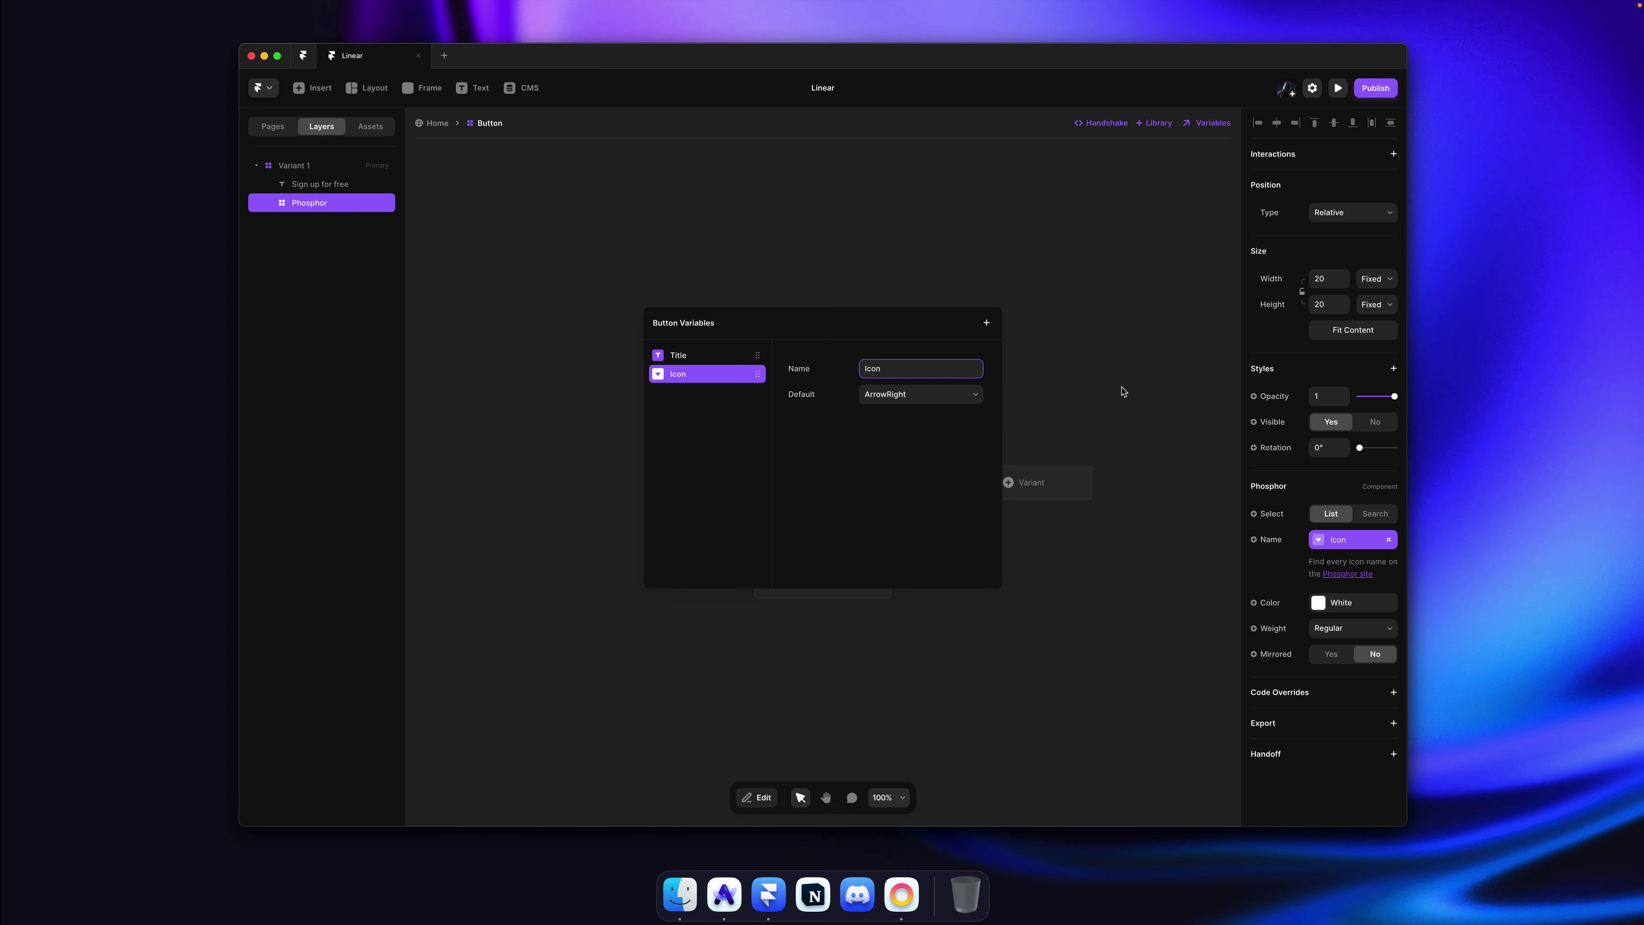
left_click(1123, 392)
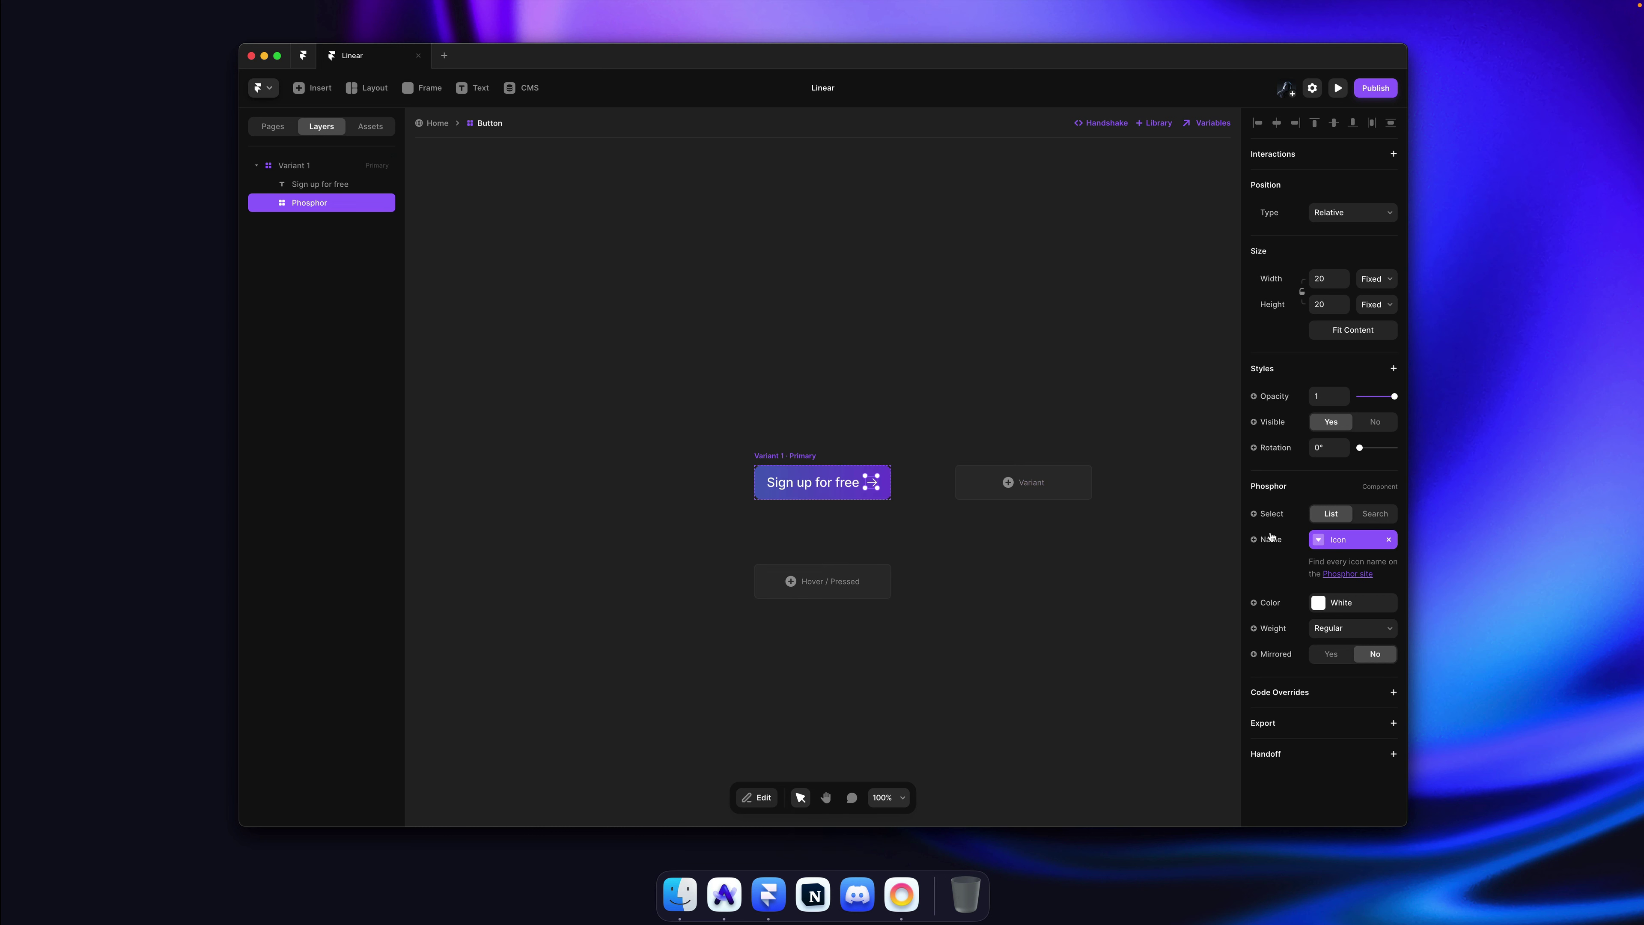
left_click(1327, 540)
key("Right")
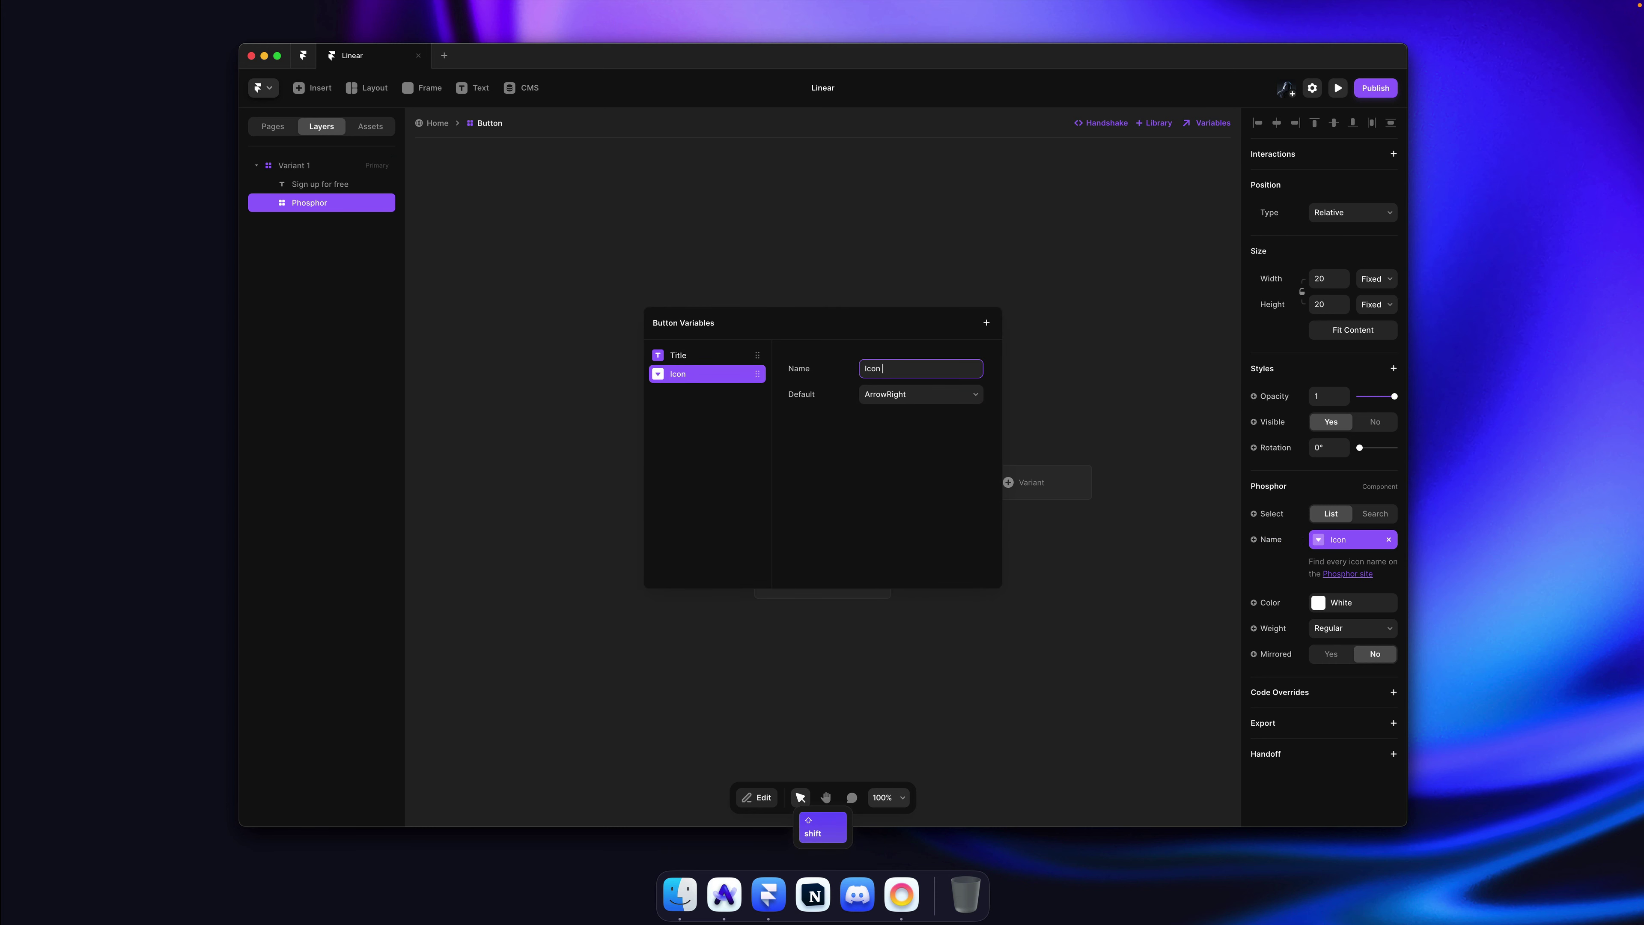
type("Name")
key("Return")
left_click(1095, 338)
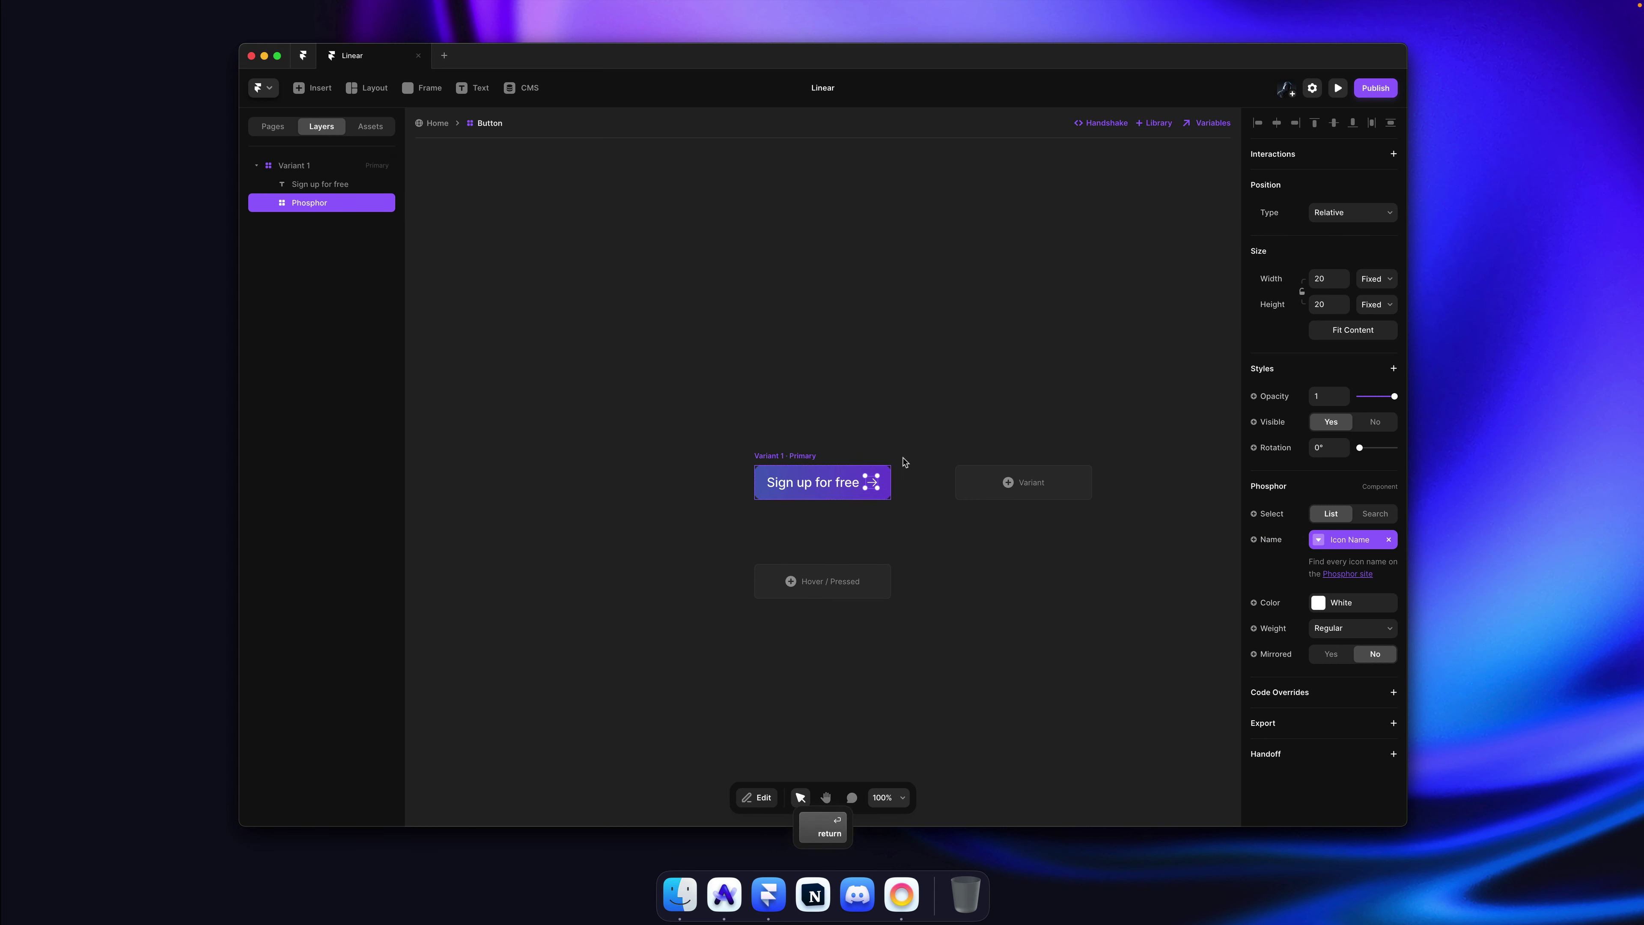
left_click(871, 481, "super")
Step: Add an 'Icon' visibility variable for the arrow, move it above Icon Name, and save
scroll(869, 479, "up", 3)
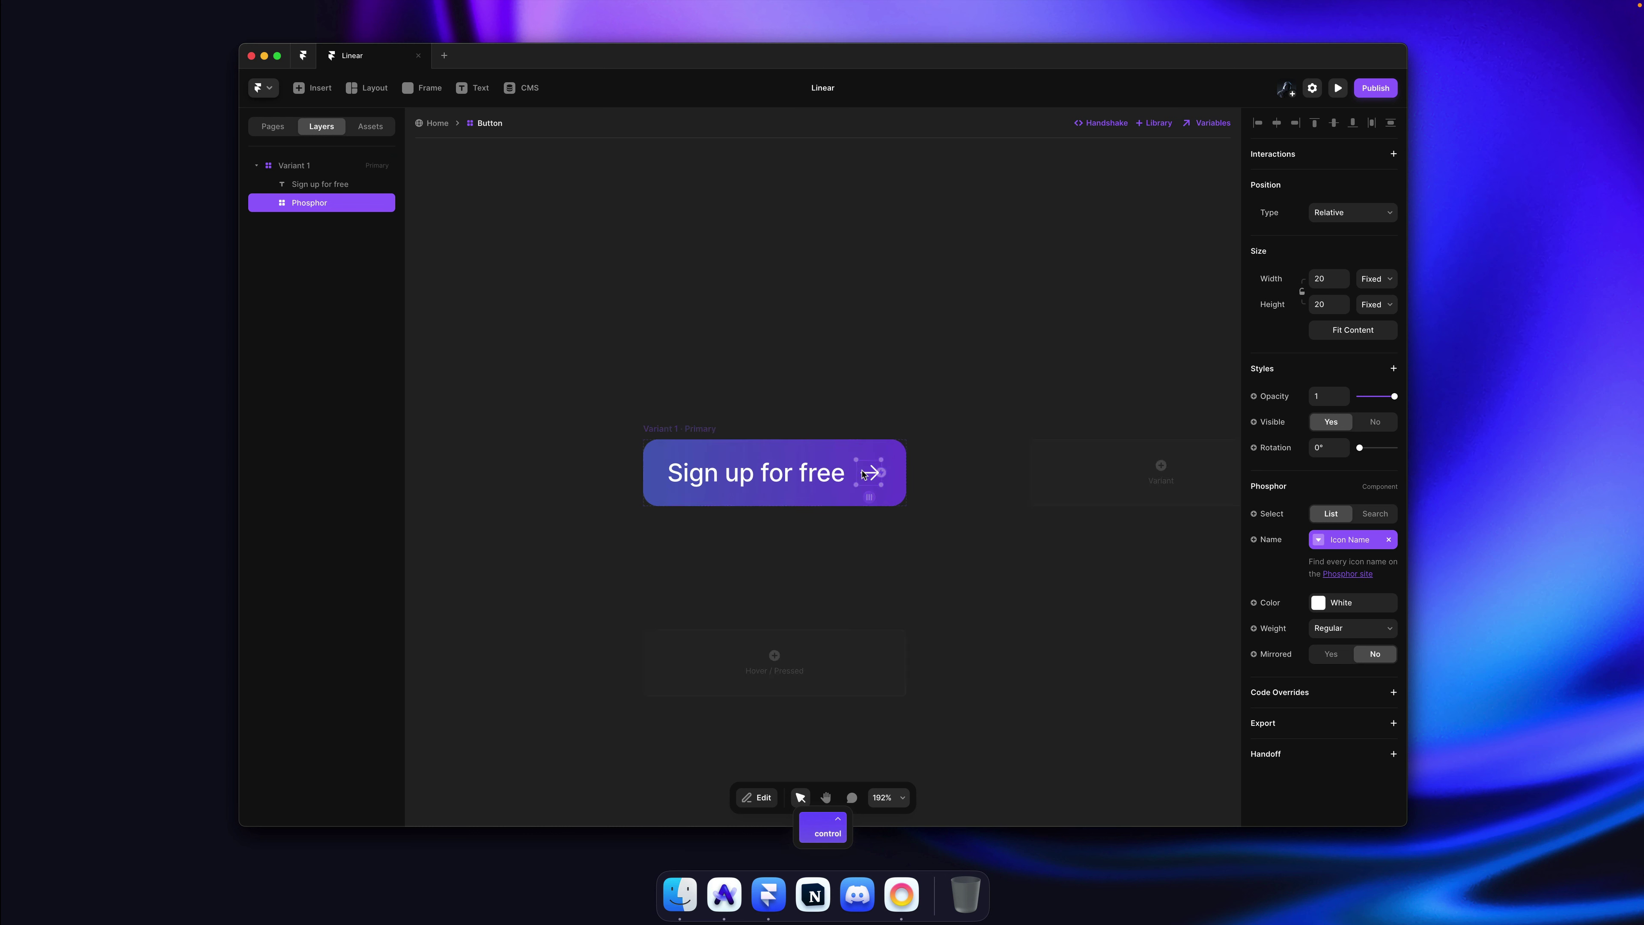
left_click(1275, 425)
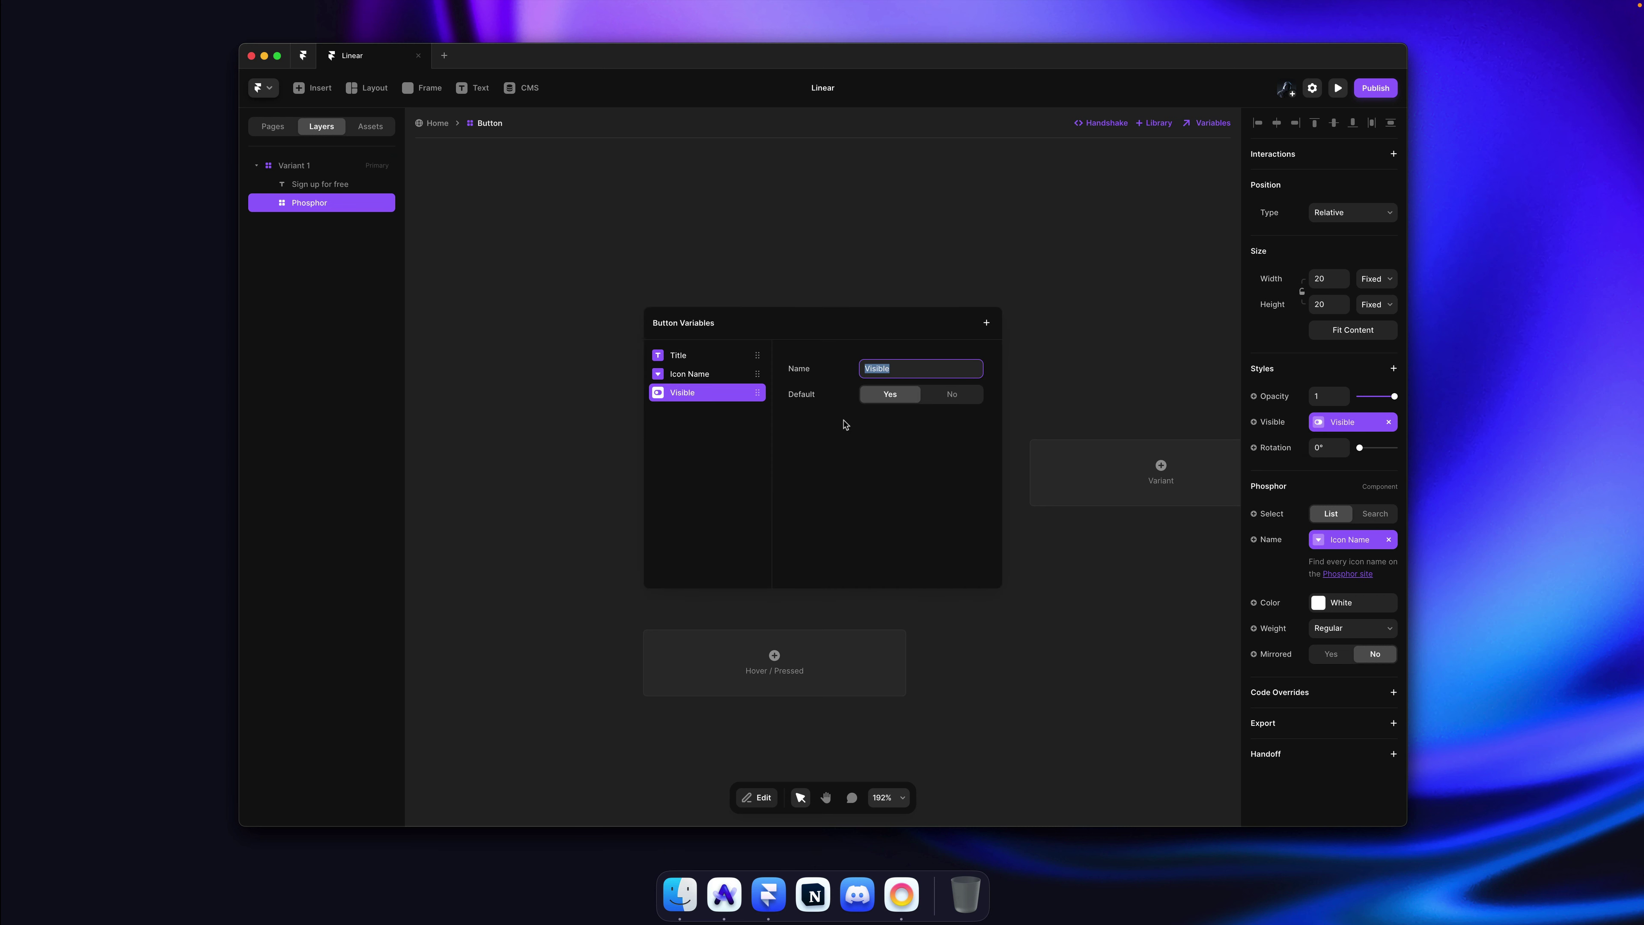
type("Icon")
key("Return")
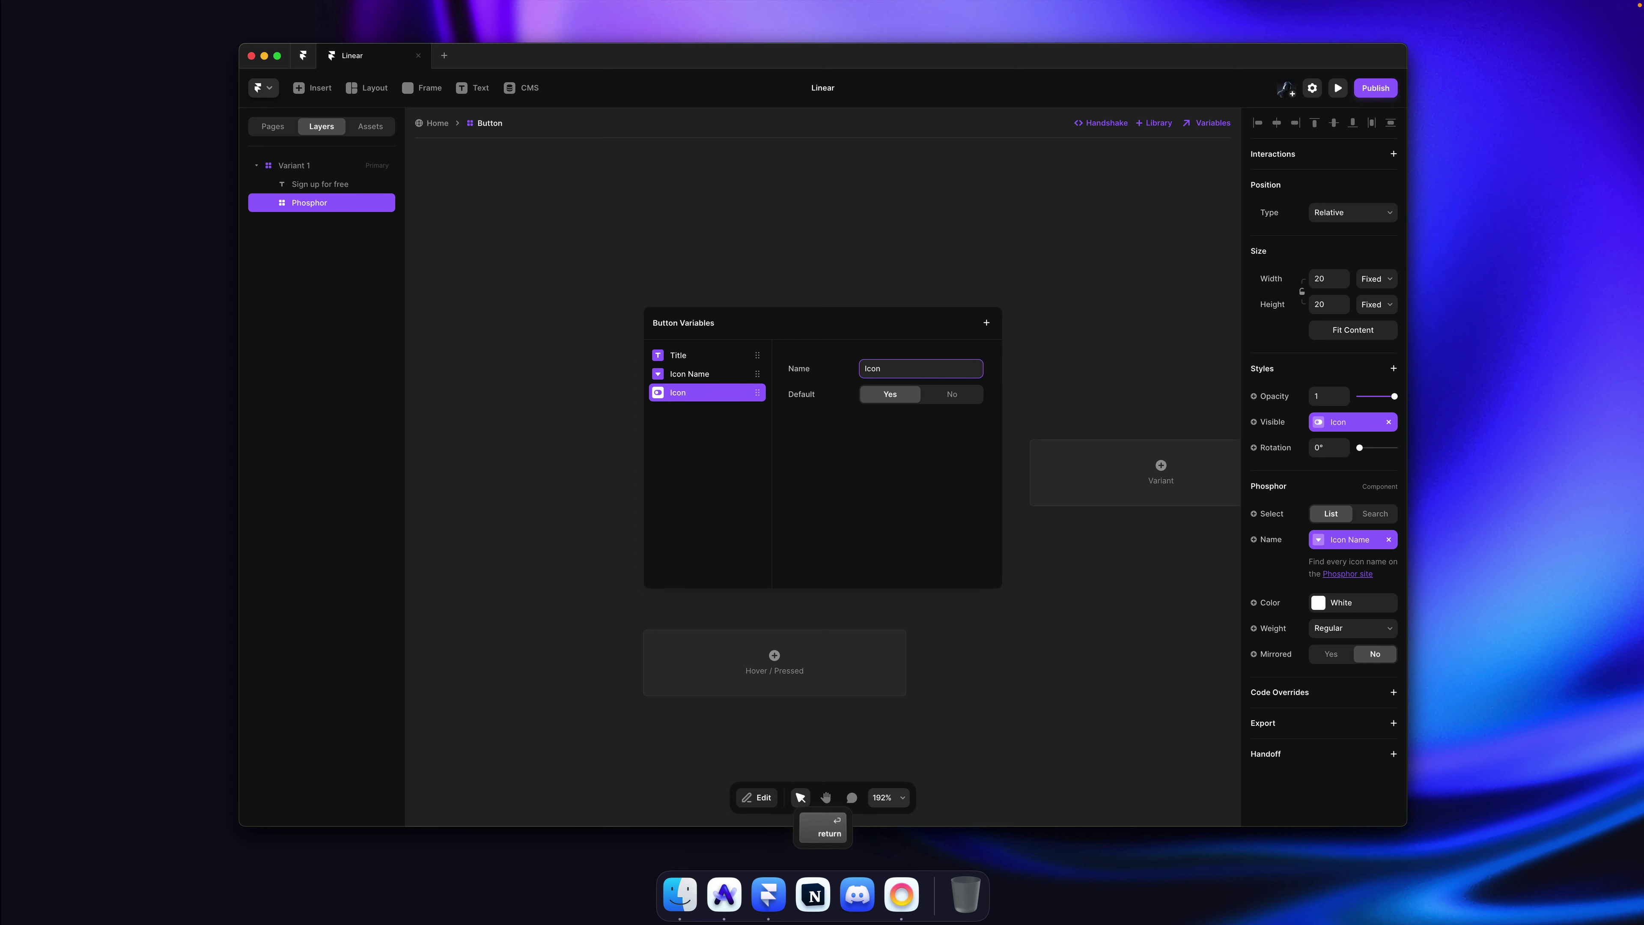
left_click_drag(732, 400, 740, 382)
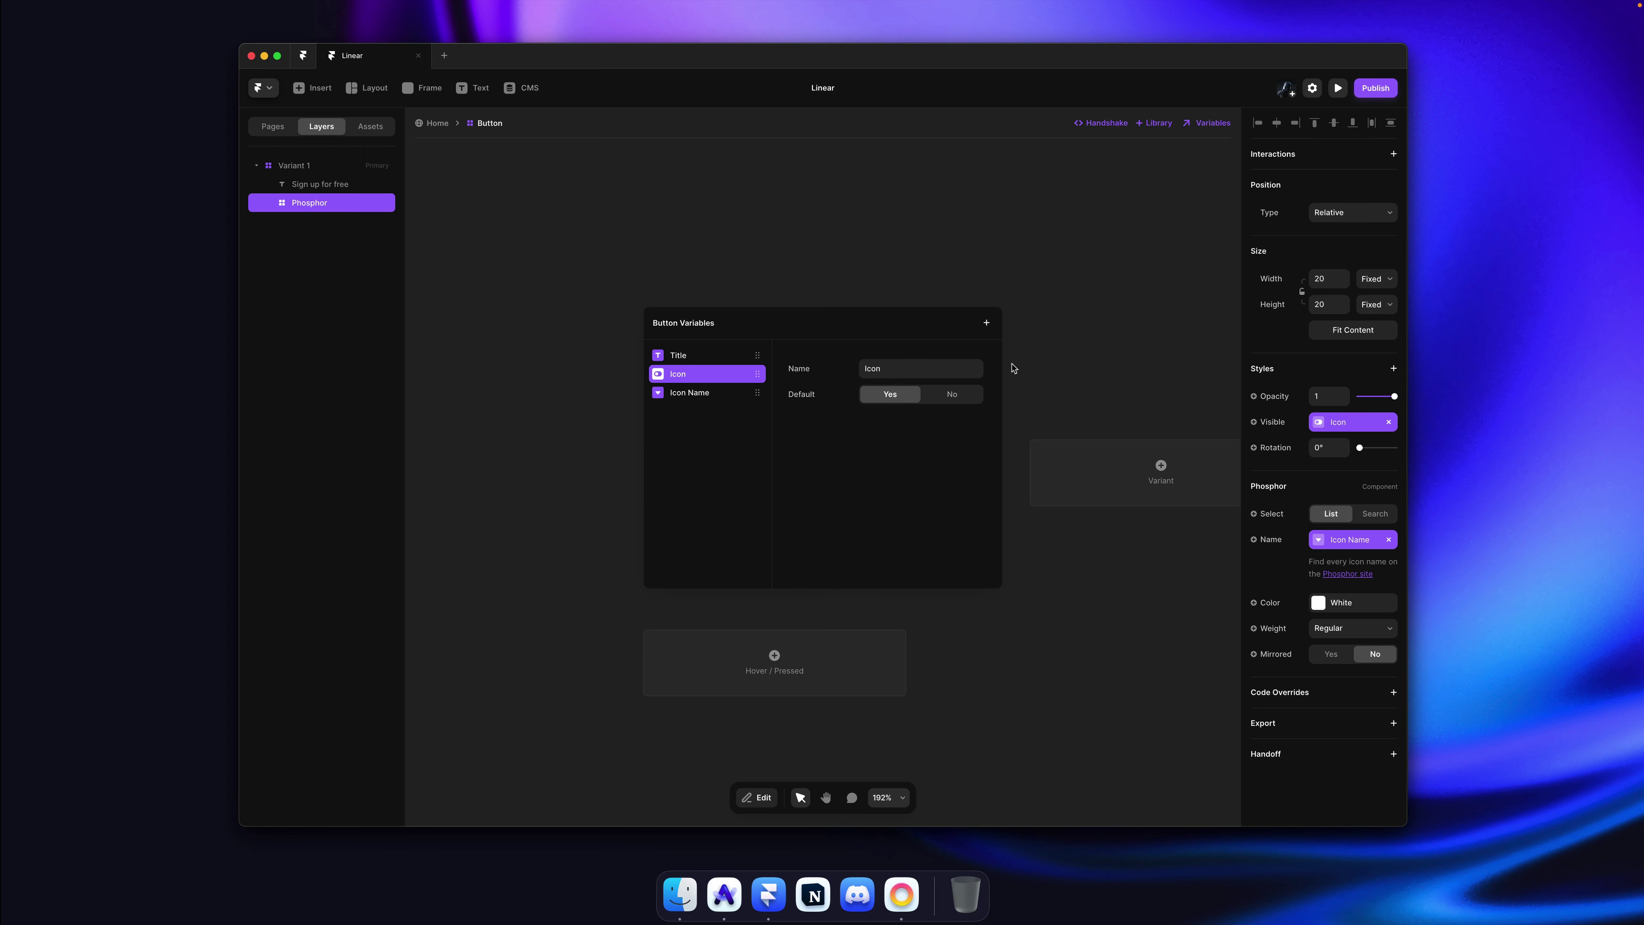
left_click(1065, 353)
key("cmd+s")
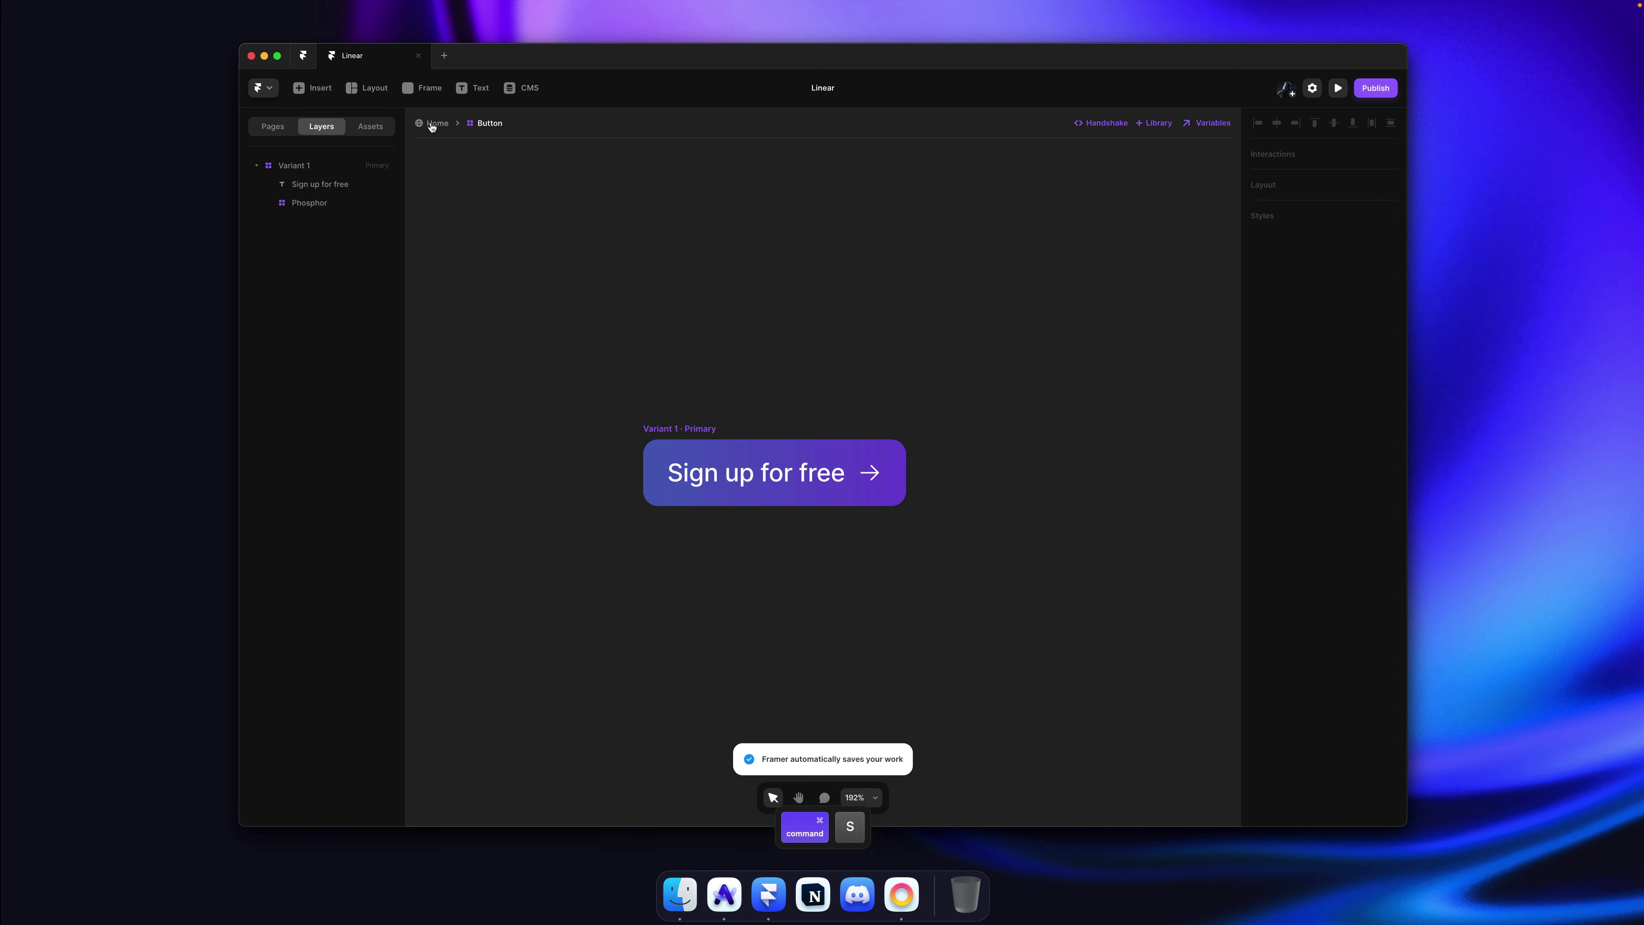
Step: On the Home page, toggle the button's Icon option off and on, leave it on, and reopen the component
left_click(432, 123)
scroll(888, 435, "up", 5)
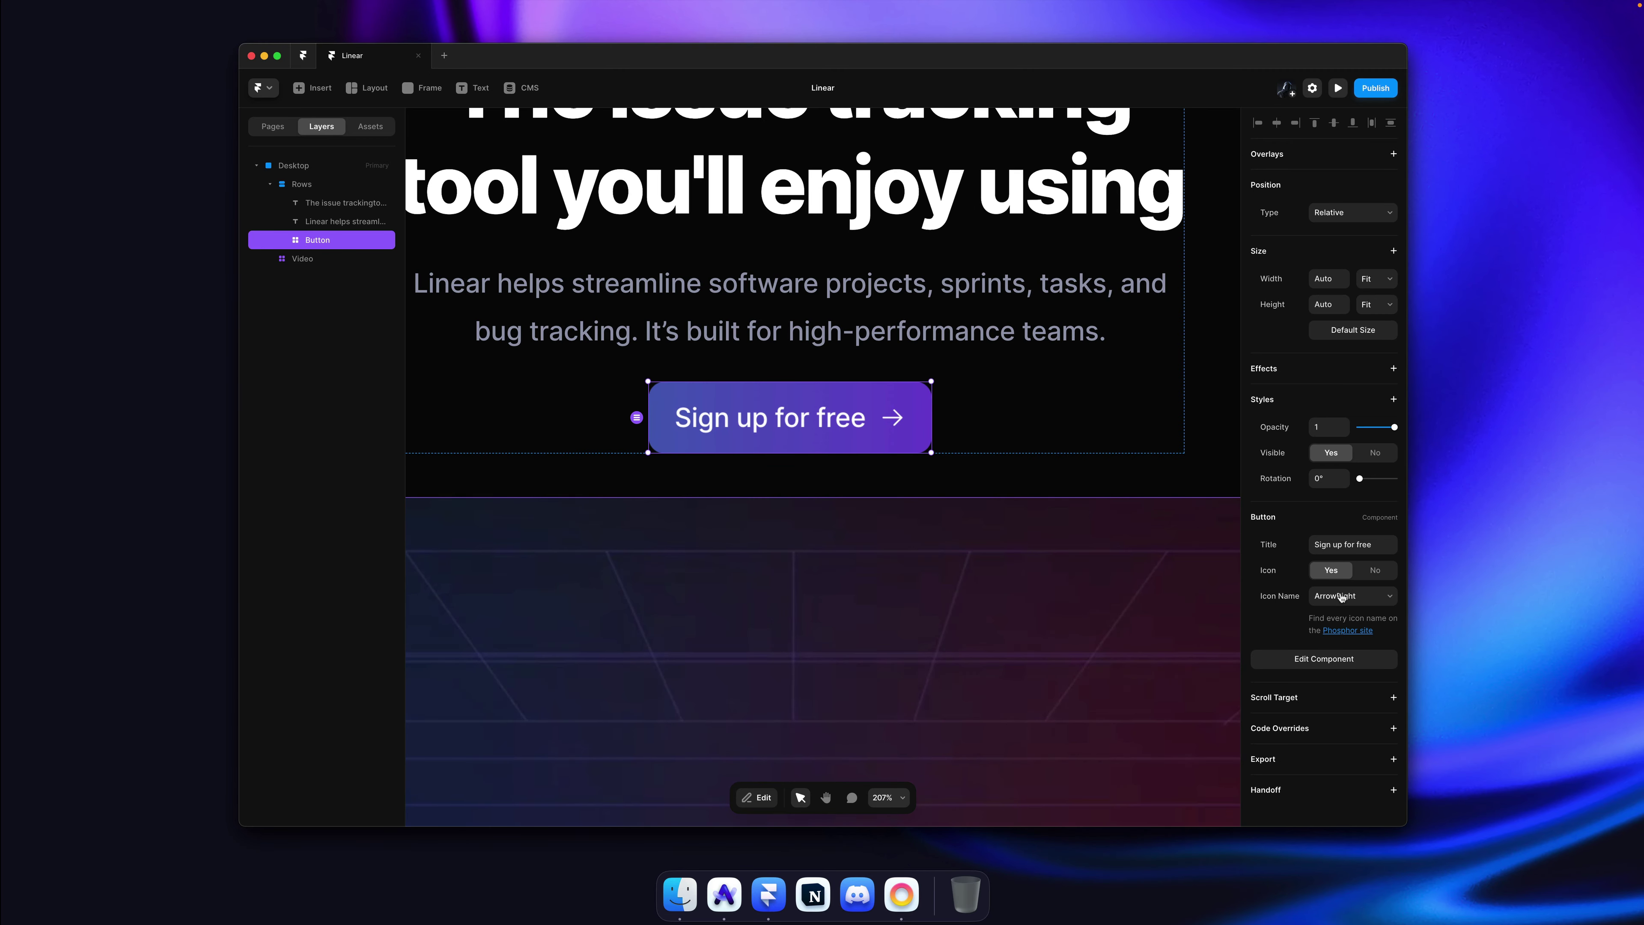
left_click(1373, 571)
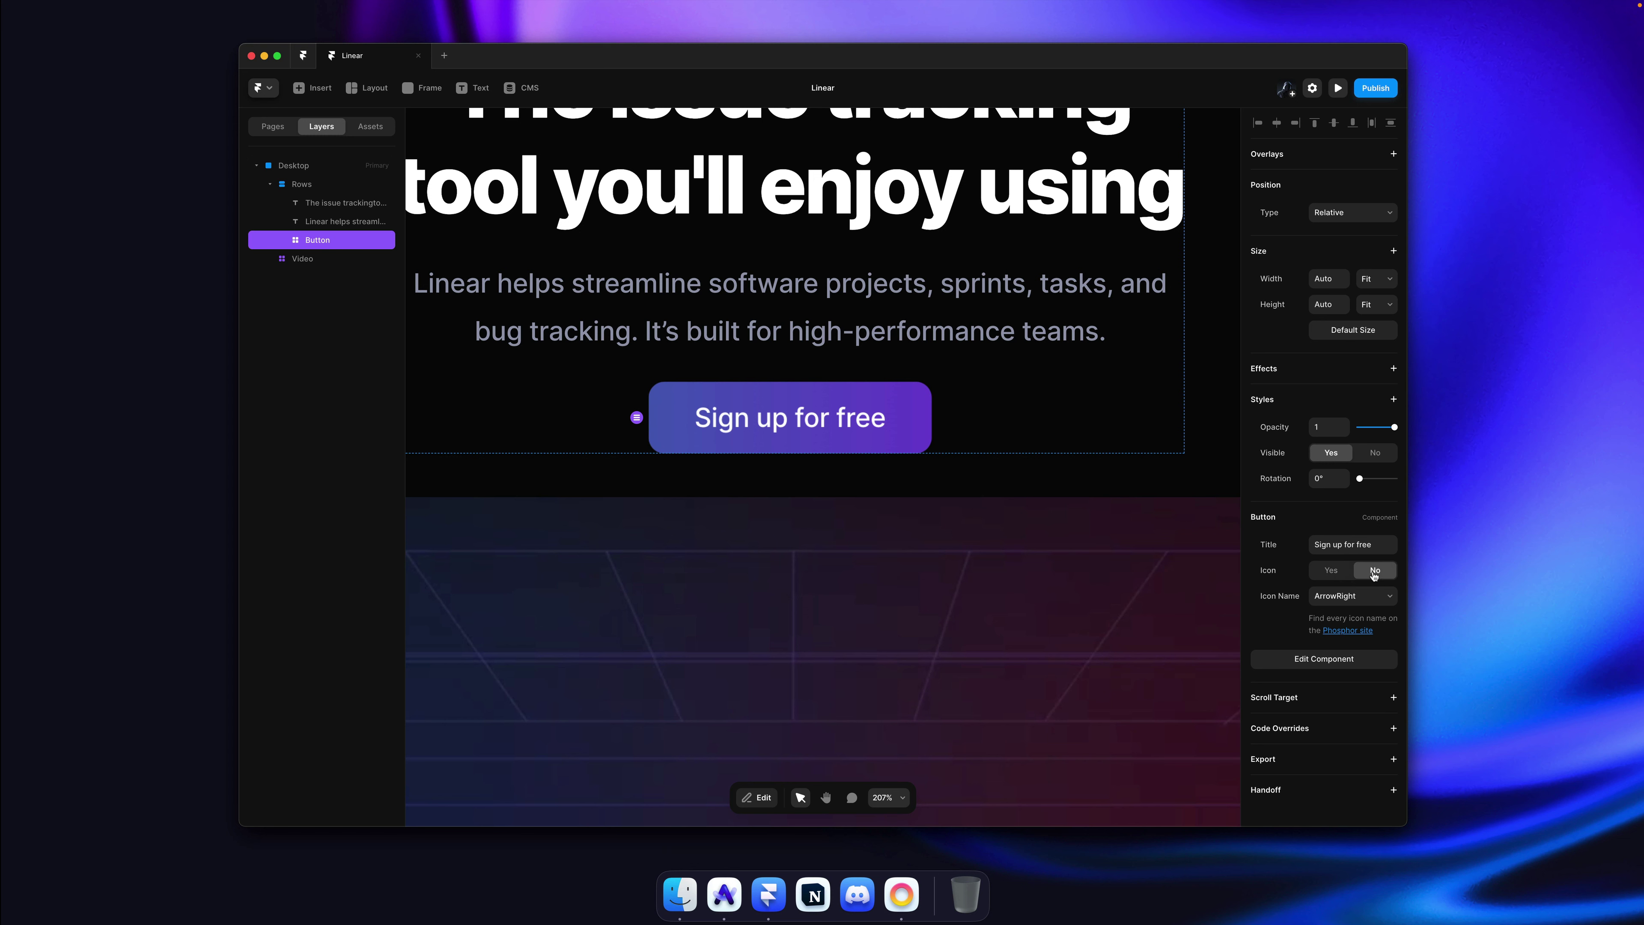
left_click(1335, 572)
left_click(1374, 571)
left_click(1350, 574)
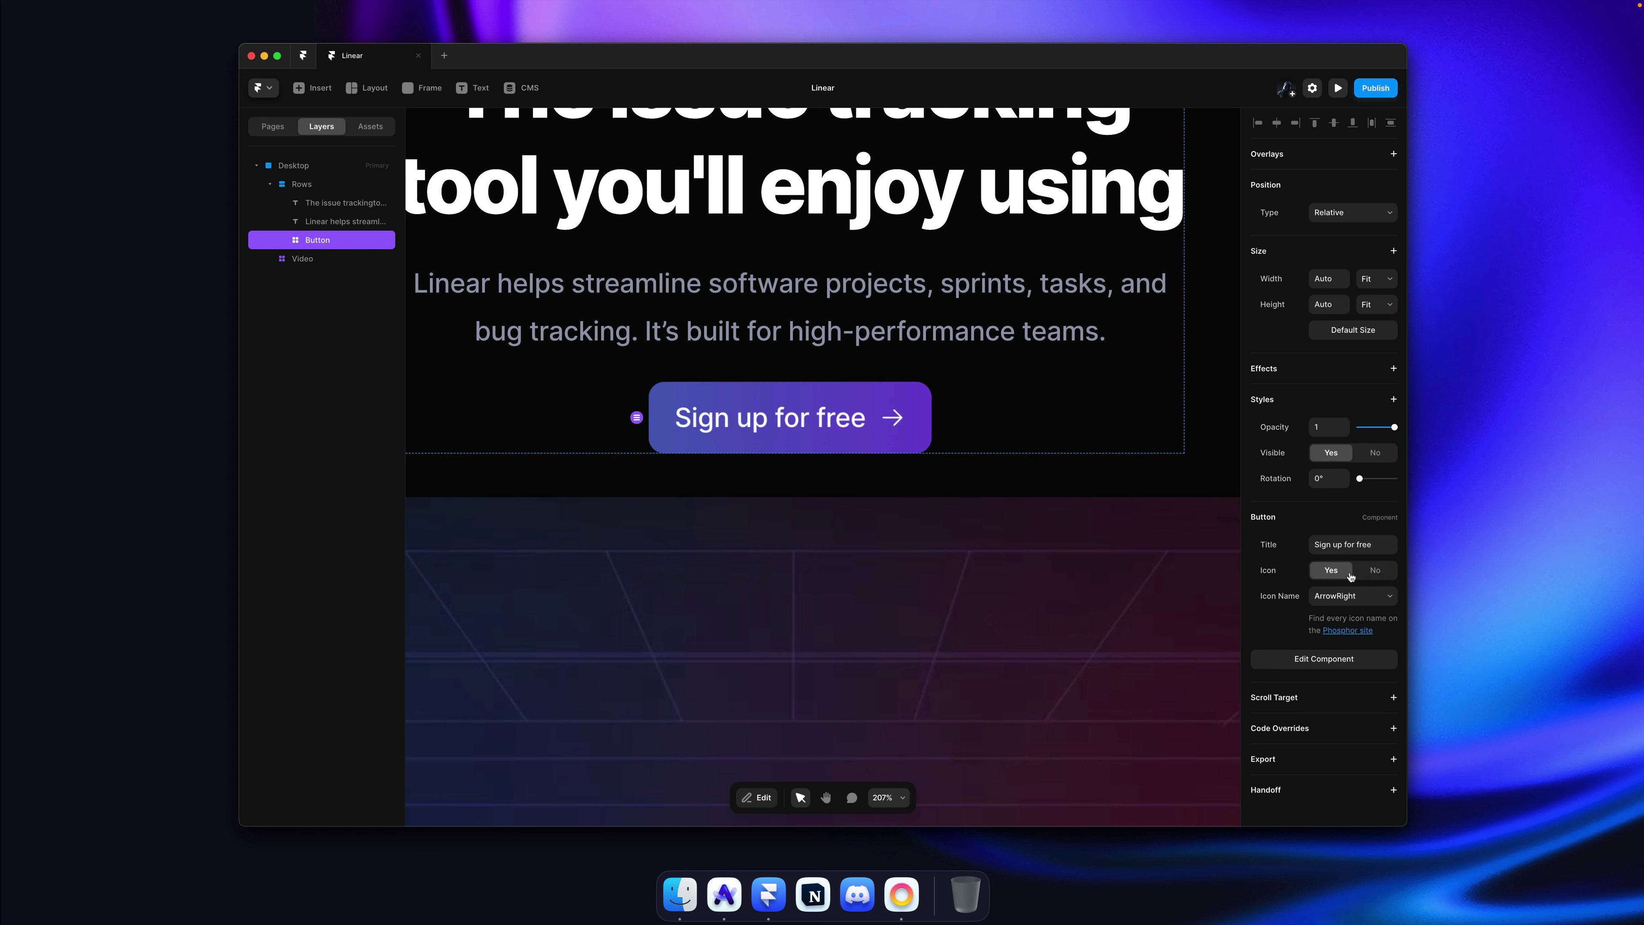
left_click(1365, 575)
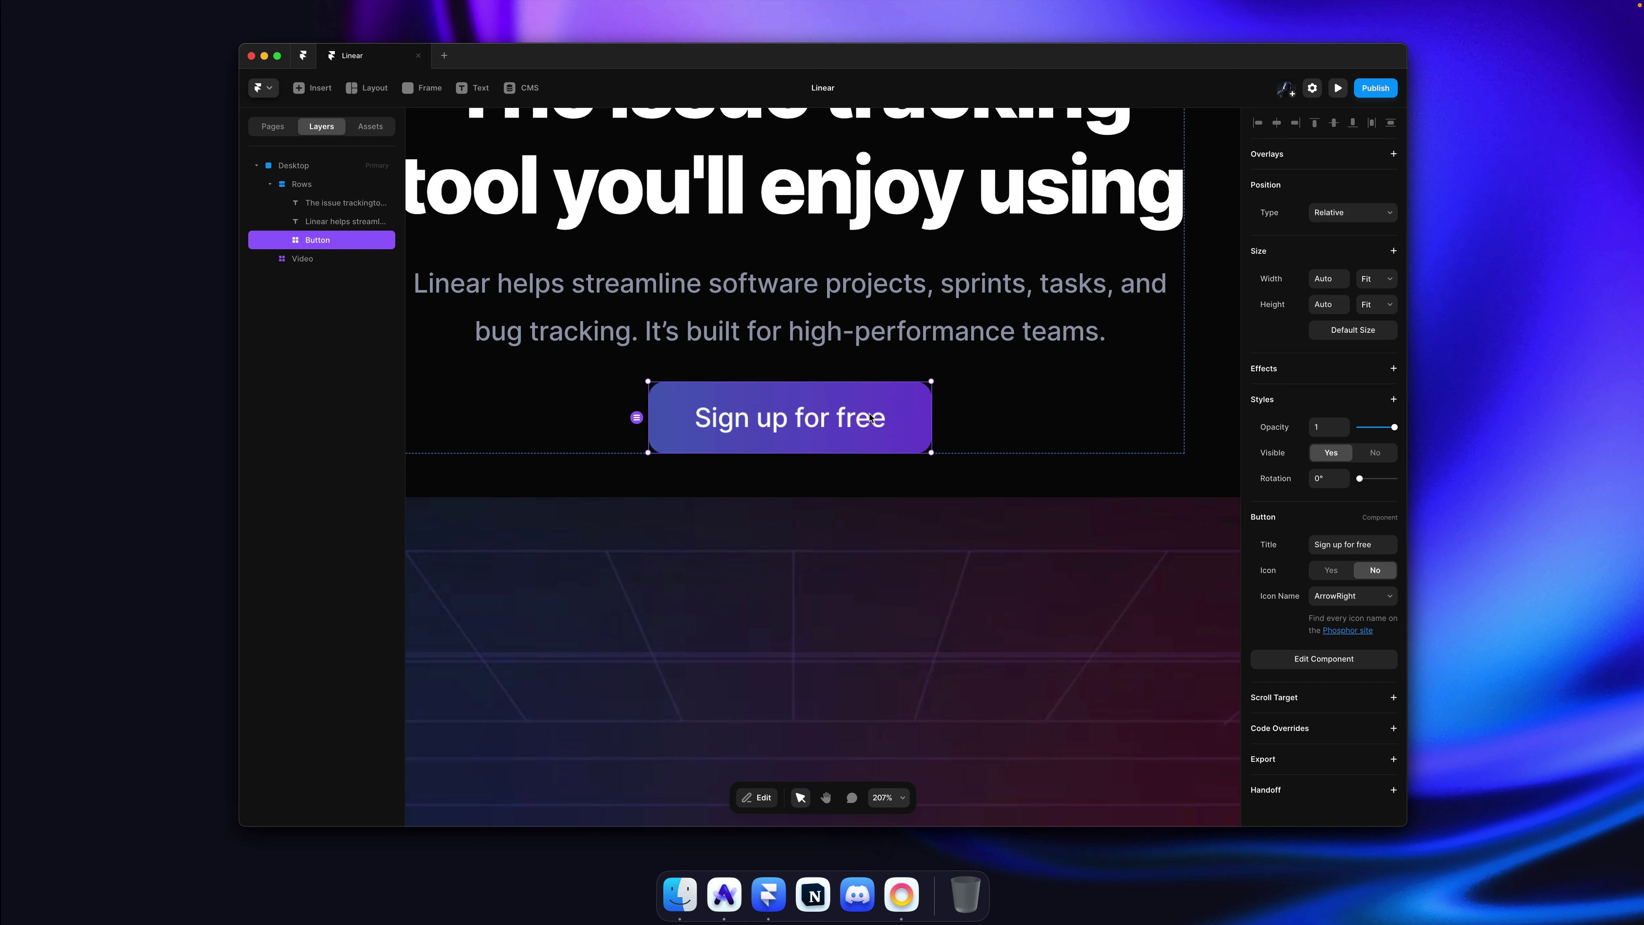
left_click(1331, 570)
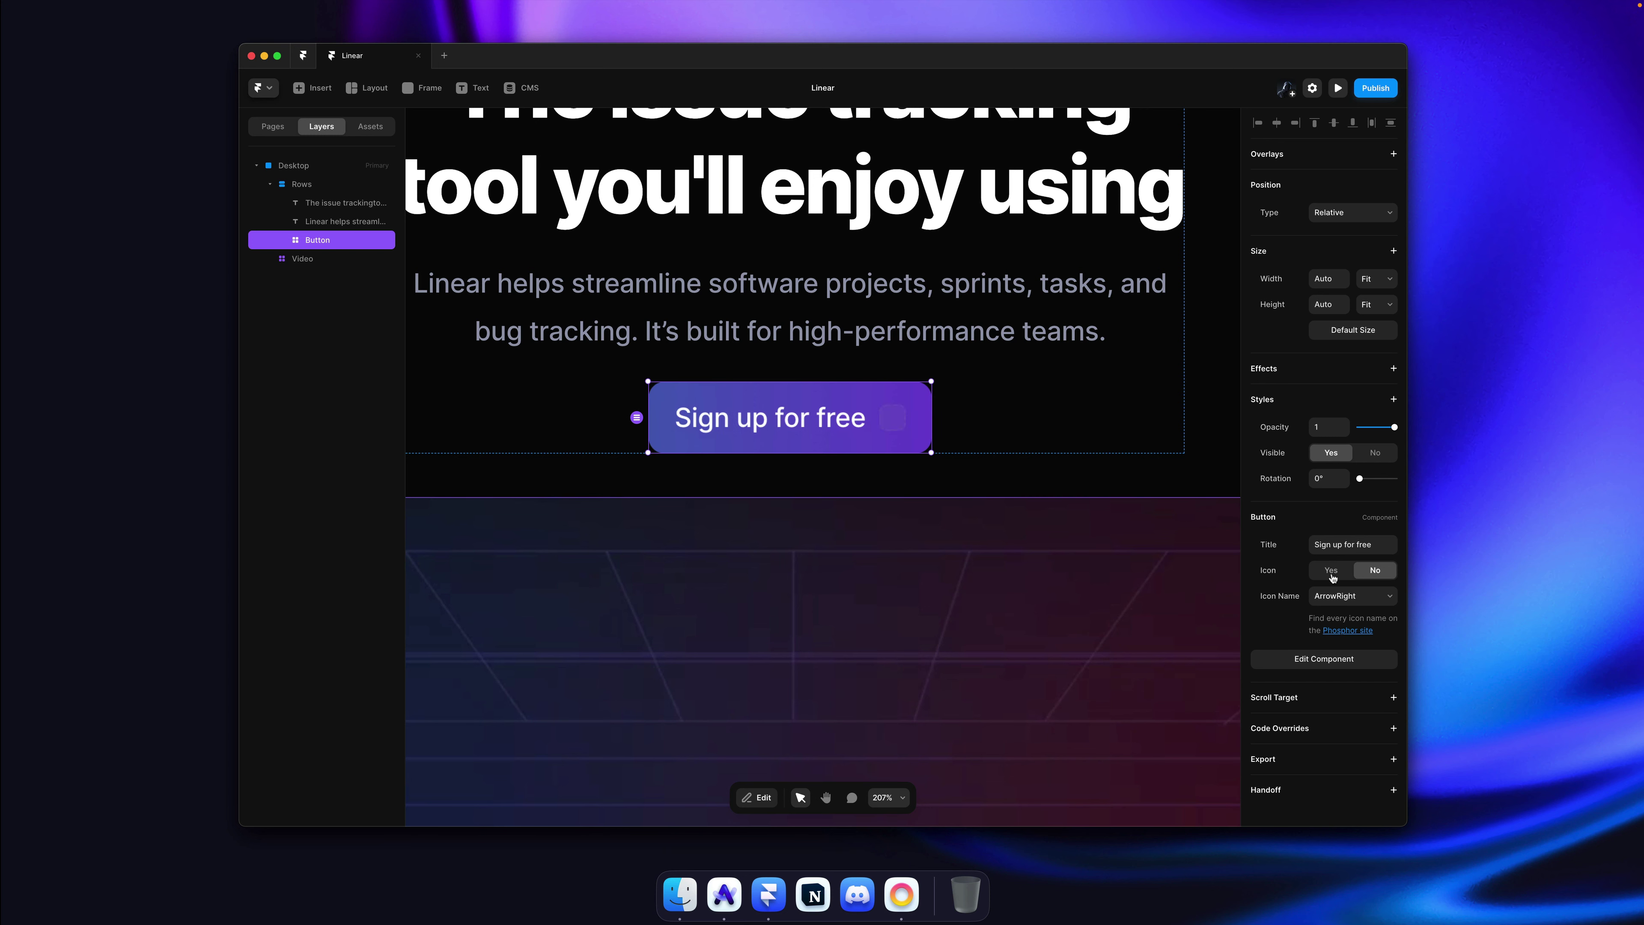
double_click(881, 415)
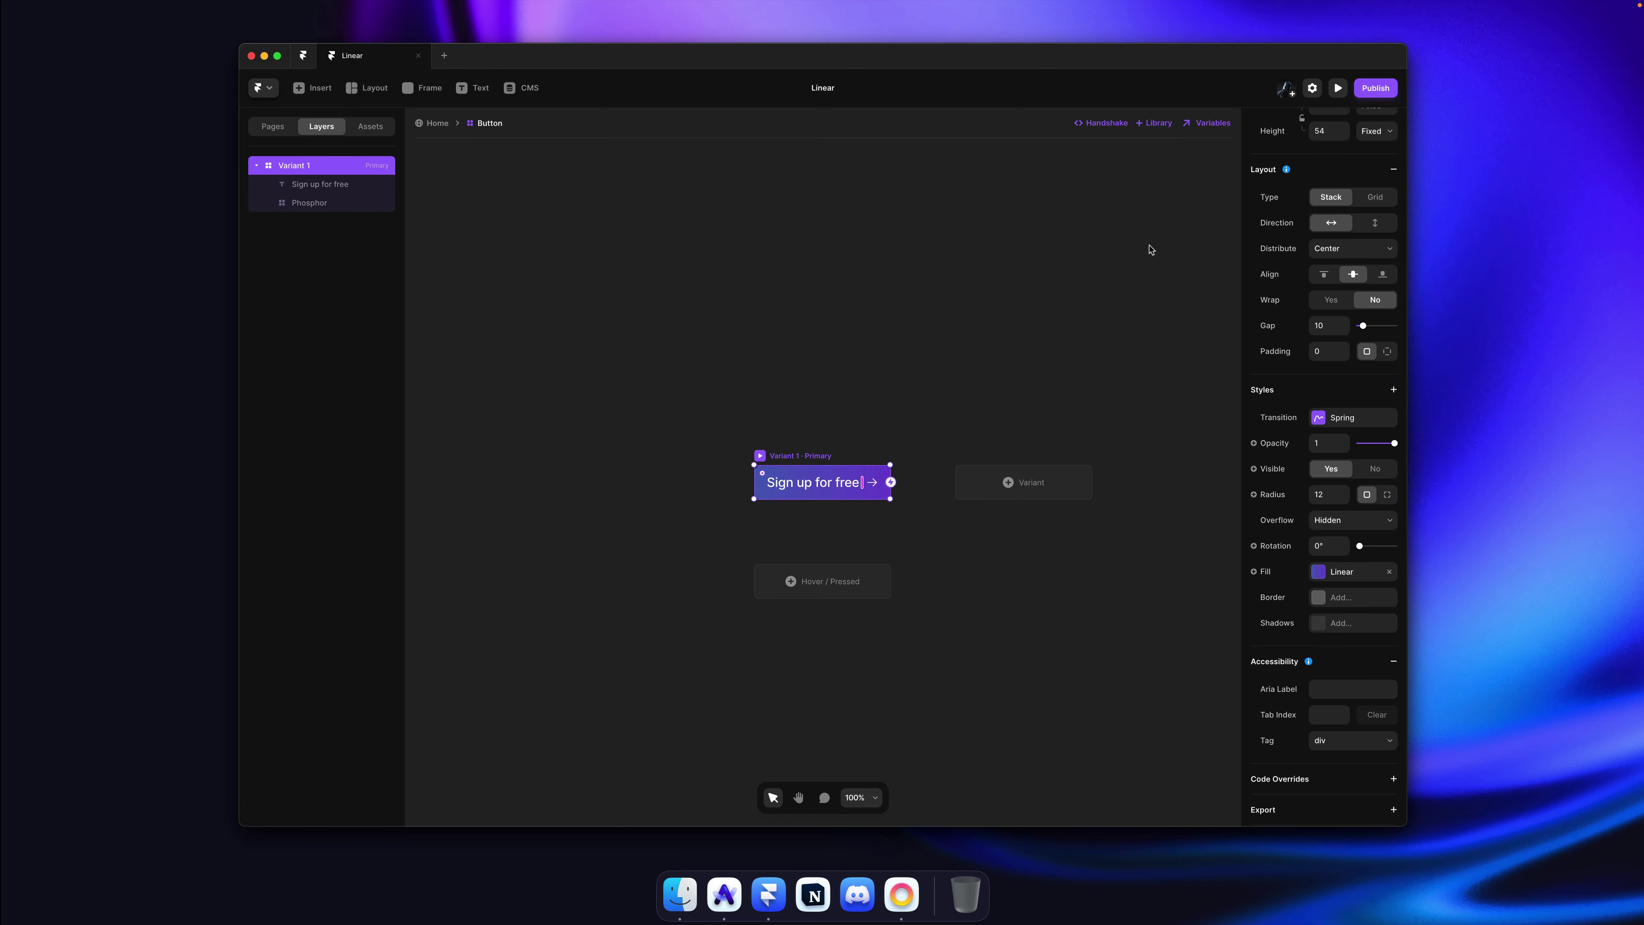
Step: Set the button's width and height to fit its content
scroll(1333, 285, "up", 5)
left_click(1369, 269)
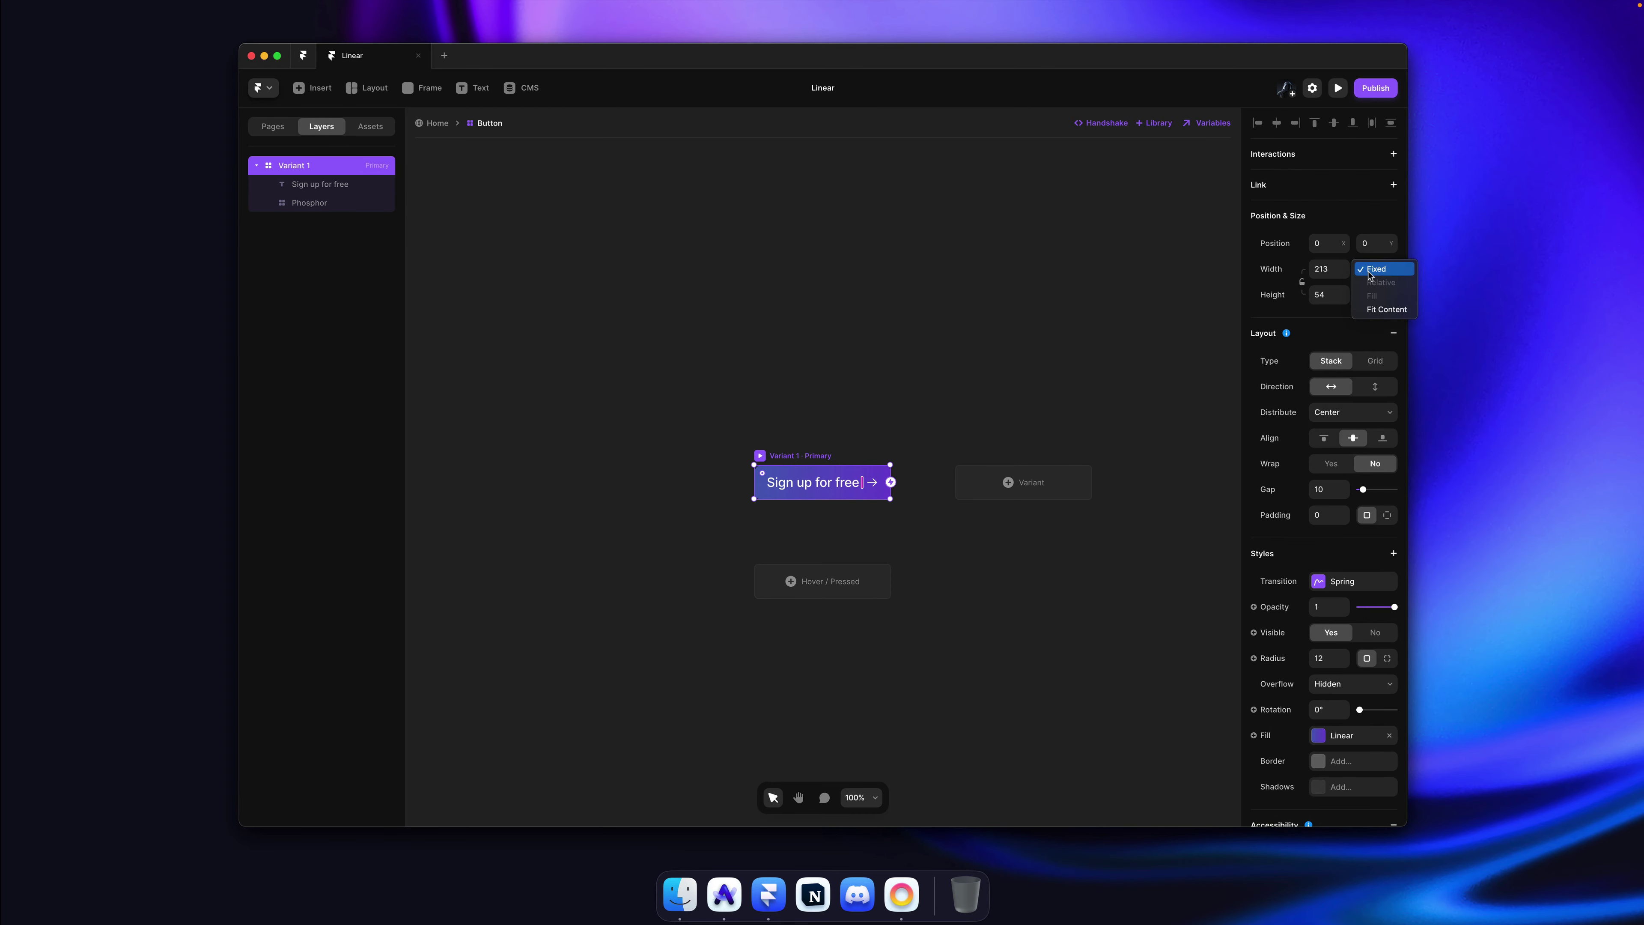
left_click(1373, 310)
left_click(1373, 298)
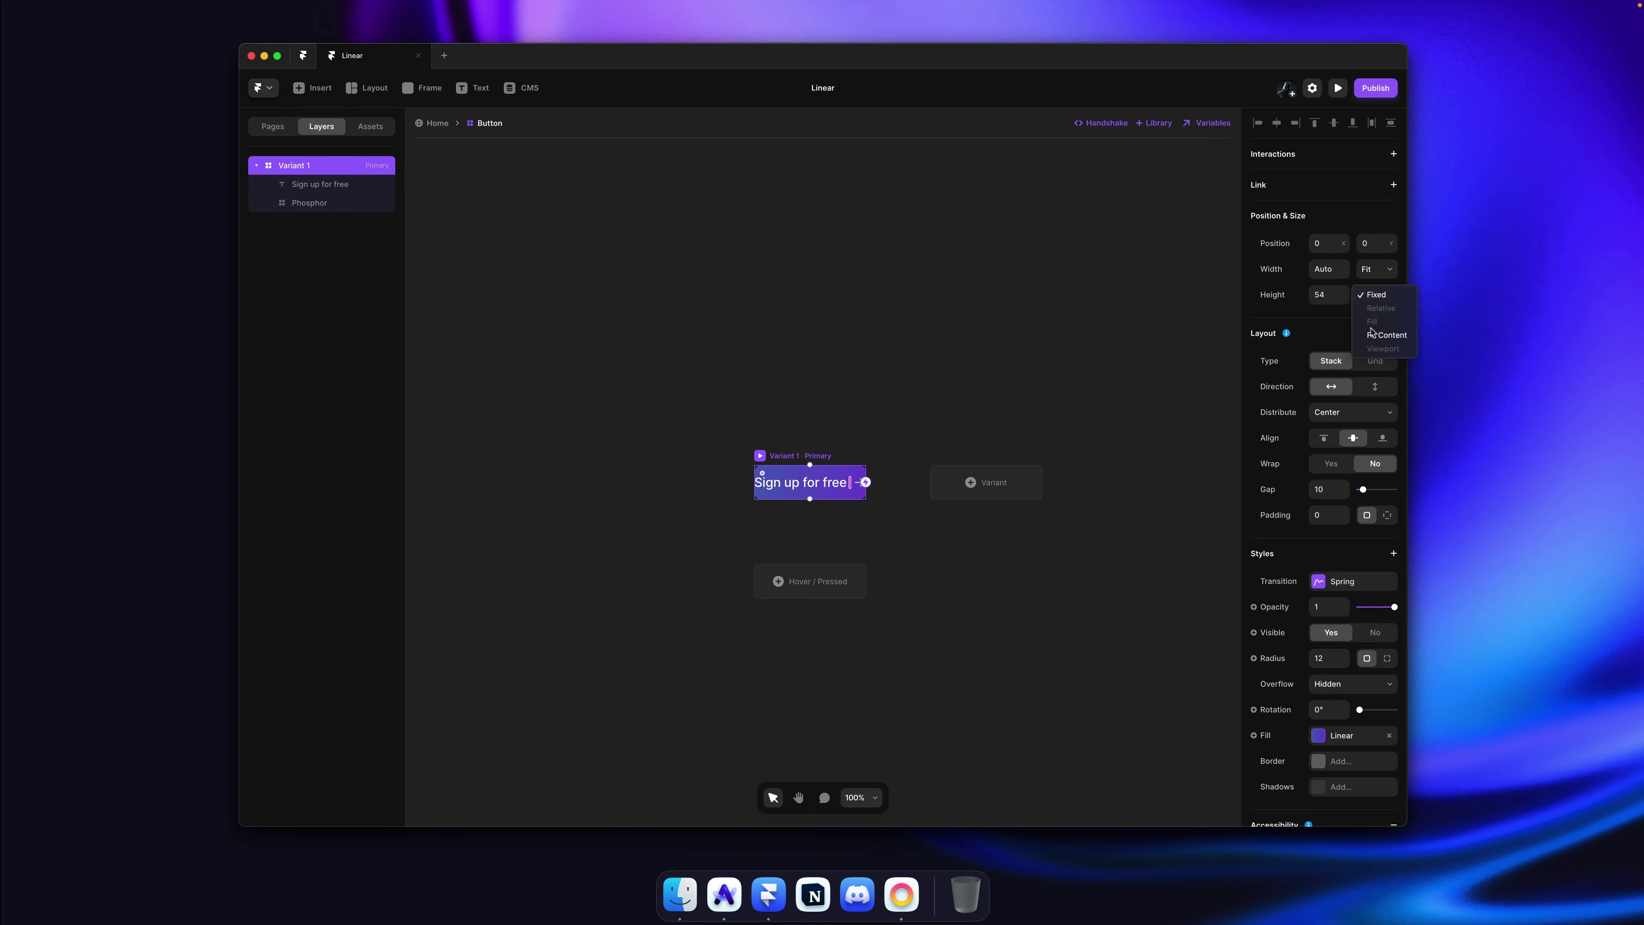
left_click(1376, 337)
Step: Give the button 8 padding top and bottom and 16 on the left and right
key("shift+2")
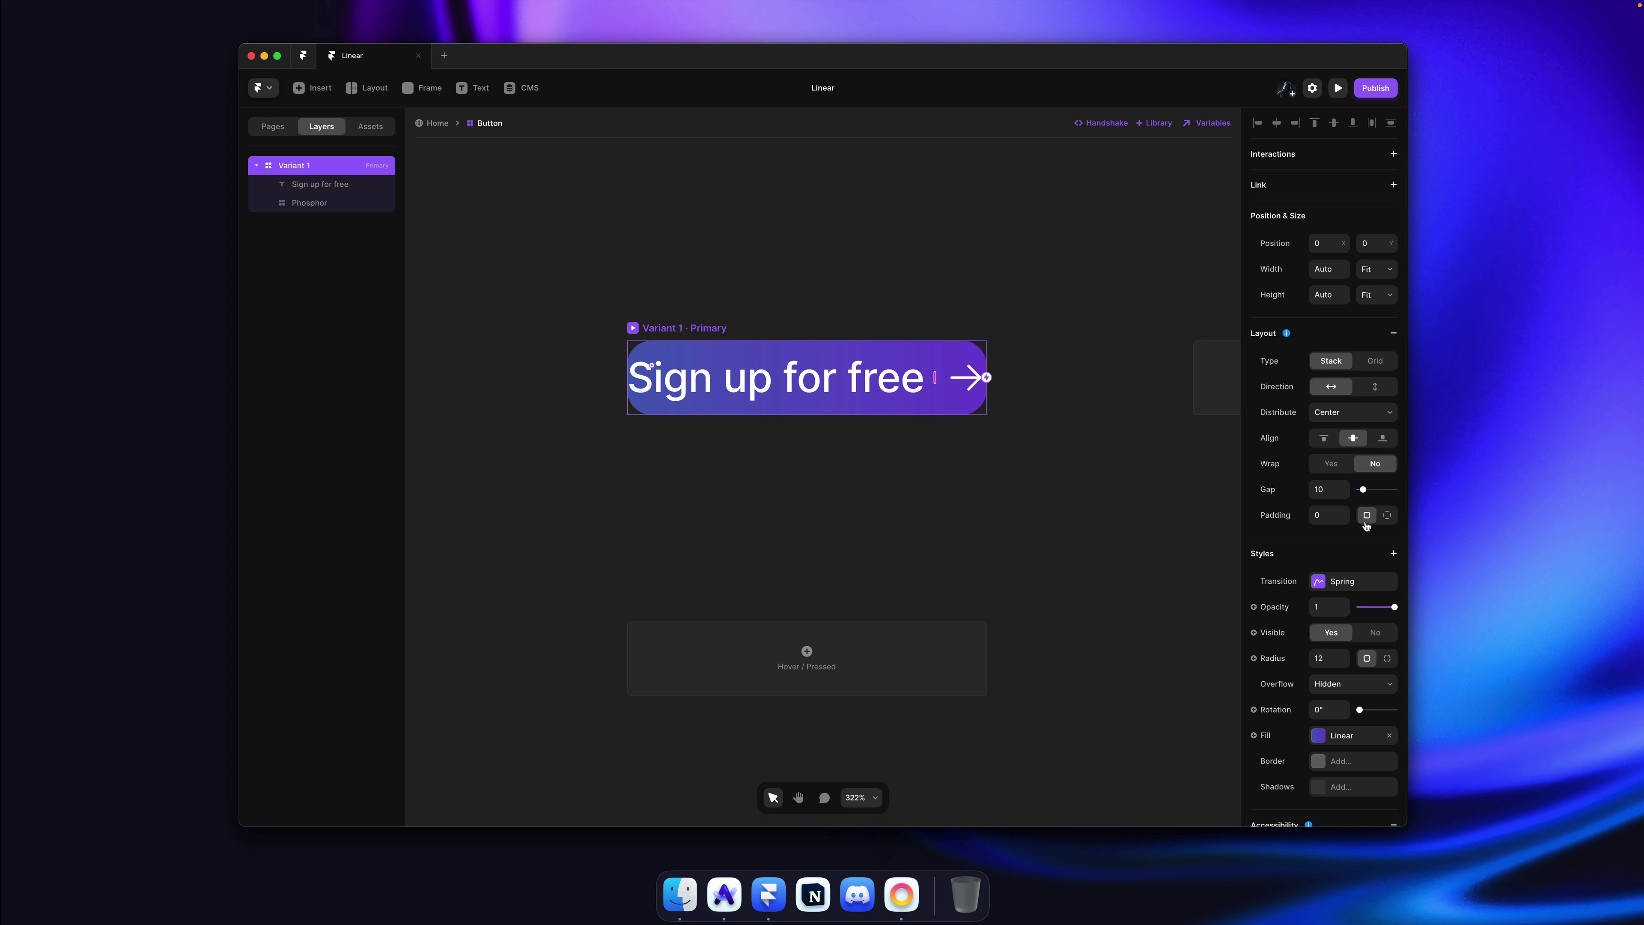
left_click_drag(1344, 513, 1345, 512)
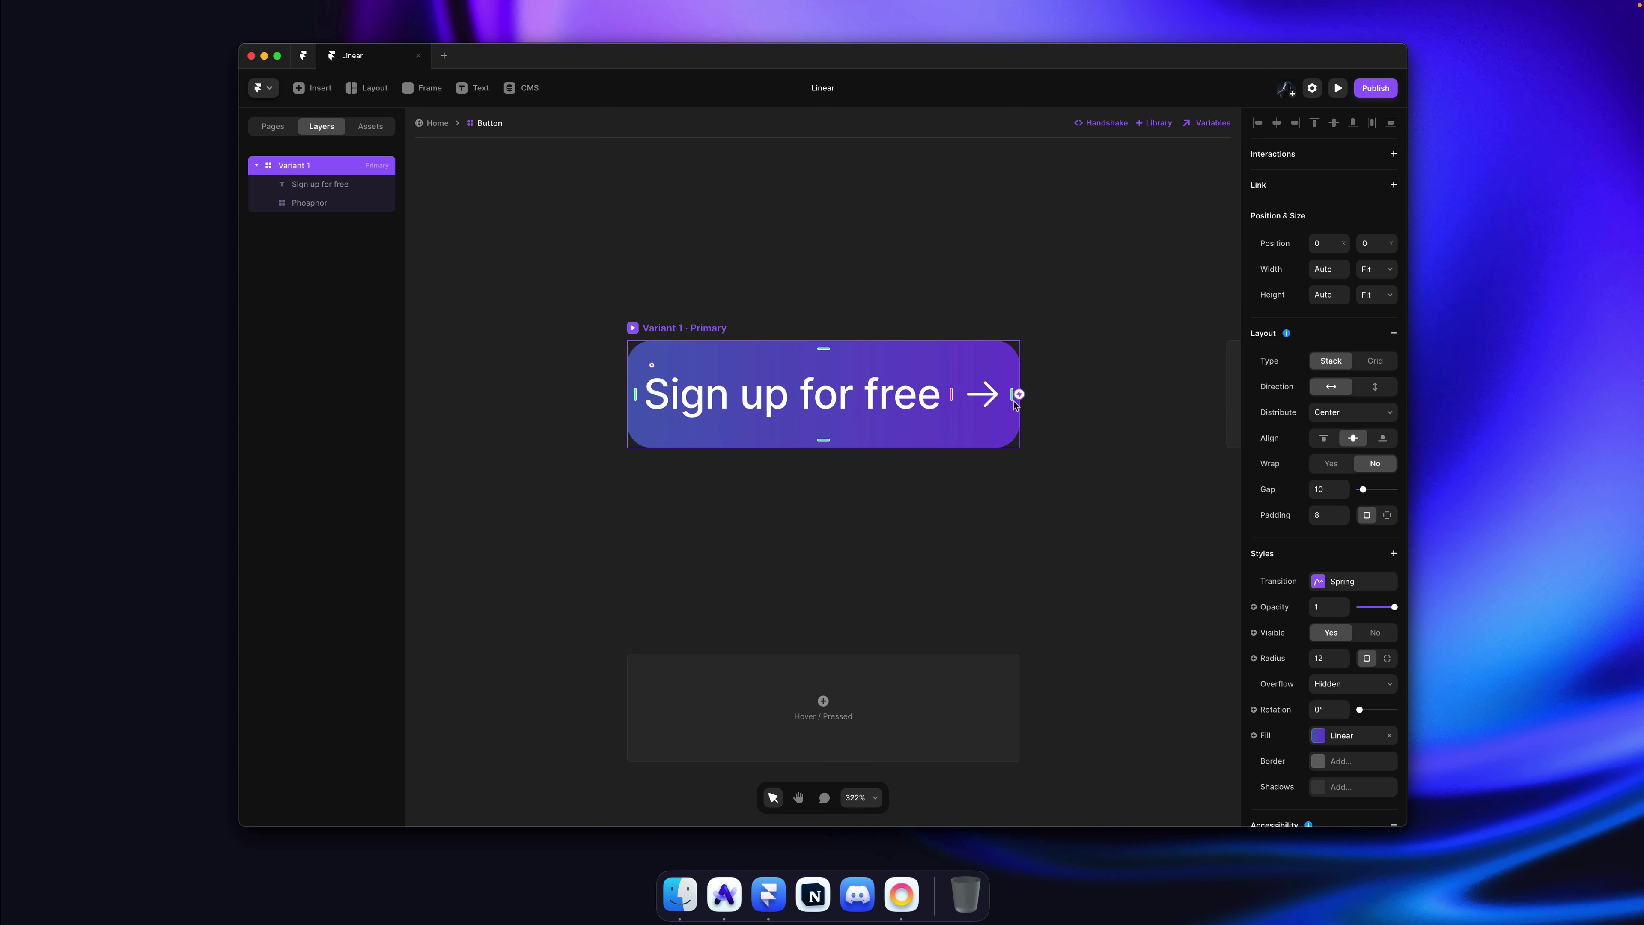
left_click_drag(1016, 406, 1037, 397)
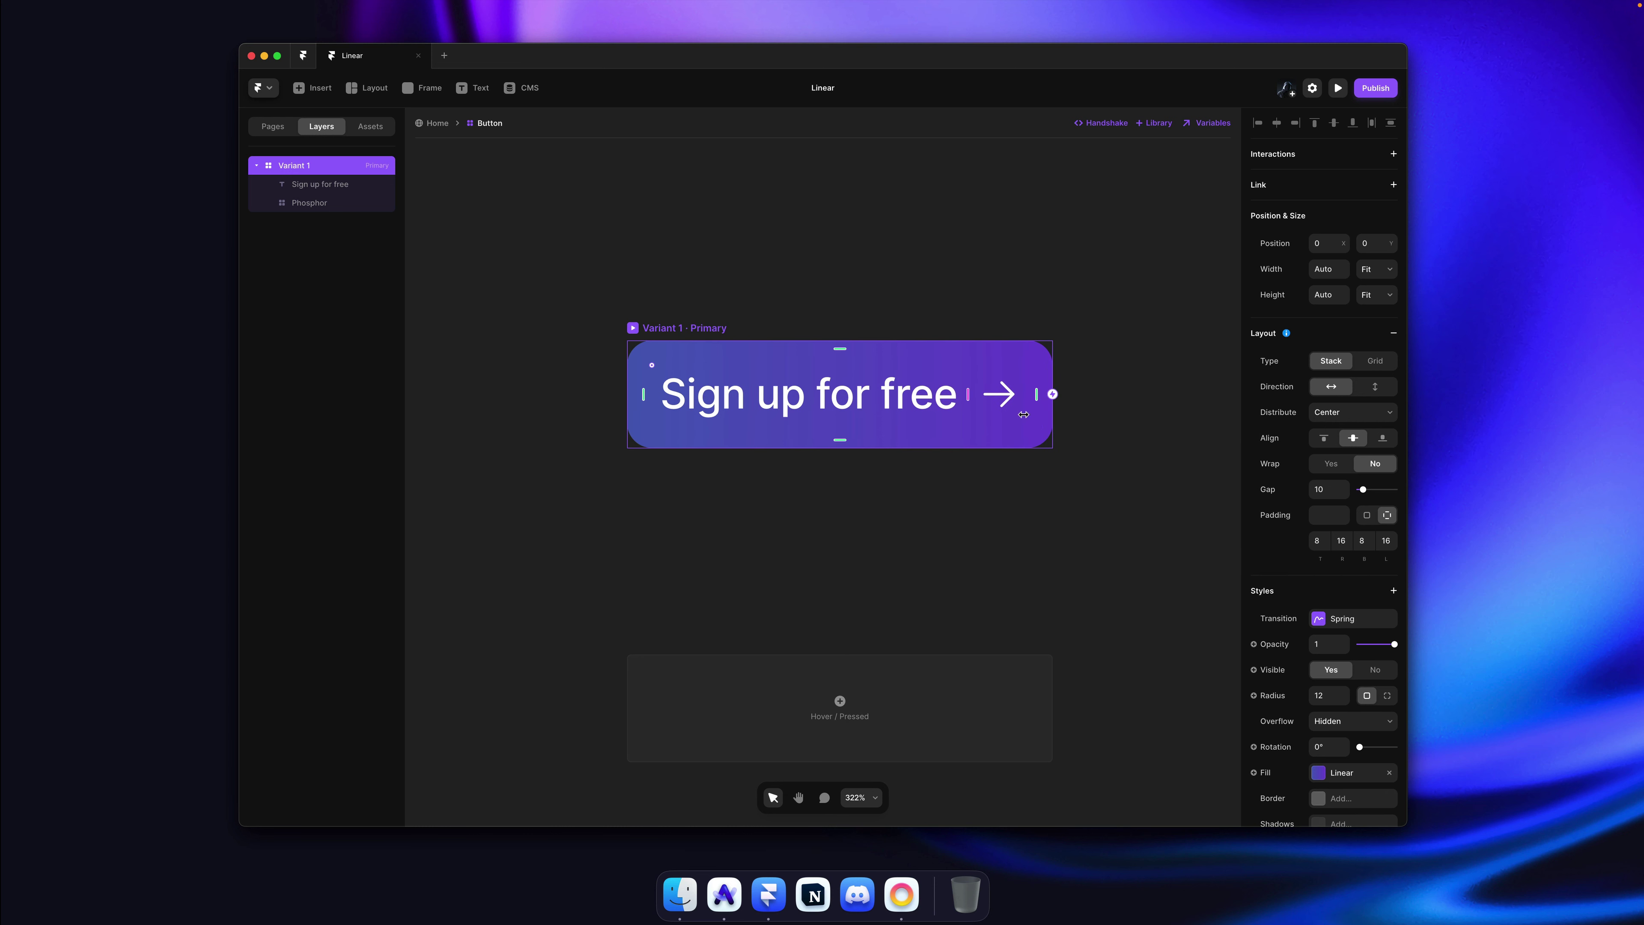
left_click(962, 504)
scroll(962, 502, "down", 3)
left_click(1027, 415)
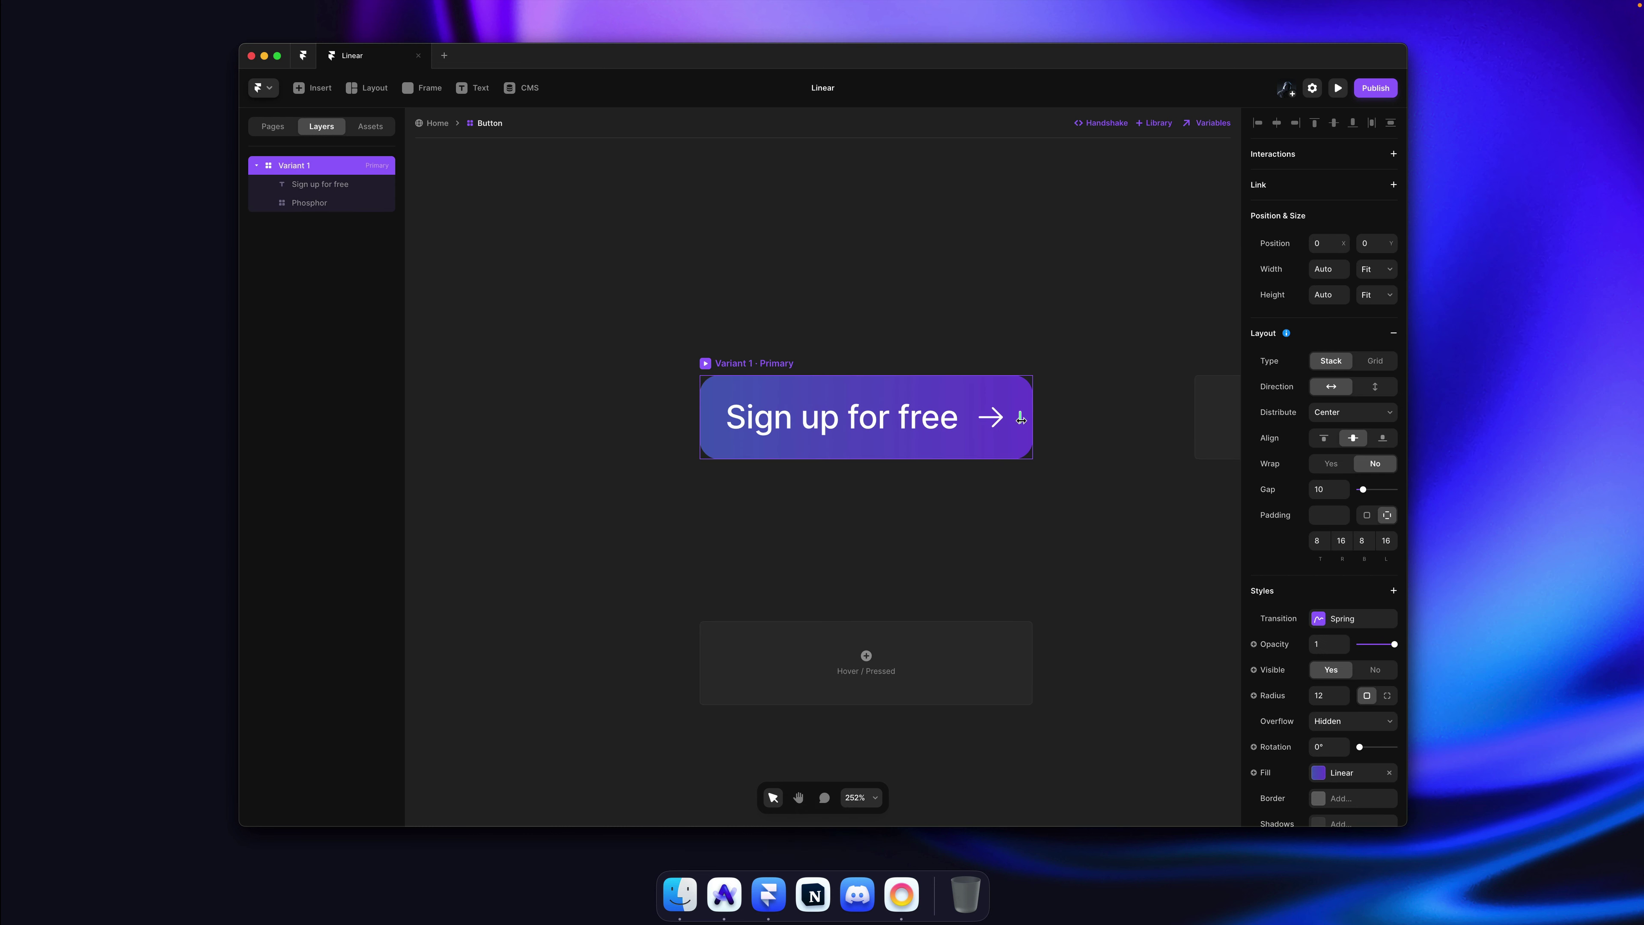
left_click_drag(1021, 418, 1052, 432)
left_click(1094, 480)
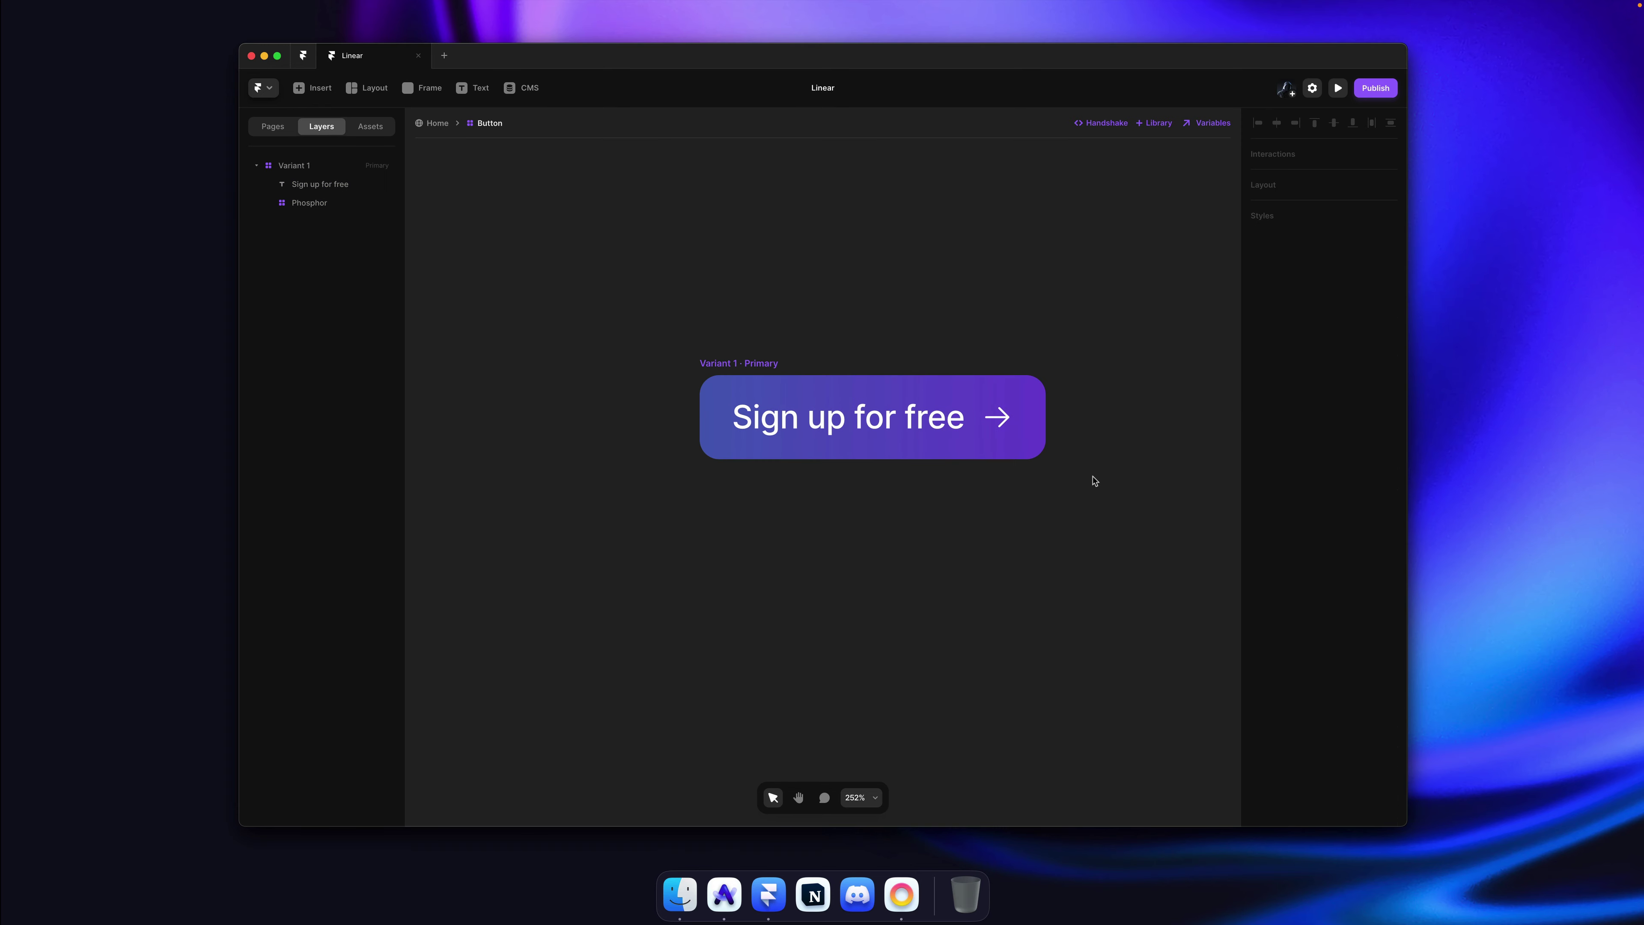
Step: Back on the Home page, toggle the button's Icon off and on repeatedly, leaving it on
left_click(431, 126)
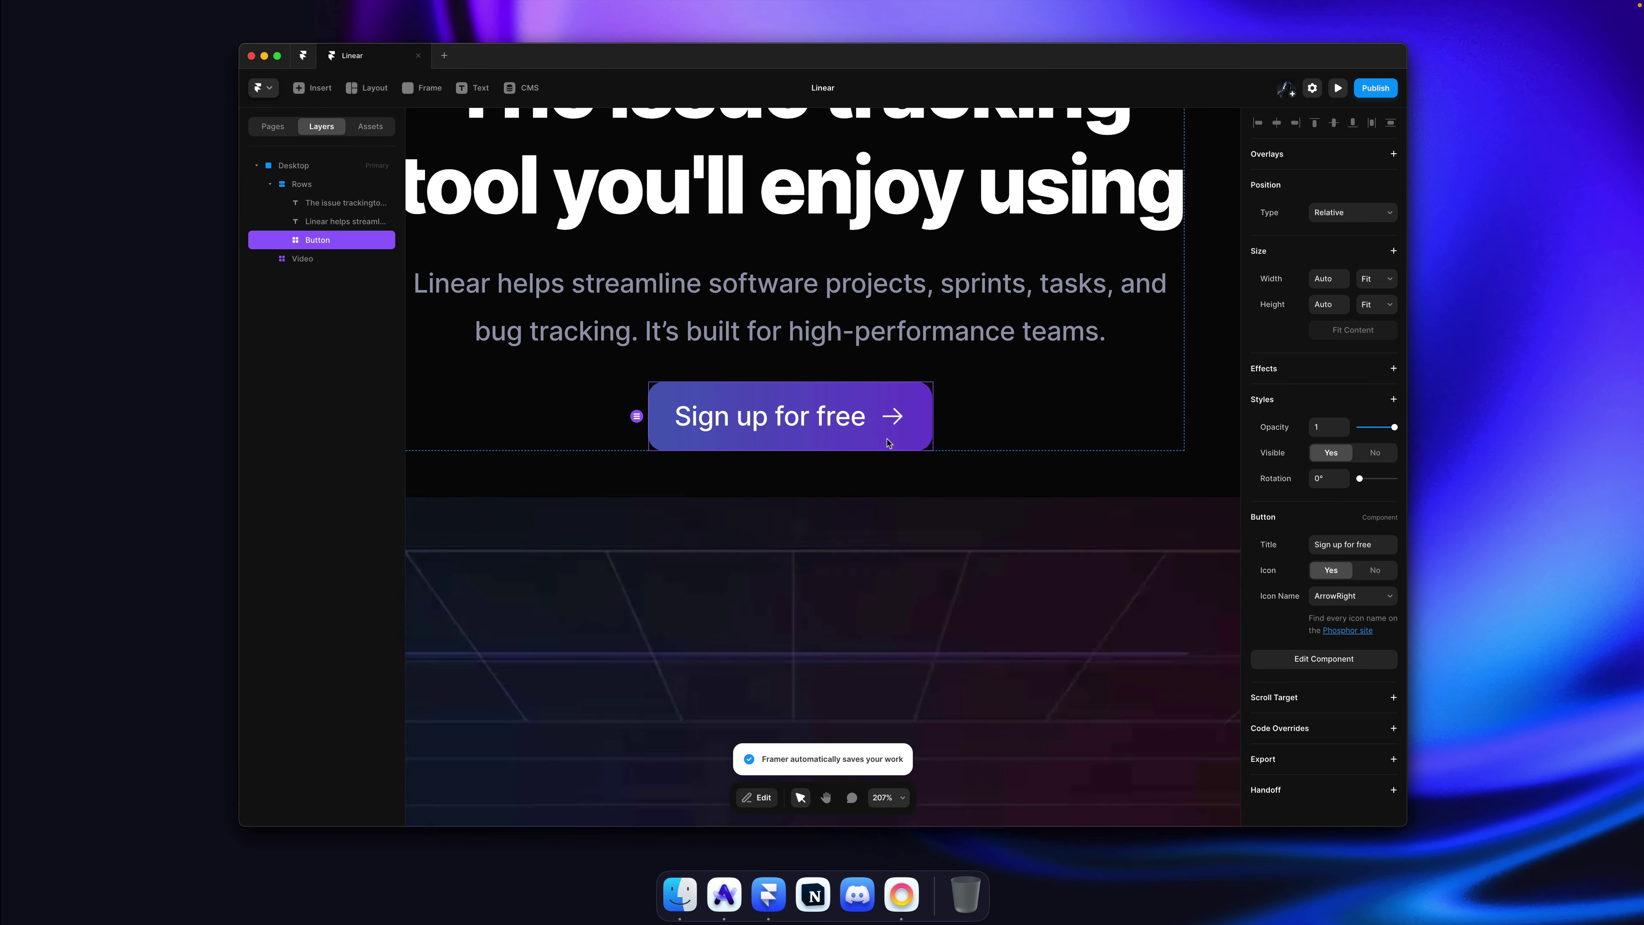
left_click(1375, 570)
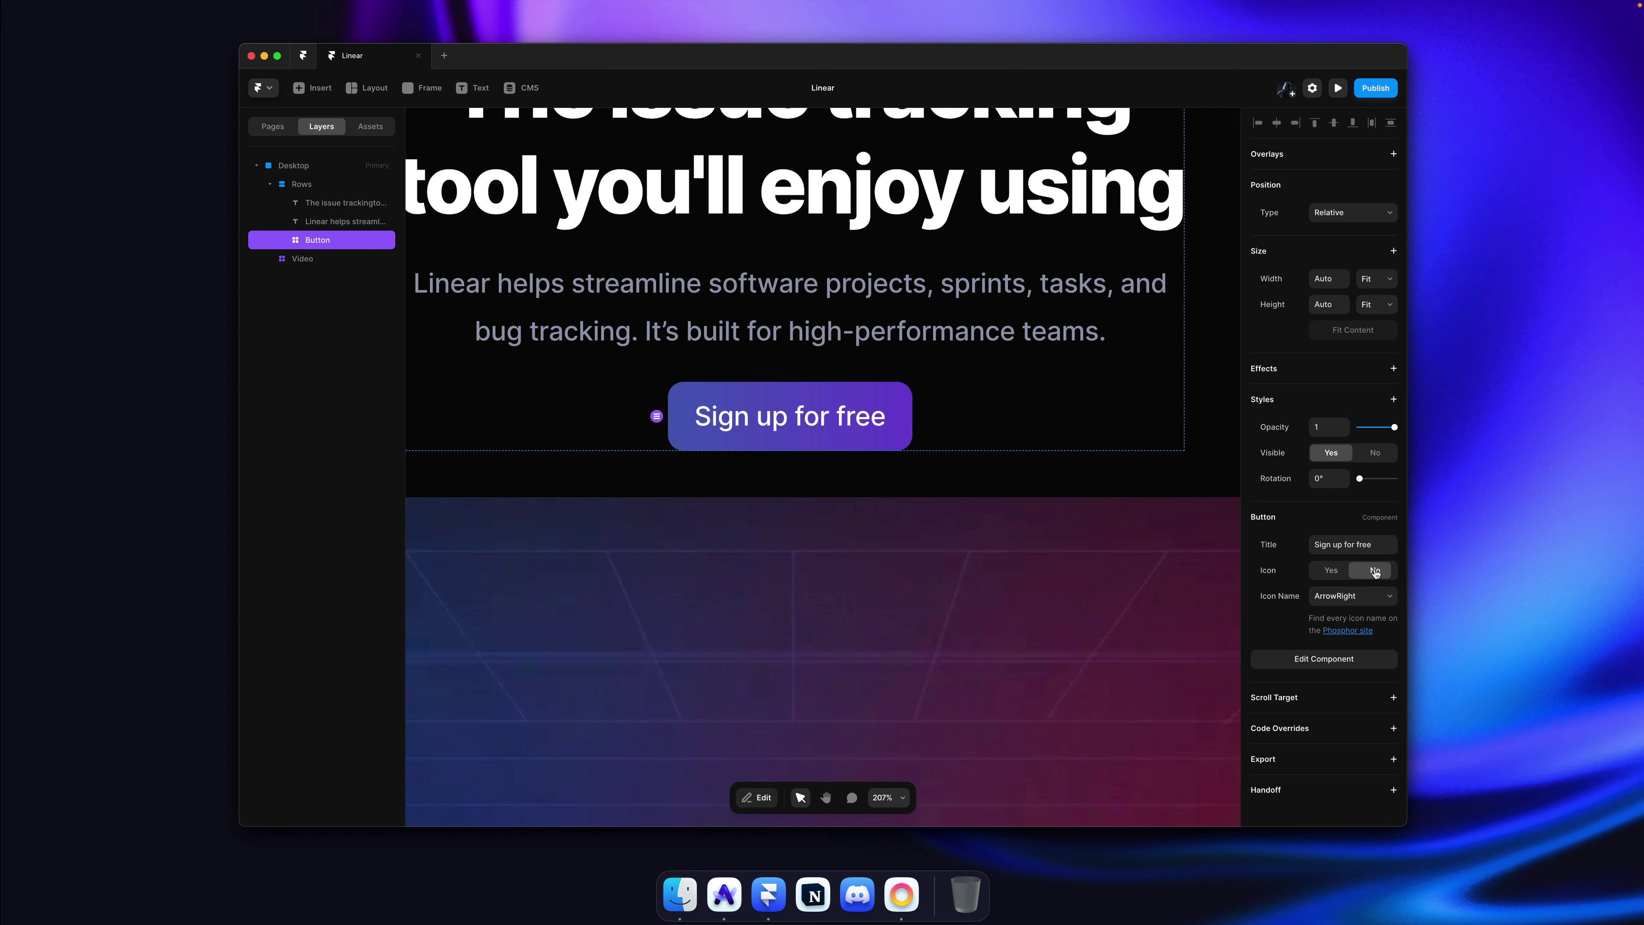
left_click(1337, 573)
left_click(1375, 571)
left_click(1332, 571)
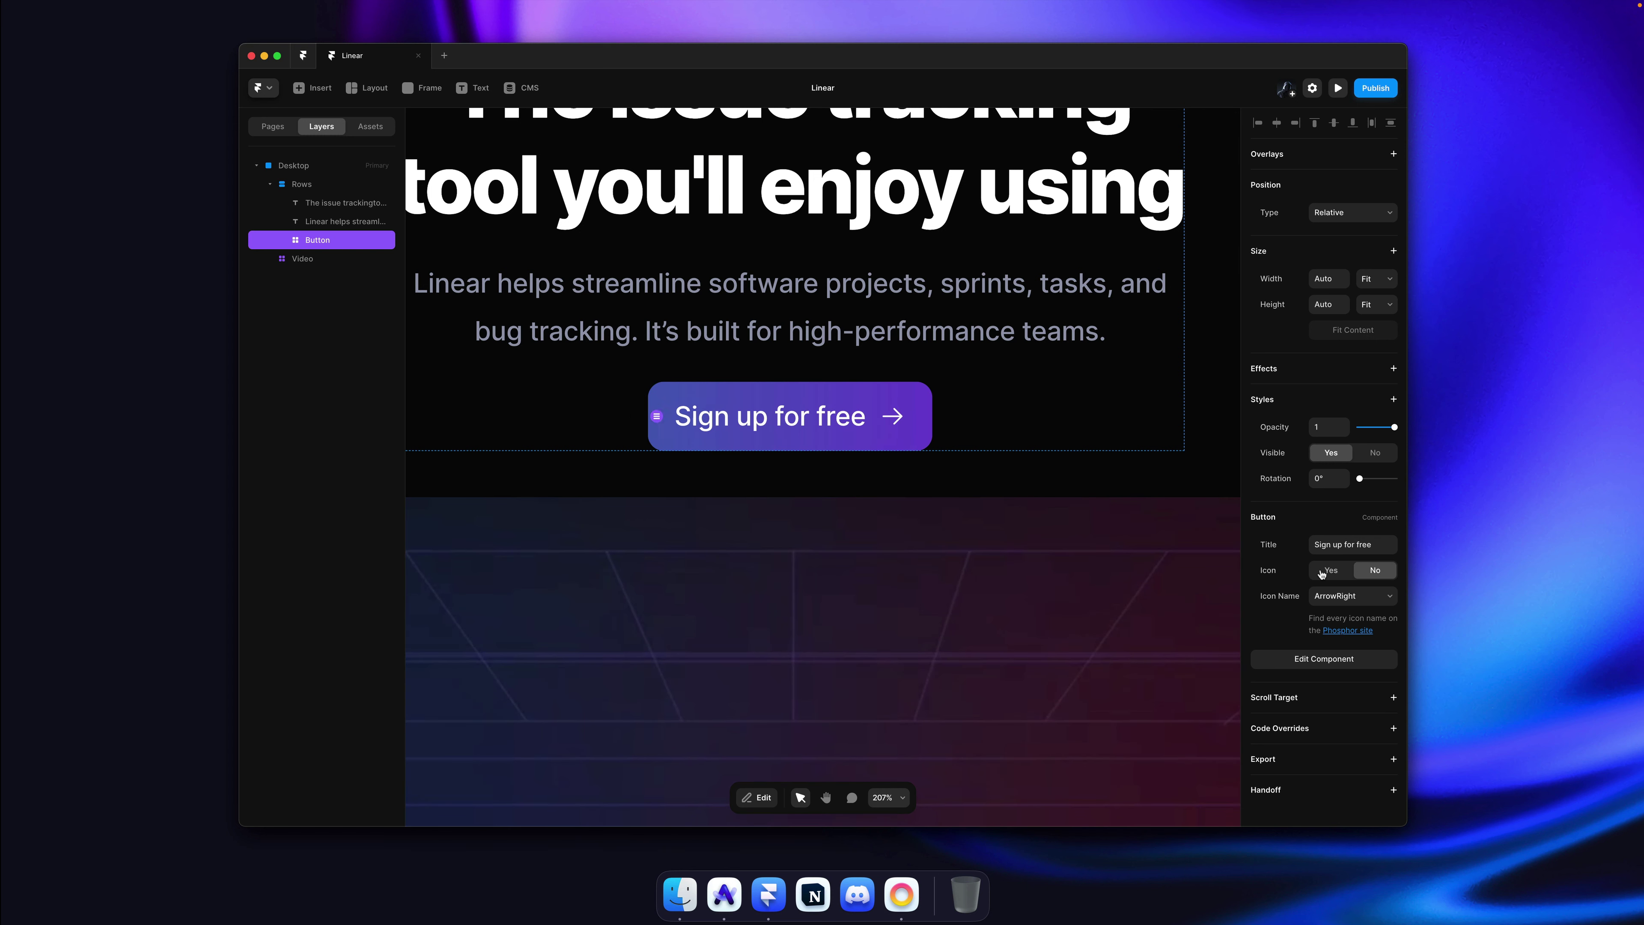
left_click(1366, 572)
left_click(1331, 572)
left_click(1375, 571)
left_click(1330, 572)
Step: Step up through the button's parent layers, reselect the button, and switch to the live Linear site
scroll(887, 433, "down", 5, "ctrl")
key("Escape")
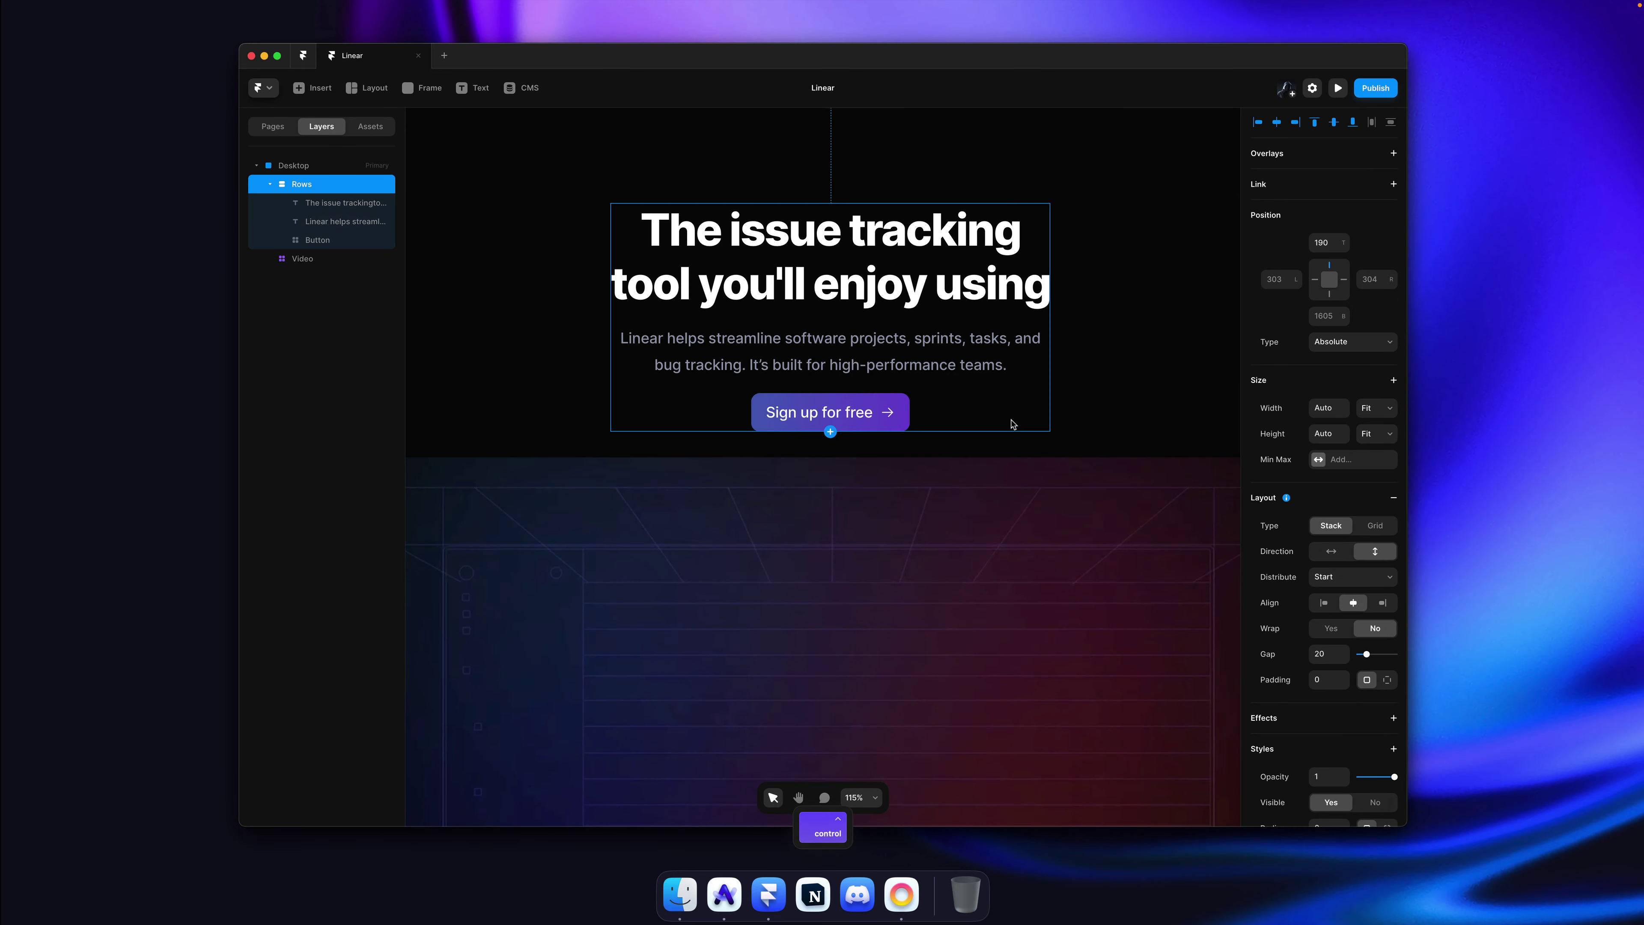
scroll(887, 432, "down", 1, "ctrl")
key("Escape")
left_click(890, 431, "super")
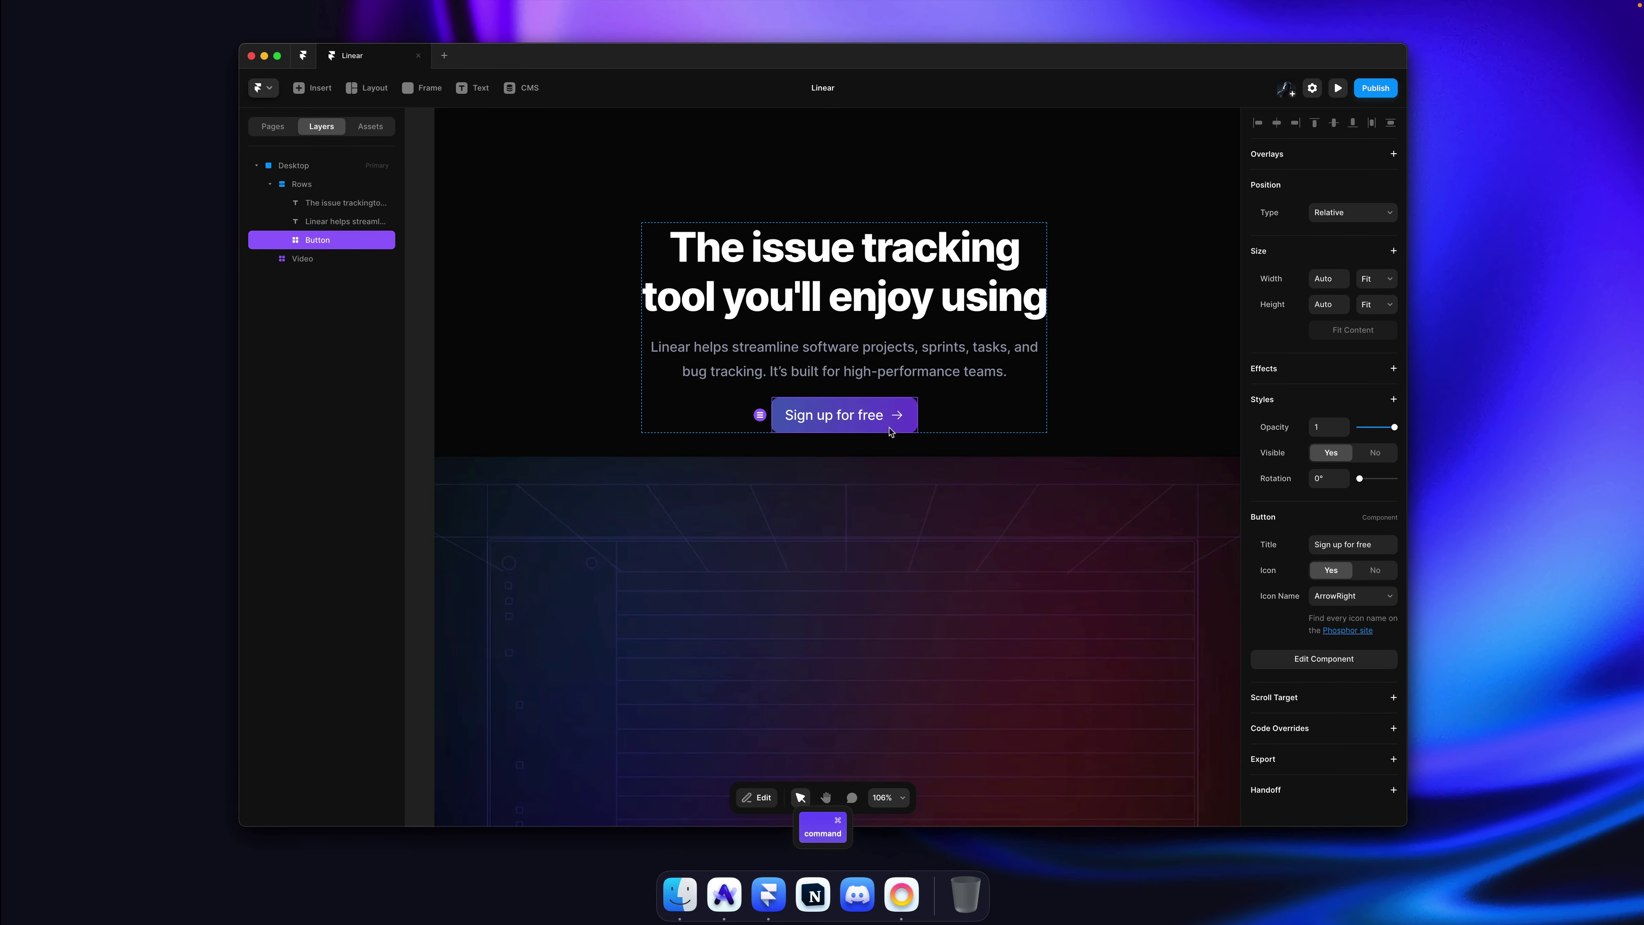
key("super+Tab")
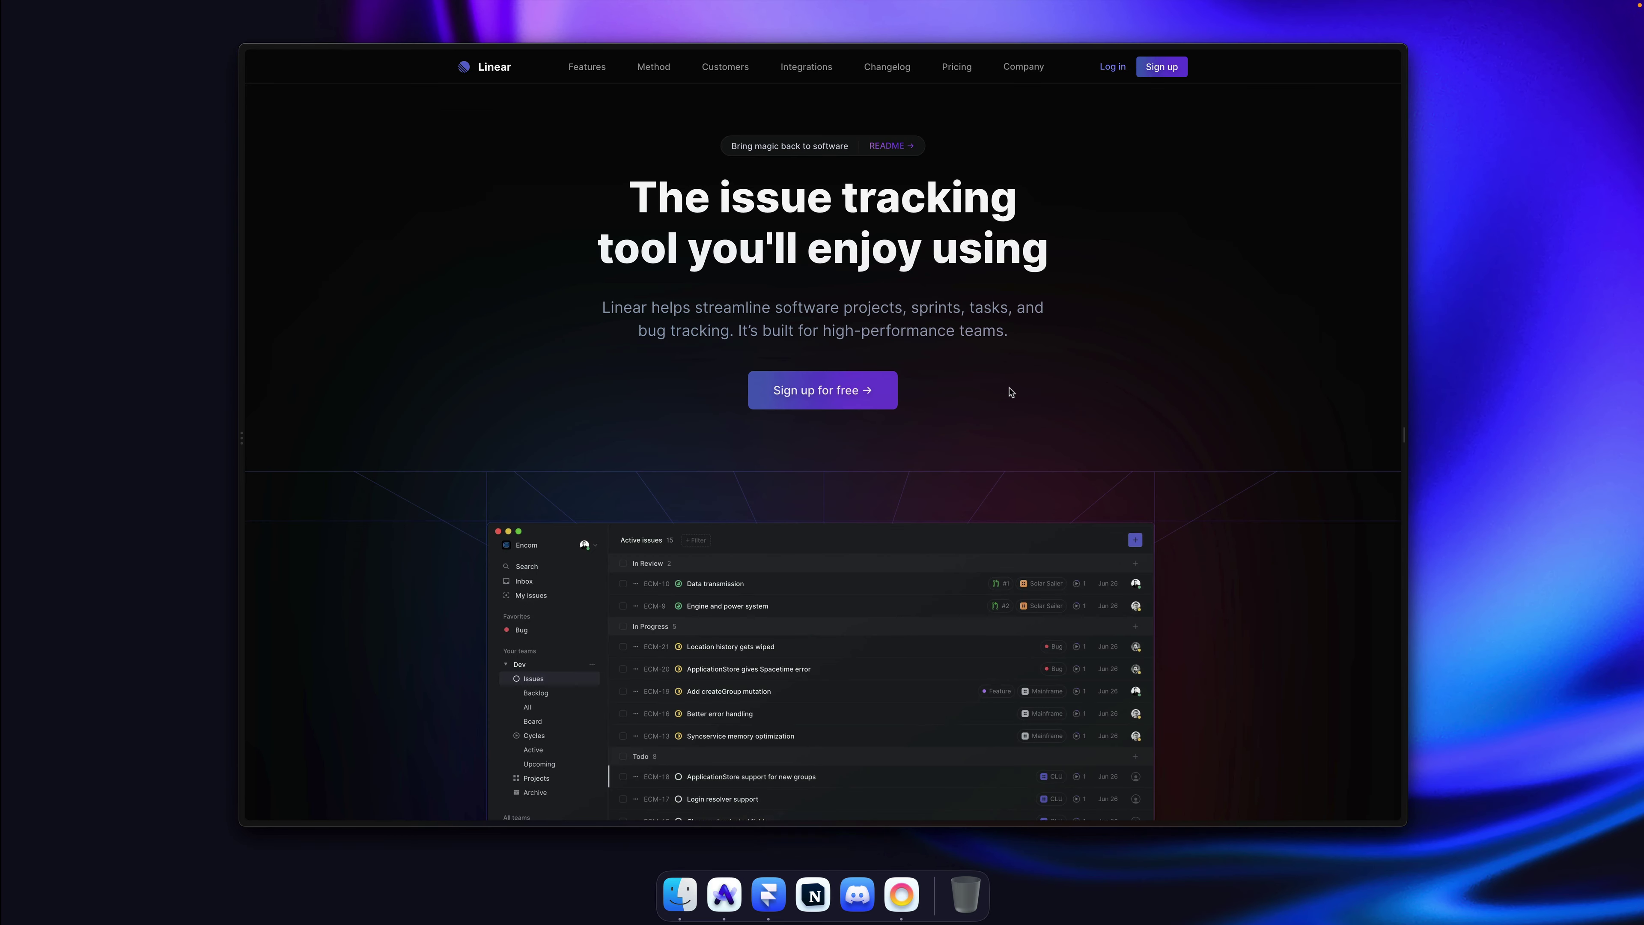
Step: Return to Framer, deselect the button, and save the project
key("super+Tab")
scroll(1055, 389, "down", 4, "ctrl")
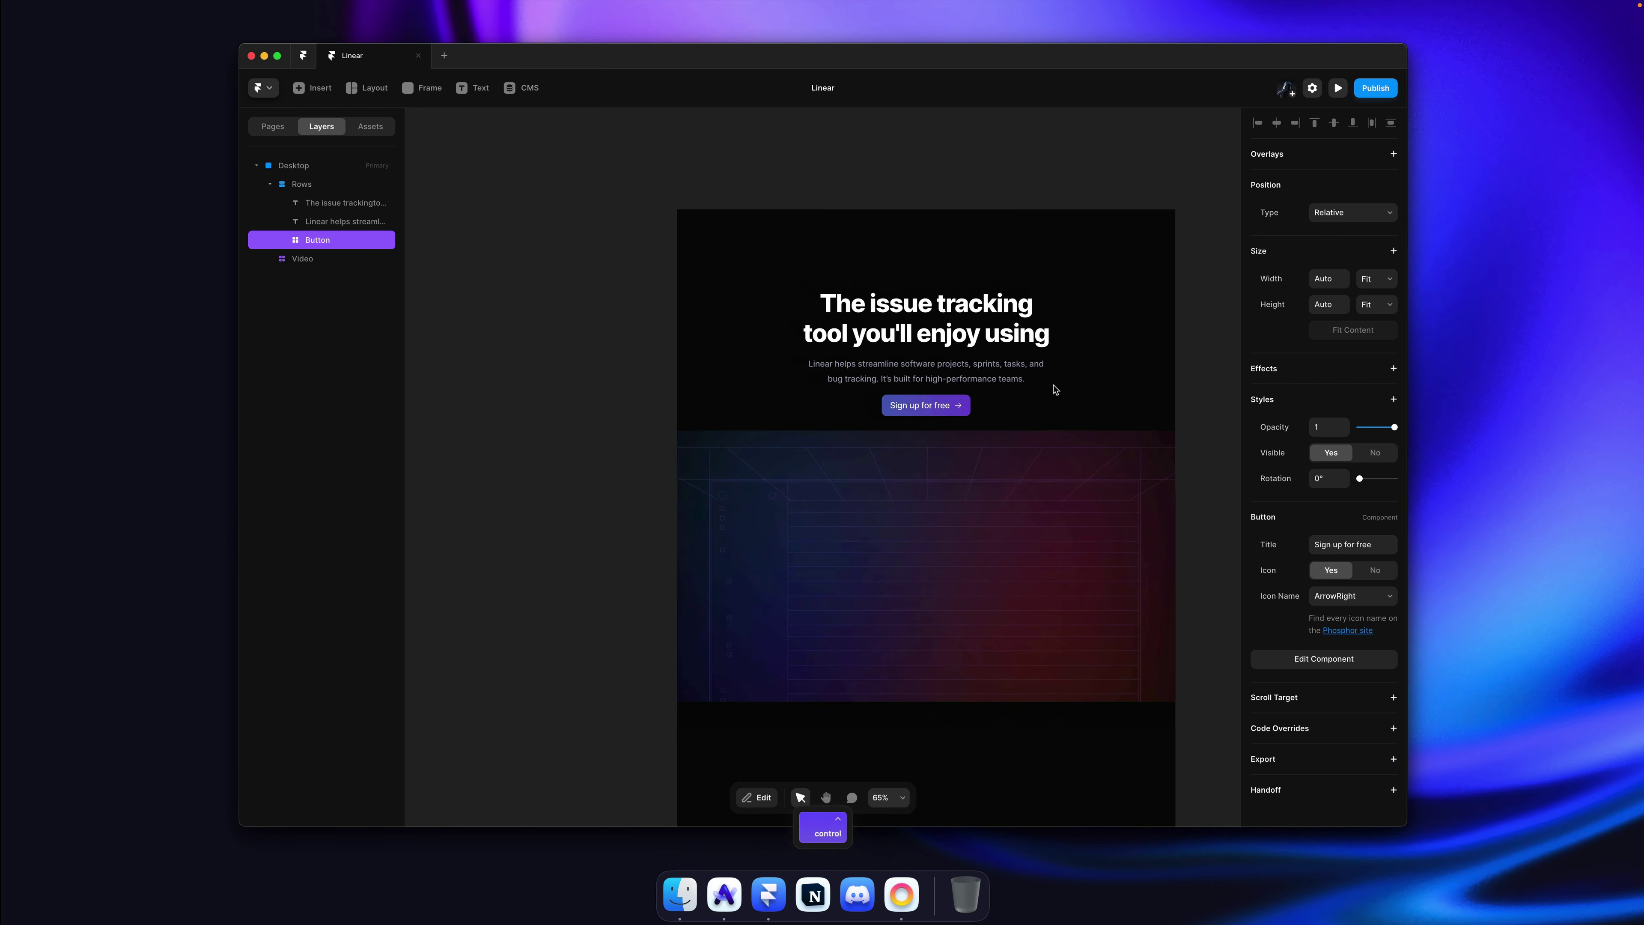
scroll(1127, 352, "down", 1)
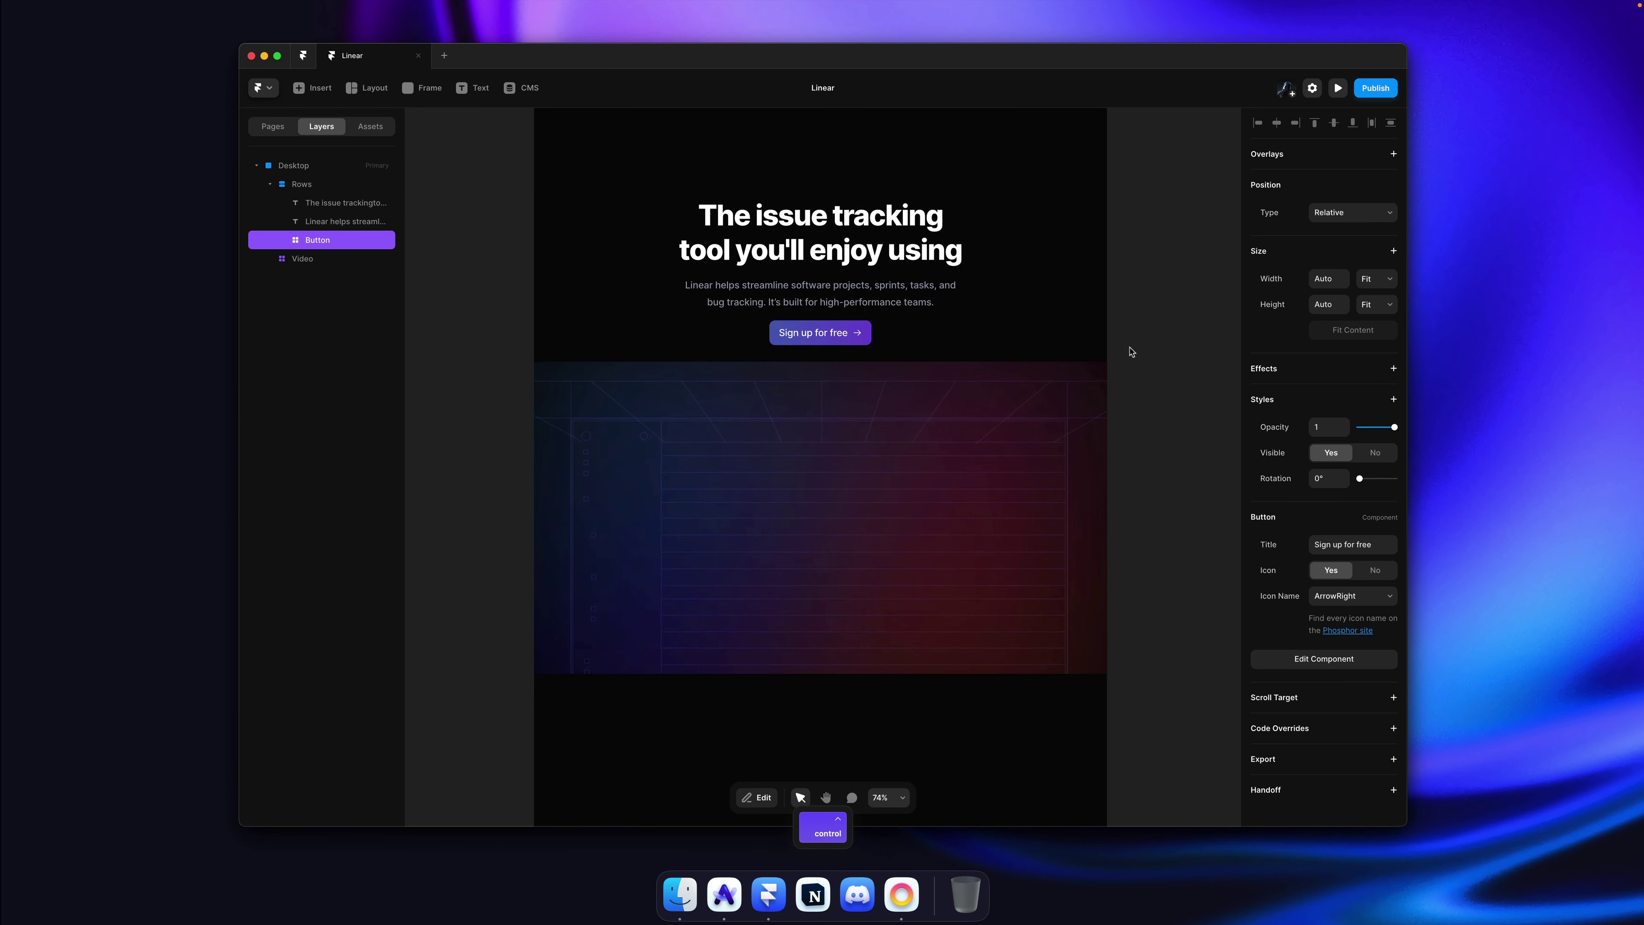
left_click(1139, 346)
key("super+s")
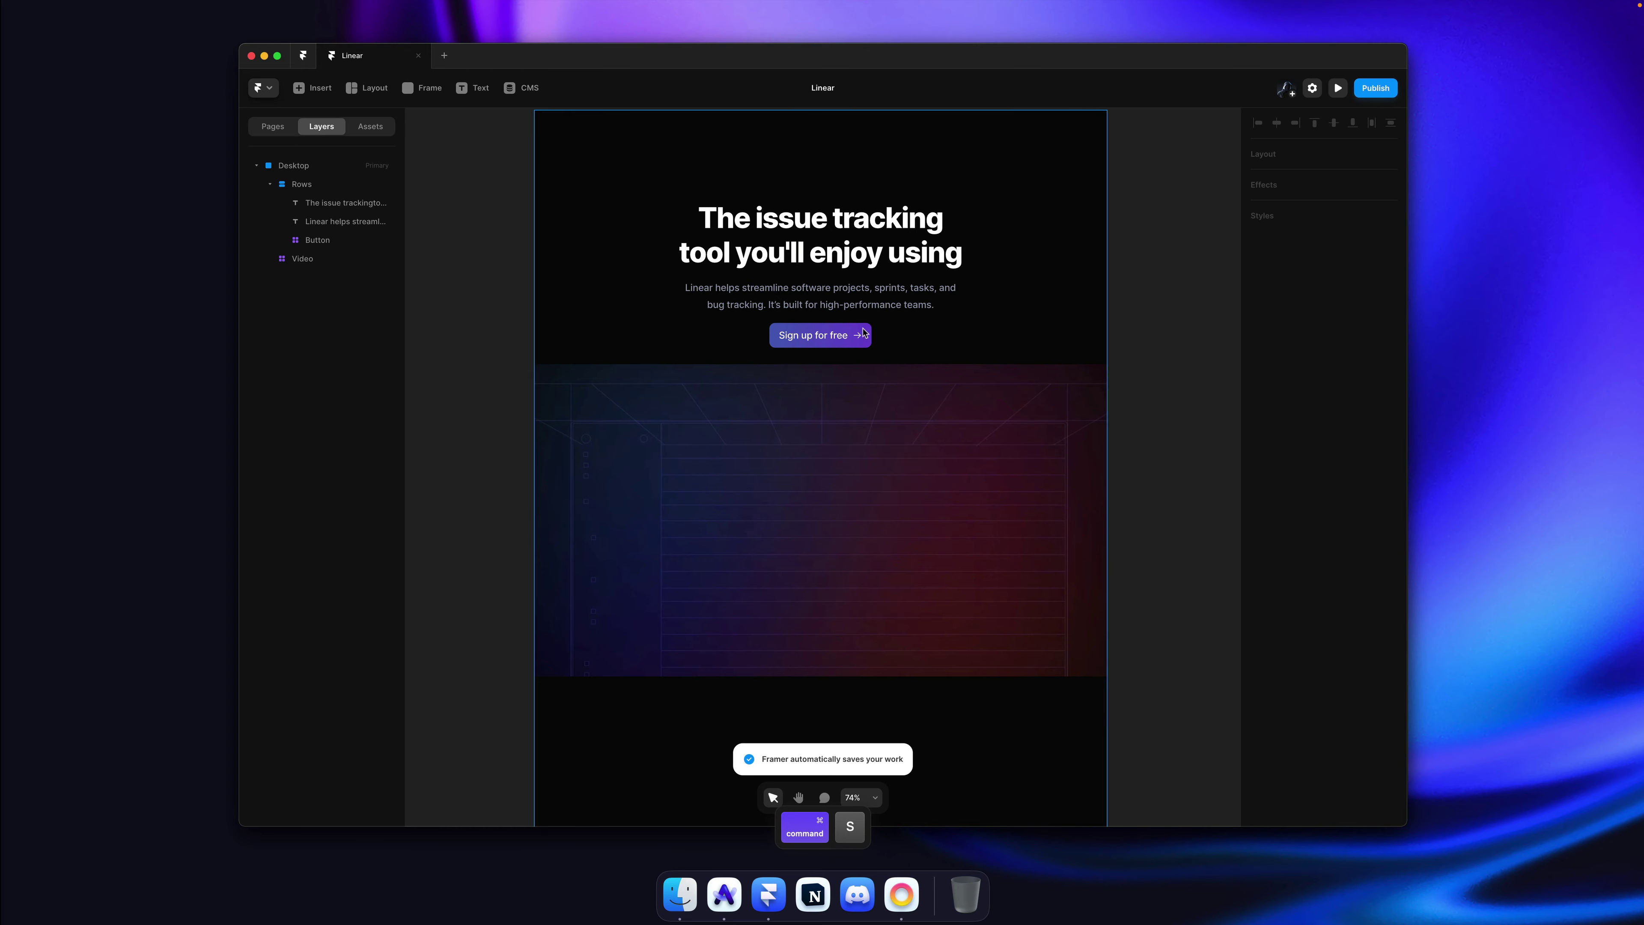
Step: Compare with the live Linear site again, then open the Button component and select its title text
key("super+Tab")
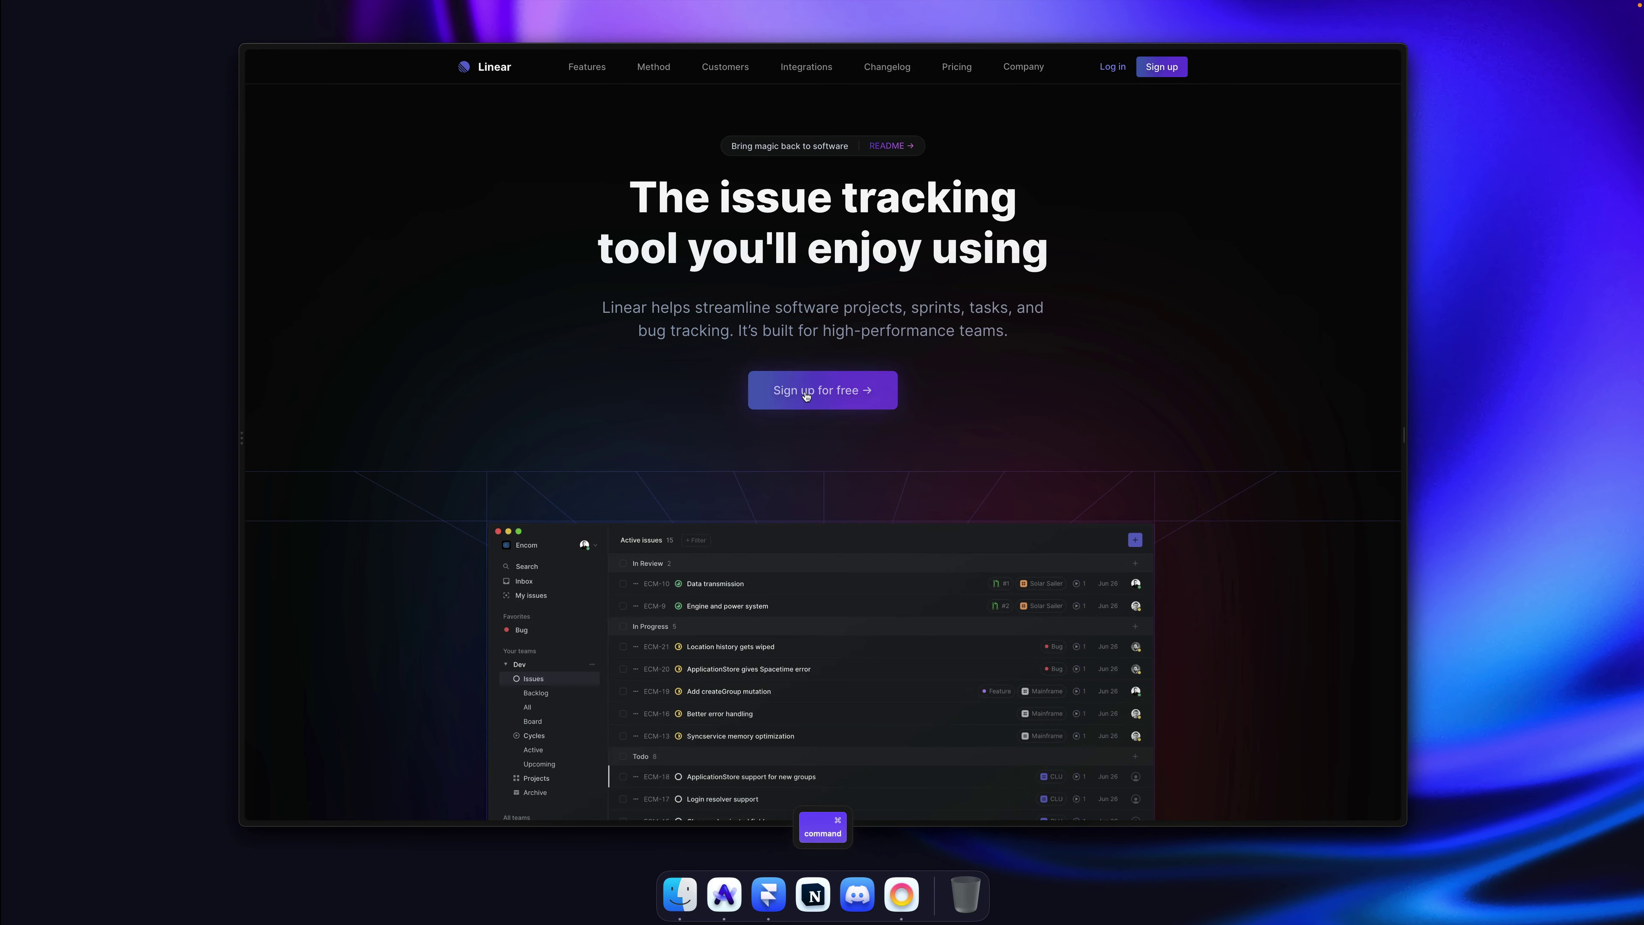
key("super+Tab")
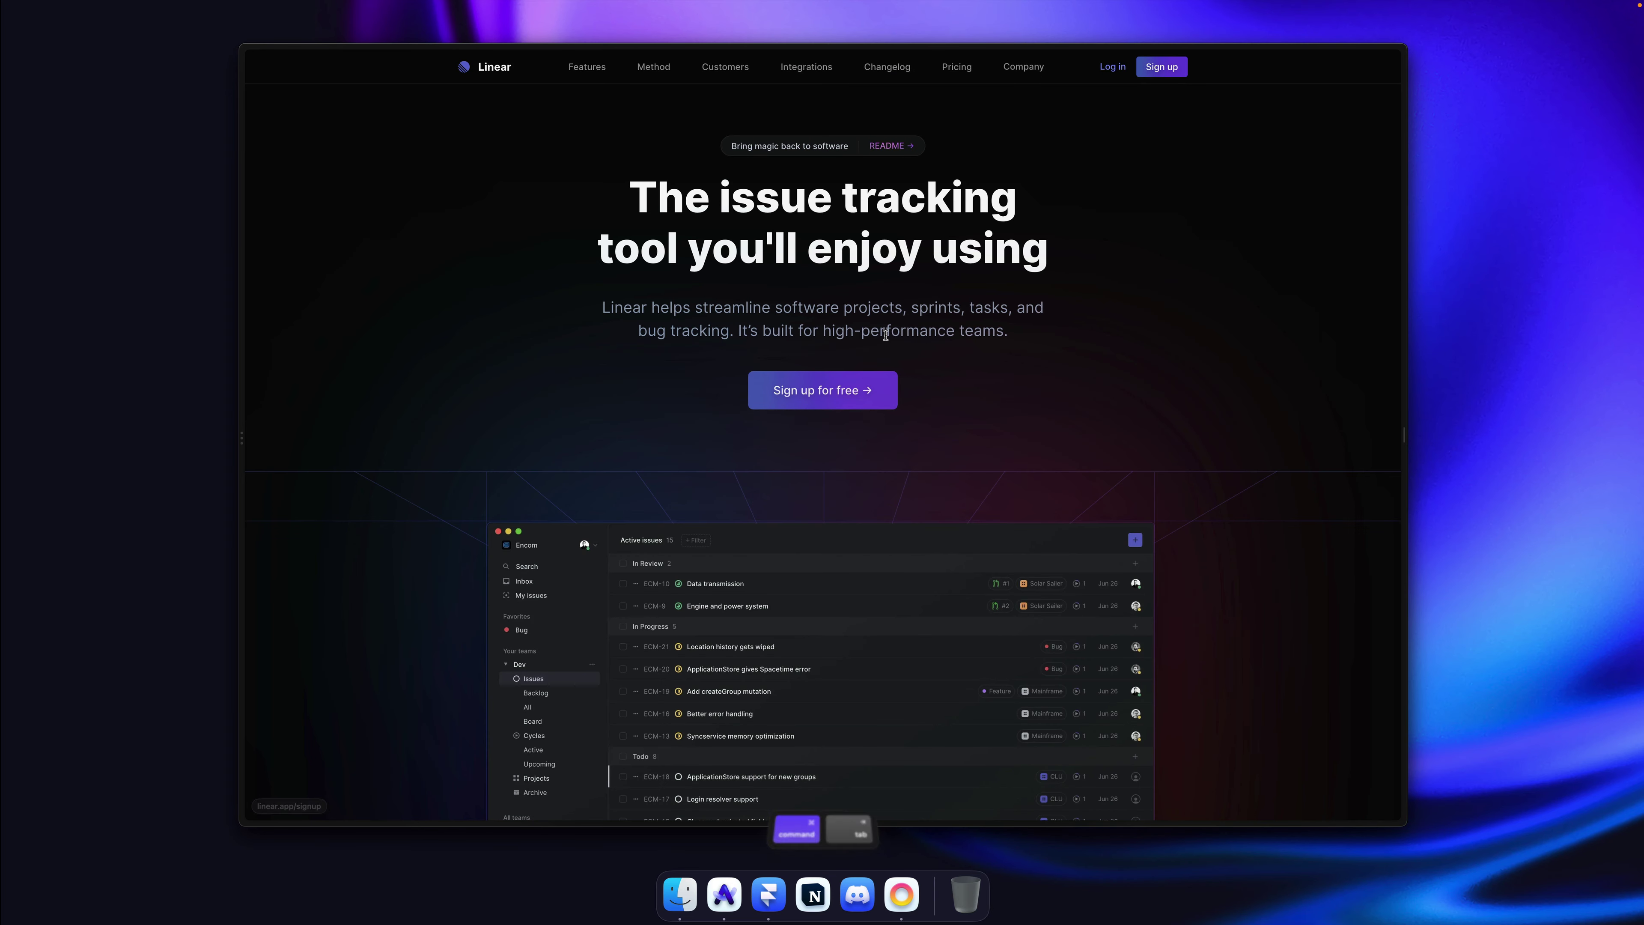
left_click(817, 335)
double_click(817, 334)
scroll(802, 496, "up", 3)
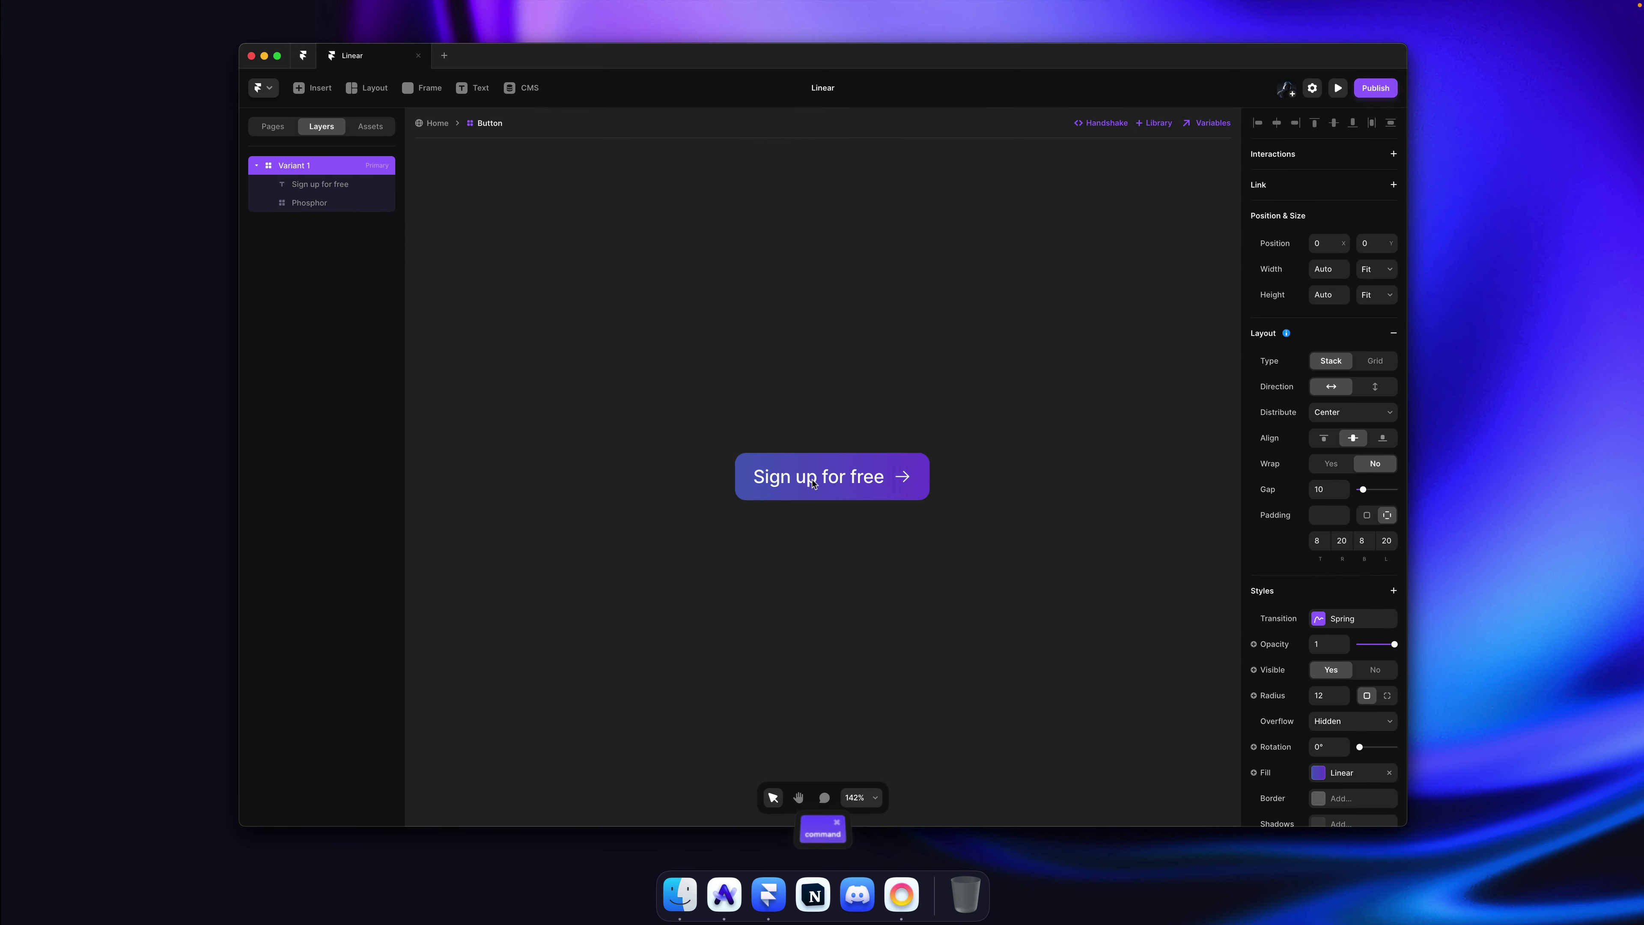
left_click(809, 480, "super")
Step: Duplicate the Paragraph text style as a new 'Button' style and apply it to the label
left_click(1344, 545)
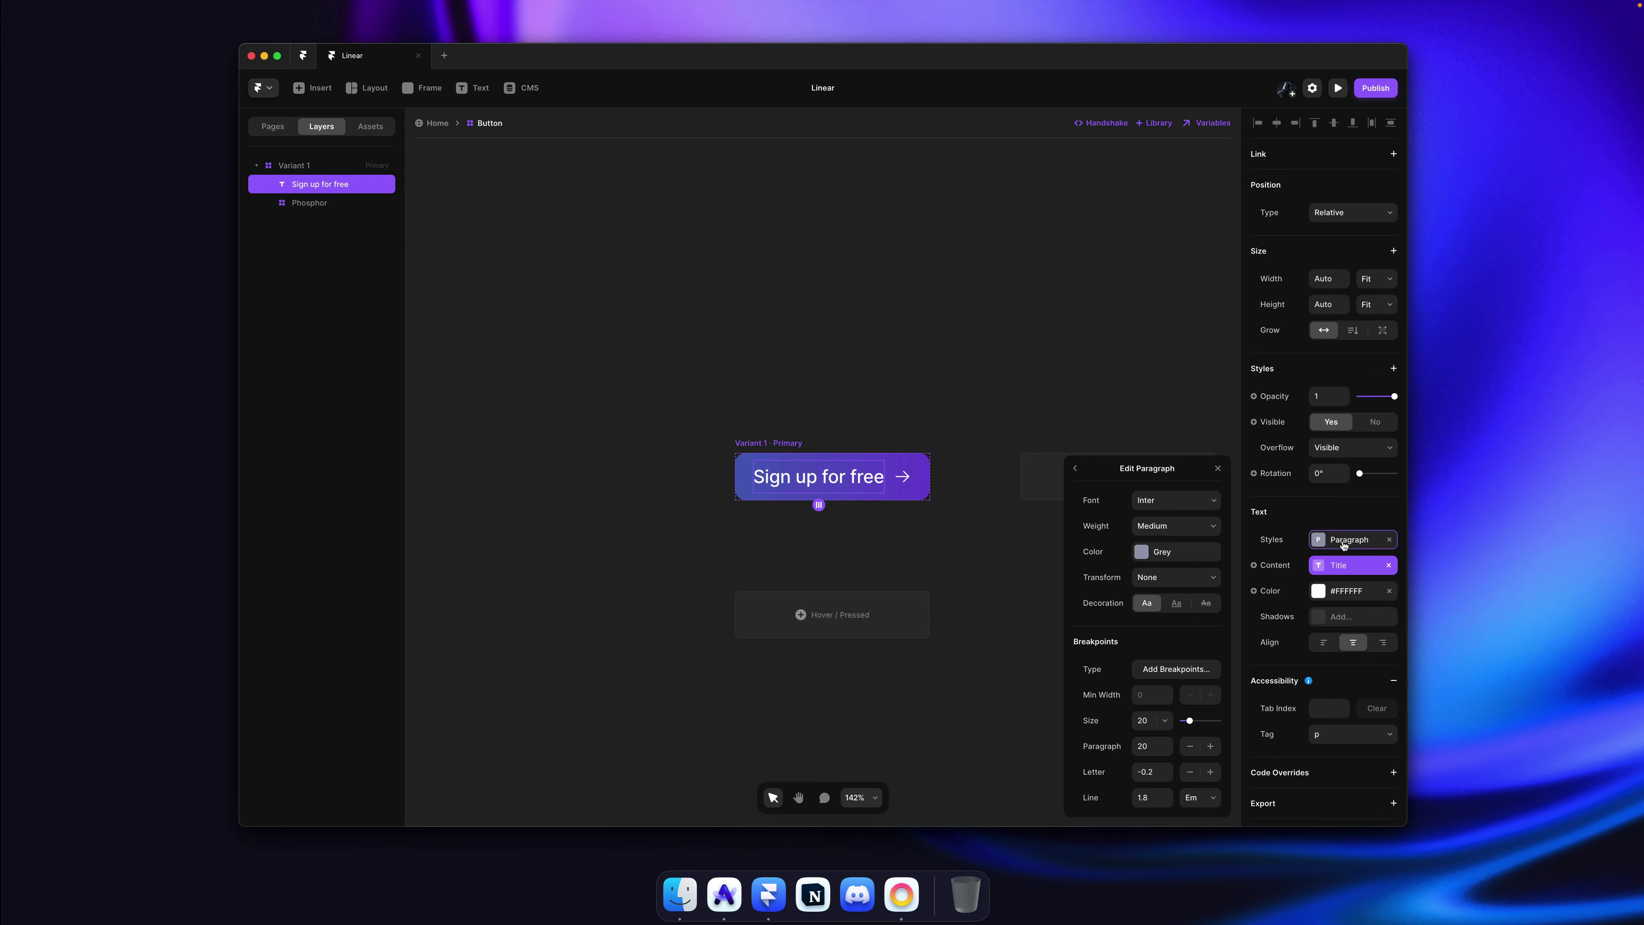
left_click(1074, 470)
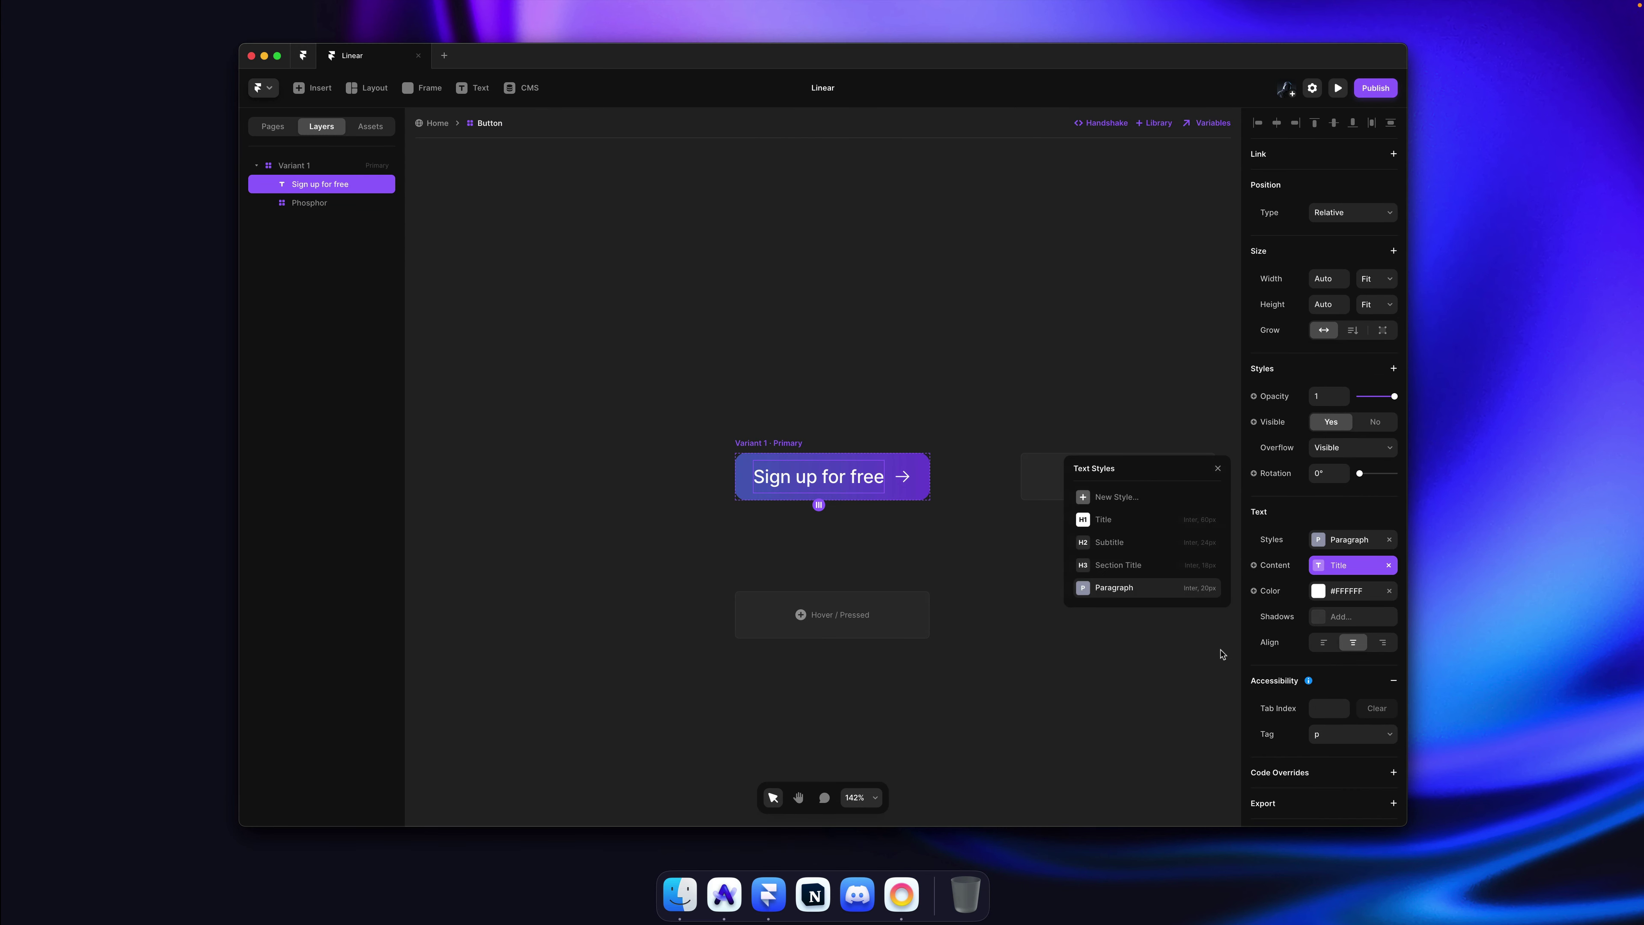
right_click(1155, 590)
left_click(1178, 615)
type("But")
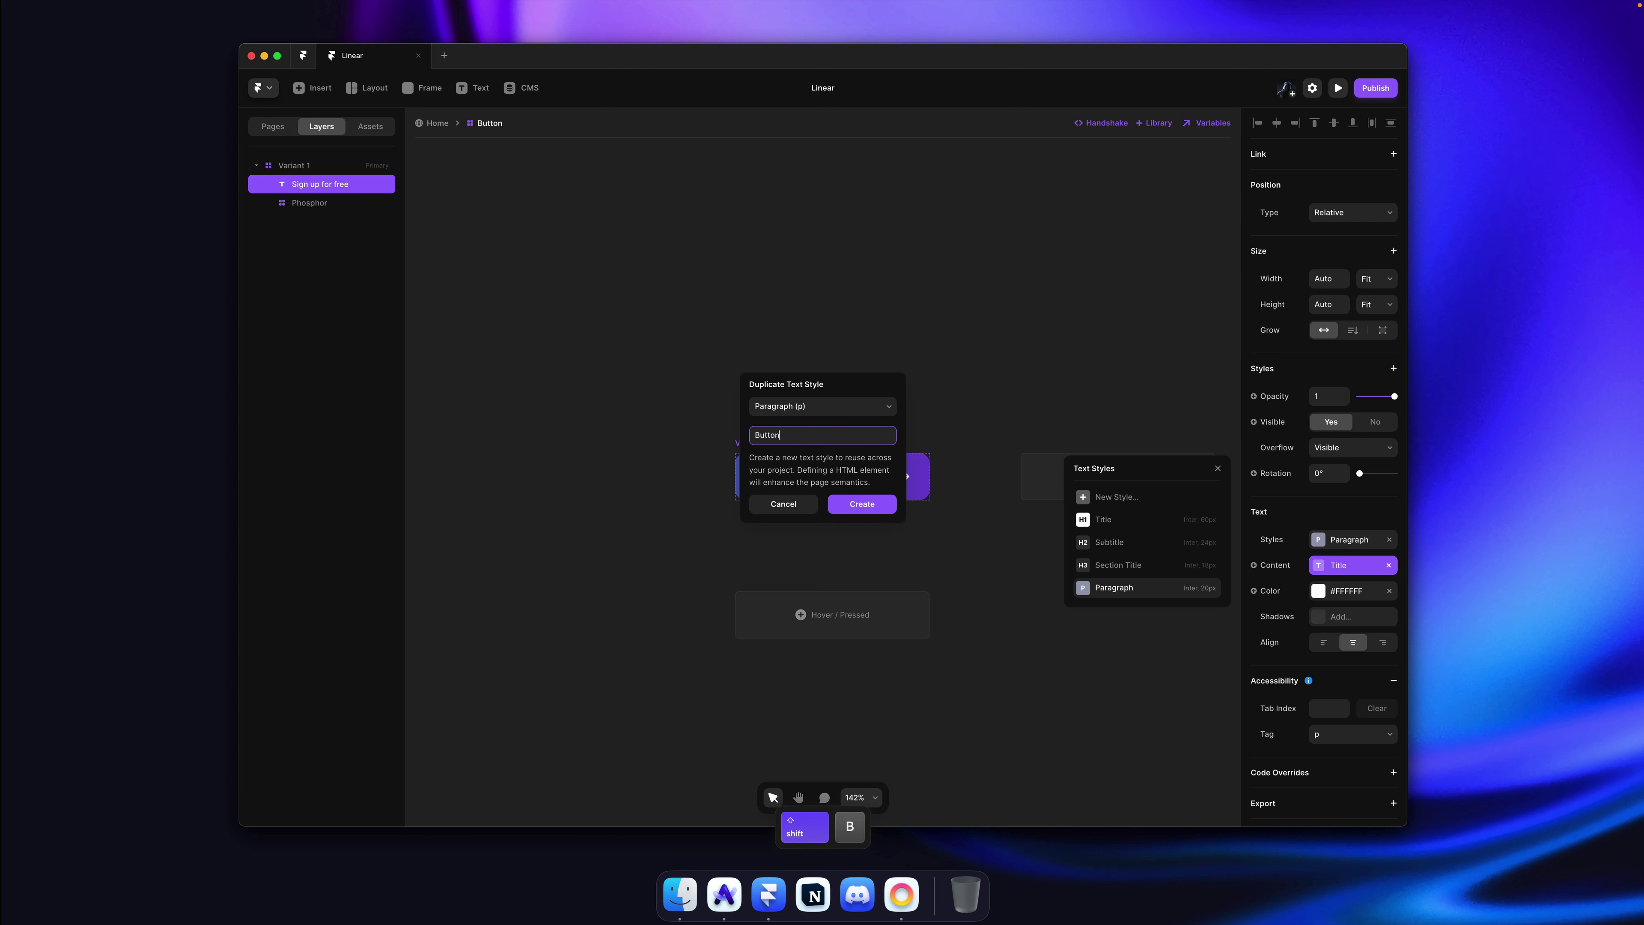
type("ton")
key("Return")
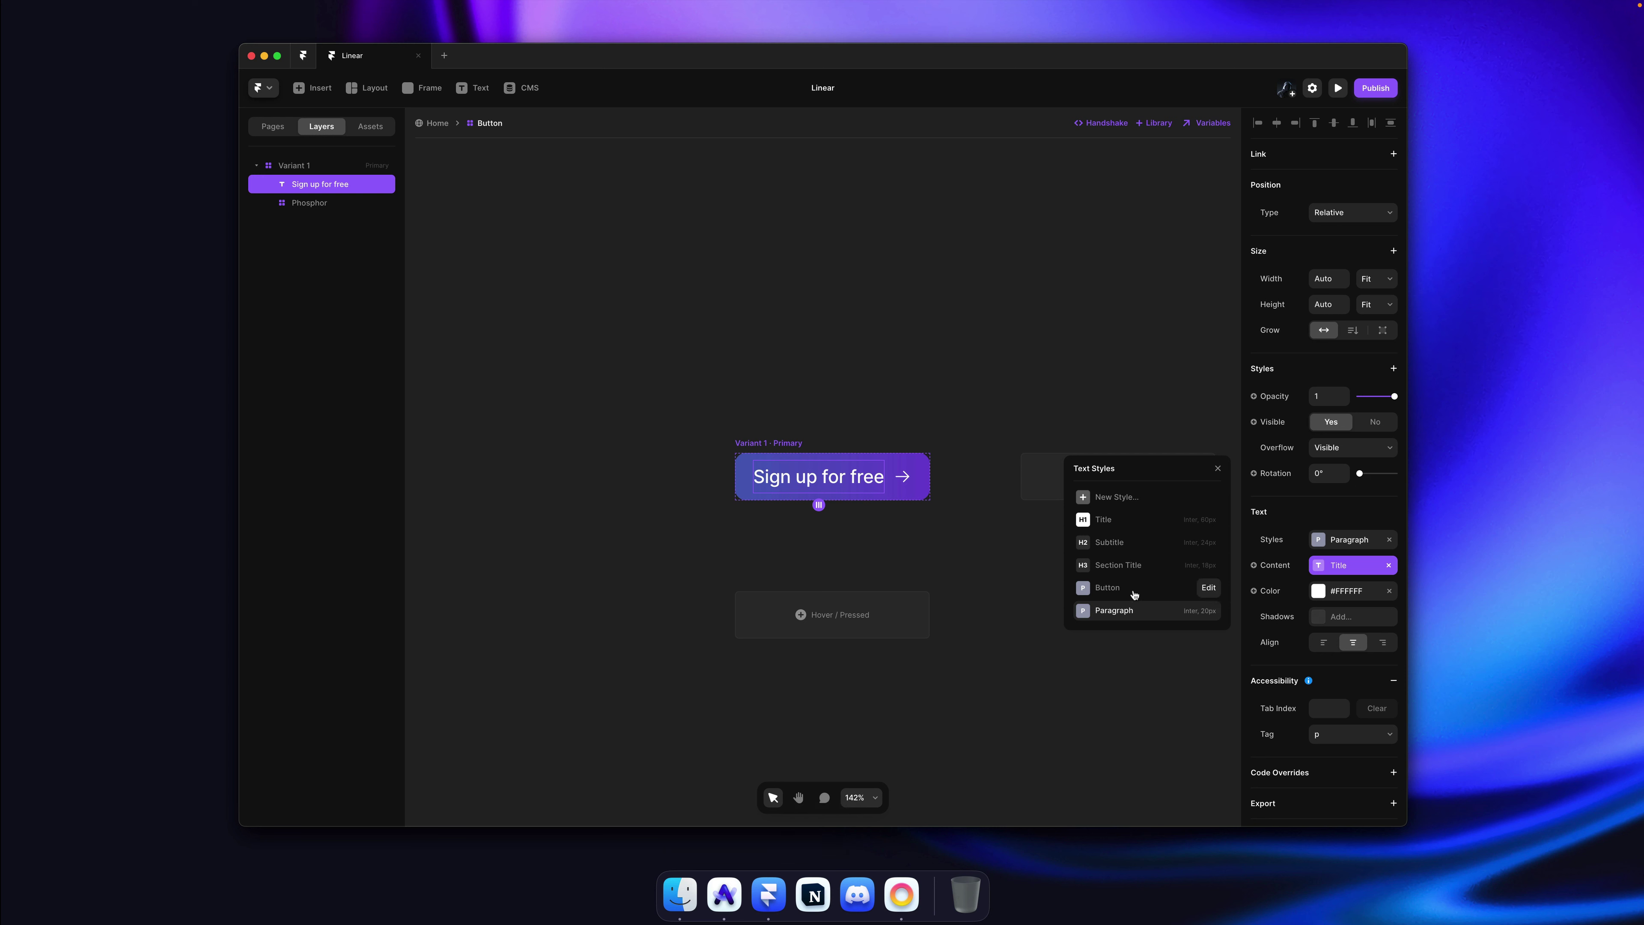
left_click(1120, 589)
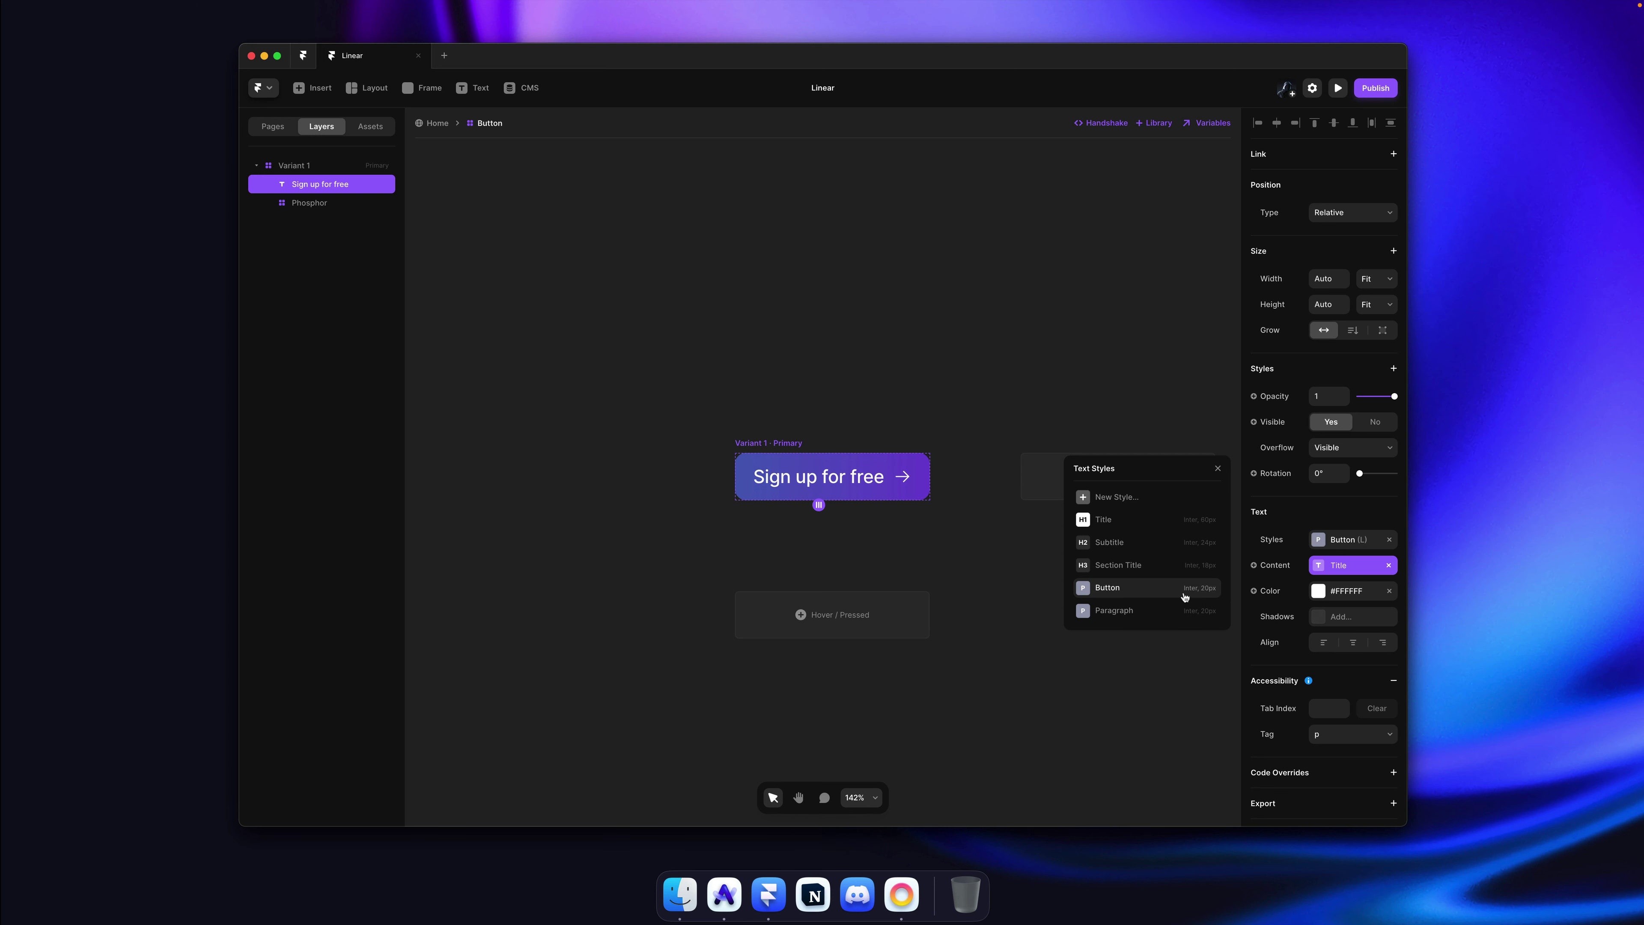
Step: Set the Button text style's size to 18 and delete both of its breakpoints
left_click(1208, 594)
left_click(1148, 721)
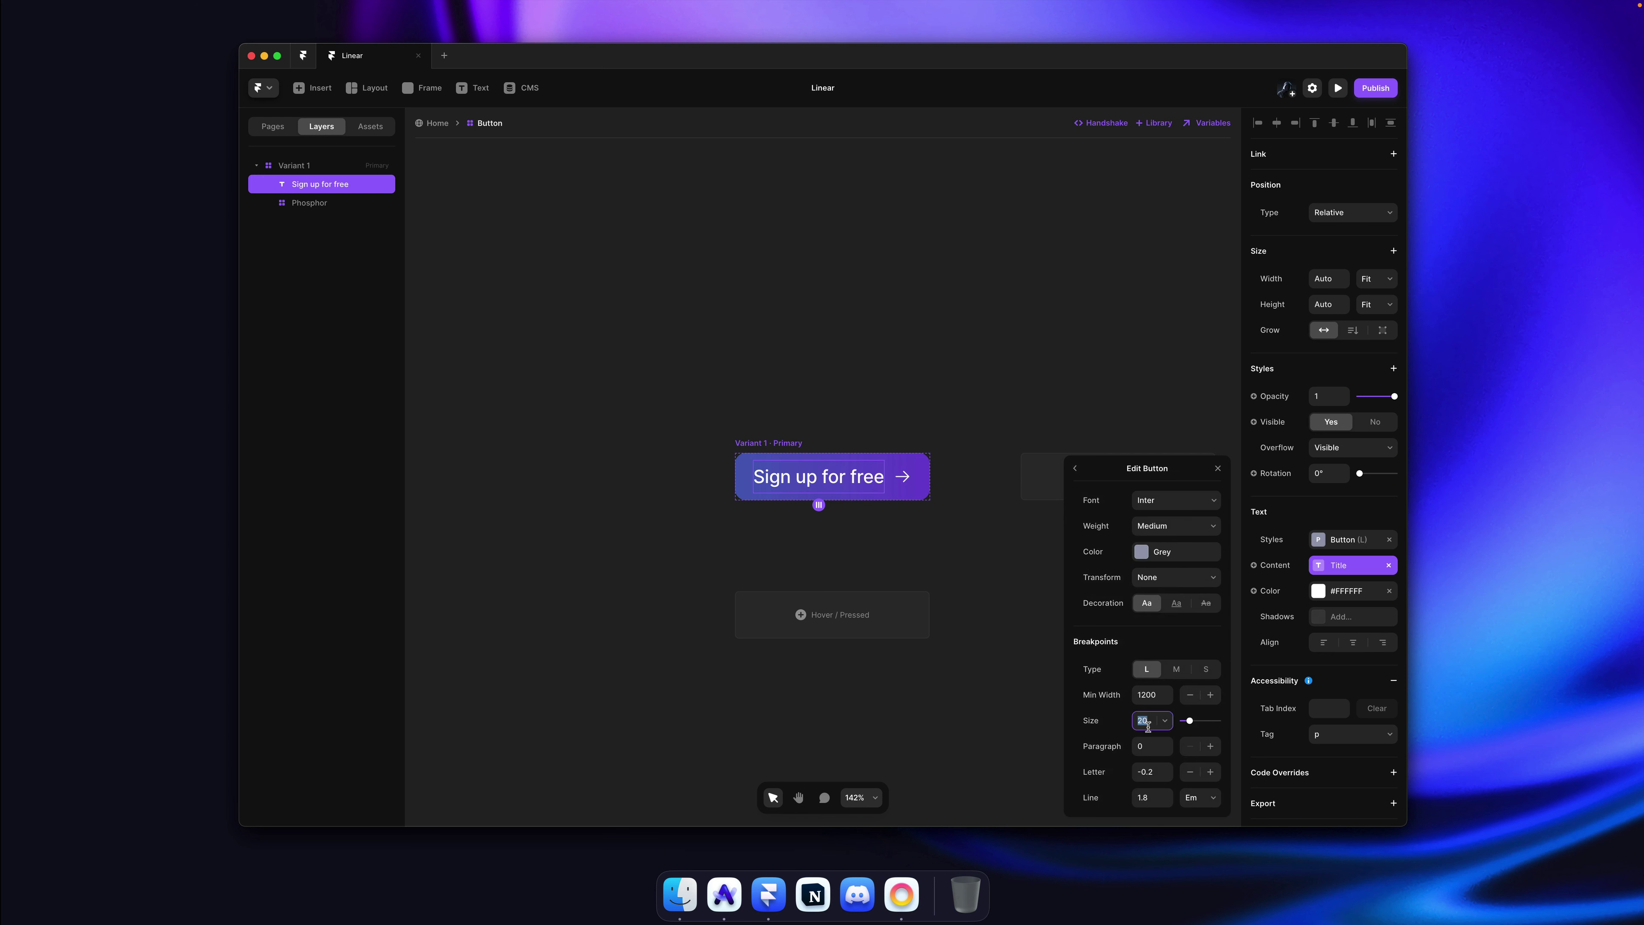
key("Down")
key("Down")
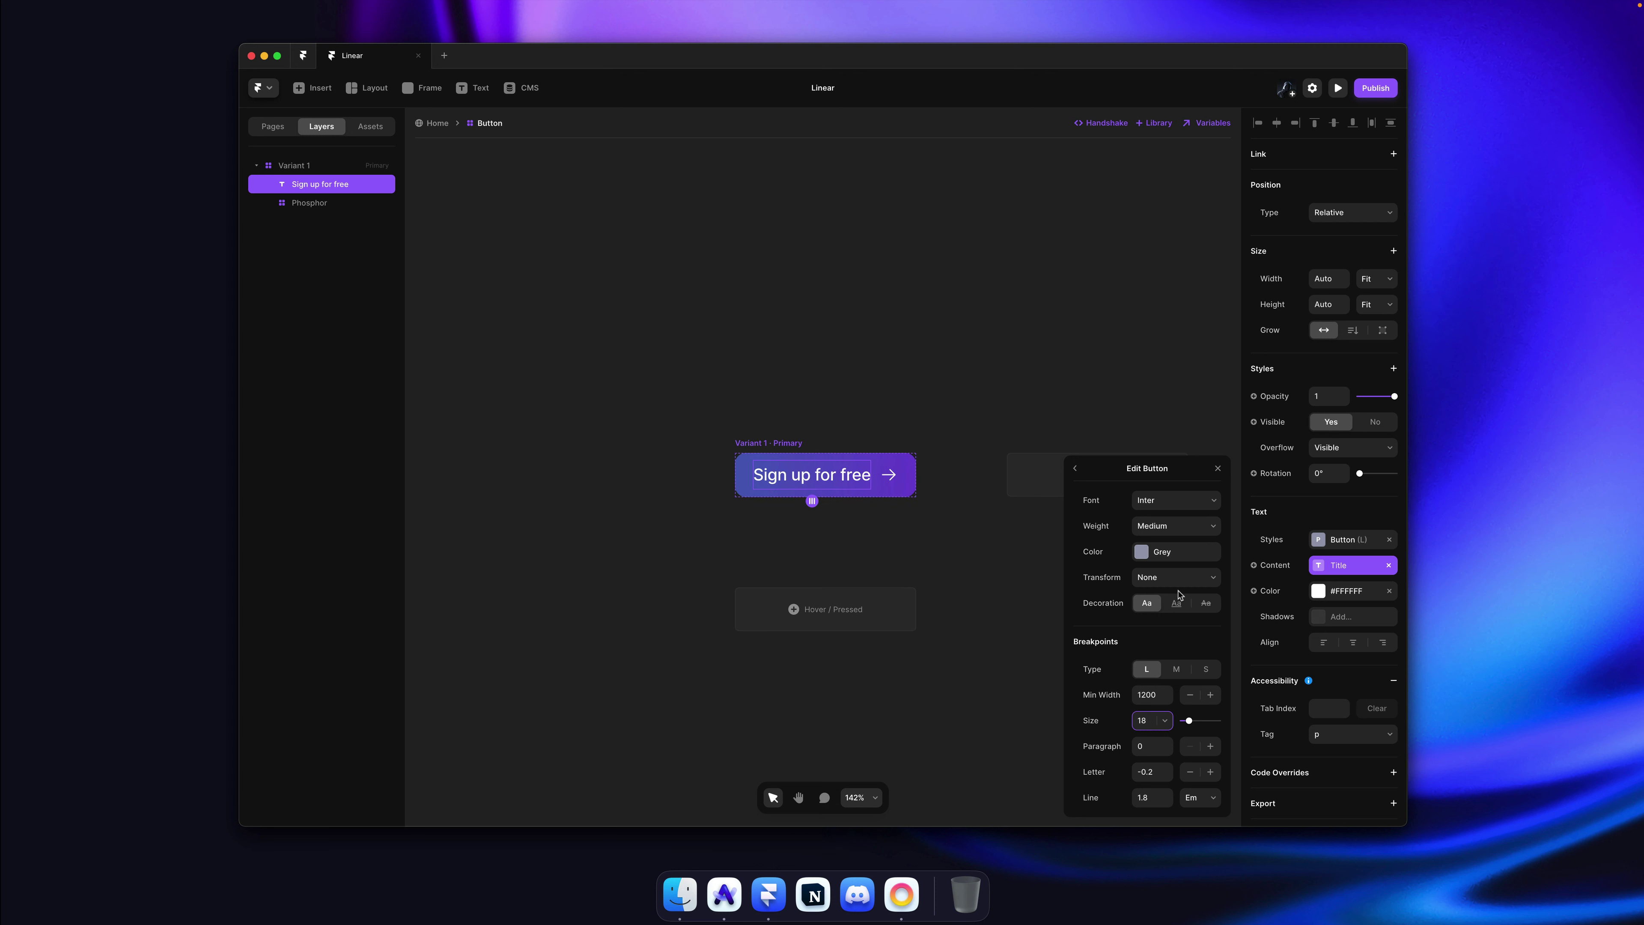
left_click(1176, 672)
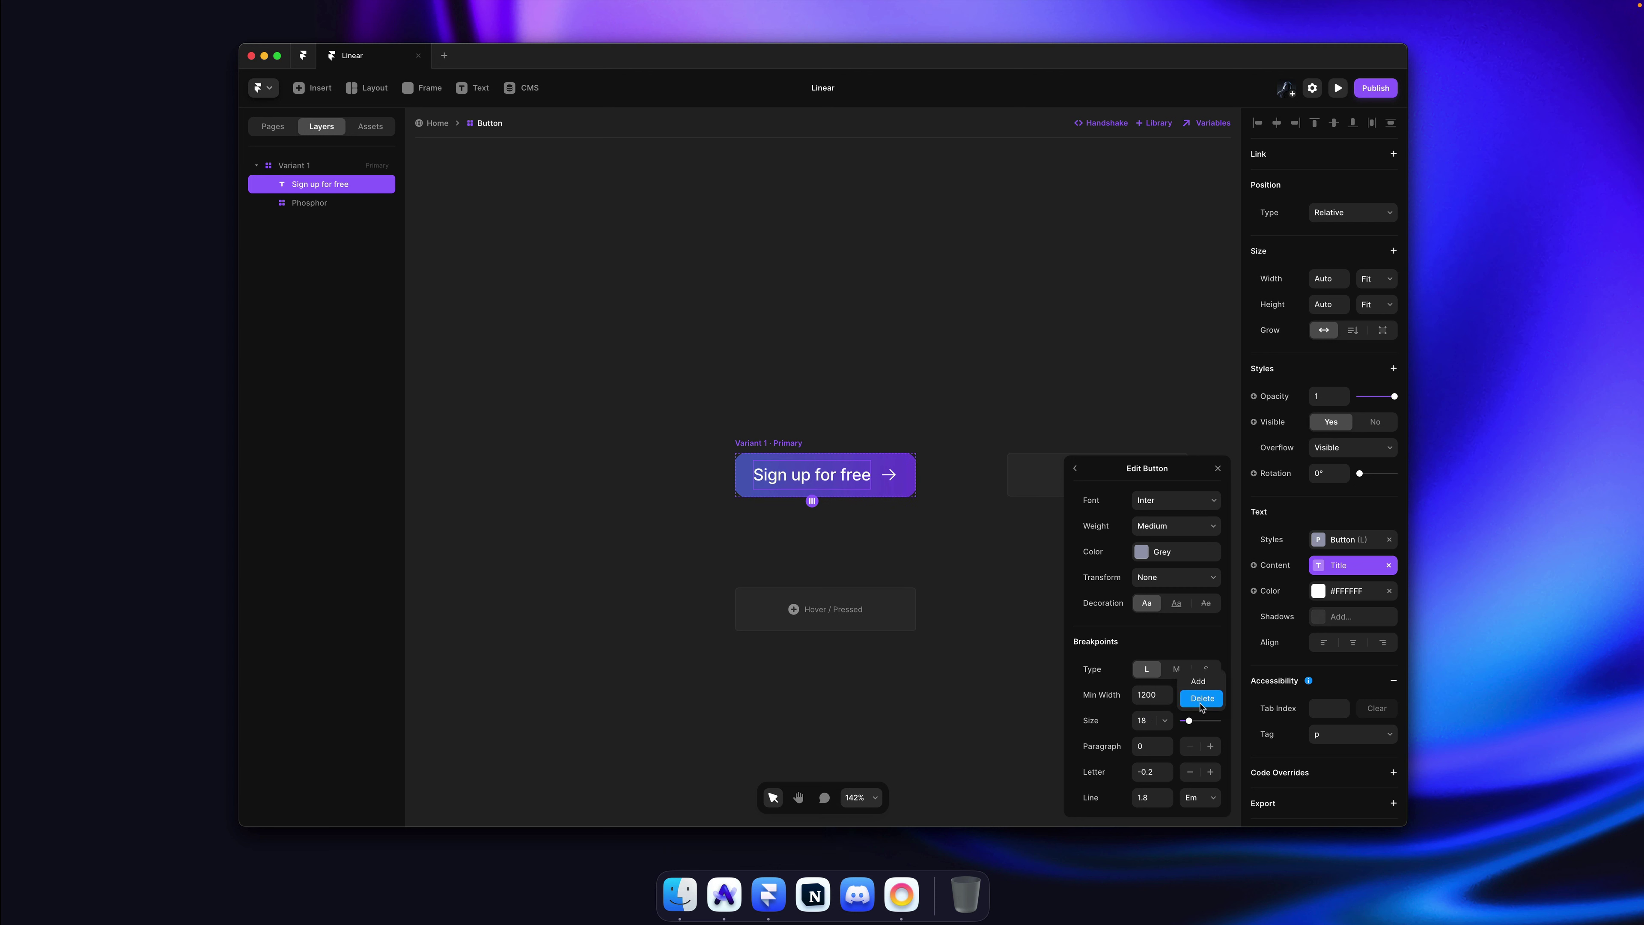
left_click(1201, 700)
left_click(1196, 674)
left_click(1223, 699)
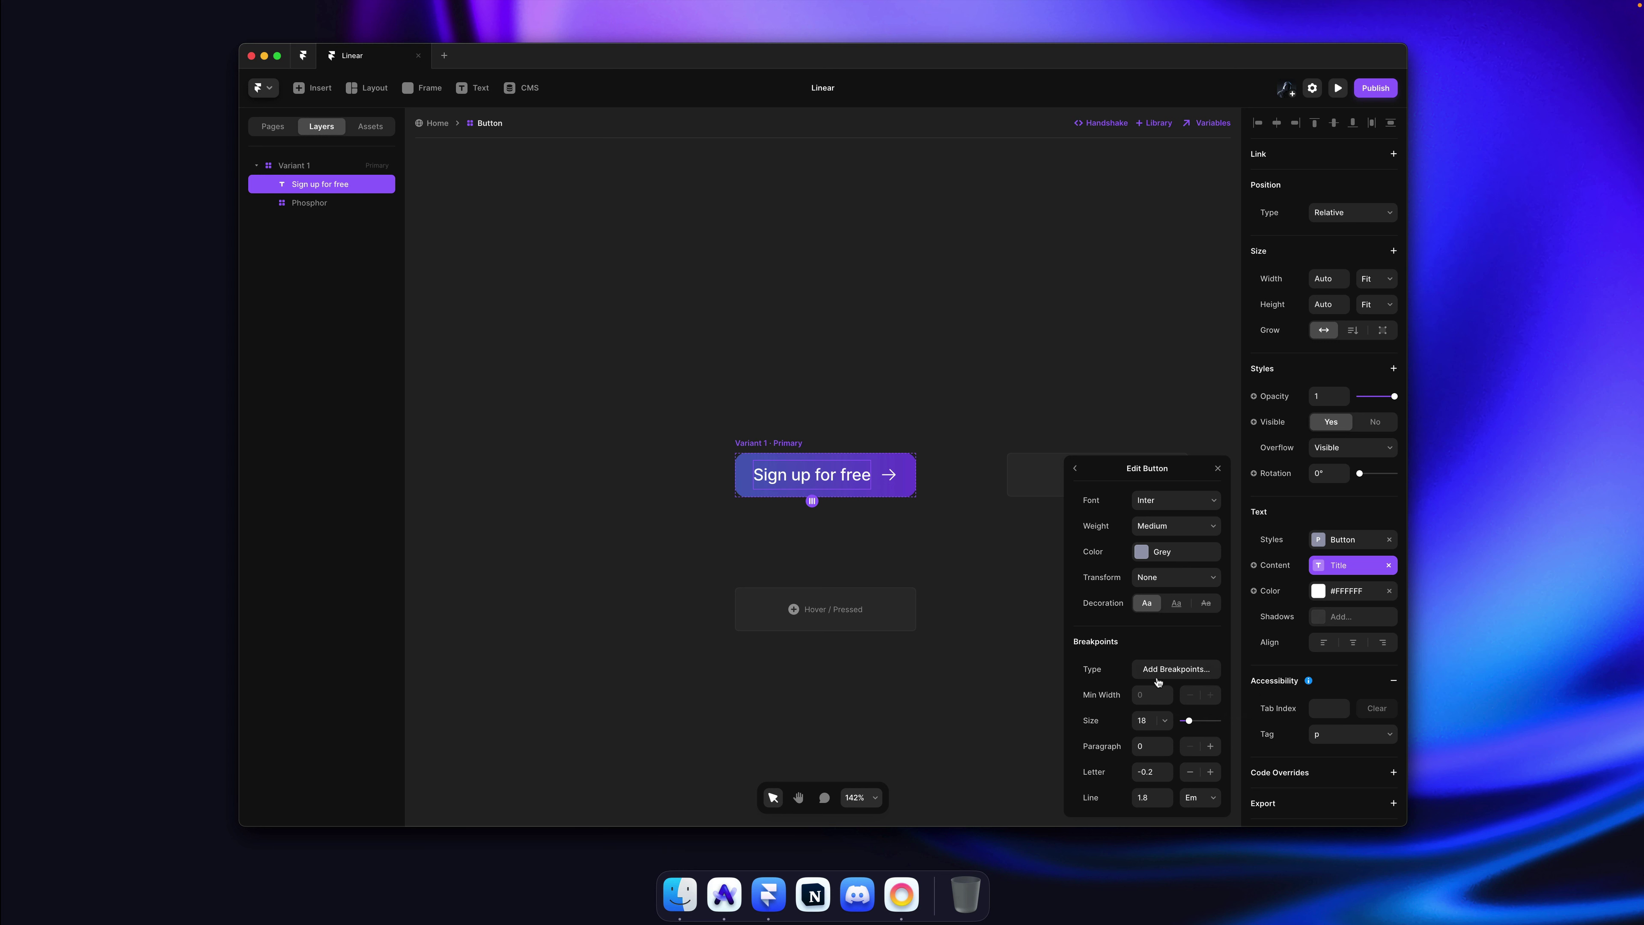
left_click(1088, 445)
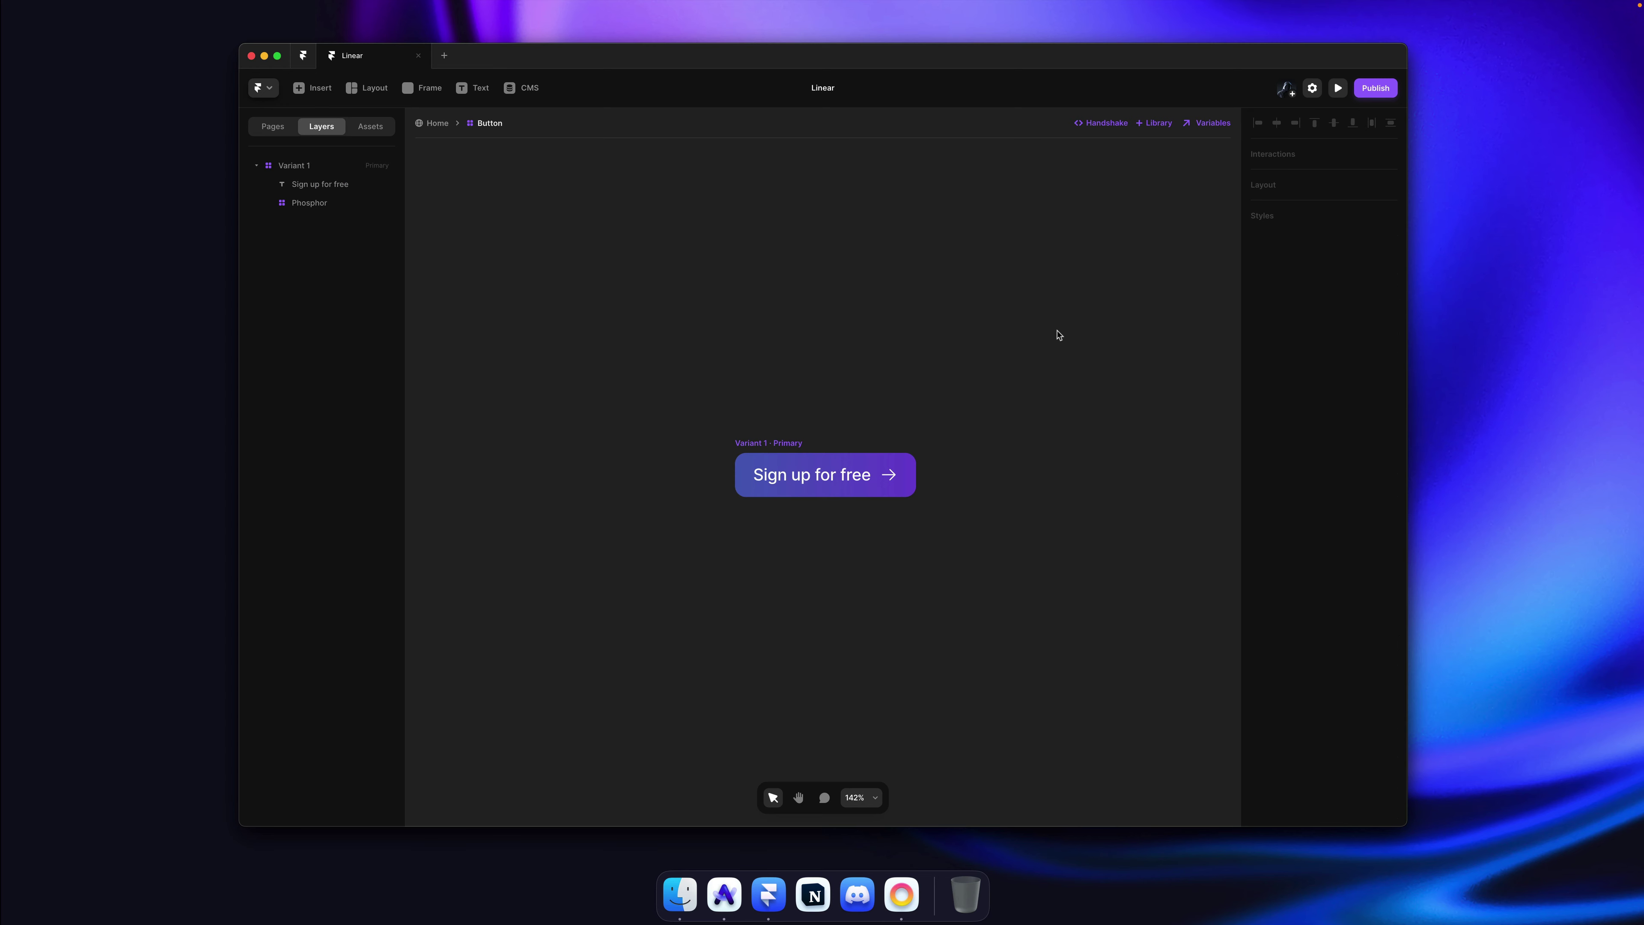
Step: Save, return to the Home page hero, and deselect the button
key("super+s")
left_click(430, 123)
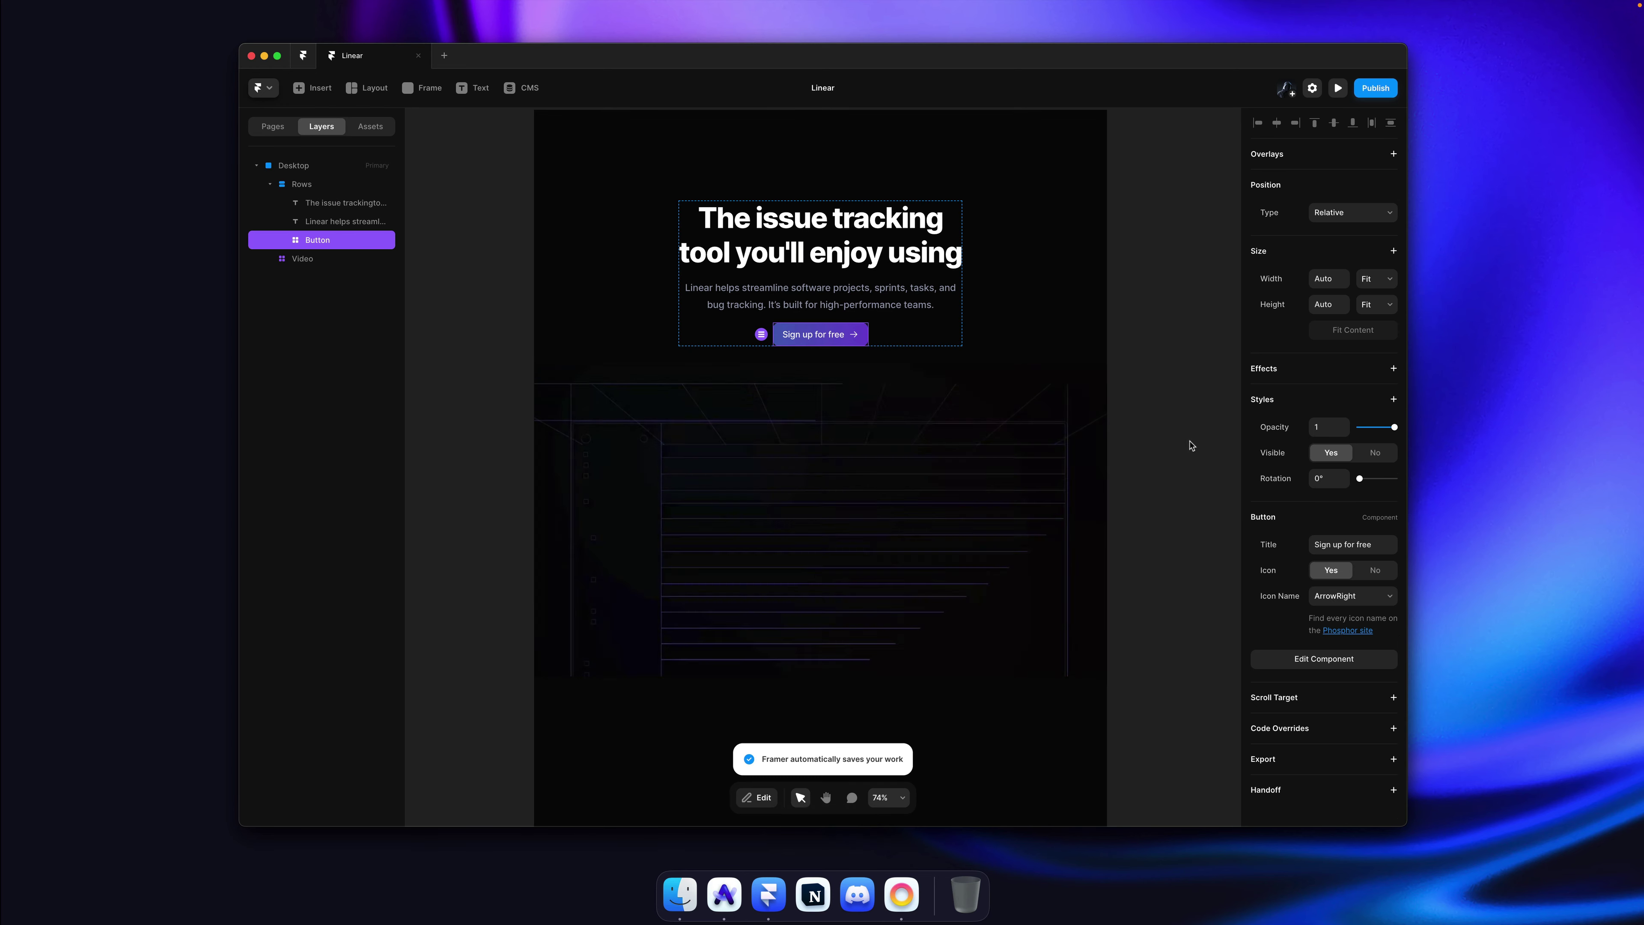
left_click(1141, 429)
scroll(1083, 382, "up", 2)
scroll(1052, 341, "down", 5)
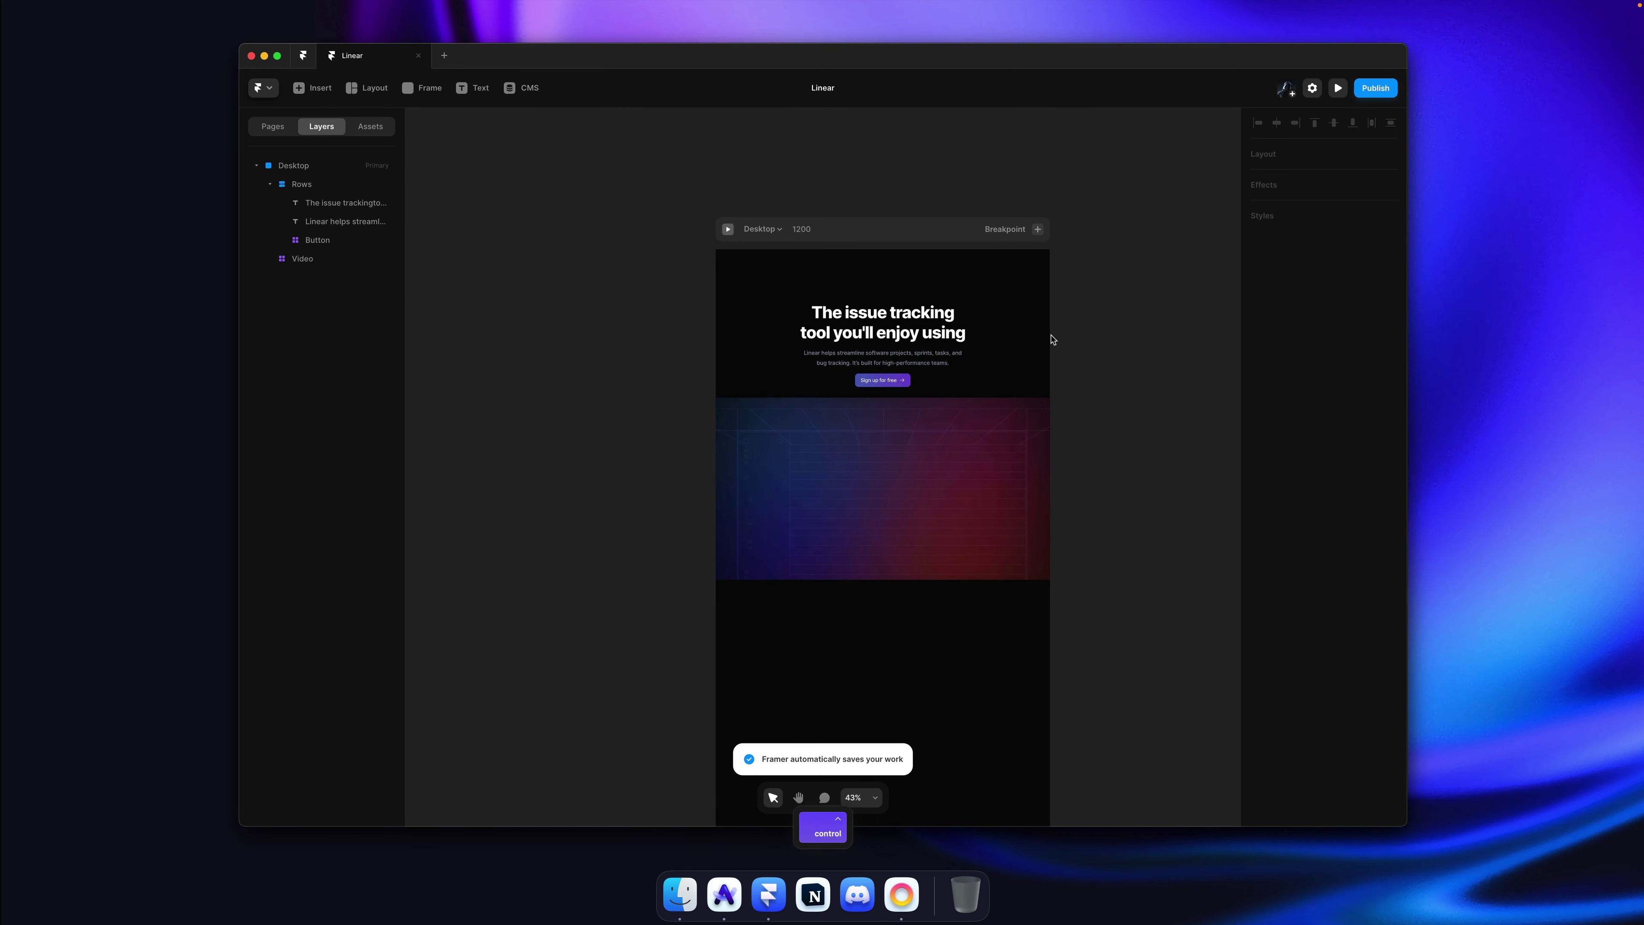
scroll(1054, 337, "right", 3)
Step: Try adding a Phone breakpoint, undo it, save, and switch to the live Linear site
left_click(893, 230)
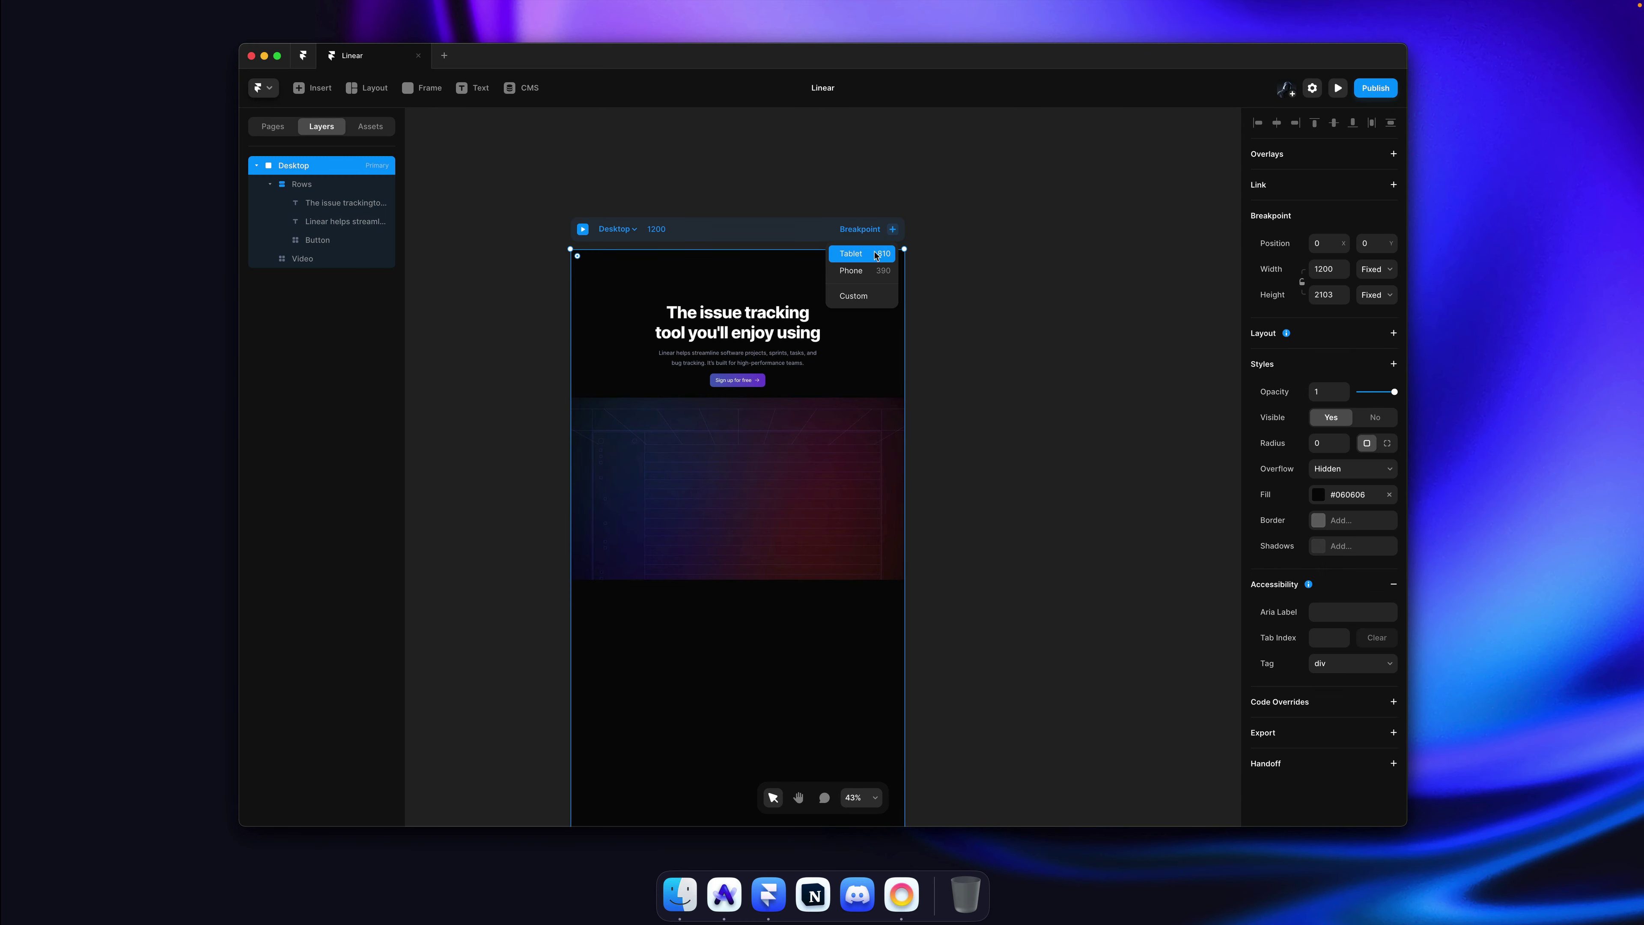
left_click(852, 270)
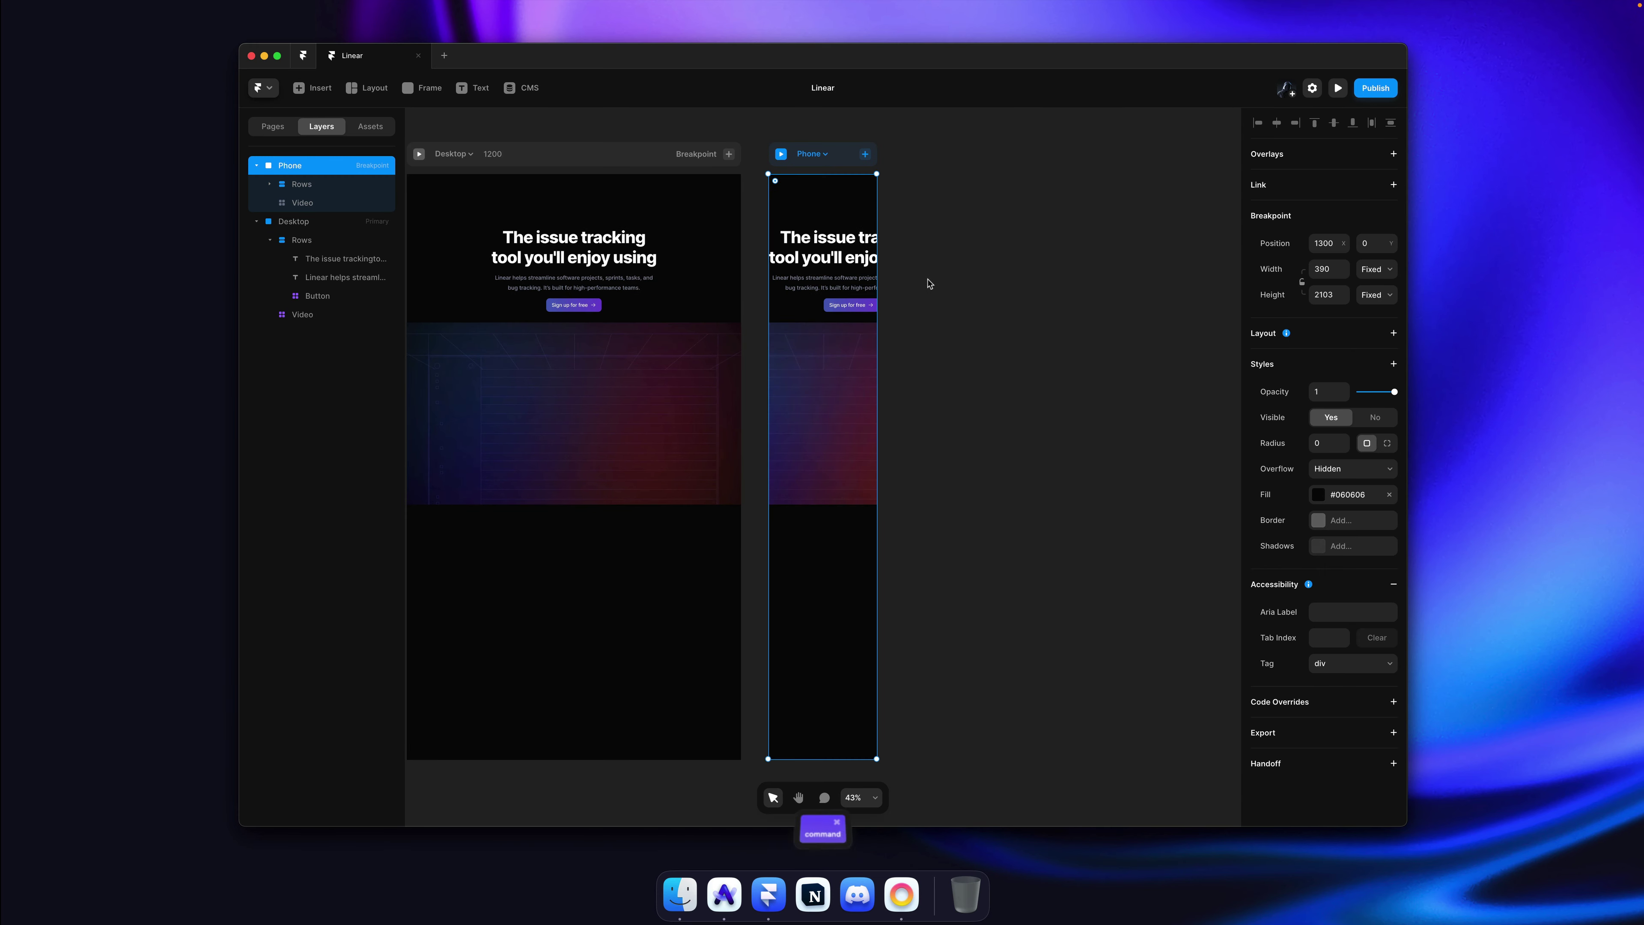
key("super+z")
key("super+s")
scroll(649, 227, "up", 5)
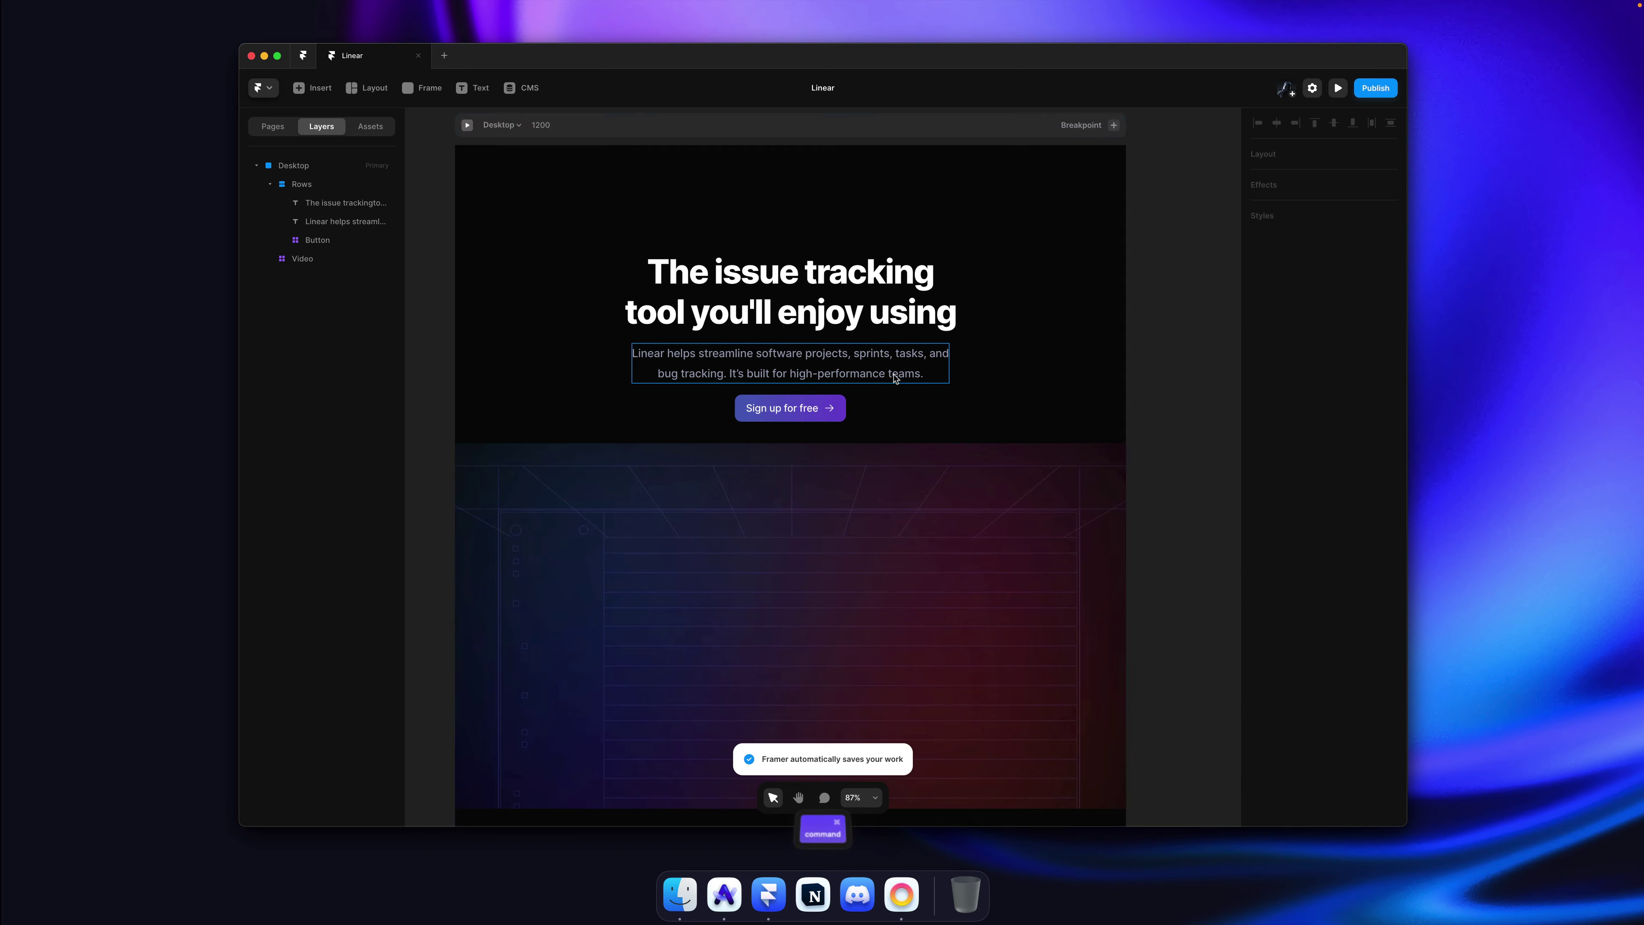
key("super+Tab")
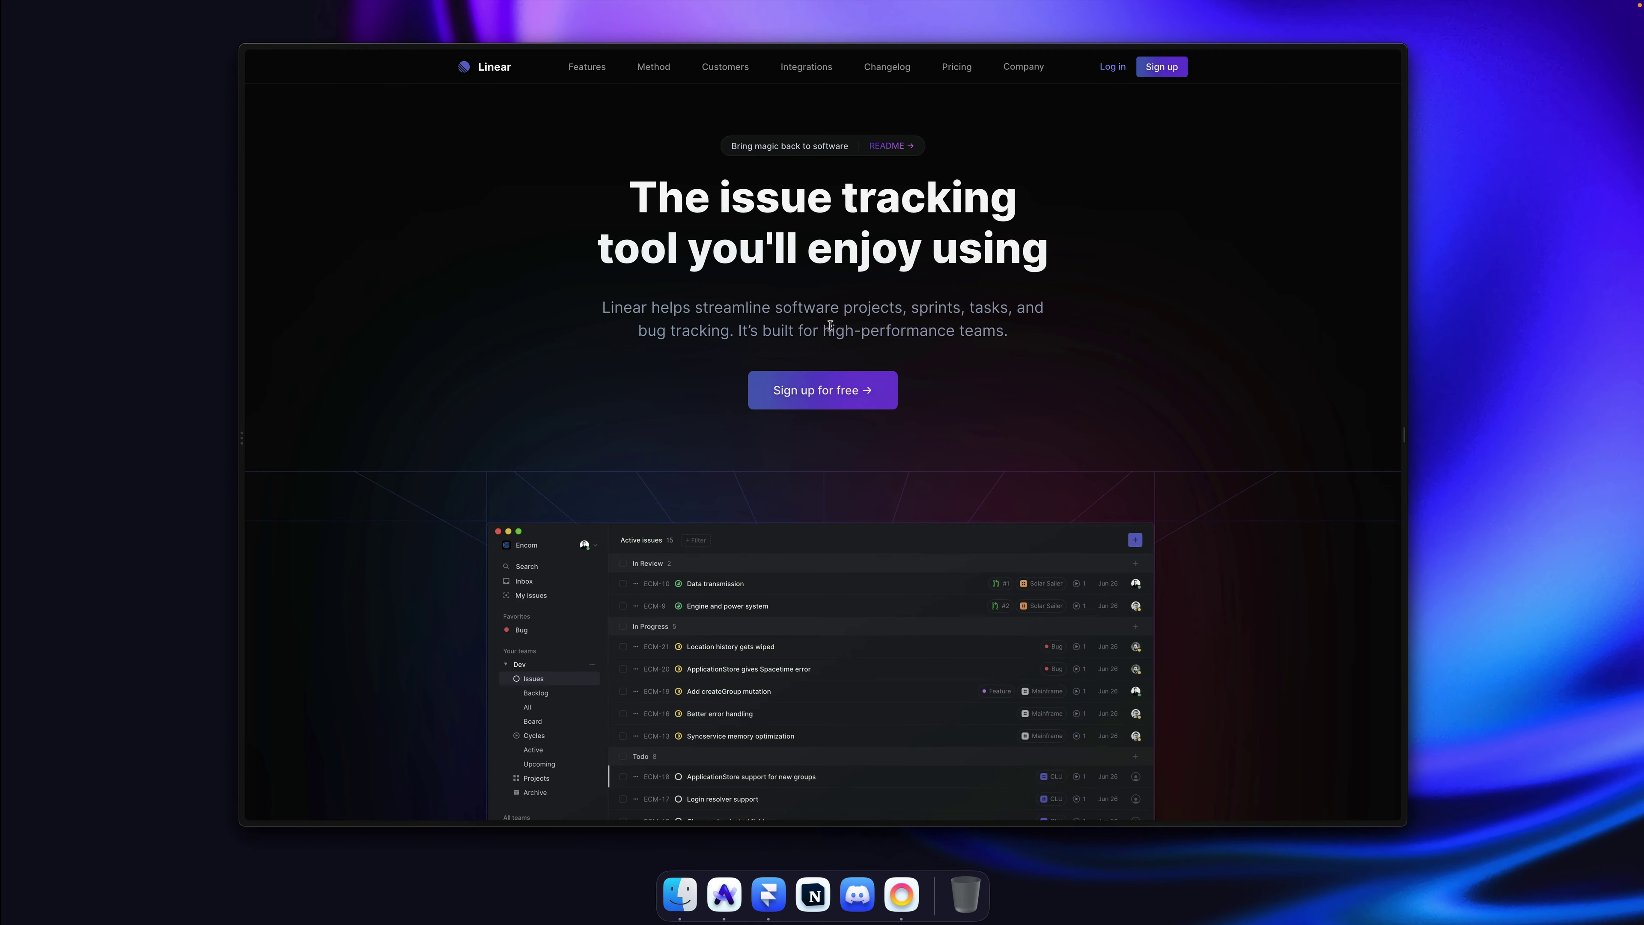
Step: Copy the app screenshot image from the live Linear hero and return to Framer
scroll(870, 459, "down", 4)
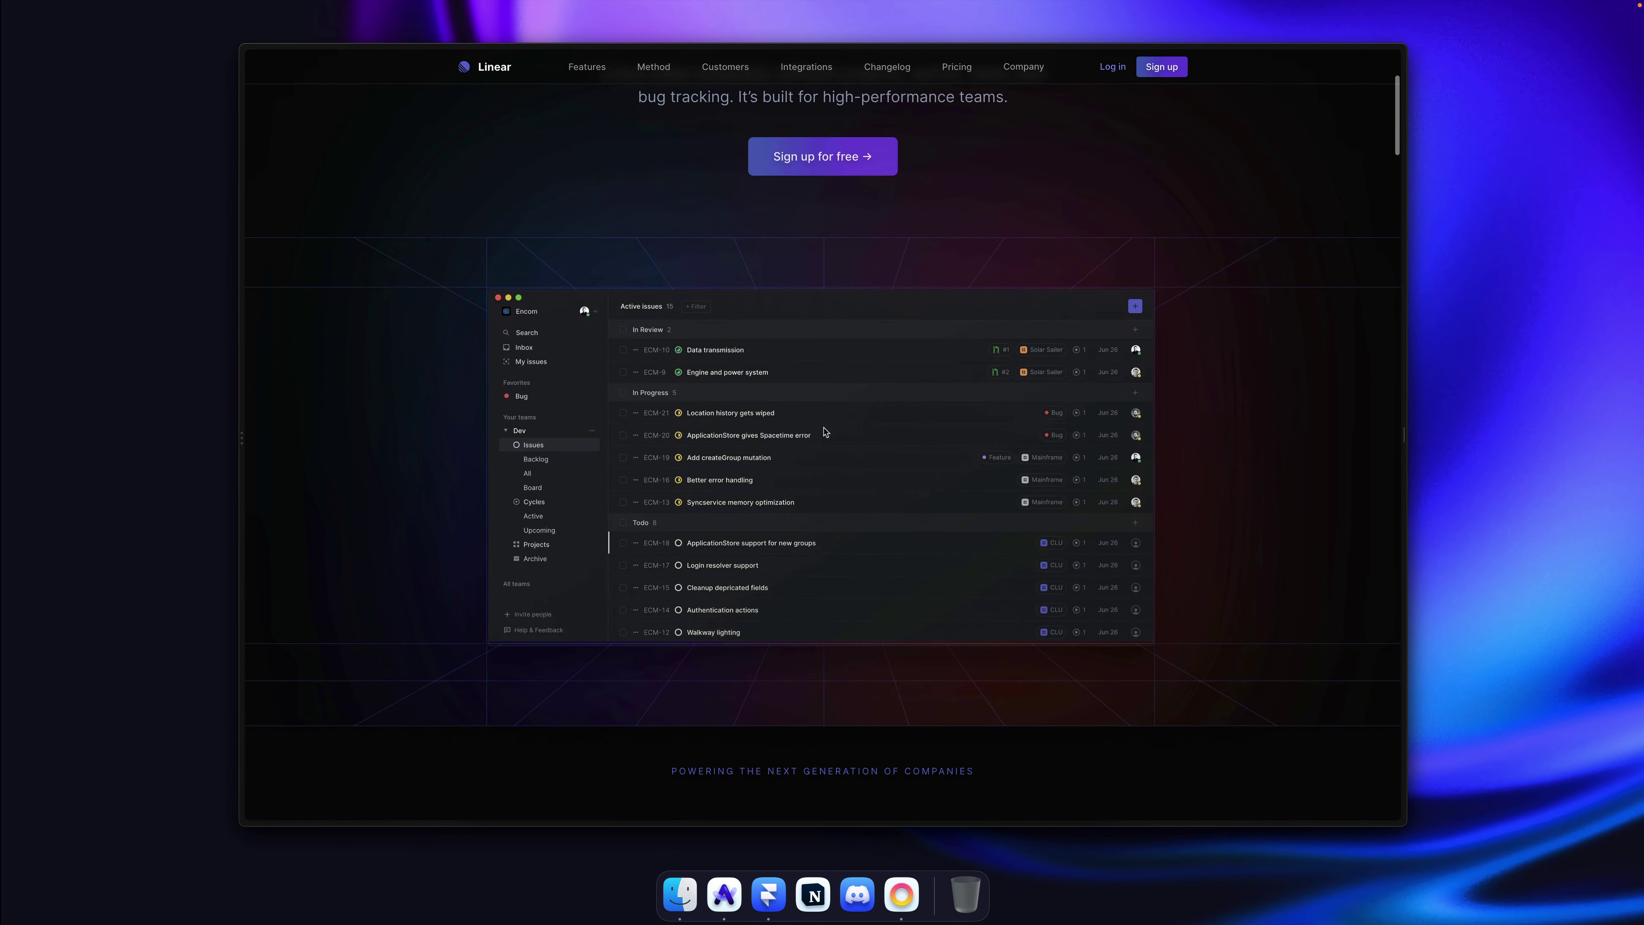
scroll(840, 371, "up", 4)
scroll(907, 428, "down", 4)
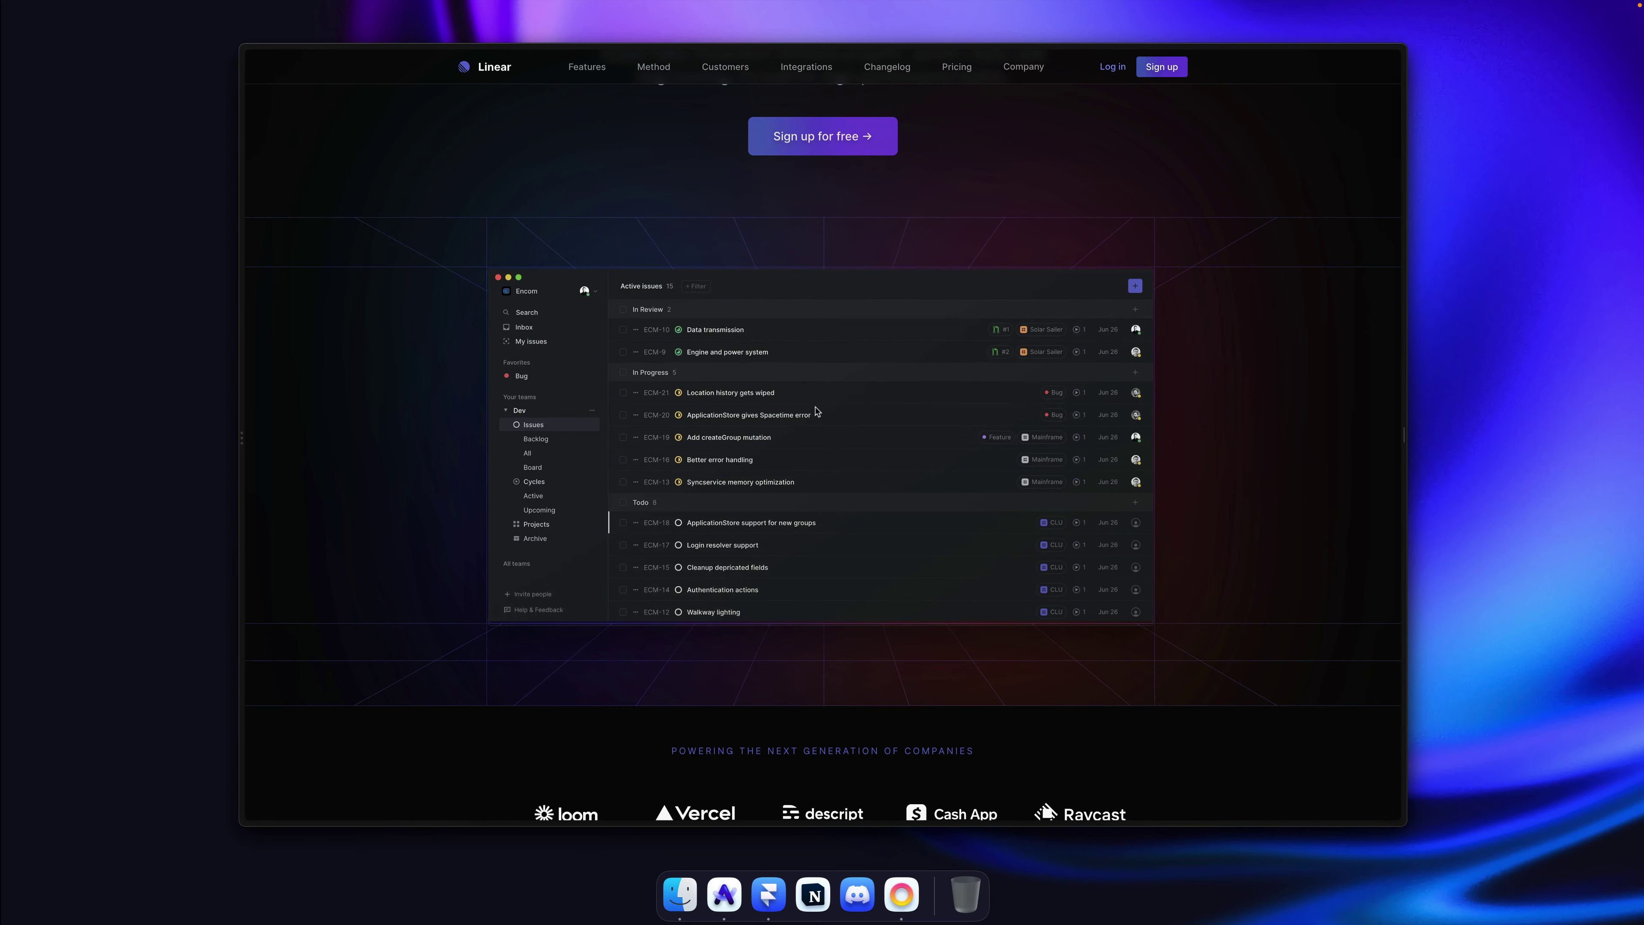
right_click(815, 412)
left_click(894, 462)
key("super+p")
scroll(947, 451, "down", 4)
scroll(954, 455, "down", 3)
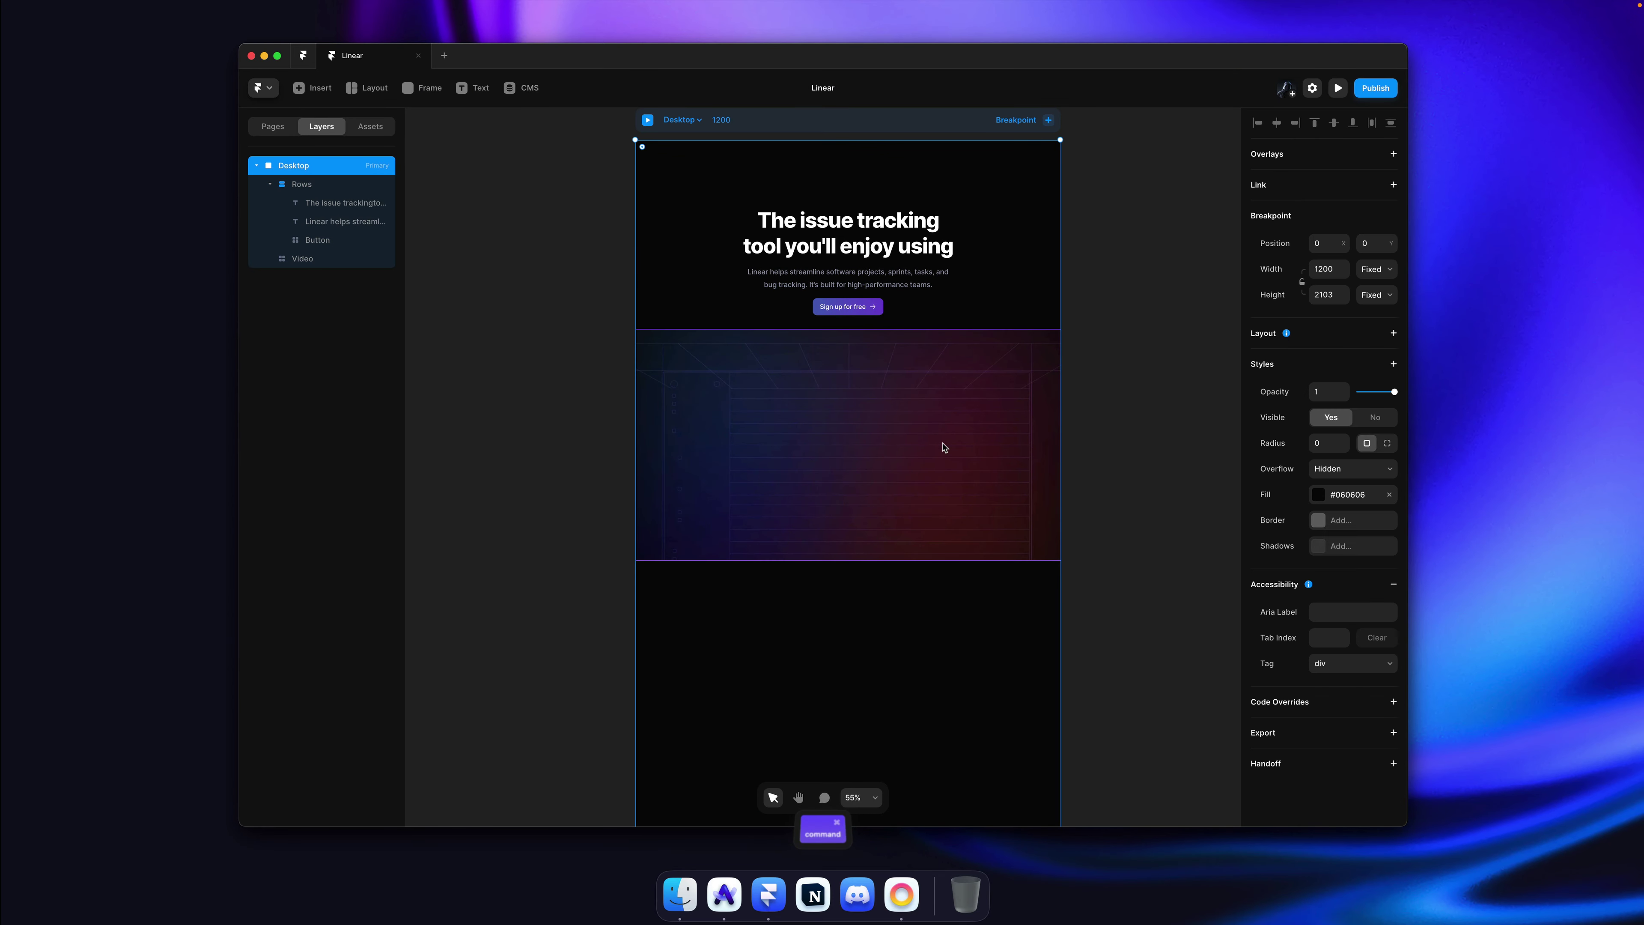
Step: Paste the Linear app screenshot onto the hero video, centre it and scale it to about 1042 × 550
left_click(945, 447)
key("super+v")
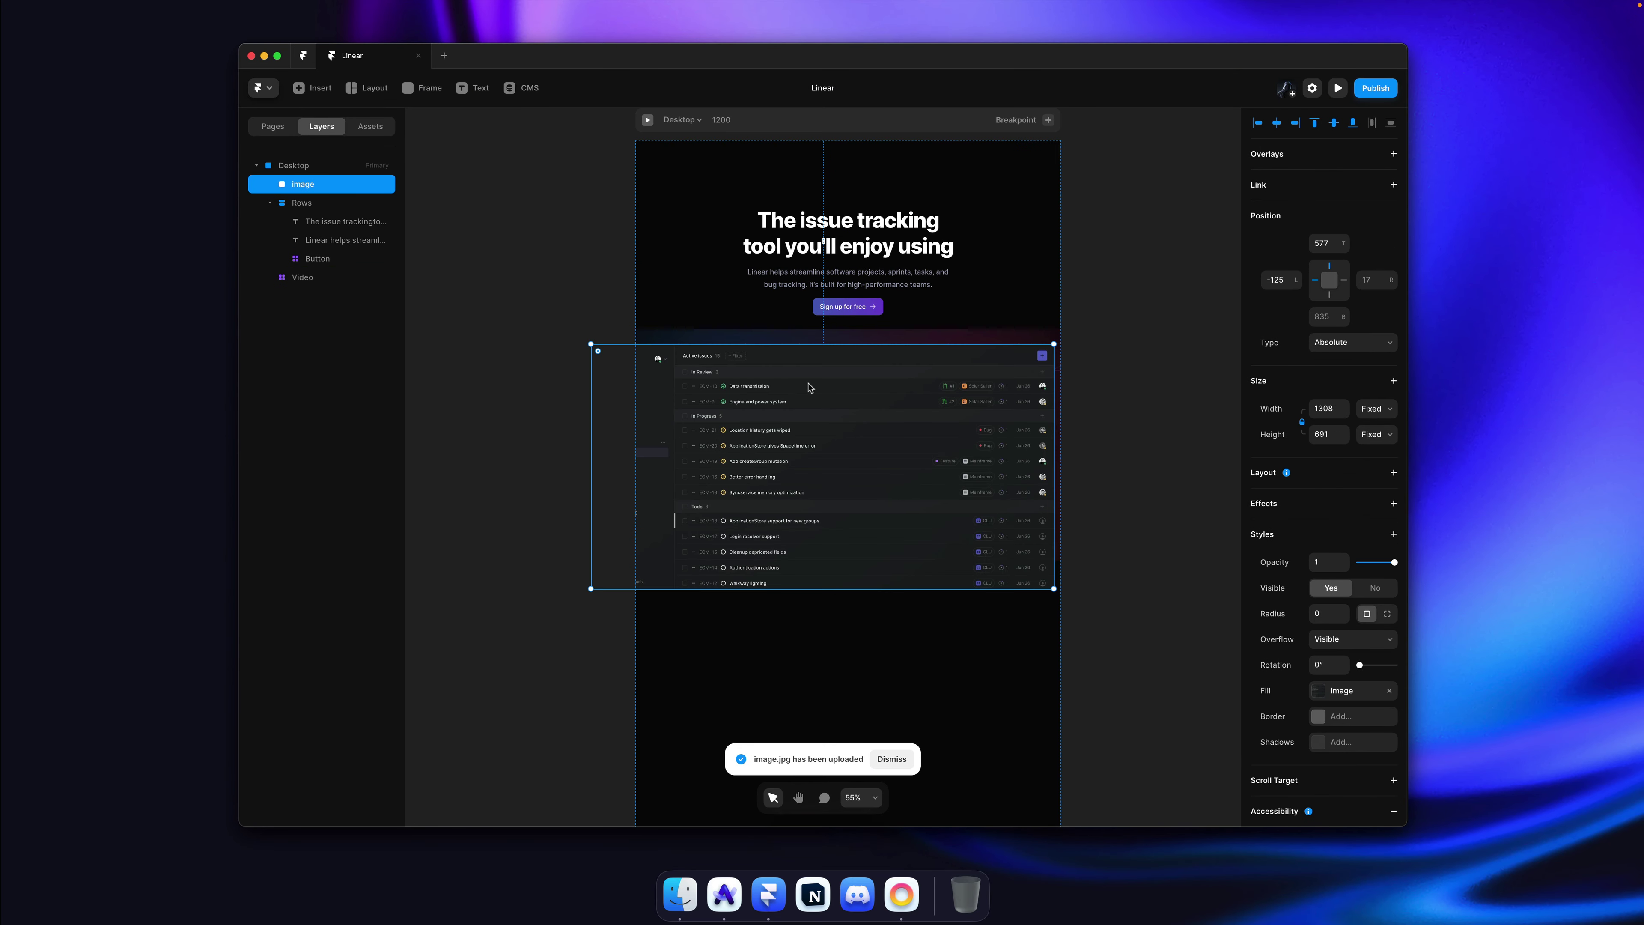
left_click_drag(834, 393, 859, 400)
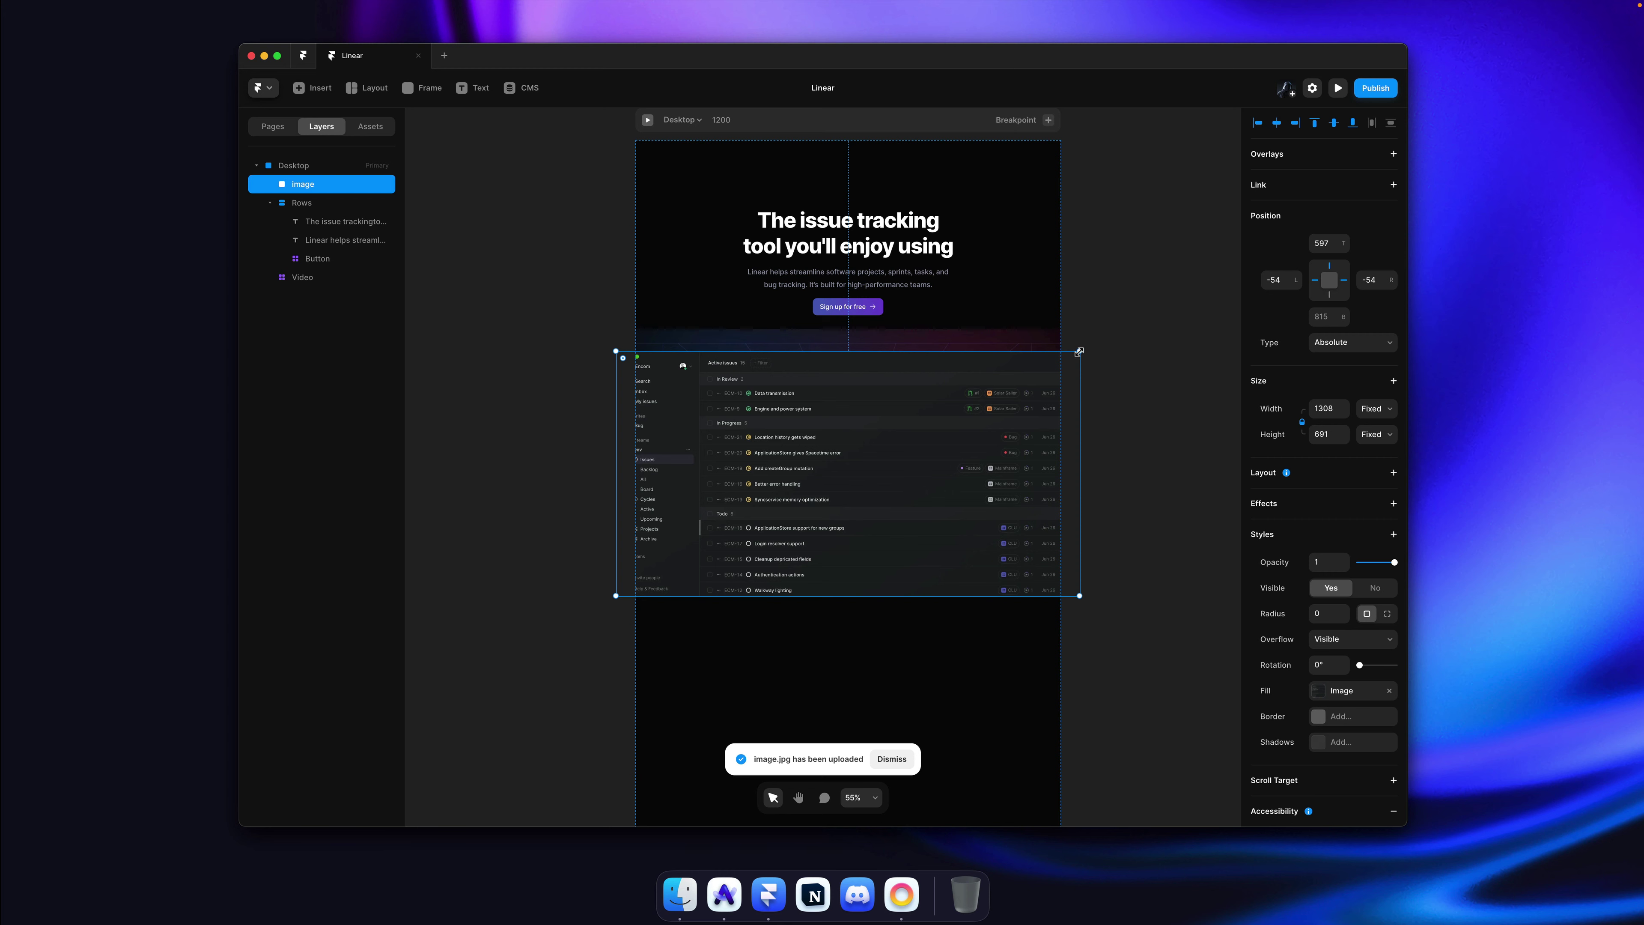
left_click_drag(1079, 351, 1032, 375)
key("alt")
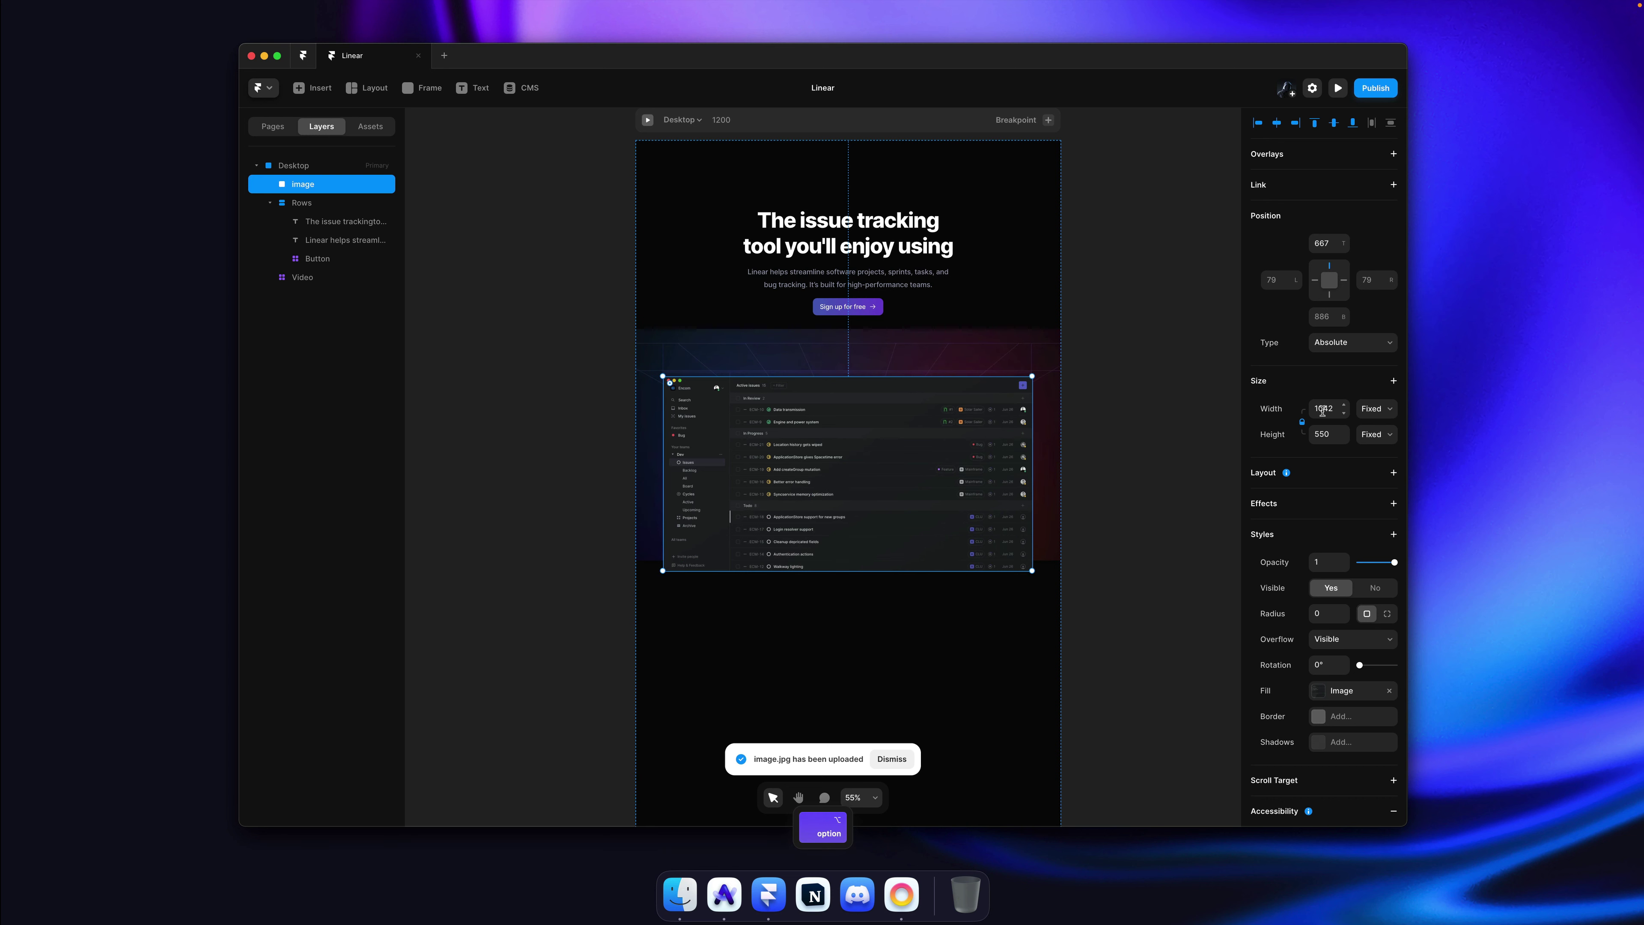
Step: Reselect the Video layer and compare the layout against the live Linear website
left_click(1148, 367)
key("super")
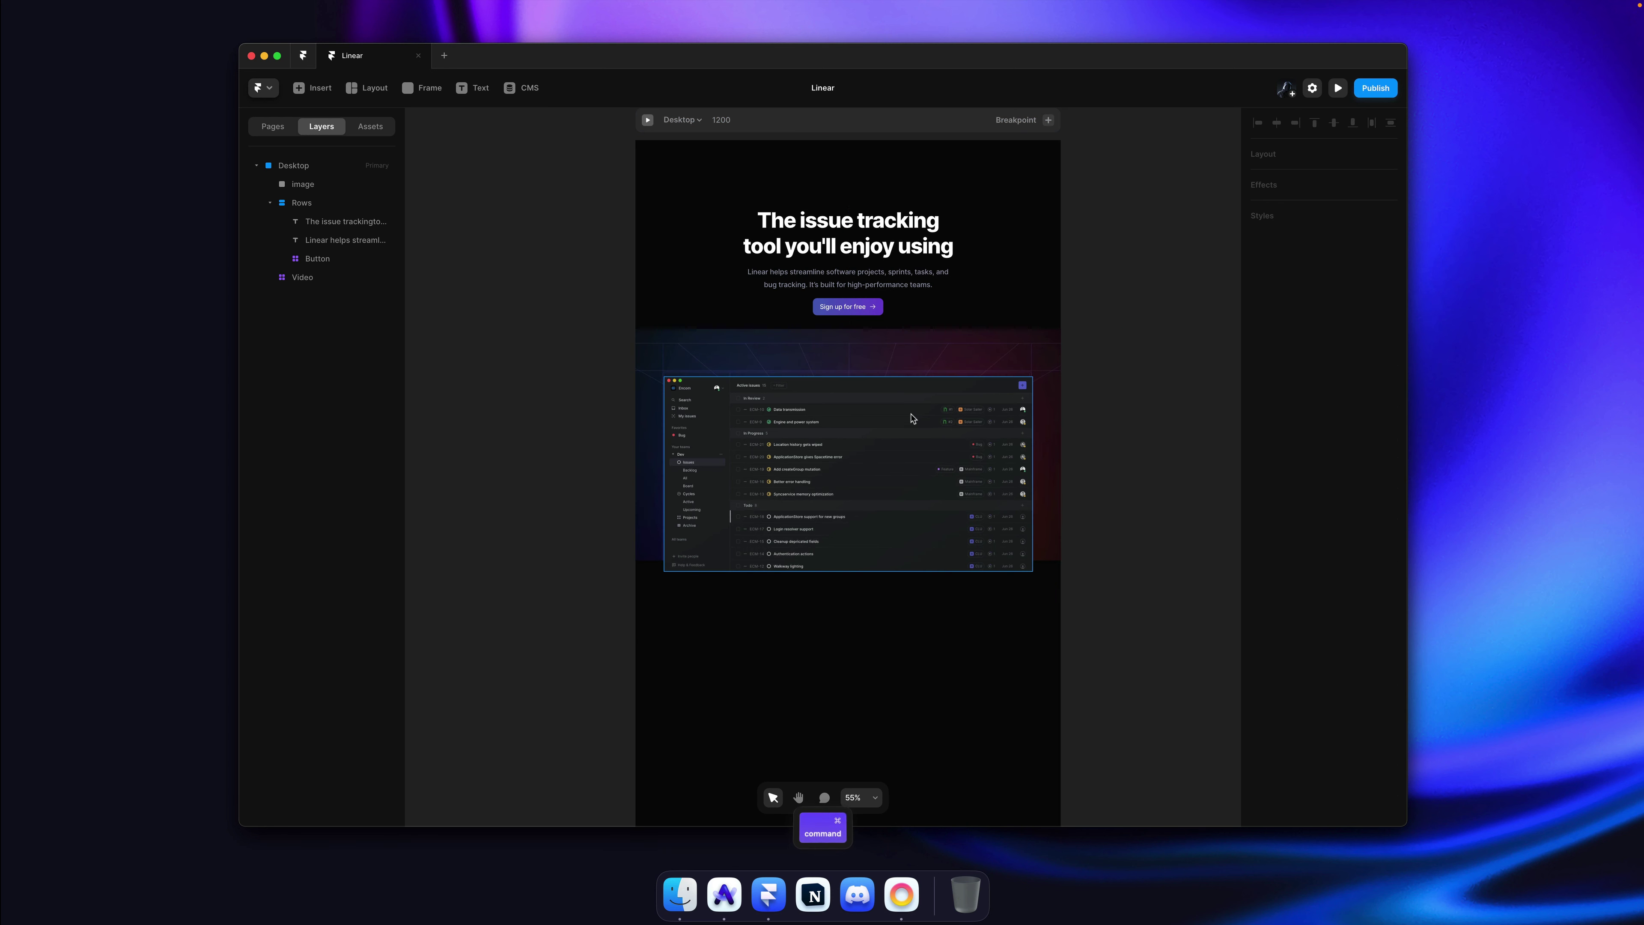
left_click(890, 361, "super")
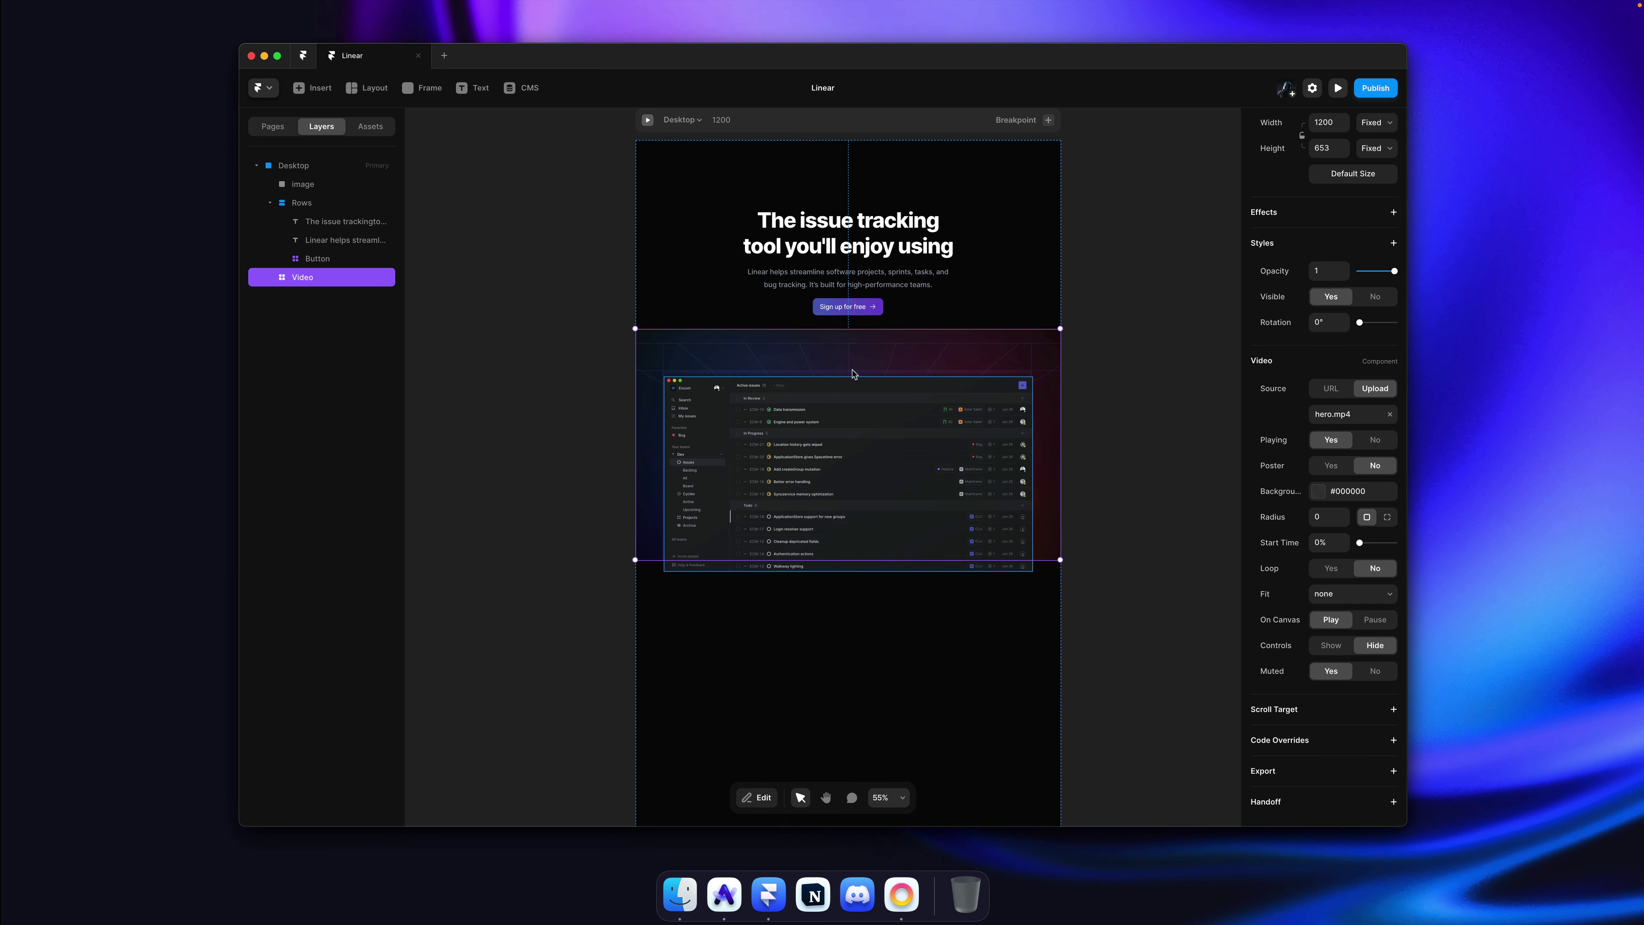
left_click(1139, 395)
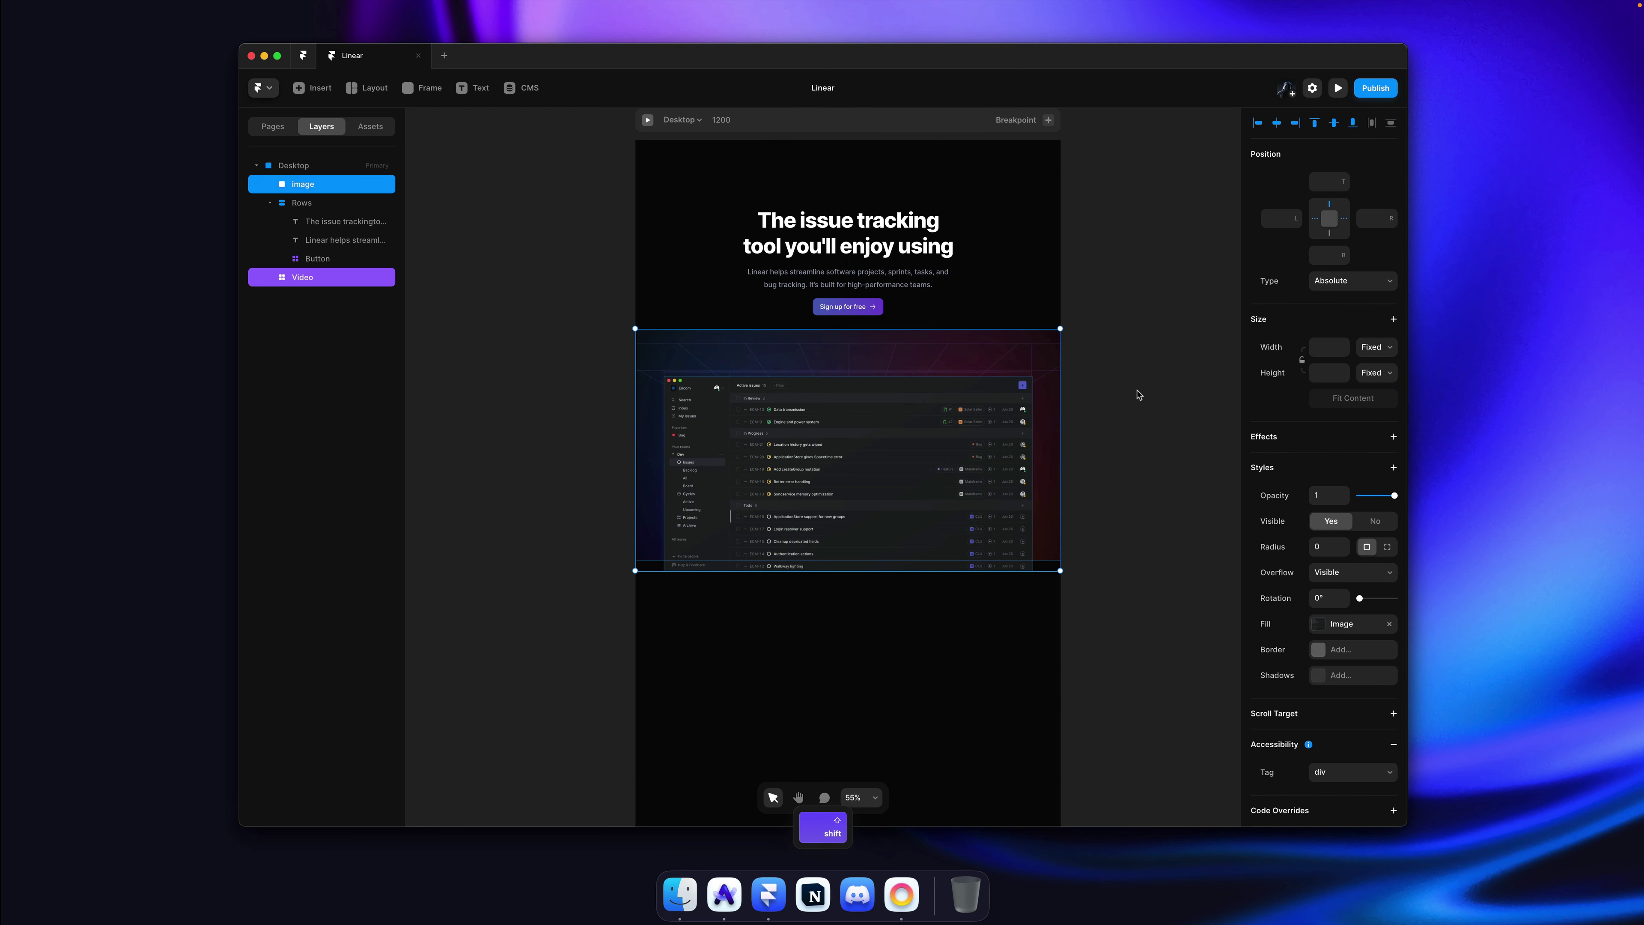
left_click(977, 363, "super")
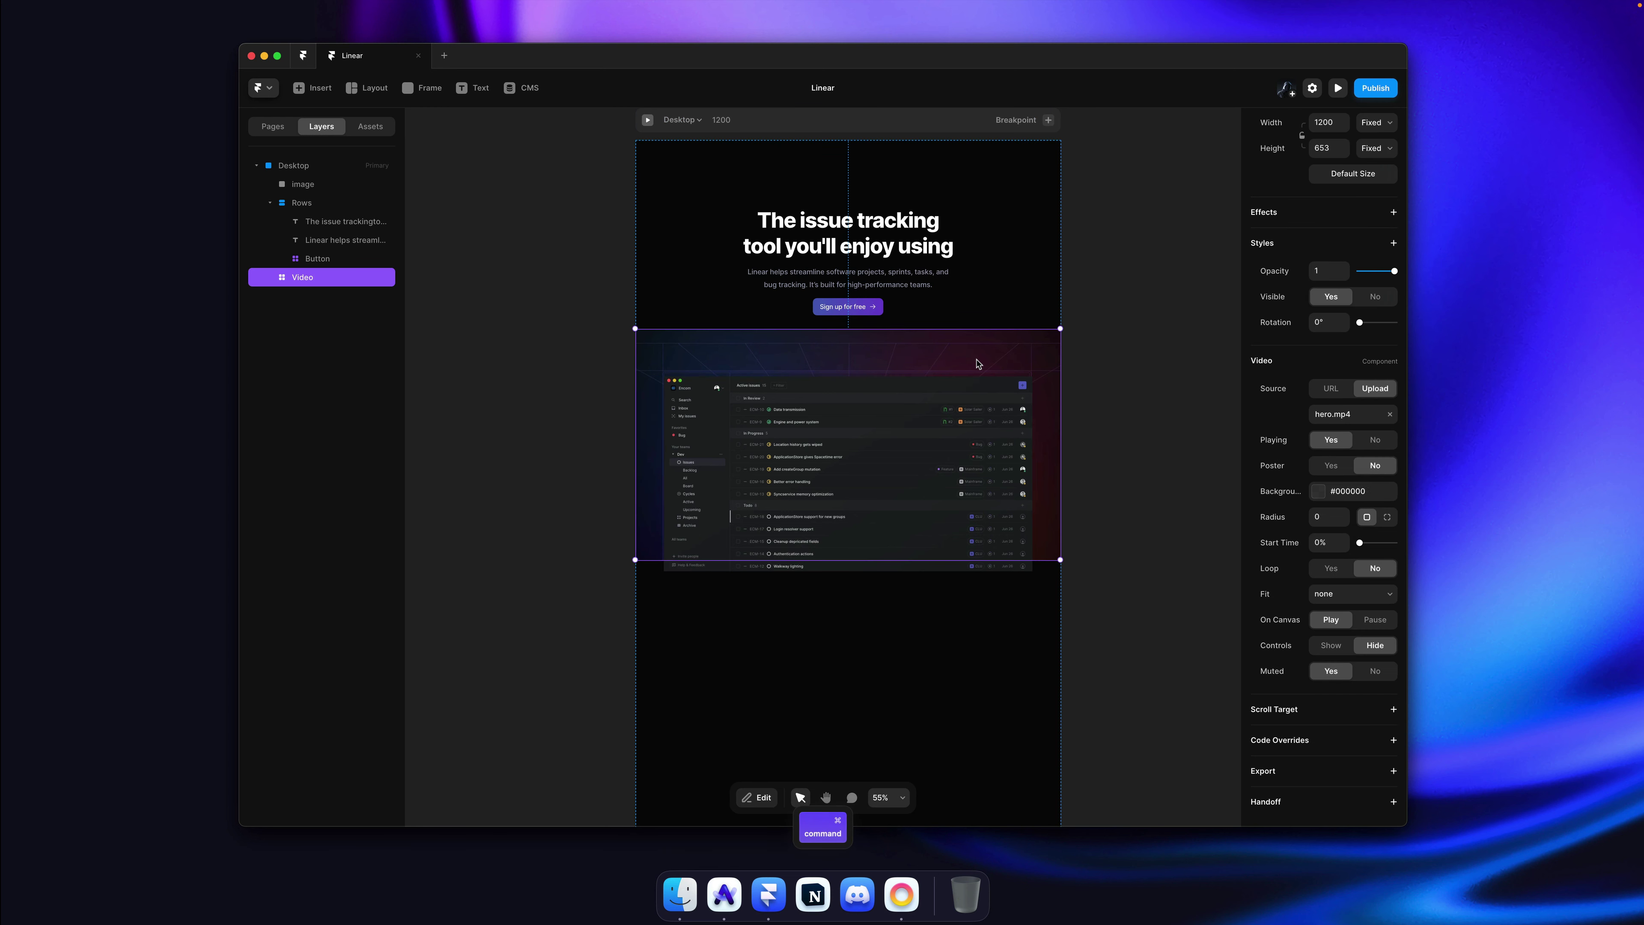
left_click(1070, 354)
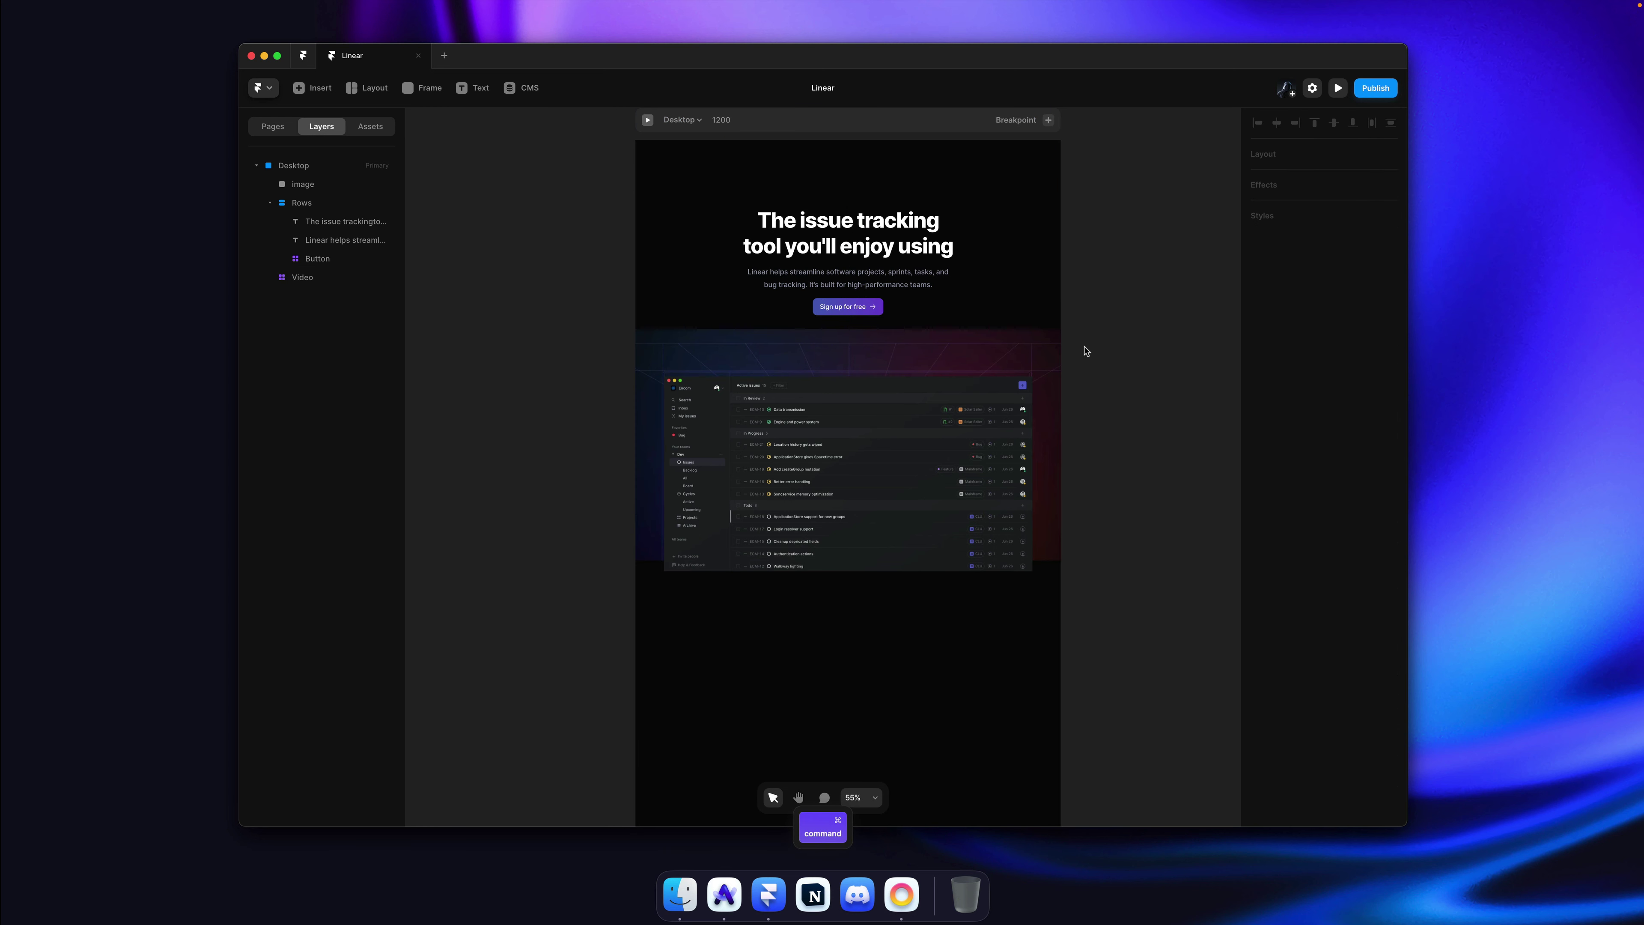
left_click(926, 346, "super")
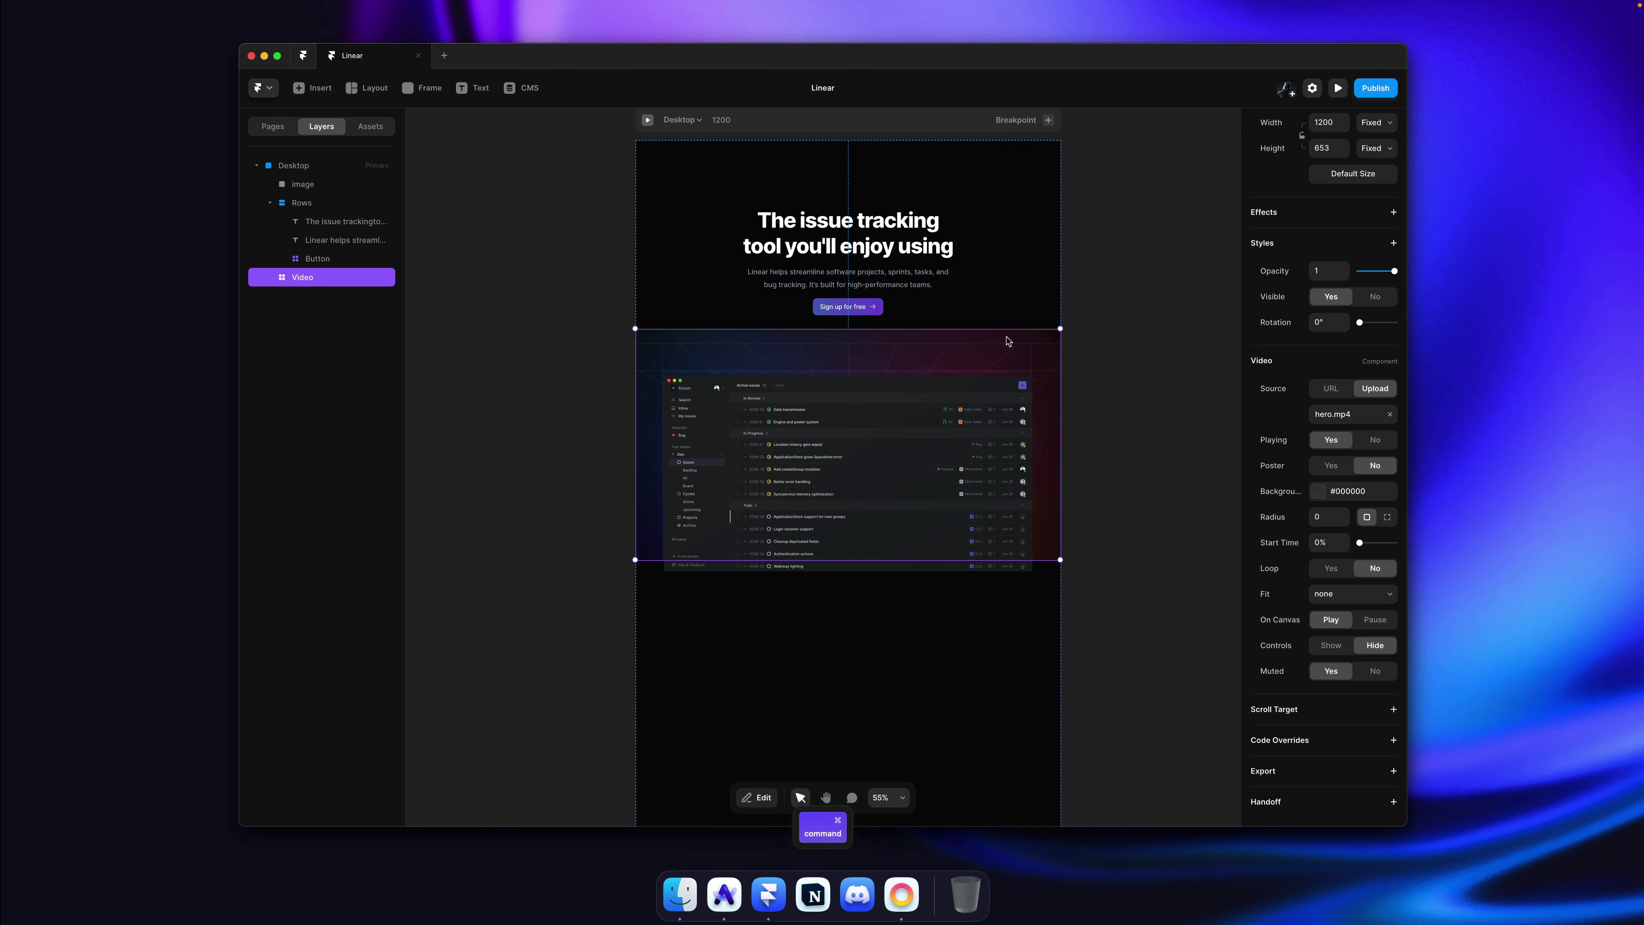
key("super+Tab")
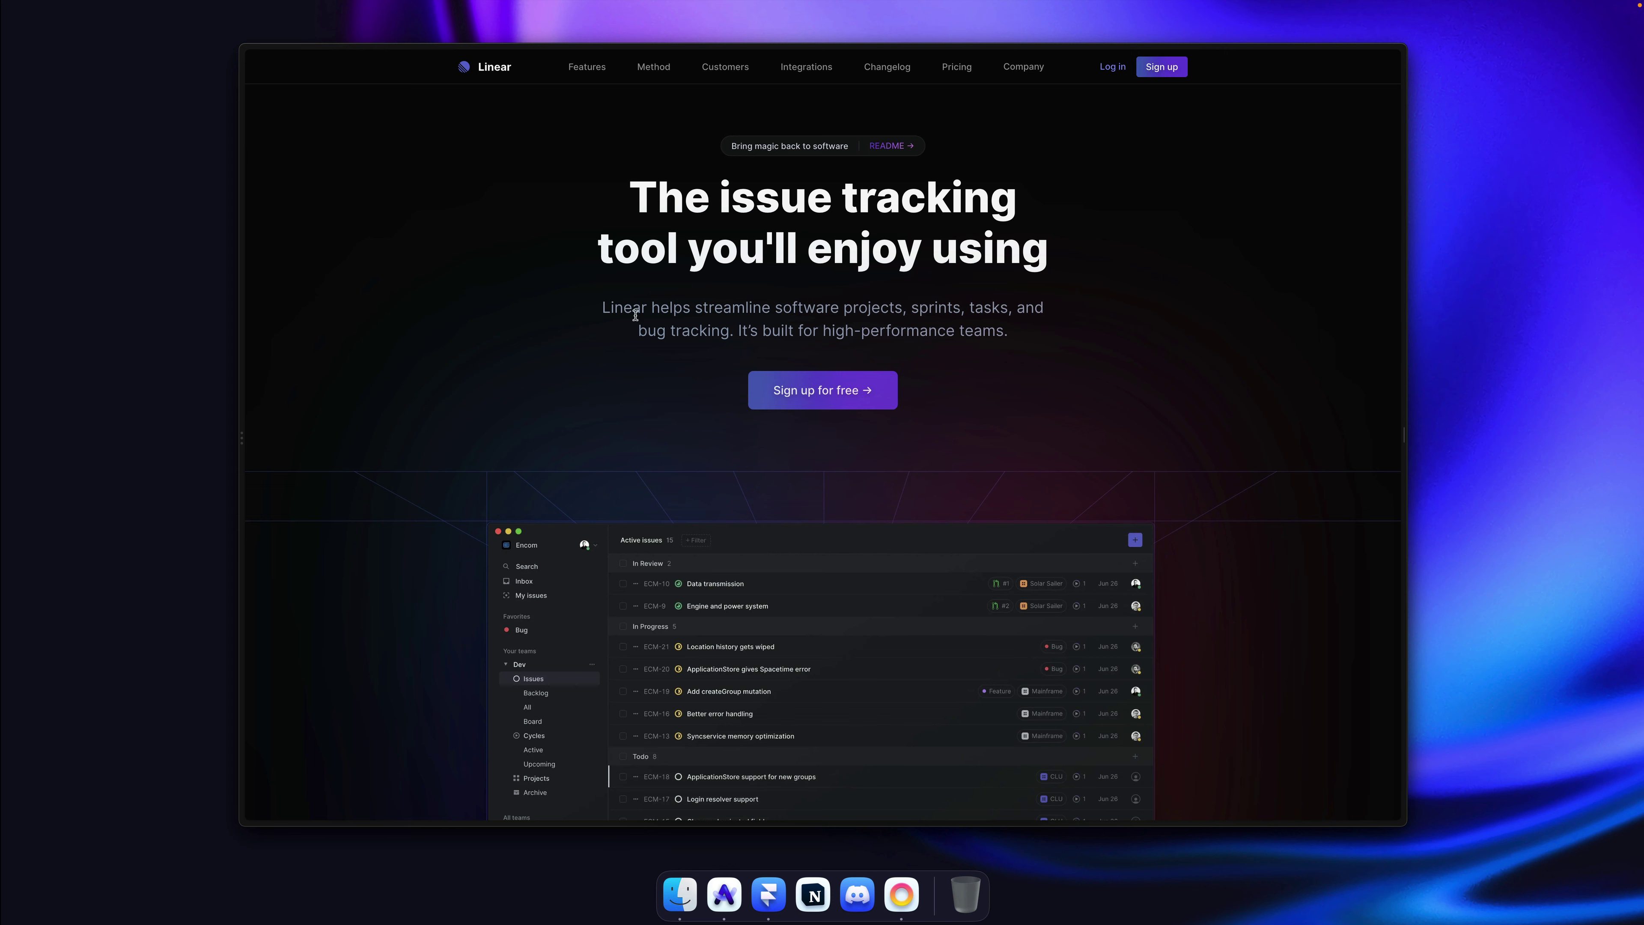
scroll(984, 491, "down", 5)
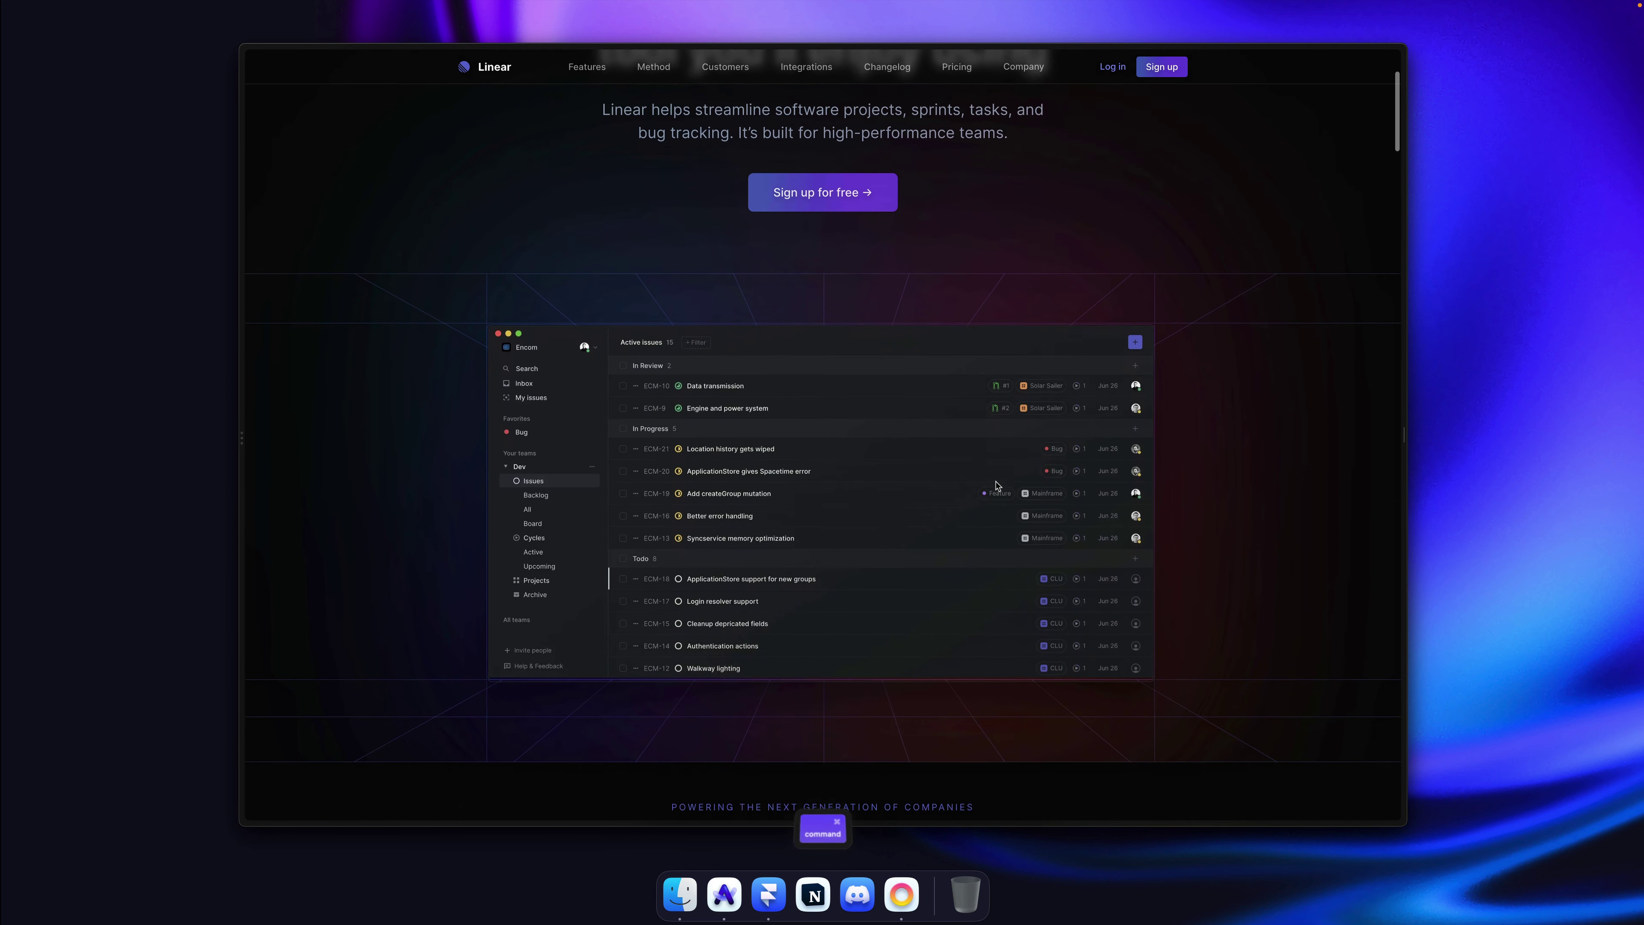
key("super+Tab")
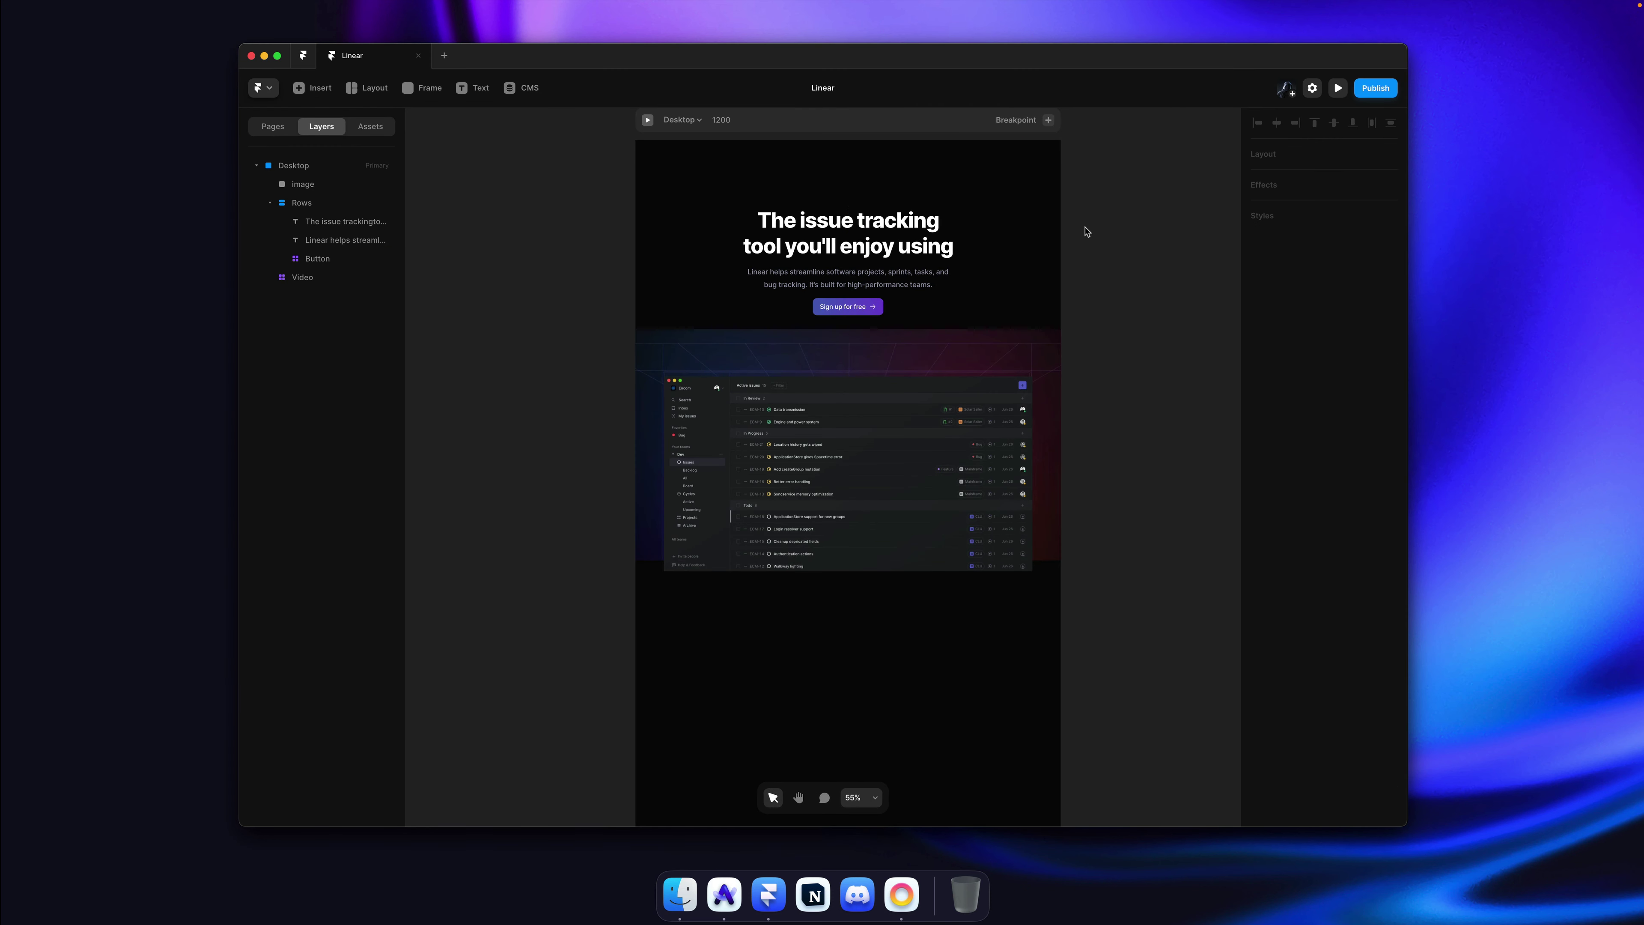
Step: Wrap the nested screenshot and the hero video together in a Stack
key("super")
left_click(881, 359, "super")
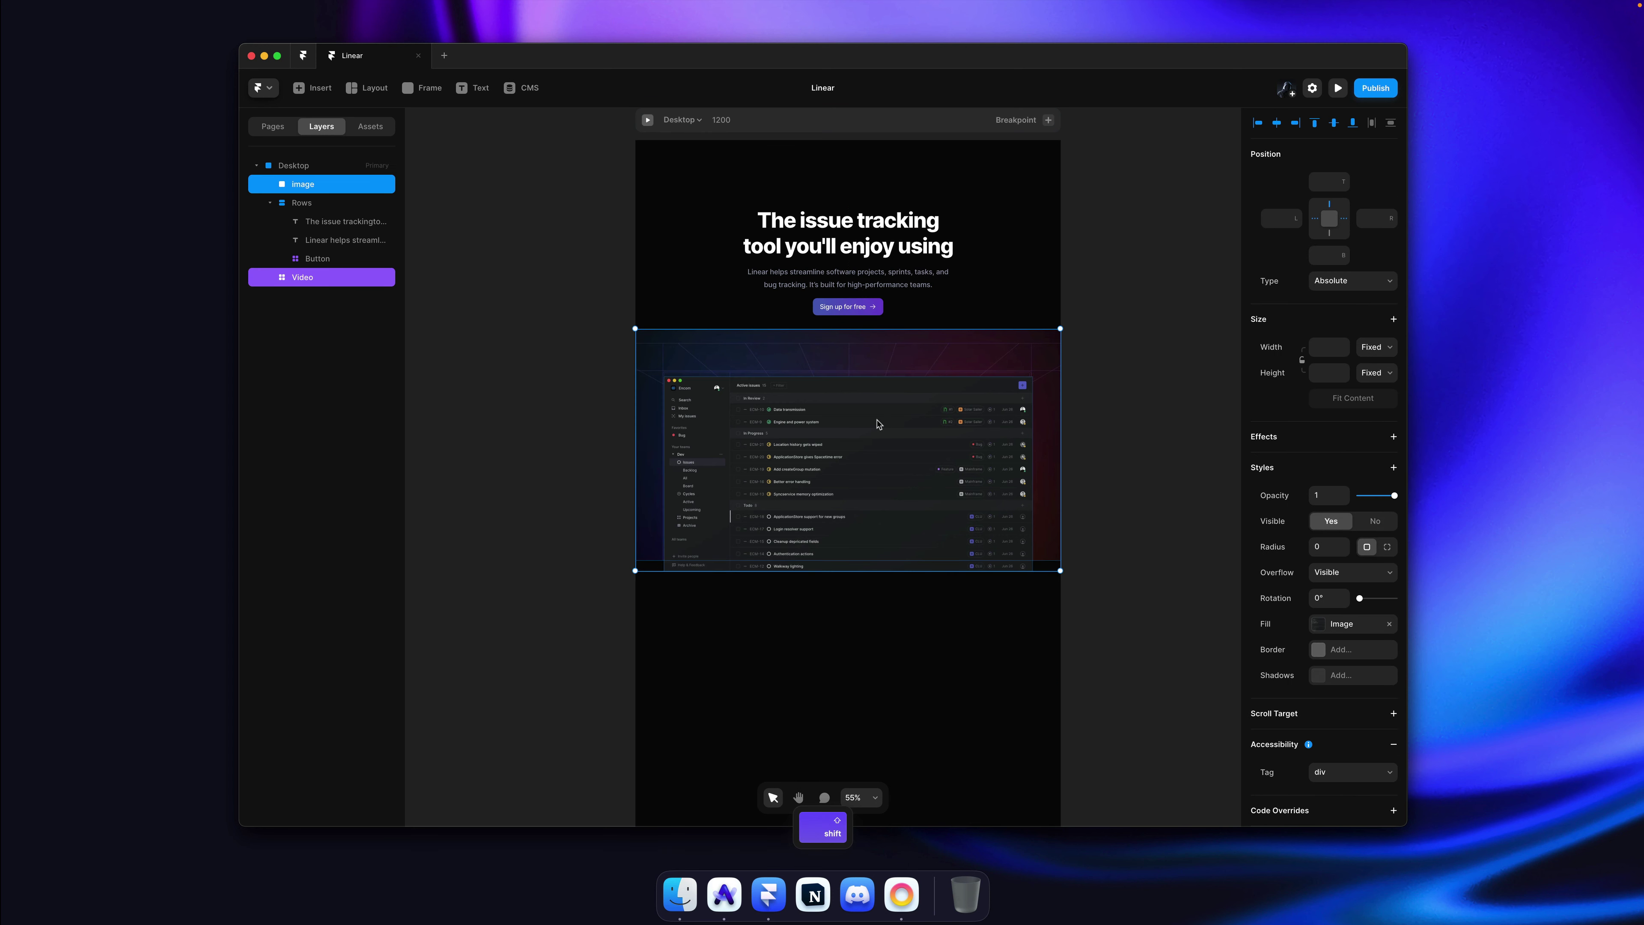
key("alt+super")
key("super+Return")
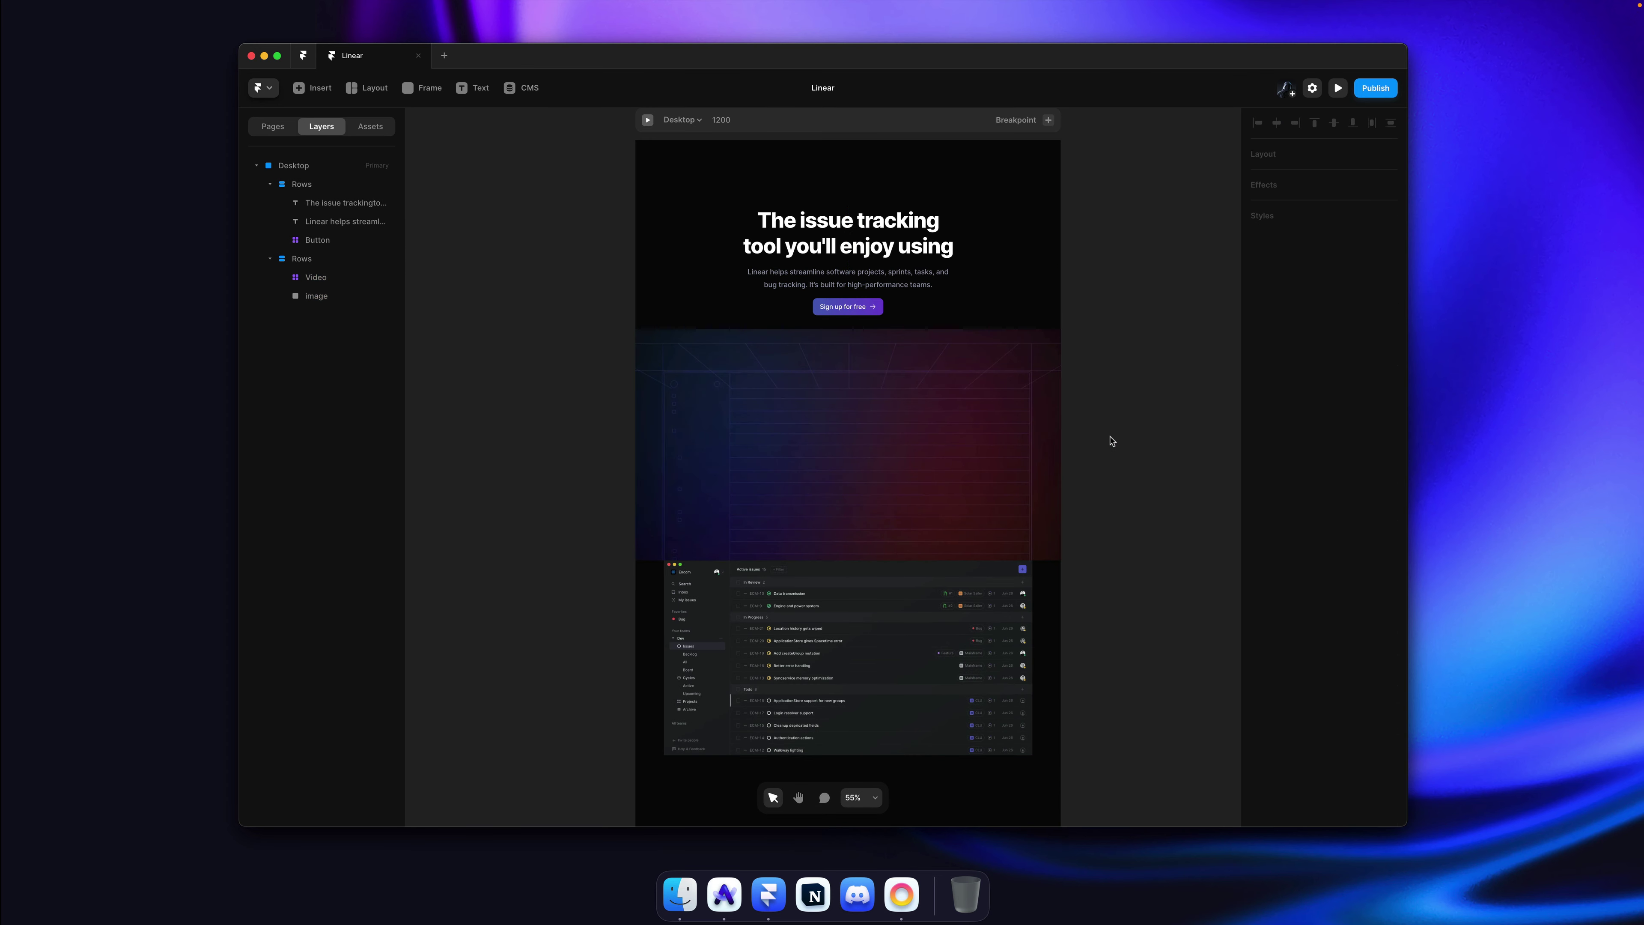
Step: Set the app screenshot's Position Type to Absolute so it sits over the video
left_click(949, 609, "super")
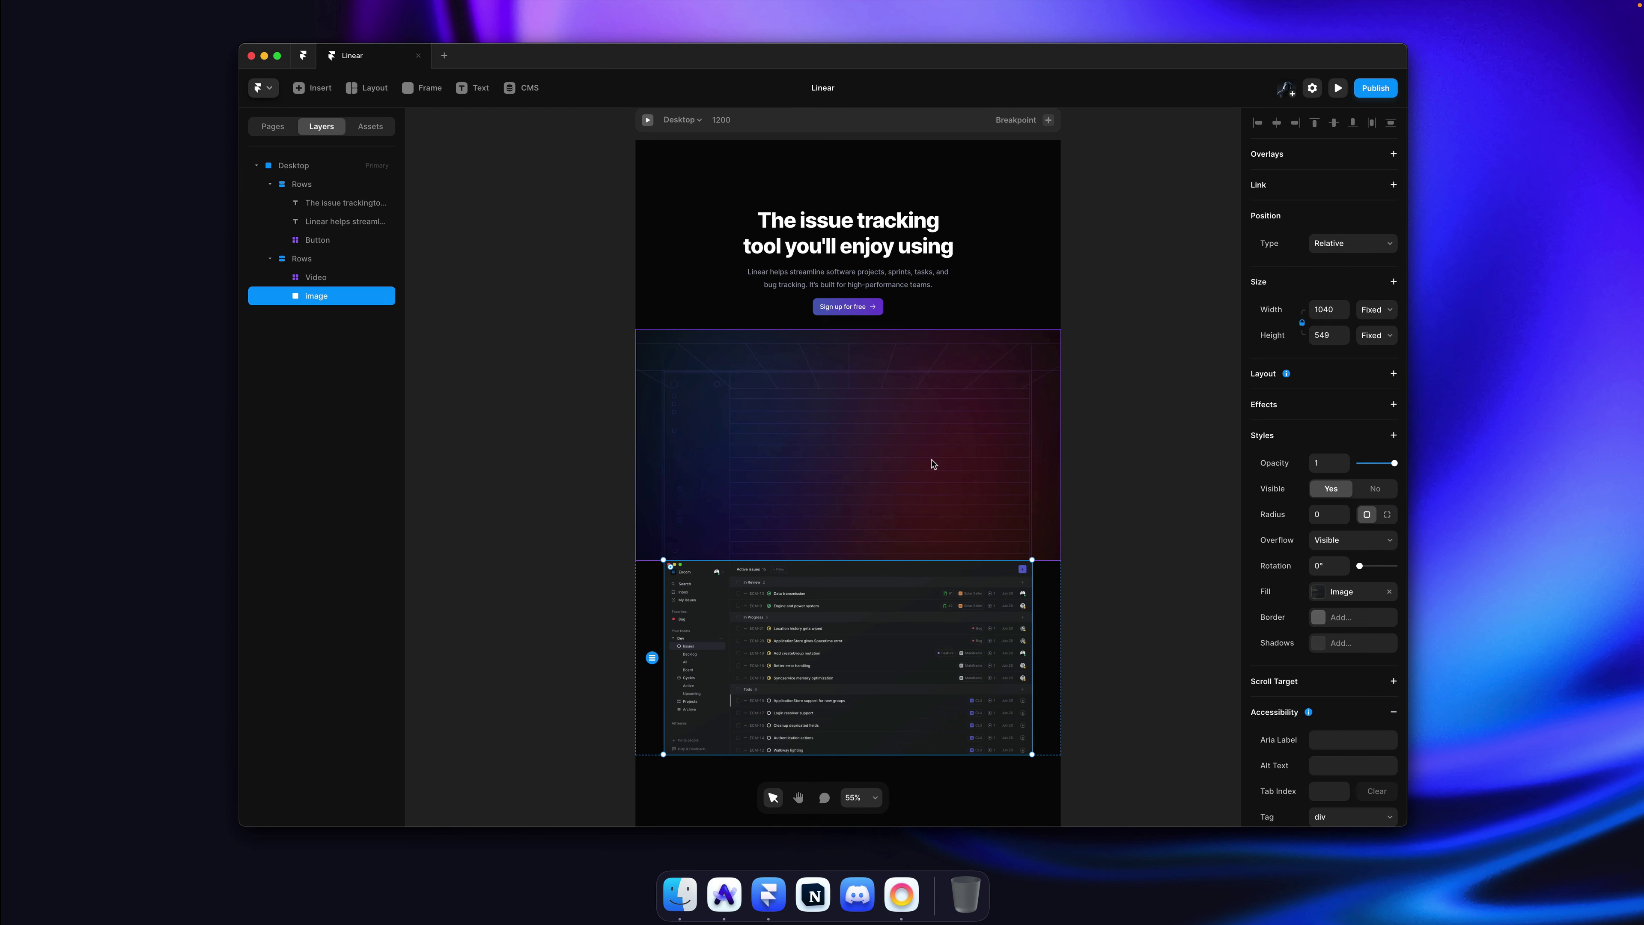
left_click(1345, 248)
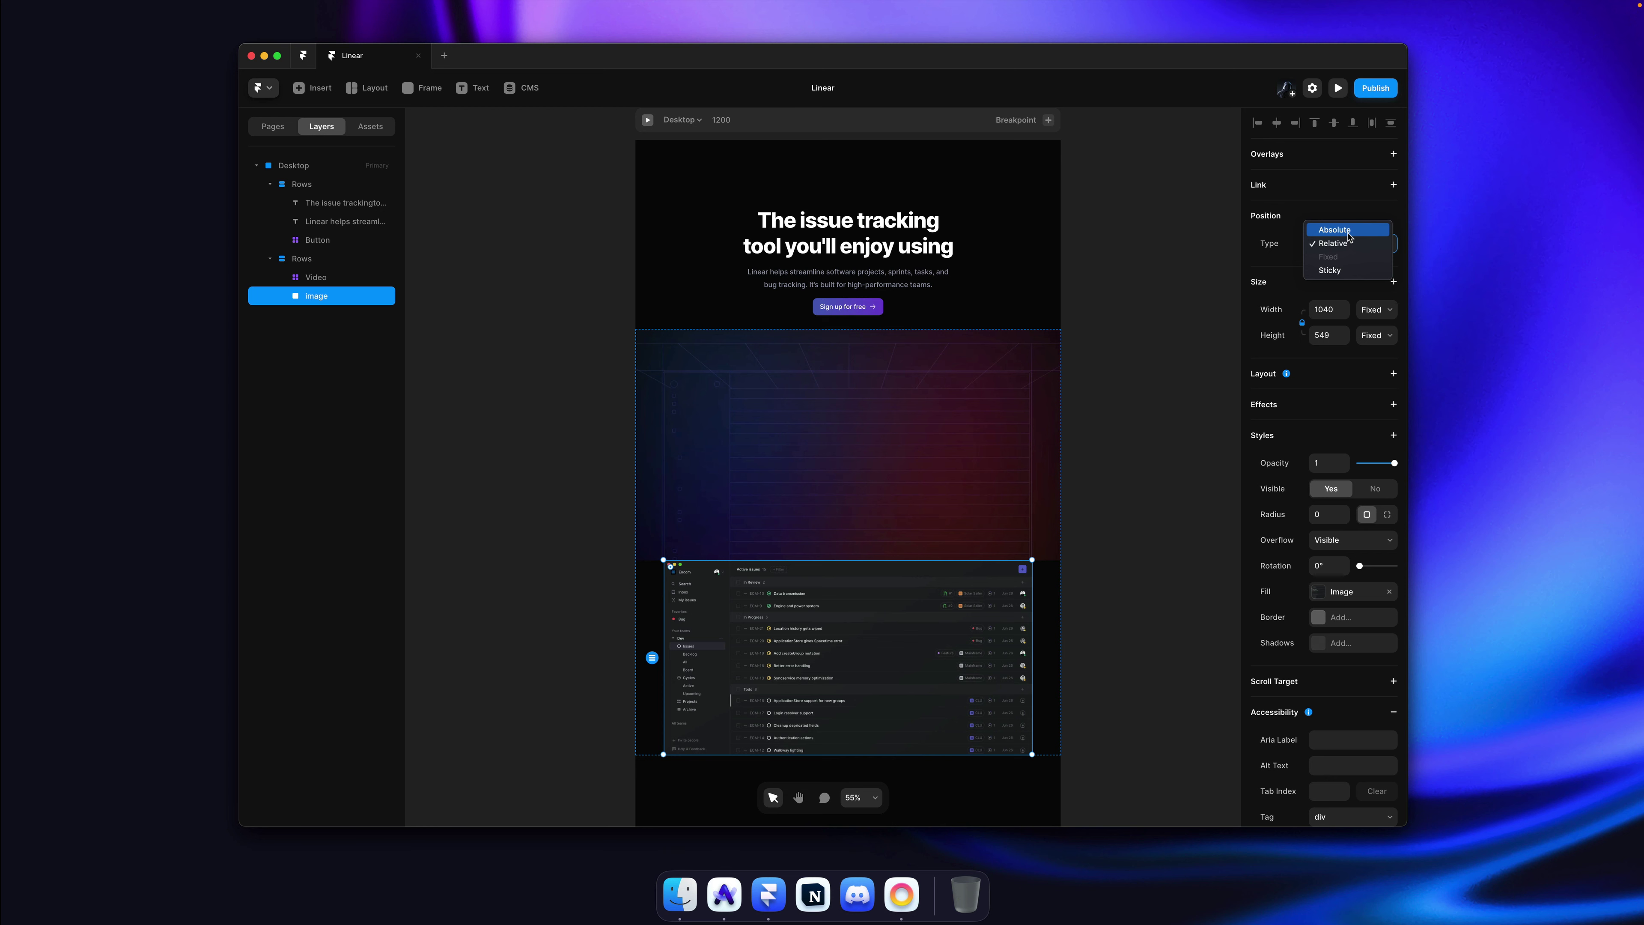
left_click(1348, 235)
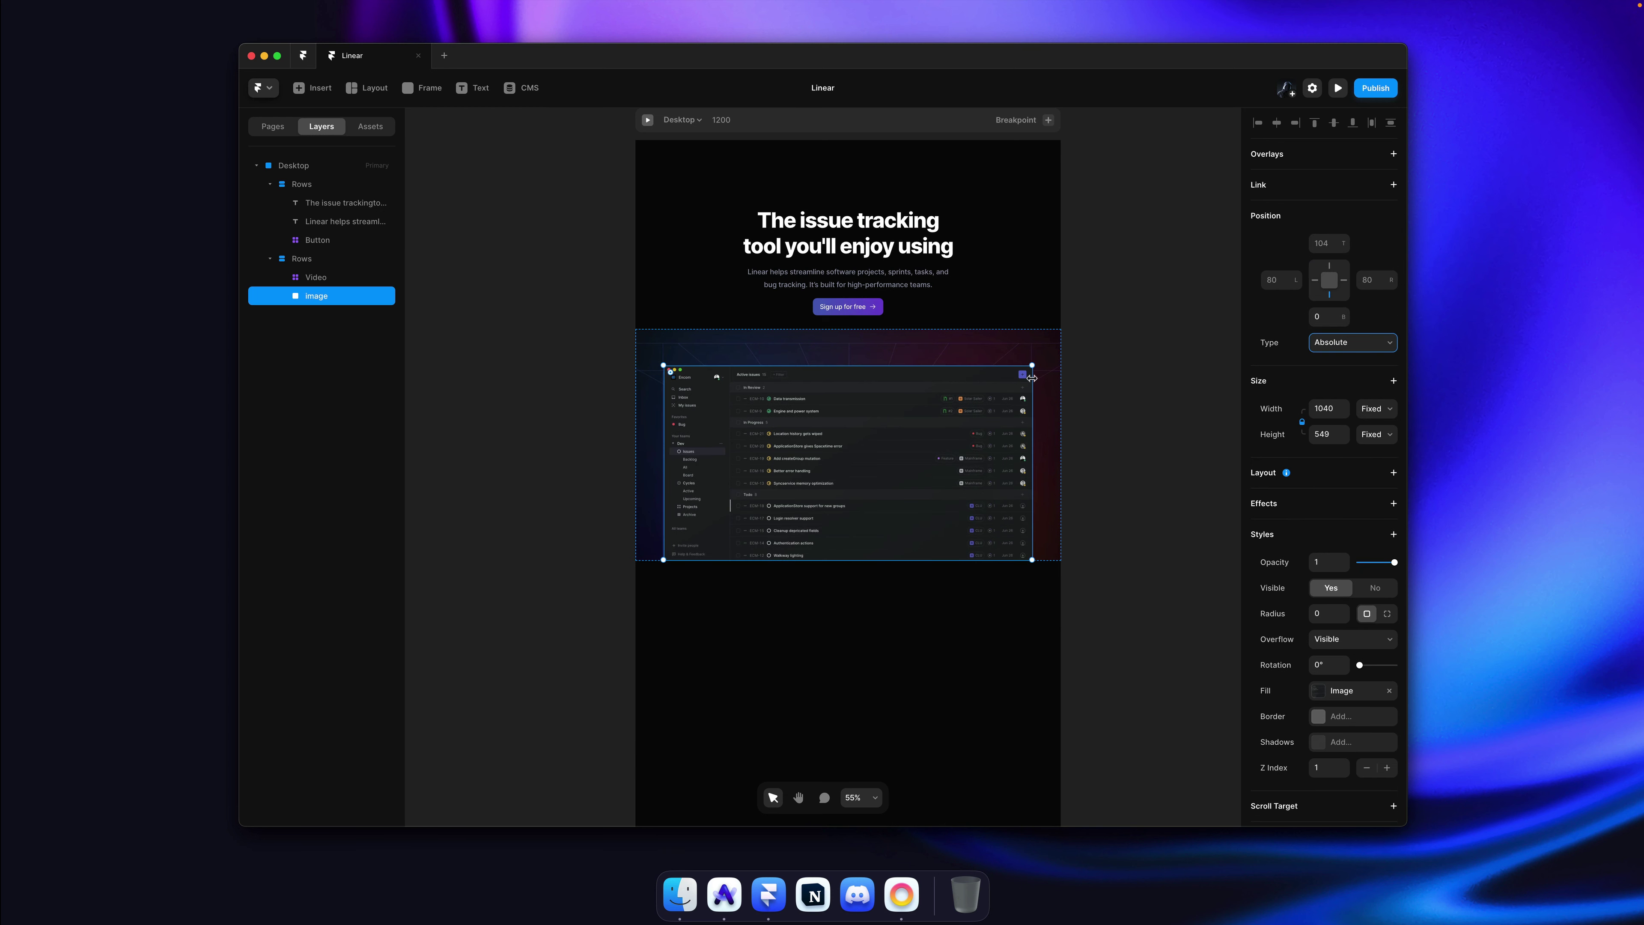
left_click(1048, 379)
scroll(1003, 399, "up", 5)
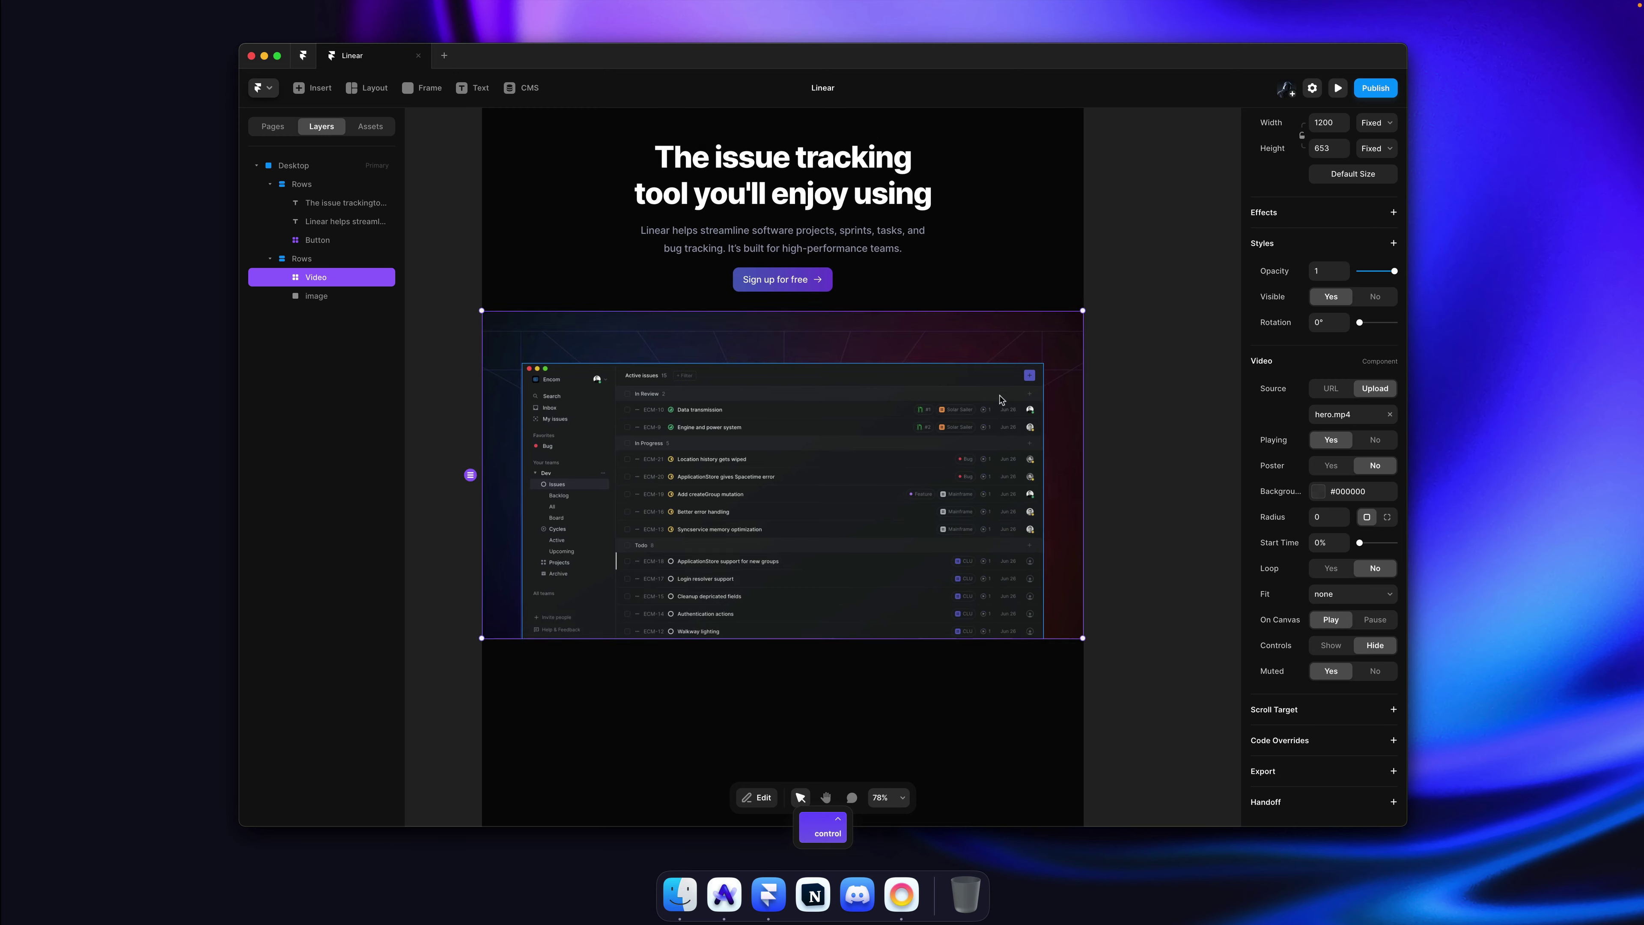
scroll(1000, 399, "down", 2)
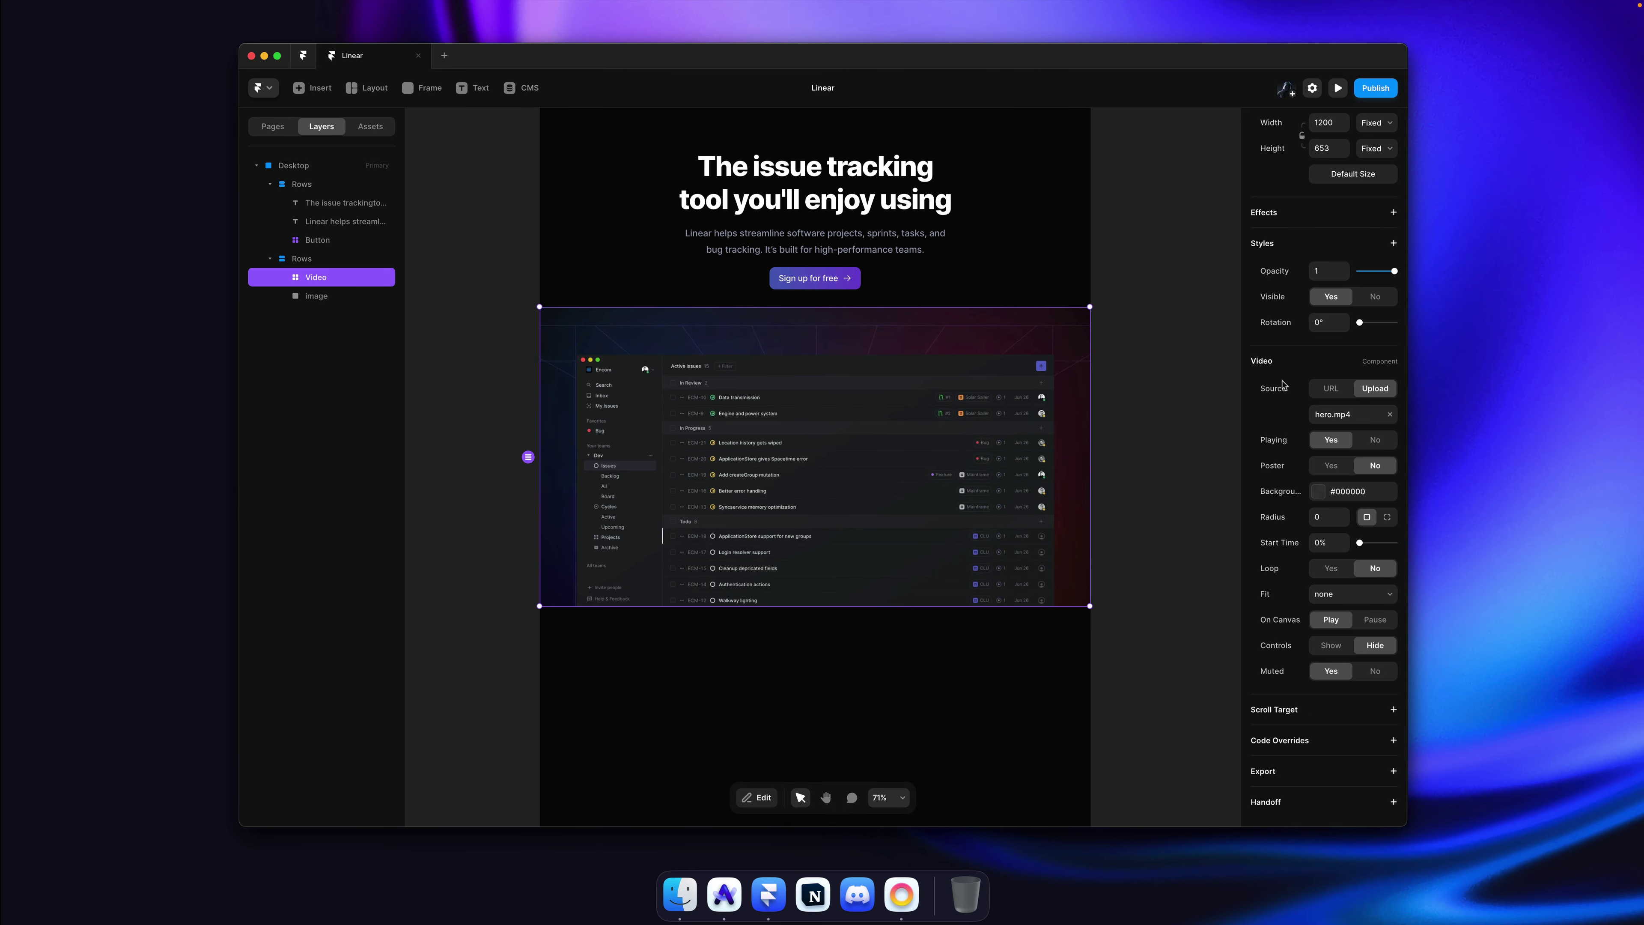
Step: Move the selection up from the new stack to the Desktop frame
key("Escape")
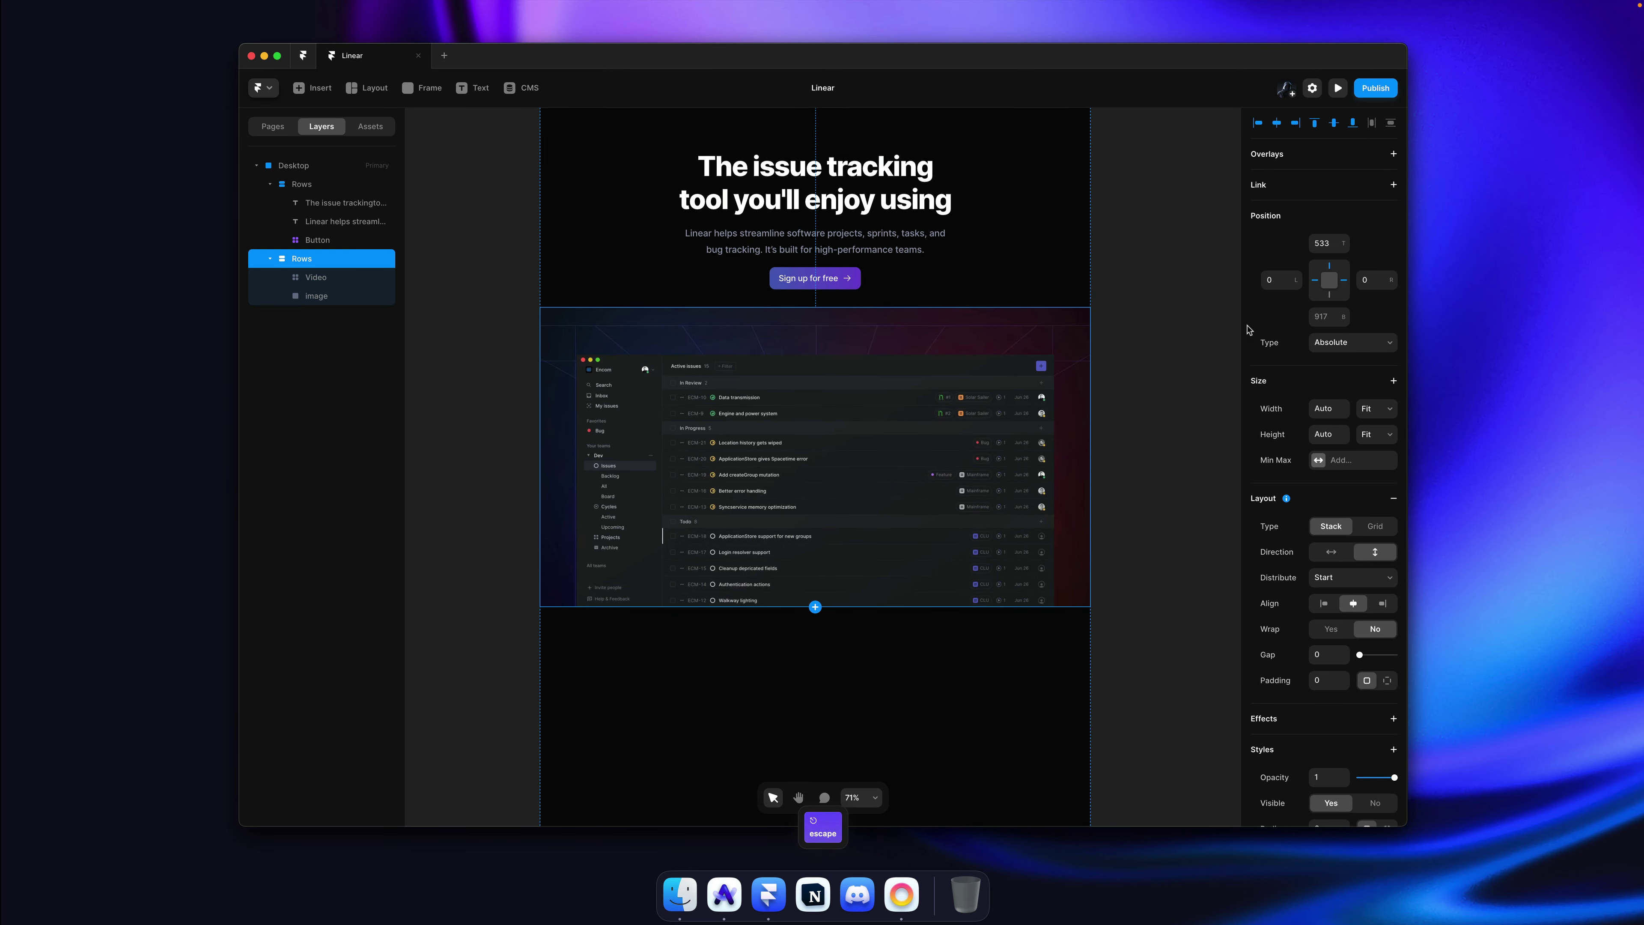
left_click(1376, 409)
key("Escape")
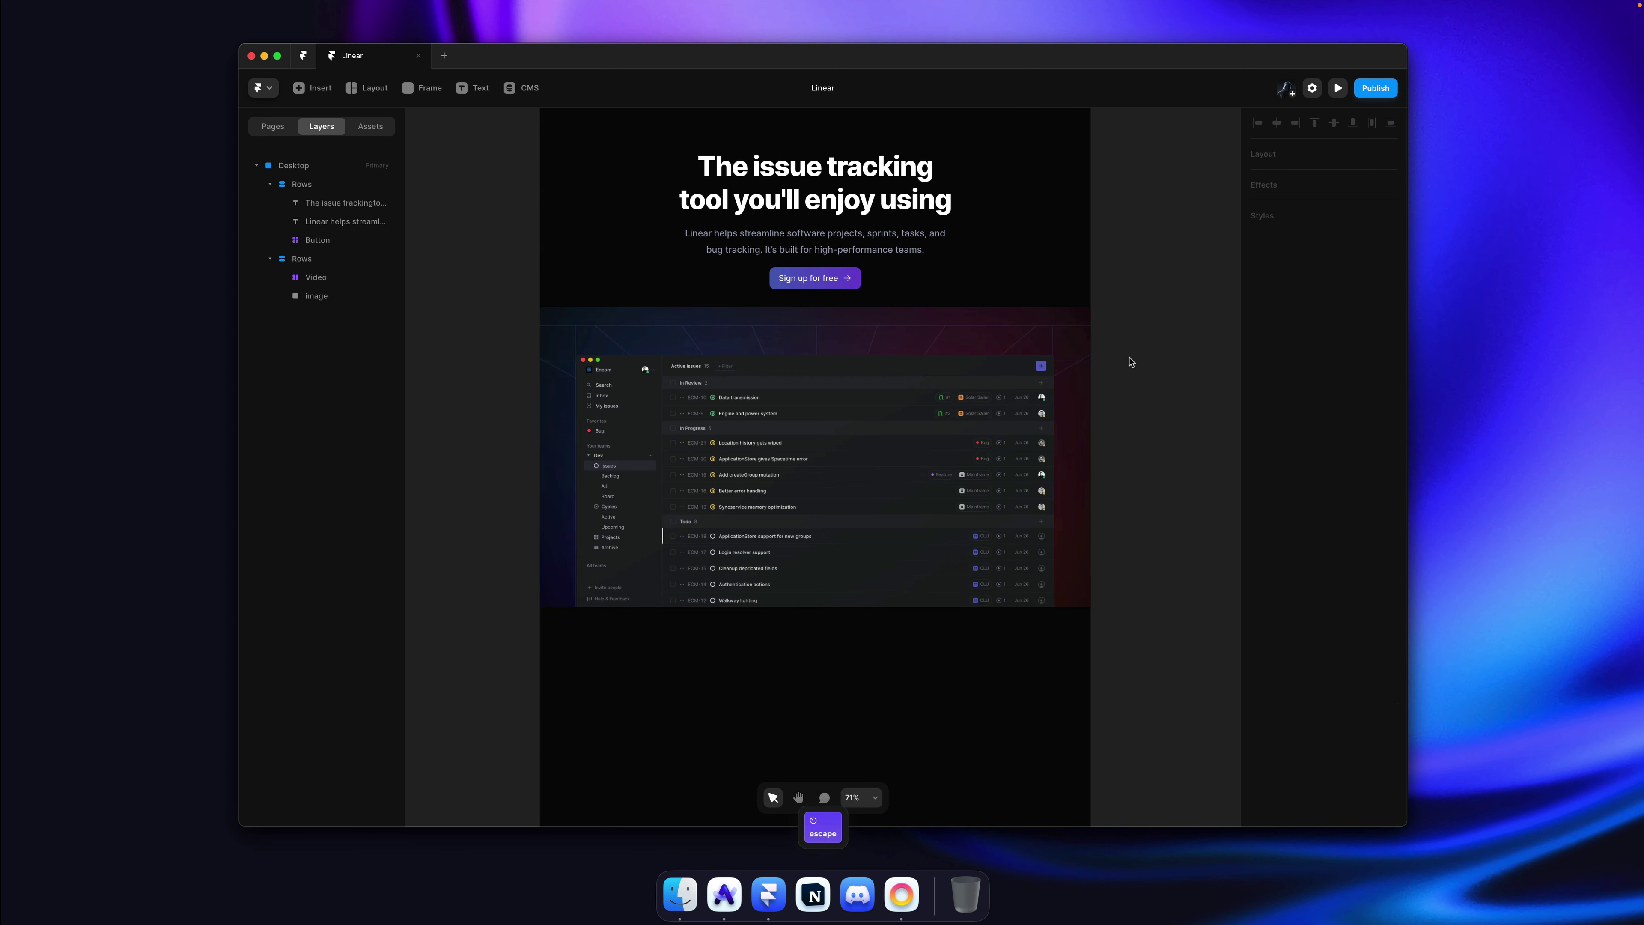
left_click(1020, 648)
scroll(1223, 360, "down", 5)
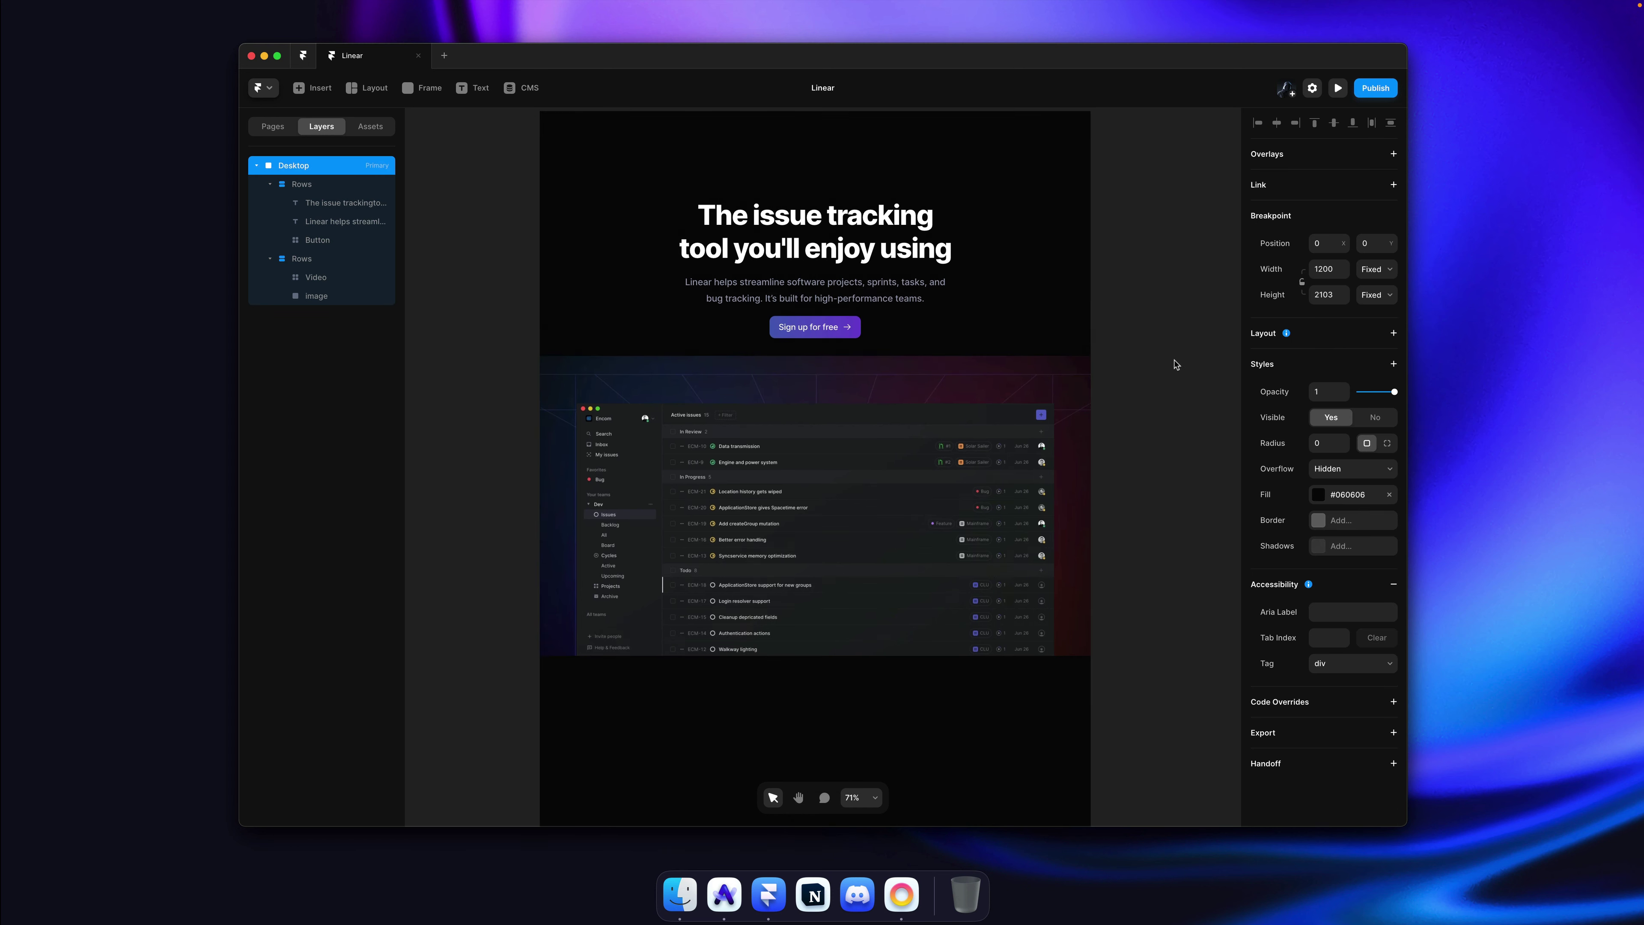
Step: Give the Desktop frame a vertical Stack layout with Gap 0 and Padding 0
scroll(1176, 364, "up", 2)
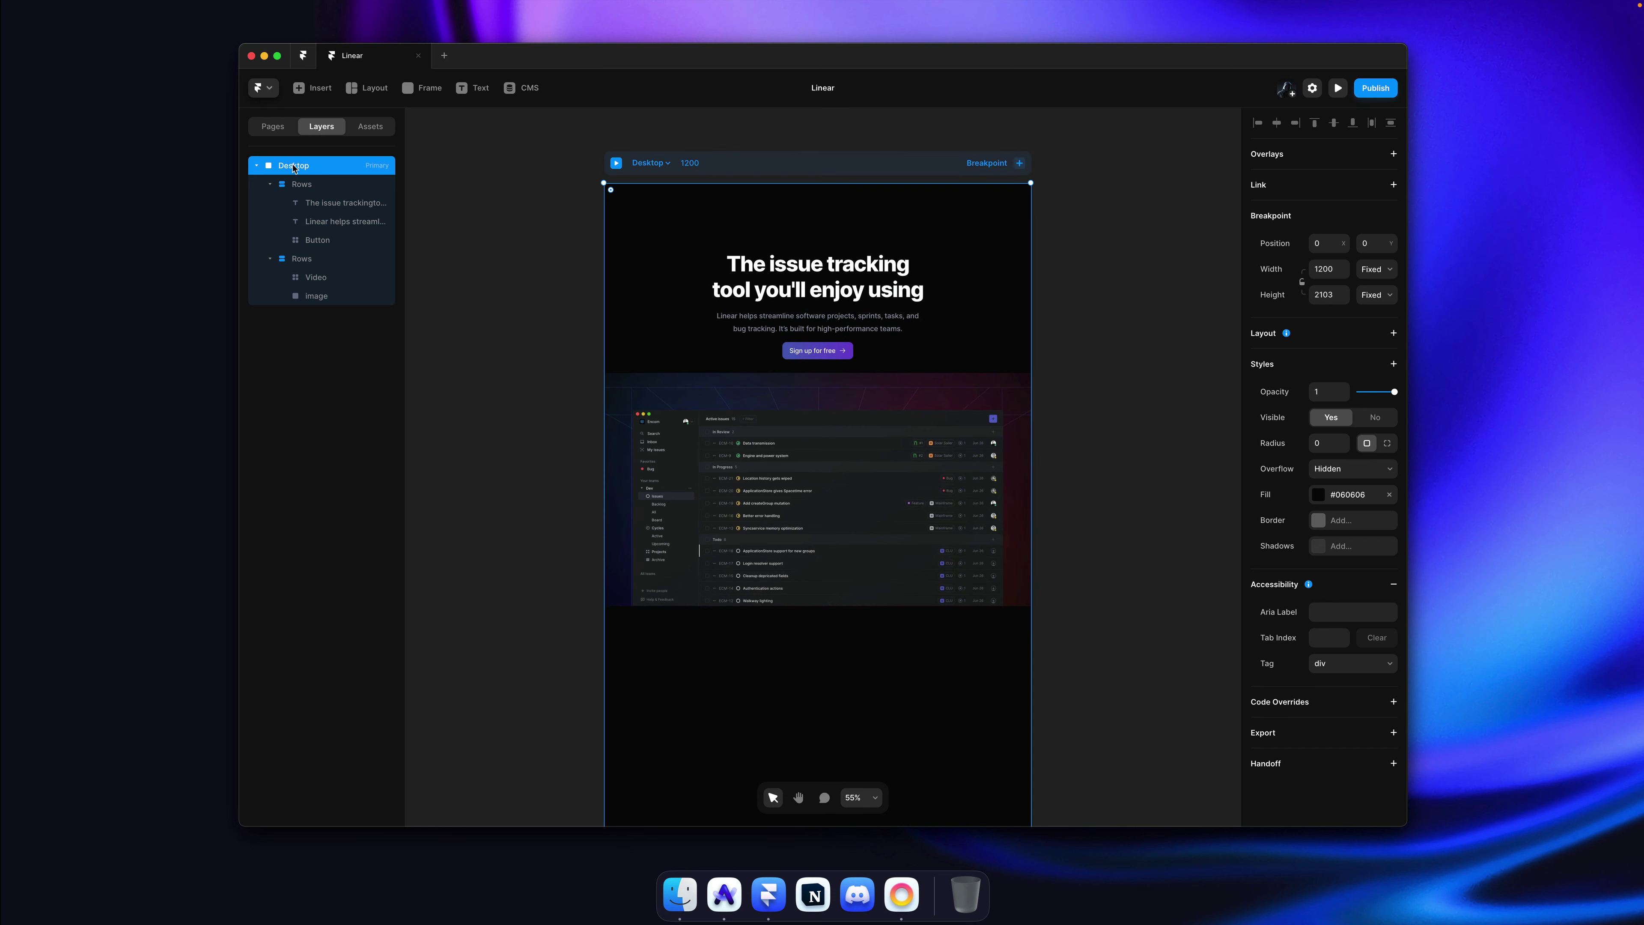
left_click(1339, 338)
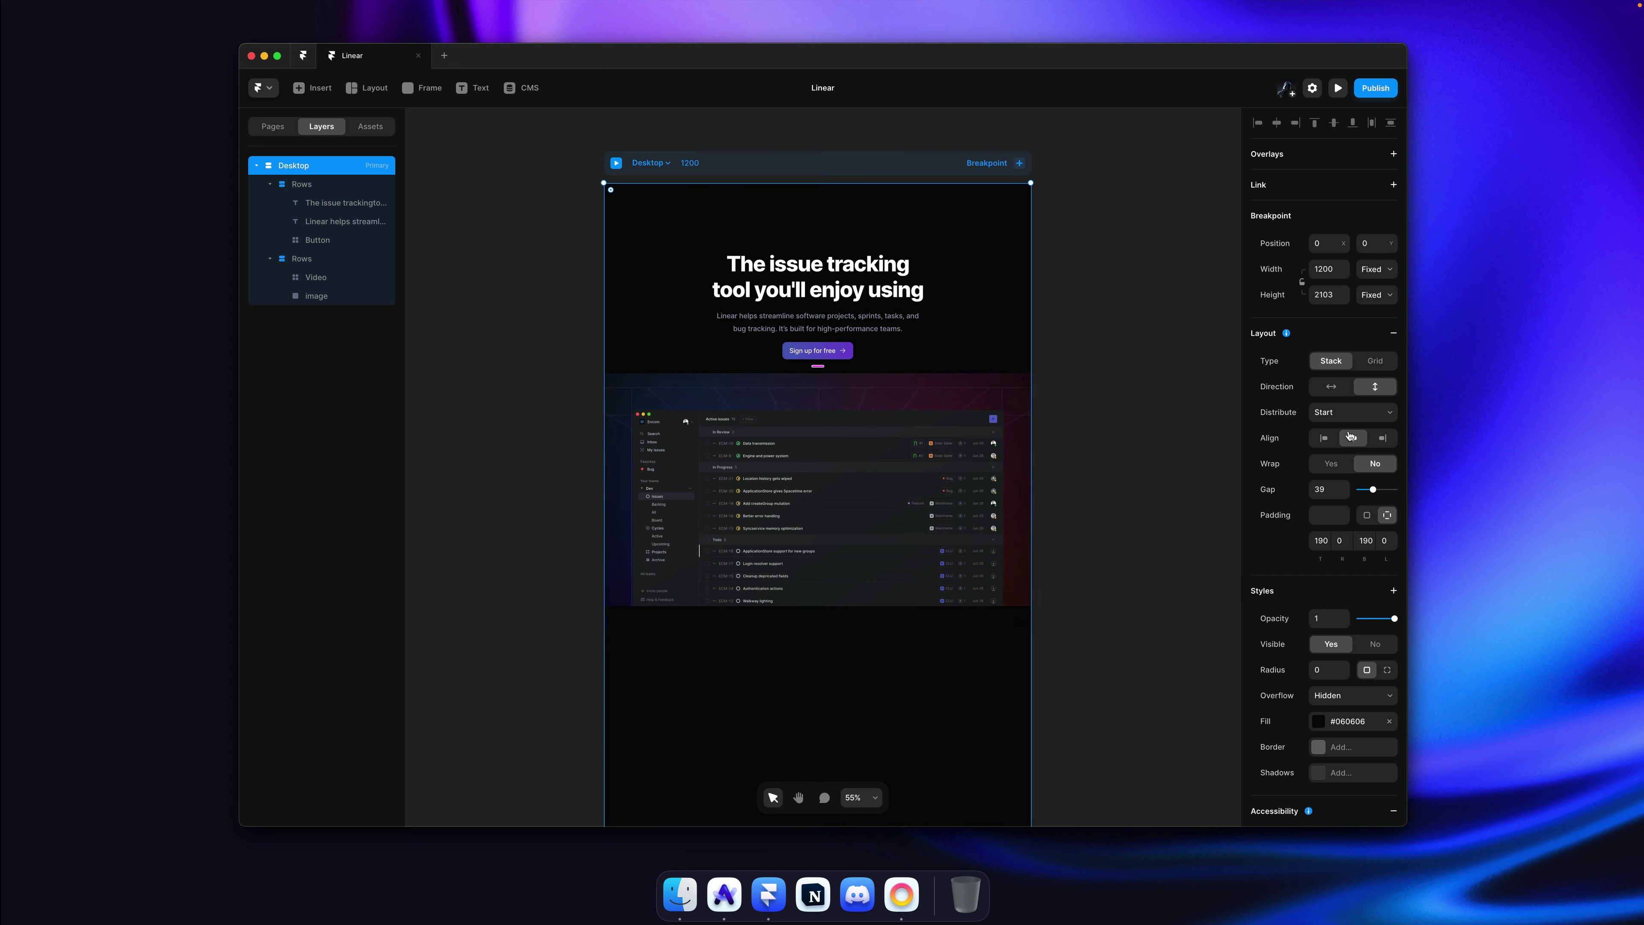
left_click(1331, 490)
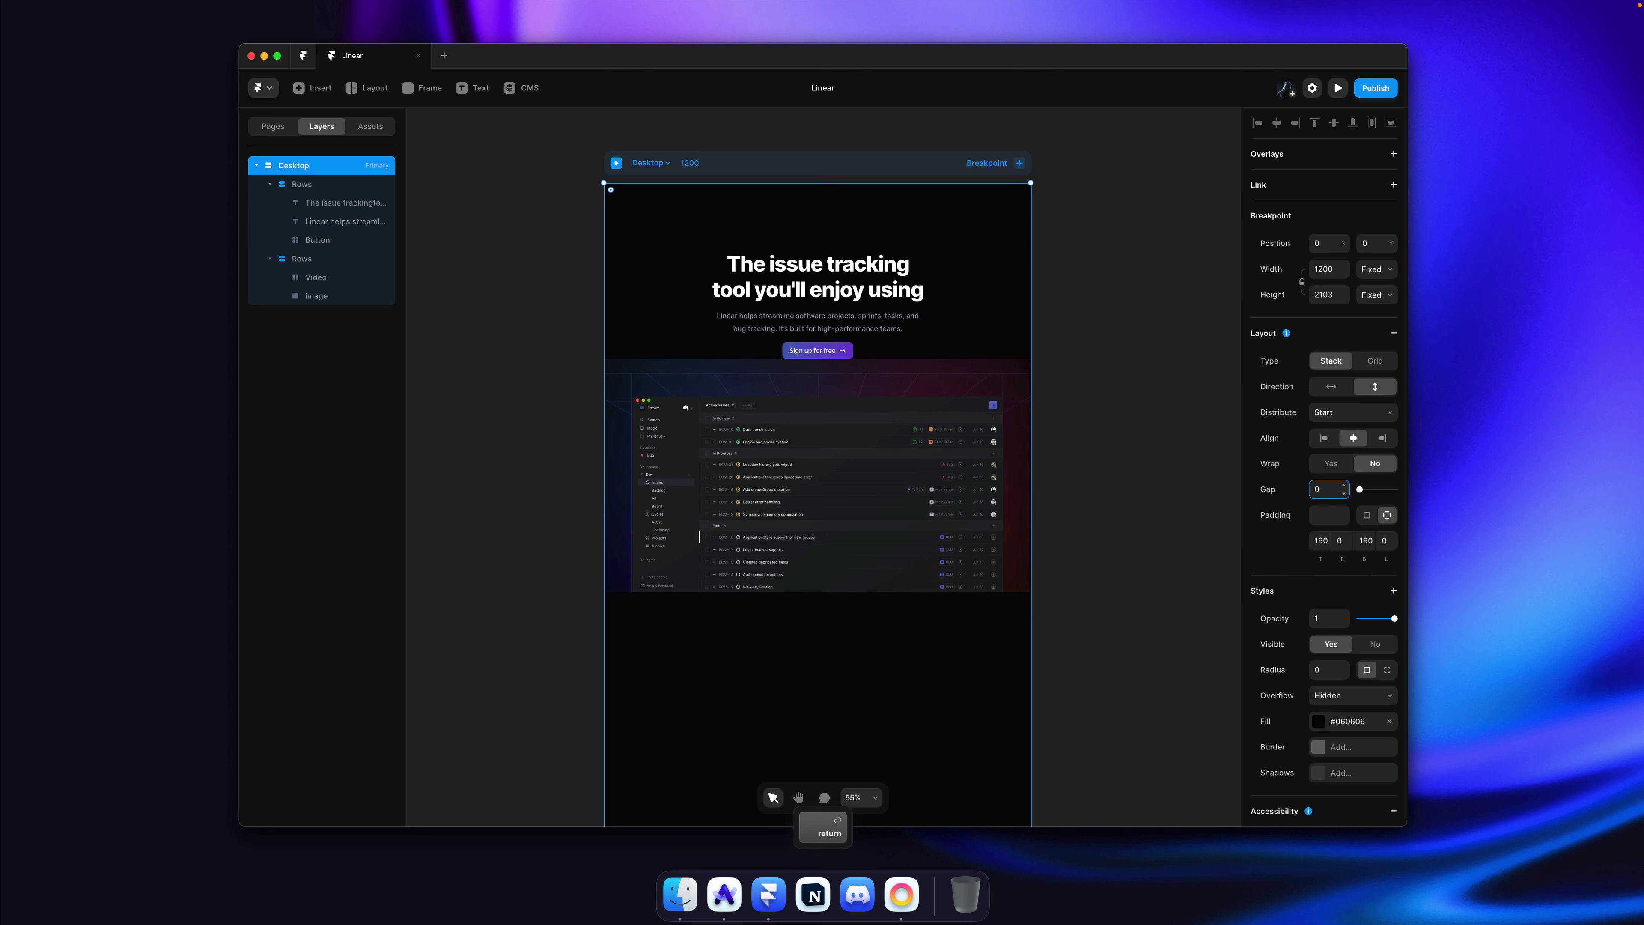
key("Tab")
type("0")
key("Return")
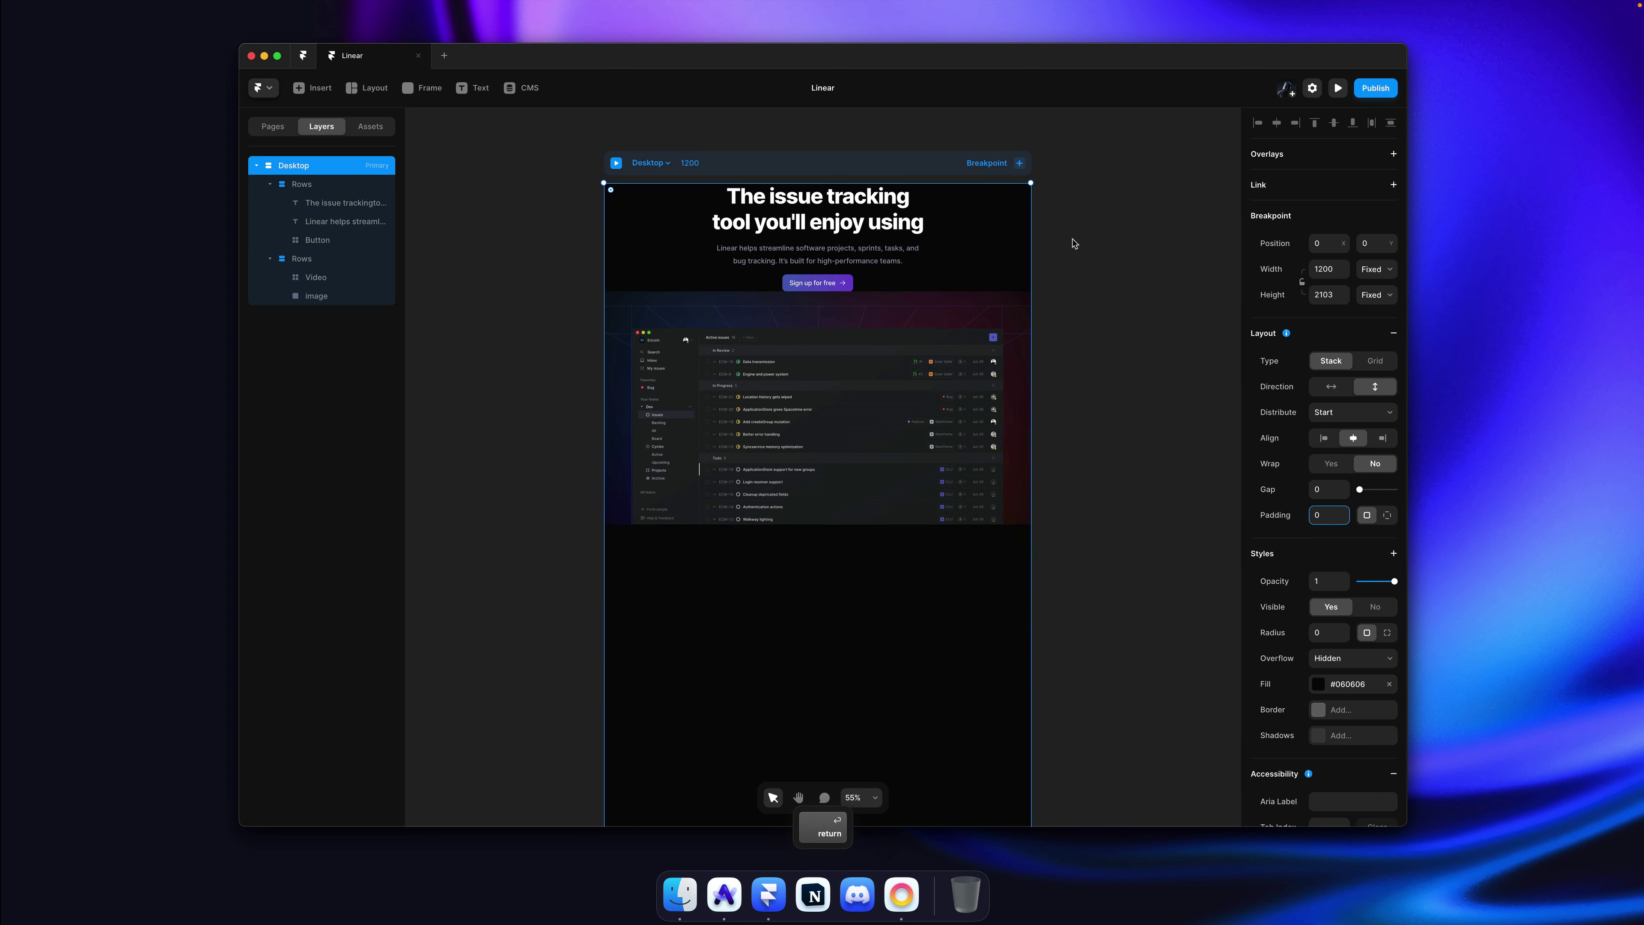
Step: Select the heading Rows stack, collapse it in the layers panel and start renaming it
left_click(1073, 242)
left_click(902, 241)
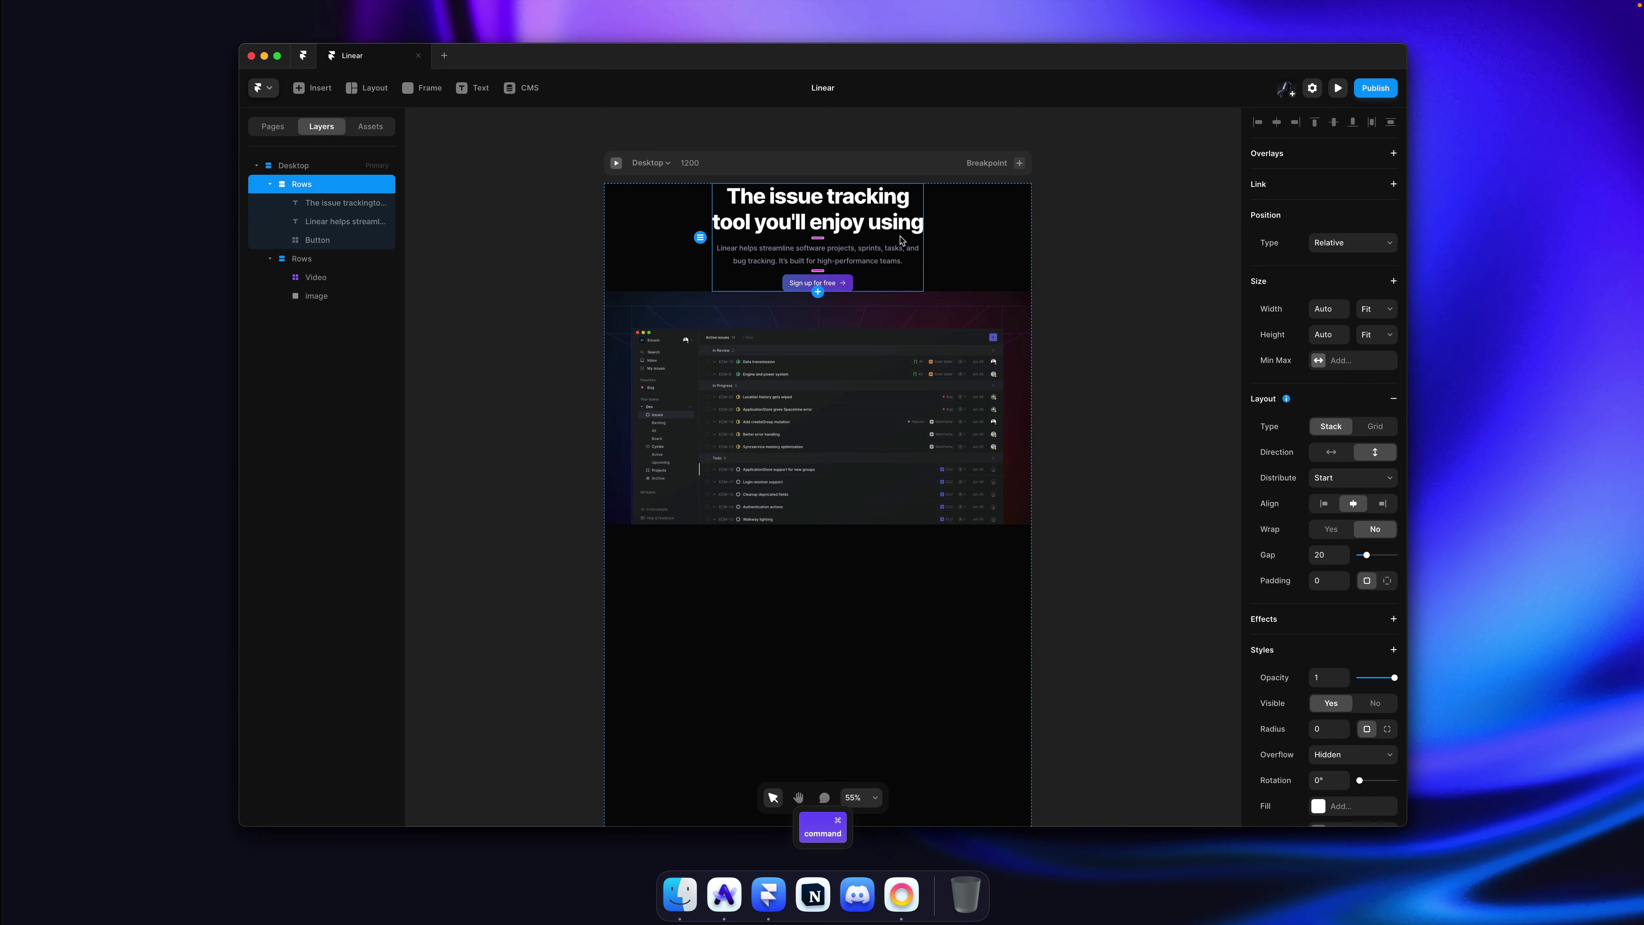
left_click(270, 184)
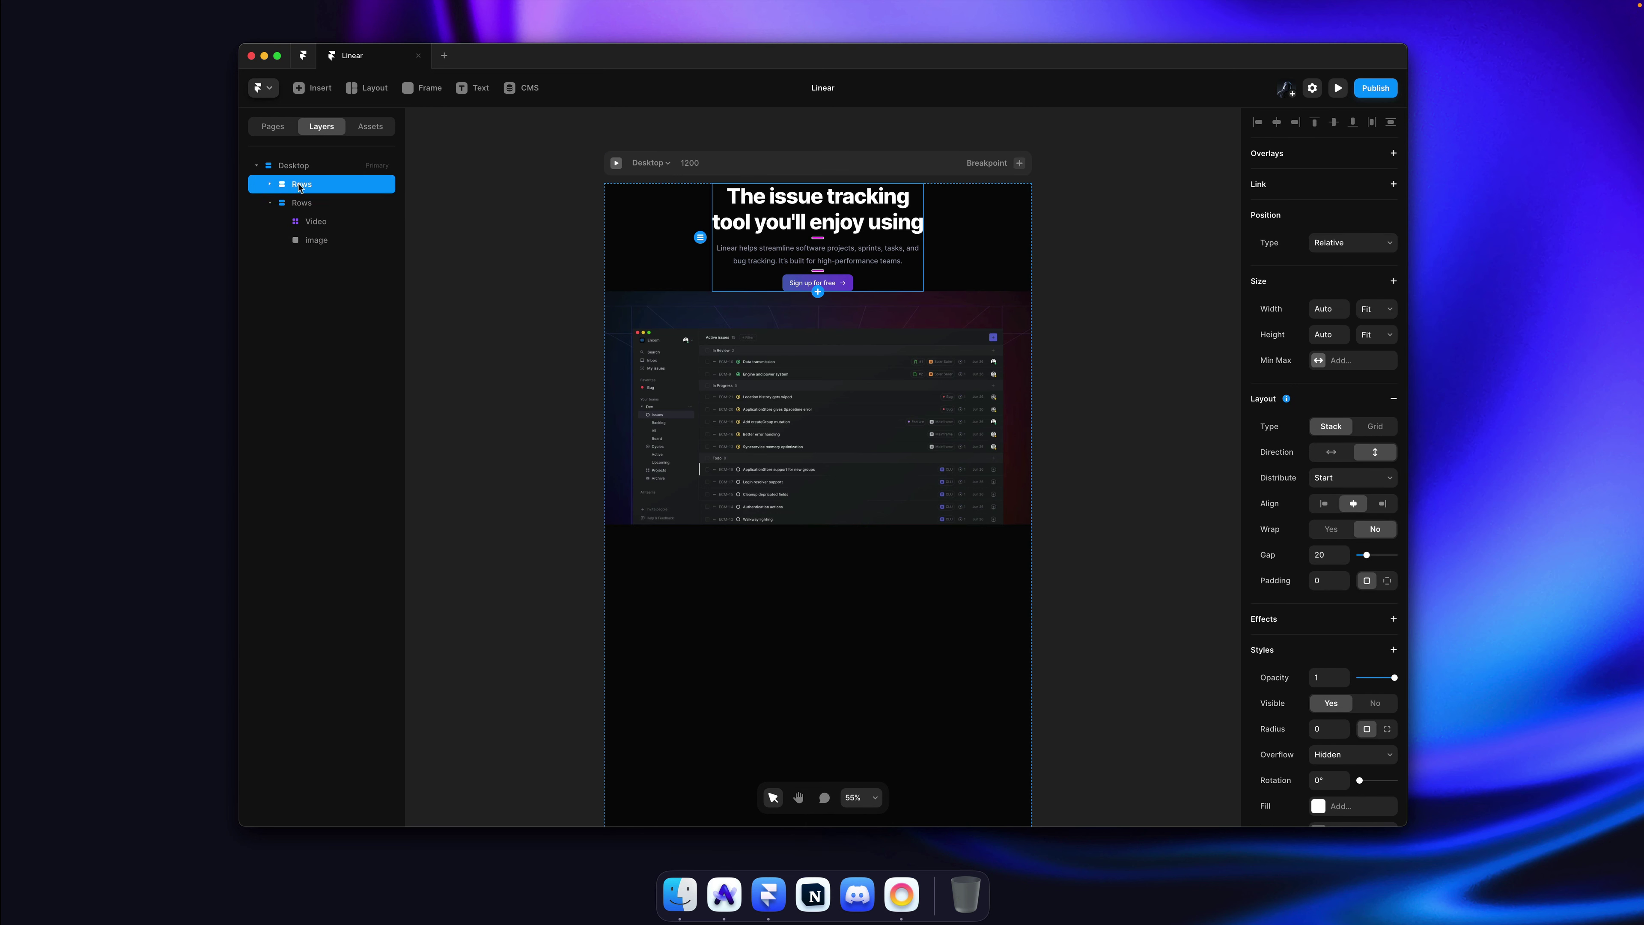
double_click(300, 185)
Step: Rename the heading stack to Hero and set its width to Fill
type("Hero")
key("Return")
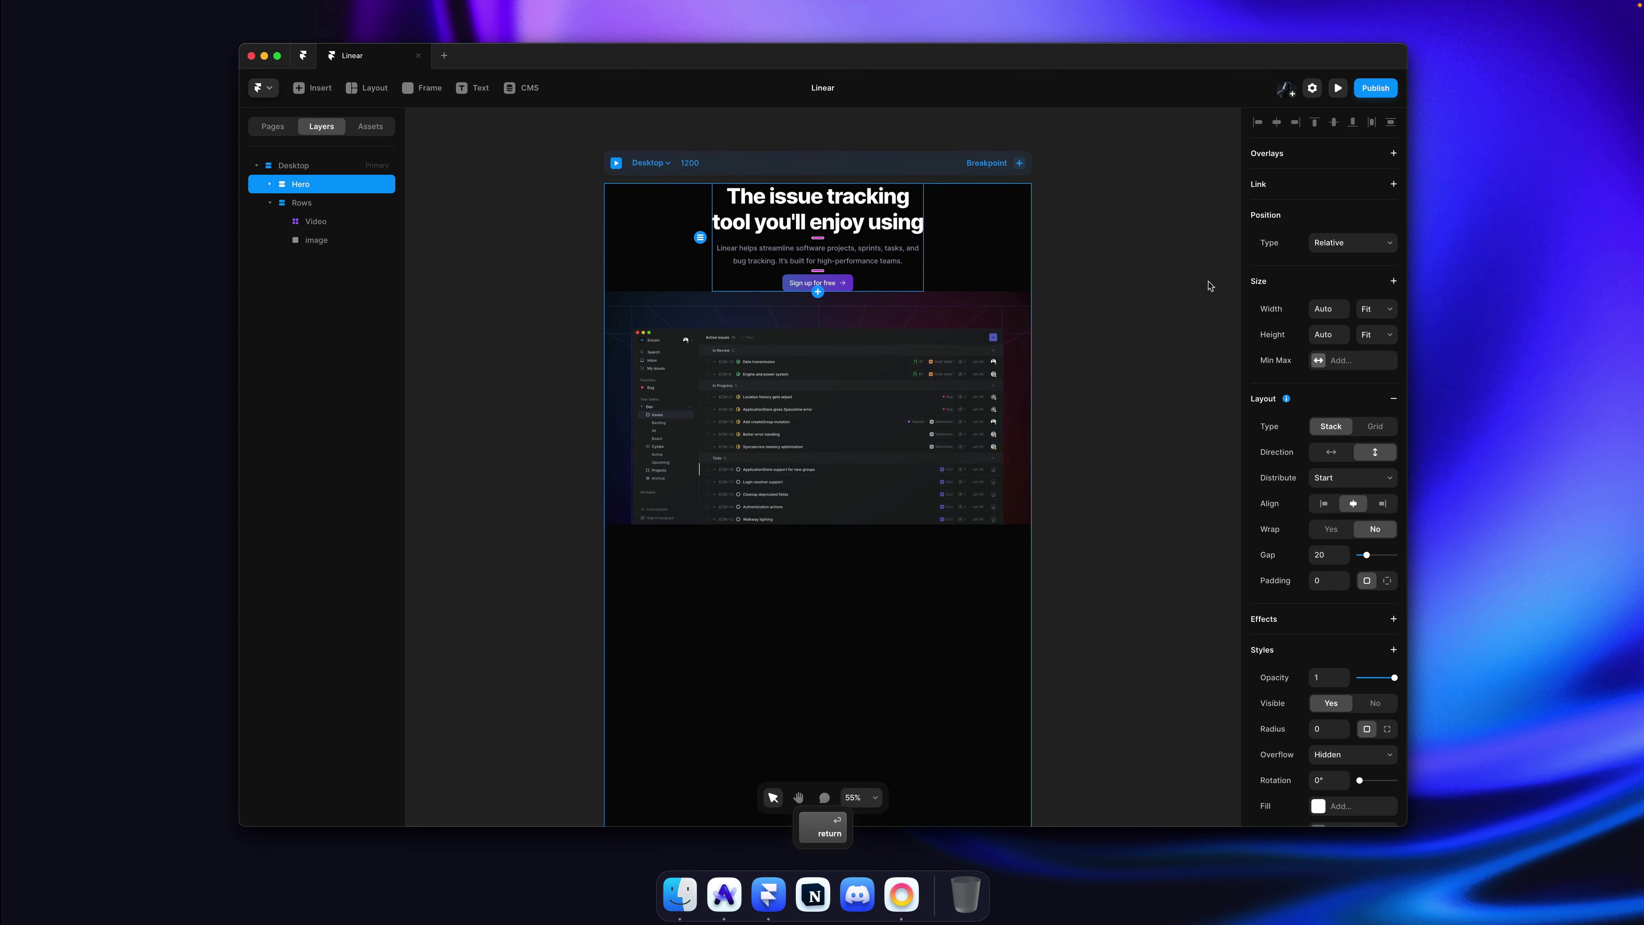
left_click(1383, 316)
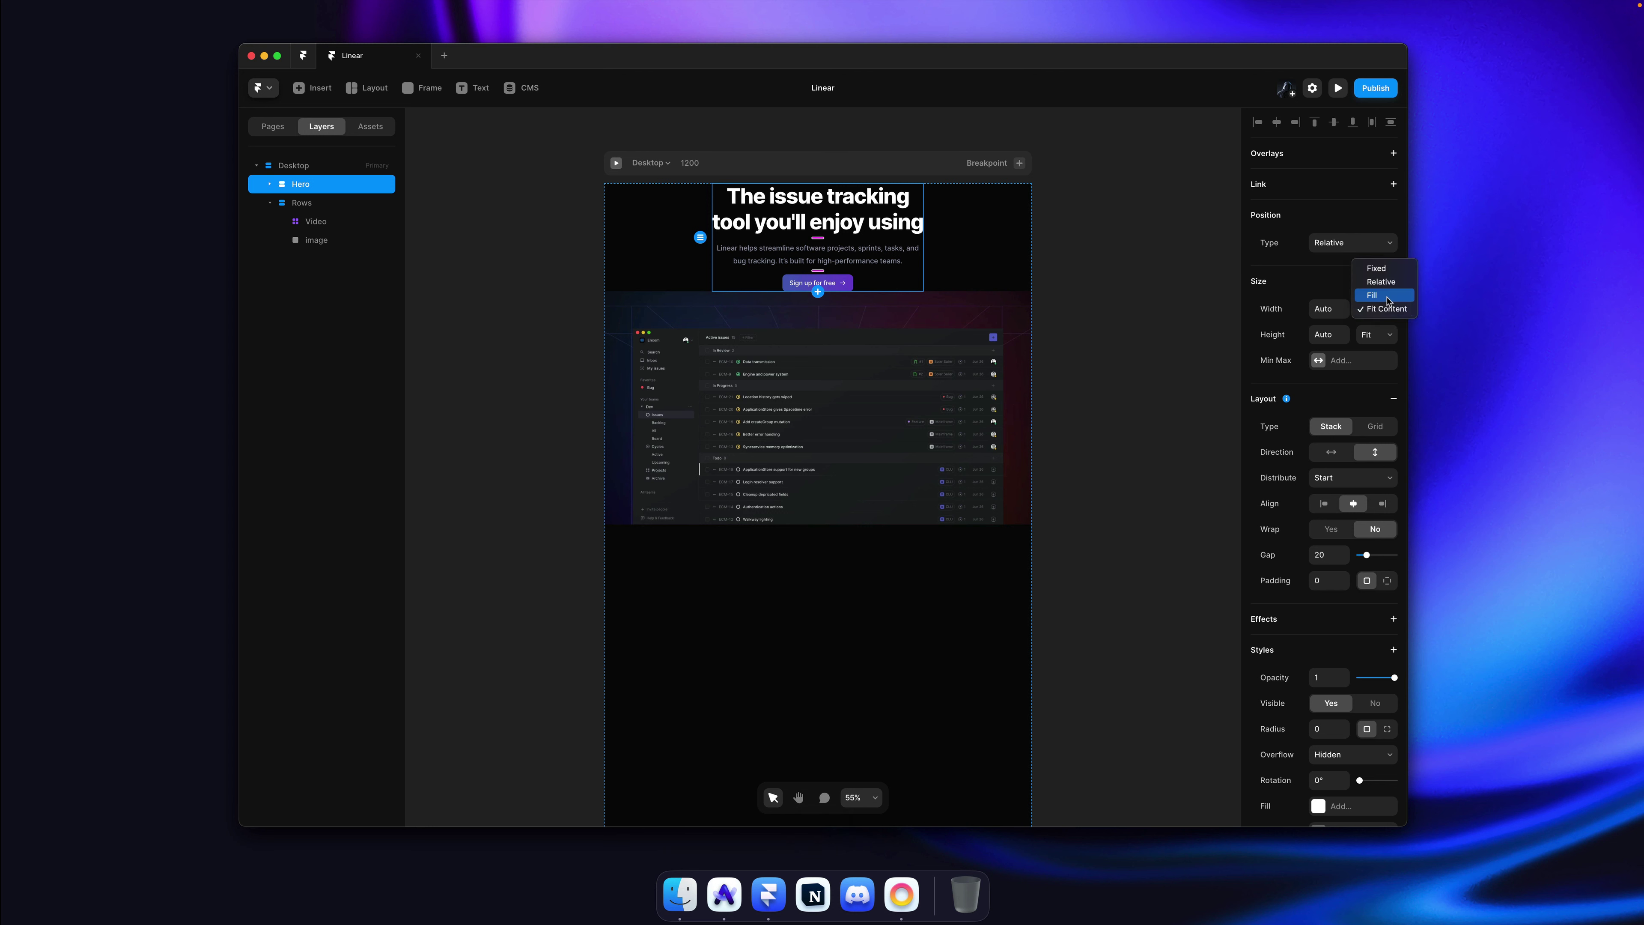
left_click(1386, 295)
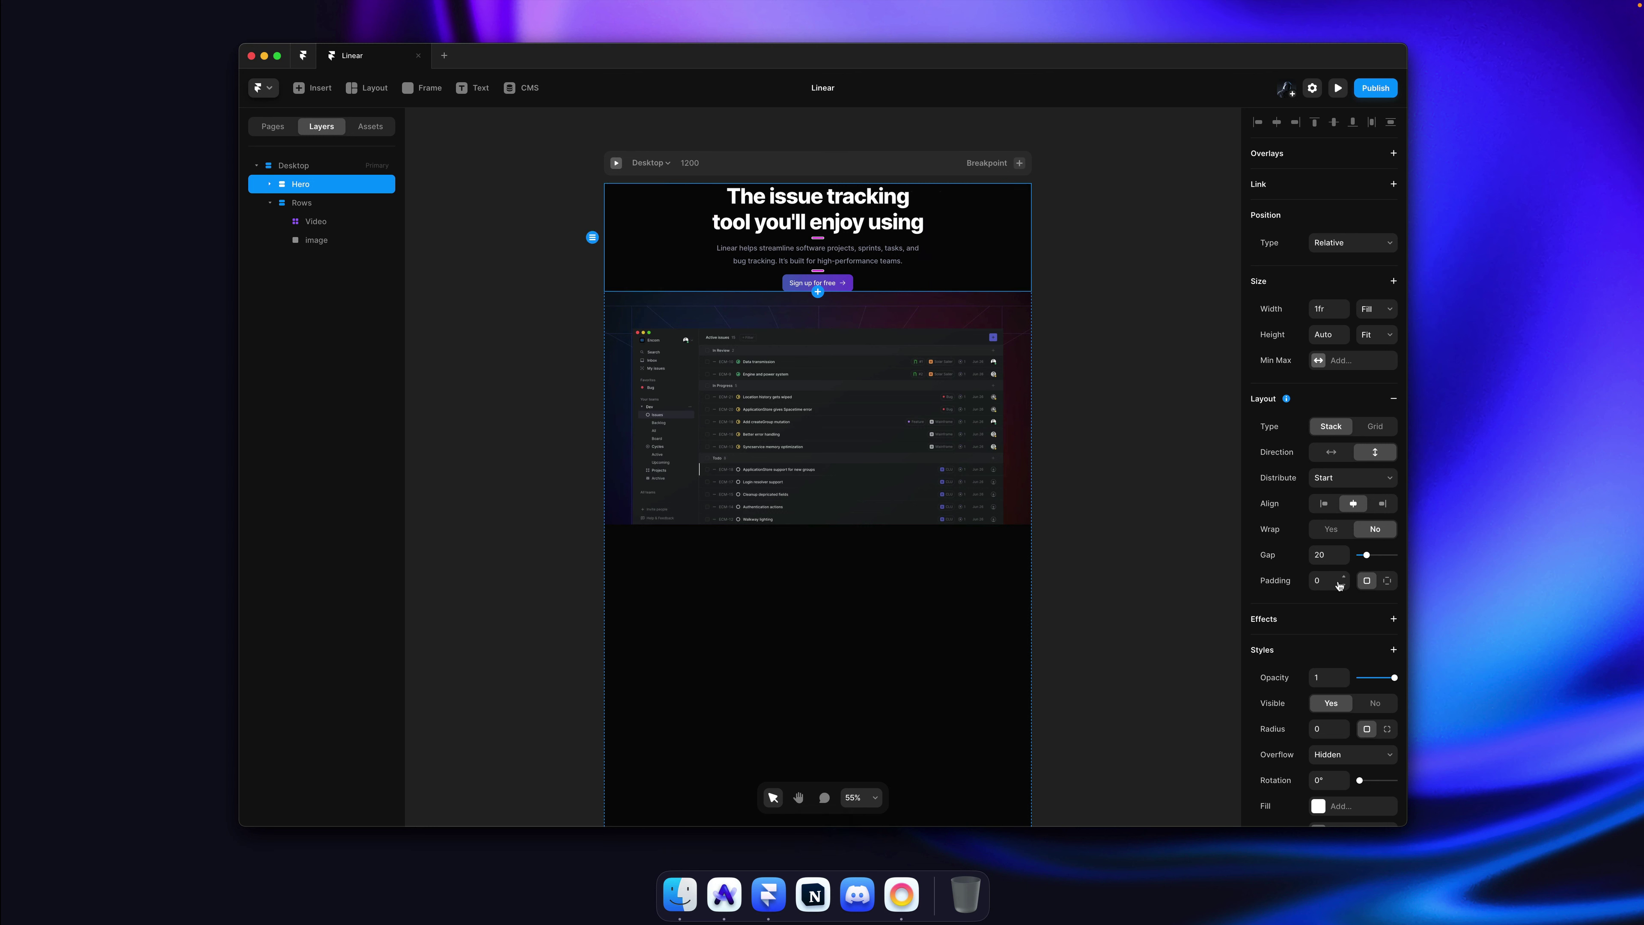
Step: Give Hero a padding of 121 around the headline and save the project
left_click_drag(1342, 585, 1340, 504)
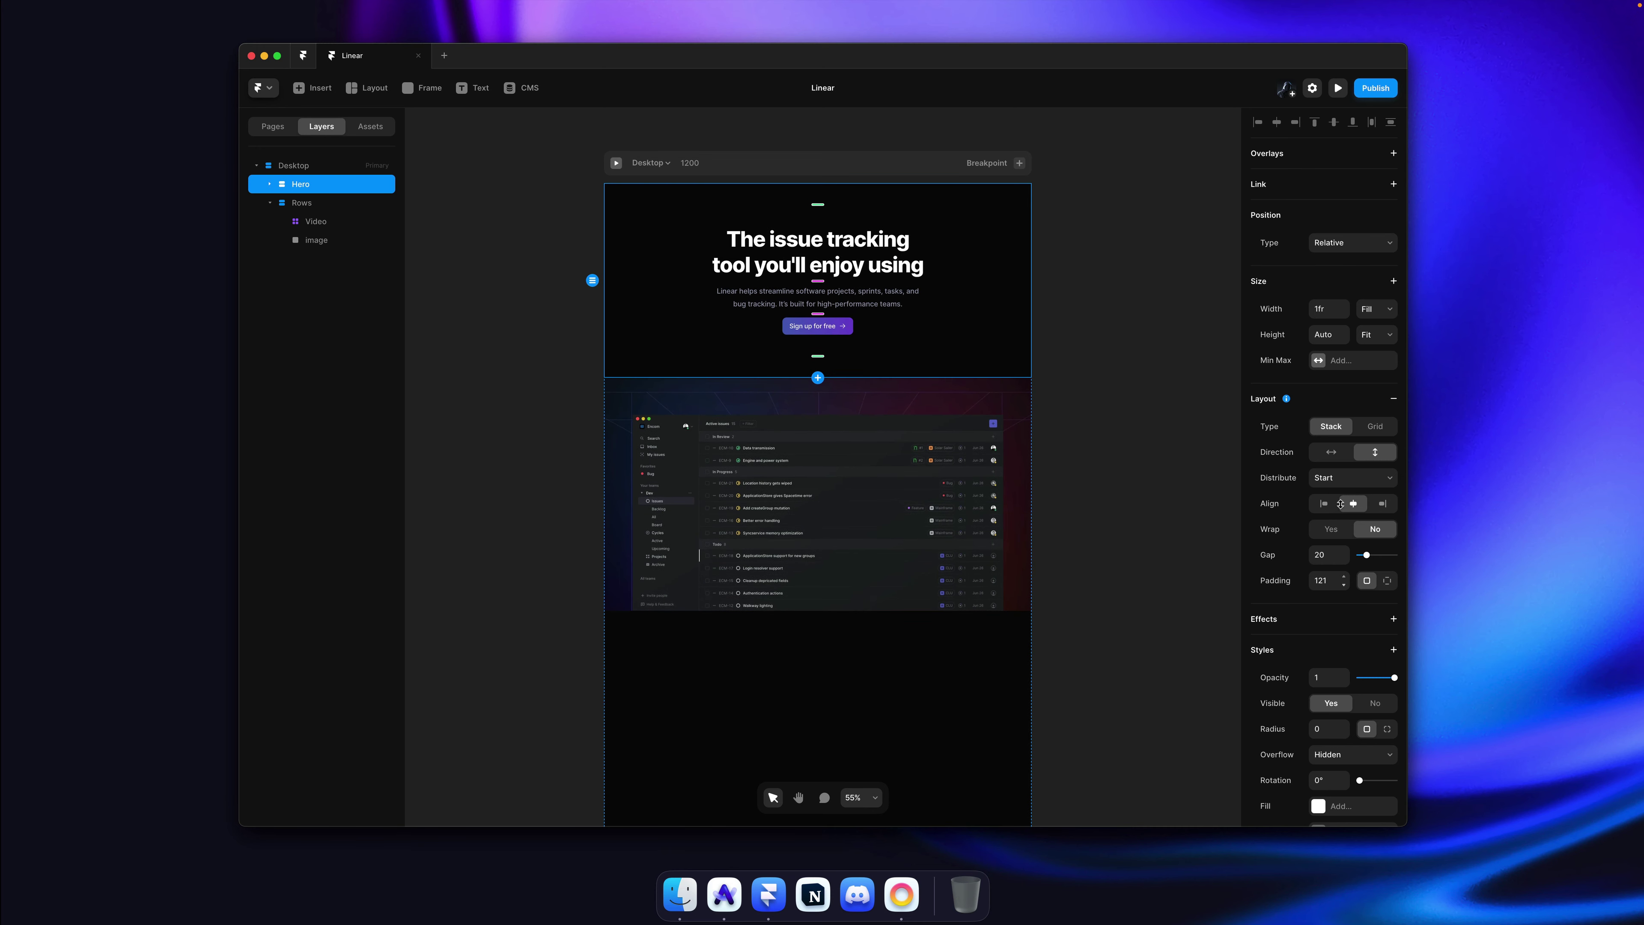
left_click(1055, 344)
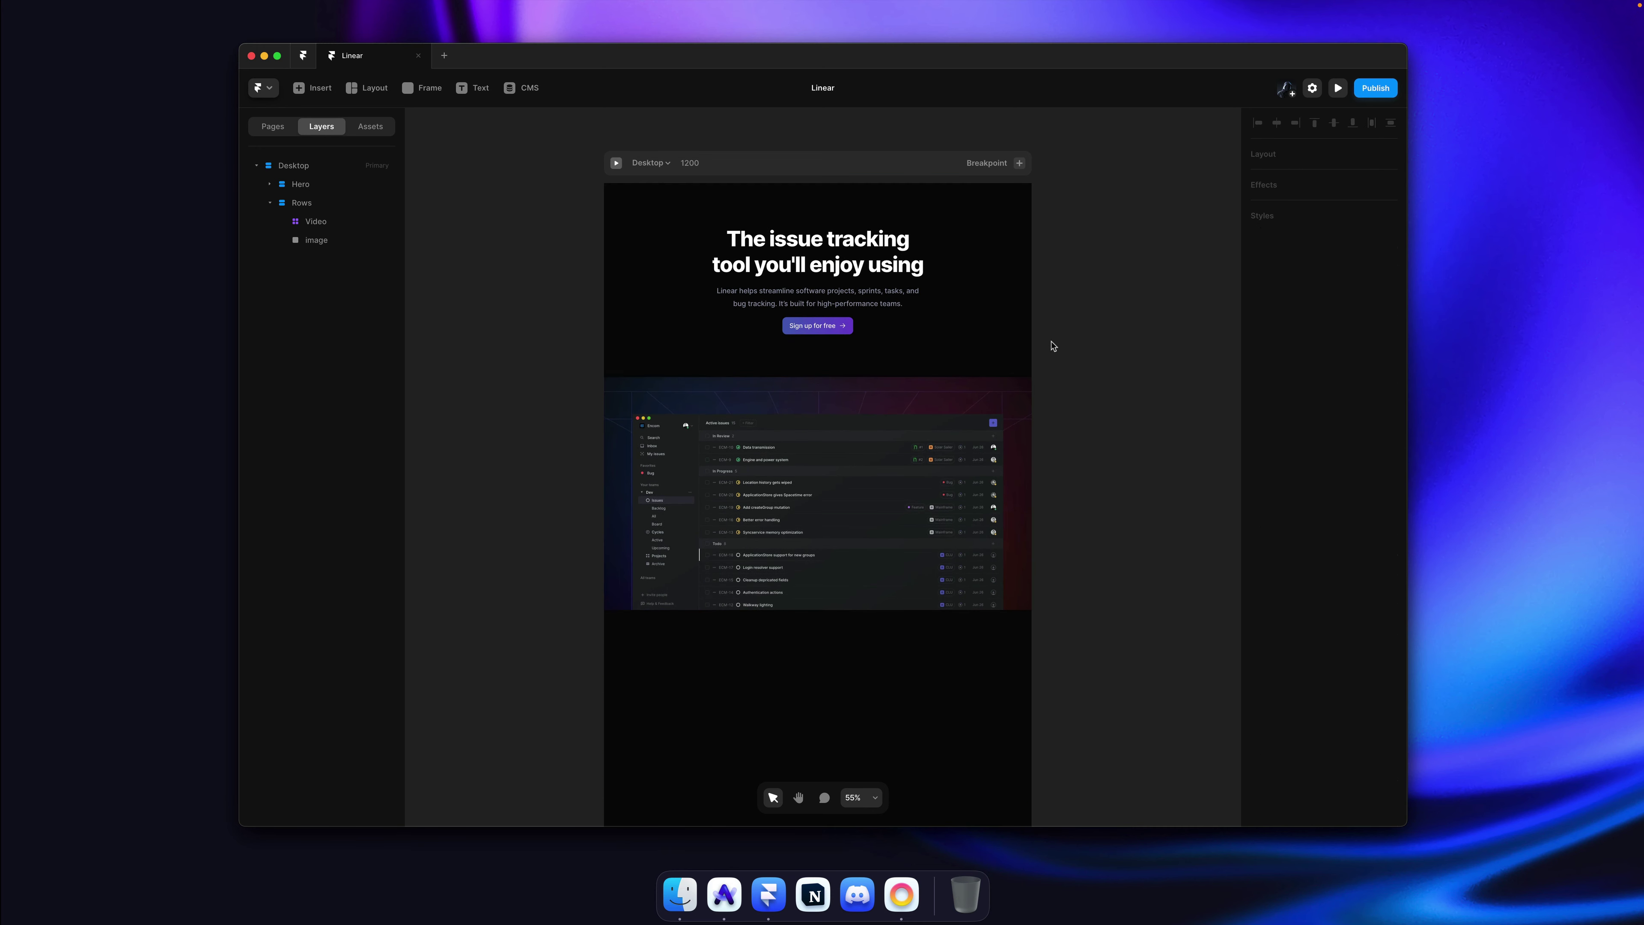
key("super+s")
scroll(869, 332, "up", 3)
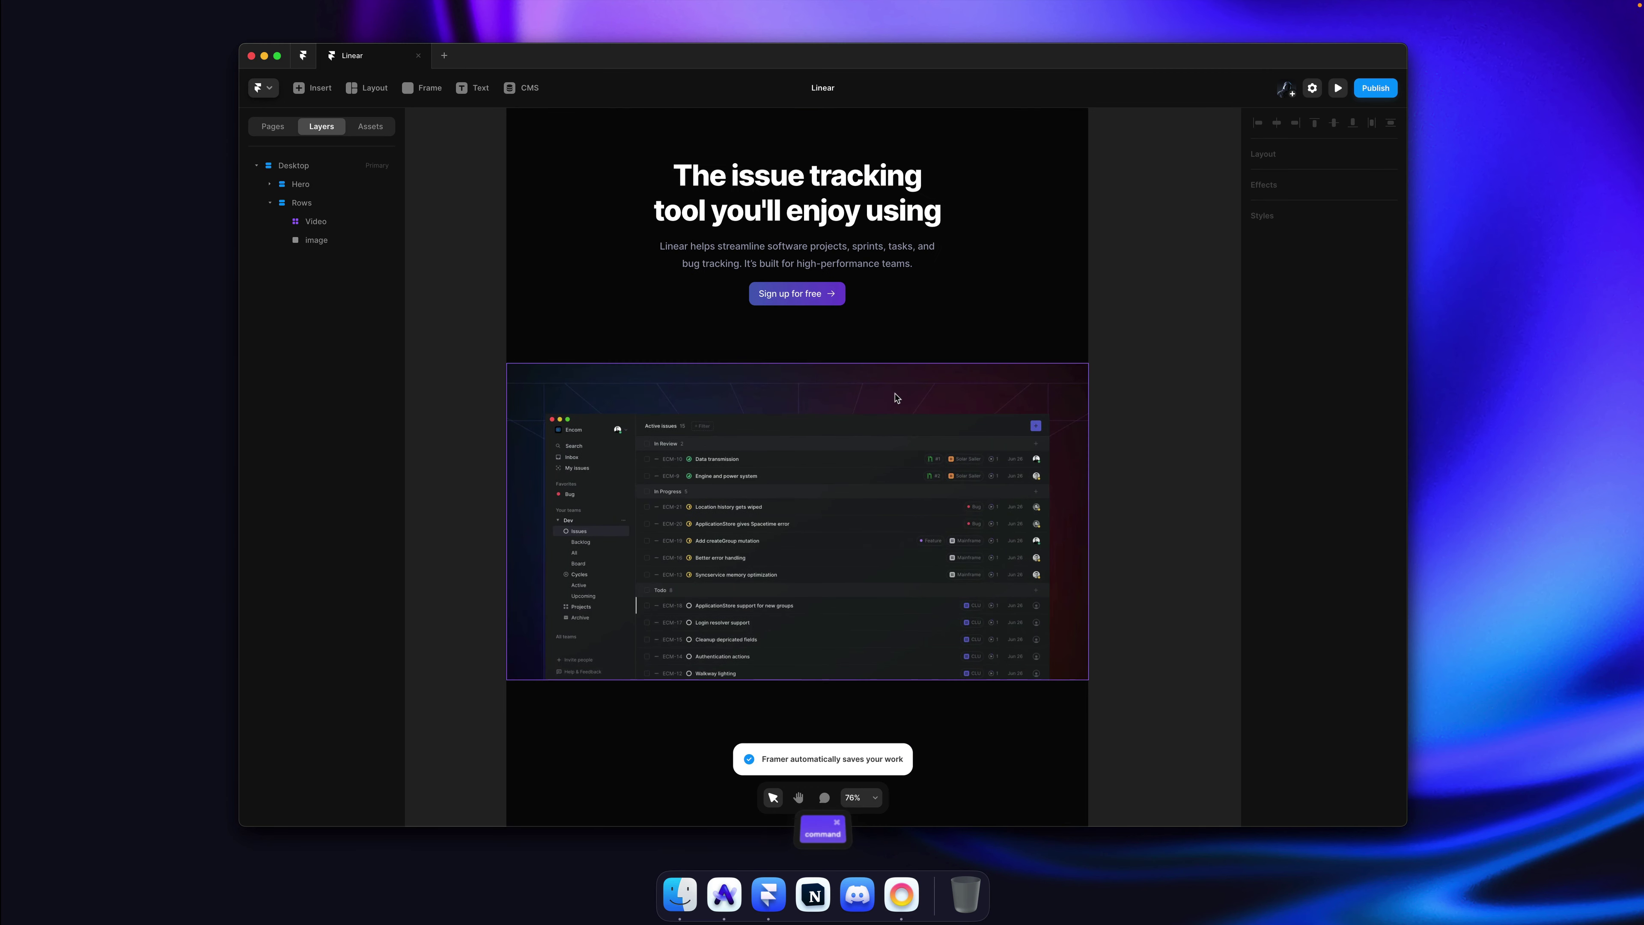
Step: Rename the lower Rows stack to Screenshot and set its width to Fill
left_click(391, 223)
key("Escape")
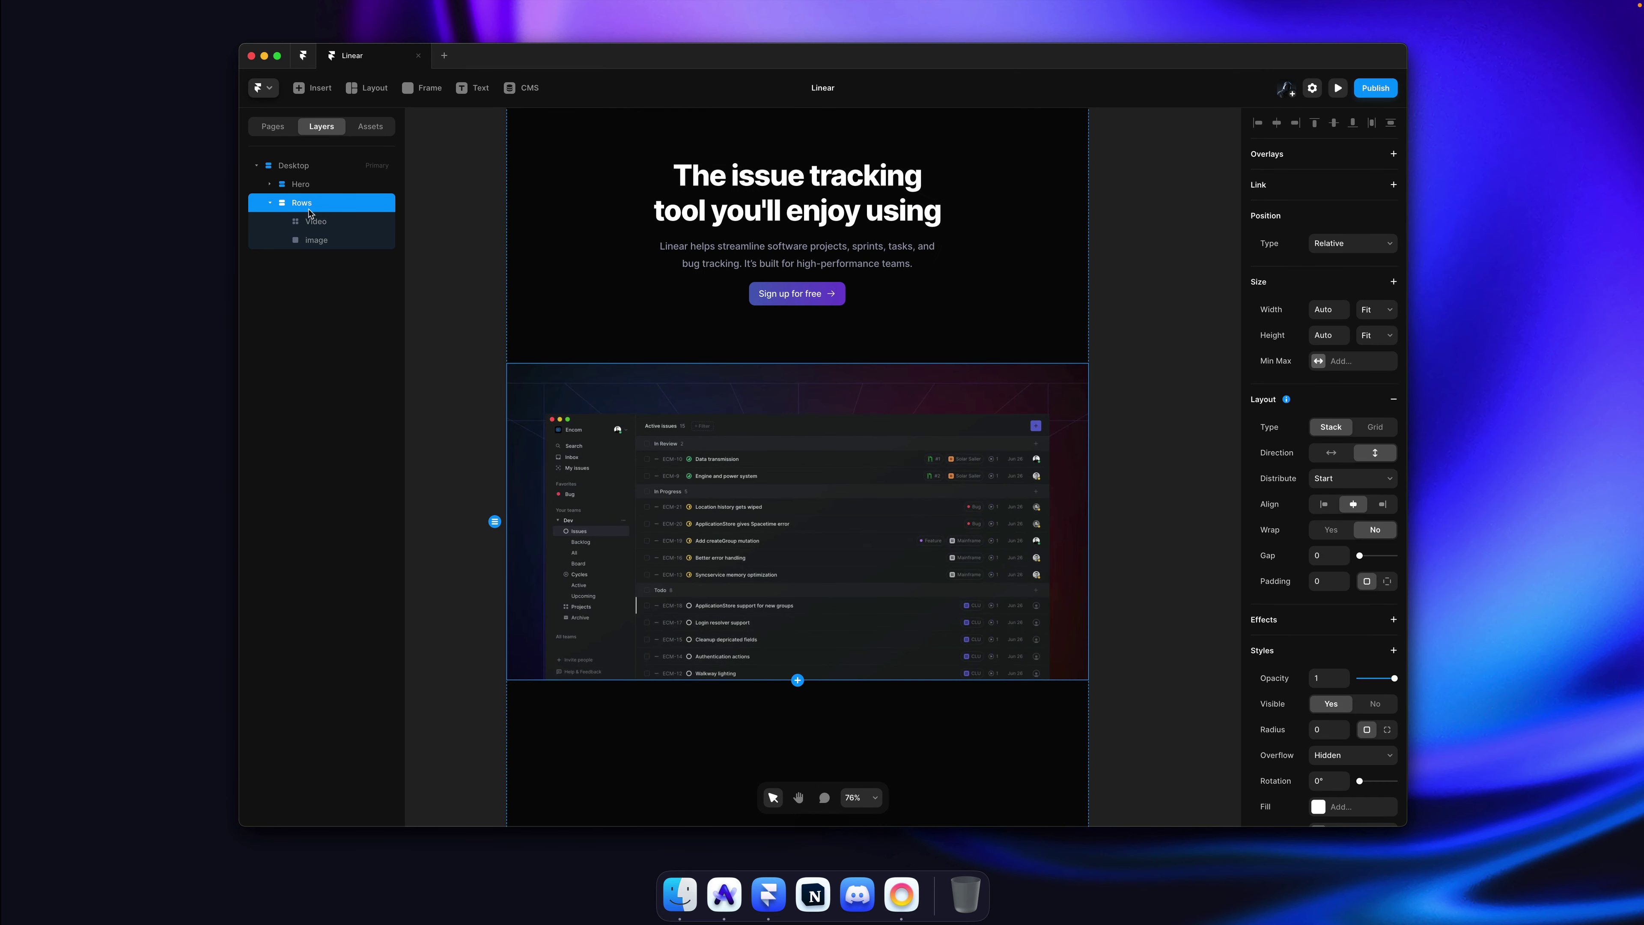
double_click(308, 206)
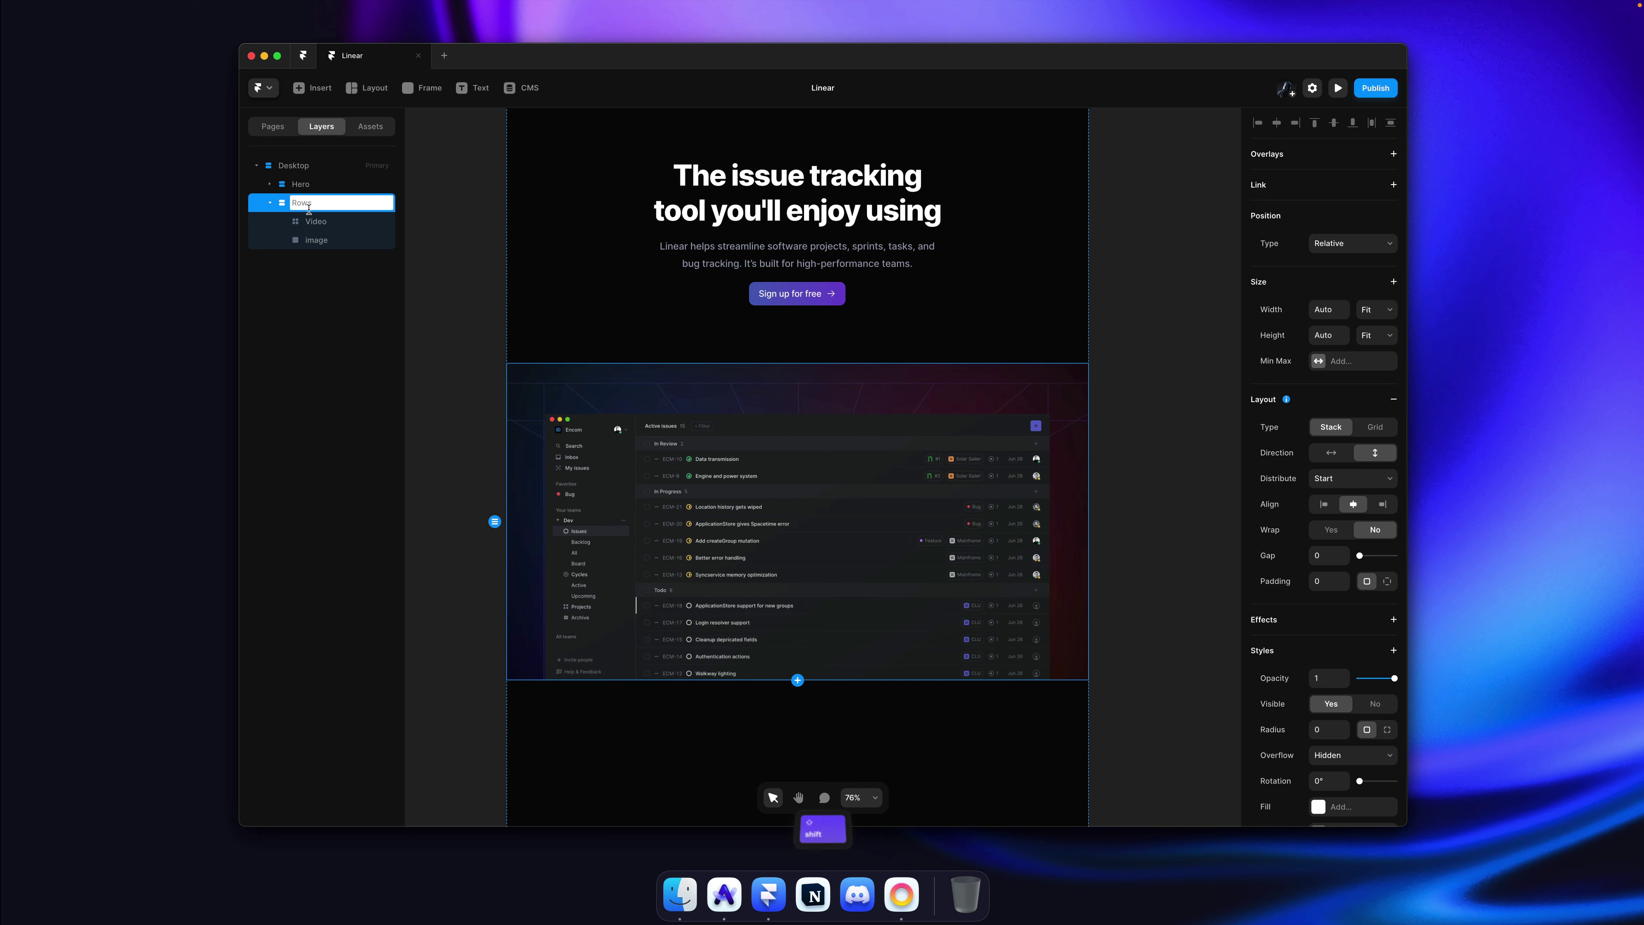
type("Screenshot")
key("Return")
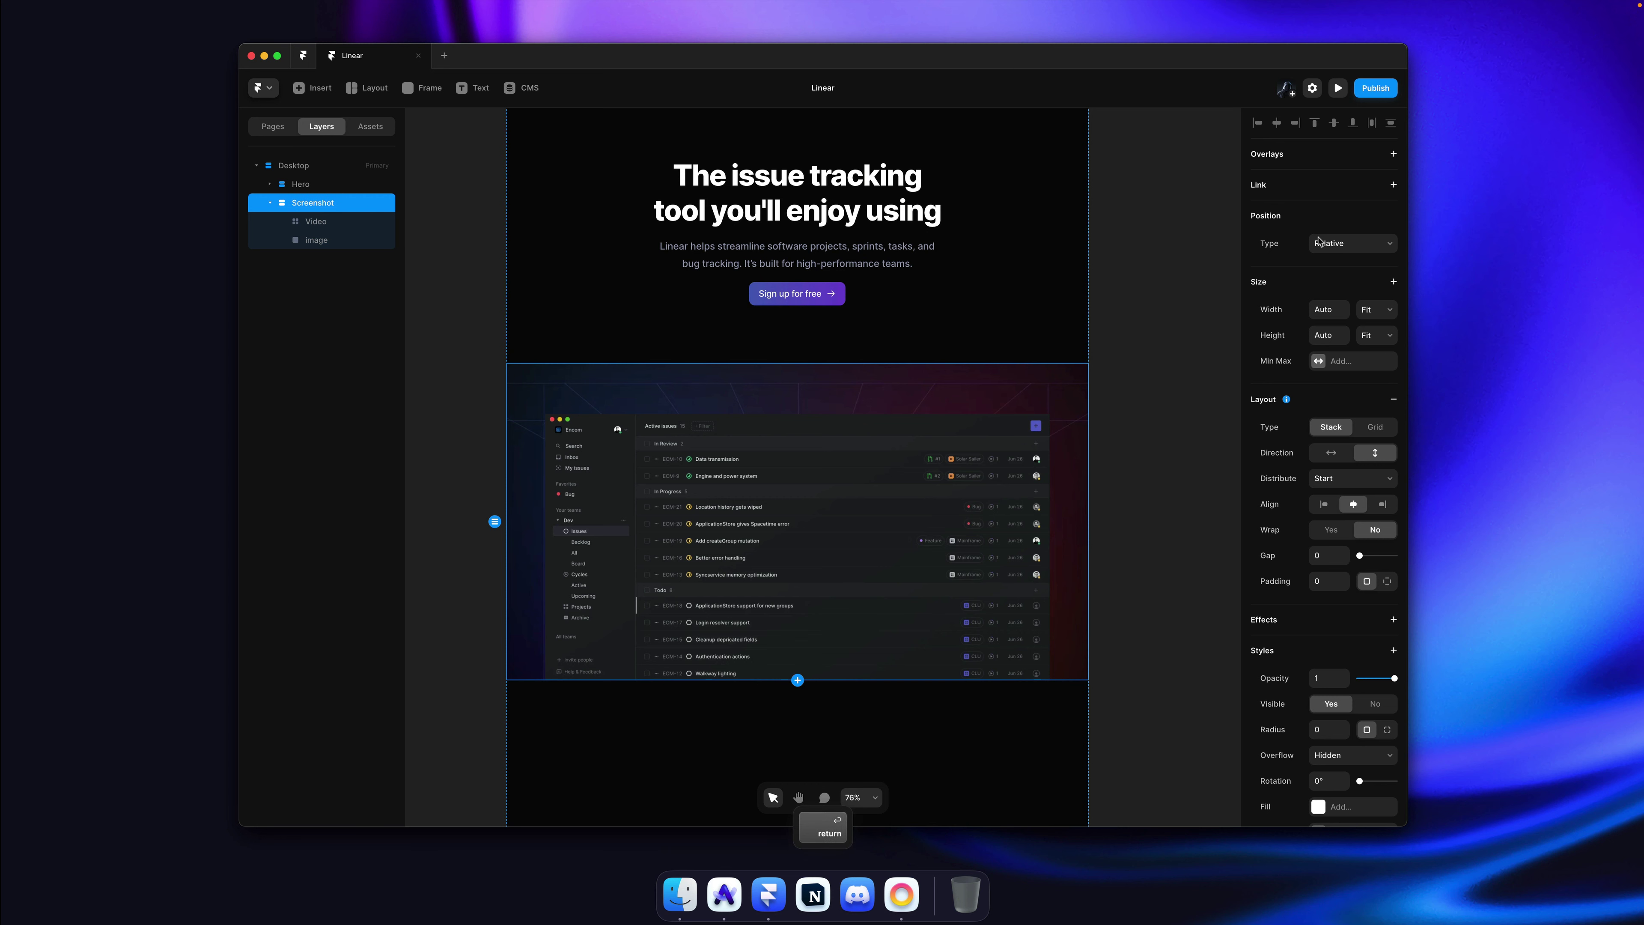
left_click(1373, 315)
left_click(1376, 298)
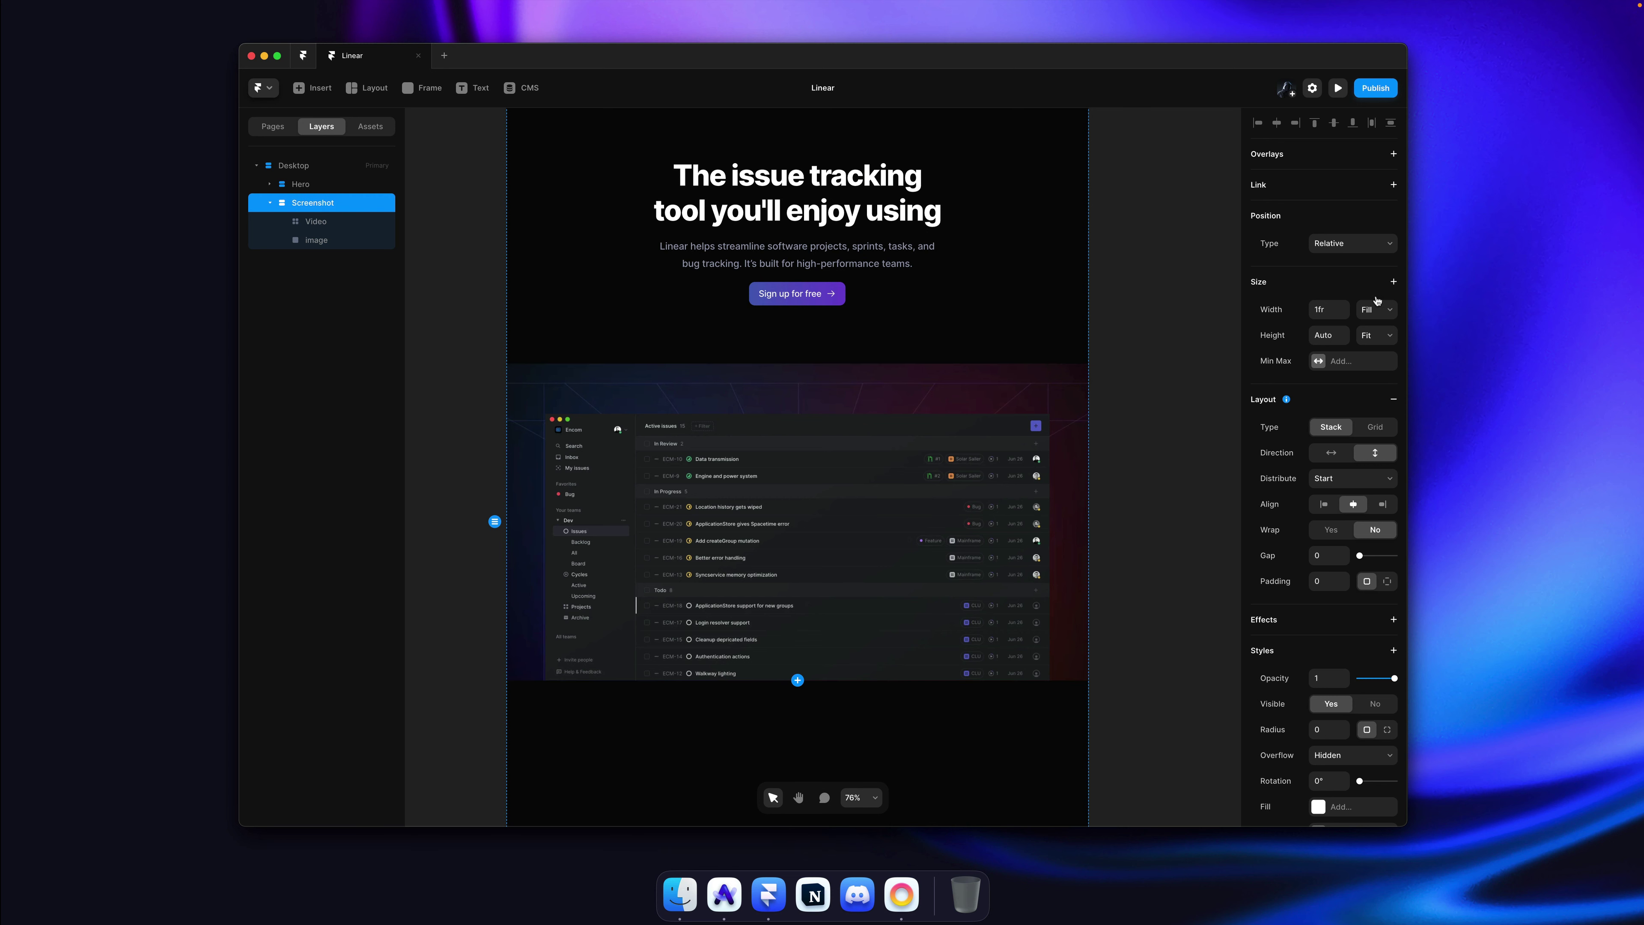
left_click(1138, 306)
Step: Hide the app screenshot image, leaving the hero video selected
scroll(1138, 306, "down", 2)
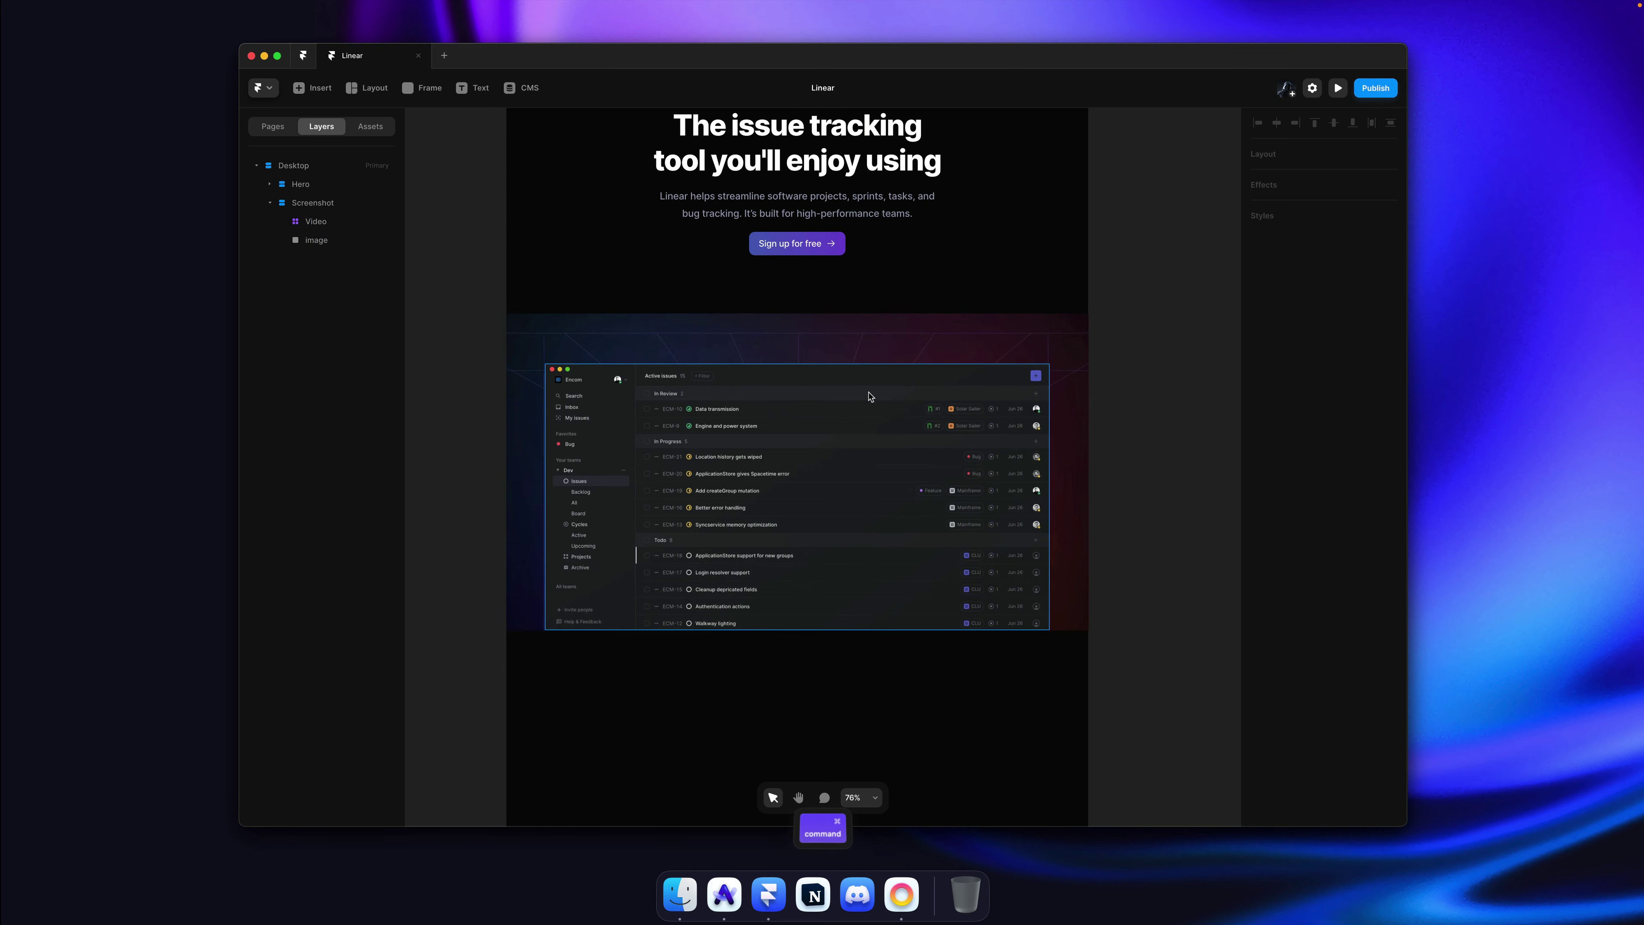
left_click(1064, 382, "super")
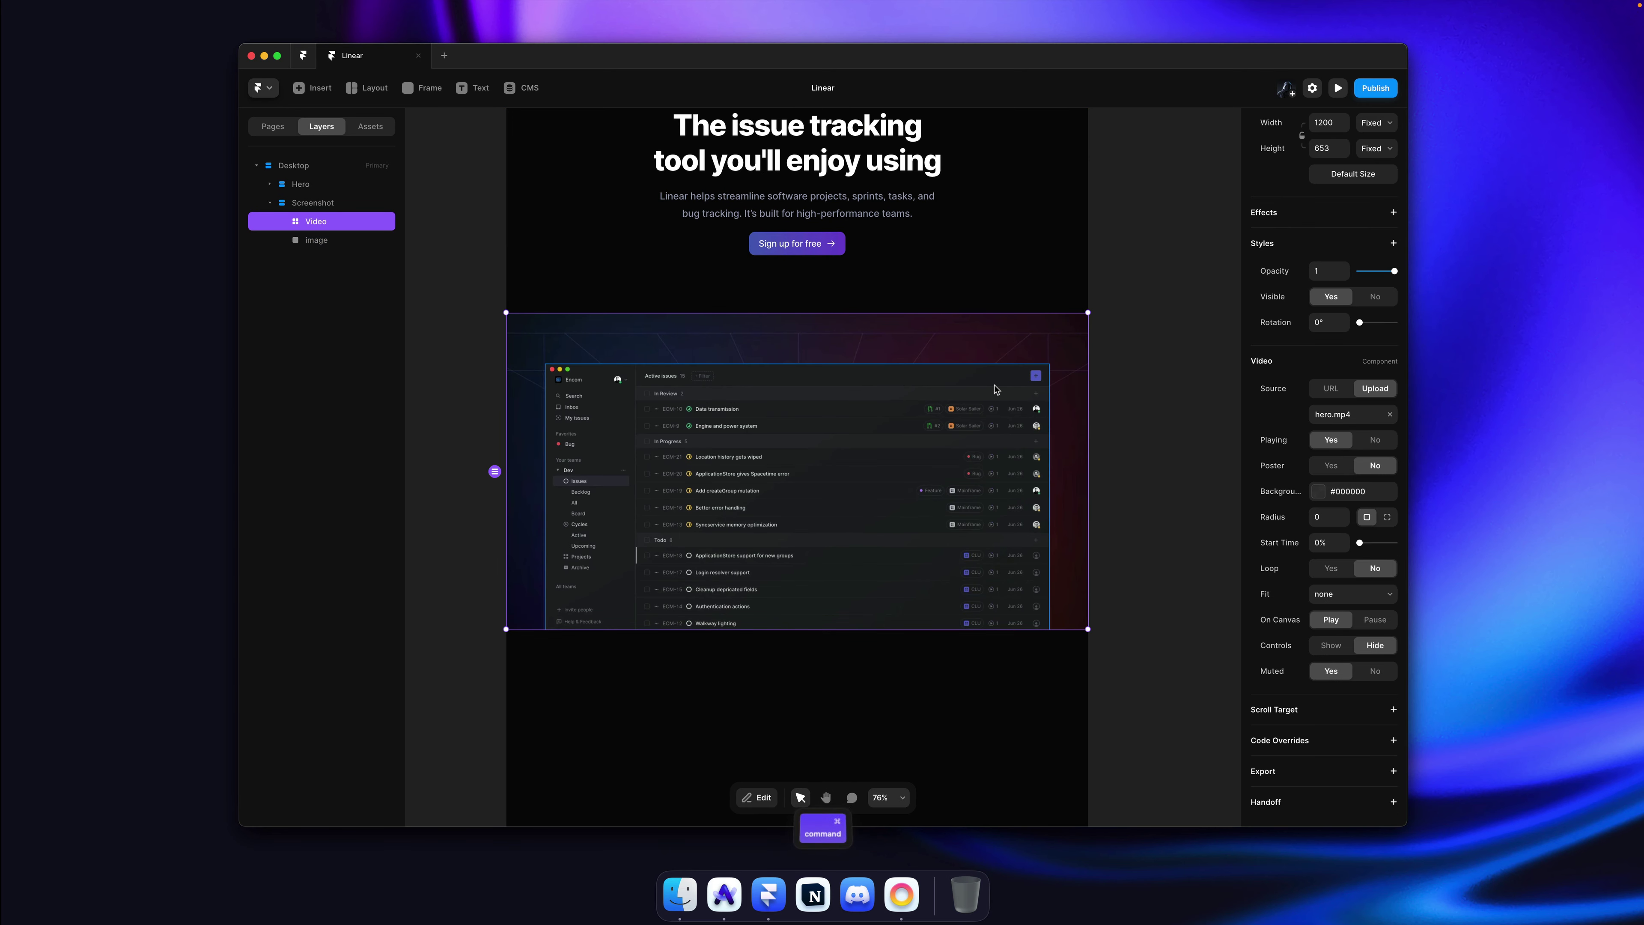
key("super+semicolon")
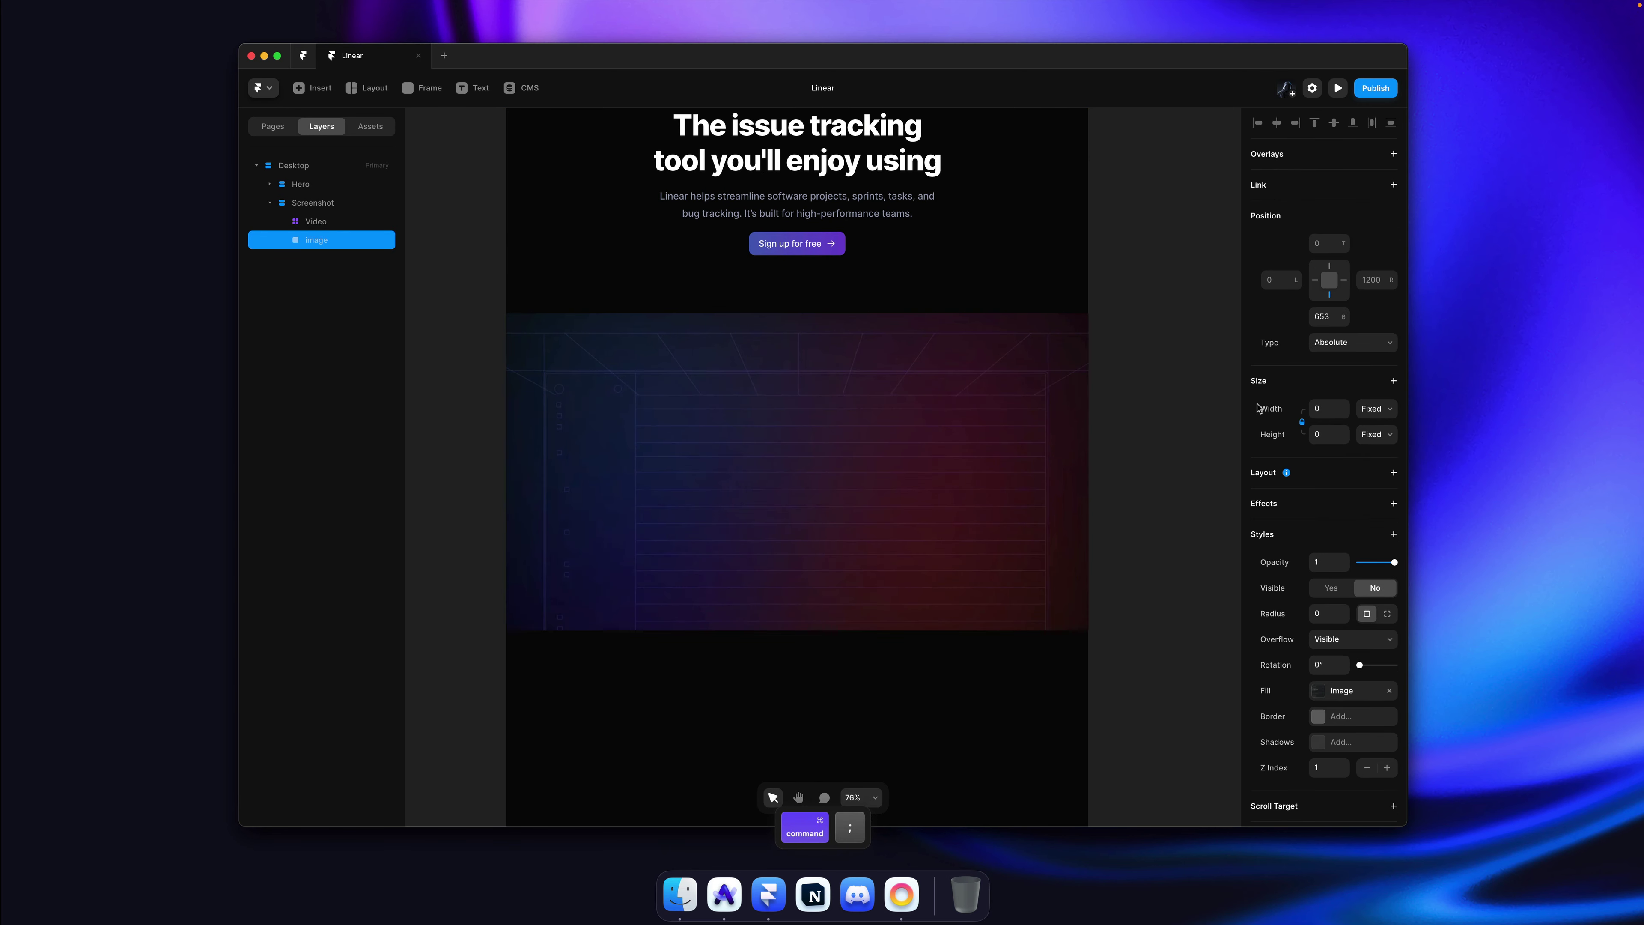
left_click(1029, 397, "super")
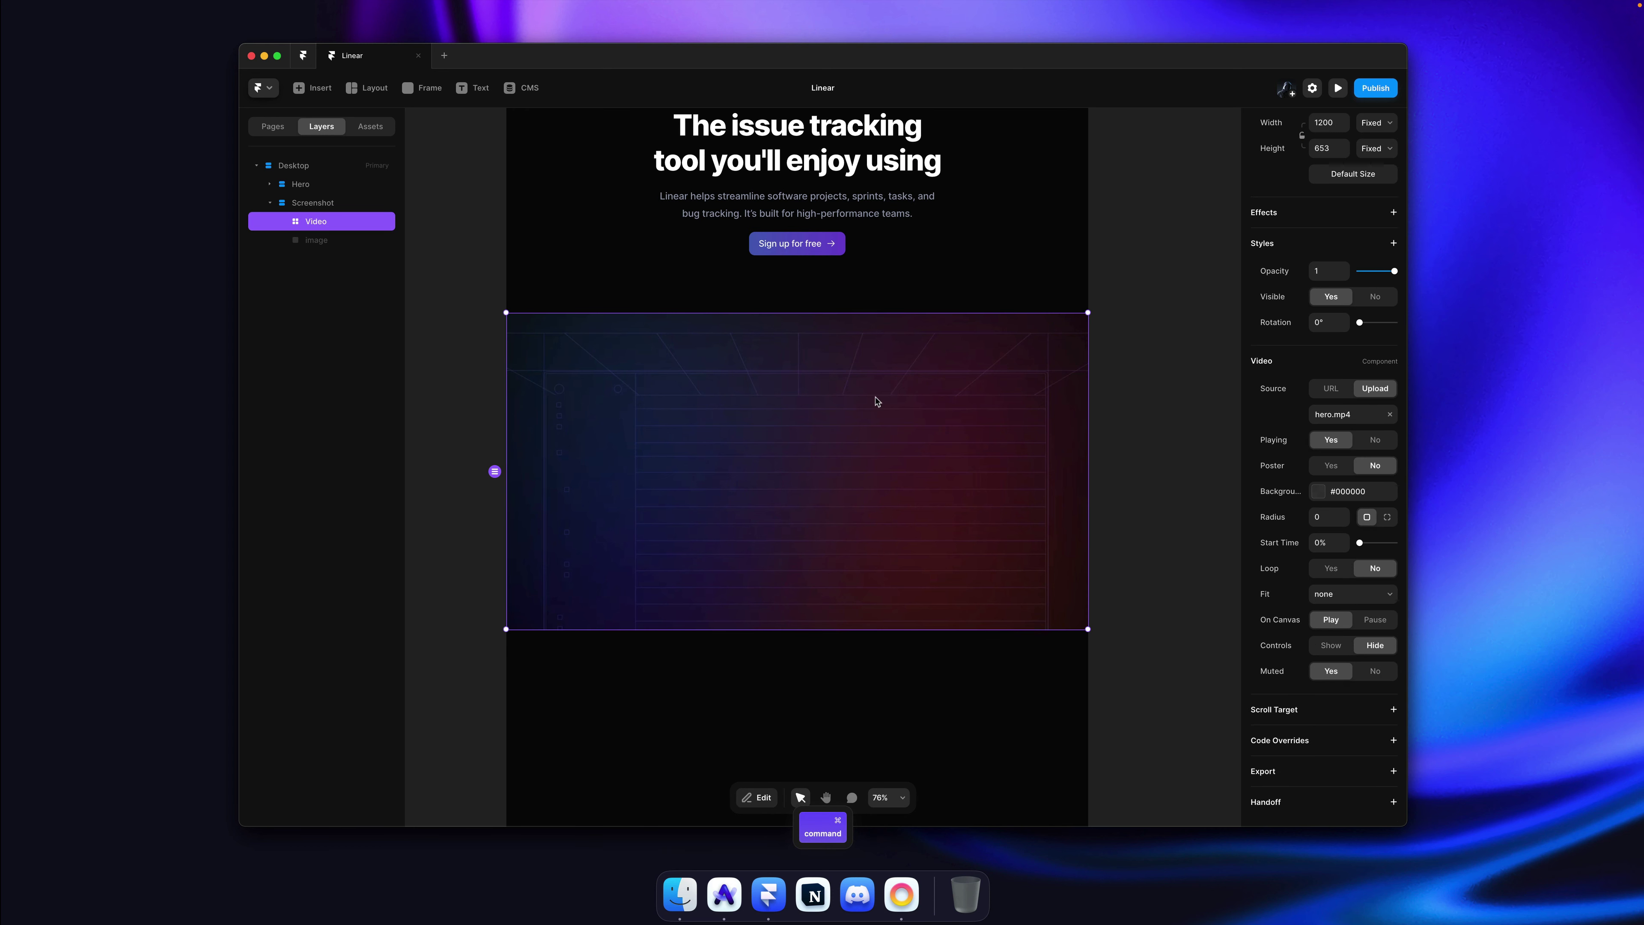
key("super+minus")
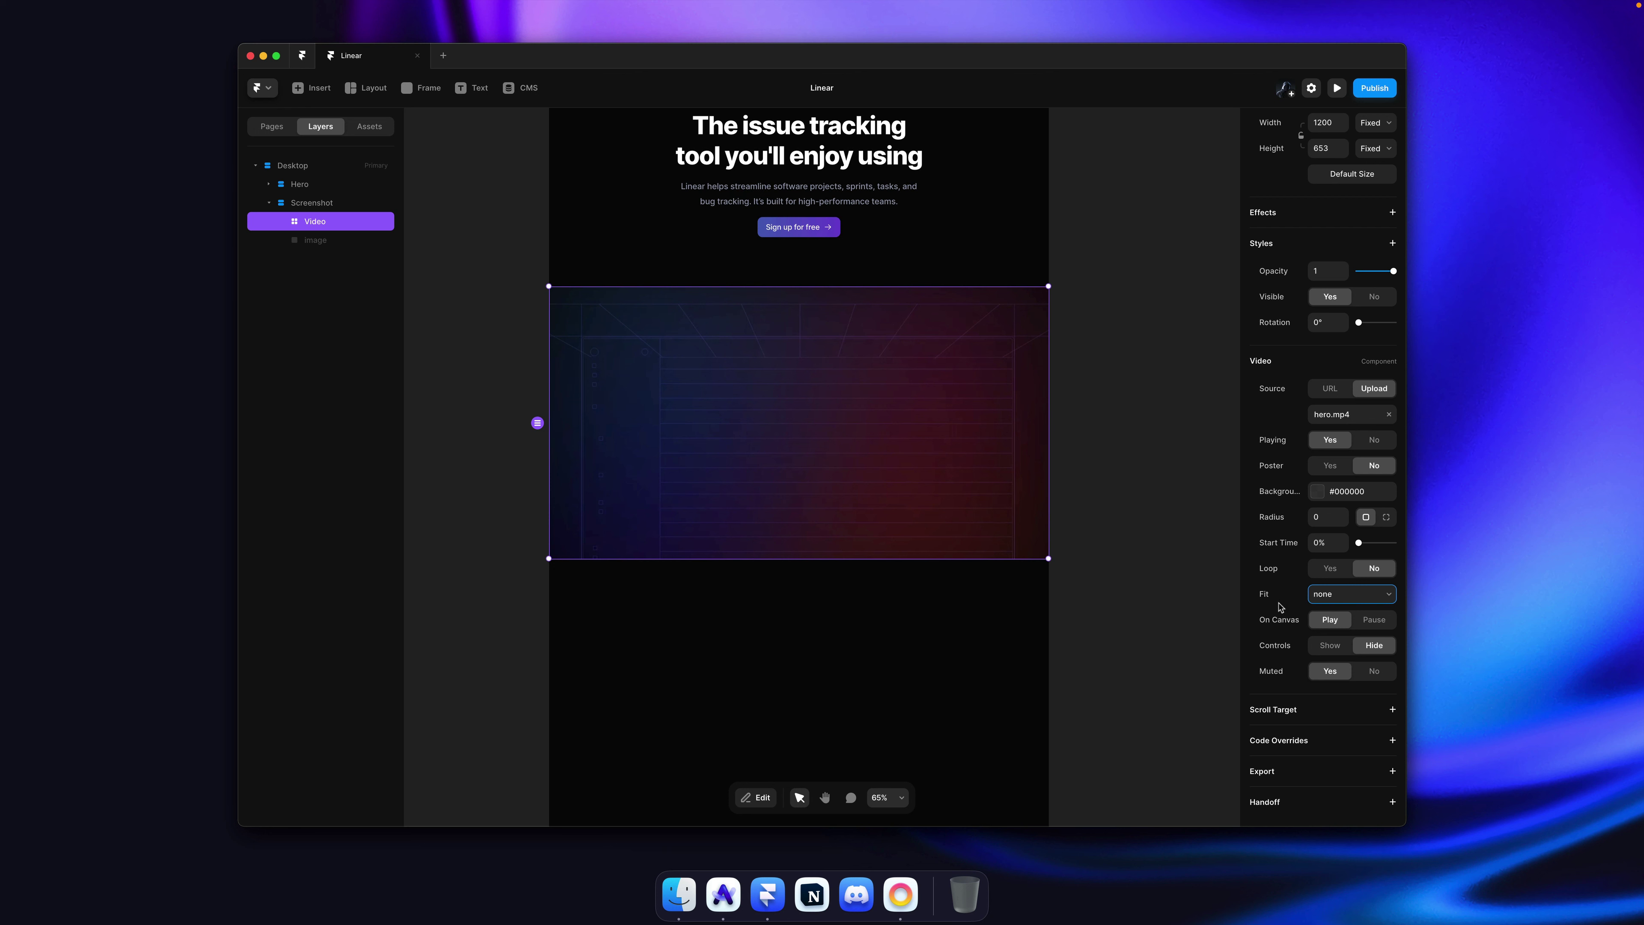
Step: Set the Desktop frame's width to 1512
left_click(1138, 473)
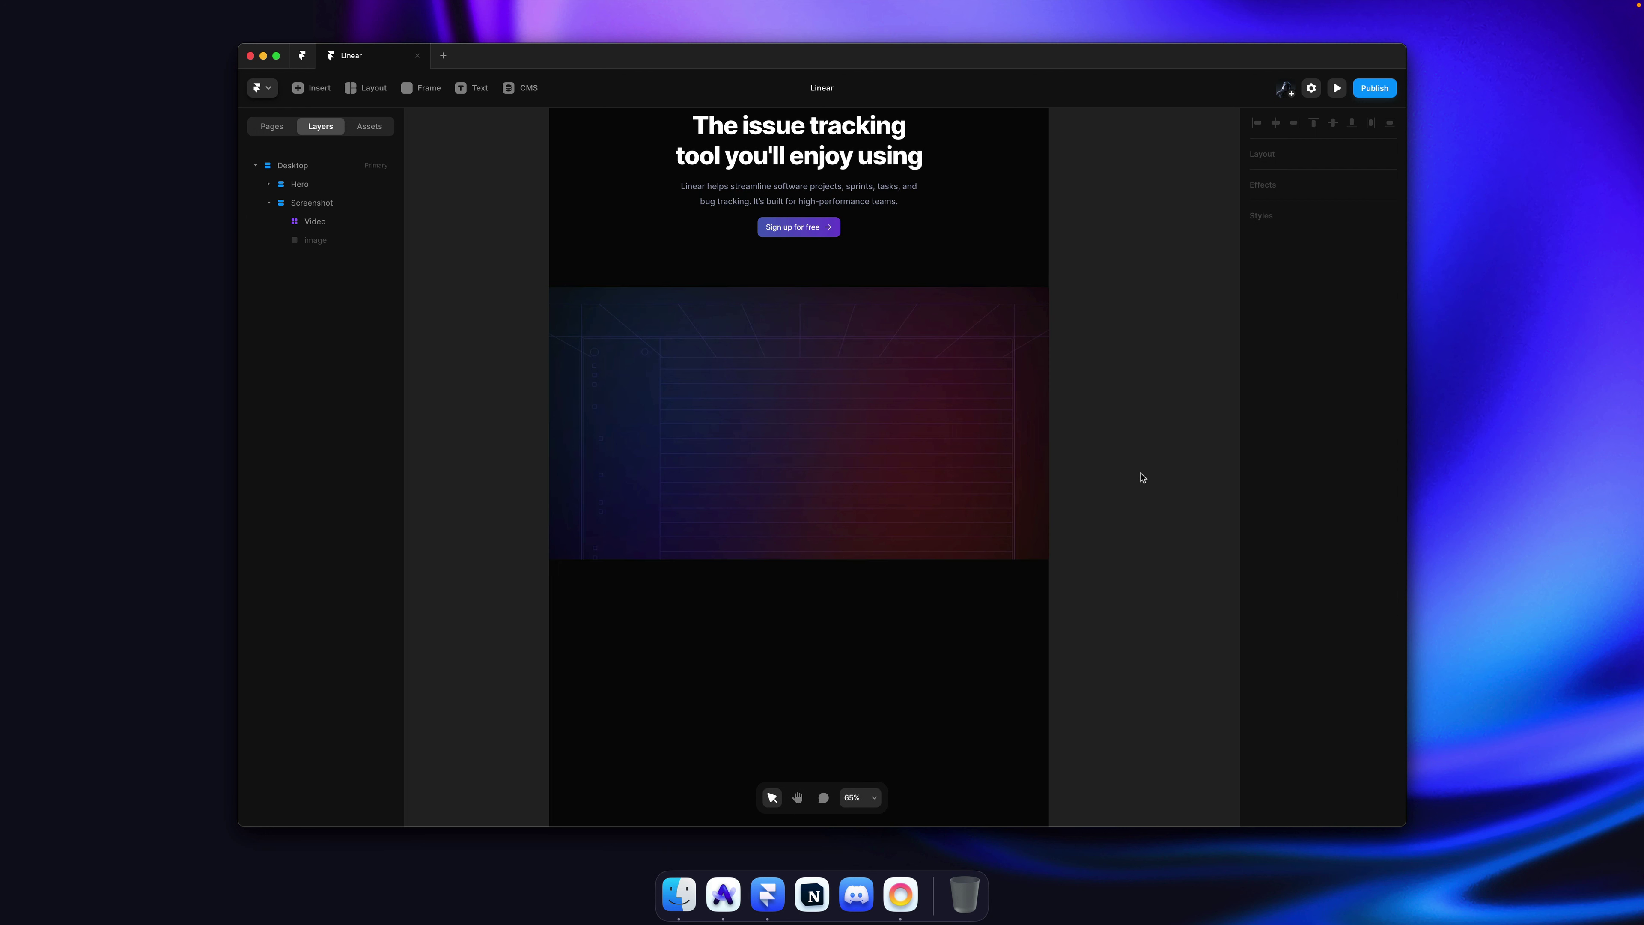
left_click(1002, 613)
left_click(1331, 271)
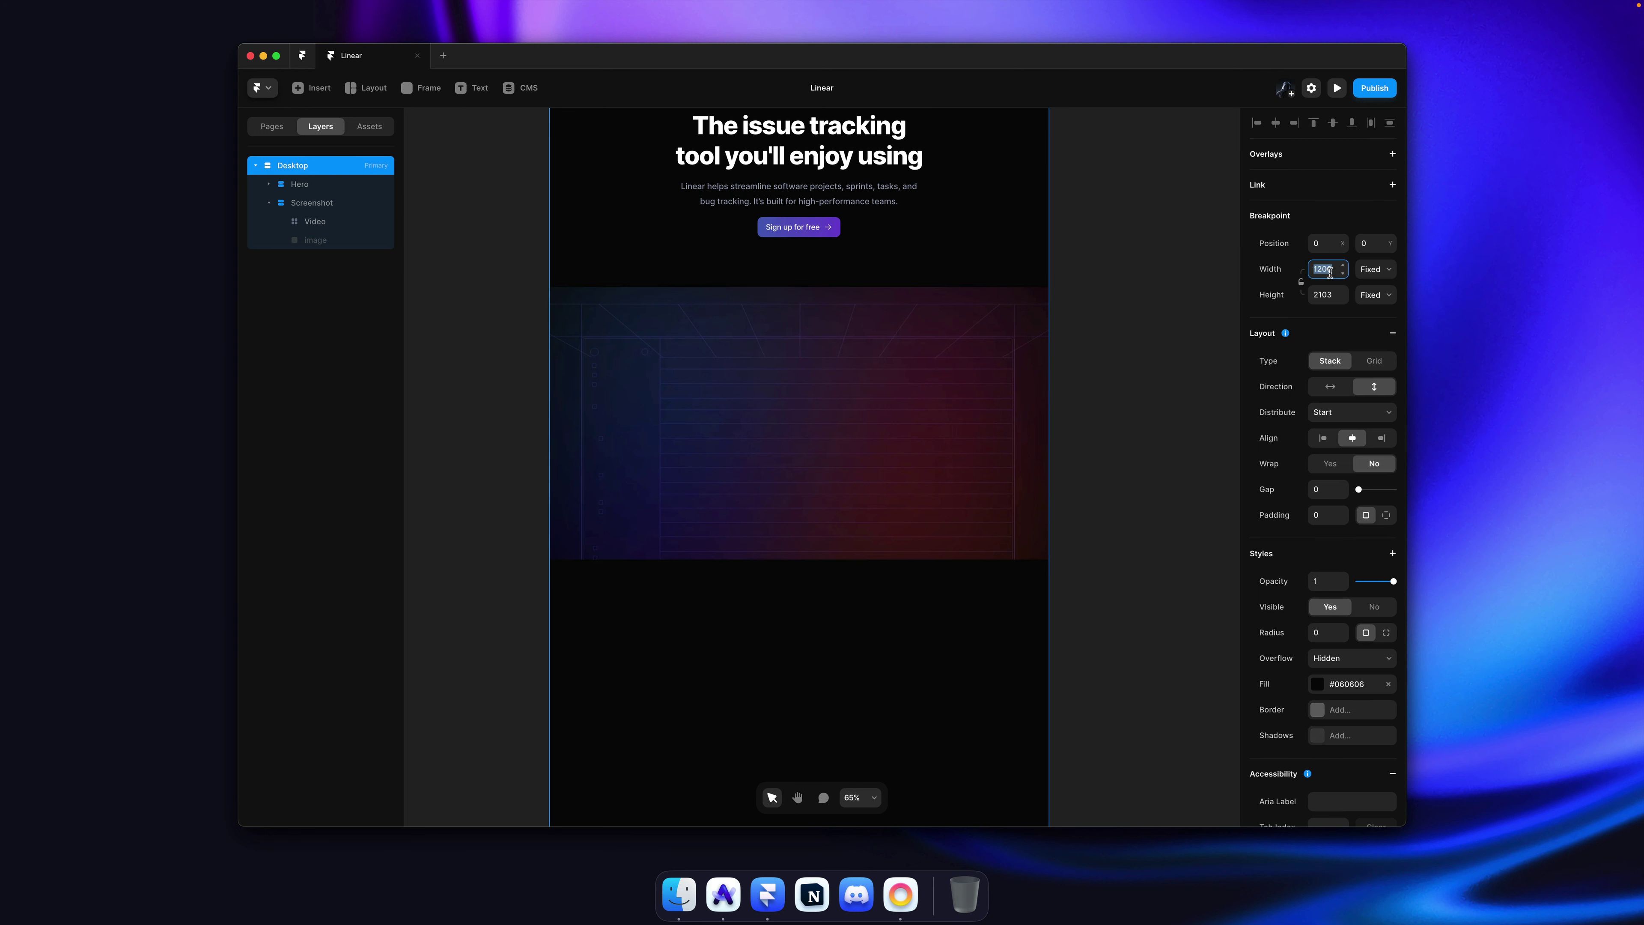
type("1512")
key("Return")
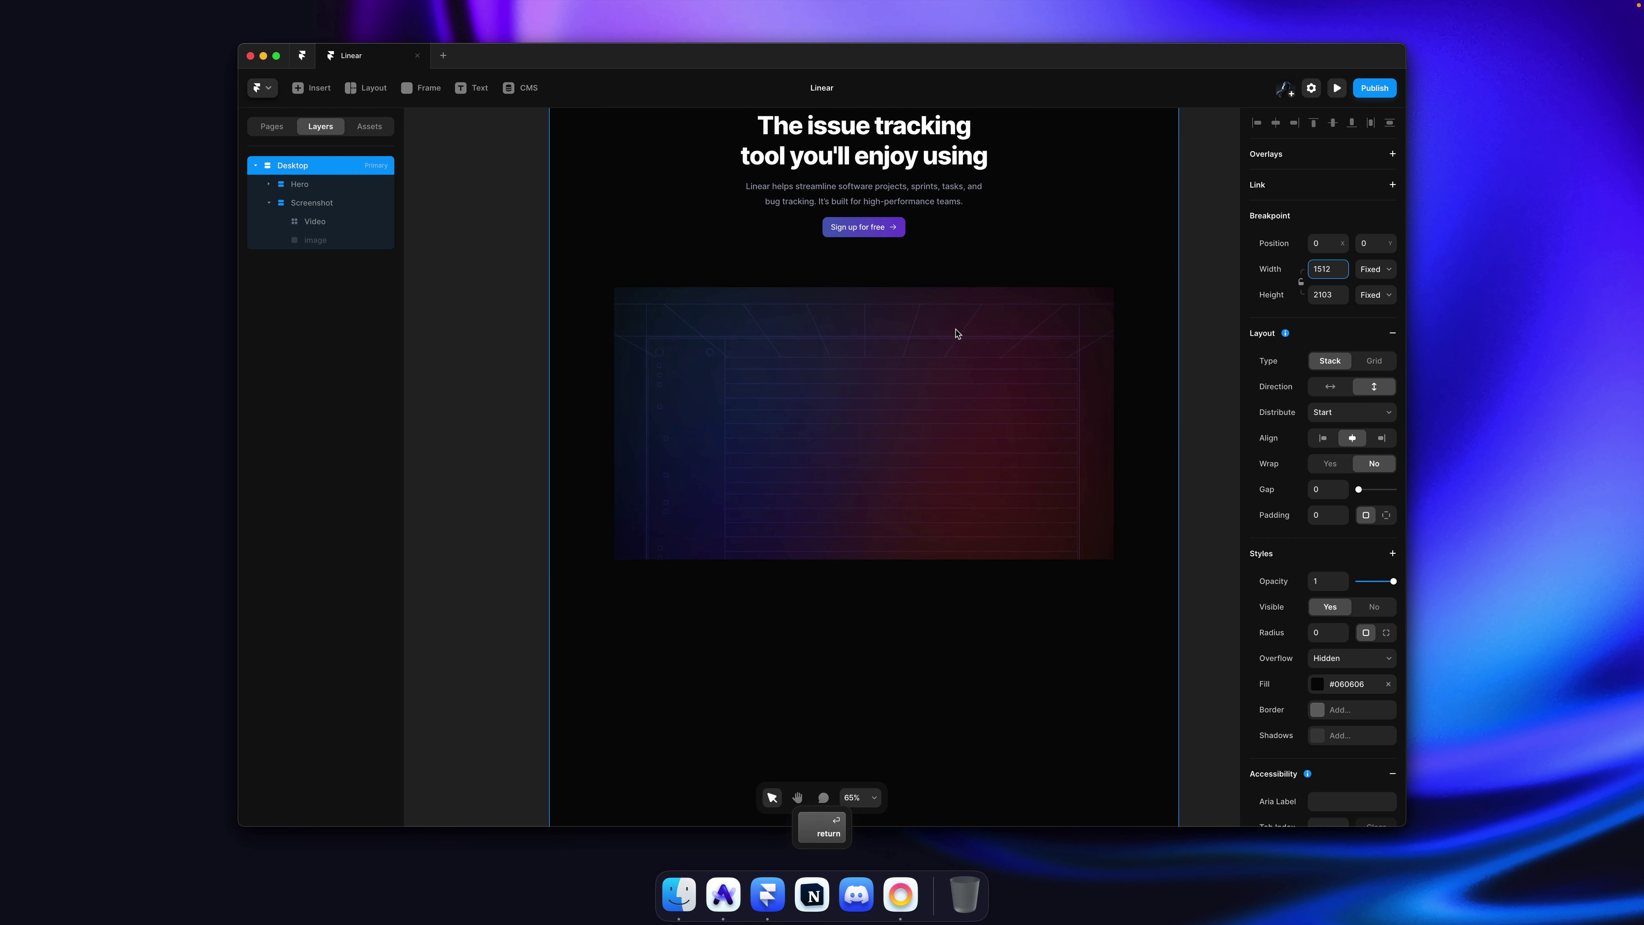
Step: Make the hero video fill the page width and stretch it taller
left_click(957, 334)
left_click(1374, 123)
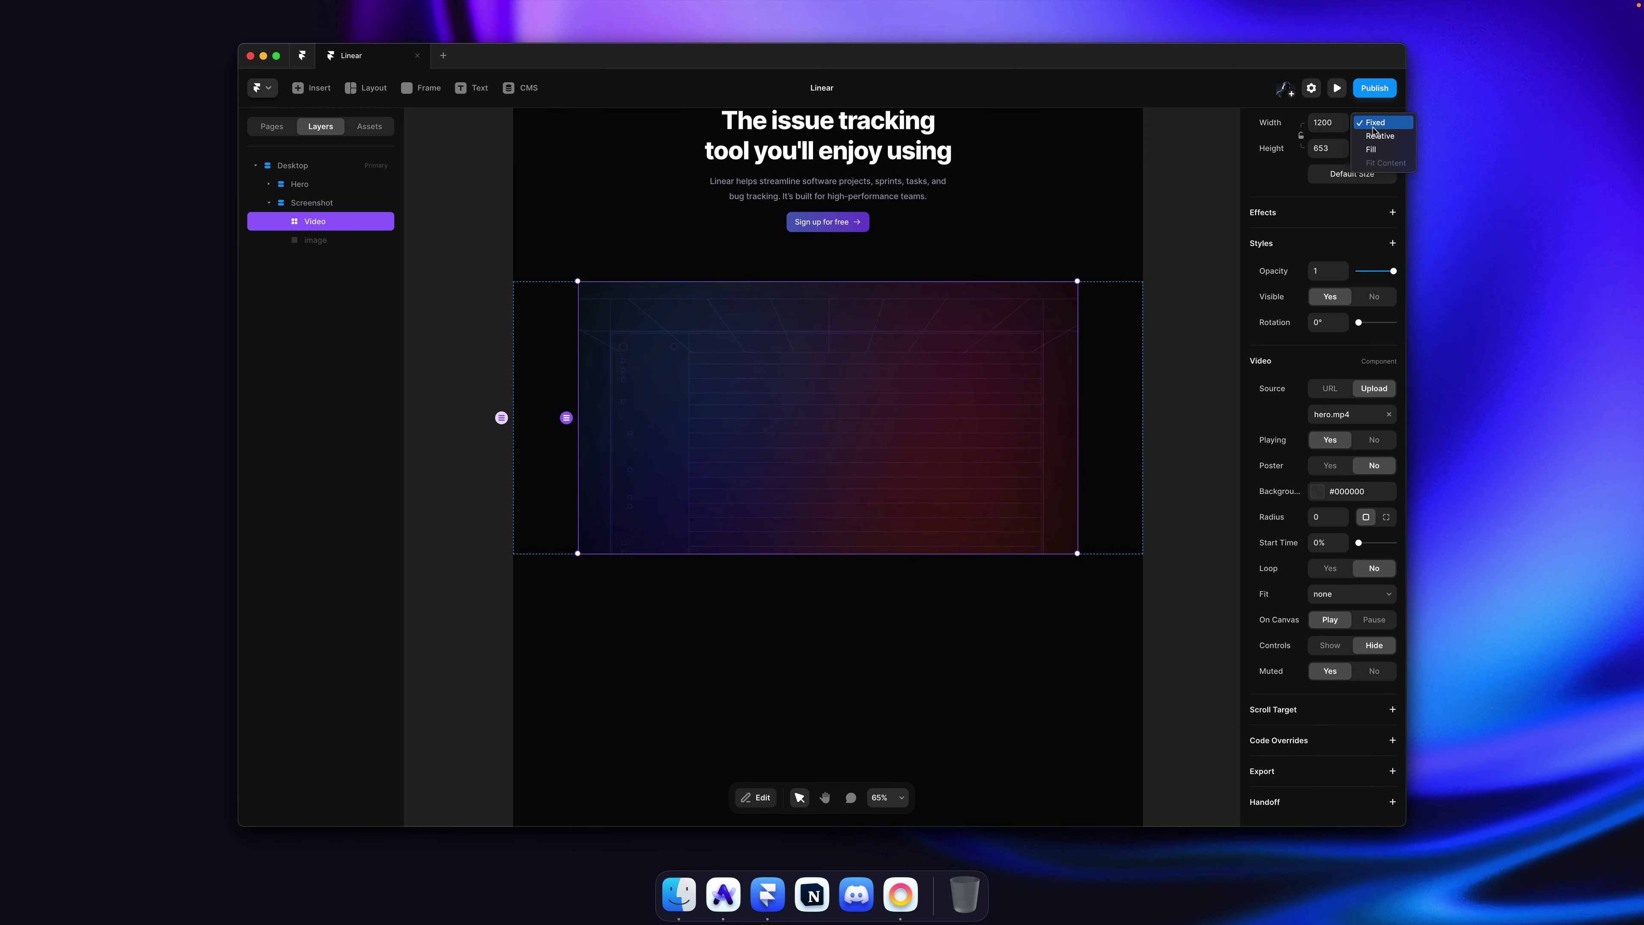
left_click(1371, 149)
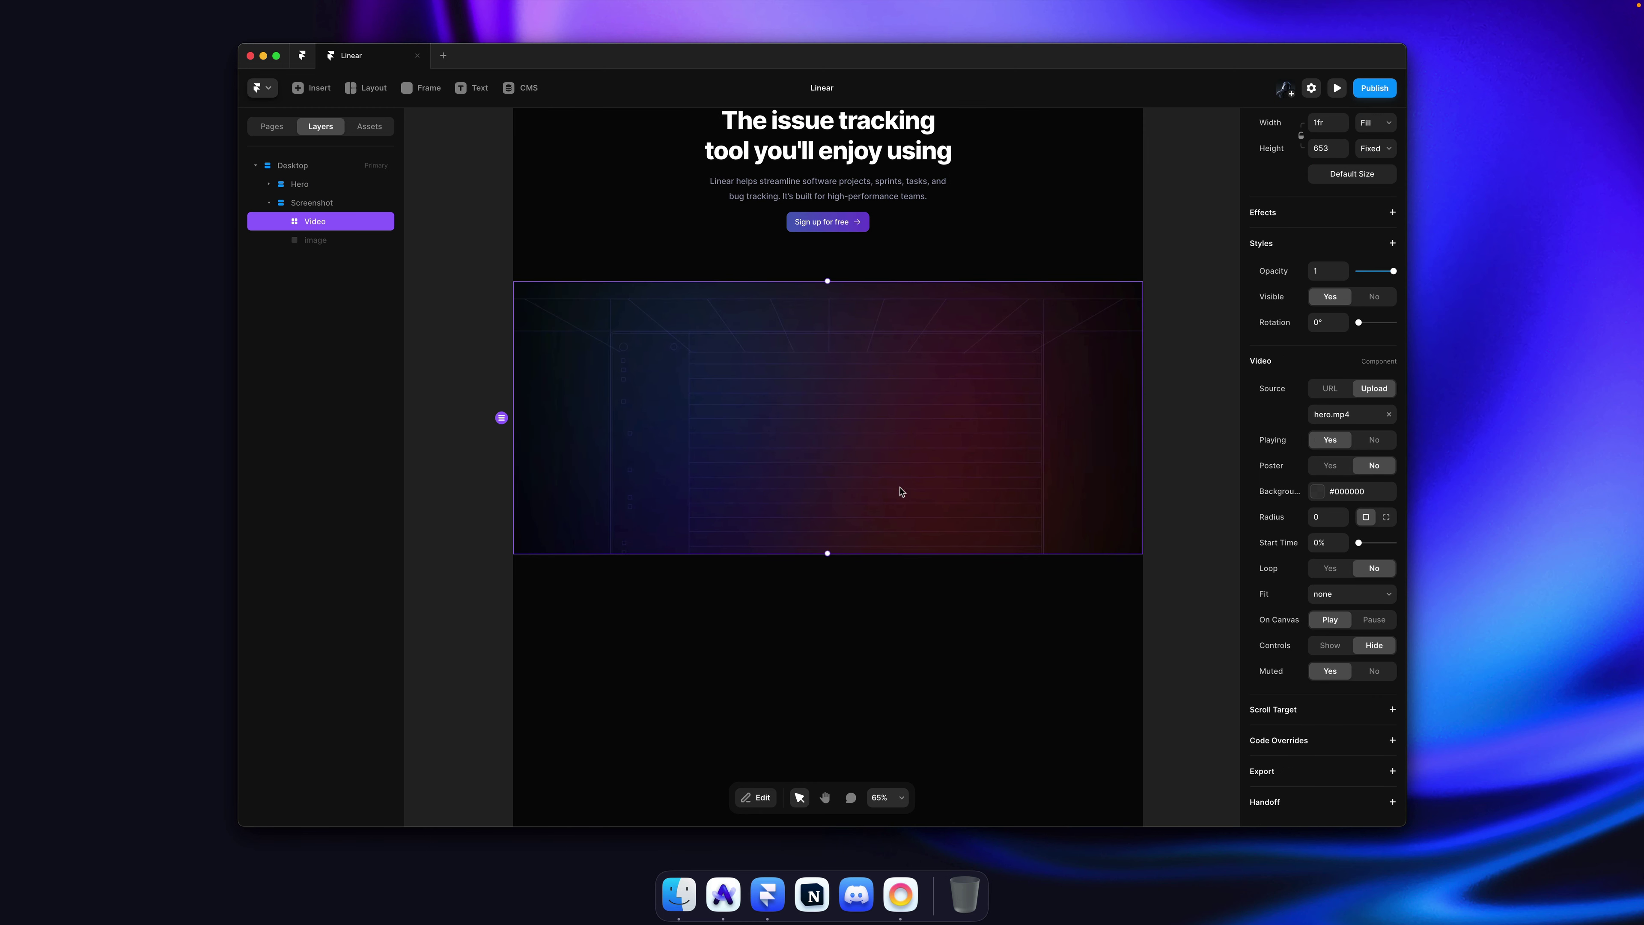
left_click_drag(828, 553, 822, 680)
Step: Select the hero video, step up to the Screenshot frame, and pick its hidden image layer
left_click(822, 690)
scroll(826, 699, "up", 10)
scroll(826, 698, "down", 15)
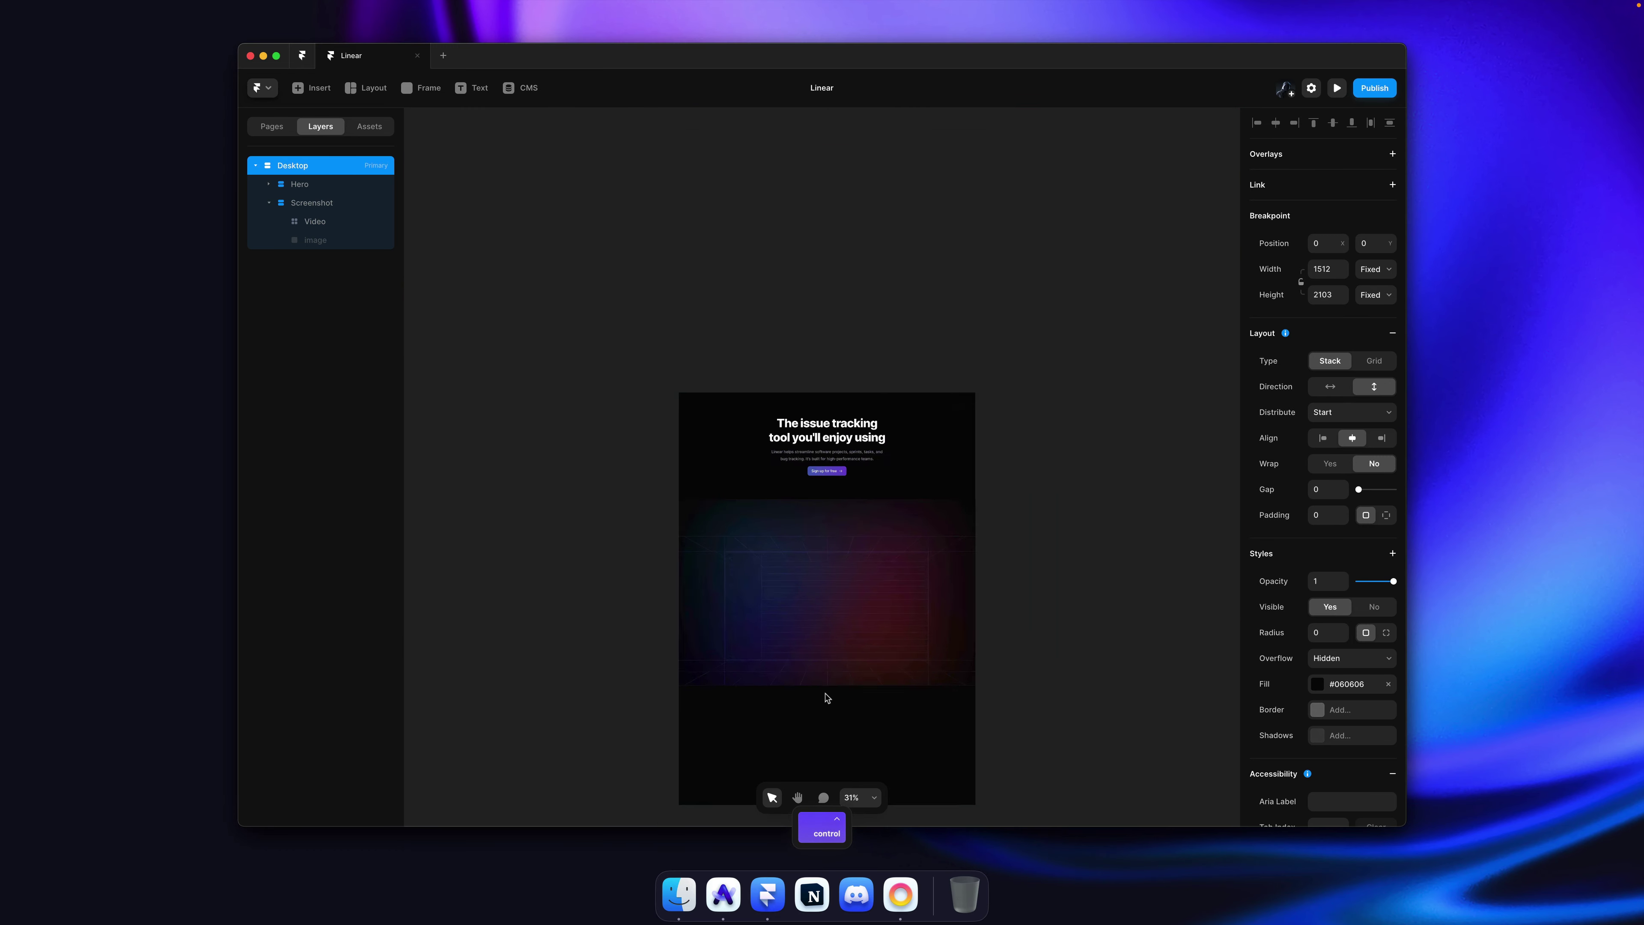
scroll(861, 635, "up", 5)
scroll(852, 622, "down", 3)
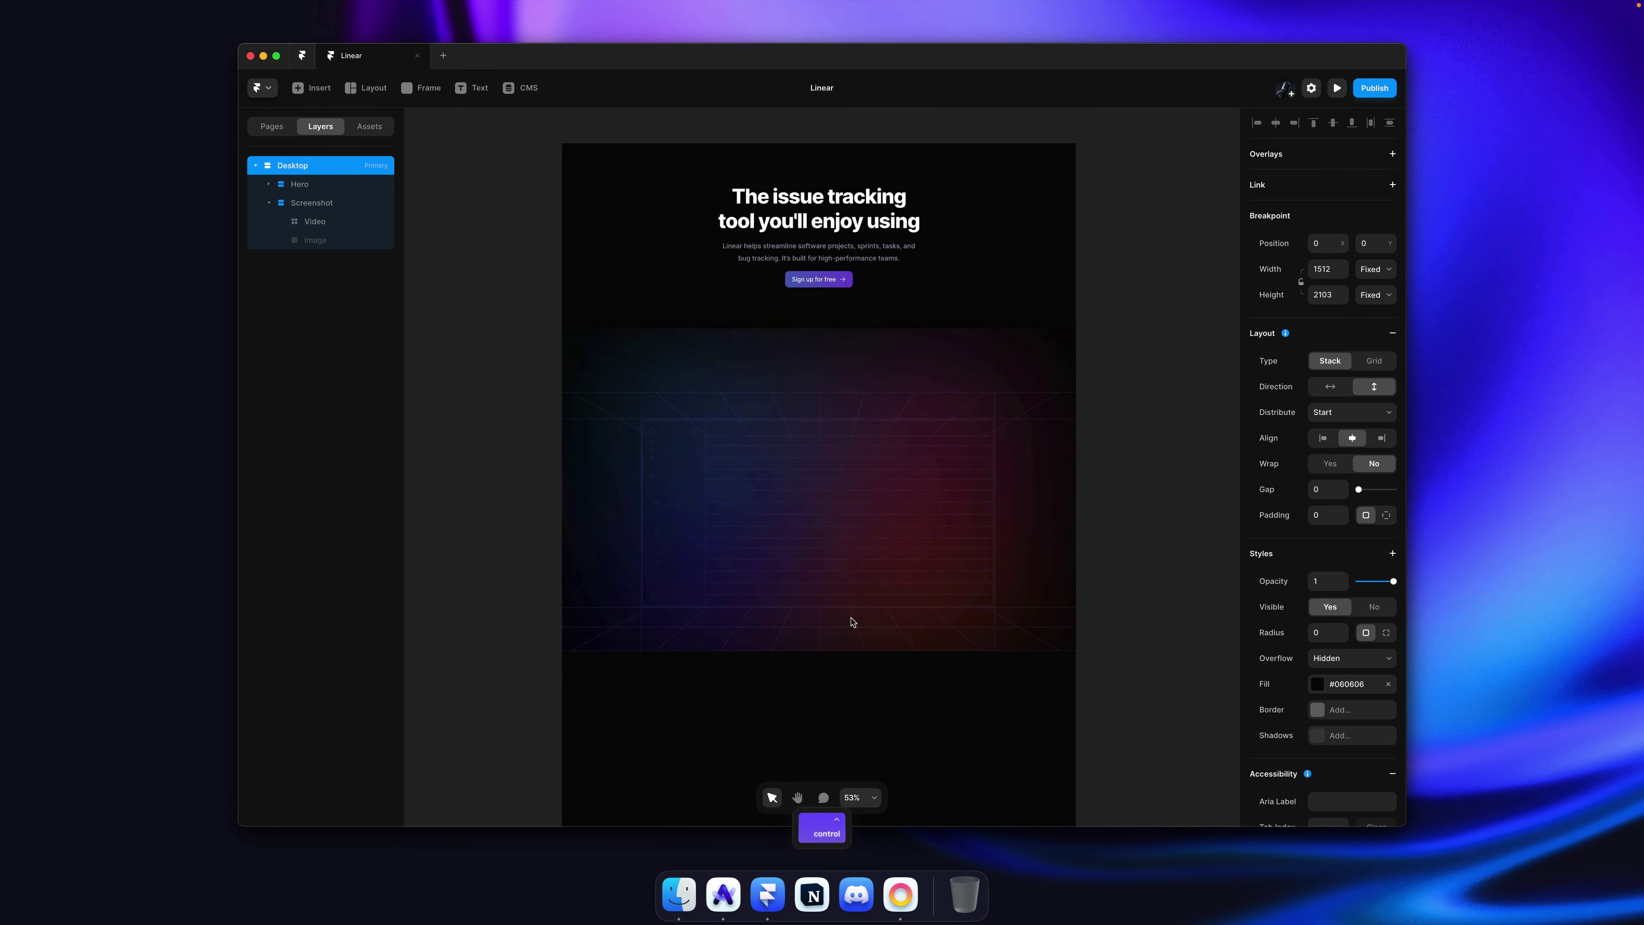
scroll(877, 473, "up", 3)
left_click(878, 476, "super")
scroll(878, 476, "down", 1)
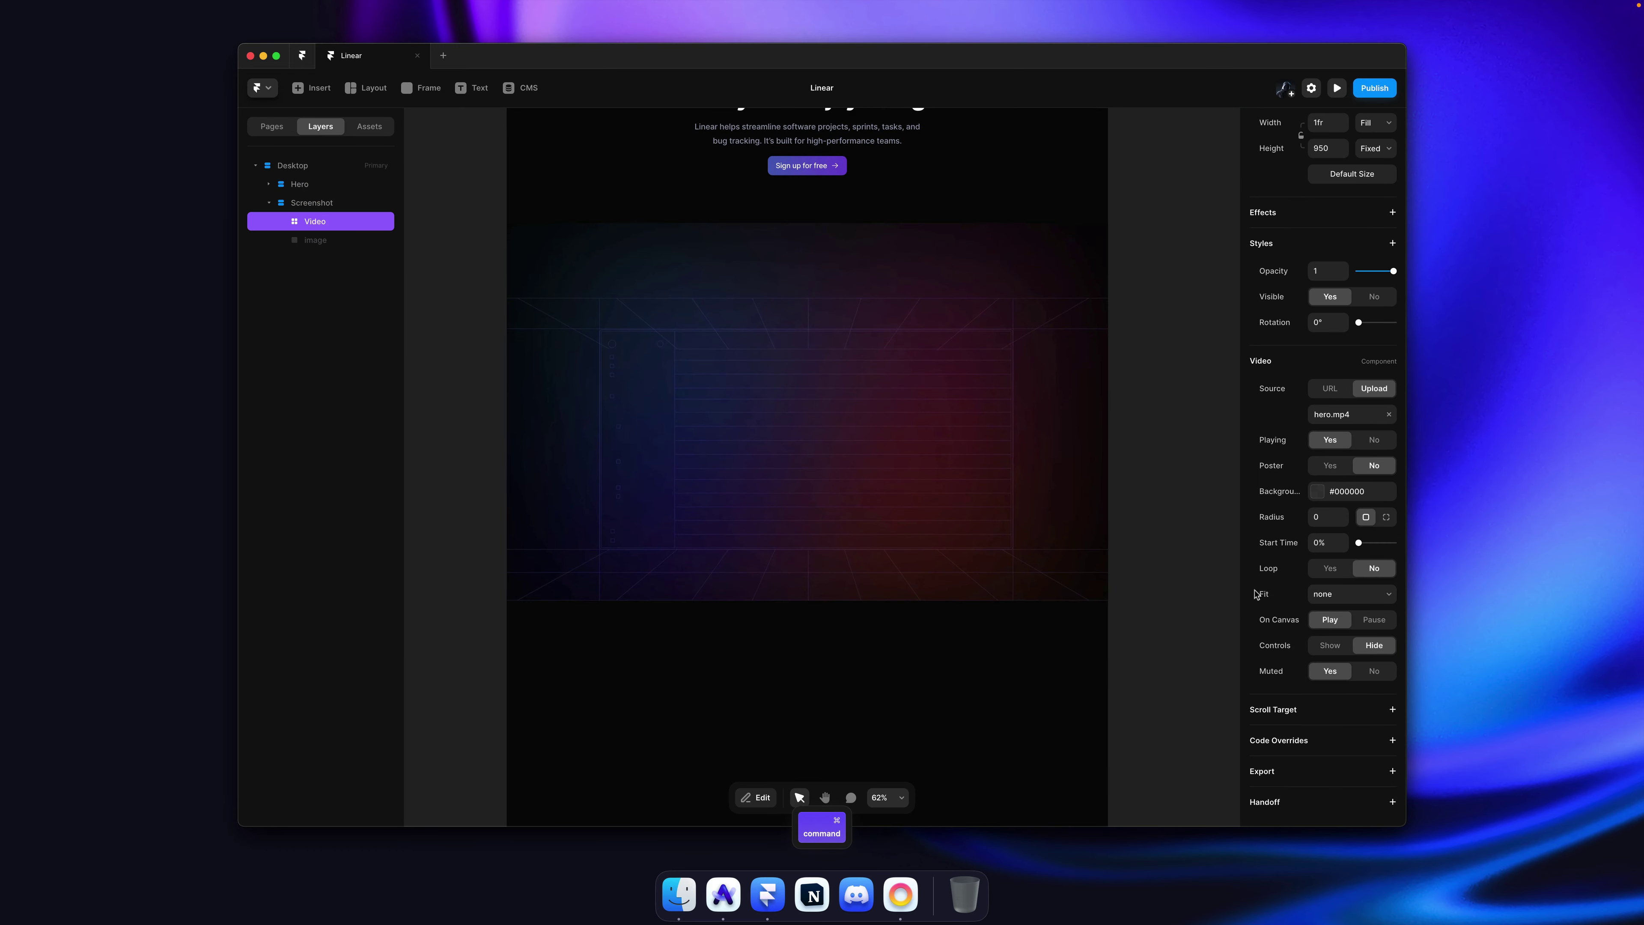
scroll(1317, 328, "up", 5)
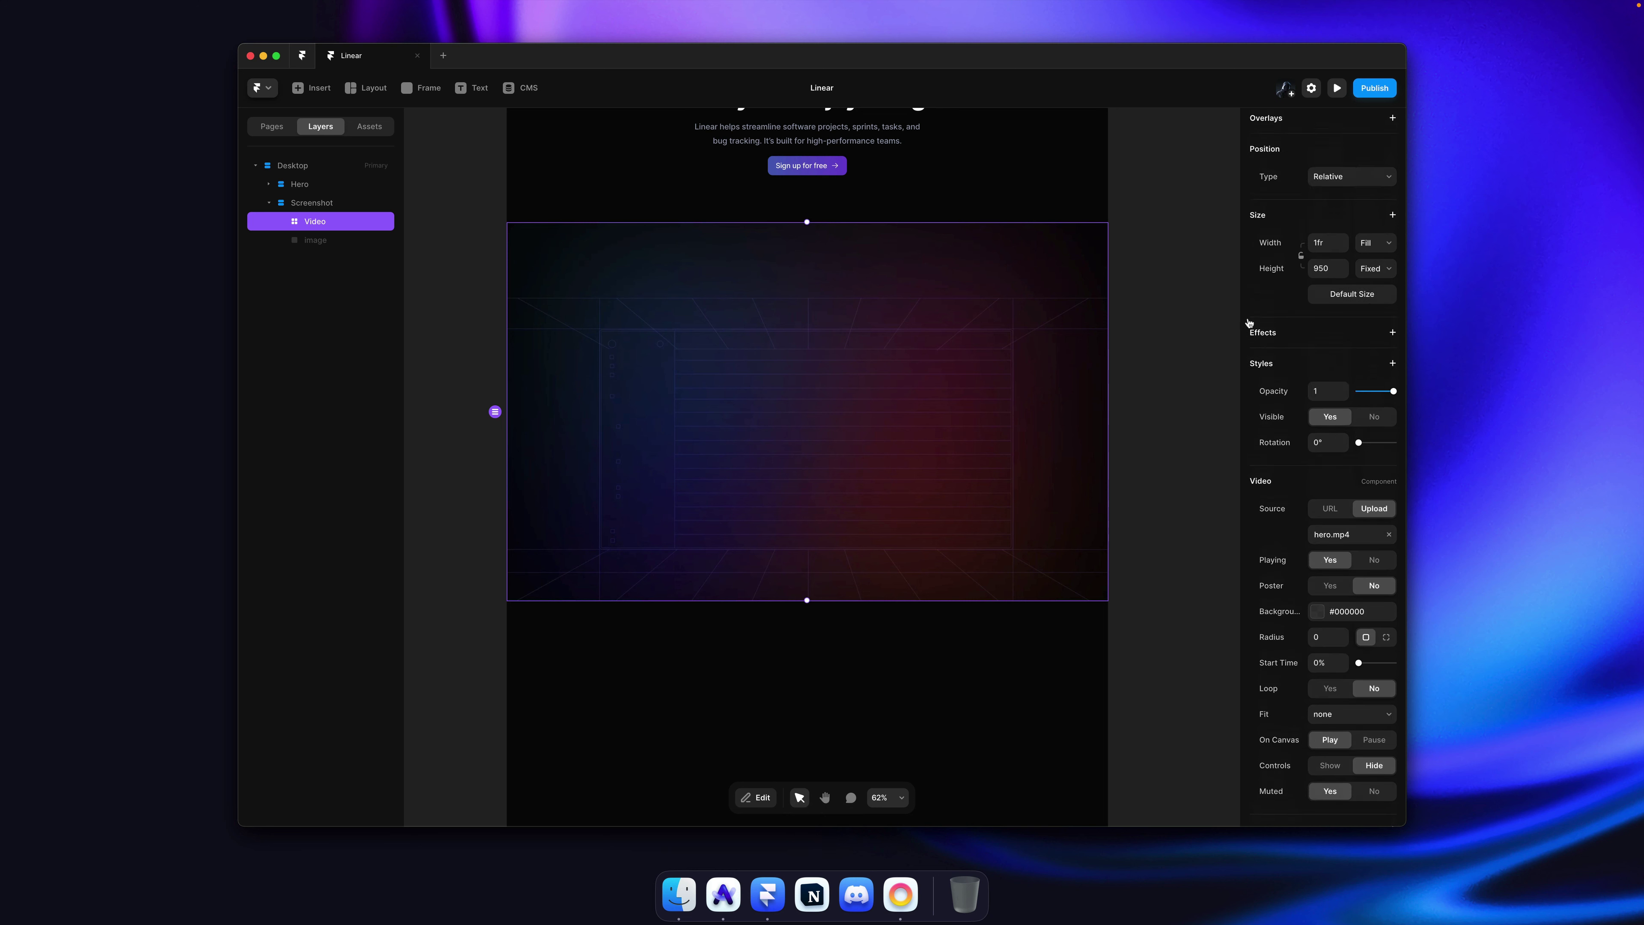
key("Escape")
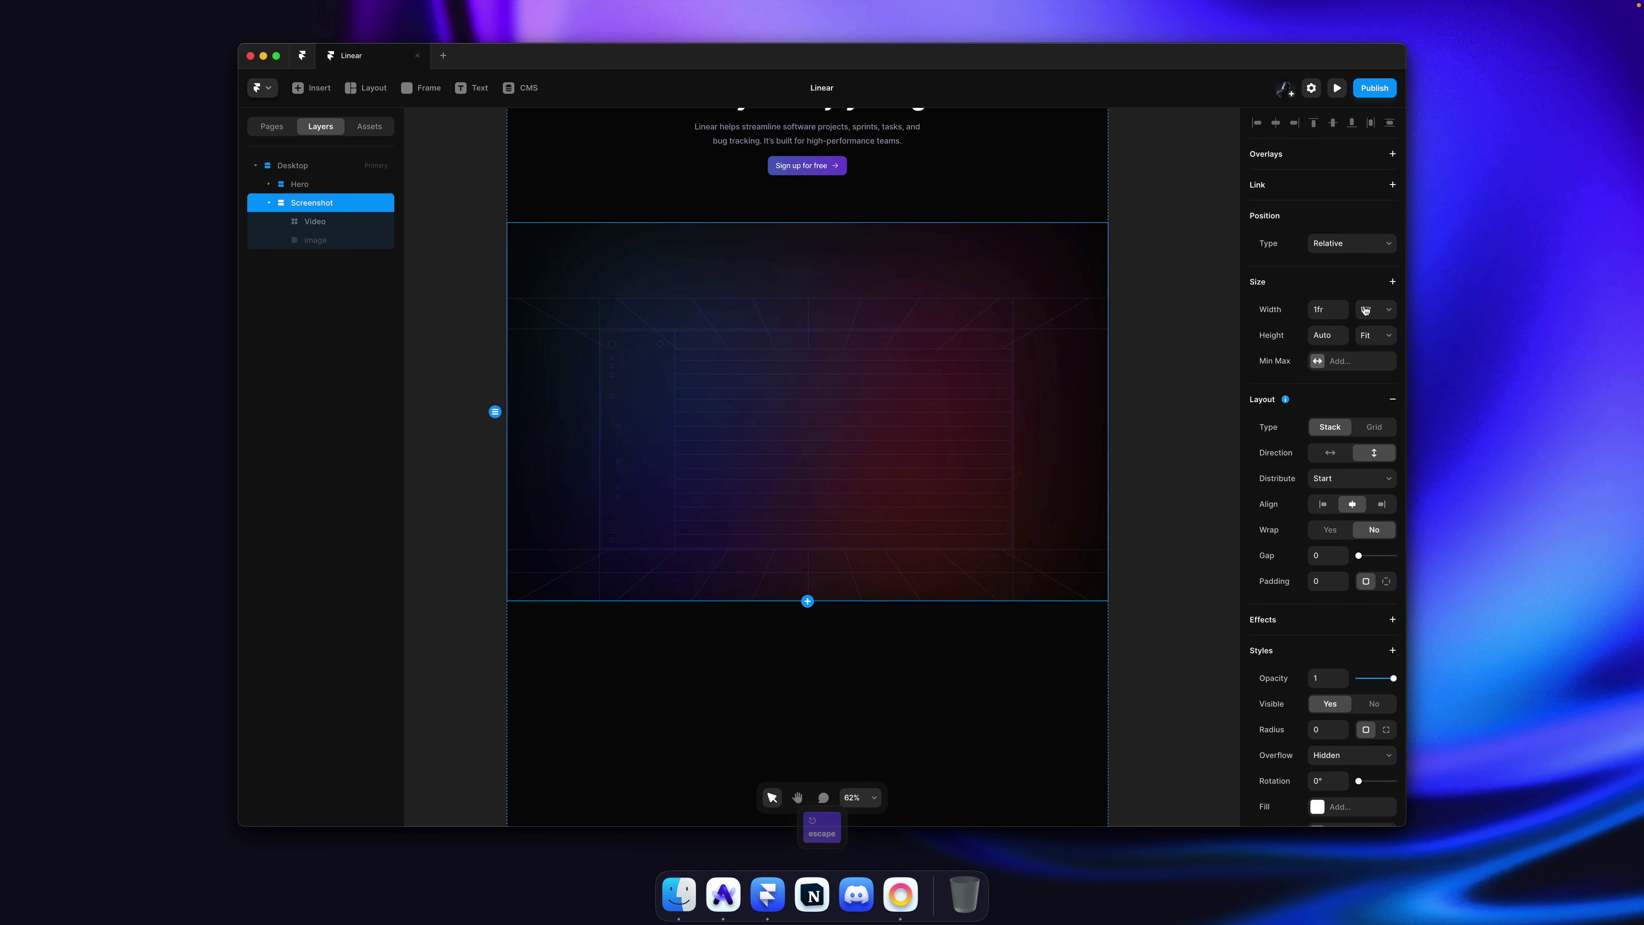
left_click(735, 415)
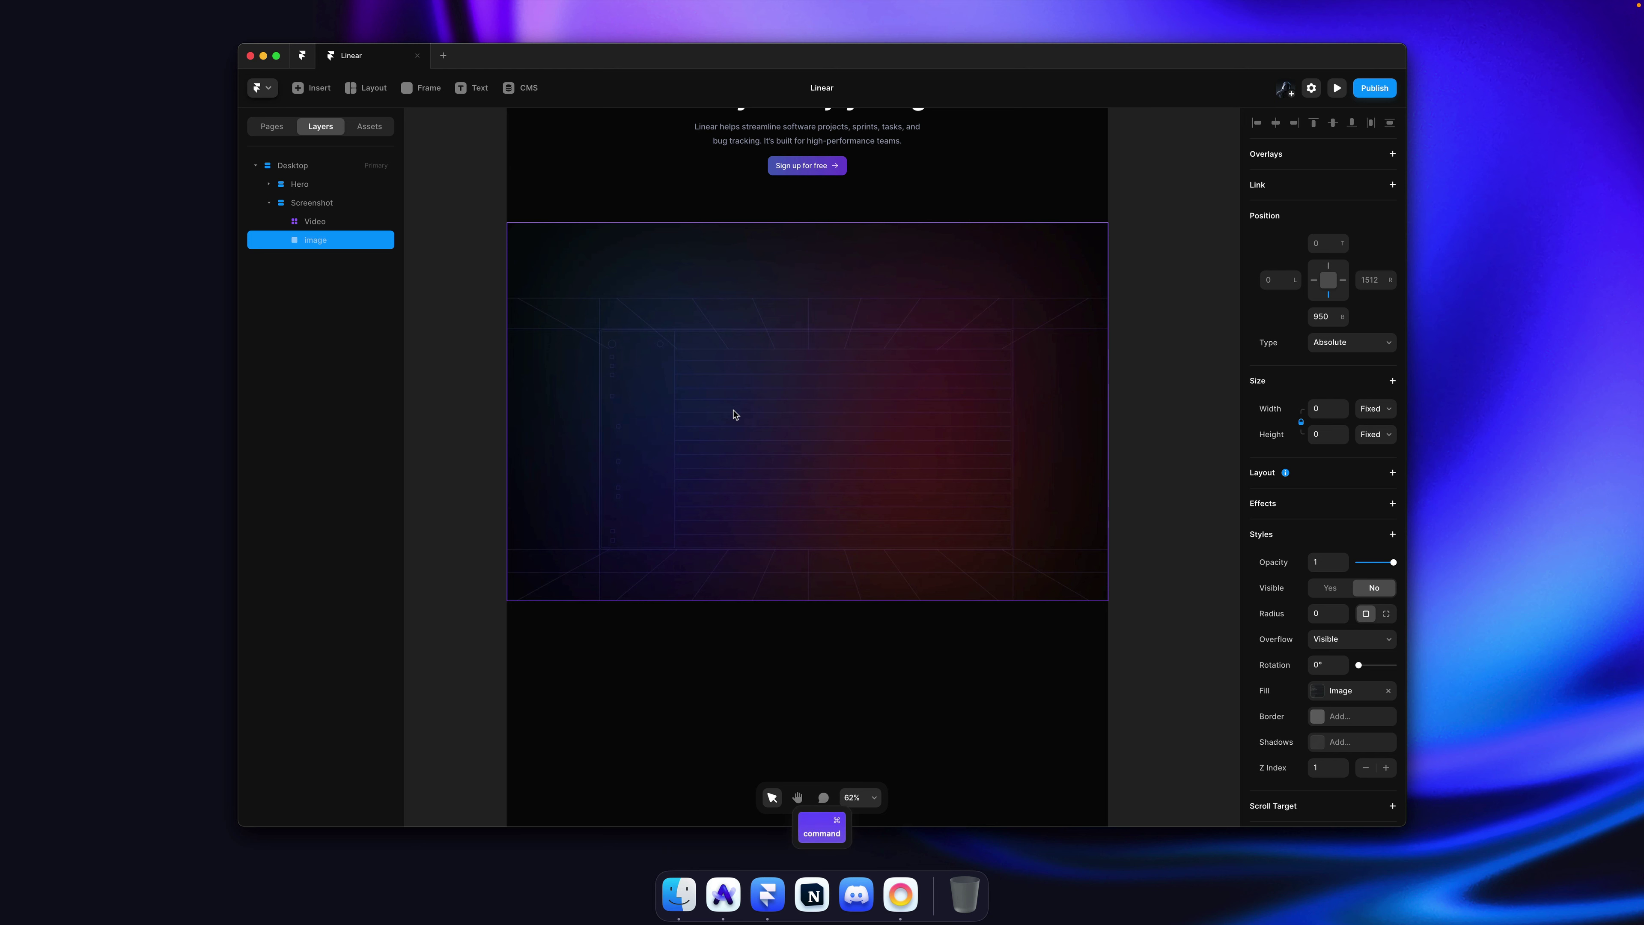
Step: Unhide the app screenshot and centre it over the hero video with one-pixel nudges
key("super+shift+h")
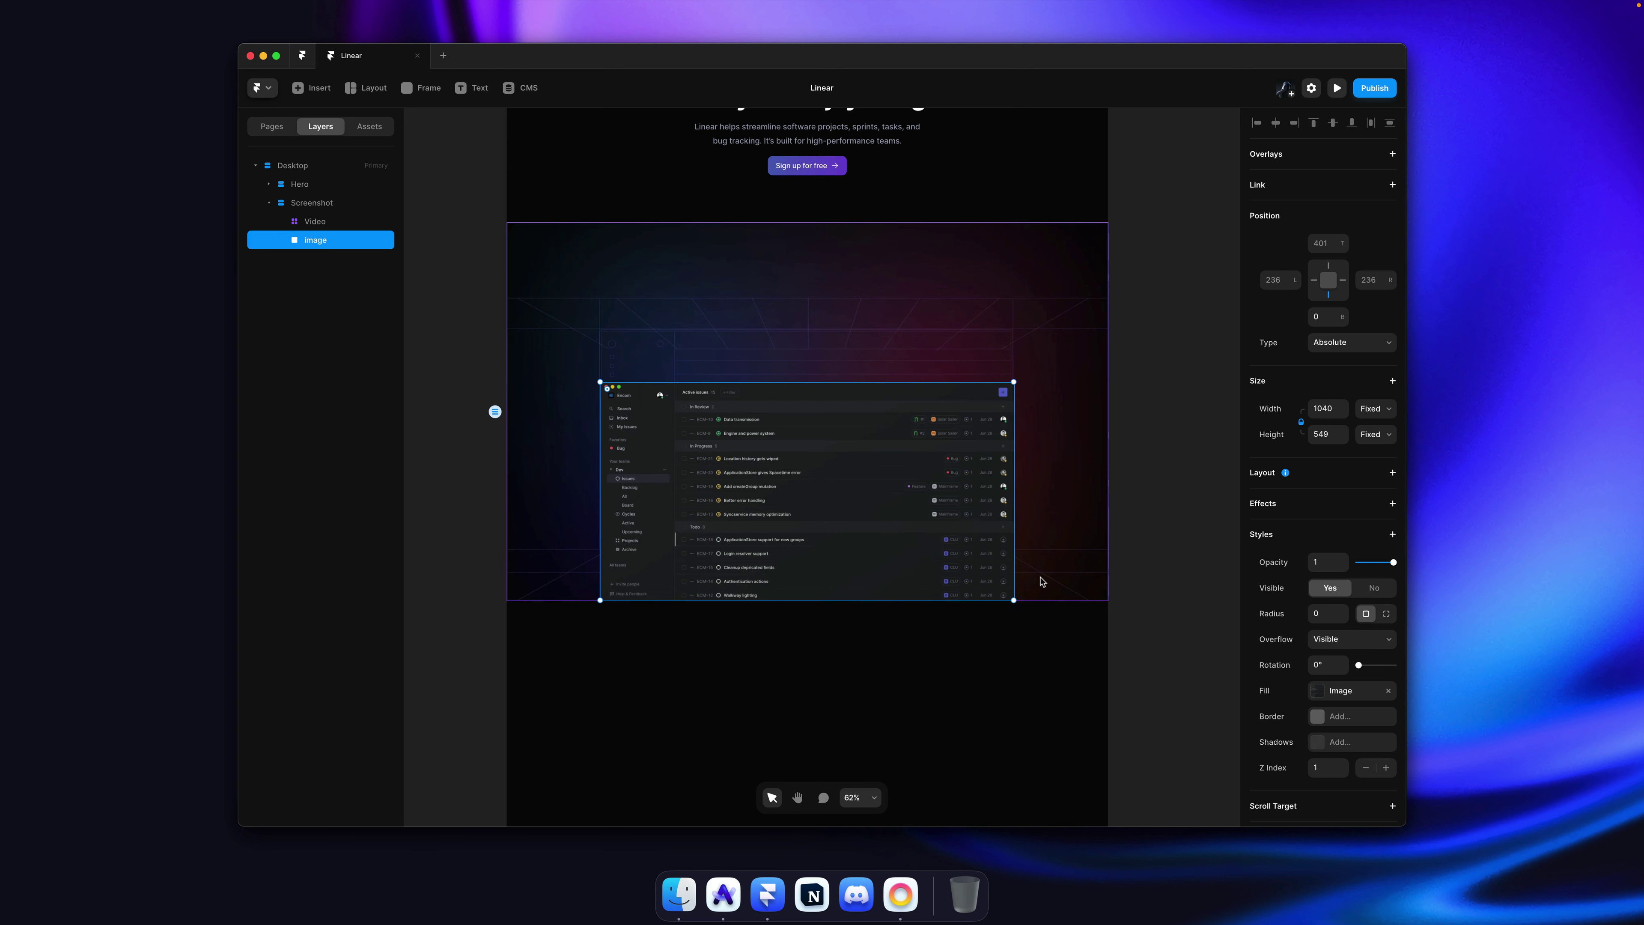
key("super")
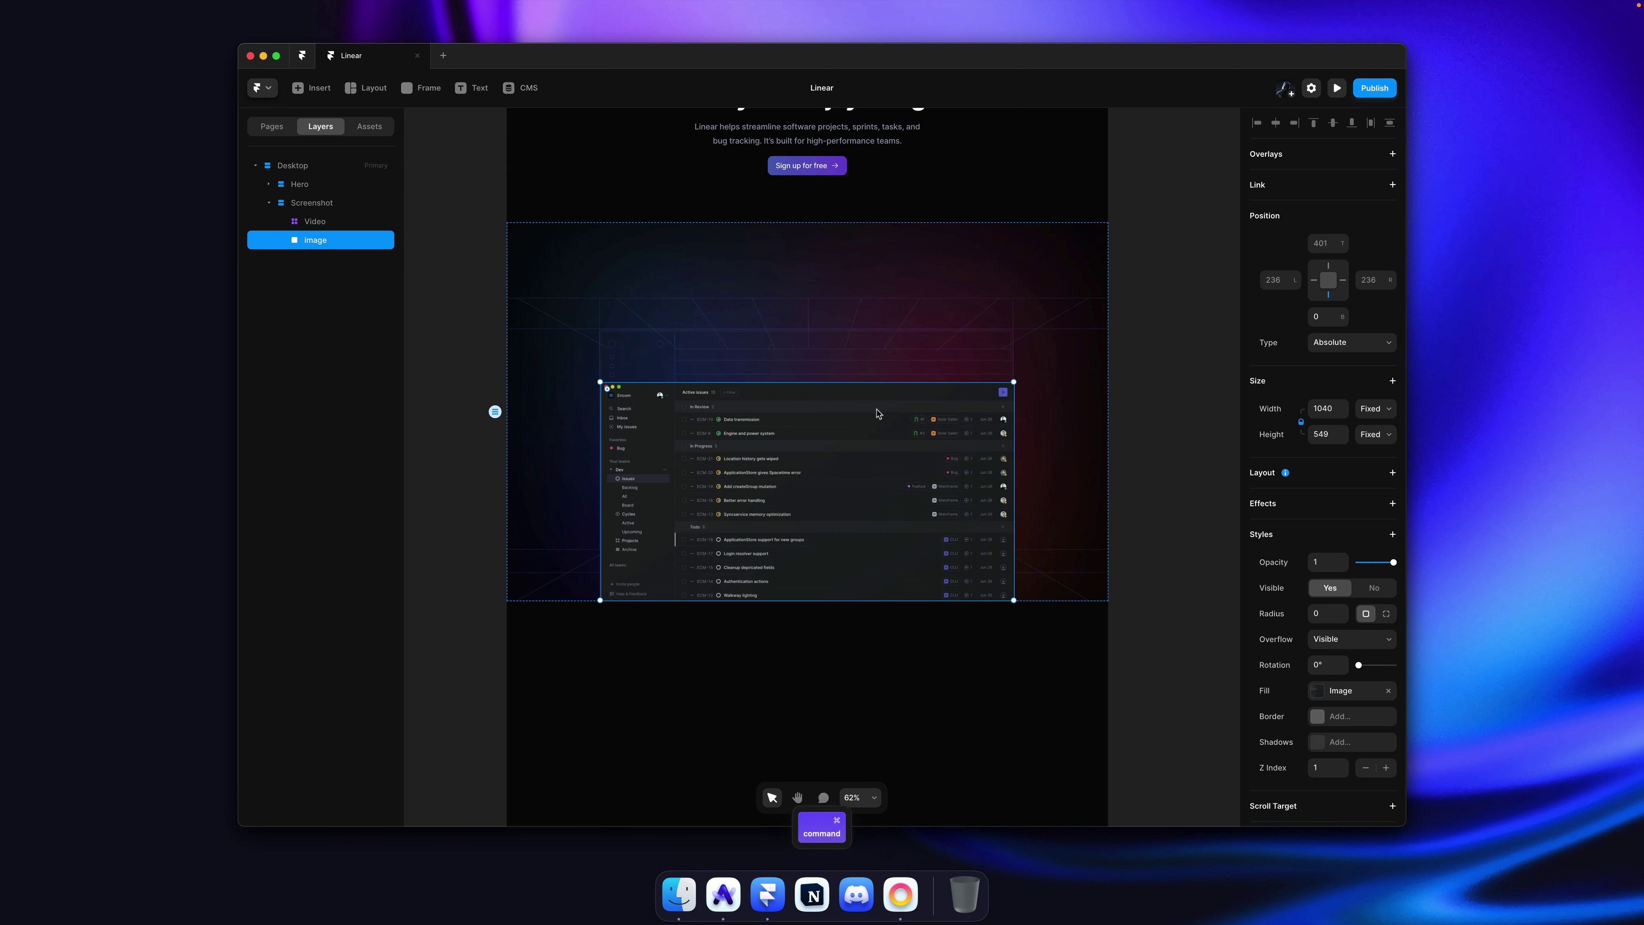
left_click_drag(877, 413, 868, 367)
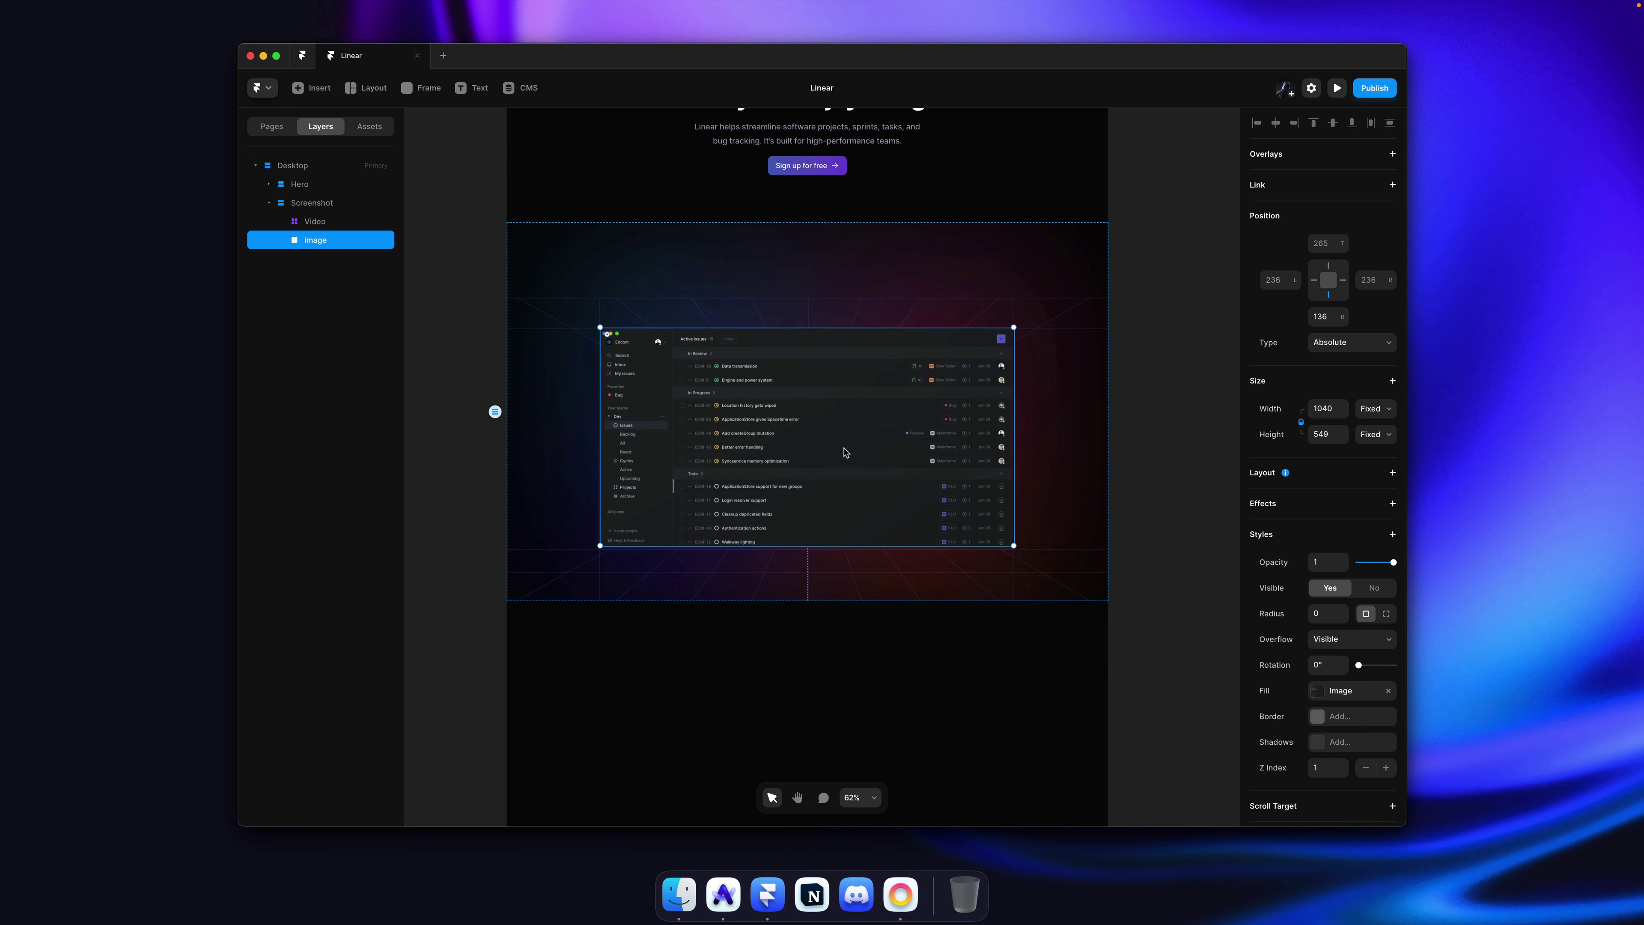
left_click_drag(844, 455, 844, 457)
scroll(597, 337, "up", 10)
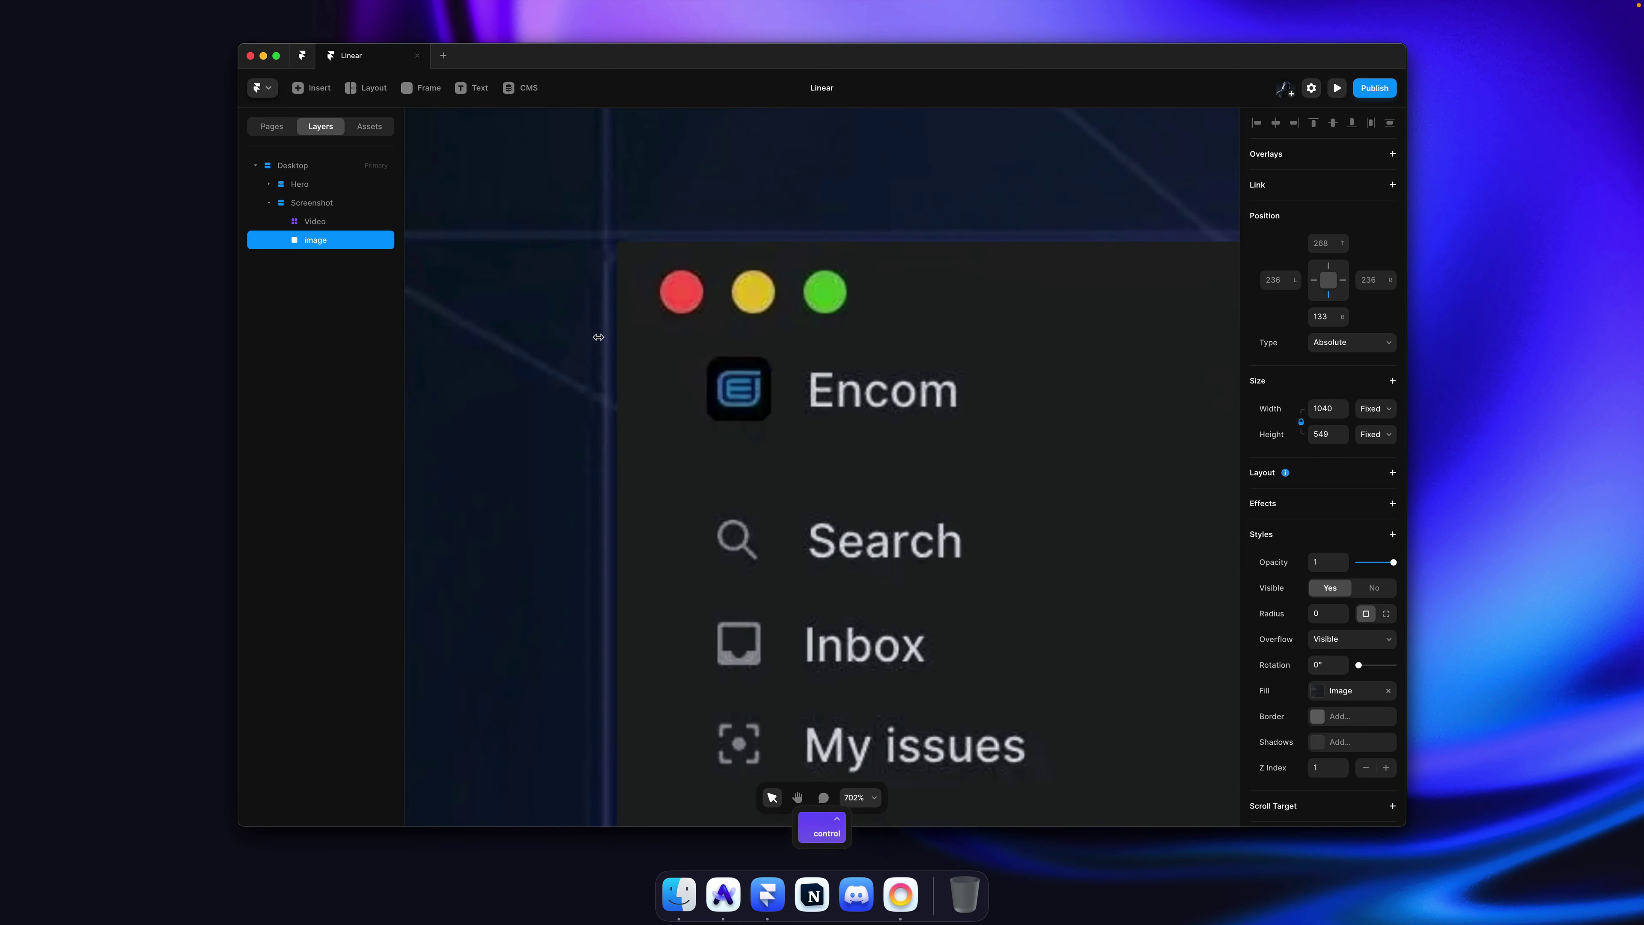
key("Left")
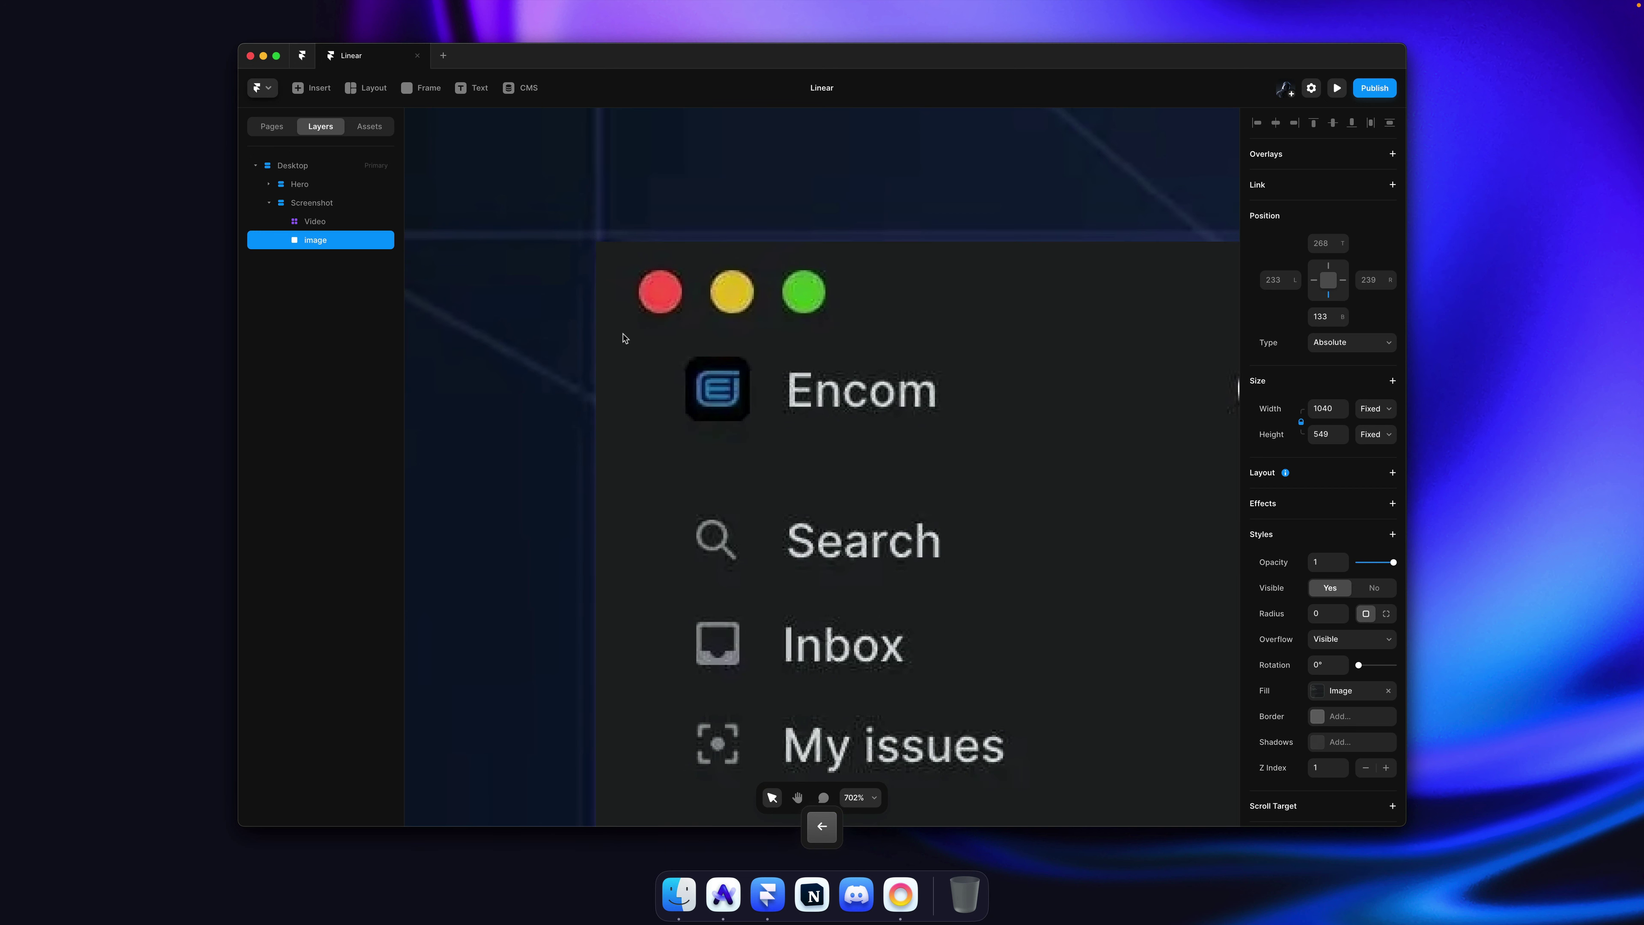
key("Up")
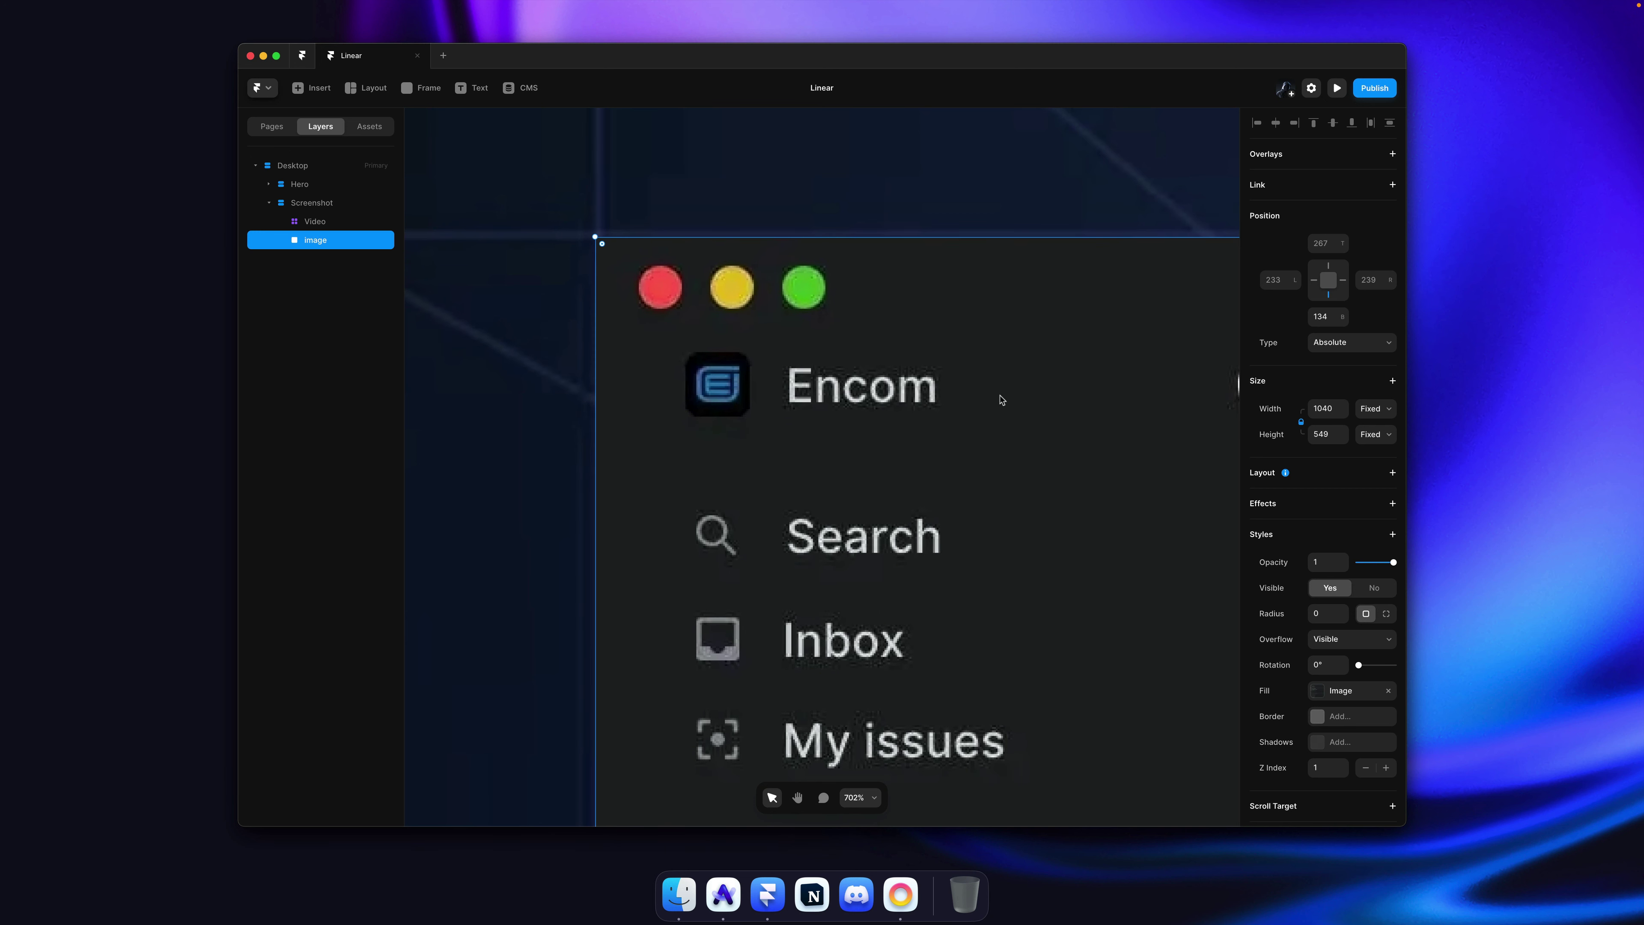
scroll(1007, 409, "down", 2)
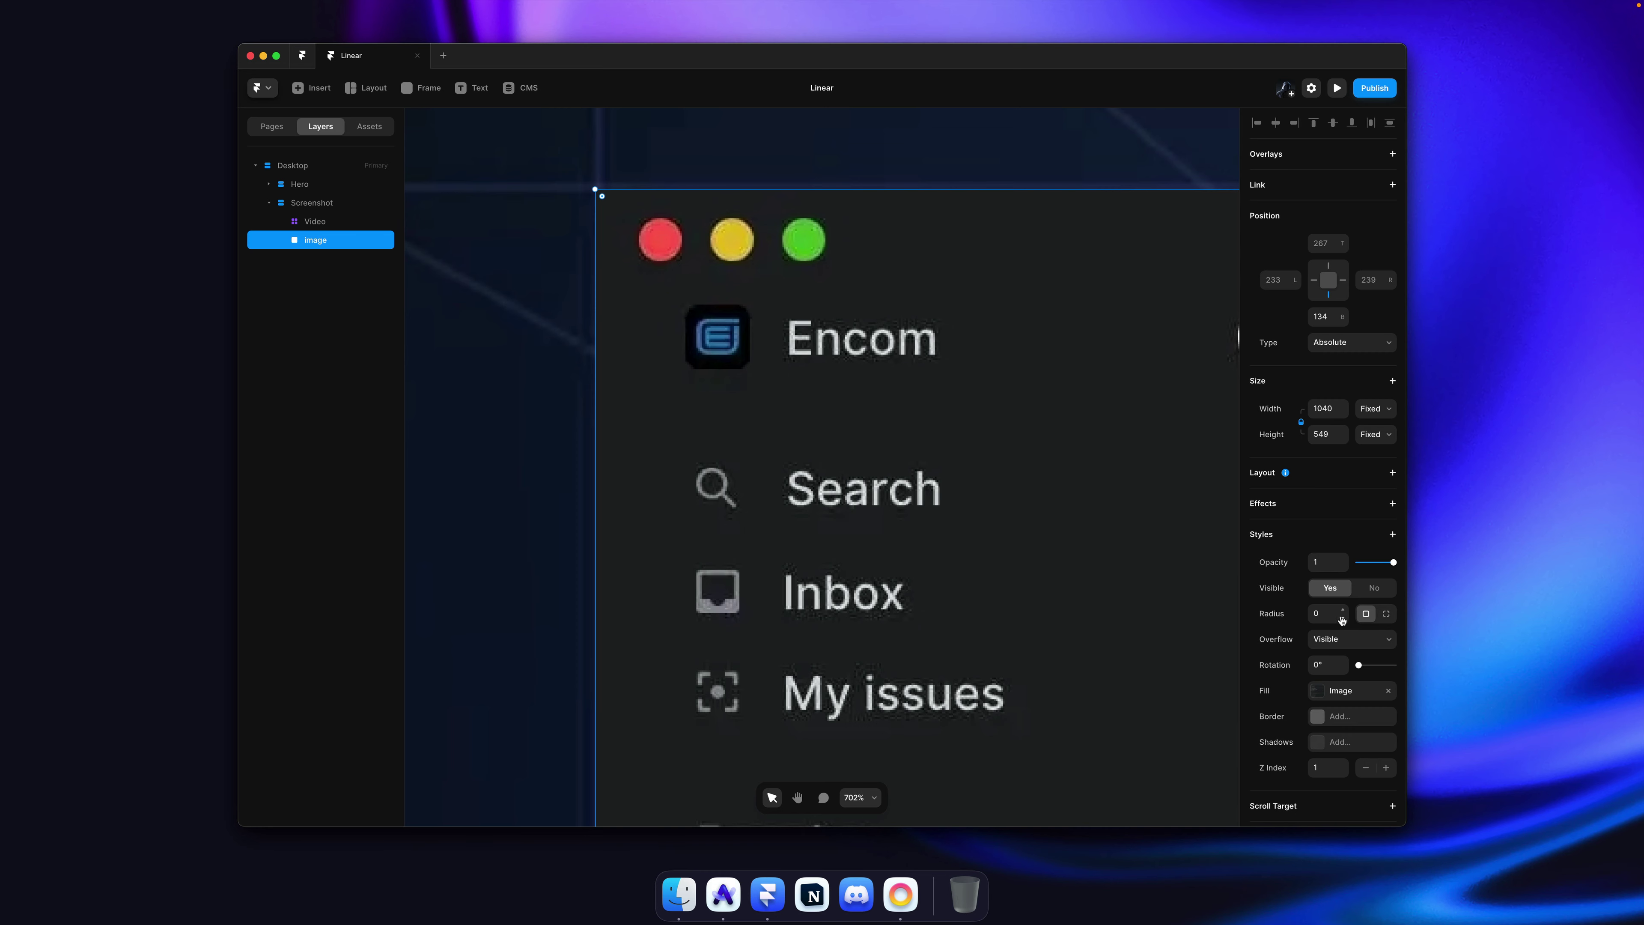
Step: Round the screenshot's corners to 8 and extend its height to 553
left_click_drag(1345, 615, 1344, 609)
scroll(618, 322, "down", 10, "ctrl")
scroll(994, 481, "up", 8, "ctrl")
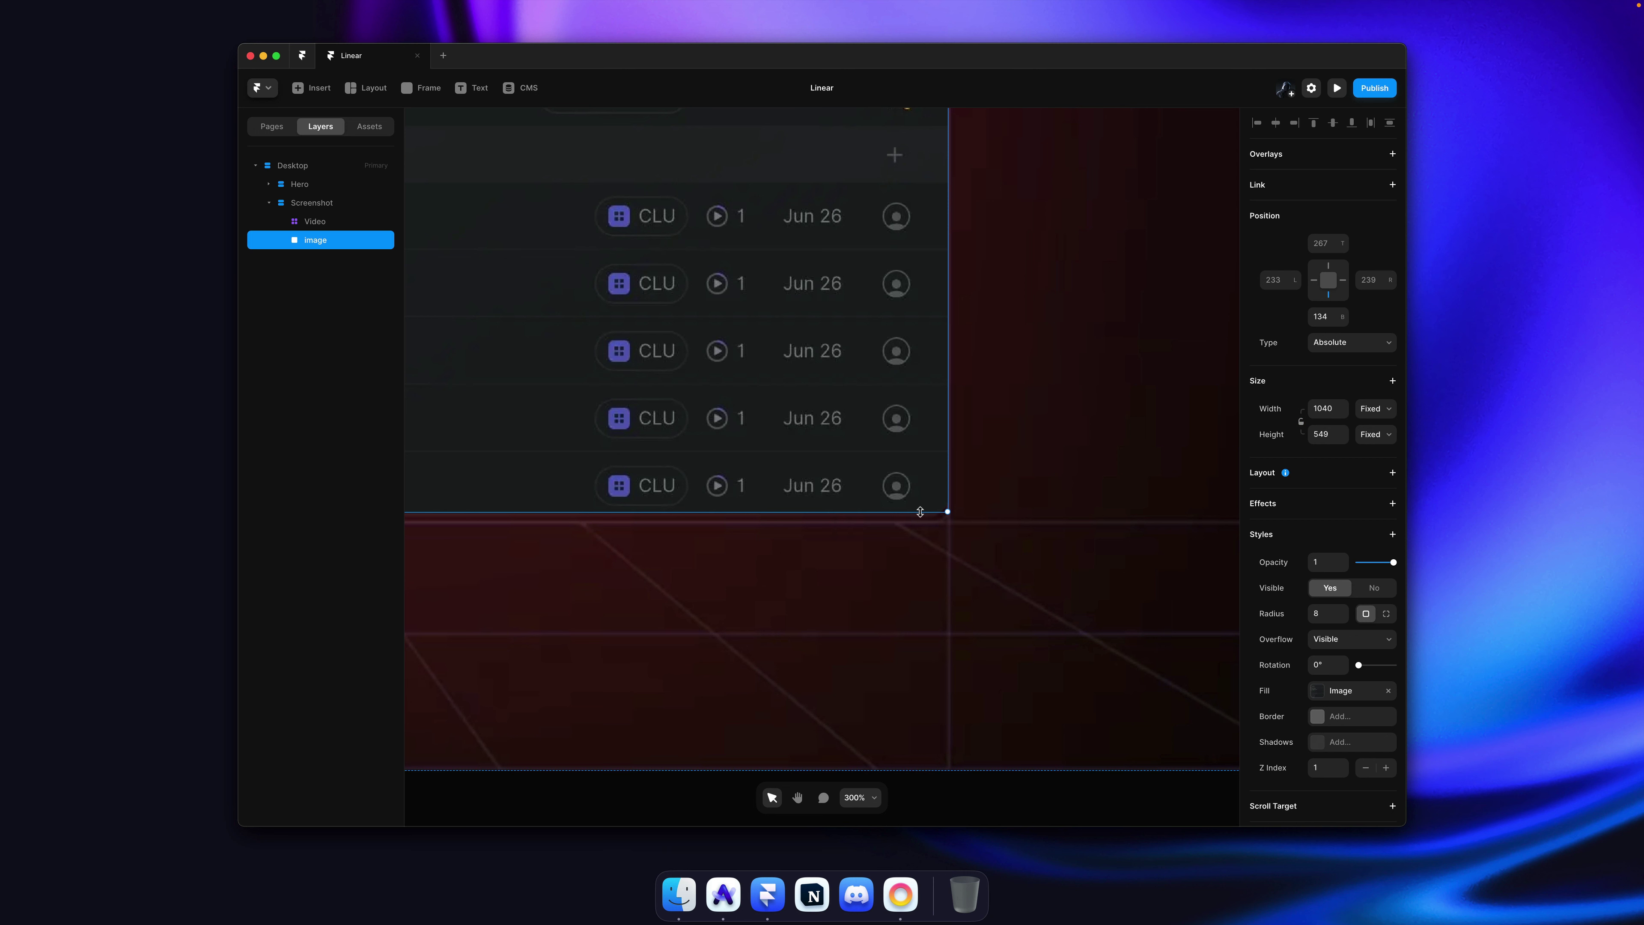
left_click_drag(920, 513, 920, 519)
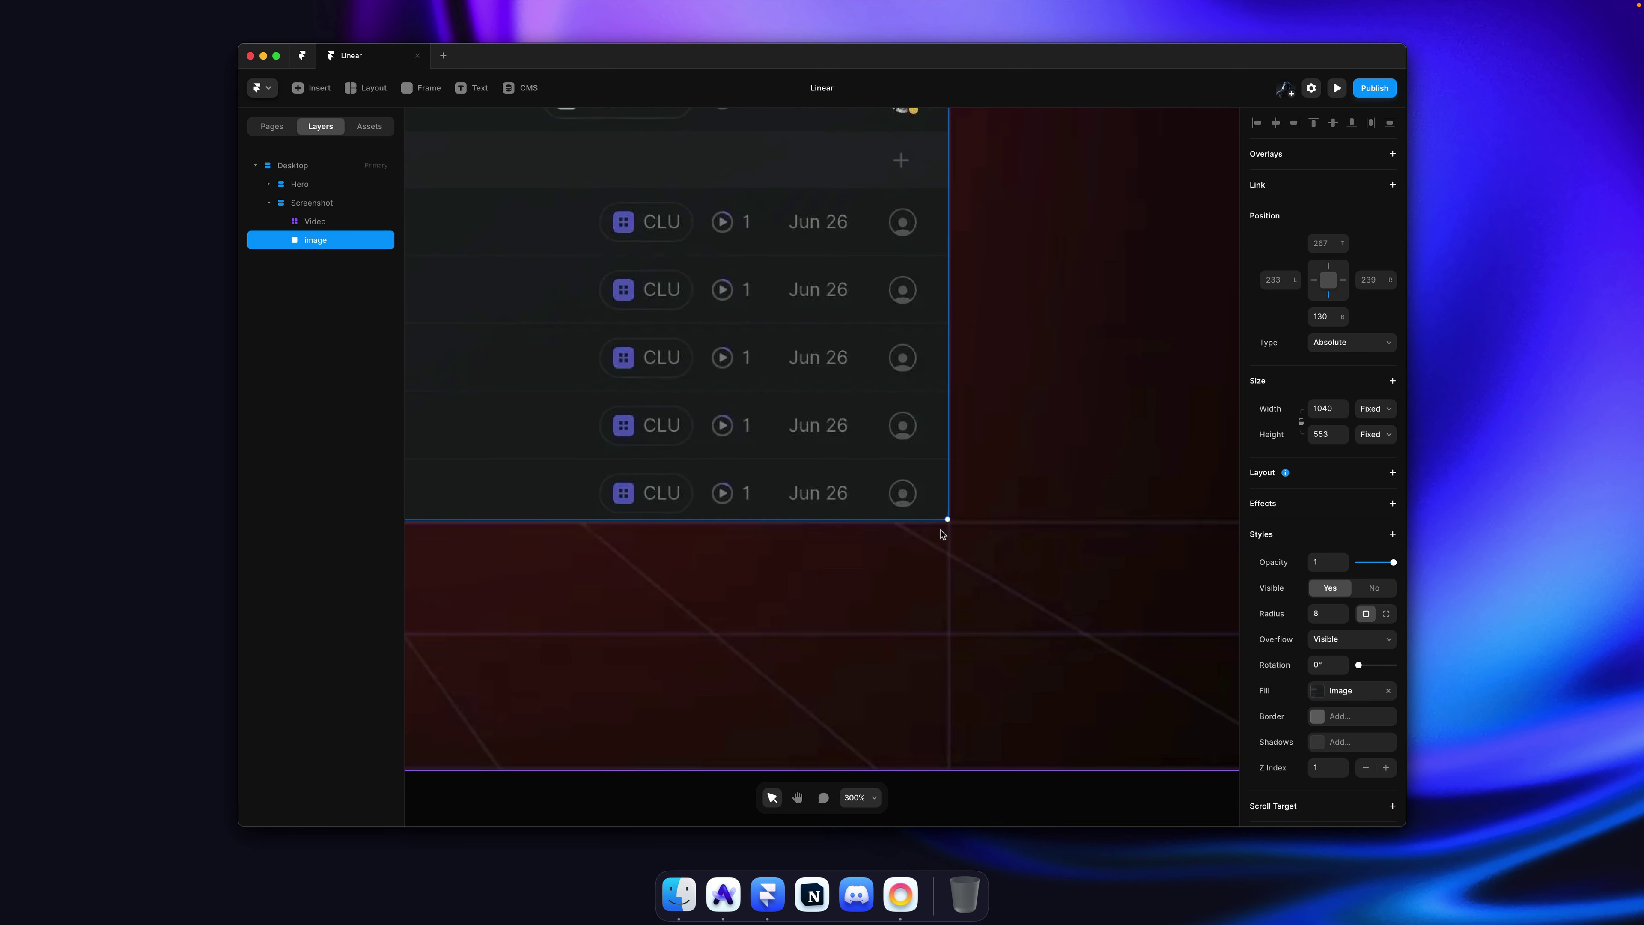
left_click(1083, 373)
Step: Clear the layer selection and save the project
scroll(1068, 371, "down", 5)
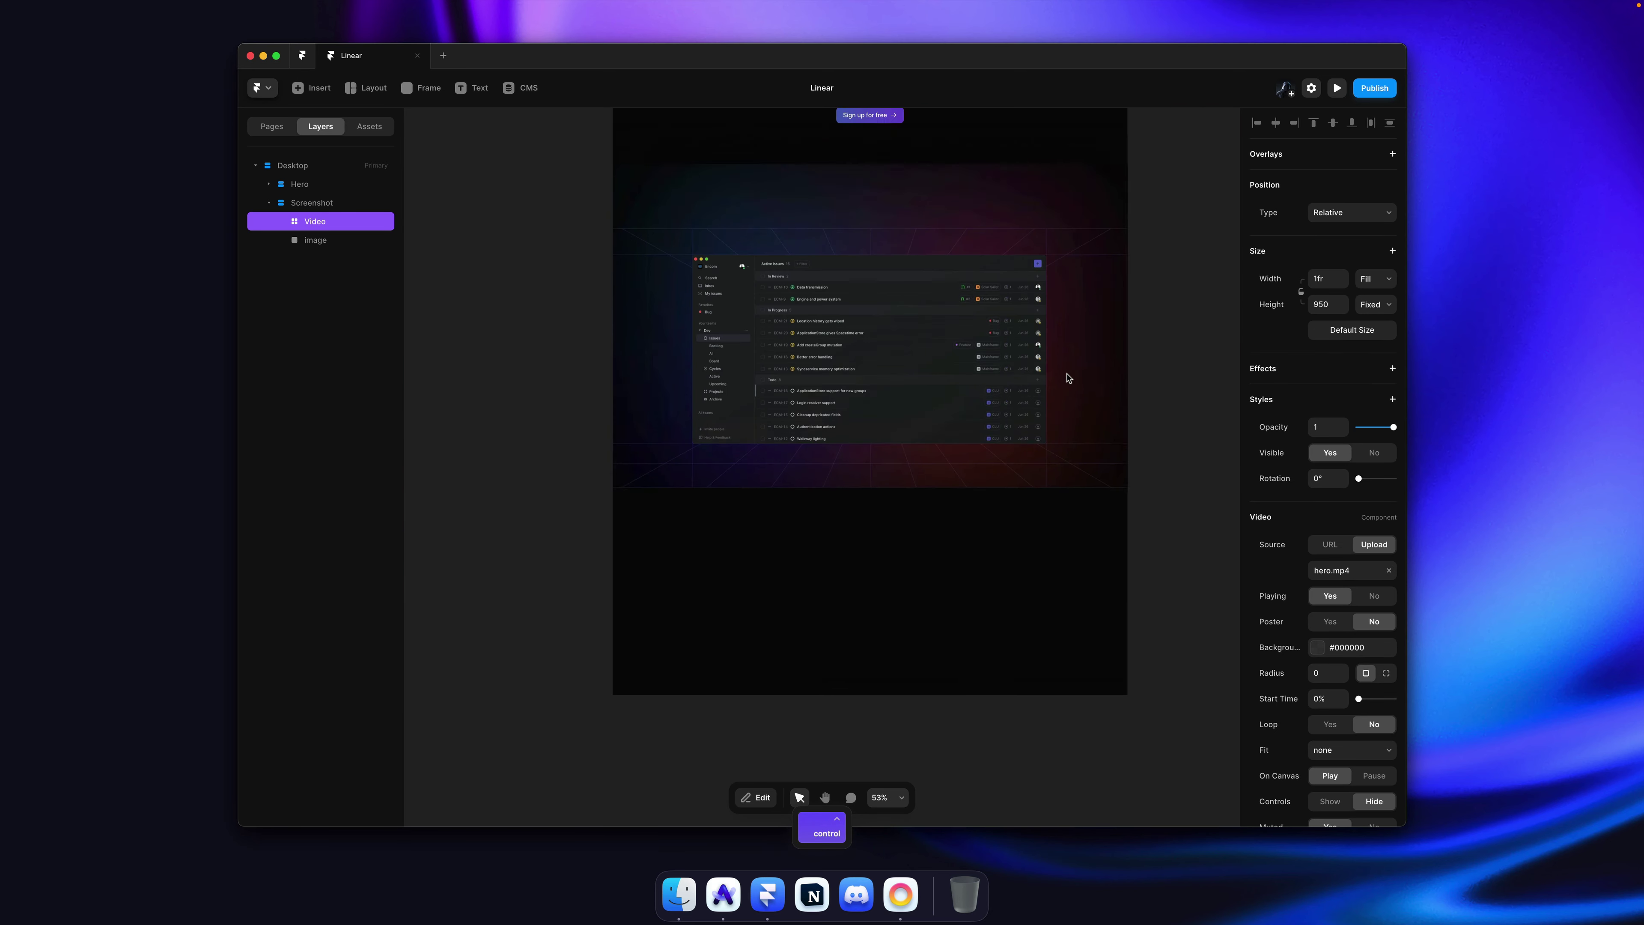
scroll(841, 317, "down", 3)
left_click(1136, 273)
key("super+s")
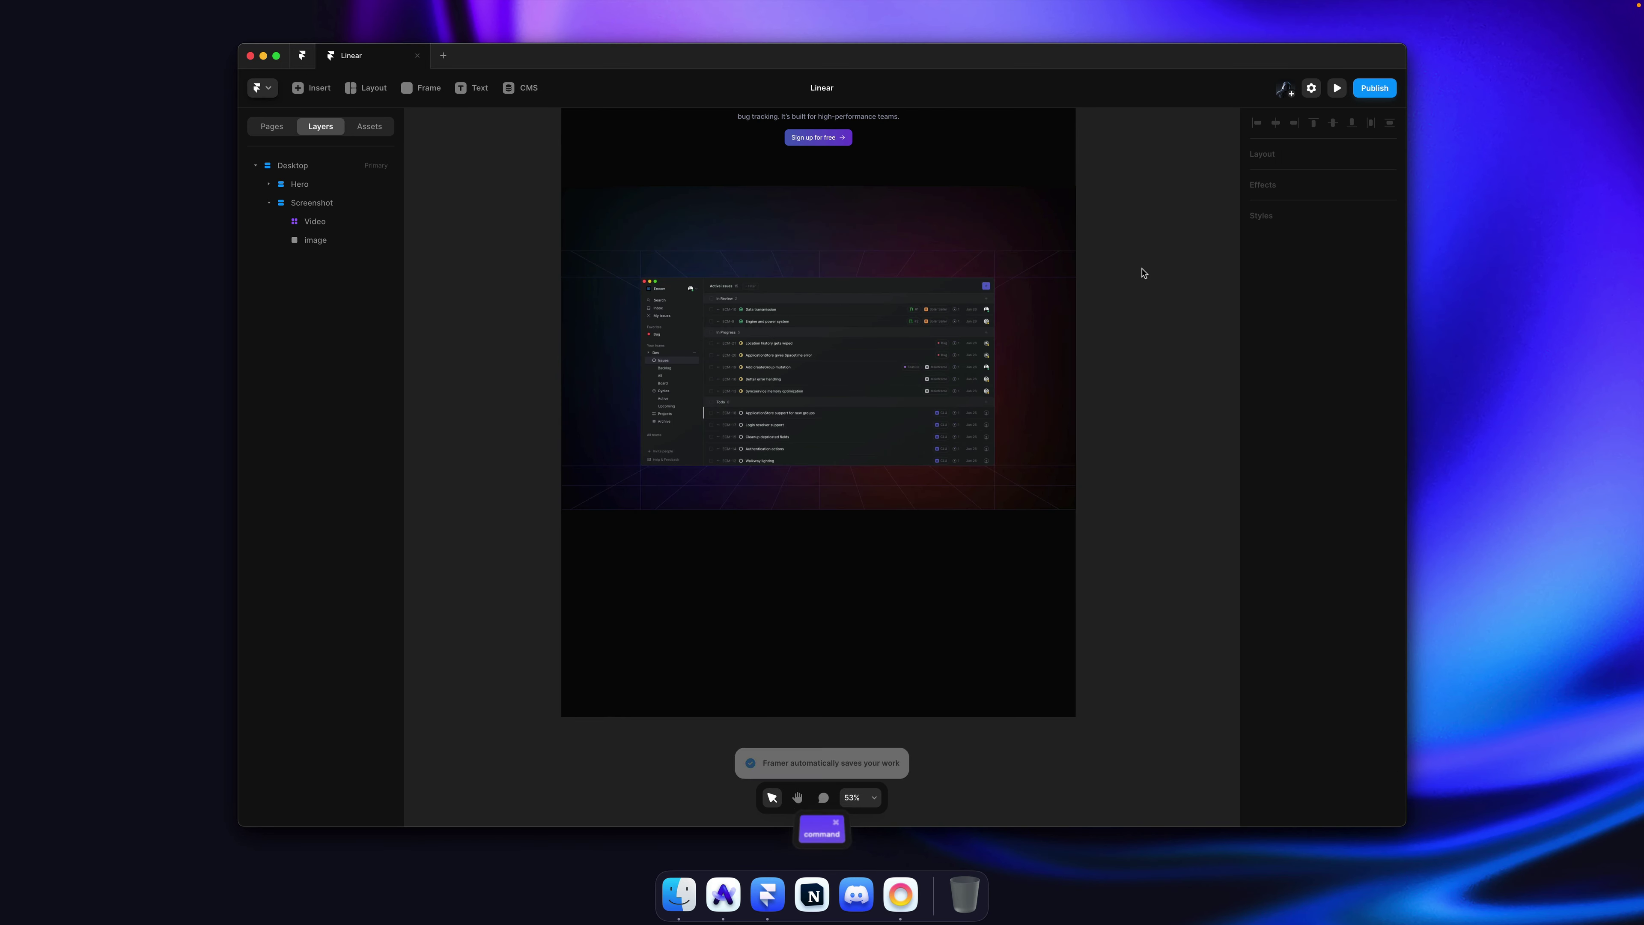
Step: Sample the page background colour with the colour picker, then publish the site
scroll(1129, 270, "left", 1)
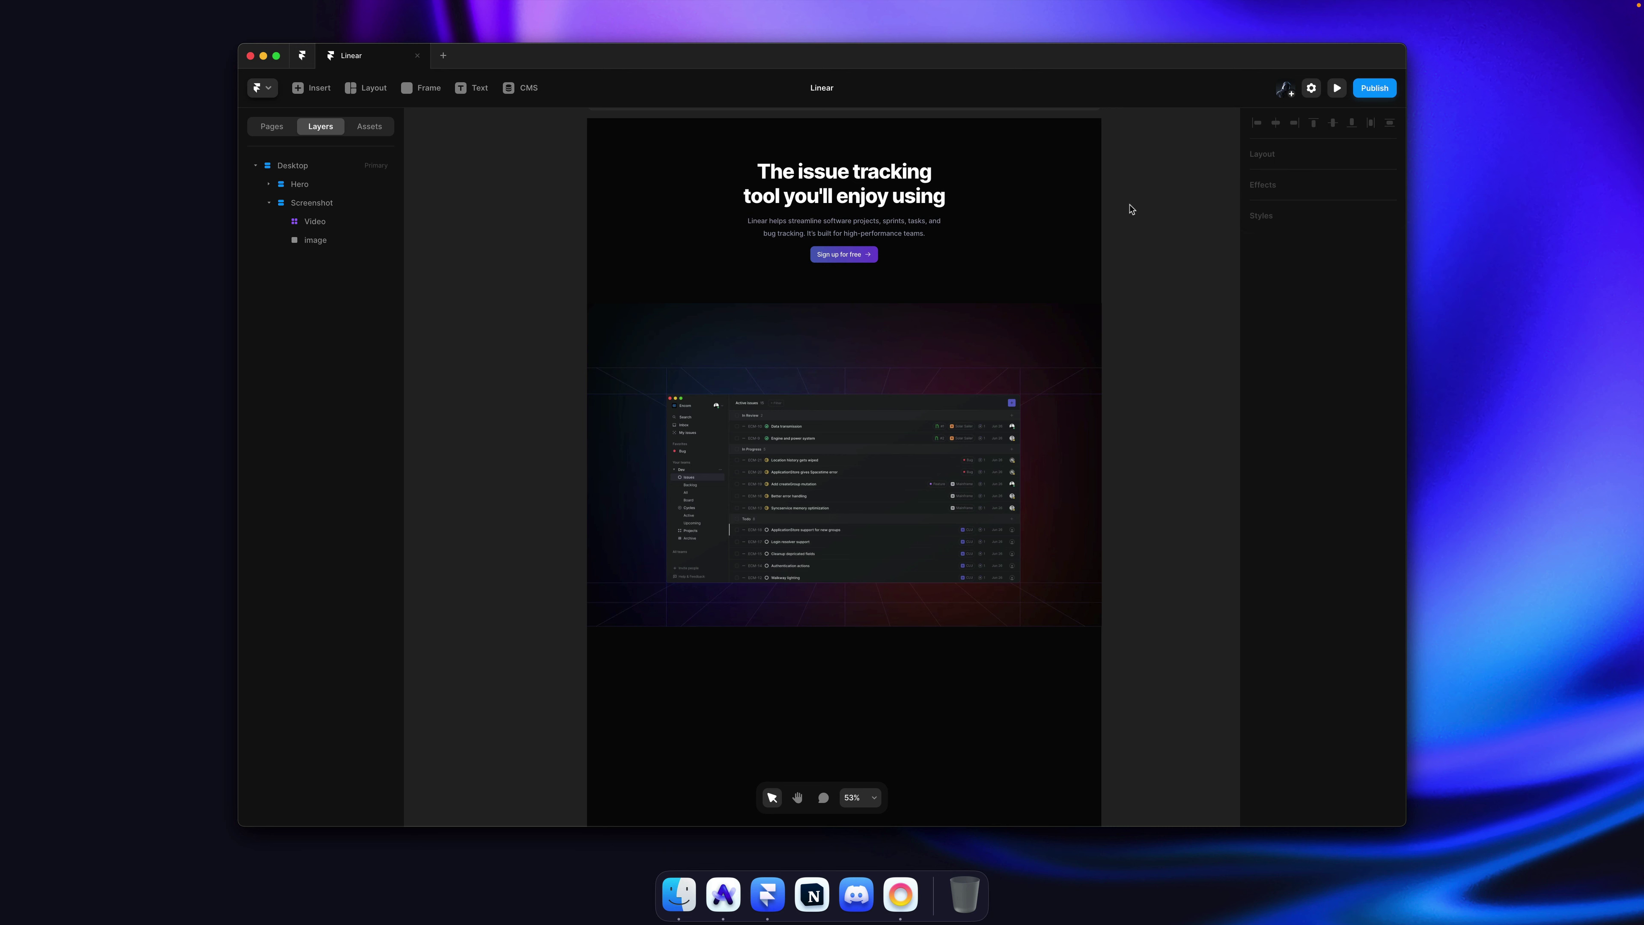
key("super+shift+c")
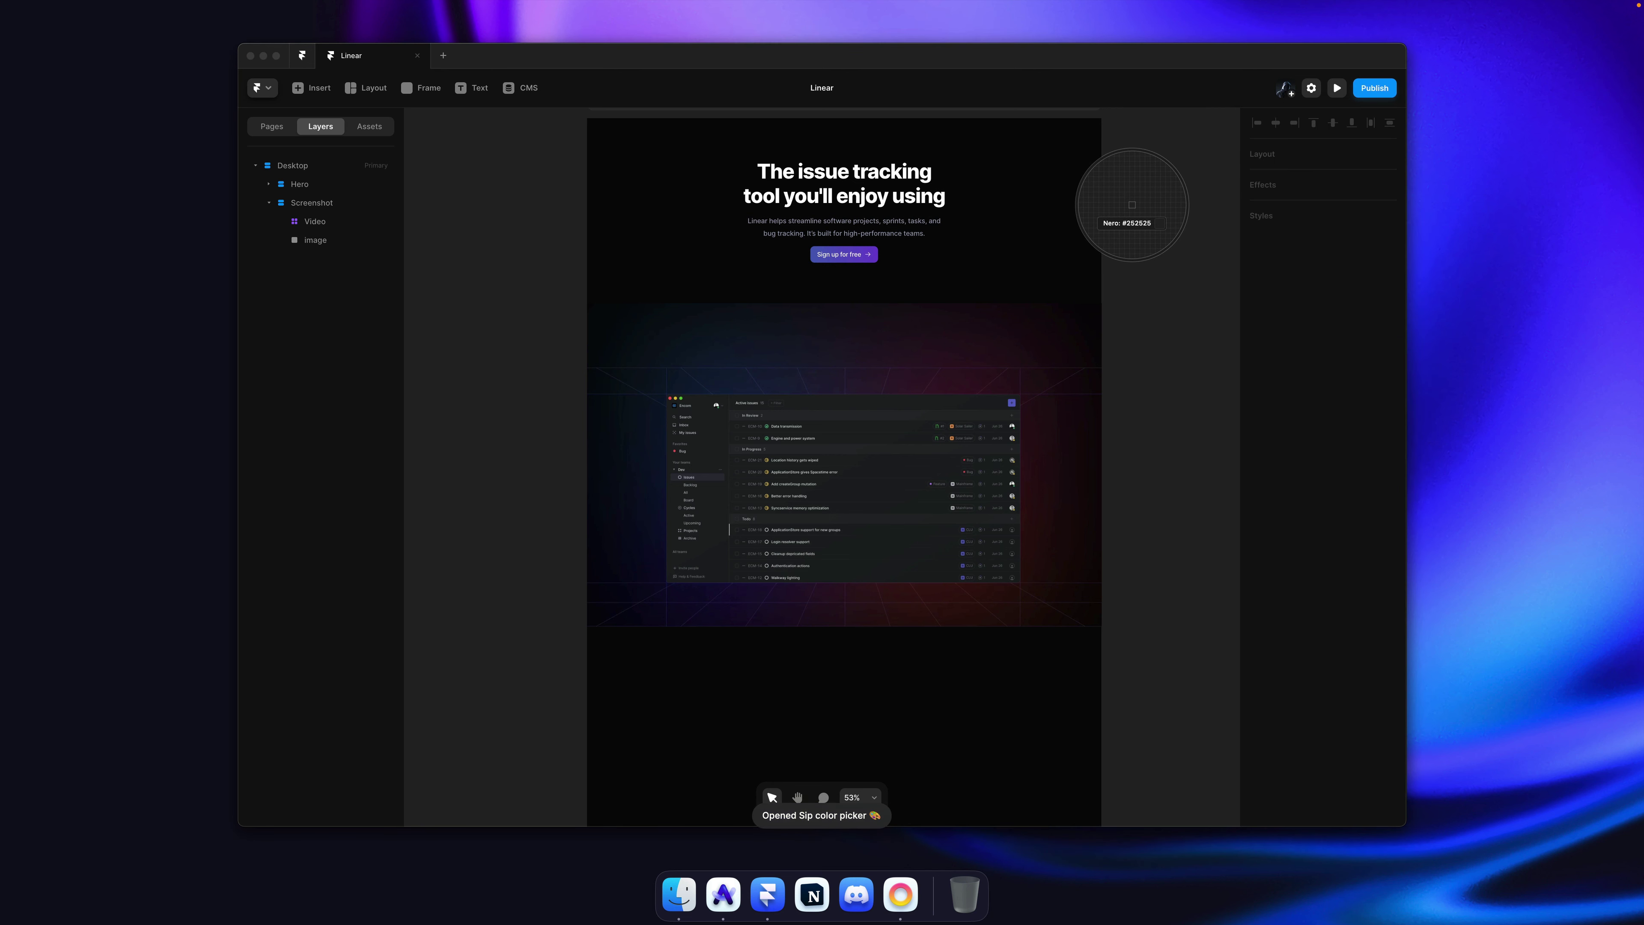
left_click(1133, 205)
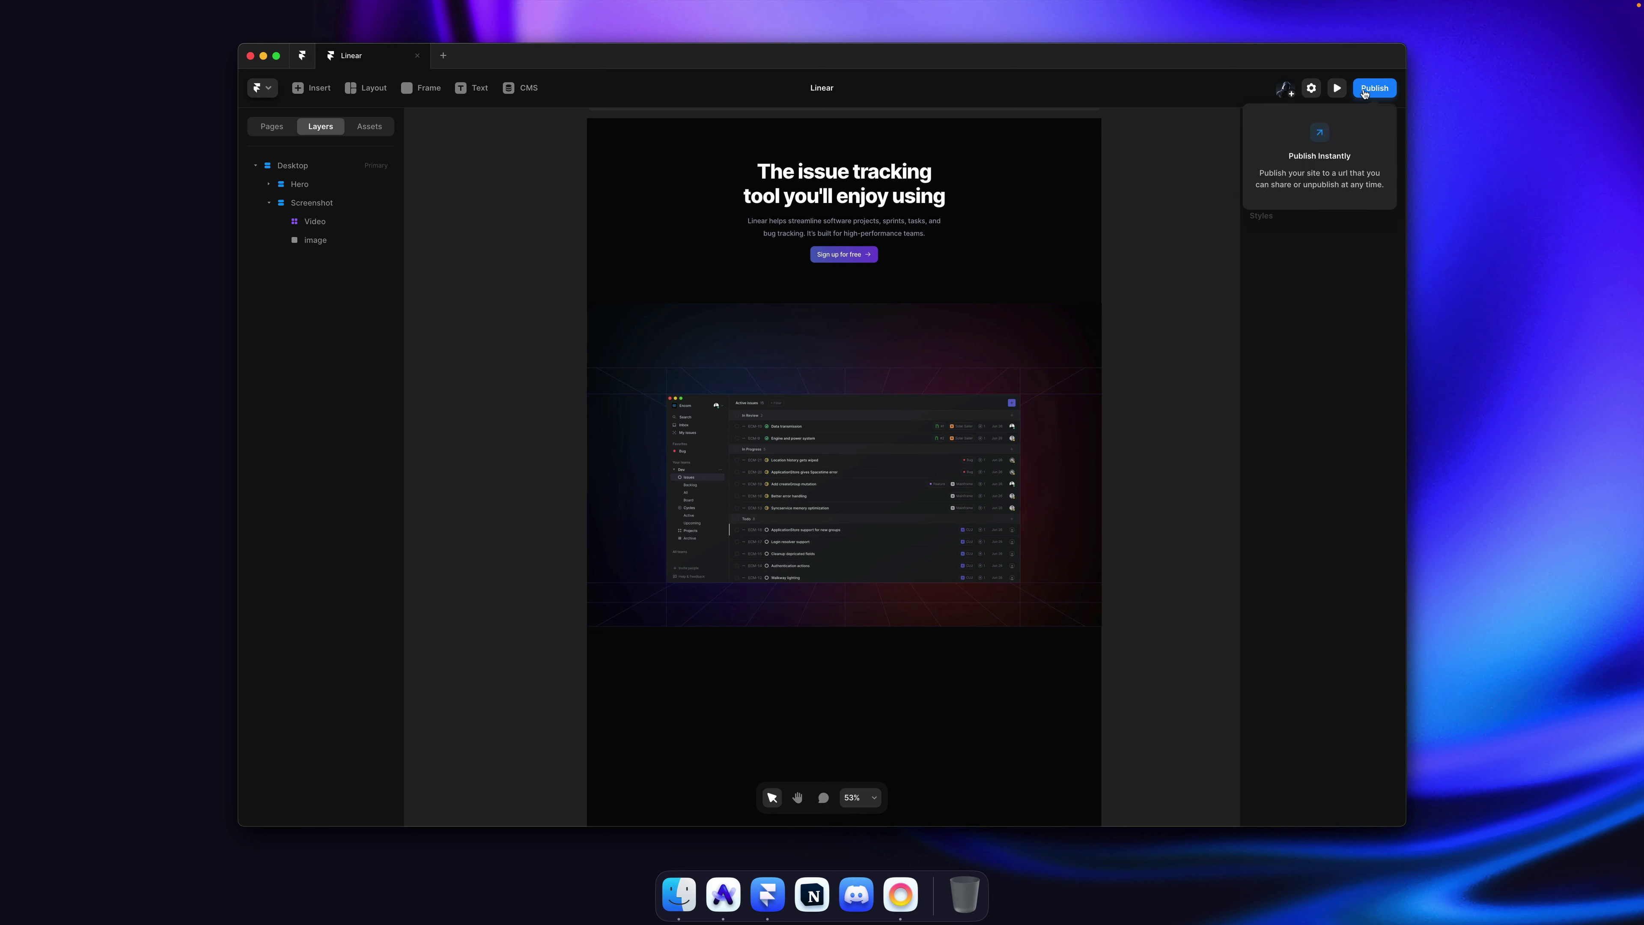
key("super+shift")
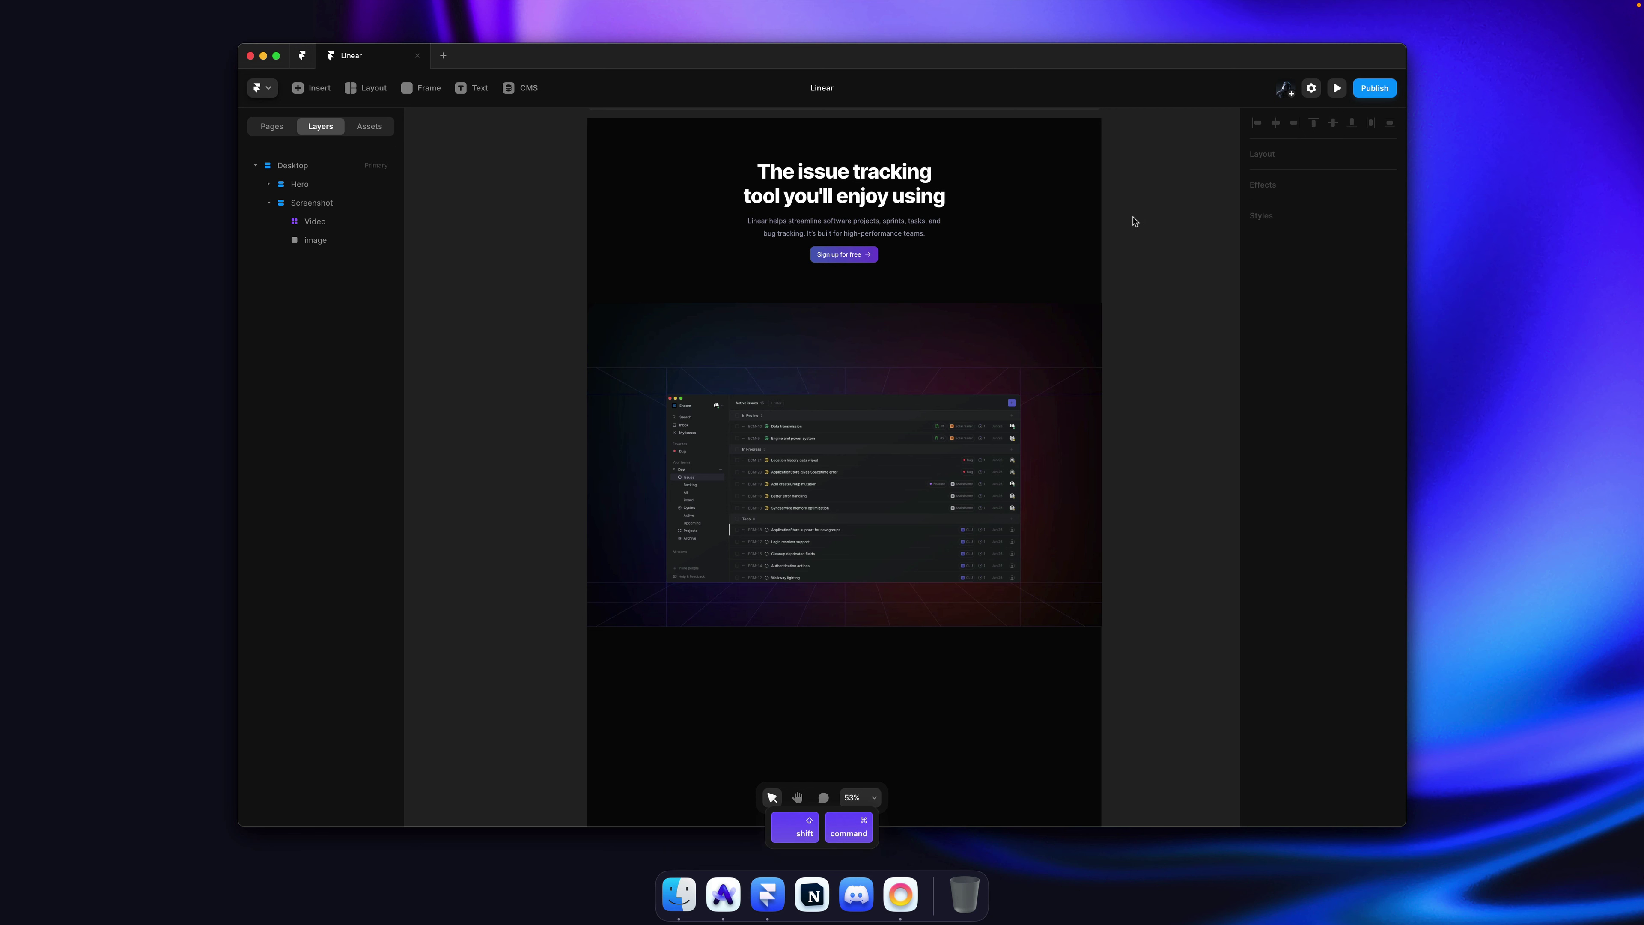
key("super+shift+p")
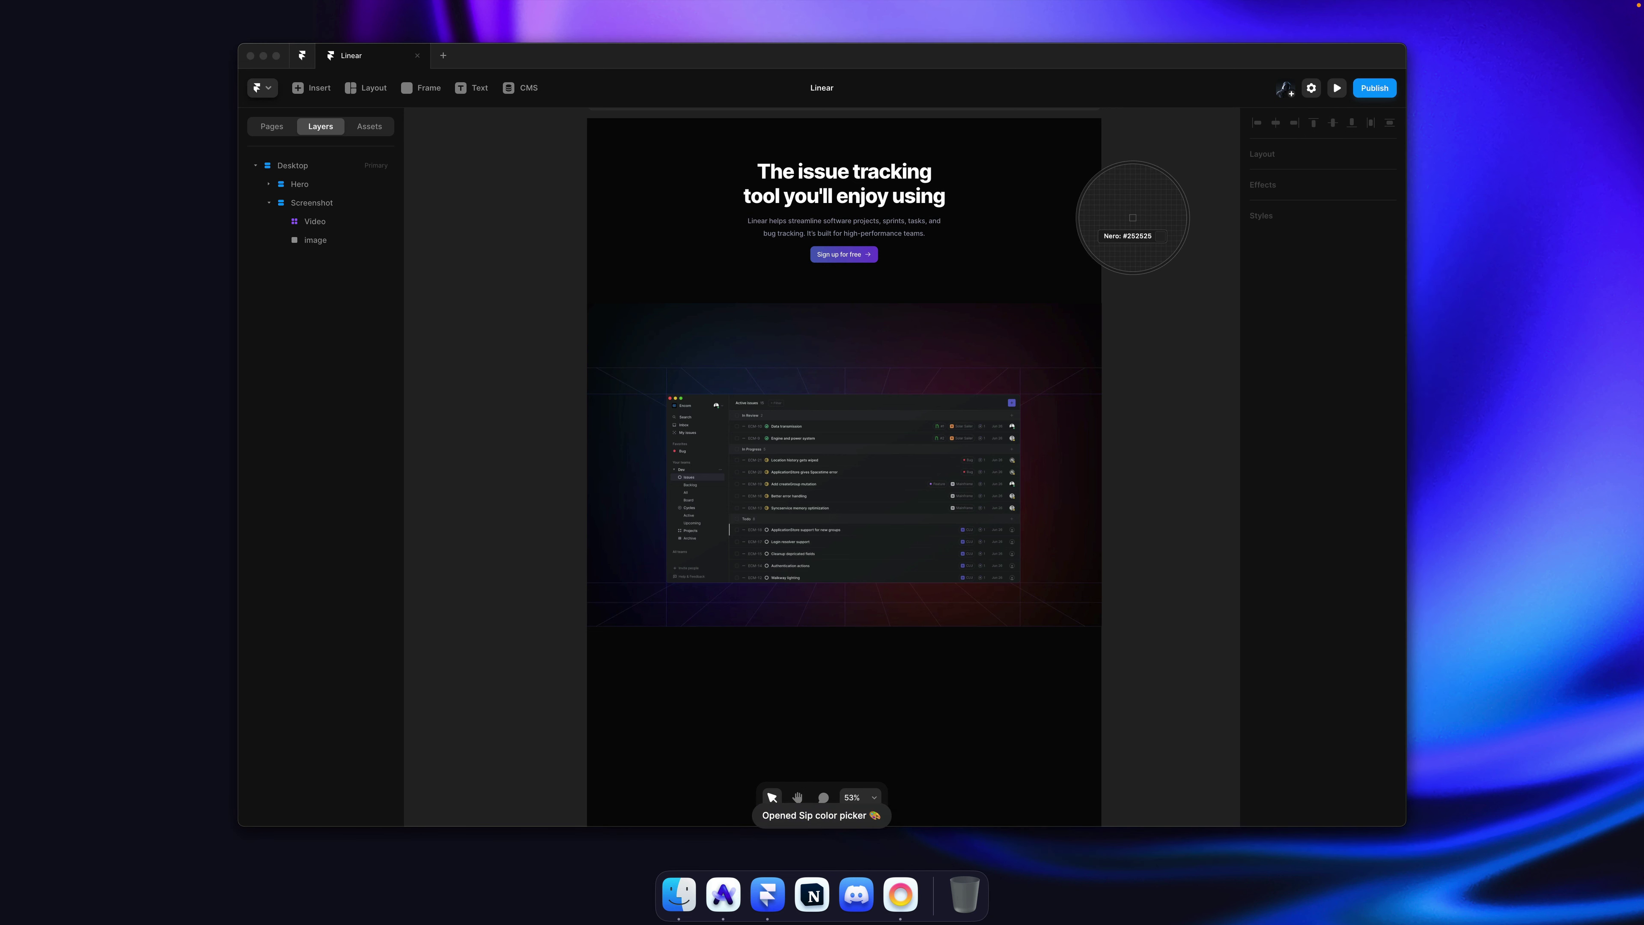
key("Escape")
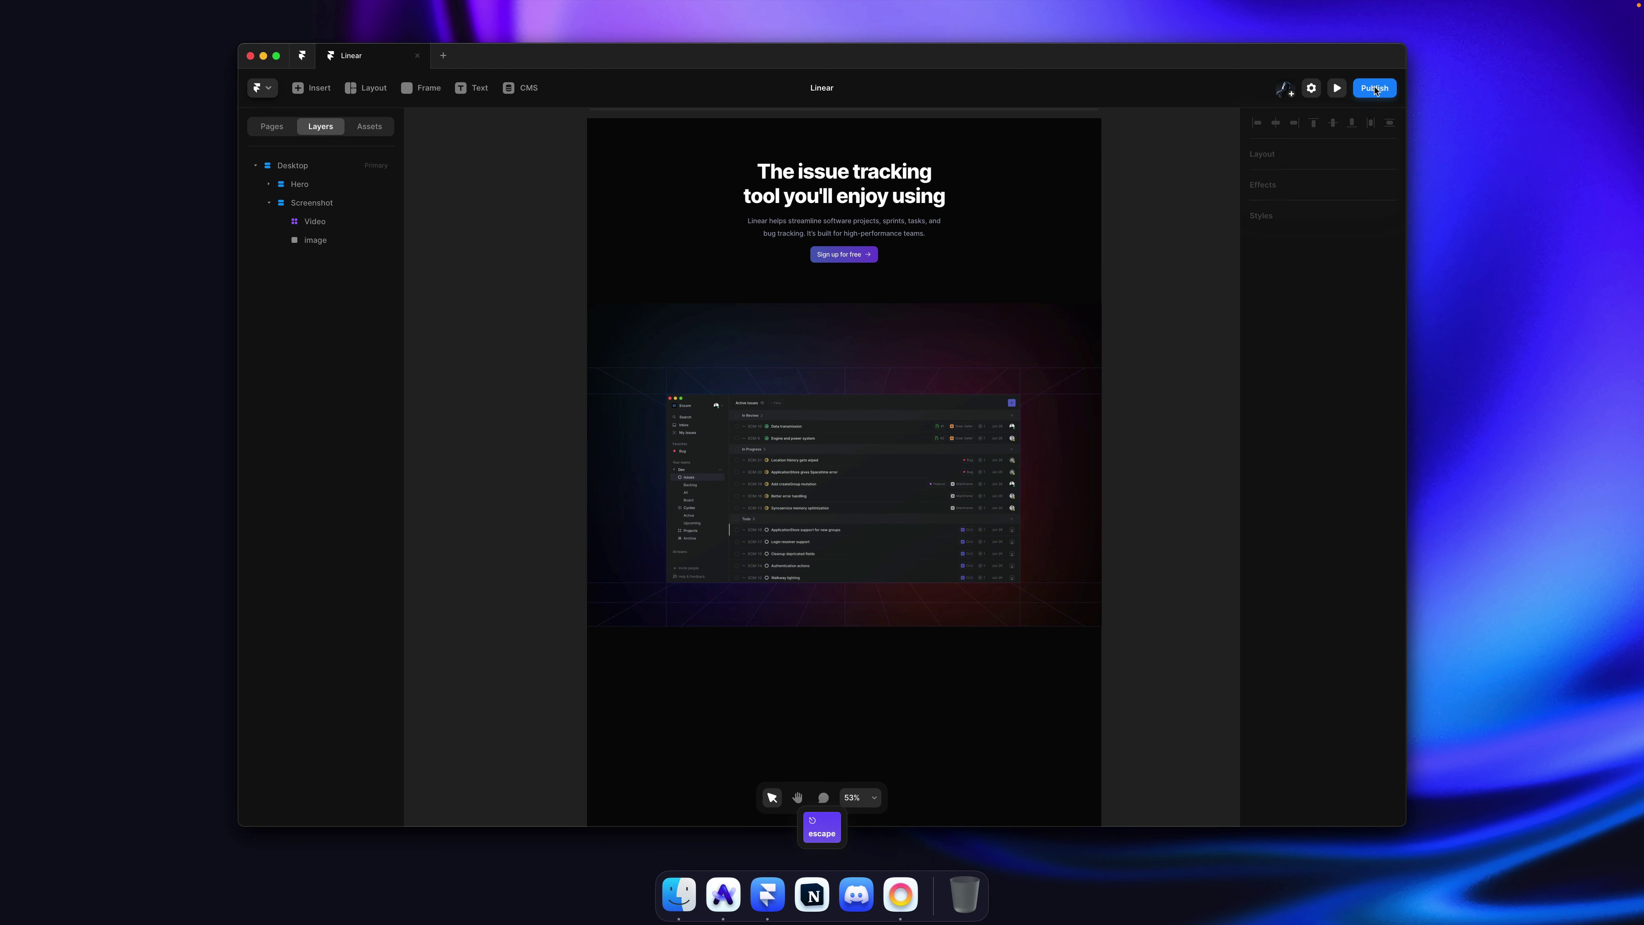
left_click(1375, 88)
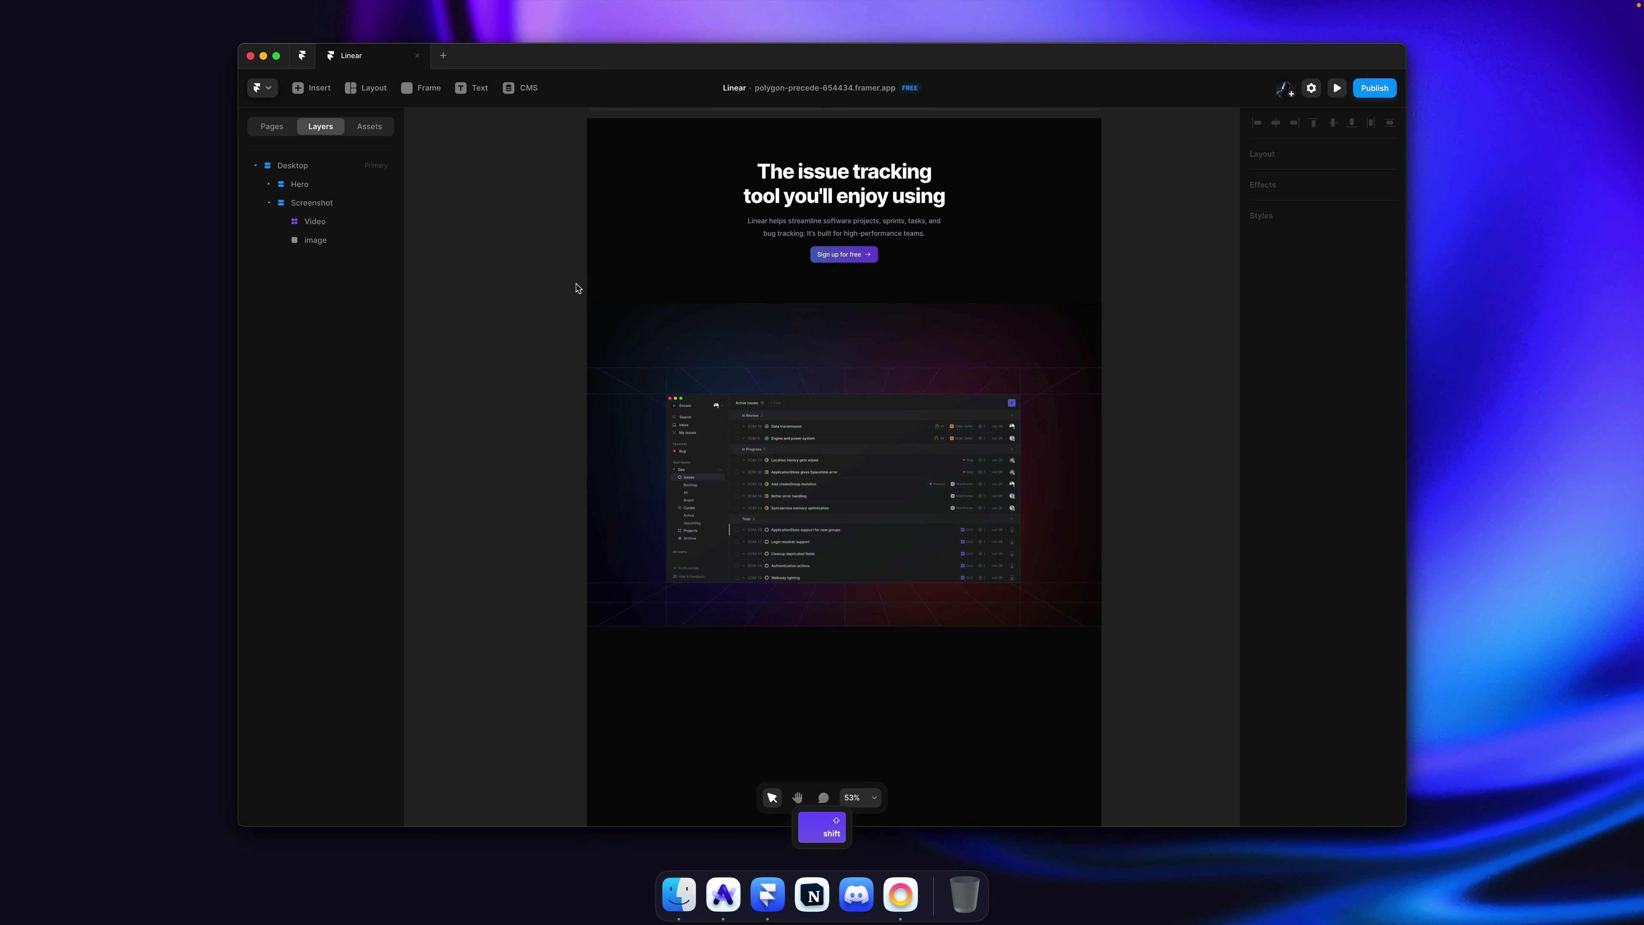
key("shift+comma")
Step: Set the free Framer subdomain to linear-app in the Domains settings
scroll(864, 540, "down", 3)
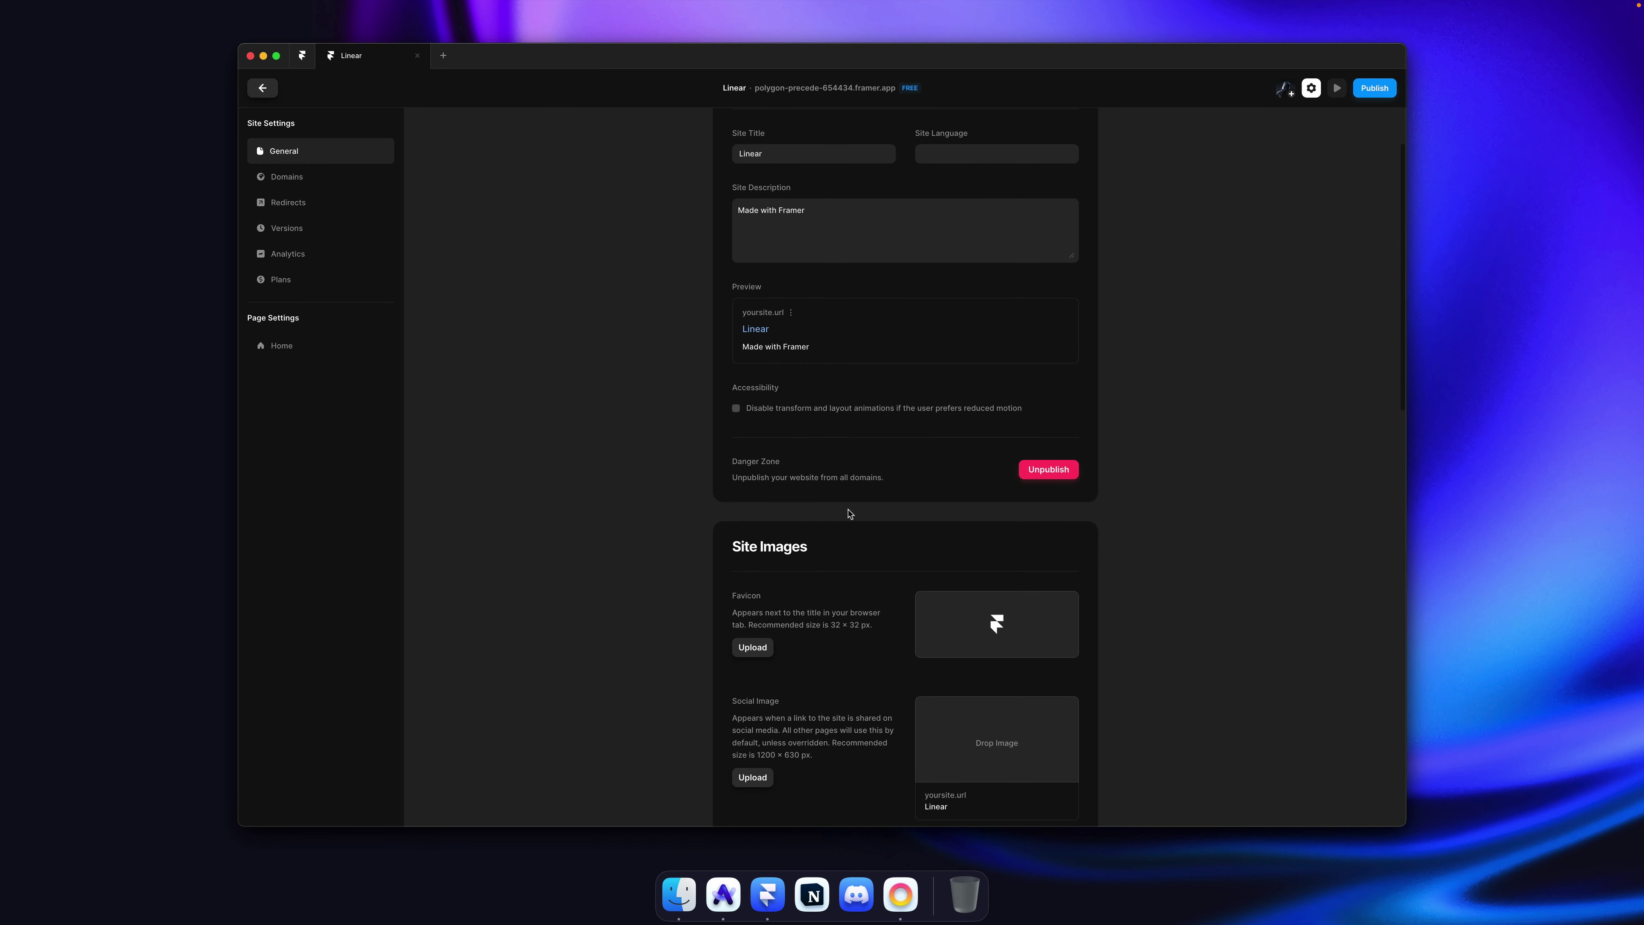
left_click(308, 177)
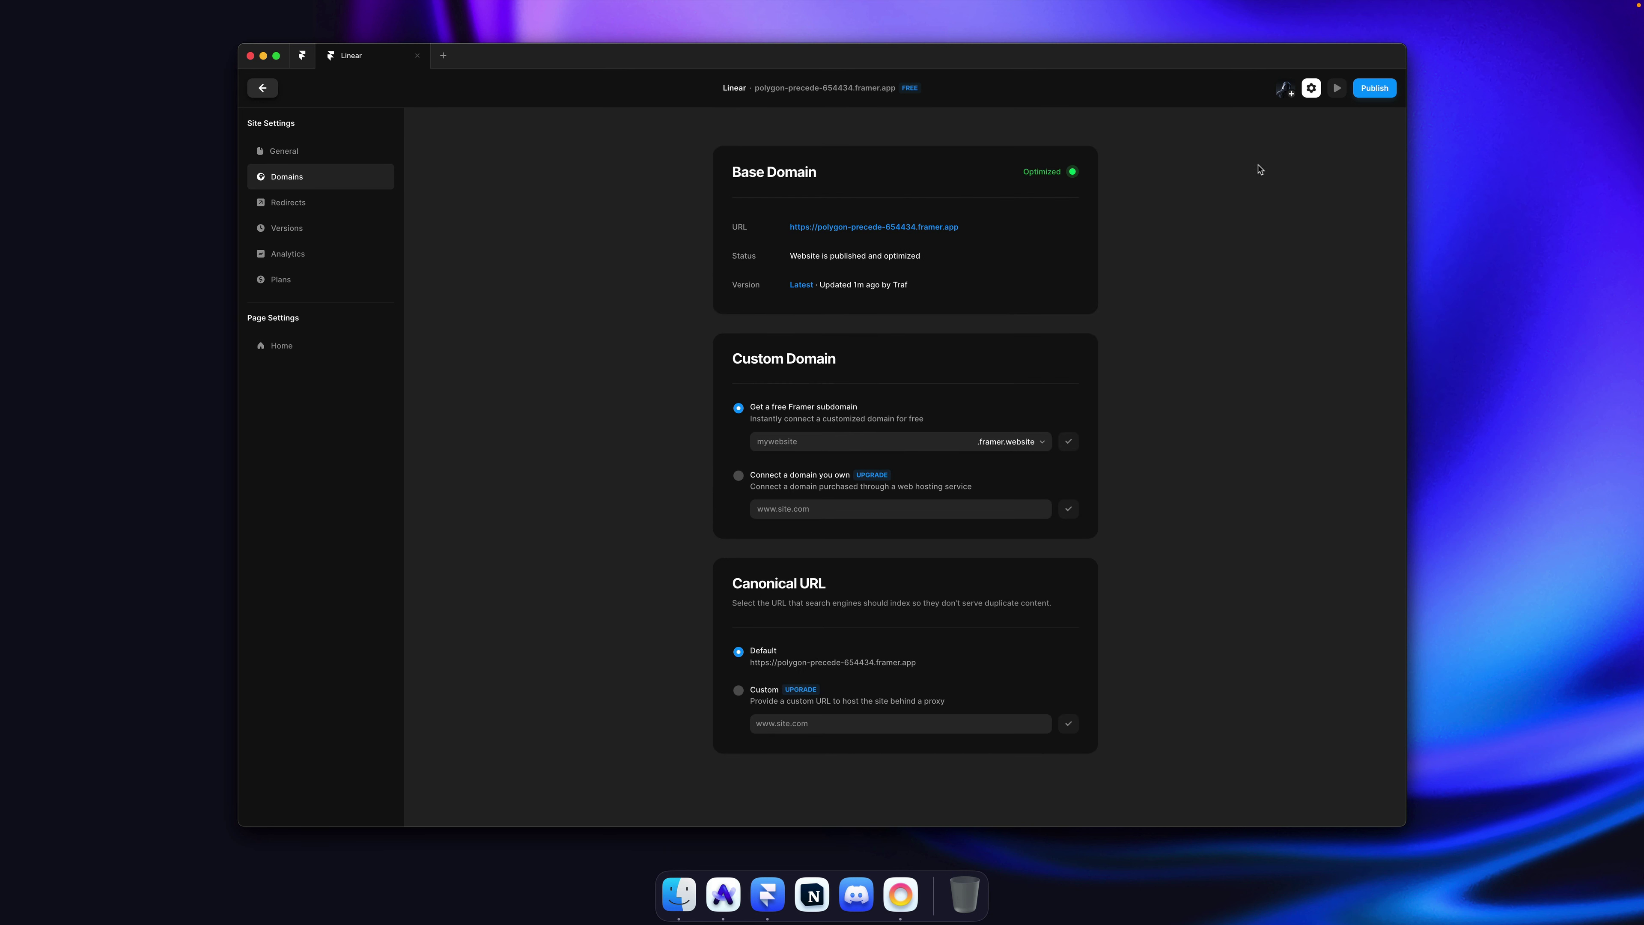
left_click(820, 442)
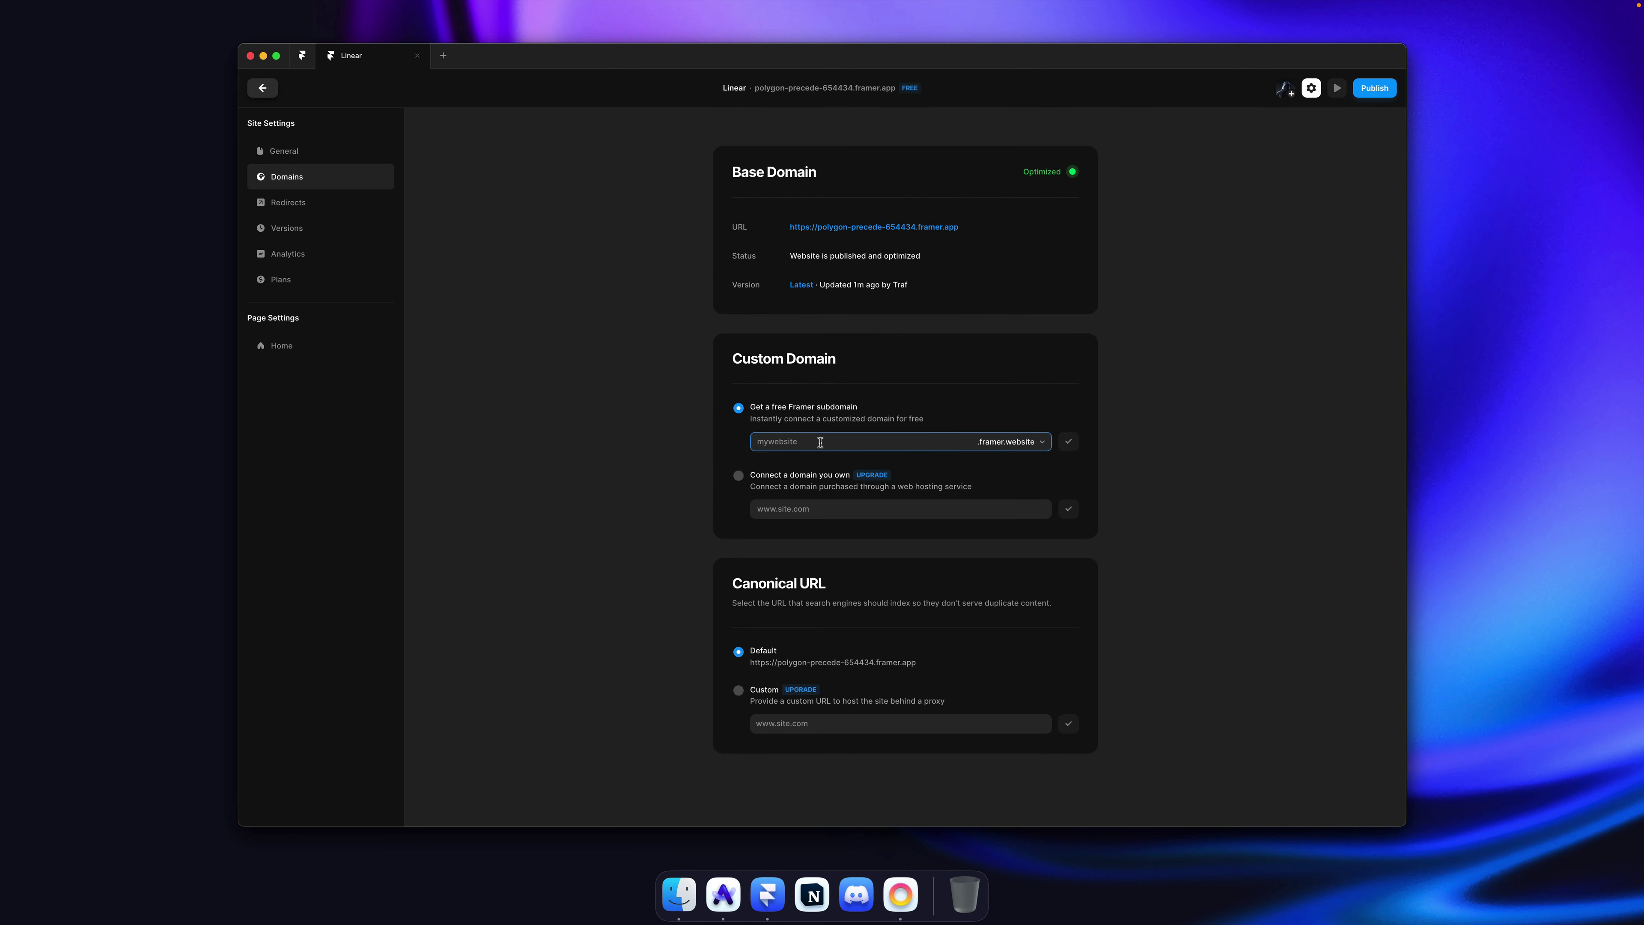
type("linear-app")
key("Return")
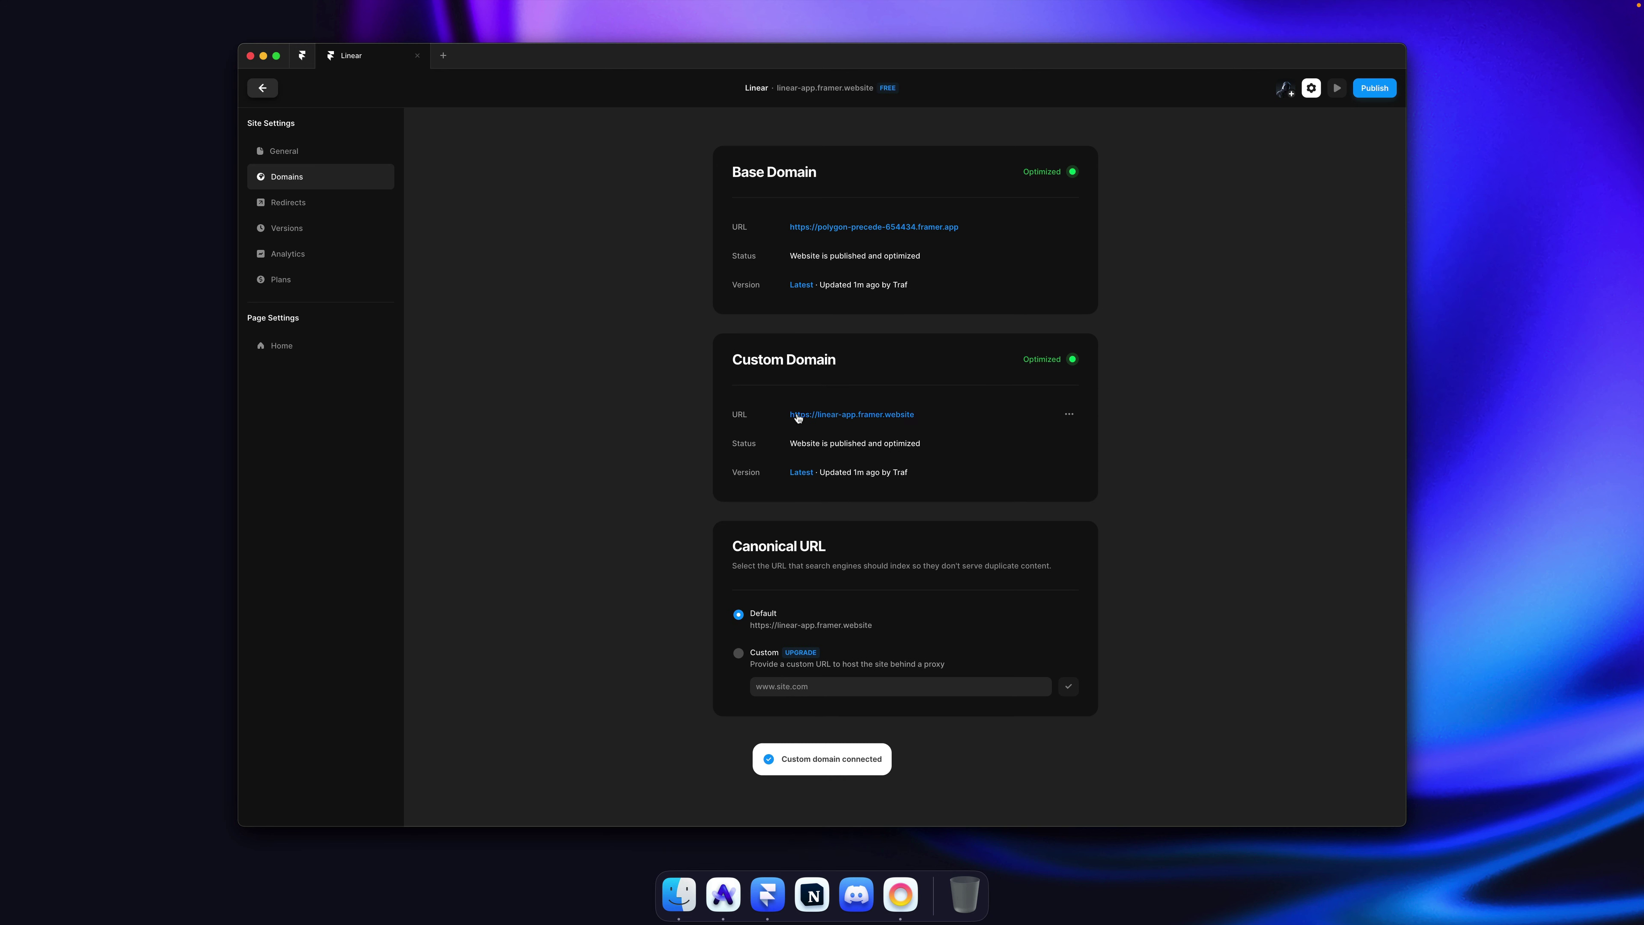
Step: Open linear-app.framer.website in the browser to check the live page
left_click(1069, 414)
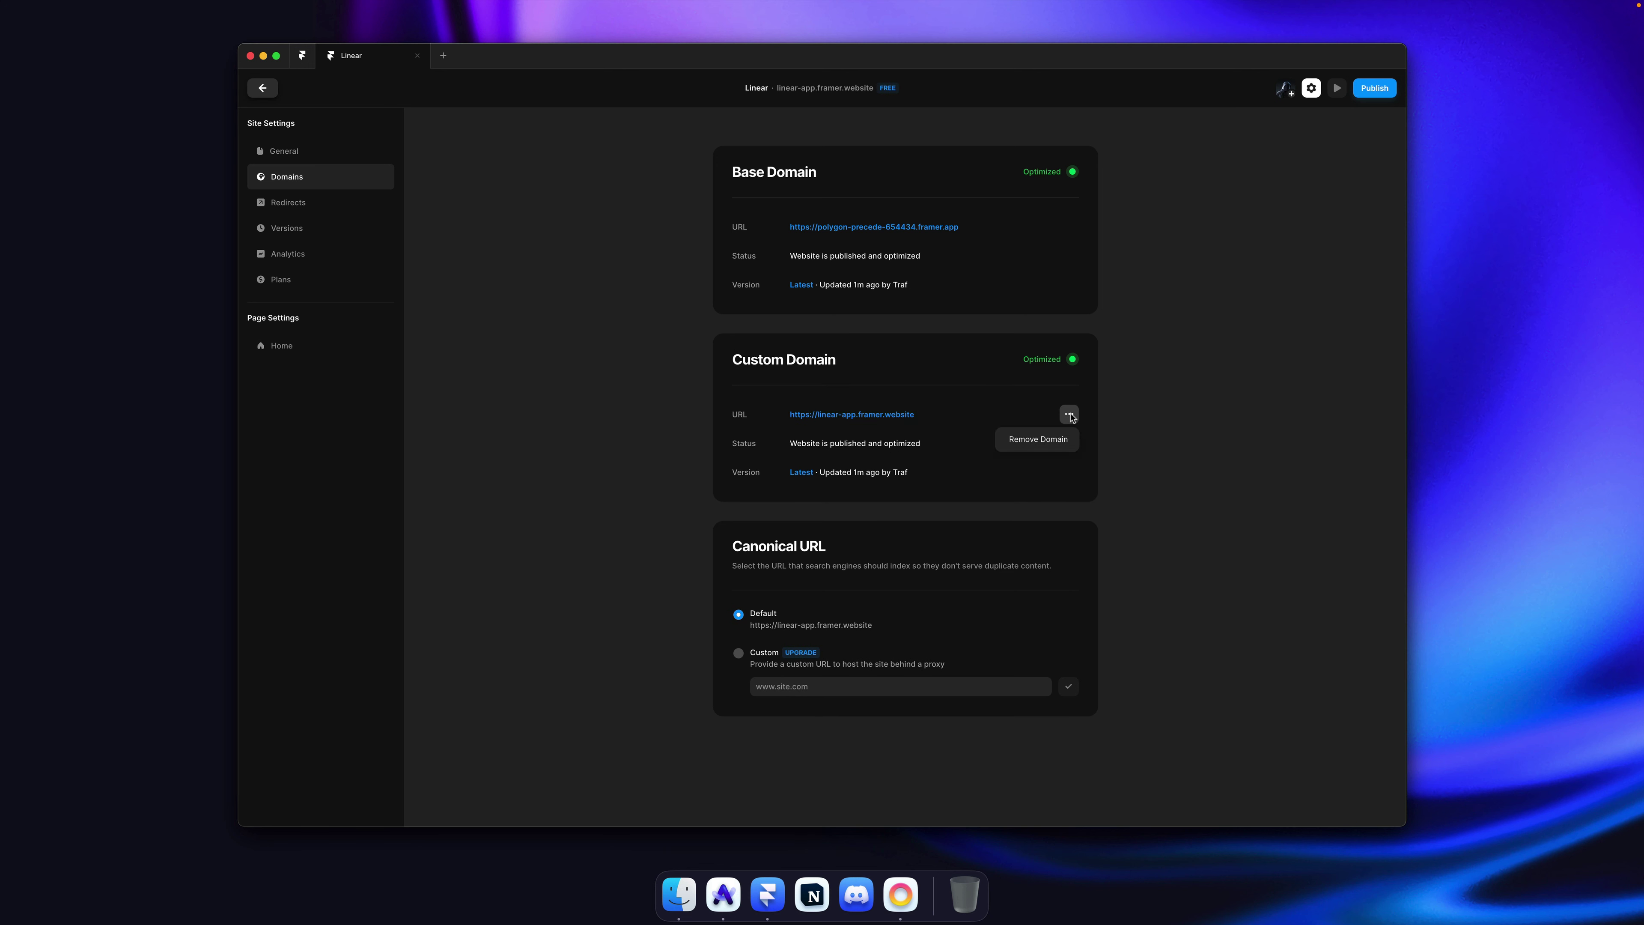
left_click(1139, 417)
left_click(835, 416)
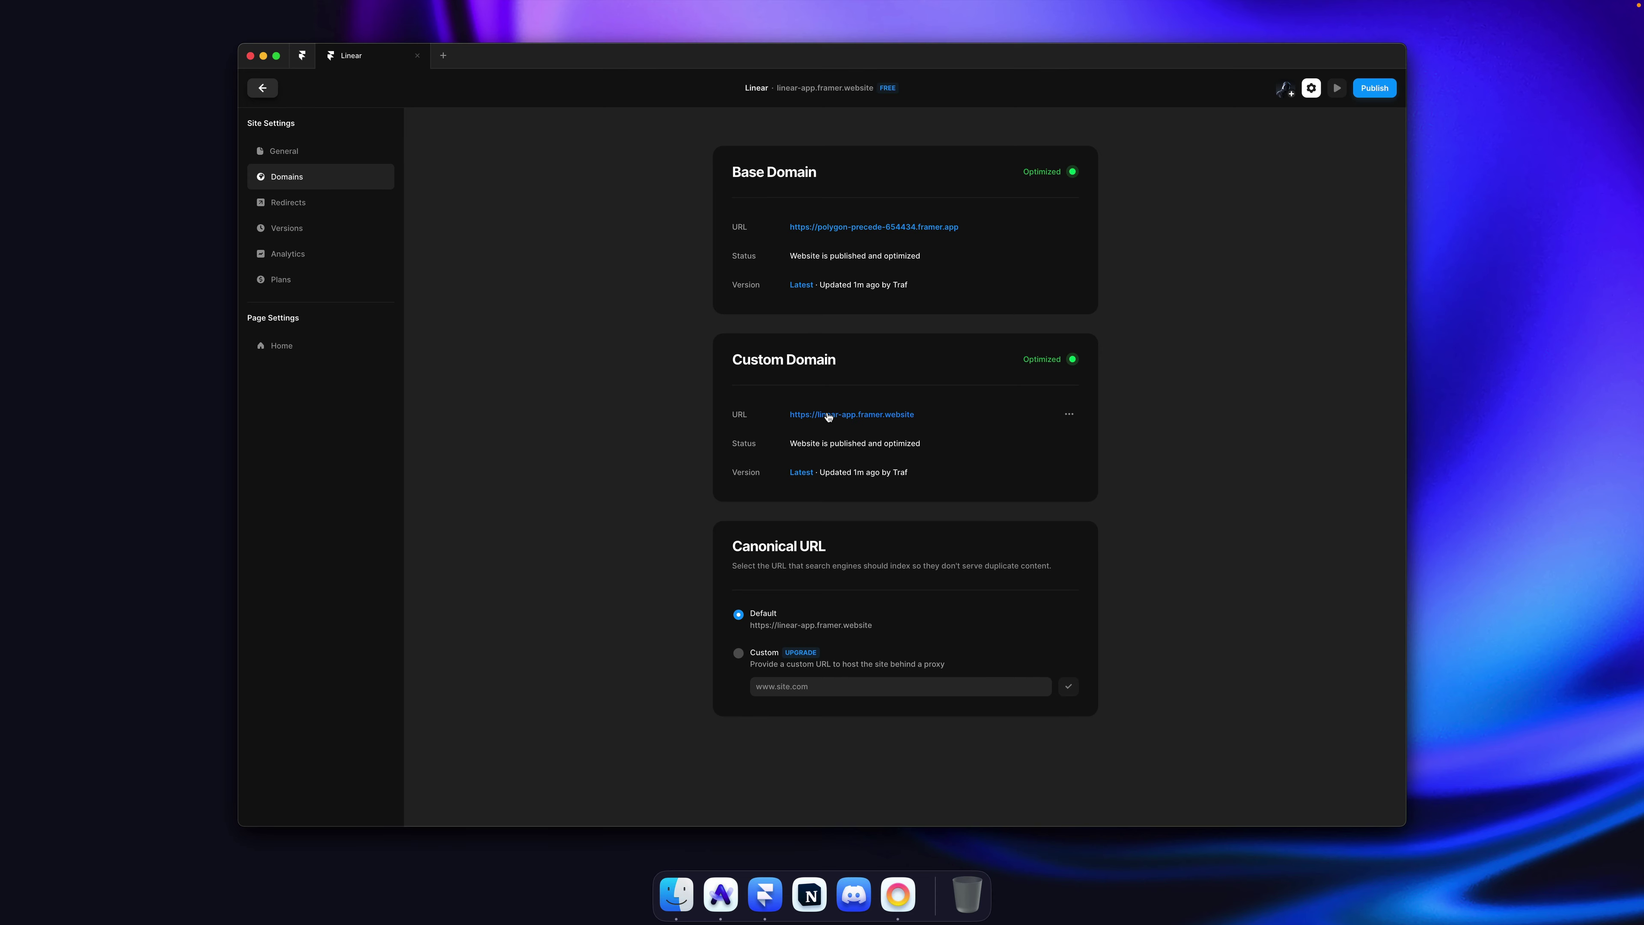
key("super+q")
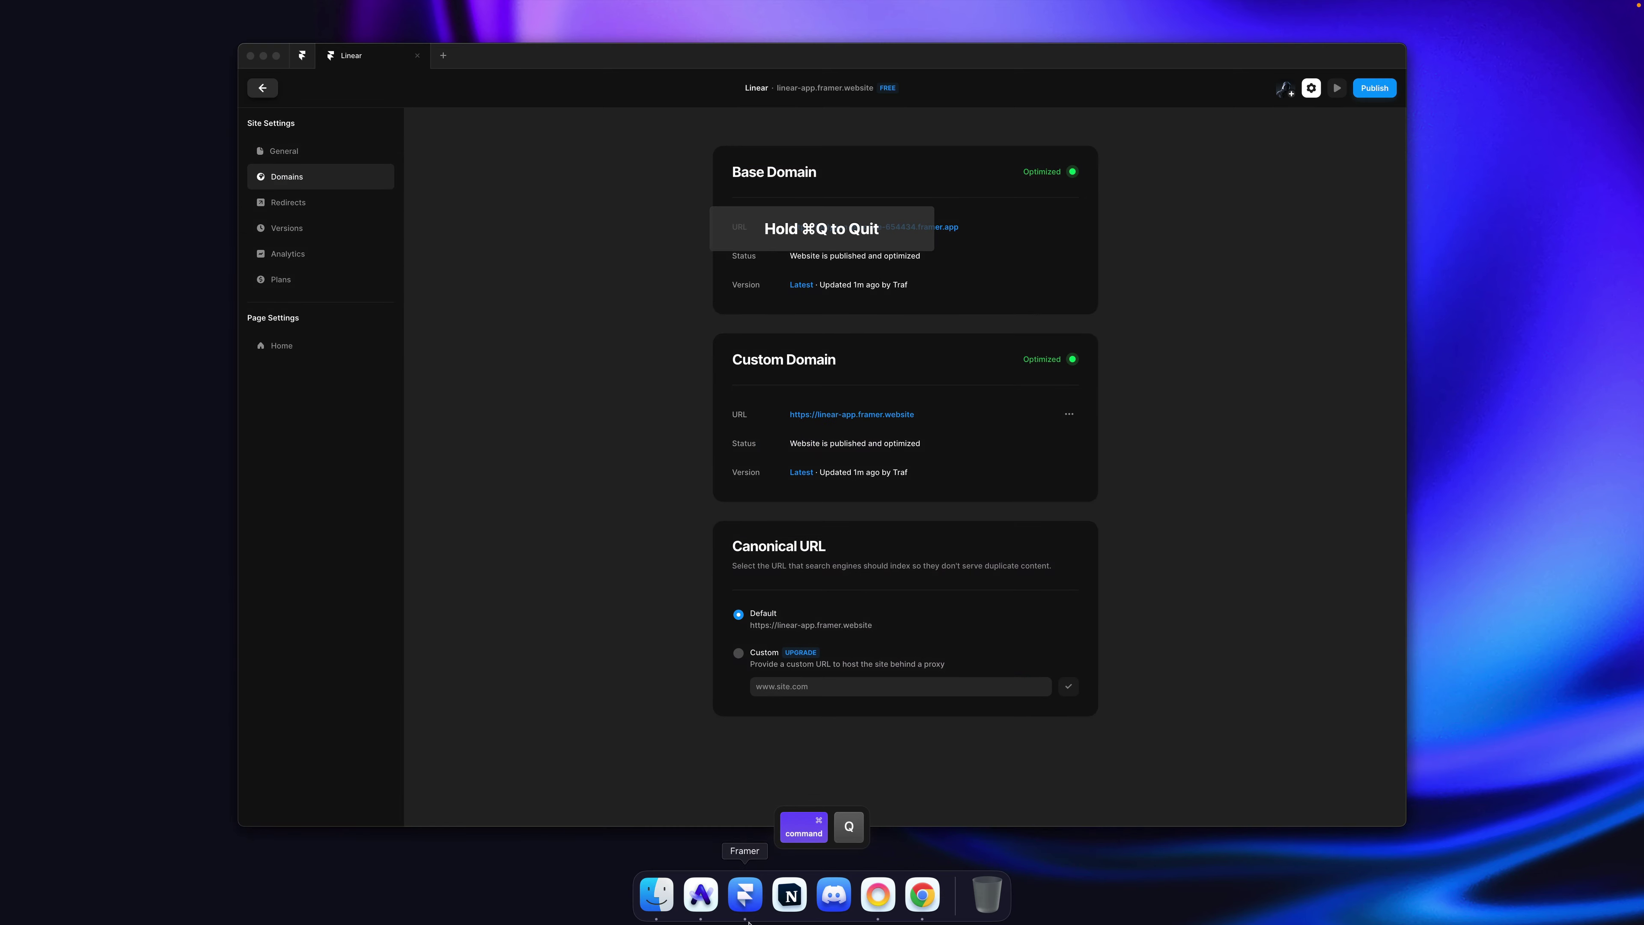
Step: Load the published linear-app.framer.website in a new Arc tab and replay its hero animation
key("super+t")
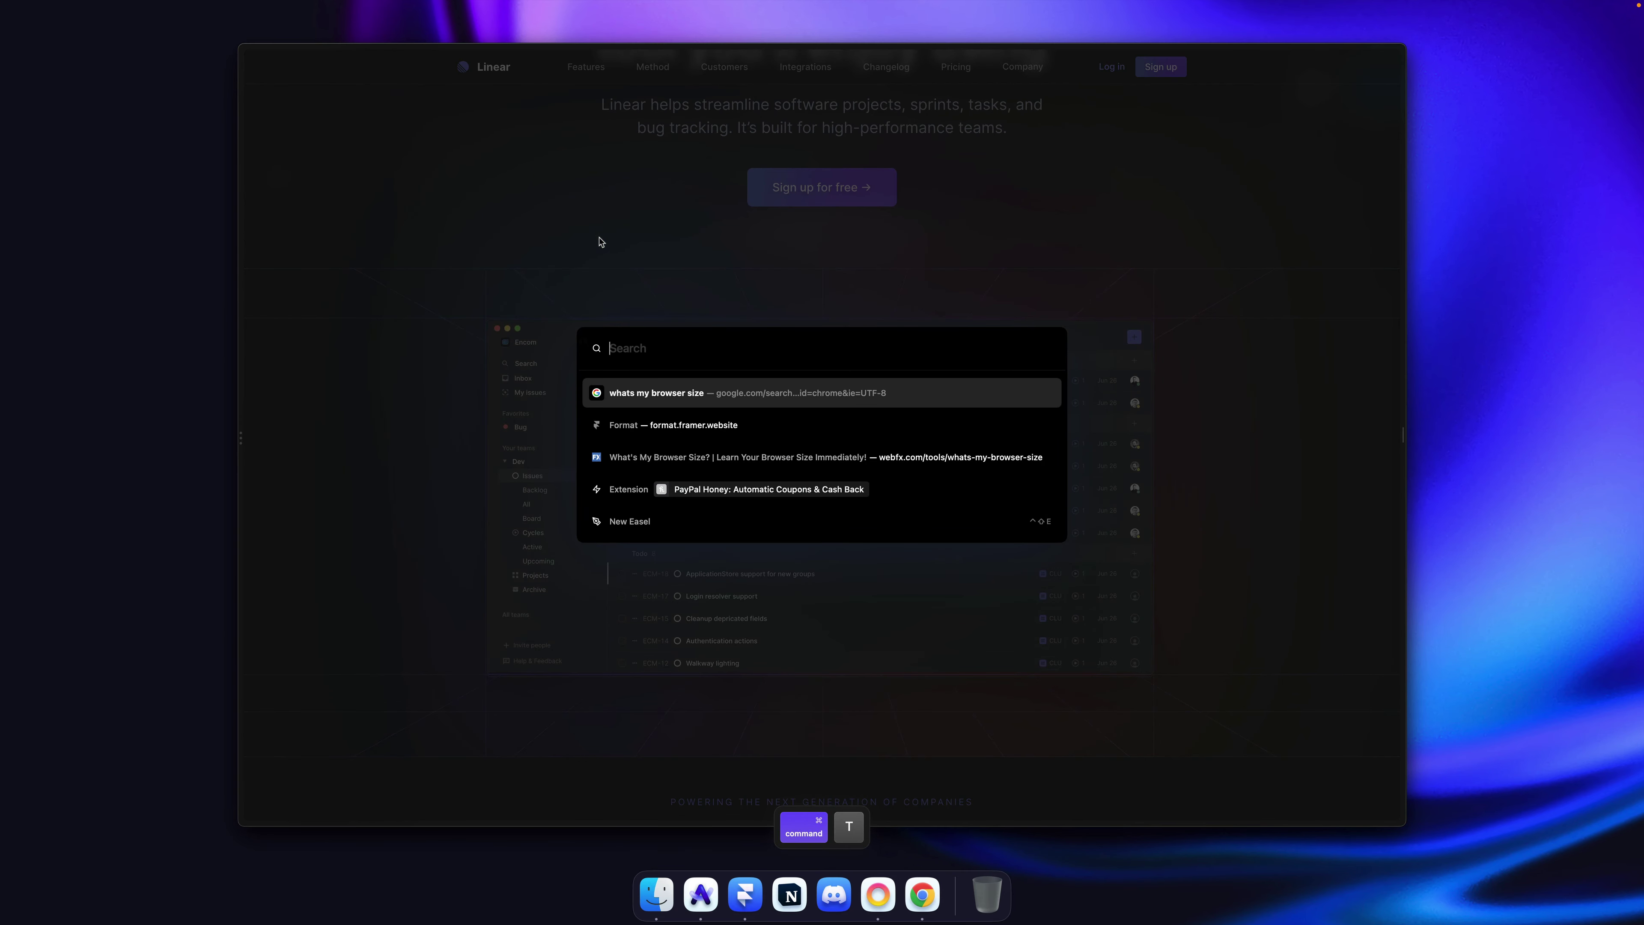
key("super+v")
key("Return")
scroll(1060, 246, "up", 1)
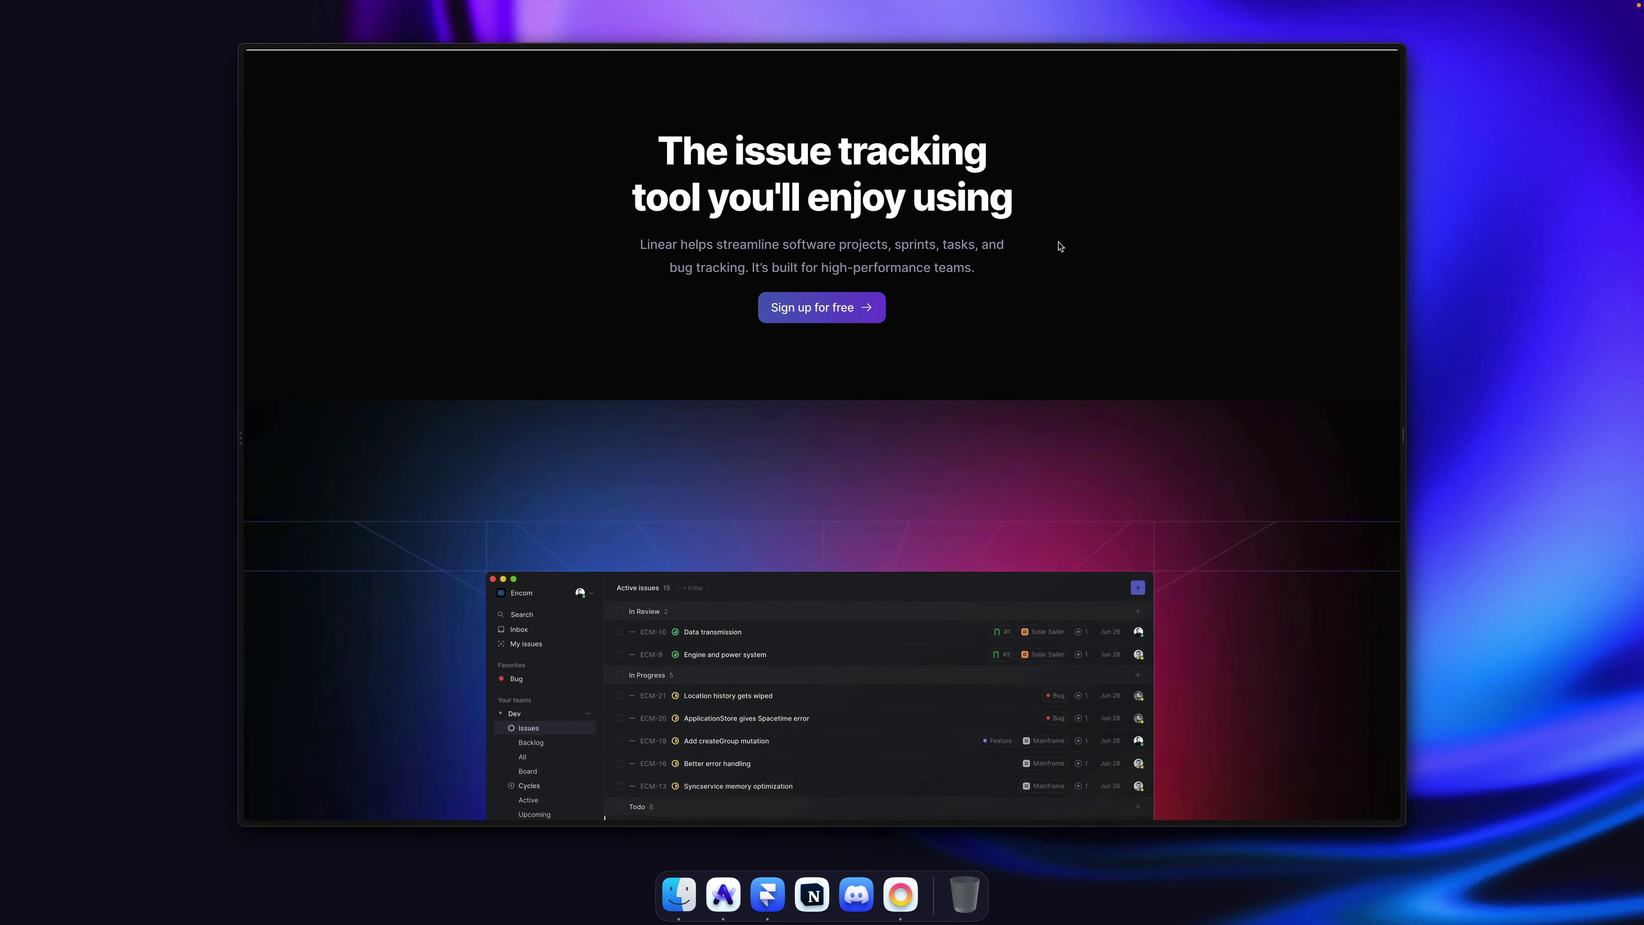
scroll(1060, 246, "down", 4)
key("super+r")
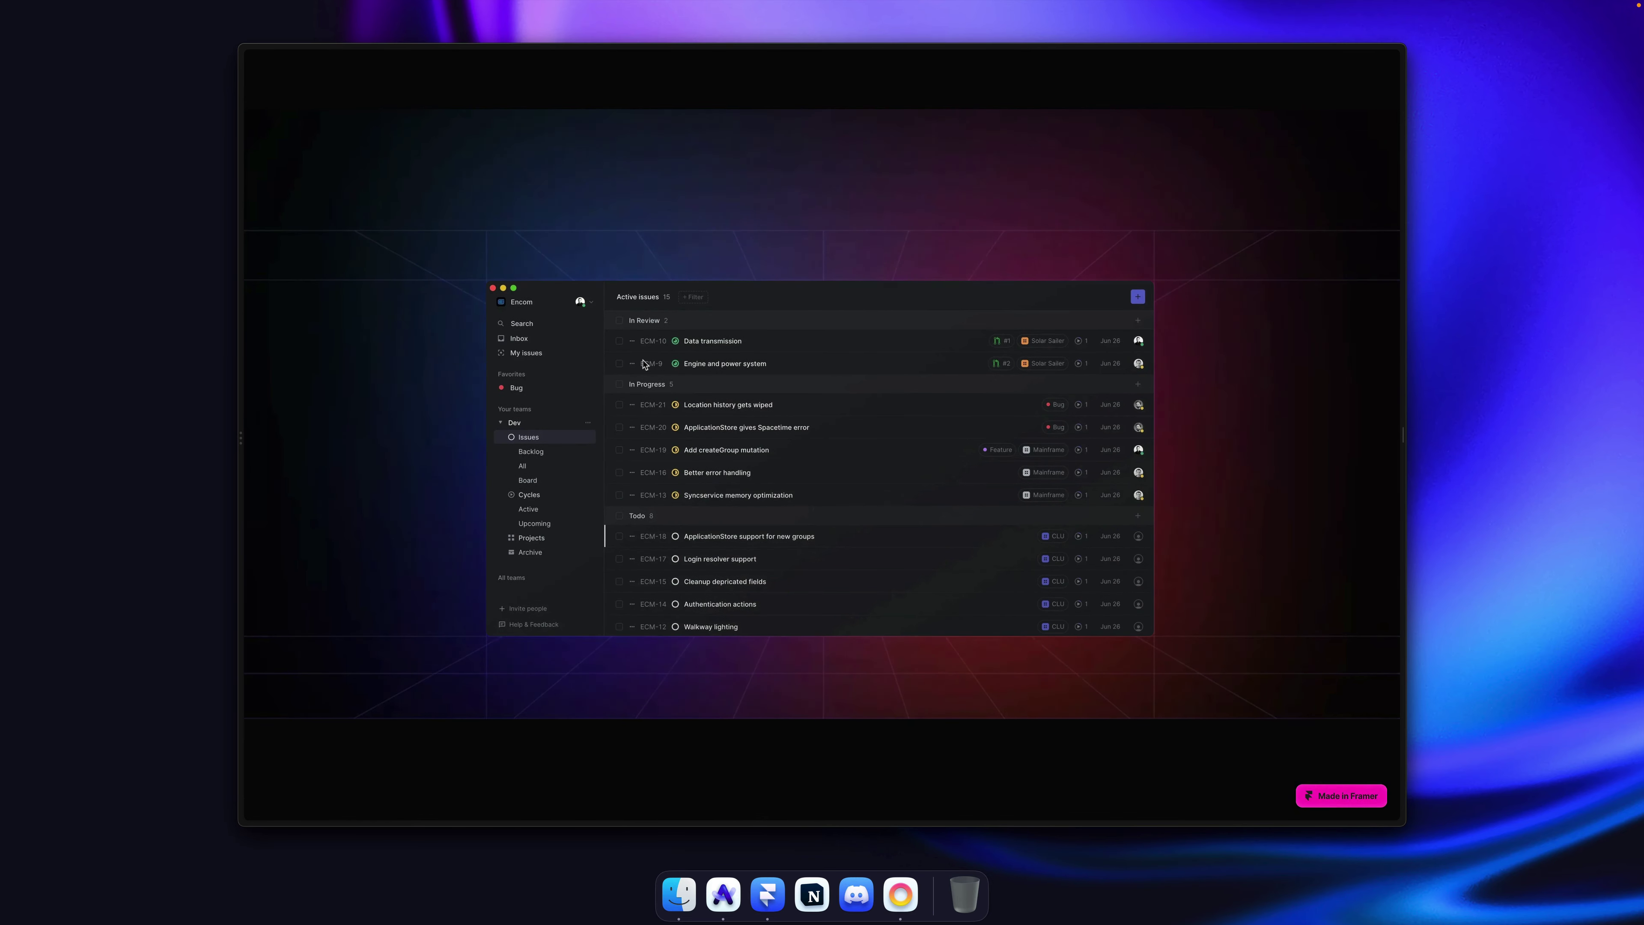
key("super+r")
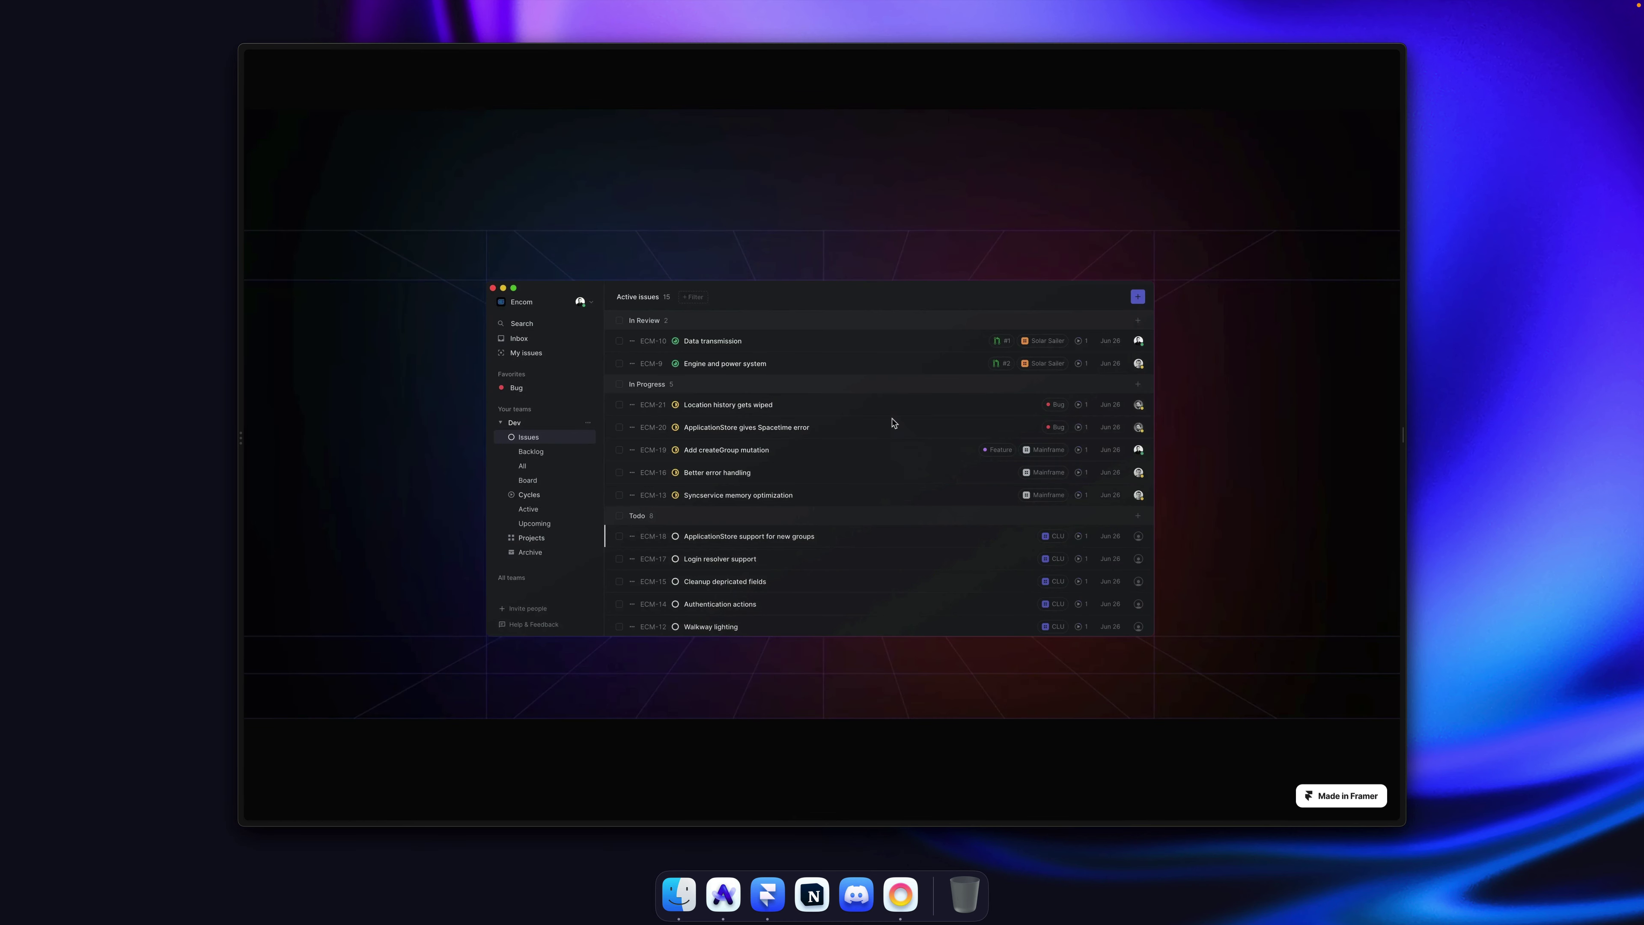
Step: Compare the hero animations on linear.app and the Framer site, then return to Framer
key("super+s")
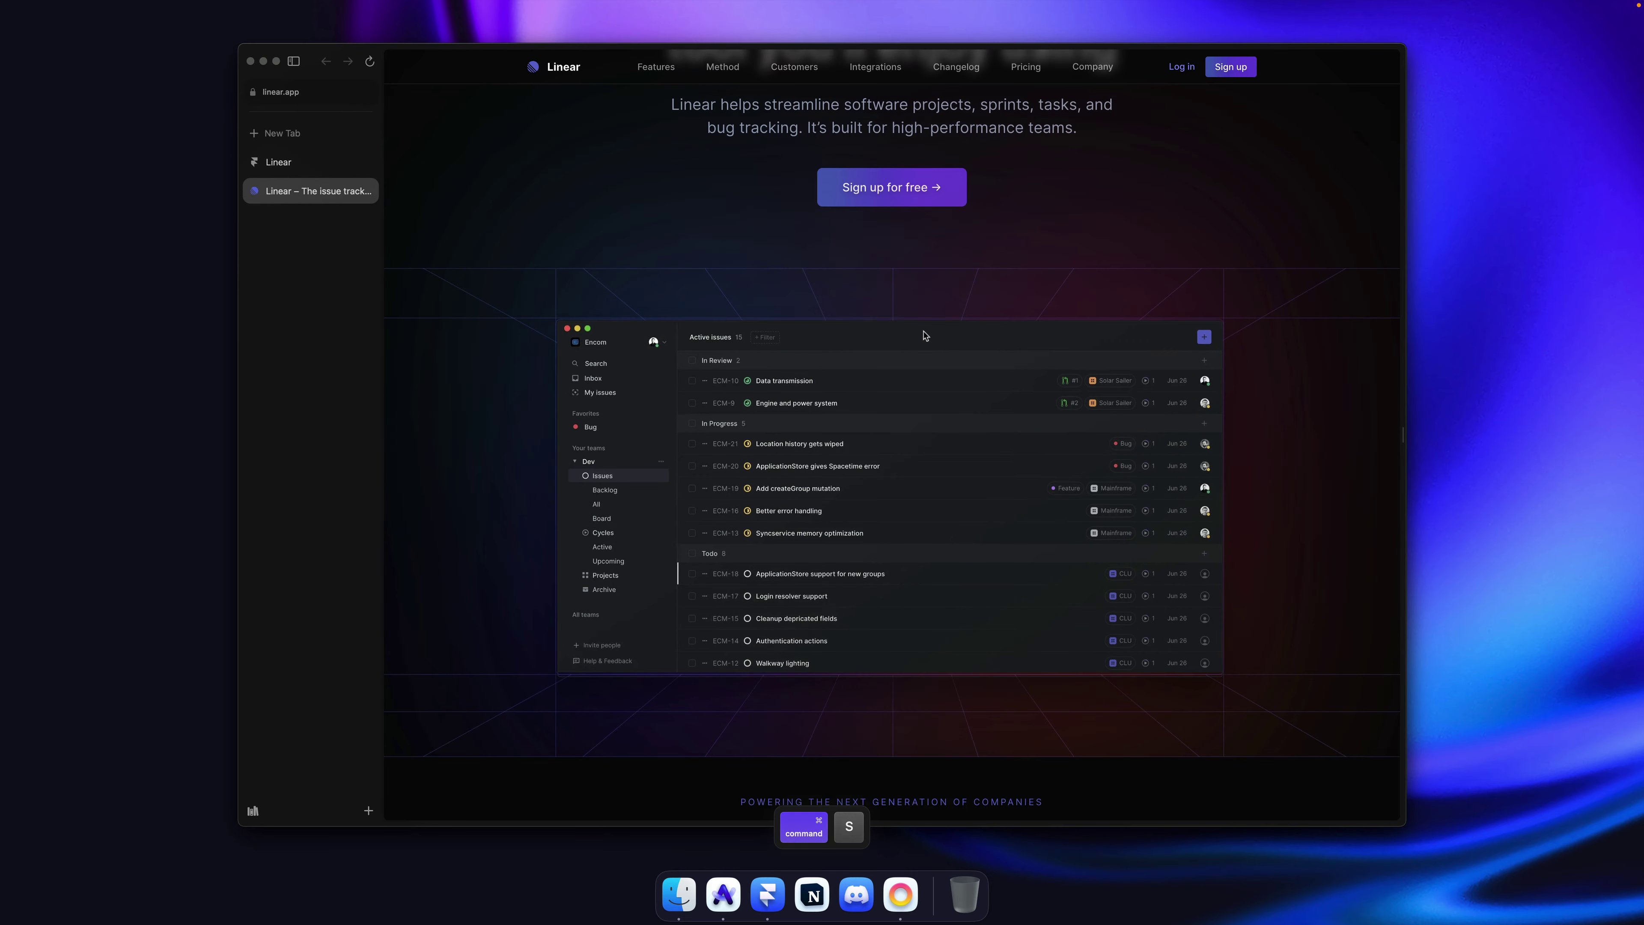
key("super+r")
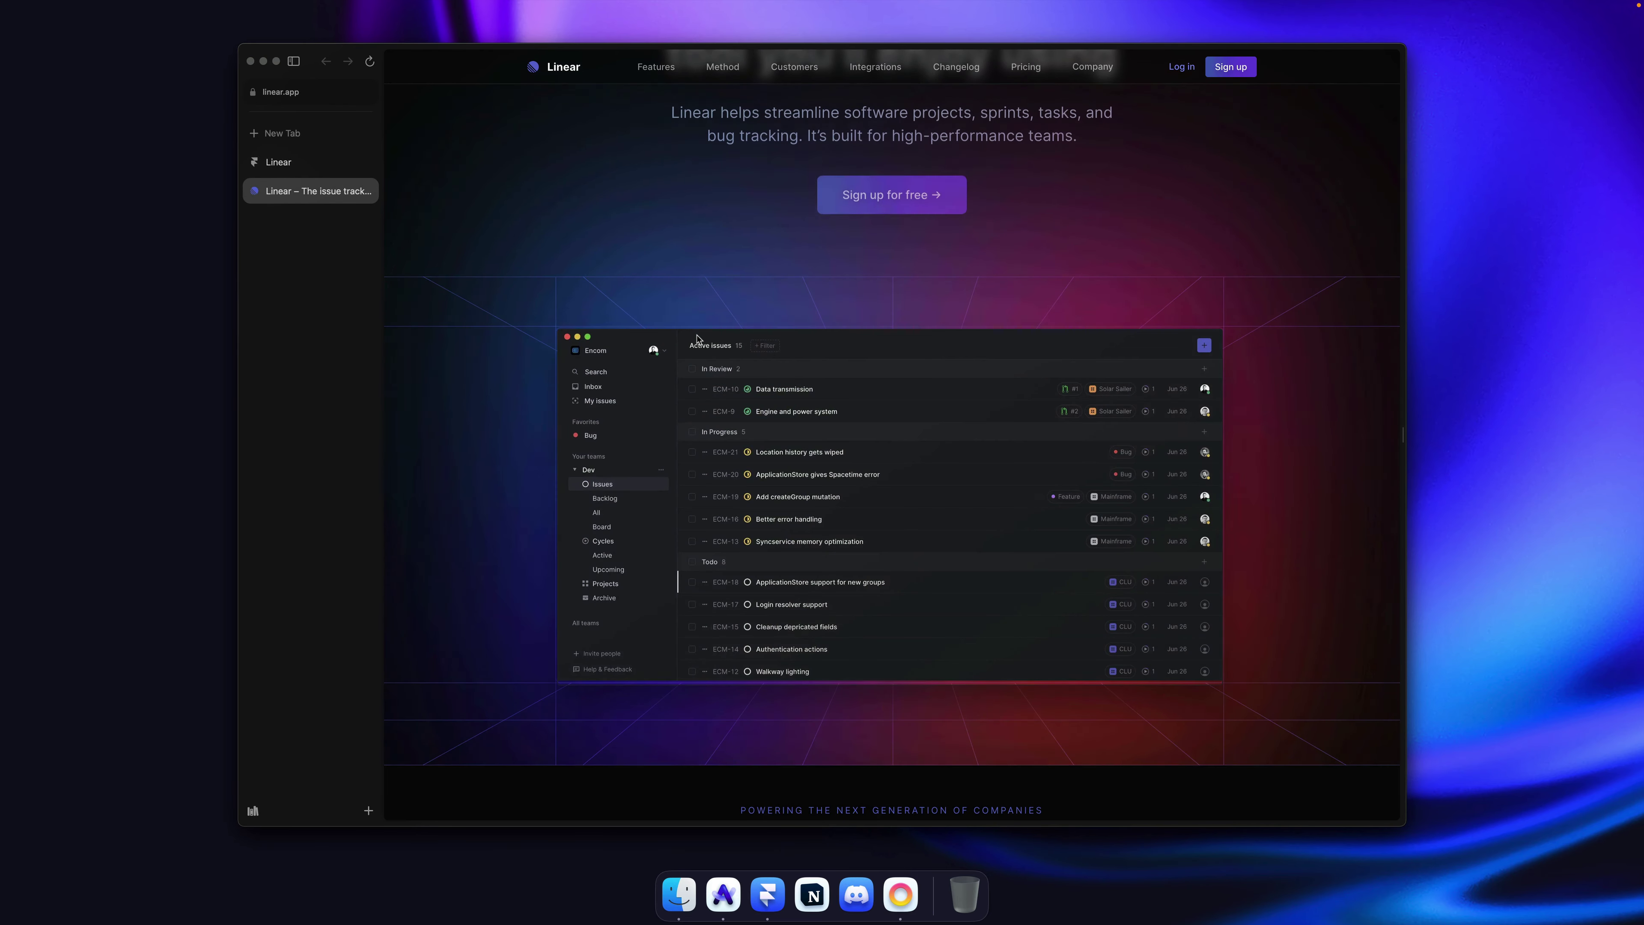
key("super+r")
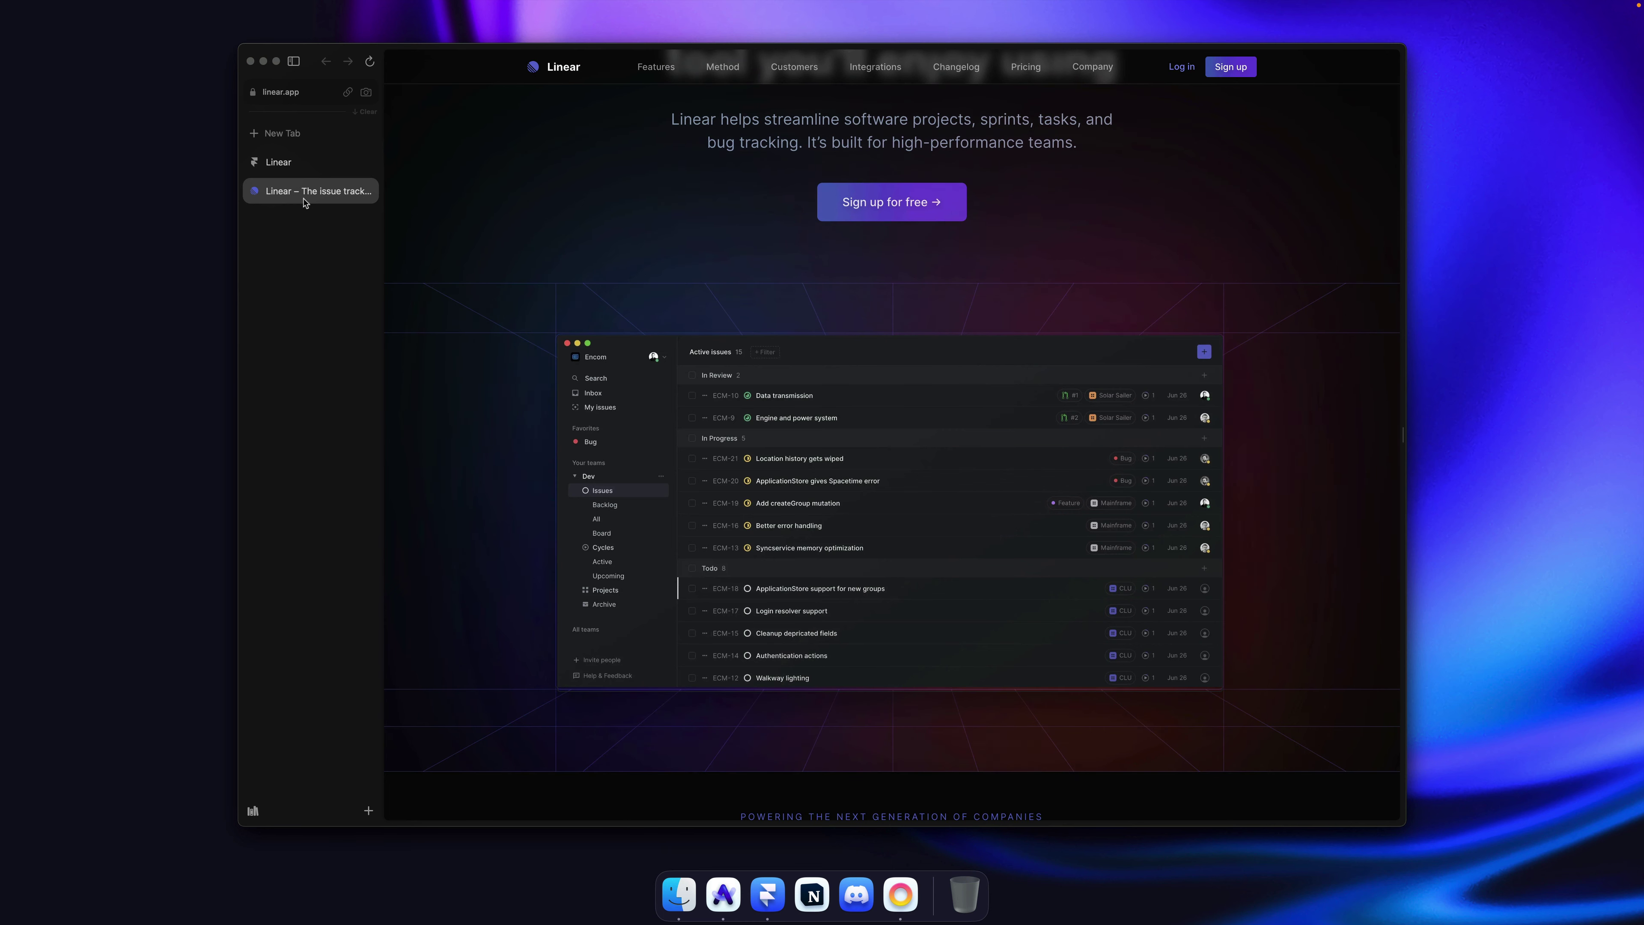
left_click(301, 171)
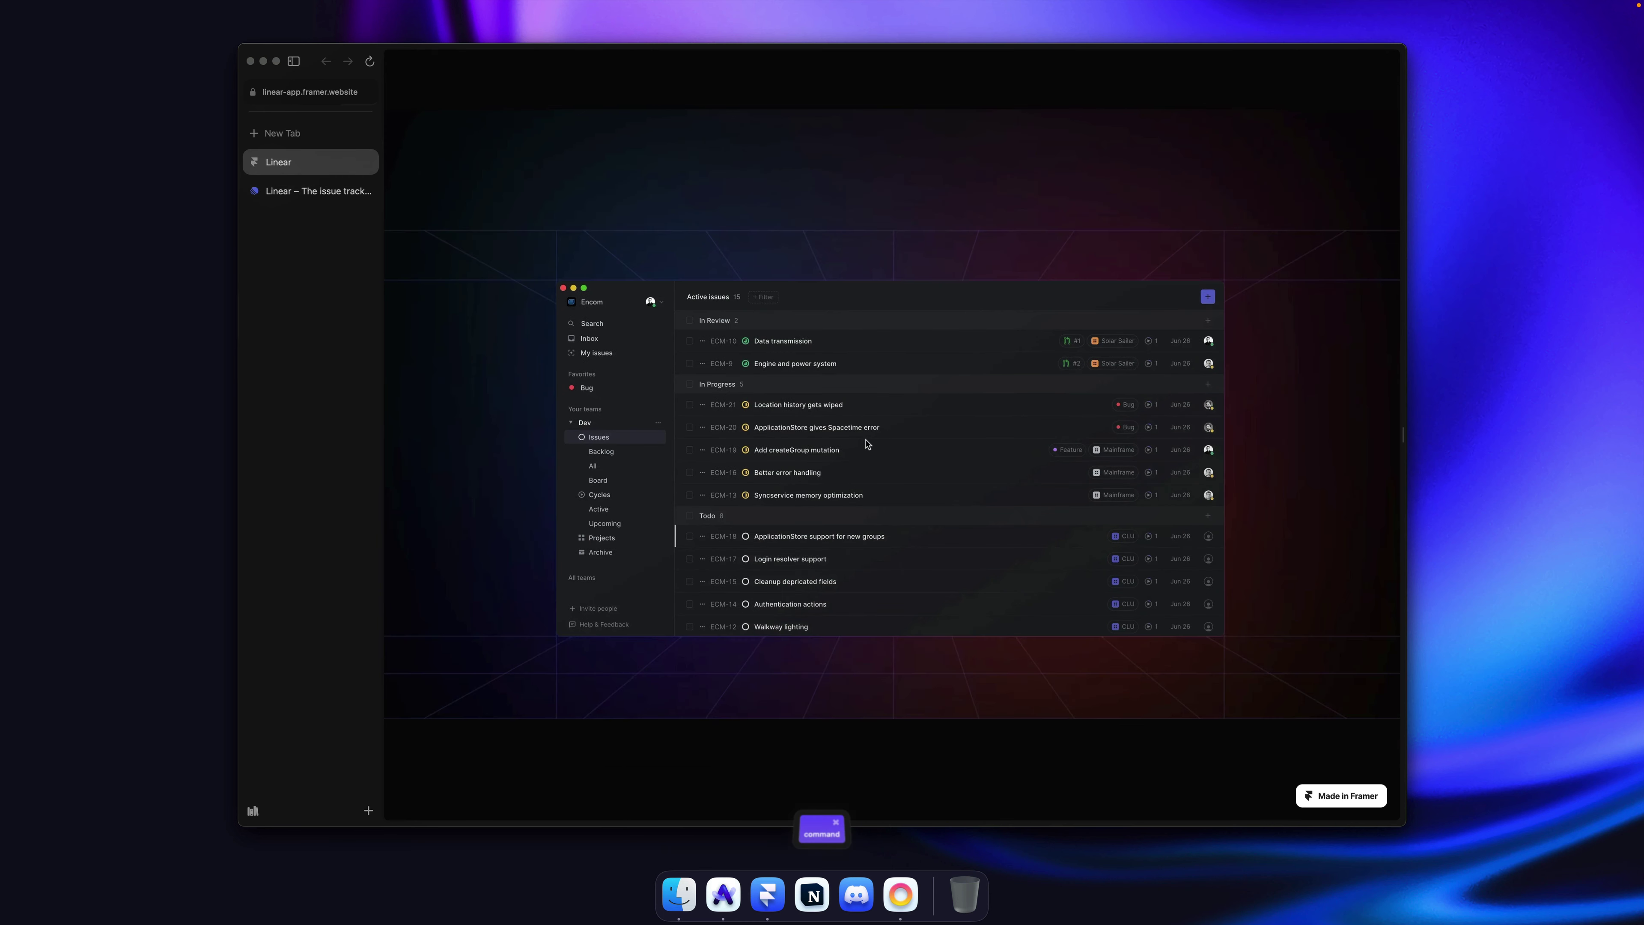
key("super+r")
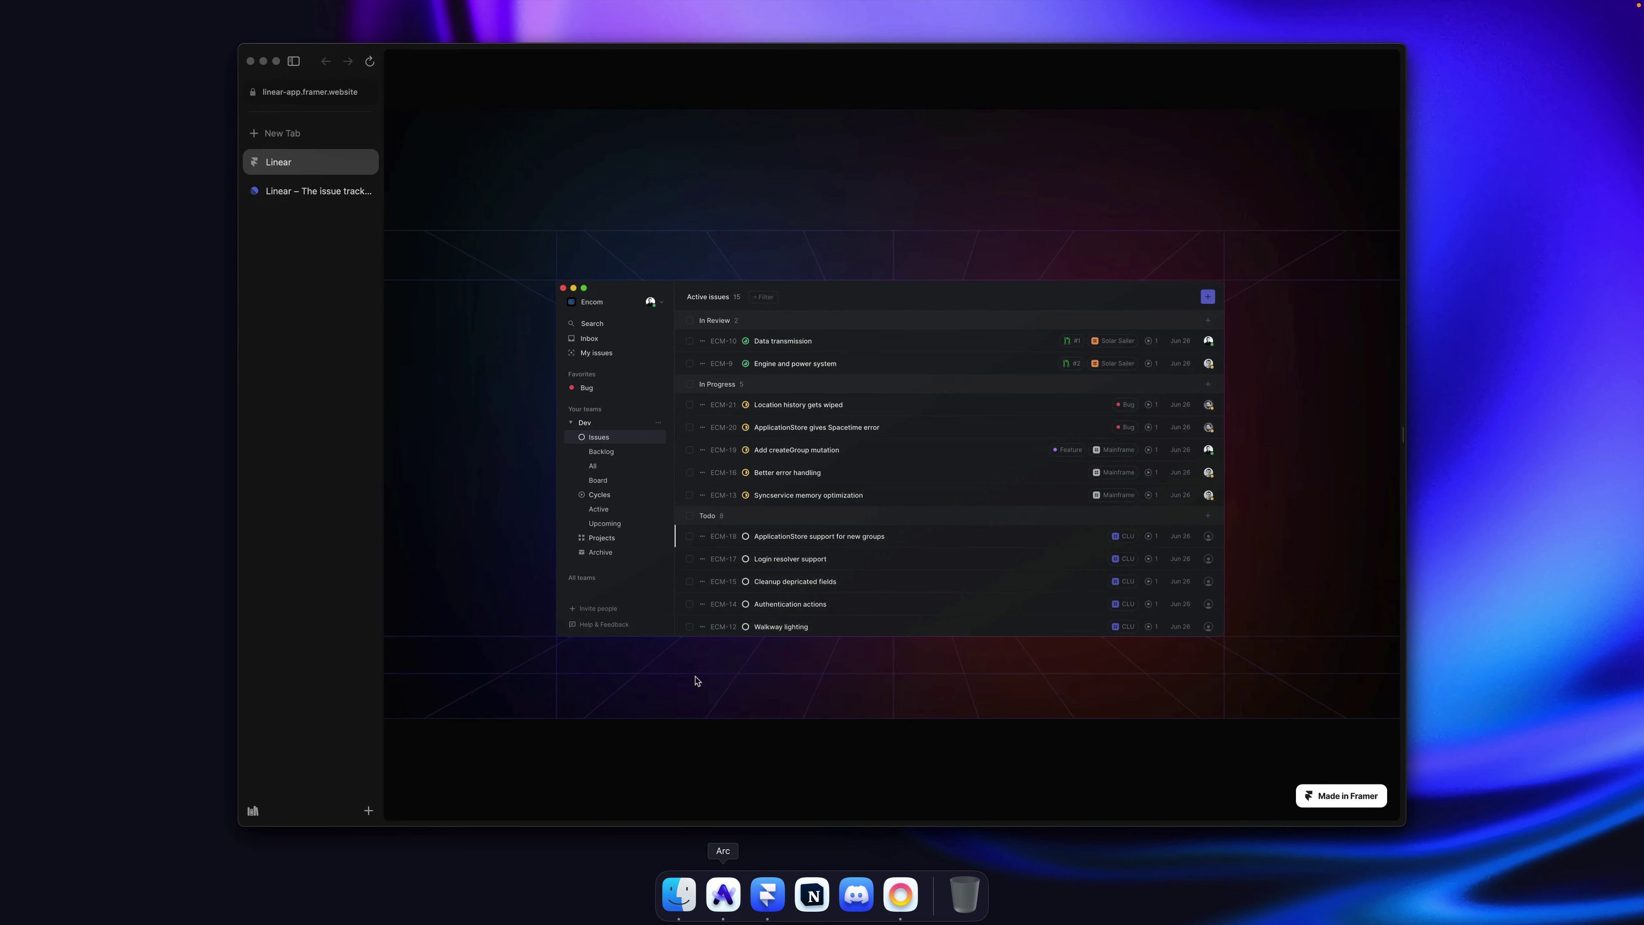
left_click(323, 193)
key("super+r")
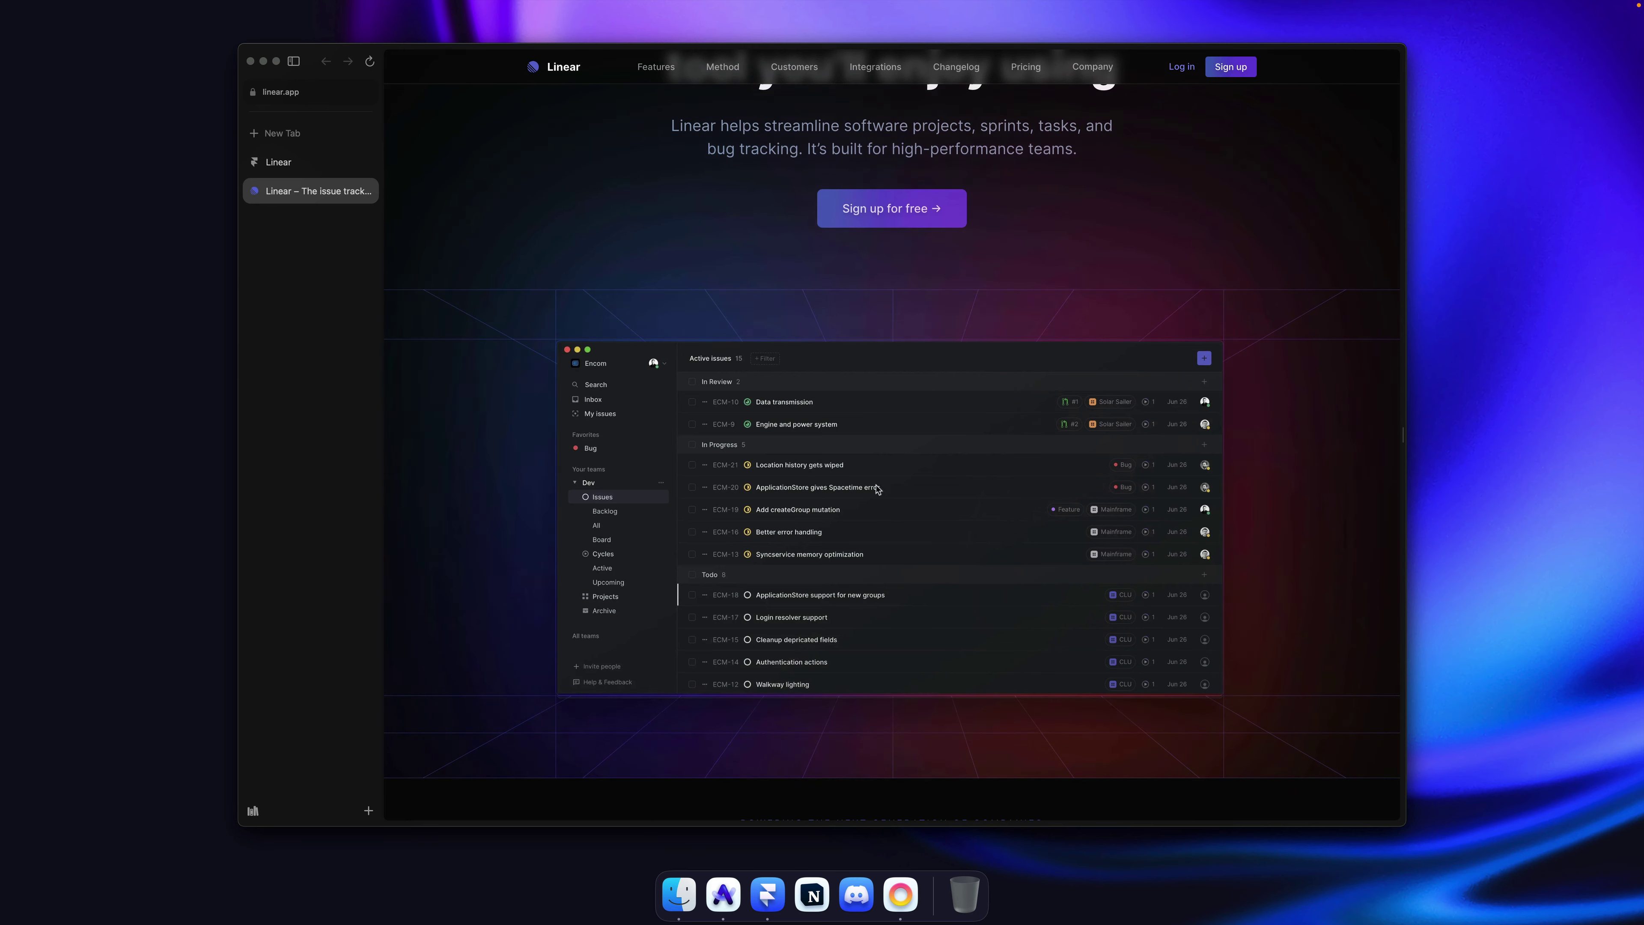
left_click(767, 894)
key("Escape")
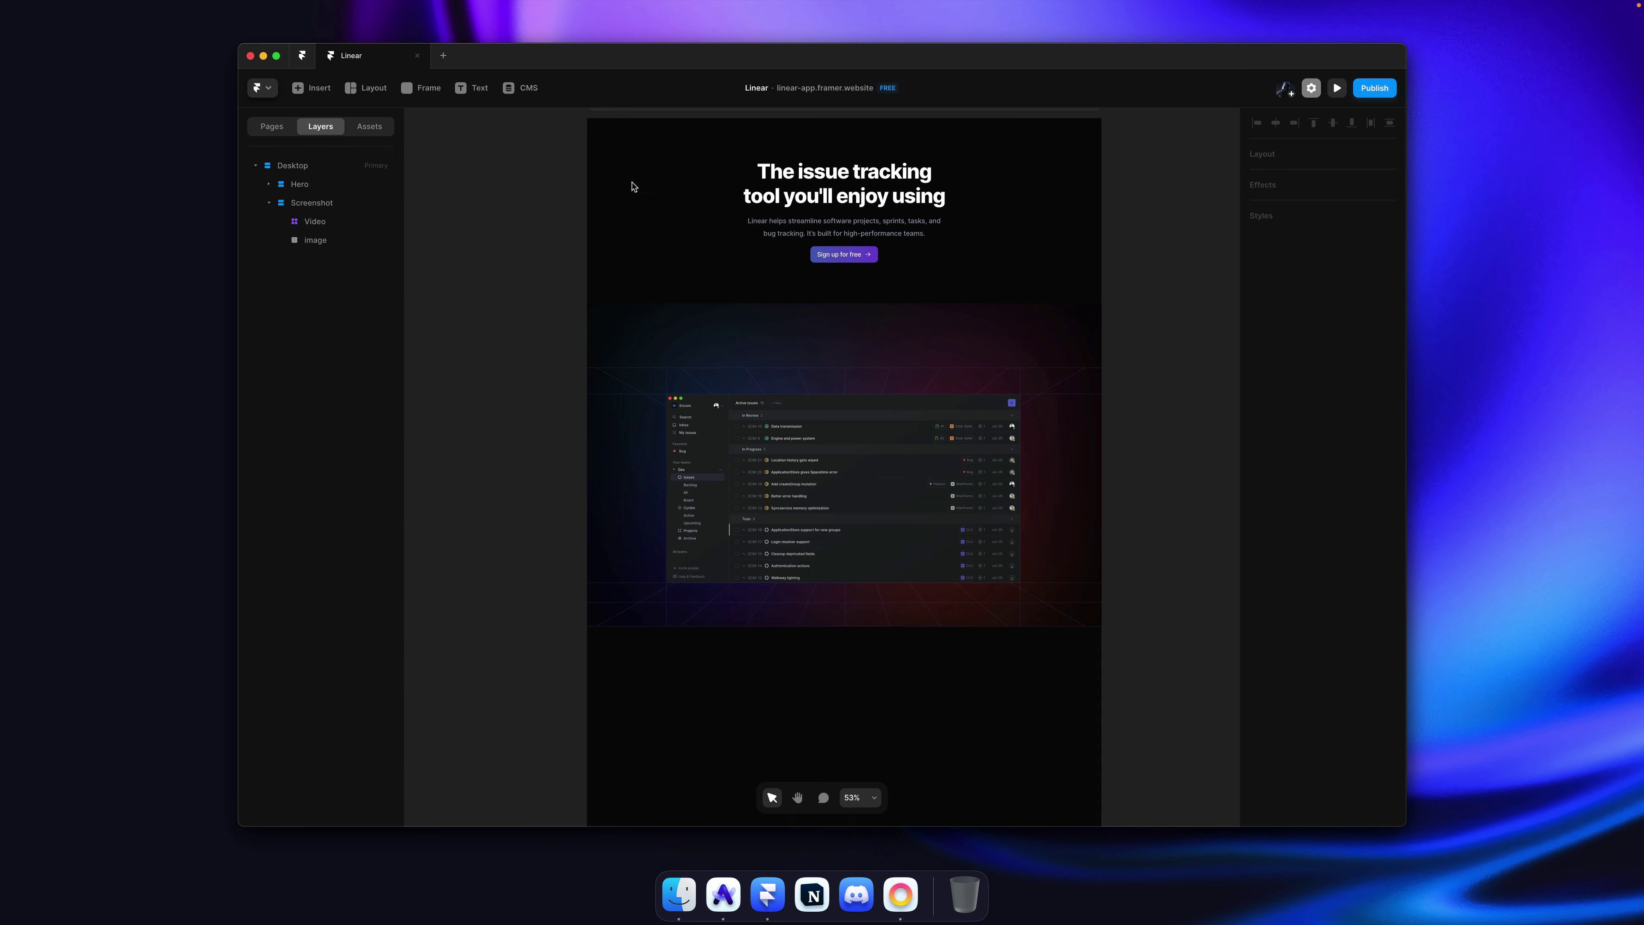
Step: Add an appear effect with the Fade In preset to the app screenshot image
left_click(915, 464)
scroll(915, 464, "up", 6, "ctrl")
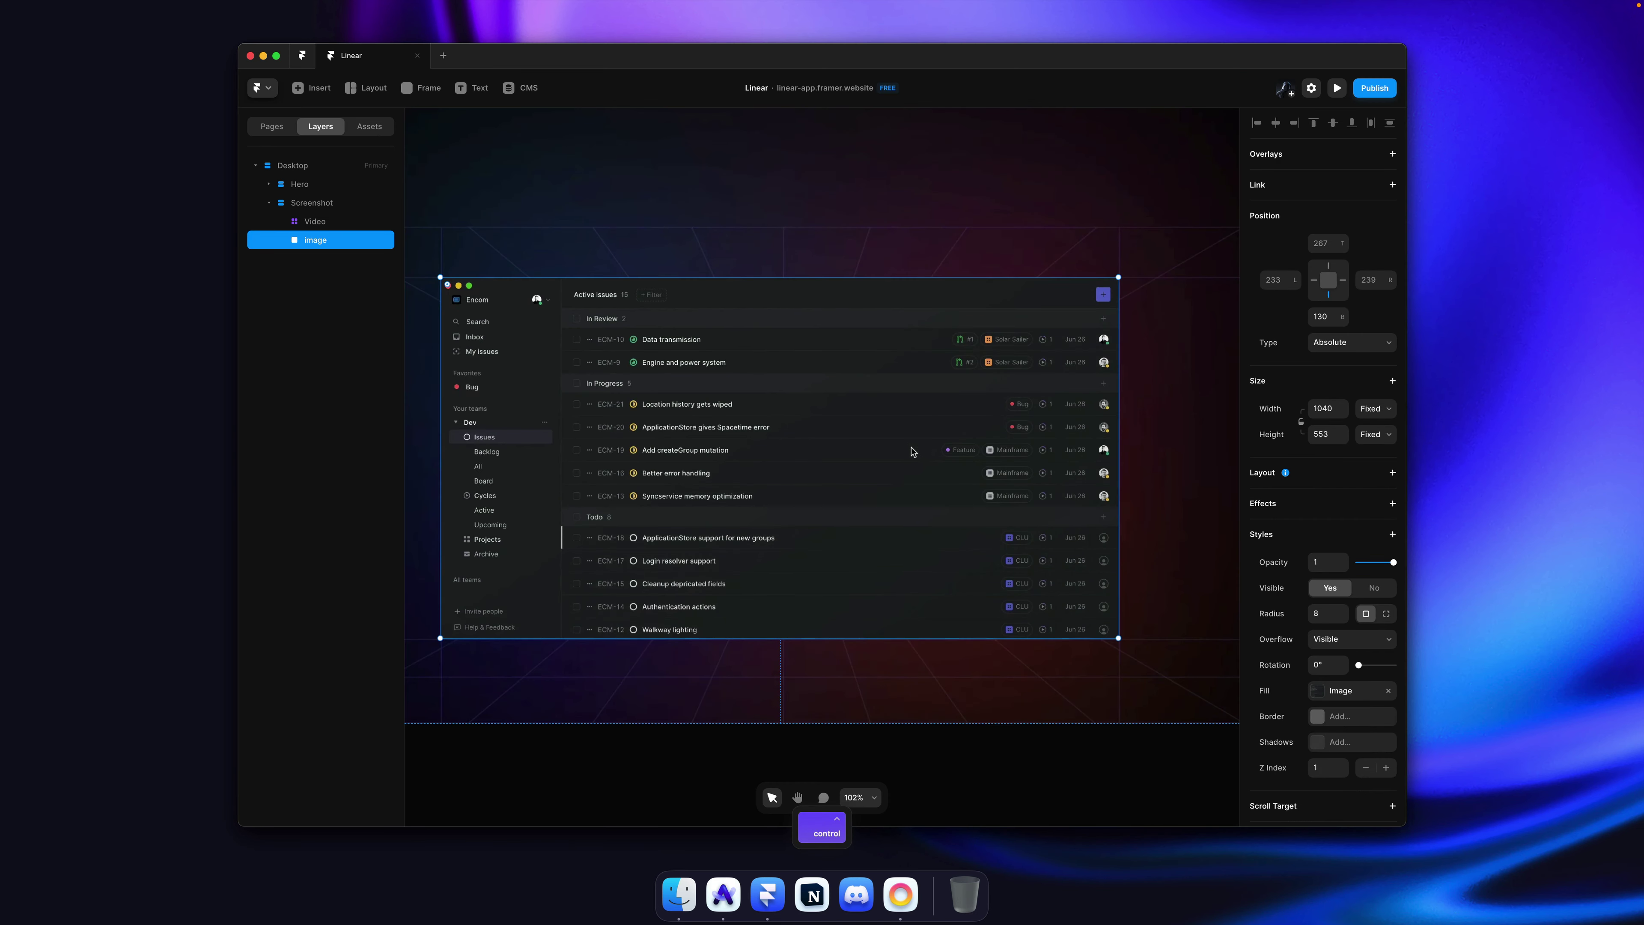
scroll(1357, 445, "down", 5)
left_click(1379, 341)
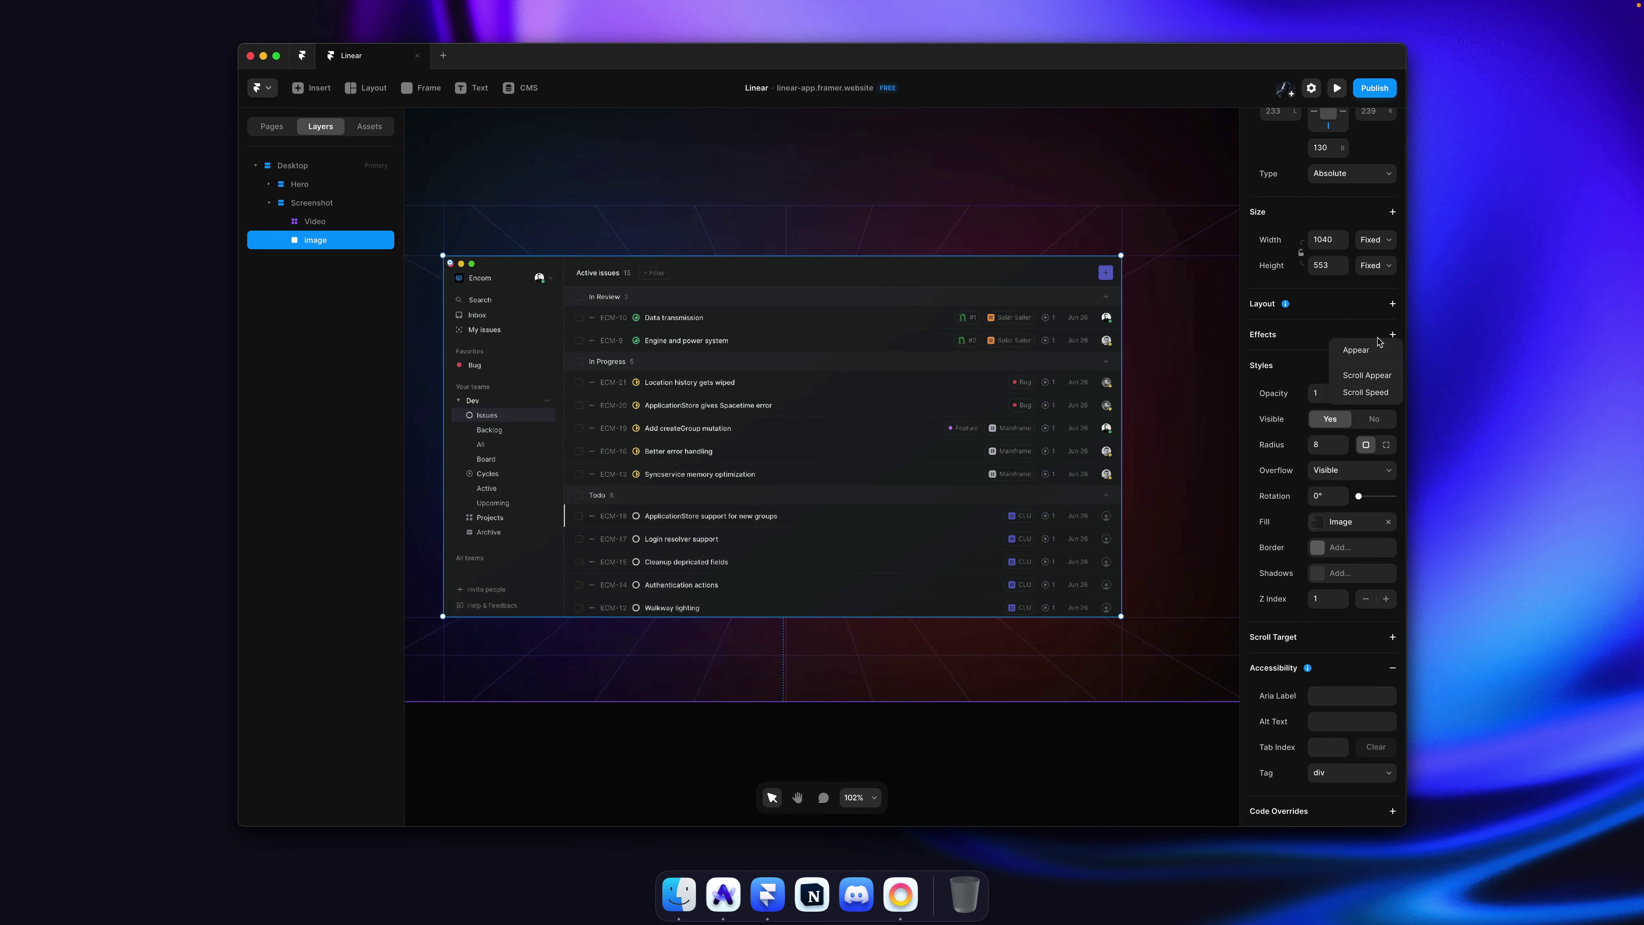
left_click(1357, 349)
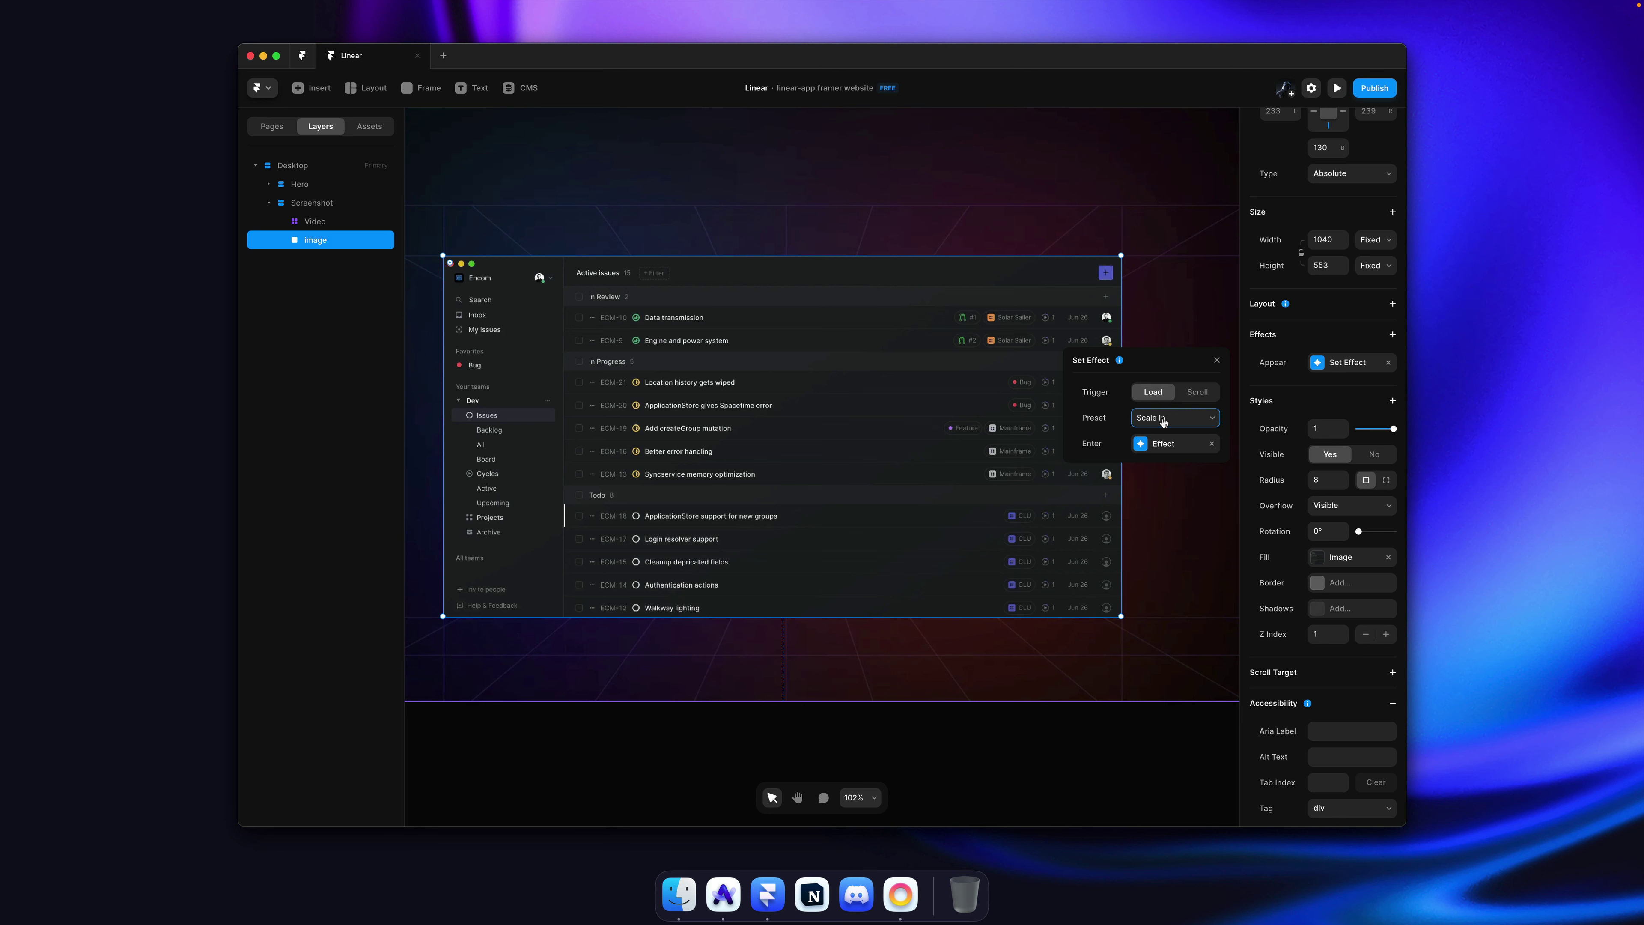
left_click(1164, 420)
left_click(1166, 411)
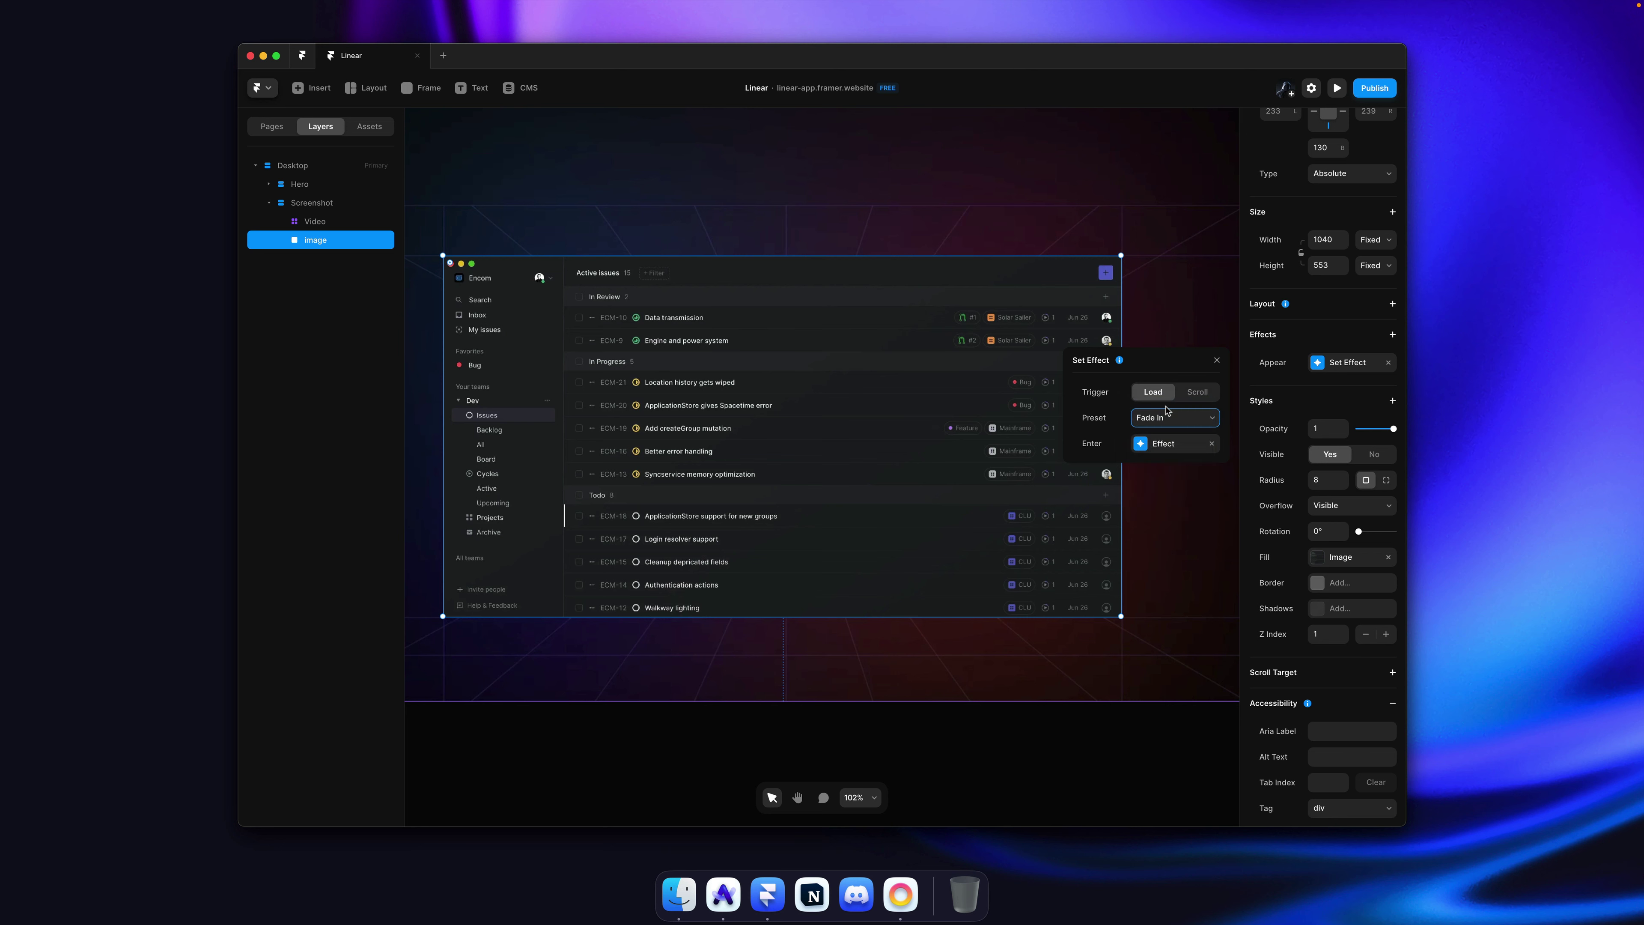
left_click(1168, 444)
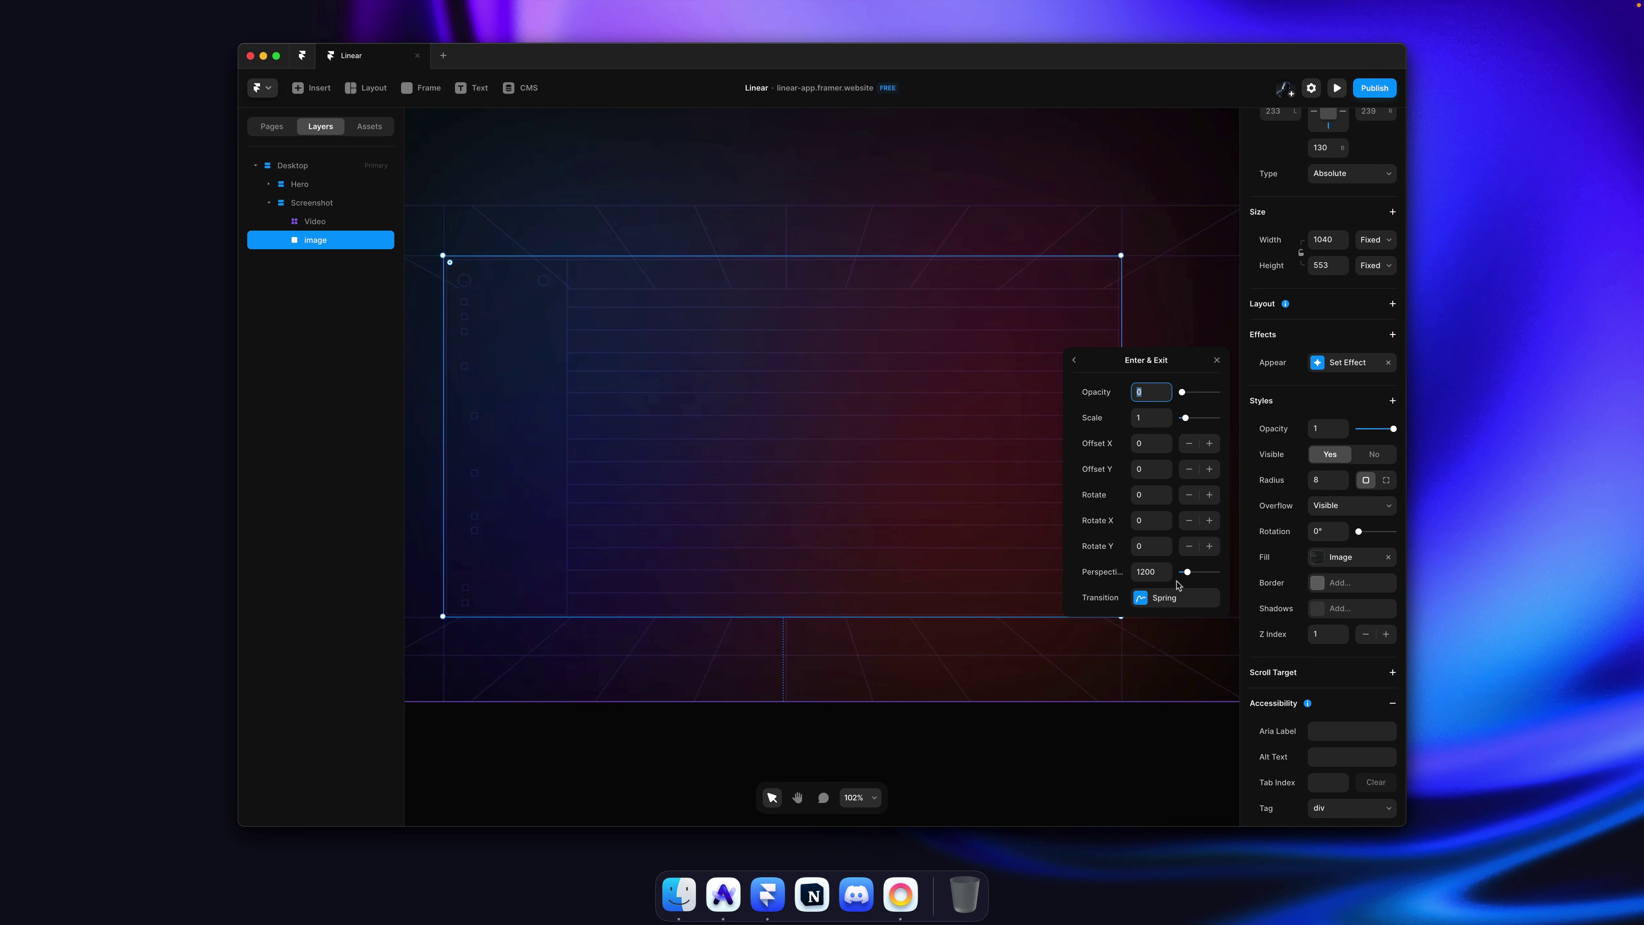
left_click(1173, 599)
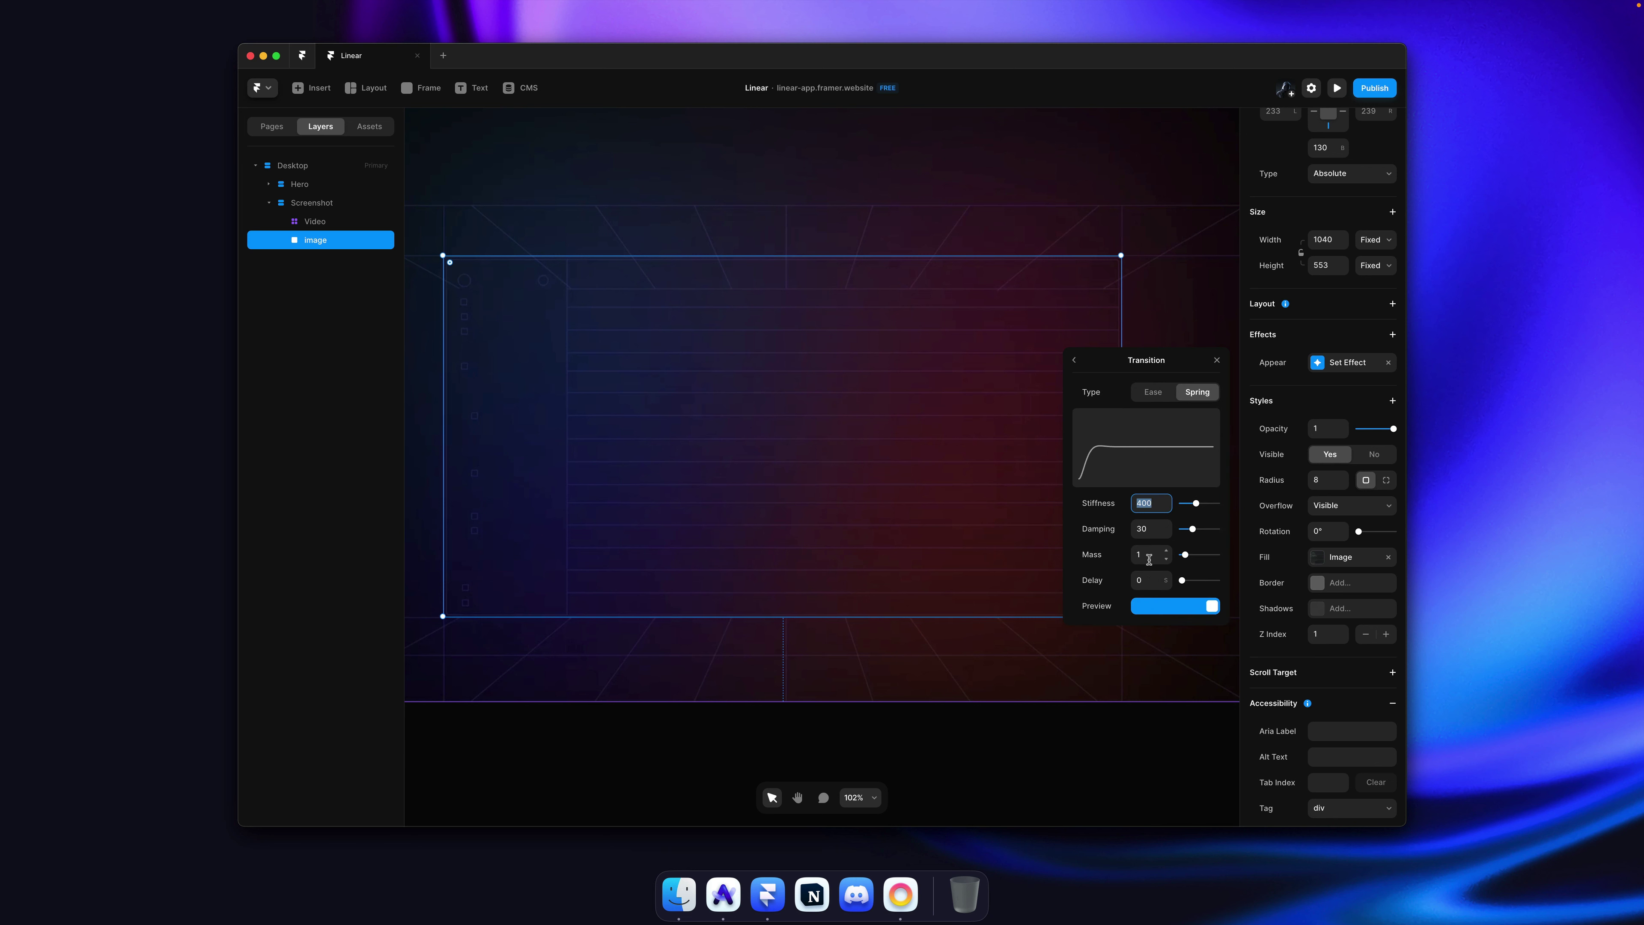
left_click(1158, 606)
left_click(1153, 259)
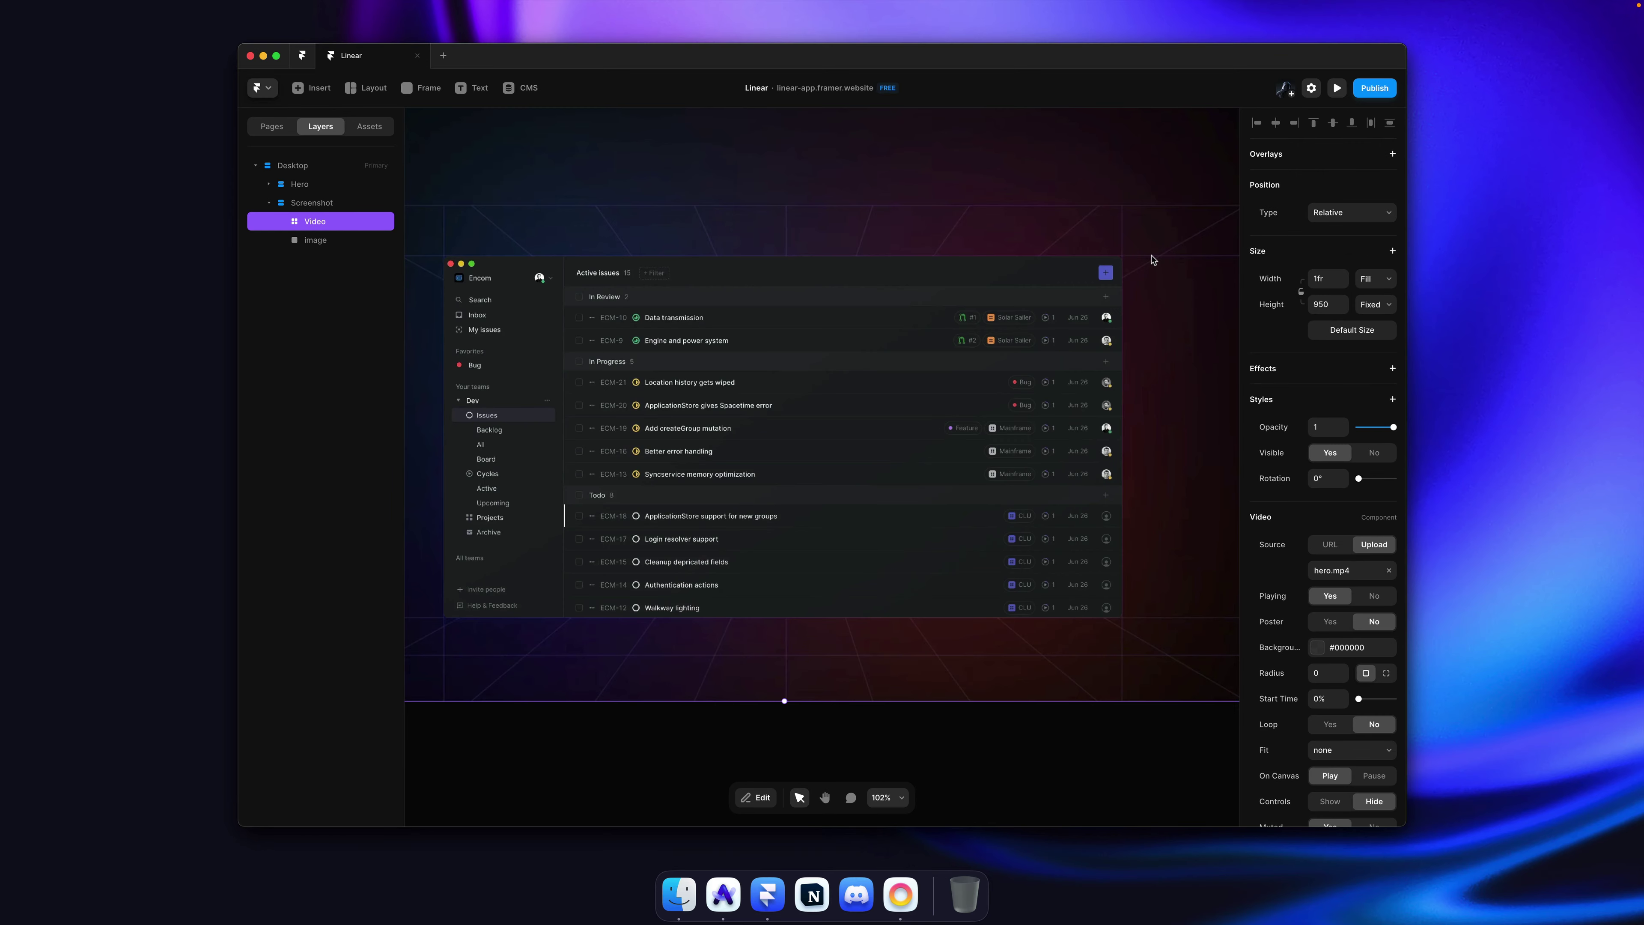
Step: After a preview, set the screenshot's appear transition to Ease with Time 1
key("super+p")
scroll(1046, 308, "down", 5)
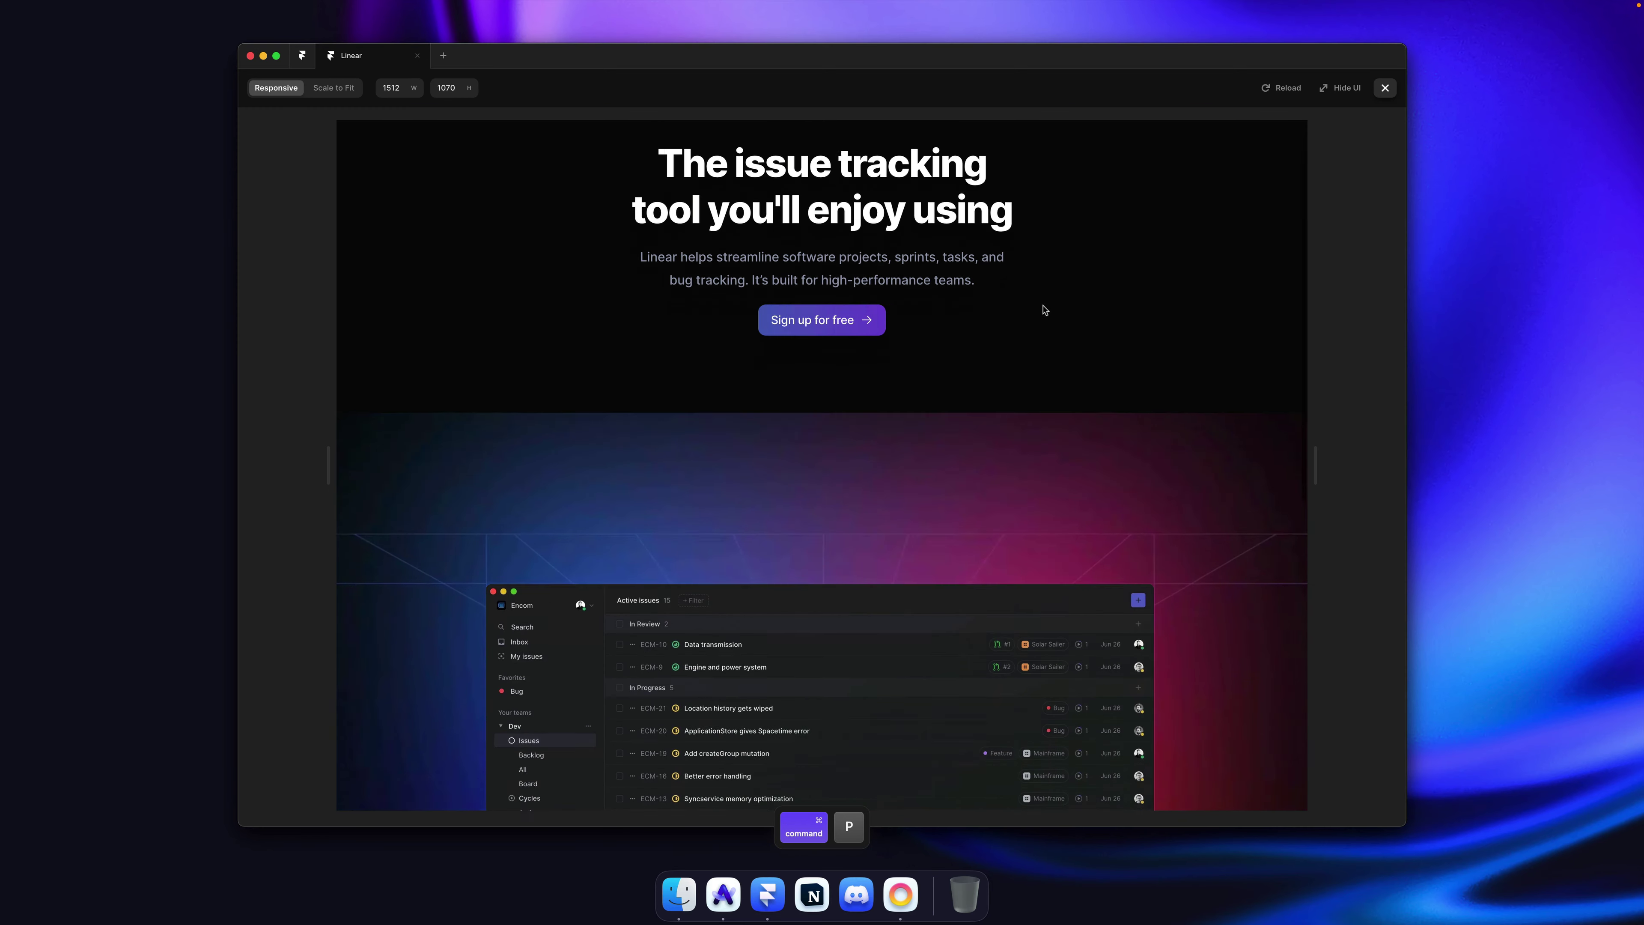
key("super+p")
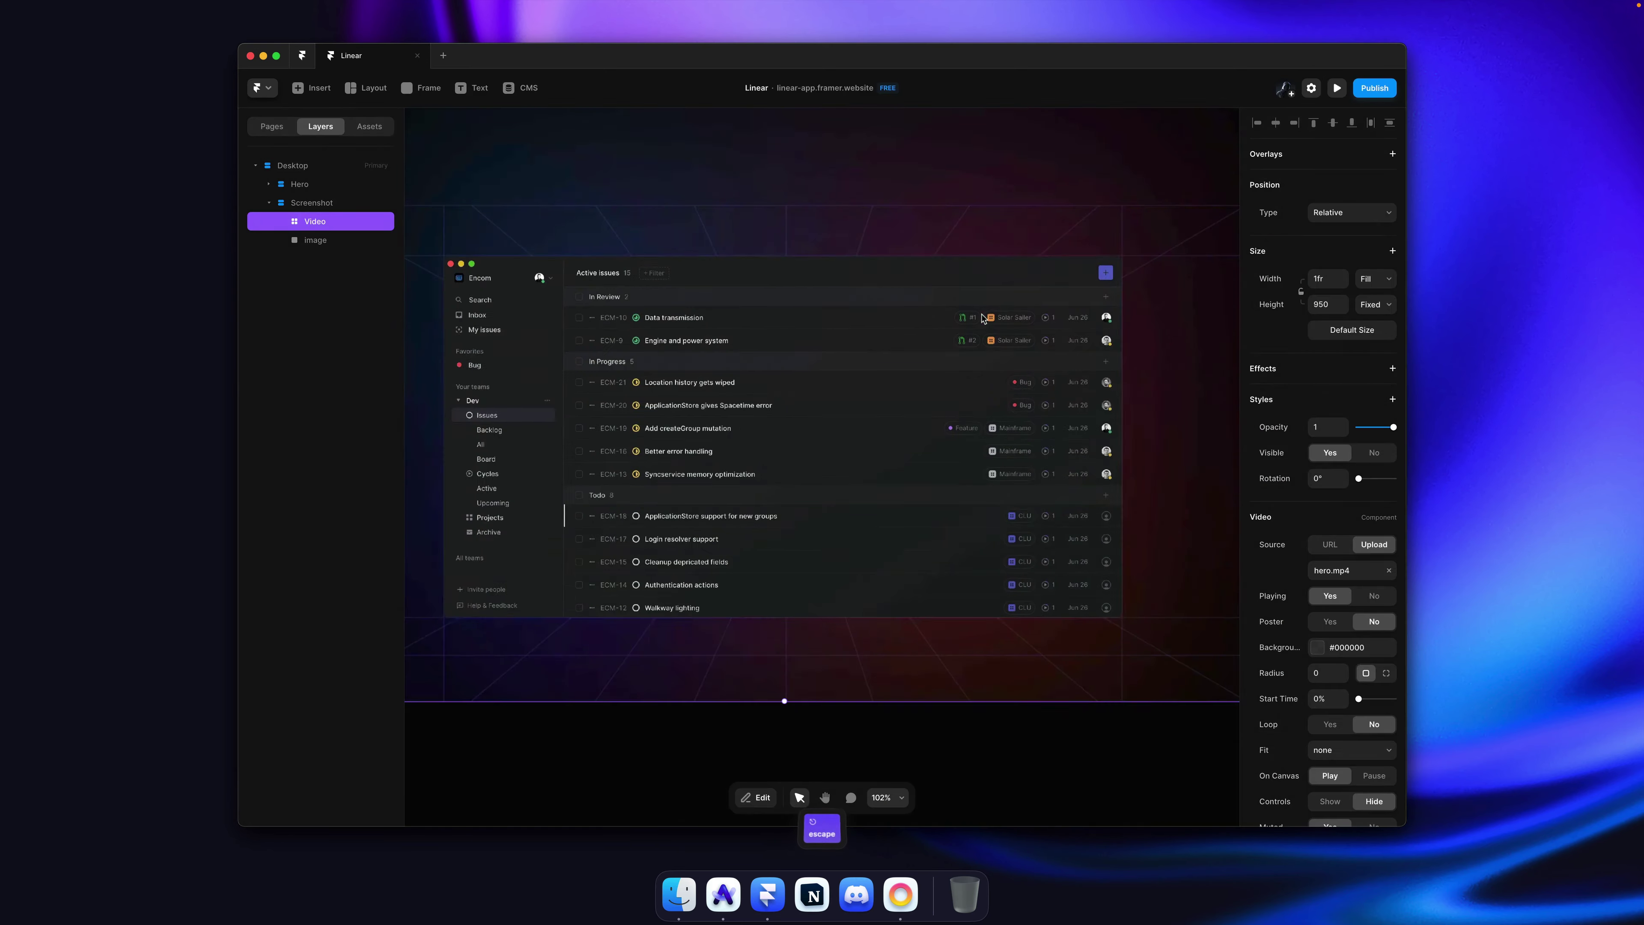
left_click(975, 422, "super")
left_click(1347, 364)
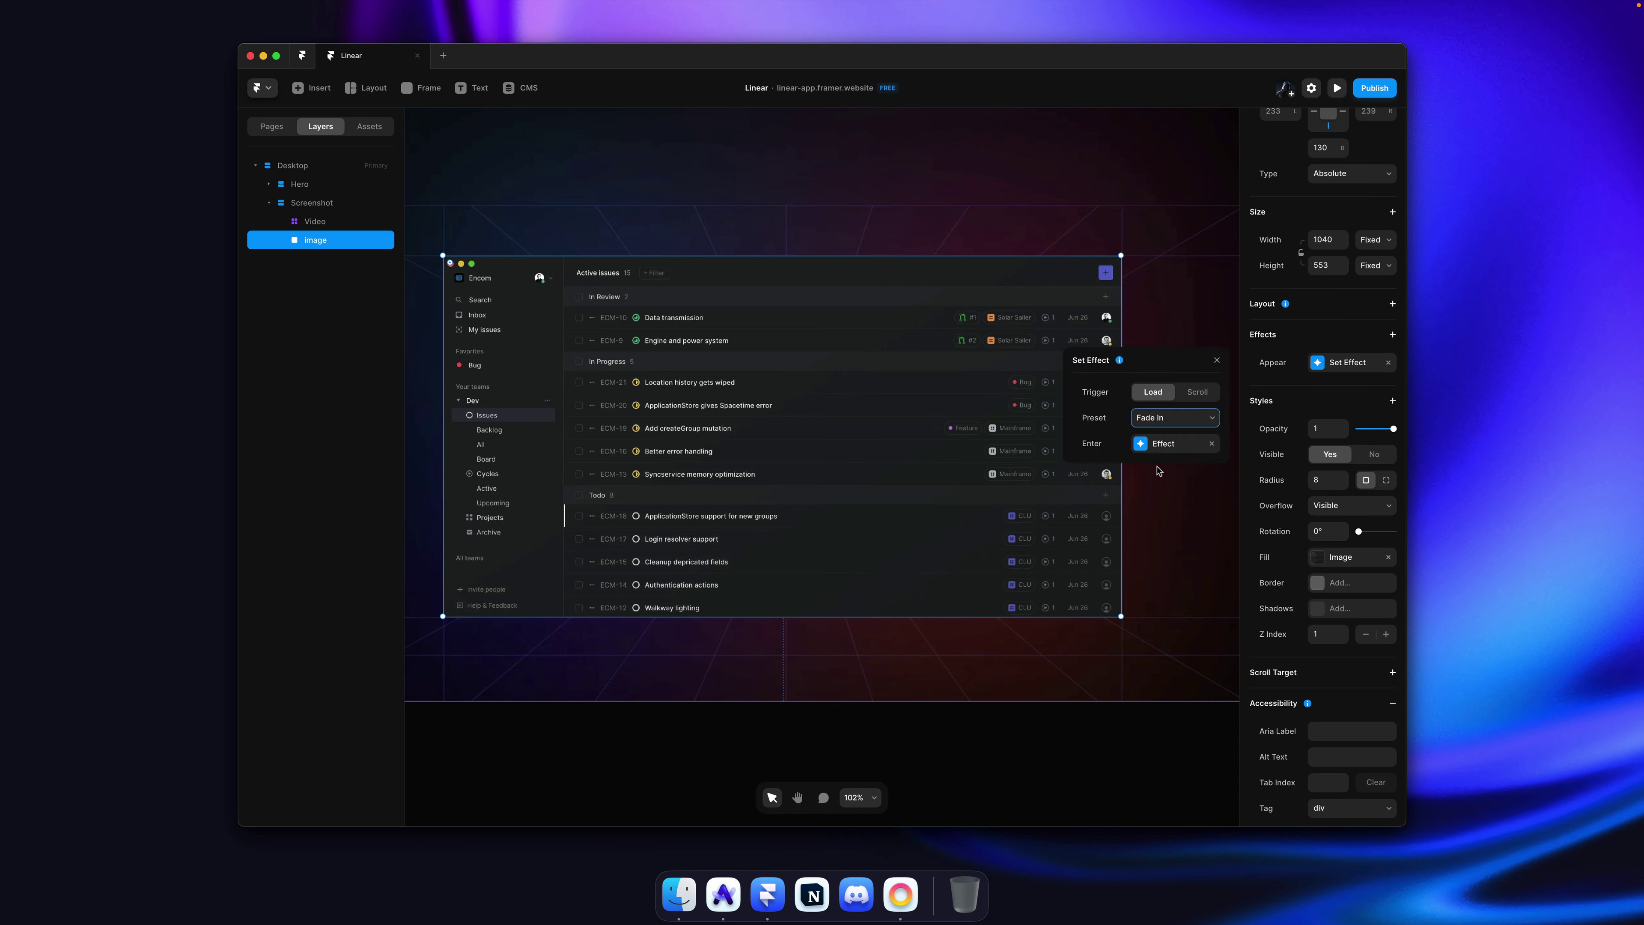
left_click(1165, 446)
left_click(1186, 600)
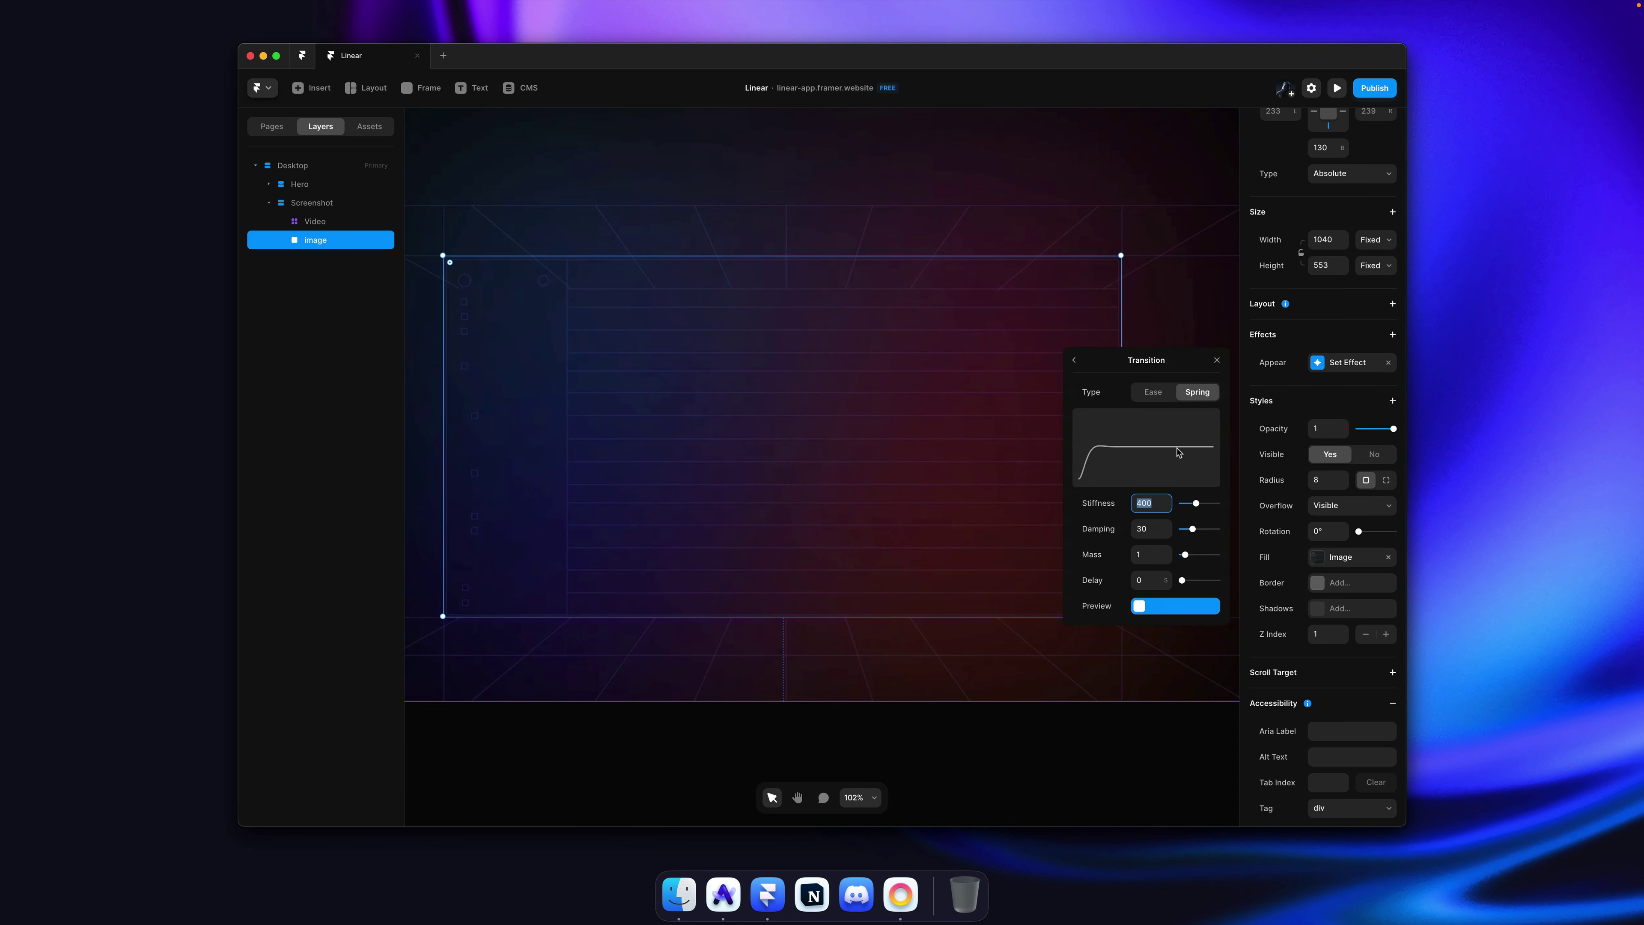
left_click(1154, 393)
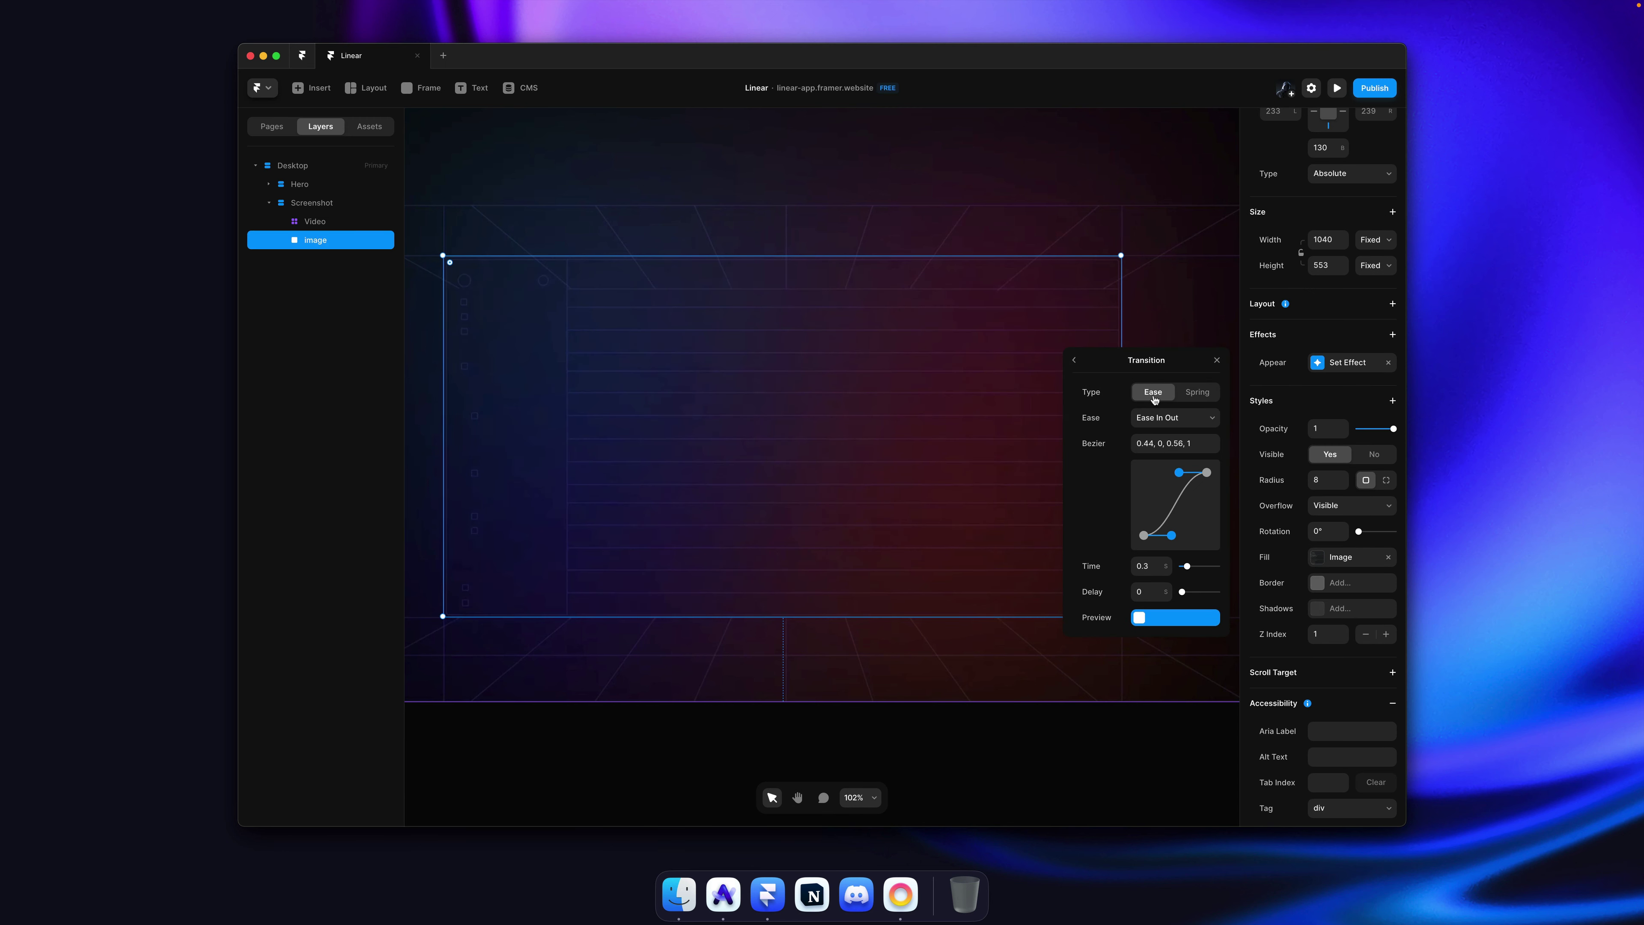
left_click(1156, 568)
key("Return")
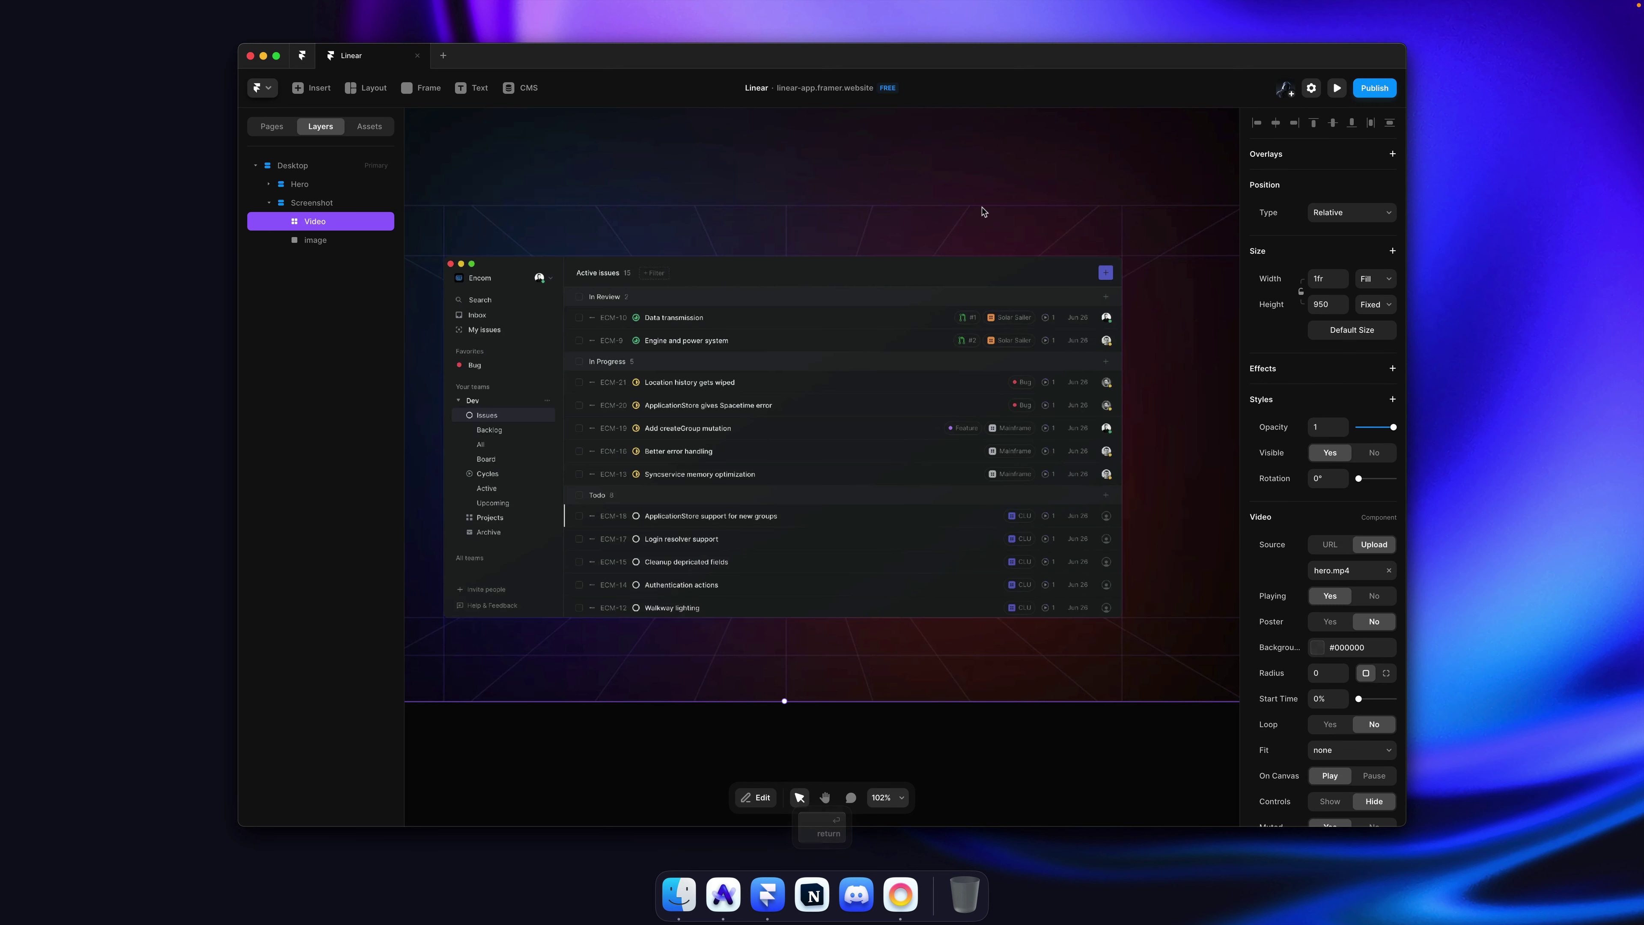
Step: Preview the 1-second ease fade-in and publish the site update
key("super+p")
scroll(997, 511, "down", 3)
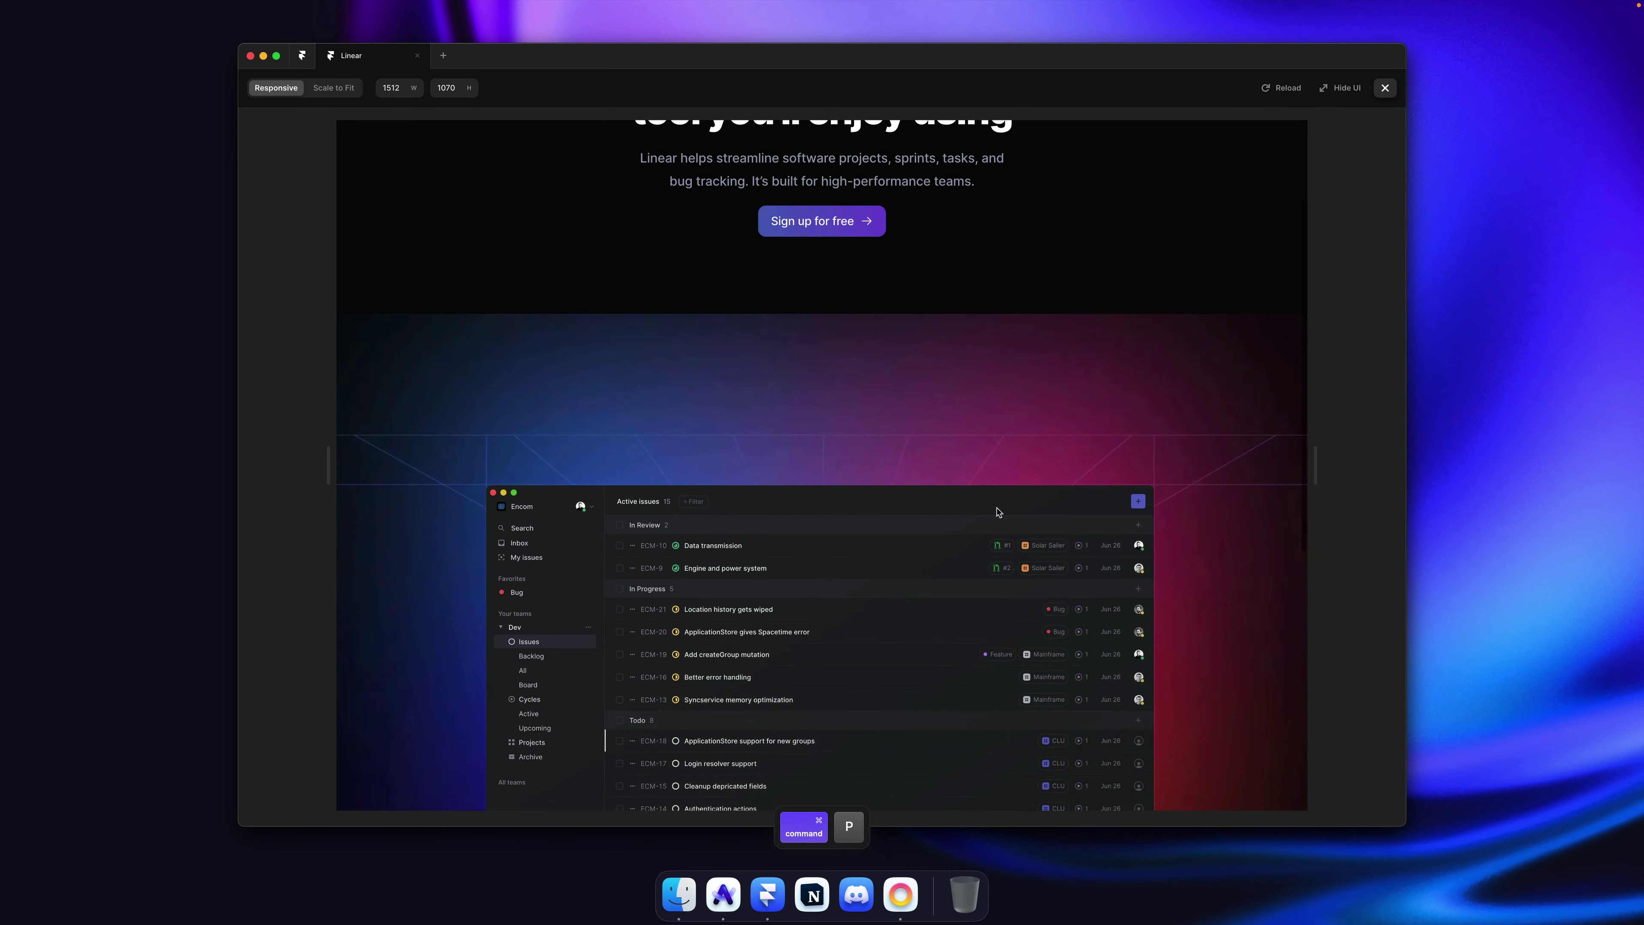
key("super+r")
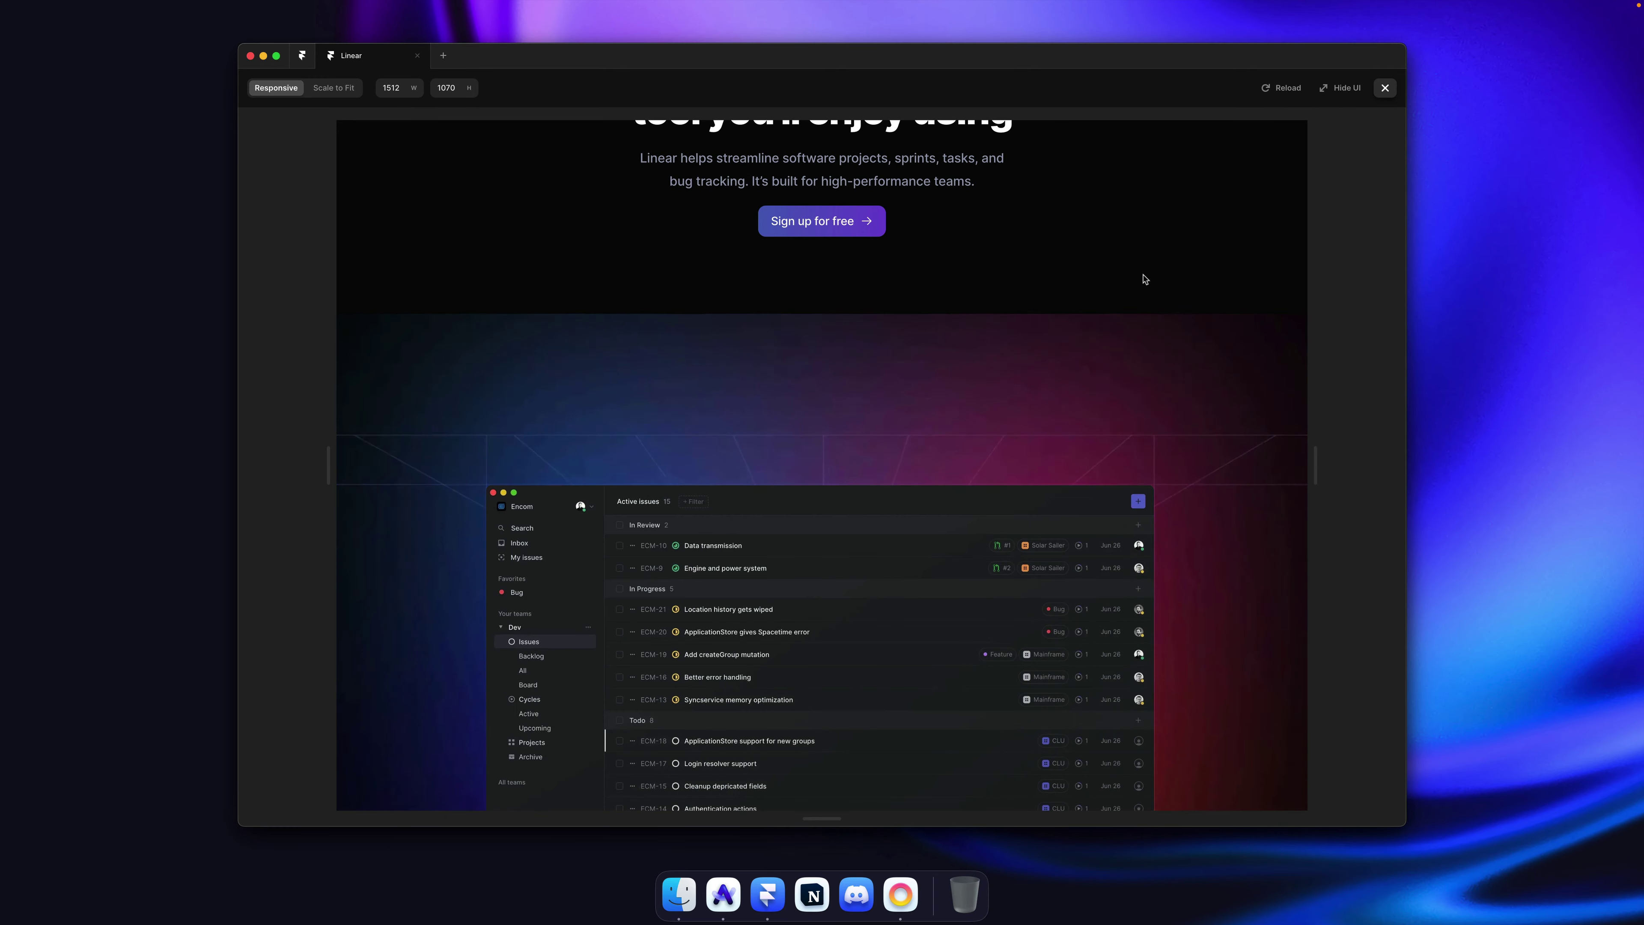
left_click(1384, 92)
left_click(1377, 92)
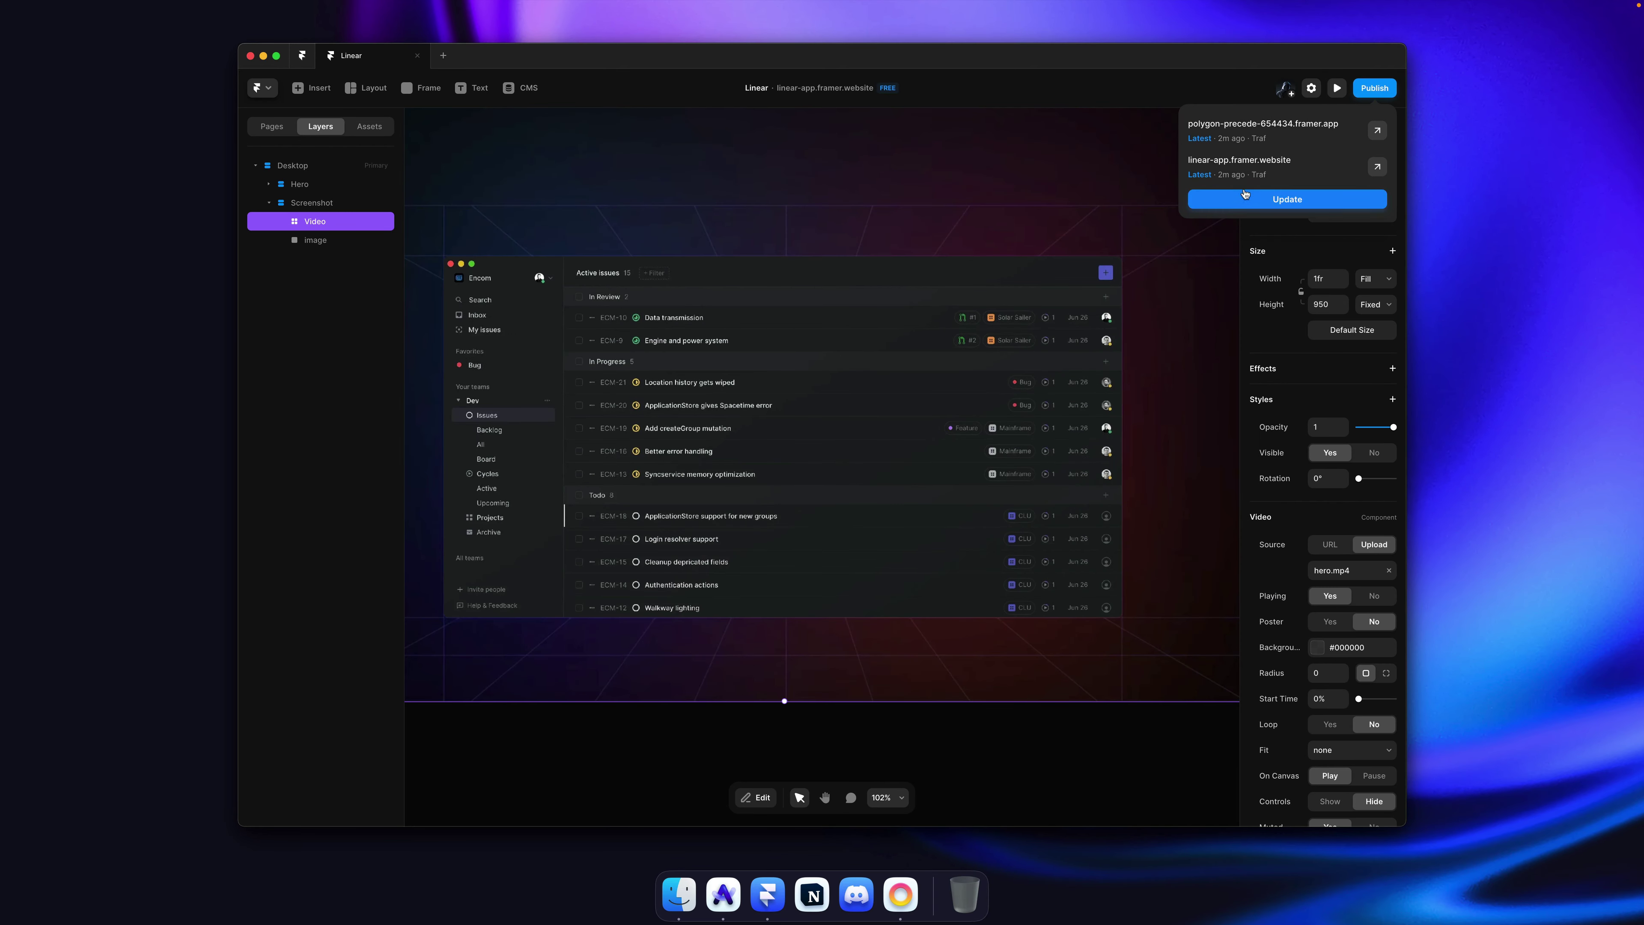
Step: Reload the published Linear site in the browser to check the fade-in
key("super+Tab")
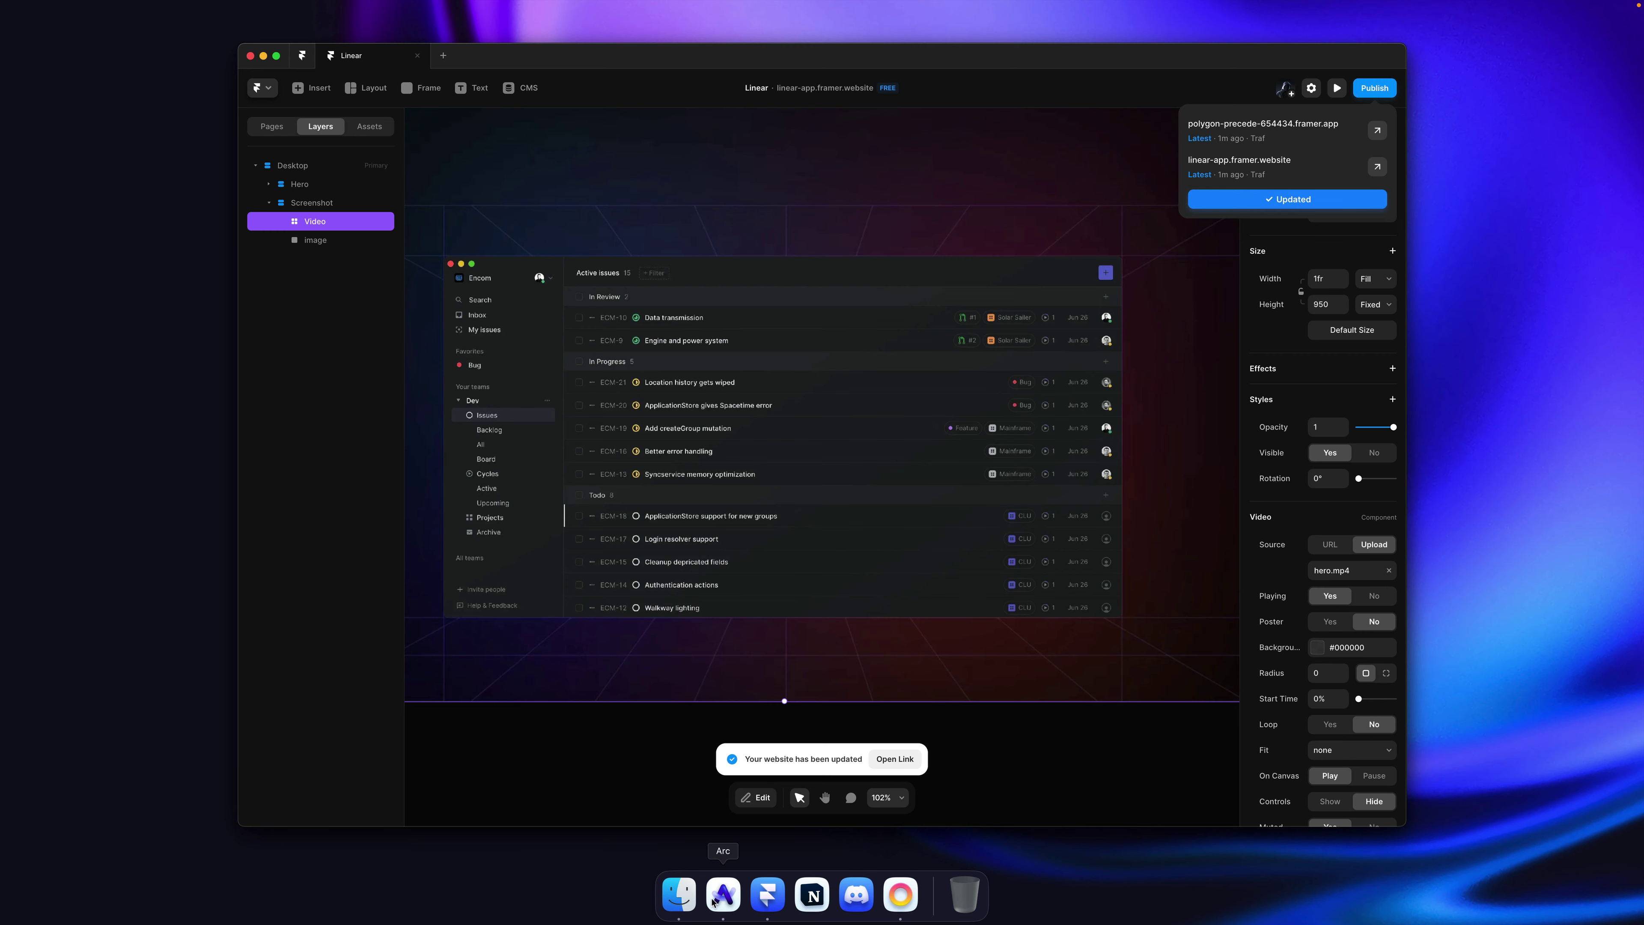
key("ctrl+Tab")
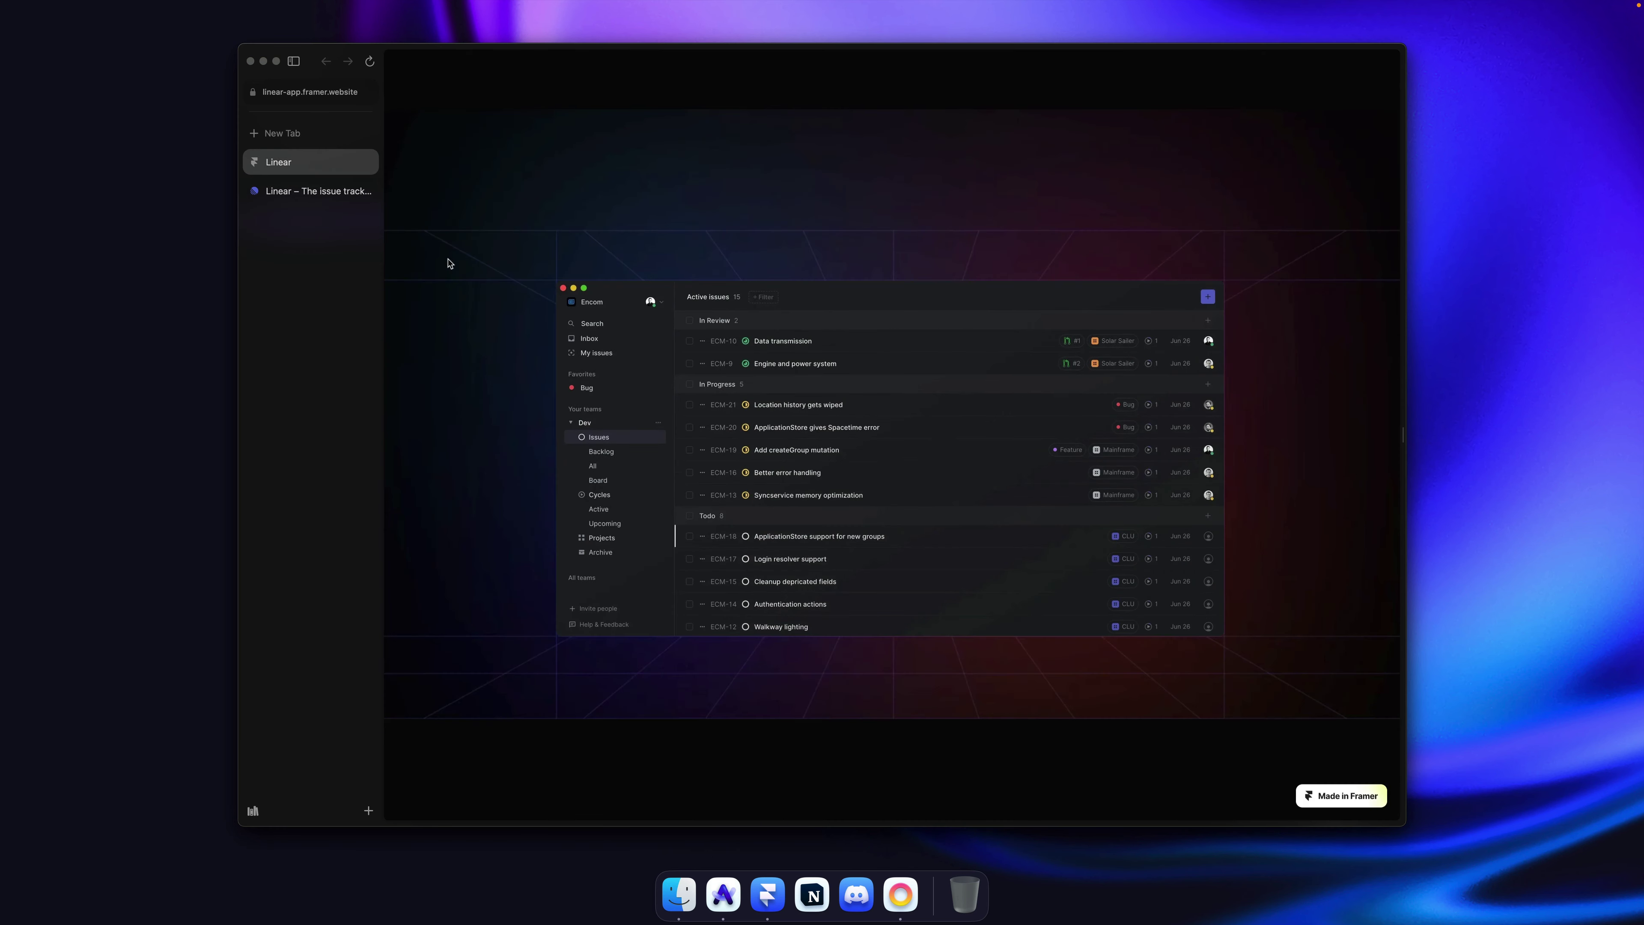
key("super+r")
key("super+r")
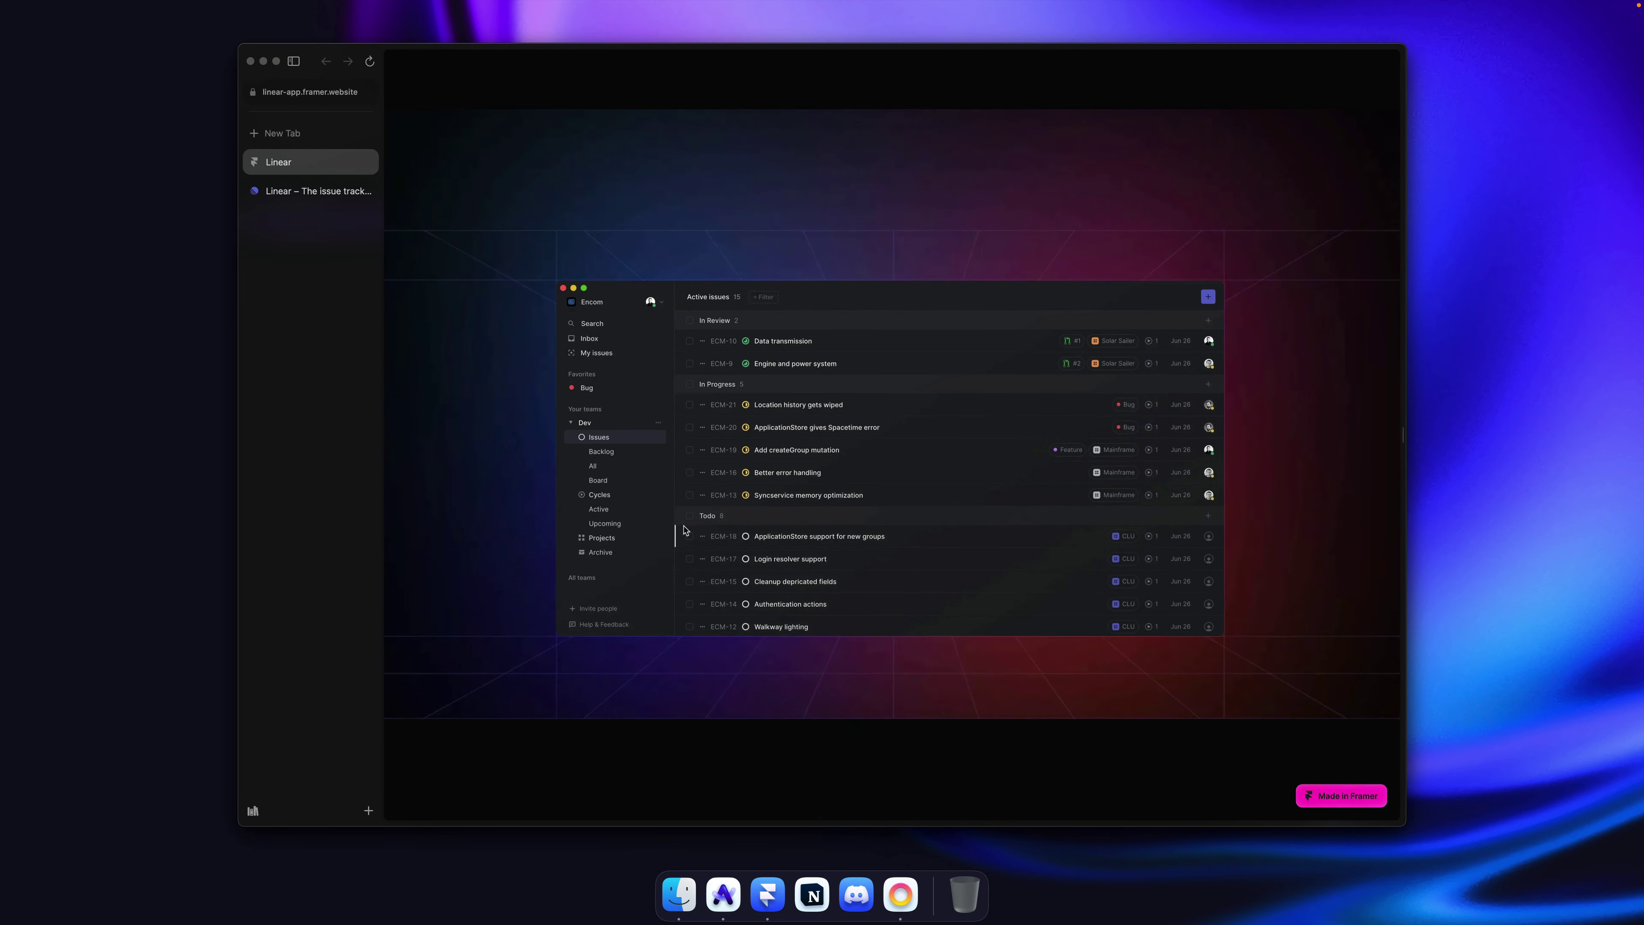
key("super+Tab")
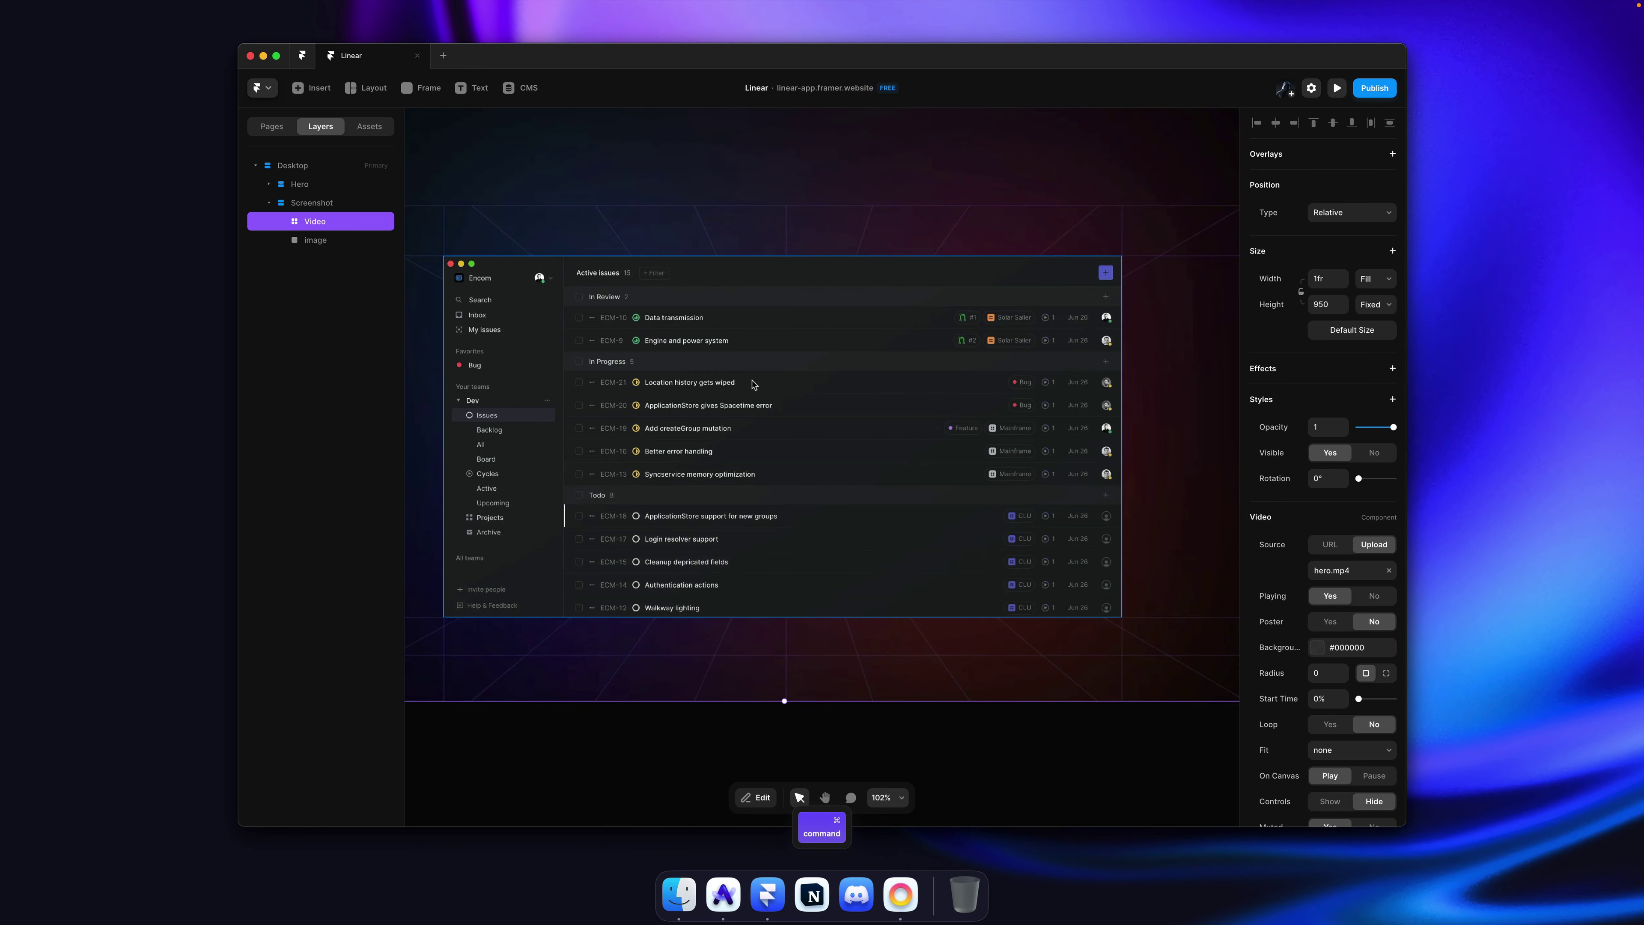
Step: Rename the screenshot layer to 'Image' and move it above the Video layer
double_click(328, 245)
type("Image")
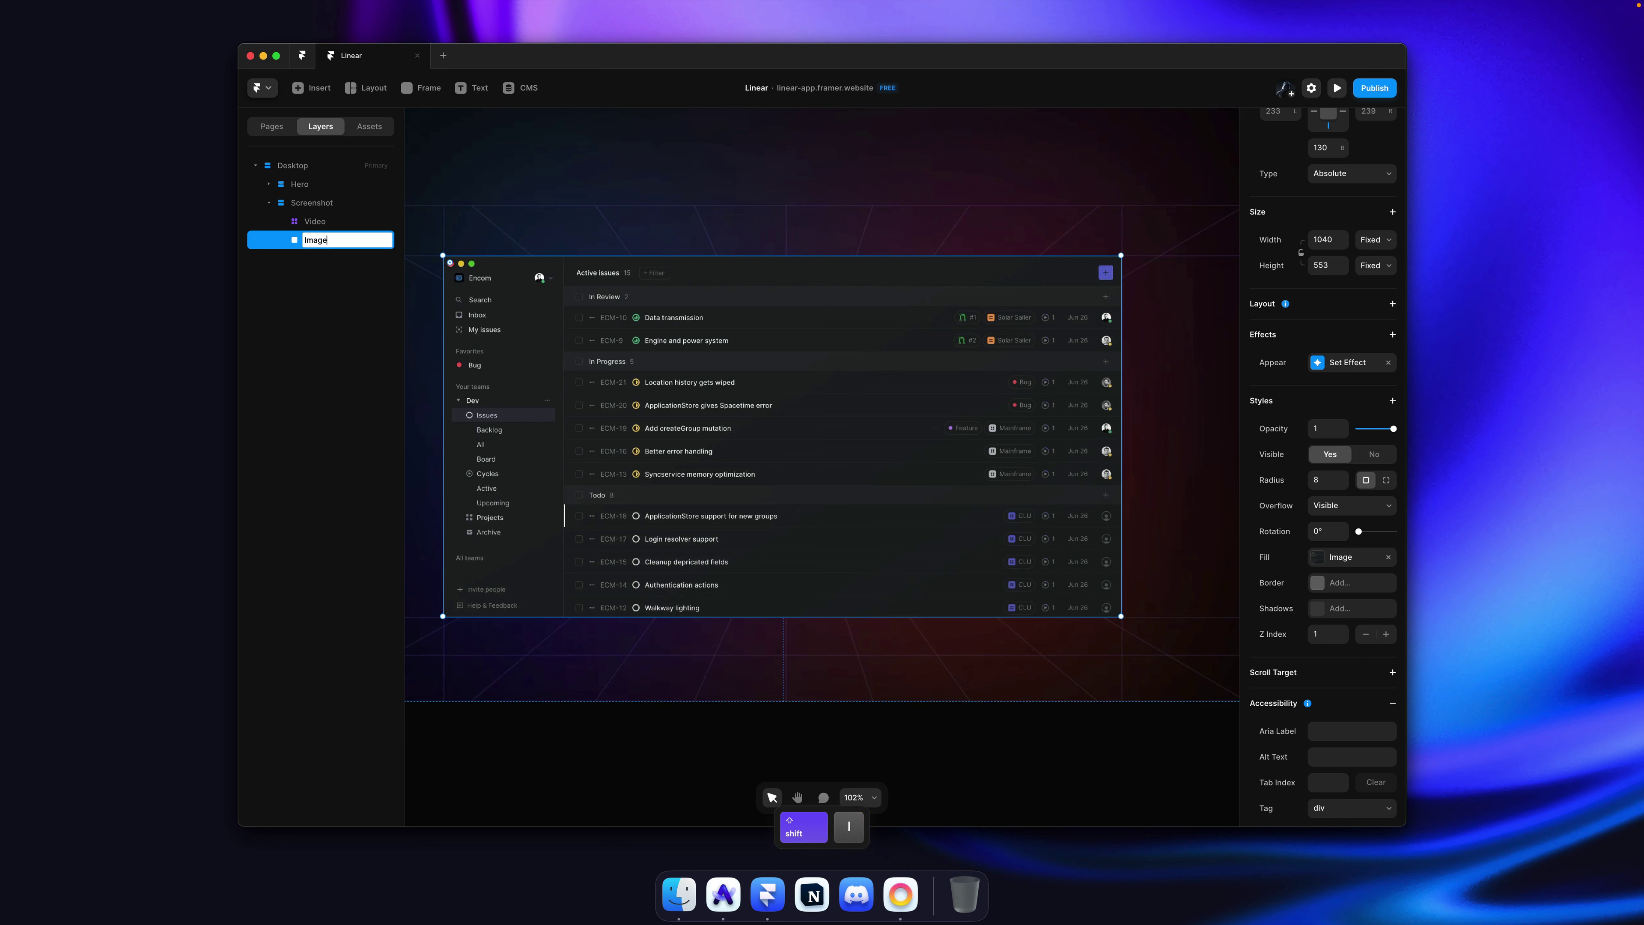
key("Return")
left_click_drag(317, 220, 318, 217)
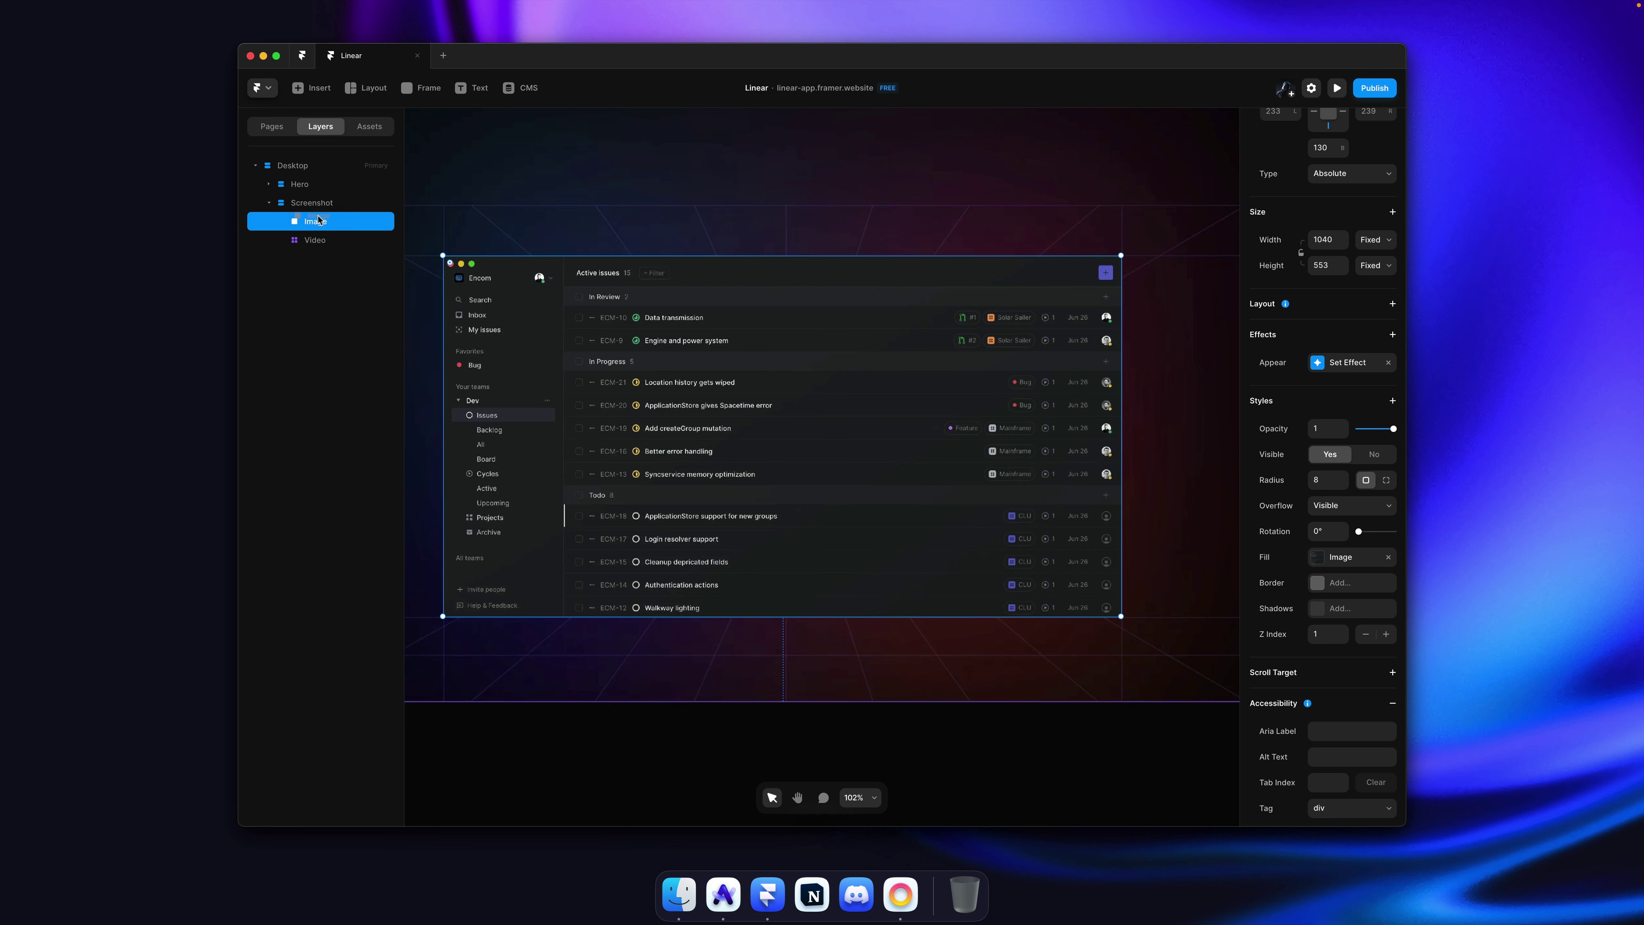
Step: Set the Image's appear transition time to 2 seconds
left_click(1353, 363)
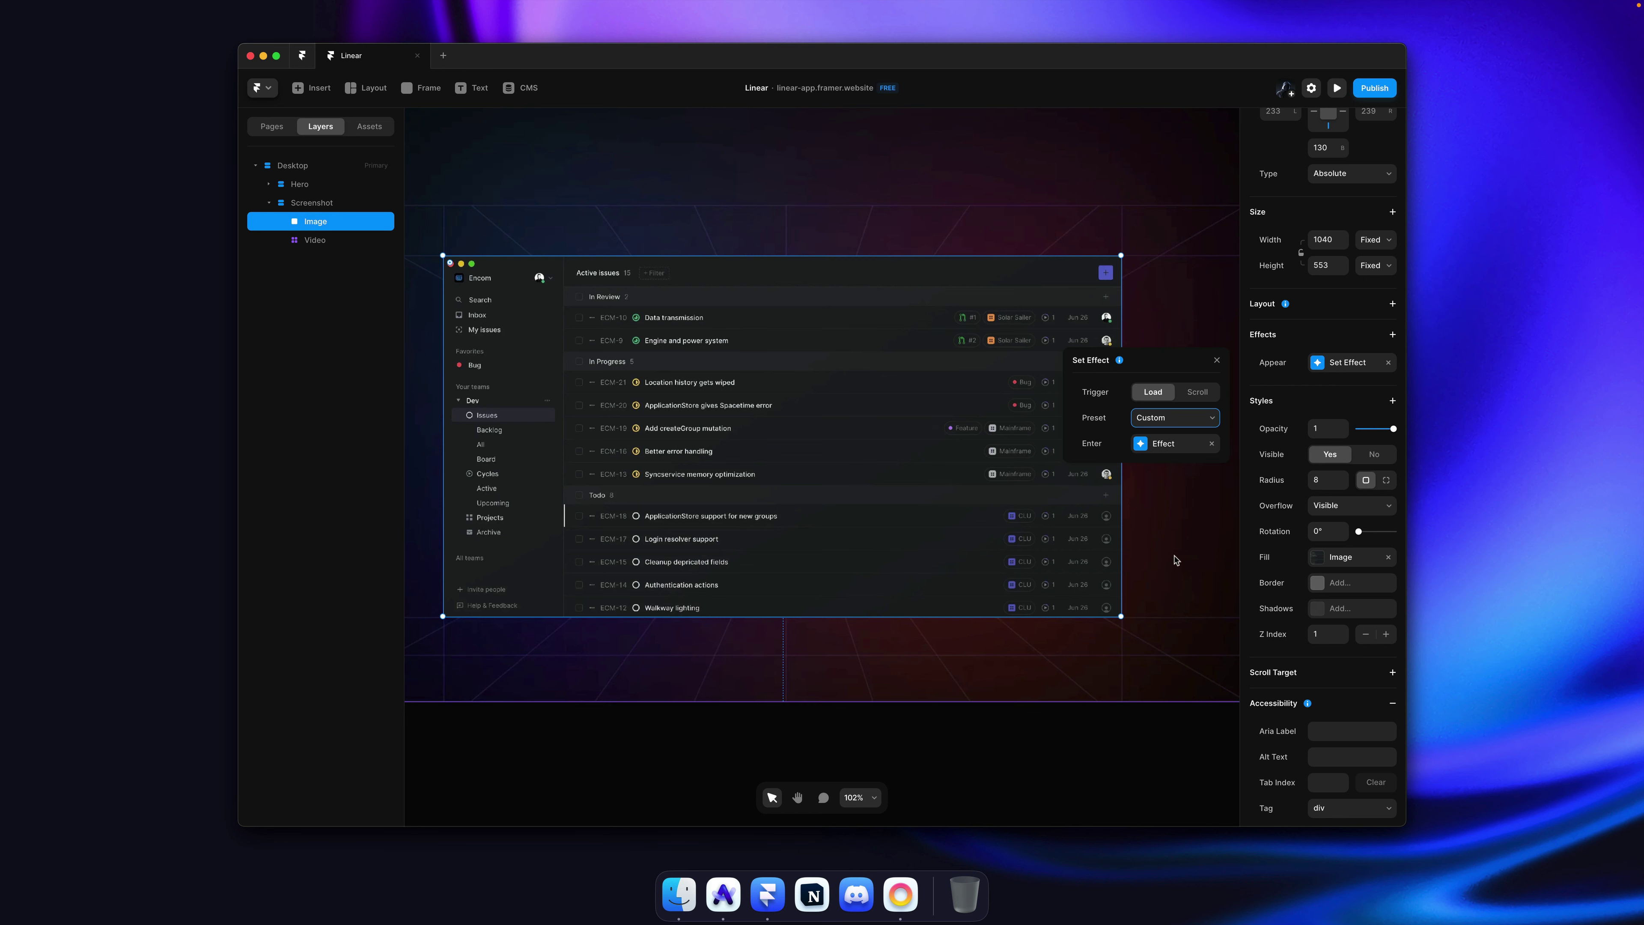
left_click(1165, 445)
left_click(1176, 599)
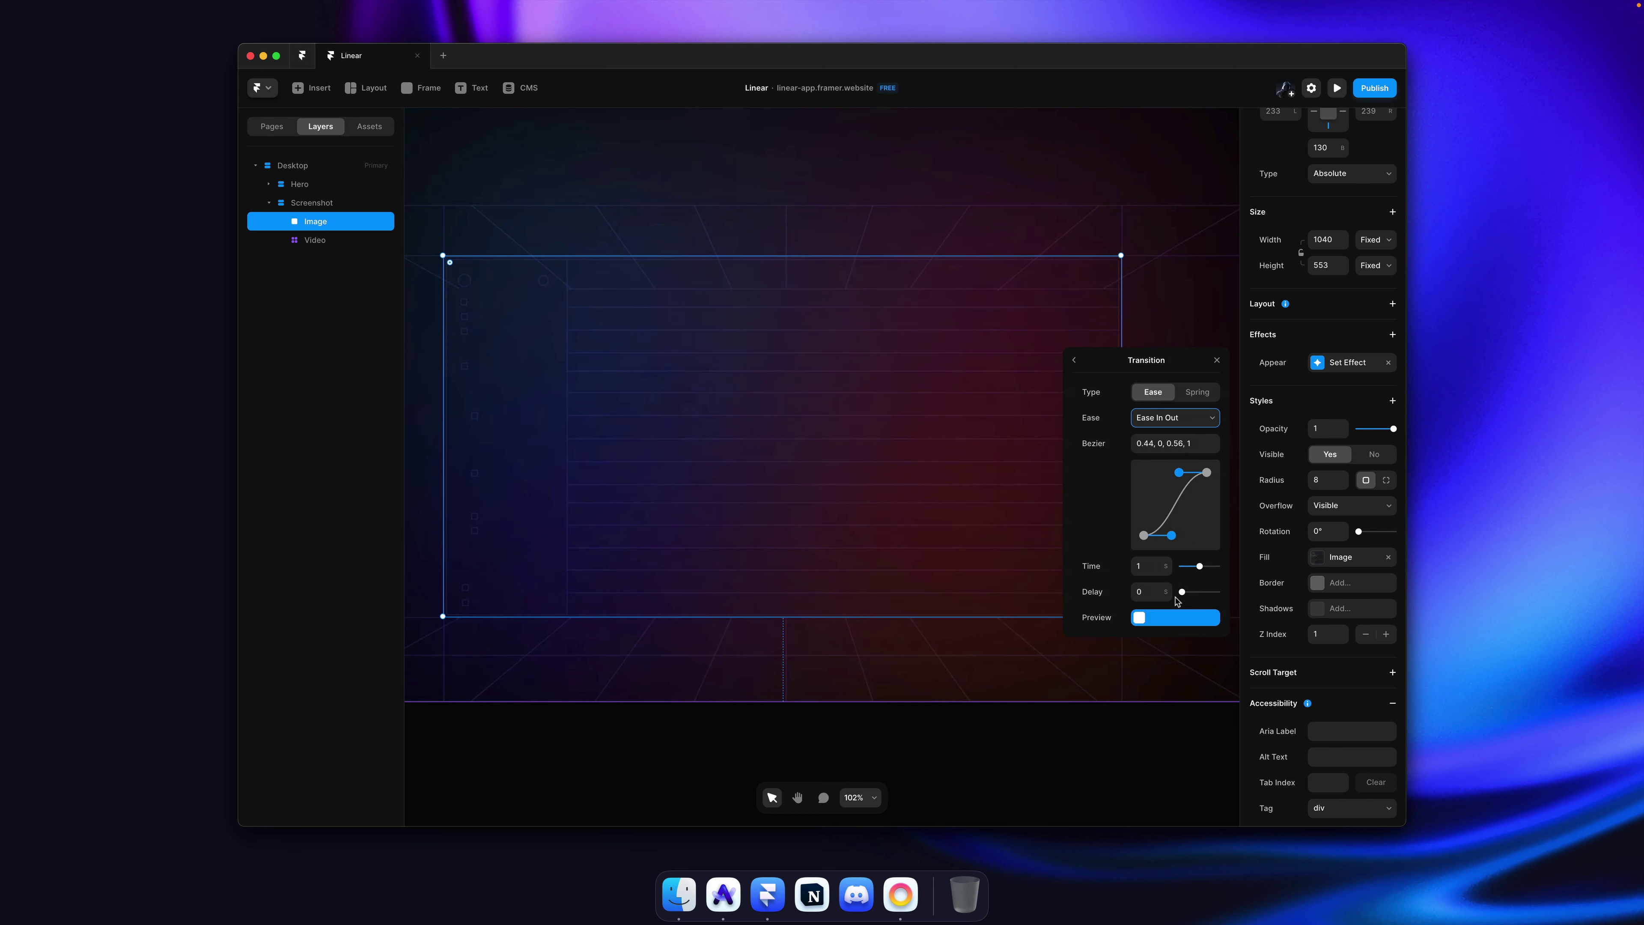
key("Return")
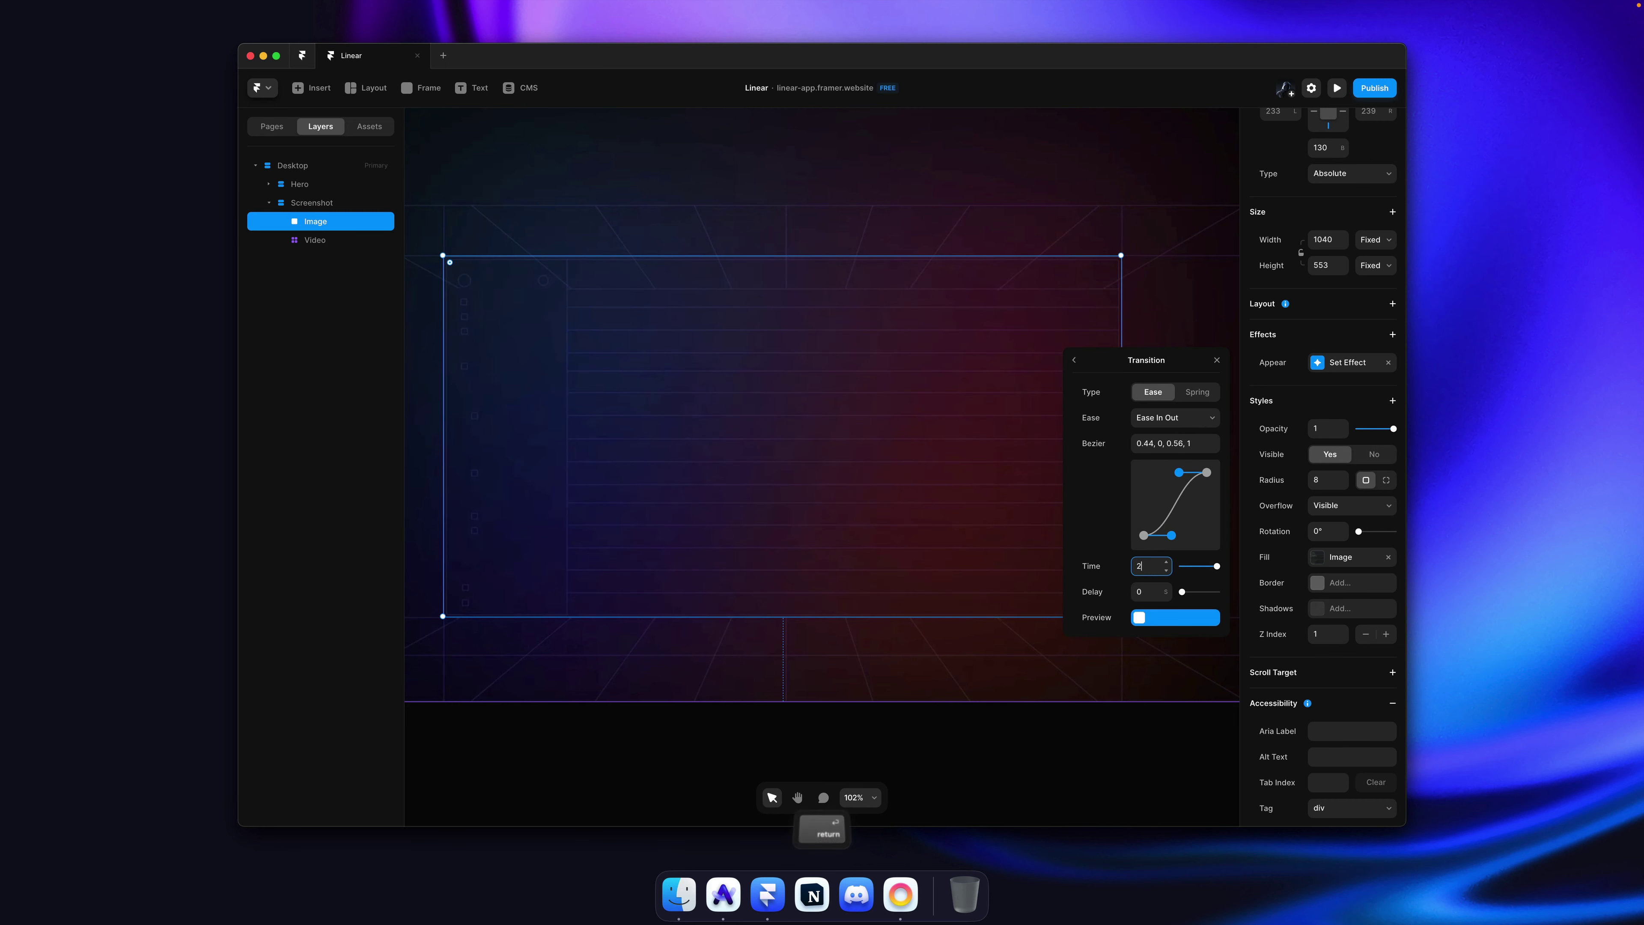
left_click(1015, 651)
Step: Save the project, publish the update and view the live site
key("super+s")
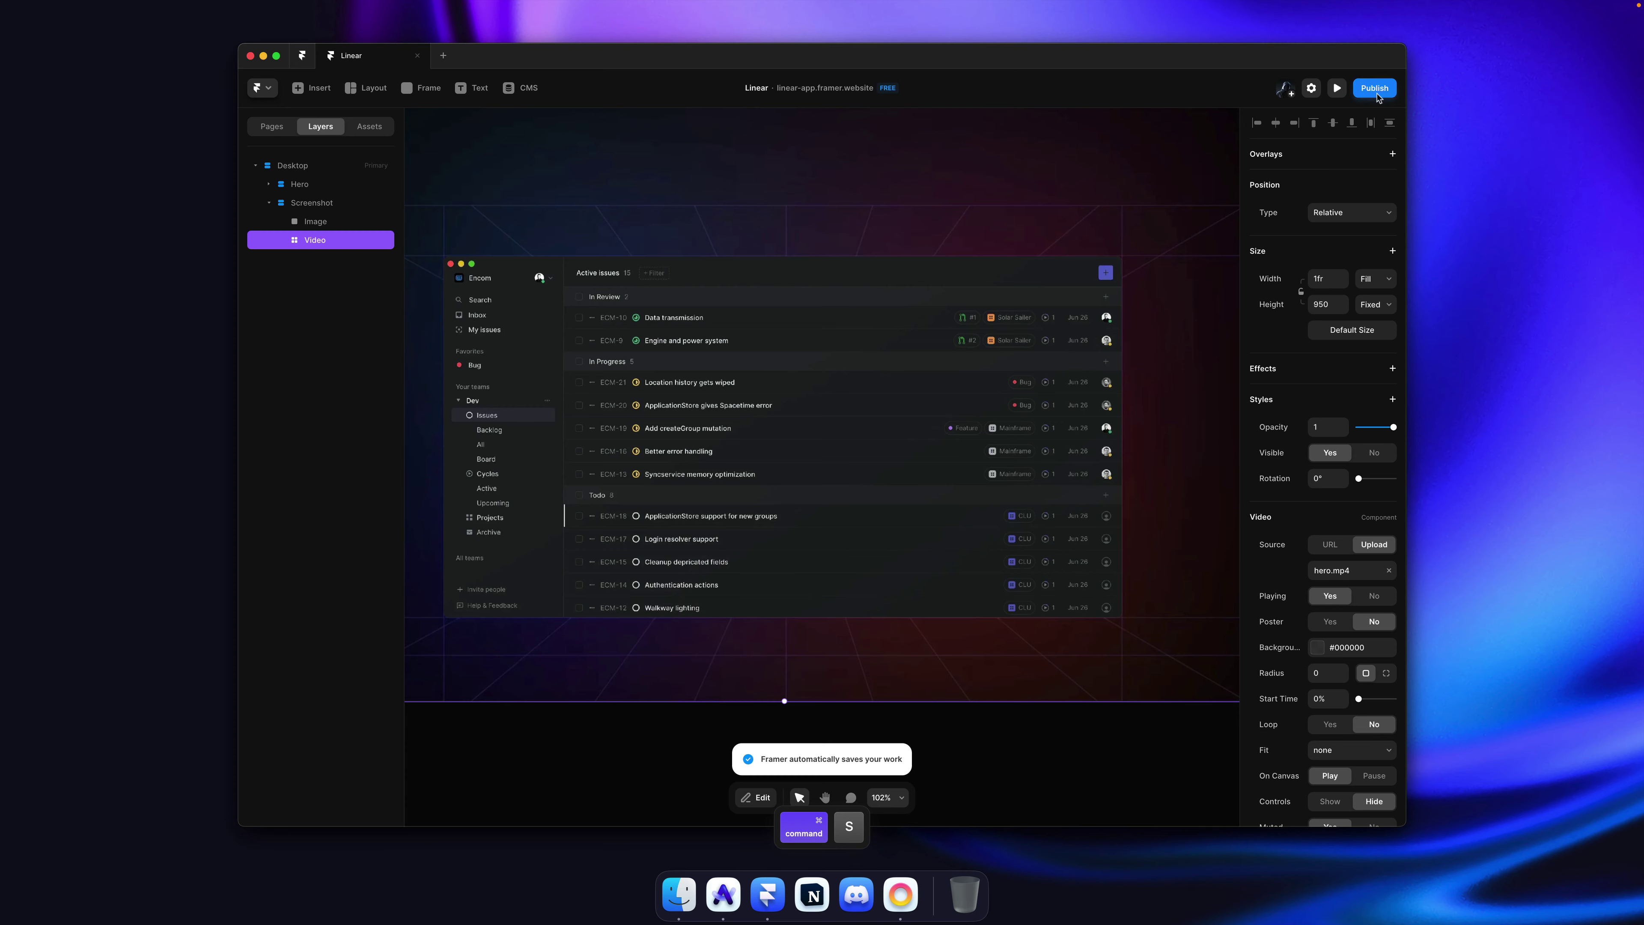
left_click(1377, 96)
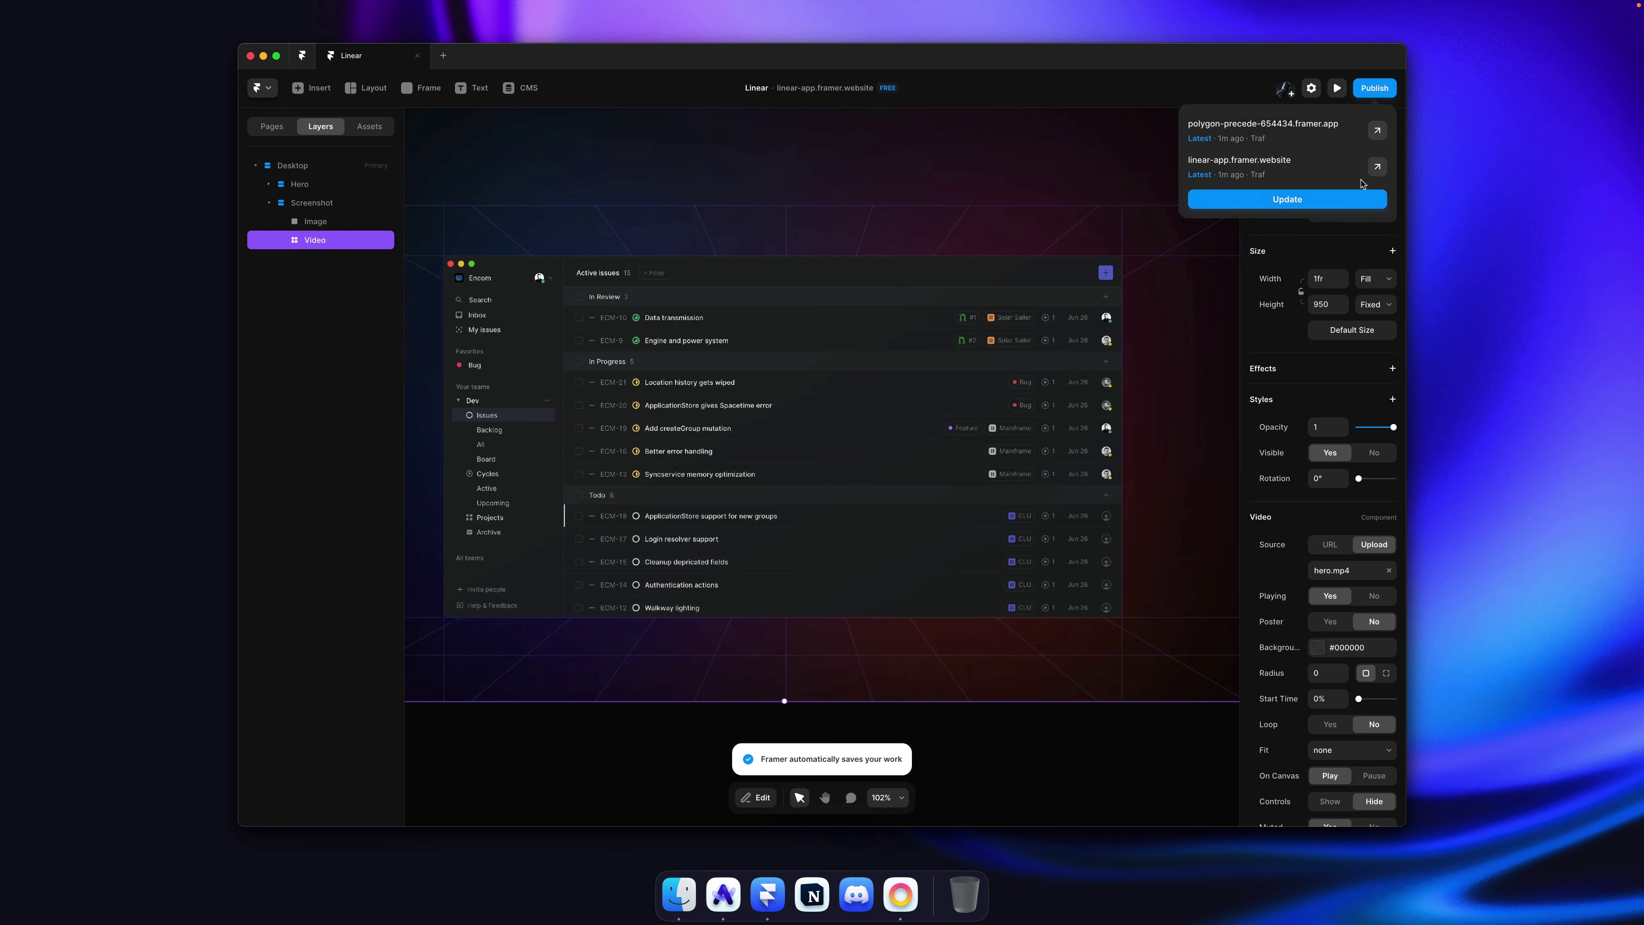
left_click(737, 882)
key("super+r")
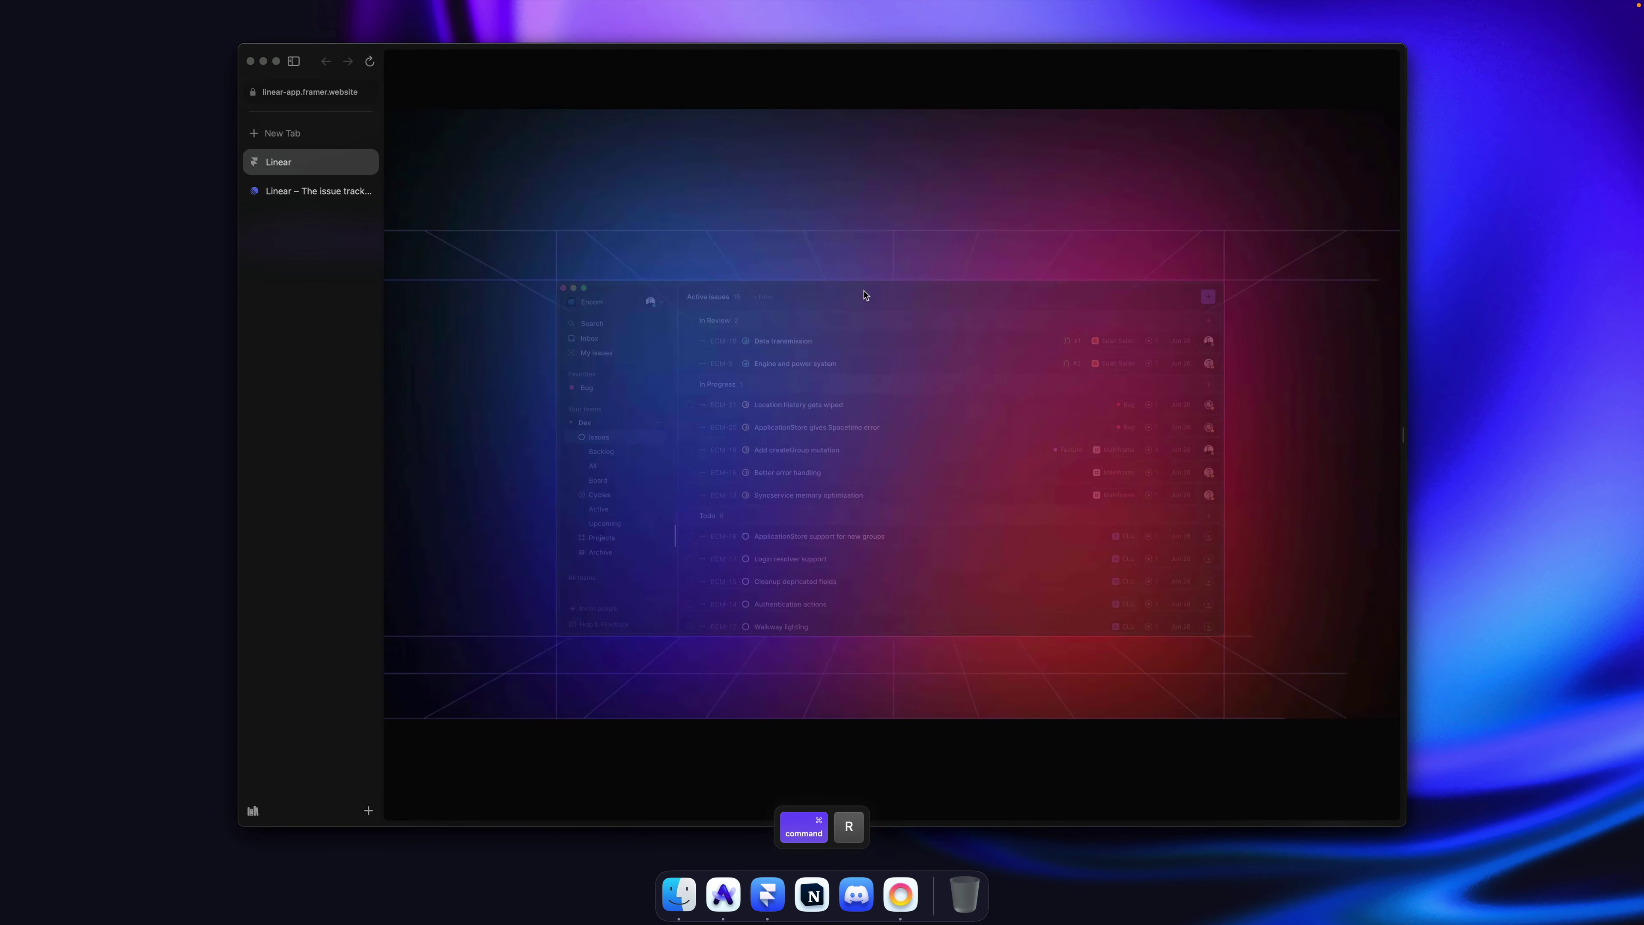
key("super+r")
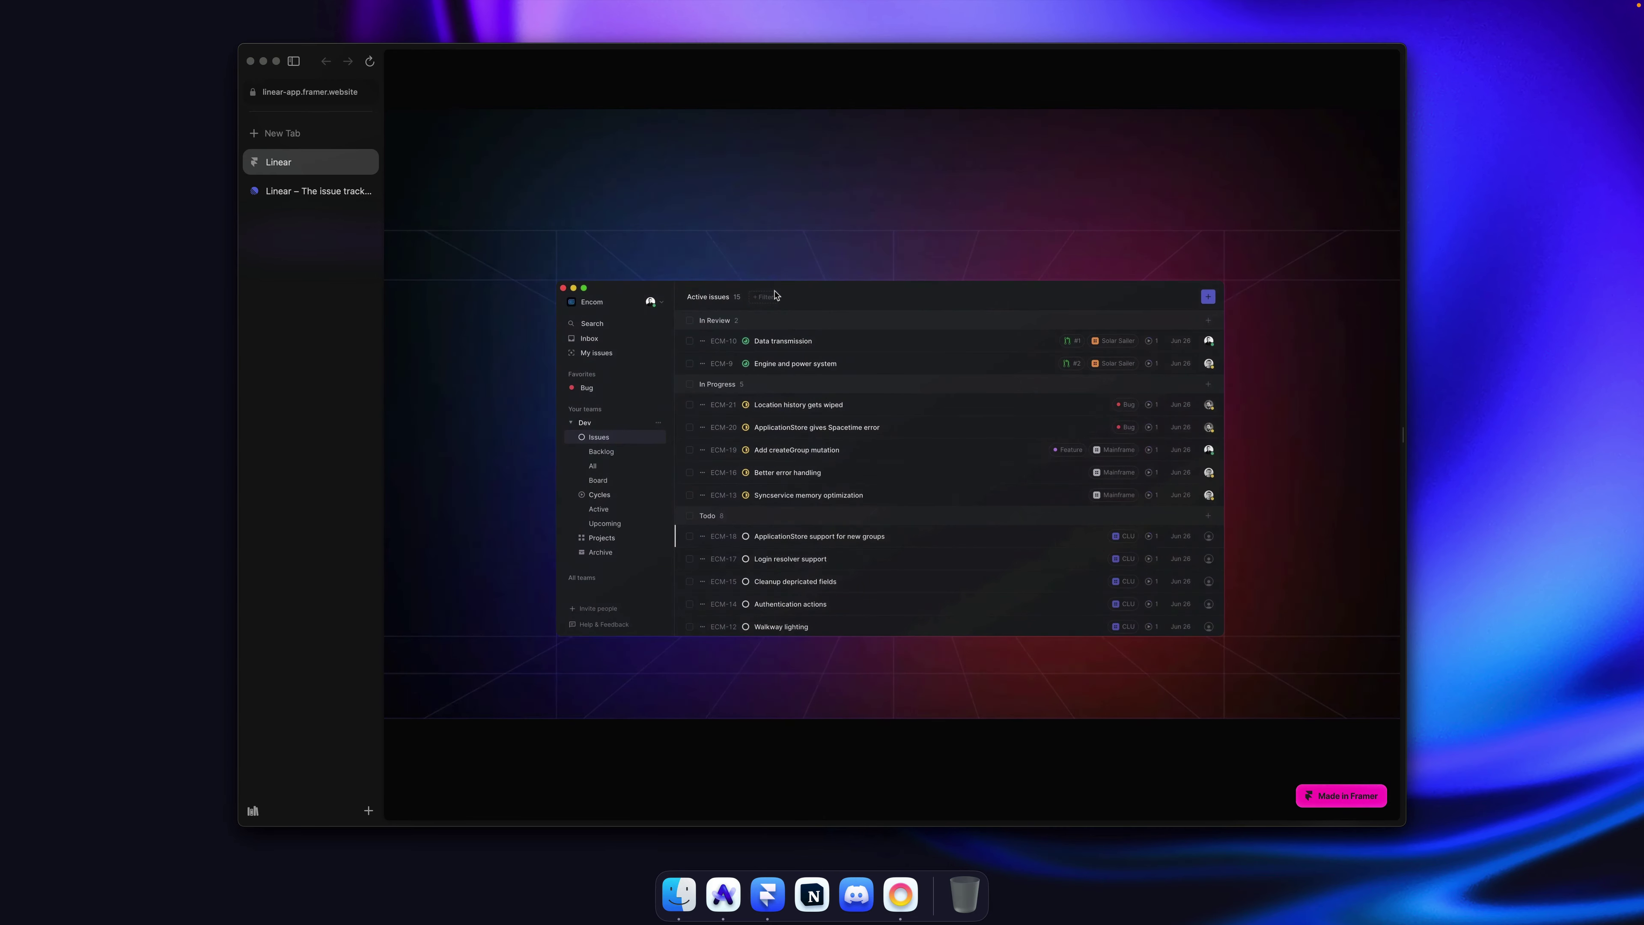
key("super+r")
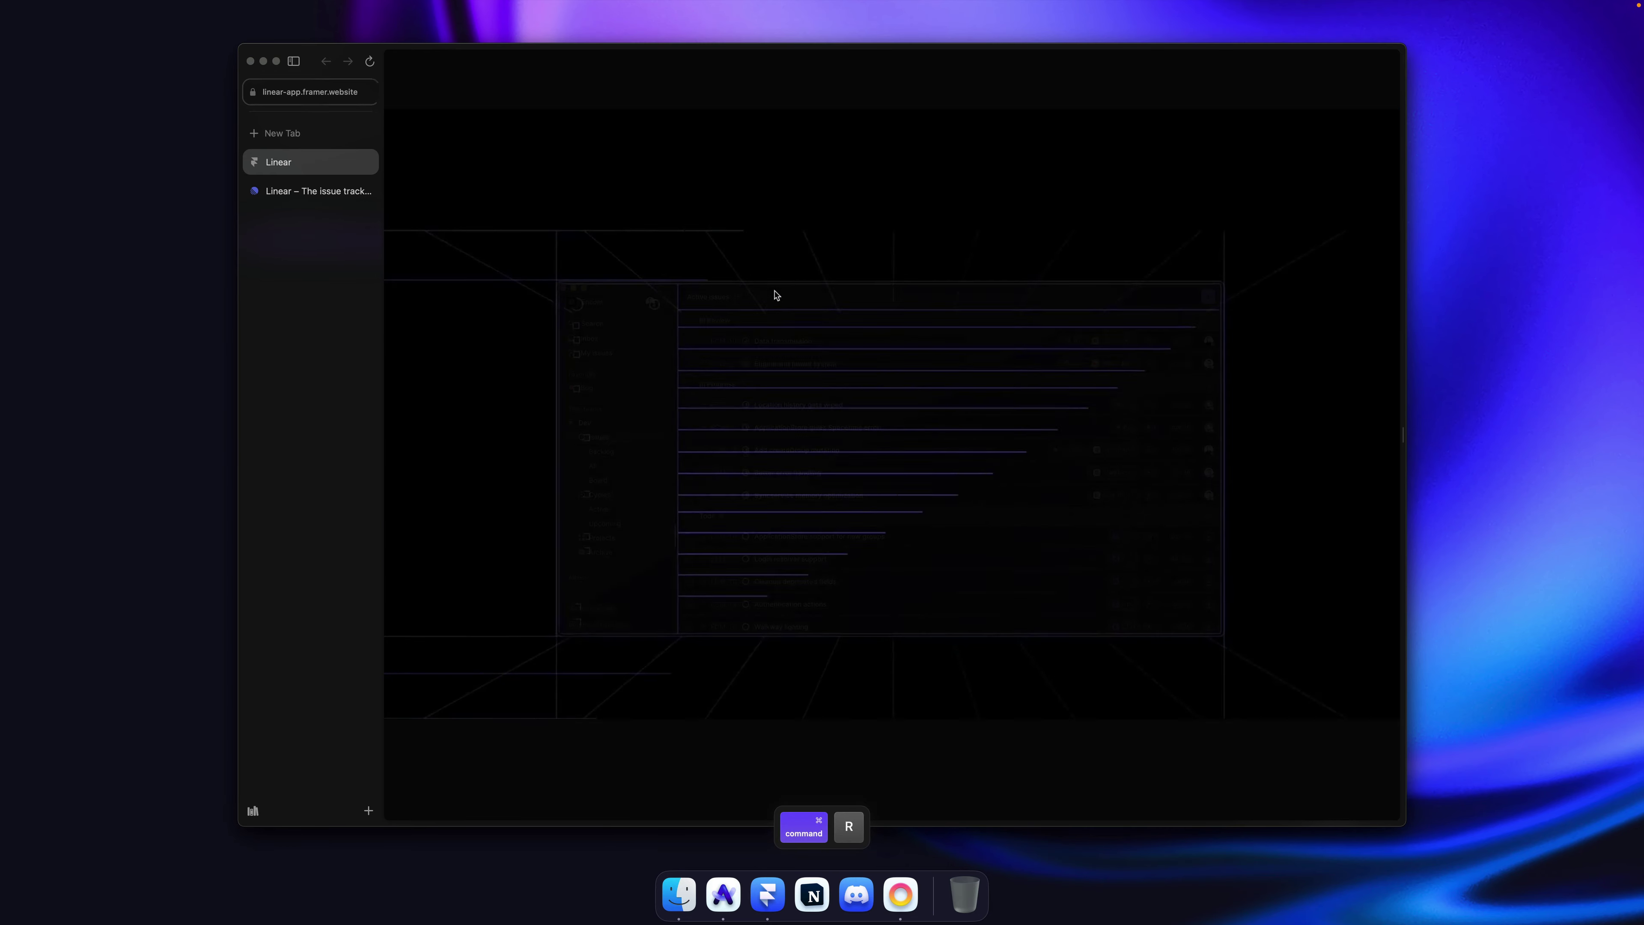
left_click(299, 197)
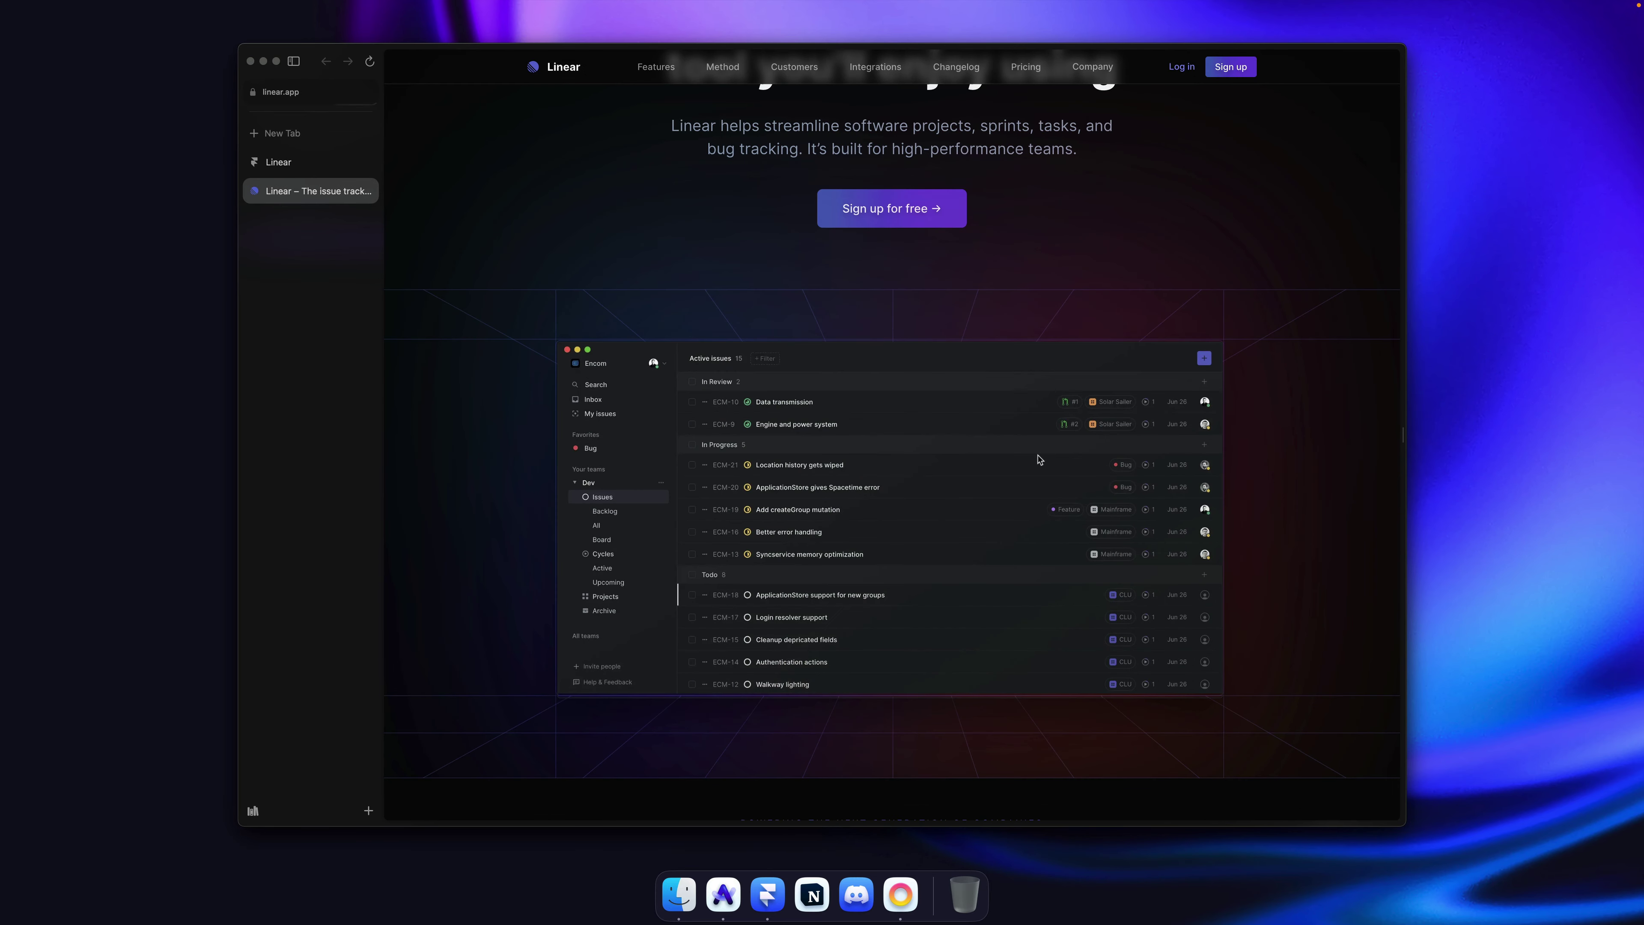
key("super+r")
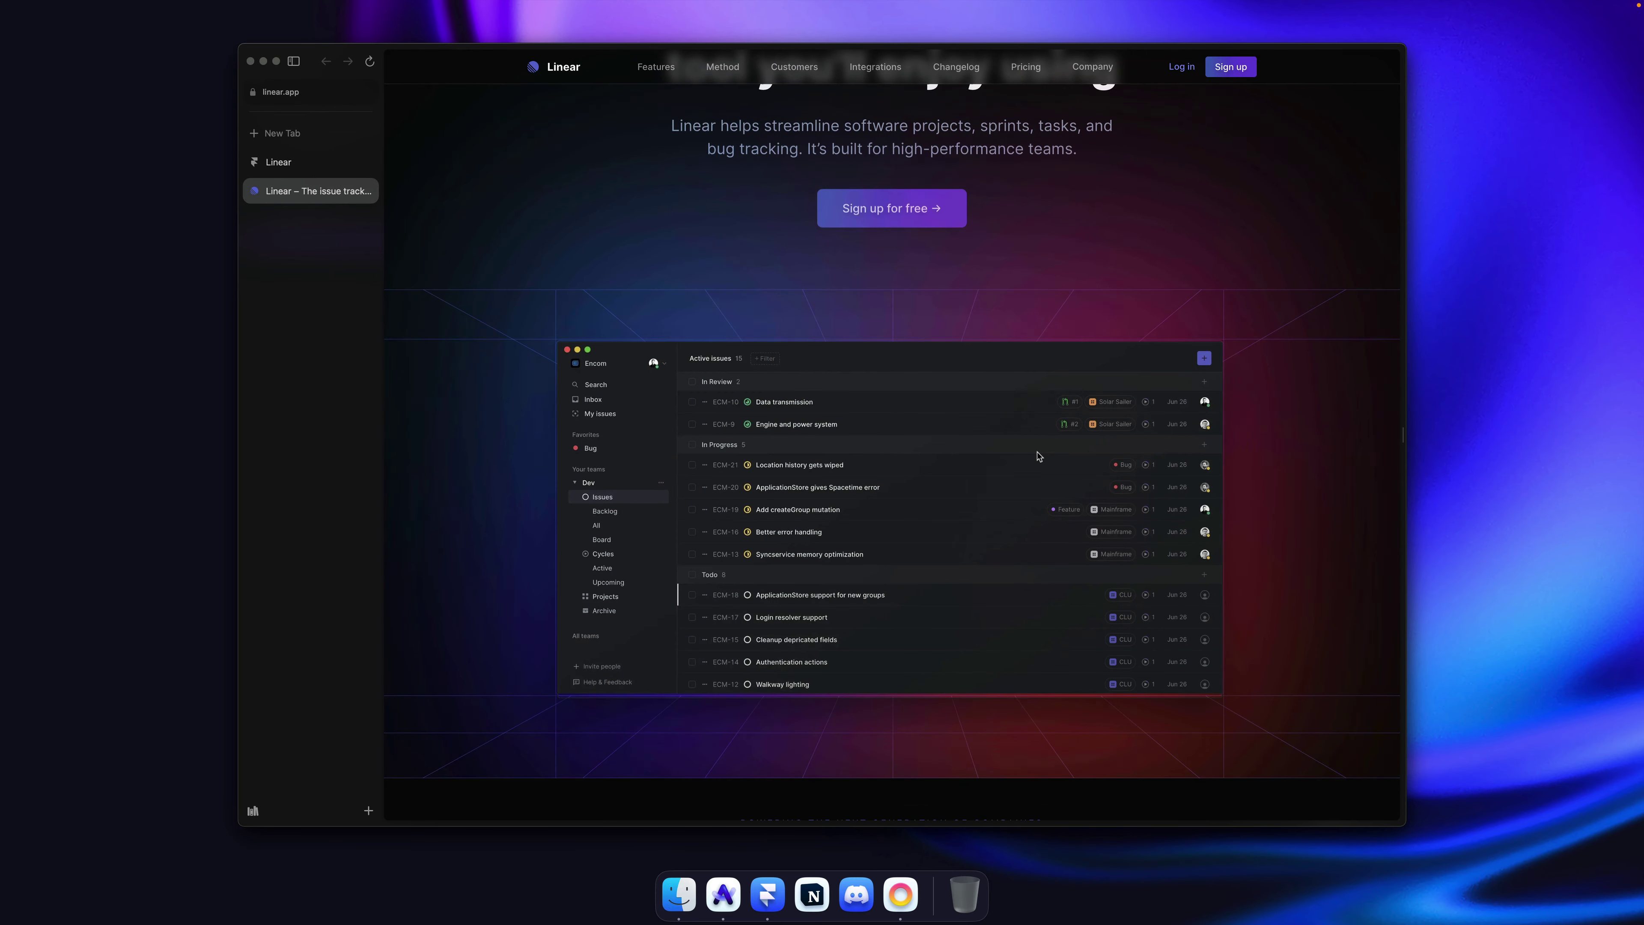
left_click(294, 162)
key("super+r")
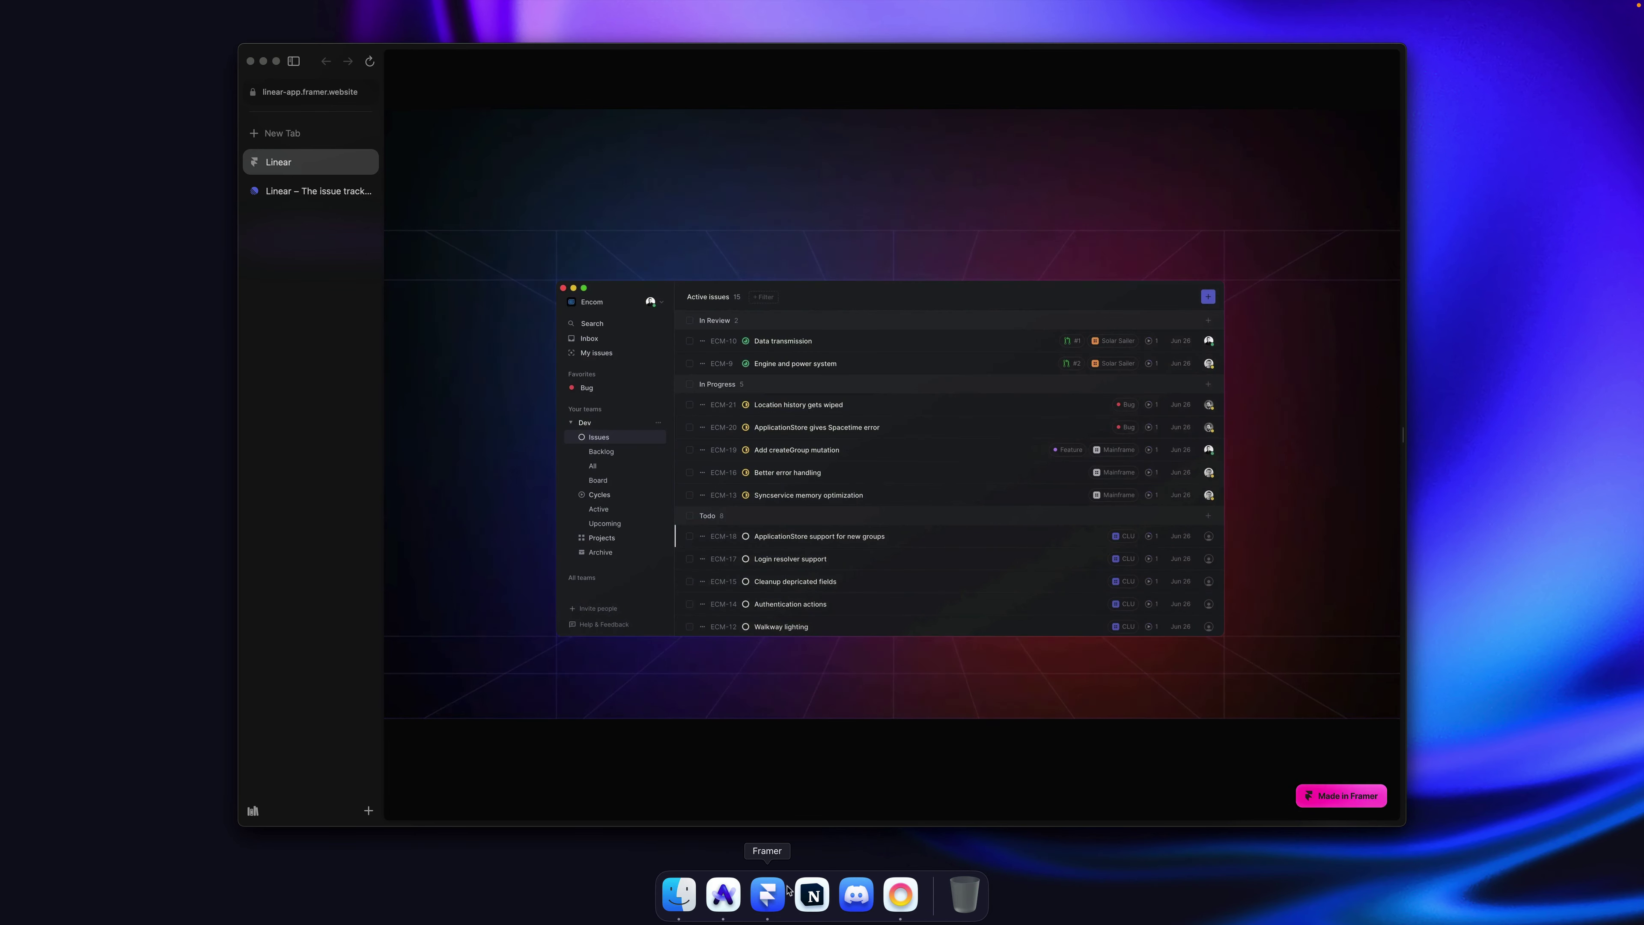
Step: Set the Image's appear transition delay to 1 second
left_click(766, 894)
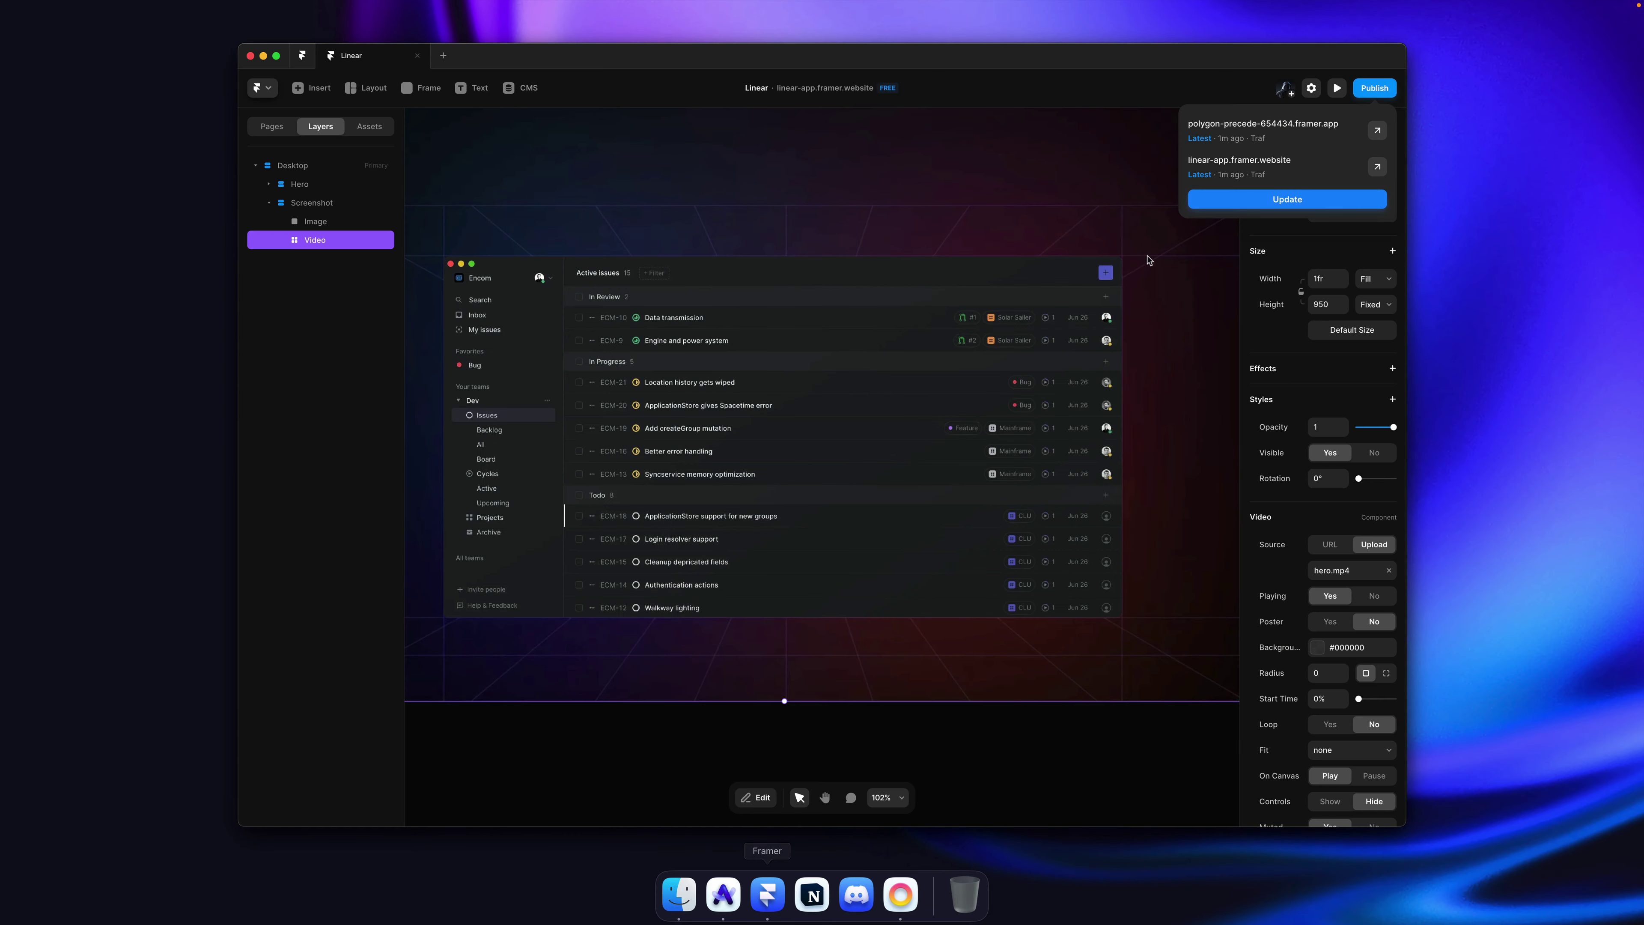
left_click(316, 222)
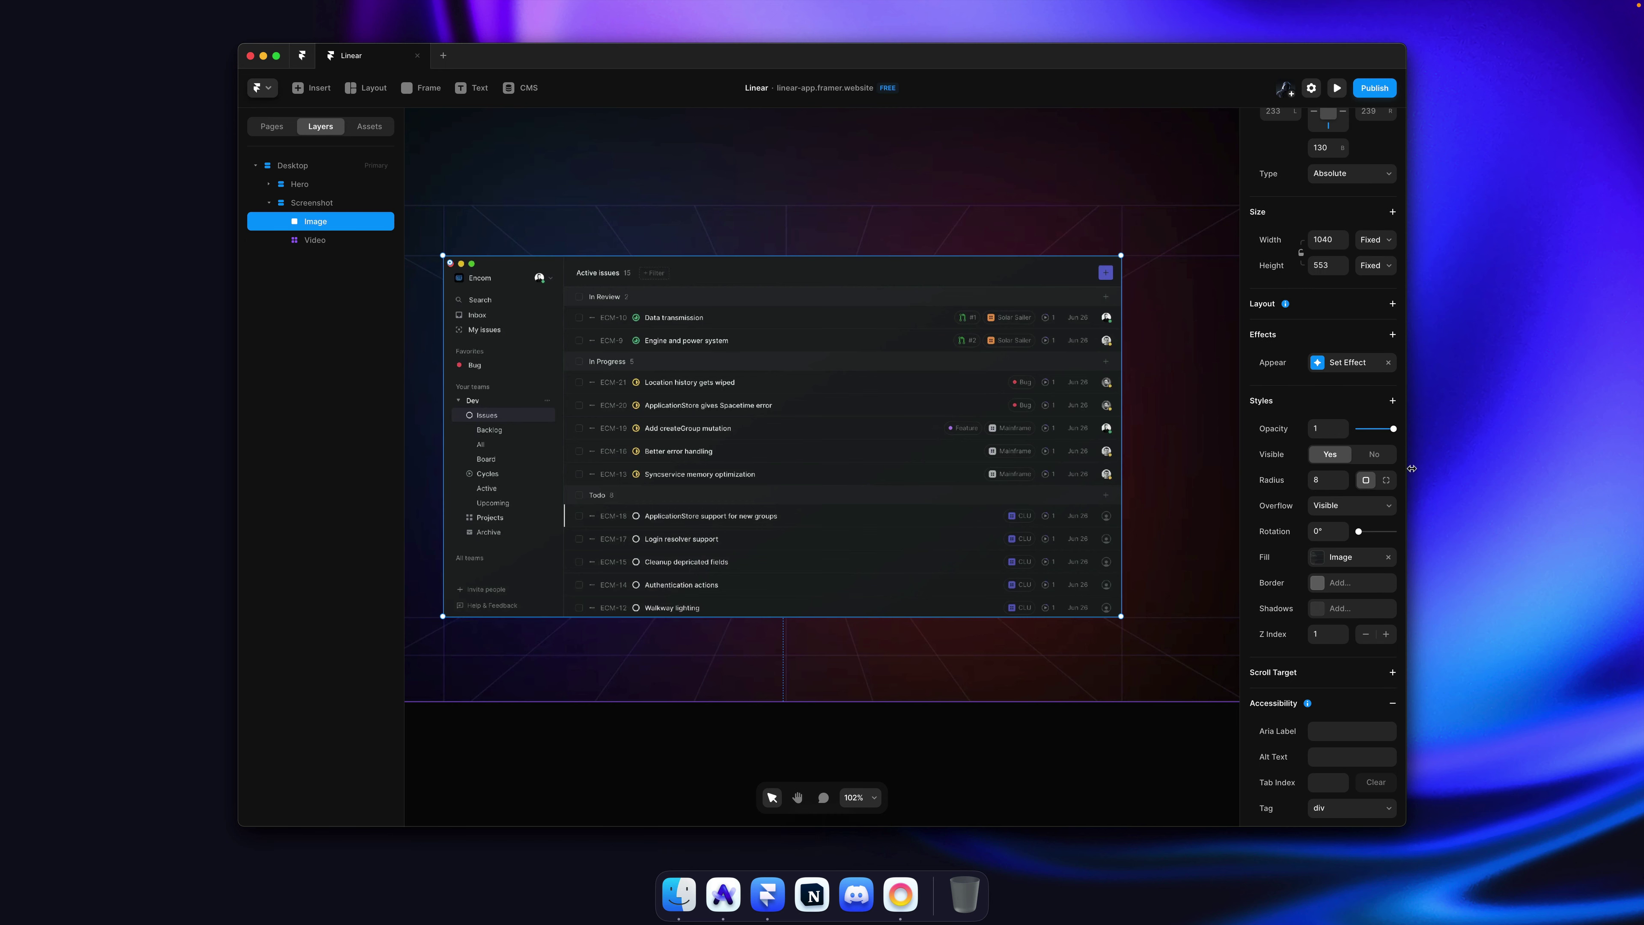
left_click(1360, 364)
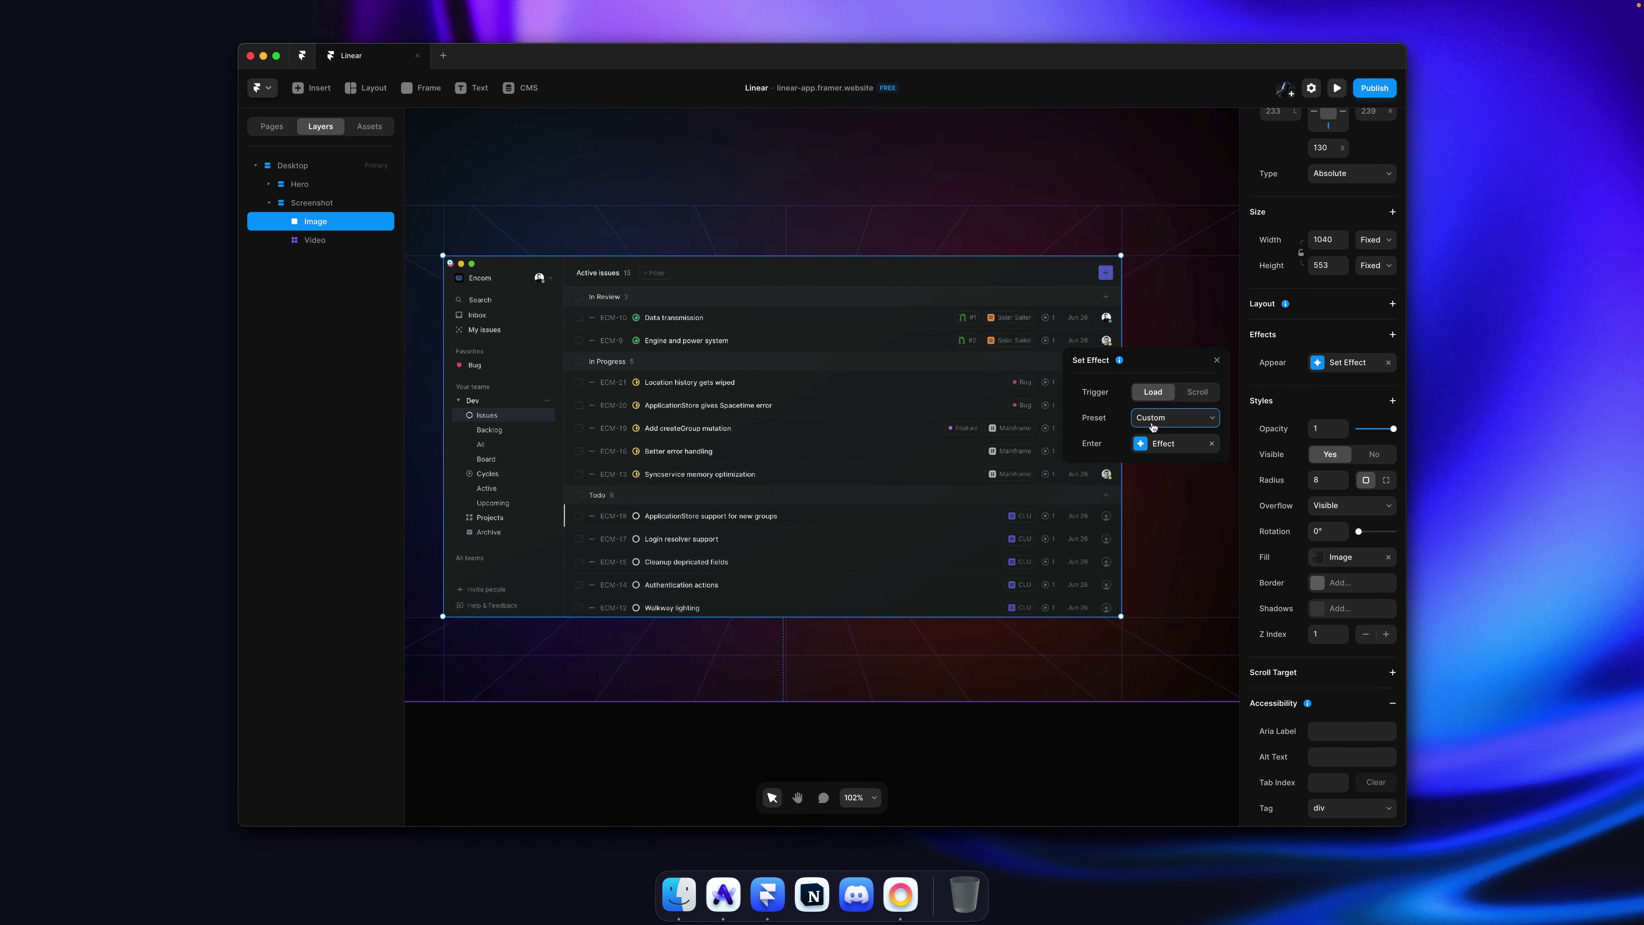
left_click(1177, 443)
left_click(1167, 599)
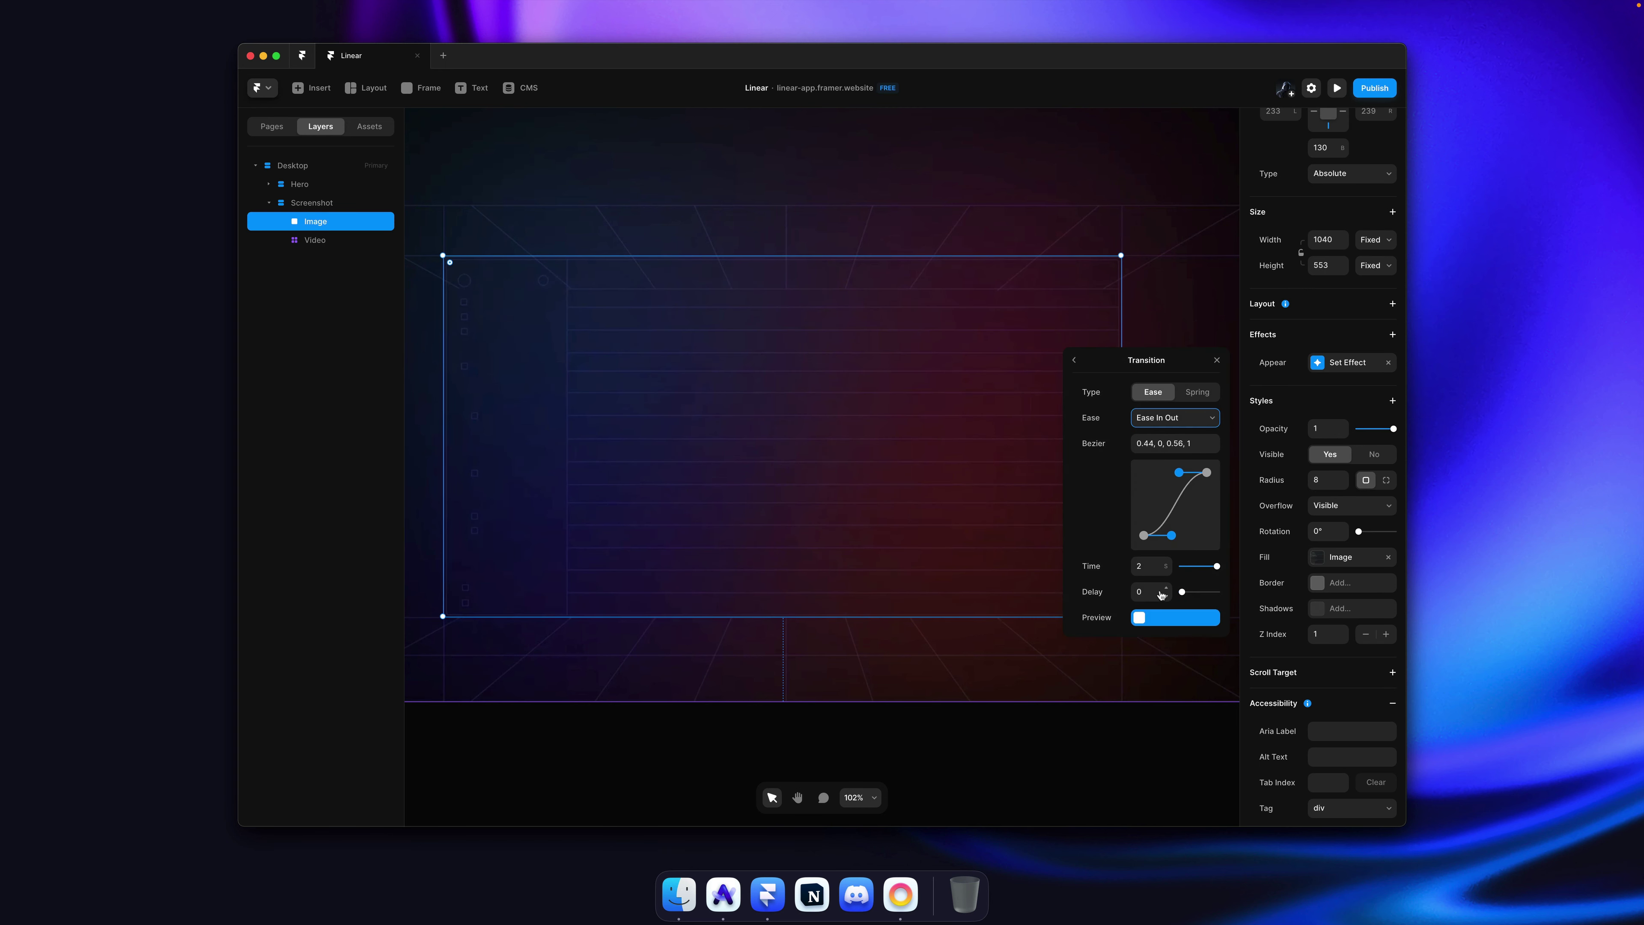
left_click(1156, 568)
key("Tab")
type("0.")
key("BackSpace")
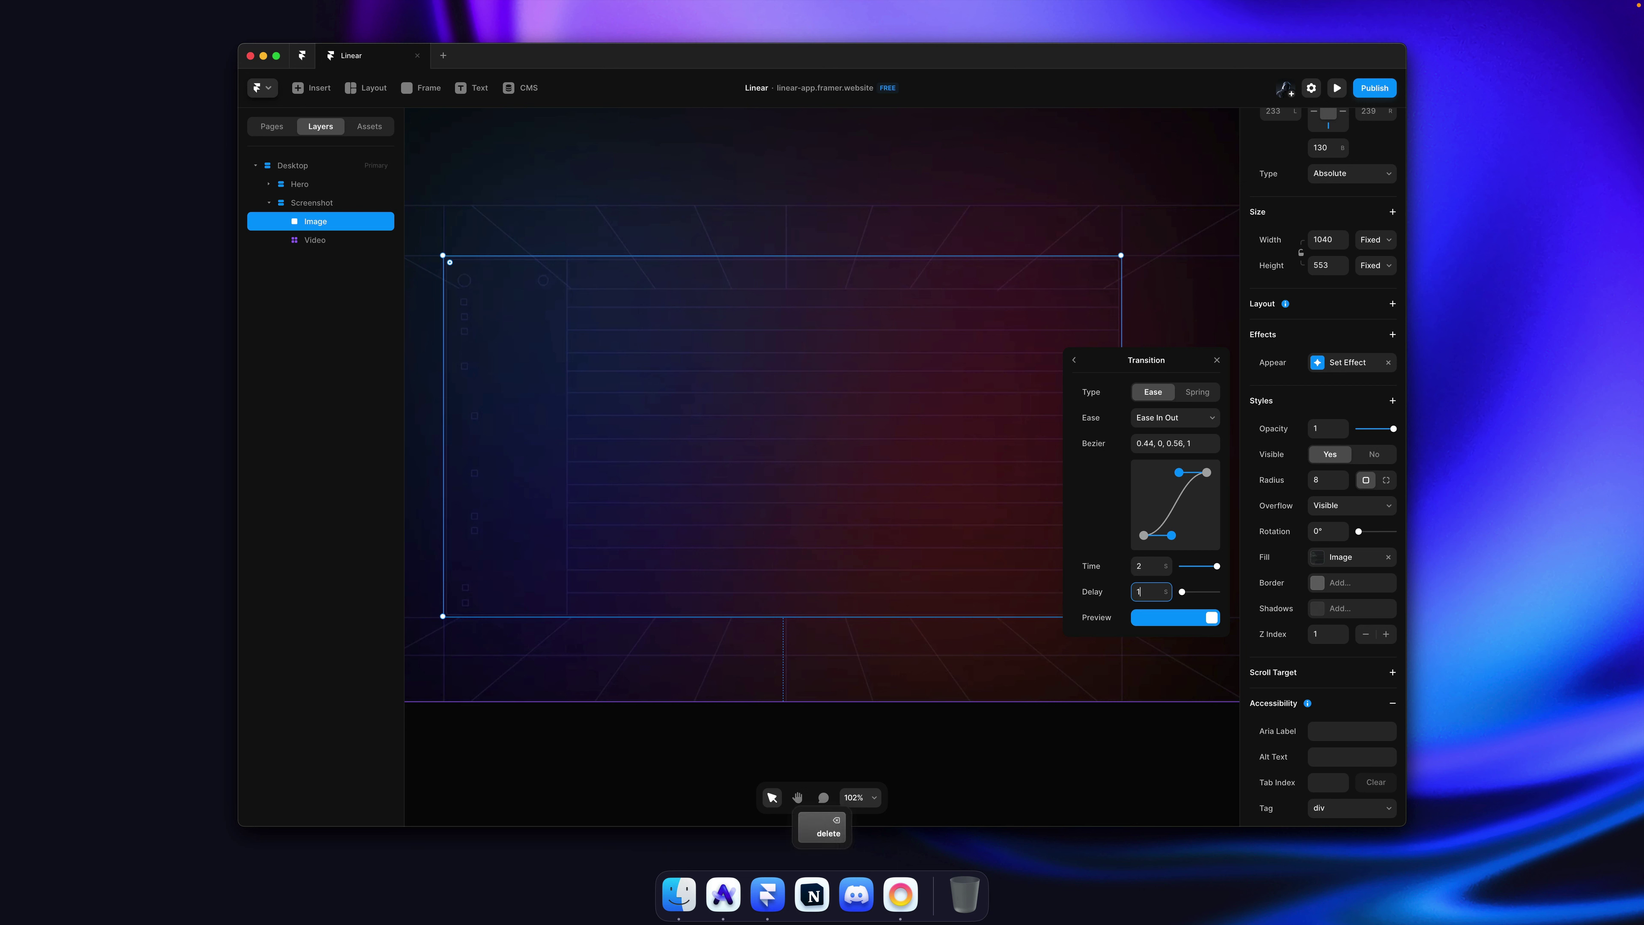
key("Return")
Step: Preview the page, replay the delayed fade-in, and return to the editor
key("super+p")
scroll(925, 531, "down", 5)
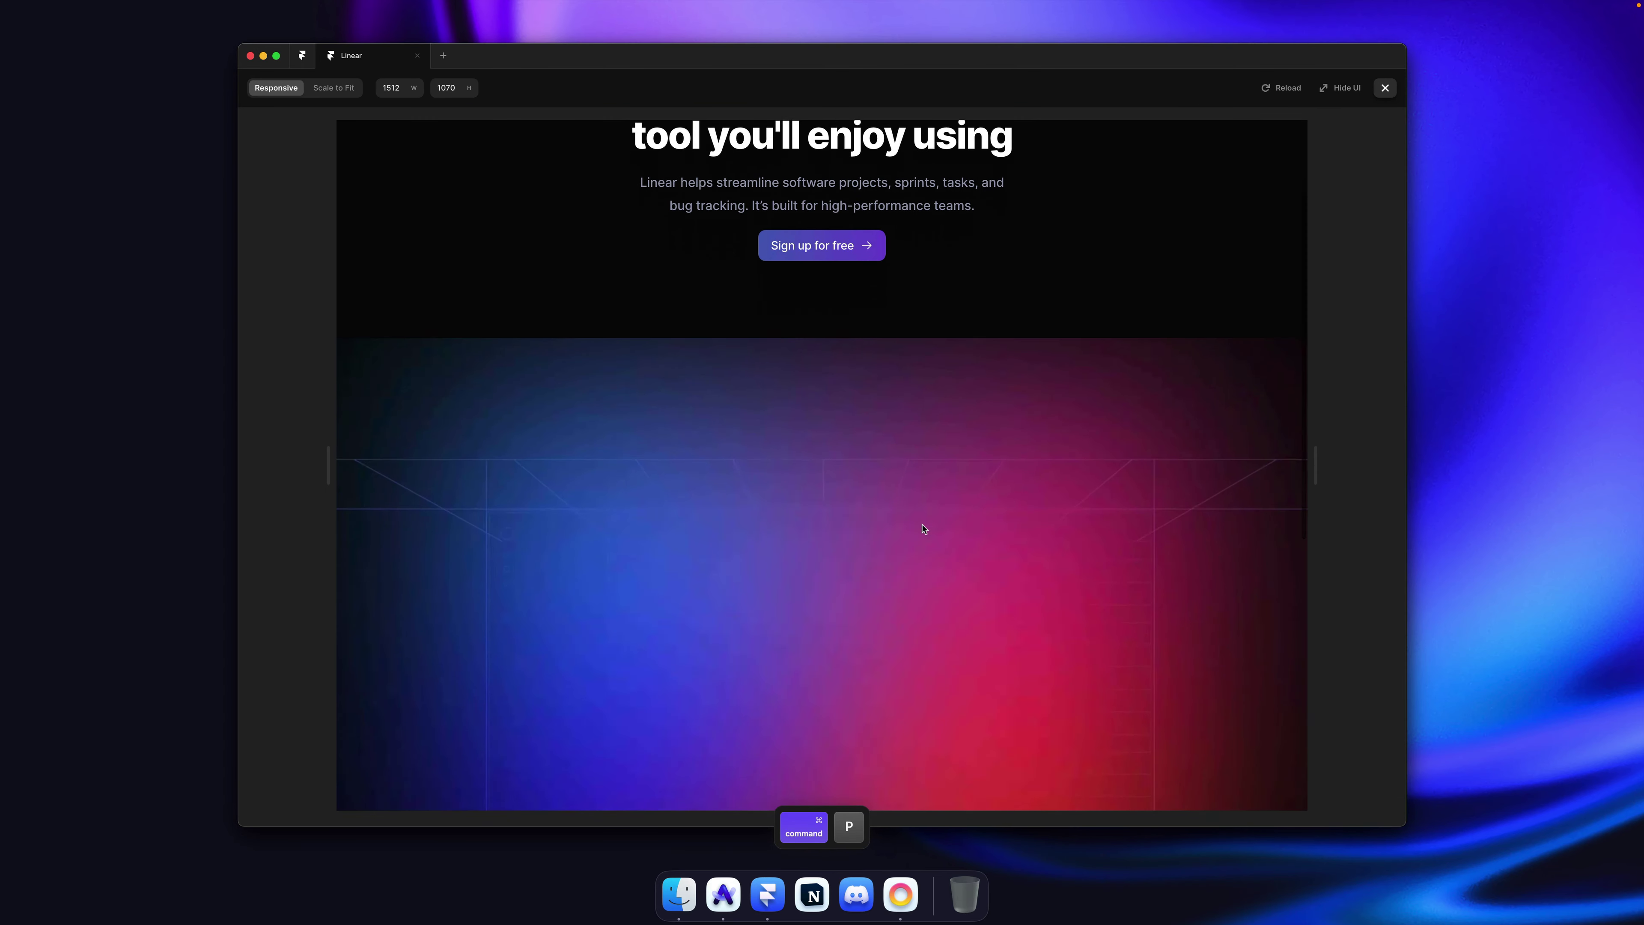
key("super+r")
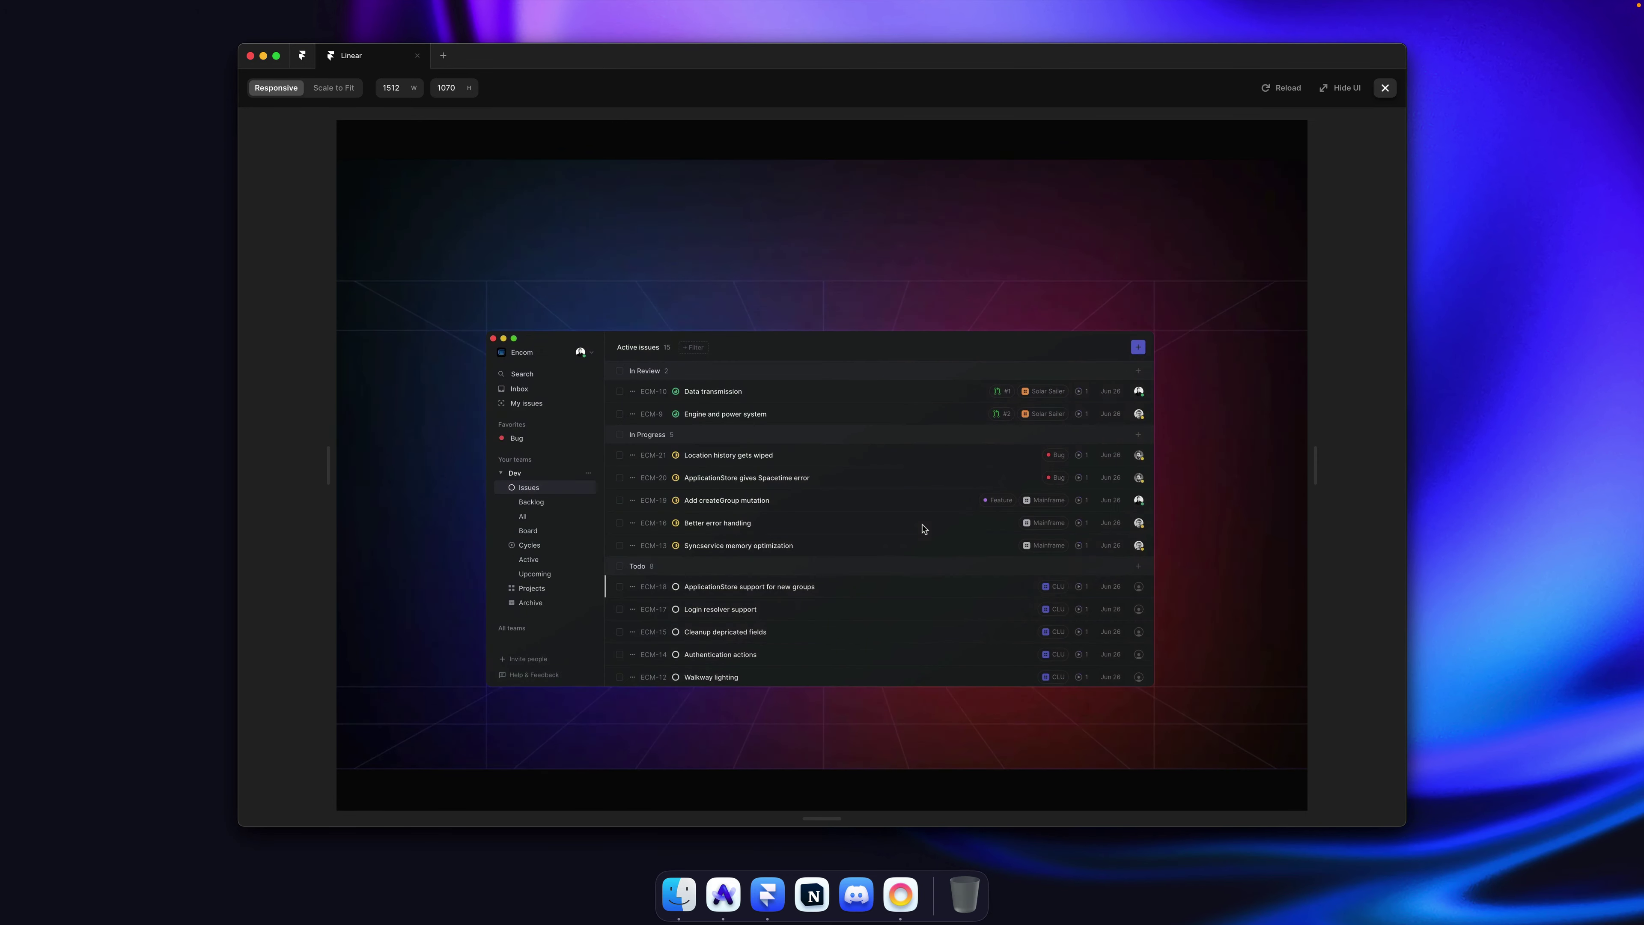
key("super+Tab")
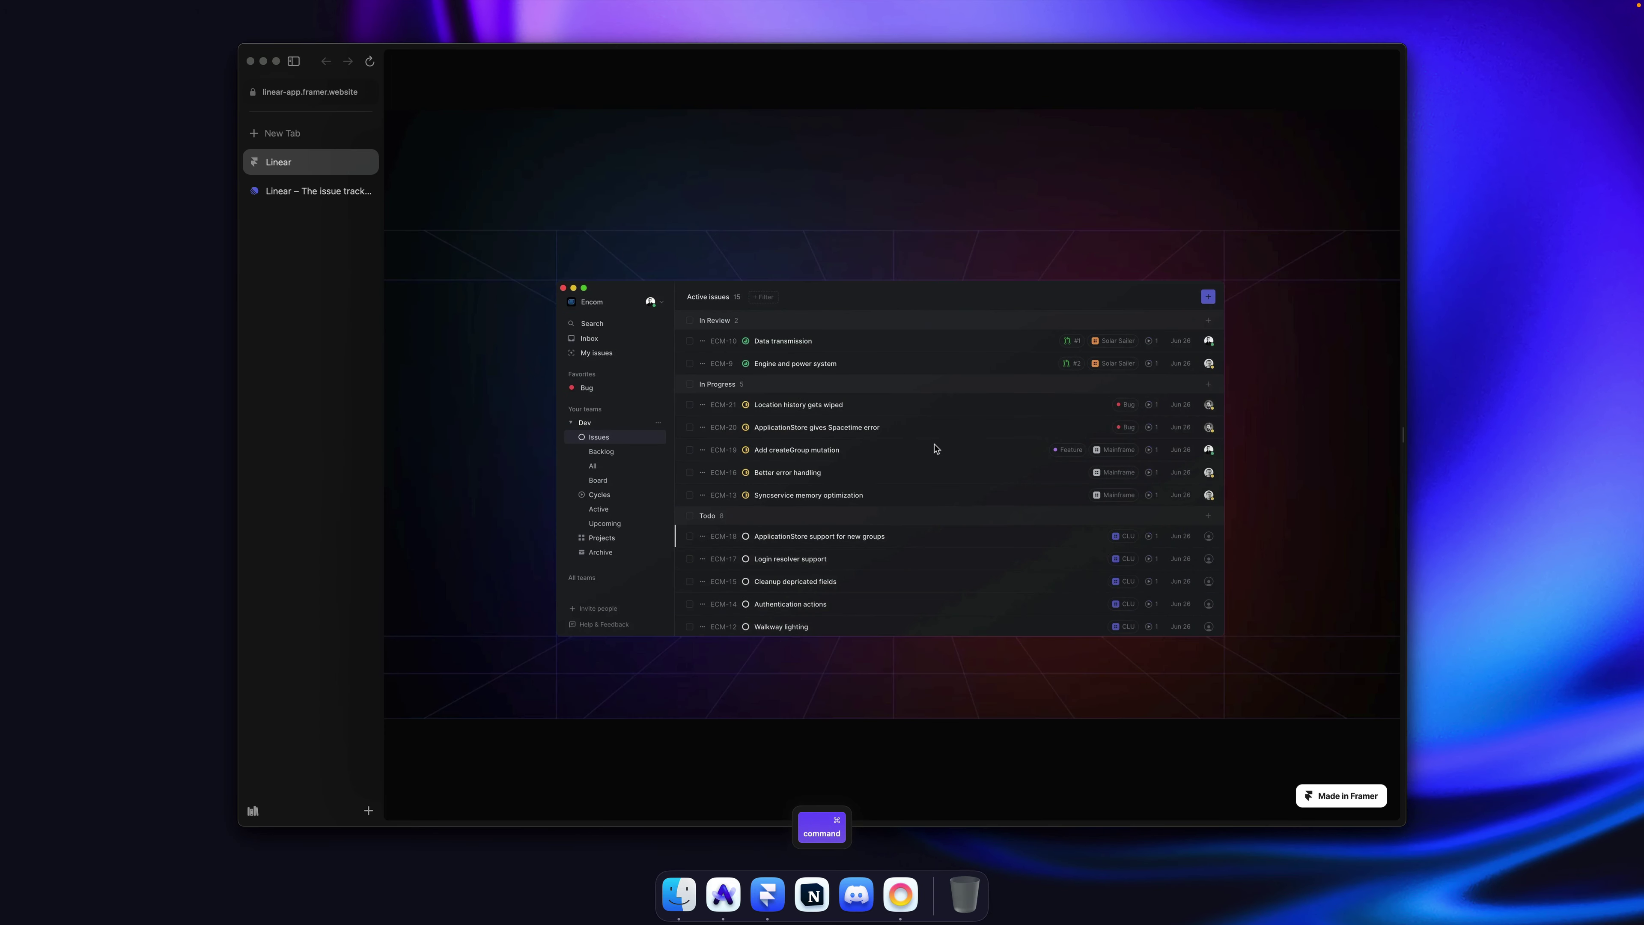
key("Escape")
key("super+Tab")
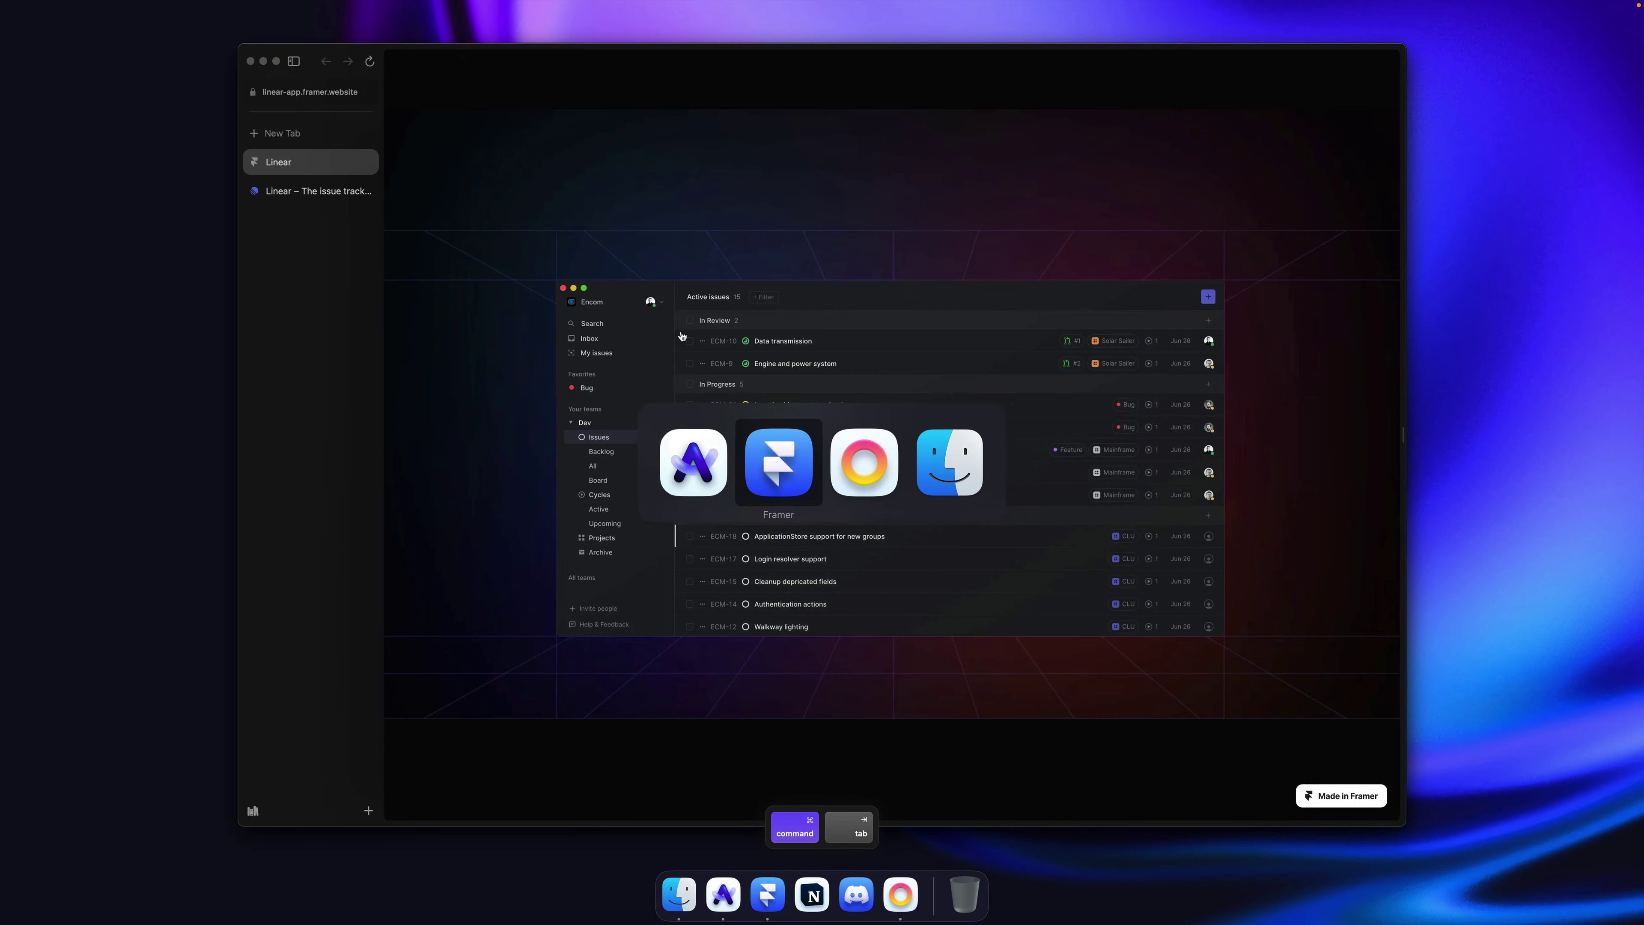
key("super+p")
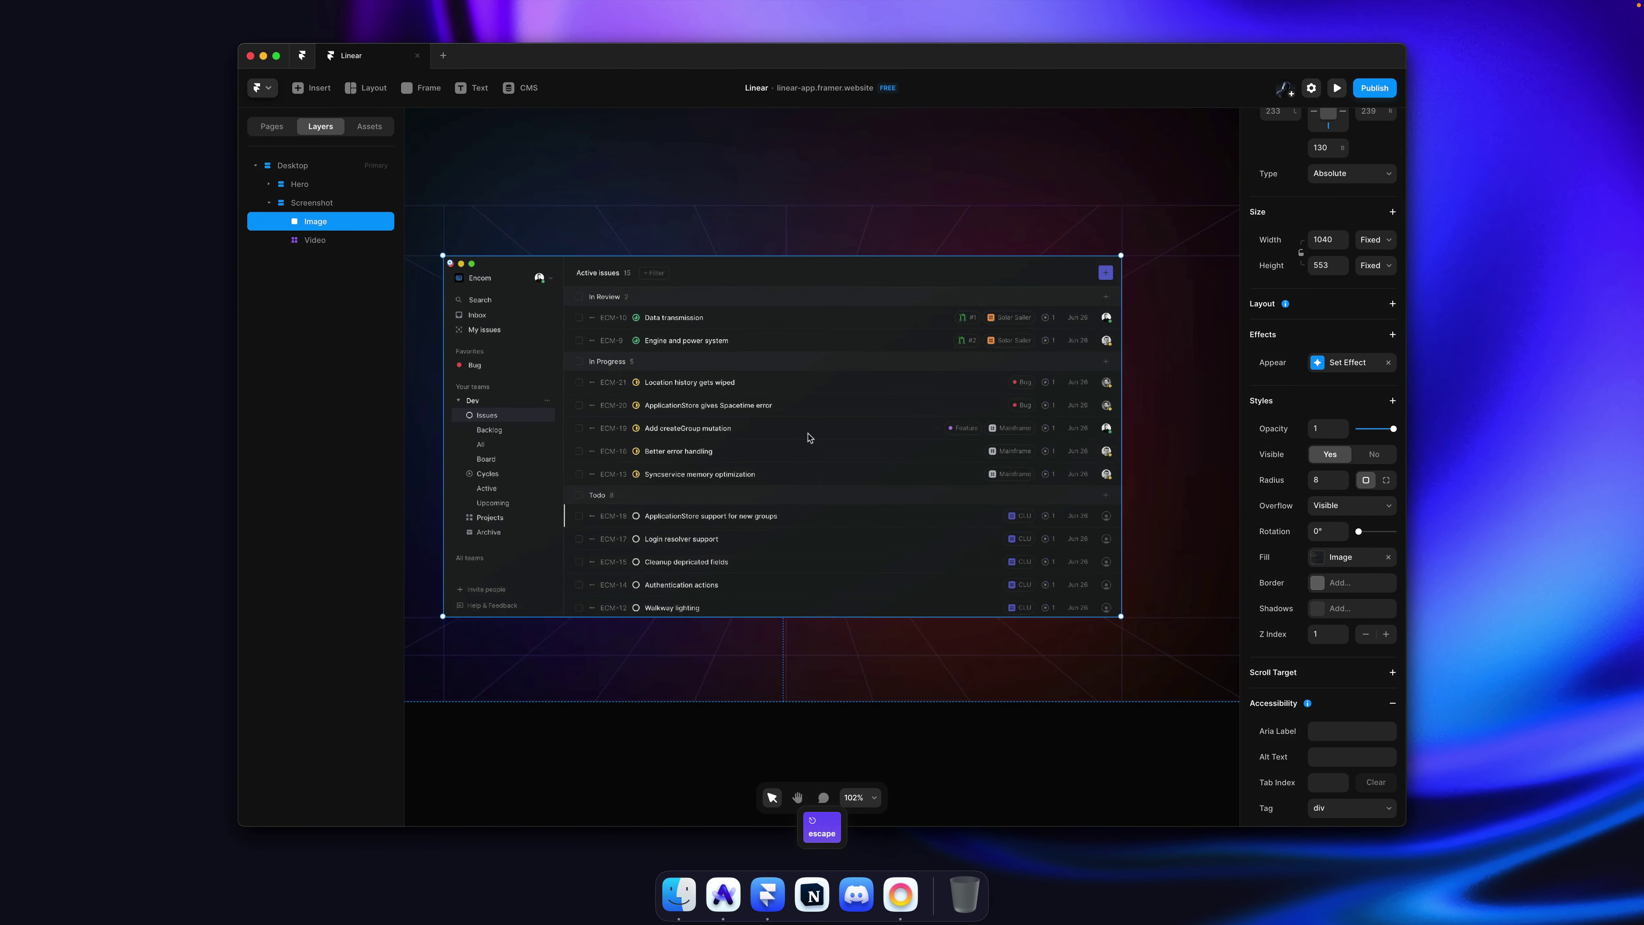
Step: Change the Image's appear transition to 1.5 seconds with a 0.5-second delay
left_click(1344, 368)
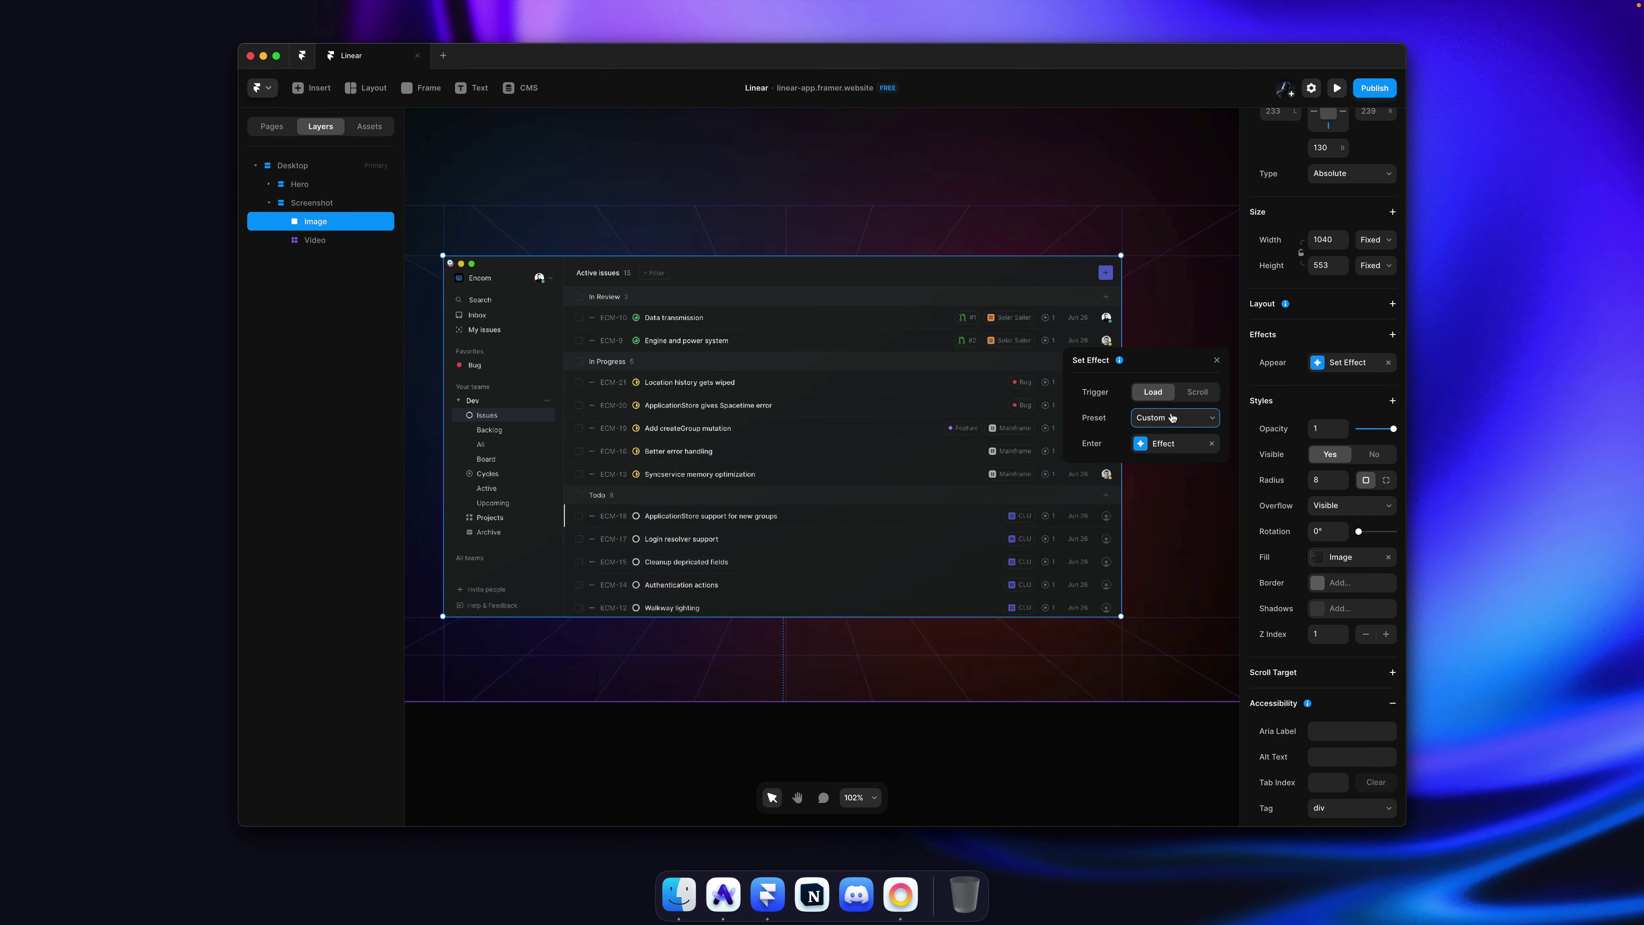
left_click(1175, 447)
left_click(1175, 601)
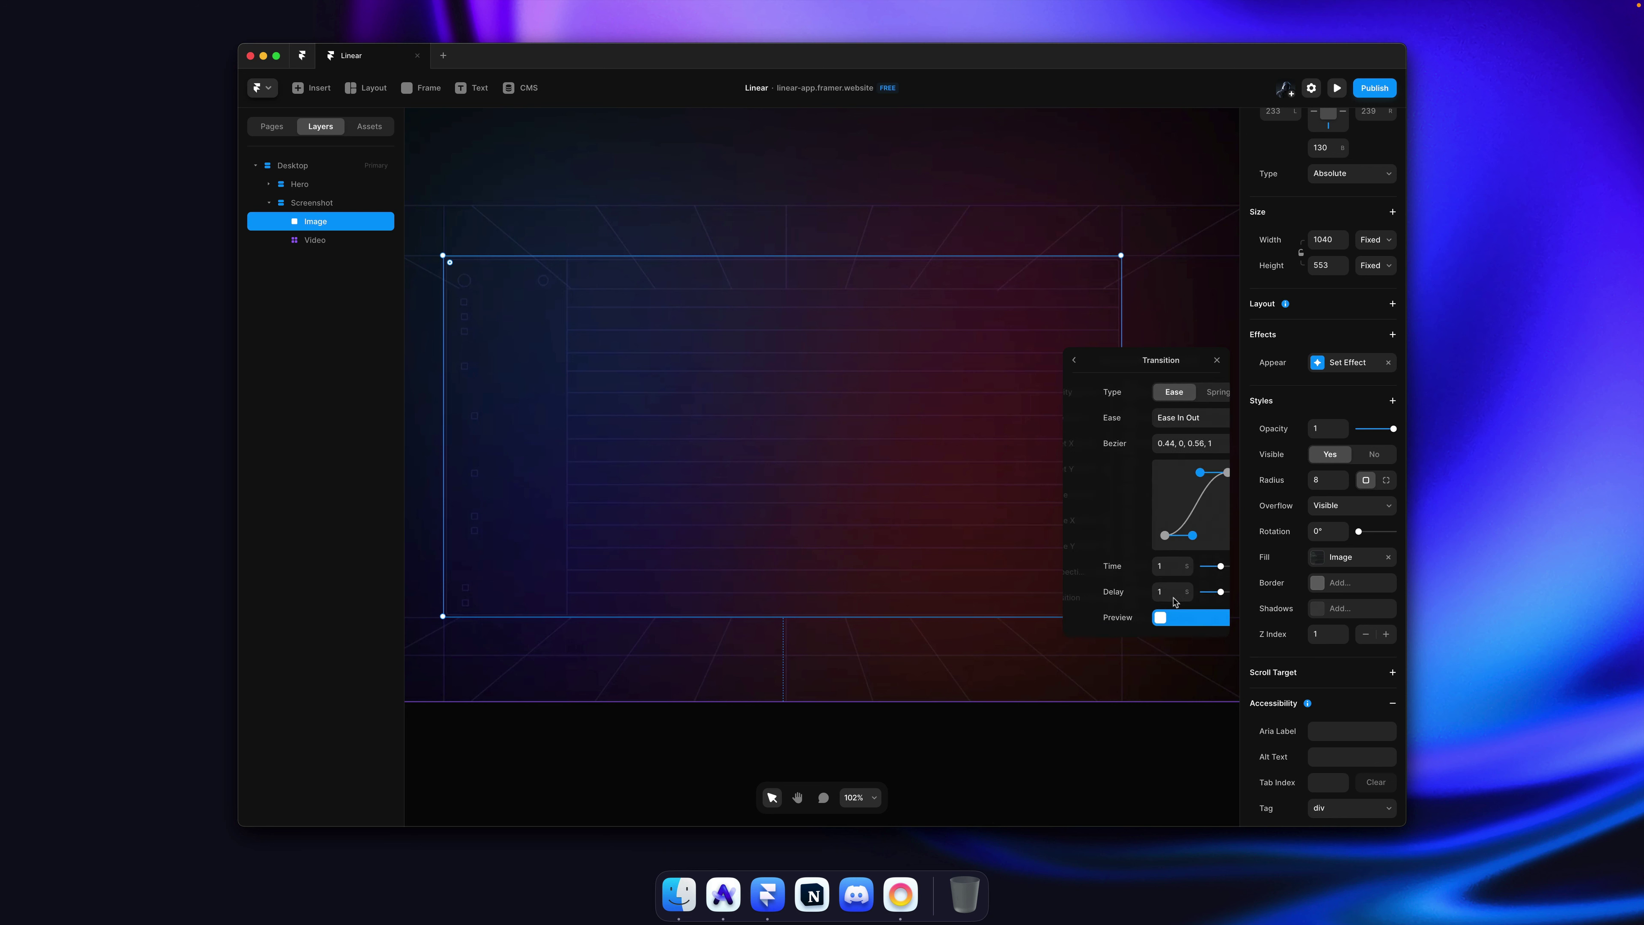
left_click(1152, 566)
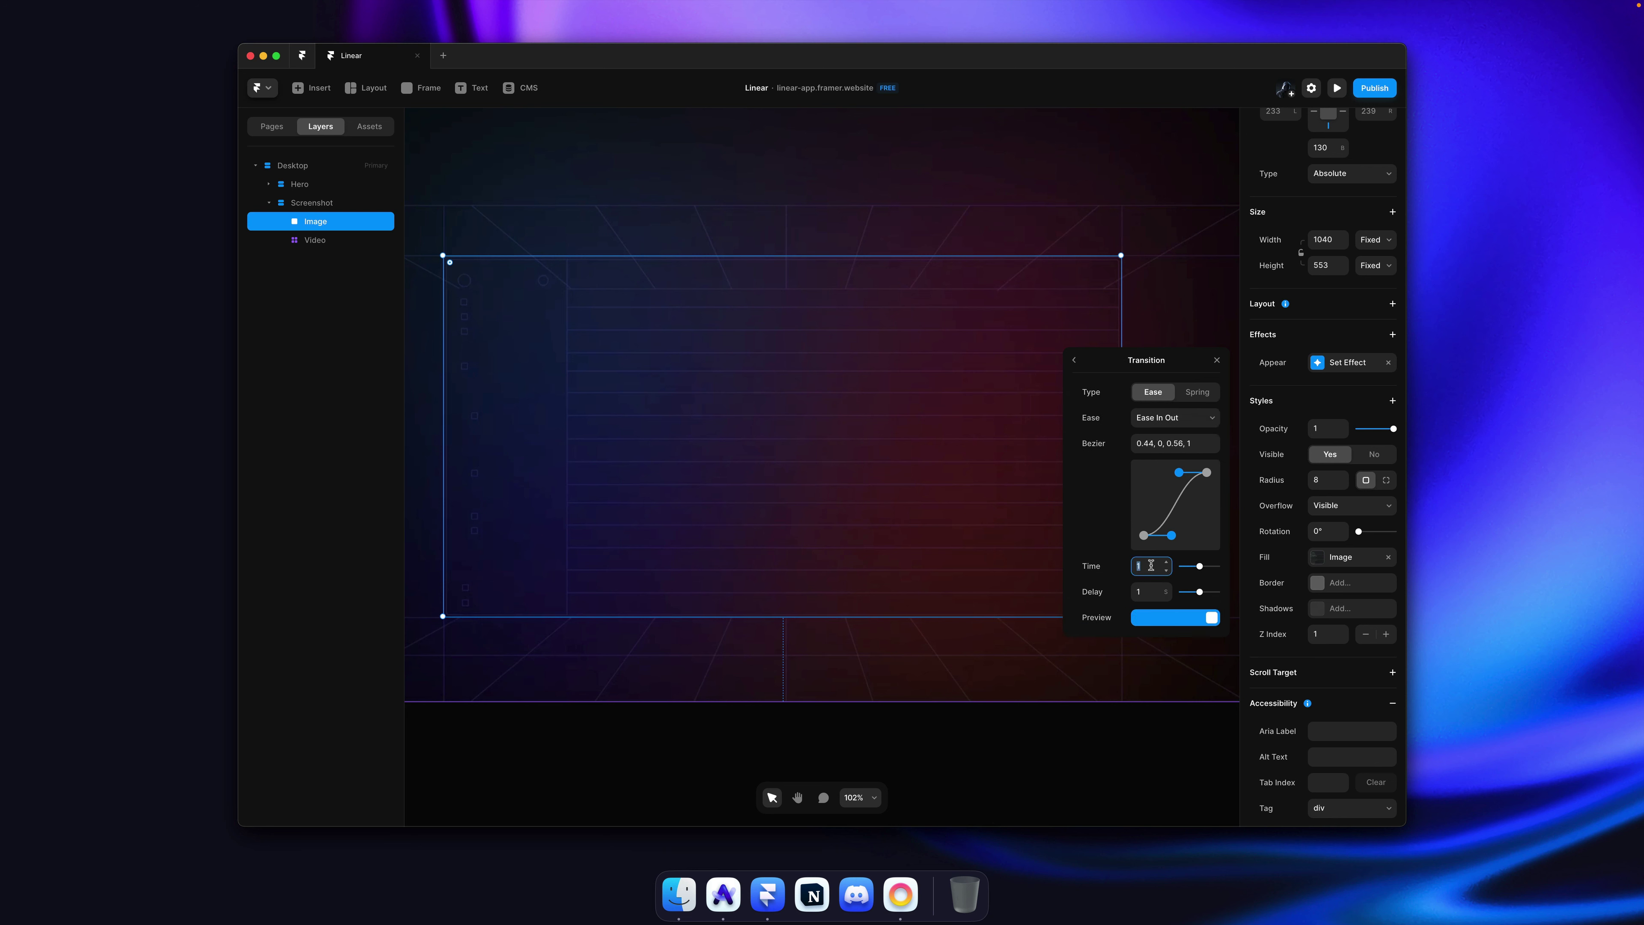
key("Tab")
type("0.5")
key("shift+Tab")
key("Right")
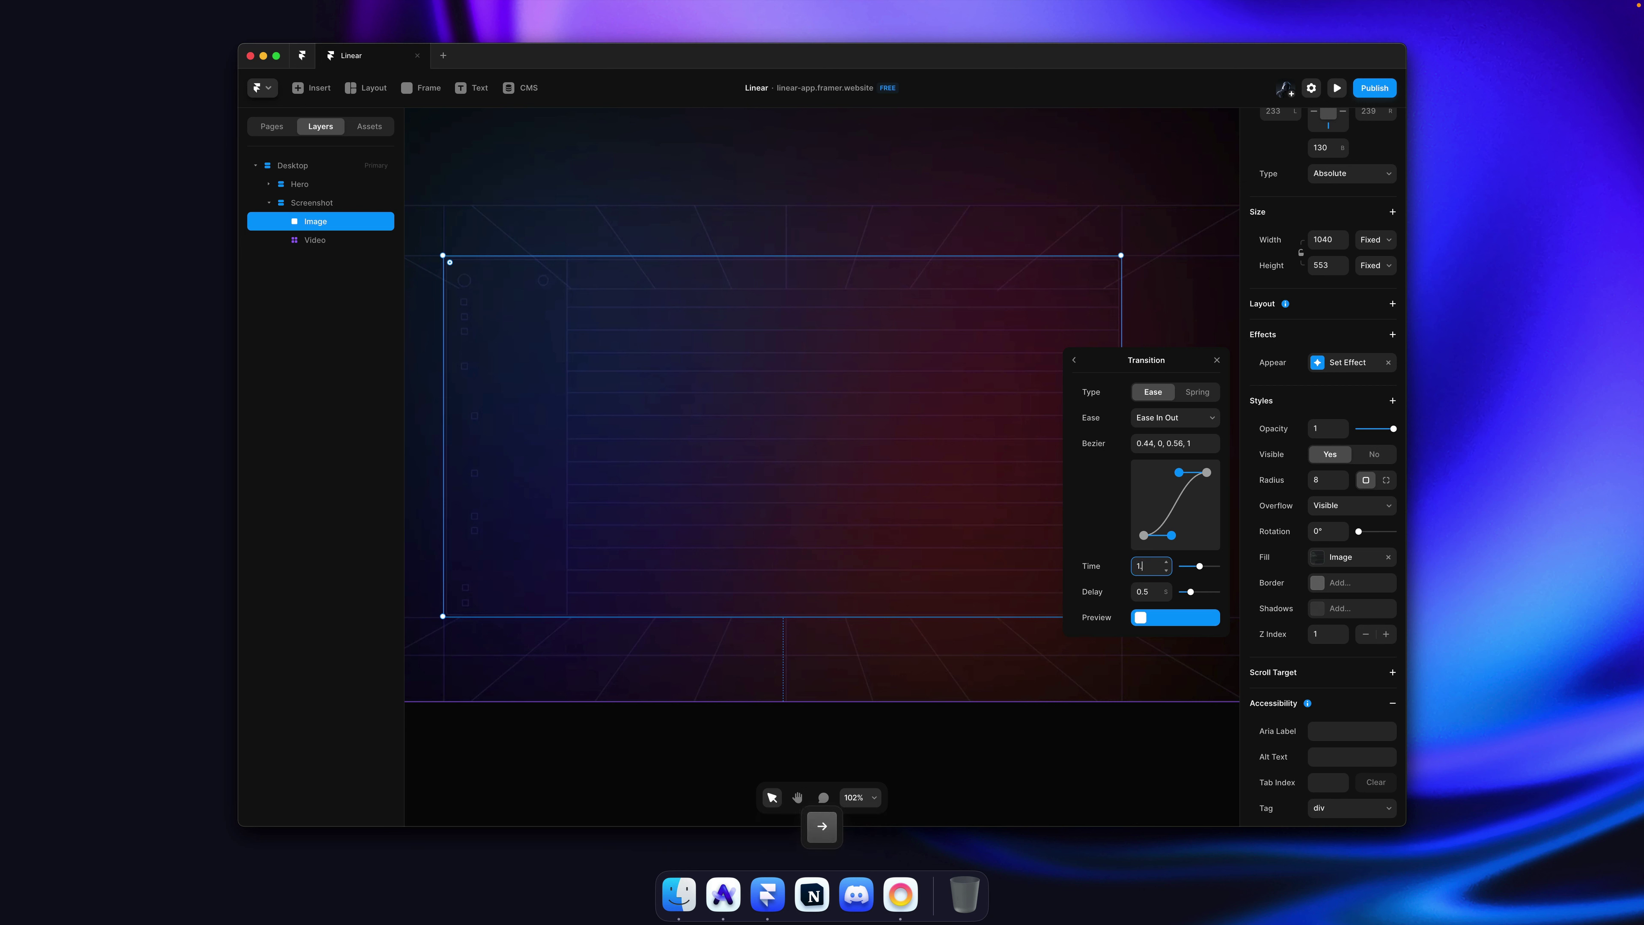
key("Return")
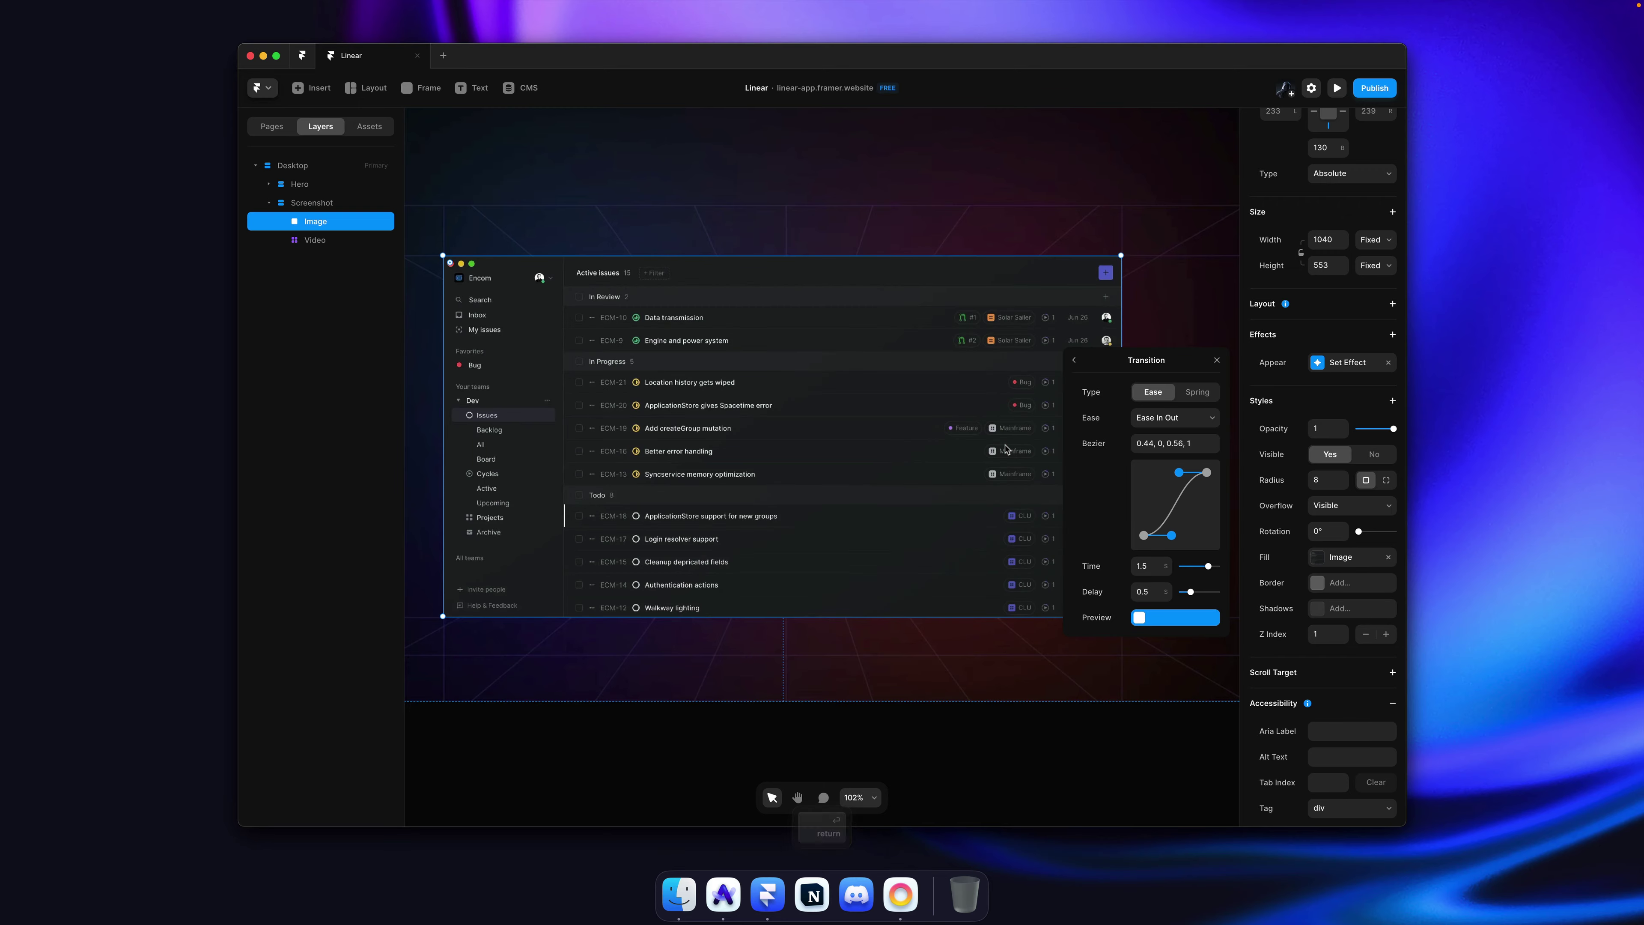
Step: Preview the fade-in and compare it against the live Linear site's intro, reloaded several times
key("super+p")
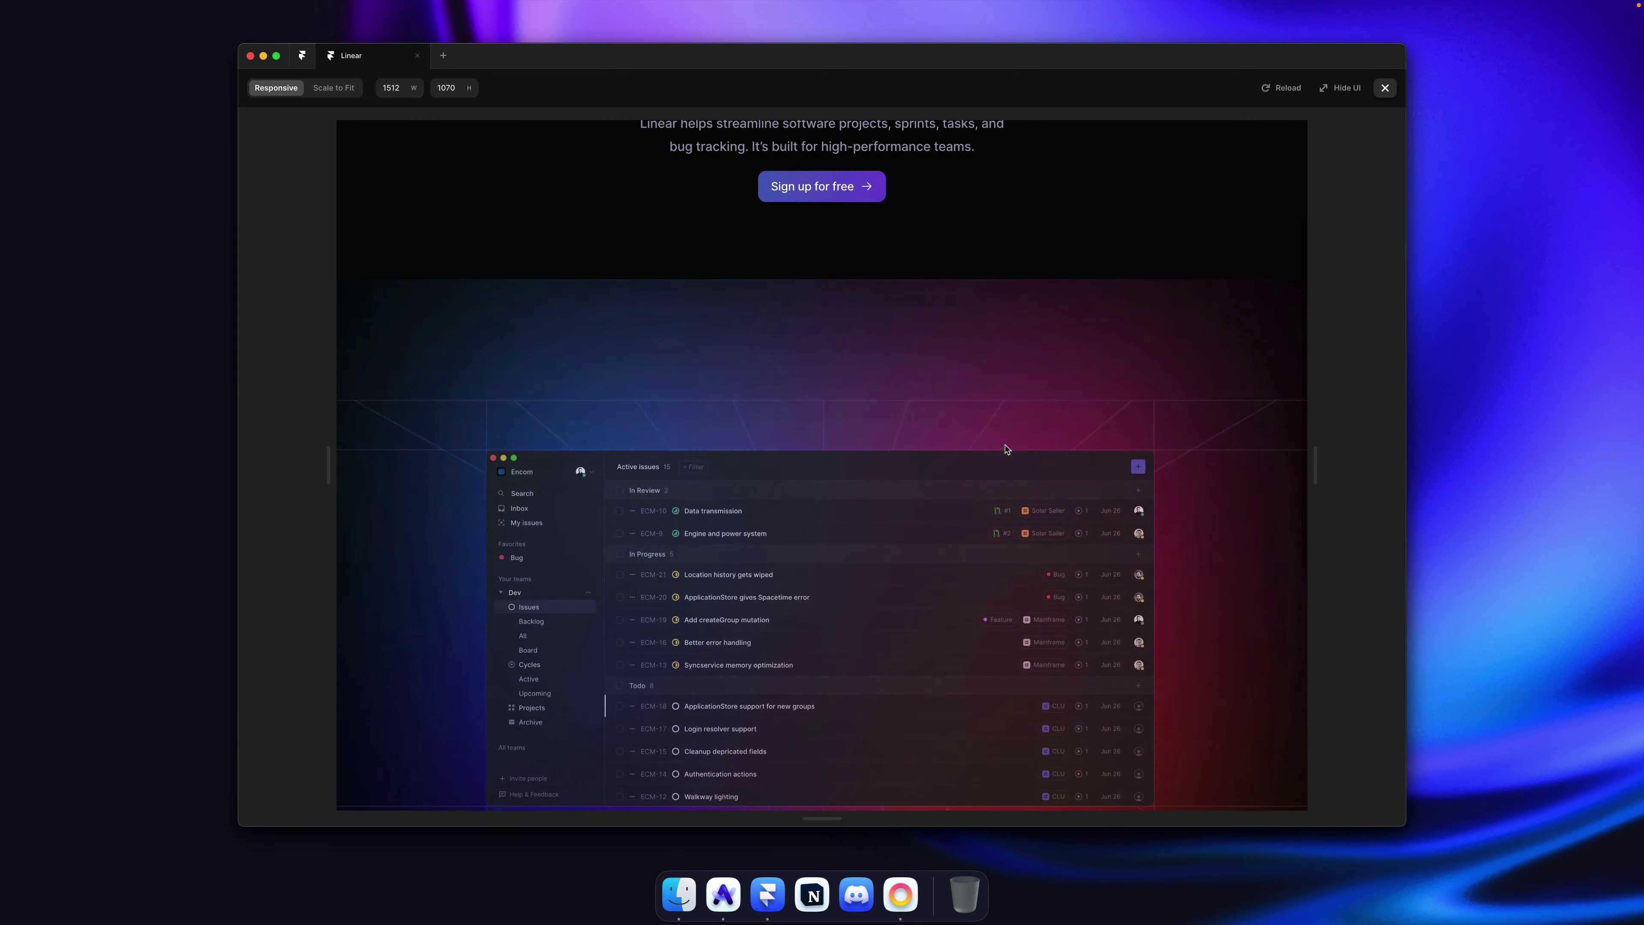
key("super+r")
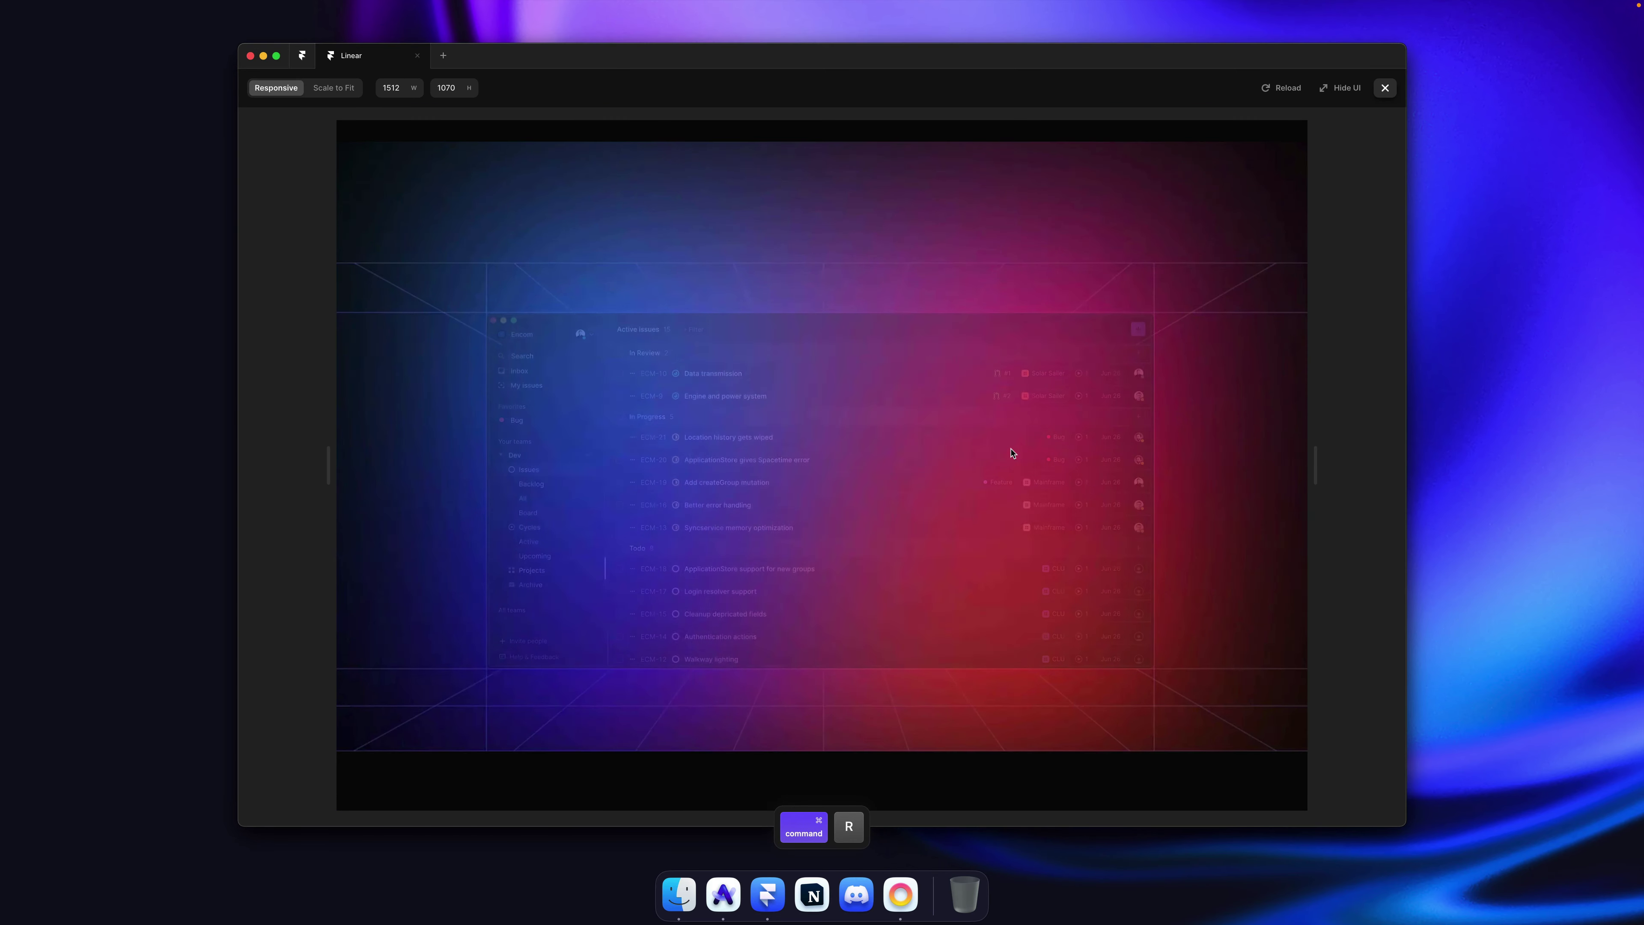
key("super+o")
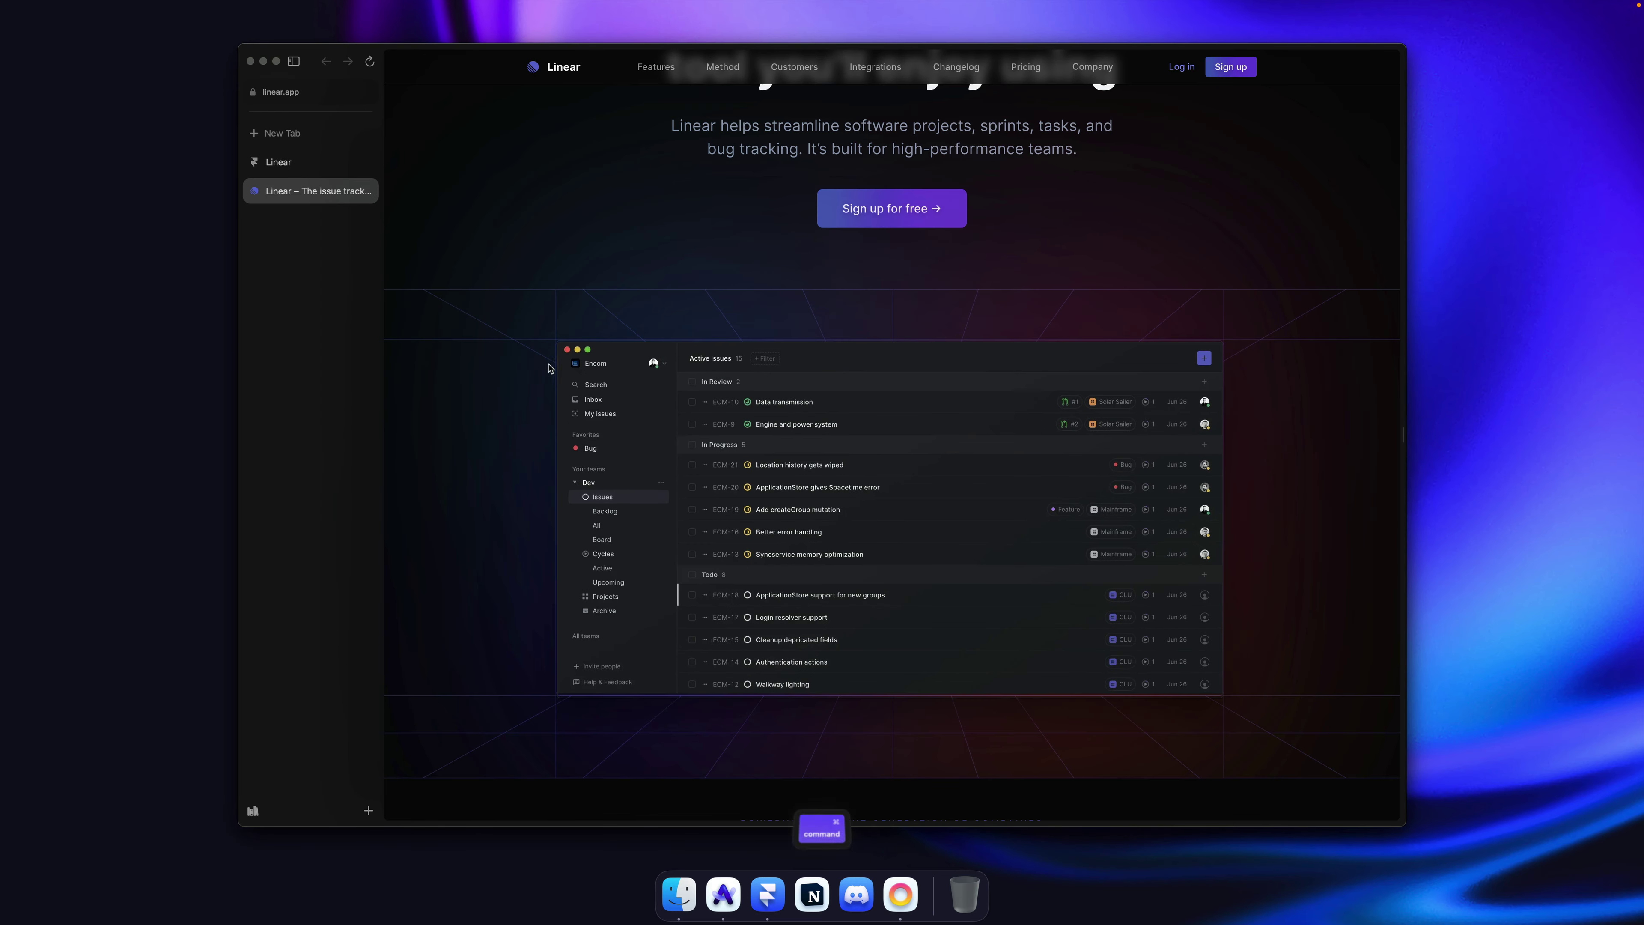
key("super+r")
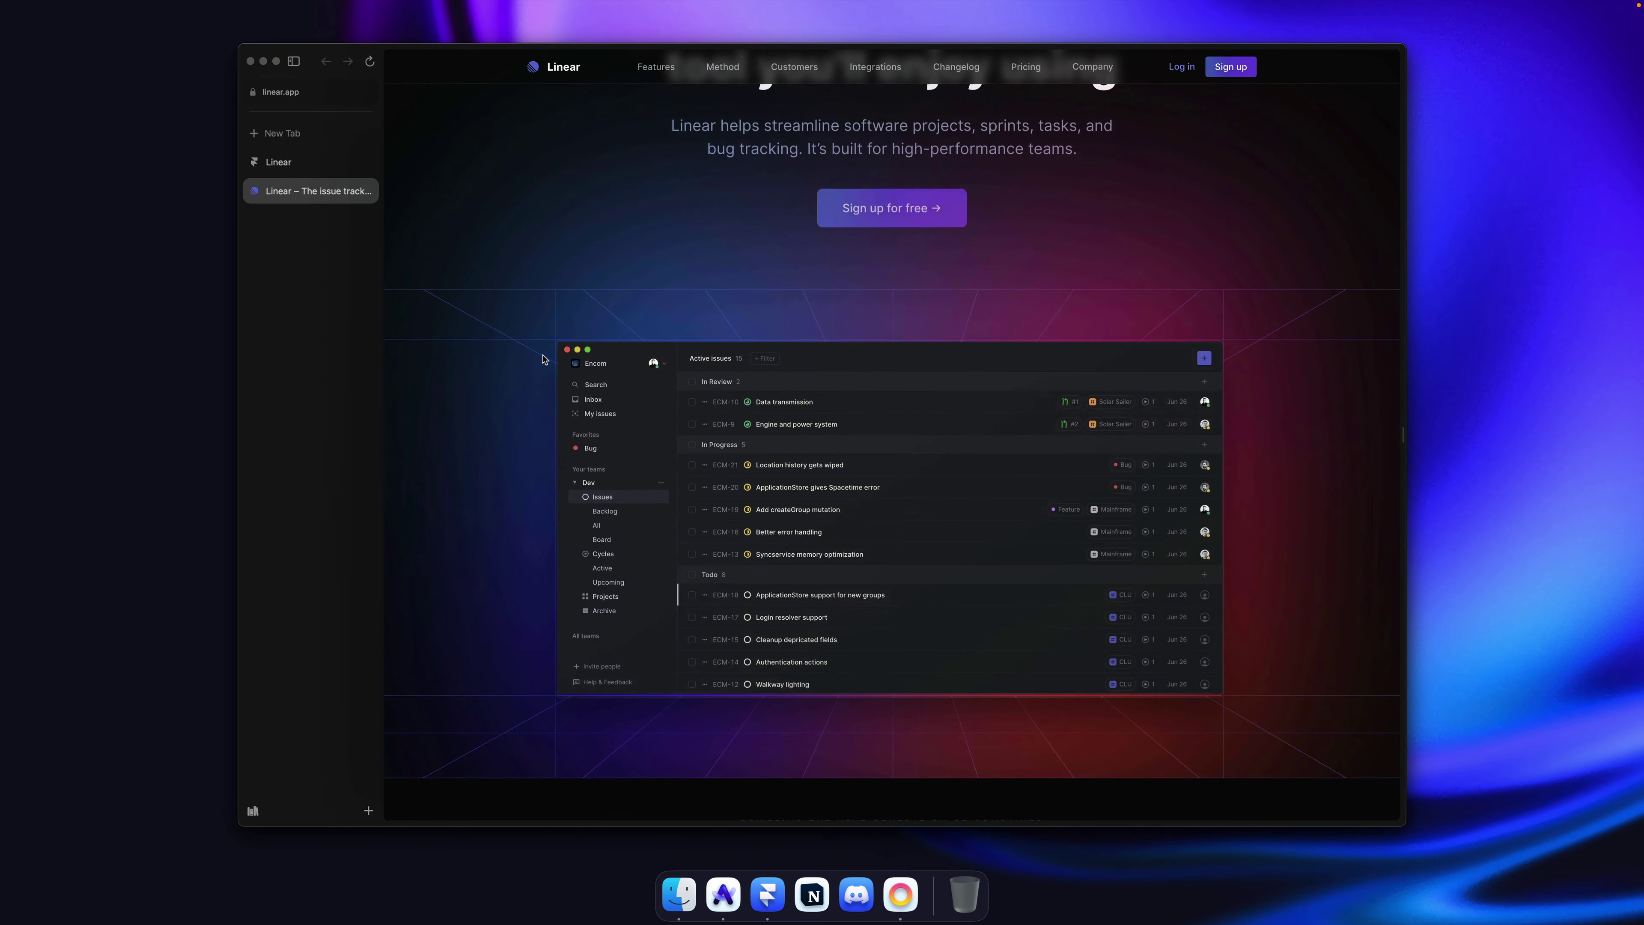
key("super+r")
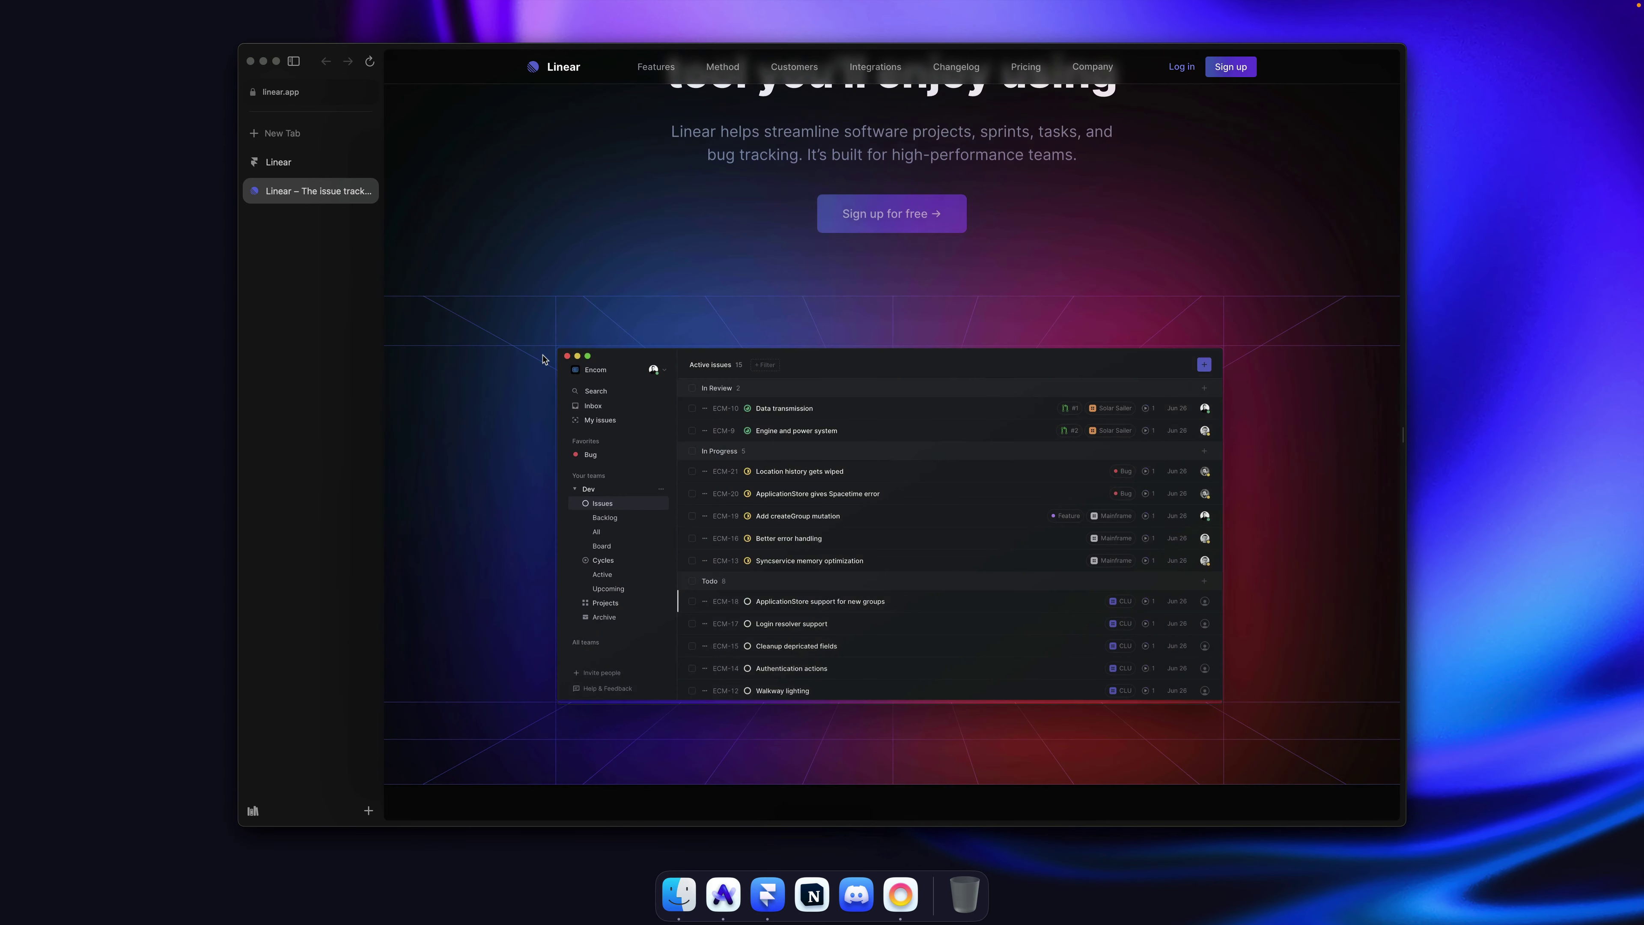
key("super+r")
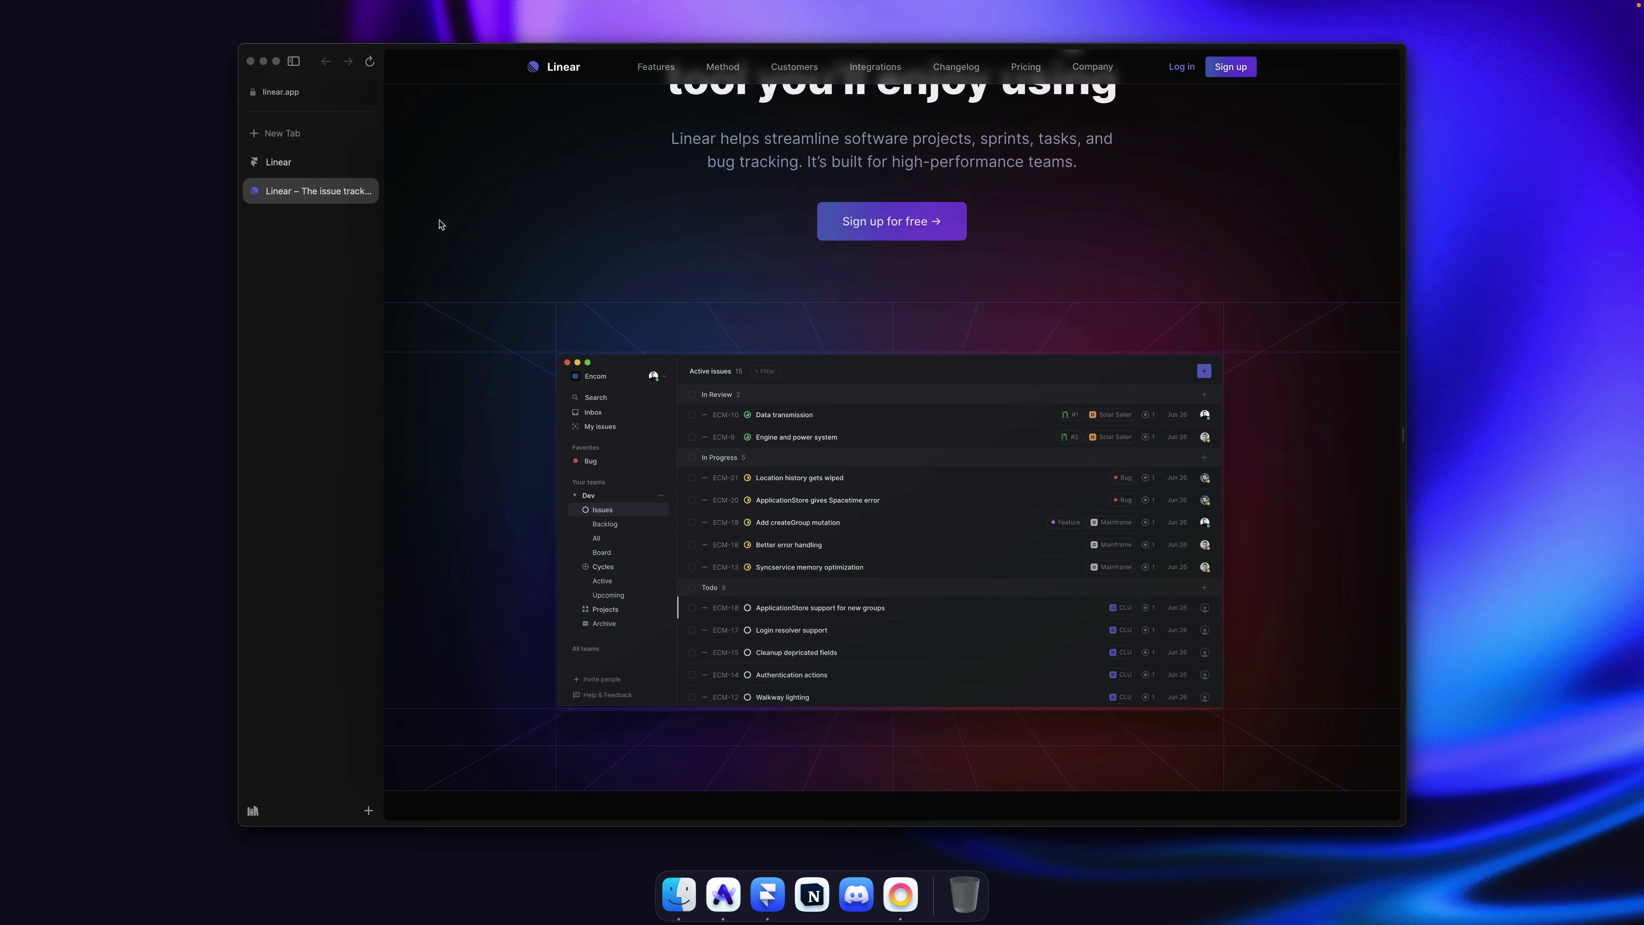
left_click(767, 893)
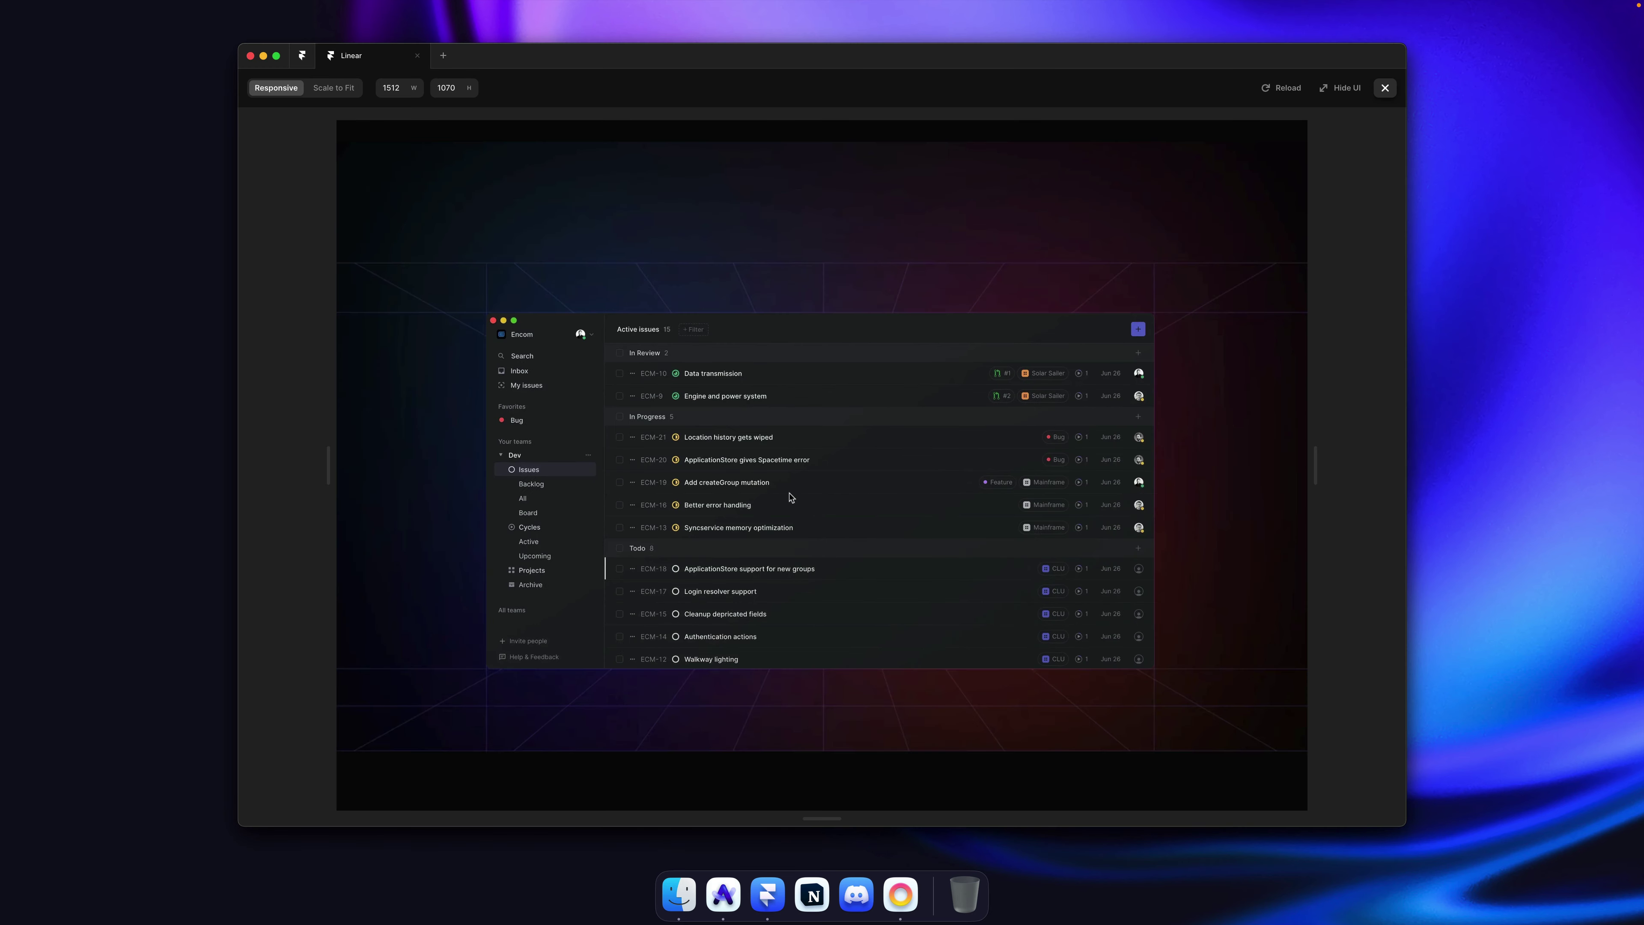
key("Escape")
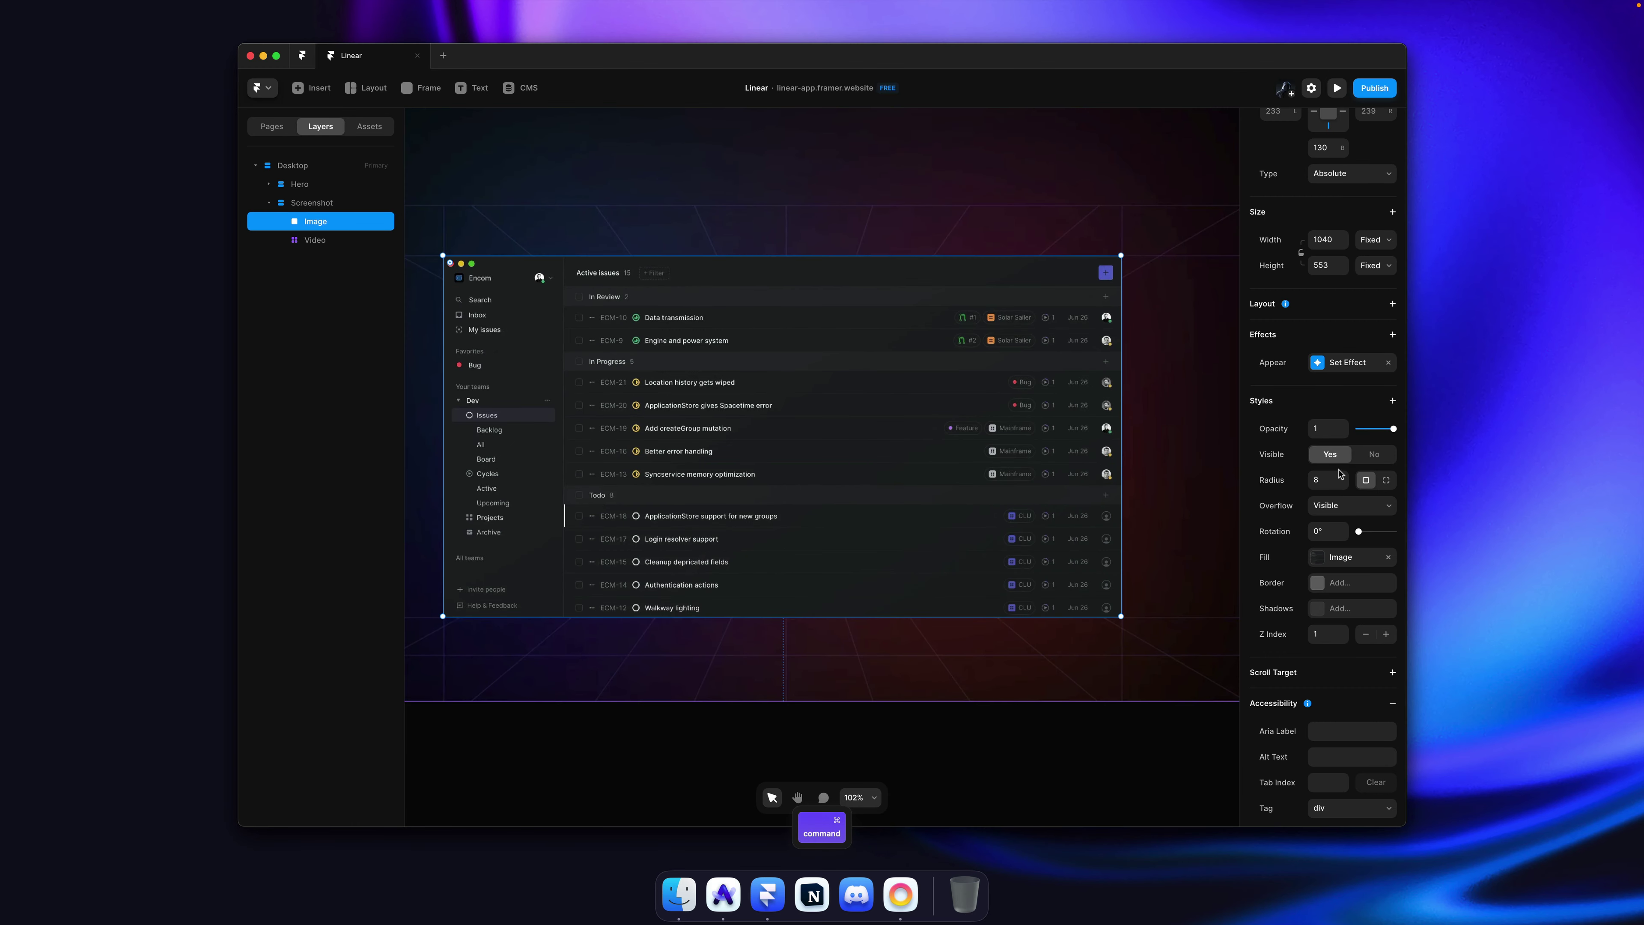
Step: Try a 1-second appear transition time and watch it in the site preview
left_click(1349, 364)
left_click(1169, 444)
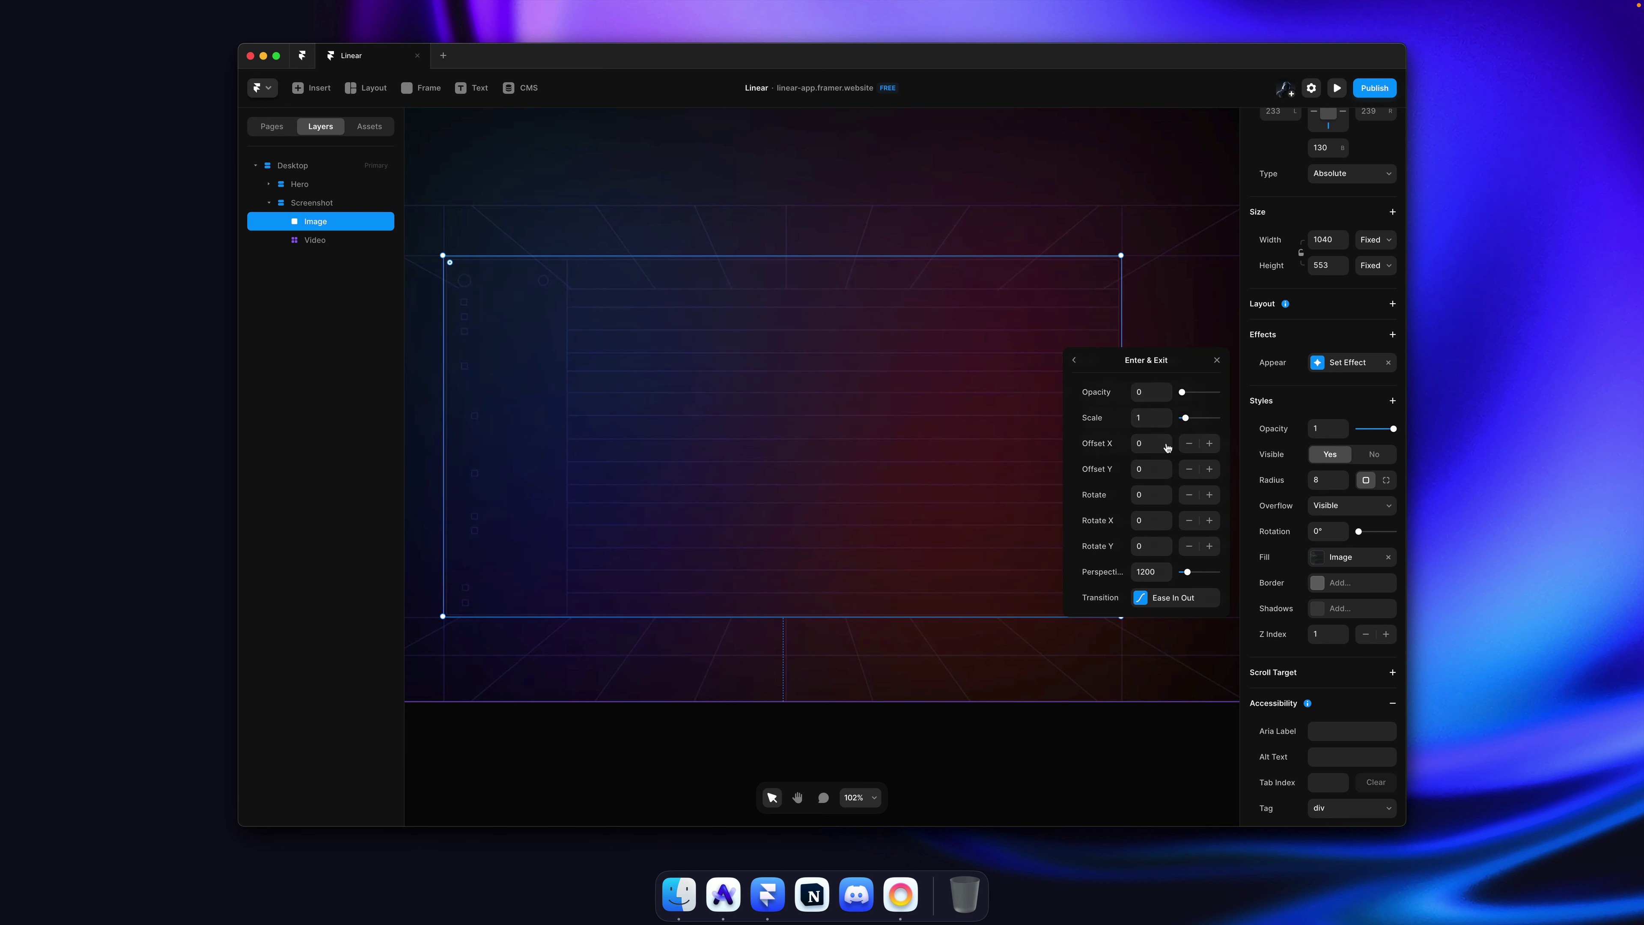
left_click(1149, 596)
left_click(1149, 563)
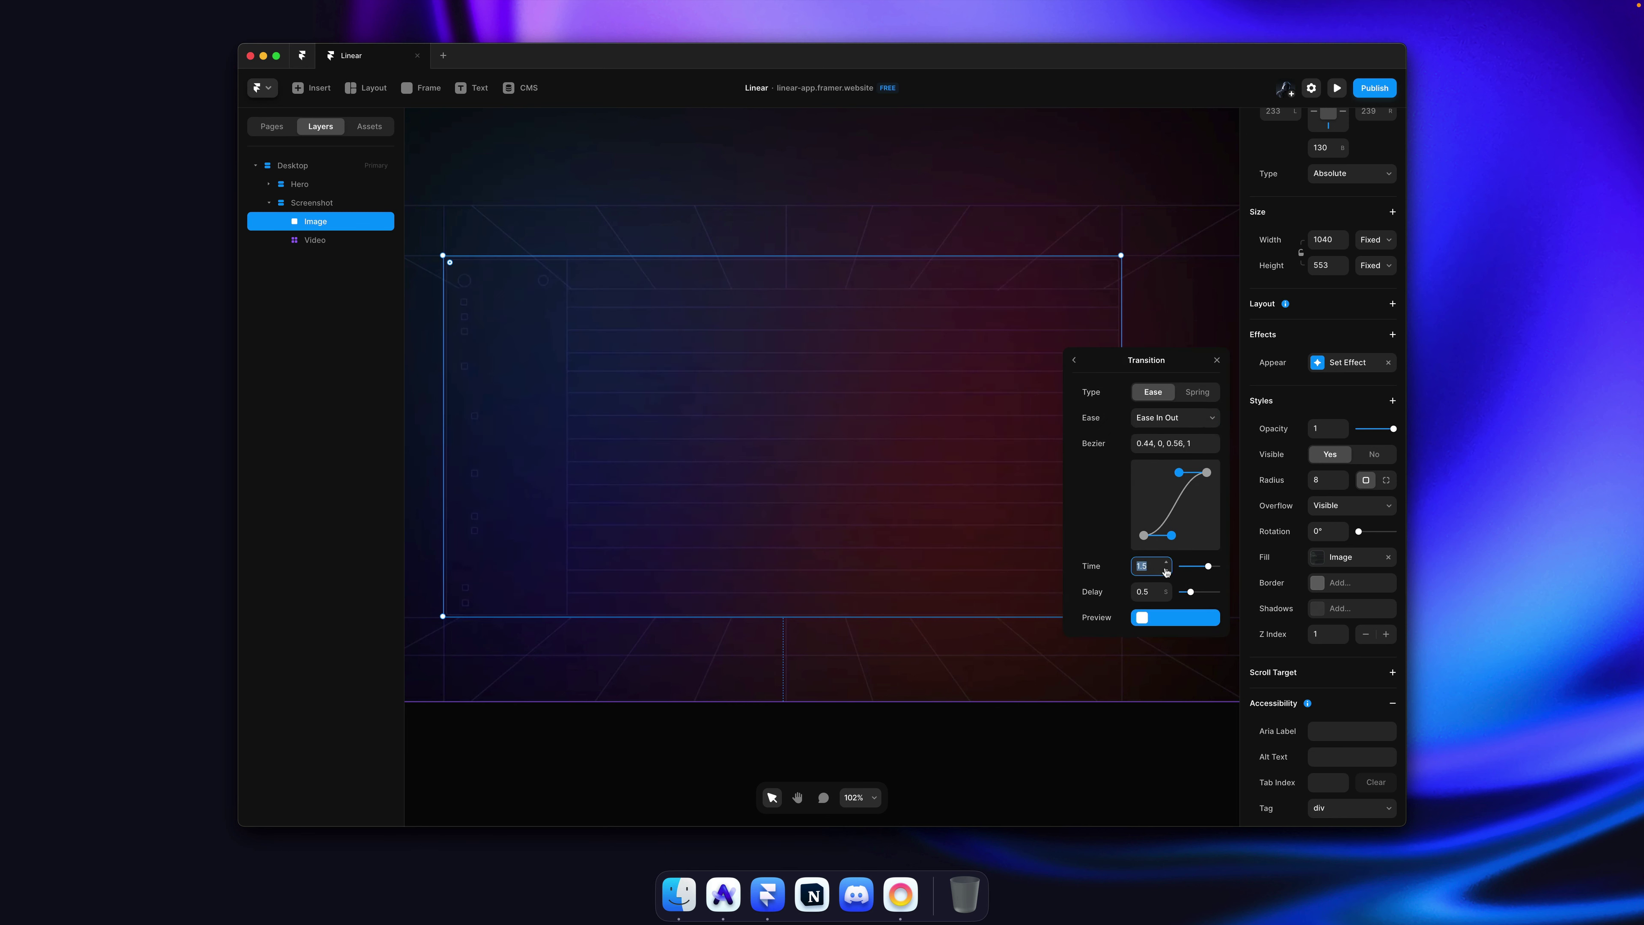
type("1")
key("Tab")
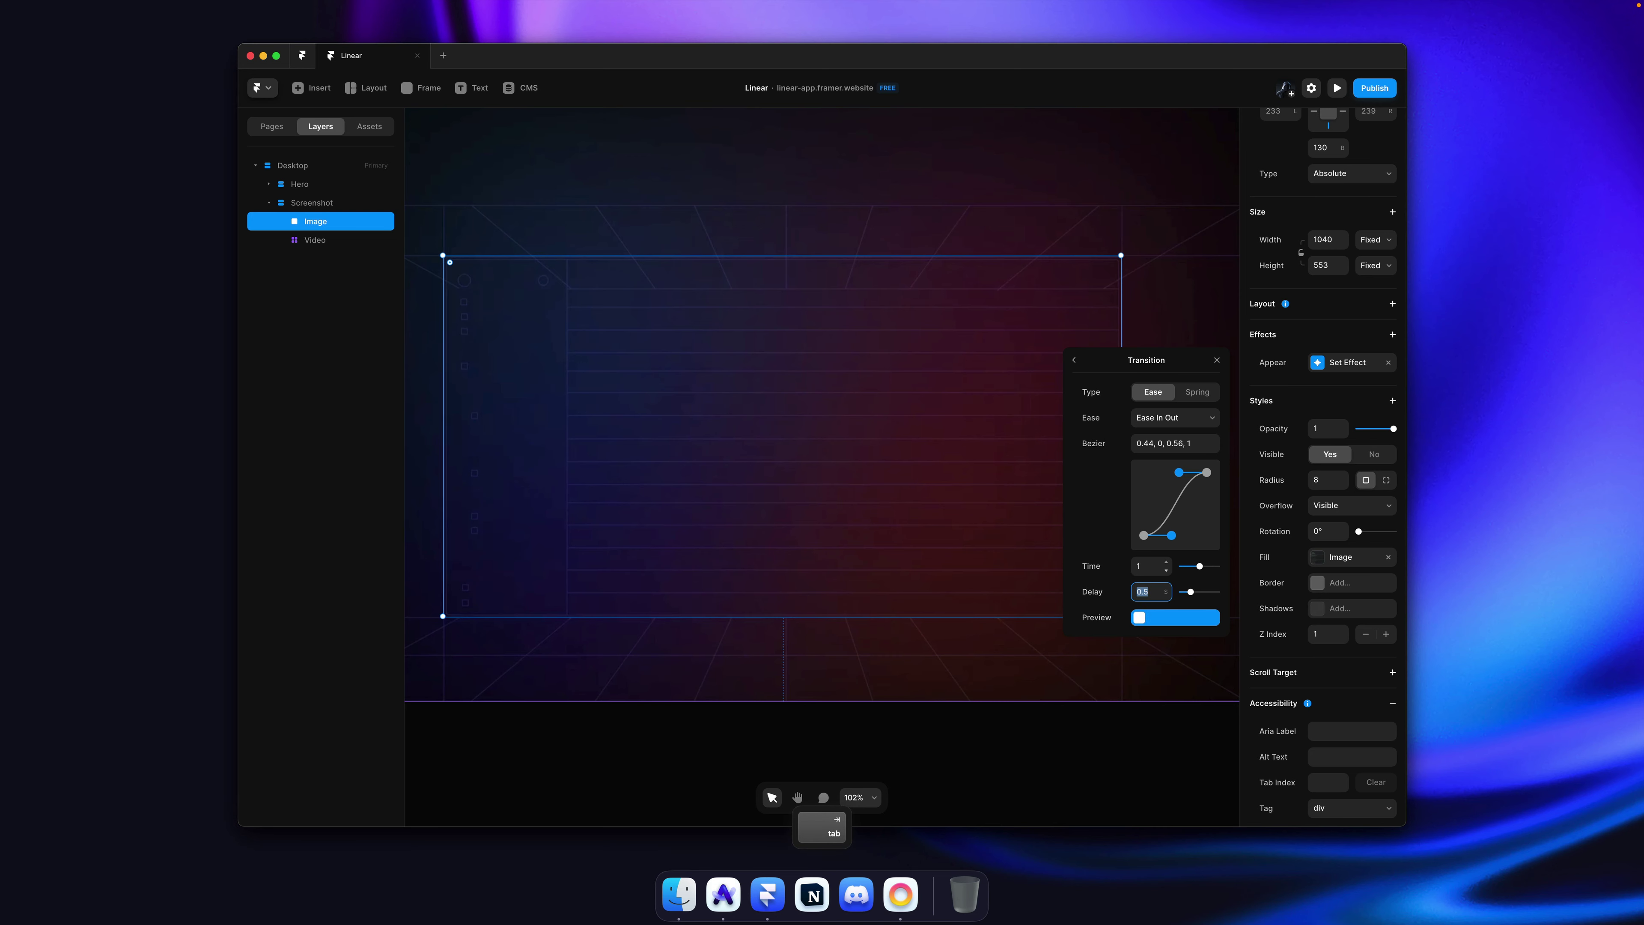
key("Tab")
key("space")
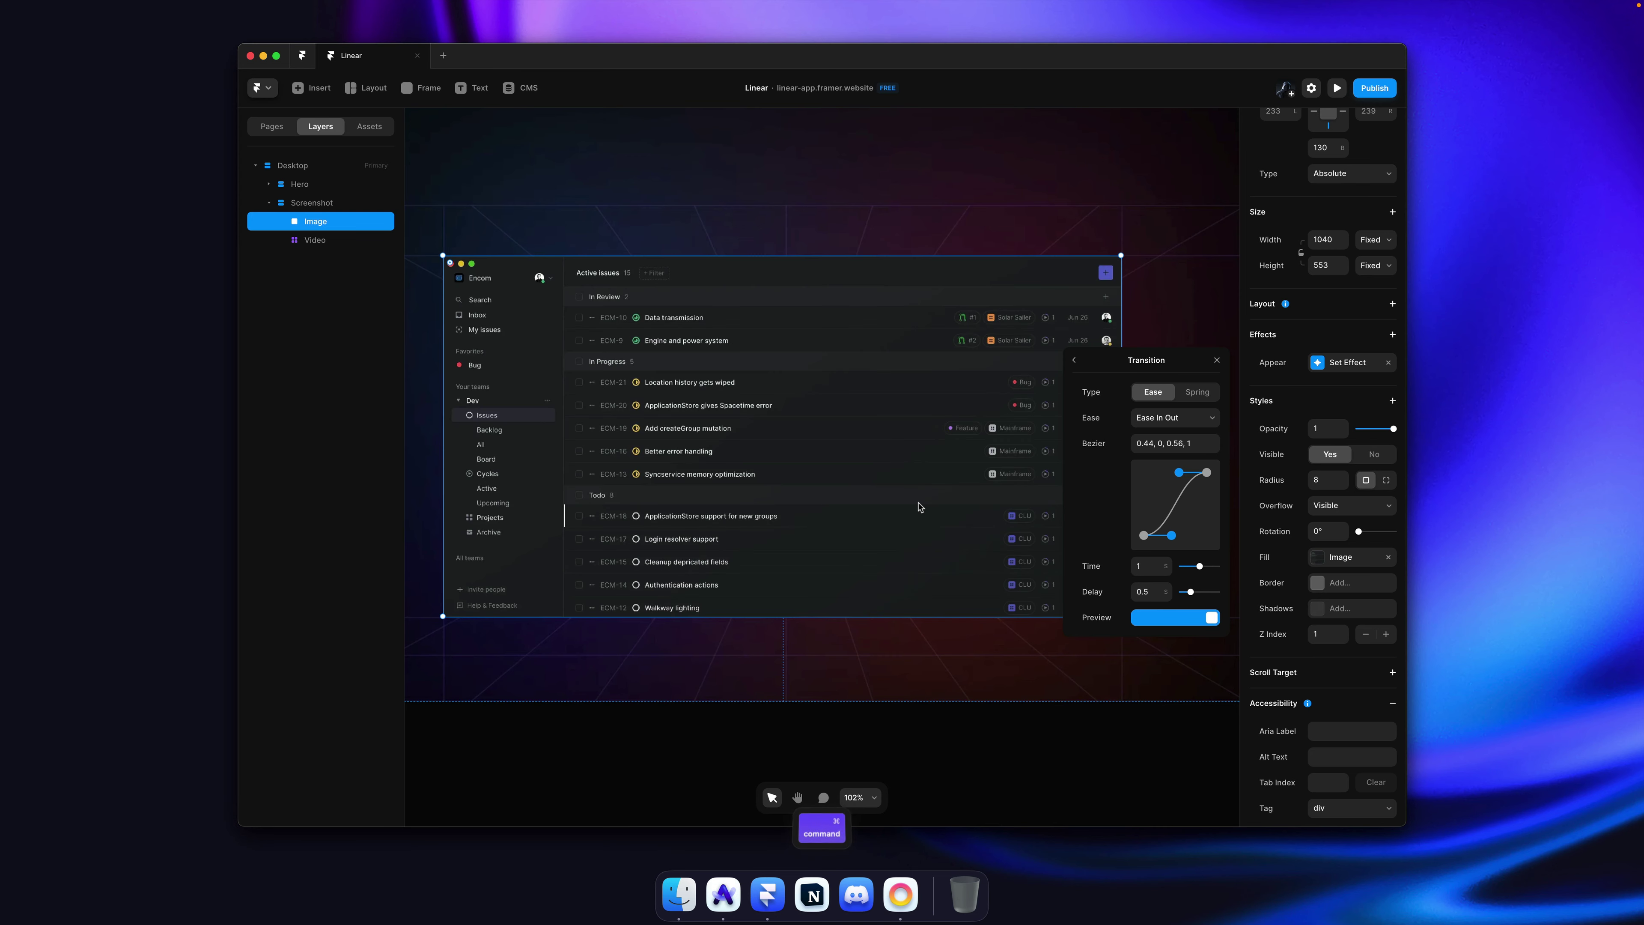
key("super+p")
scroll(920, 507, "down", 3)
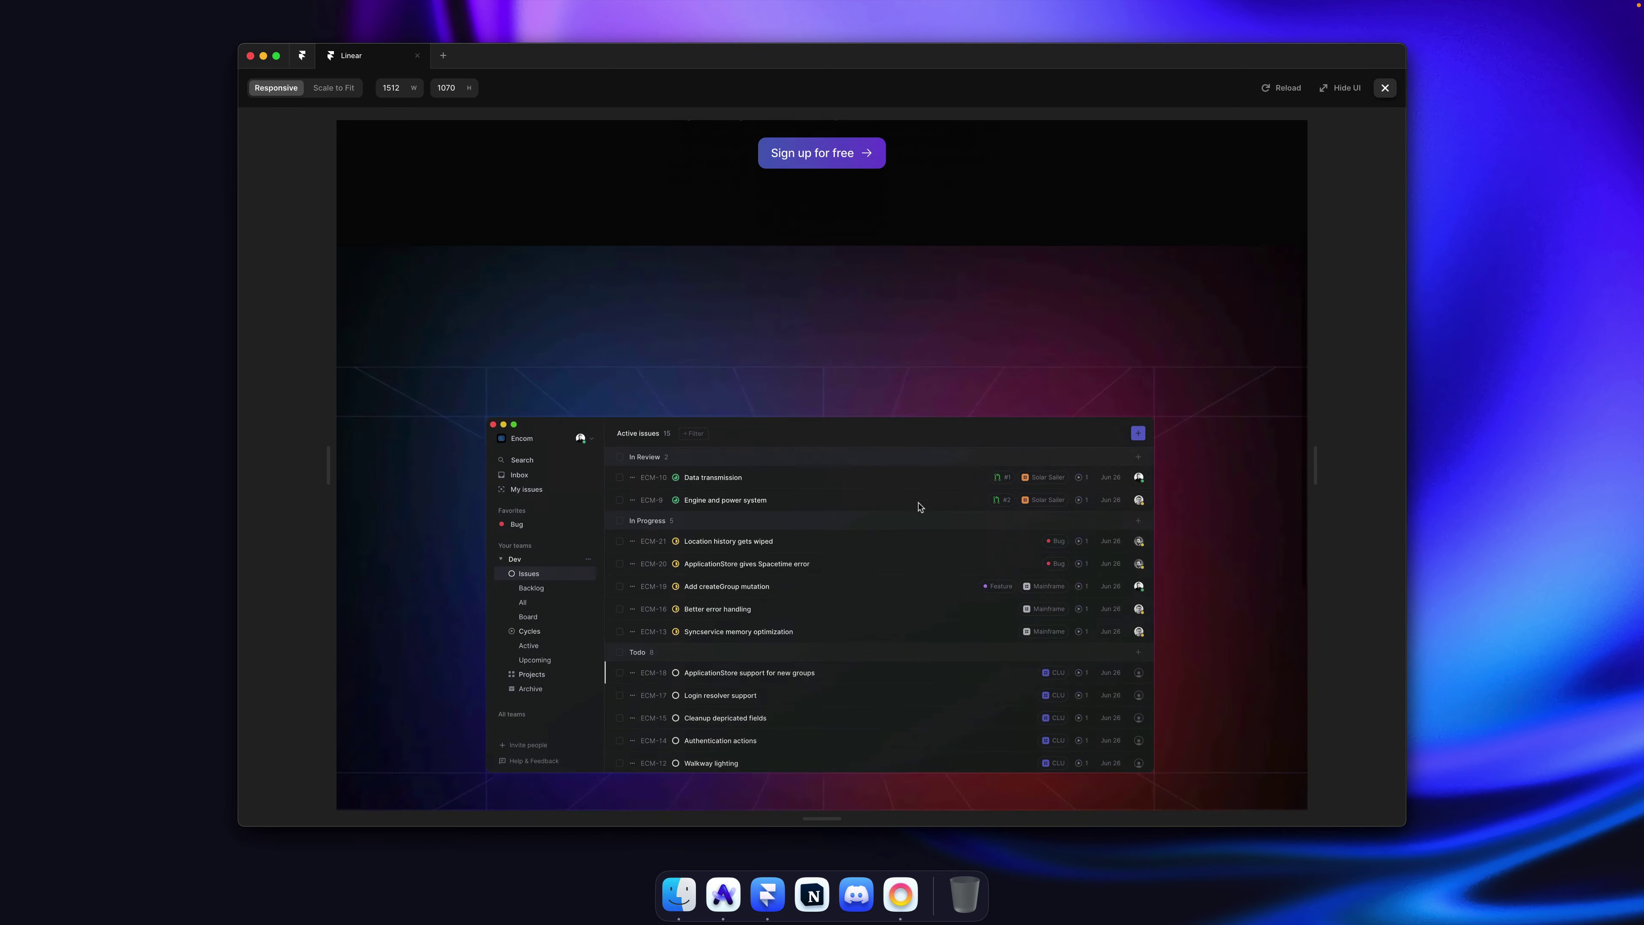
scroll(920, 506, "down", 1)
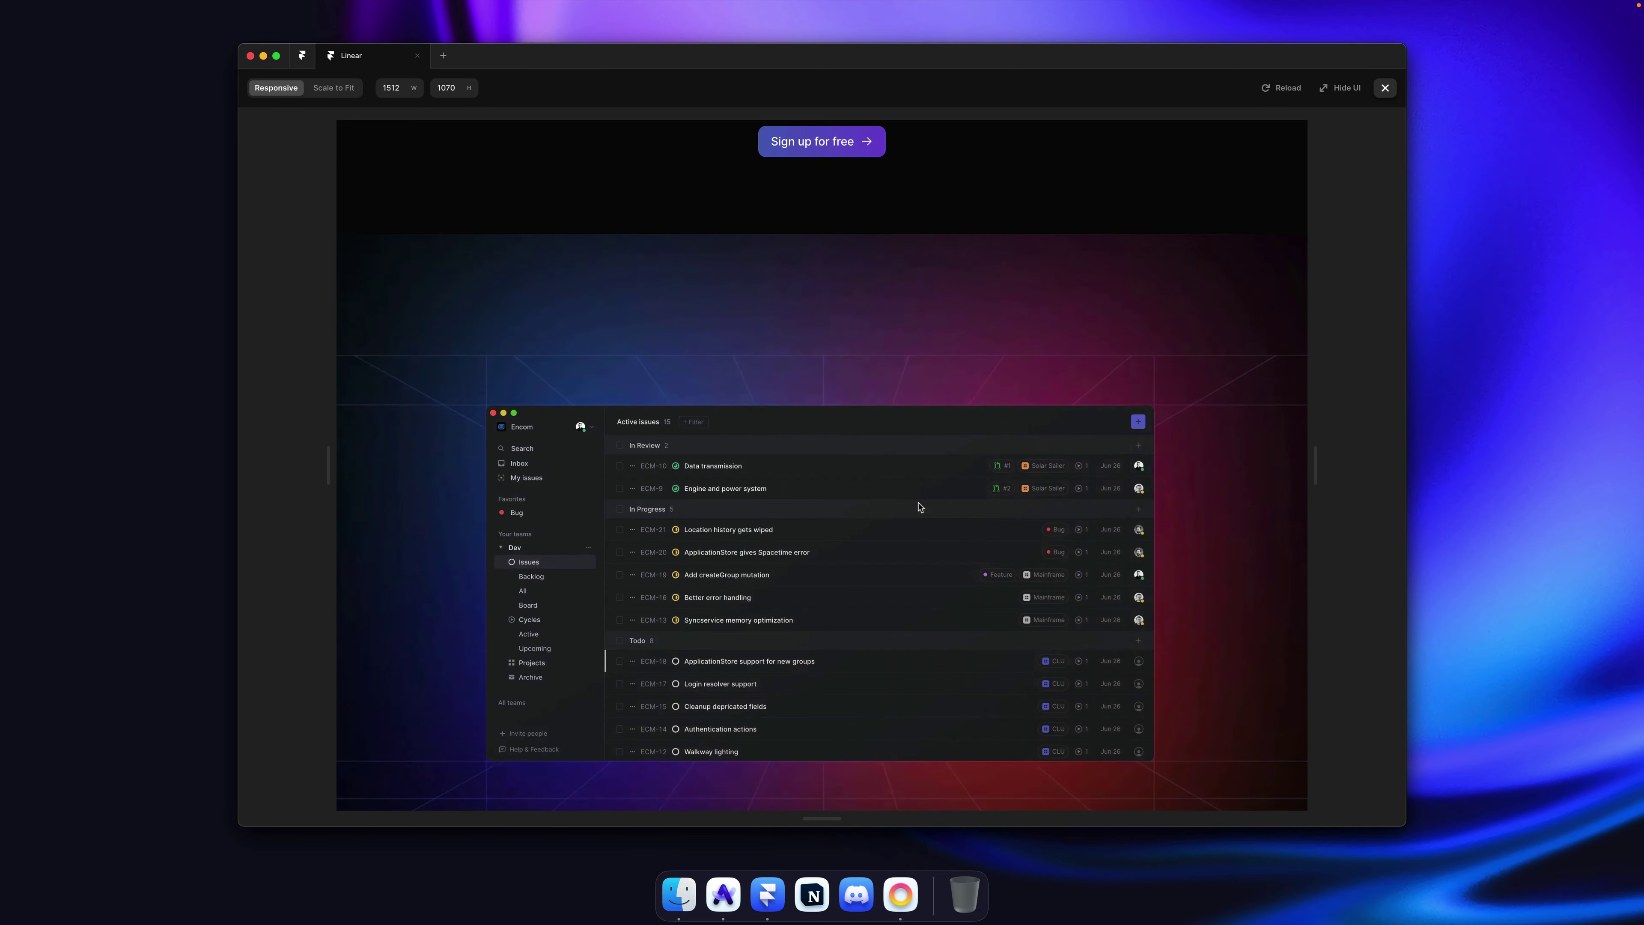
key("Escape")
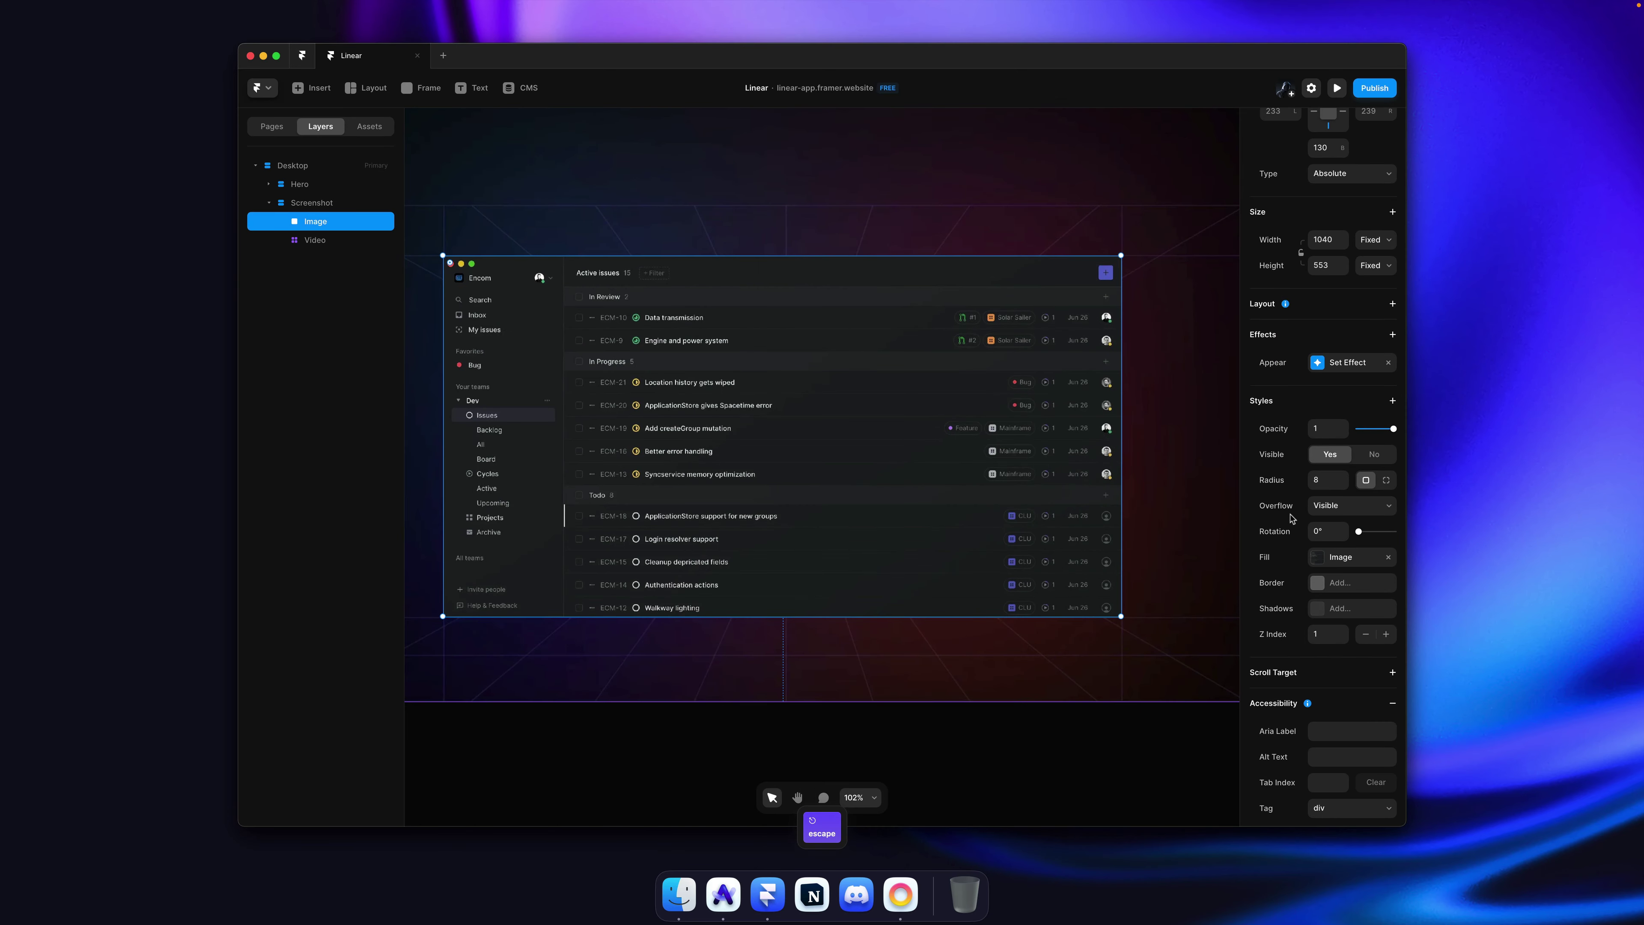
Step: Set the transition time to 0.5 seconds and open the site preview
left_click(1336, 364)
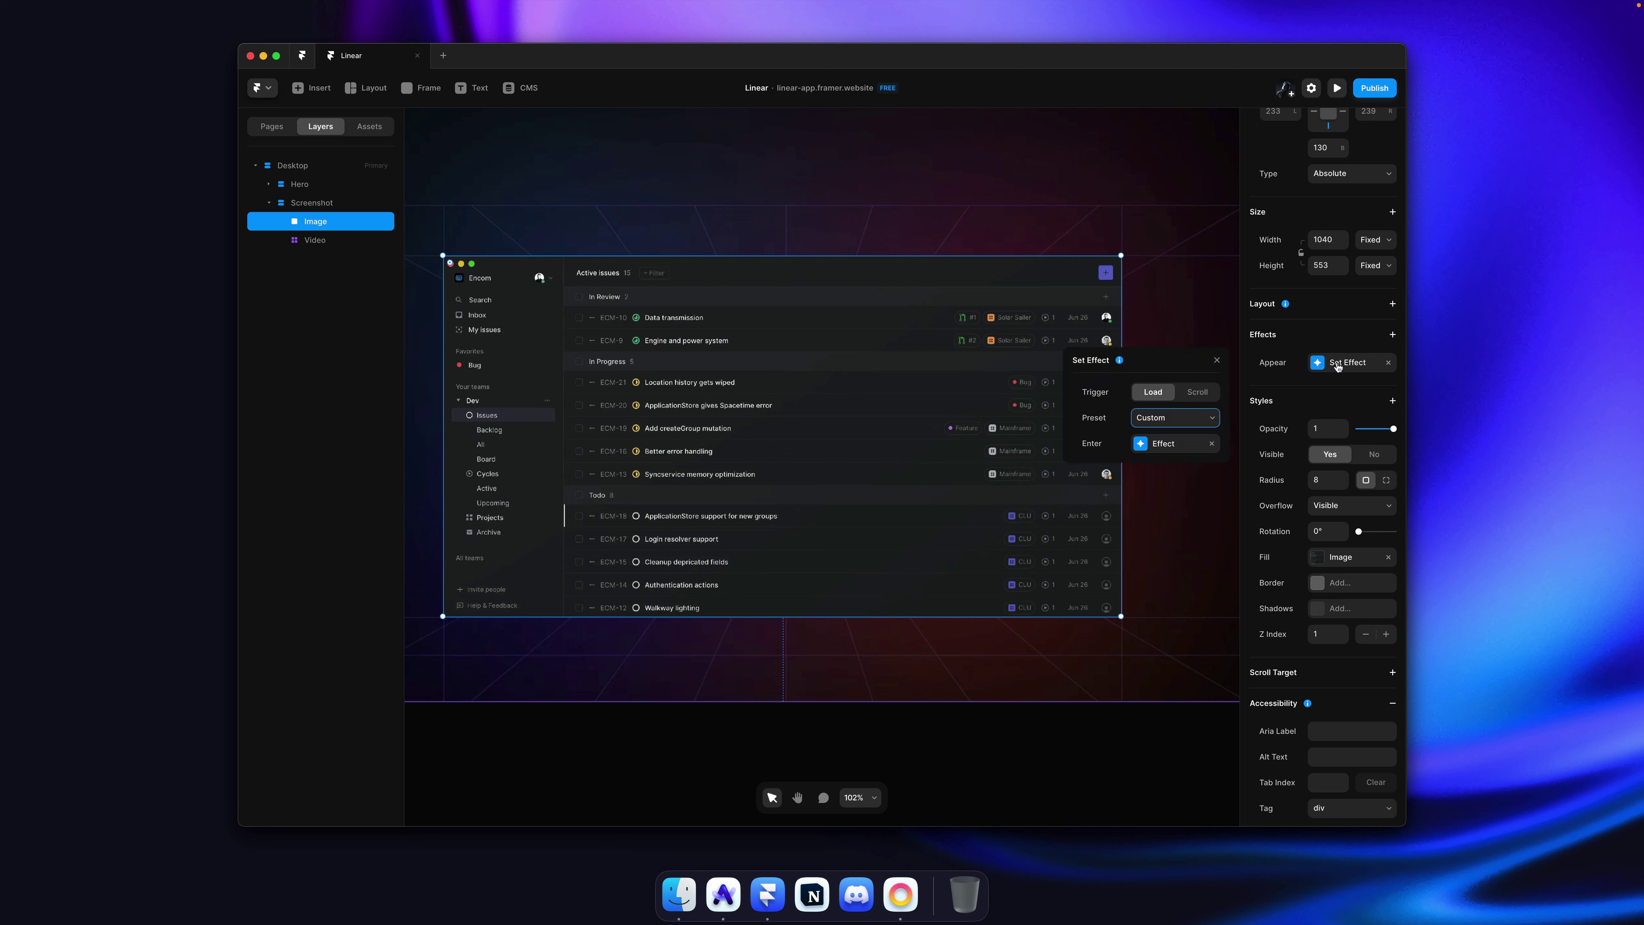
left_click(1157, 443)
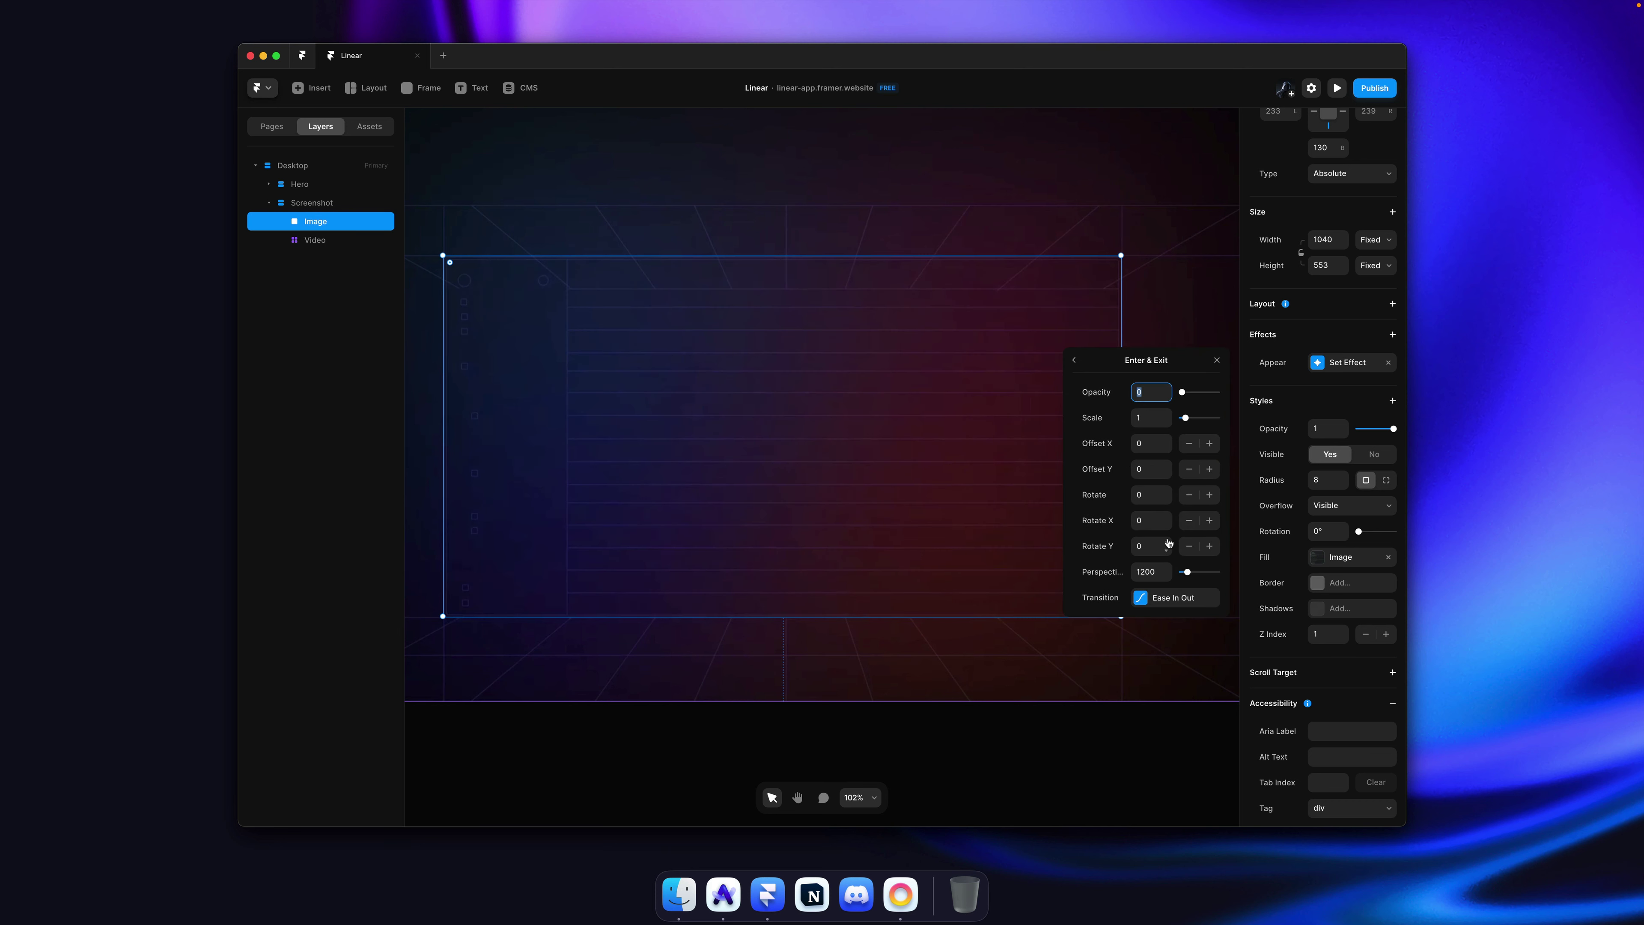
left_click(1189, 604)
left_click(1155, 568)
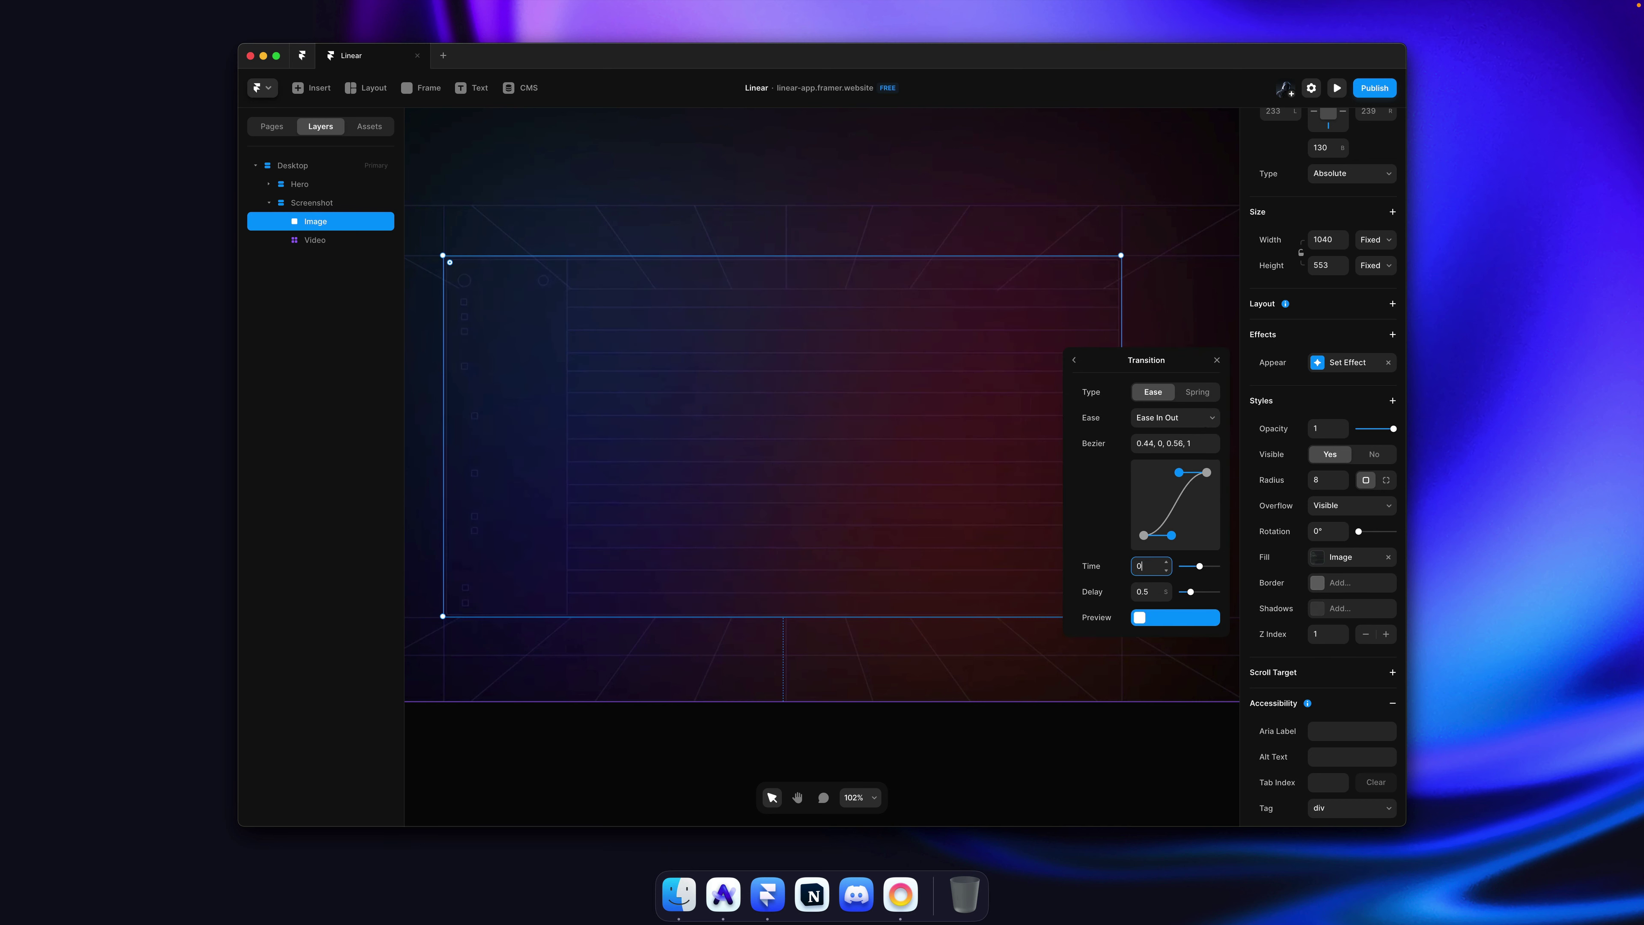
type("0.5")
key("Return")
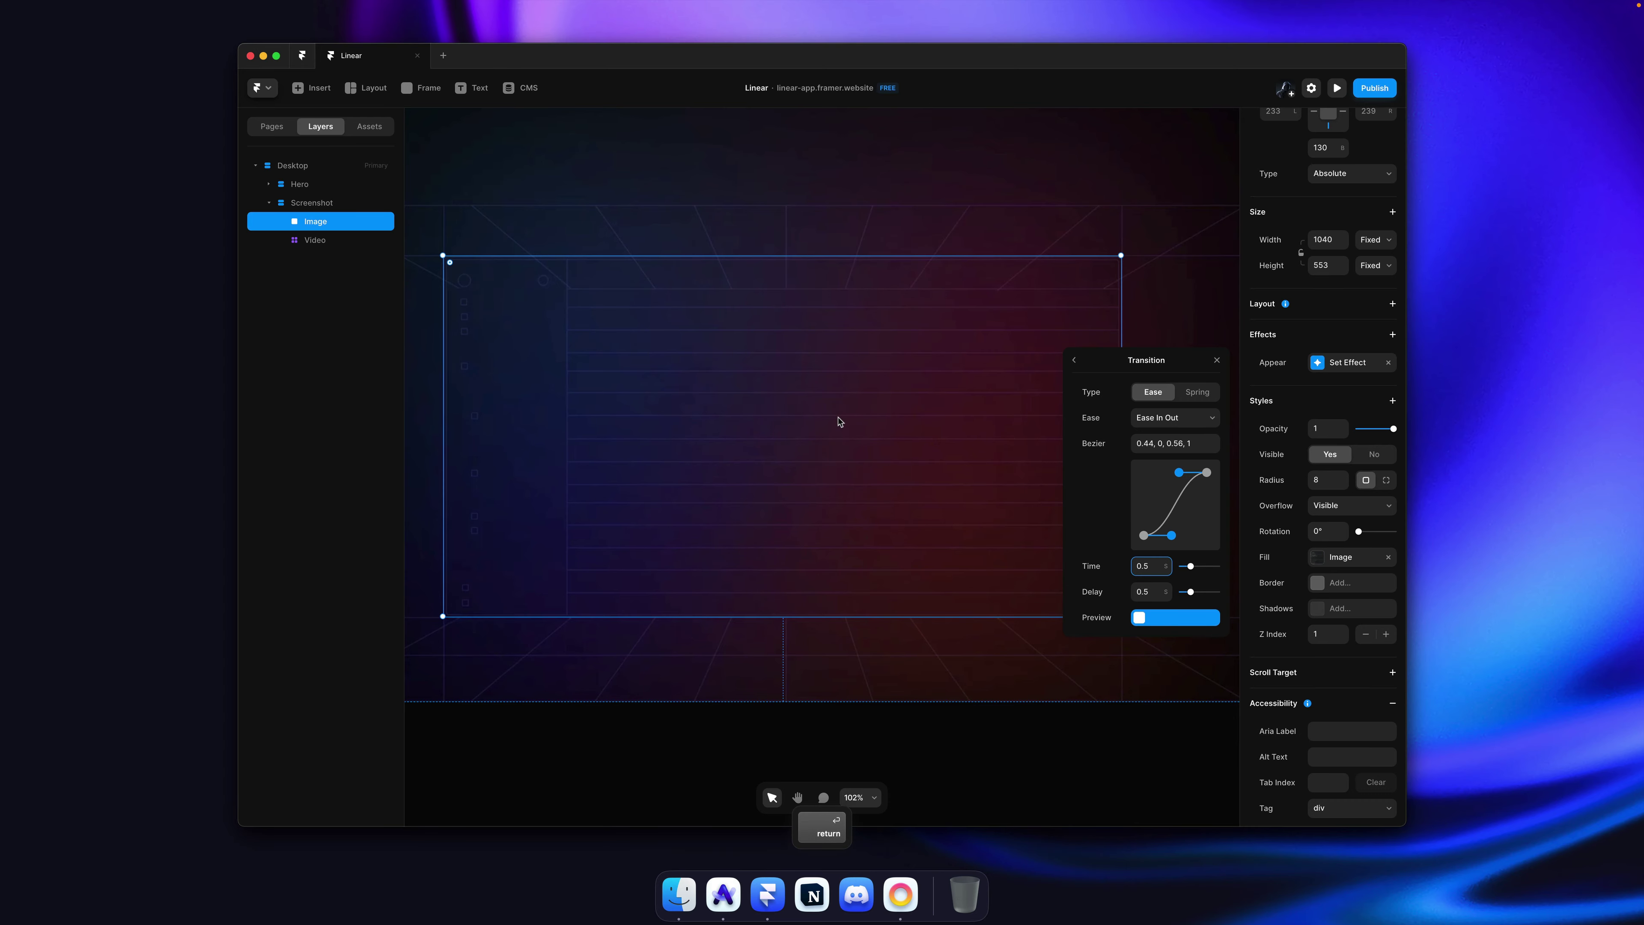
key("super+p")
scroll(840, 421, "down", 3)
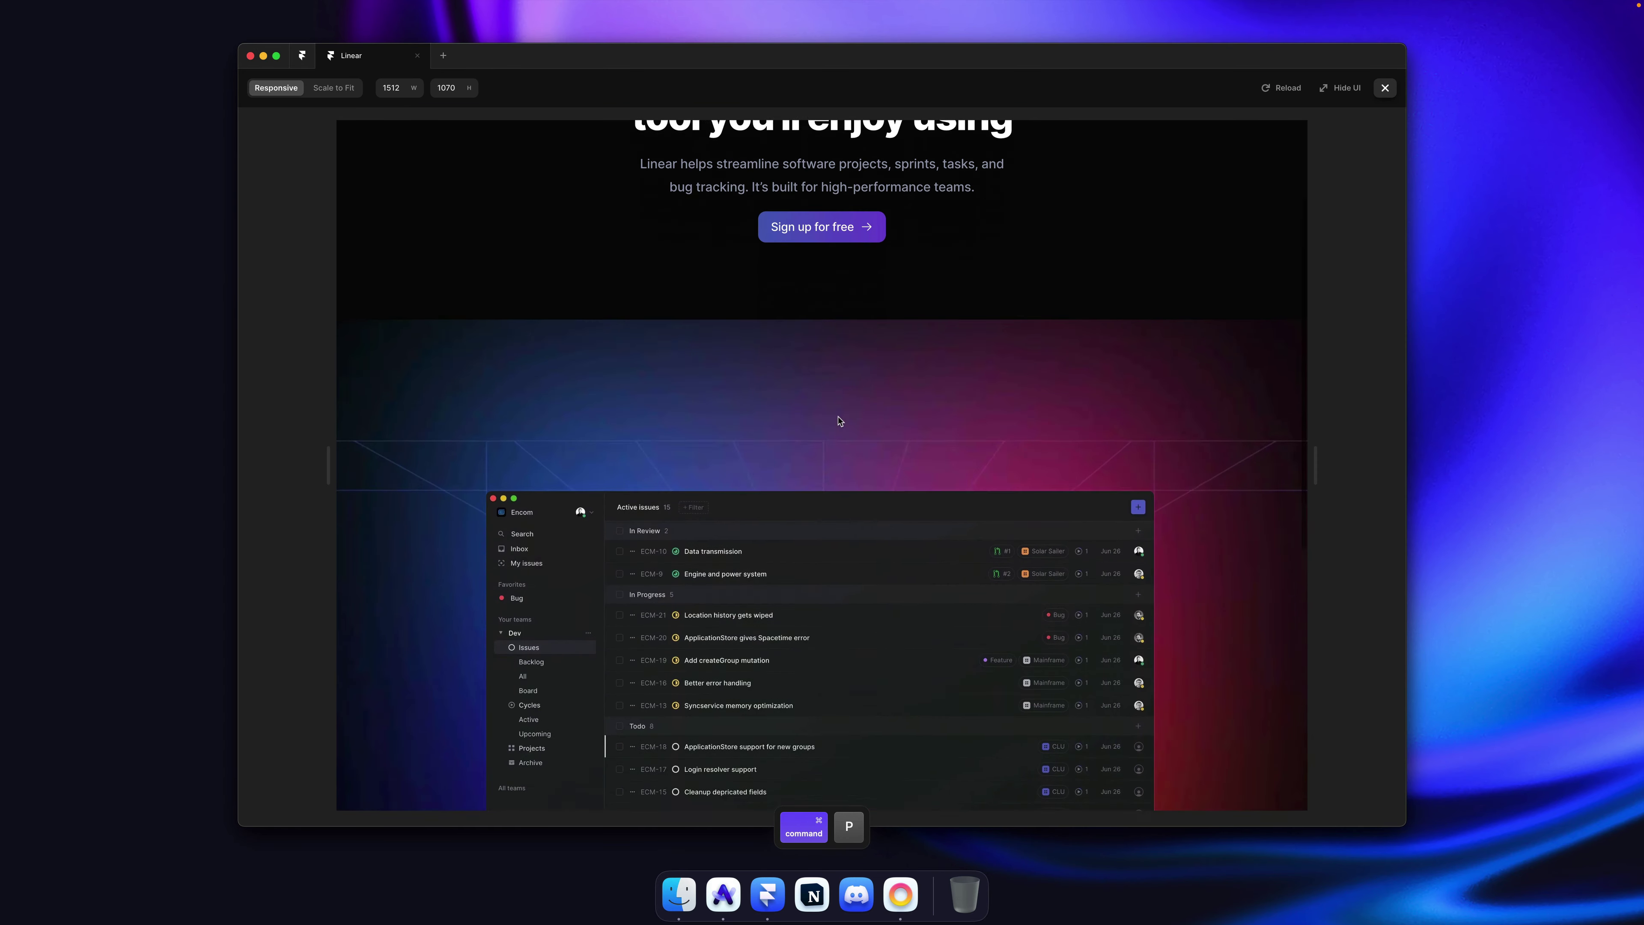
Step: Replay the preview animation twice, then close the preview
scroll(840, 421, "down", 2)
key("super+r")
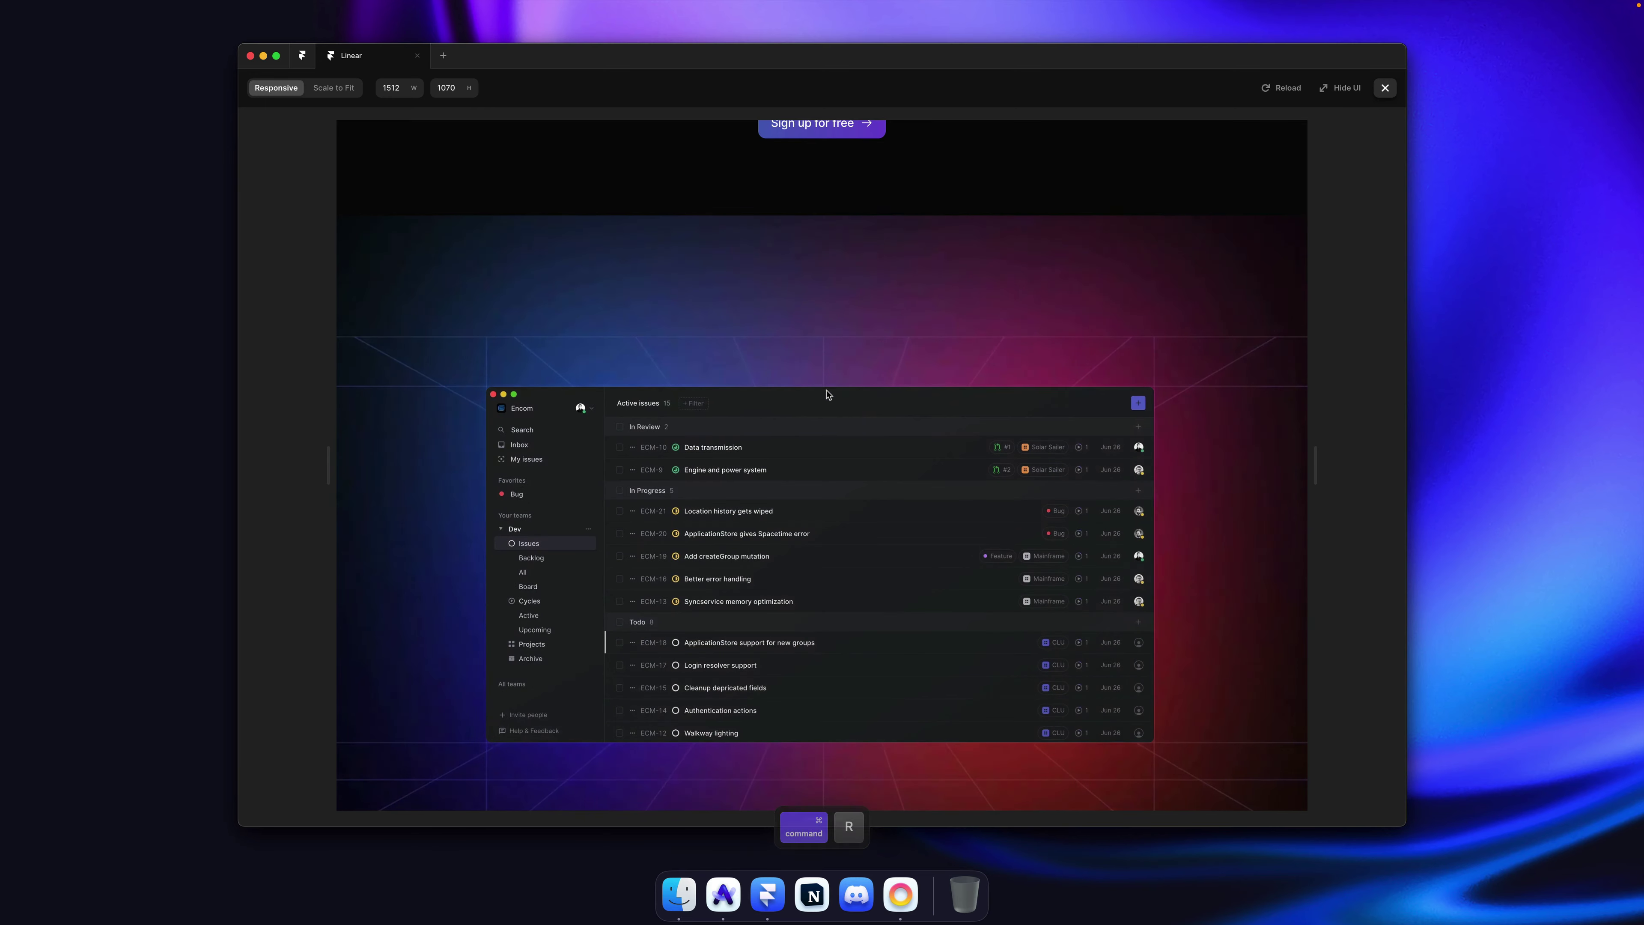
key("super+r")
key("super+r")
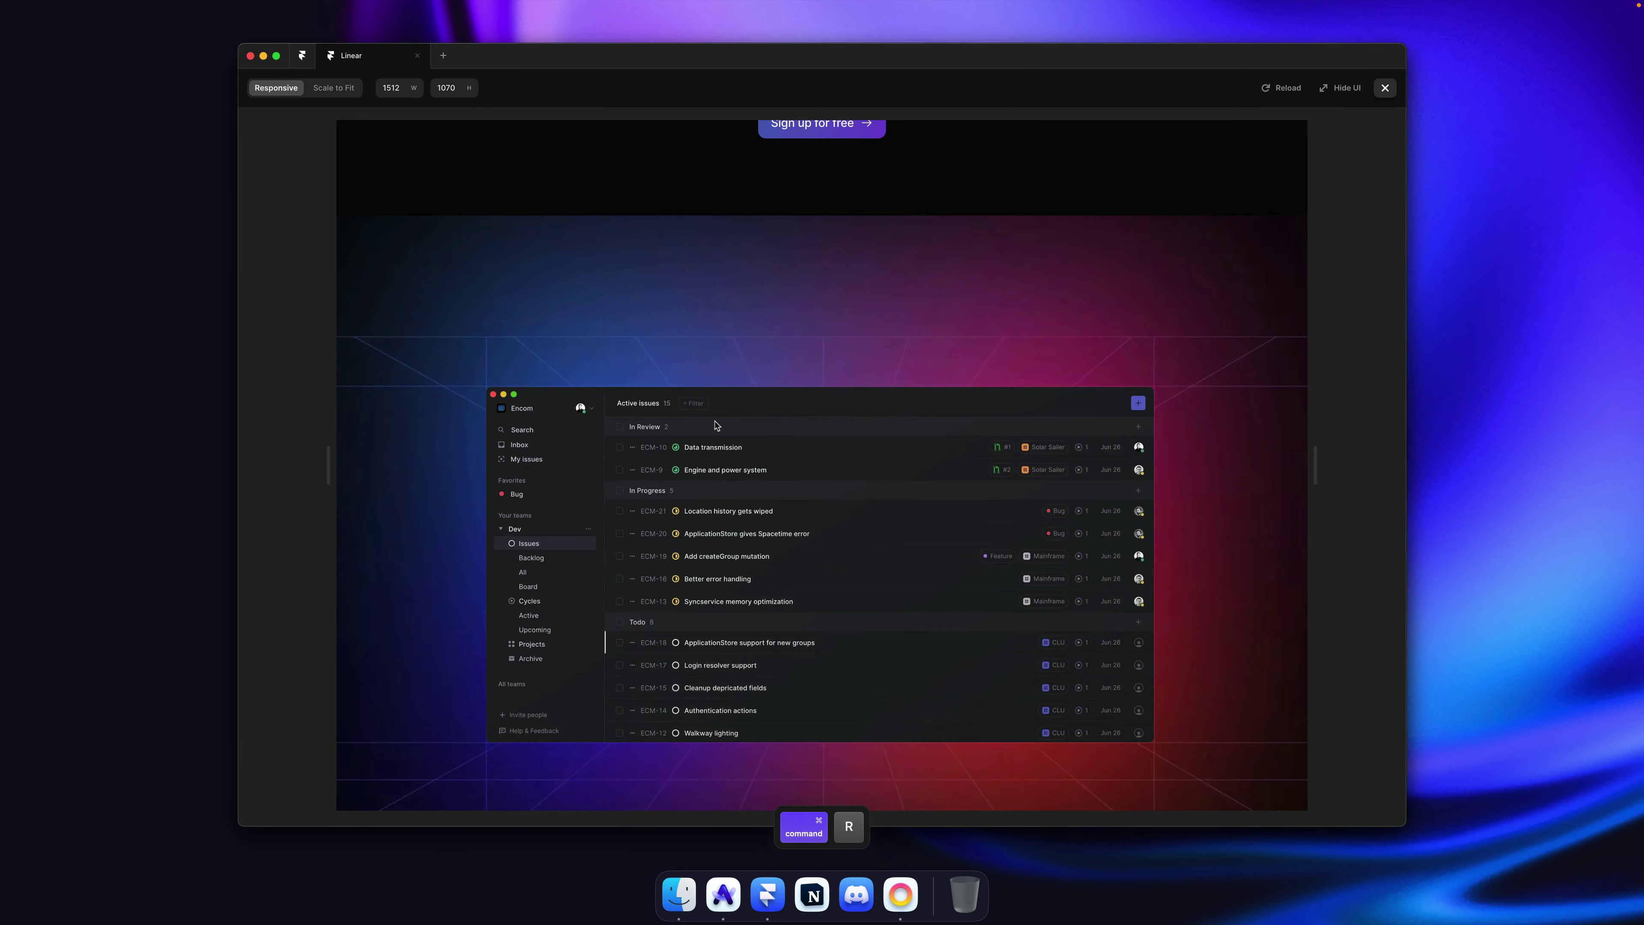
key("Escape")
key("Tab")
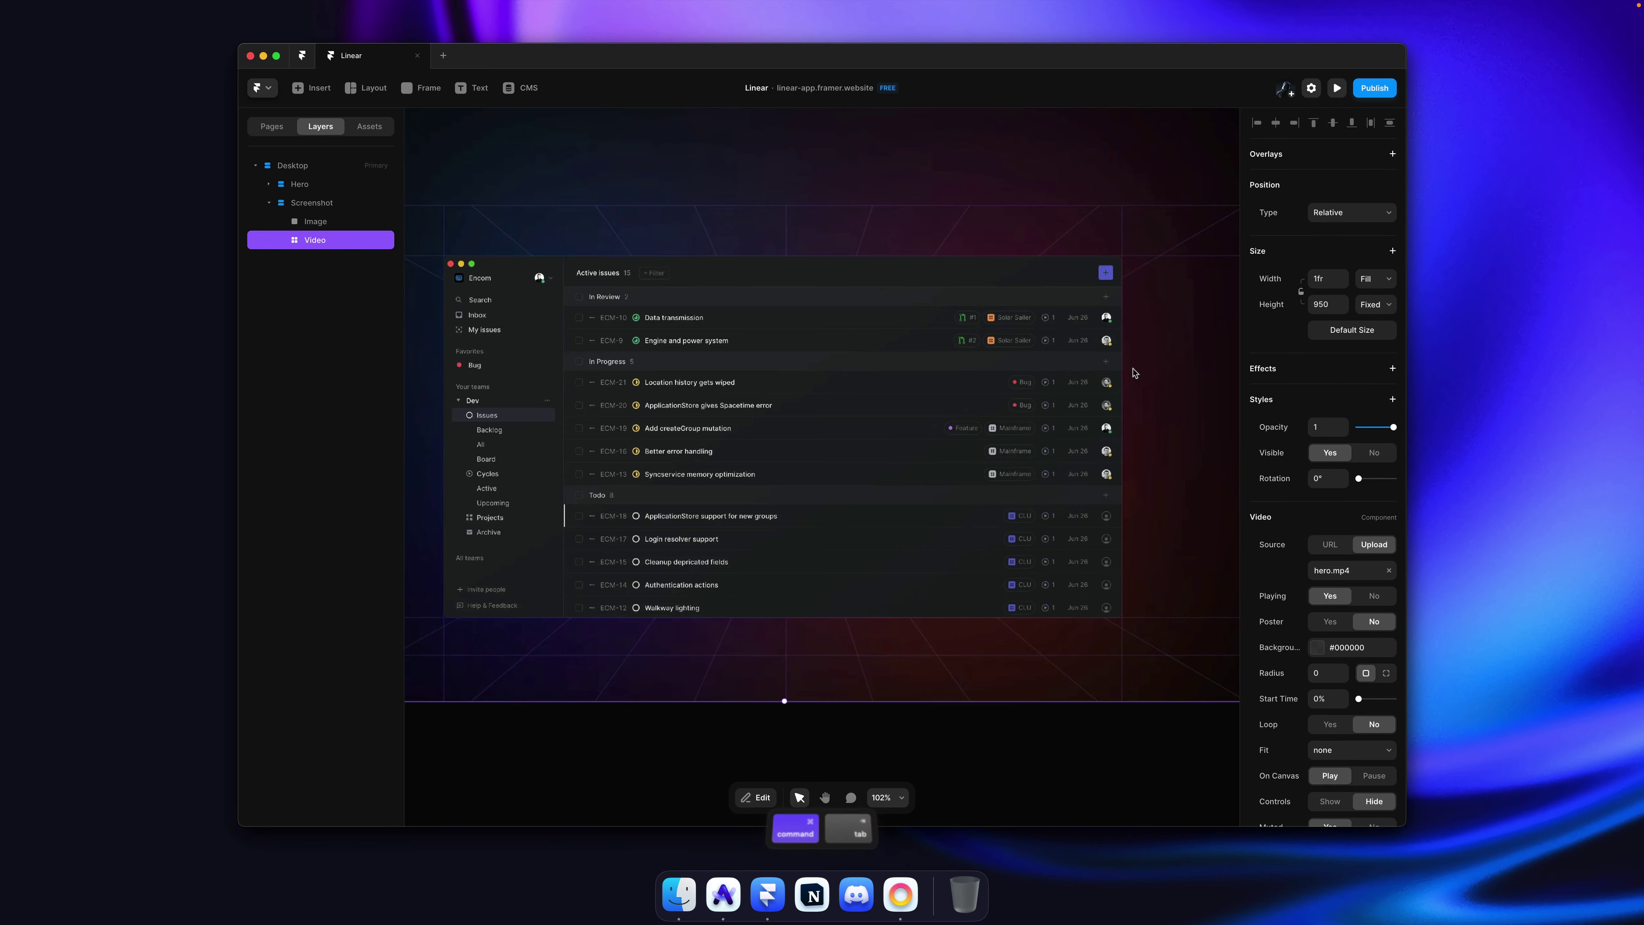
Step: Look over the live linear.app page in Arc, then reselect the screenshot Image layer in Framer
key("super+Tab")
scroll(672, 451, "down", 5)
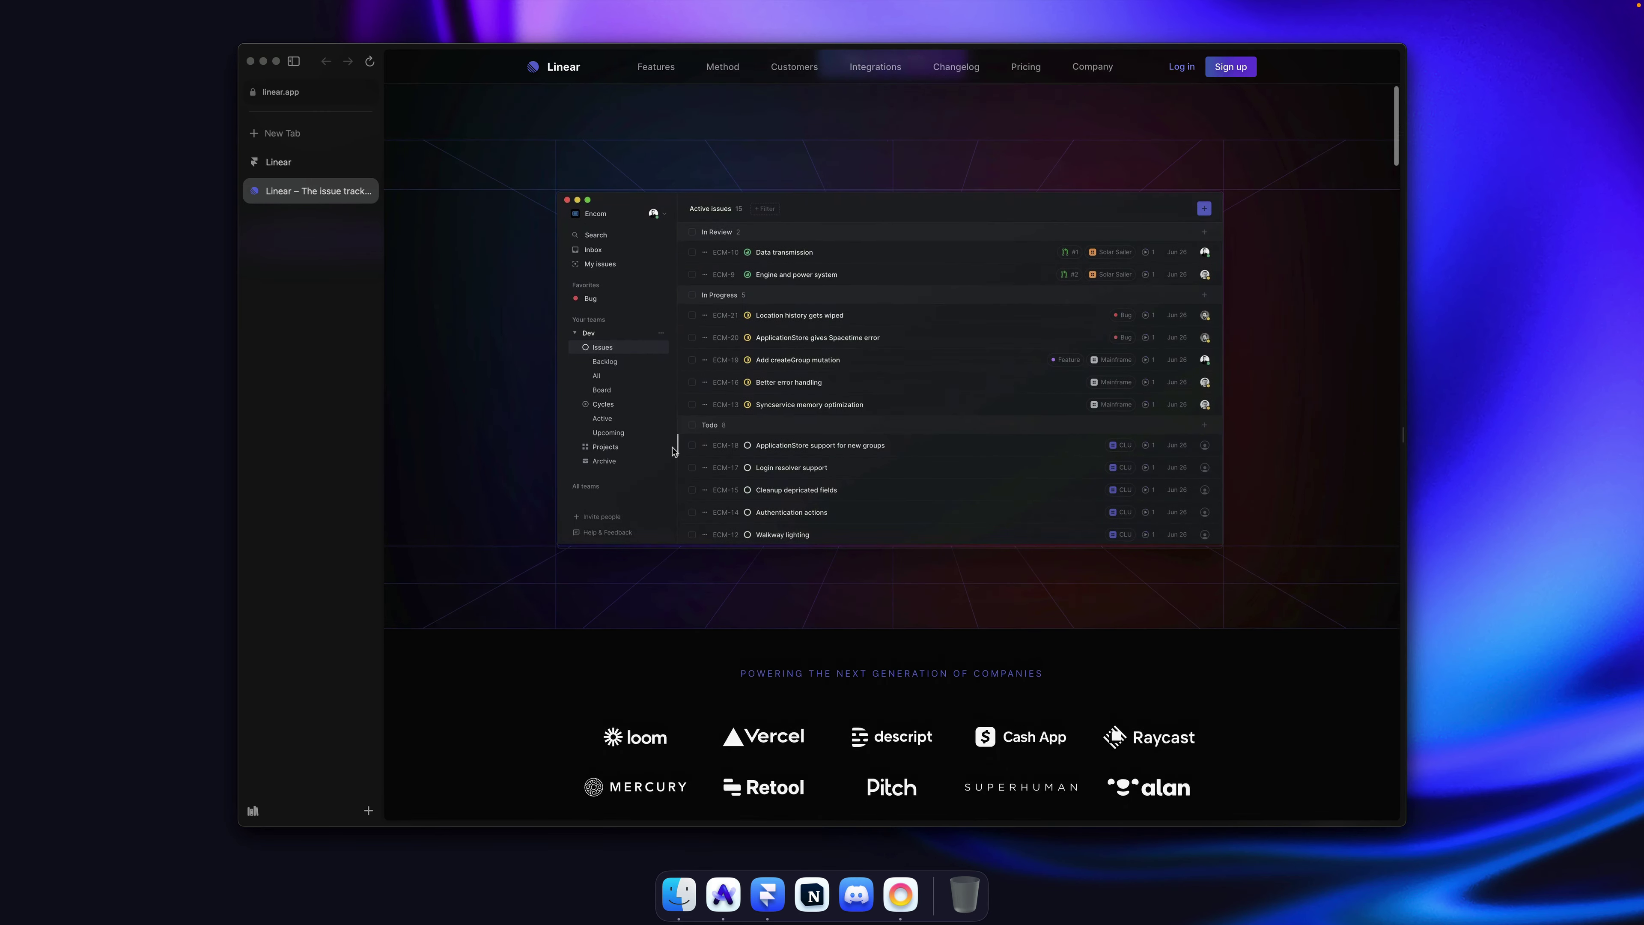
scroll(672, 452, "up", 4)
scroll(672, 452, "down", 6)
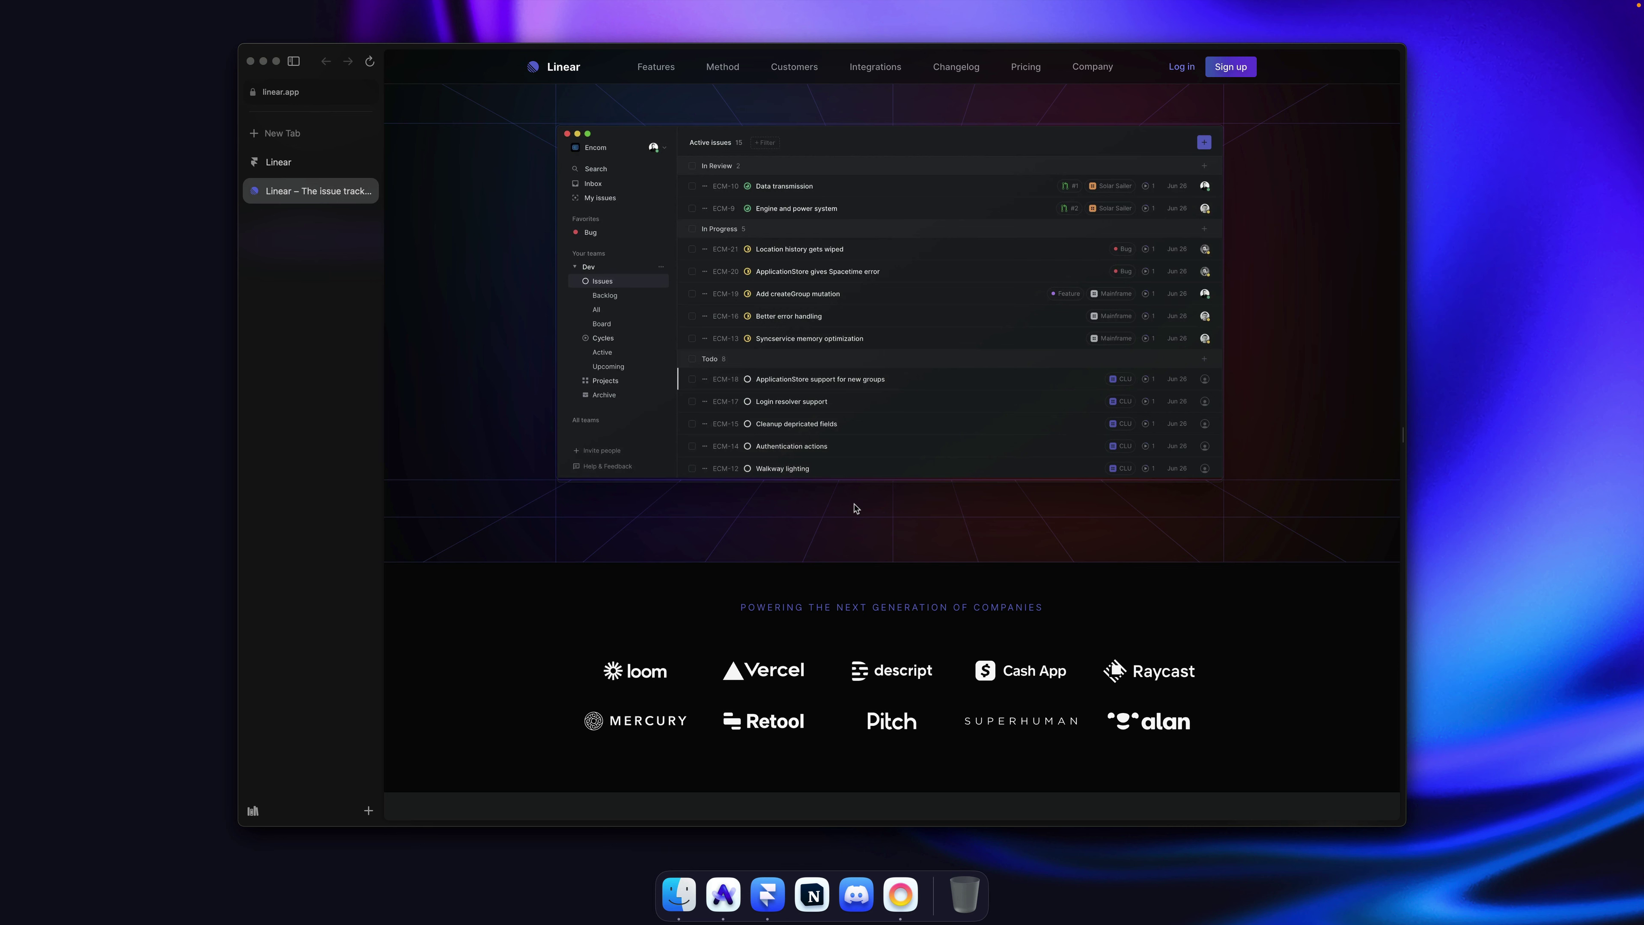
key("super")
key("super+Tab")
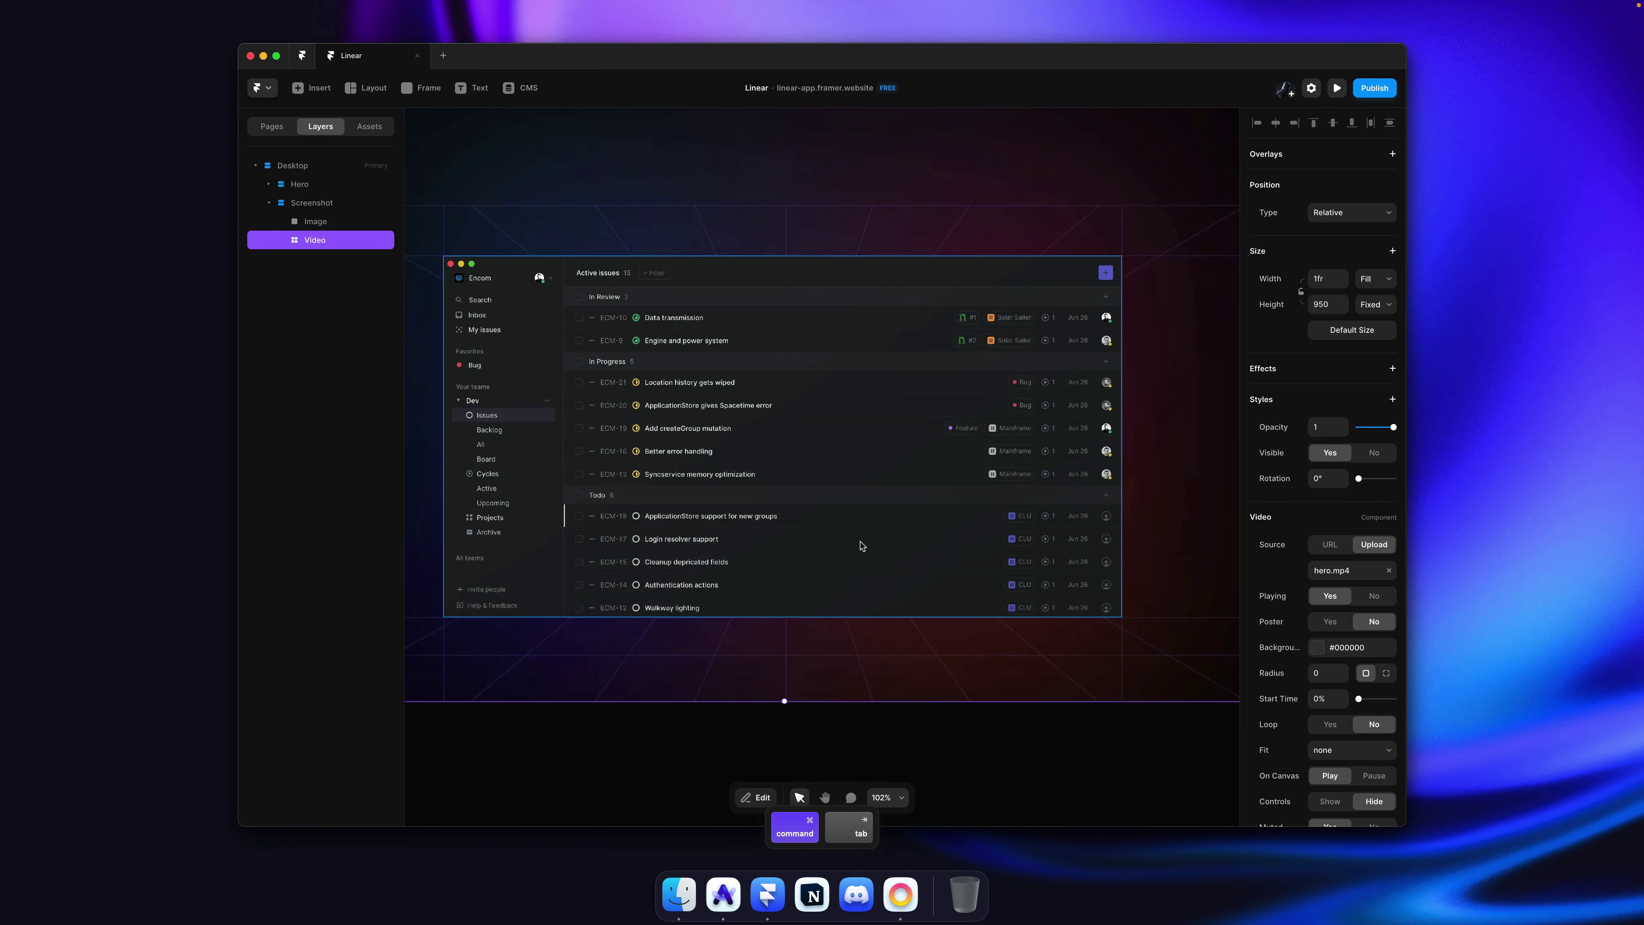
scroll(855, 499, "down", 3)
left_click(850, 494, "super")
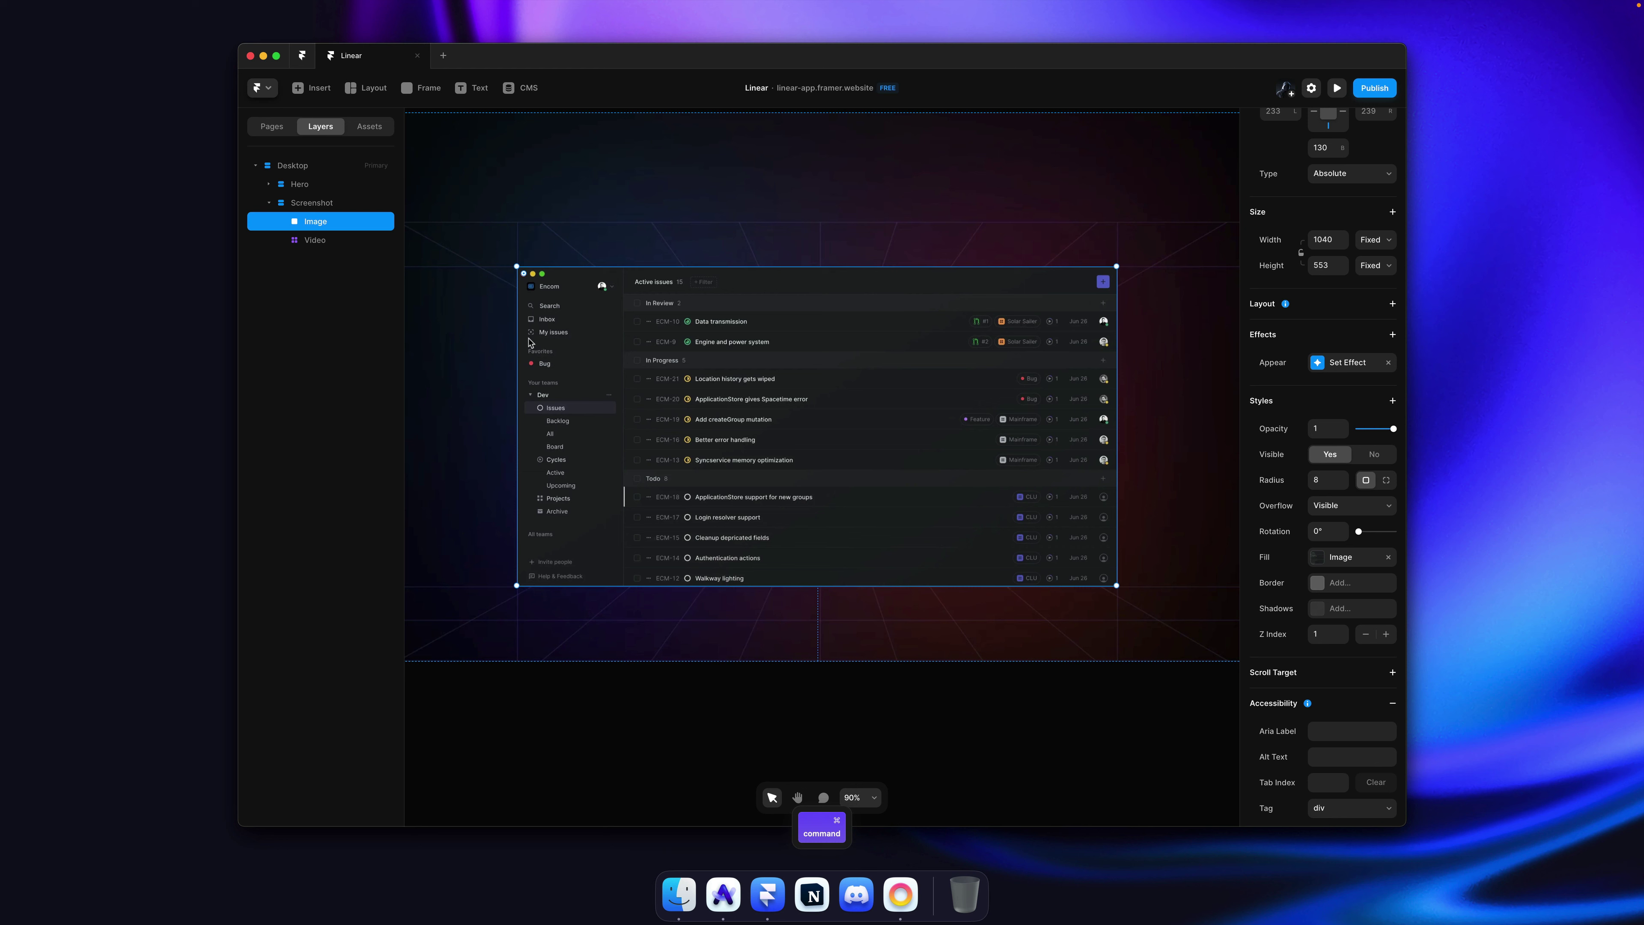
scroll(1304, 599, "down", 3)
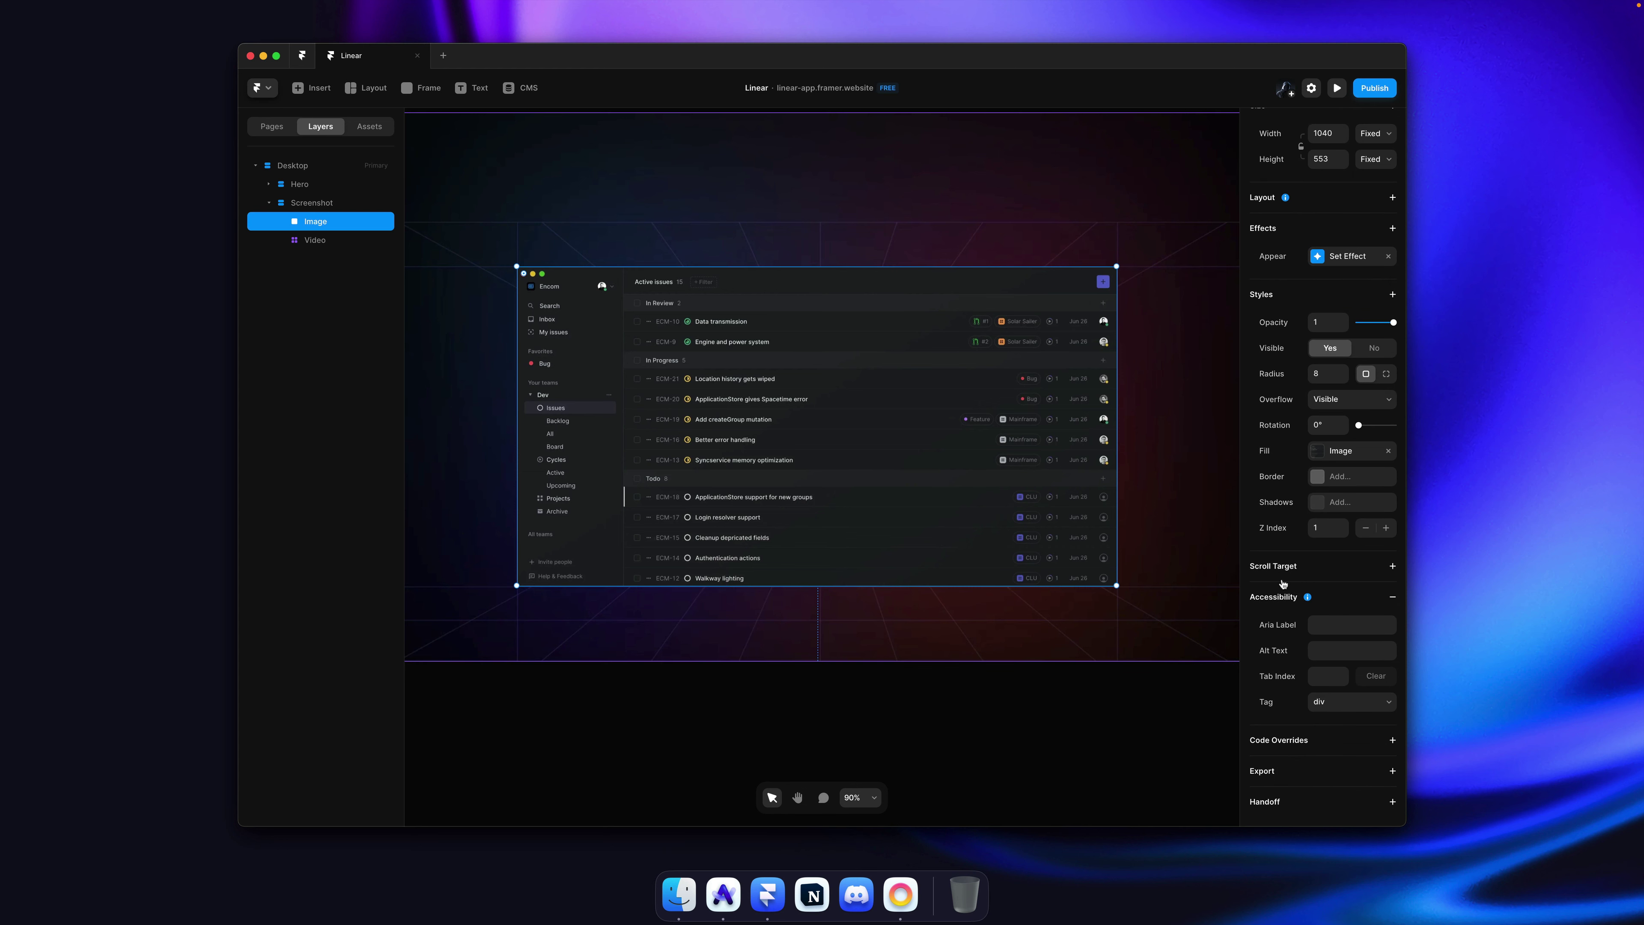
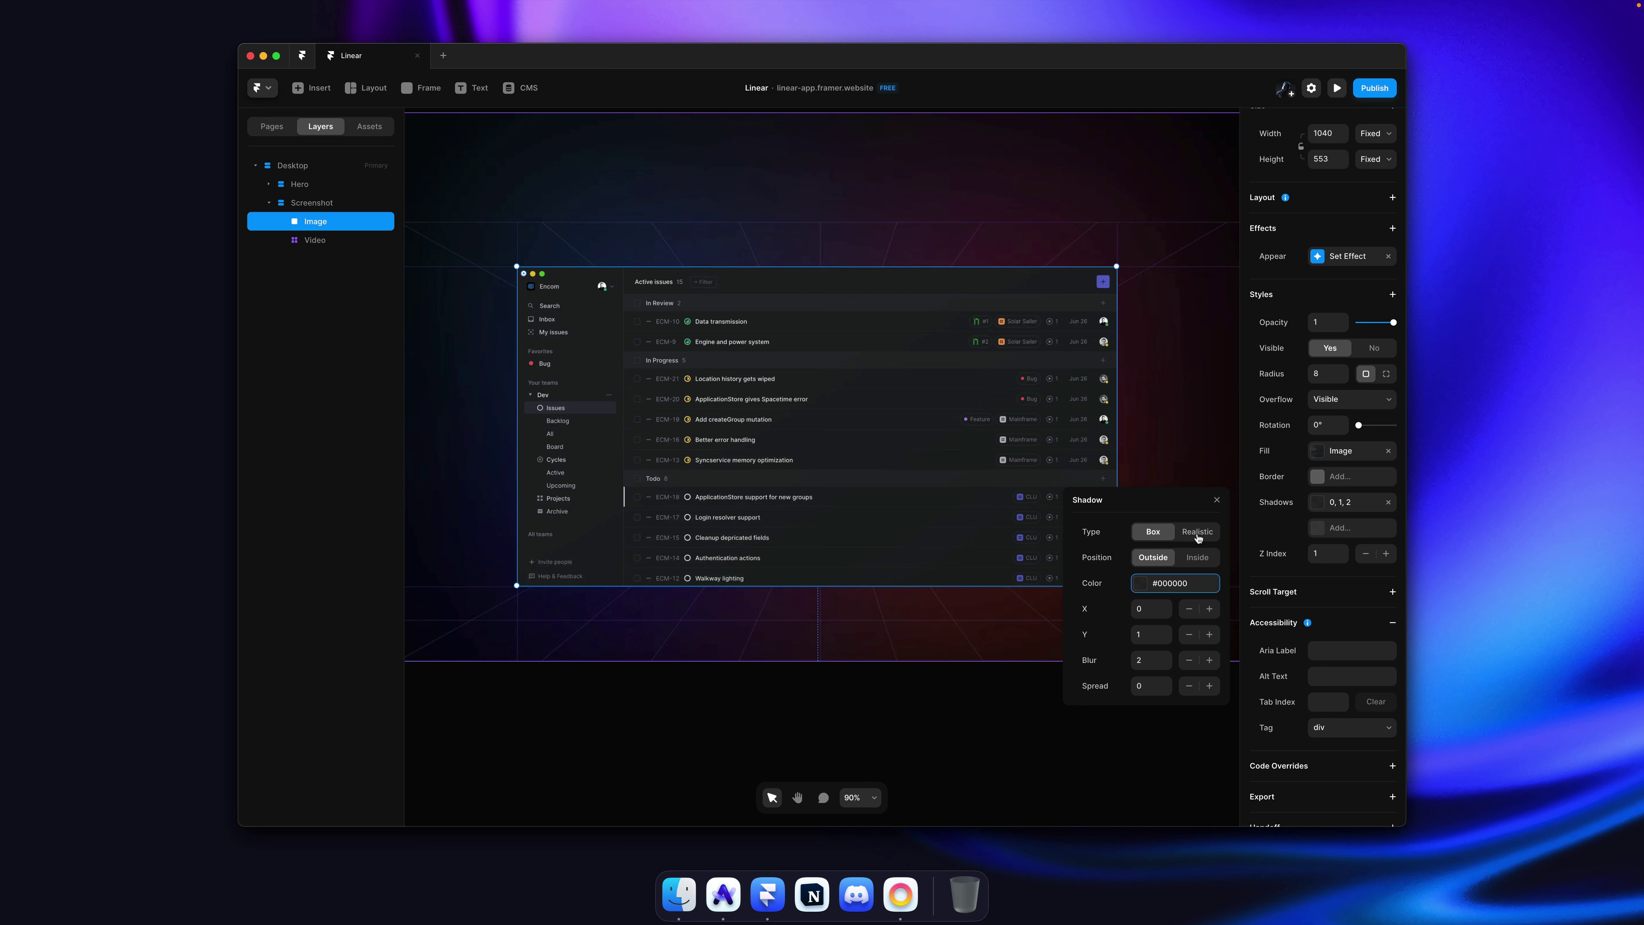
Step: Give the screenshot image a realistic black shadow with Y offset 161 at about 15% opacity
left_click(1197, 532)
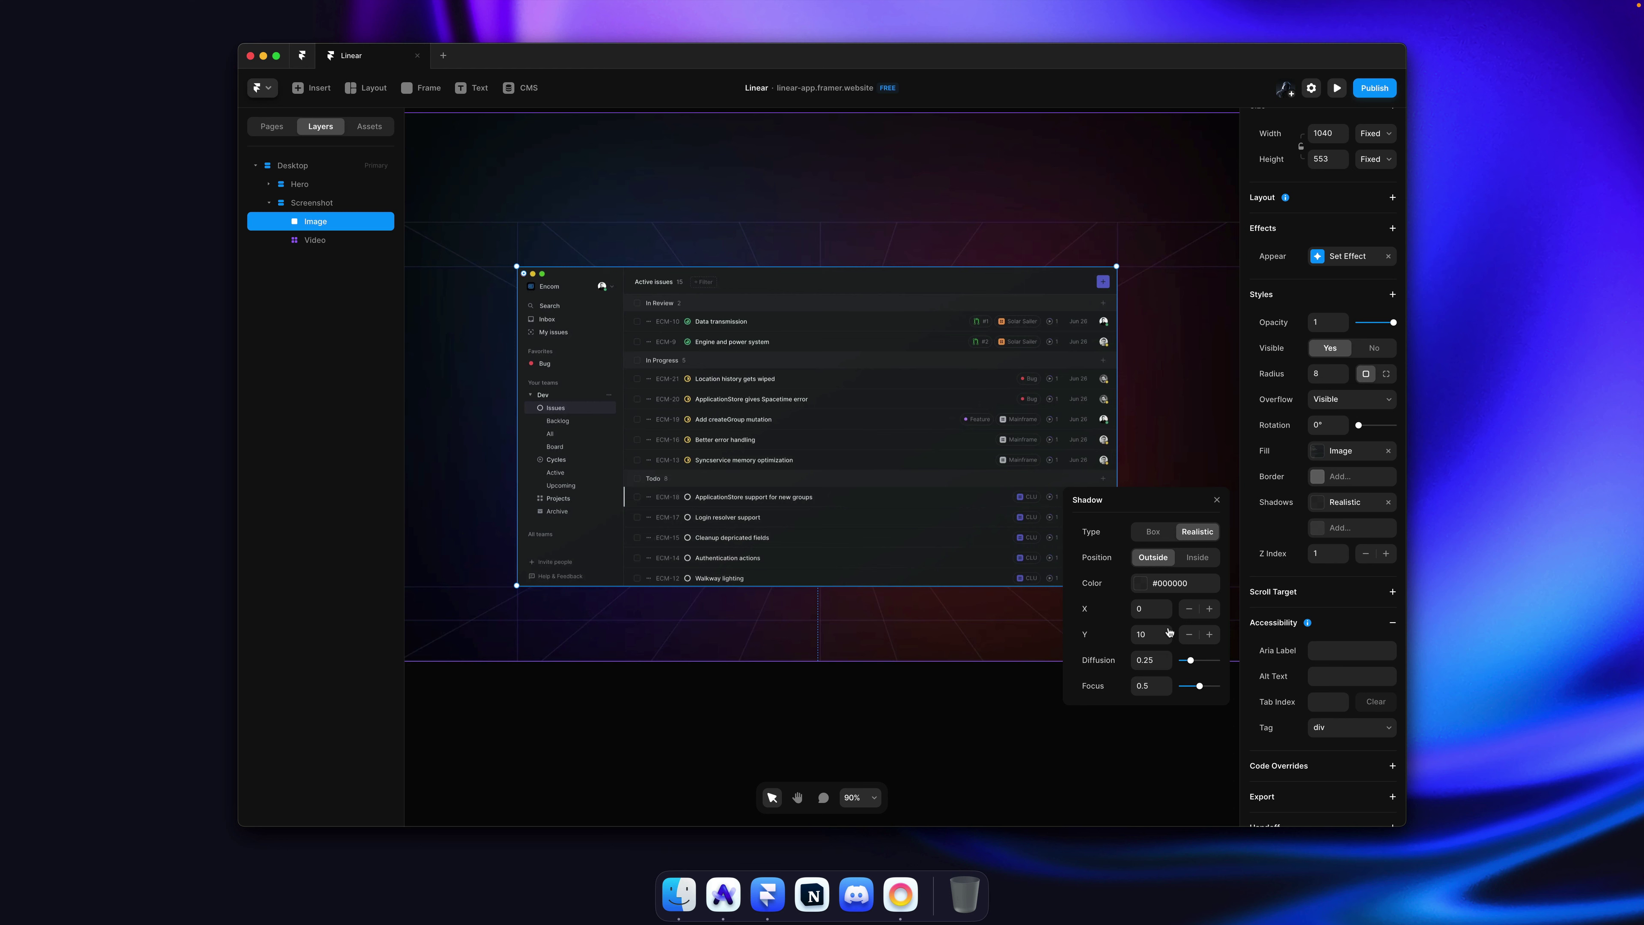
left_click_drag(1167, 641, 1169, 536)
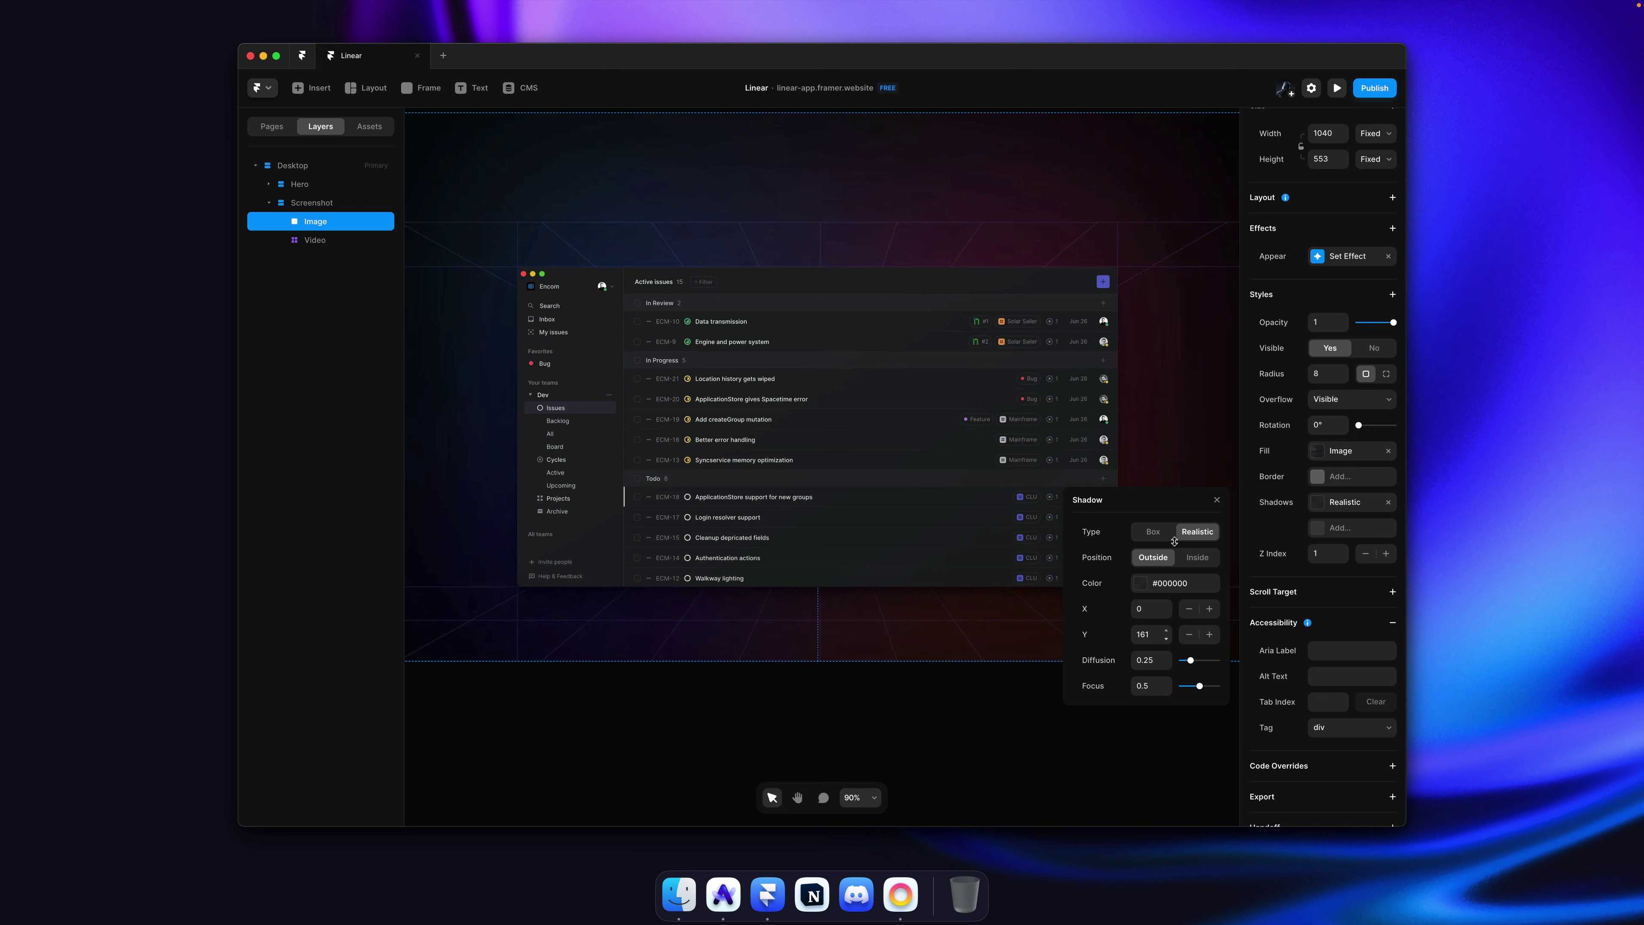
left_click(1169, 581)
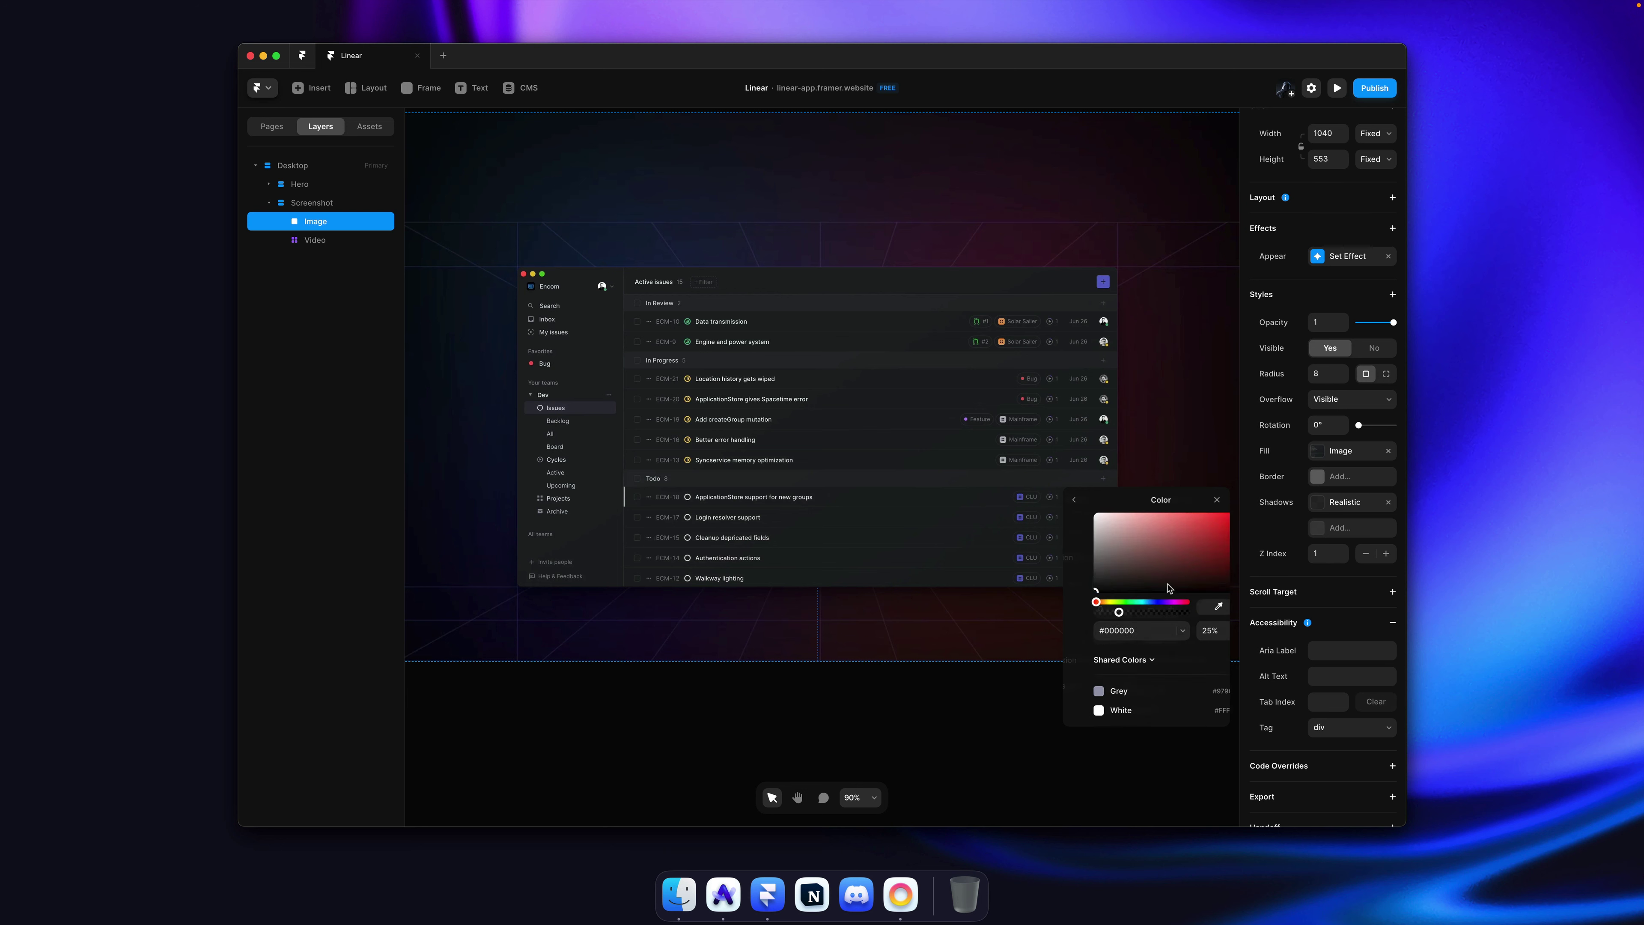
left_click(1212, 634)
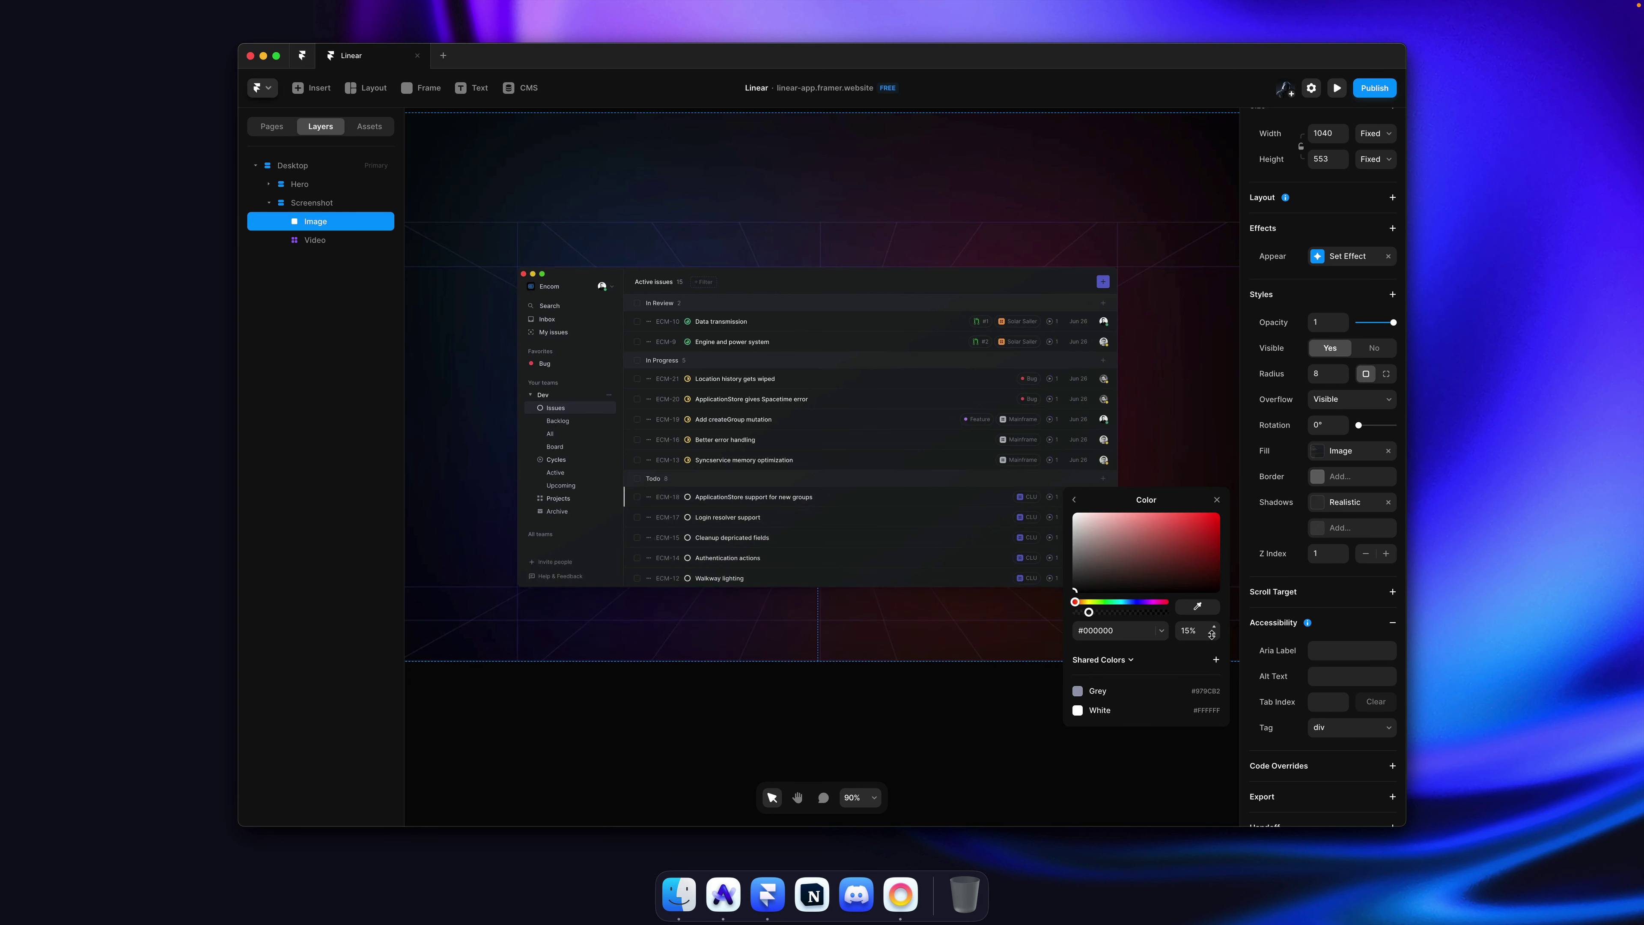
left_click_drag(1213, 634, 1212, 633)
left_click(1182, 389)
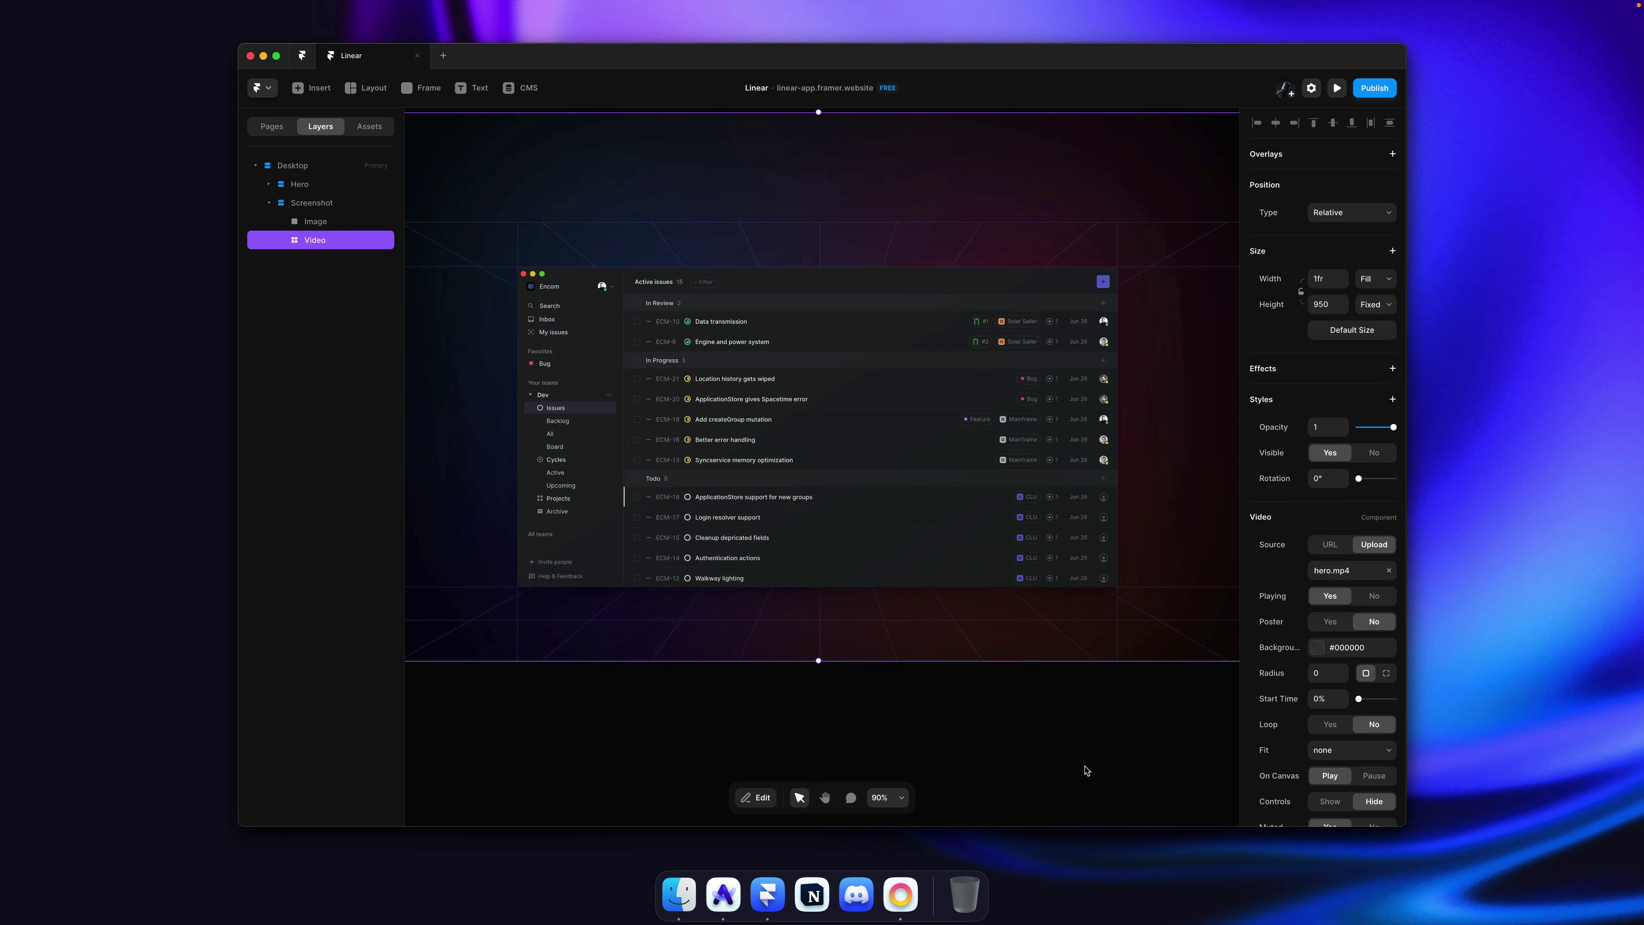
left_click(1083, 763)
key("super+s")
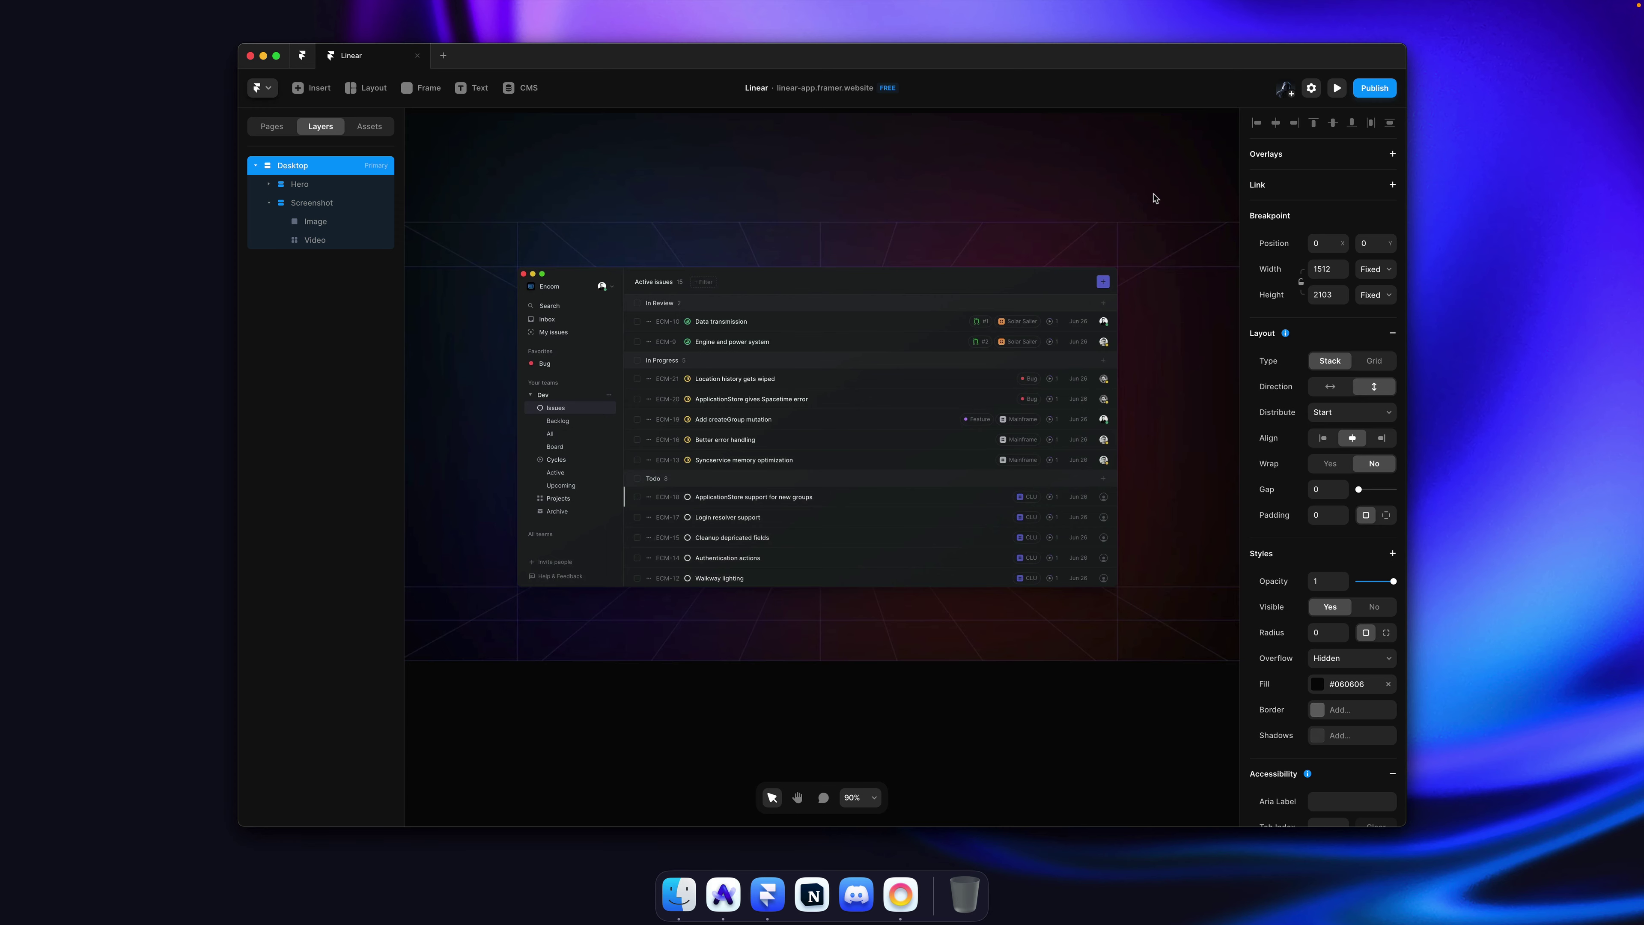
key("super+p")
scroll(1101, 245, "down", 5)
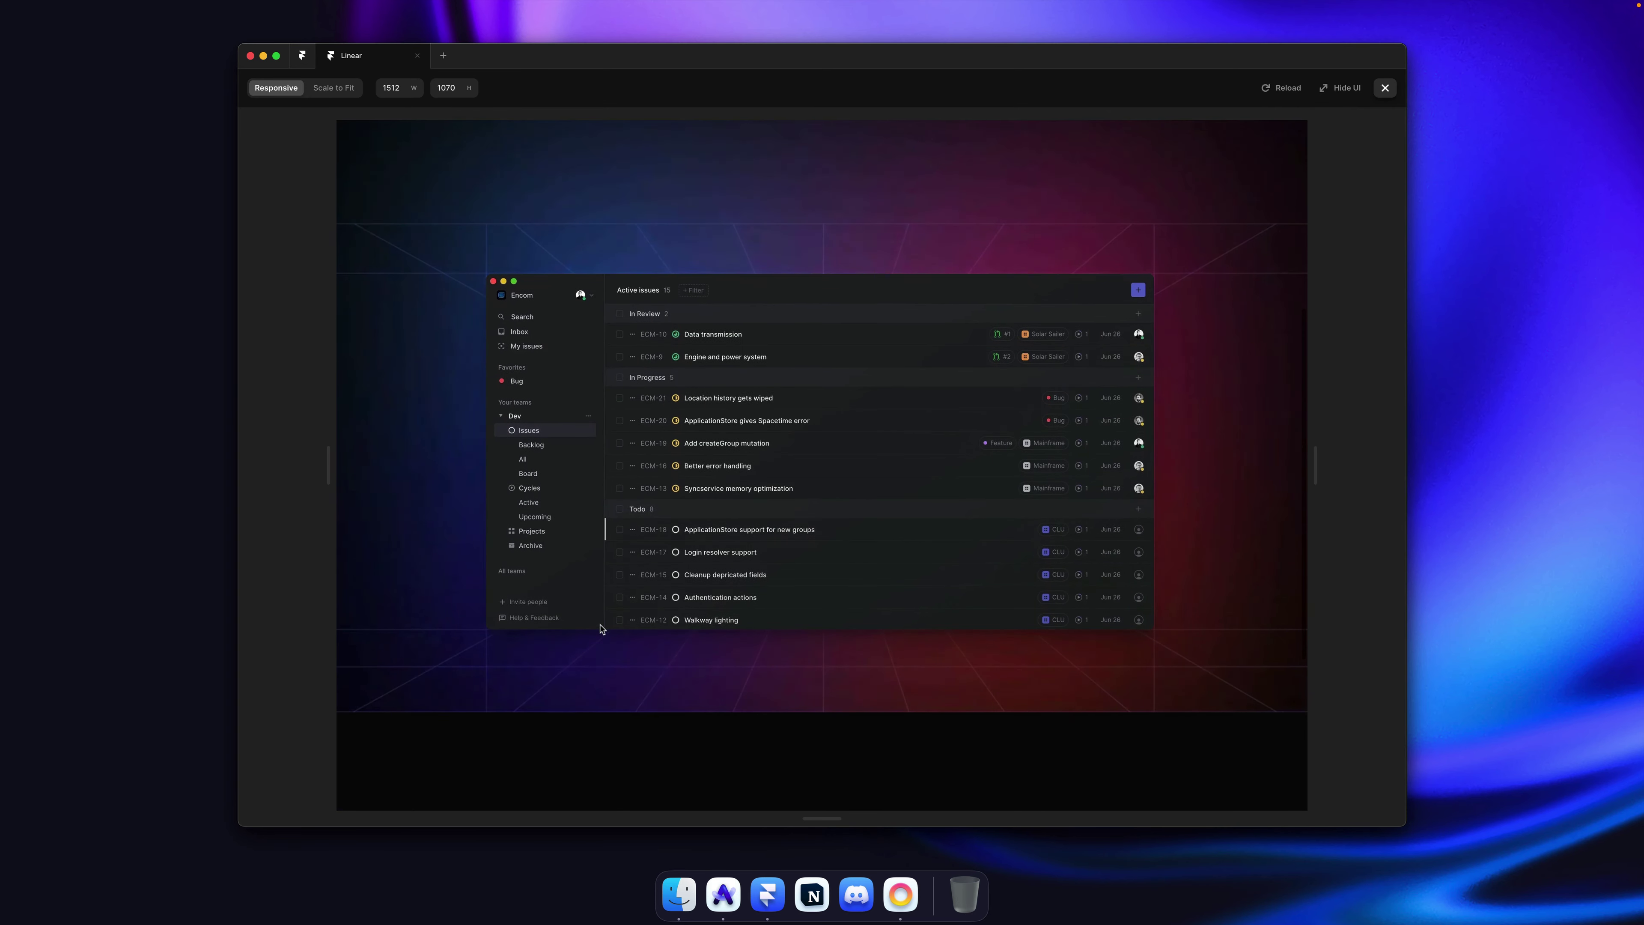
scroll(891, 412, "up", 5)
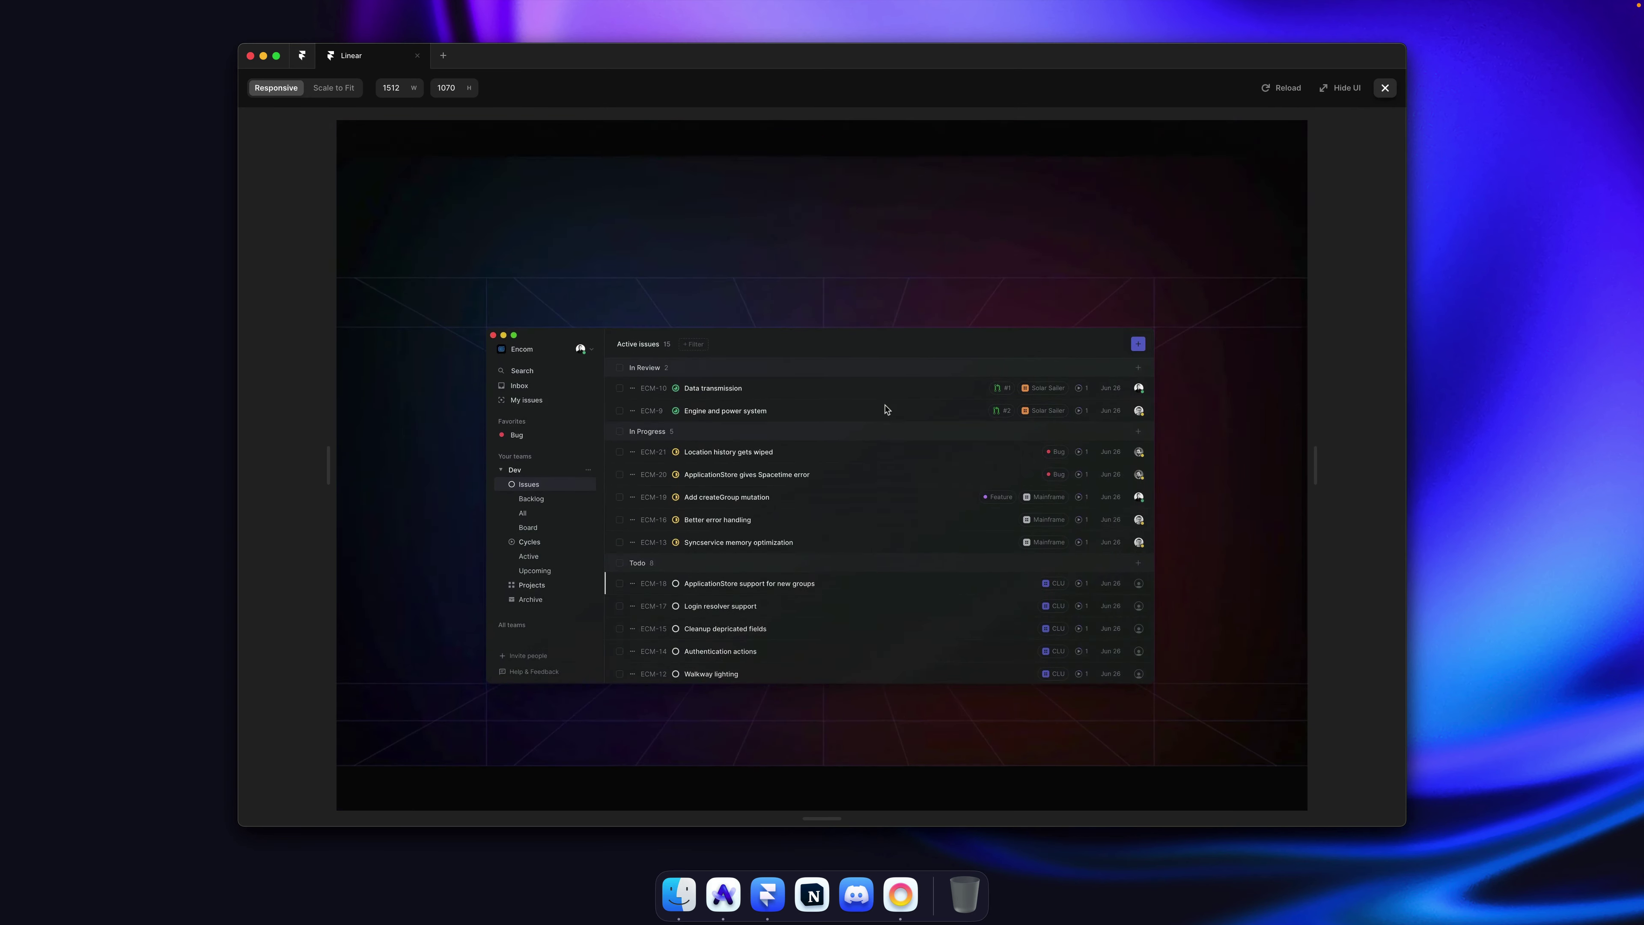
scroll(886, 409, "up", 2)
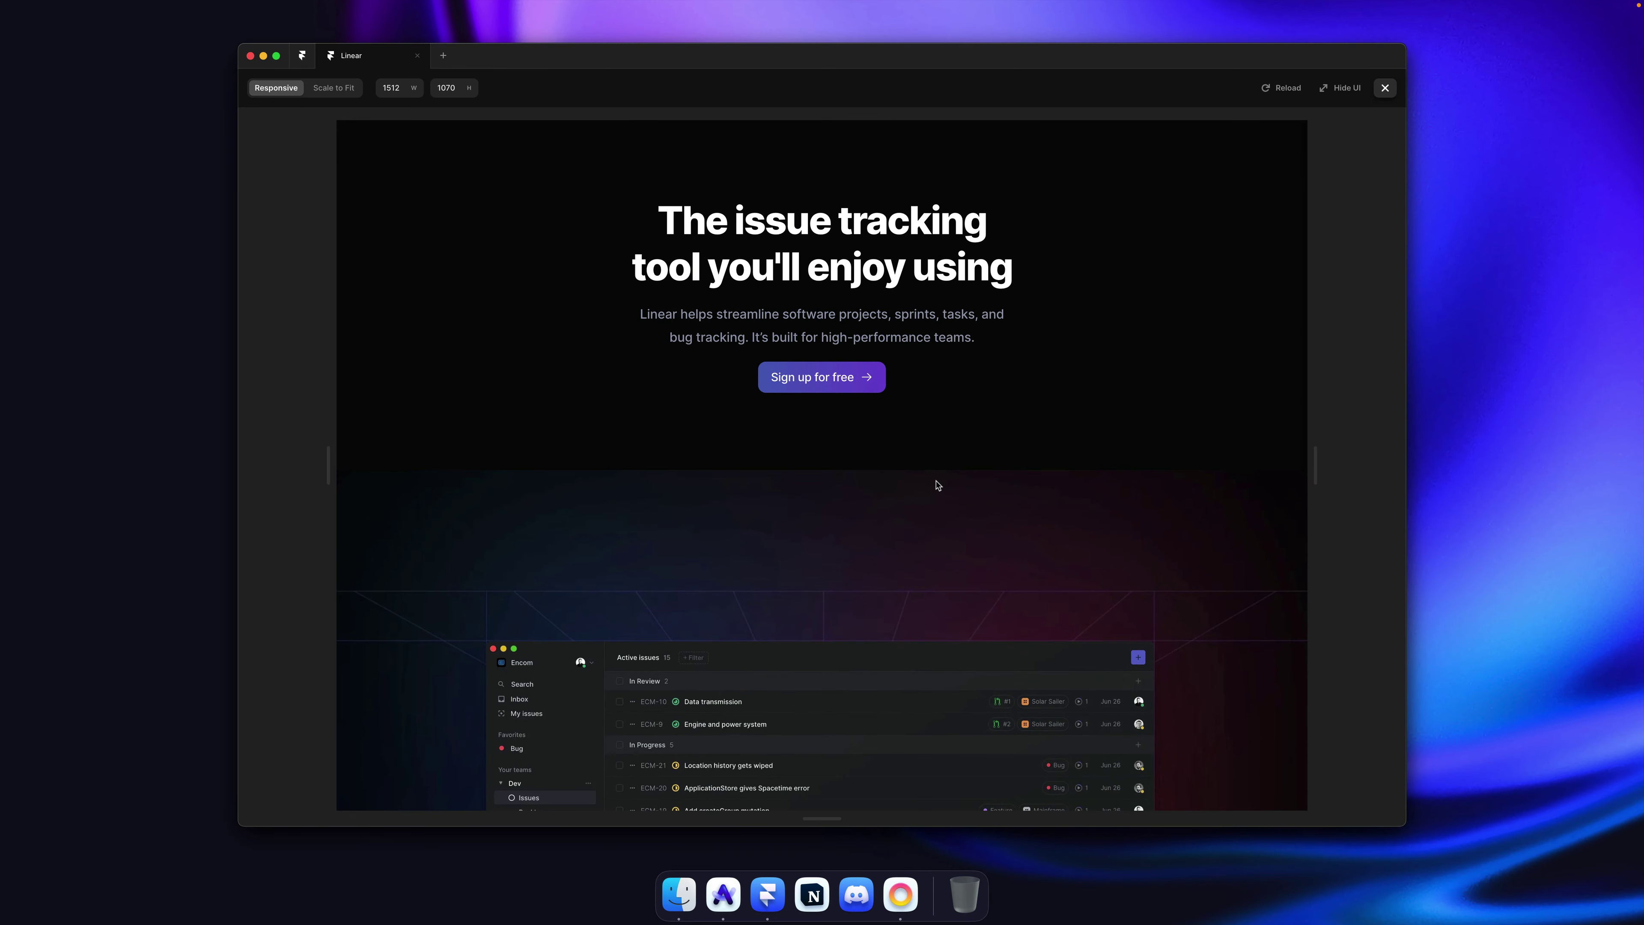
key("Escape")
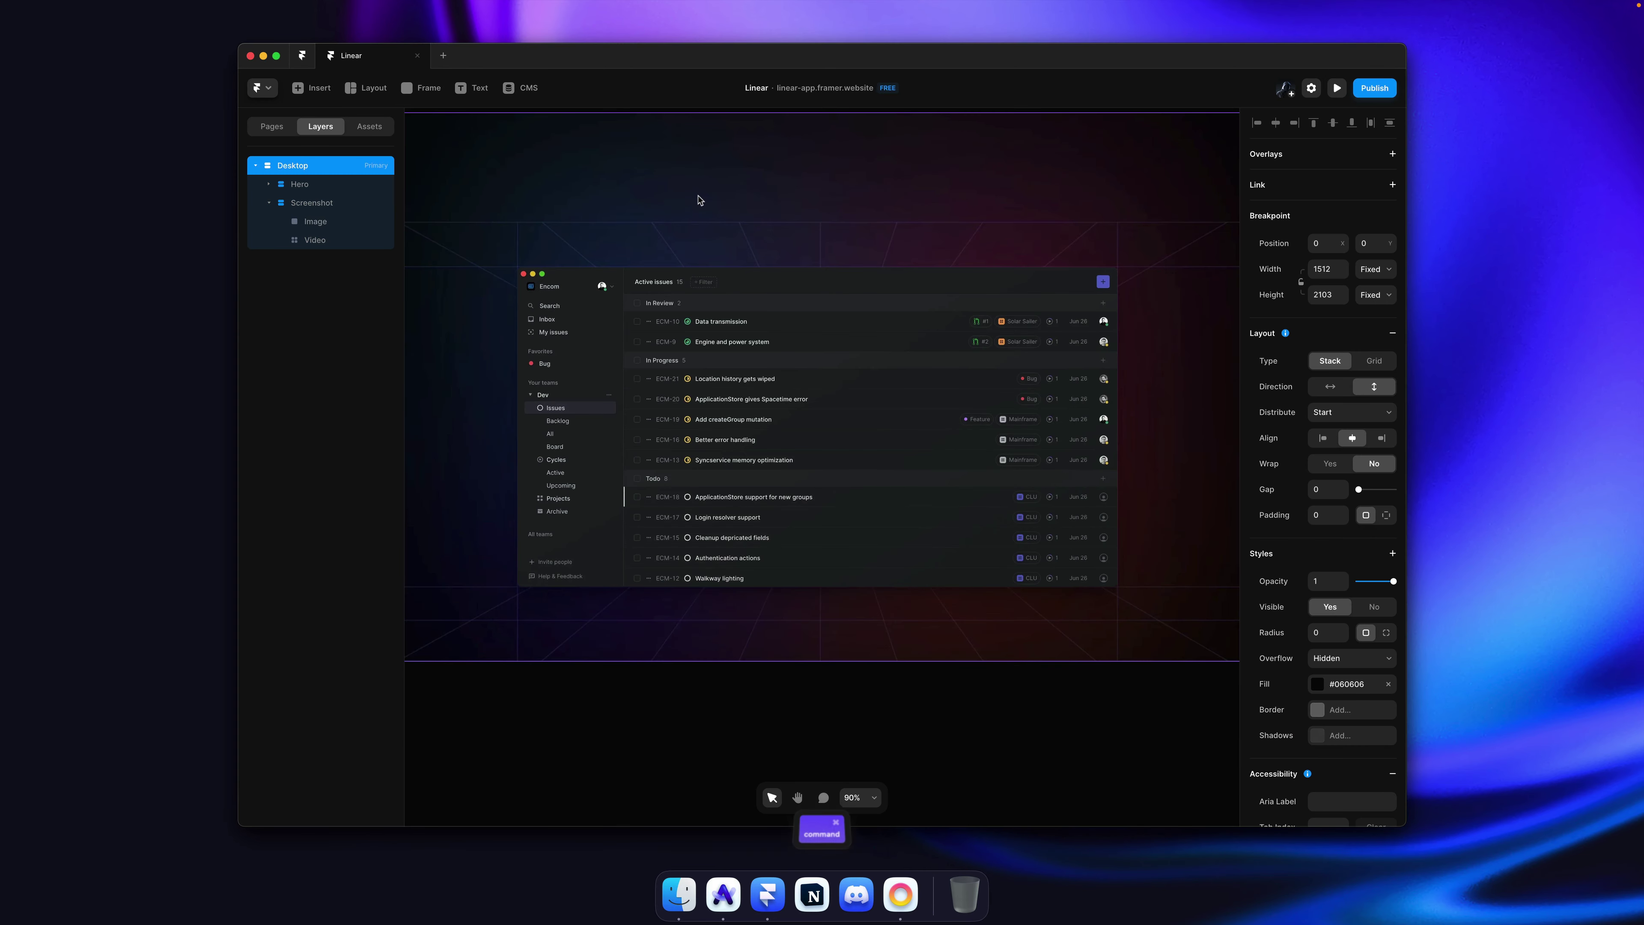
key("super+Tab")
scroll(839, 297, "up", 6)
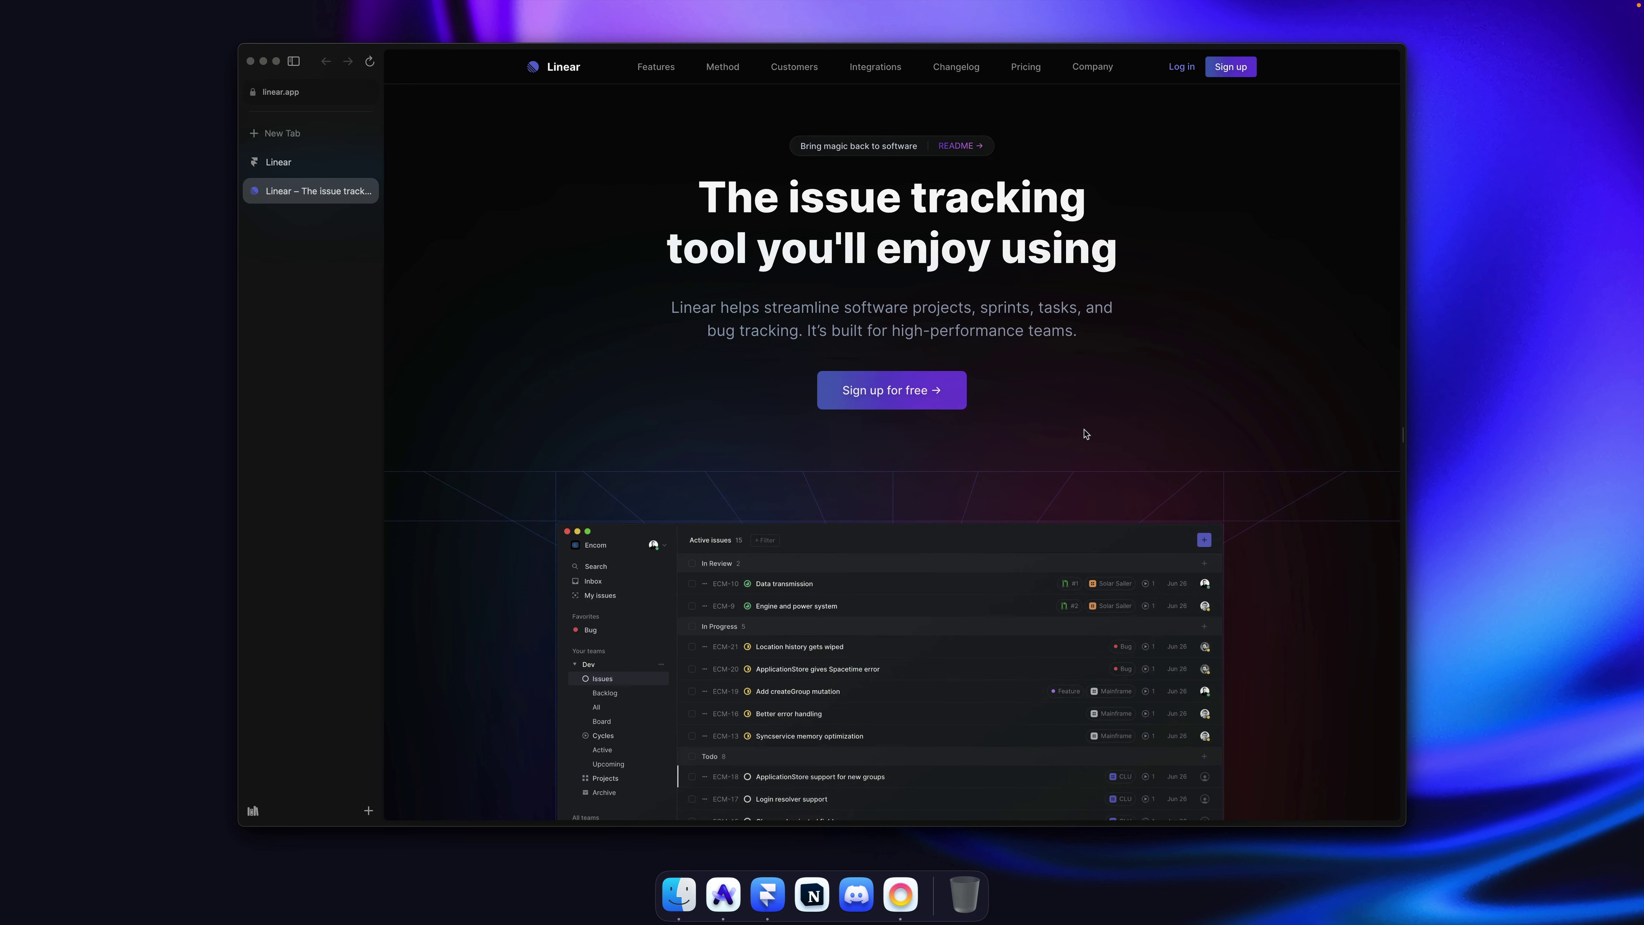
key("super+Tab")
scroll(1048, 423, "up", 3)
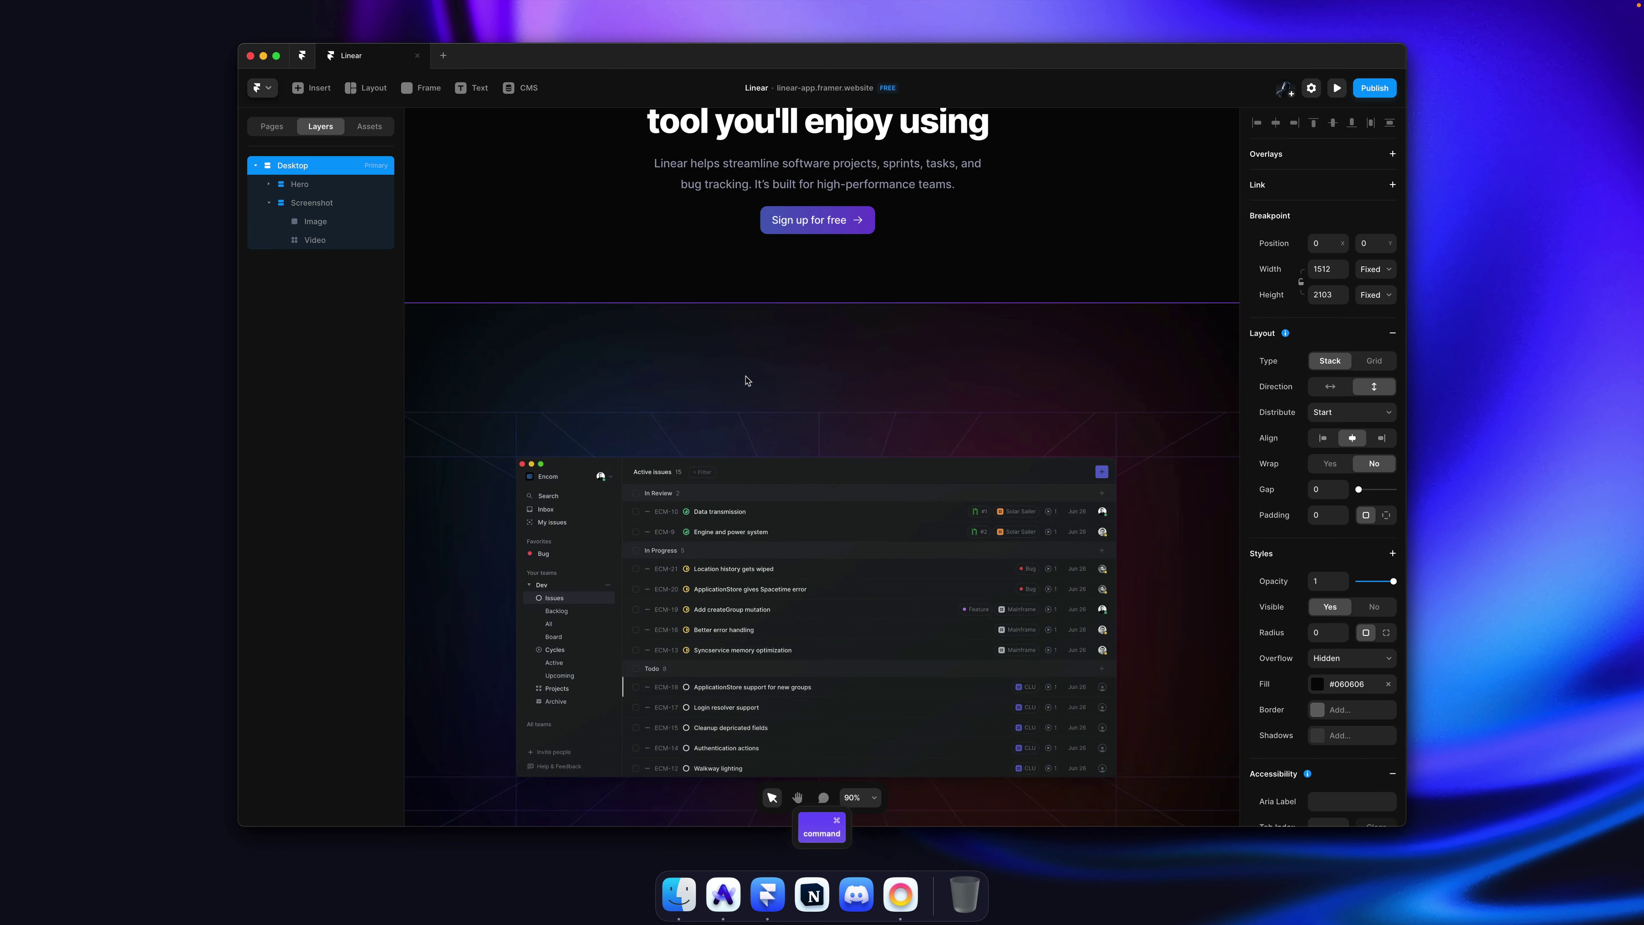
scroll(747, 381, "down", 5)
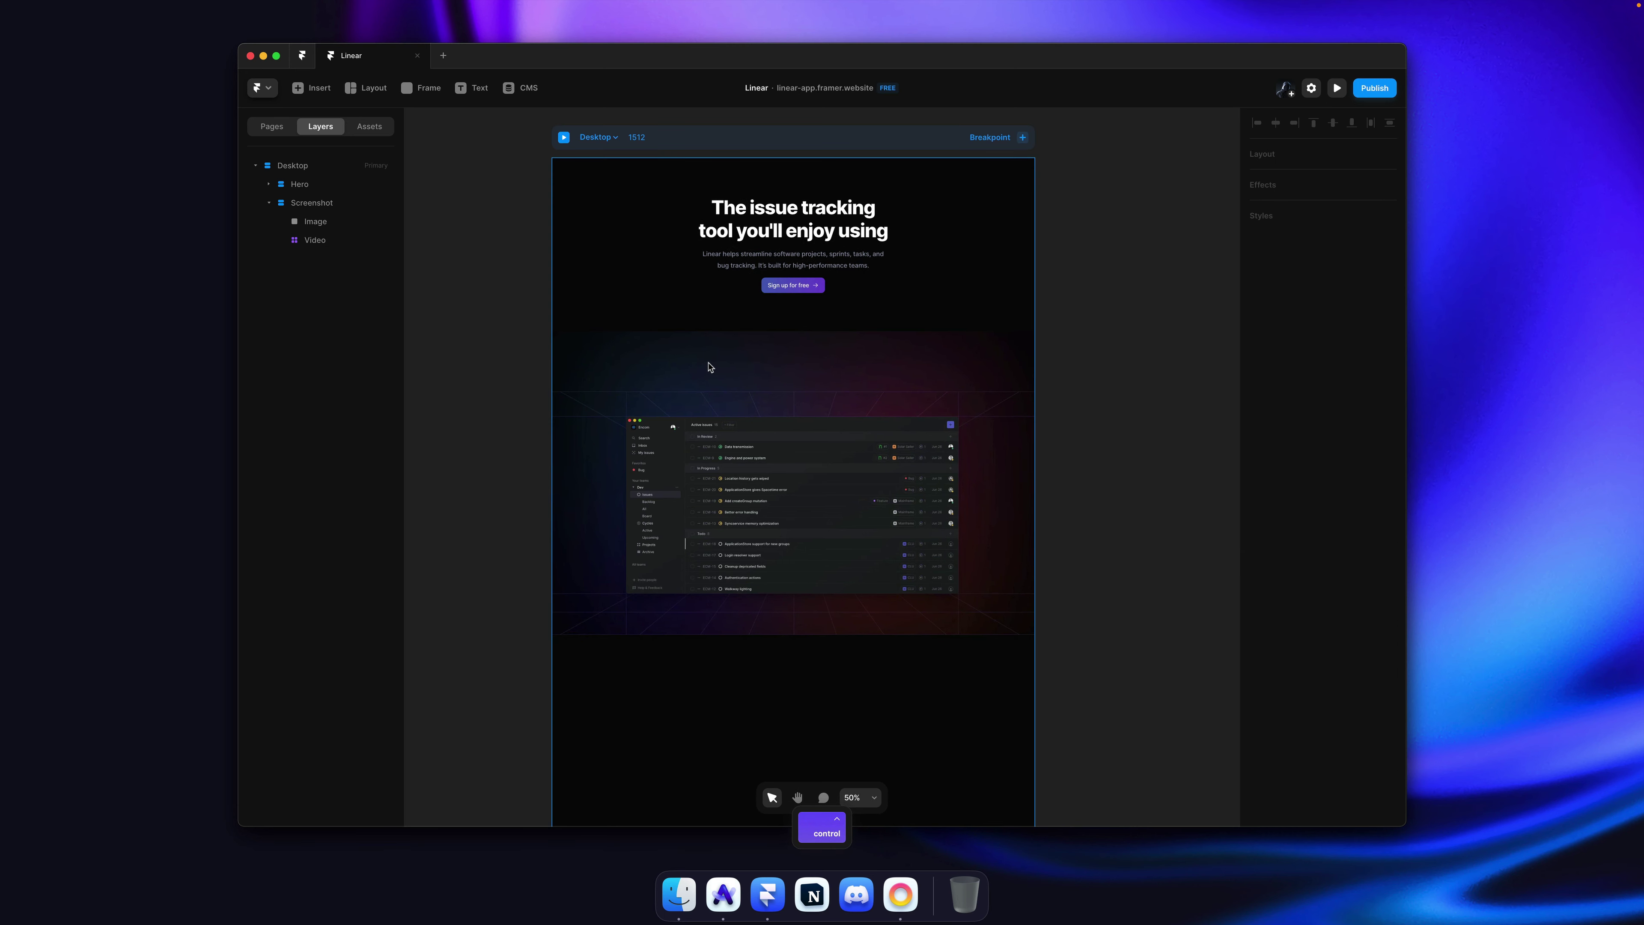
Step: Draw a new frame across the top of the hero video and make it absolutely positioned
left_click(711, 367)
left_click(712, 367)
scroll(712, 368, "up", 3)
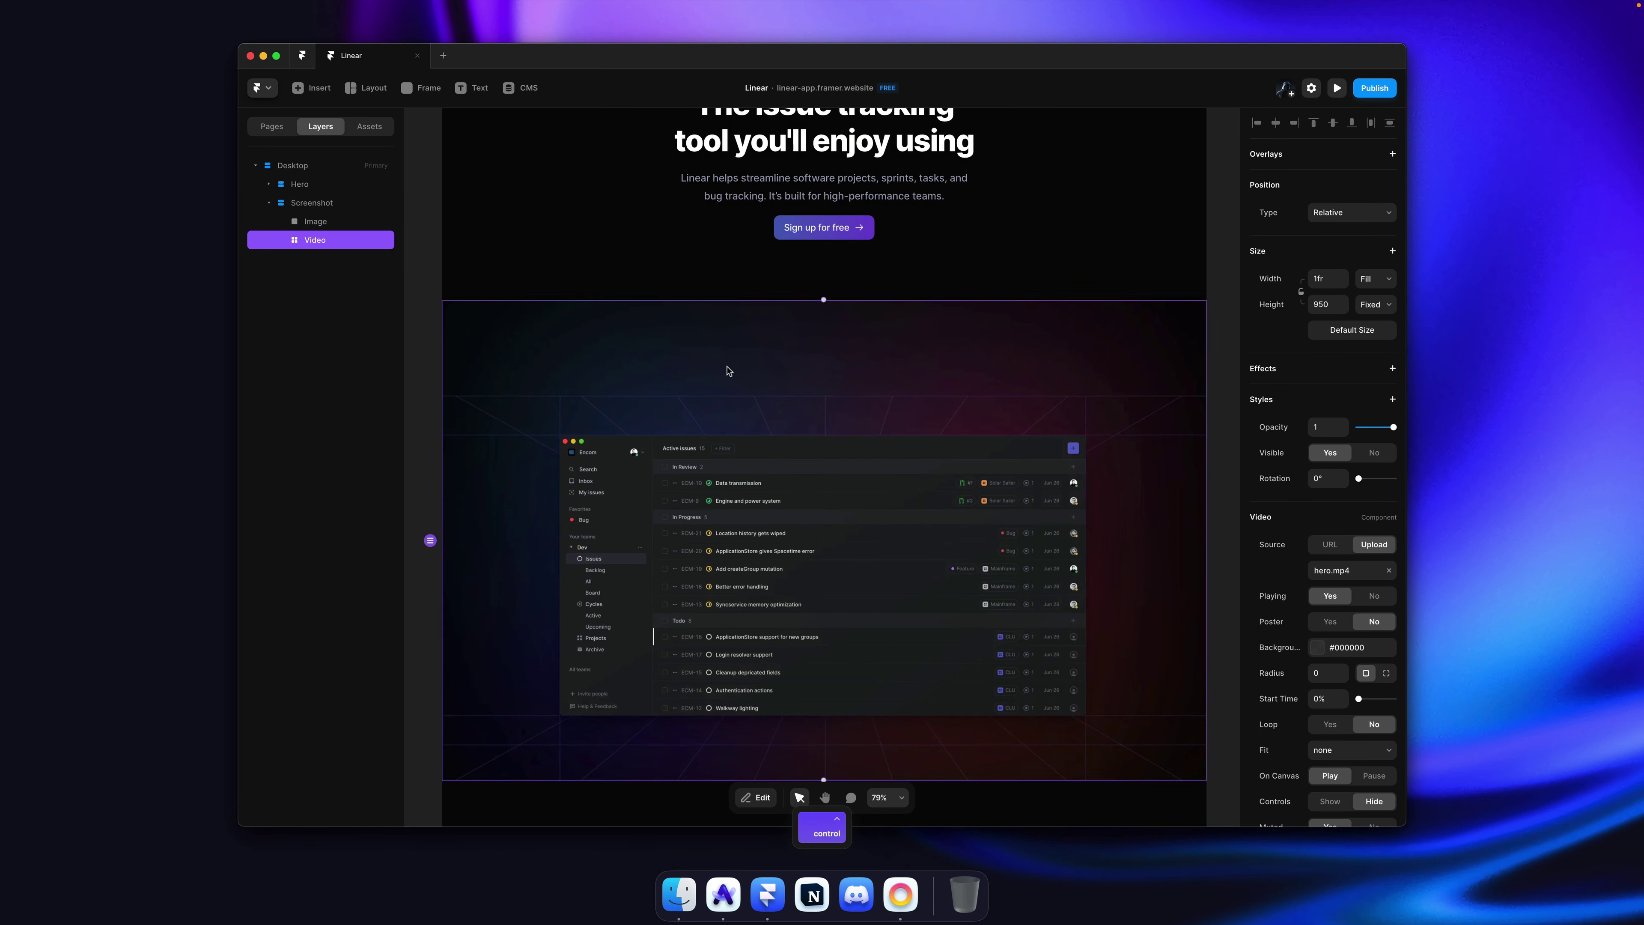
key("f")
left_click_drag(446, 303, 1205, 436)
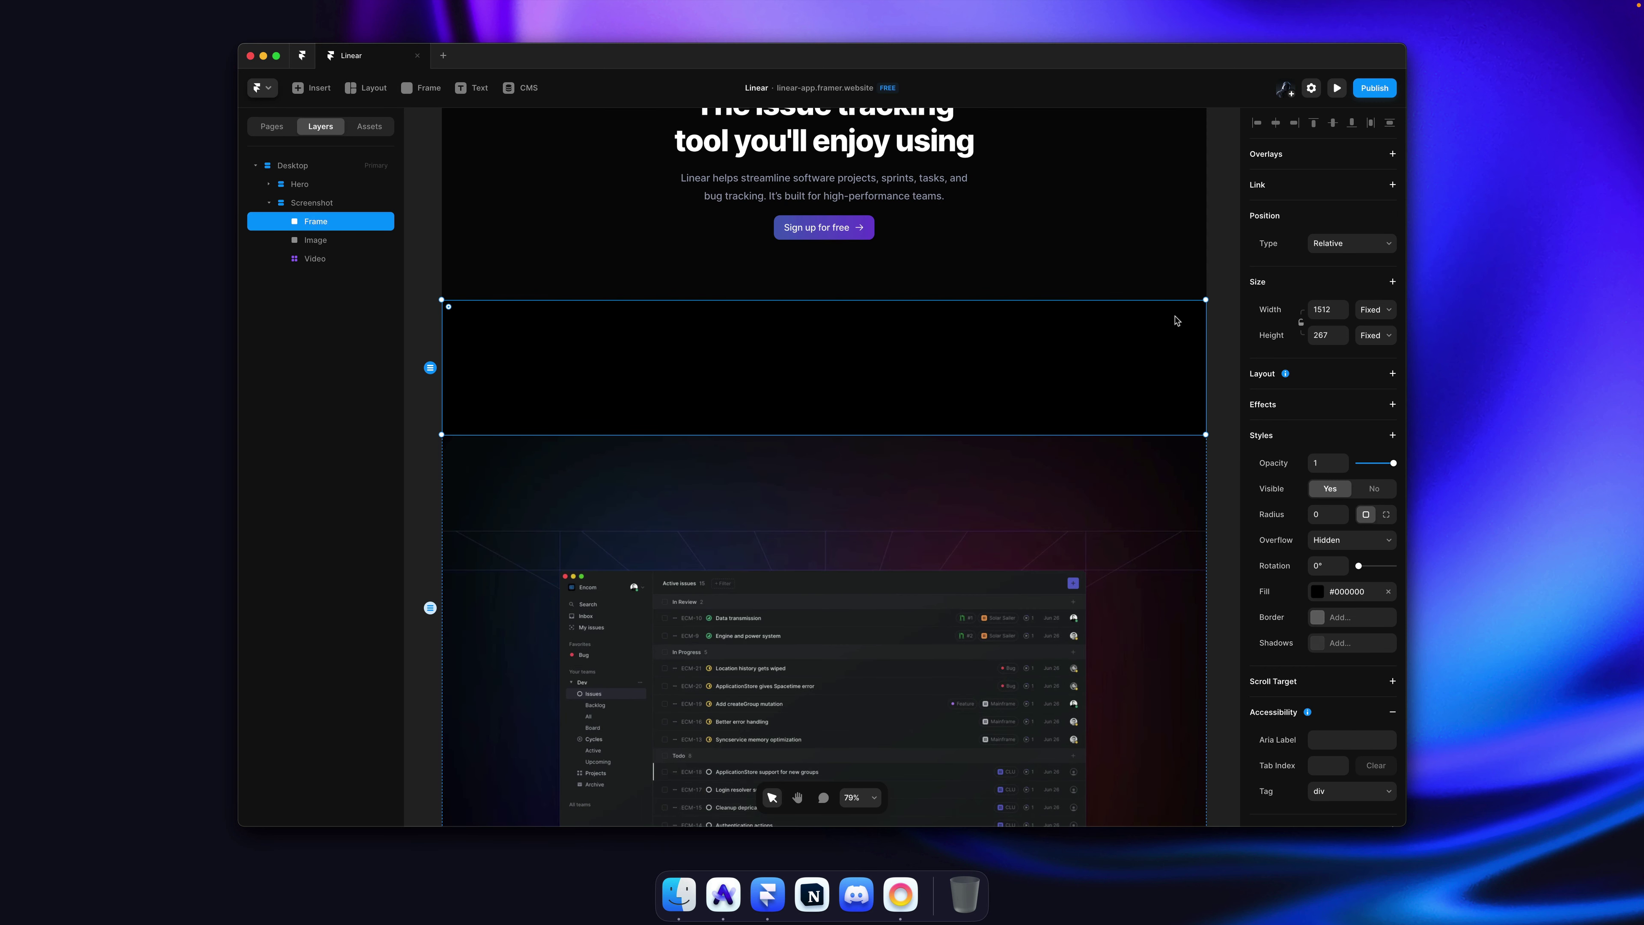
left_click(1361, 250)
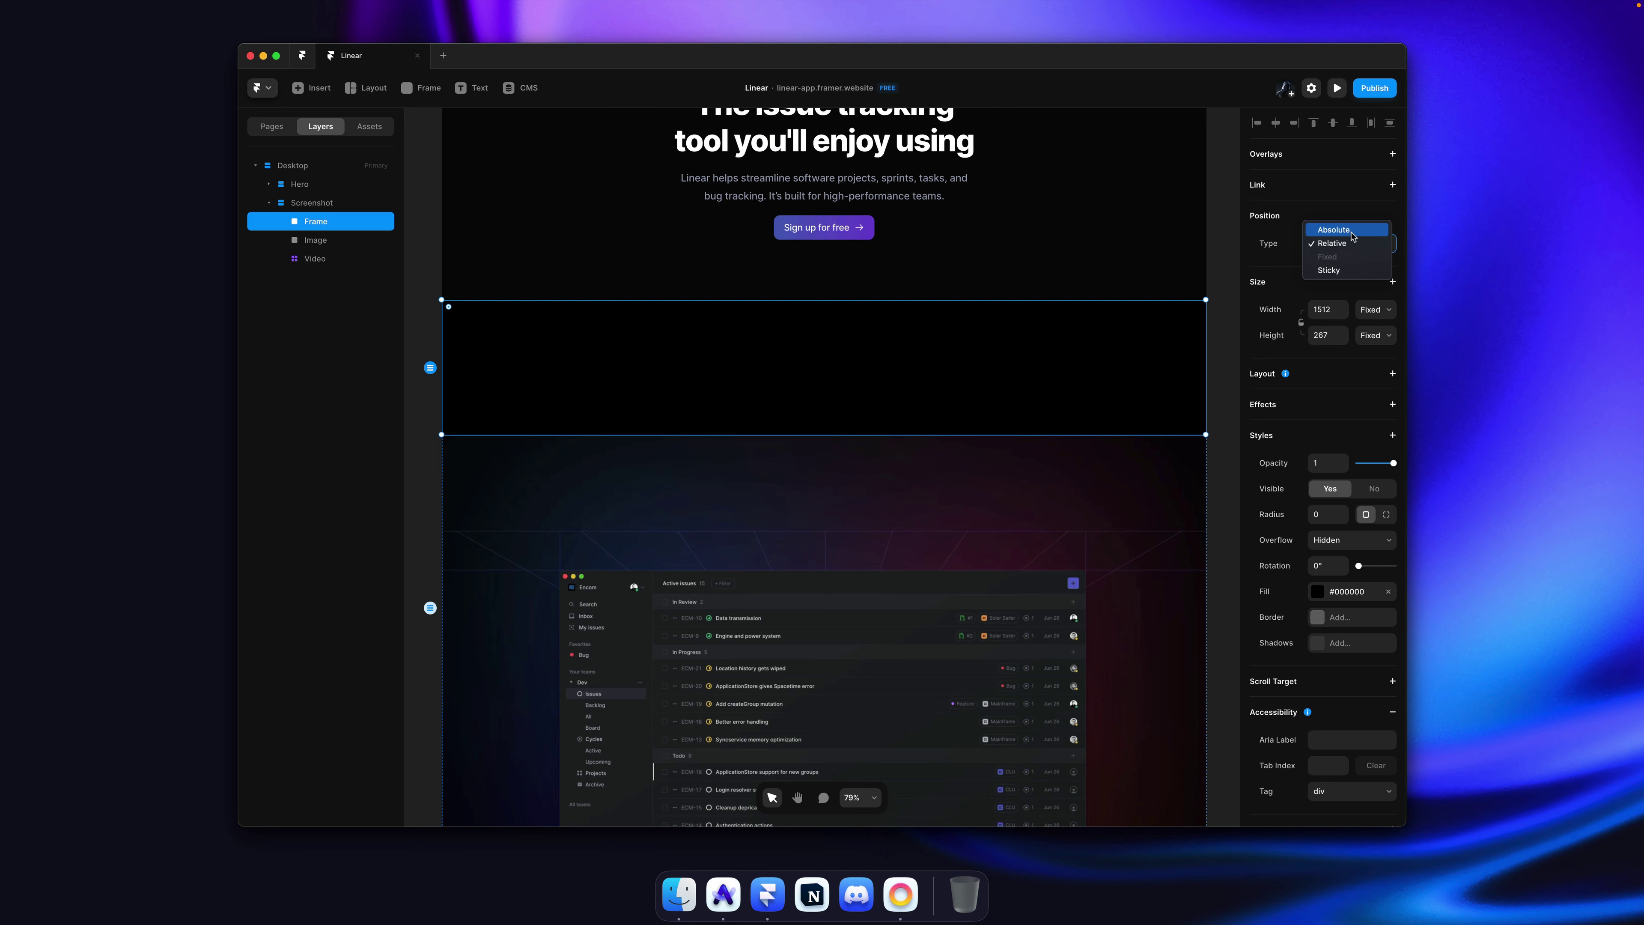
left_click(1351, 233)
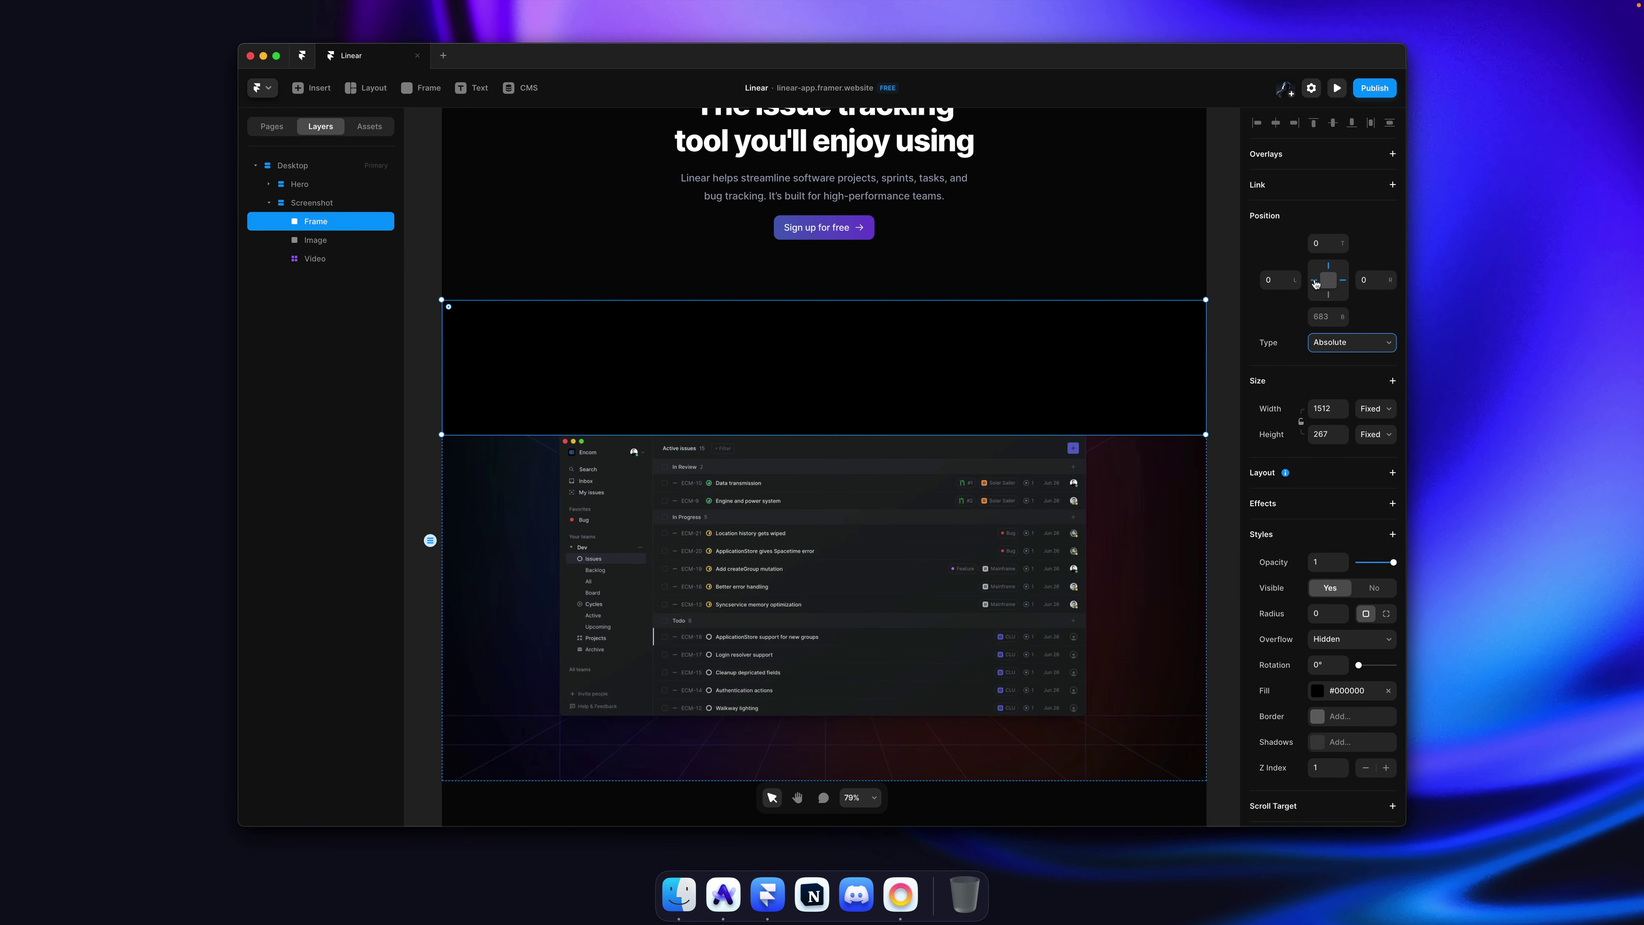
left_click(1374, 412)
key("Escape")
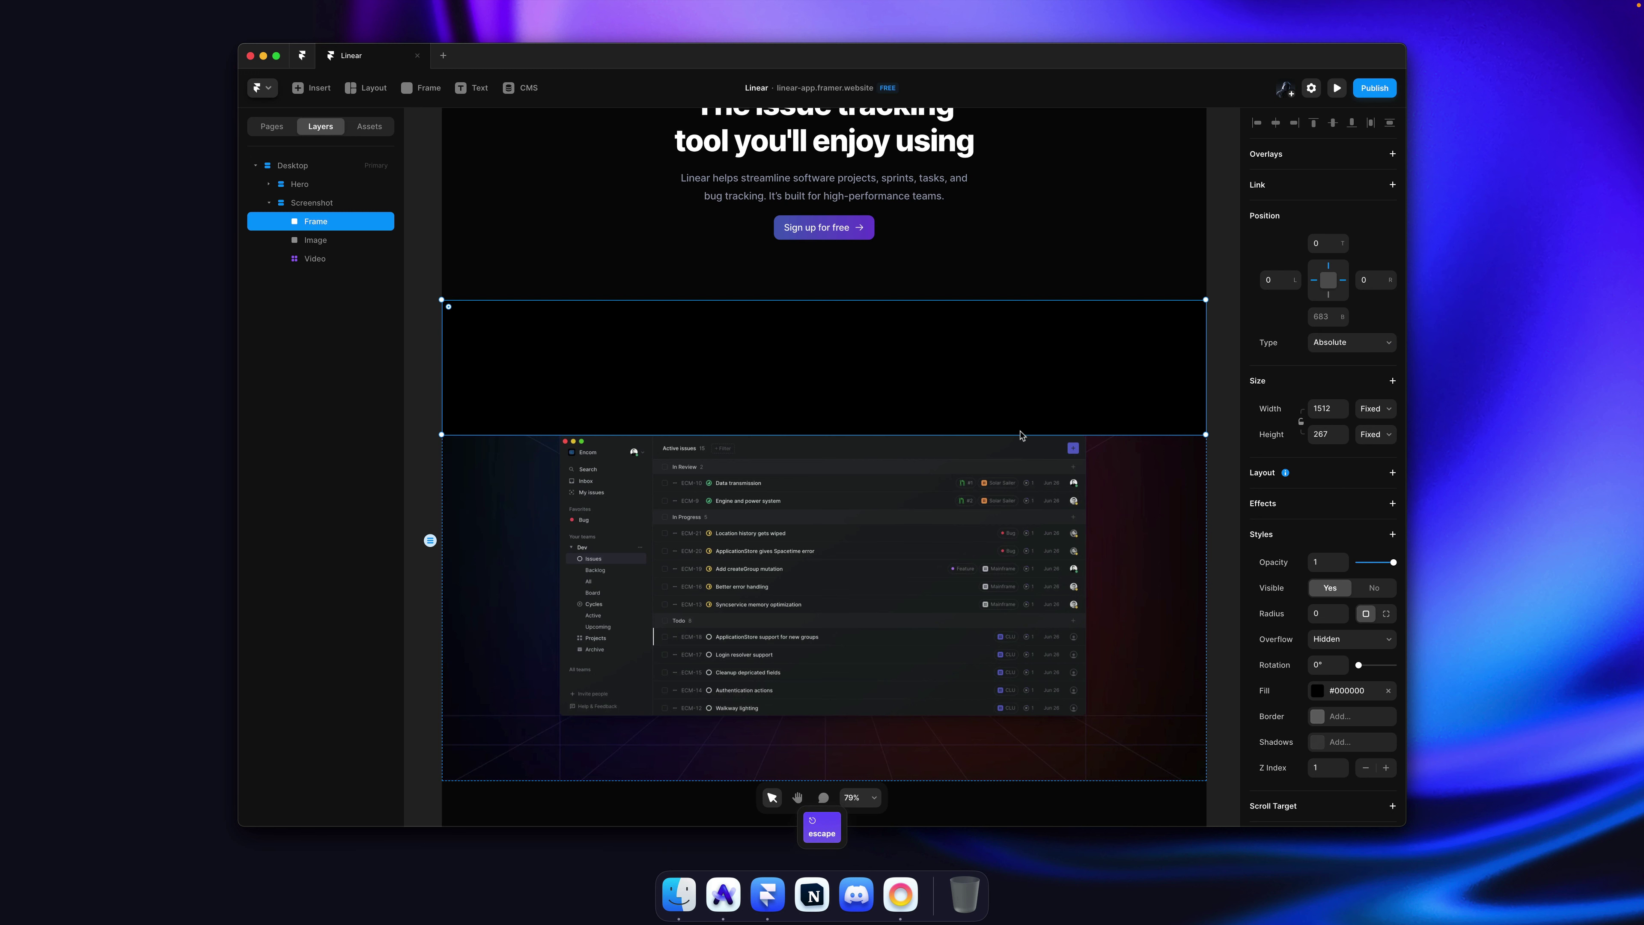
Step: Fill the new frame with a linear gradient whose top stop is pure black #000000
left_click(1347, 691)
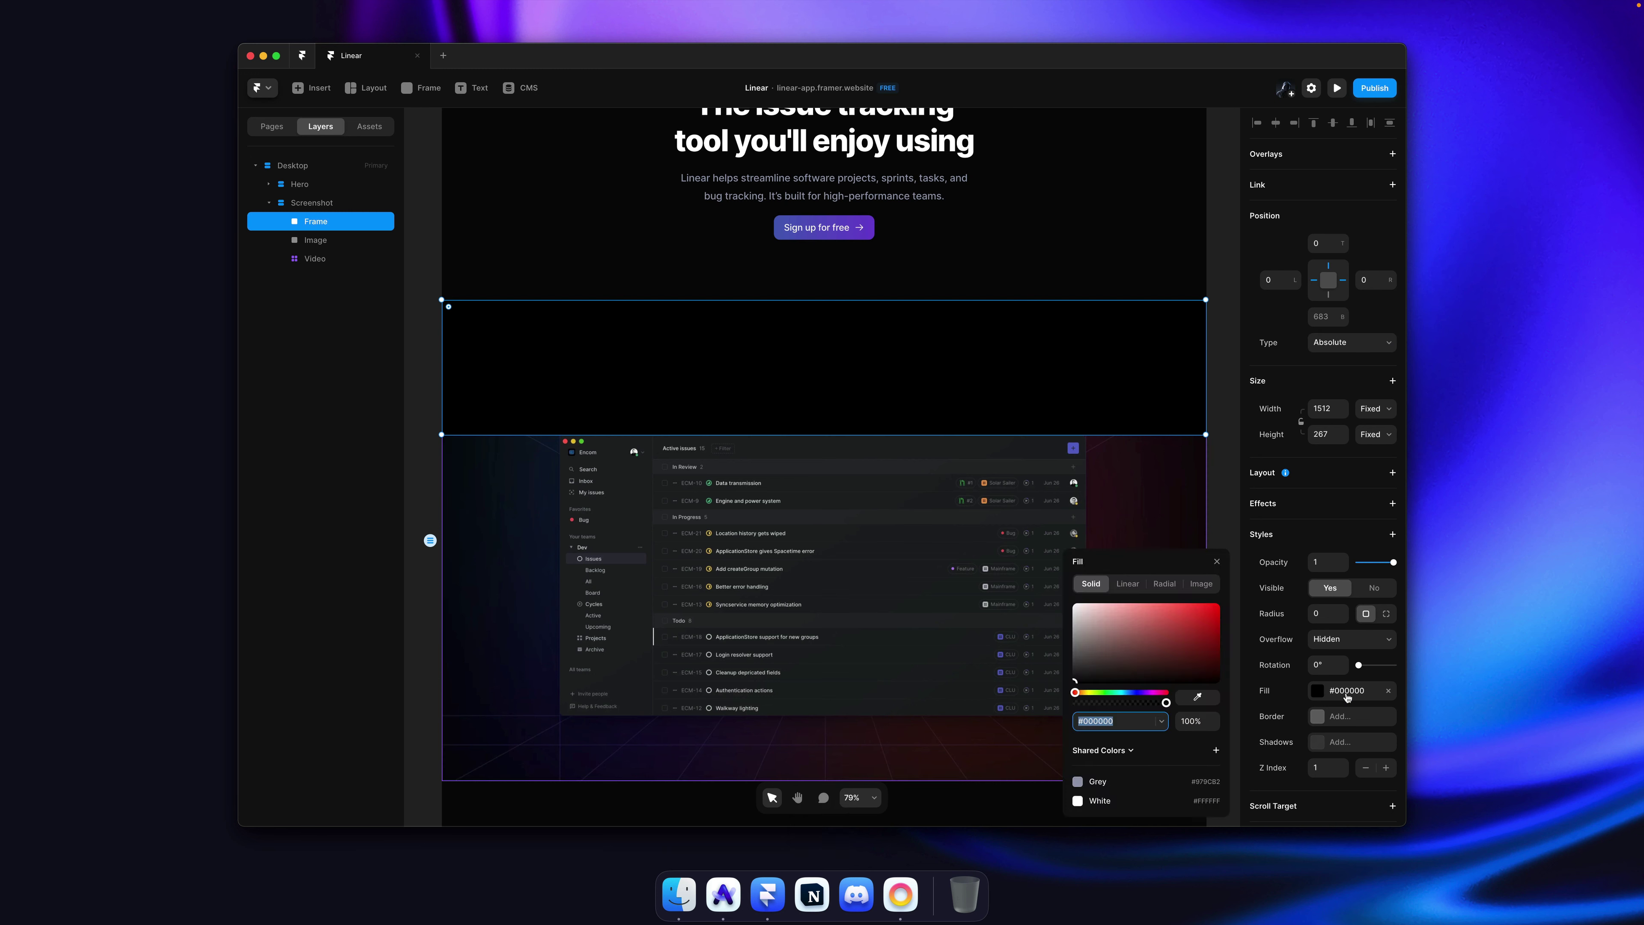
left_click(1120, 585)
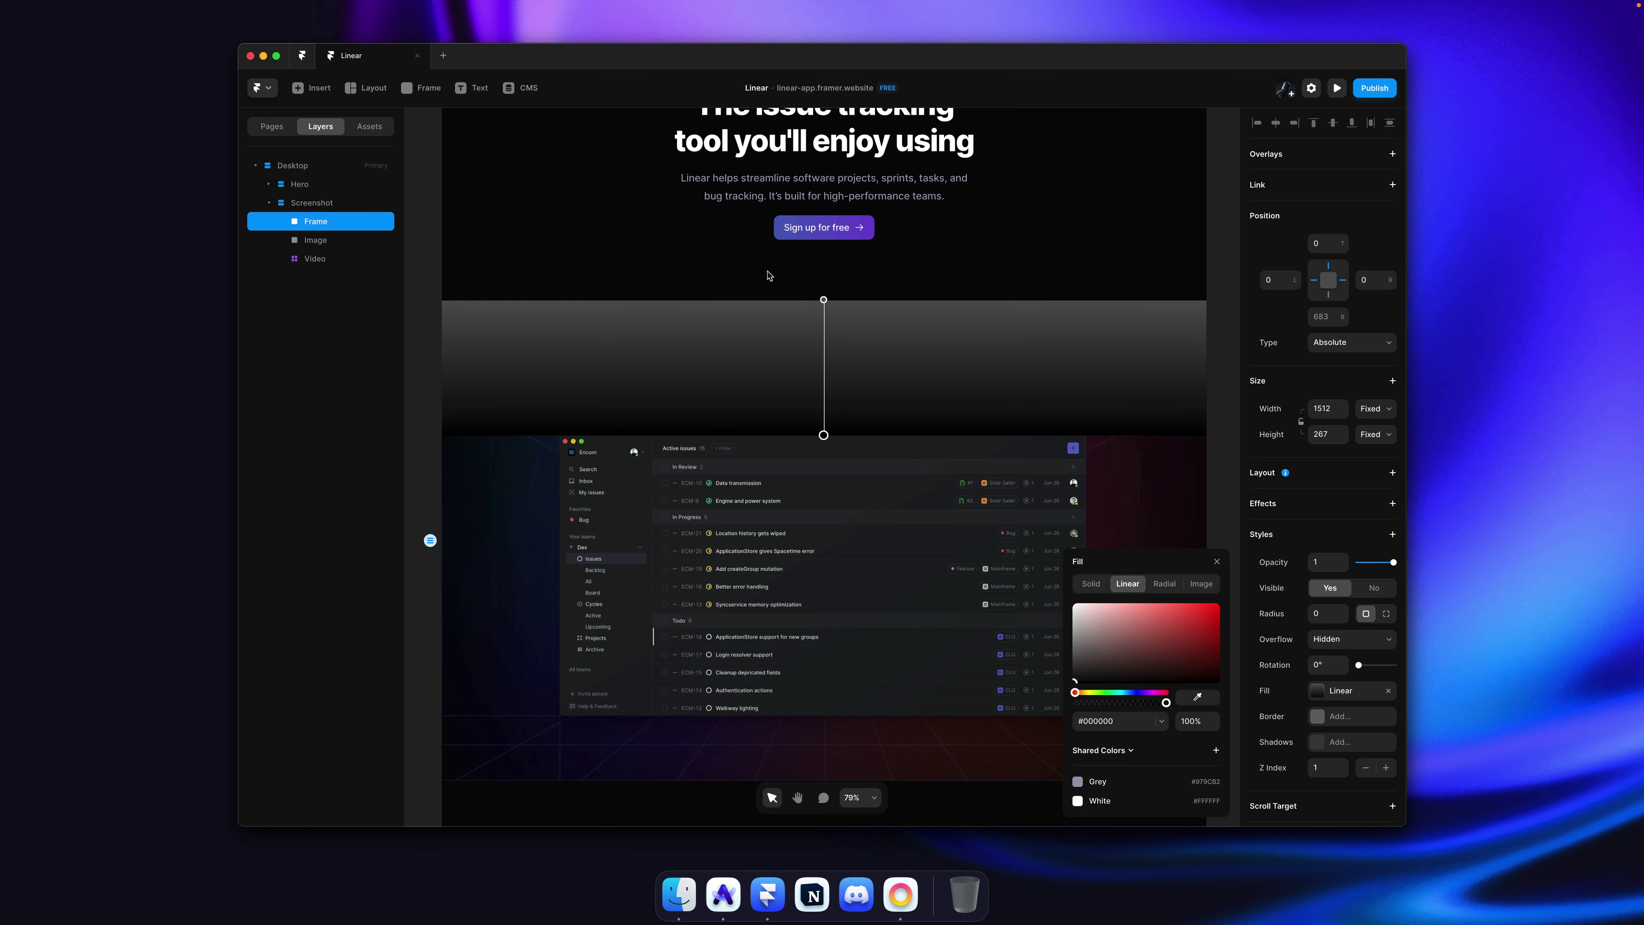
left_click(824, 300)
left_click_drag(1080, 649, 1048, 722)
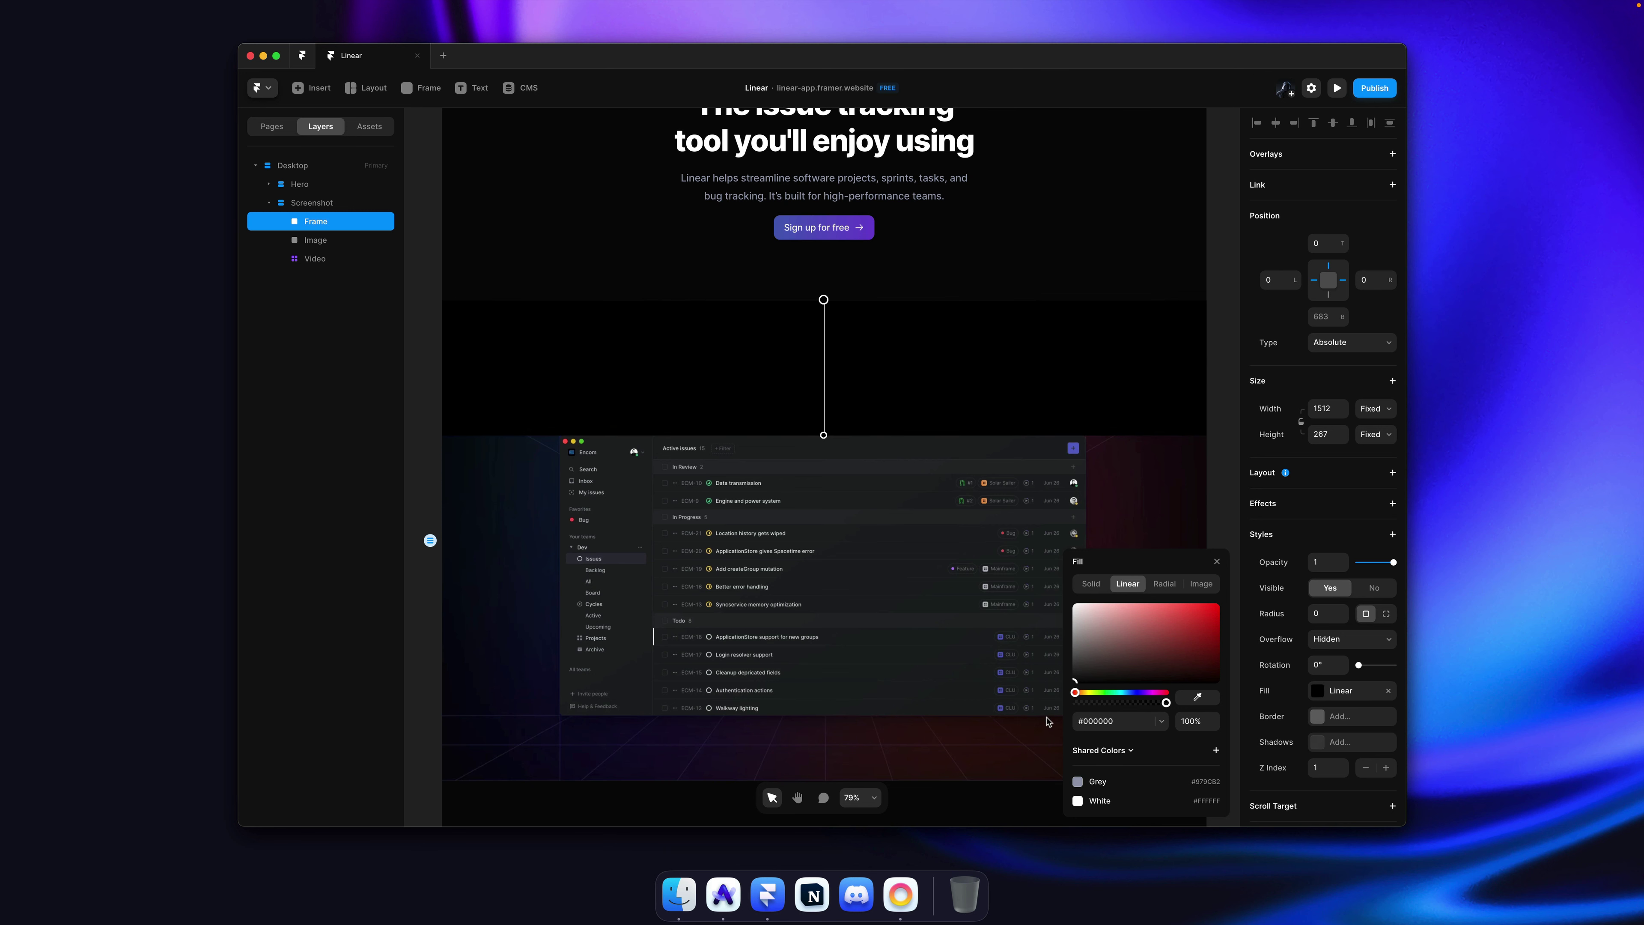
left_click(824, 436)
scroll(1002, 294, "up", 3)
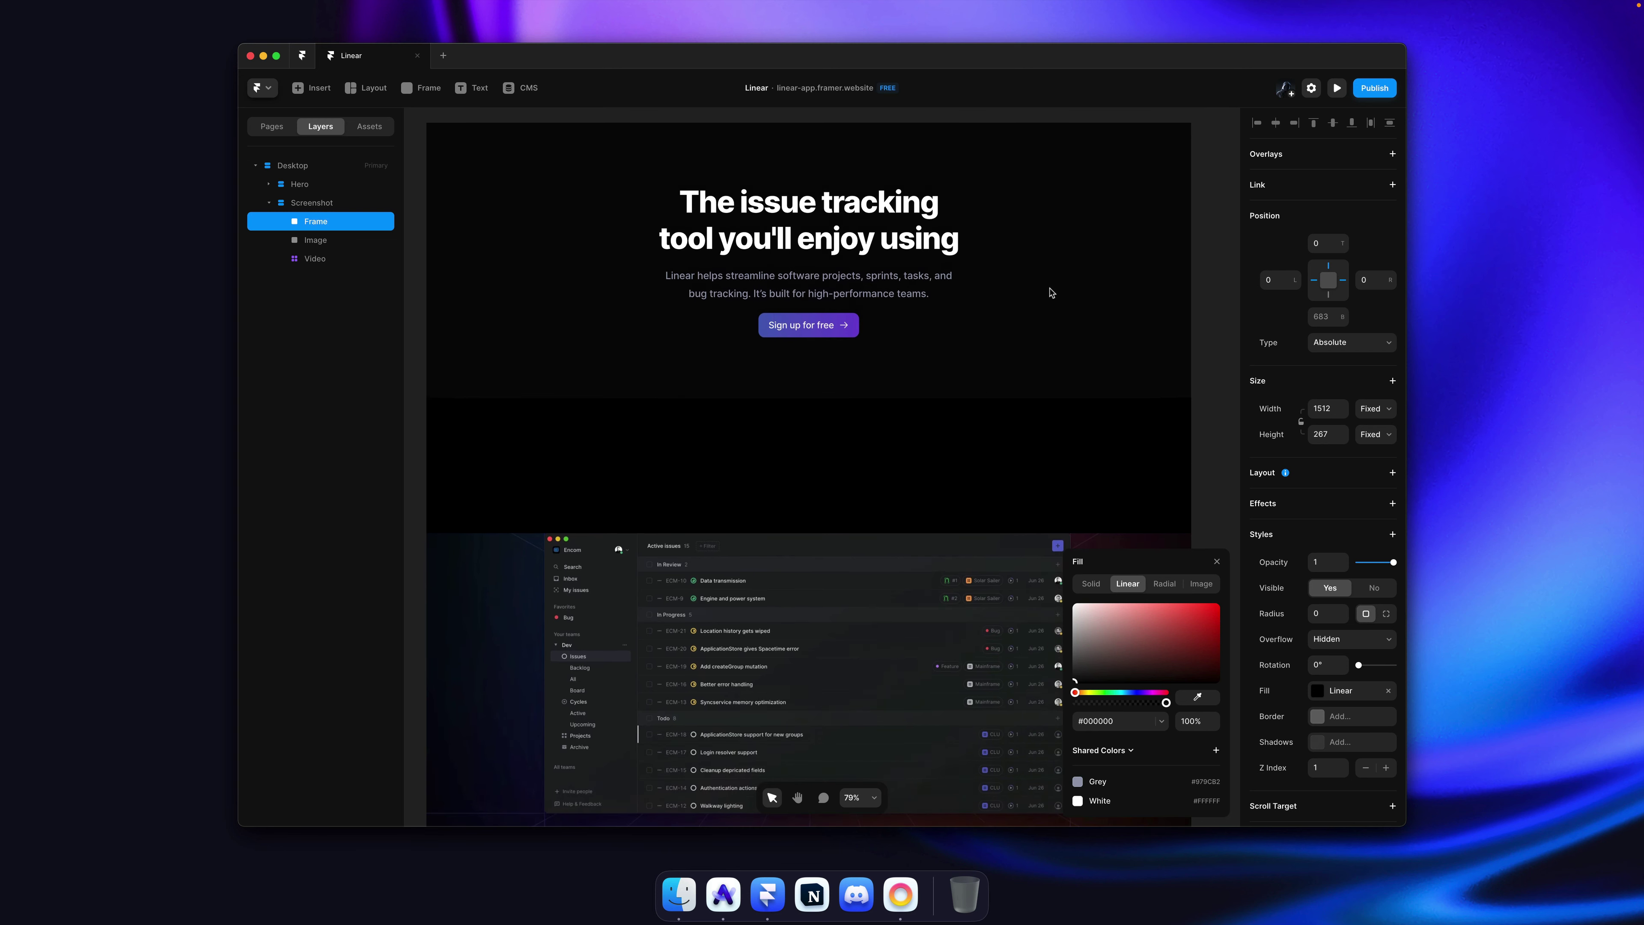
left_click(1213, 260)
Step: Save the Desktop frame's fill as a new shared colour named 'Background'
left_click(536, 155)
scroll(842, 453, "up", 1)
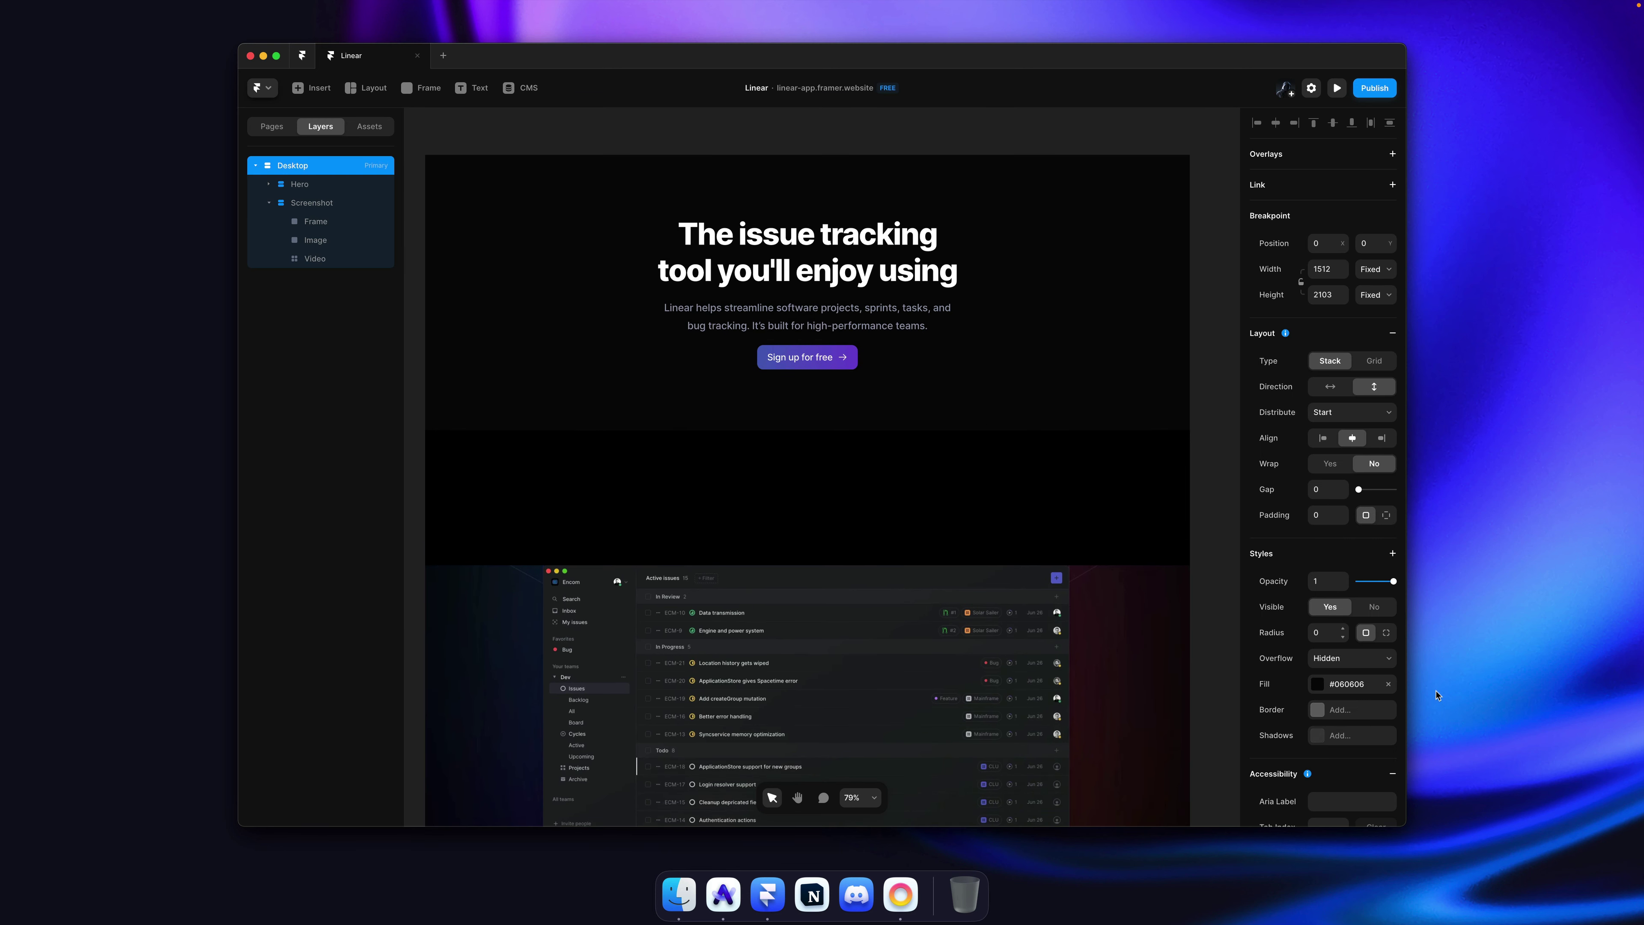
left_click(1353, 685)
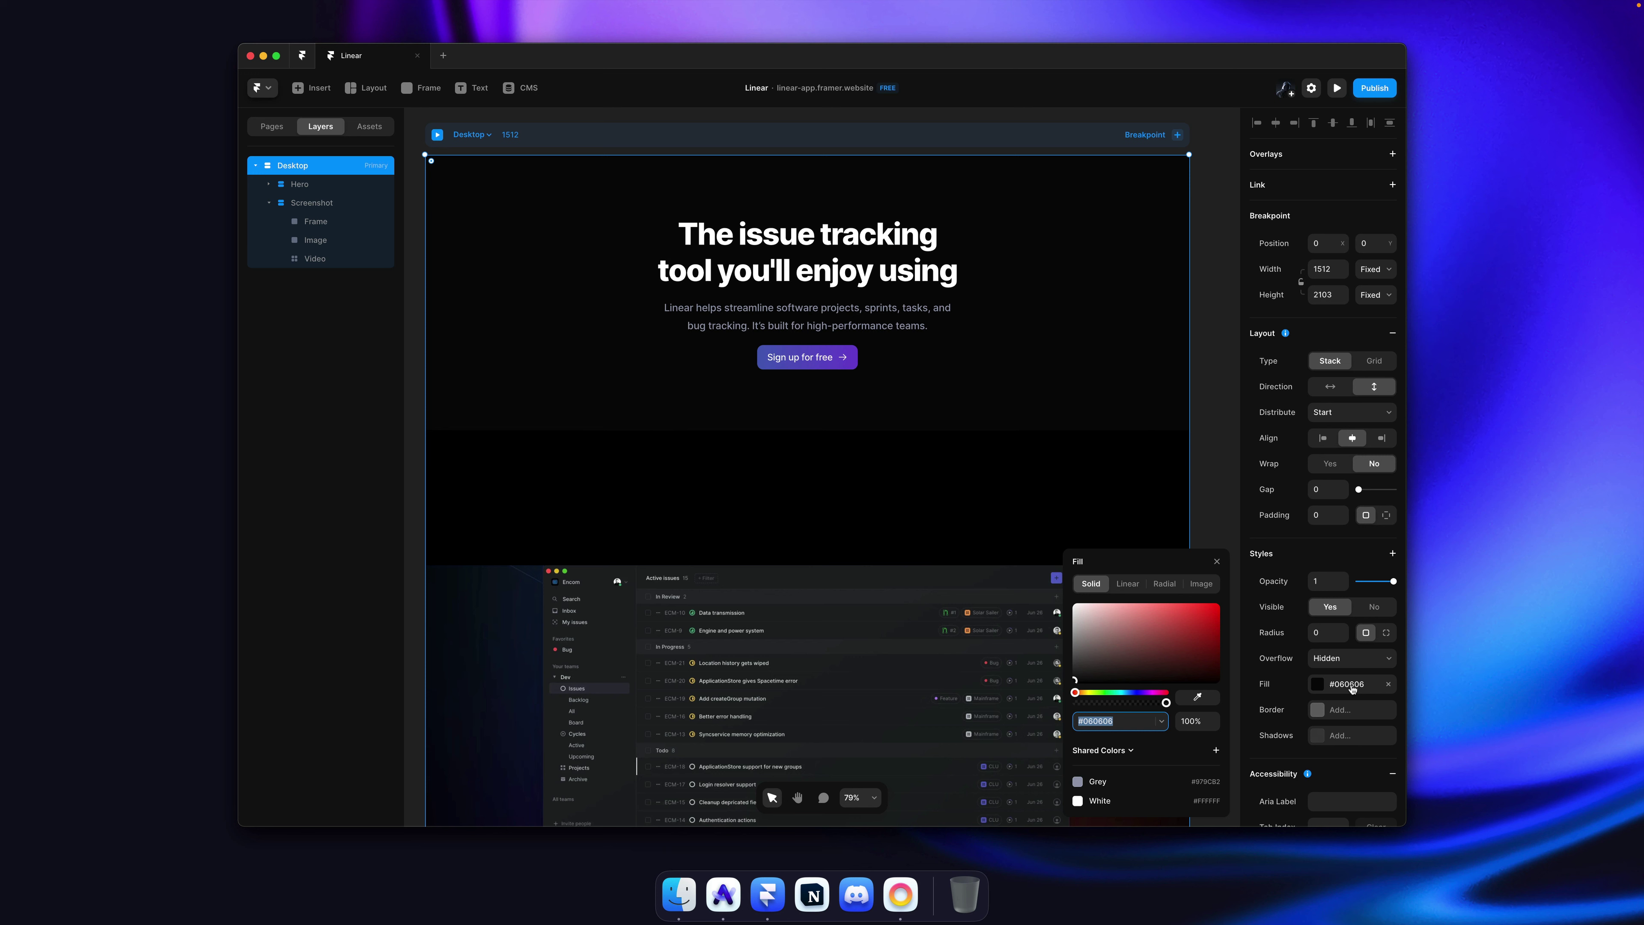
left_click(1216, 751)
type("Back")
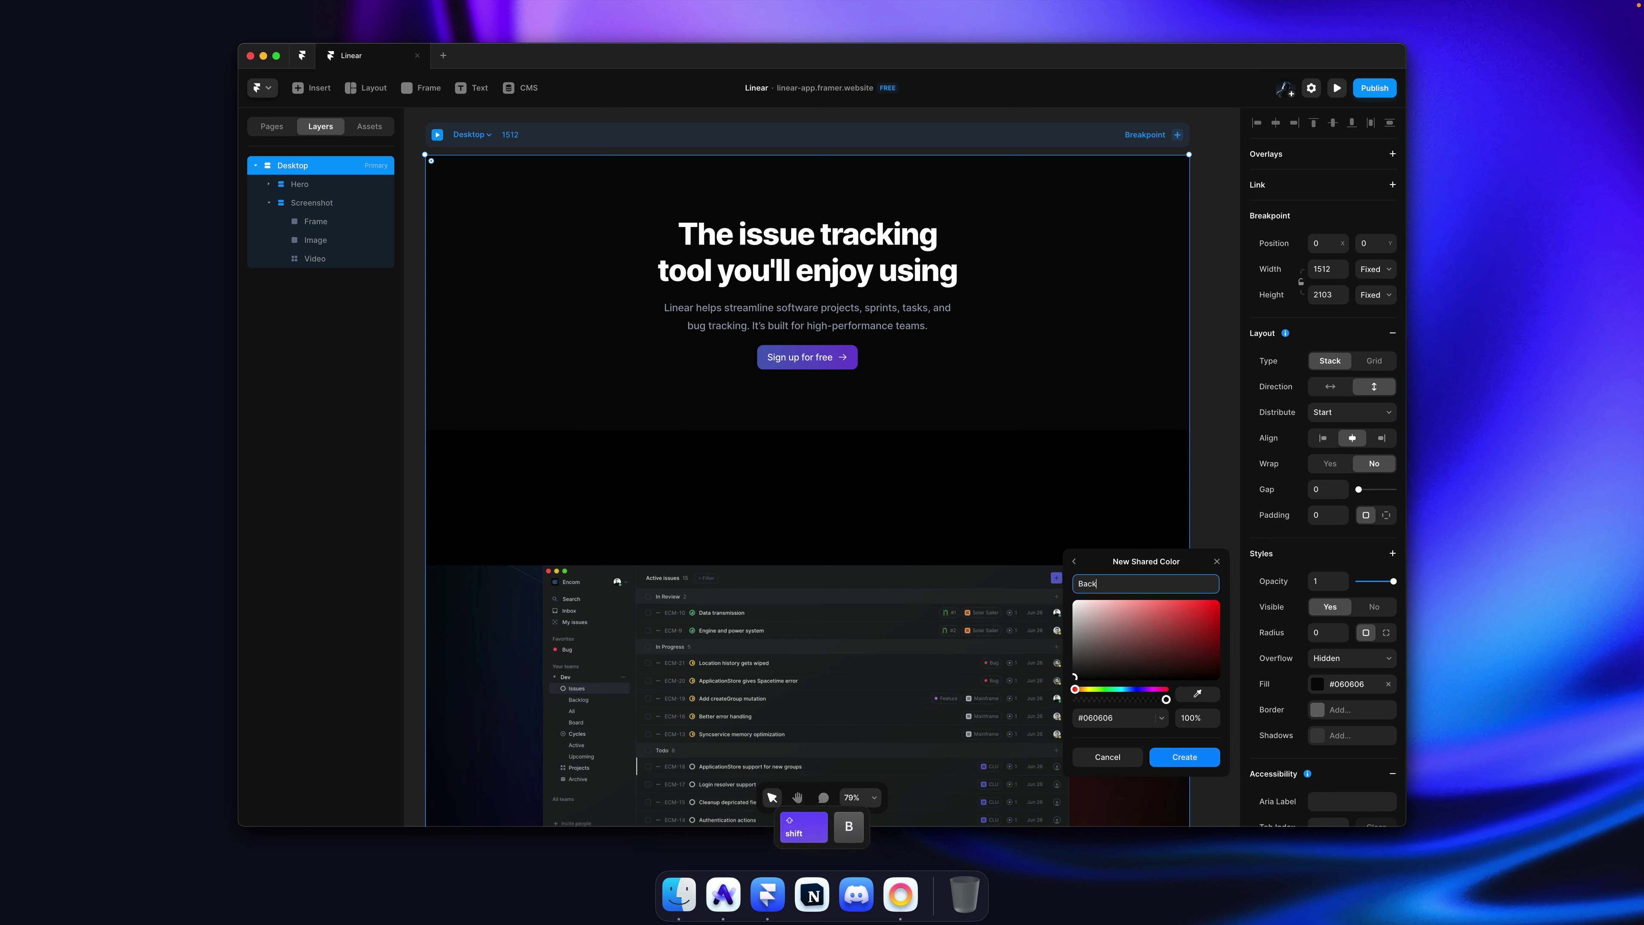
type("ground")
key("Return")
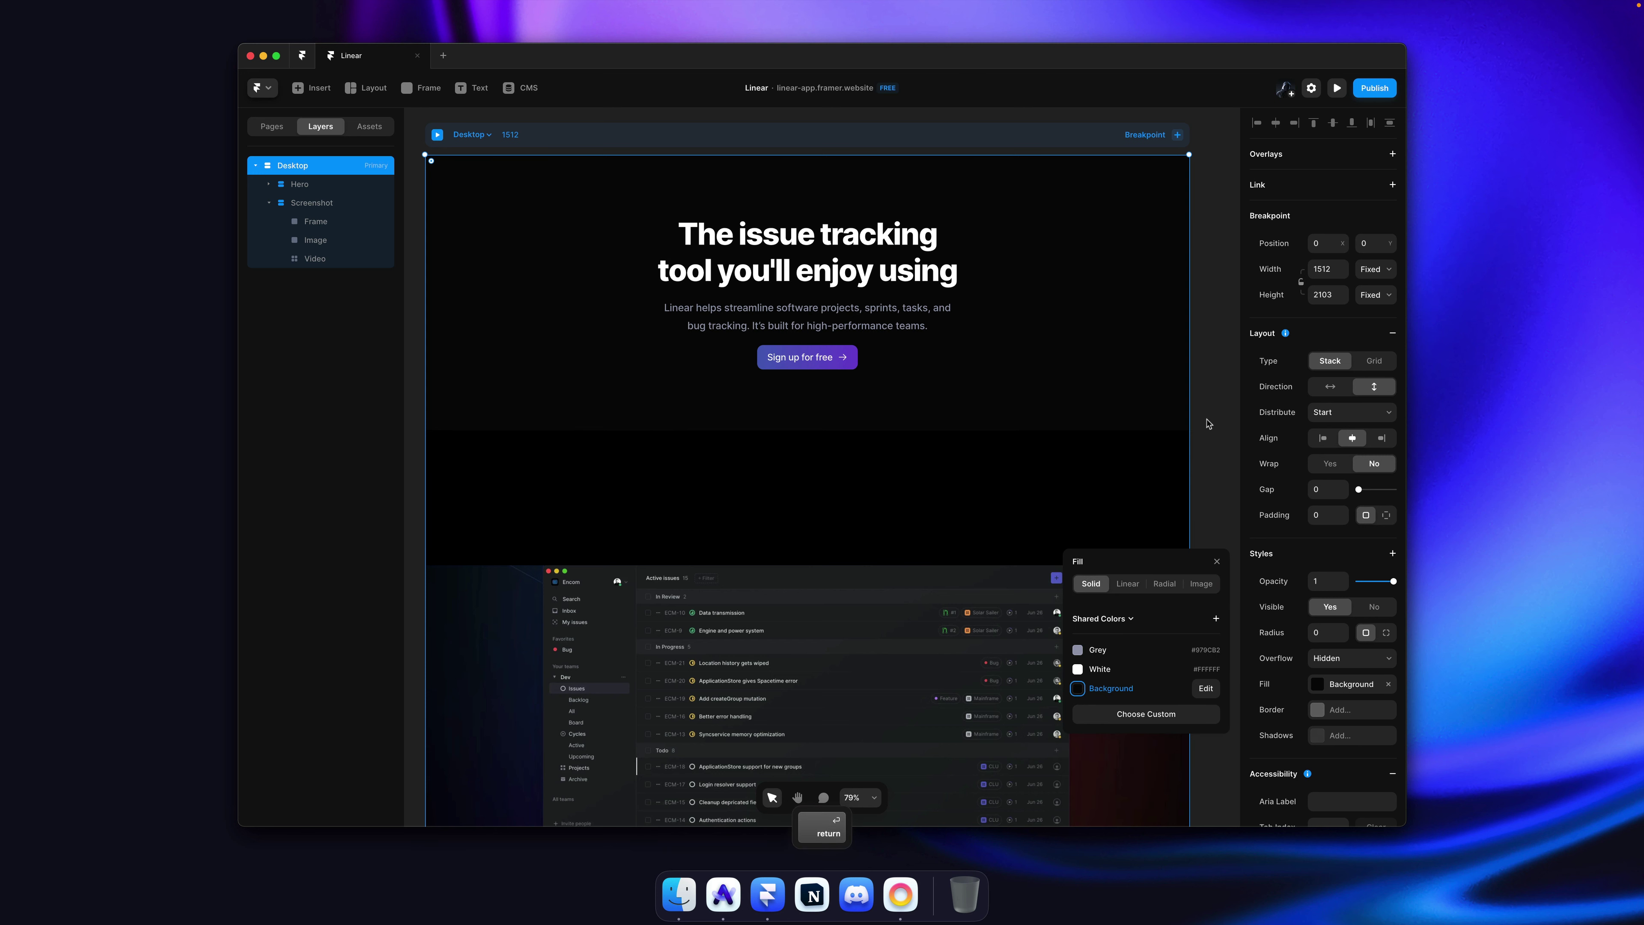
left_click(1207, 424)
Step: Apply Background to the gradient's top stop, set the bottom stop to 0% opacity, and save
left_click(1010, 511, "super")
scroll(1006, 517, "down", 3)
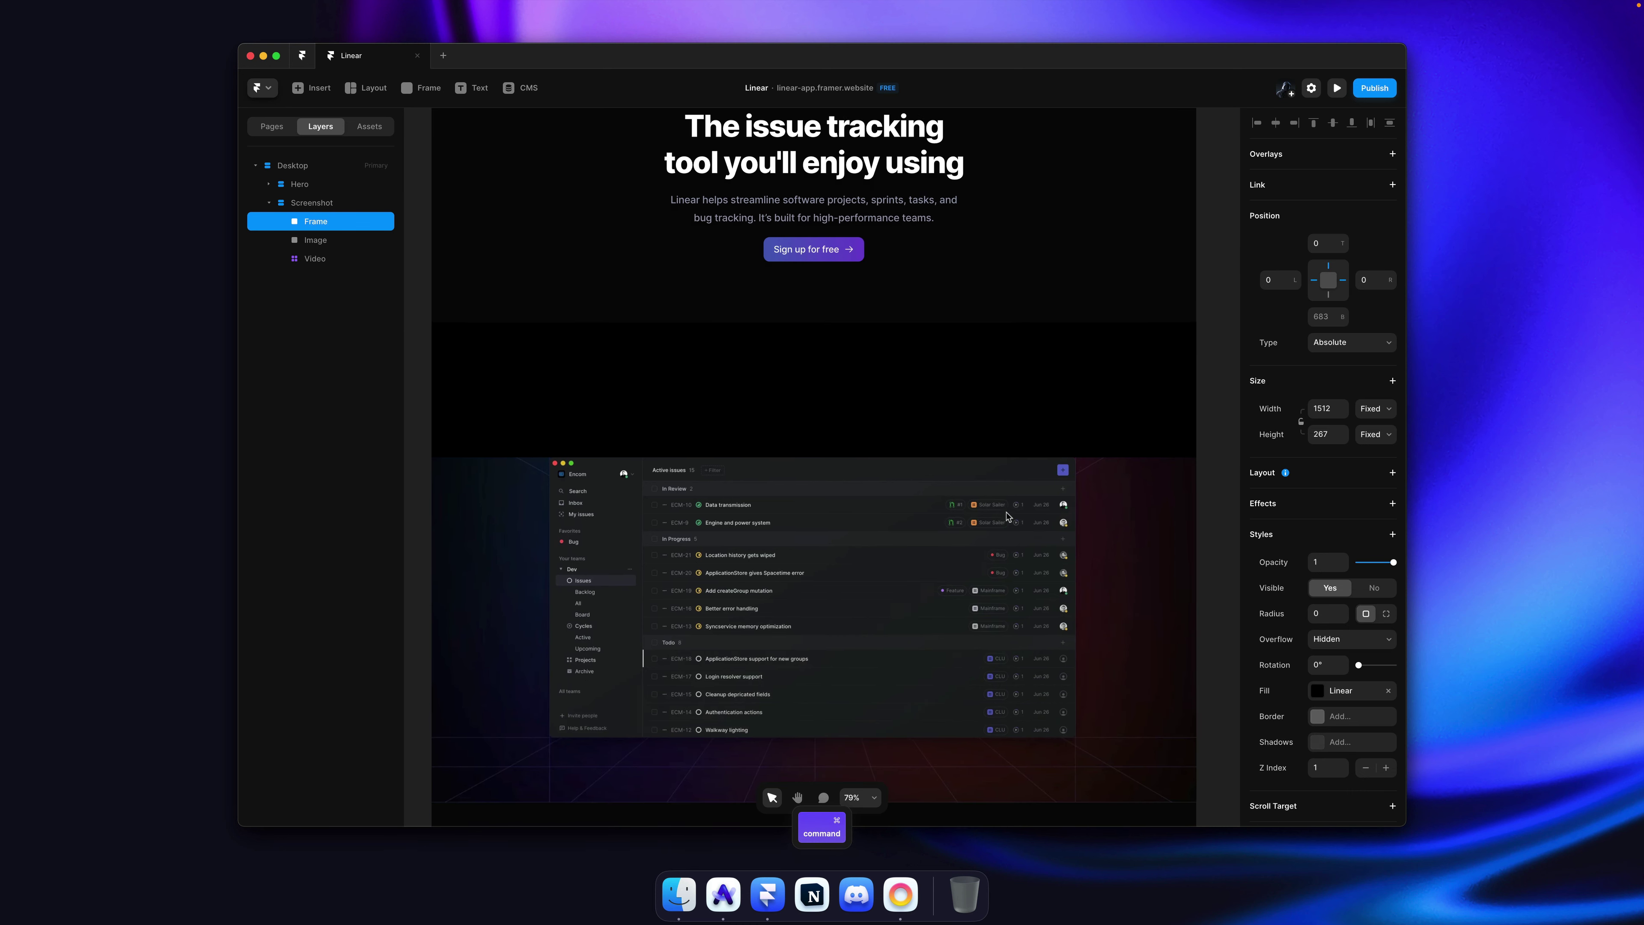
left_click(1354, 692)
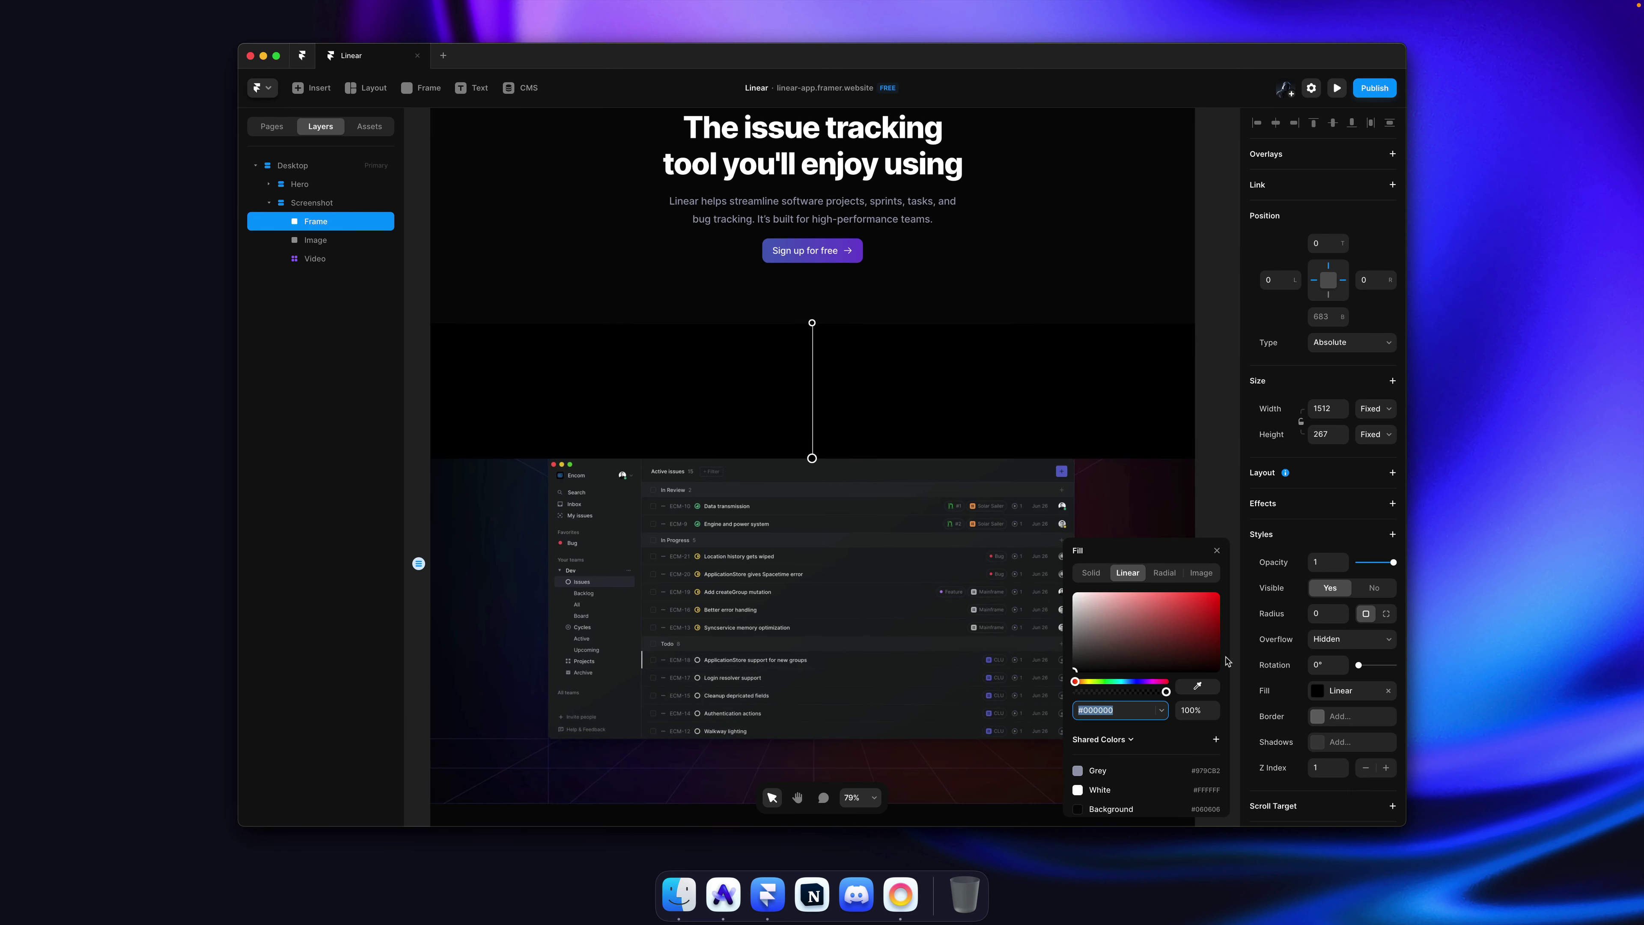
left_click(812, 323)
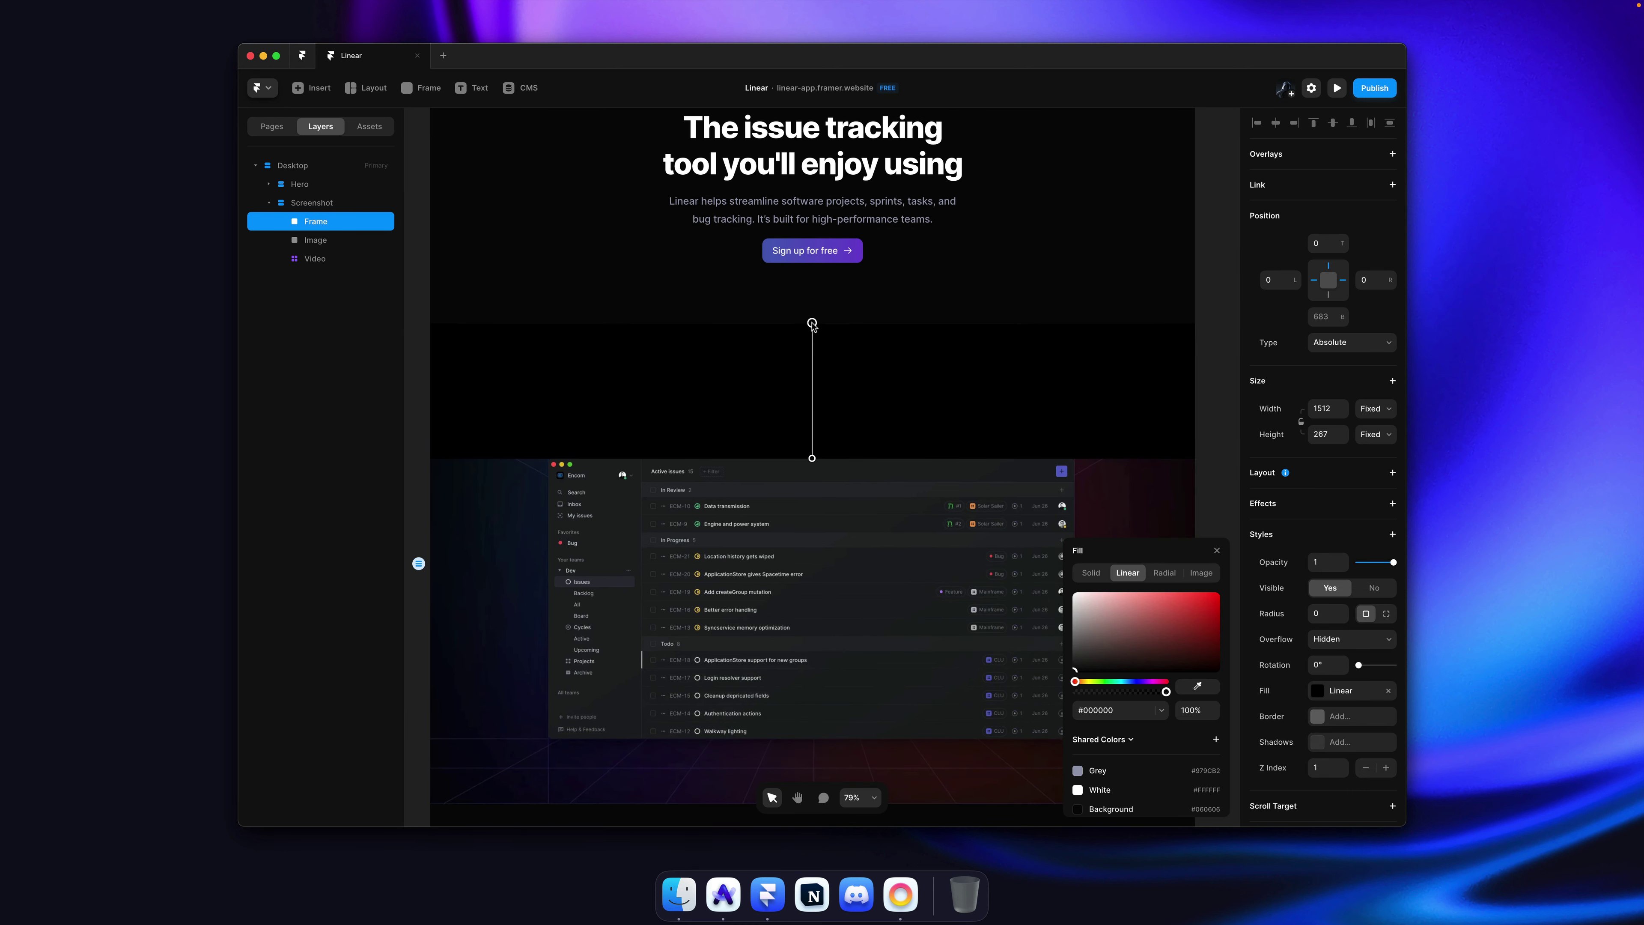
left_click(1135, 812)
left_click(813, 457)
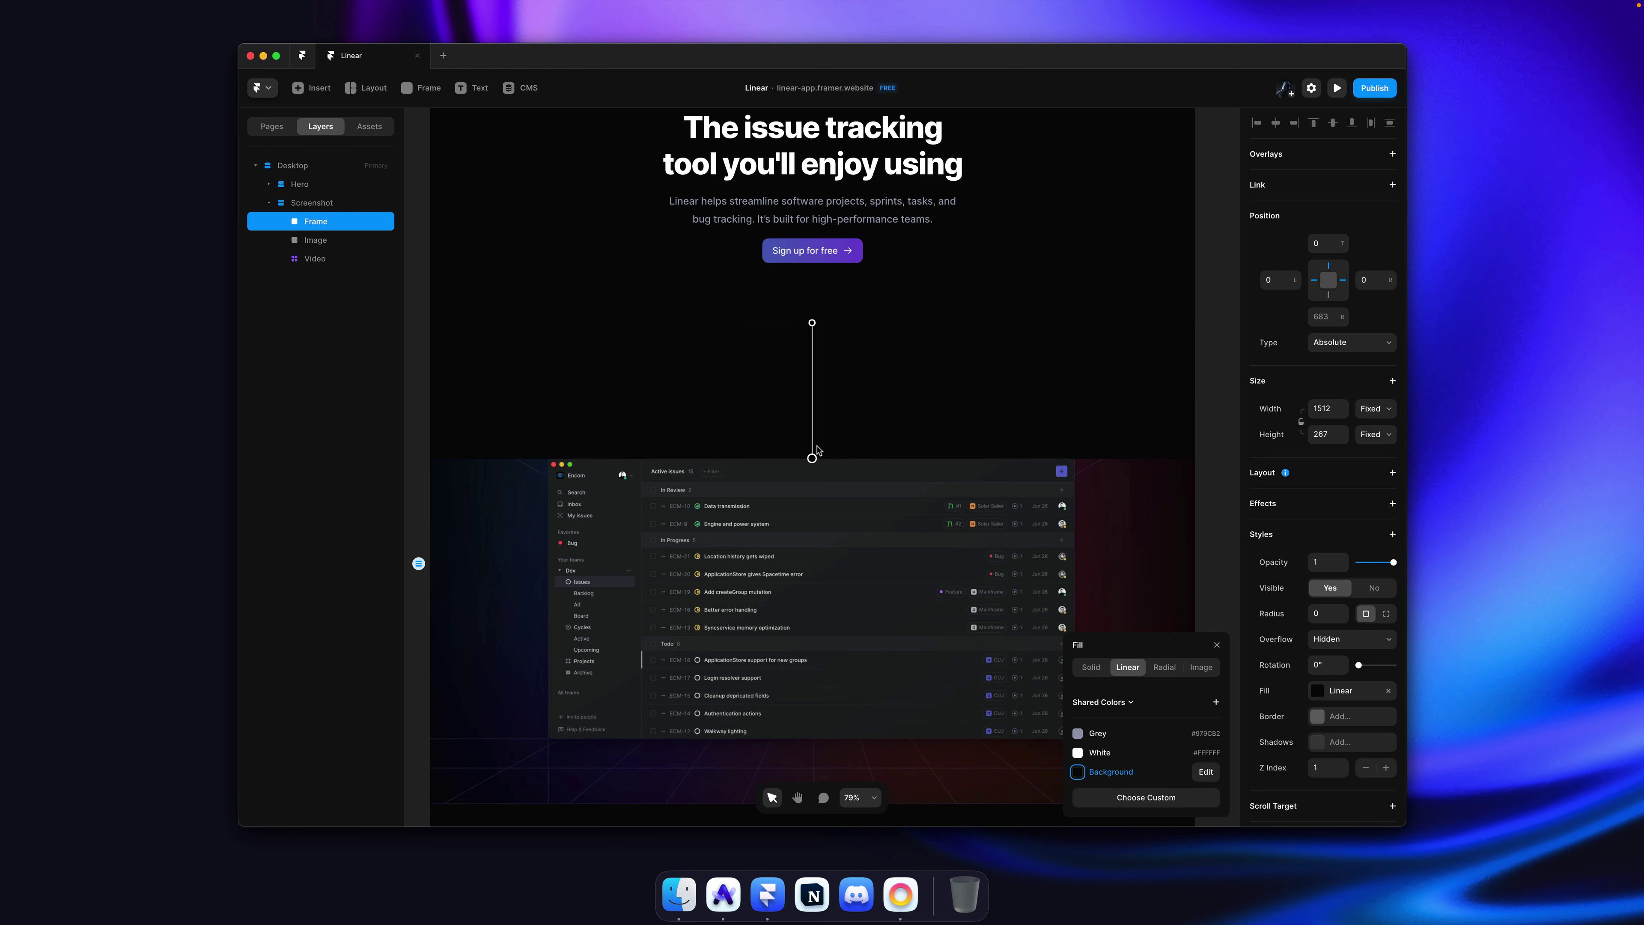
left_click(1143, 797)
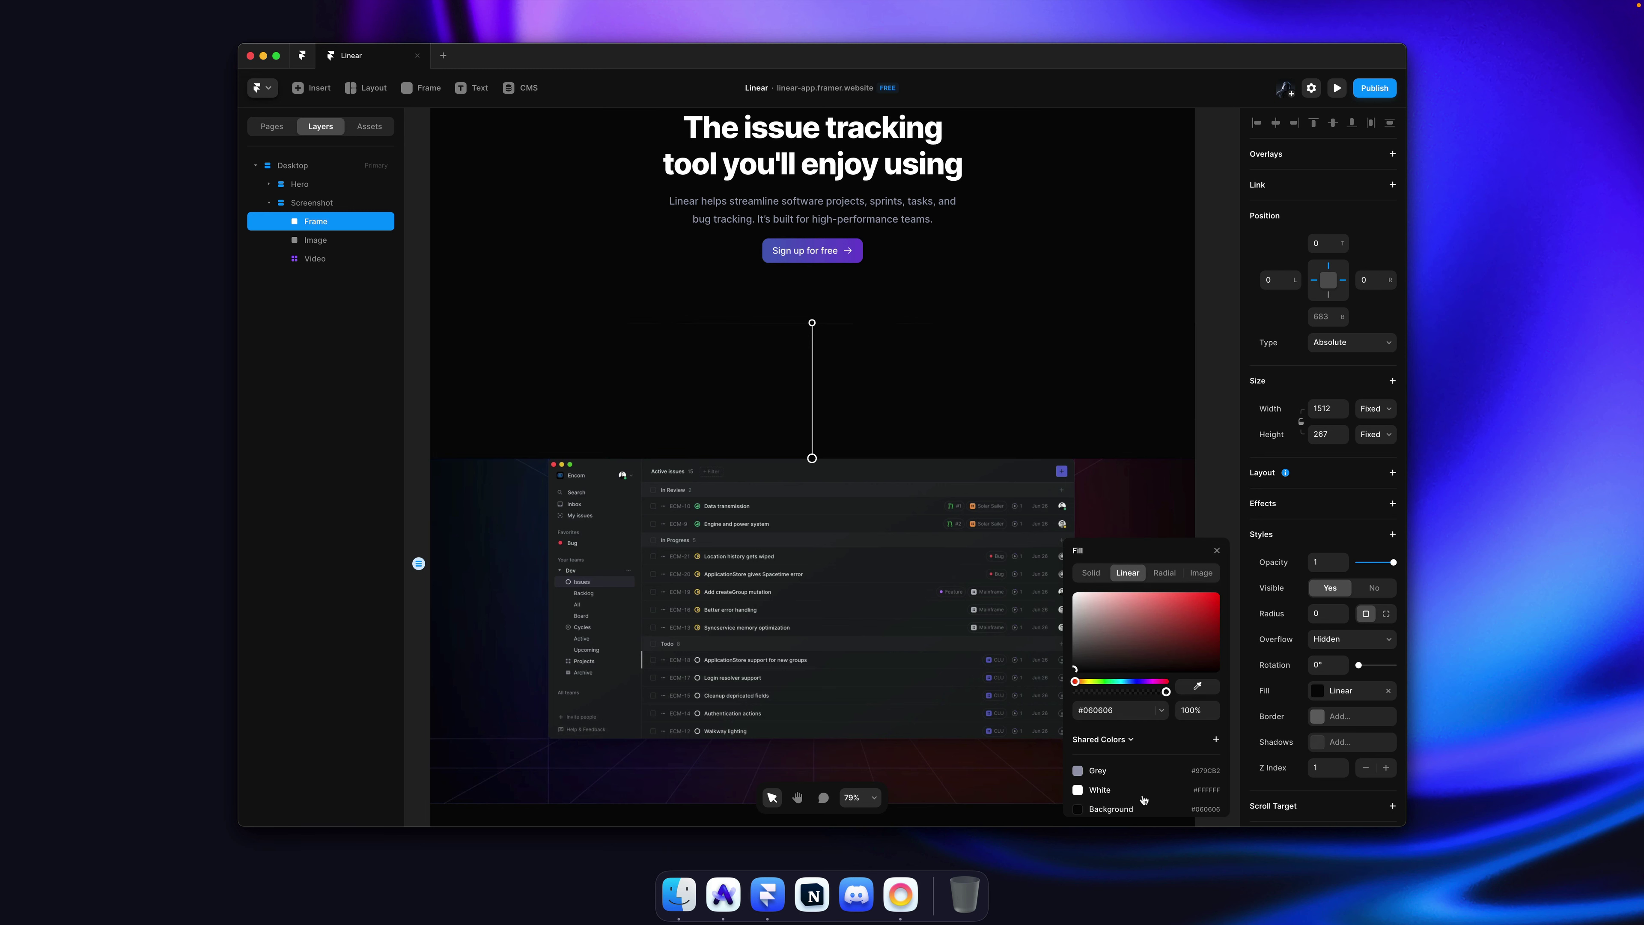
left_click(1206, 710)
type("0")
key("Return")
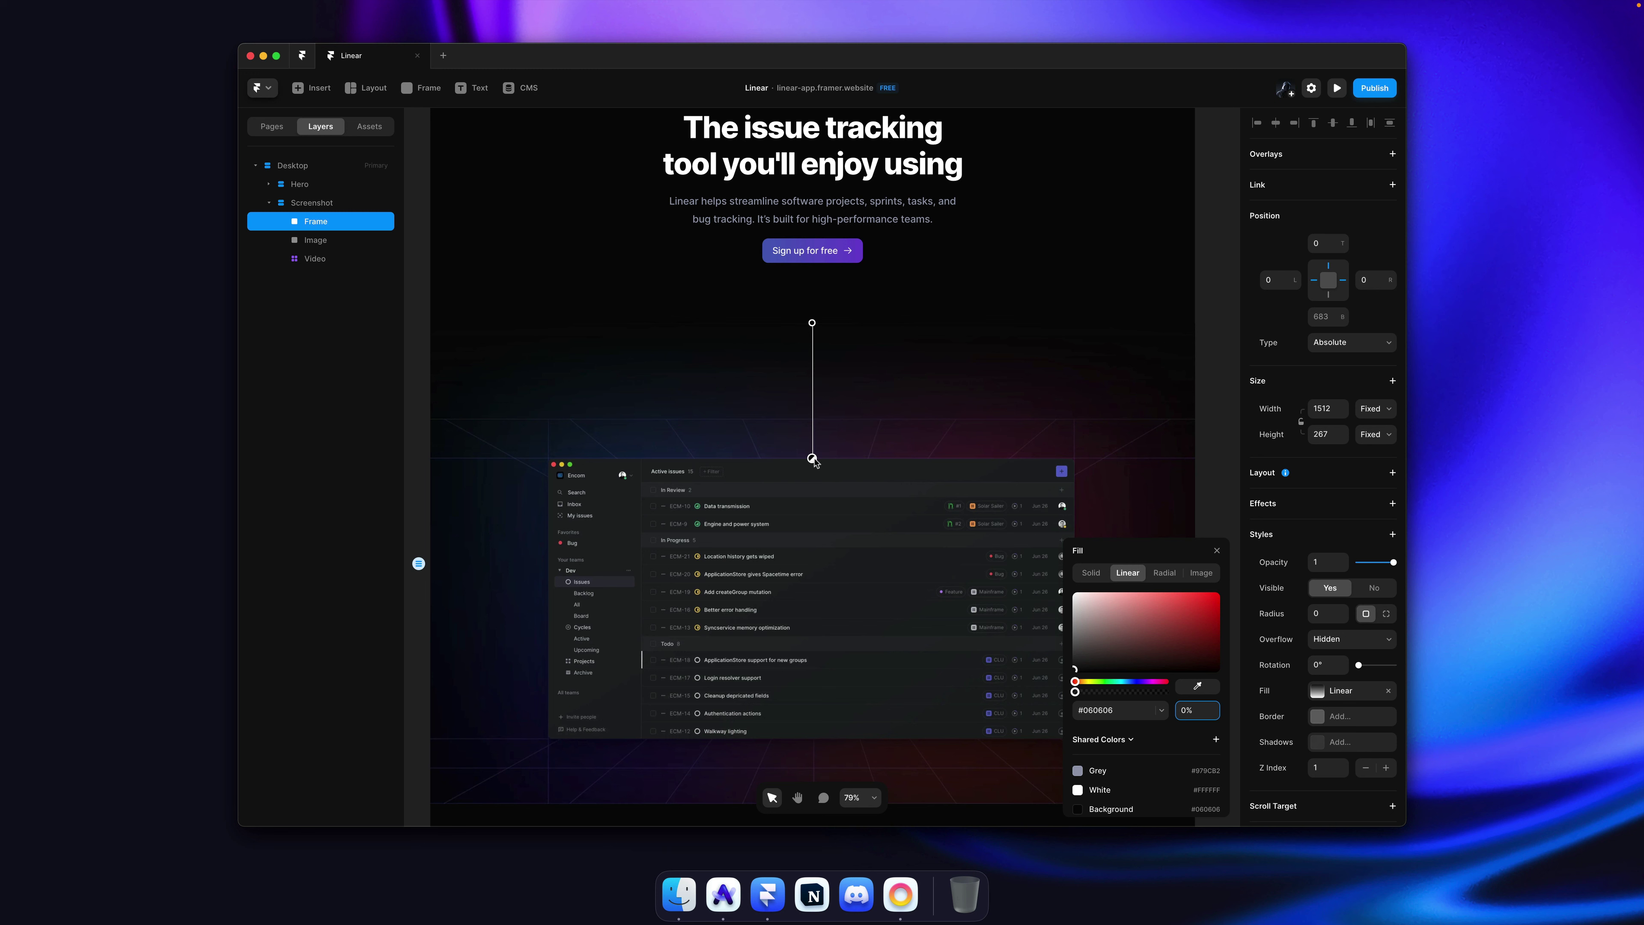
left_click(1198, 398)
key("super+s")
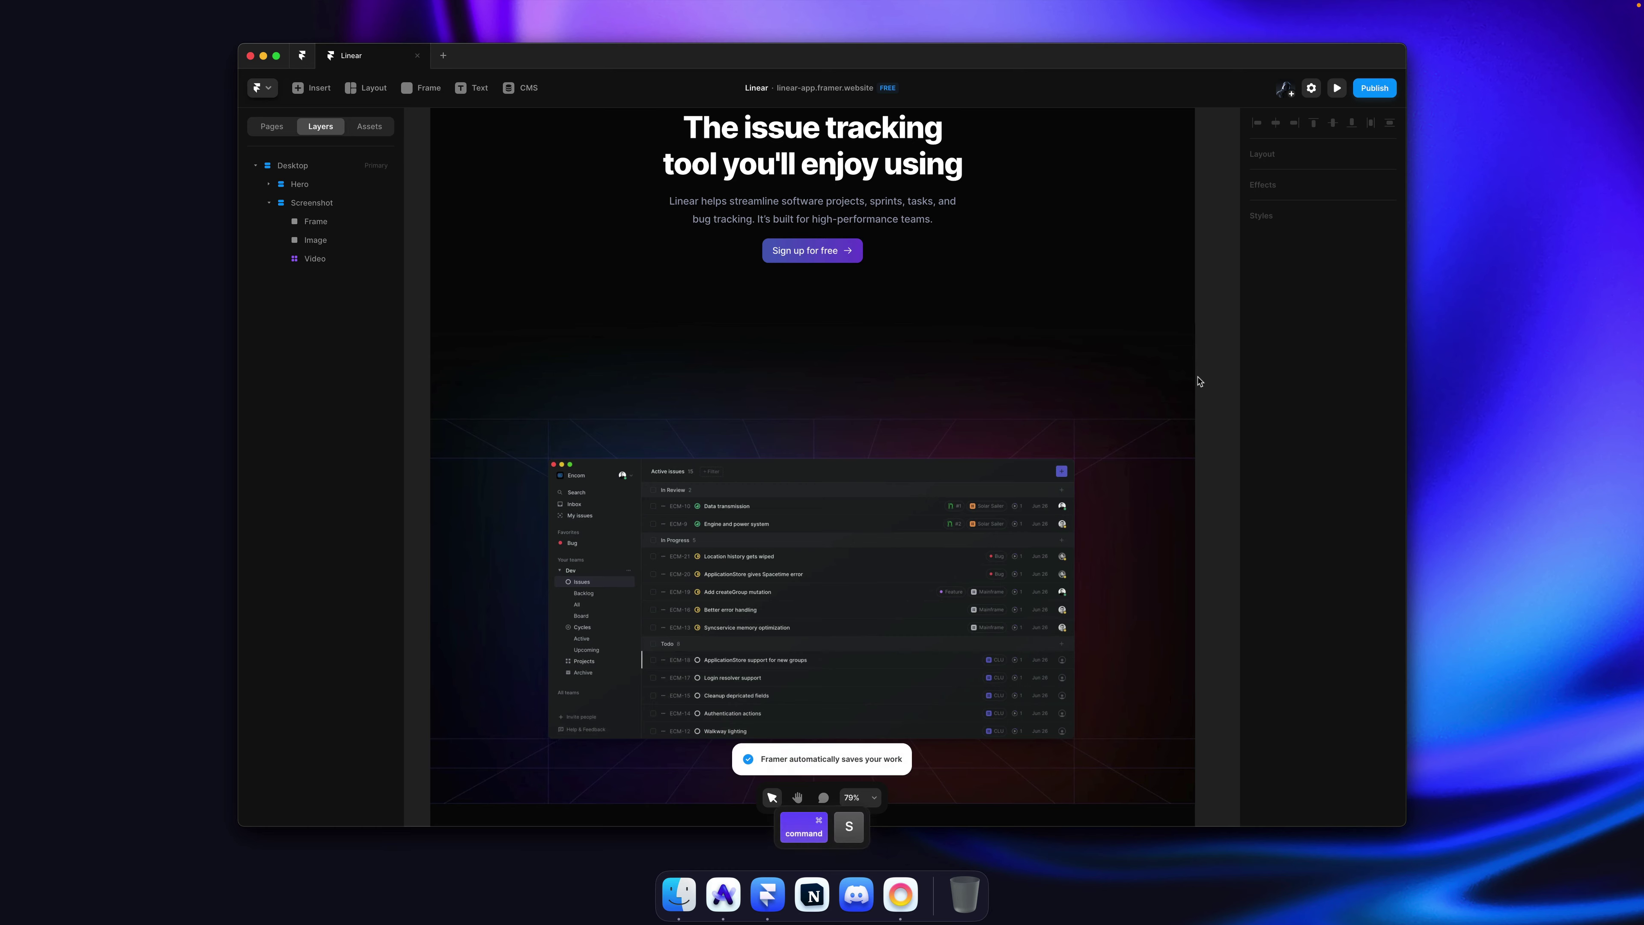
Step: Give the Hero section 200 top and 0 bottom padding, then save
scroll(1199, 382, "down", 5)
scroll(1197, 380, "up", 5)
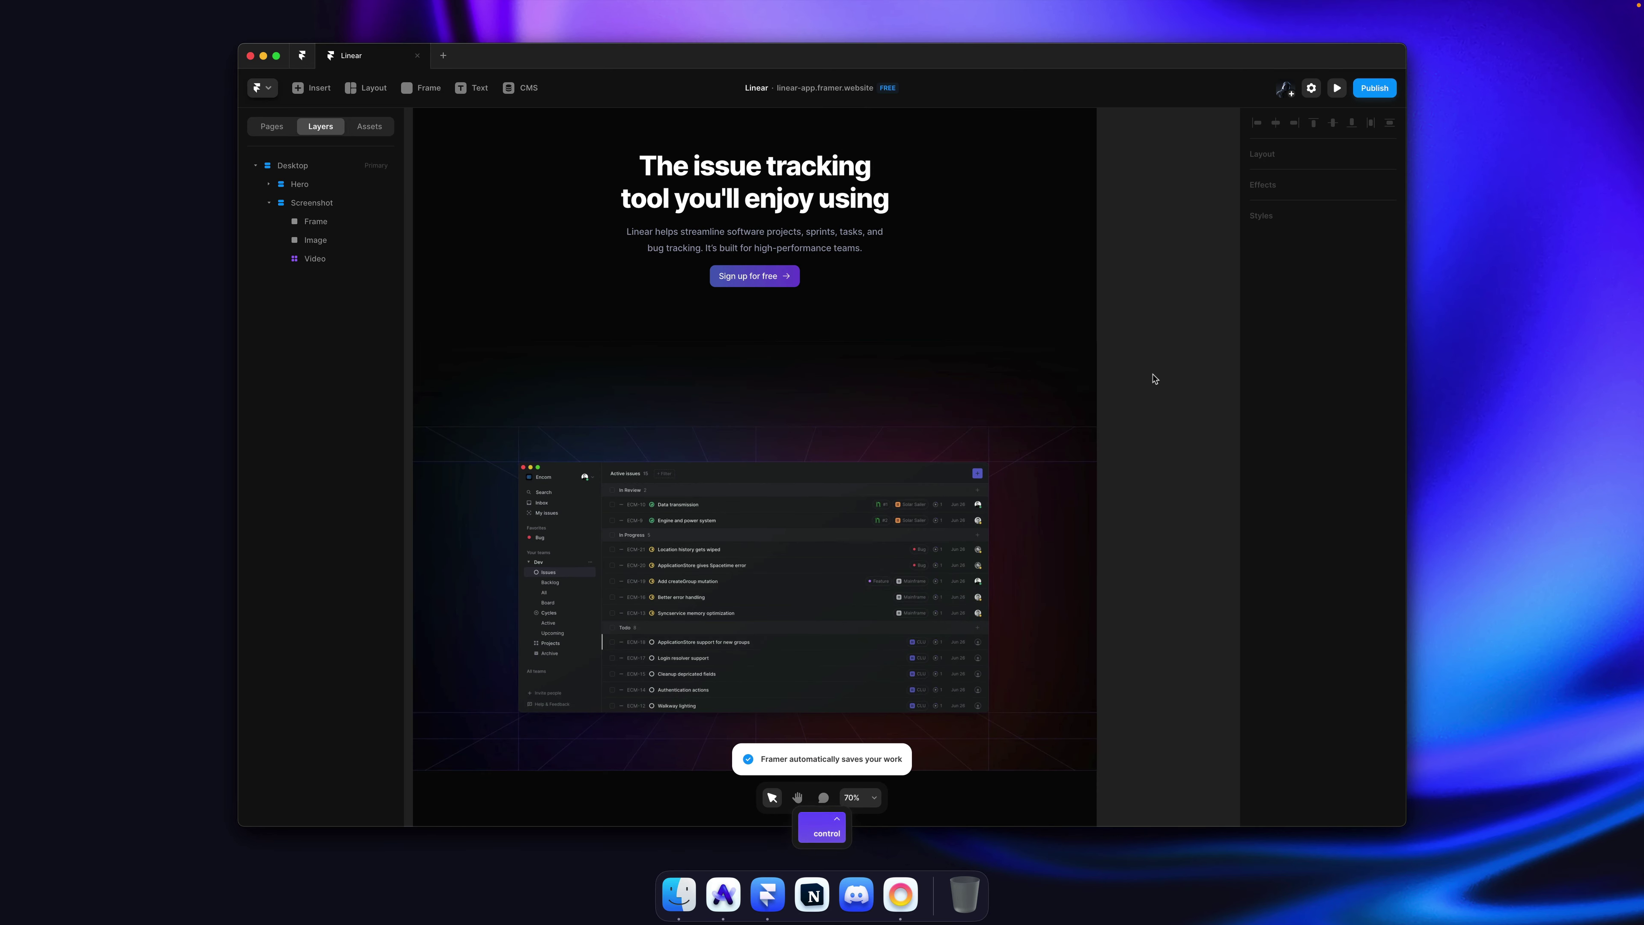
scroll(1152, 378, "down", 3)
scroll(701, 378, "up", 3)
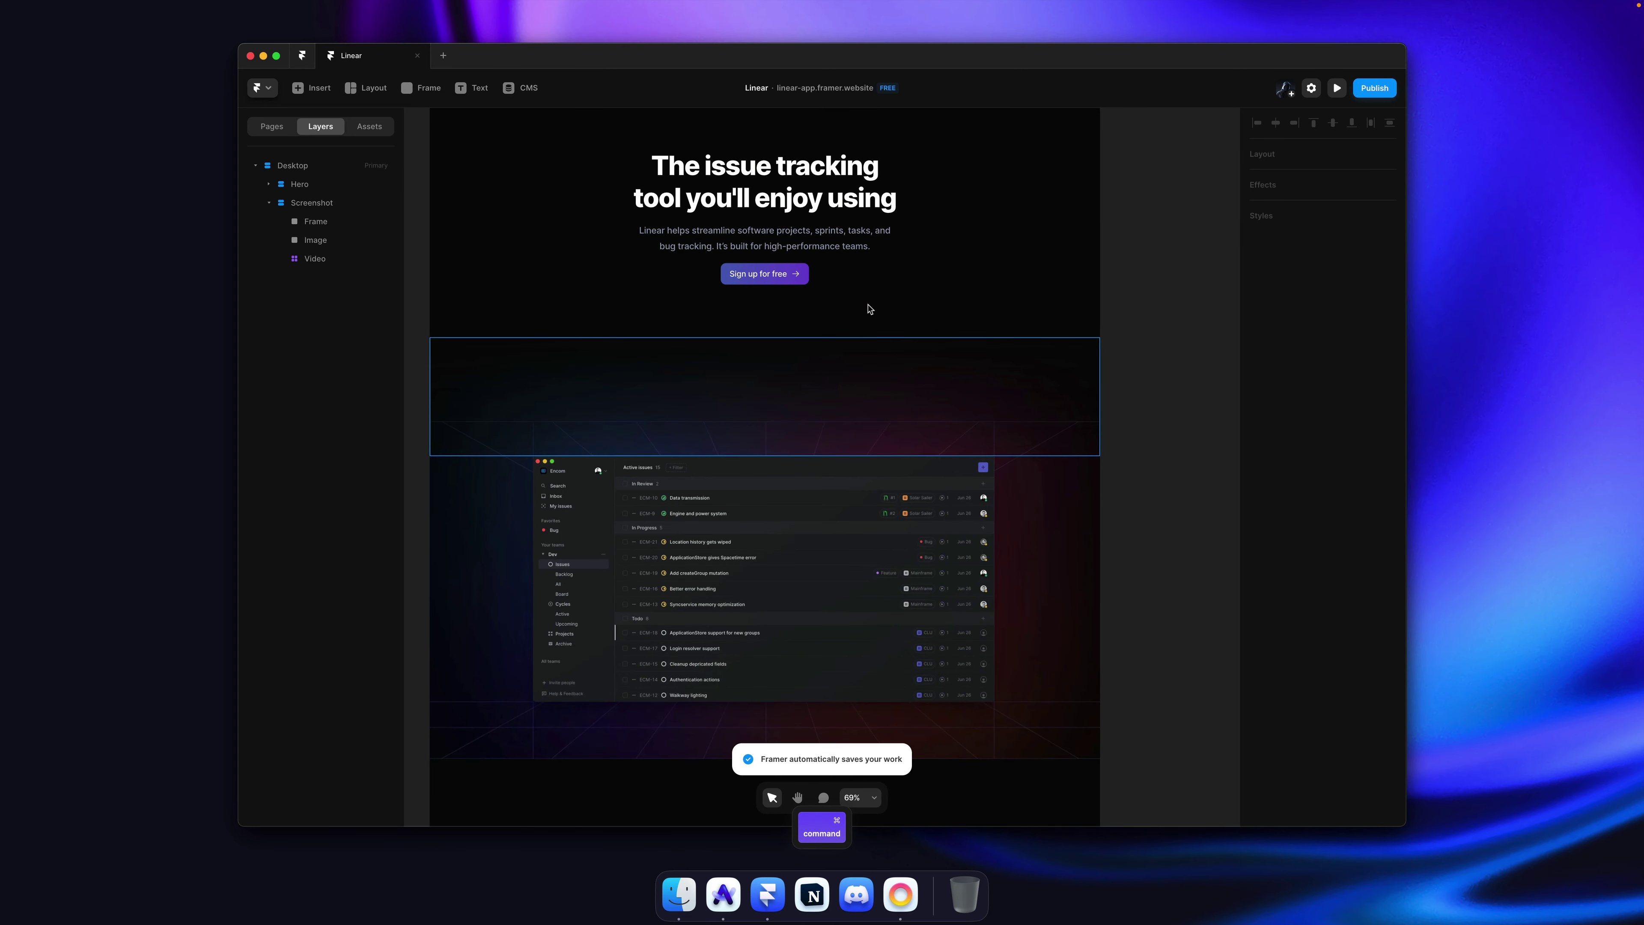
left_click(775, 317)
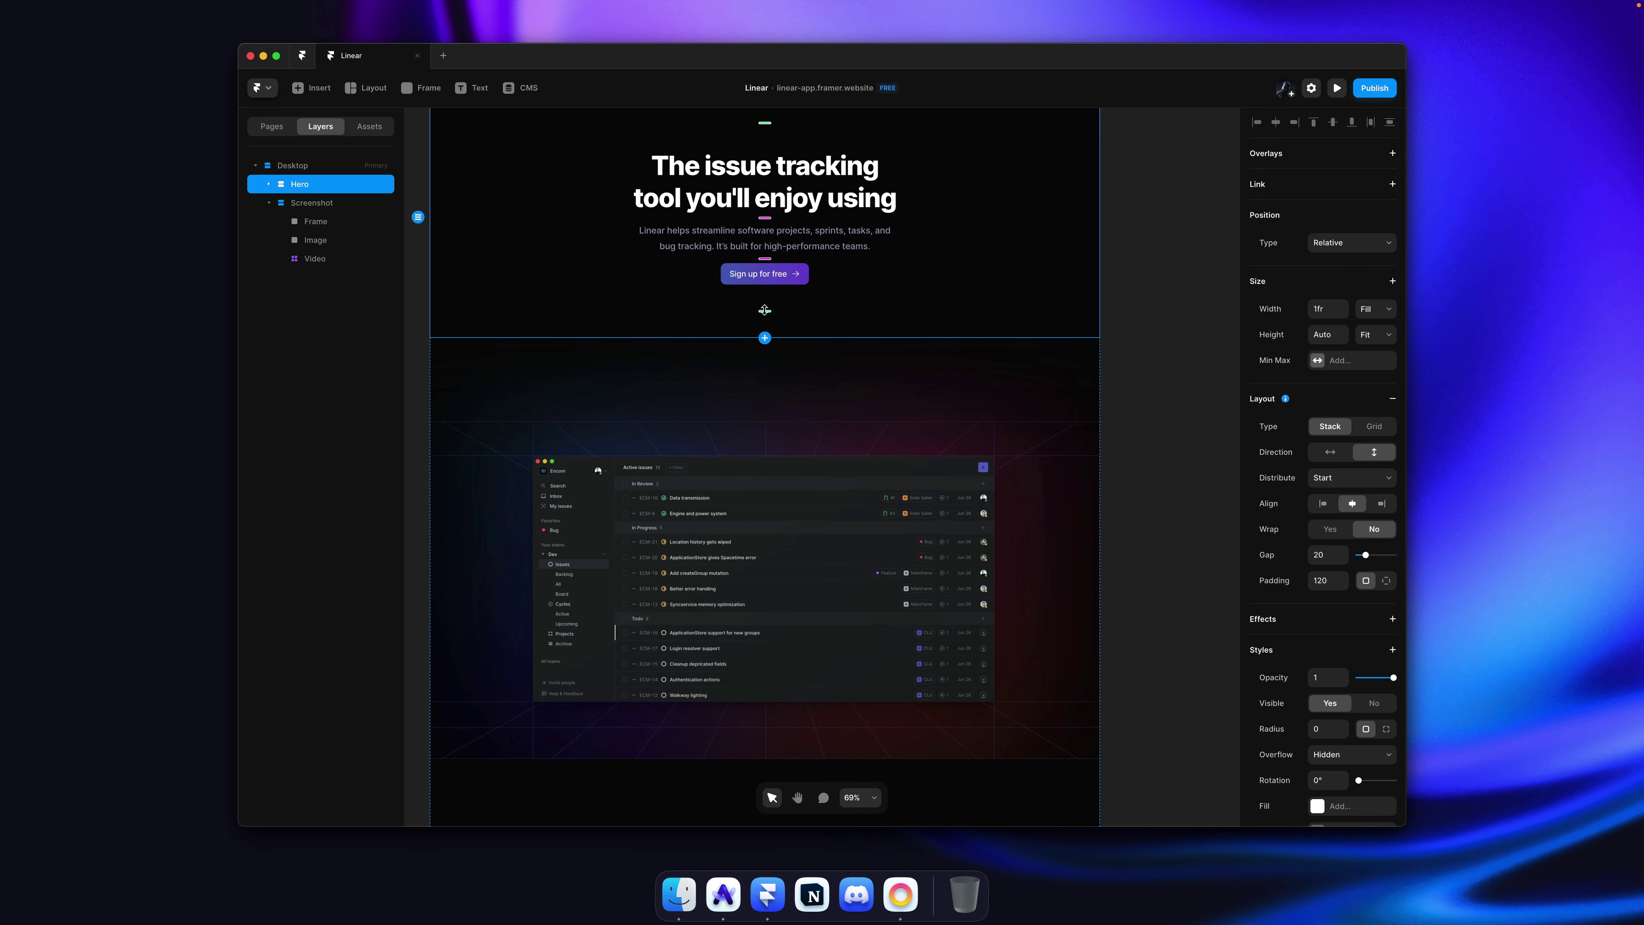
scroll(878, 249, "up", 3)
scroll(877, 249, "left", 1)
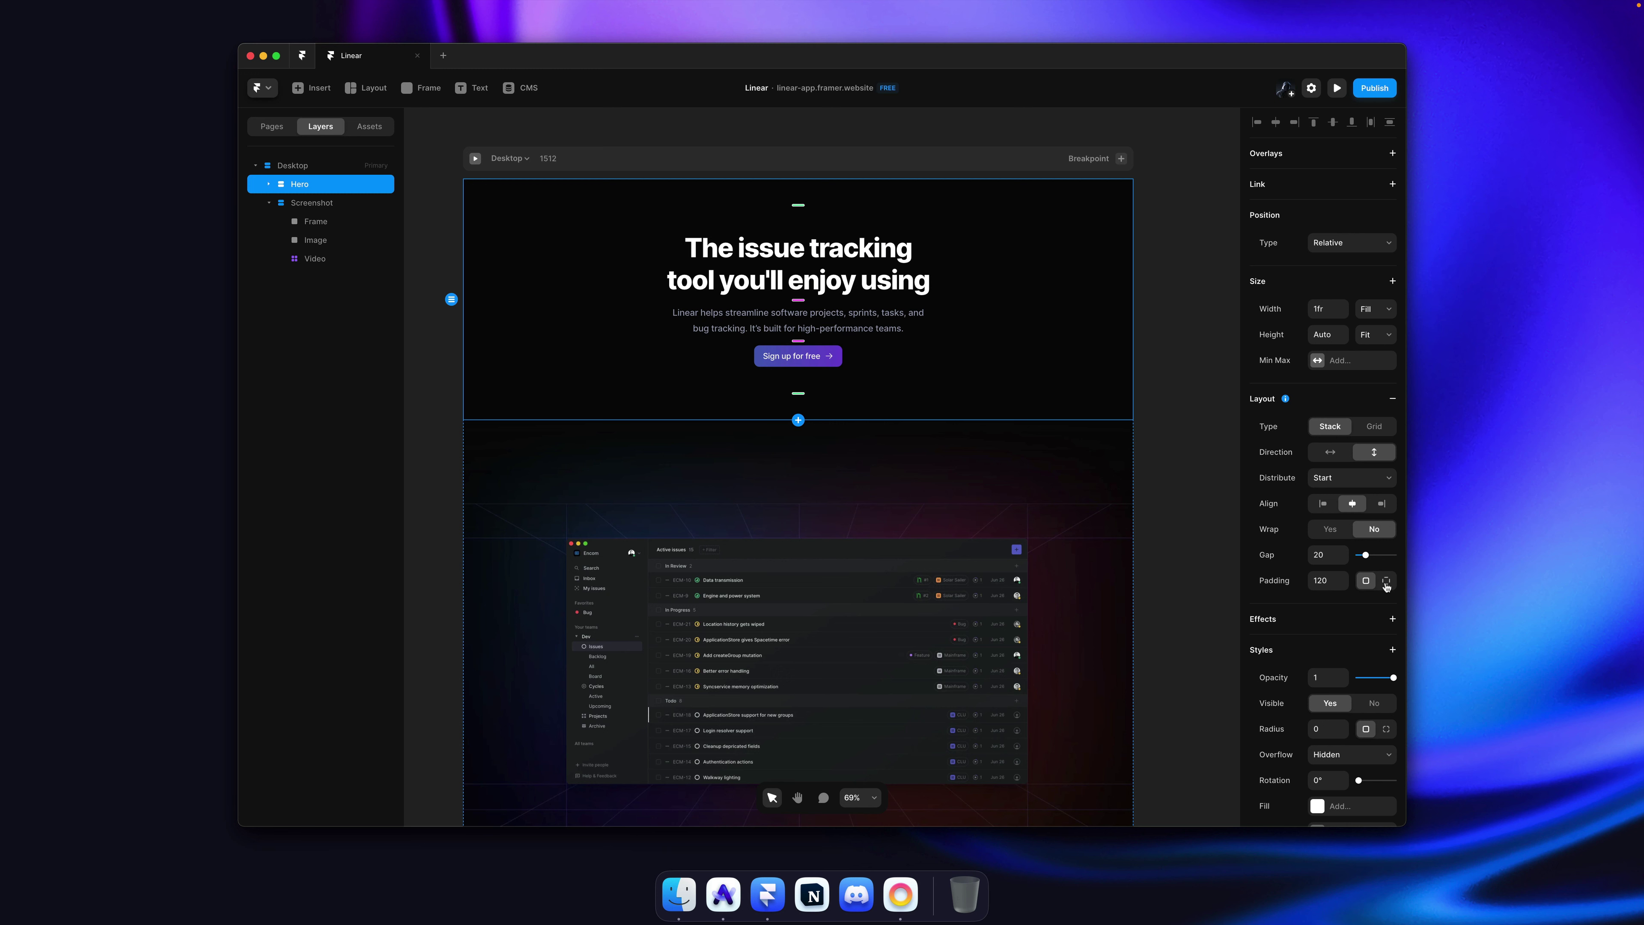
left_click(1386, 582)
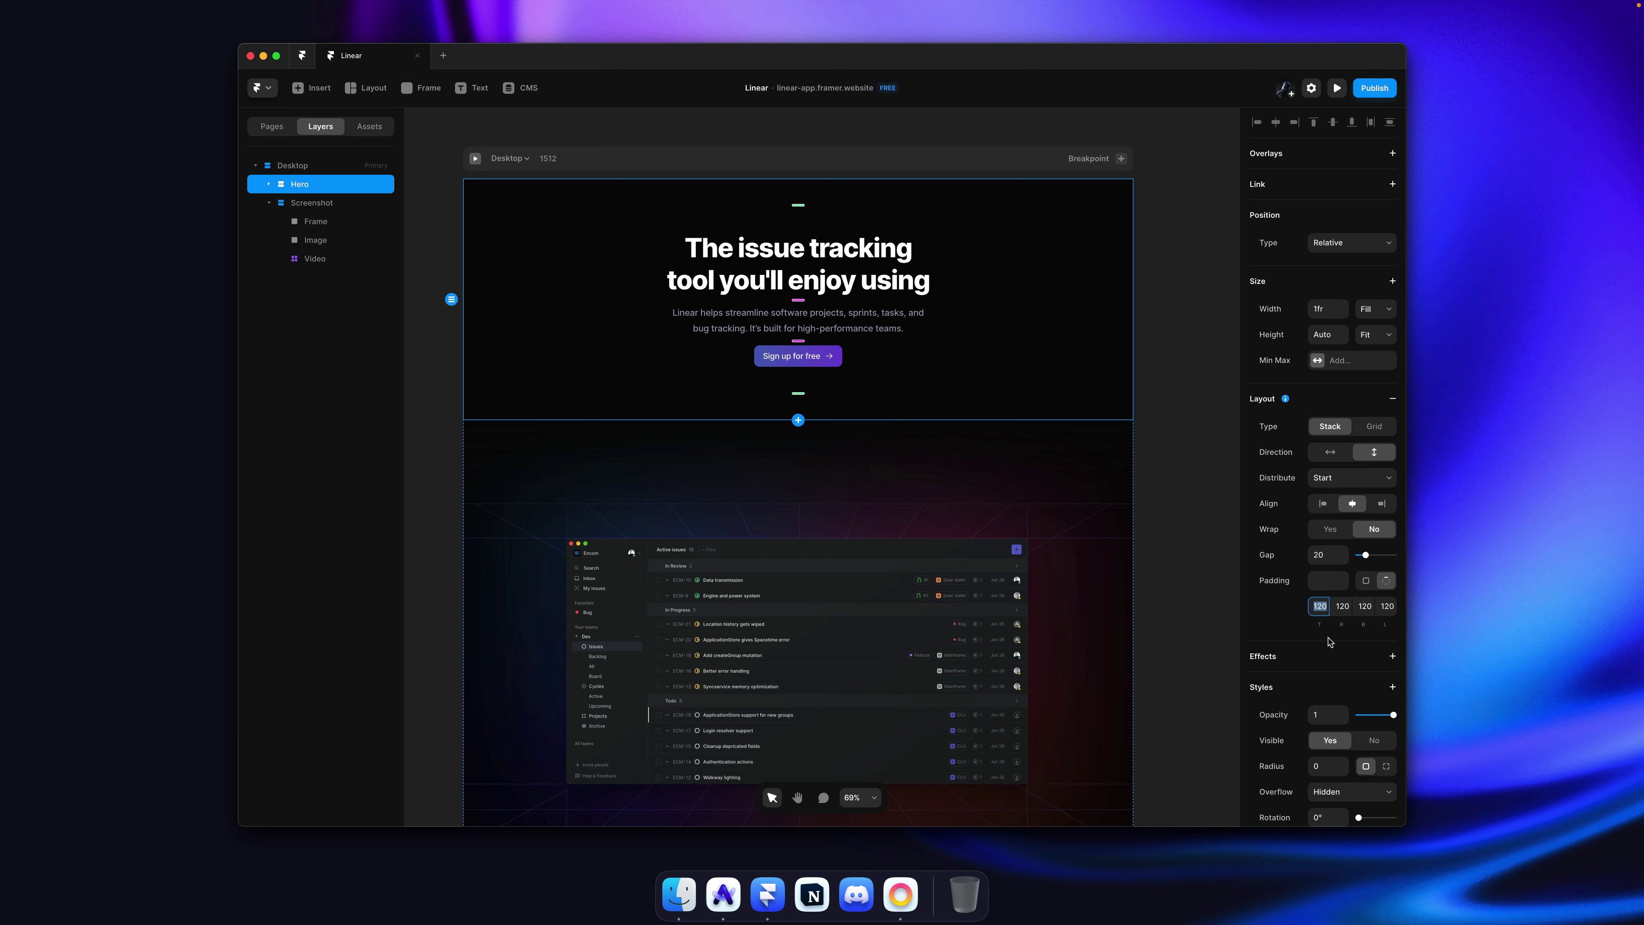
type("200")
key("Tab")
key("Tab")
type("0")
key("Return")
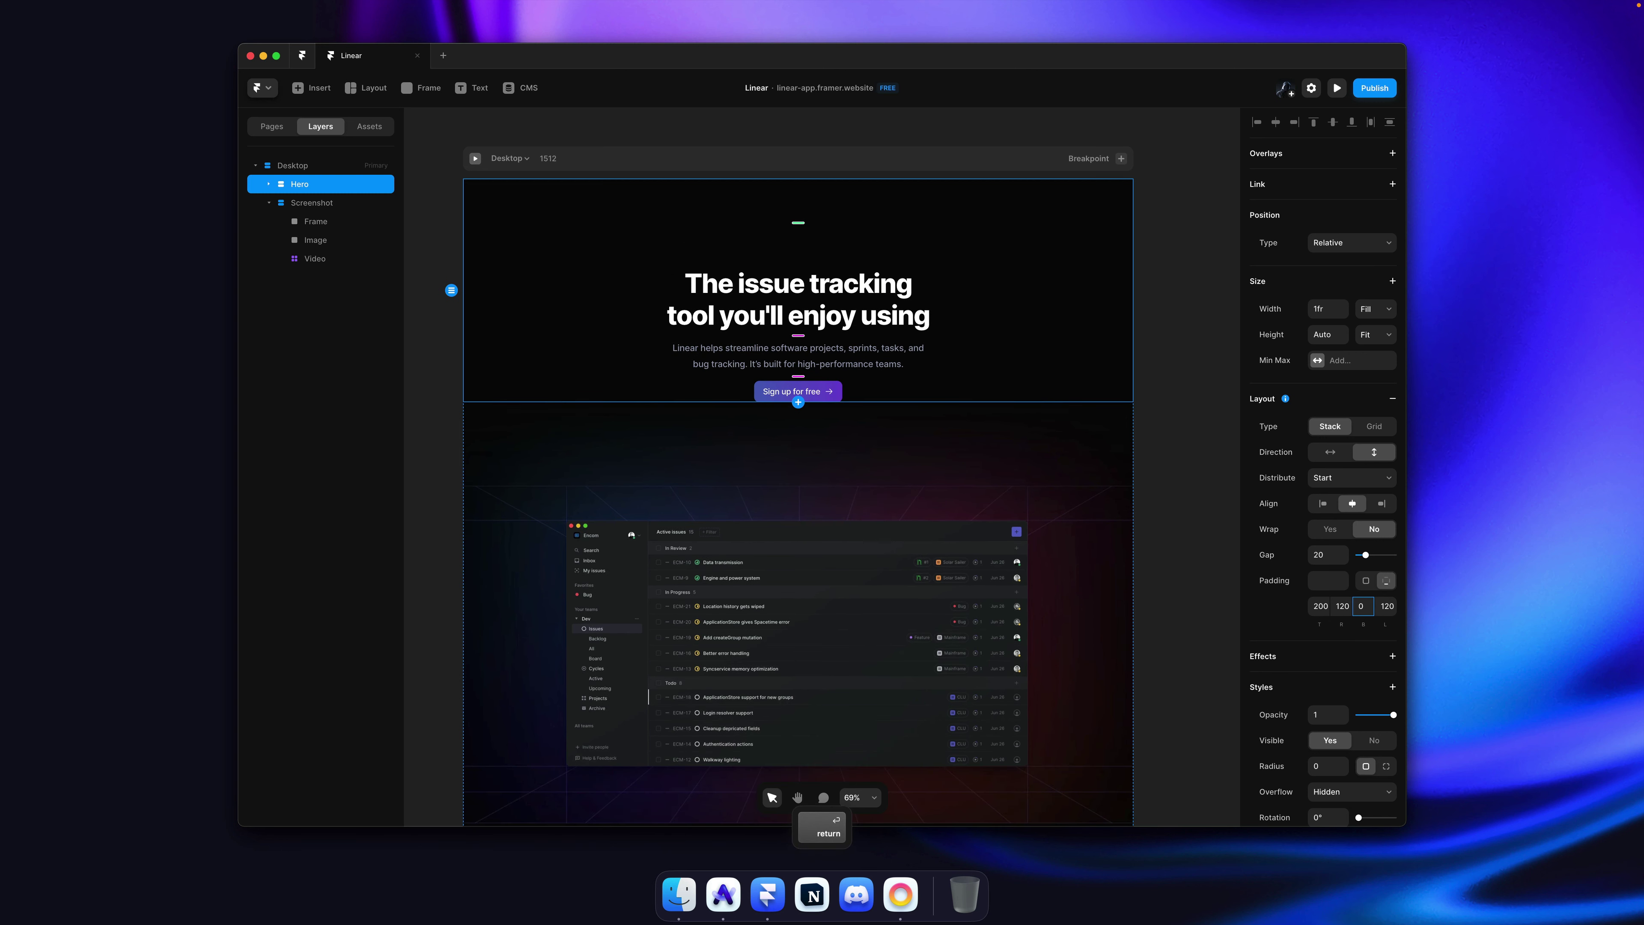
left_click(1158, 409)
key("ctrl+s")
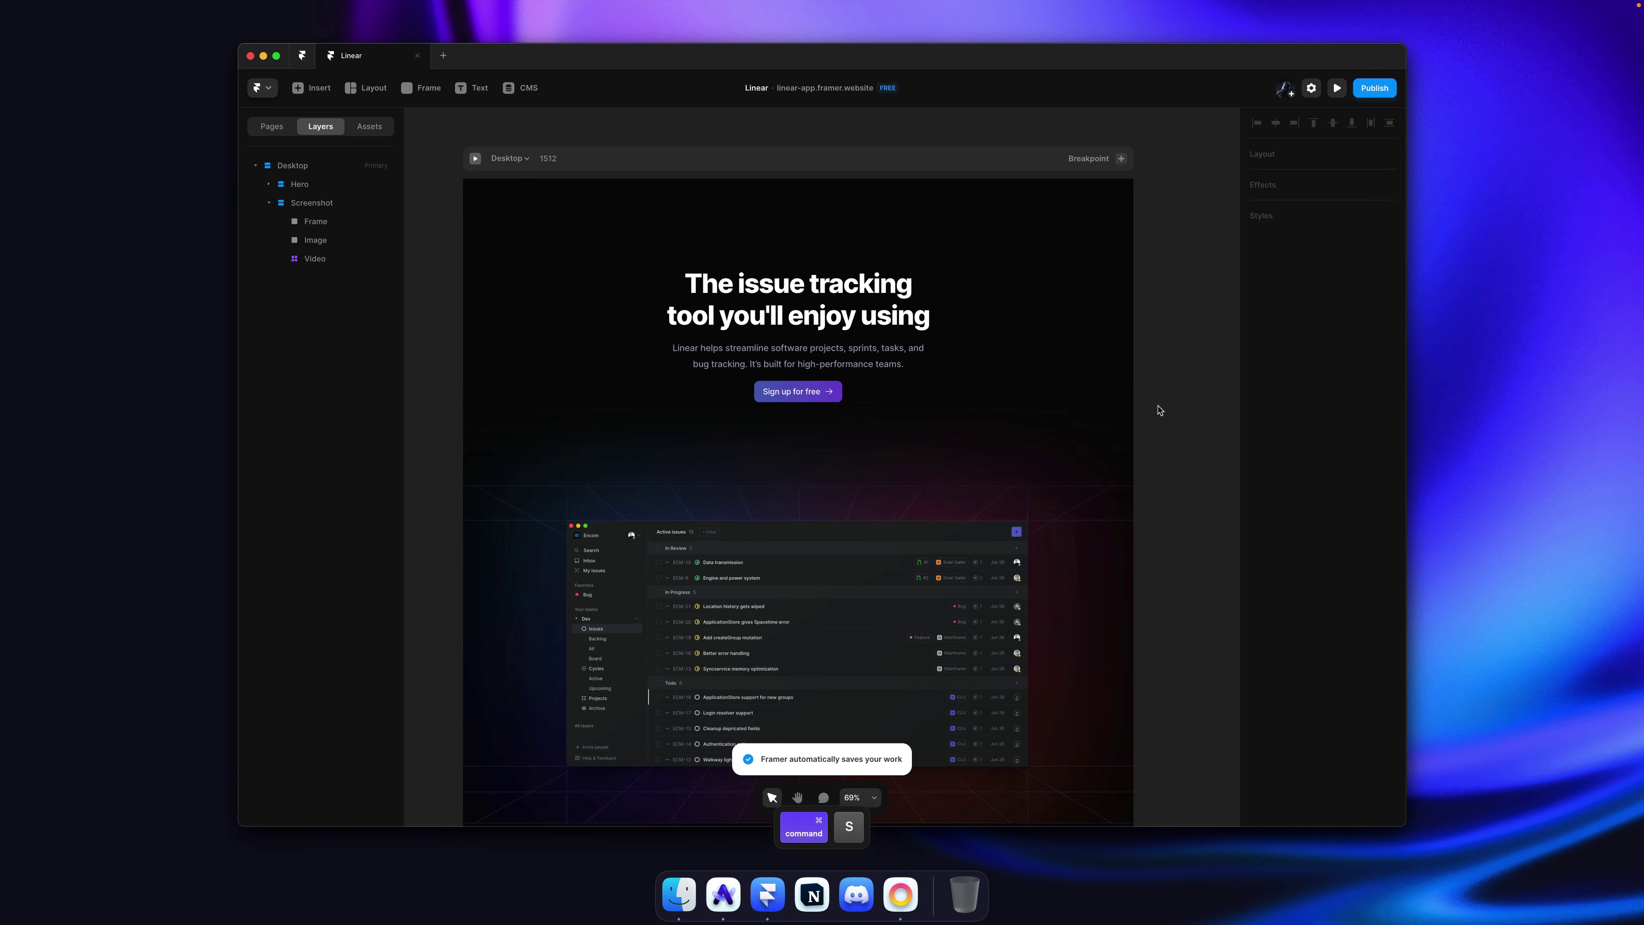
Step: Set the Hero section's overflow to Visible and save
left_click(1035, 383)
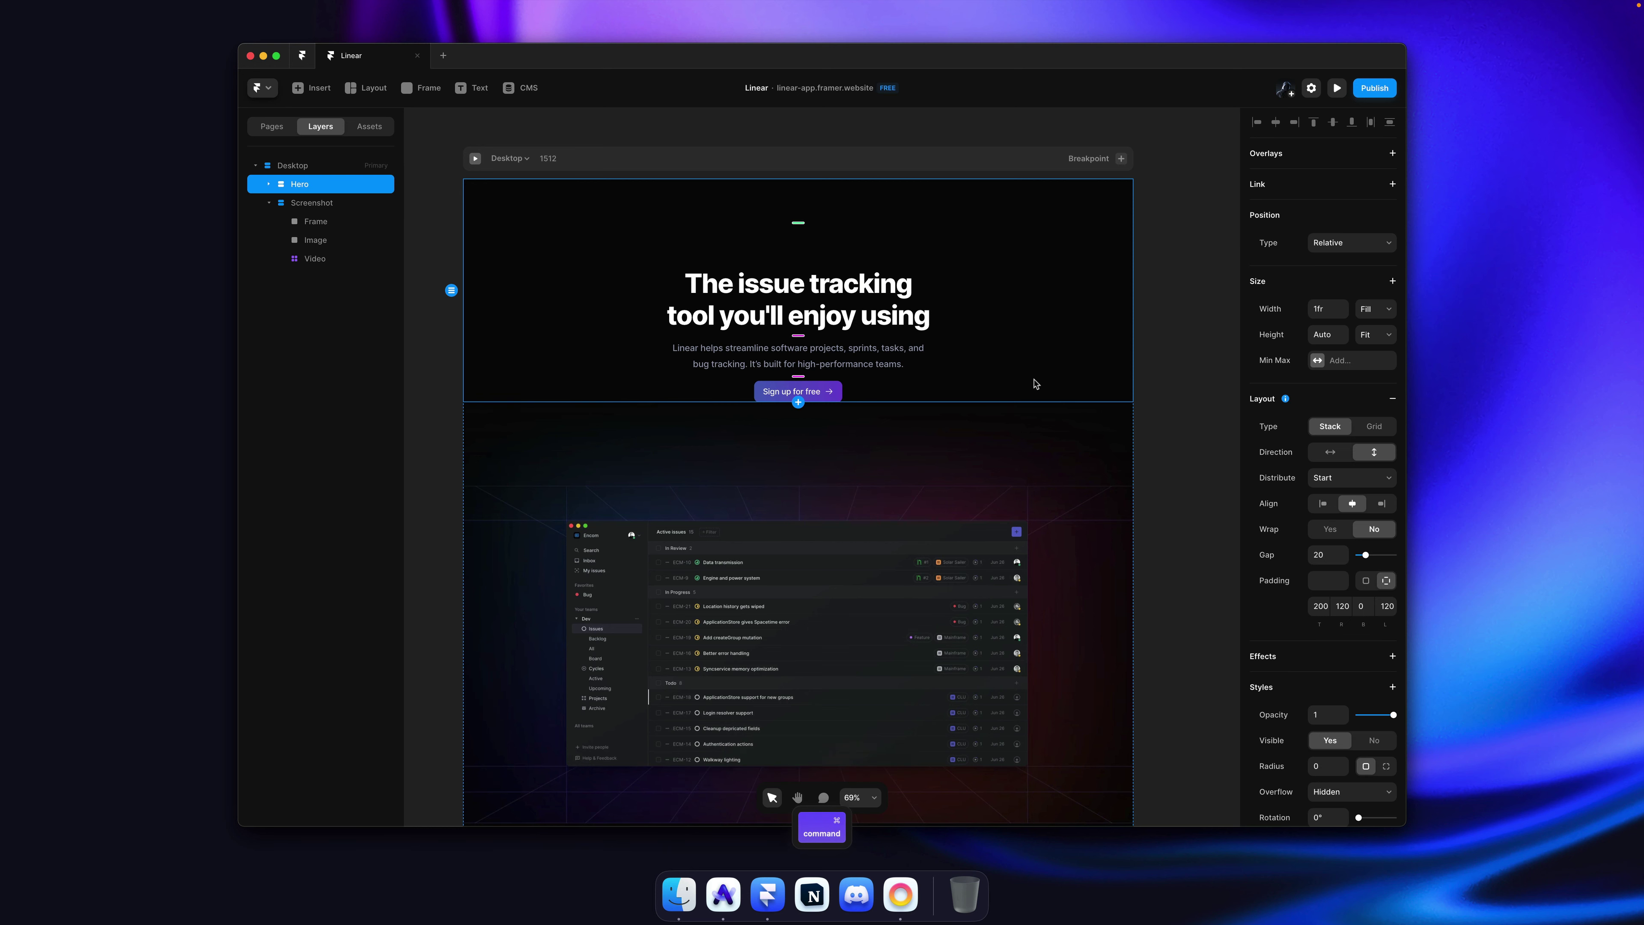
scroll(1338, 677, "down", 3)
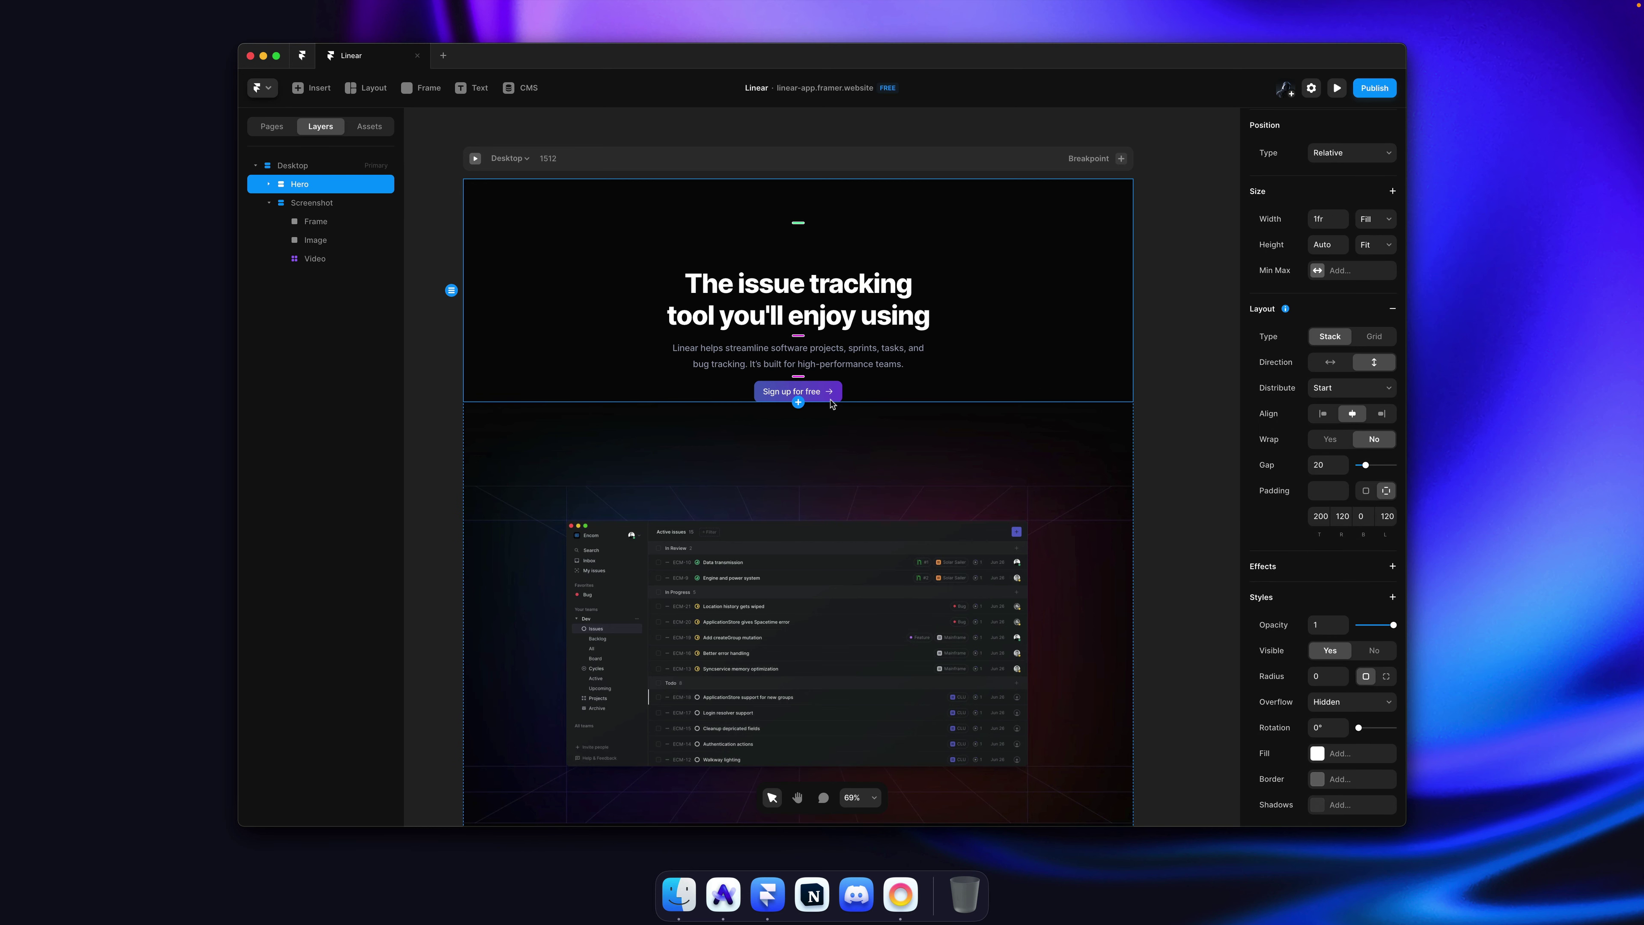
scroll(1292, 507, "down", 4)
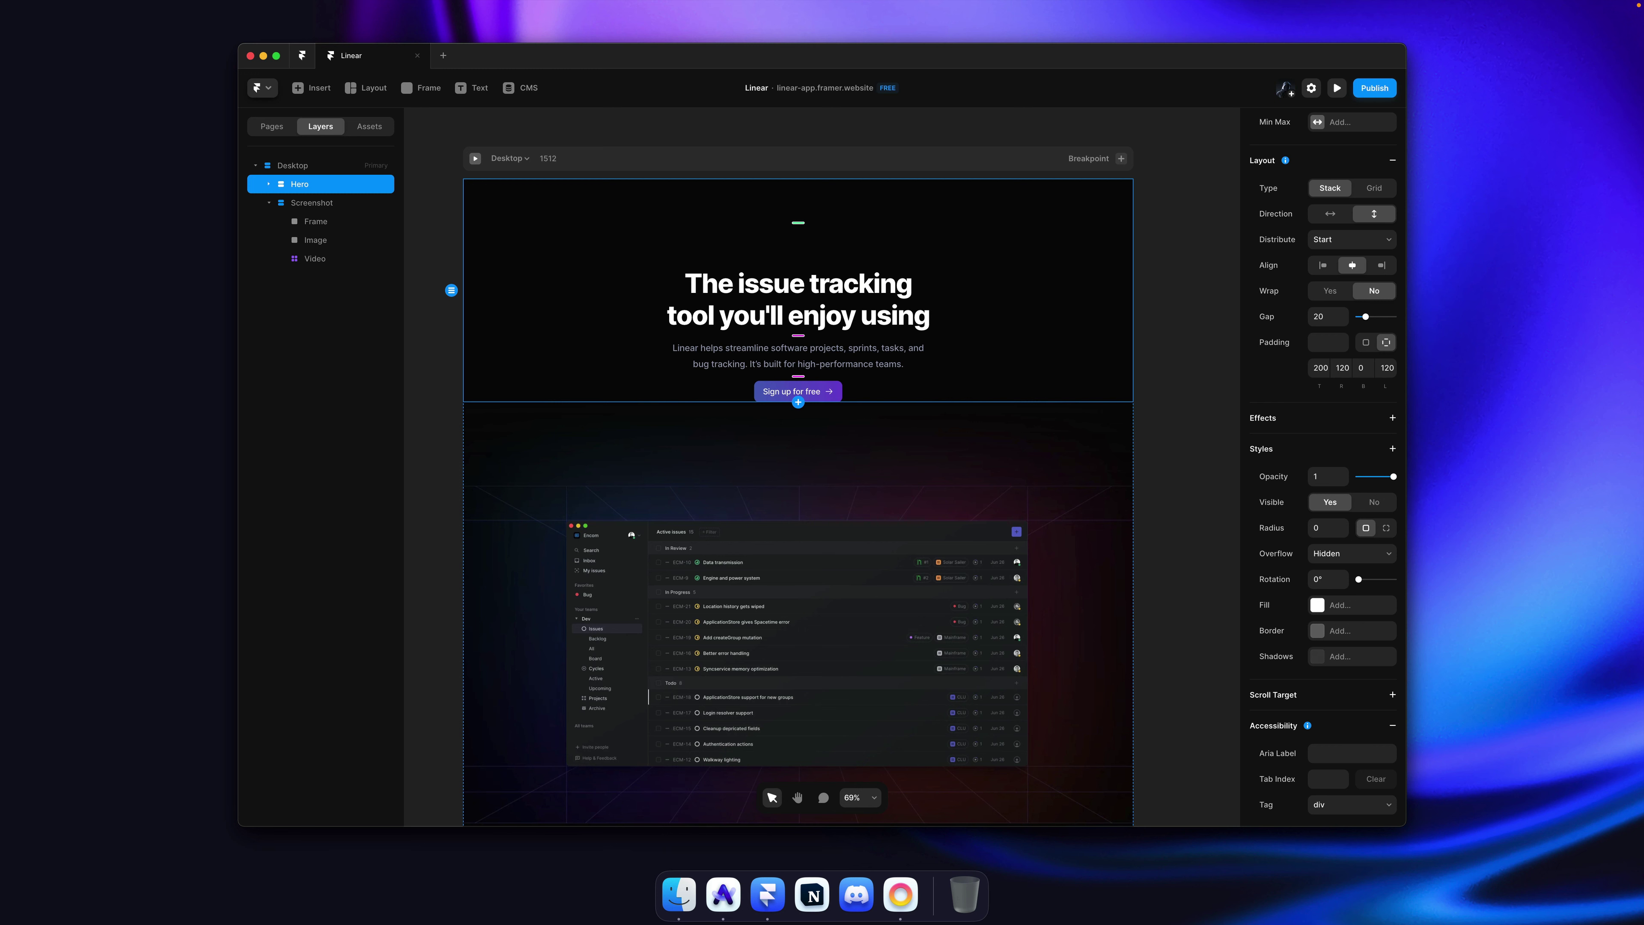
left_click(1353, 557)
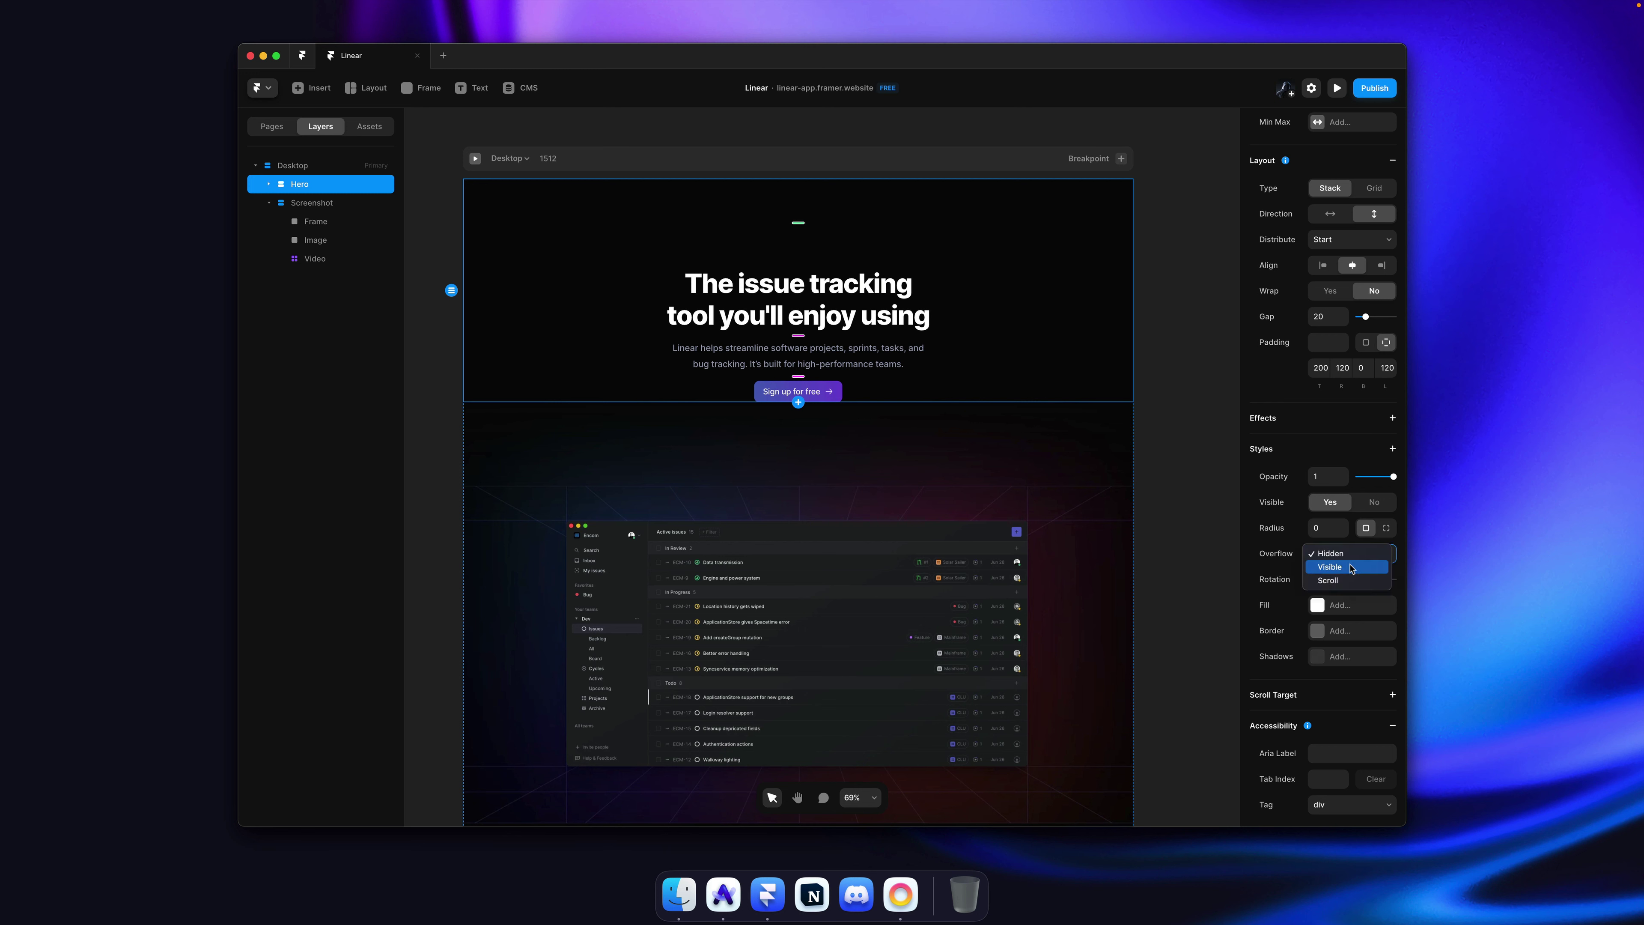
left_click(1352, 567)
left_click(1165, 374)
key("super+s")
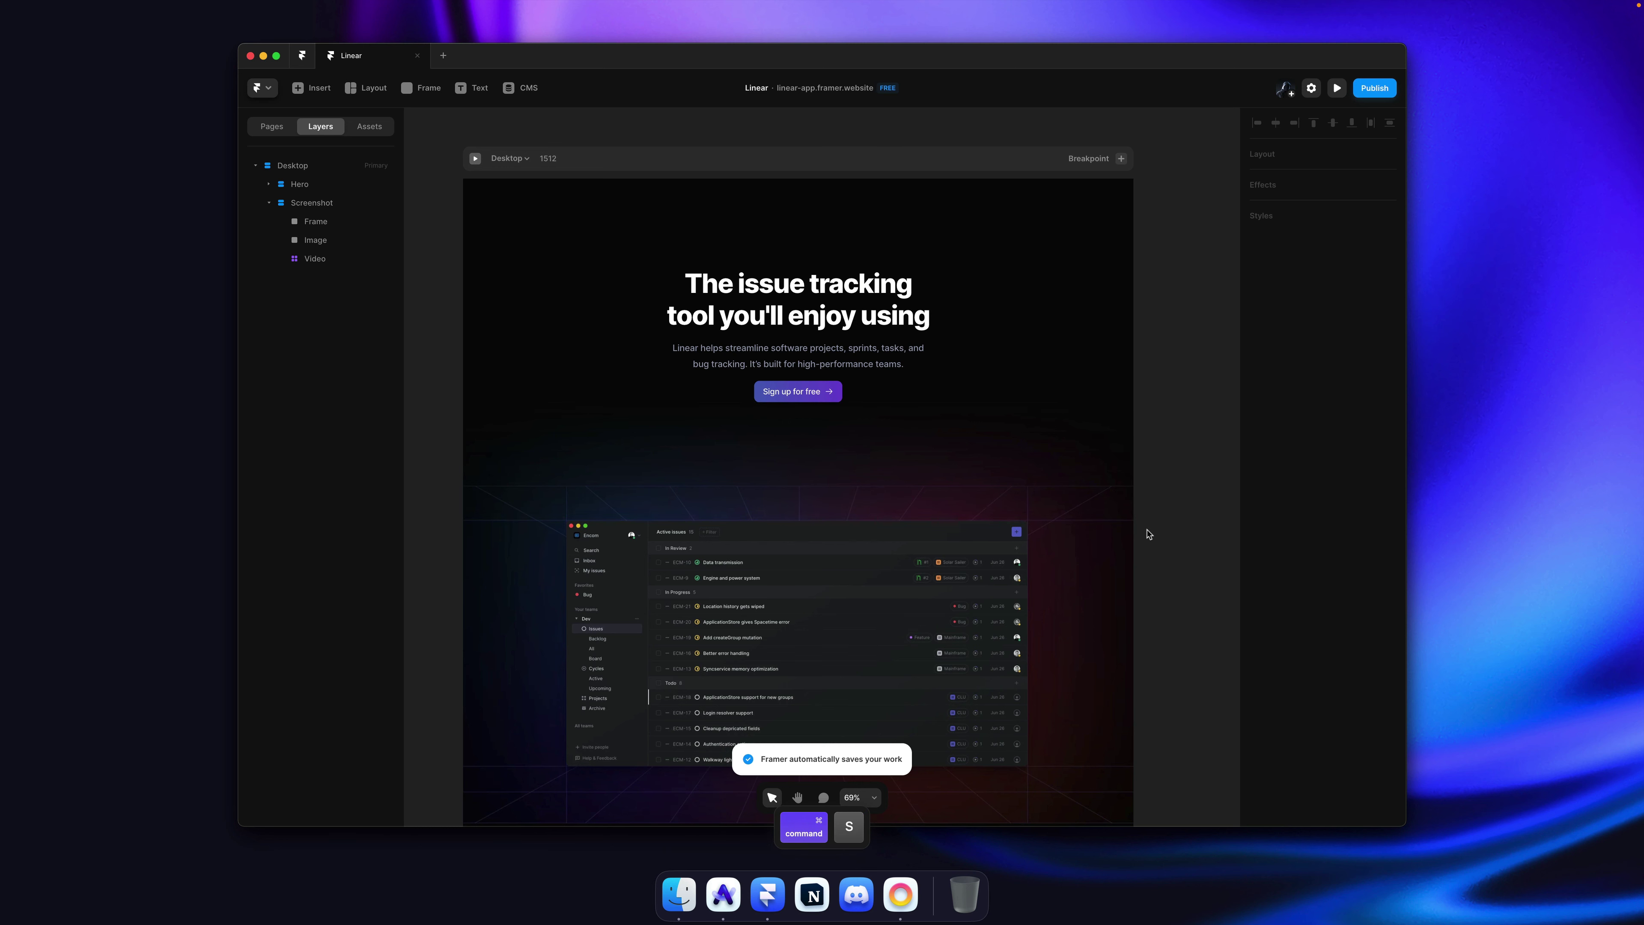
Step: Publish the latest changes to the live site
left_click(1373, 88)
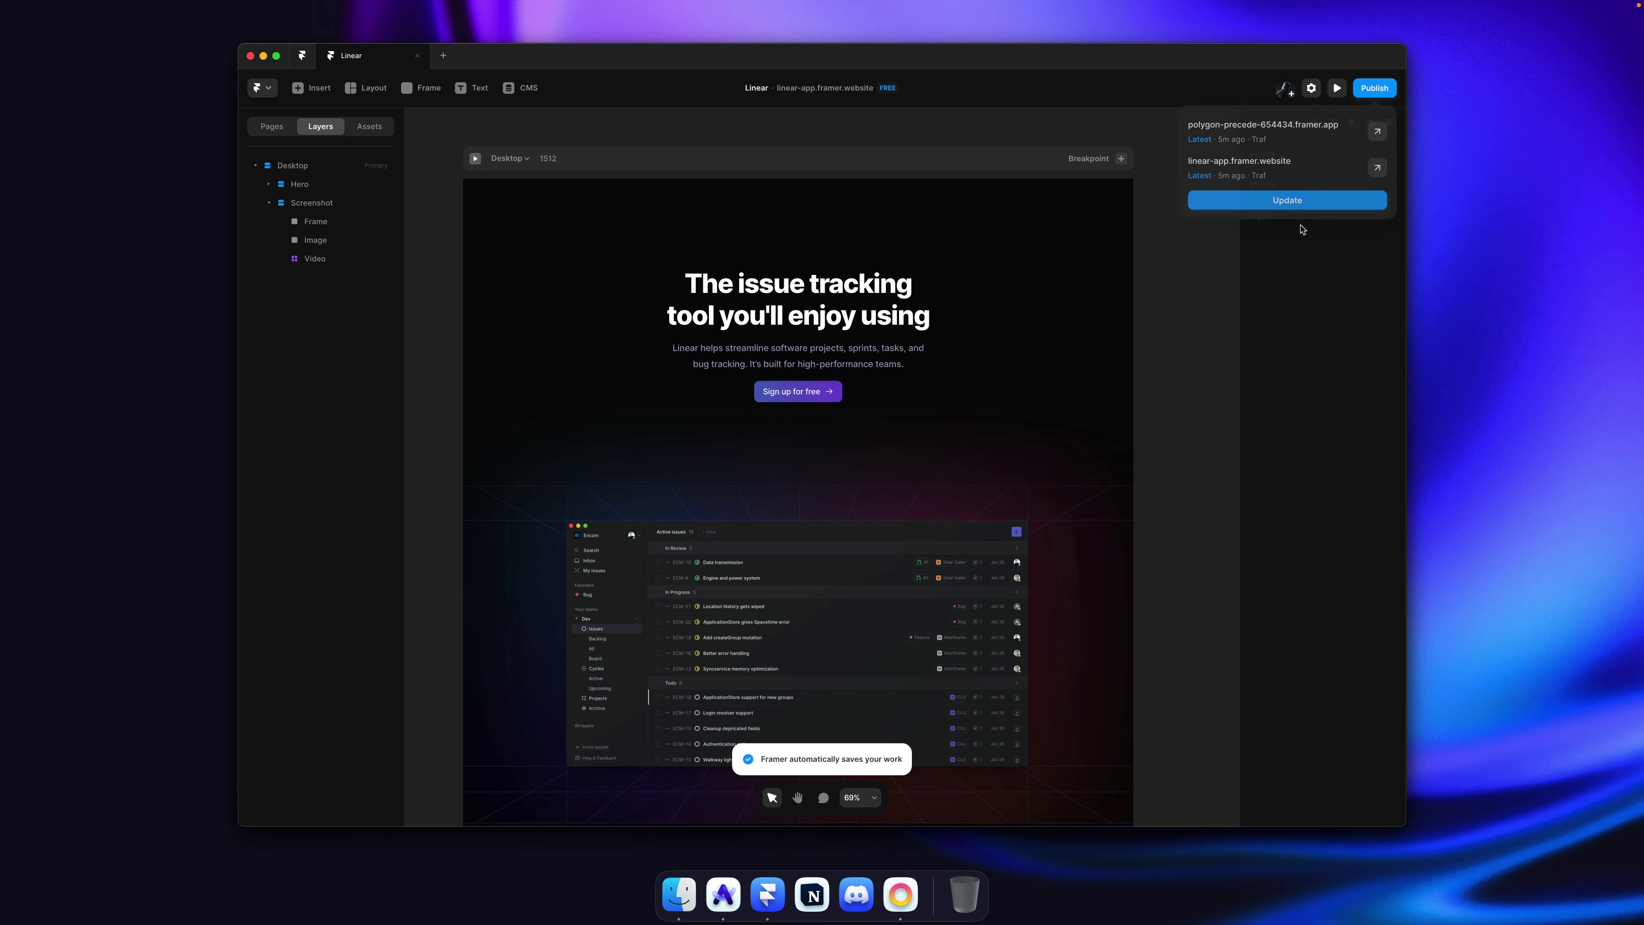
left_click(1296, 200)
left_click(1213, 293)
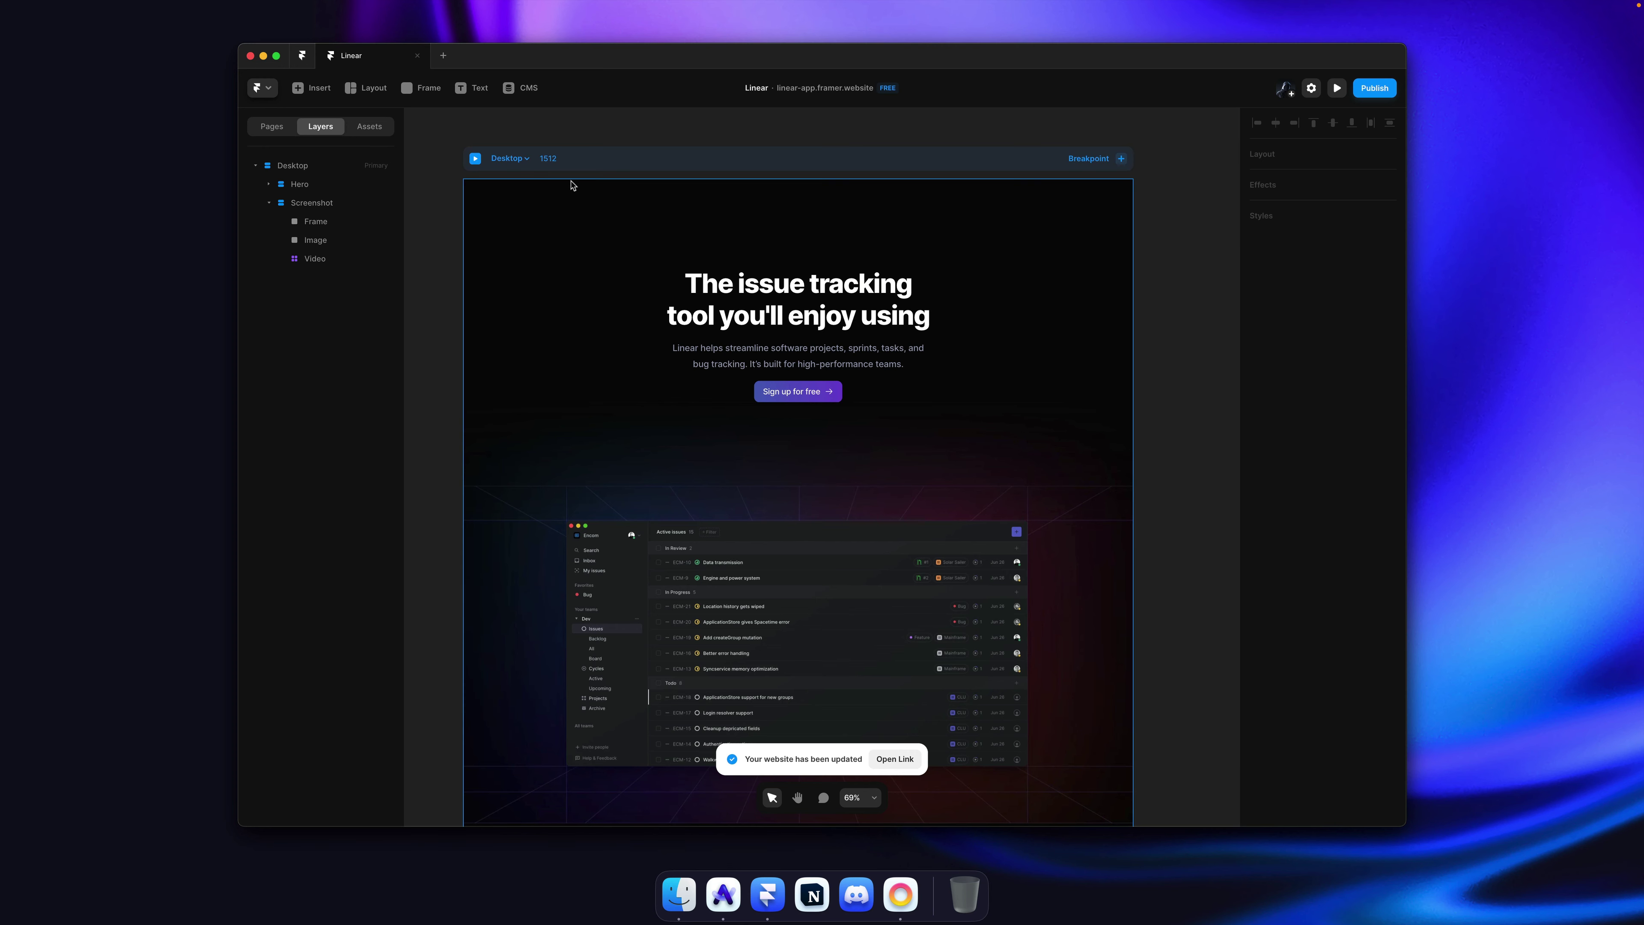
left_click(474, 158)
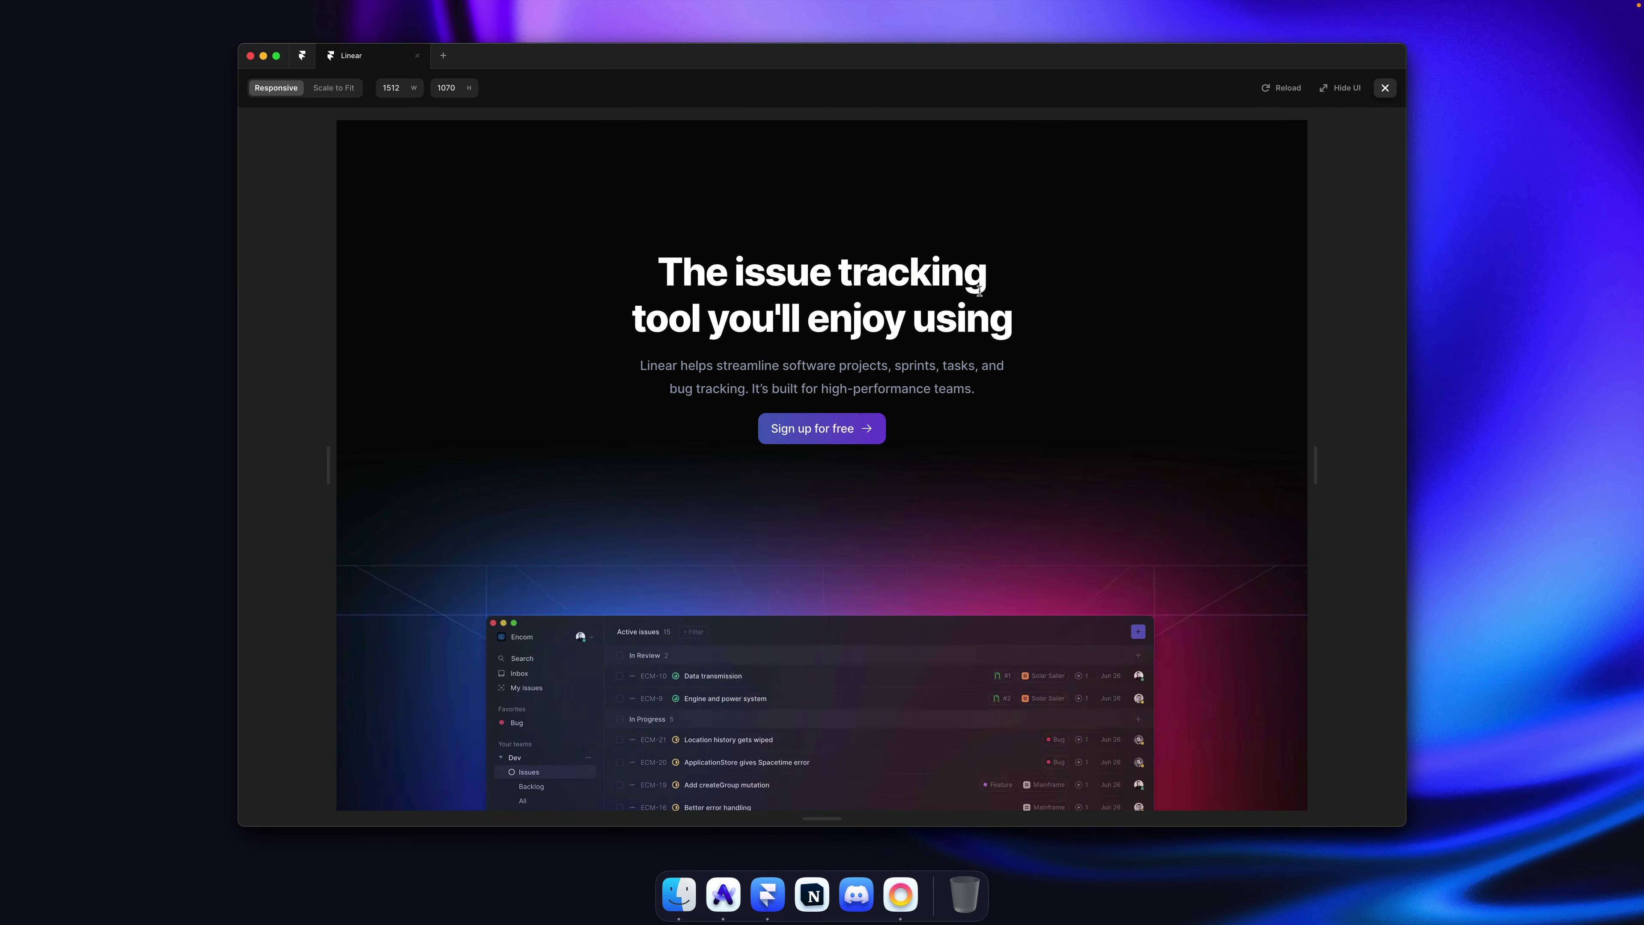
scroll(1046, 357, "down", 5)
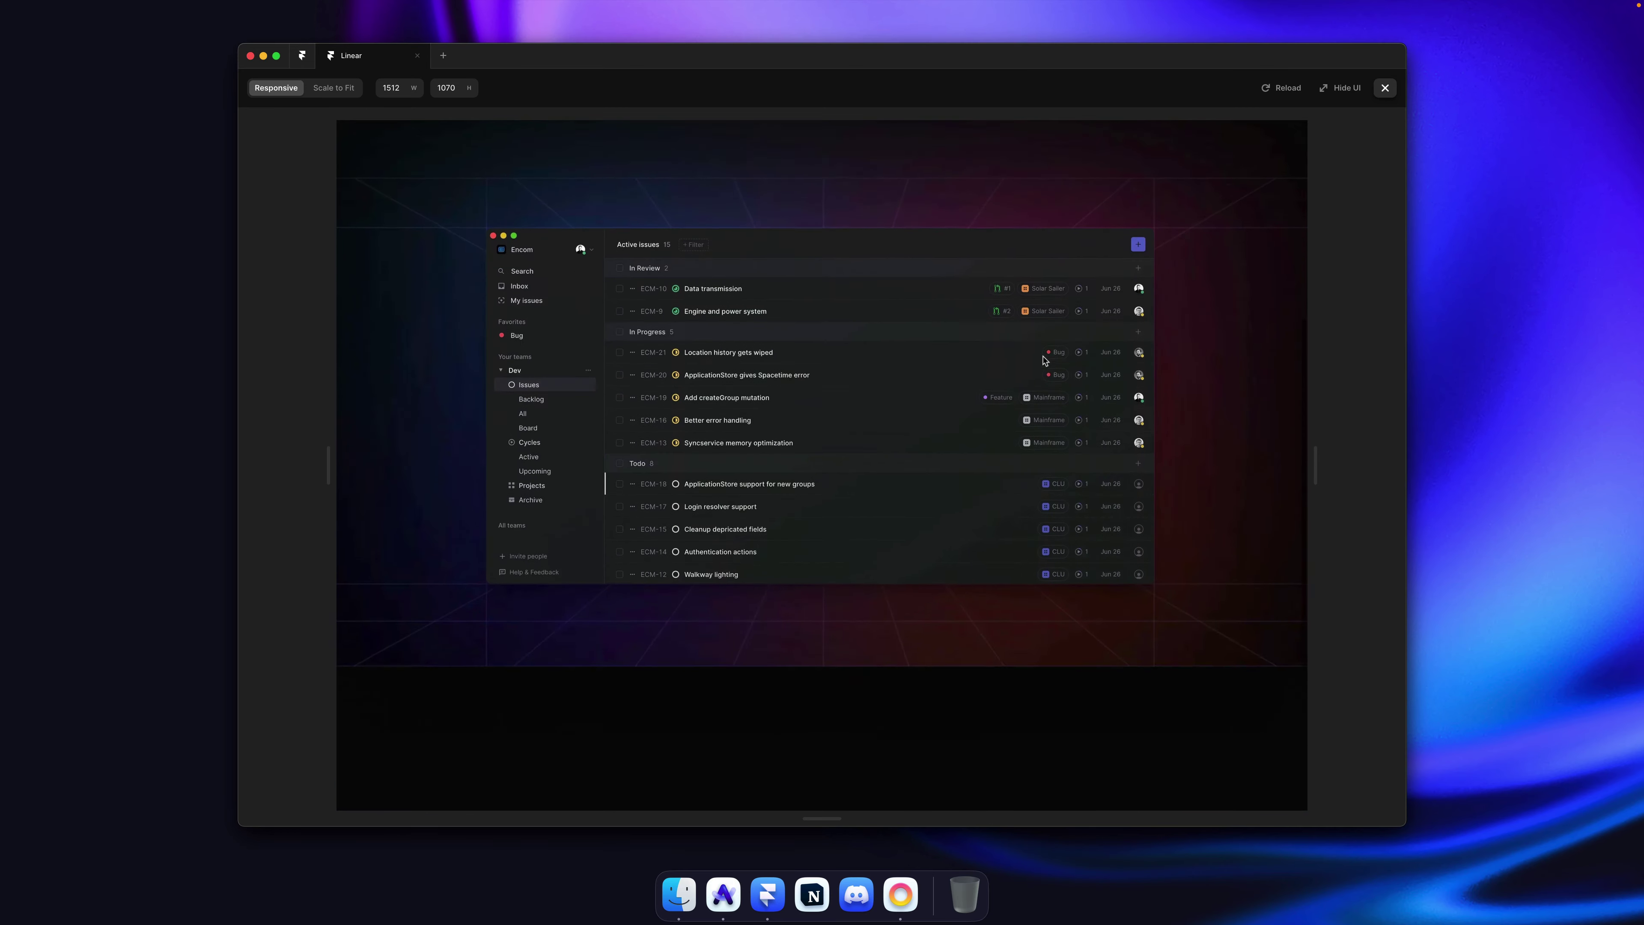
scroll(1046, 360, "up", 5)
scroll(1045, 360, "down", 3)
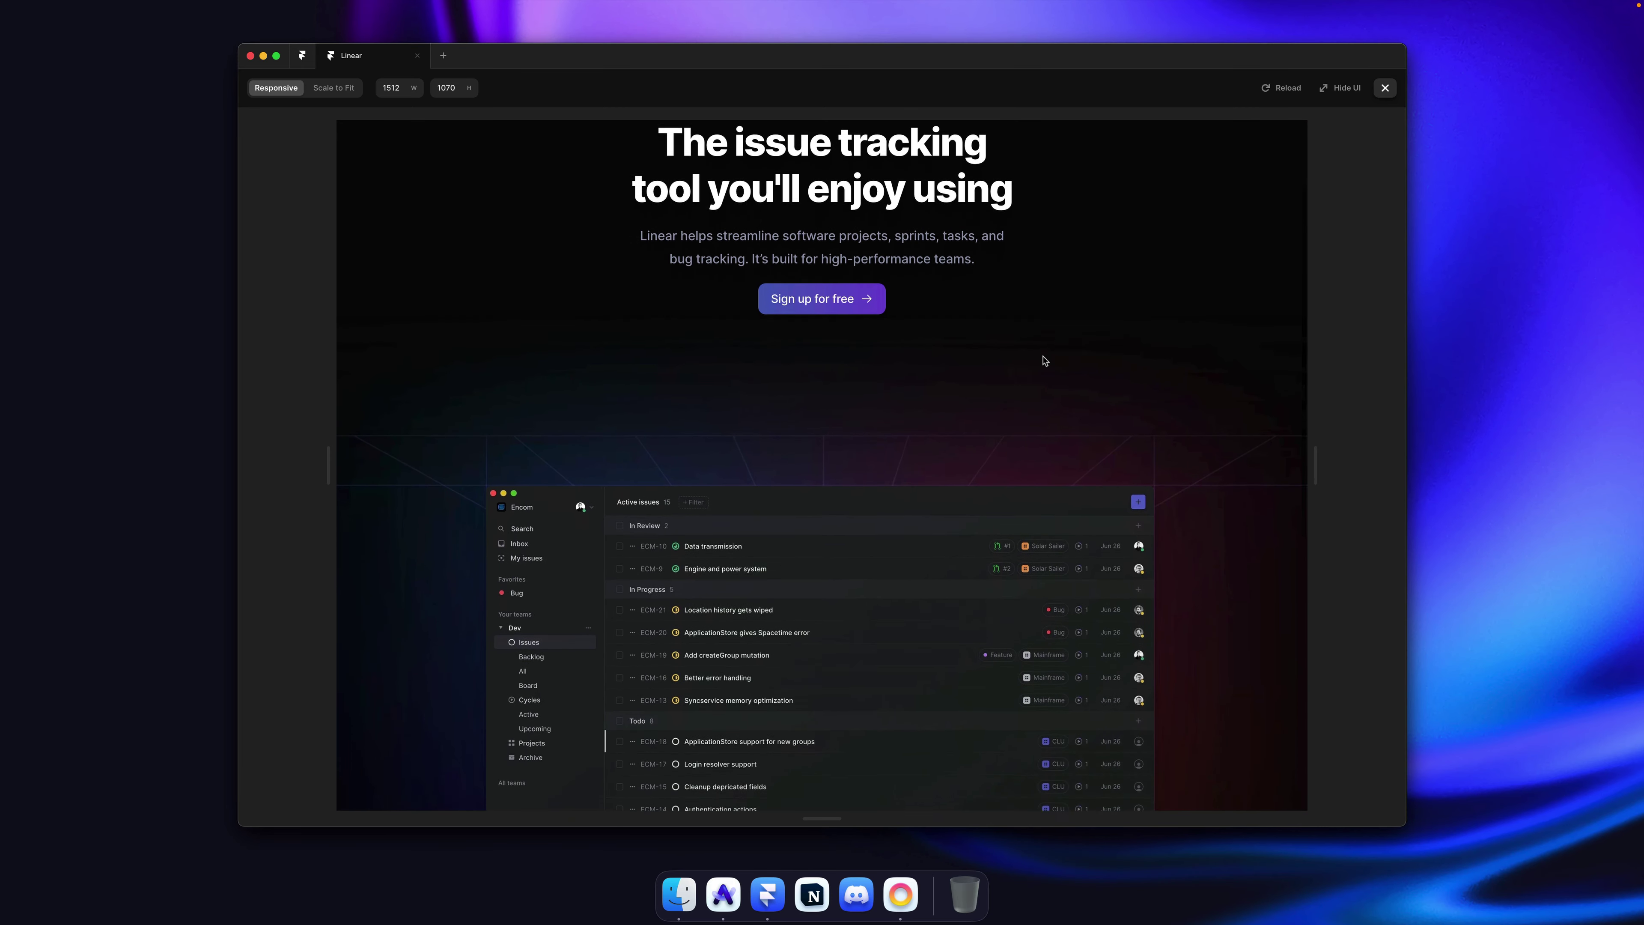
scroll(1045, 360, "up", 3)
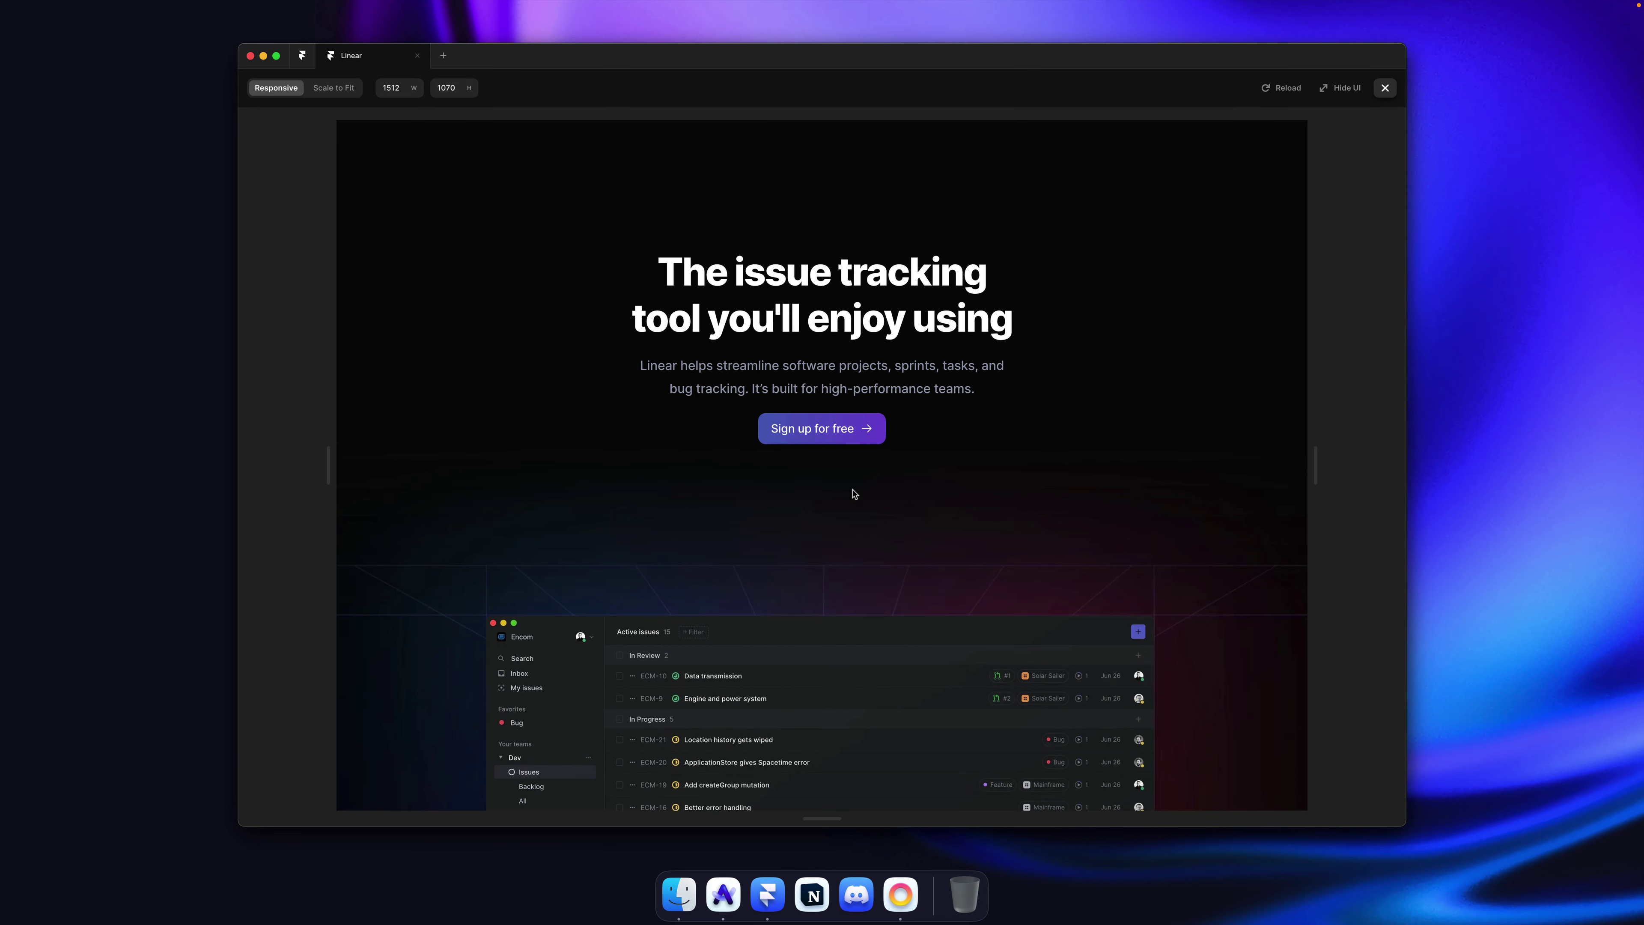
key("Escape")
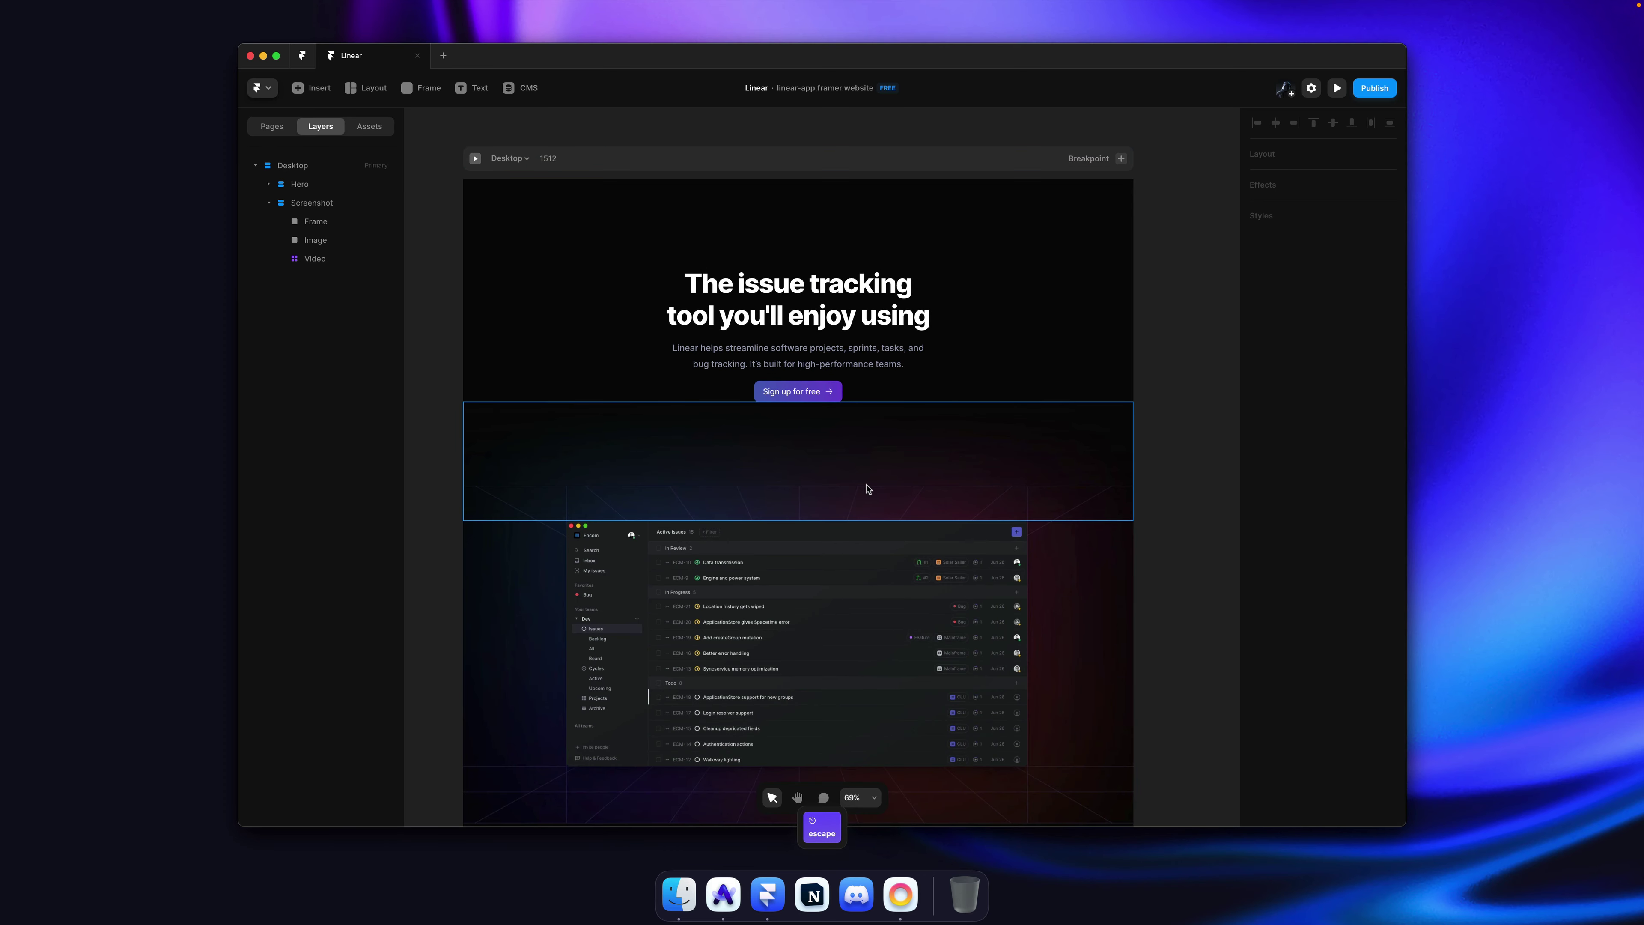
Step: Drag the Screenshot section inside the Hero stack in the Layers panel
left_click(895, 418)
scroll(894, 426, "down", 2)
key("Escape")
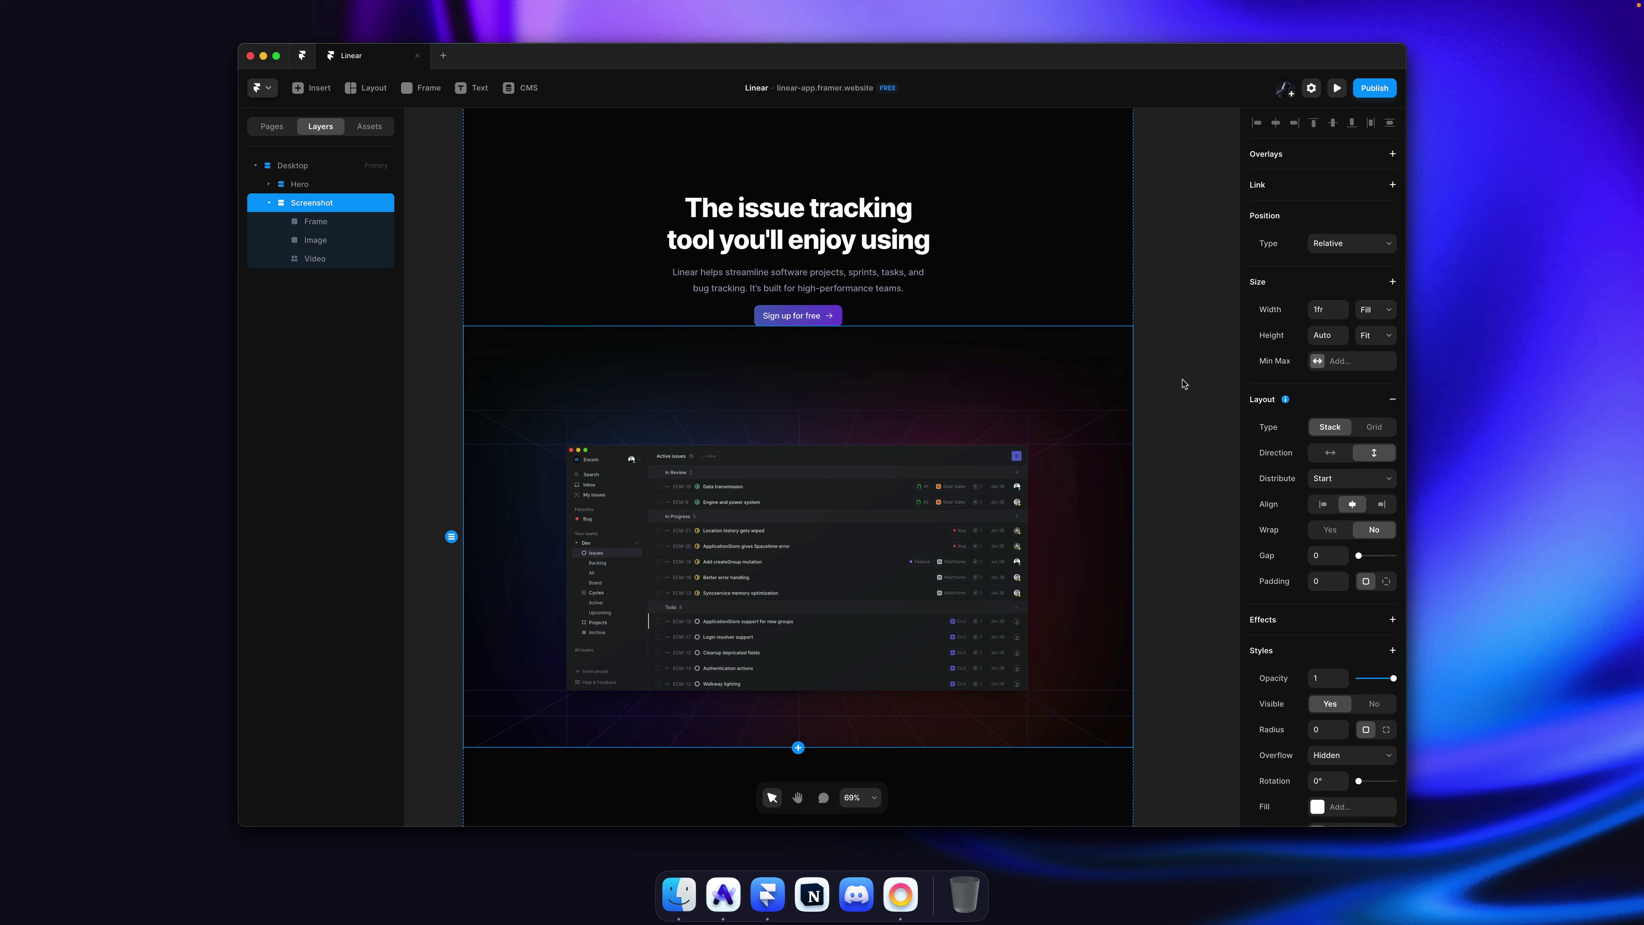
left_click(845, 264)
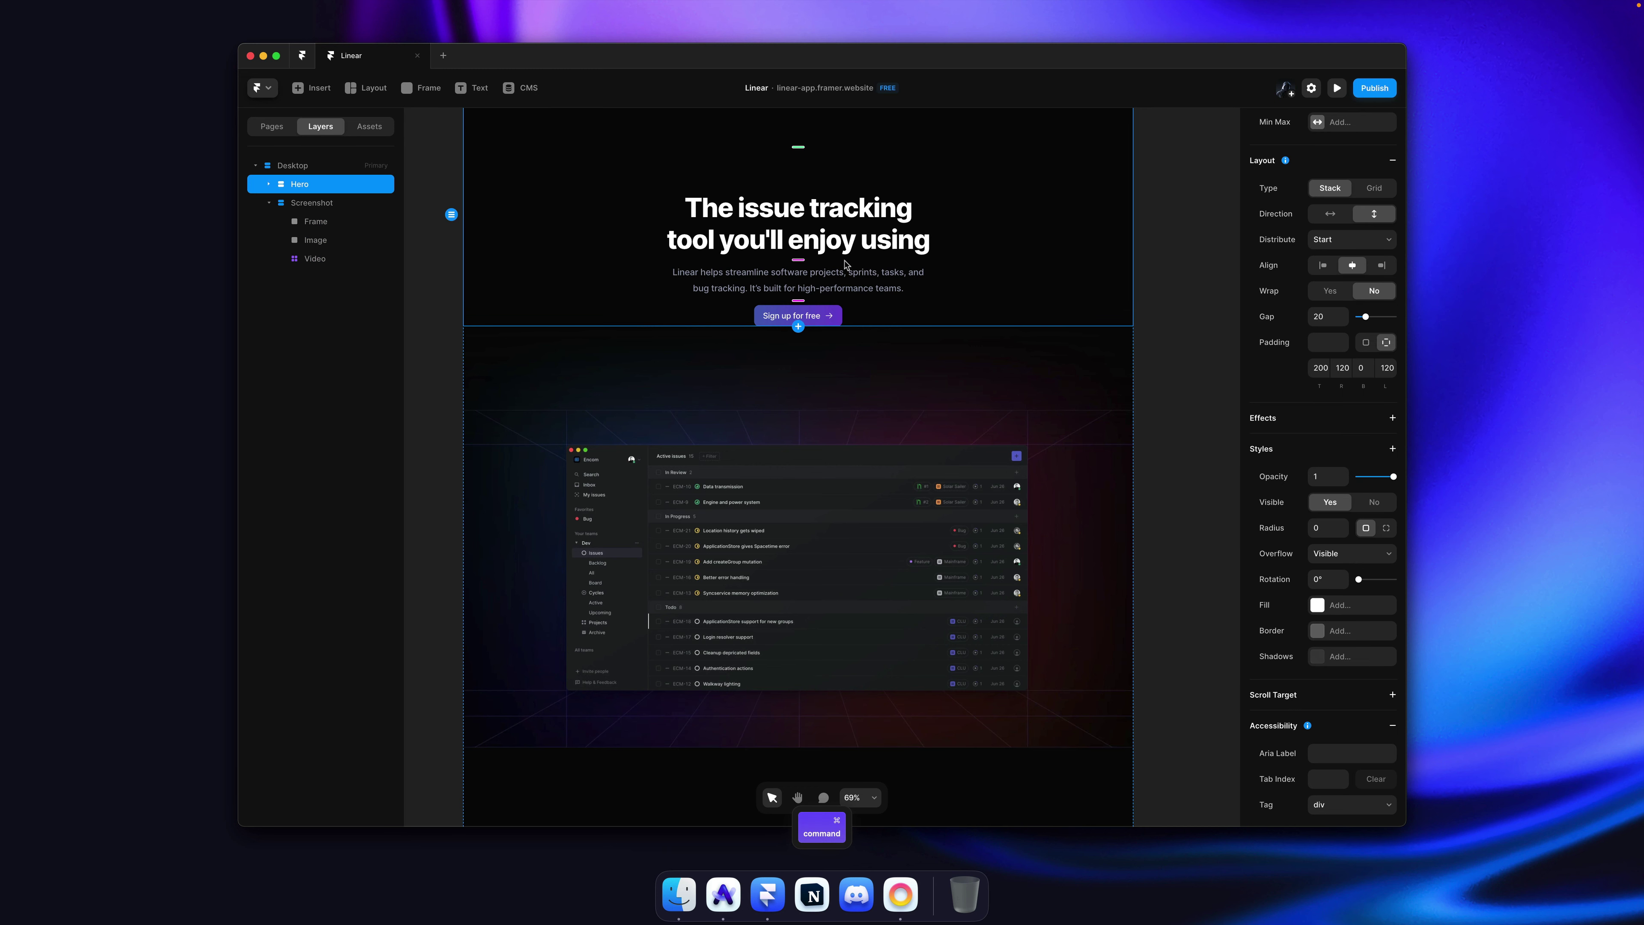
left_click(861, 392)
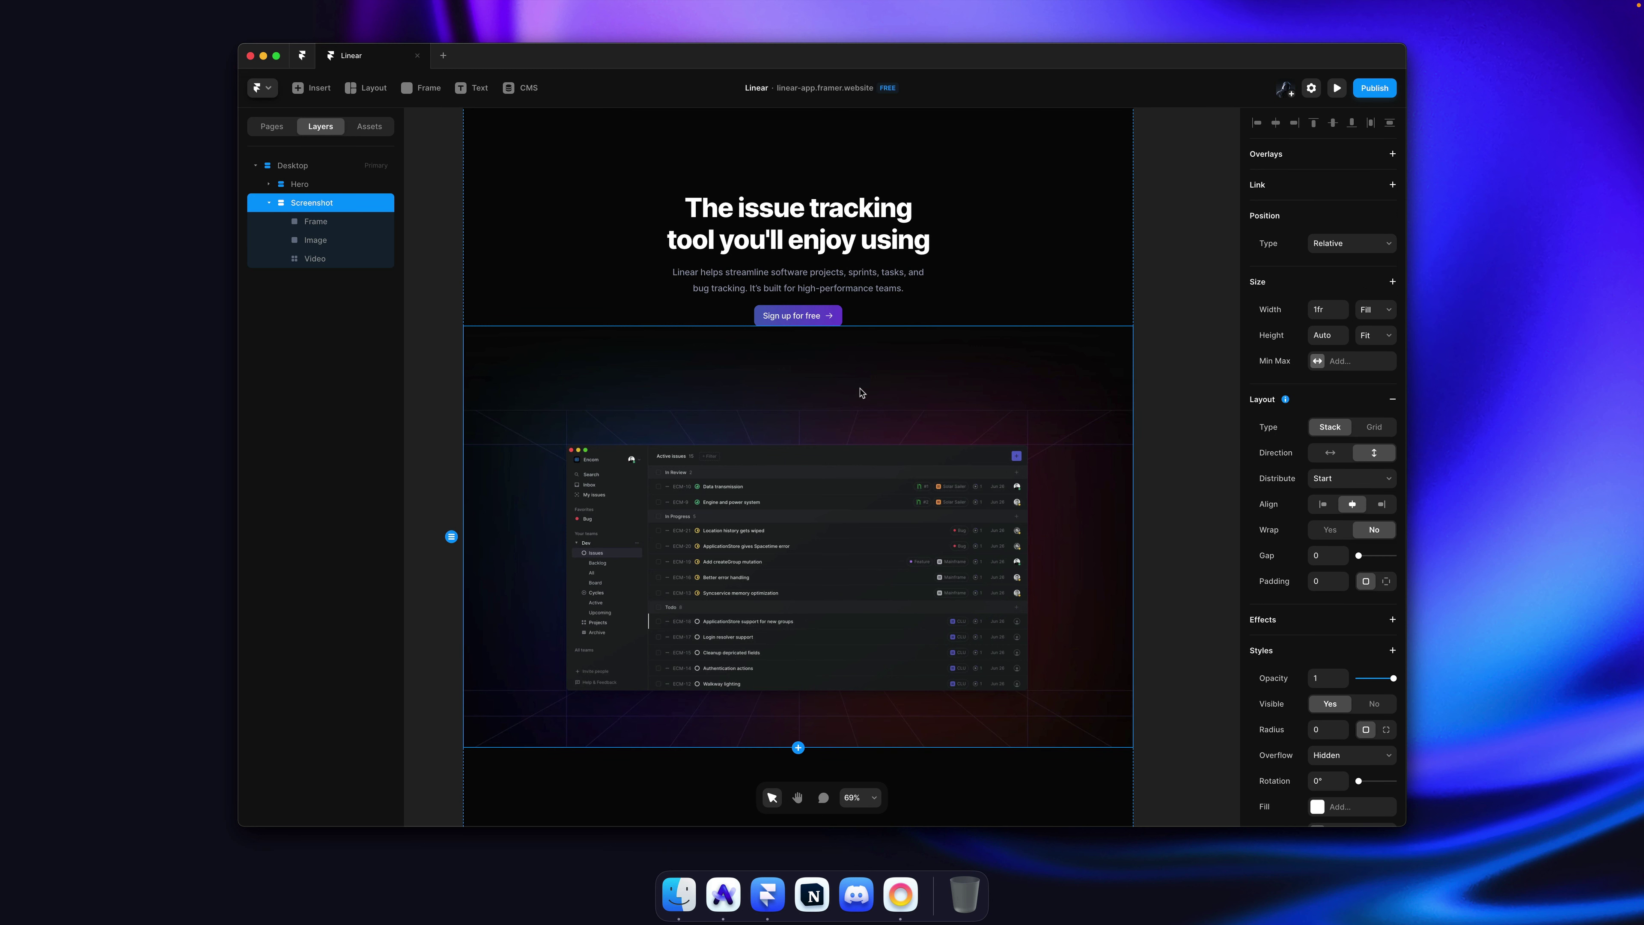
left_click(269, 202)
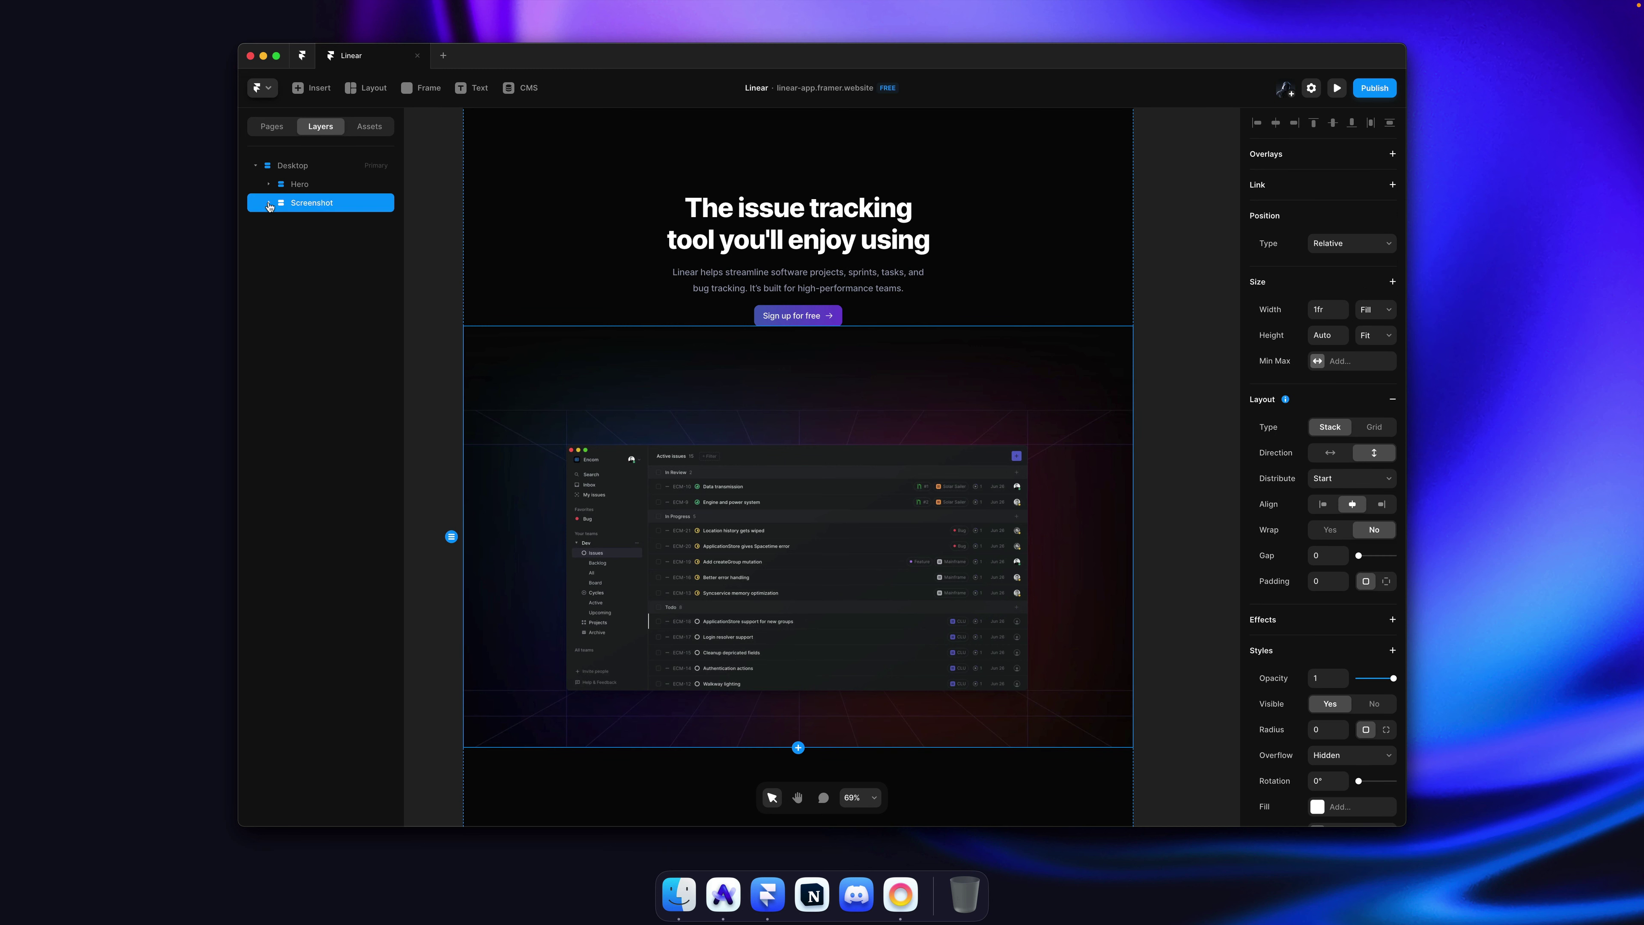
left_click_drag(314, 206, 308, 187)
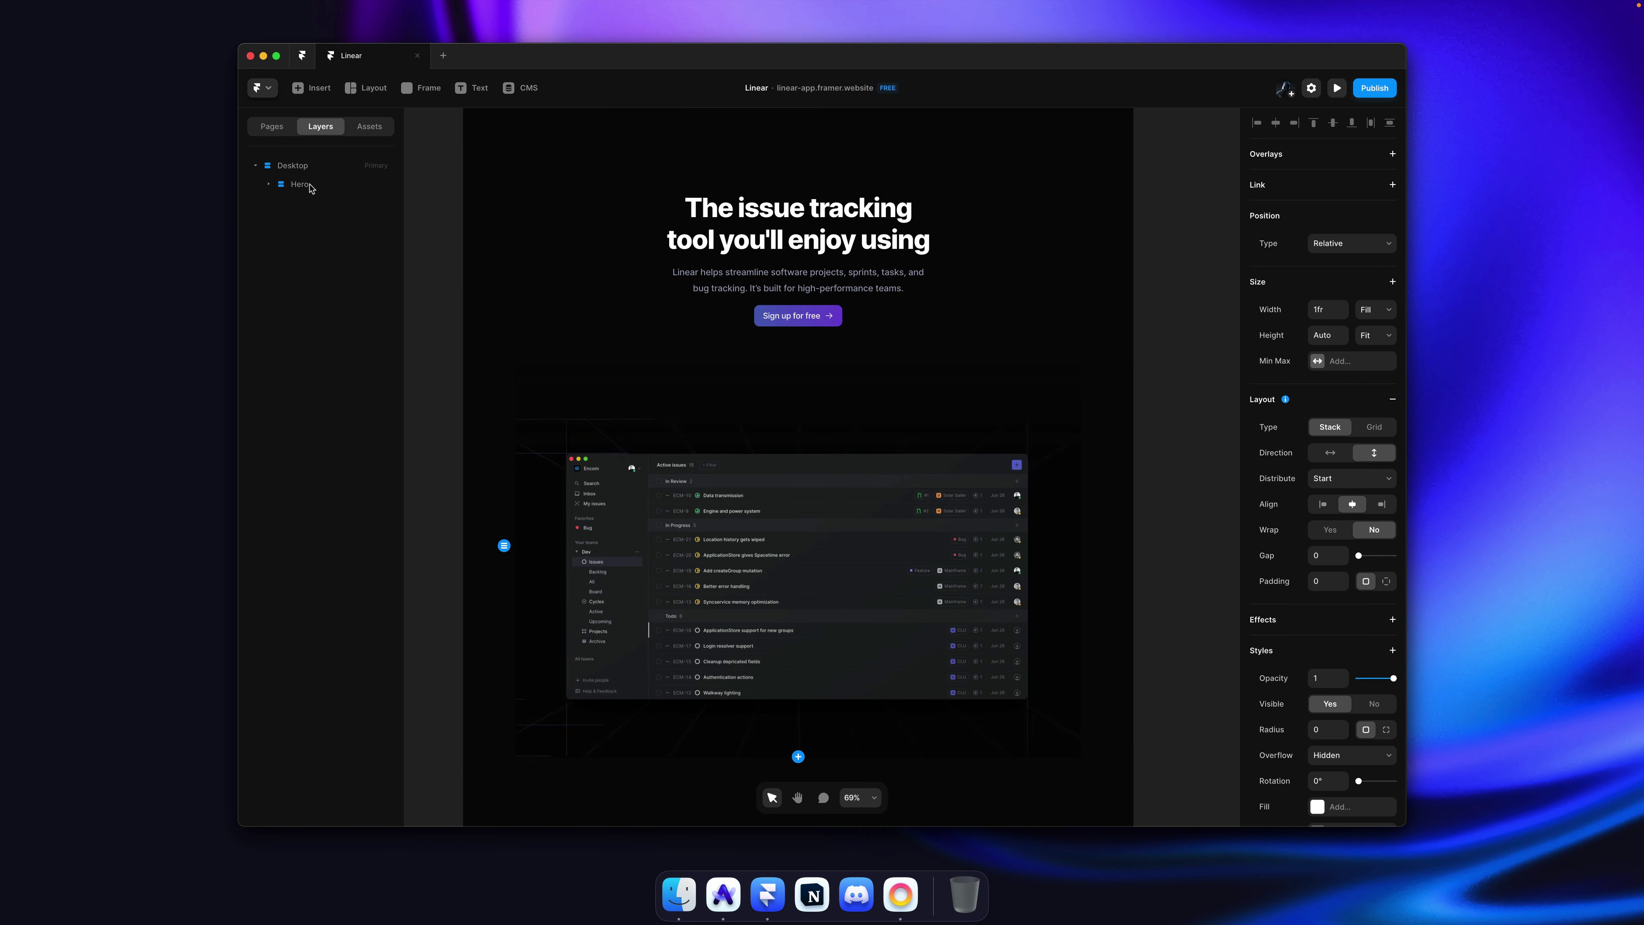
left_click(286, 187)
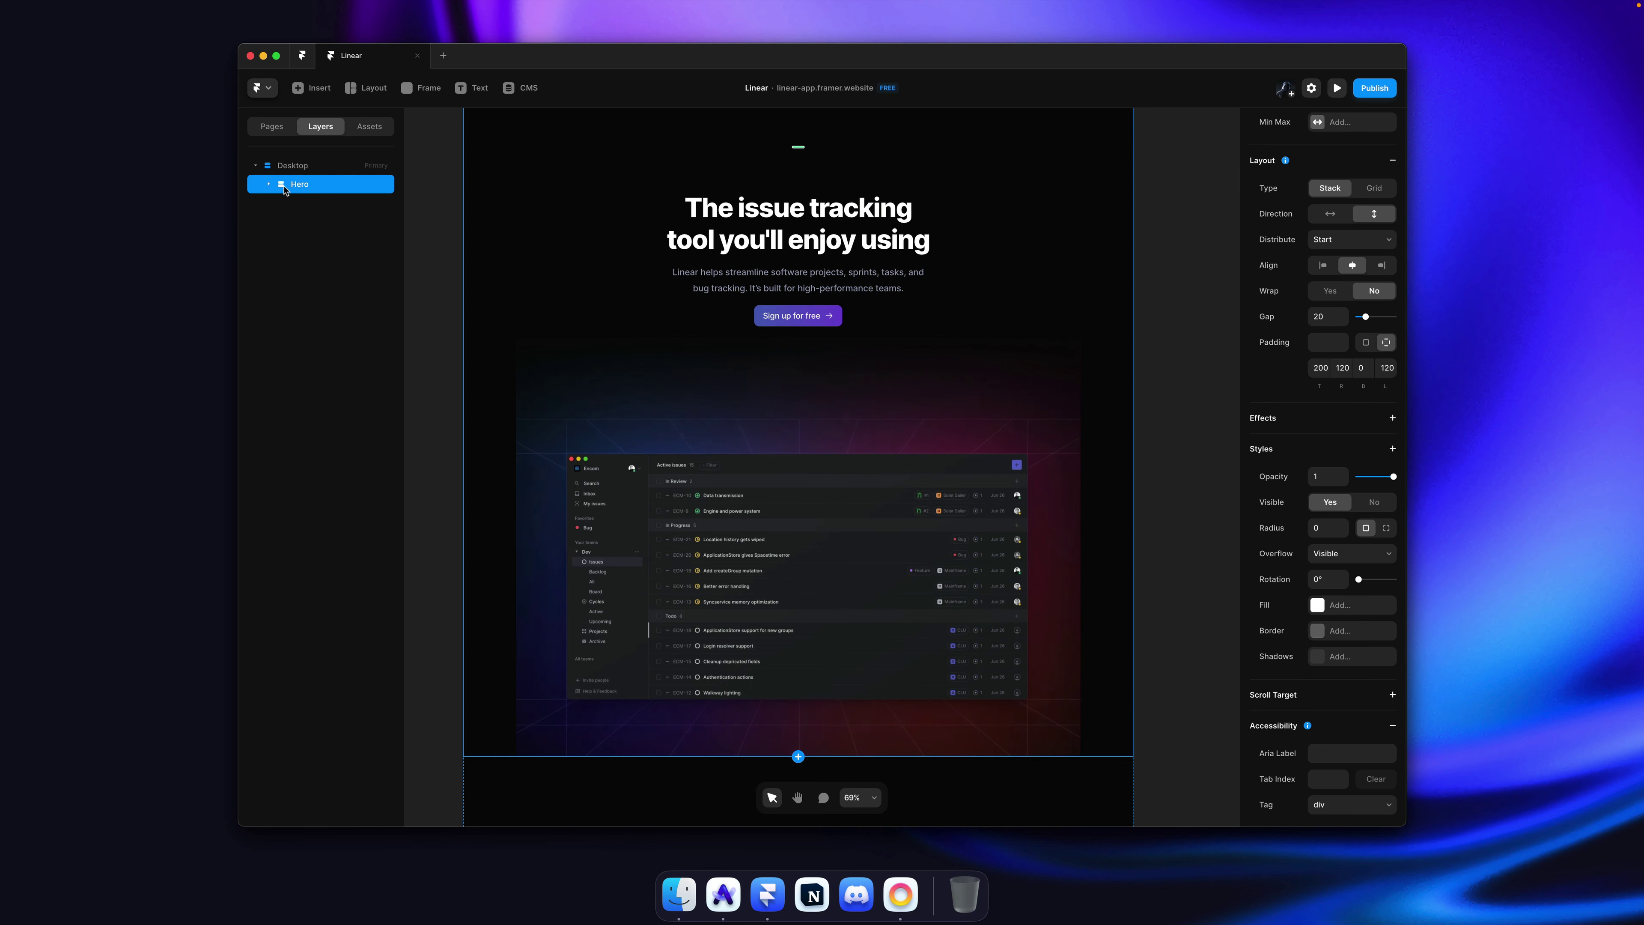
left_click(264, 187)
left_click(329, 259)
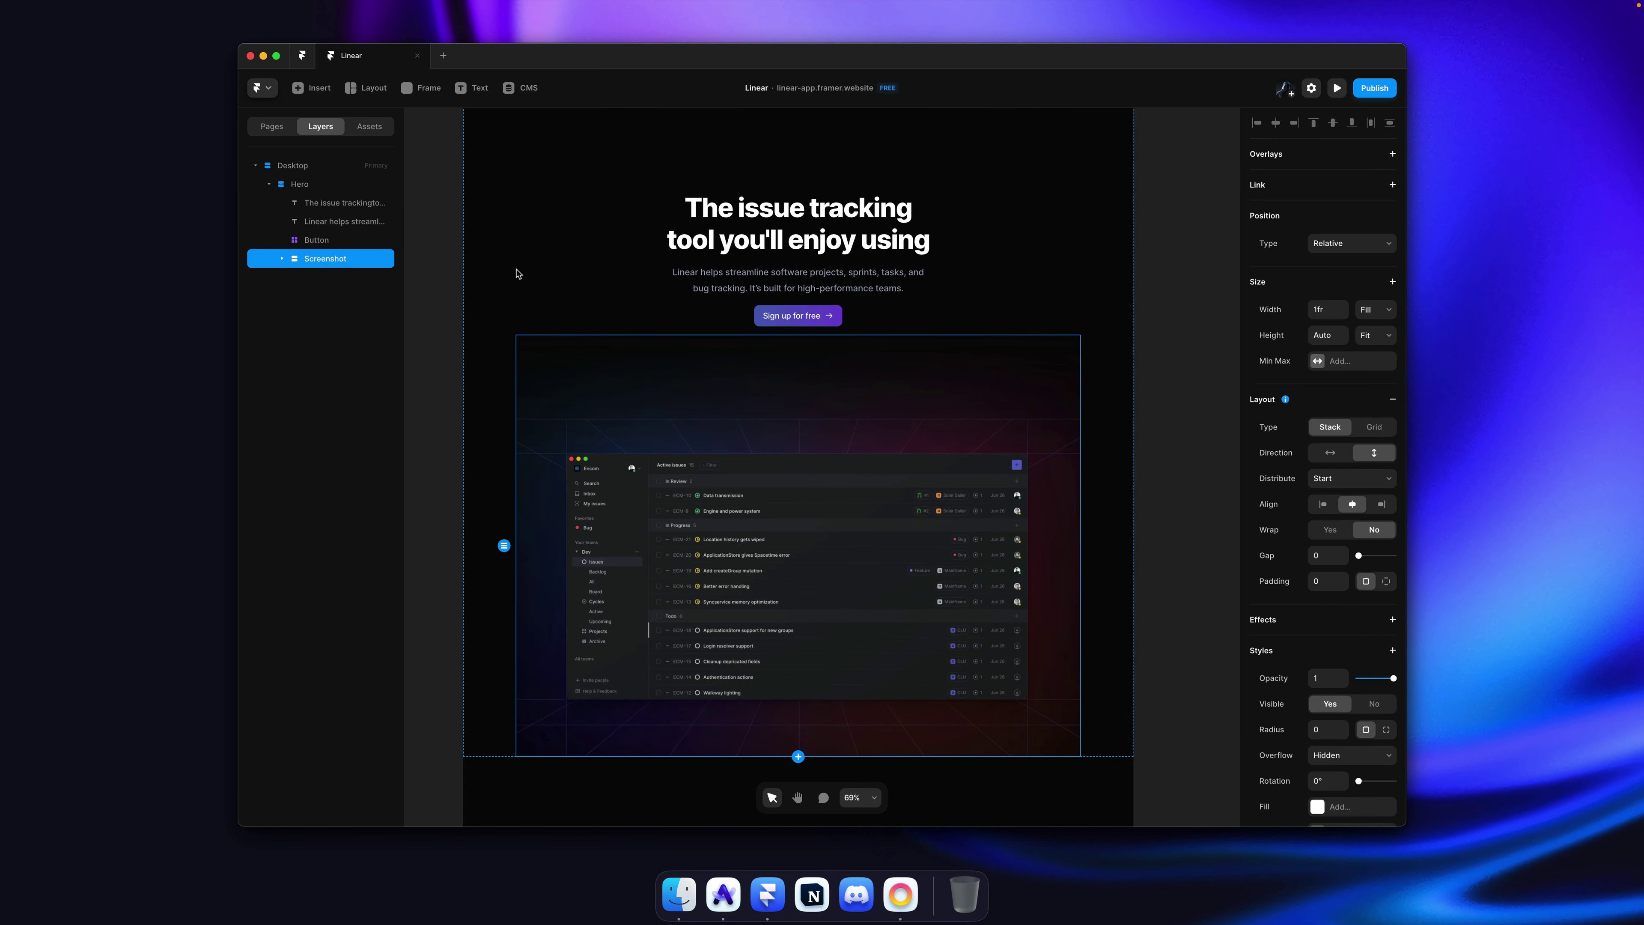
left_click(1111, 345, "super")
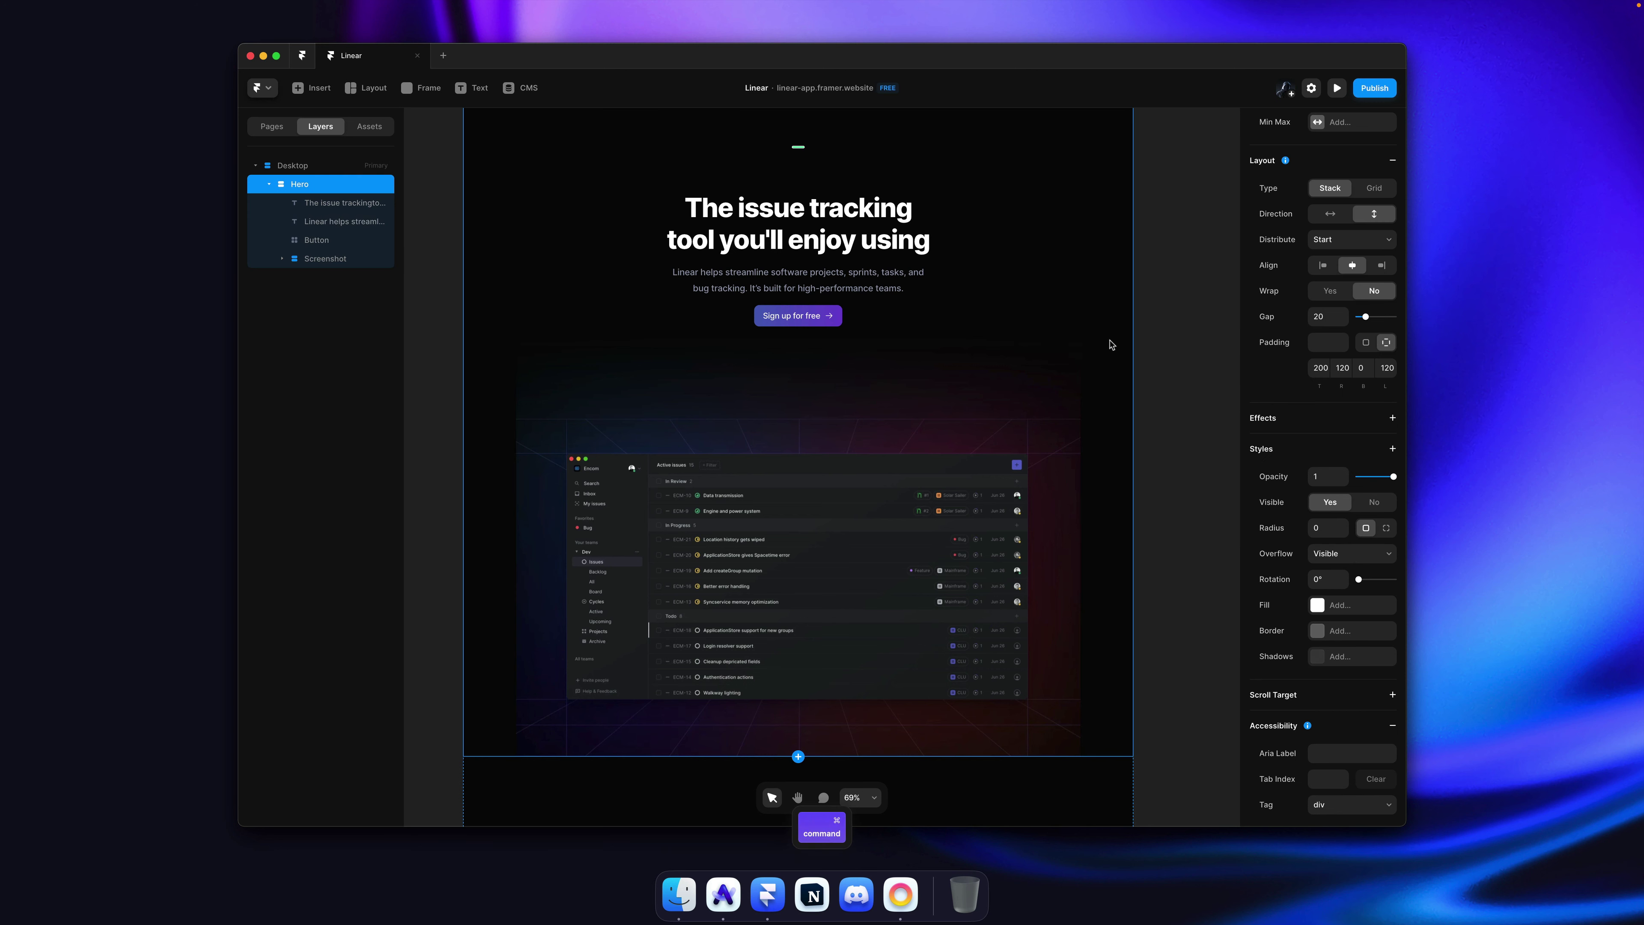
left_click(1182, 334)
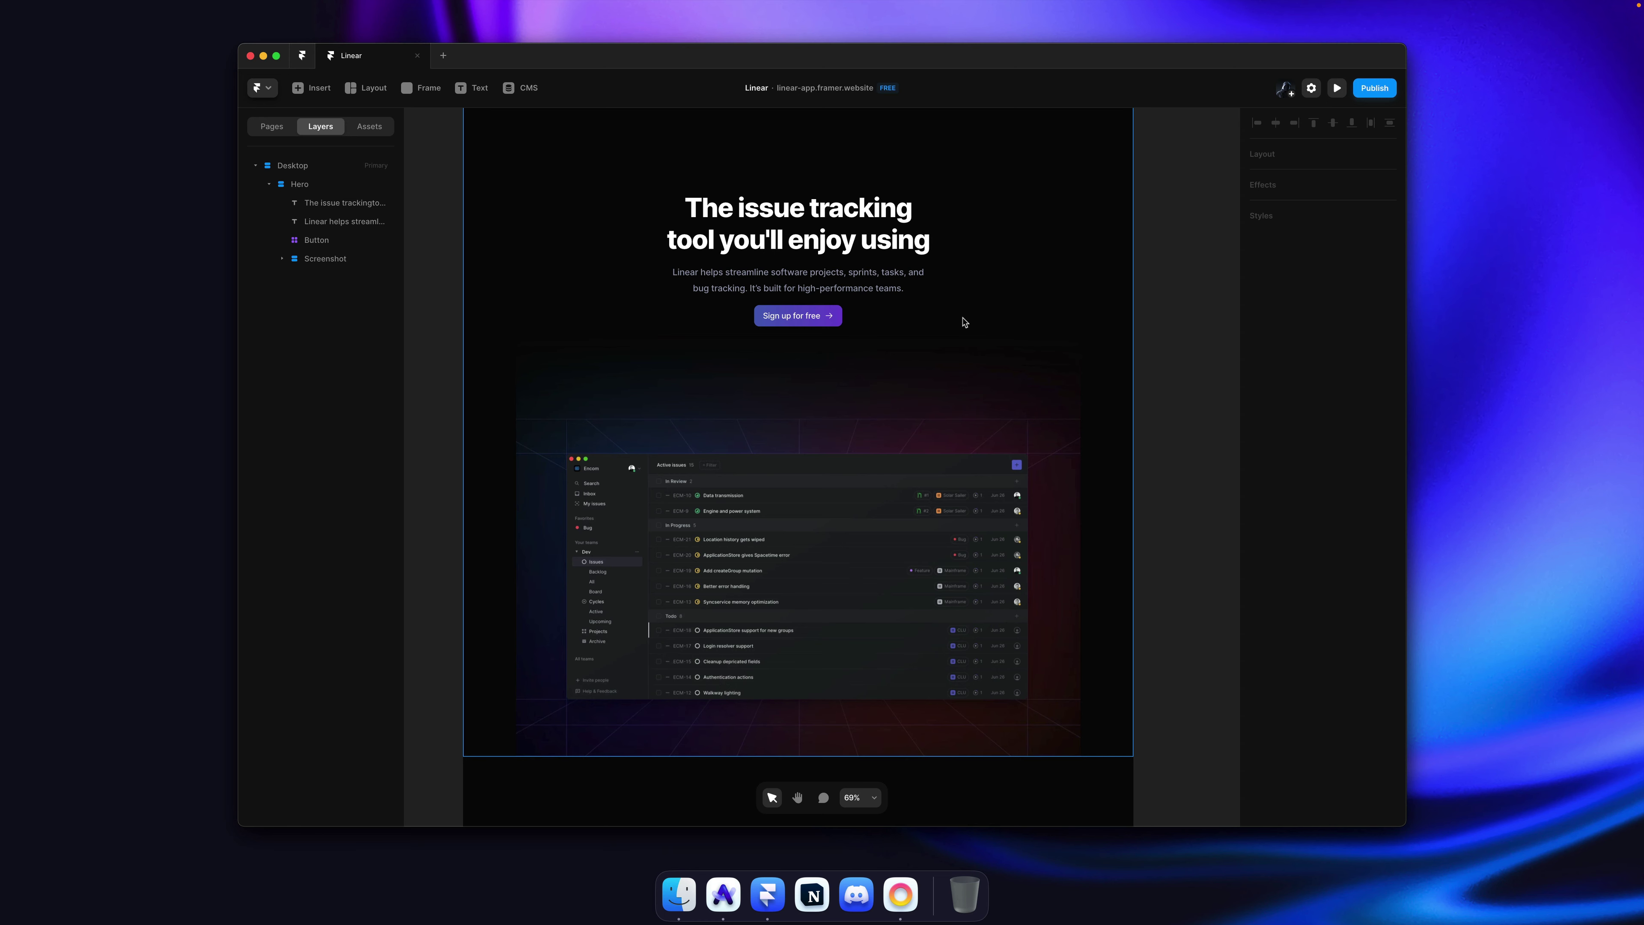
Step: Undo nesting Screenshot in Hero, then try more Hero top padding and undo that too
key("super+z")
key("super+z")
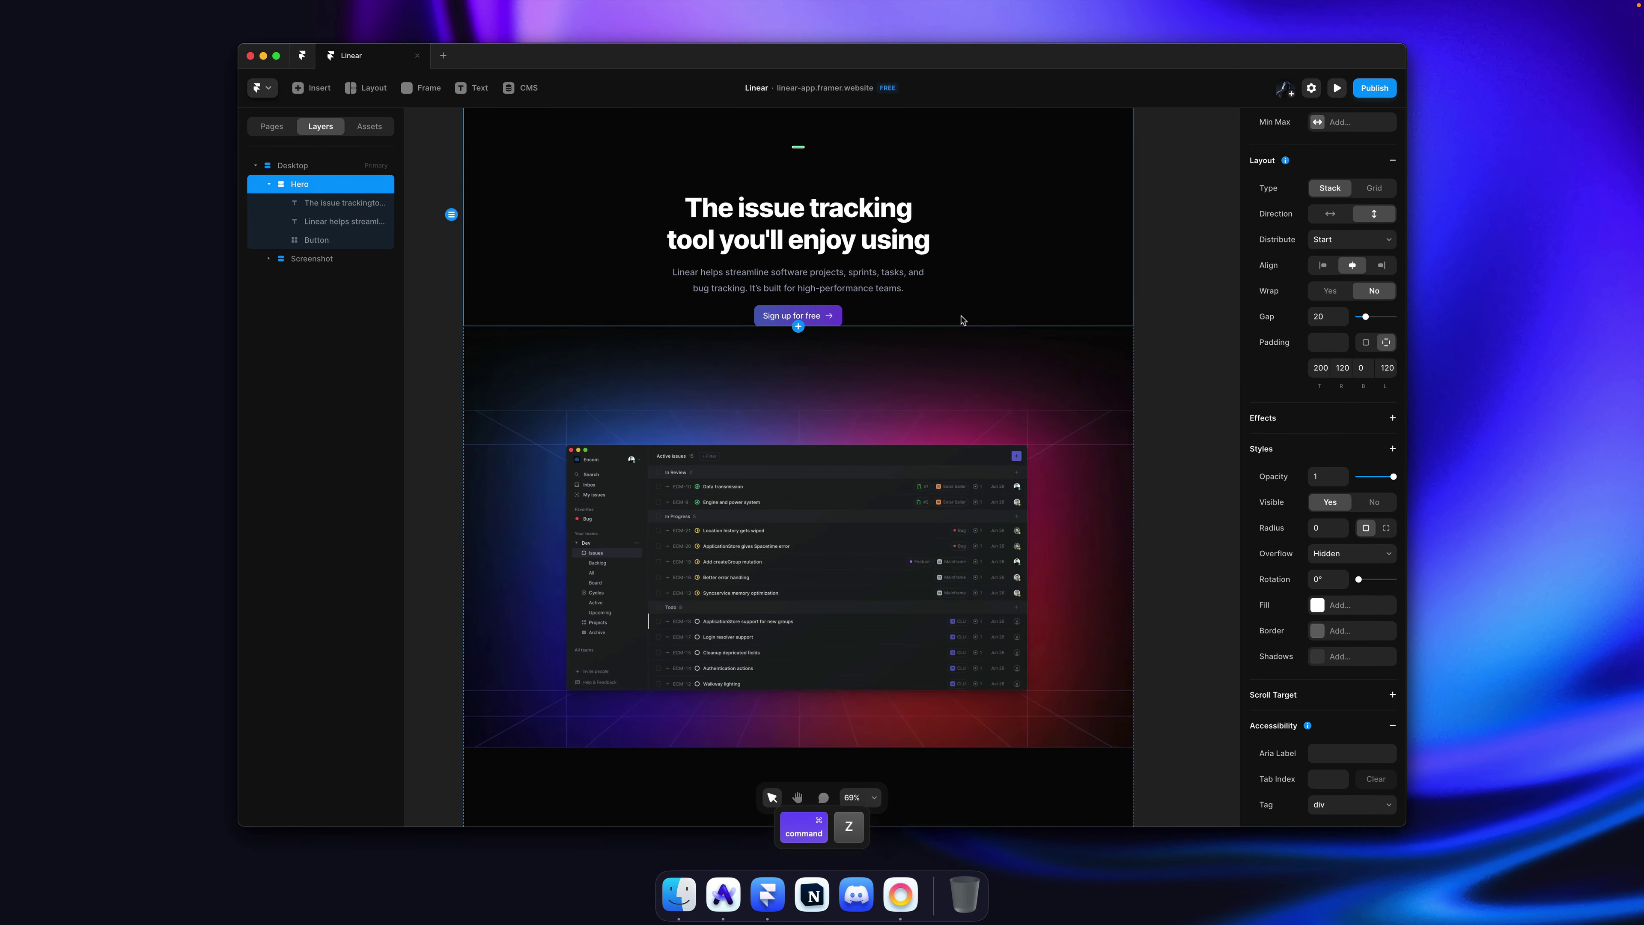
left_click(269, 186)
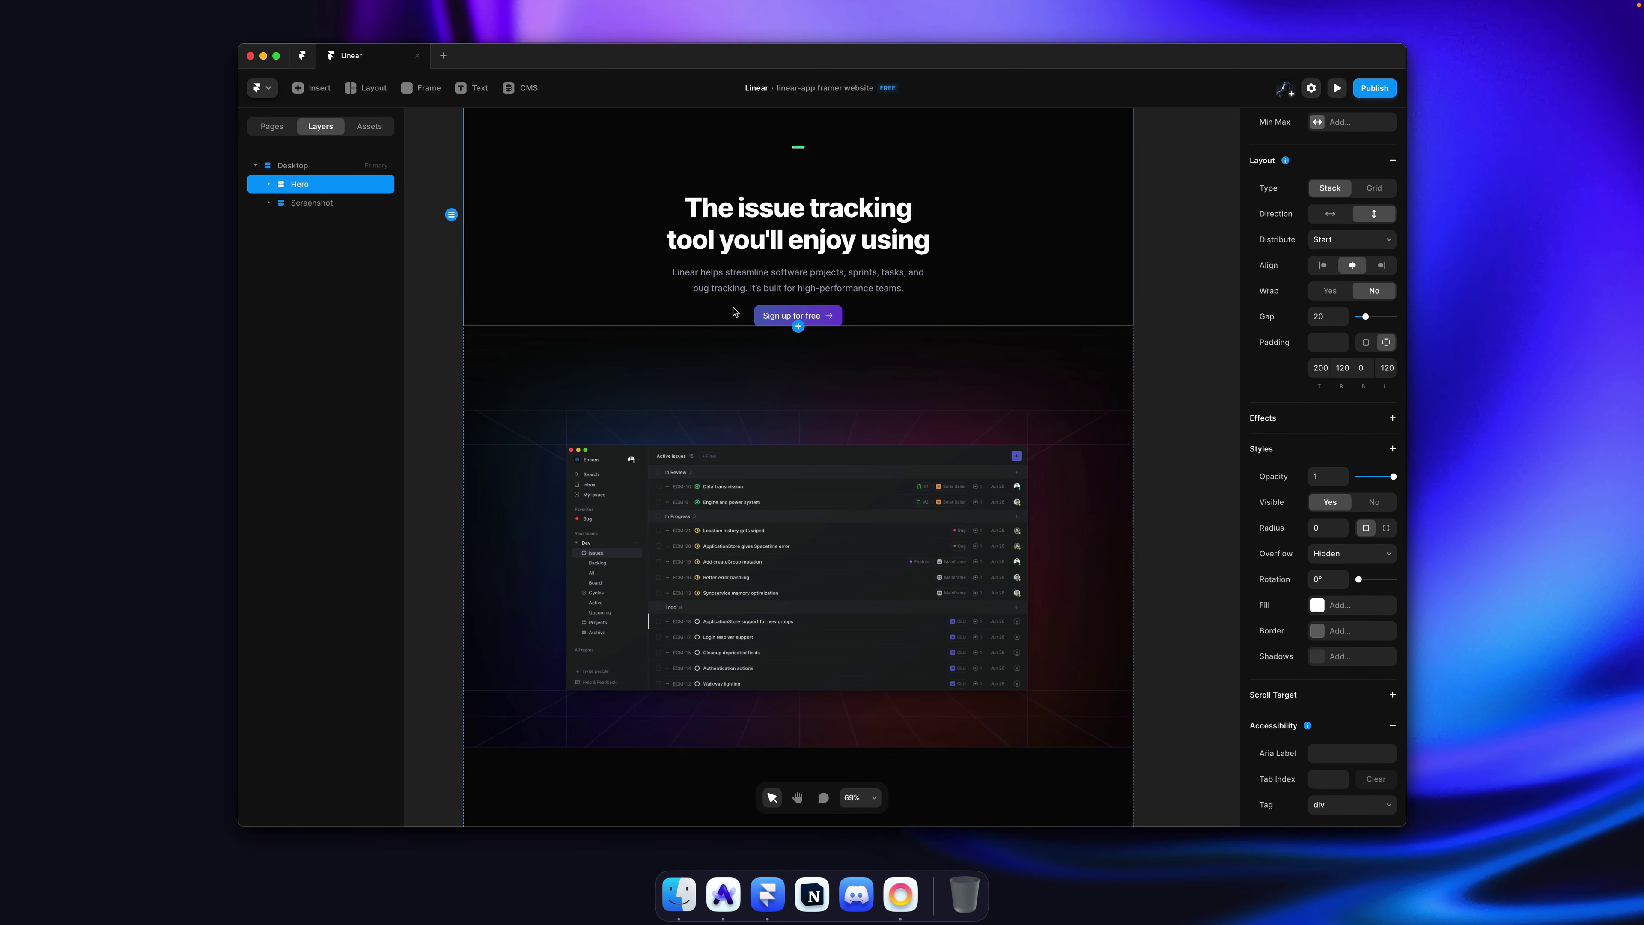
scroll(733, 312, "up", 3)
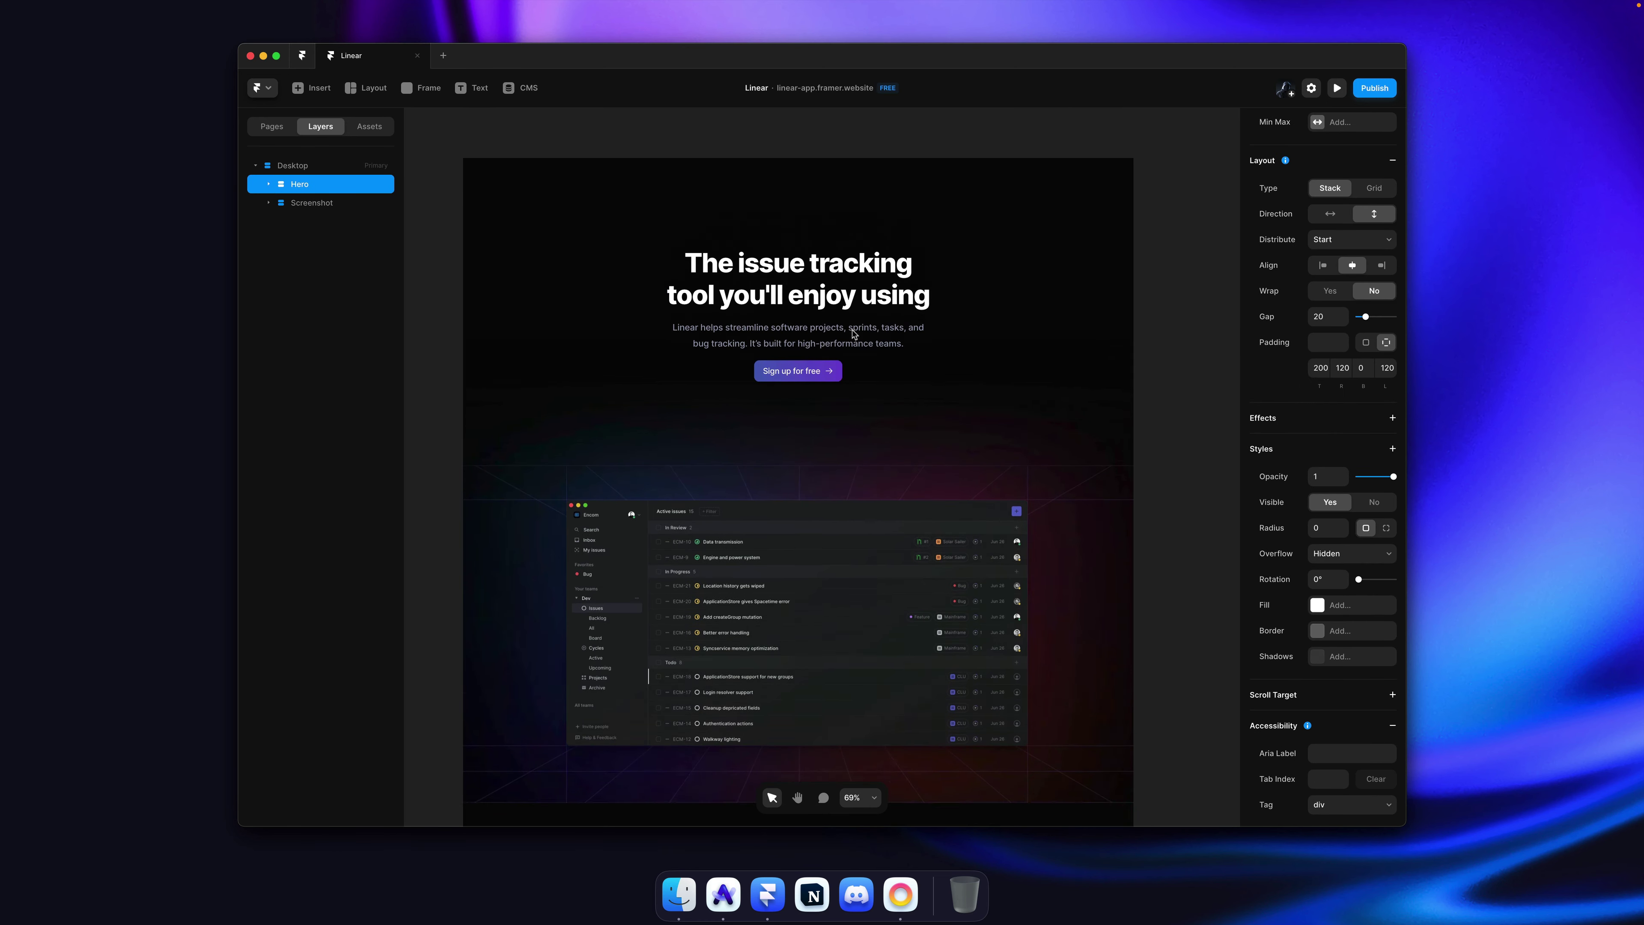
left_click(1158, 363)
scroll(932, 324, "down", 1)
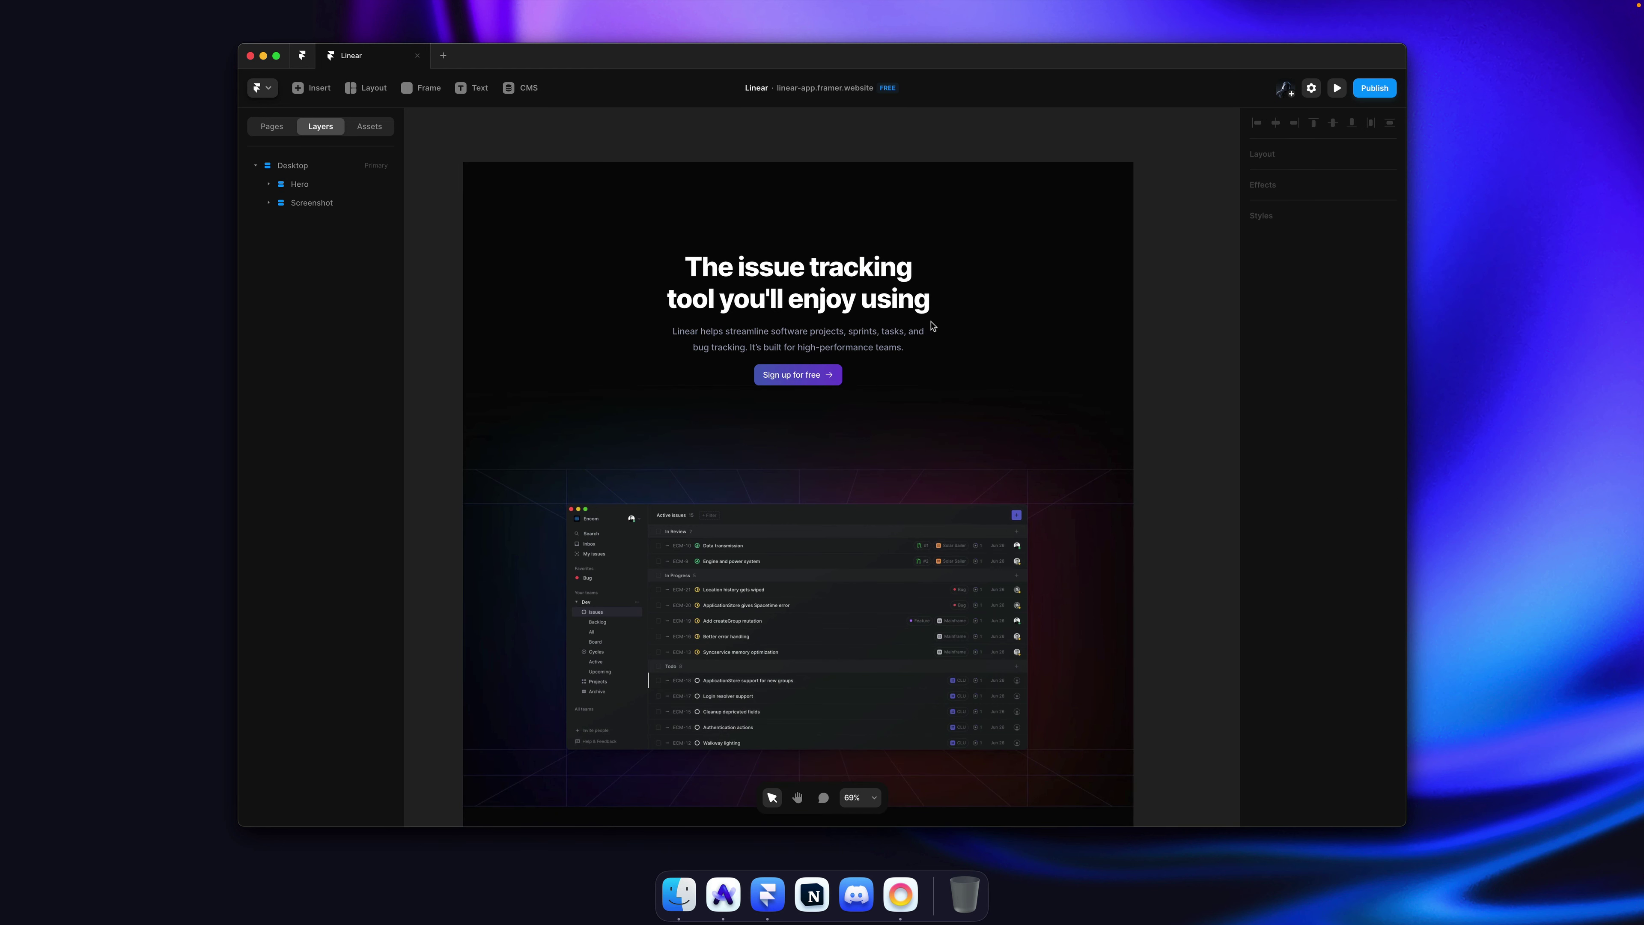
left_click(1002, 356)
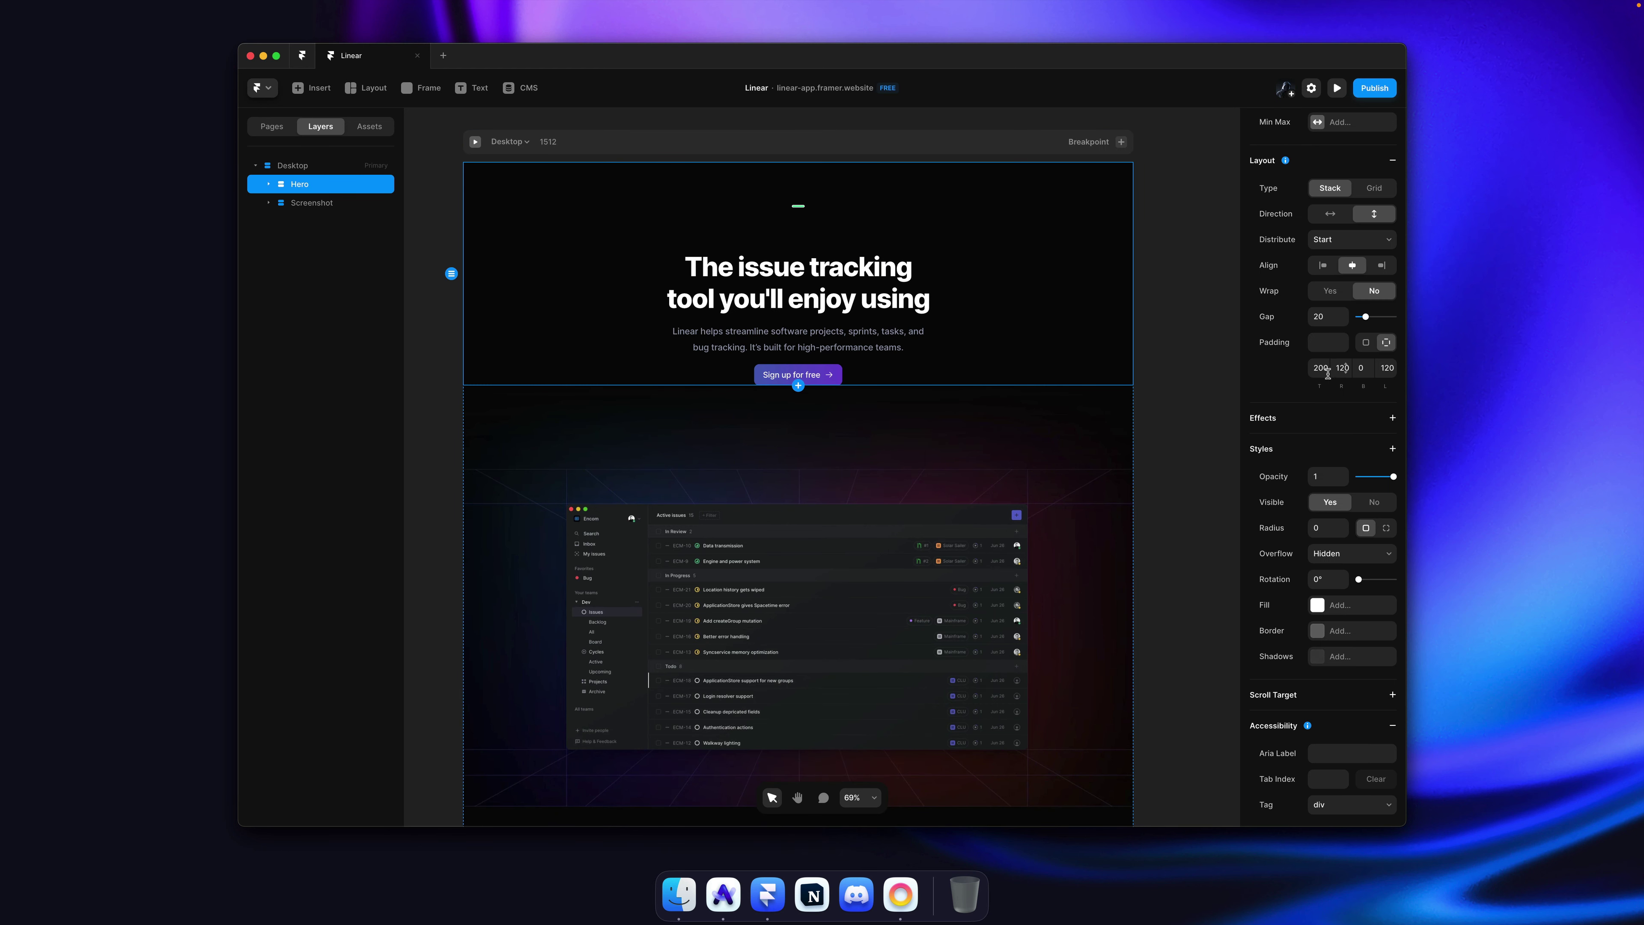
left_click_drag(1324, 372, 1325, 347)
key("super+z")
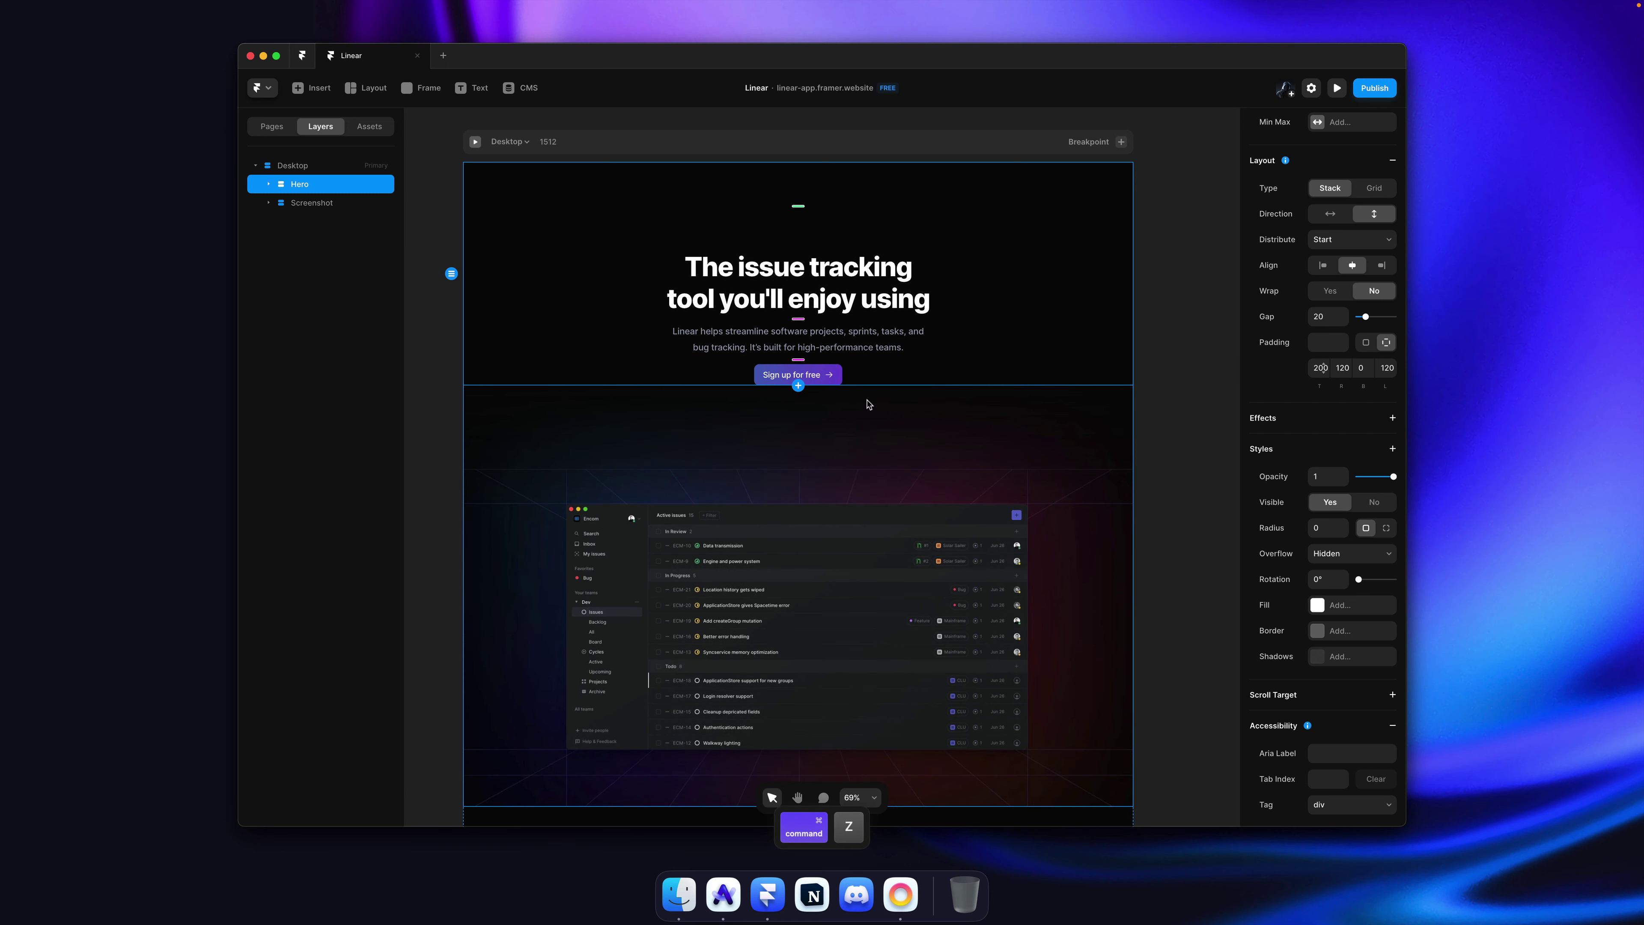
Step: Check the Screenshot frame and Hero section selections on the canvas, then clear the selection
left_click(833, 419, "super")
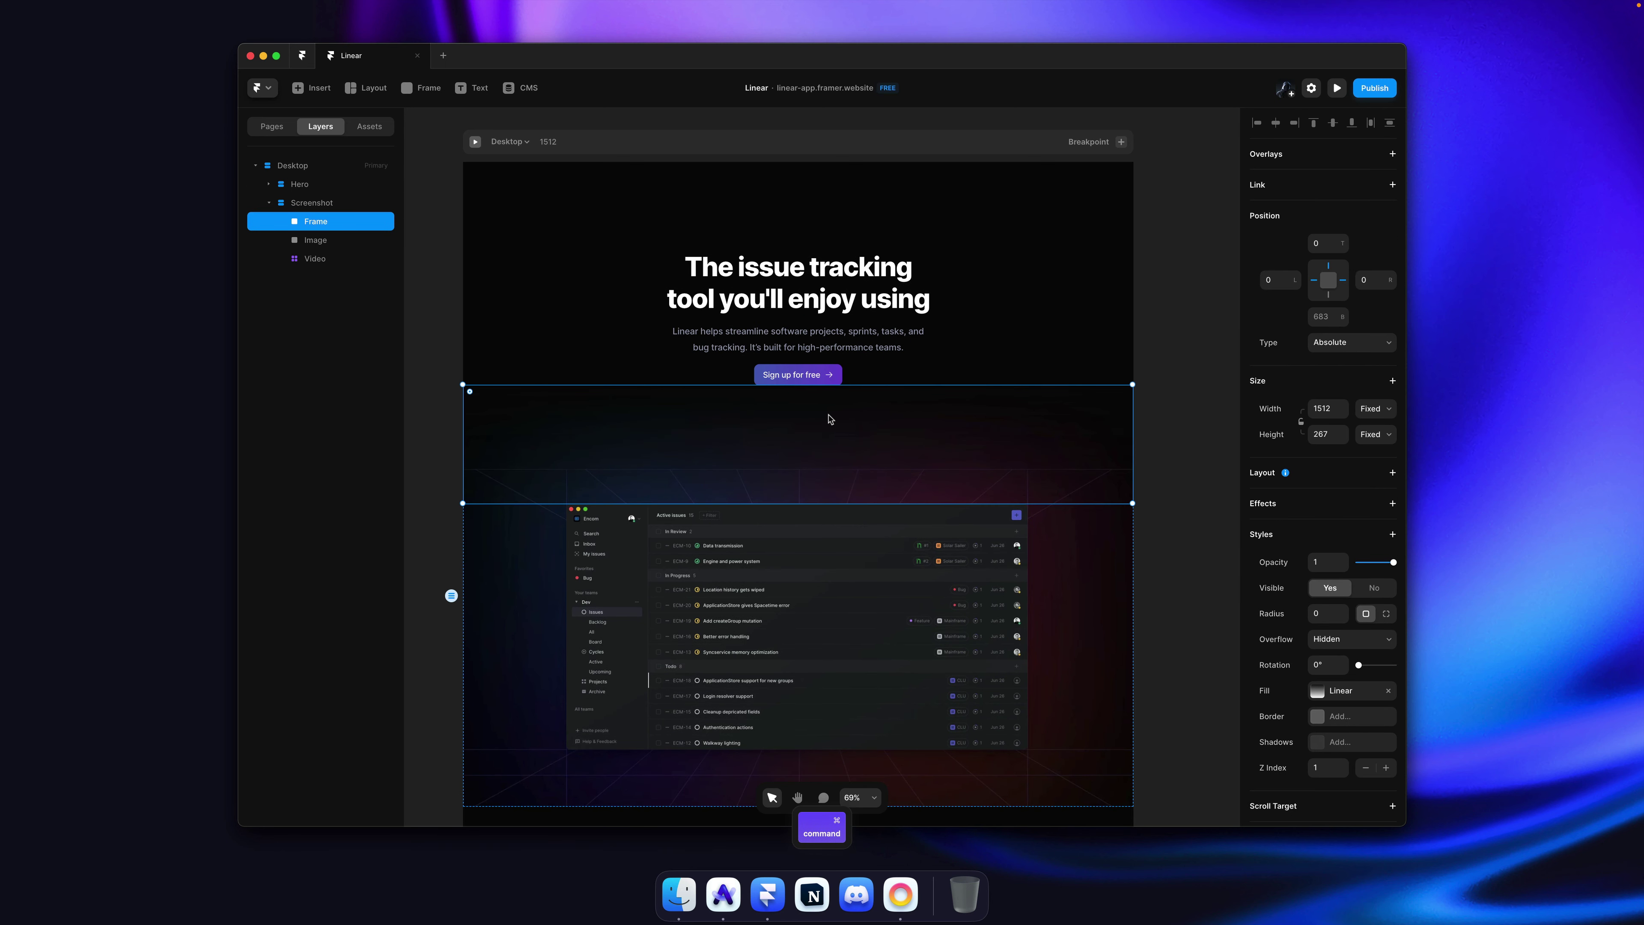
left_click(832, 419)
left_click(839, 419, "super")
scroll(839, 419, "down", 2)
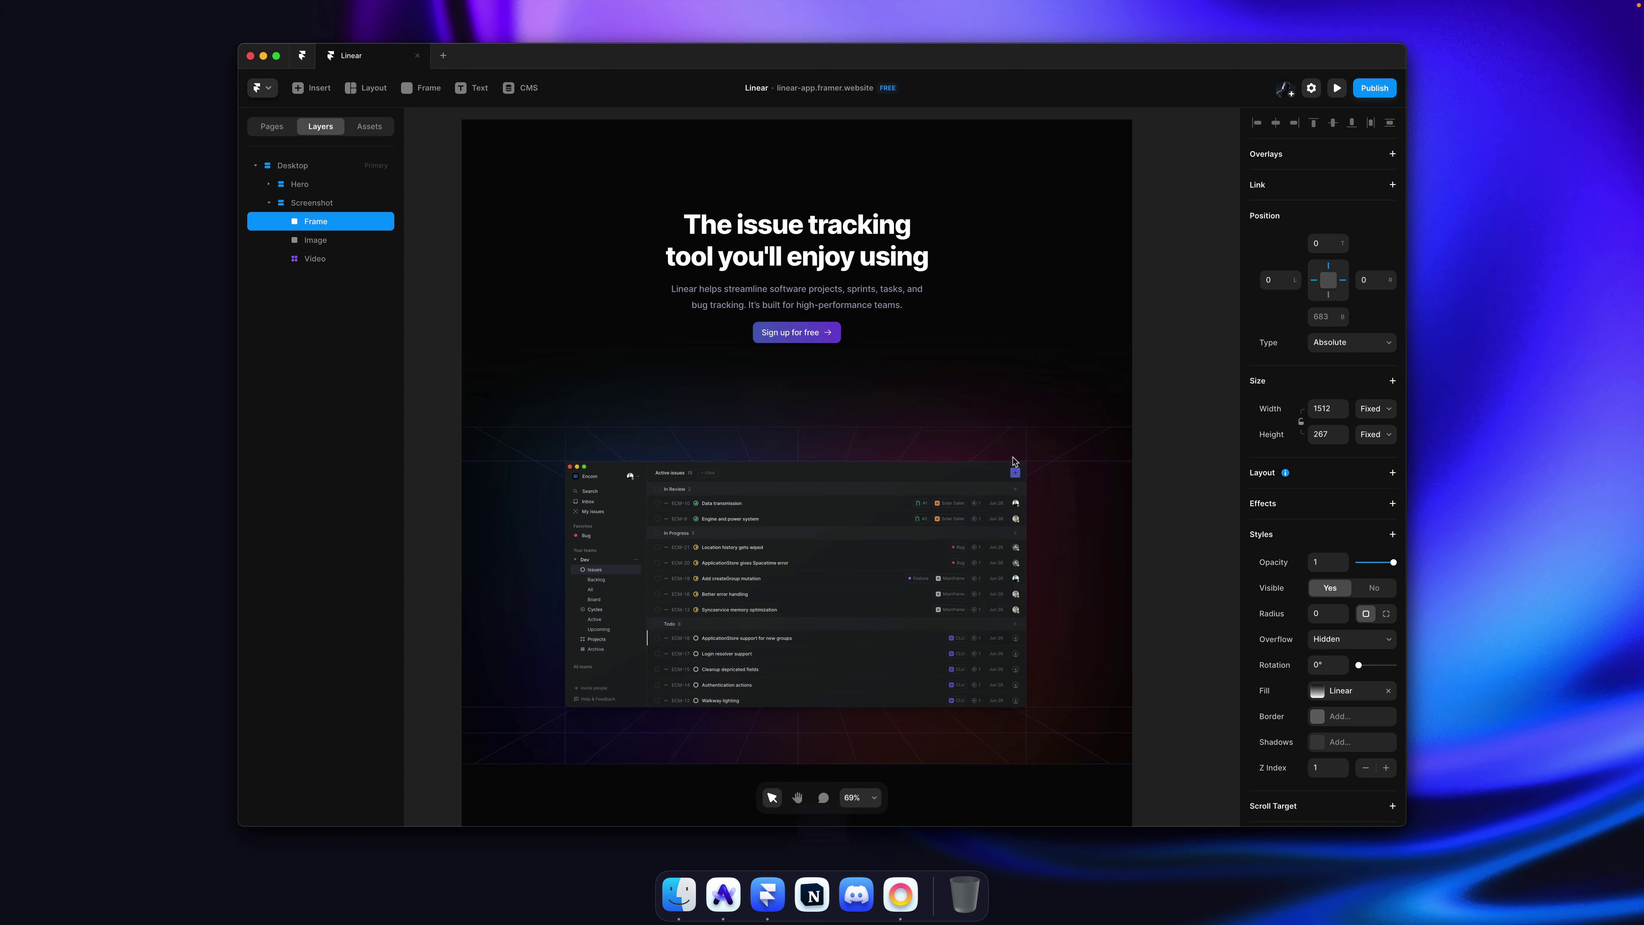
left_click(1180, 500)
left_click(931, 325)
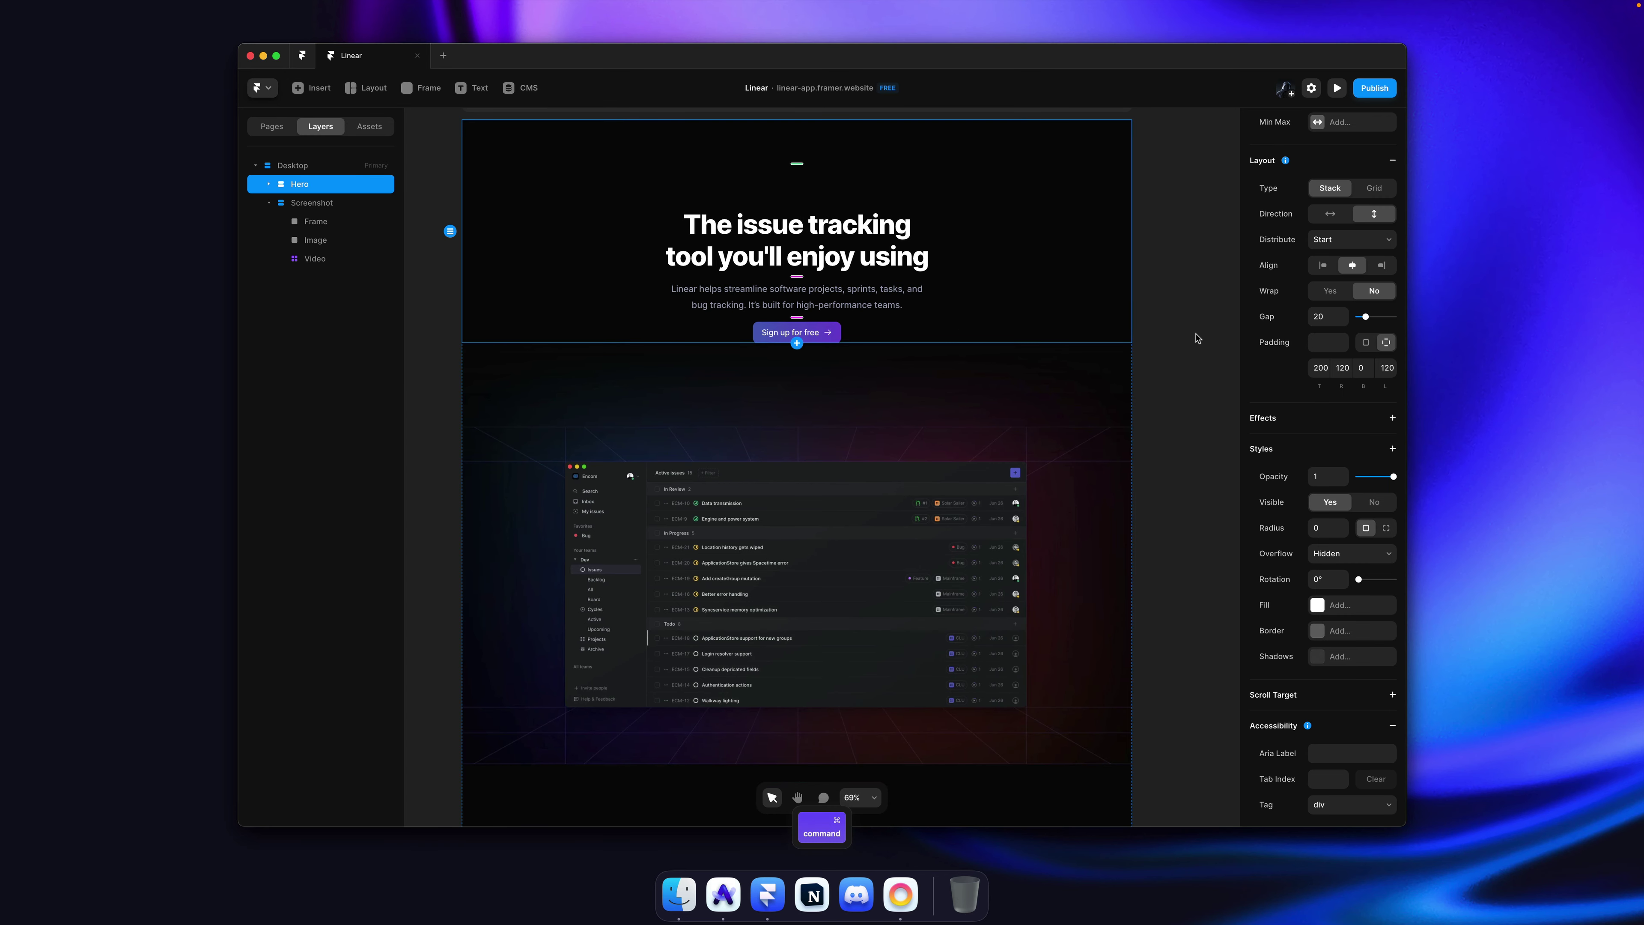
left_click(1198, 339)
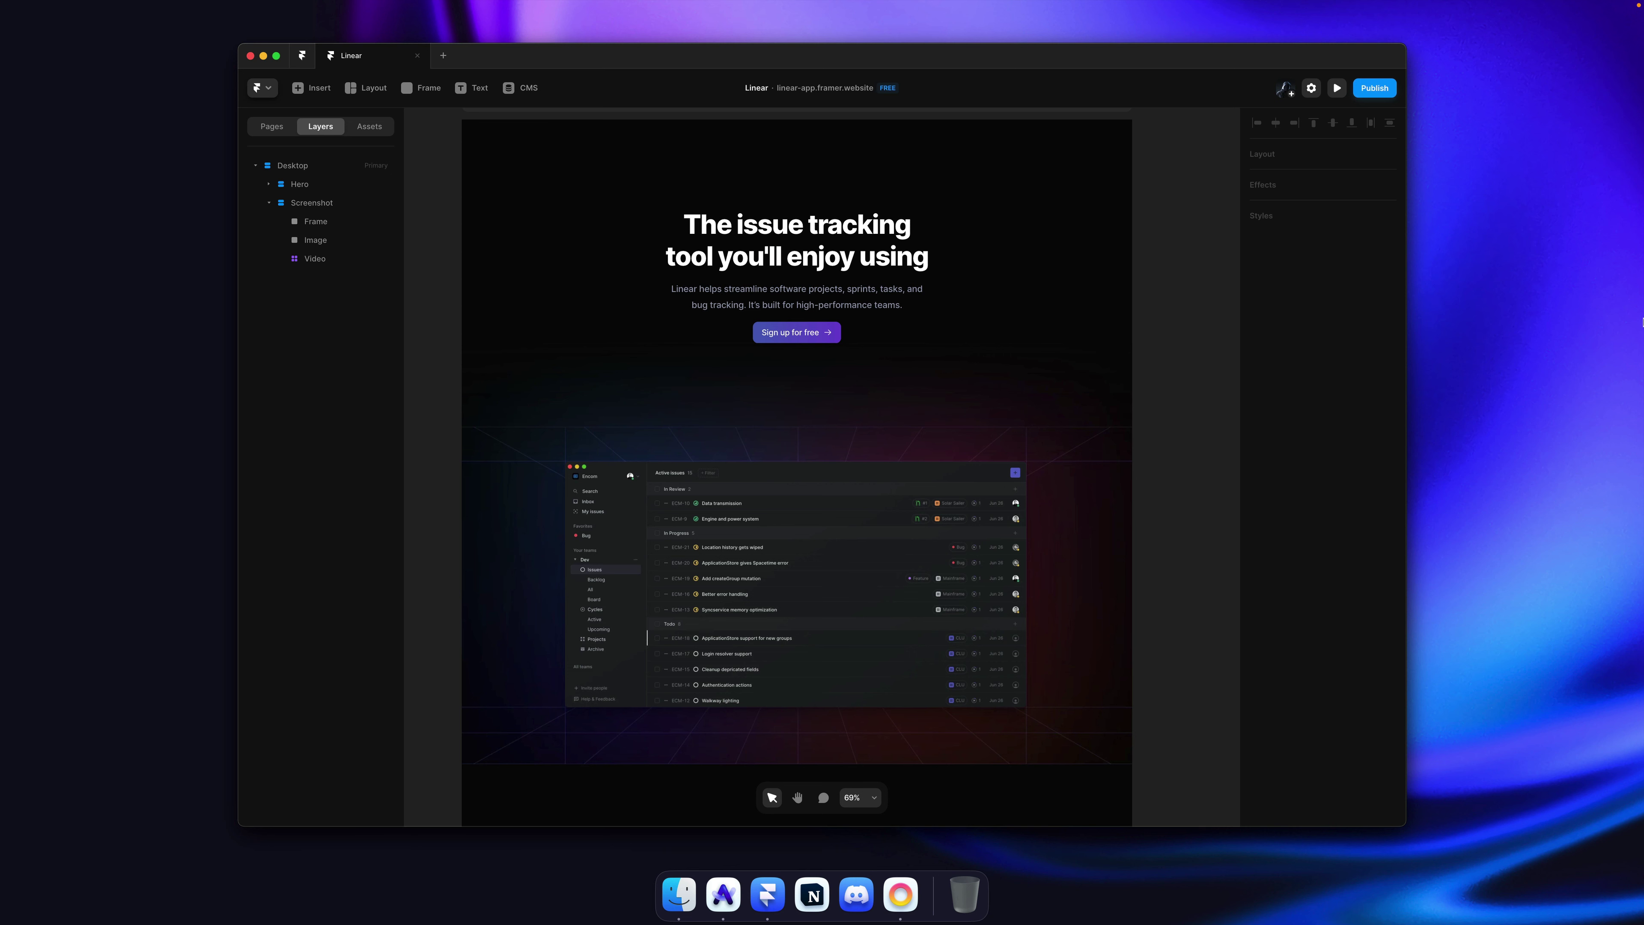
scroll(1399, 347, "up", 1)
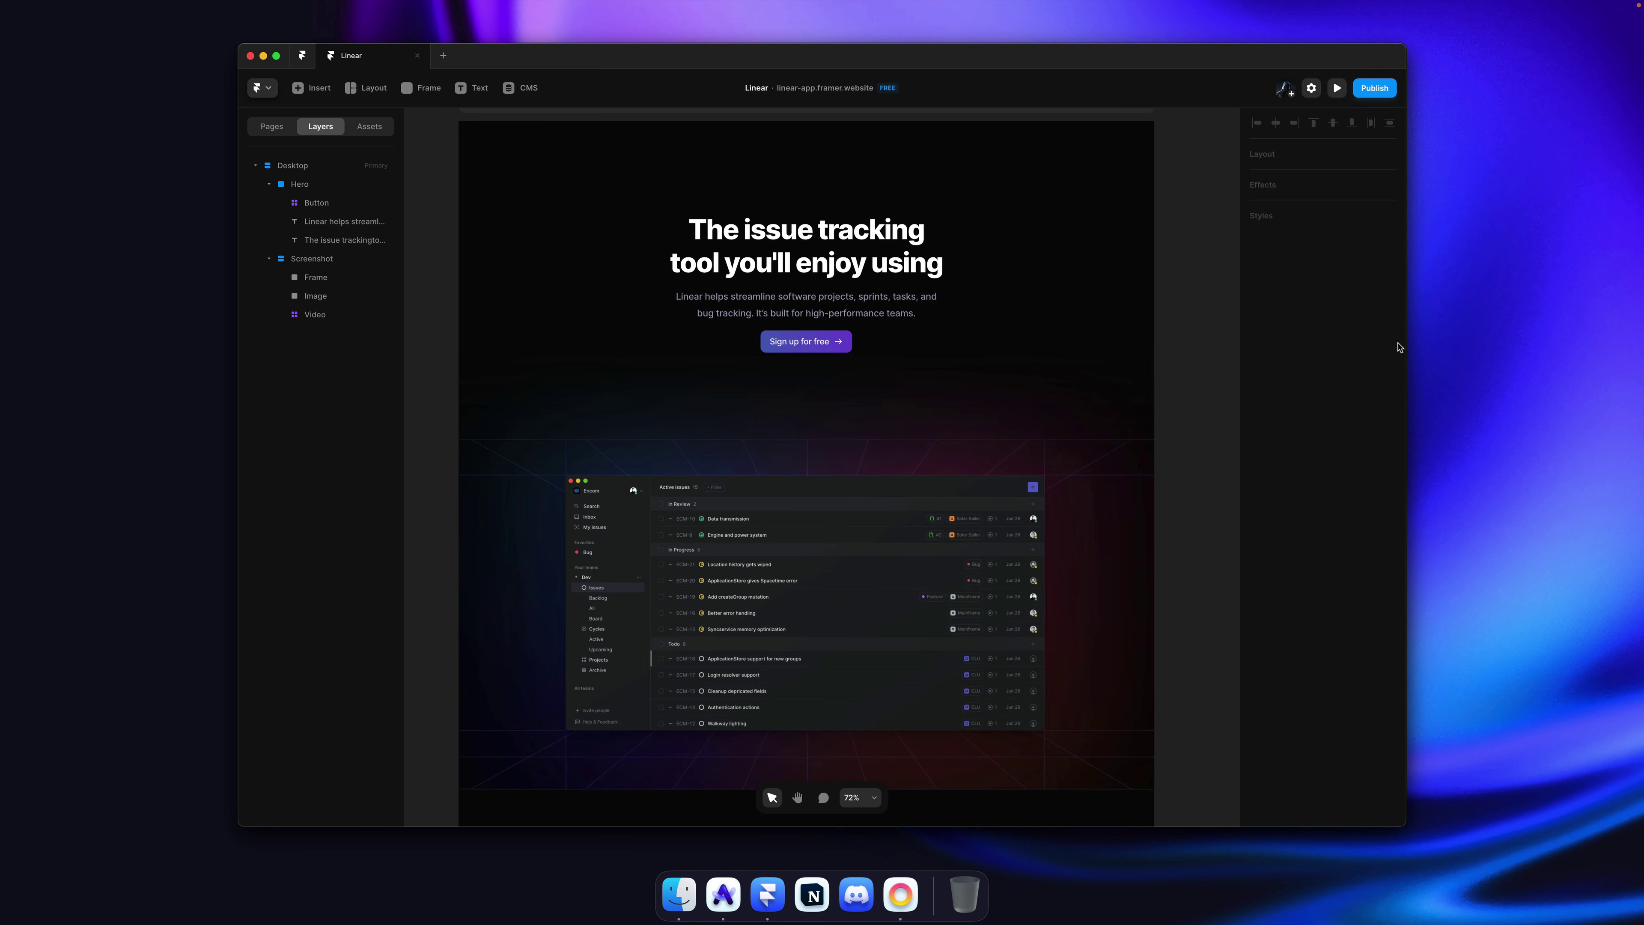
Step: Wrap the headline, subtitle and sign-up button in a horizontally centred Rows stack
left_click(868, 270)
left_click(855, 306, "shift")
left_click(841, 342, "shift")
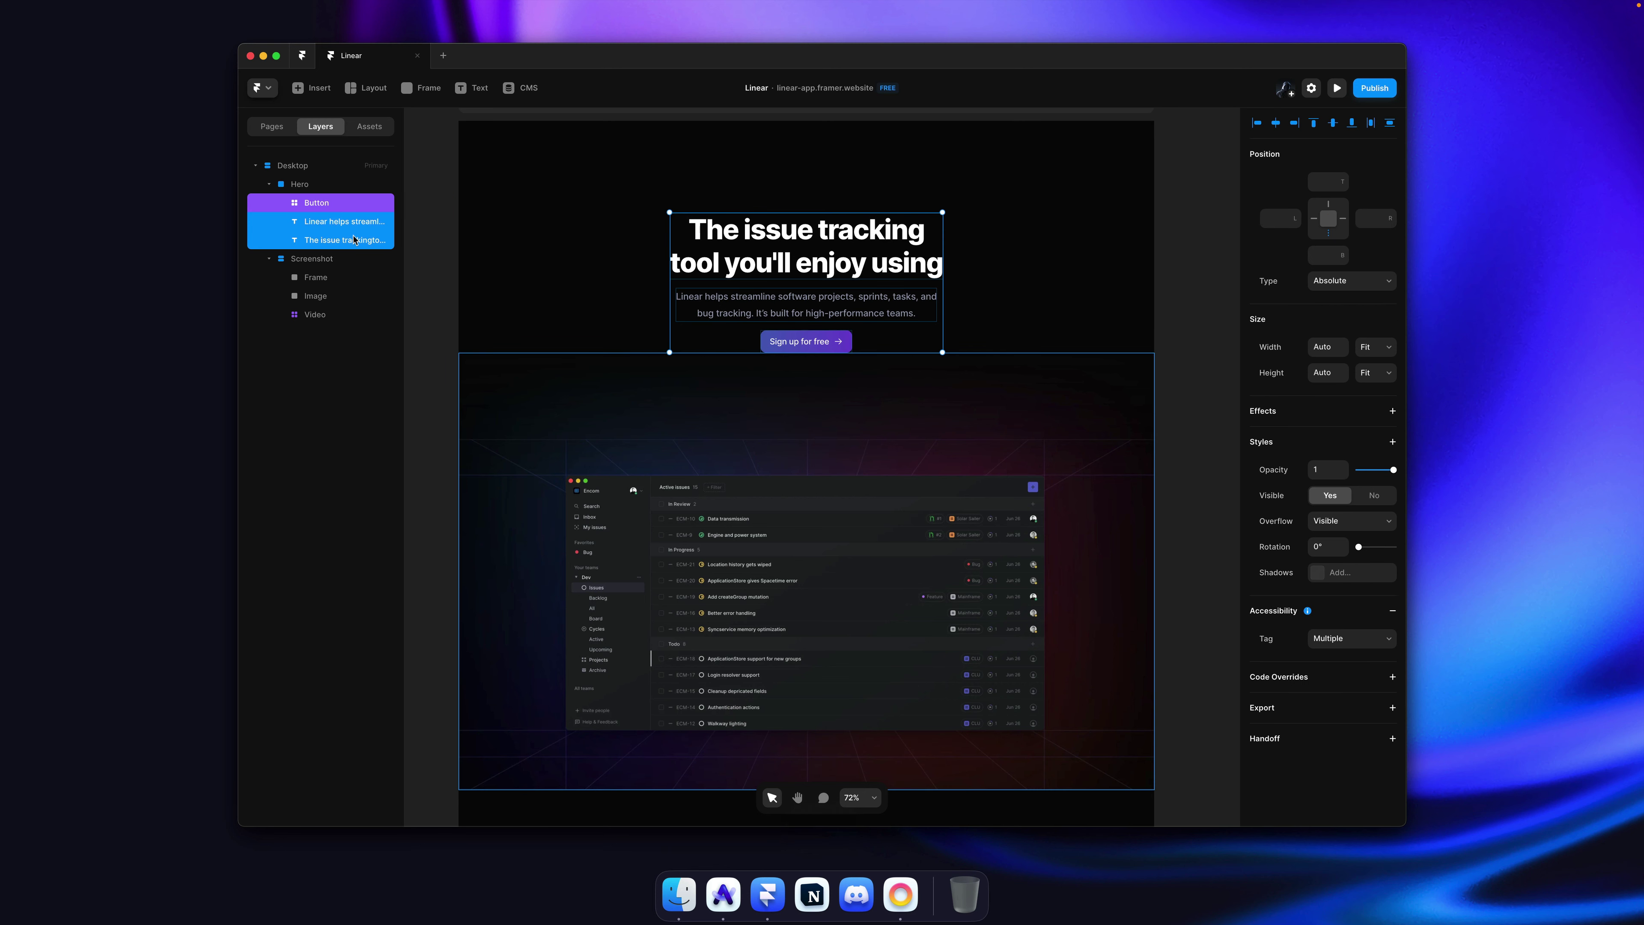
key("super+Return")
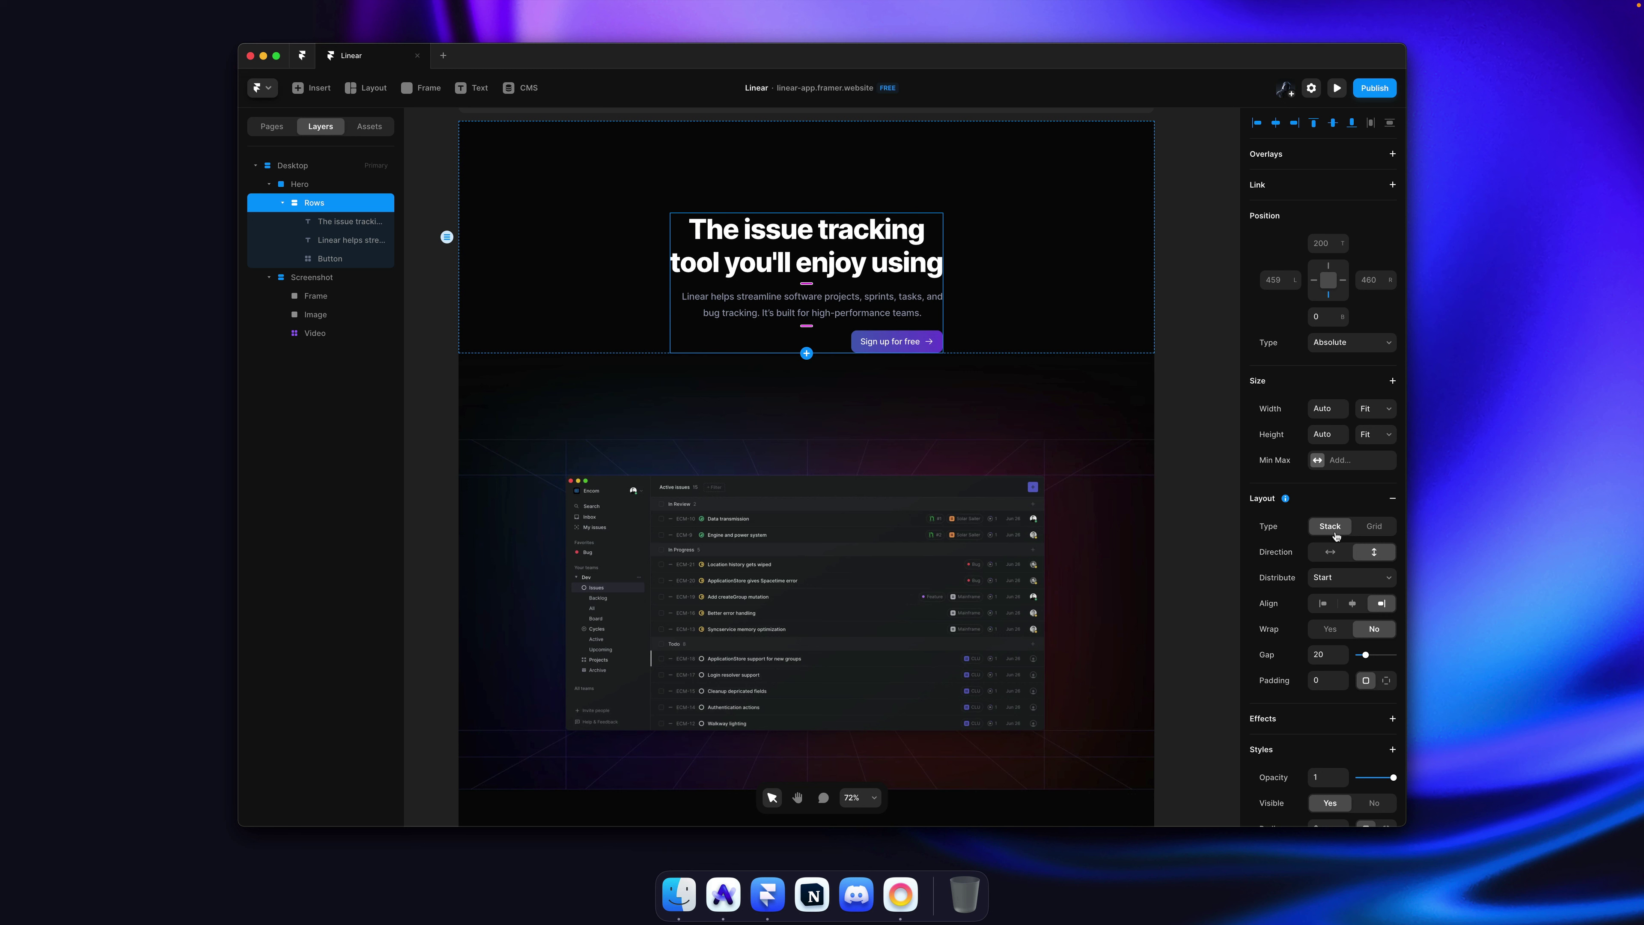
left_click(1368, 579)
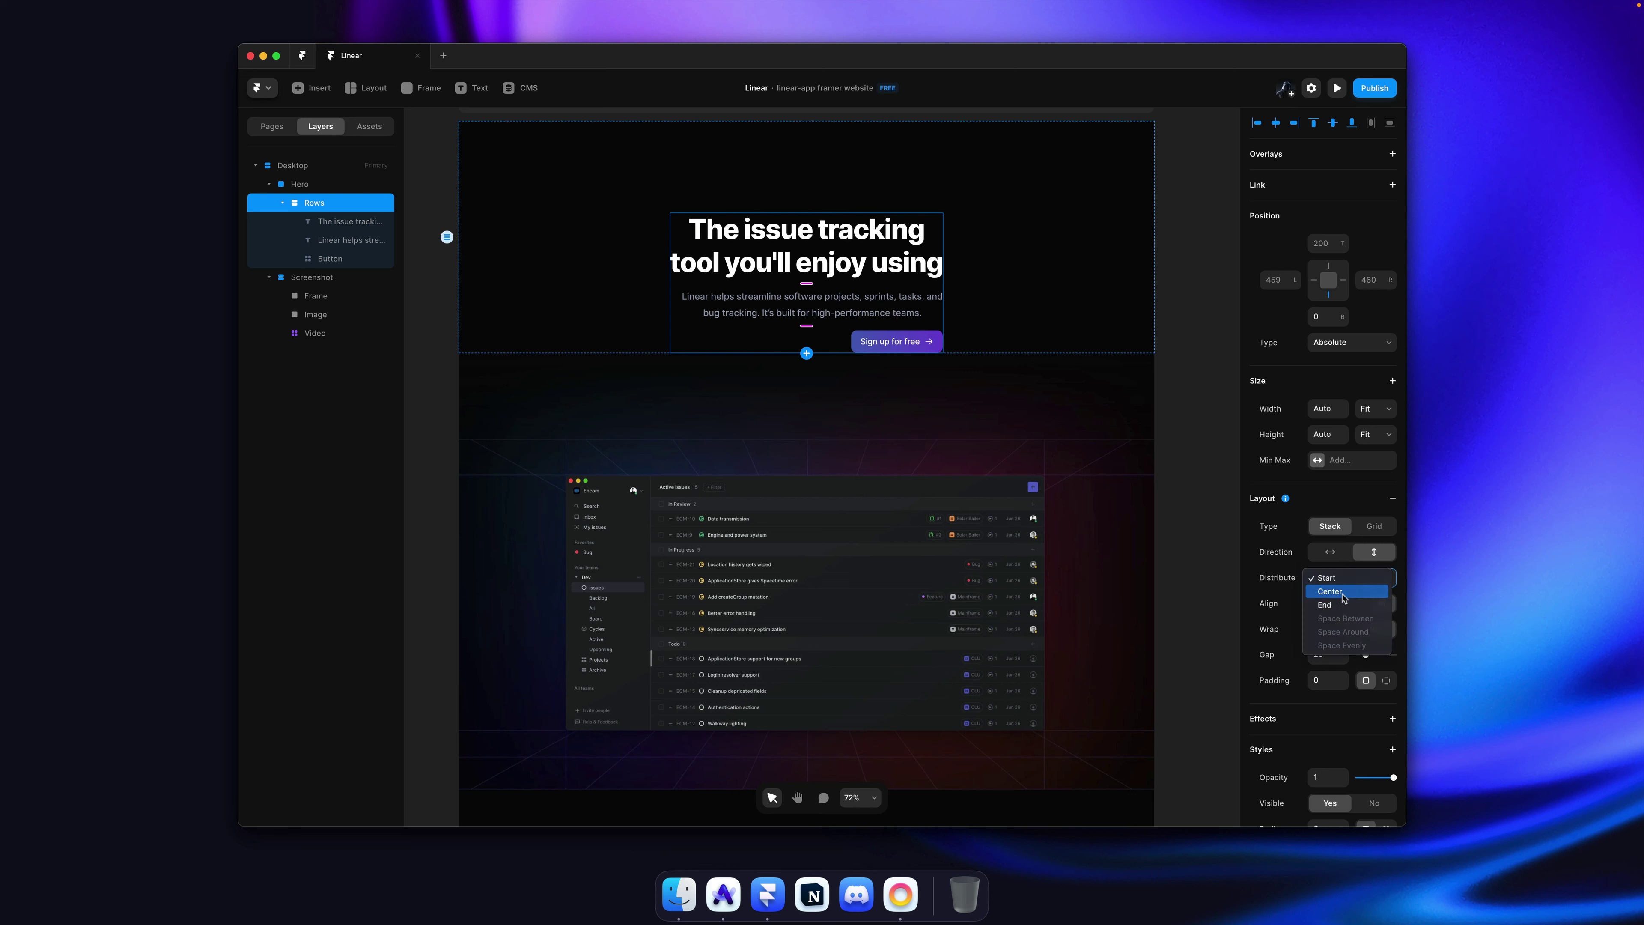
left_click(1344, 592)
left_click(1352, 606)
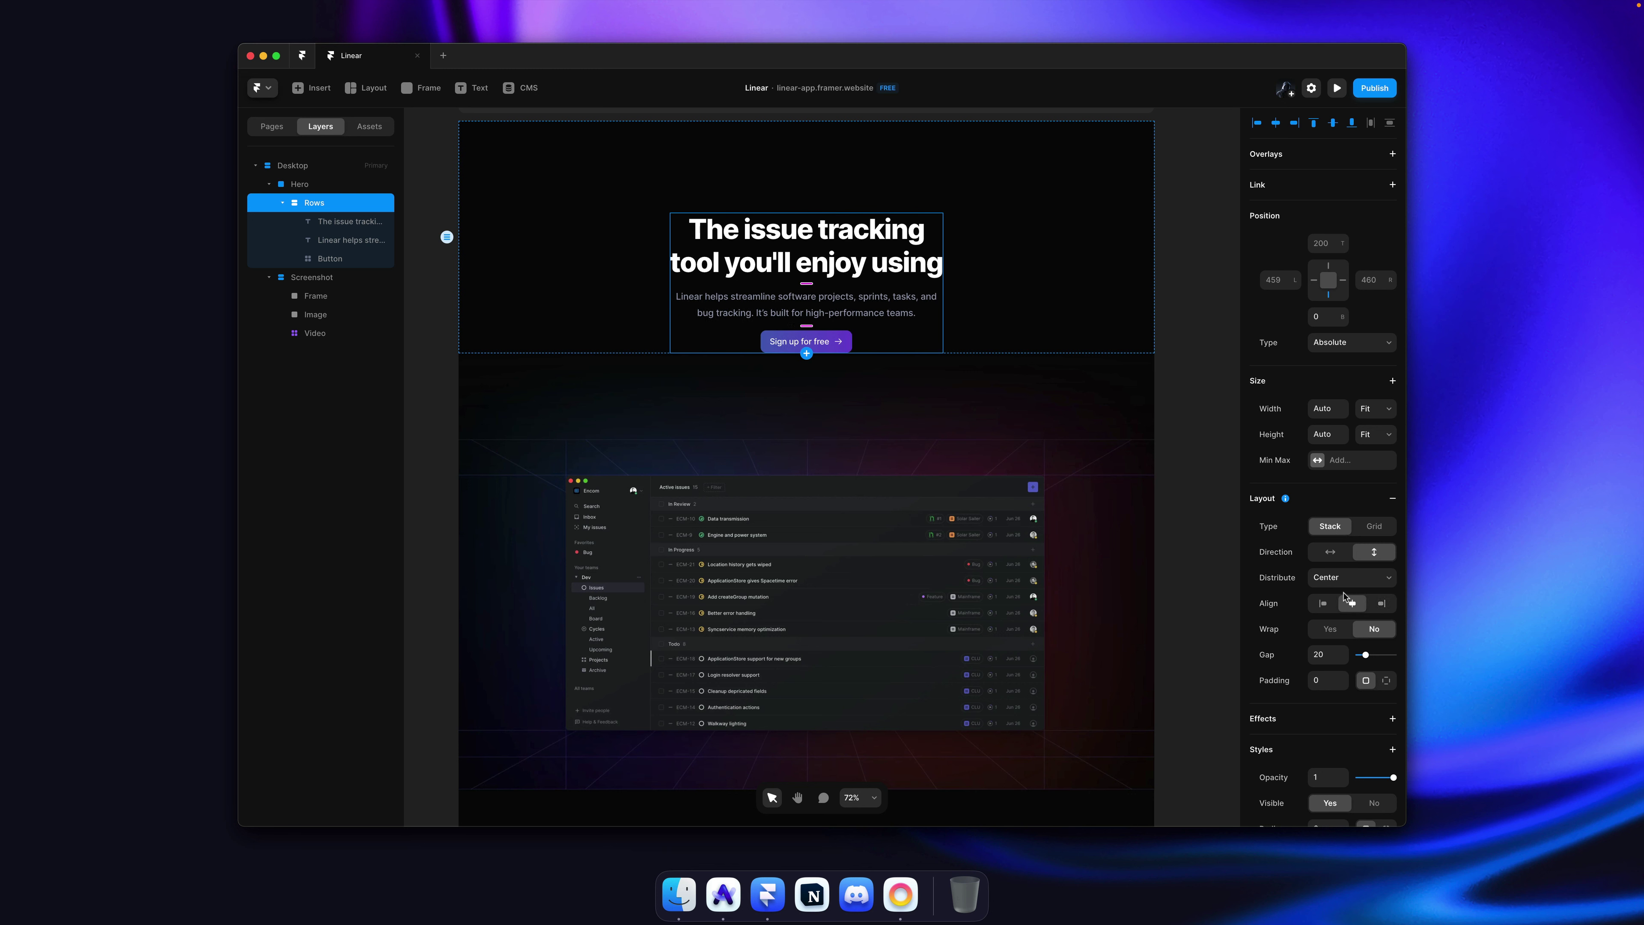
left_click(1346, 585)
left_click(1333, 564)
Step: Give the Rows stack a fixed 304 height and 80 top padding
left_click(1372, 435)
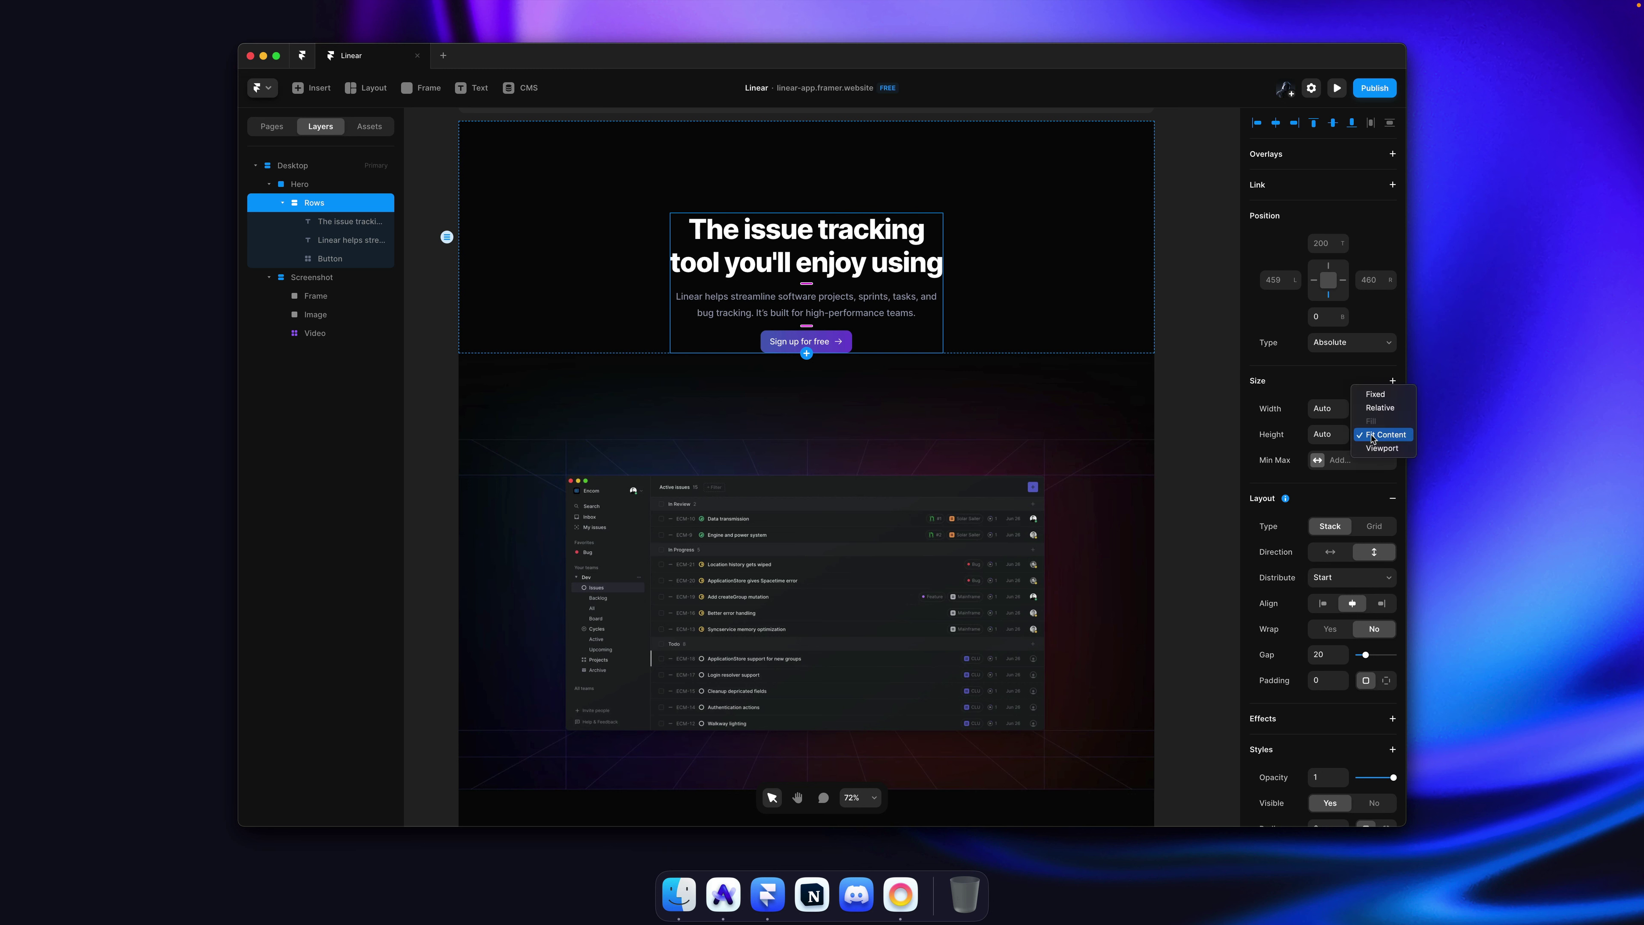
left_click(1375, 395)
left_click(1384, 681)
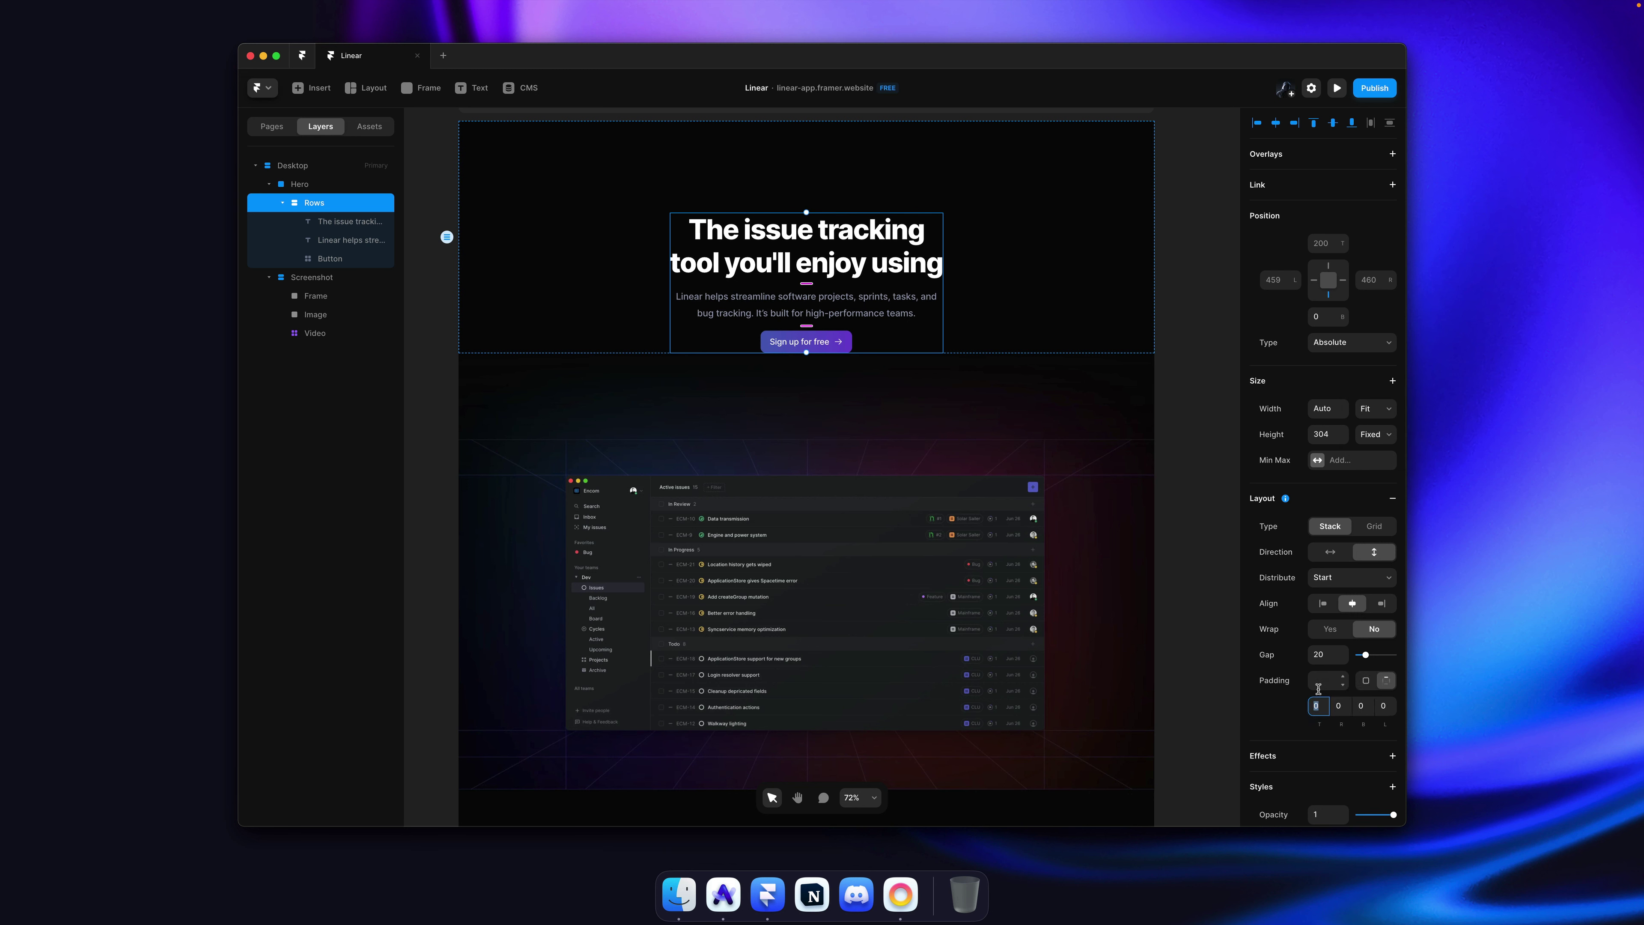
left_click_drag(1324, 709, 1328, 654)
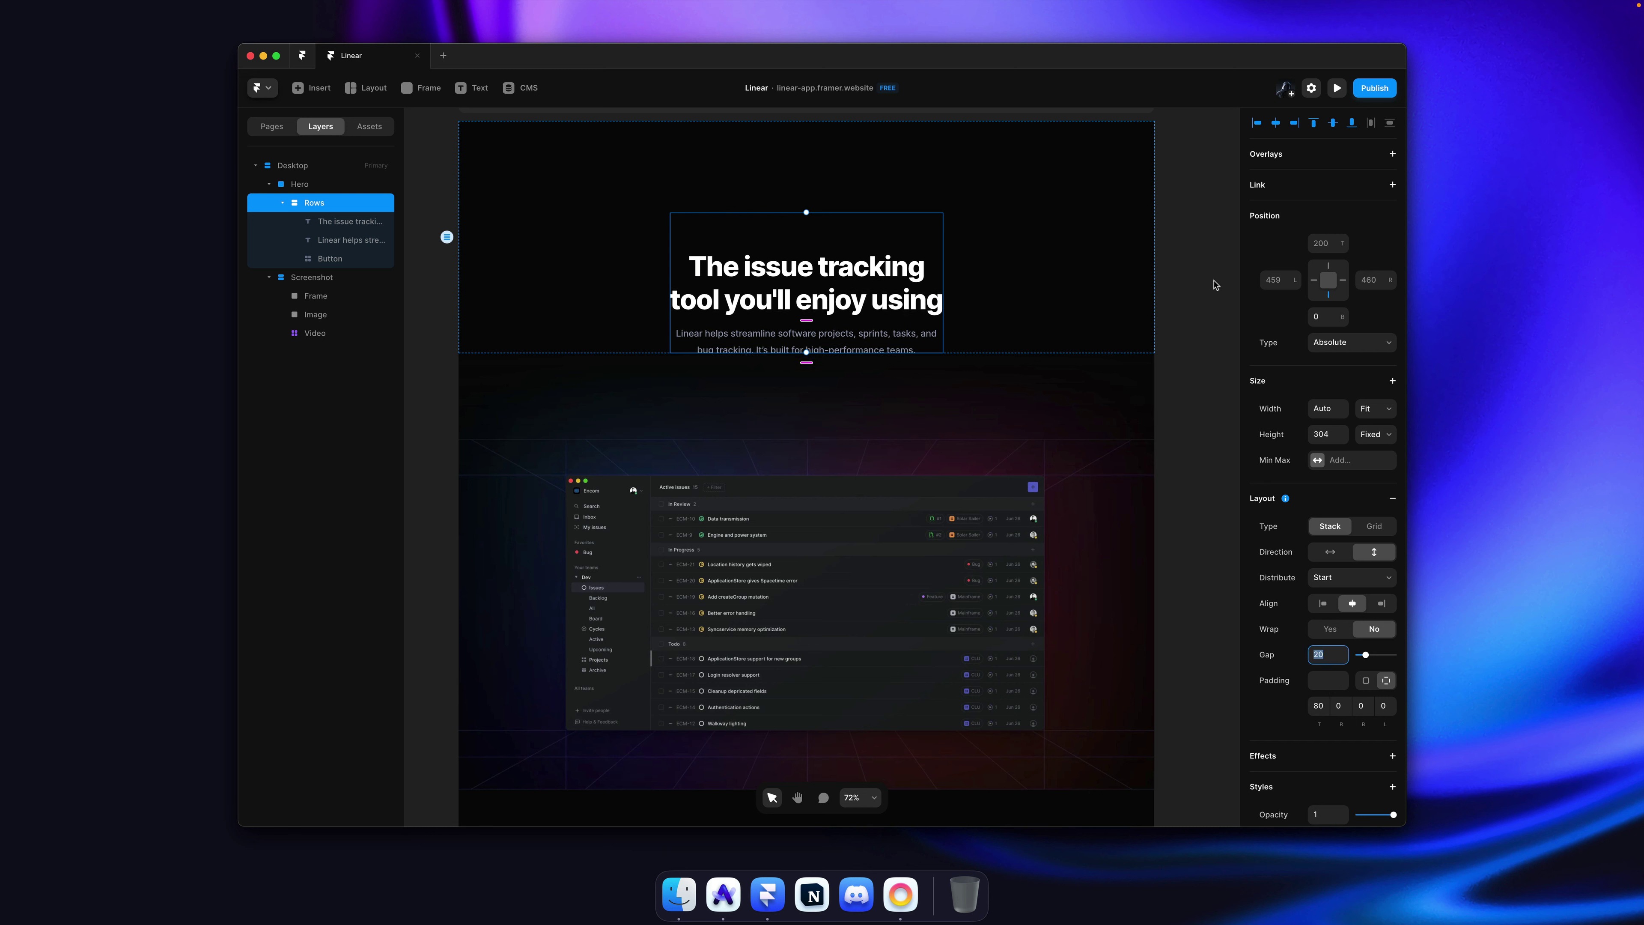
Step: Keep the Rows stack's overflow hidden and set Hero's overflow to Visible
left_click(1184, 281)
left_click(891, 318, "super")
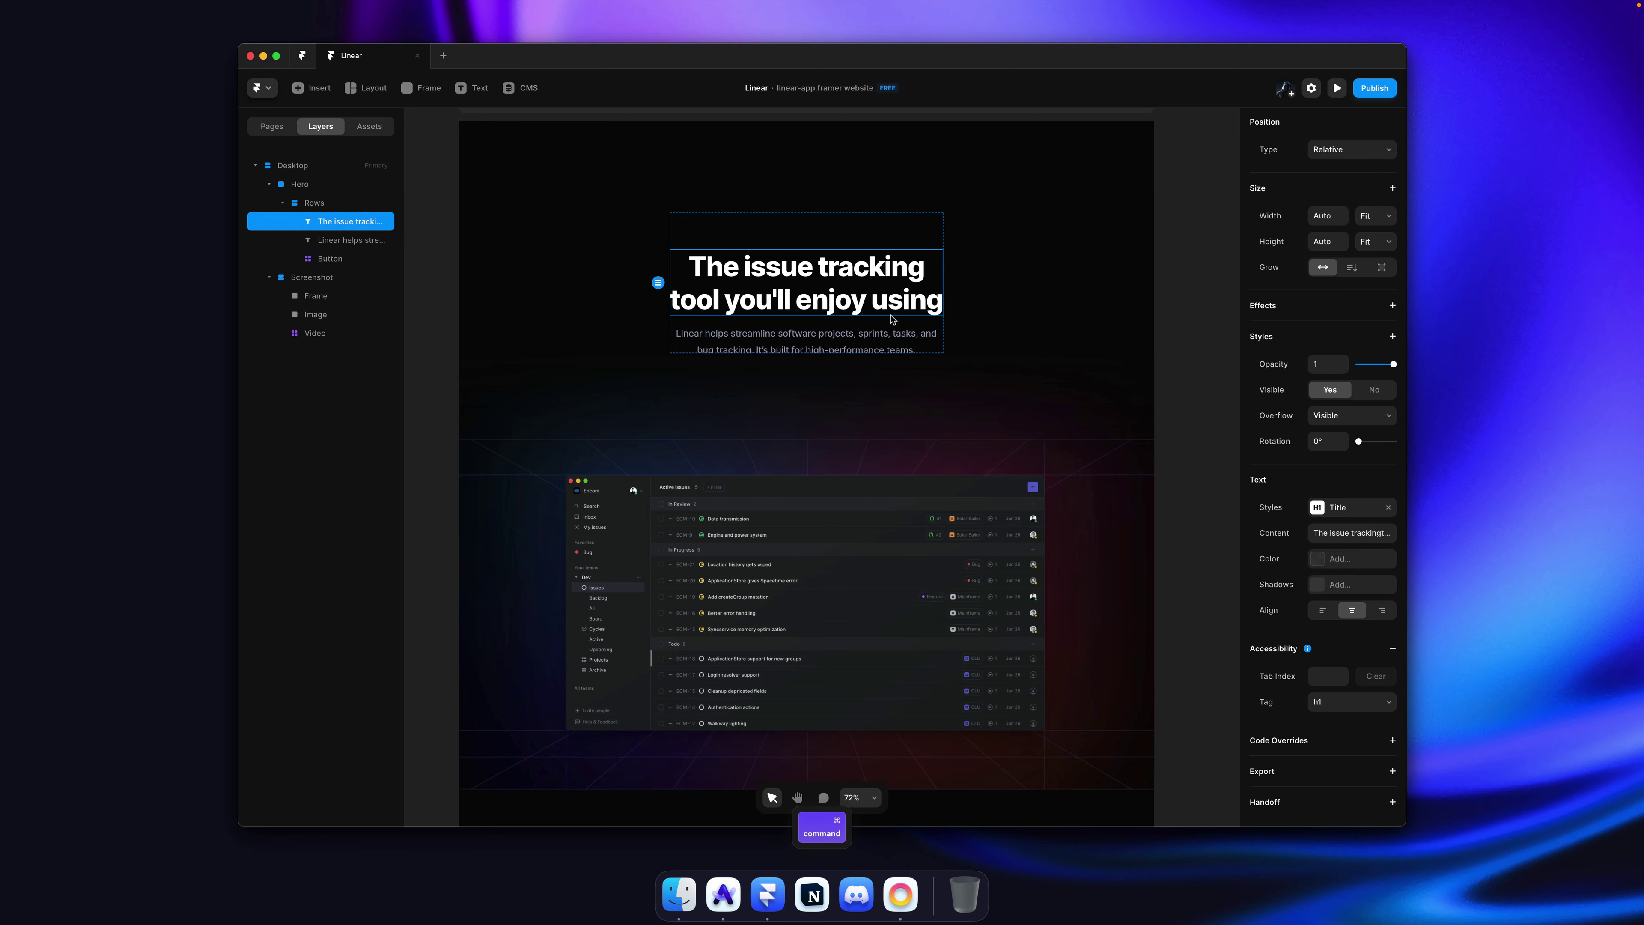
left_click(886, 324)
scroll(1353, 544, "down", 6)
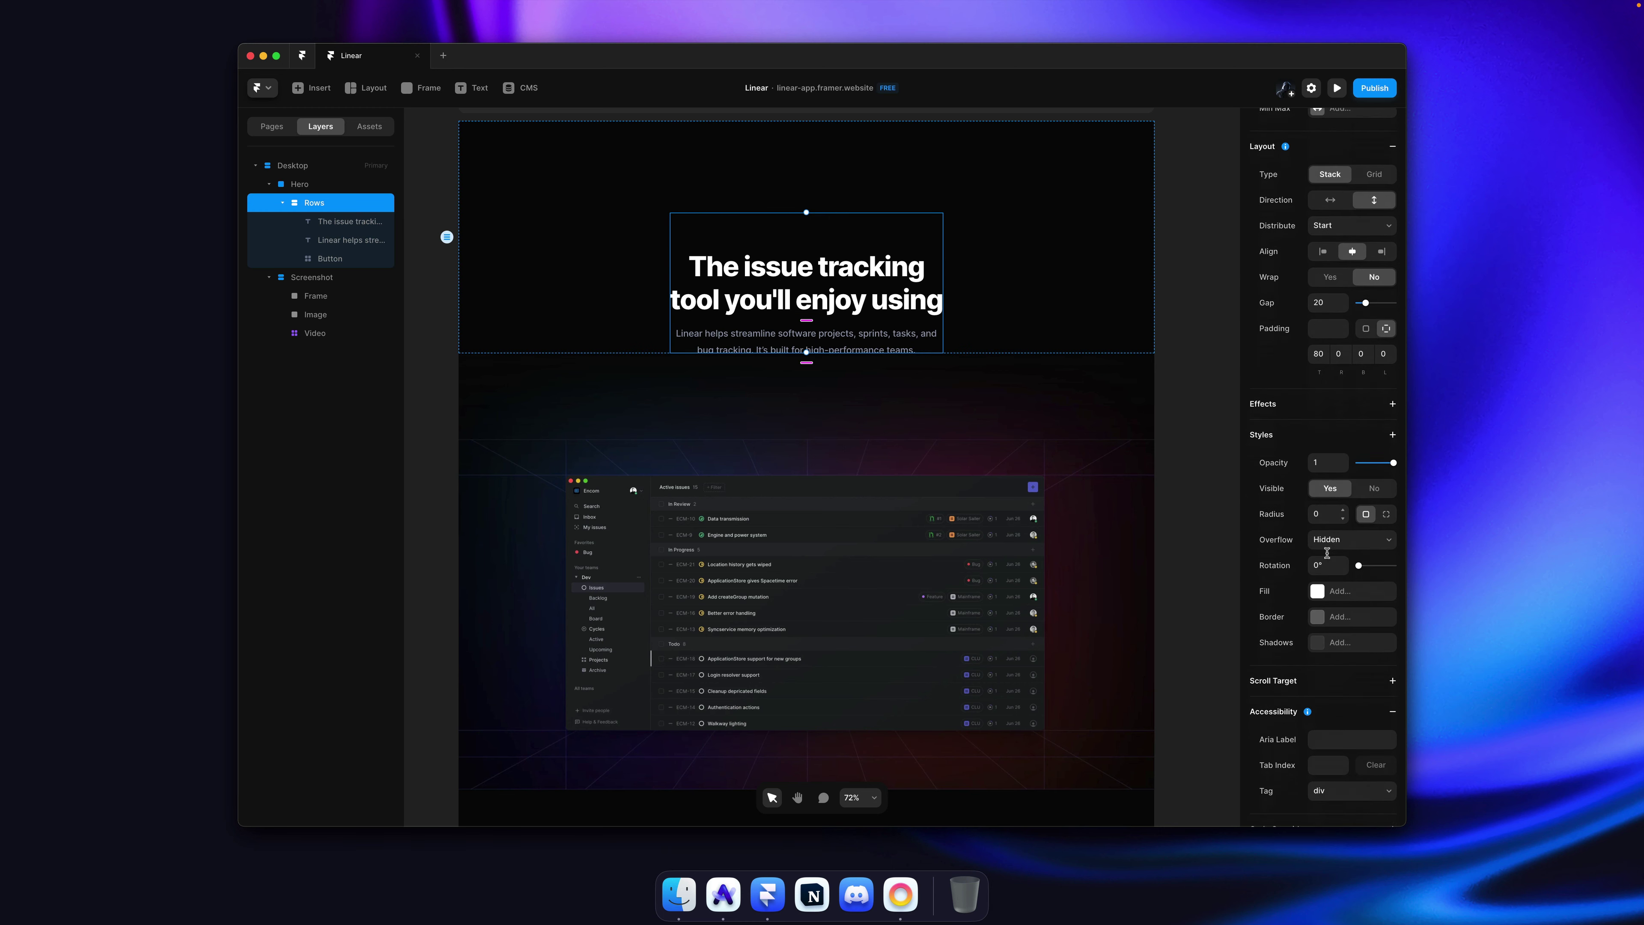
left_click(1353, 533)
left_click(1353, 533)
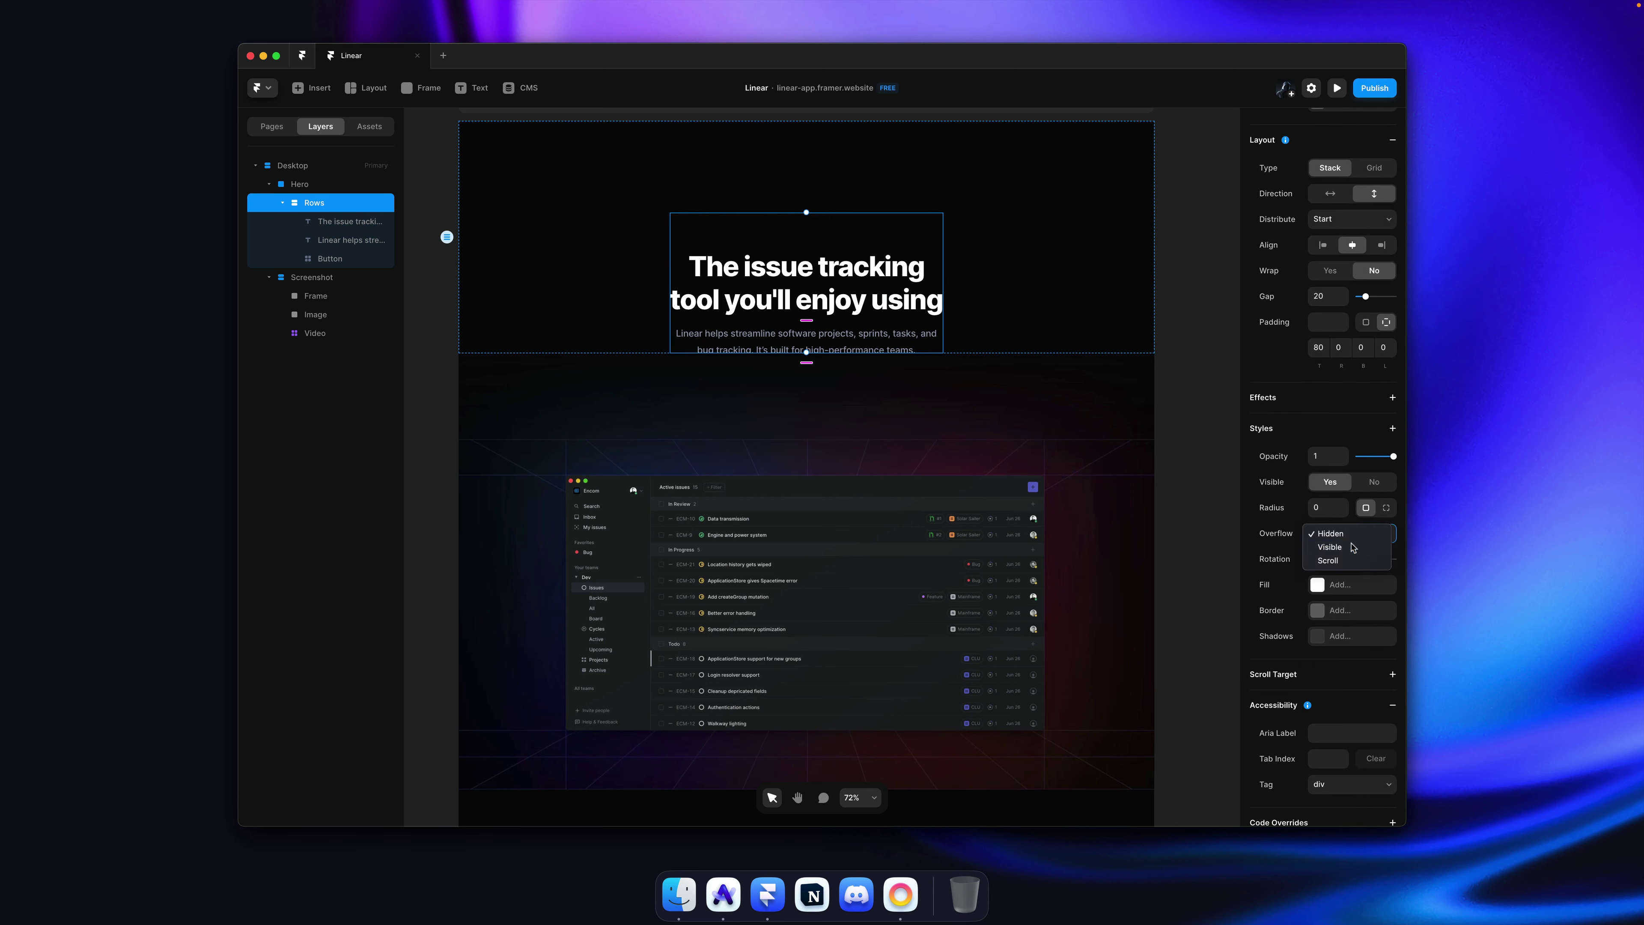
left_click(1073, 315, "super")
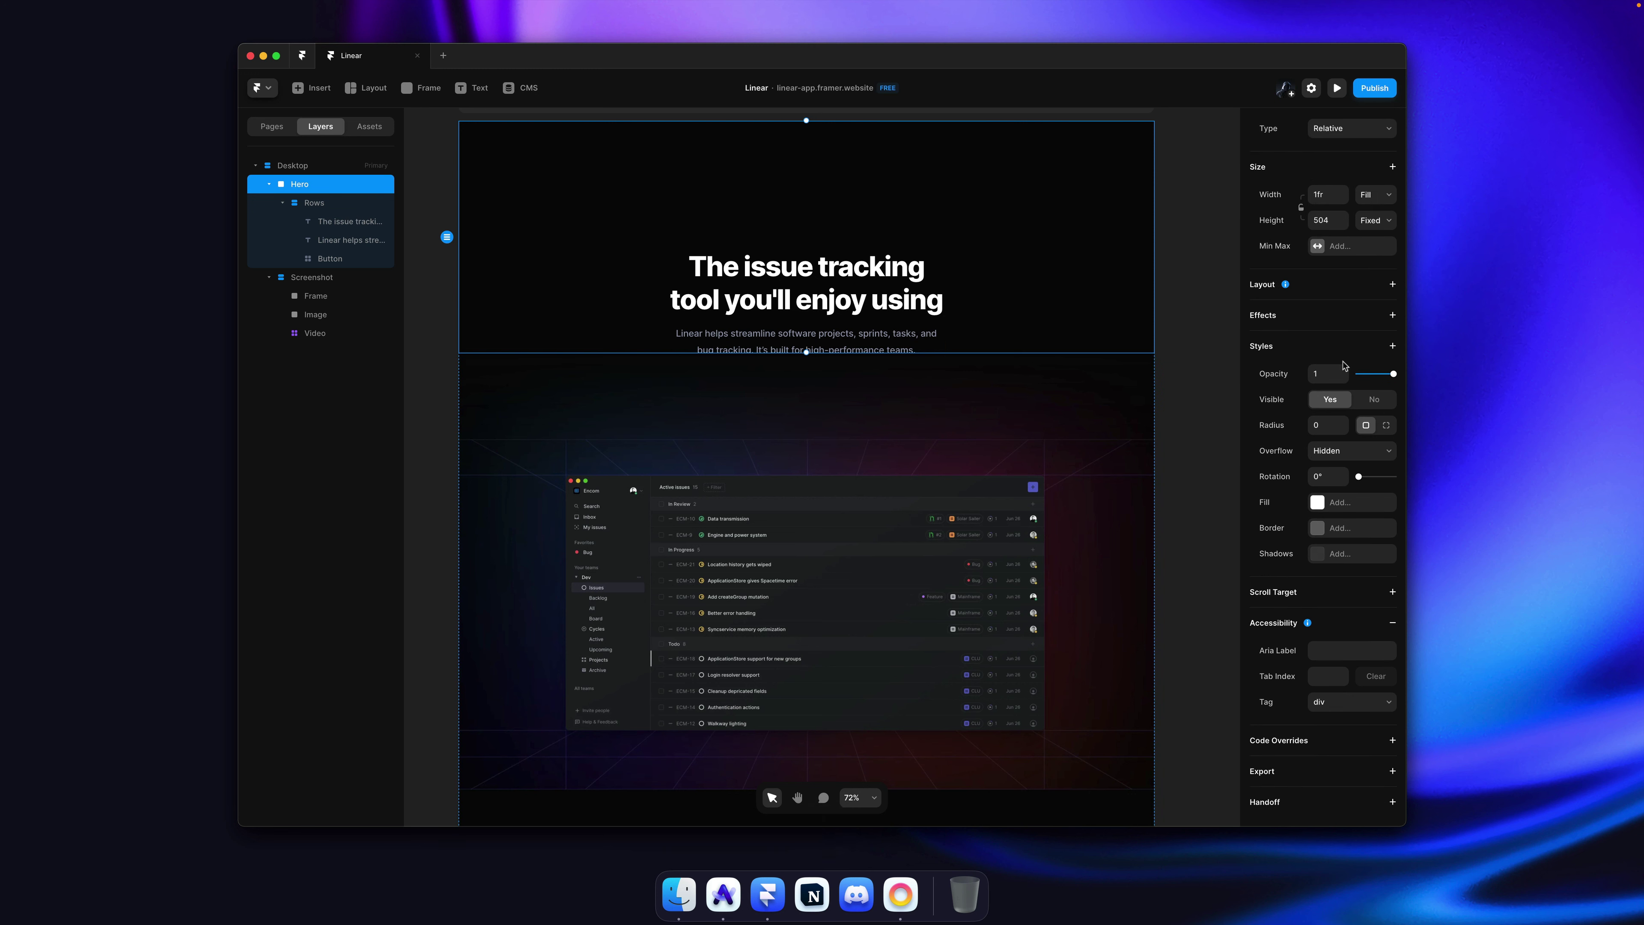
left_click(1326, 452)
left_click(1326, 476)
Step: Add a Z Index of 2 to the Hero section and save
left_click(1393, 348)
left_click(1347, 536)
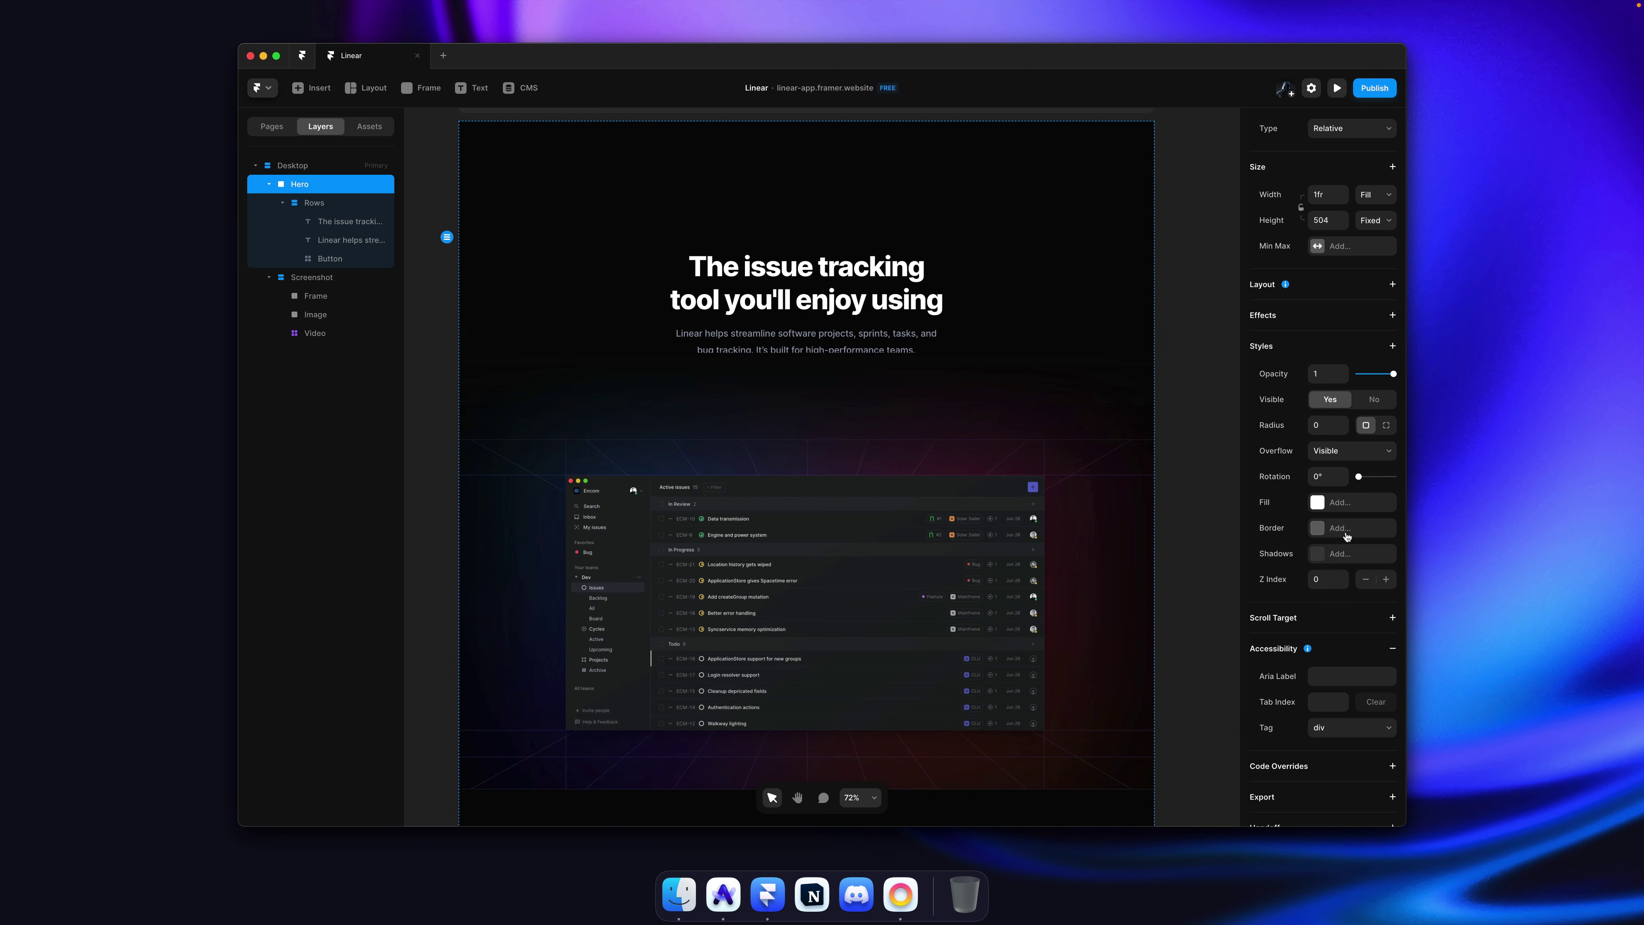
left_click(1345, 578)
left_click(1346, 577)
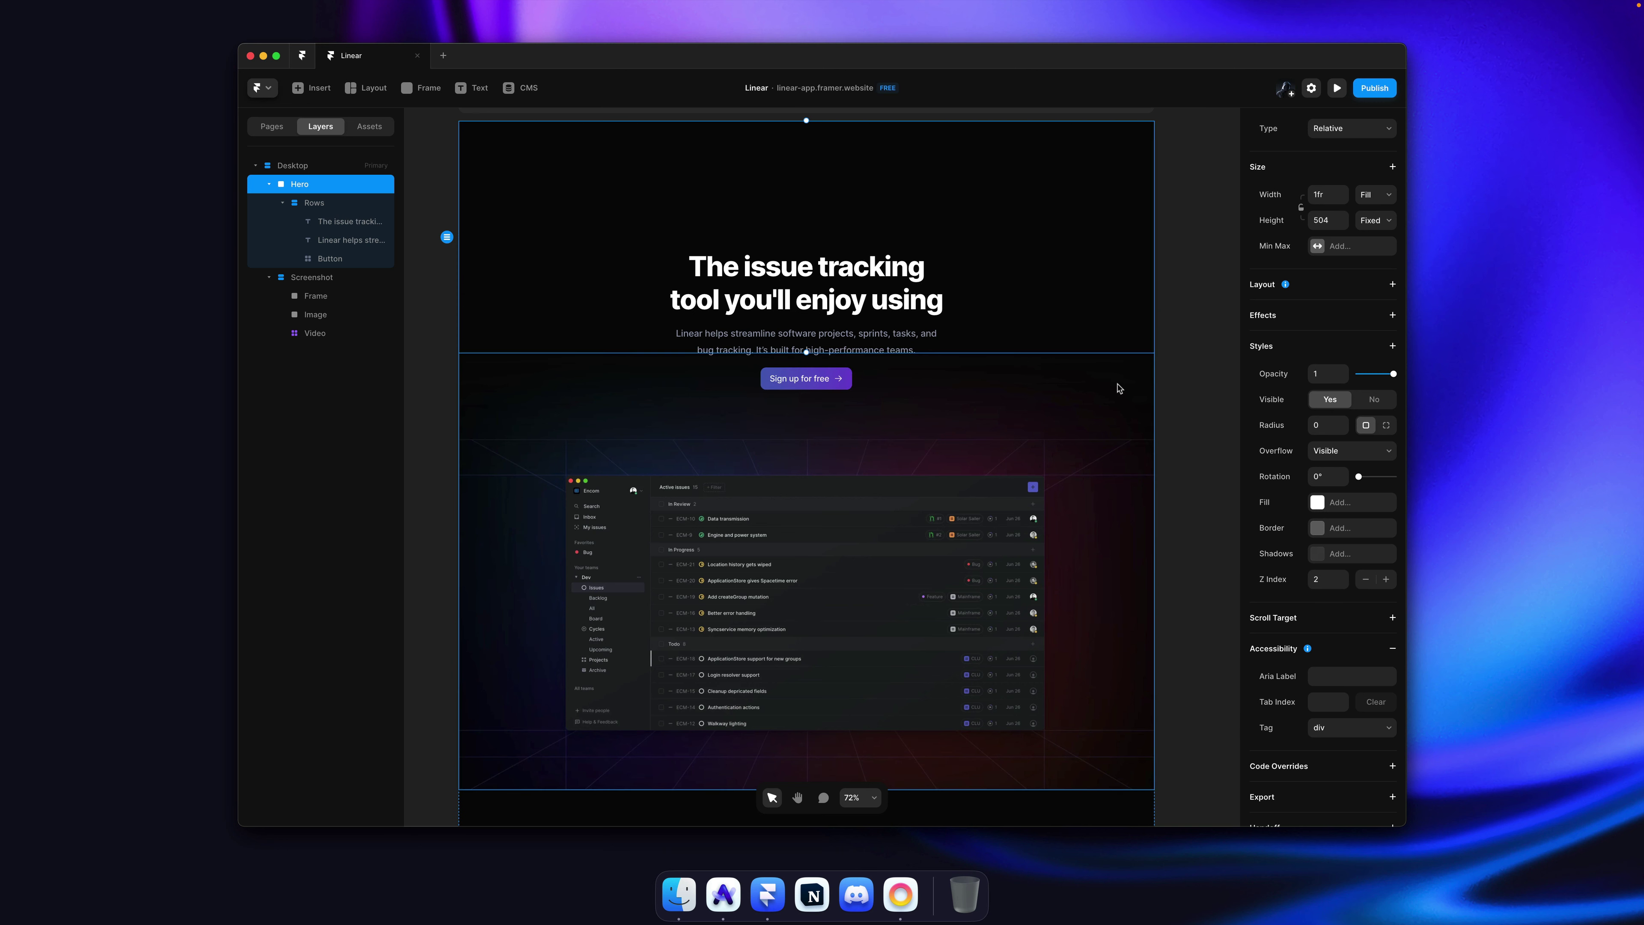
left_click(1178, 329)
key("super+s")
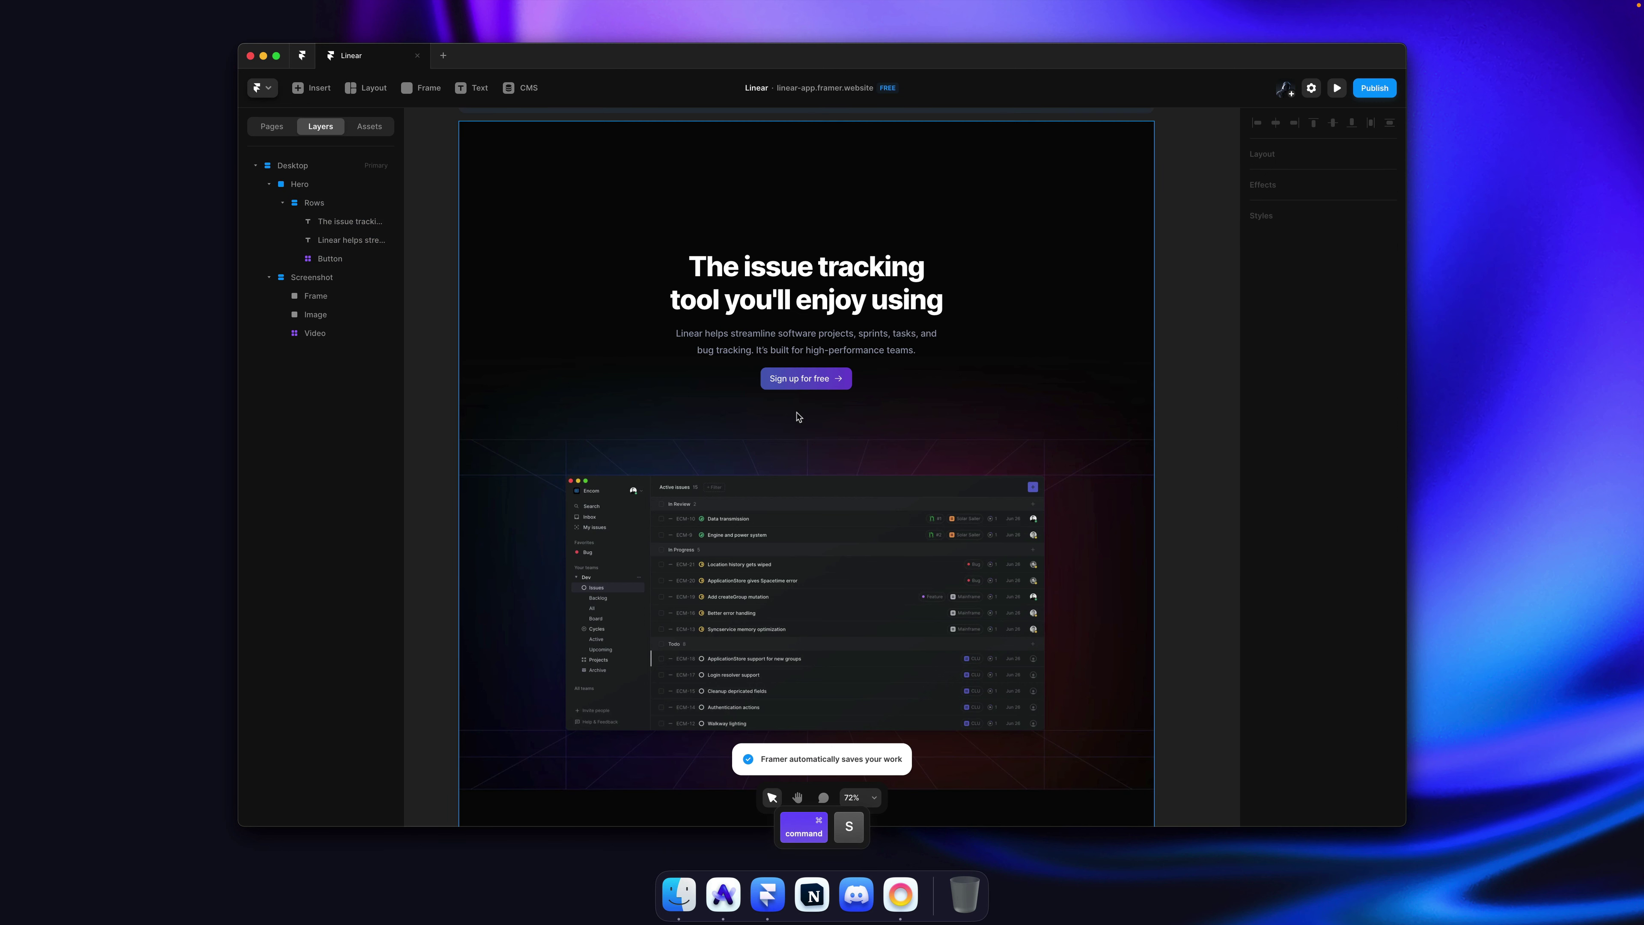
Step: Increase the Rows stack's top padding to 118 and save
left_click(1009, 309)
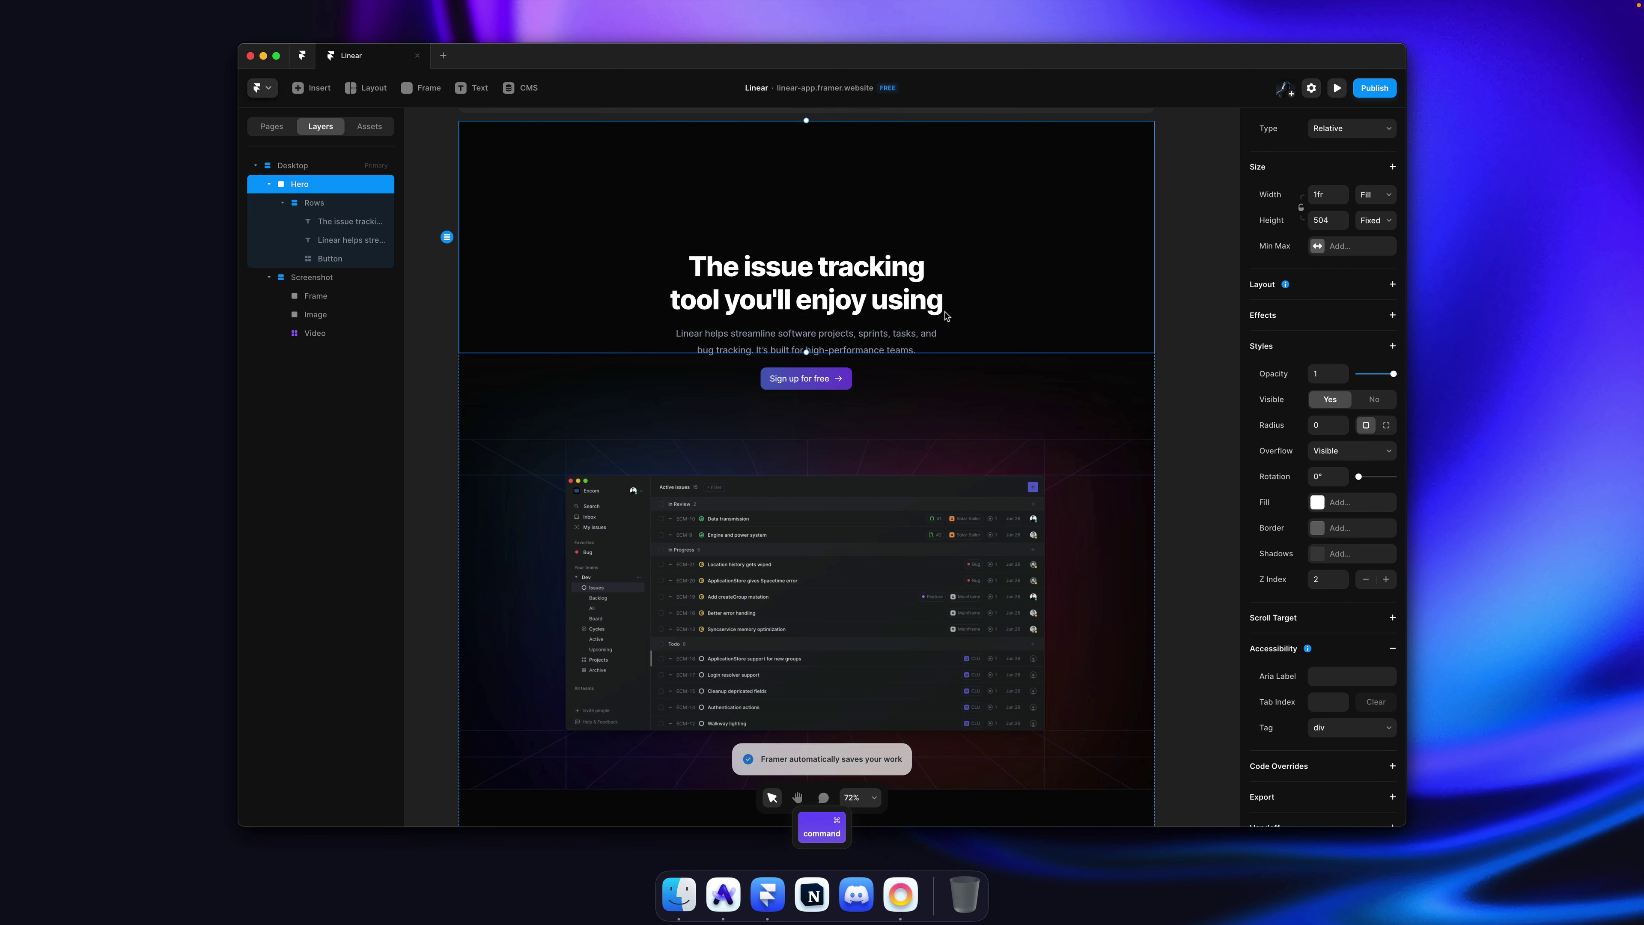
left_click(887, 321)
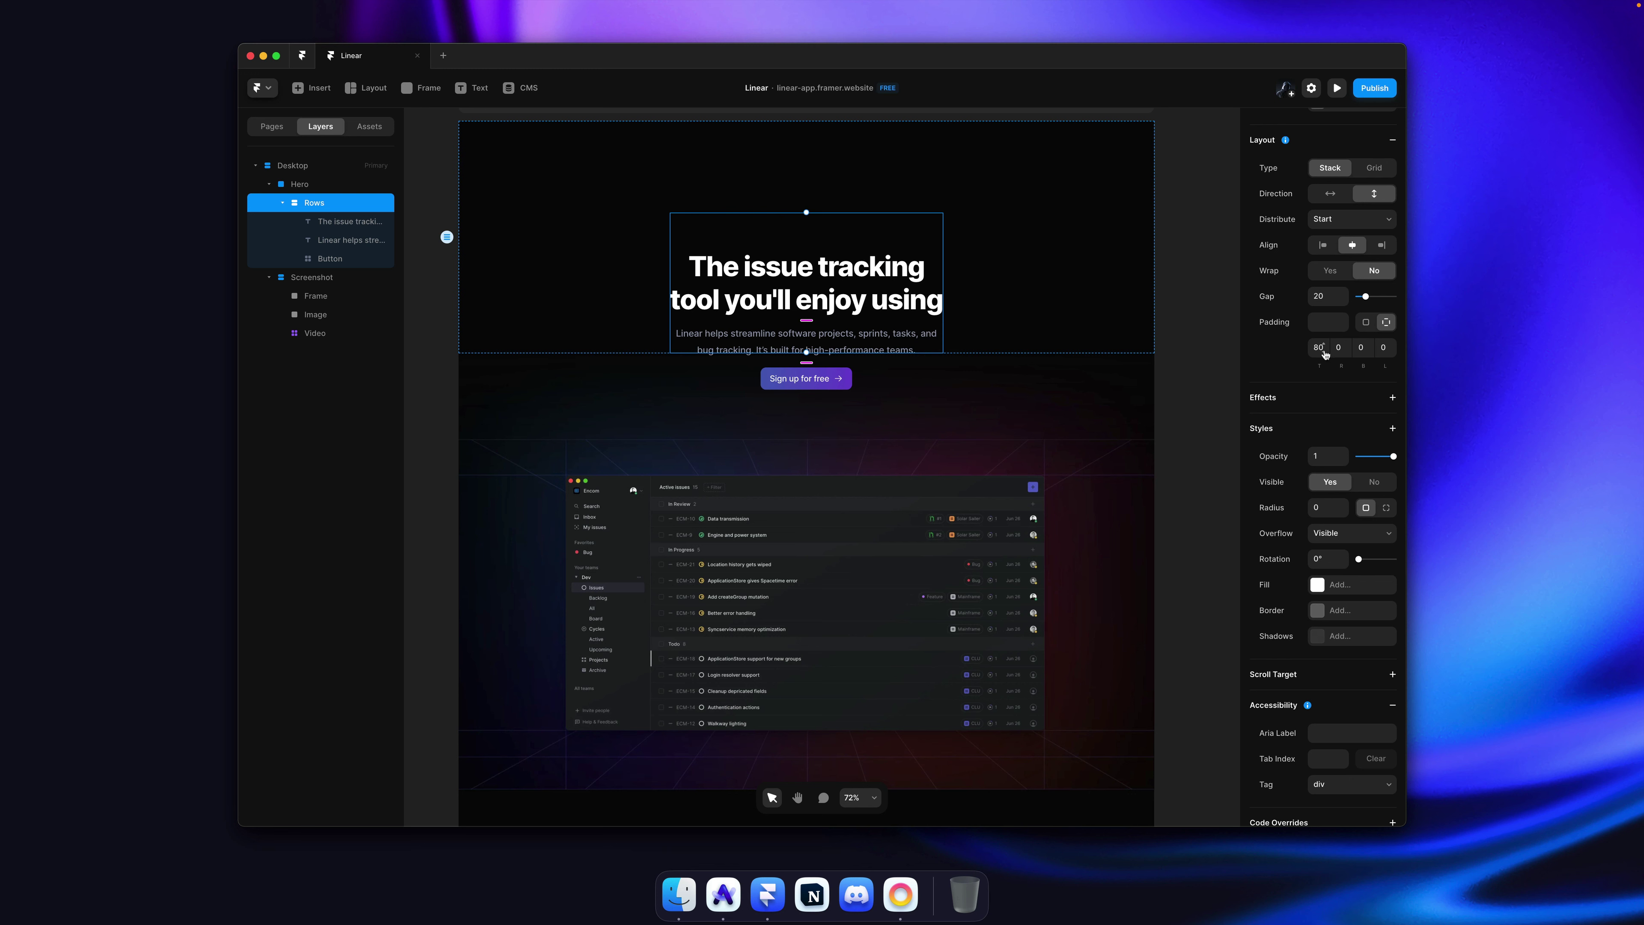
left_click_drag(1325, 354, 1325, 324)
left_click(1201, 344)
key("super+s")
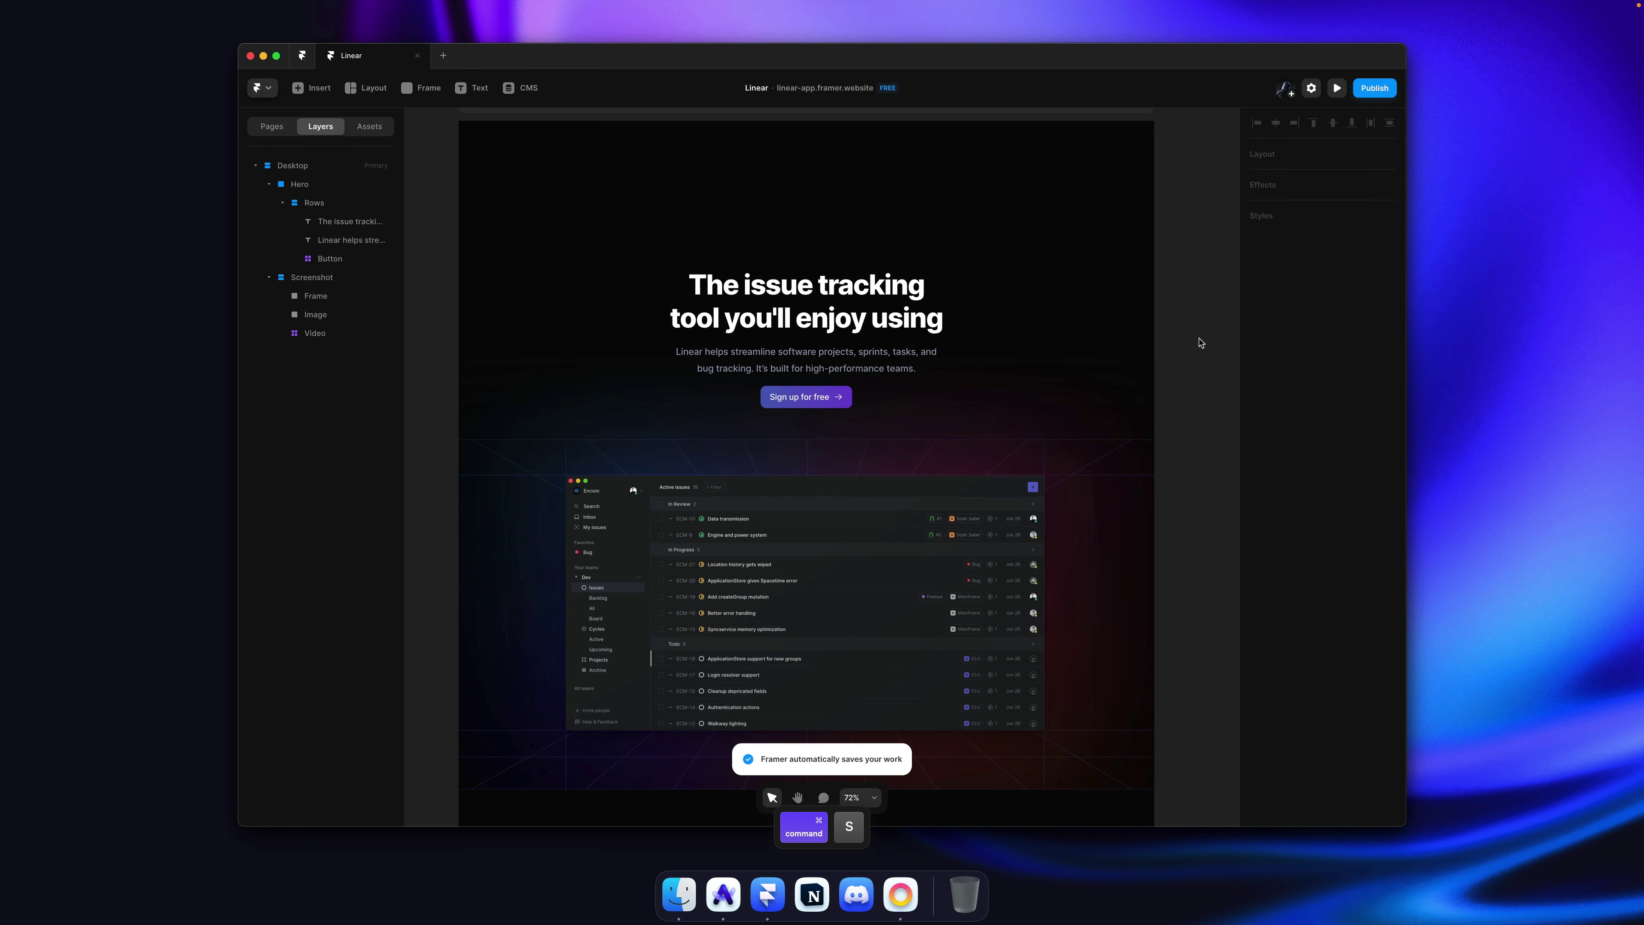
Step: Publish the updated website and open it in the browser
scroll(1200, 344, "down", 1)
key("shift")
key("super+shift+p")
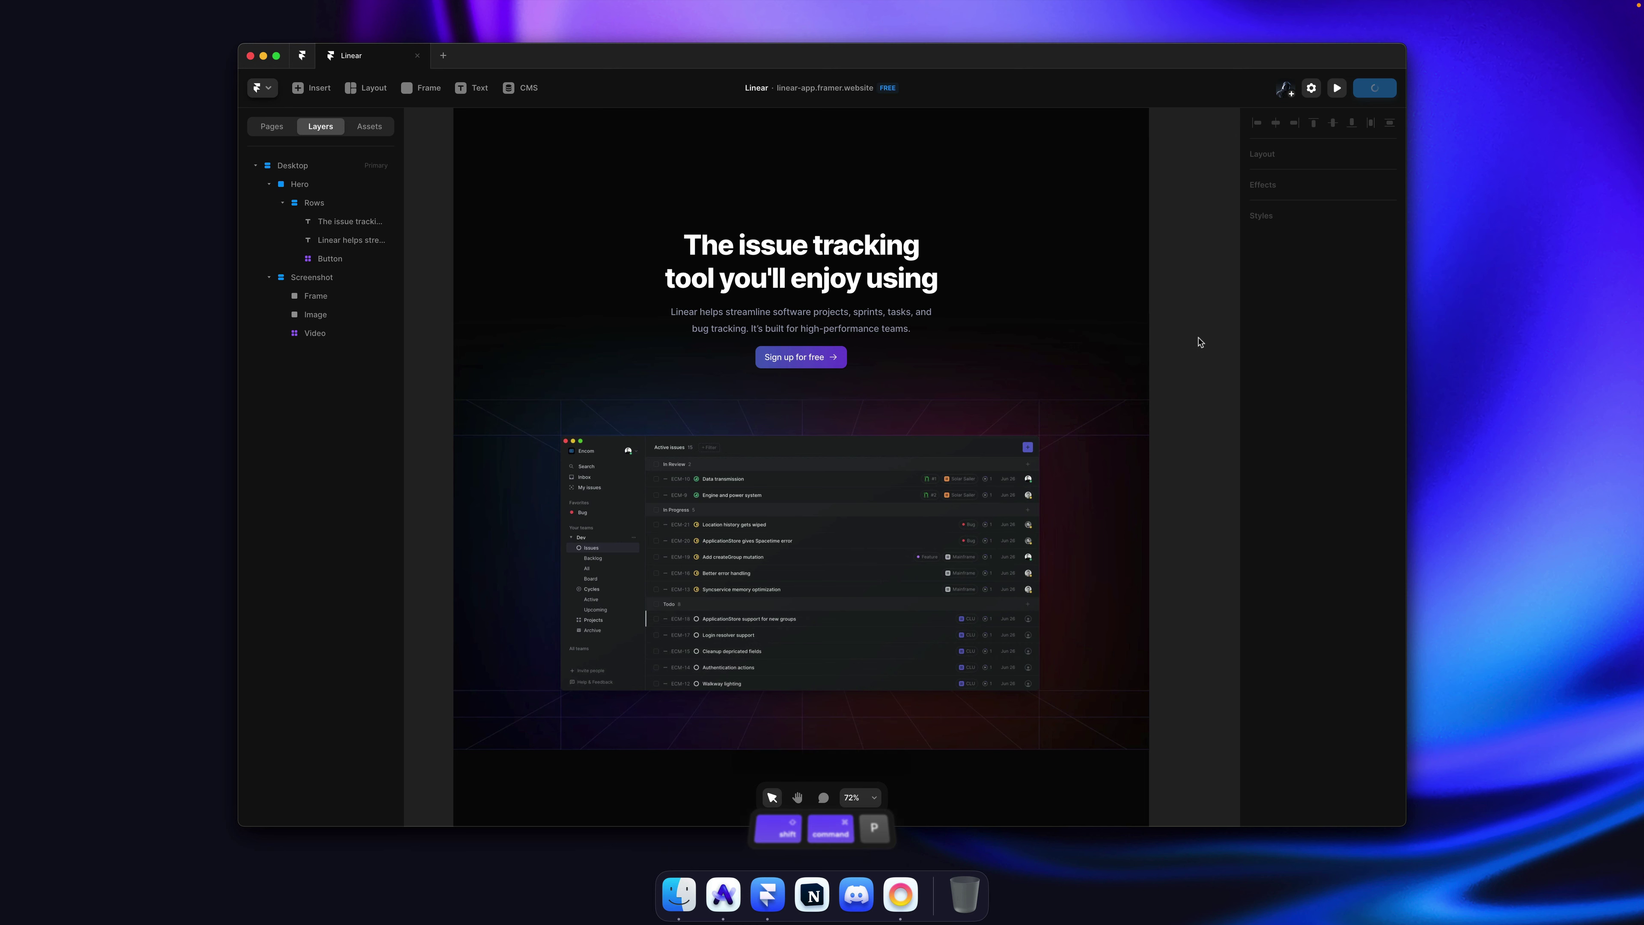
left_click(895, 758)
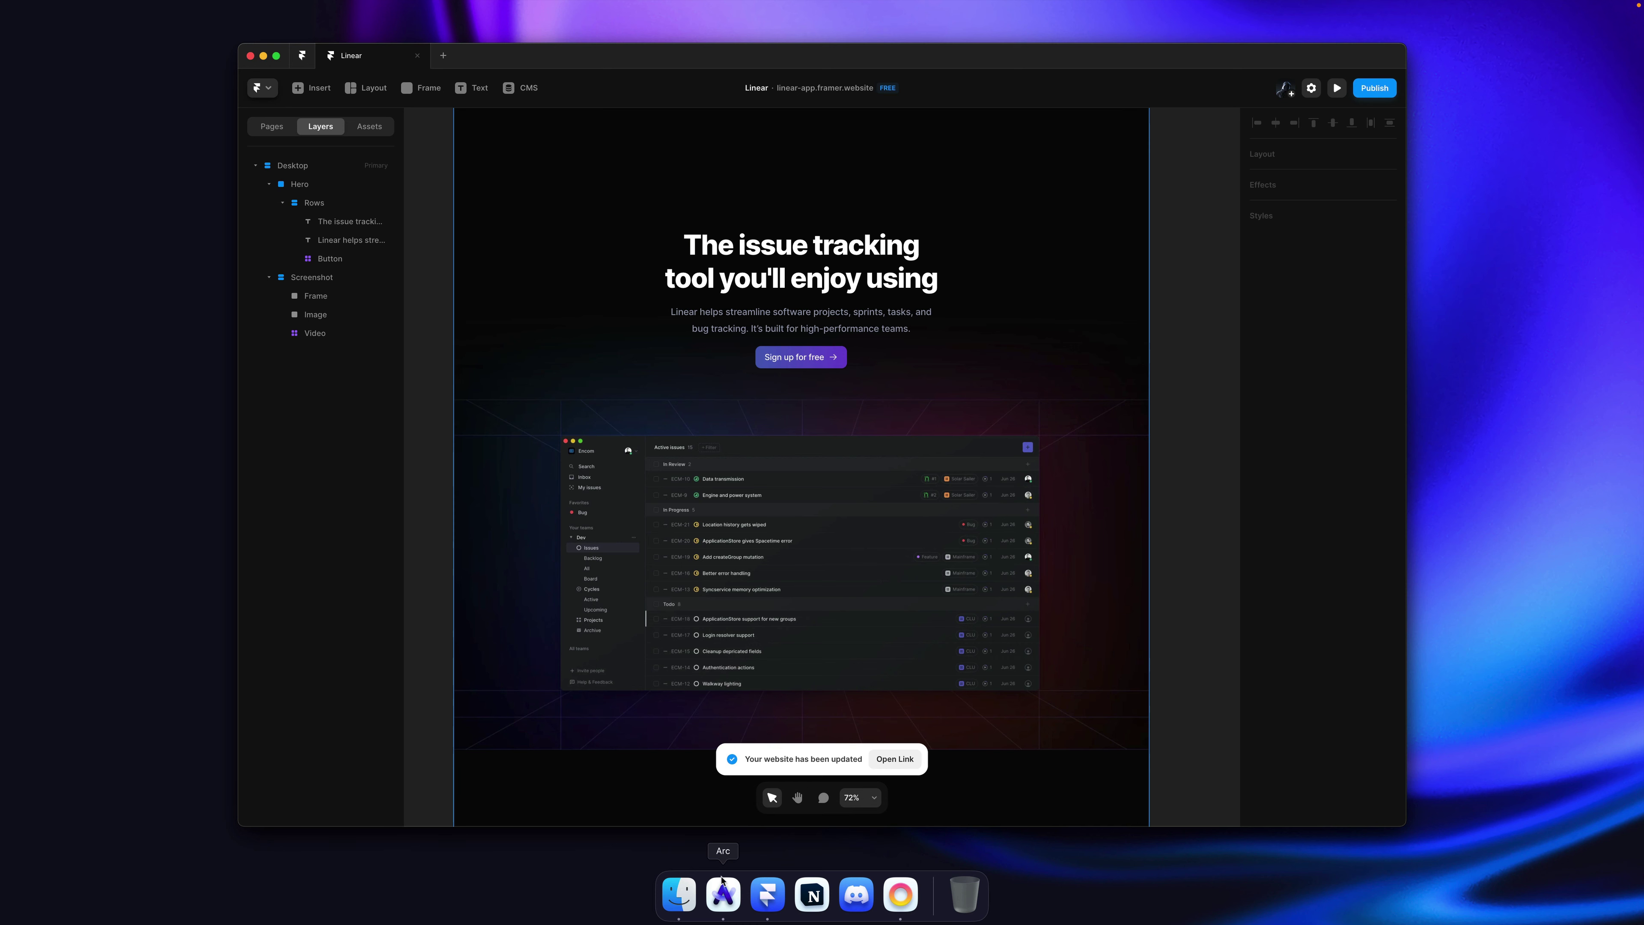
Step: Reload the published page, flip between it and linear.app, then return to the Framer editor
key("super+r")
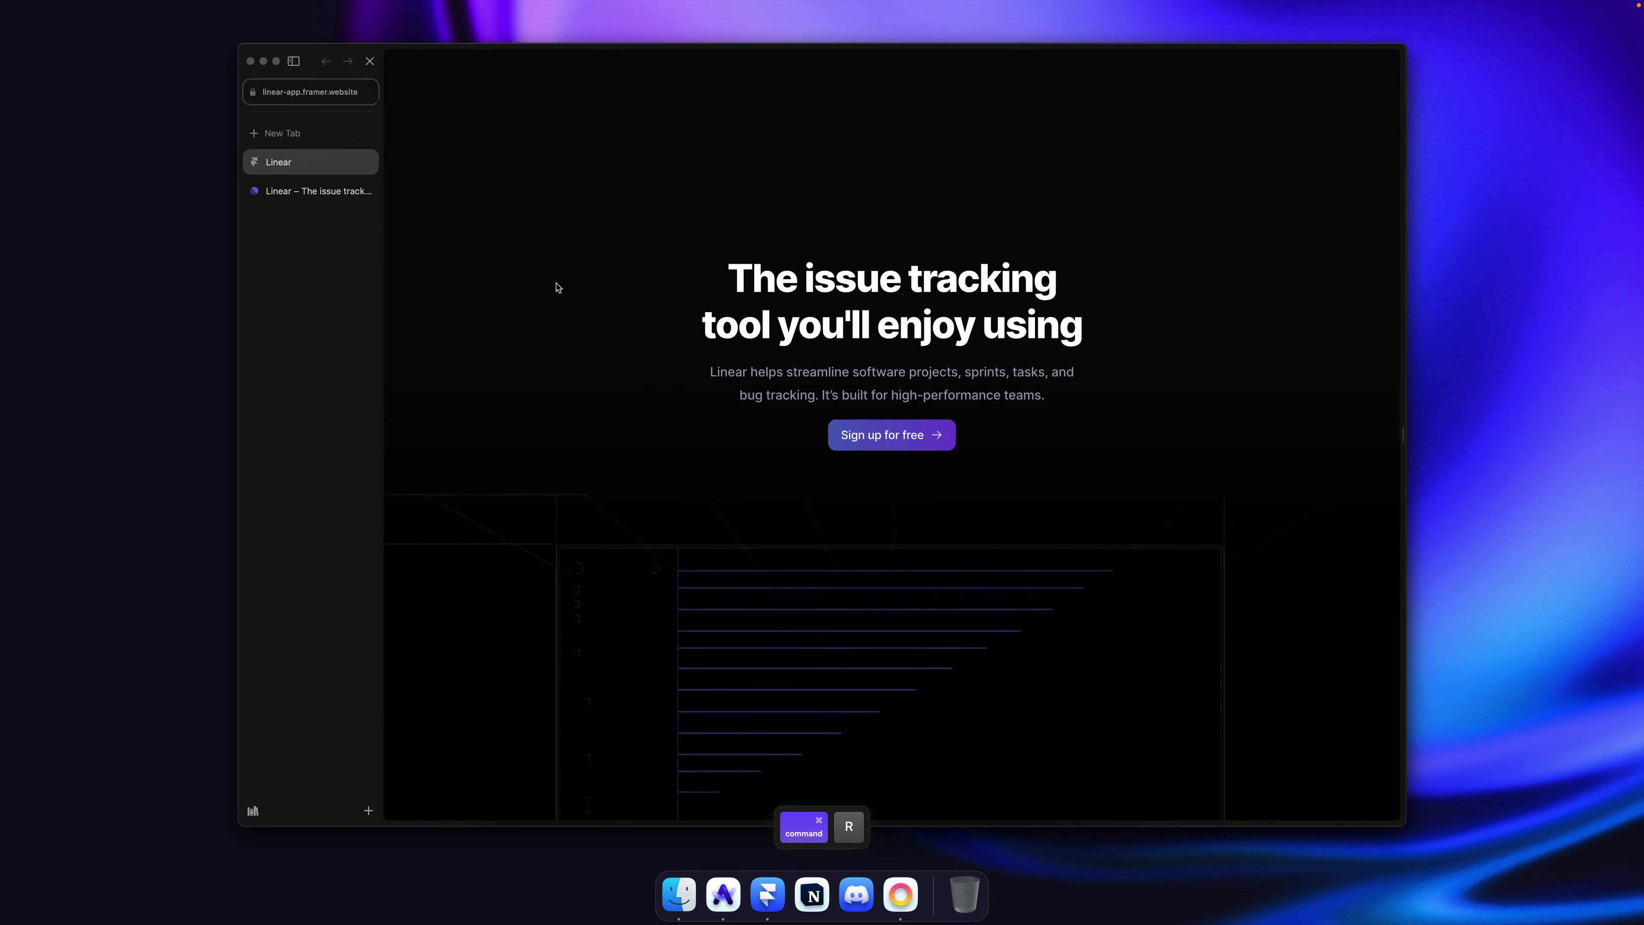
key("super+r")
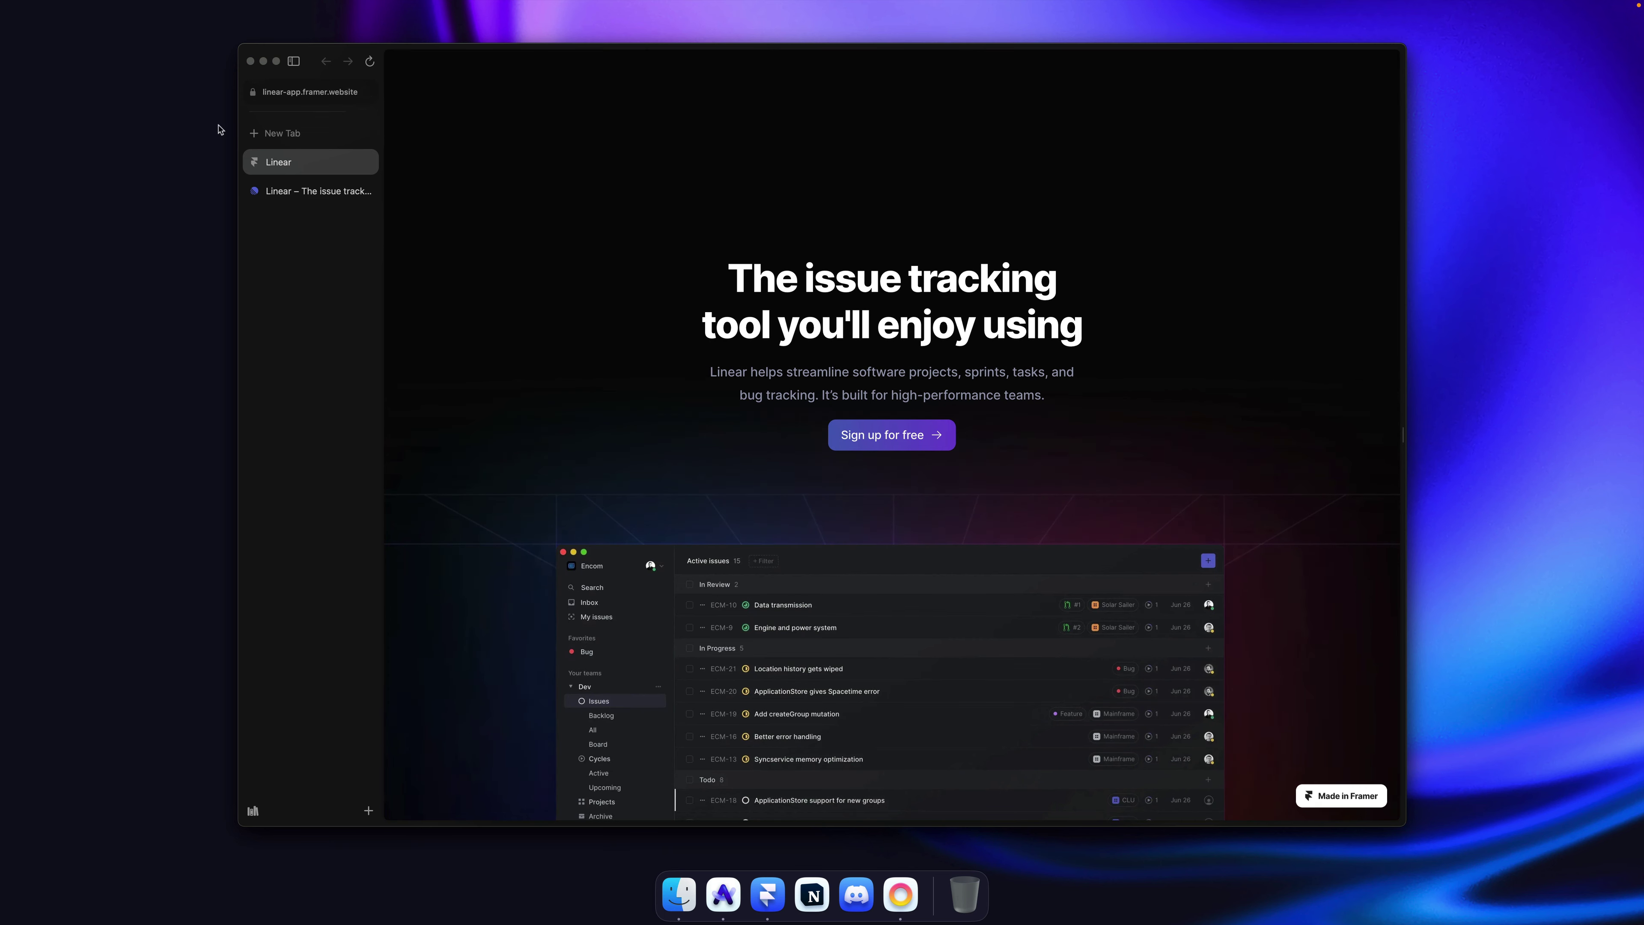
left_click(310, 195)
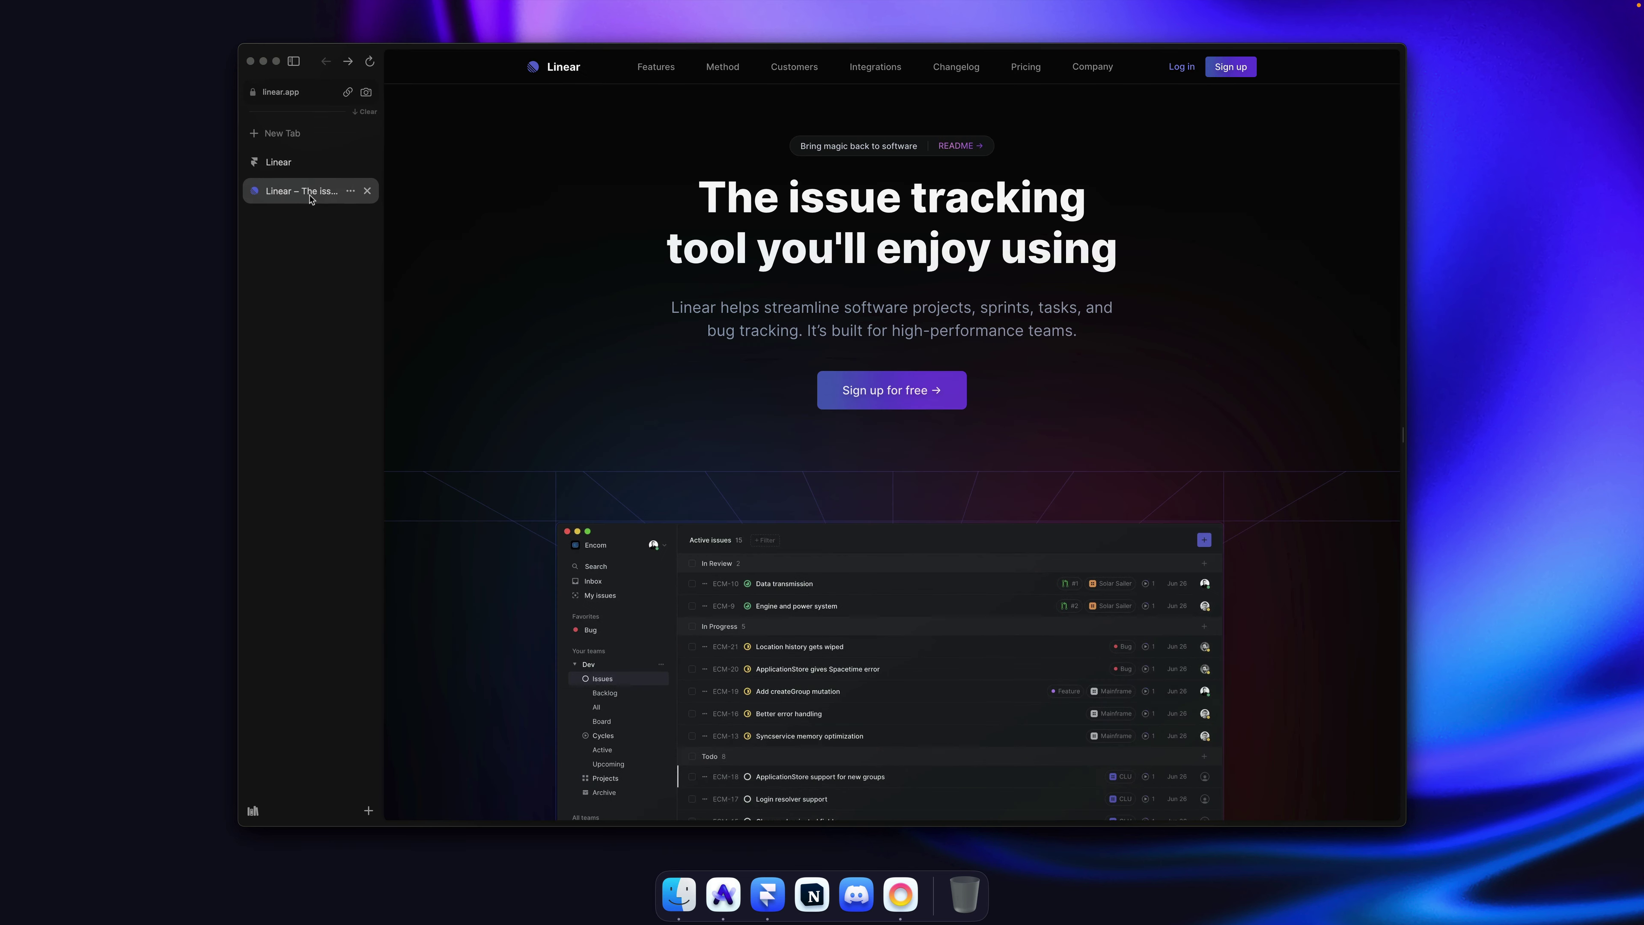
left_click(300, 164)
left_click(310, 192)
left_click(300, 163)
left_click(310, 192)
left_click(300, 164)
key("super+Tab")
left_click(871, 266, "super")
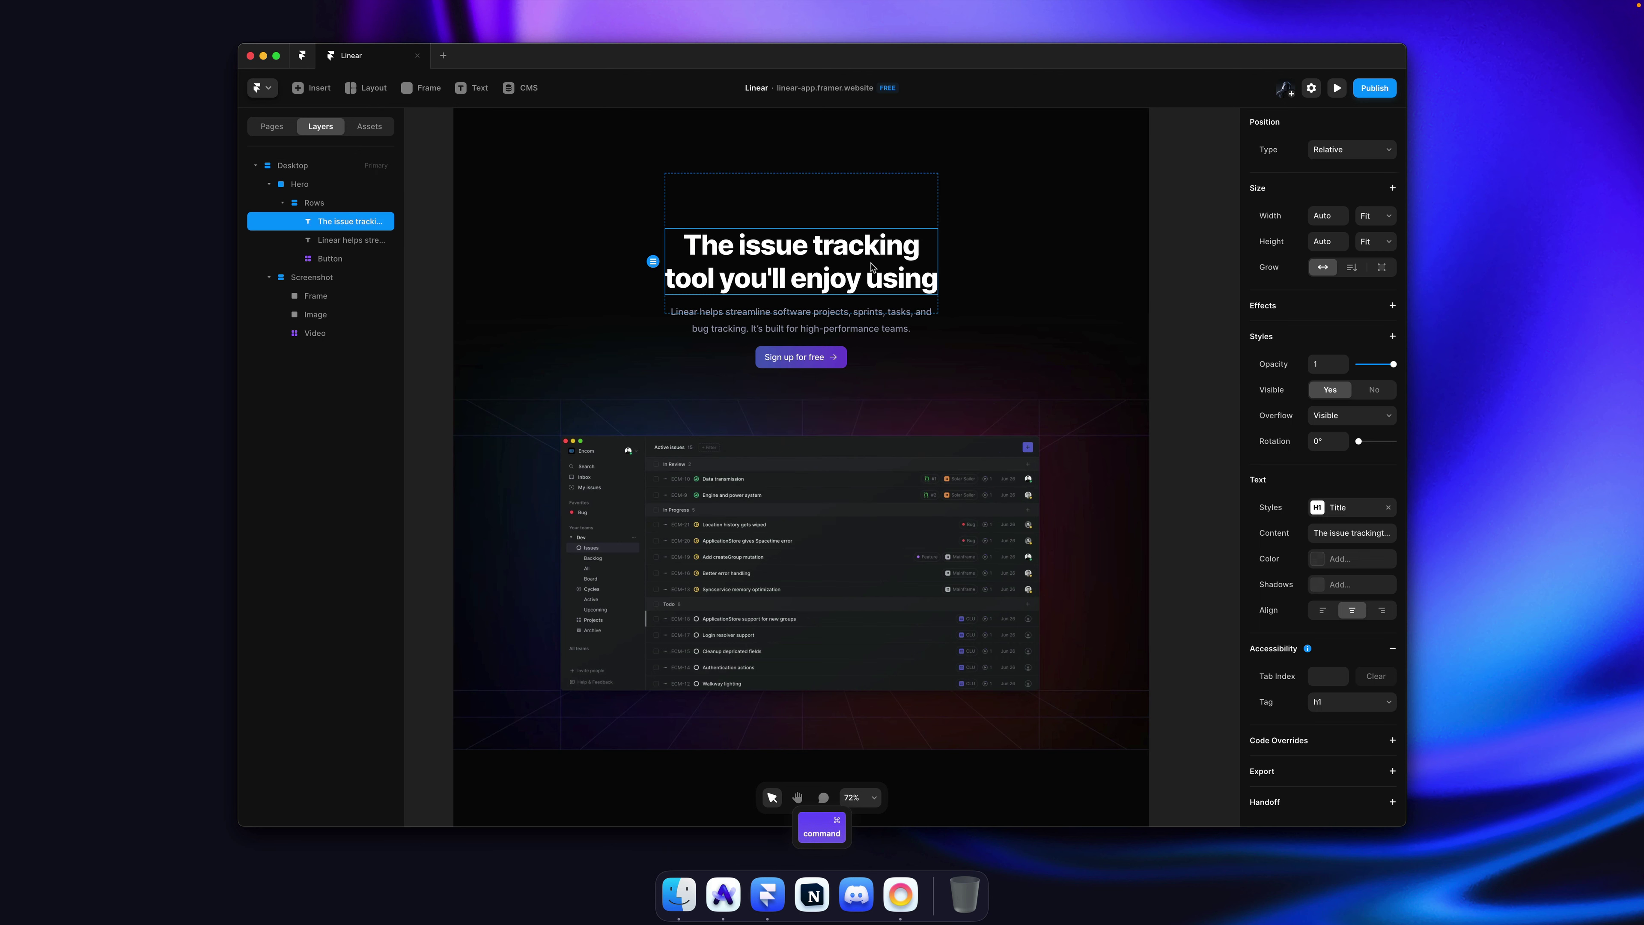
Step: Rename the Title text style to 'Heading 1' and set its font size to 80
left_click(1352, 512)
left_click(1076, 470)
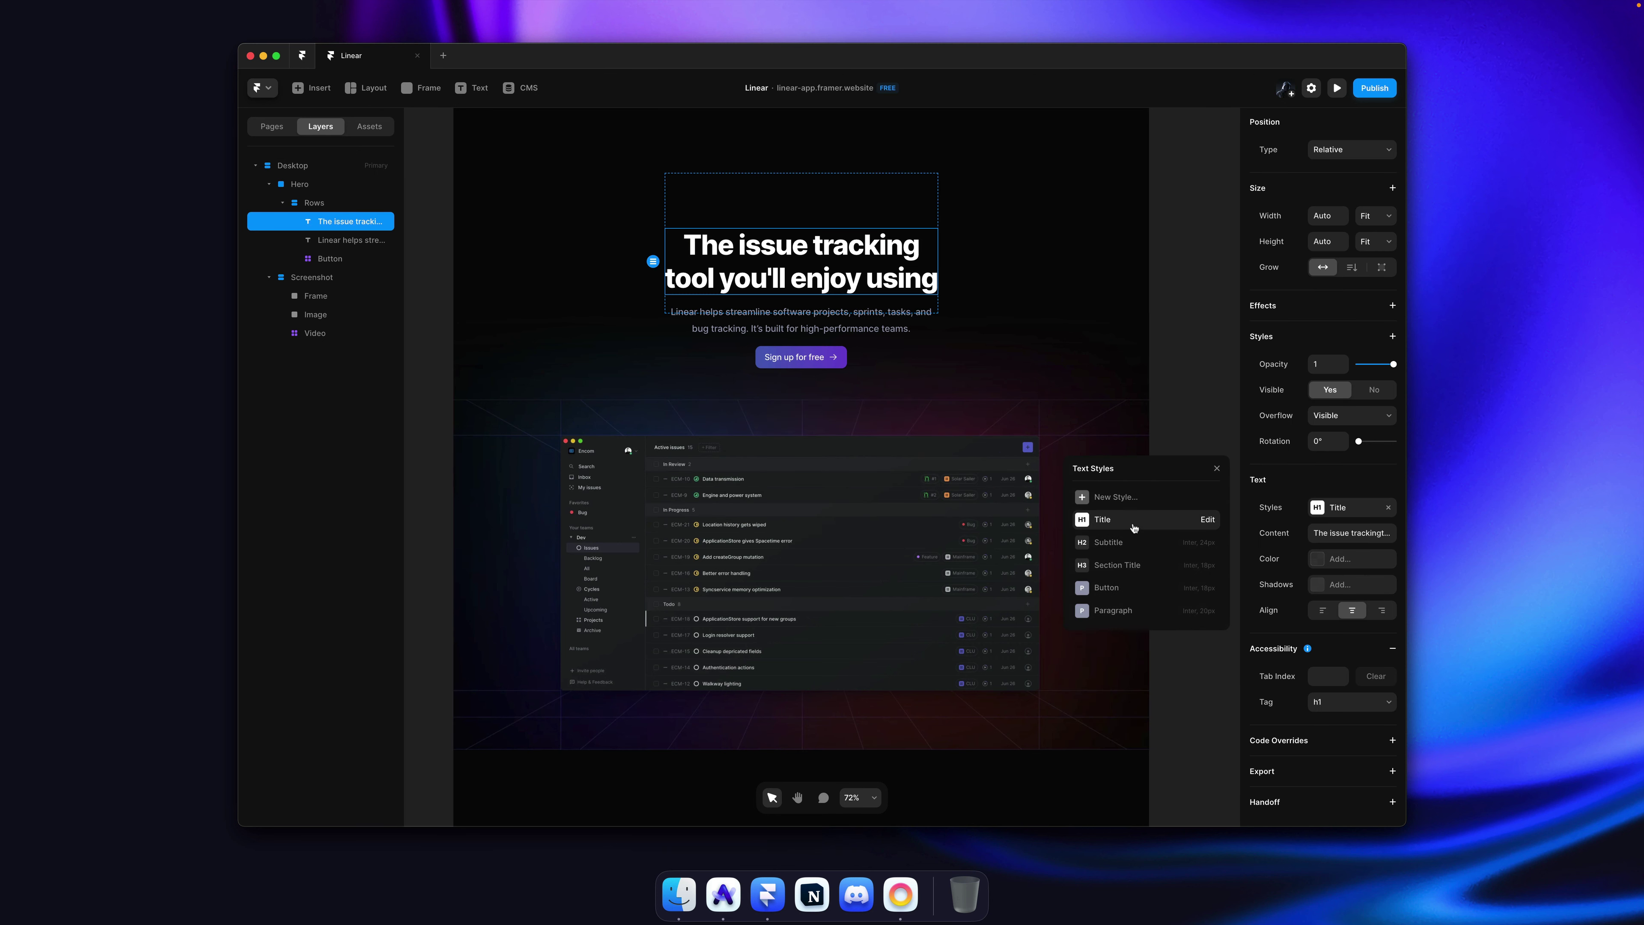
right_click(1134, 528)
left_click(1159, 547)
key("super+a")
type("He")
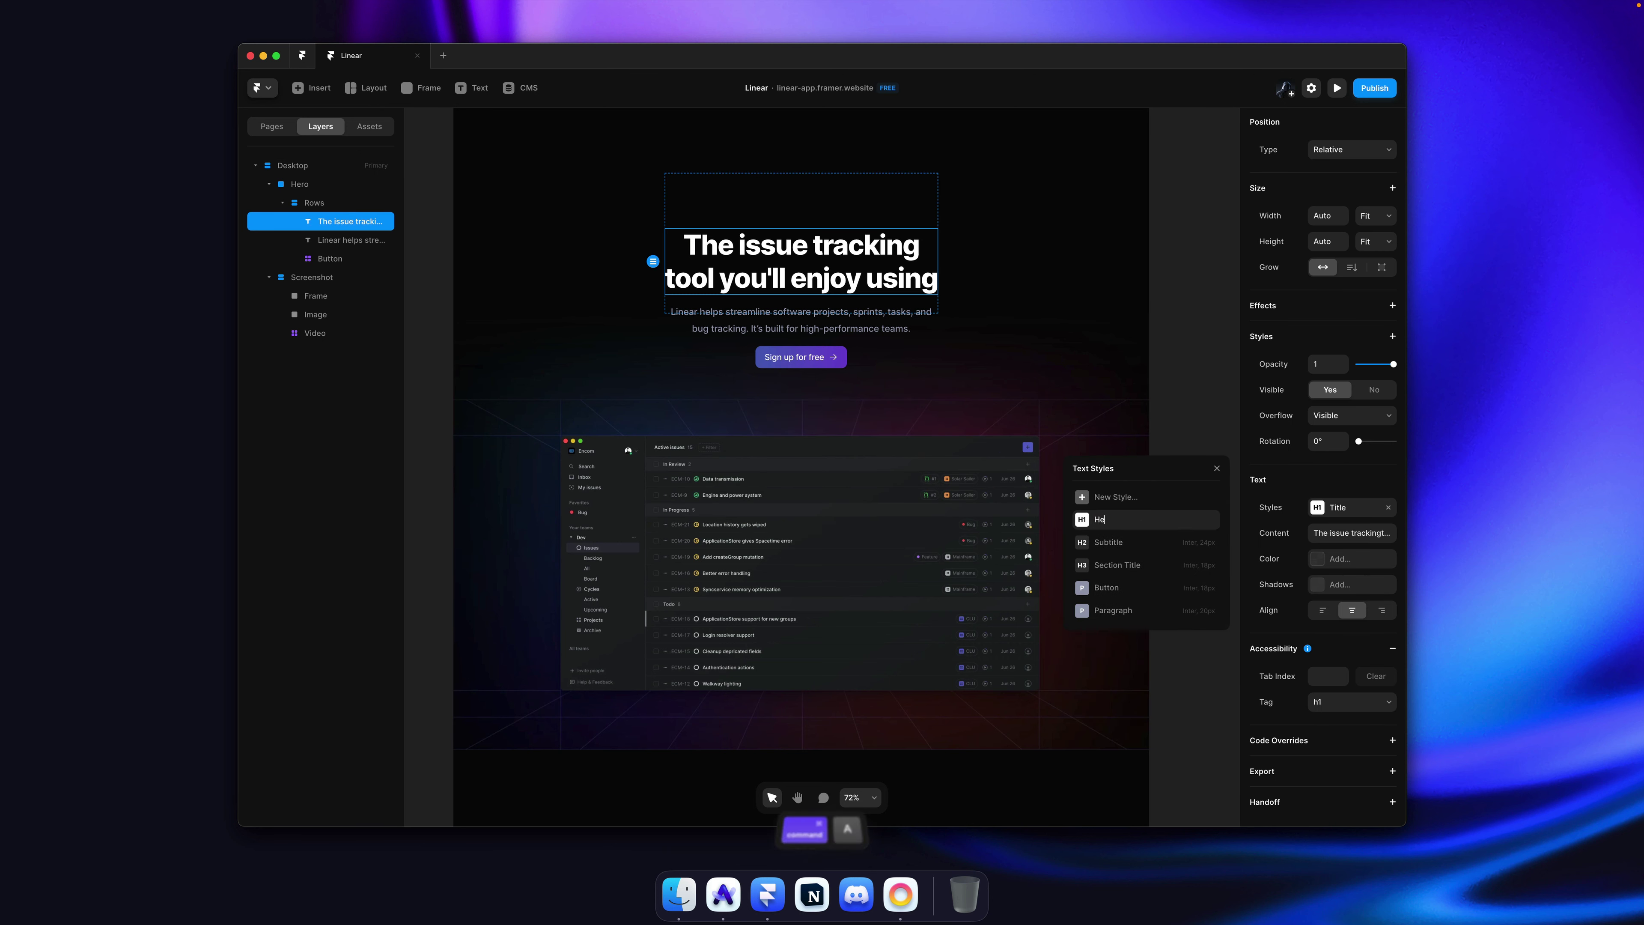
type("ading 1")
key("Return")
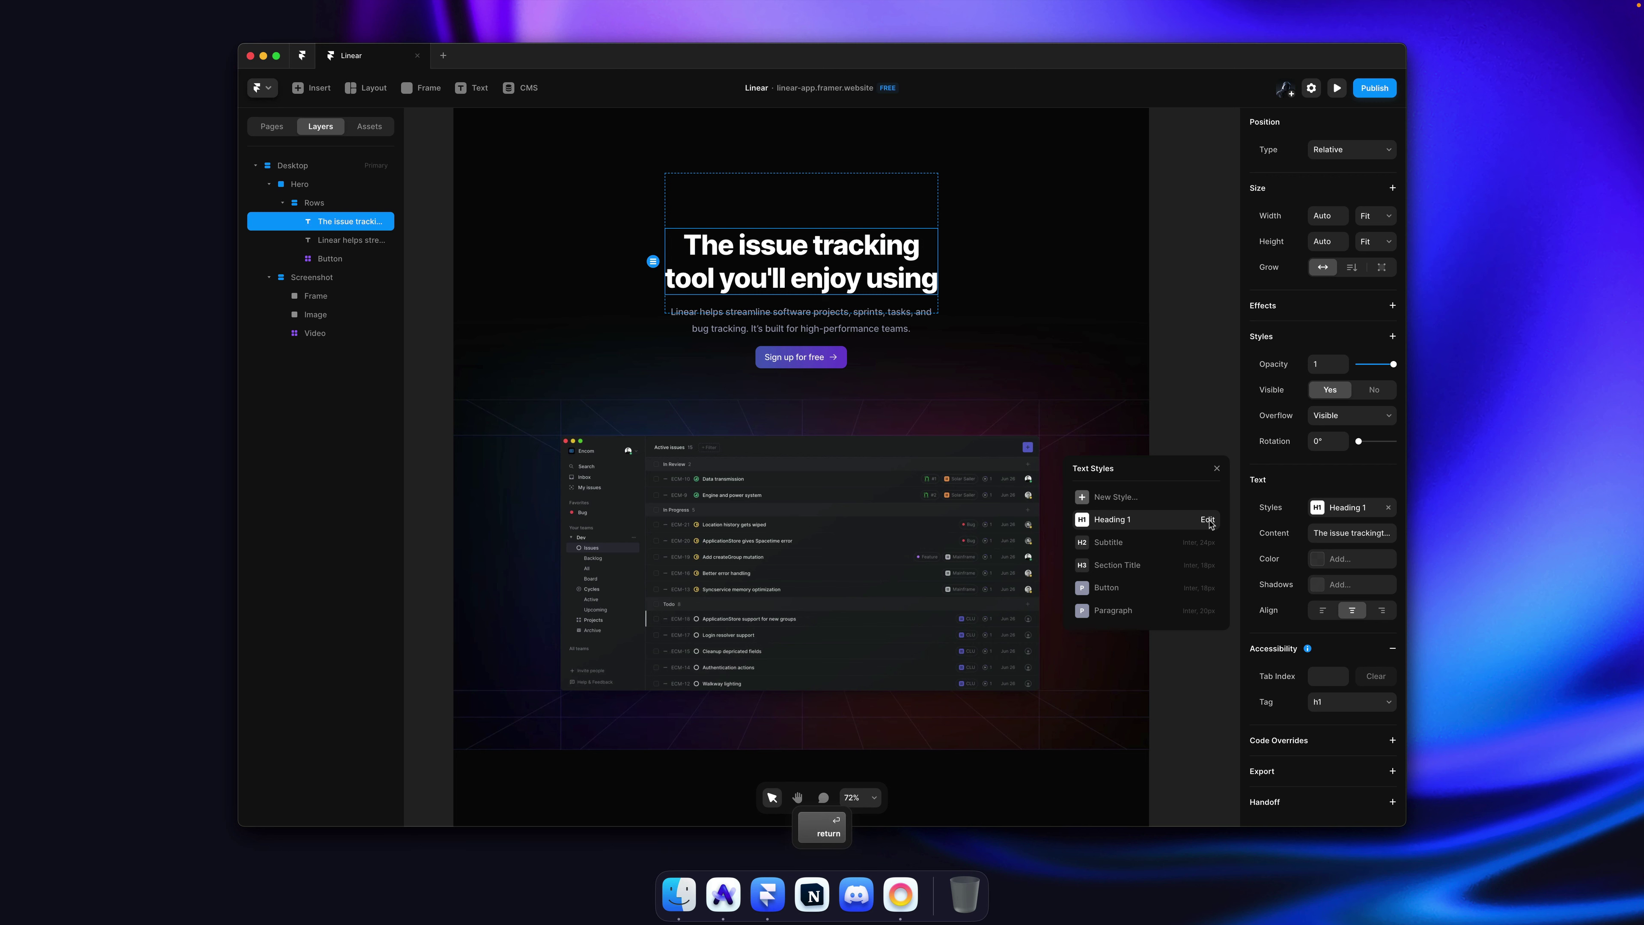
left_click(1208, 520)
left_click(1146, 717)
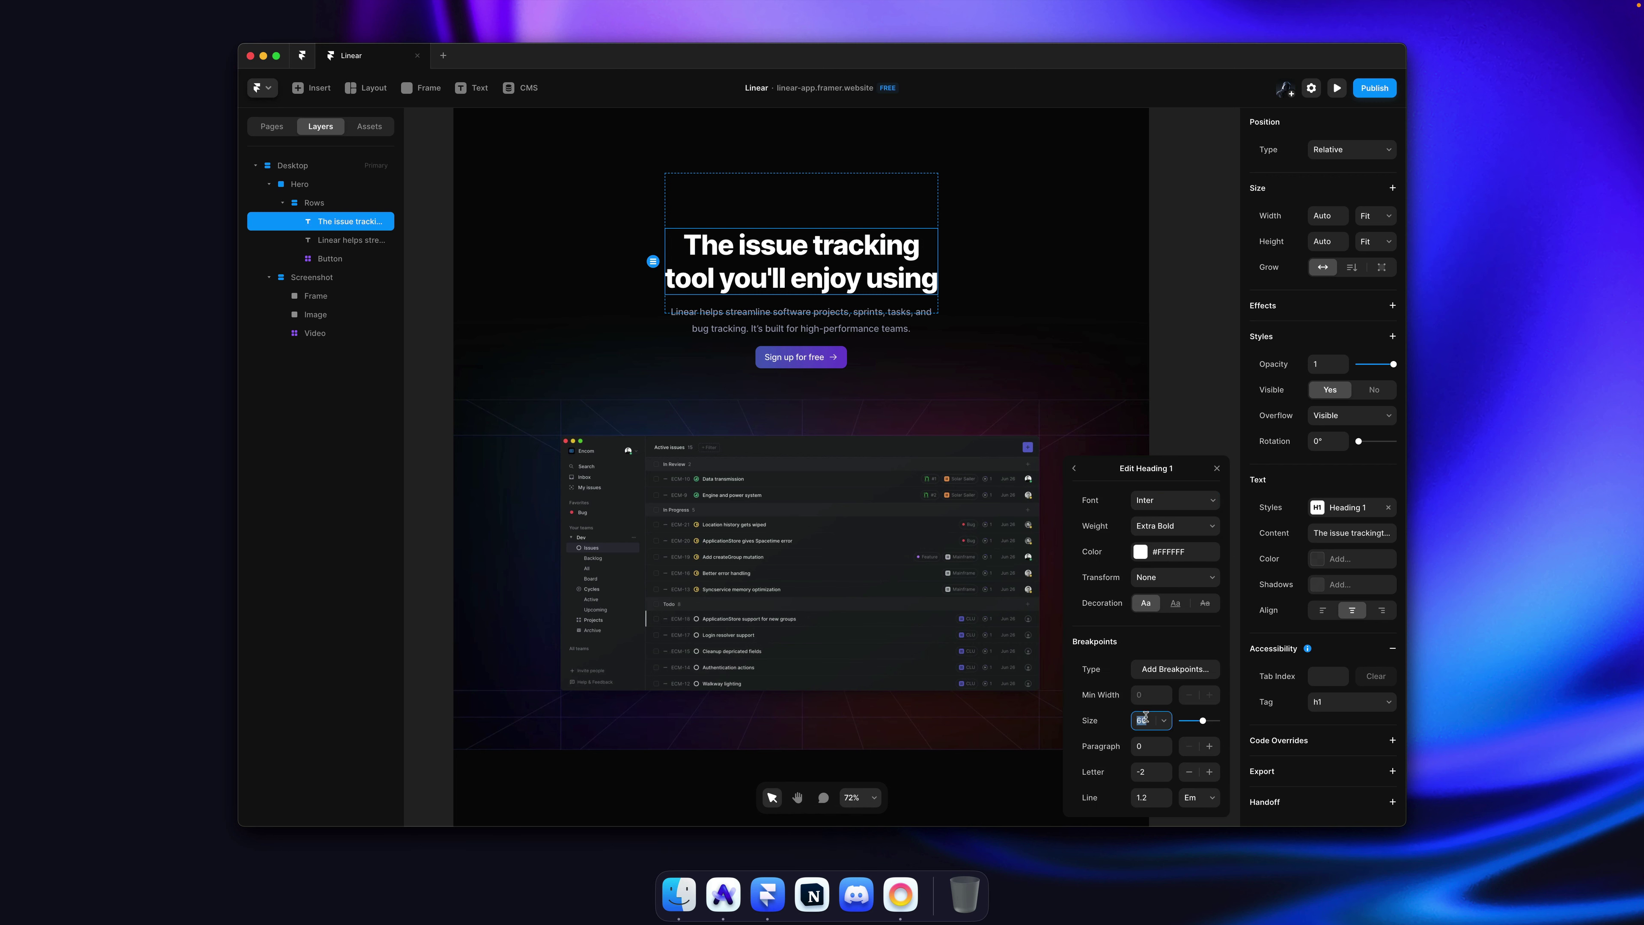
type("80")
key("Return")
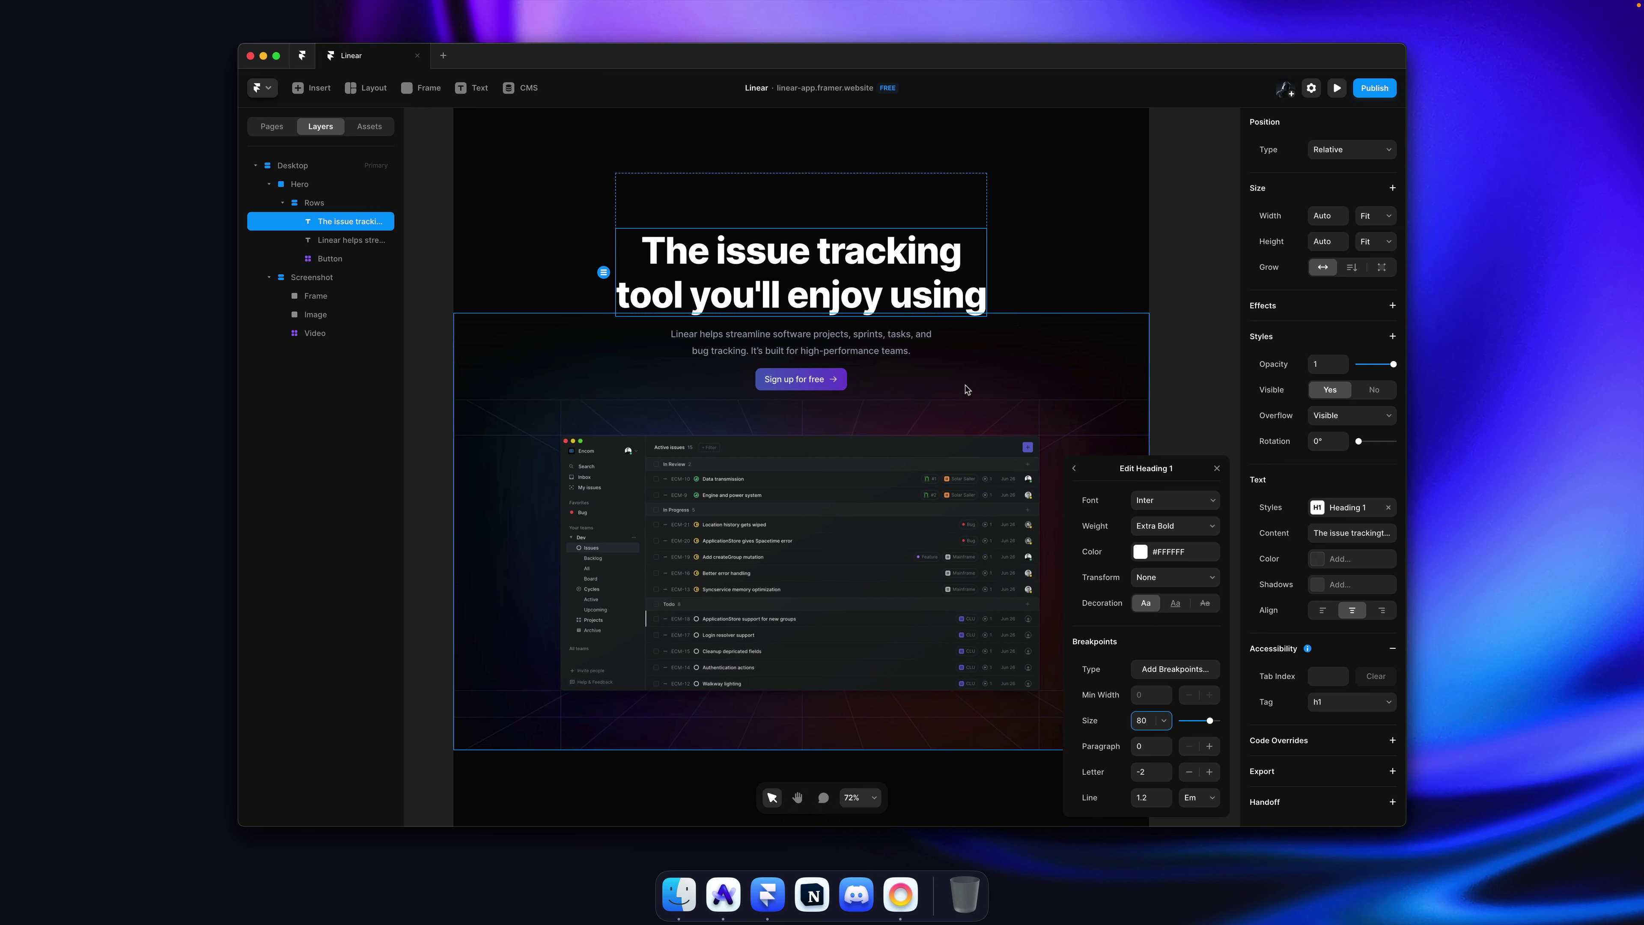
Step: Raise the Paragraph text style's font size to 24
left_click(862, 342)
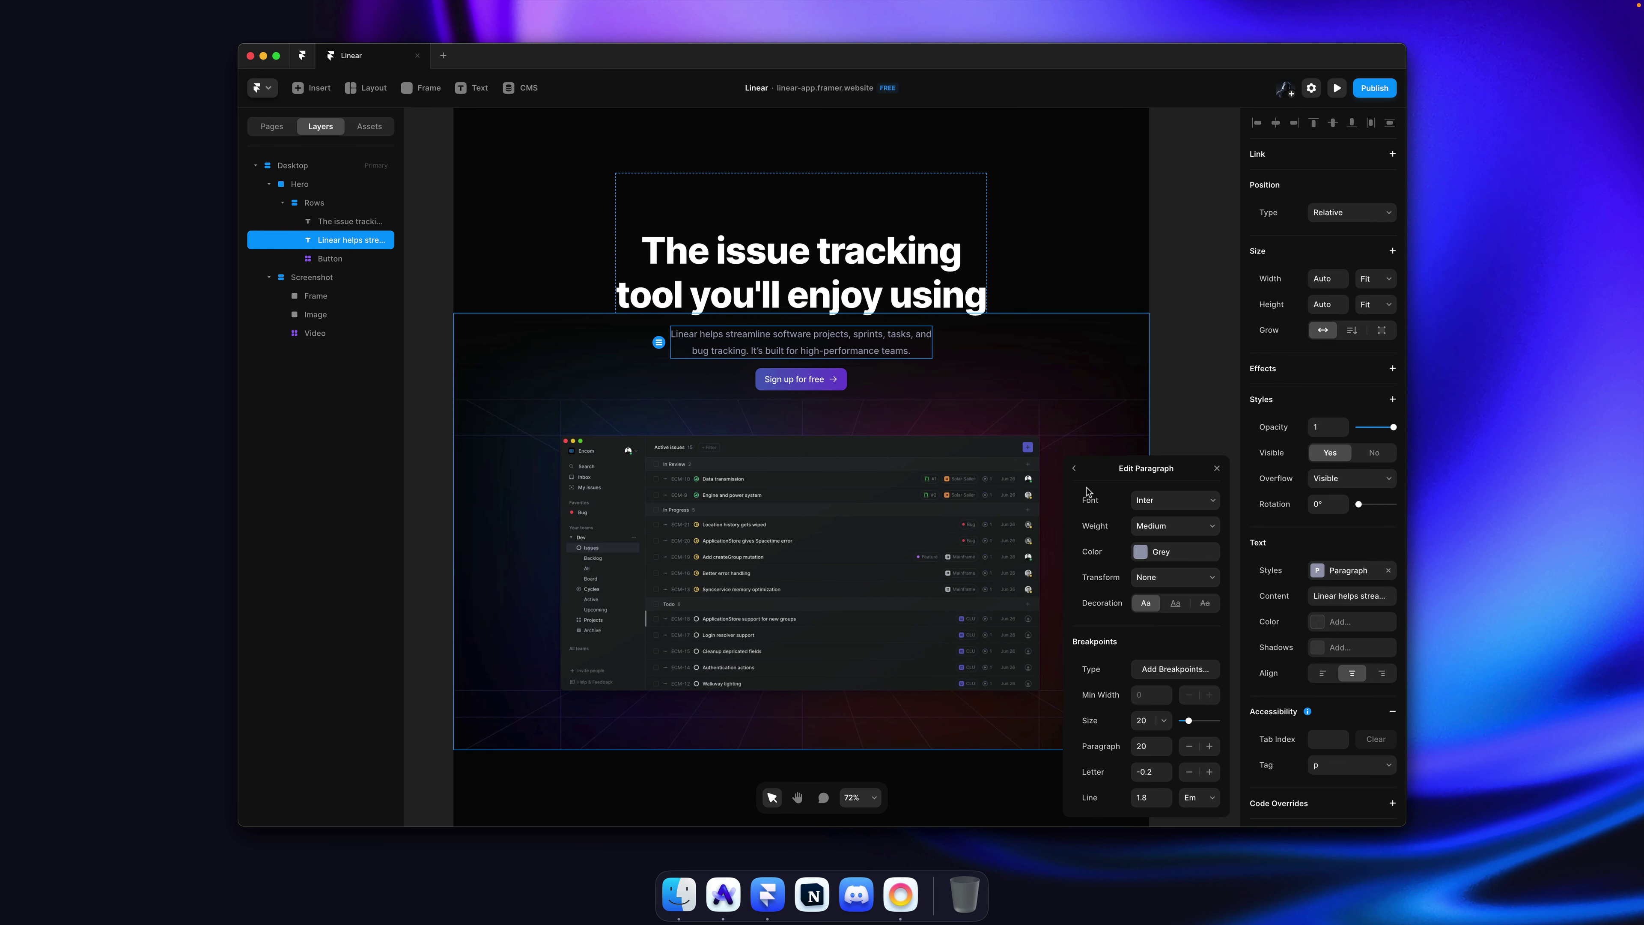
left_click(1074, 469)
left_click(1207, 610)
left_click(1147, 721)
key("Up")
key("Up")
key("Up")
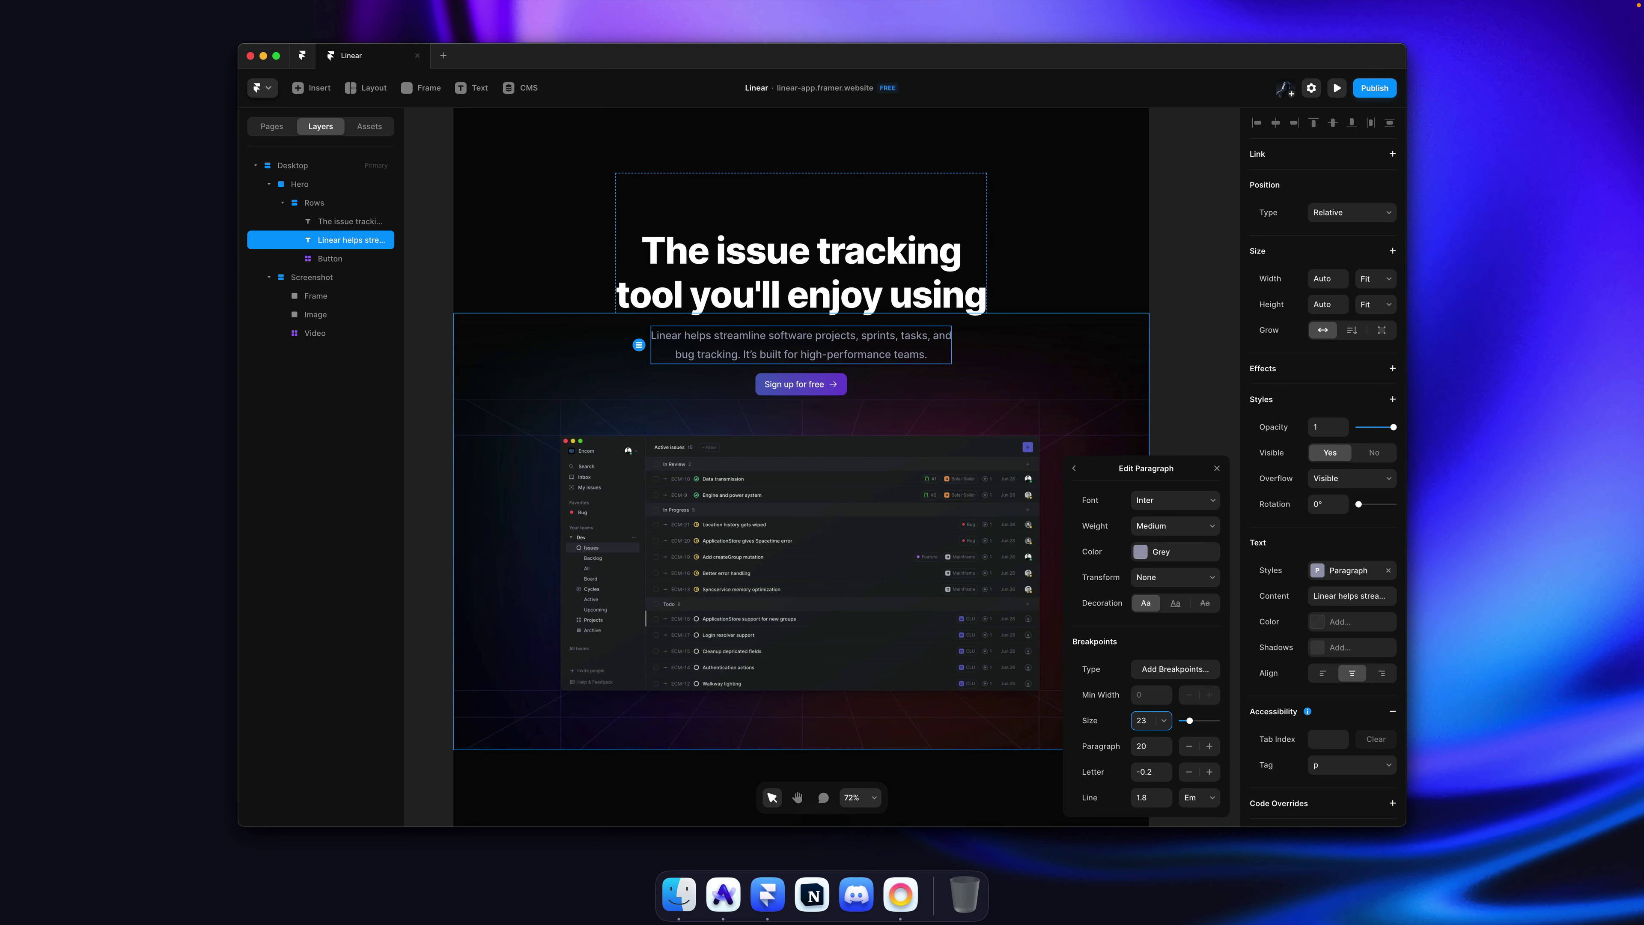
key("Up")
left_click(1190, 251)
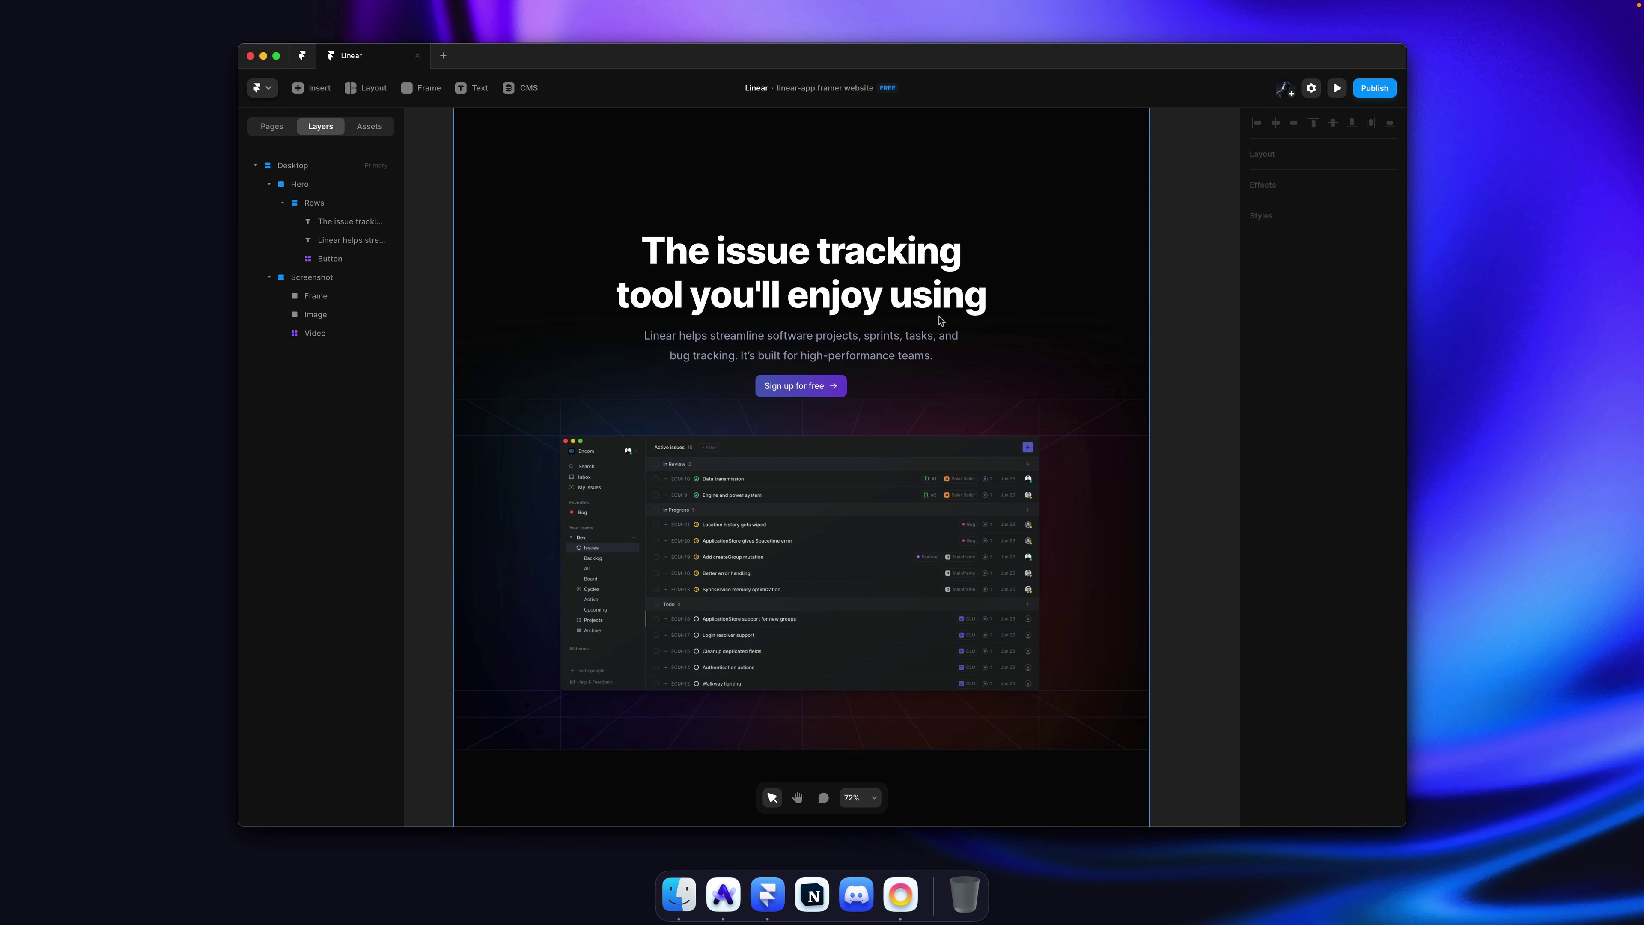
Step: Reduce the hero Rows stack's top padding to 50 and save the project
left_click(899, 298, "super")
key("Escape")
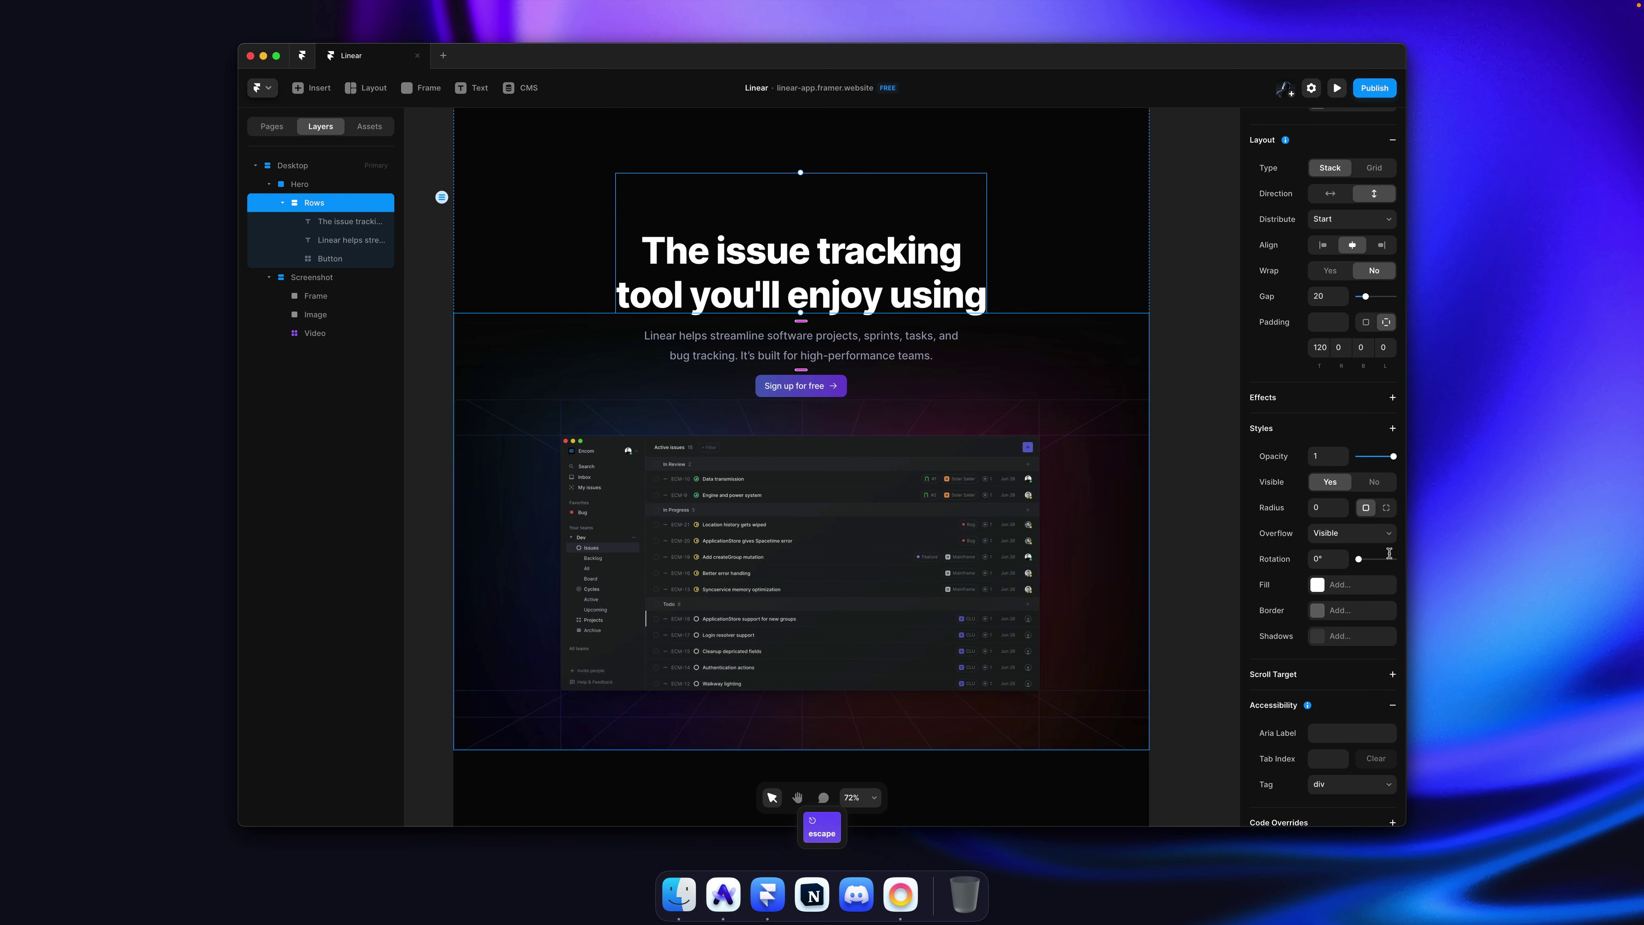
left_click_drag(1323, 350, 1326, 385)
left_click(1184, 354)
key("super+s")
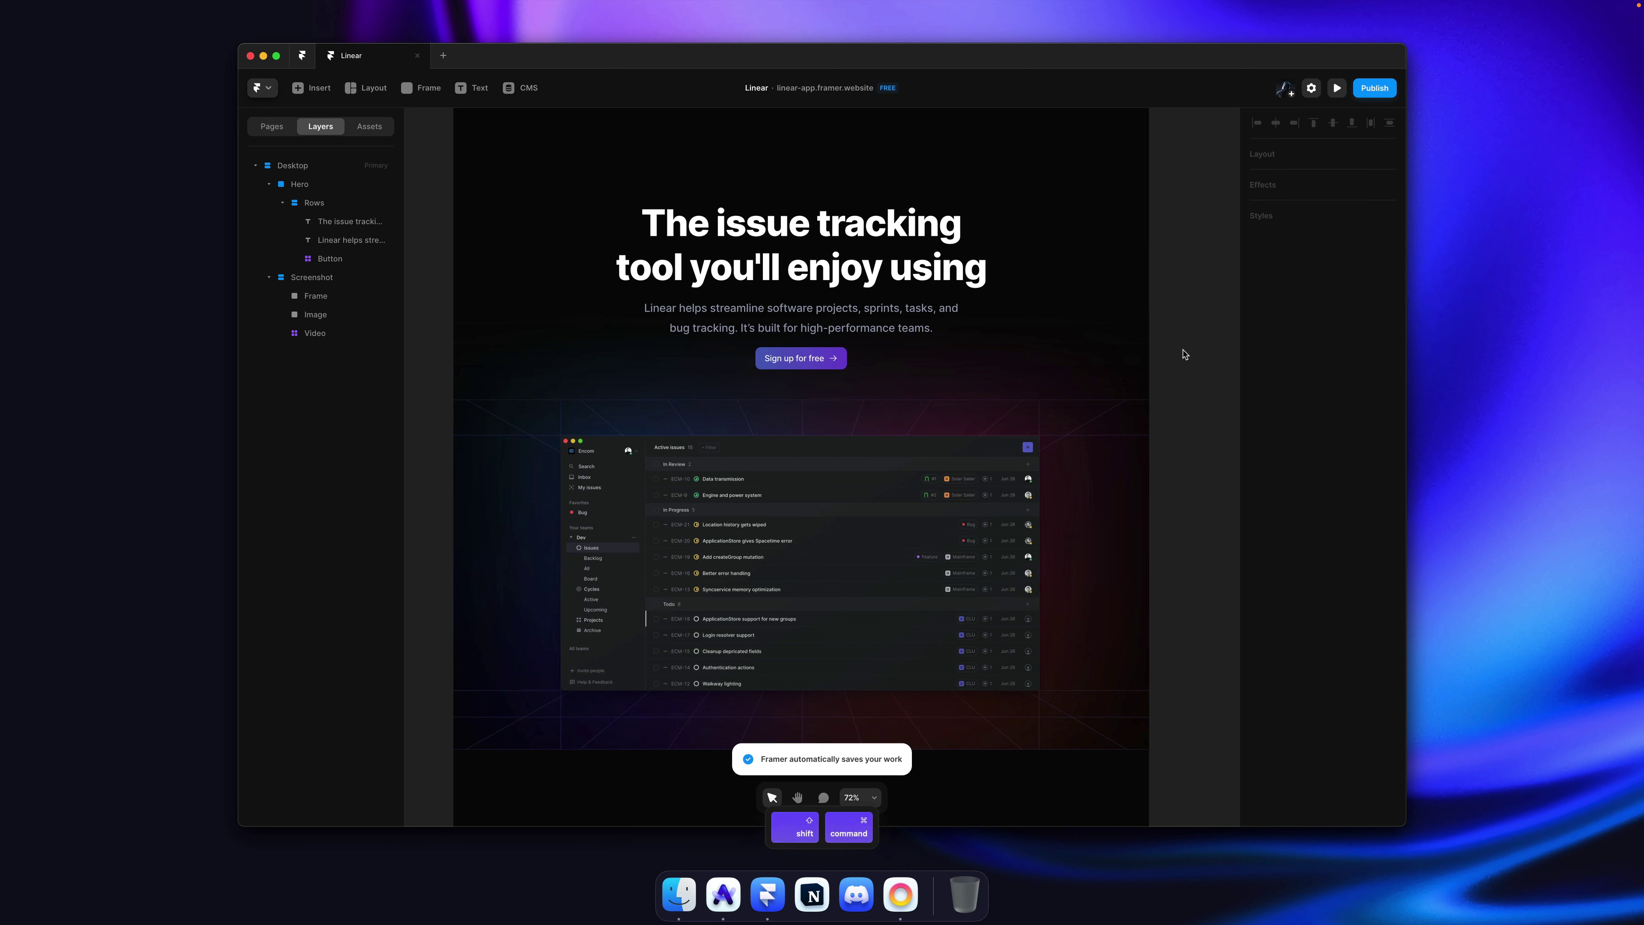
Step: Widen the Rows stack's gap to 28, save, and publish the site
left_click(905, 294)
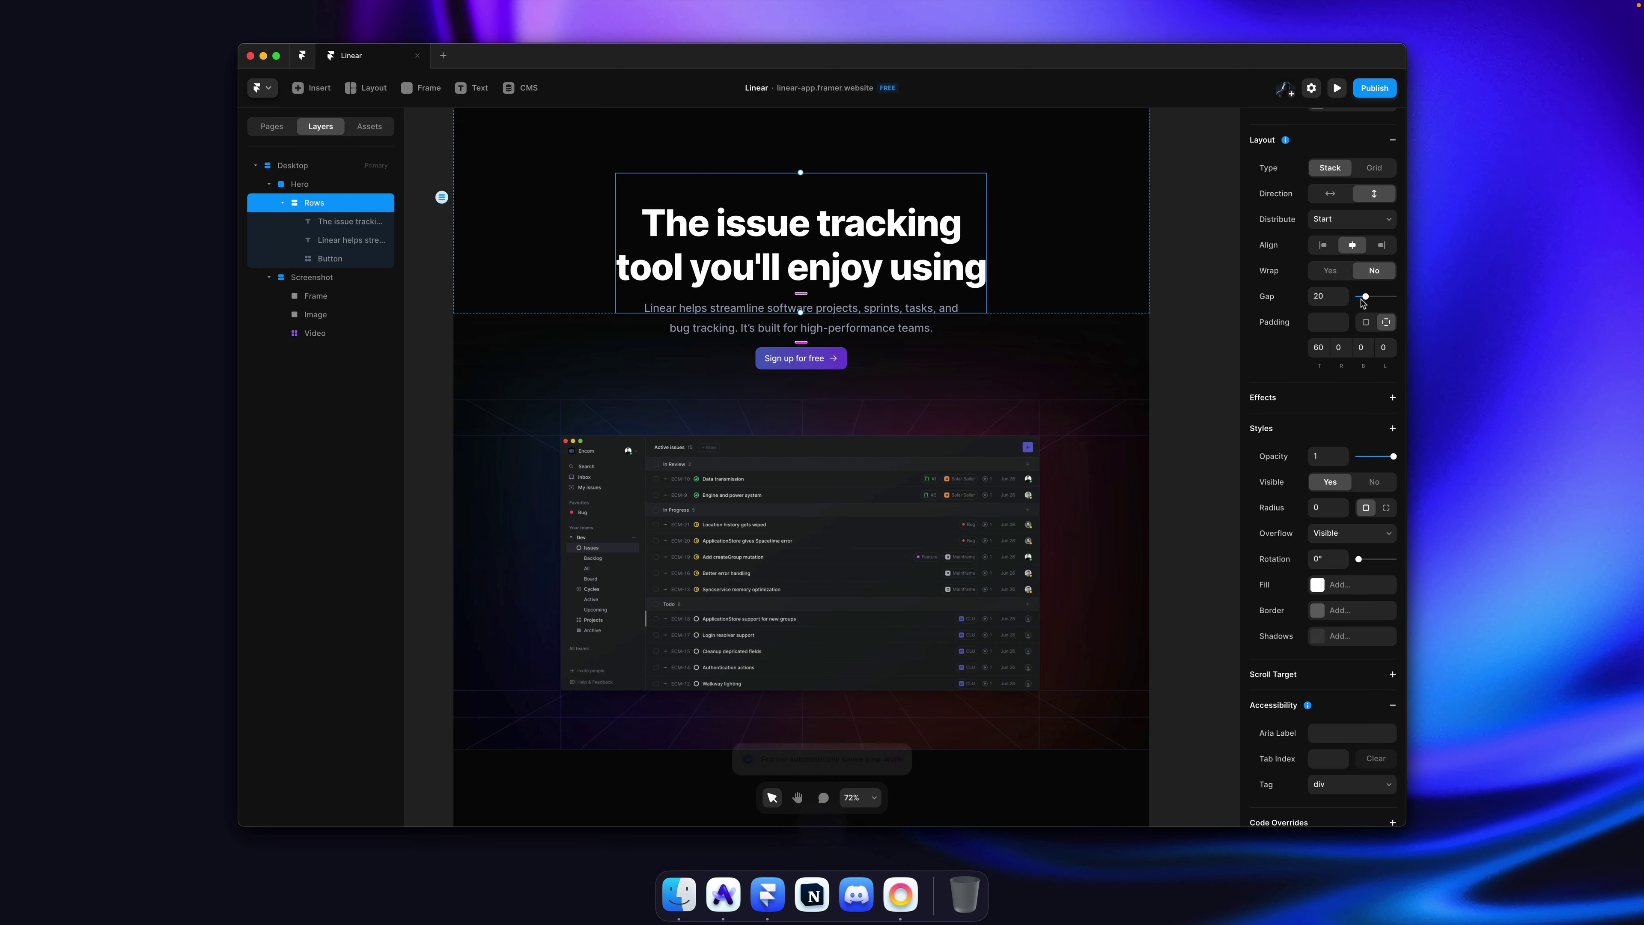
left_click_drag(1343, 294, 1234, 292)
left_click(1231, 289)
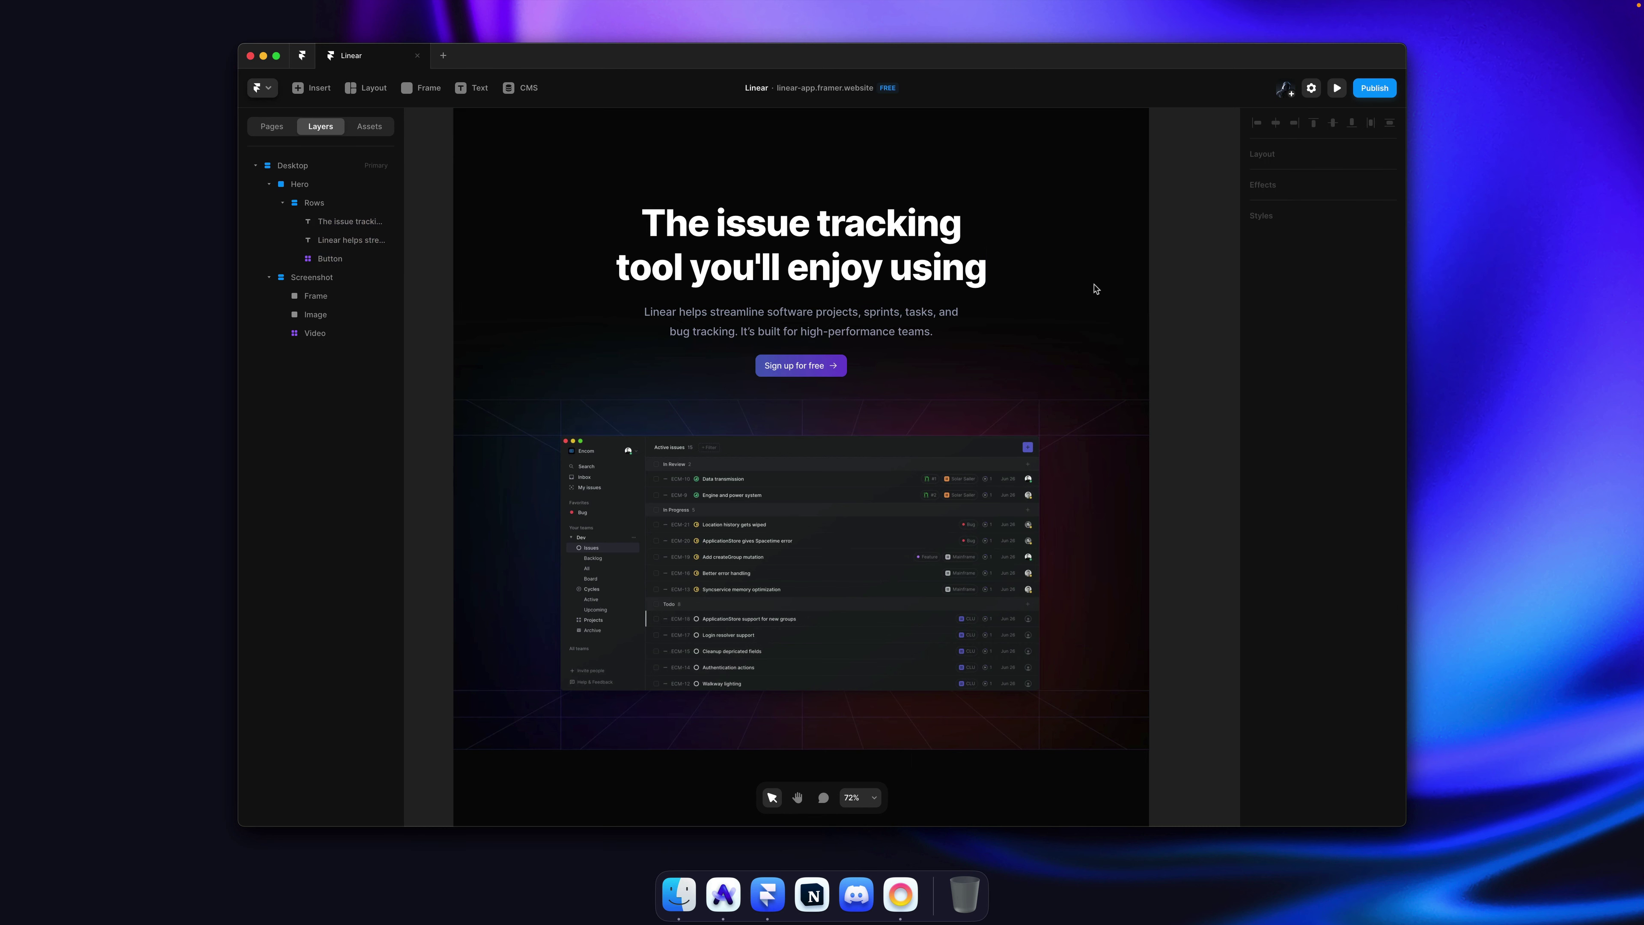
left_click(951, 300, "super")
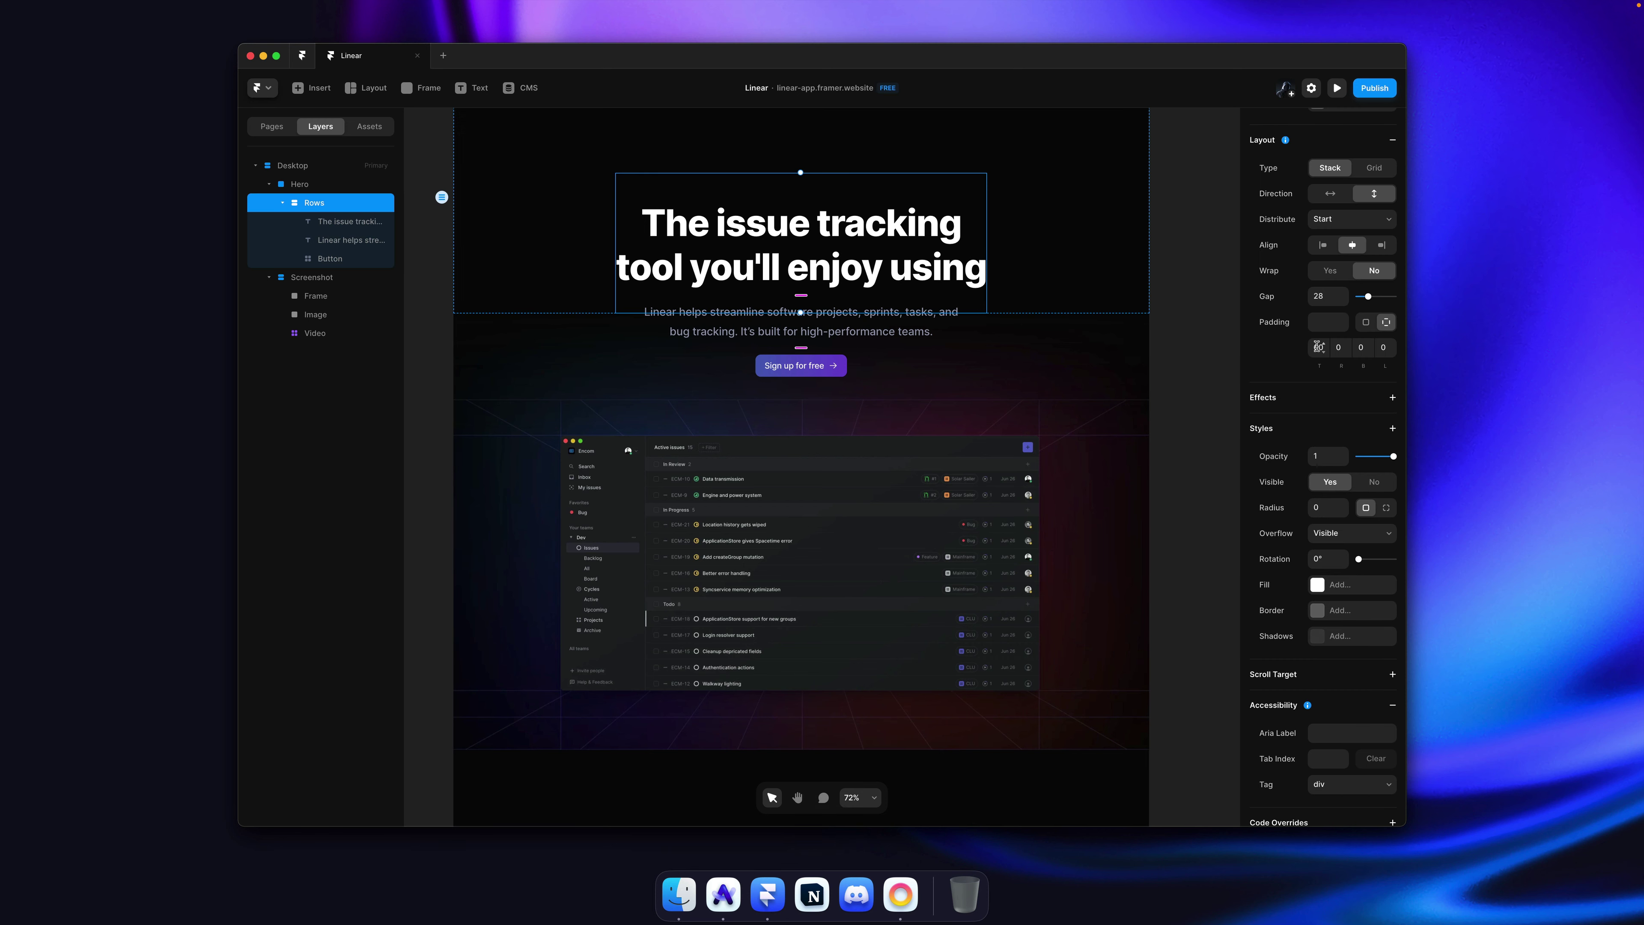
left_click(1169, 360)
key("super+s")
key("super+shift+p")
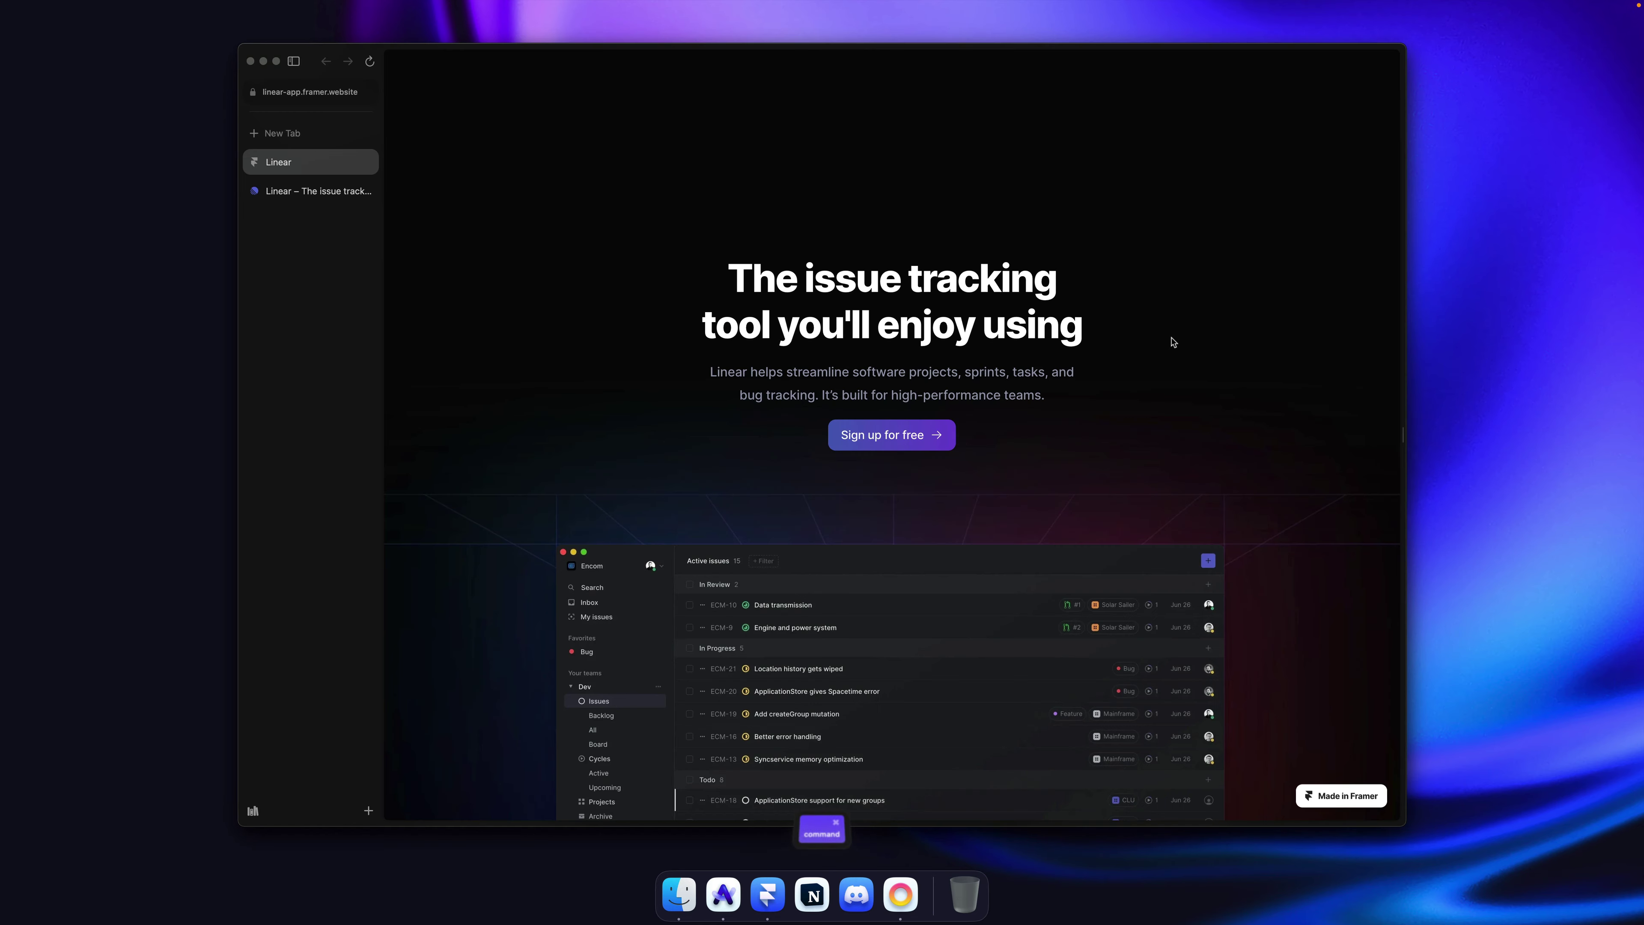
Step: Reload the published site in Arc and flip between it and linear.app to compare
key("super+r")
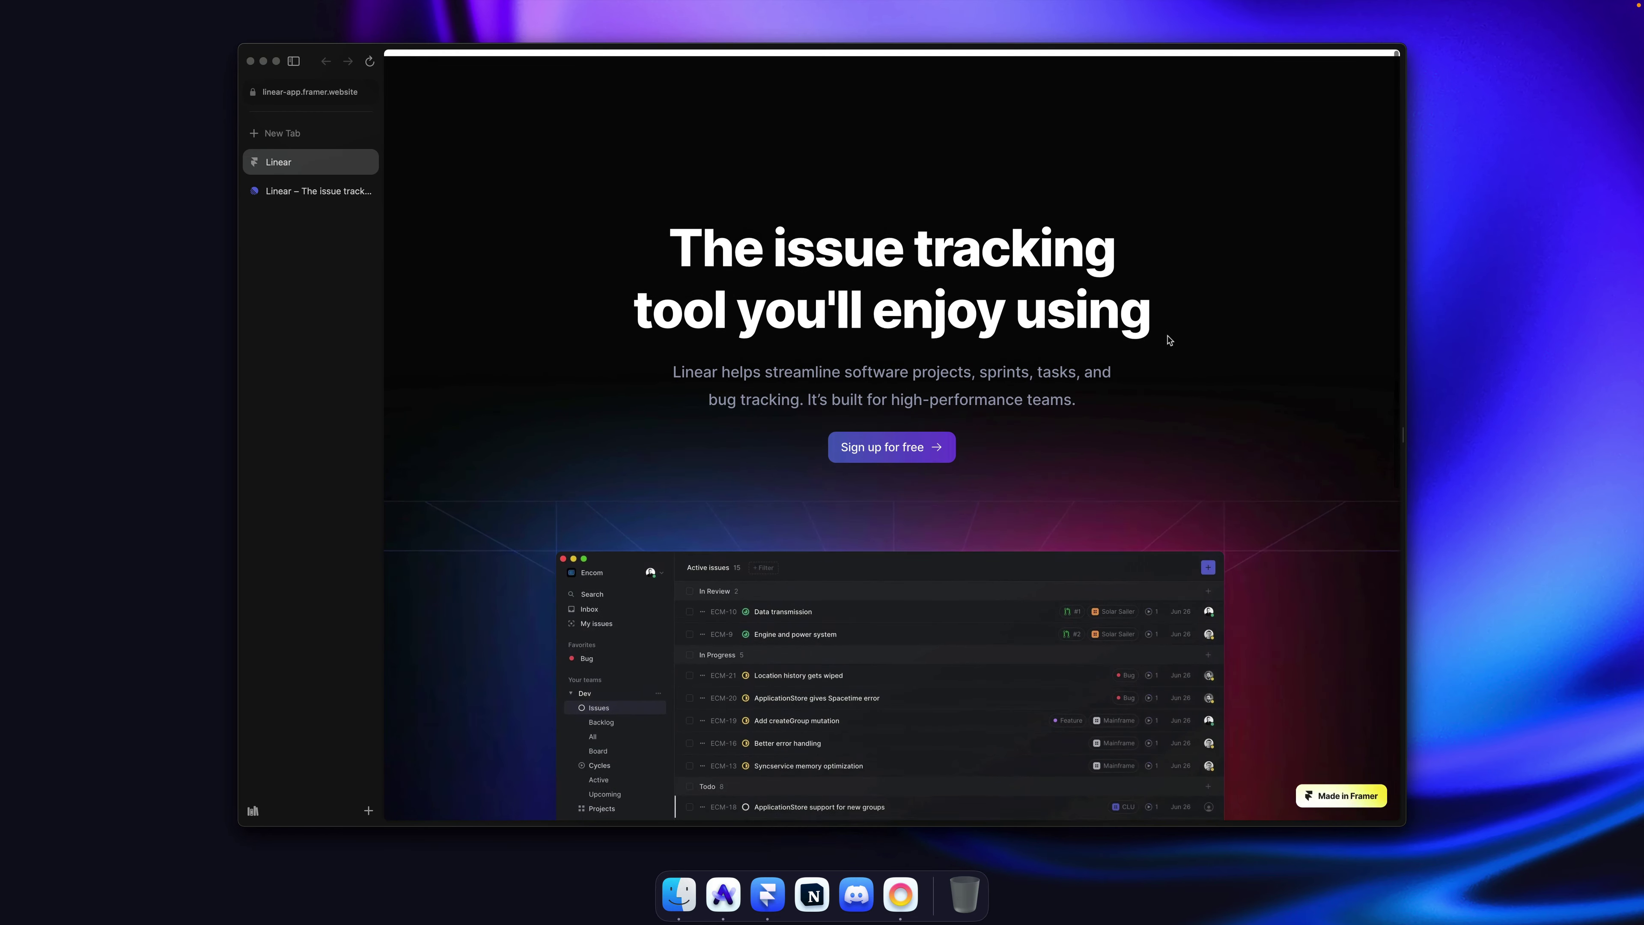
key("alt+super+Down")
key("alt+super+Down")
key("alt+super+Up")
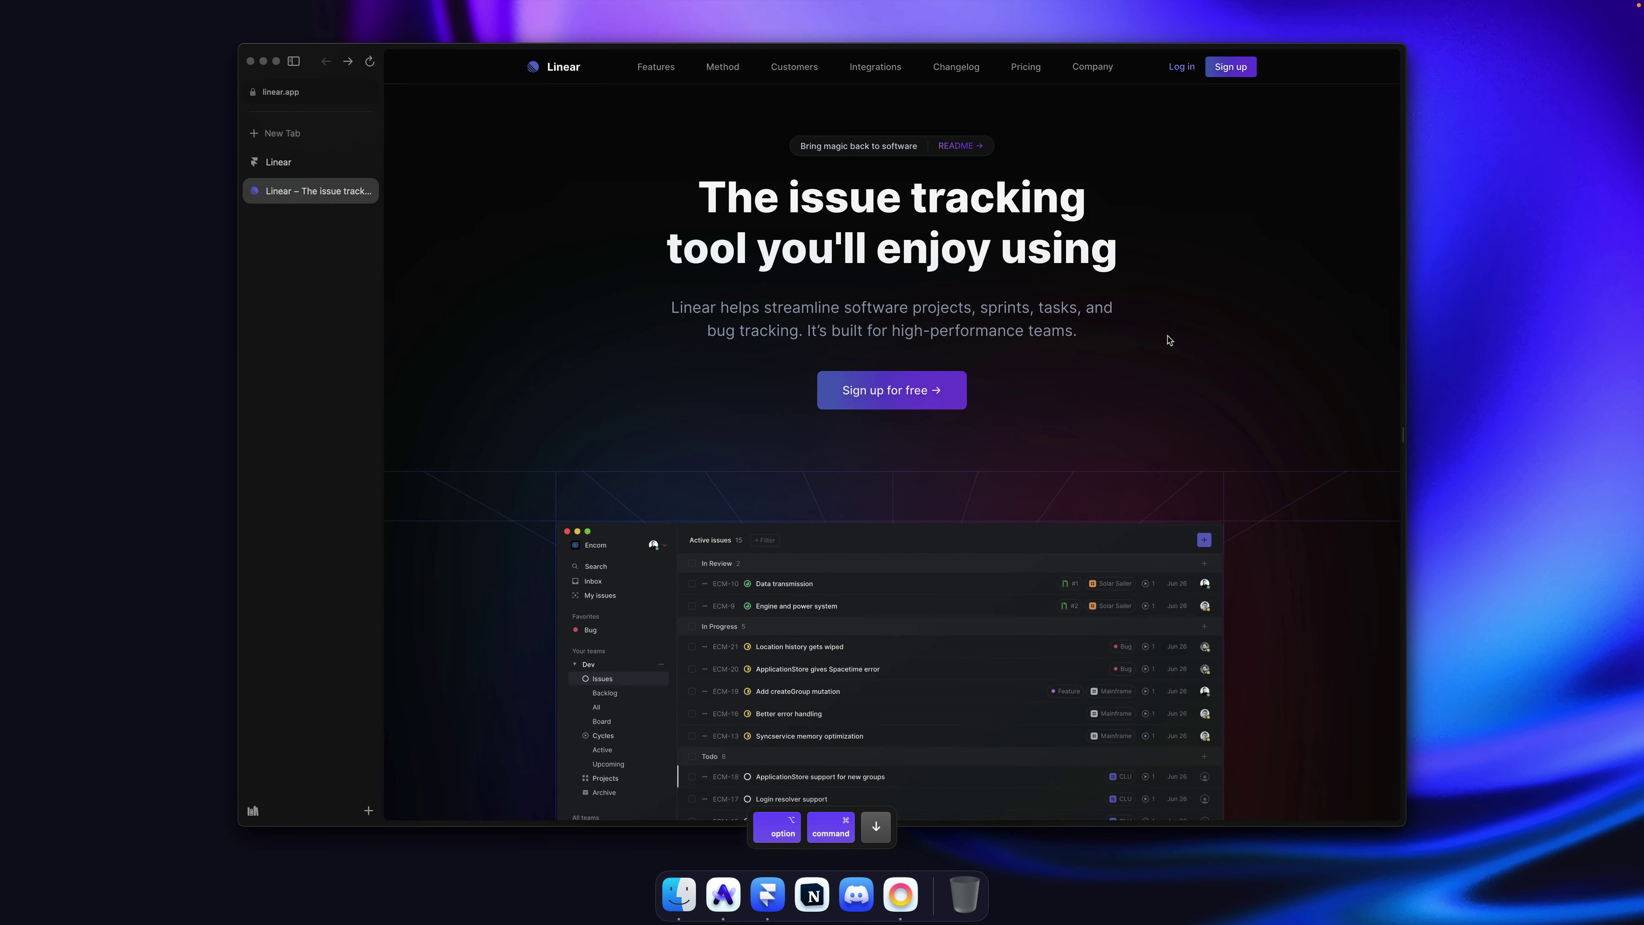
key("alt+super+Up")
key("alt+super+Up")
key("alt+super+Up")
key("alt+super+Up")
key("alt+super+Up")
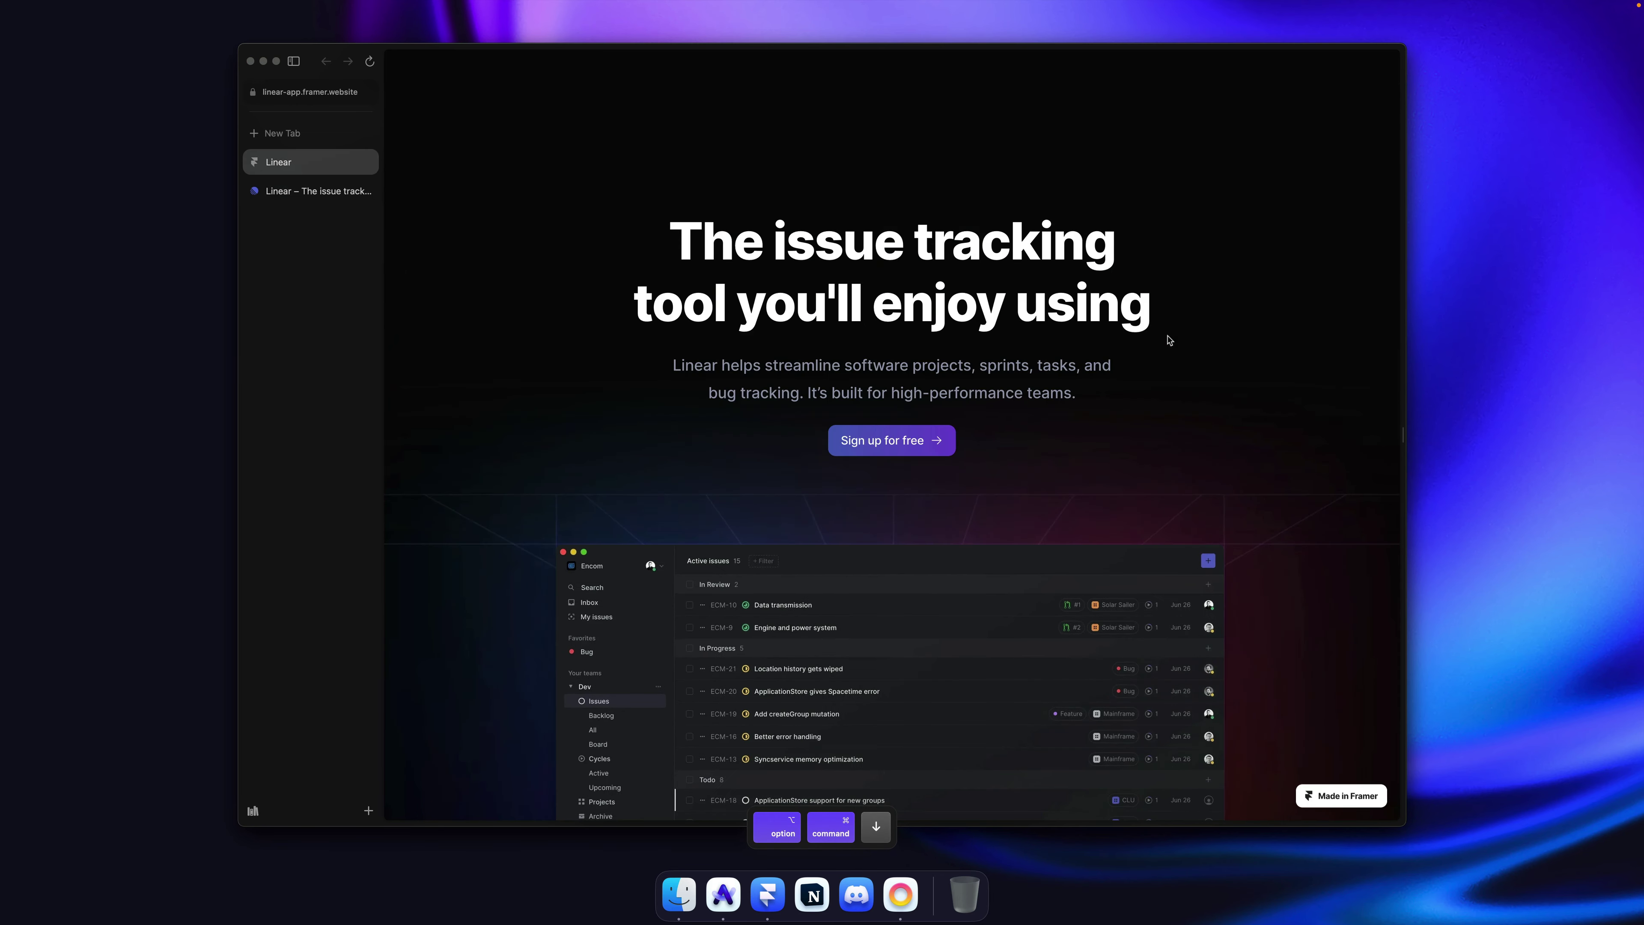
key("alt+super+Up")
key("alt+super+Down")
key("alt+super+Up")
key("alt+super+Down")
key("alt+super+Up")
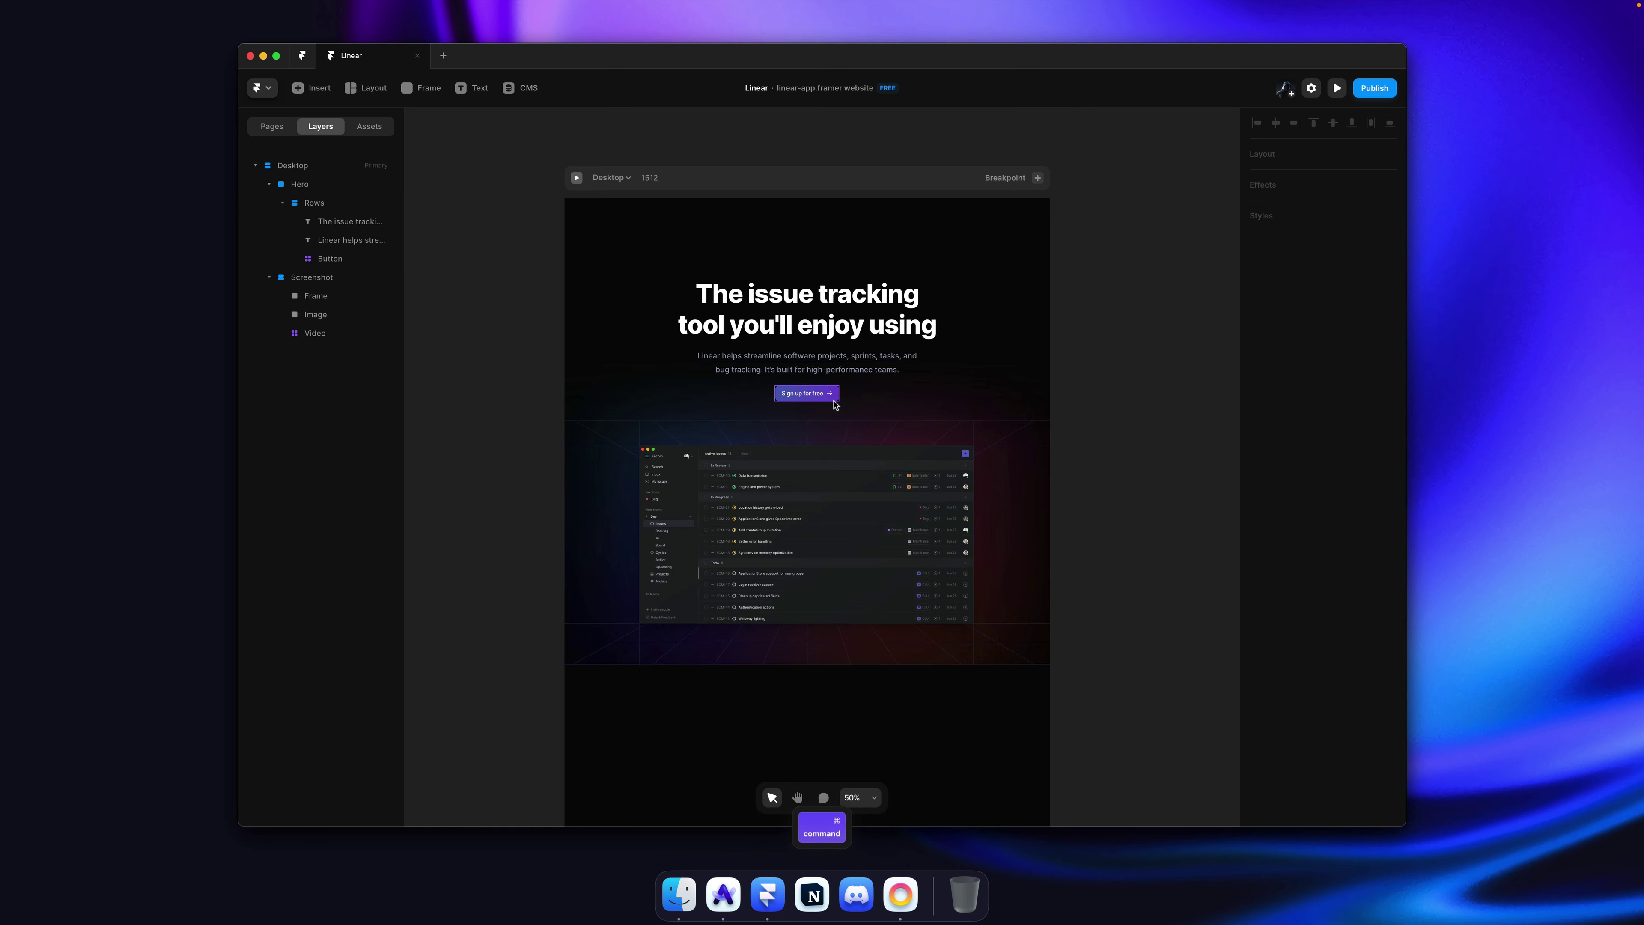
Step: Open the Sign up for free Button component for editing
left_click(835, 394)
scroll(826, 399, "up", 5)
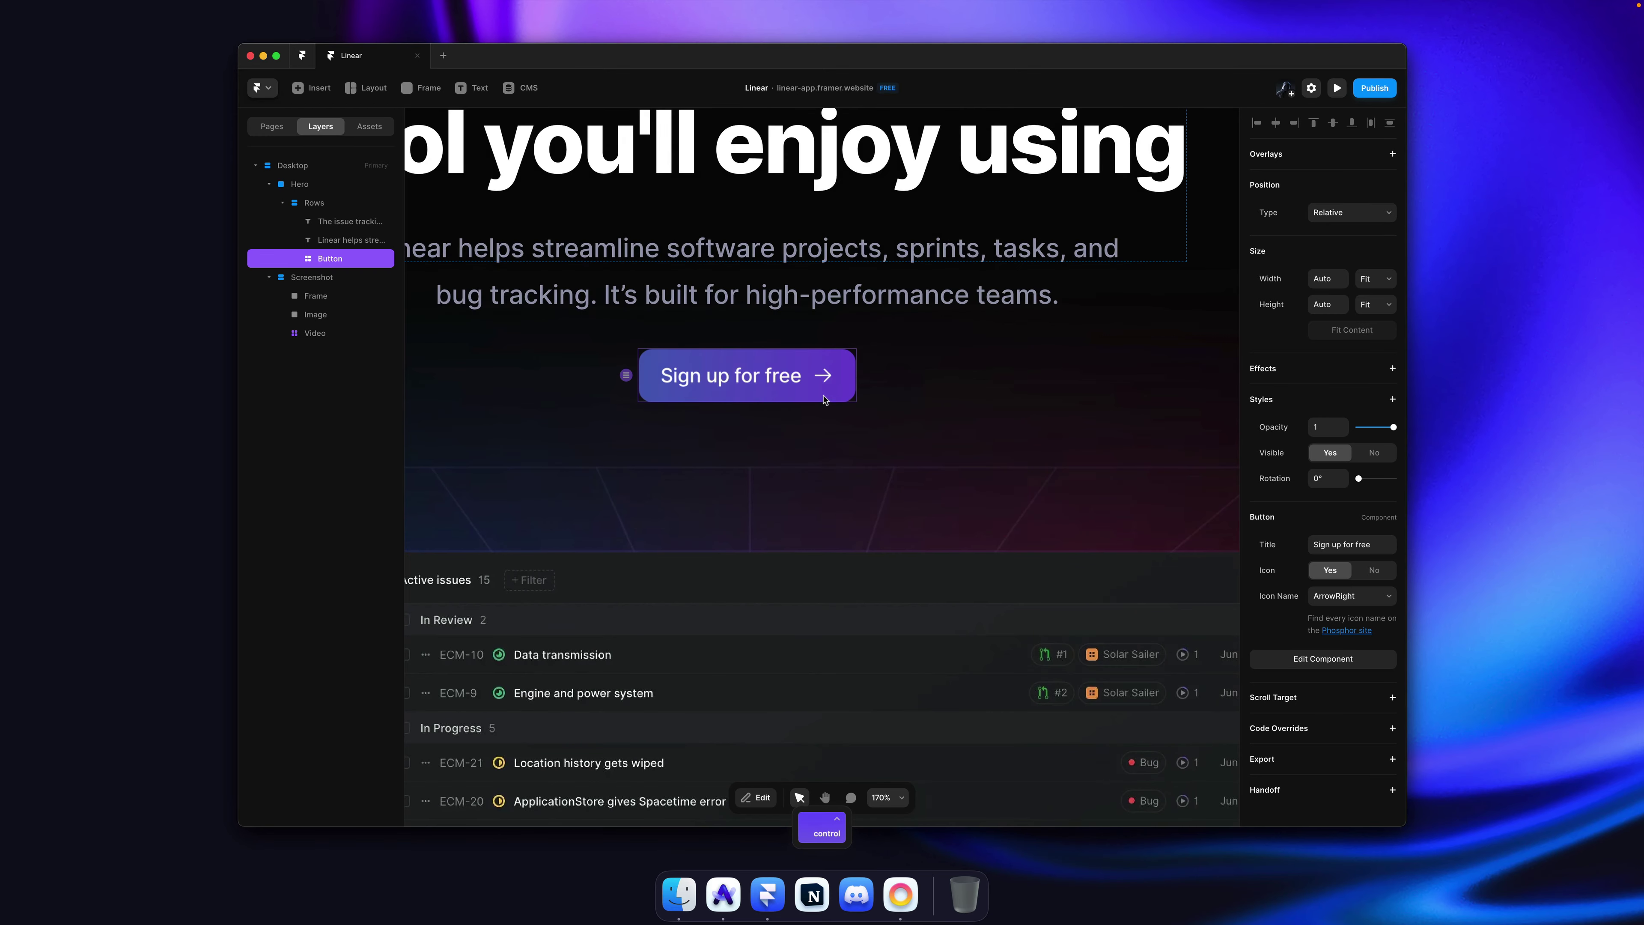
double_click(826, 400)
scroll(830, 433, "up", 3)
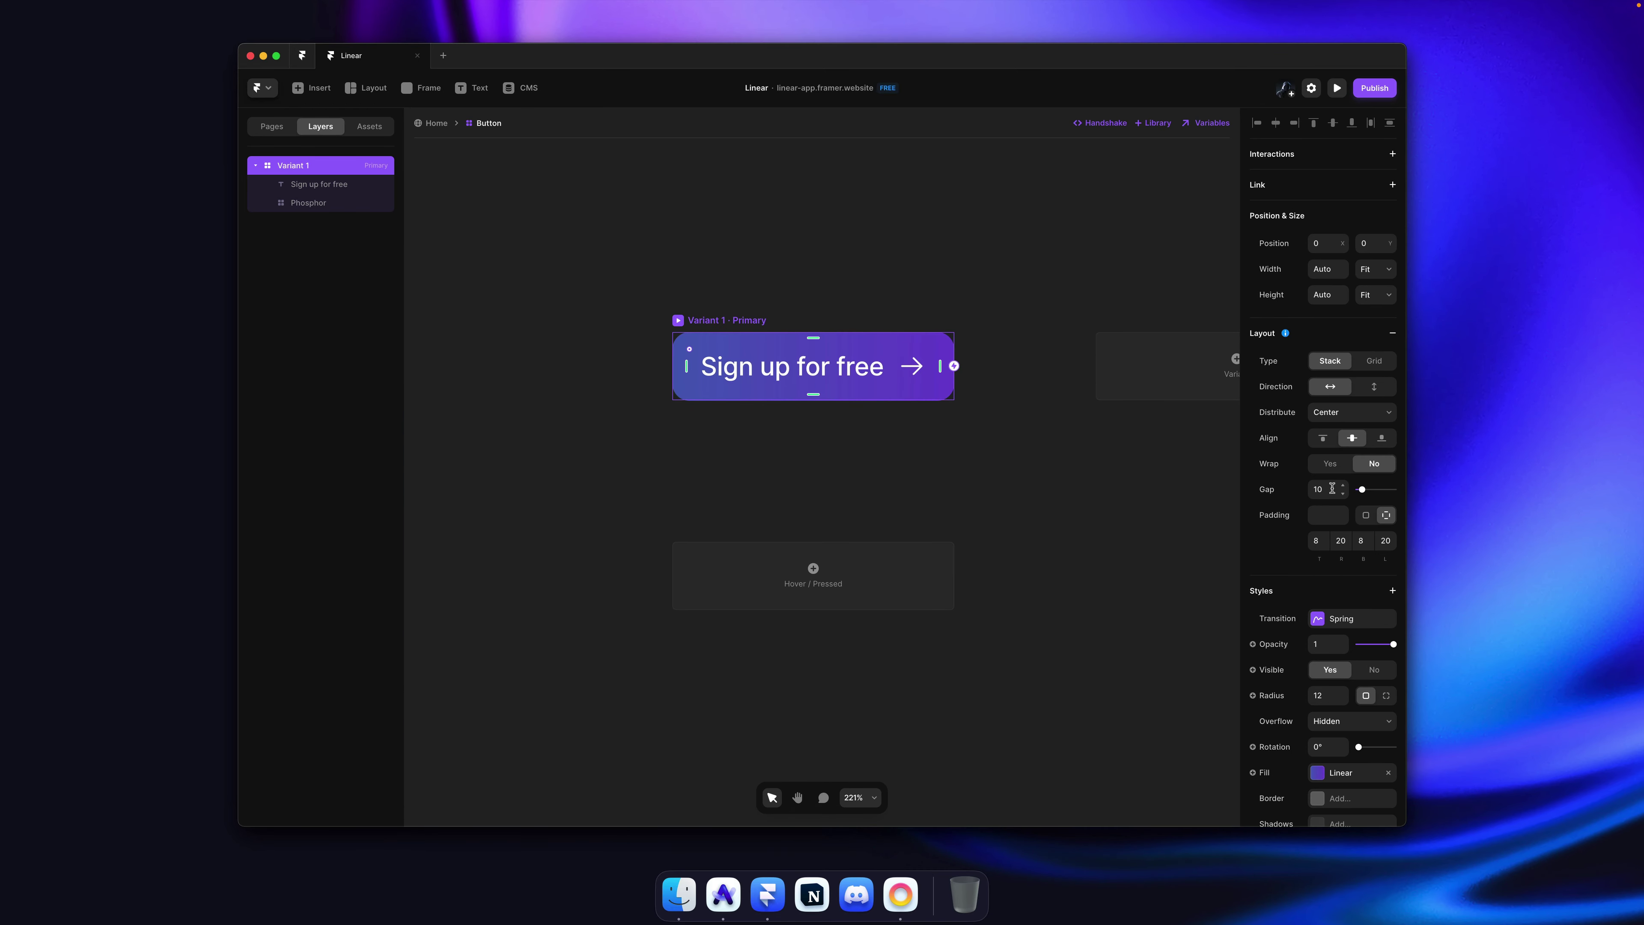
scroll(1330, 479, "down", 1)
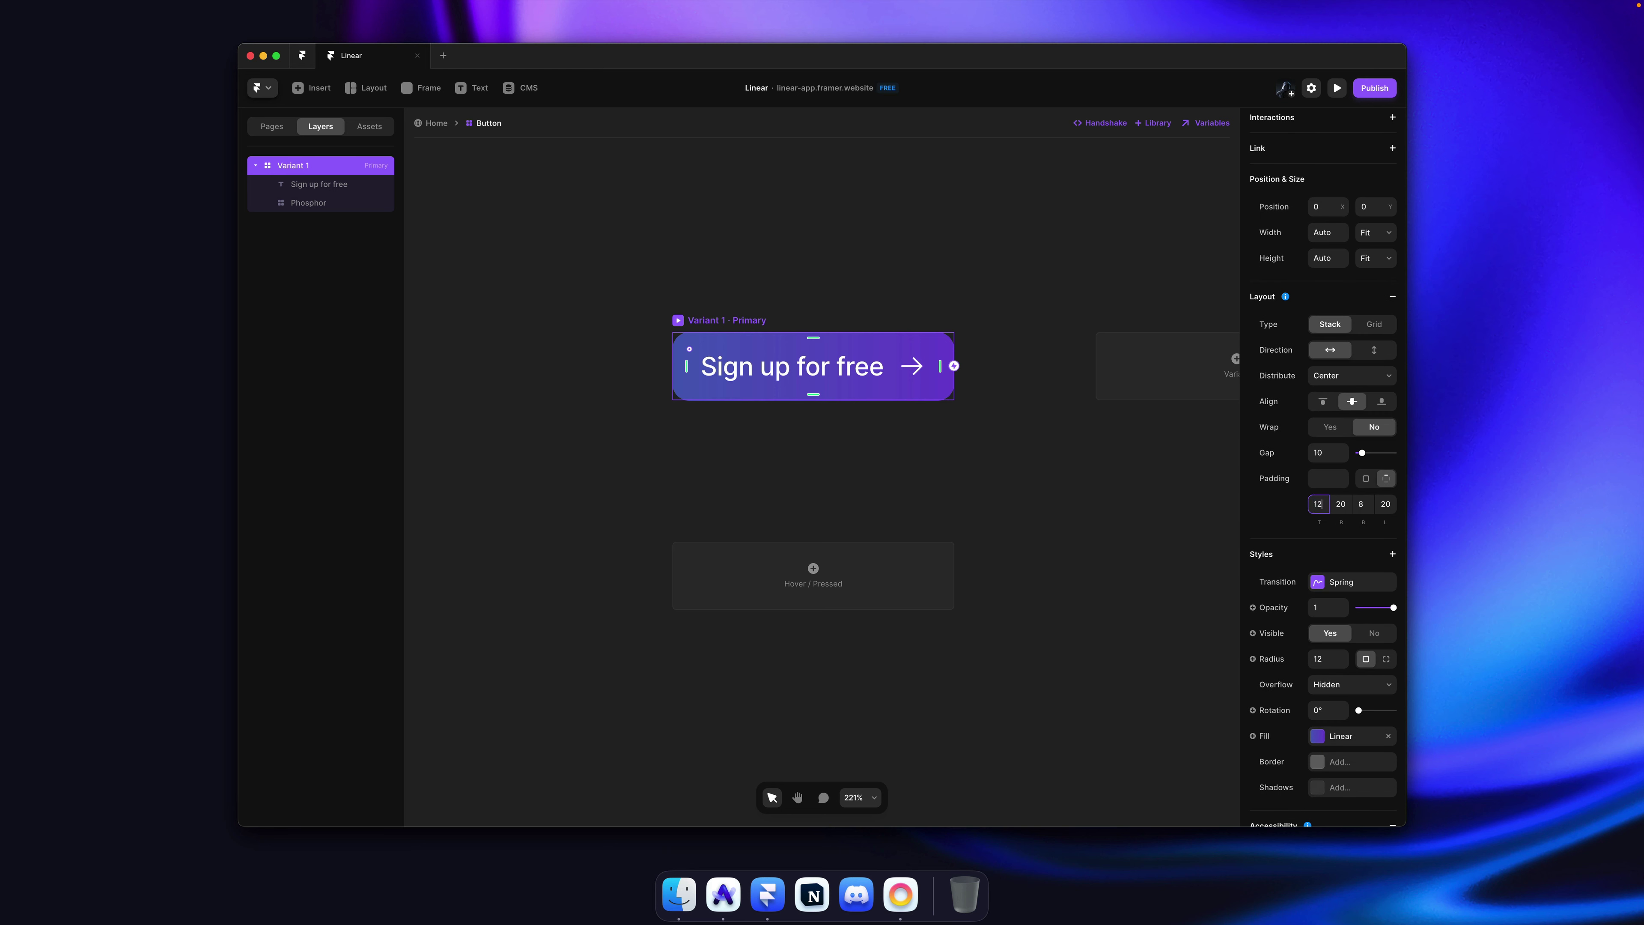
Step: Set the button's padding to 20, 40, 20, 40
key("Tab")
key("shift+Tab")
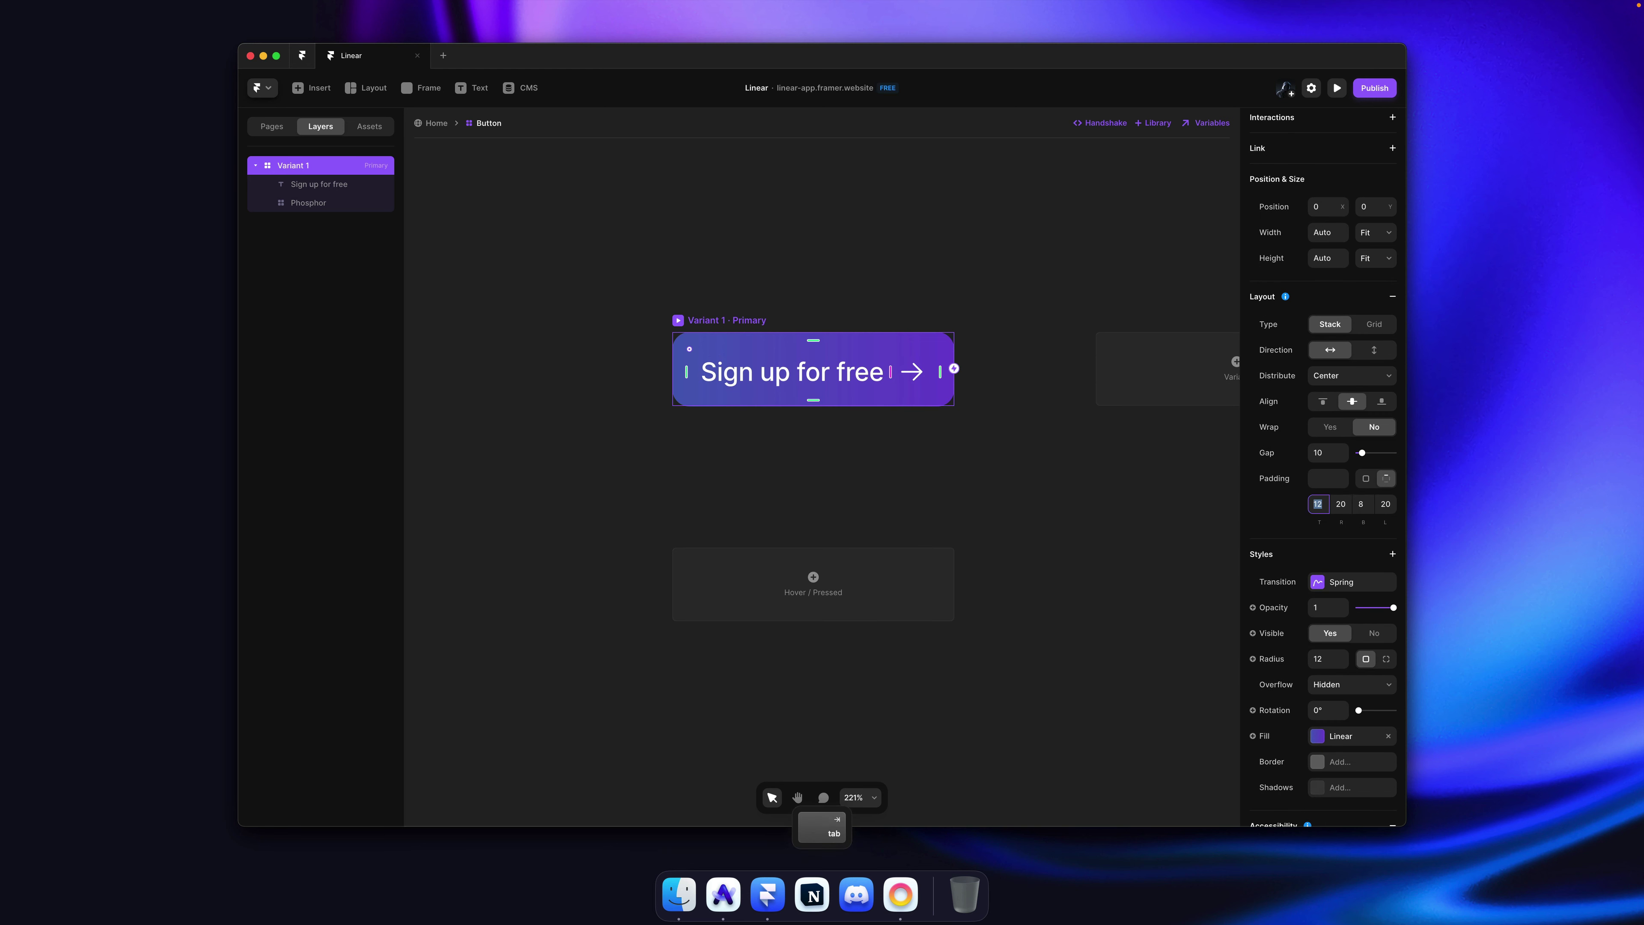
type("20")
key("Tab")
type("40")
key("Tab")
type("204")
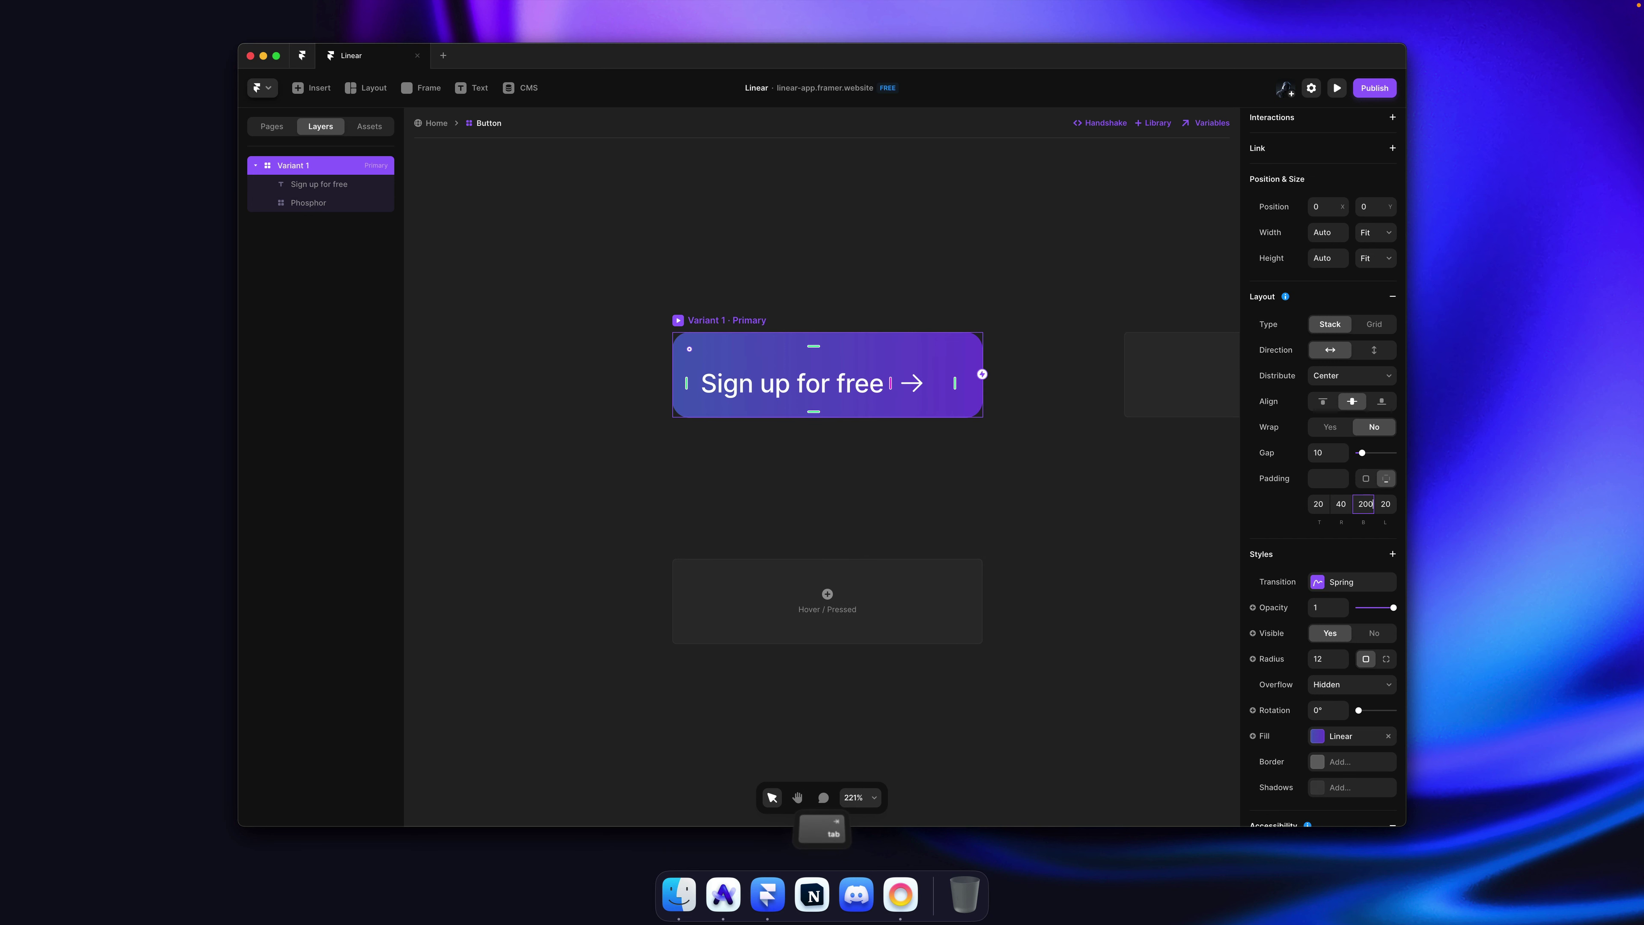
key("Tab")
type("4")
key("shift+Tab")
type("20")
key("Tab")
type("40")
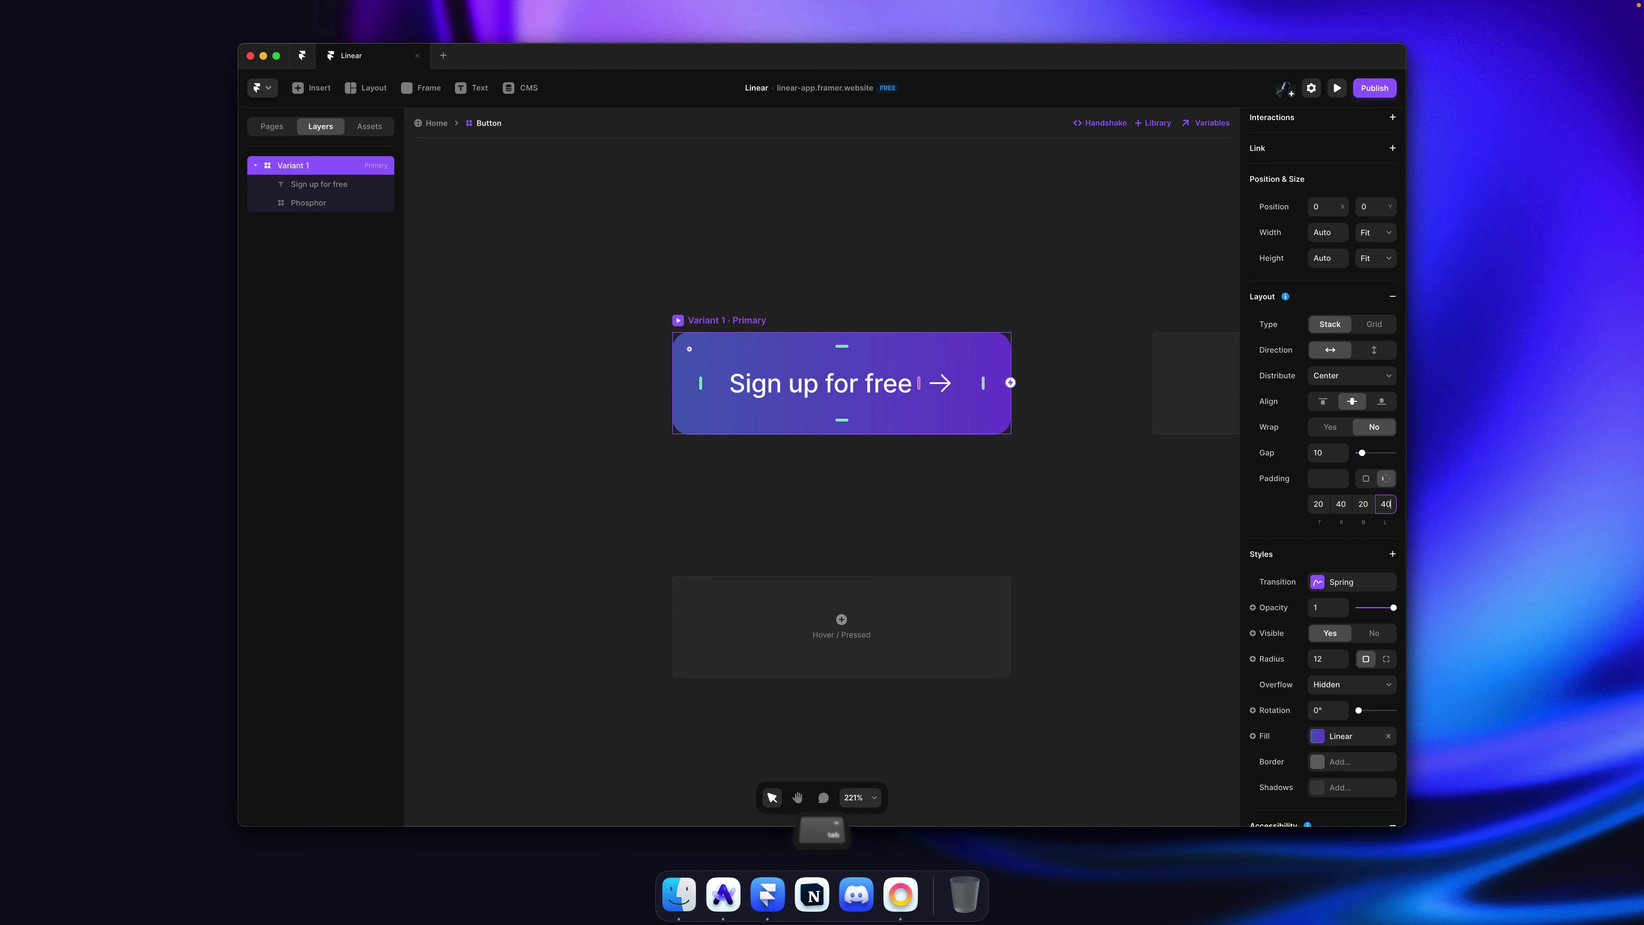
key("Return")
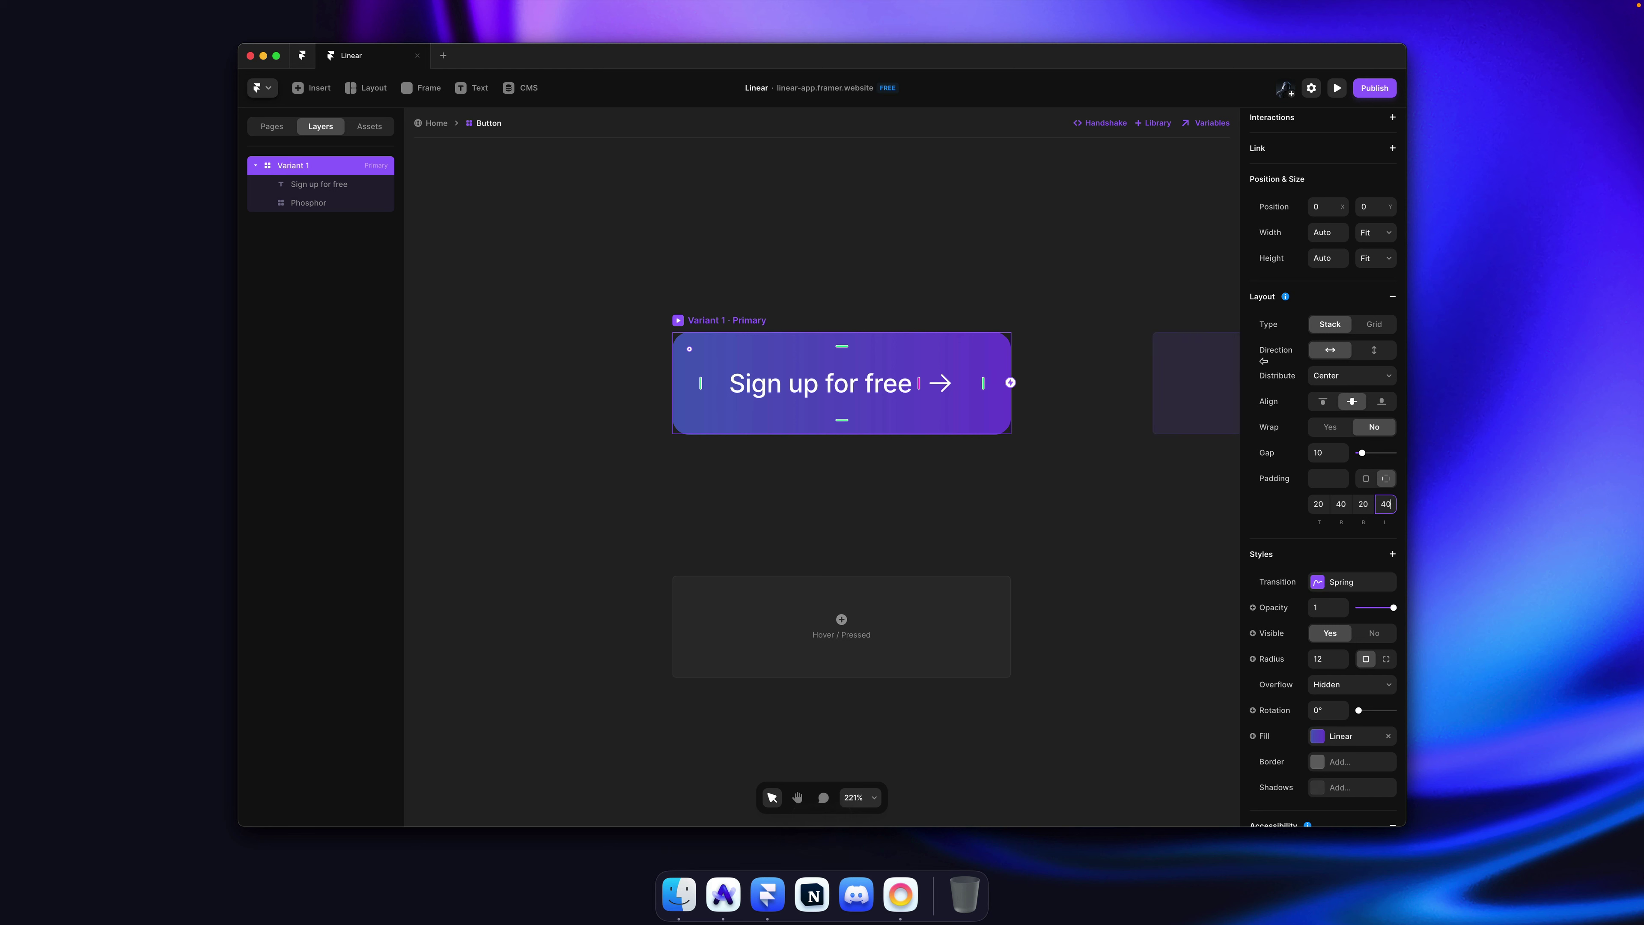
Step: Give the button an 8 corner radius, then save and publish the site
scroll(1303, 526, "down", 3)
left_click(1314, 574)
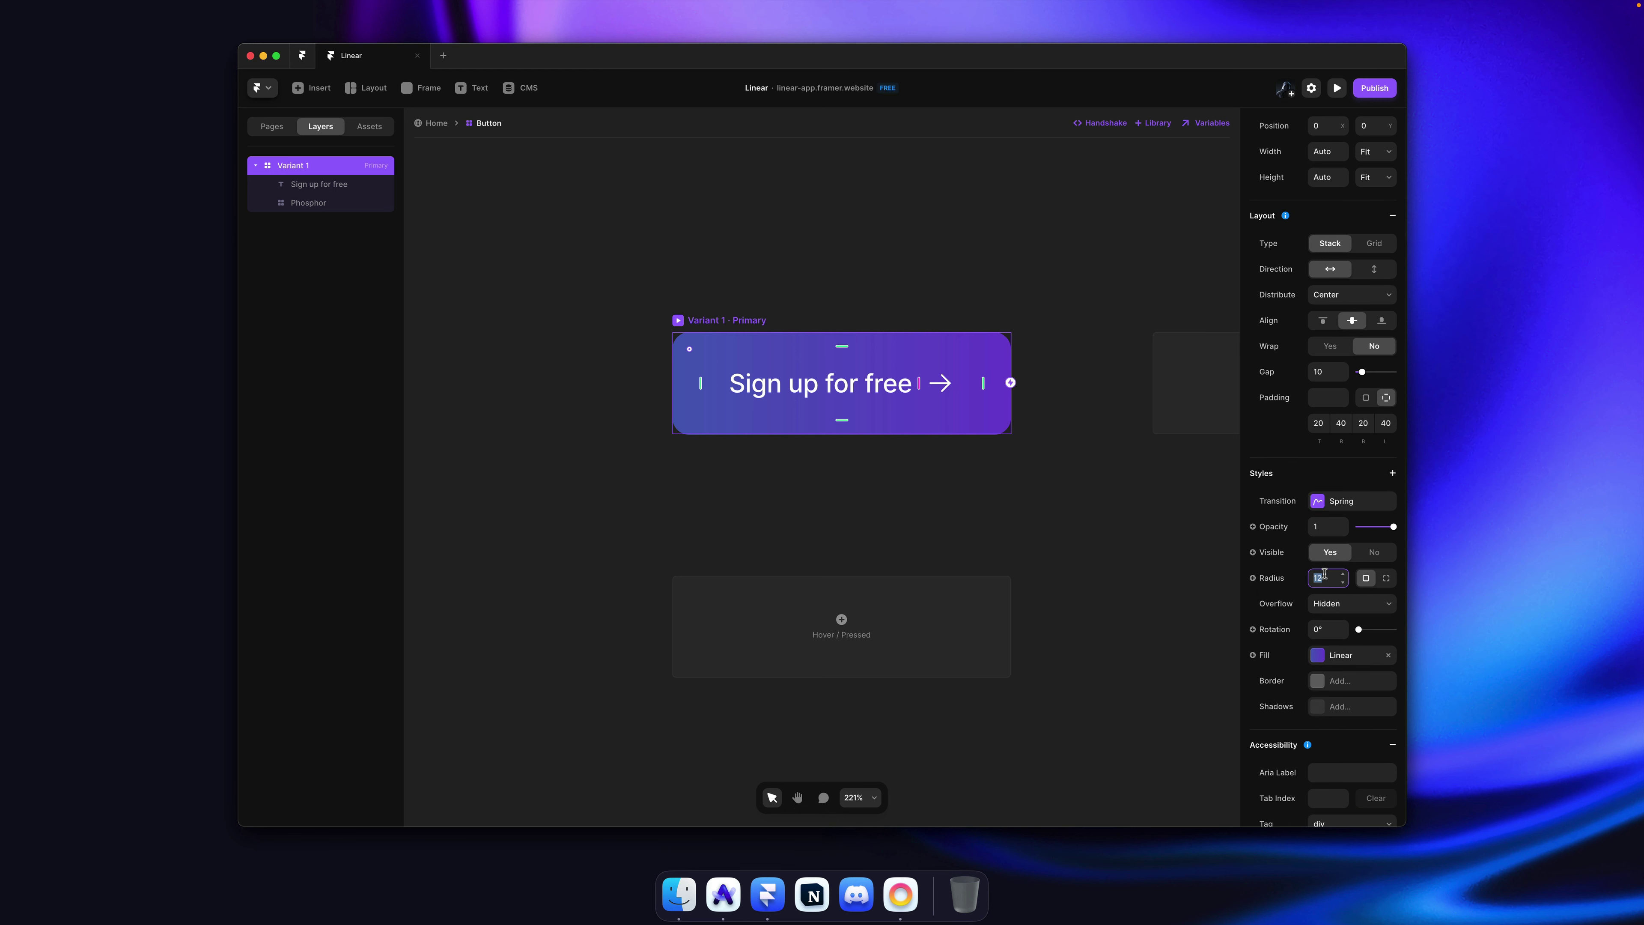
type("8")
key("Return")
left_click(851, 261)
key("super+s")
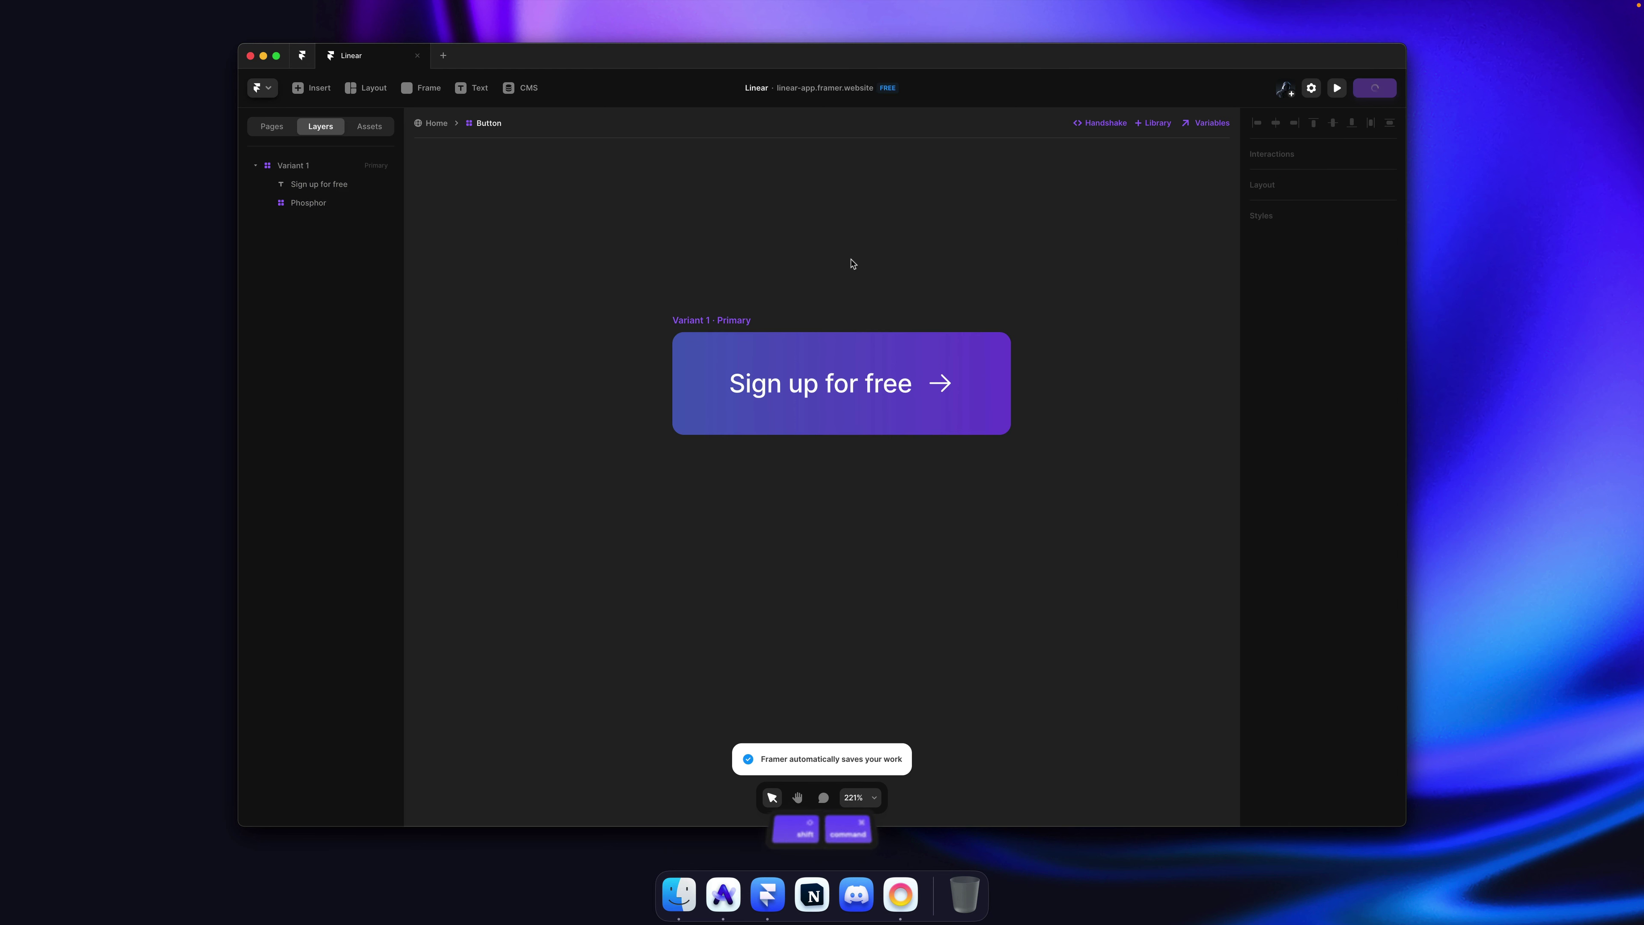
key("shift+super+p")
Step: Reload the published site, compare the larger button against linear.app, and return to Framer
key("super+r")
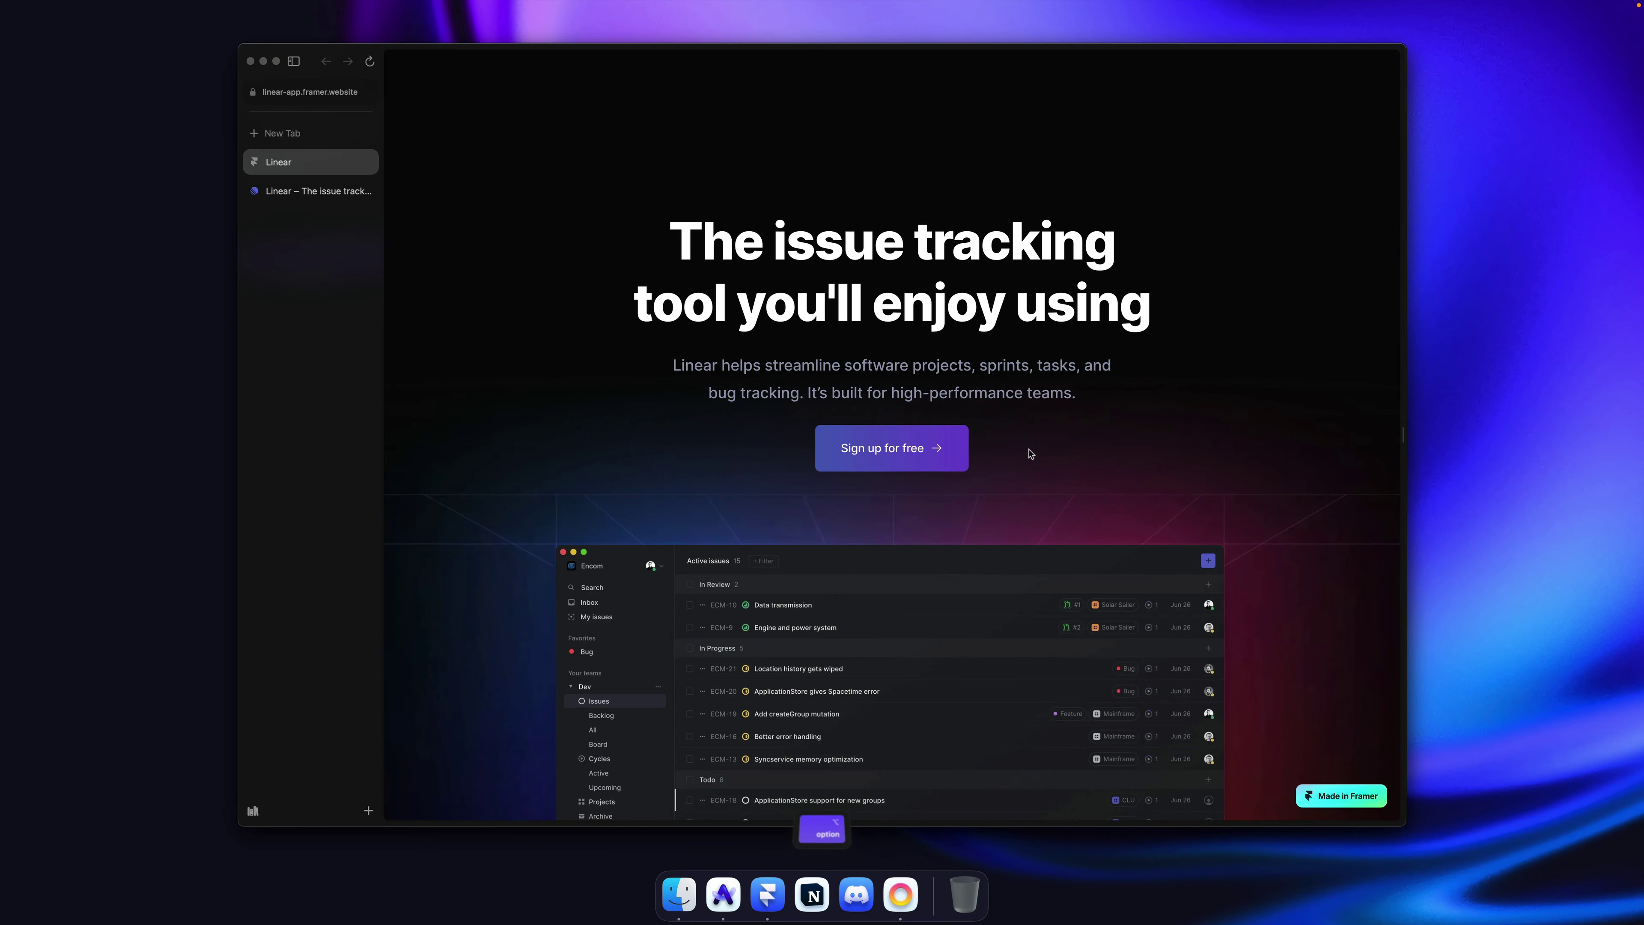
key("alt+super+Down")
key("alt+super+Down")
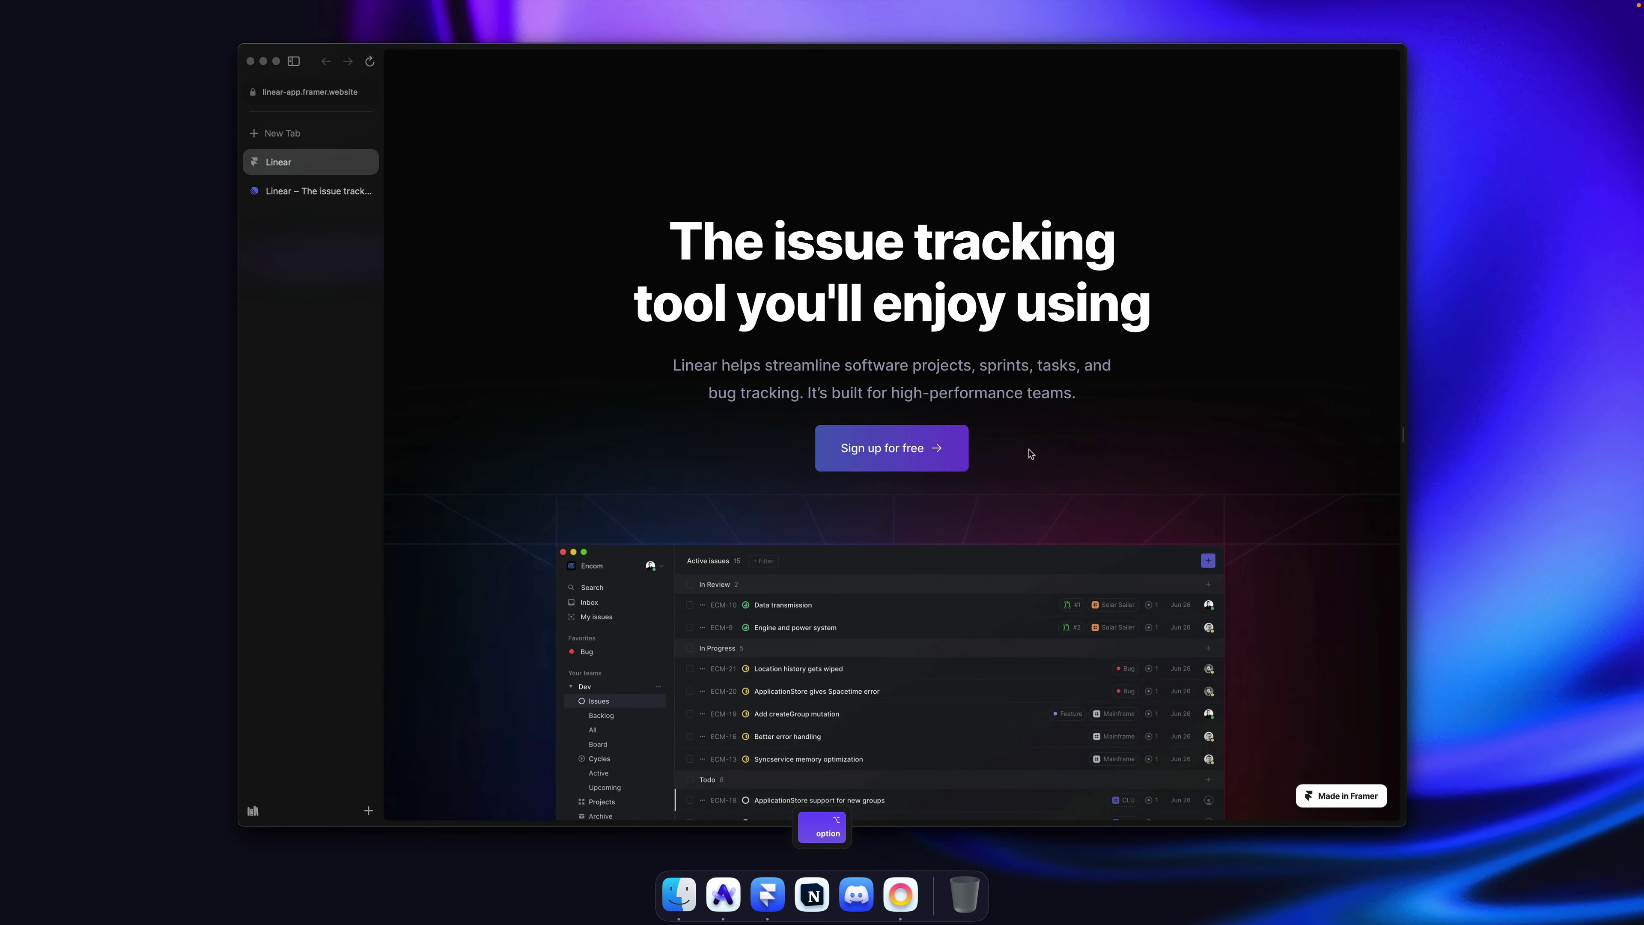
key("alt+super+Down")
key("alt+super+Up")
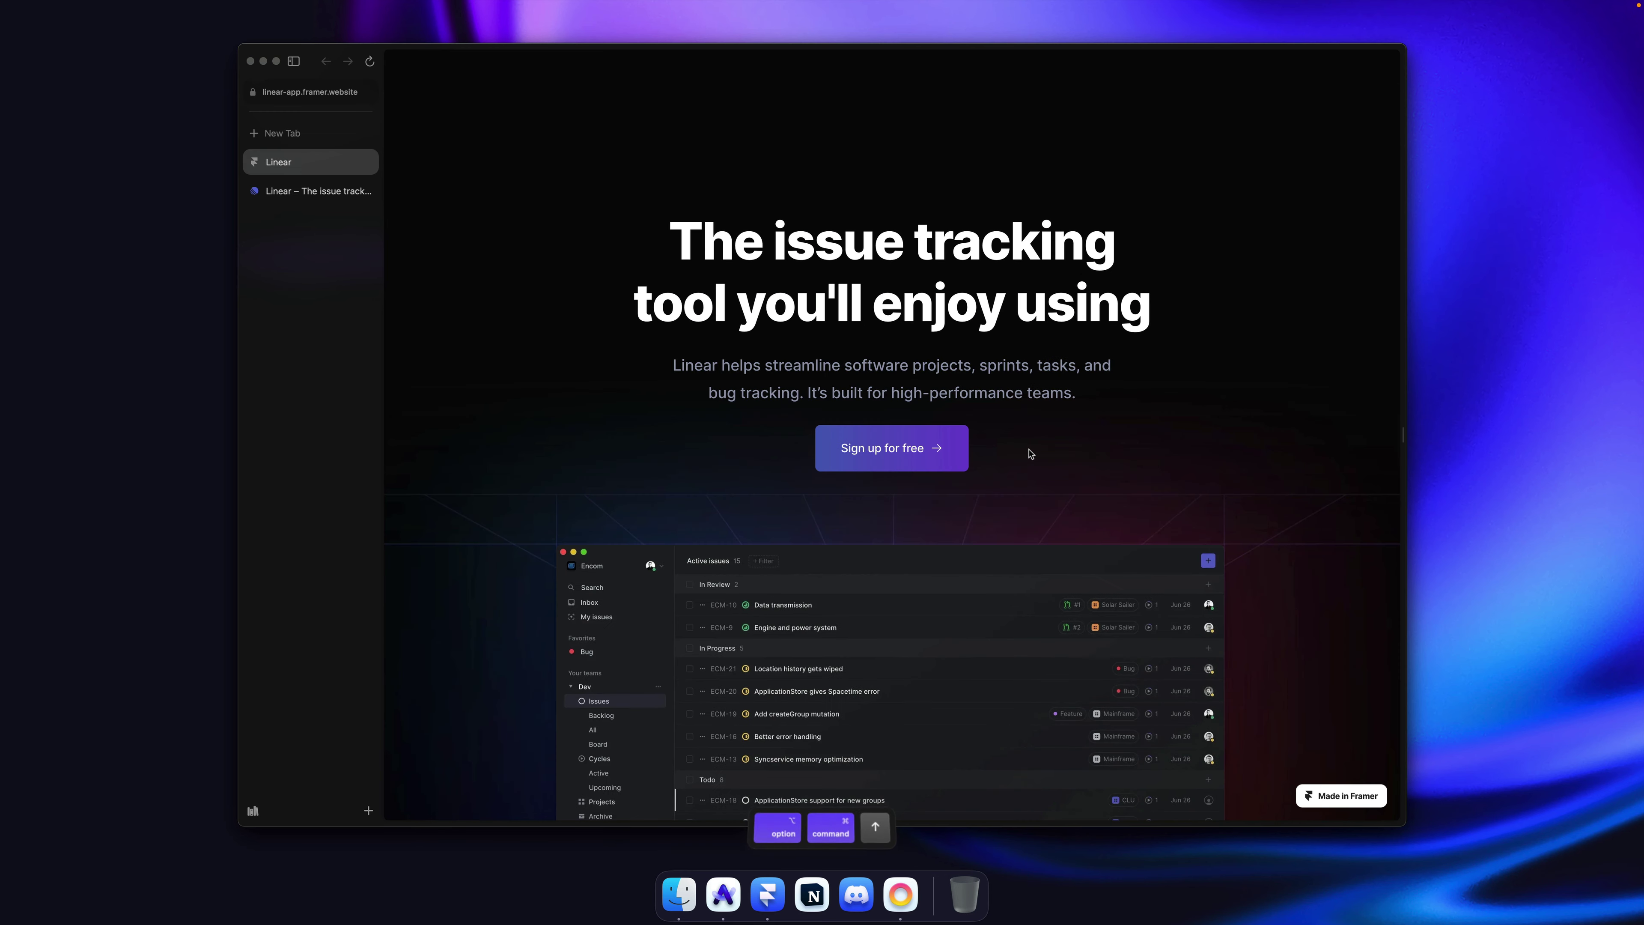
key("alt+super+Down")
key("alt+super+Up")
key("super+Tab")
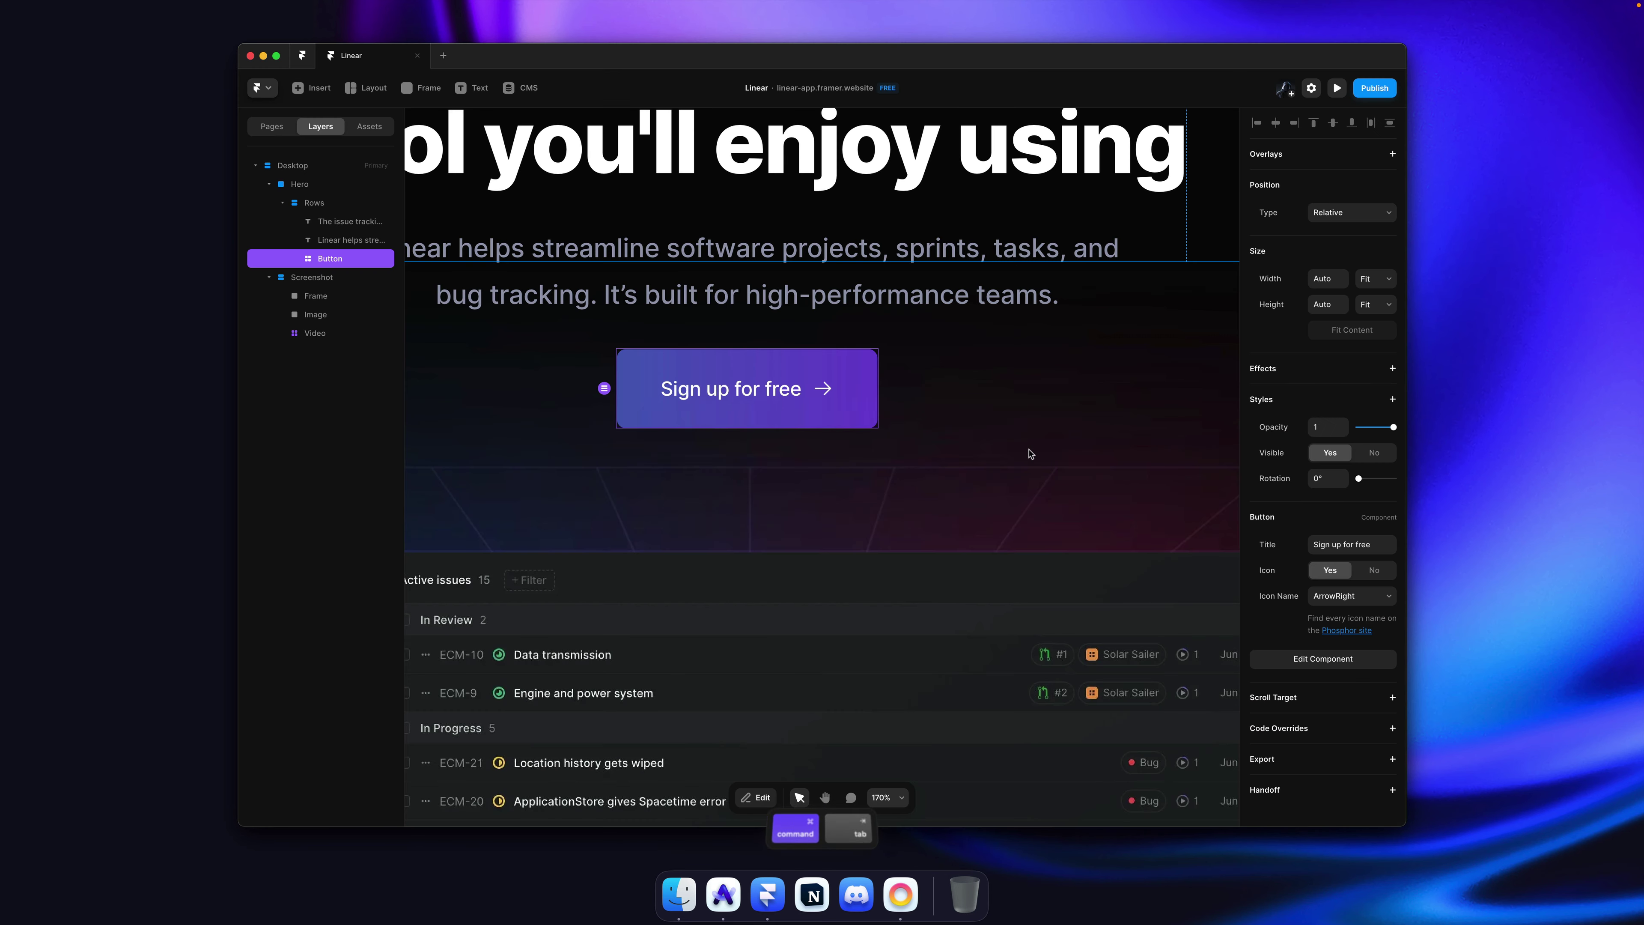
Step: Set the Sign up button's vertical padding to 16 and radius to 11, save, and go Home
double_click(871, 398)
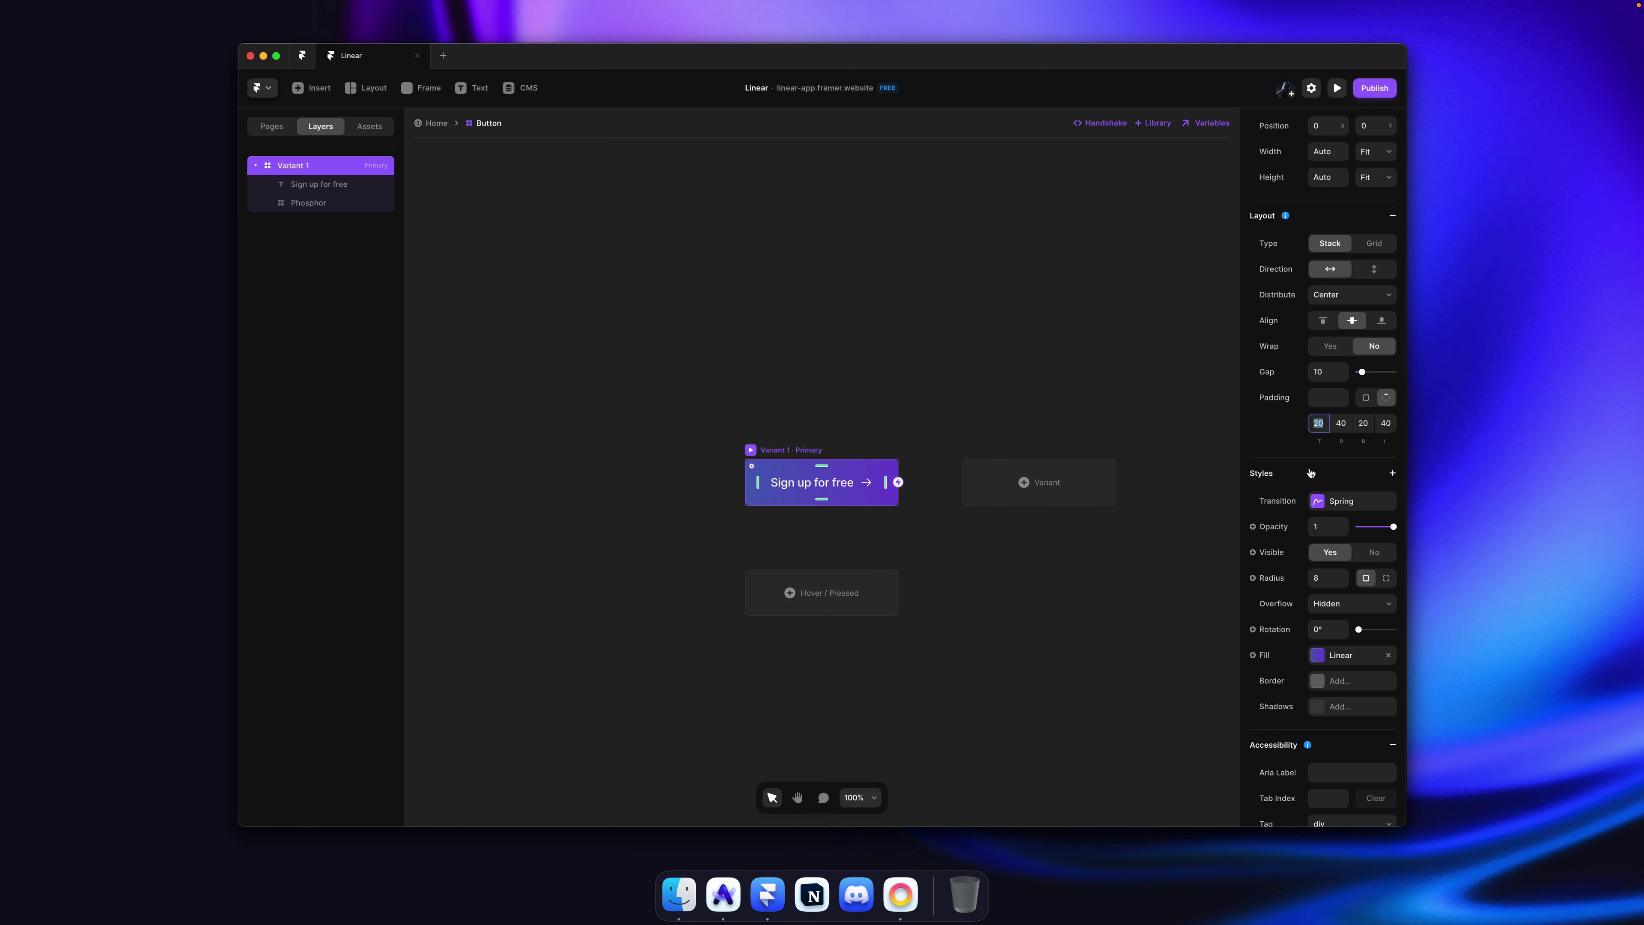
type("16")
key("Return")
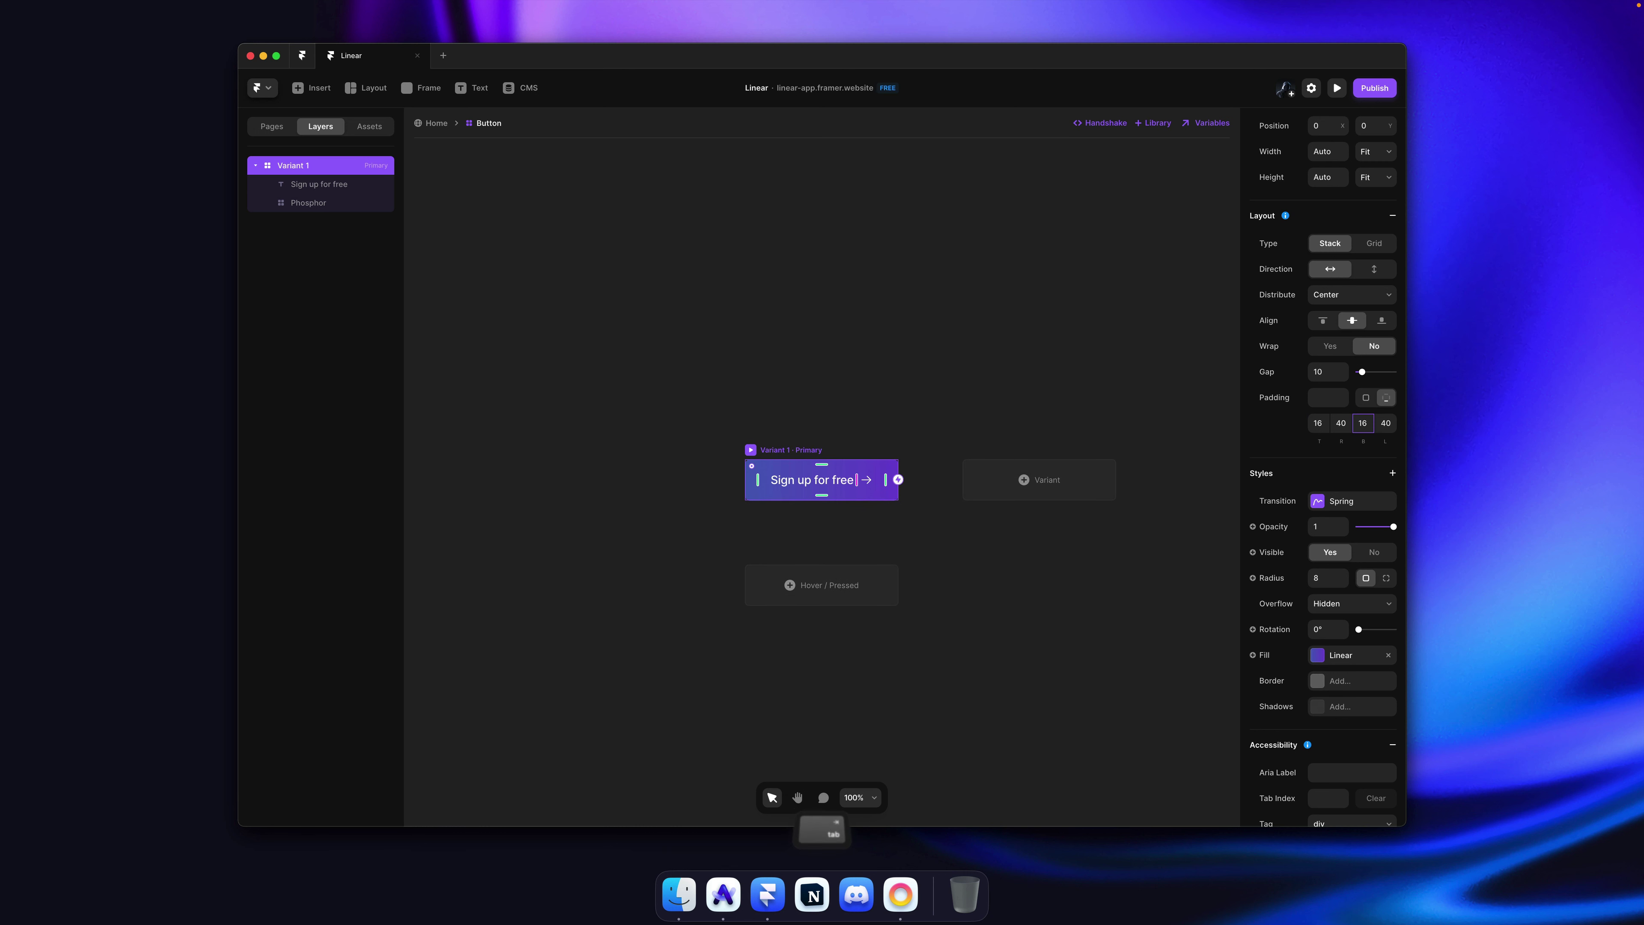
left_click(966, 398)
left_click(790, 457)
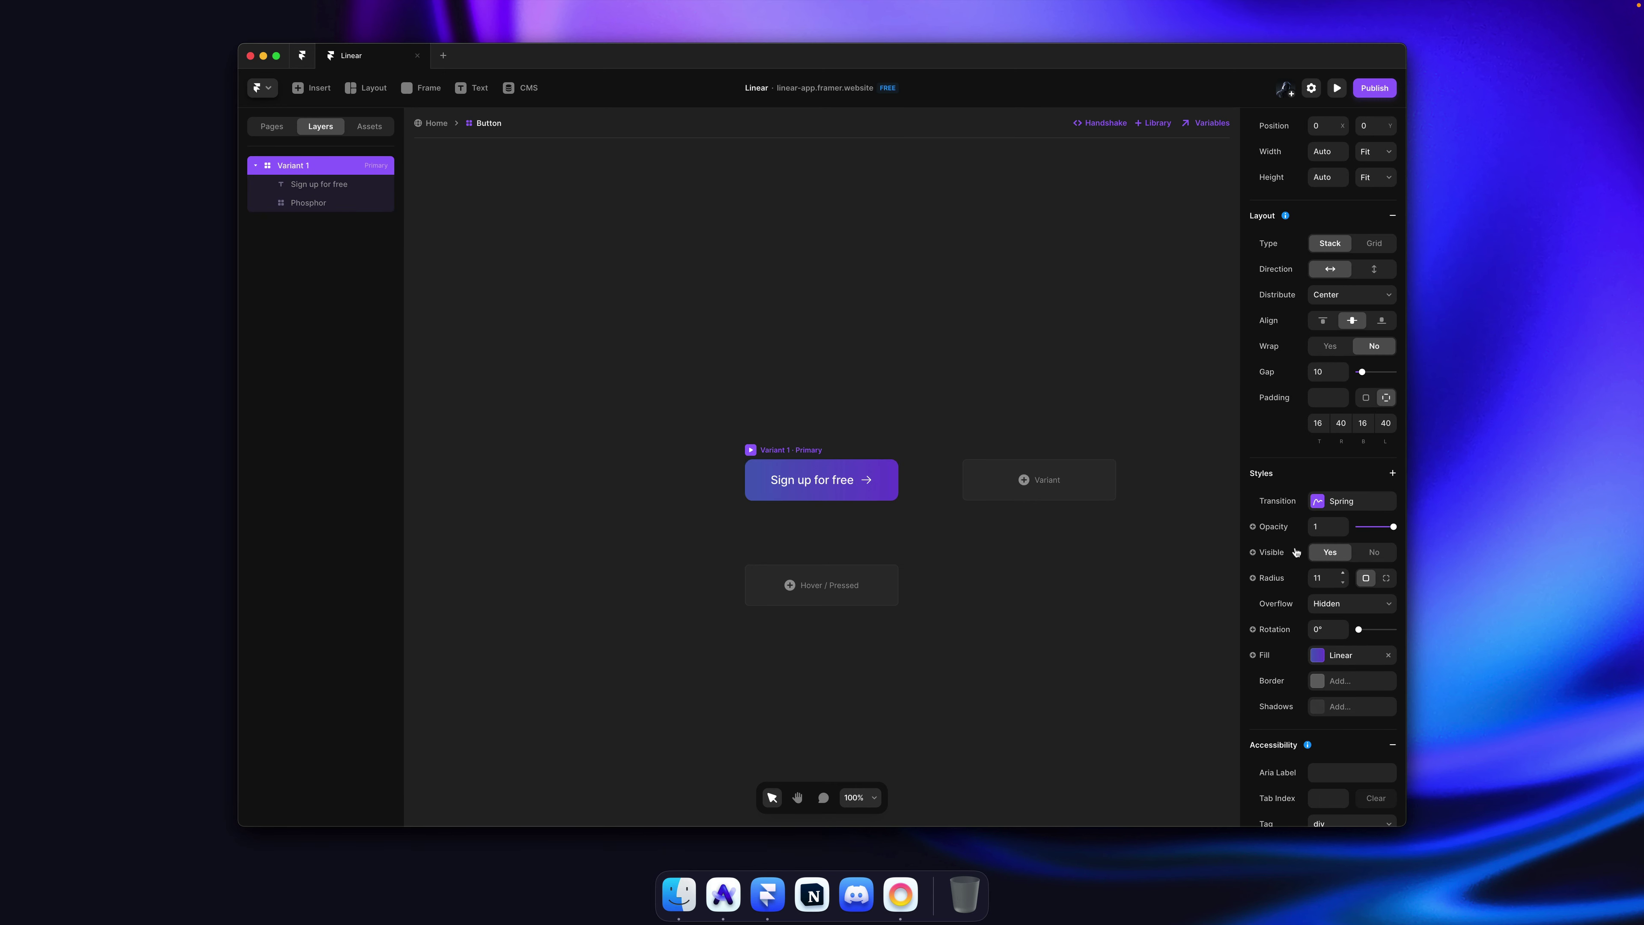
left_click(918, 378)
key("cmd+s")
left_click(436, 123)
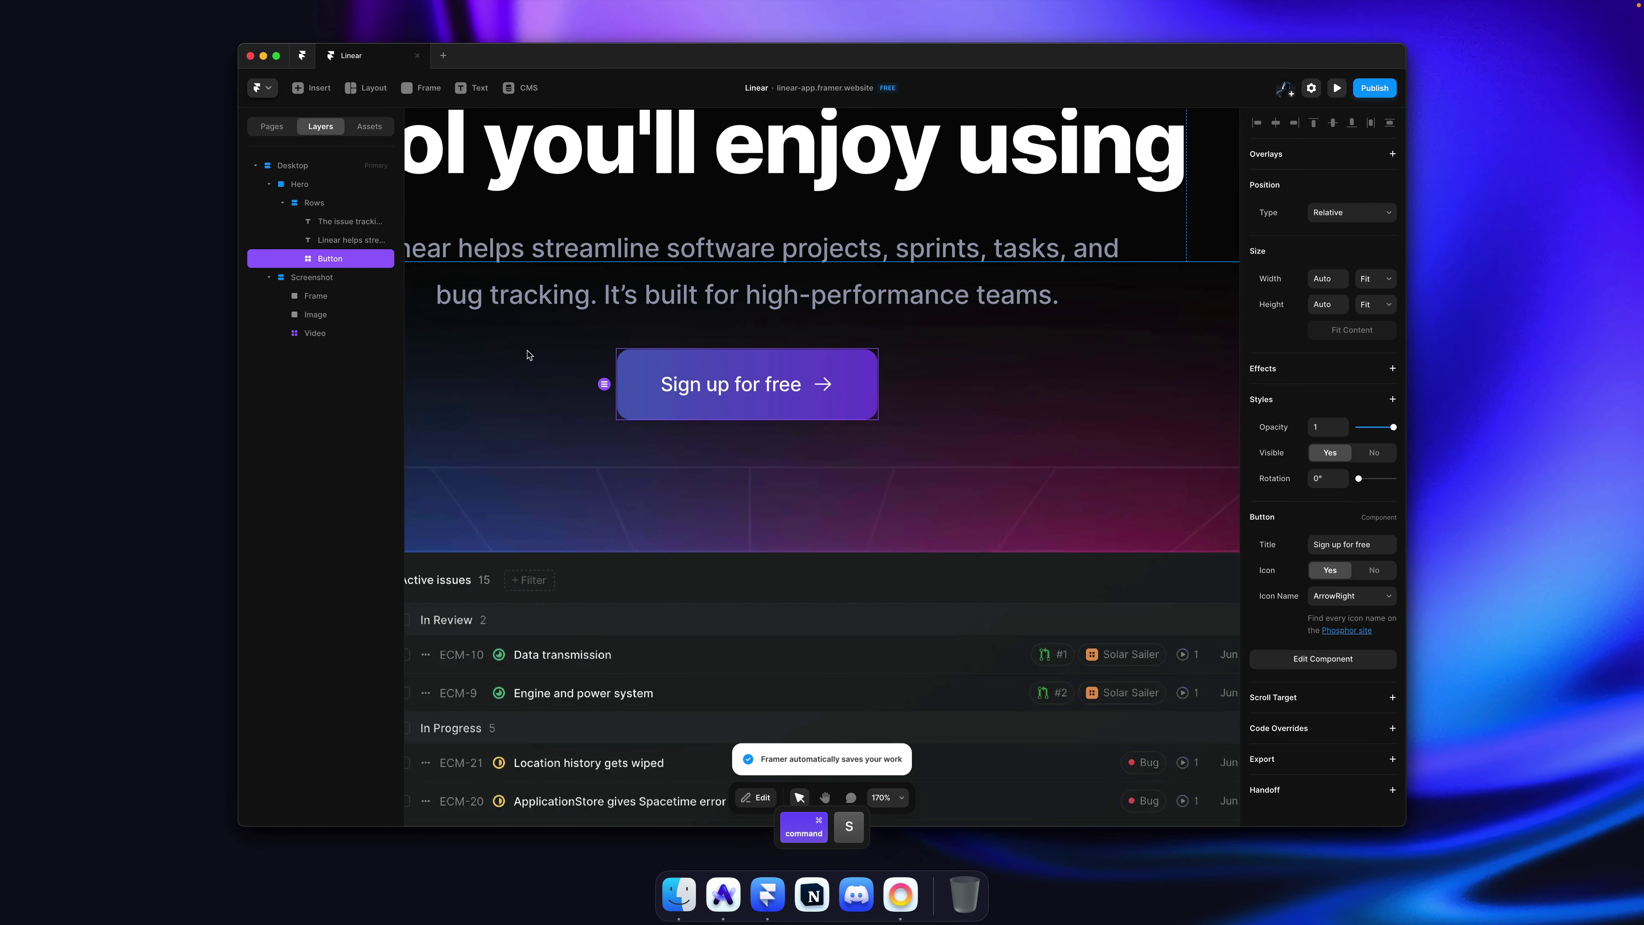
Step: Set the hero Rows stack's top padding to 40, save, and publish the site
scroll(871, 375, "down", 5)
left_click(937, 286)
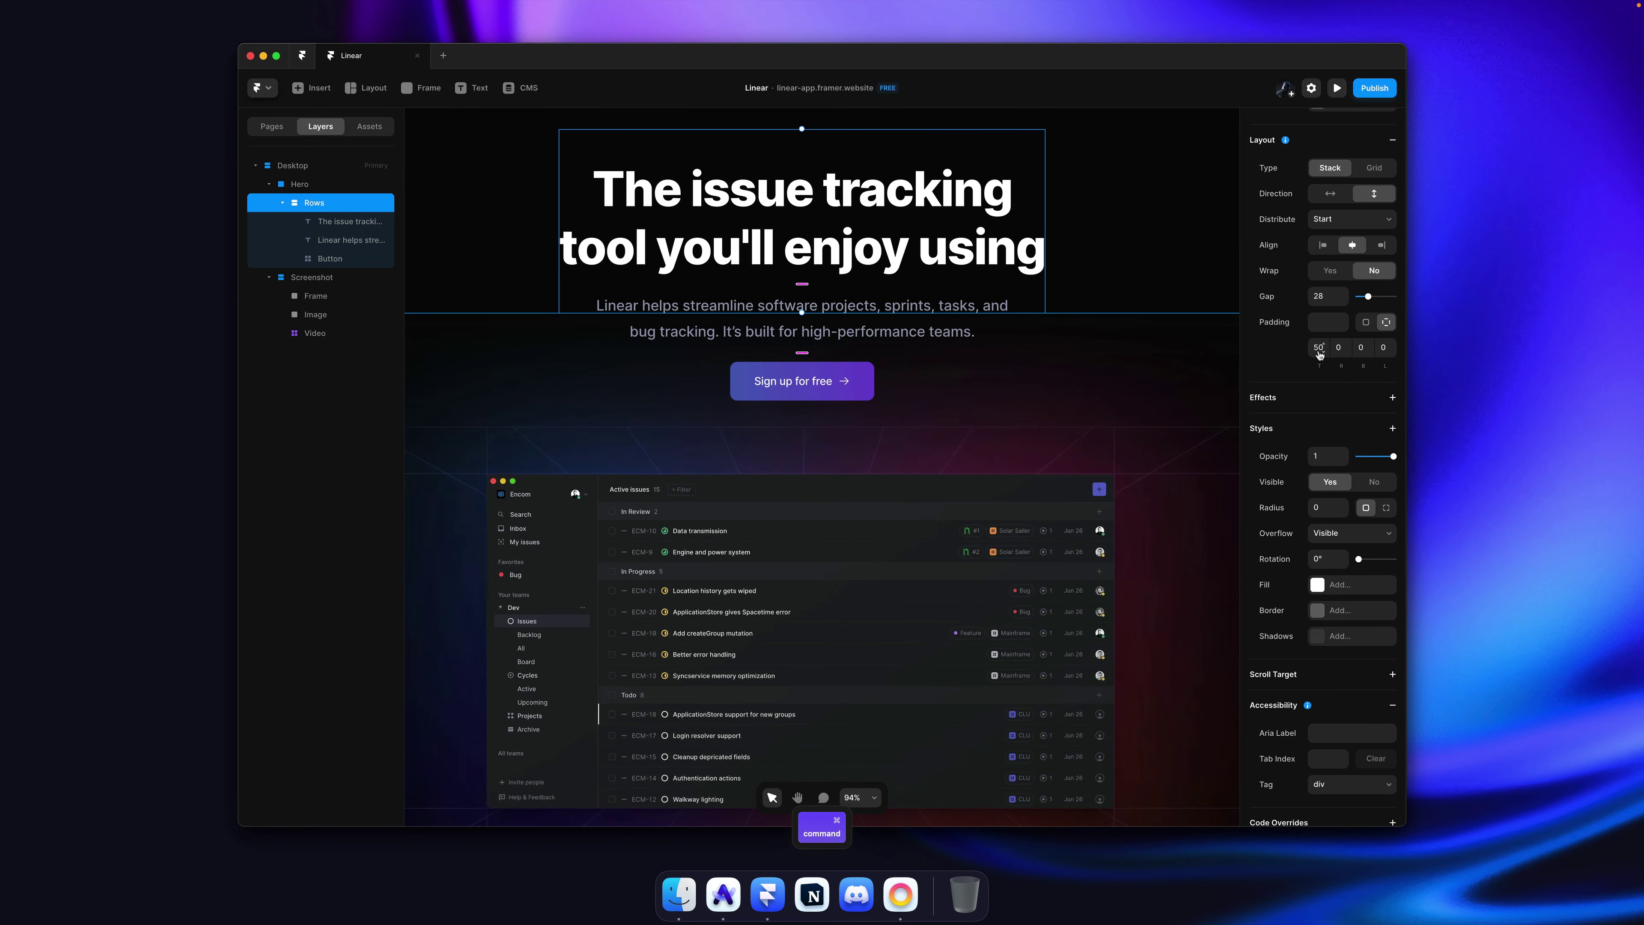
type("40")
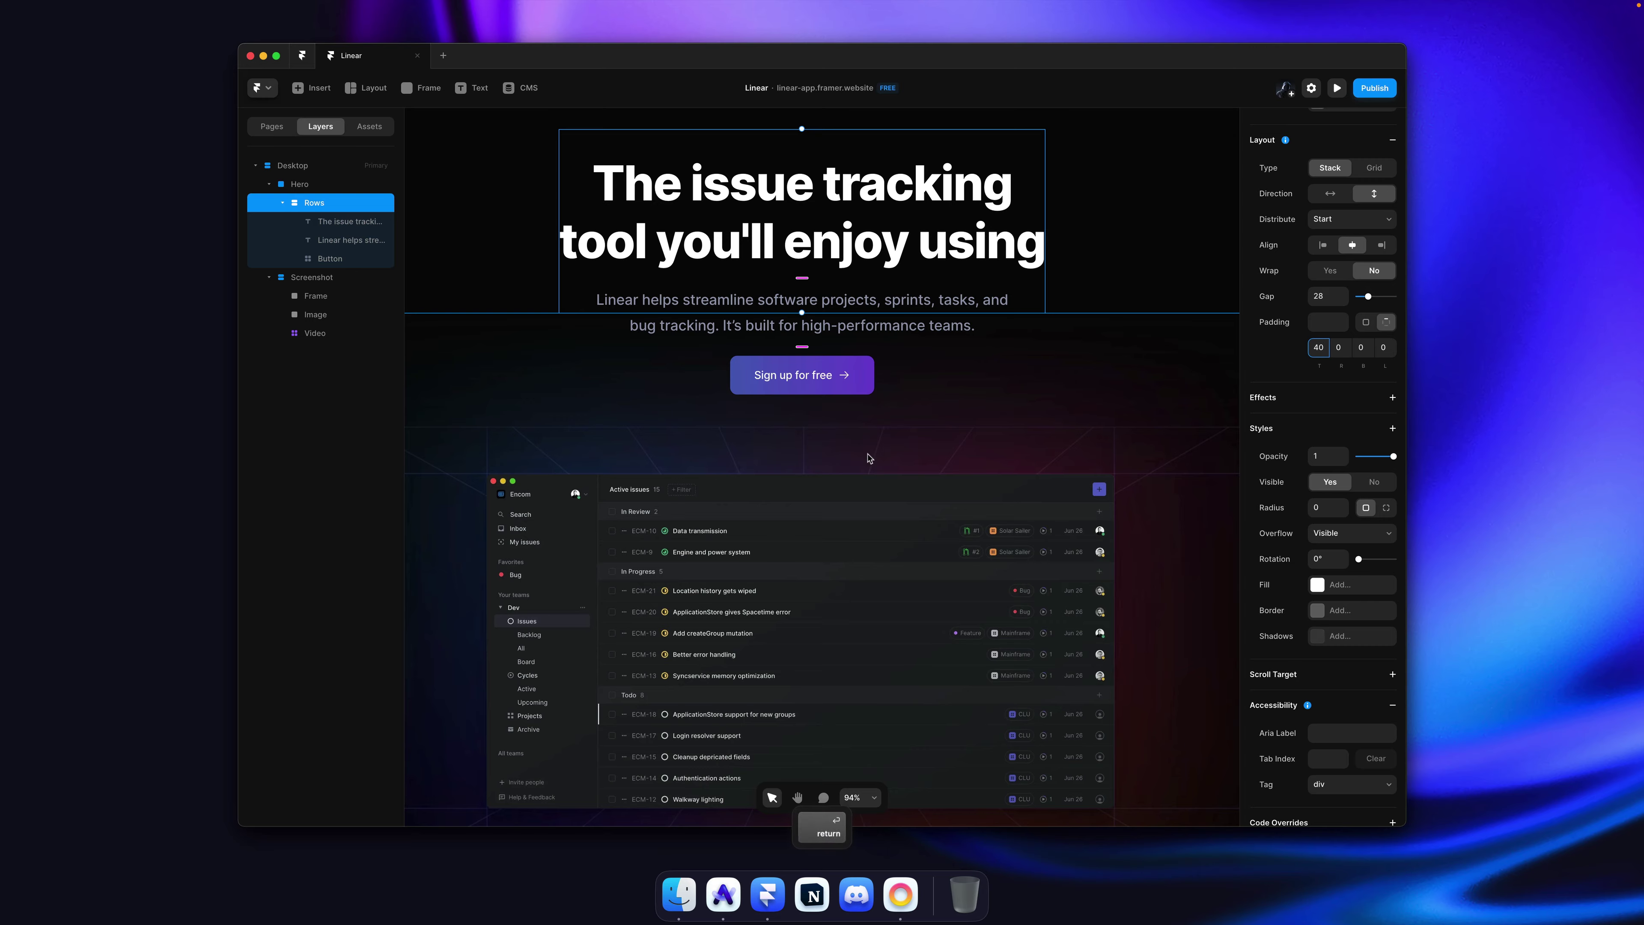
scroll(869, 458, "down", 4)
scroll(869, 457, "down", 3)
left_click(1123, 406)
key("super+s")
key("shift+super+p")
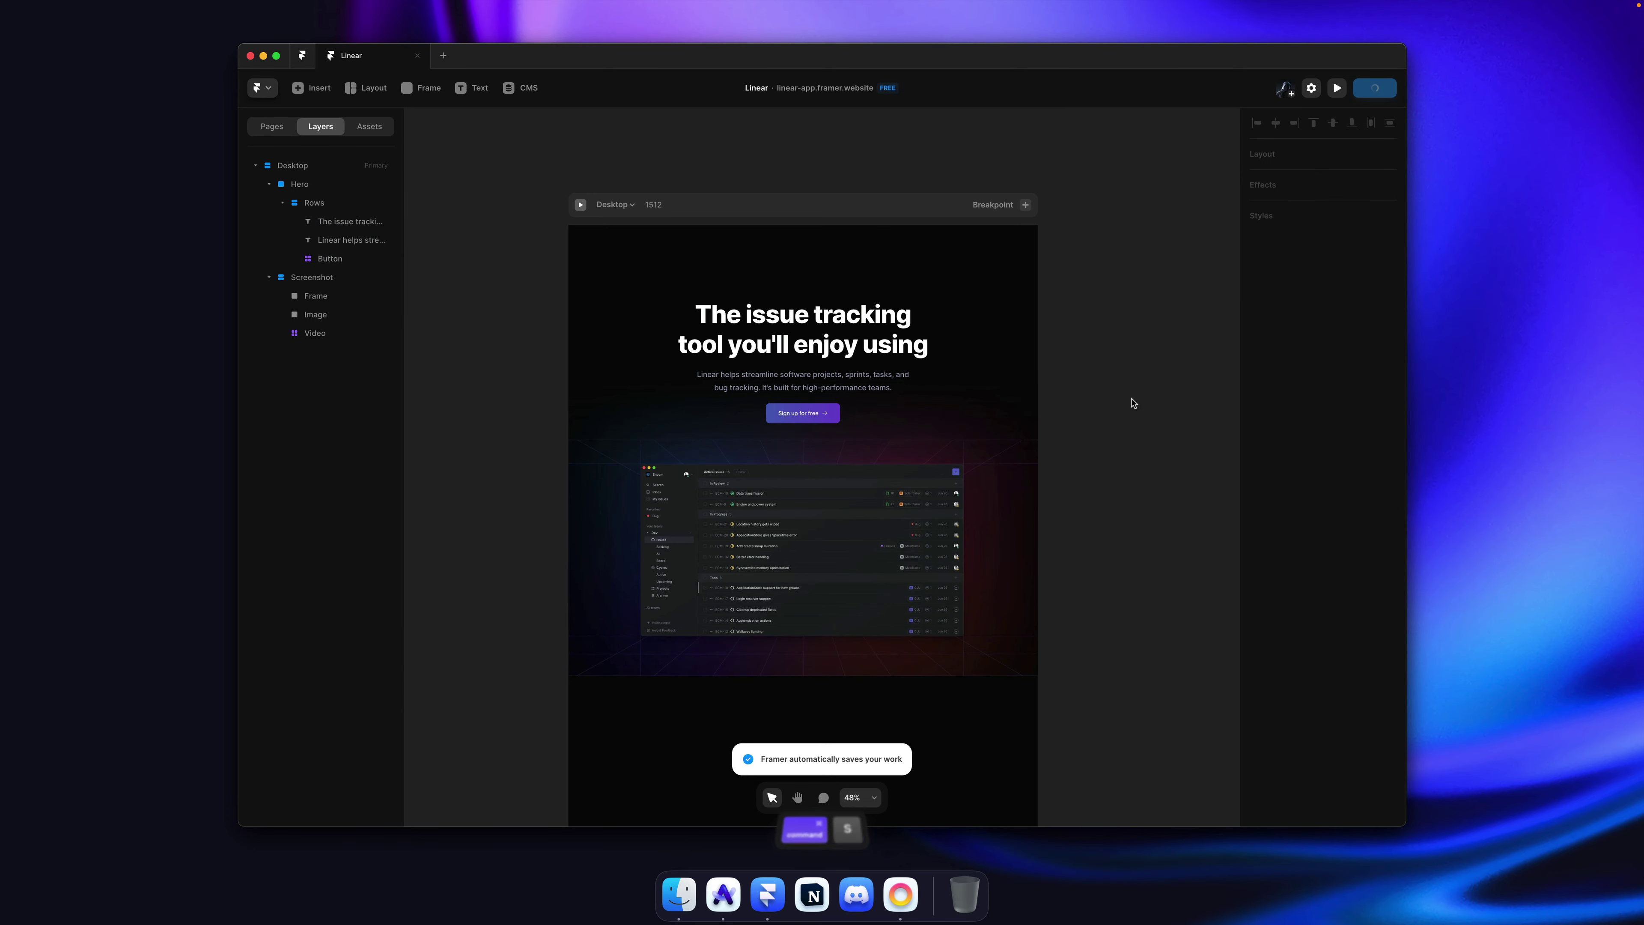
Step: Shrink the Heading 1 text style's font size to 72
left_click(772, 345)
left_click(1350, 507)
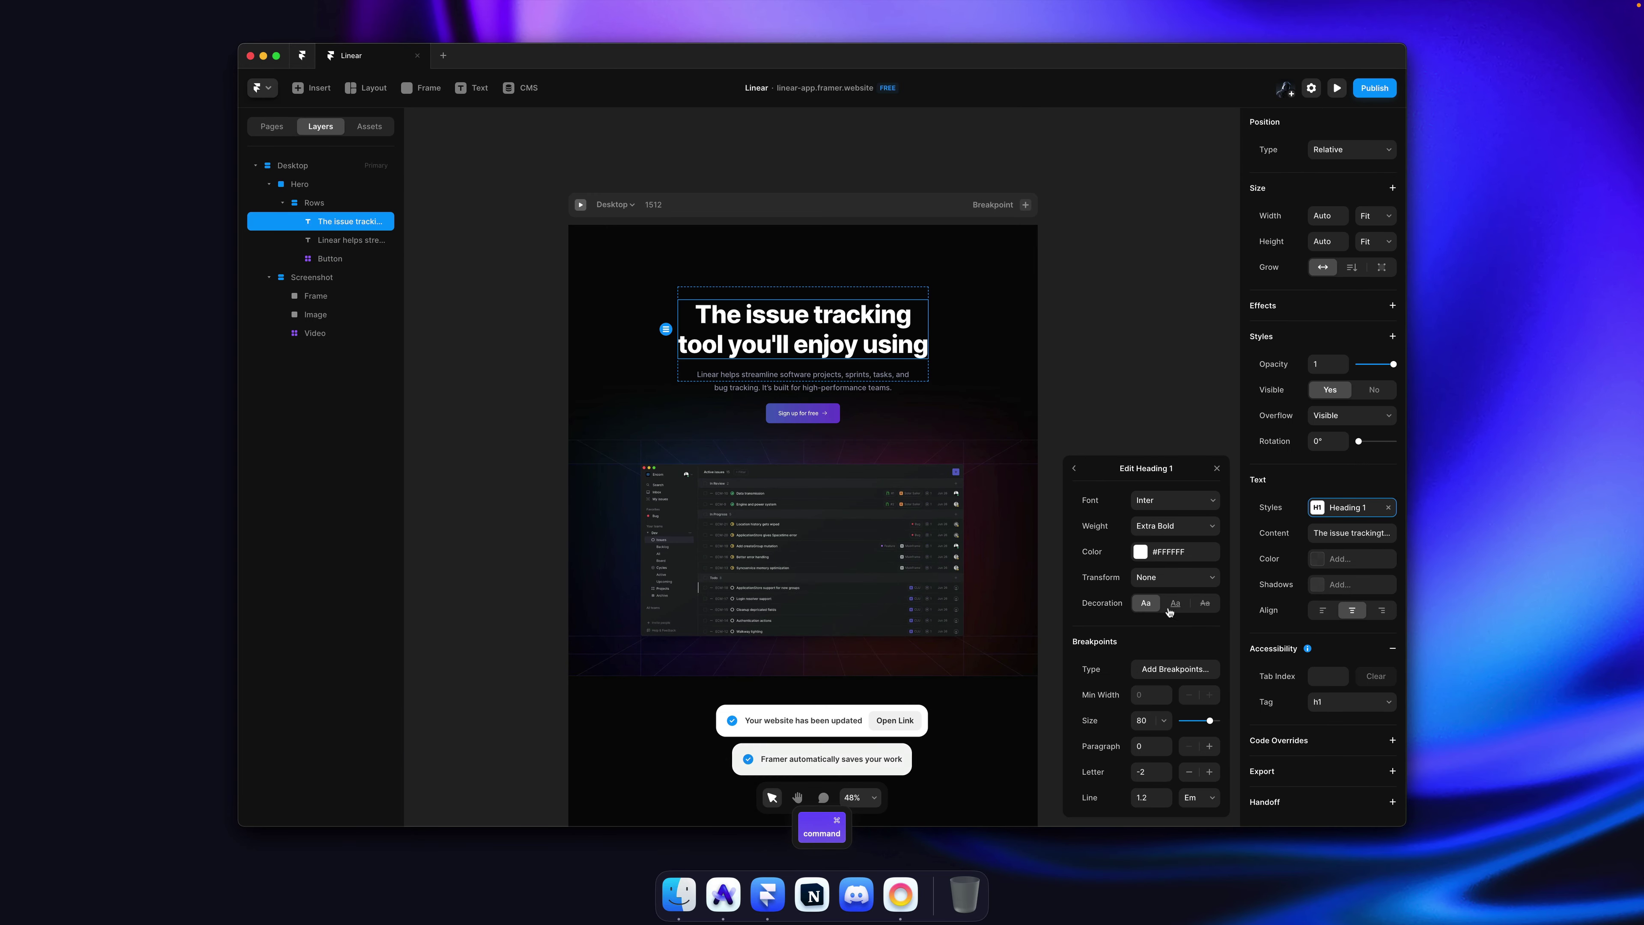
left_click(1148, 722)
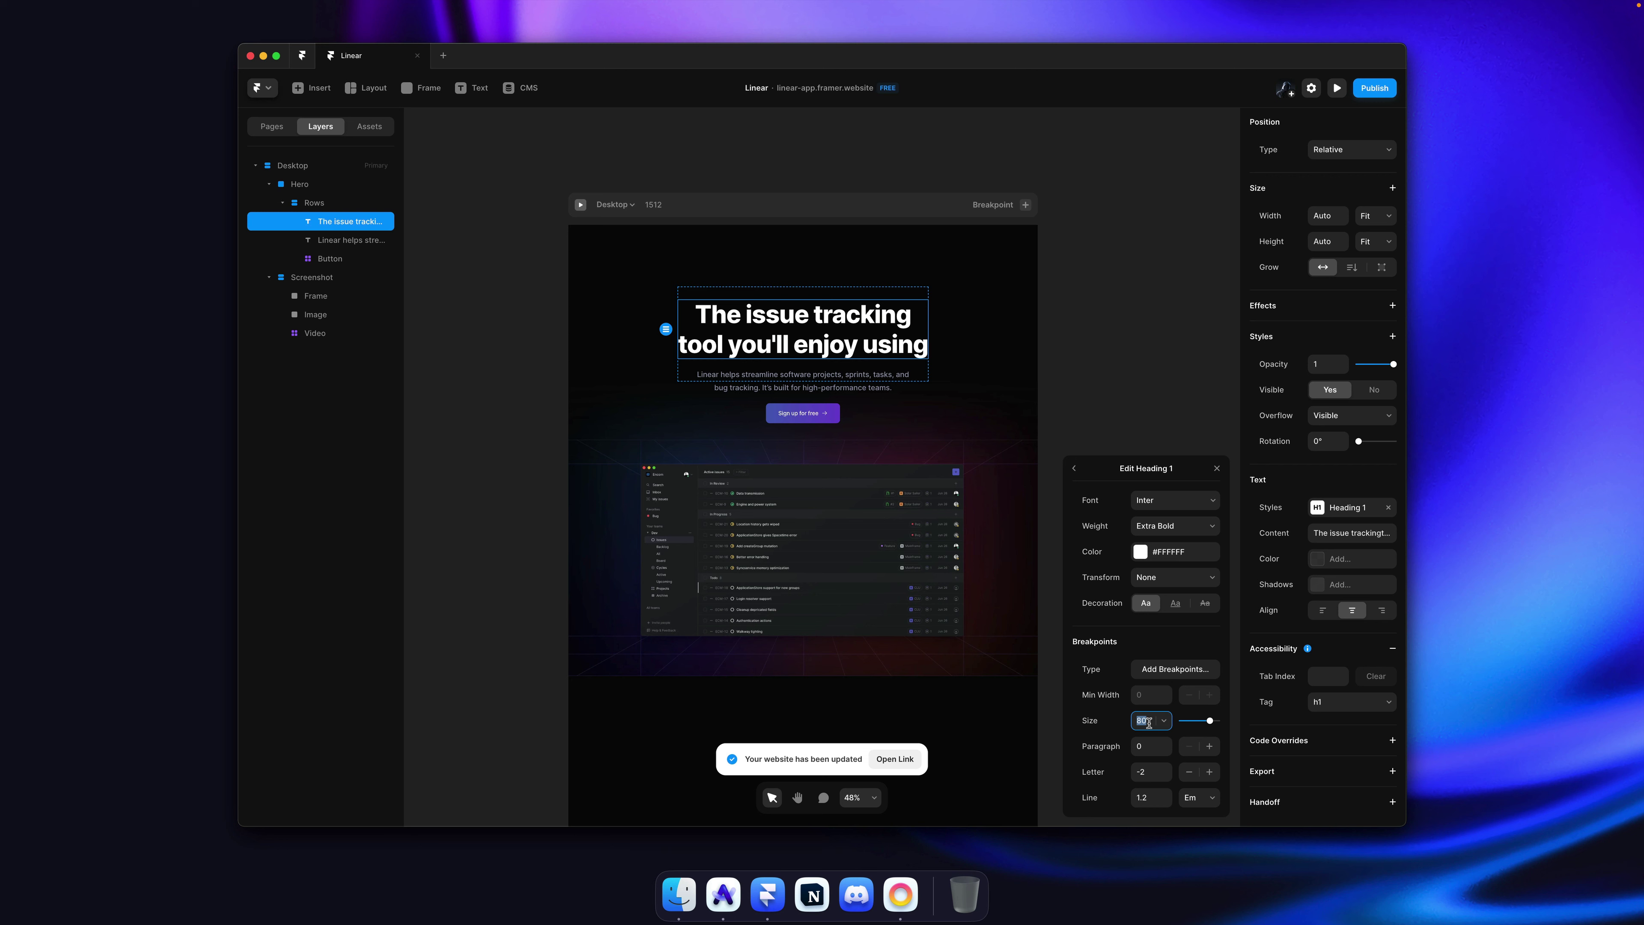
type("78")
key("Down")
key("Down")
key("Down")
key("Down")
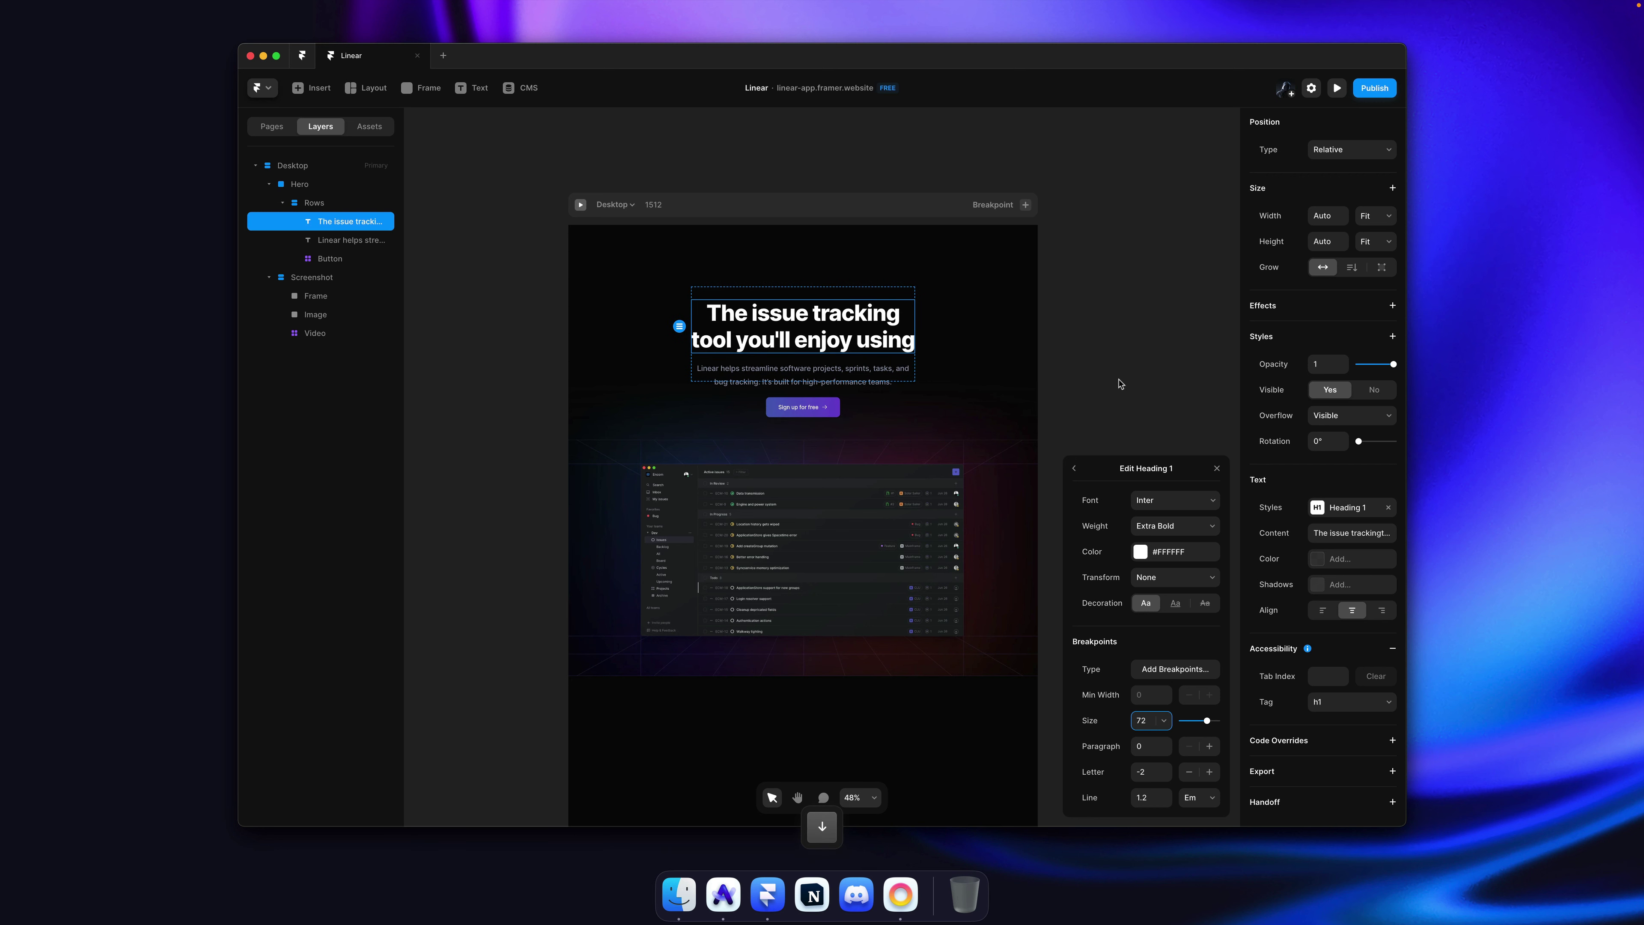
key("Escape")
key("super+Tab")
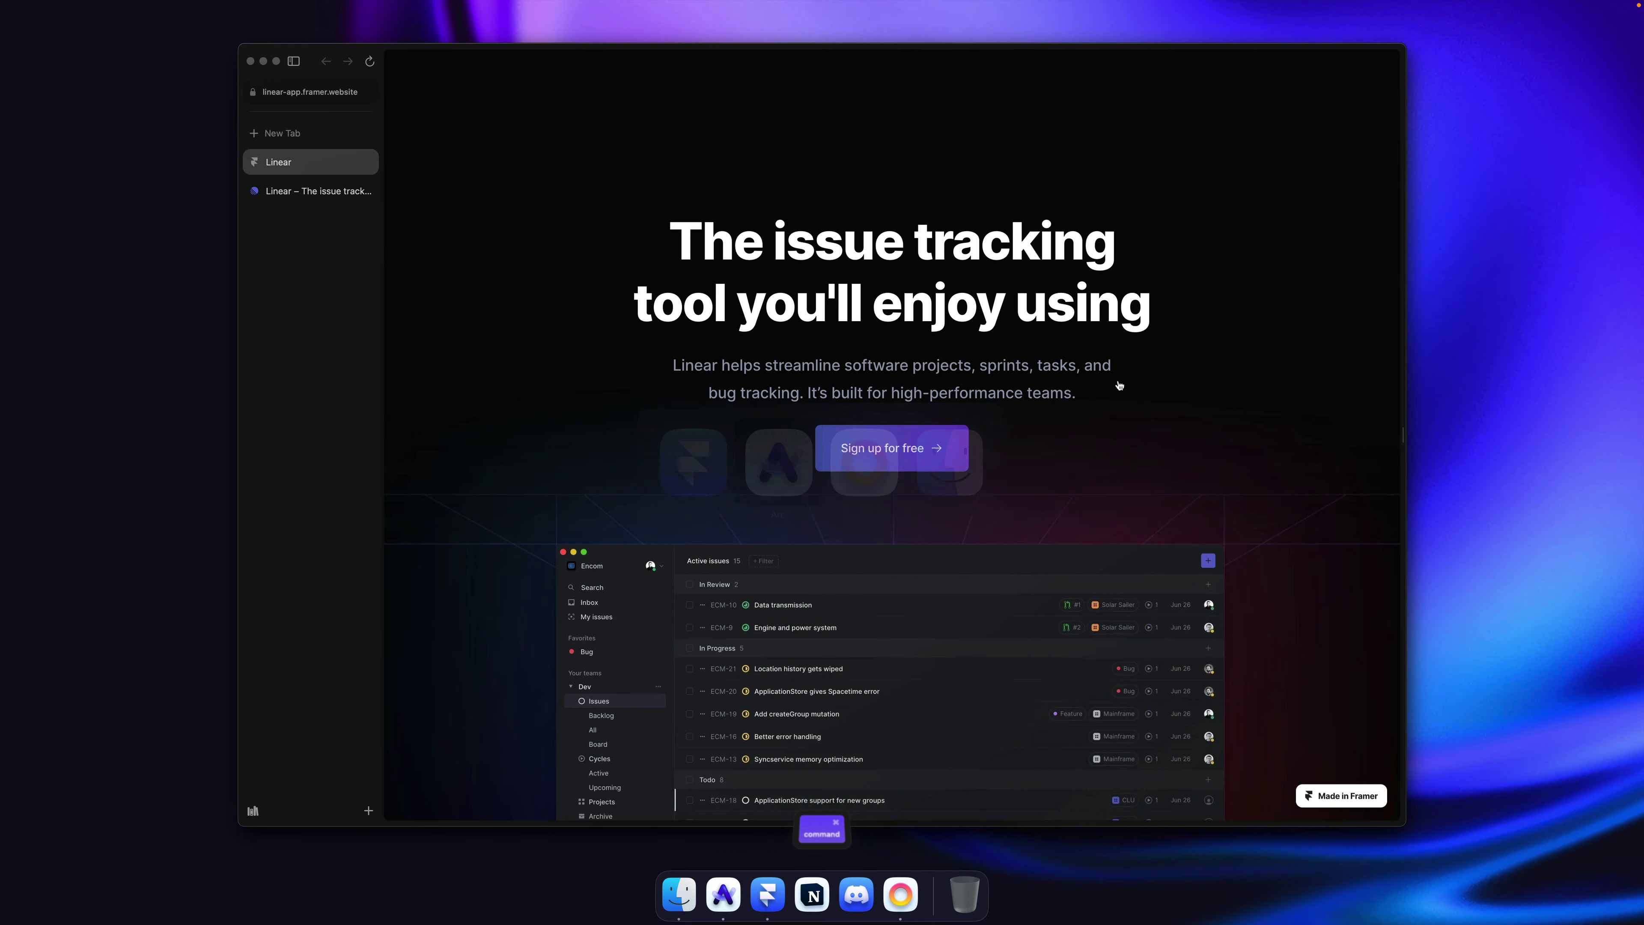
Step: Reload the published site, compare it with linear.app, and return to the Framer editor
key("super+r")
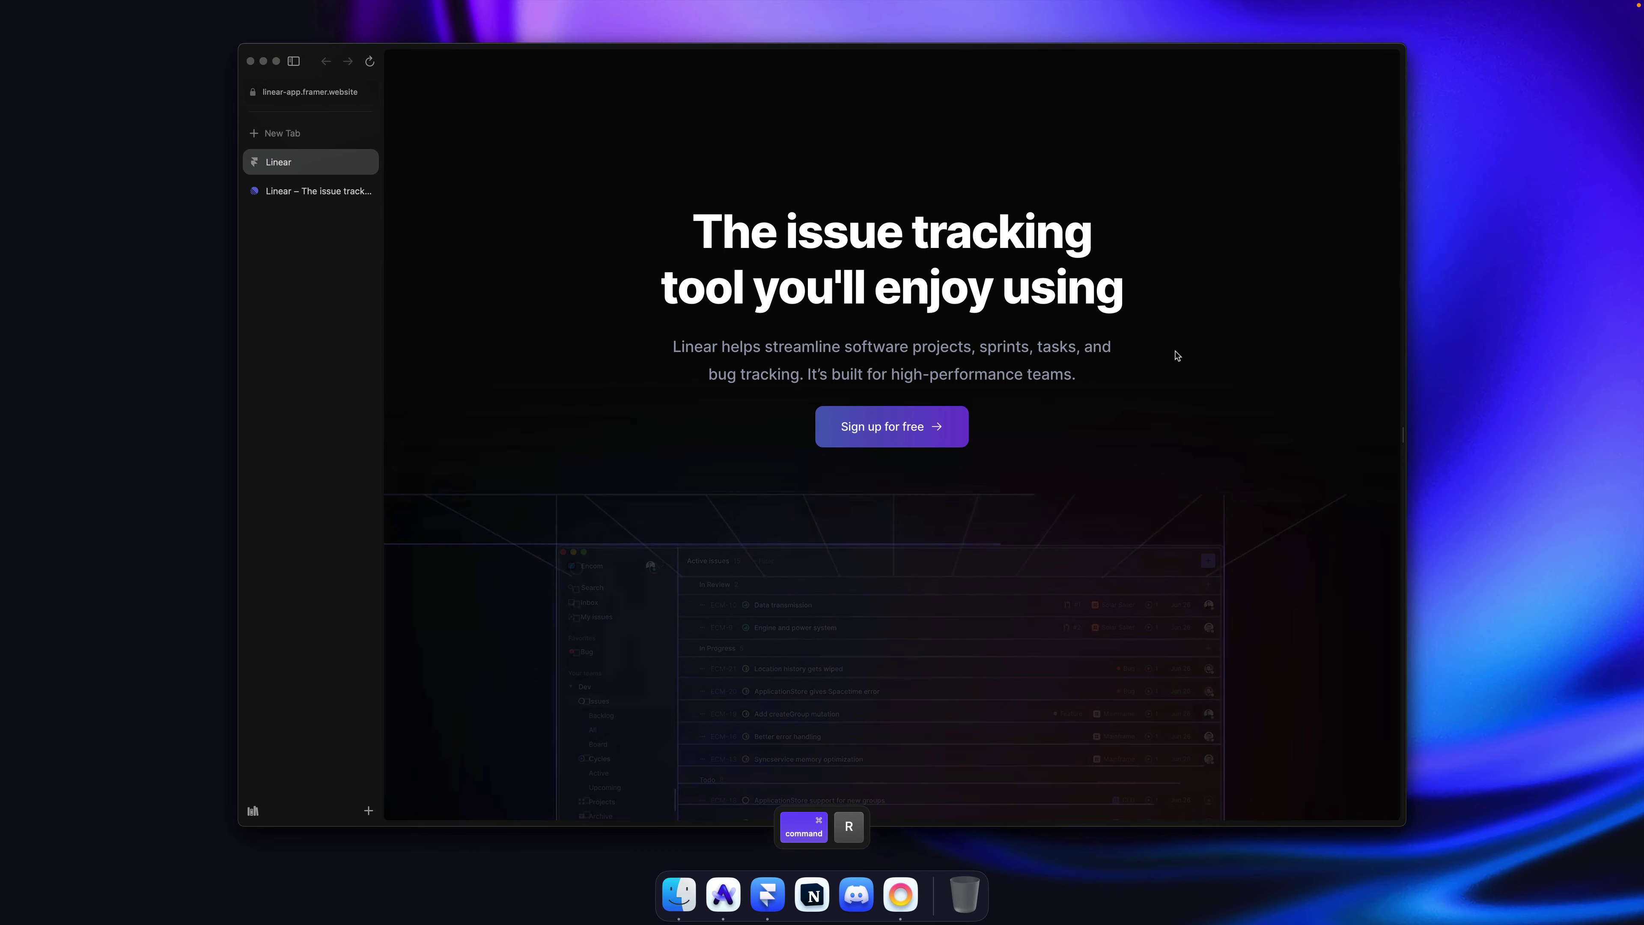
key("alt+super+Down")
key("alt+super+Up")
key("alt+super+Down")
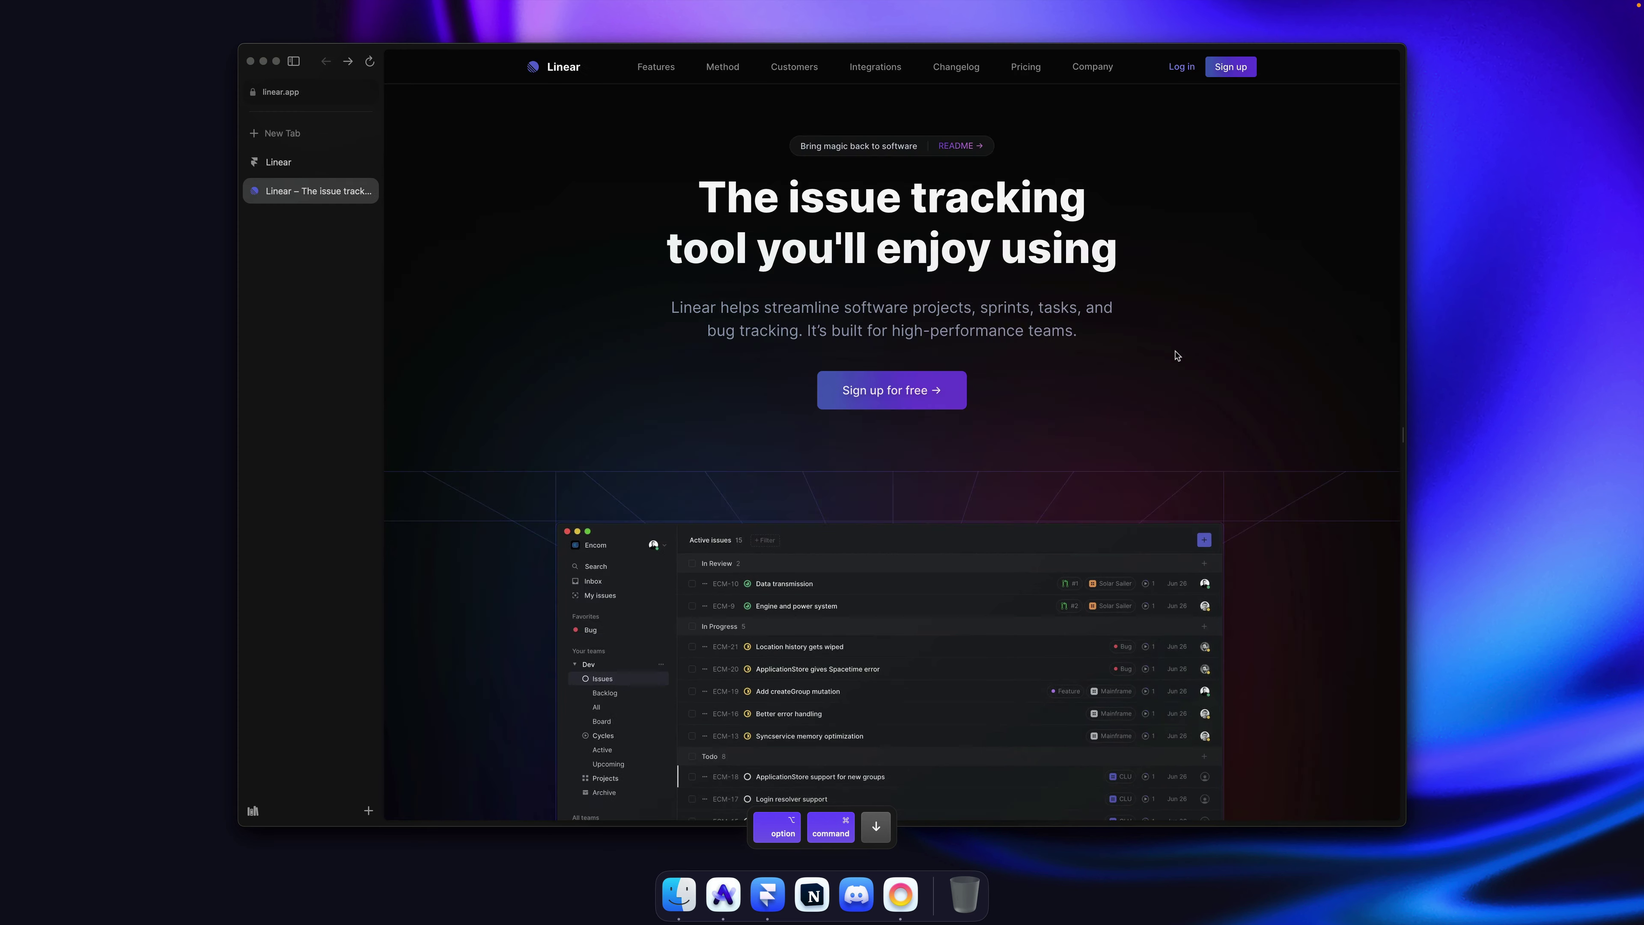
key("alt+super+Up")
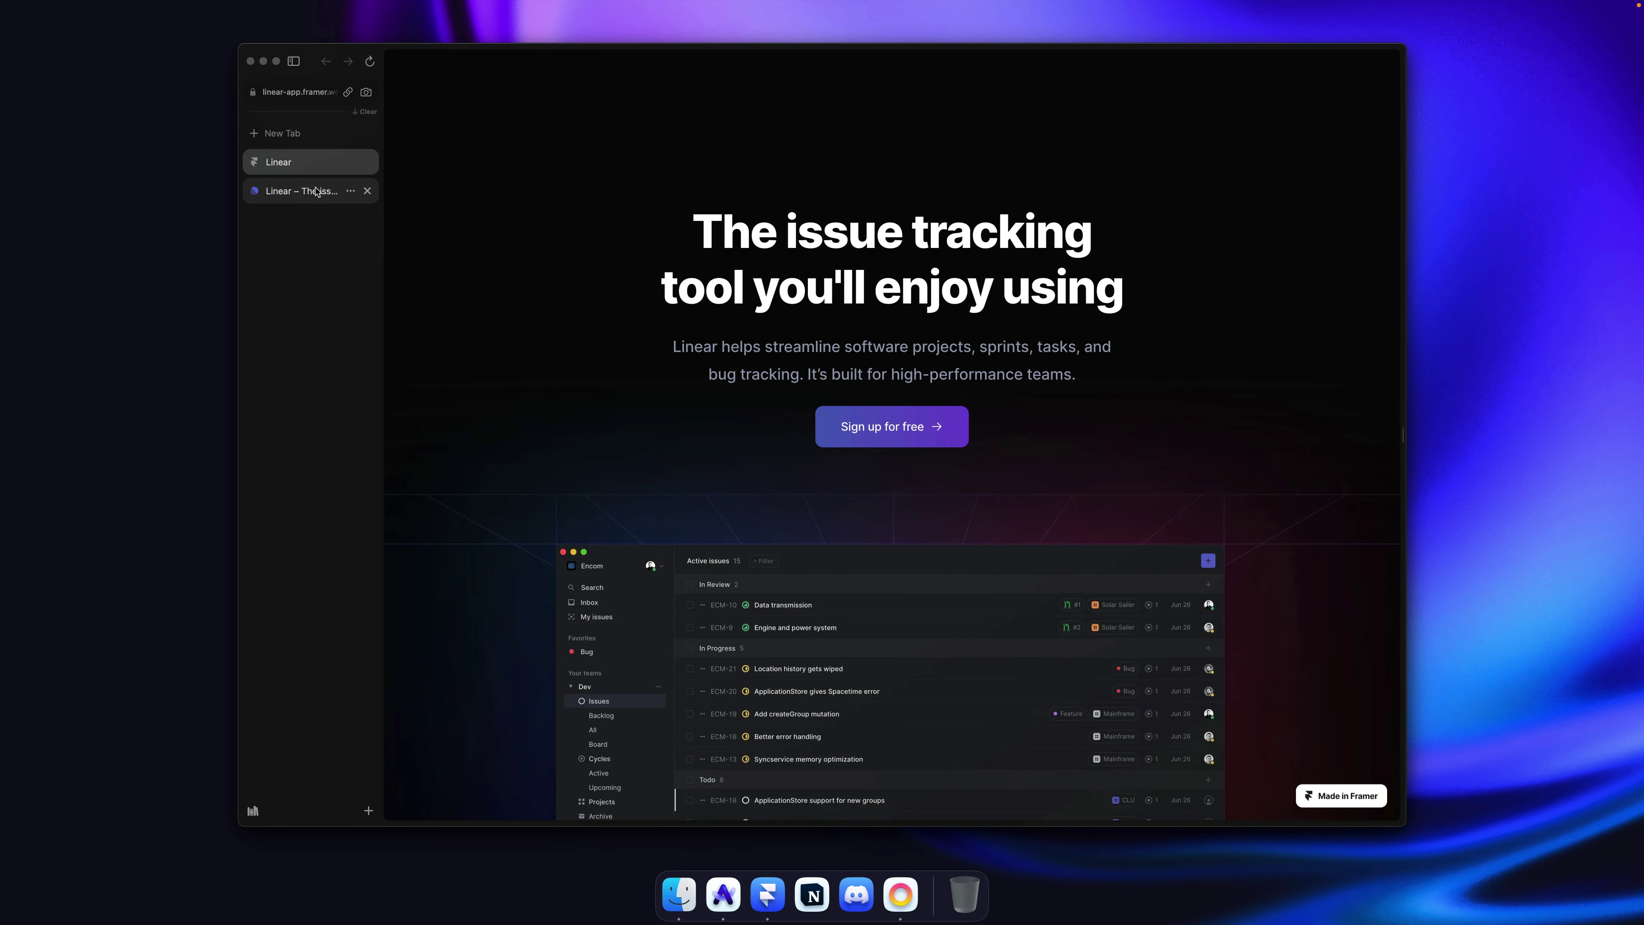
left_click(317, 192)
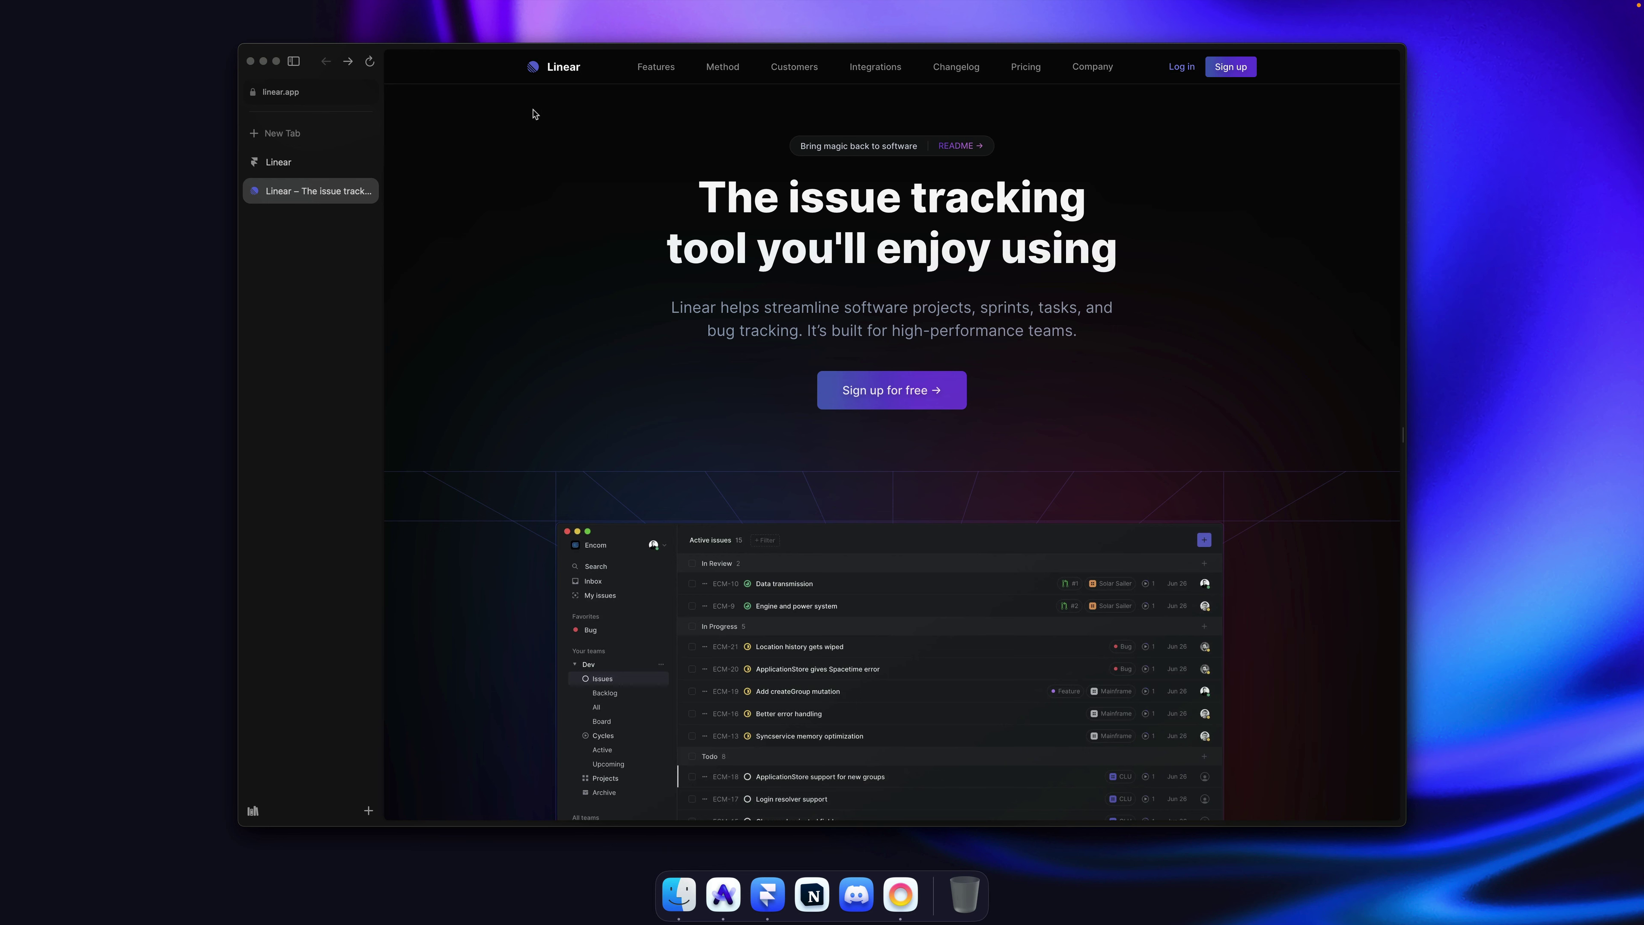
key("super+Tab")
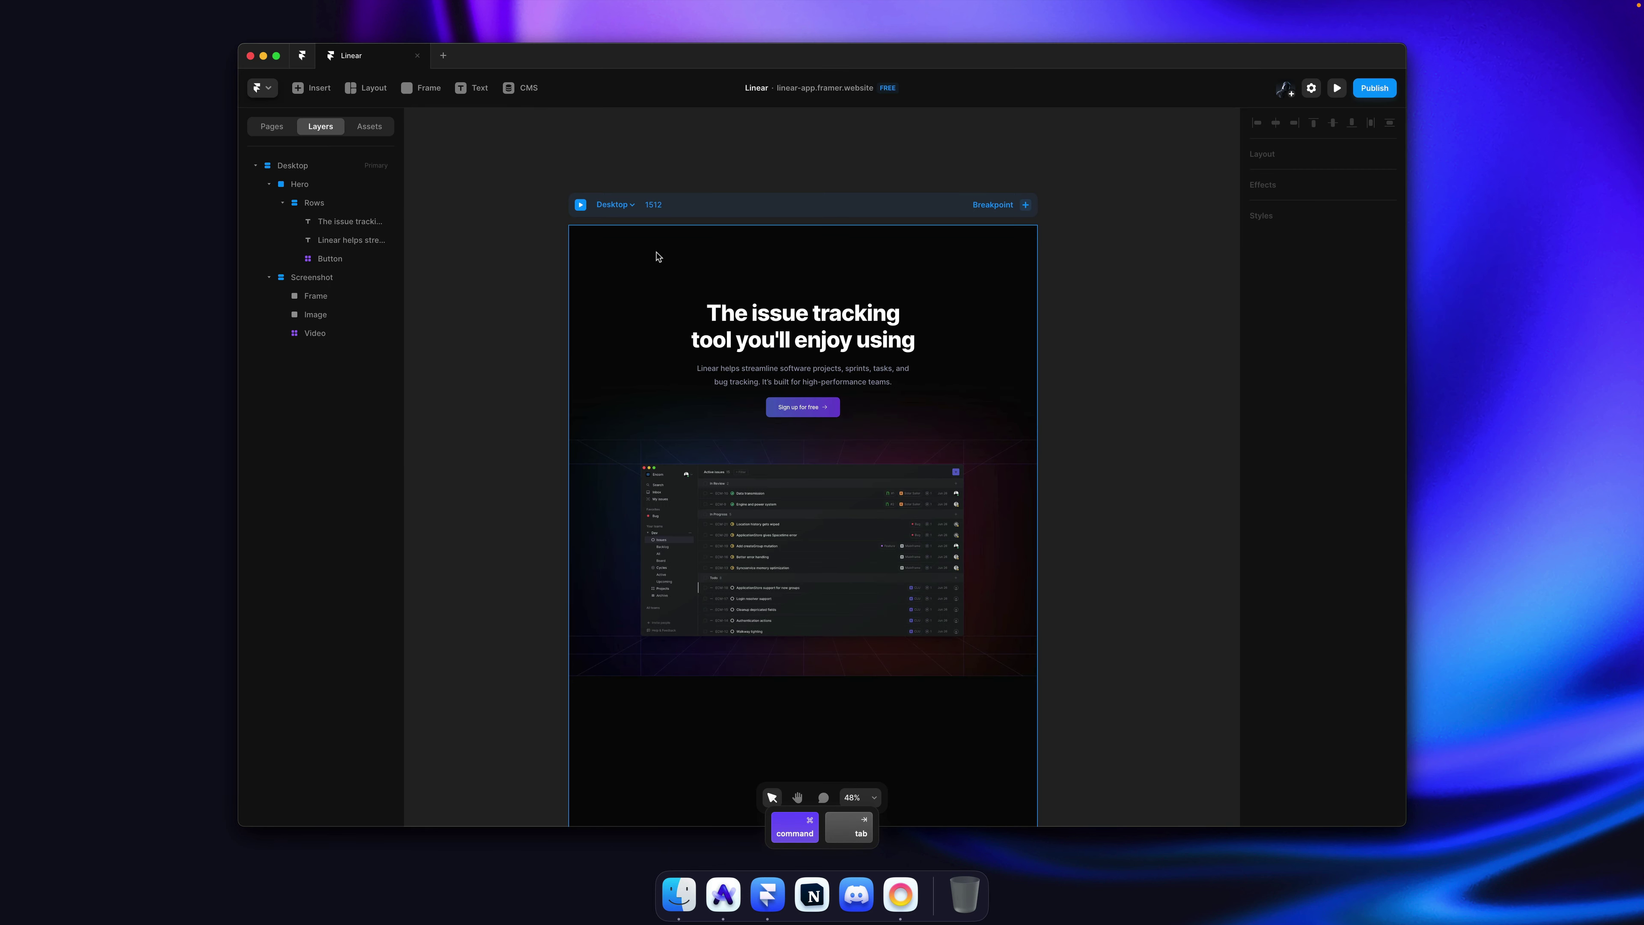
Step: Draw a full-width 118-tall frame and move it to the top of the page order
key("f")
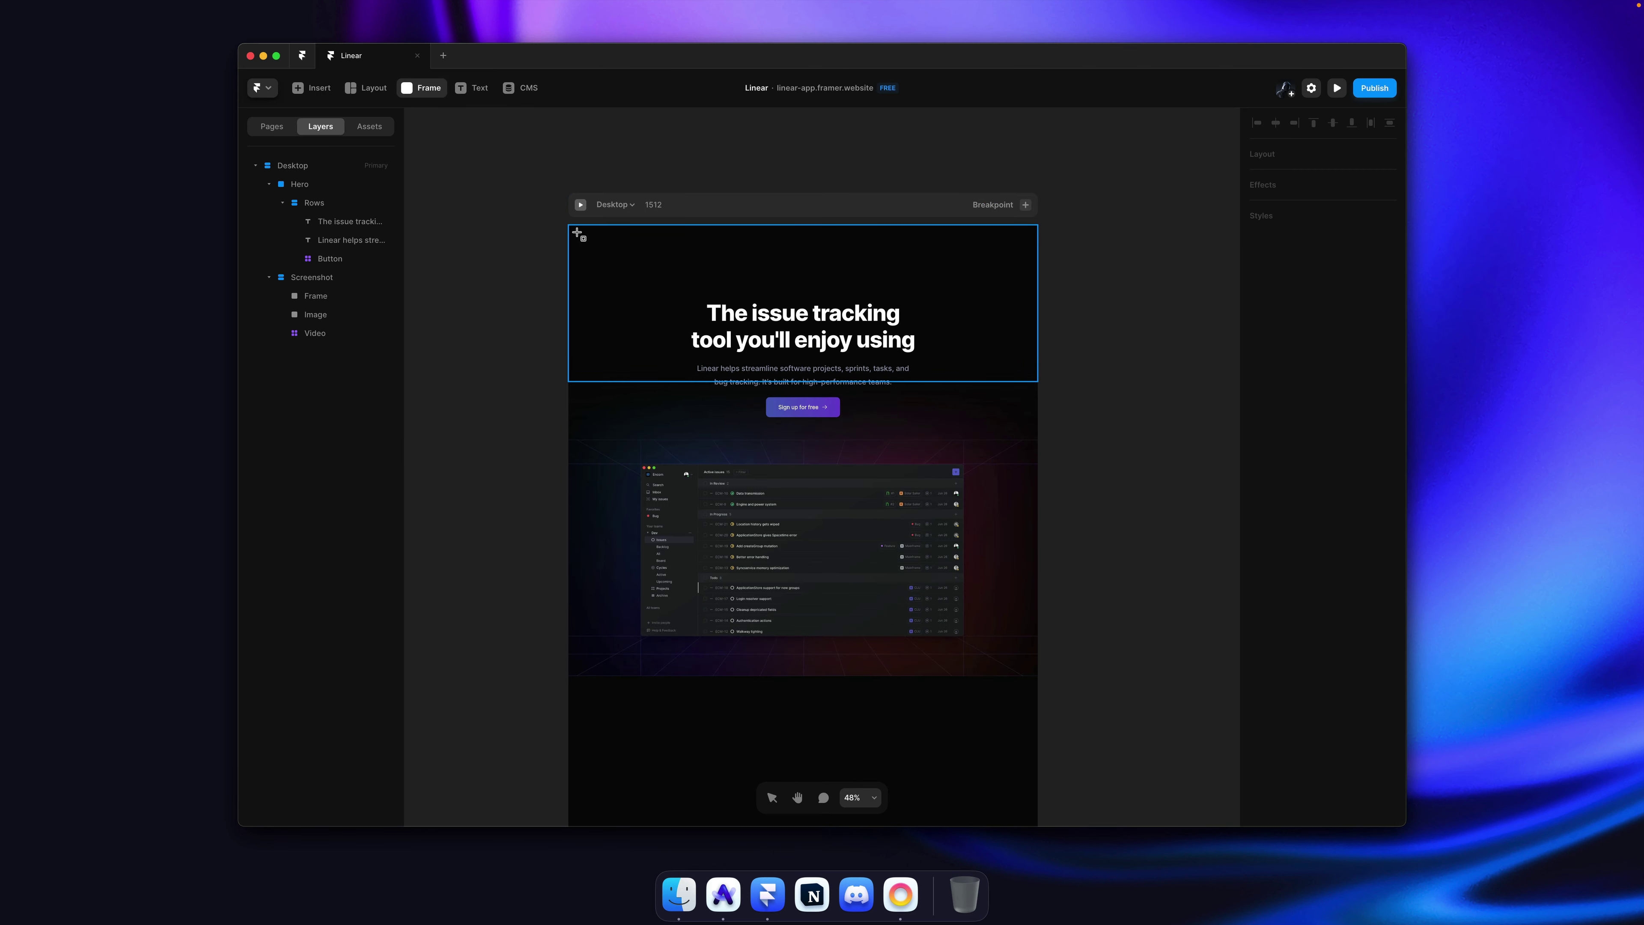
left_click_drag(569, 728, 1040, 770)
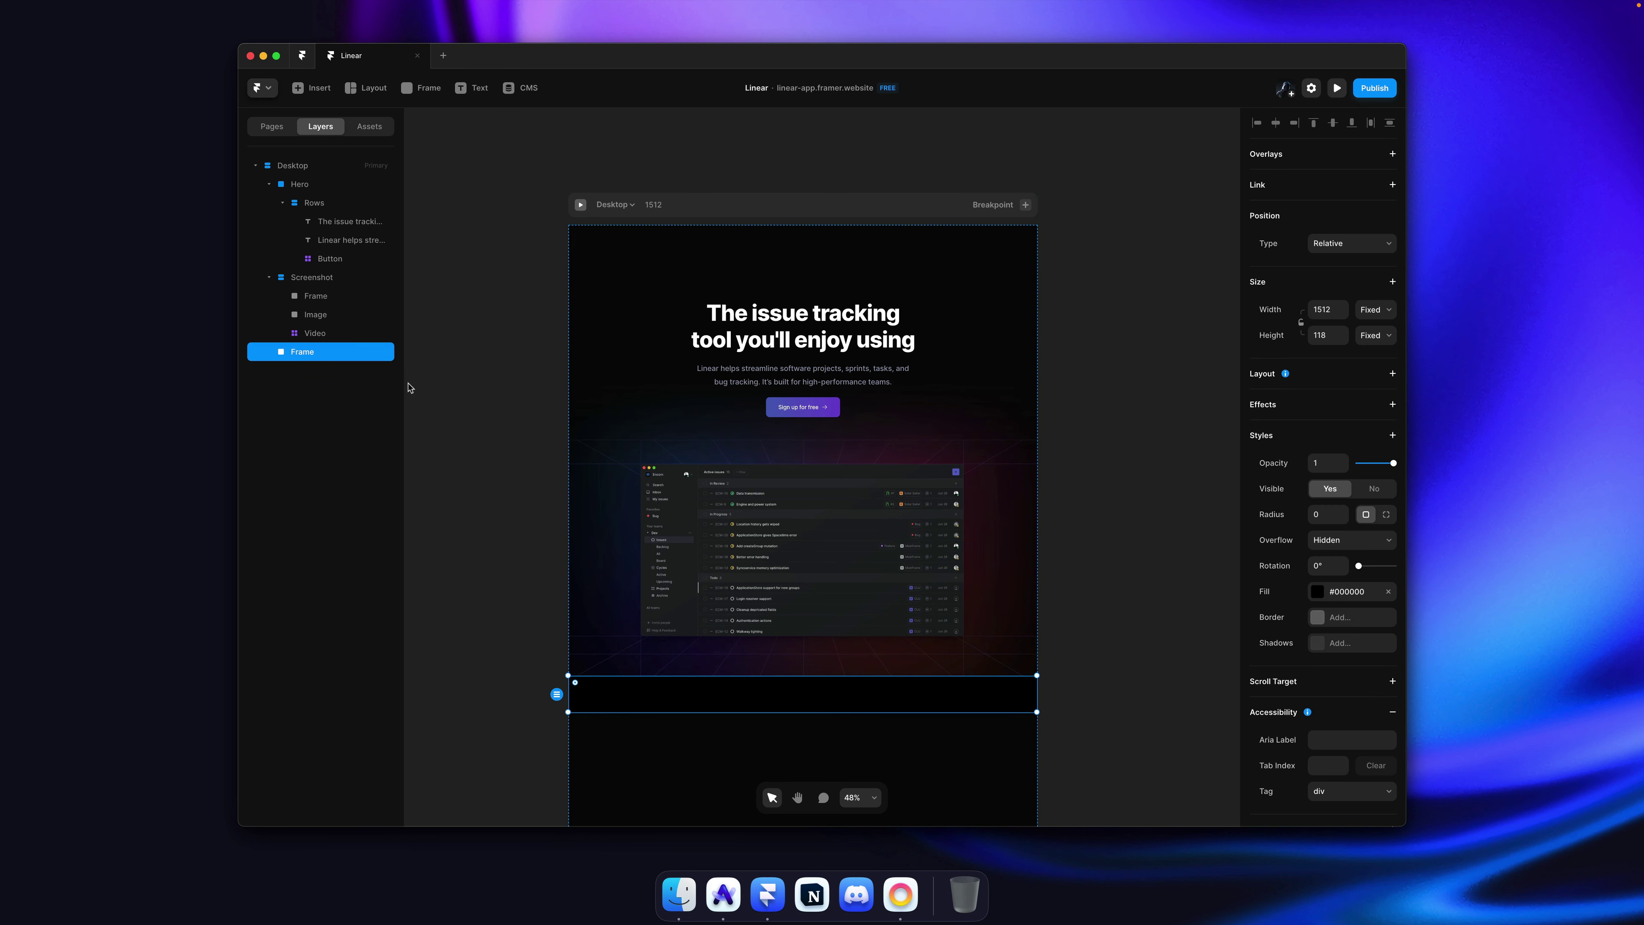
key("super+bracketleft")
key("super+bracketleft")
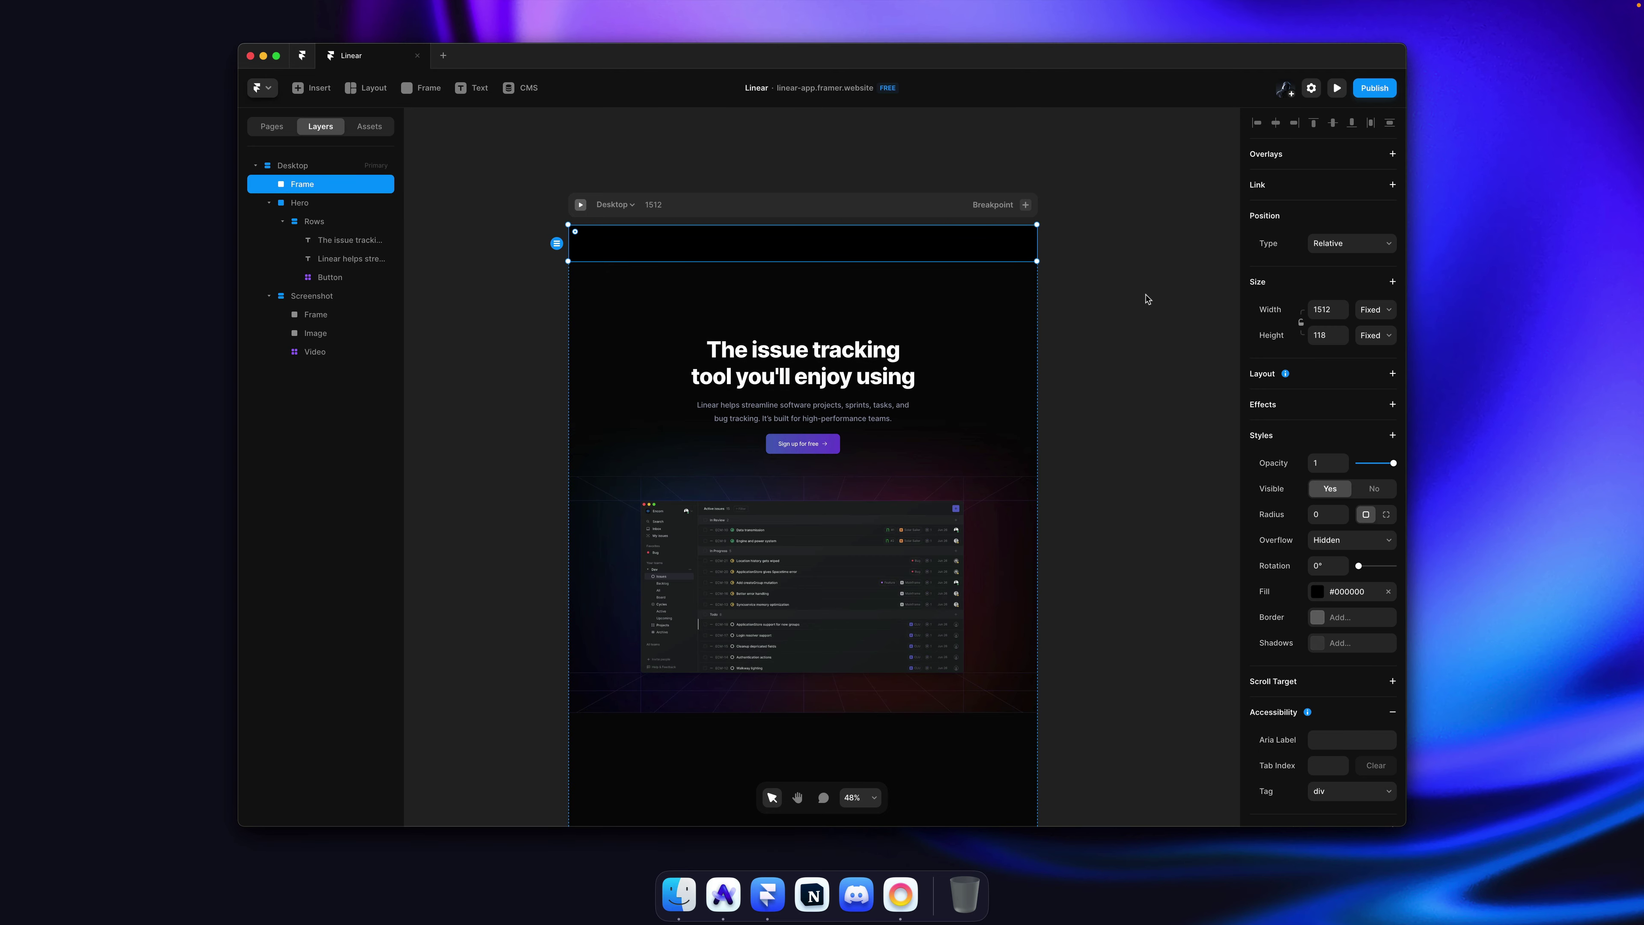
key("super+Tab")
scroll(844, 257, "down", 5)
scroll(843, 258, "up", 3)
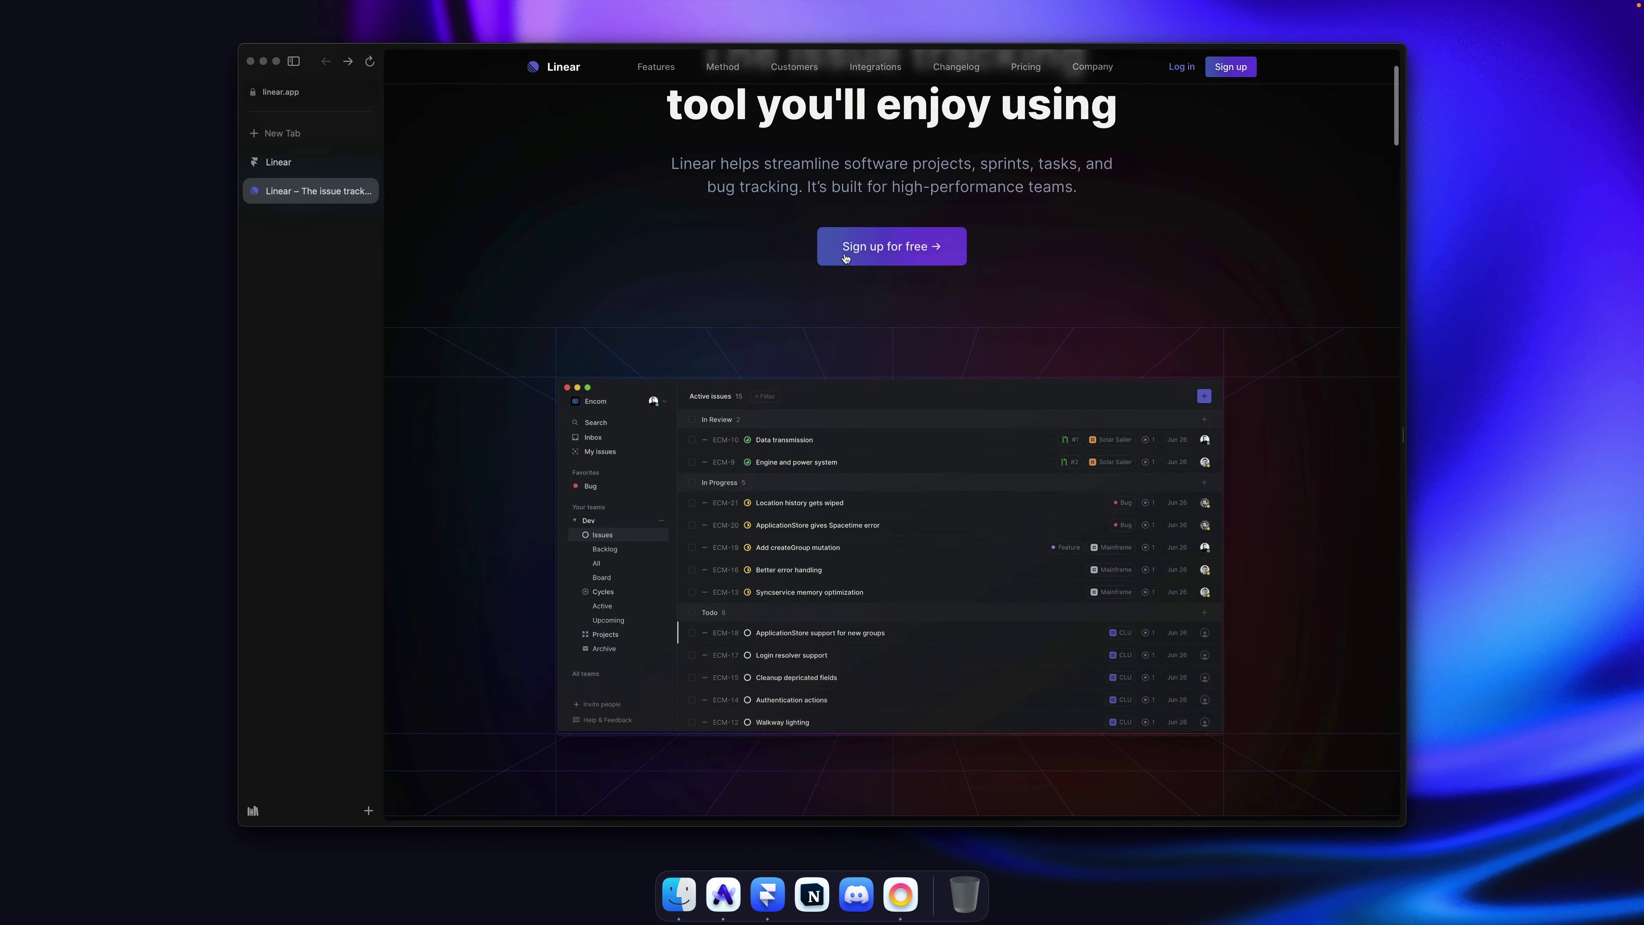
scroll(844, 258, "down", 2)
scroll(844, 257, "up", 3)
key("super+Tab")
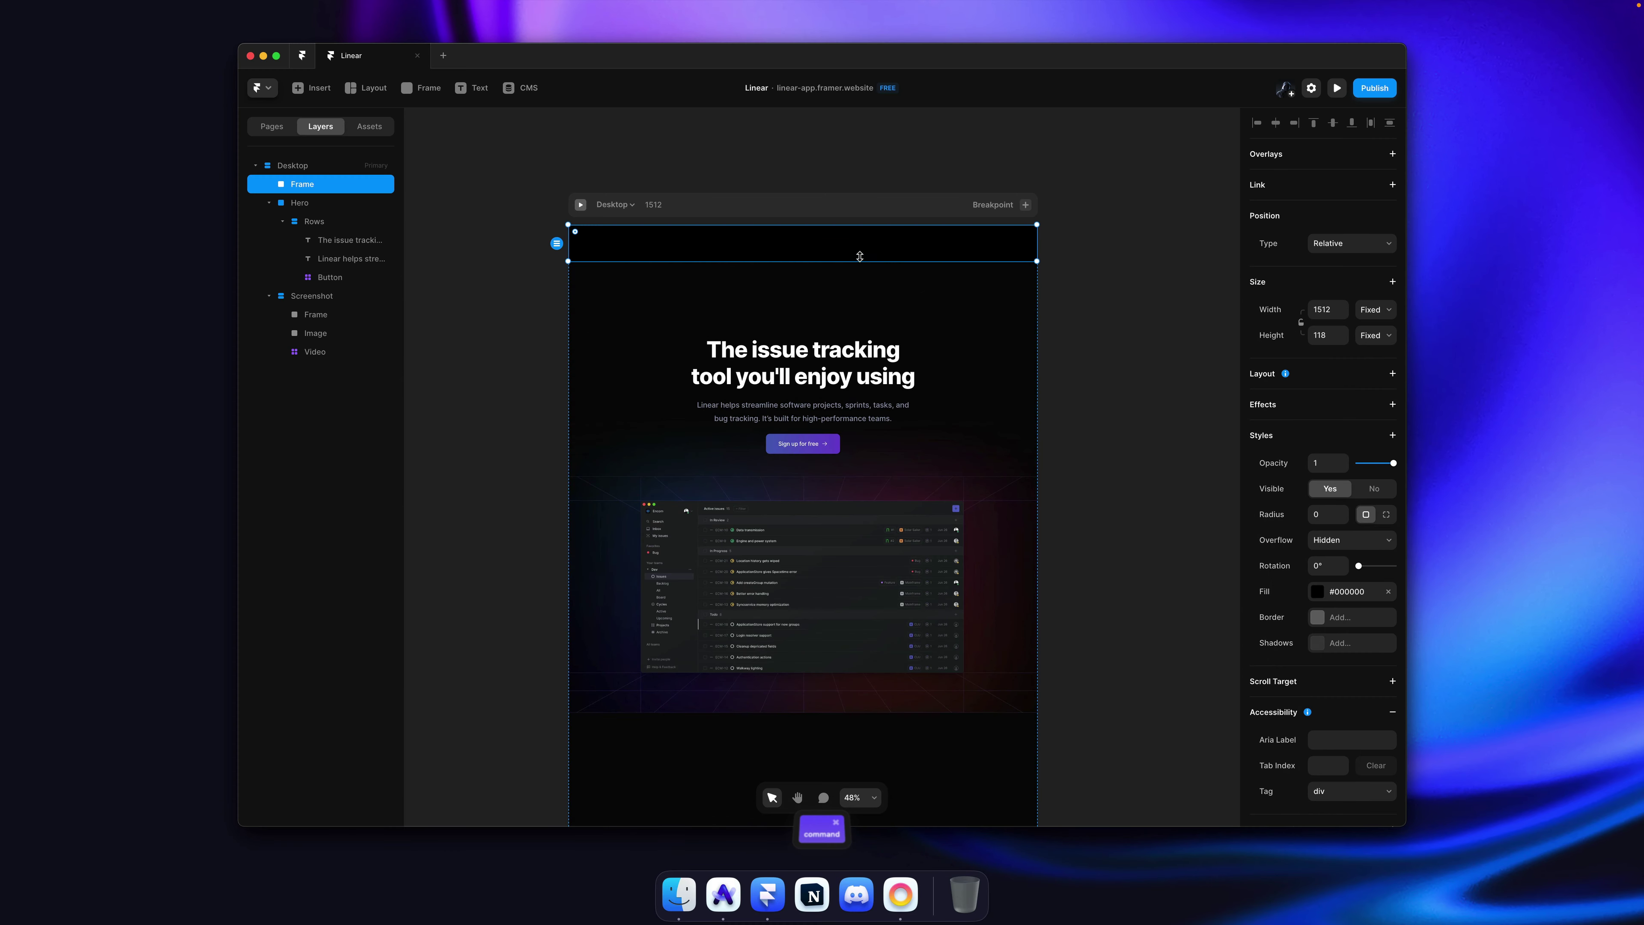
key("super+Tab")
Step: Make the frame fixed-position and 120 tall, measuring linear.app's navbar for reference
left_click(1357, 250)
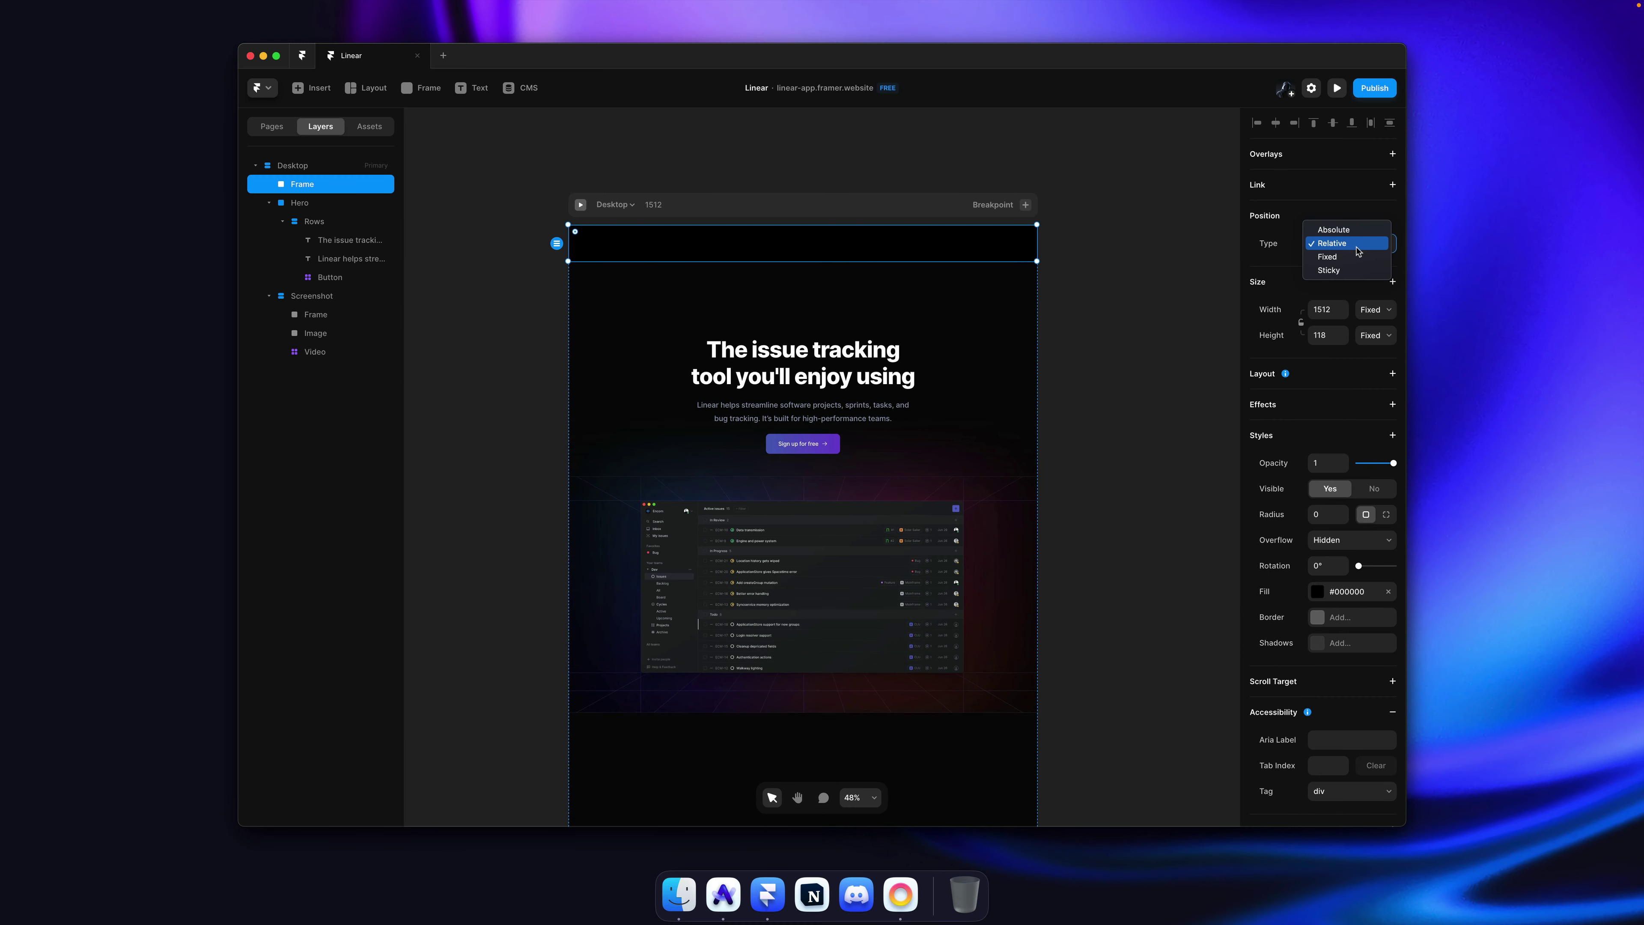
left_click(1347, 257)
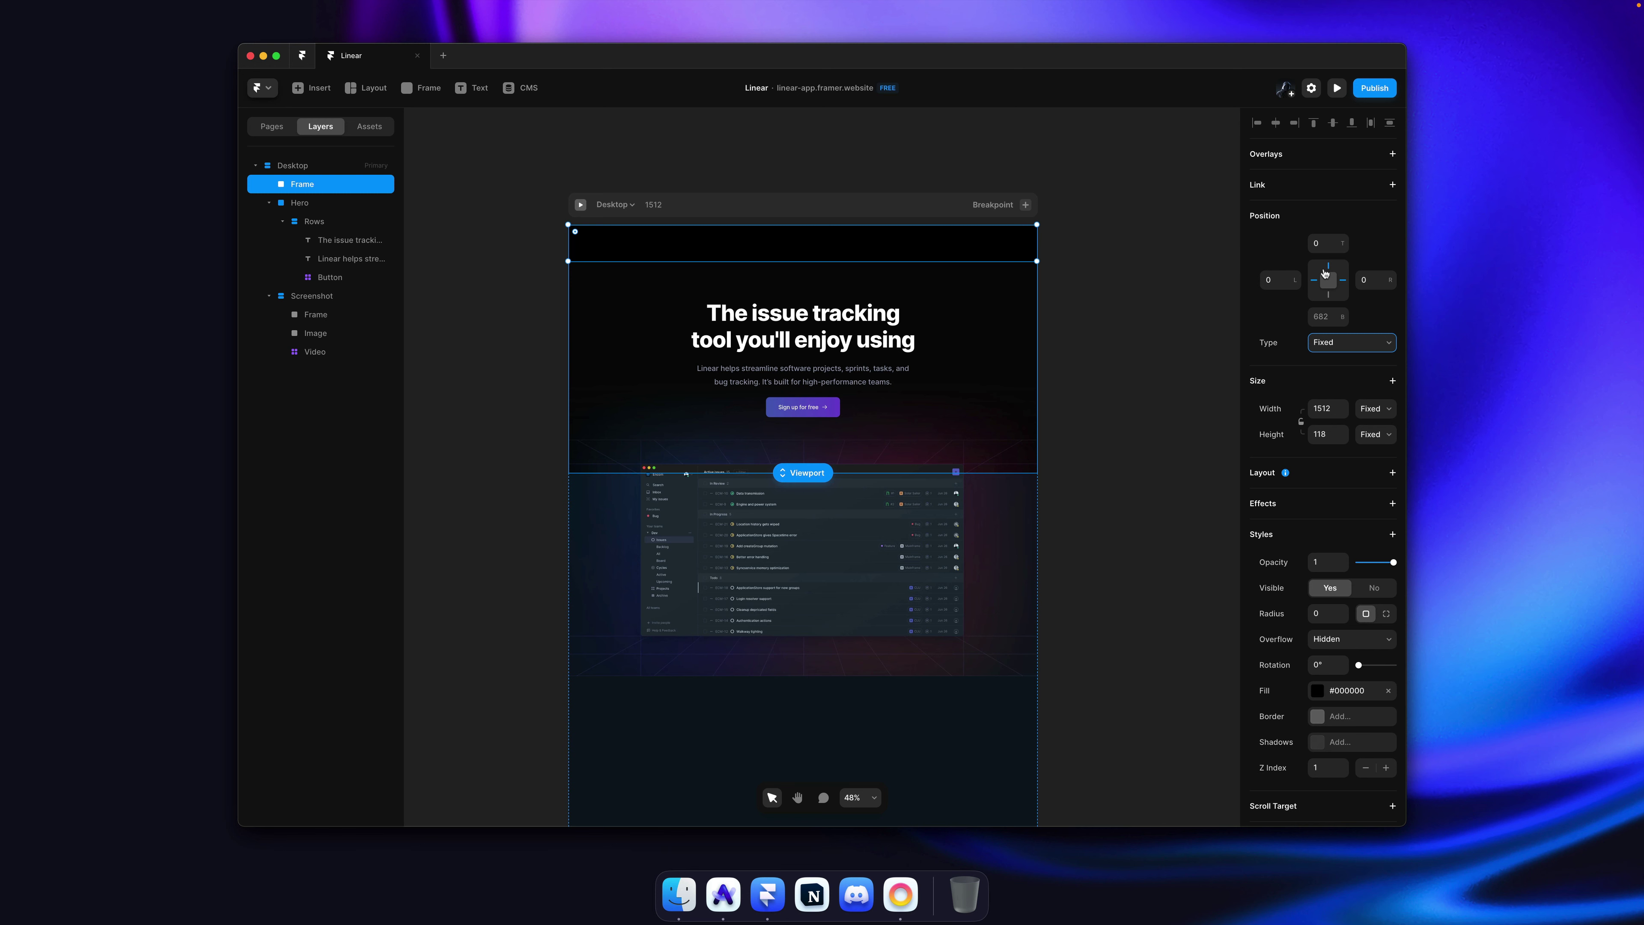
left_click(1340, 435)
key("super+Tab")
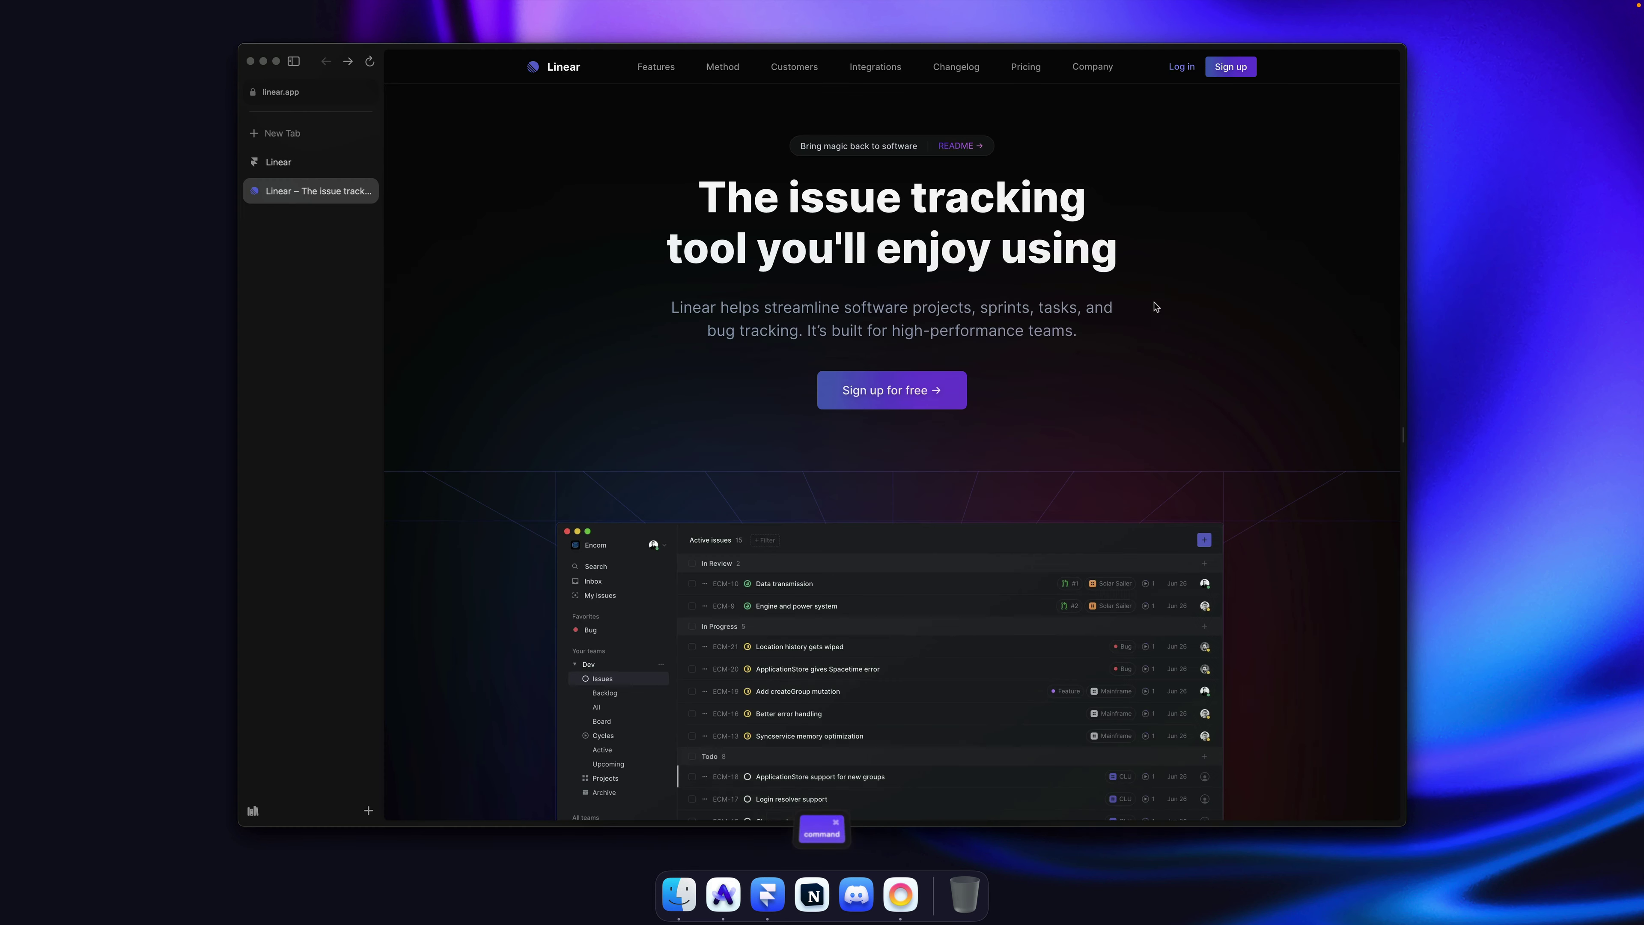
key("super+shift+4")
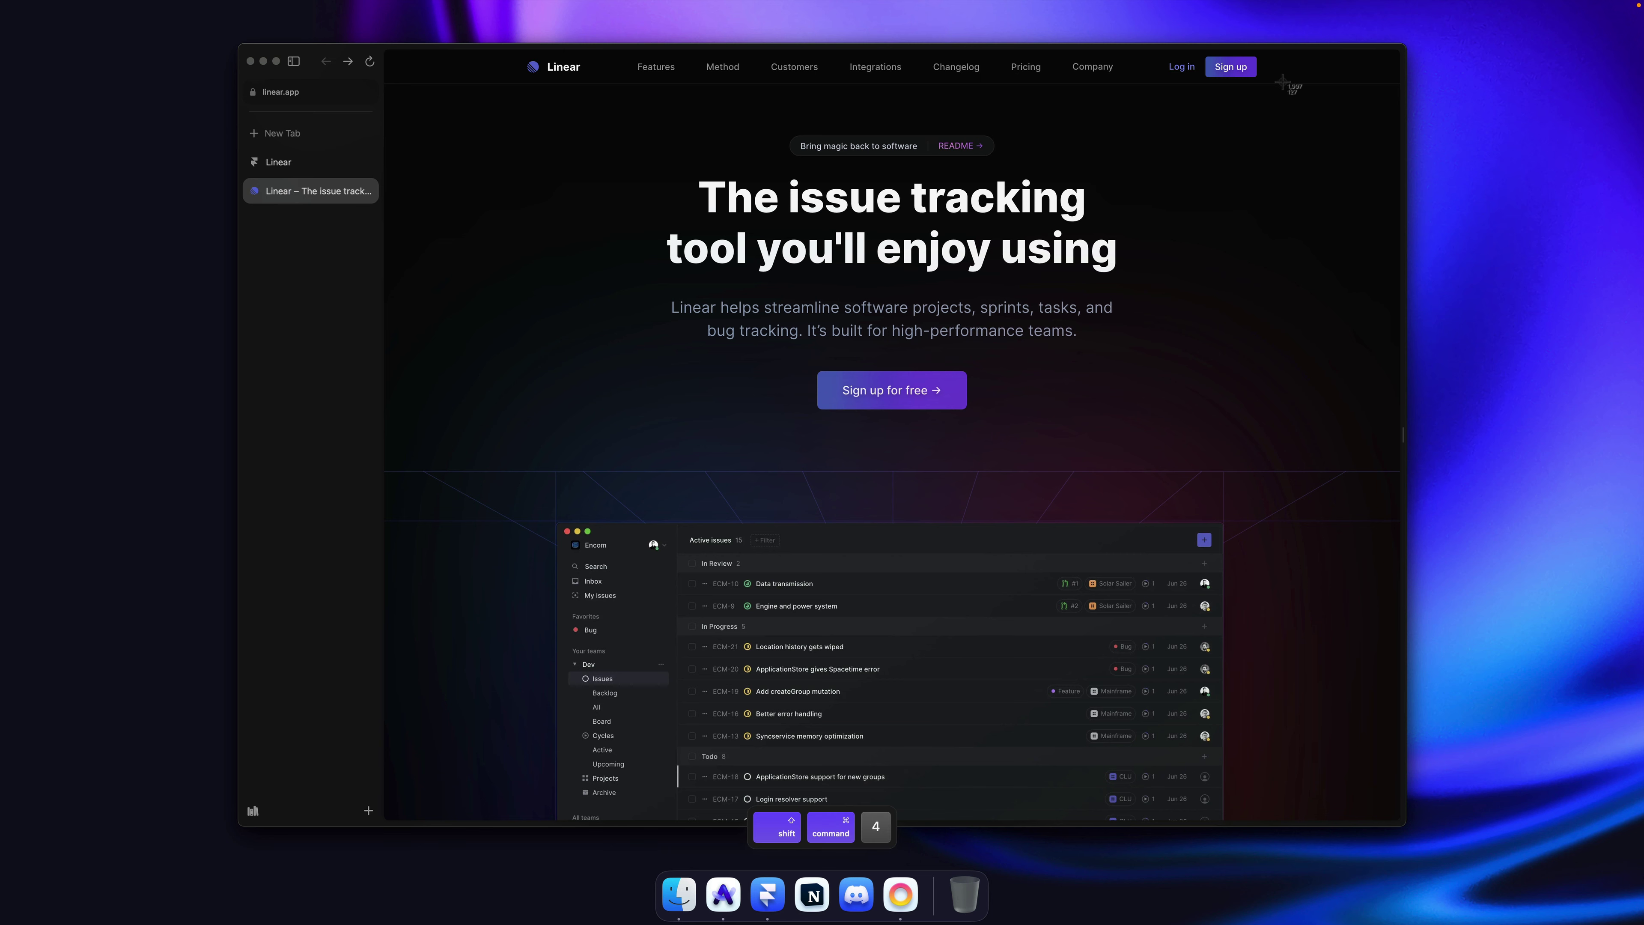
left_click_drag(1282, 83, 1284, 52)
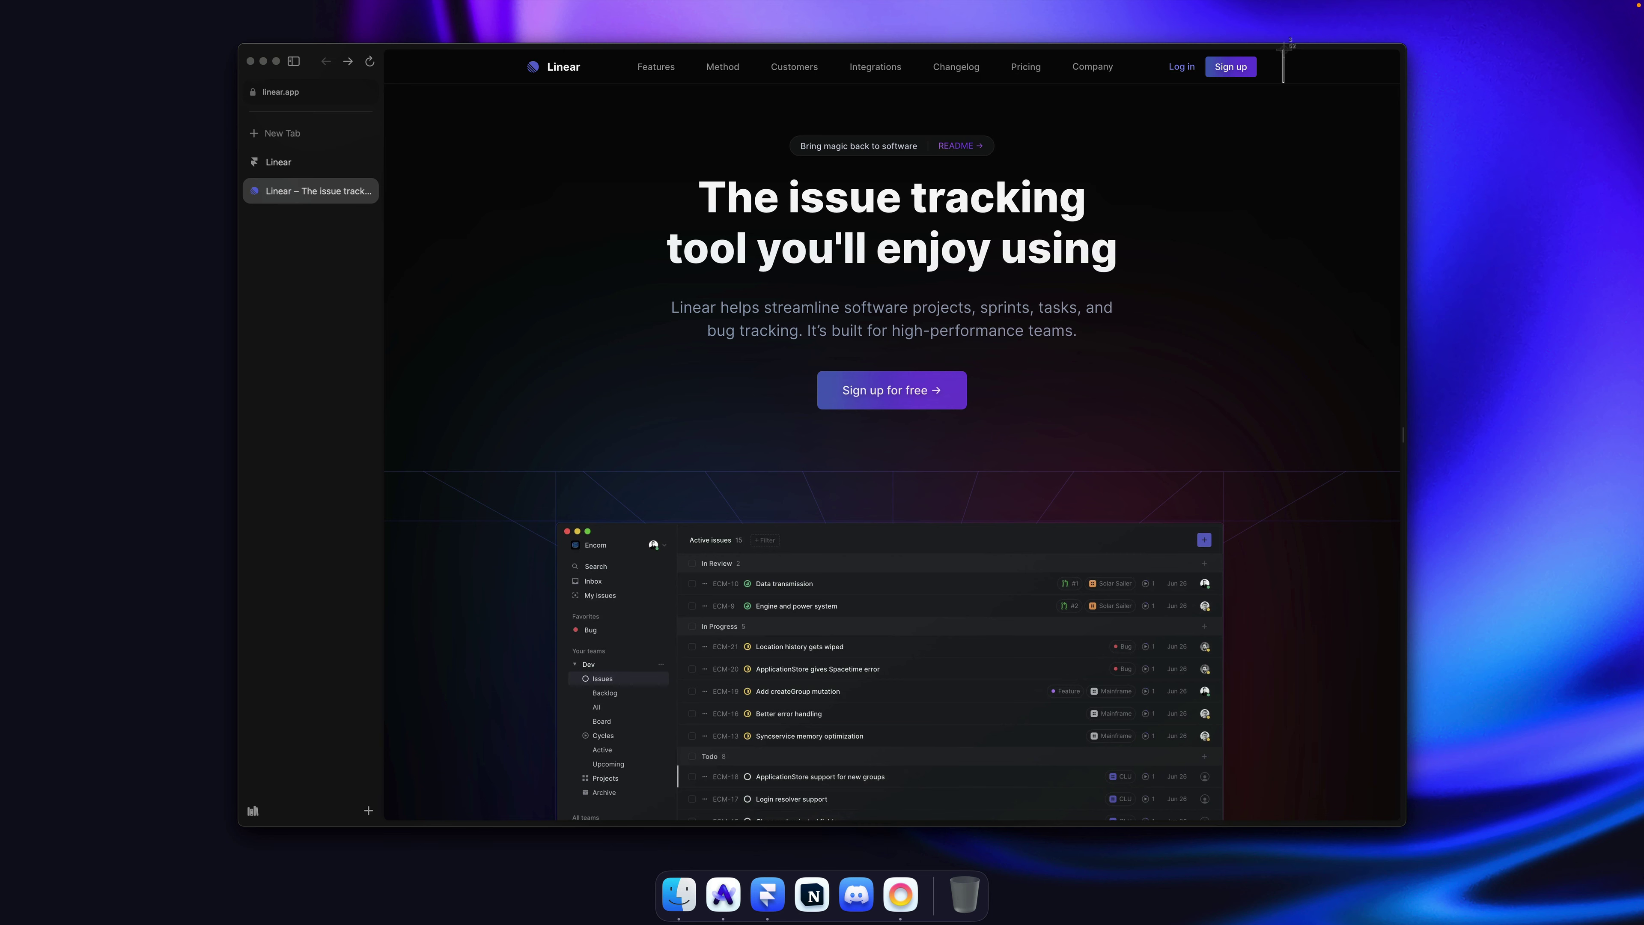
key("Escape")
key("super+Tab")
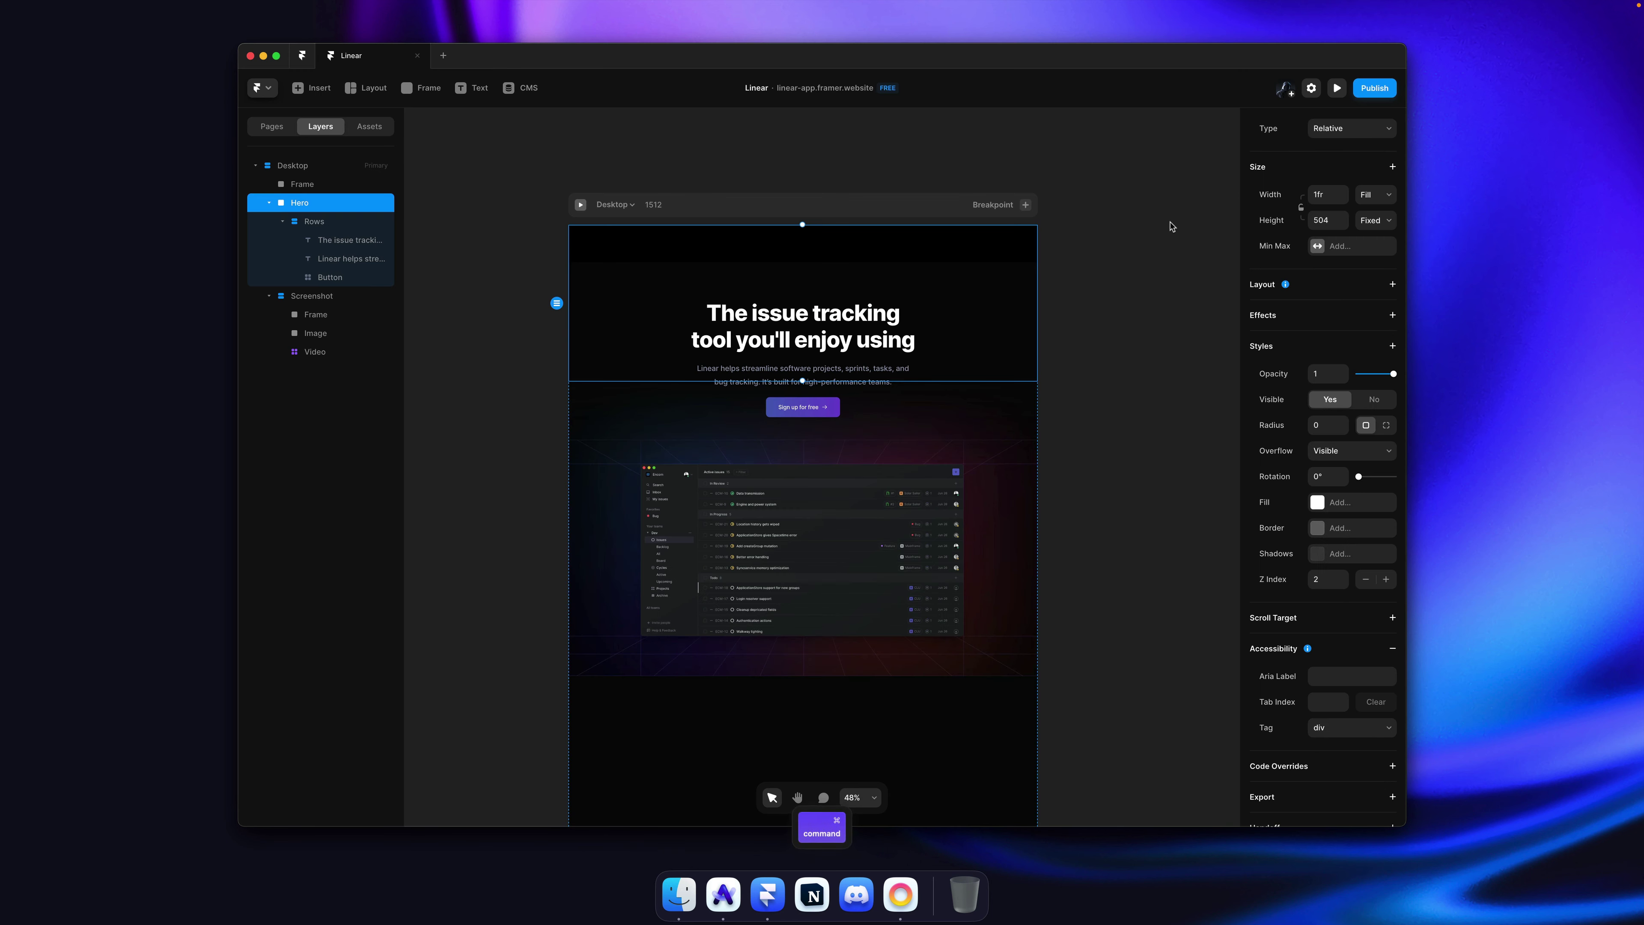
Step: Set the top frame's height to 60 and fill it with the Background shared colour
left_click(334, 185)
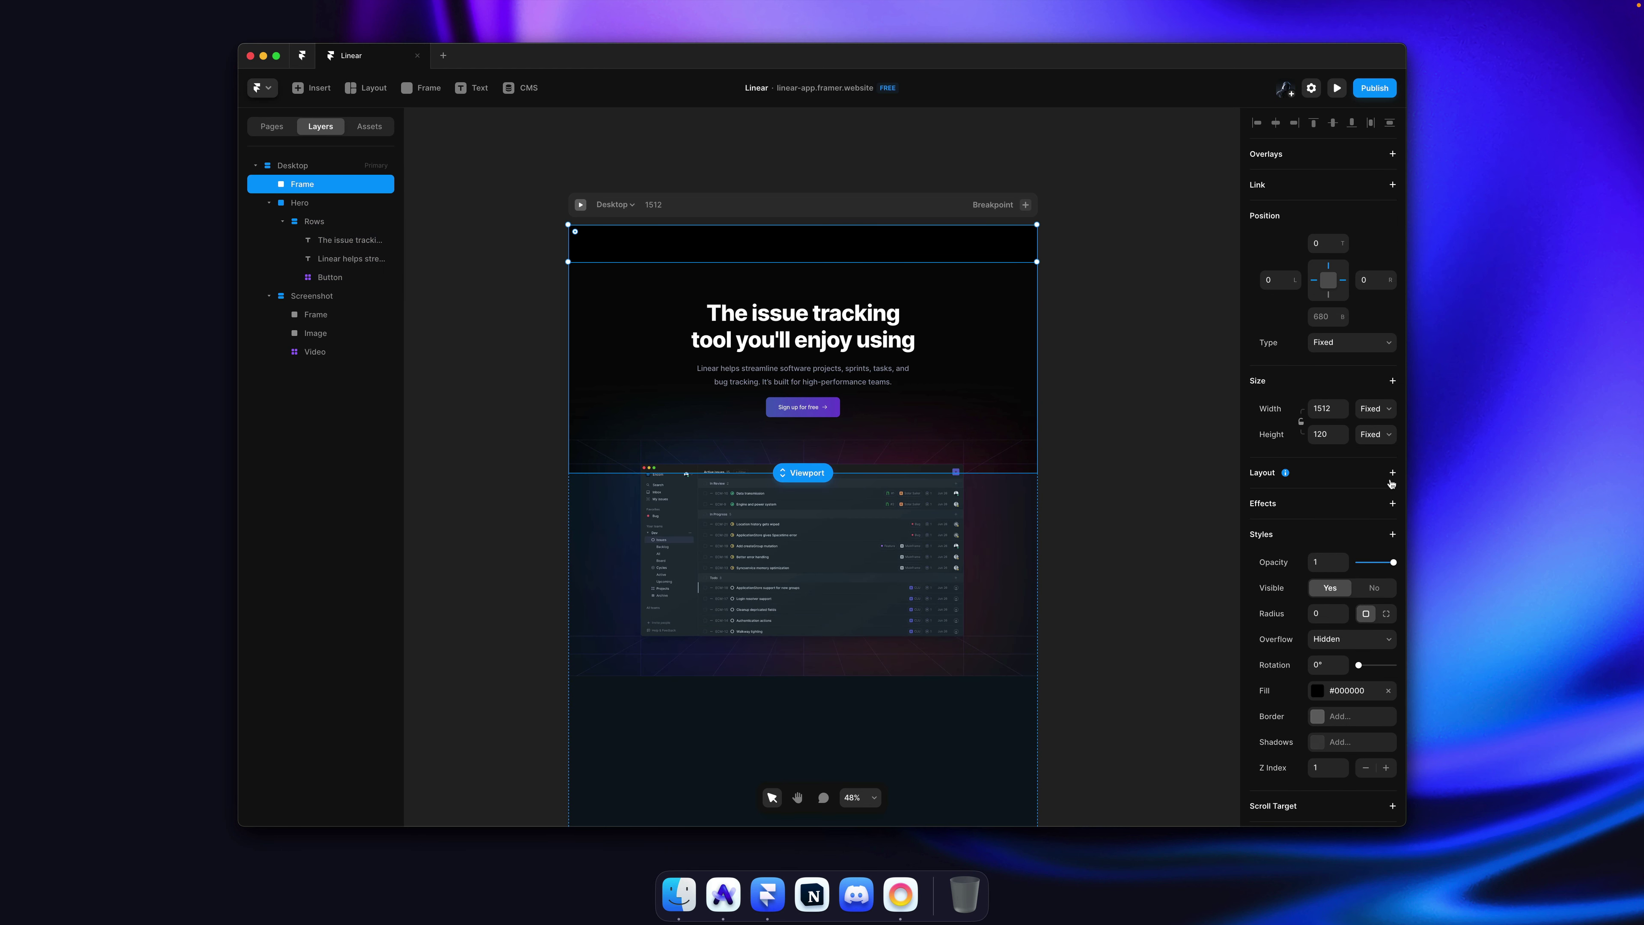
left_click(1332, 435)
type("60")
scroll(840, 267, "up", 3)
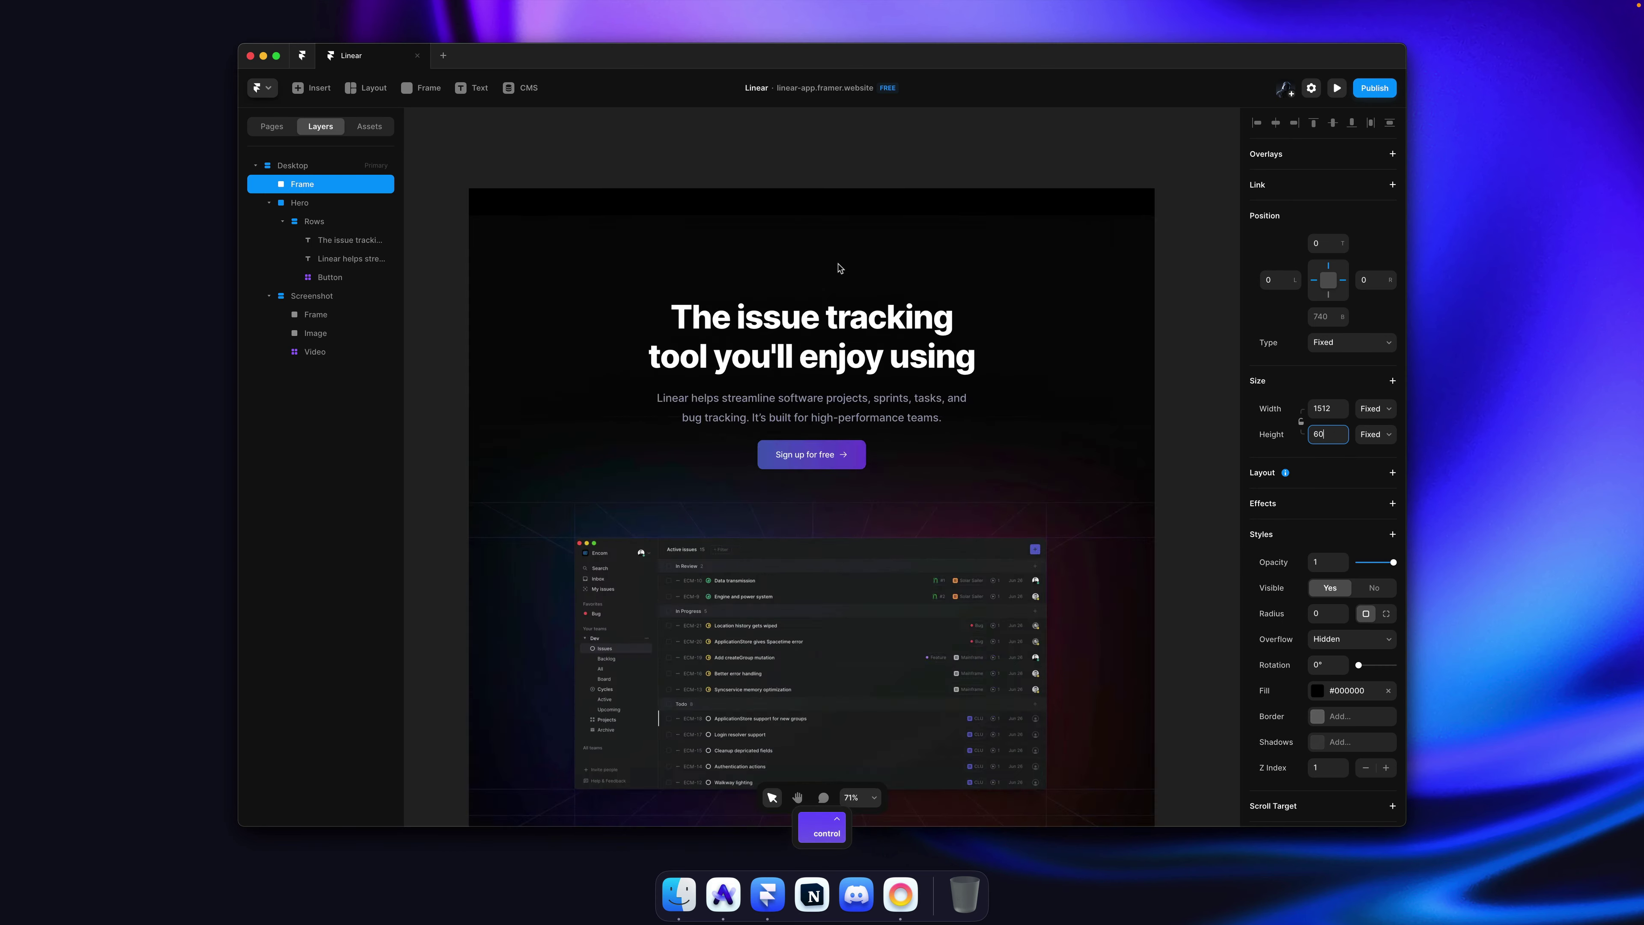
scroll(840, 268, "down", 3)
scroll(839, 268, "up", 3)
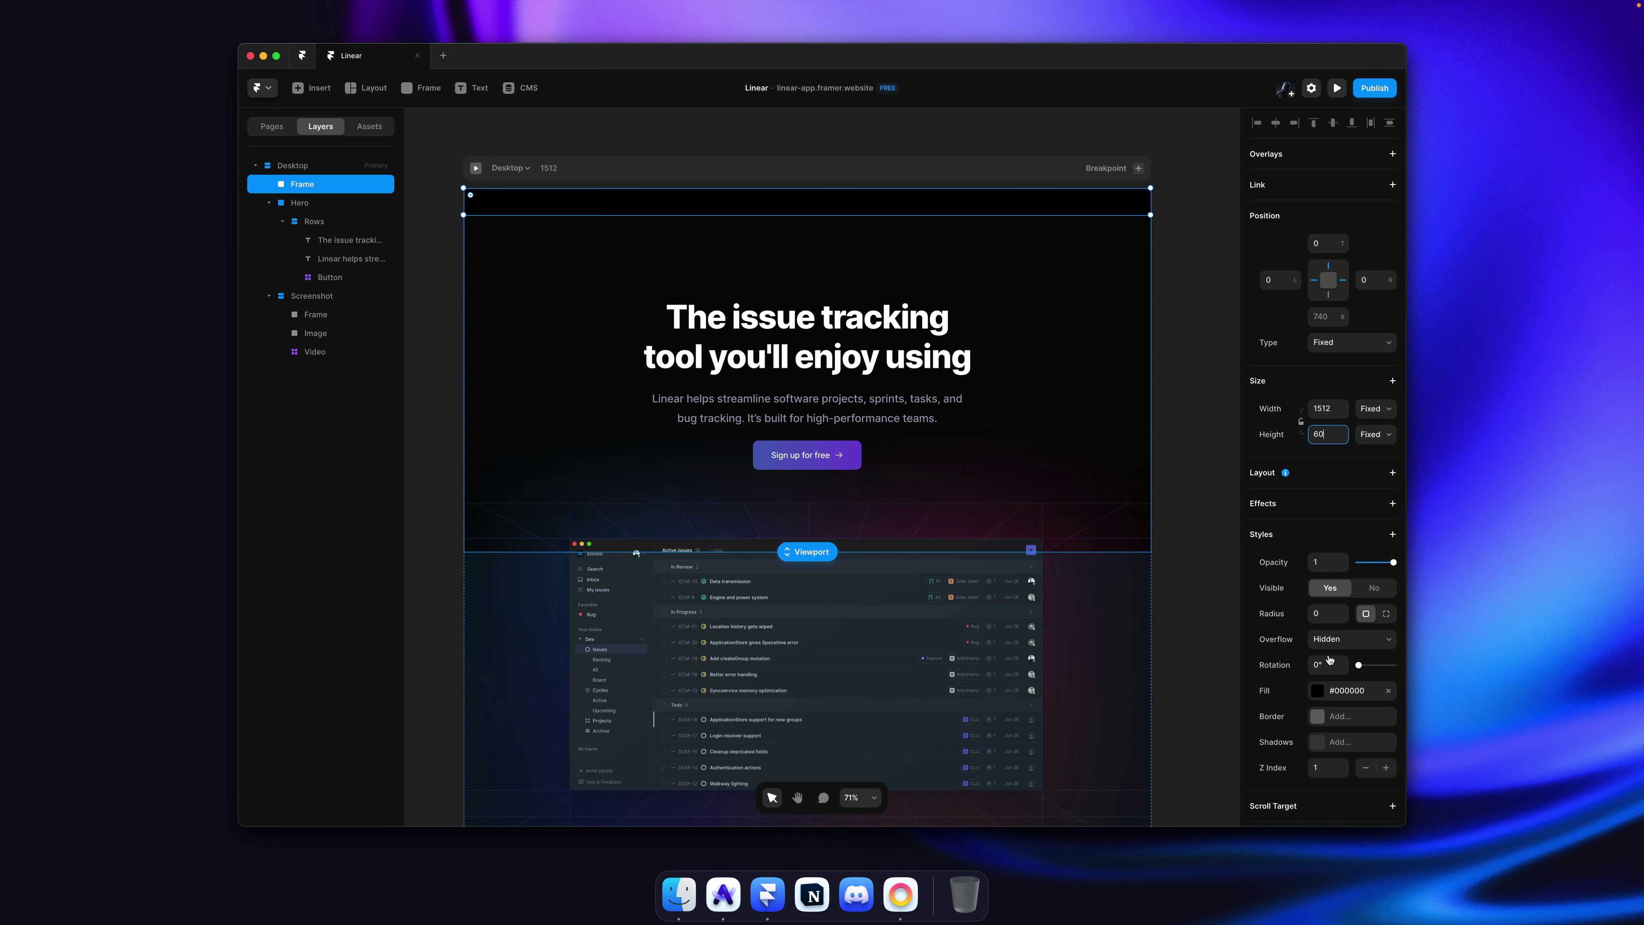
scroll(1329, 658, "down", 3)
left_click(1340, 606)
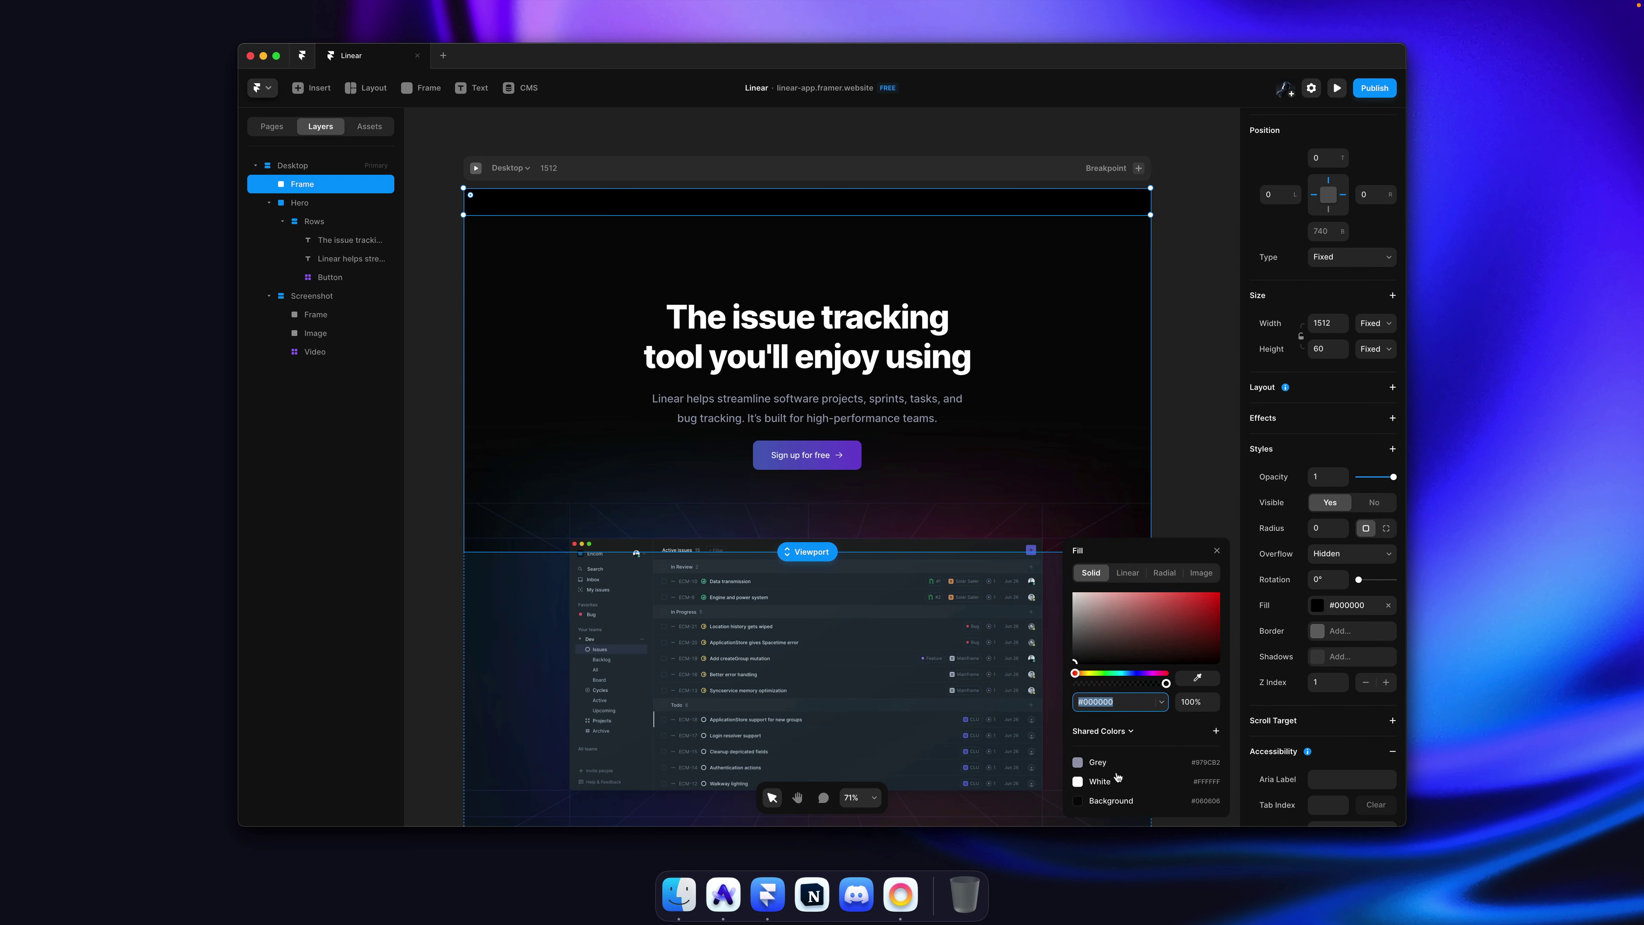
left_click(1119, 802)
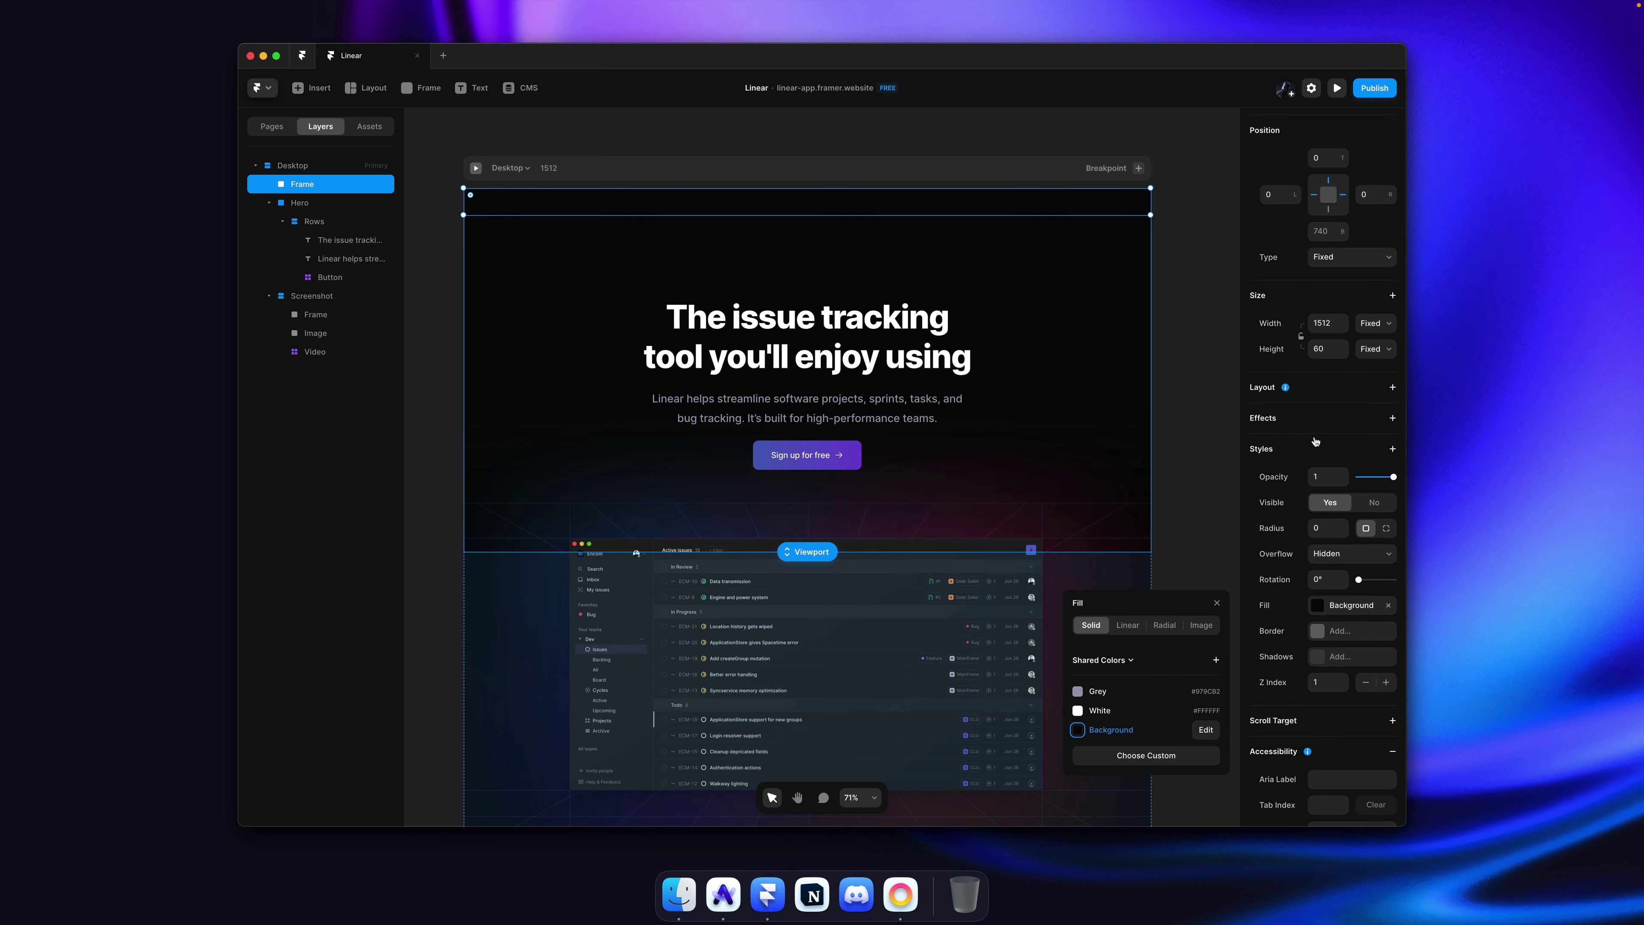
Step: Set the frame's Z Index to 4 and turn it into a component named 'Navbar'
left_click(1342, 678)
left_click(1342, 679)
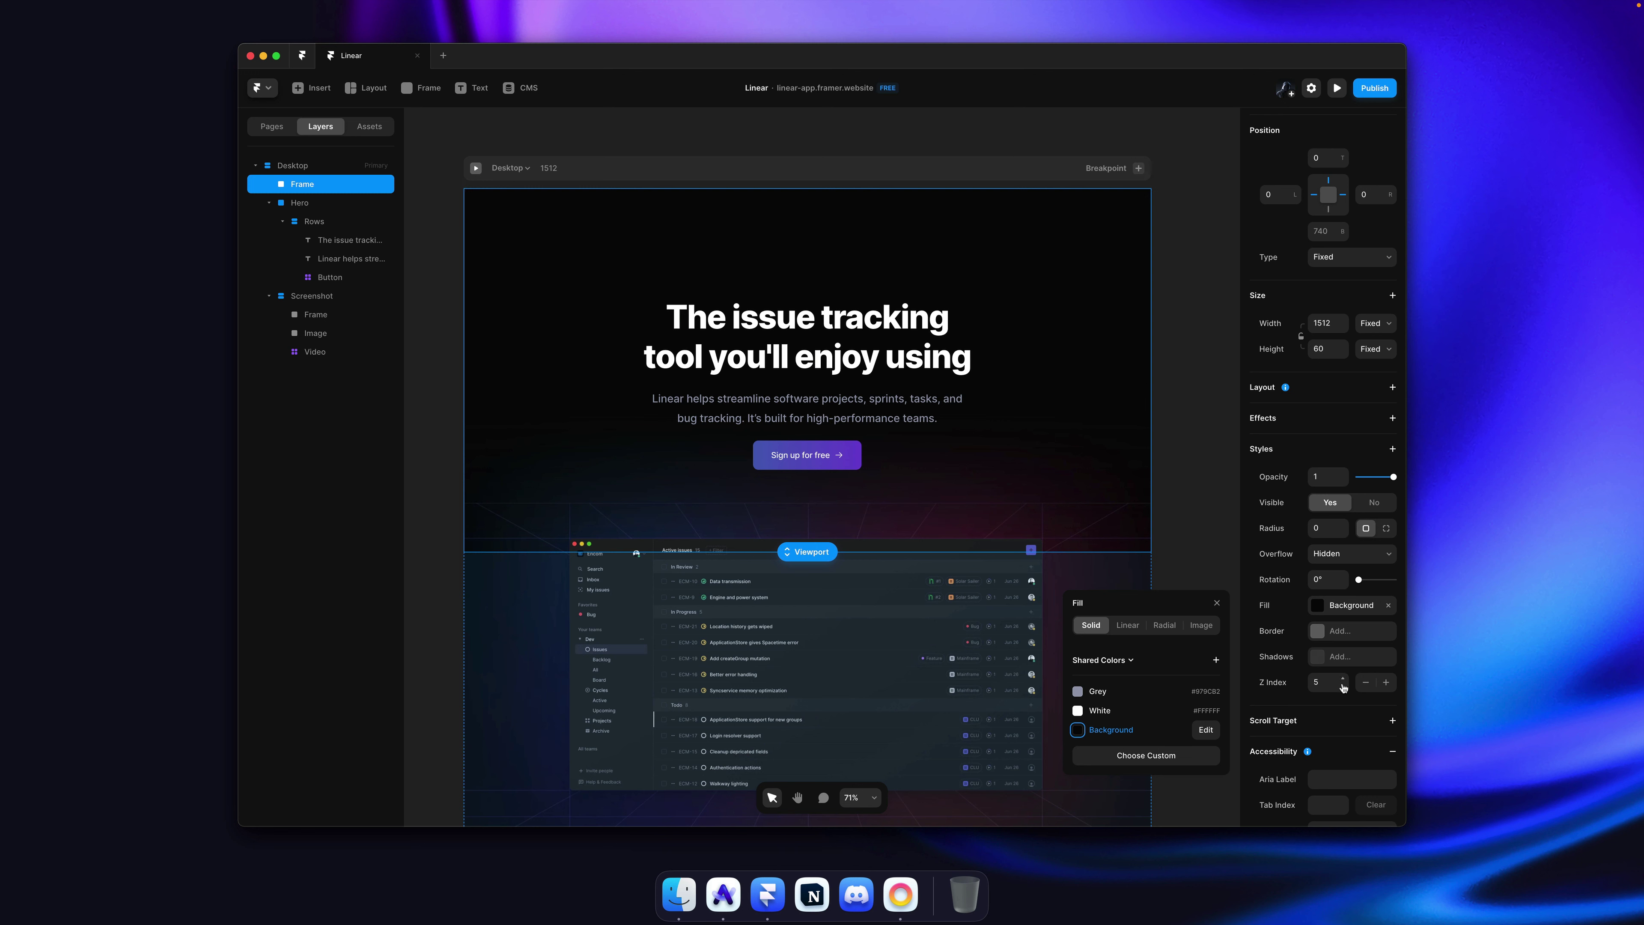
left_click(1343, 686)
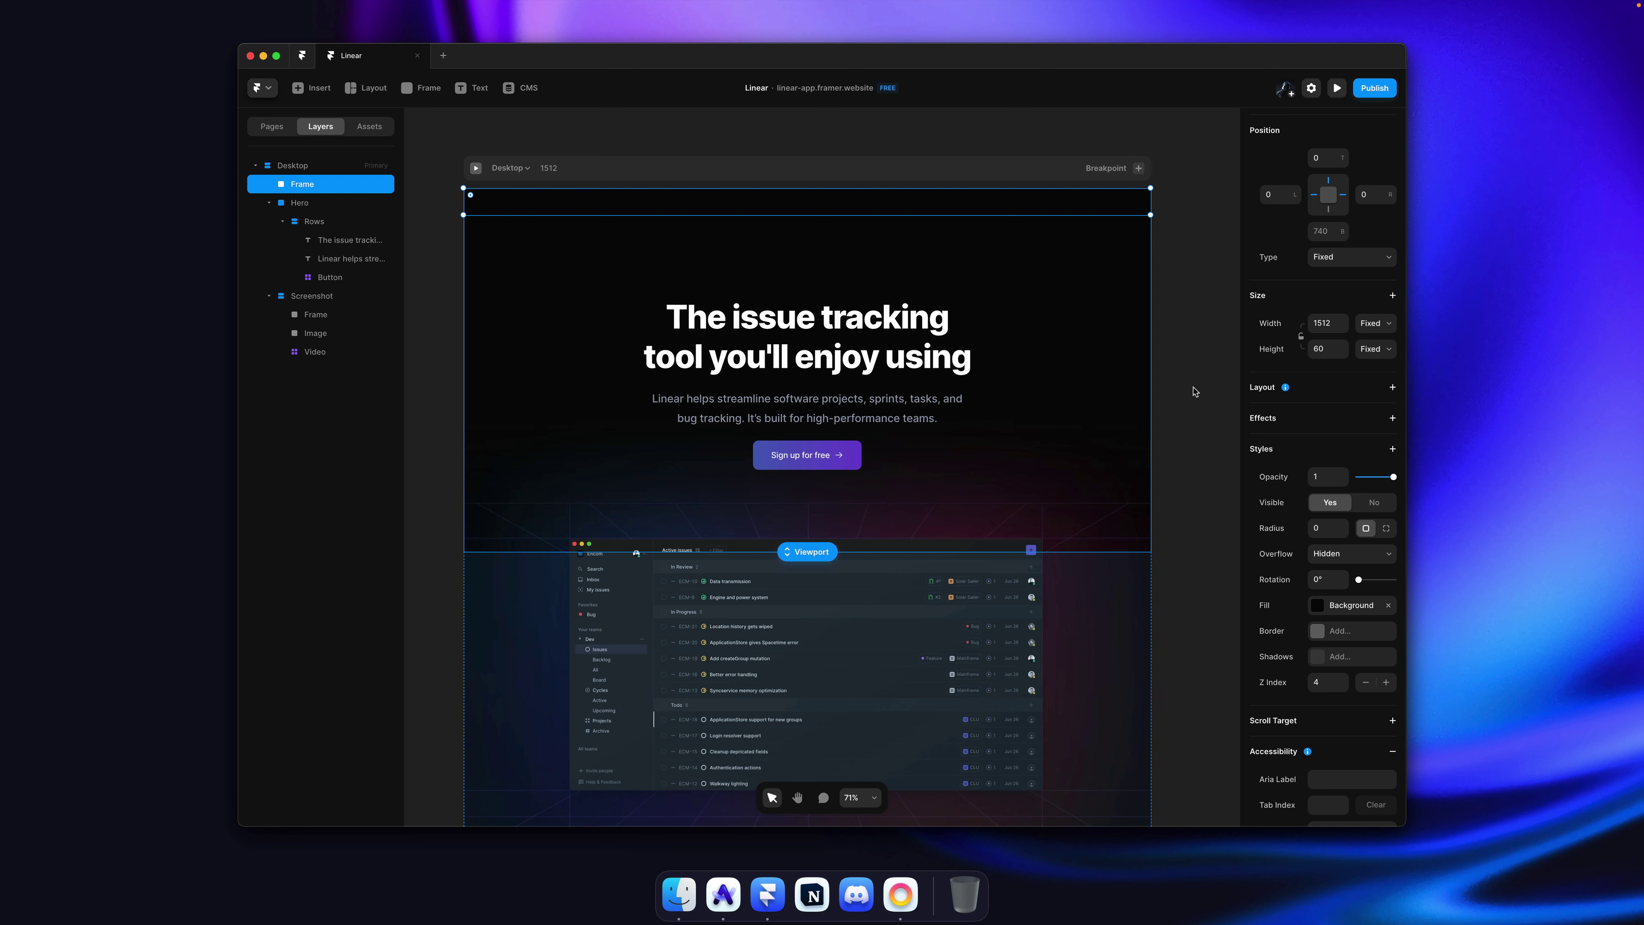
key("super")
key("alt+super+k")
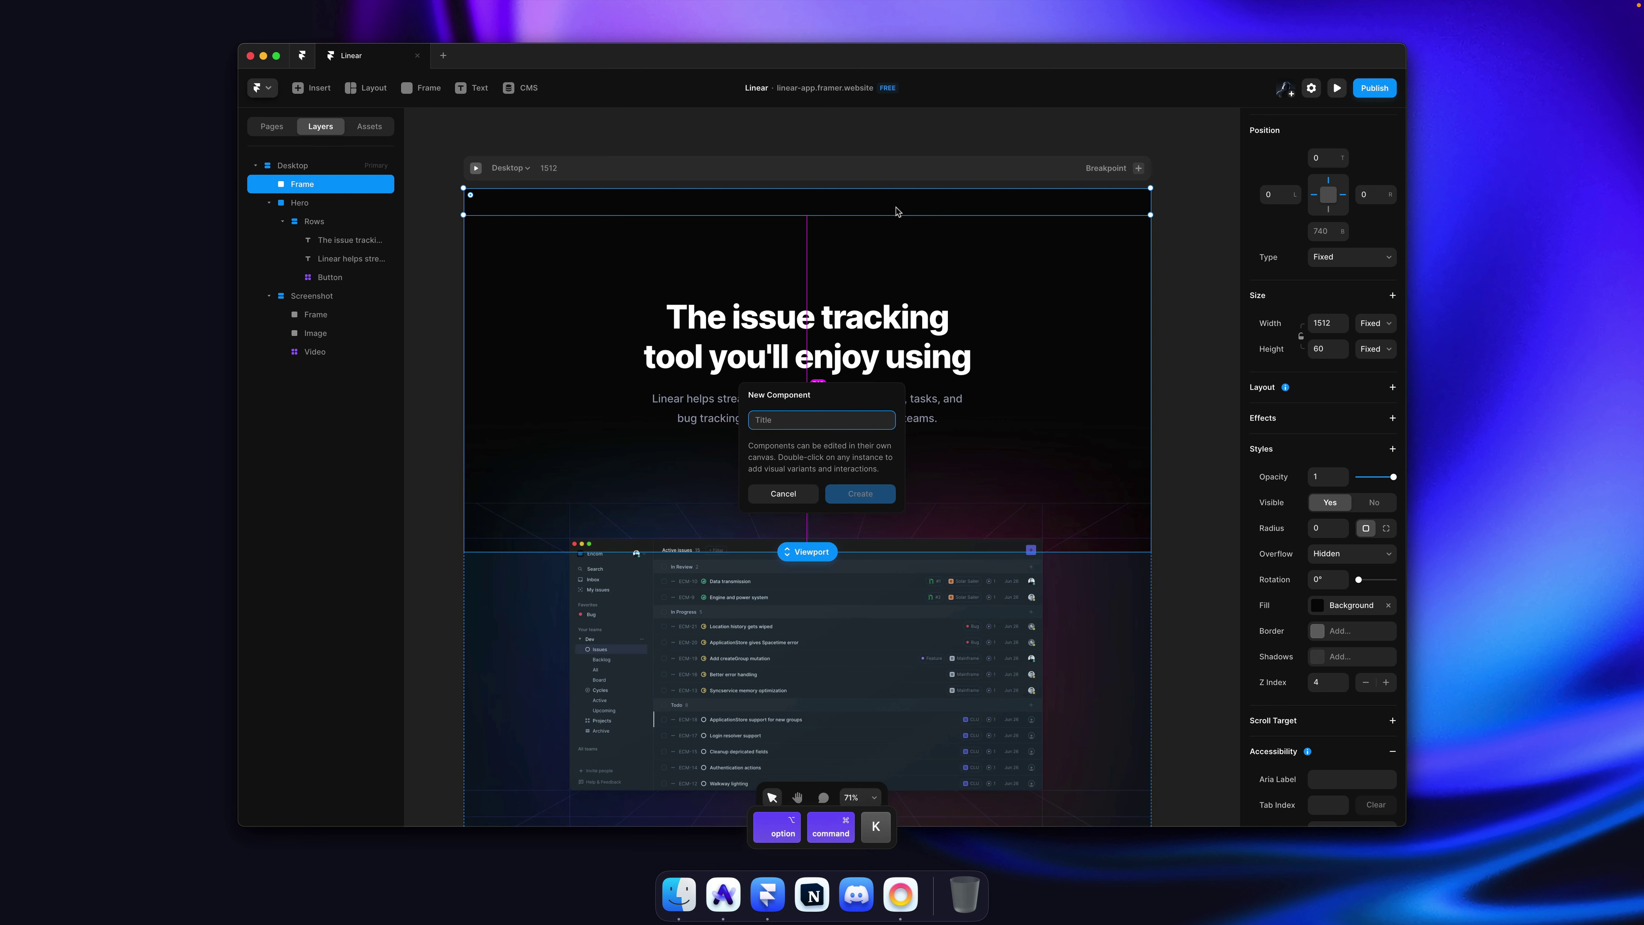
type("Navbar")
key("Return")
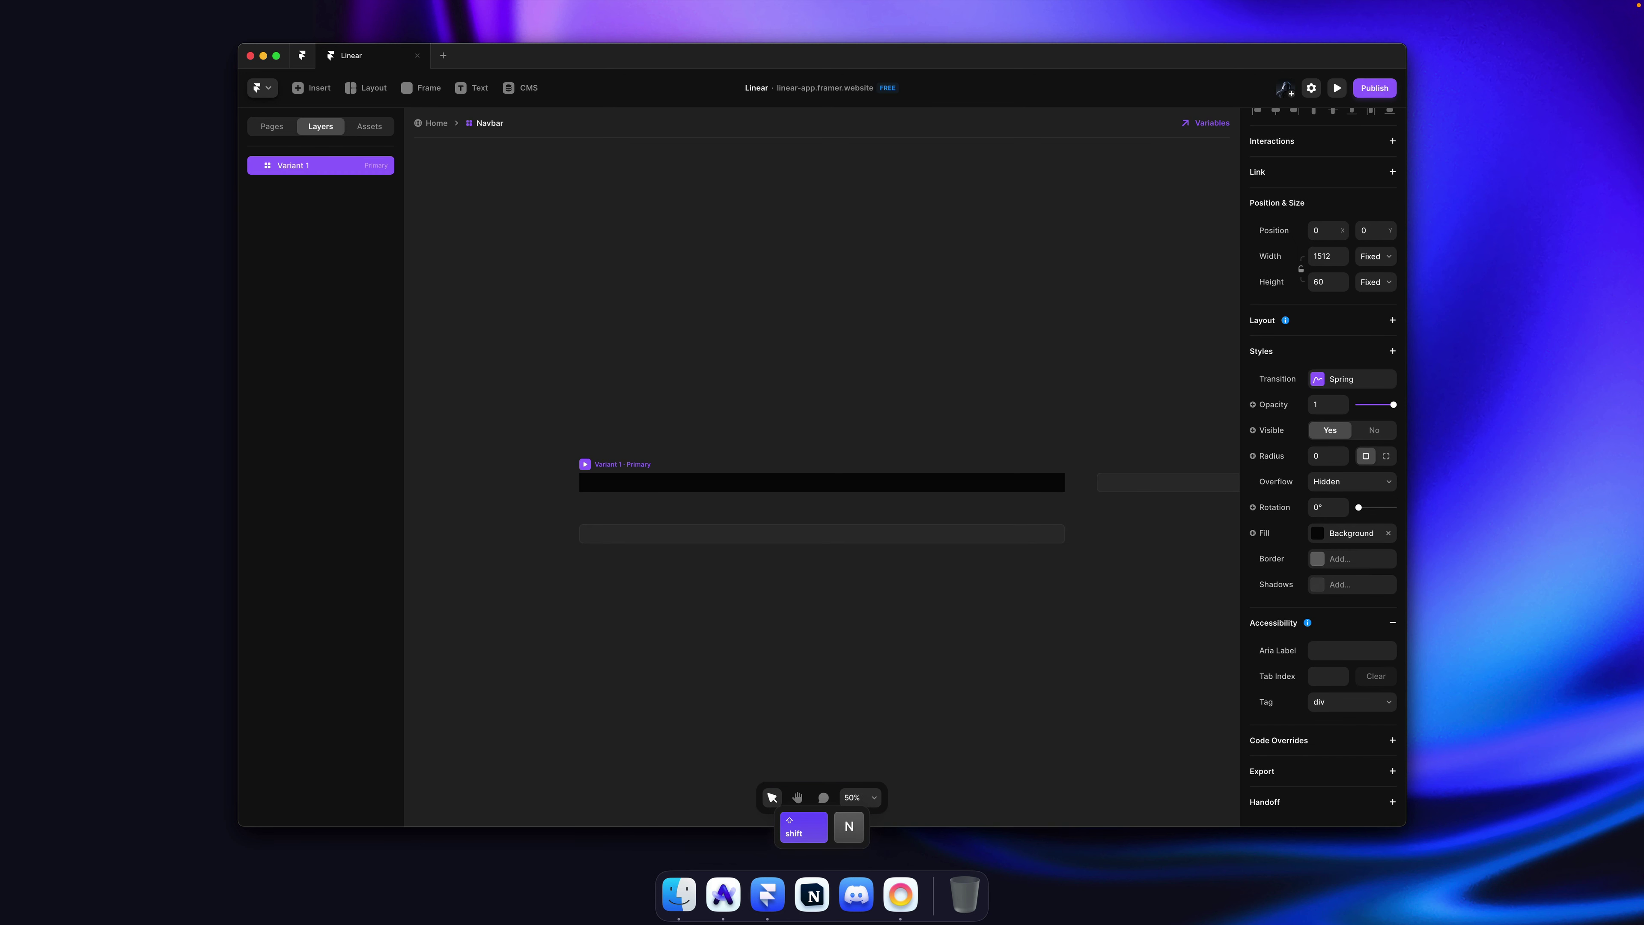
key("Return")
left_click(770, 379)
scroll(455, 405, "up", 10)
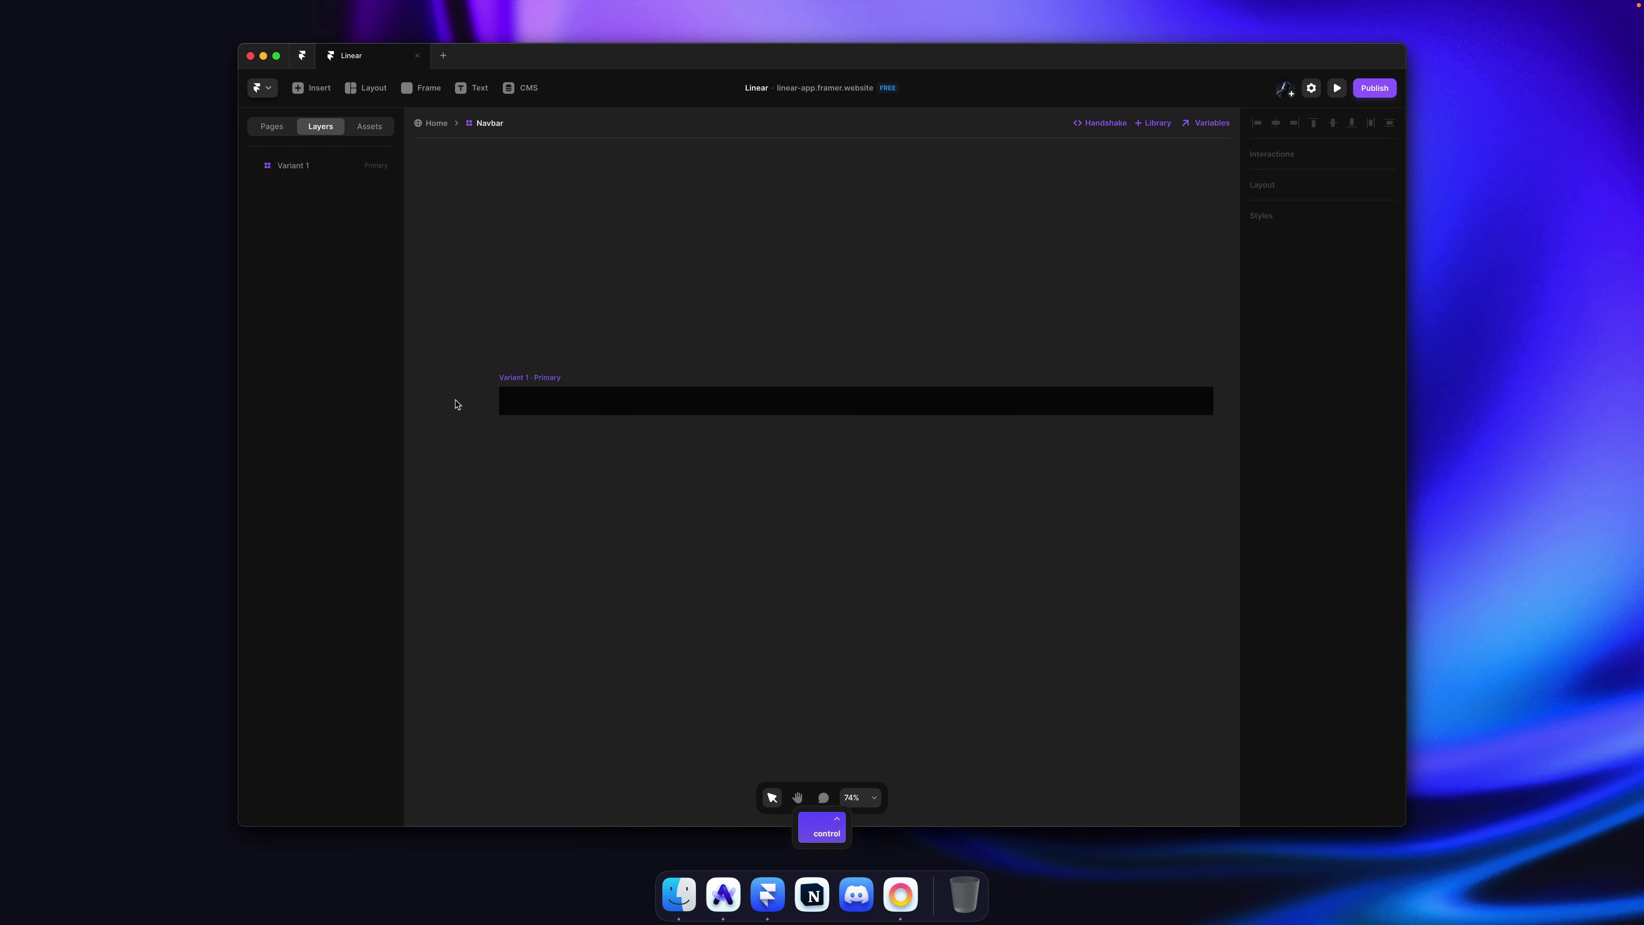
Step: Copy Linear's wordmark from the linear.app homepage in Arc as SVG, then return to Framer
key("super+Tab")
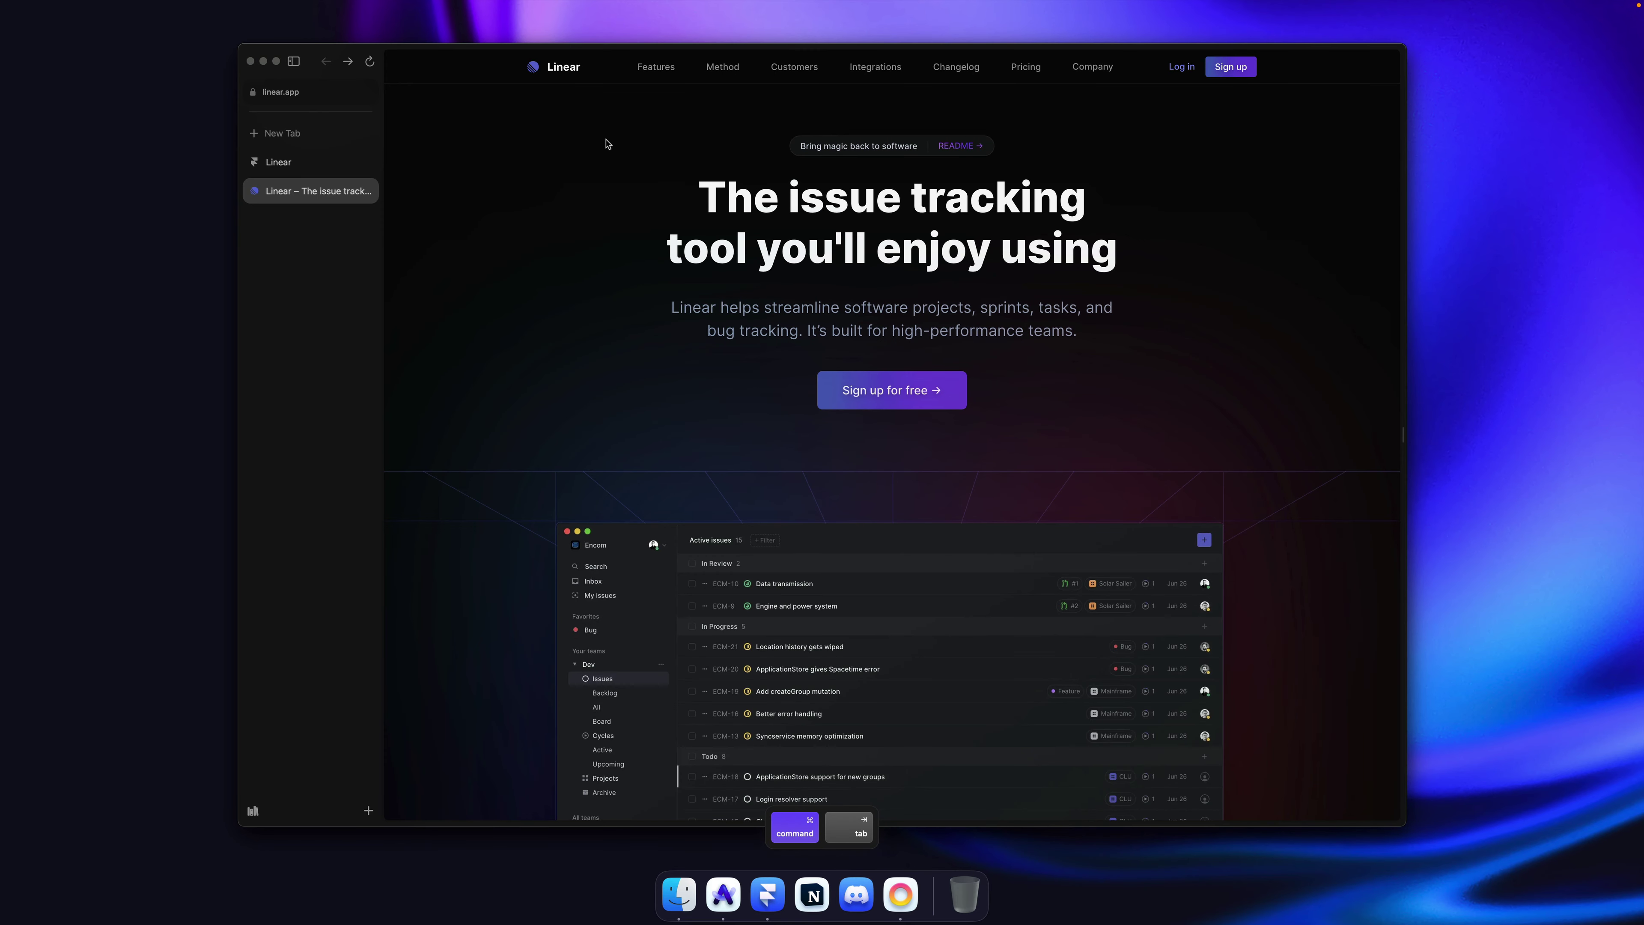
right_click(556, 73)
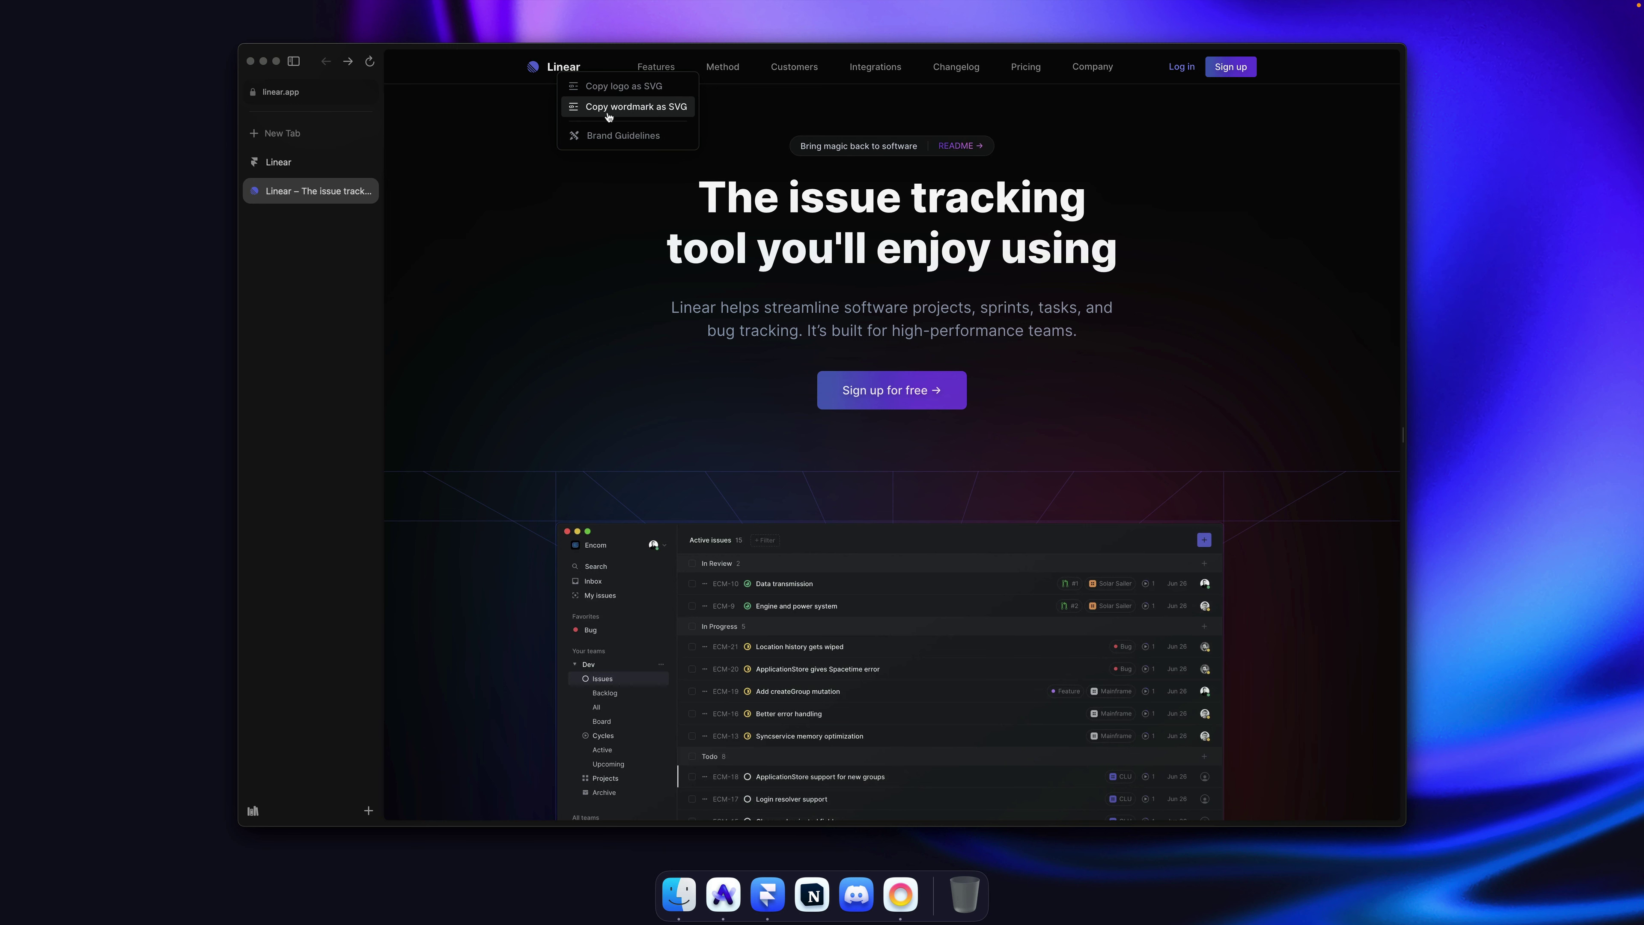
left_click(623, 109)
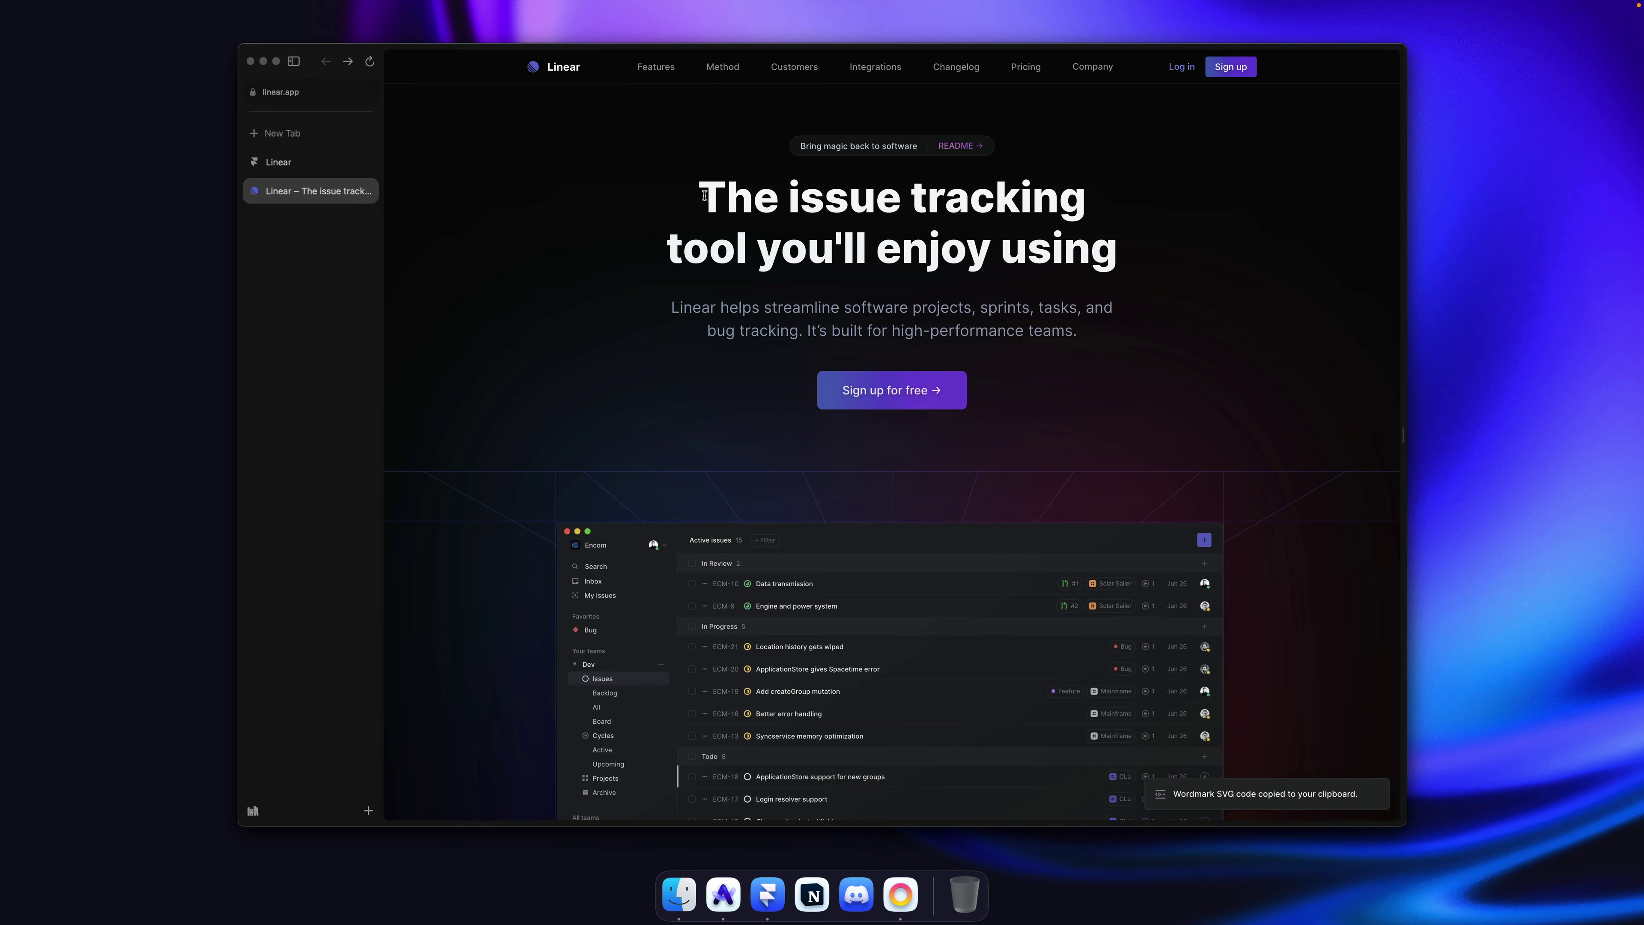
key("super+Tab")
Step: Paste the Linear wordmark into the navbar's Variant 1 and move it to the left end
left_click(704, 384)
key("super+v")
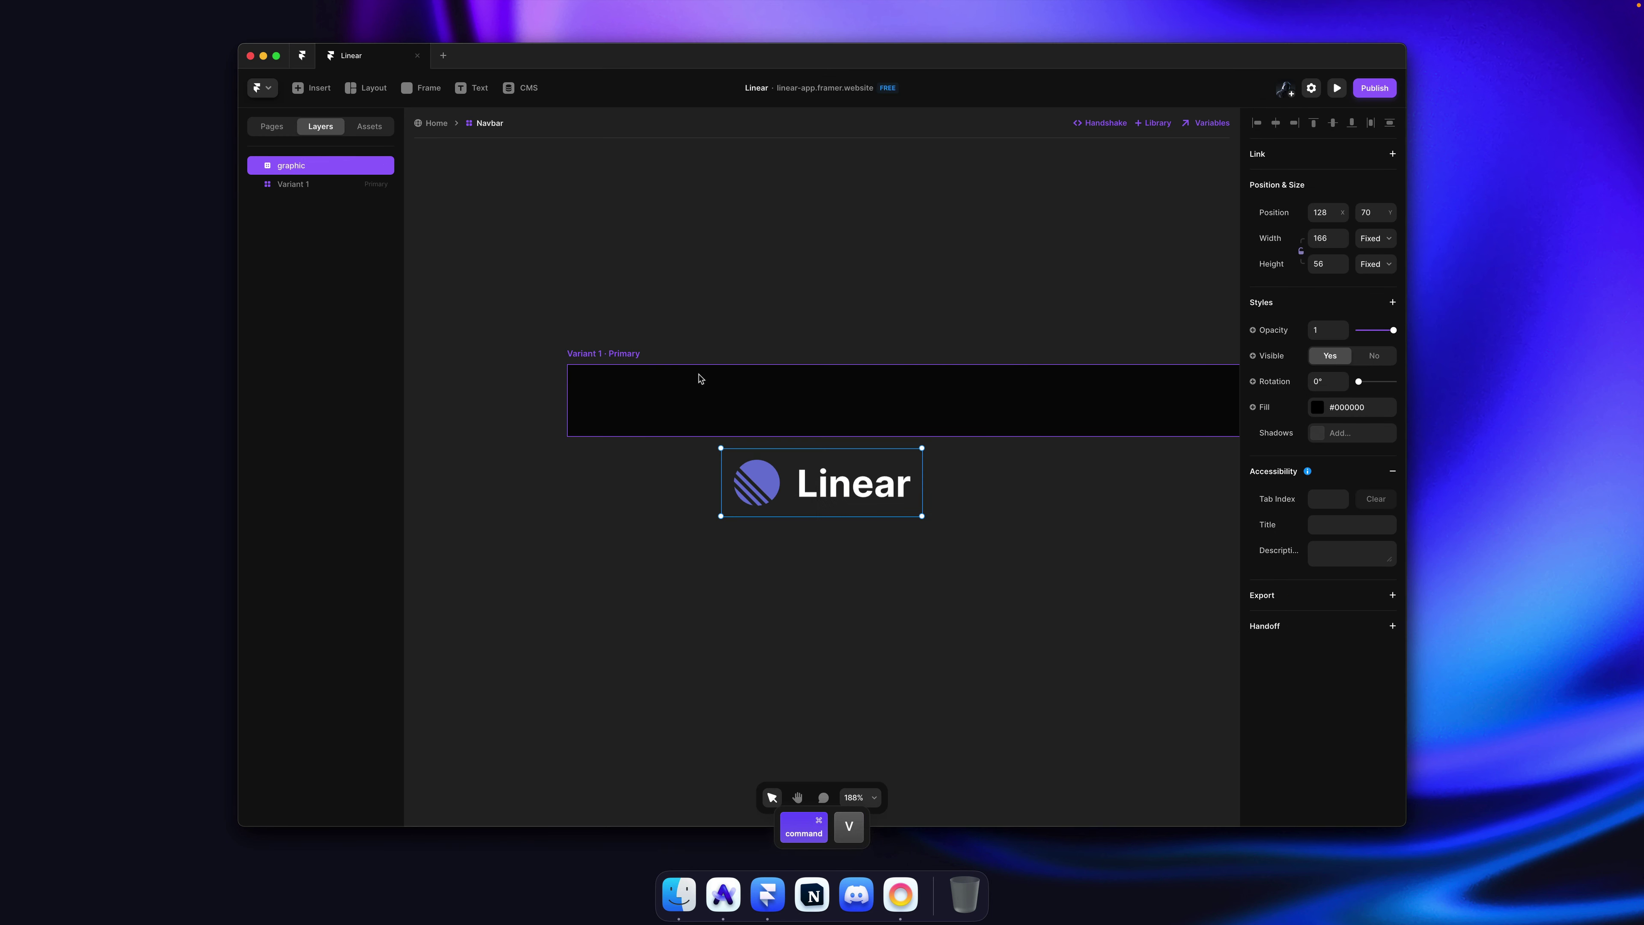
left_click_drag(749, 460, 673, 401)
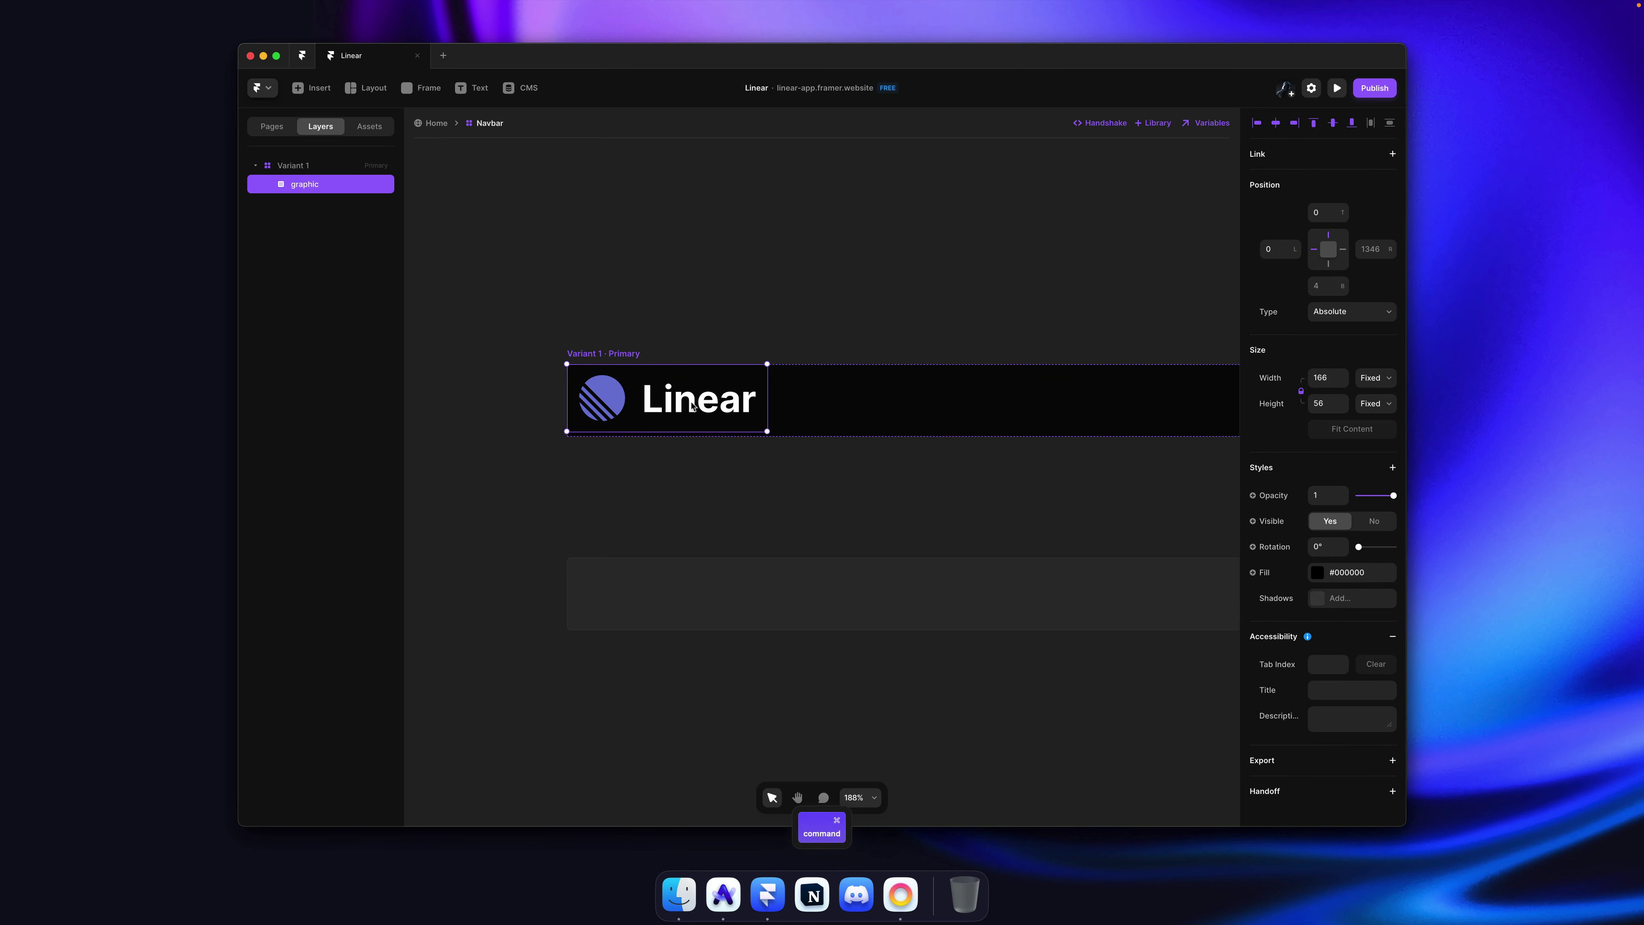
scroll(691, 405, "down", 2)
left_click(721, 319)
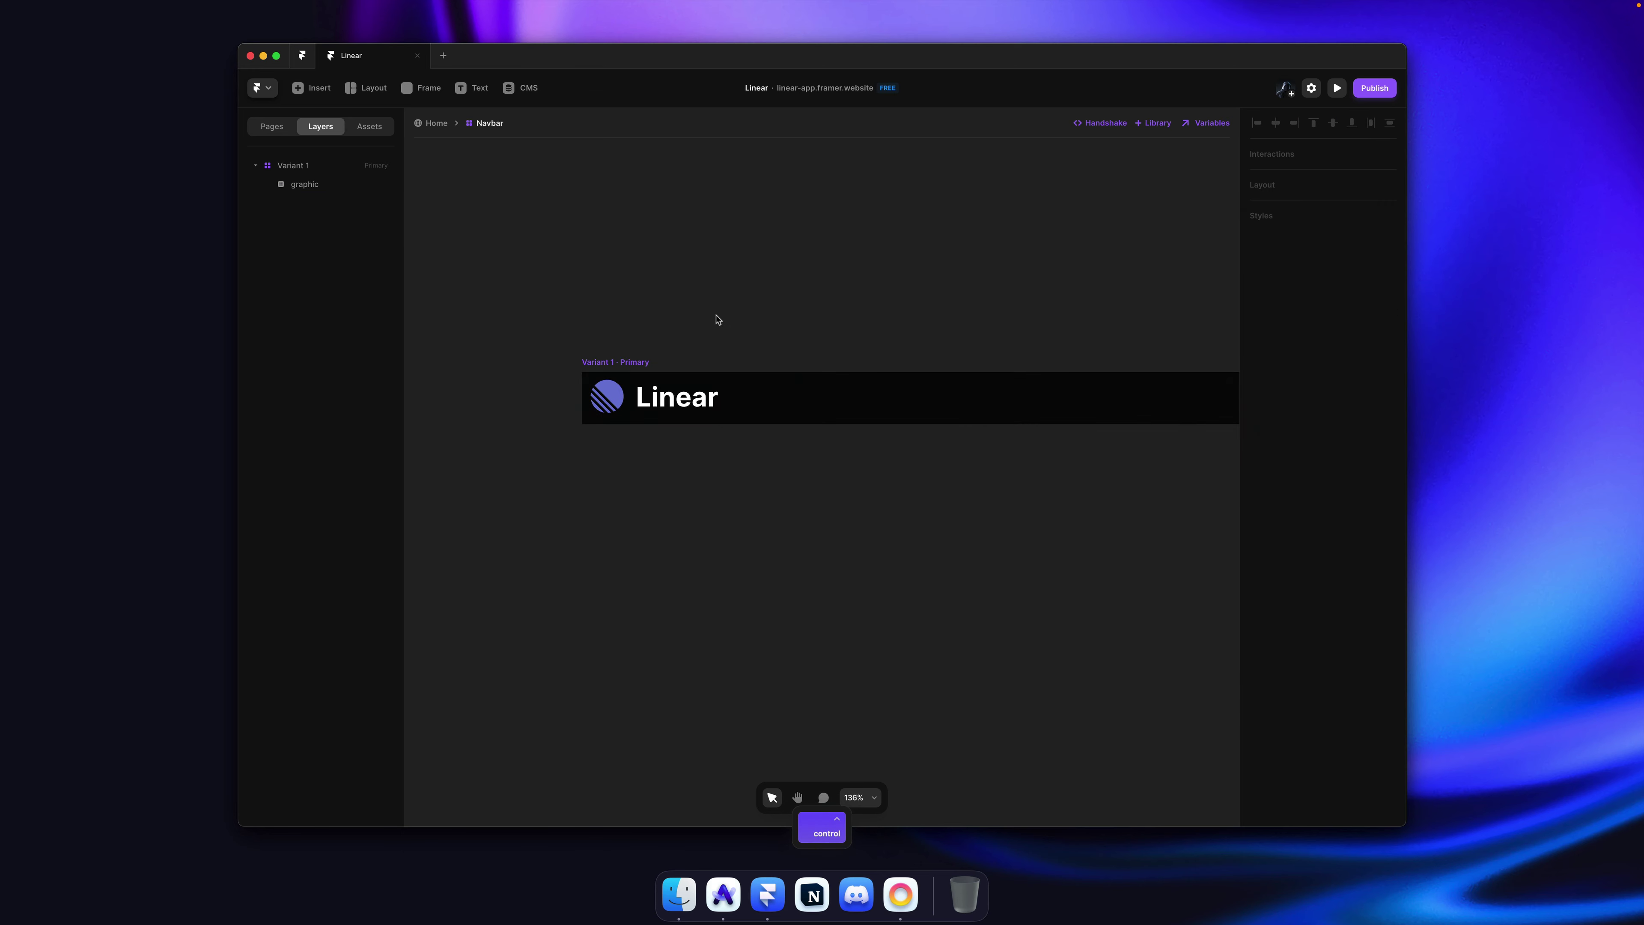
Step: Measure the logo on linear.app and set the pasted graphic's width to 100
key("super+Tab")
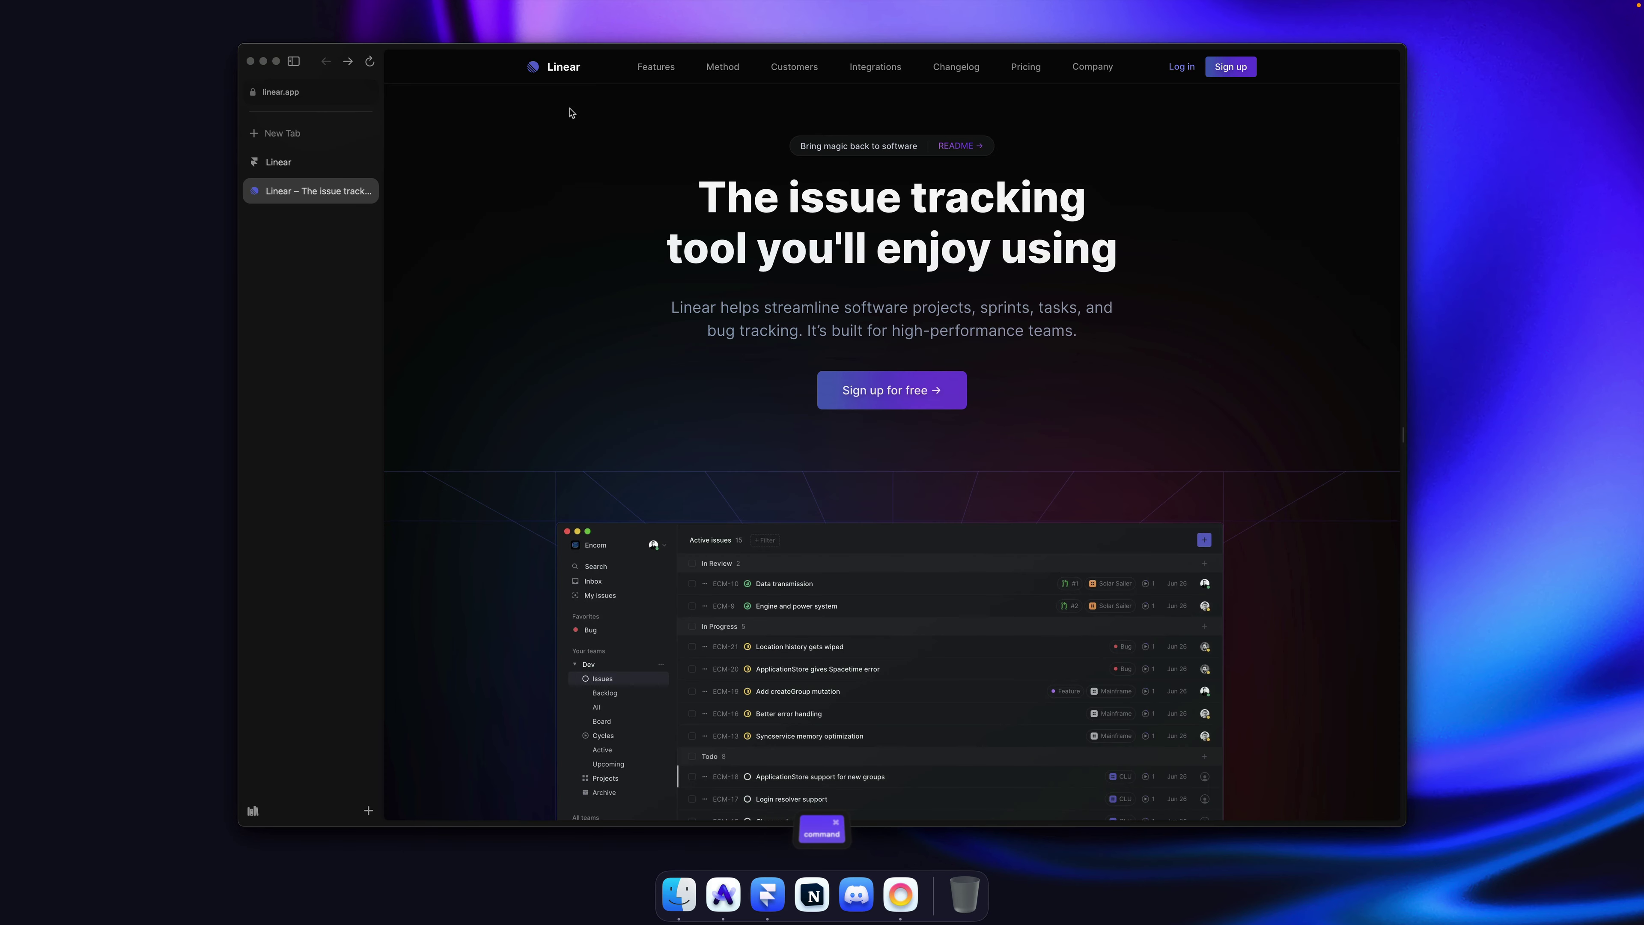
key("super+shift+4")
left_click_drag(525, 70, 589, 91)
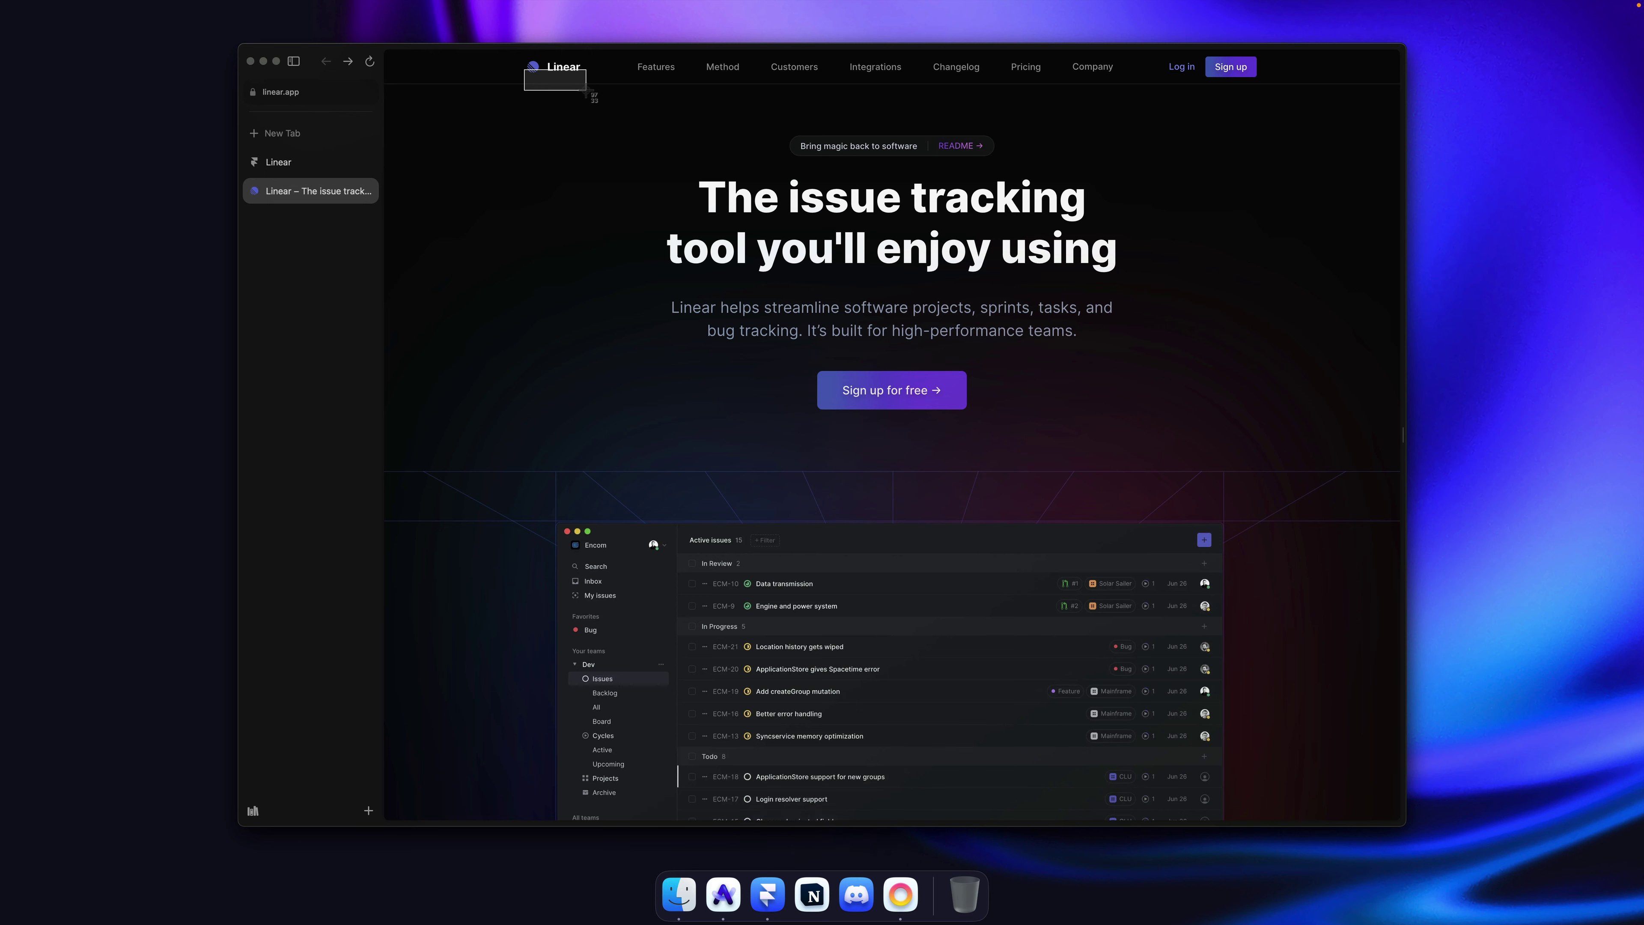
key("super+Tab")
left_click(694, 410, "super")
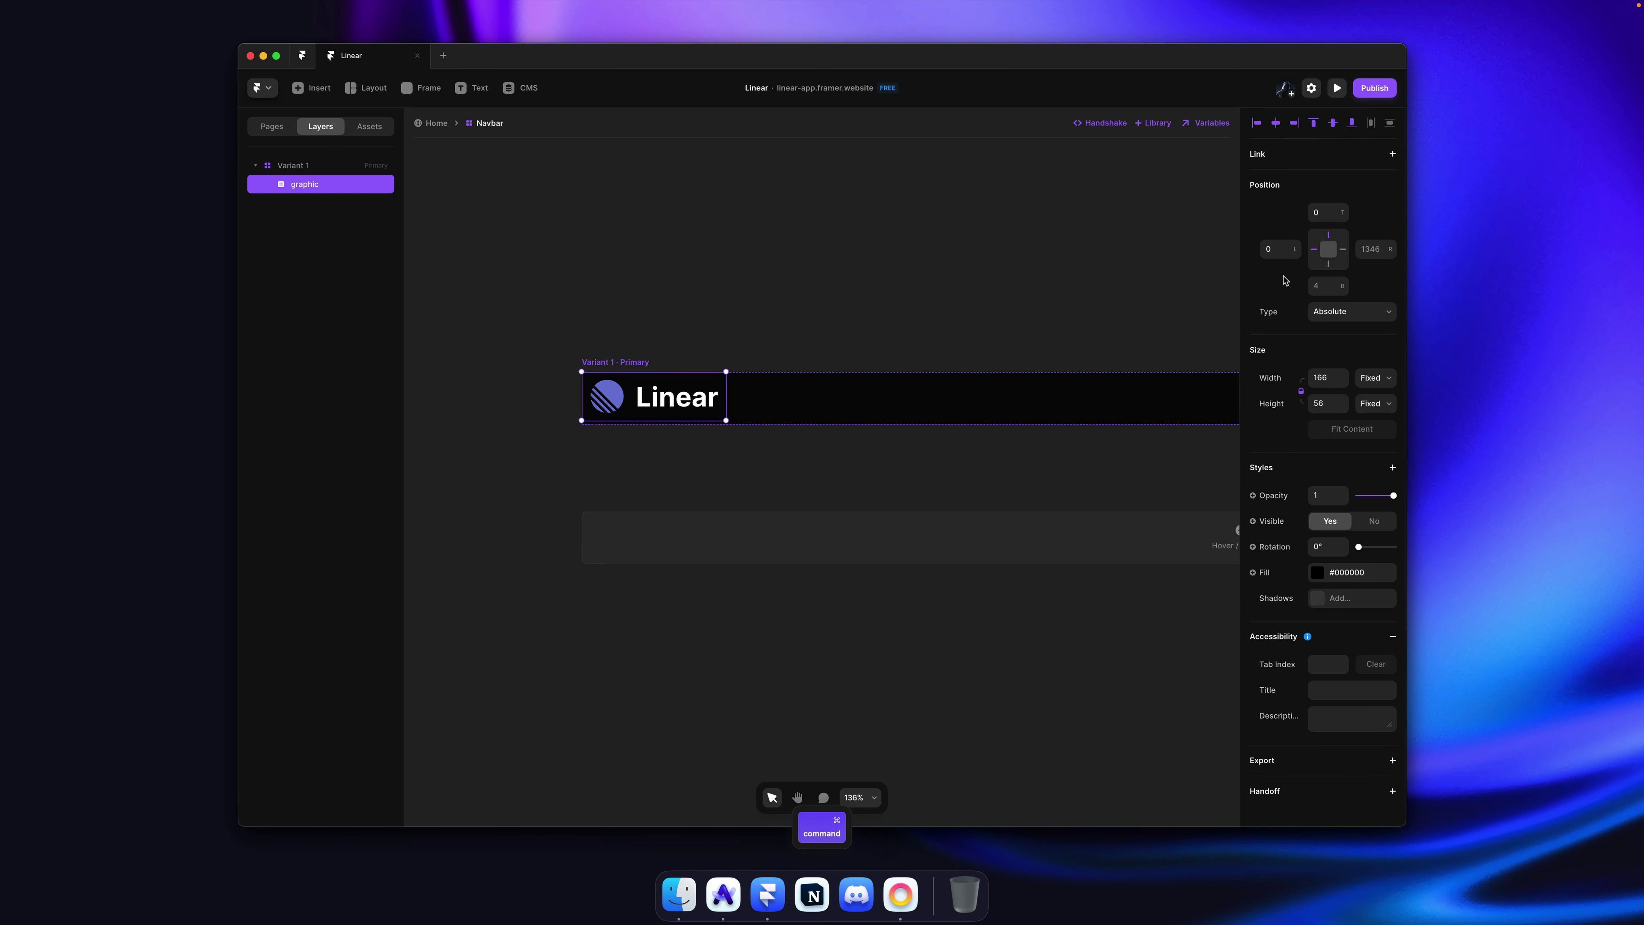
left_click(1327, 378)
type("100")
key("Return")
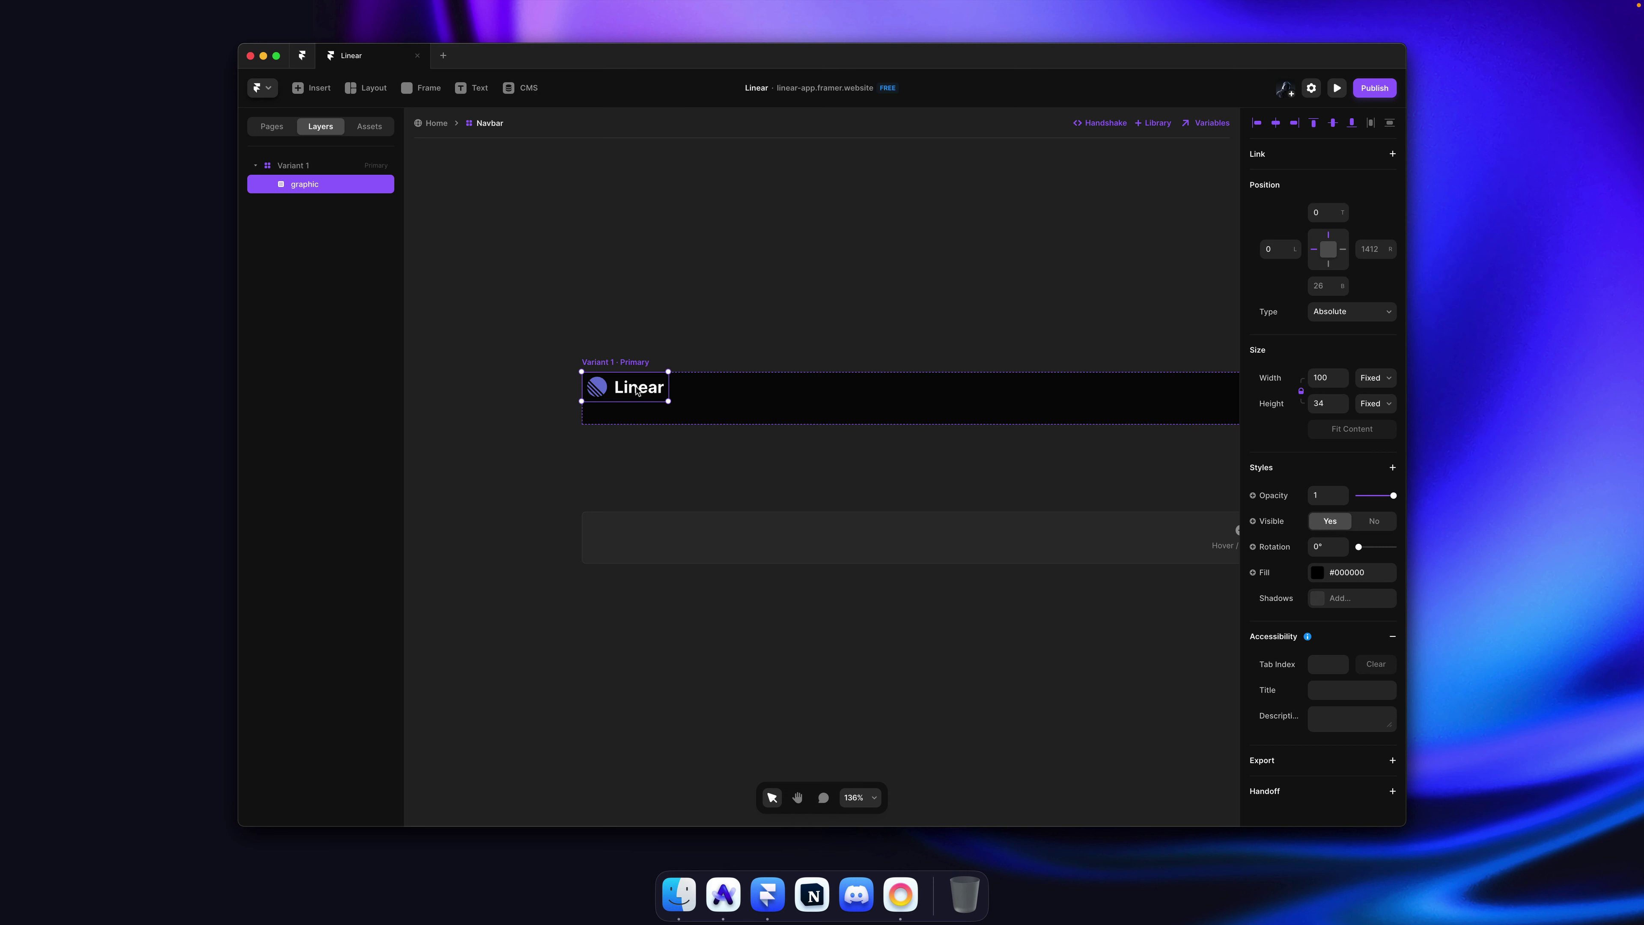
Step: Turn the wordmark graphic into a component named Logo
key("alt+super+k")
type("Logo")
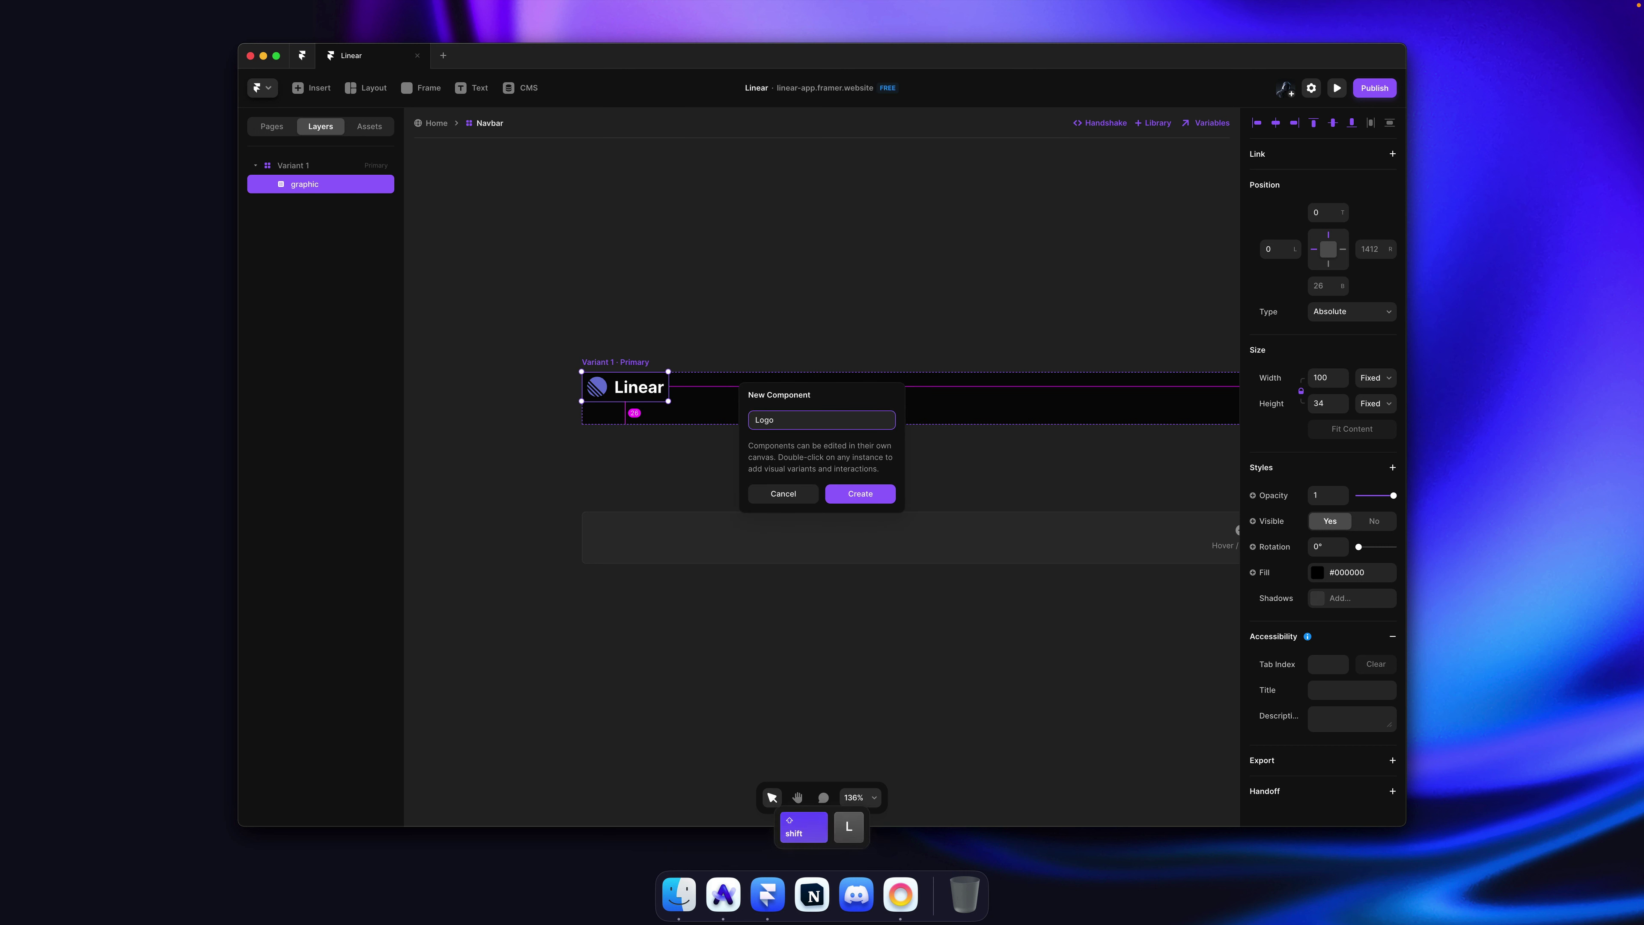
key("Return")
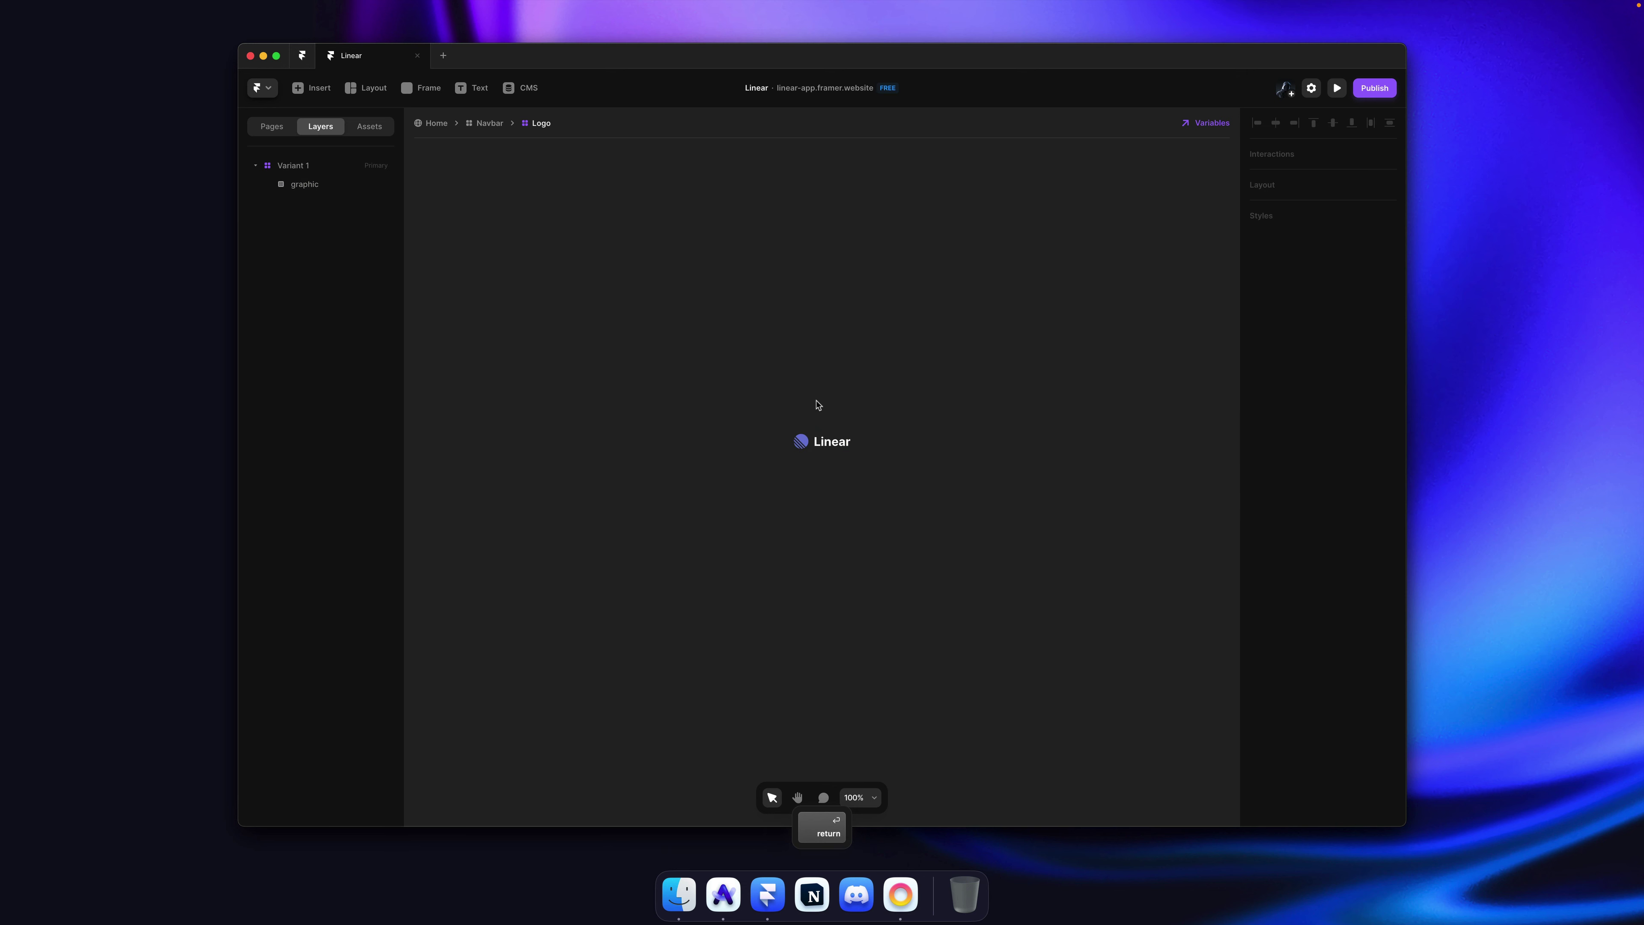
Step: Set the Logo variant's width and height to Fit Content
left_click(840, 369)
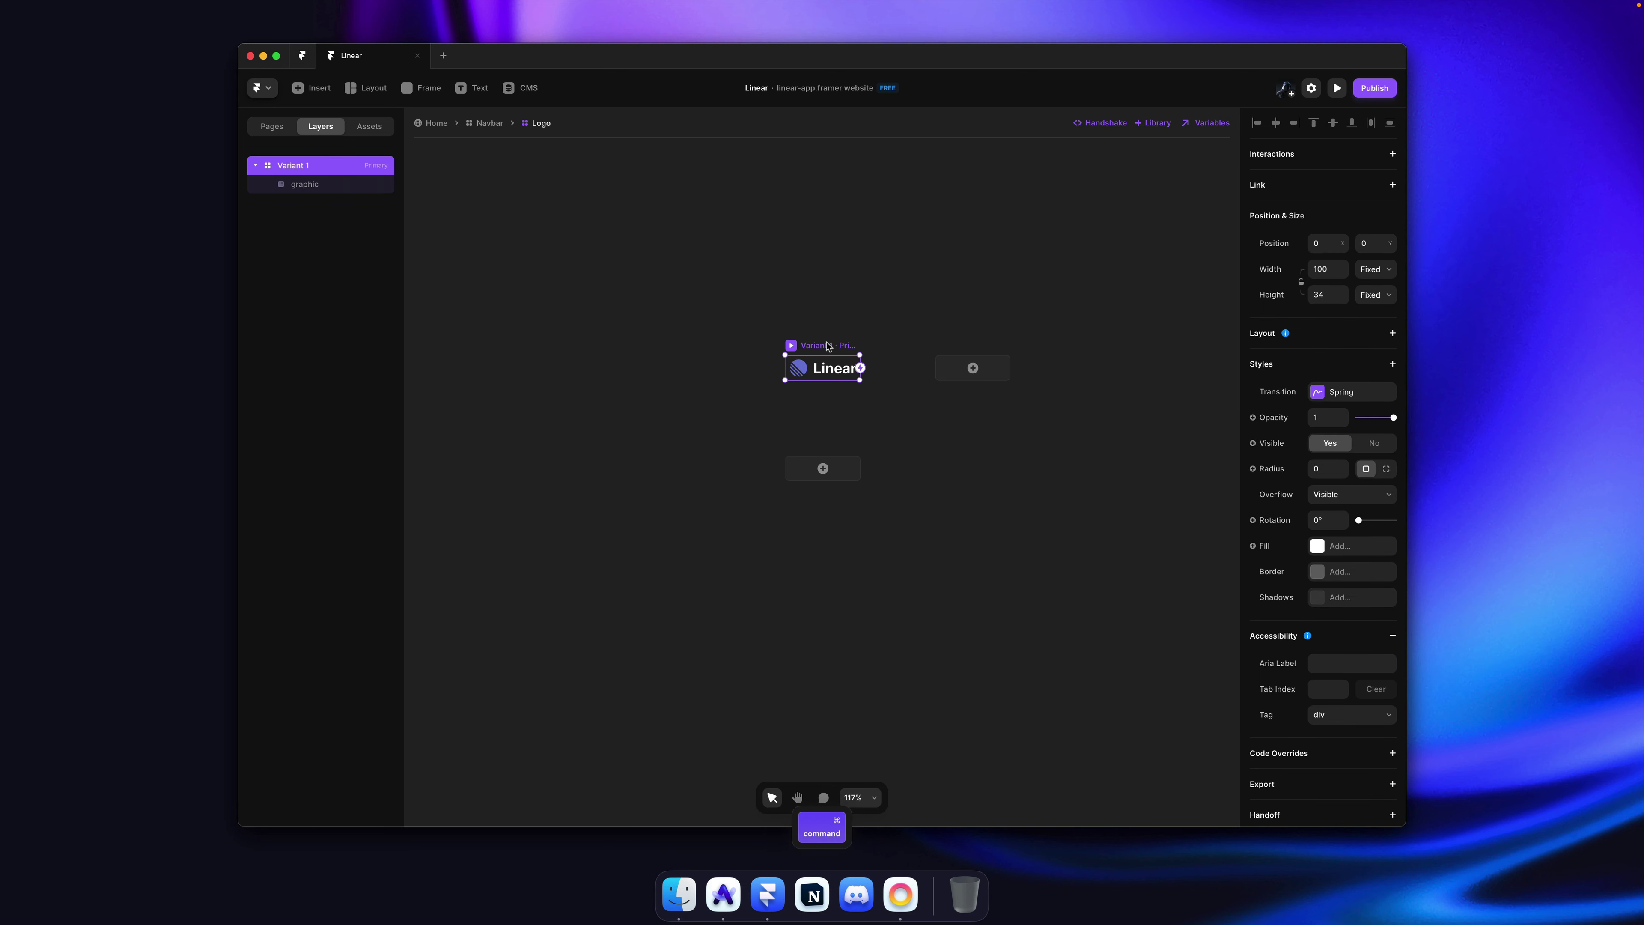
left_click(1376, 269)
left_click(1380, 299)
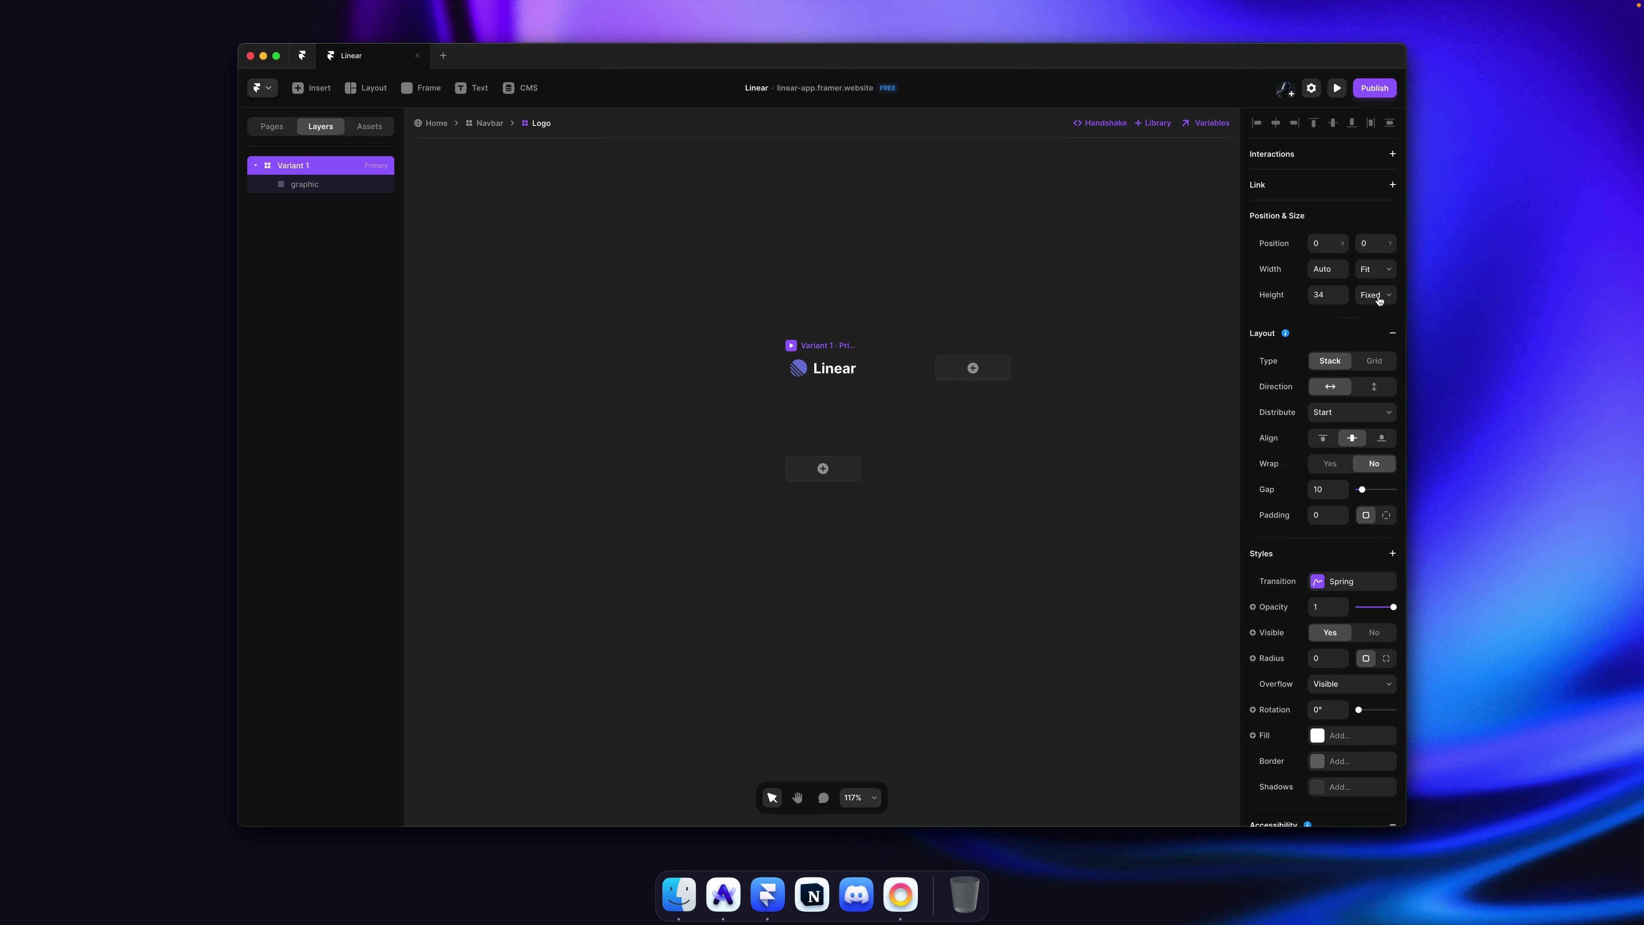
left_click(1379, 295)
left_click(1377, 336)
key("Return")
left_click(820, 389)
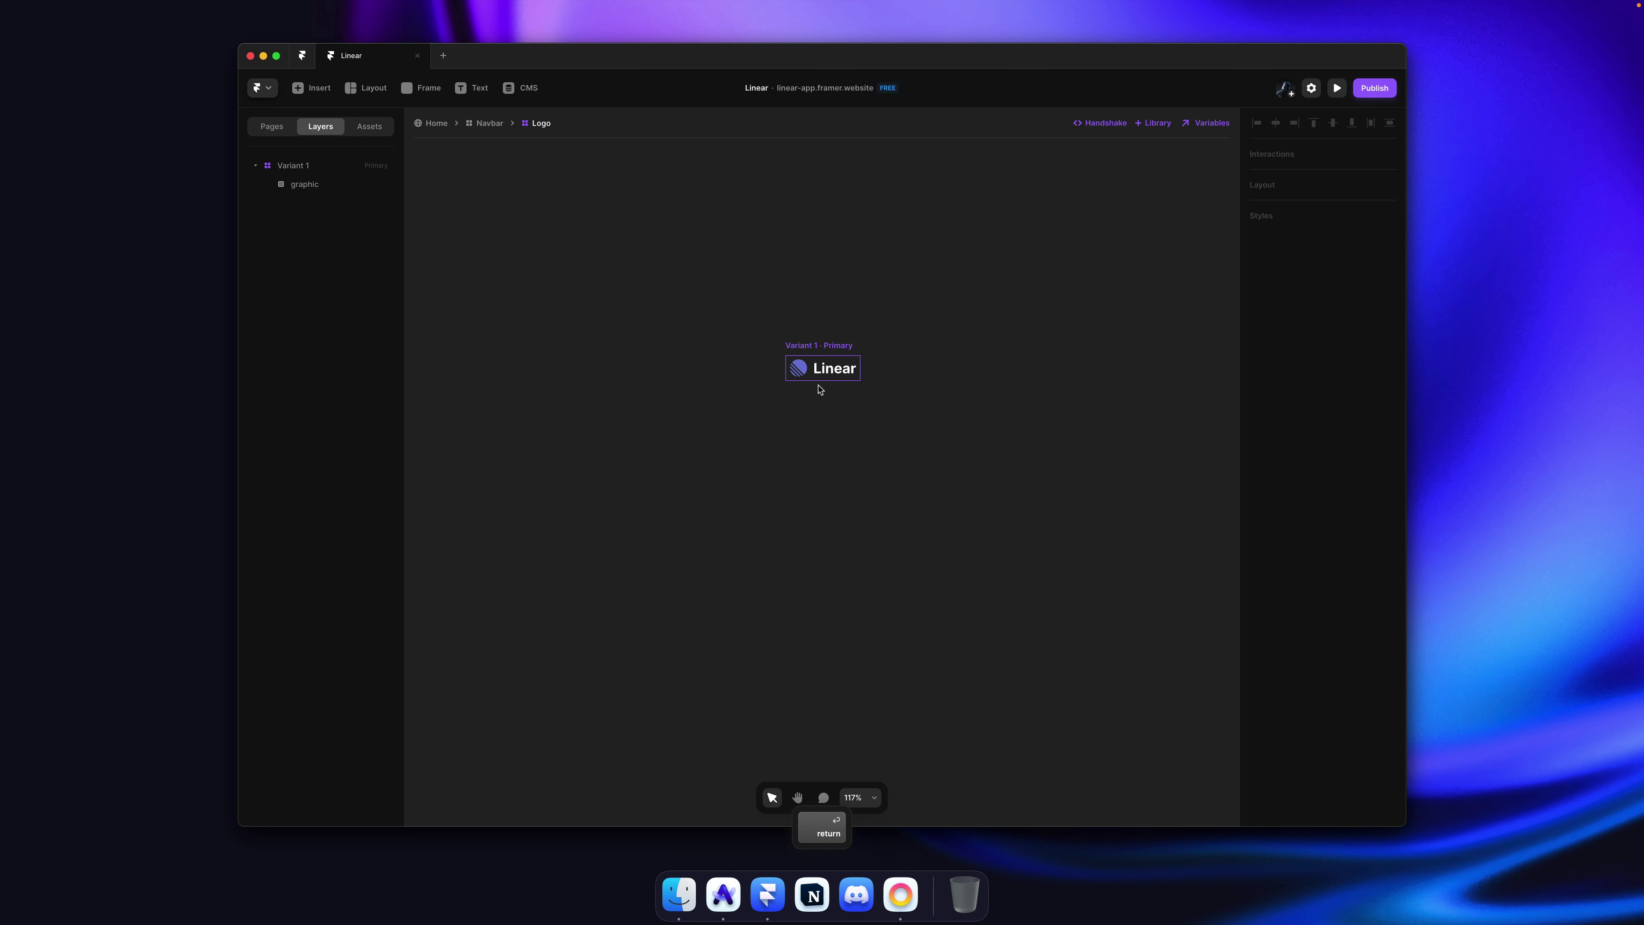
Step: Add a link from the Logo variant to the Home page and save the project
left_click(829, 379, "super")
left_click(791, 304)
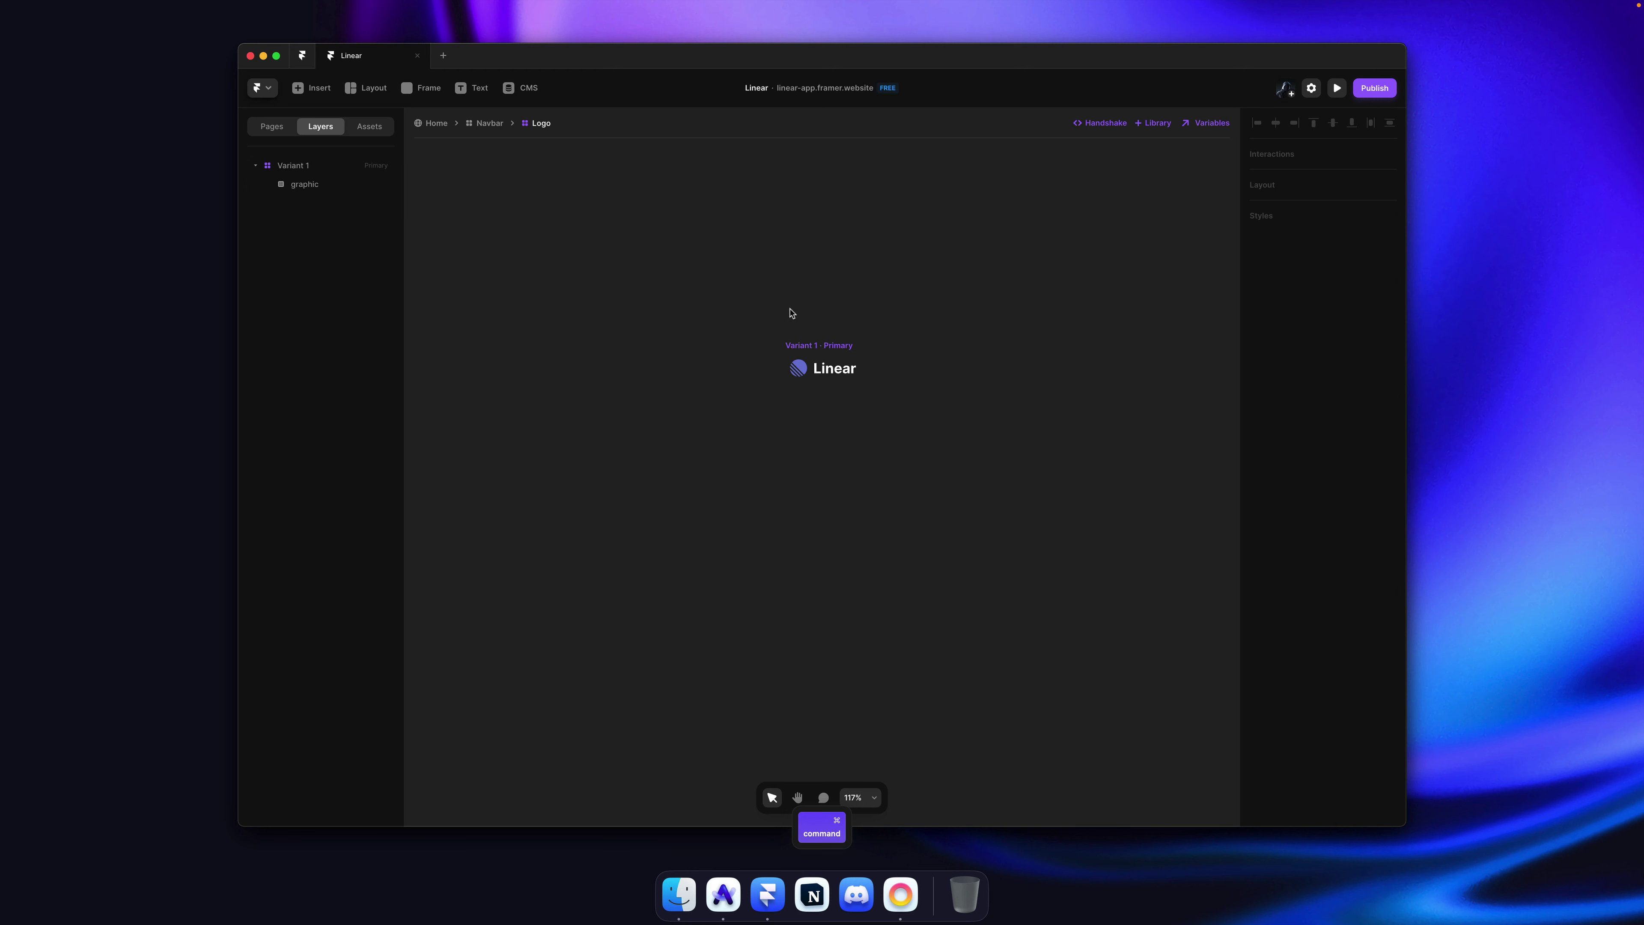
left_click(802, 349)
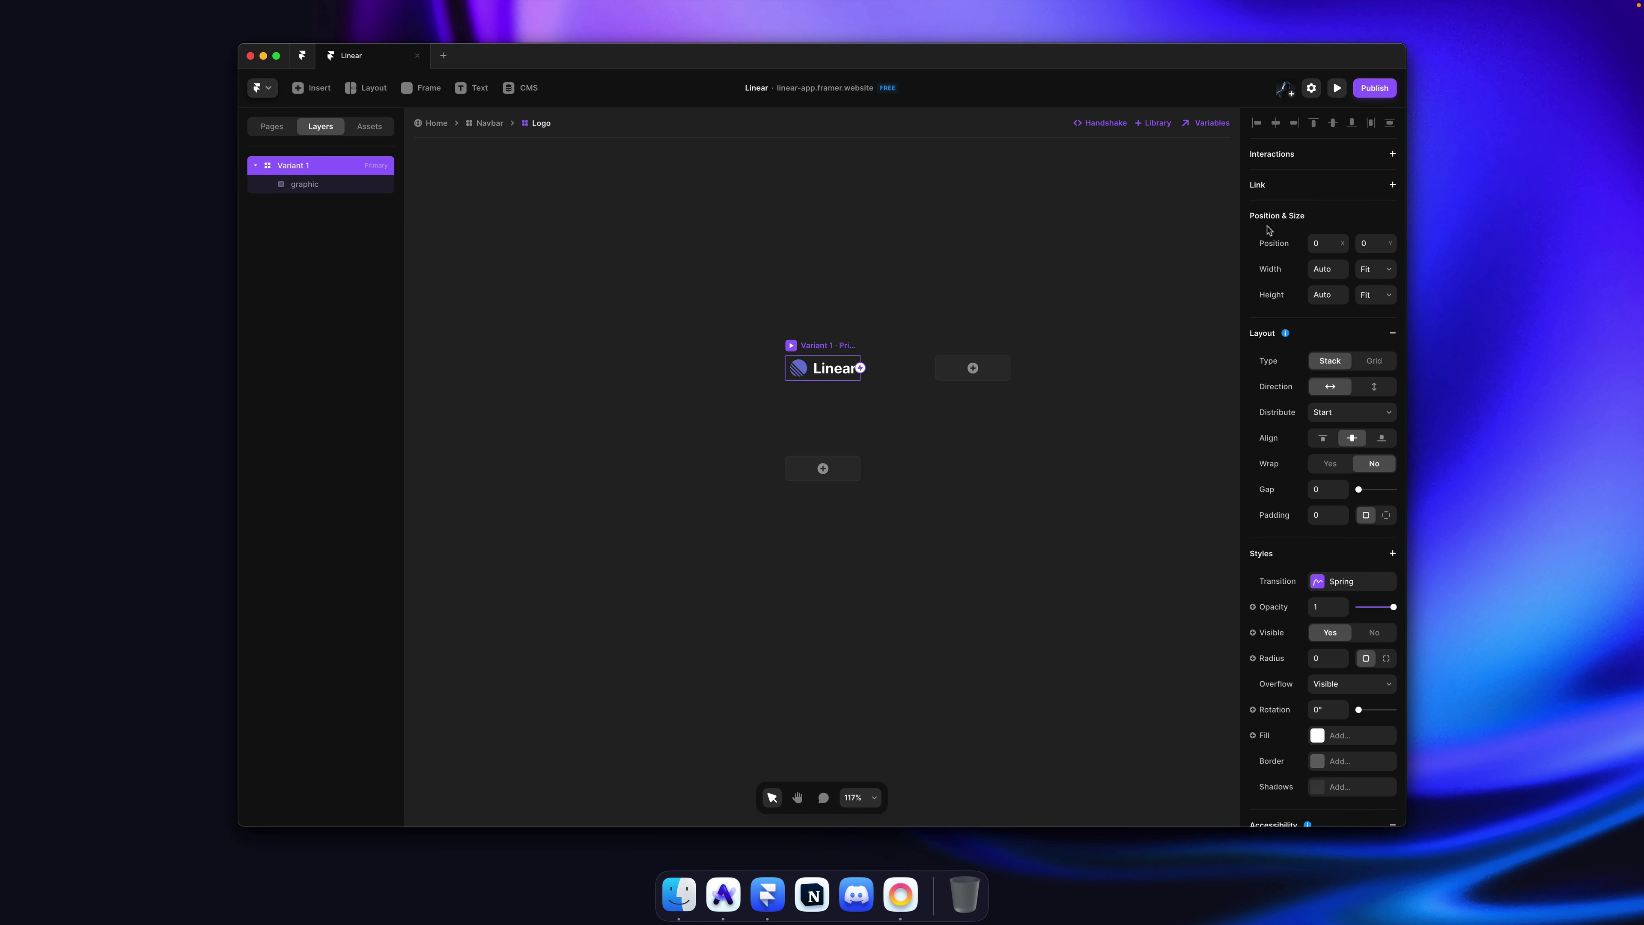
left_click(1323, 189)
left_click(1337, 212)
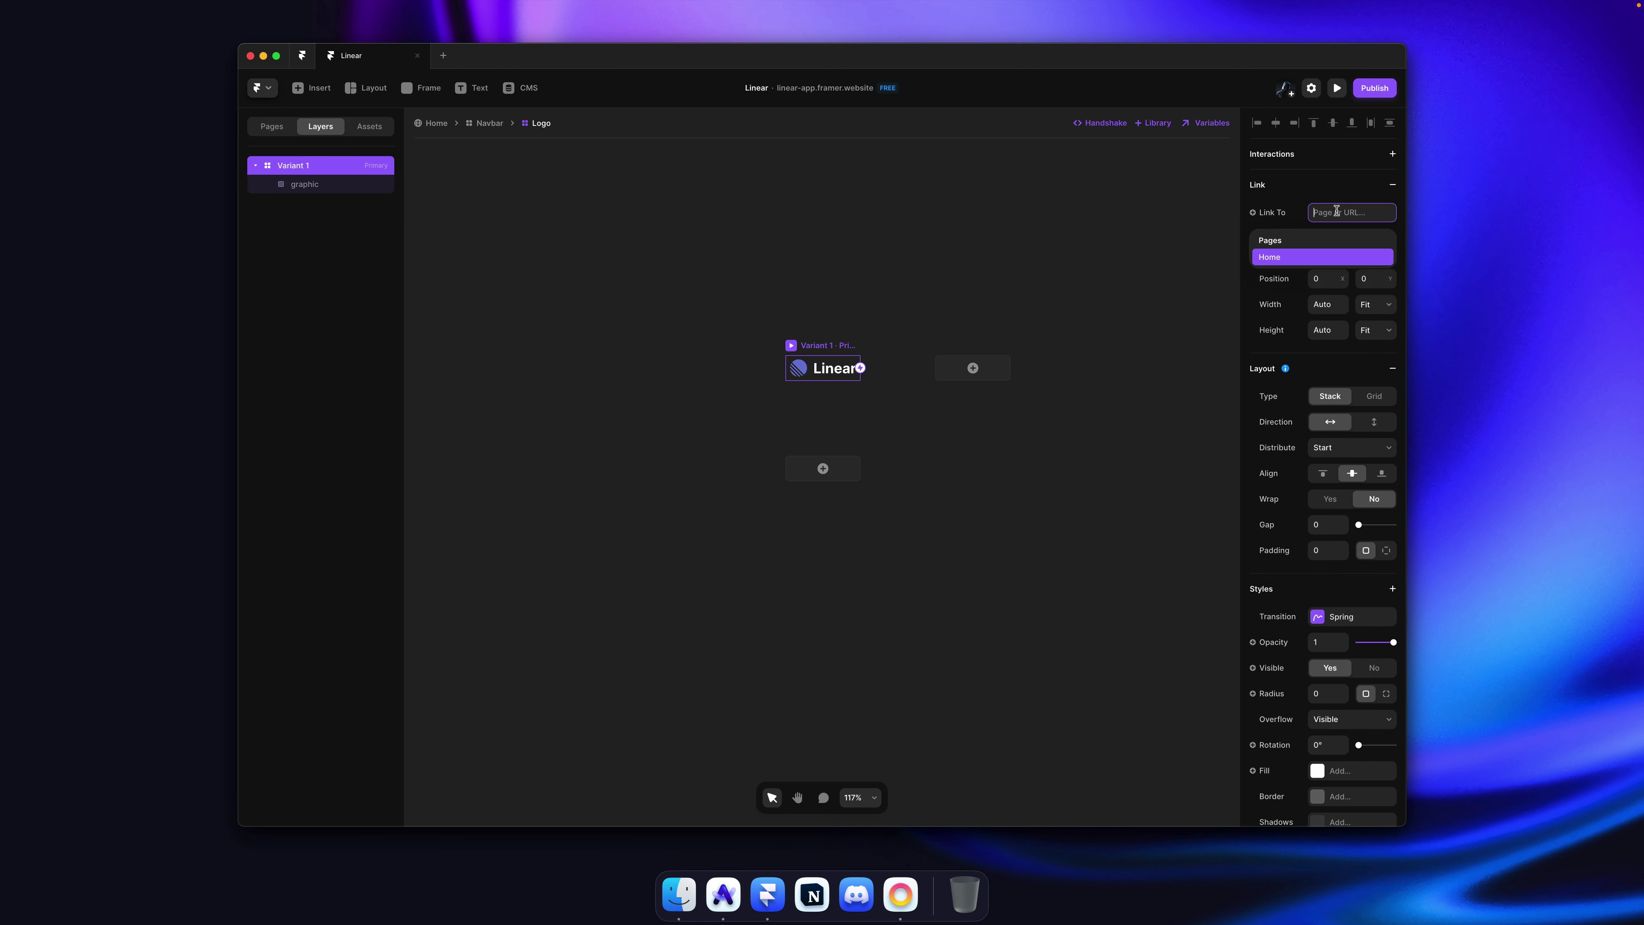
left_click(1279, 259)
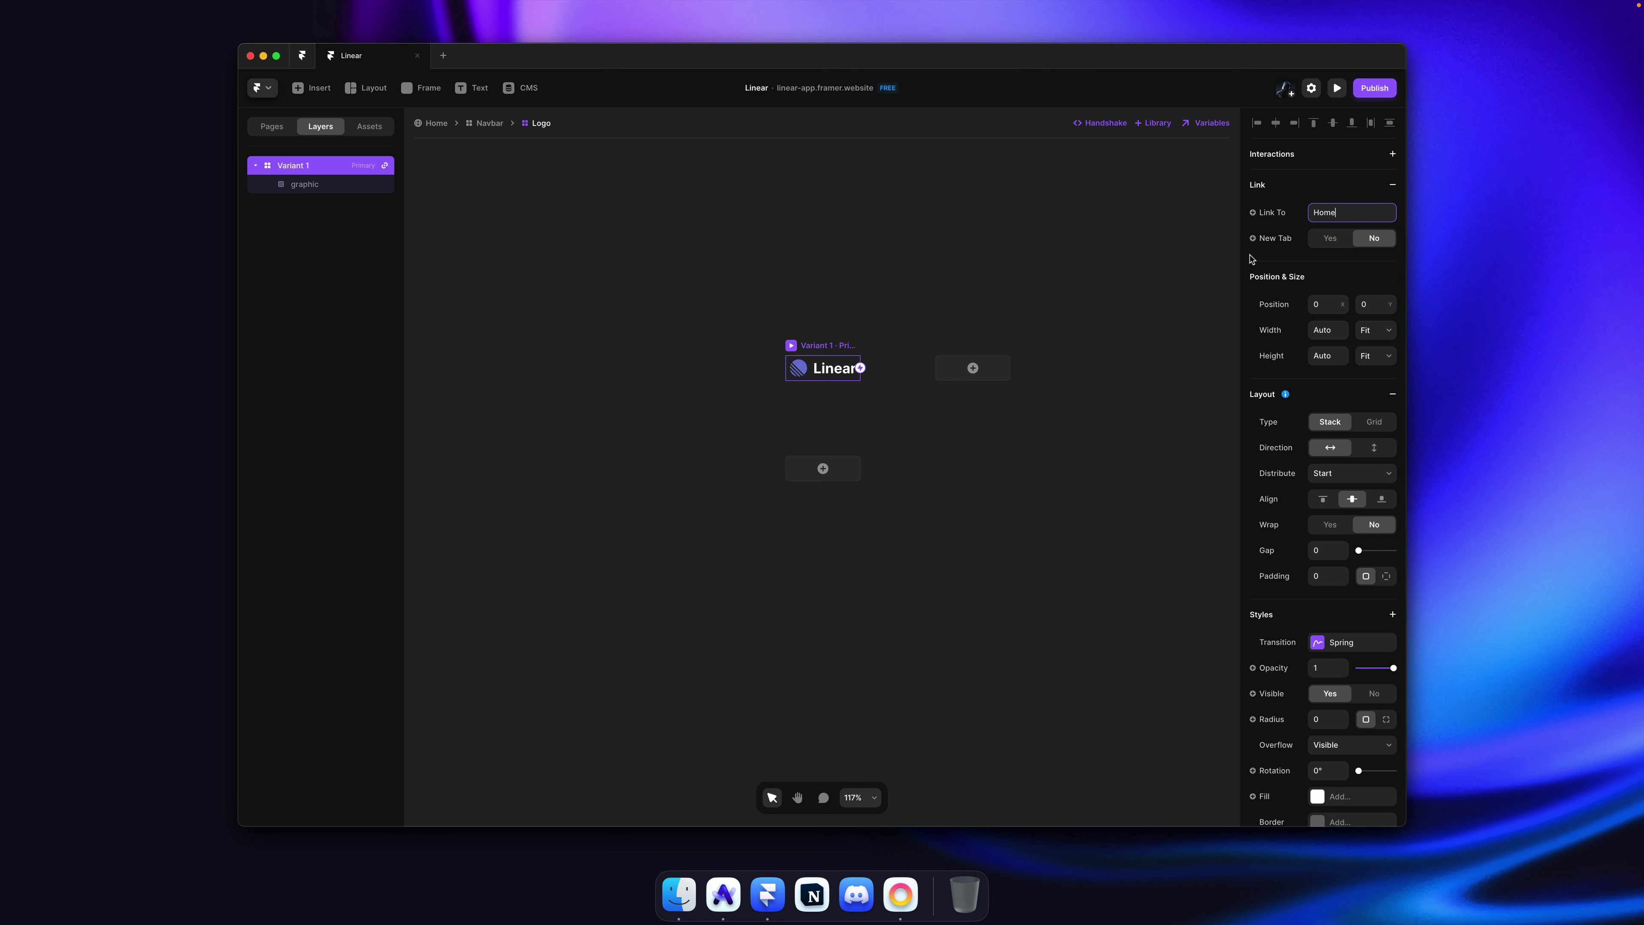
left_click(967, 309)
key("super+s")
Step: Give the navbar's Variant 1 a stack layout with center alignment, Space Between and more padding
left_click(486, 125)
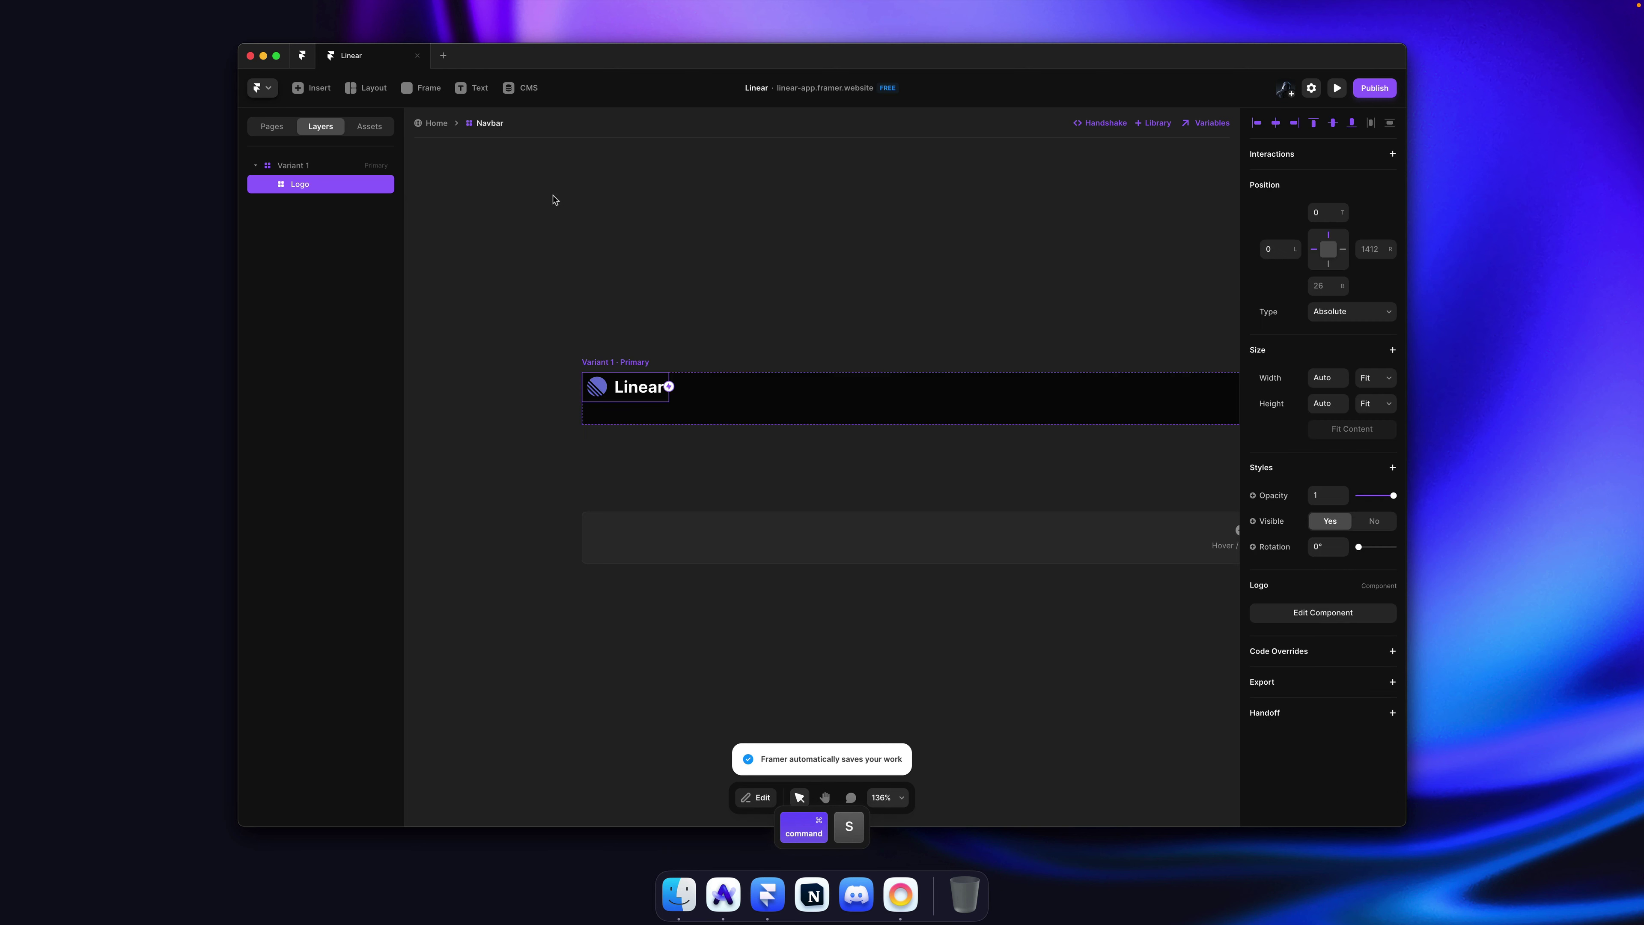
scroll(595, 319, "down", 5)
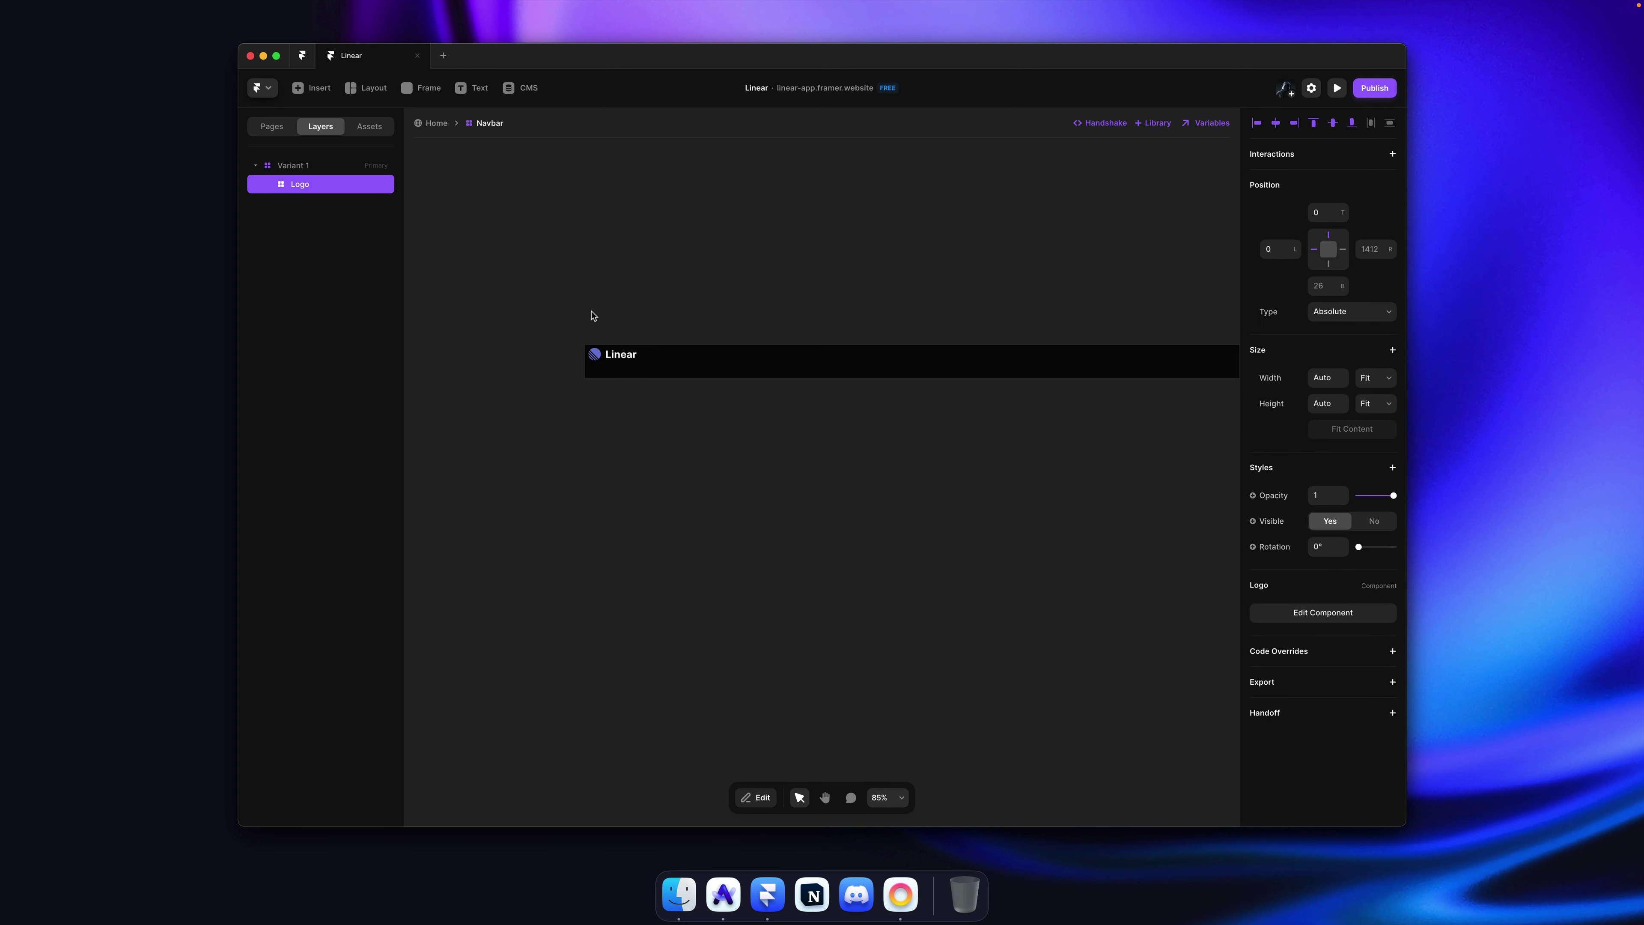
left_click(625, 248)
left_click(620, 324)
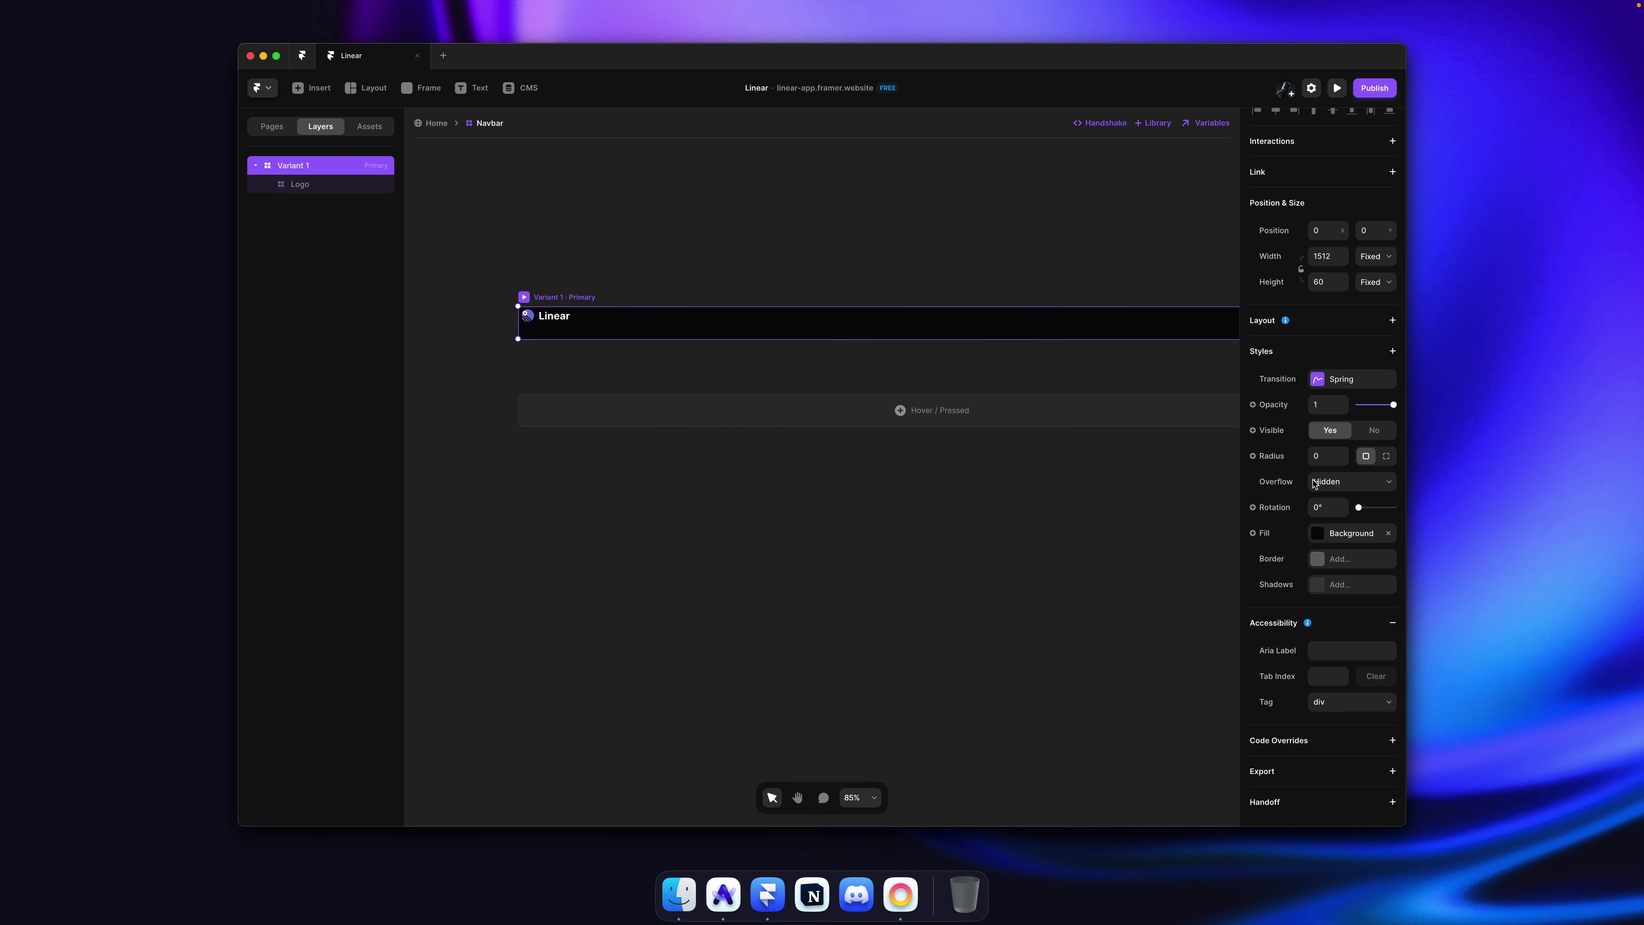
left_click(1320, 329)
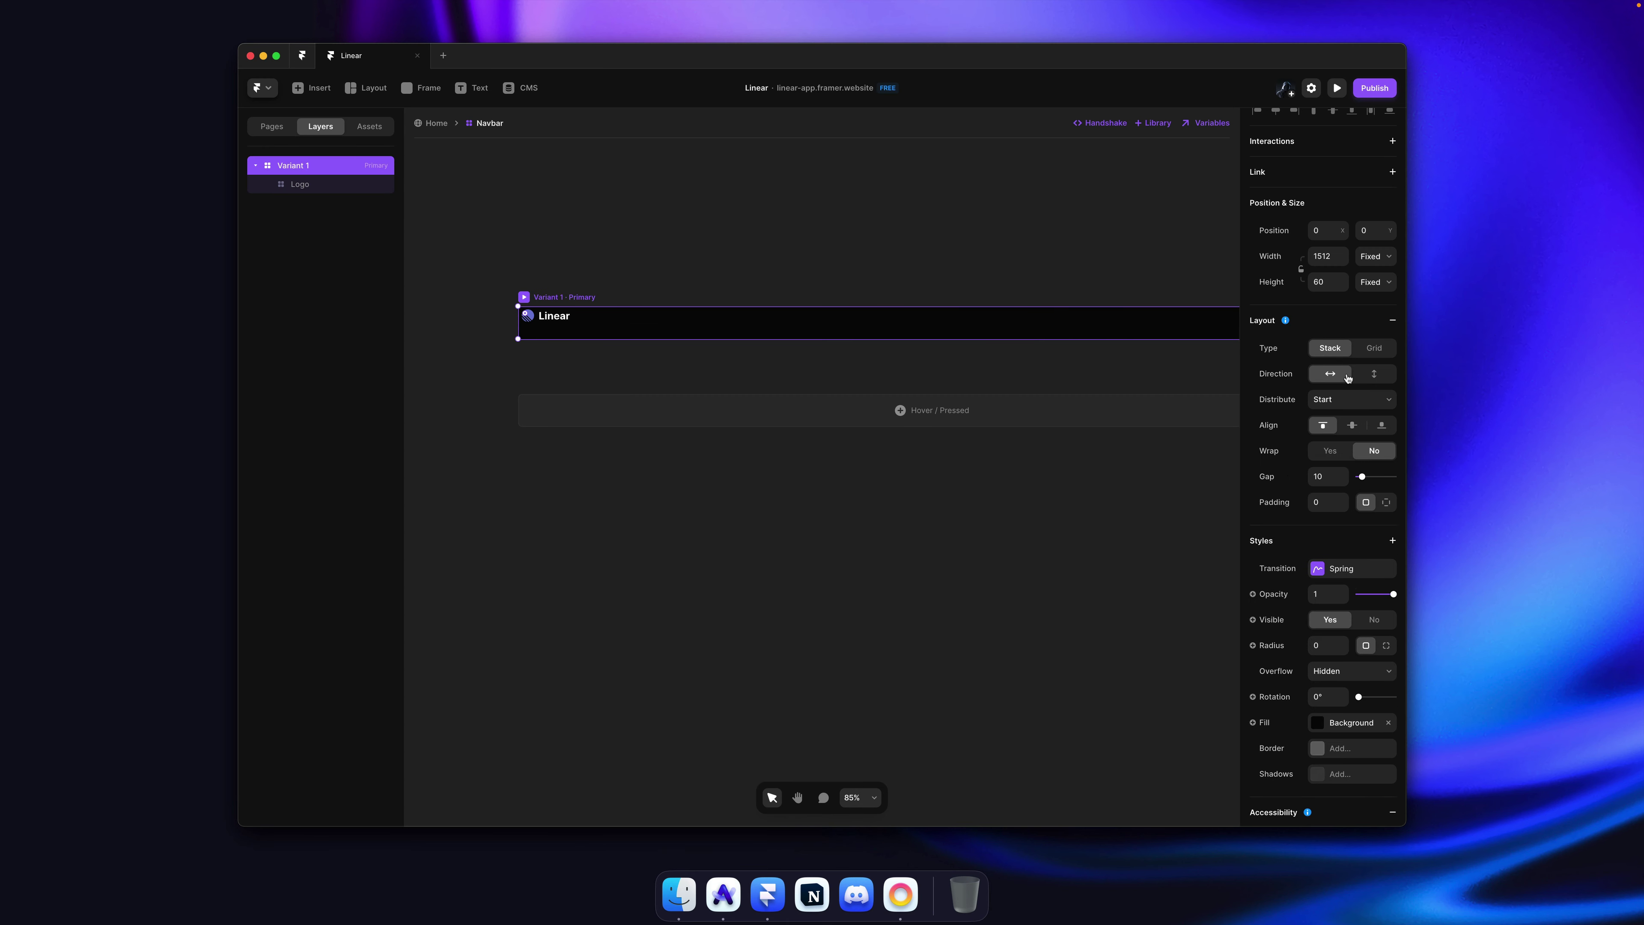
left_click(1352, 425)
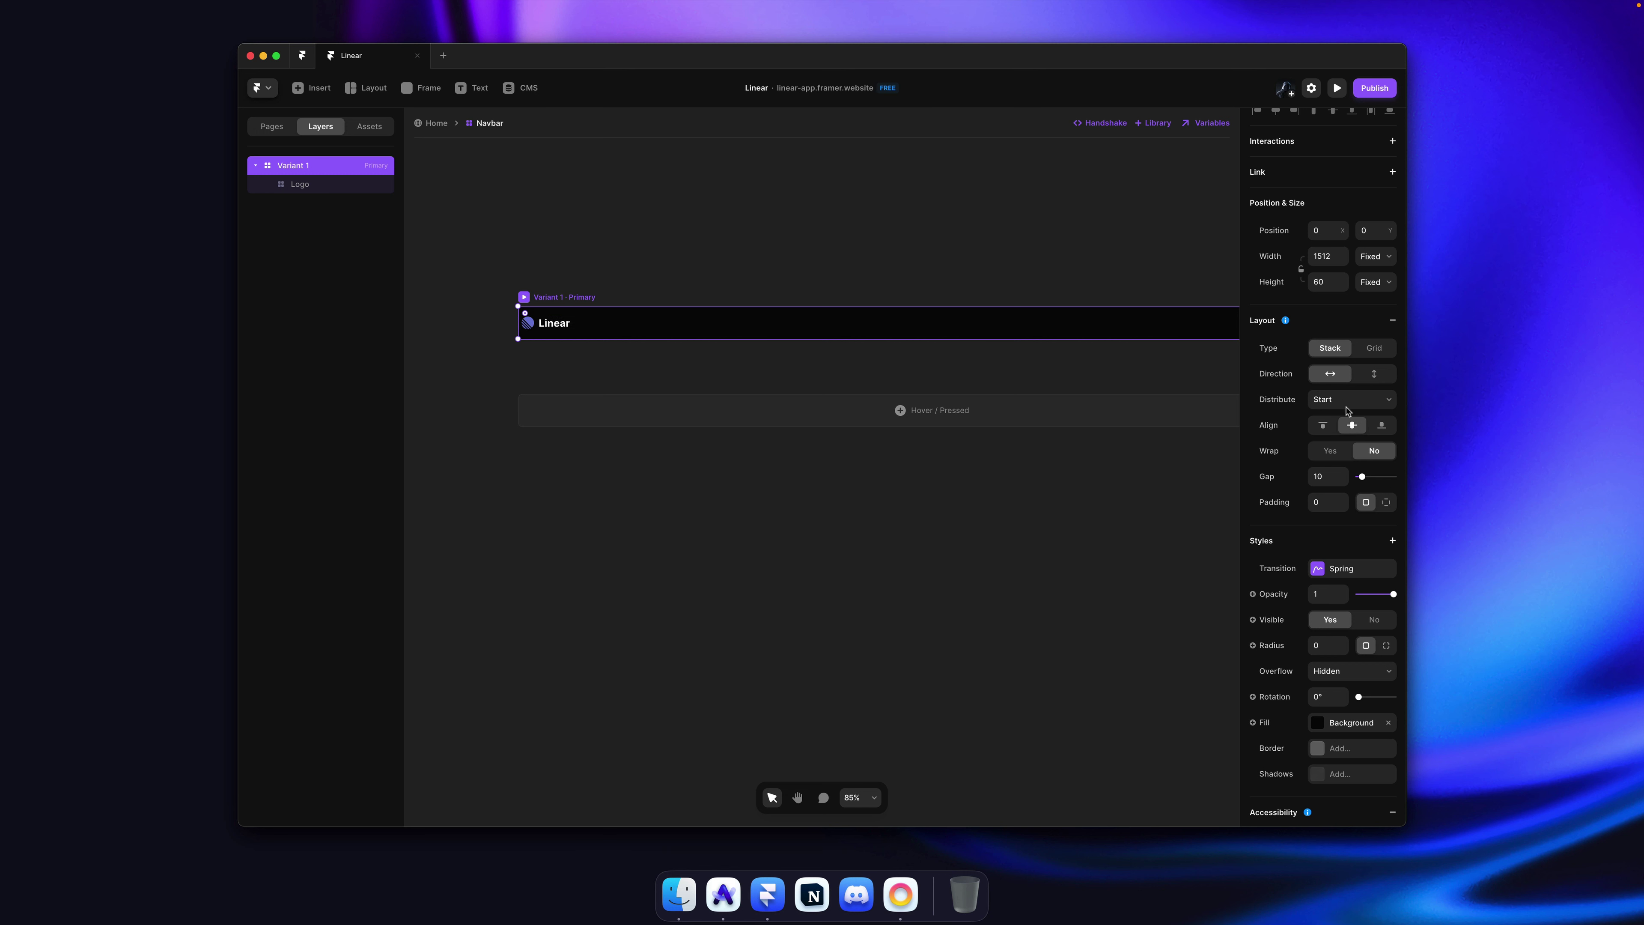
left_click(1349, 400)
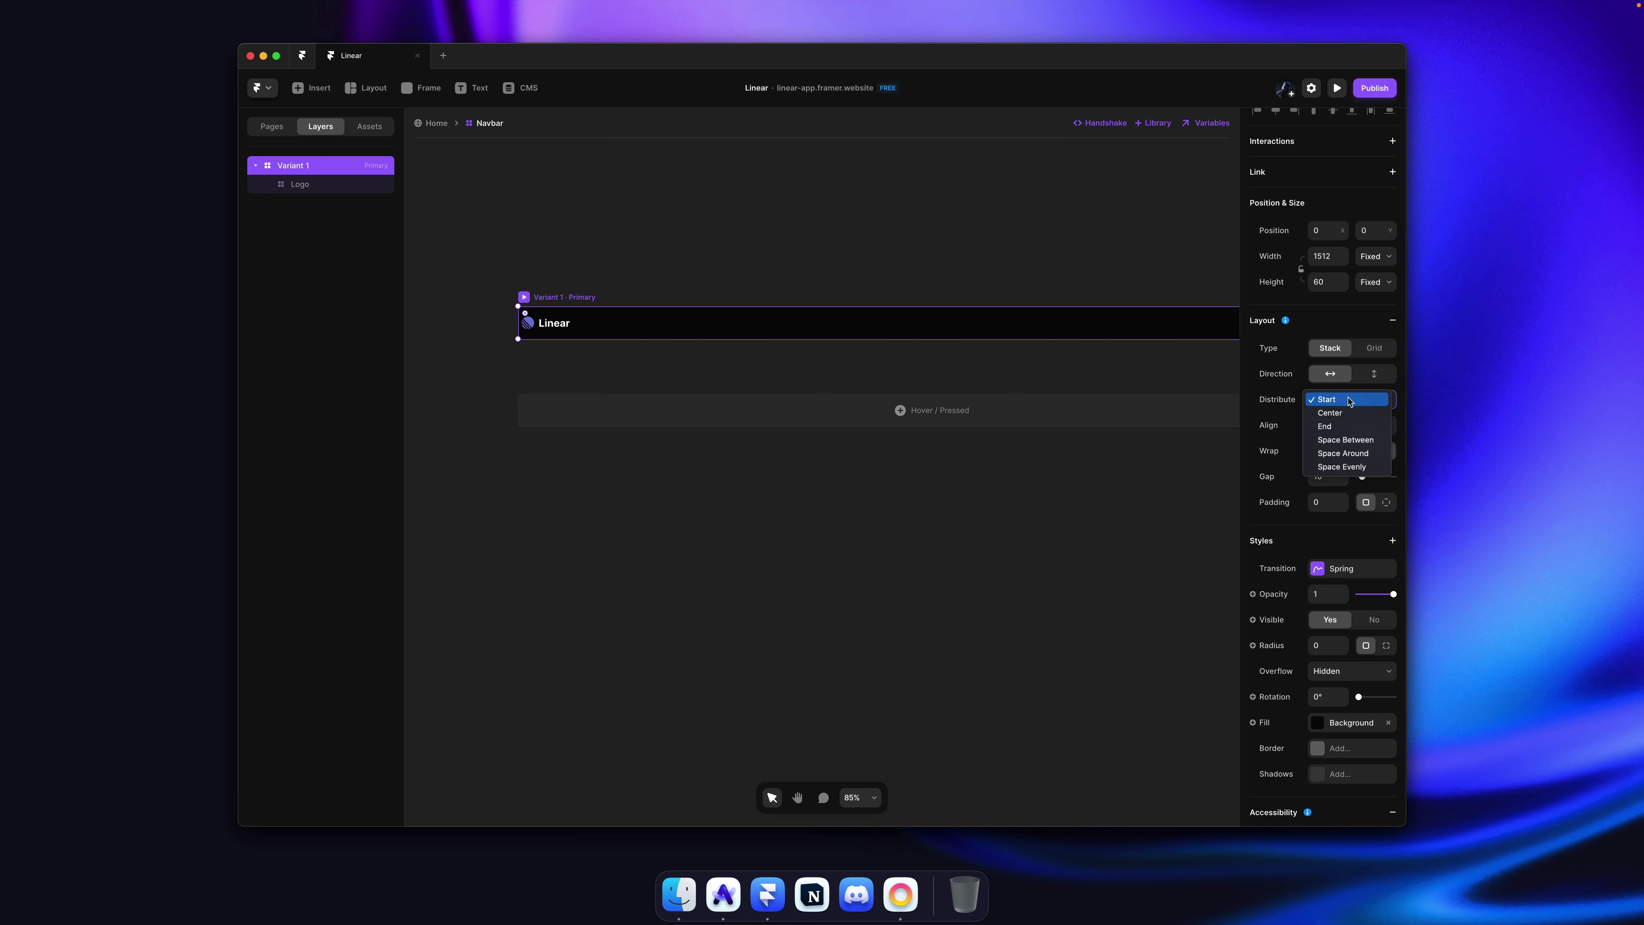
left_click(1346, 441)
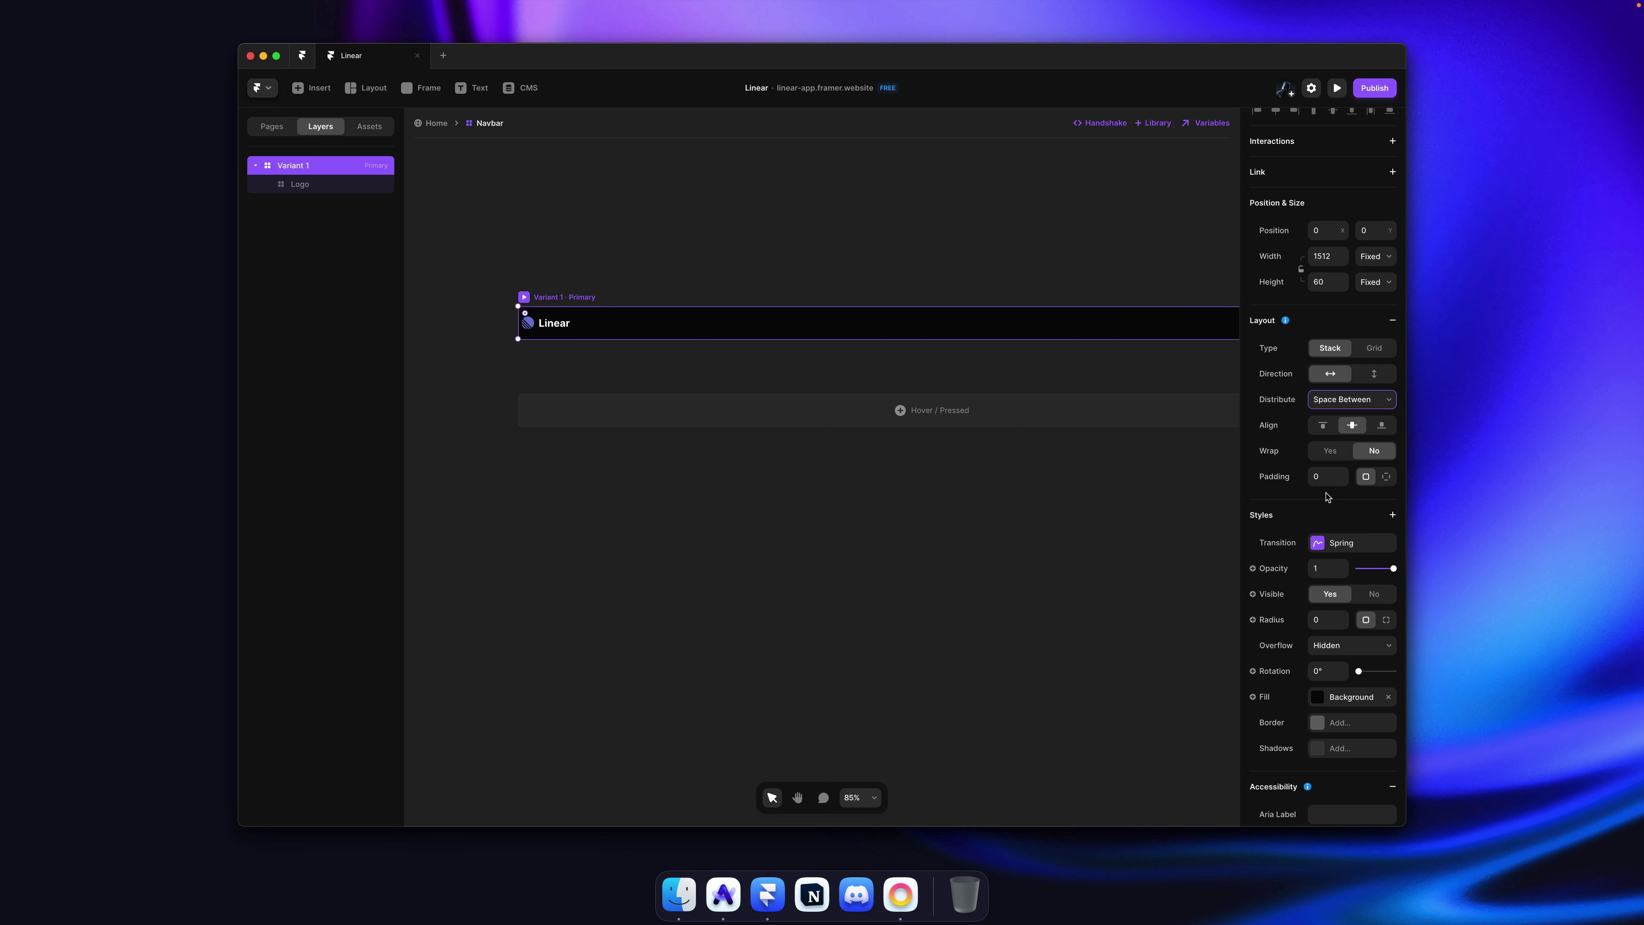
mouse_move(1342, 483)
left_mouse_down()
mouse_move(1341, 464)
mouse_move(1338, 494)
left_mouse_up()
left_click(770, 206)
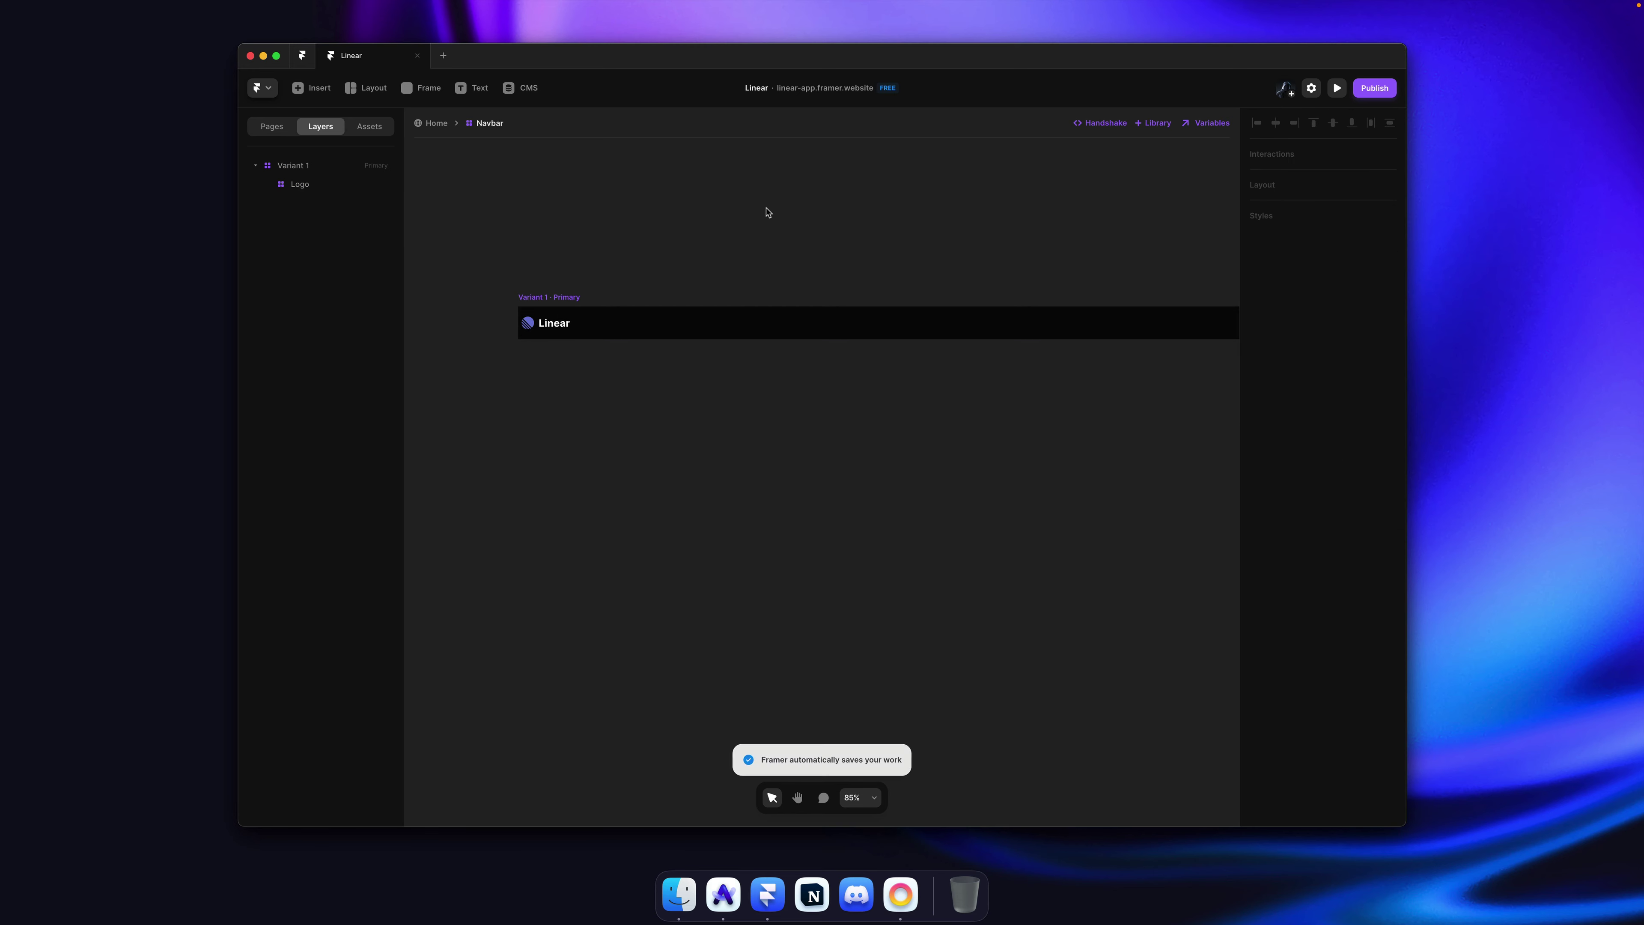
key("super+Tab")
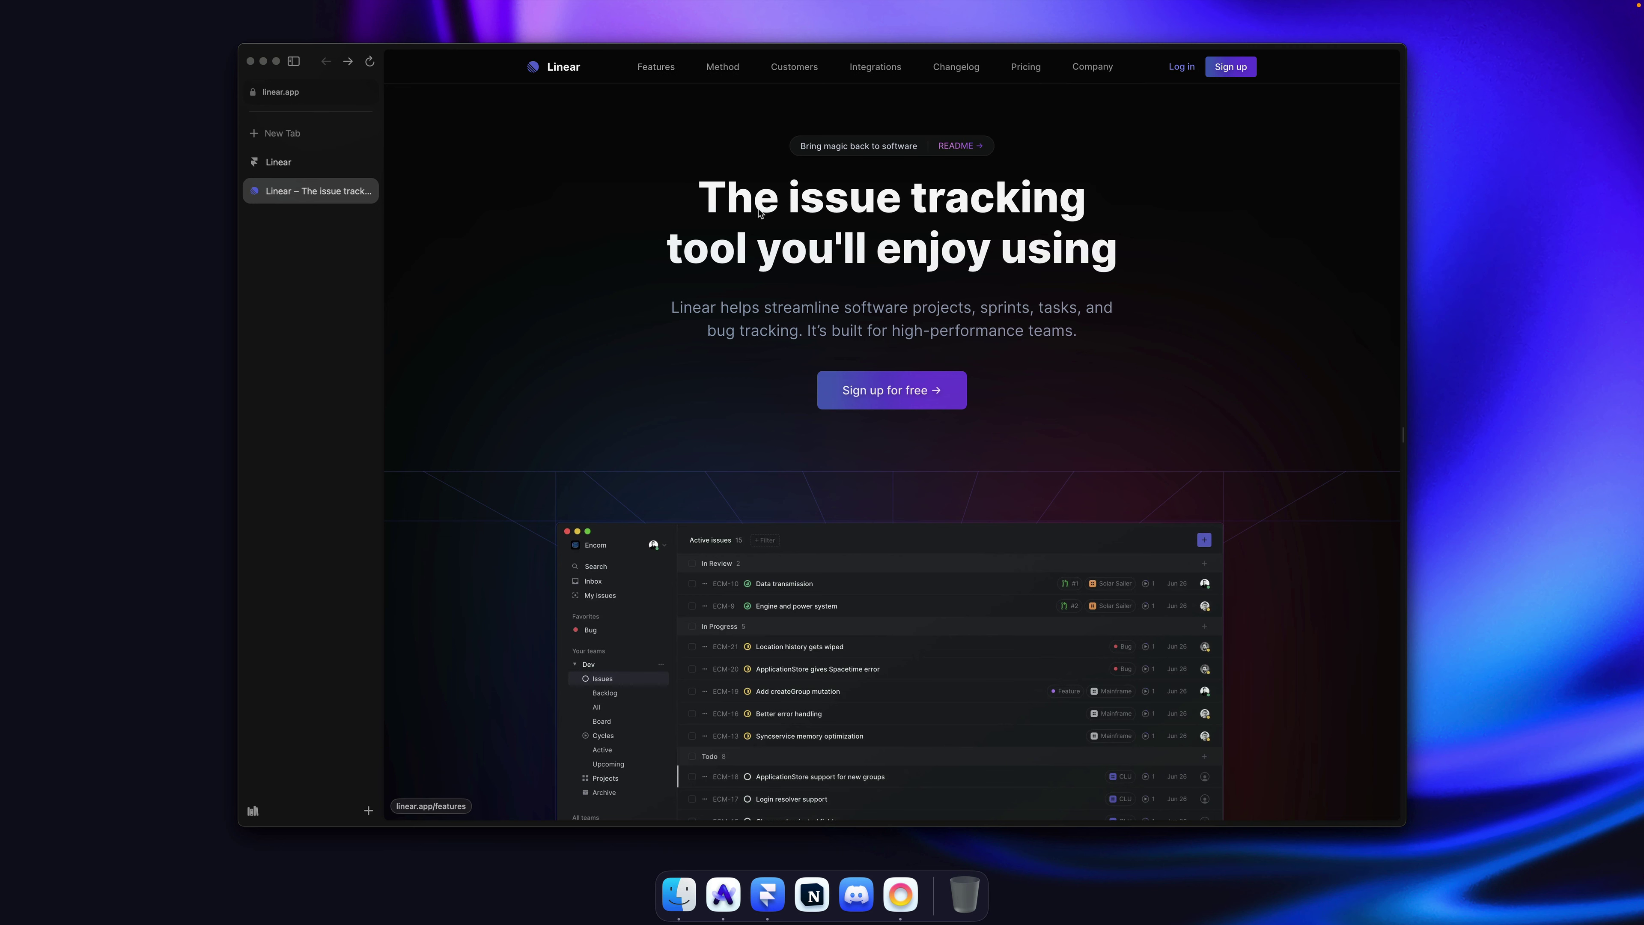
Step: Add a text layer reading 'Features' inside the navbar
key("super+Tab")
key("t")
left_click(682, 325)
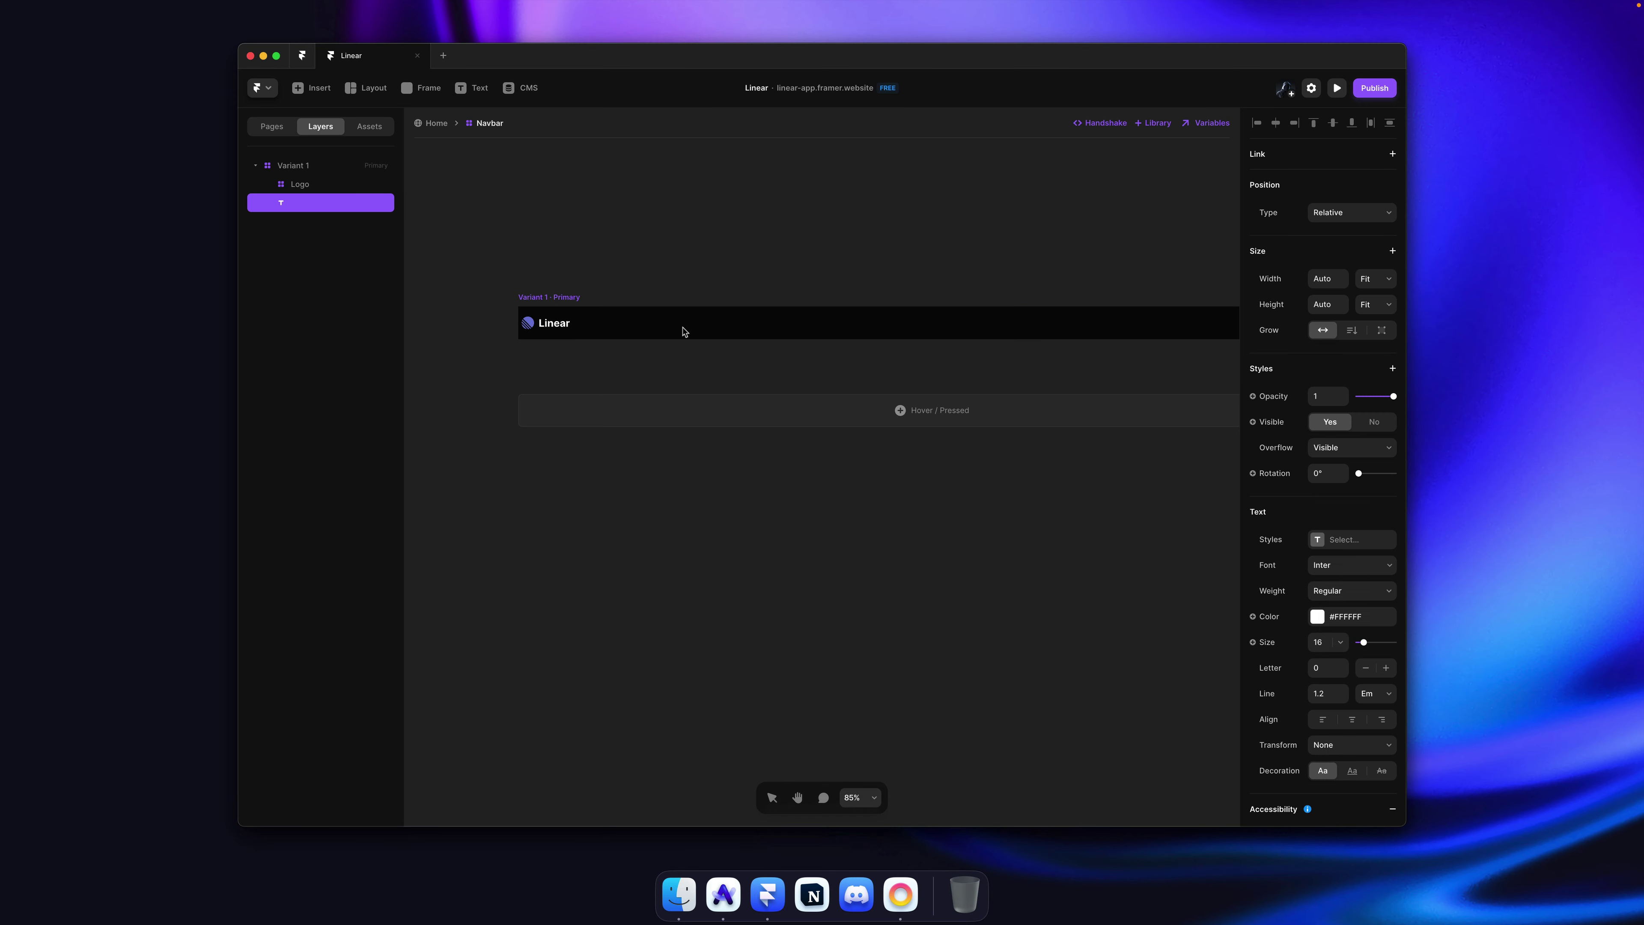
type("Features")
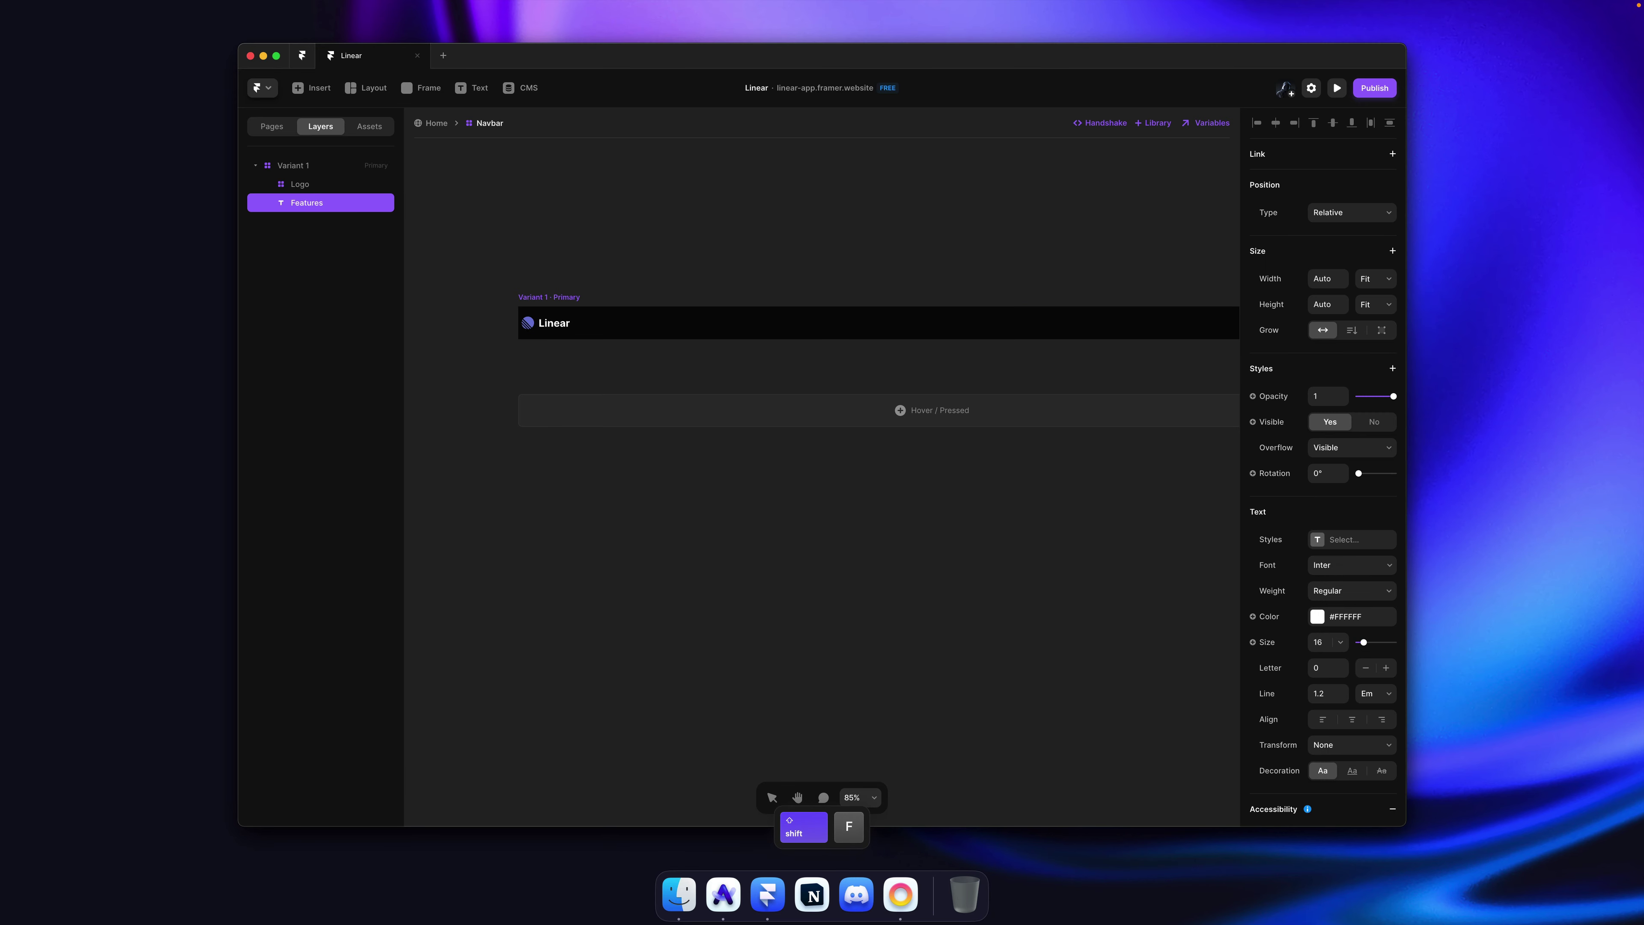
key("Escape")
key("Escape")
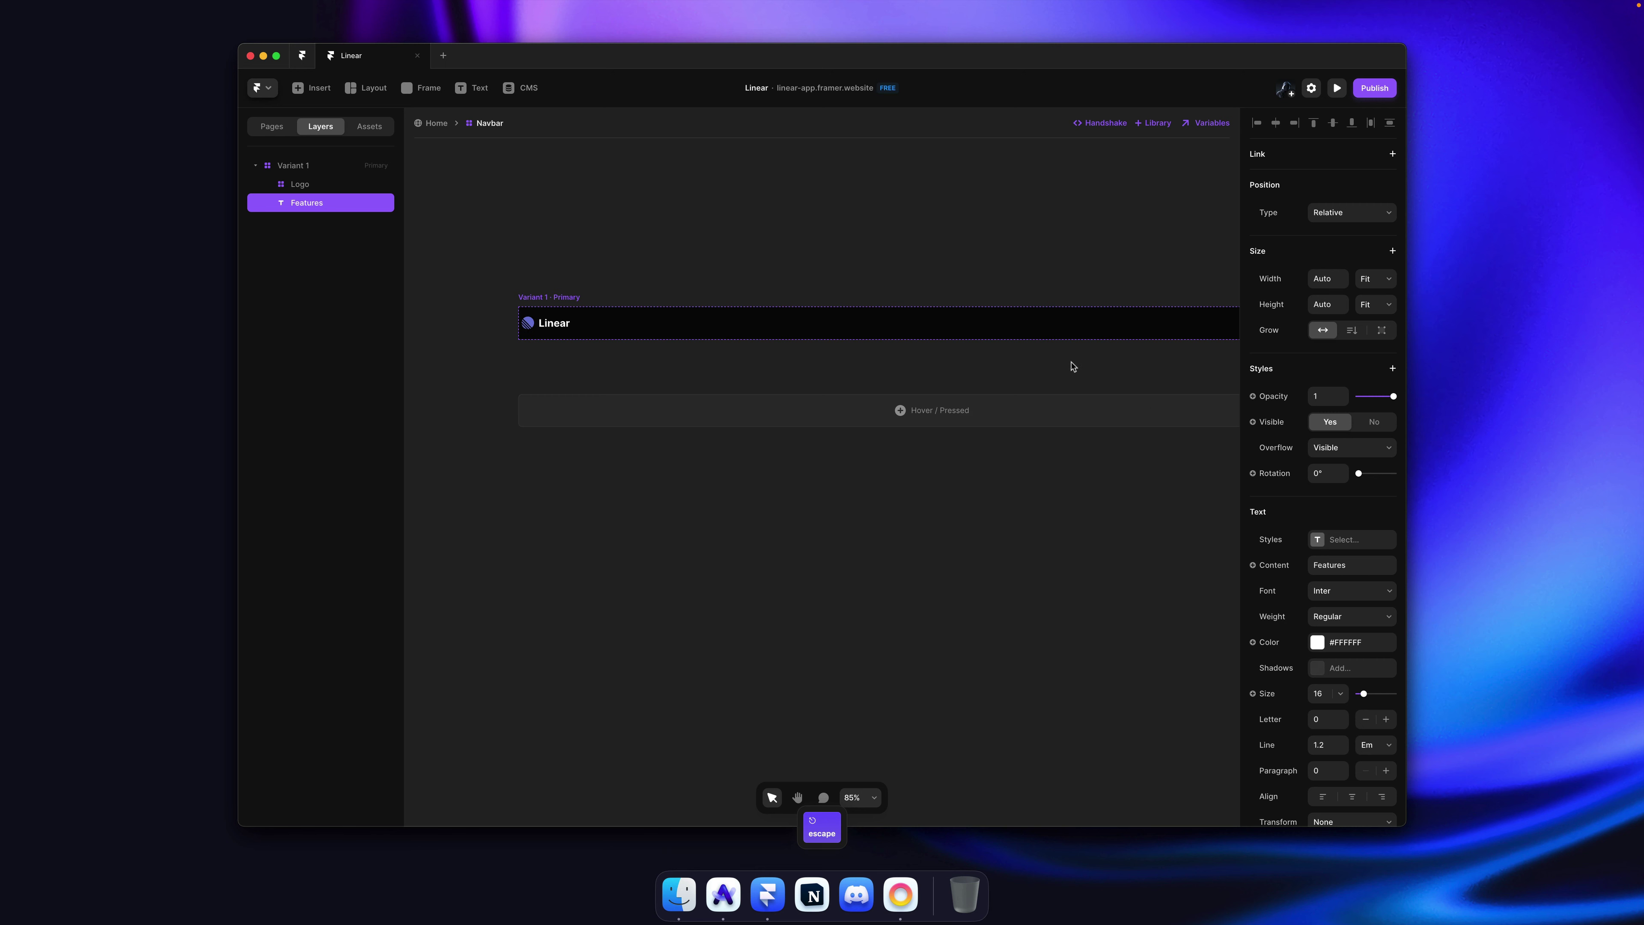
Step: Wrap the Features text in its own stack with 12 padding
scroll(1071, 367, "right", 4)
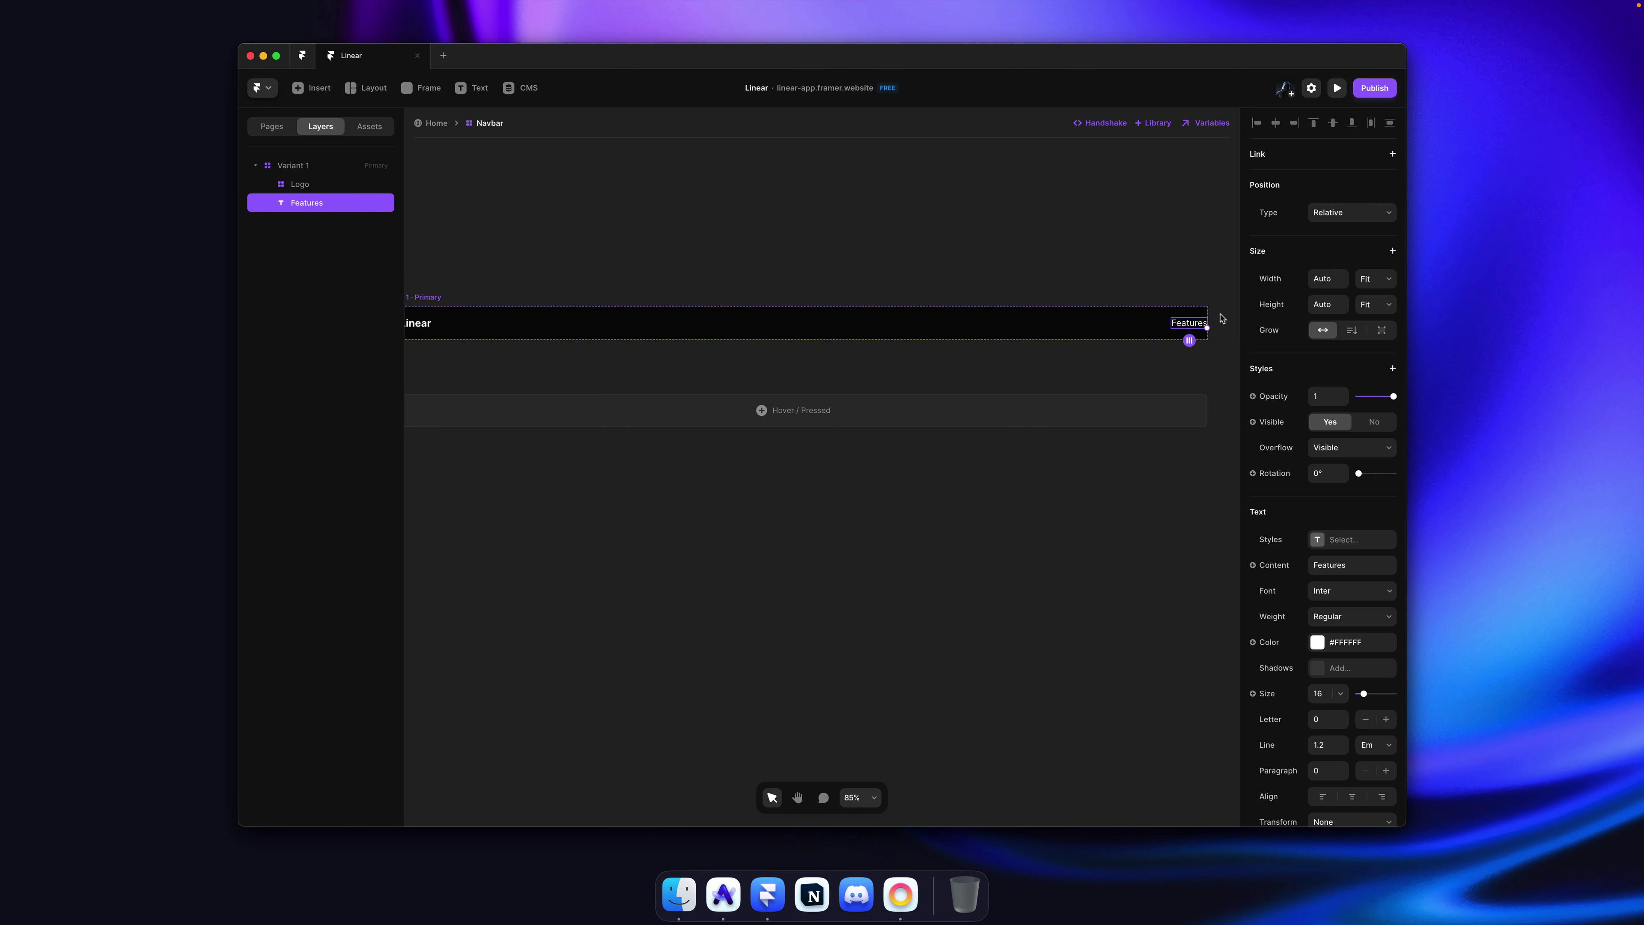
scroll(1221, 318, "up", 10)
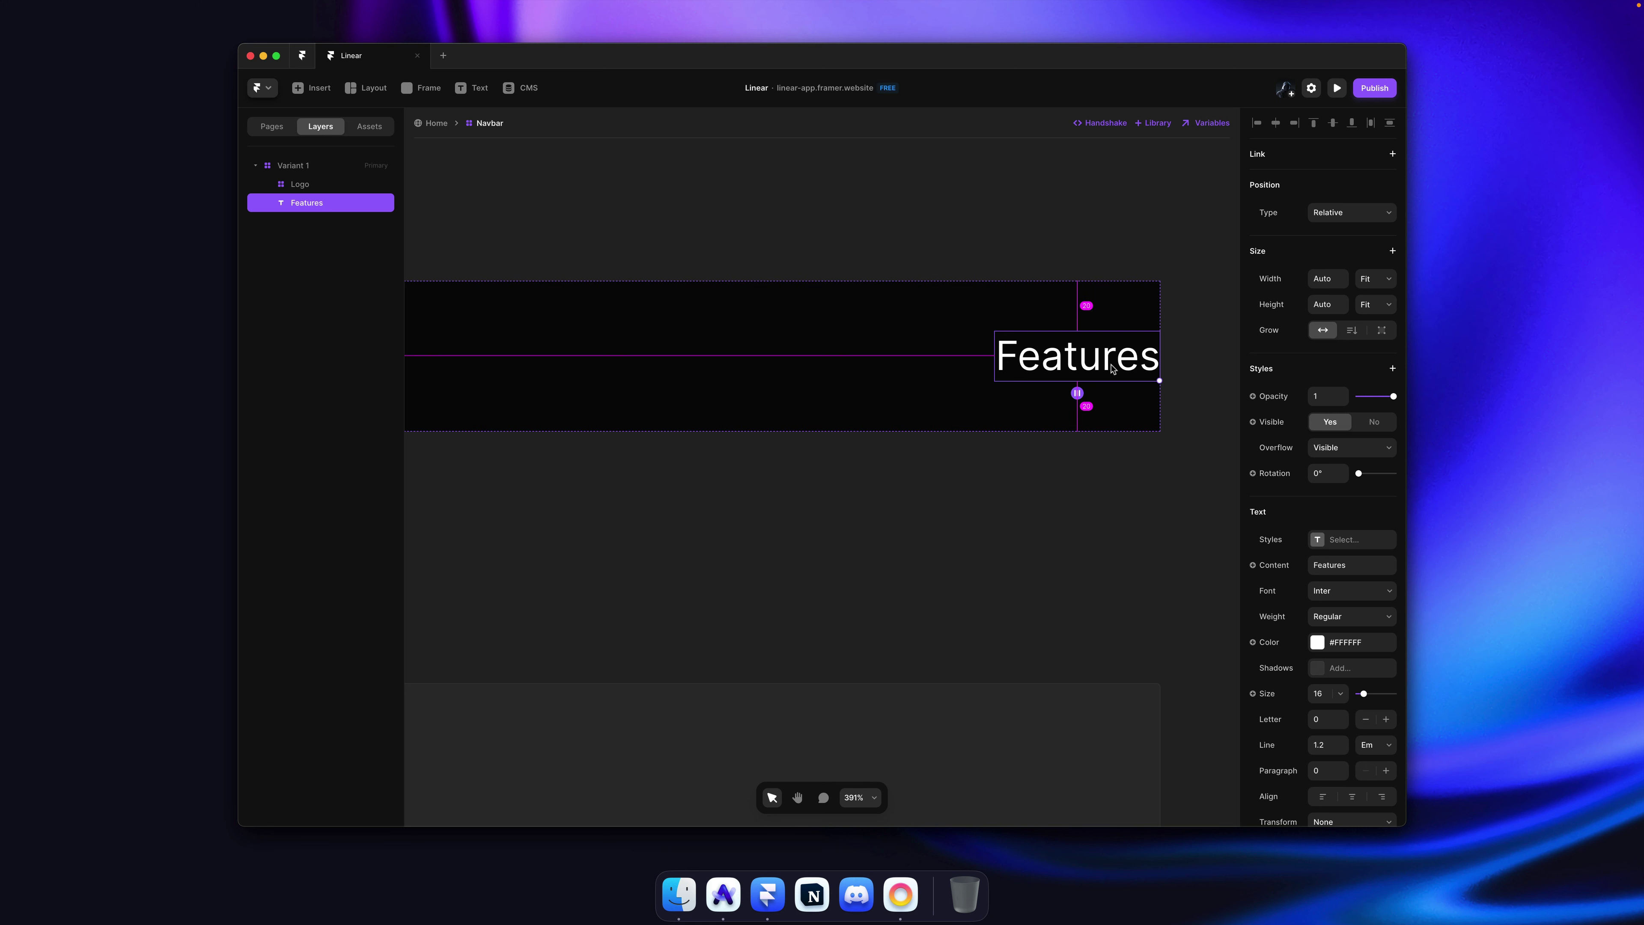
key("alt+super+Return")
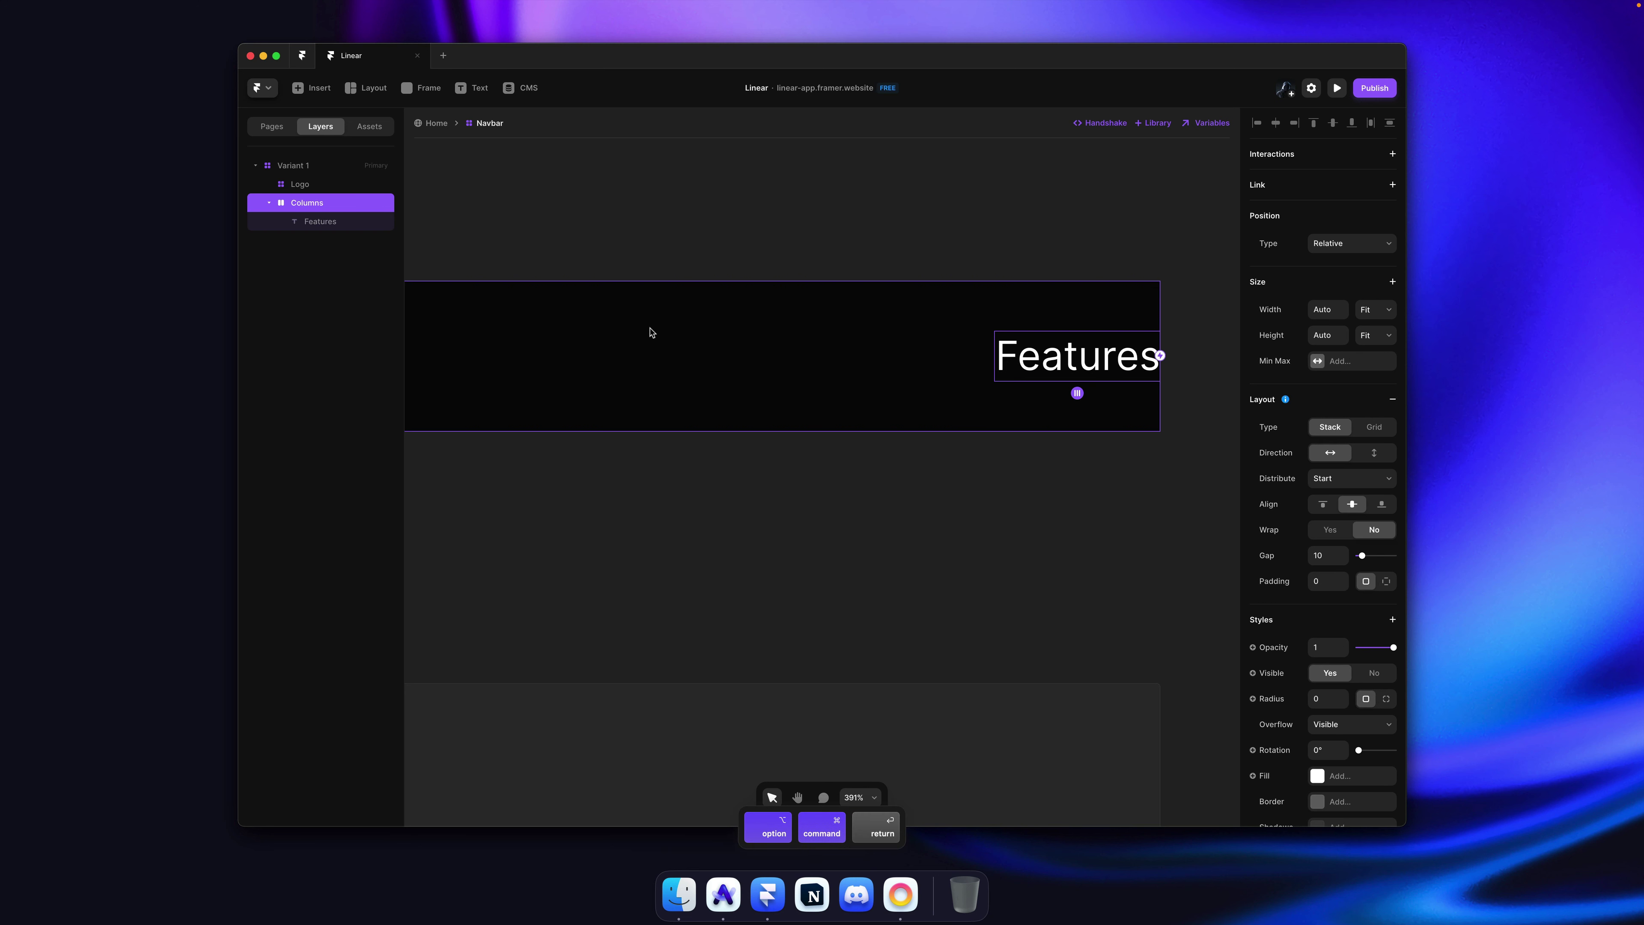
left_click_drag(1345, 586, 1345, 577)
scroll(965, 207, "down", 5)
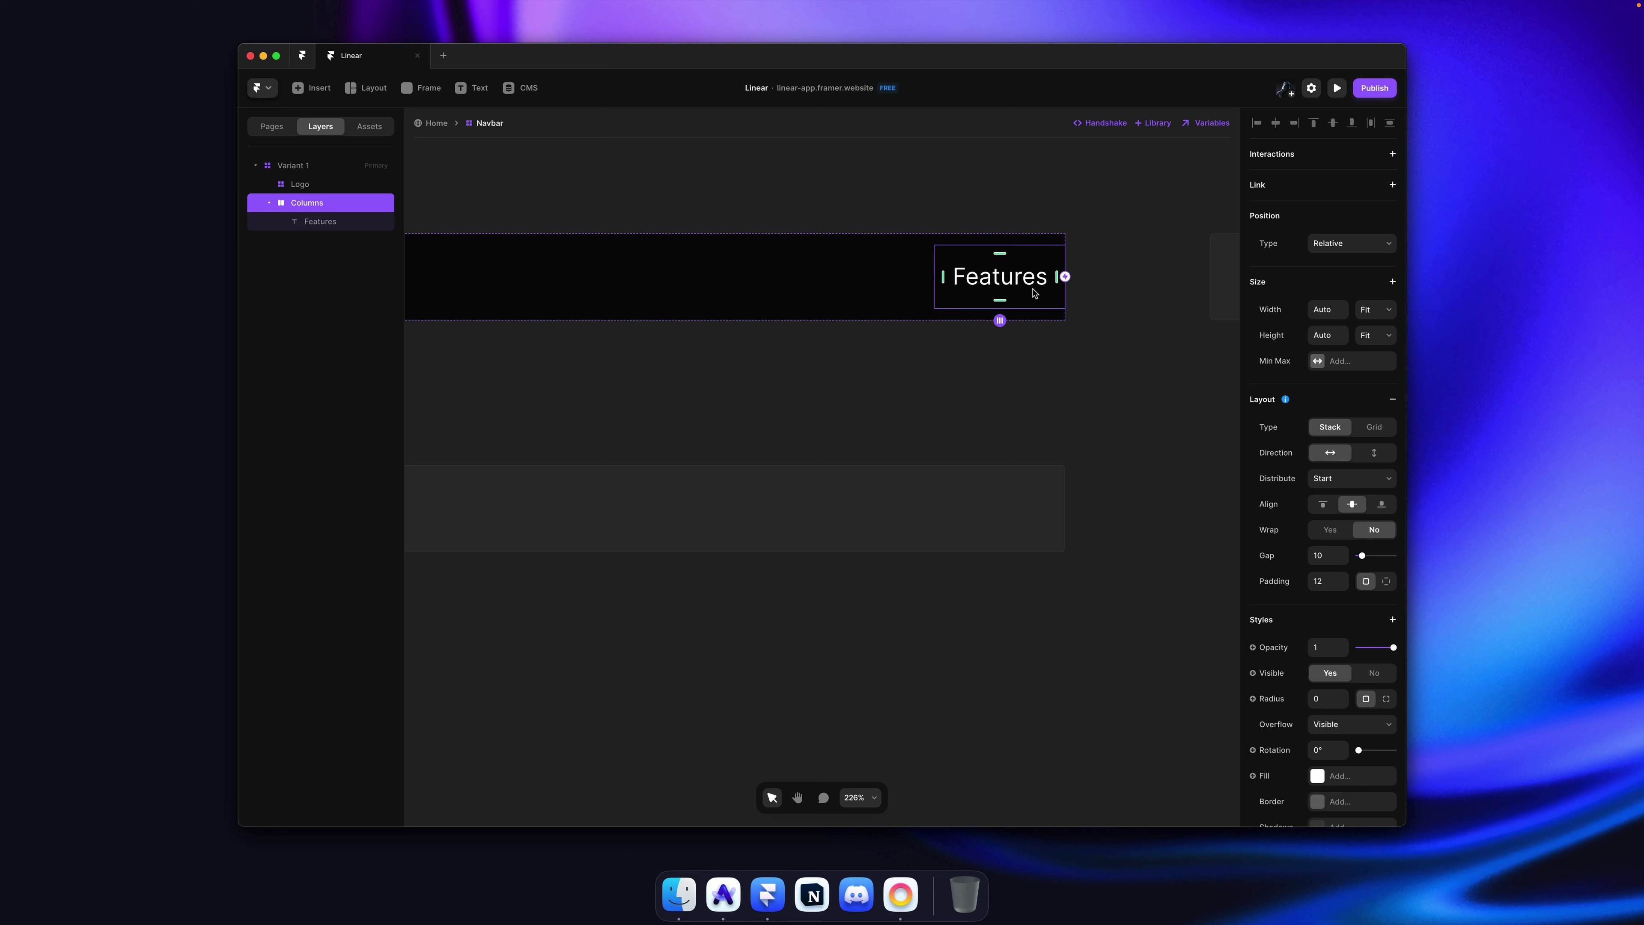
Step: Turn the Features stack into a component named NavLink
key("super+k")
type("Na")
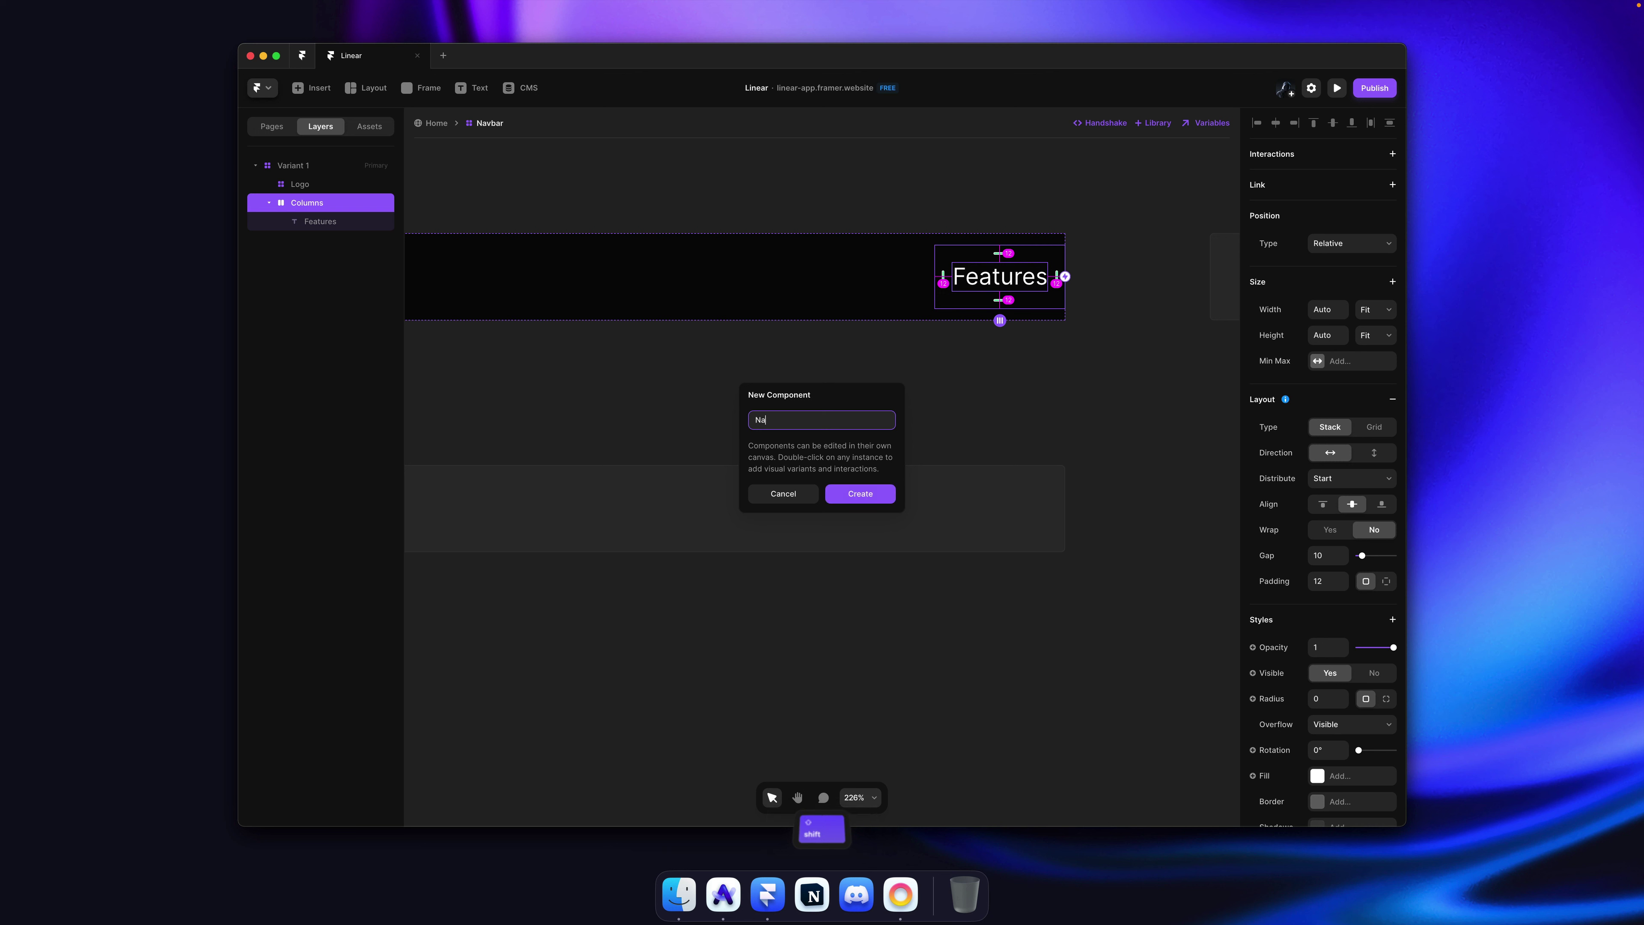
type("vLink")
key("Return")
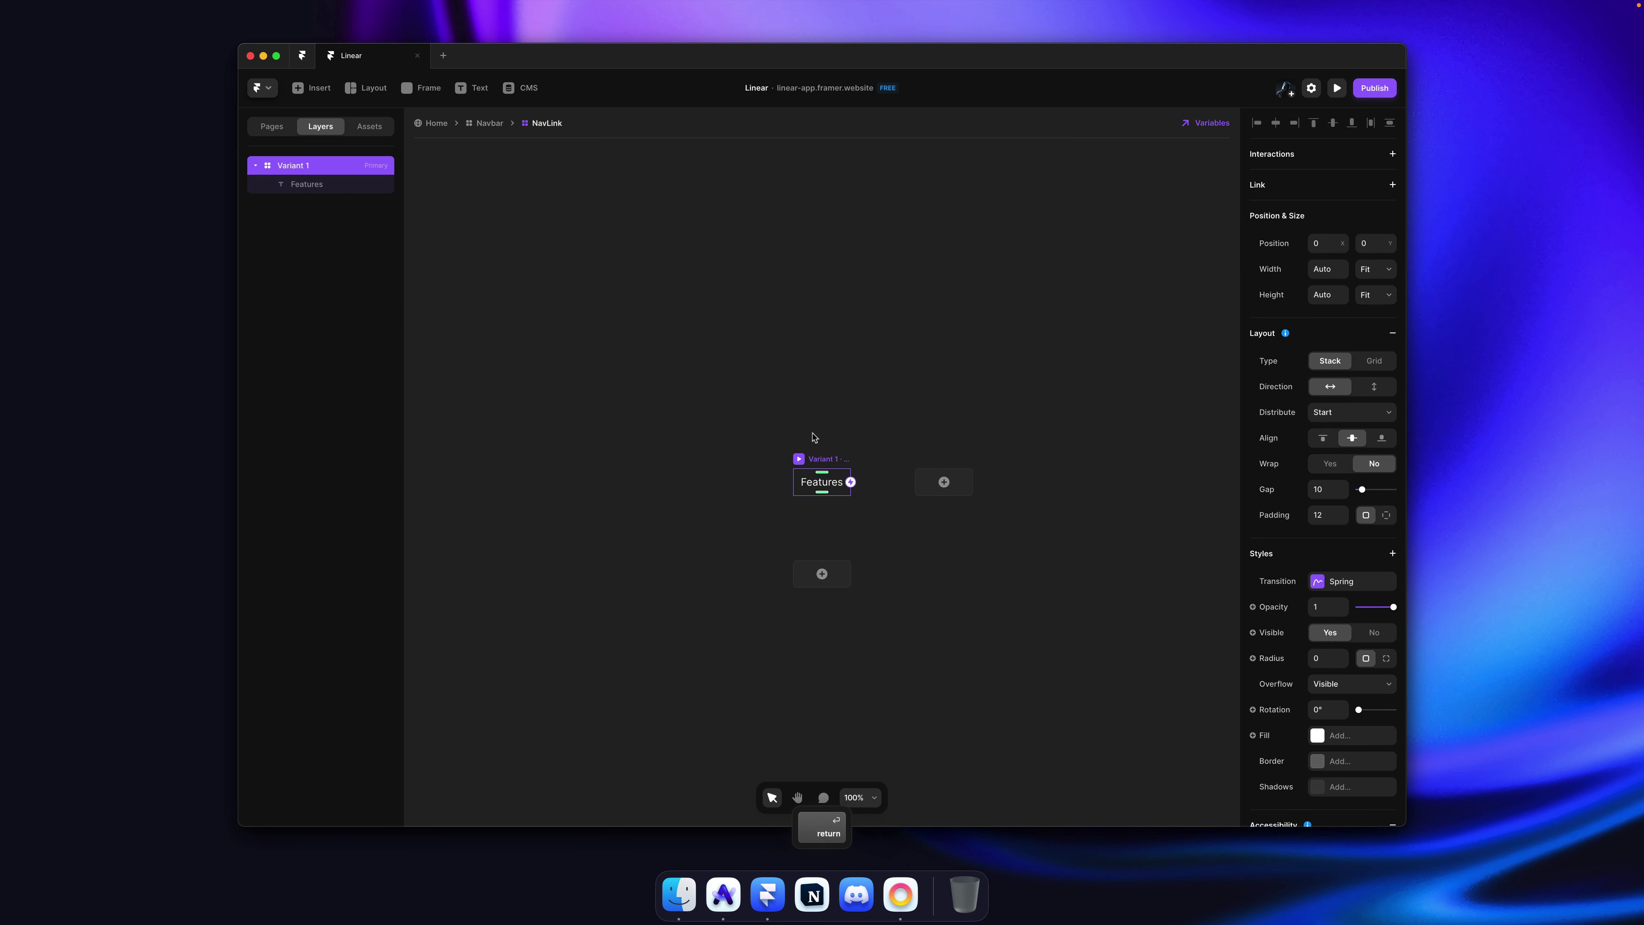
Step: Bind the Features text content to a Title variable, then switch to linear.app
left_click(818, 414)
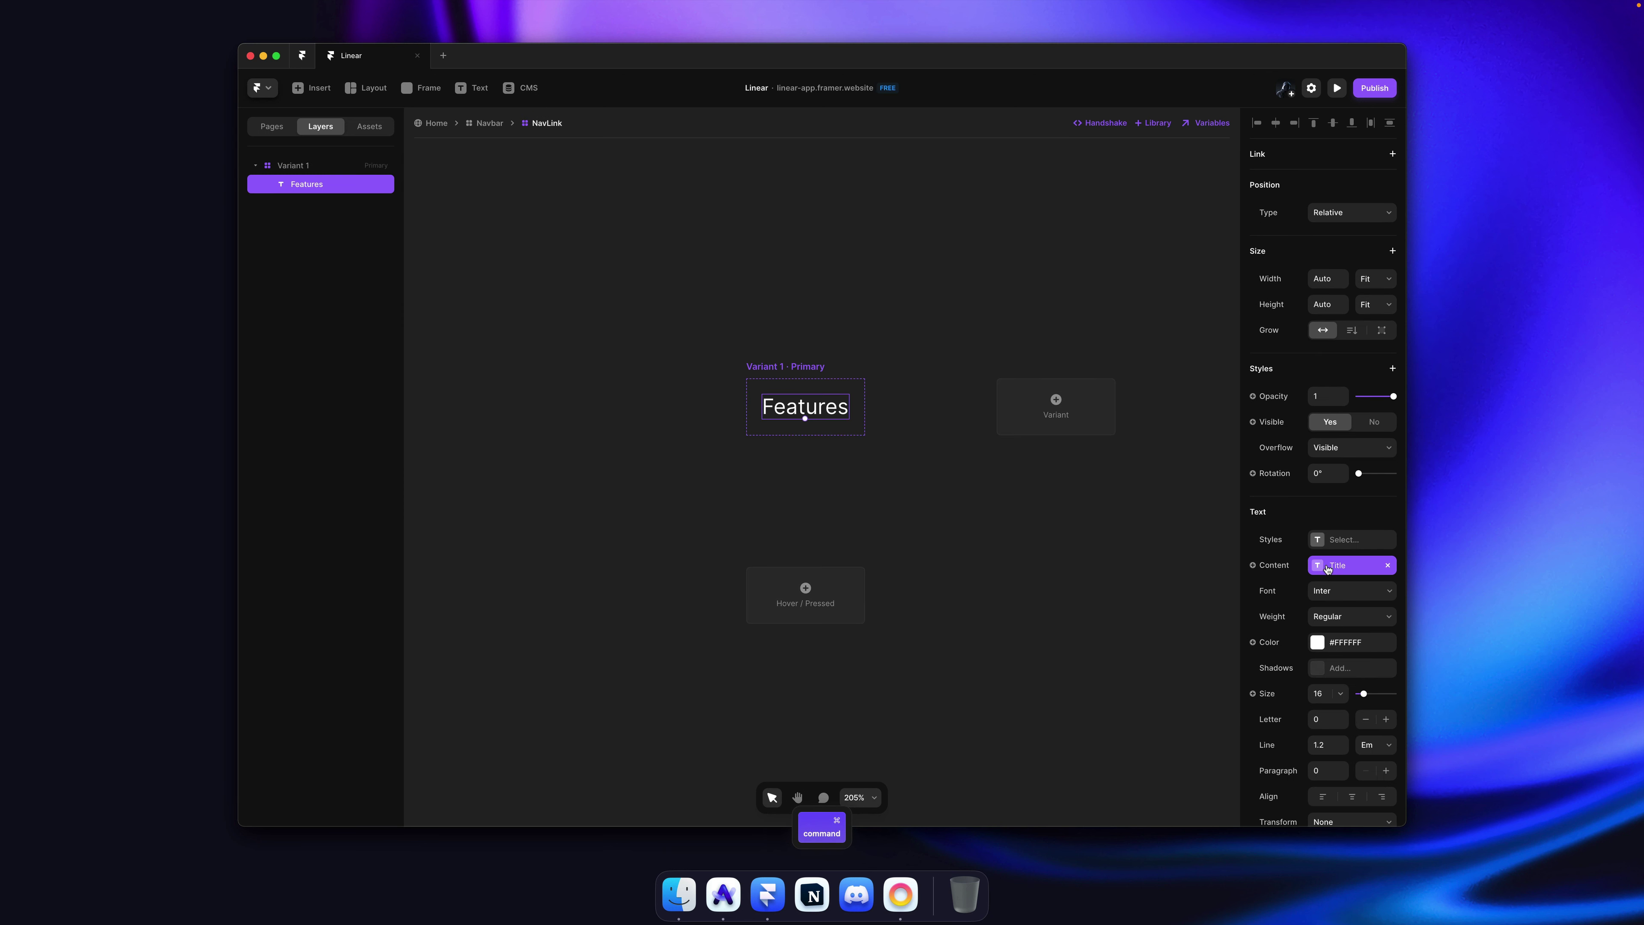
left_click(1343, 567)
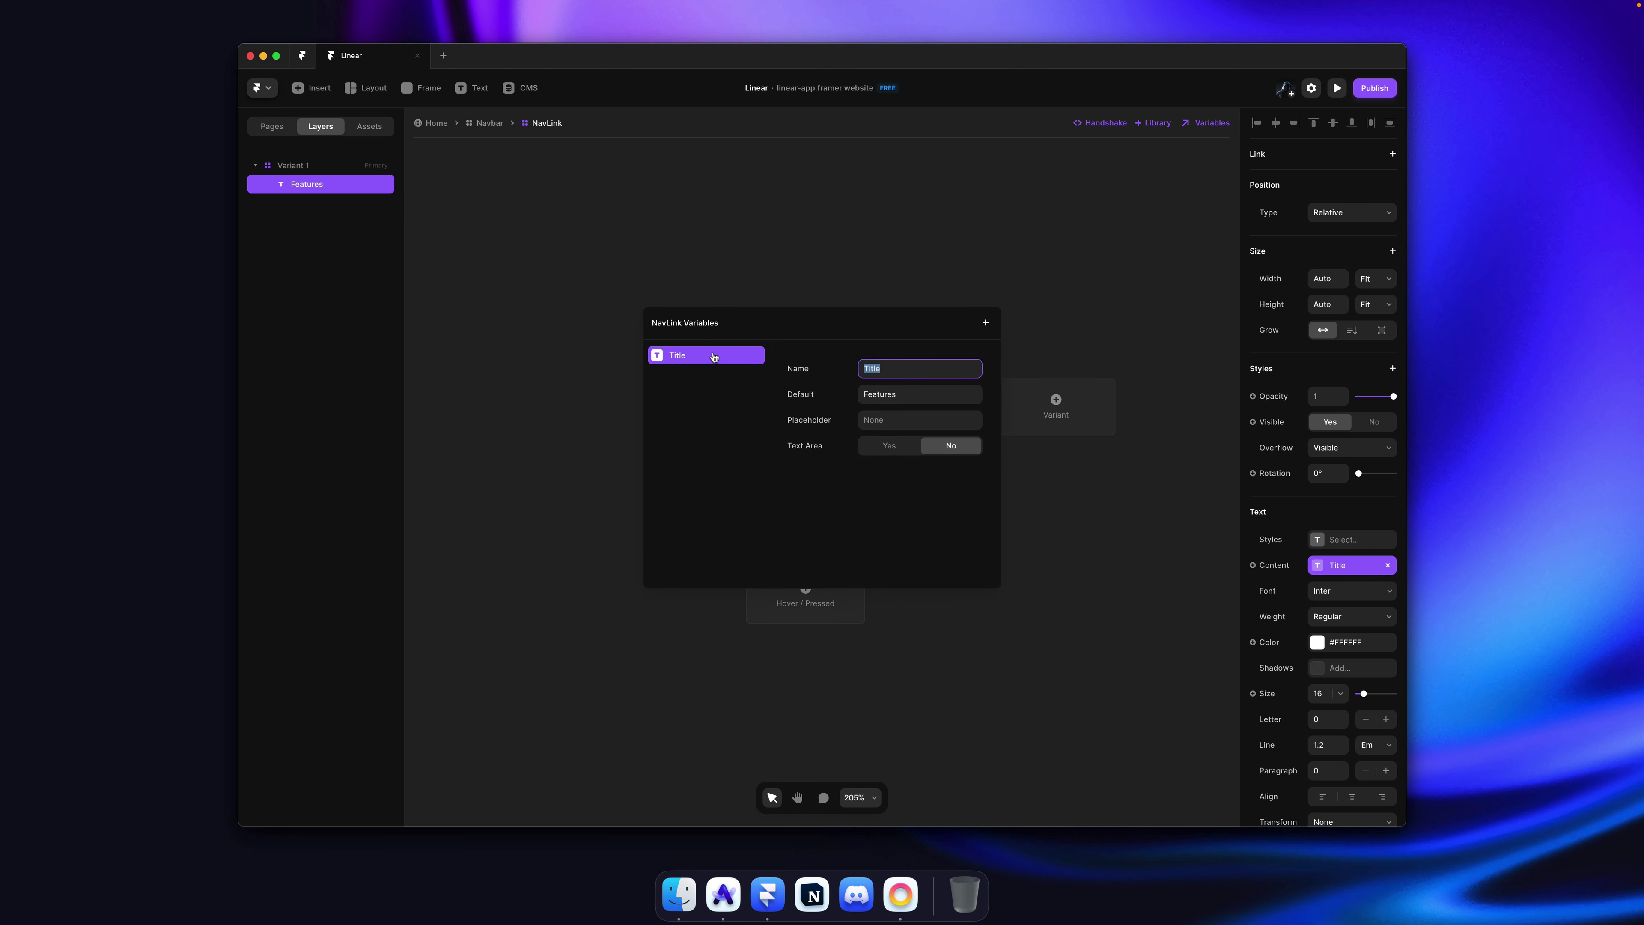
key("Escape")
key("Escape")
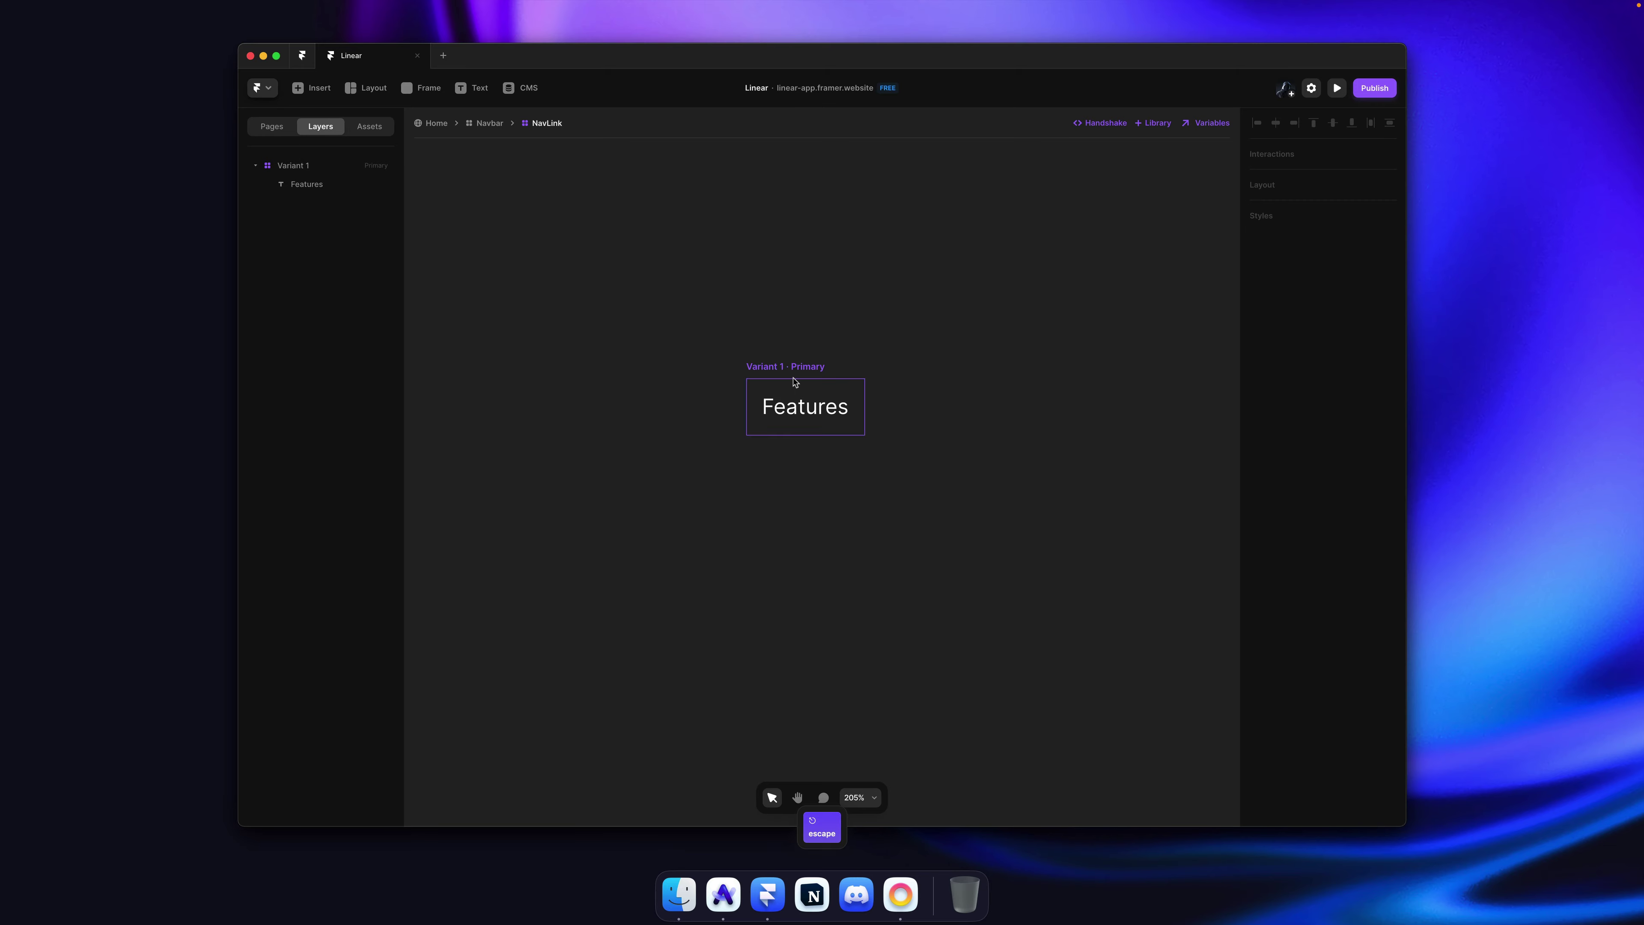
key("cmd+Tab")
key("super+Tab")
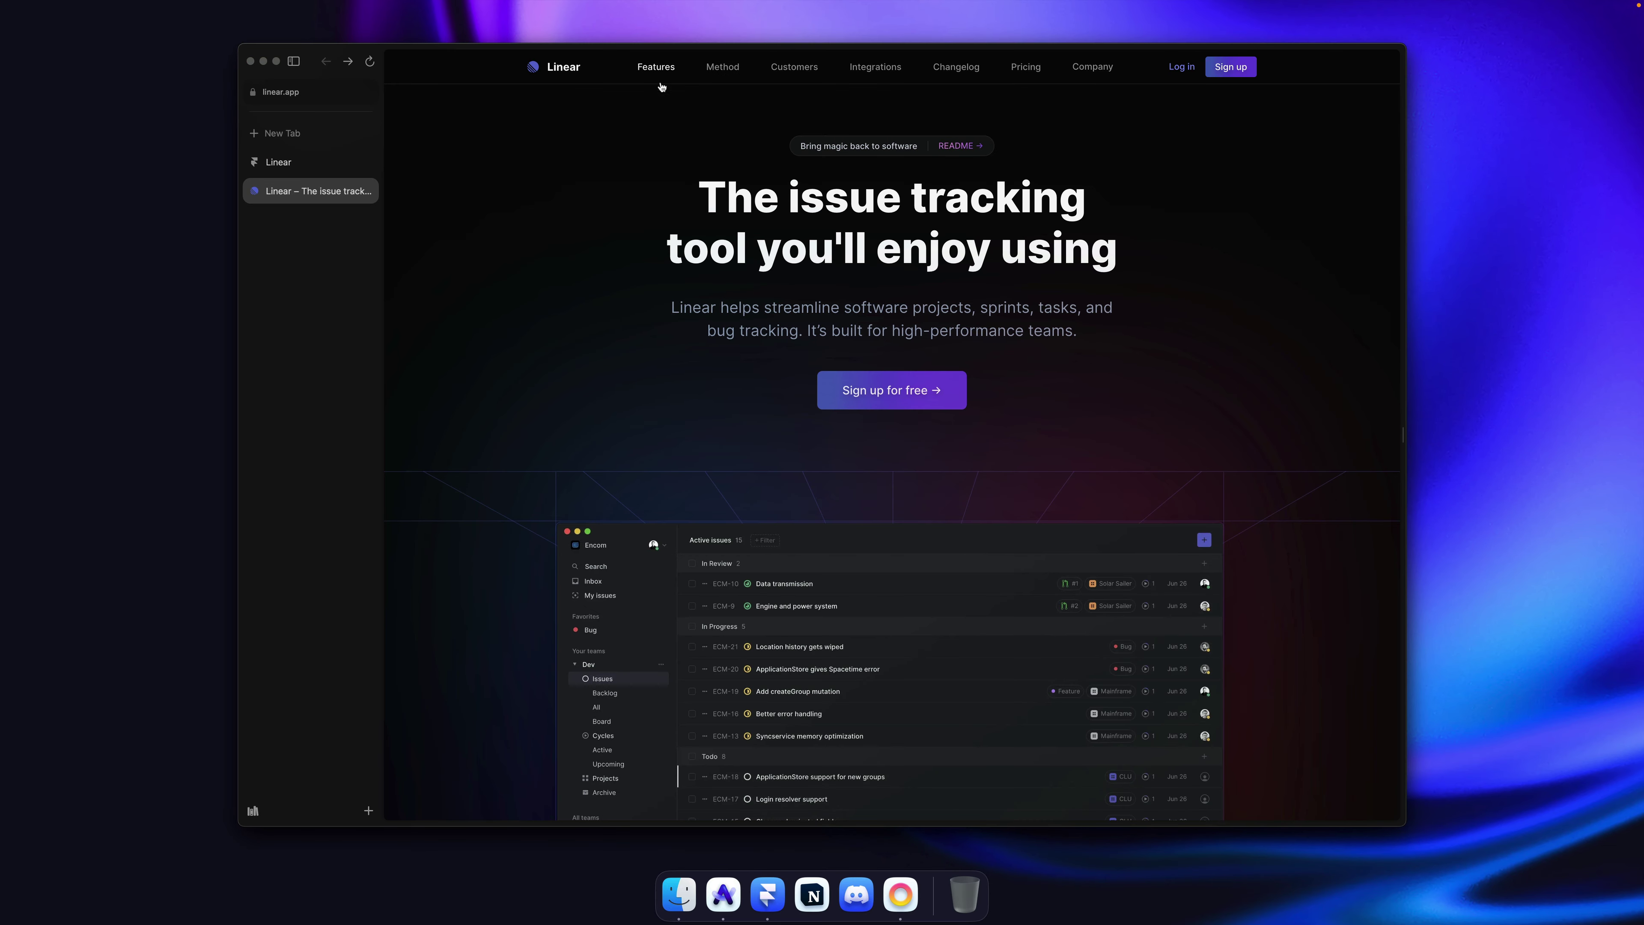
Step: Inspect the CSS of linear.app's Features link in DevTools, then return to Framer
right_click(669, 68)
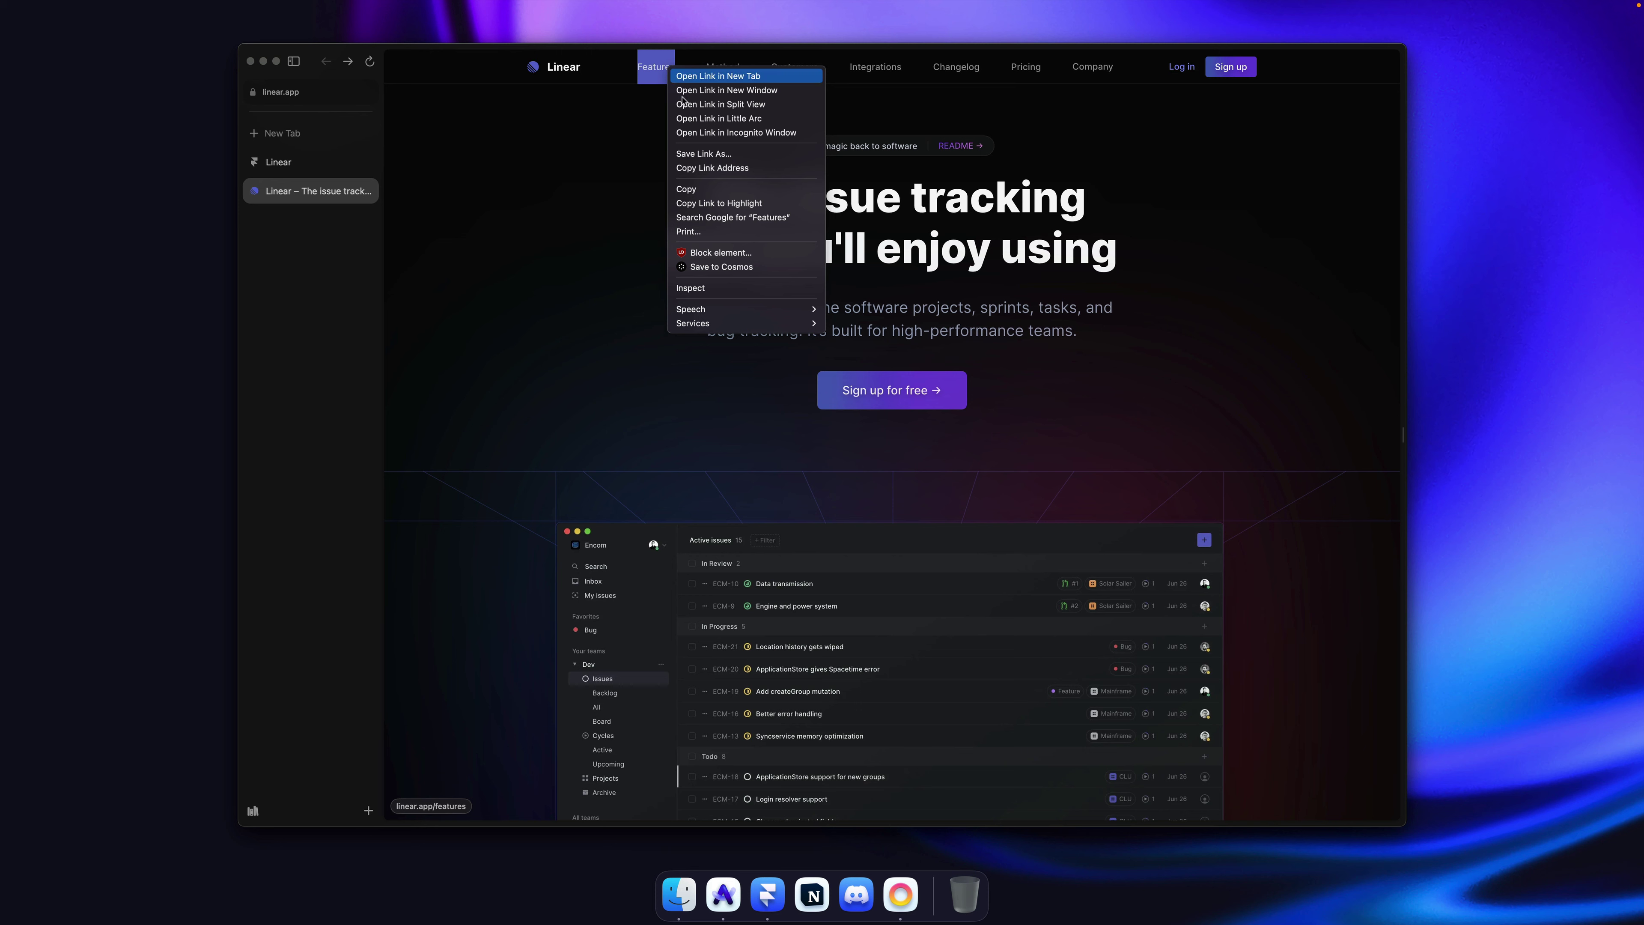
left_click(707, 287)
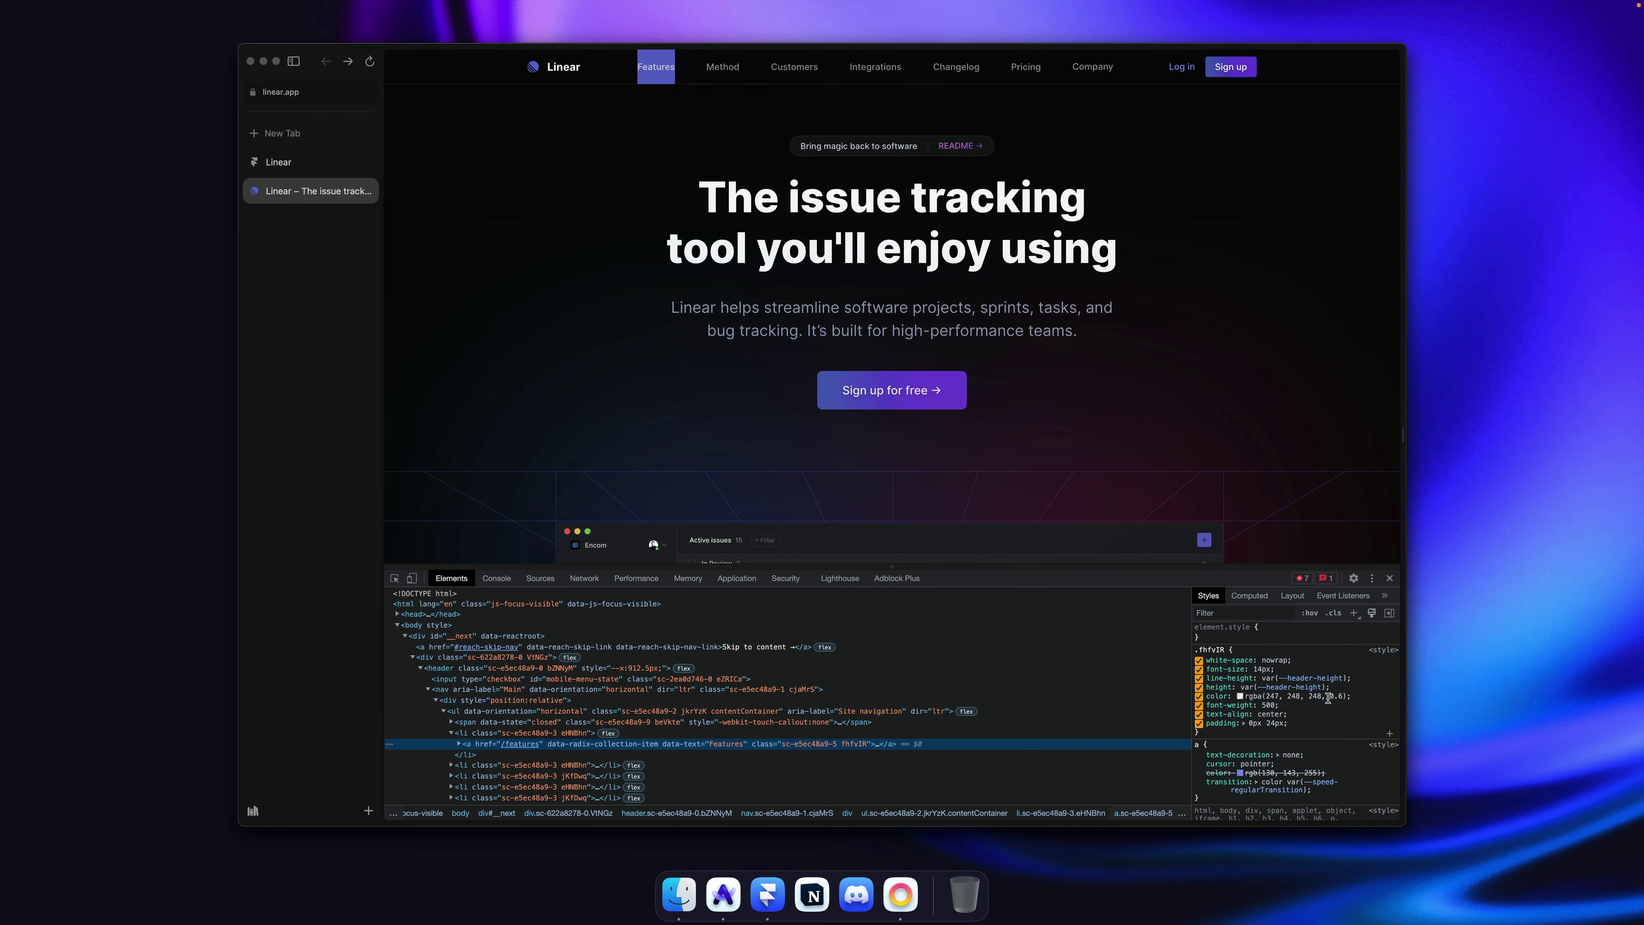
key("super+alt+i")
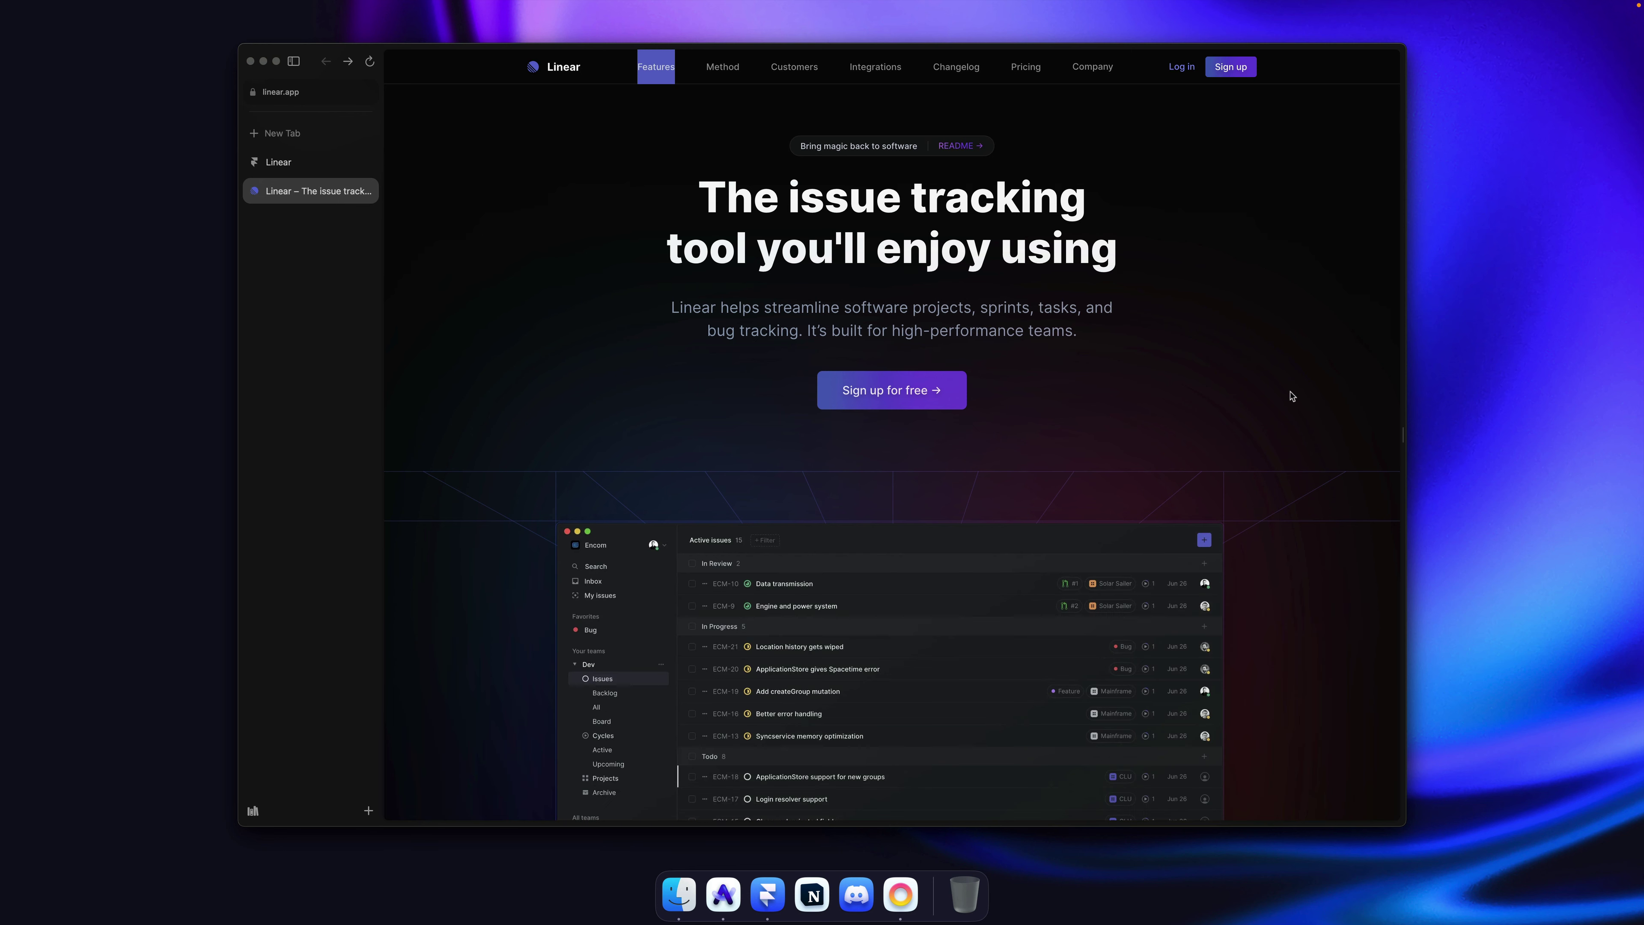
key("super+Tab")
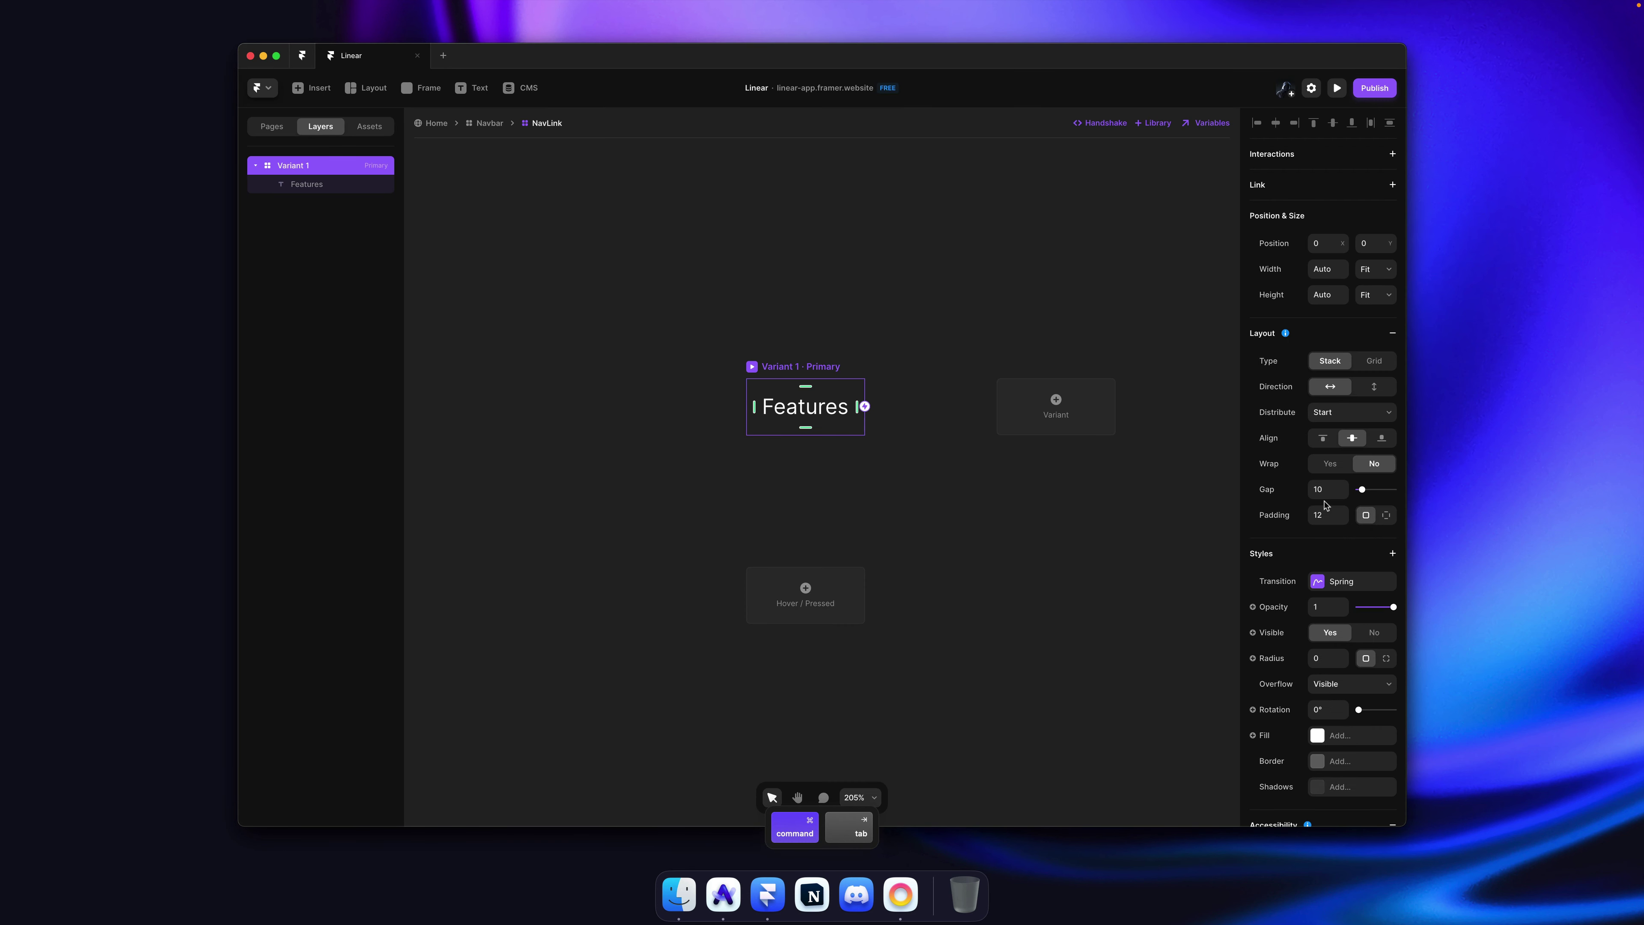
Step: Set the NavLink's opacity to 0.6 and add a Hover variant
type("0.")
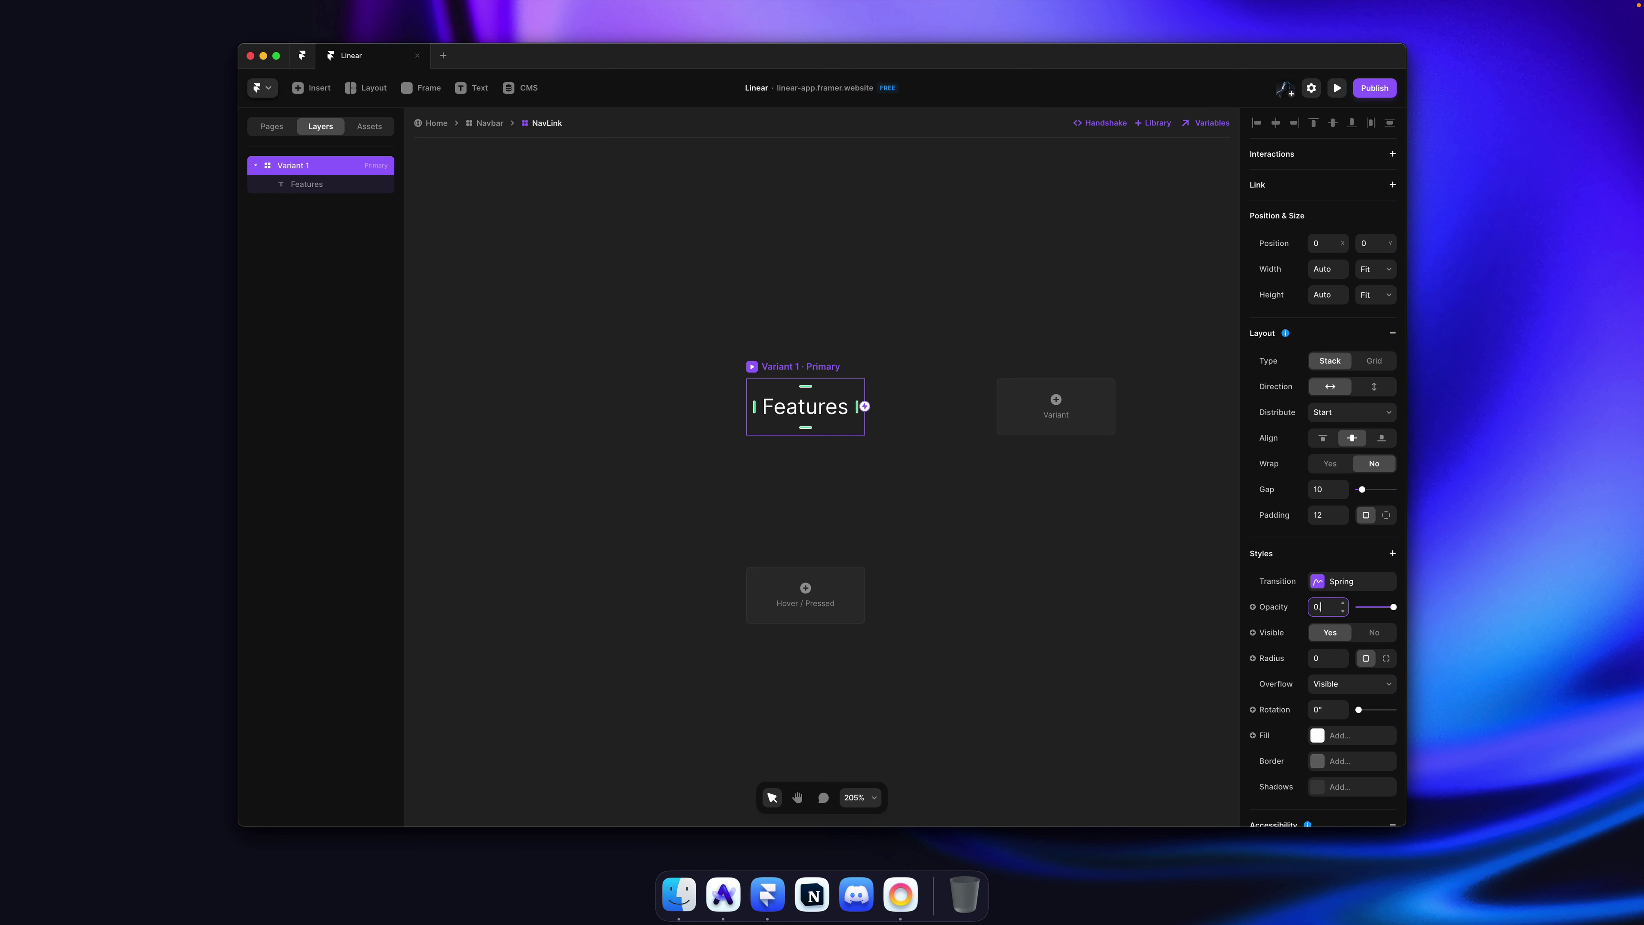
type("6")
key("Return")
left_click(819, 604)
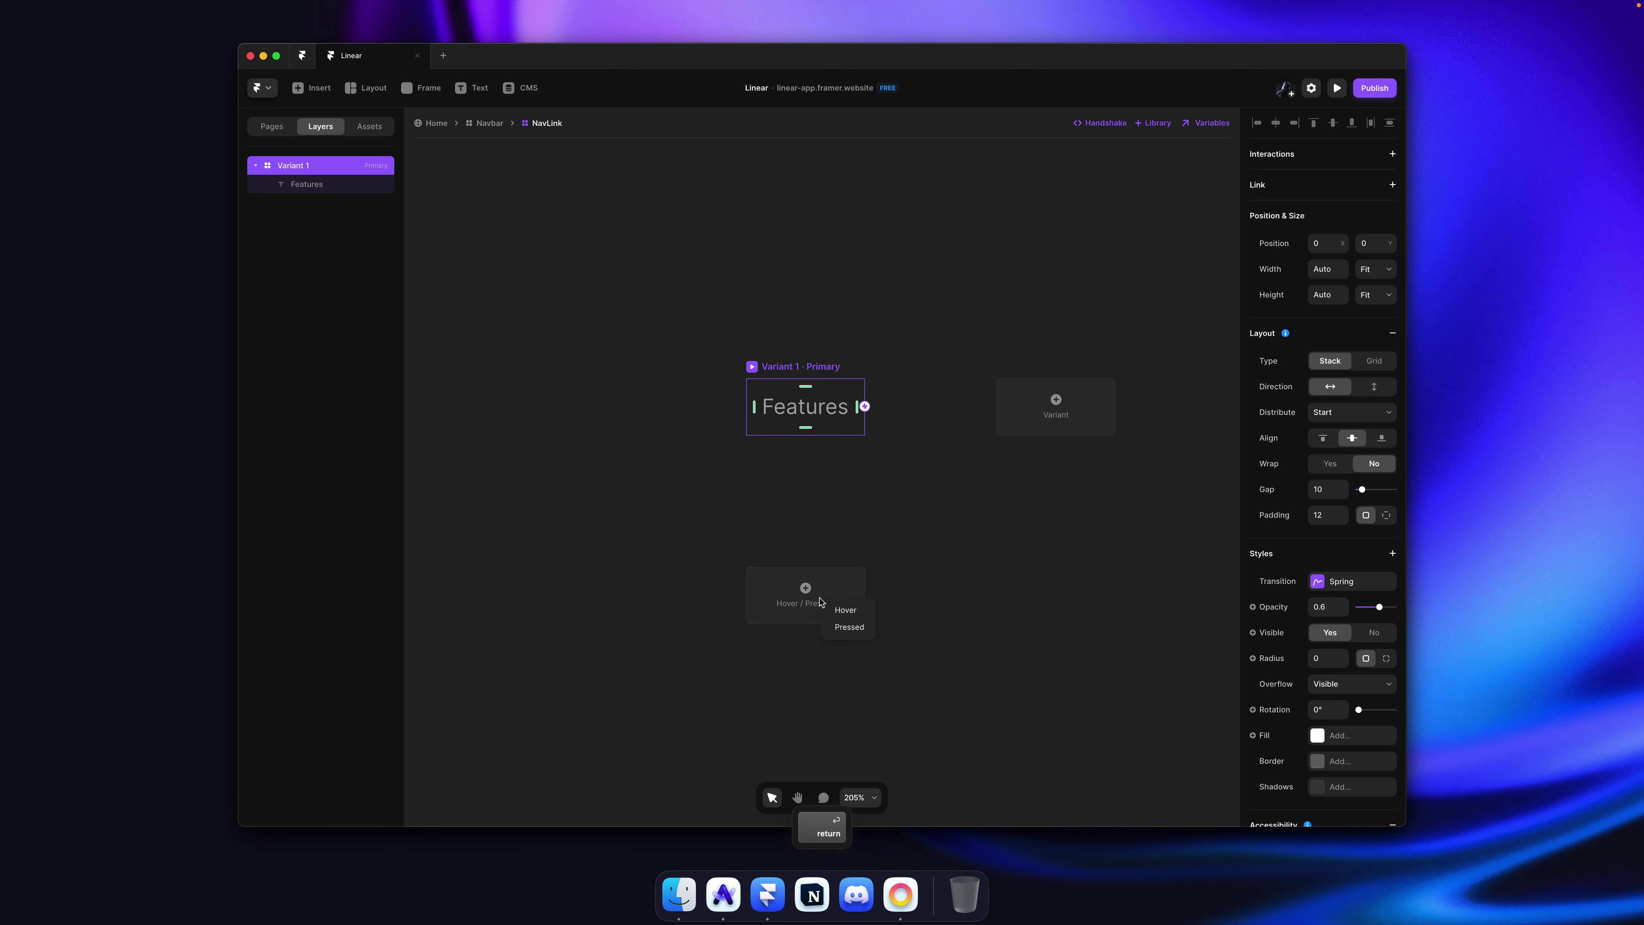
left_click(840, 612)
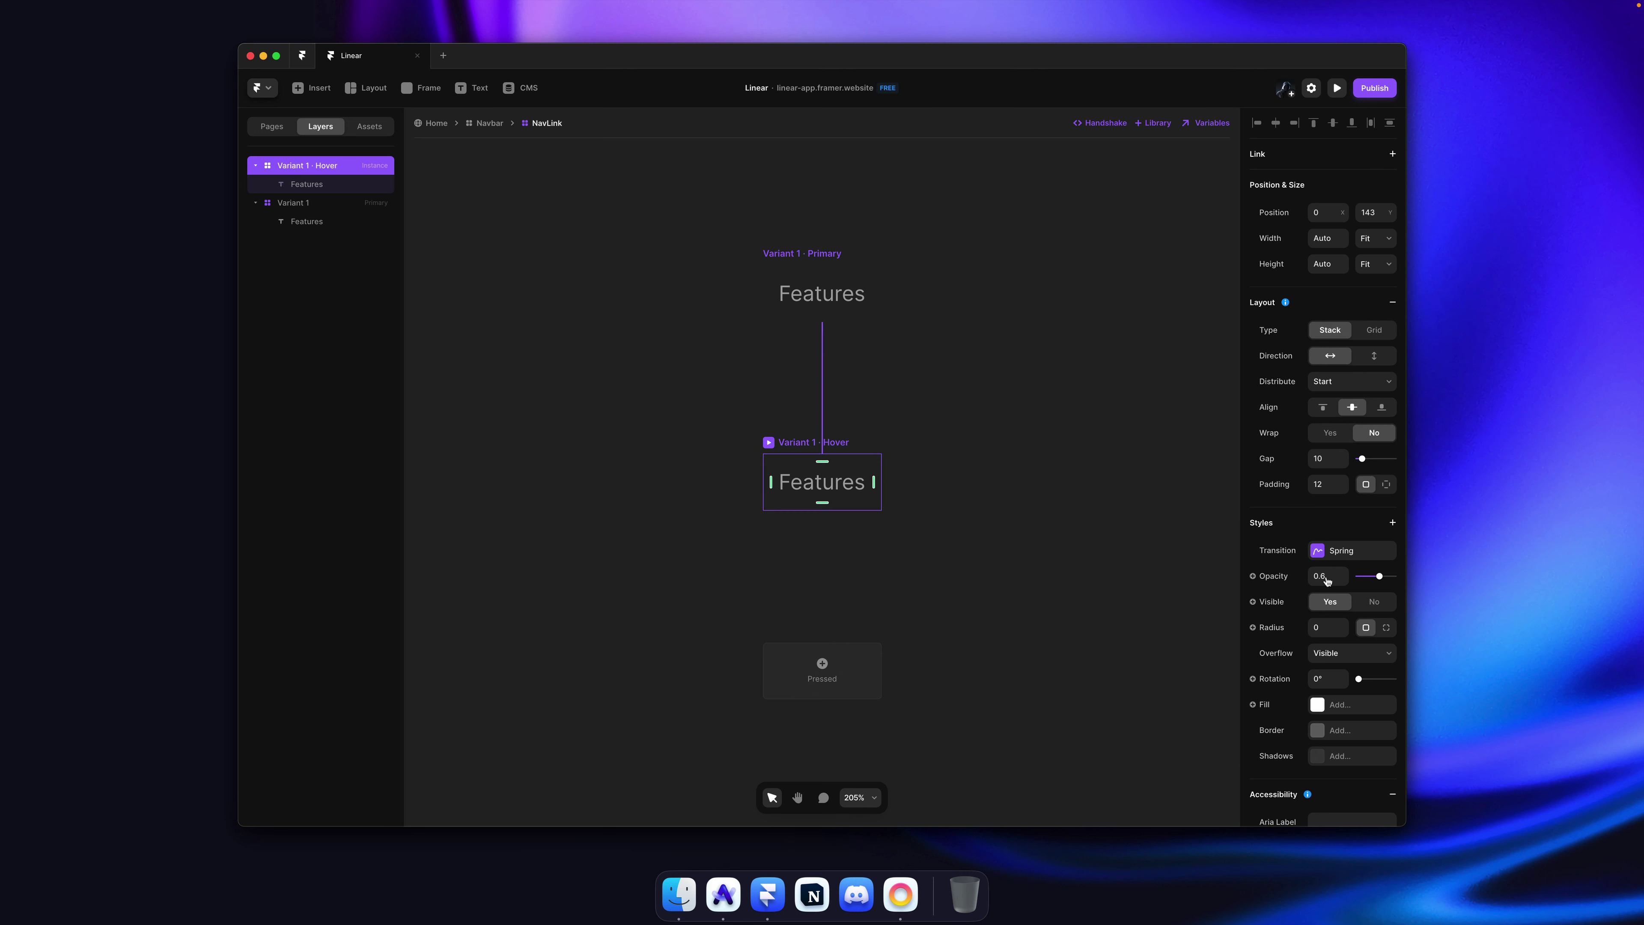
left_click(977, 411)
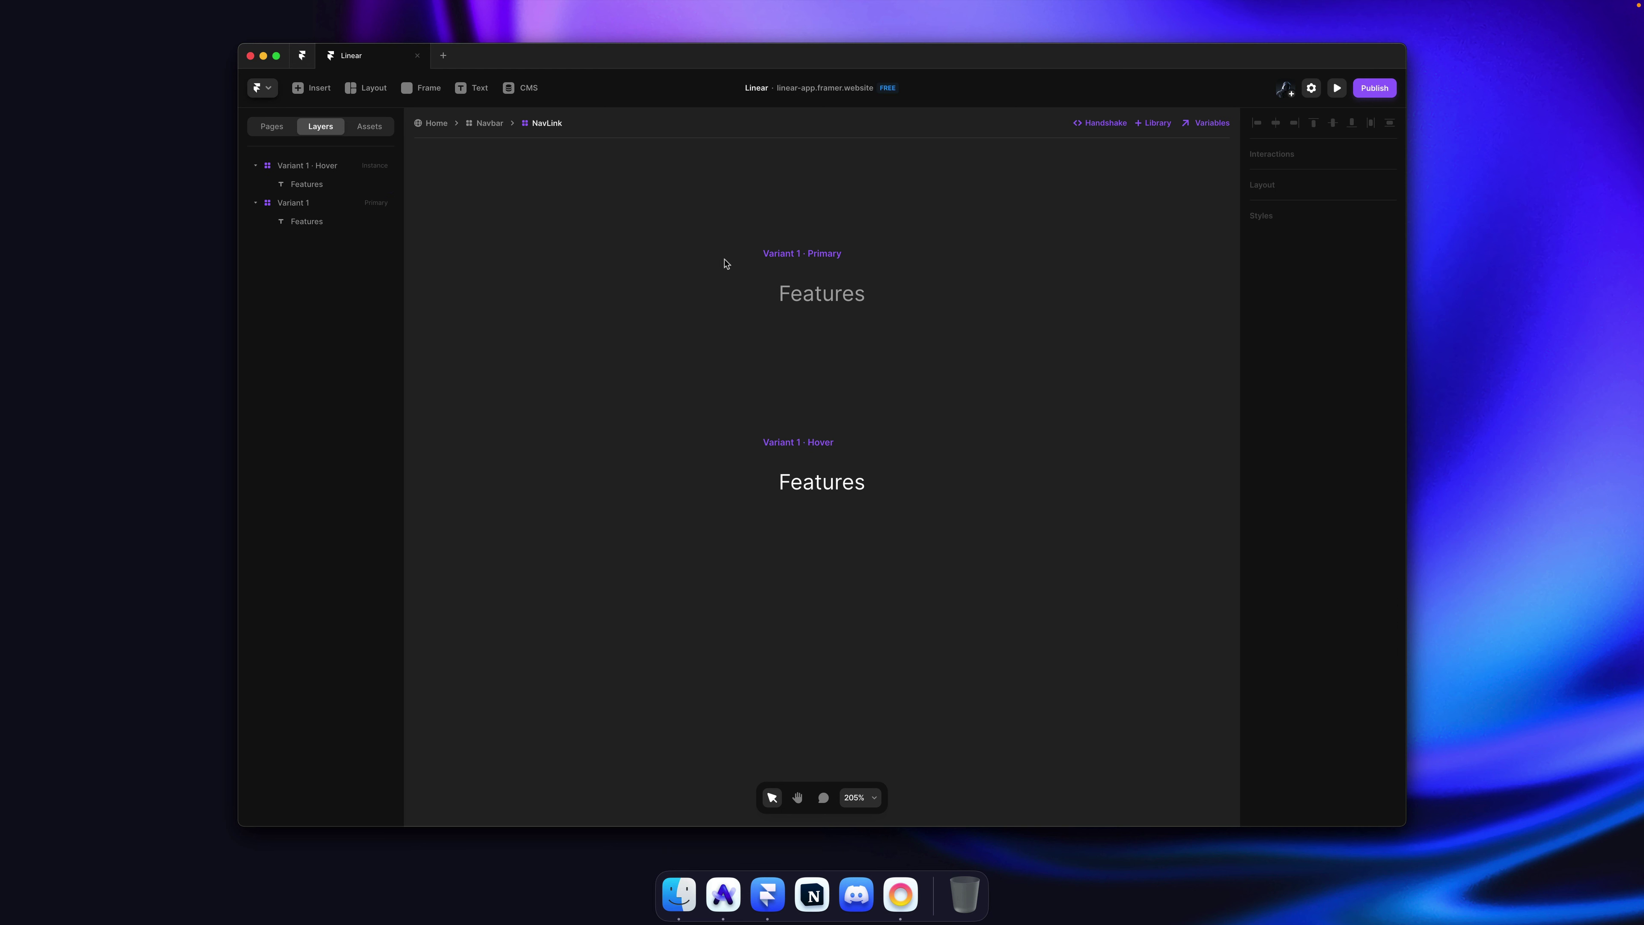
left_click(789, 255)
Step: Preview the NavLink component, then the Navbar with its Features link
key("super+p")
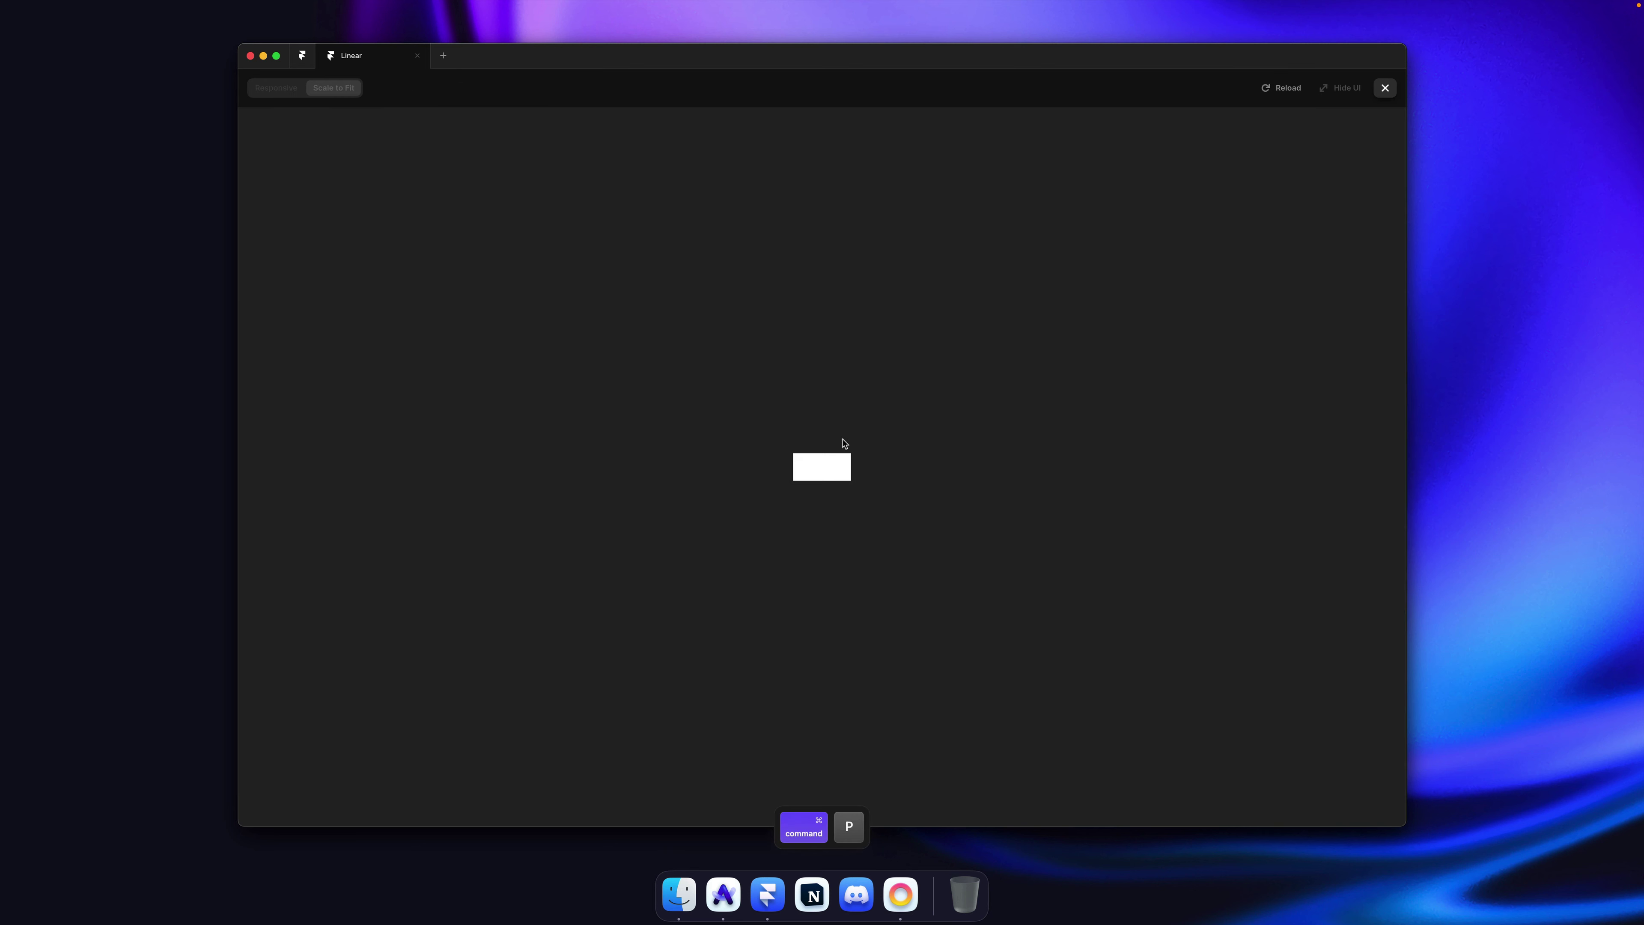
key("Escape")
key("Escape")
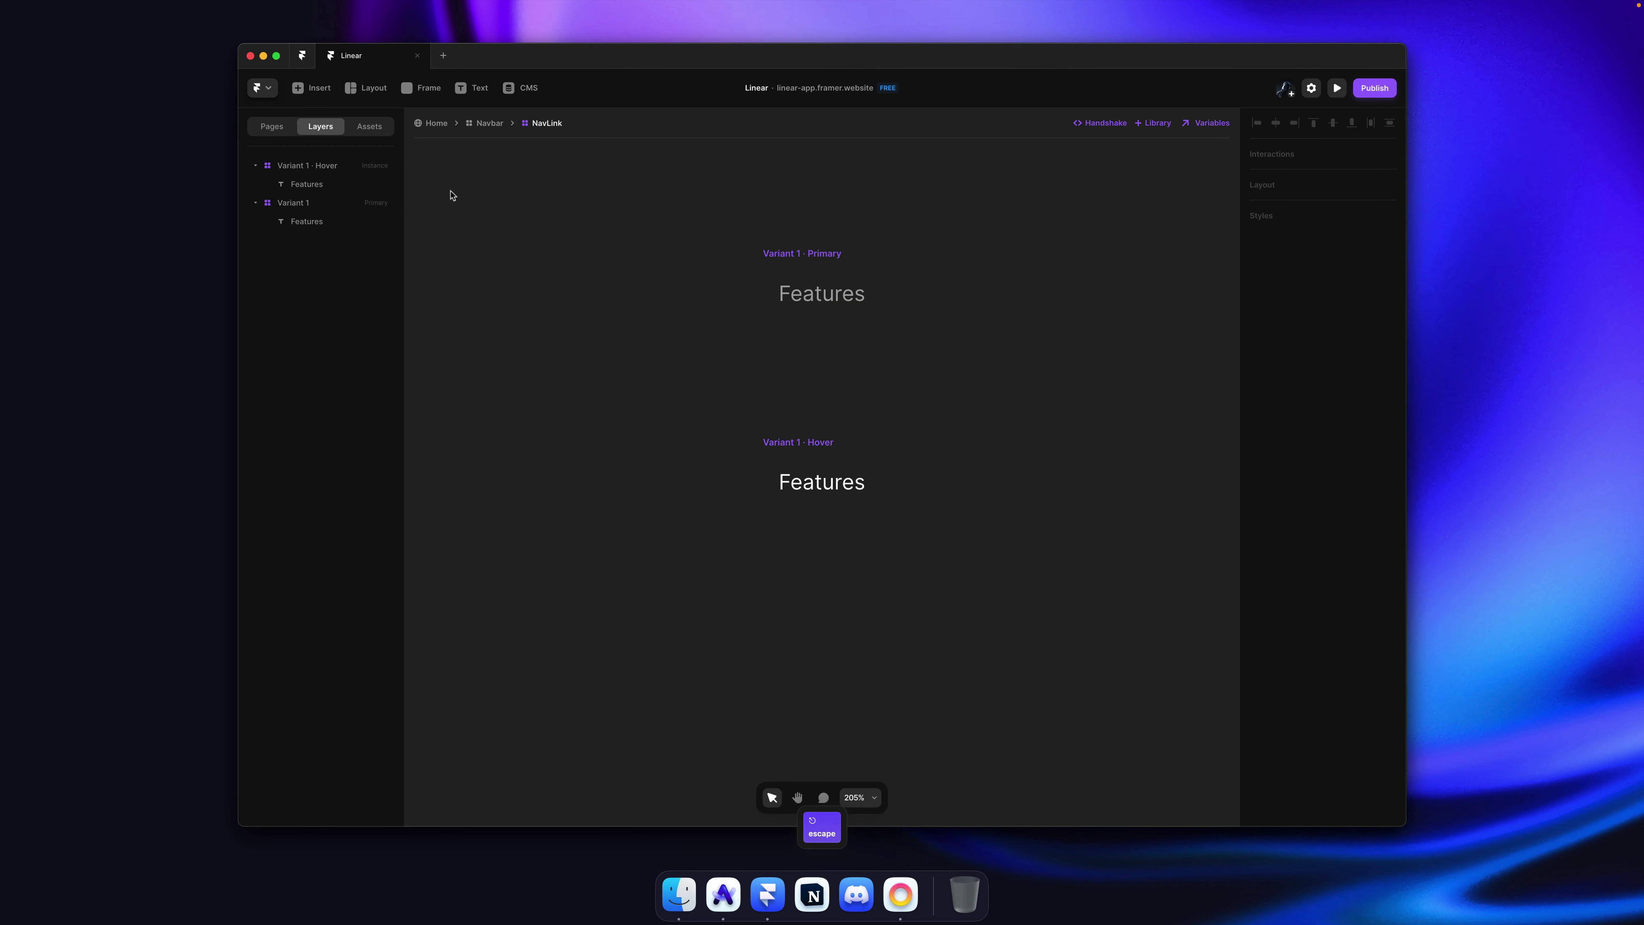
left_click(491, 124)
left_click(820, 312)
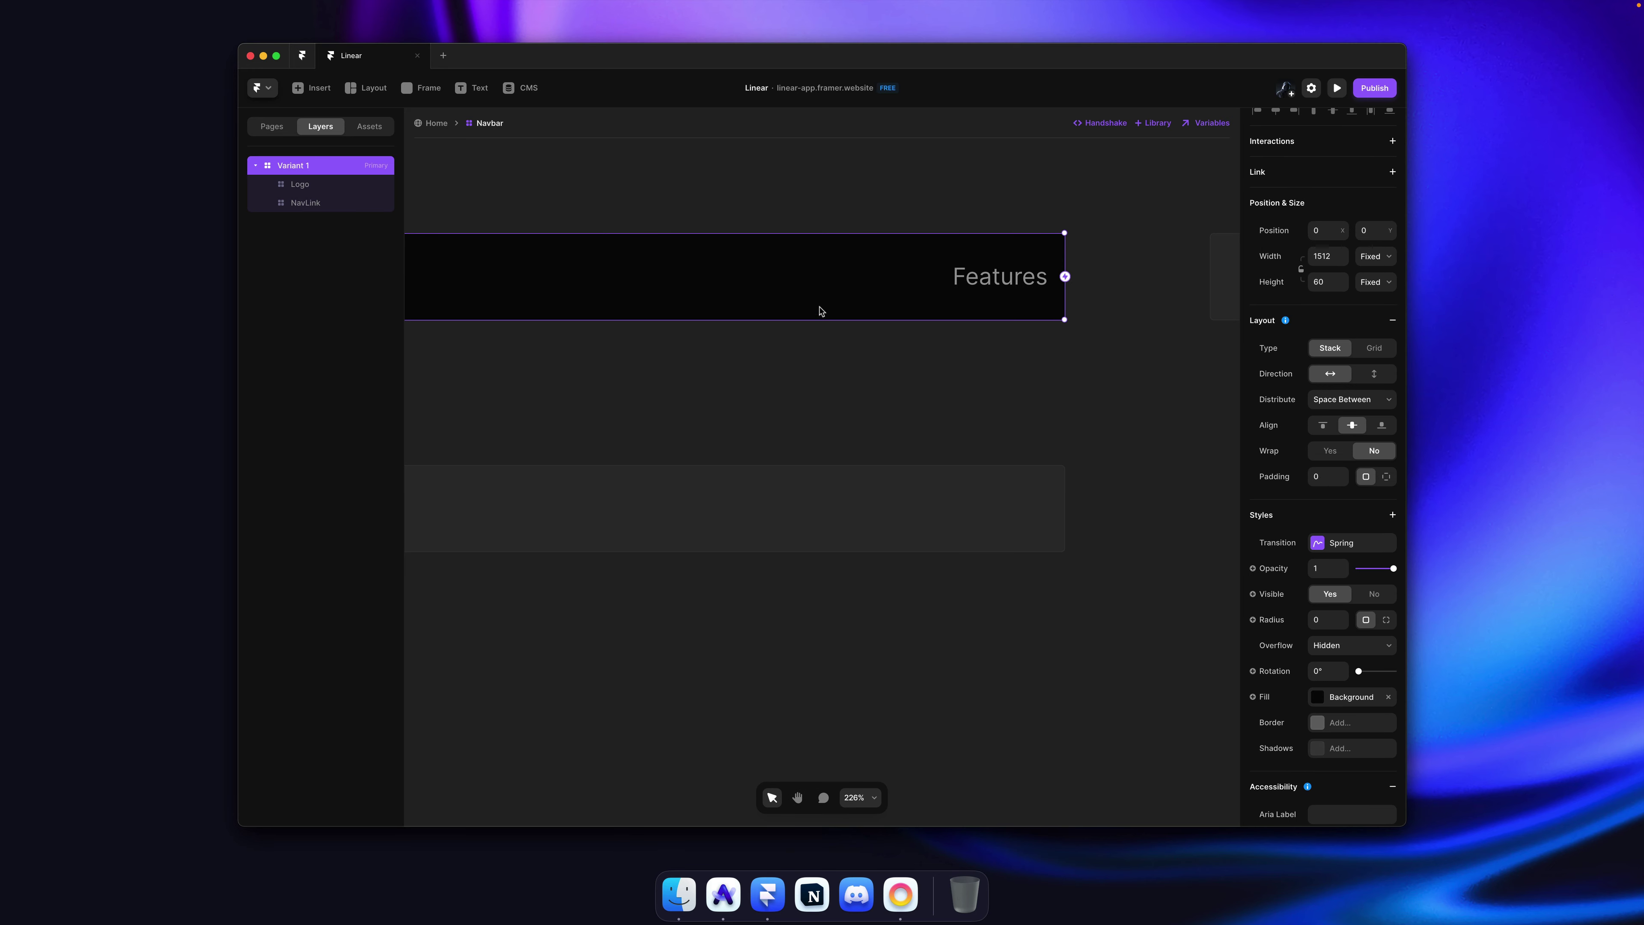
key("super+p")
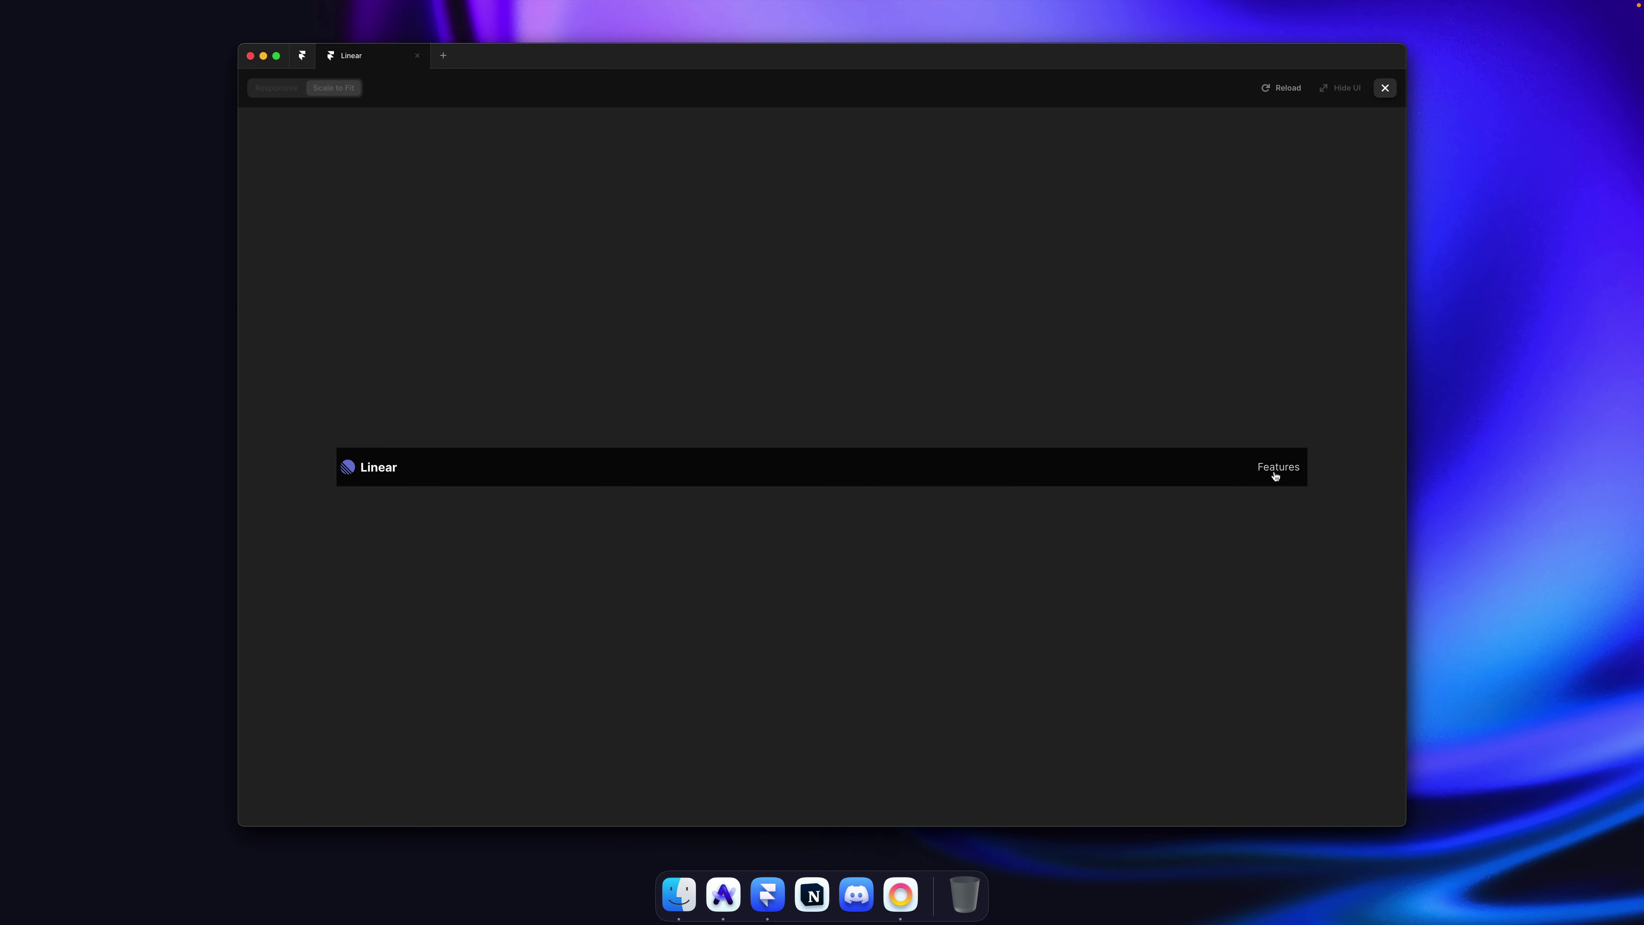
key("Escape")
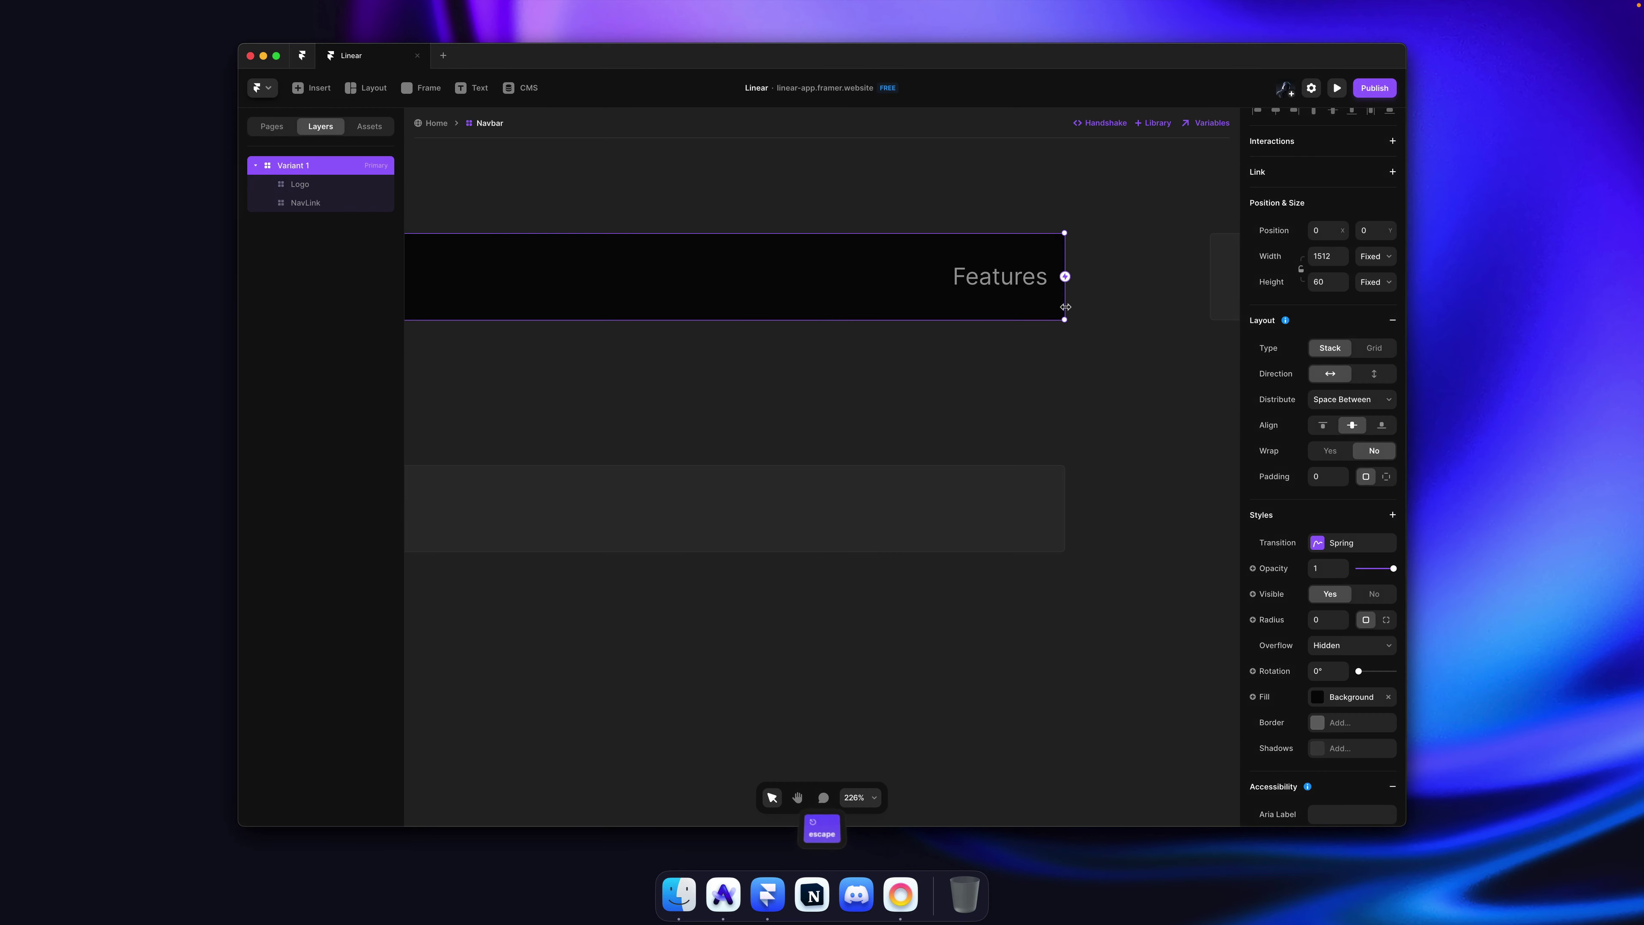
Step: Duplicate the Features NavLink within the navbar to make a second link
left_click(1108, 287)
left_click(1028, 294)
key("ctrl")
left_click_drag(1023, 293, 737, 297)
key("super+Tab")
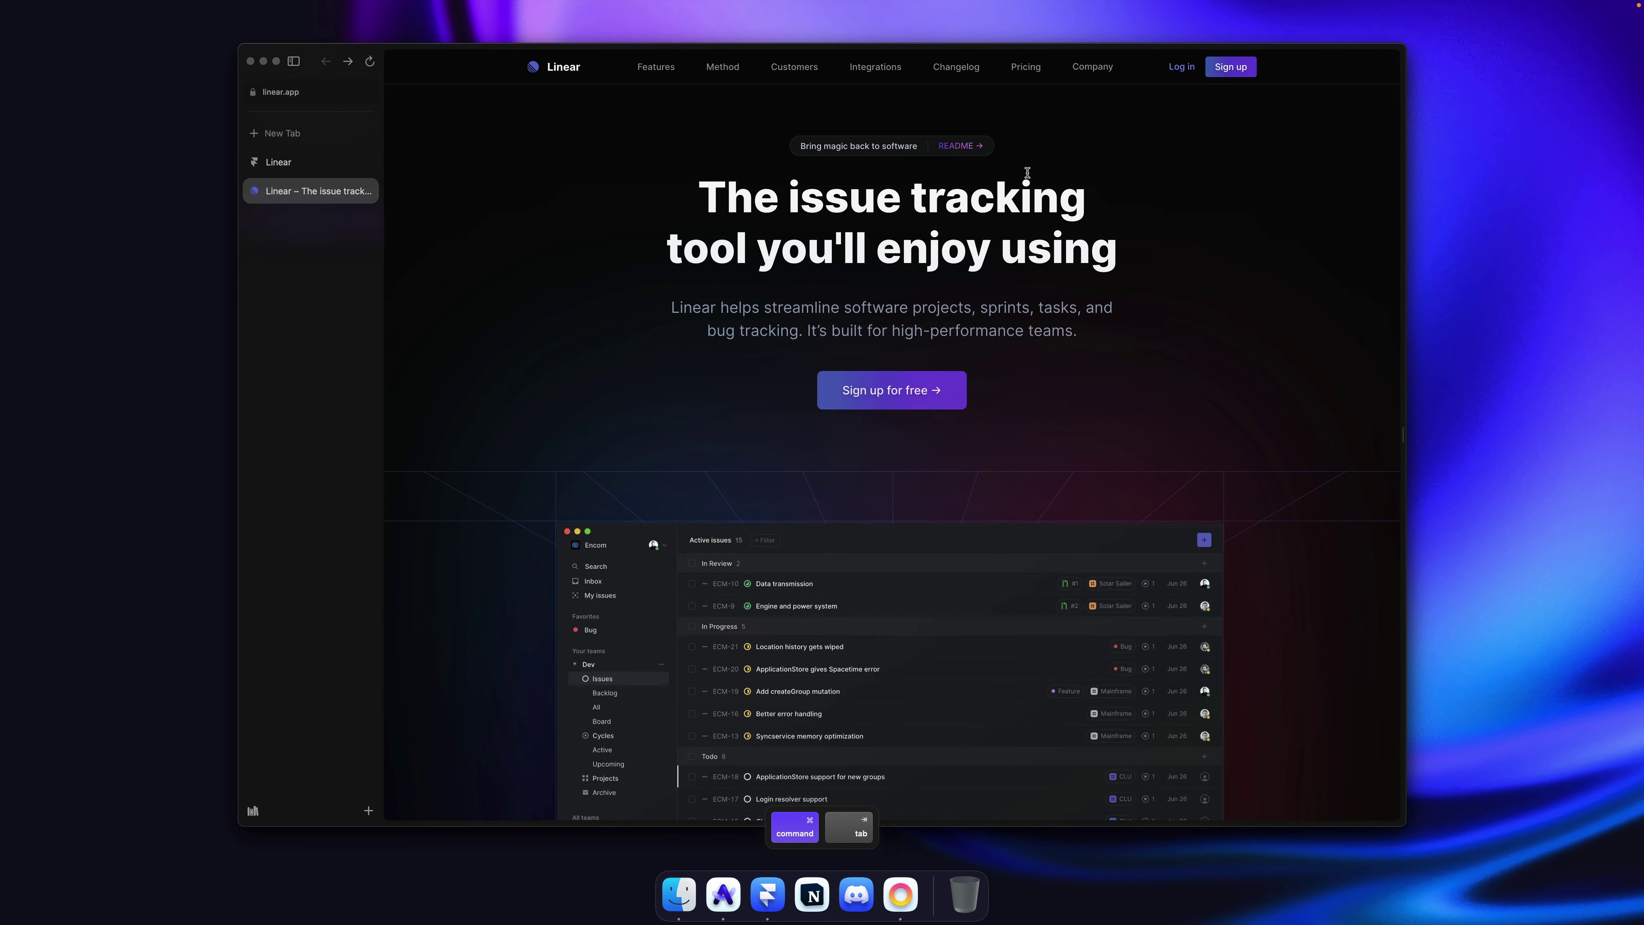
Step: Stack the Logo and both NavLinks horizontally with centred distribution and a gap of 0
key("super+Tab")
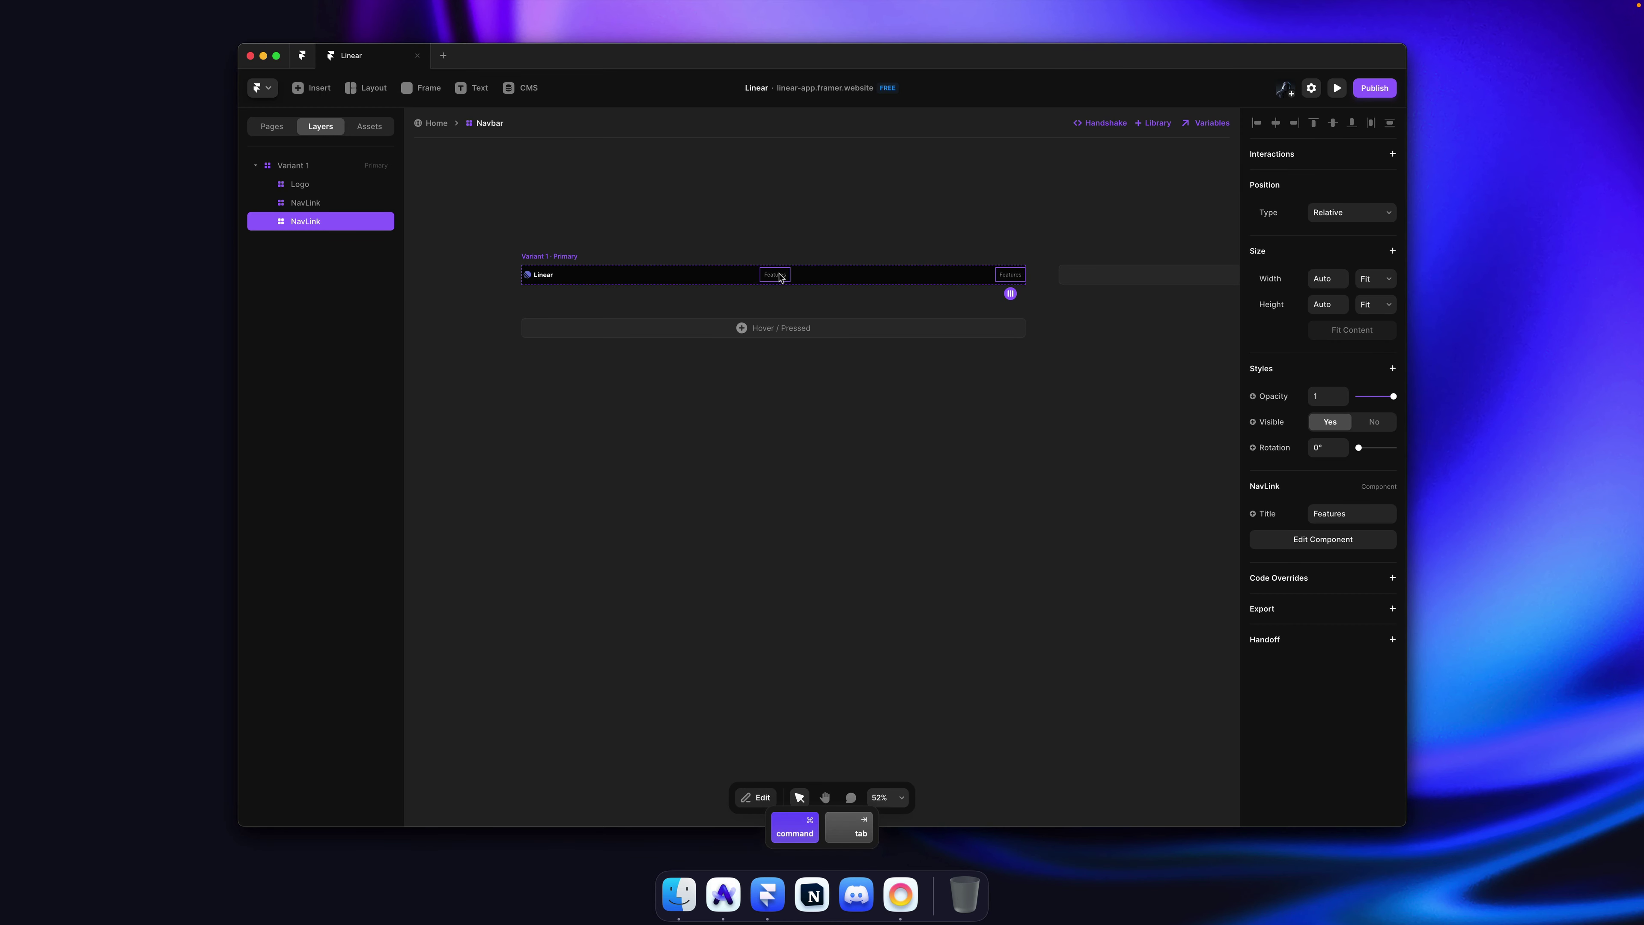
left_click(780, 277, "shift")
left_click(531, 277, "shift")
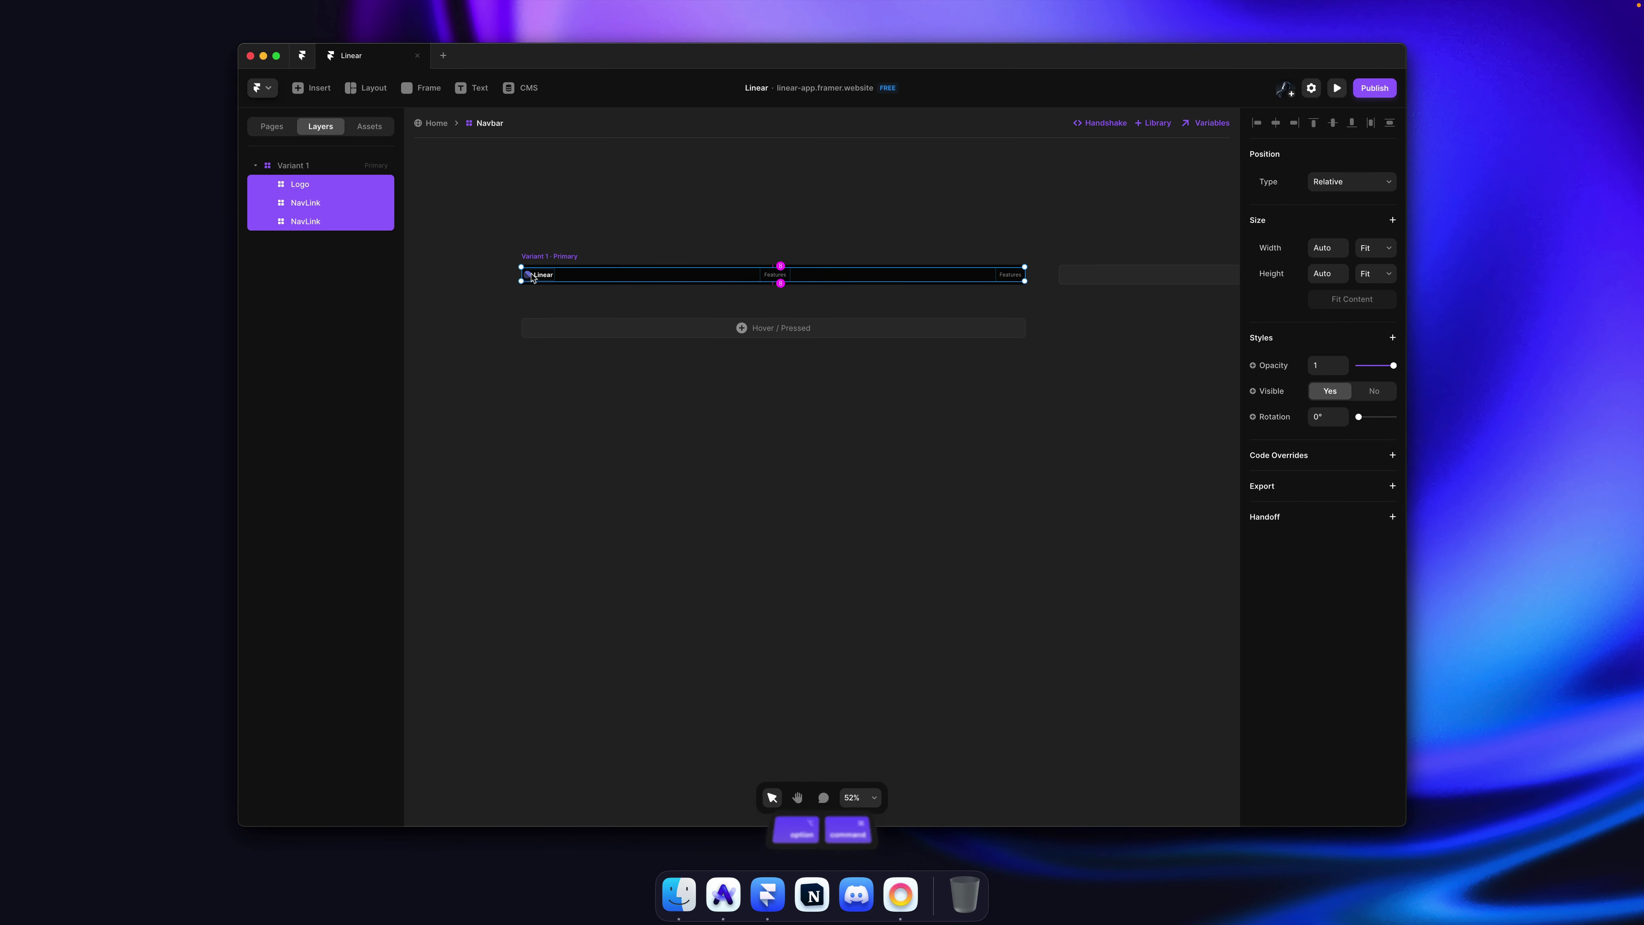
key("alt+super+Return")
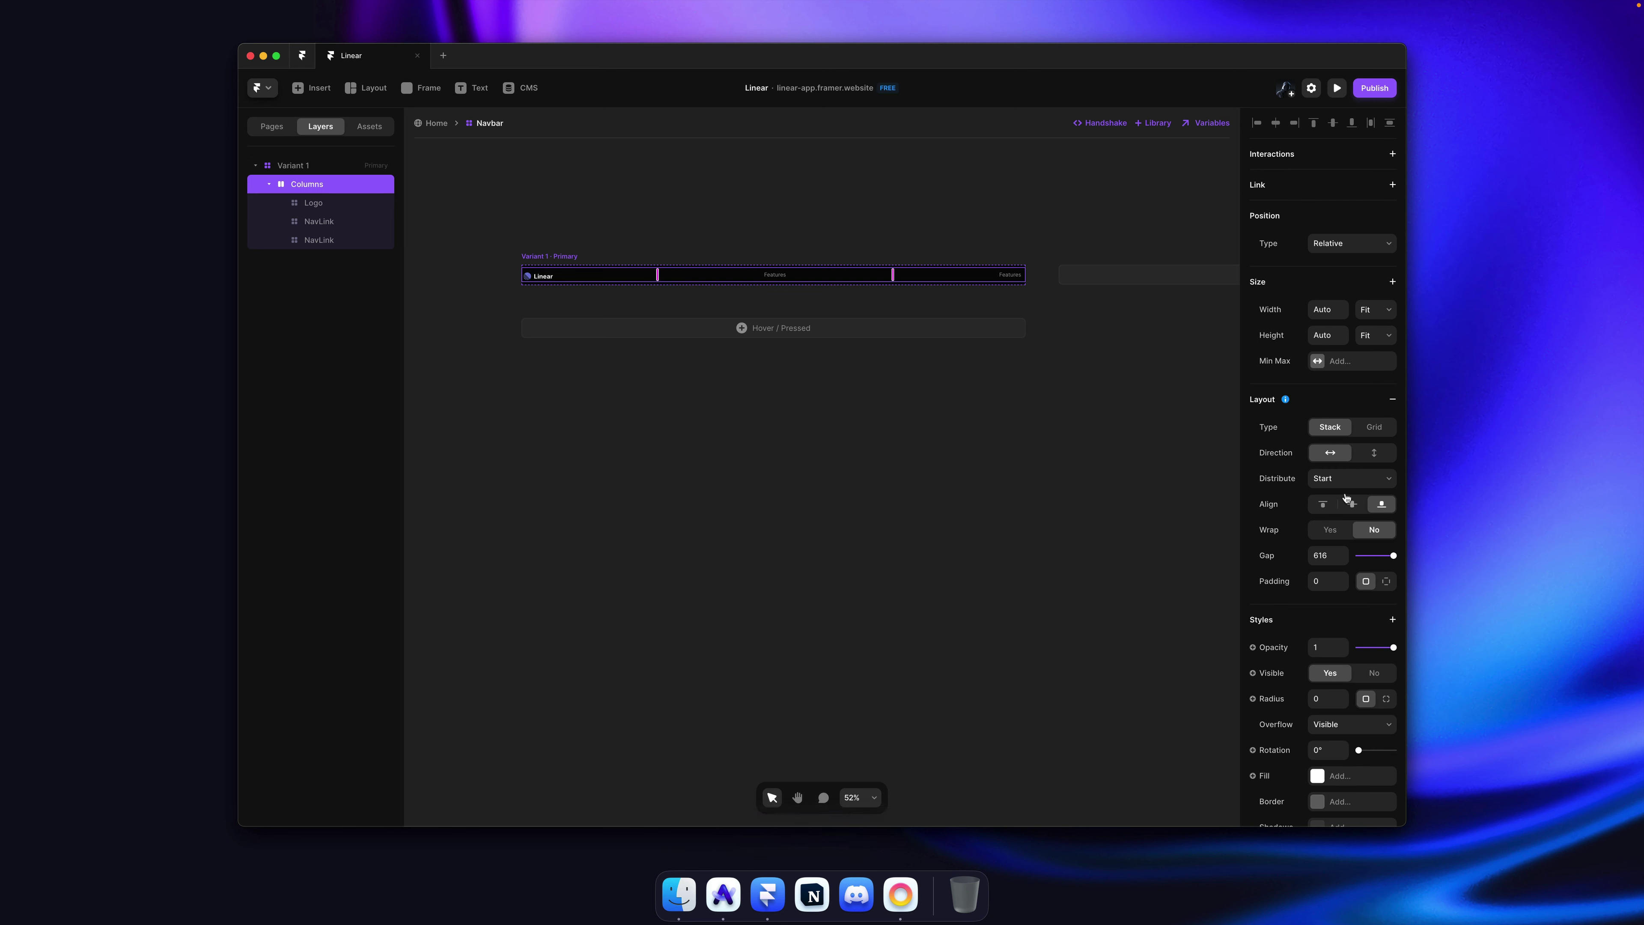
left_click(1337, 481)
left_click(1345, 495)
left_click(1331, 555)
type("0")
key("Return")
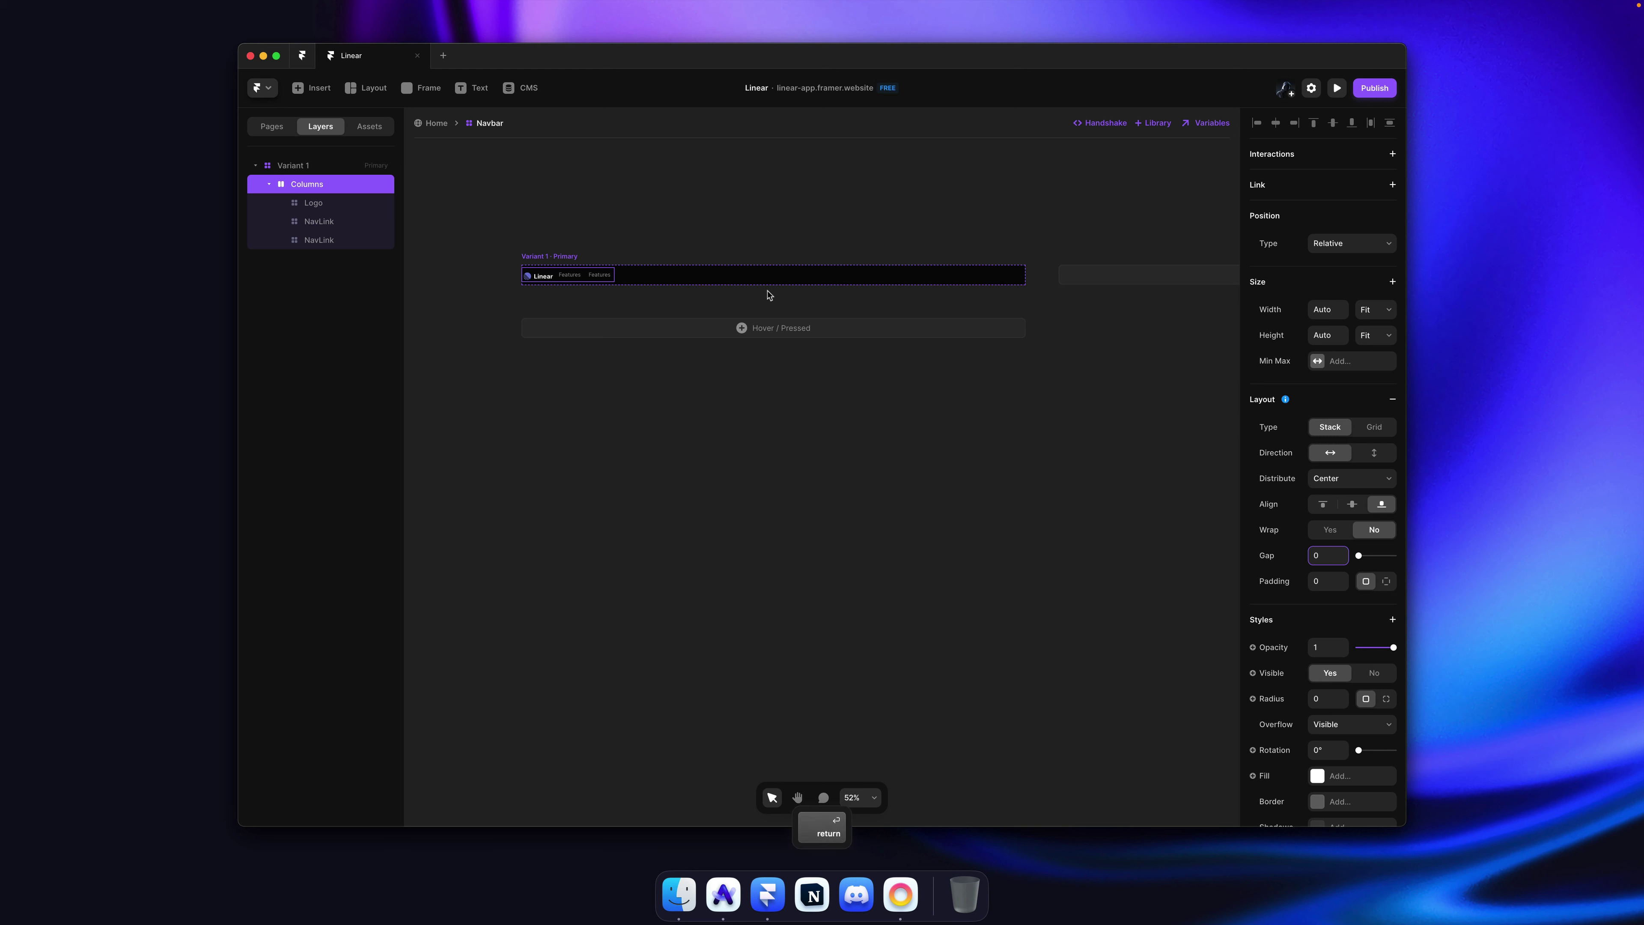
Step: Set the navbar to distribute its content to the center and align items vertically centred
left_click(705, 264)
left_click(1362, 399)
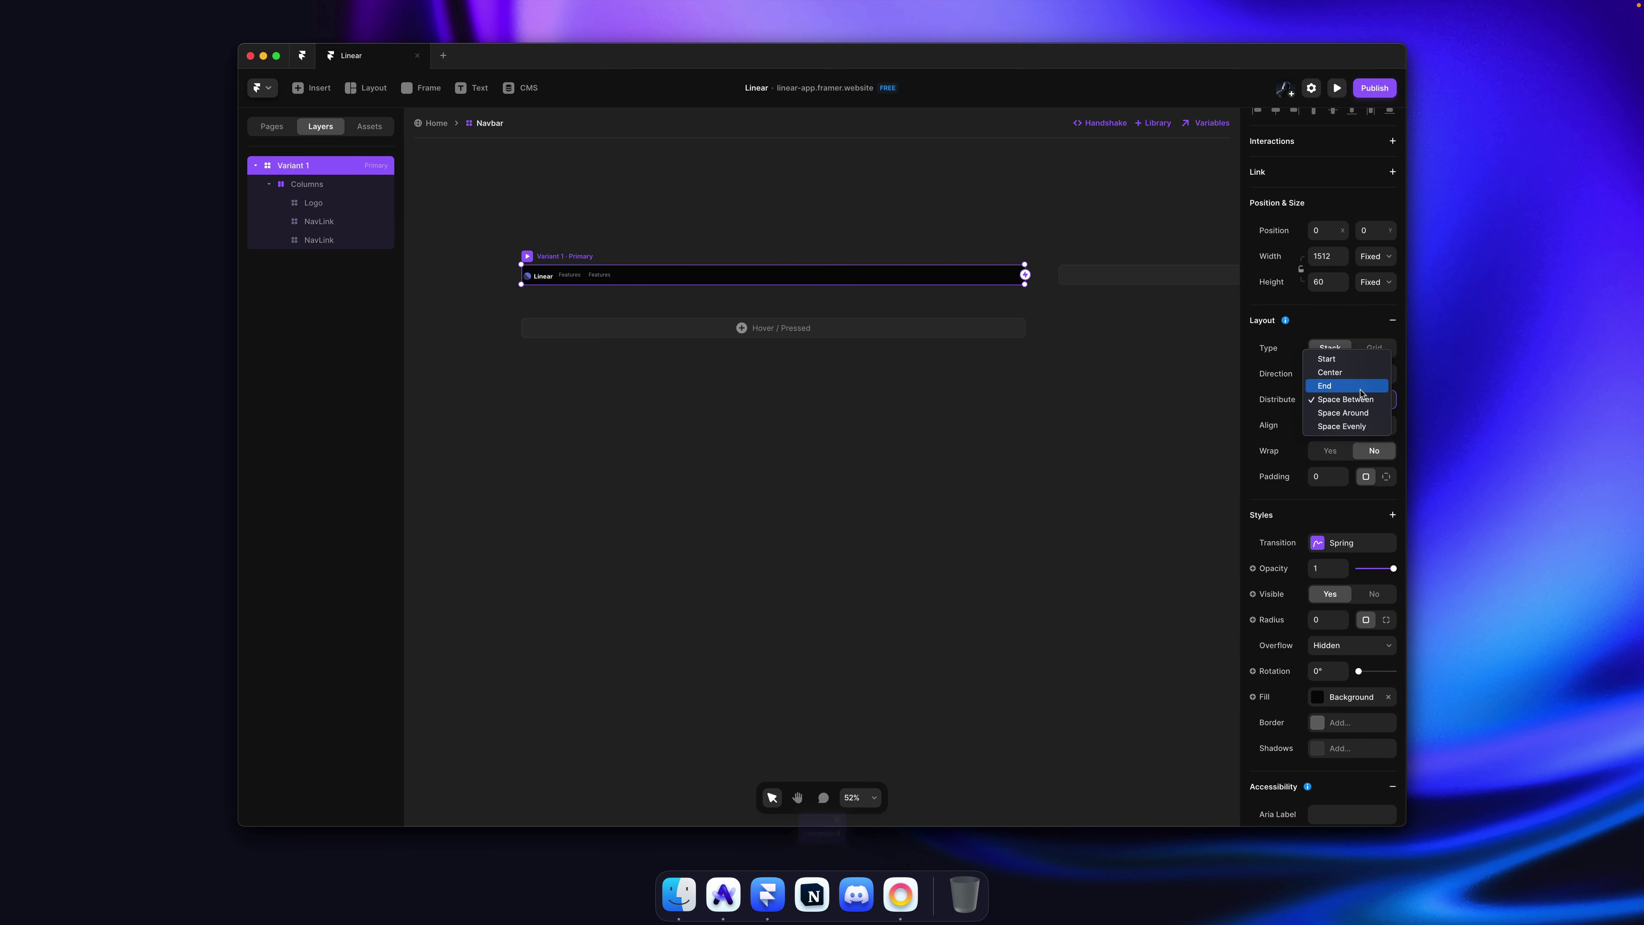
left_click(1328, 367)
left_click(837, 224)
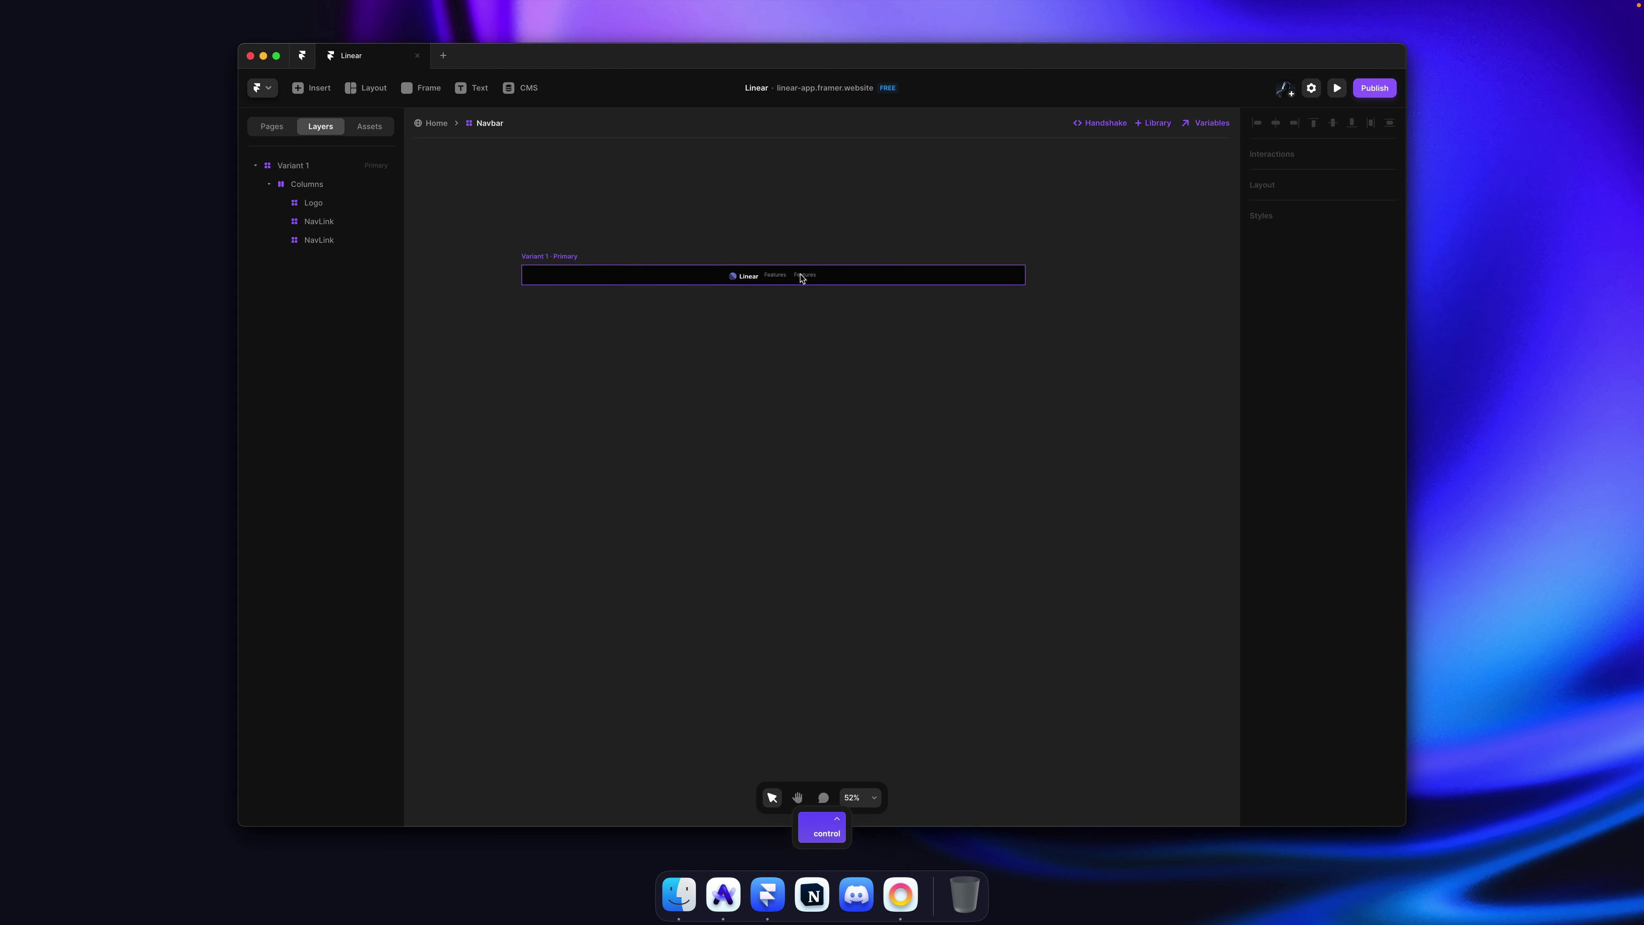
scroll(800, 277, "up", 3)
left_click(919, 283)
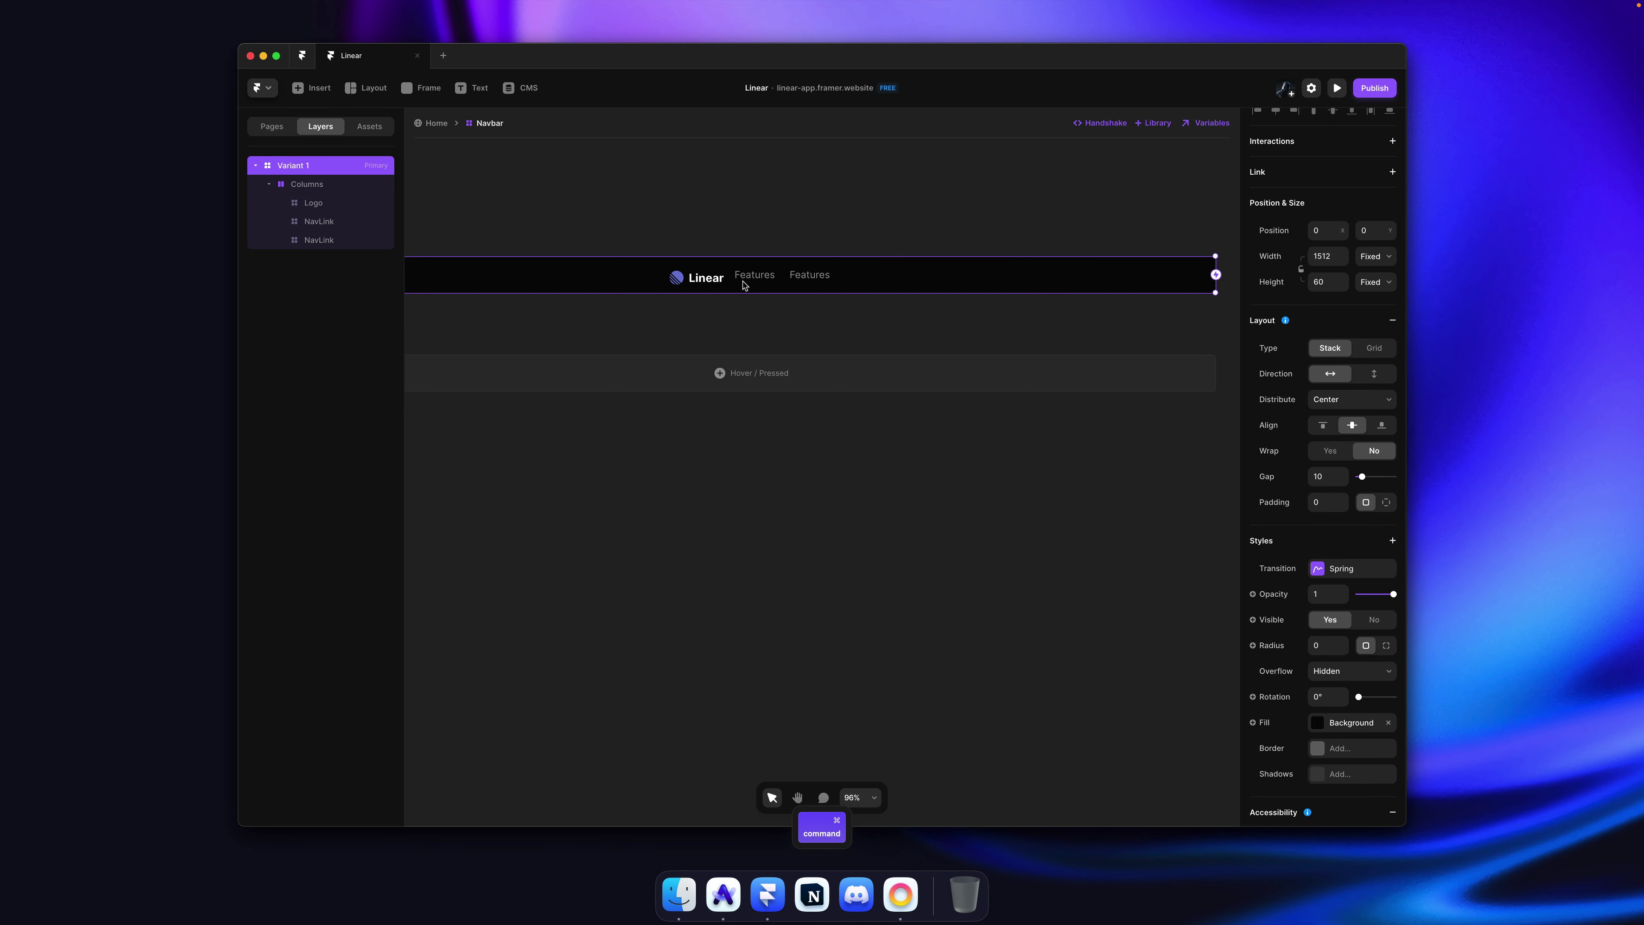
left_click(710, 279)
key("Escape")
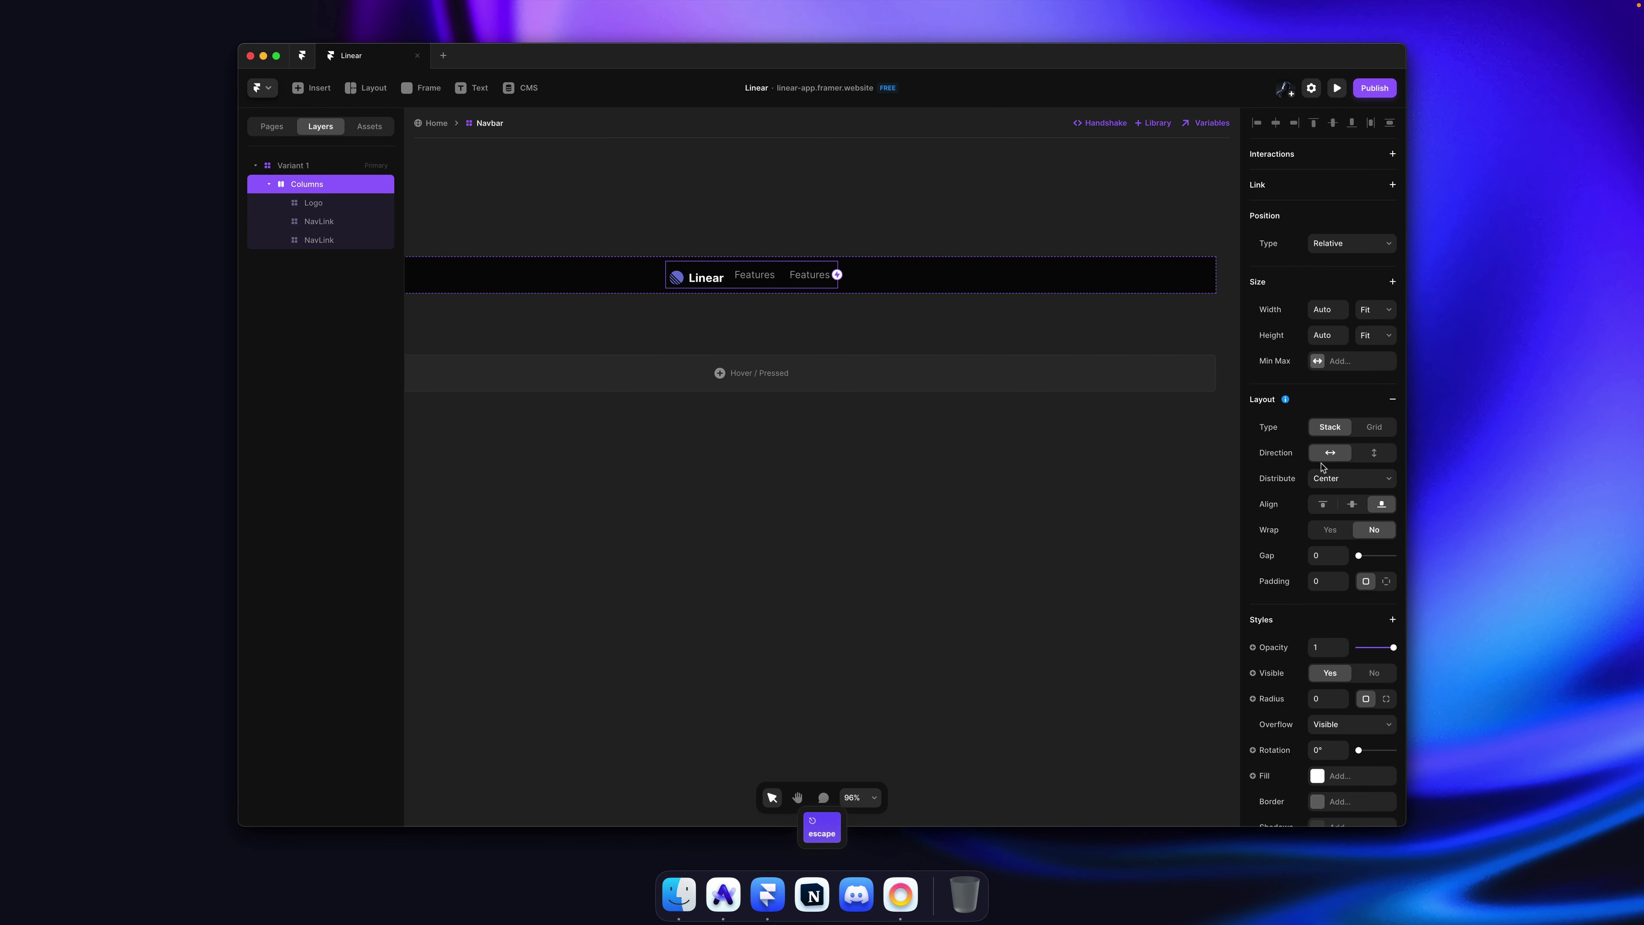
left_click(1354, 504)
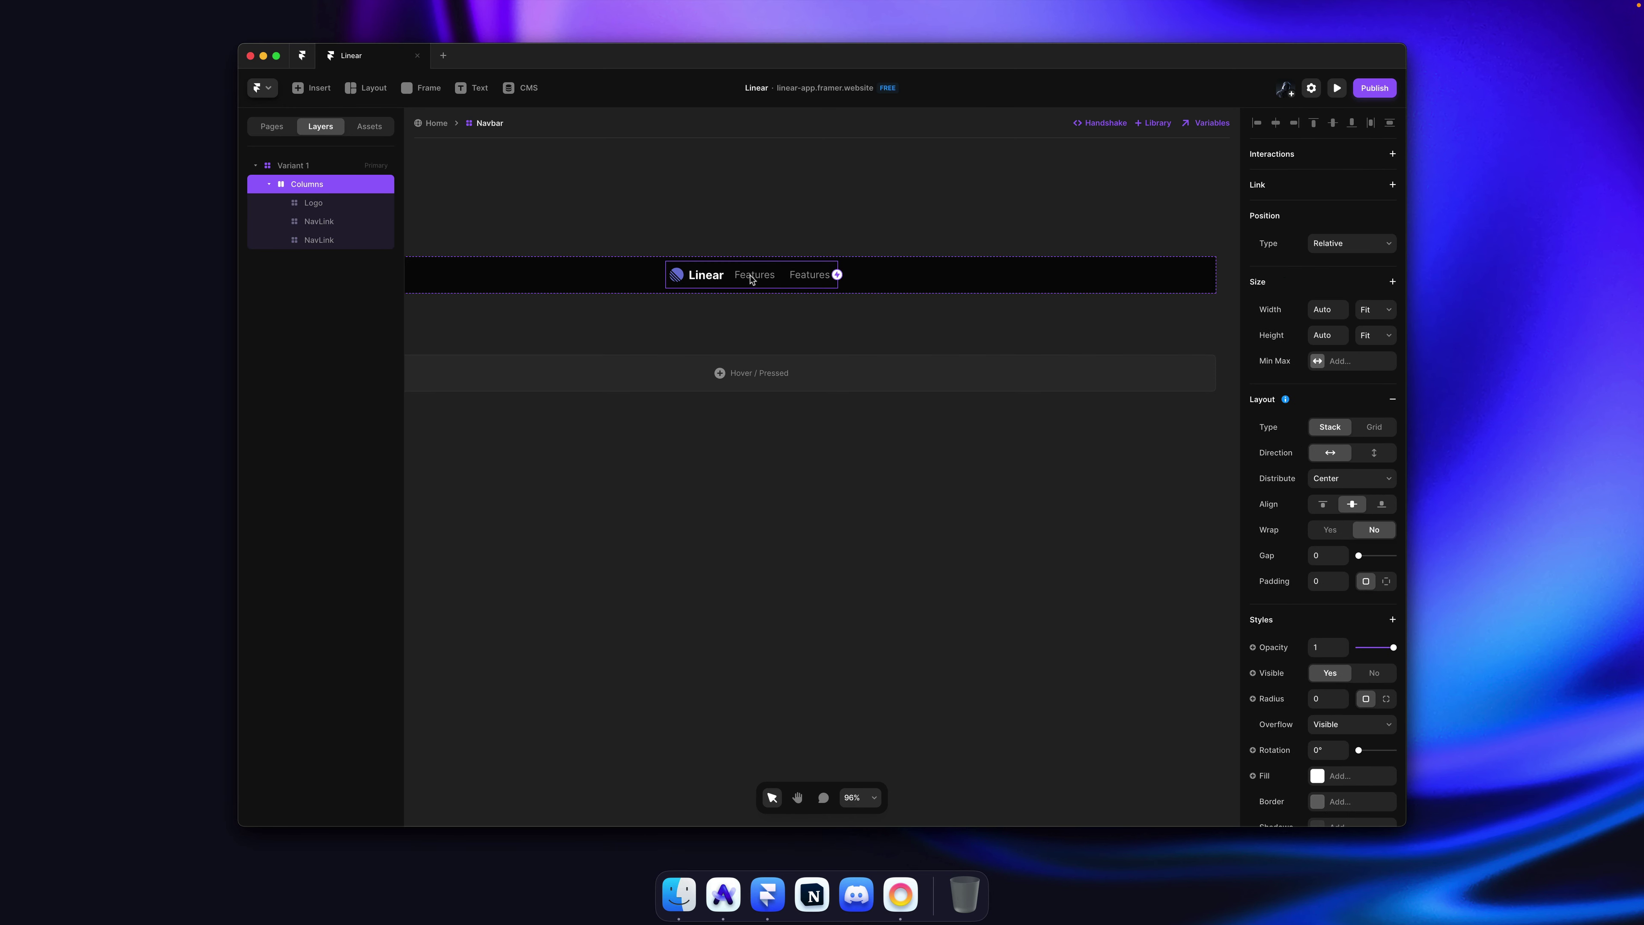
scroll(750, 278, "up", 5)
key("super+Tab")
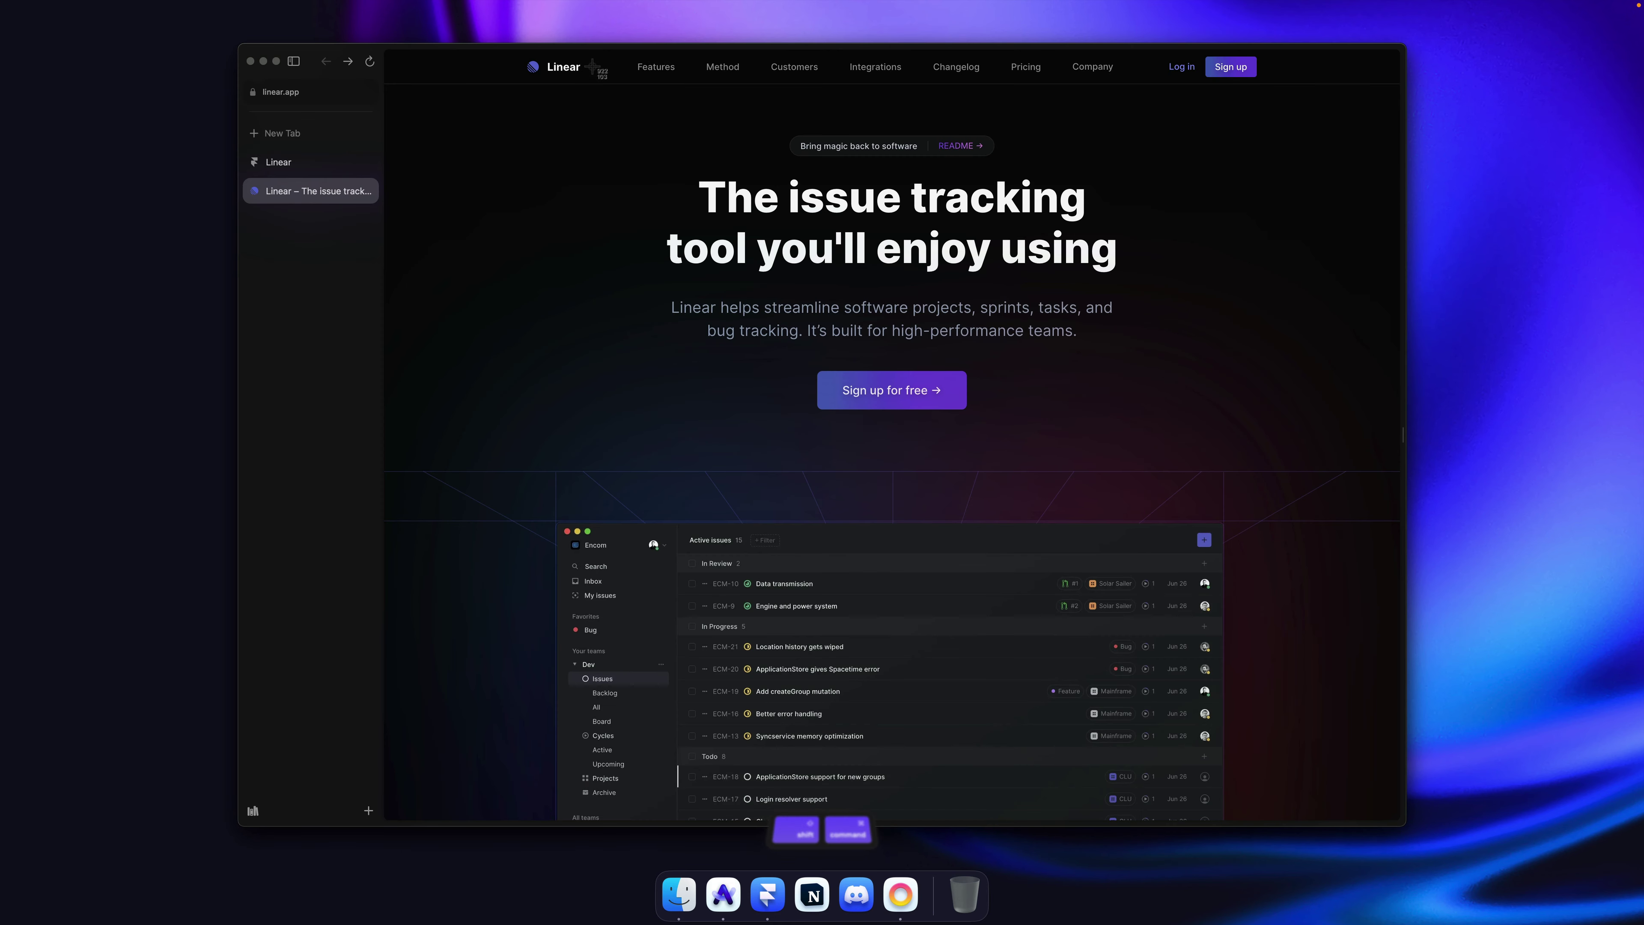
Step: Measure the spacing beside Linear's logo and set an 80 px gap after the Logo
key("super+shift+4")
left_click_drag(592, 65, 638, 92)
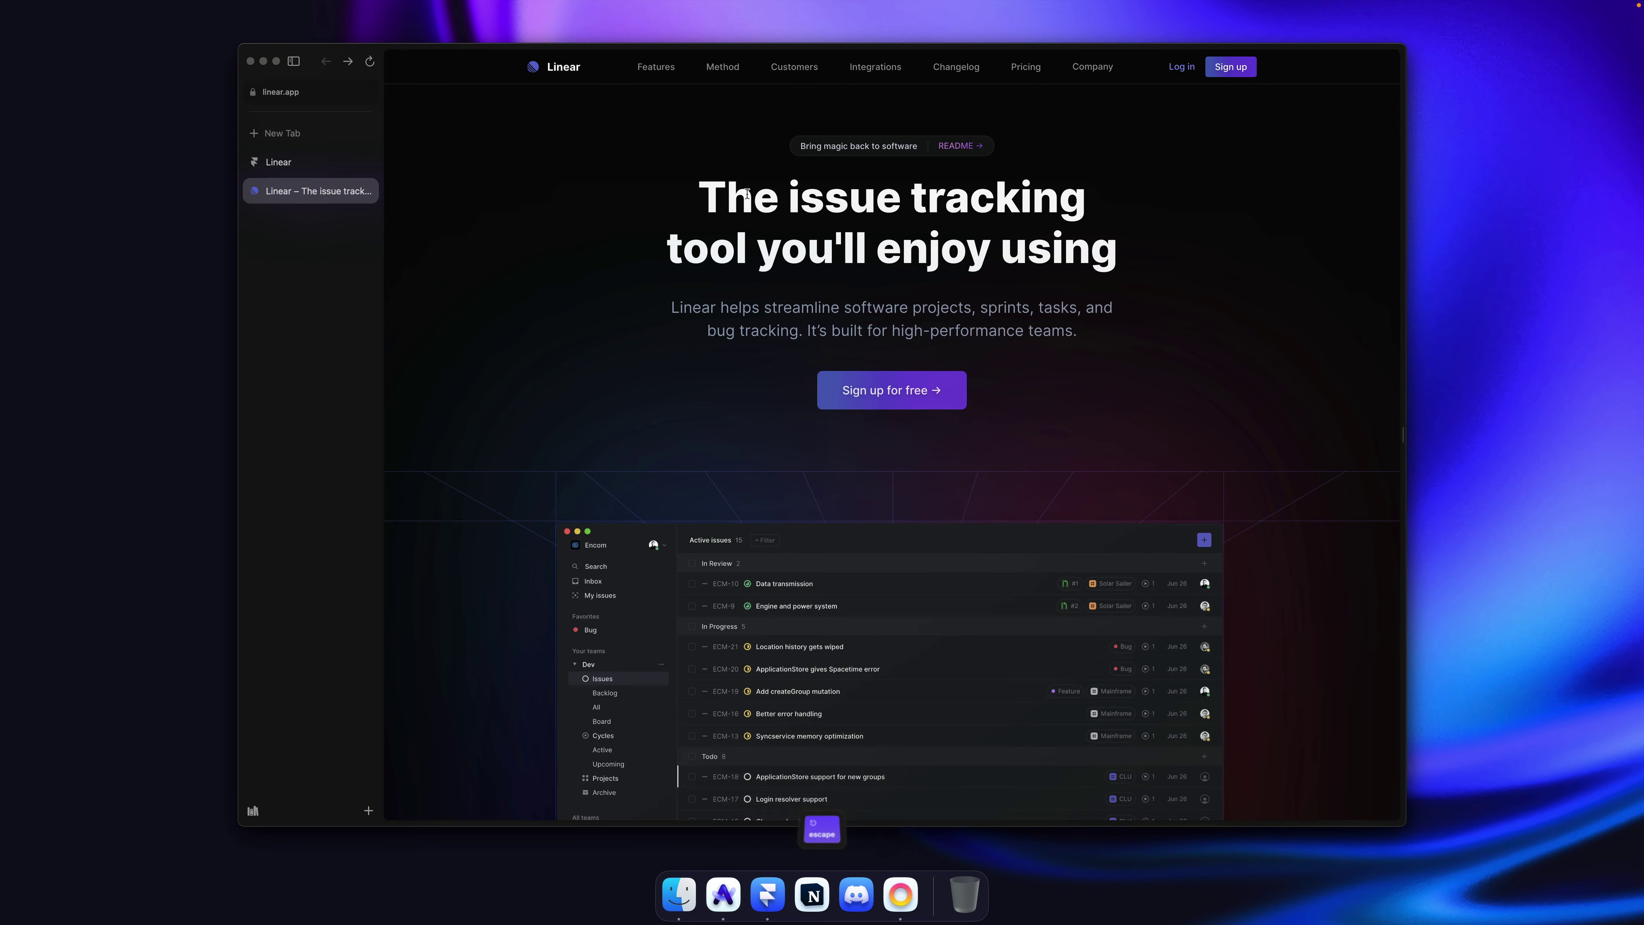
key("super+Tab")
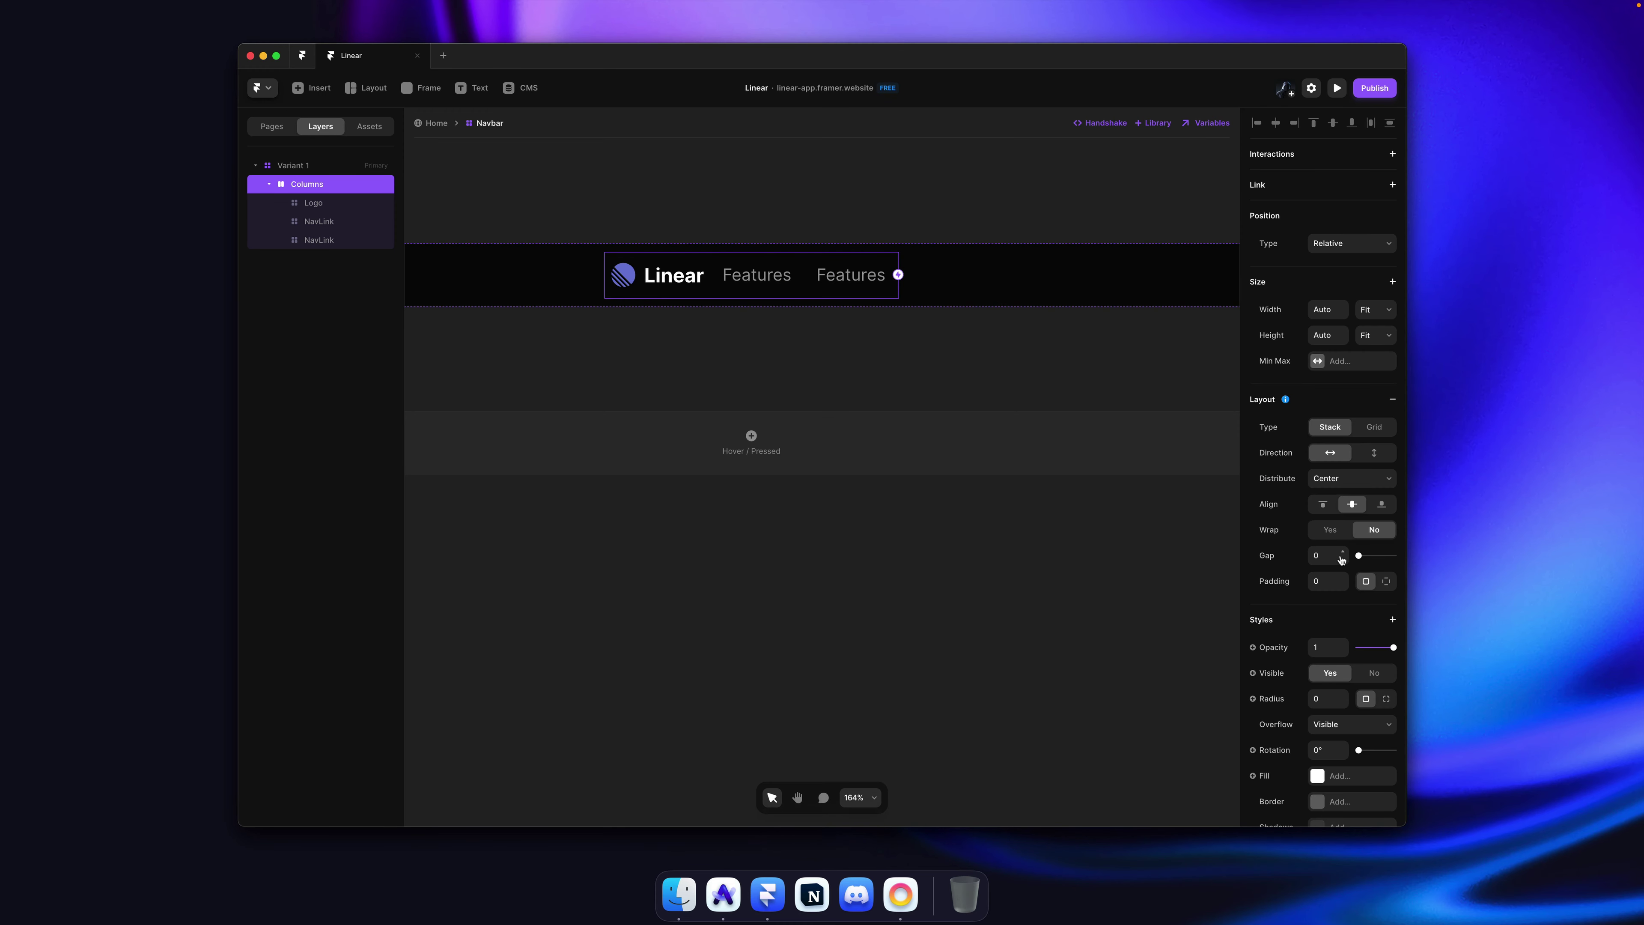
key("Return")
Step: Wrap both NavLinks in their own stack and name it Links
left_click(870, 170)
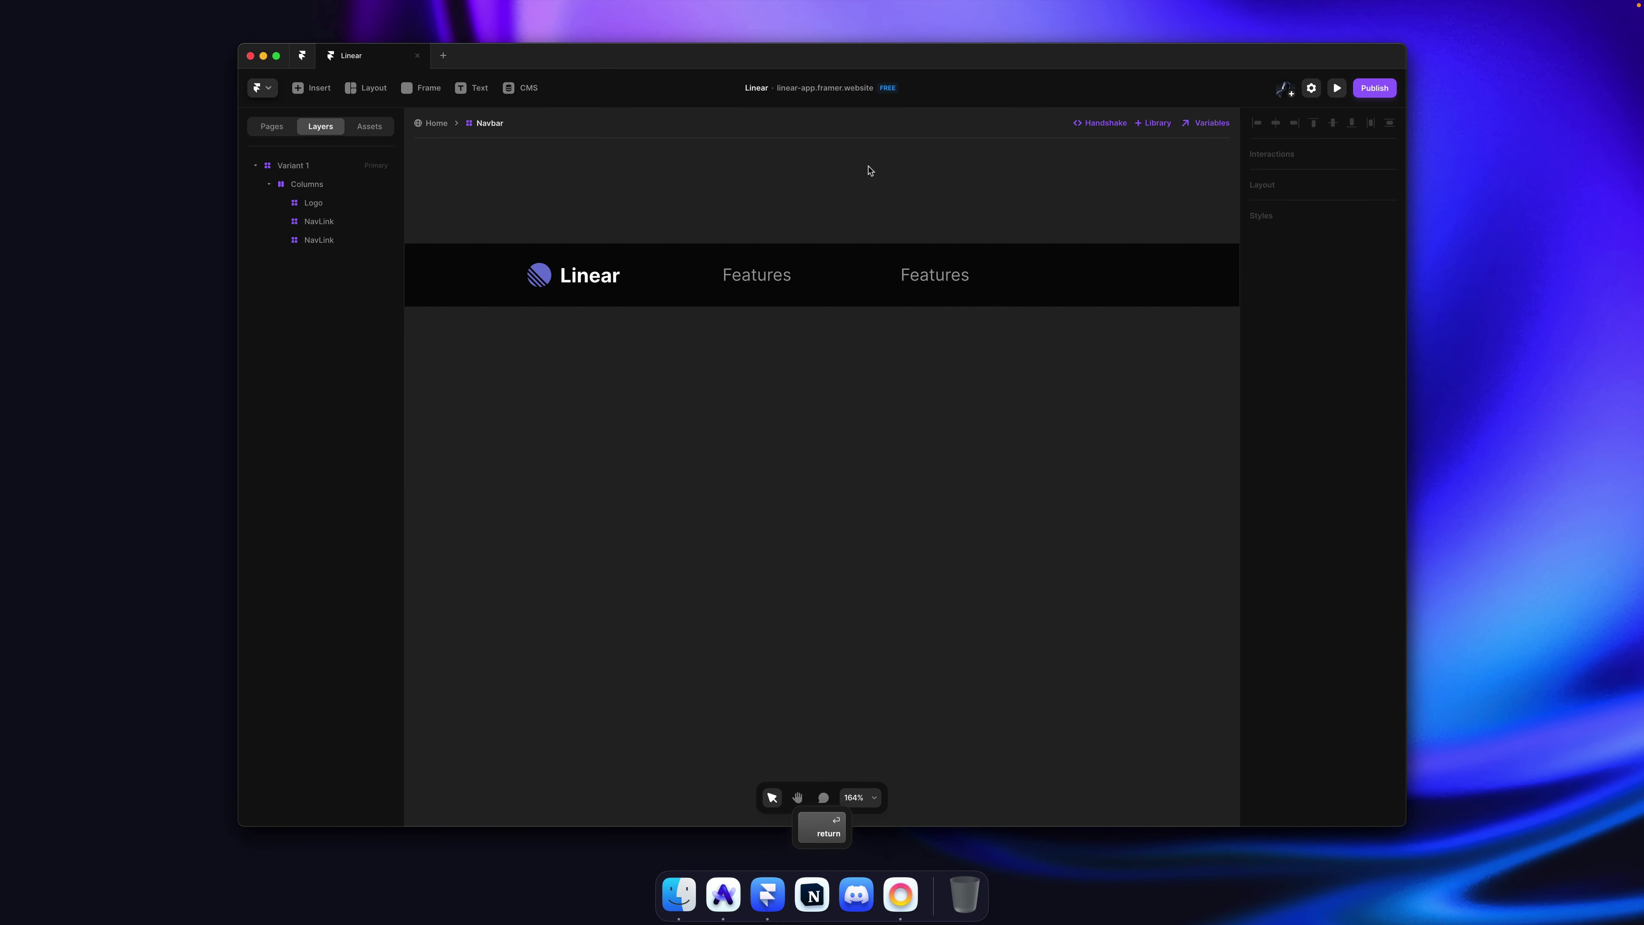
left_click(932, 275, "super")
left_click(788, 278, "shift")
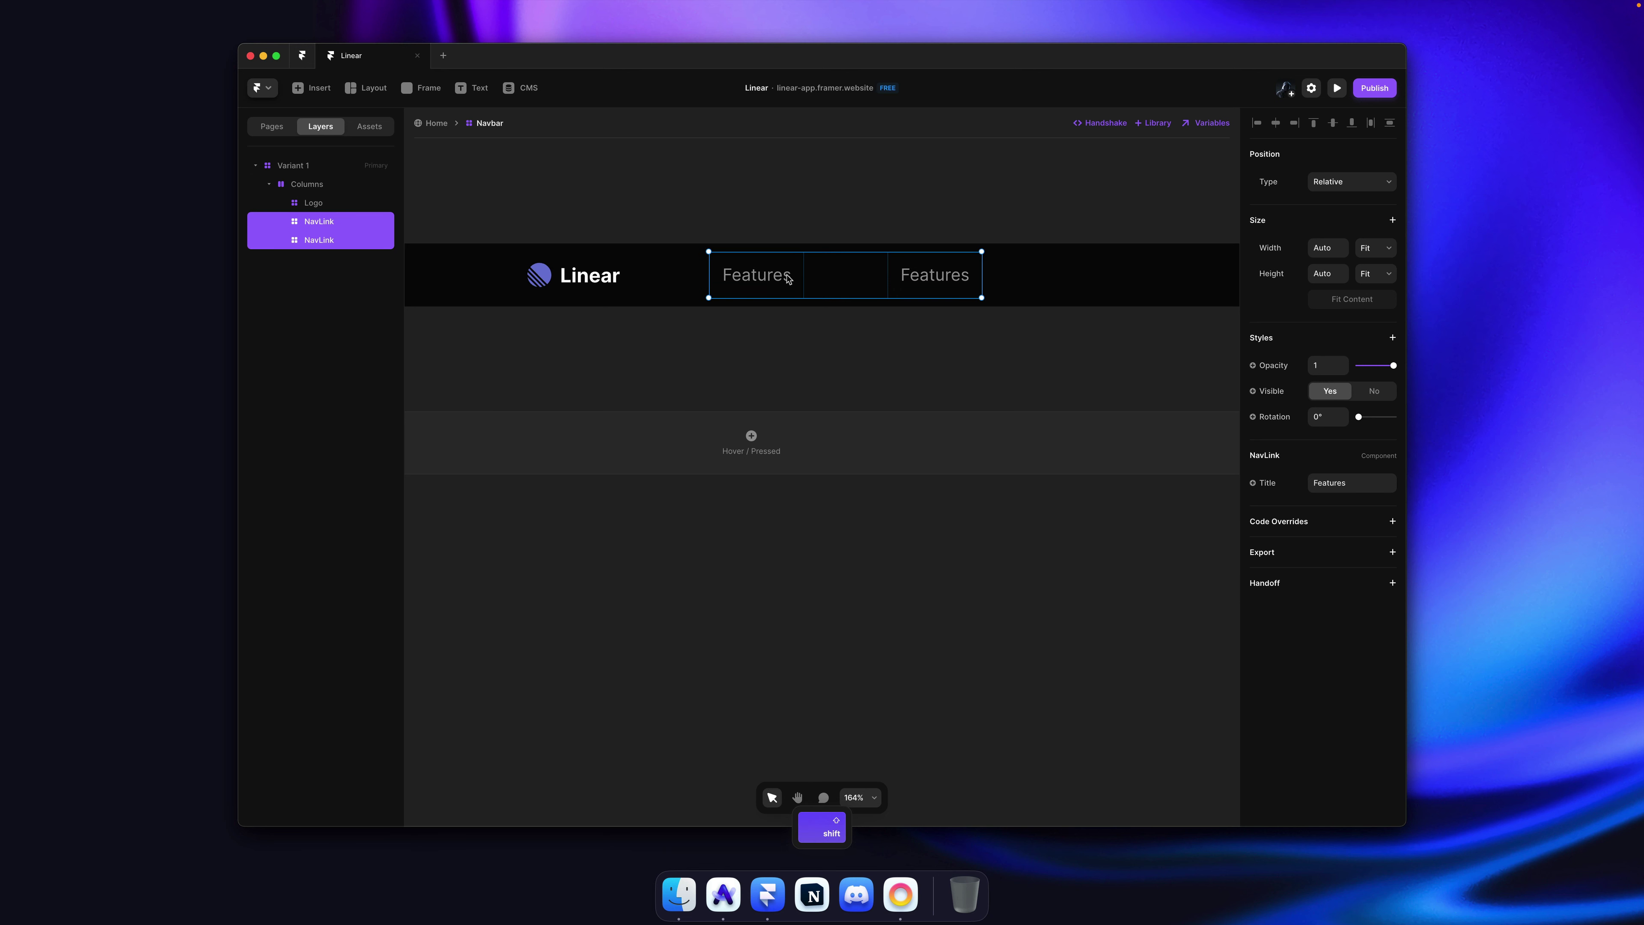
key("super+Return")
key("super+r")
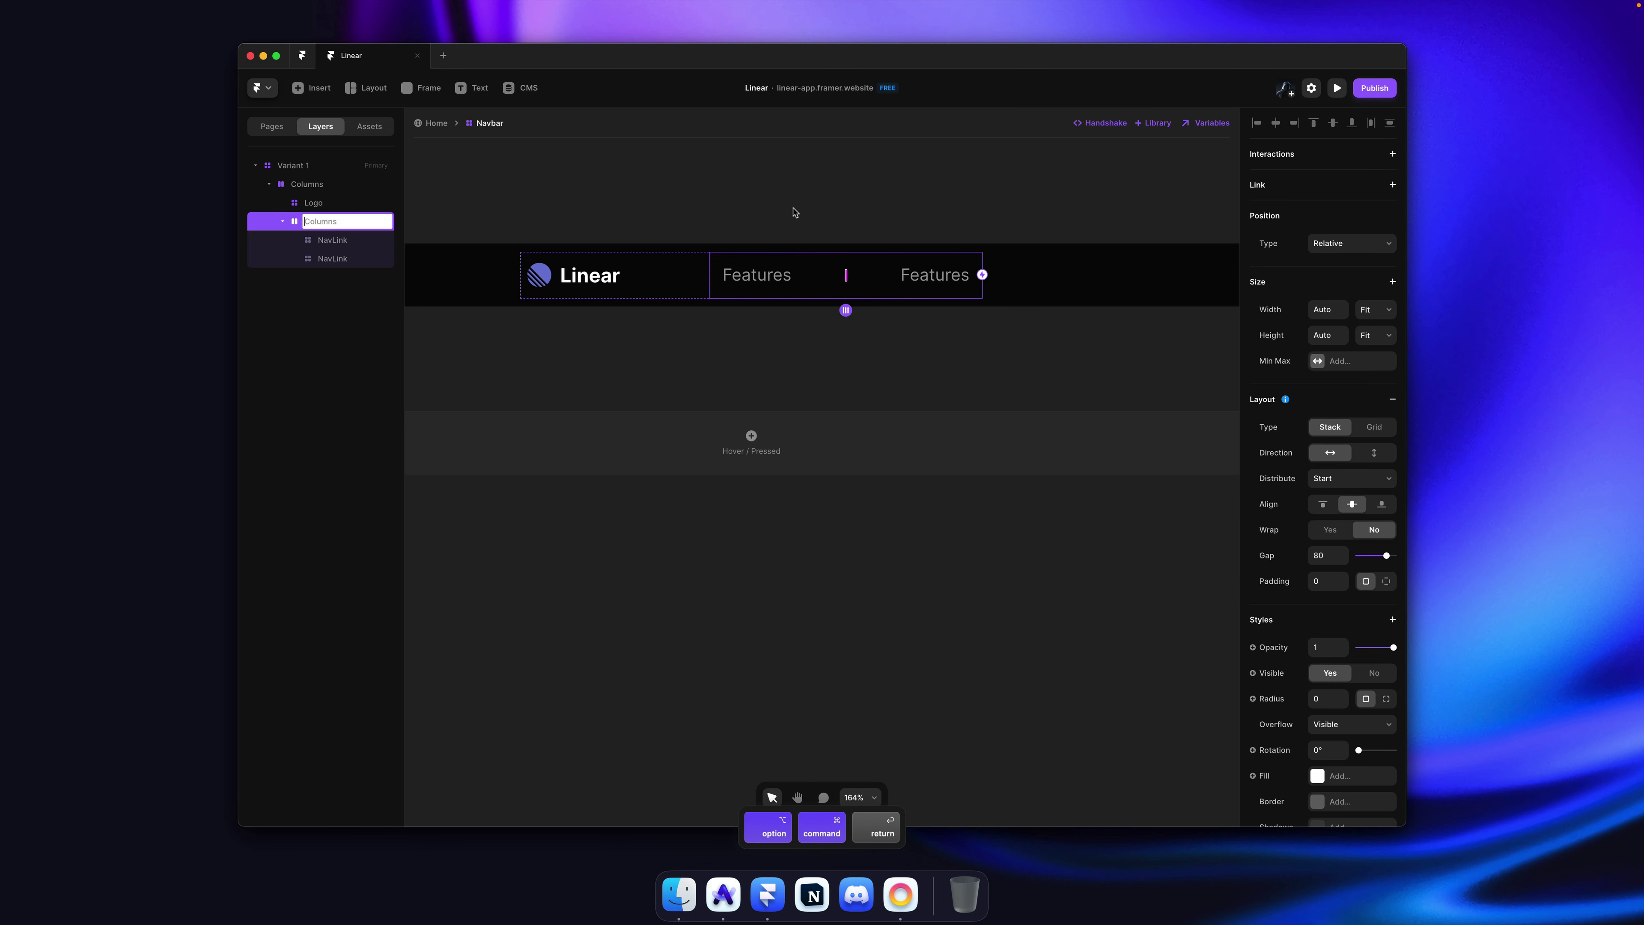
type("Links")
key("Return")
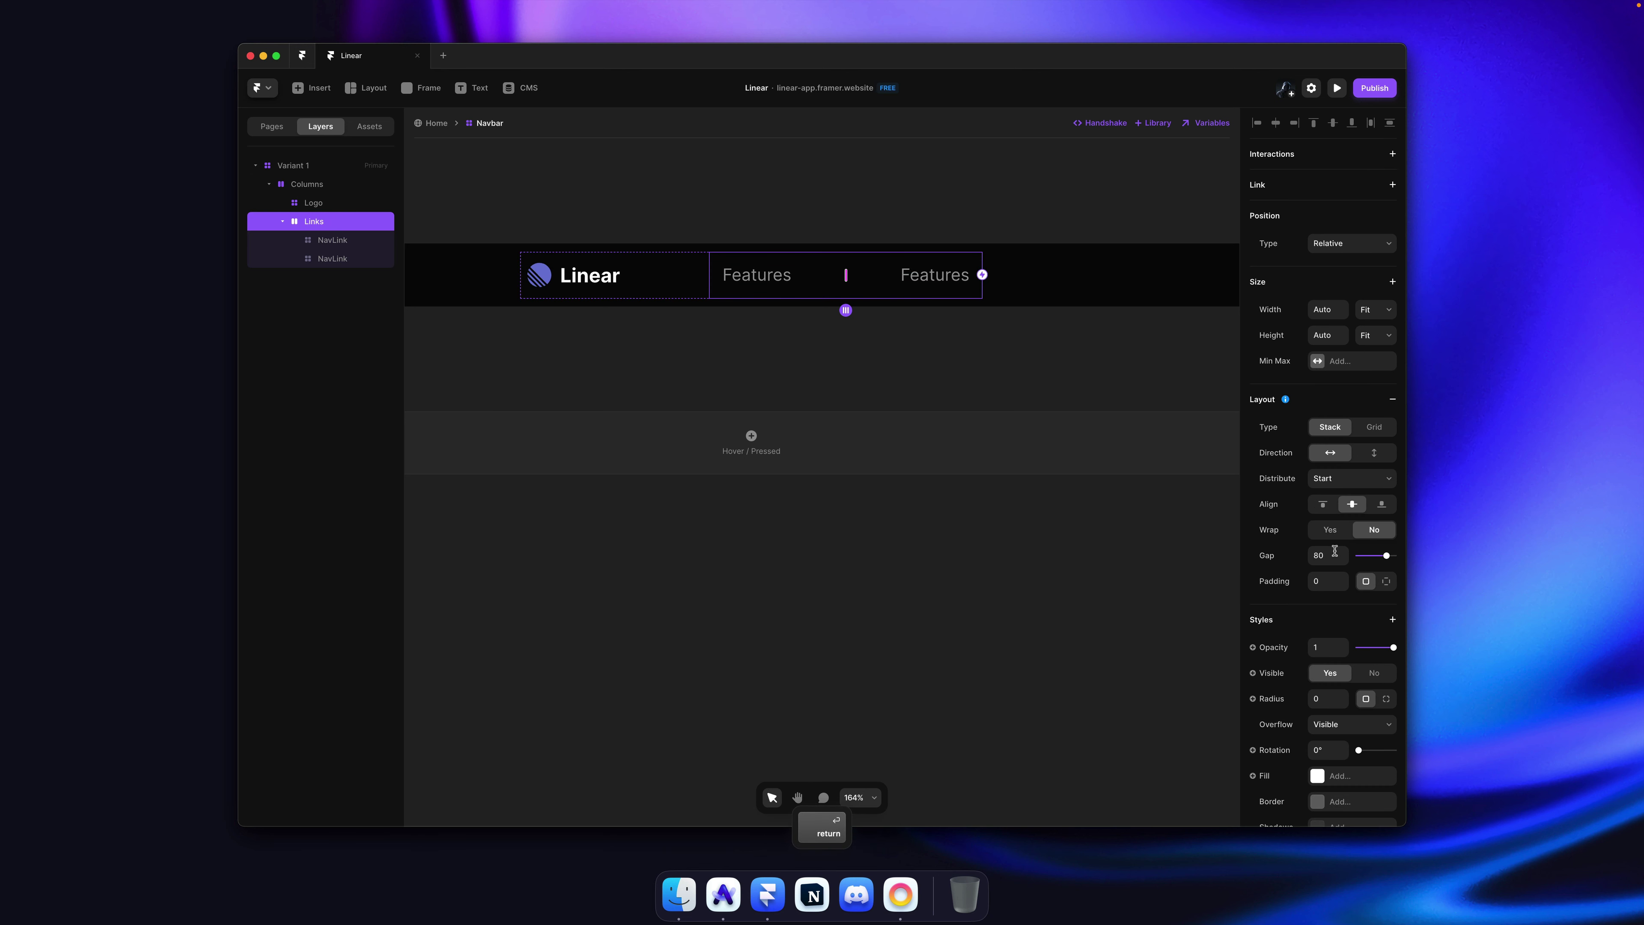
Step: Set a 0 gap between the links and duplicate the Features link again
type("0")
key("Return")
left_click(936, 176)
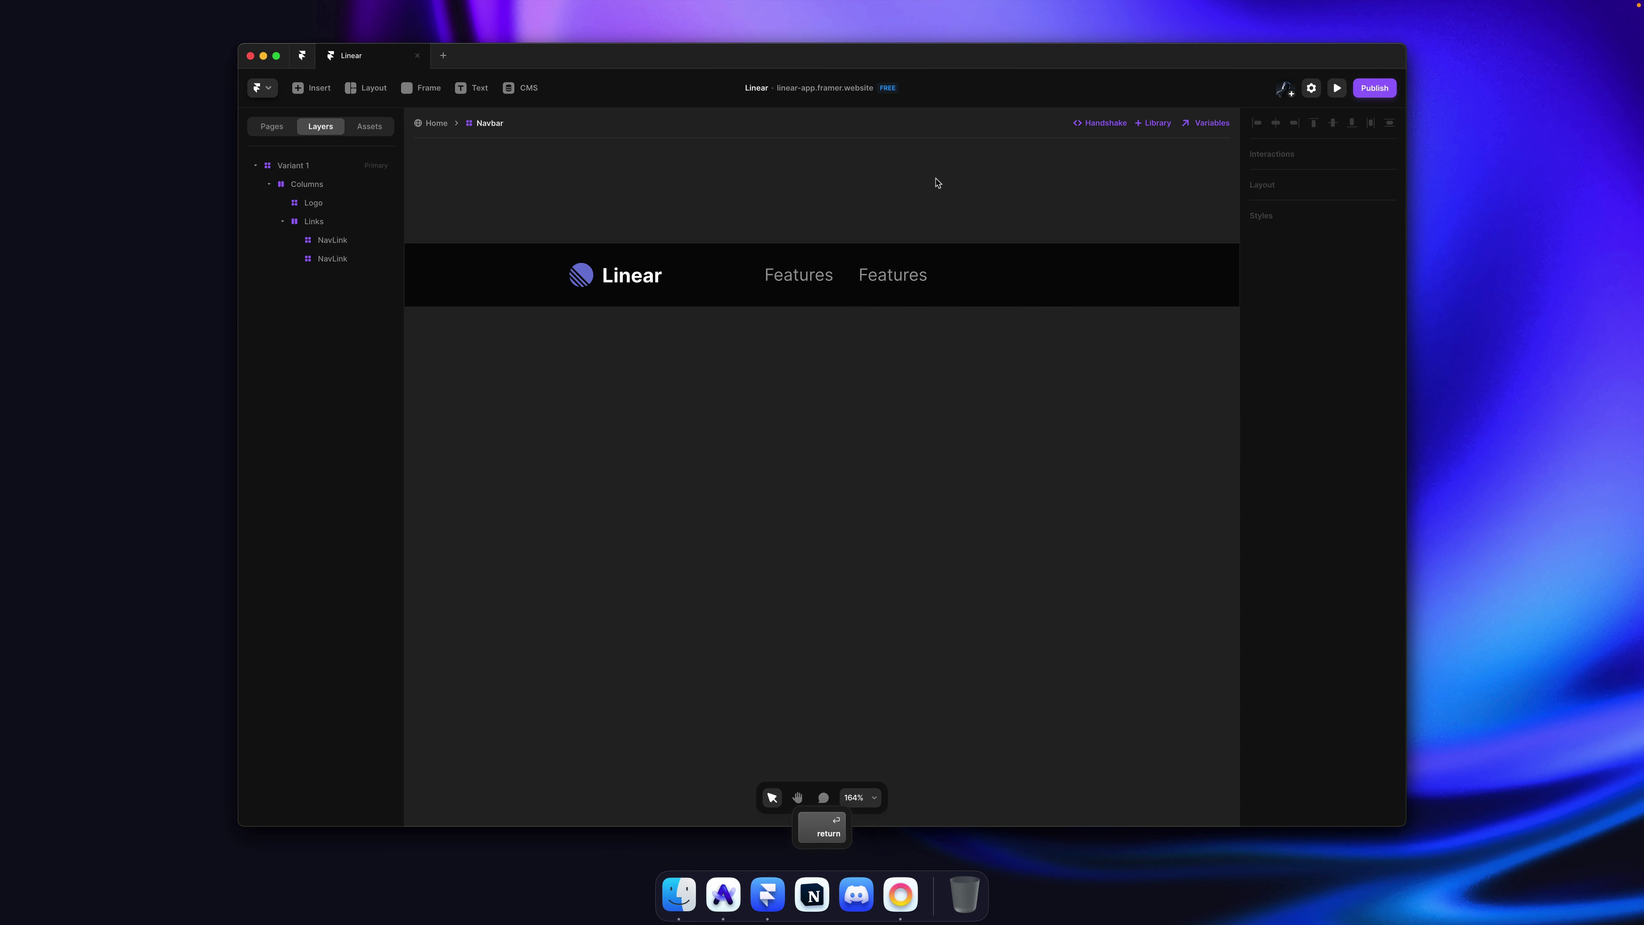
left_click(874, 290)
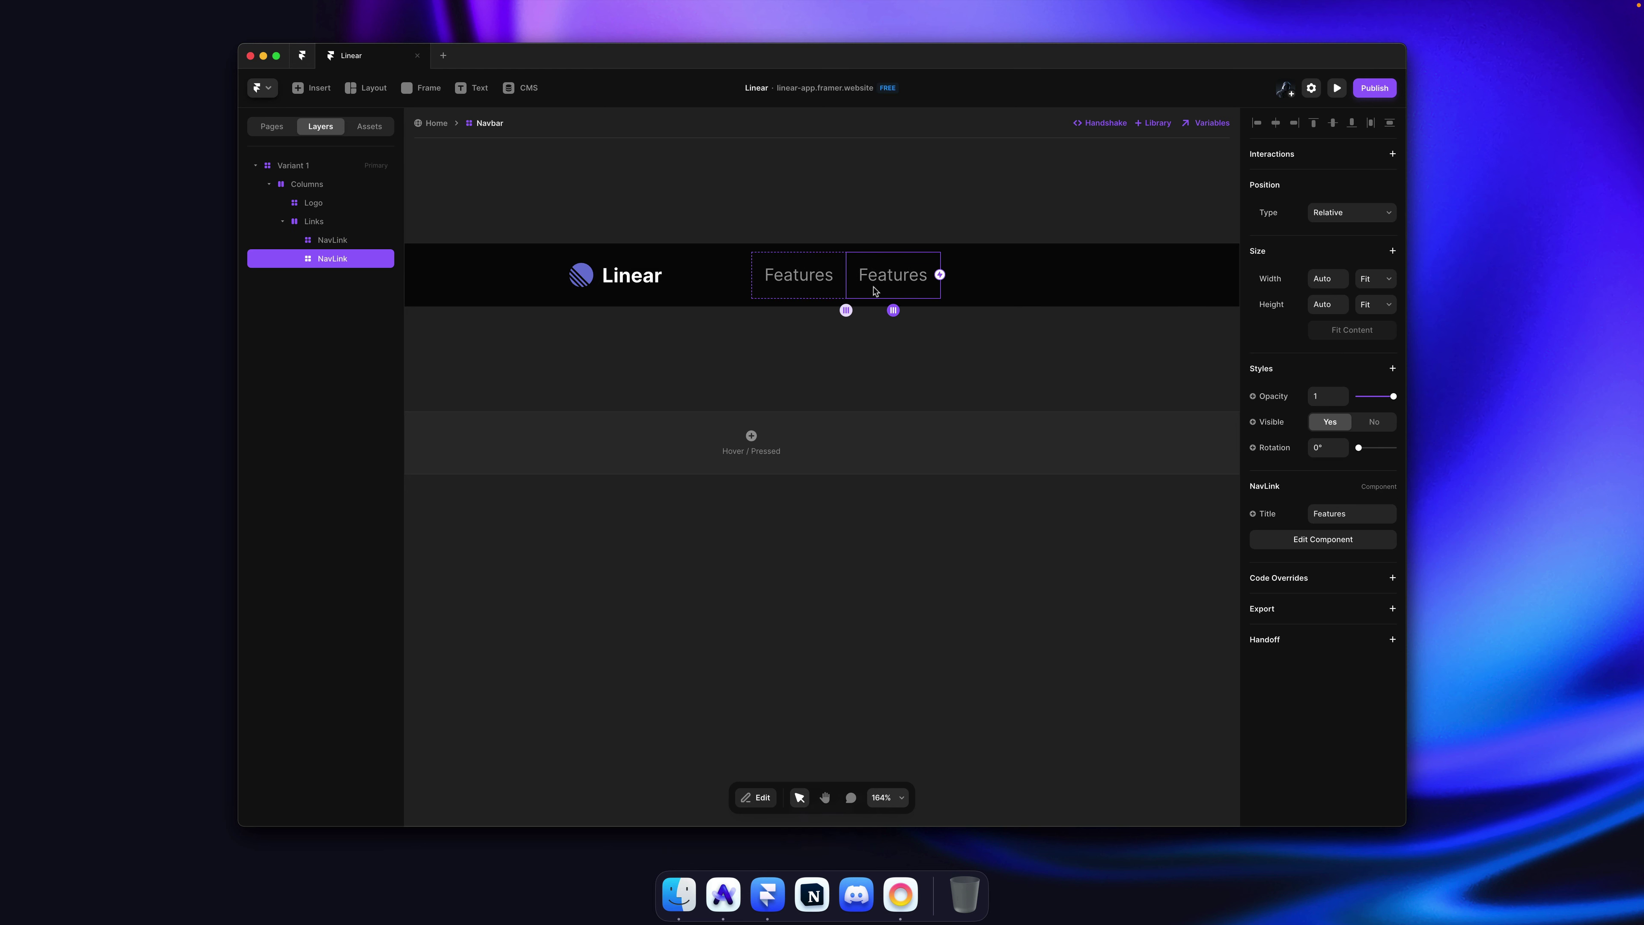
key("super+d")
key("super+d")
key("super+d")
key("super+Tab")
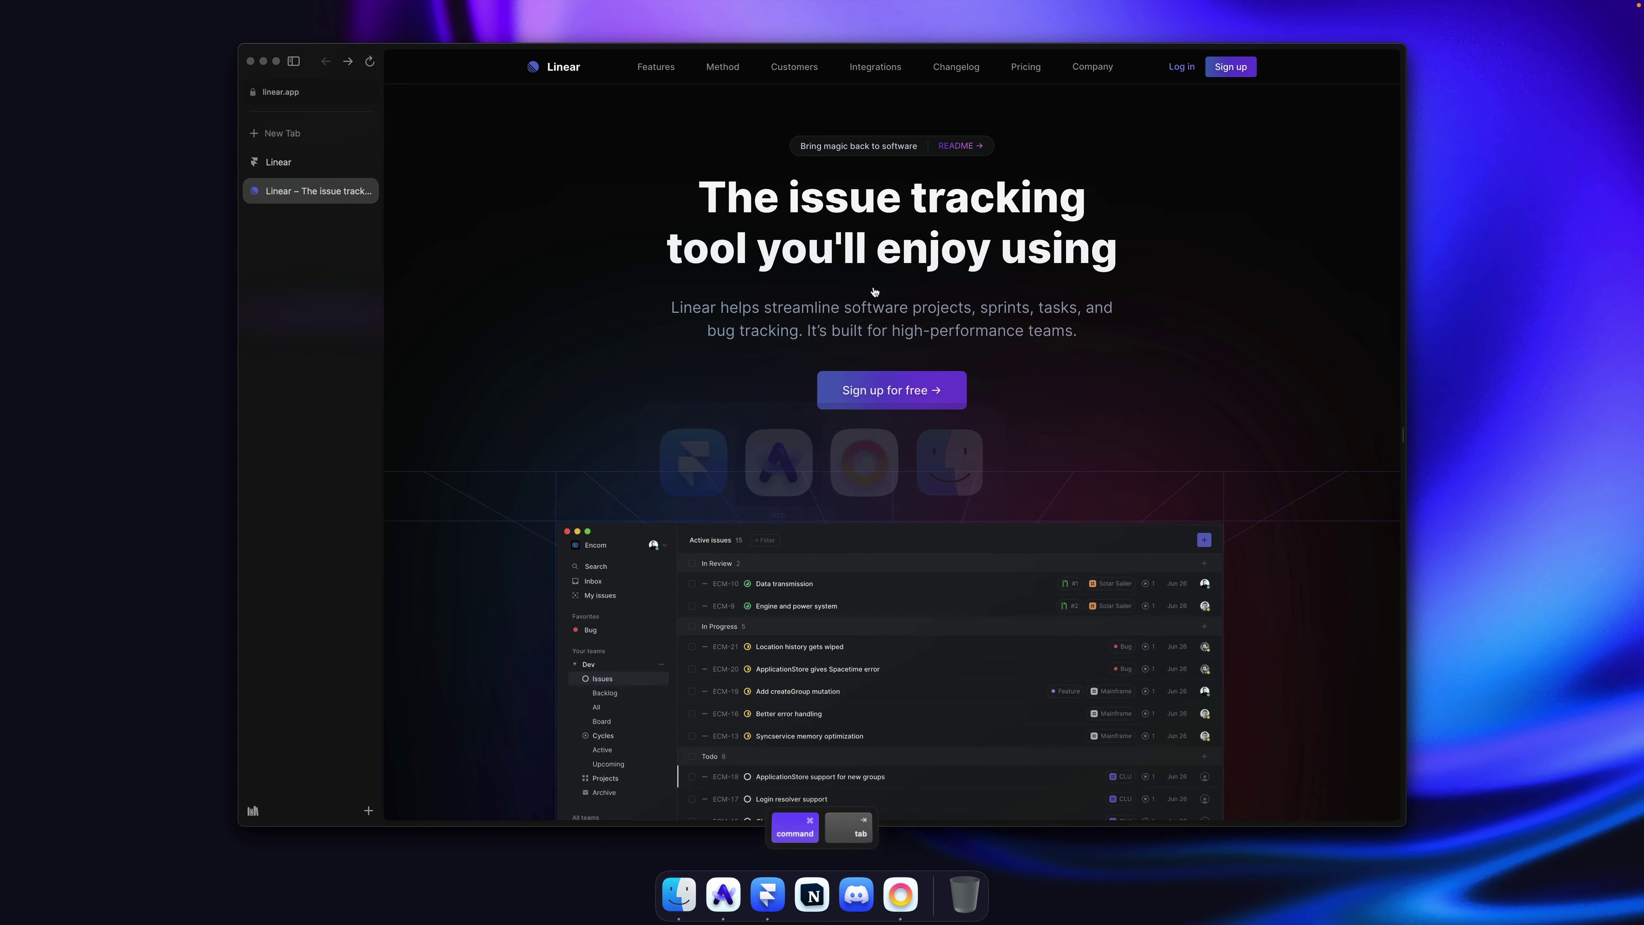
key("super+Tab")
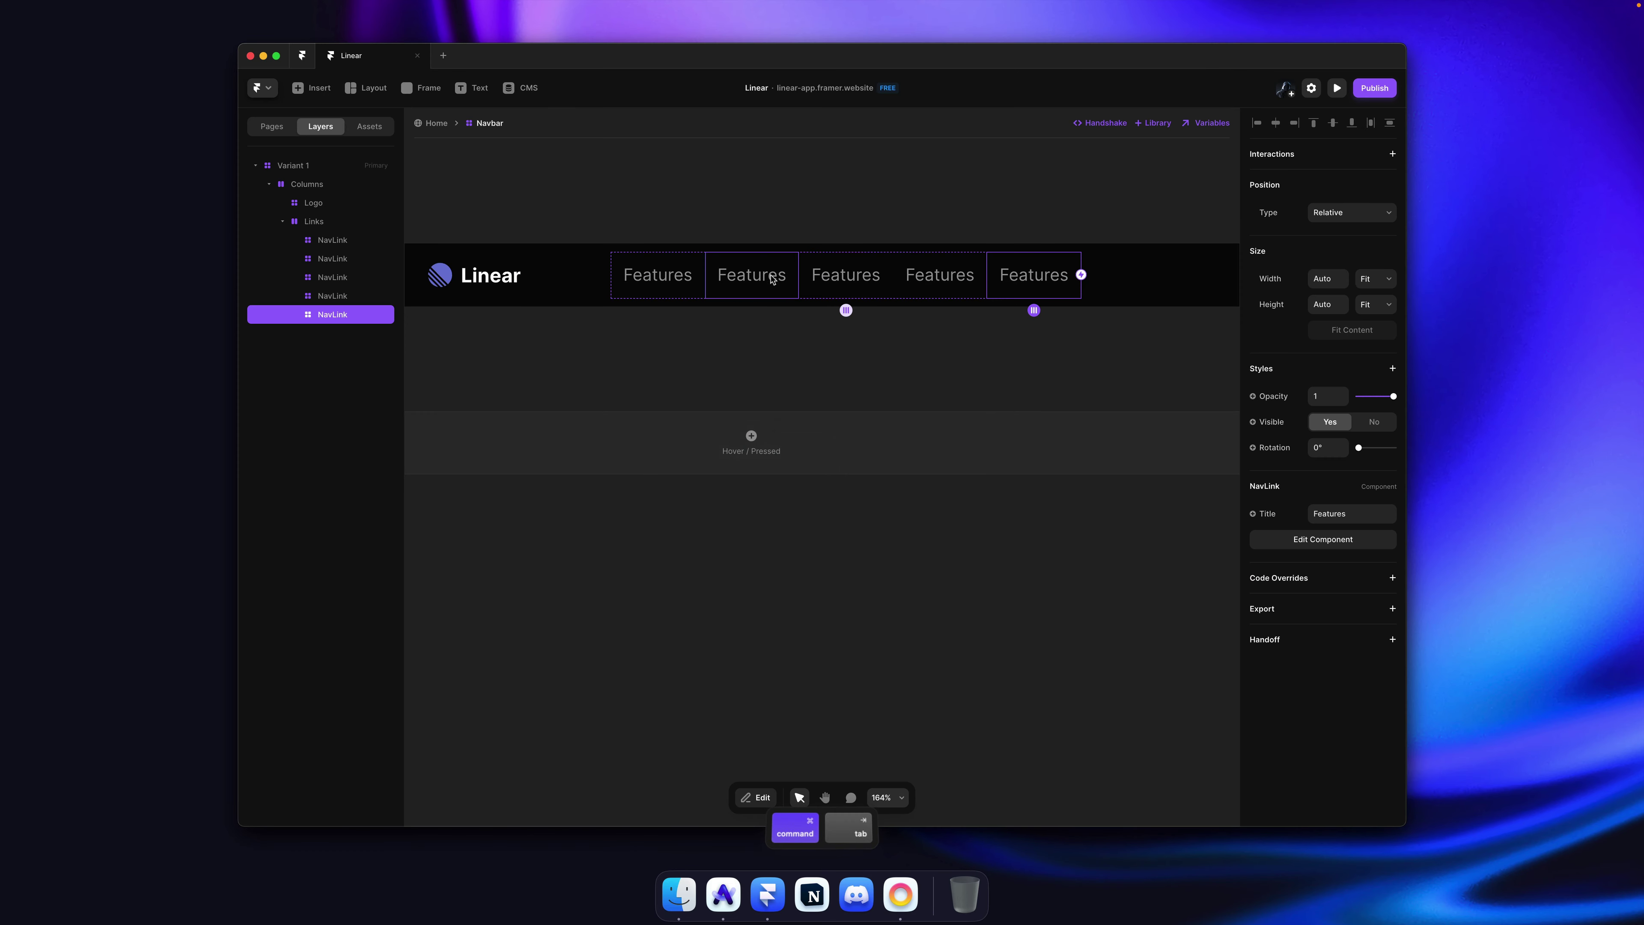
Step: Retitle the second, third and fourth links to Method, Customers and Integrations
left_click(1344, 513)
key("super+a")
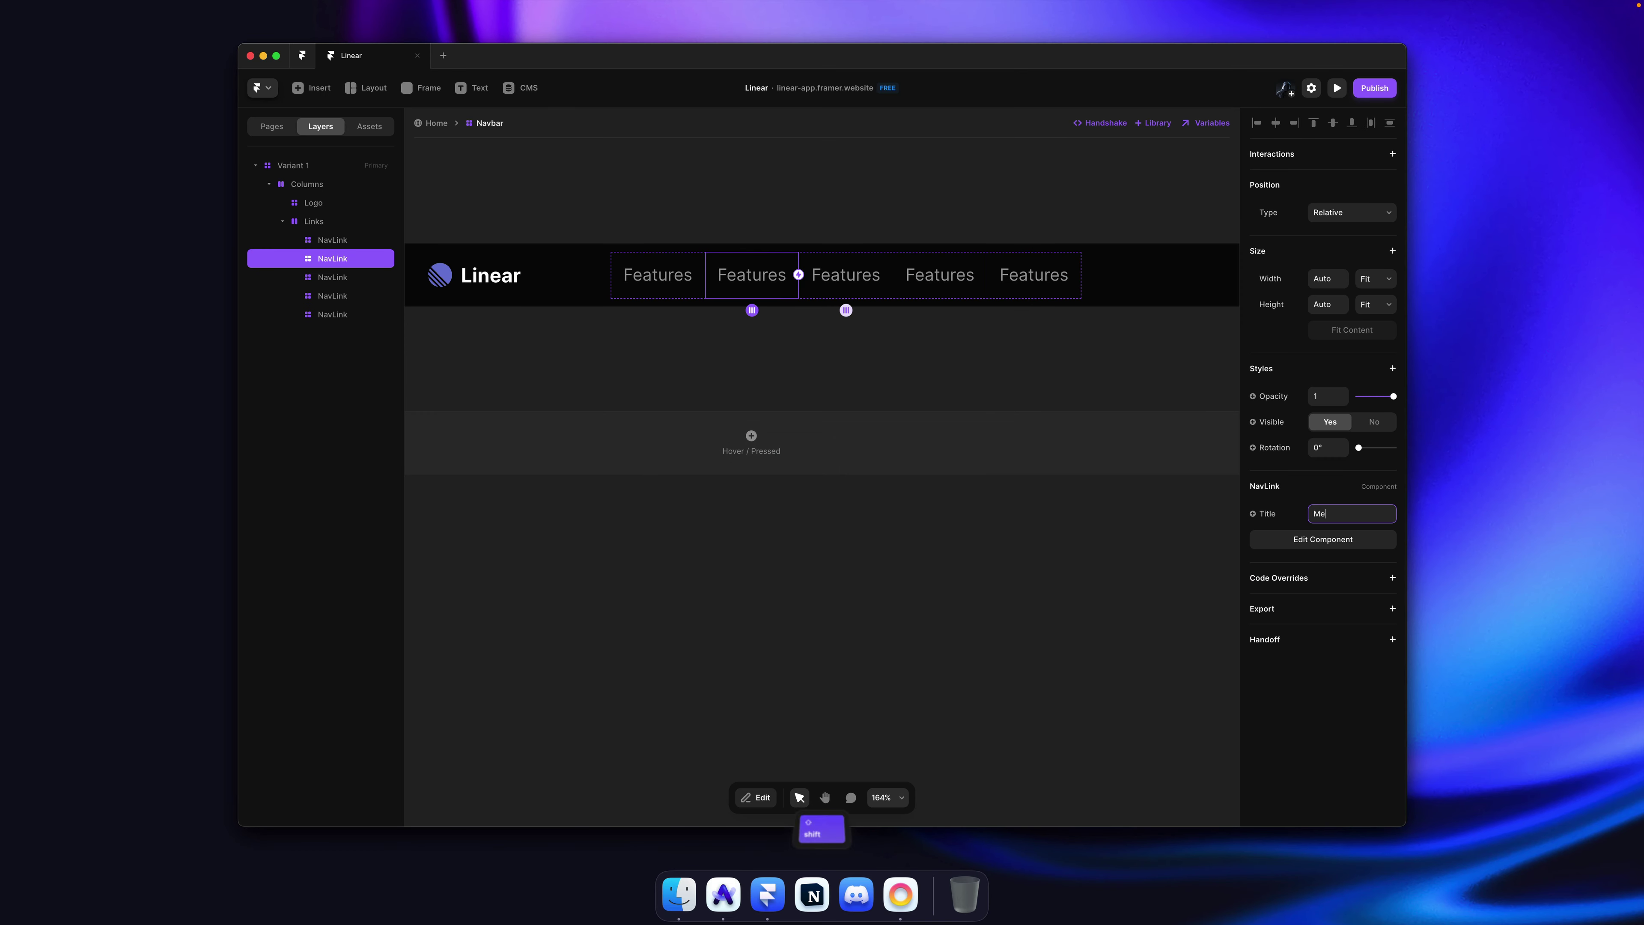
type("Method")
left_click(841, 274)
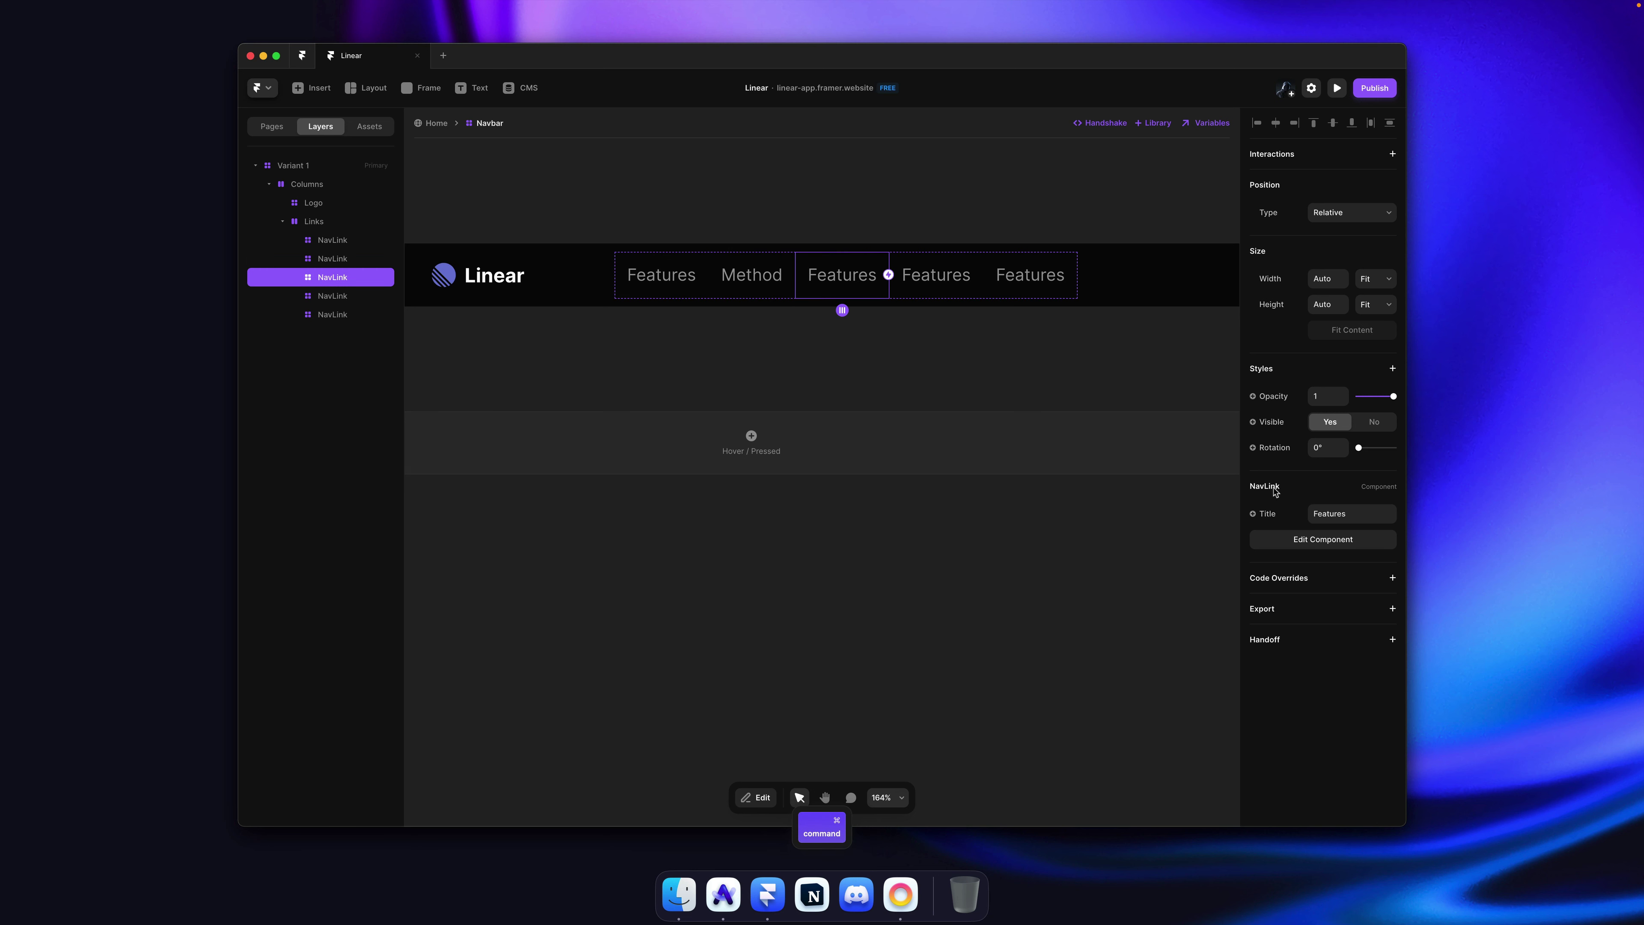
left_click(1343, 511)
key("super+a")
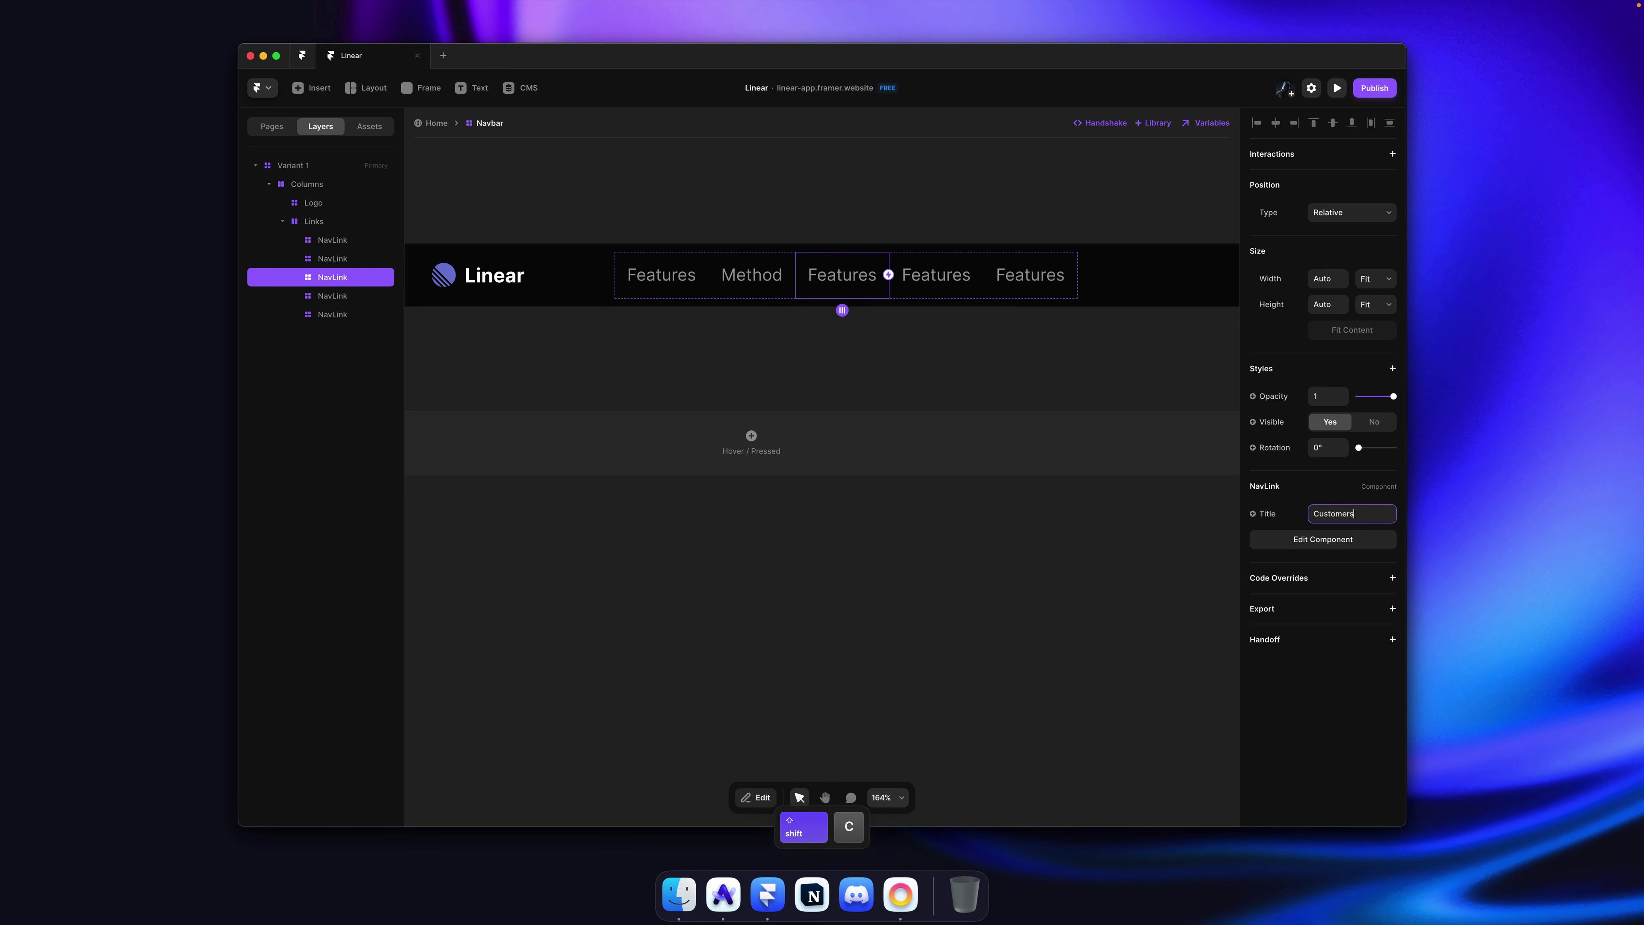
type("Customers")
left_click(945, 274)
left_click(1352, 514)
key("super+a")
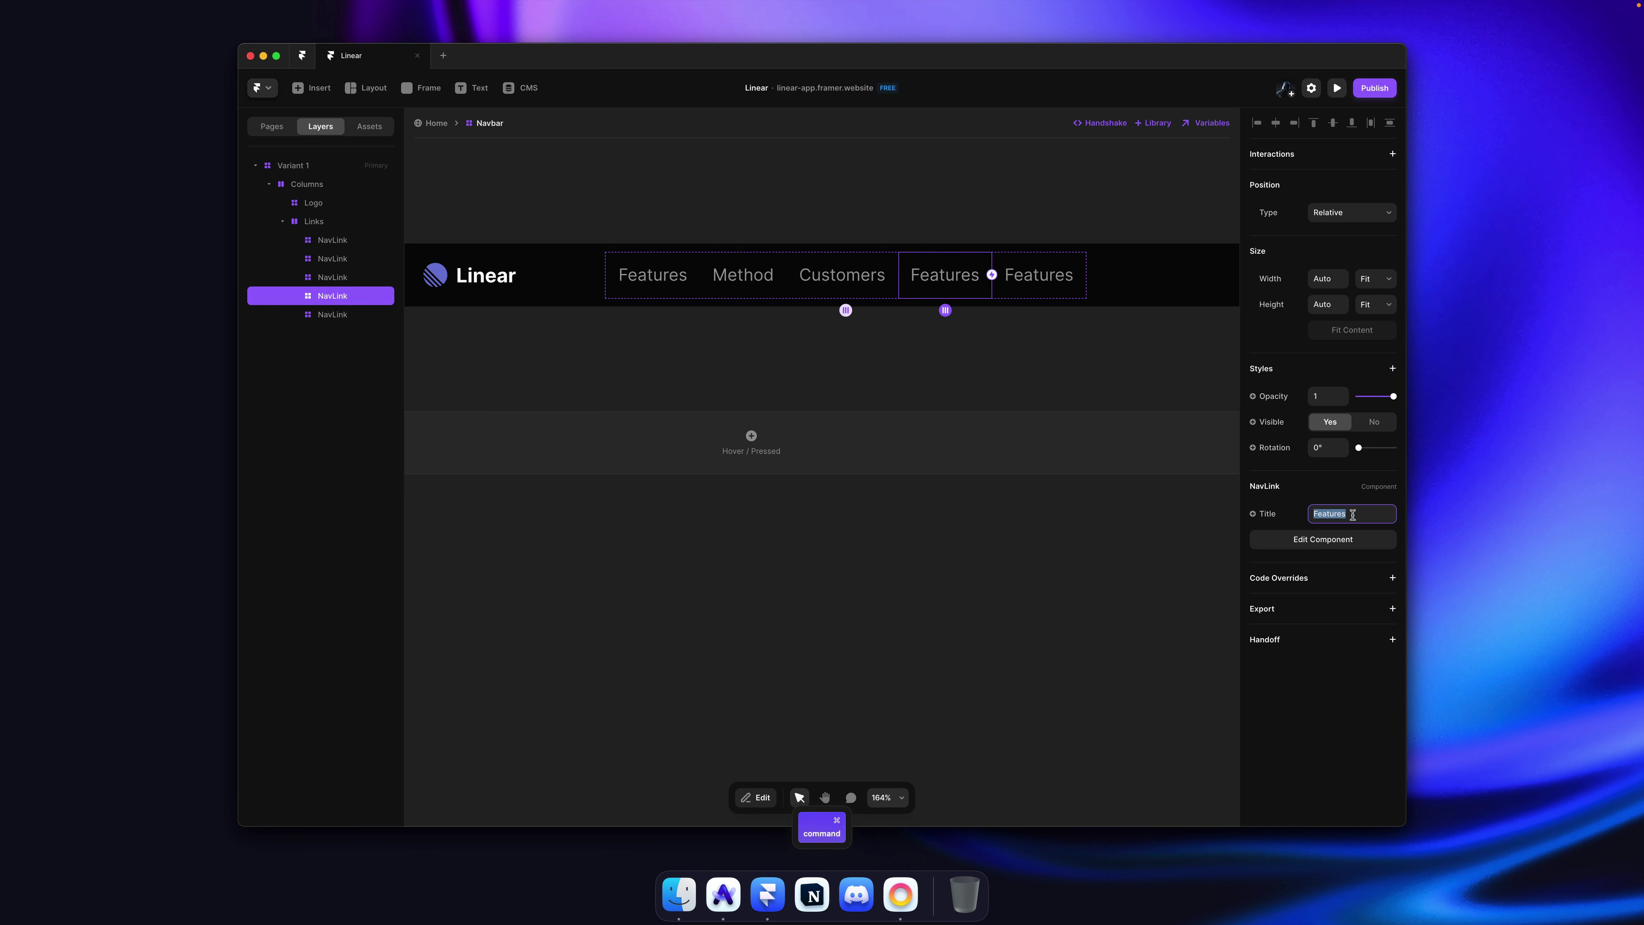
type("Integrations")
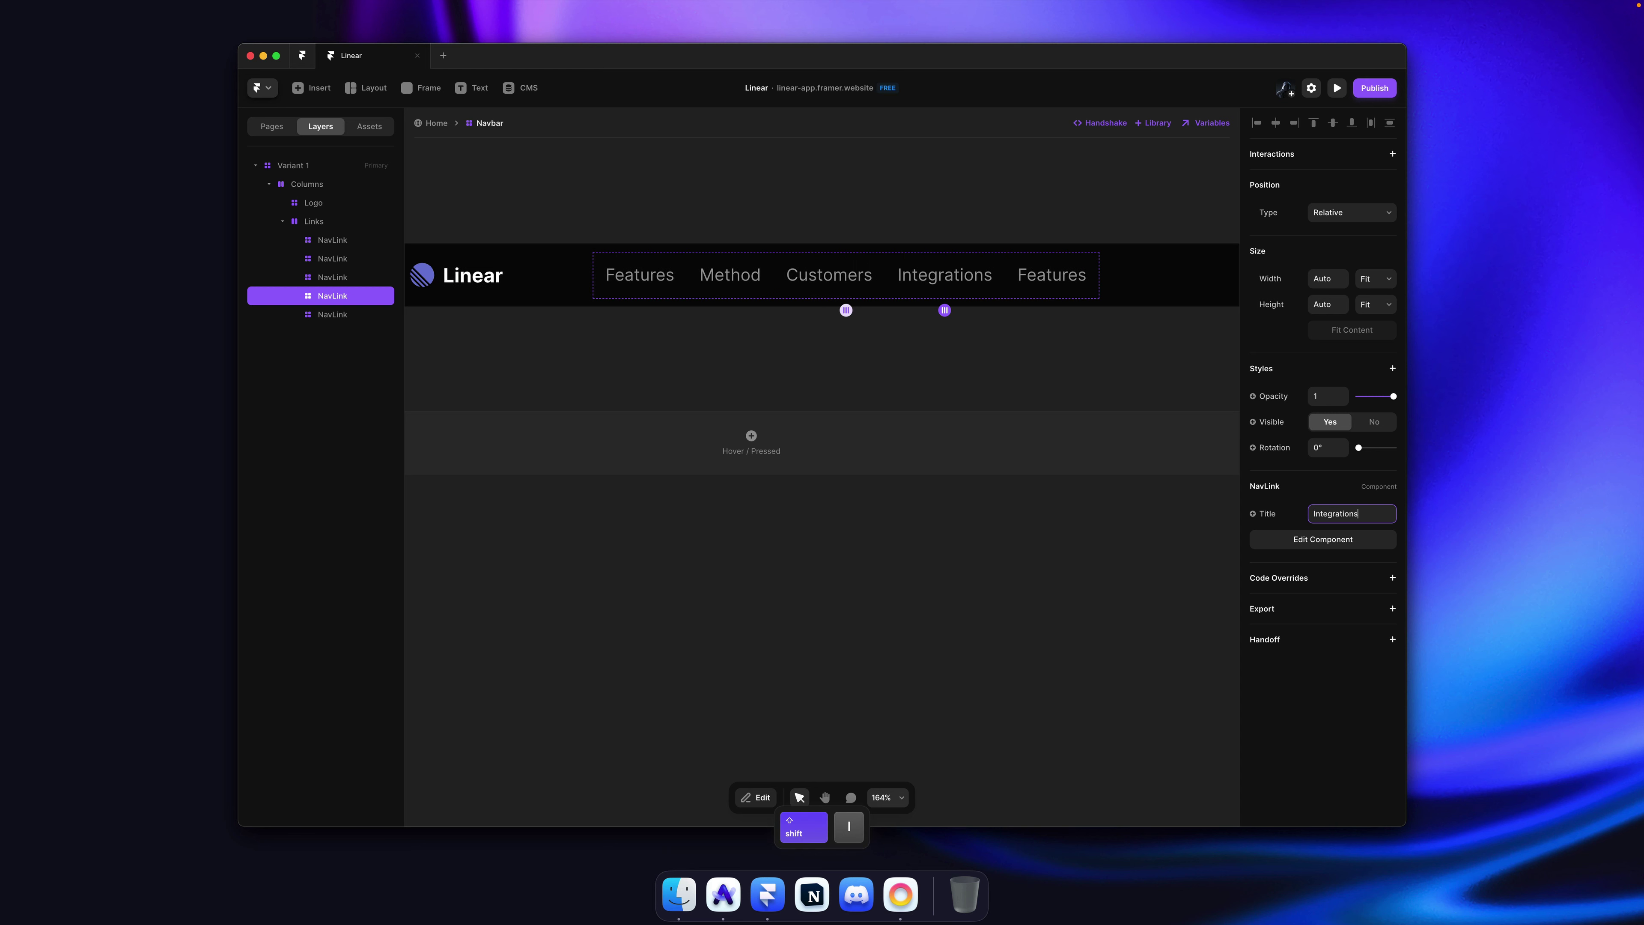
Step: Duplicate another link and retitle the fifth and sixth links to Changelog and Pricing
left_click(1086, 278)
key("super+d")
key("super+d")
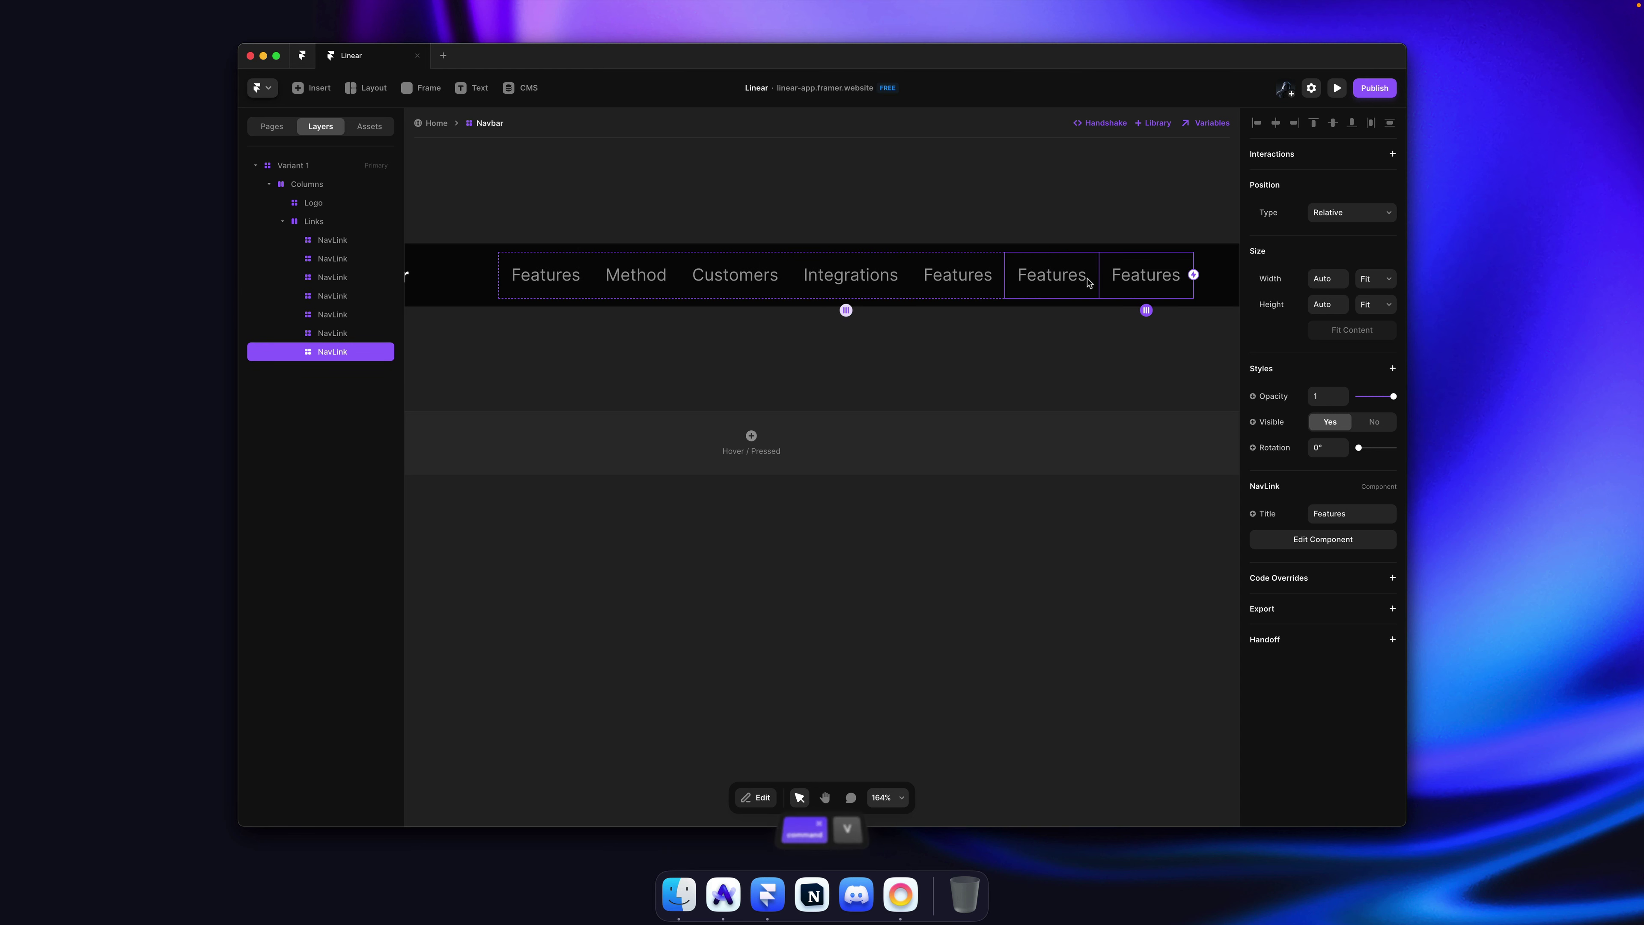
key("super+Tab")
key("super+Tab")
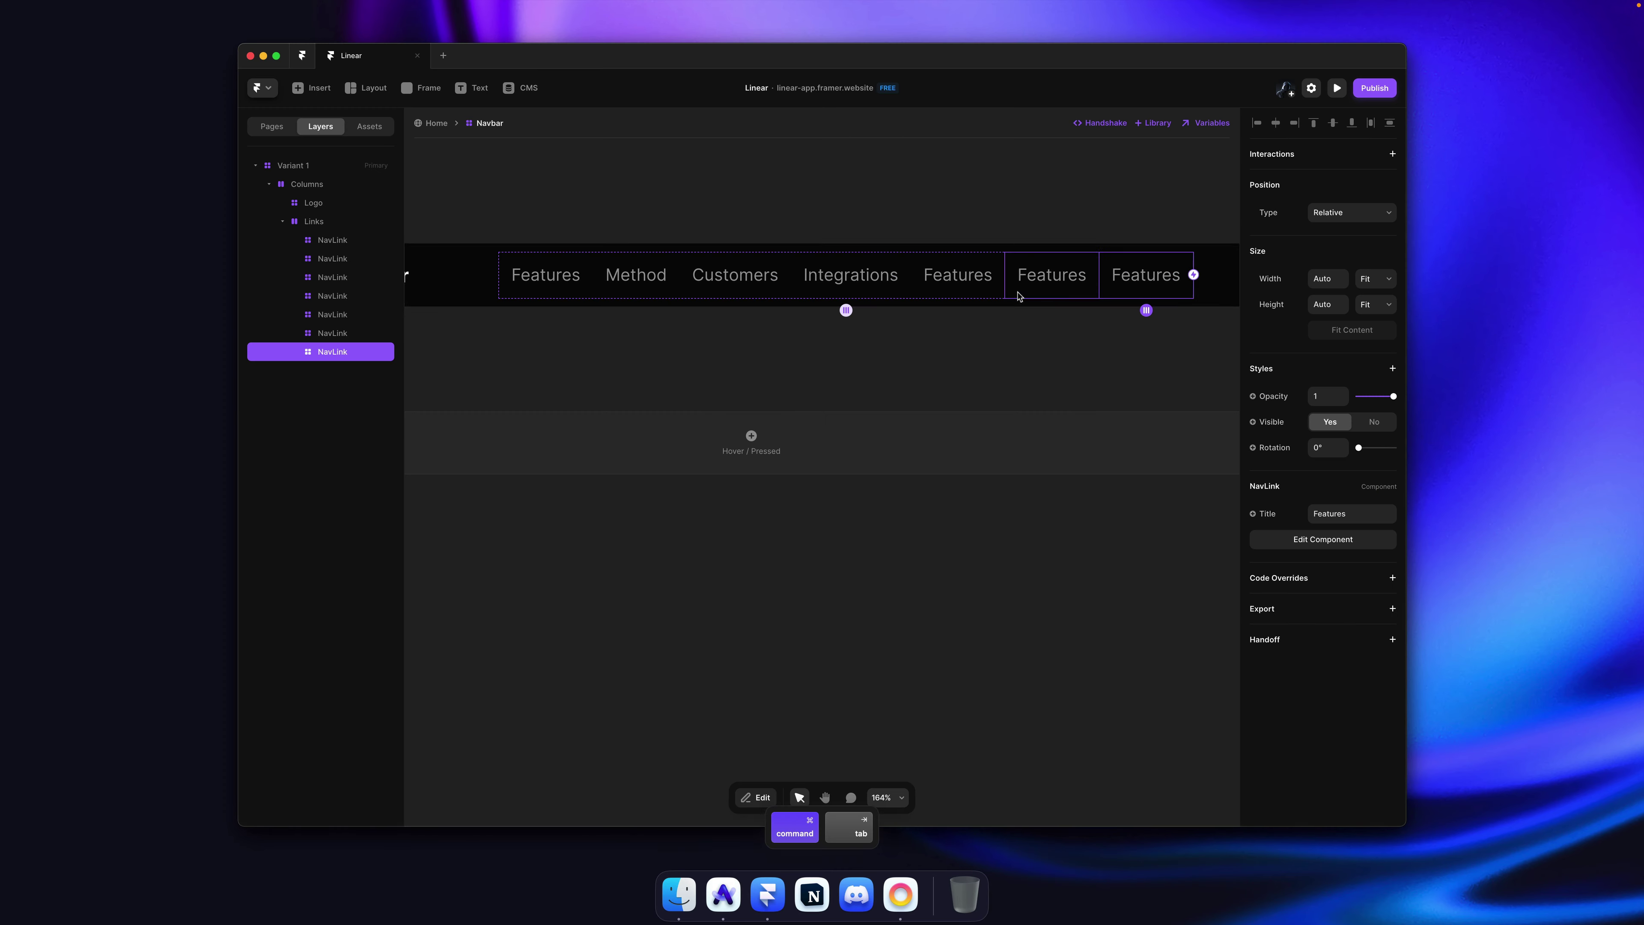
left_click(940, 280)
left_click(1330, 515)
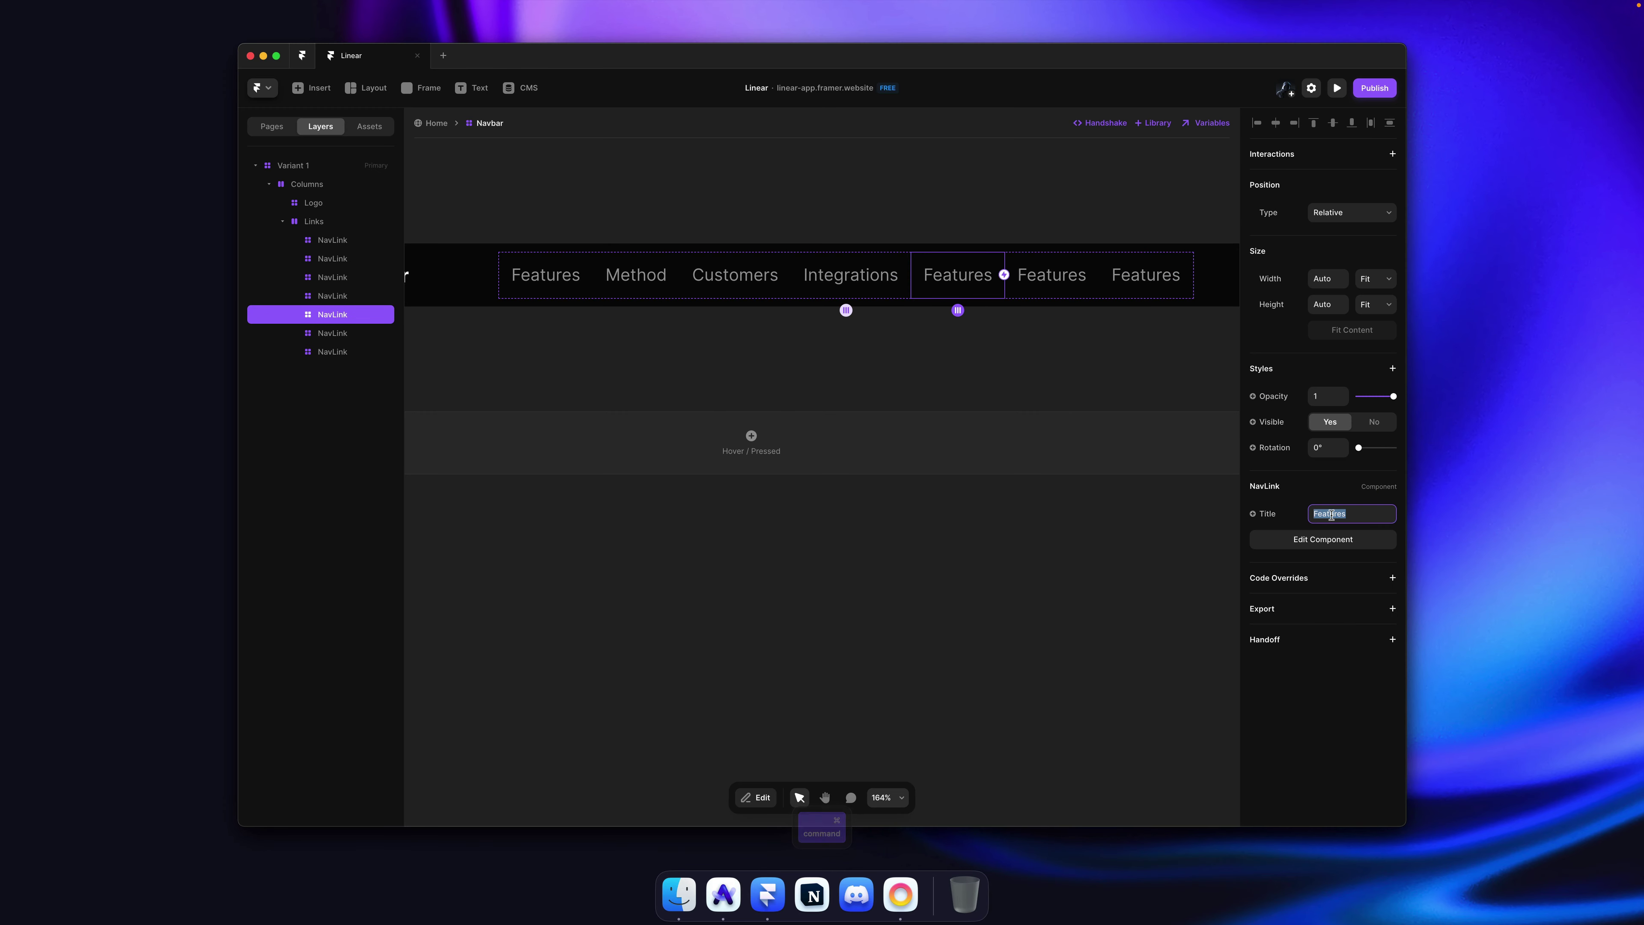
type("Changelog")
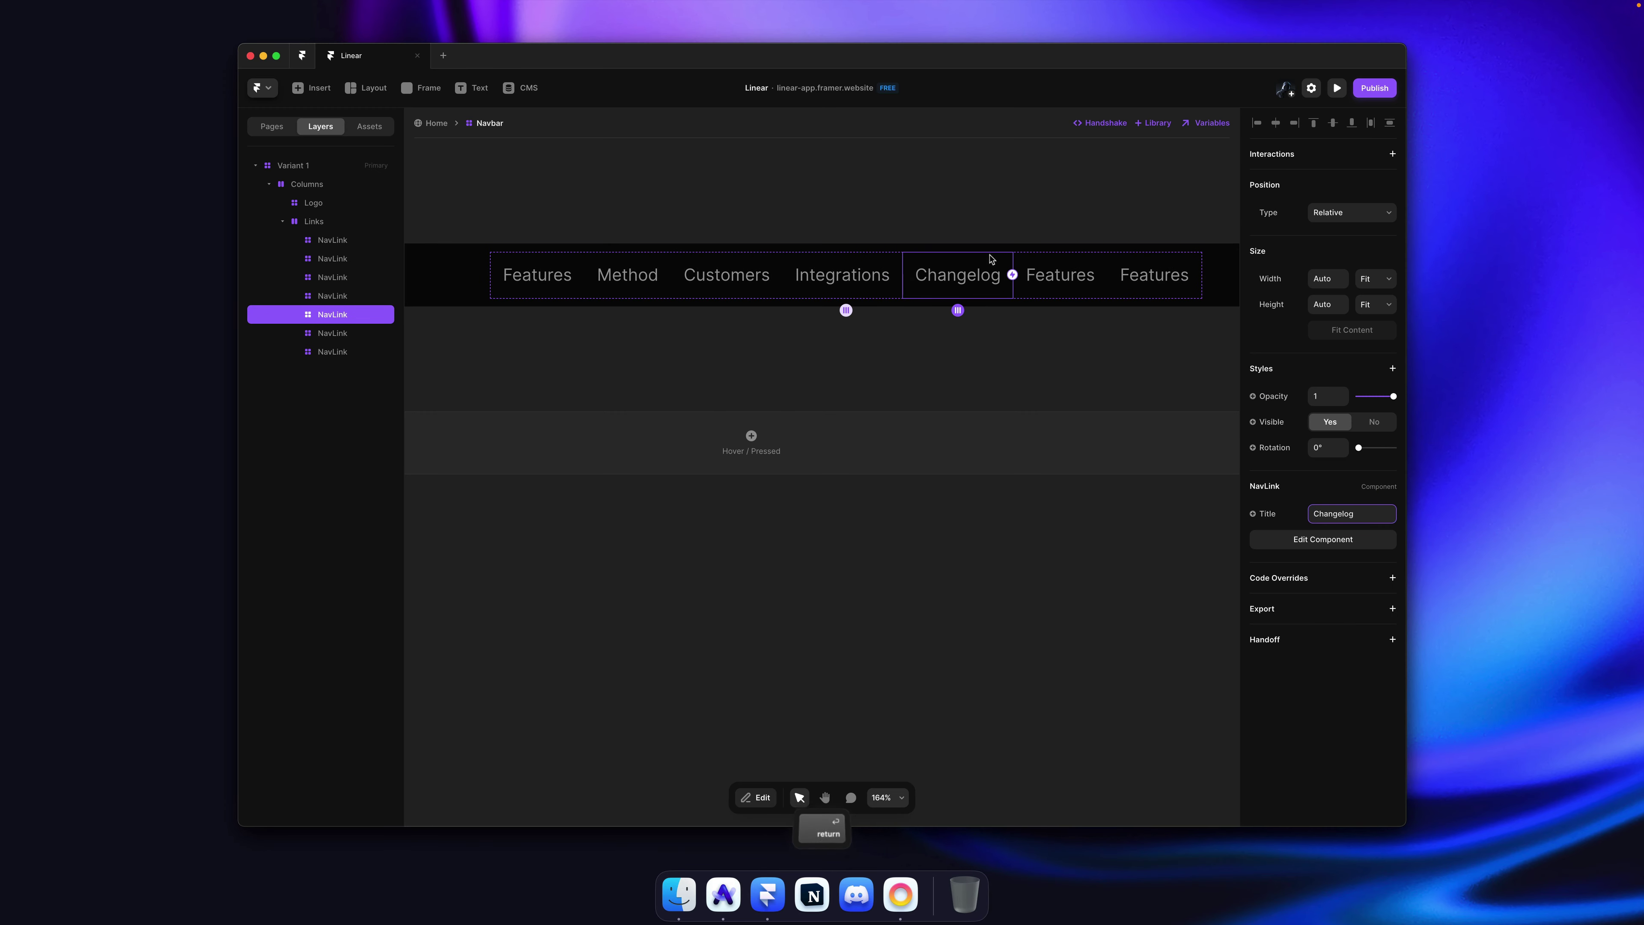
left_click(1094, 278, "super")
left_click(1377, 516)
type("Pricing")
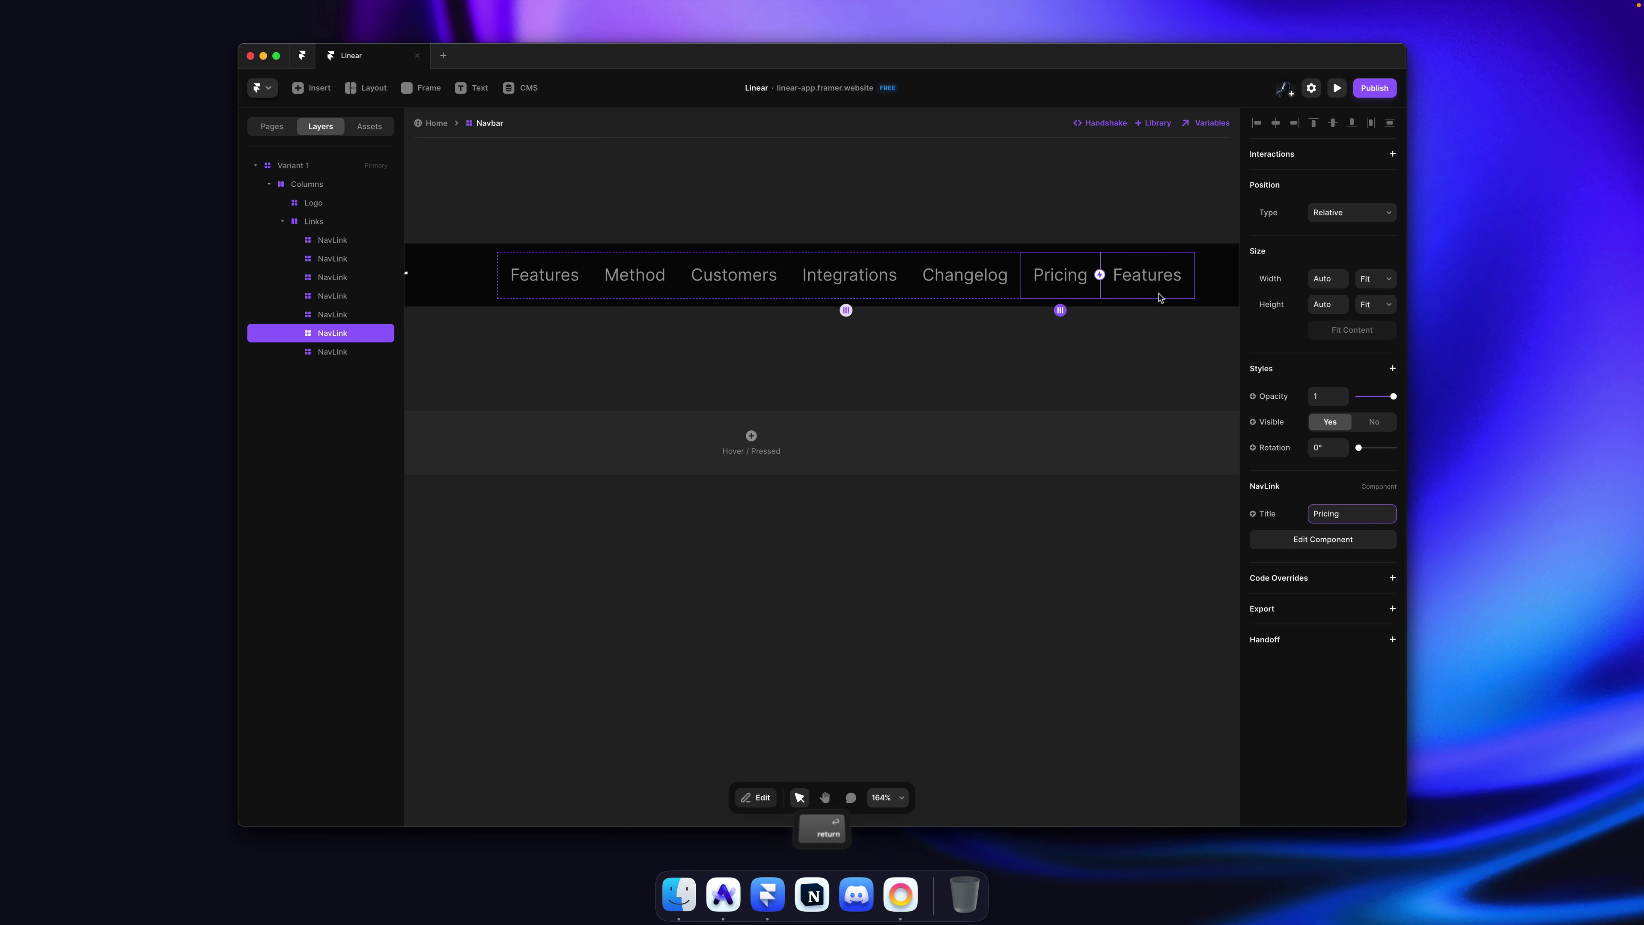
Step: Retitle the last link to Company, compare with Linear, and undo a stray Company duplicate
left_click(1104, 275, "super")
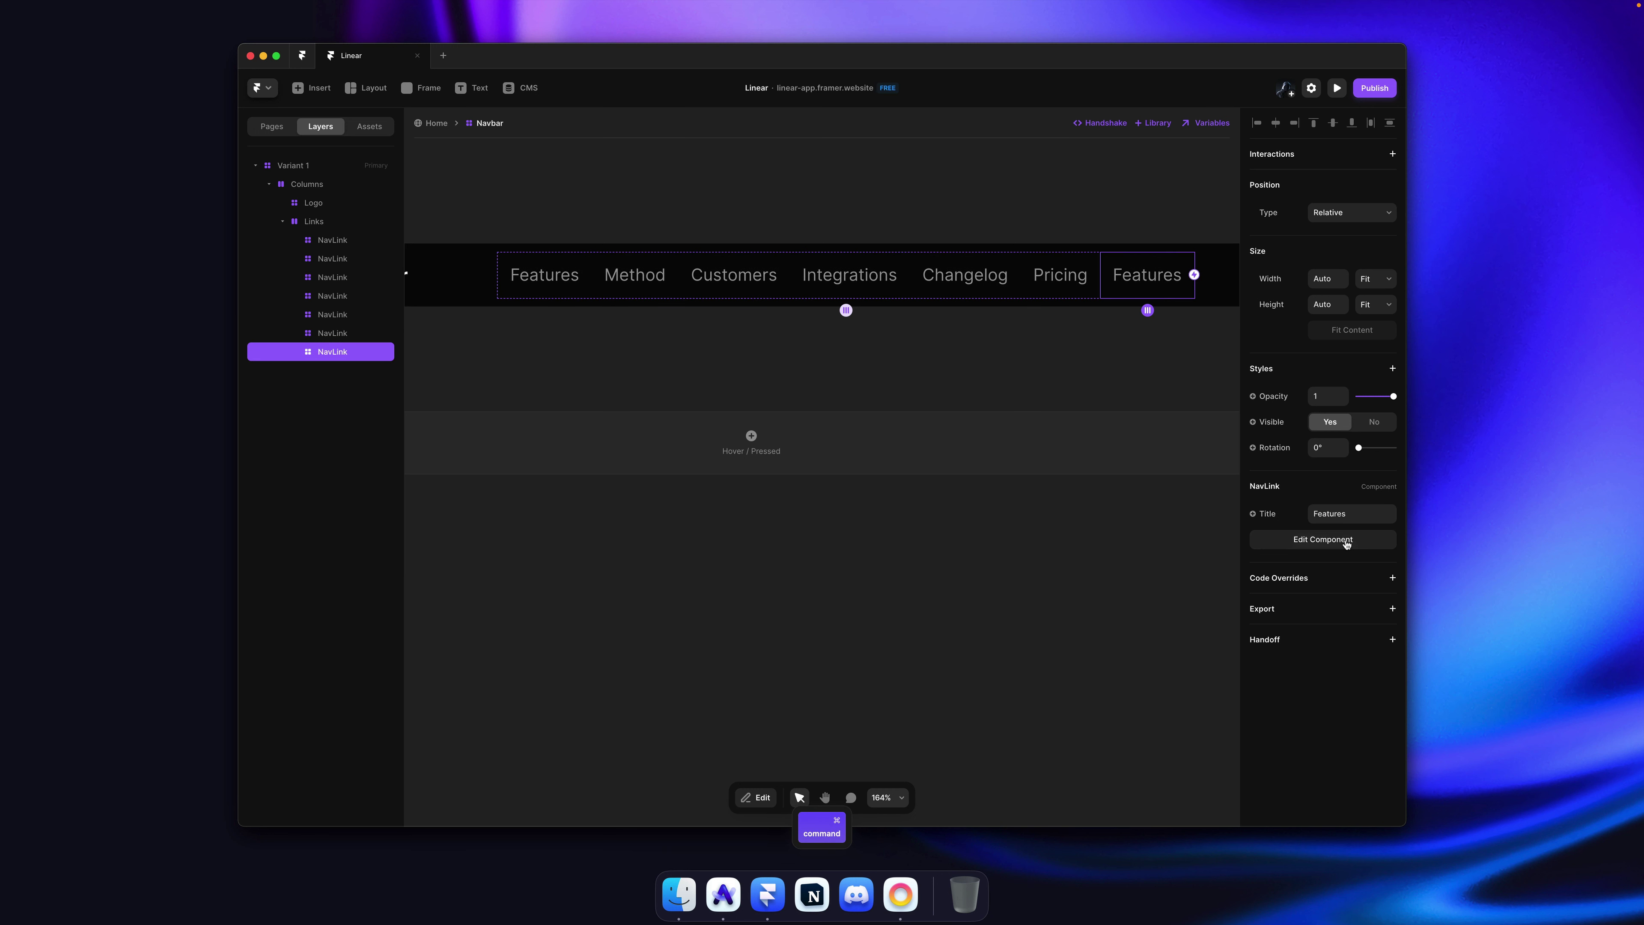
left_click(1366, 513)
type("Company")
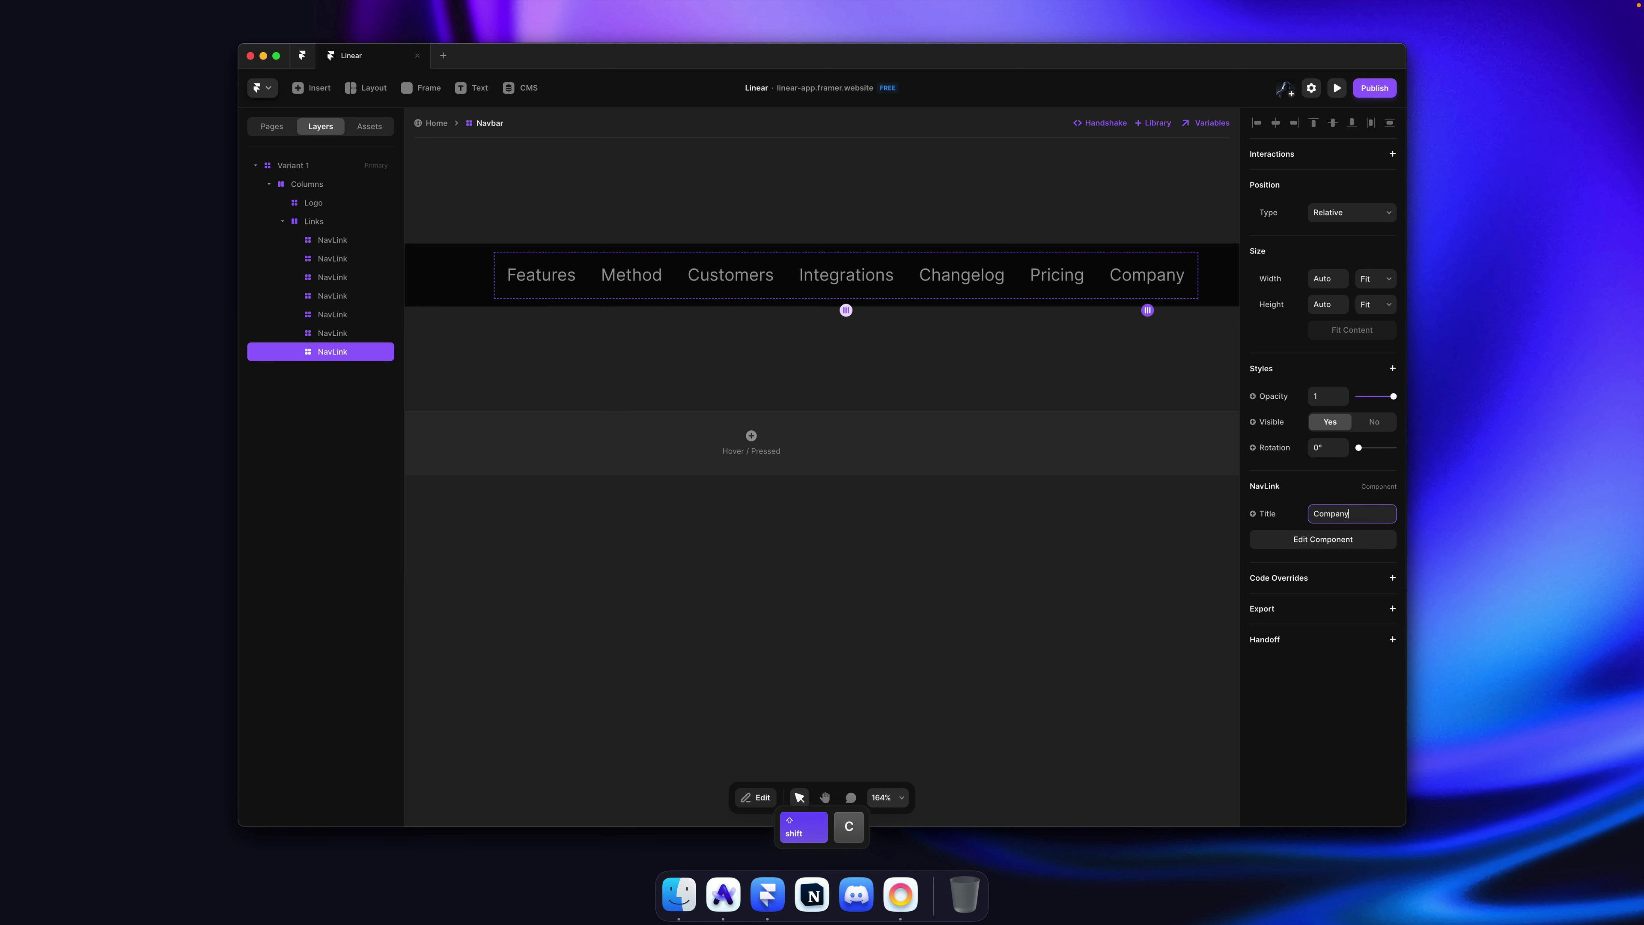
key("Return")
key("super+Tab")
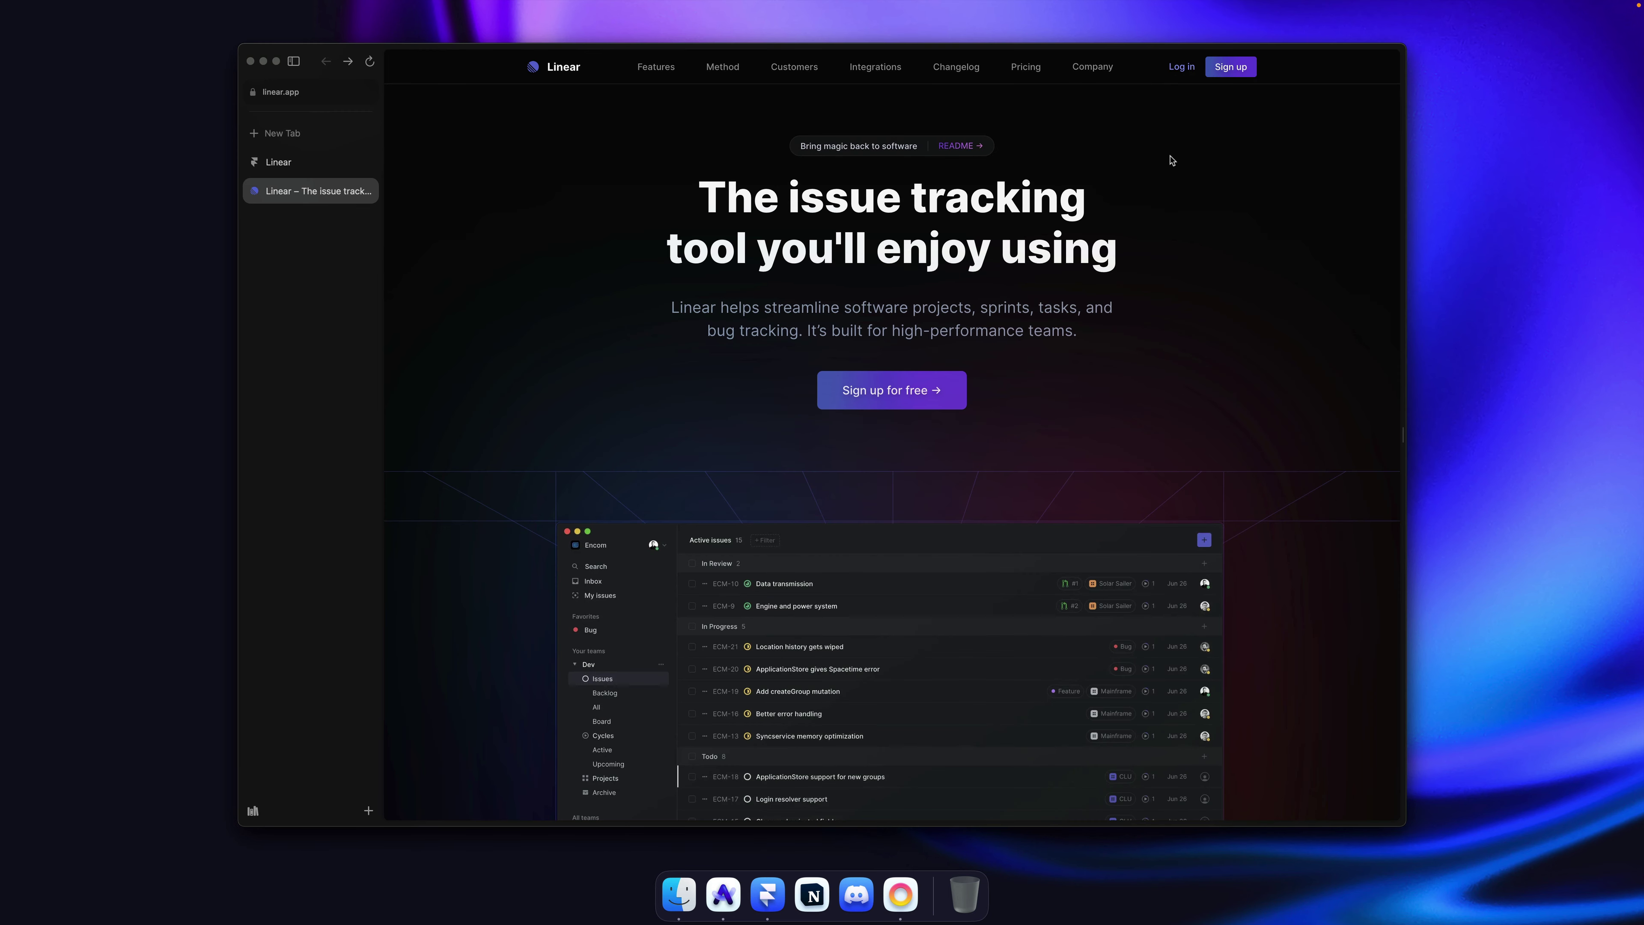
key("super+Tab")
left_click_drag(973, 320, 1000, 326)
key("super+z")
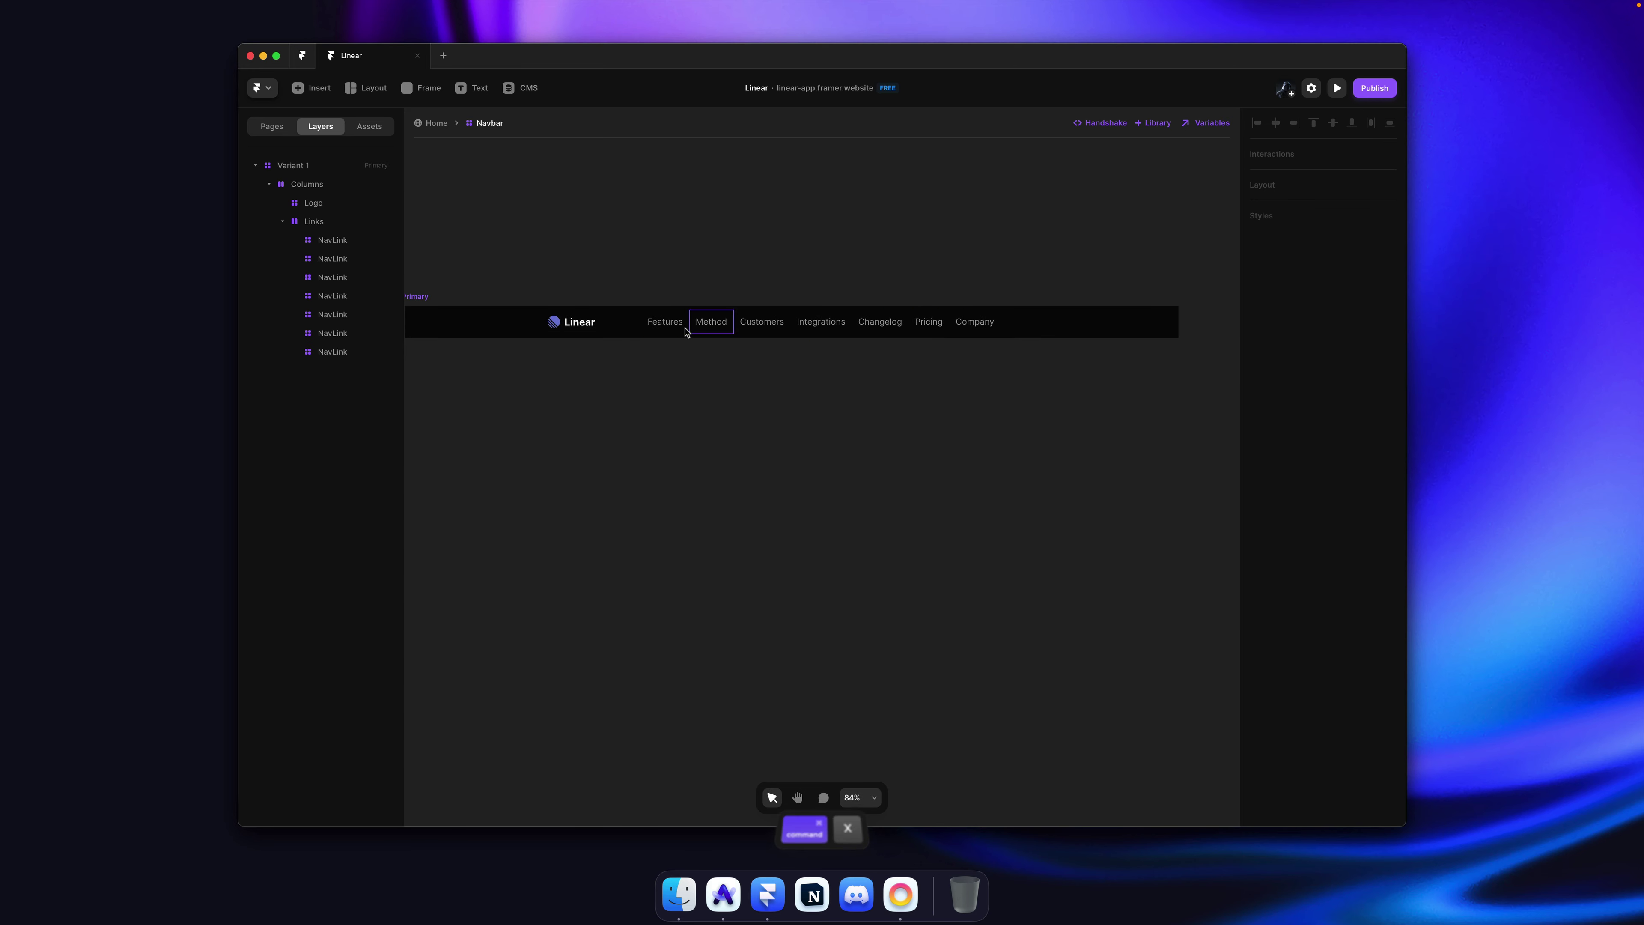
Step: Restore the duplicated Company link and detach it from the NavLink component
left_click(741, 326, "super")
key("super+shift+z")
right_click(1026, 324)
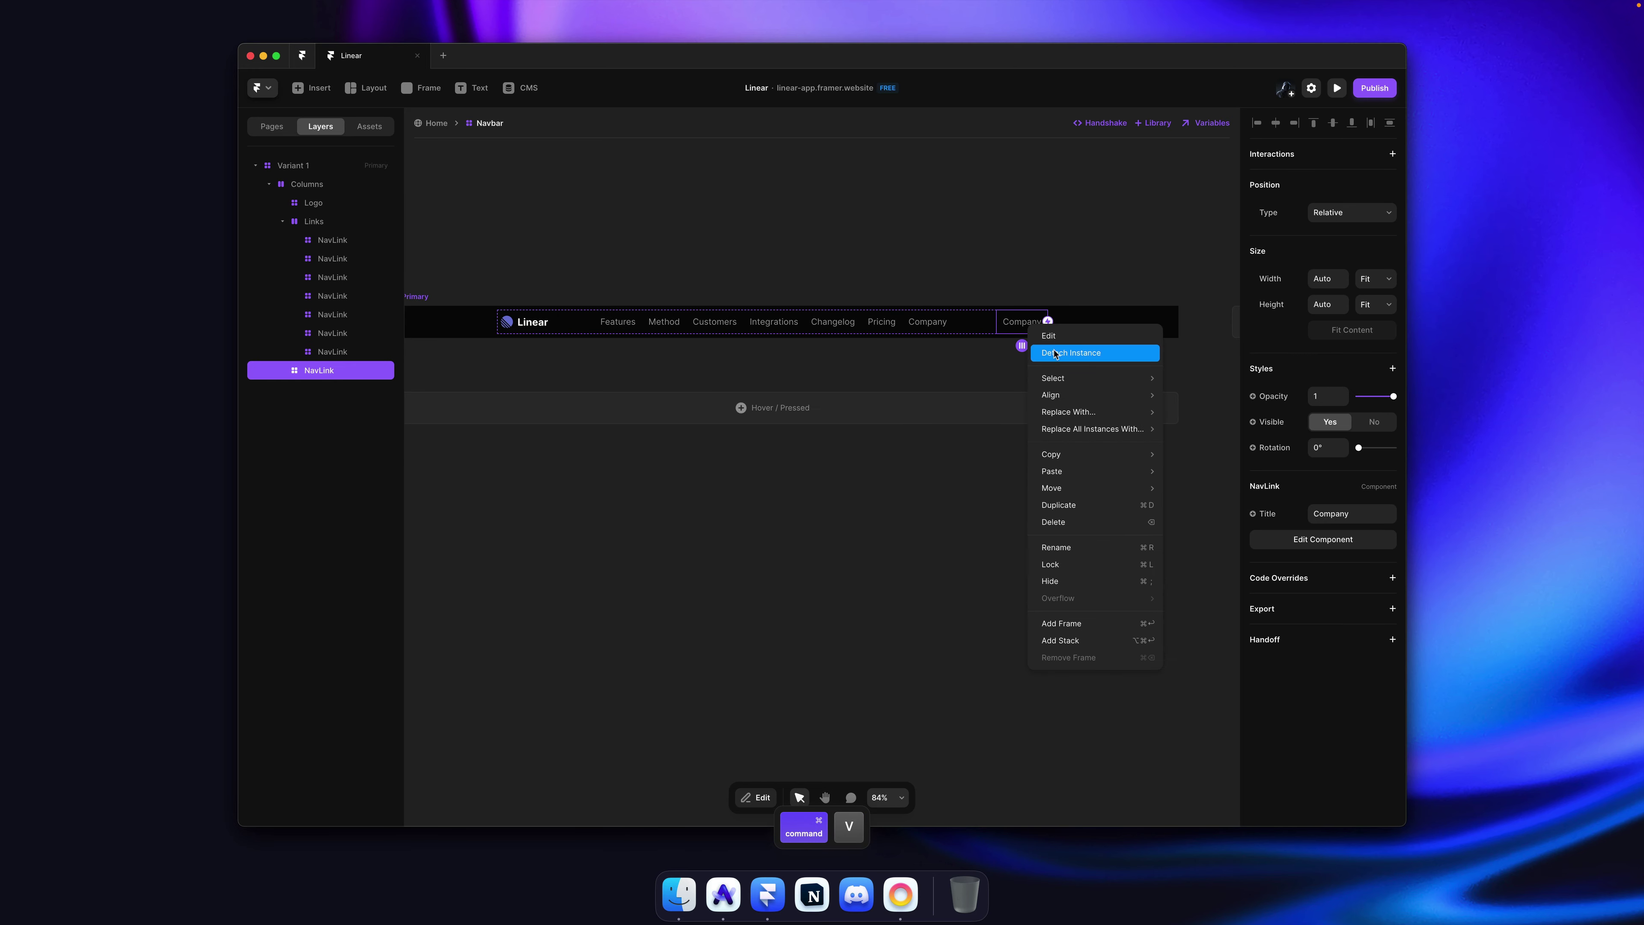
left_click(1049, 293)
Step: Inside the NavLink component, create a new text style named 'Link' and save
left_click(635, 324, "super")
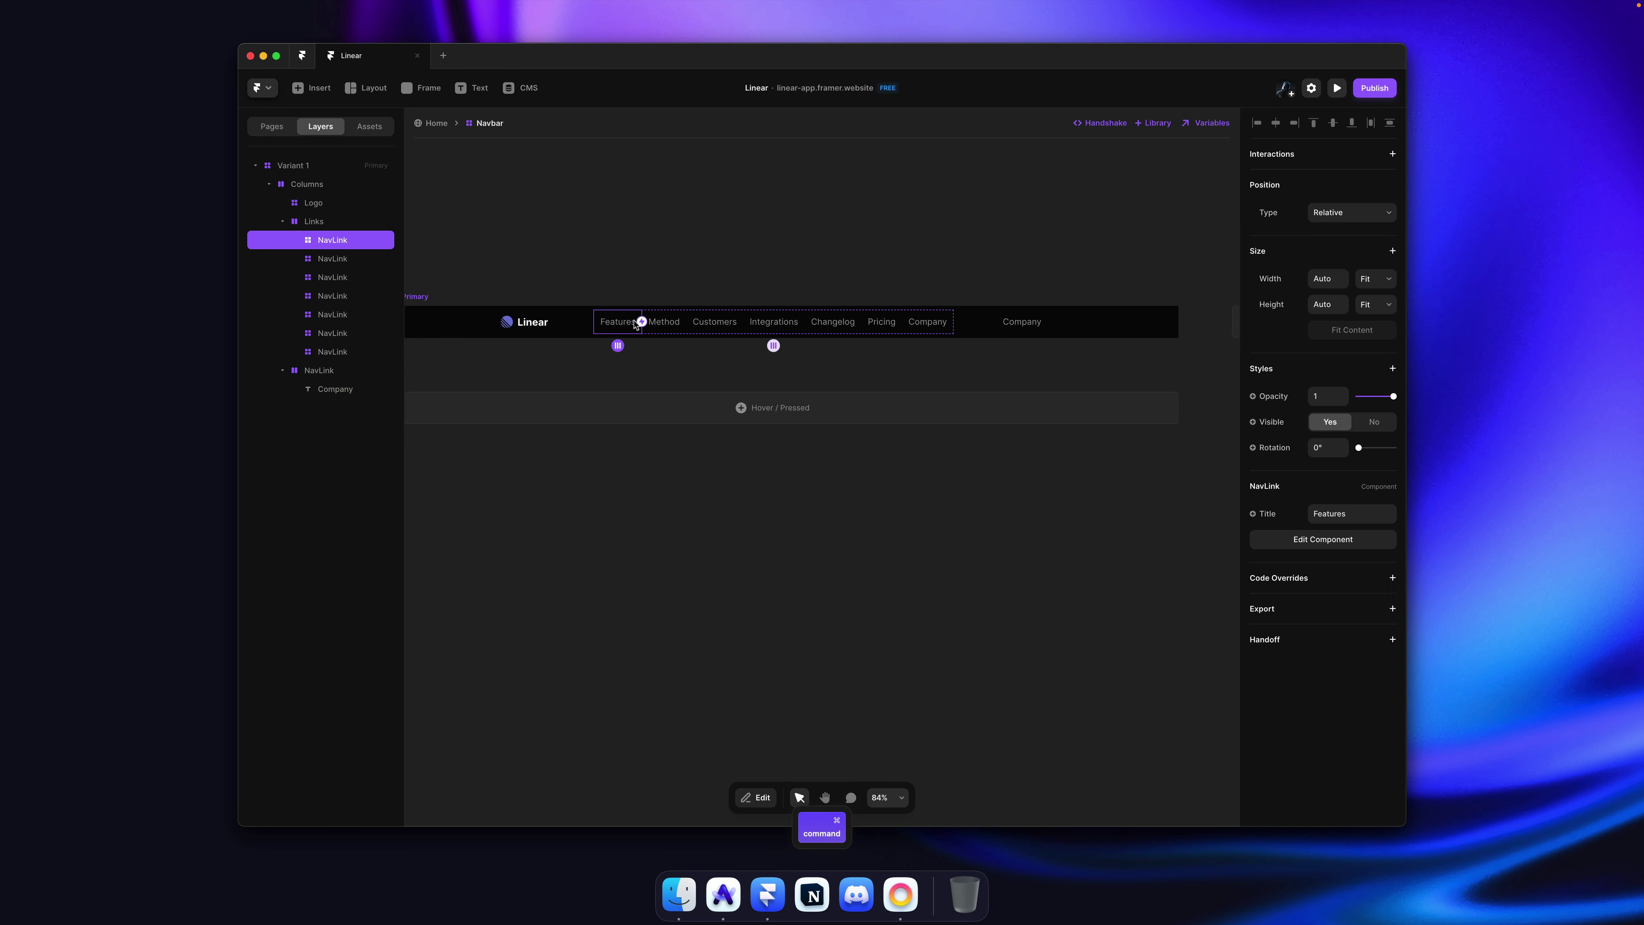
double_click(634, 324)
scroll(819, 479, "up", 5)
left_click(826, 463)
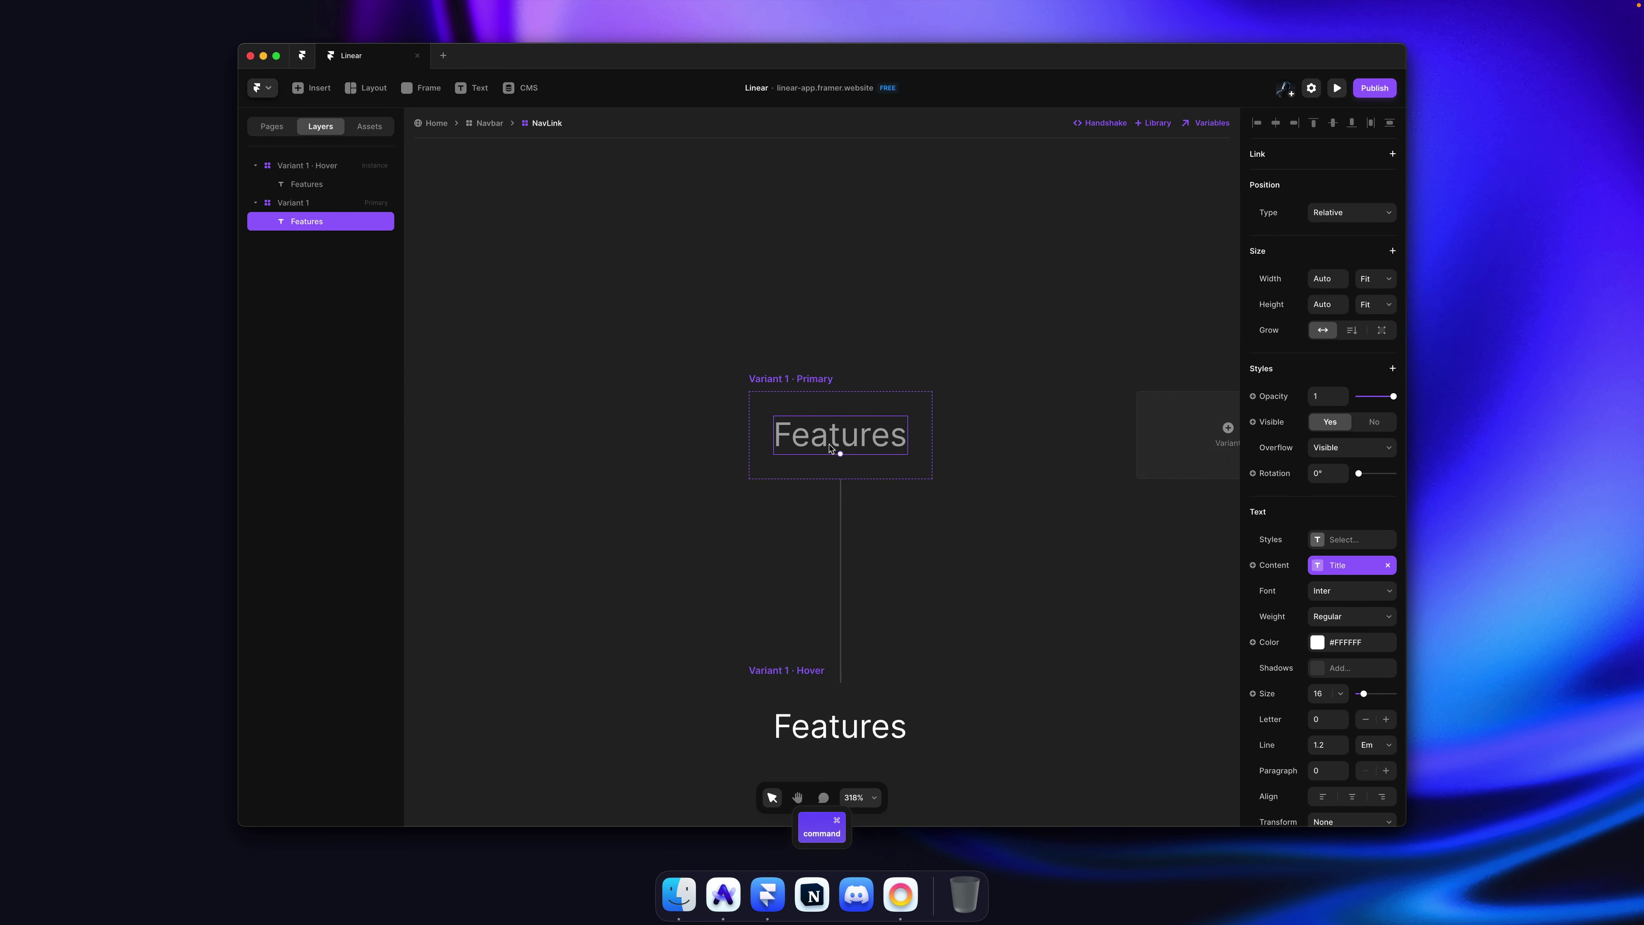
scroll(831, 448, "down", 3)
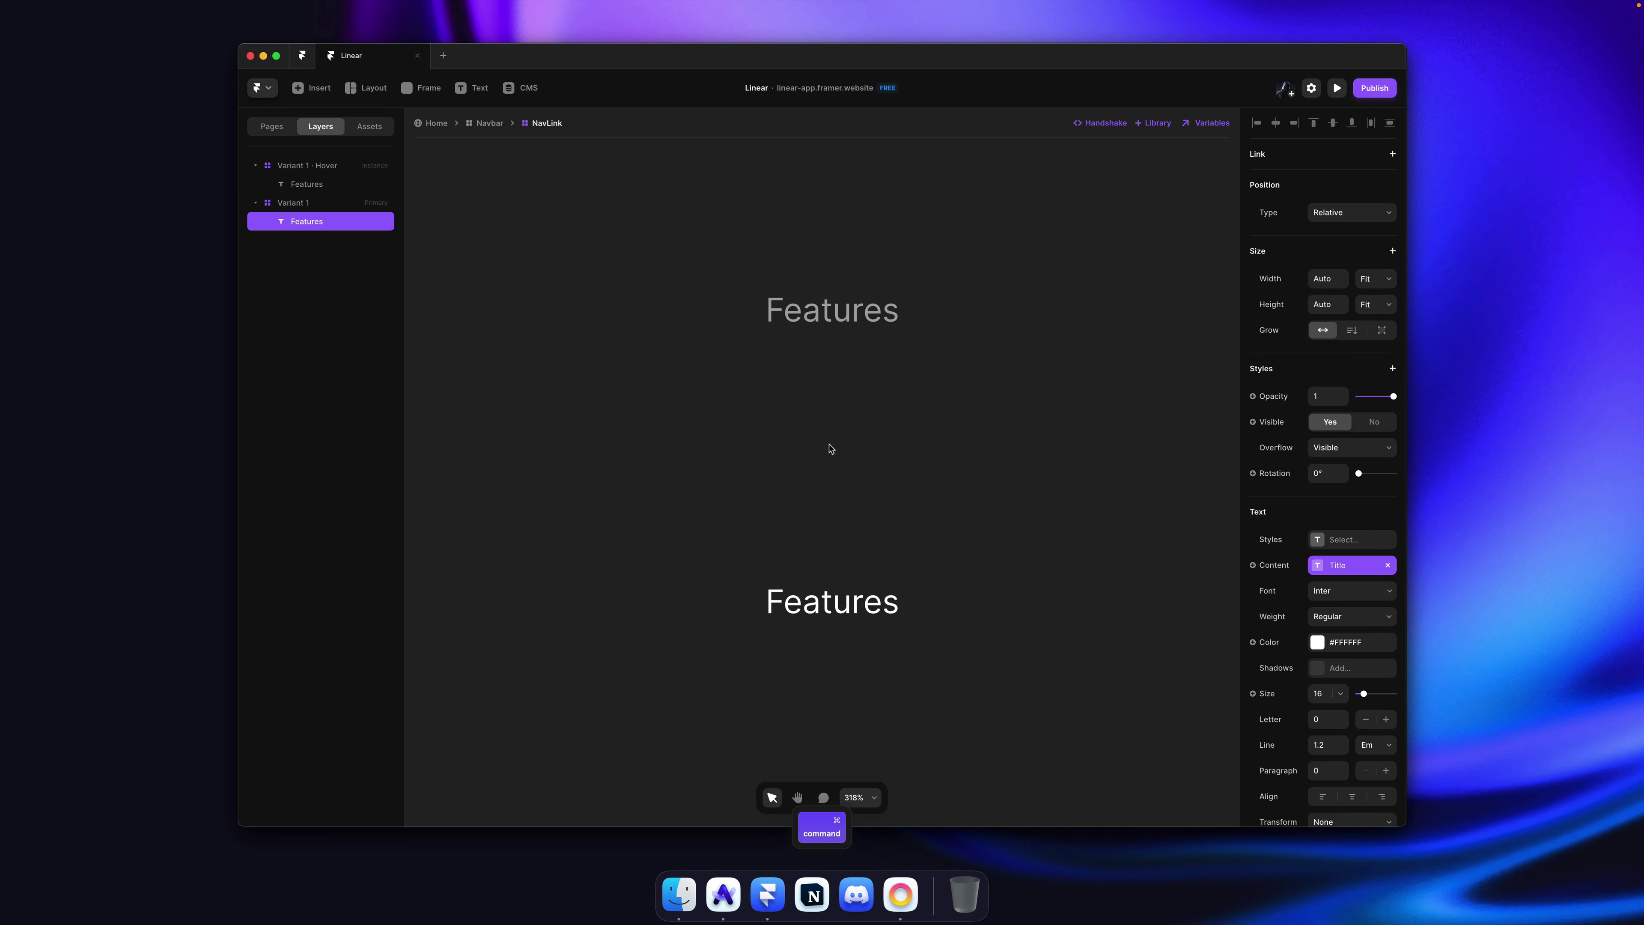
left_click(1349, 541)
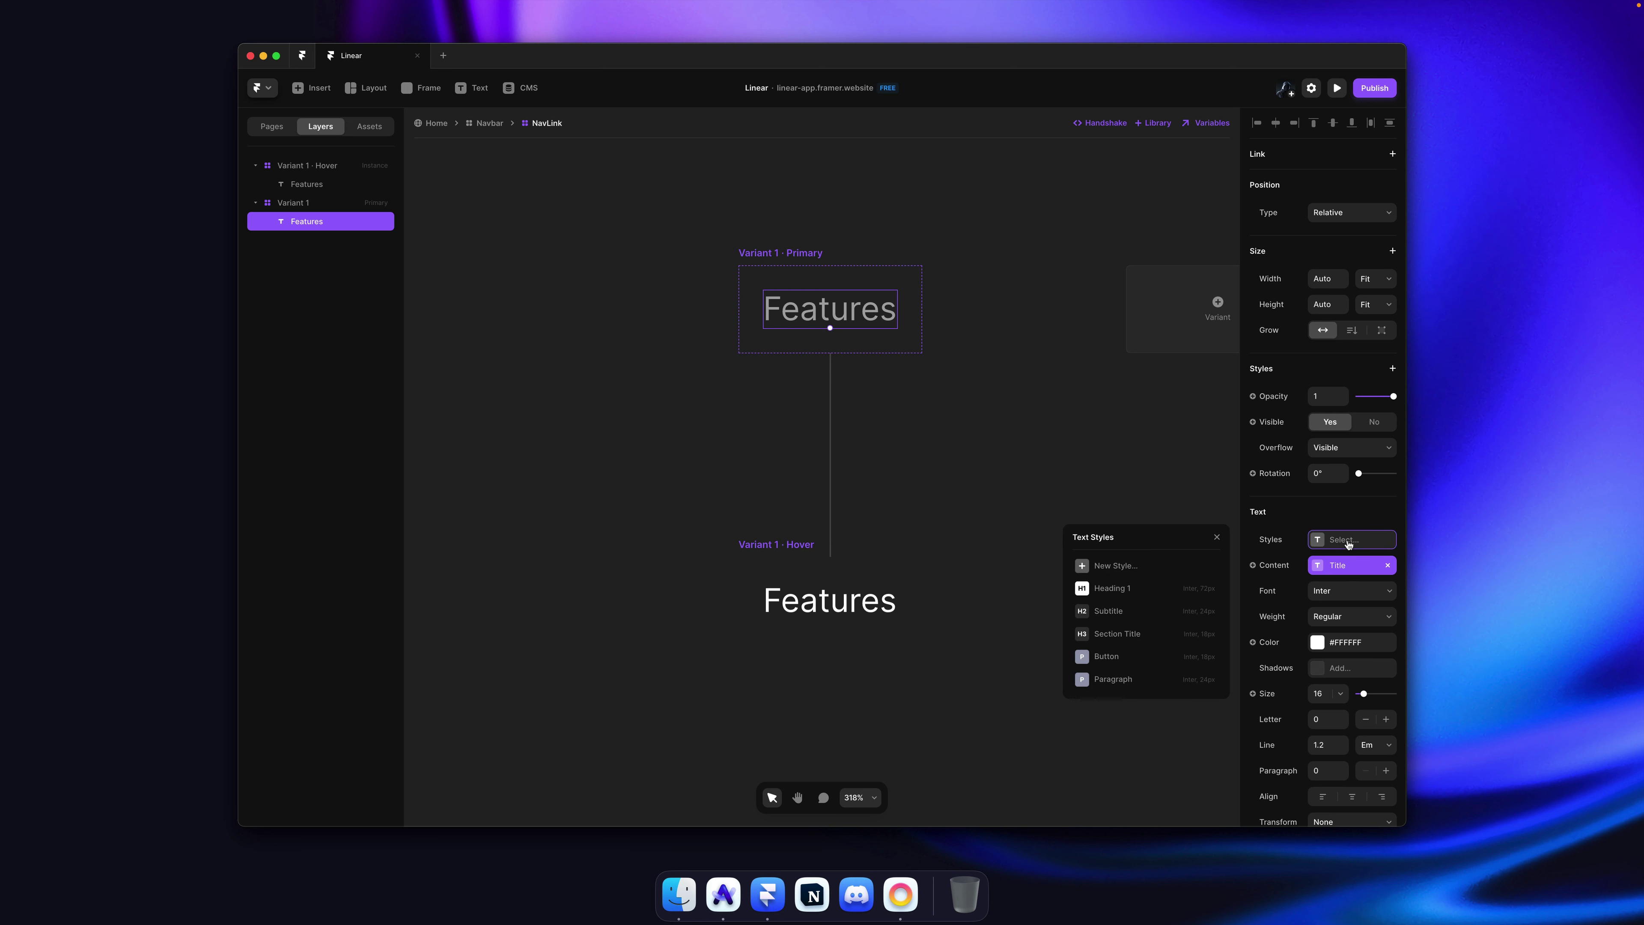
left_click(1133, 567)
type("Link")
key("Return")
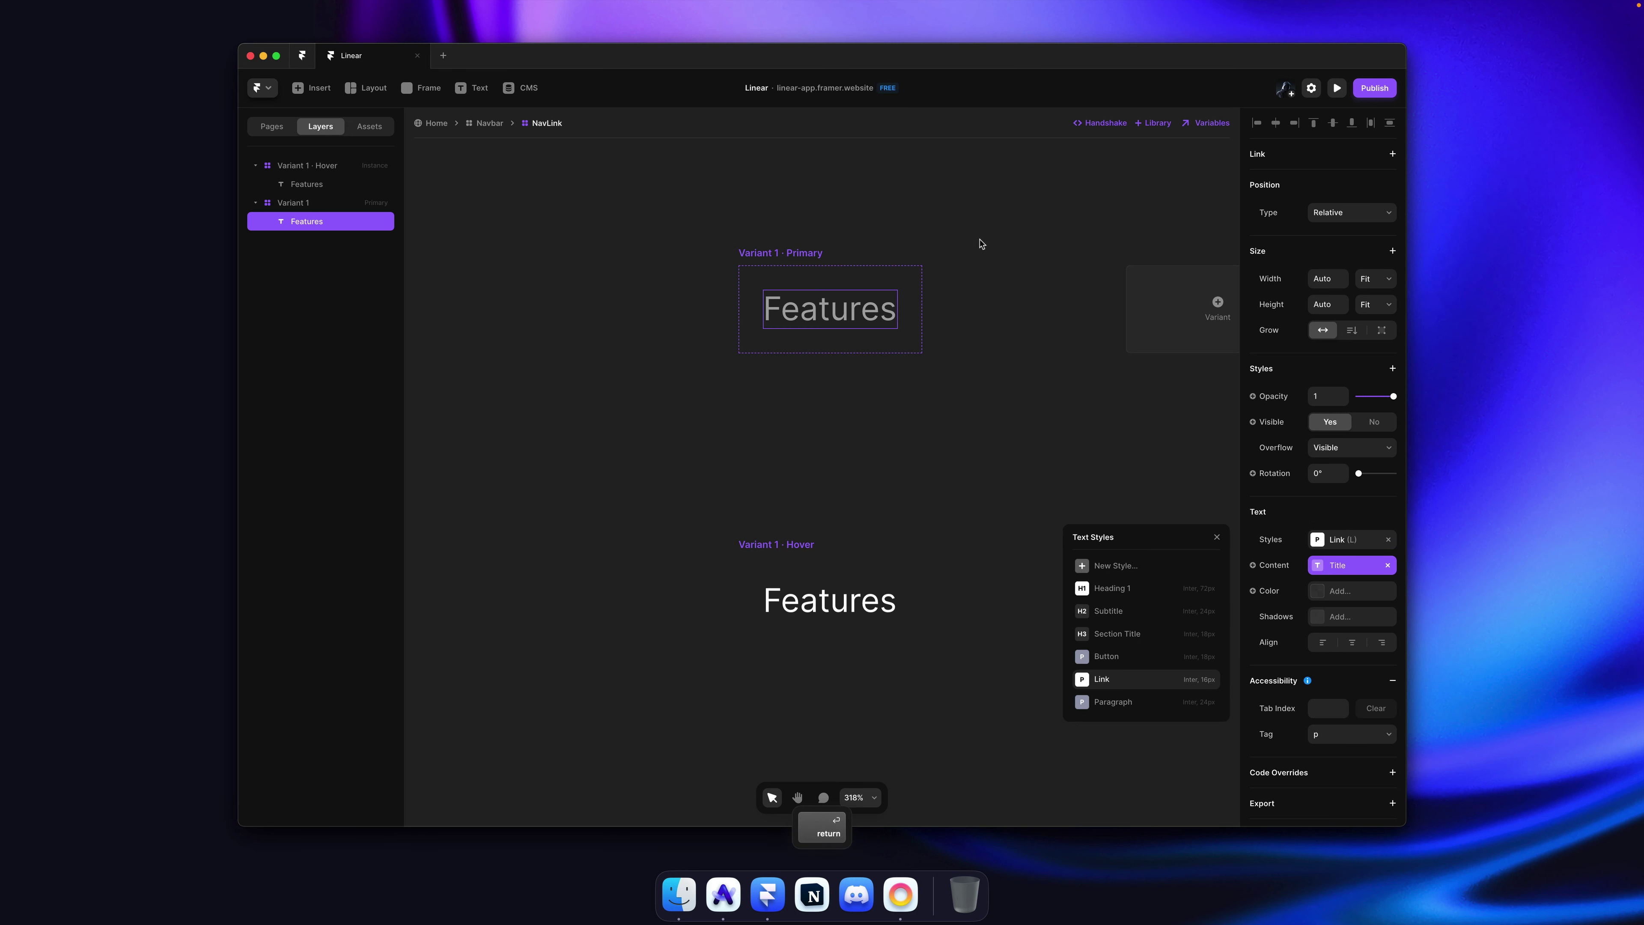
left_click(965, 243)
key("cmd+s")
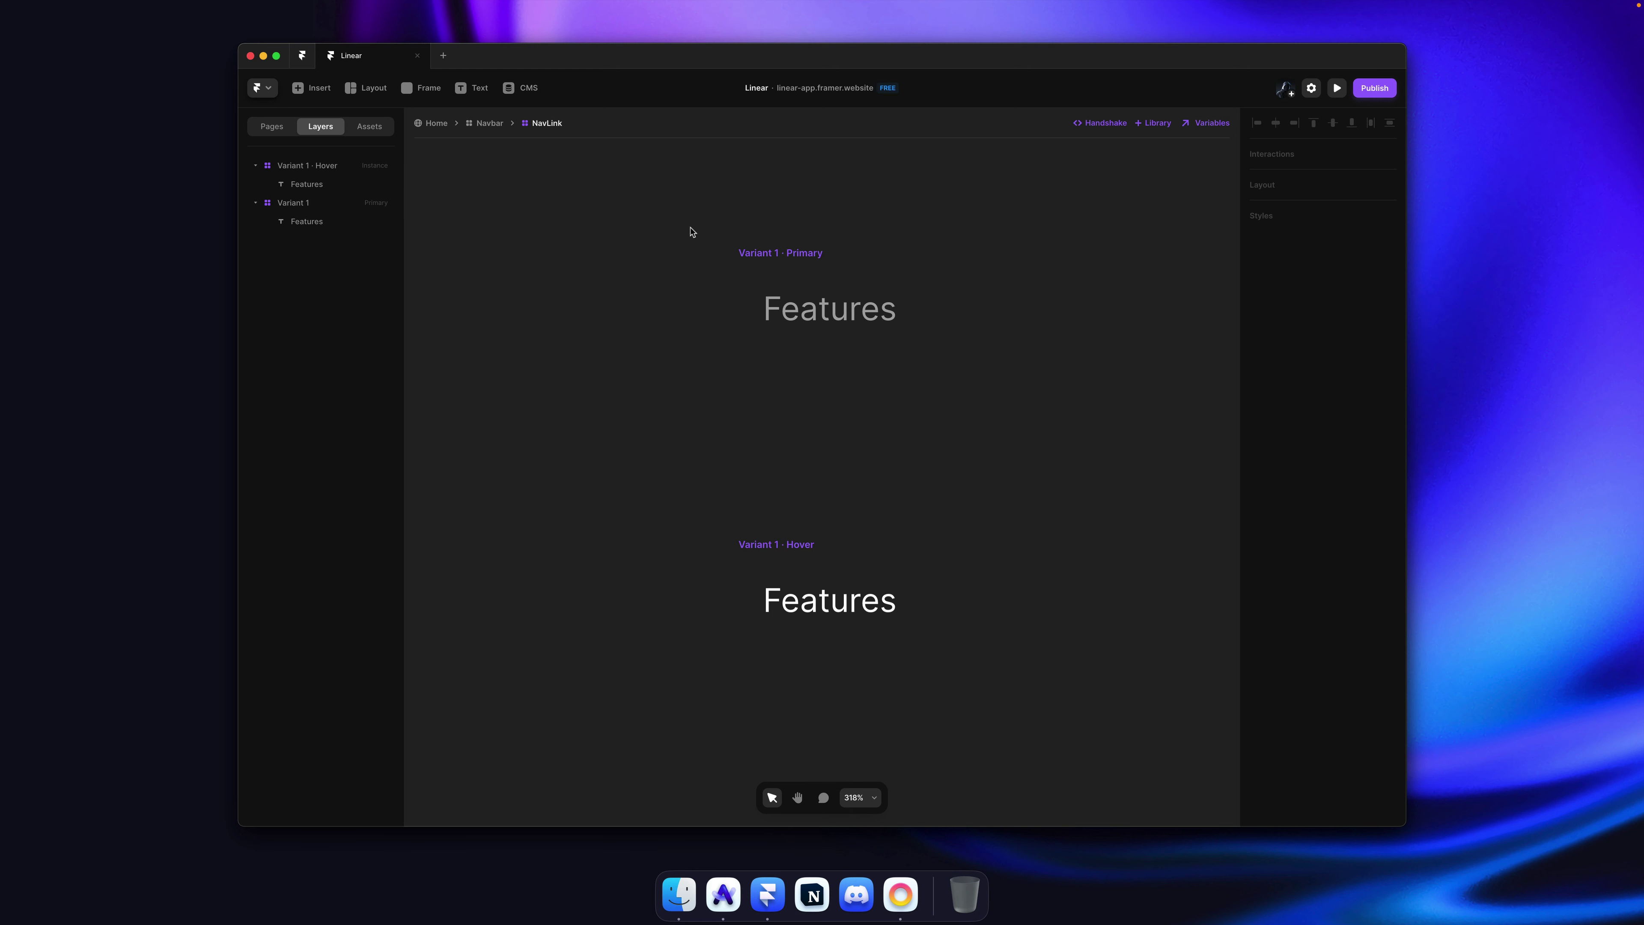
Step: Delete the Link style's breakpoints and give it negative letter spacing, then save
left_click(835, 304, "super")
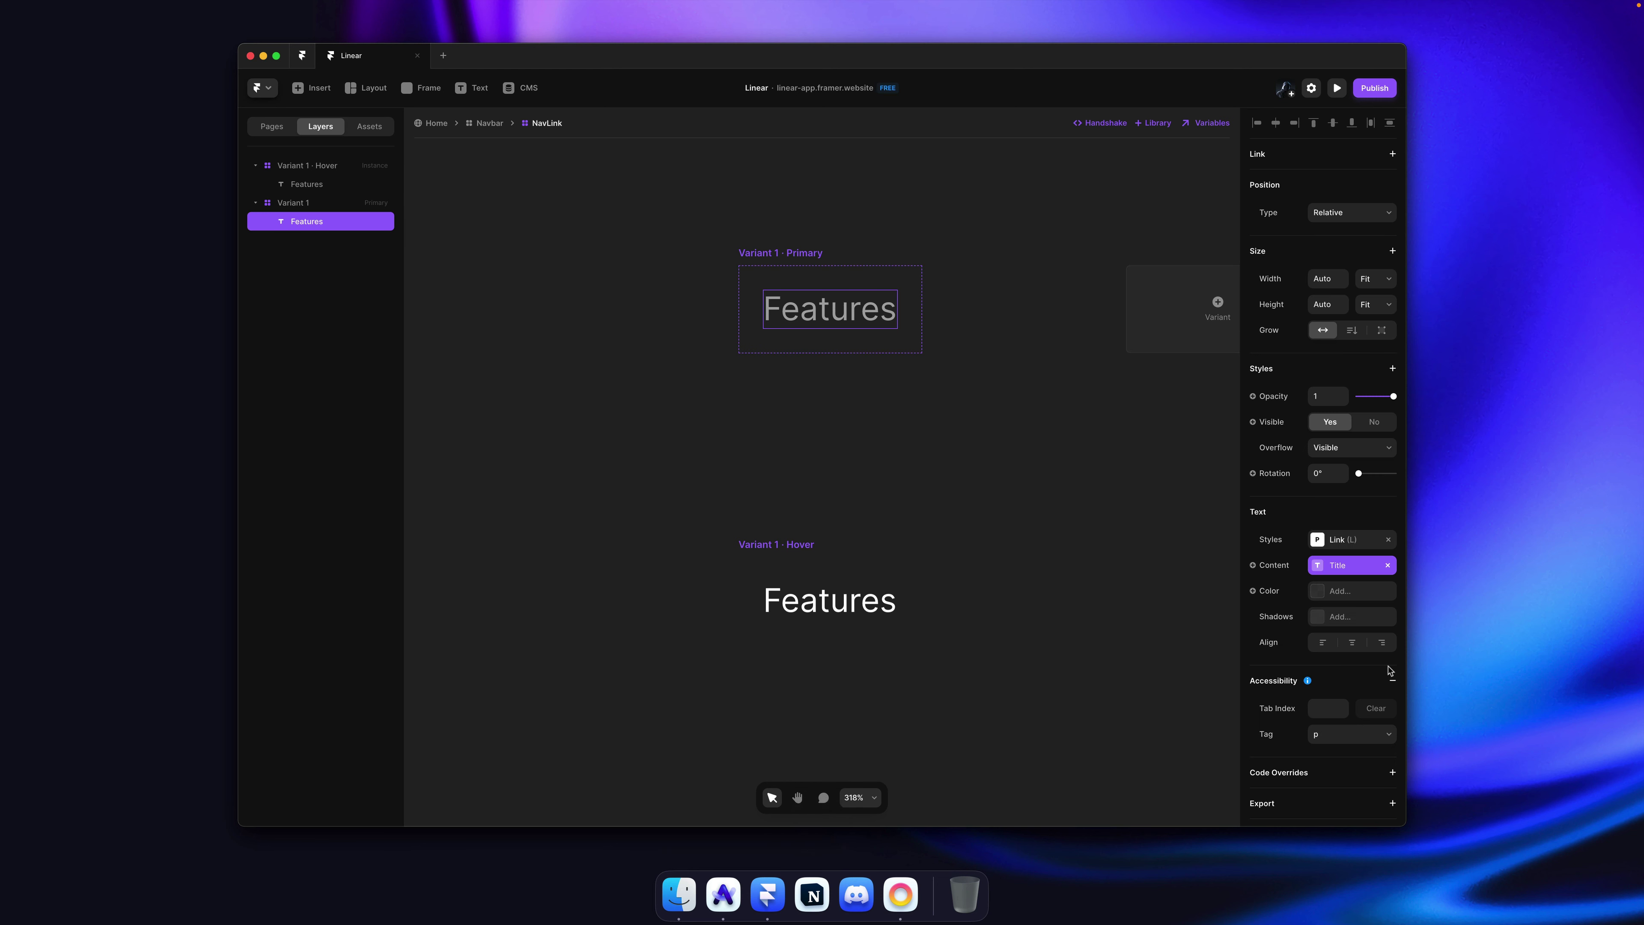
key("super+Tab")
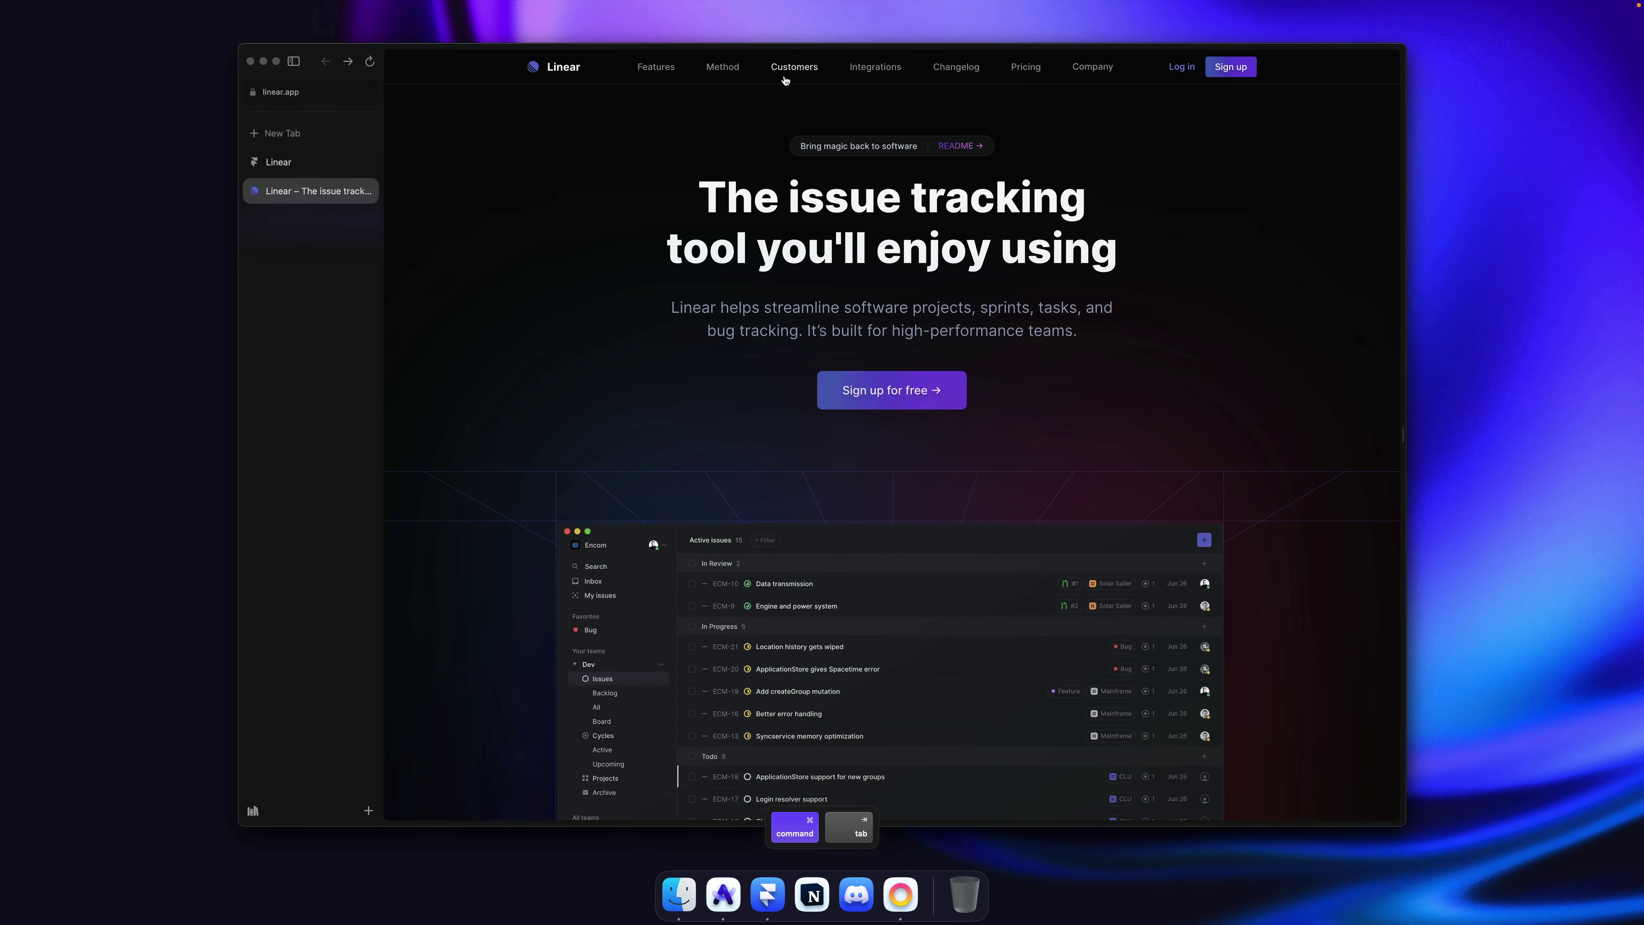
key("super+Tab")
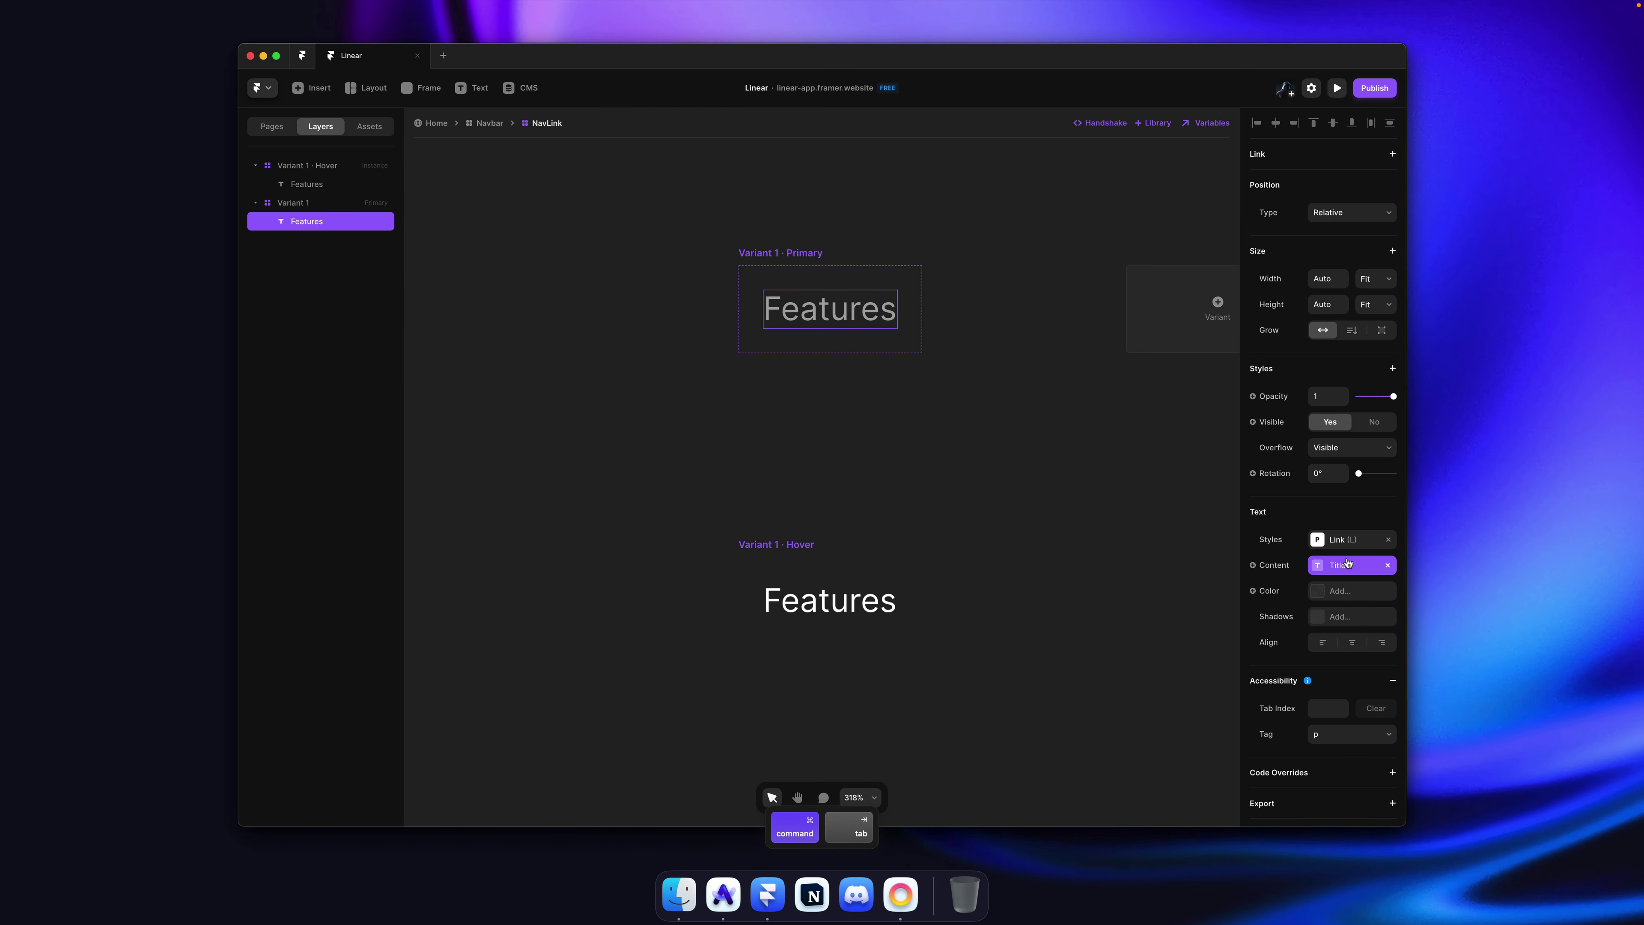
left_click(1348, 540)
right_click(1169, 677)
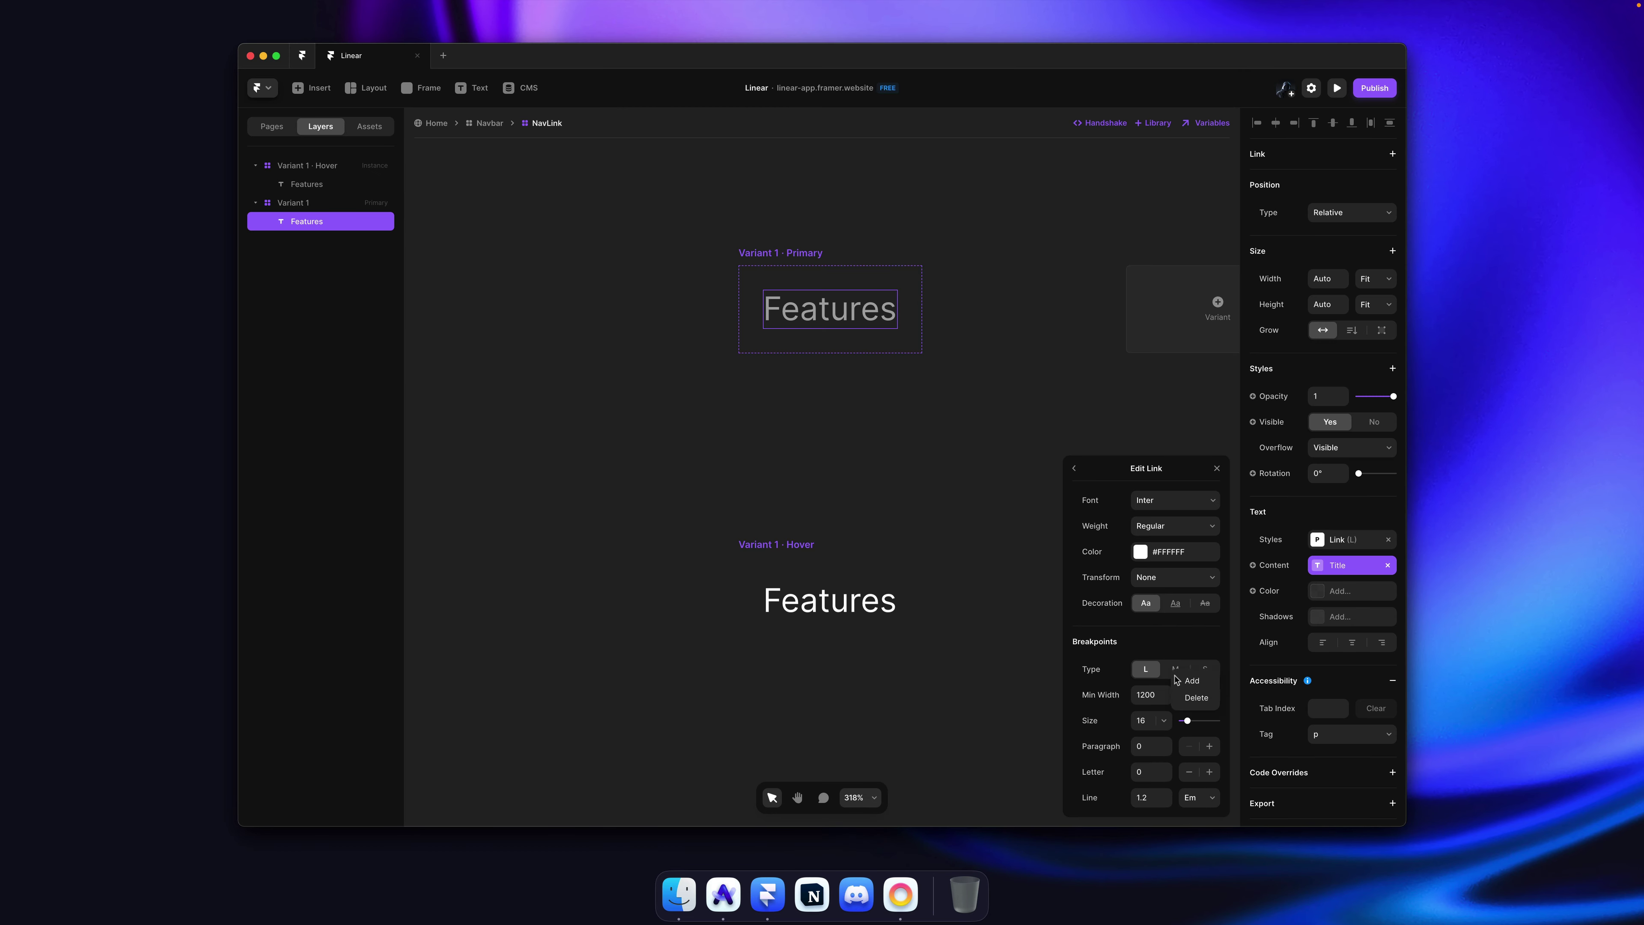
left_click(1191, 699)
right_click(1201, 685)
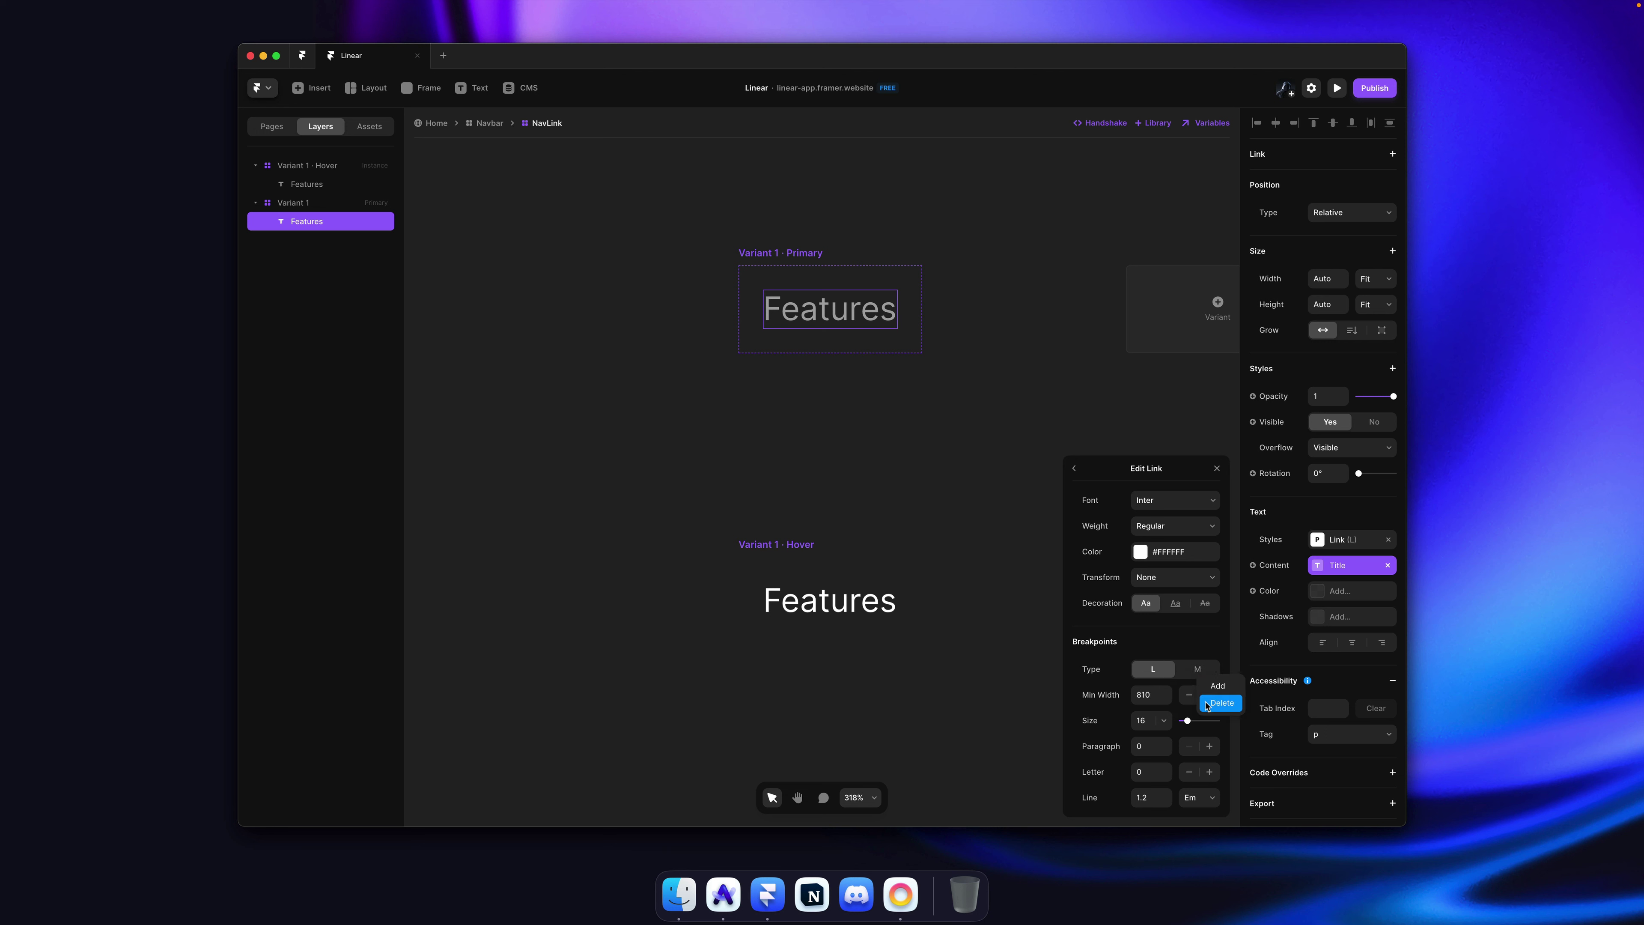
left_click(1222, 702)
left_click_drag(1167, 772, 1166, 772)
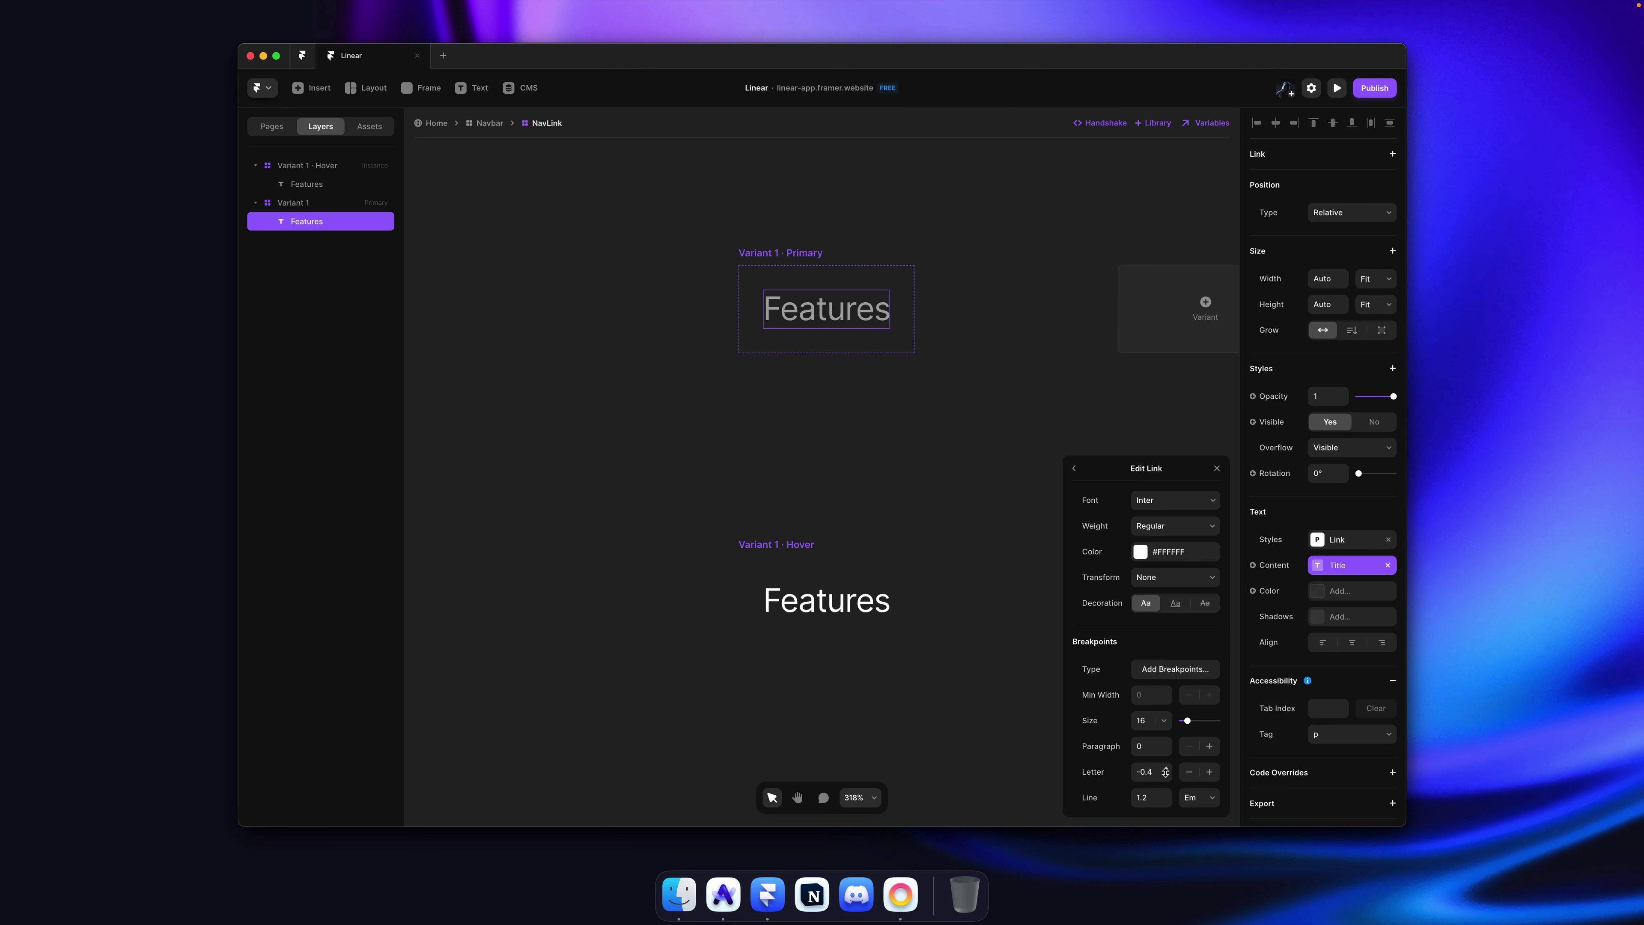
left_click(1000, 478)
key("super+s")
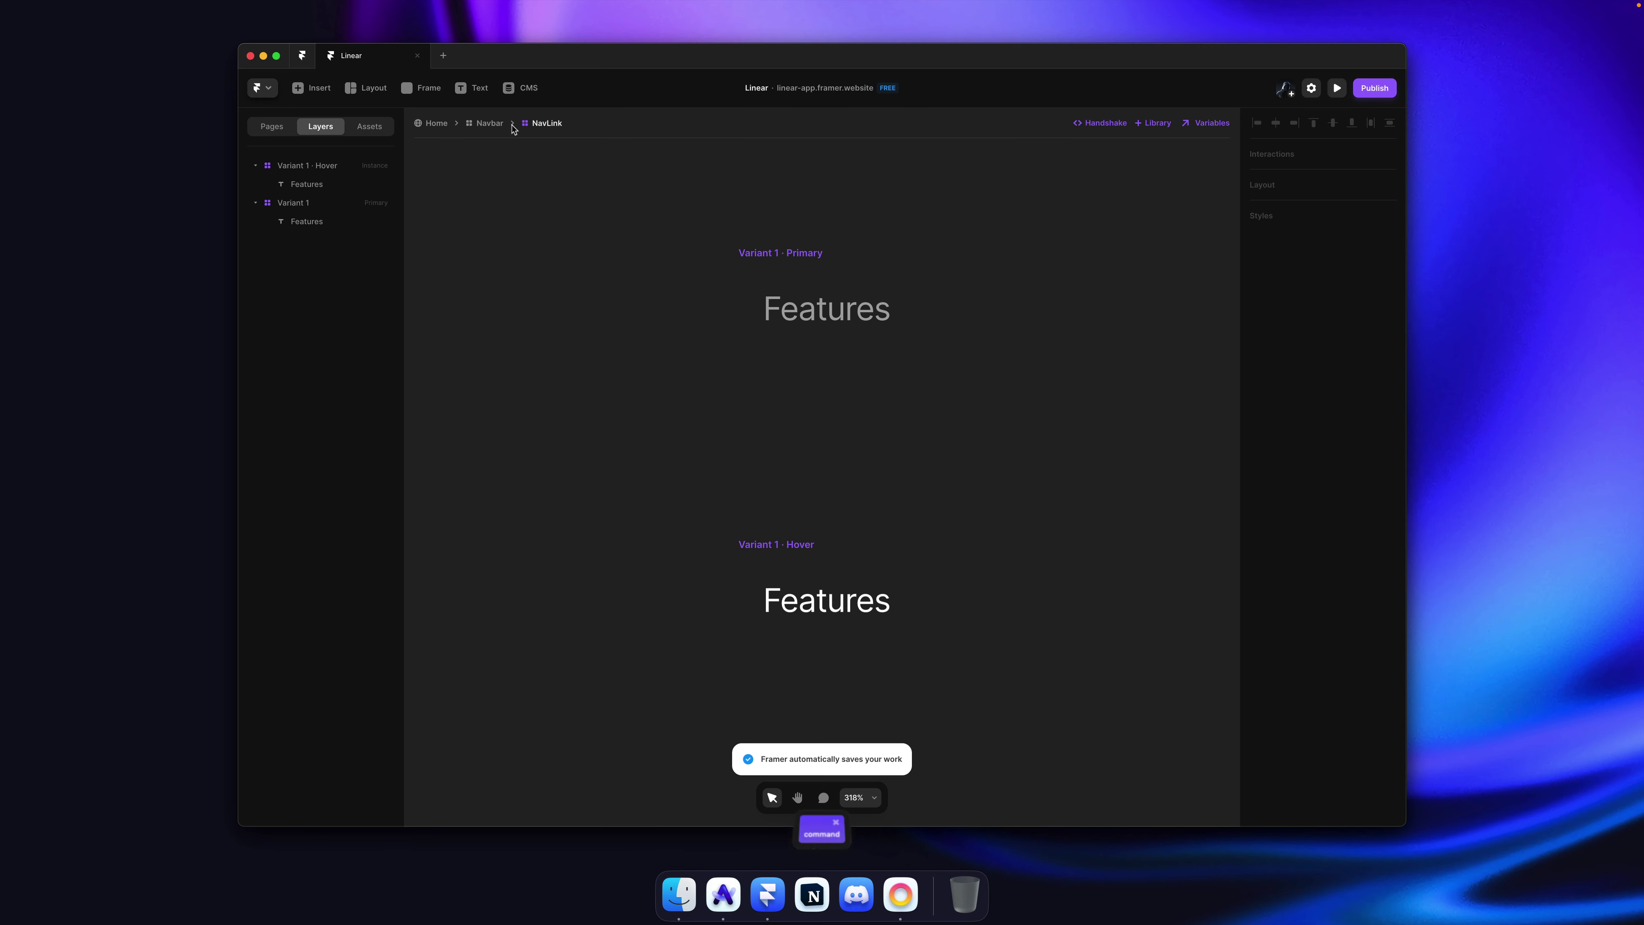
Step: Readjust the Link style's letter spacing in NavLink, then return to the Navbar
left_click(490, 123)
left_click(625, 327)
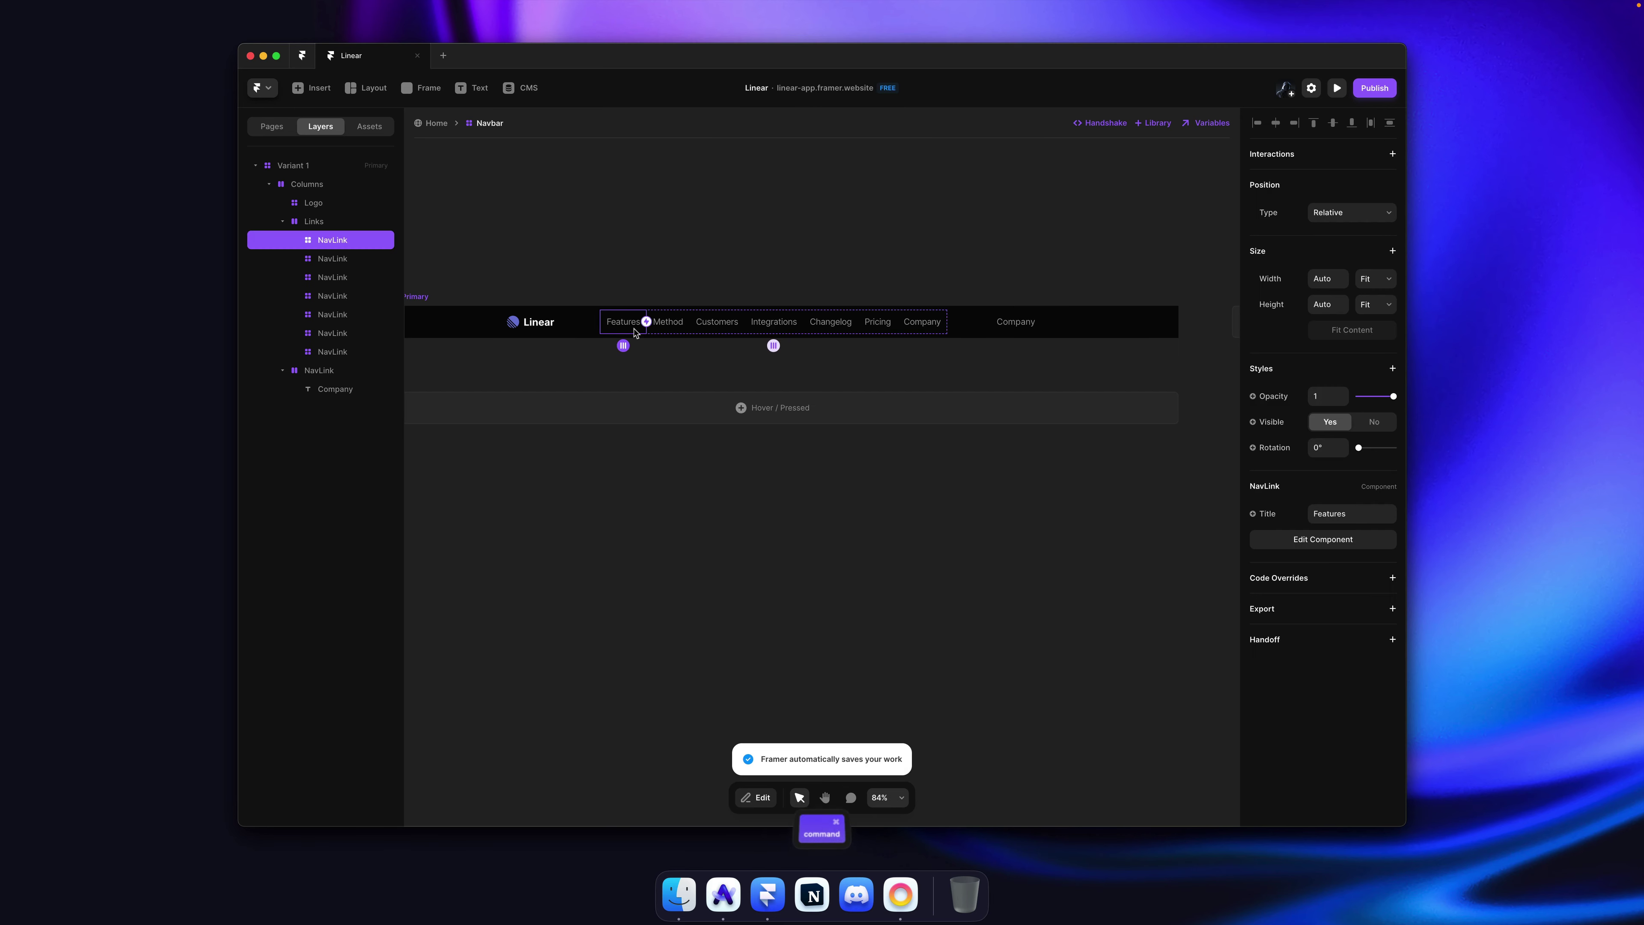
double_click(631, 331)
left_click(827, 488, "super")
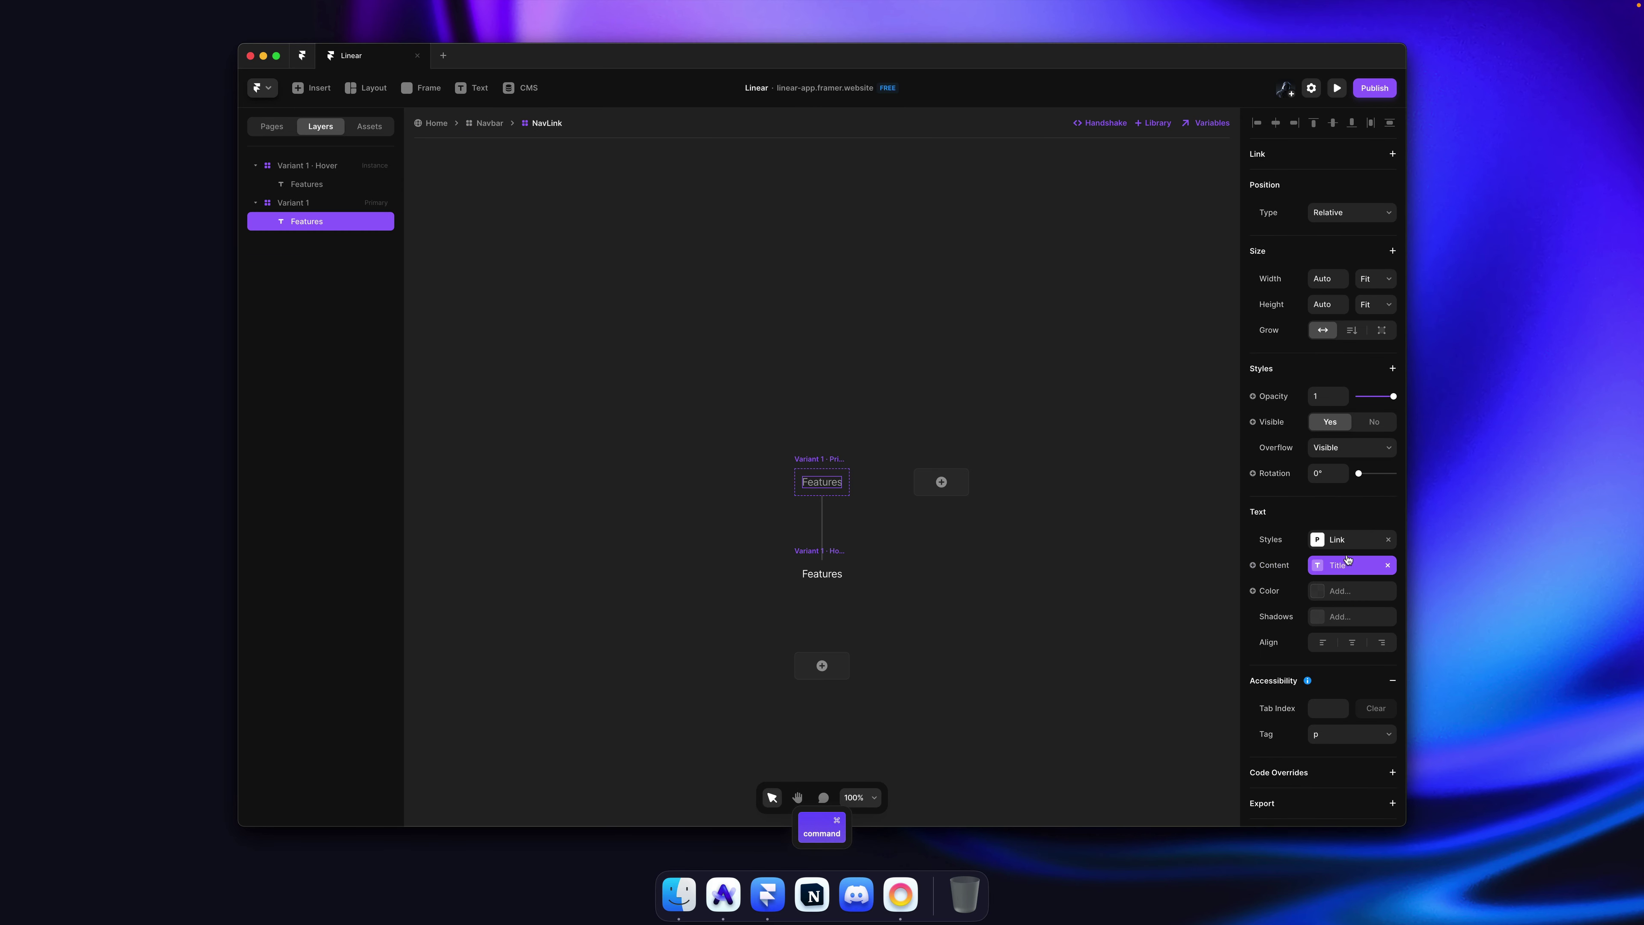
left_click(1350, 540)
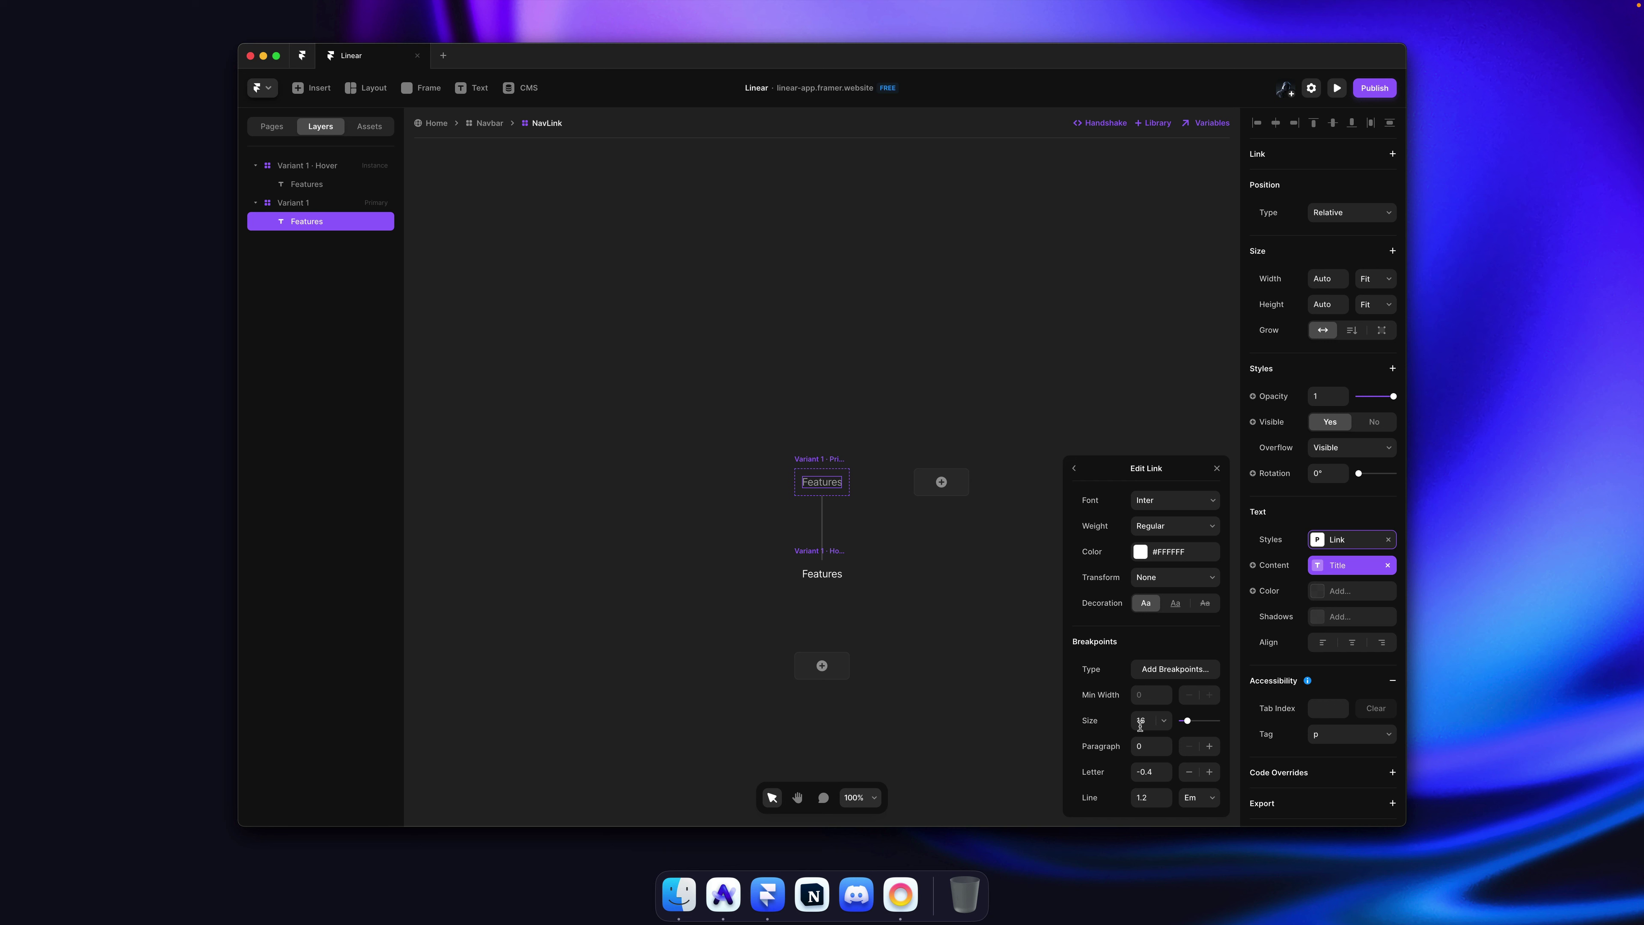
left_click(1168, 768)
left_click(1169, 768)
left_click(1169, 768)
key("Escape")
key("super+s")
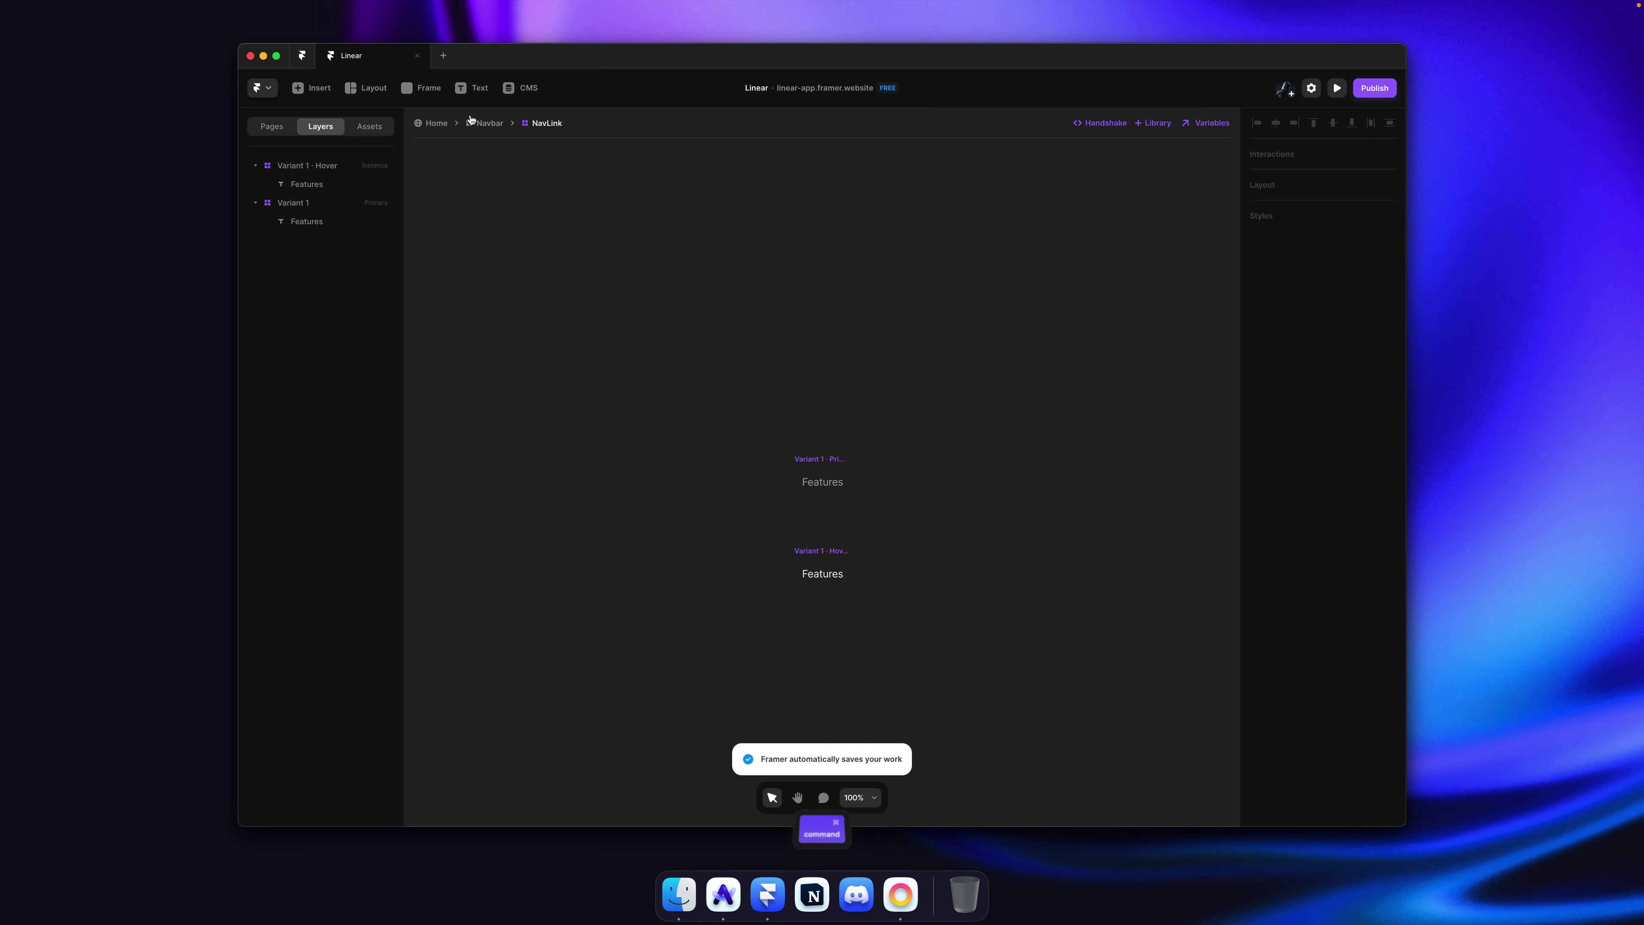
key("Escape")
Step: Retype the detached Company text as 'Log in', zoom in to check, then switch to Linear
left_click(1019, 323, "super")
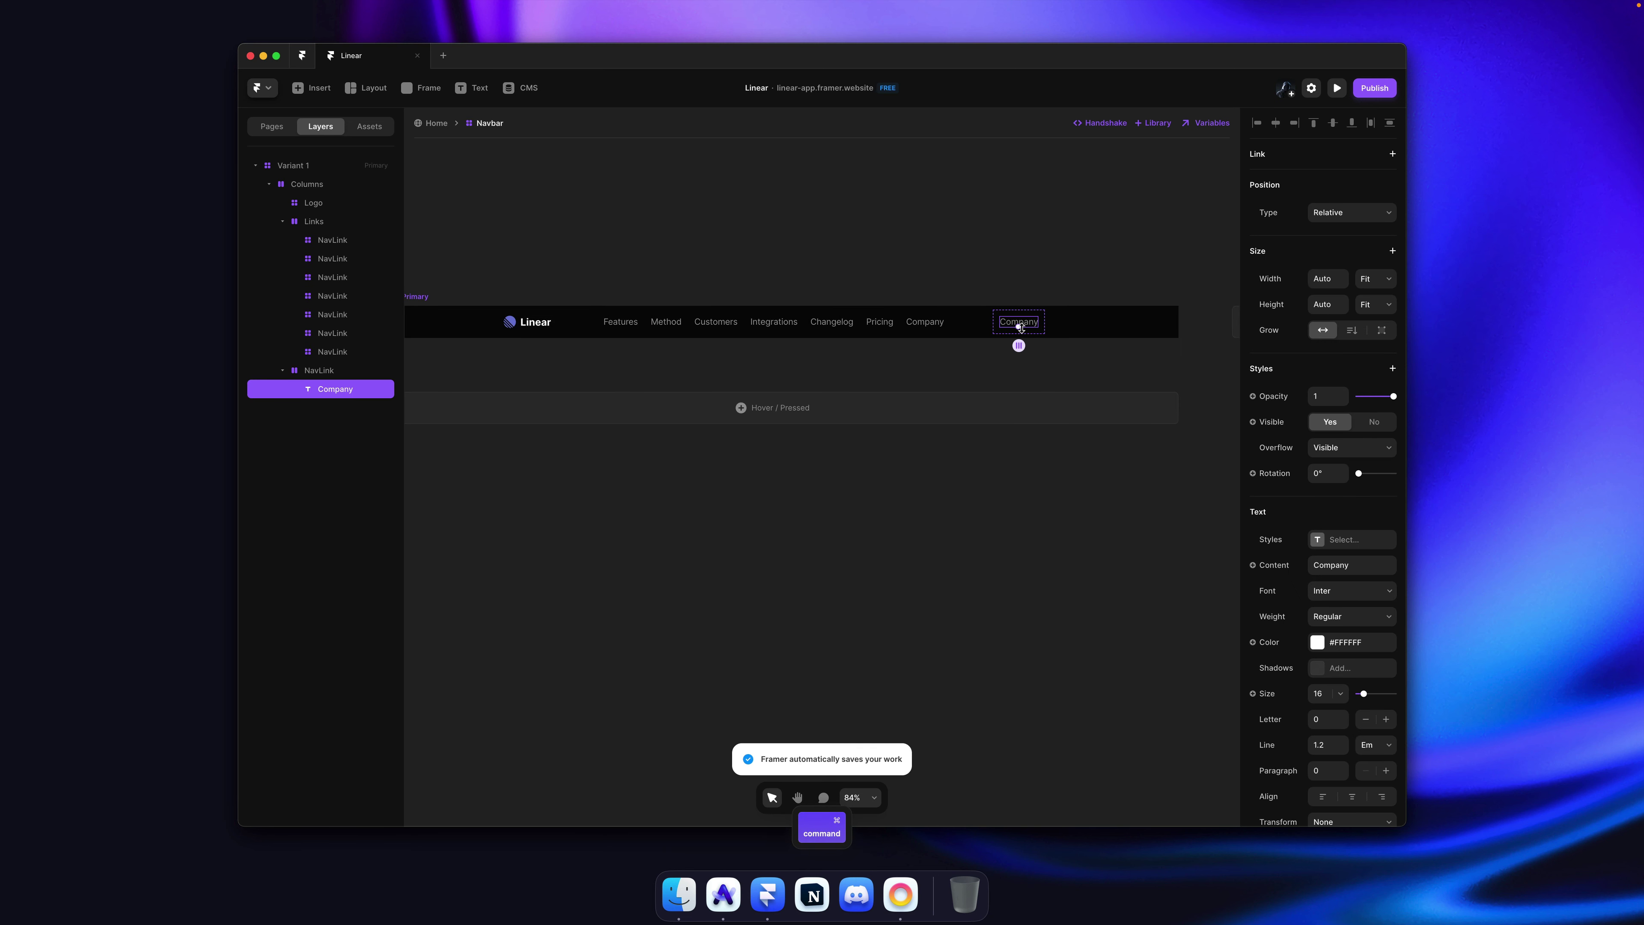
double_click(1015, 324)
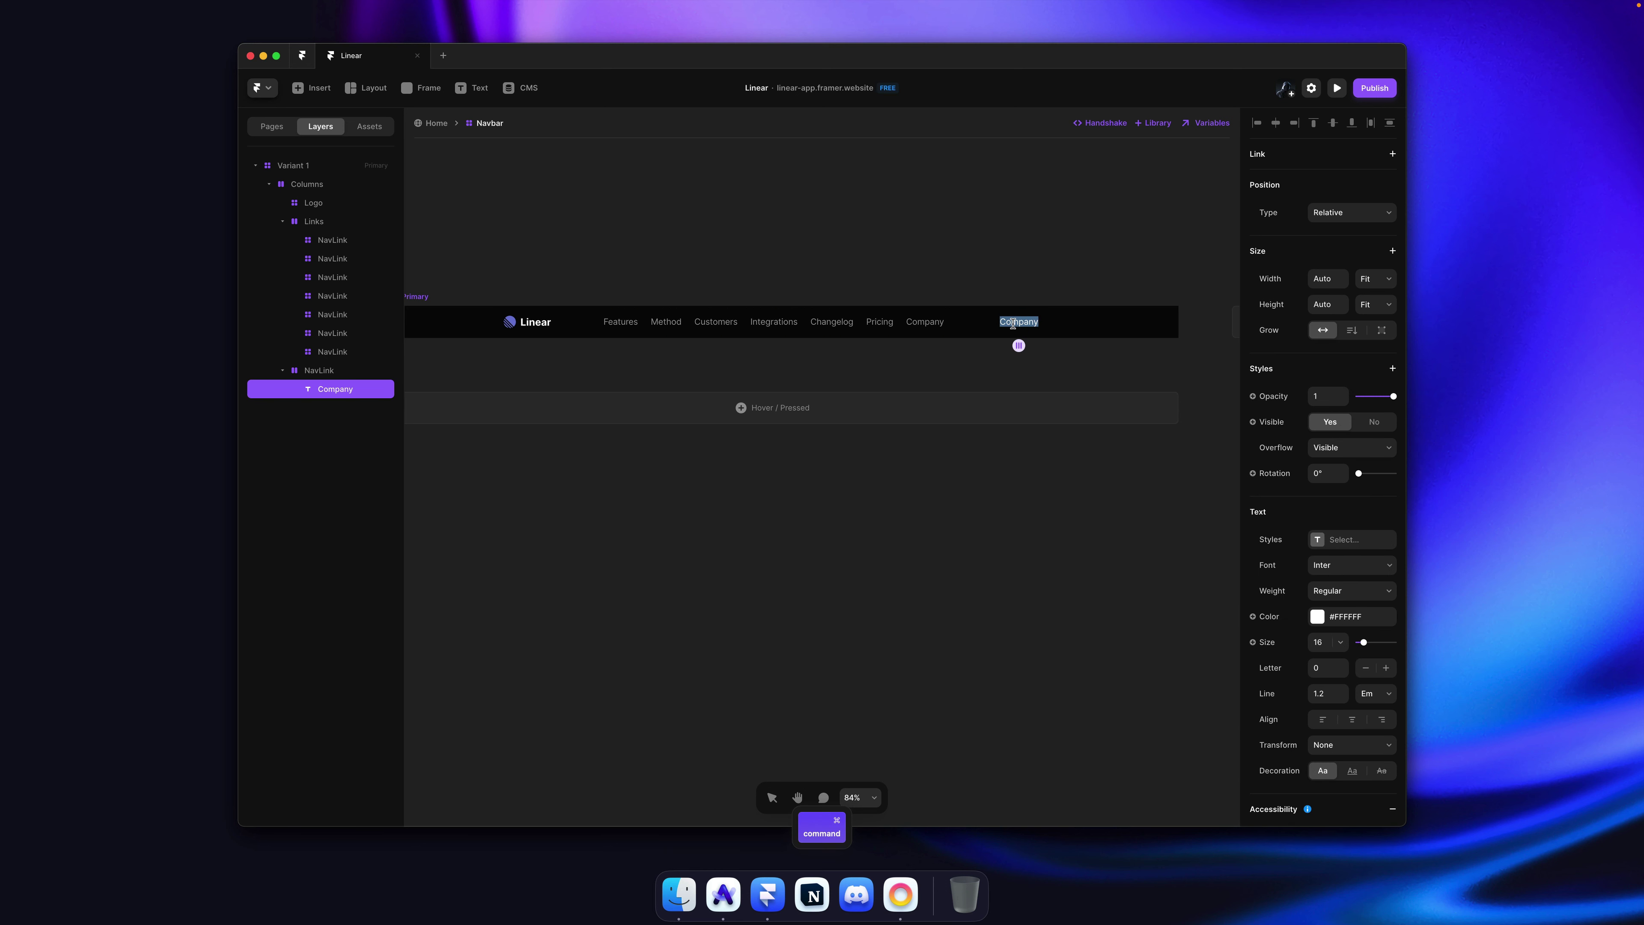
type("Log in")
key("Escape")
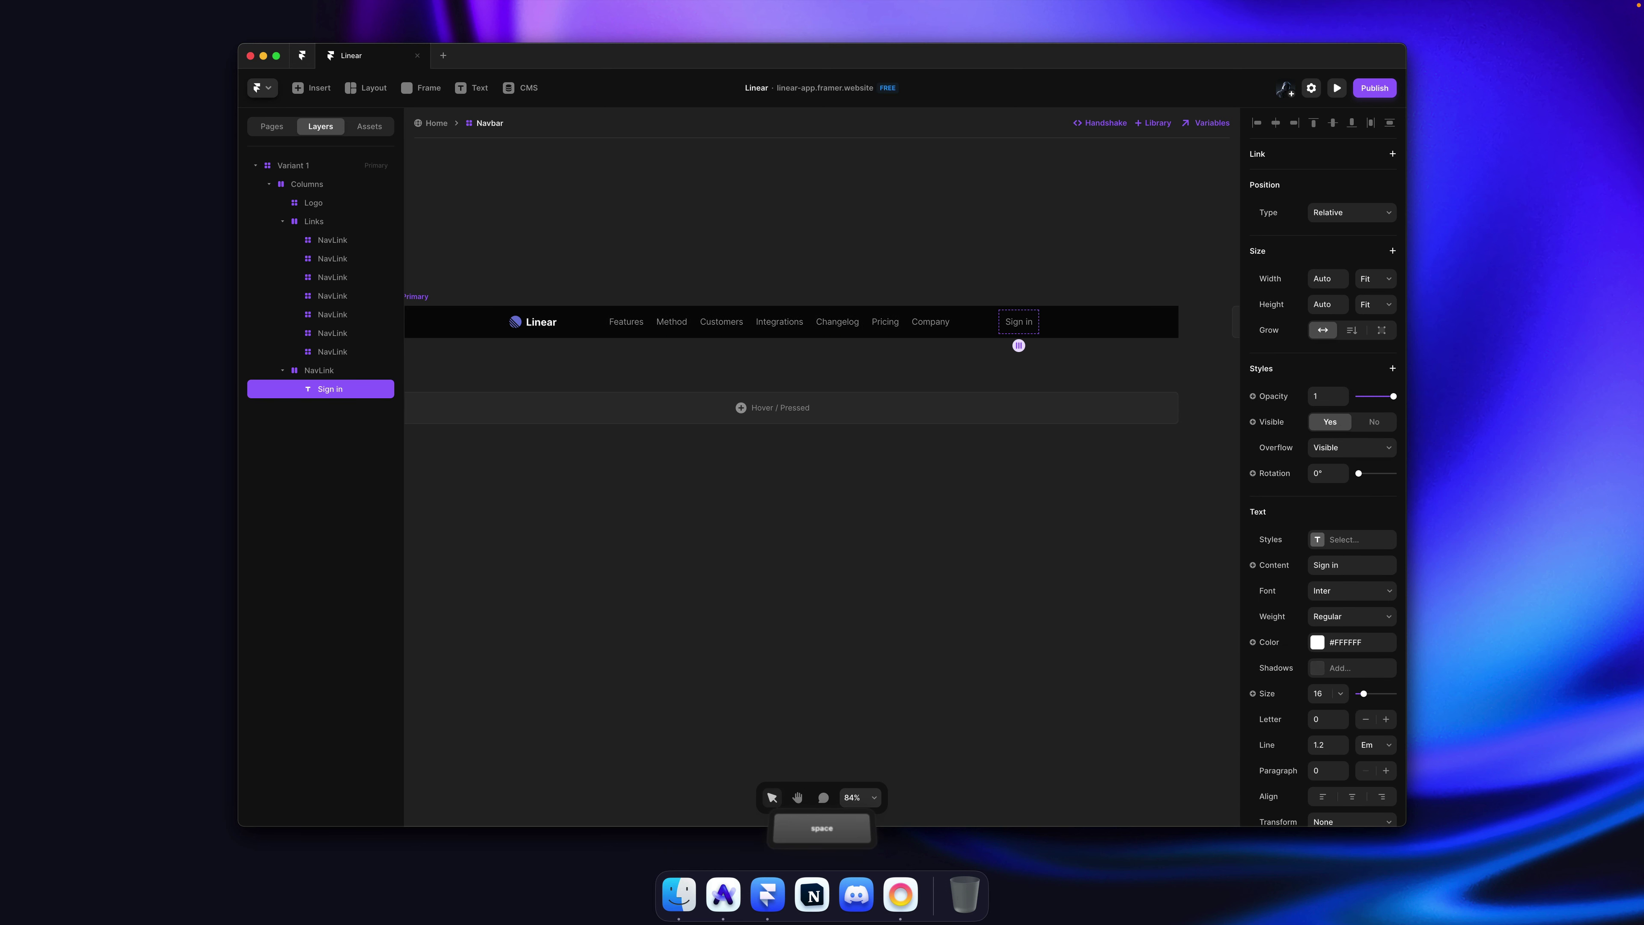
key("super+Tab")
key("super+Tab")
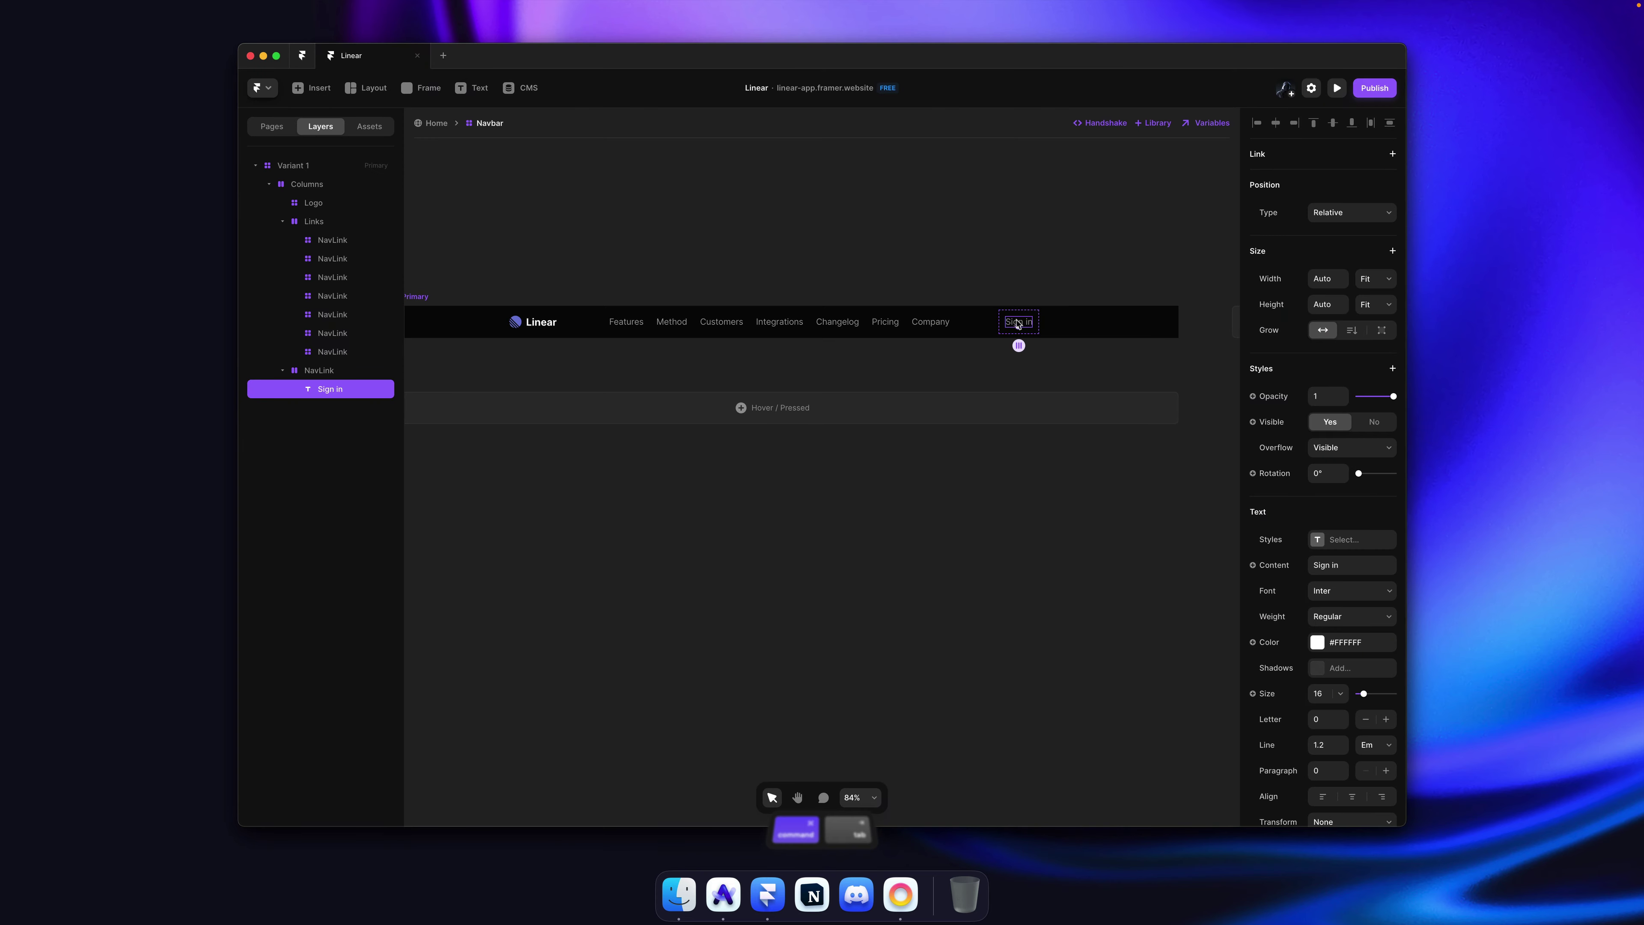
key("super+z")
key("space")
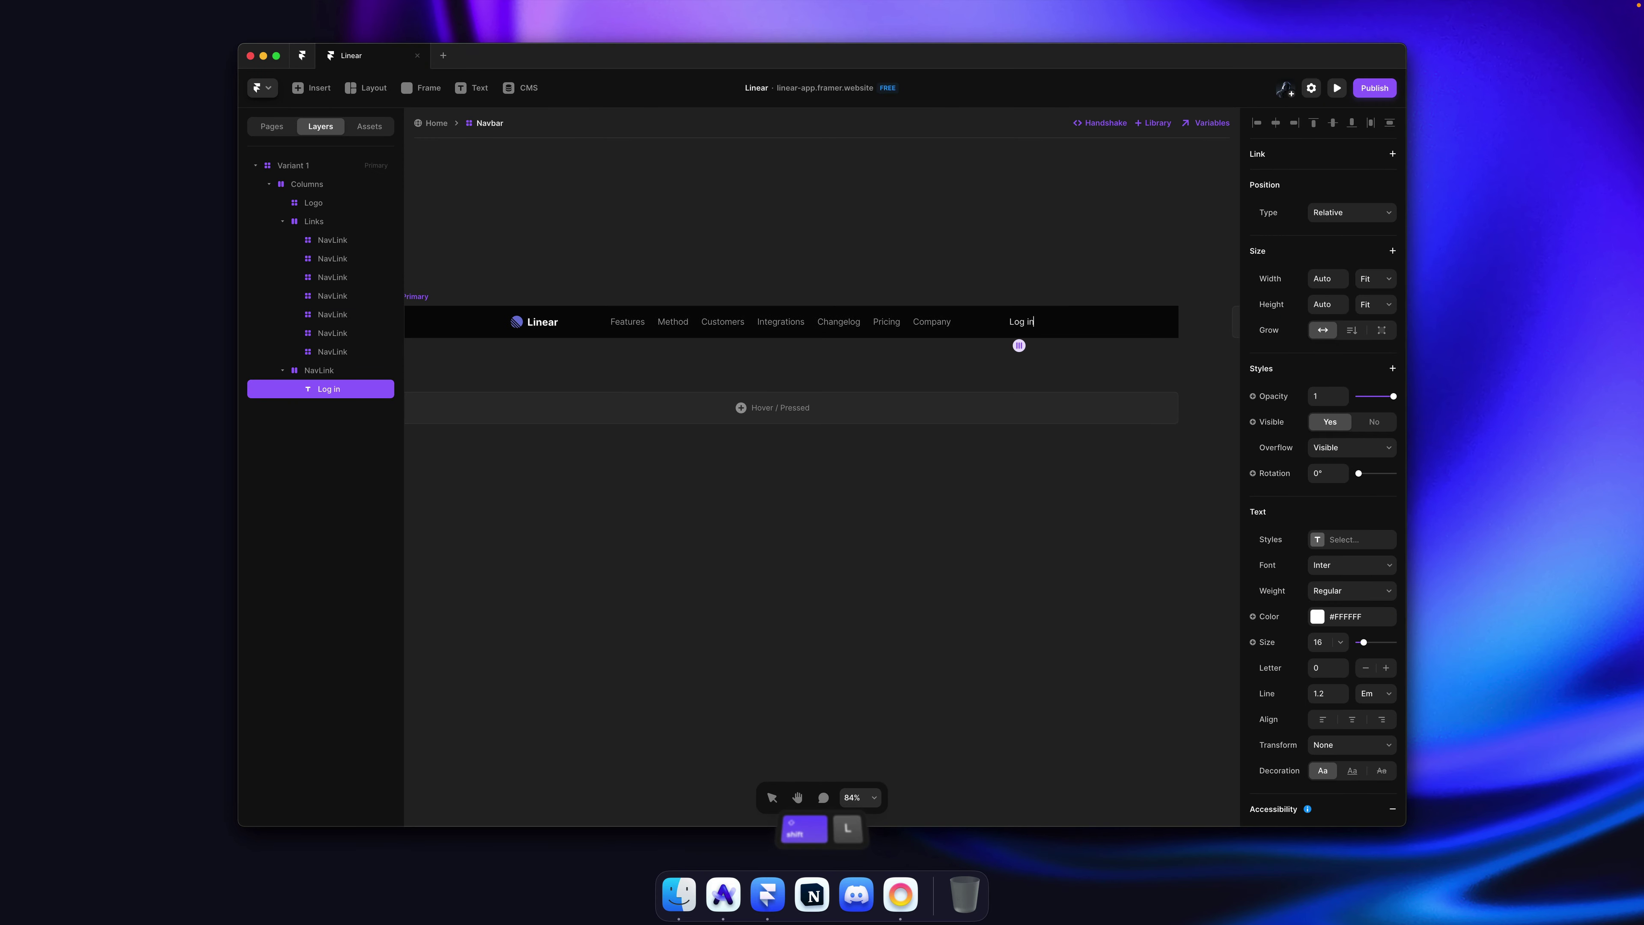
key("super+s")
scroll(1018, 322, "up", 5)
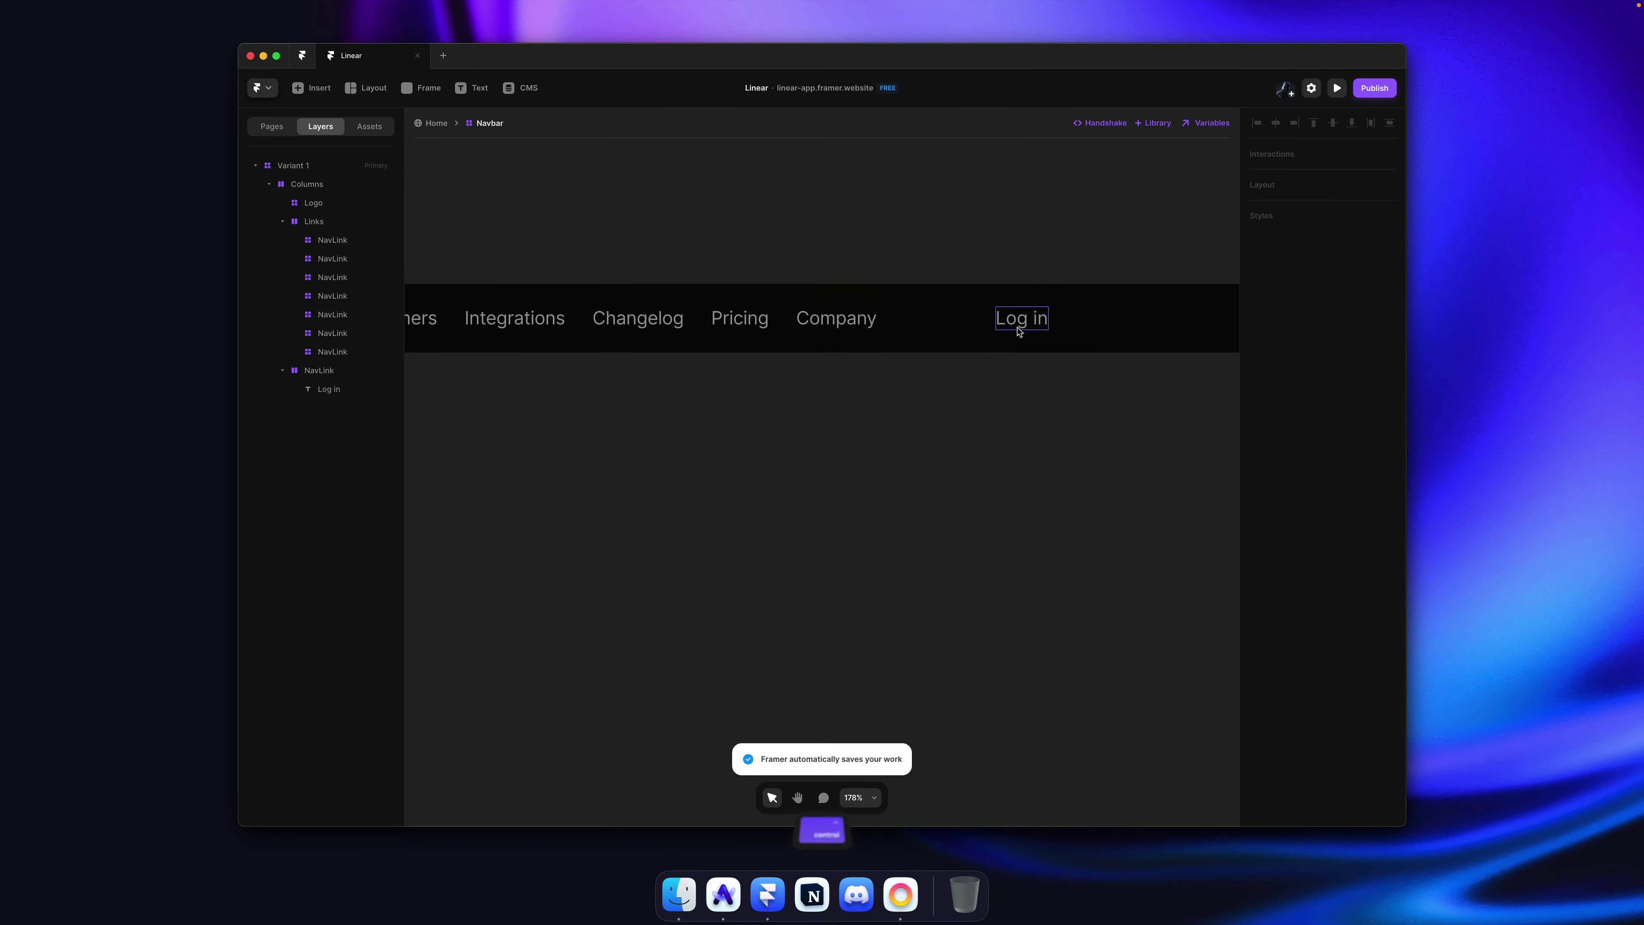
key("super+Tab")
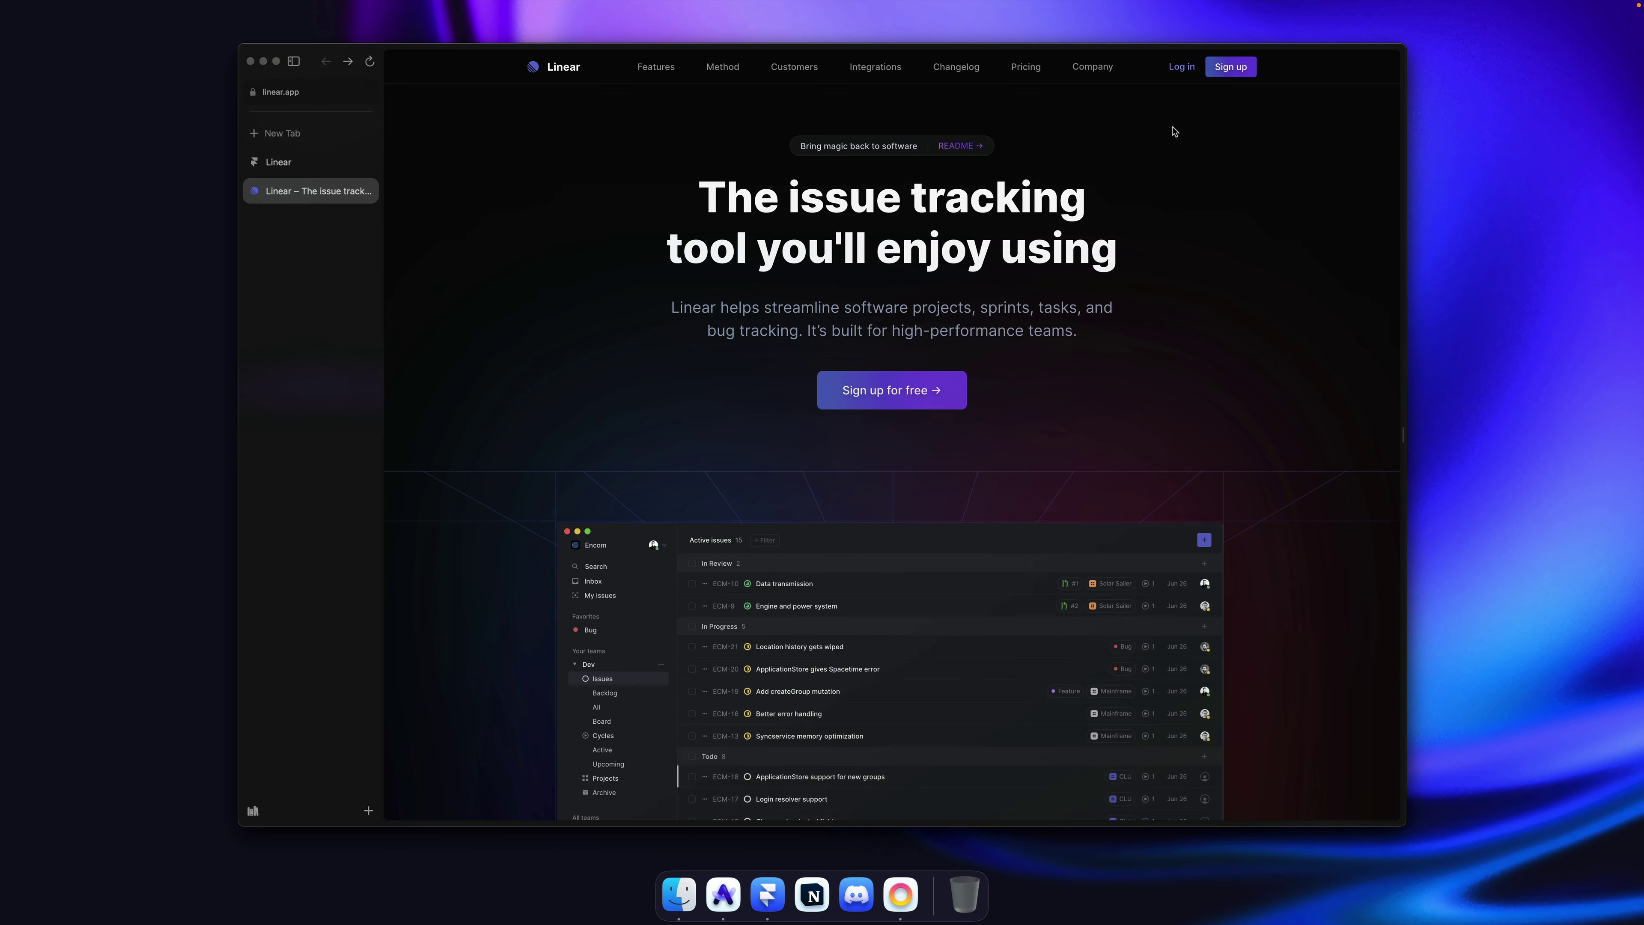
Step: Launch the Sip colour picker with Shift+Option+Cmd+P over the Linear navbar
key("shift+alt+super+p")
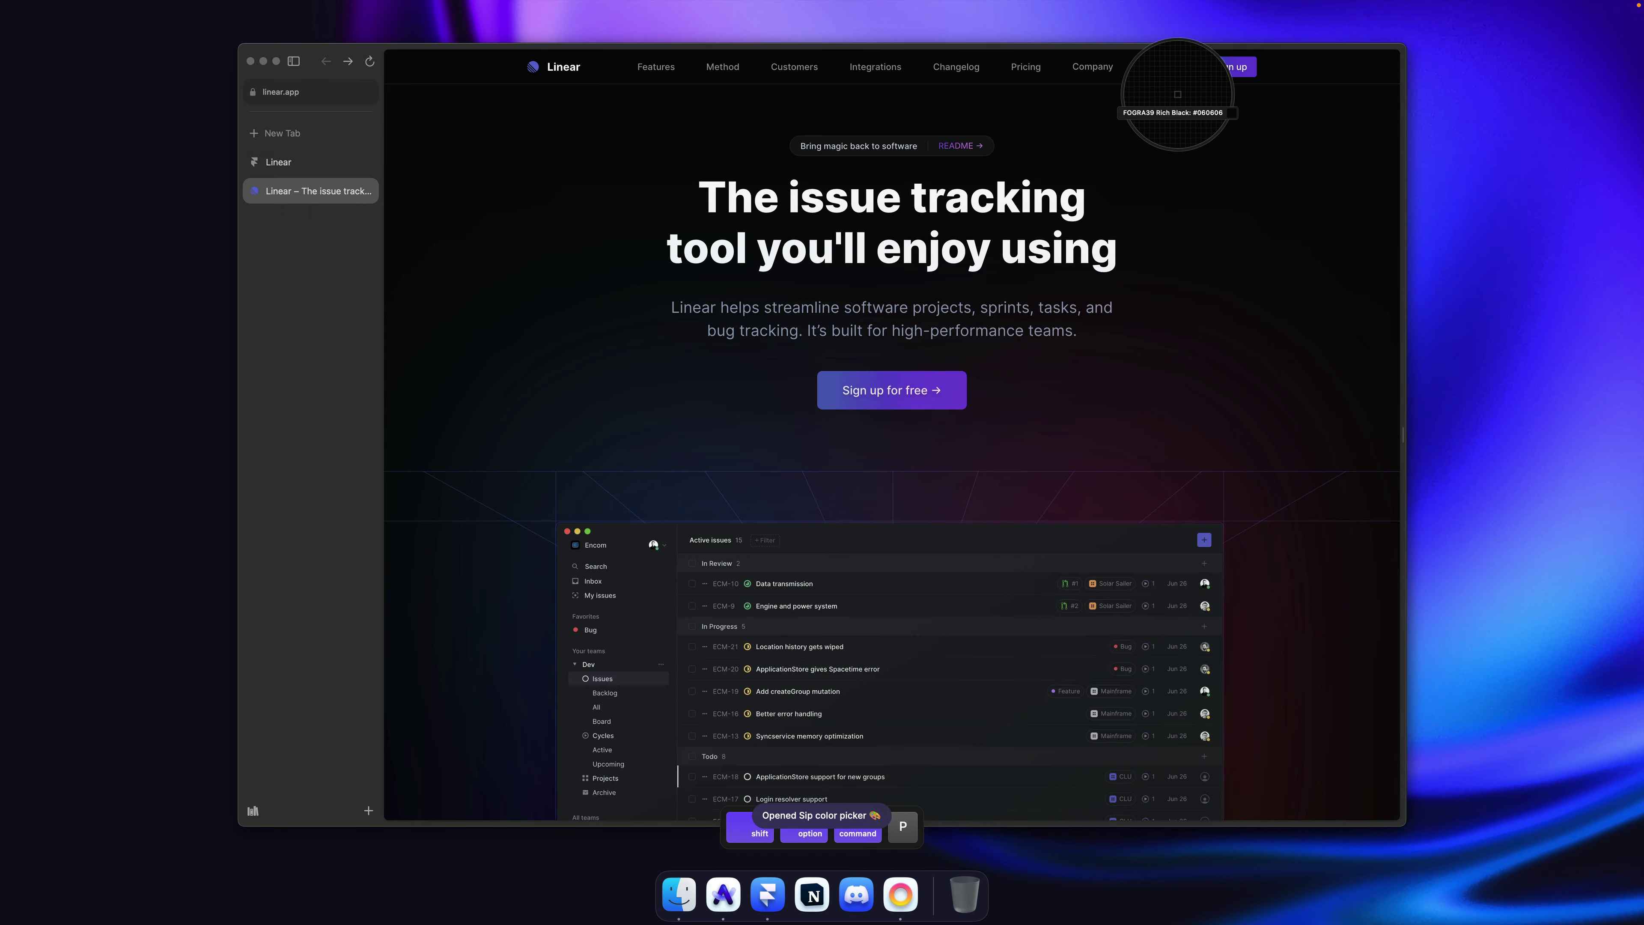
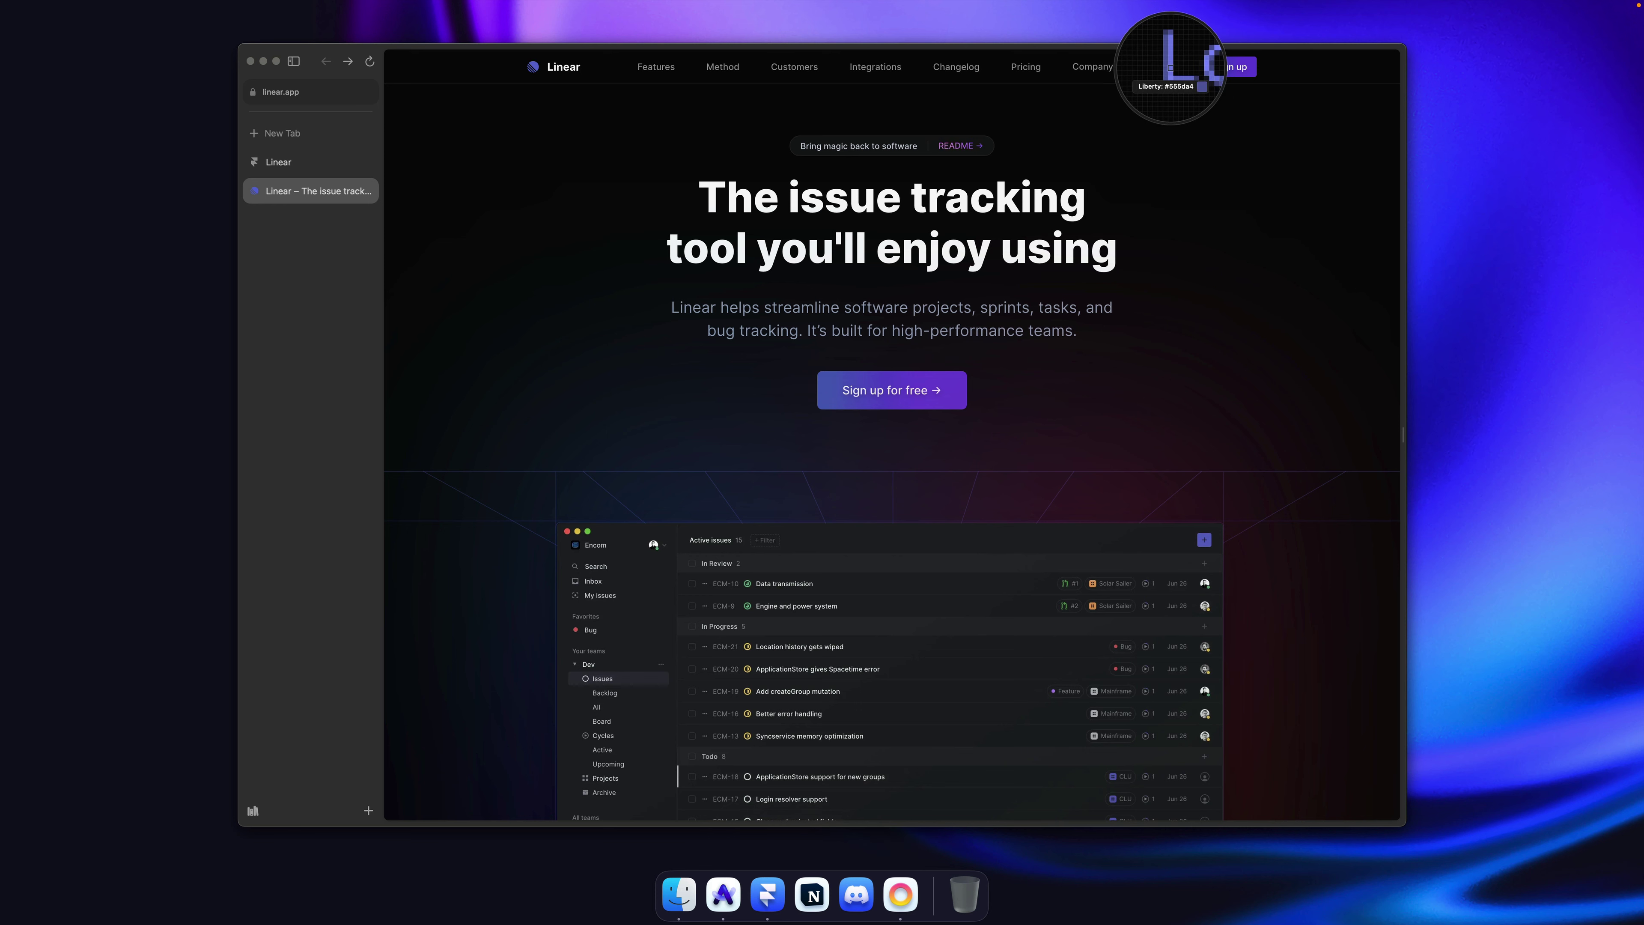
Step: Sample Linear's indigo #5E6AD2 and apply it as the Log in text colour
left_click(534, 65)
key("super+Tab")
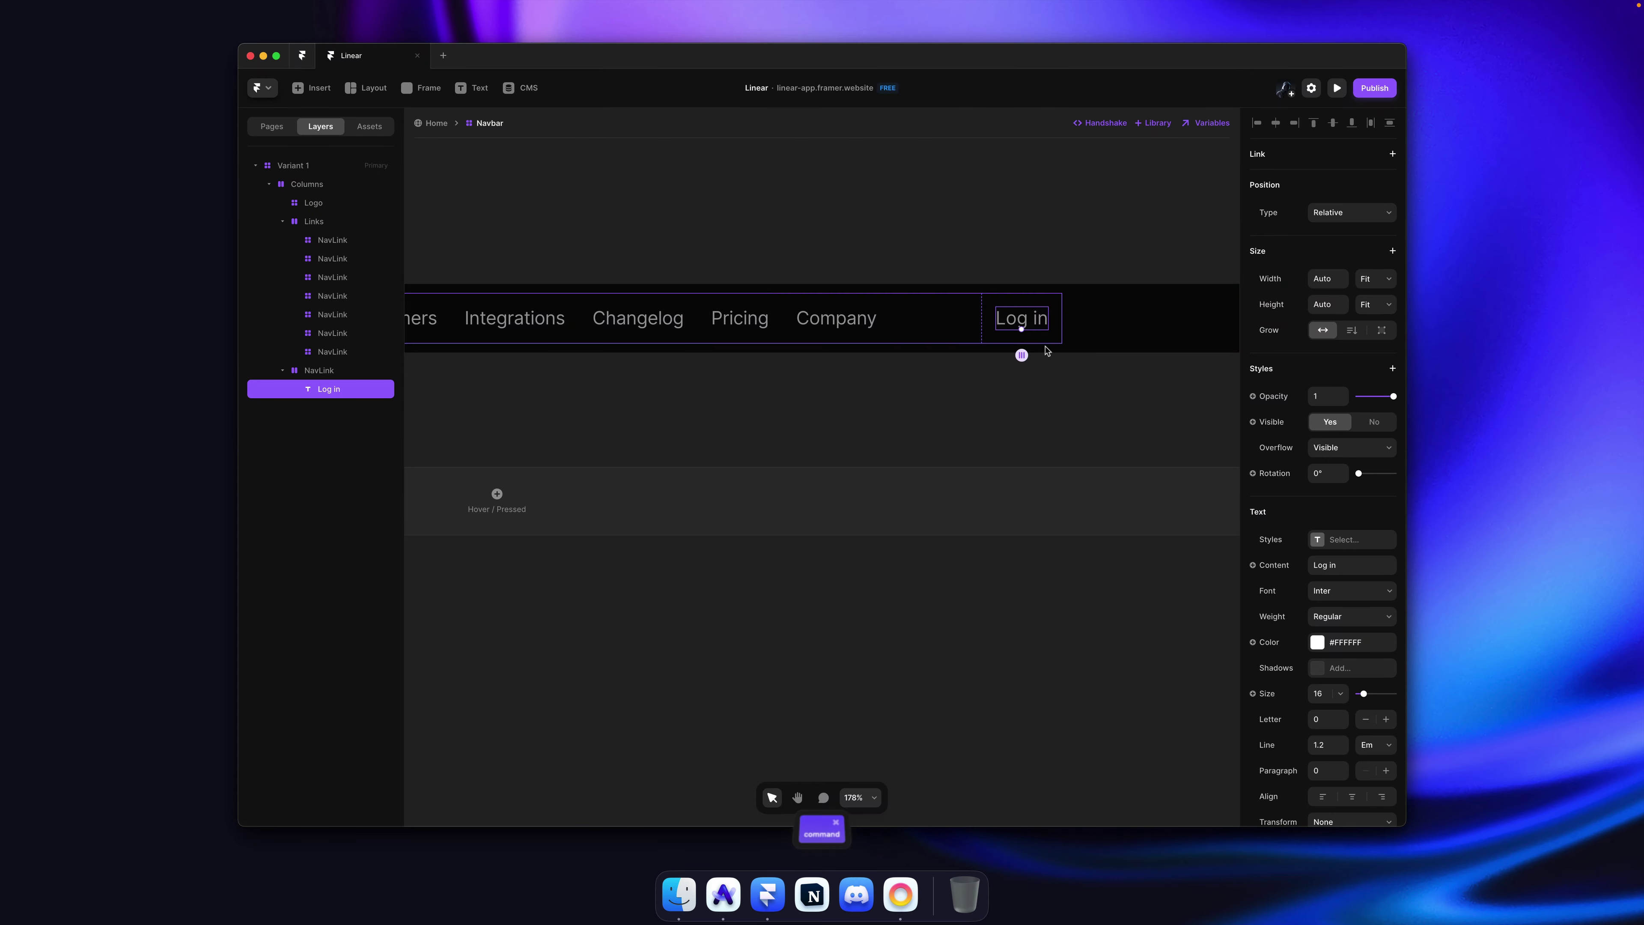
left_click(1373, 645)
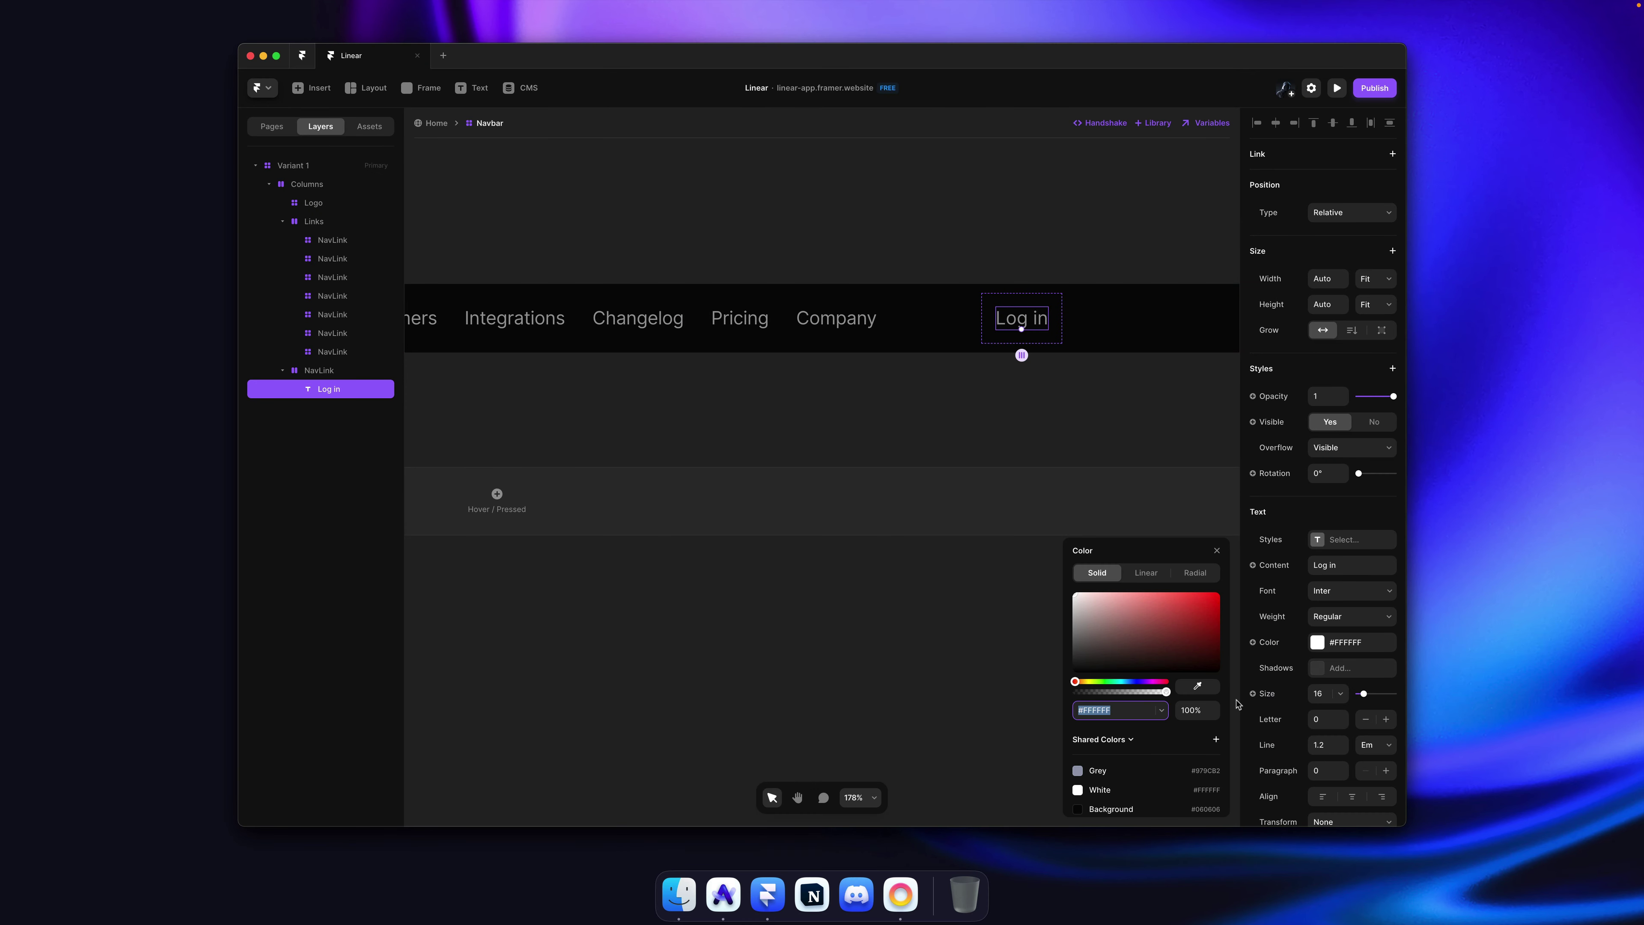
type("#5E6AD2")
key("Return")
Step: Save that colour as a shared colour named Primary, deselect, and save the project
left_click(1216, 741)
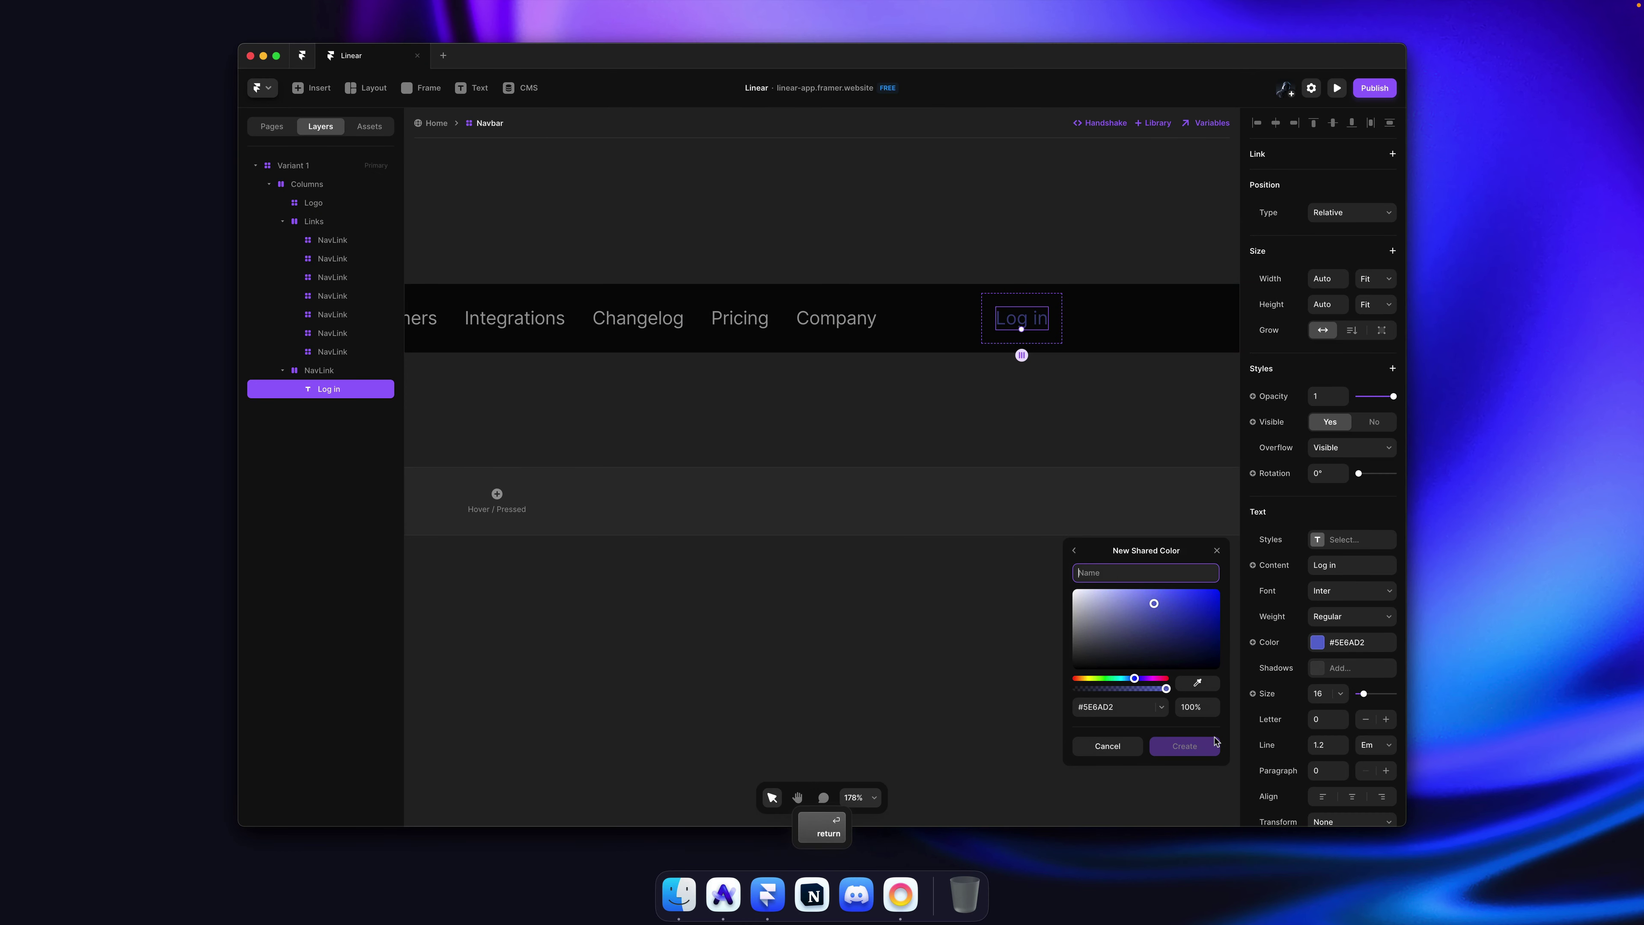
type("Primary")
key("Return")
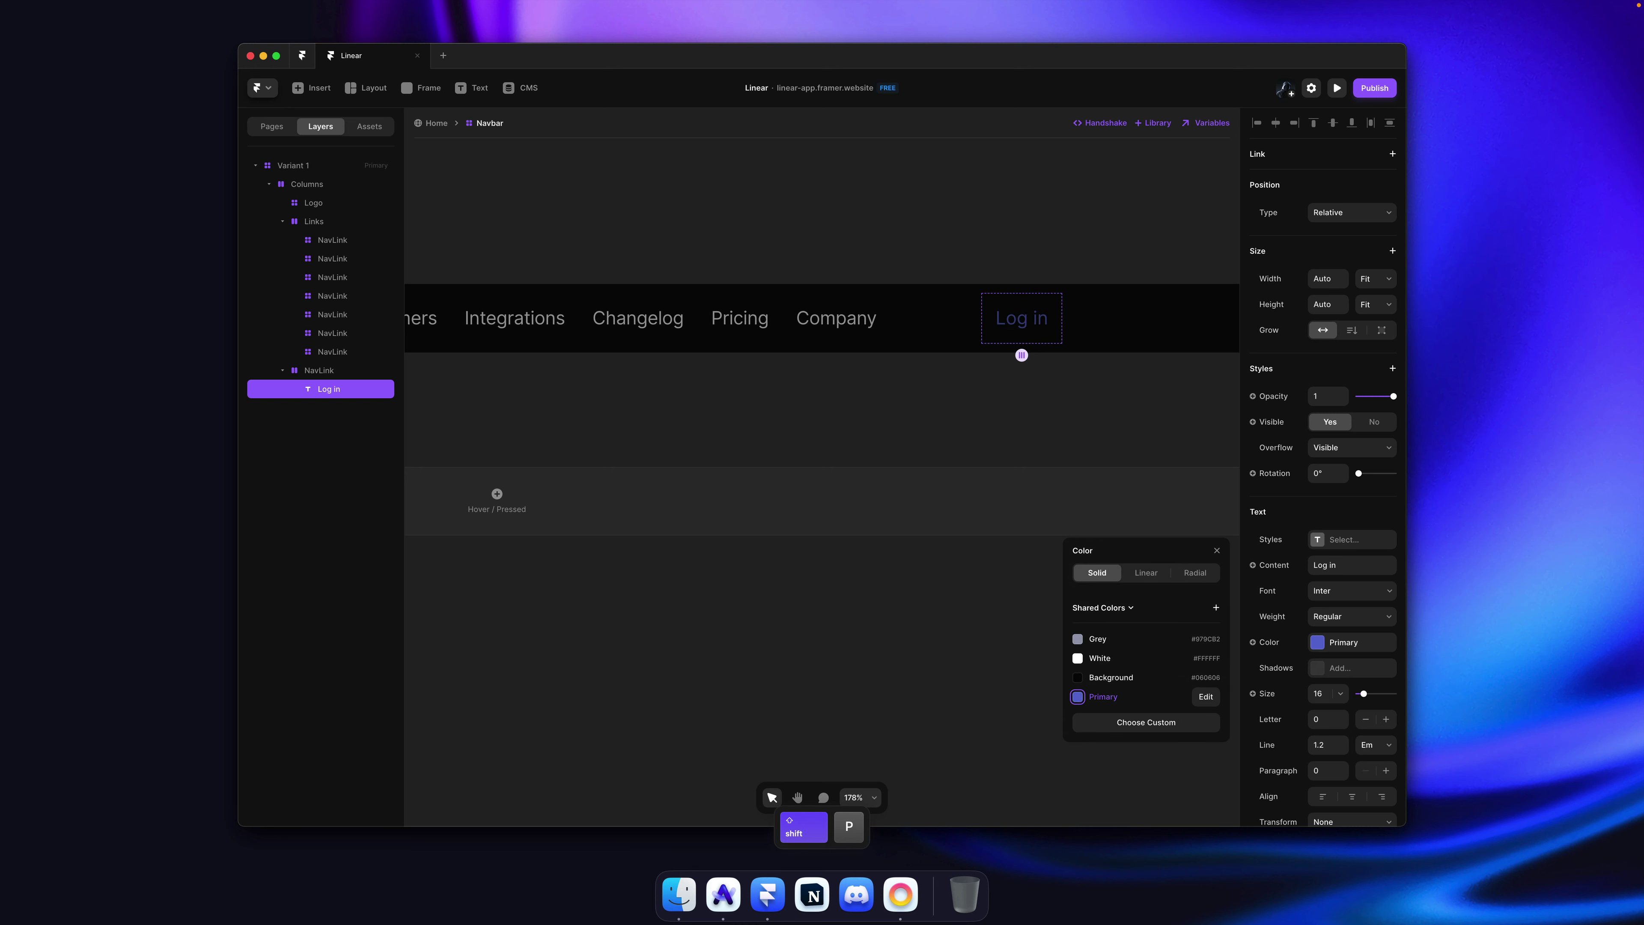
key("Return")
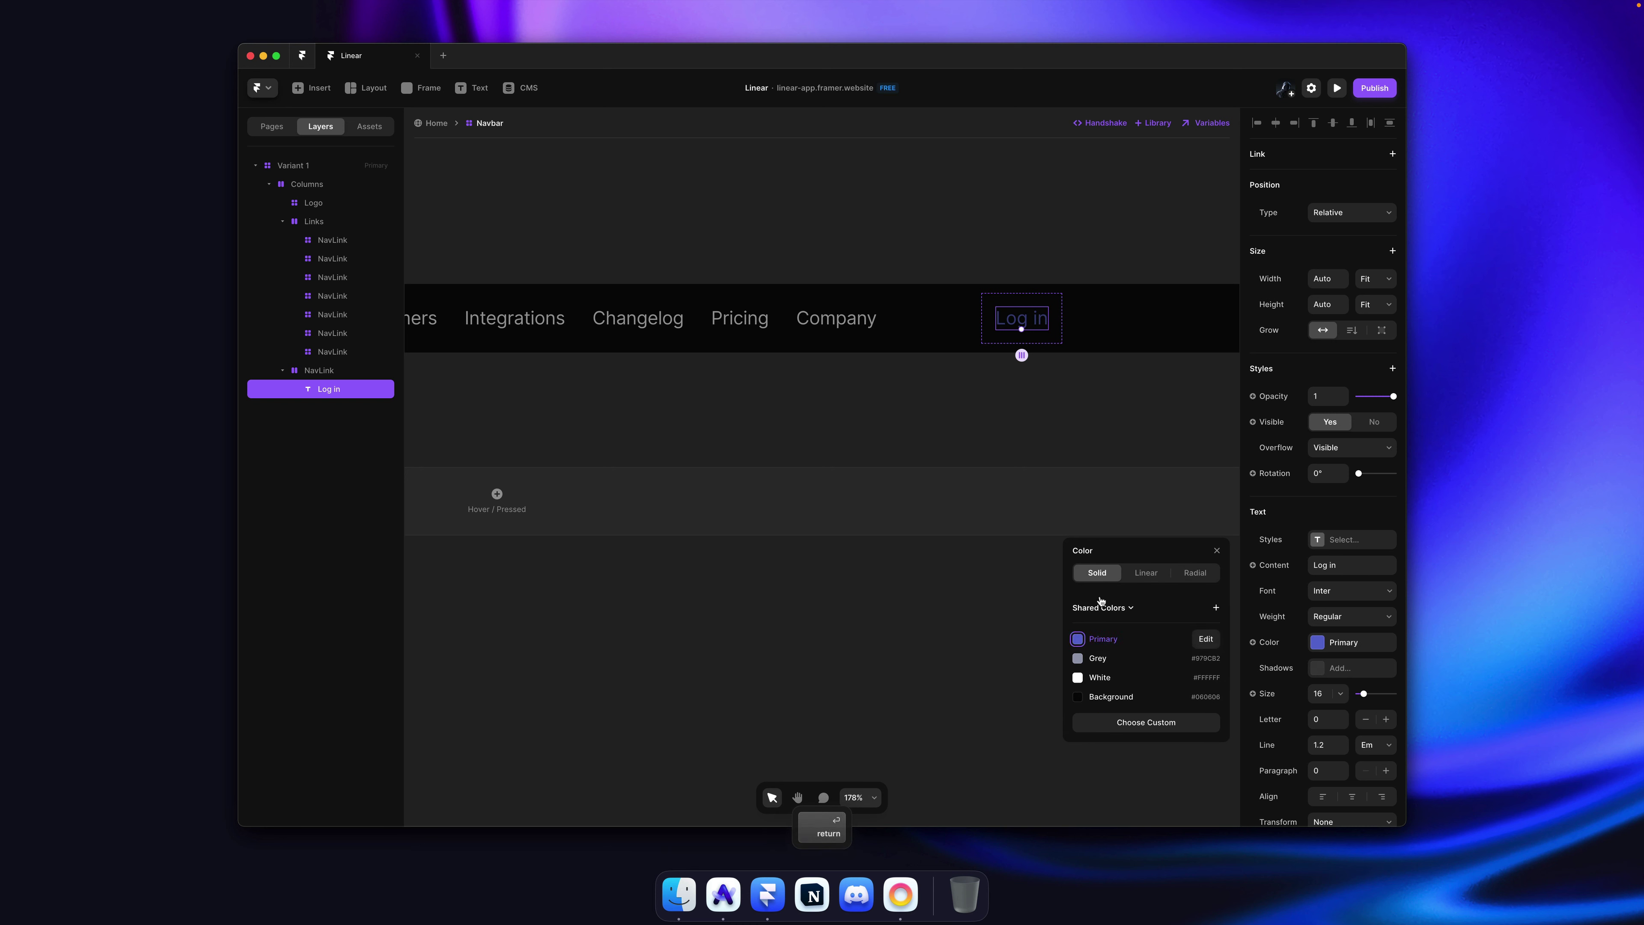
left_click(1071, 410)
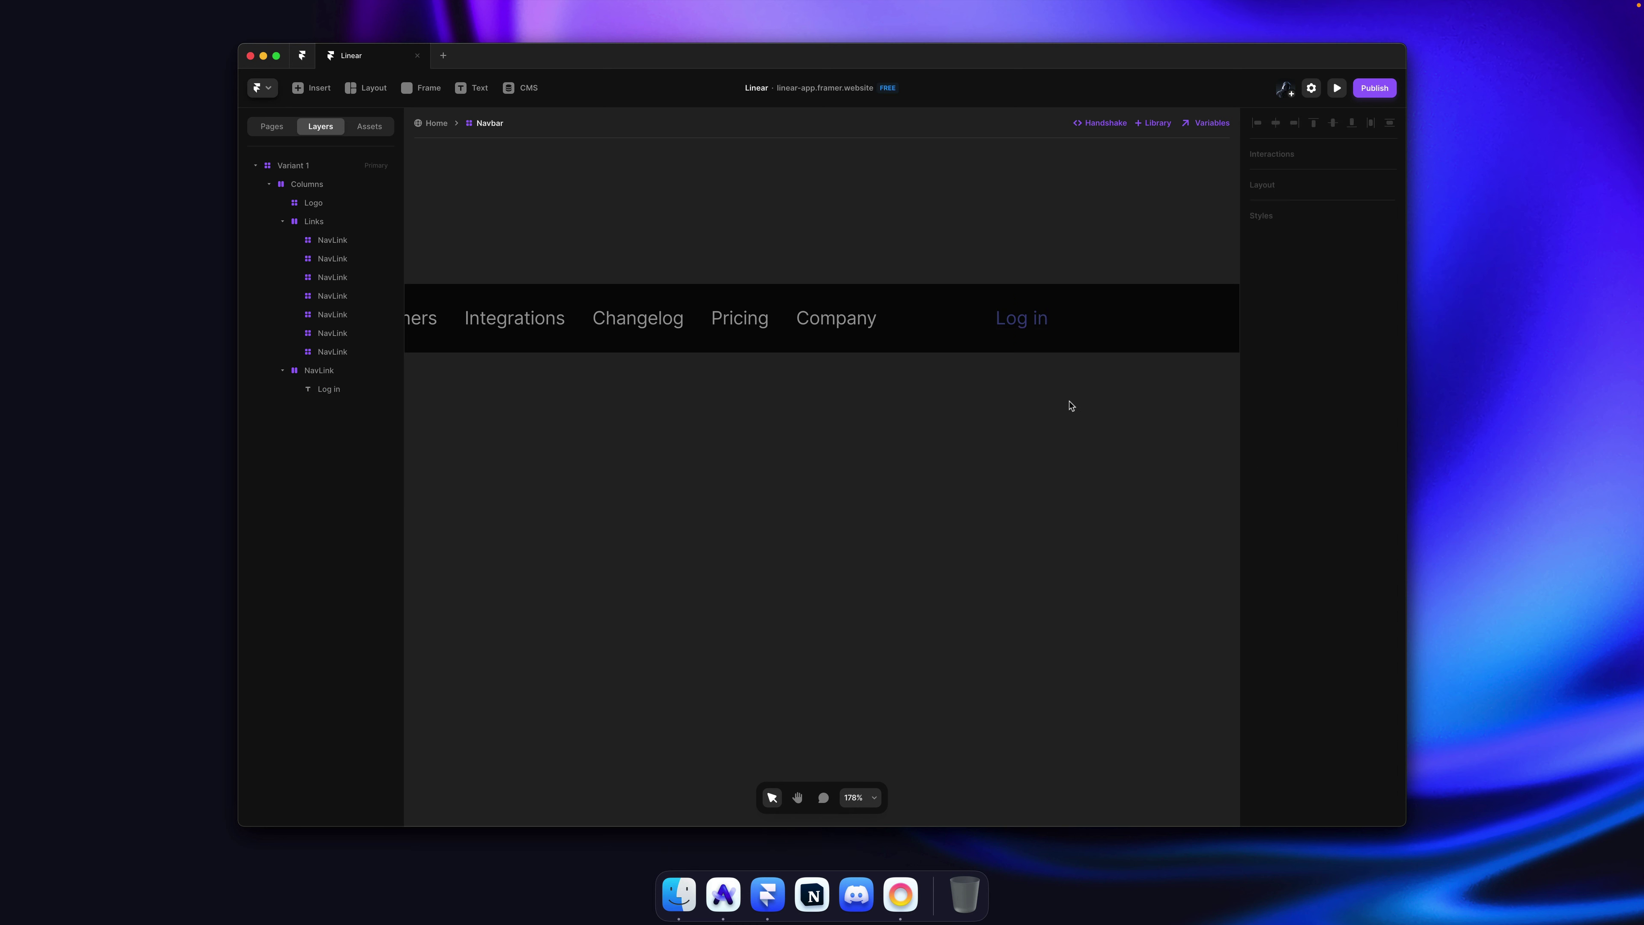
left_click(1036, 338, "super")
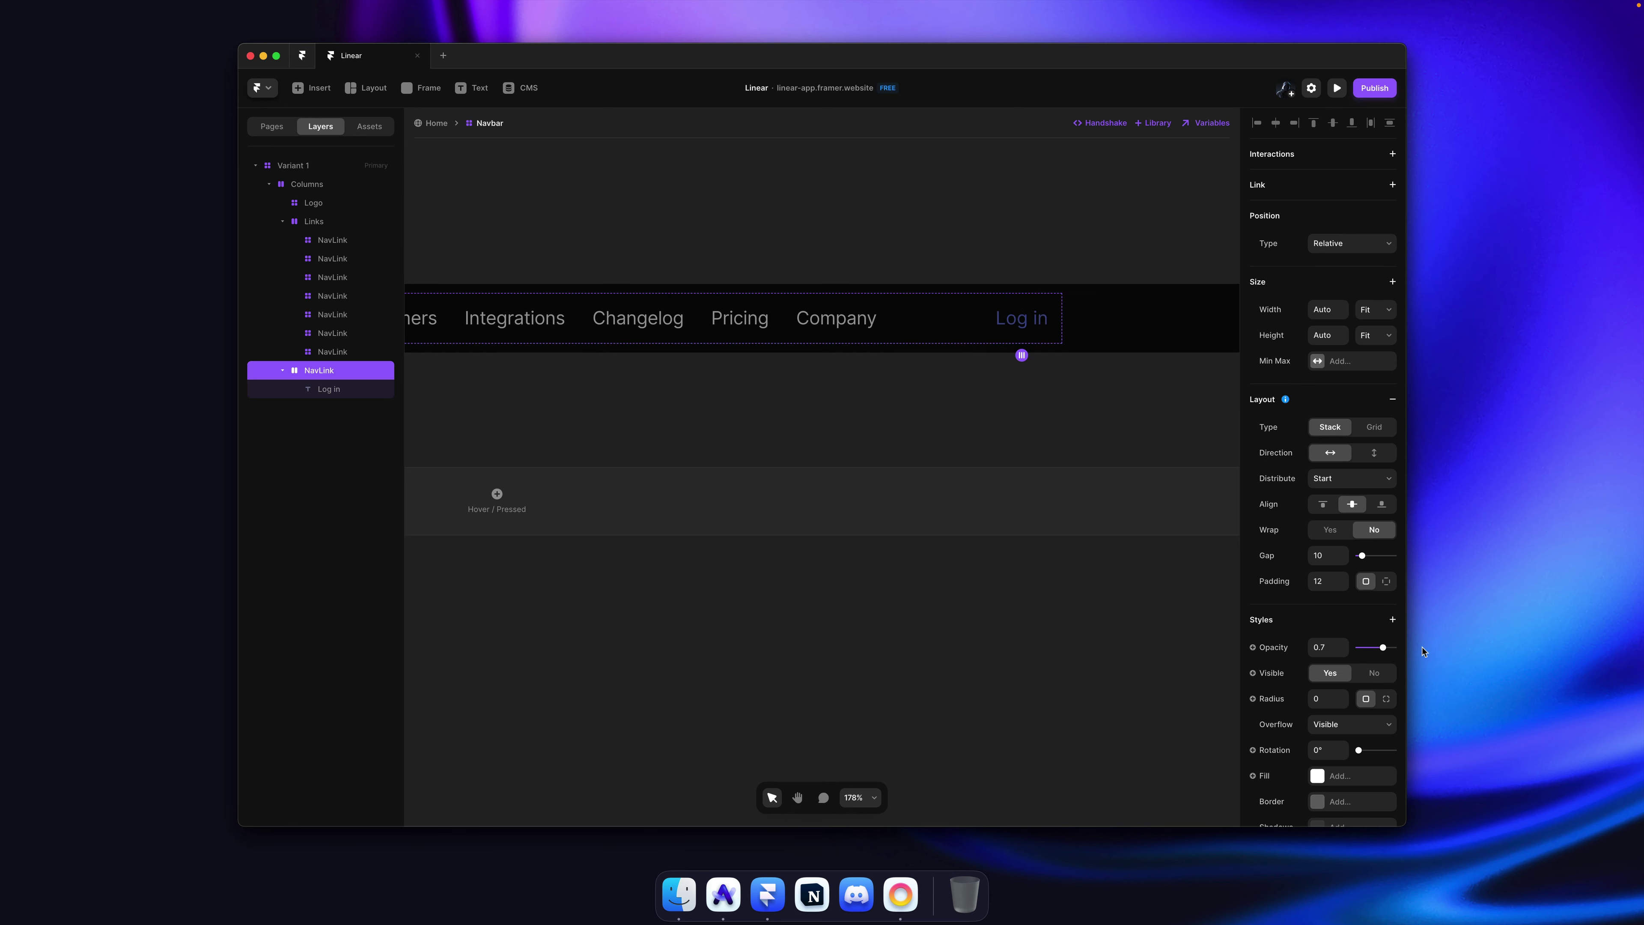
left_click(1022, 278)
key("super+s")
scroll(1015, 238, "down", 5)
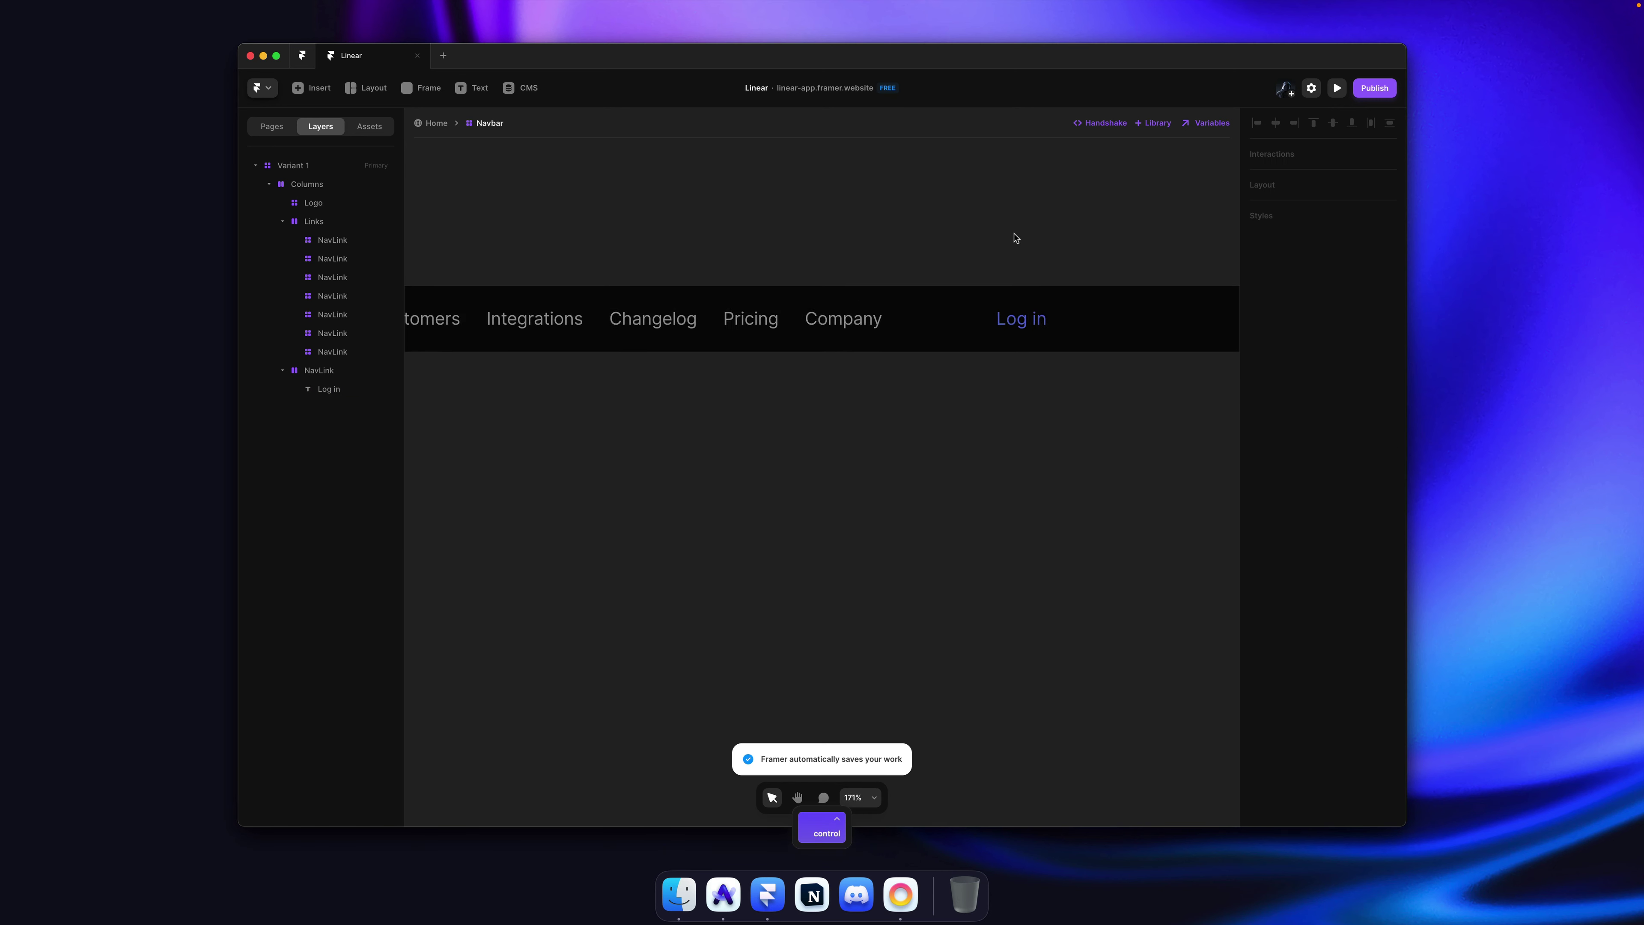
key("super+s")
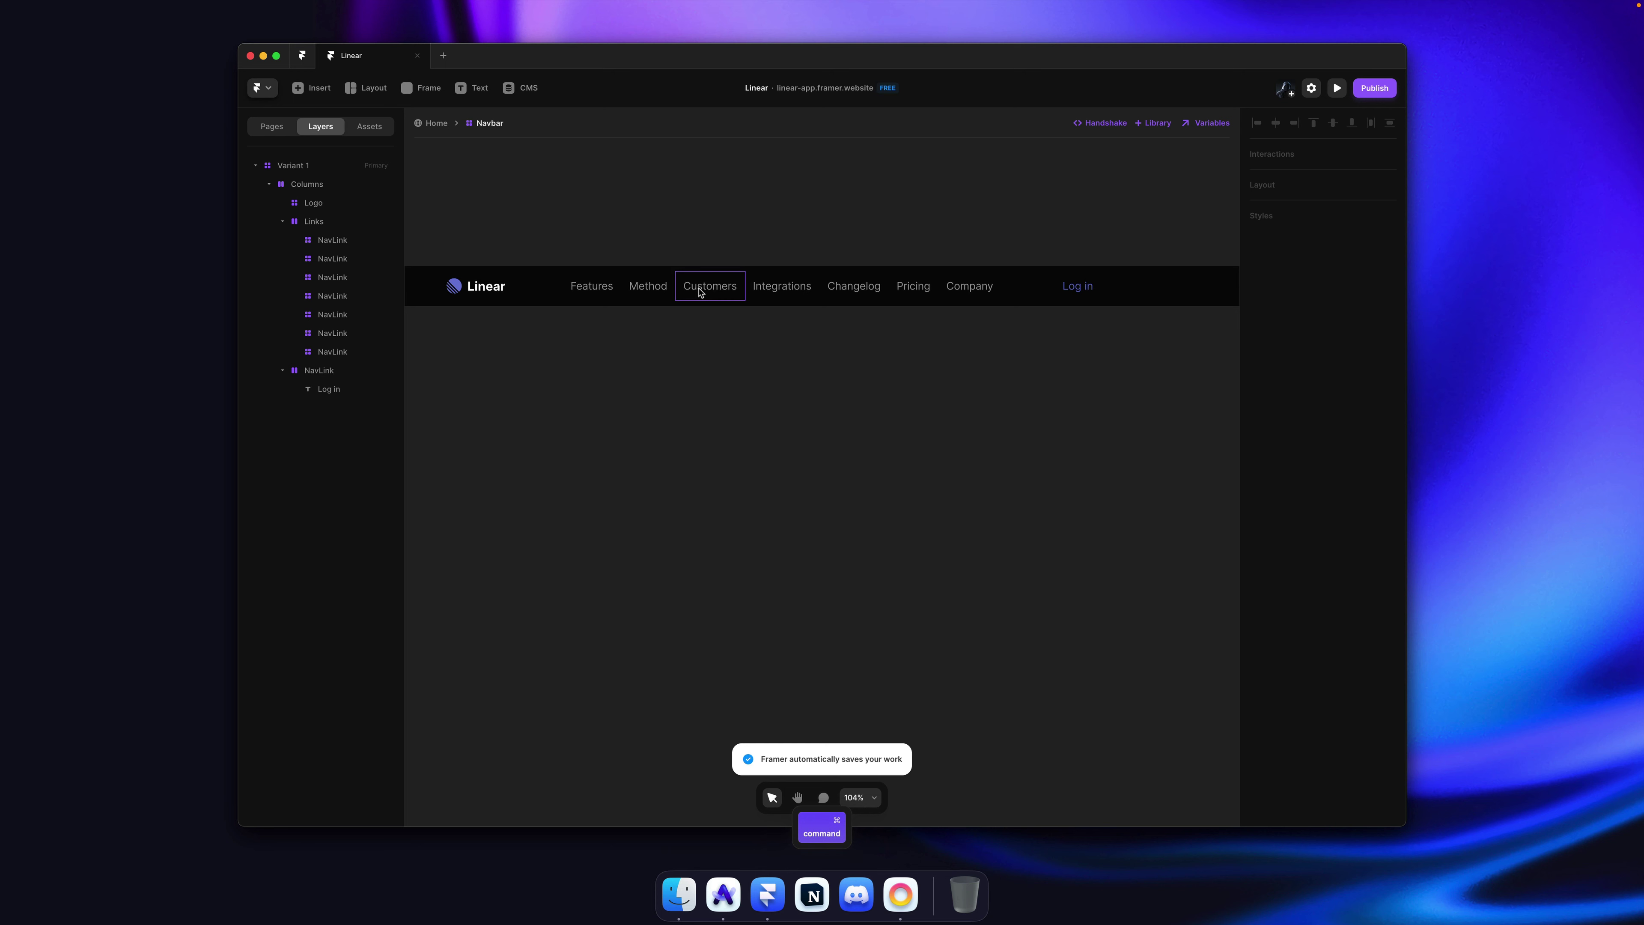
Step: Add a Link setting to NavLink's Primary variant as a Link variable, then return to Navbar
left_click(606, 291, "super")
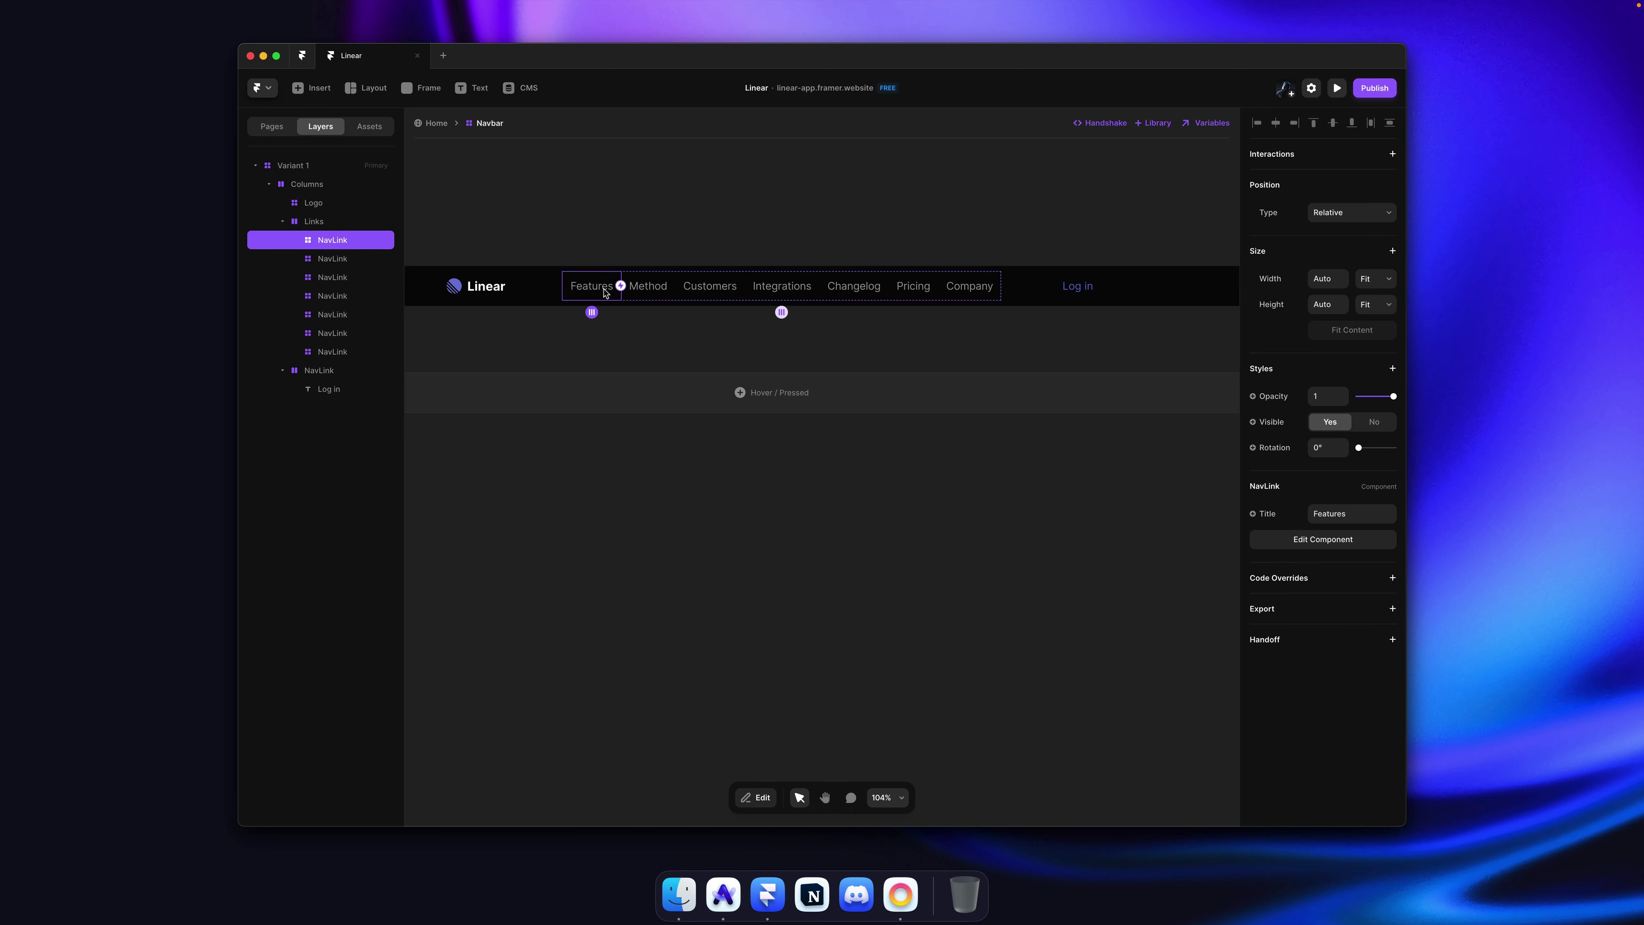
double_click(609, 289)
scroll(826, 361, "up", 5)
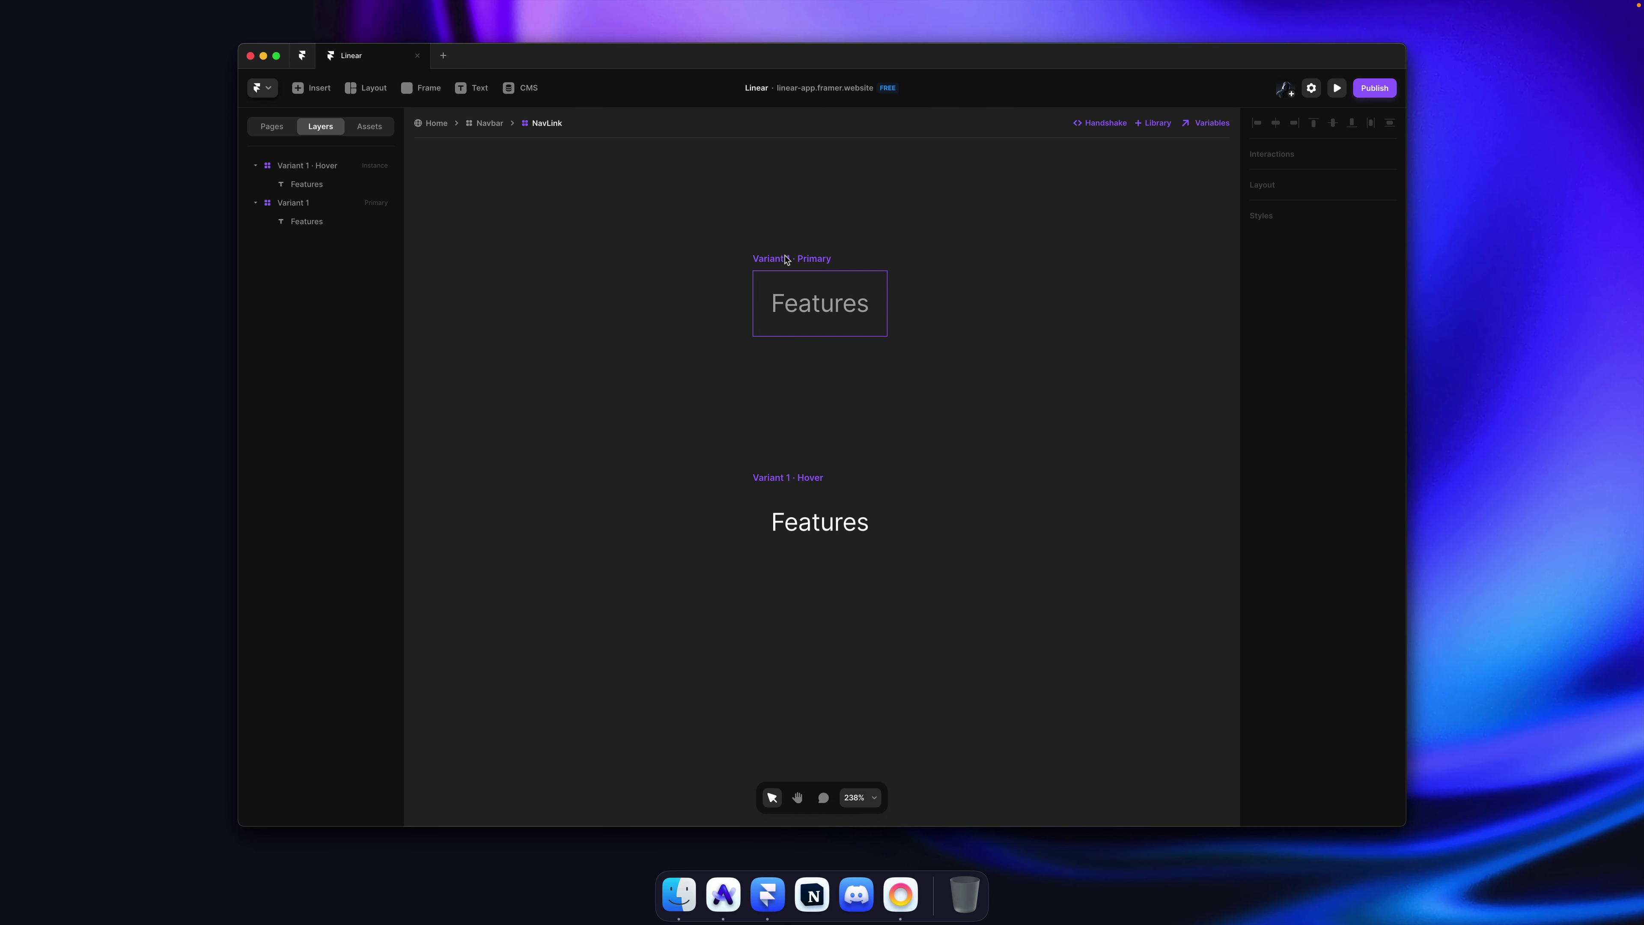
left_click(786, 260)
left_click(1330, 190)
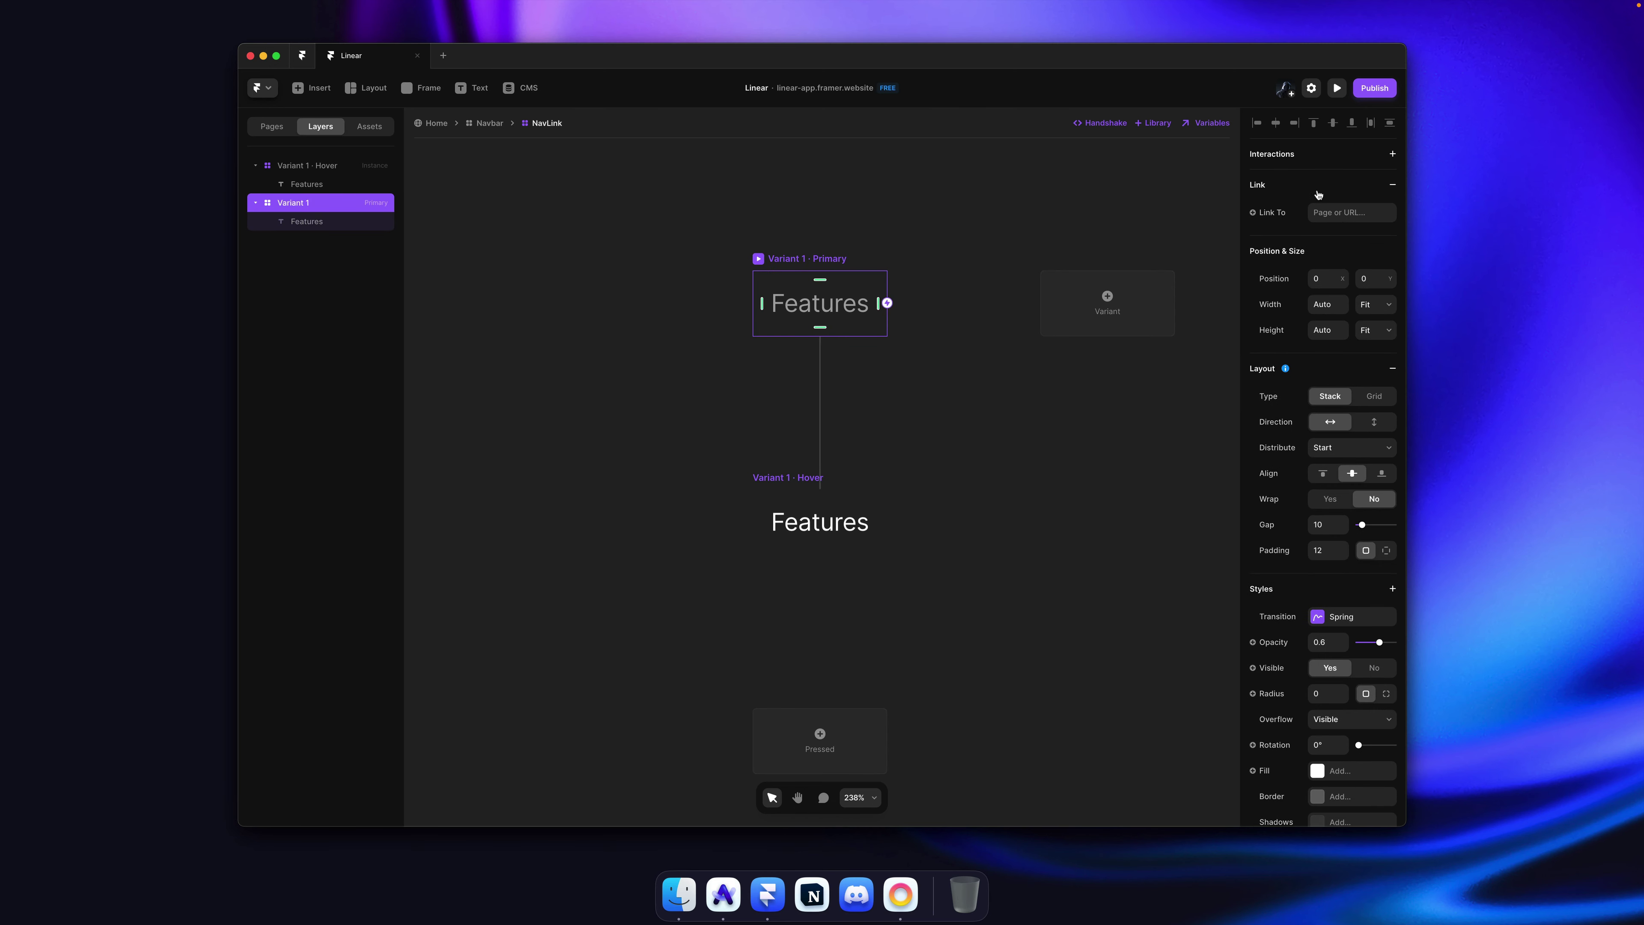
left_click(1356, 220)
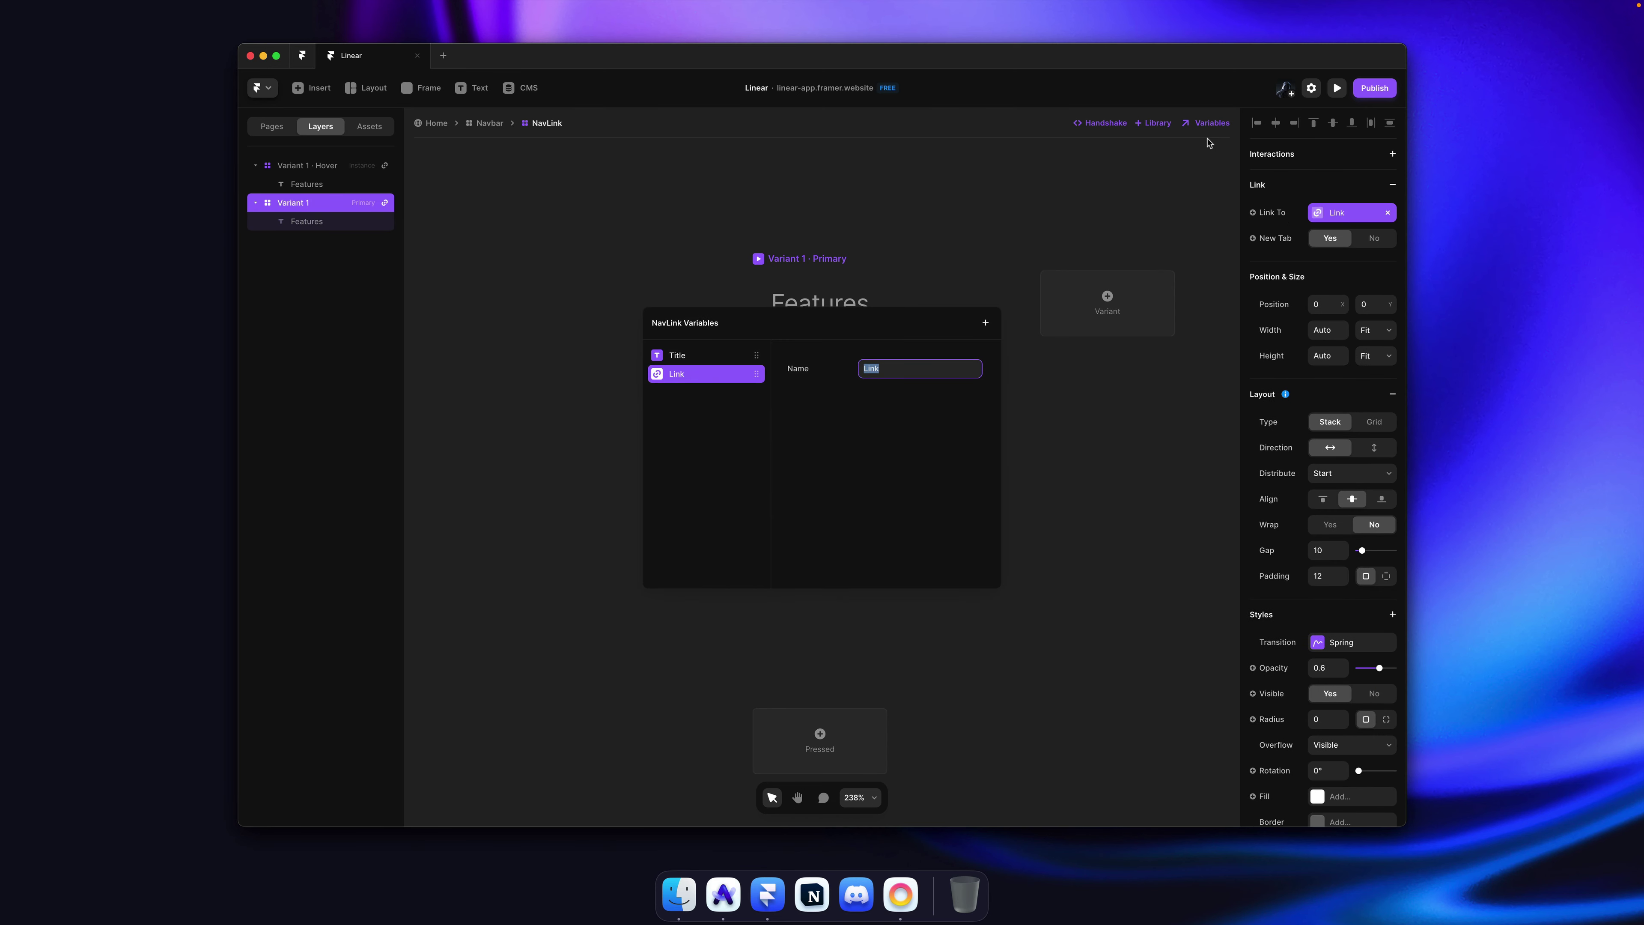
left_click(819, 191)
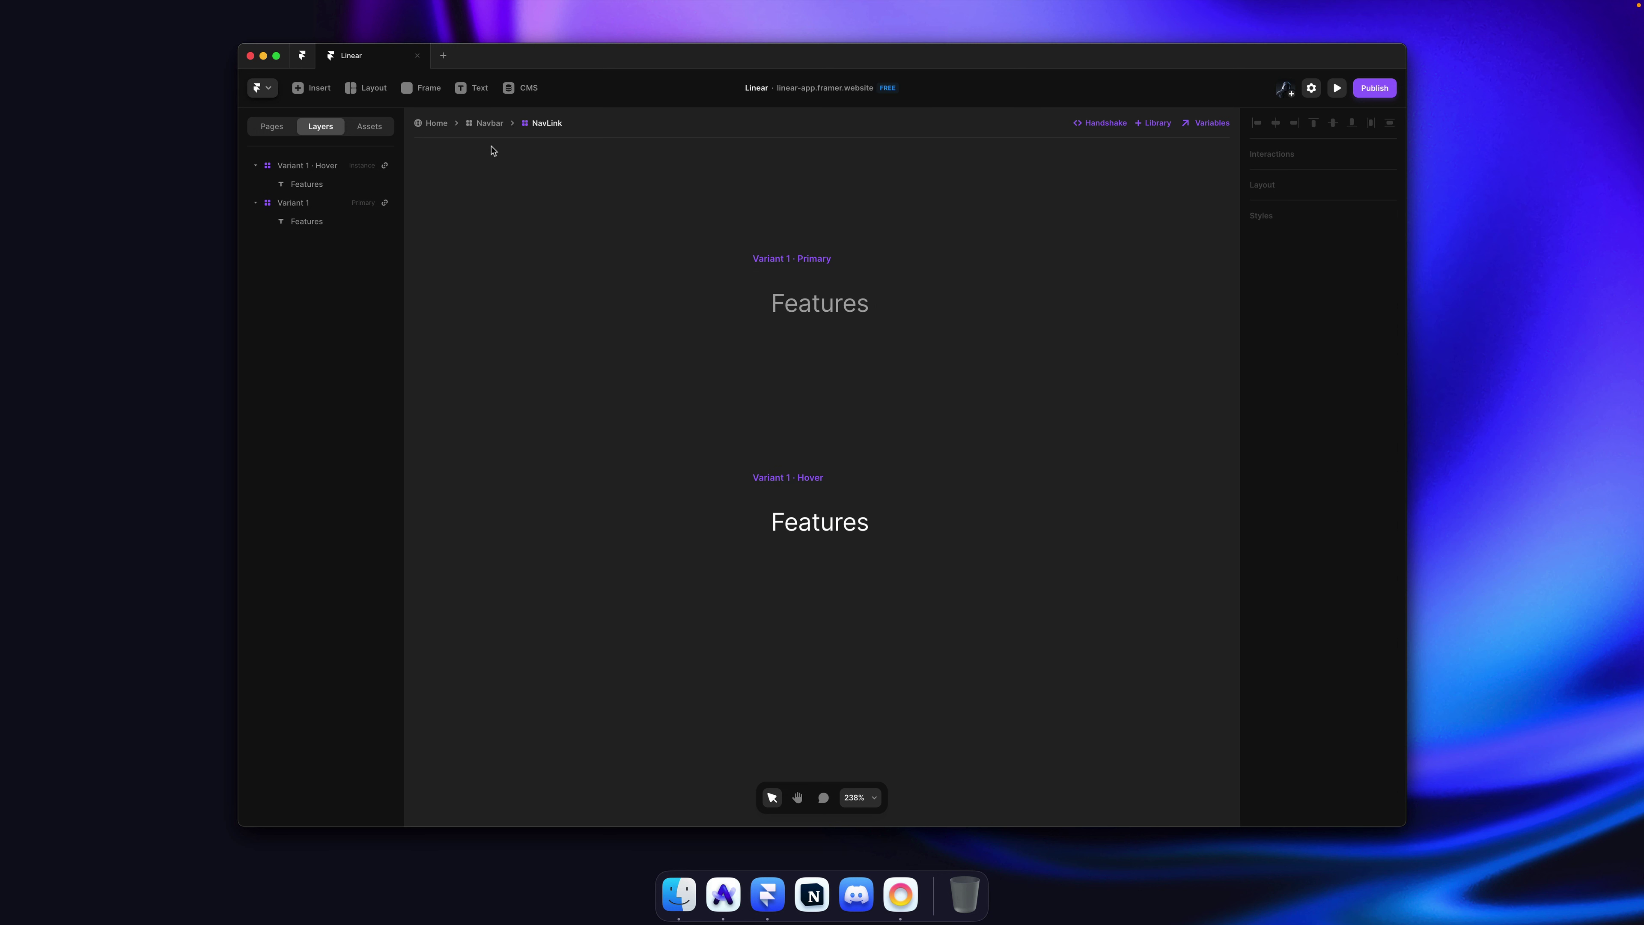
left_click(489, 123)
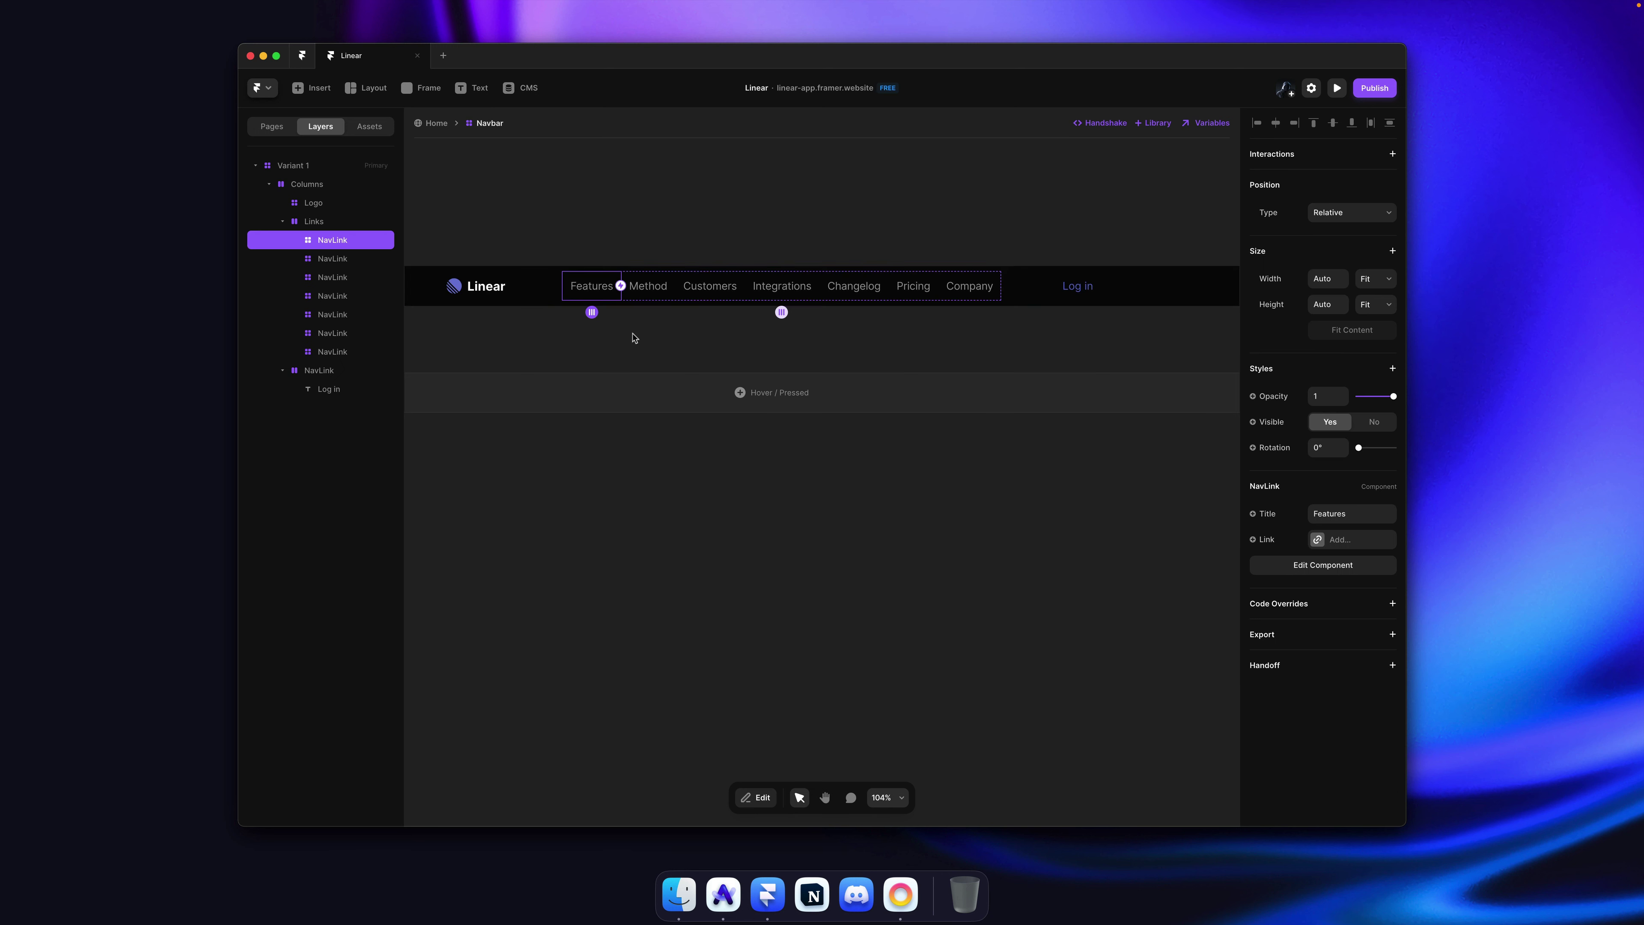
Step: Check the link targets of the Features through Company nav items, save, and go to Arc
left_click(1340, 541)
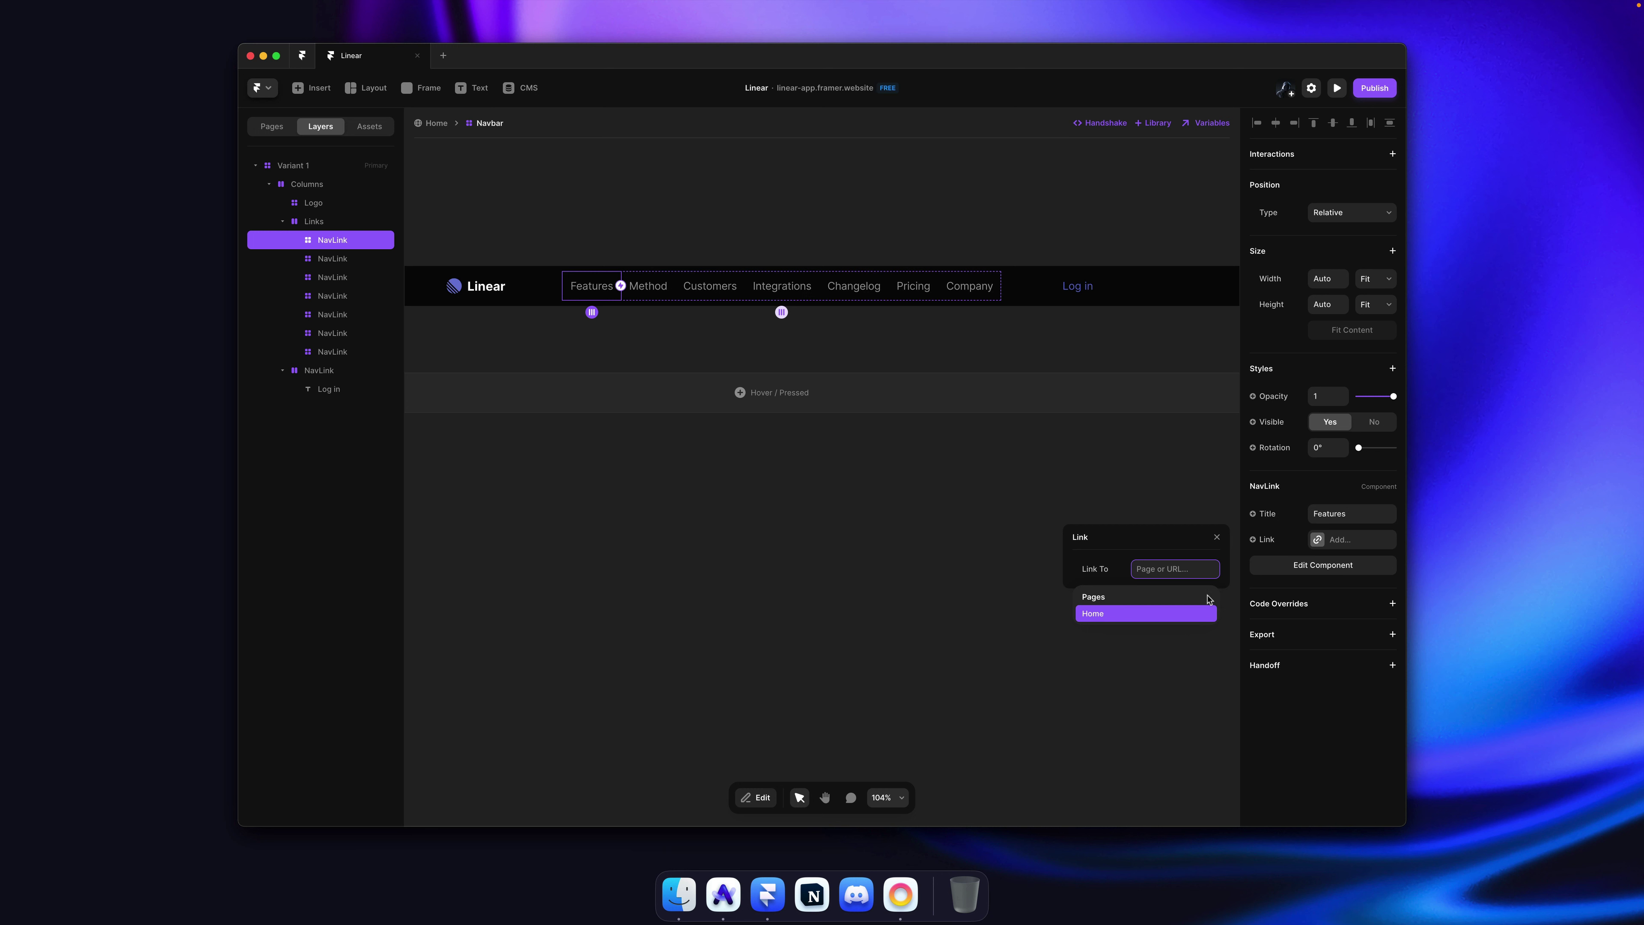
left_click(667, 286, "super")
left_click(709, 288, "super")
left_click(782, 288, "super")
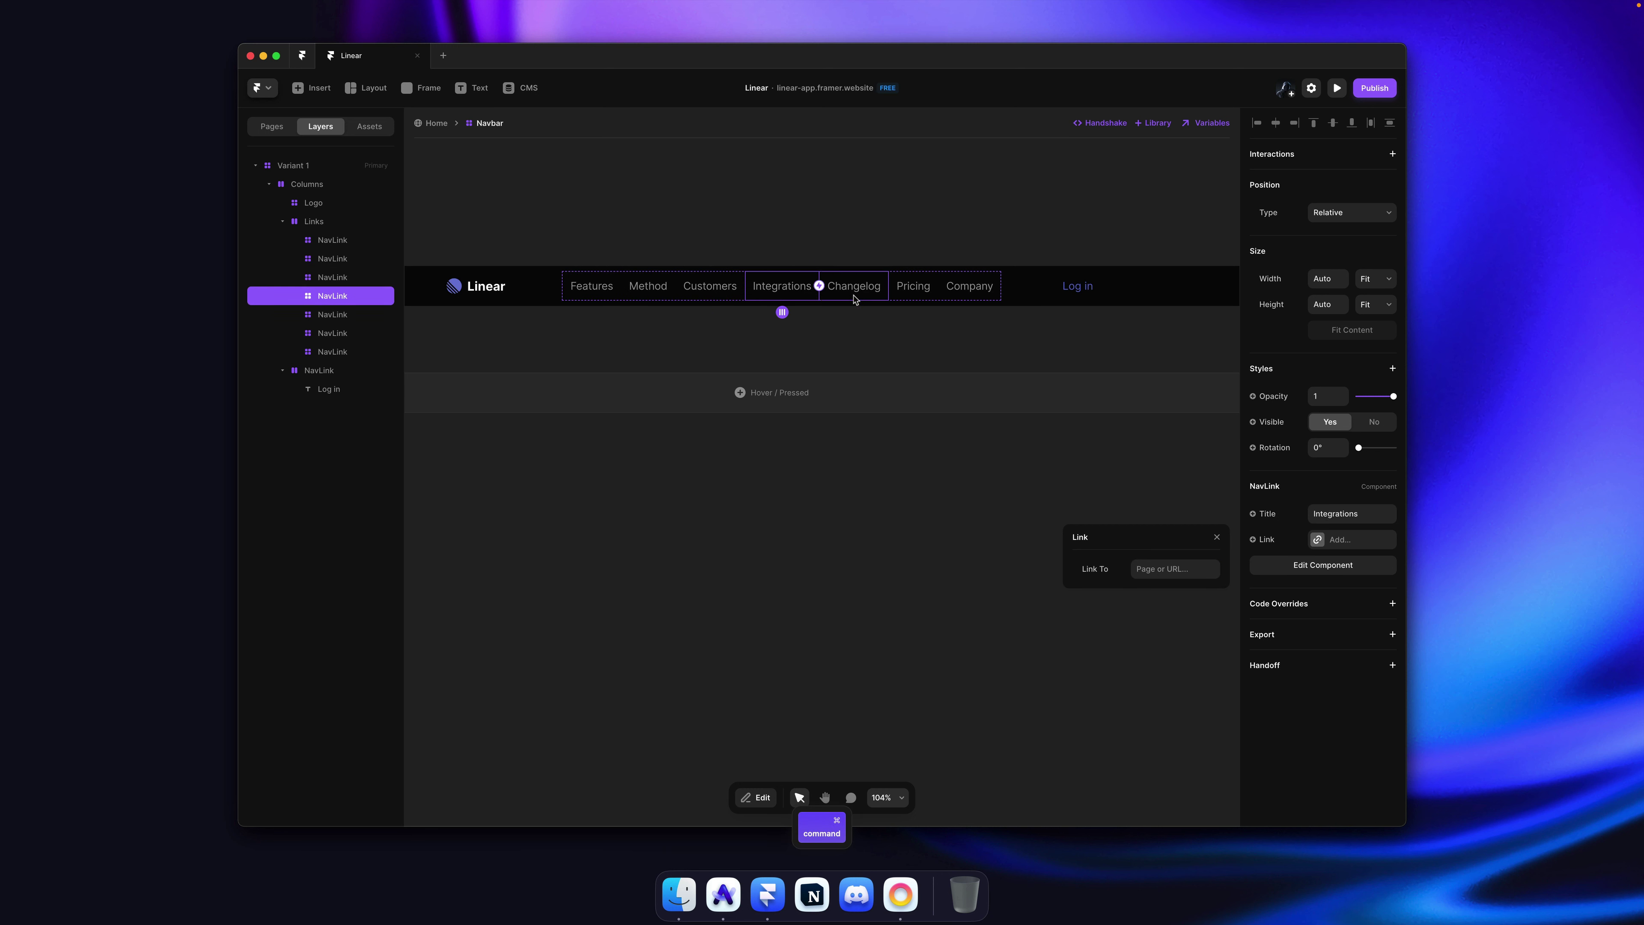
left_click(855, 288, "super")
left_click(913, 288, "super")
left_click(966, 291, "super")
left_click(1061, 363)
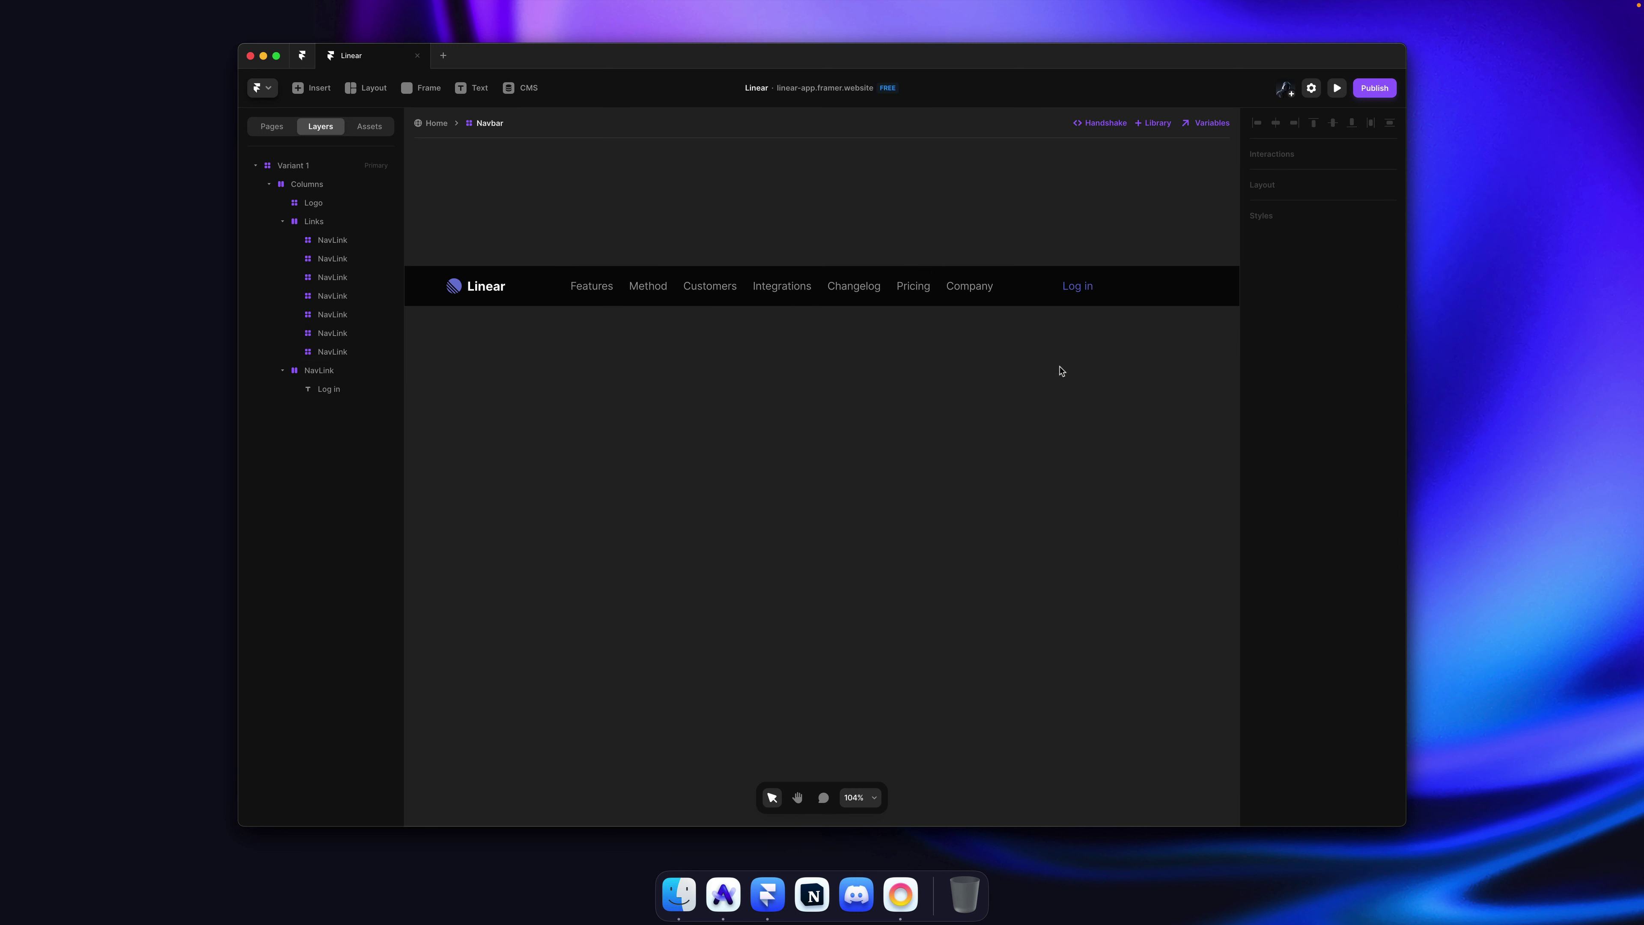
key("super+s")
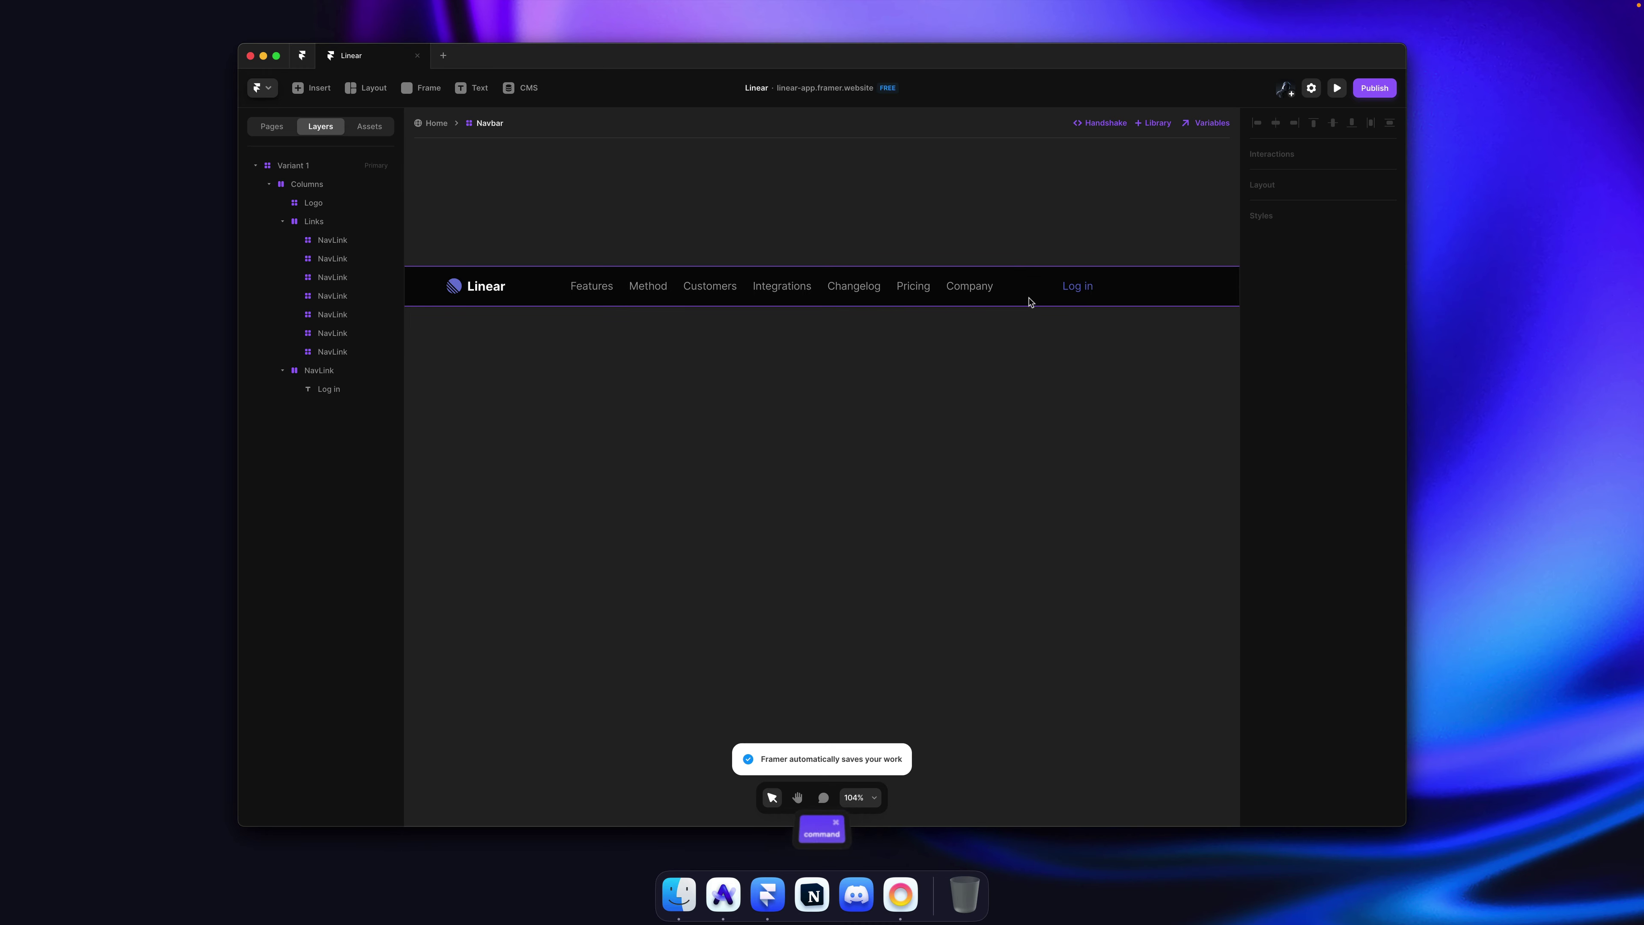
key("super+Tab")
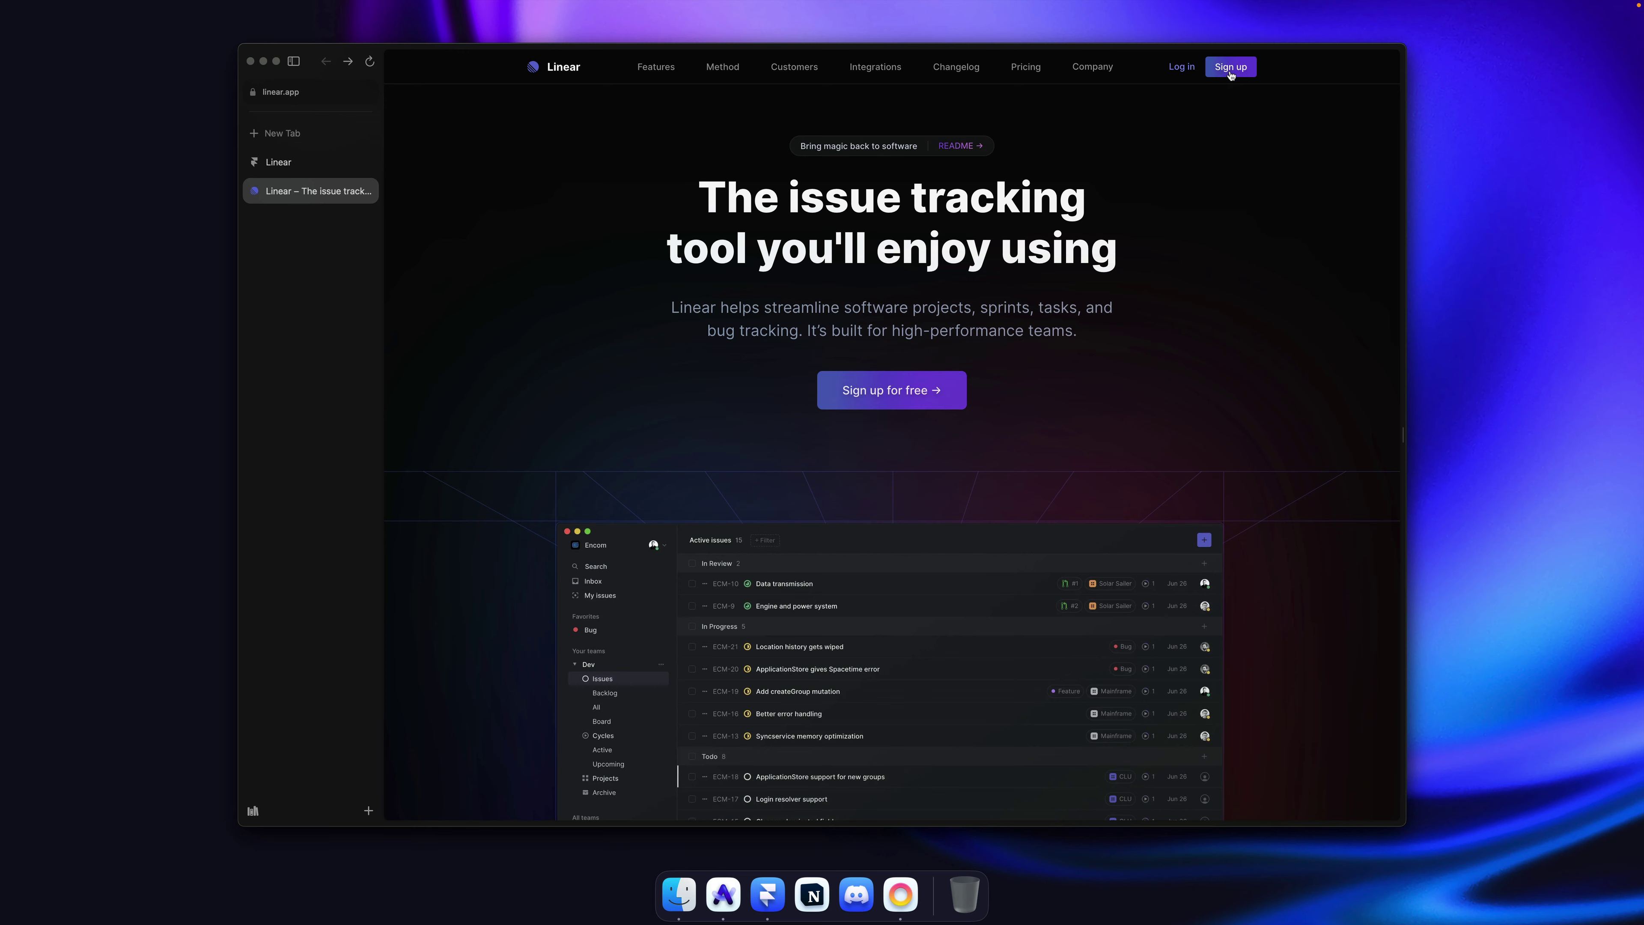
Step: Back in Framer, look over the Button component, then return to the Home page layer list
key("super+Tab")
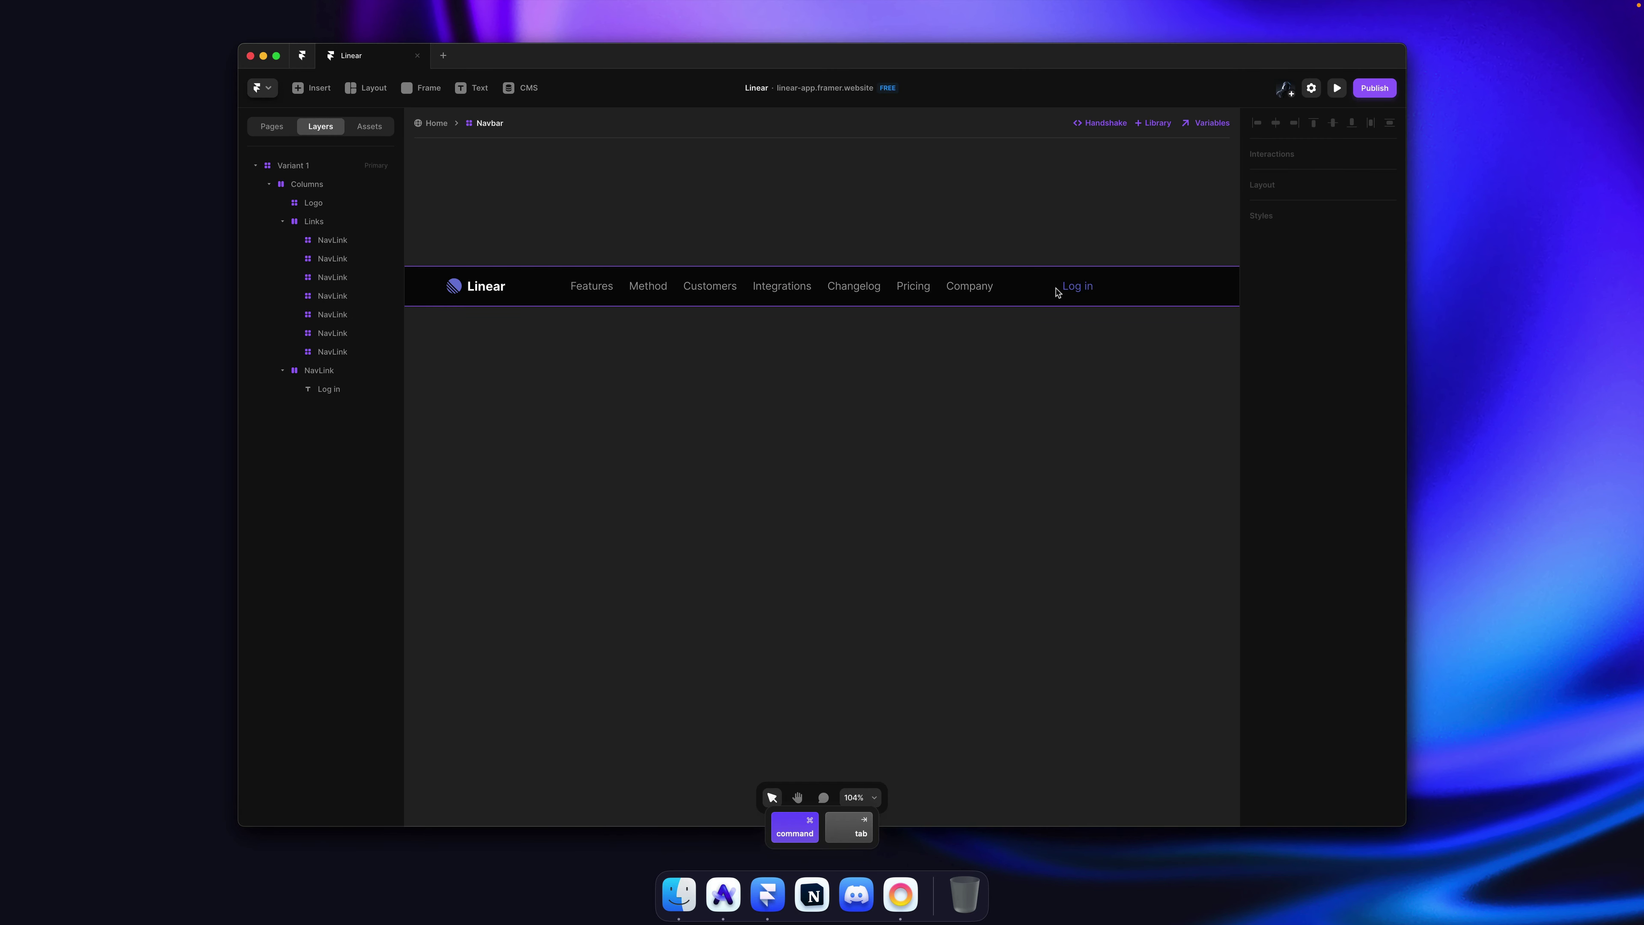
left_click(374, 128)
left_click(291, 206)
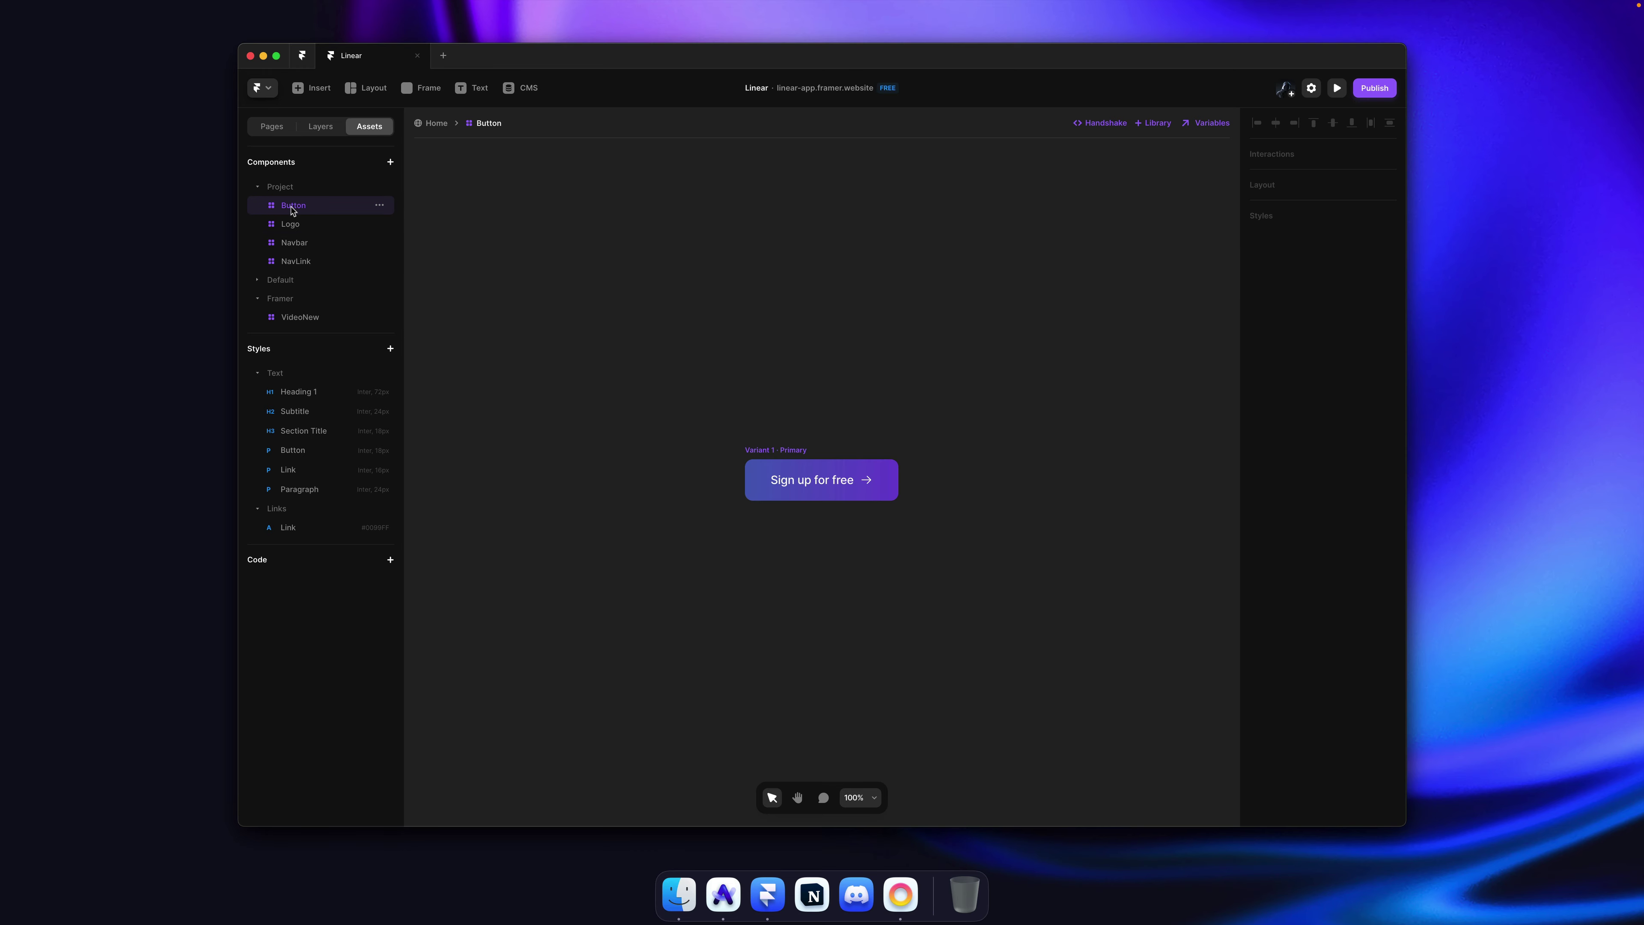
left_click(351, 168)
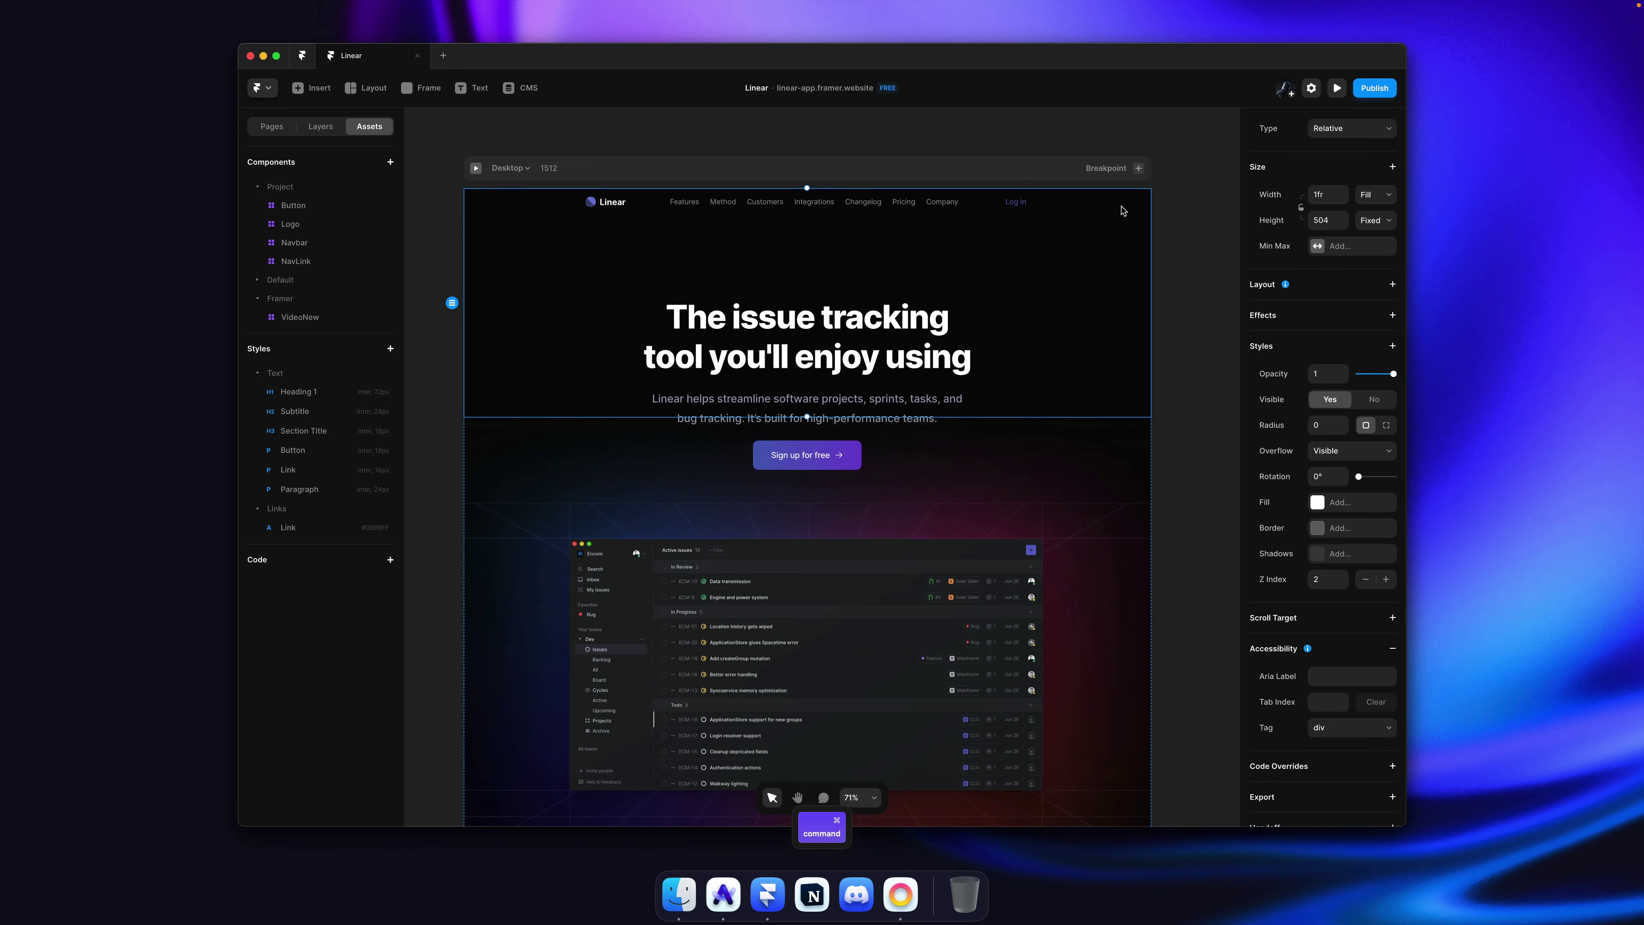
key("alt+2")
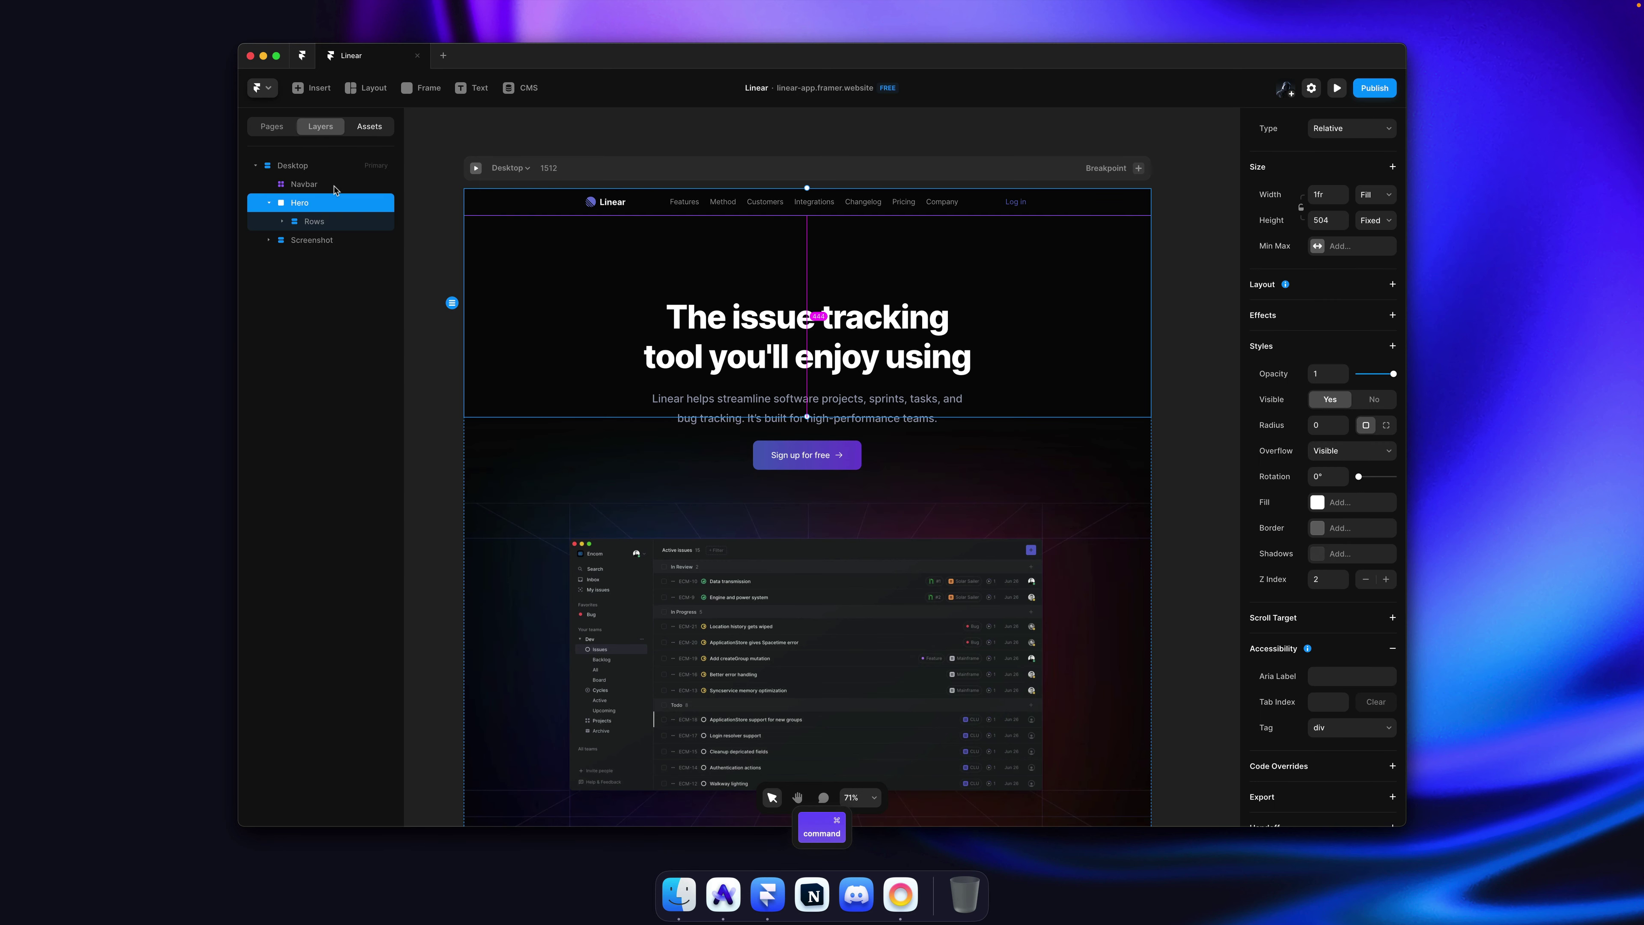
key("alt+2")
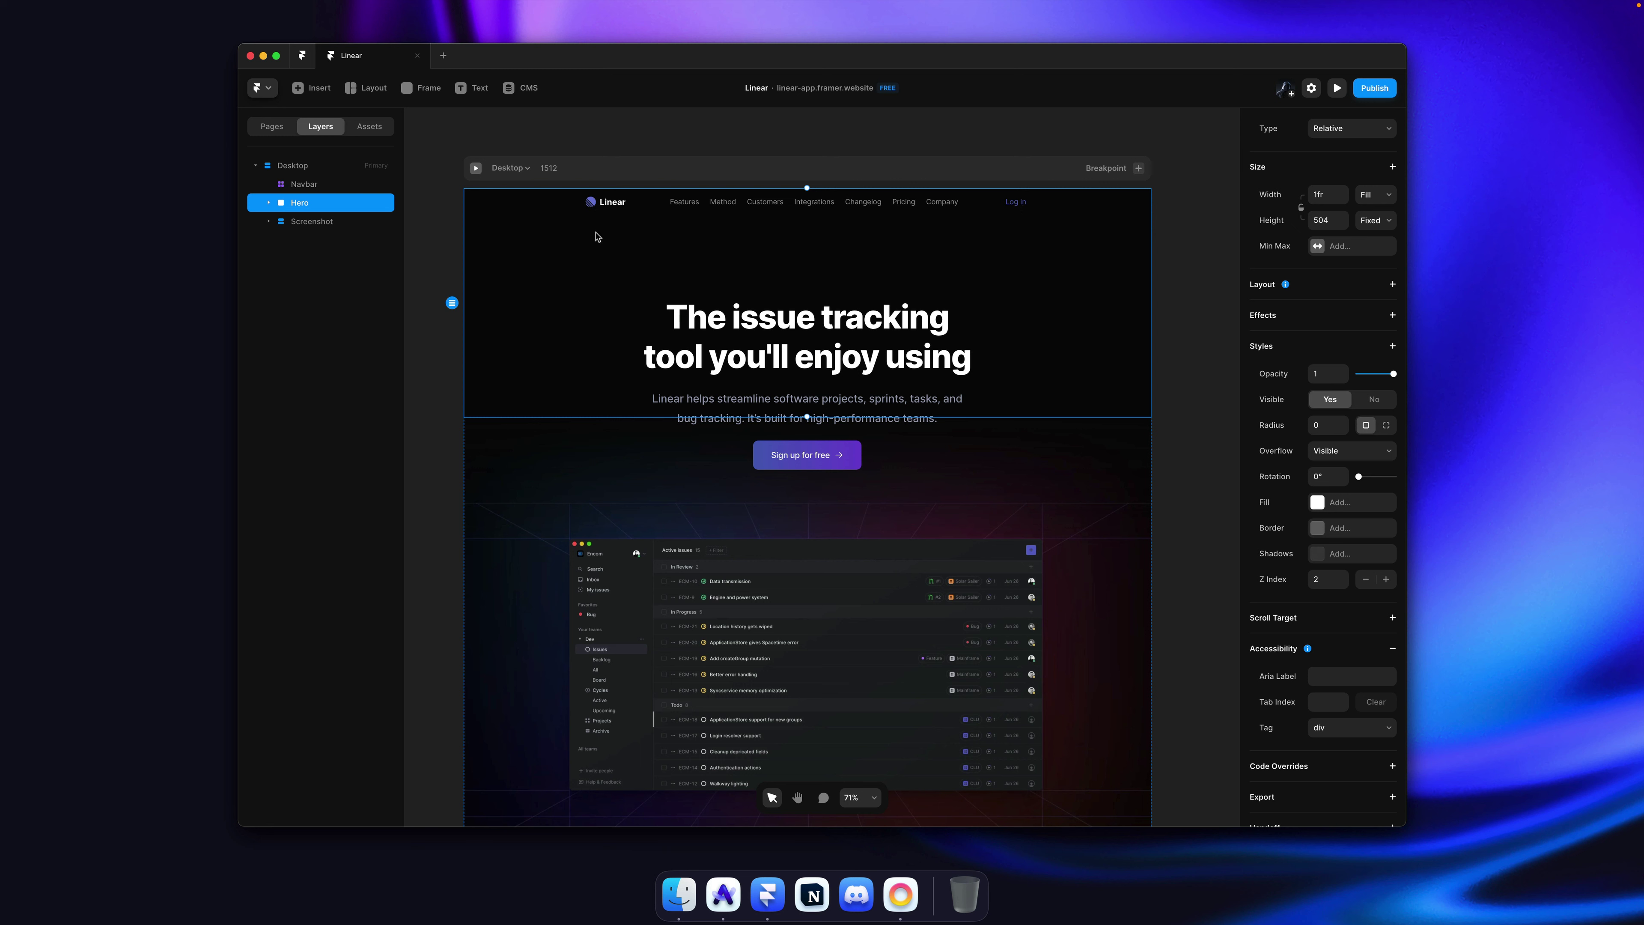
Step: Add a stacking order setting to the navbar and open the Navbar component for editing
key("super")
key("Tab")
key("shift+Tab")
key("shift+Tab")
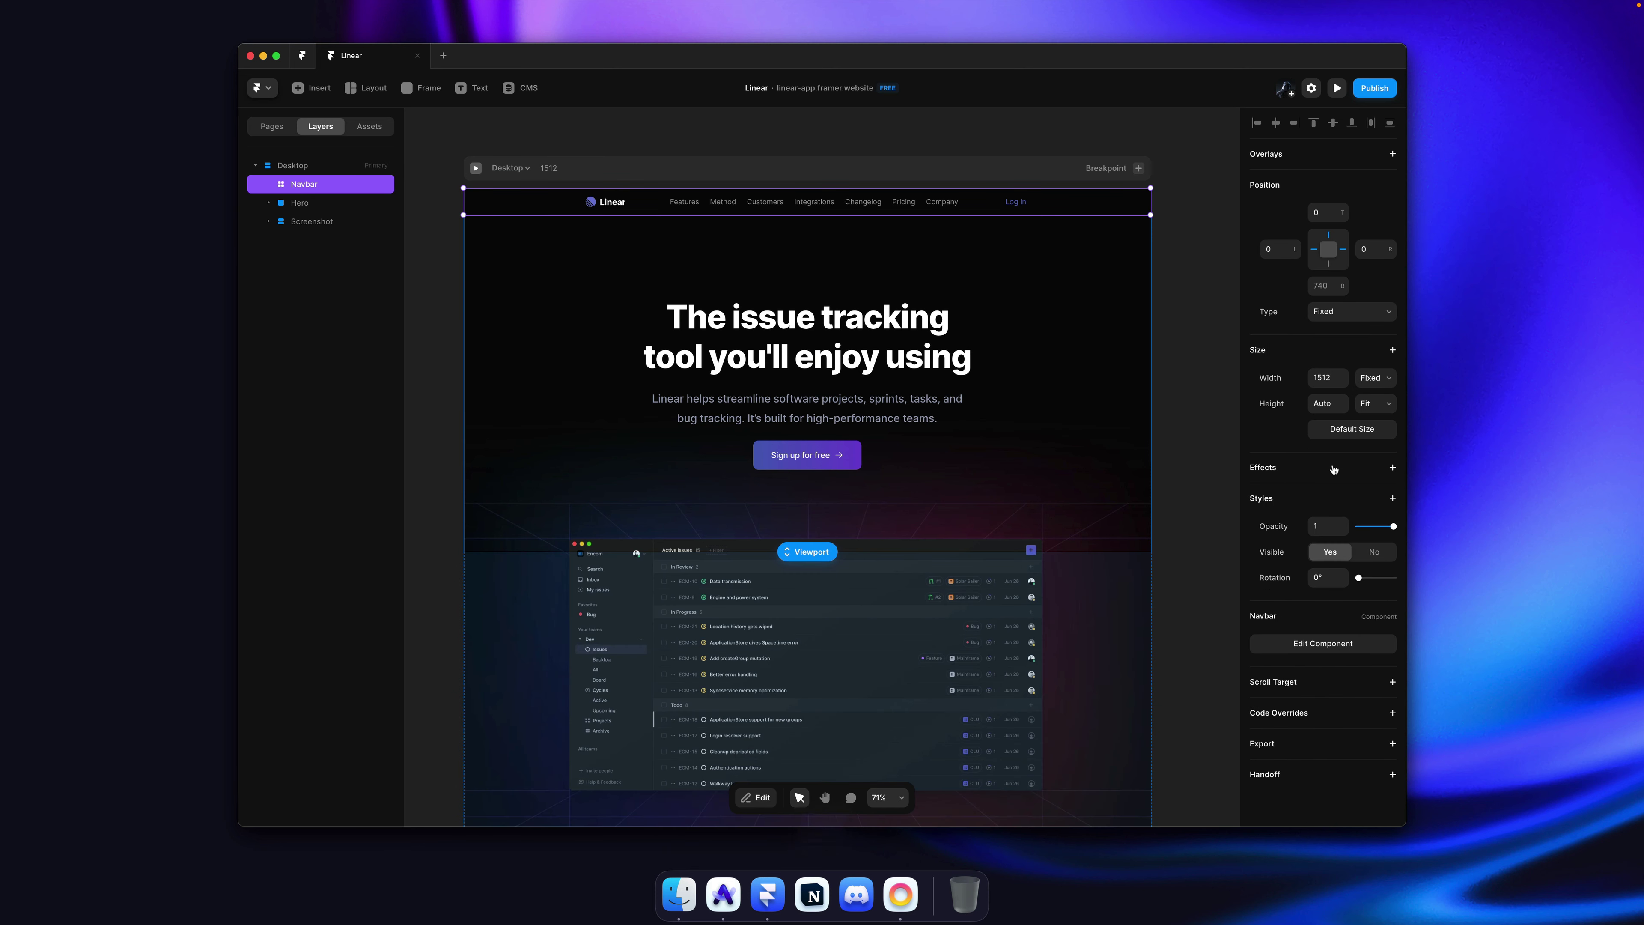
left_click(1392, 498)
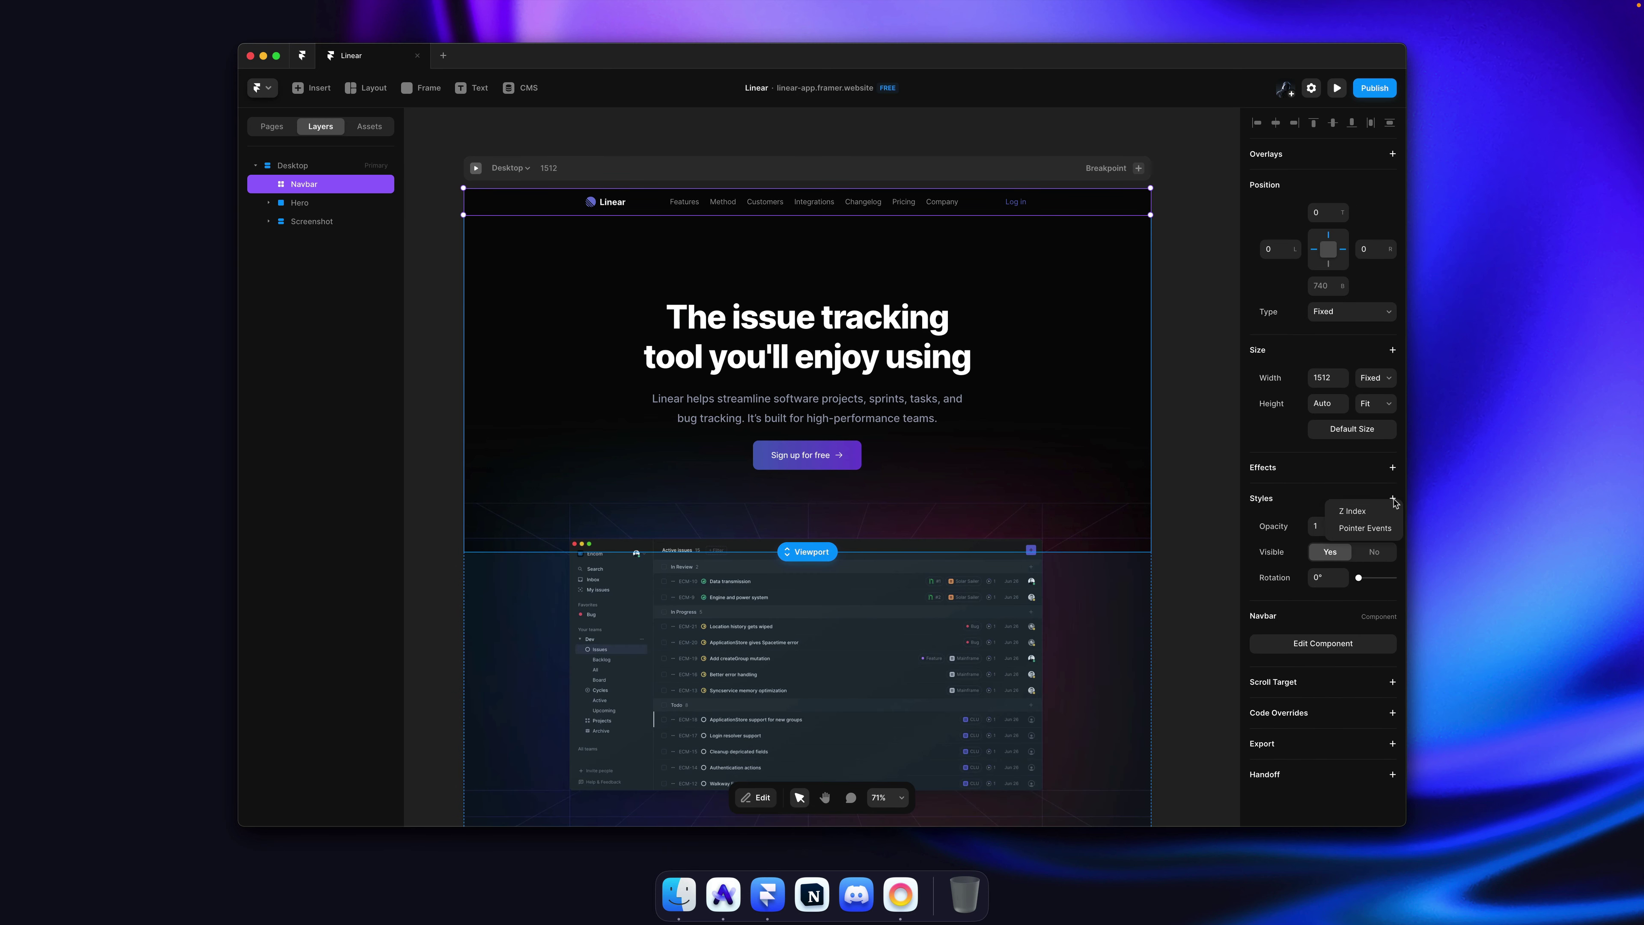
left_click(1366, 511)
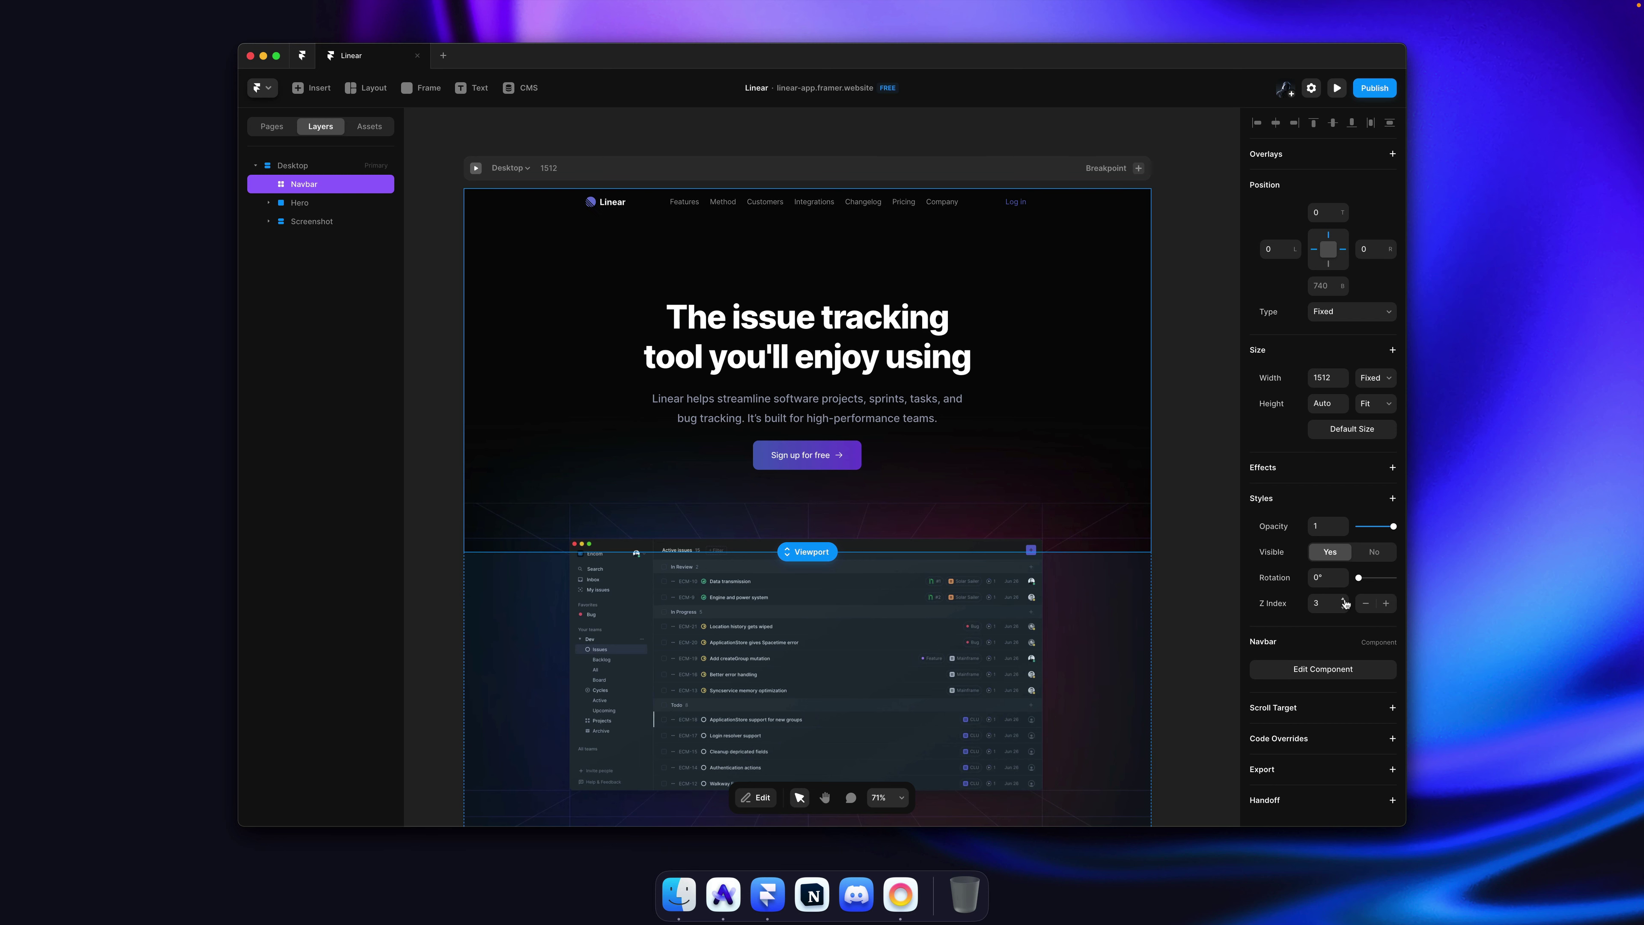
left_click(1186, 281)
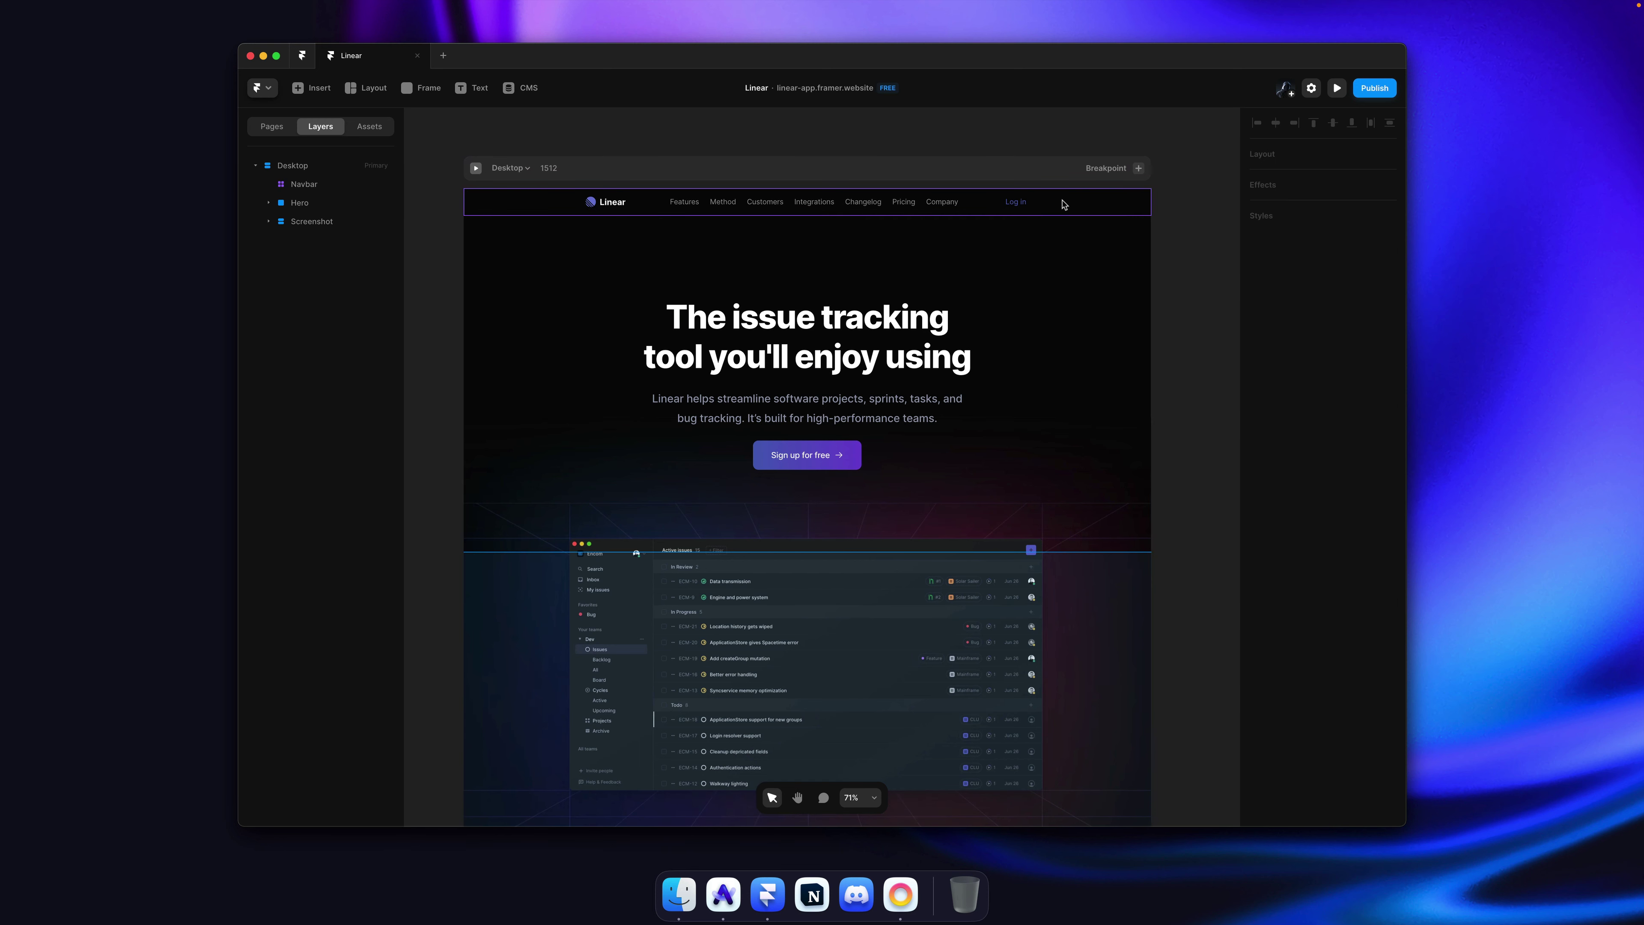
double_click(1068, 204)
scroll(987, 327, "down", 4)
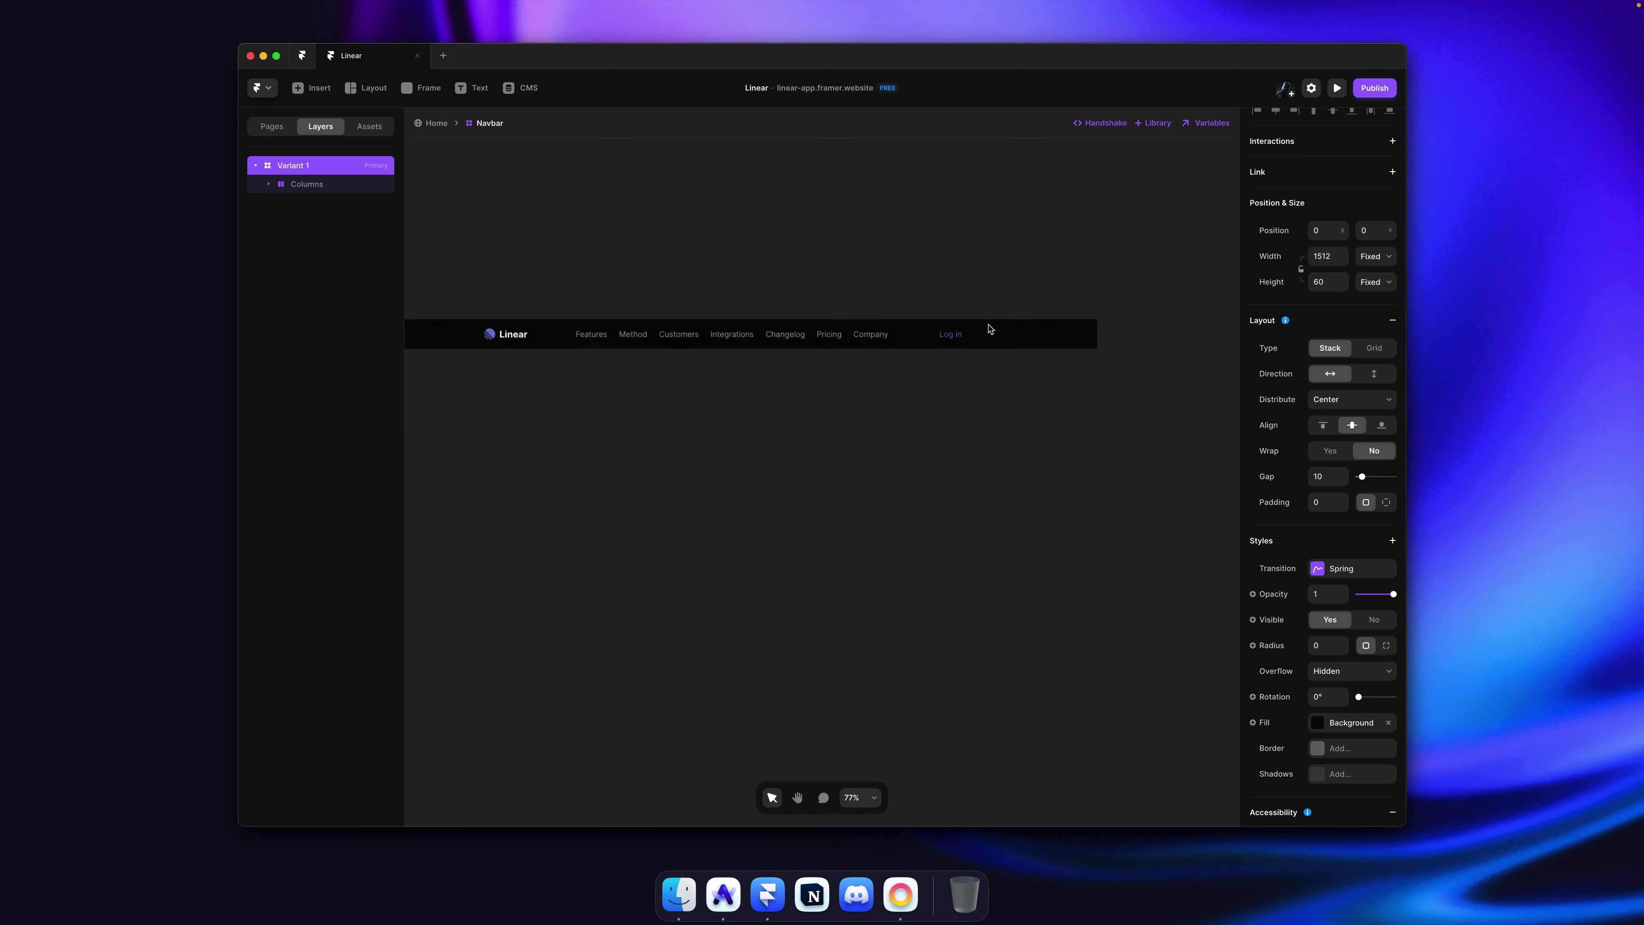
scroll(984, 324, "up", 6, "ctrl")
Step: Place the Button component in the navbar after Log in and open it for editing
left_click(370, 127)
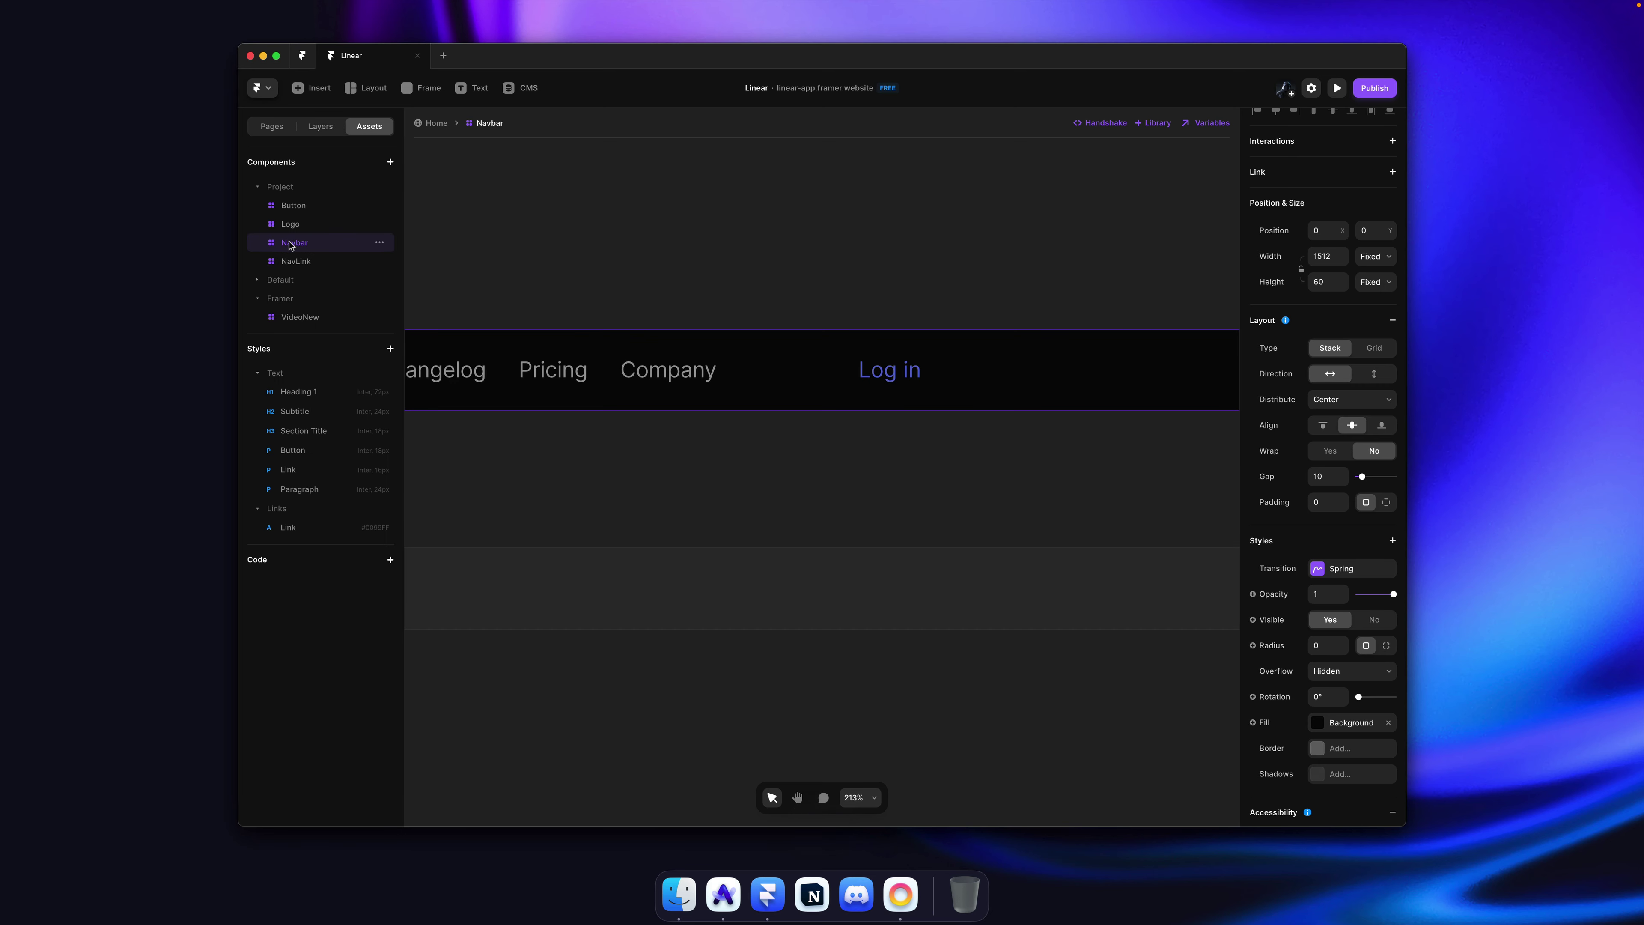
left_click_drag(293, 205, 980, 374)
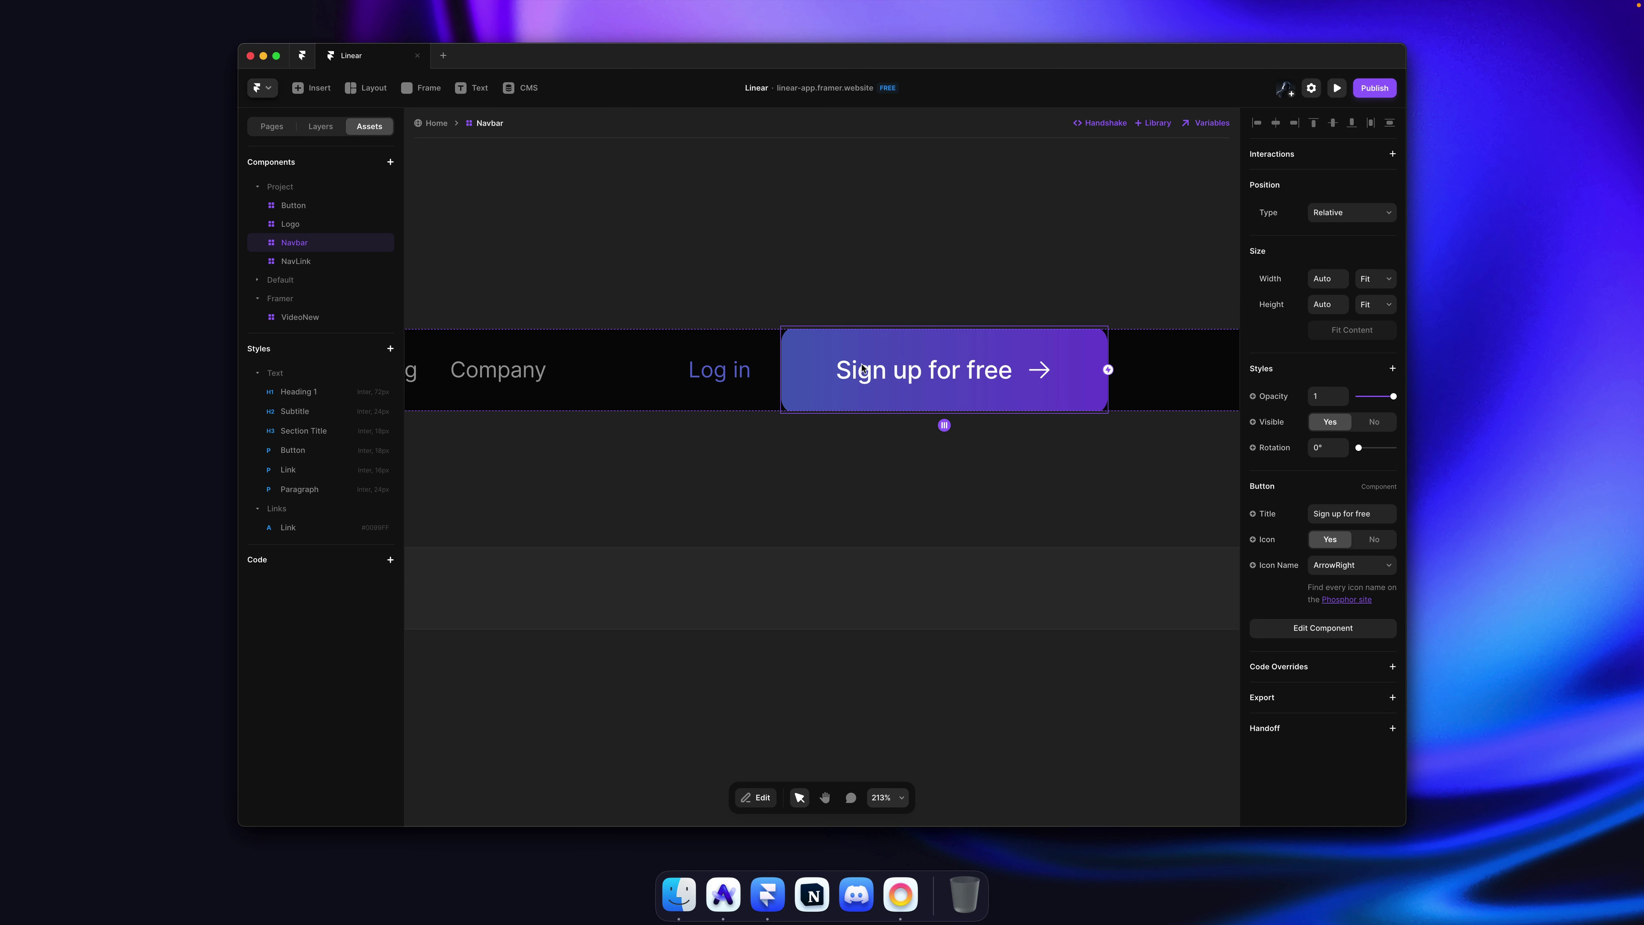
double_click(945, 379)
scroll(907, 433, "down", 2)
scroll(914, 422, "up", 3, "ctrl")
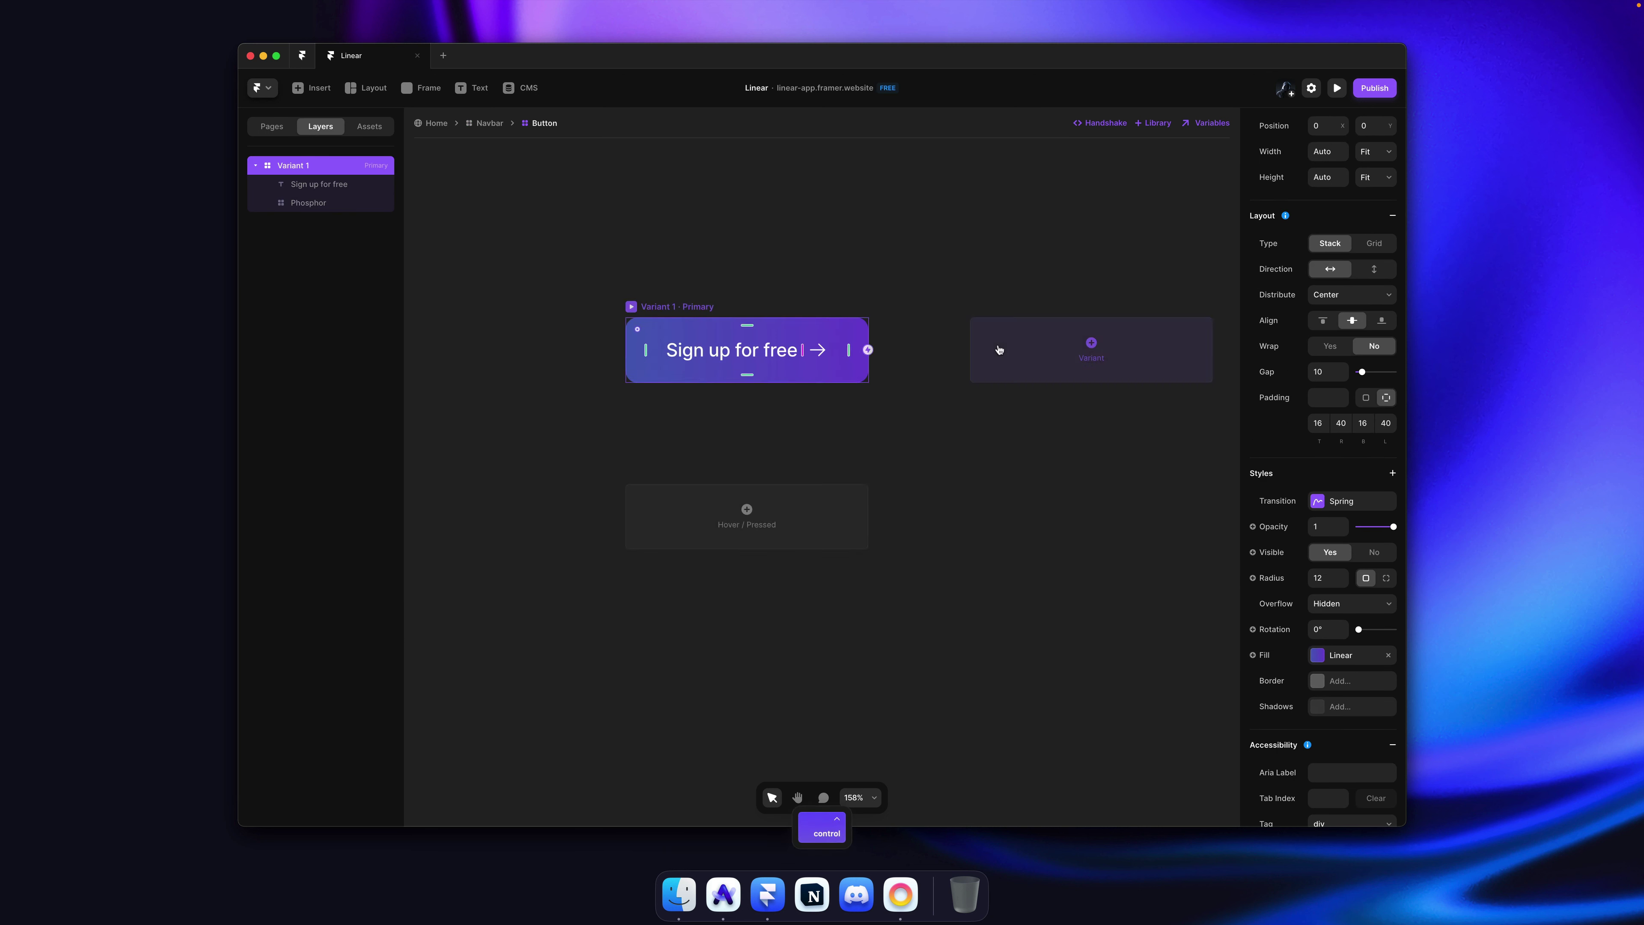
Step: Rename the first button variant to Default and add a new variant named Small
key("ctrl+r")
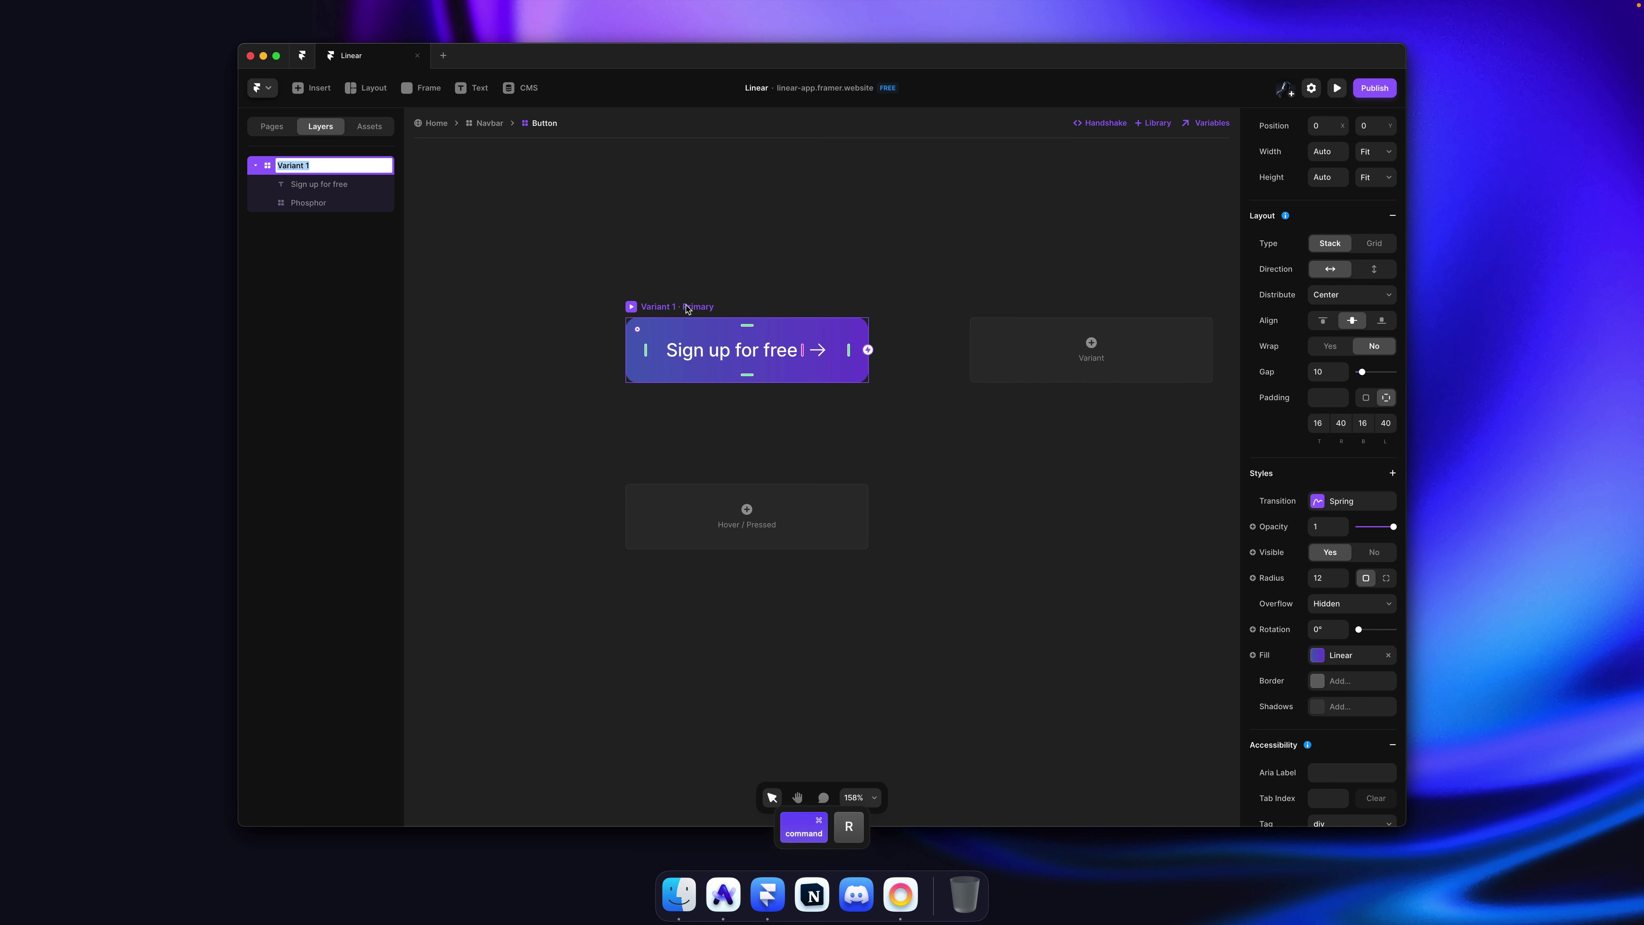
type("Default")
key("Return")
left_click(998, 334)
key("ctrl+r")
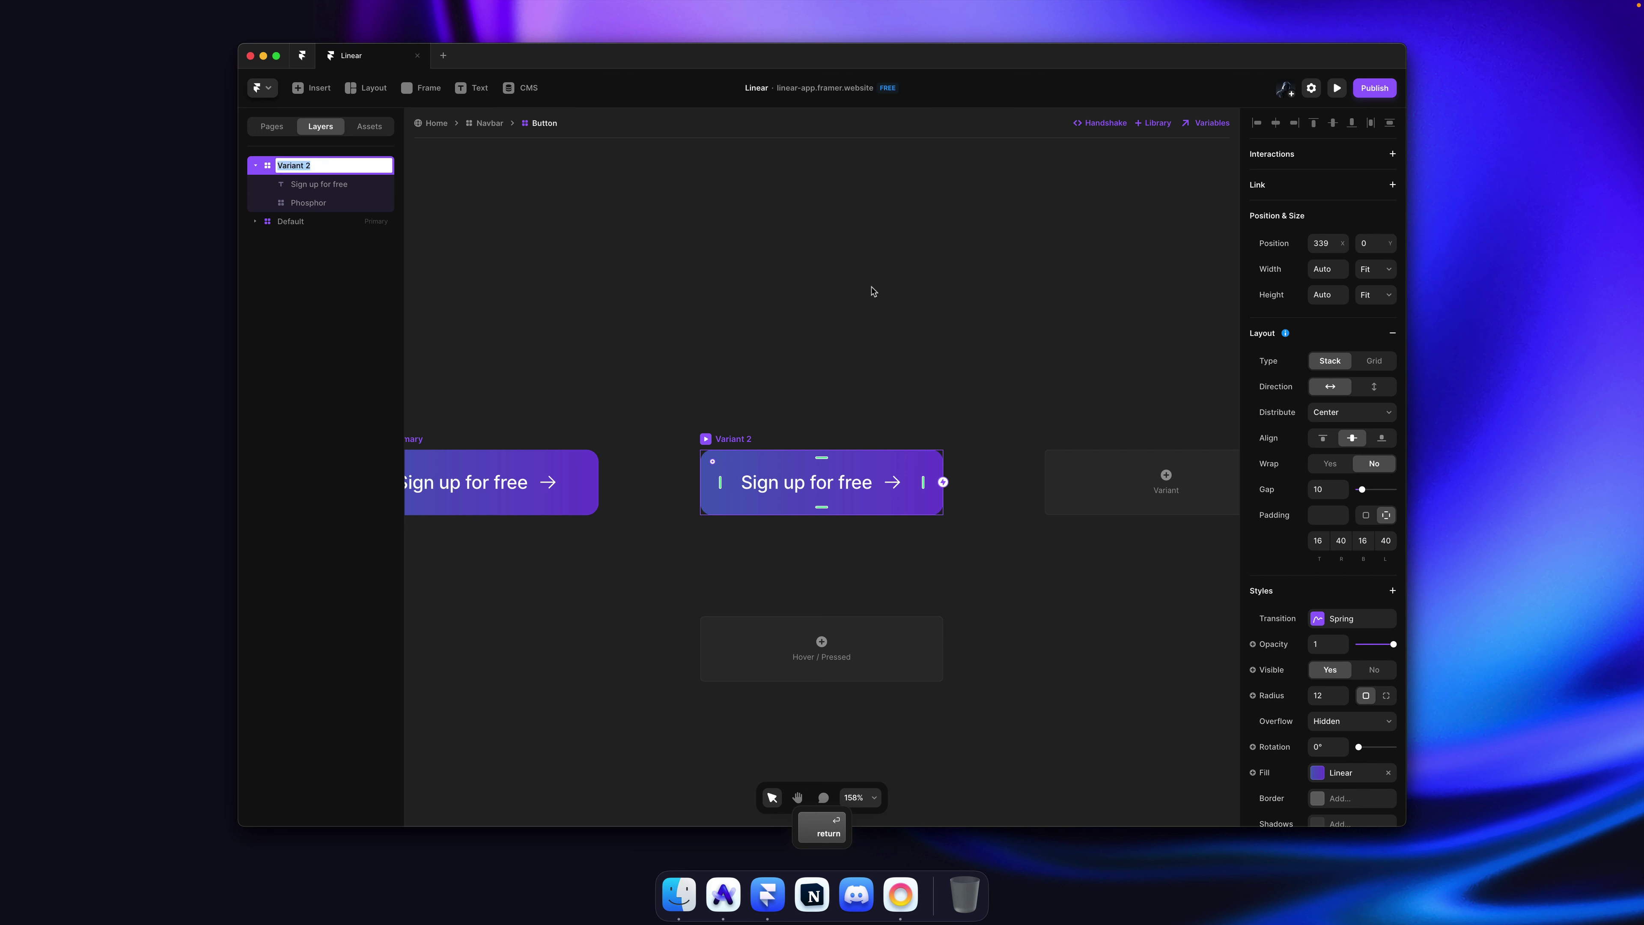
type("Small")
key("Return")
key("Escape")
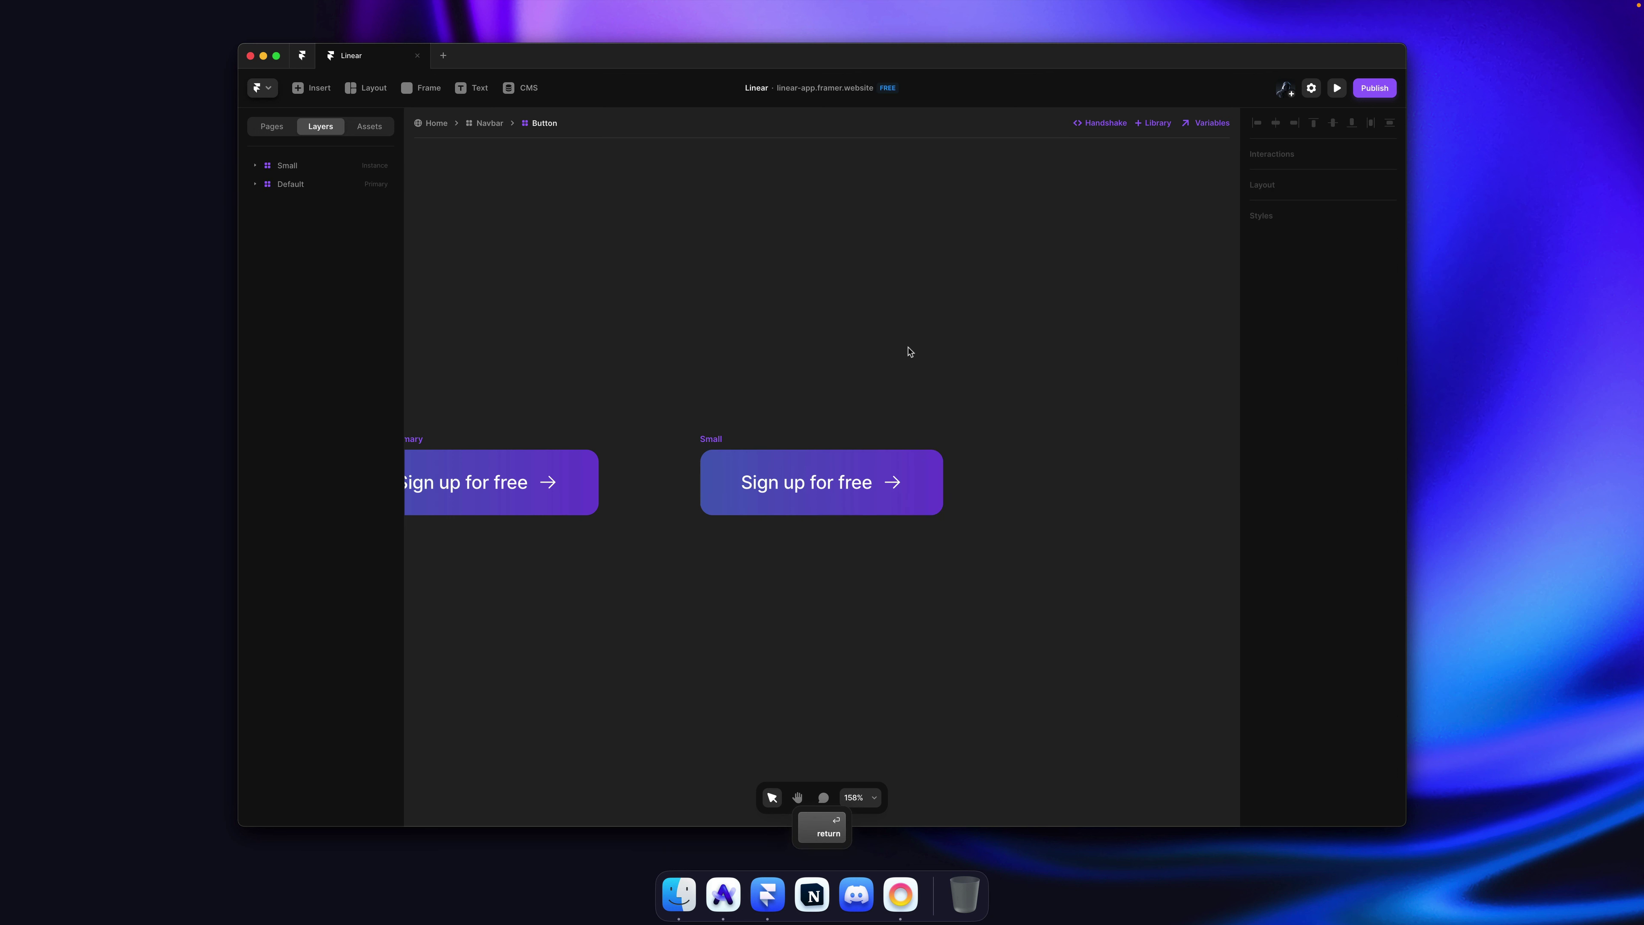
Step: Give the Small variant's label the Link text style and remove its arrow icon
left_click(783, 344, "super")
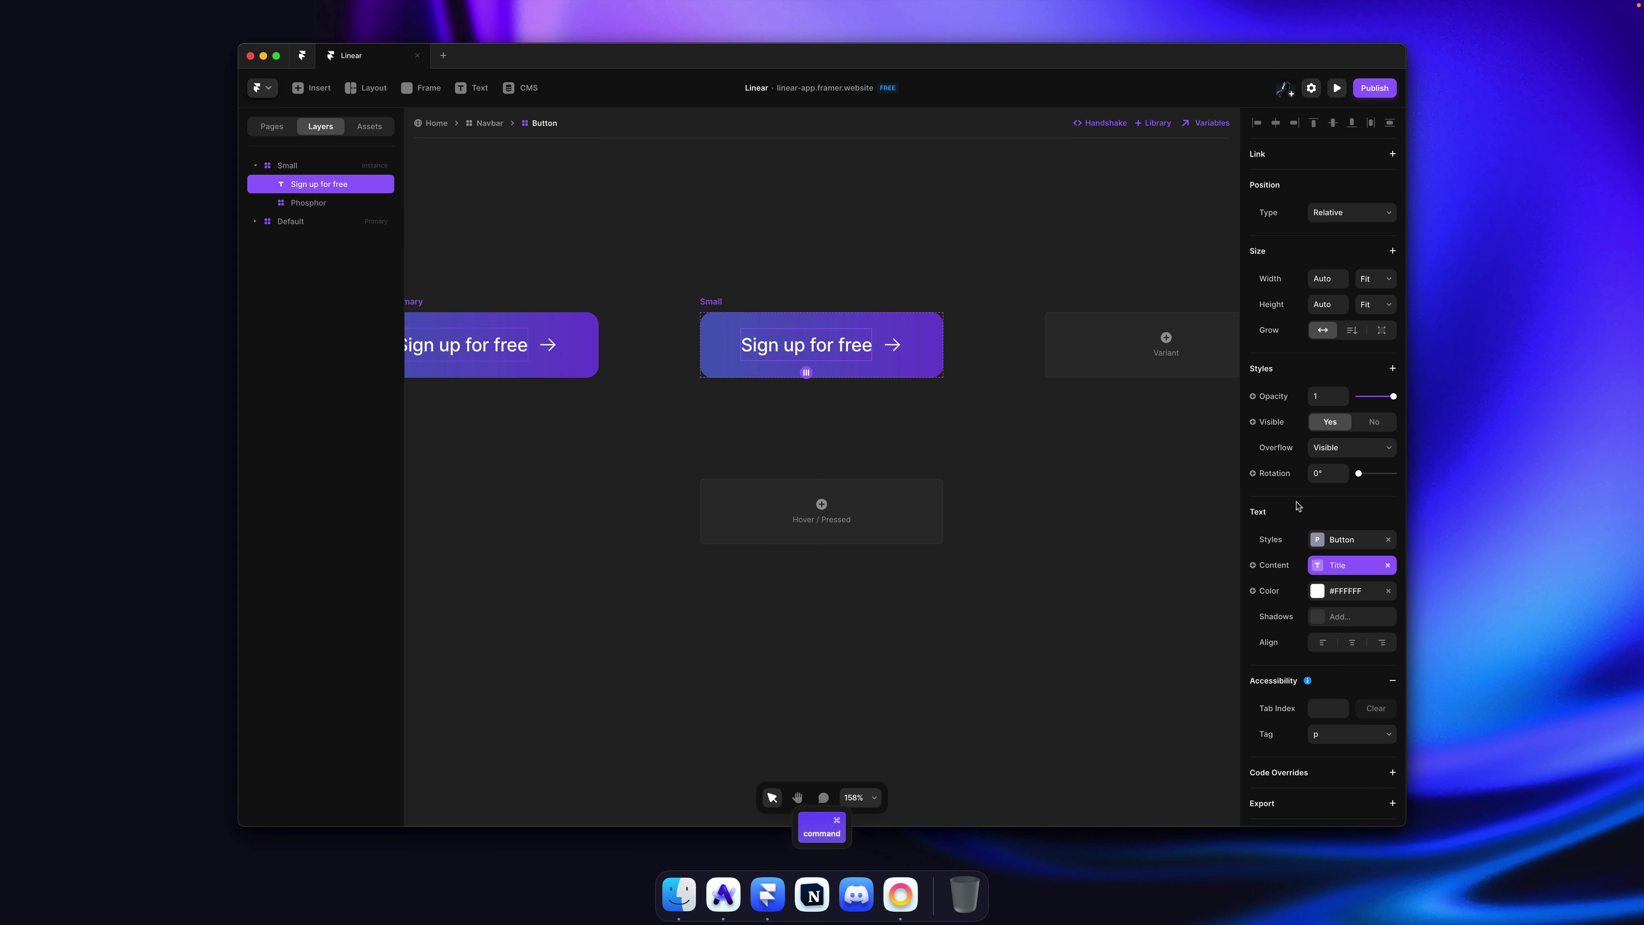
left_click(1350, 548)
left_click(1072, 468)
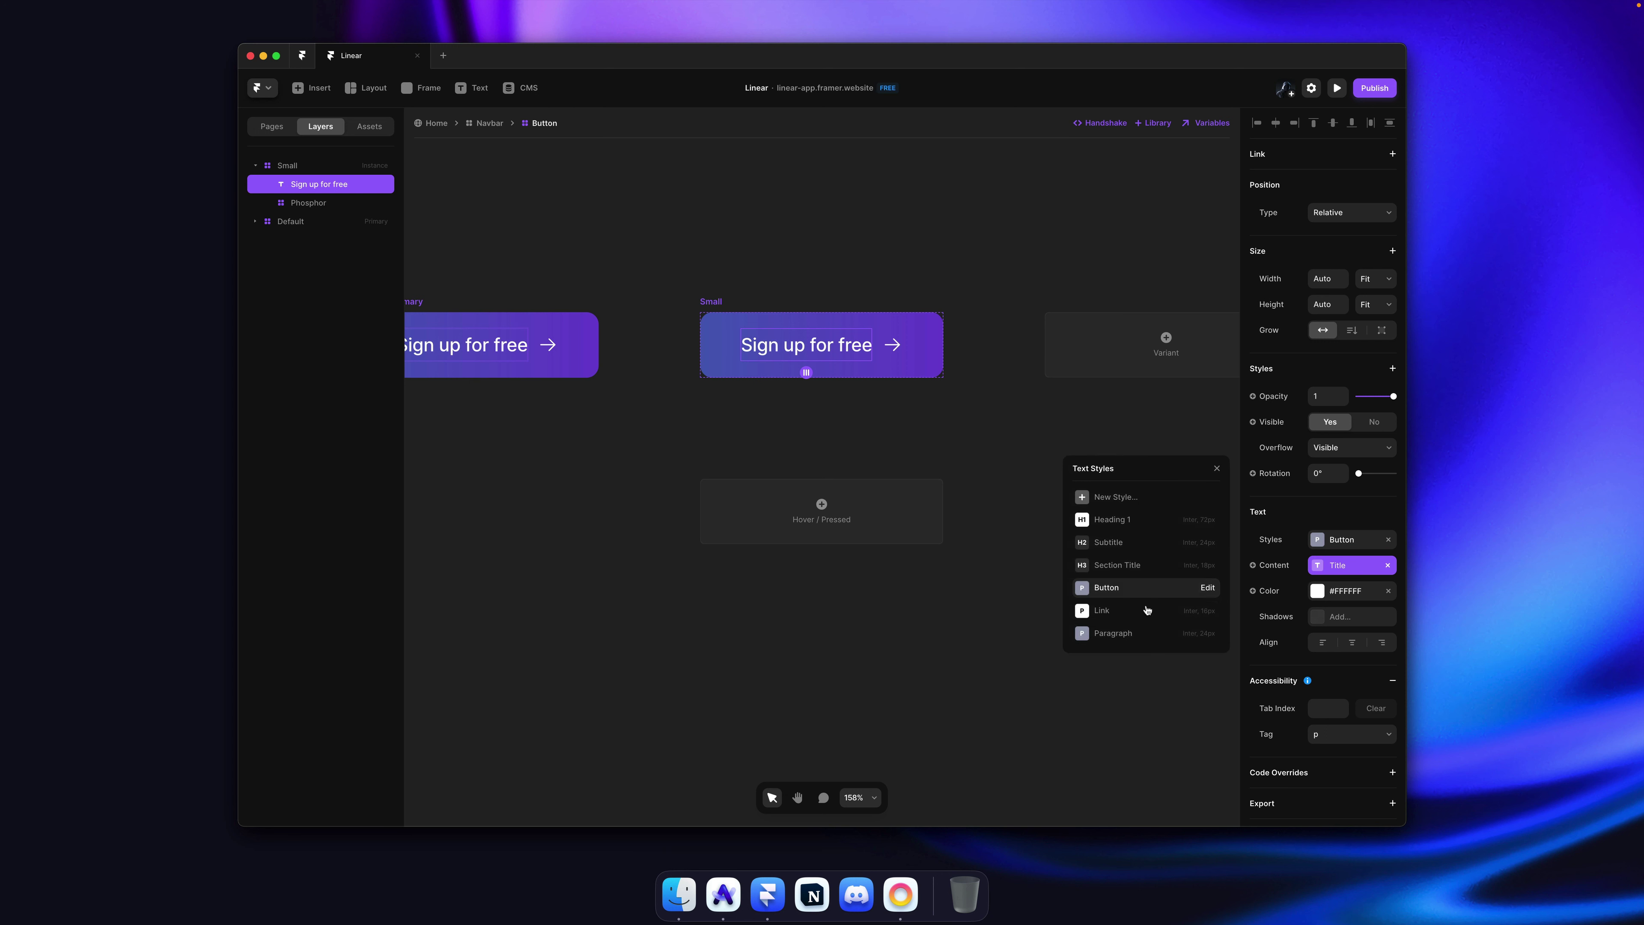
left_click(1130, 613)
left_click(854, 281)
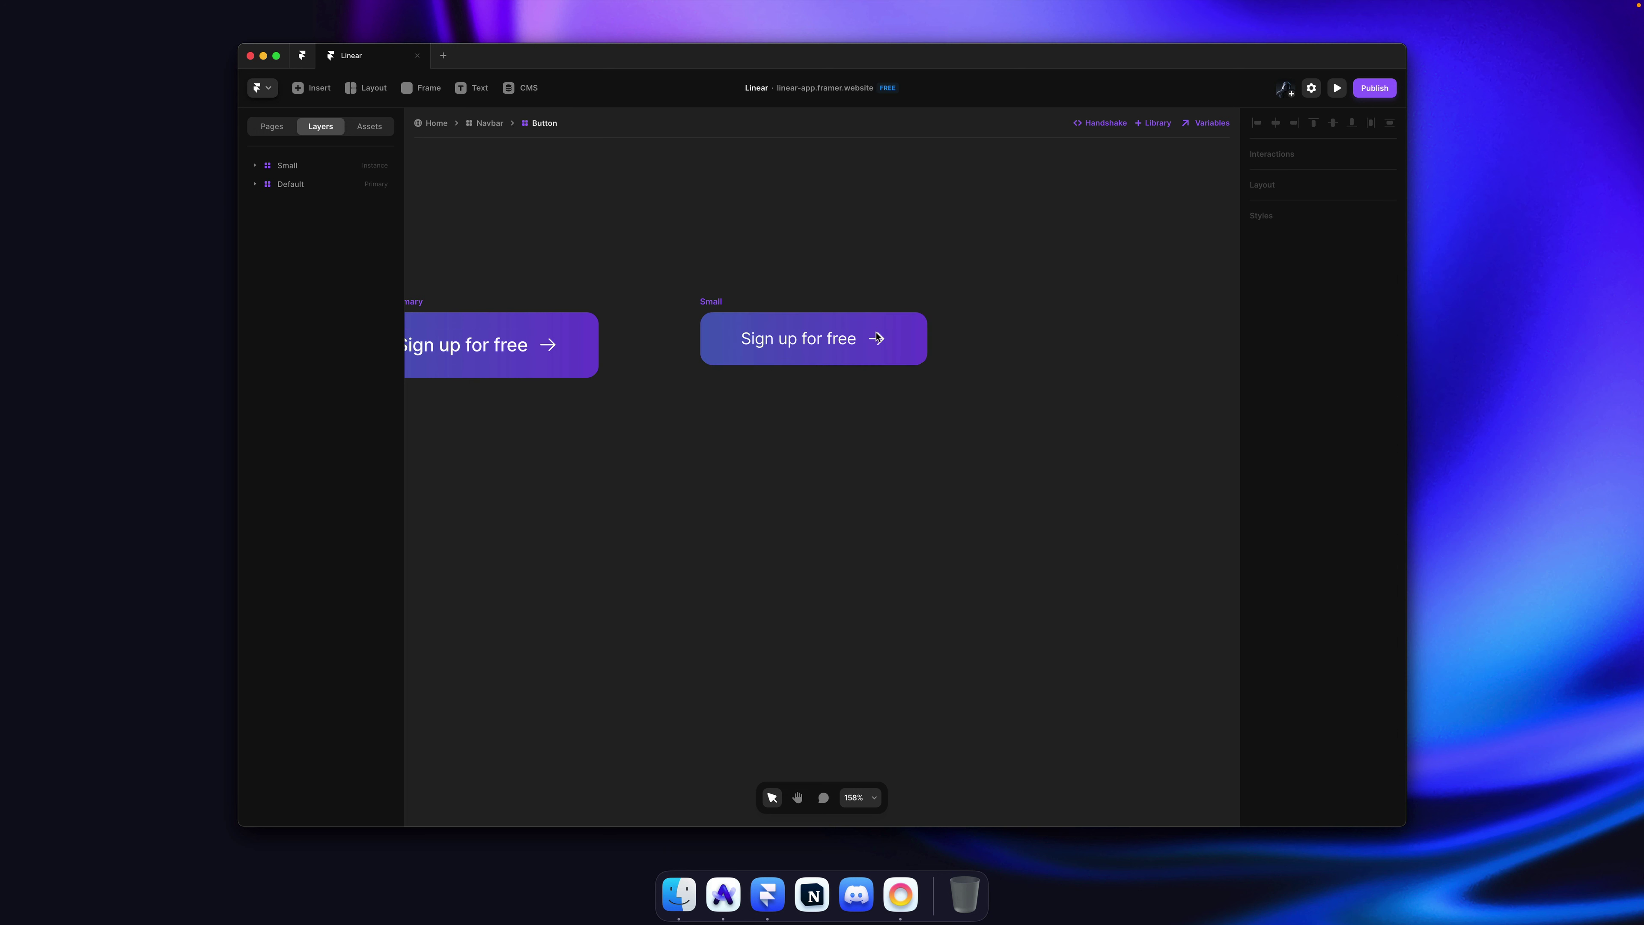
left_click(878, 341, "super")
key("BackSpace")
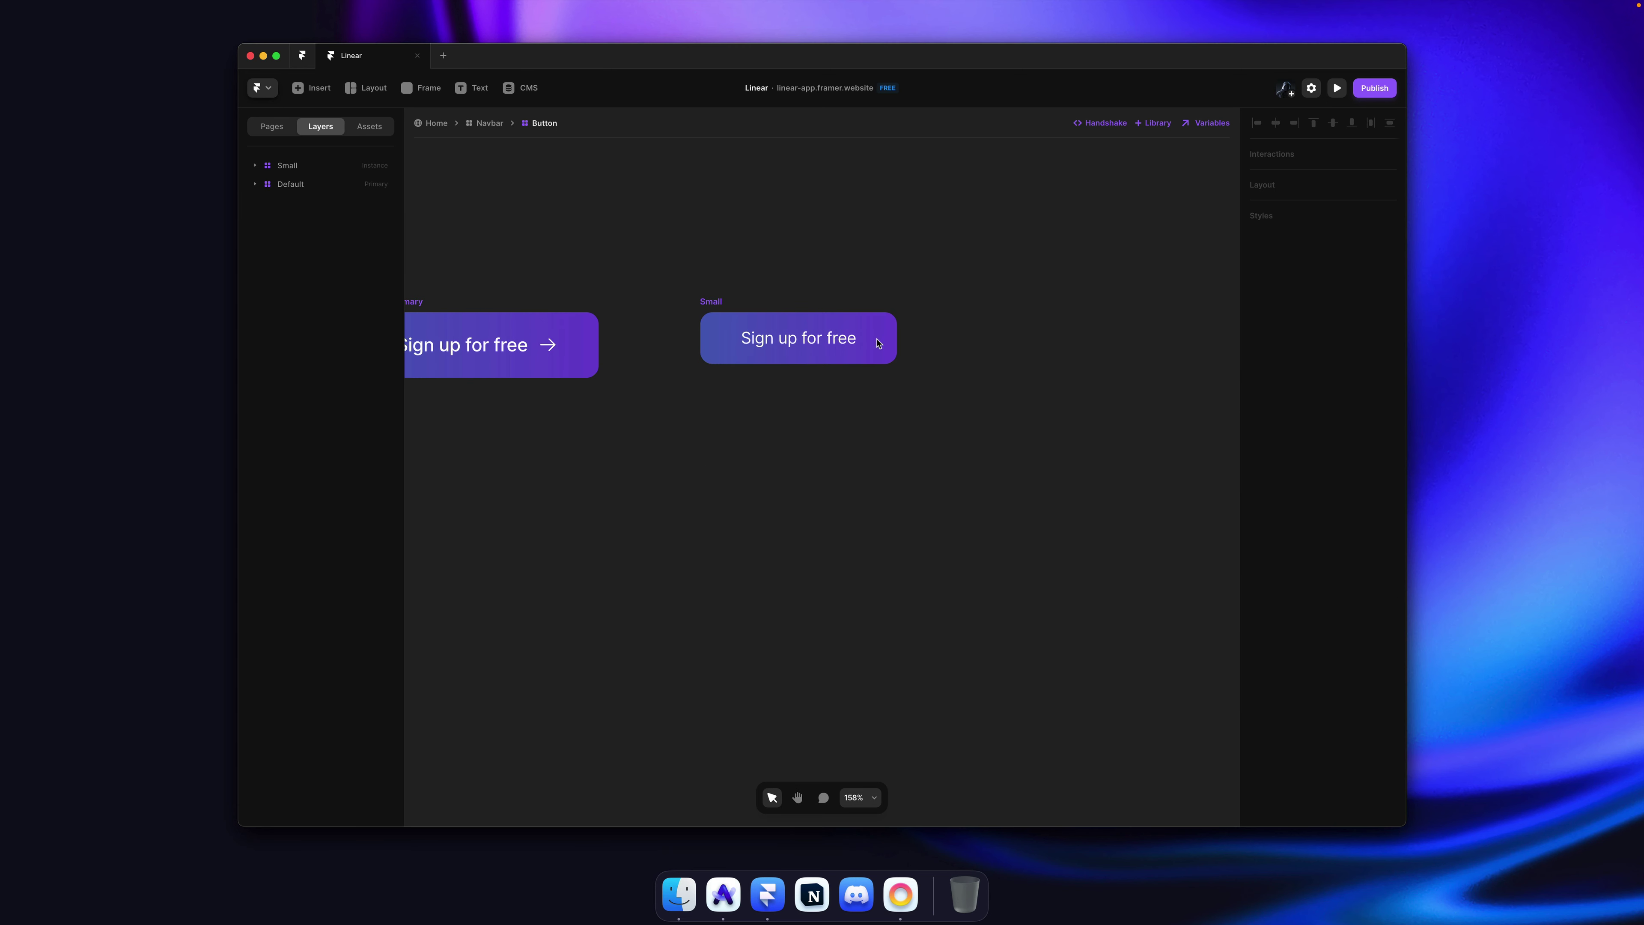
Step: Set the Small variant's padding to 8/12/8/12 and save
left_click(879, 343, "super")
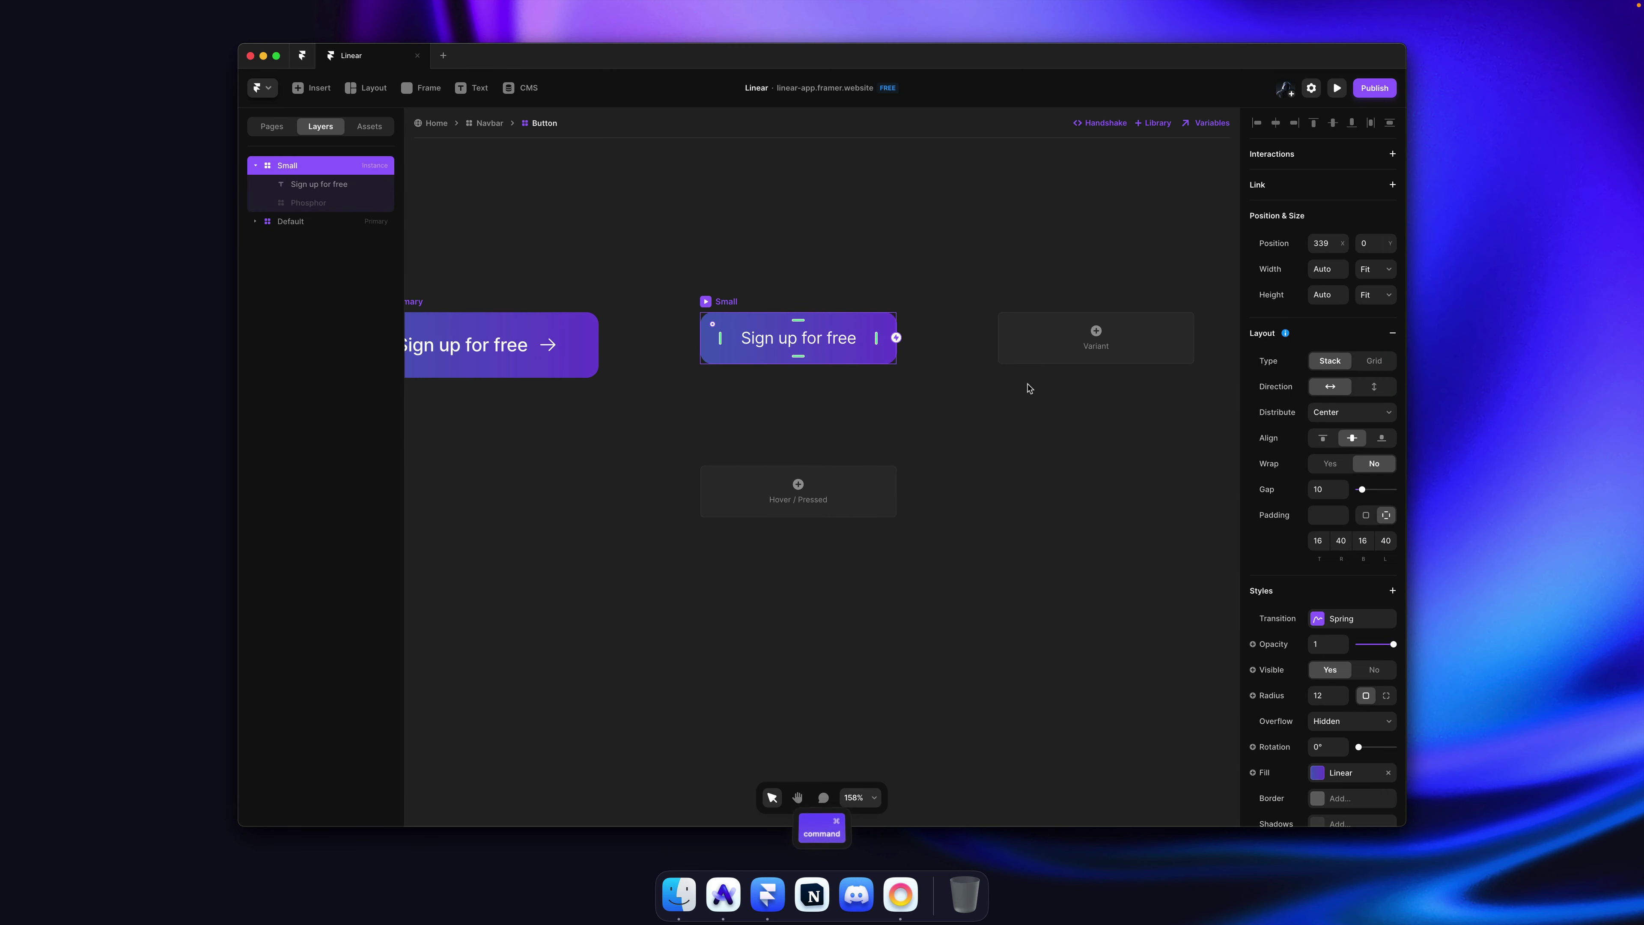
left_click(1316, 538)
type("8")
key("Tab")
type("12")
key("Tab")
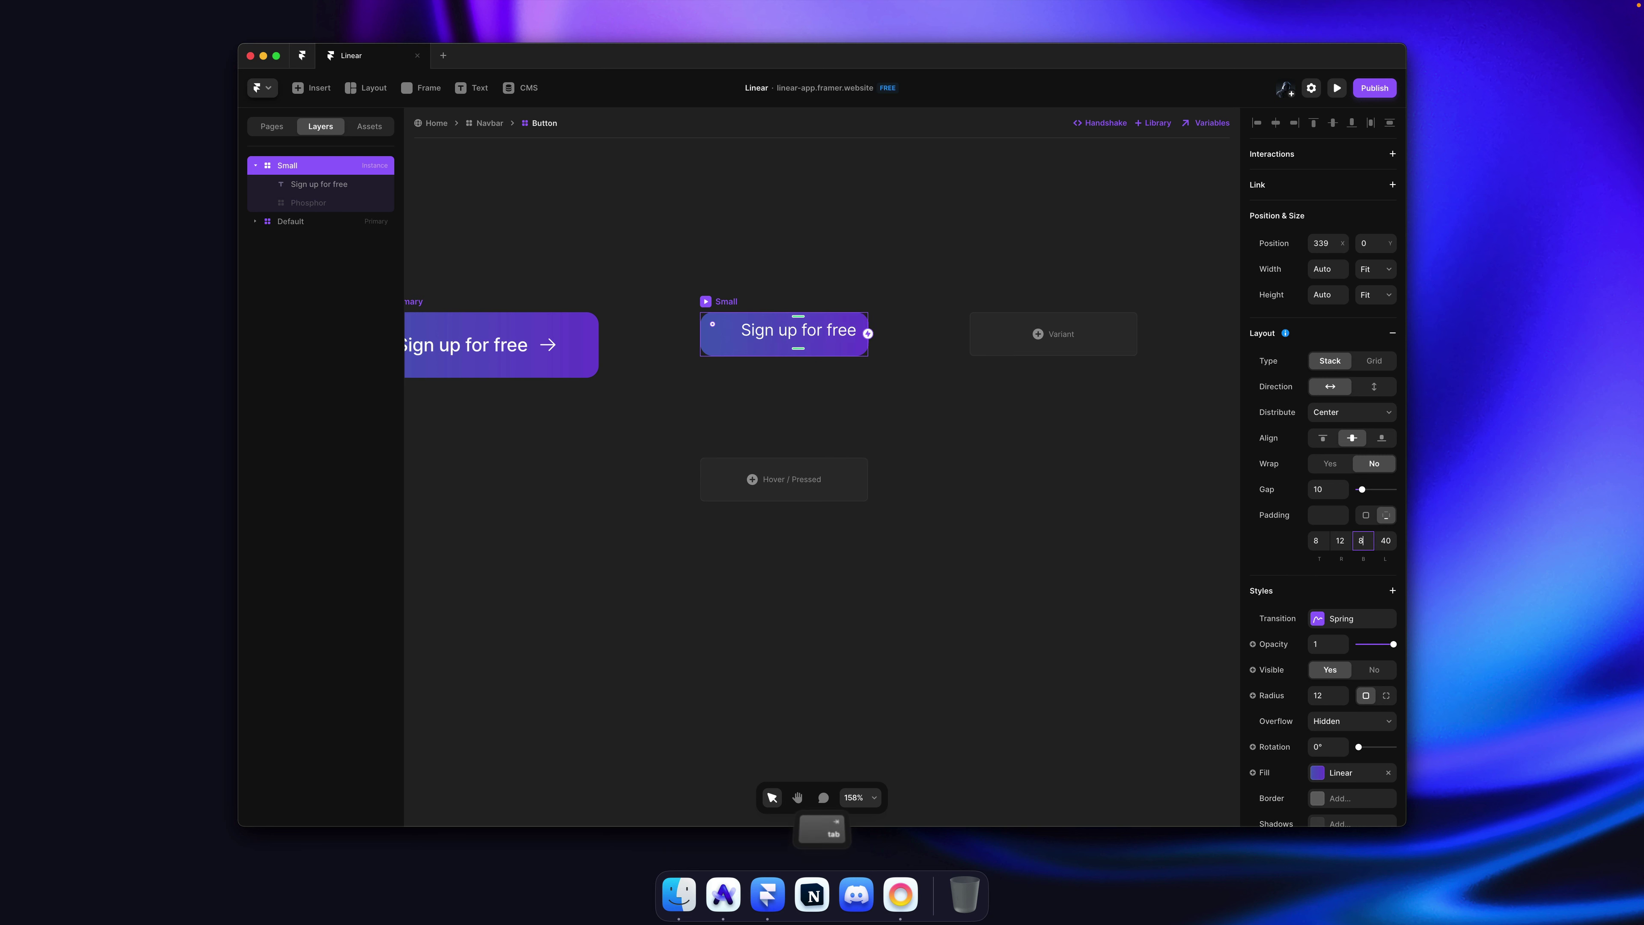
type("8")
key("Tab")
type("12")
key("super+s")
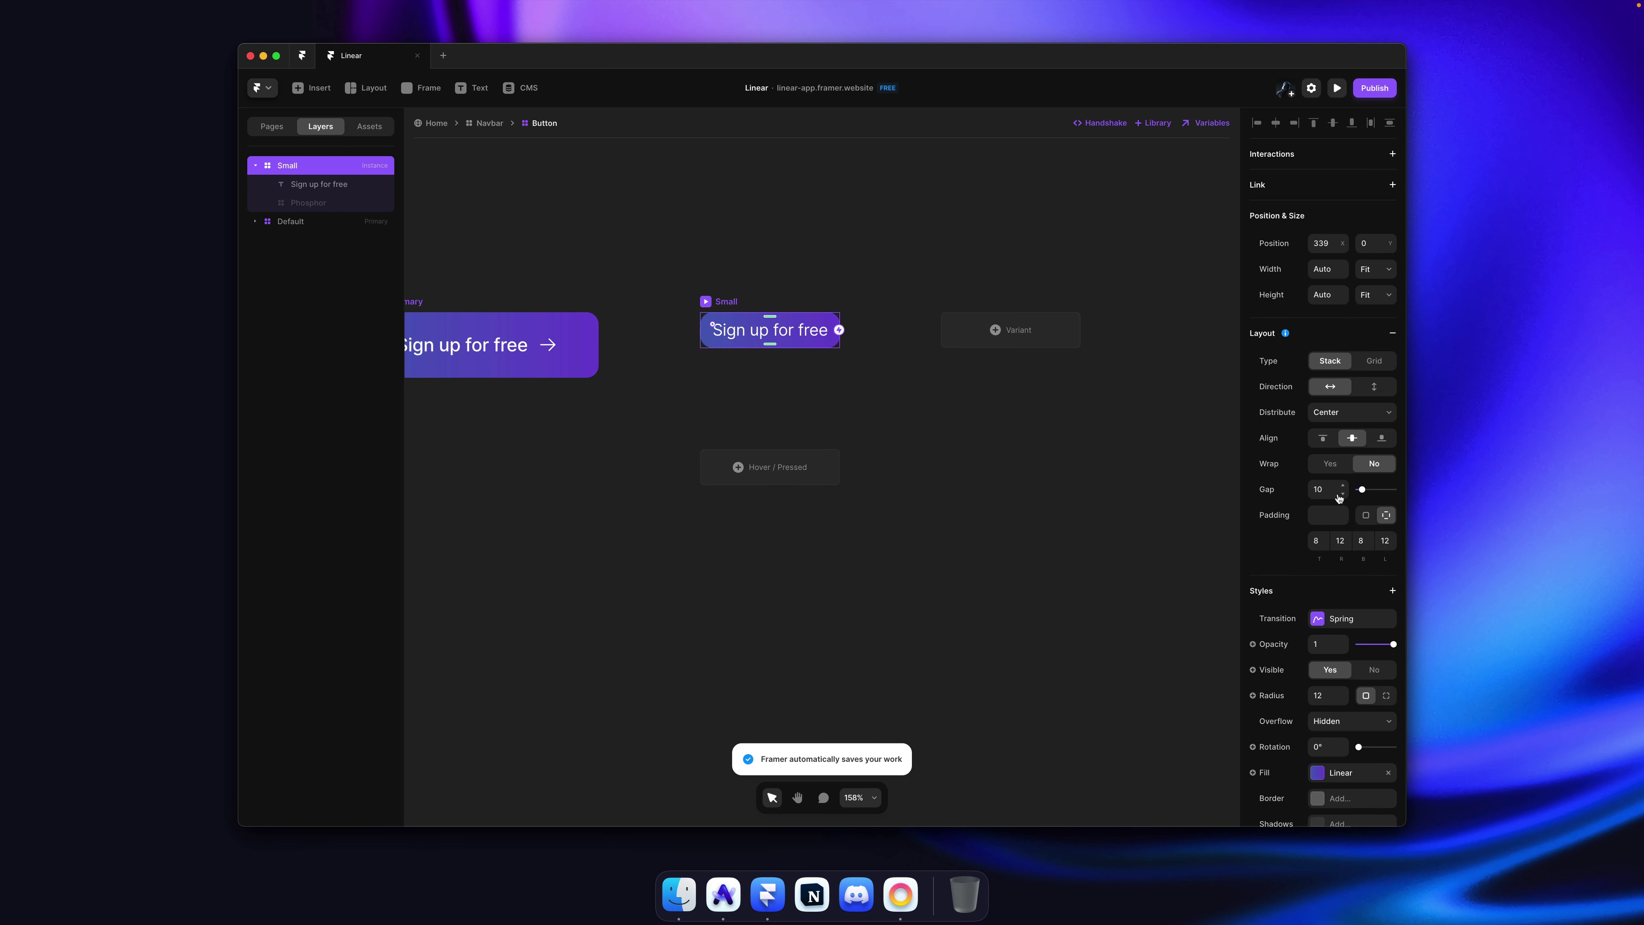
Step: Set the Small variant's gap to 0 and reduce its corner radius to 4
left_click(1335, 490)
type("0")
key("Return")
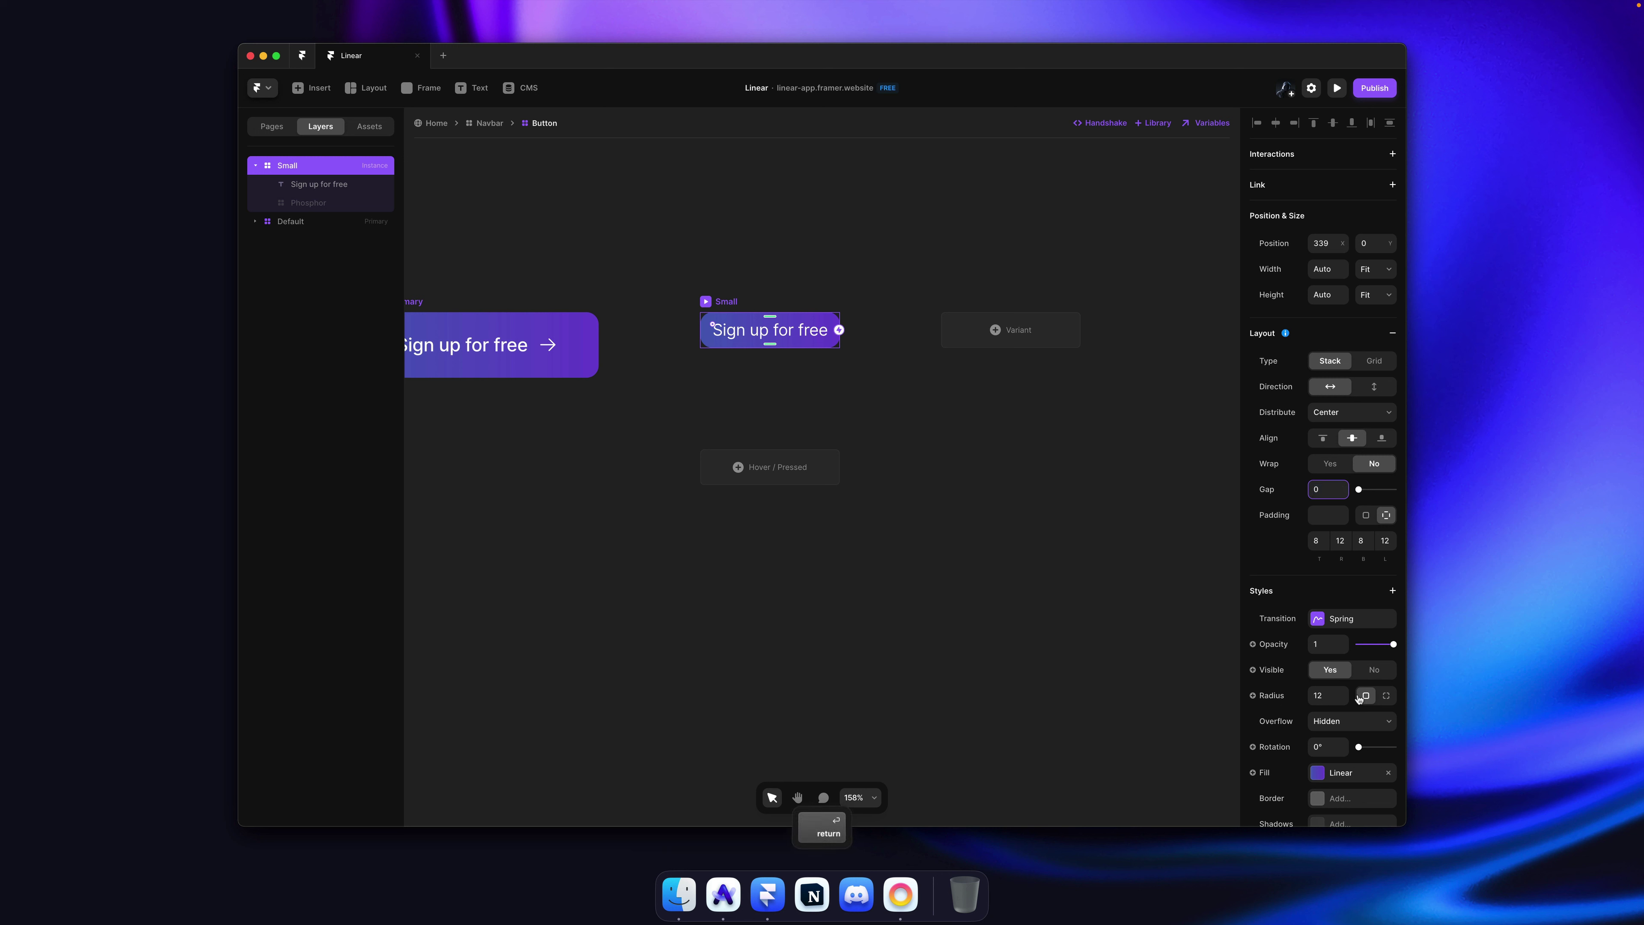
left_click_drag(1344, 702, 1341, 701)
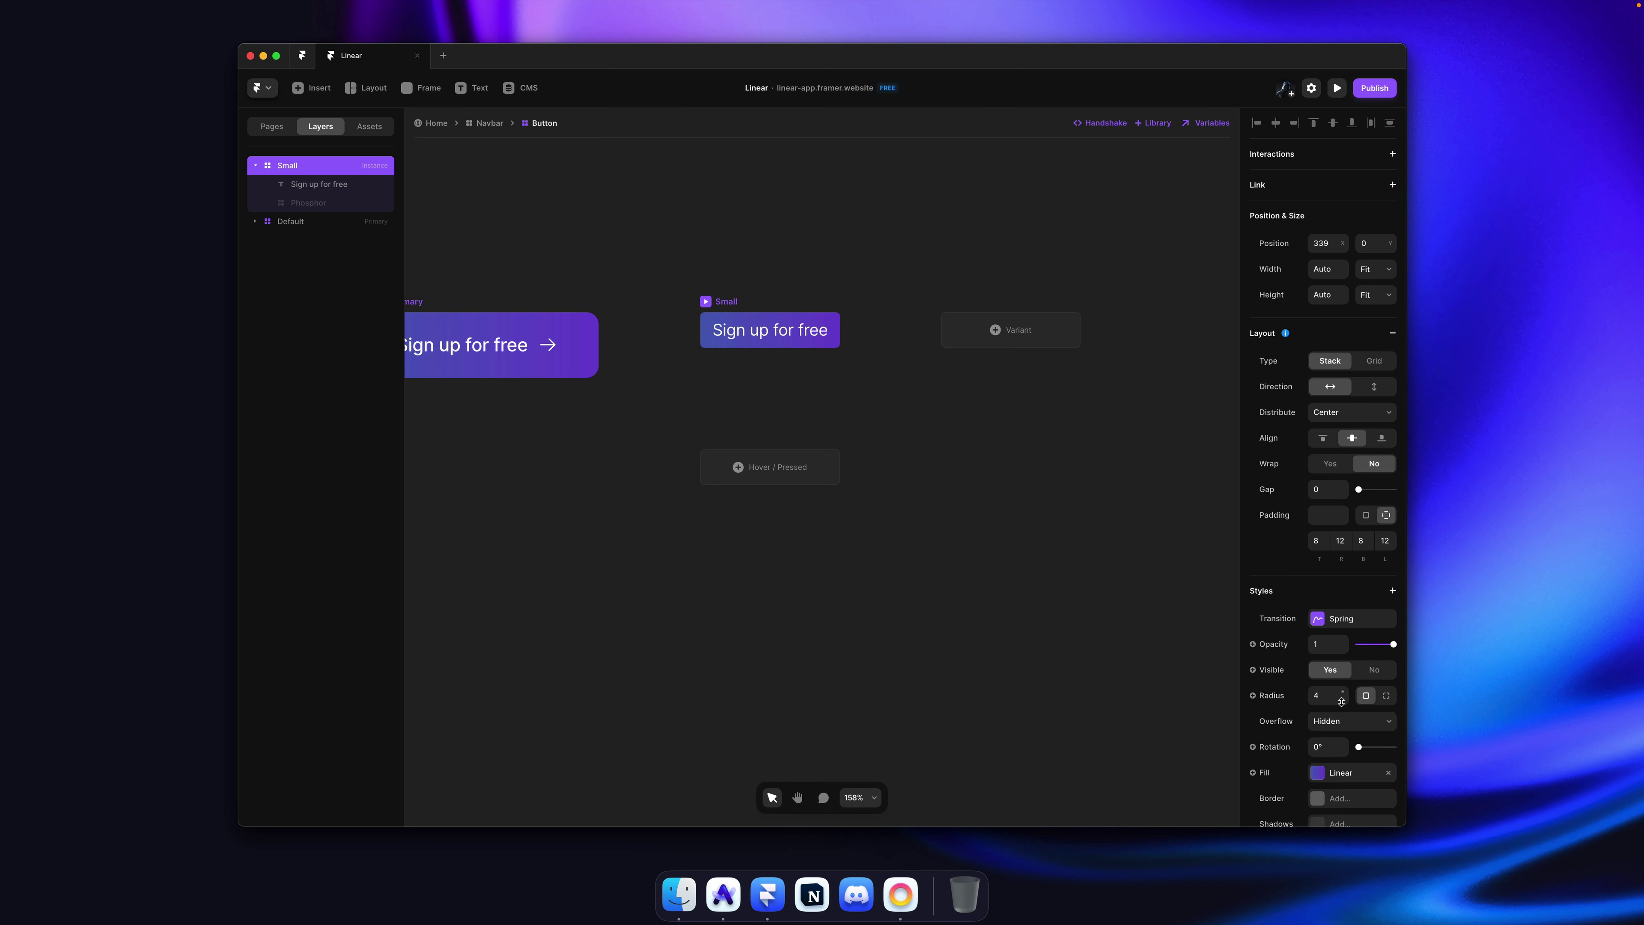
Step: Back in the Navbar, switch the navbar button to the Small variant
left_click(1073, 526)
key("super+s")
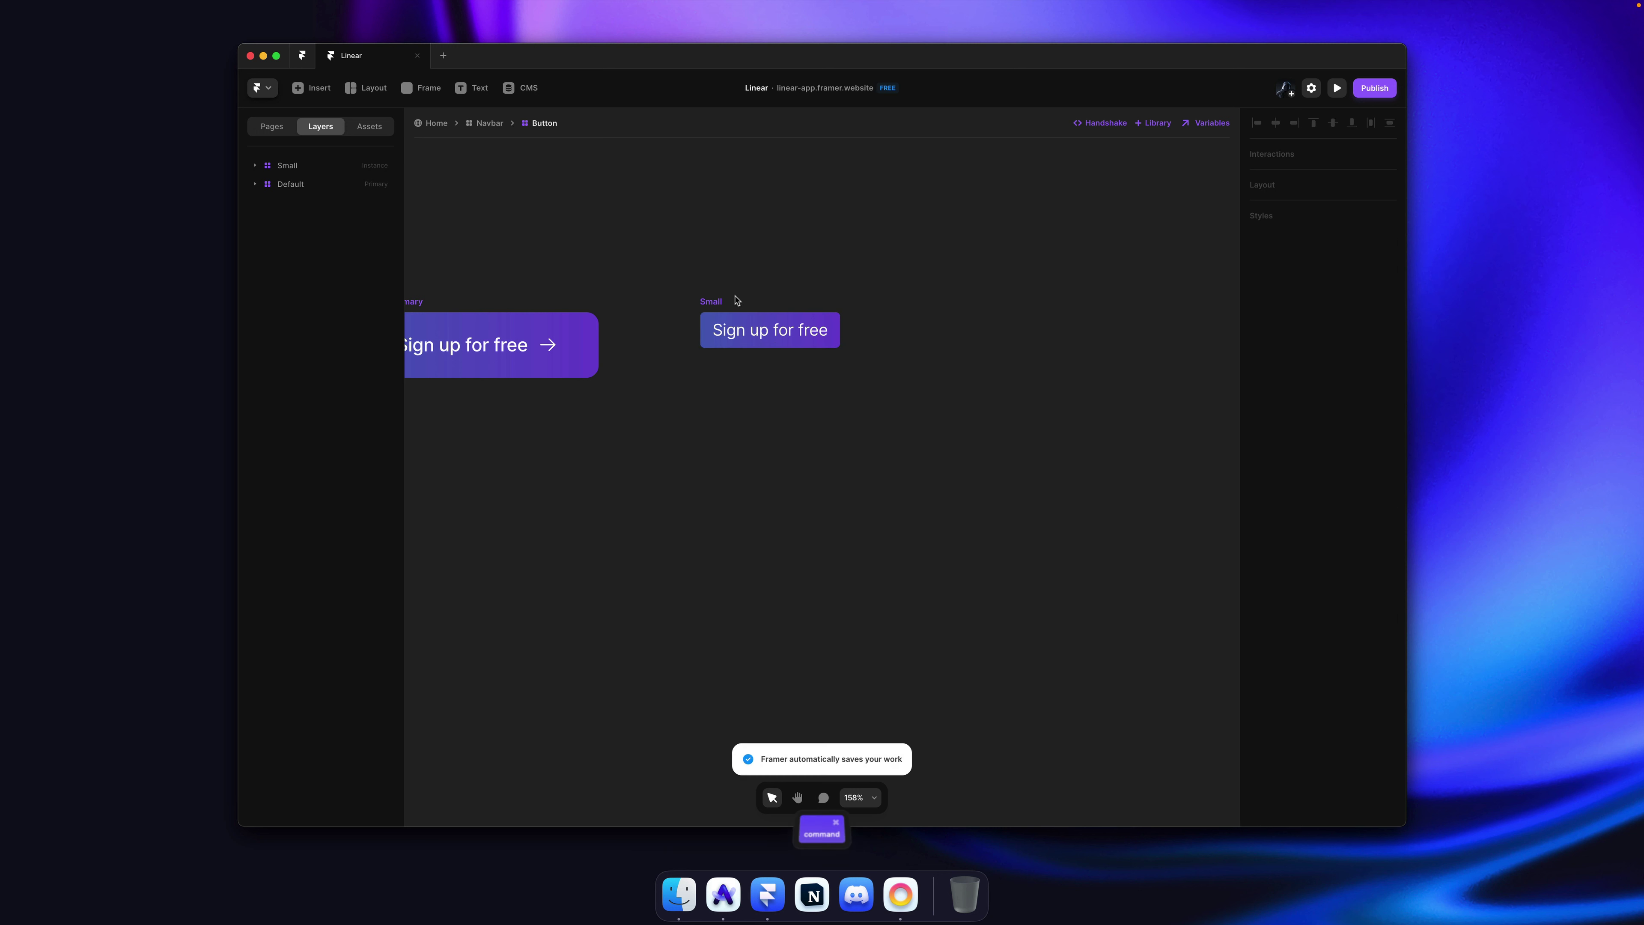
left_click(493, 124)
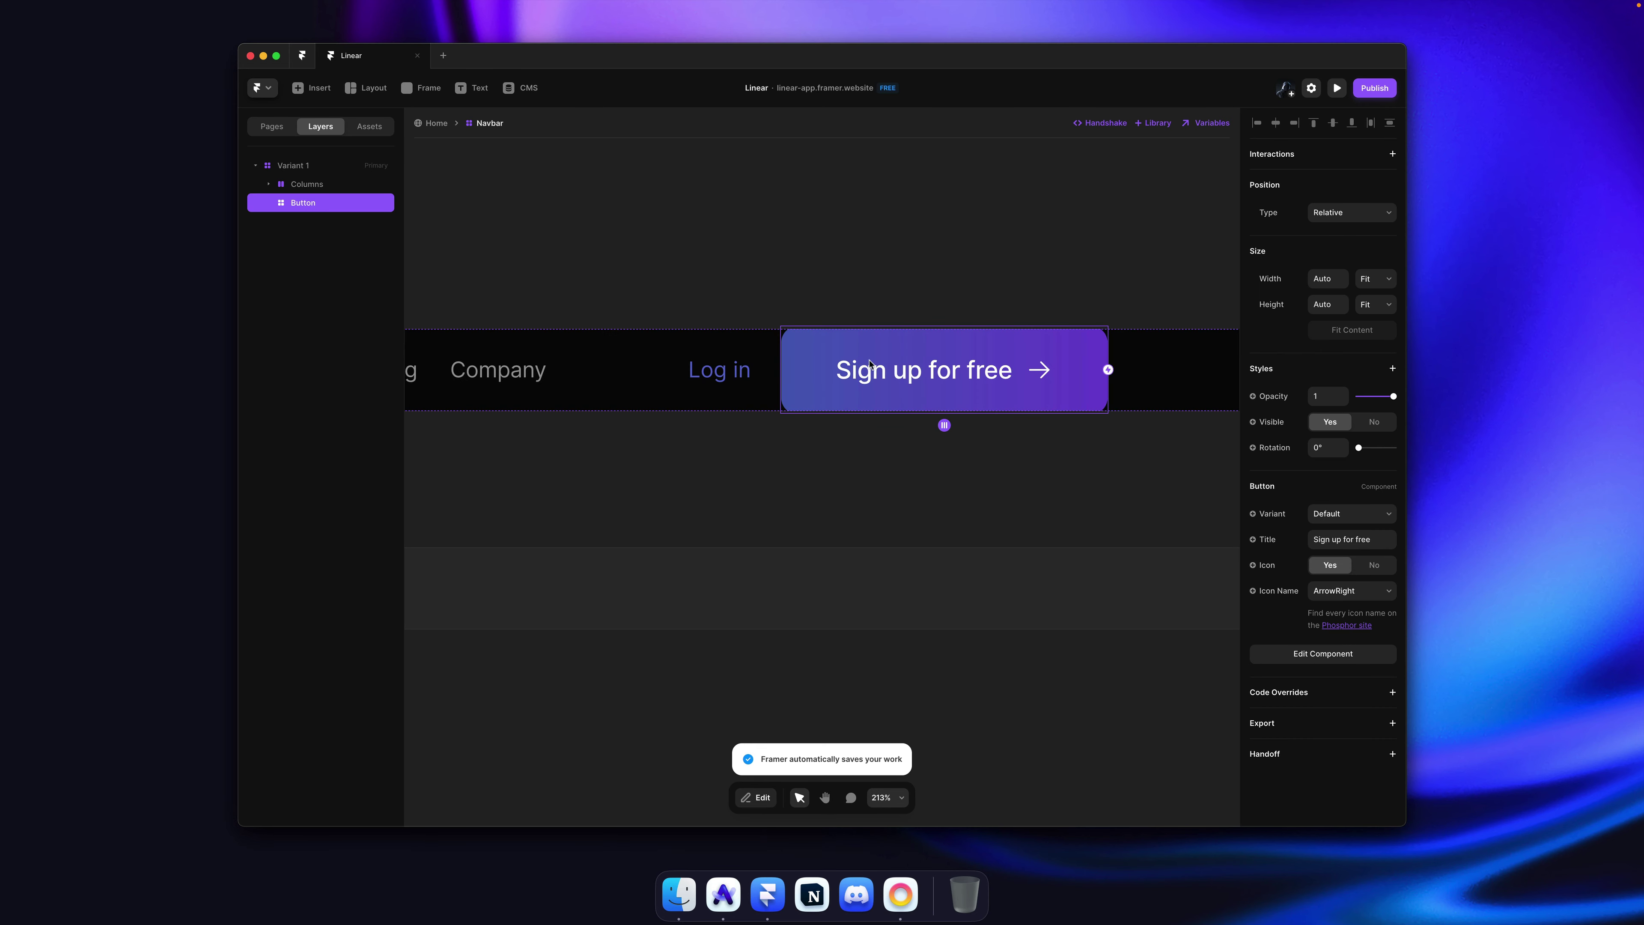
left_click(1327, 513)
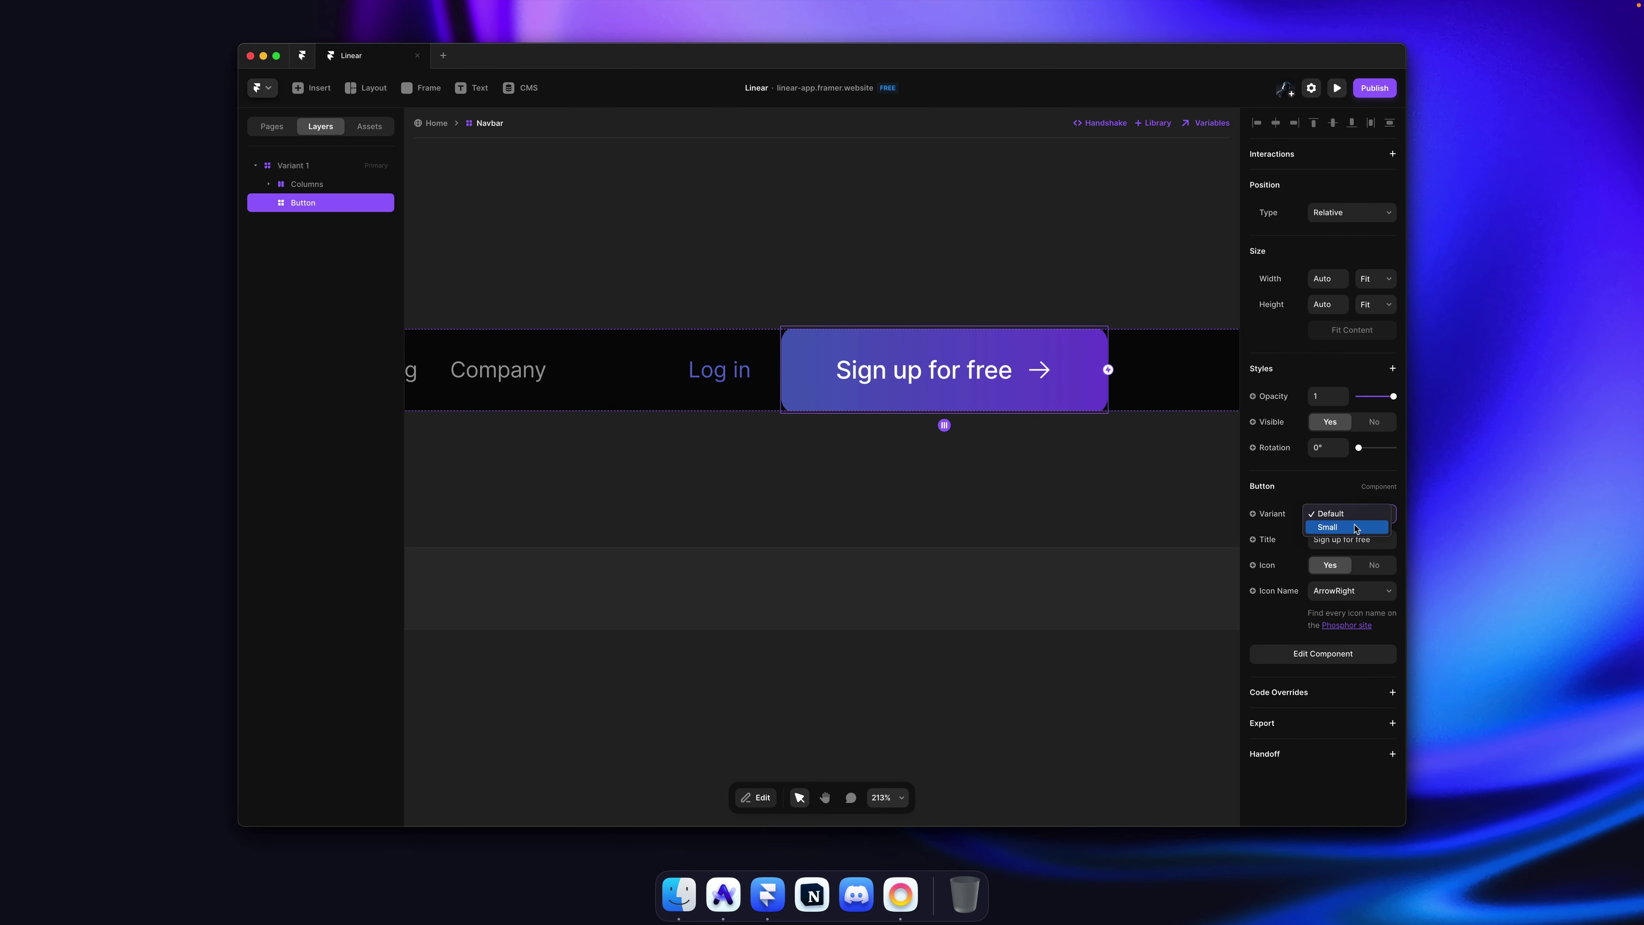
left_click(1340, 527)
left_click(950, 250)
scroll(947, 250, "down", 5)
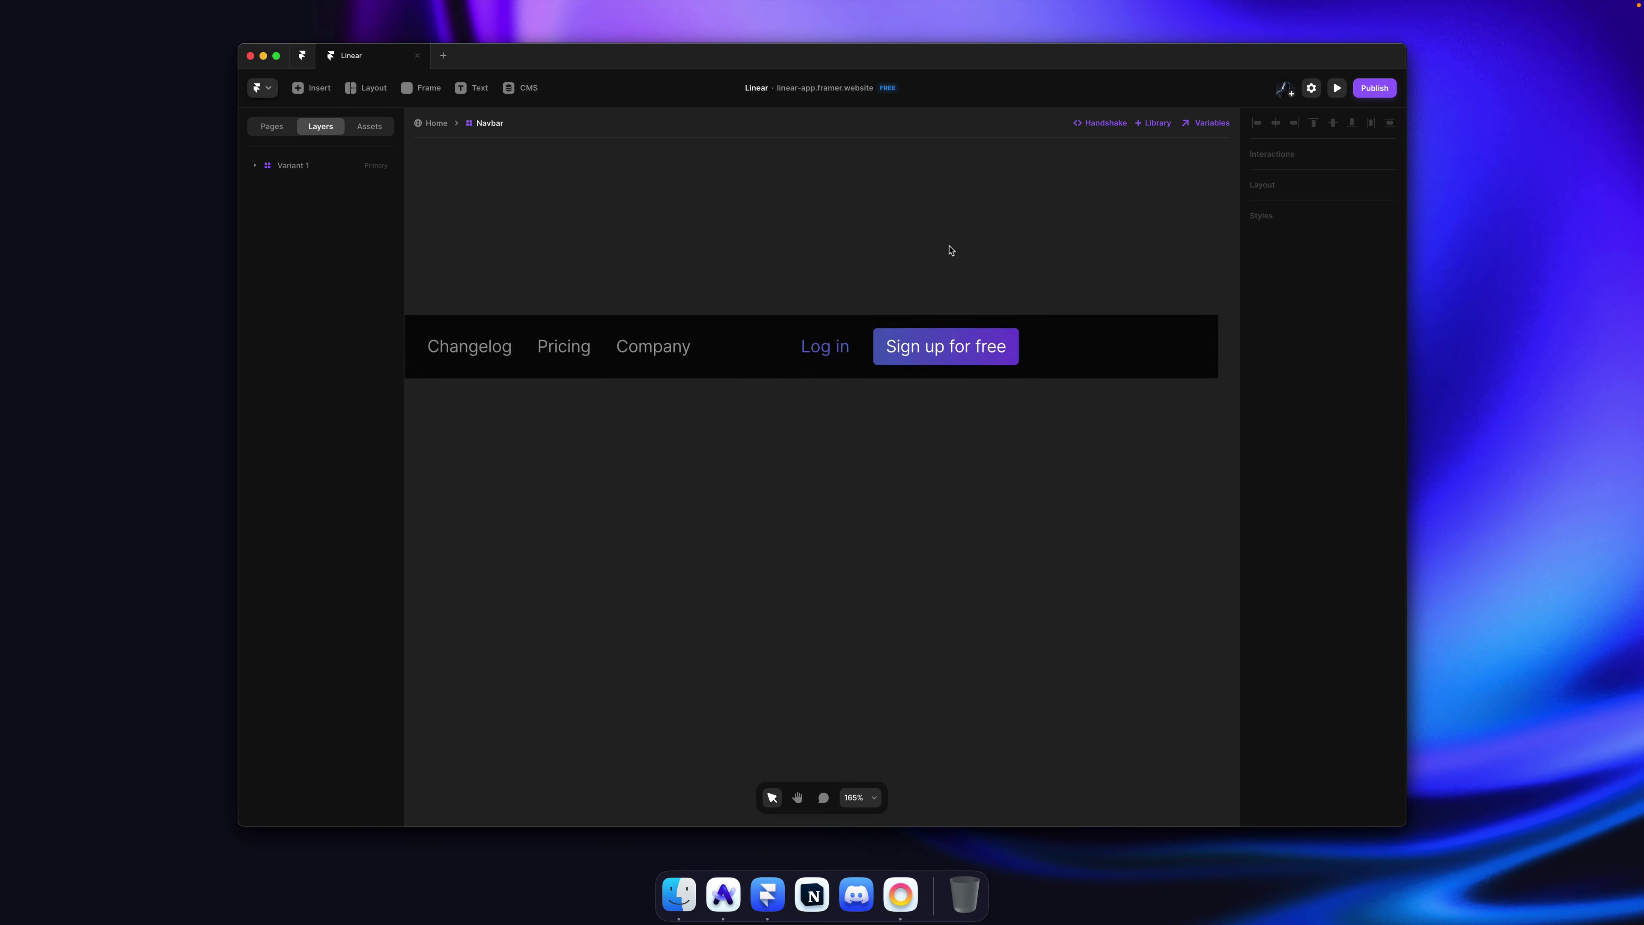
scroll(955, 322, "up", 3)
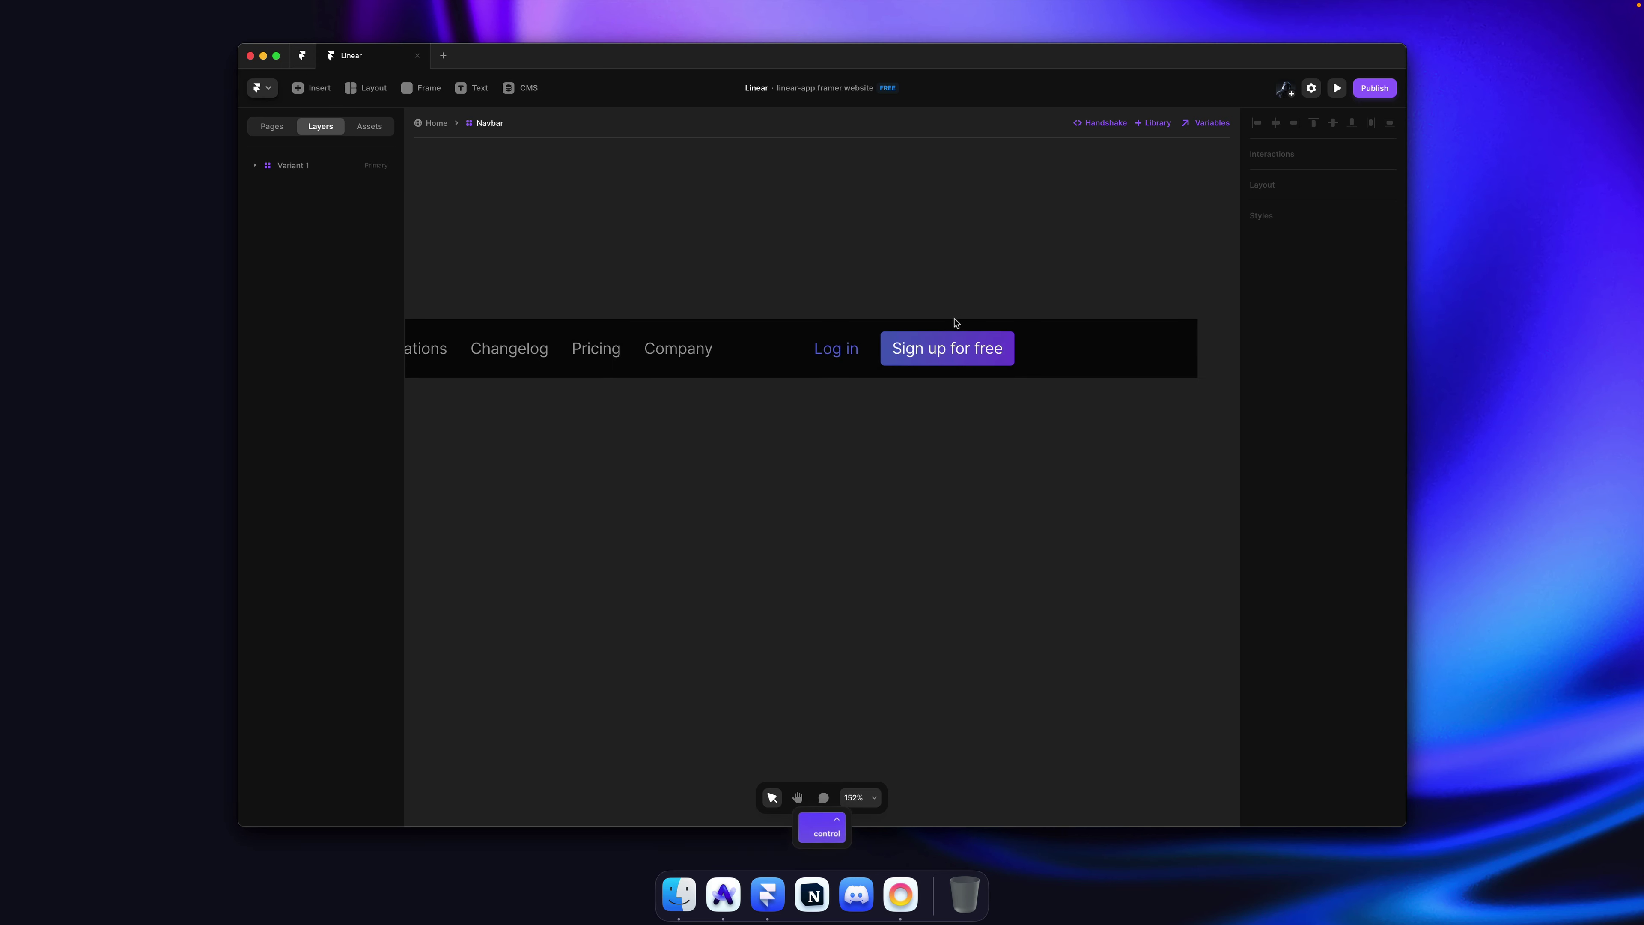
Step: Shorten the button title from 'Sign up for free' to 'Sign up' and save
left_click(989, 359)
left_click(1346, 535)
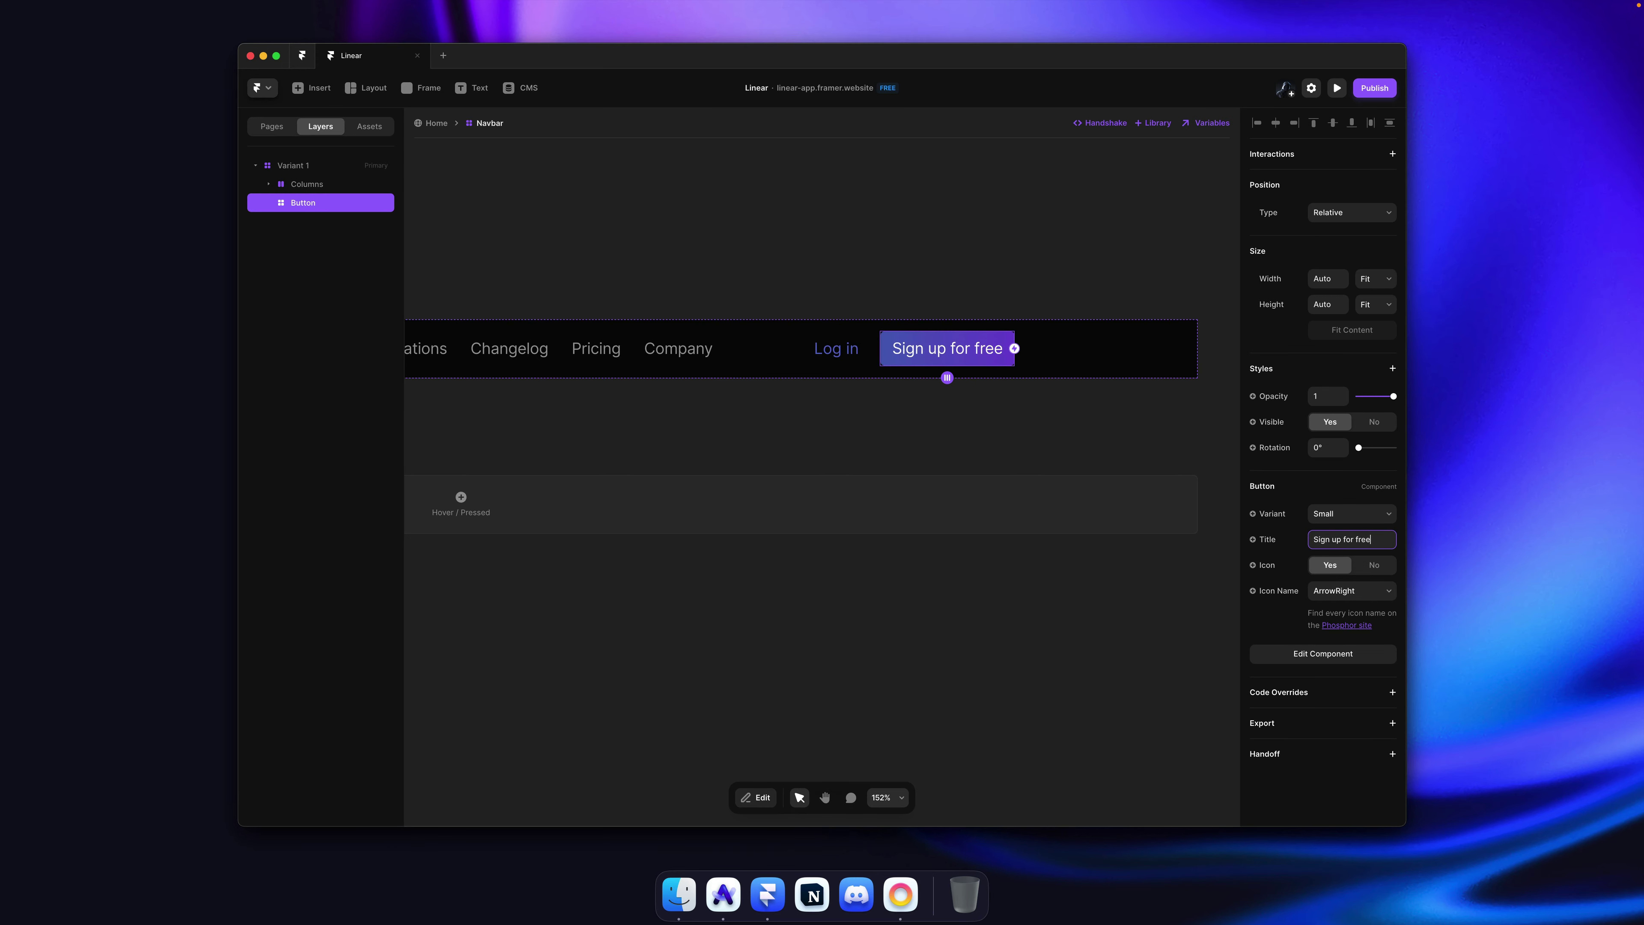
key("shift+alt+Left")
key("shift+alt+Left")
key("BackSpace")
key("Return")
key("Escape")
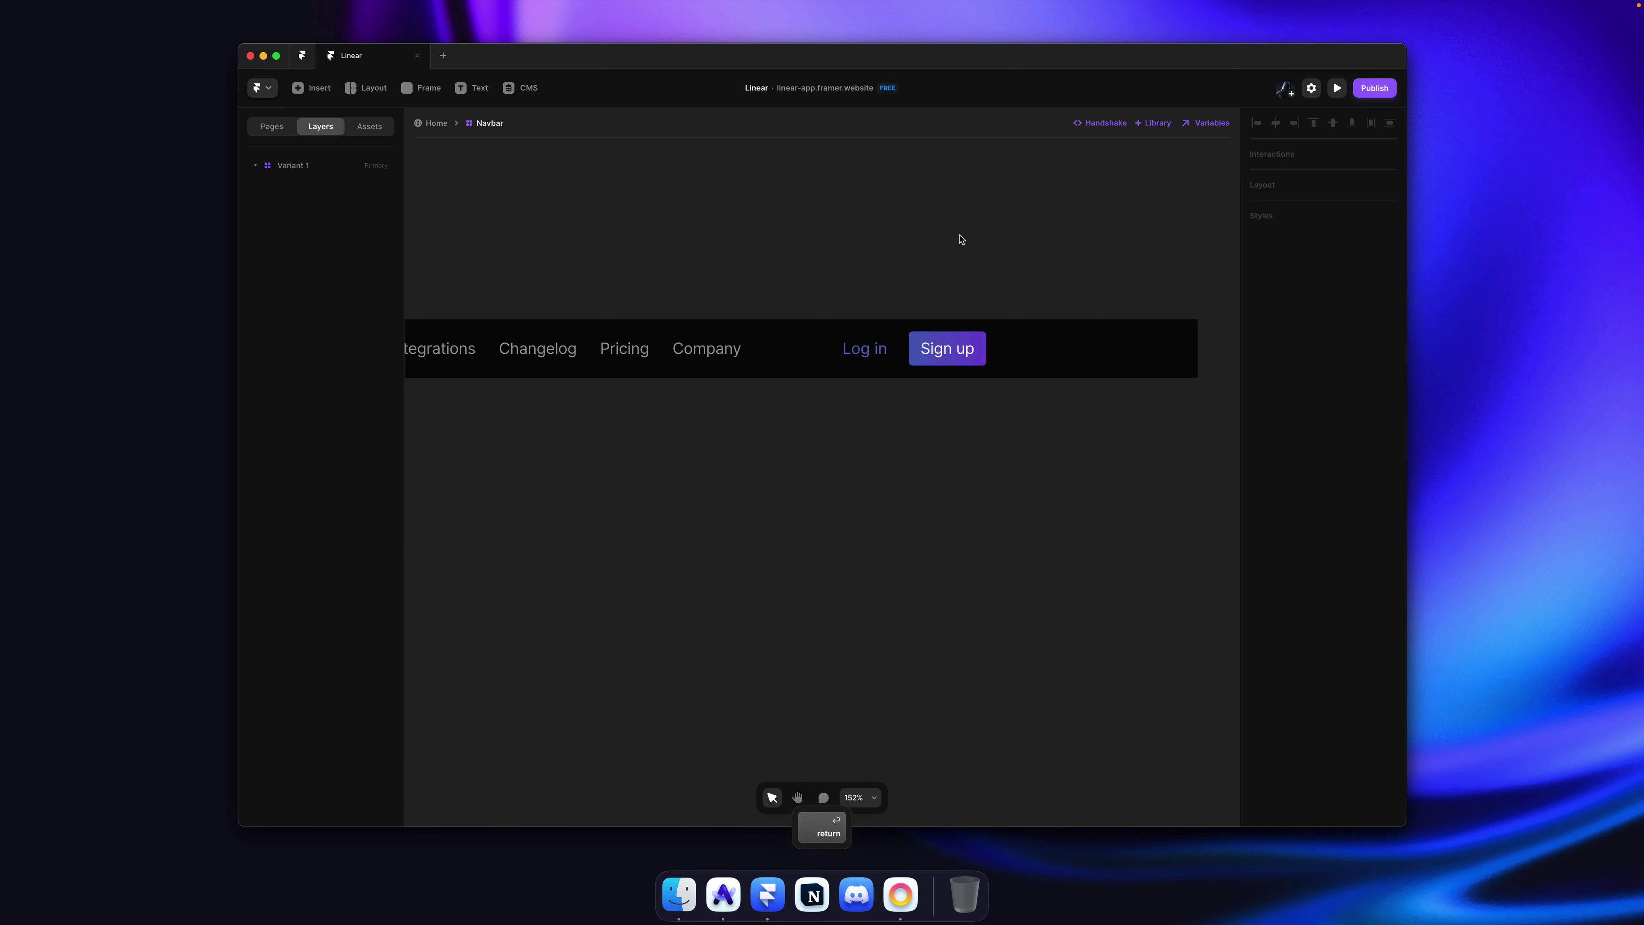
key("cmd+s")
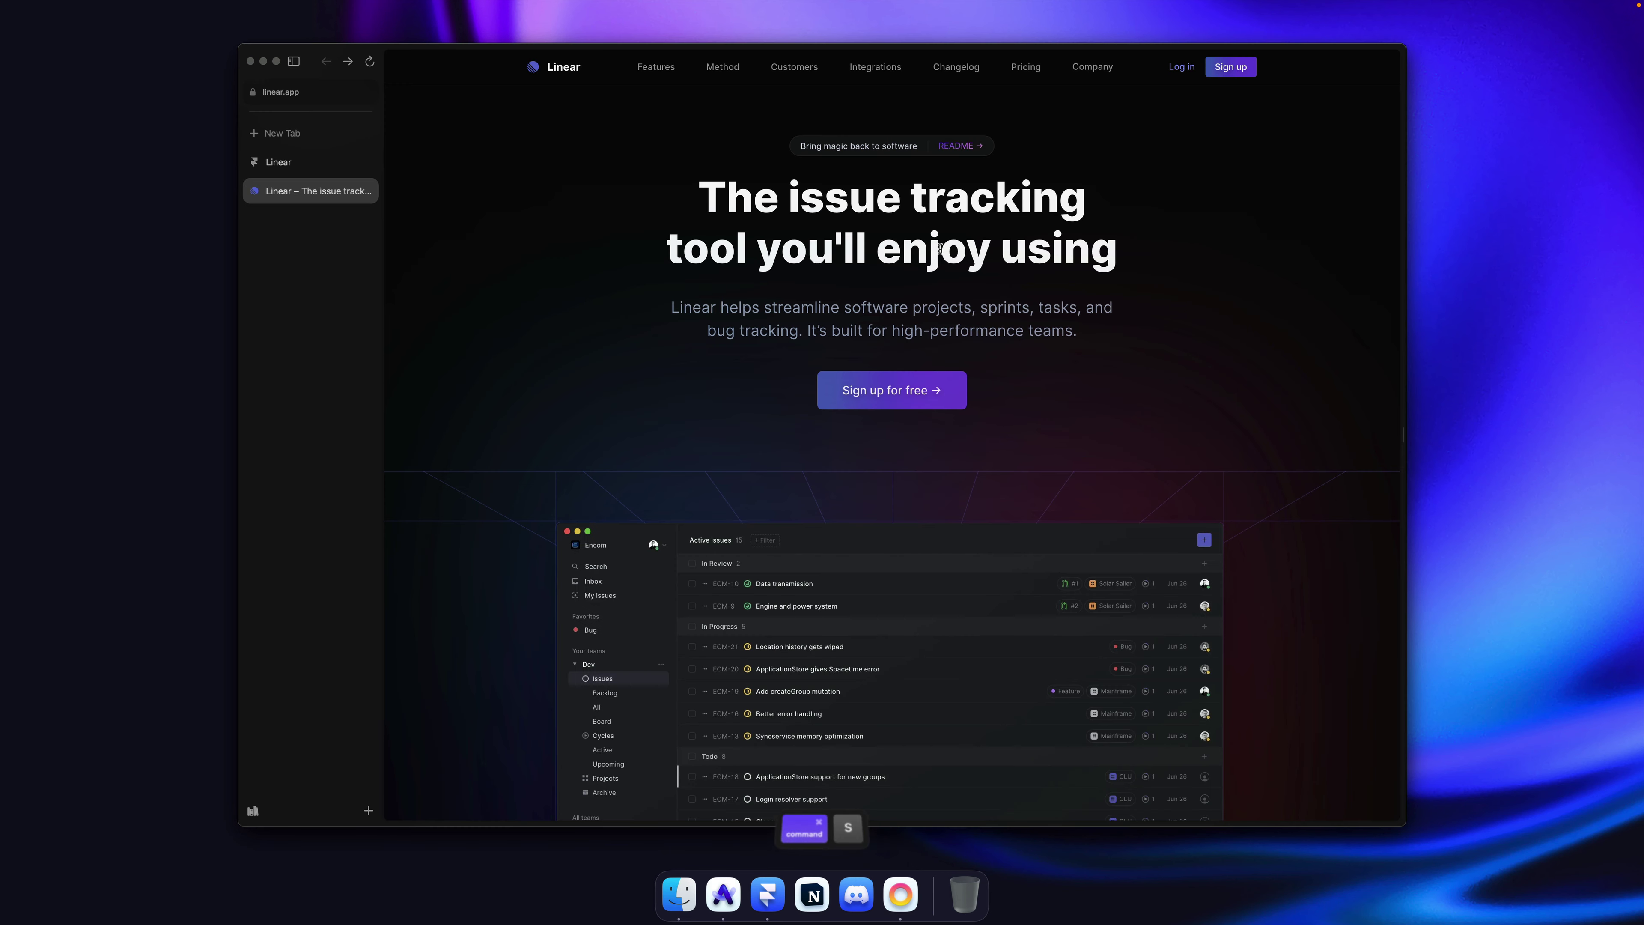
Step: Screenshot the feature cards on linear.app, then return to Framer
key("super+Tab")
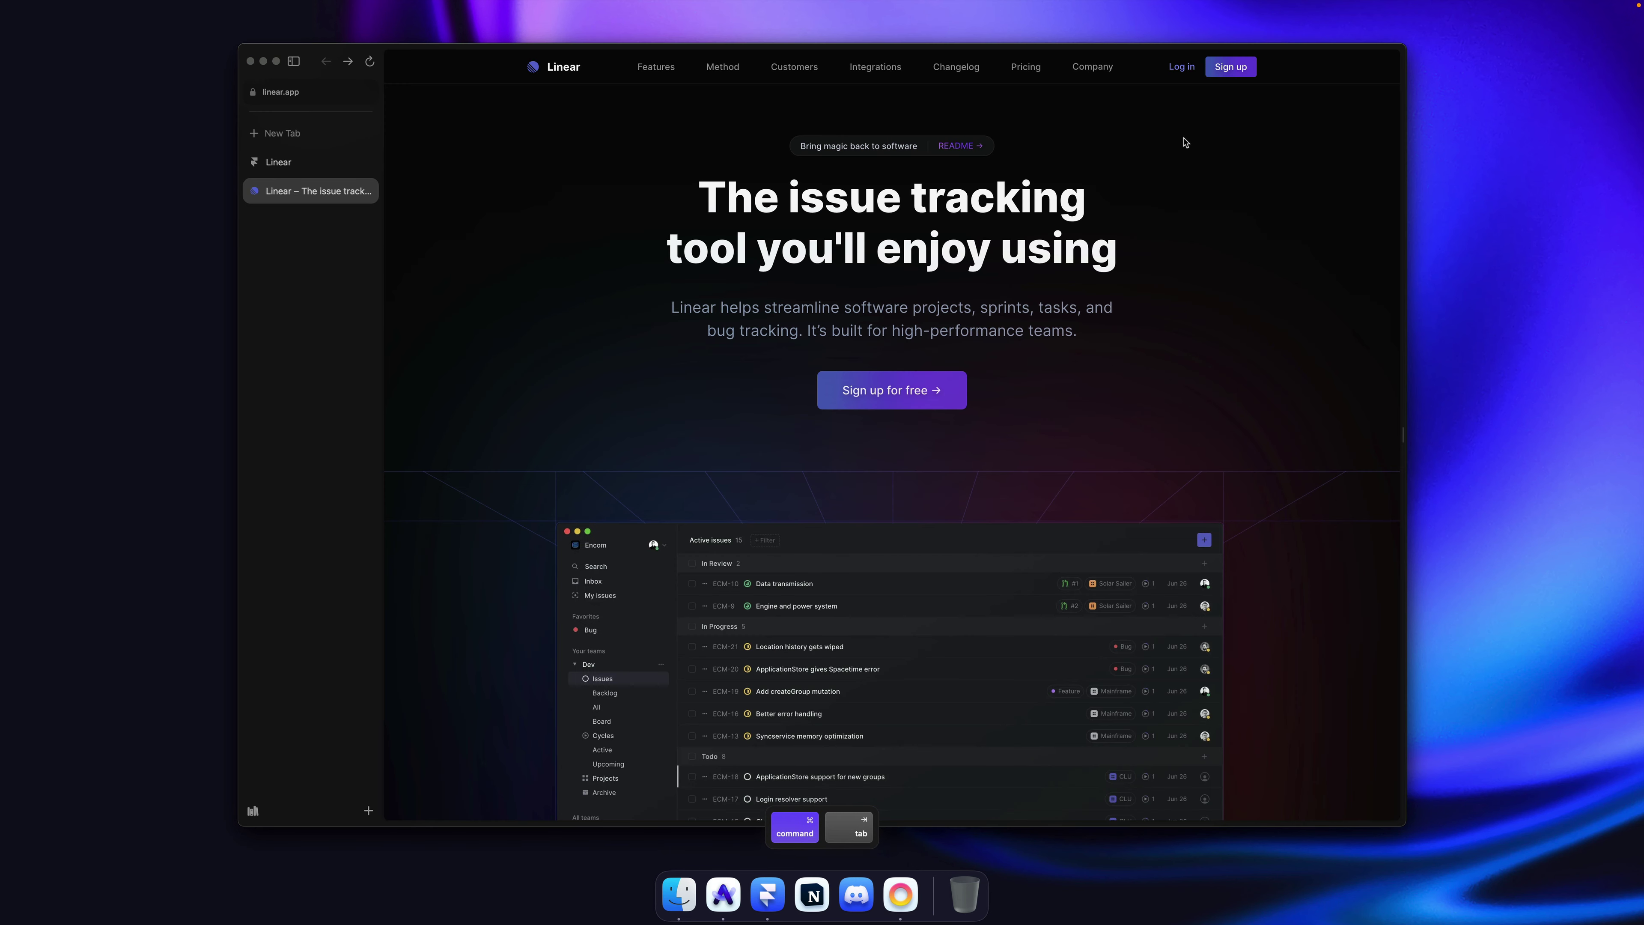
key("super+s")
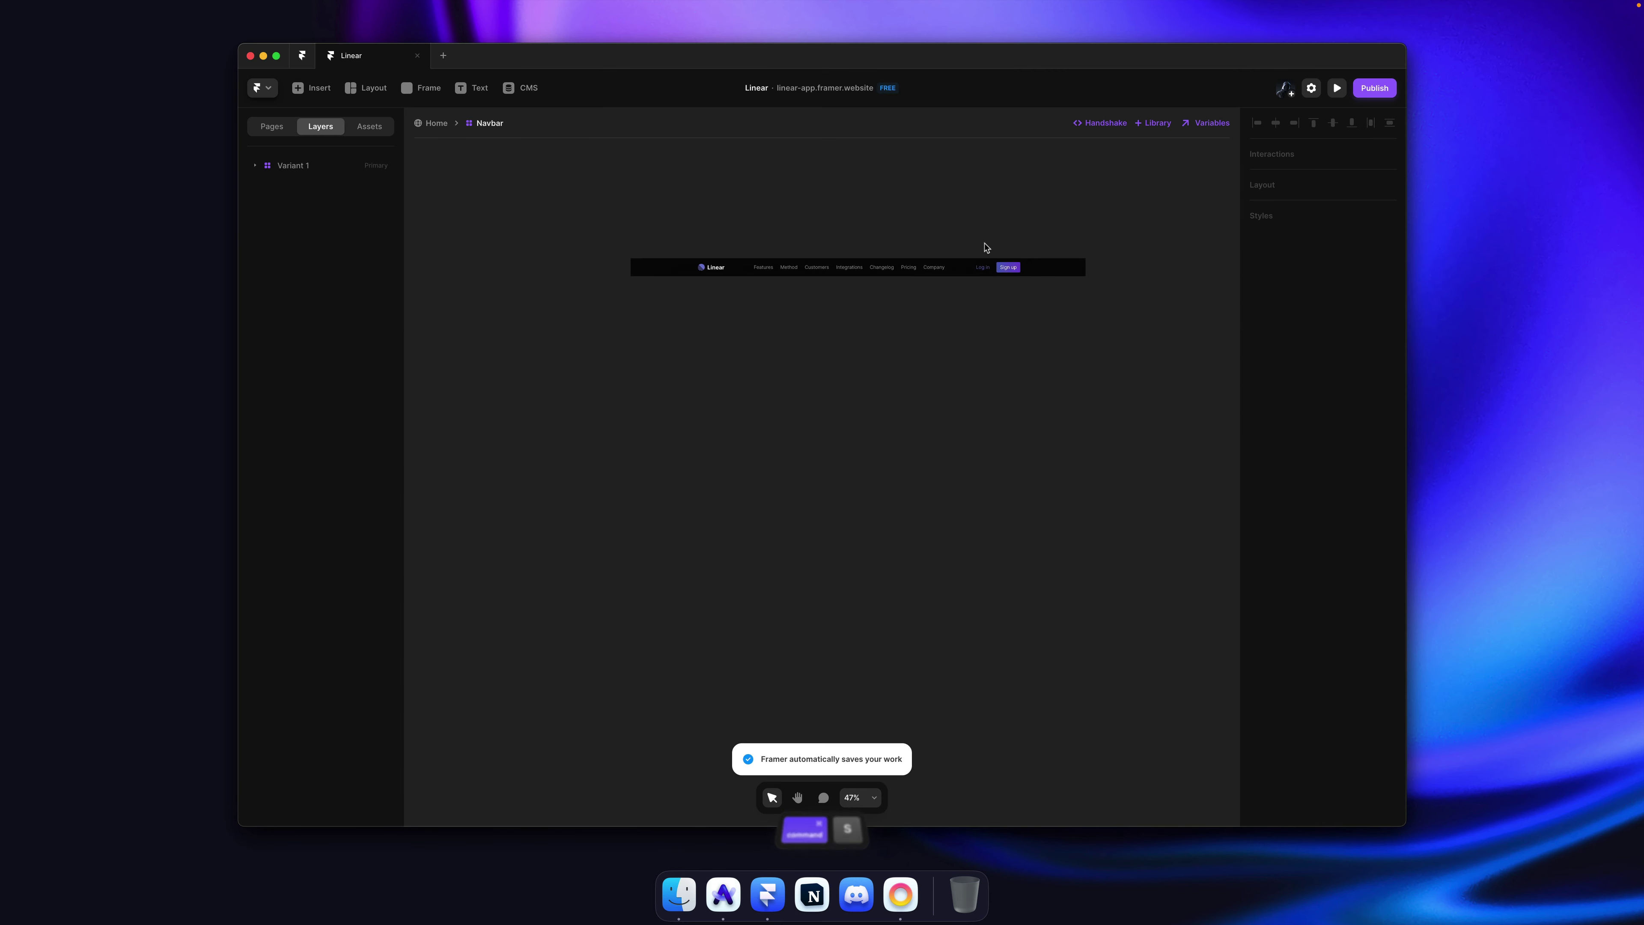
scroll(965, 239, "up", 5)
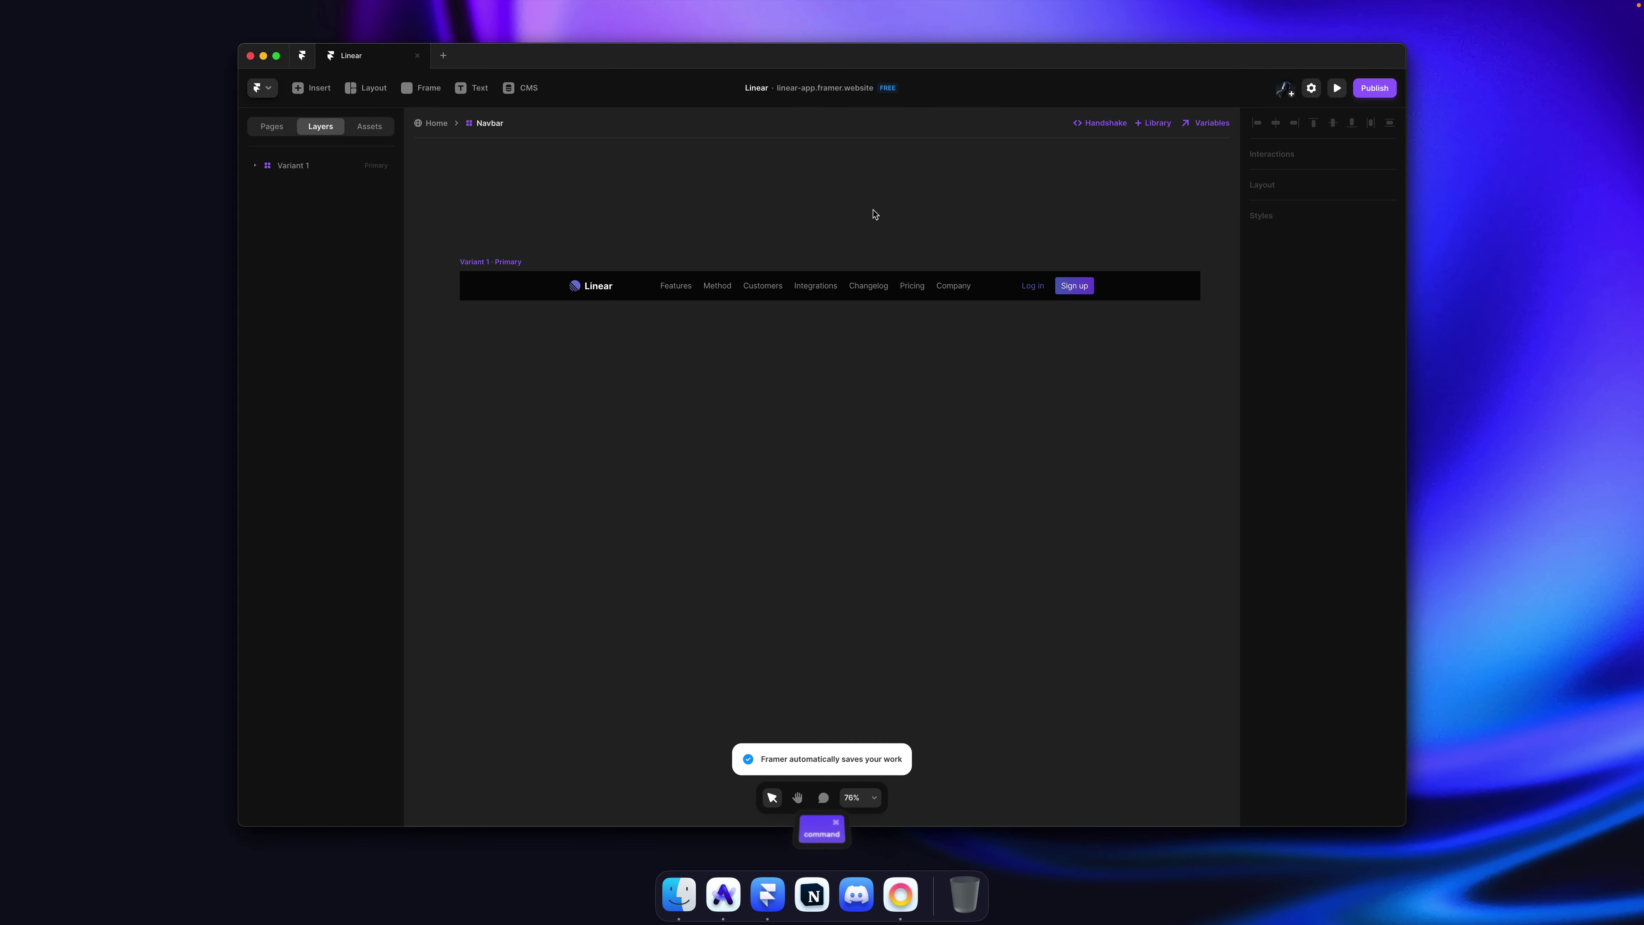
key("super+Tab")
scroll(538, 178, "down", 10)
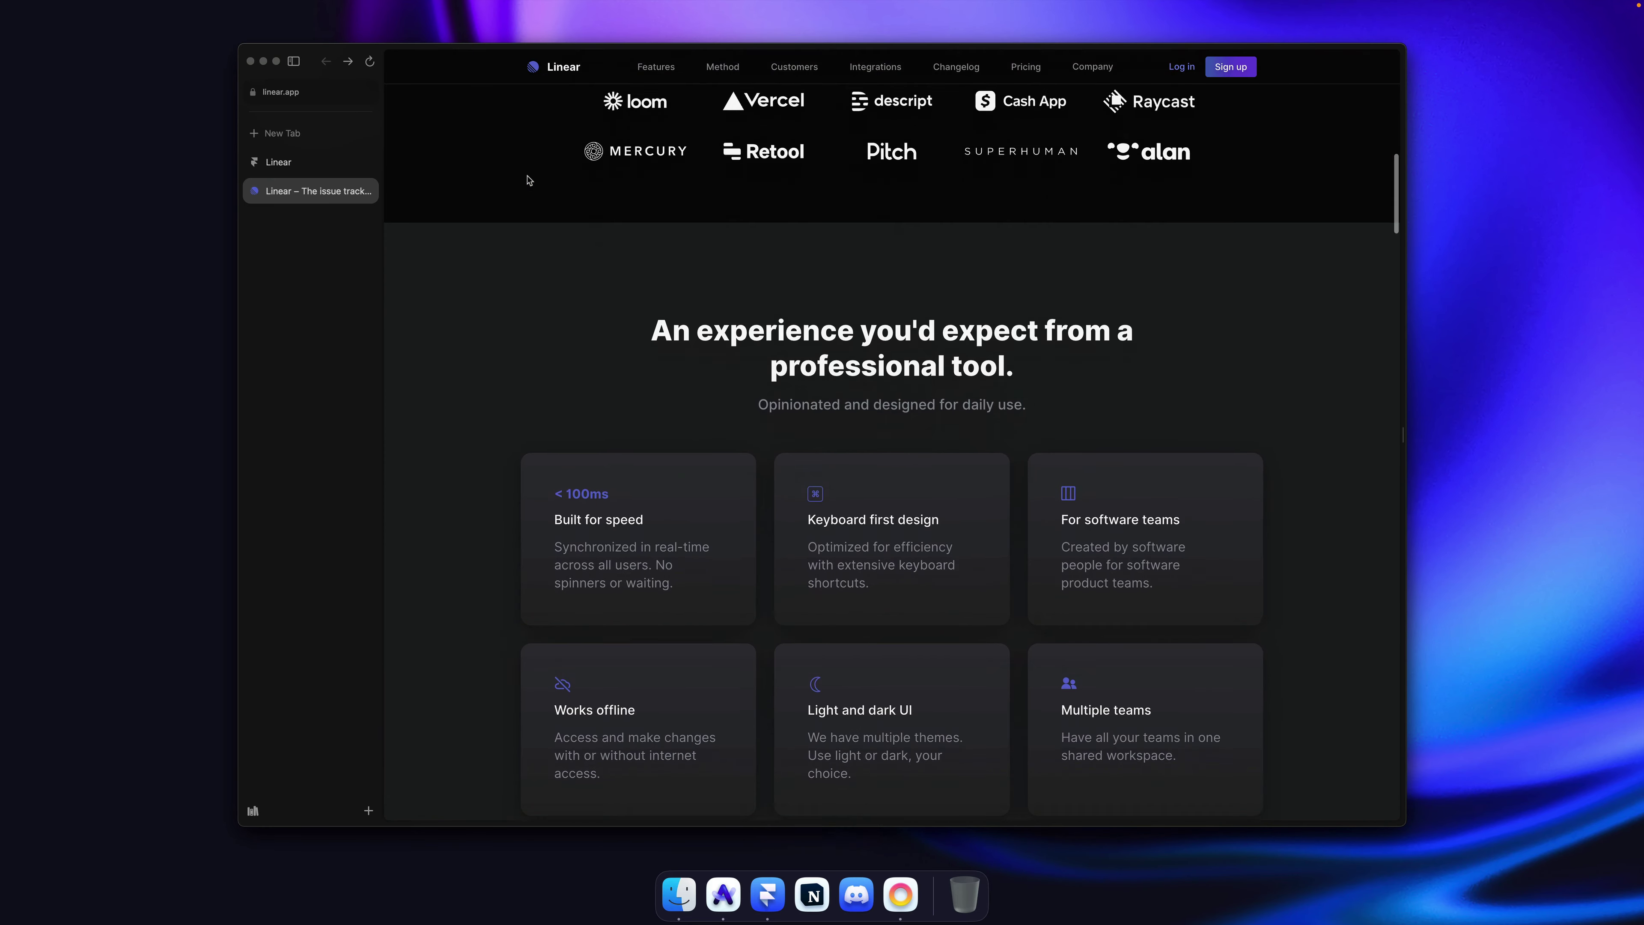
scroll(528, 180, "down", 7)
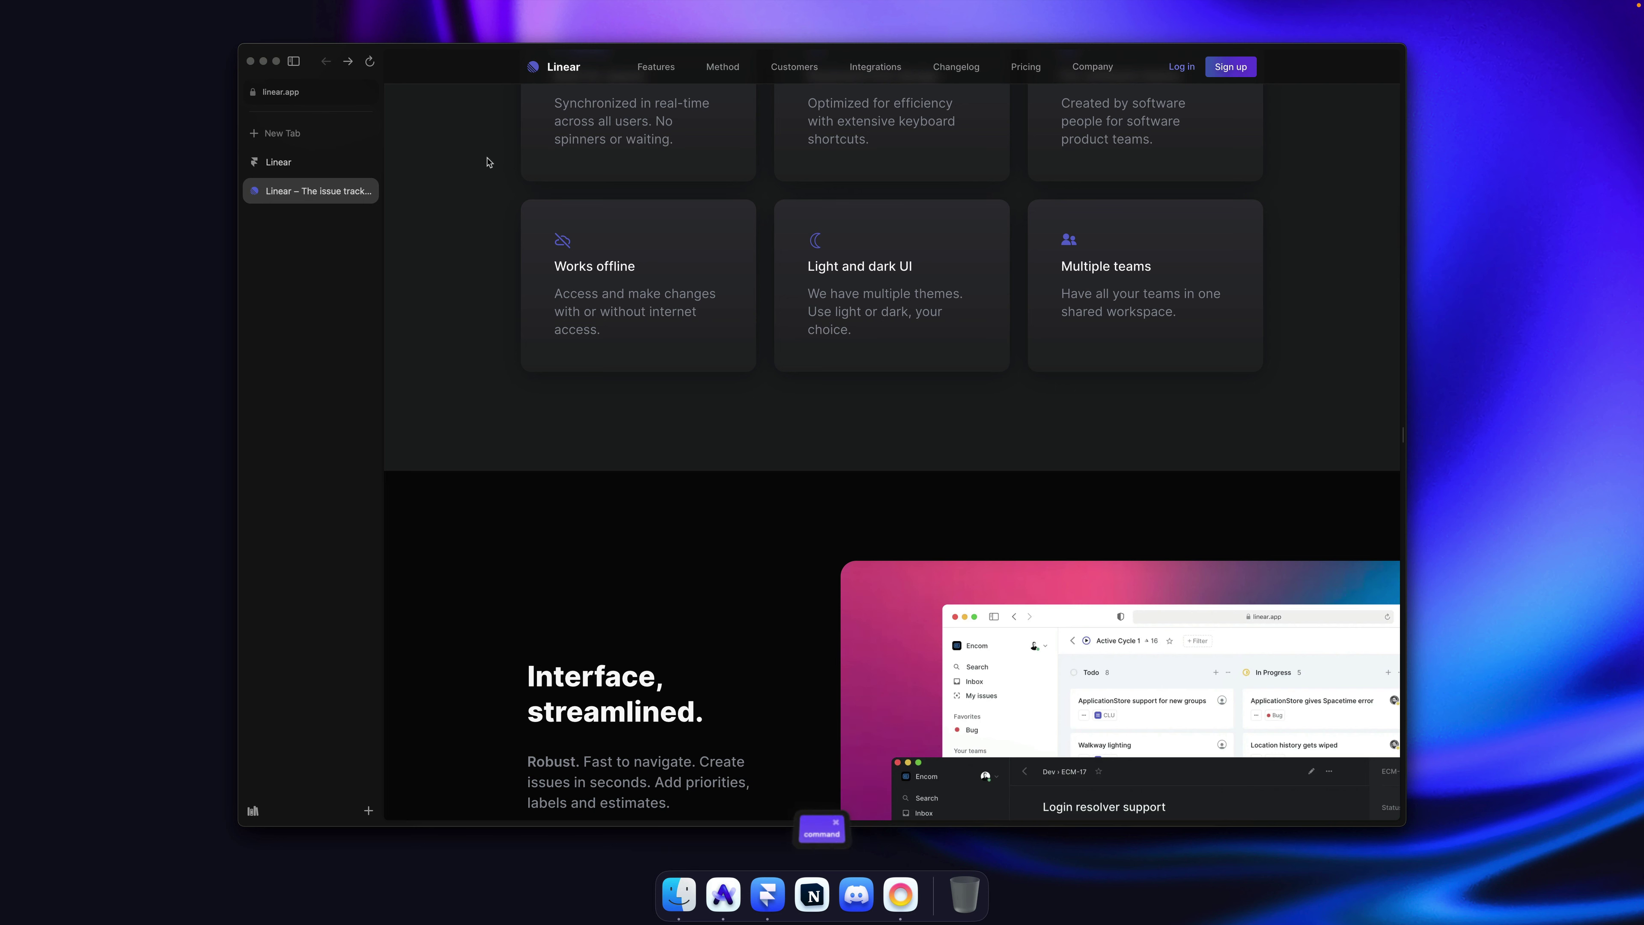
key("super+shift+4")
left_click_drag(521, 138, 1260, 248)
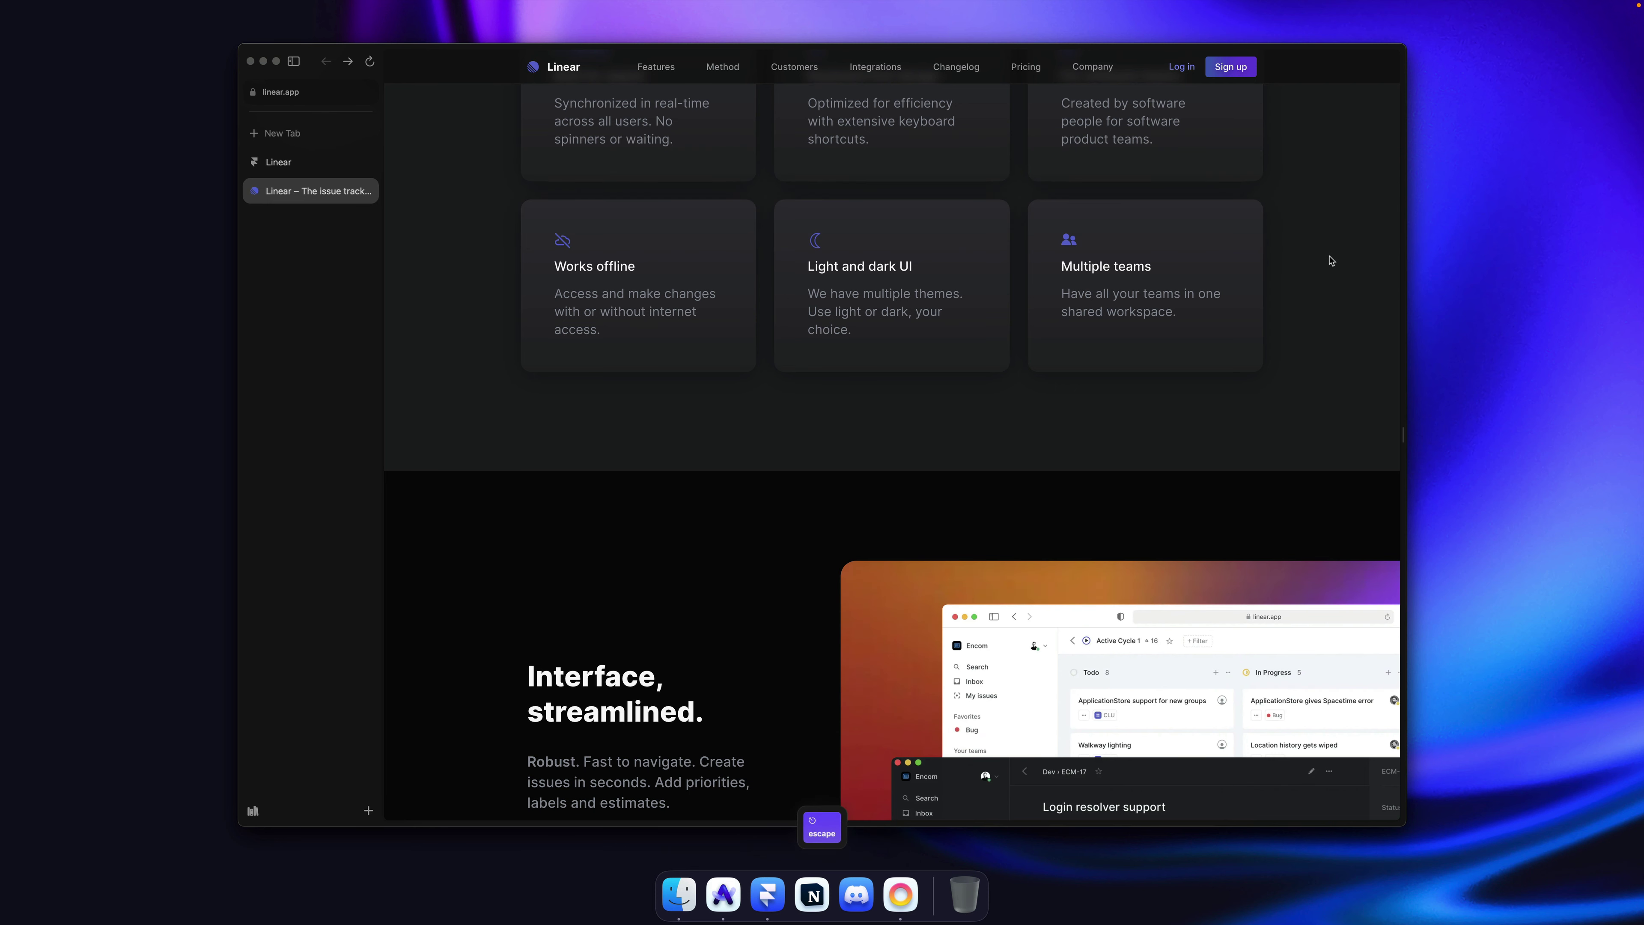
key("super+Tab")
Step: Give the navbar's Columns row a fixed 1160 width with Space Between distribution
left_click(653, 290, "super")
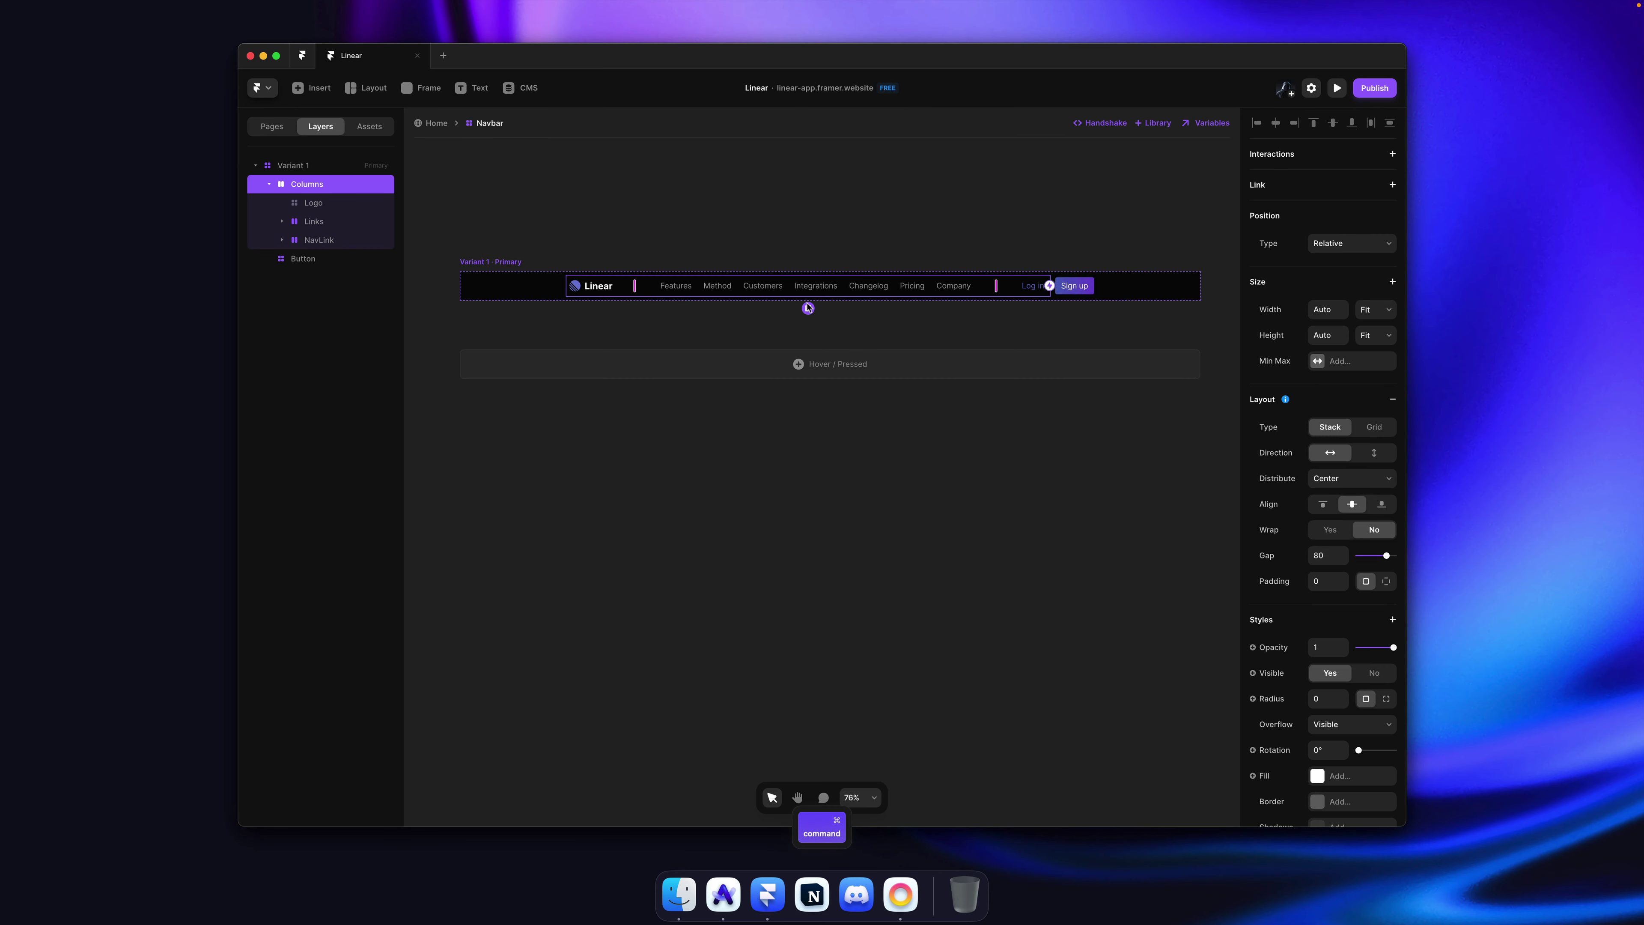
left_click(1373, 311)
left_click(1379, 273)
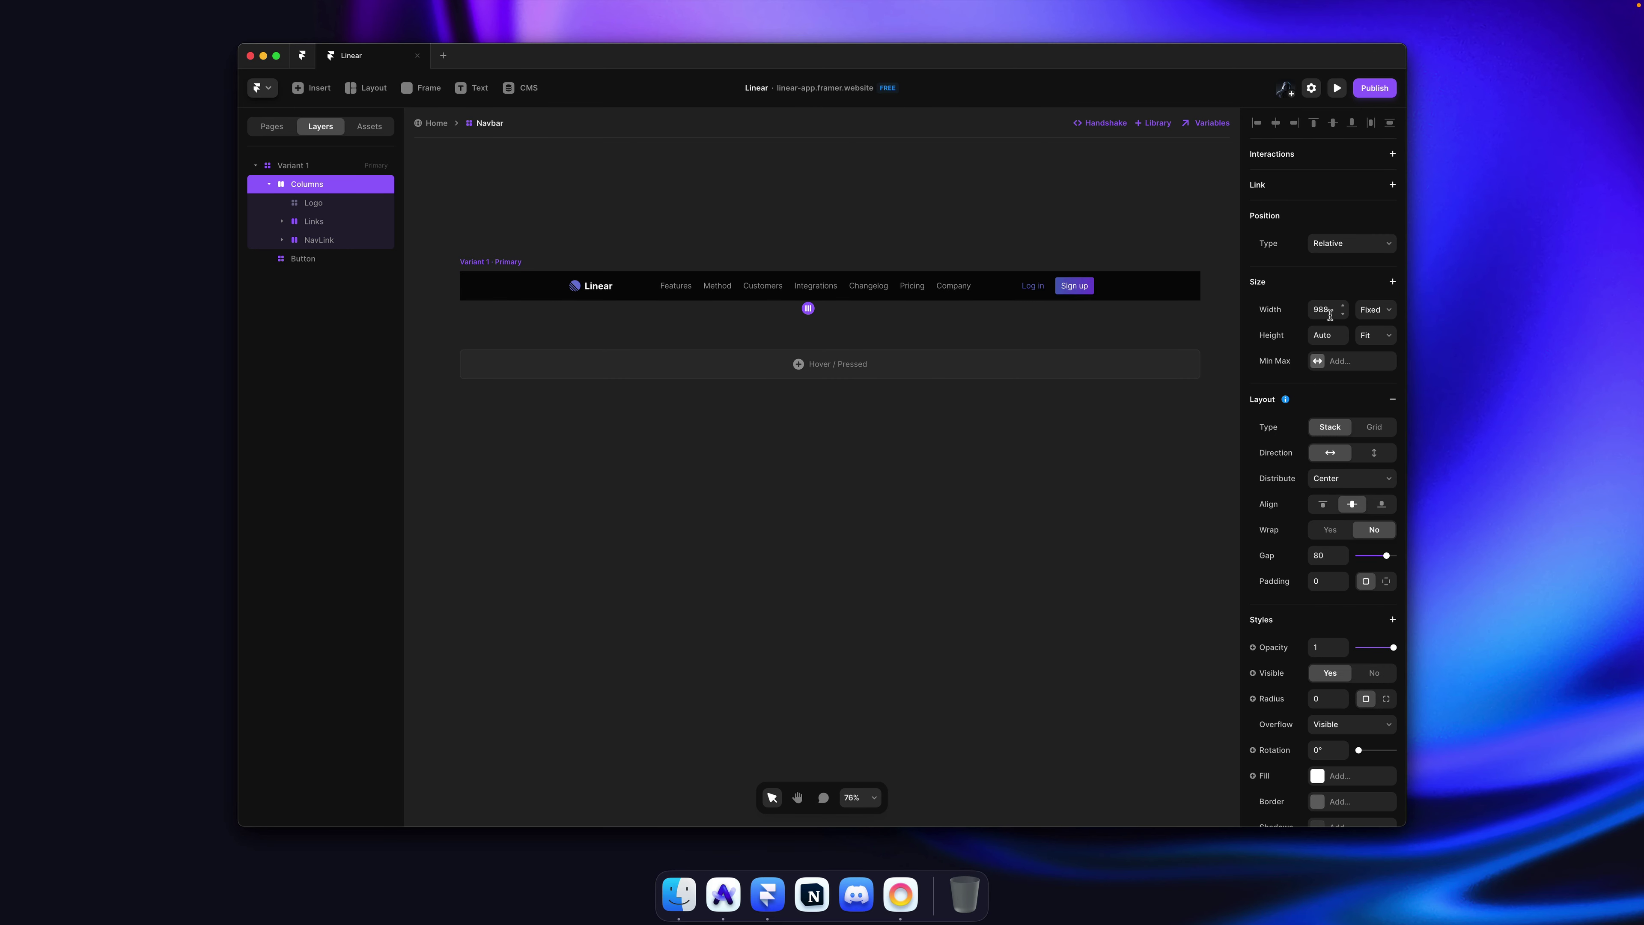
left_click(1330, 316)
type("1160")
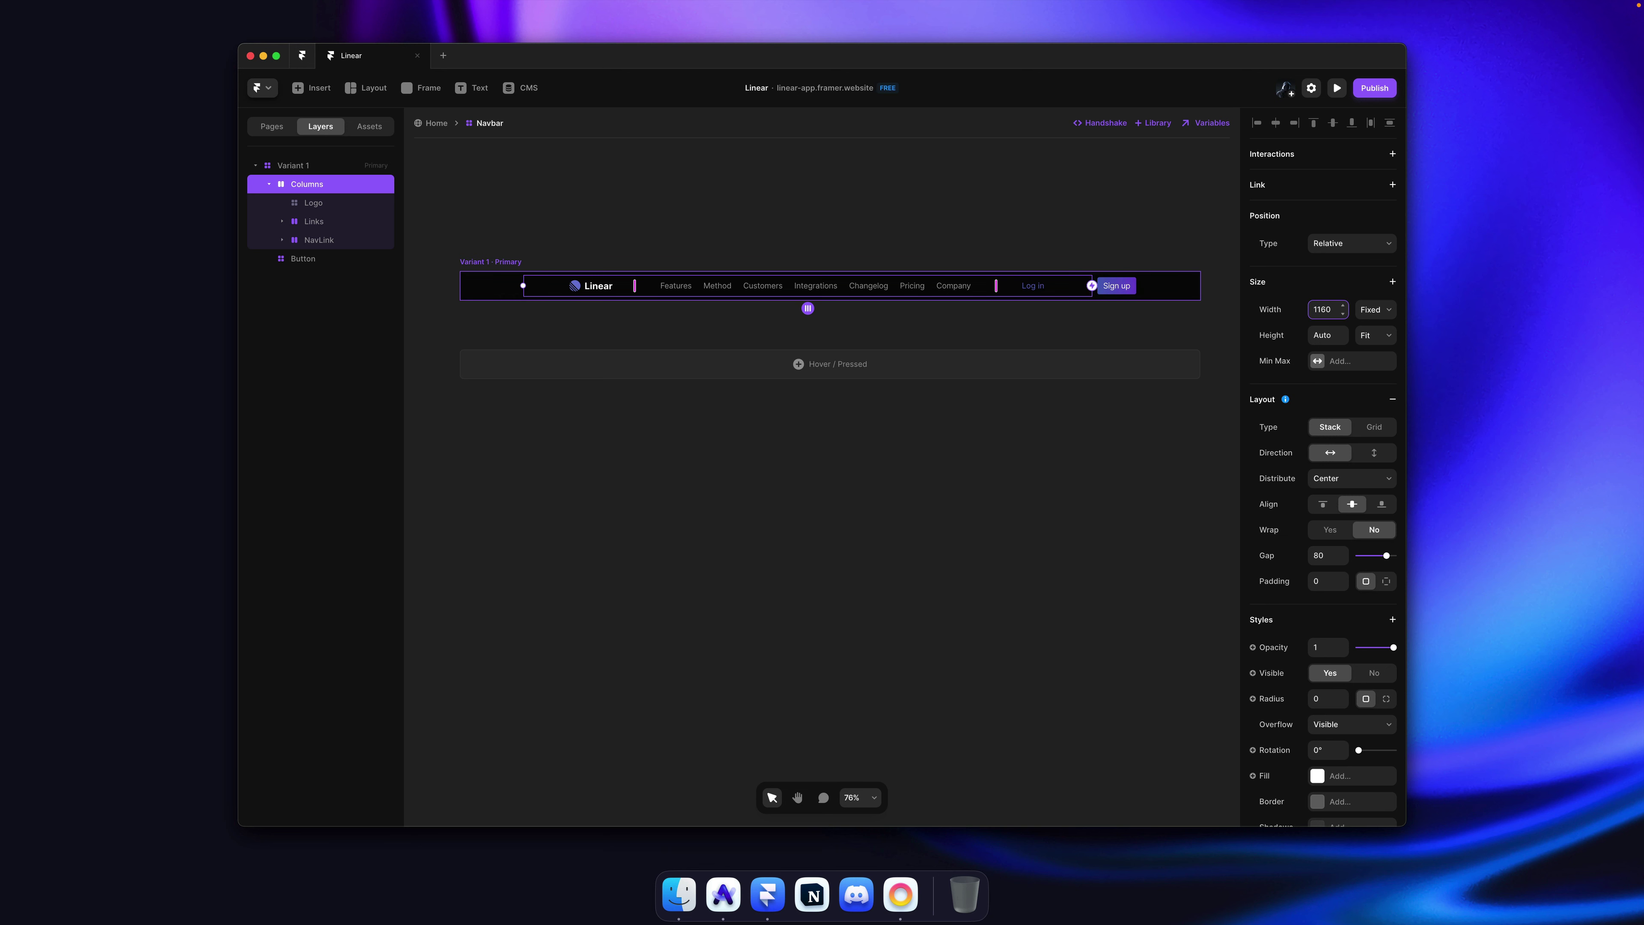
key("Return")
left_click(1330, 480)
left_click(1343, 504)
Step: Collapse the Links and NavLink layers in the layer list and select the NavLink layer
key("super")
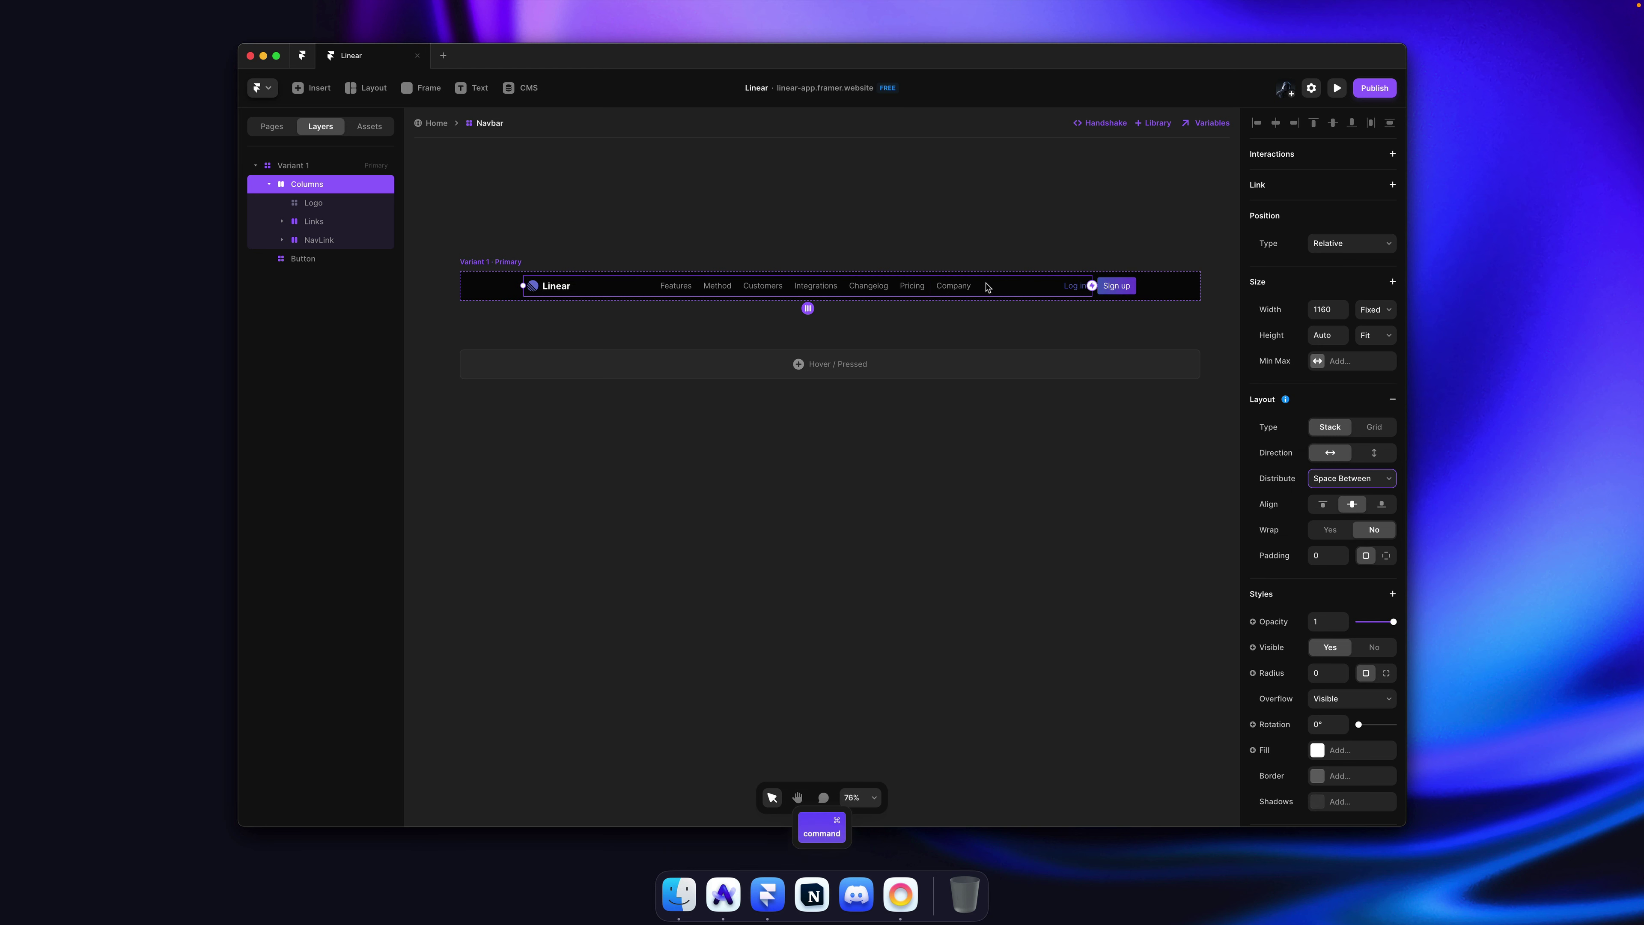
left_click(951, 290, "super")
key("Escape")
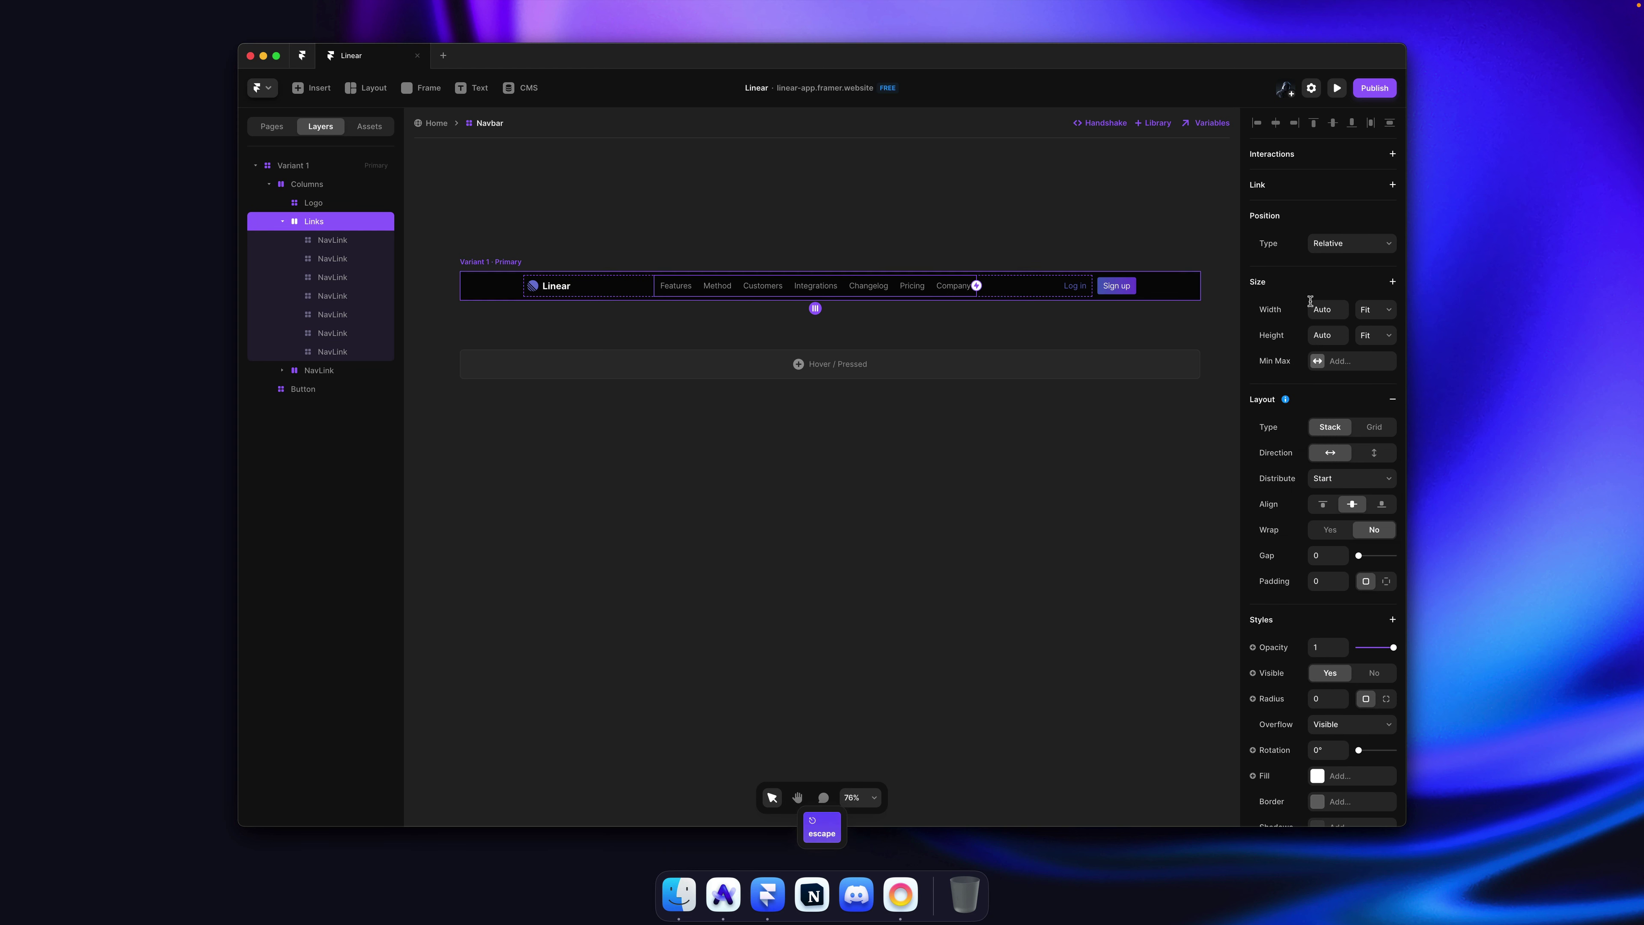
key("super")
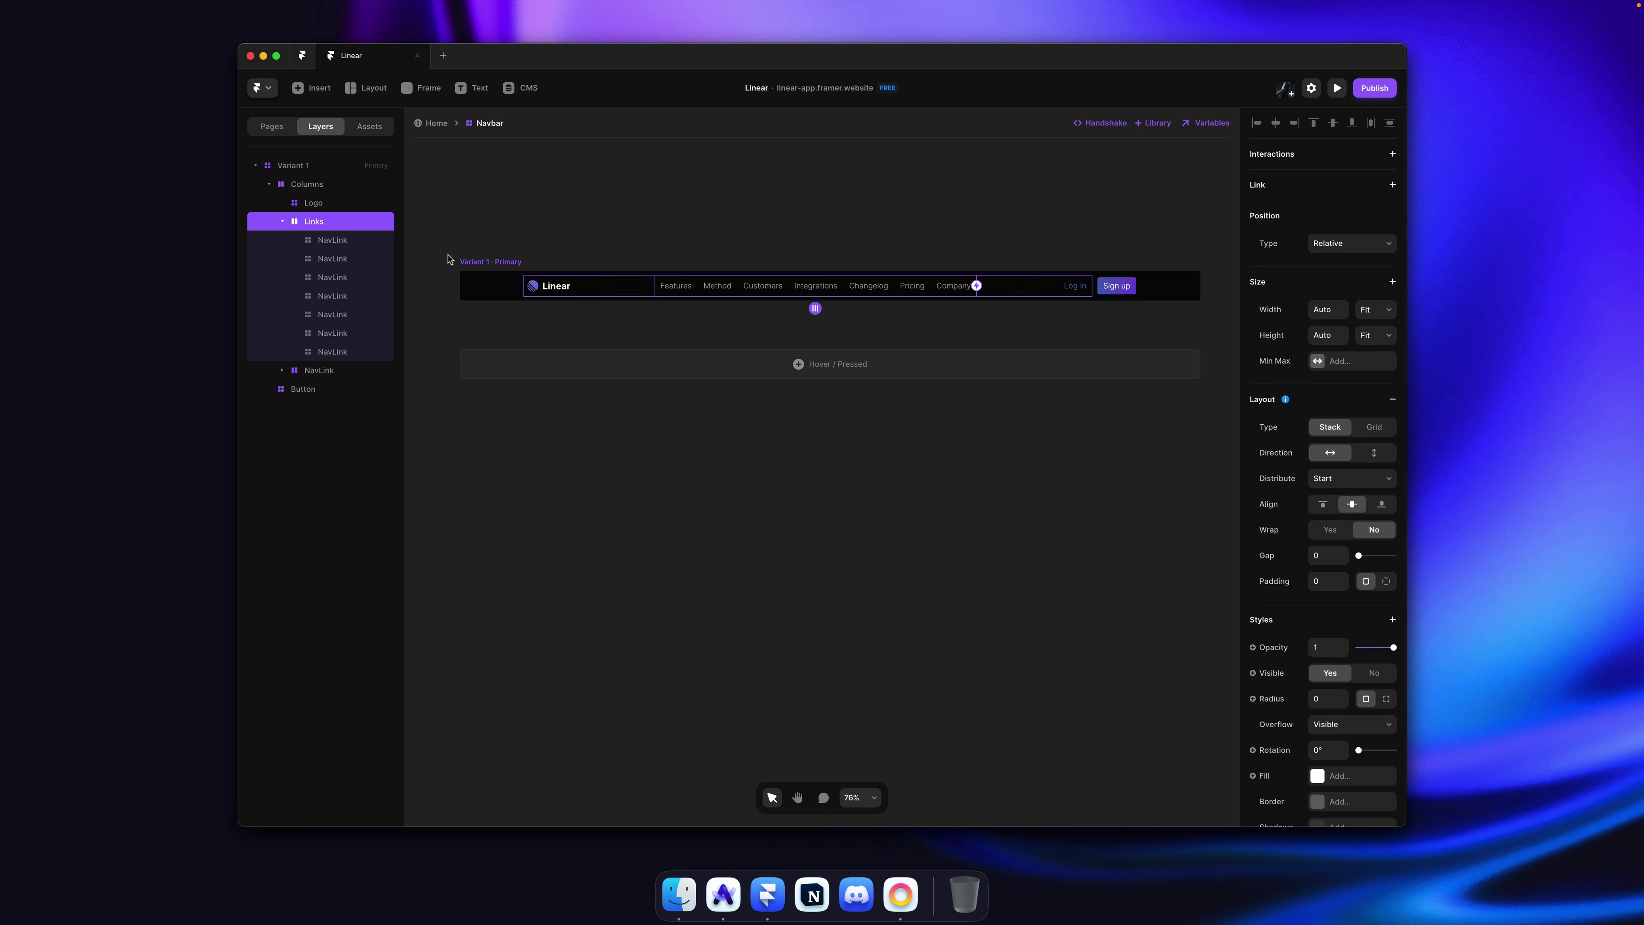
left_click(323, 188)
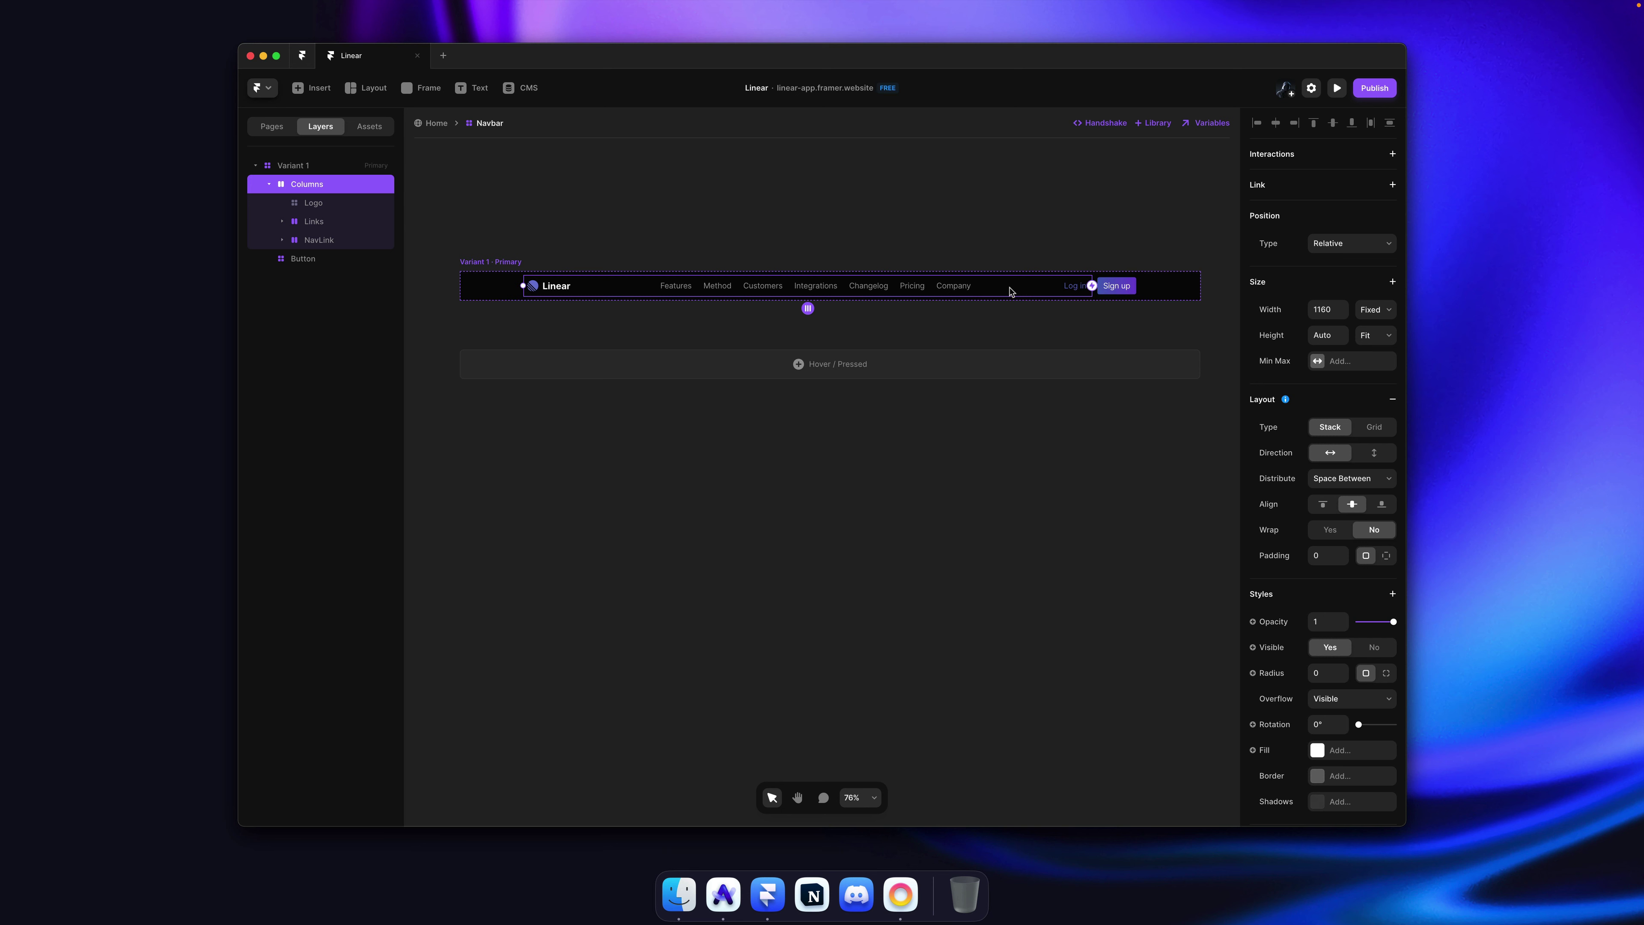
key("super")
key("super")
left_click(1080, 289, "super")
key("Escape")
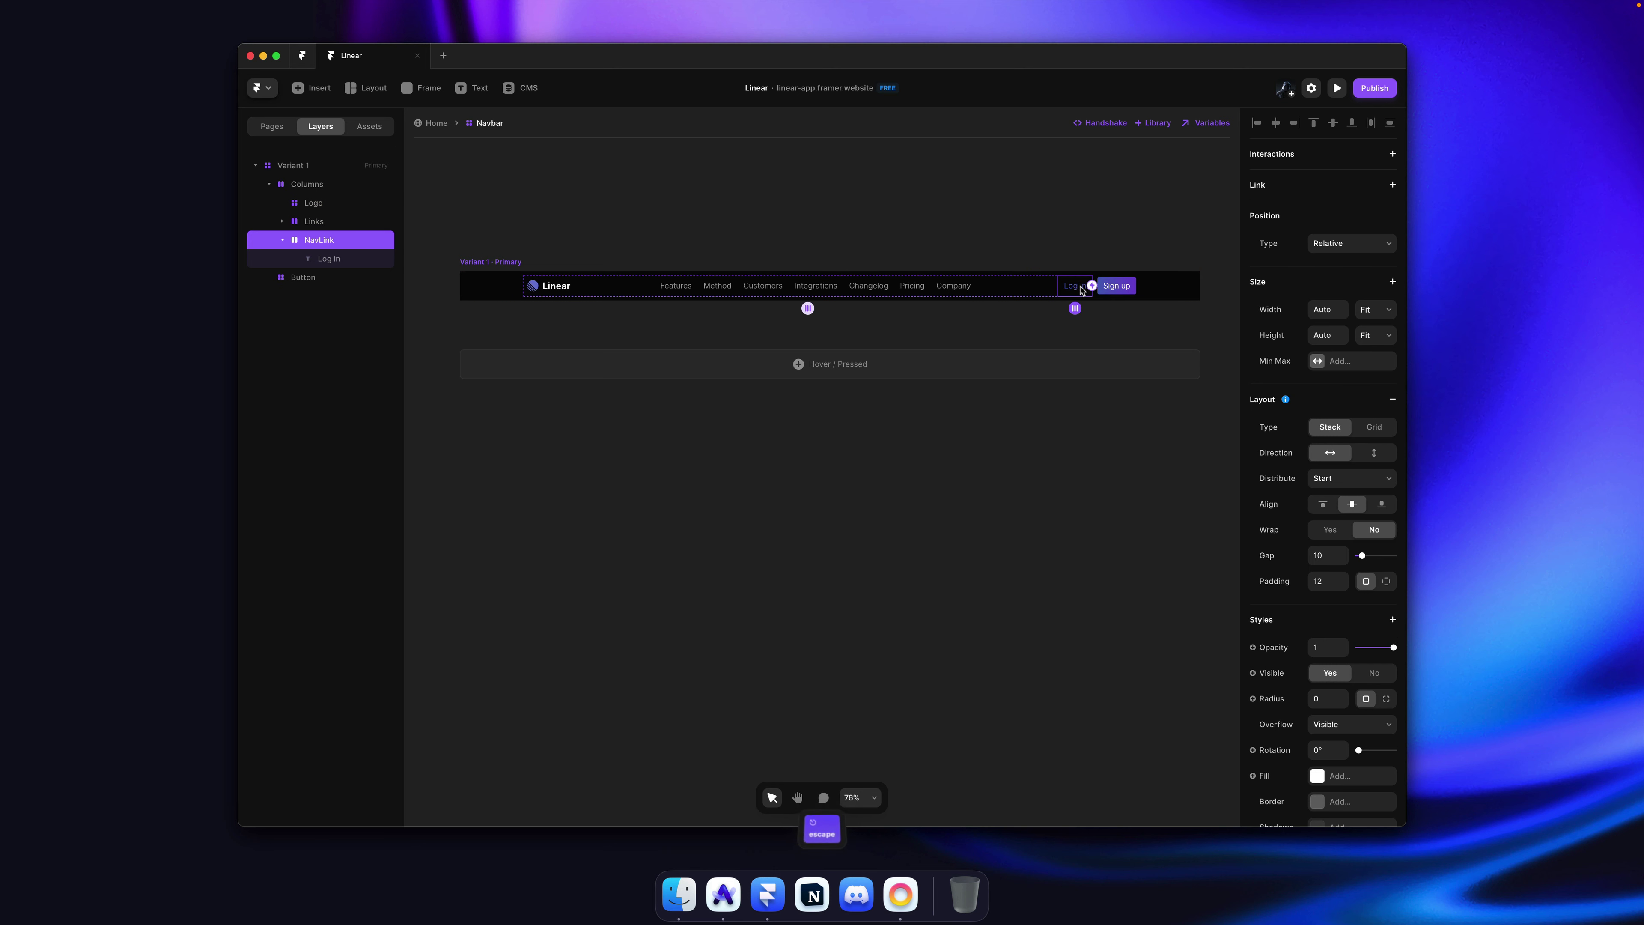
key("Escape")
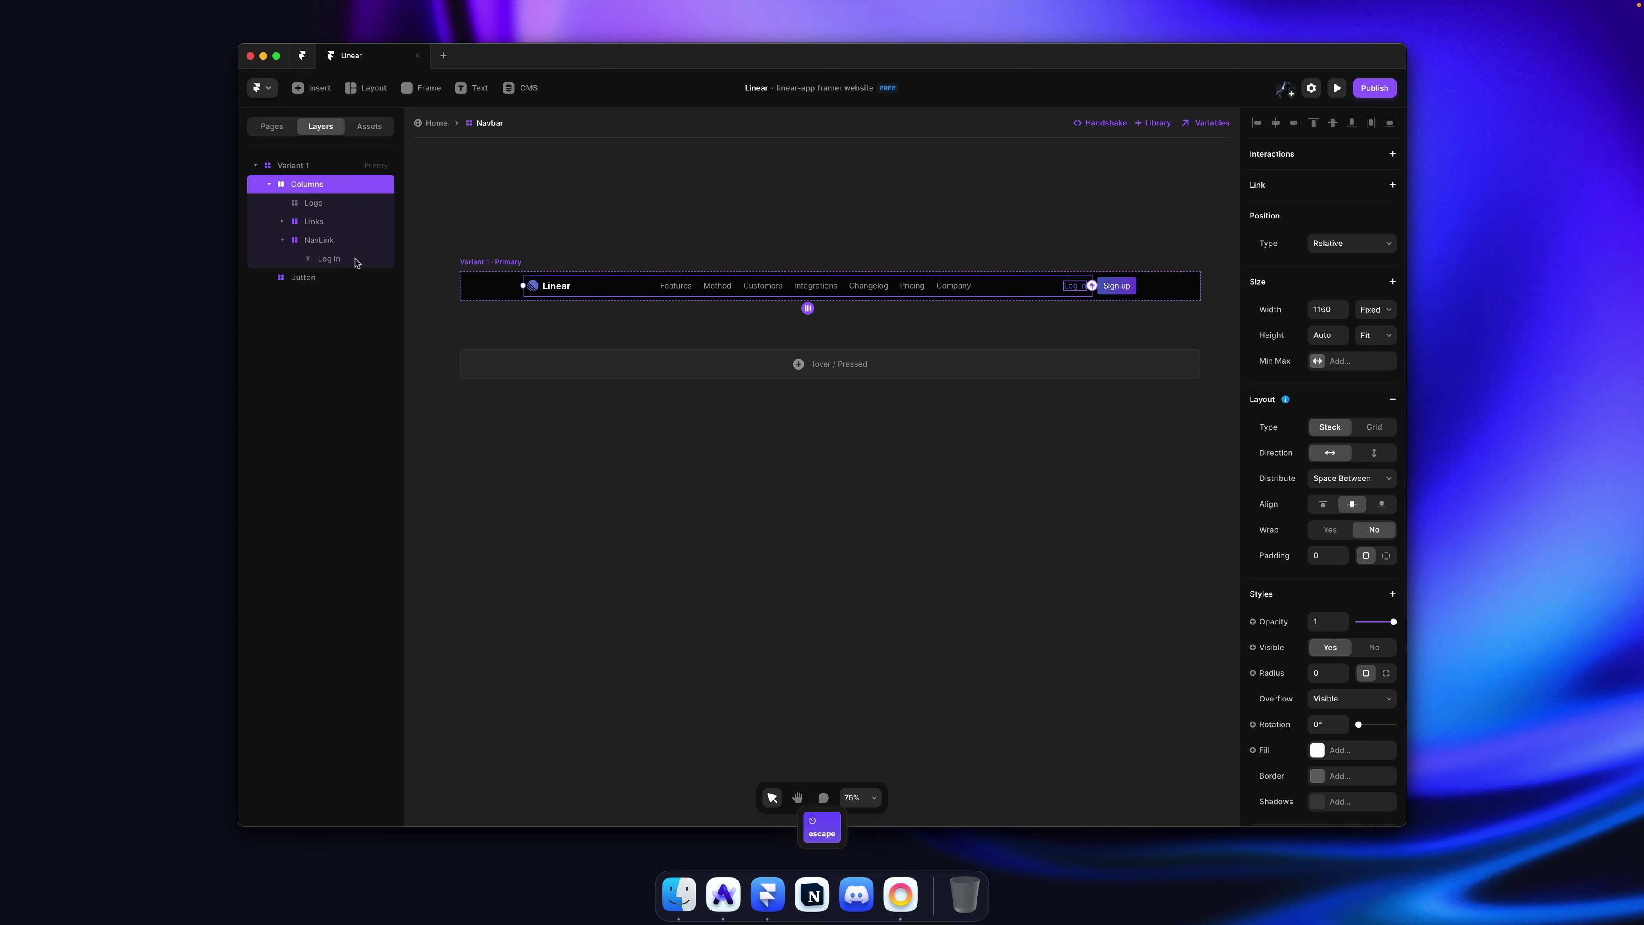
left_click(282, 240)
left_click(306, 241)
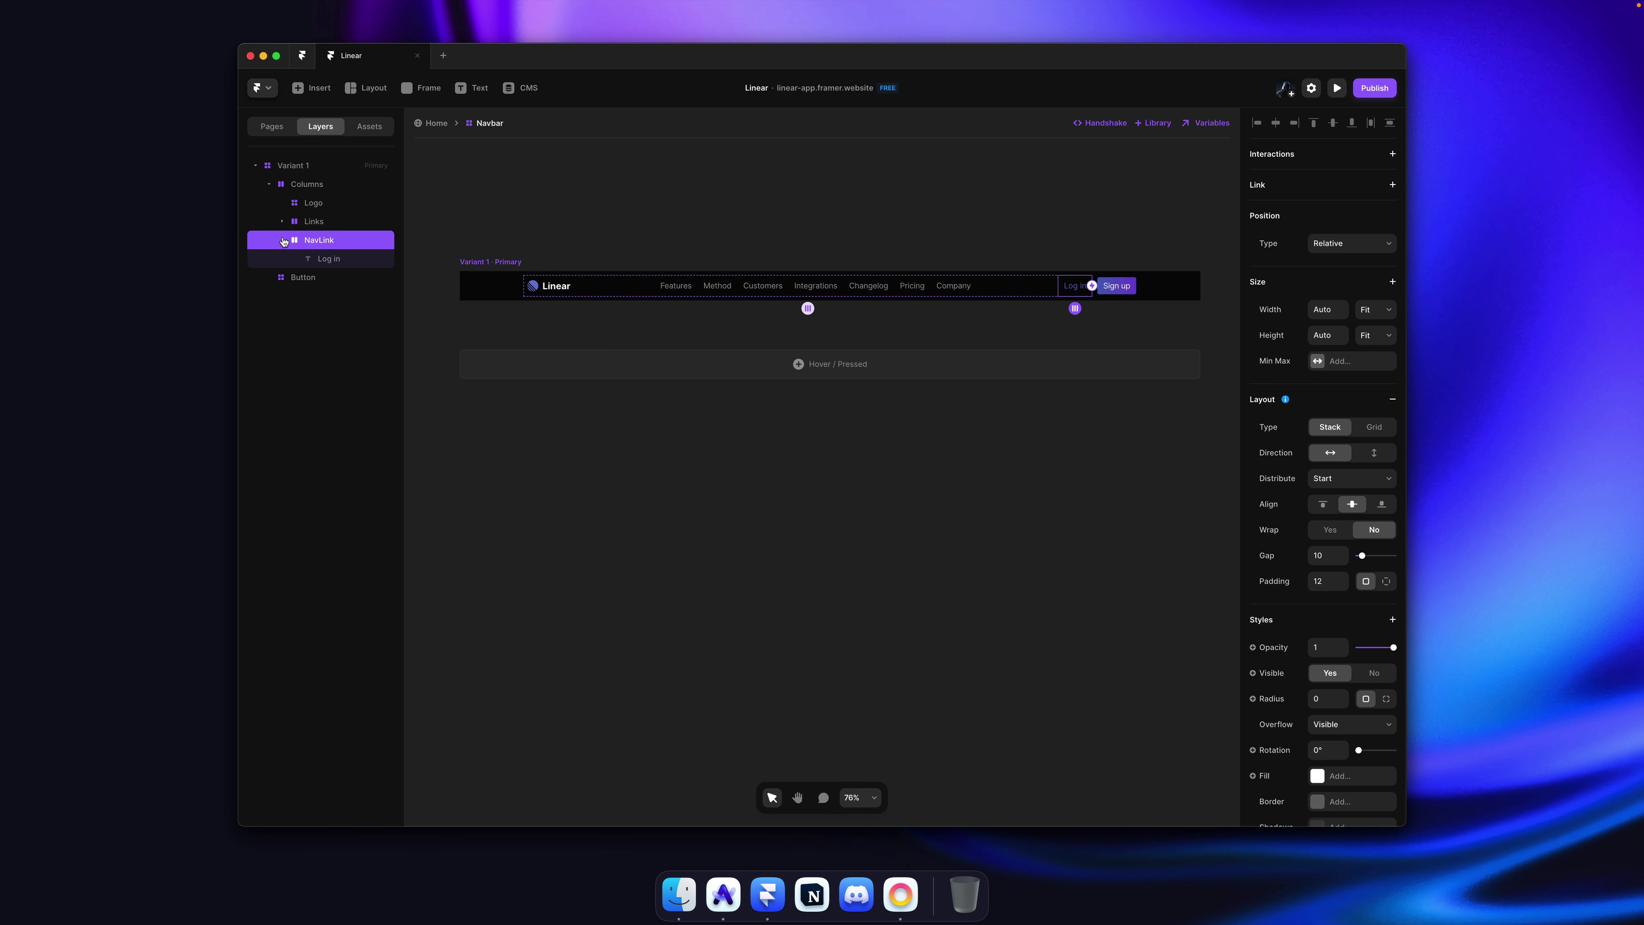
Step: Move Sign up into the Columns row and stack it with Log in at 0 gap
left_click(299, 254)
left_click_drag(300, 253, 306, 247)
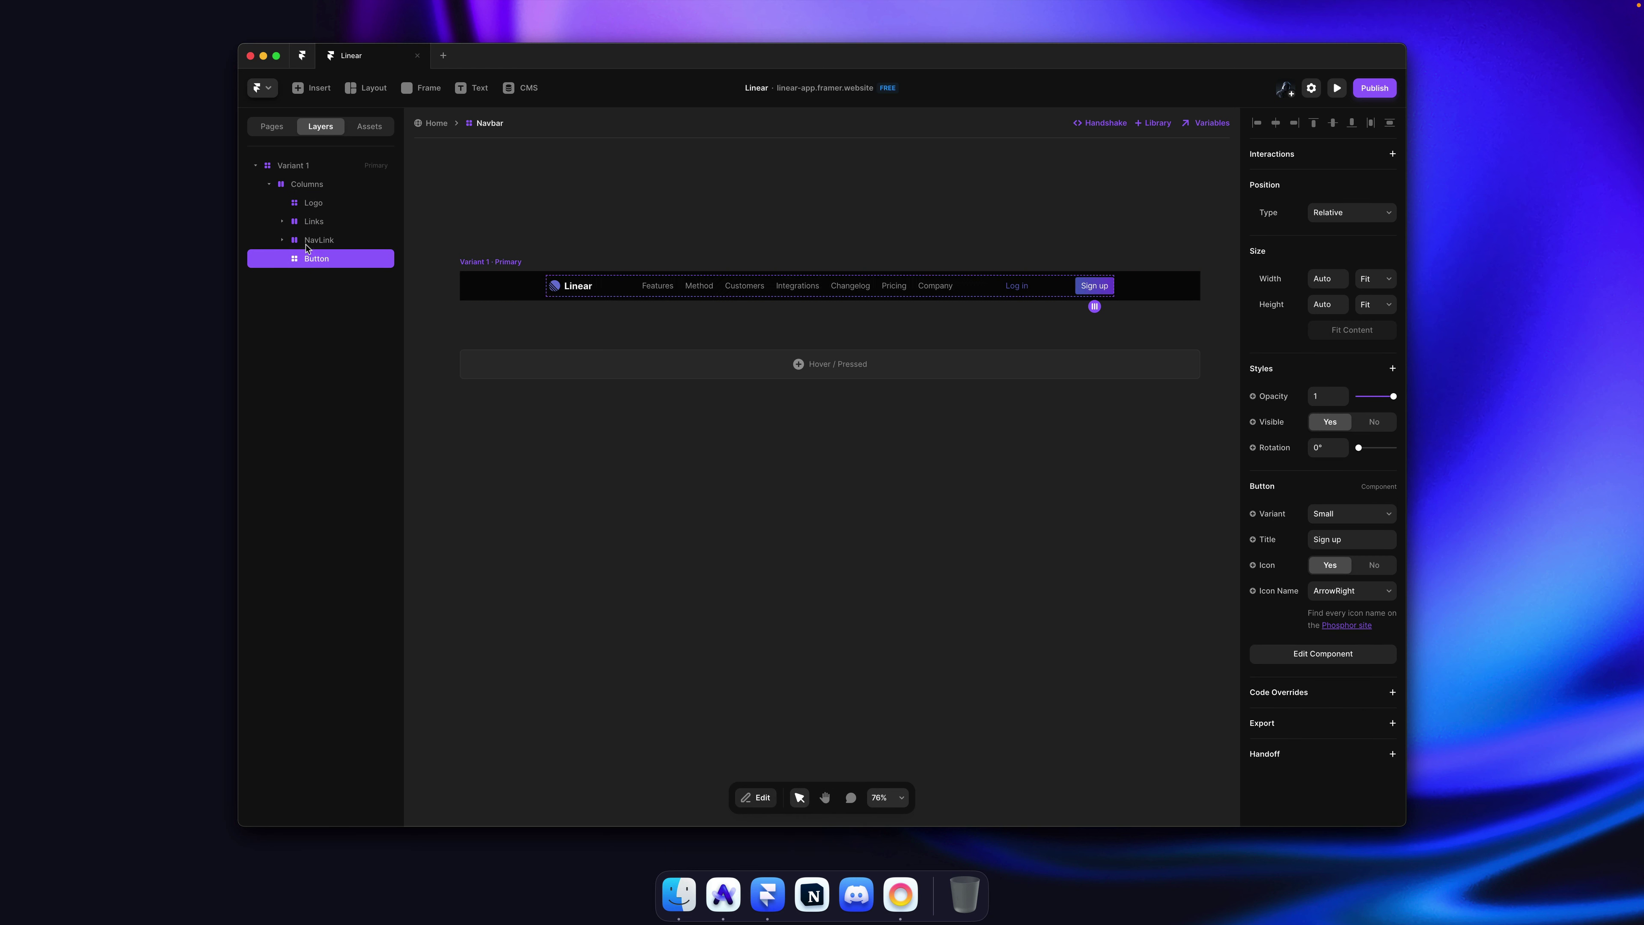
left_click(330, 242, "shift")
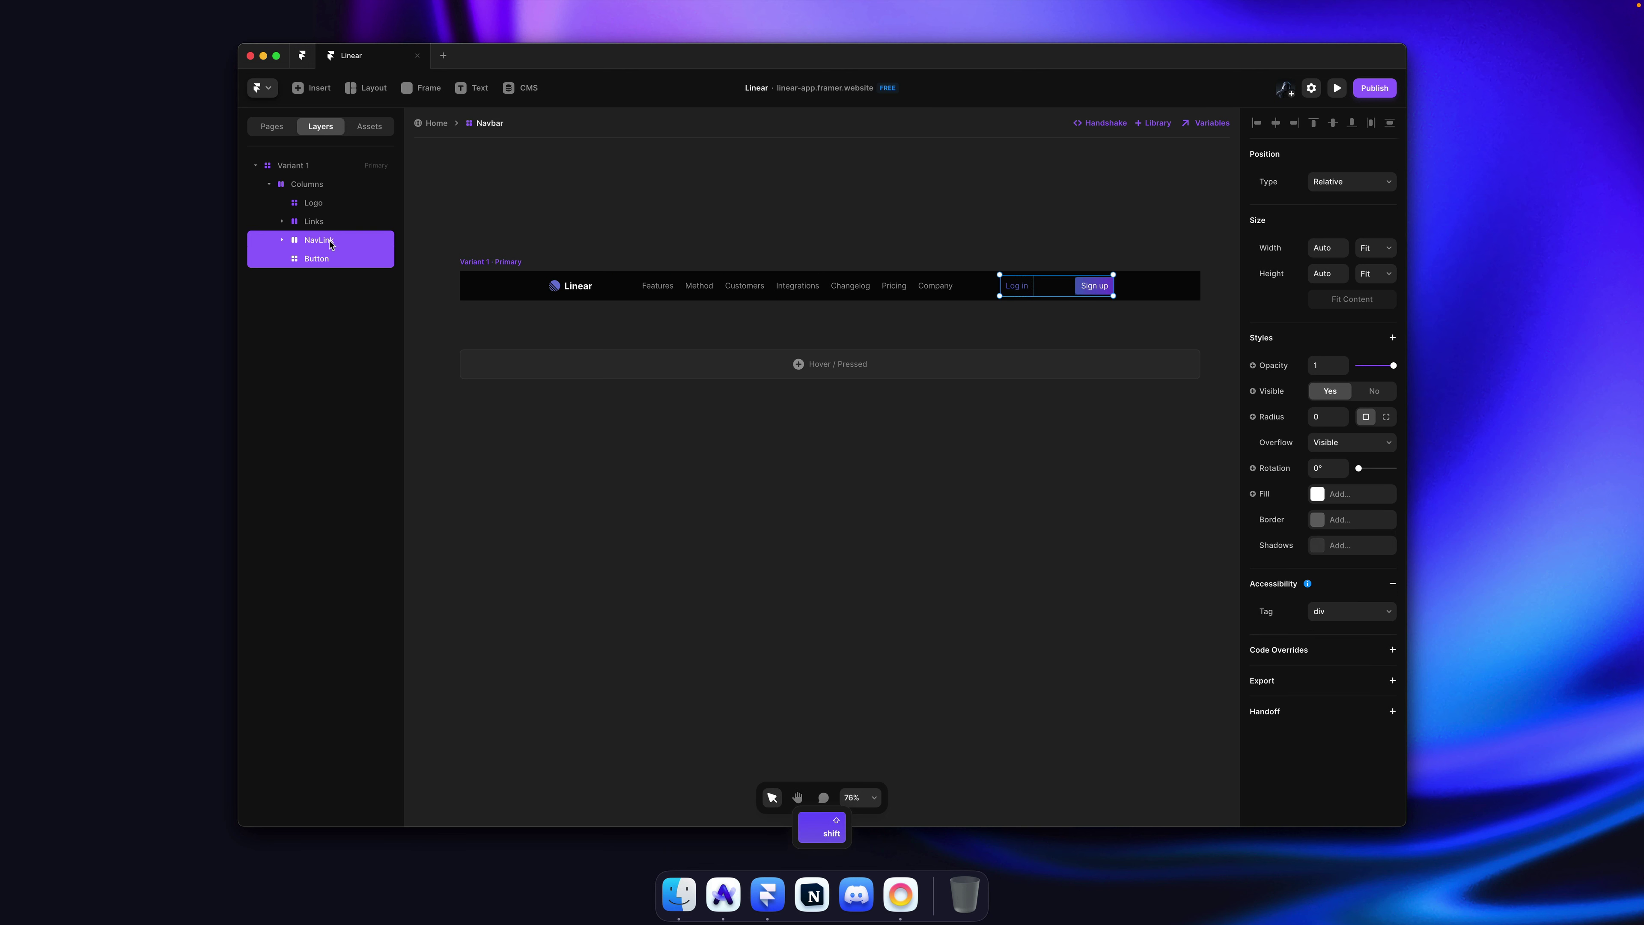
key("alt+super+Return")
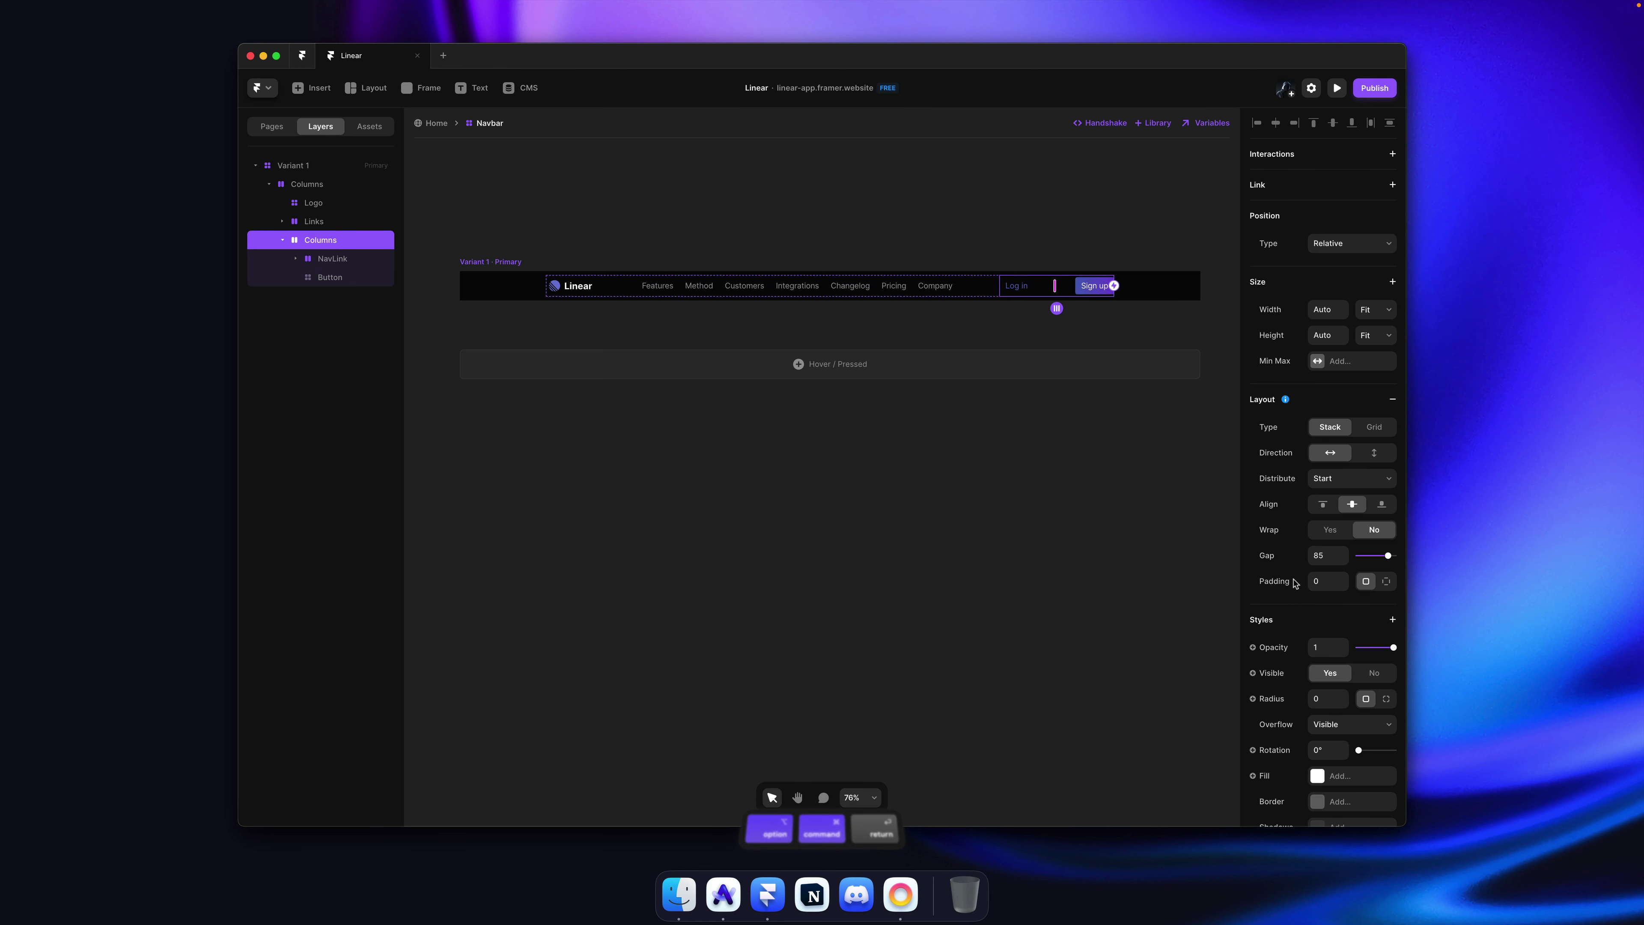
left_click(1320, 555)
type("0")
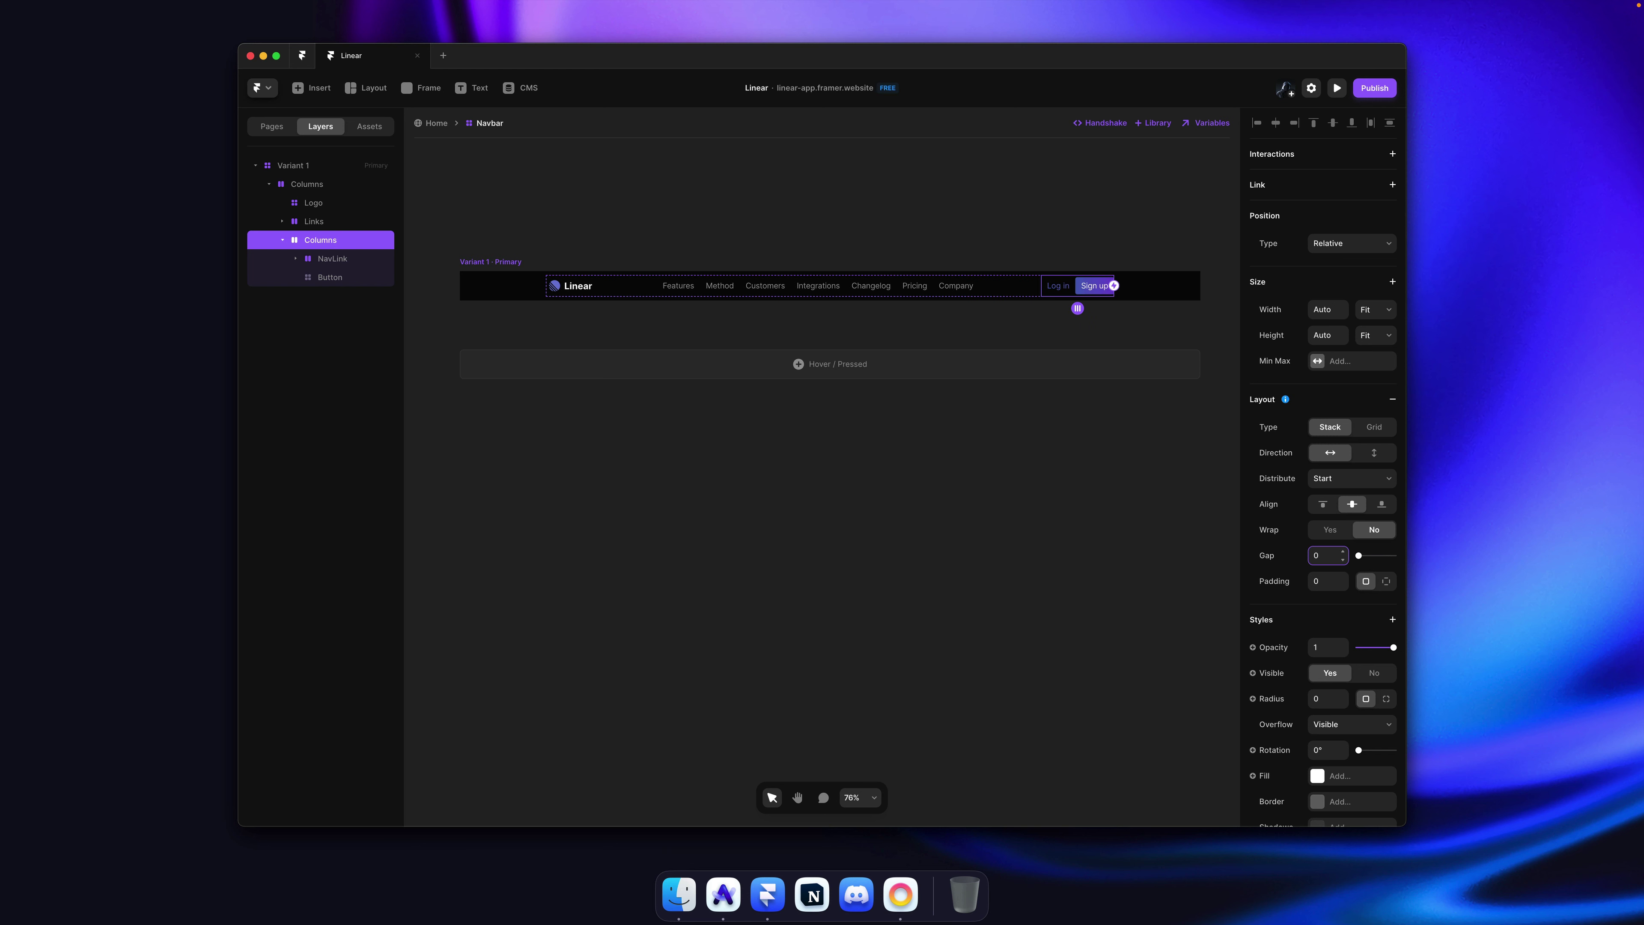
key("Return")
Step: Turn on wrapping for the outer navbar row and save the project
left_click(868, 173)
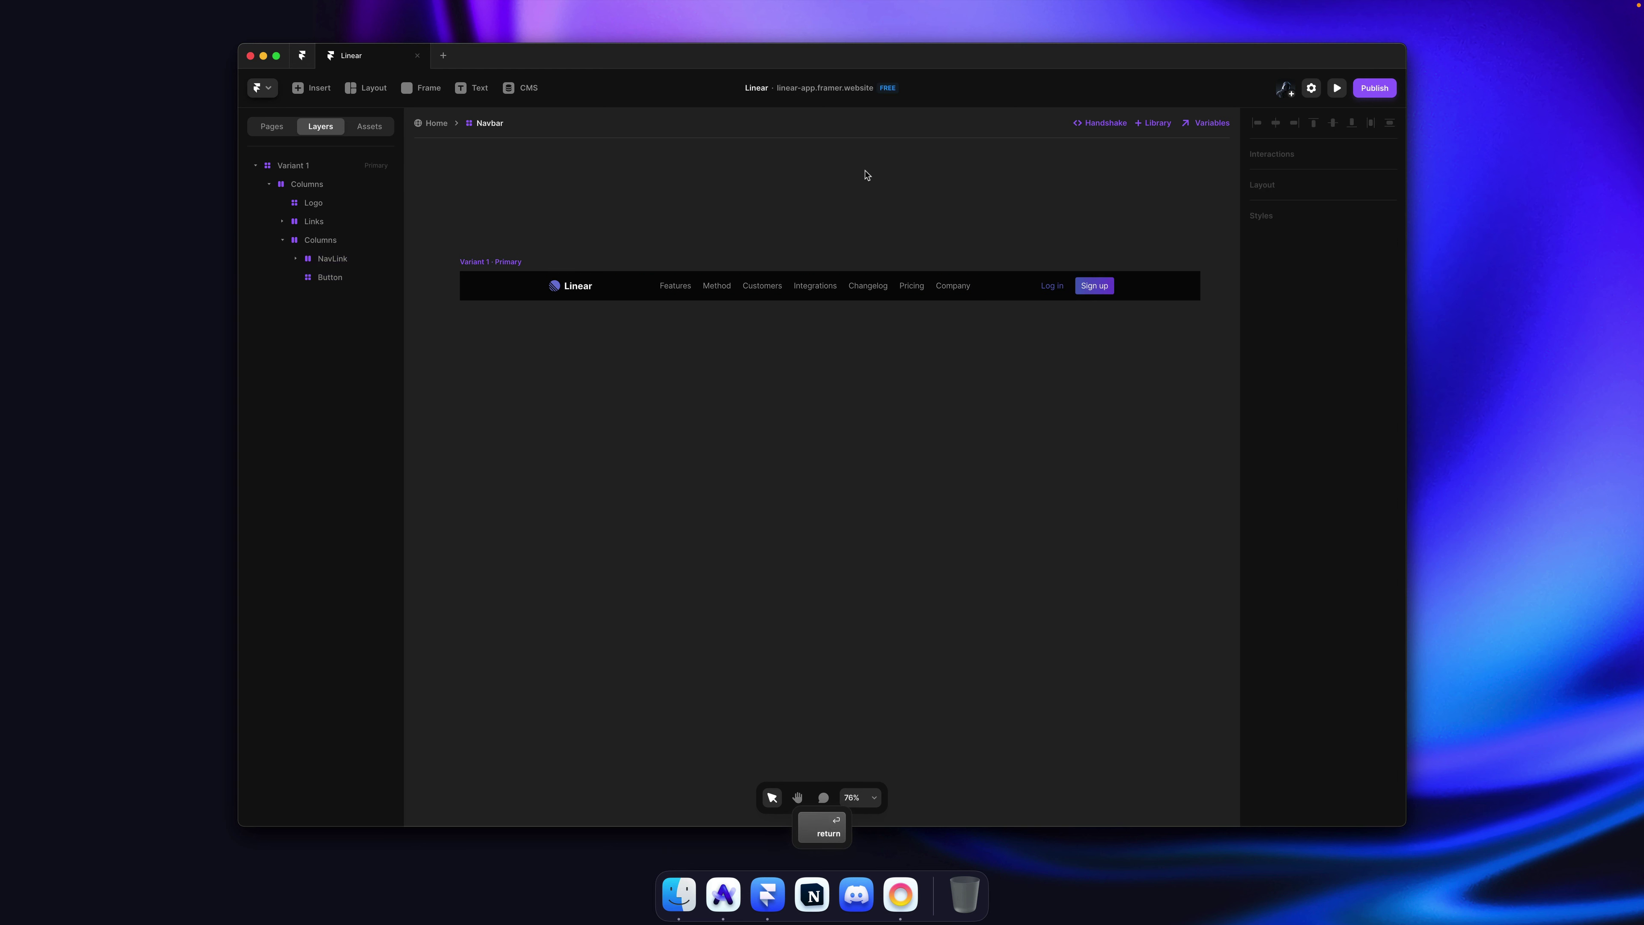
left_click(1005, 288, "super")
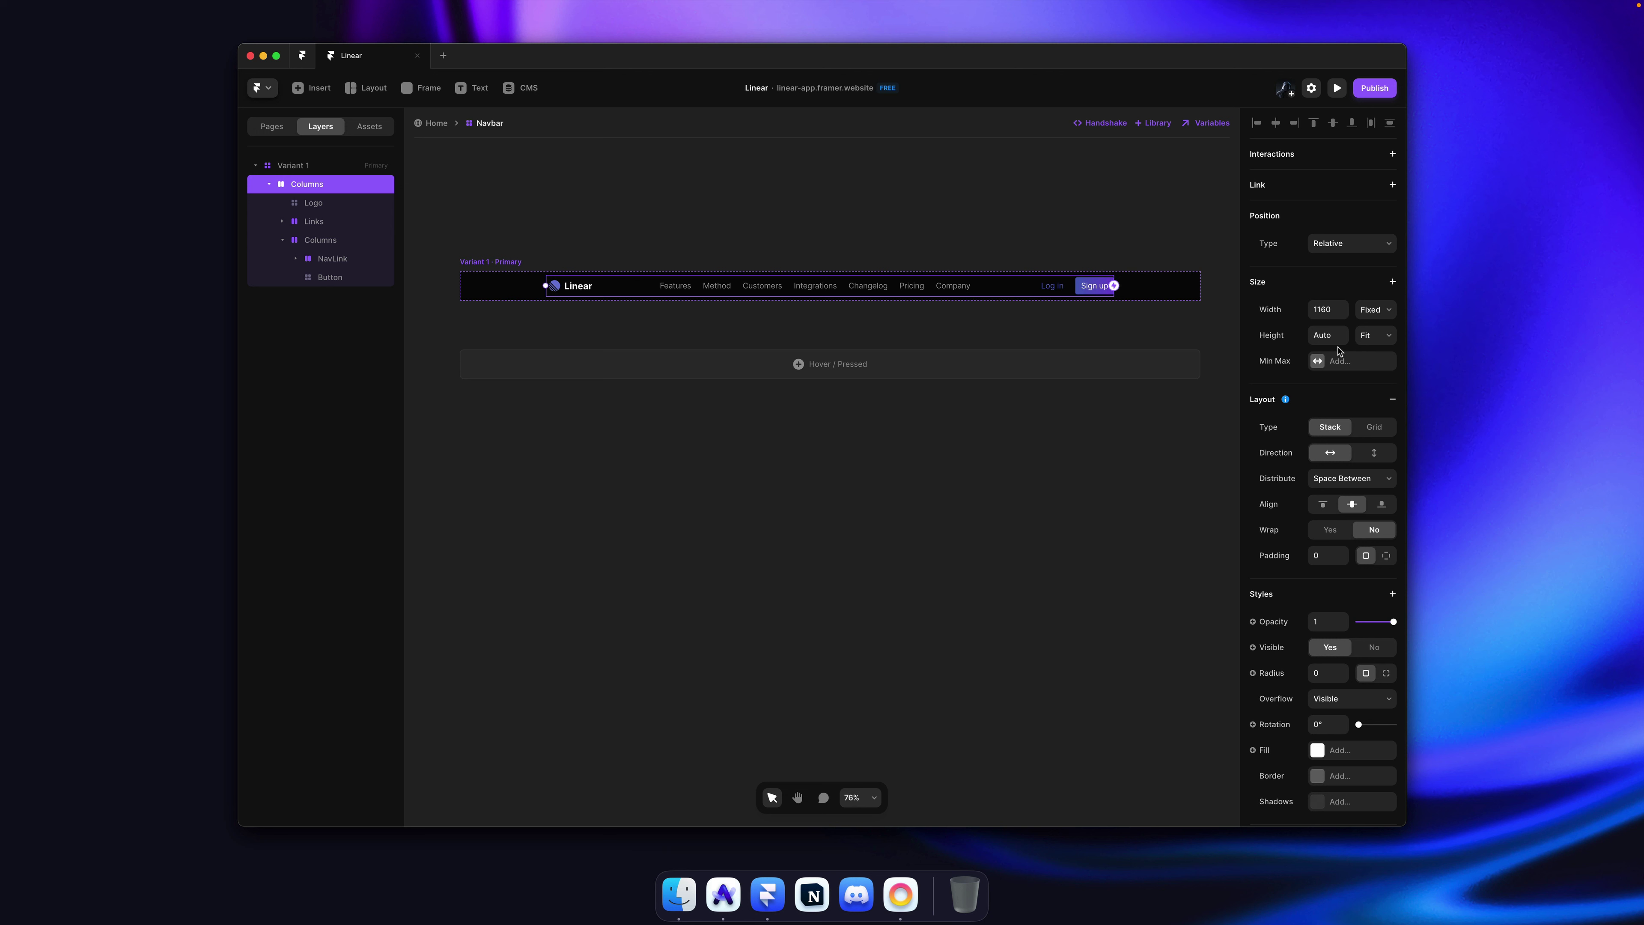
left_click(1331, 529)
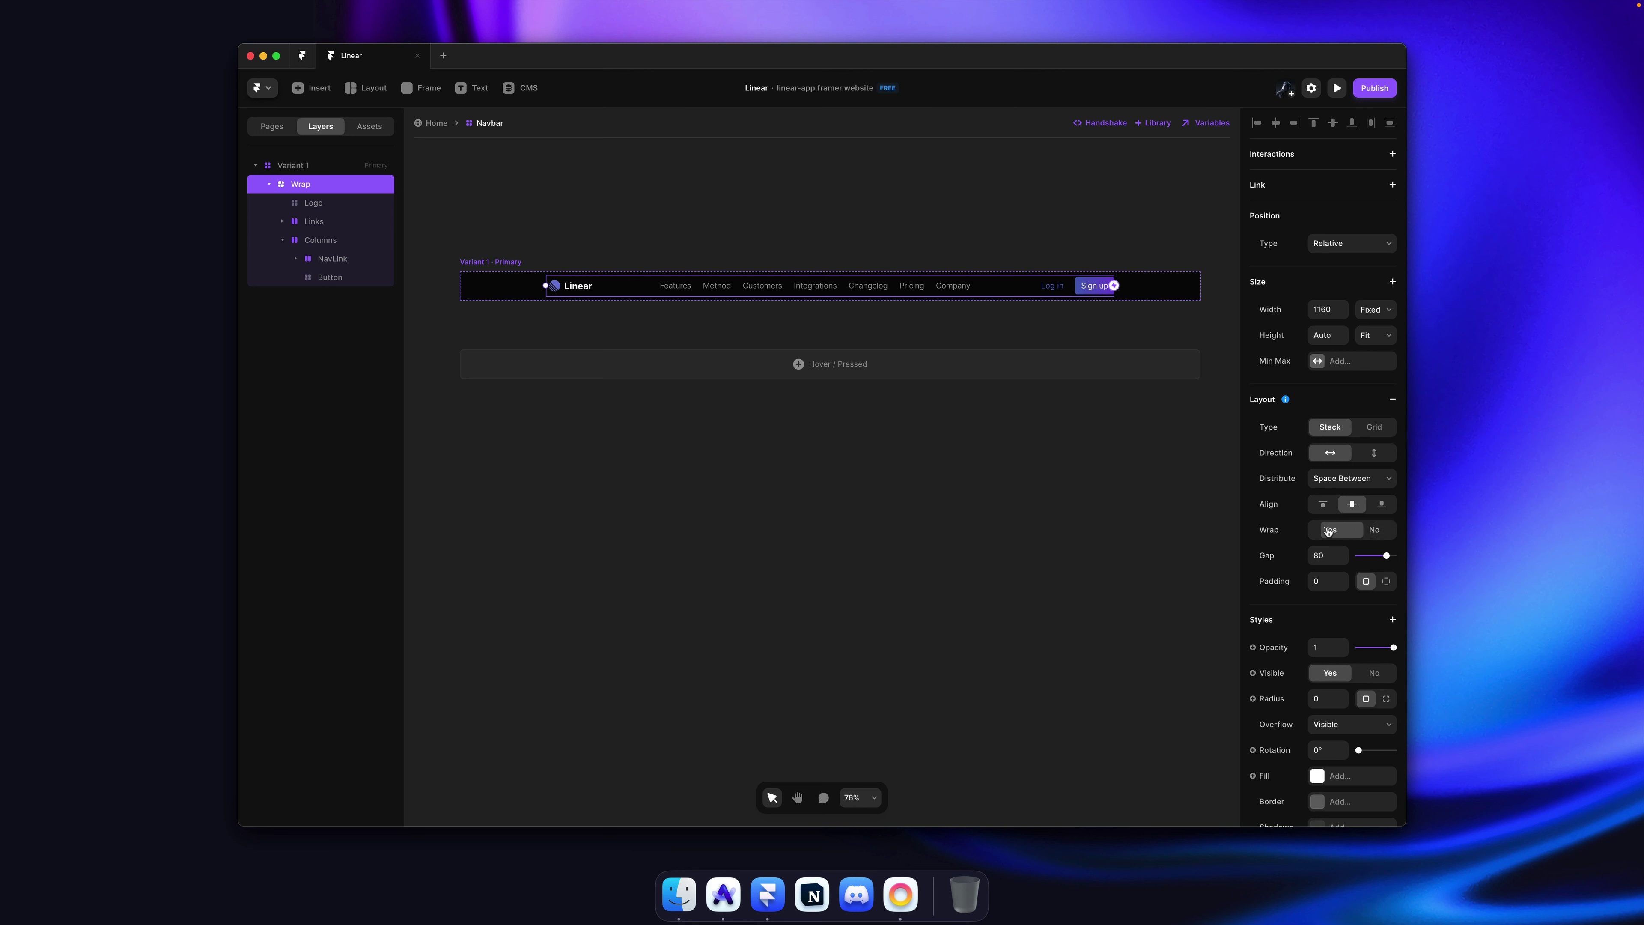
left_click(1055, 222)
key("super+s")
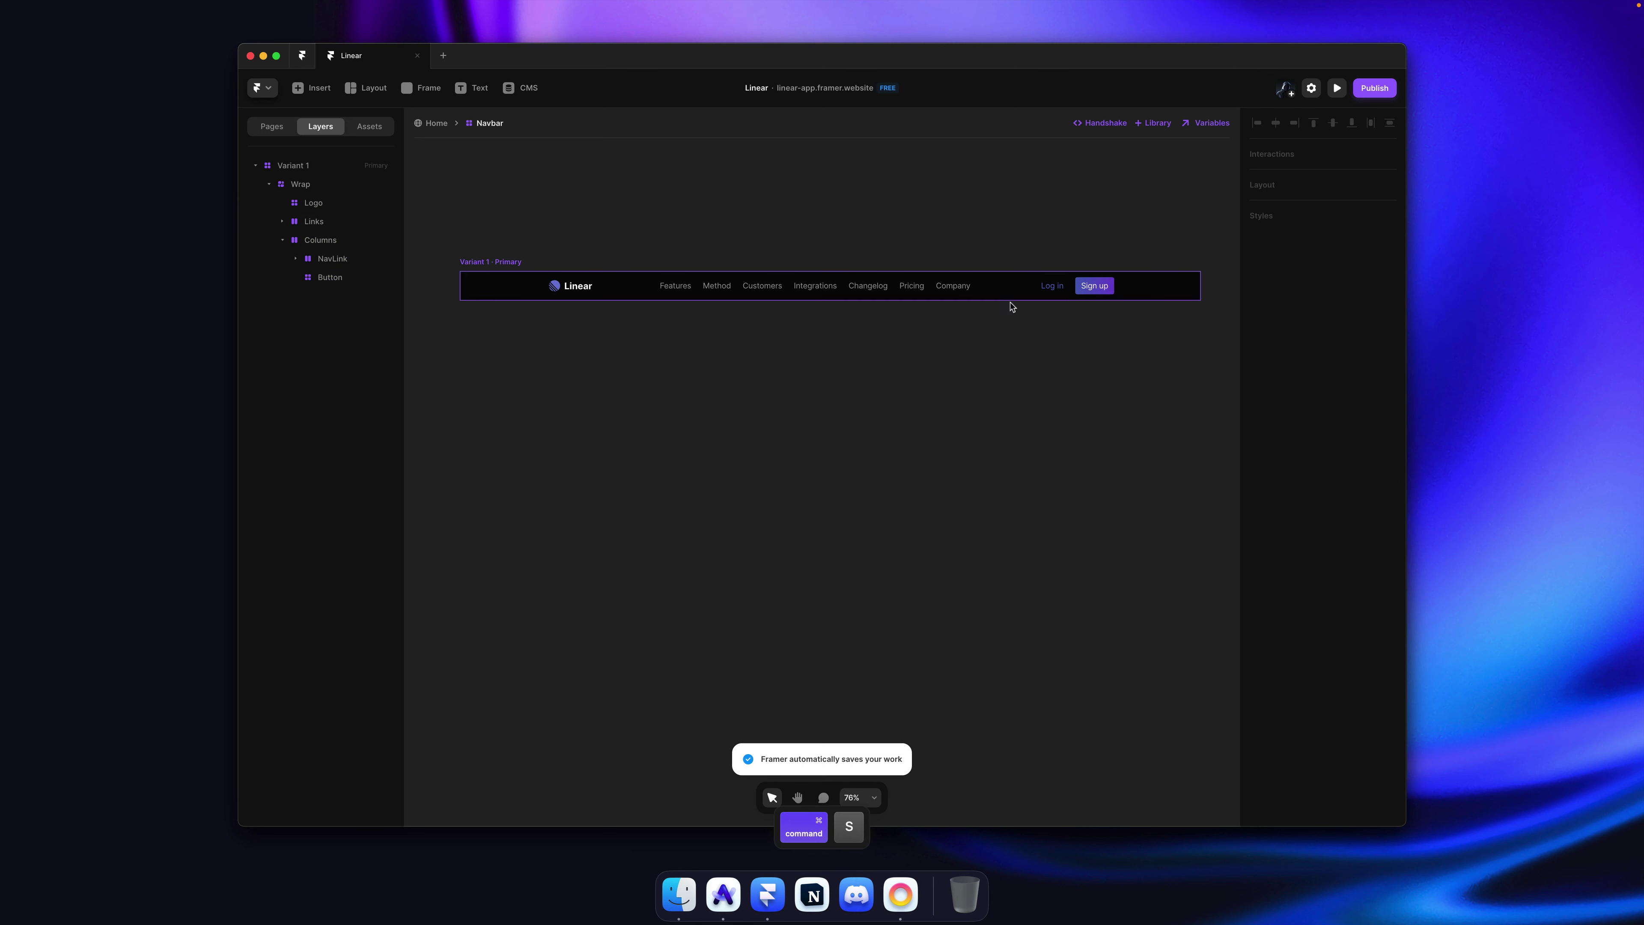
key("super+s")
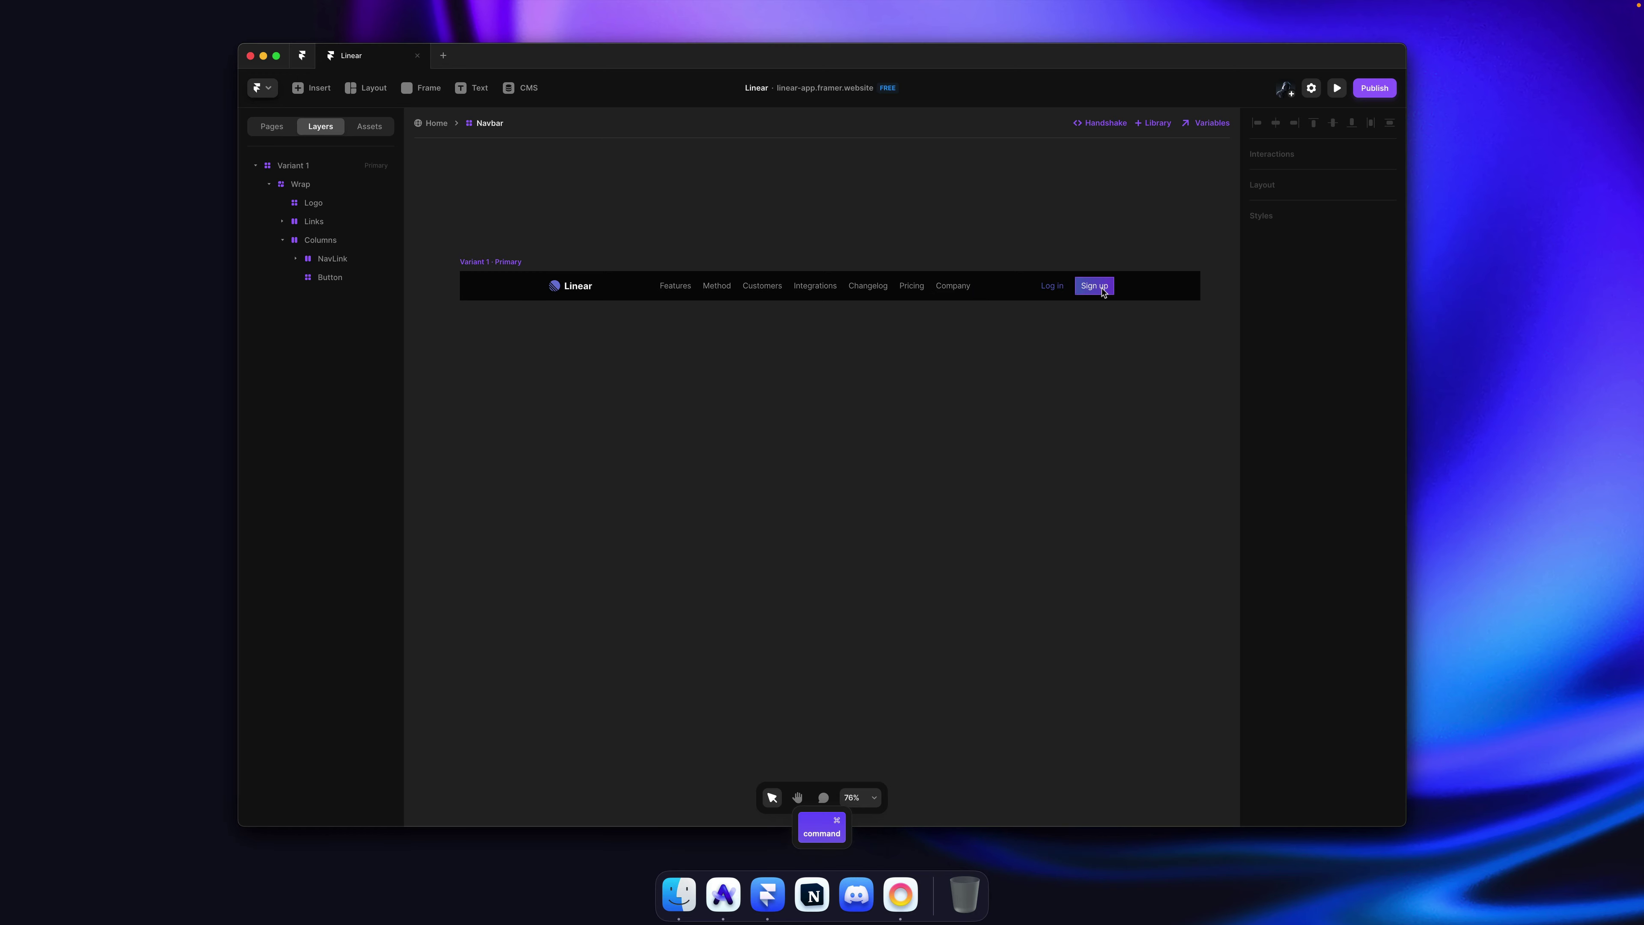
key("super+s")
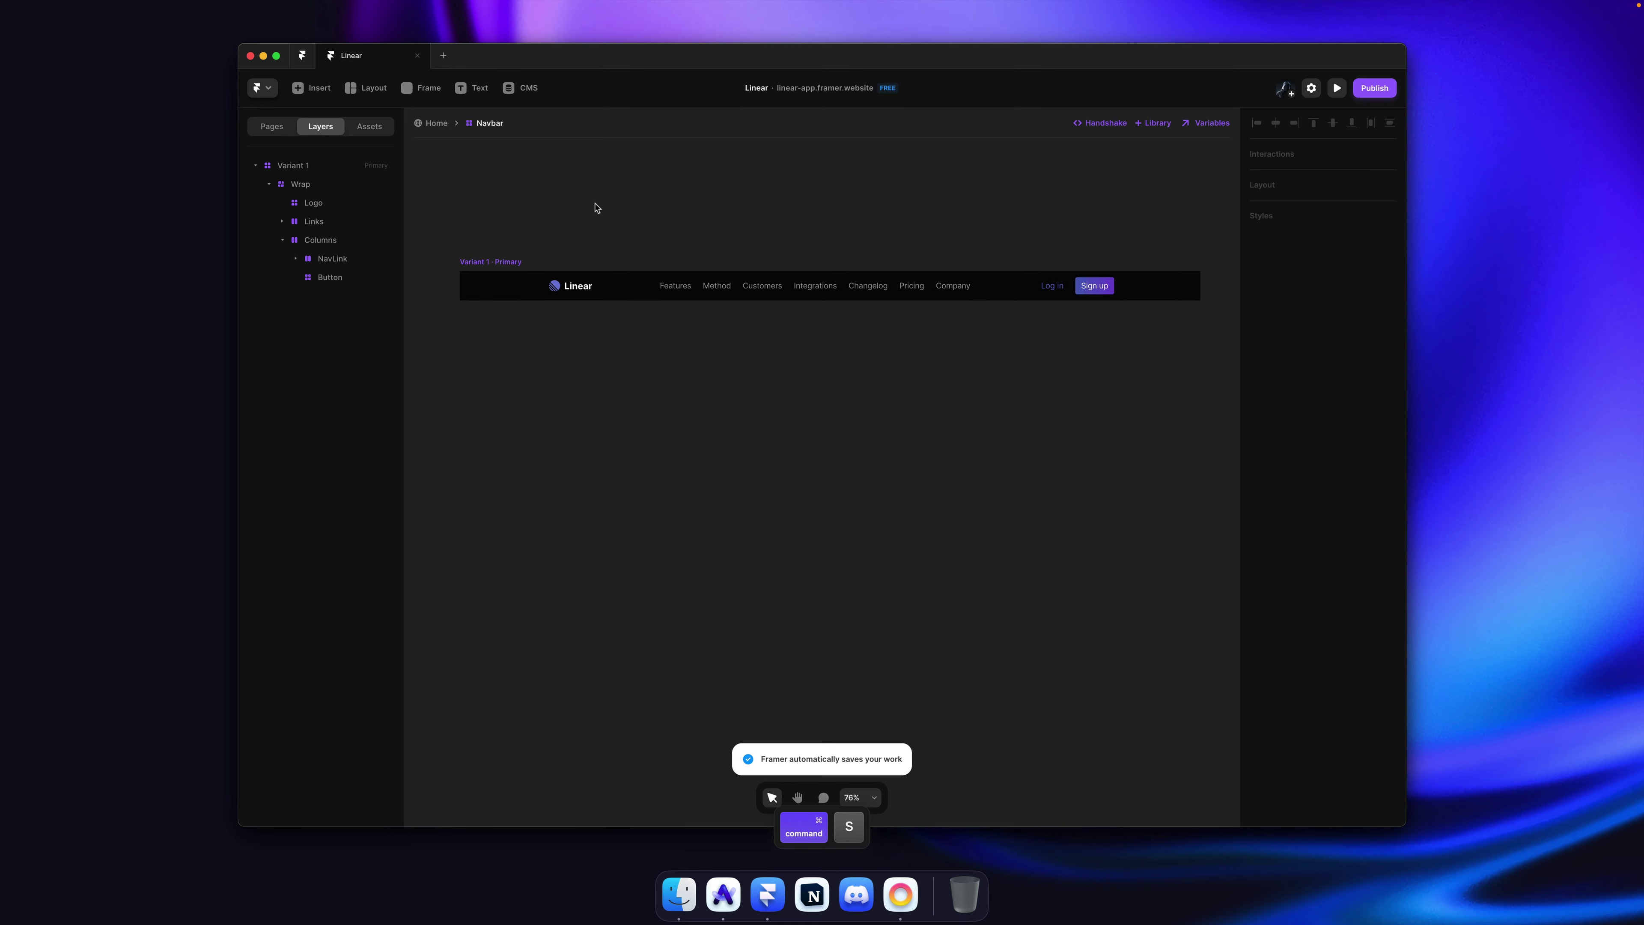
key("super+Tab")
scroll(541, 233, "up", 8)
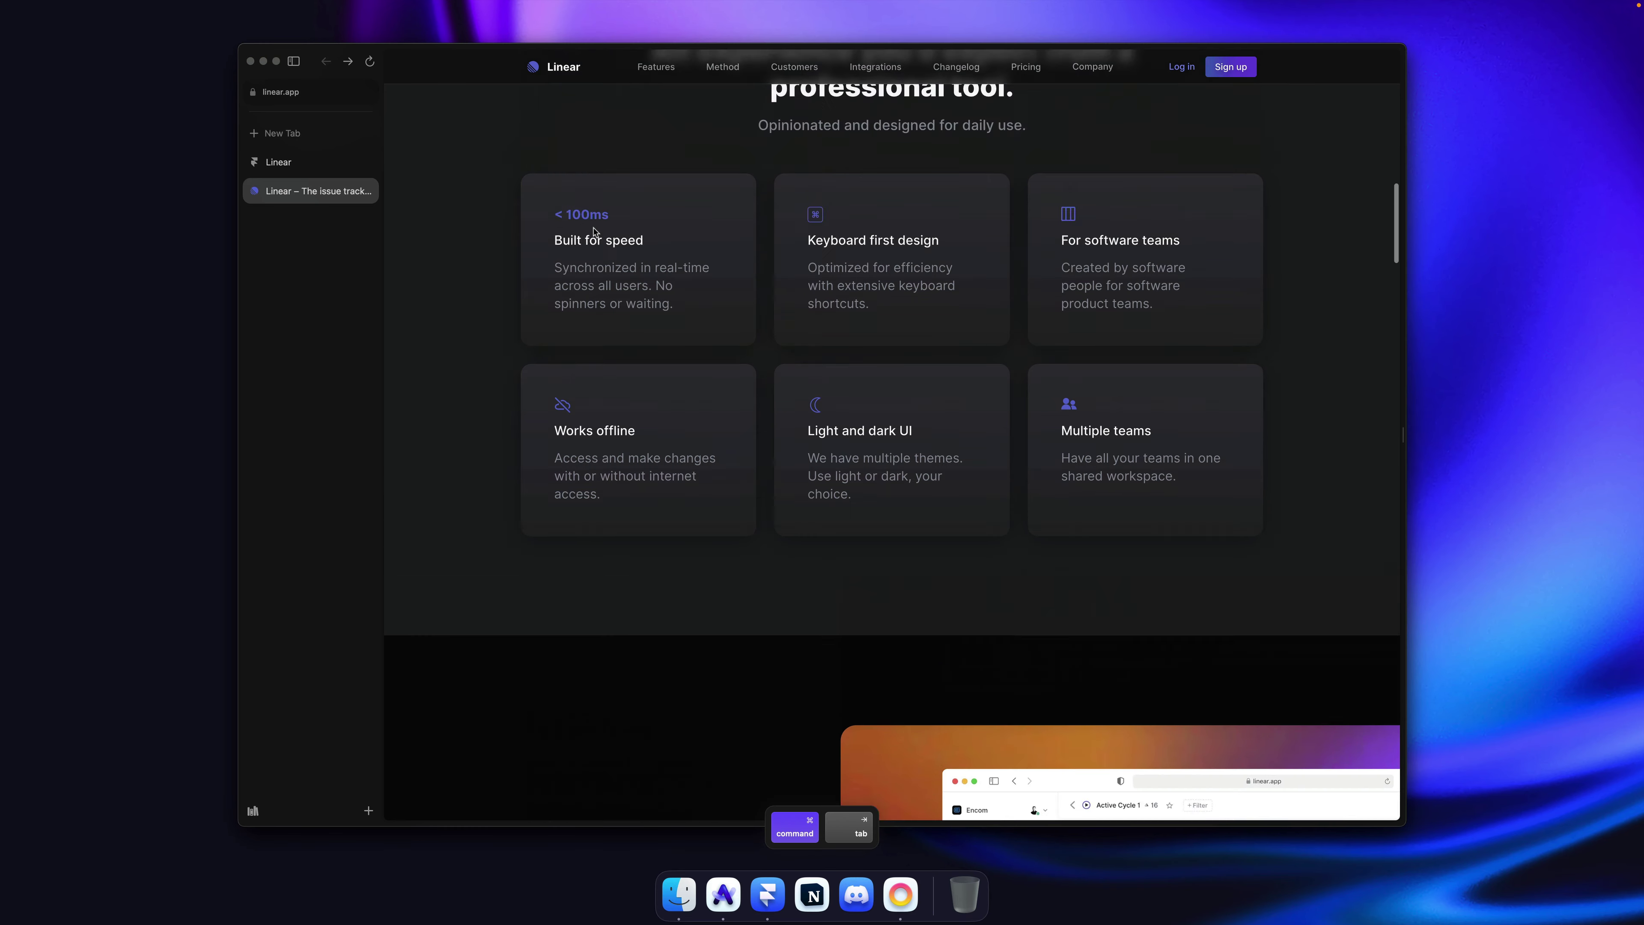
scroll(542, 233, "up", 10)
scroll(541, 234, "down", 7)
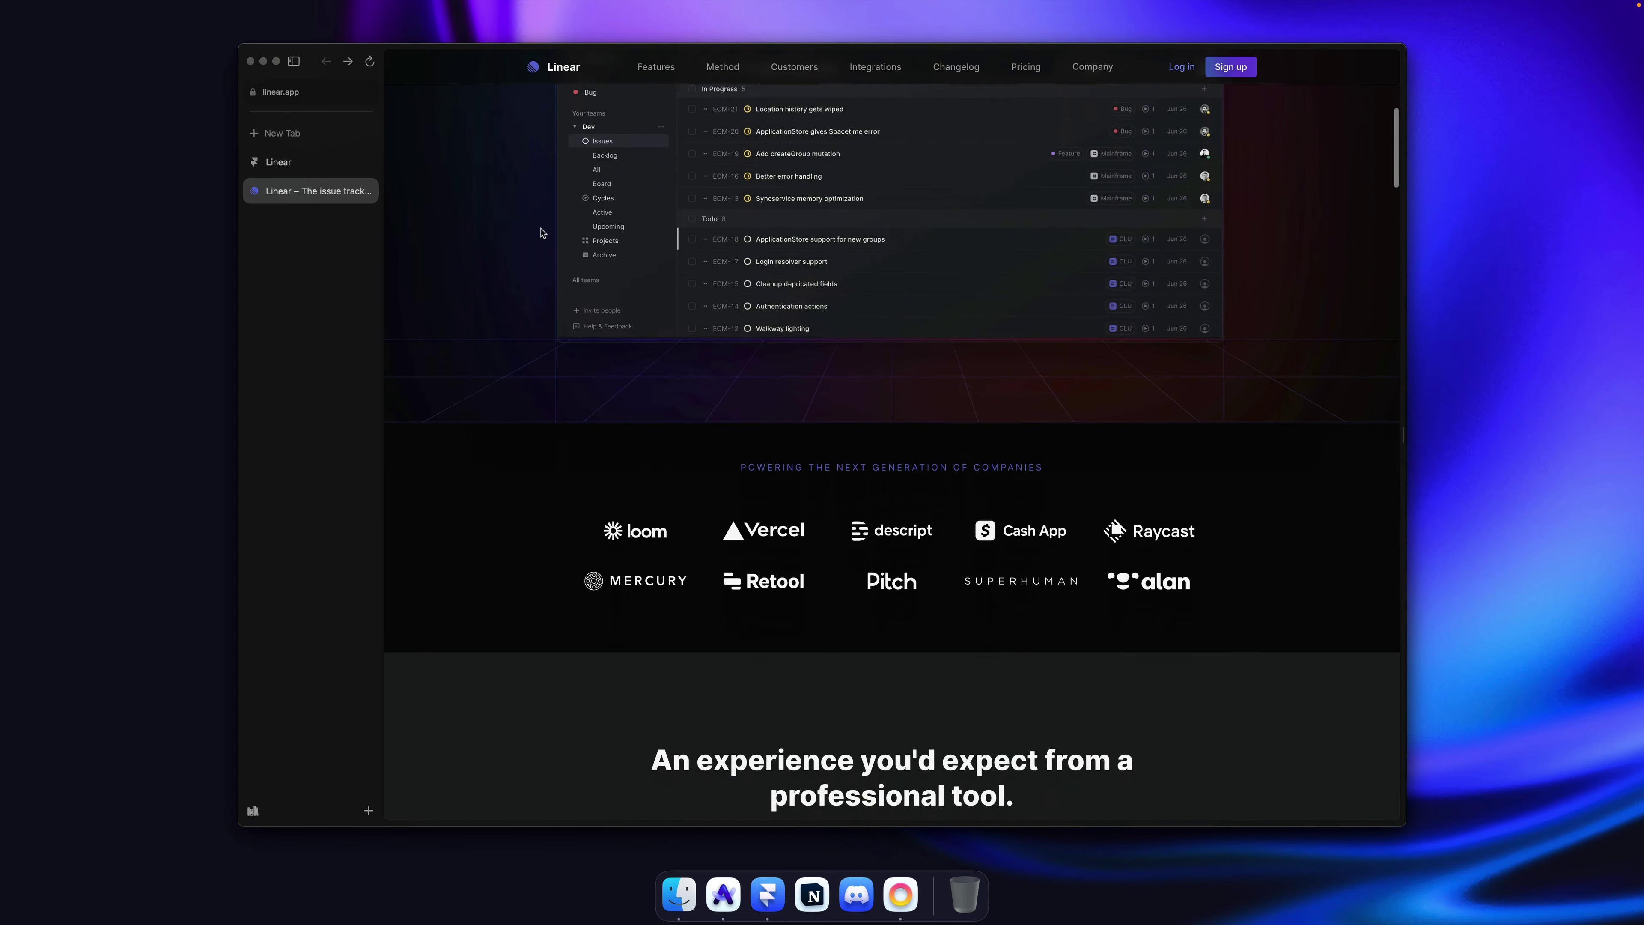
scroll(541, 233, "down", 10)
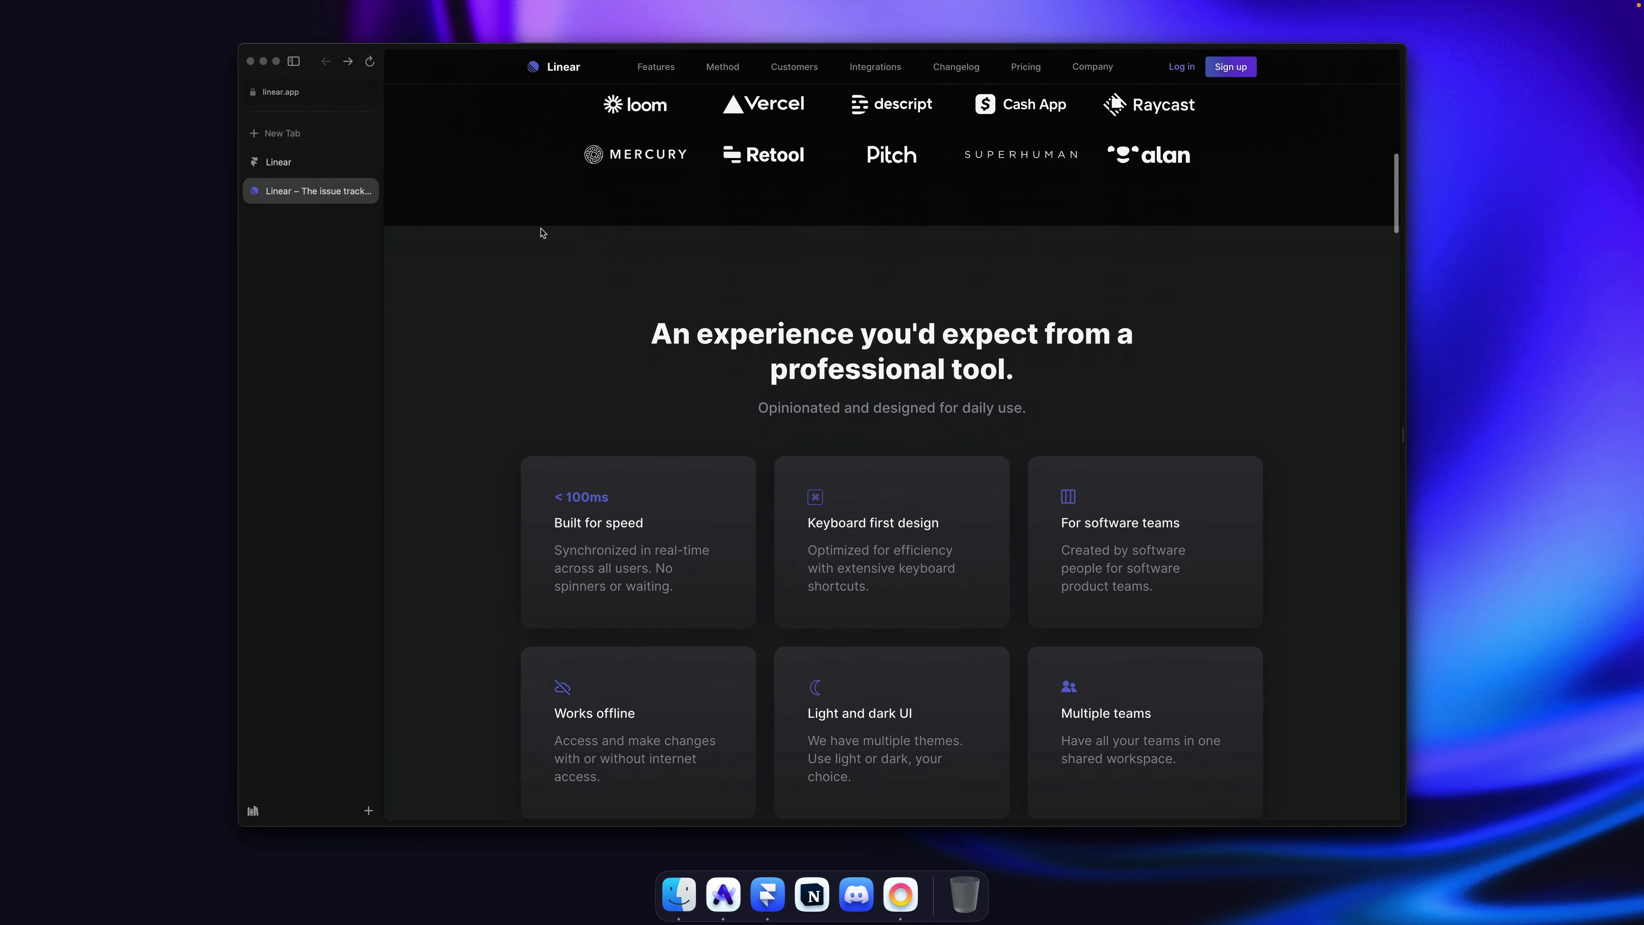
scroll(684, 125, "up", 3)
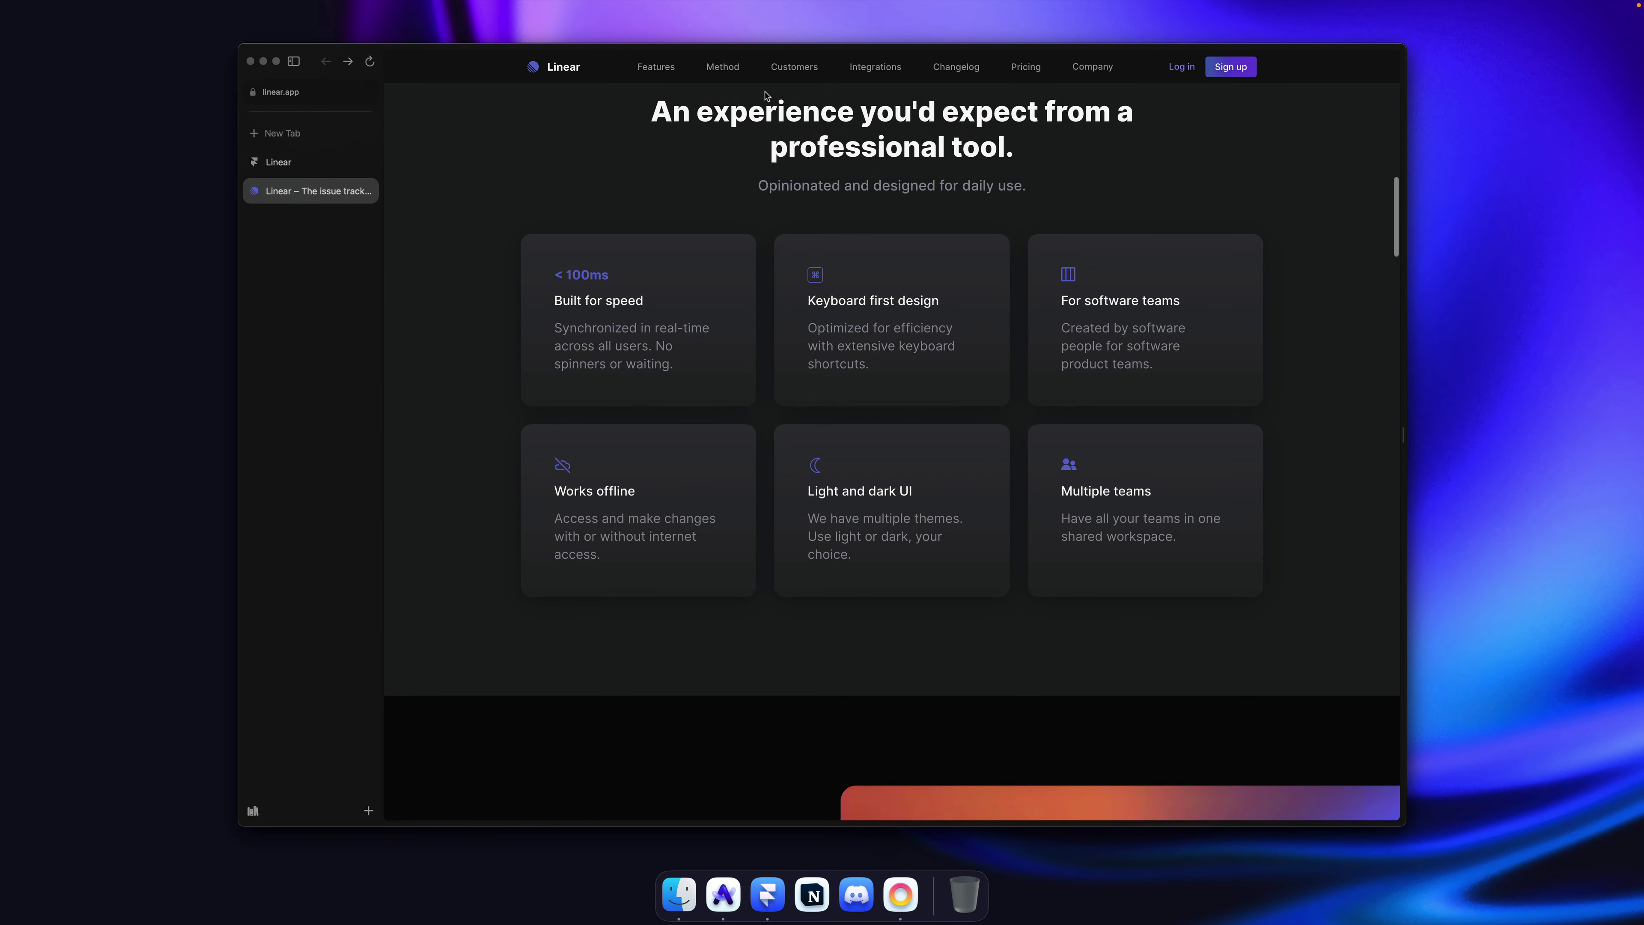
scroll(765, 96, "down", 2)
scroll(765, 96, "up", 1)
key("super+Tab")
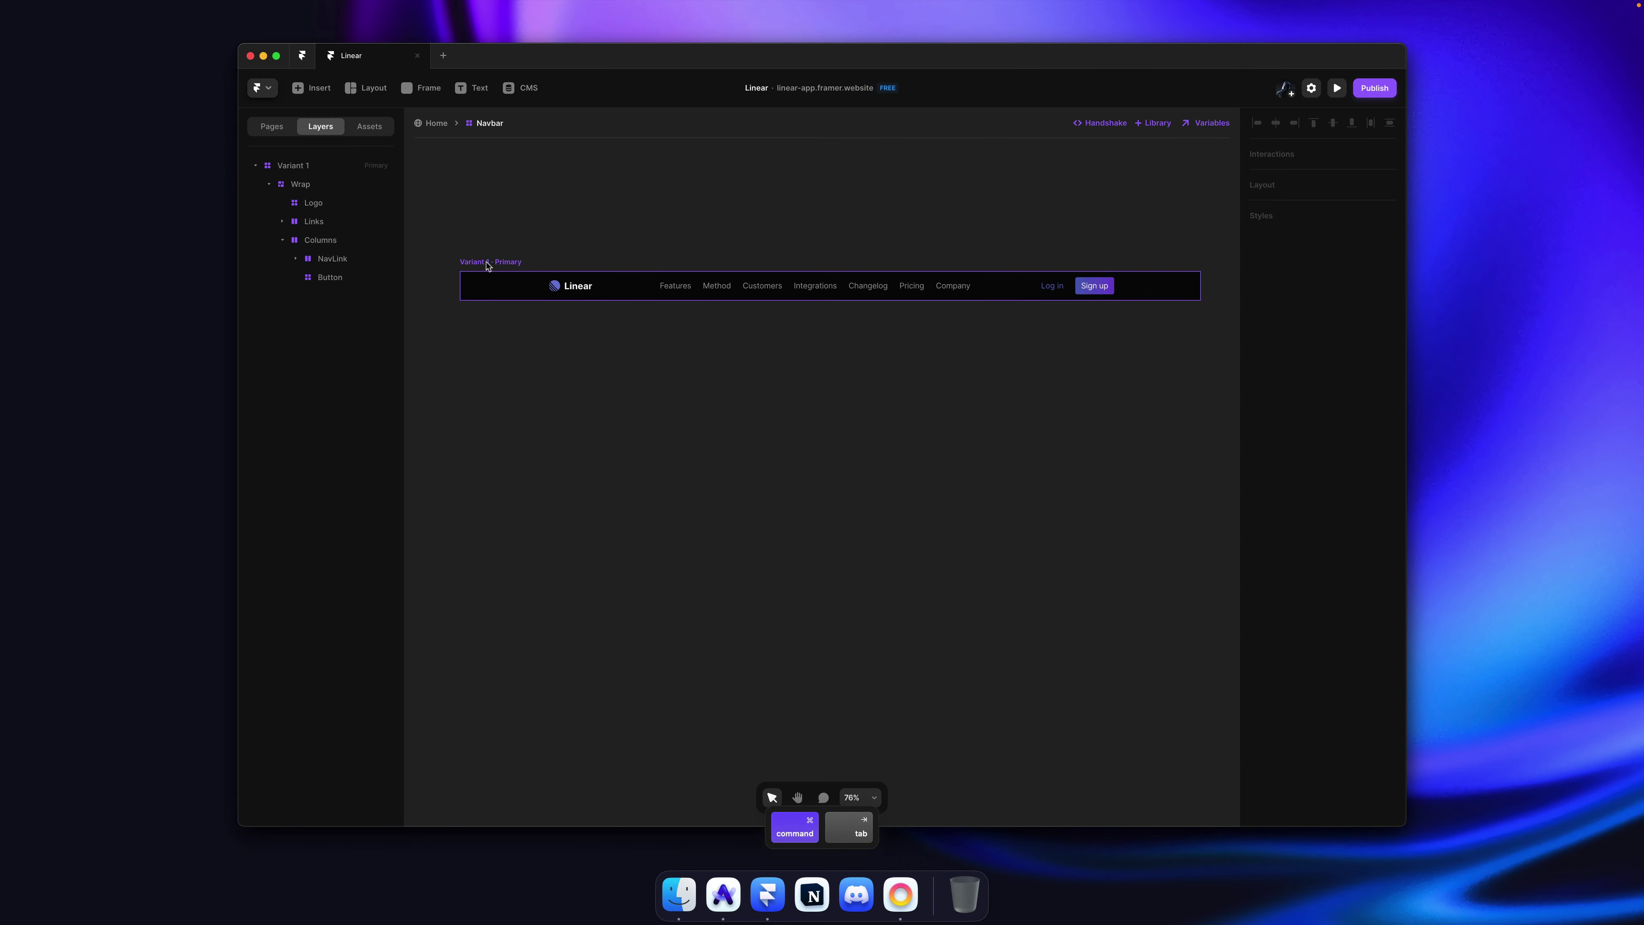
Step: Replace Variant 1's shared Background fill with a custom #060606 colour
left_click(492, 264)
scroll(1335, 697, "down", 7)
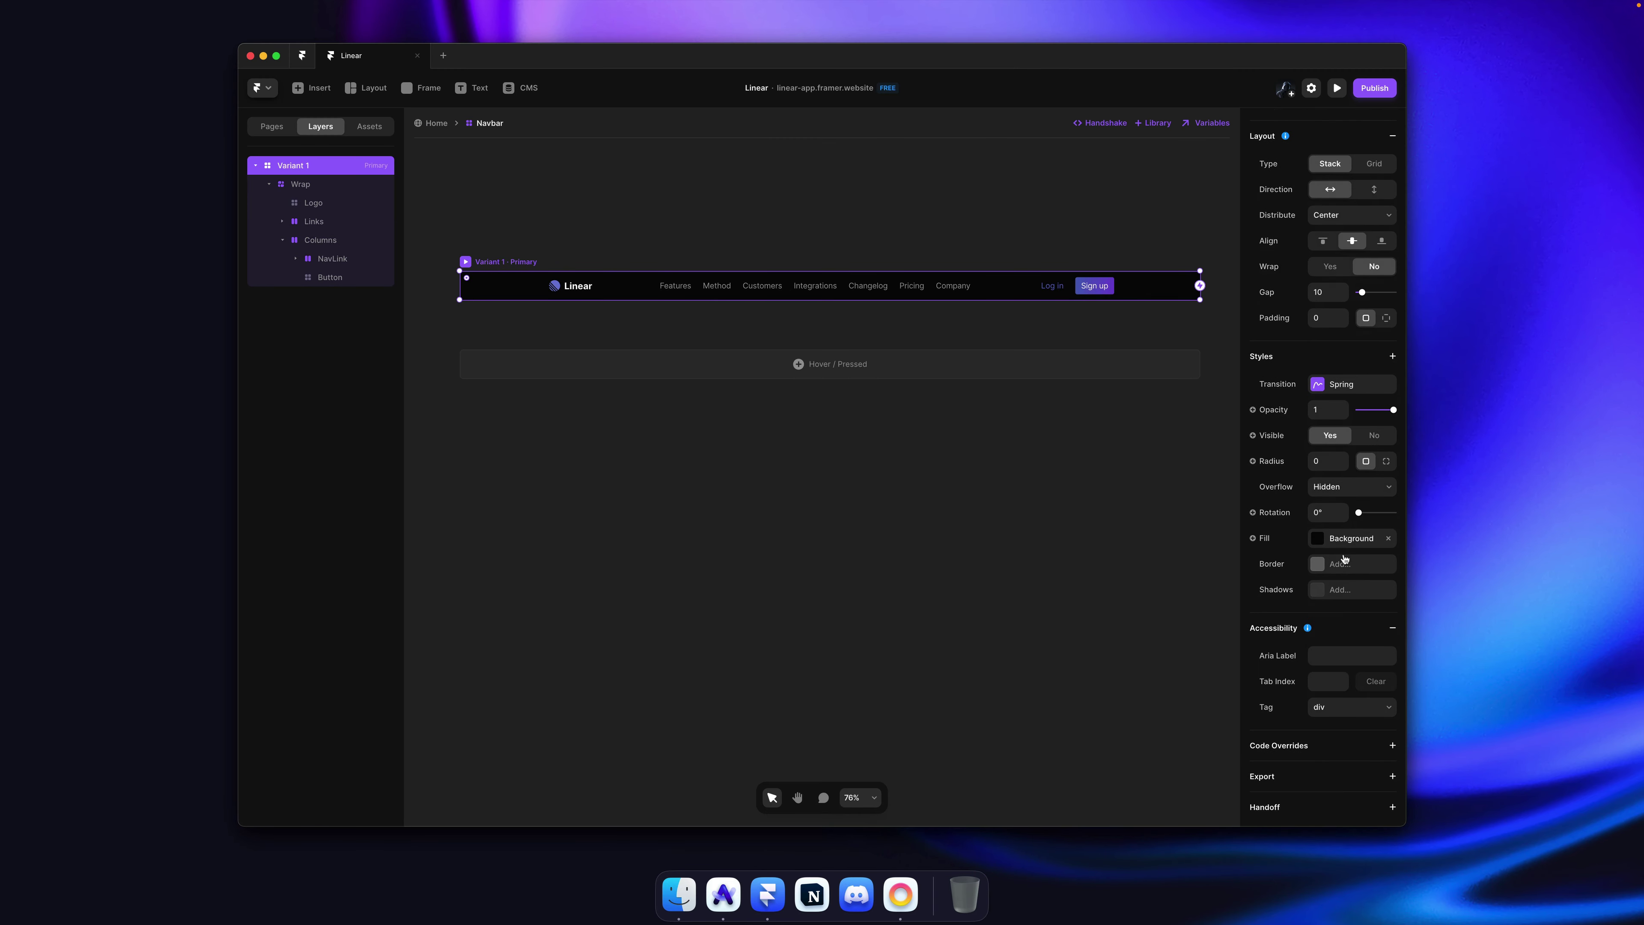
left_click(1346, 544)
left_click(1141, 710)
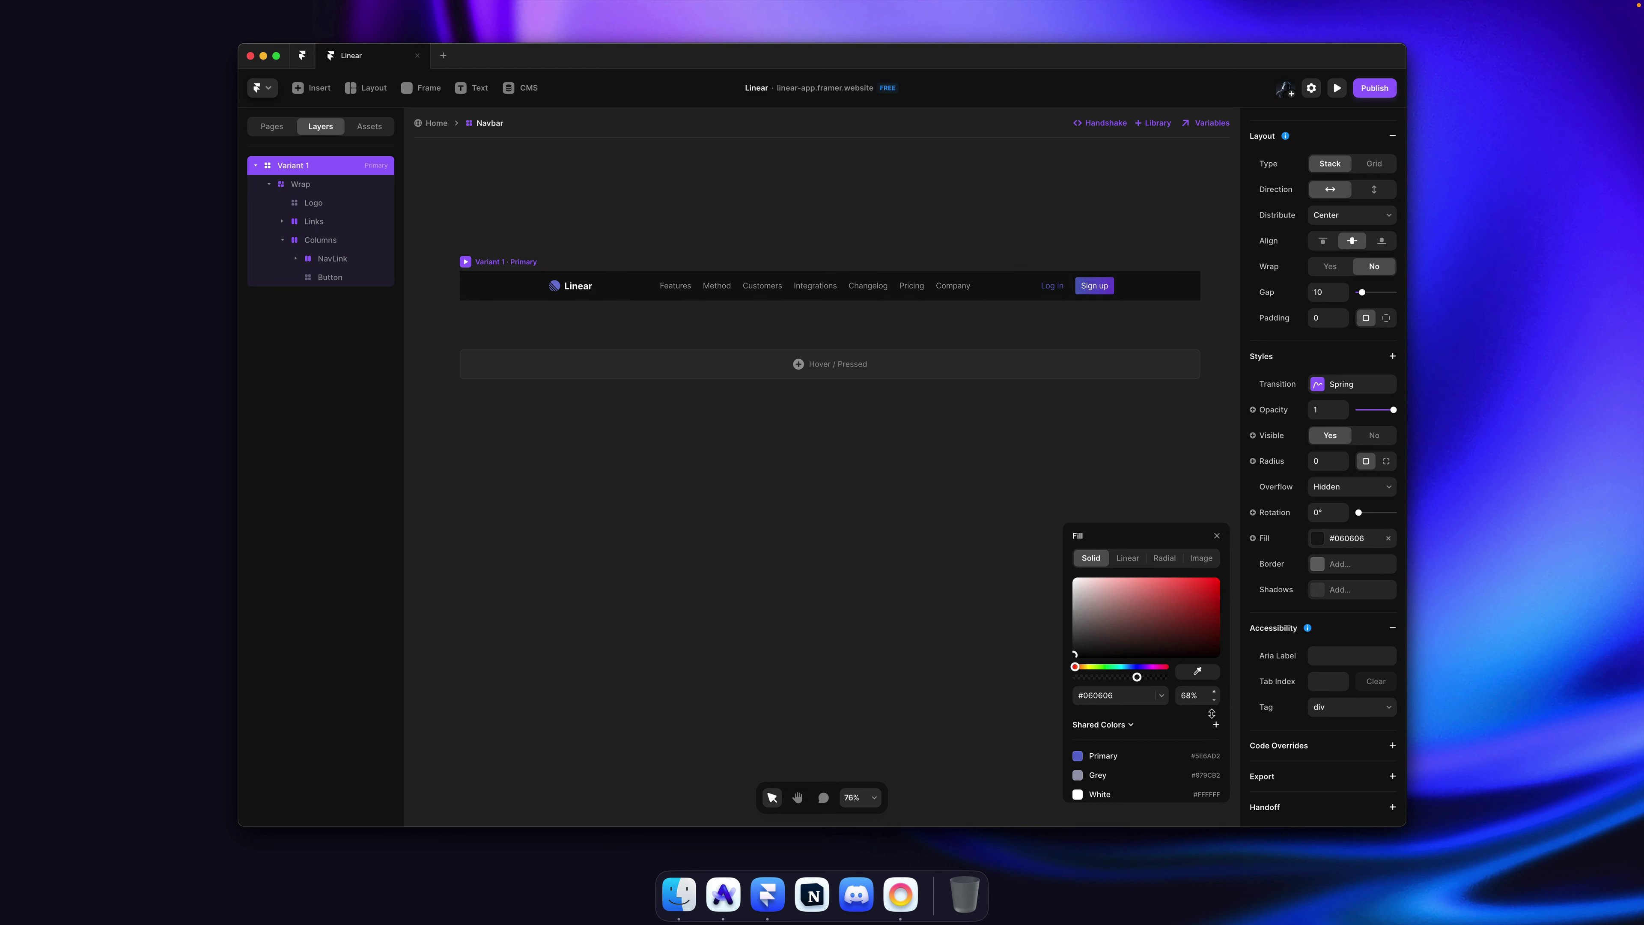
left_click(936, 481)
left_click(482, 256)
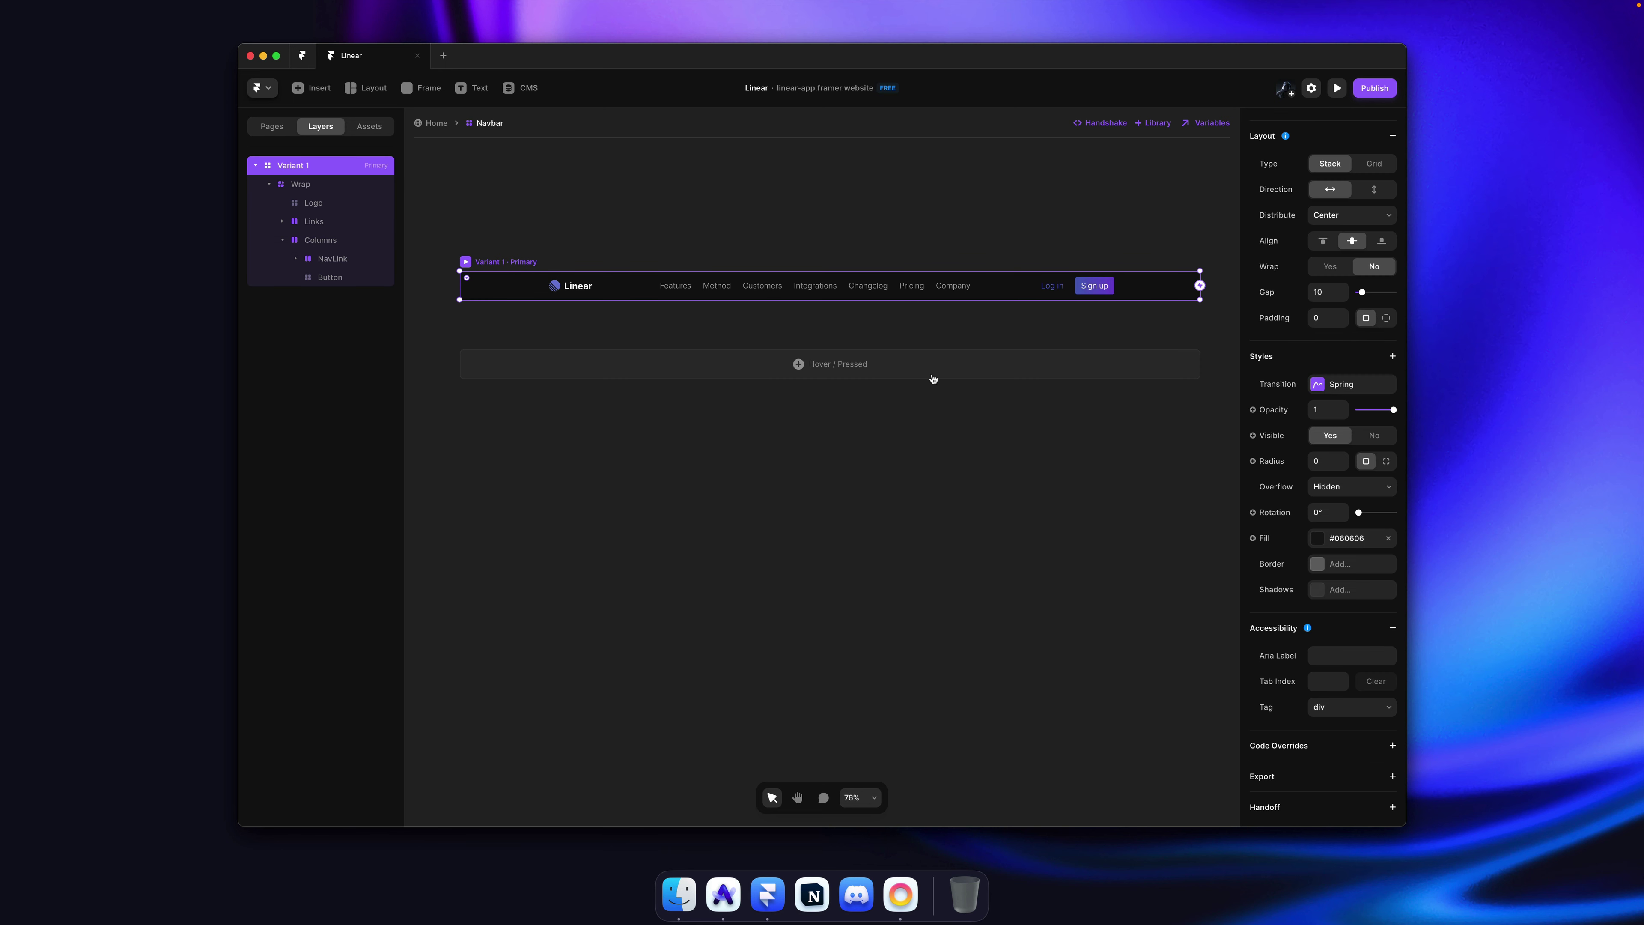
left_click(1392, 351)
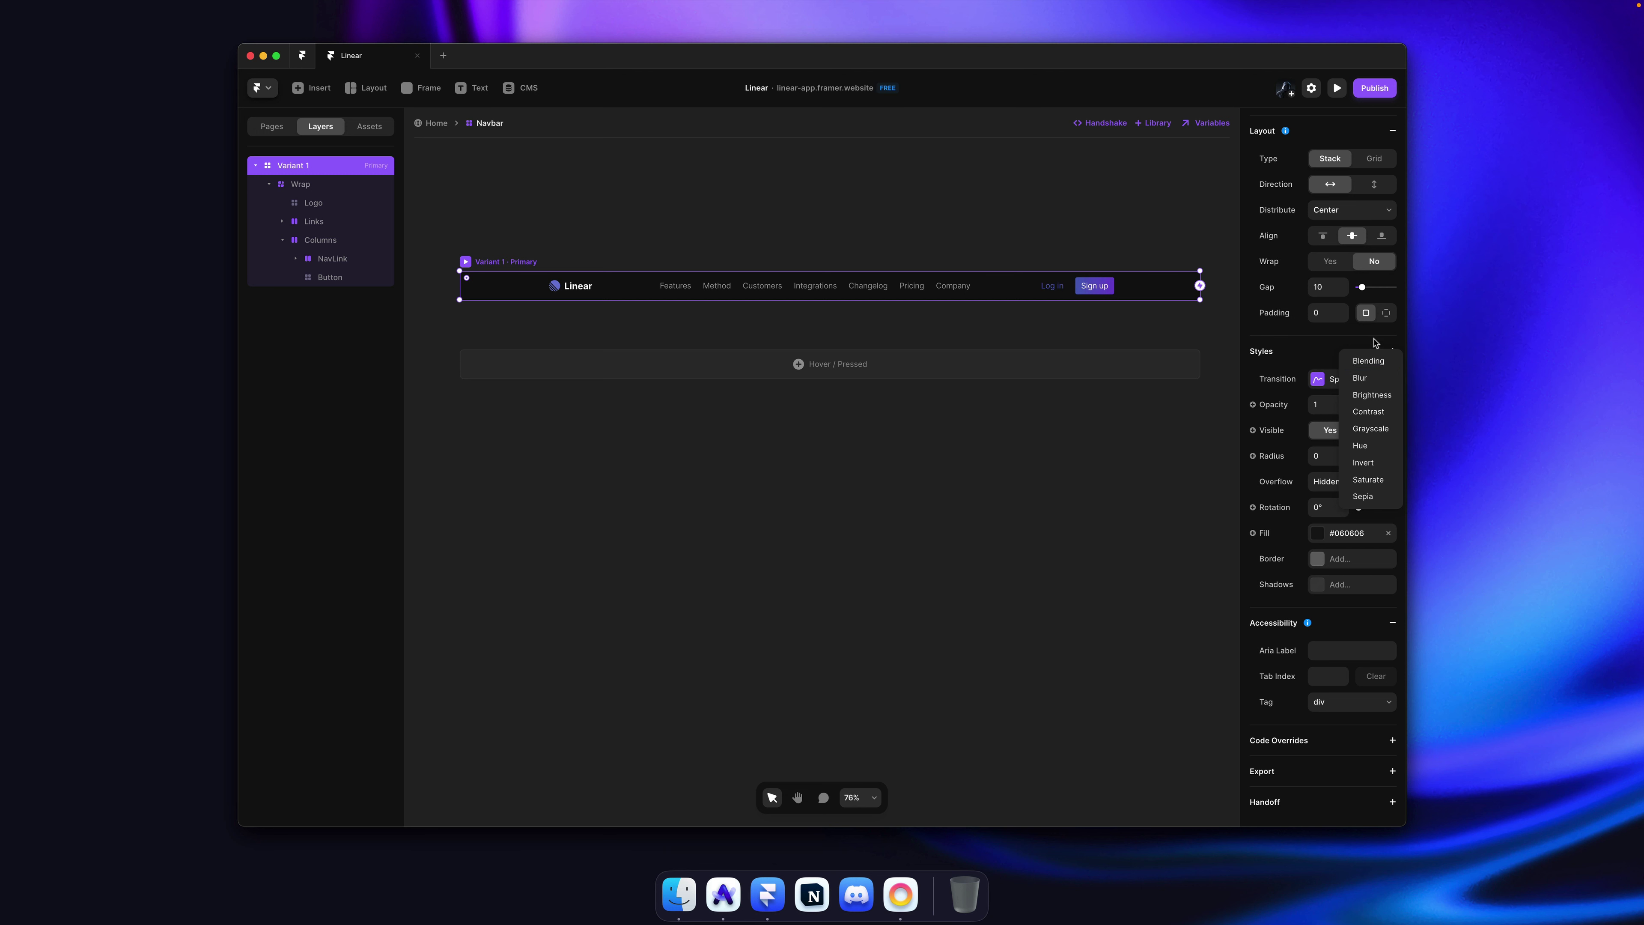
Step: Add a Bg Blur effect of 10 to the navbar's primary variant, after searching 'back' in the command palette
left_click(1377, 344)
left_click(1160, 447)
key("super+k")
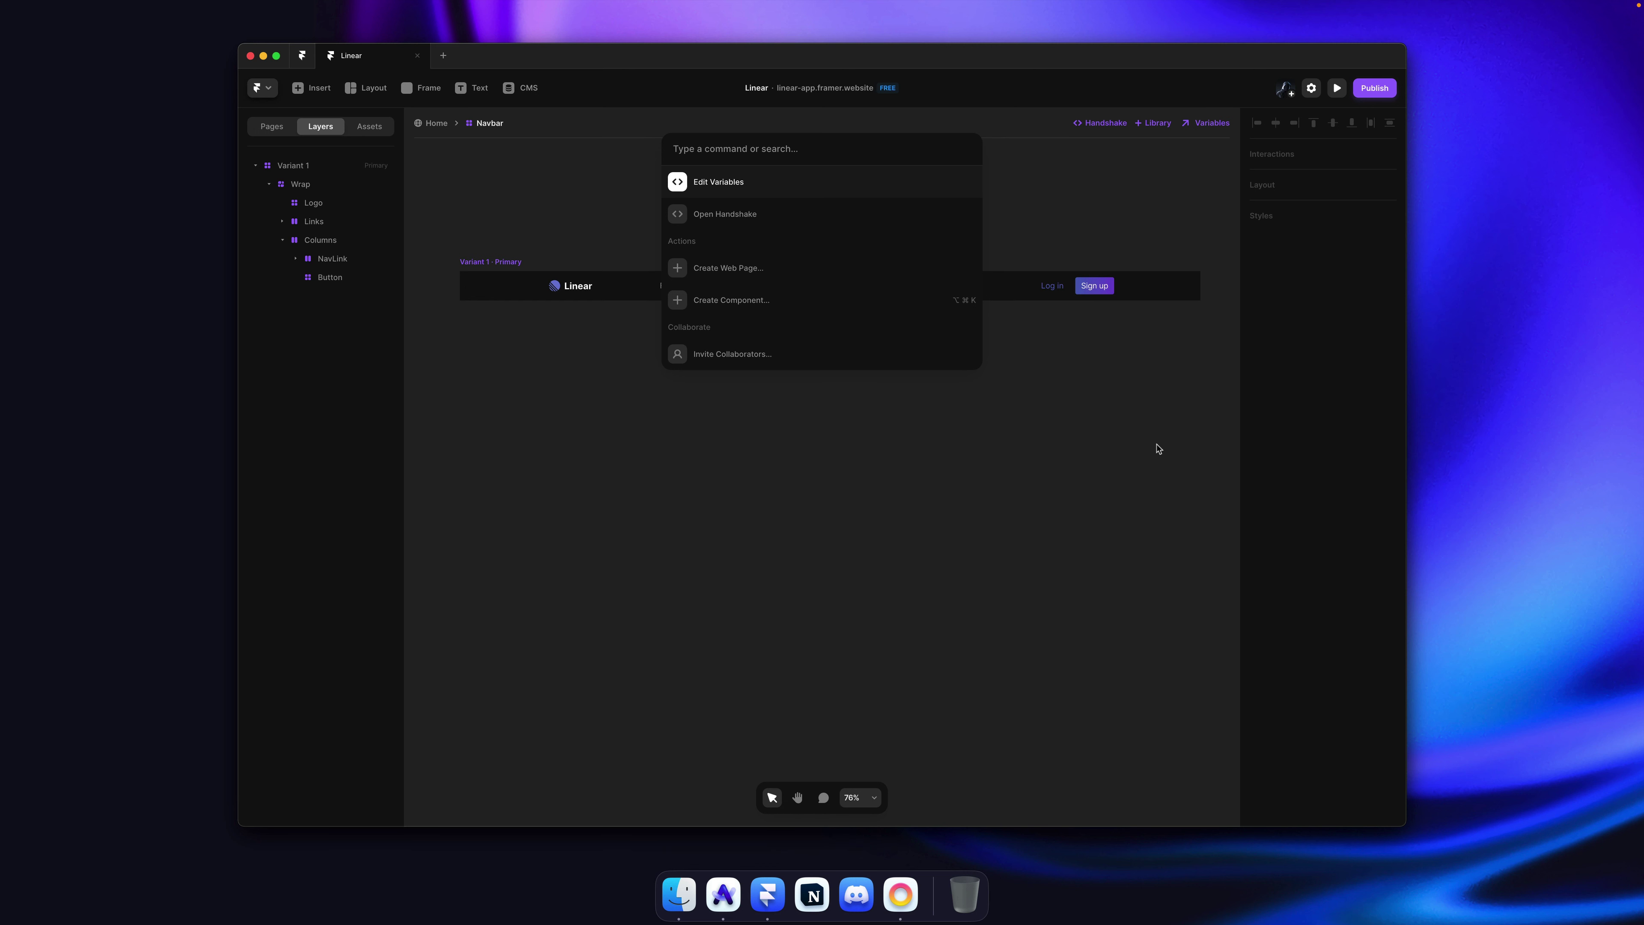
type("back")
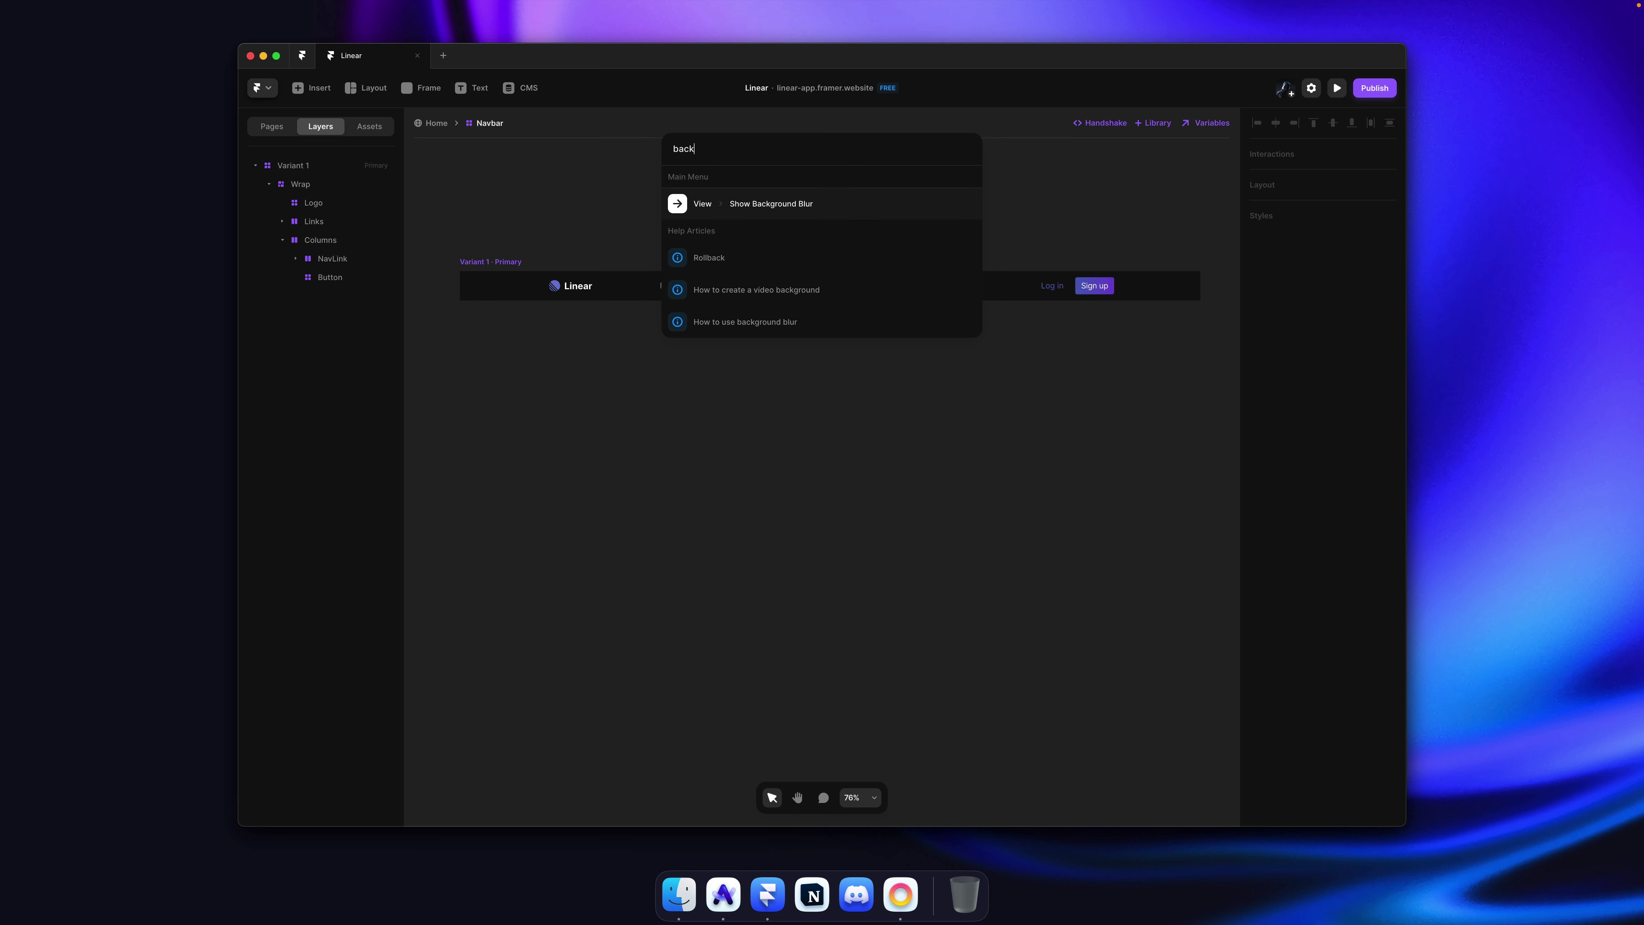
key("Return")
left_click(685, 297)
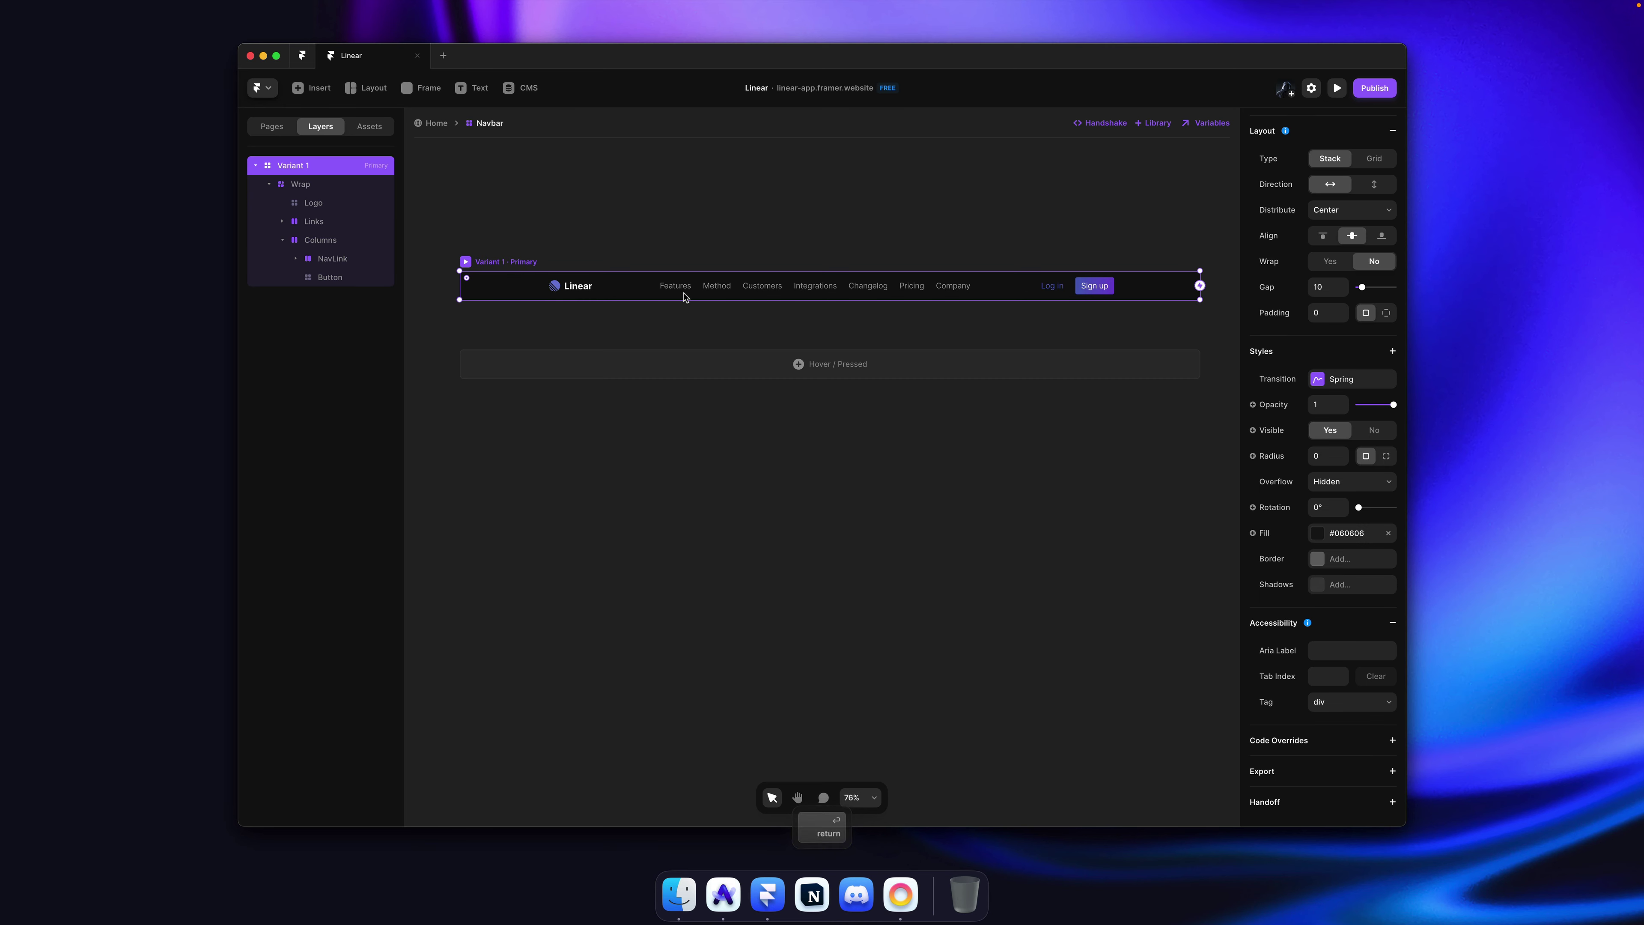
left_click(1393, 351)
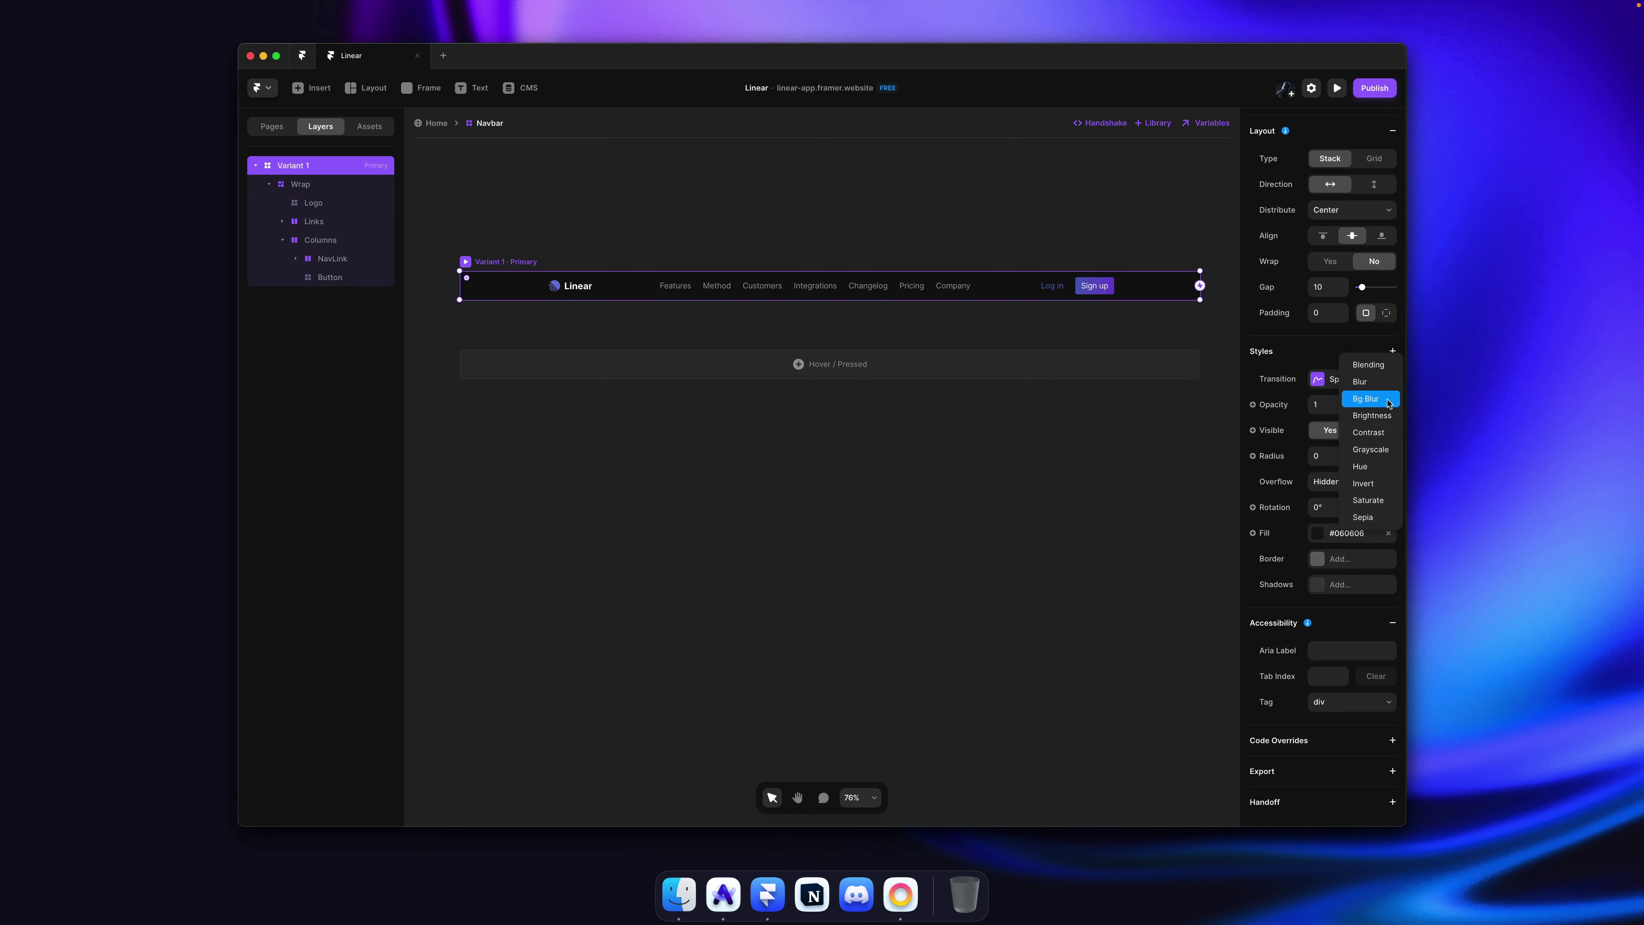
left_click(1367, 399)
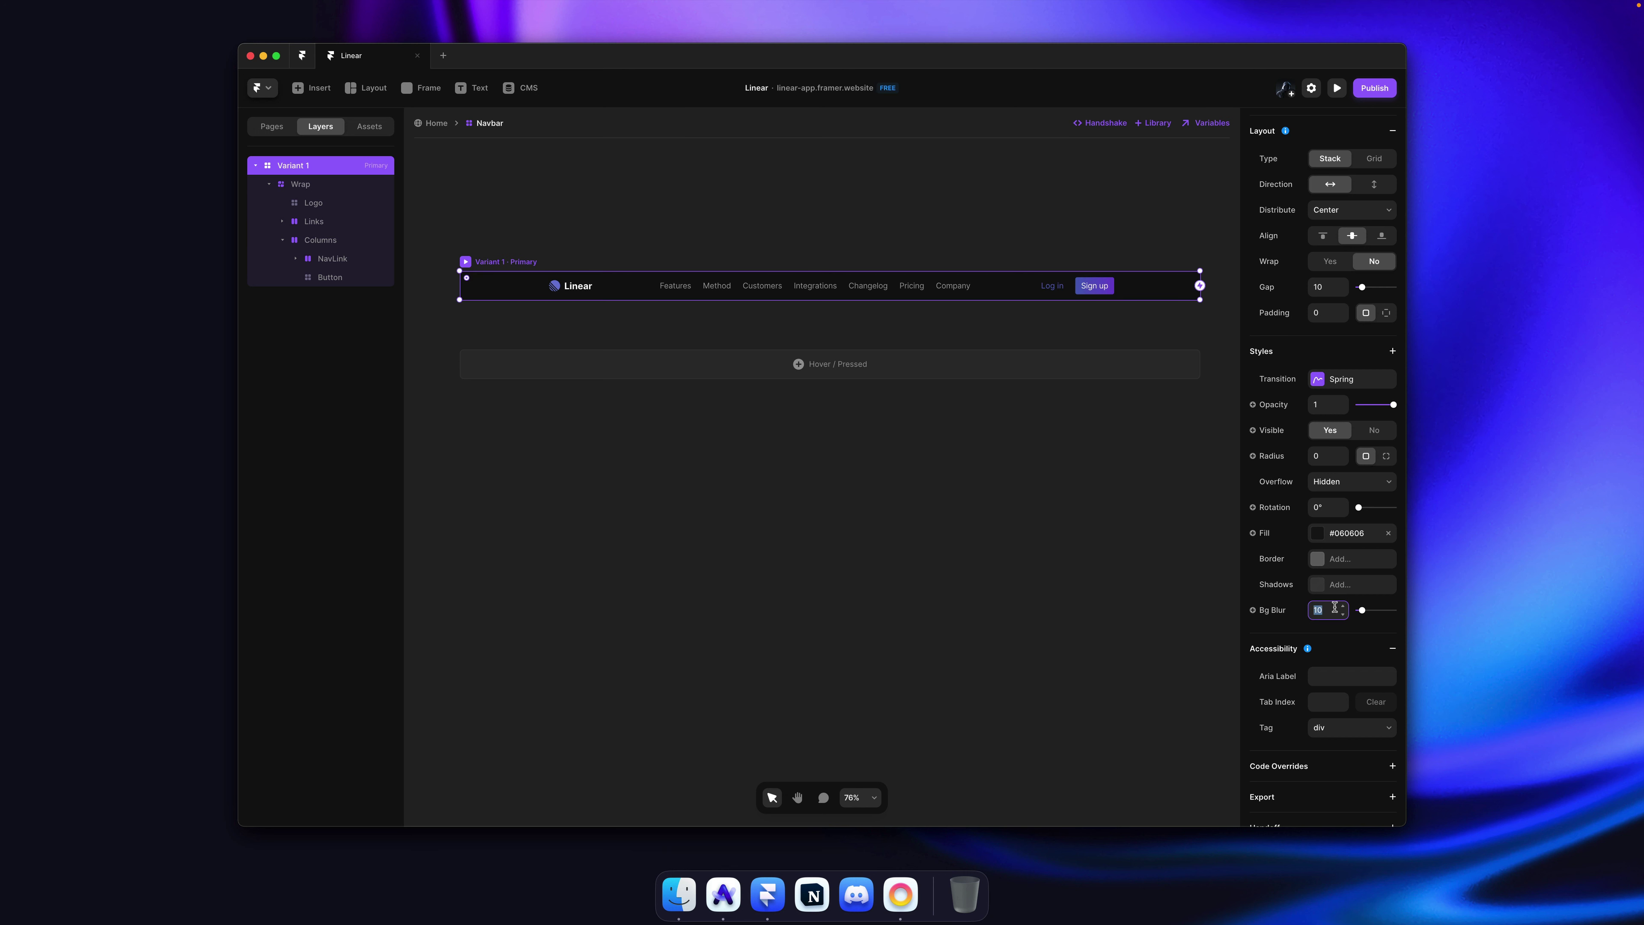
Step: Save the project, then reload and scroll through the published Framer site in Arc
left_click(984, 503)
key("super+s")
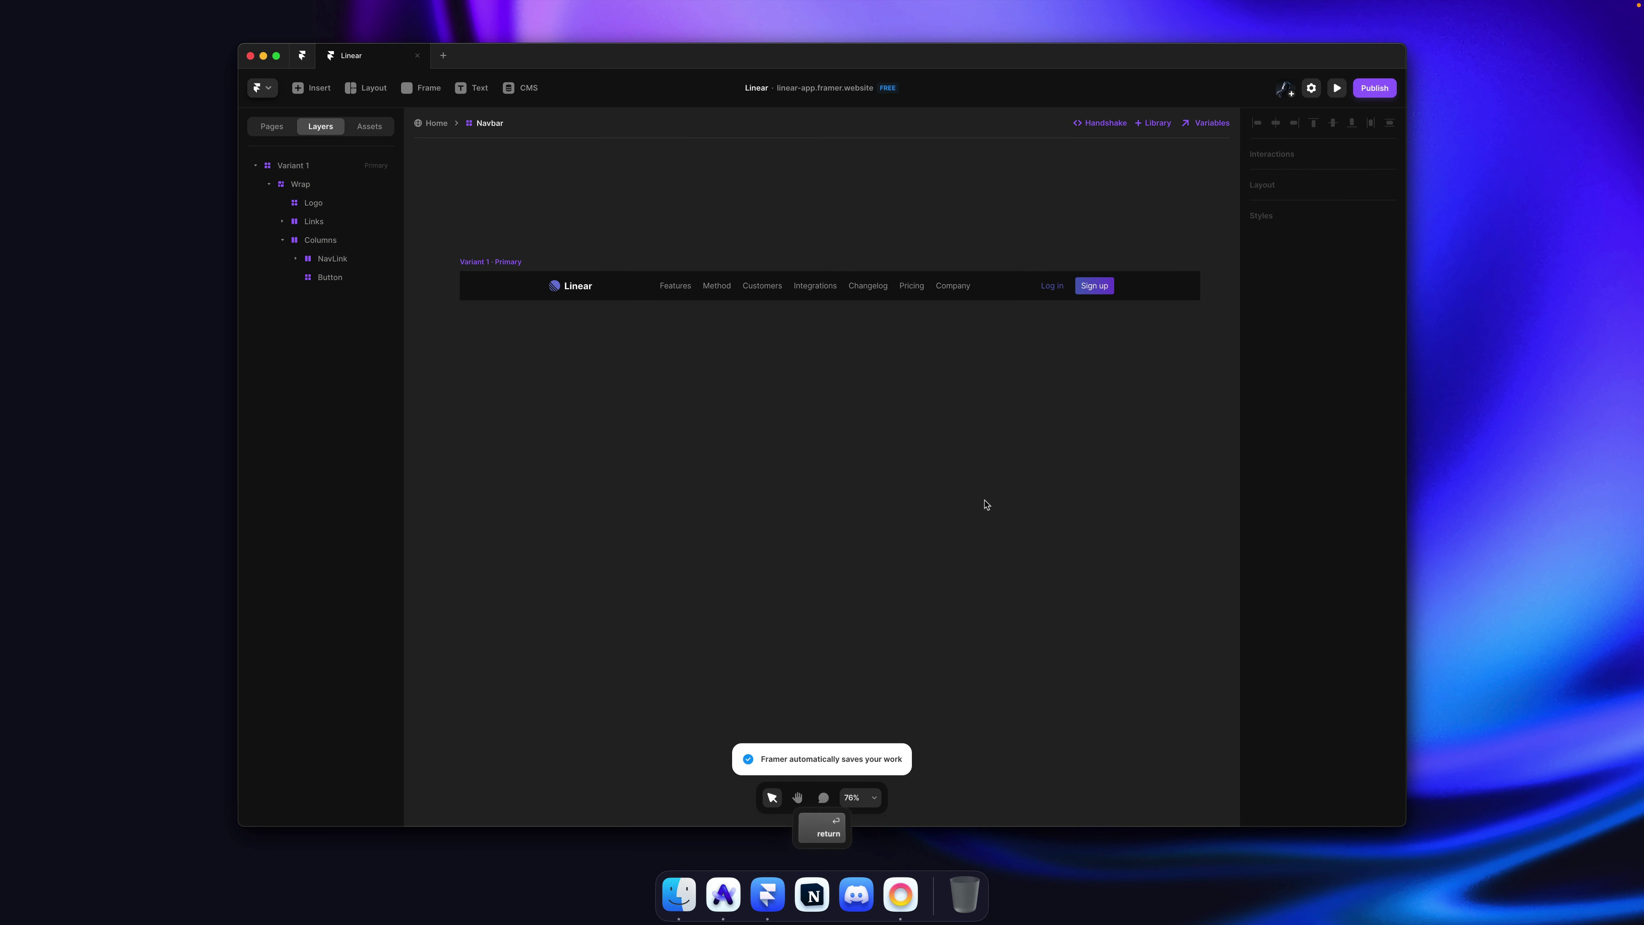
key("super+Tab")
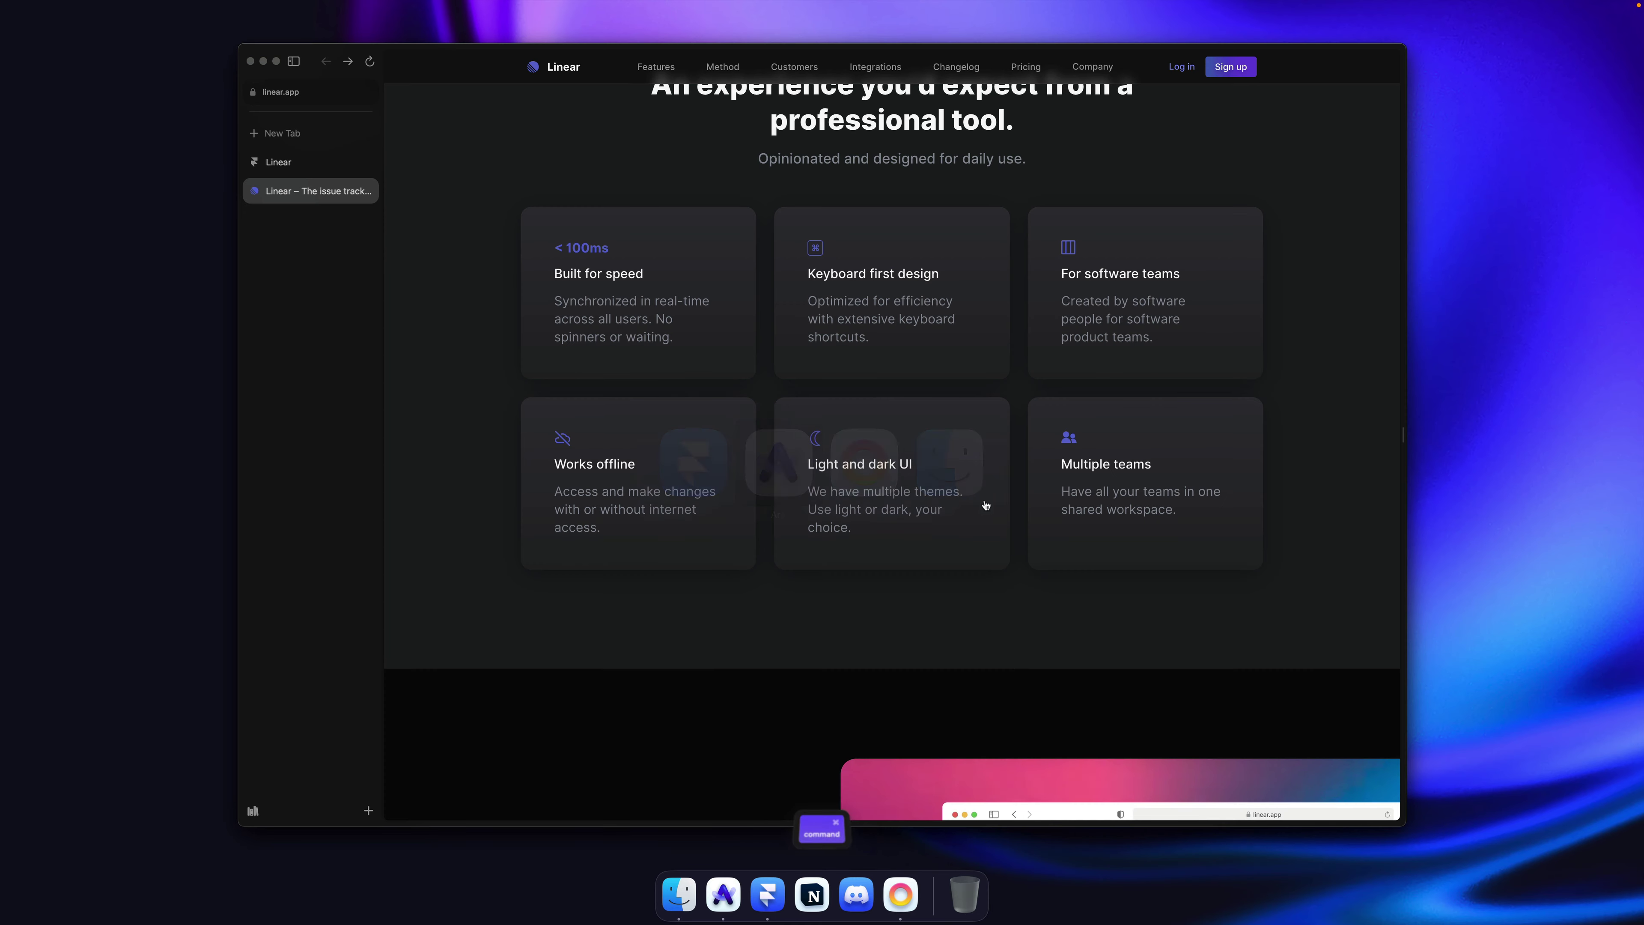
left_click(323, 163)
key("super+r")
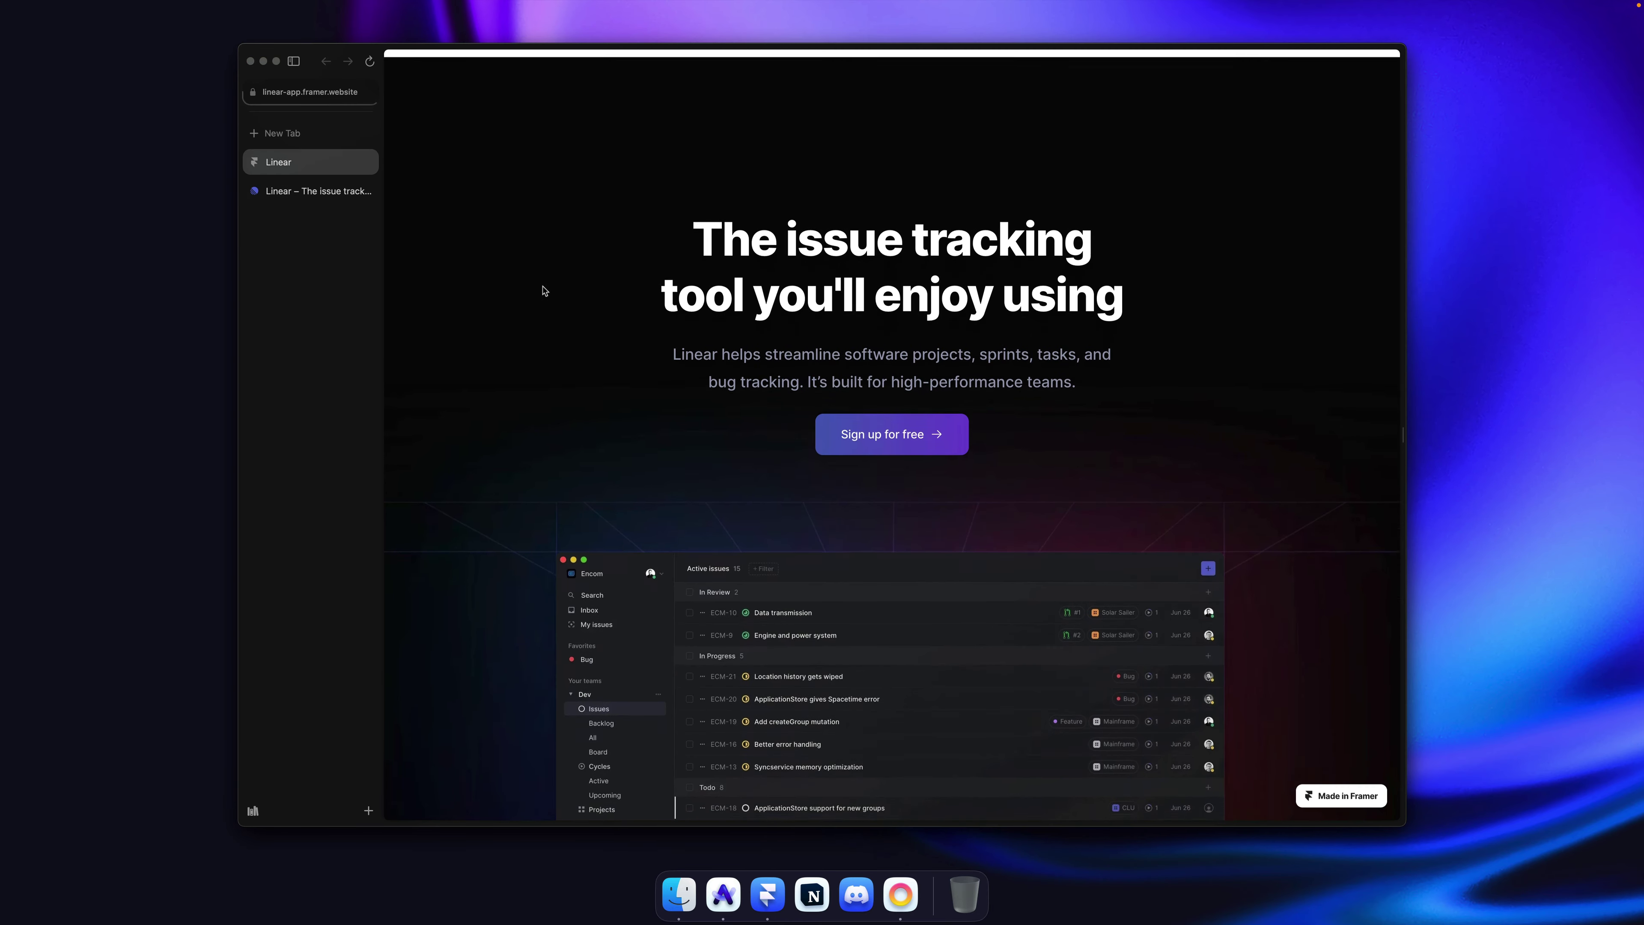
scroll(532, 287, "down", 10)
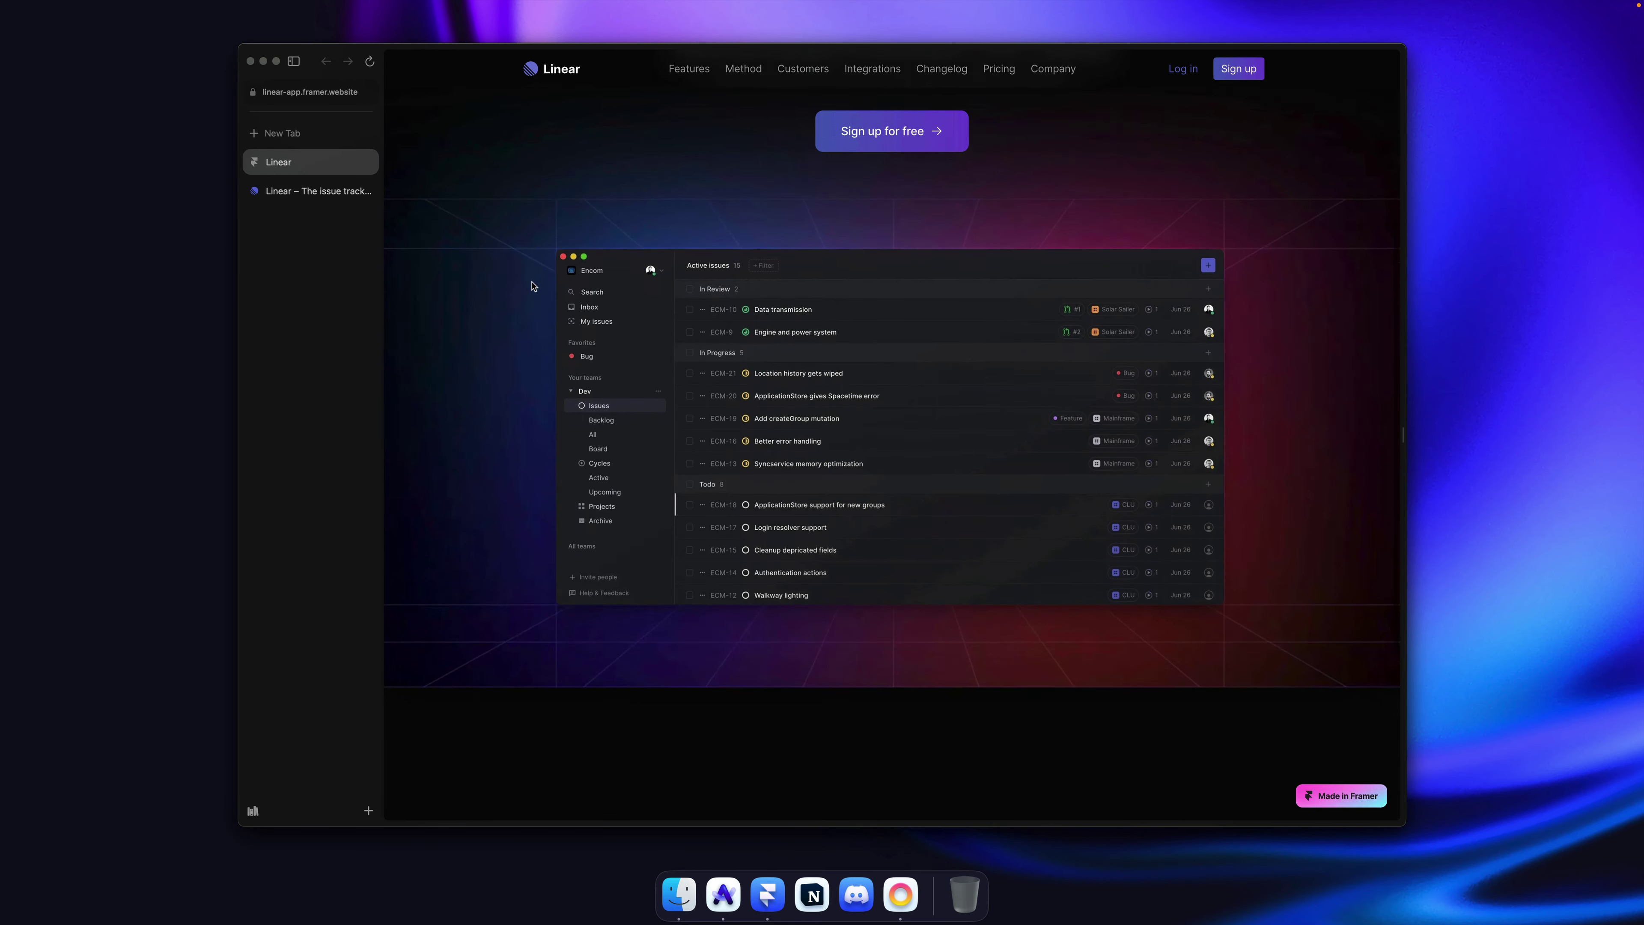
scroll(532, 287, "down", 3)
scroll(532, 287, "up", 5)
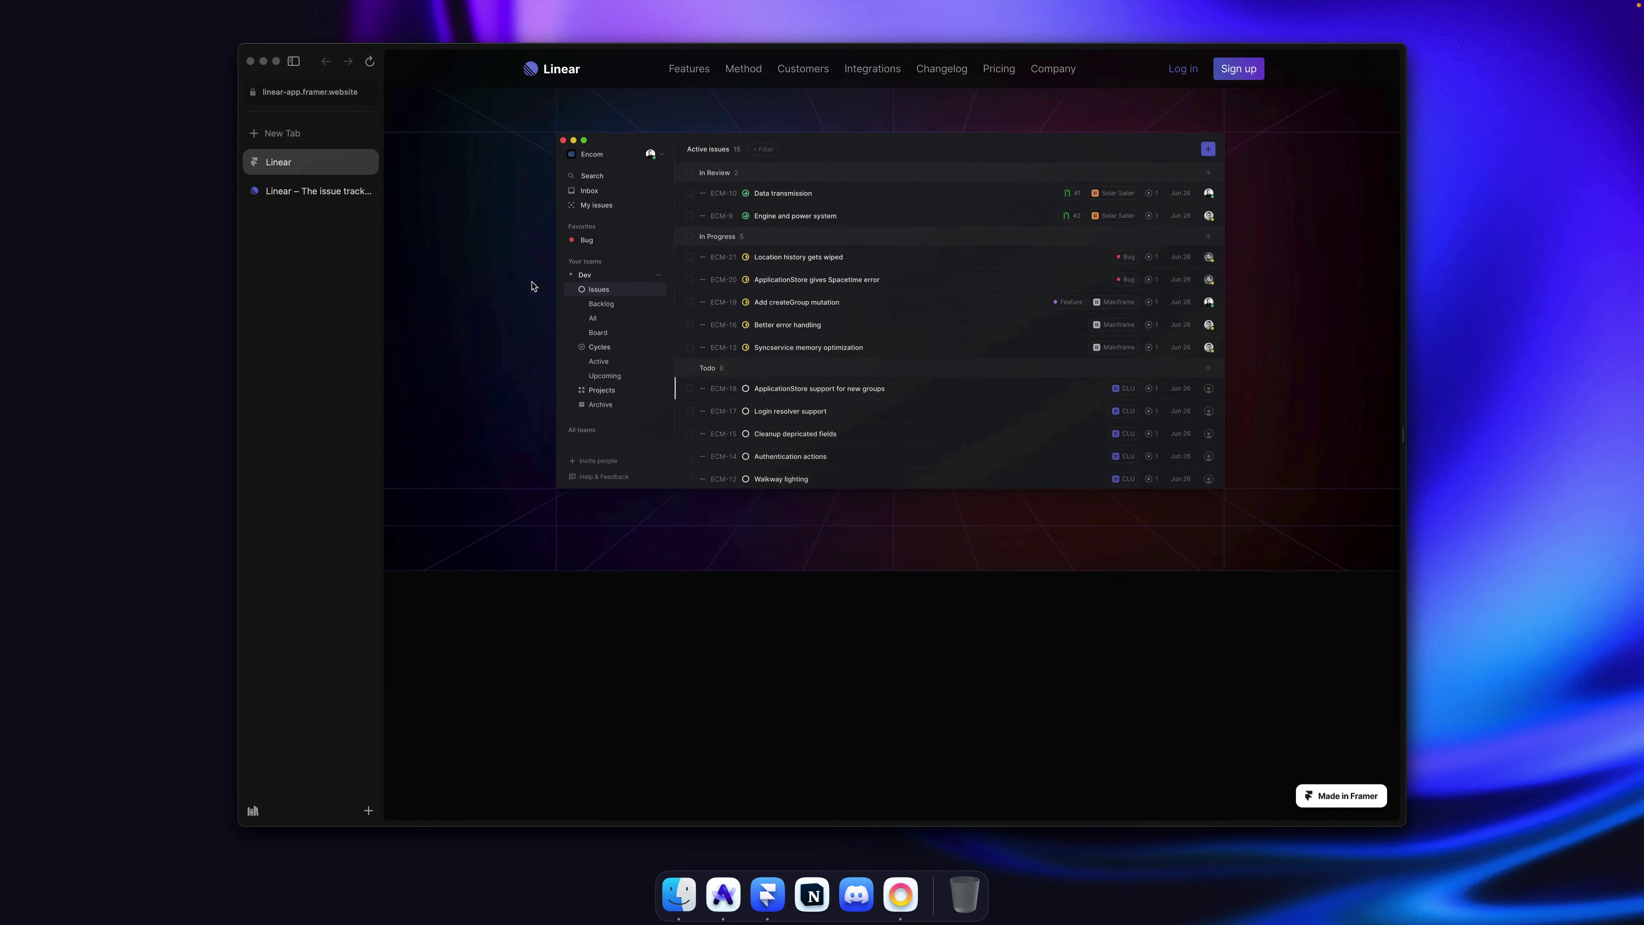
scroll(532, 286, "up", 4)
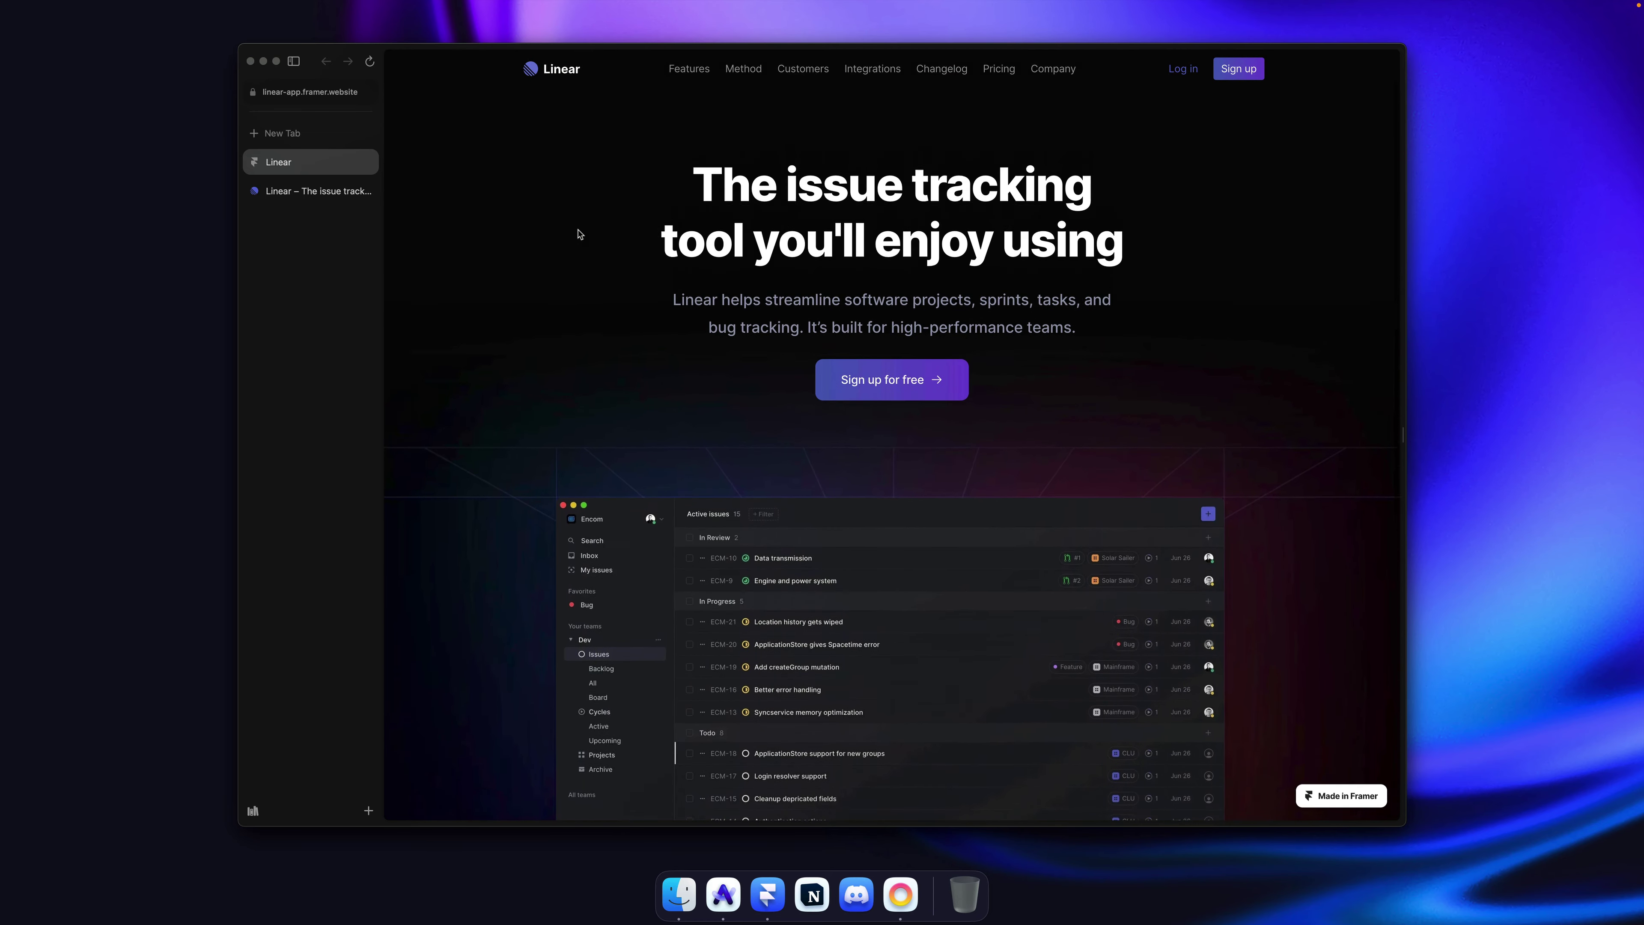
scroll(580, 235, "down", 2)
scroll(580, 235, "down", 6)
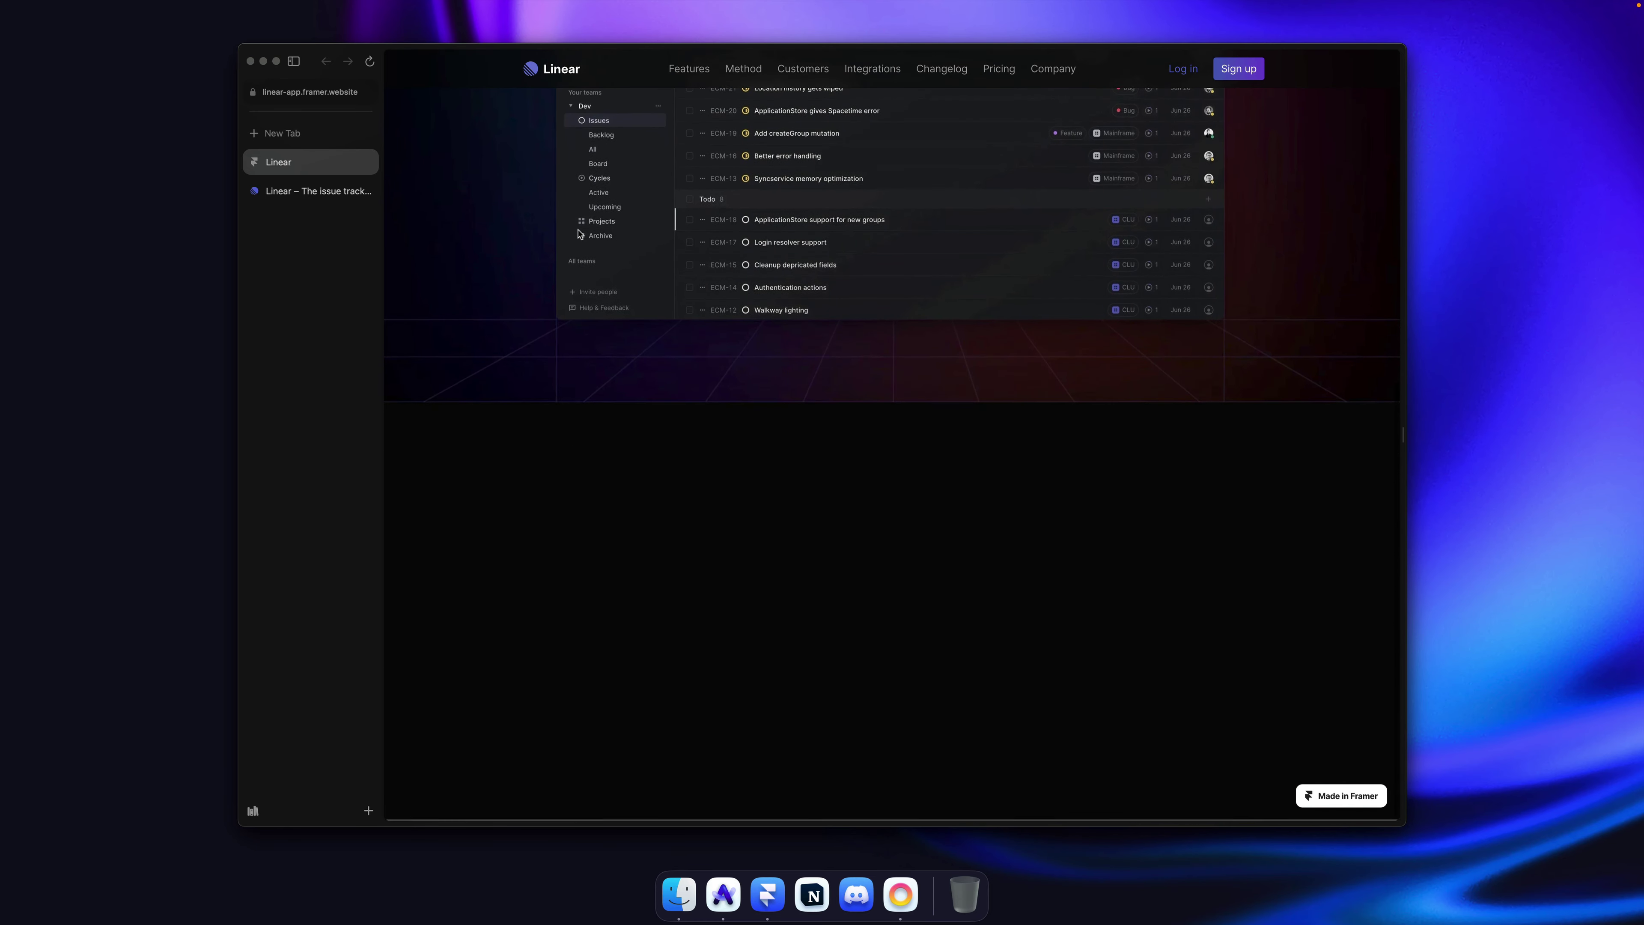
scroll(579, 235, "up", 4)
scroll(580, 234, "up", 4)
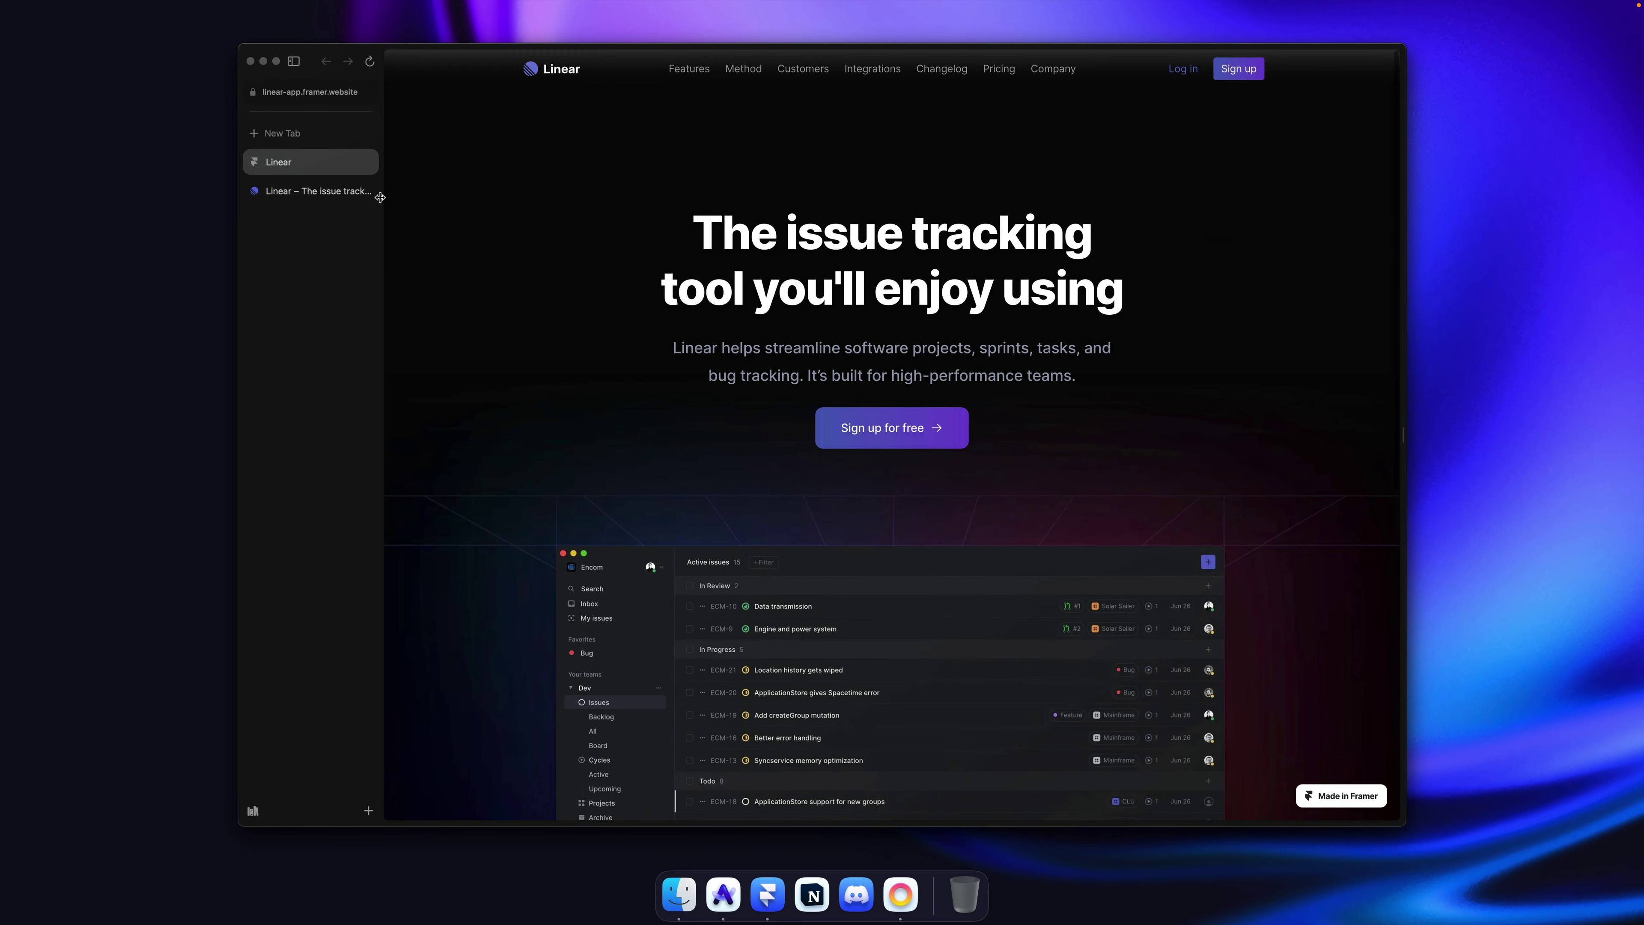
Step: Flip repeatedly between the live linear.app tab and the Framer copy to compare them
left_click(316, 199)
key("ctrl+Tab")
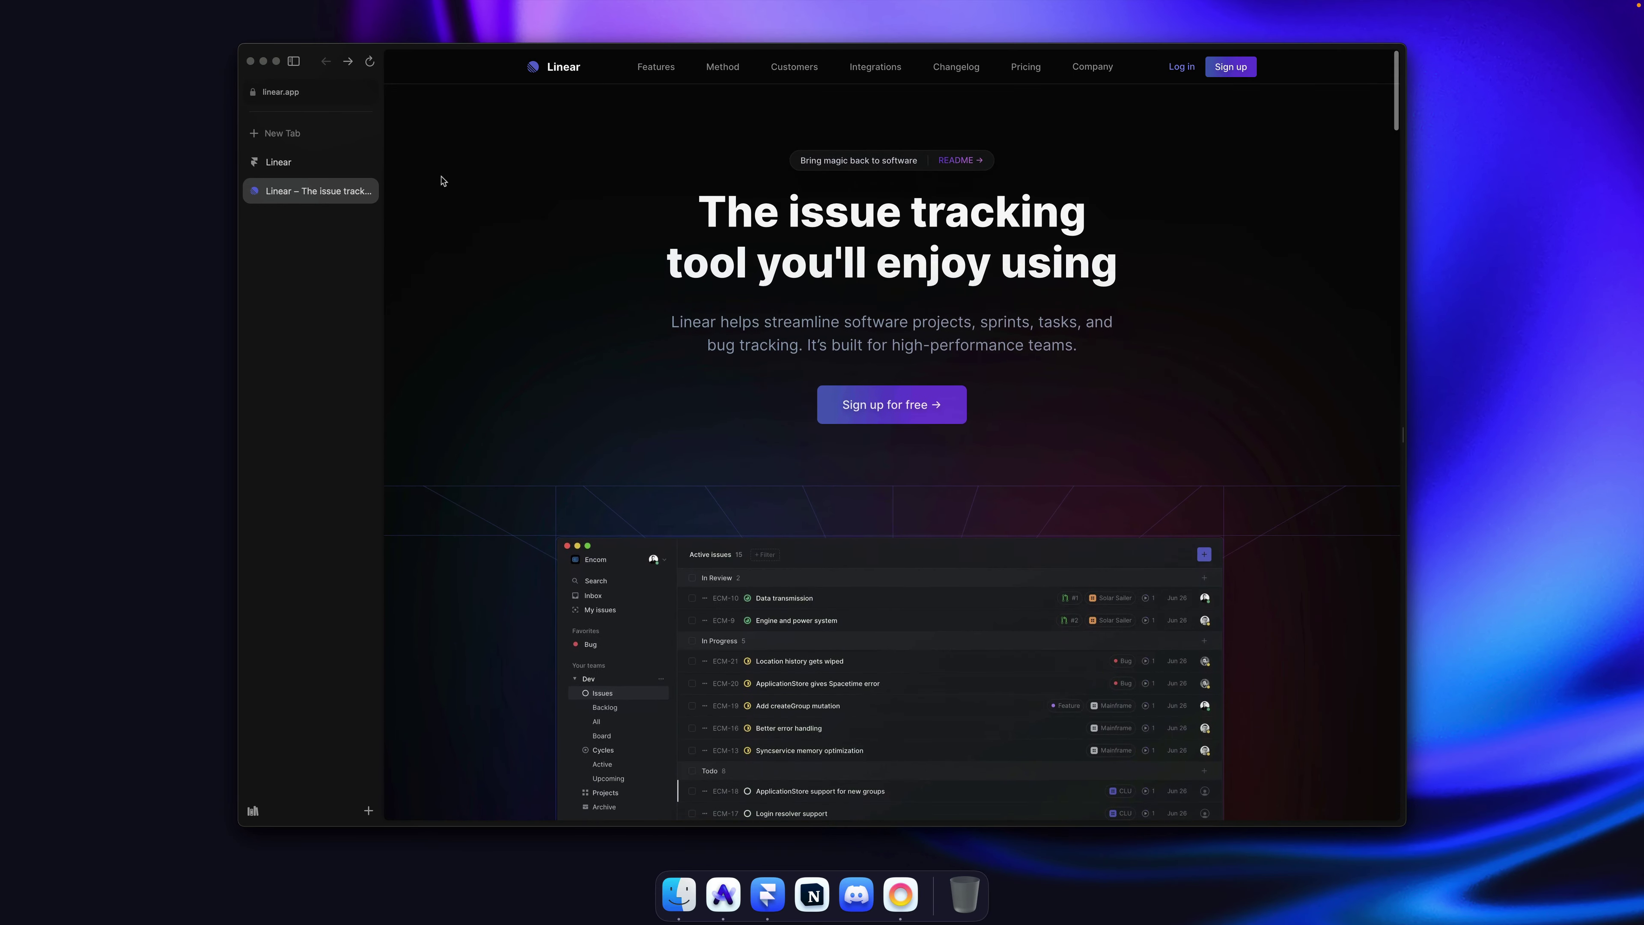
key("alt+super+Down")
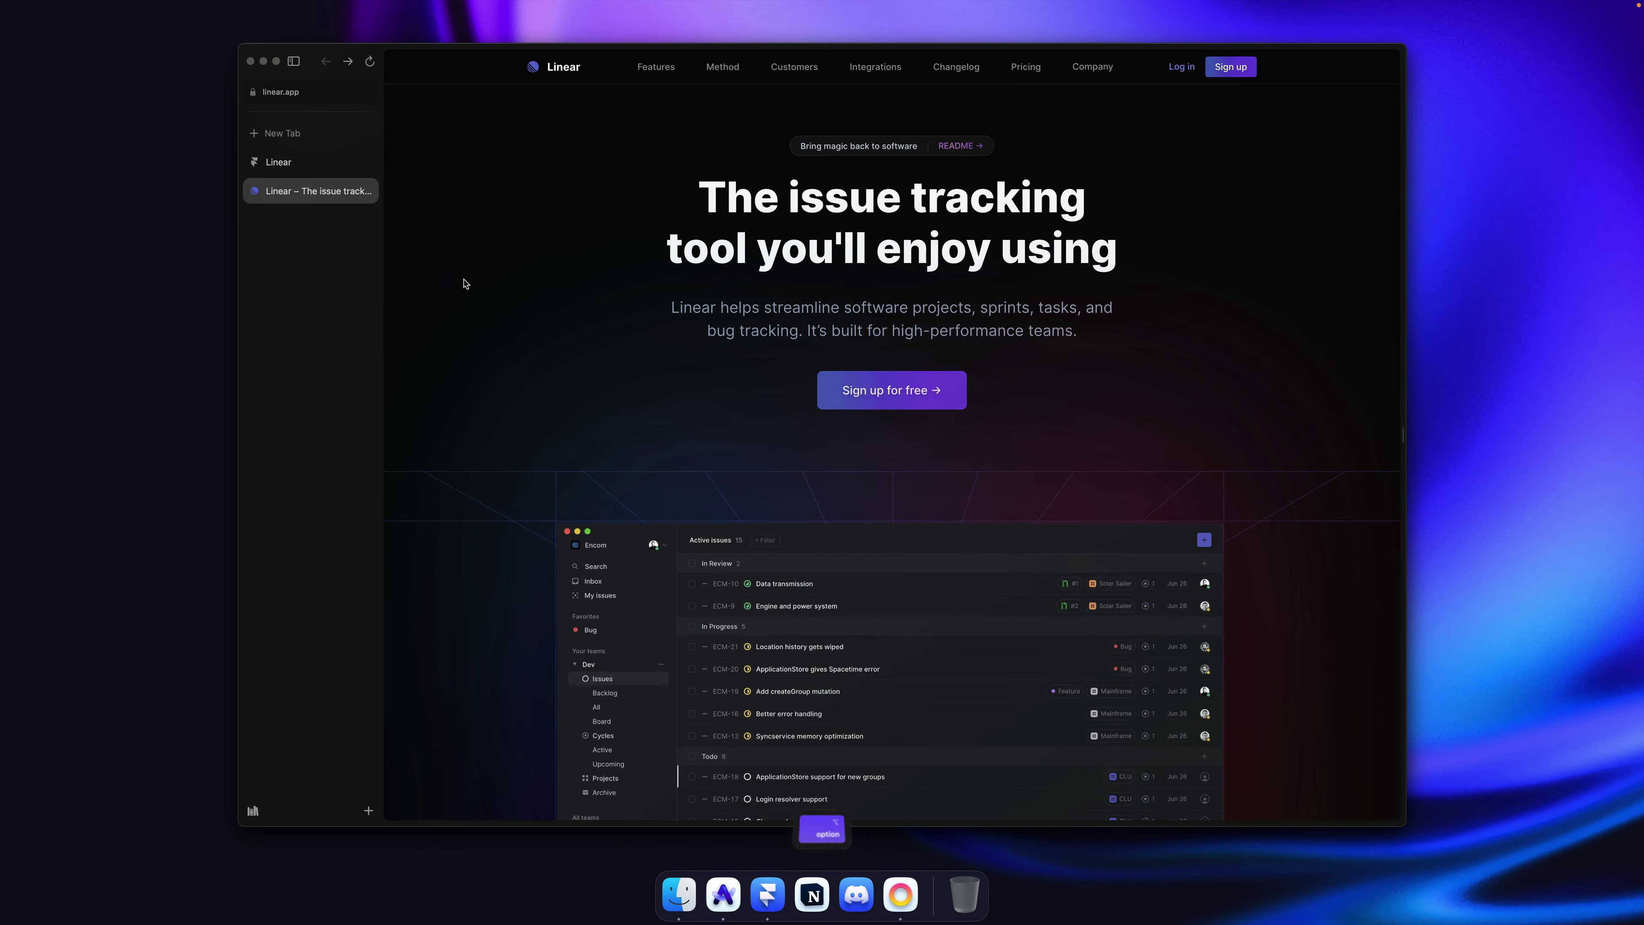
key("alt+super+Down")
key("alt+super+Up")
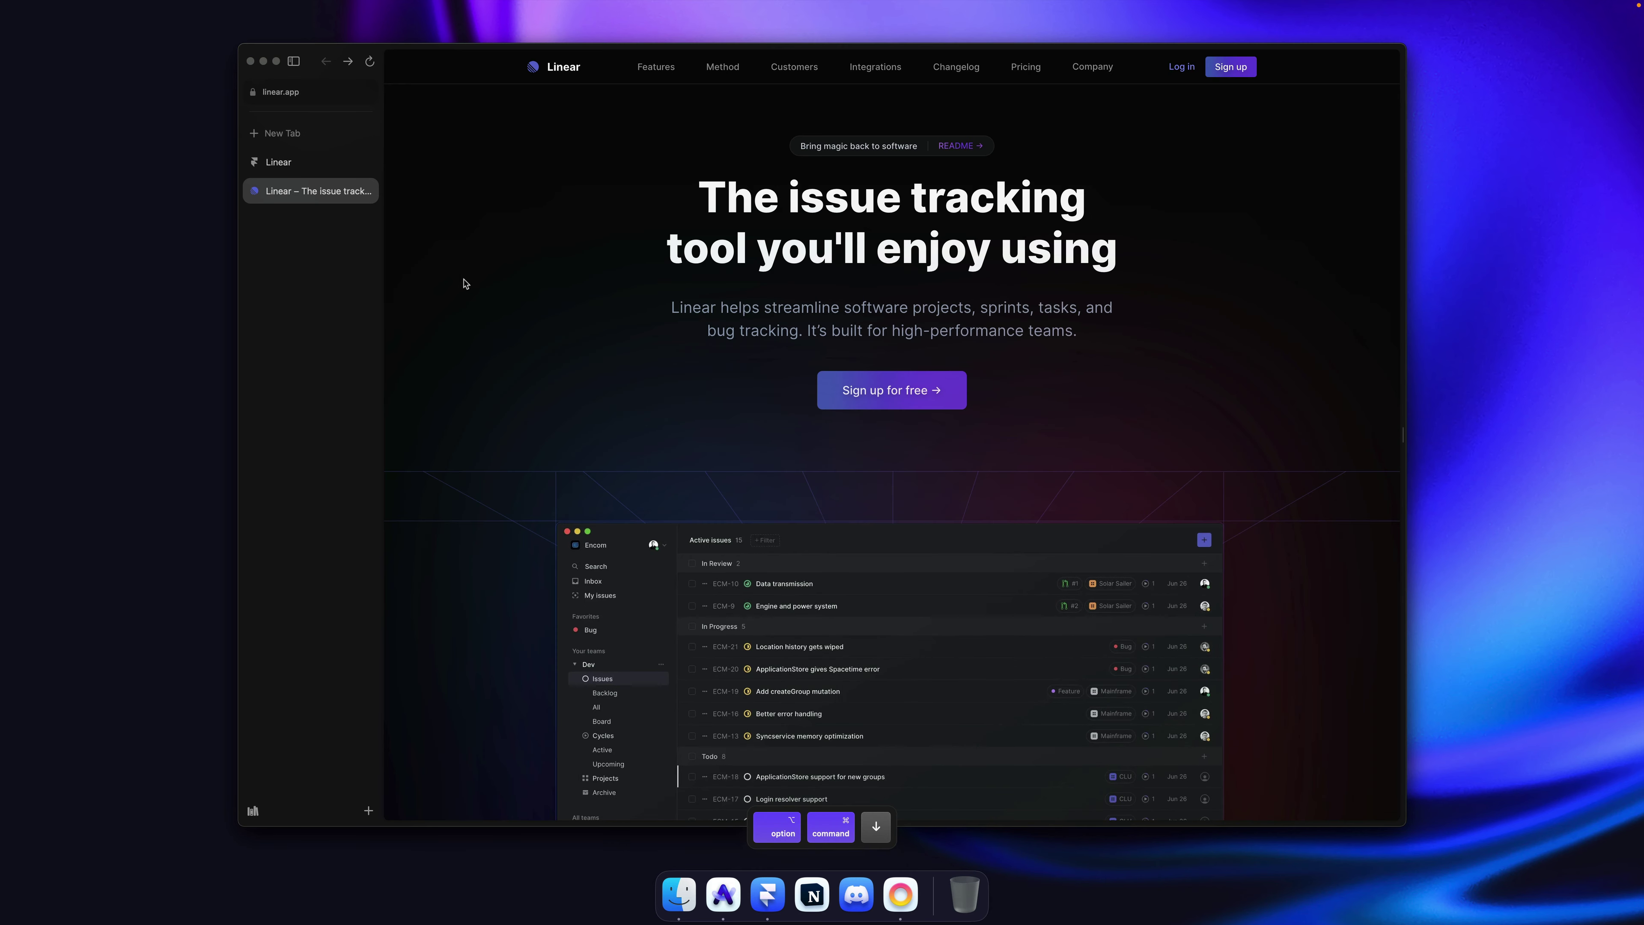
key("alt+super+Down")
key("alt+super+Down")
key("alt+super+Down")
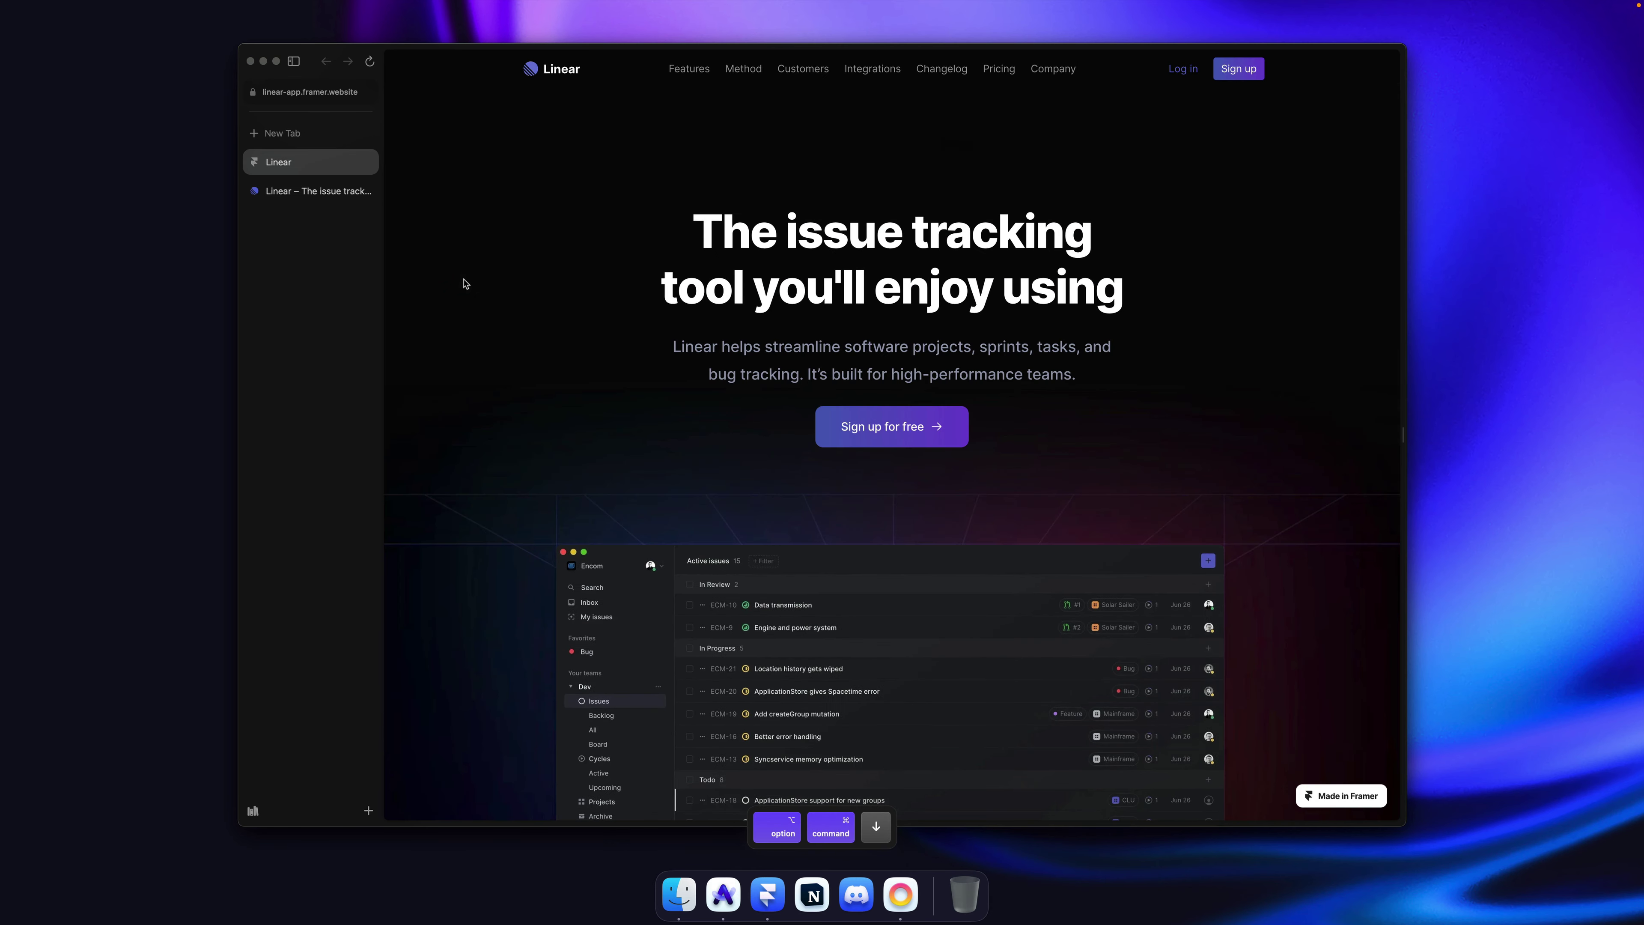
key("alt+super+Down")
key("alt+super+Down")
key("alt+super+Up")
key("alt+super+Down")
key("alt+super+Down")
key("alt+super+Down")
key("alt+super+Up")
key("alt+super+Down")
key("alt+super+Up")
key("alt+super+Up")
key("alt+super+Up")
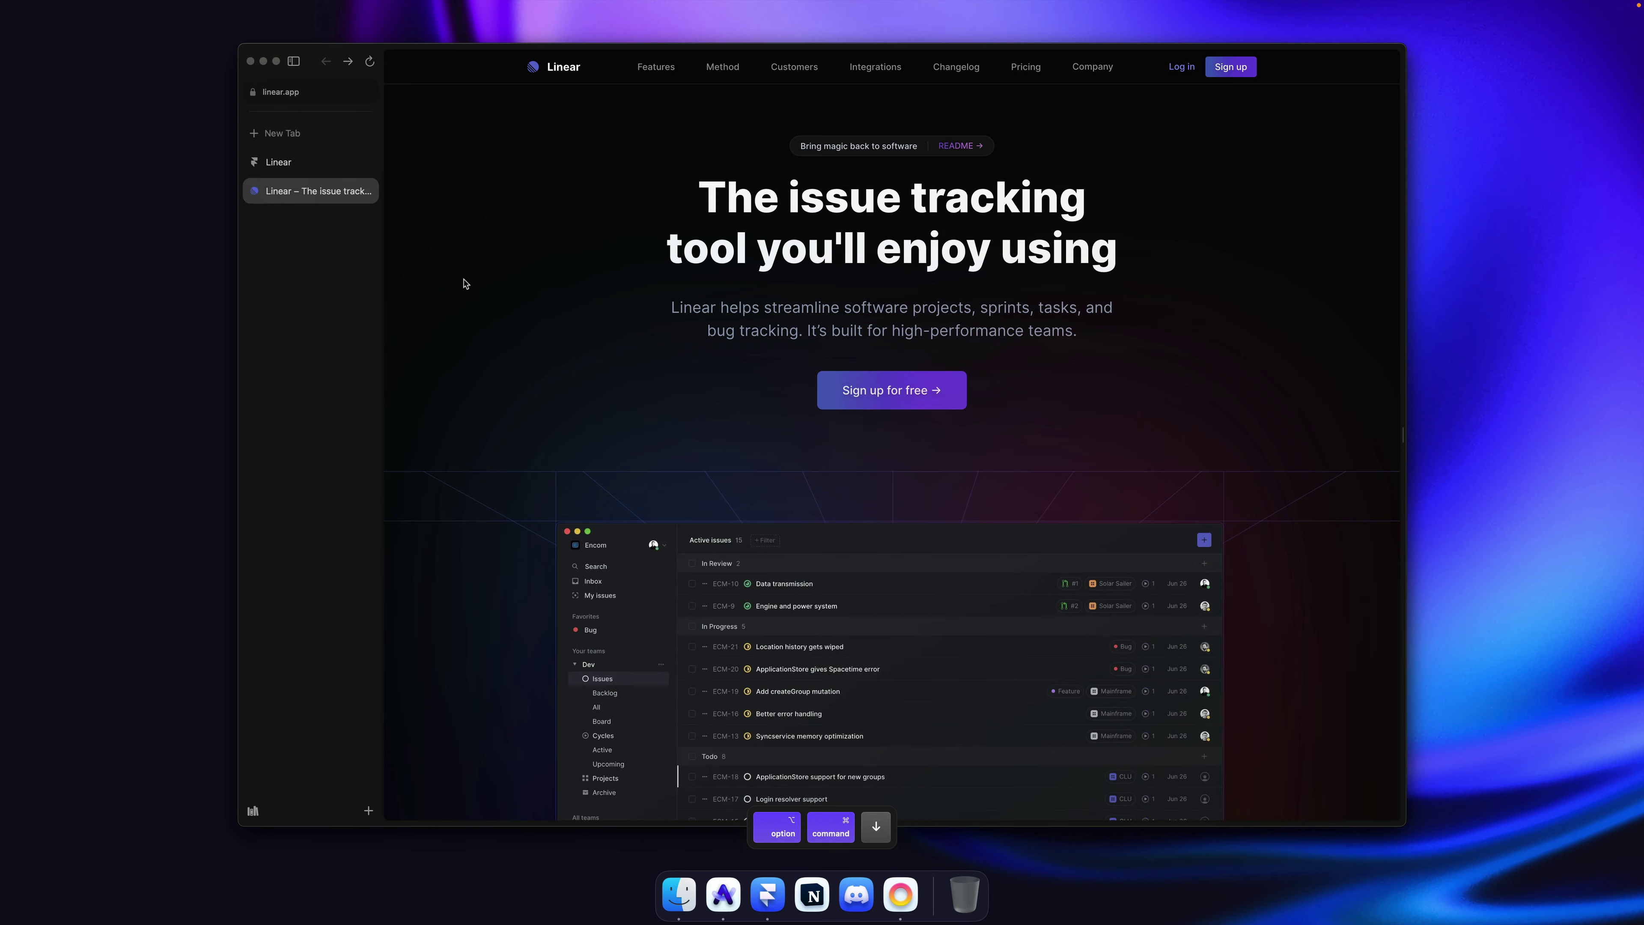
key("alt+super+Up")
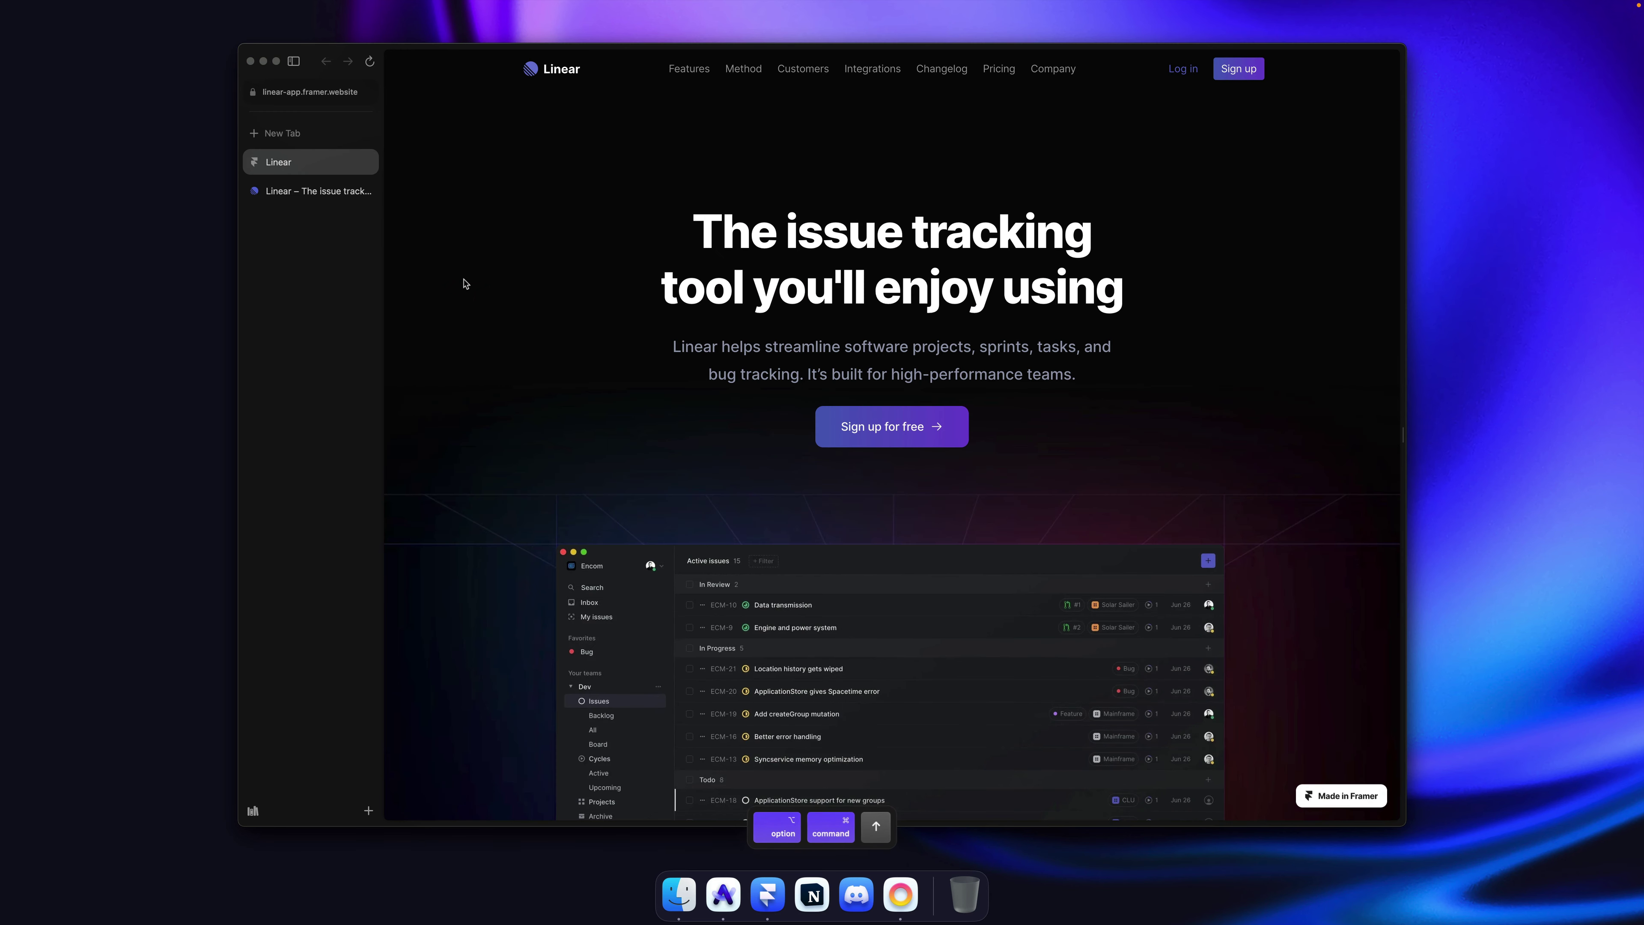
key("alt+super+Down")
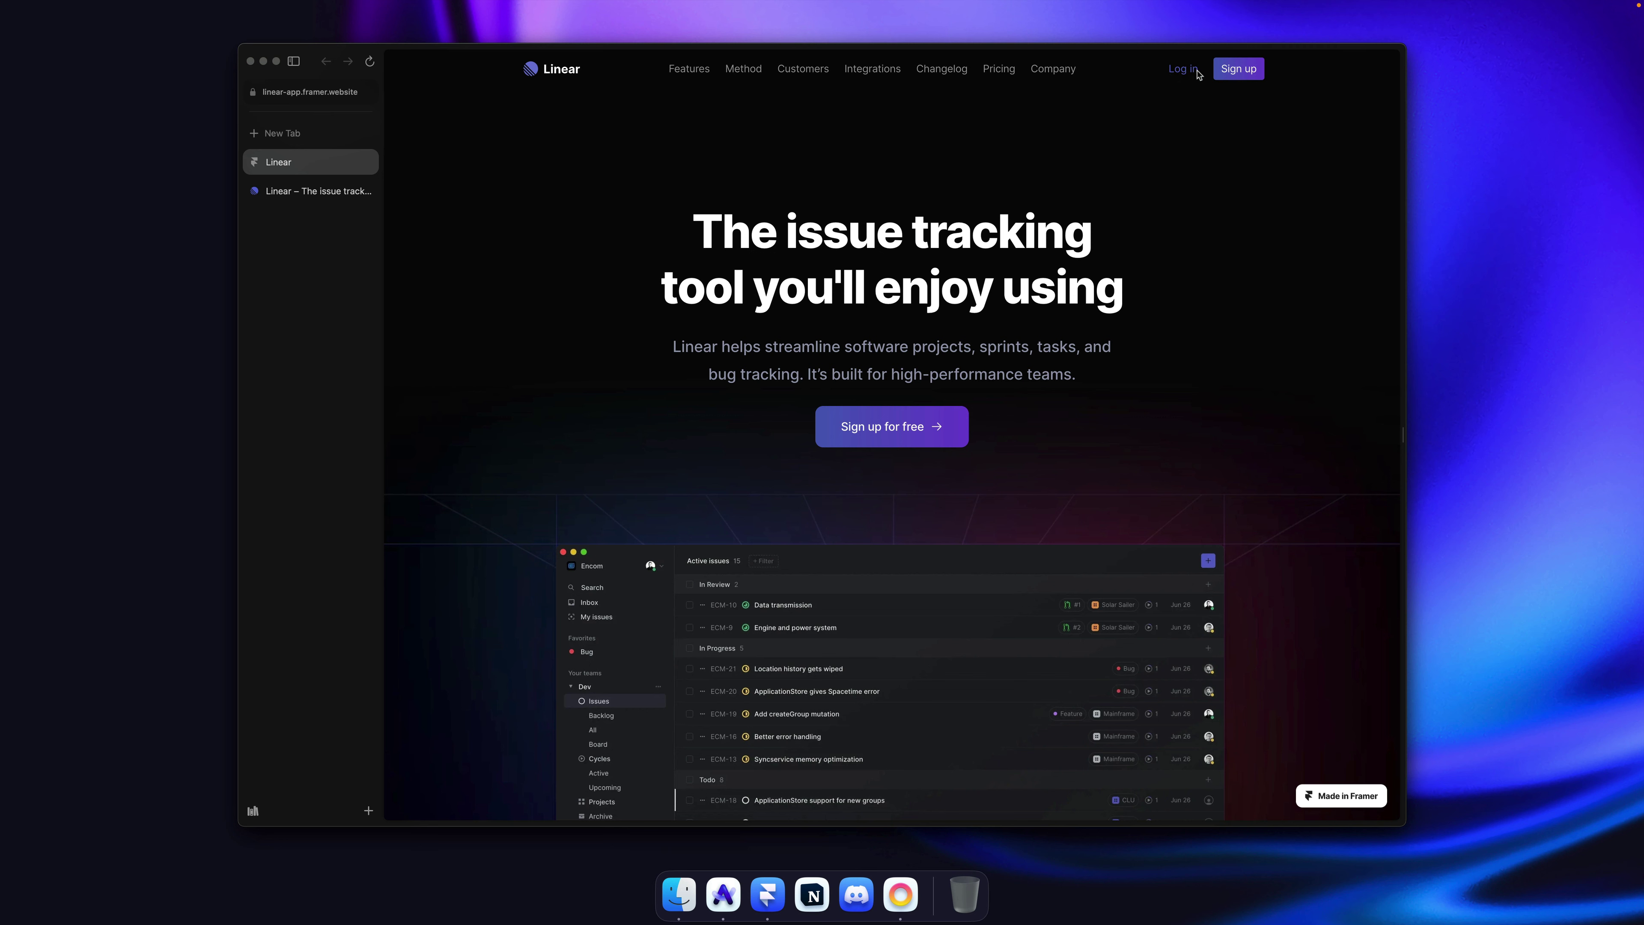
key("super")
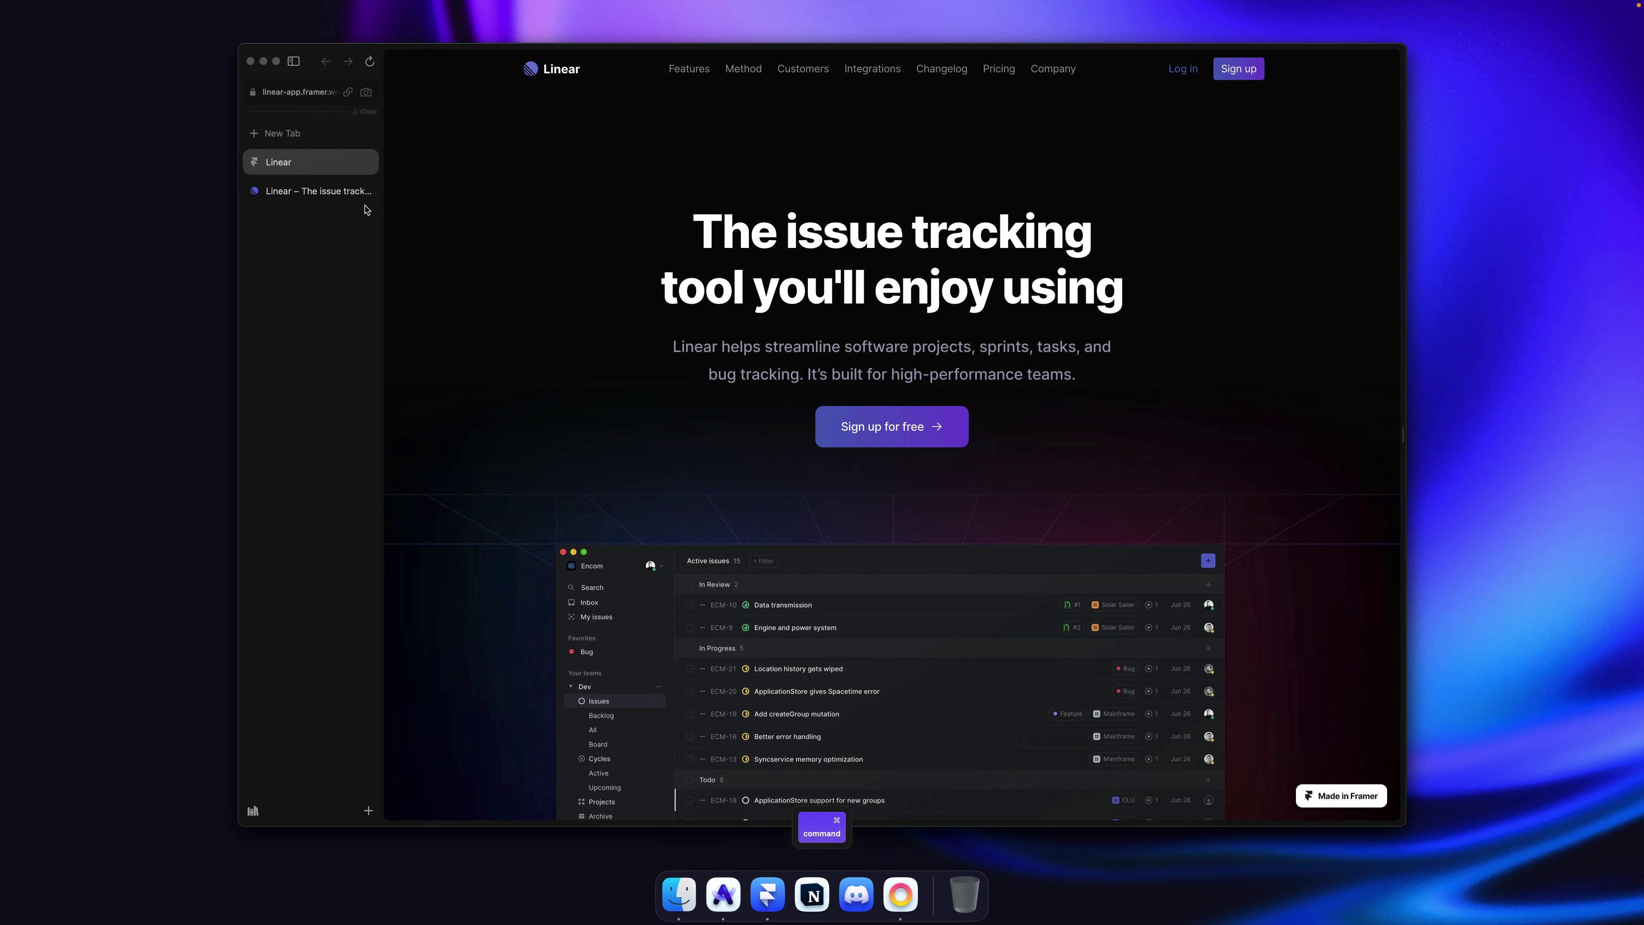
left_click(310, 195)
key("alt+super+Up")
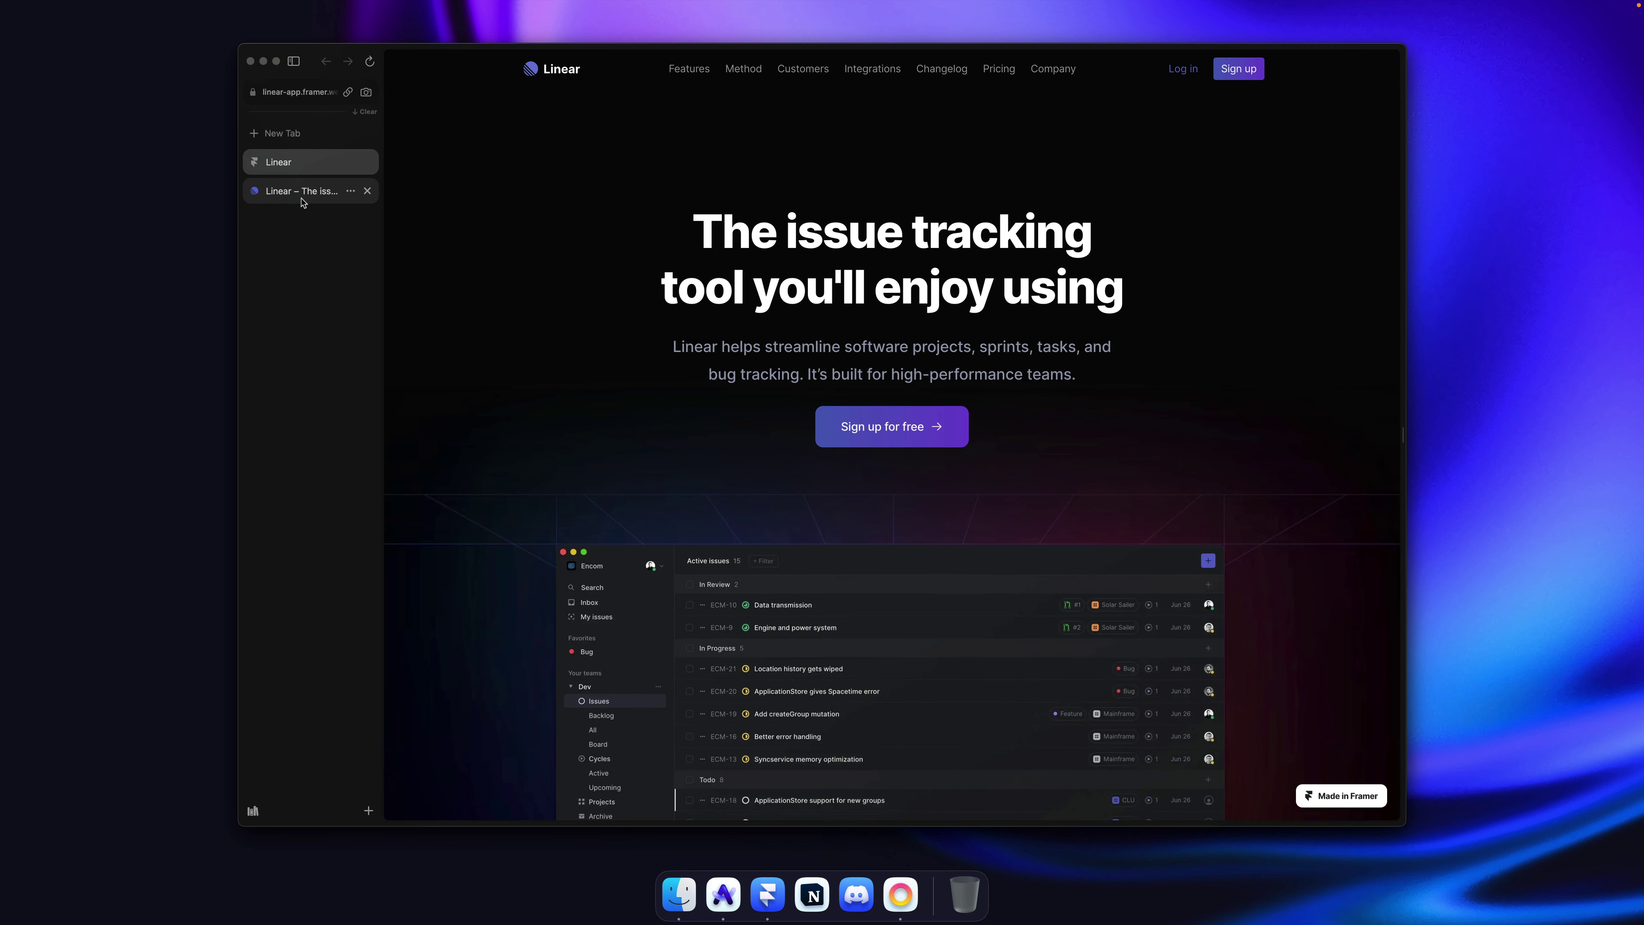
left_click(301, 194)
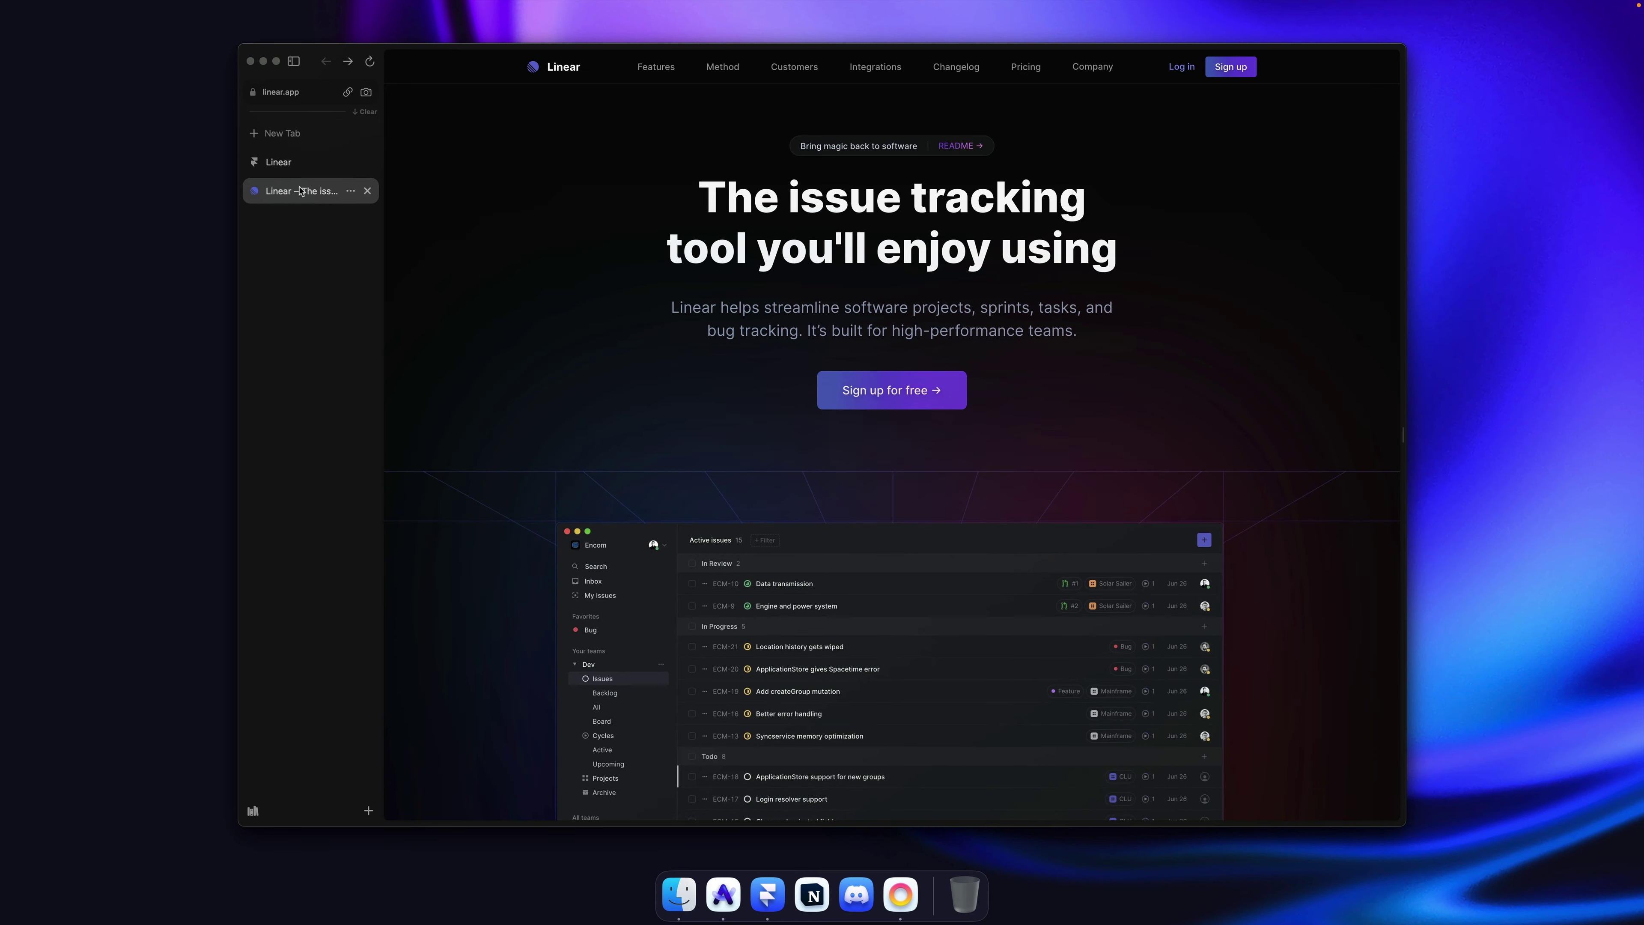
key("alt+super+Up")
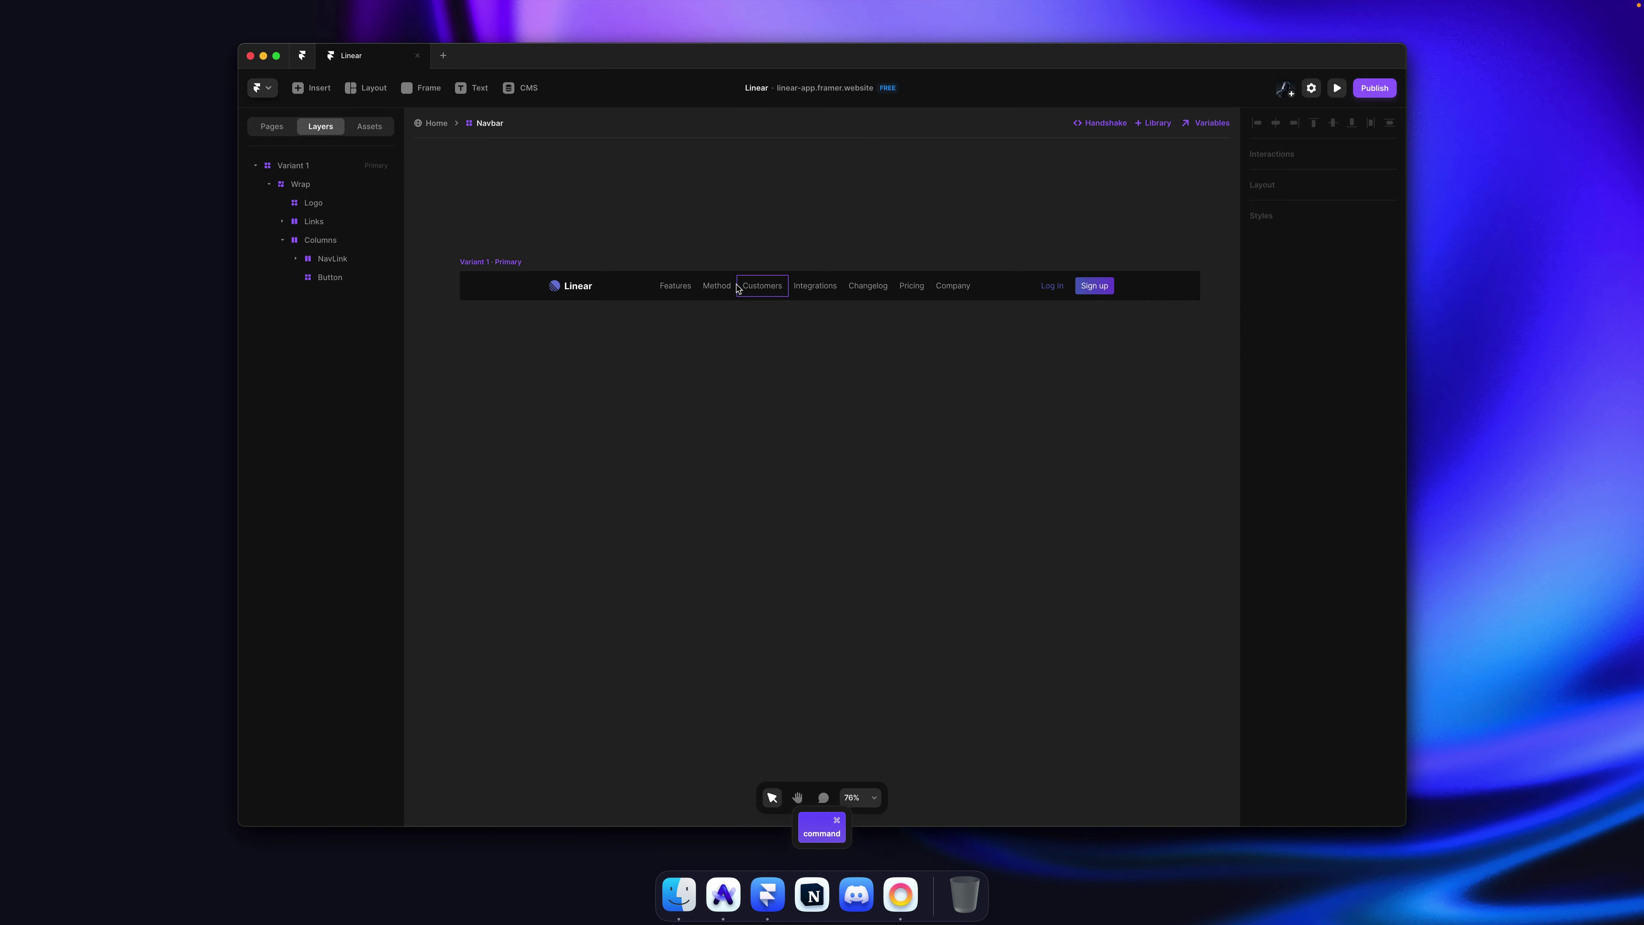
Step: Set the NavLink component's left and right padding to 20 and save
left_click(735, 286, "super")
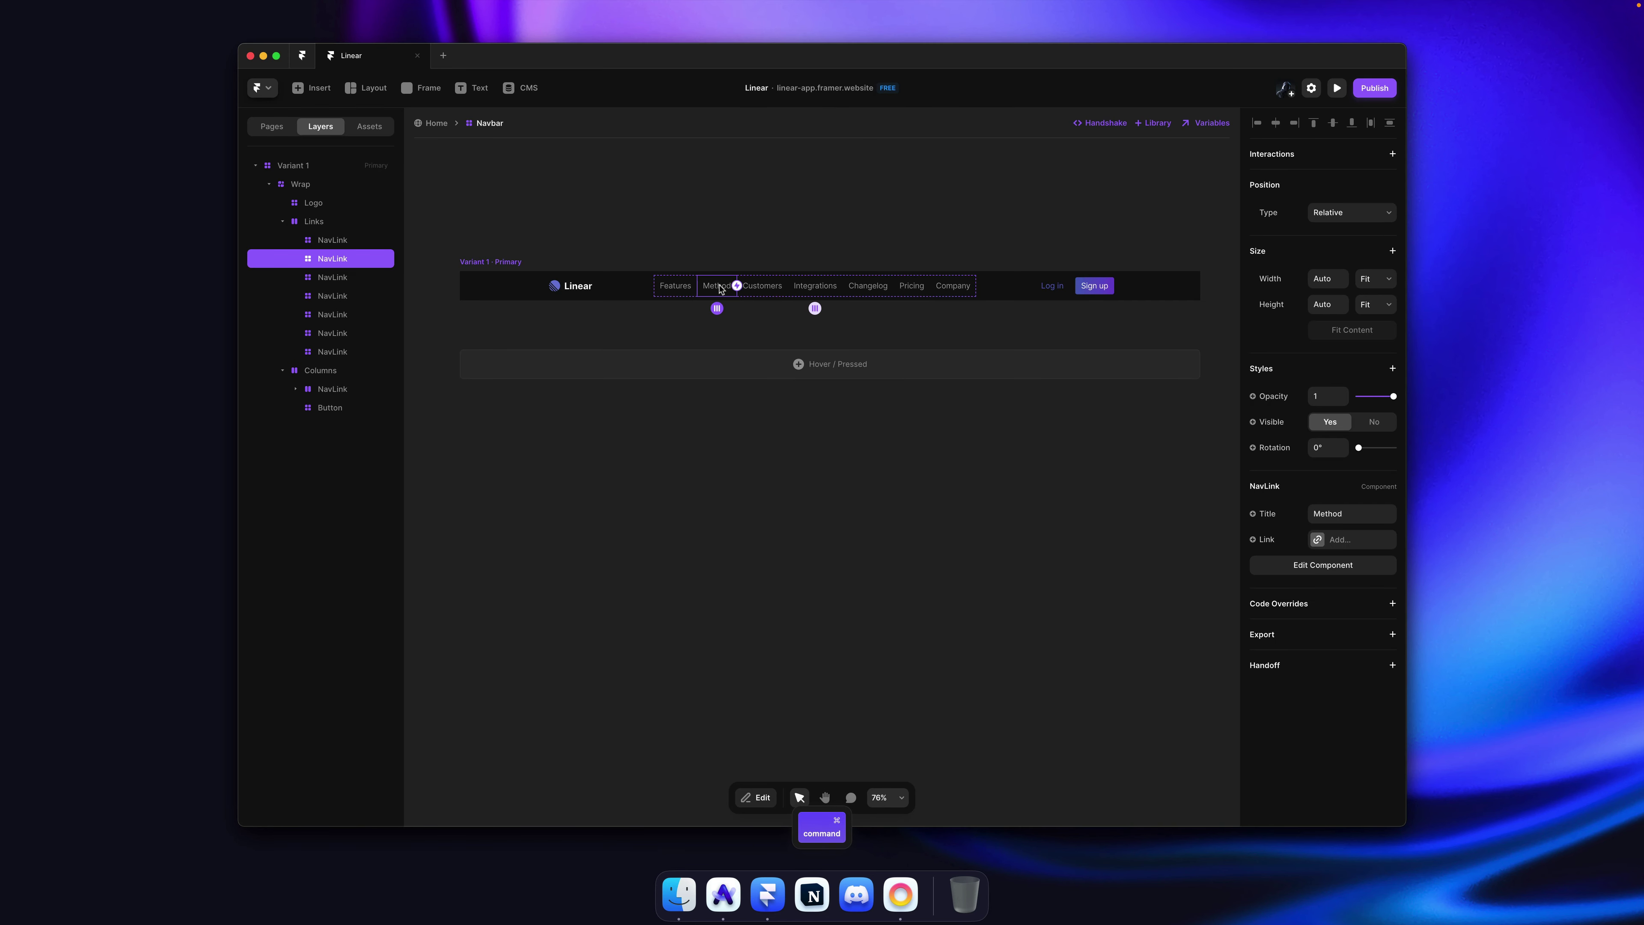
double_click(720, 288)
scroll(847, 433, "up", 6)
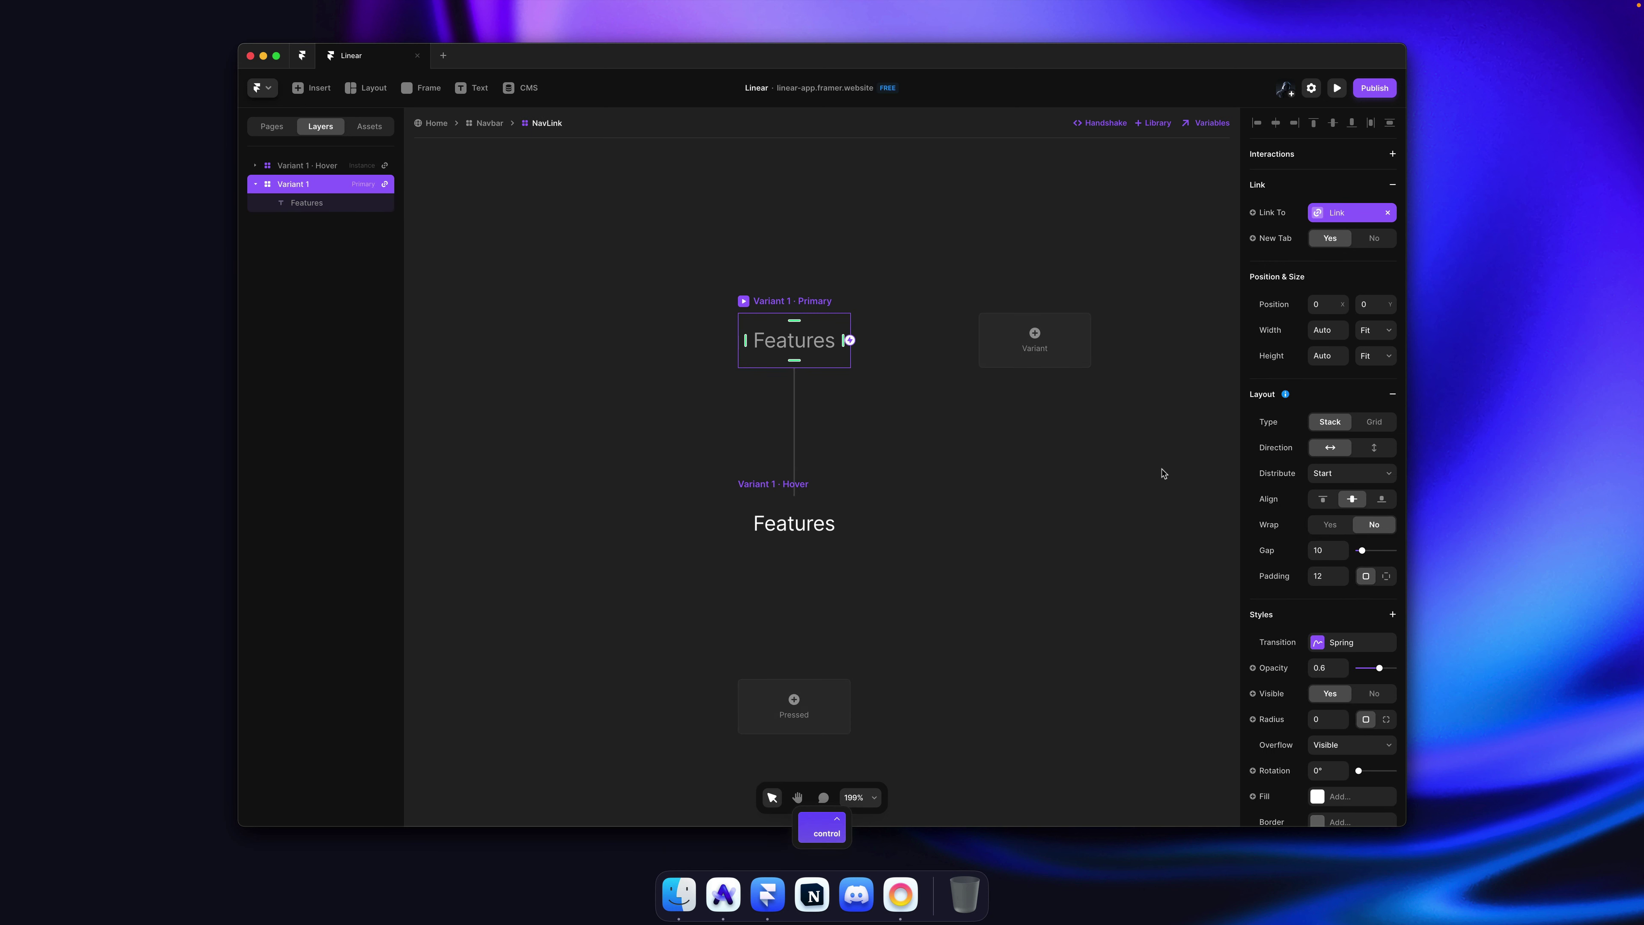
left_click(1383, 576)
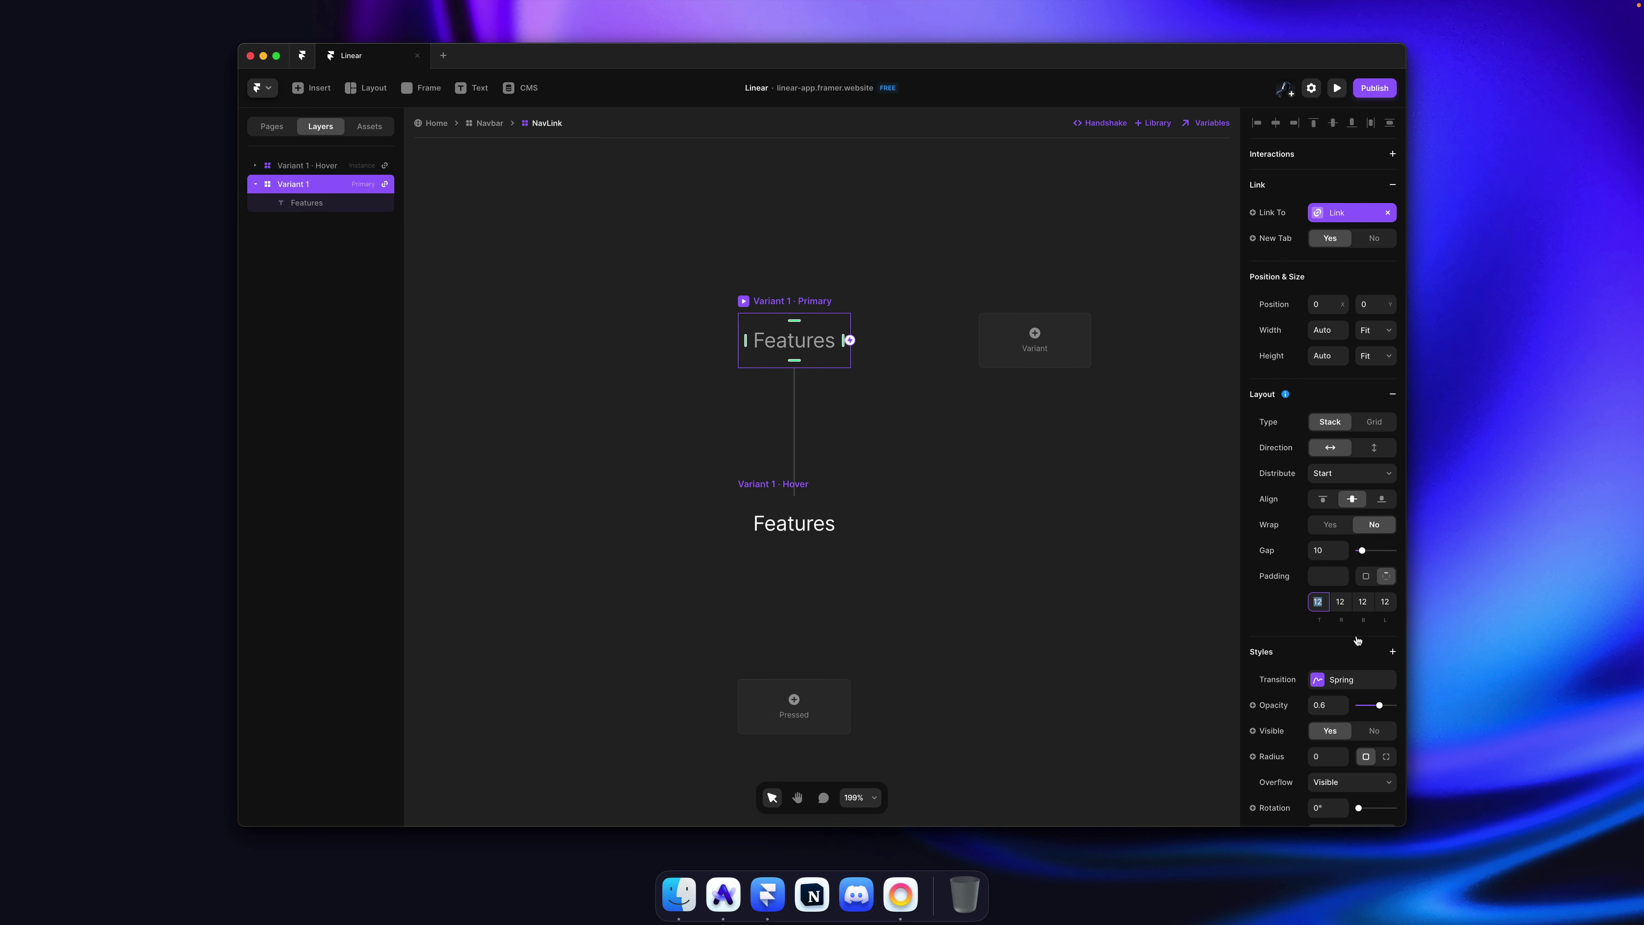
key("Tab")
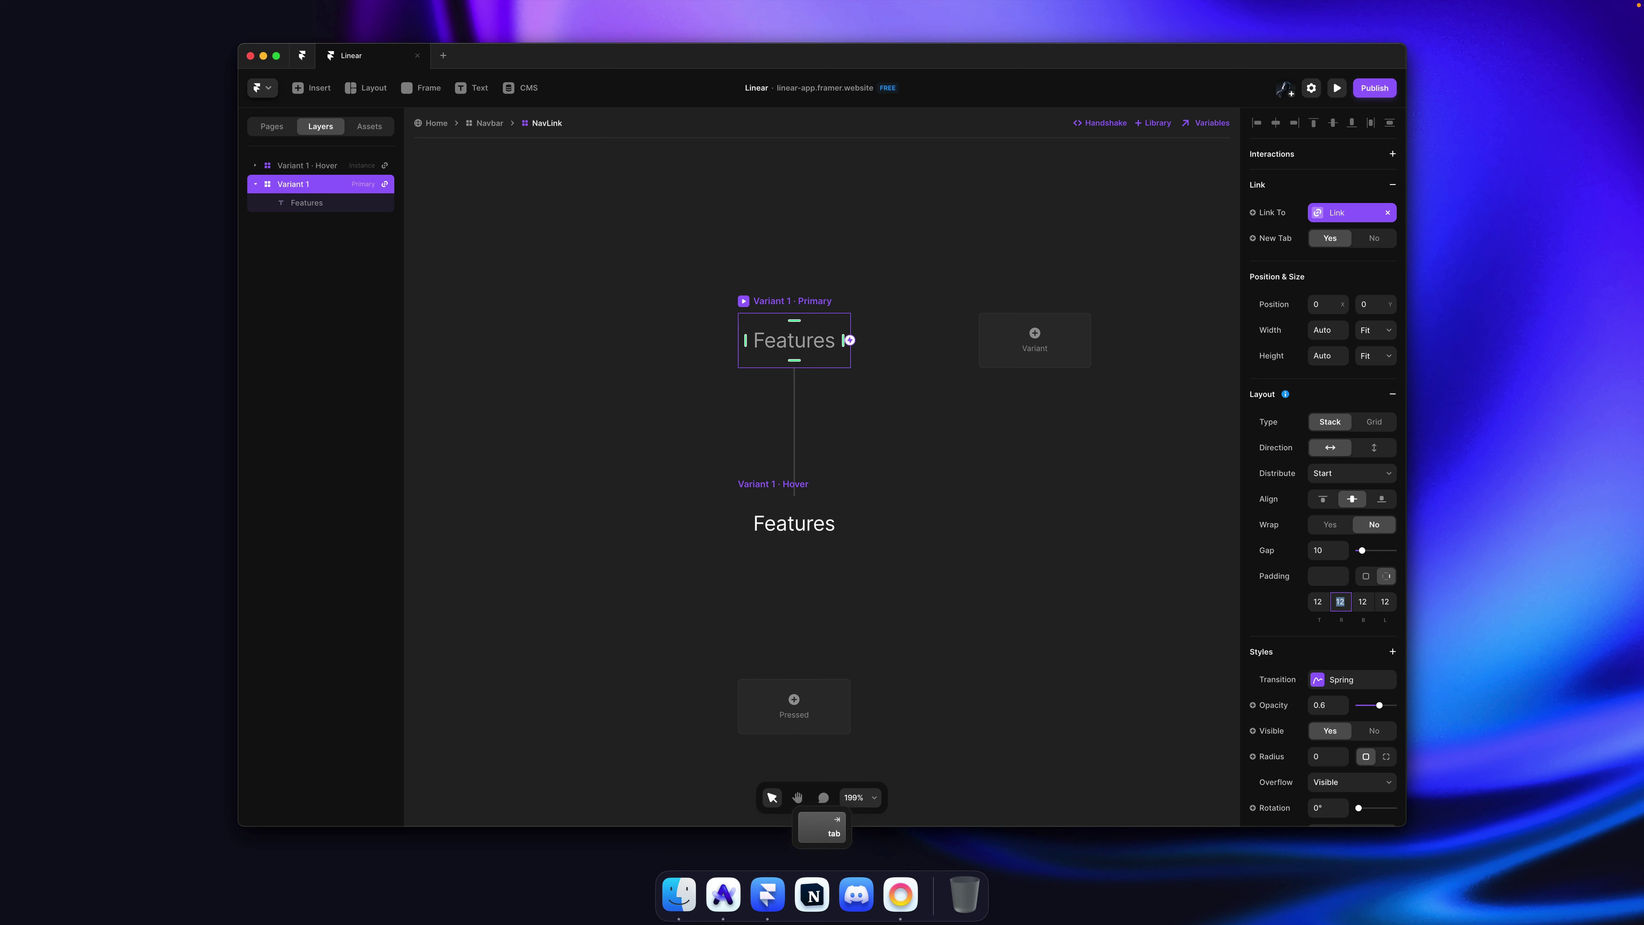
type("16")
key("Tab")
key("shift+Tab")
key("shift+Tab")
type("20")
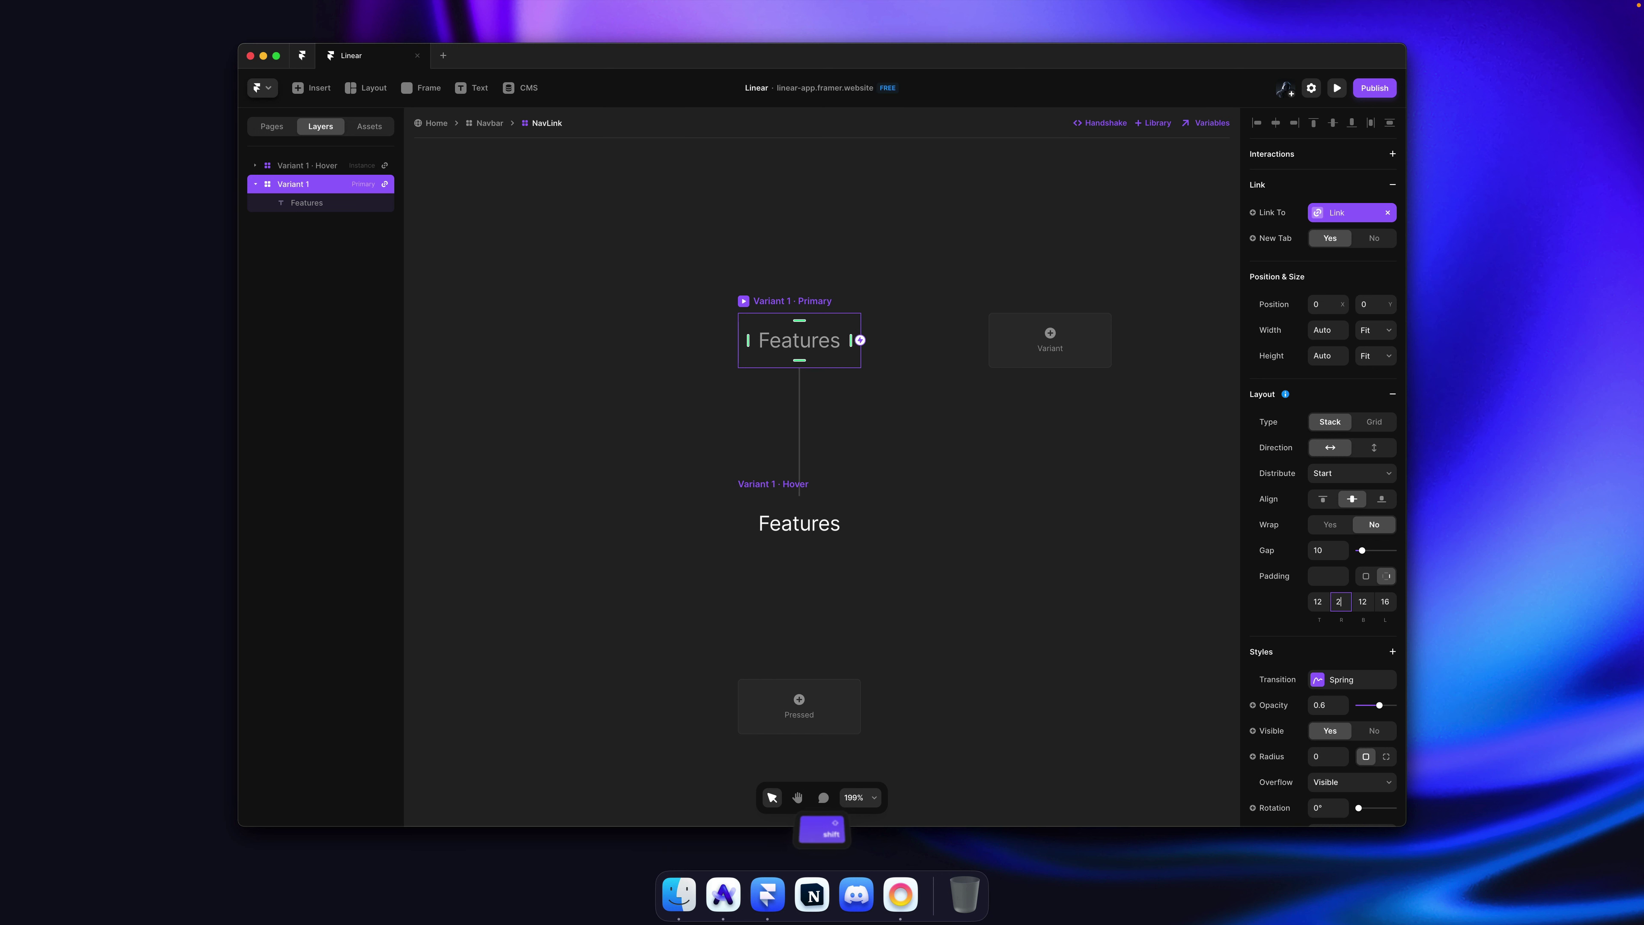
key("Tab")
key("Tab")
type("20")
key("Escape")
key("cmd+s")
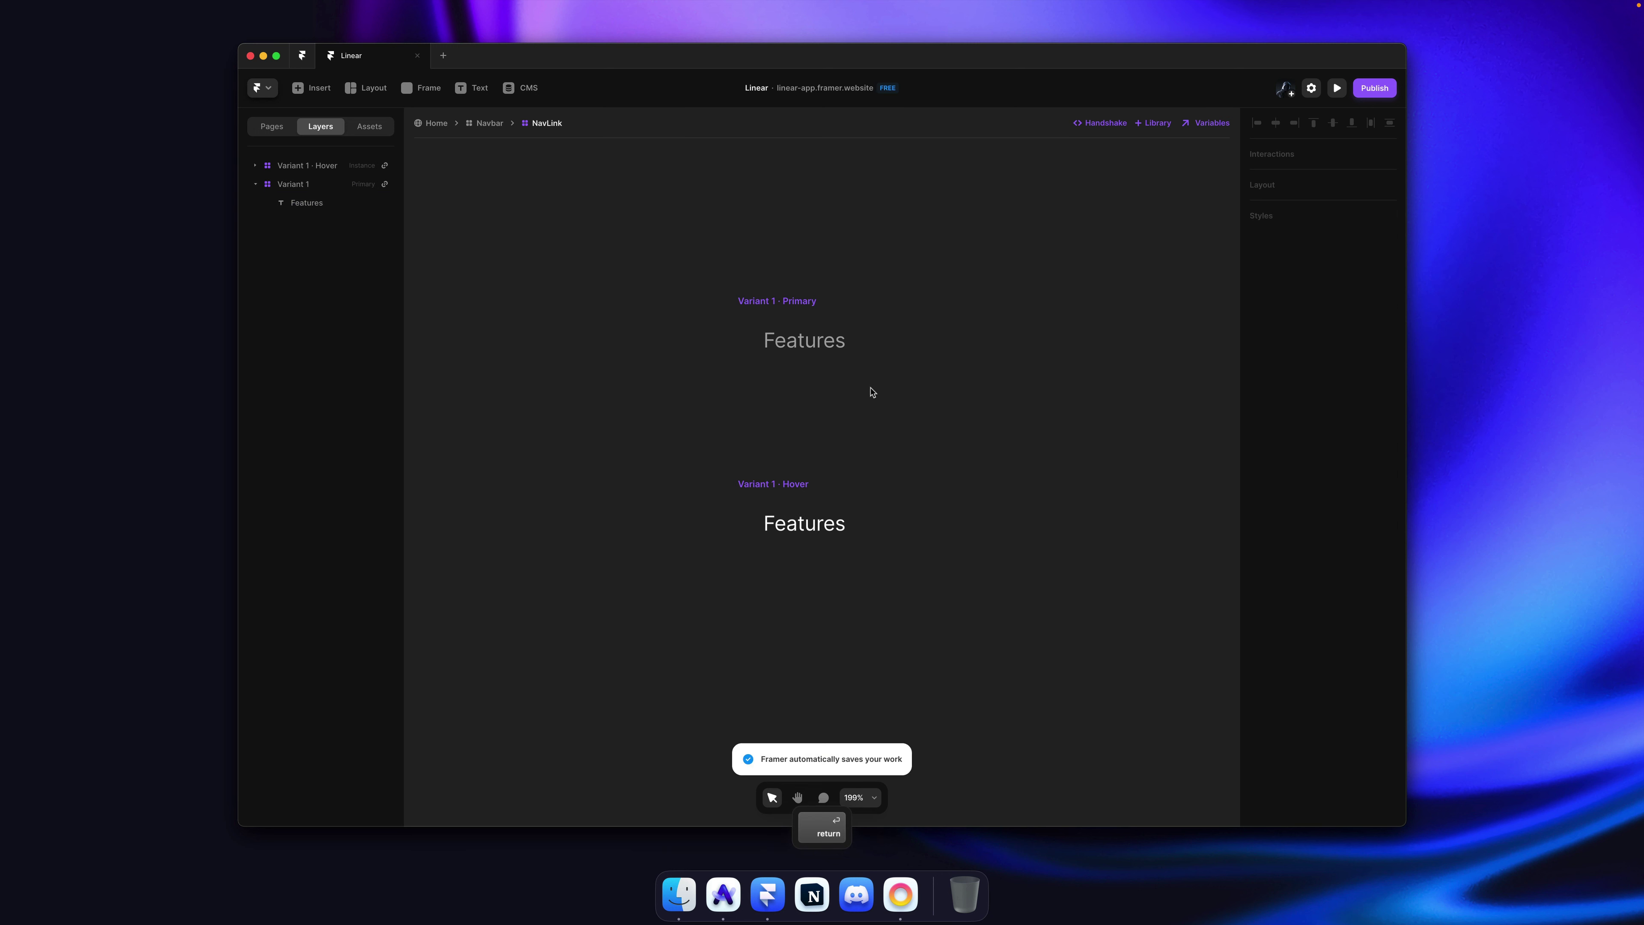
Step: Enlarge the Linear logo graphic in the Logo component to 120 wide
left_click(489, 126)
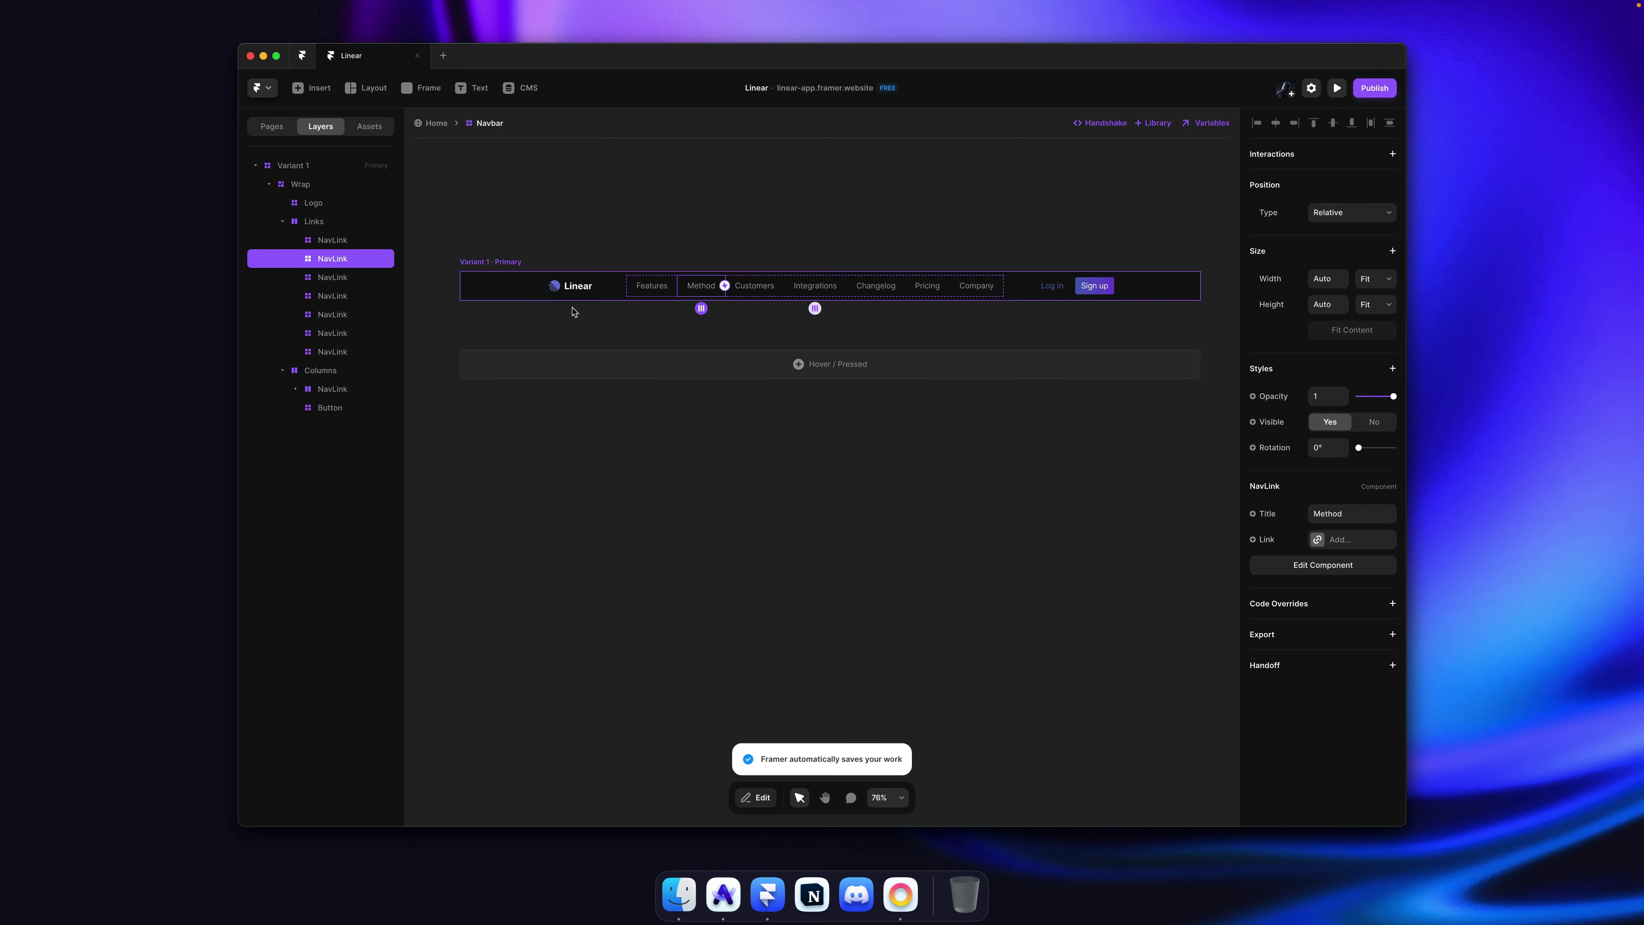
left_click(570, 303)
double_click(570, 303)
scroll(867, 453, "up", 5)
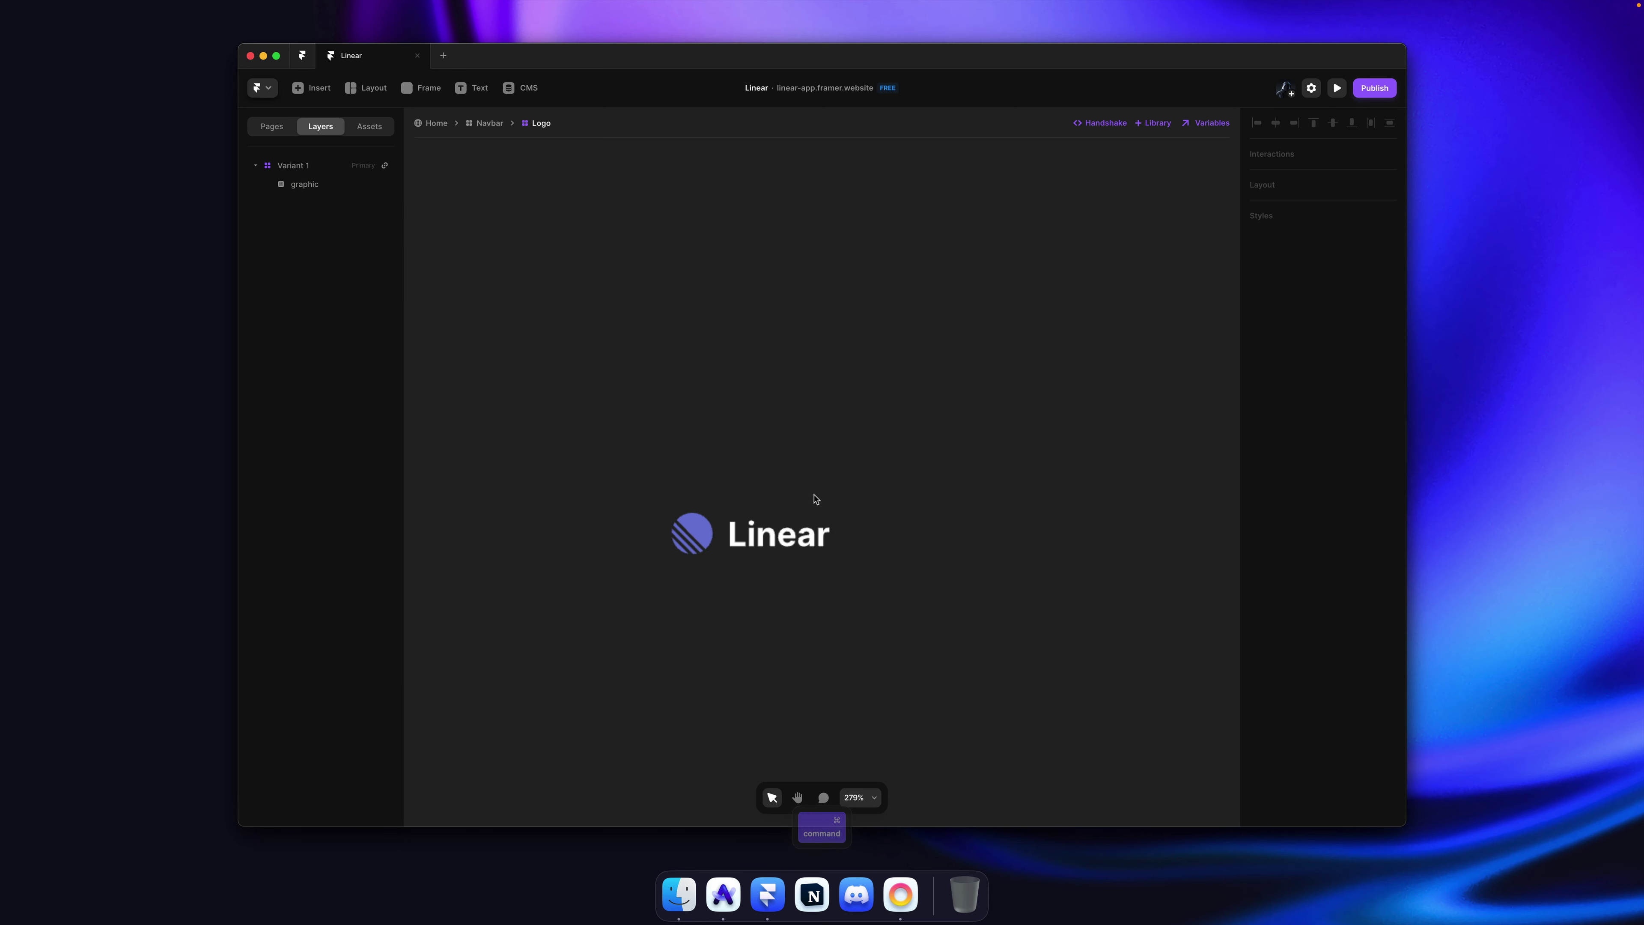
left_click(766, 541, "super")
type("120")
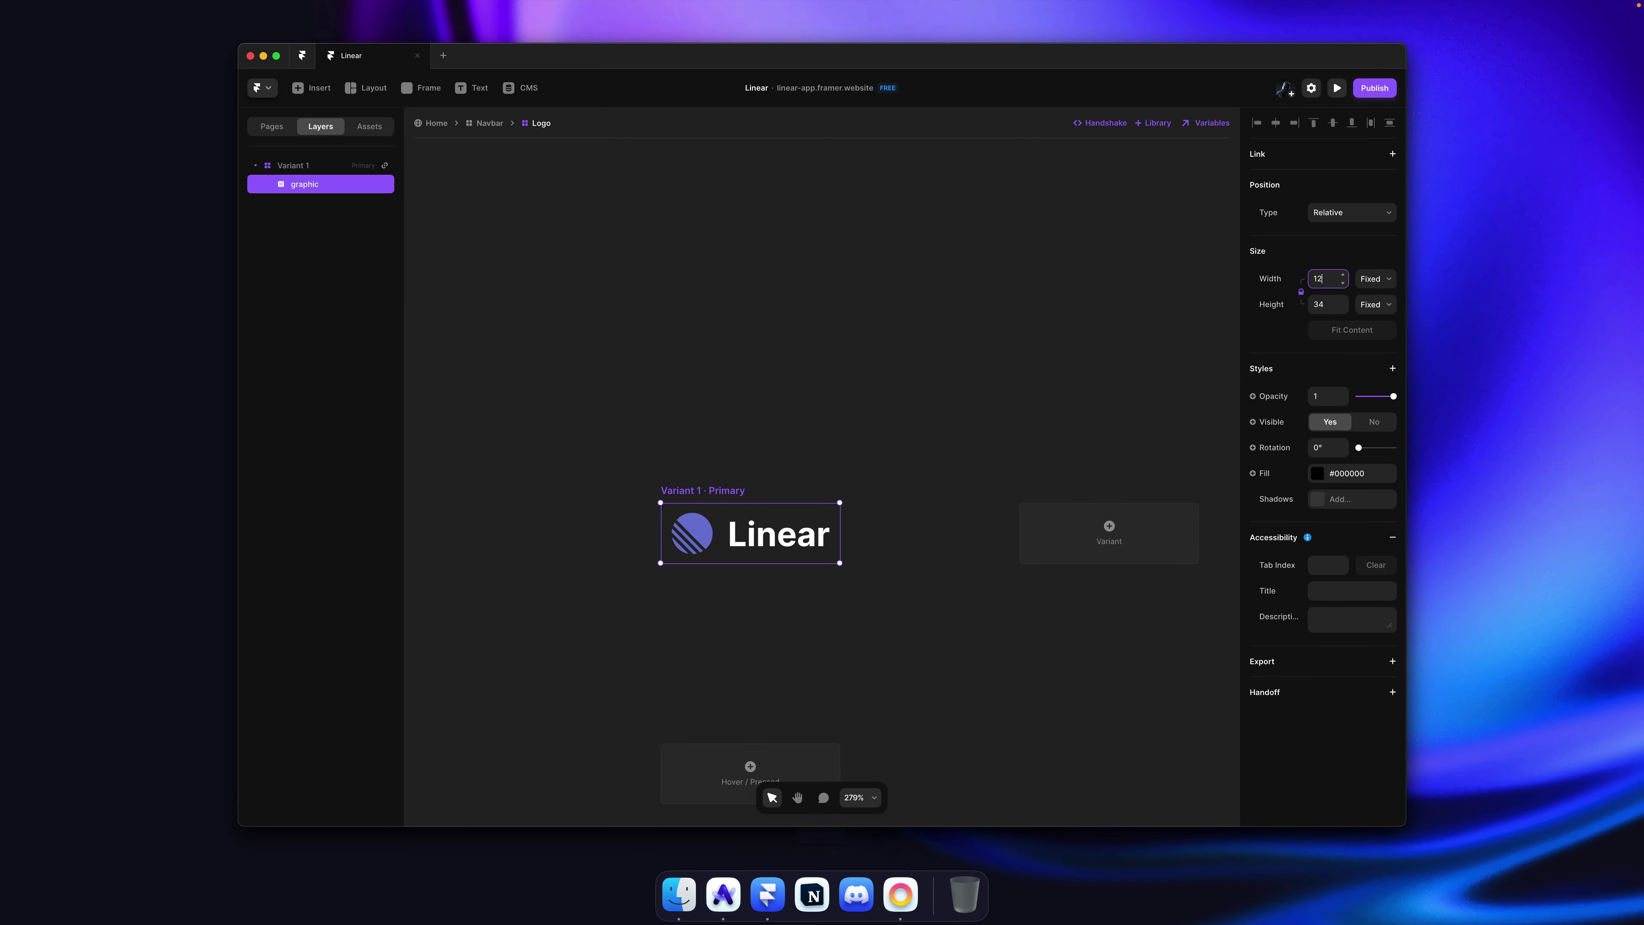
key("Return")
left_click(936, 158)
Step: Go back to the Navbar on the Home page and publish the updated site
left_click(491, 126)
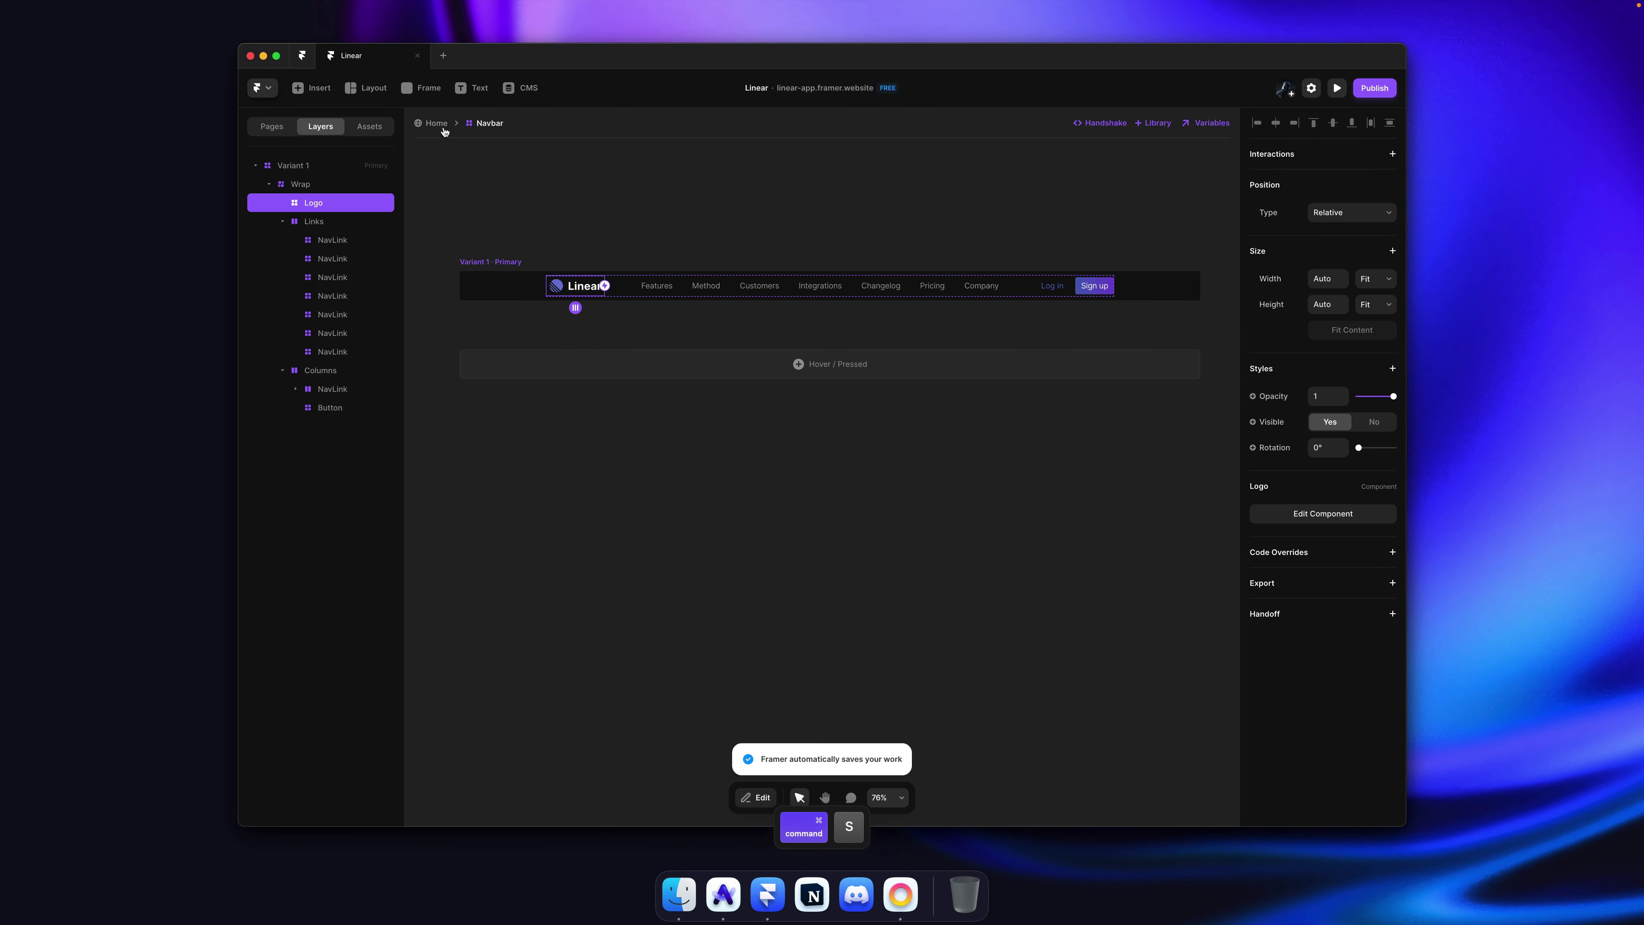
left_click(436, 124)
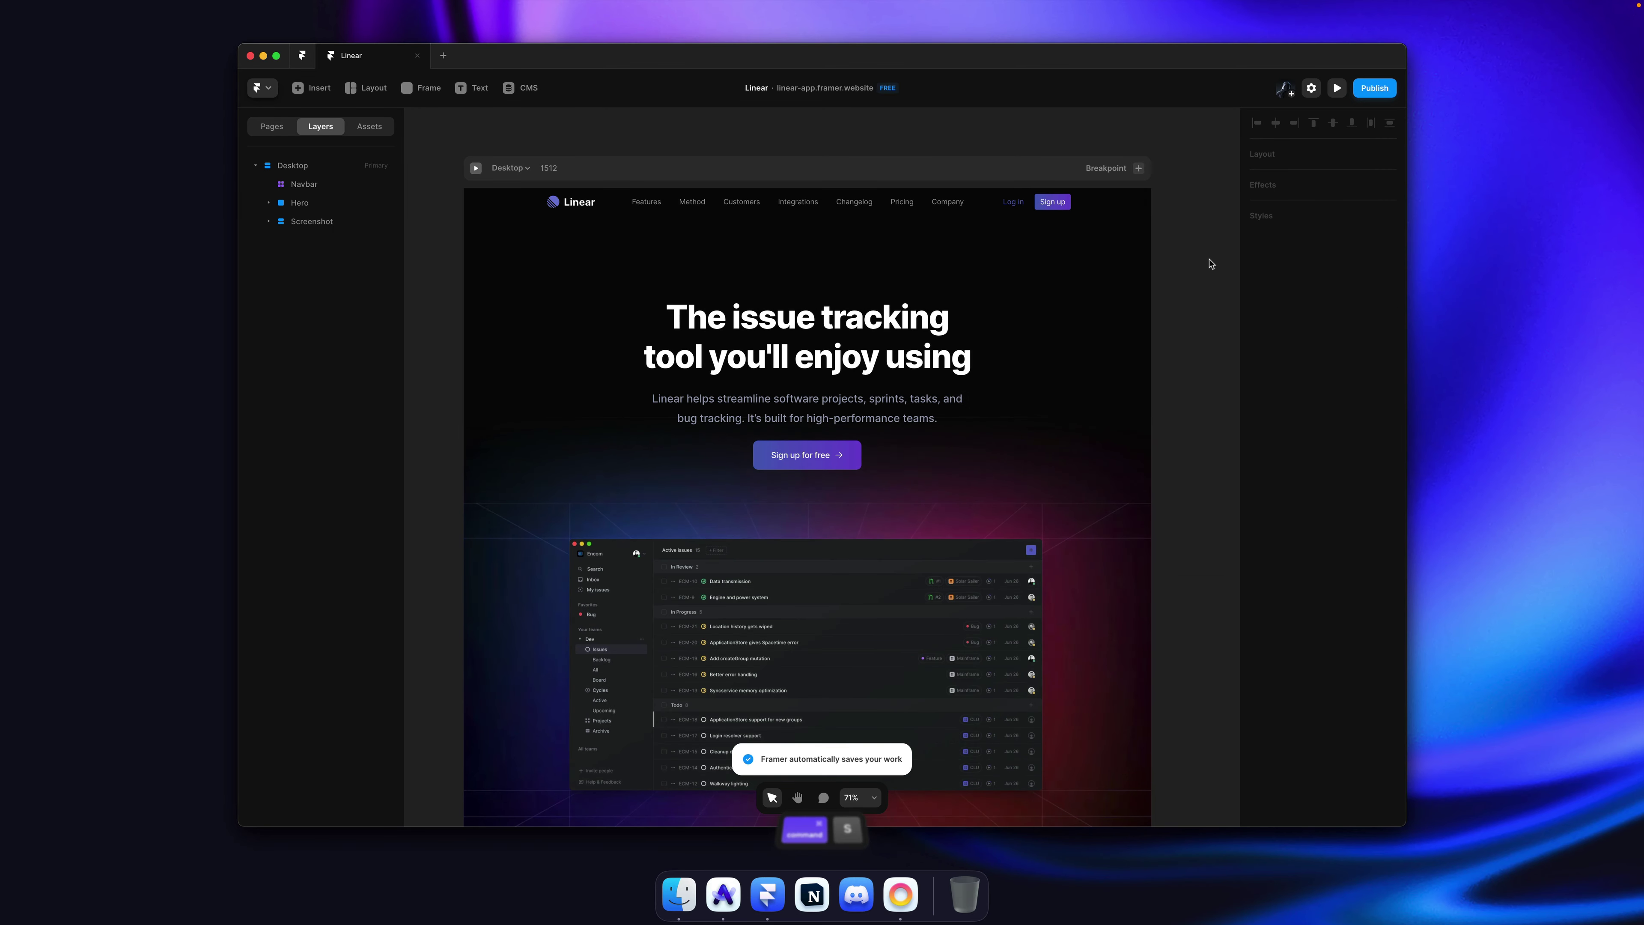
left_click(1098, 212, "super")
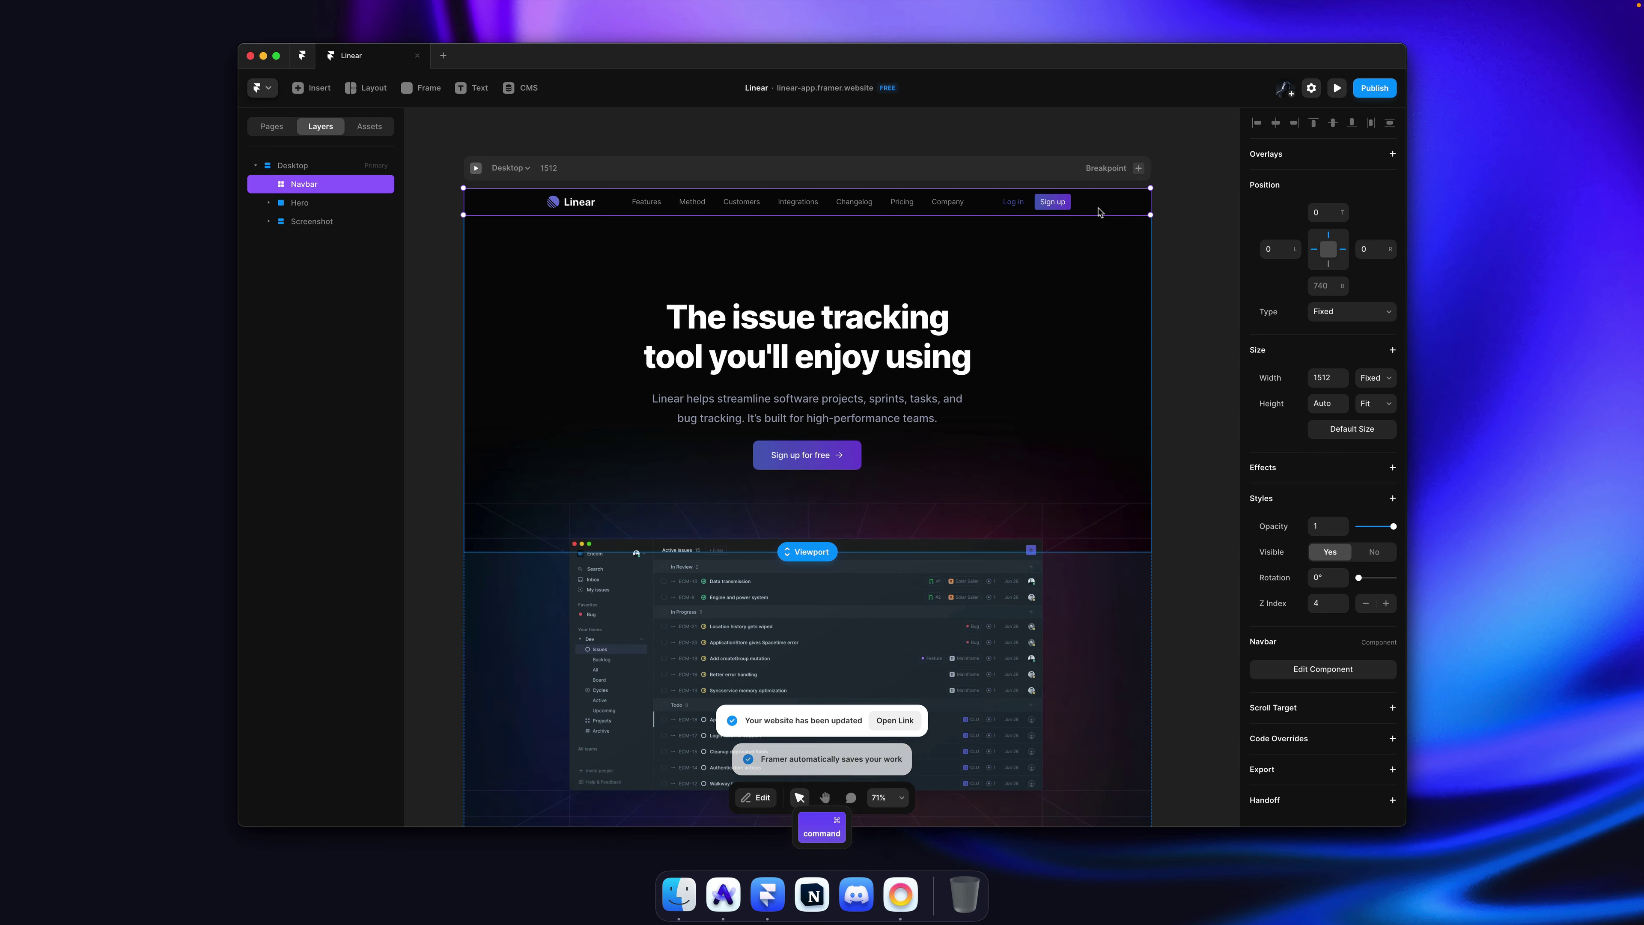
double_click(1098, 212)
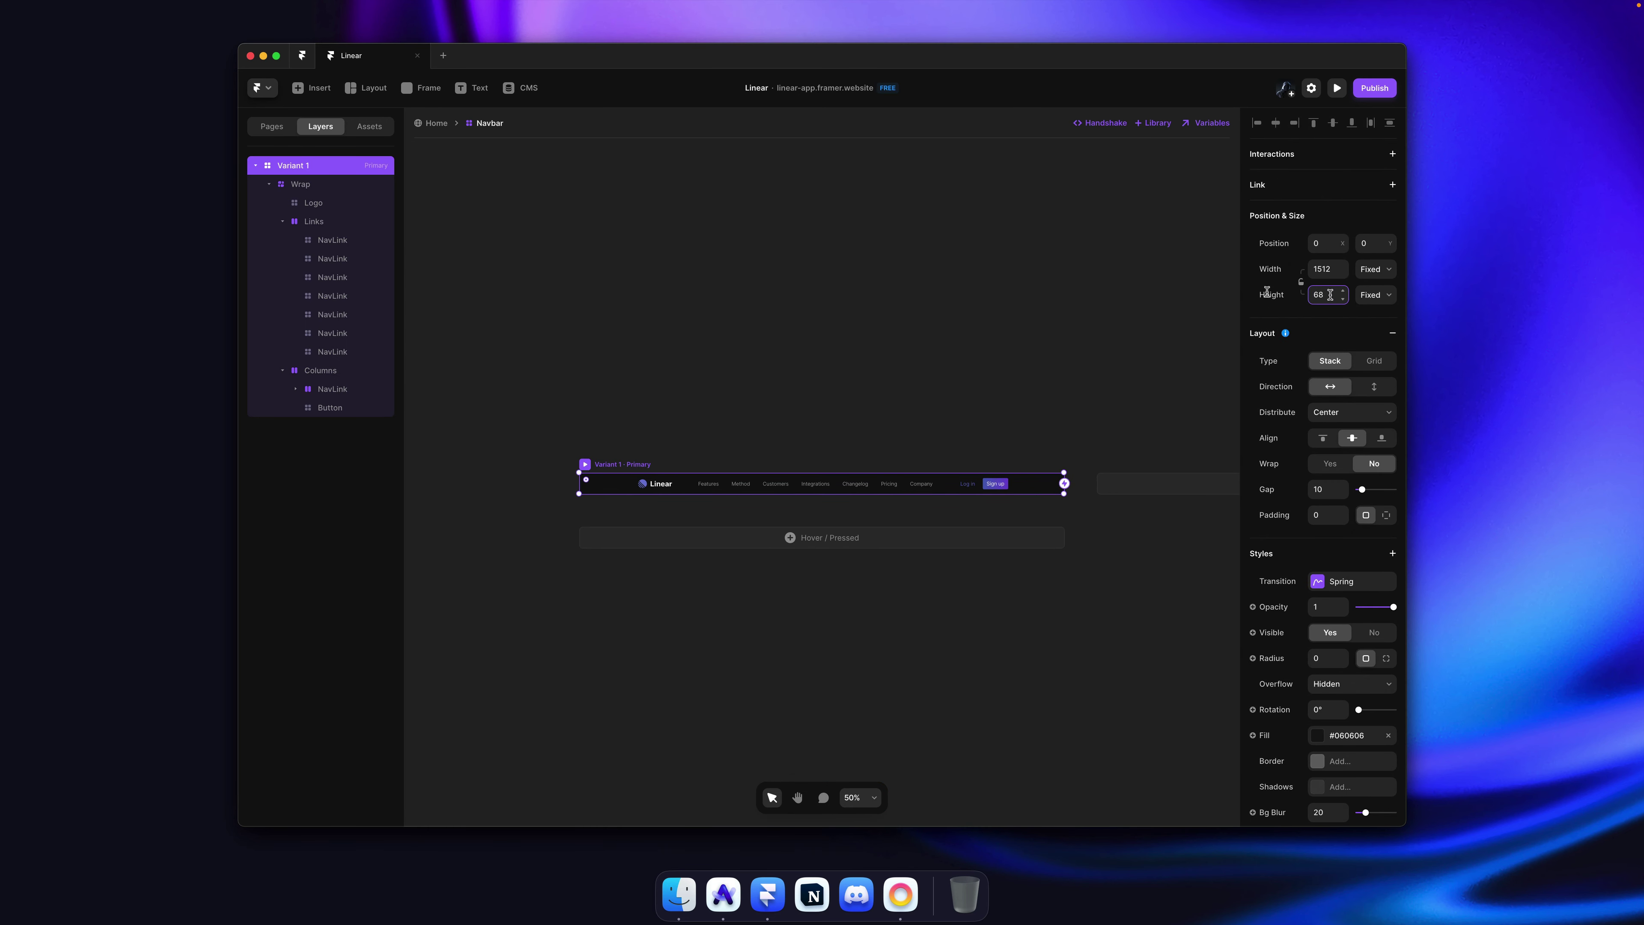
left_click(850, 244)
key("super+shift+p")
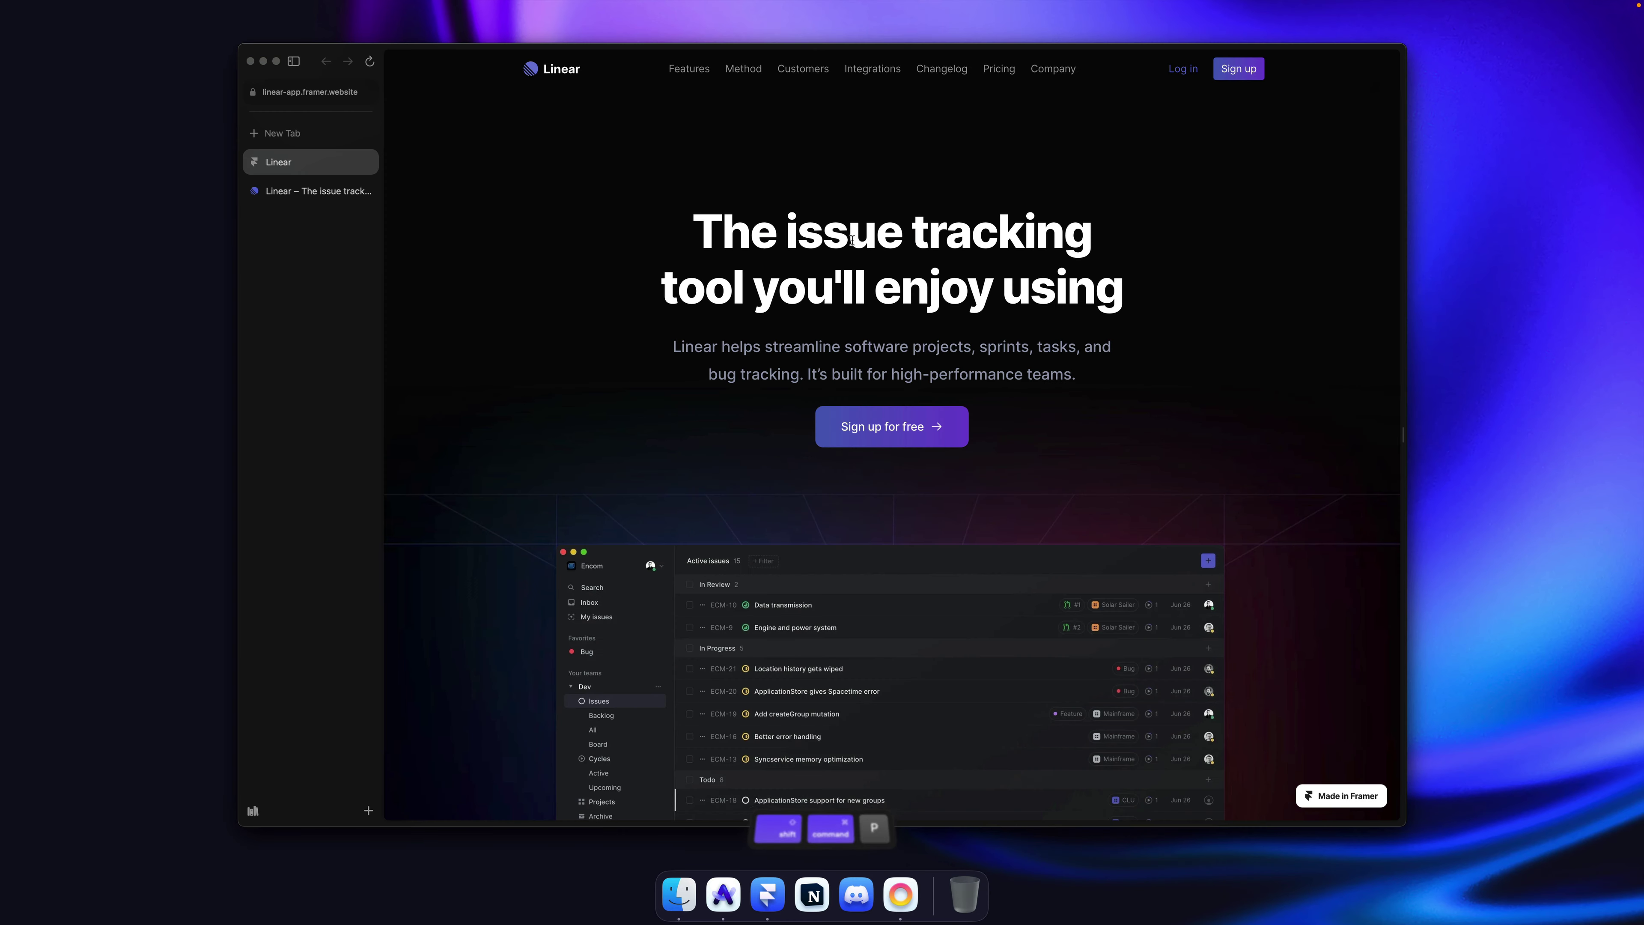
key("super+Tab")
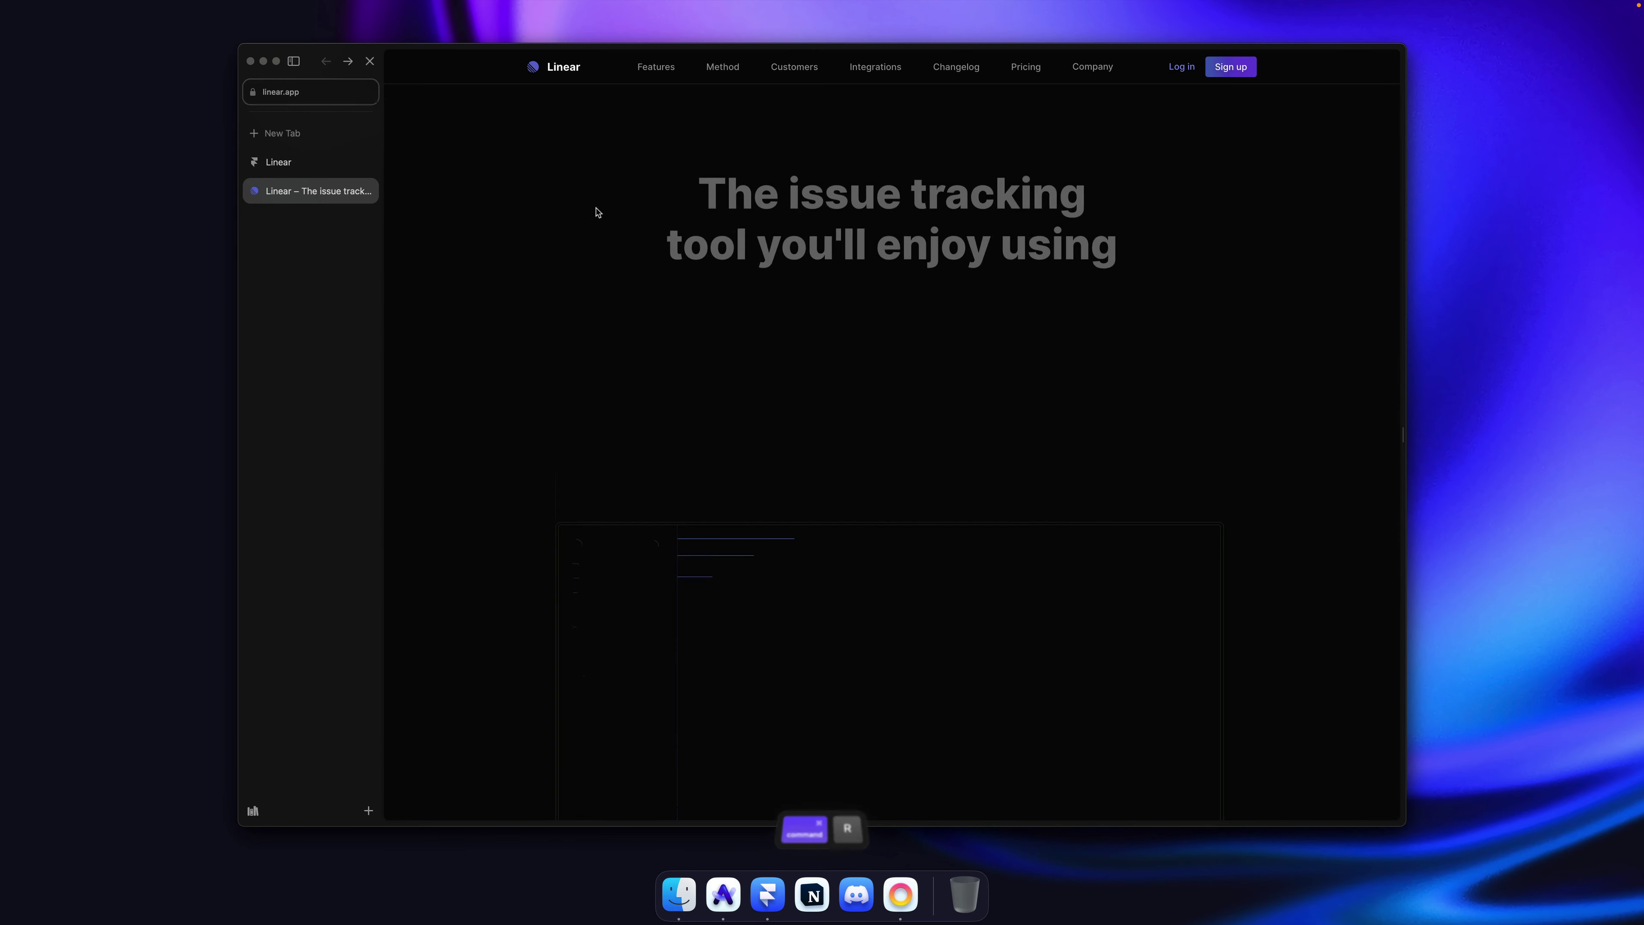
scroll(598, 210, "down", 5)
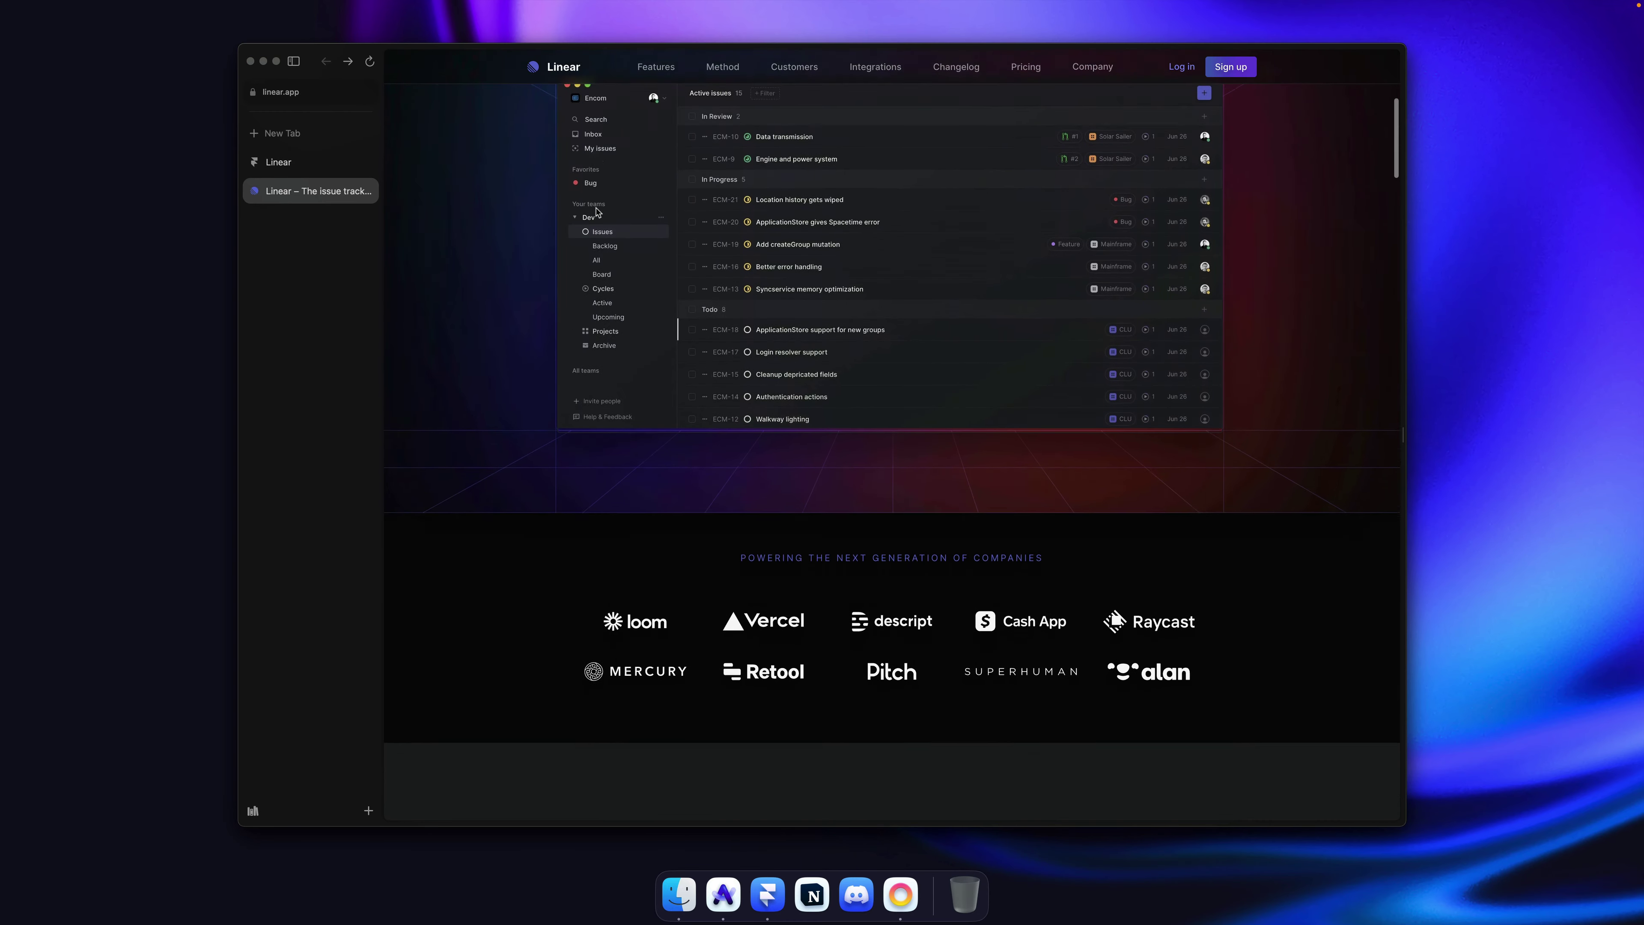
scroll(551, 194, "up", 6)
left_click(278, 162)
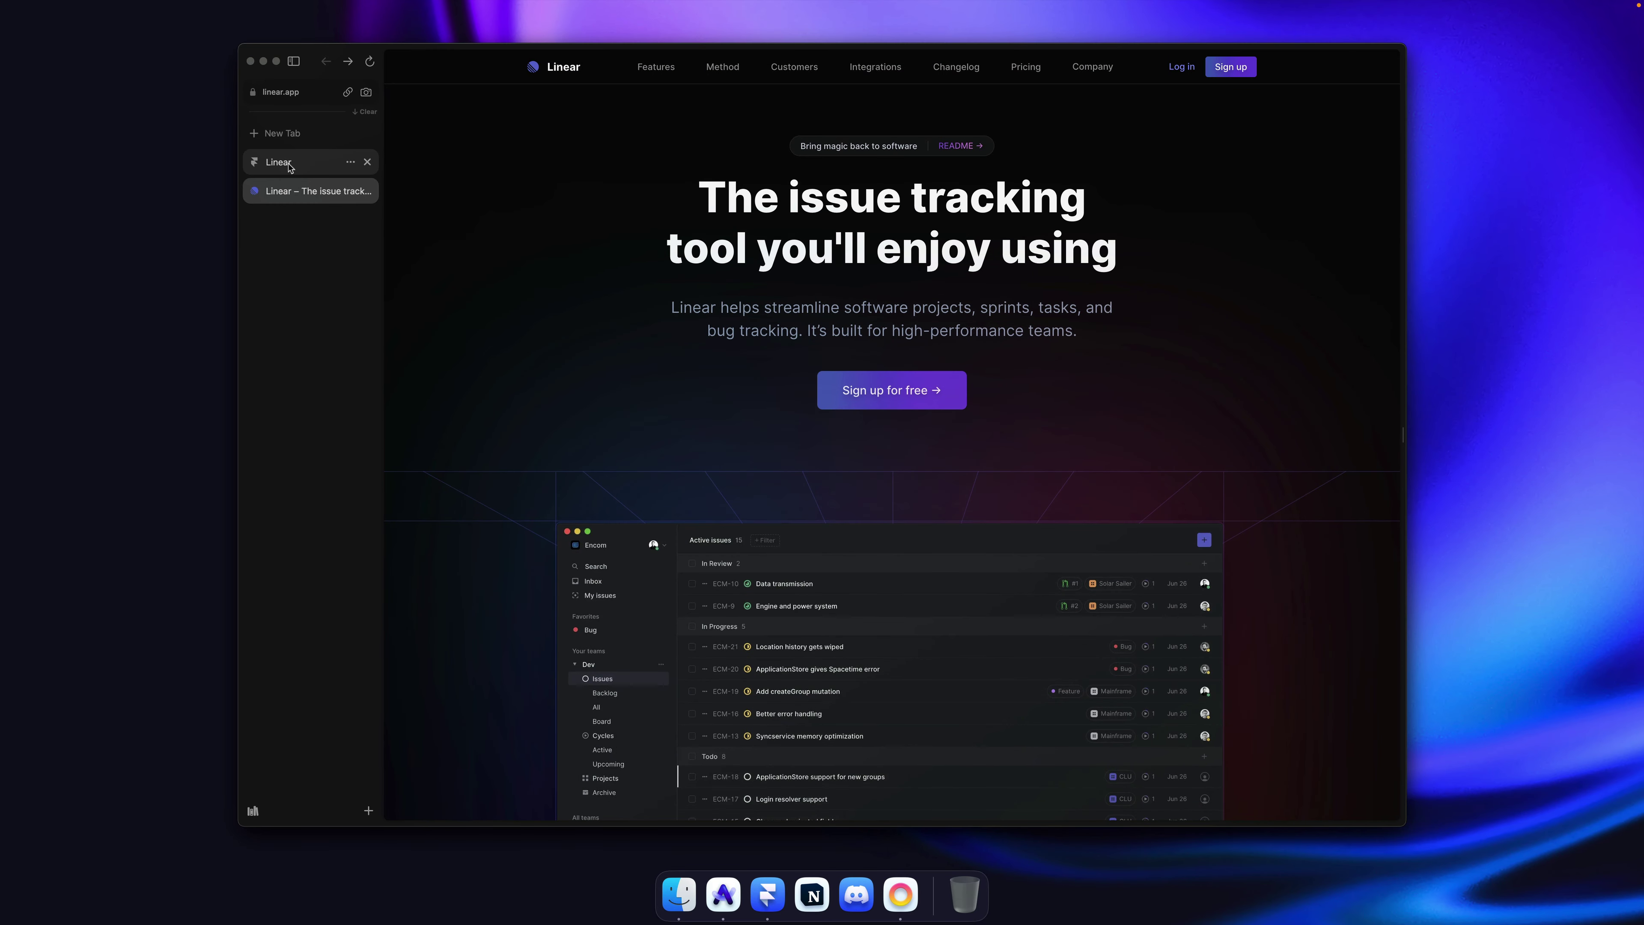
key("super+r")
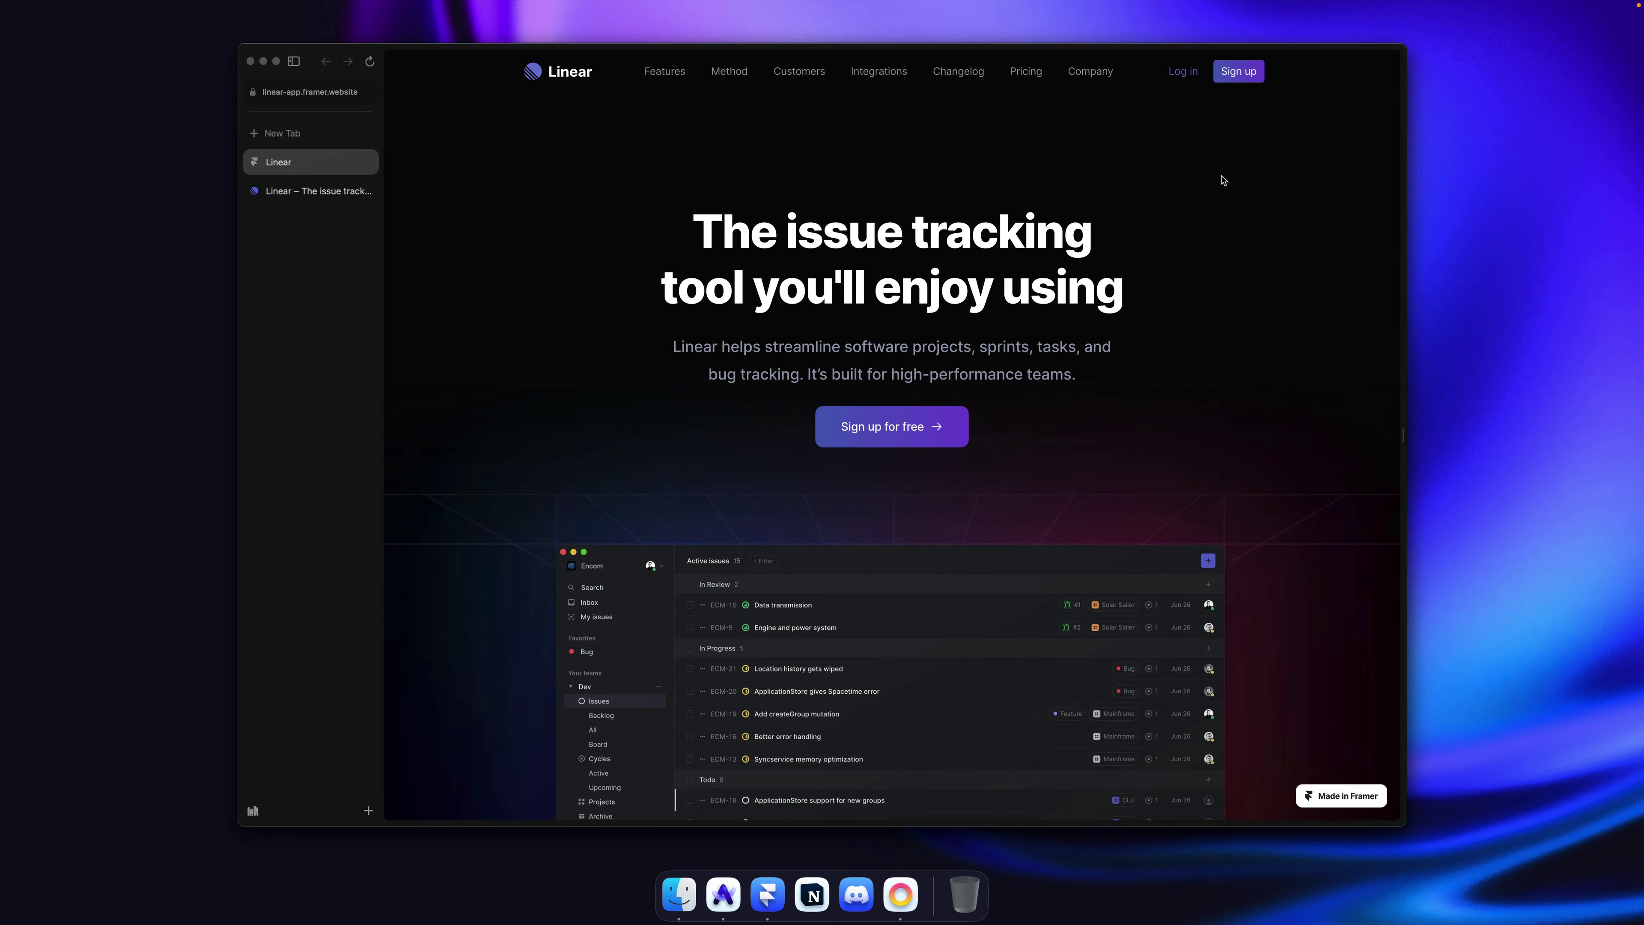
key("super+Tab")
Step: Add a bottom-only 1px border to the navbar's main variant using per-side widths
left_click(599, 470)
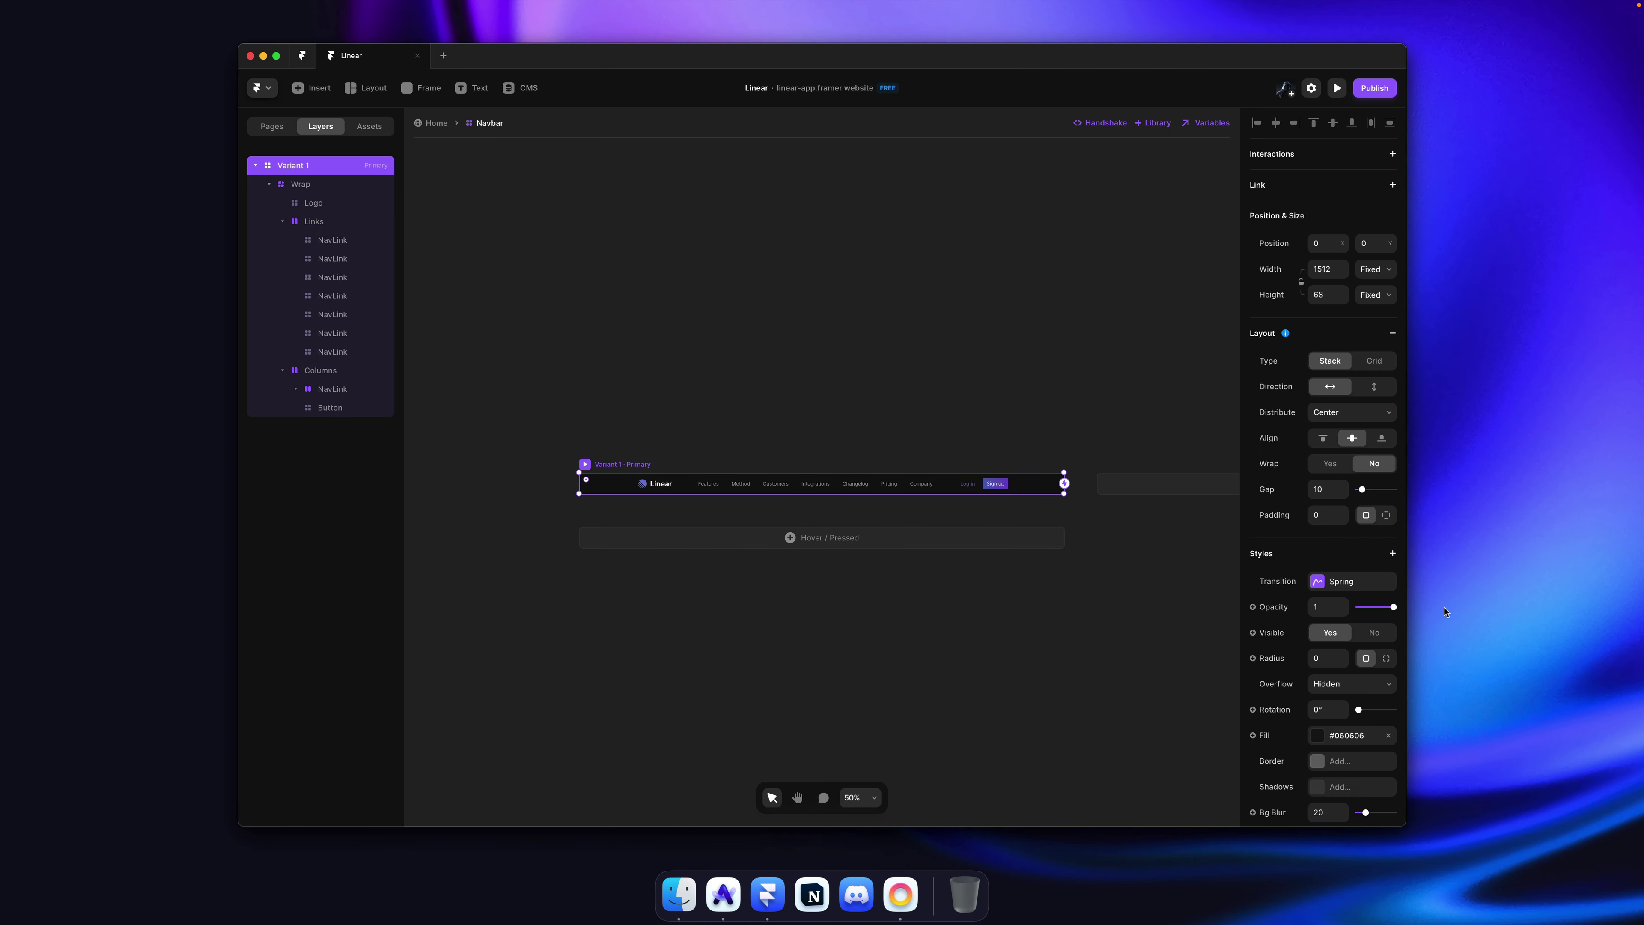
scroll(993, 547, "up", 5)
key("ctrl")
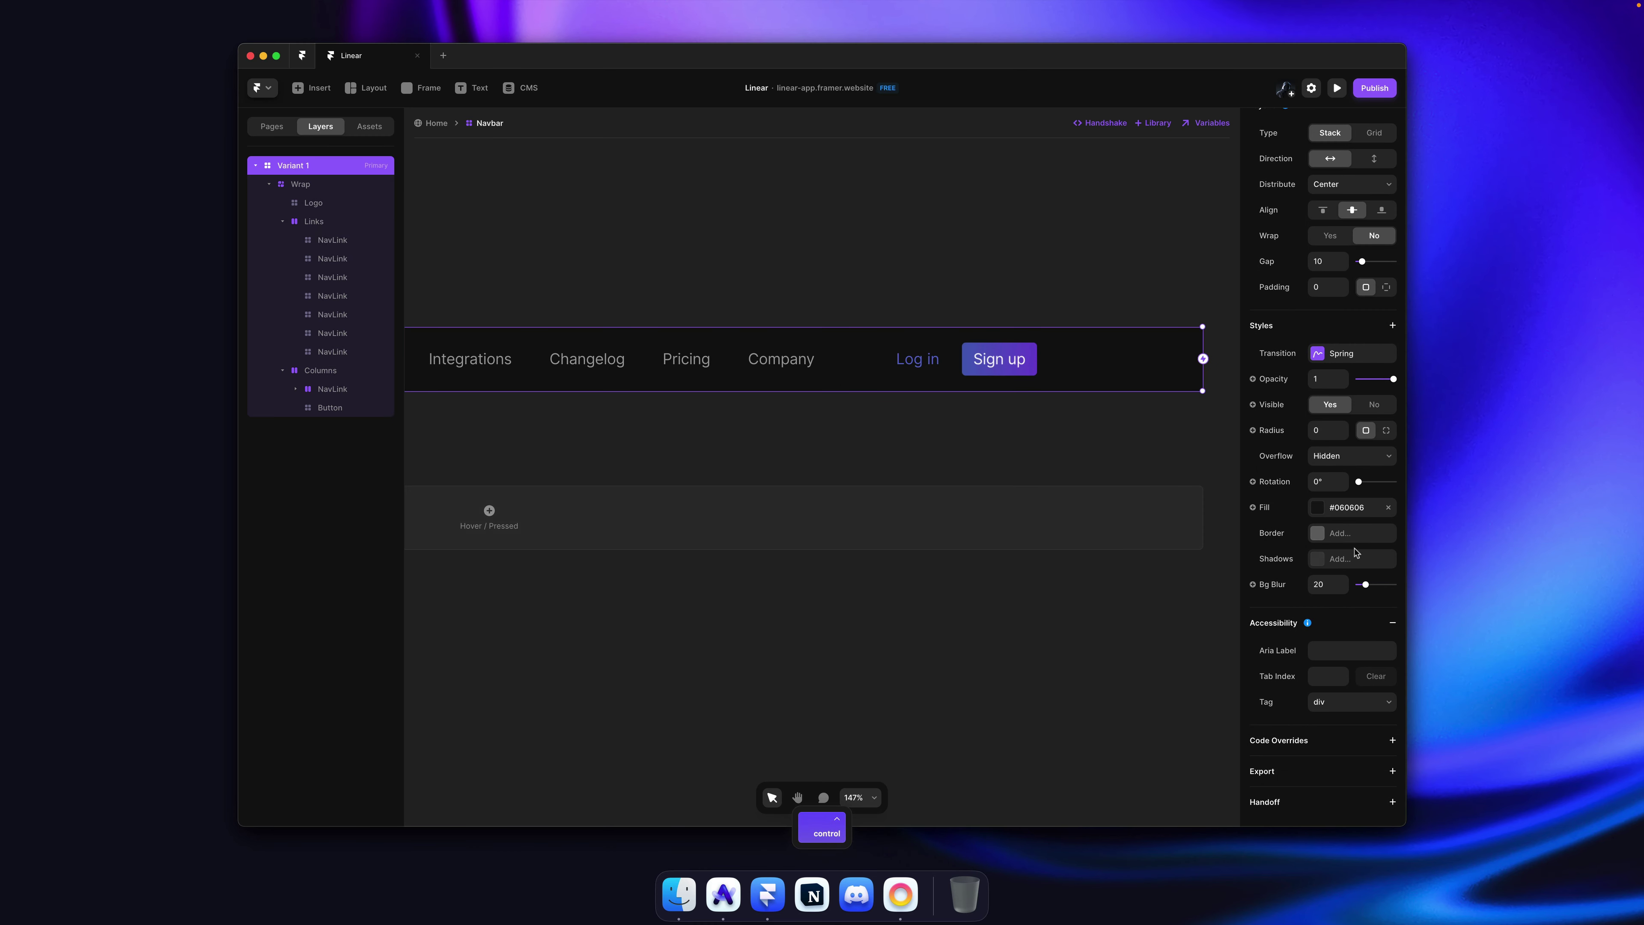
left_click(1346, 533)
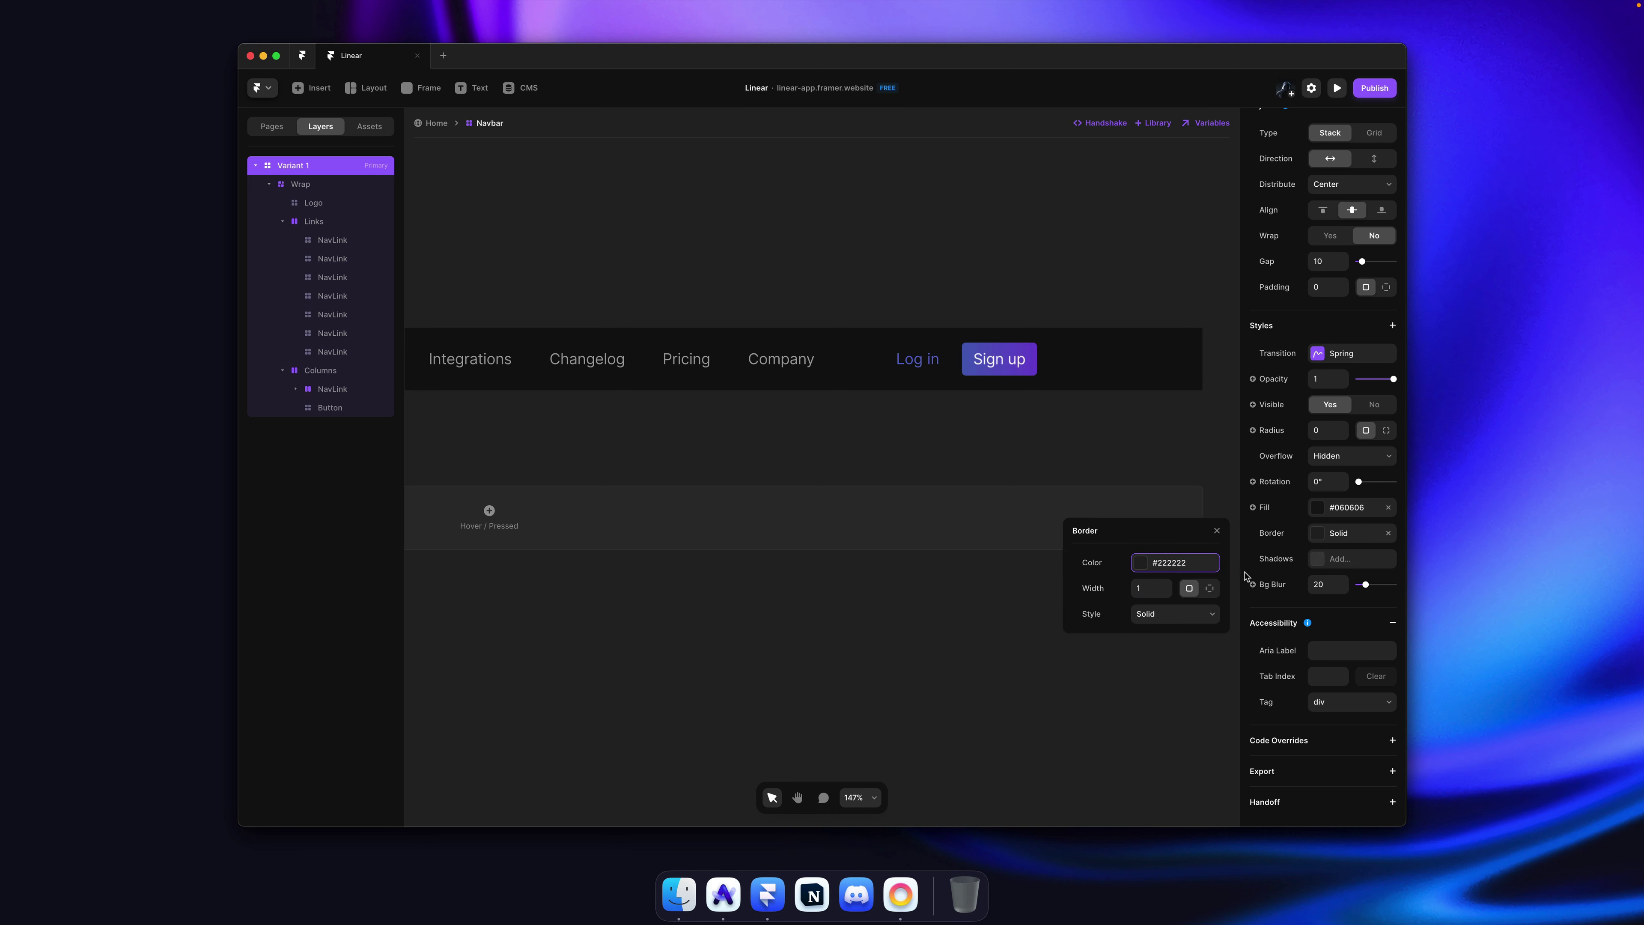
left_click(1209, 589)
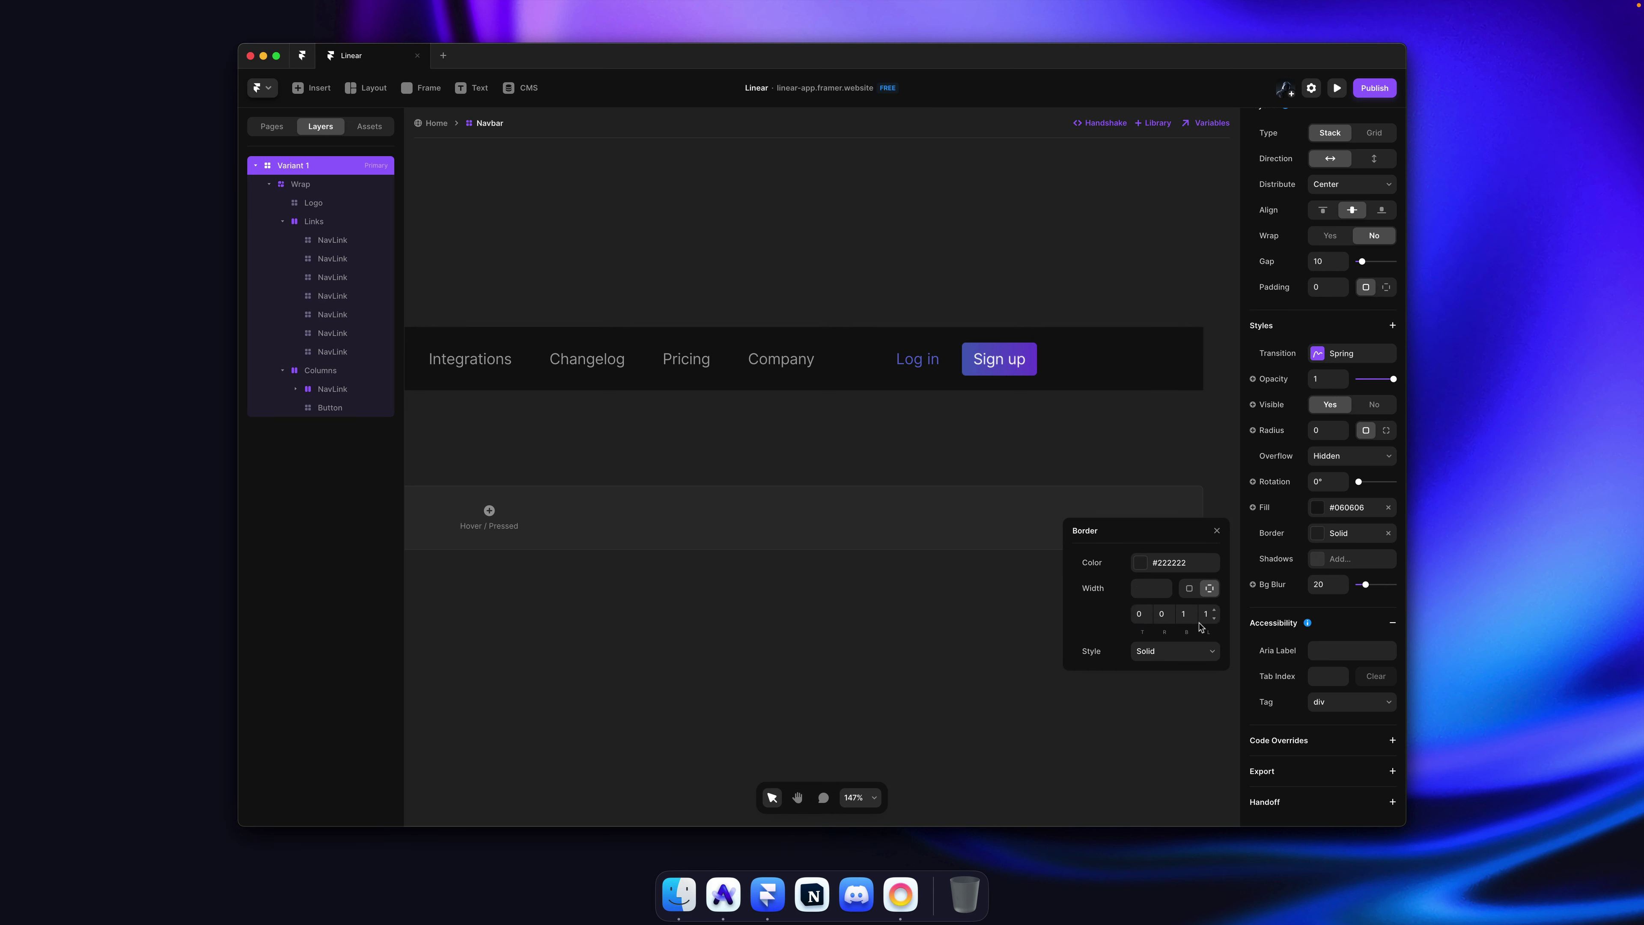
Step: Colour the border #FFFFFF at 12% opacity, then save and publish
left_click(1173, 569)
type("fff")
key("Return")
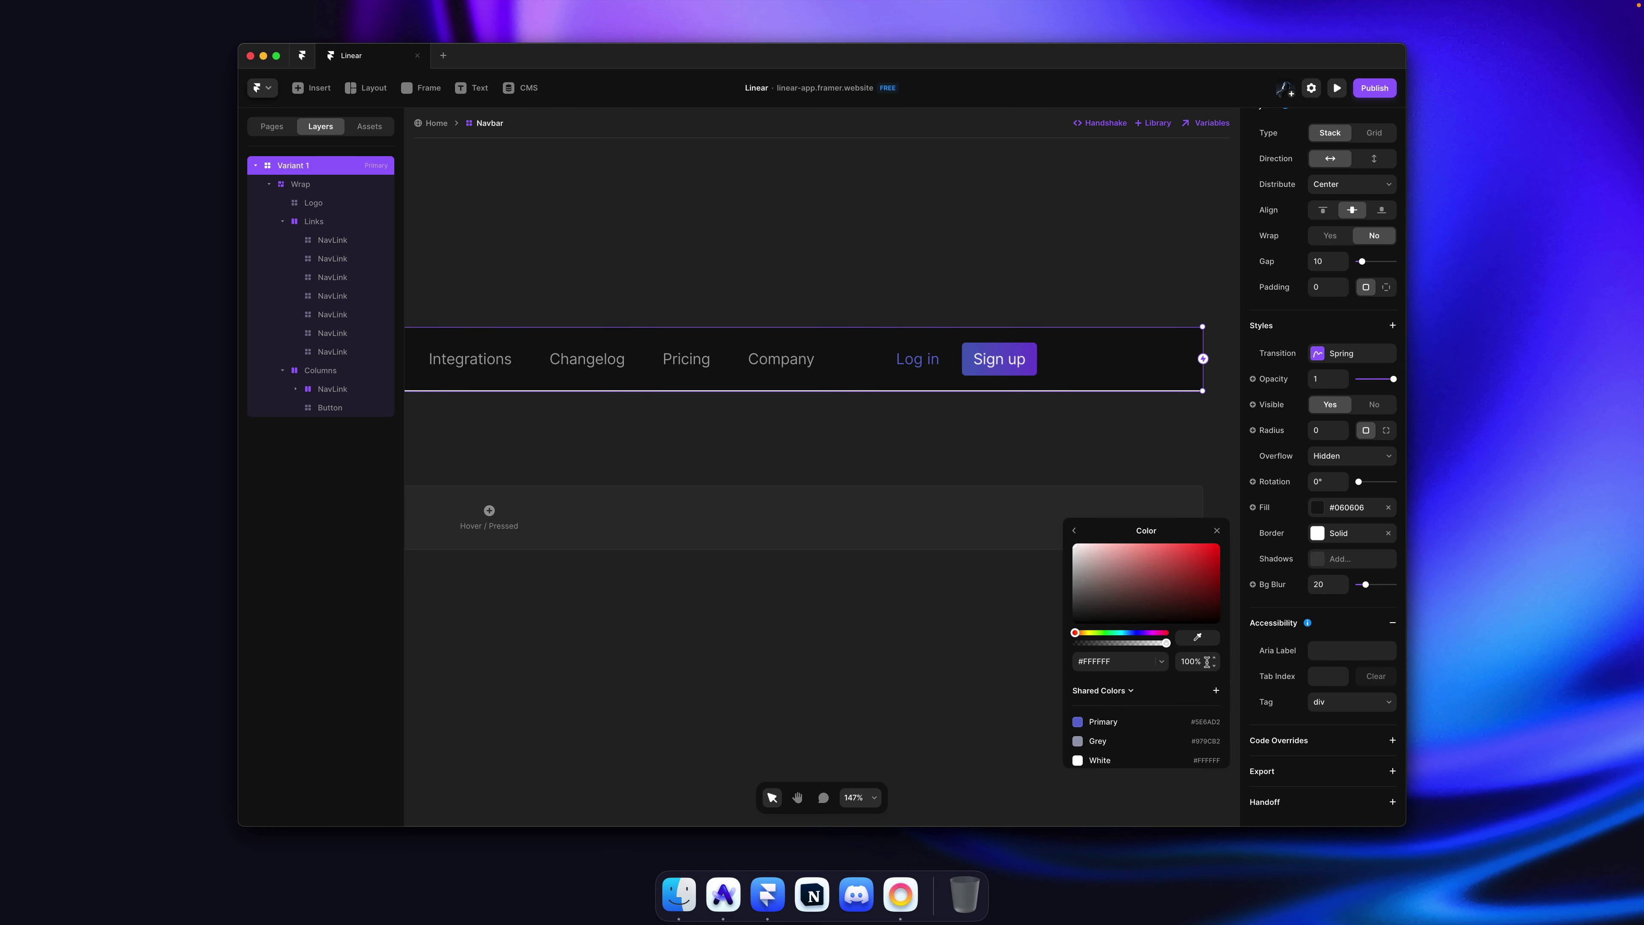
left_click_drag(1214, 665, 1214, 714)
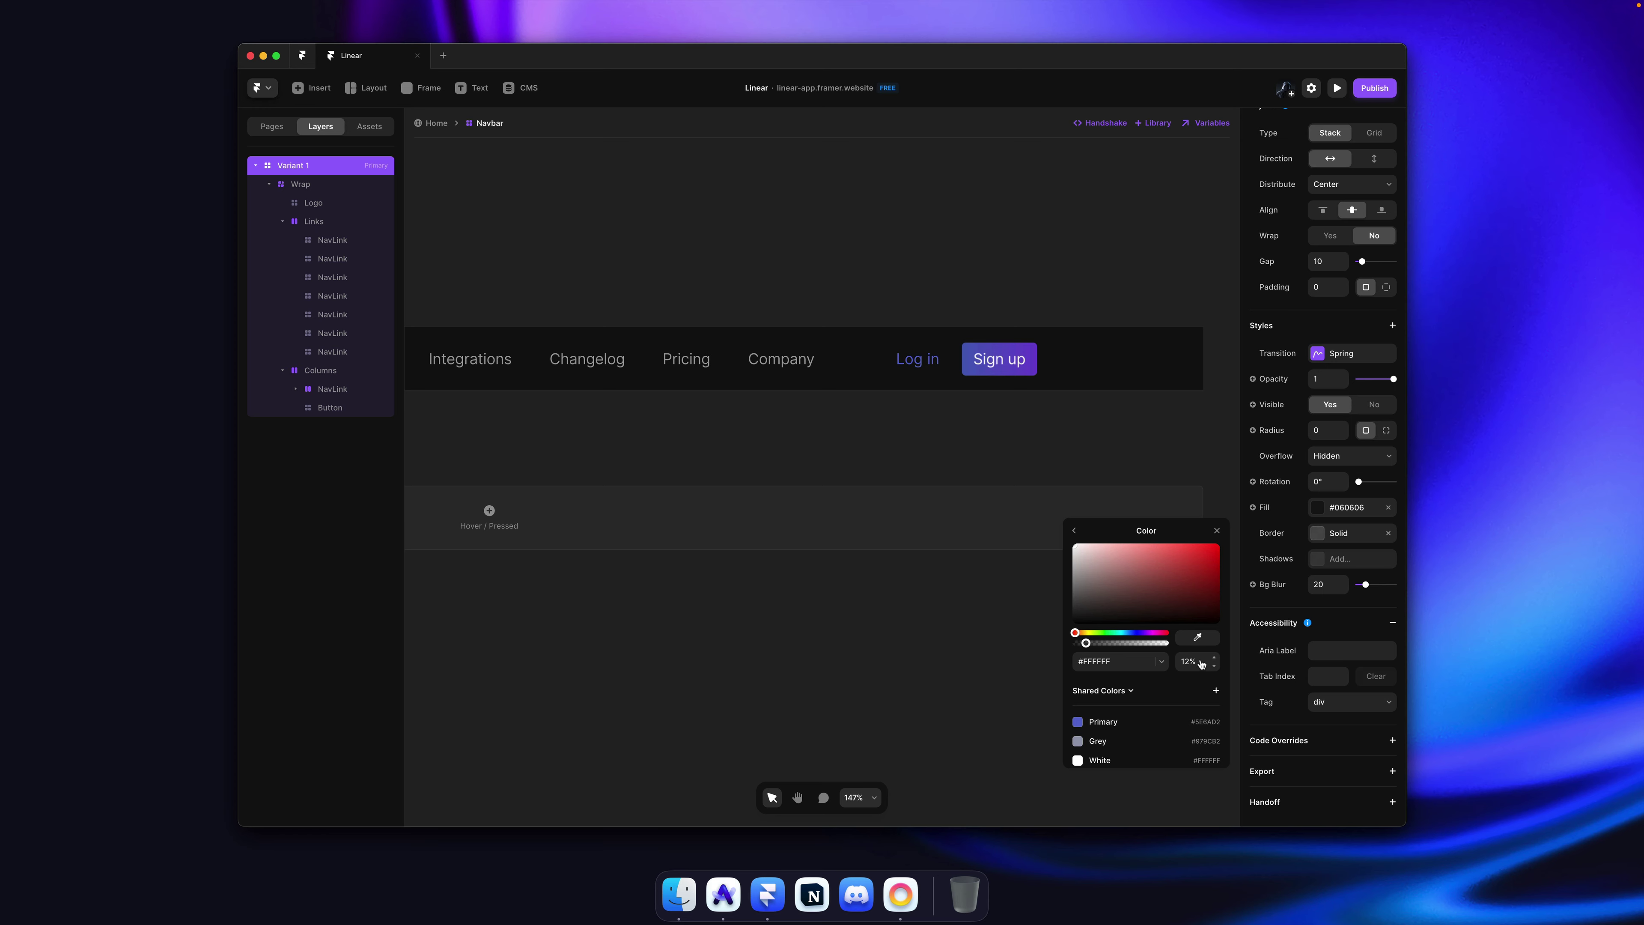
left_click(1073, 440)
key("super+s")
key("shift+super+p")
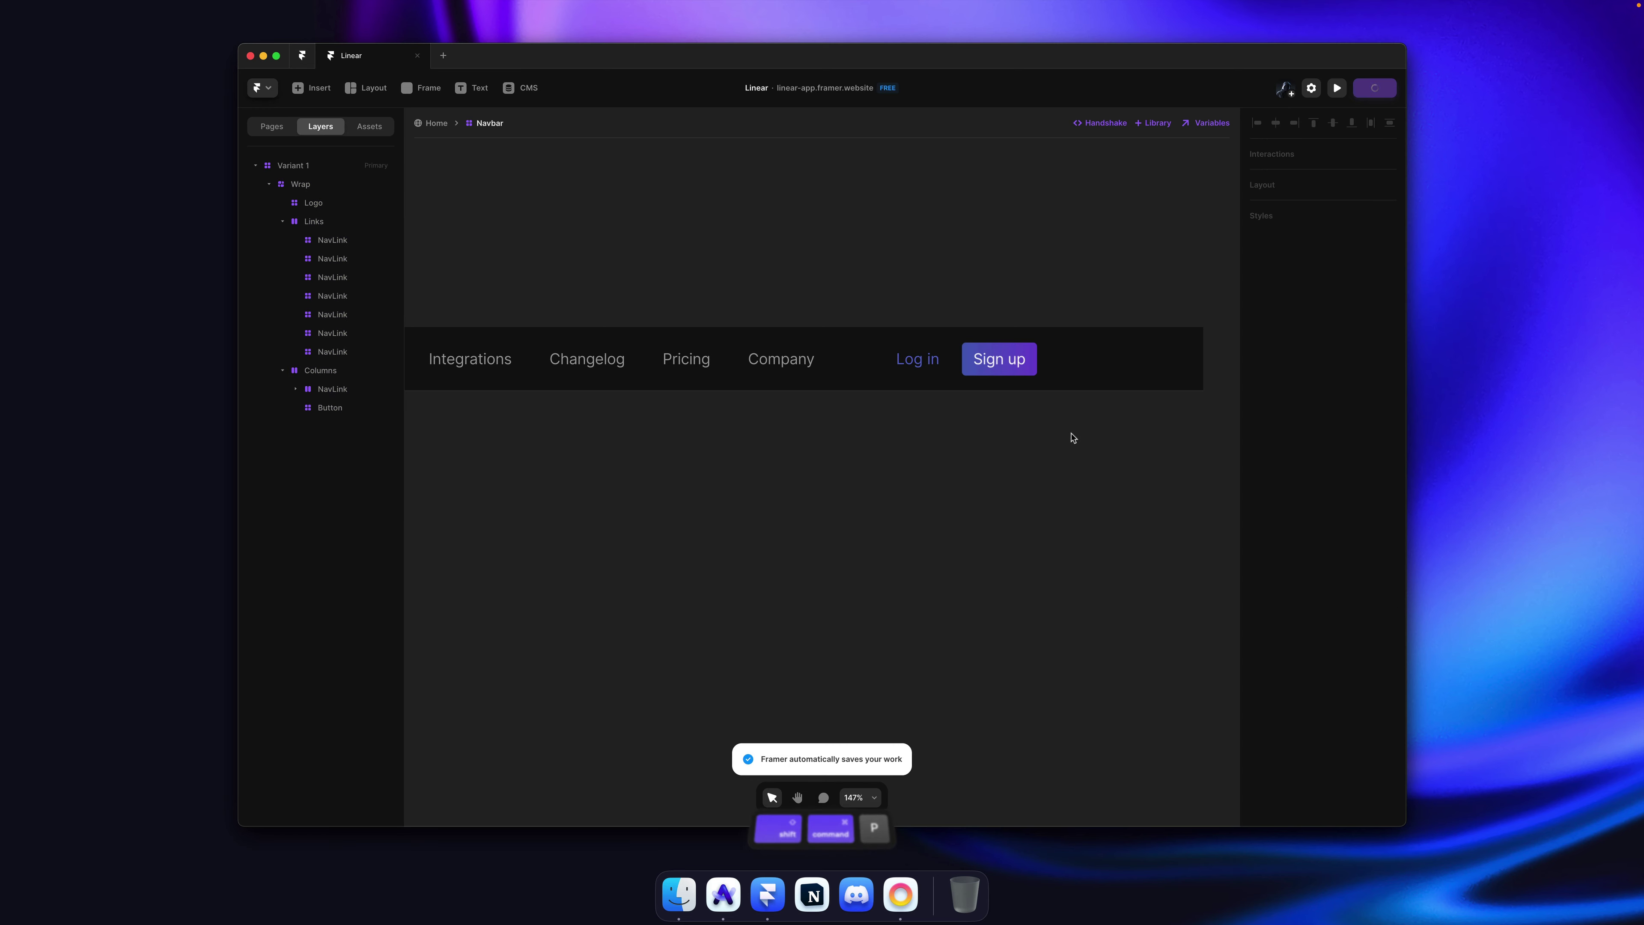
Step: Reload and scroll the republished site in Arc, check it against linear.app, then return to Framer
key("super+Tab")
key("super+r")
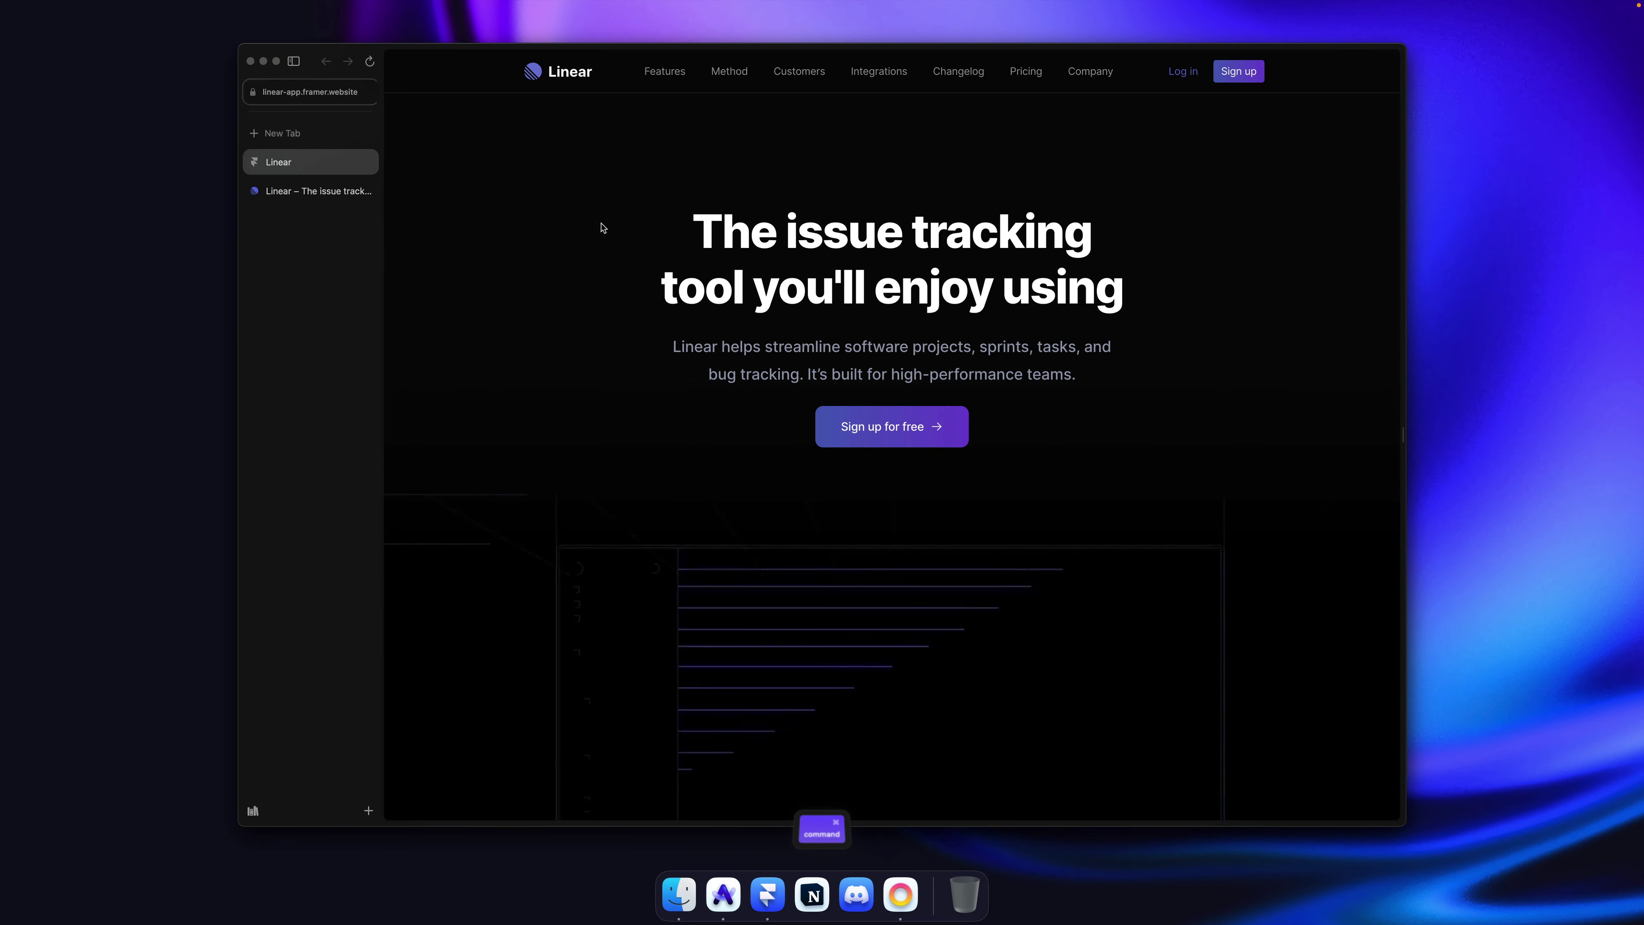
scroll(492, 156, "down", 3)
scroll(484, 168, "down", 4)
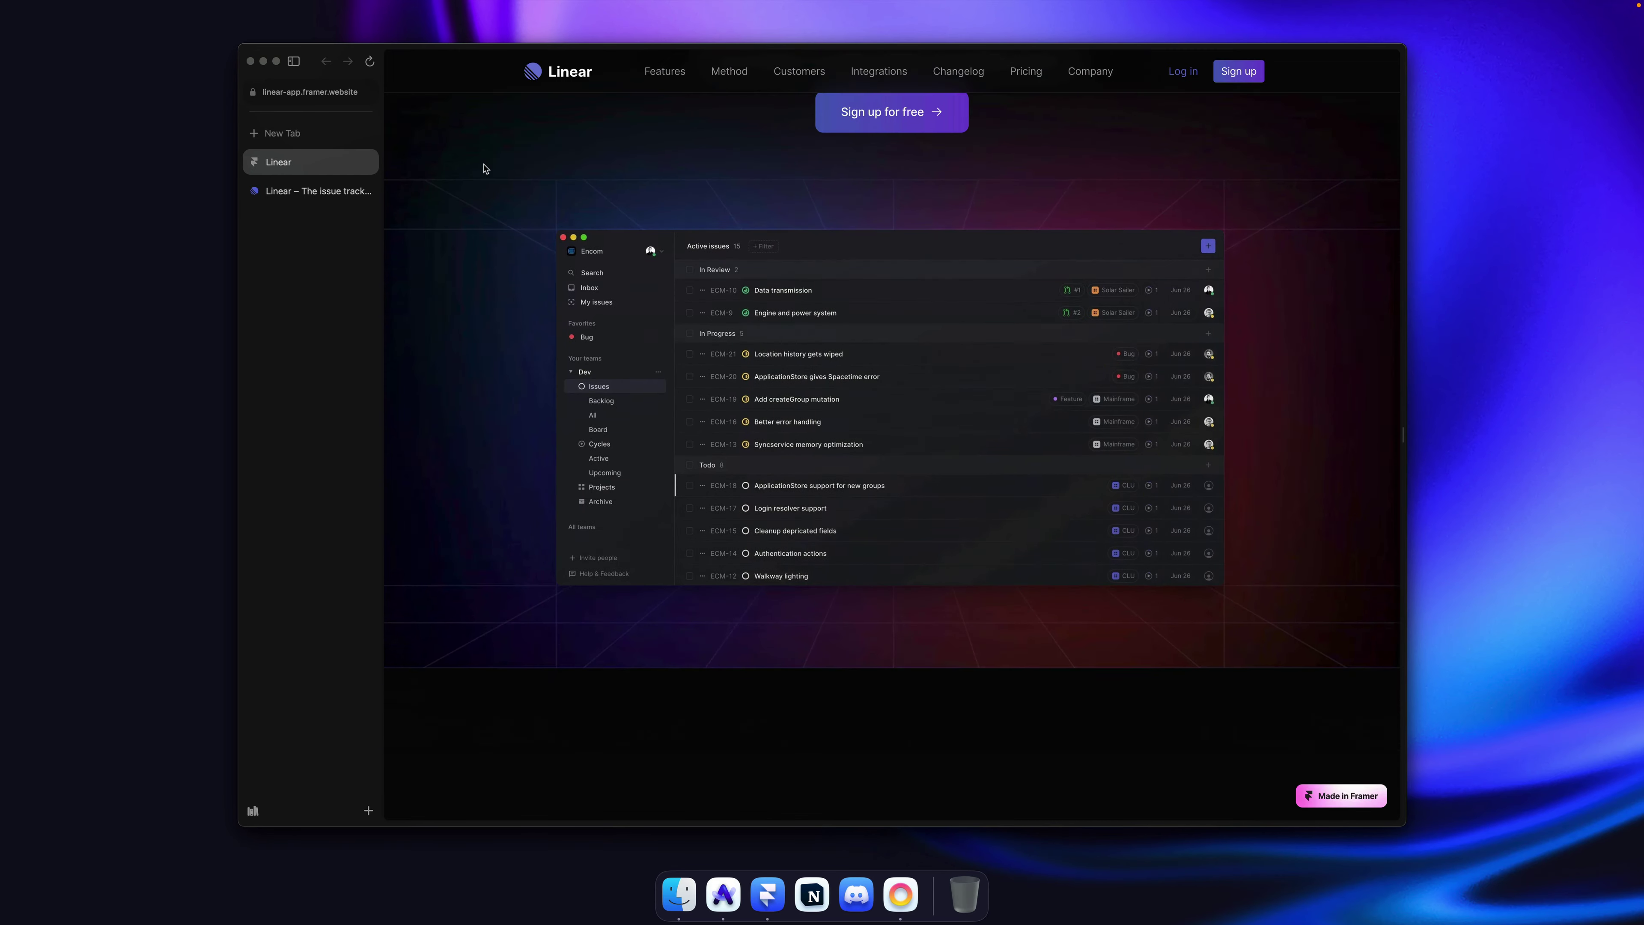
scroll(484, 168, "up", 5)
scroll(484, 168, "up", 2)
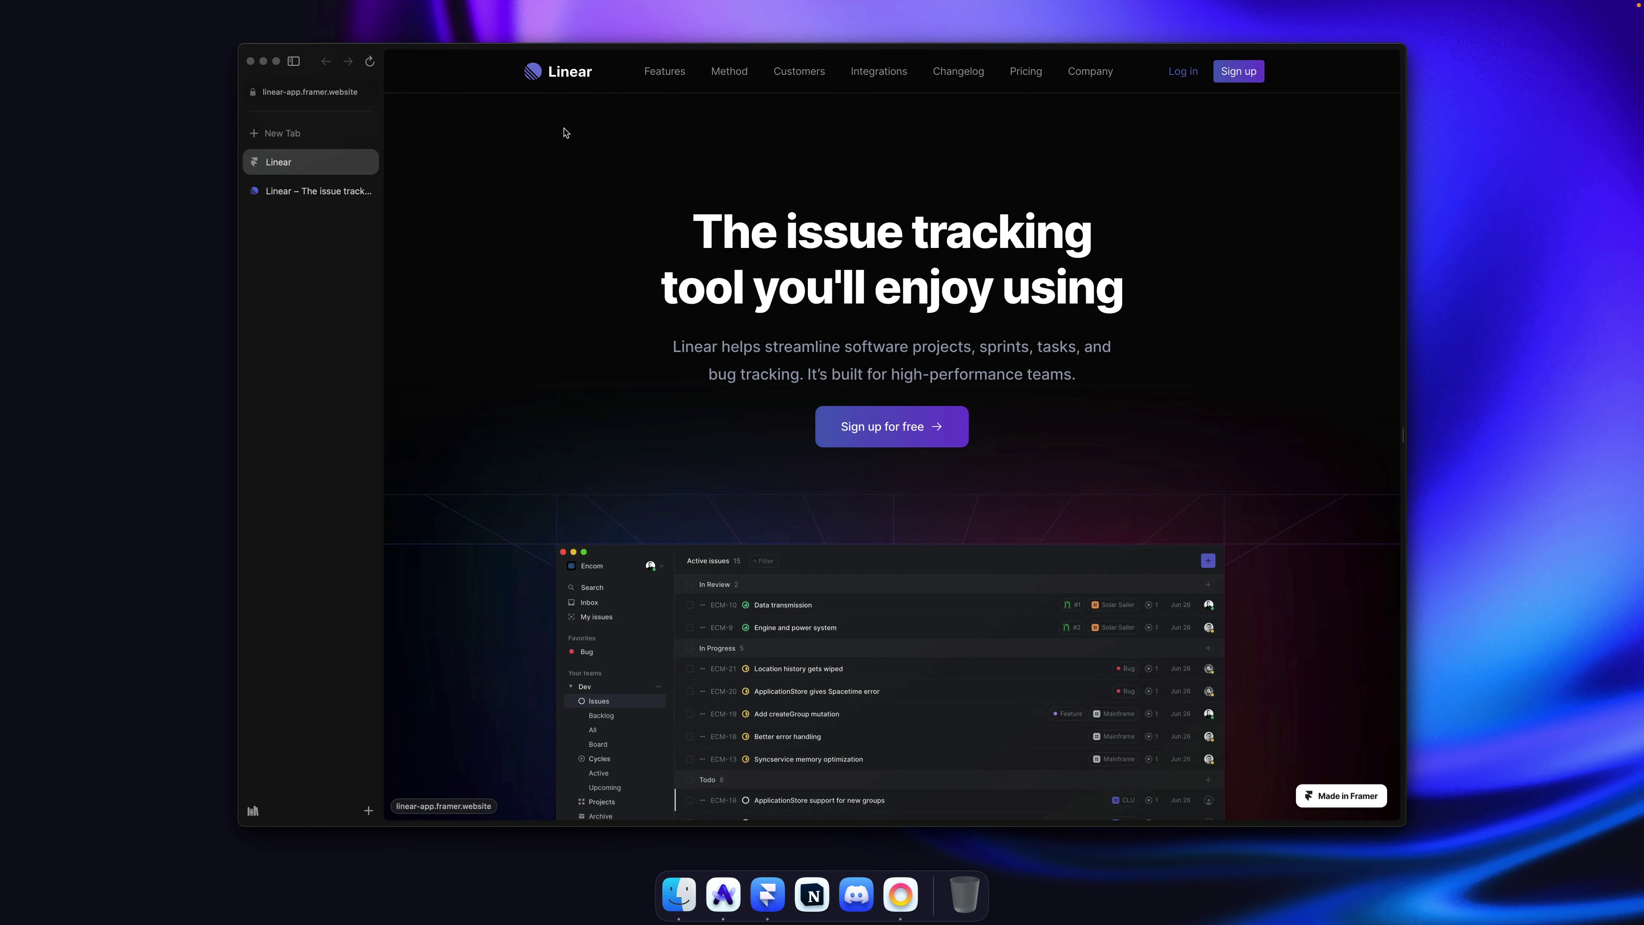
scroll(561, 136, "down", 4)
scroll(578, 181, "up", 4)
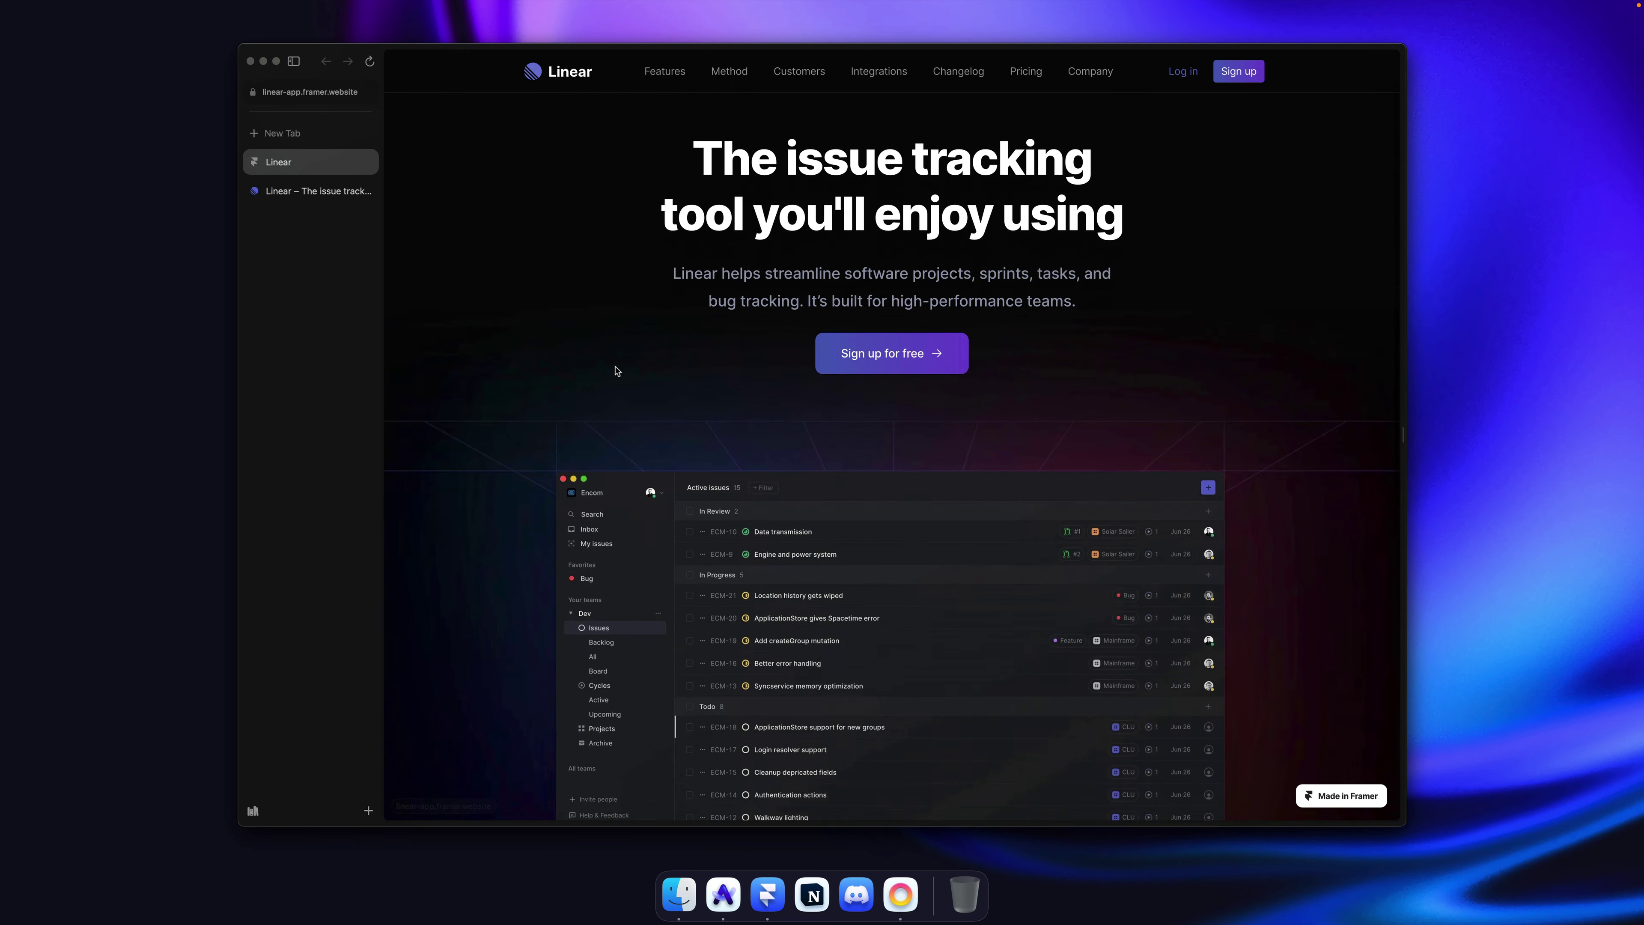
scroll(613, 368, "down", 3)
scroll(777, 395, "up", 3)
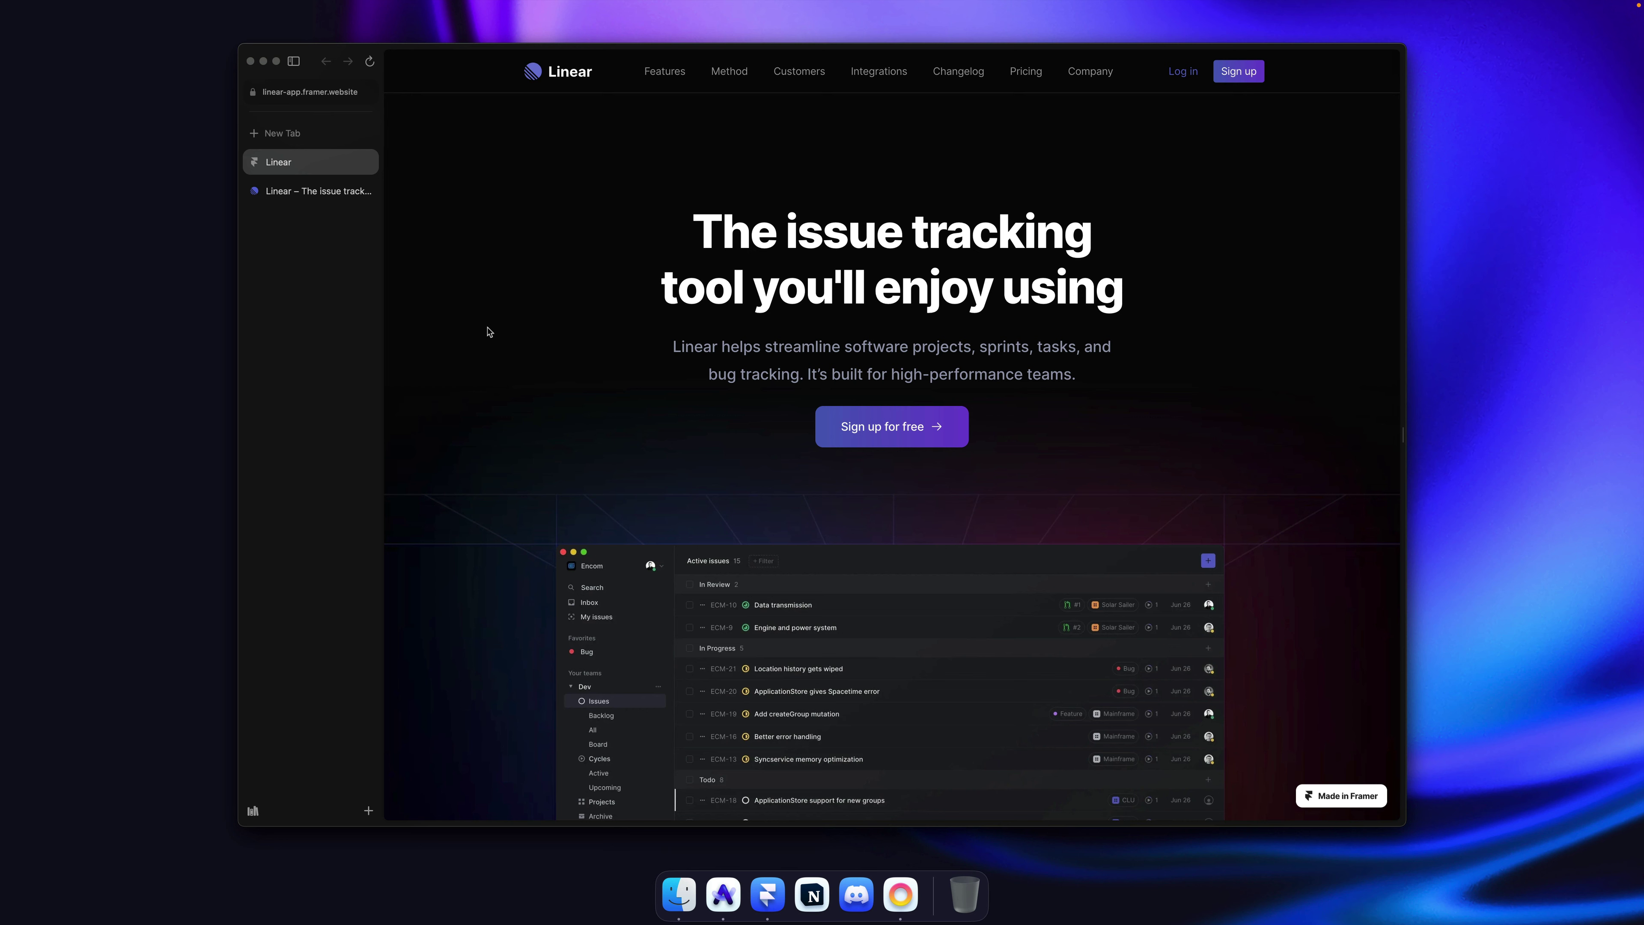
left_click(288, 188)
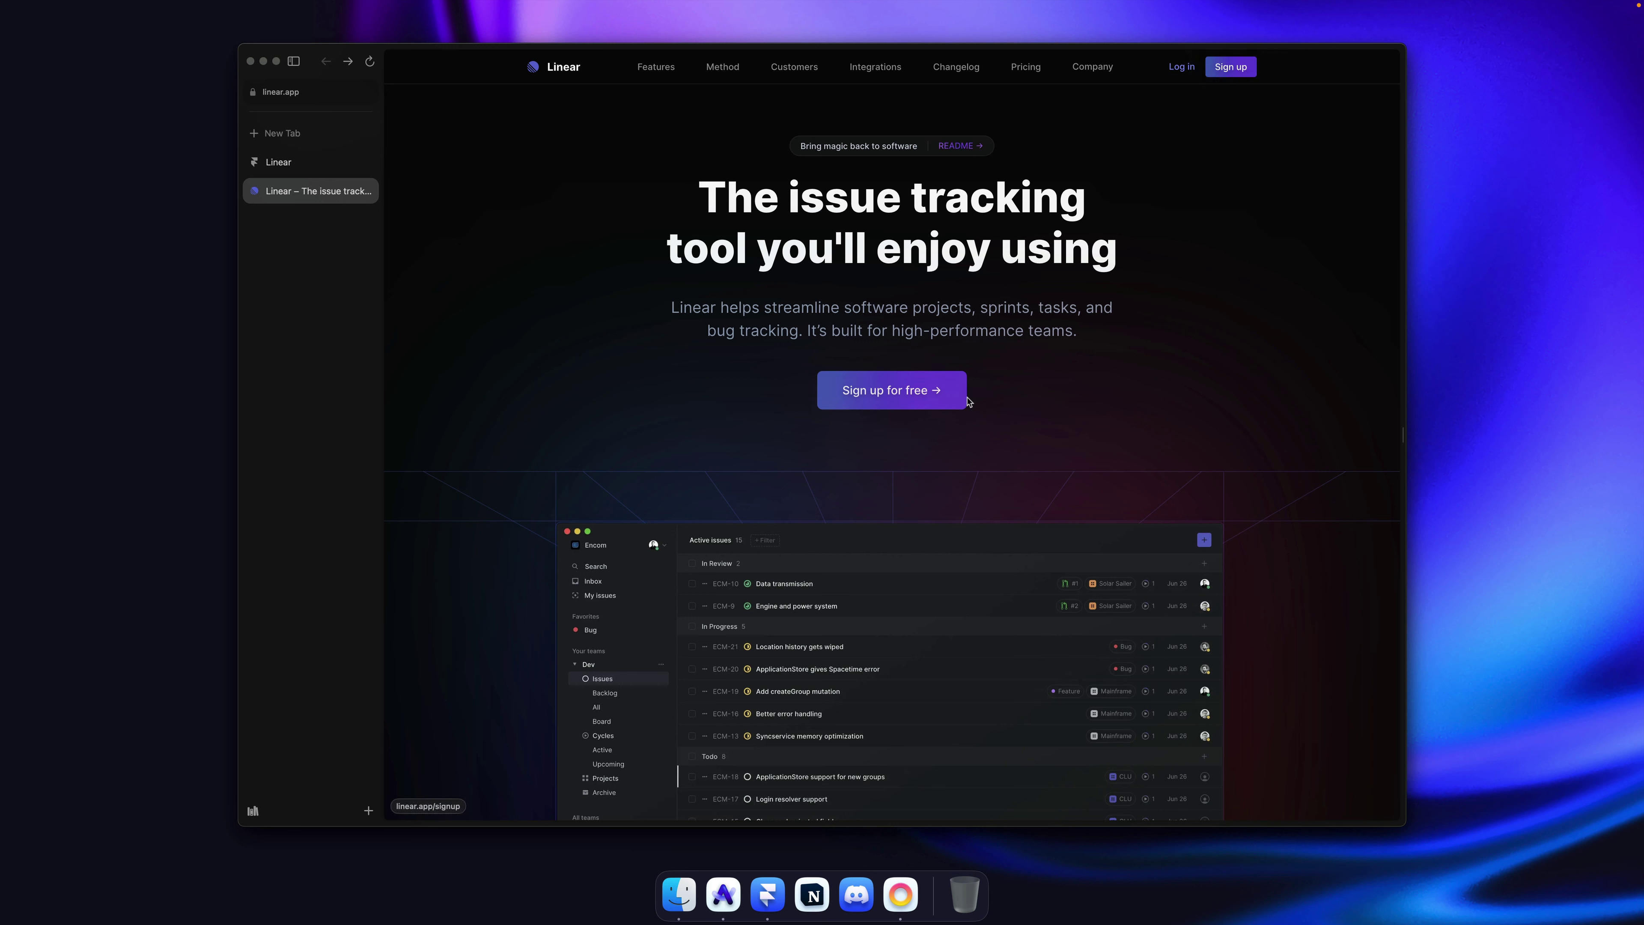
key("super+Tab")
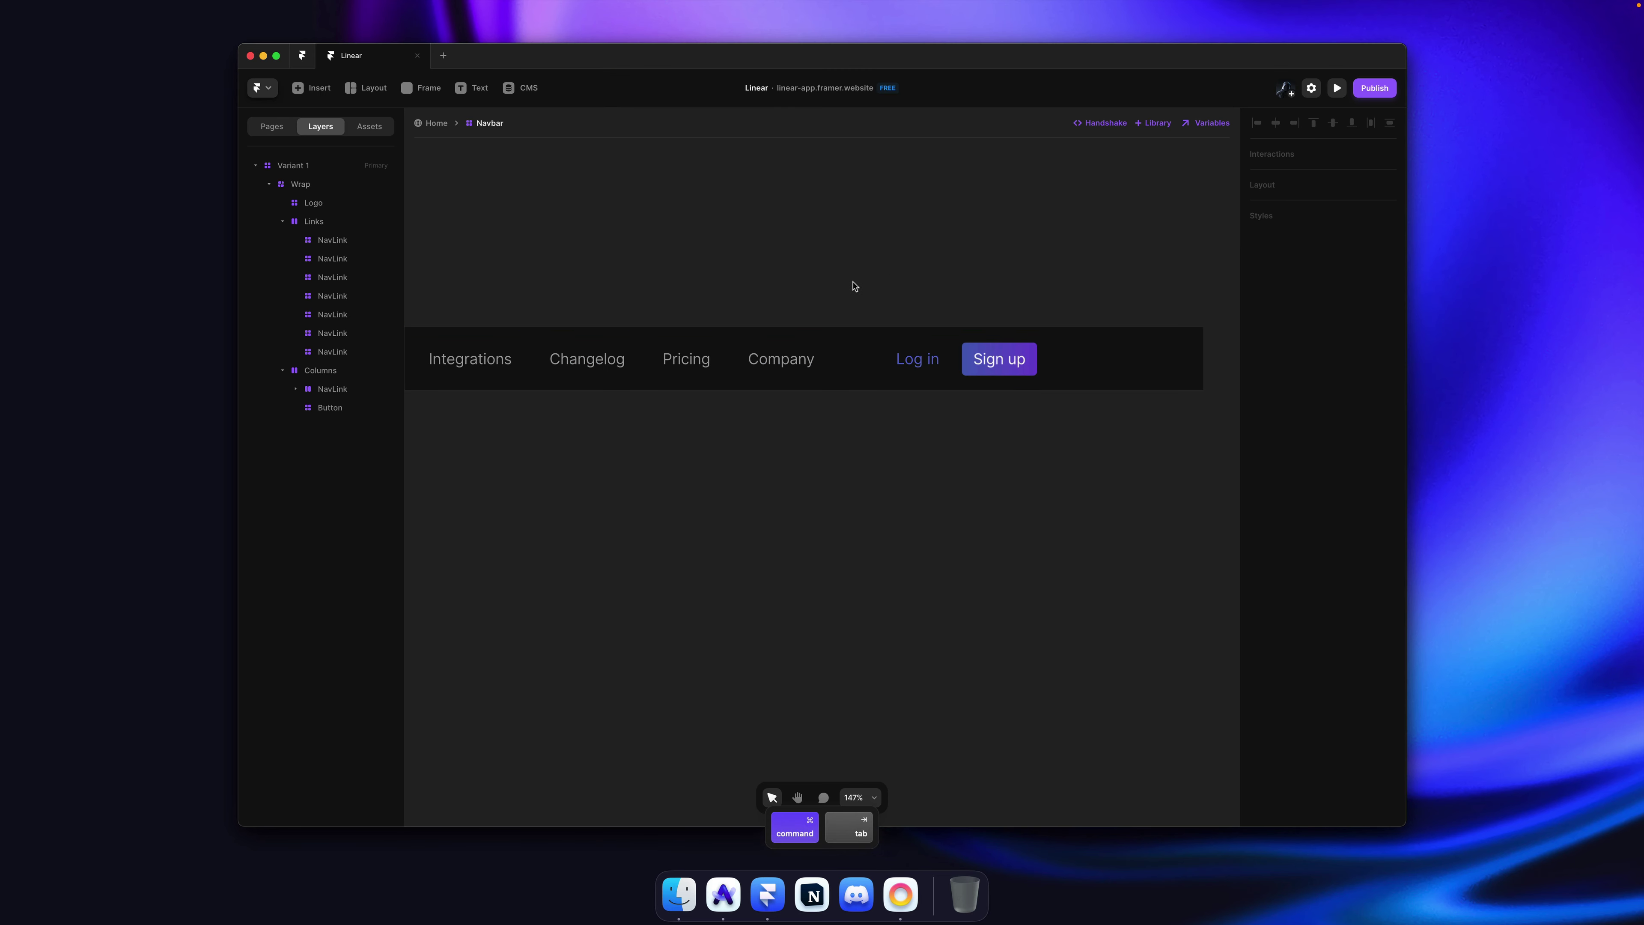
Step: Open the Button component and add a Hover variant below the Default · Primary Sign up button
left_click(981, 361, "super")
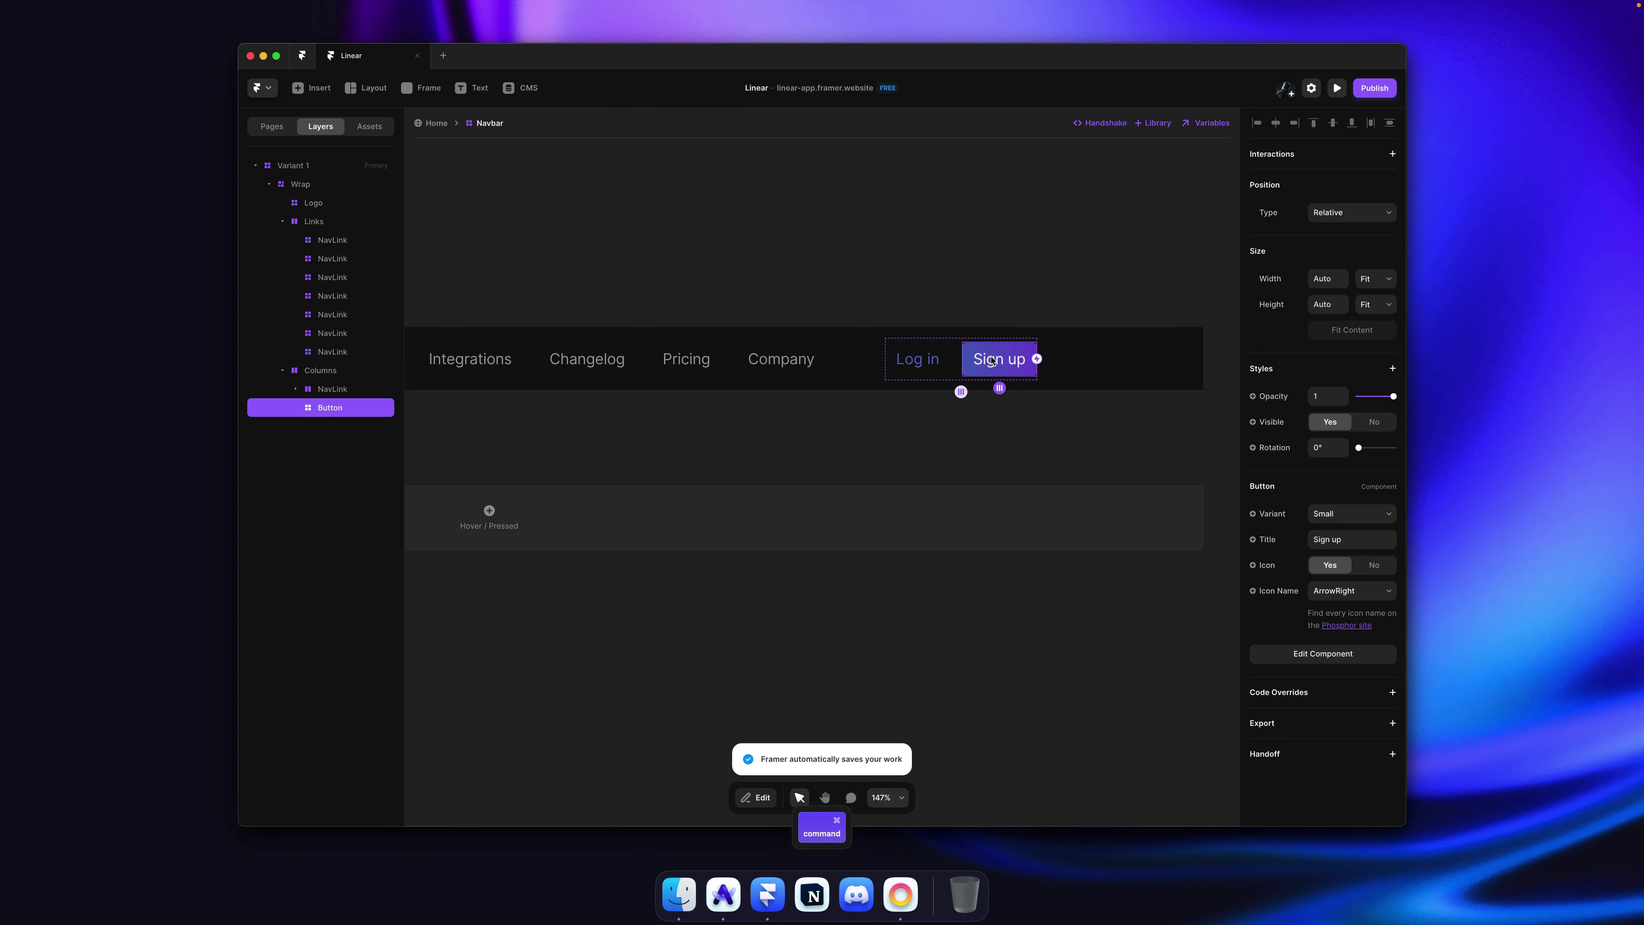
double_click(990, 361)
scroll(726, 343, "down", 5)
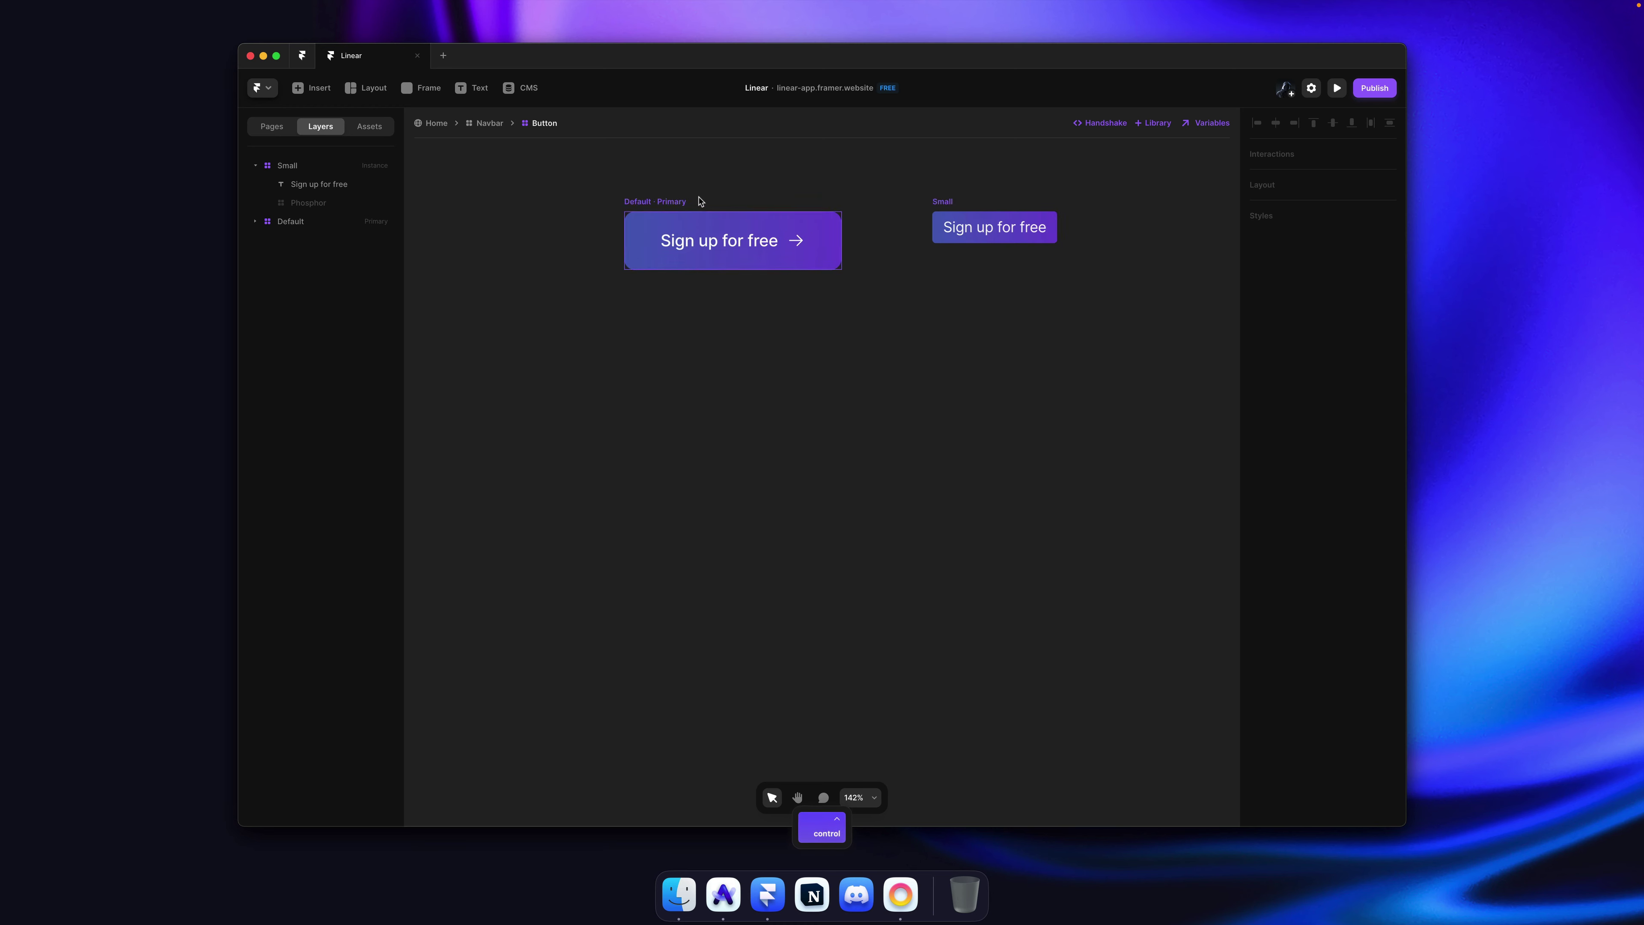
scroll(674, 223, "up", 3)
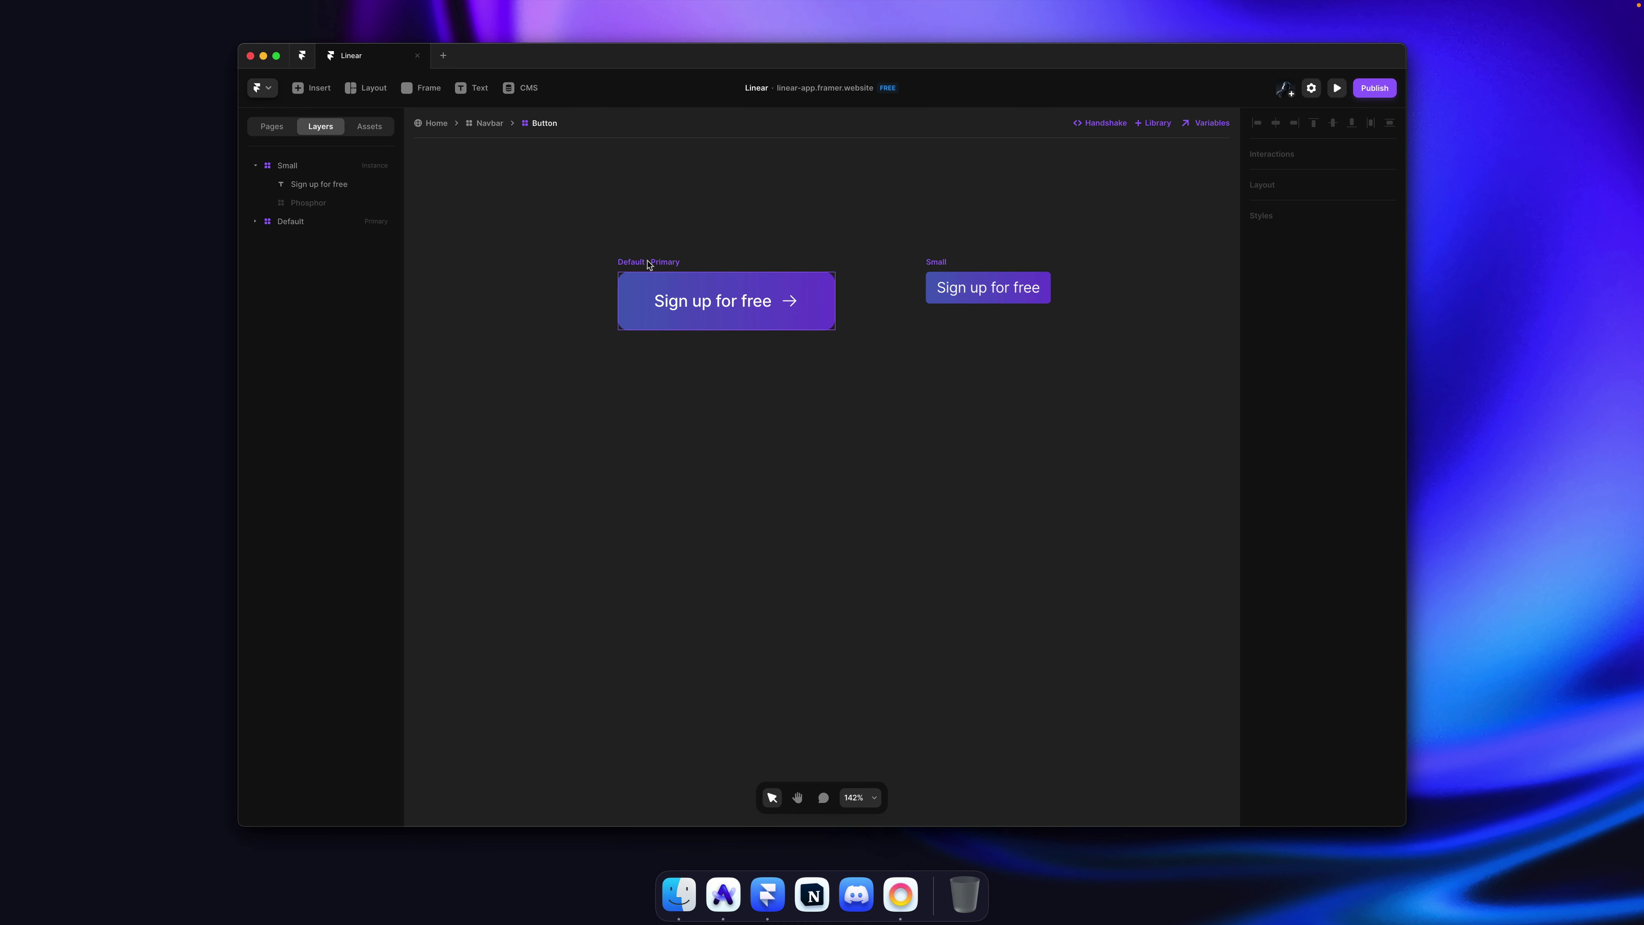
left_click(648, 263)
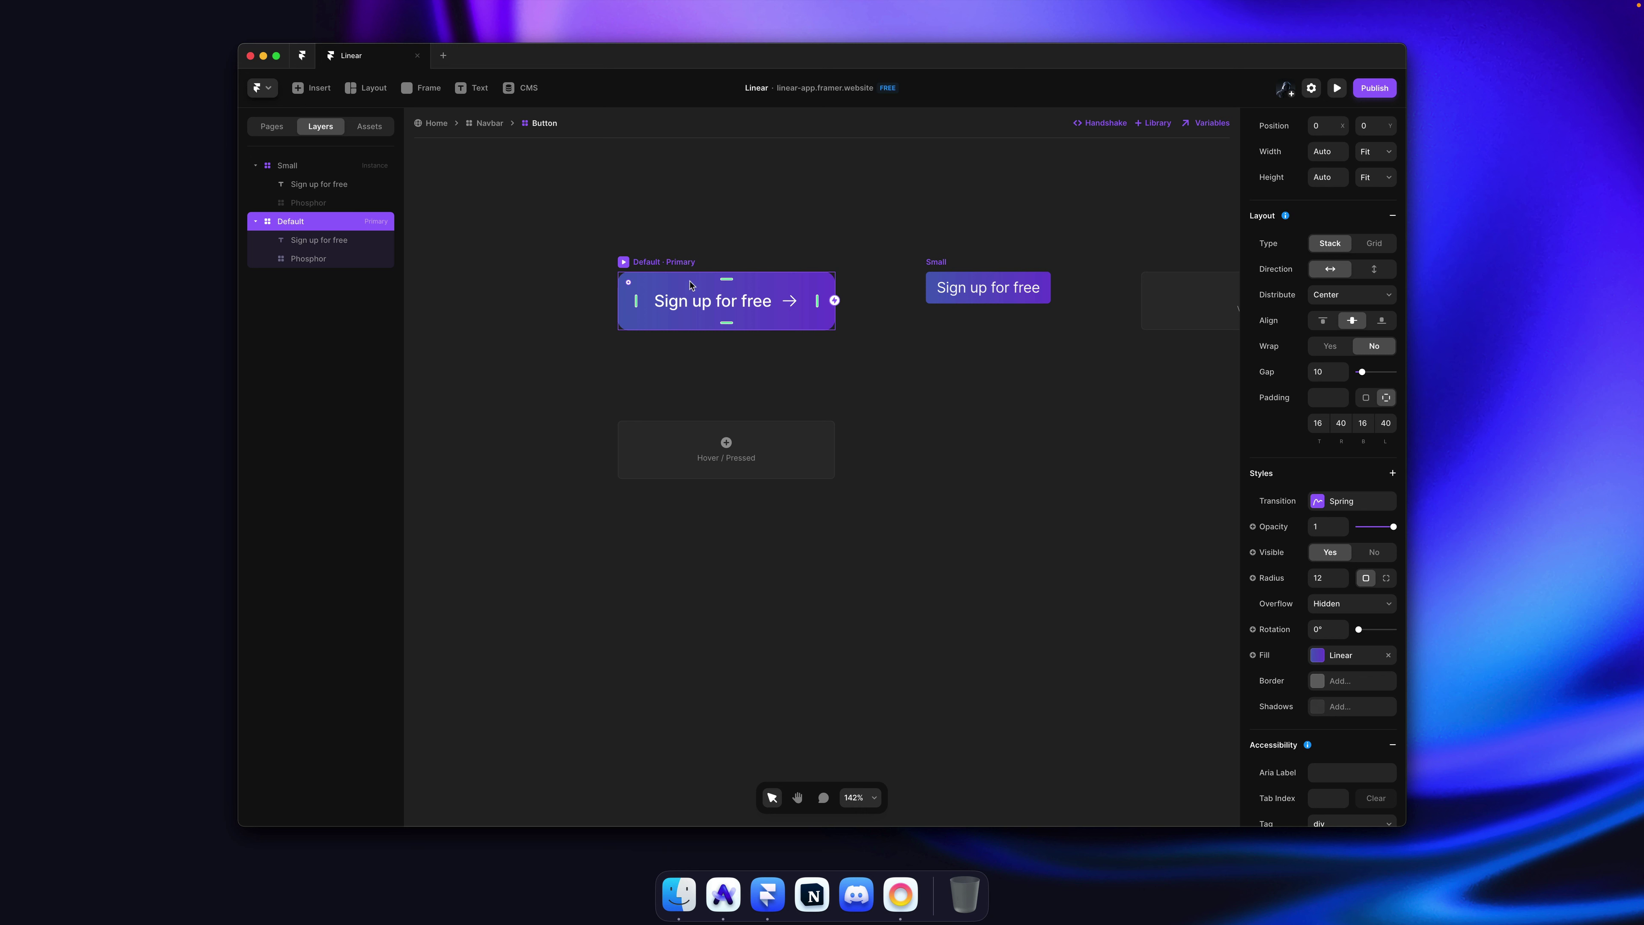
left_click(742, 460)
left_click(767, 469)
scroll(893, 450, "up", 5)
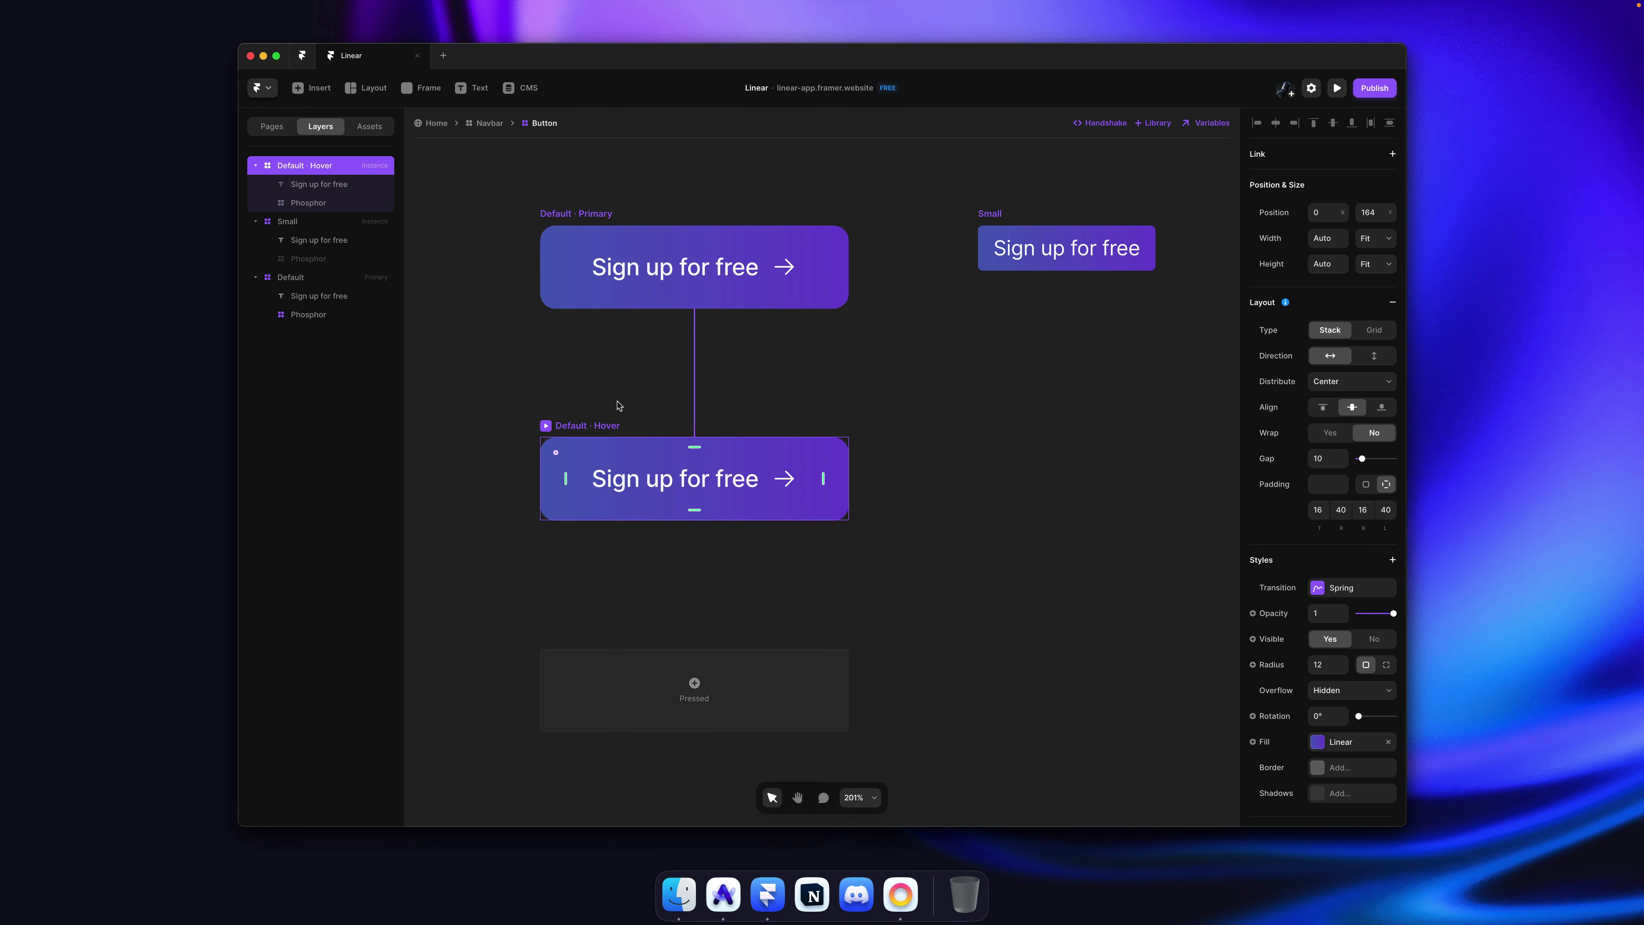
scroll(1317, 655, "down", 3)
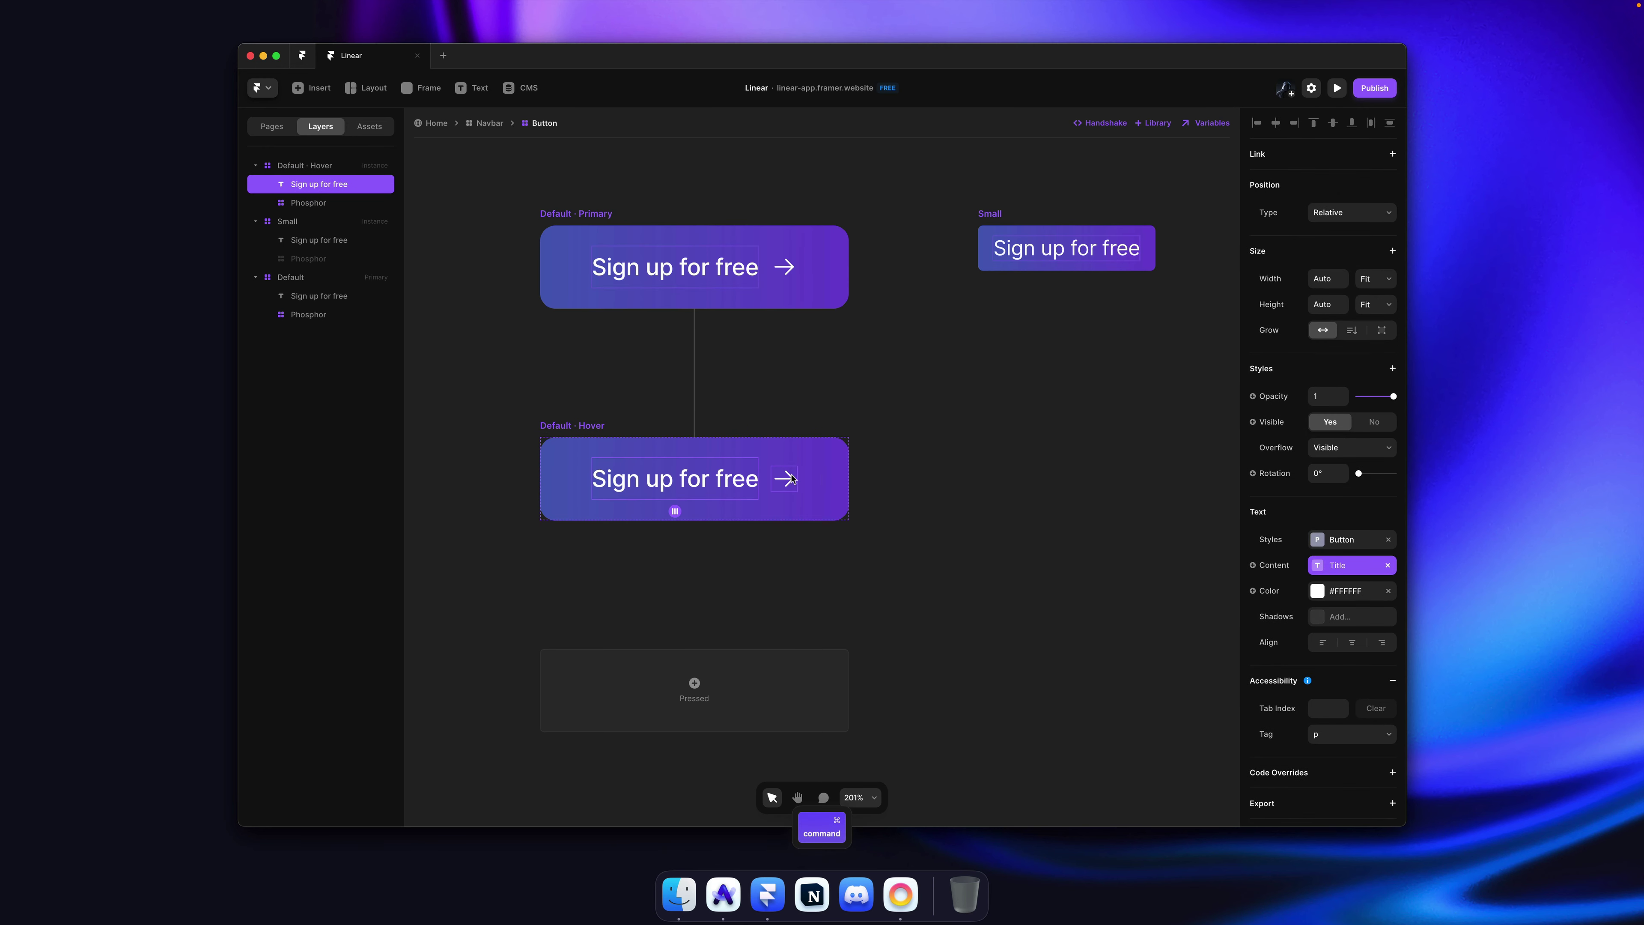
Step: Set the Hover variant's Sign up for free text and Phosphor arrow to 0.6 opacity
key("super+Tab")
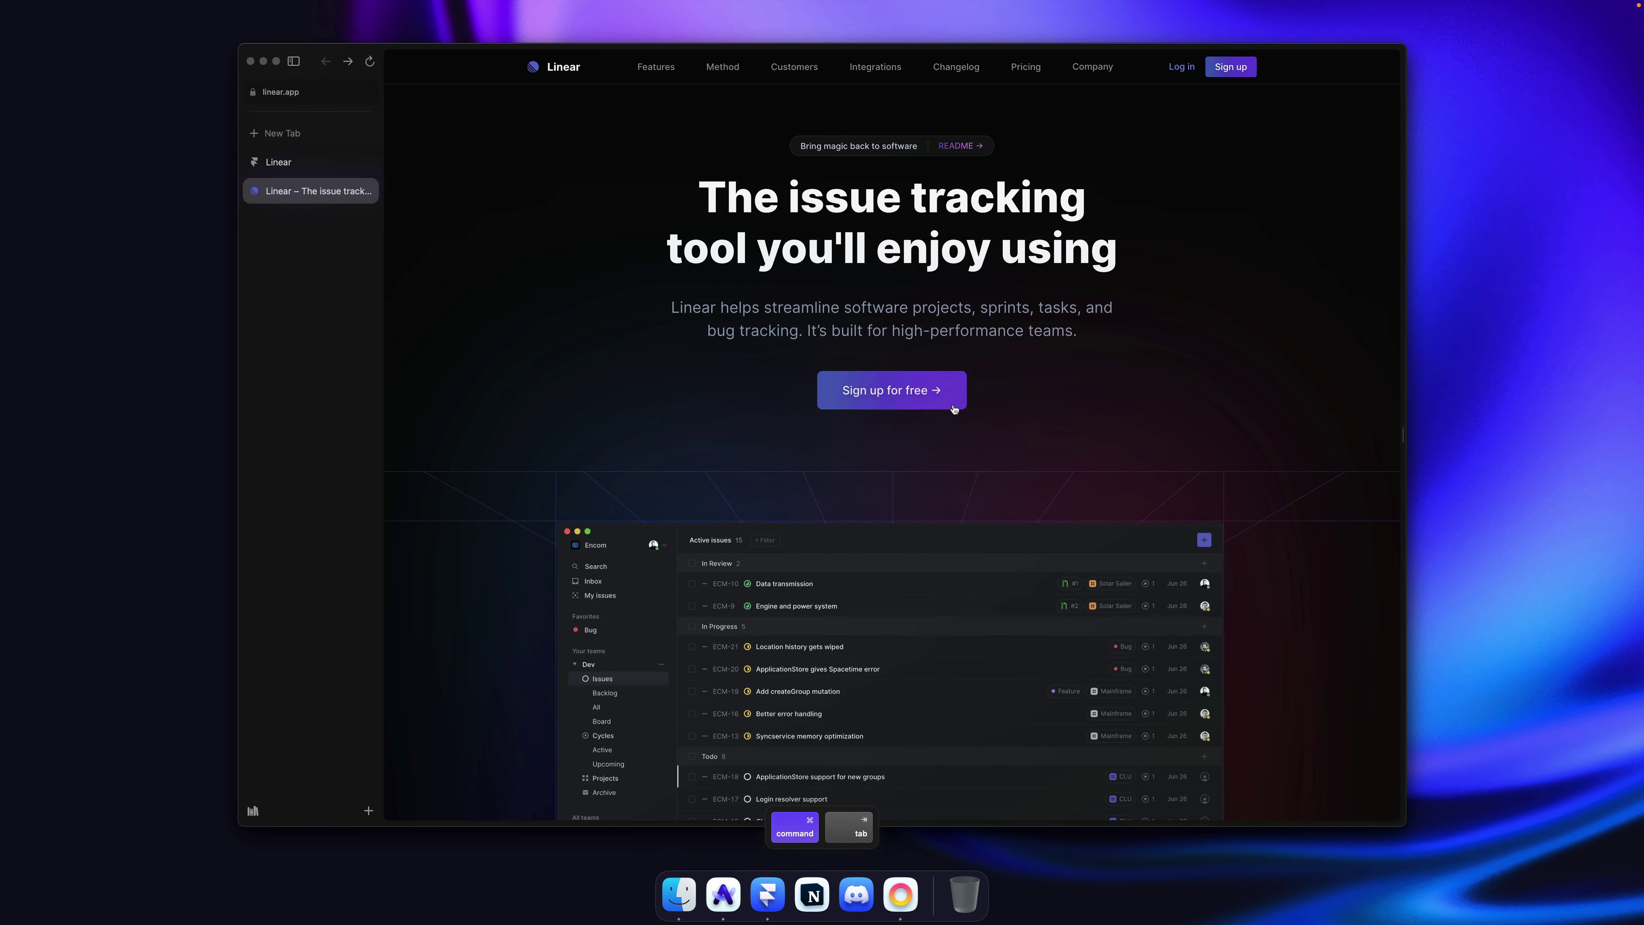
key("super+Tab")
left_click(784, 479, "shift+super")
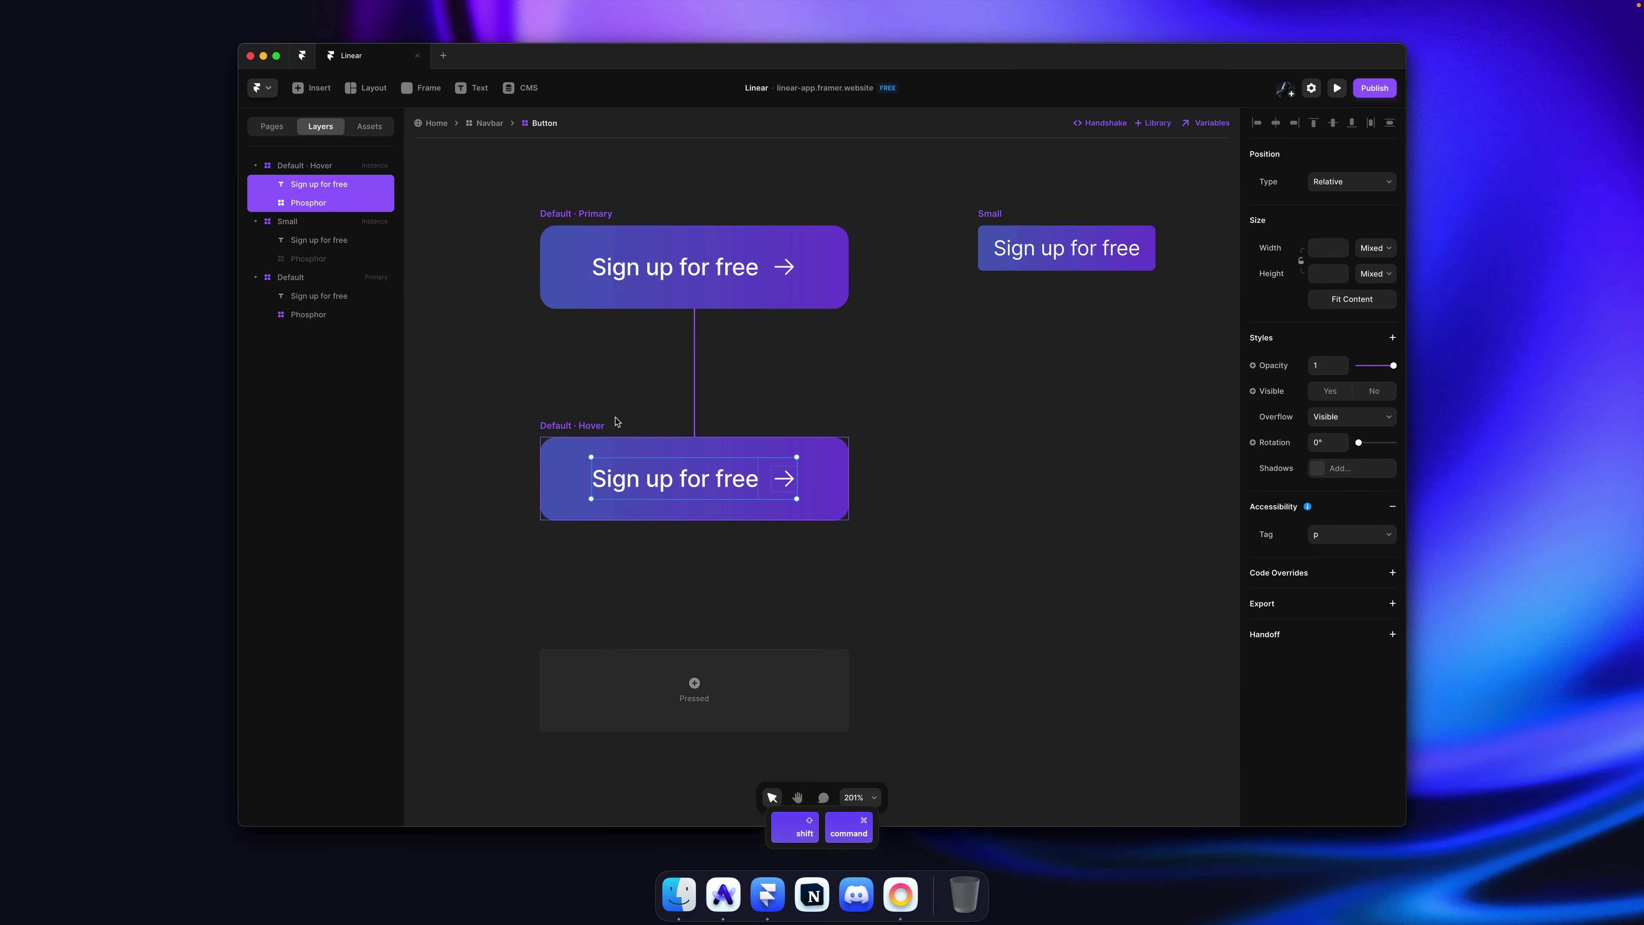
left_click_drag(1390, 366, 1382, 369)
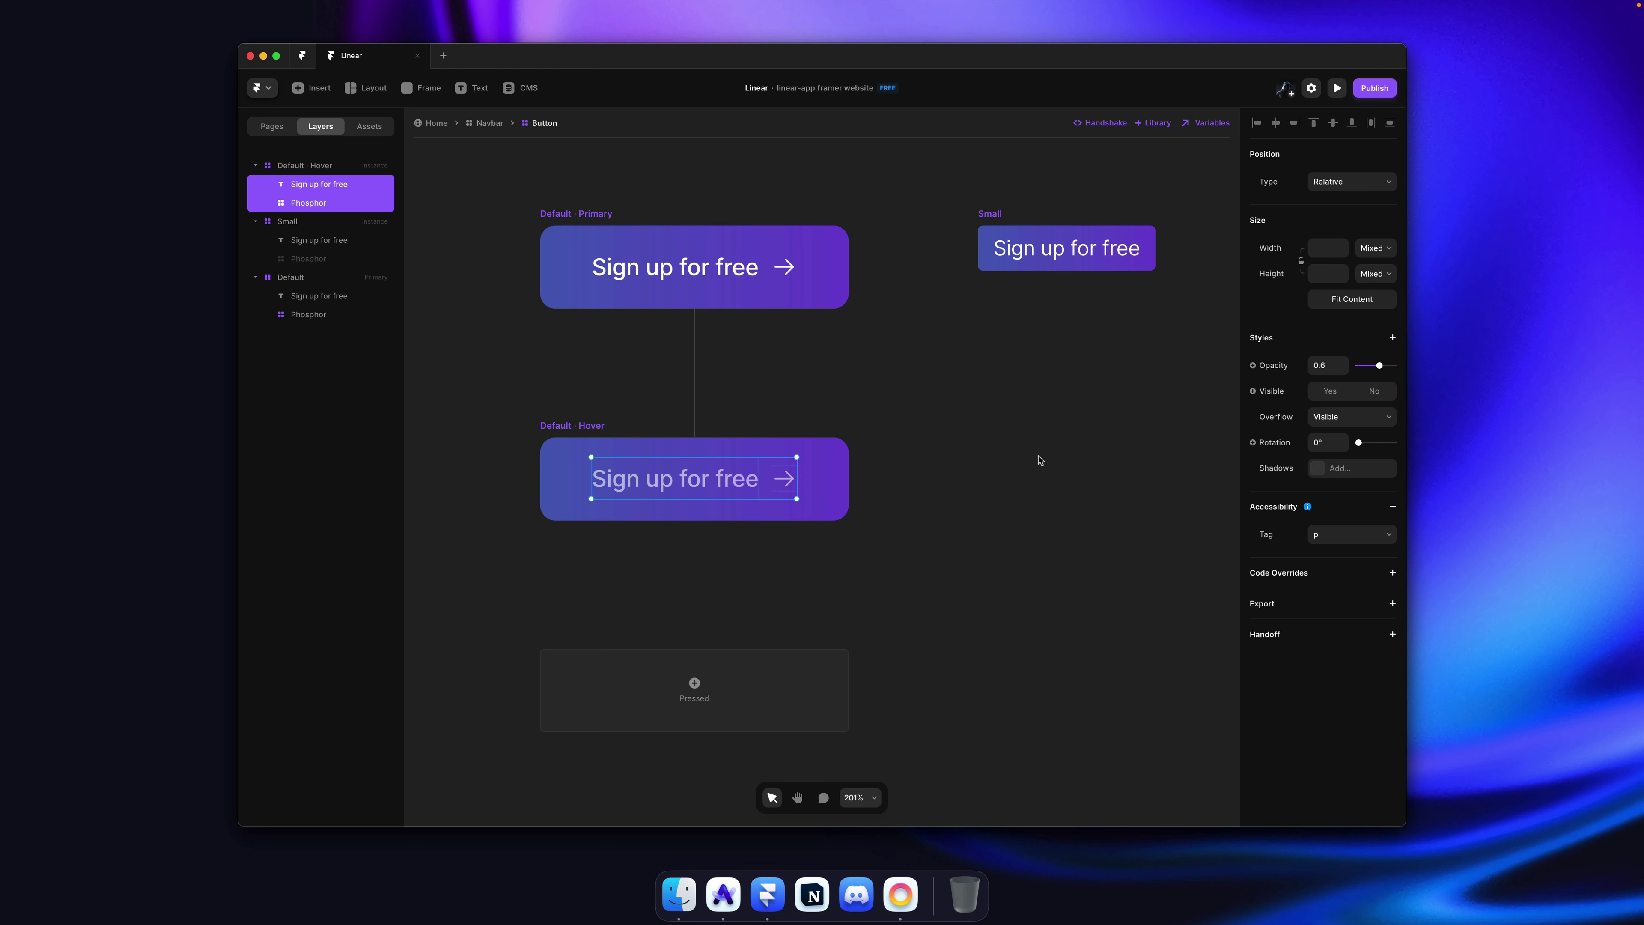
left_click(1016, 466)
left_click(551, 430)
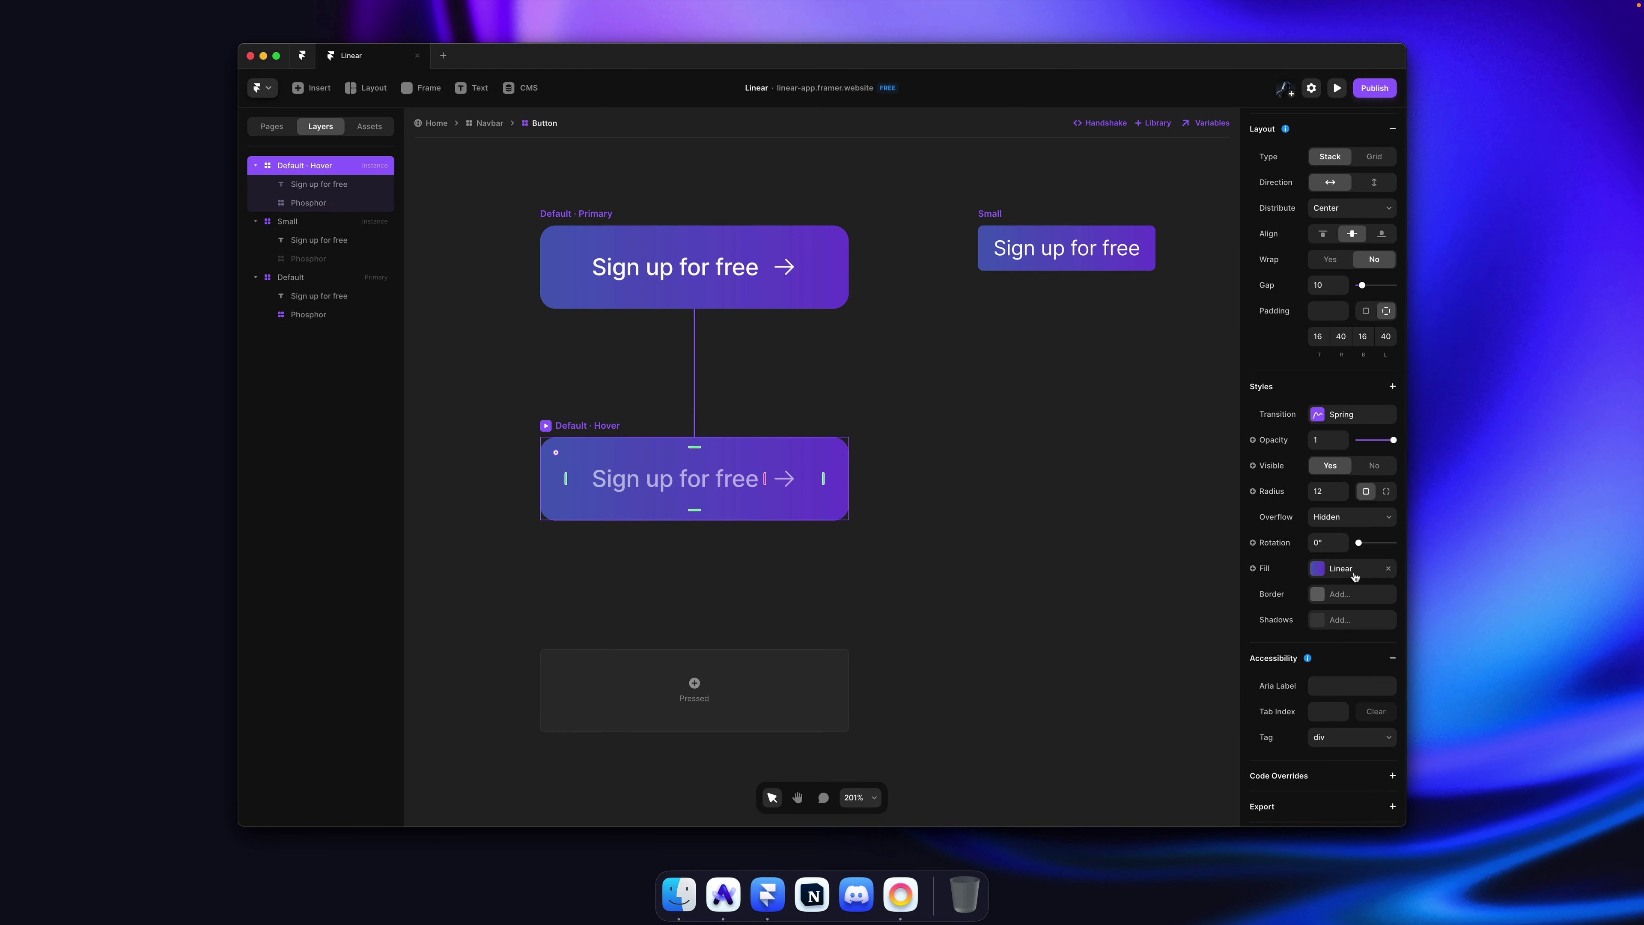
left_click(599, 217)
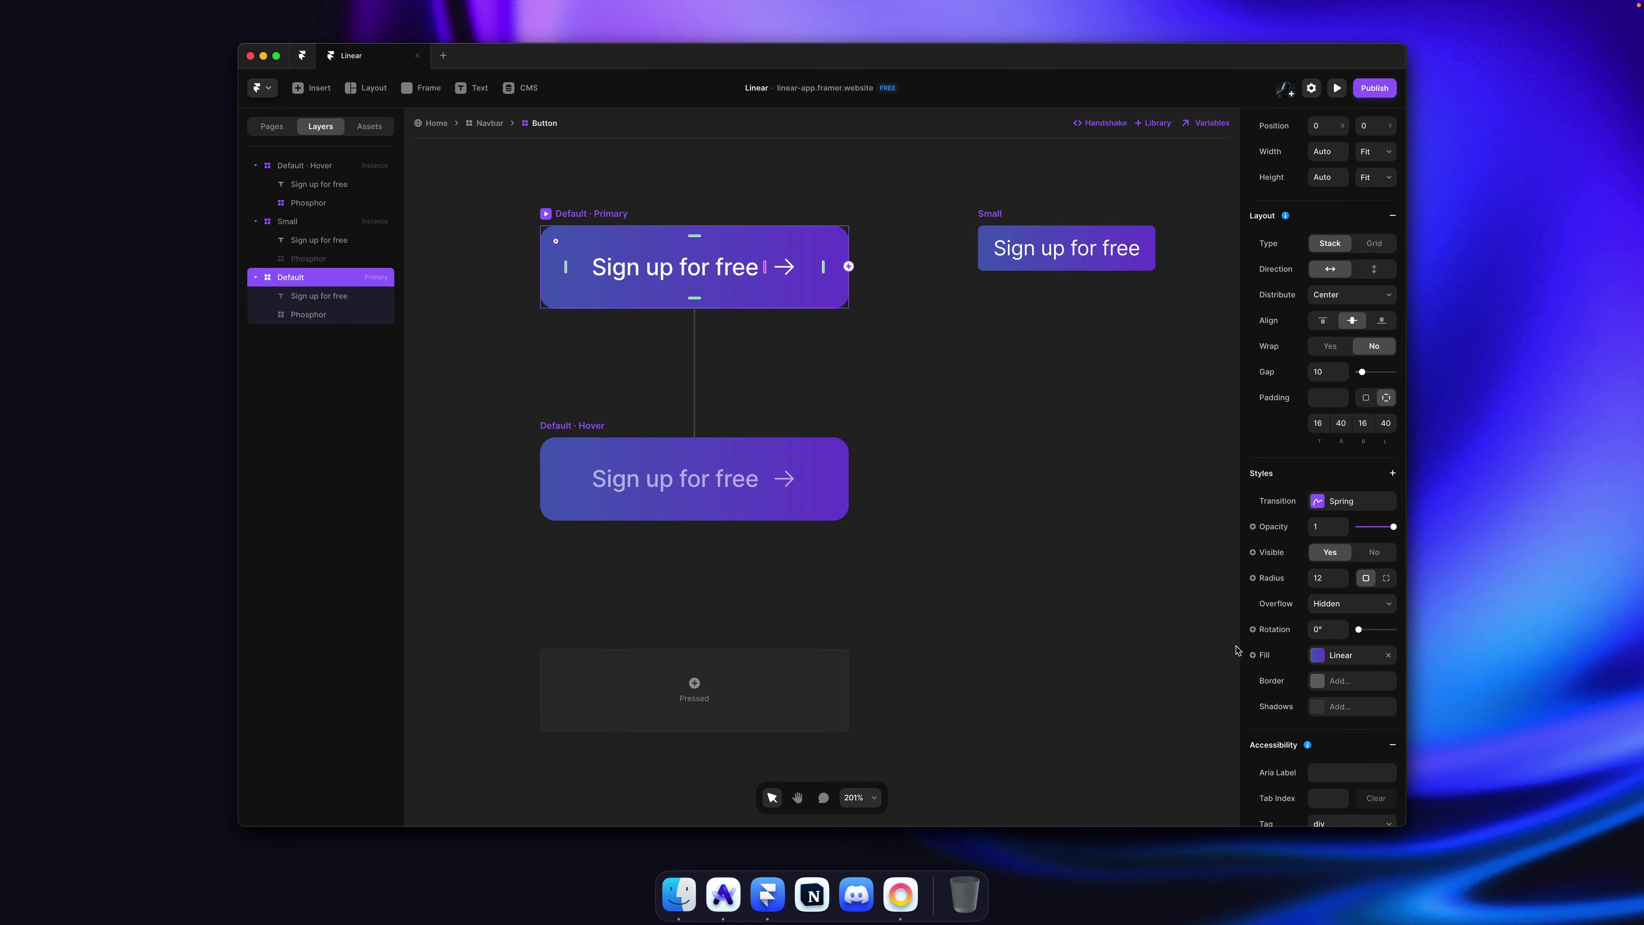
scroll(1336, 665, "down", 1)
left_click(1005, 425)
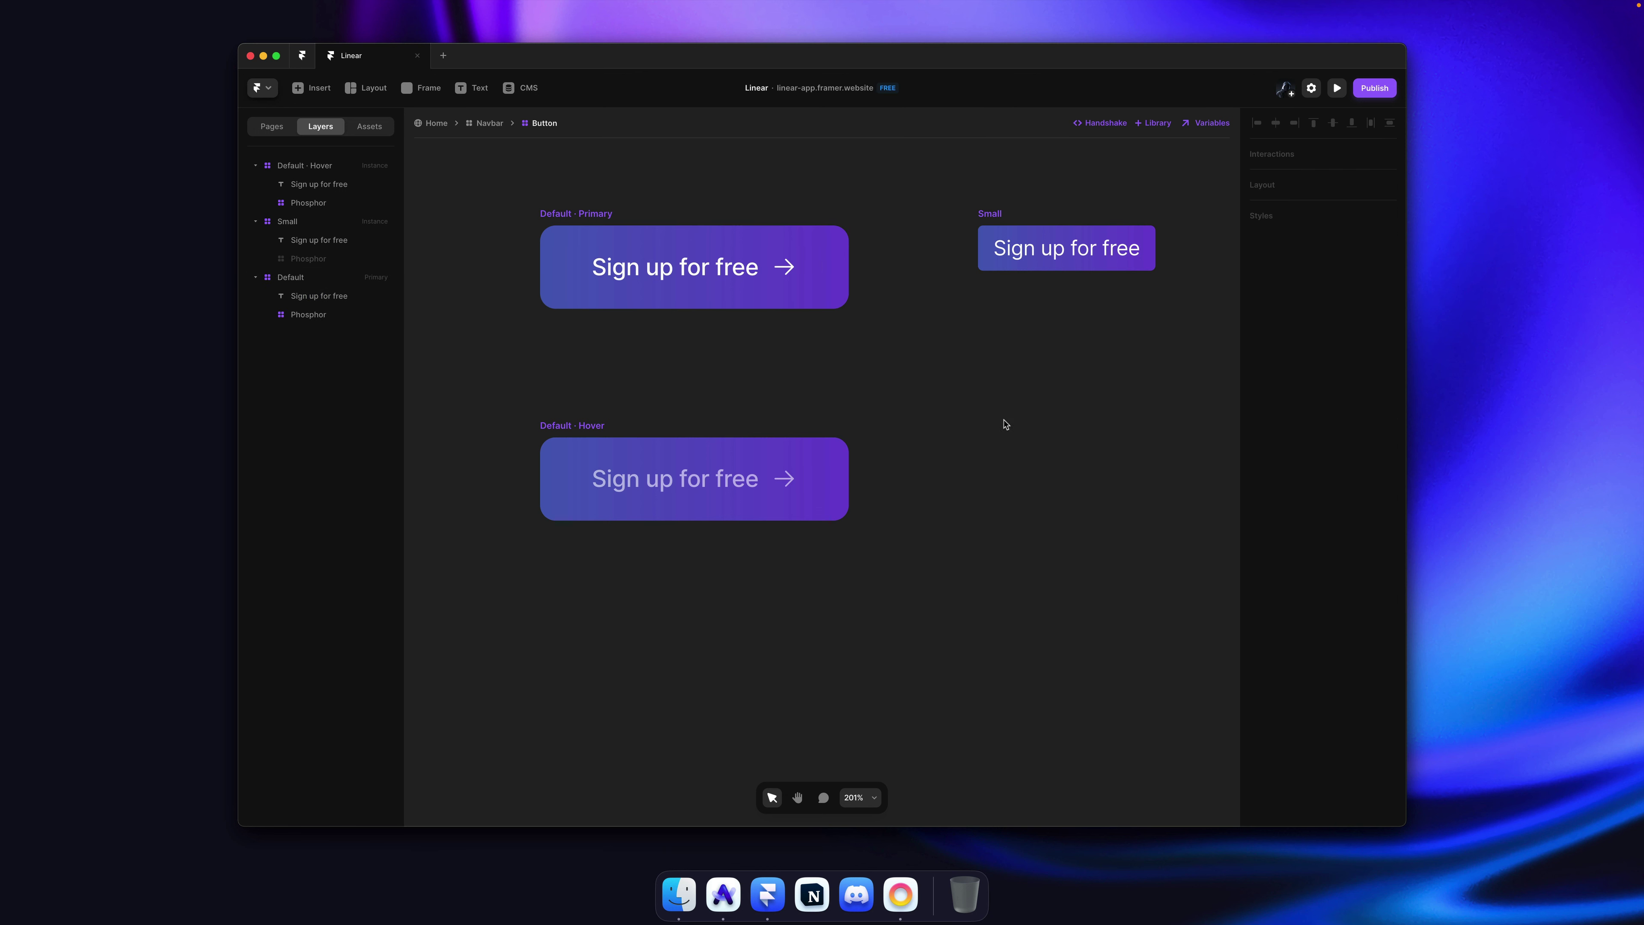
Step: Add a Realistic shadow to Default · Primary, coloured with the button's #5F4FC5 purple
left_click(595, 214)
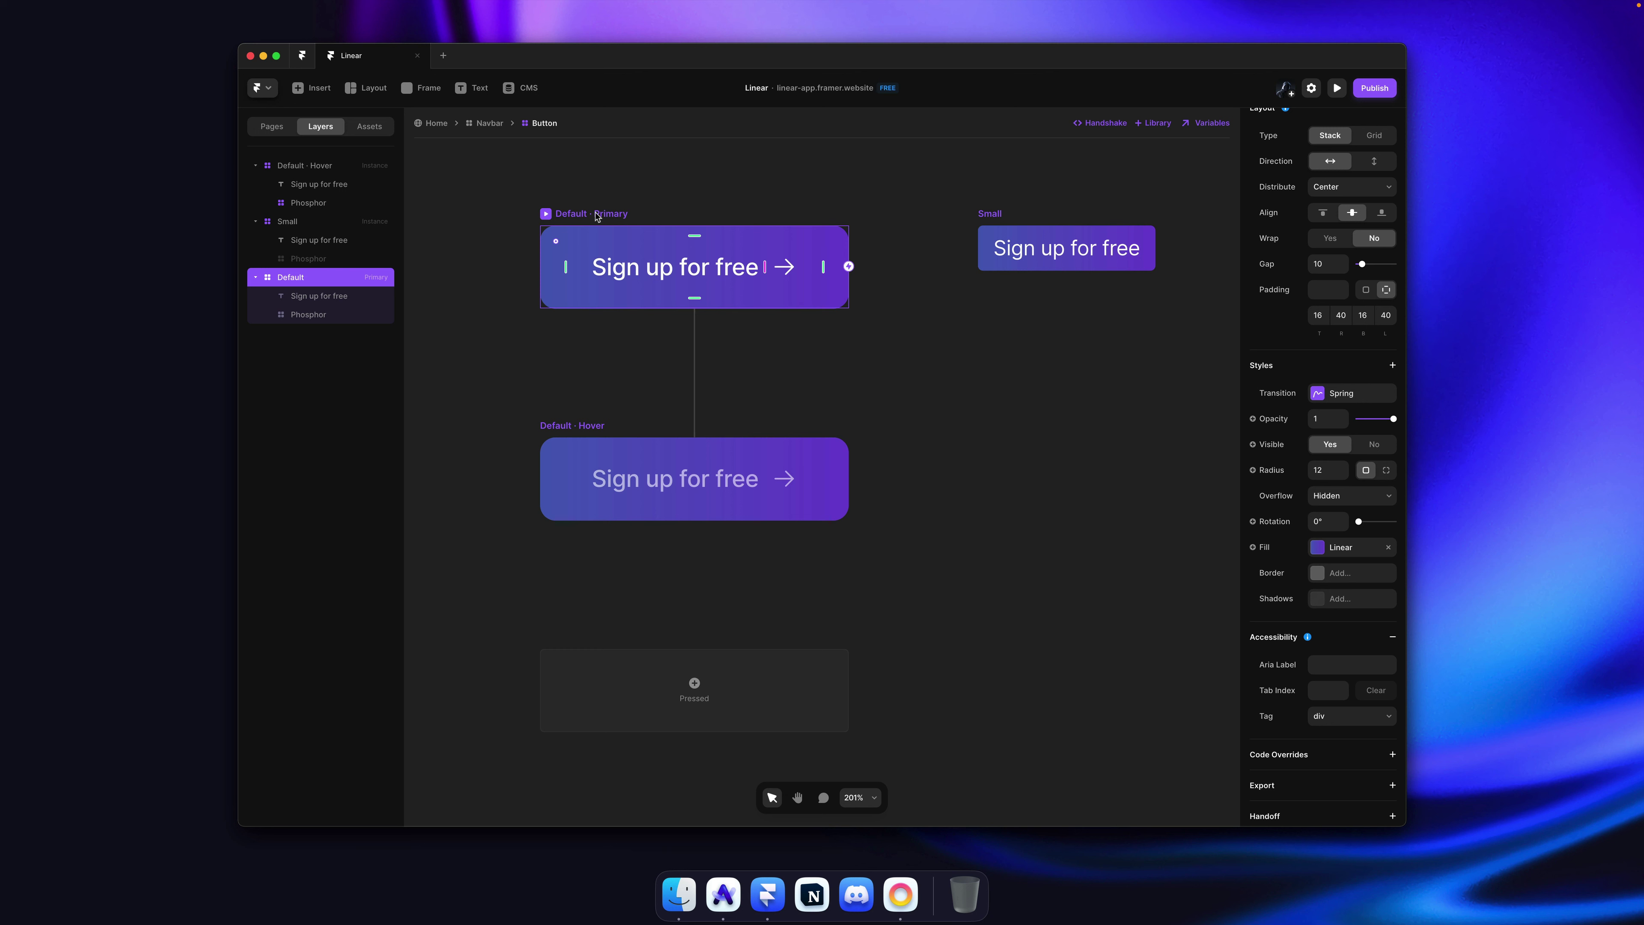
left_click(1351, 602)
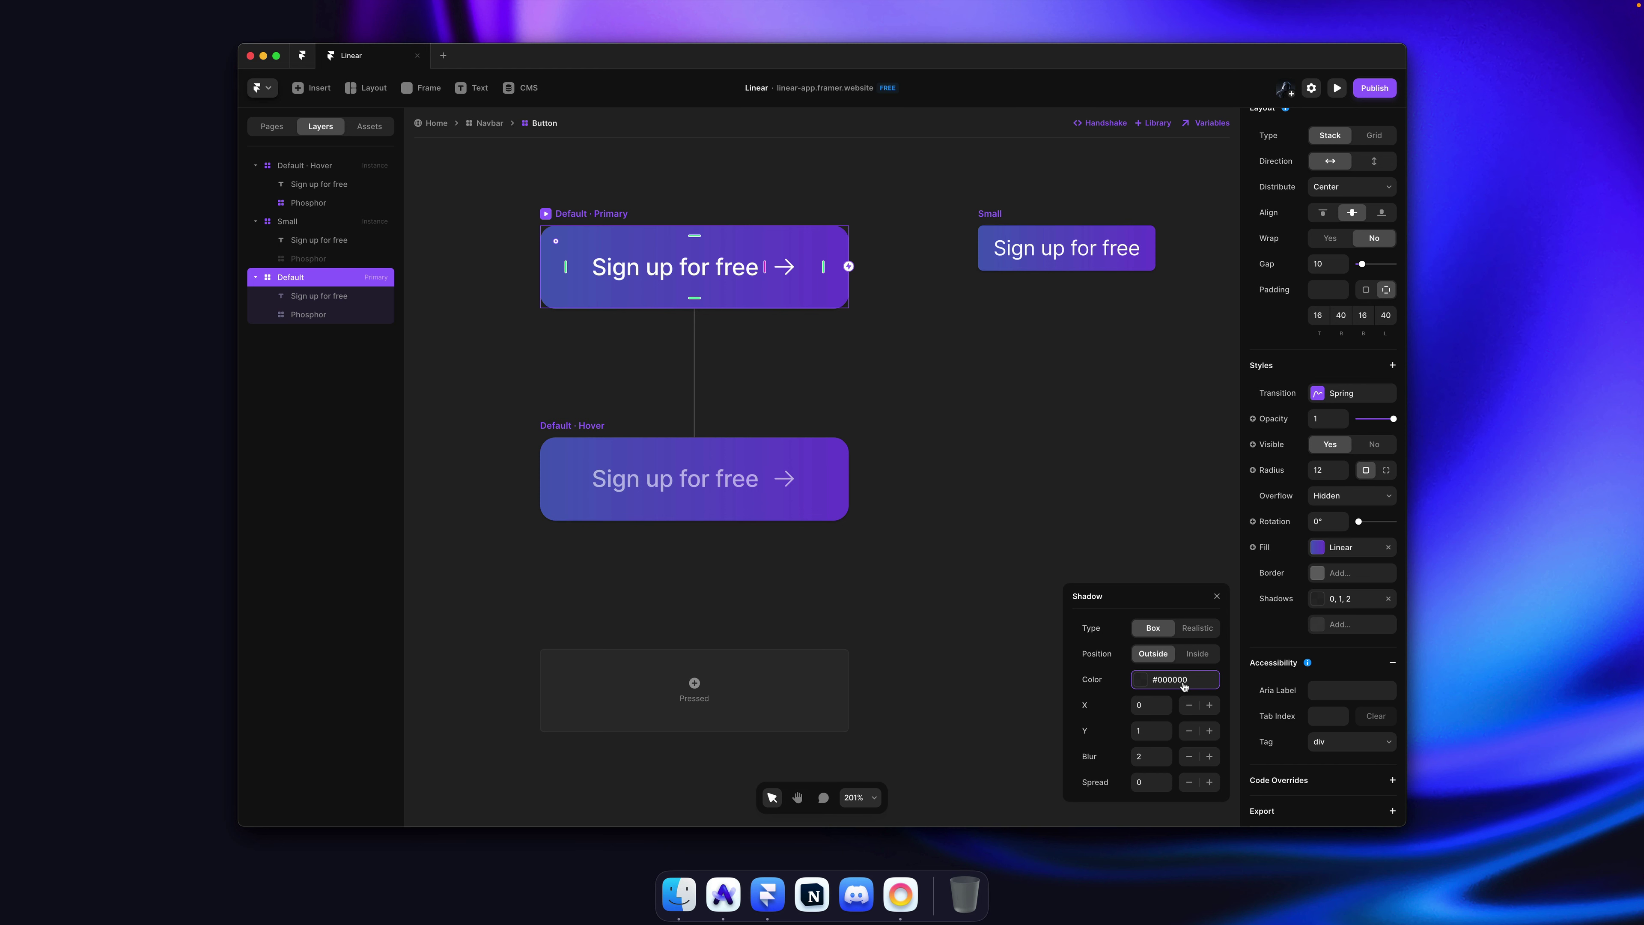
left_click(1197, 628)
scroll(906, 578, "up", 3)
scroll(909, 580, "down", 4)
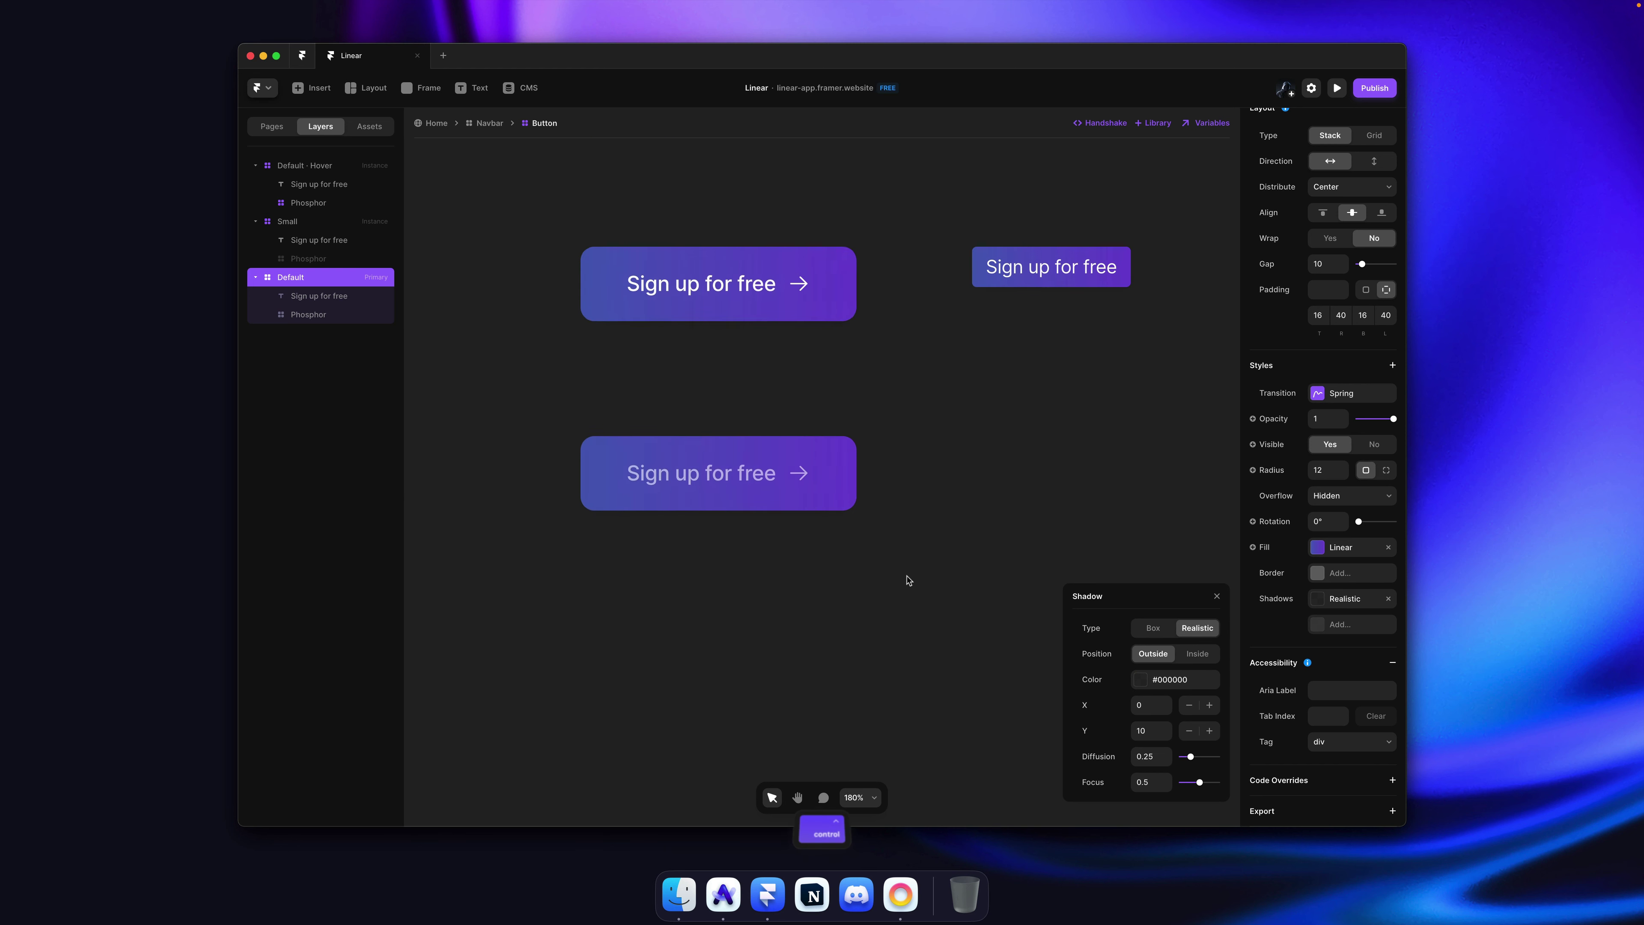
left_click(1181, 680)
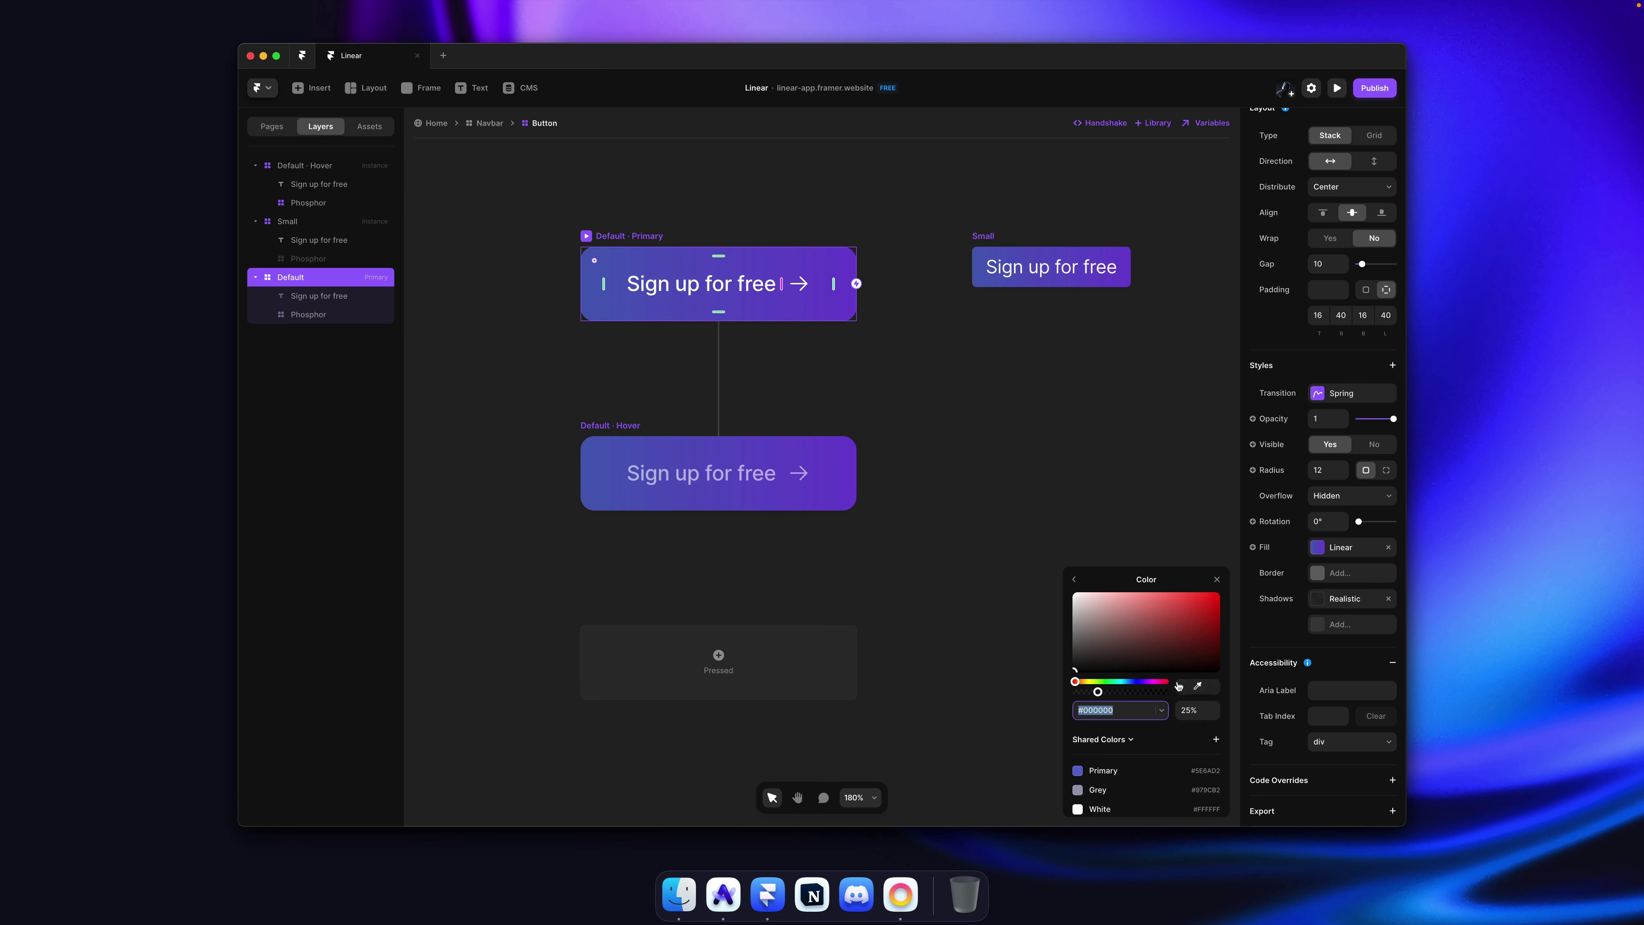
left_click(1198, 688)
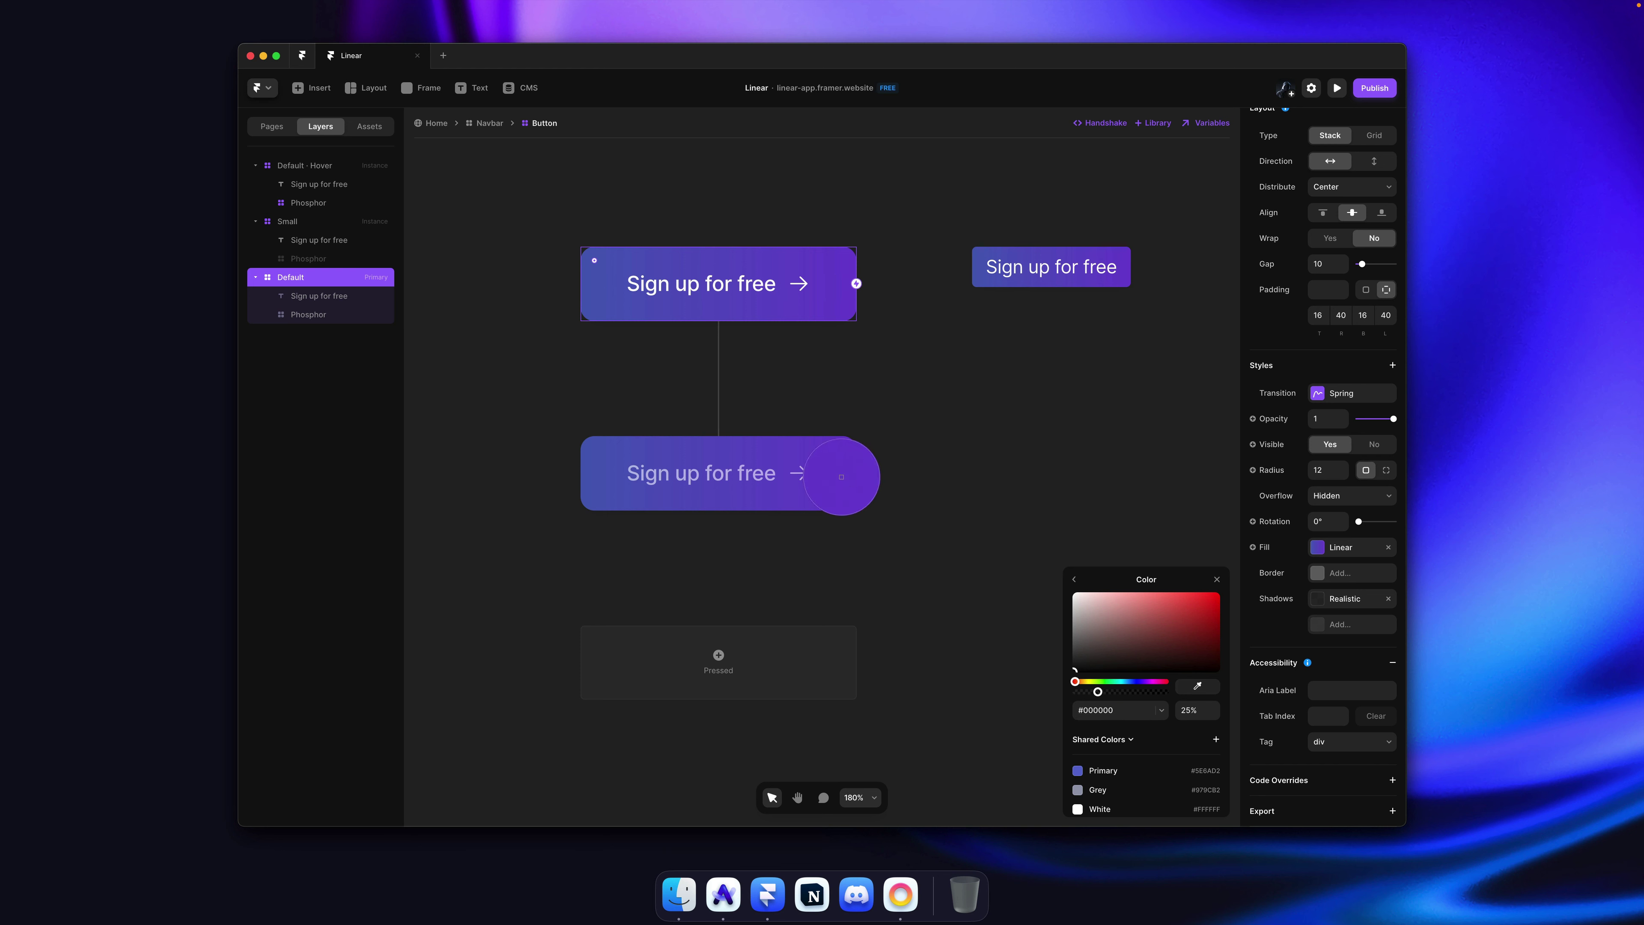
left_click(719, 319)
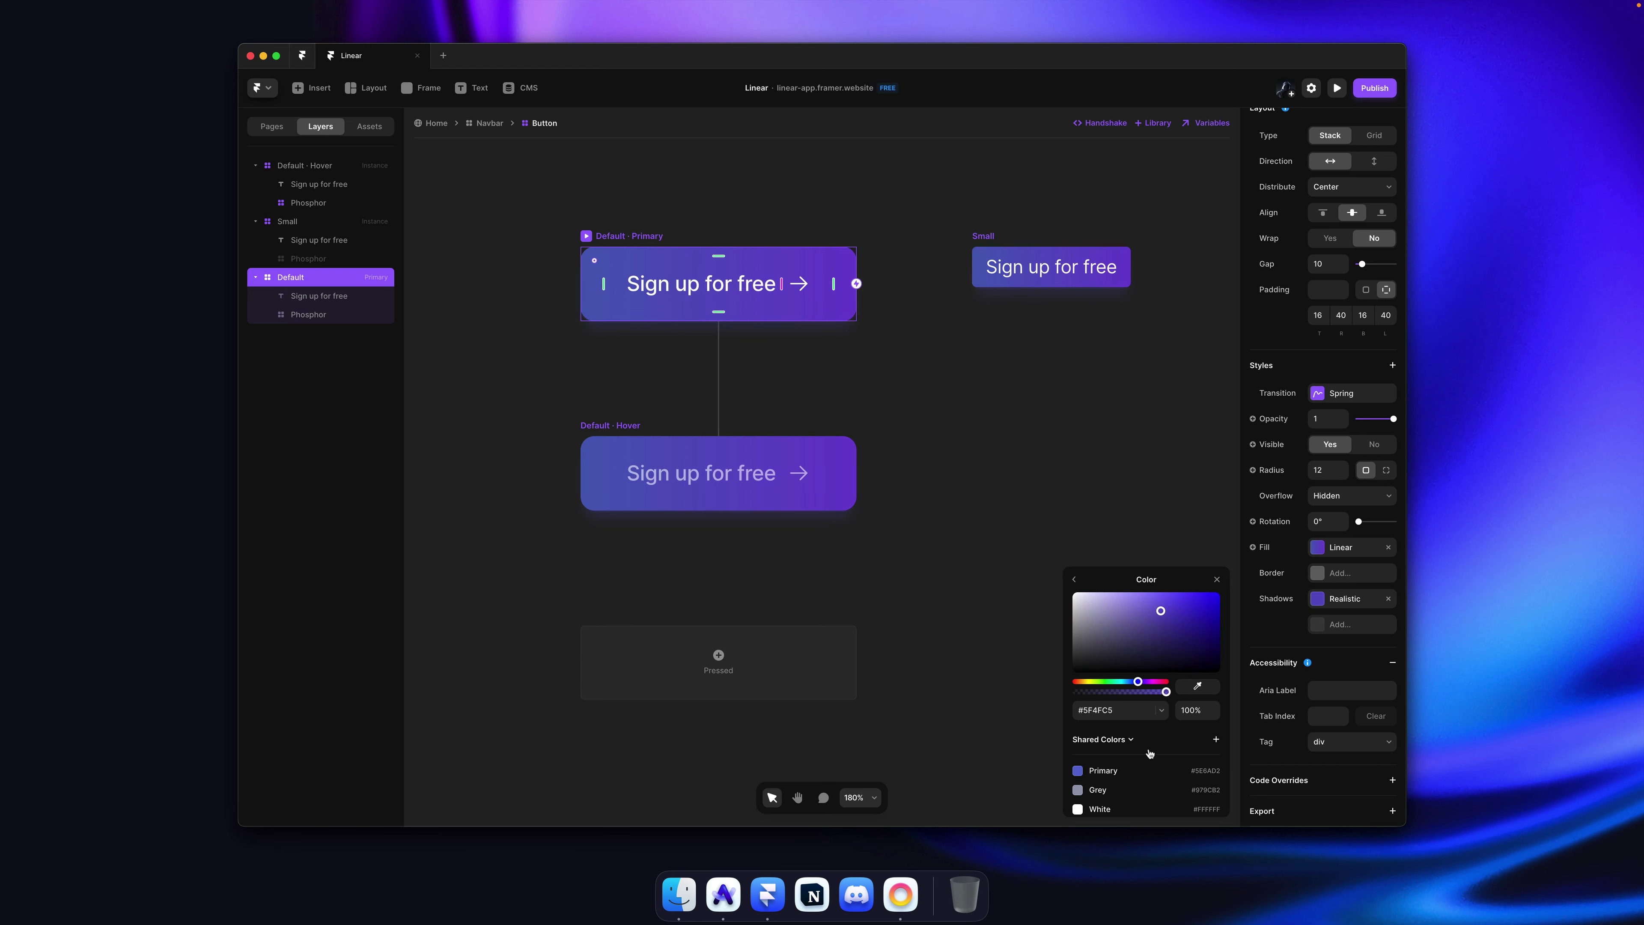
left_click(1073, 583)
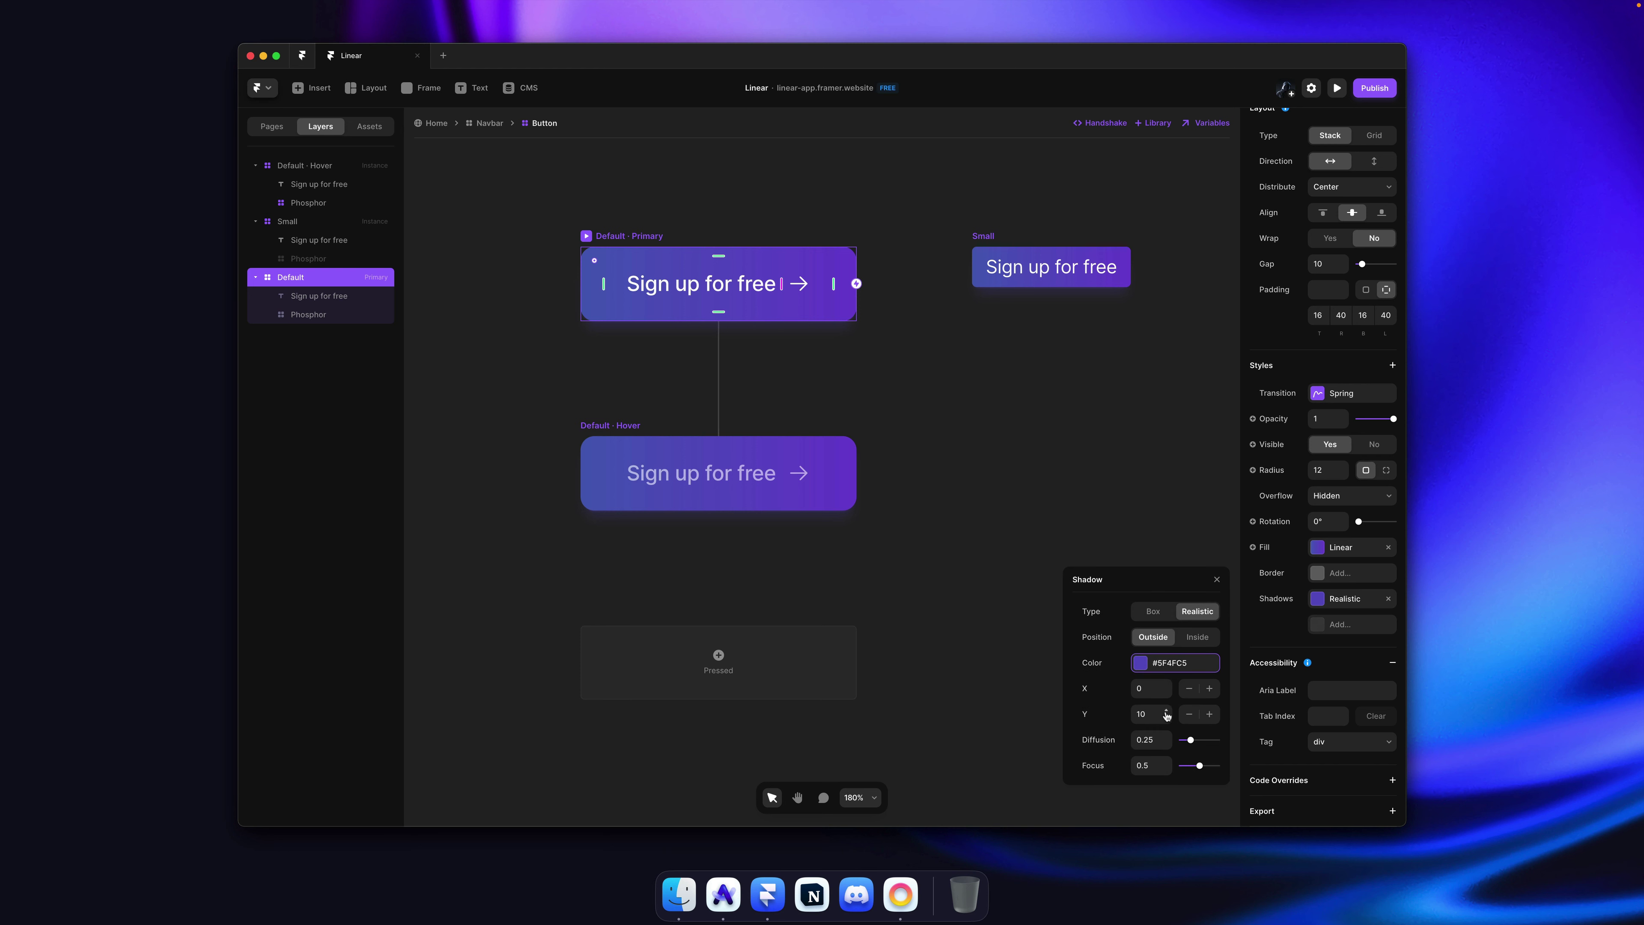
Step: Push the shadow's Y offset lower and set its colour opacity to 60%
left_click_drag(1167, 714, 1166, 702)
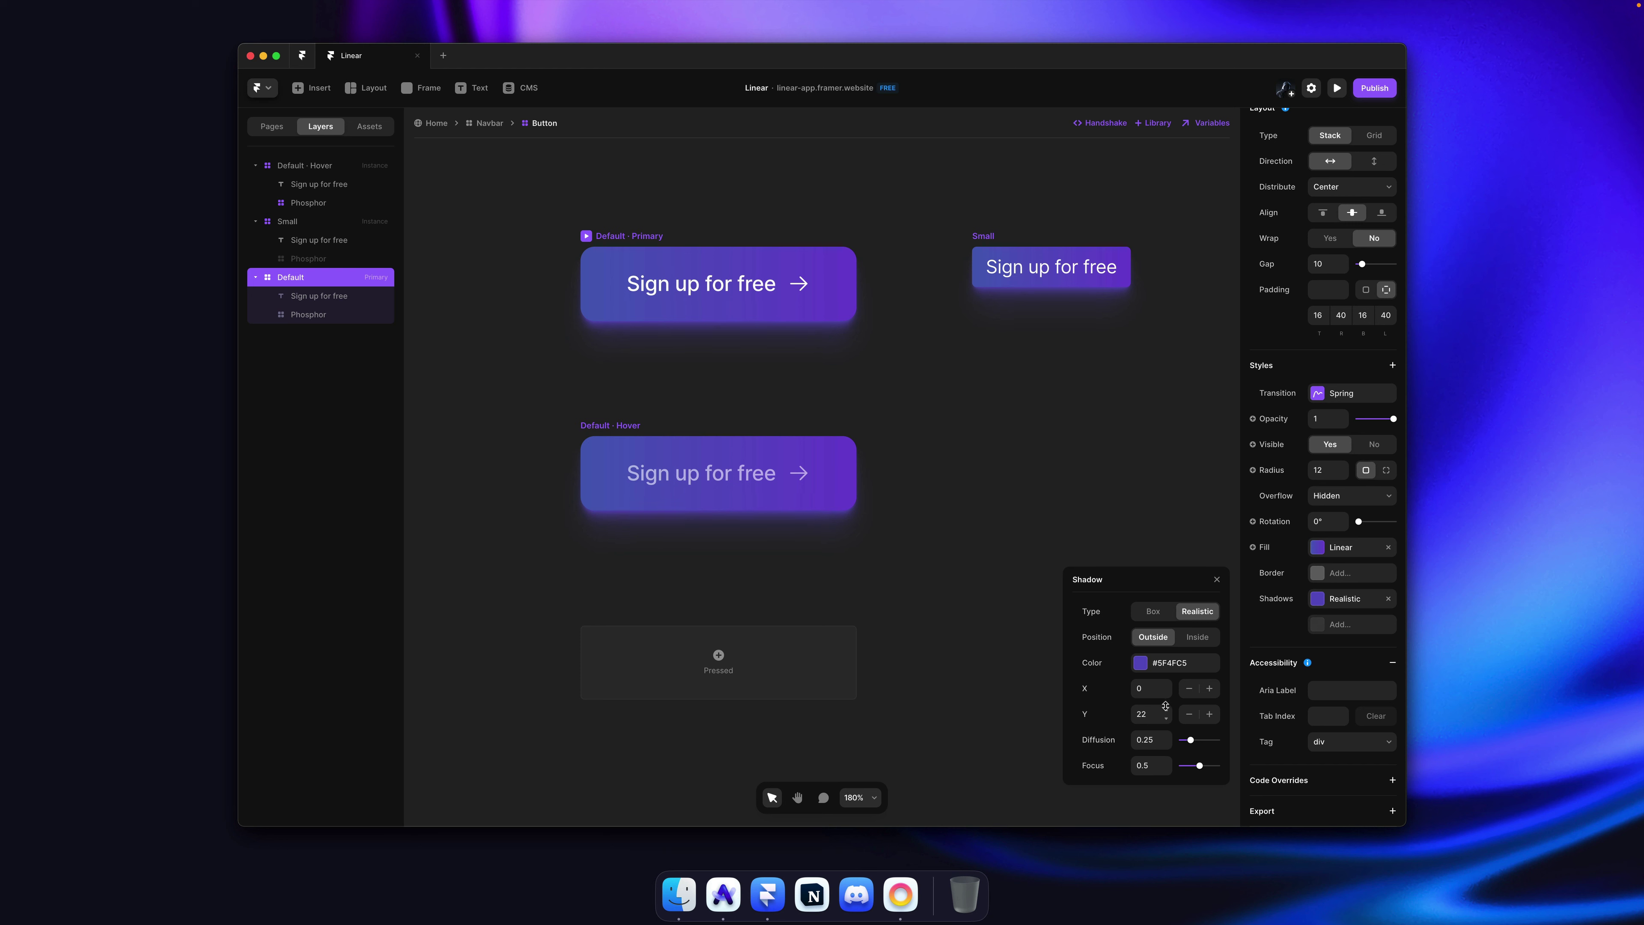
left_click(1175, 663)
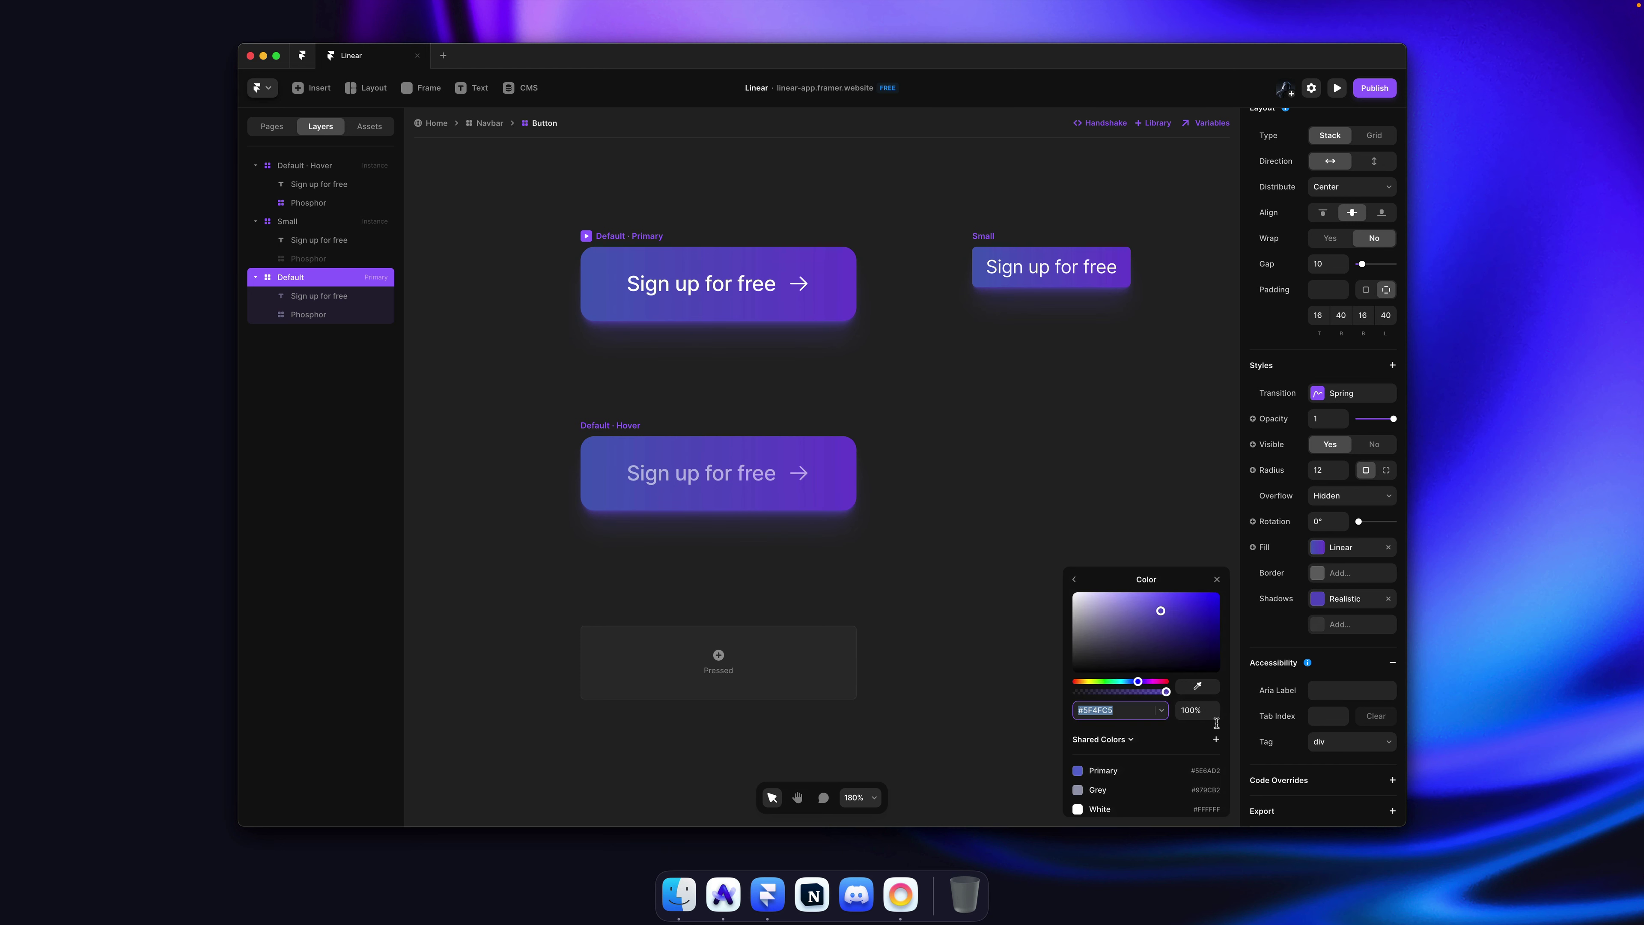
left_click_drag(1213, 723, 1214, 737)
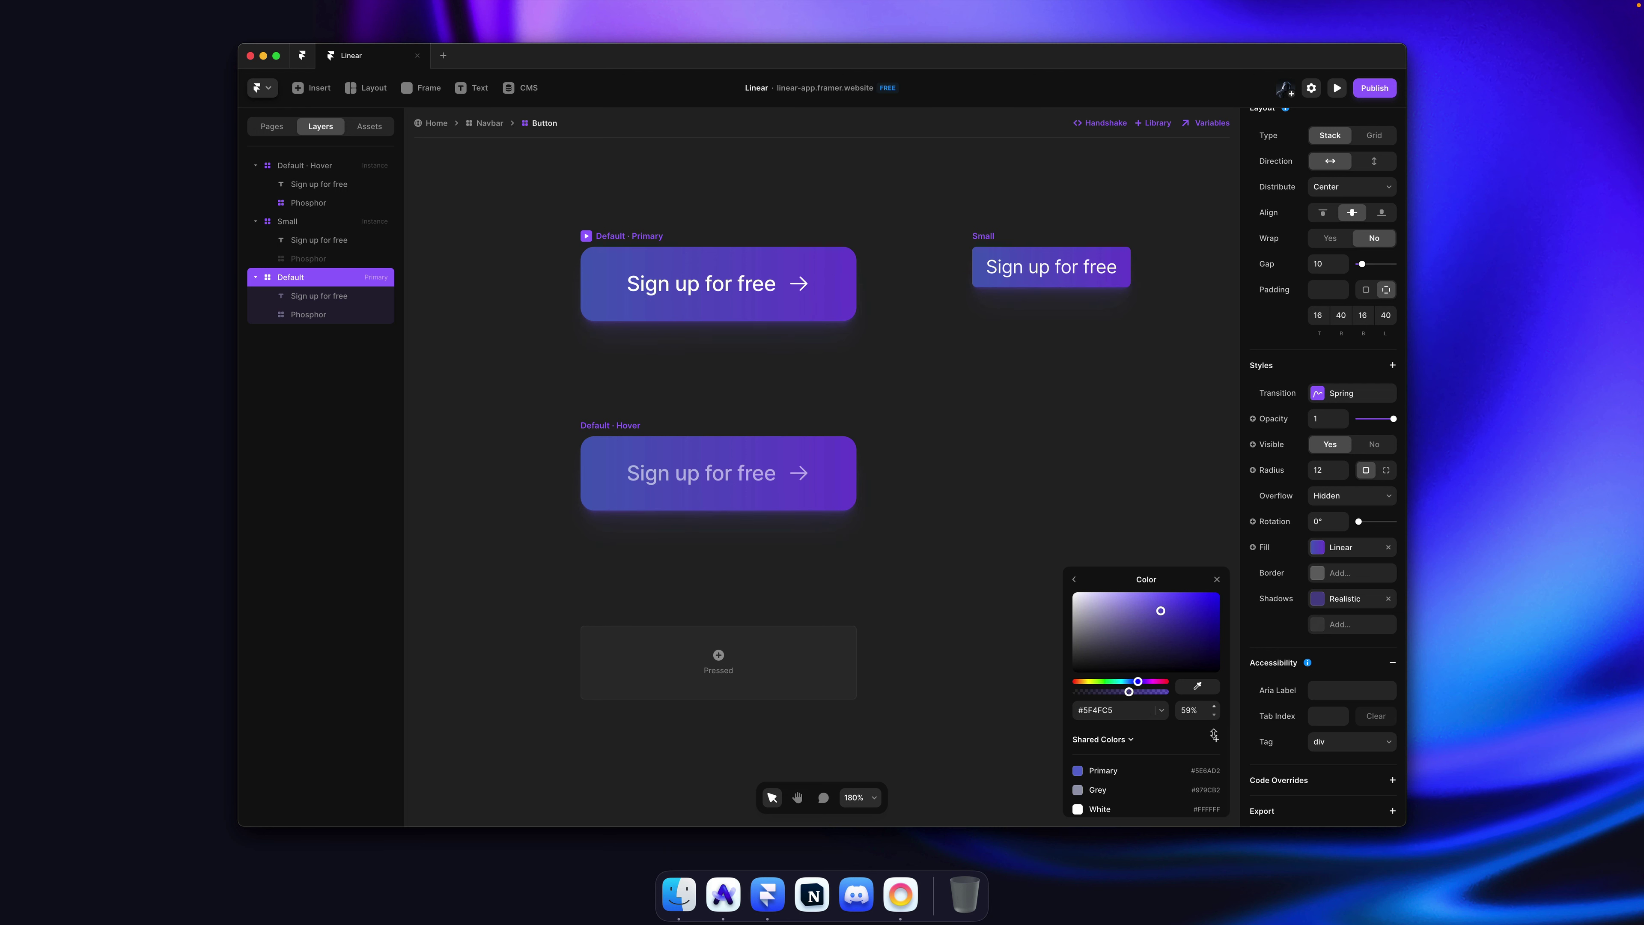
left_click(1200, 709)
key("Return")
left_click(686, 389)
Step: Check that the Hover variant has the matching purple shadow, then save
left_click(621, 428)
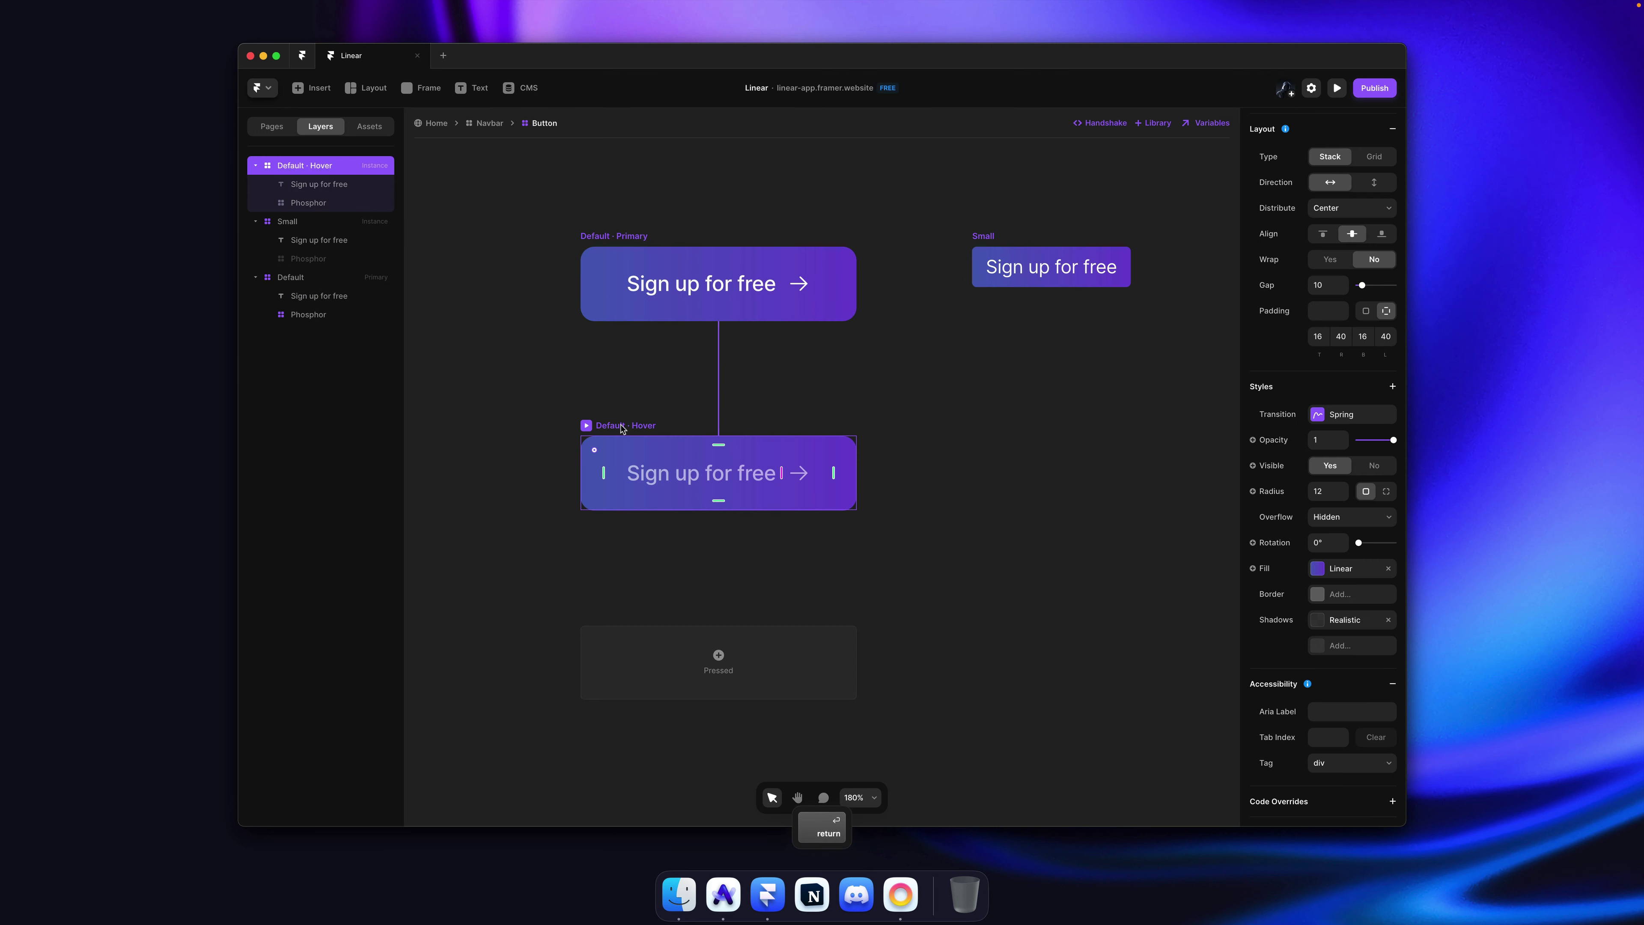
left_click(1345, 619)
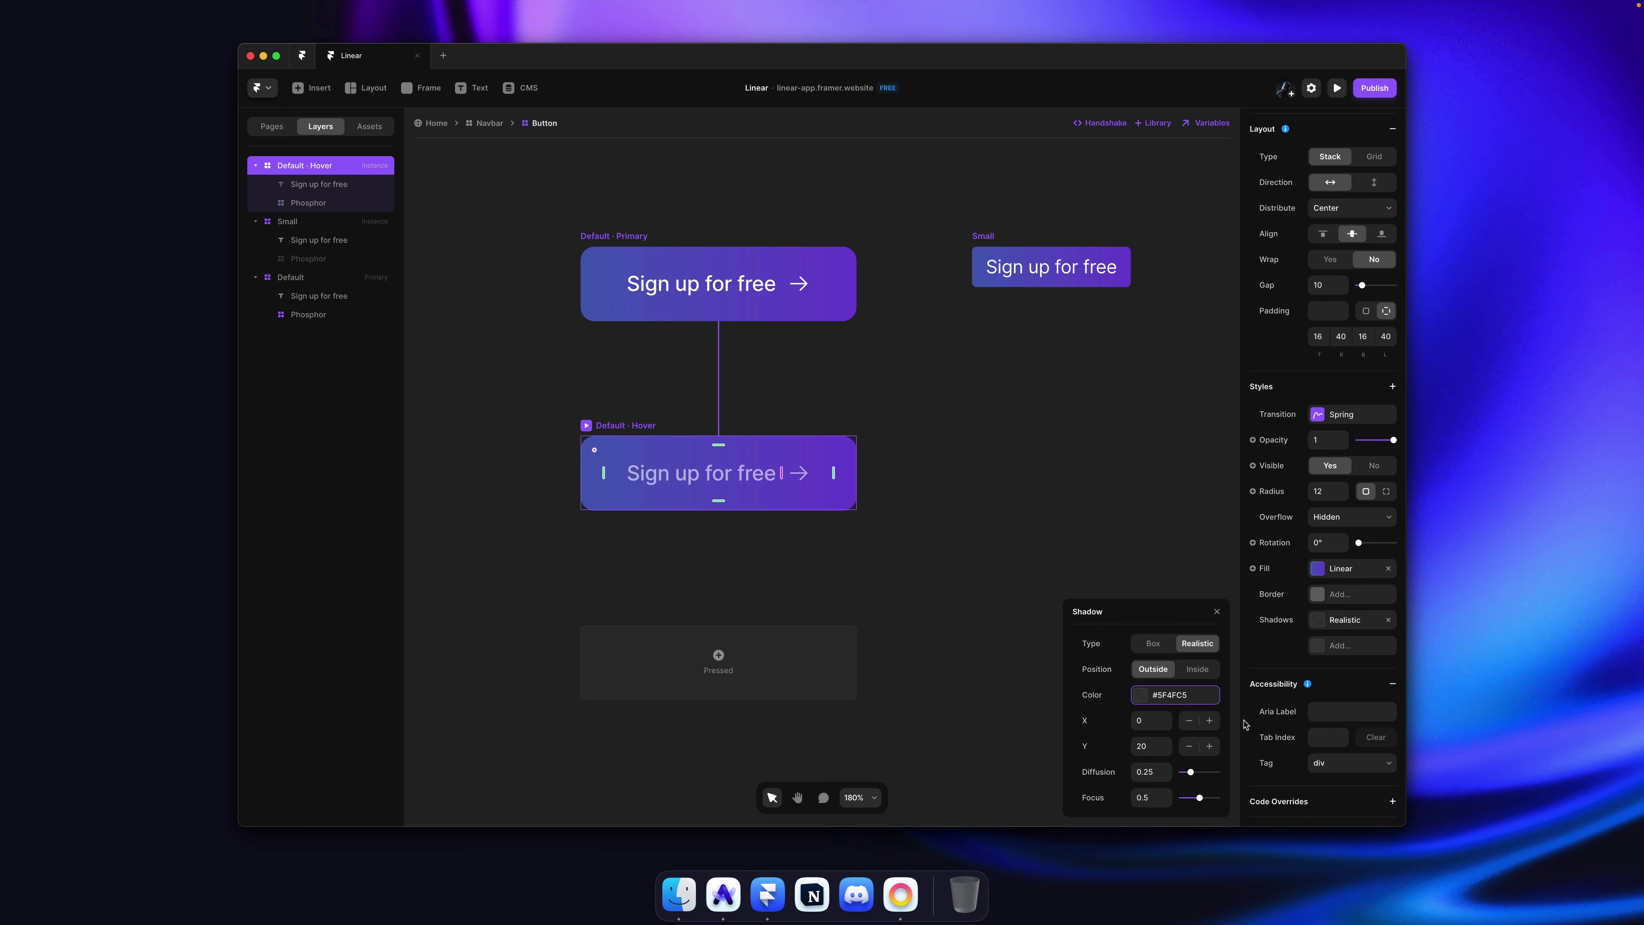
left_click(1190, 703)
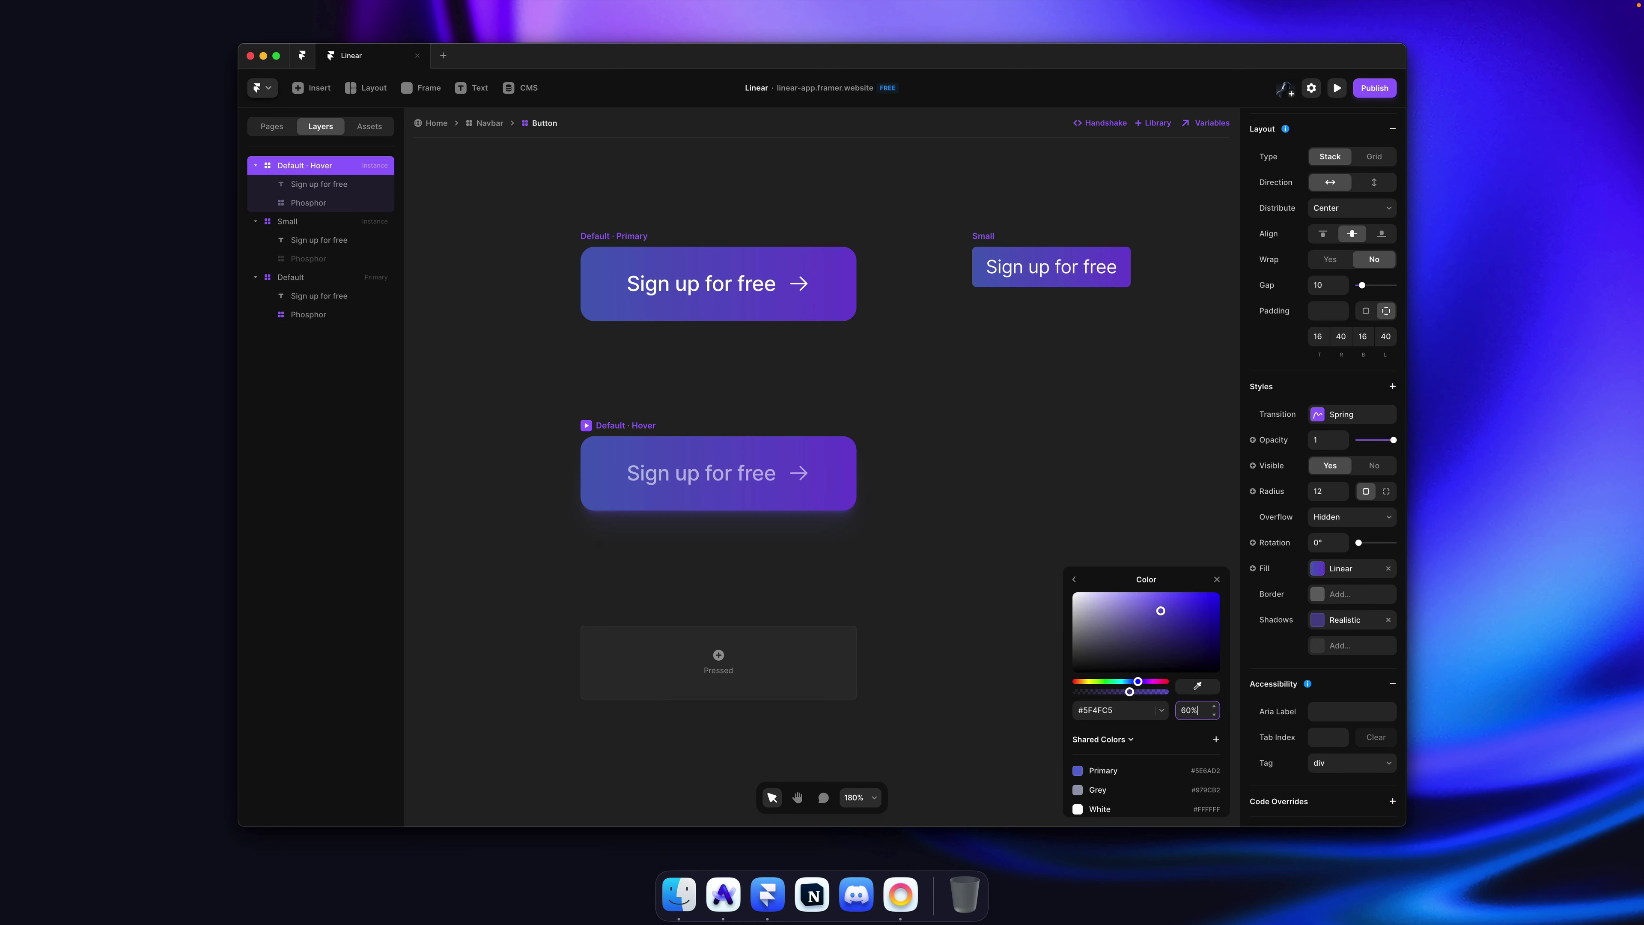
left_click(1009, 463)
key("super+s")
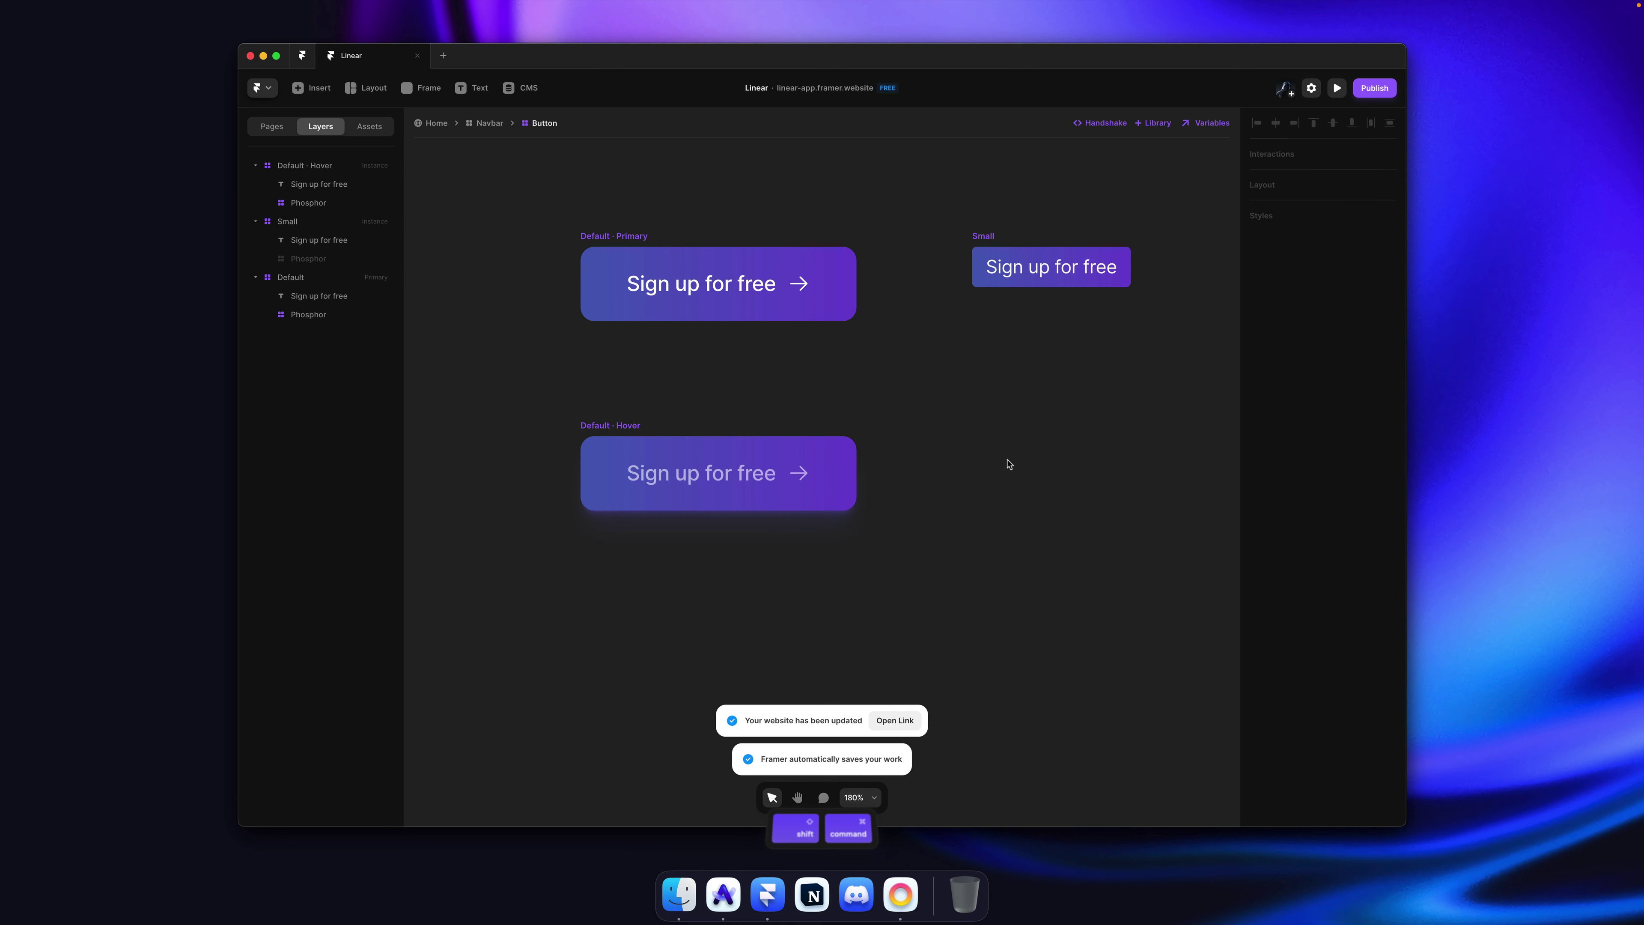
key("super+Tab")
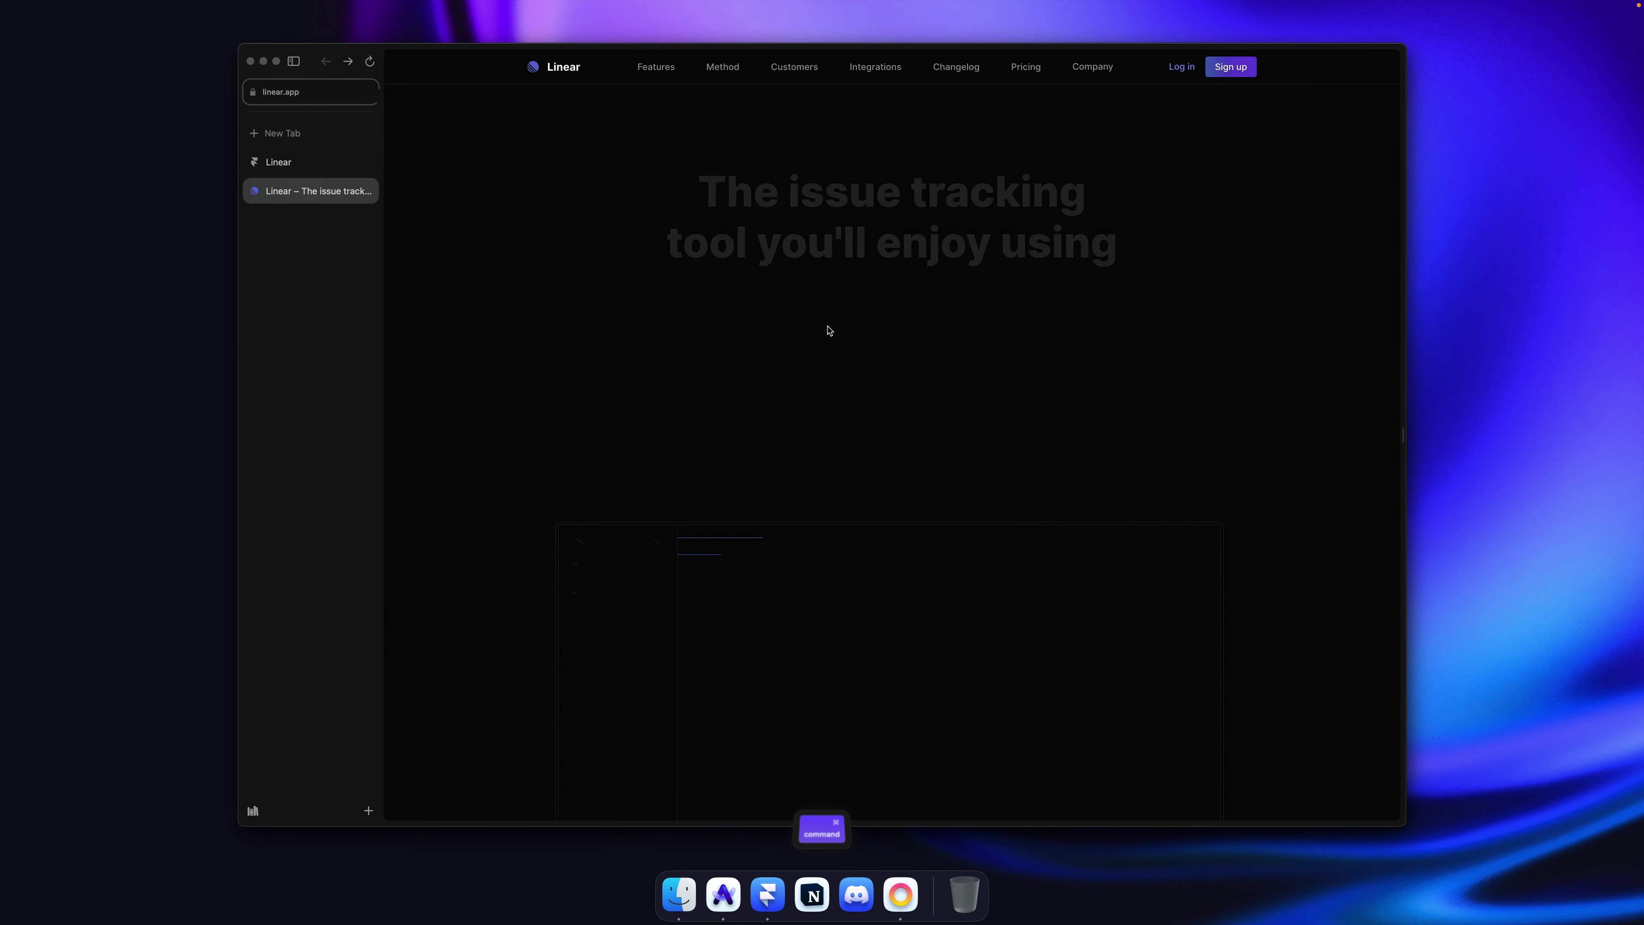
key("super+1")
key("super+r")
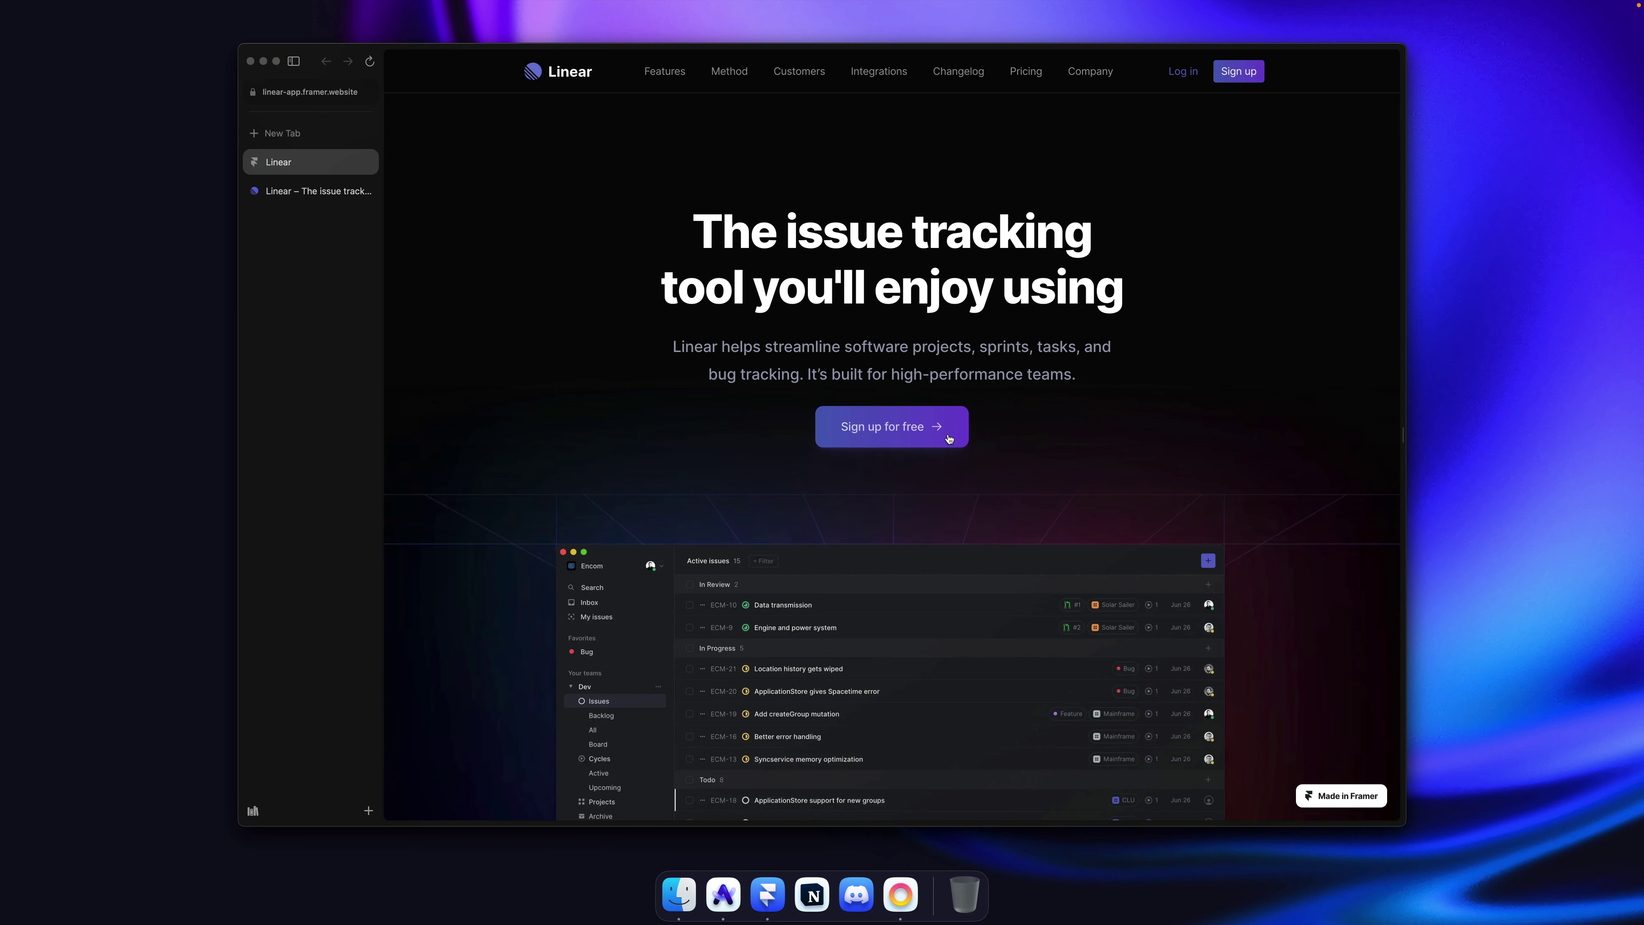
key("super+Tab")
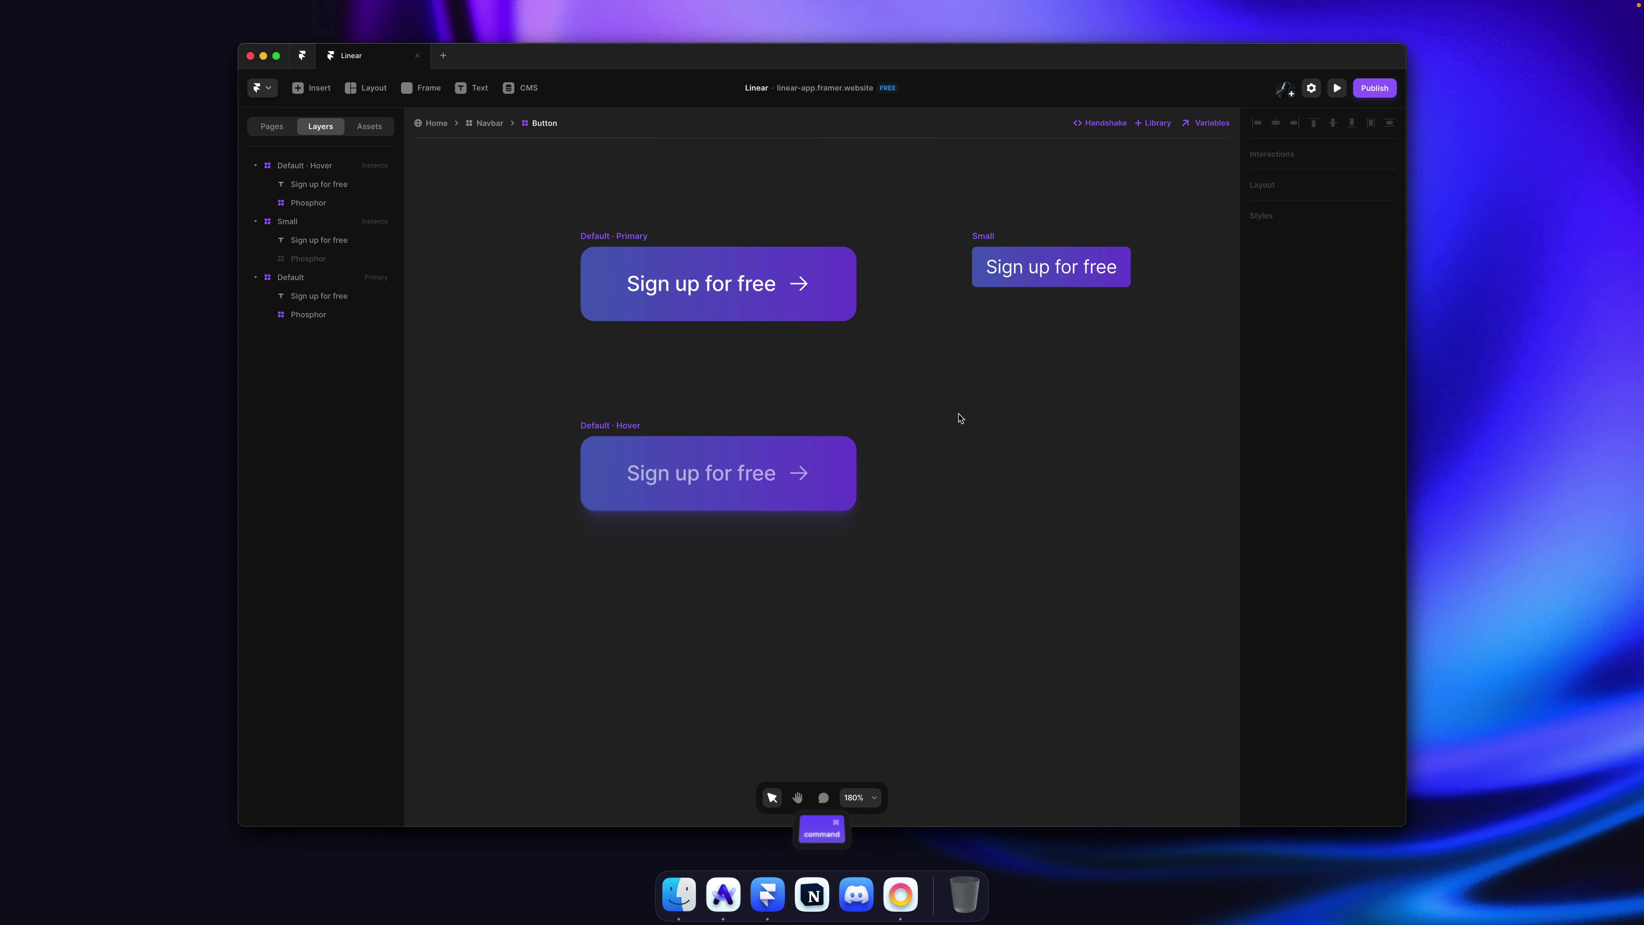
key("super+Tab")
key("ctrl+Tab")
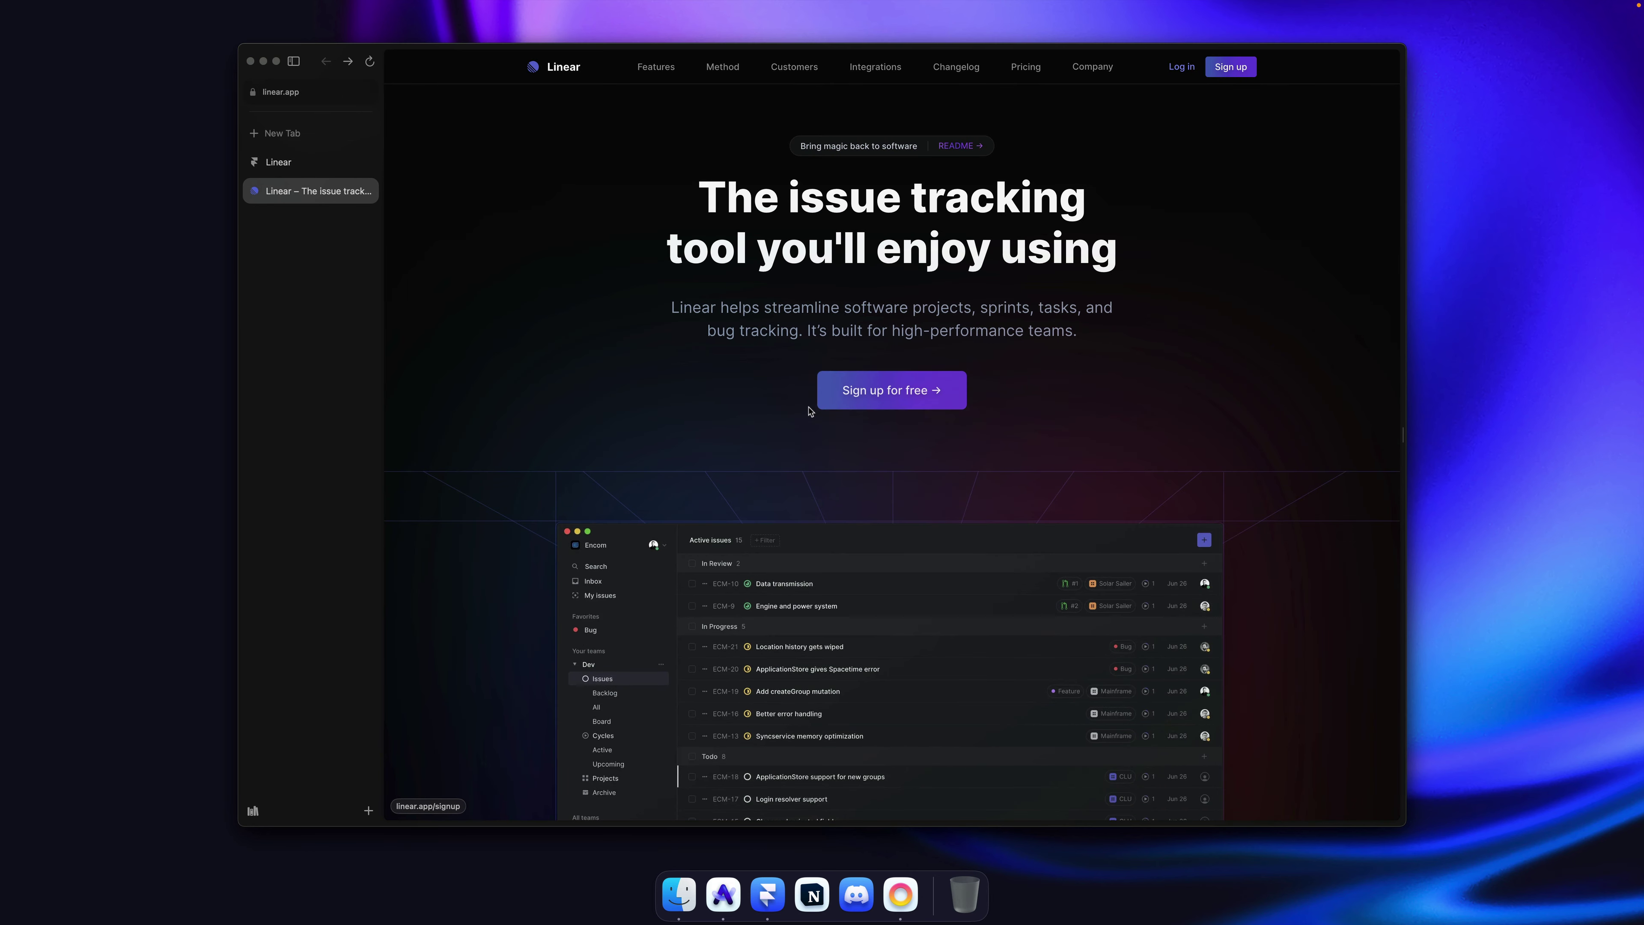
key("super+Tab")
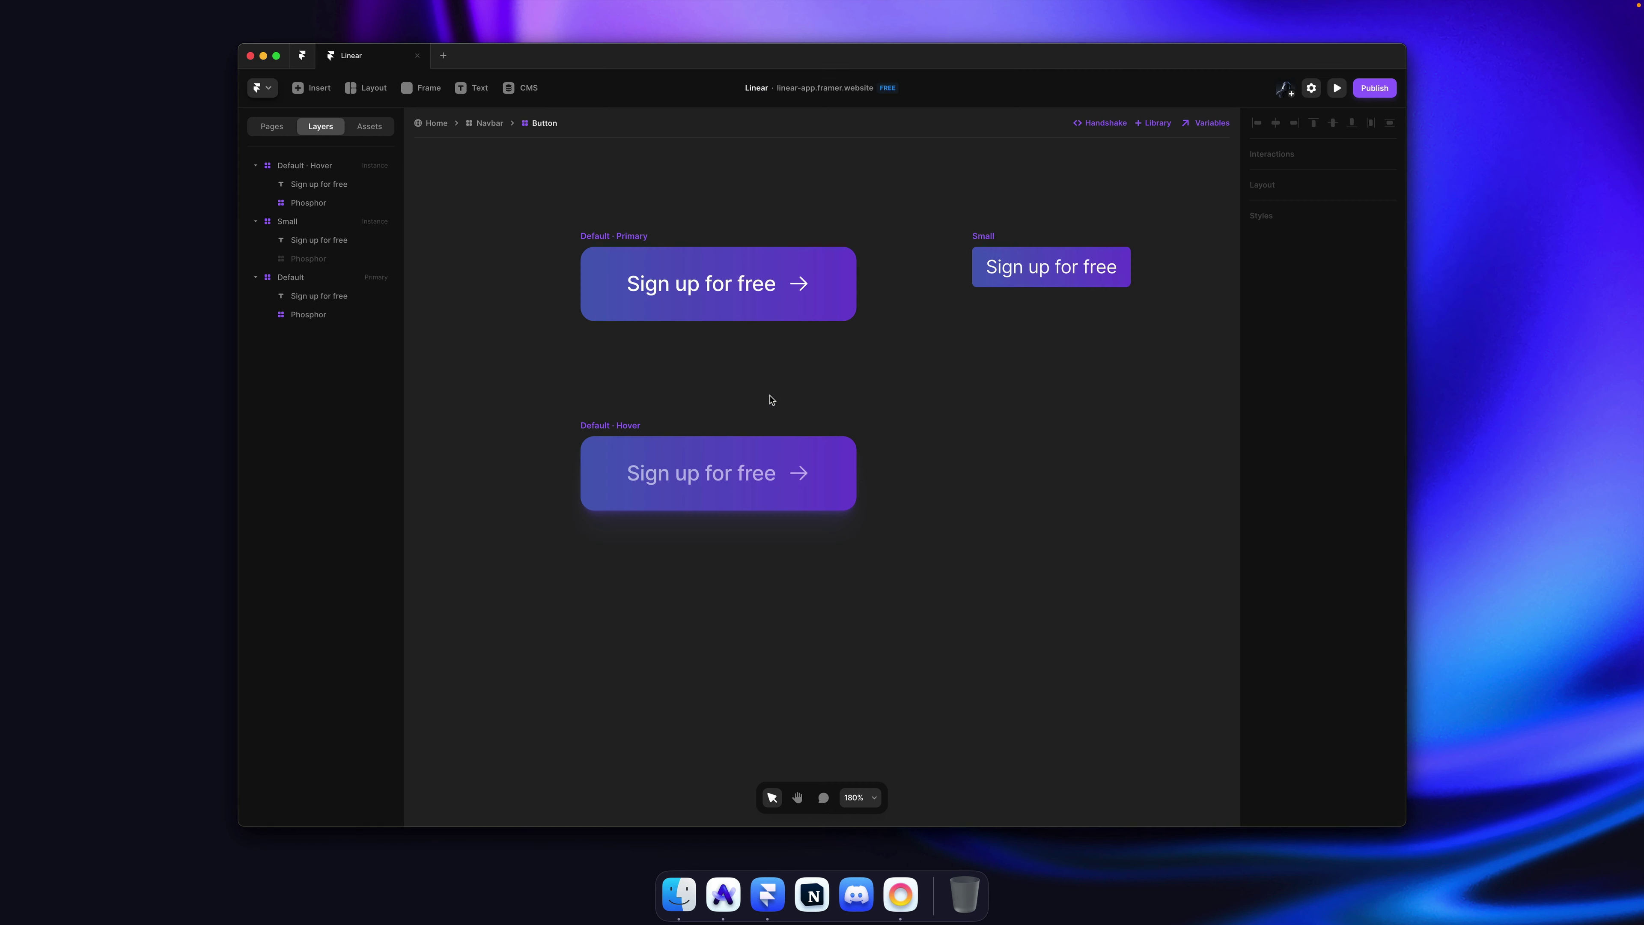
Step: Give the Default · Primary button a box shadow with Y 0 and blur 80
left_click(617, 234)
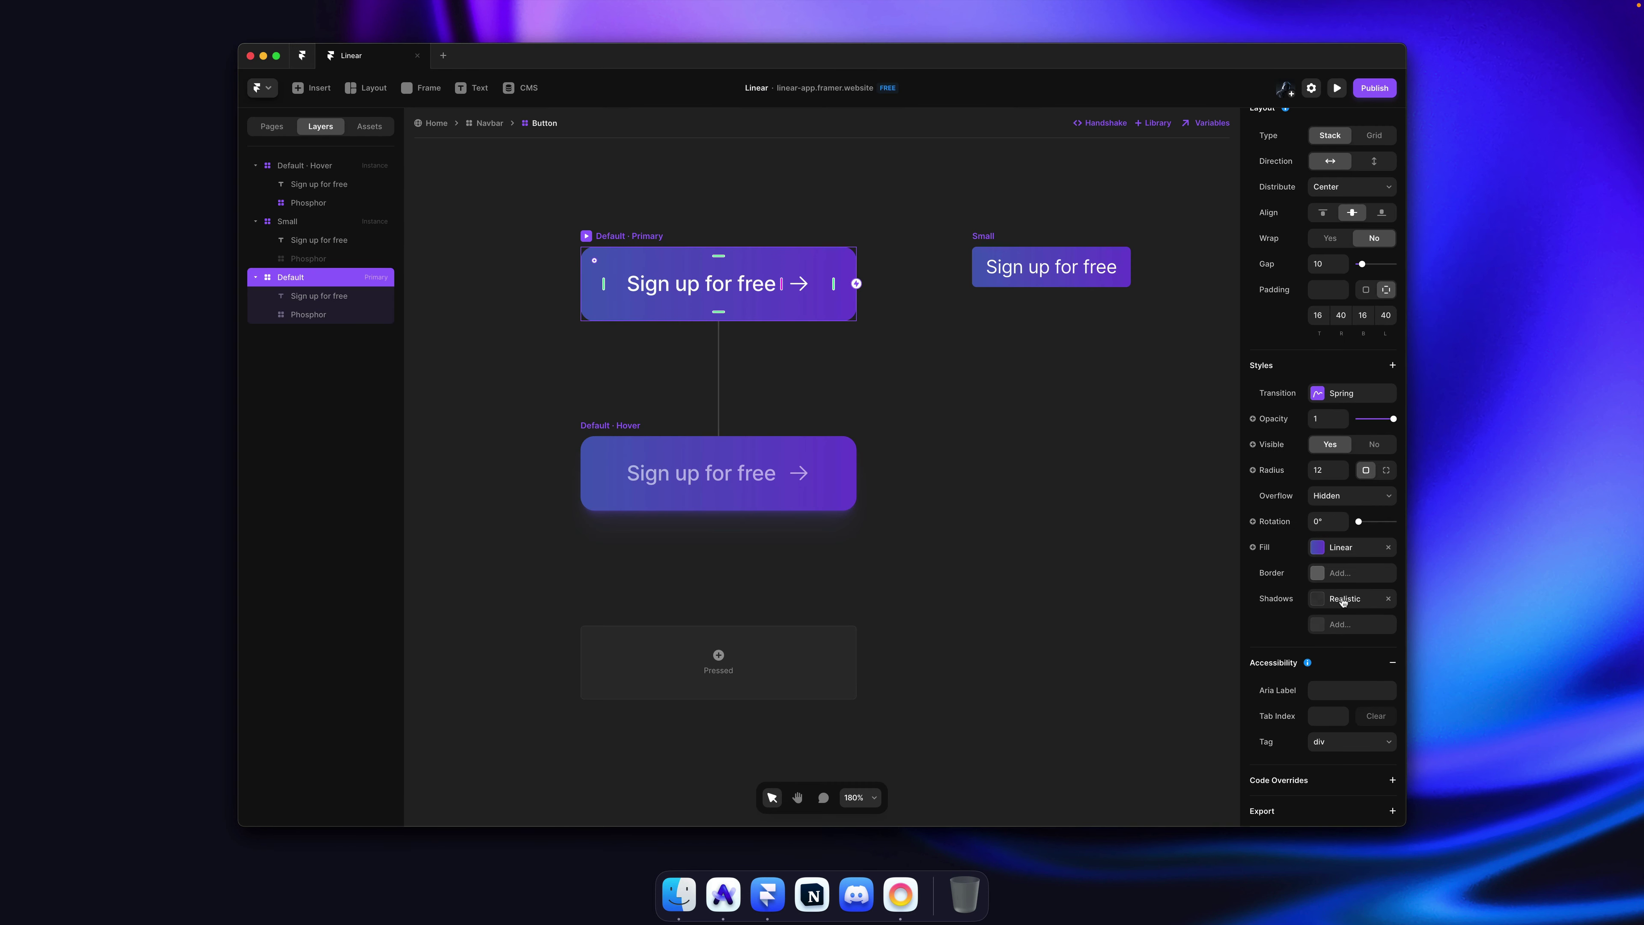
left_click(1344, 600)
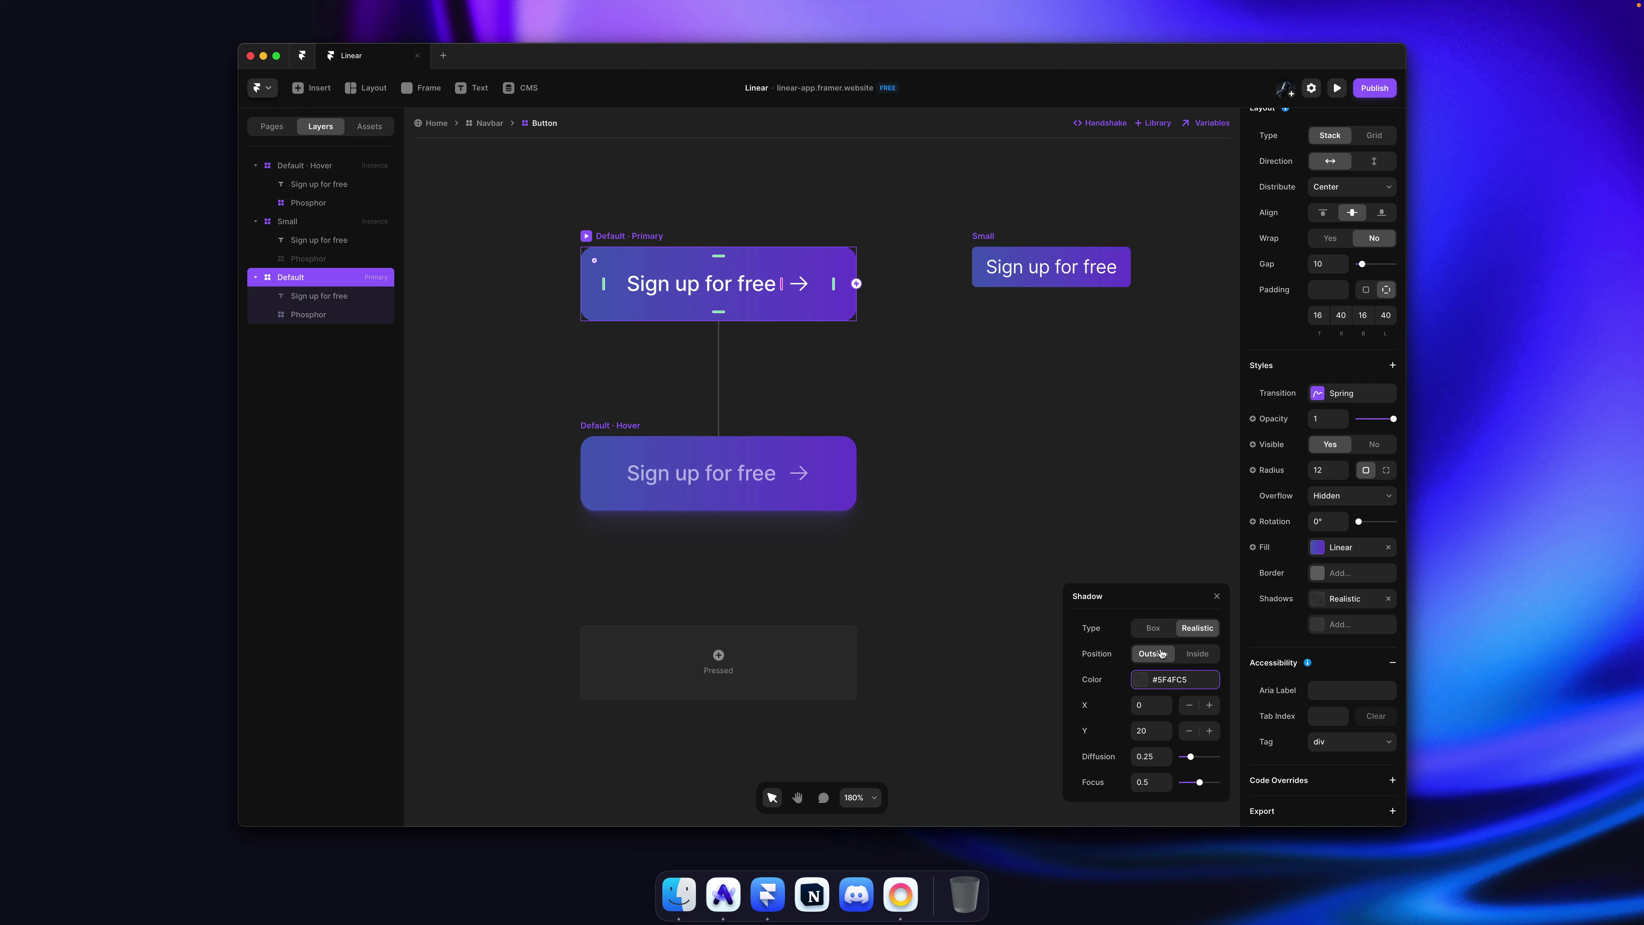
left_click(1147, 630)
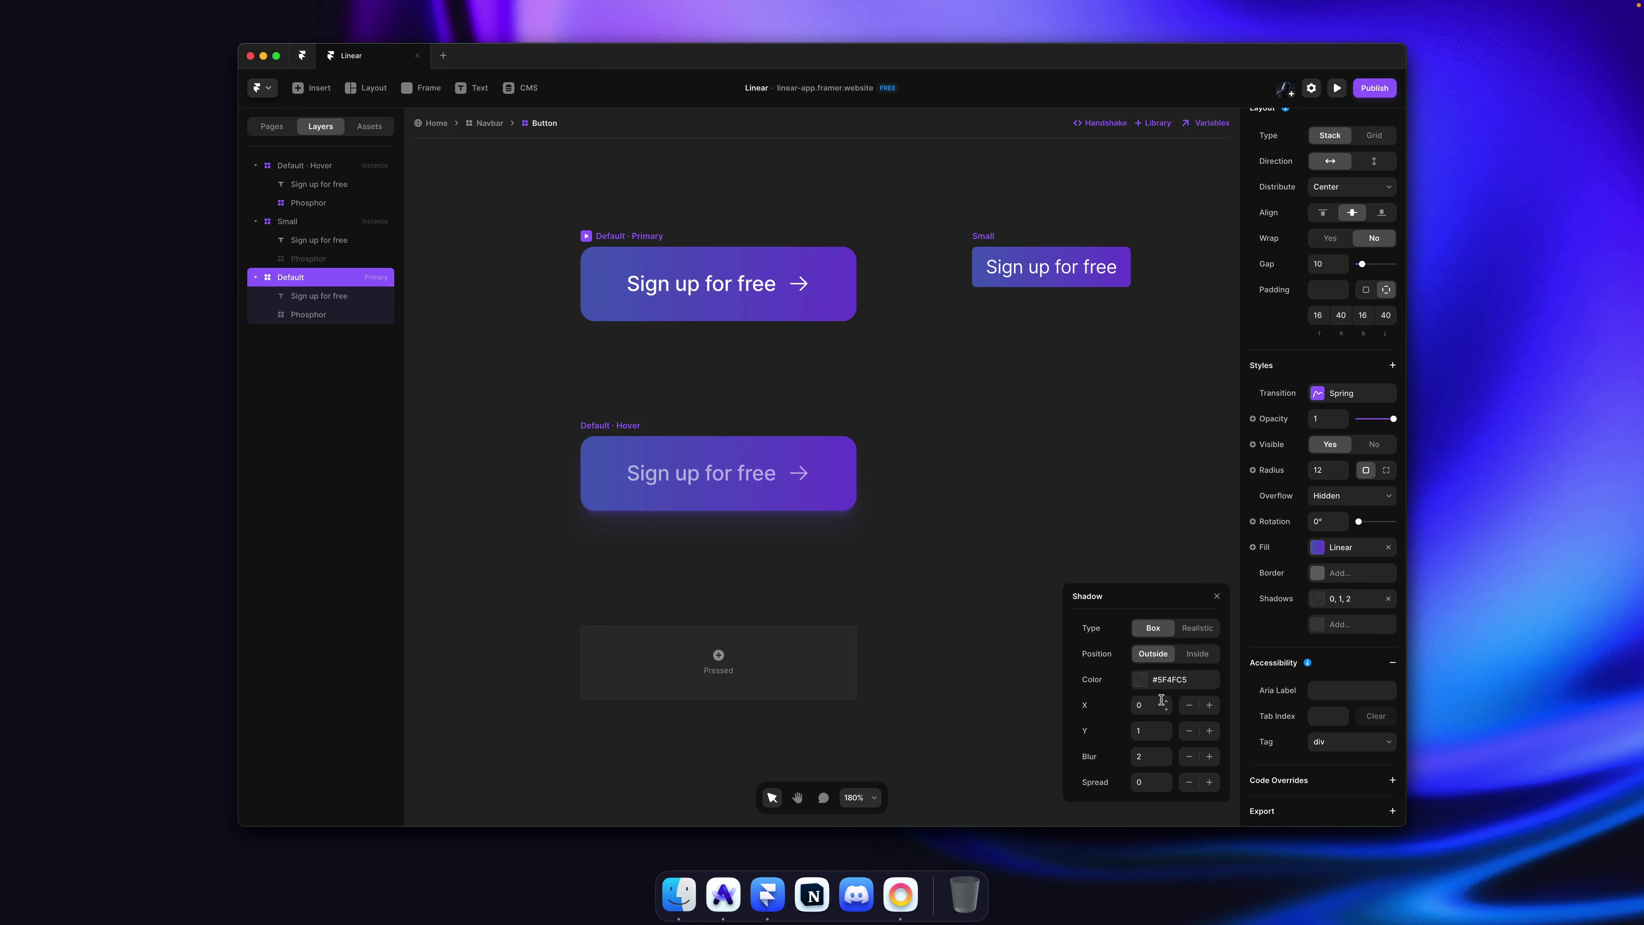
left_click(1153, 730)
type("0")
key("Tab")
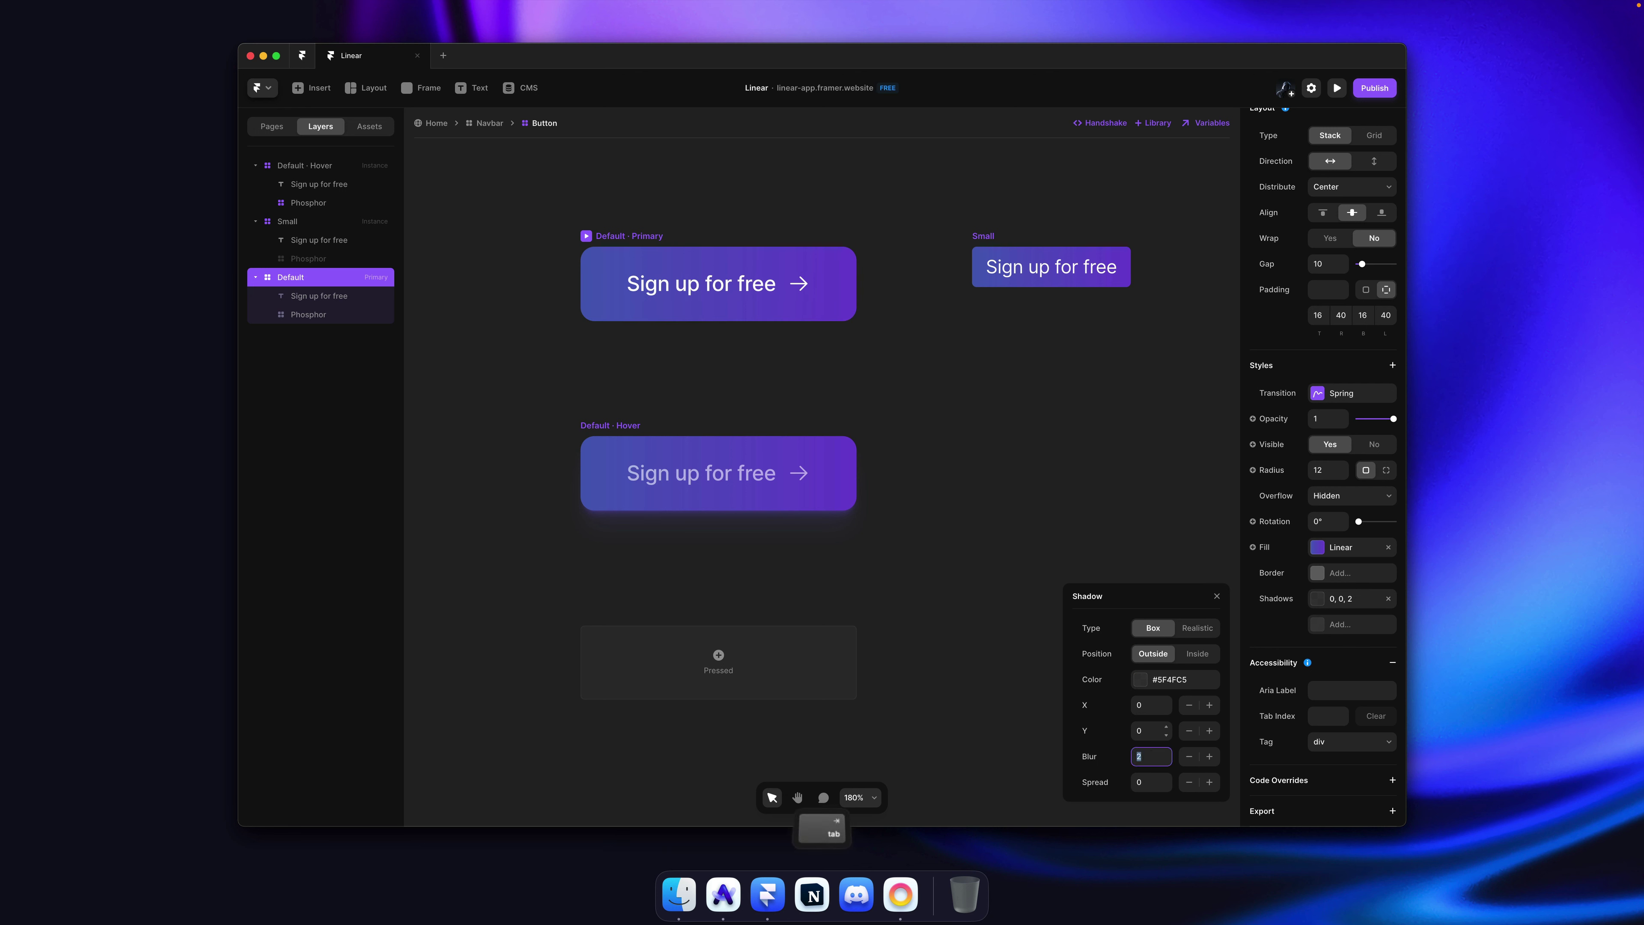
type("80")
Step: Lower the Default · Hover shadow colour opacity to 78%, then save and publish the site
left_click(625, 426)
left_click(1351, 616)
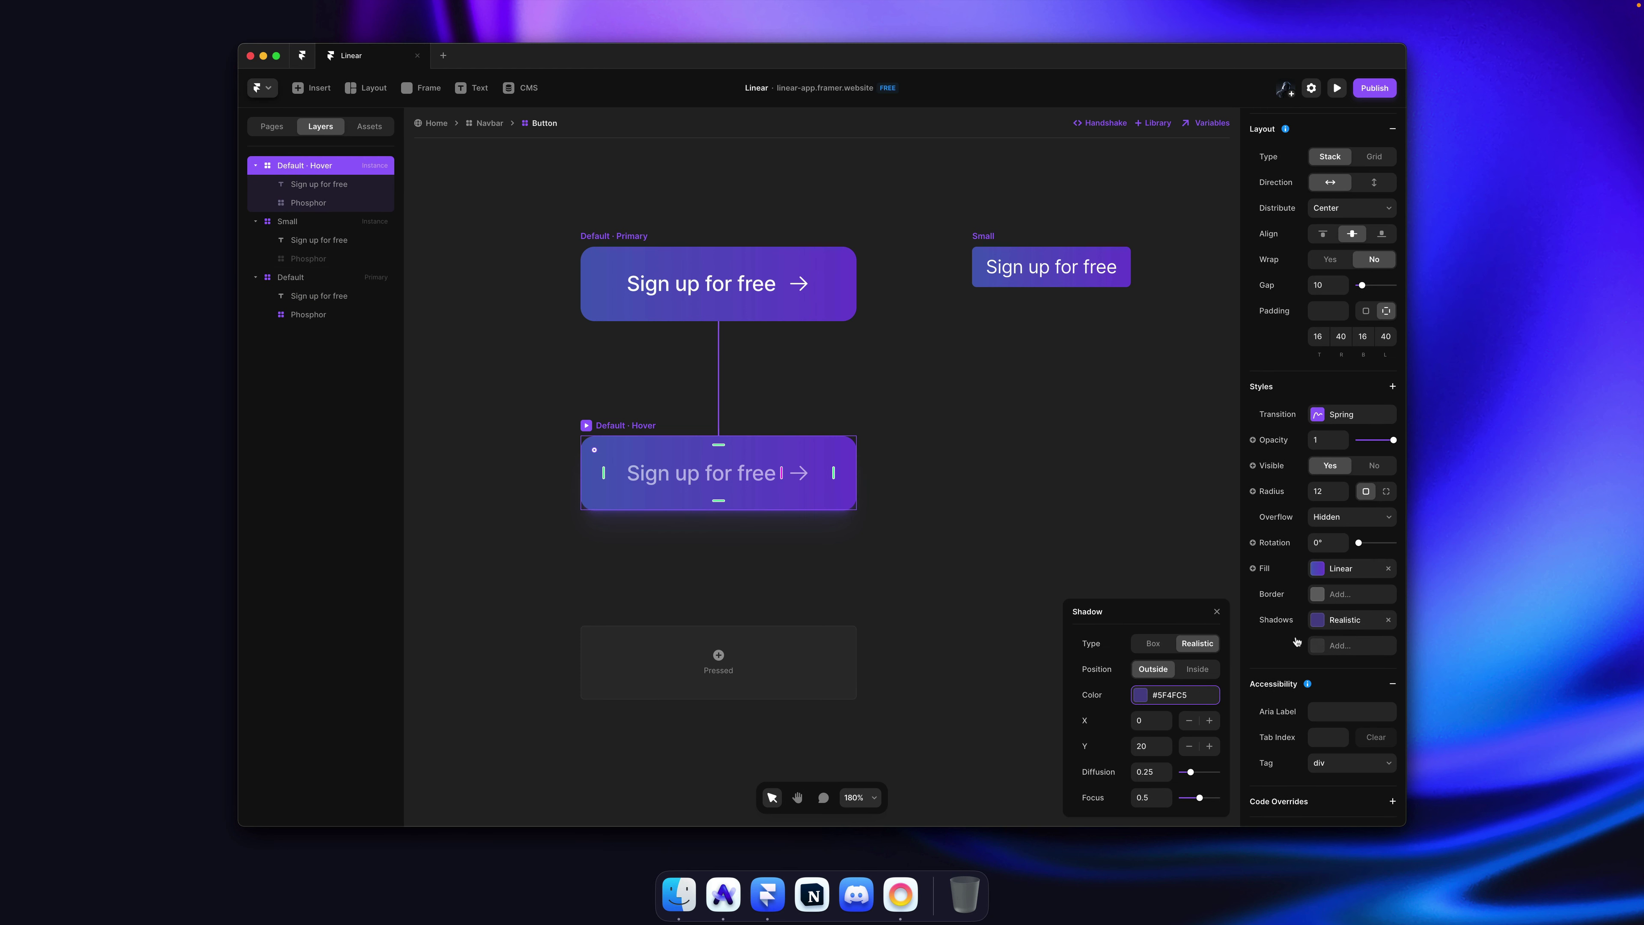
left_click(1190, 699)
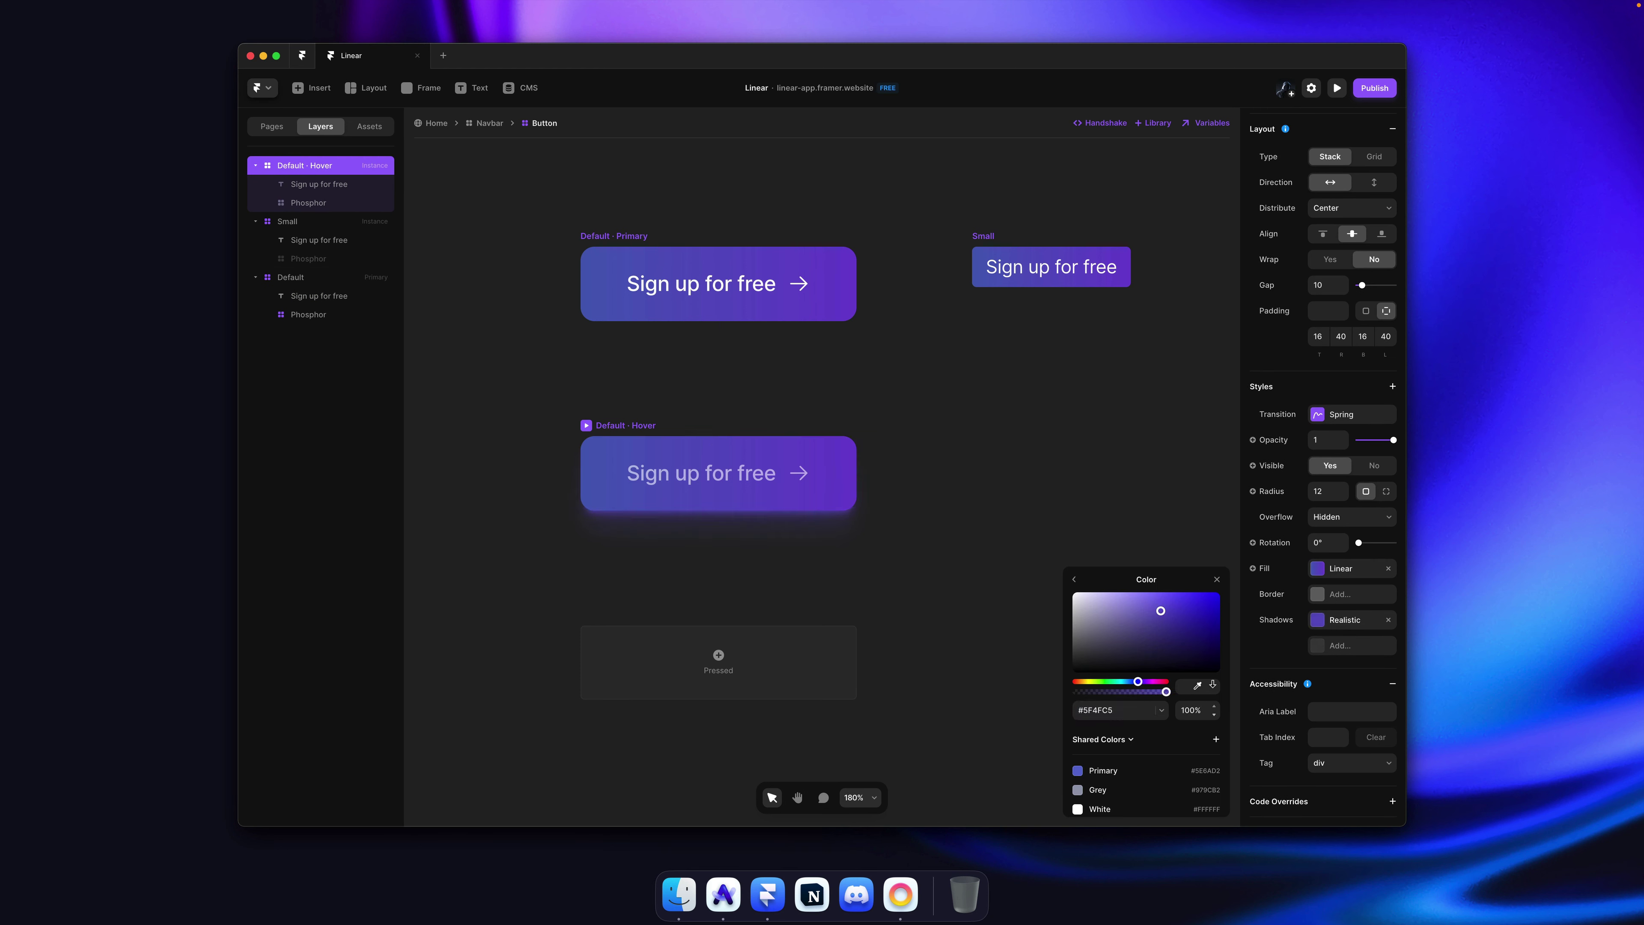
left_click_drag(1214, 706, 1214, 703)
left_click(1099, 434)
key("super+s")
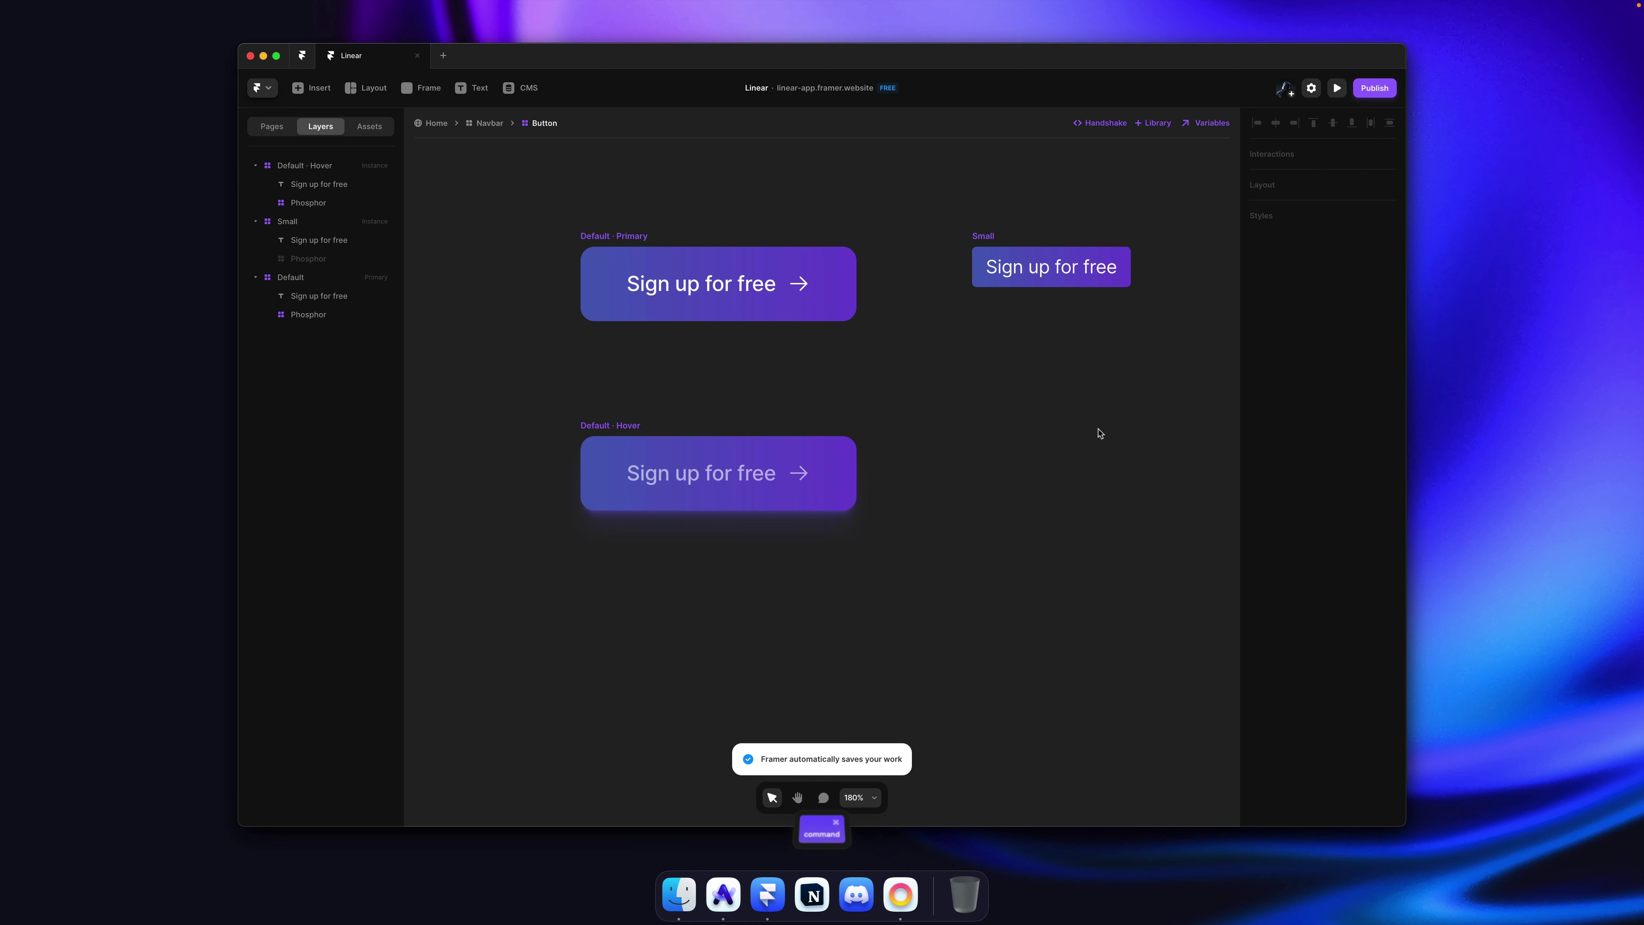
key("shift+super+p")
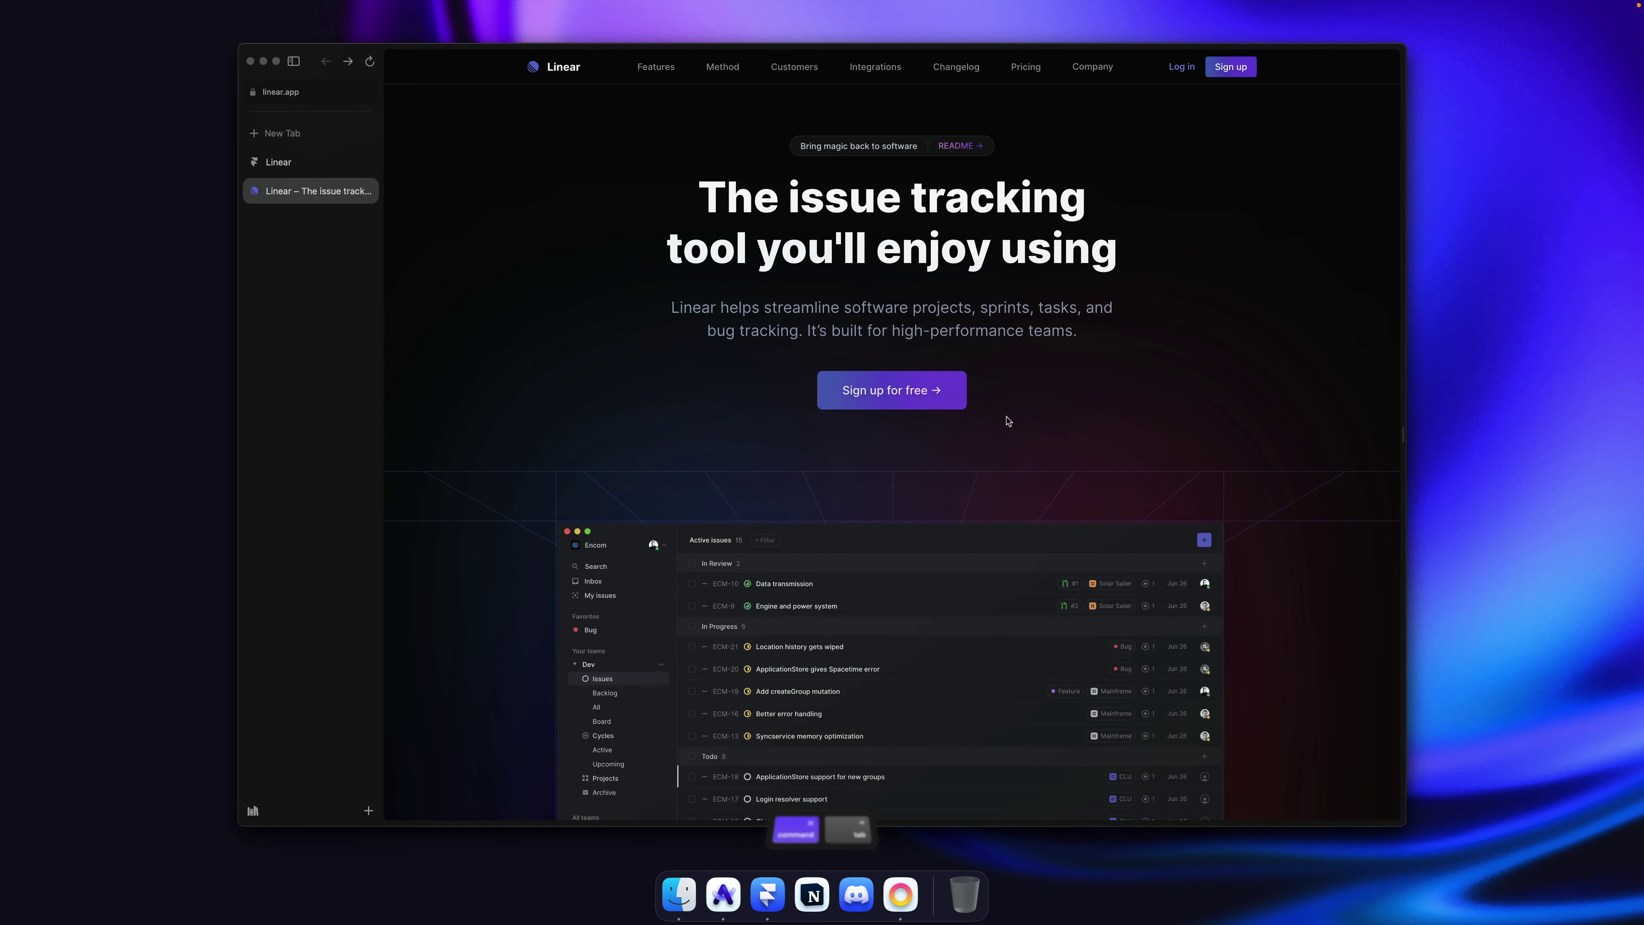
key("super+r")
left_click(289, 168)
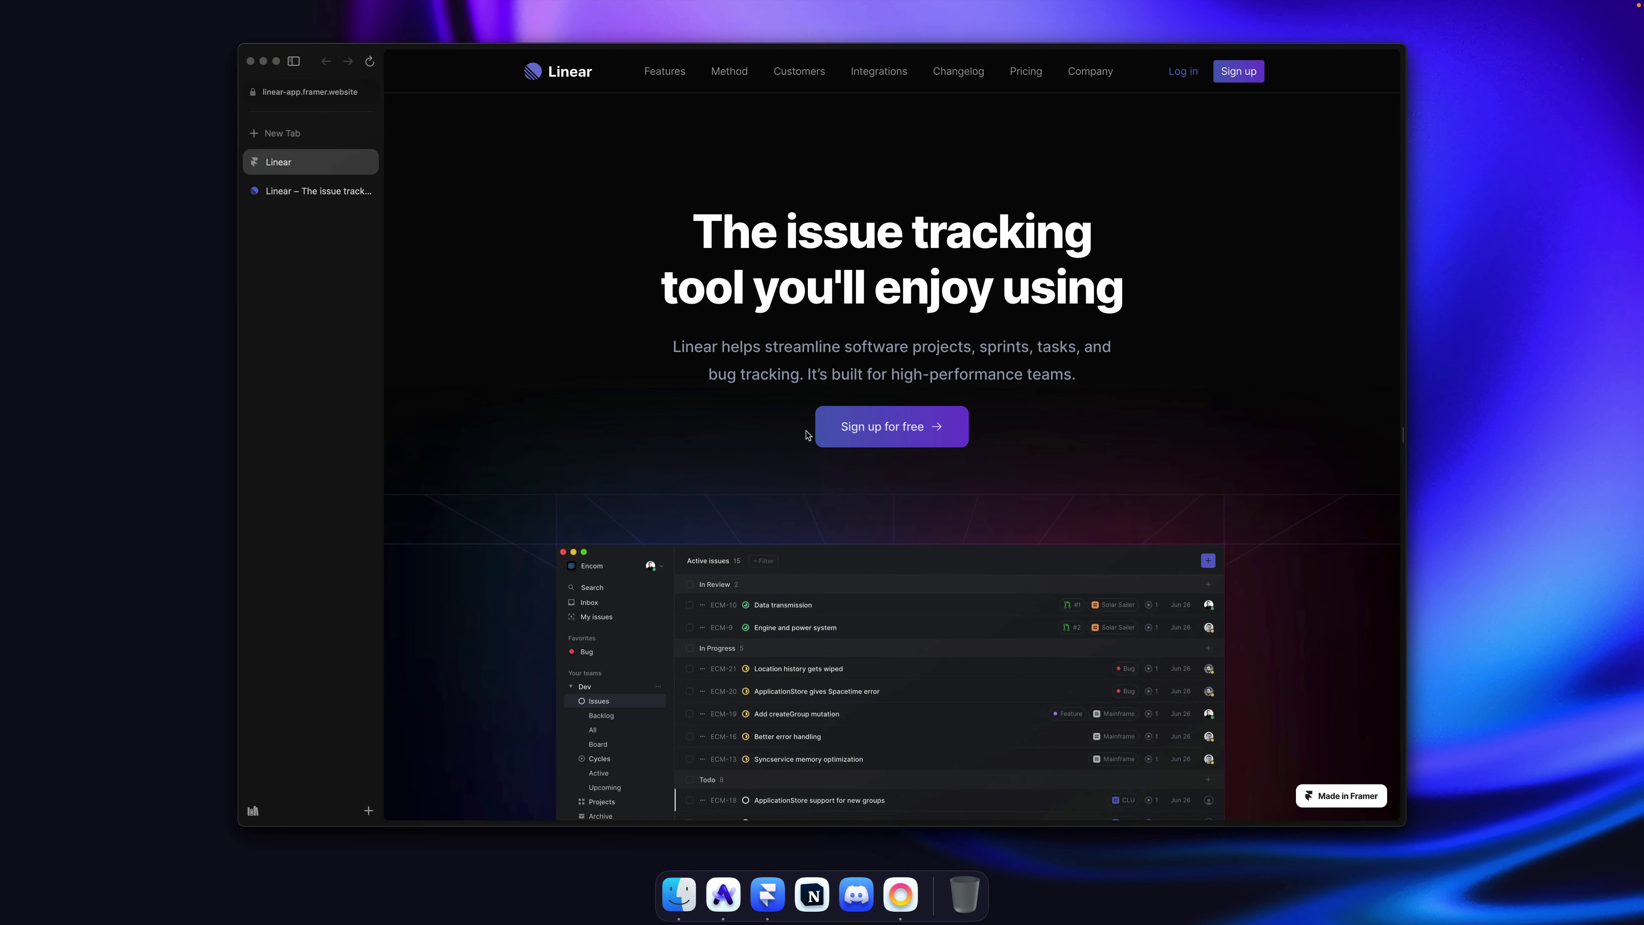
key("super+w")
left_click(697, 441)
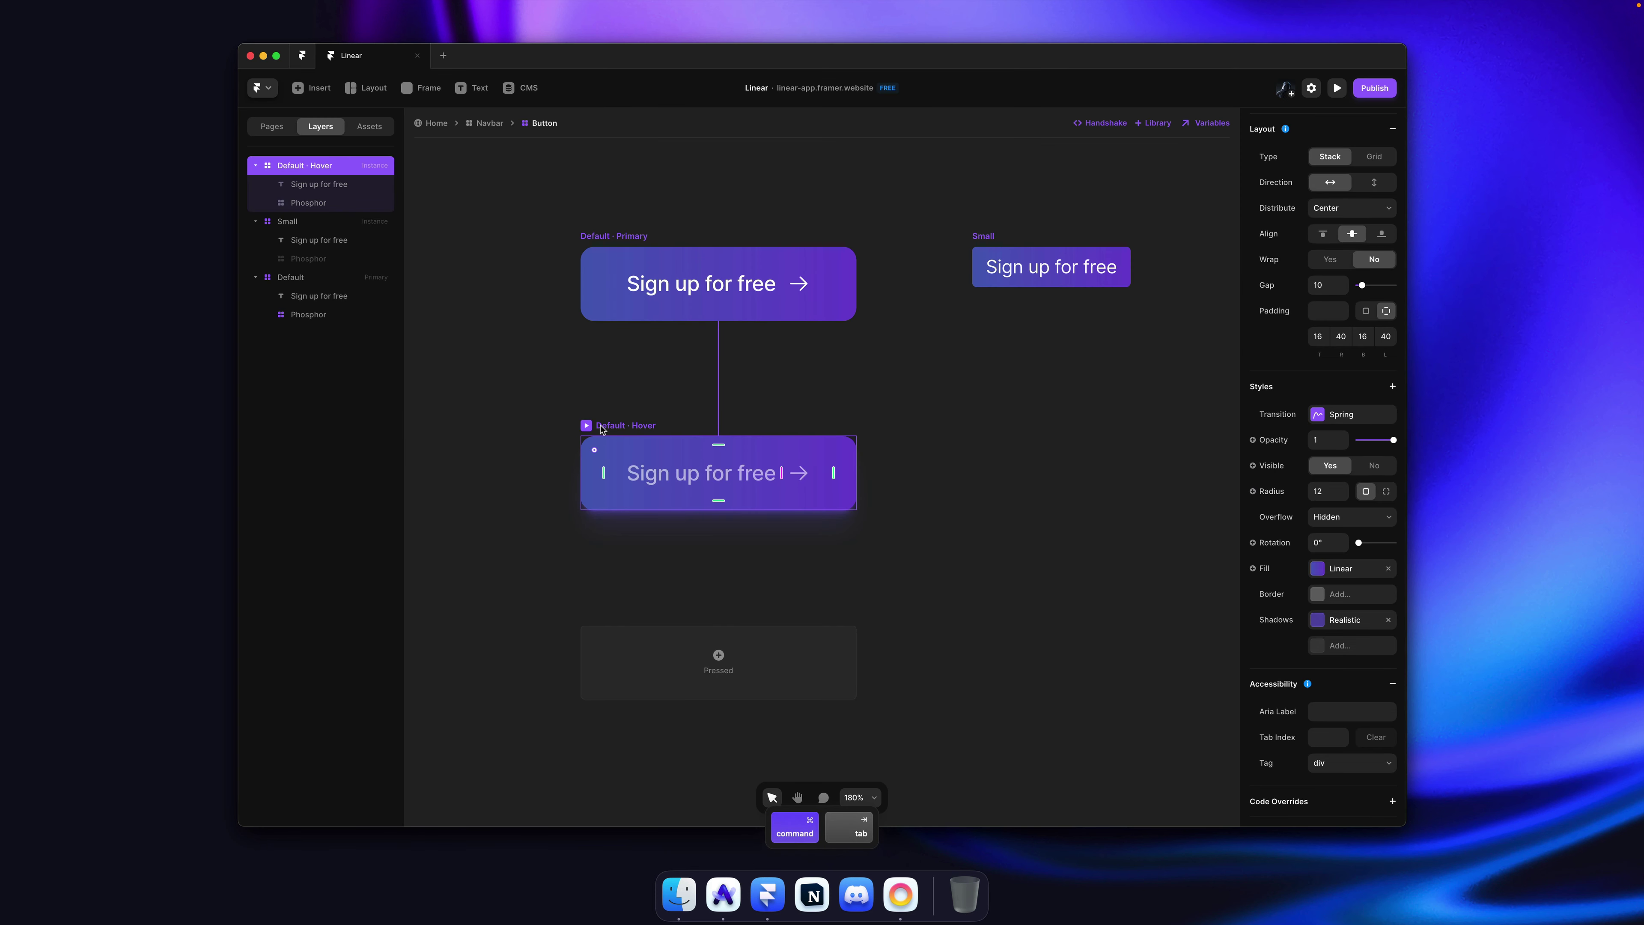
left_click(1340, 620)
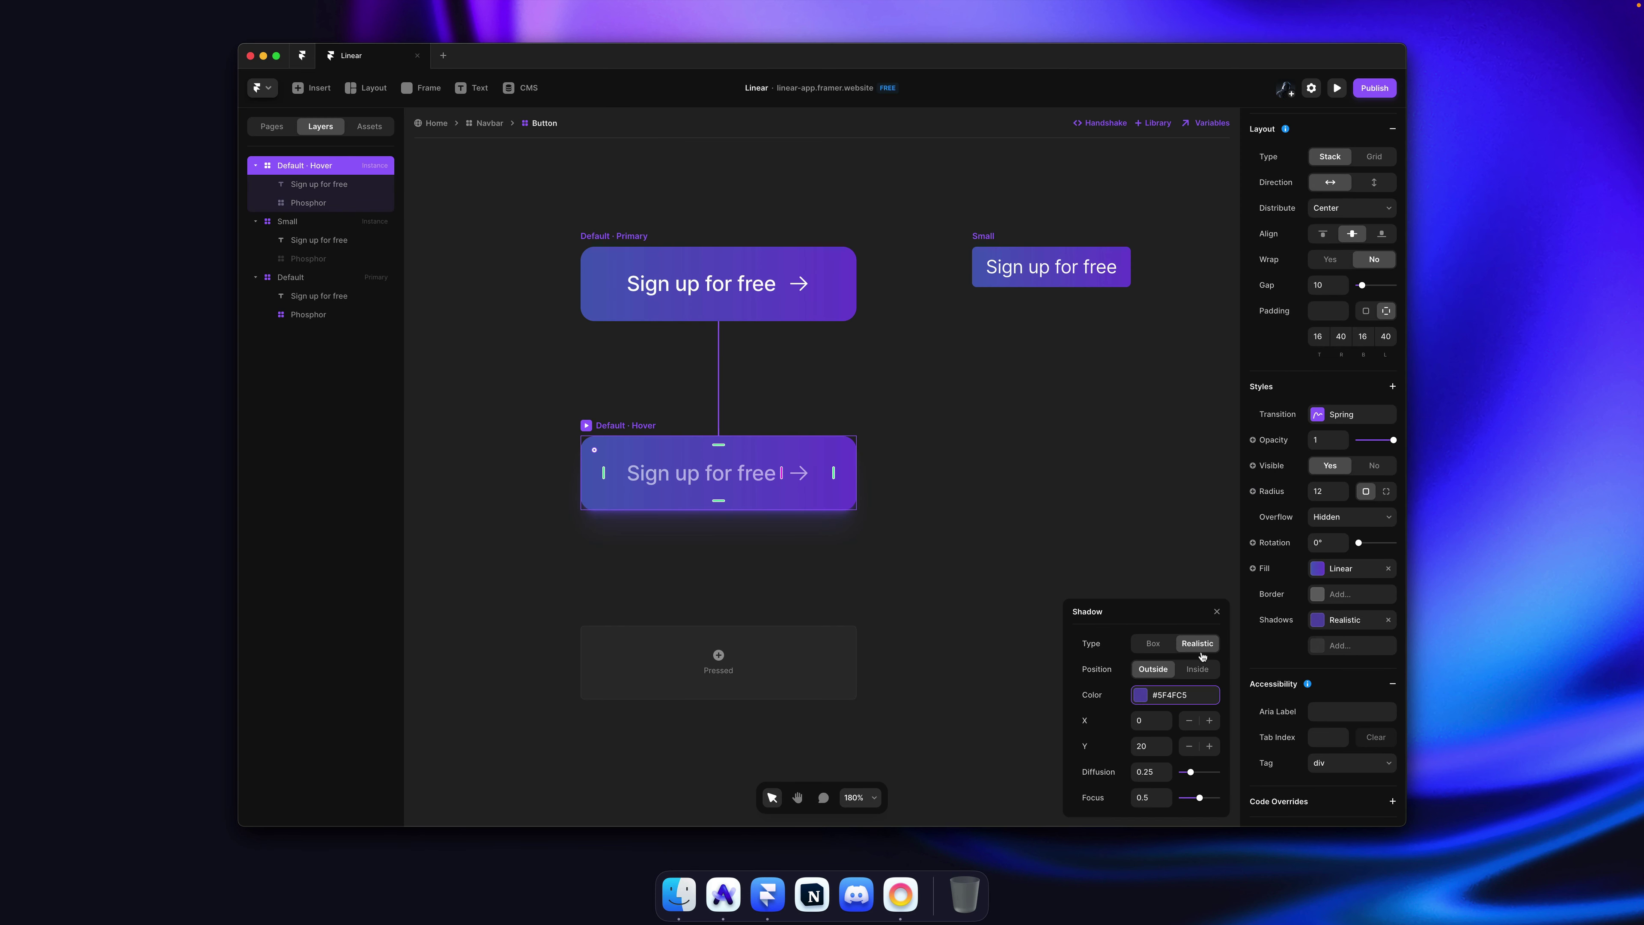
Step: Reset the Hover shadow override and set its purple colour to about 60% opacity
right_click(1286, 623)
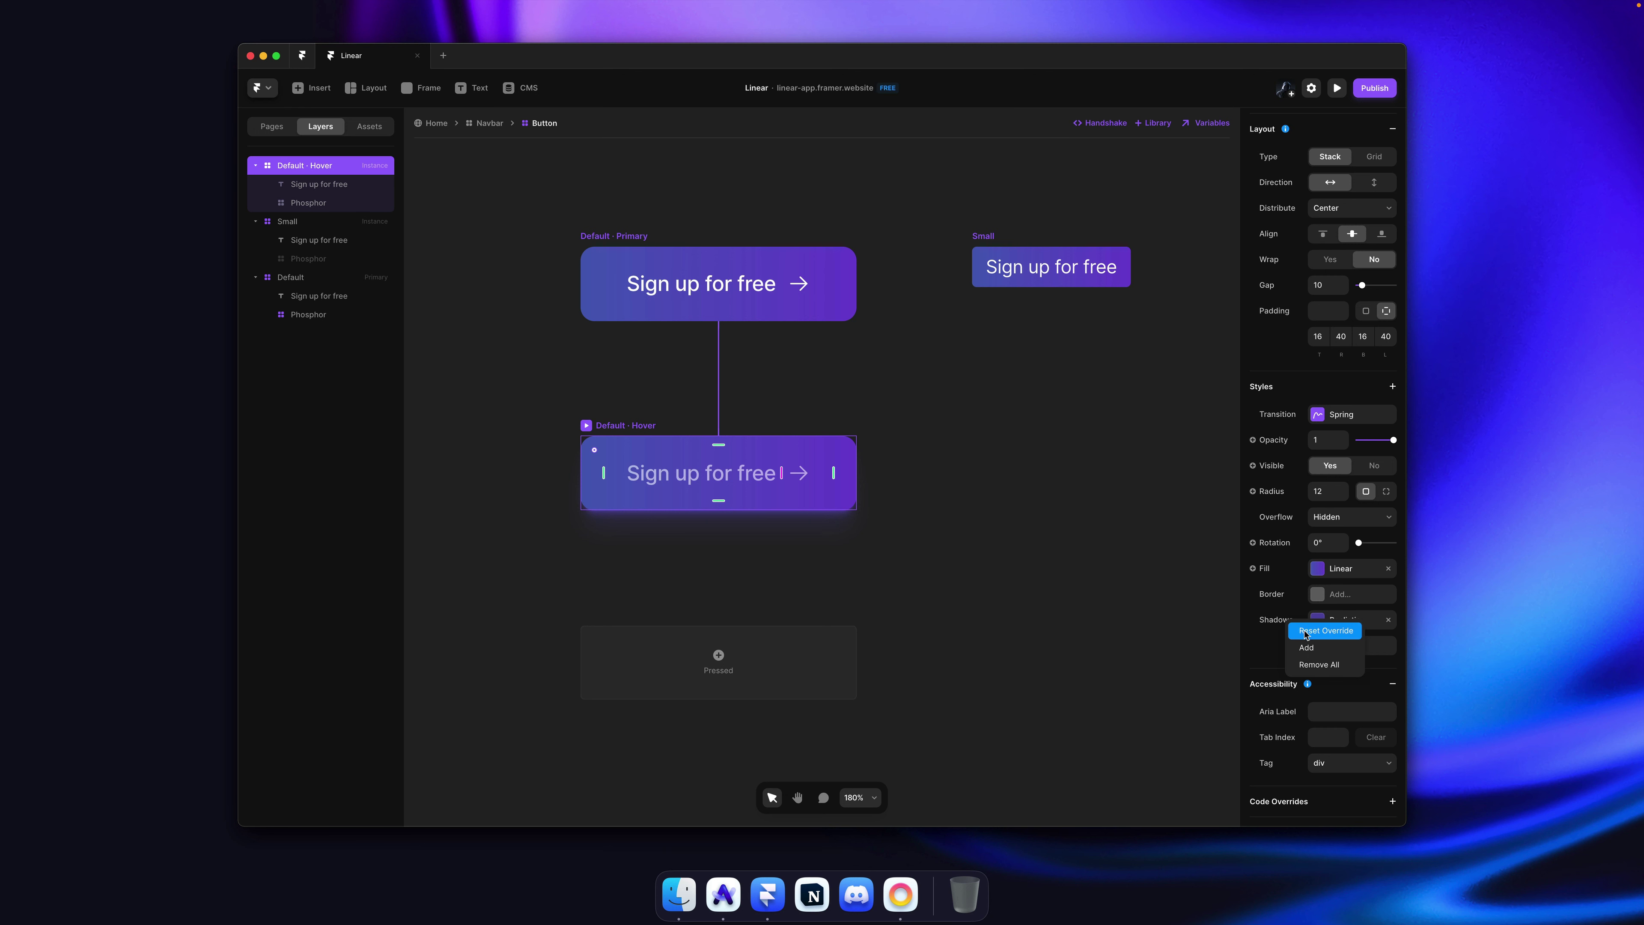
left_click(1314, 631)
left_click(1349, 624)
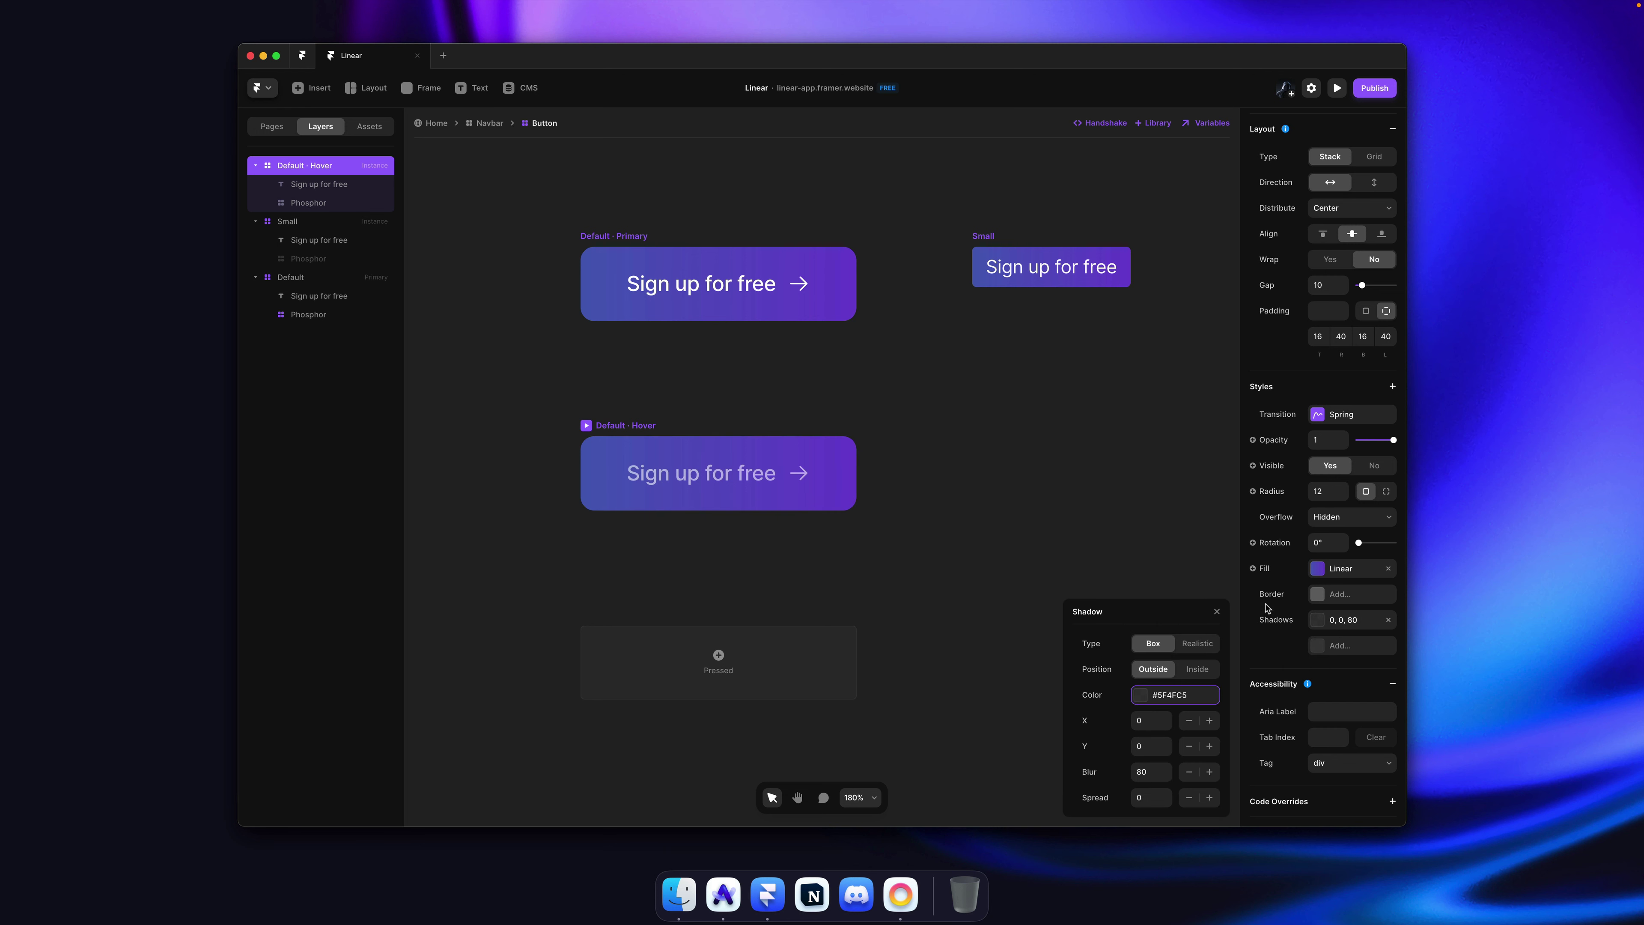
left_click(1176, 695)
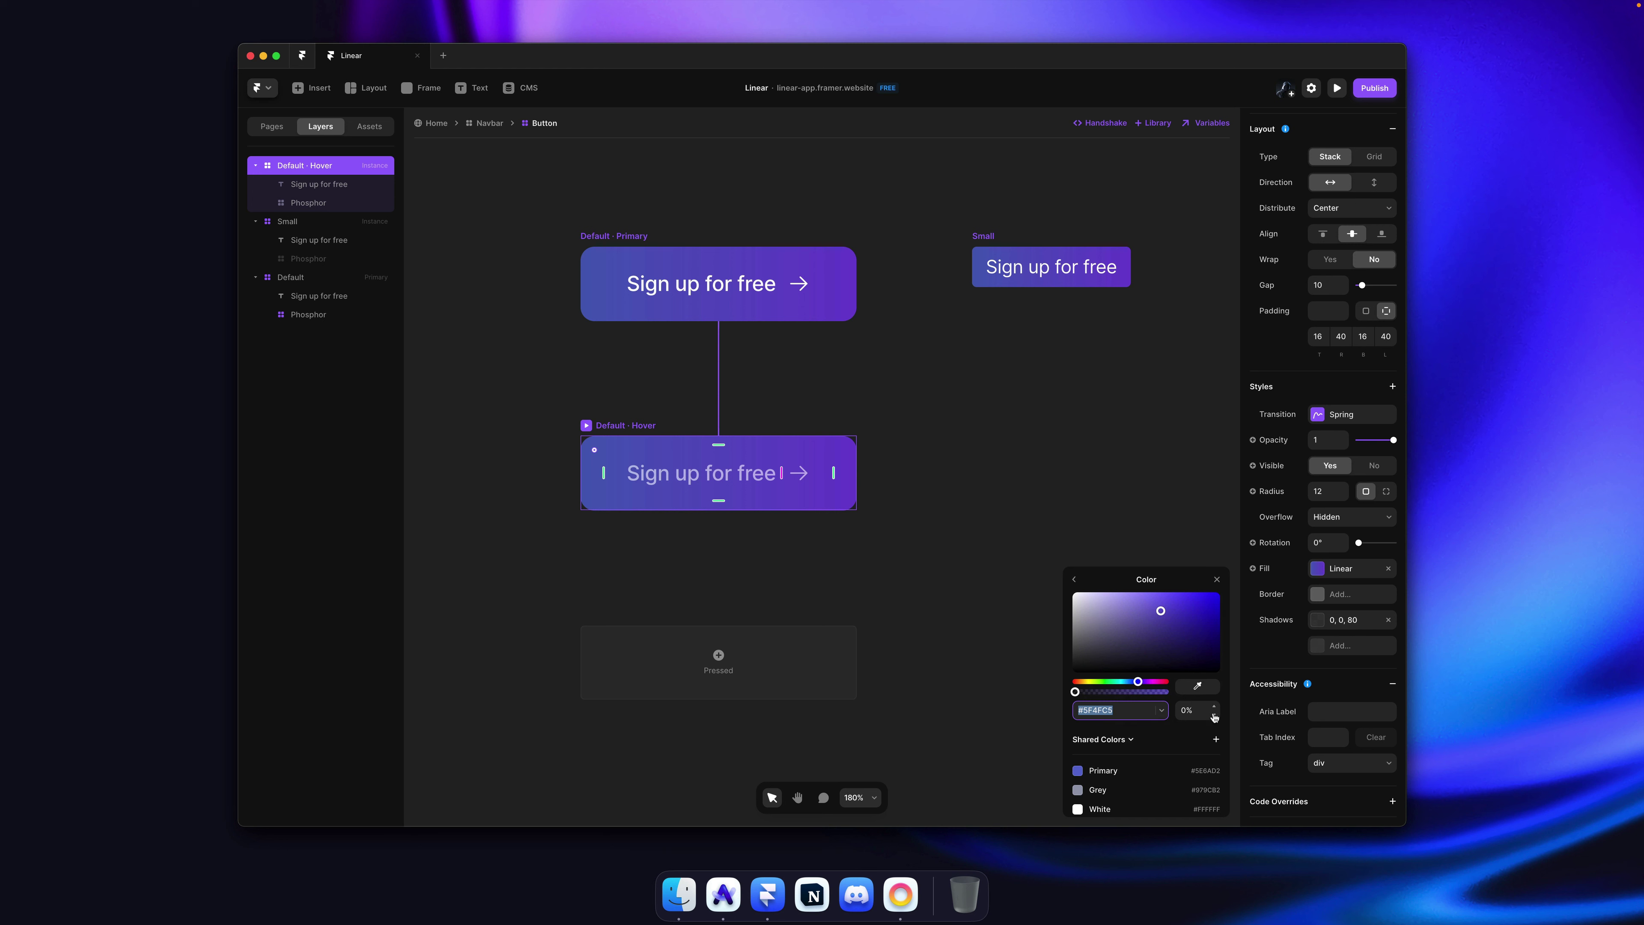
left_click_drag(1213, 713, 1214, 674)
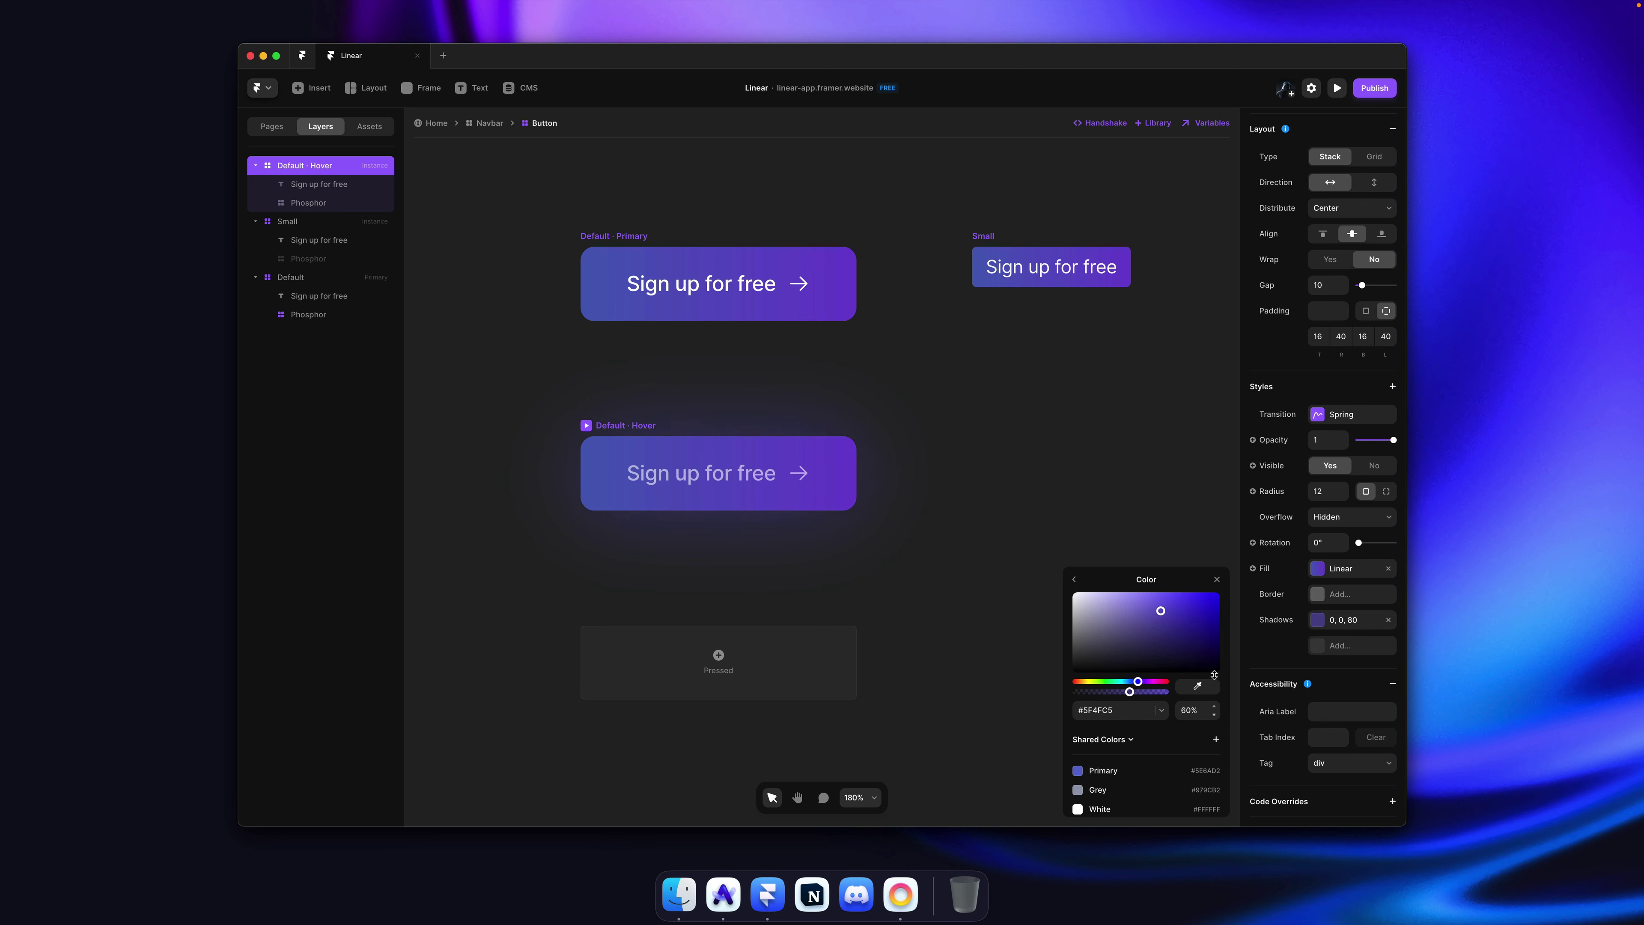
left_click(1038, 446)
Step: Save, republish the site and switch to the browser
key("super+s")
key("super+shift+p")
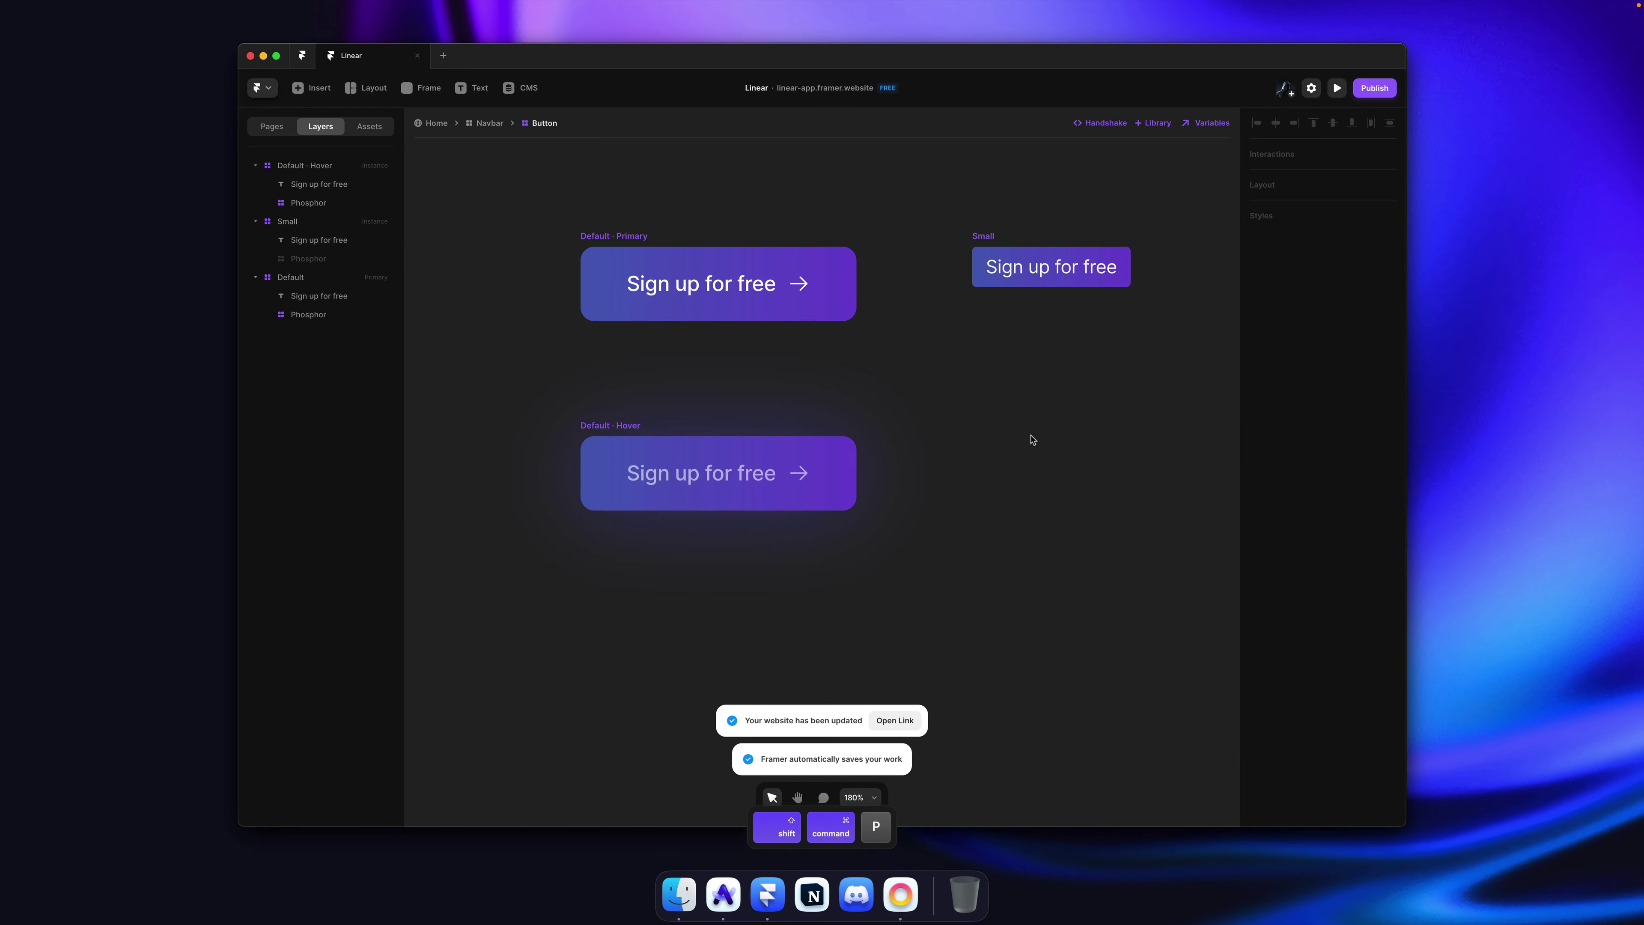
key("super+Tab")
Step: Reload the published site, compare it with linear.app, then reselect the Small button in Framer
key("super+r")
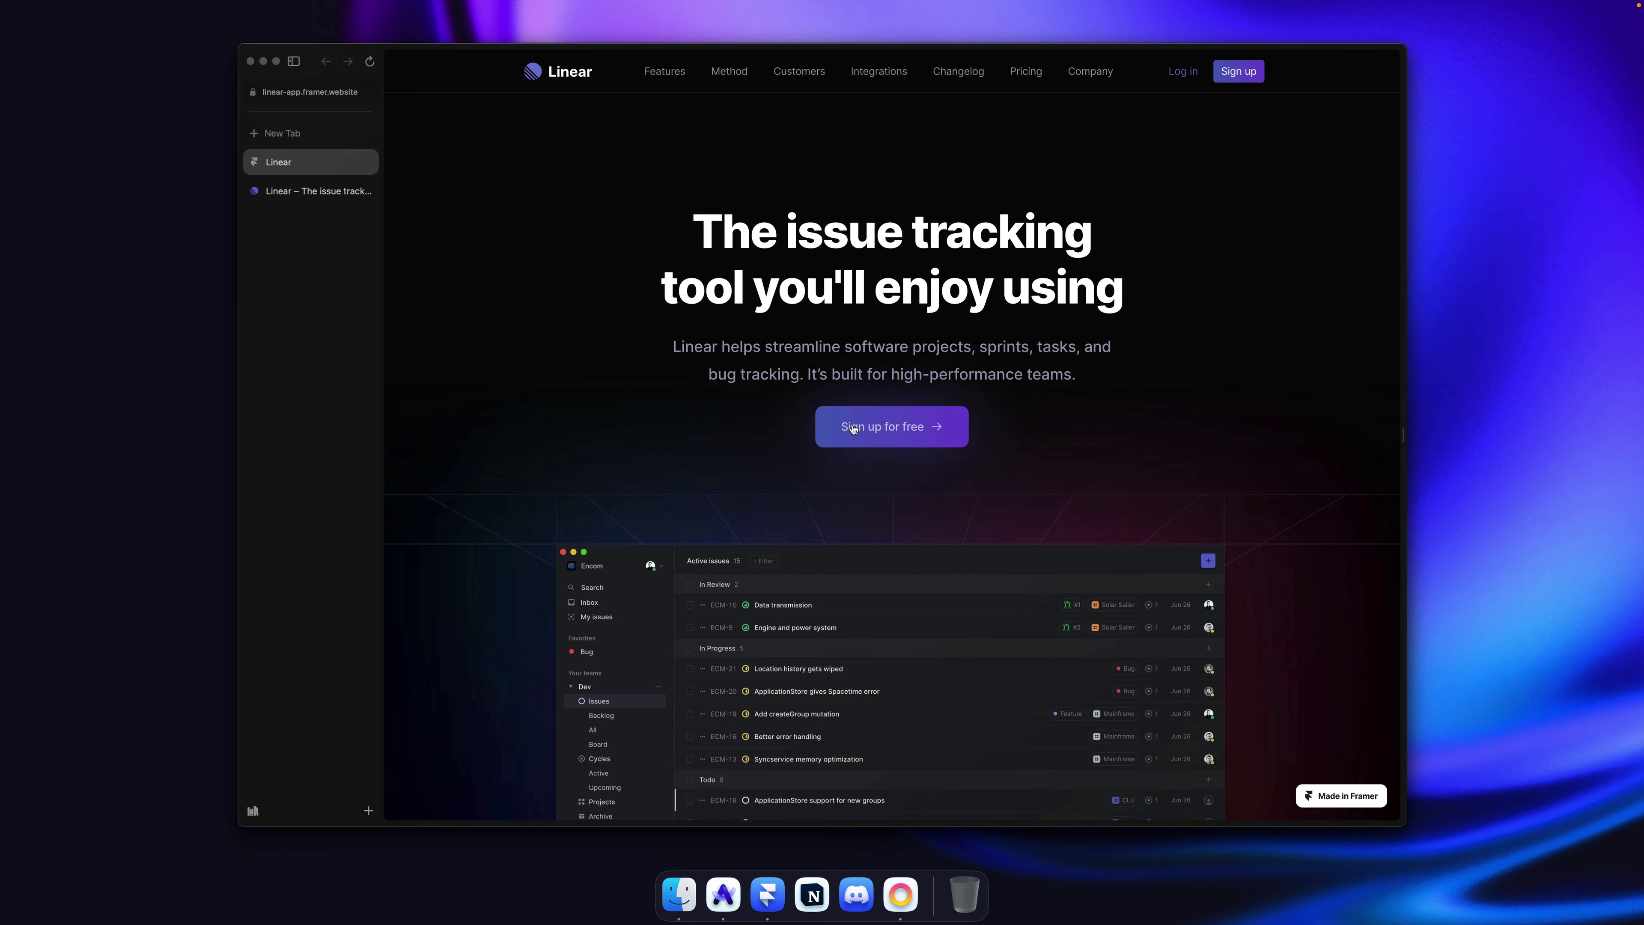
left_click(302, 190)
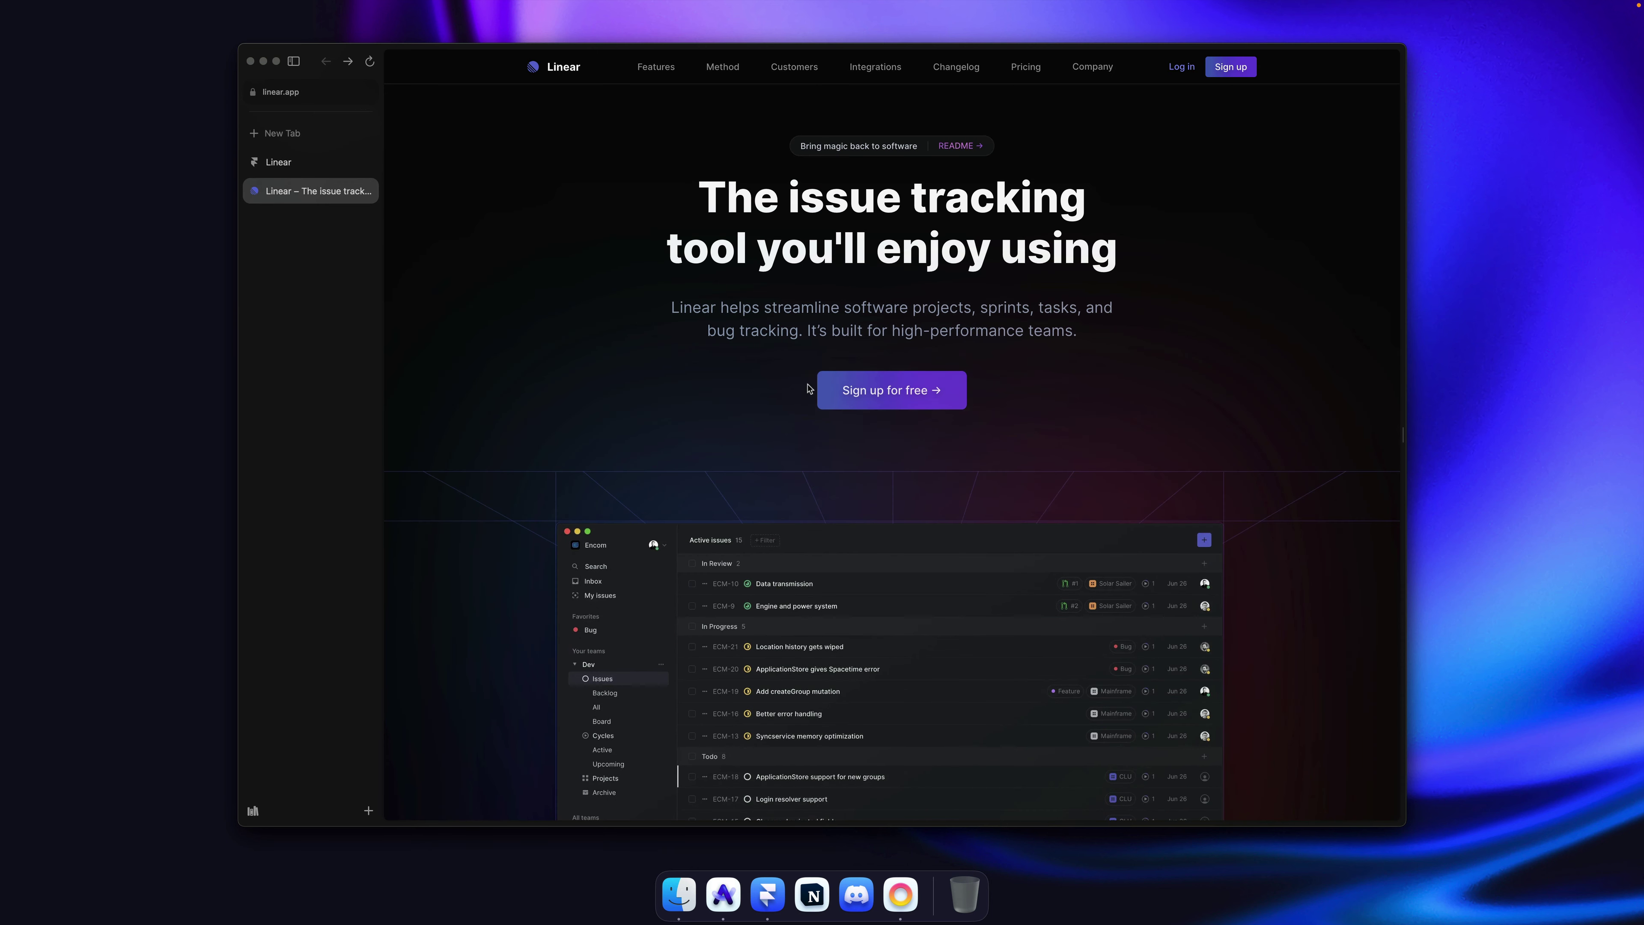
left_click(285, 162)
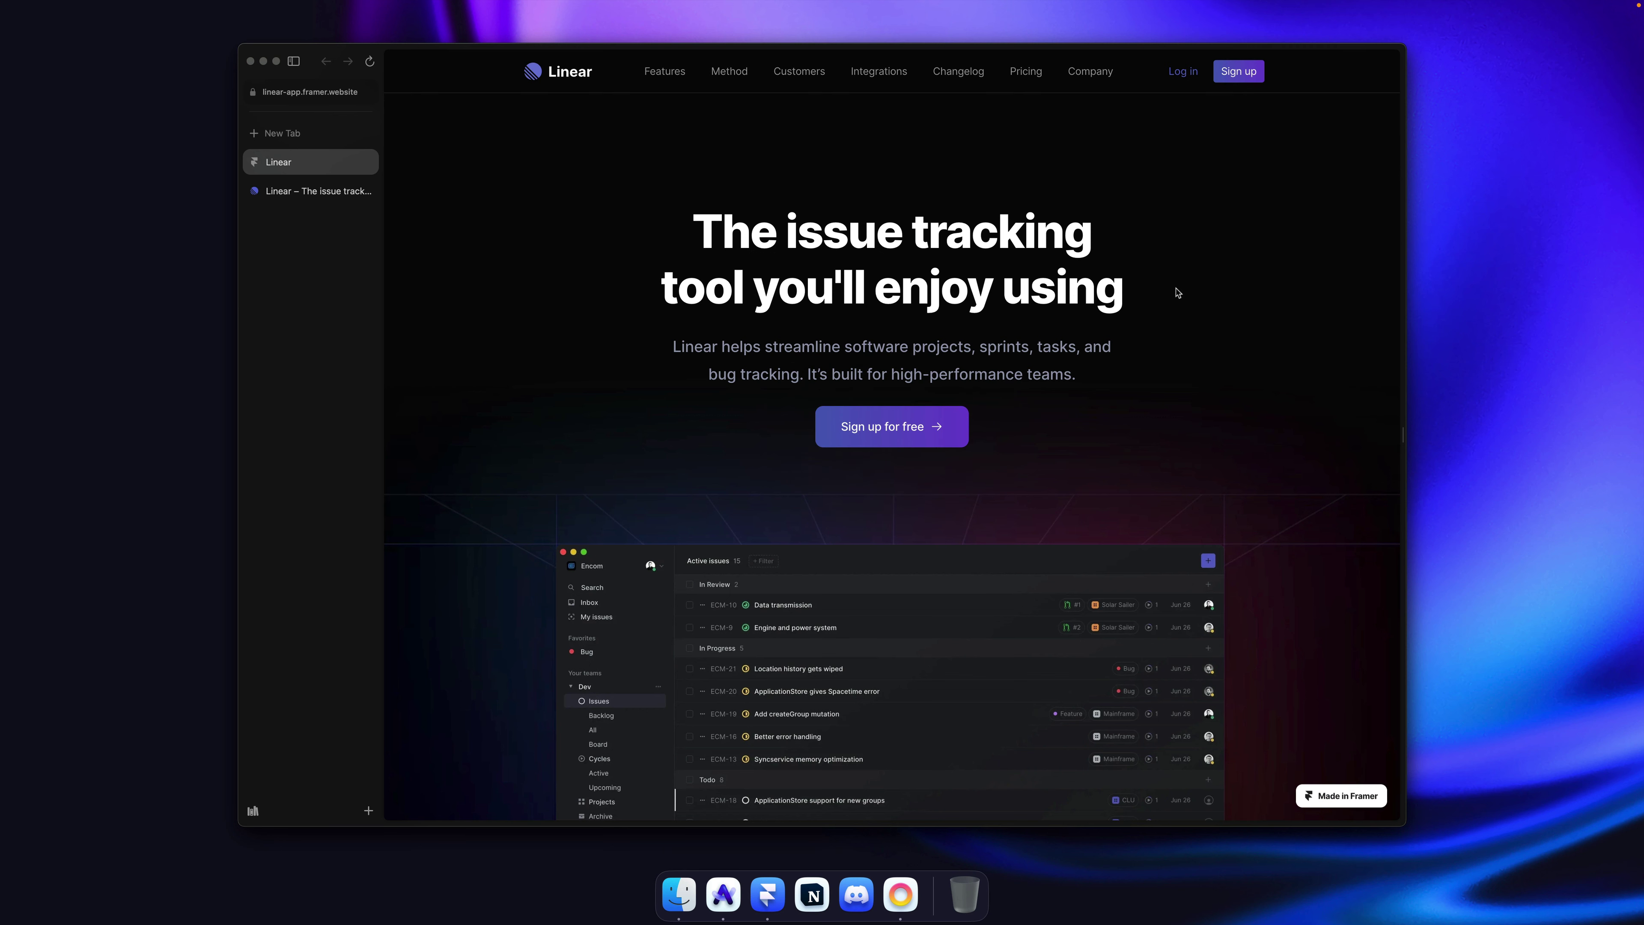
key("super+Tab")
left_click(957, 230)
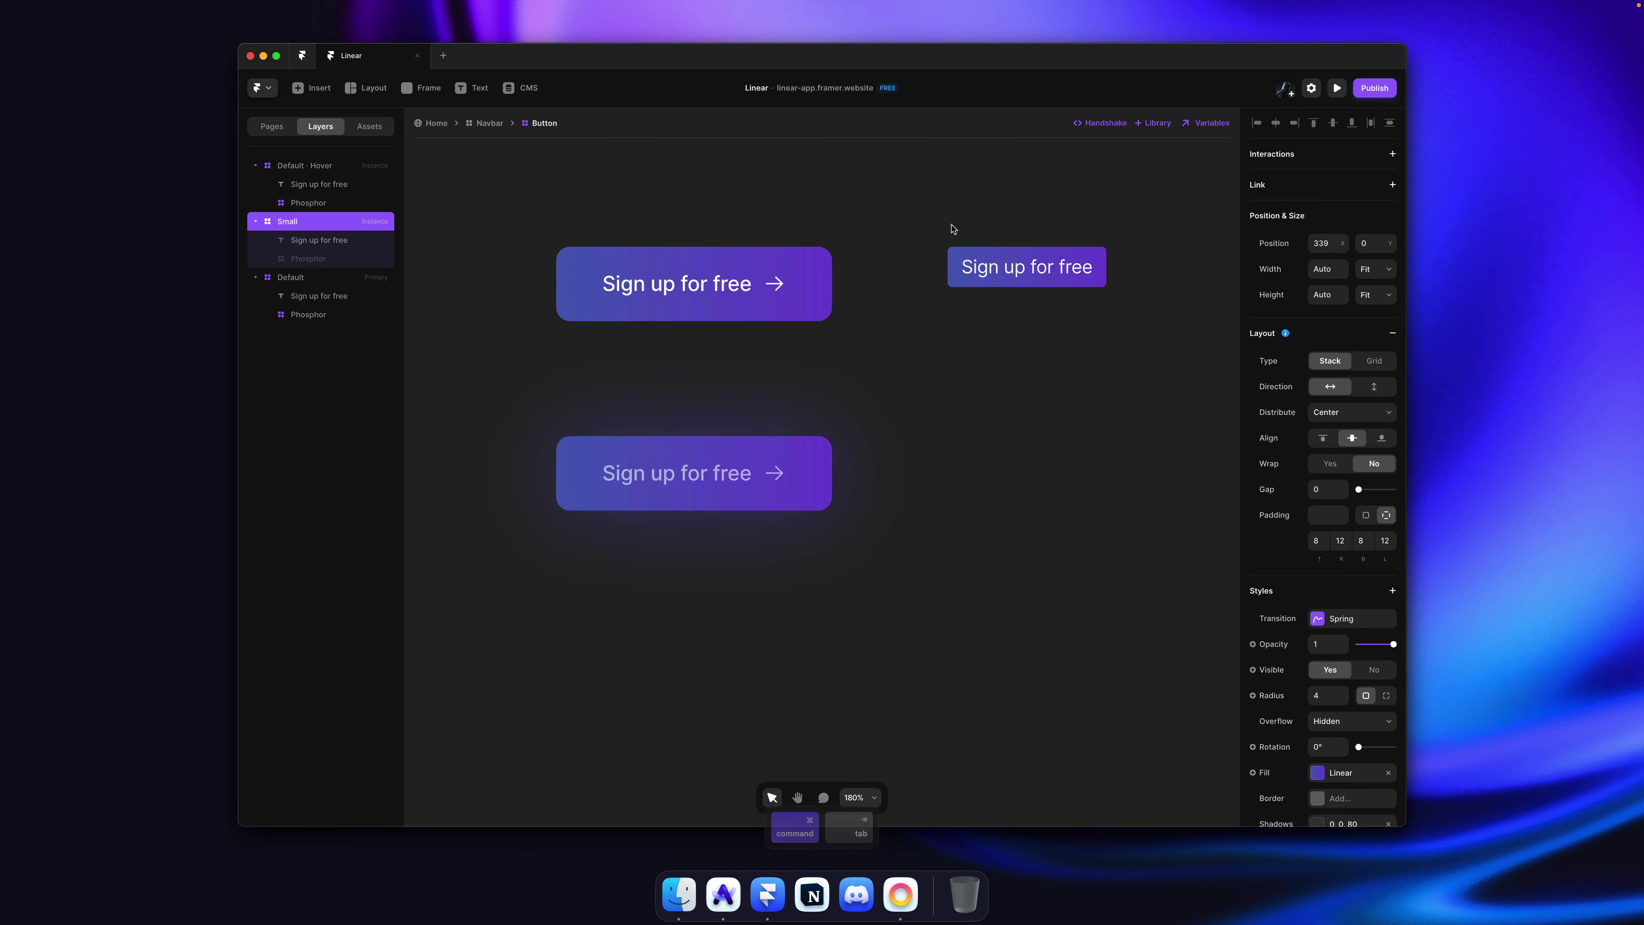
Step: Link the primary Default Sign up button to the Home page
left_click(587, 234)
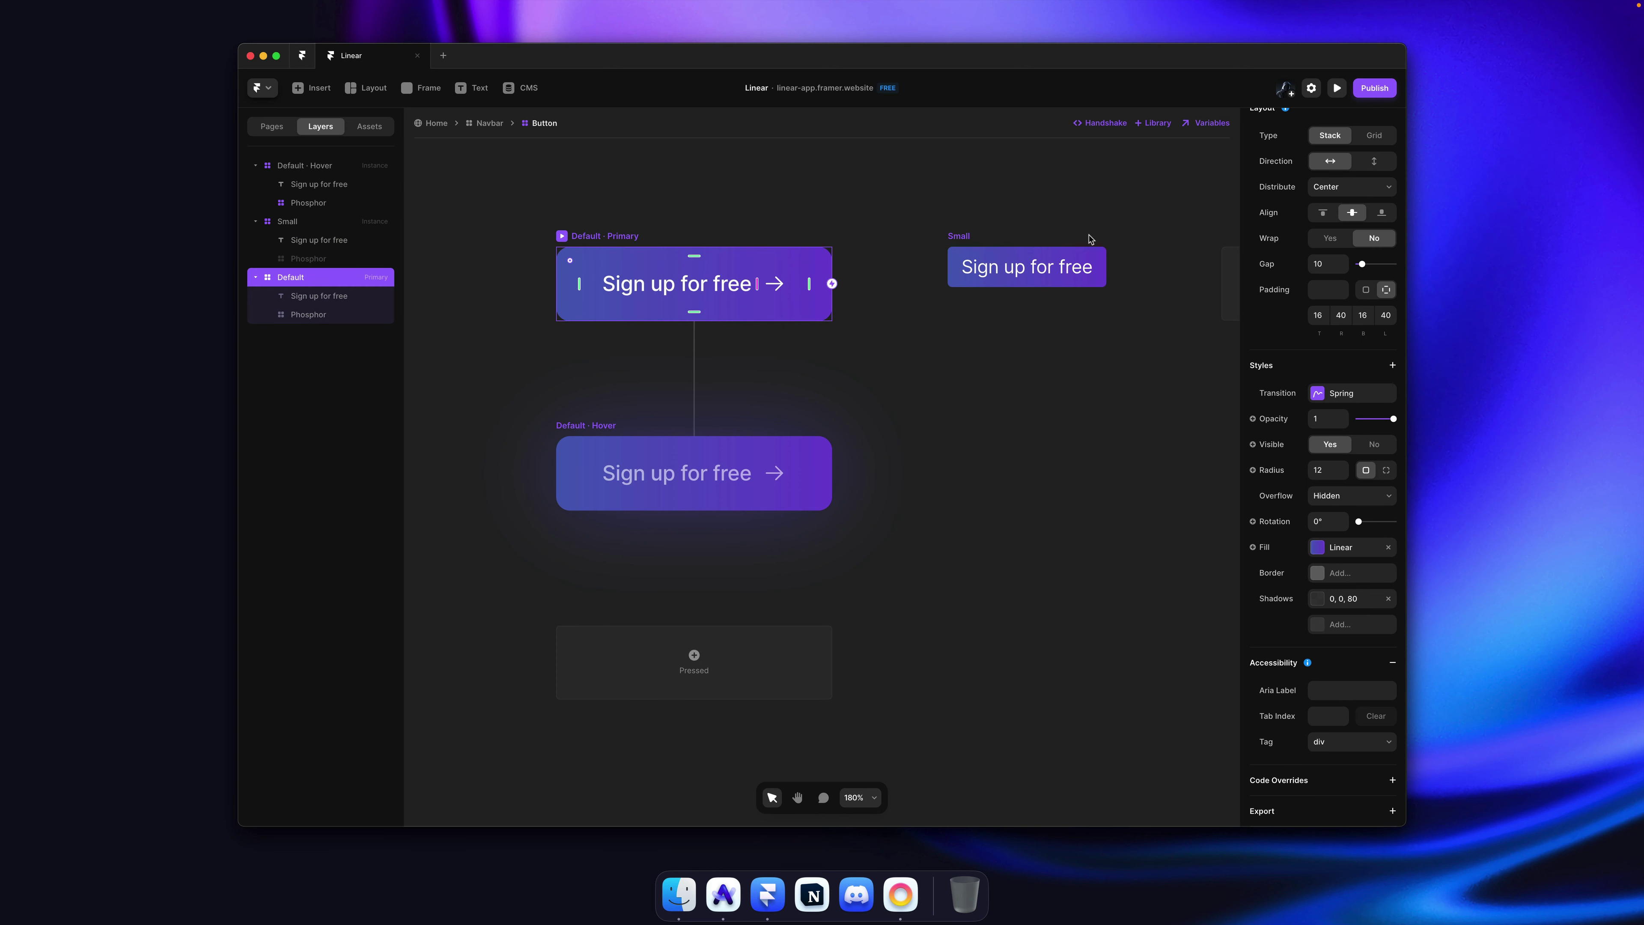
scroll(1392, 238, "up", 5)
left_click(1331, 212)
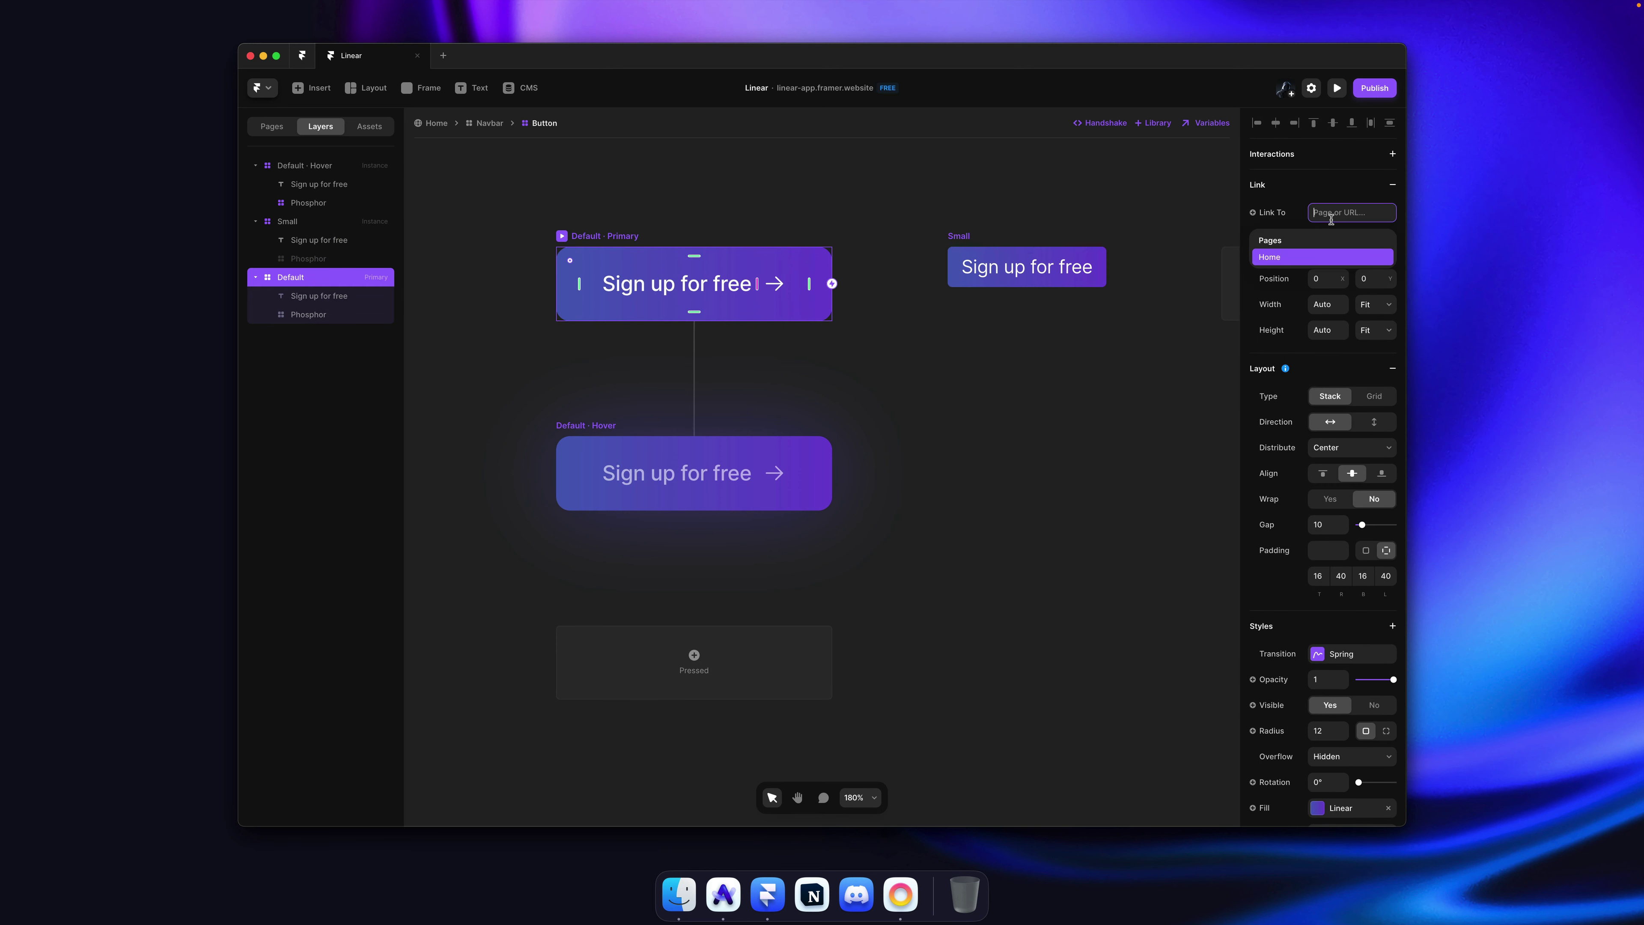
left_click(1320, 259)
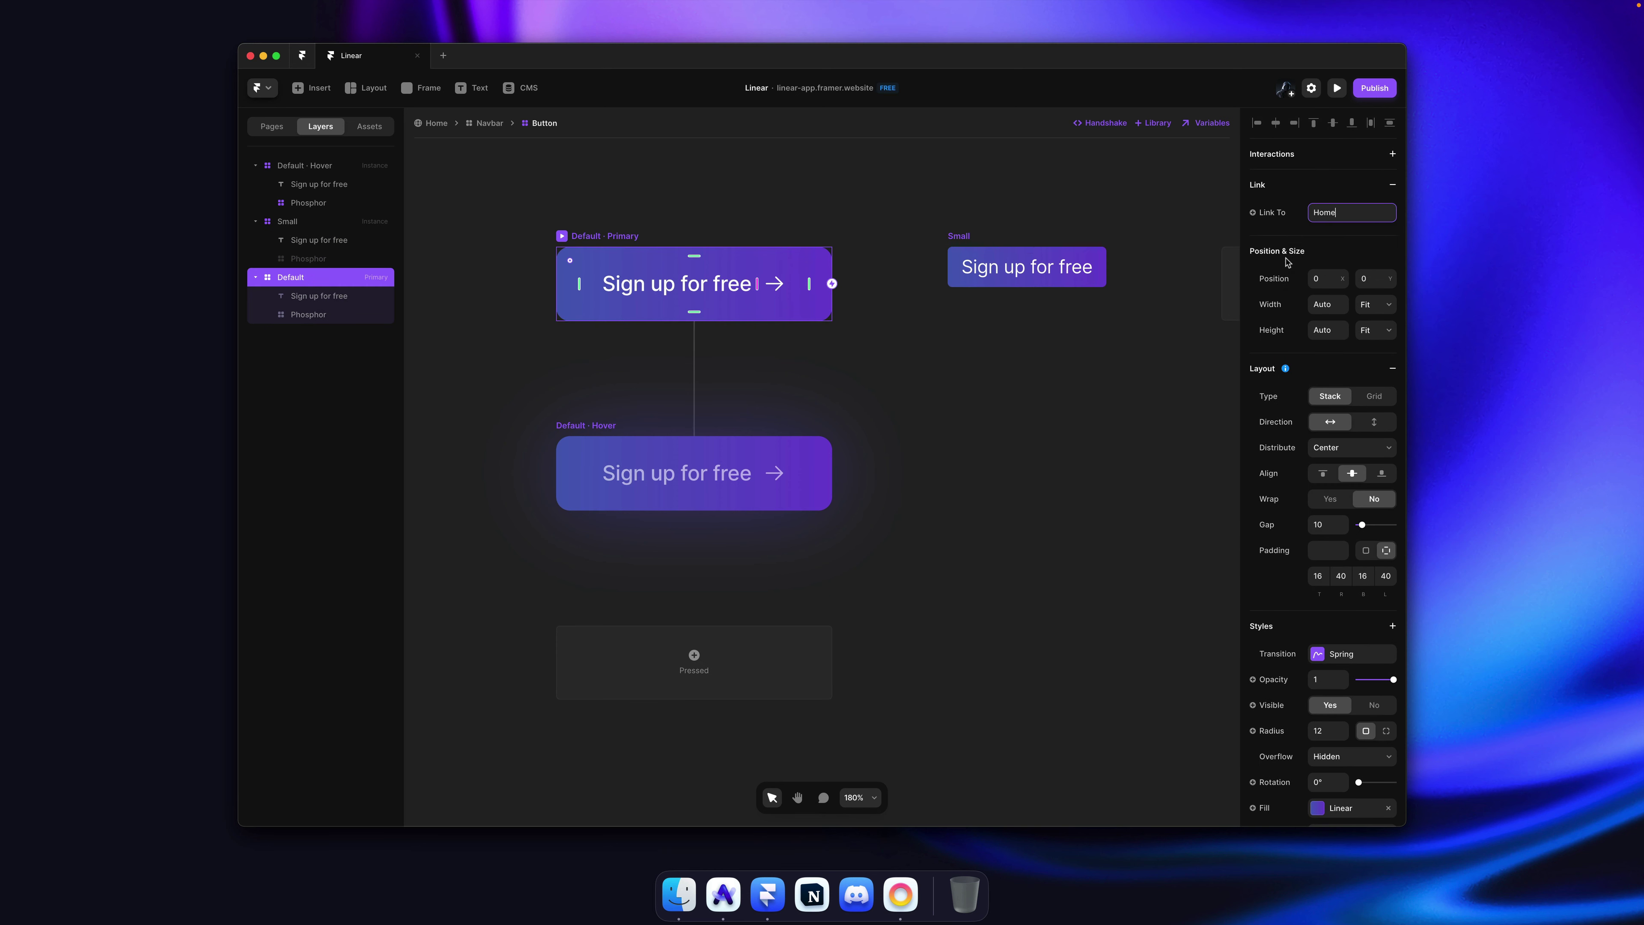
left_click(1134, 202)
Step: Select the Small button and add a Hover variant to it
left_click(965, 236)
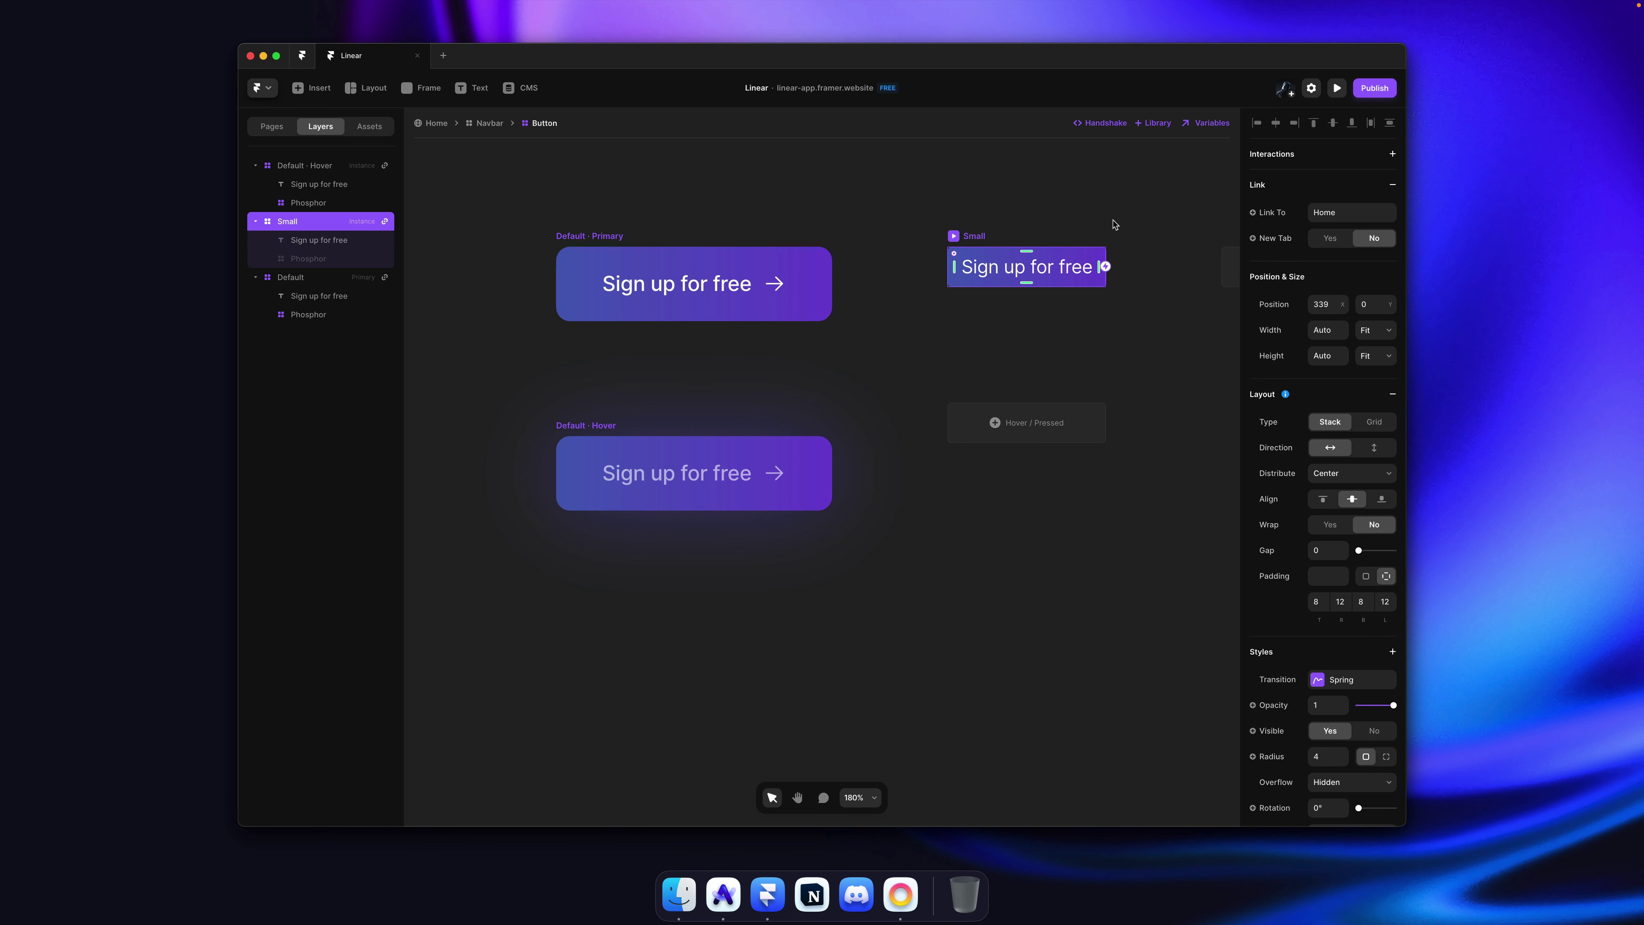
left_click(1117, 224)
scroll(1113, 225, "right", 2)
left_click(919, 279)
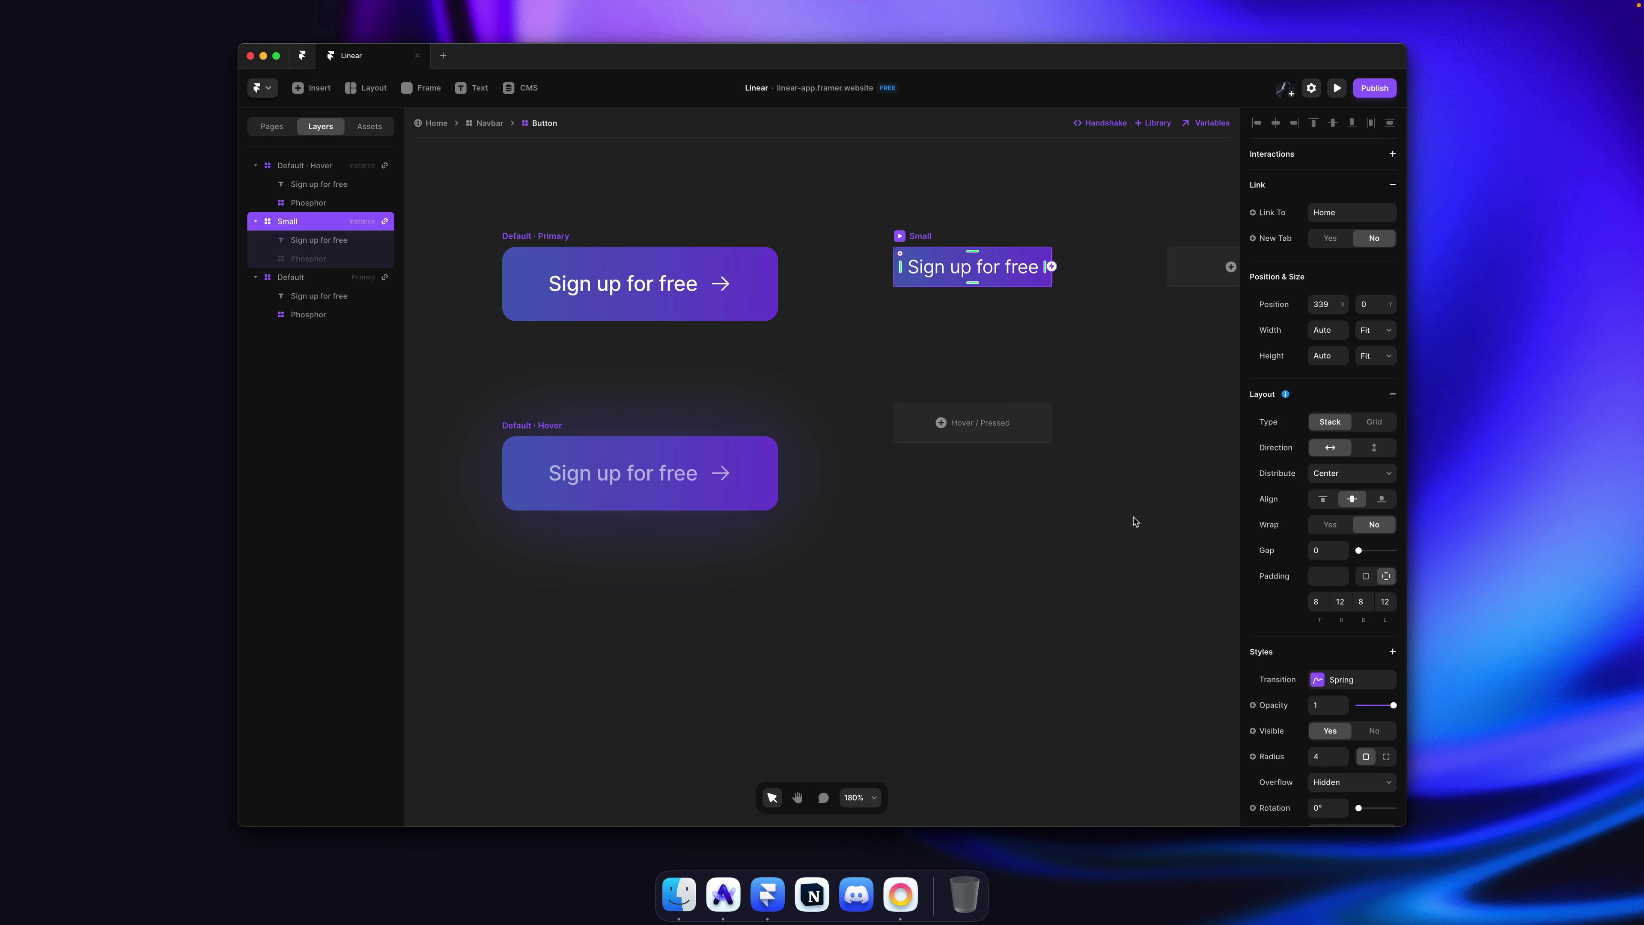
scroll(1303, 615, "down", 5)
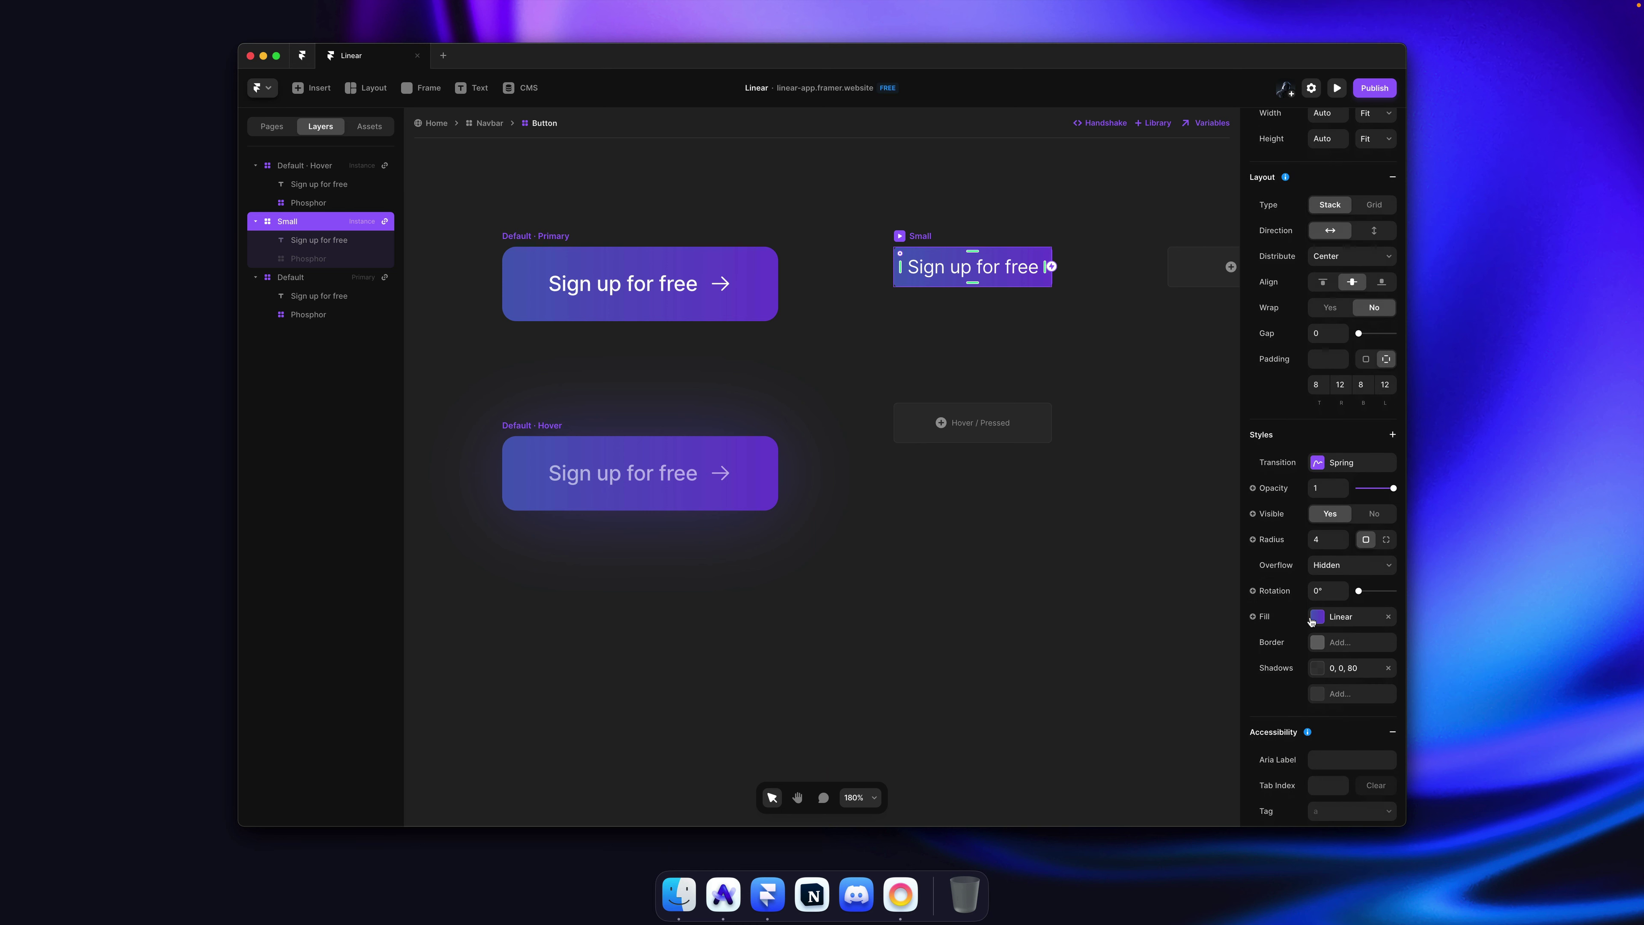
left_click(968, 423)
scroll(953, 382, "left", 2)
scroll(953, 382, "down", 2)
scroll(1333, 615, "down", 5)
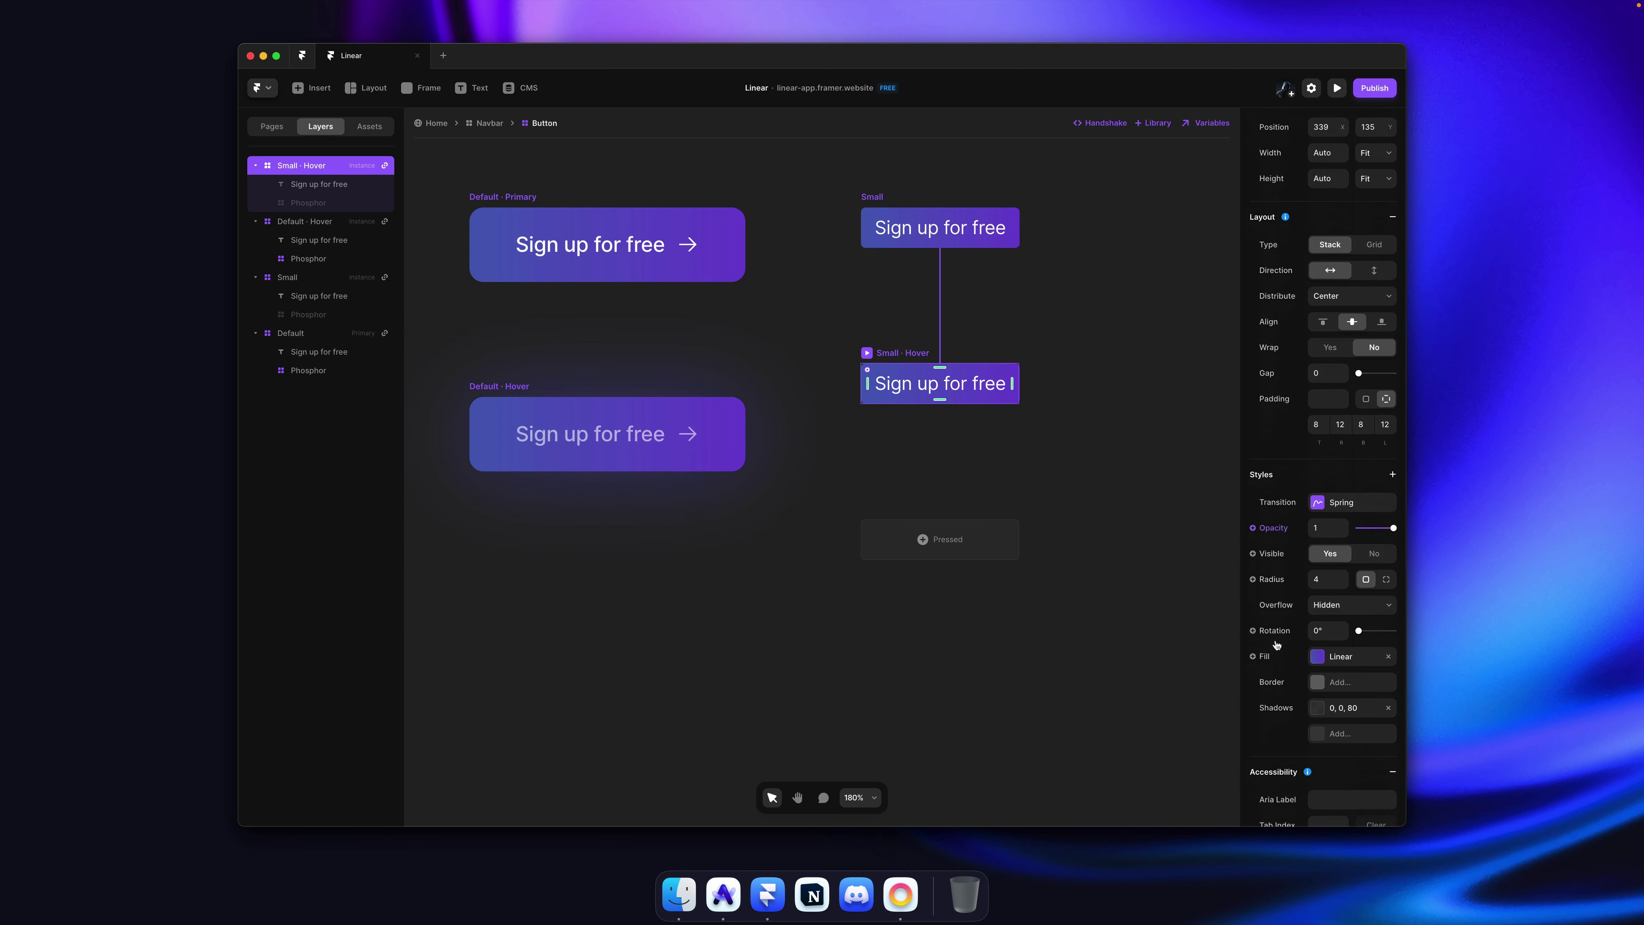
Step: Give the Small · Hover shadow a 40 blur and 40% colour opacity, then save and publish
left_click(1343, 643)
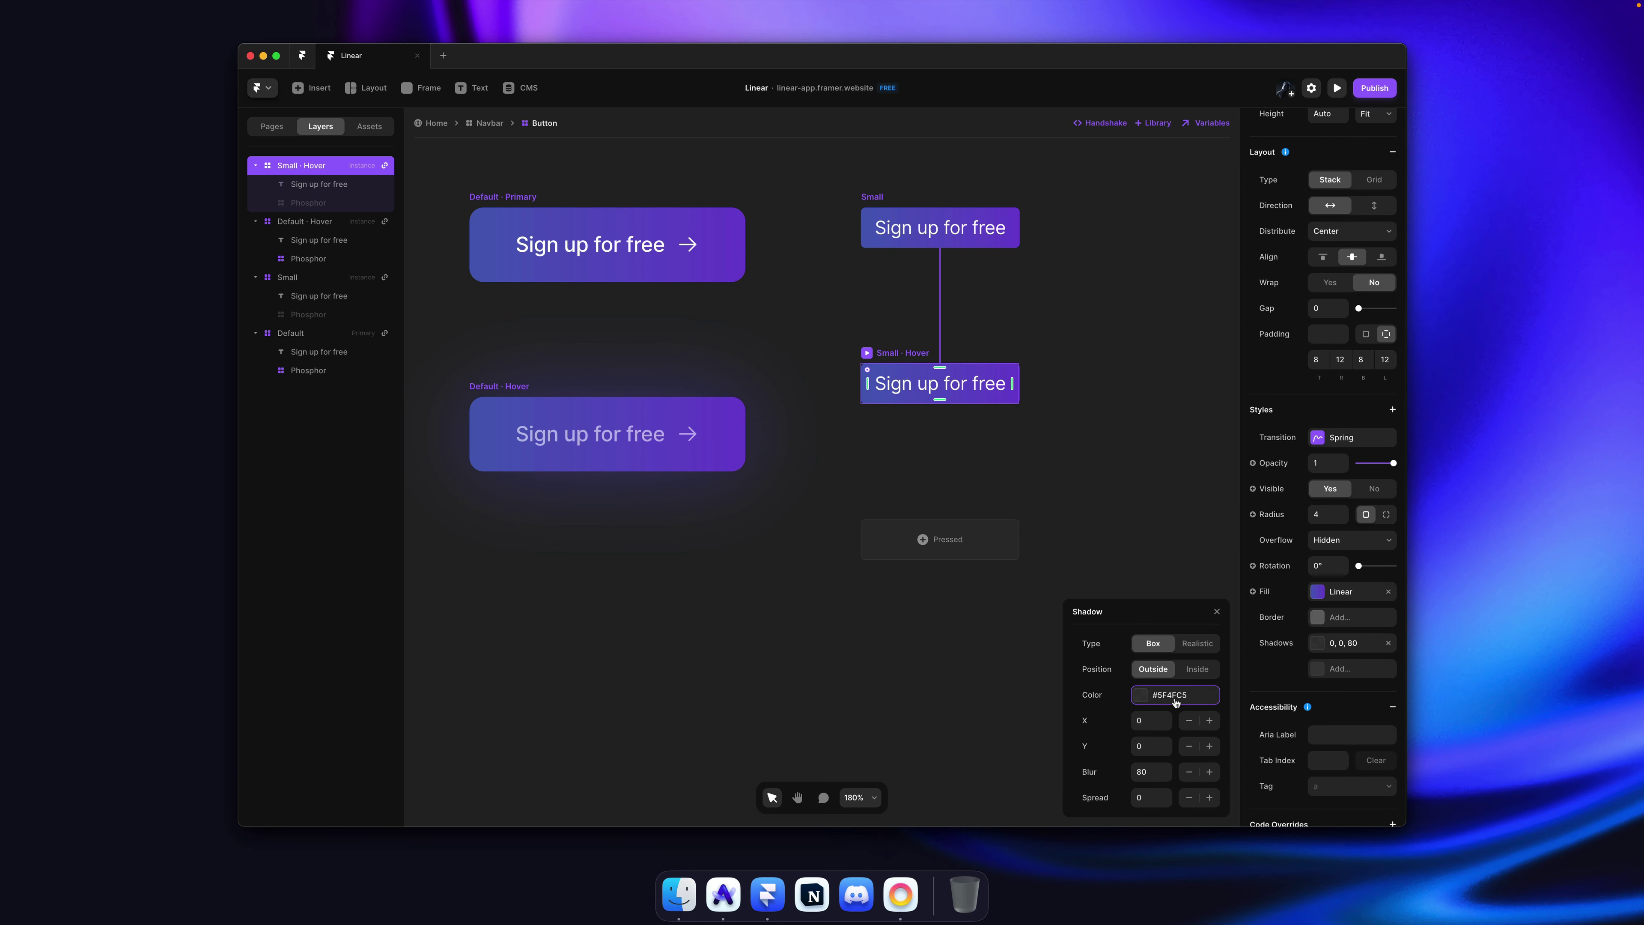
left_click(1154, 773)
type("40")
left_click(1183, 696)
left_click(1204, 713)
type("40")
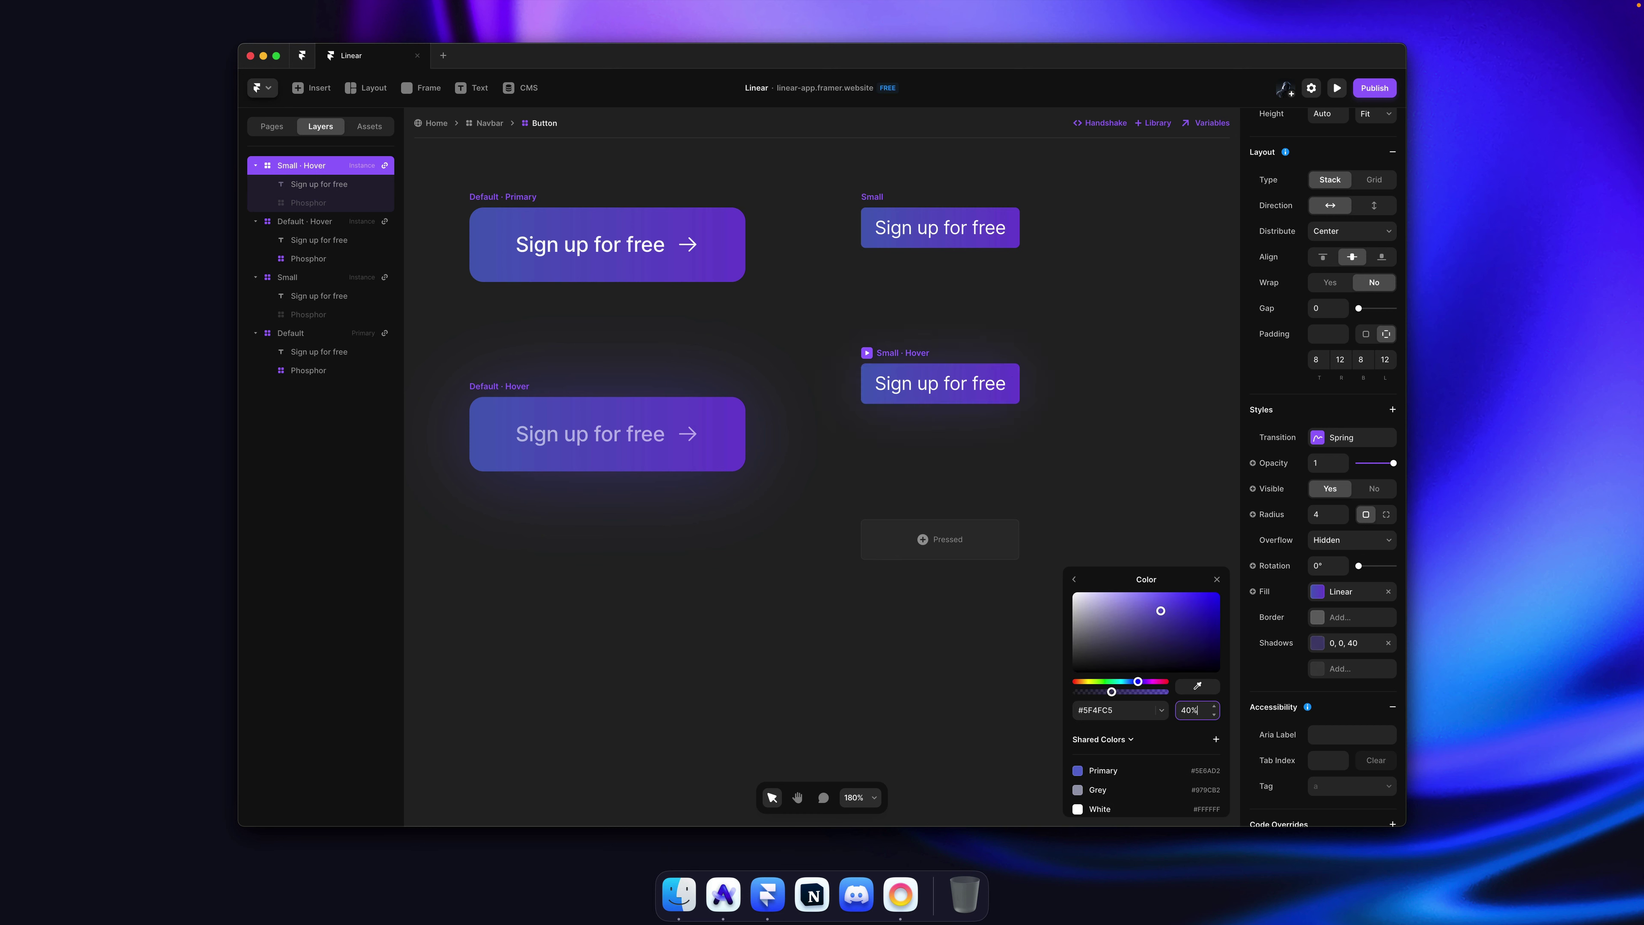
left_click(1124, 479)
key("super+s")
key("shift+super+p")
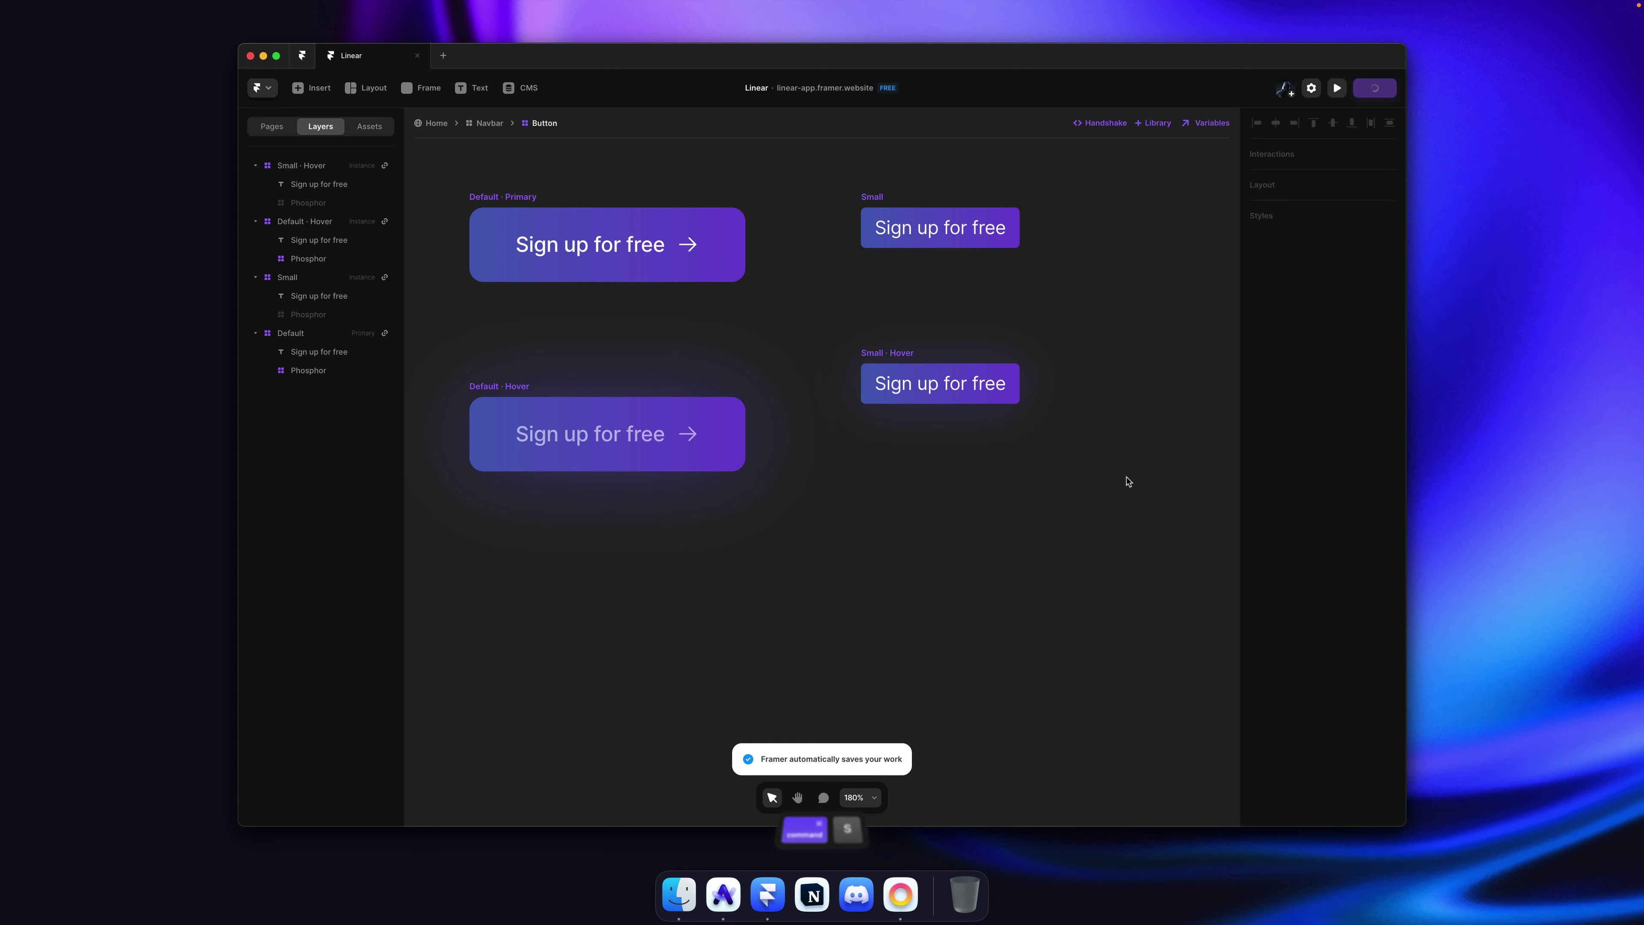
Step: Reload the published site in Arc to check the navbar Sign up button, then return to Framer
key("super+r")
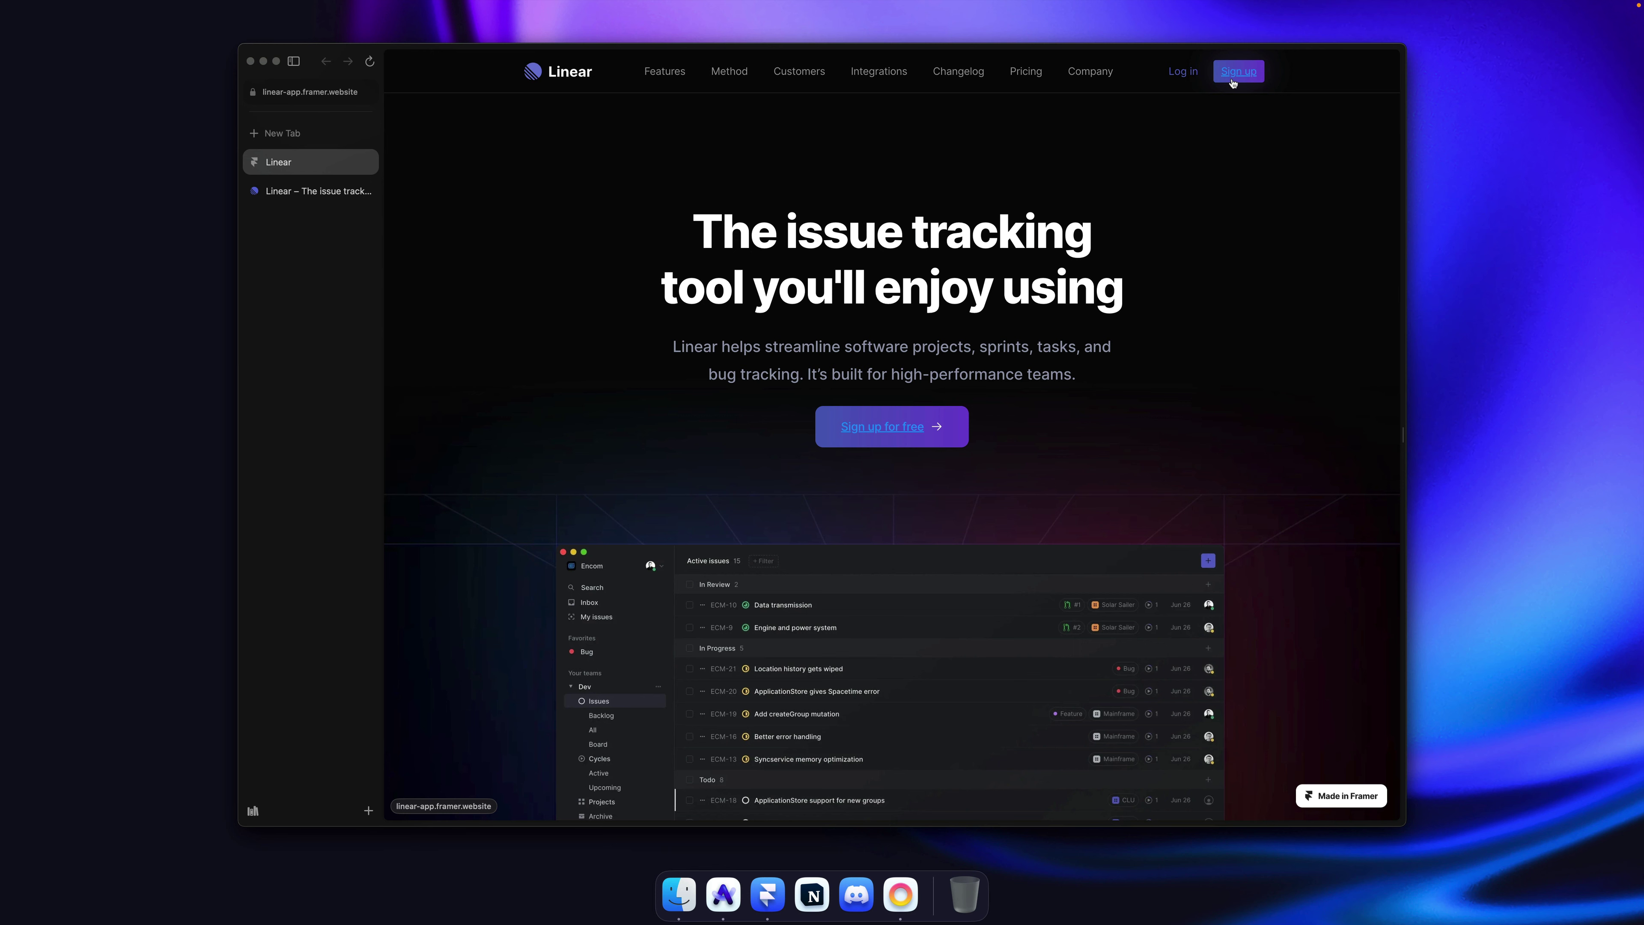
key("super+Tab")
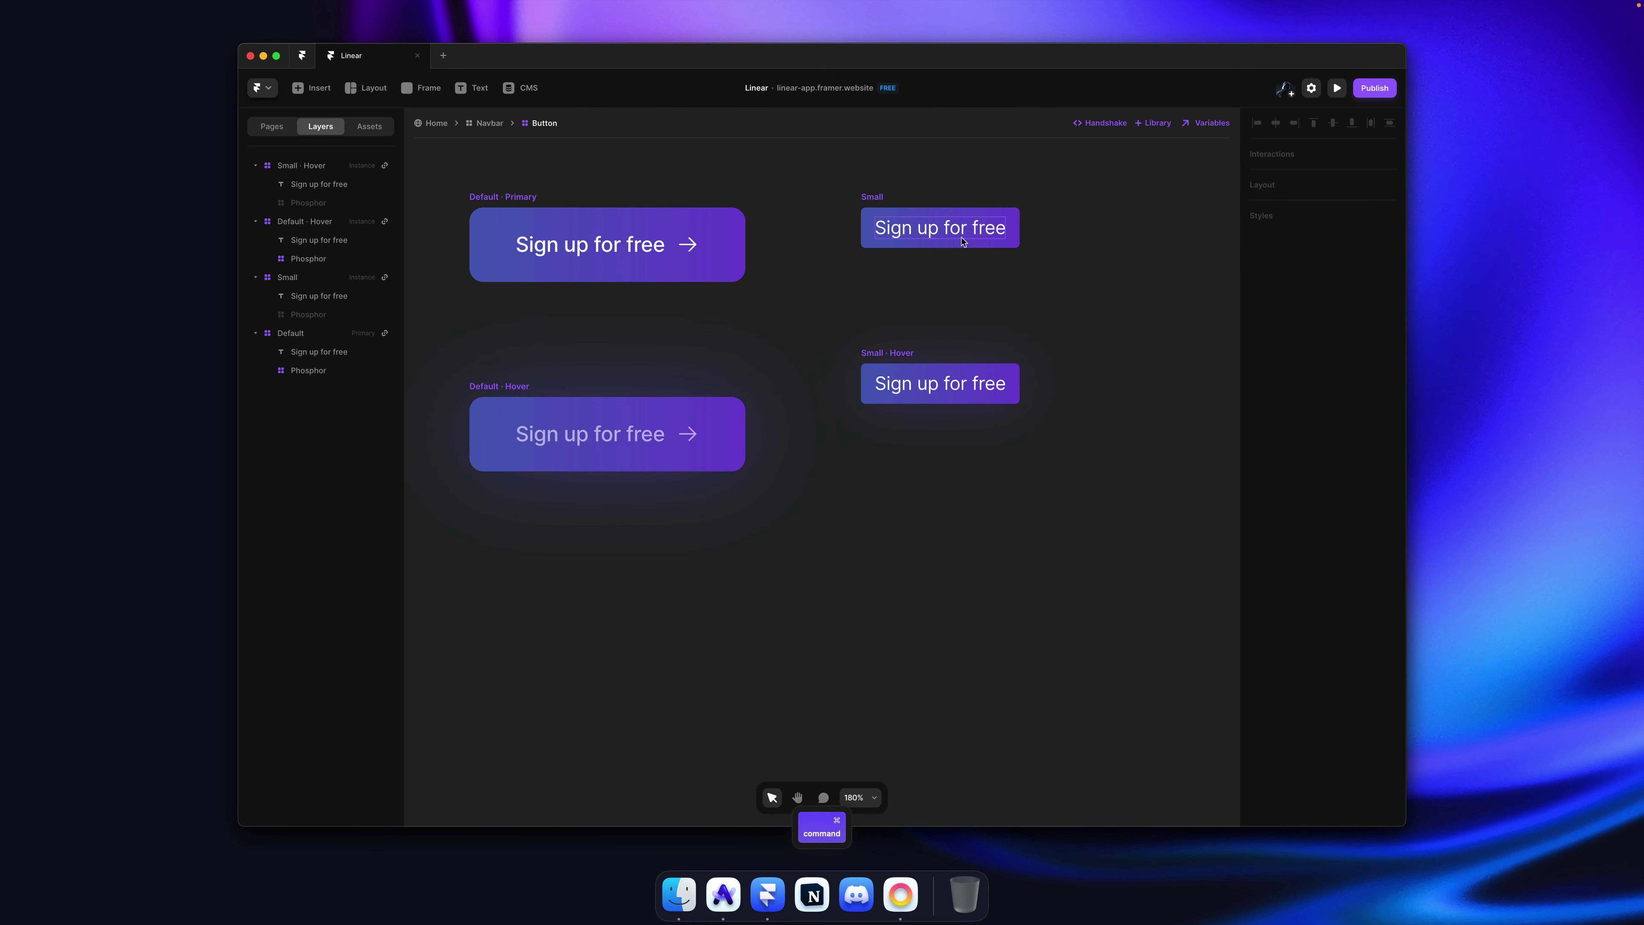
Step: Try adding a link to the Small button, then dismiss the link destination list
left_click(962, 241, "super")
left_click(1295, 159)
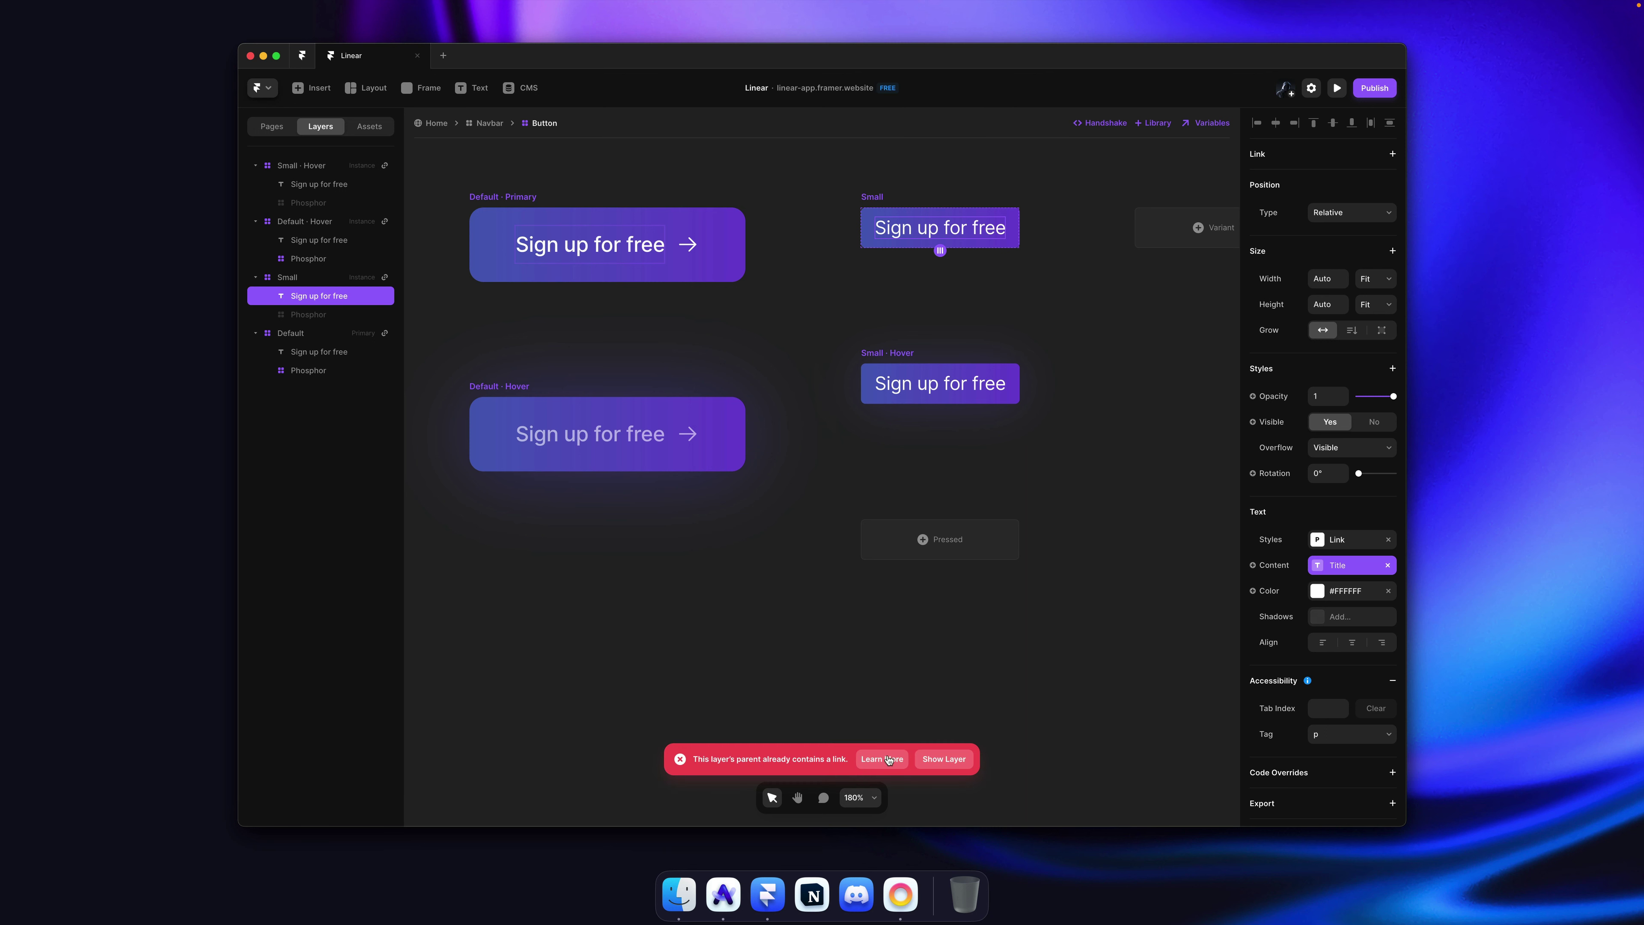
left_click(943, 759)
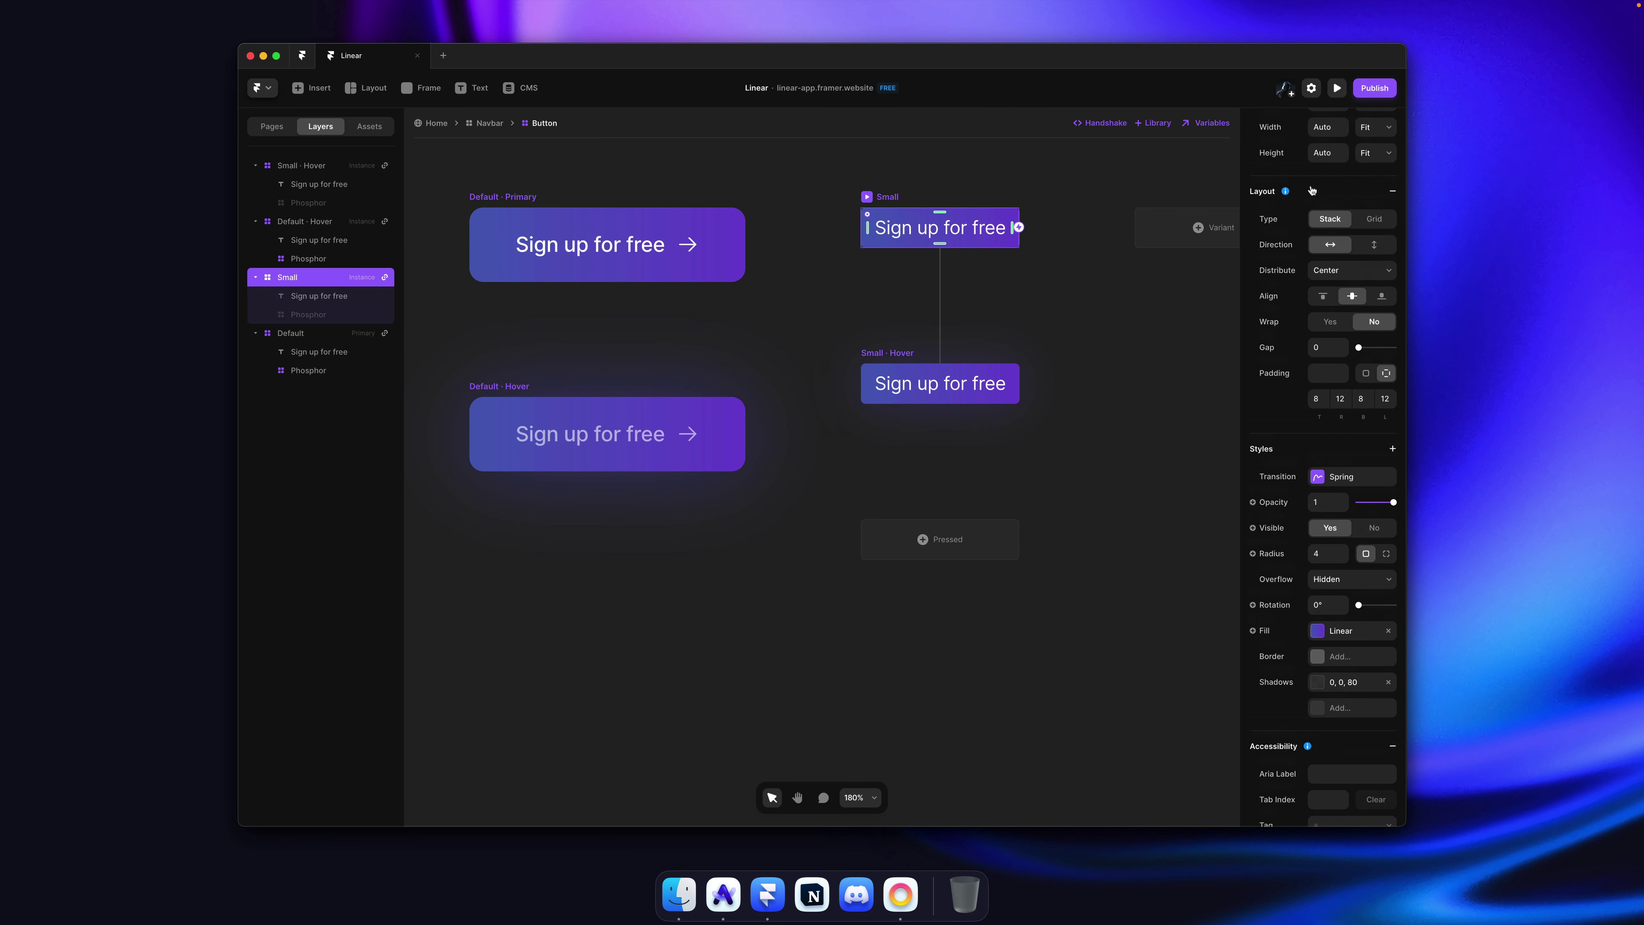
left_click(1349, 214)
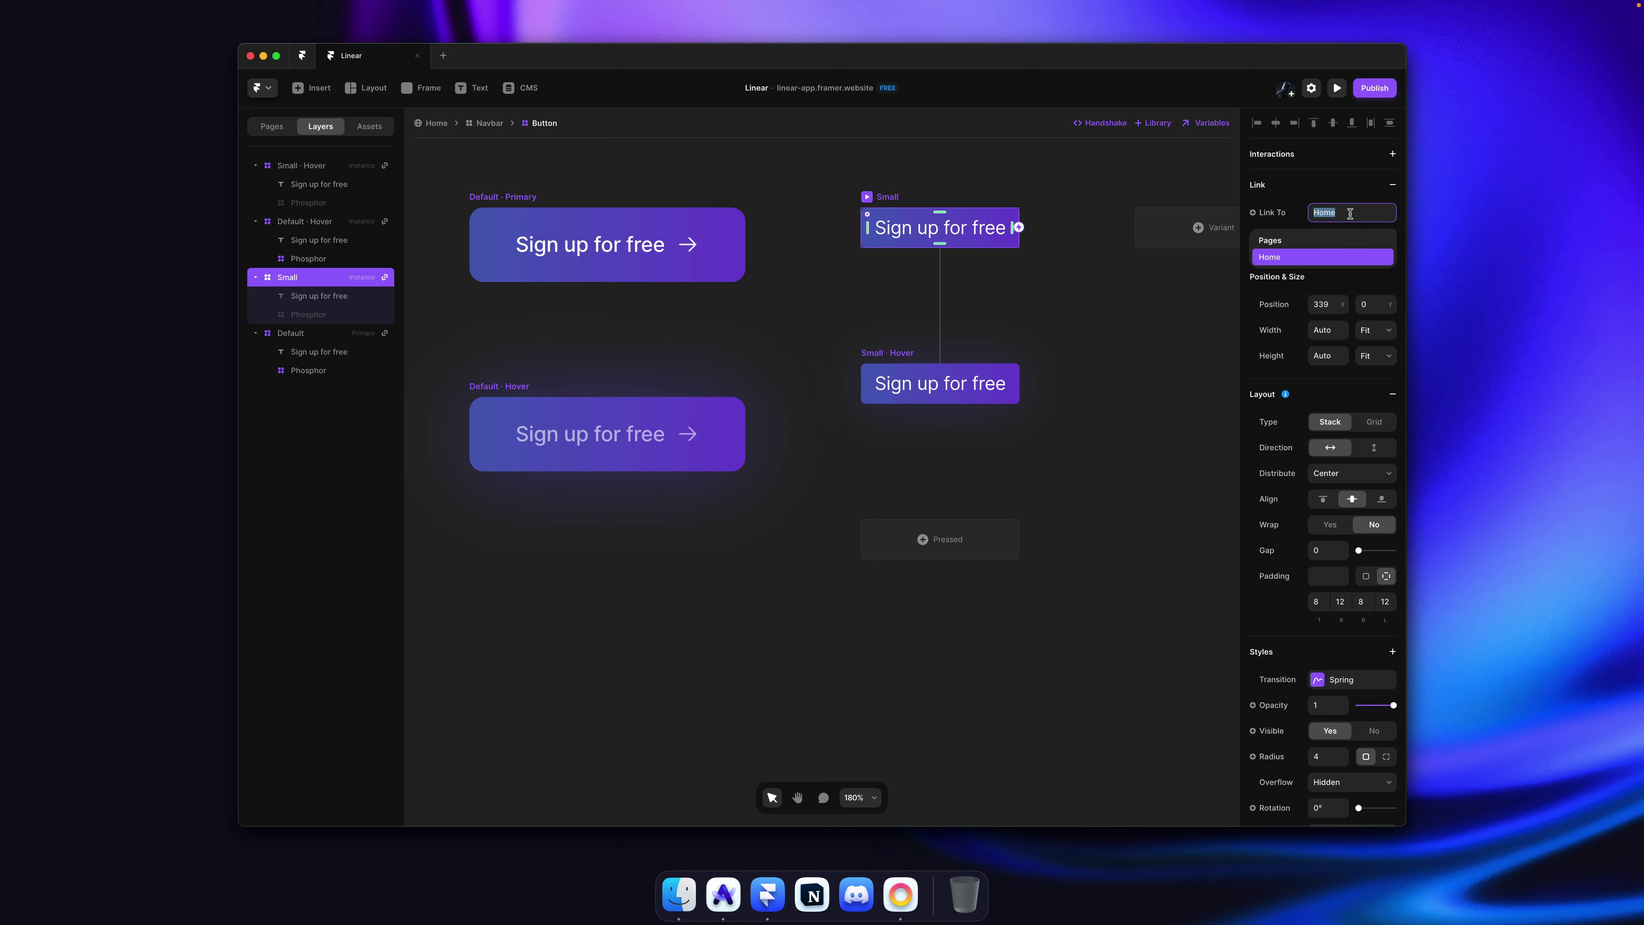
key("Escape")
key("Escape")
Step: Set the Link text style's default and hover colours to White
left_click(362, 130)
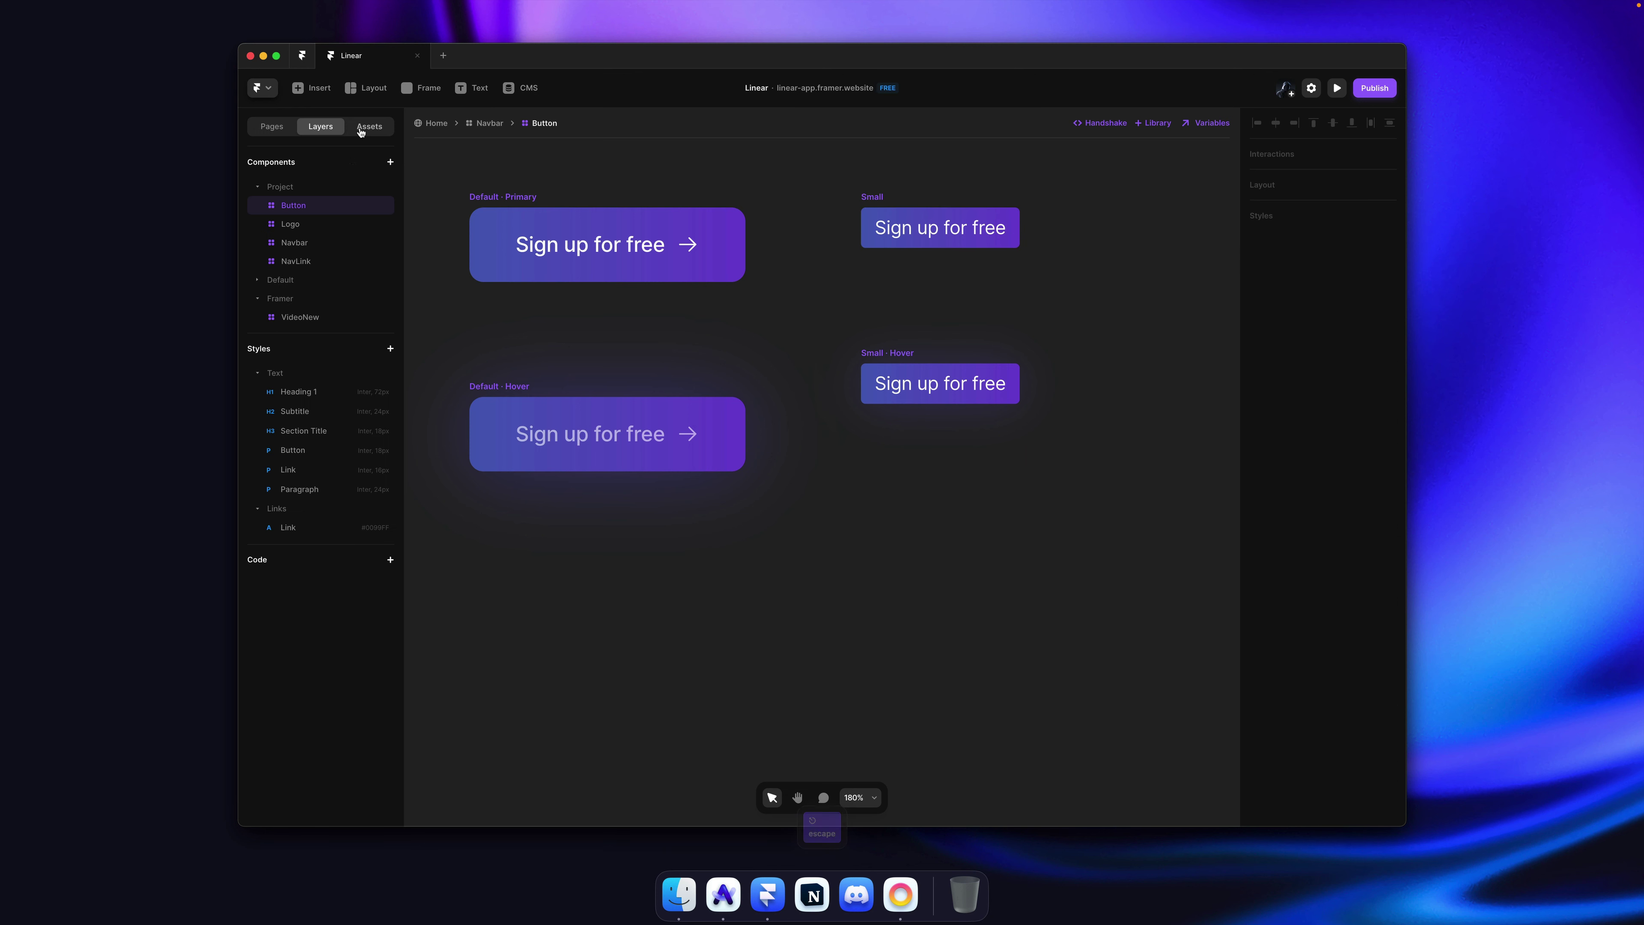
left_click(288, 528)
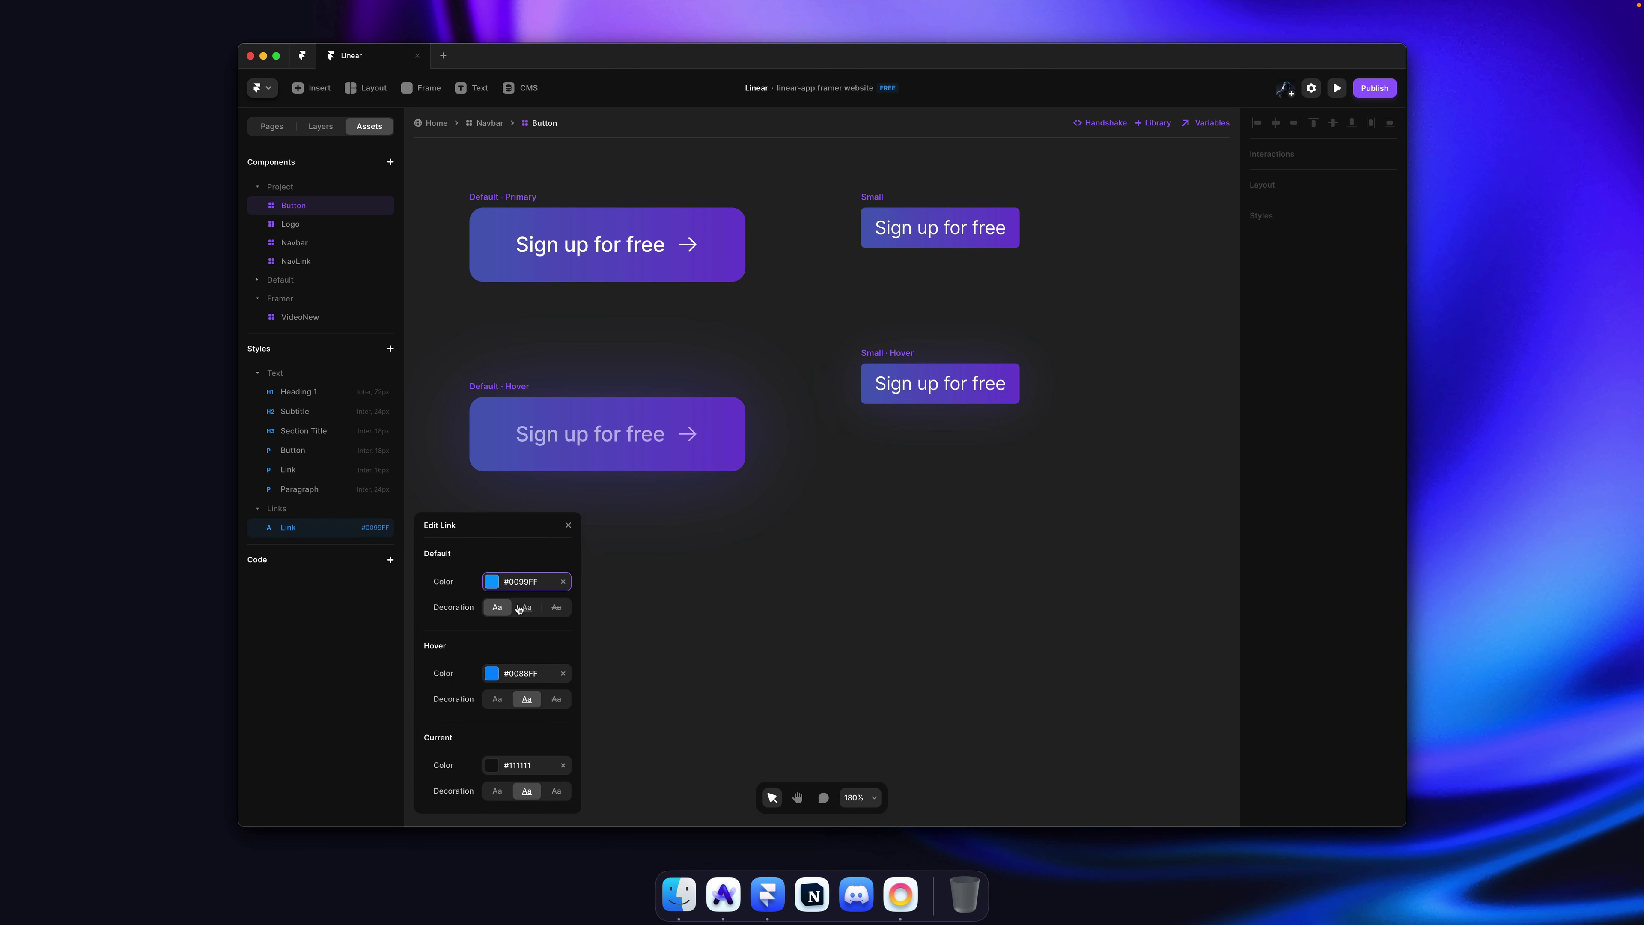
left_click(523, 583)
left_click(452, 755)
left_click(522, 677)
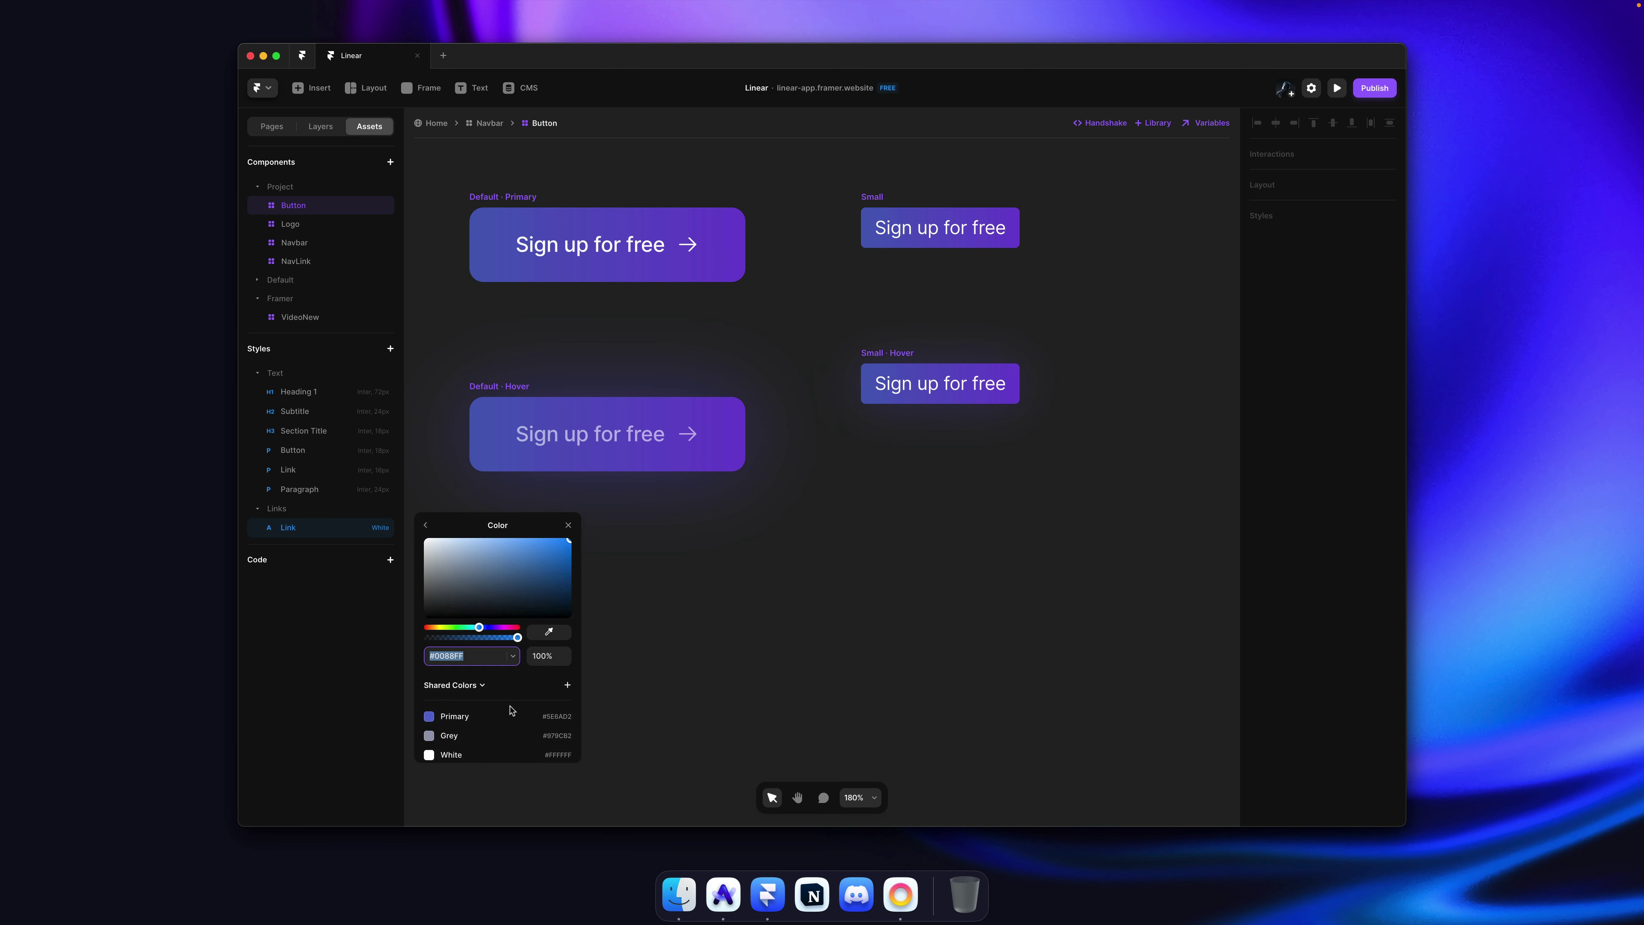
left_click(476, 727)
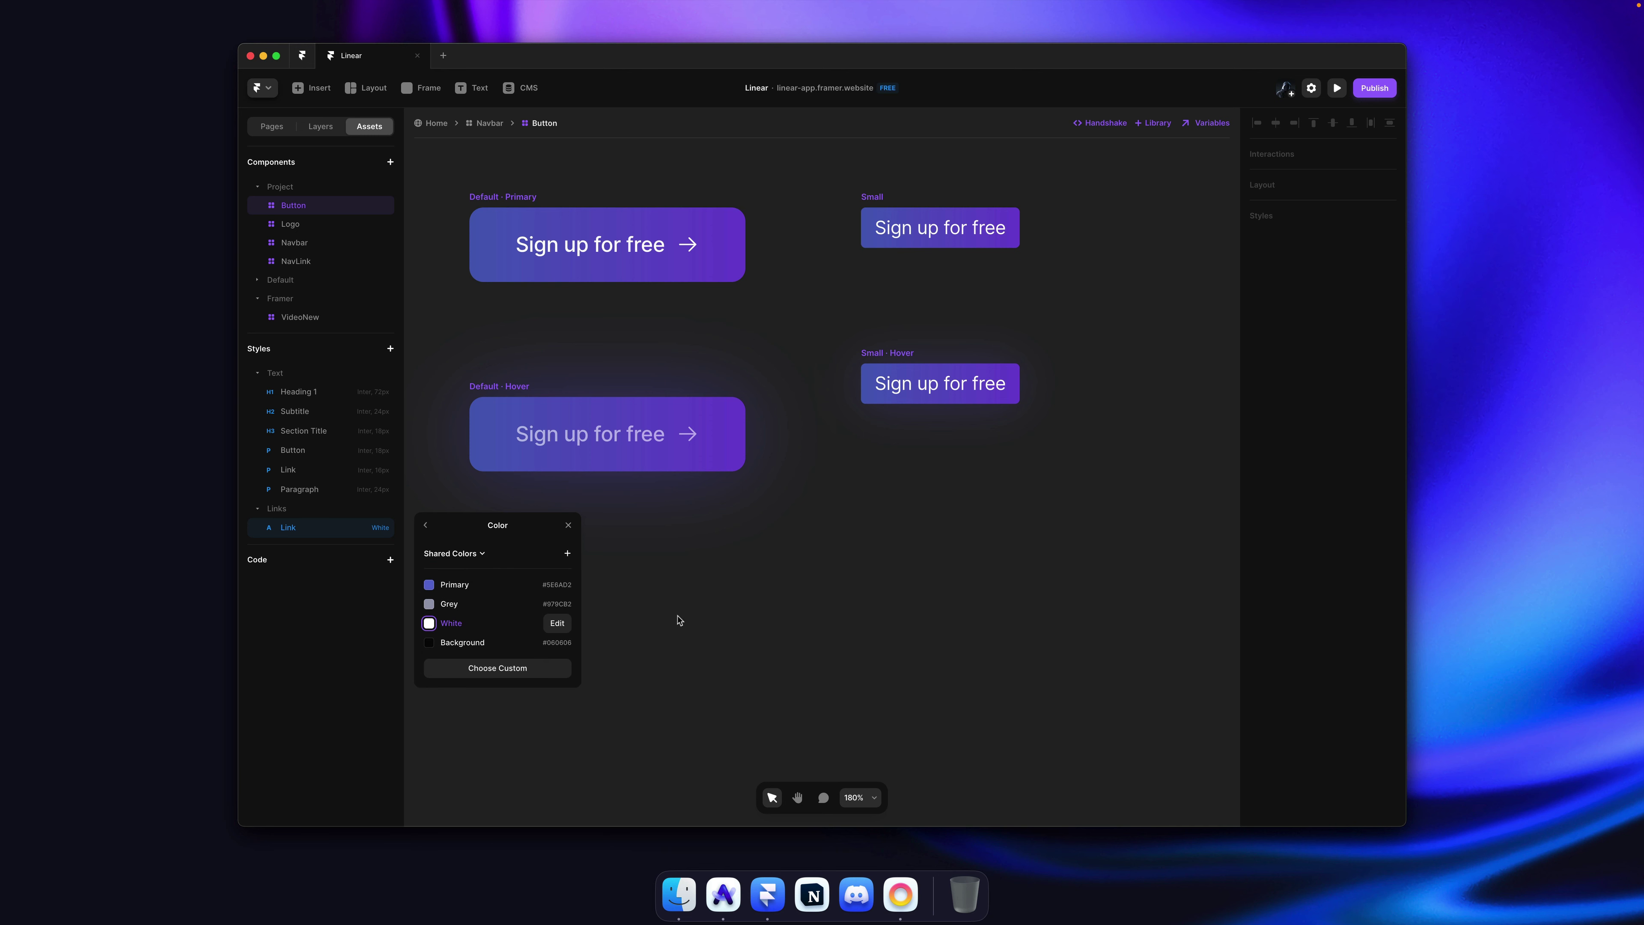
left_click(427, 526)
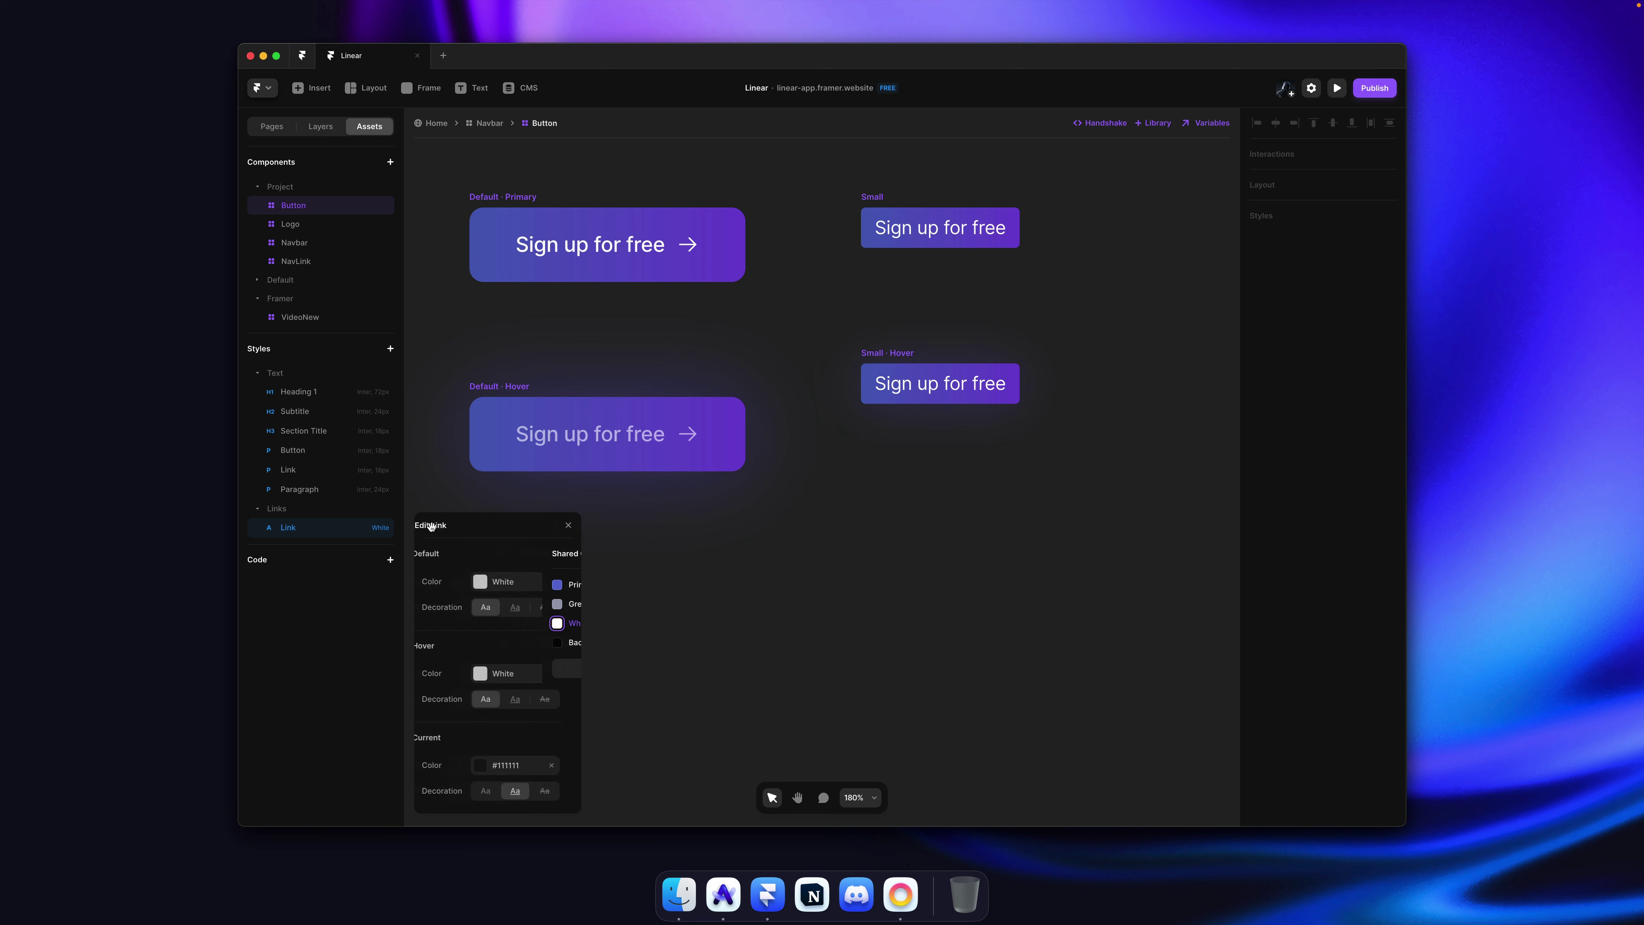
Step: Set the Link style's current-page colour to Primary, close the editor and save
left_click(522, 780)
left_click(487, 719)
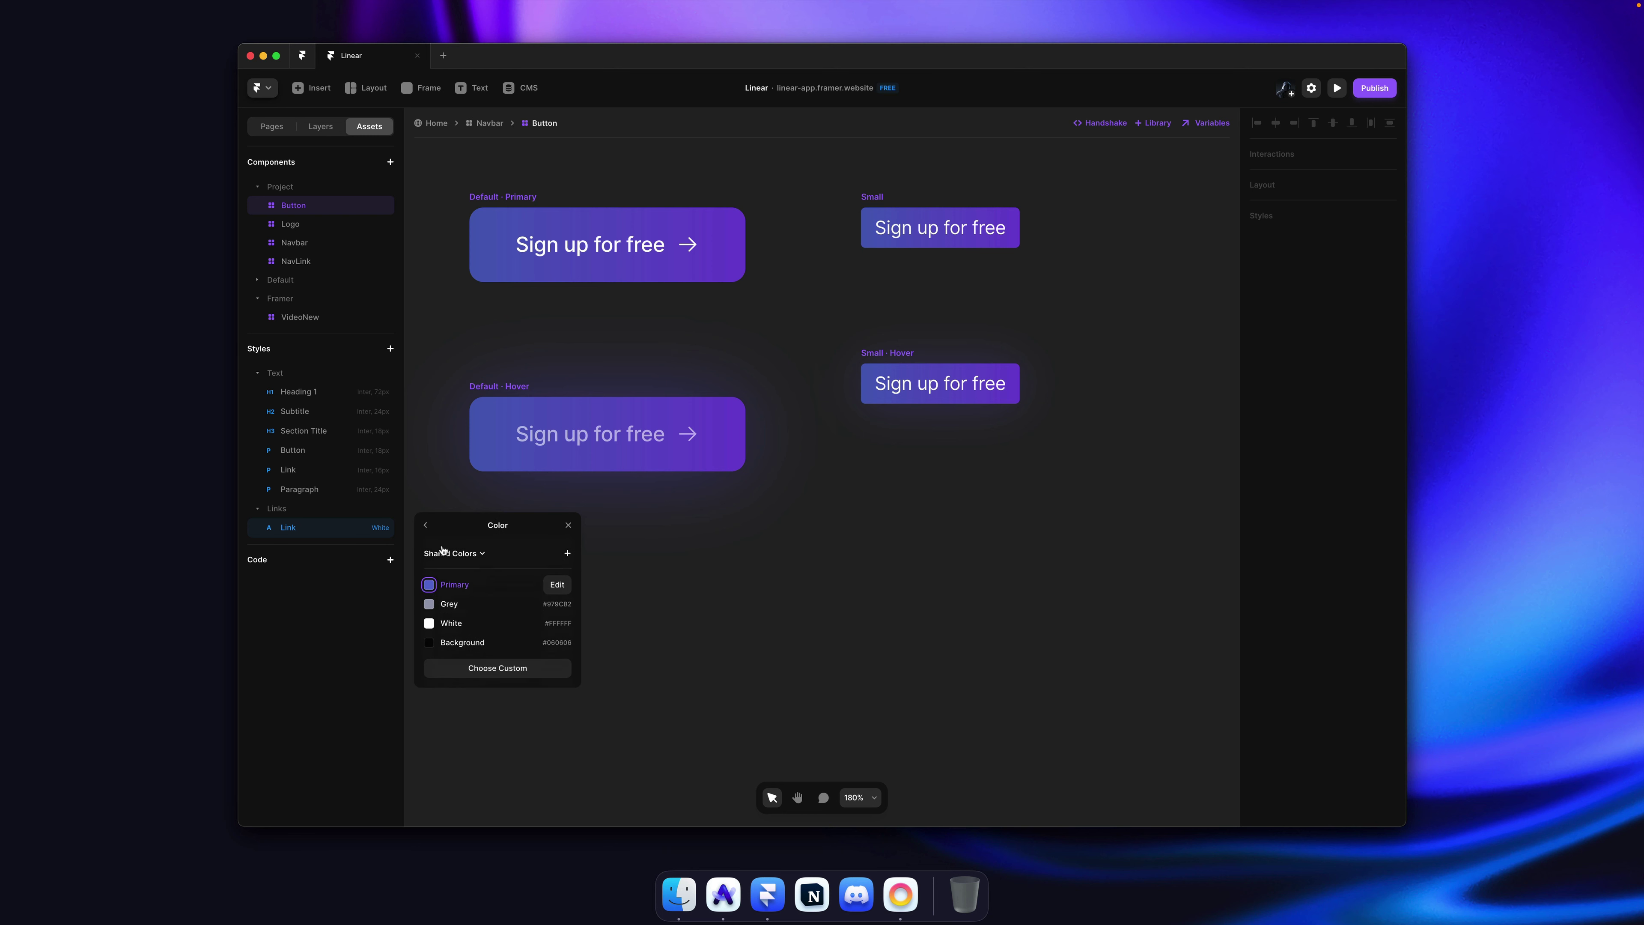
left_click(427, 526)
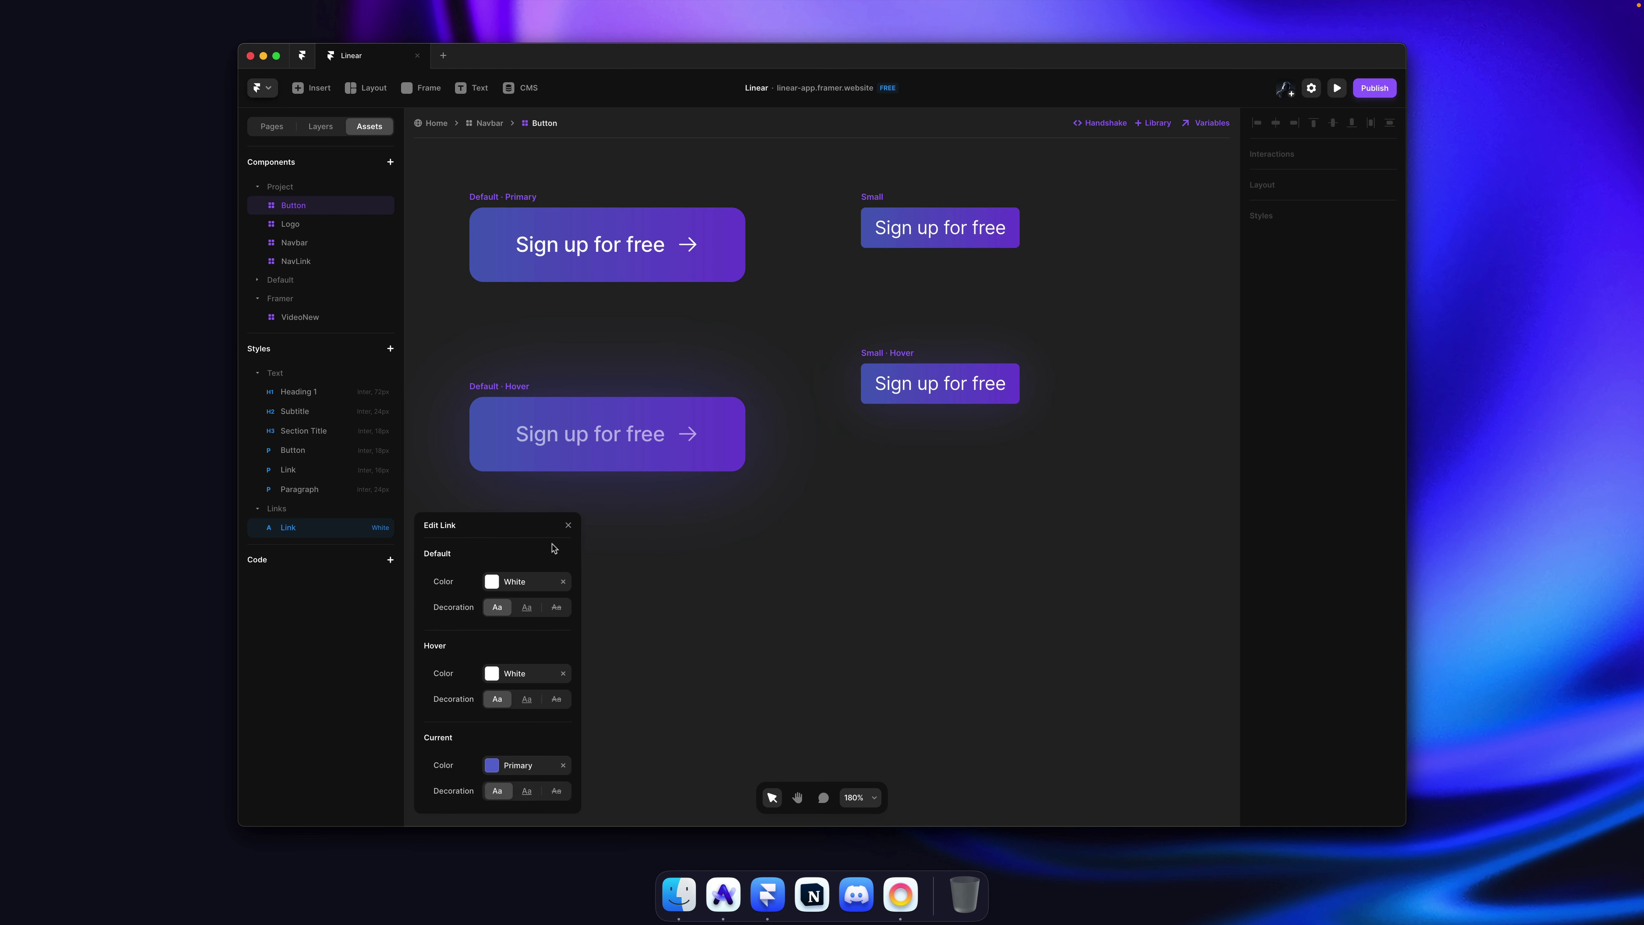
left_click(568, 524)
key("super+s")
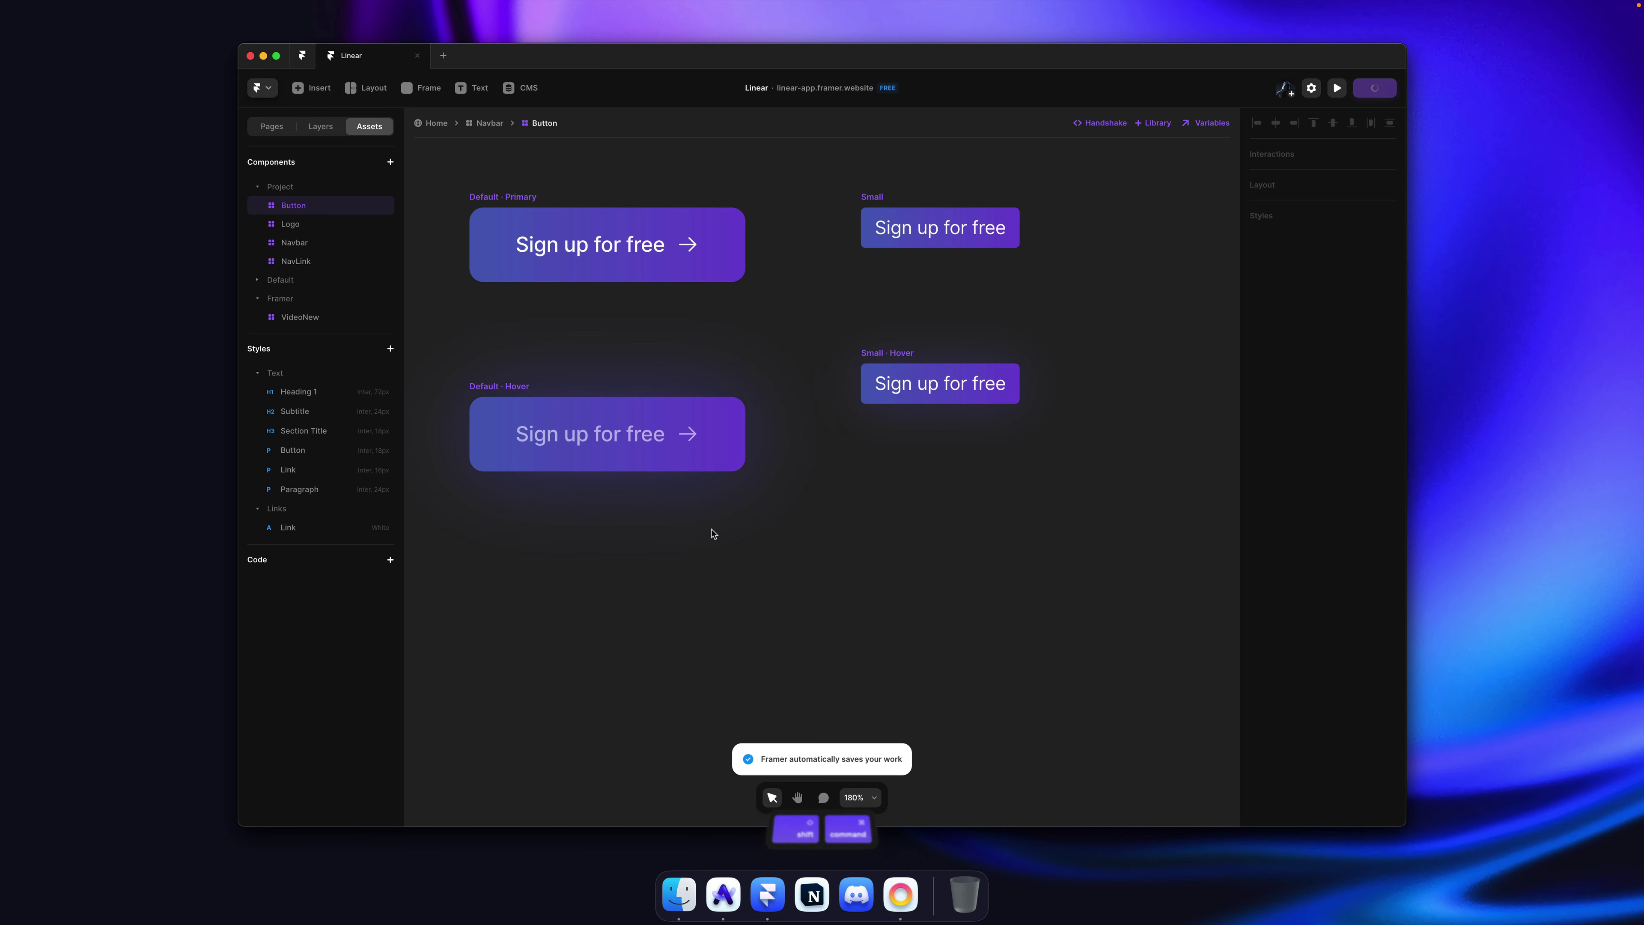
Step: Reload and hard-reload the published site in Arc, then reselect the Small button in Framer
key("super+Tab")
key("super+r")
key("super+r")
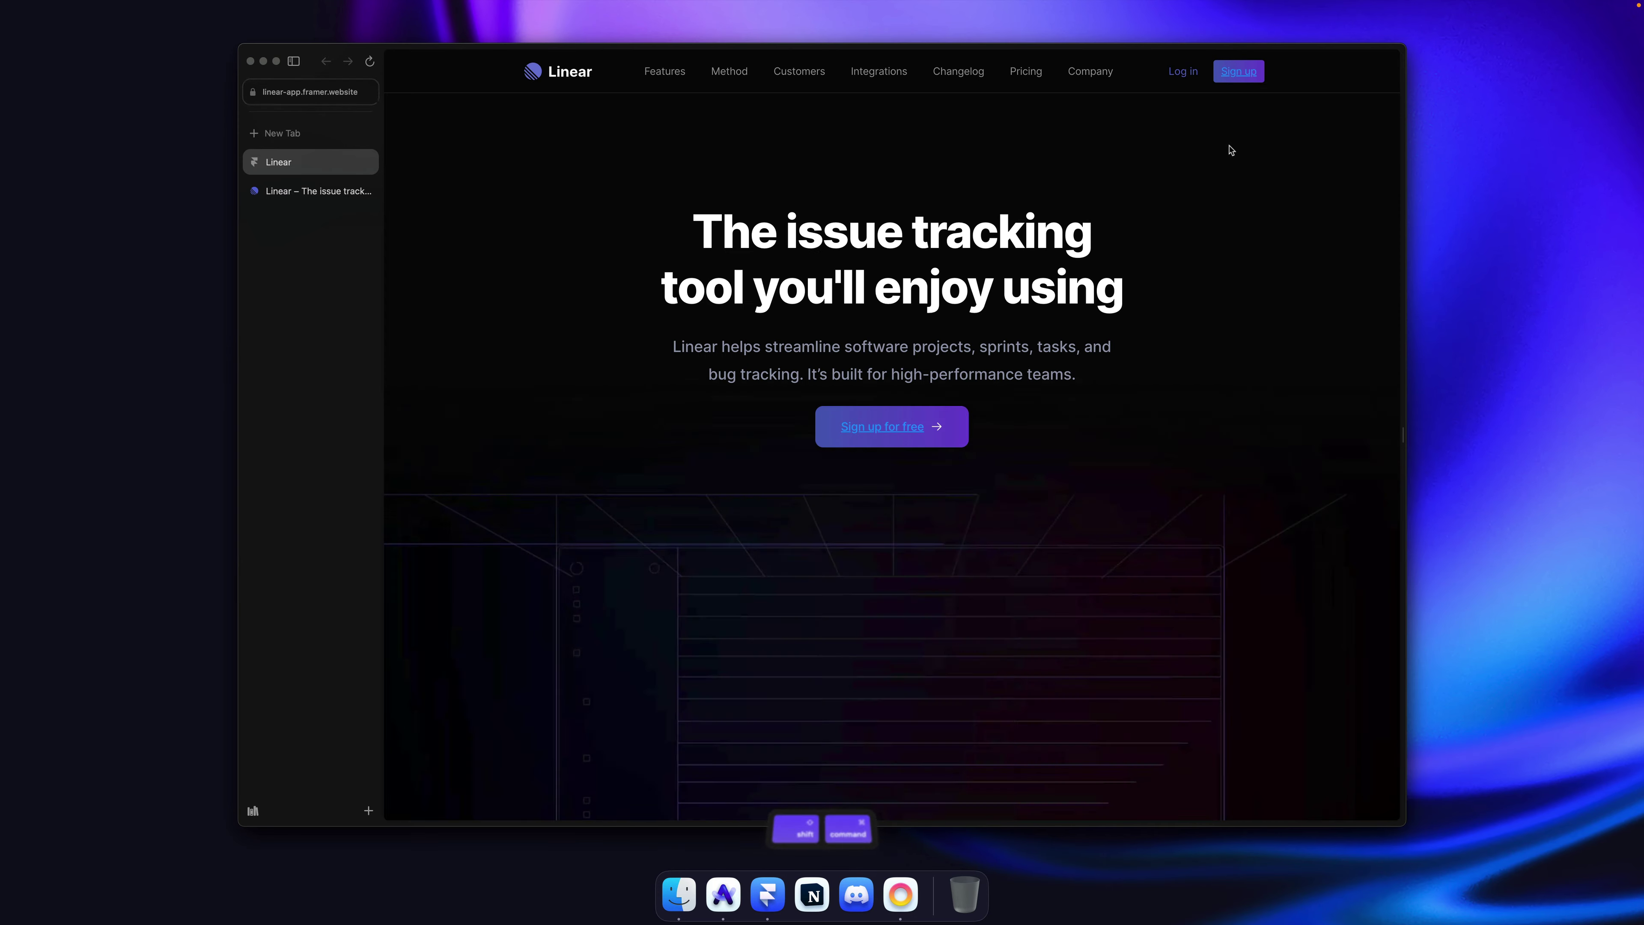
key("super+shift+r")
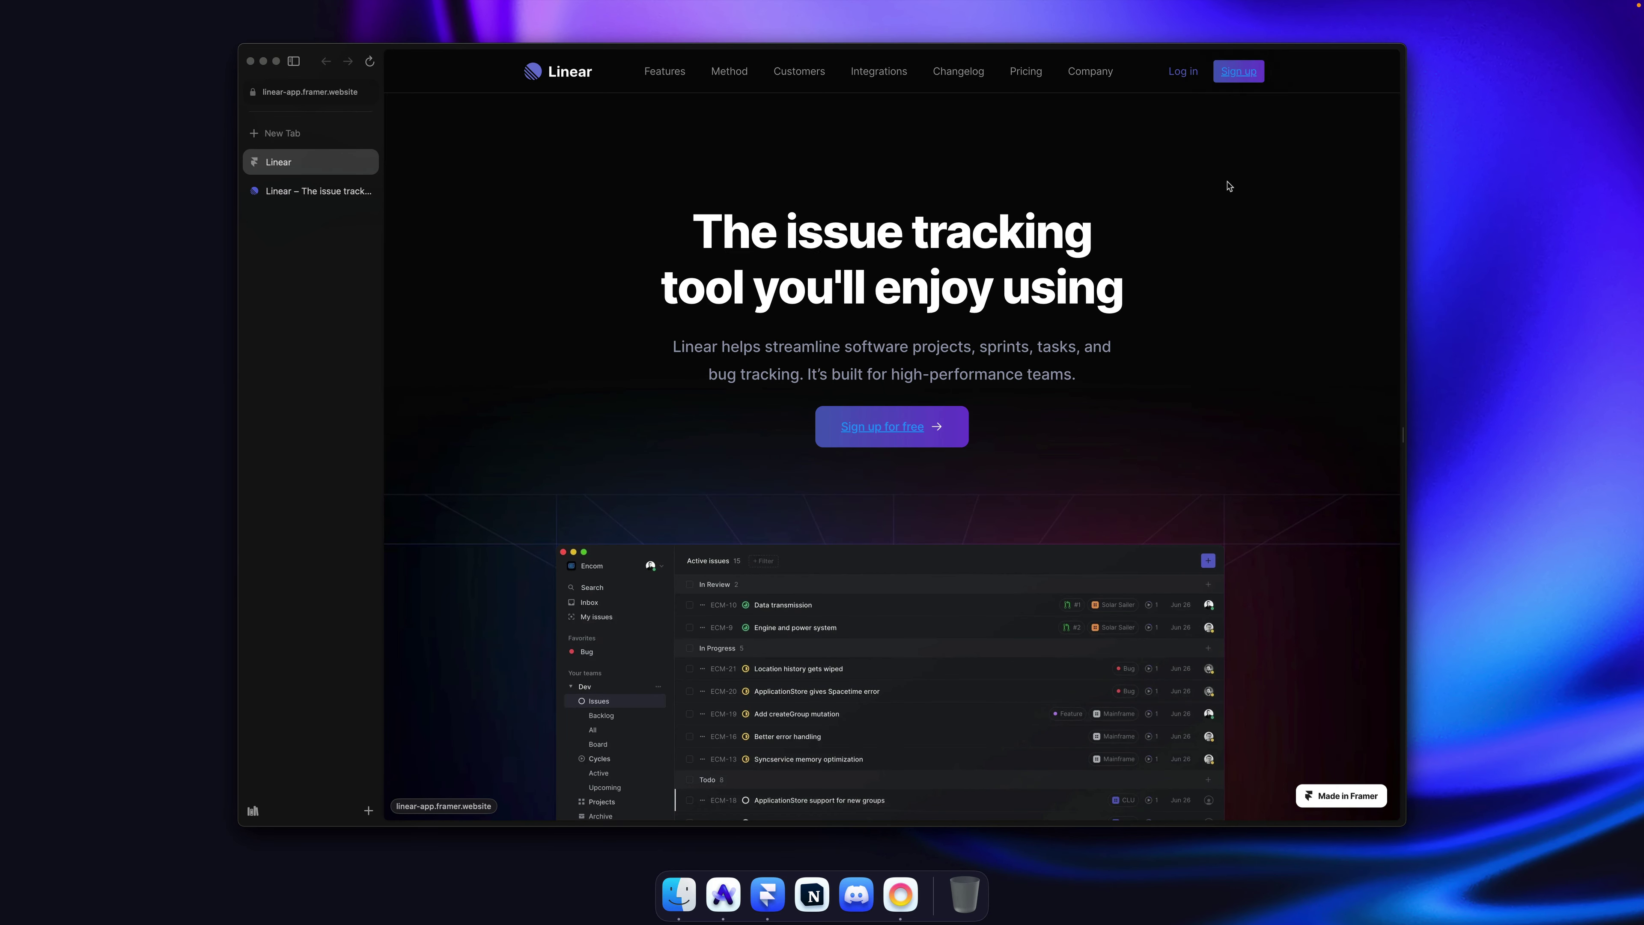
key("super+Tab")
left_click(881, 197)
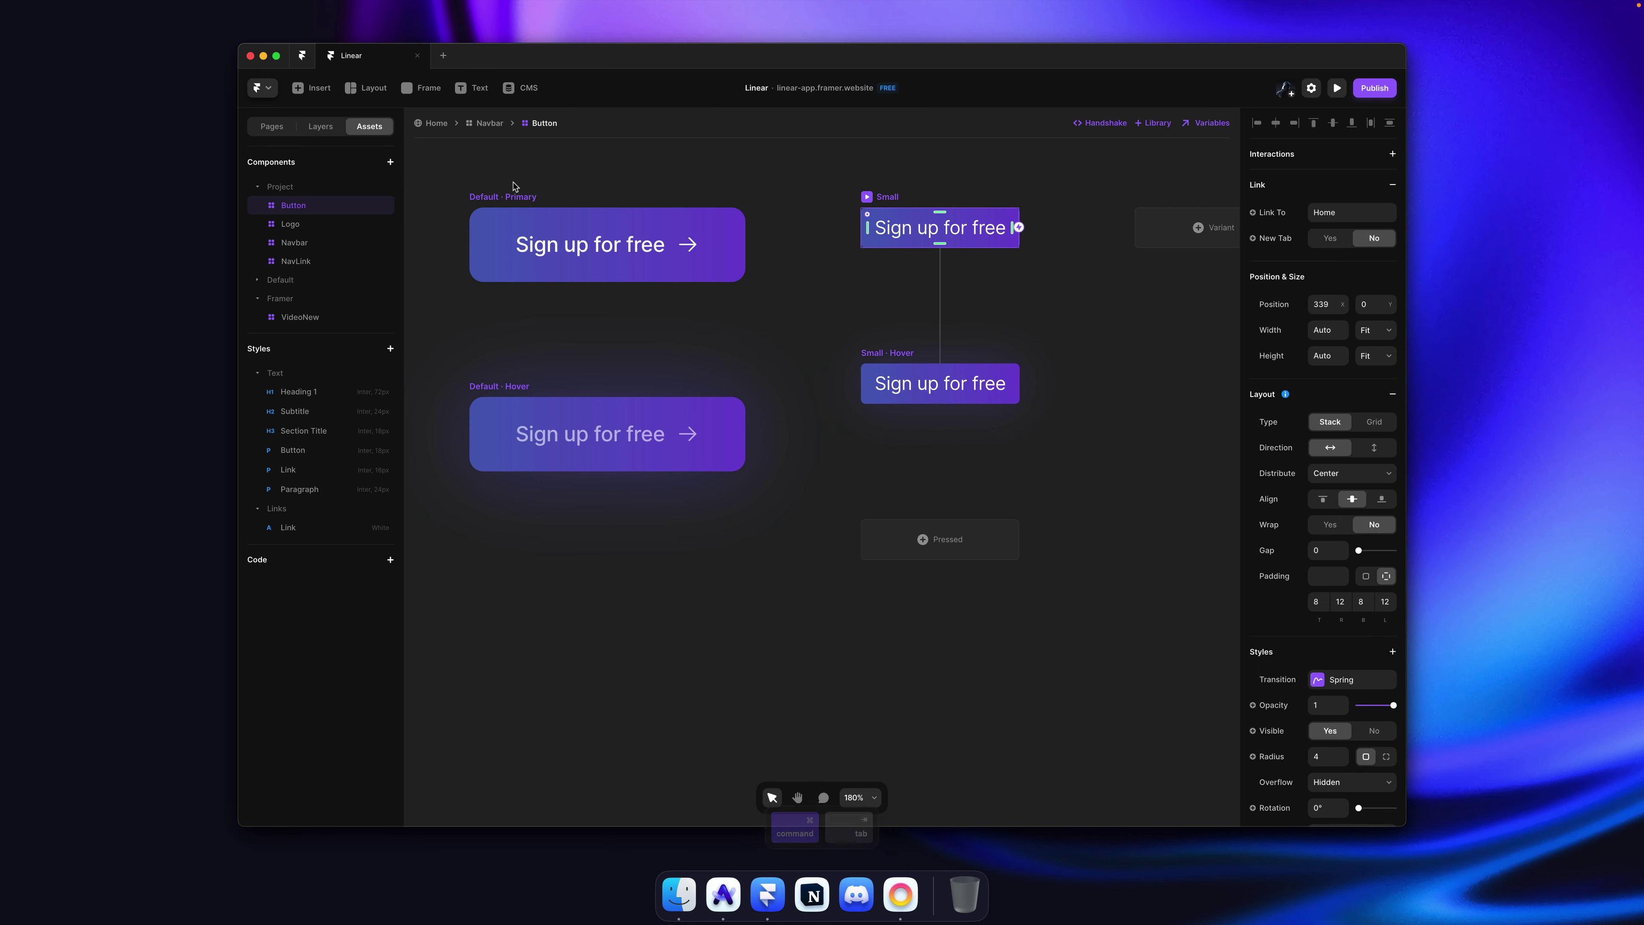
Step: Remove the link from the Small button and save the project
left_click(1393, 187)
left_click(1112, 214)
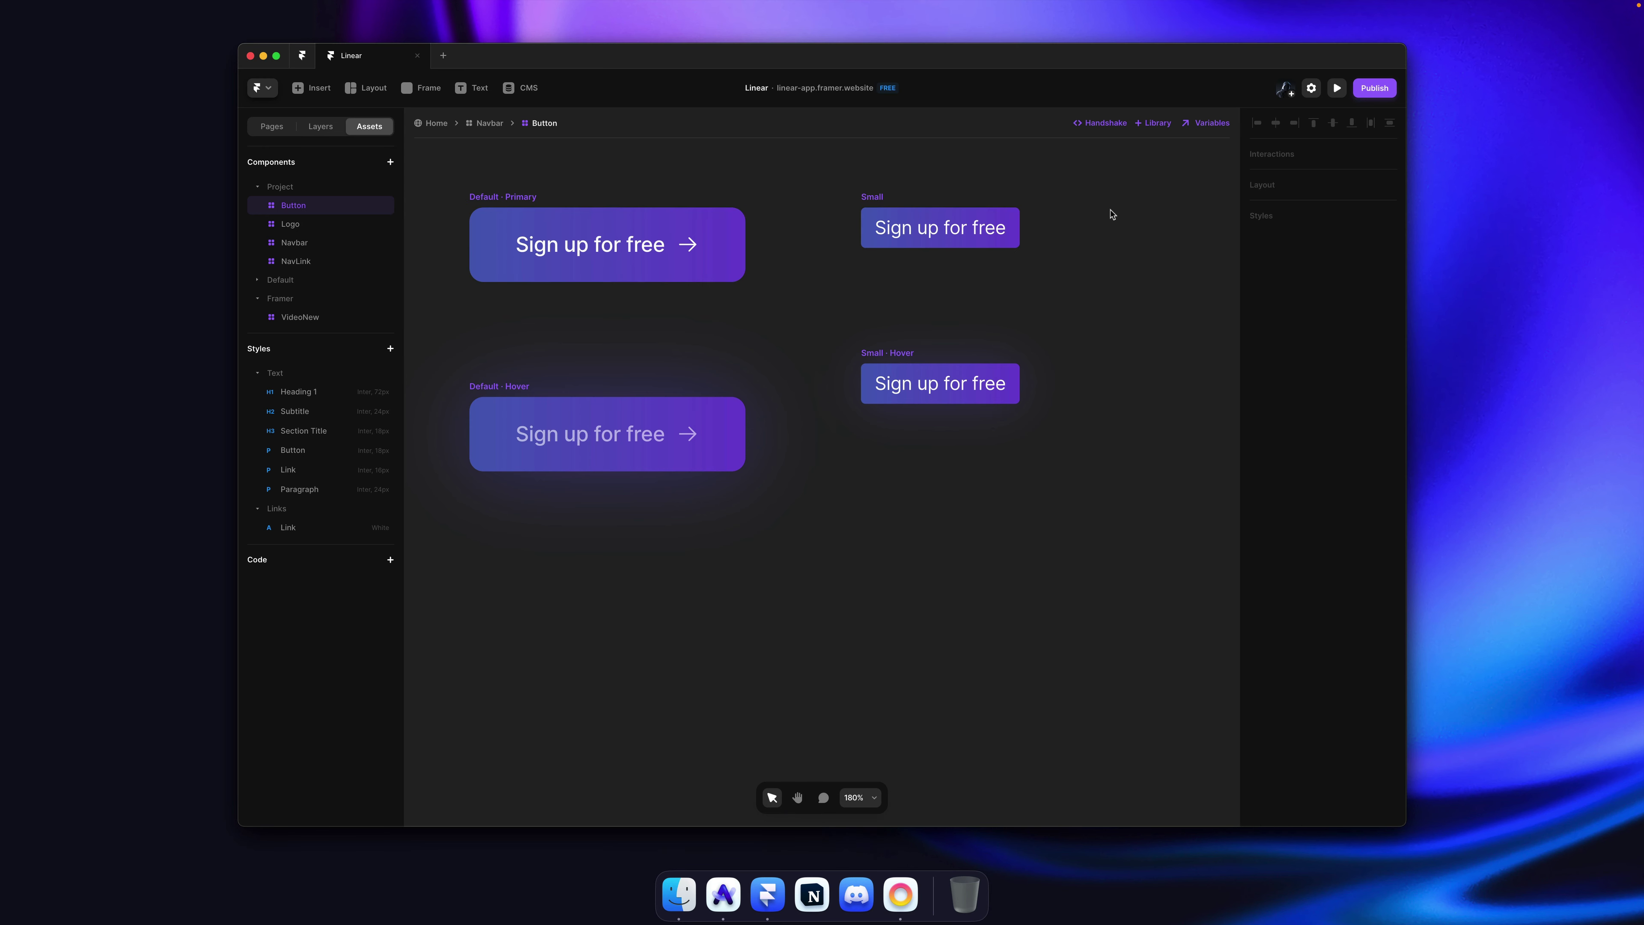
key("super+s")
Step: Fade the Small · Hover label to 0.6 opacity and publish the site
key("super+Tab")
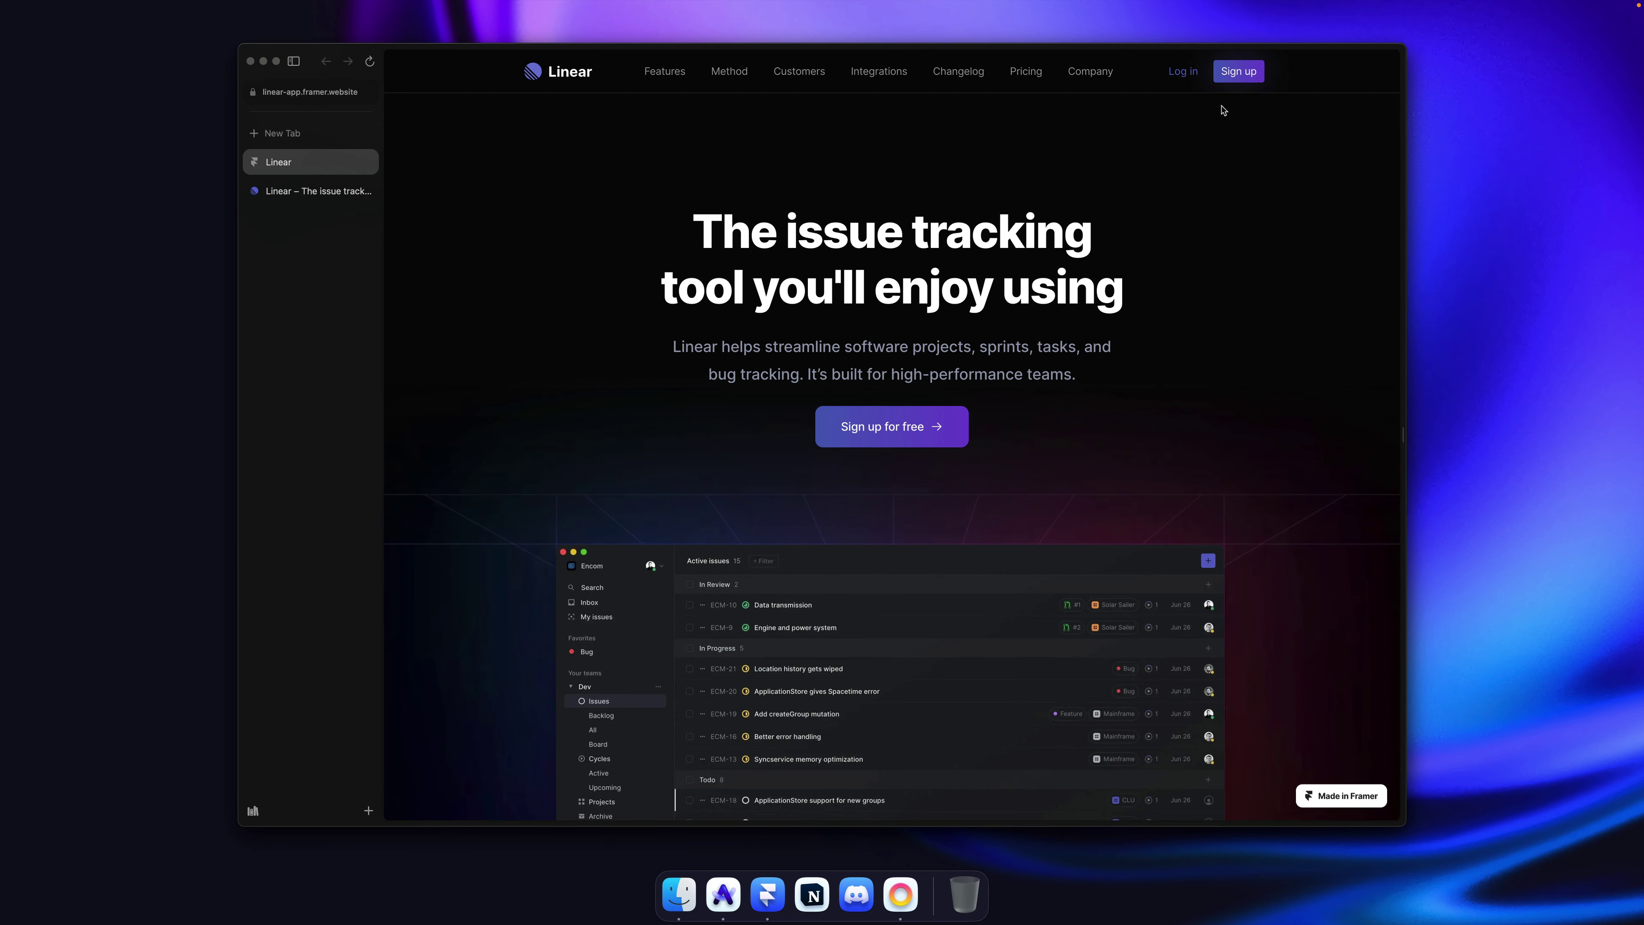
key("super+Tab")
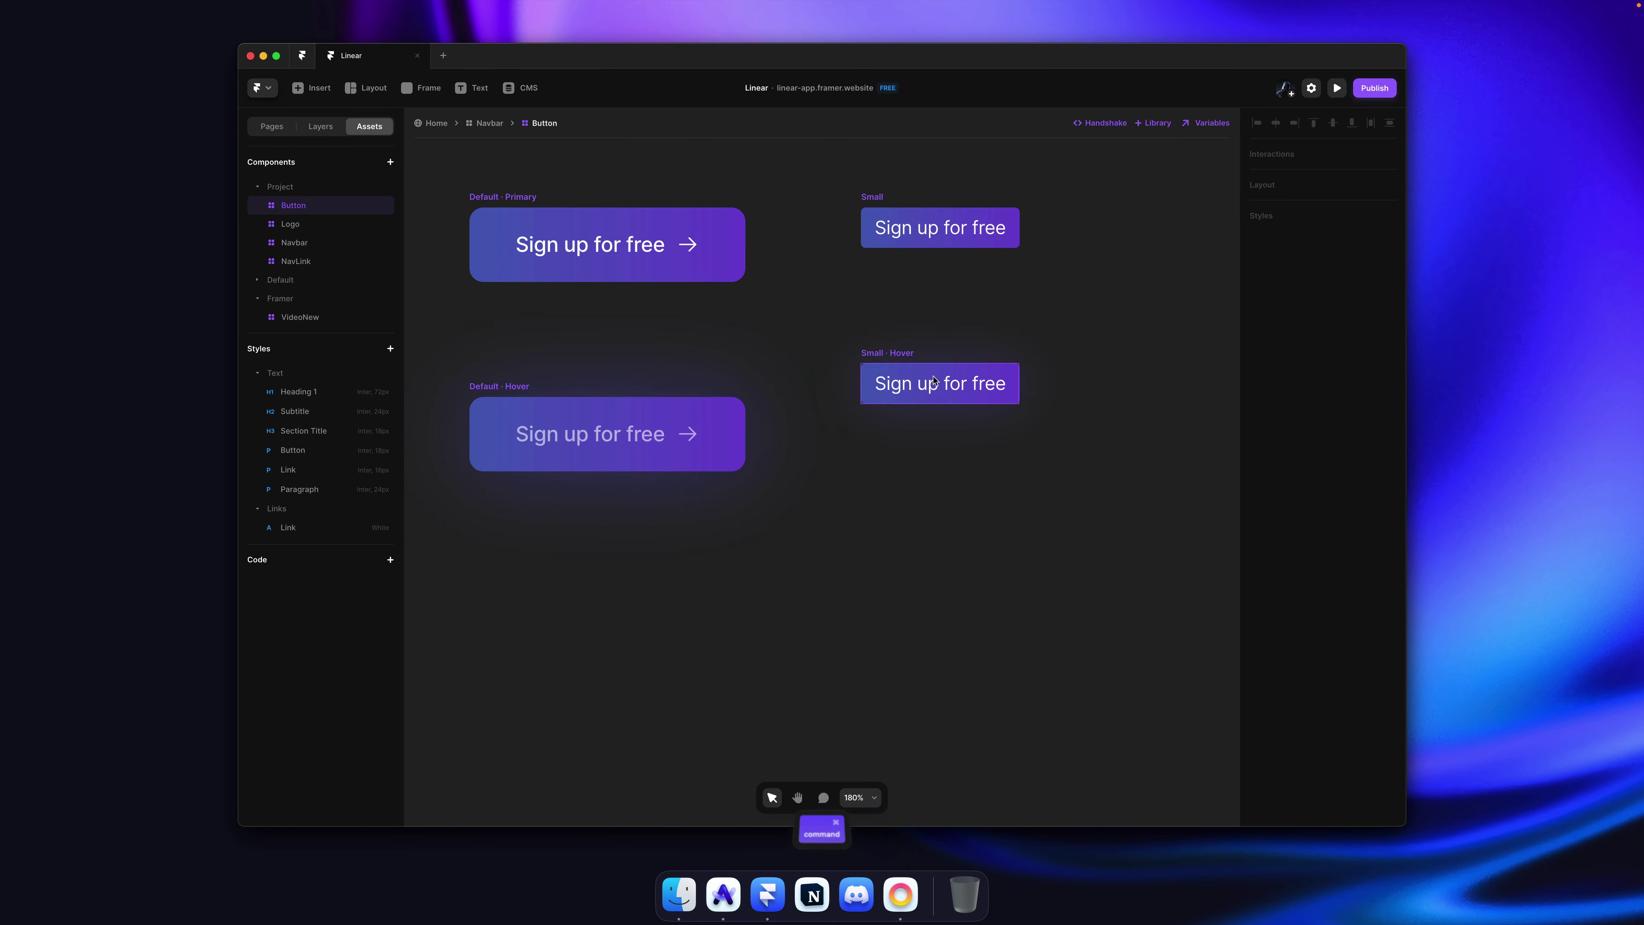
left_click(1374, 396)
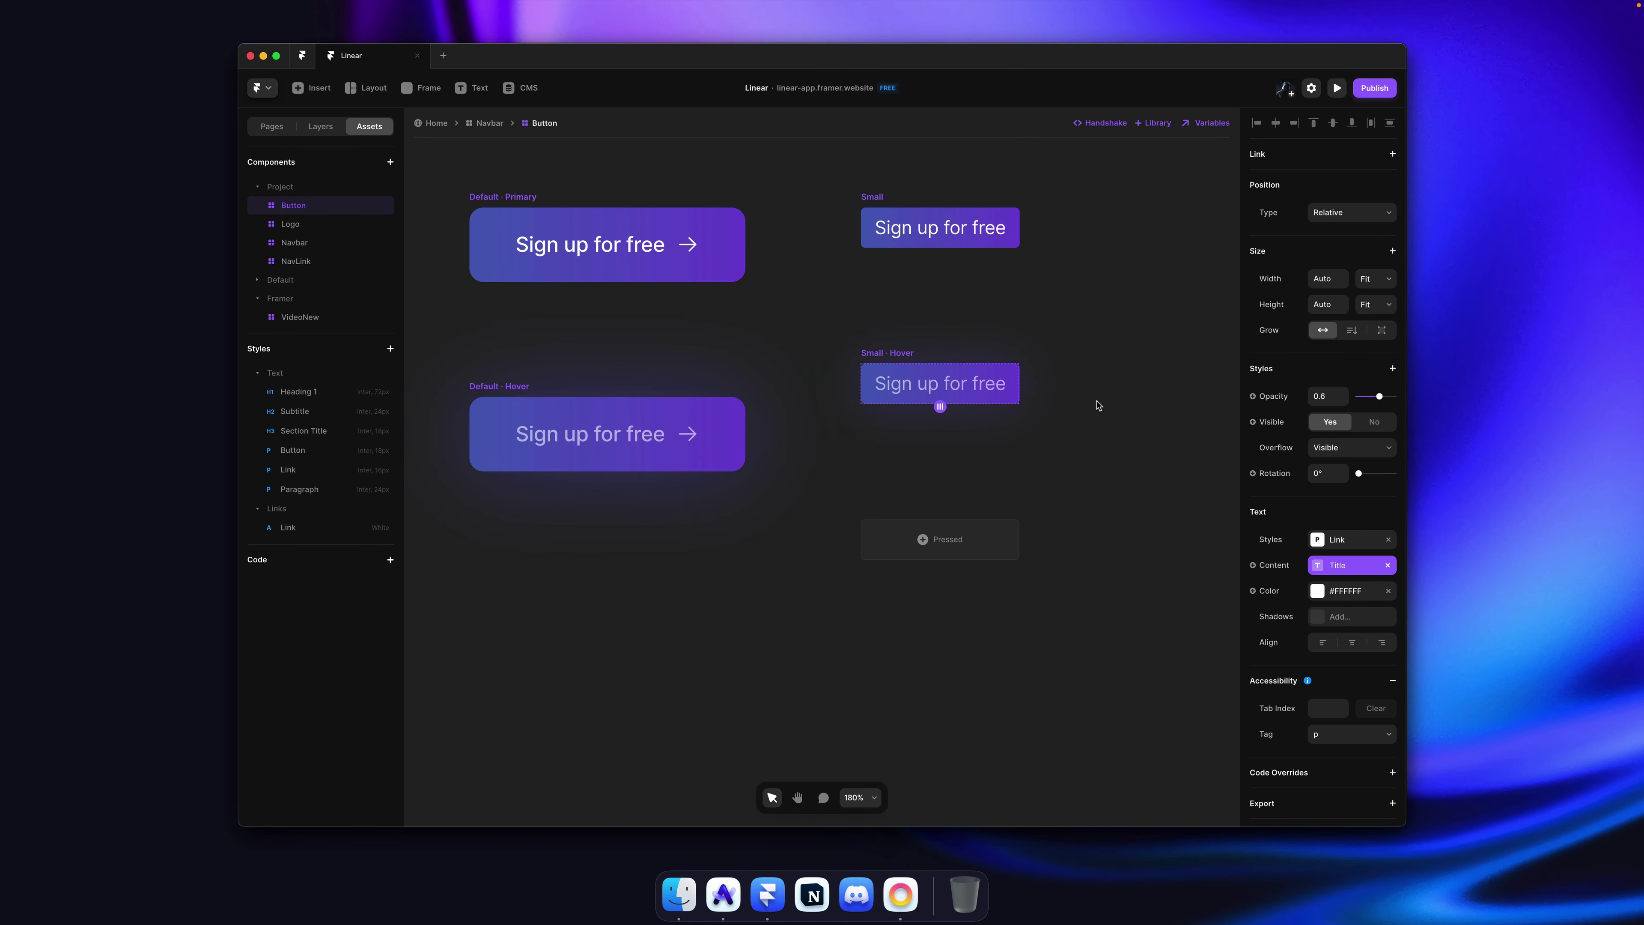
key("shift+super+p")
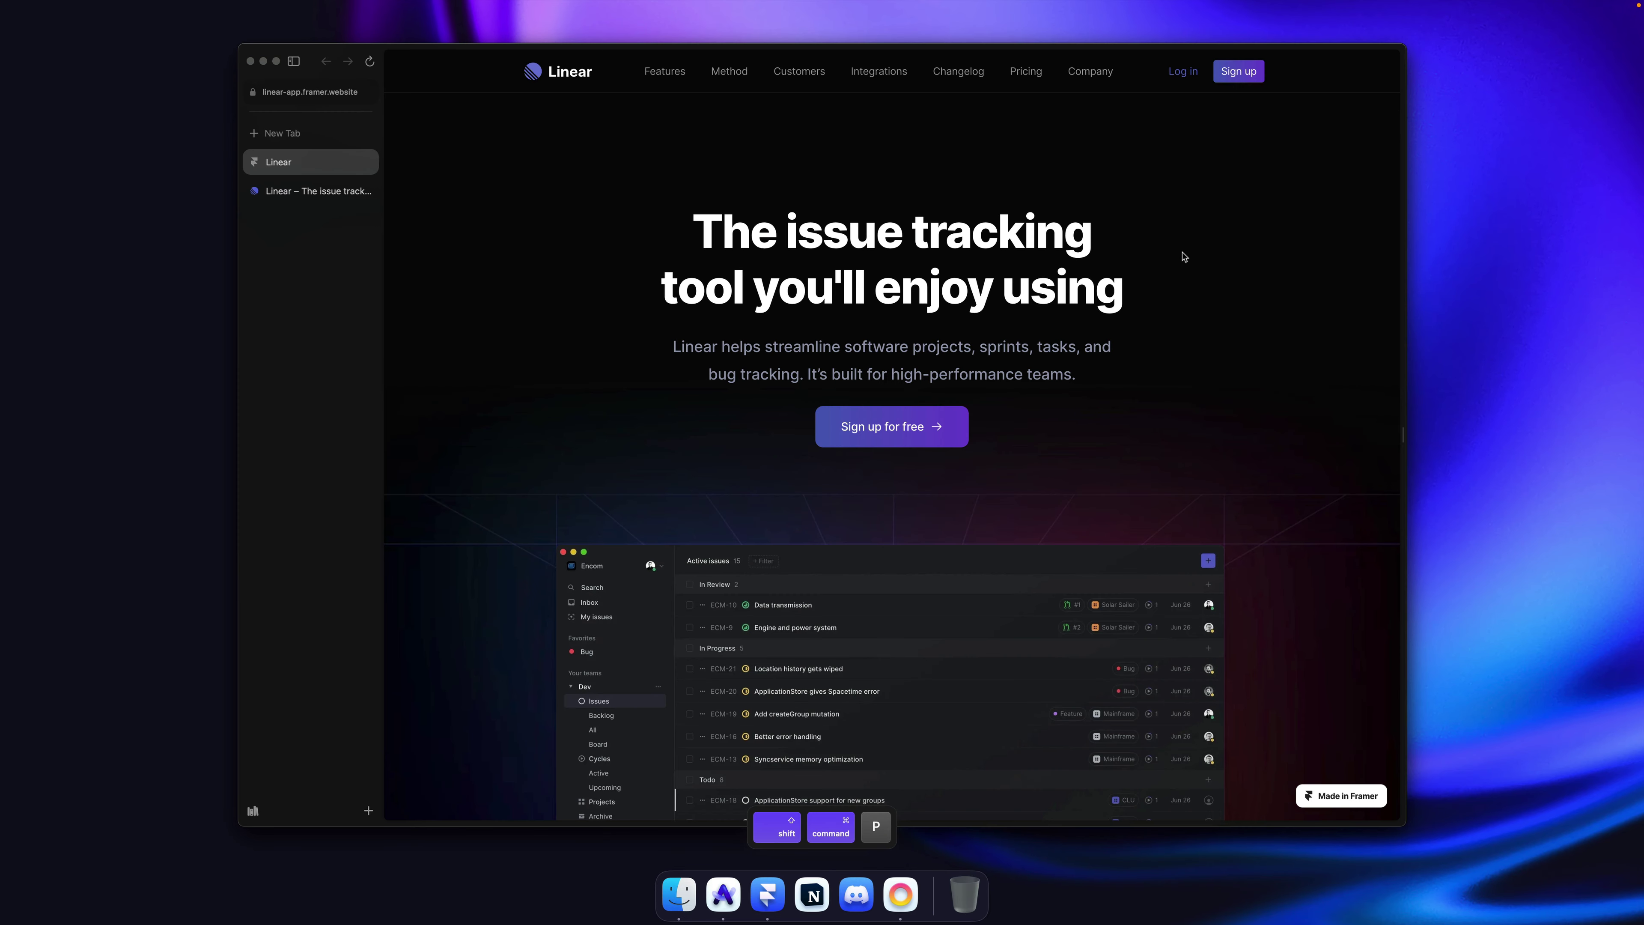
Step: Reload the Framer-built page, then flip between it and the live linear.app tab
key("super+r")
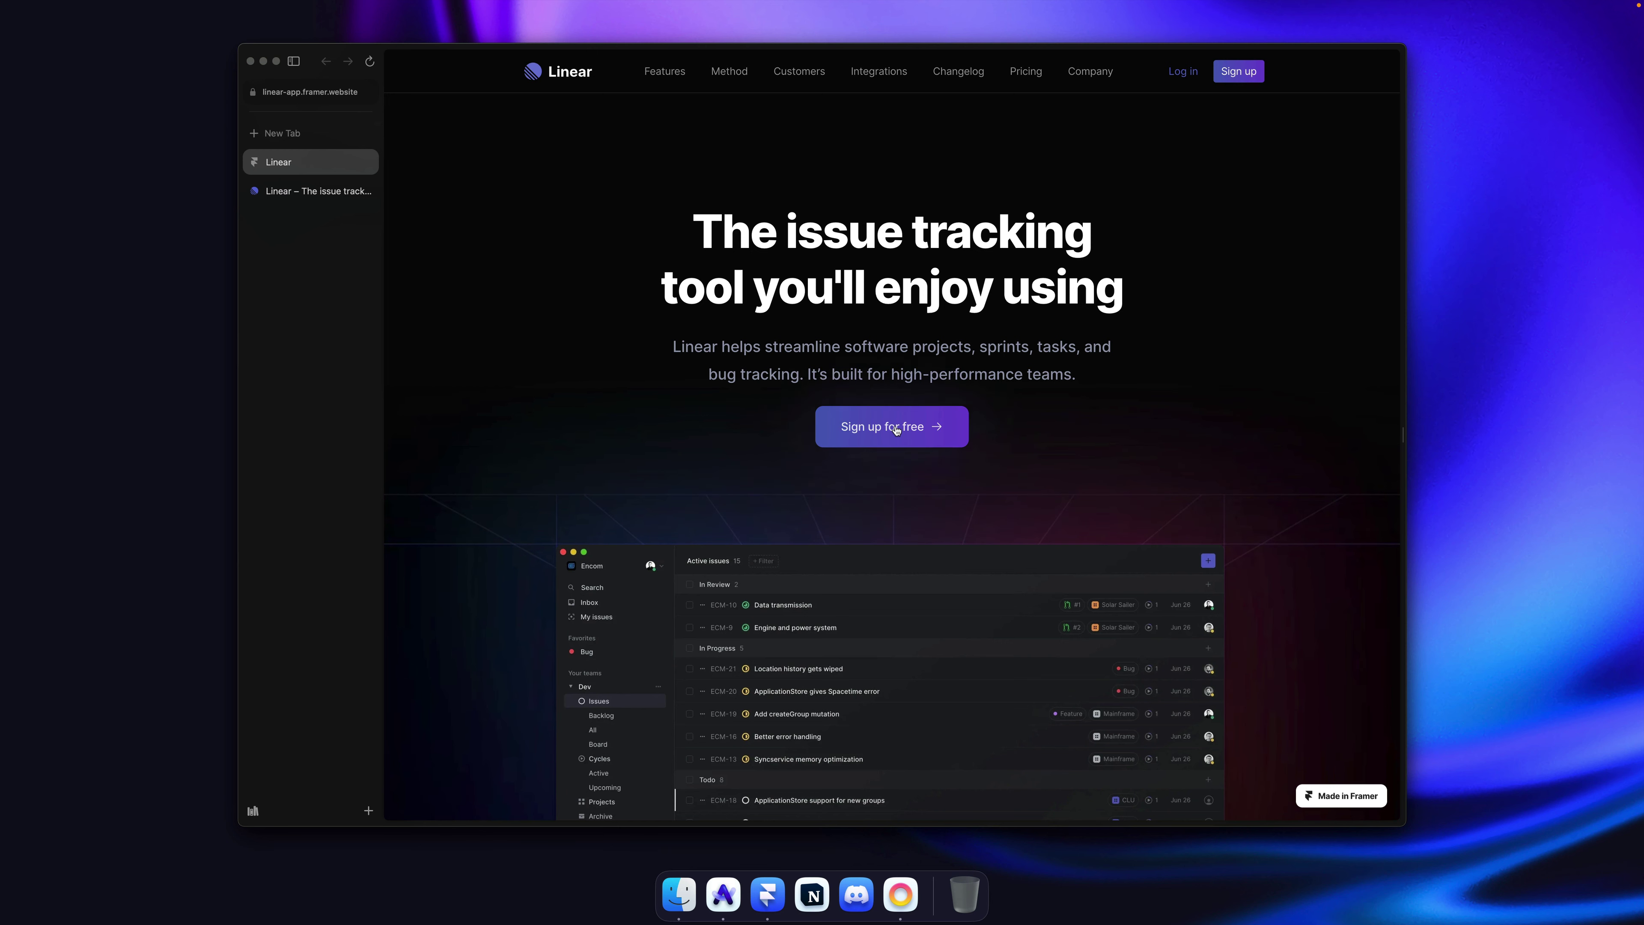
key("ctrl+Tab")
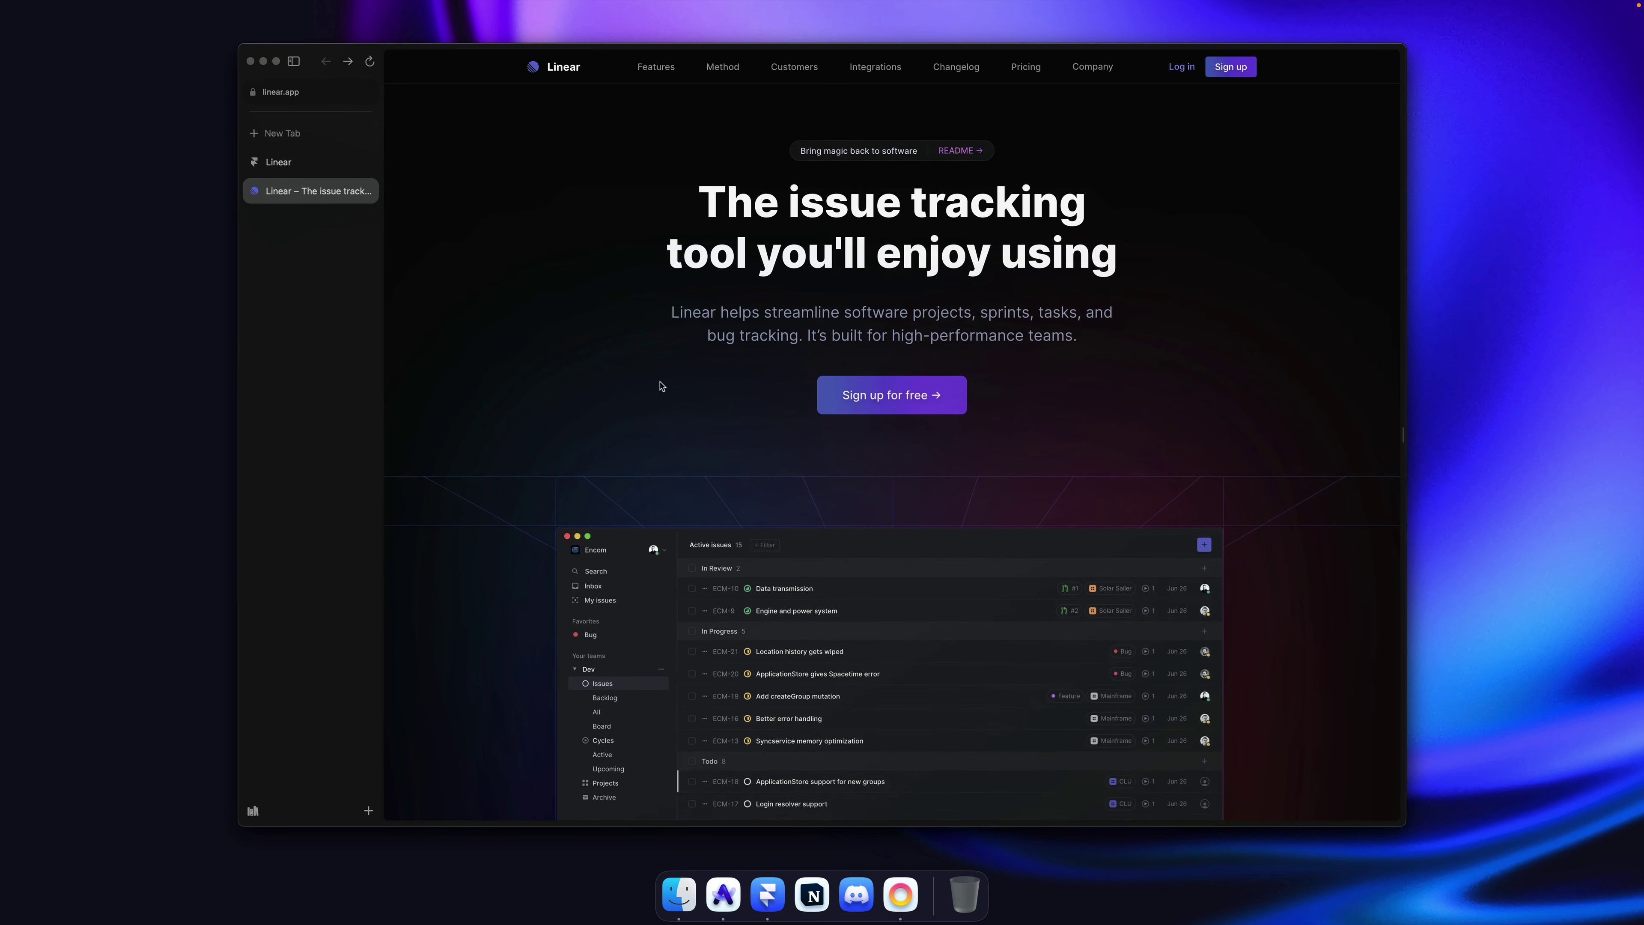
left_click(285, 165)
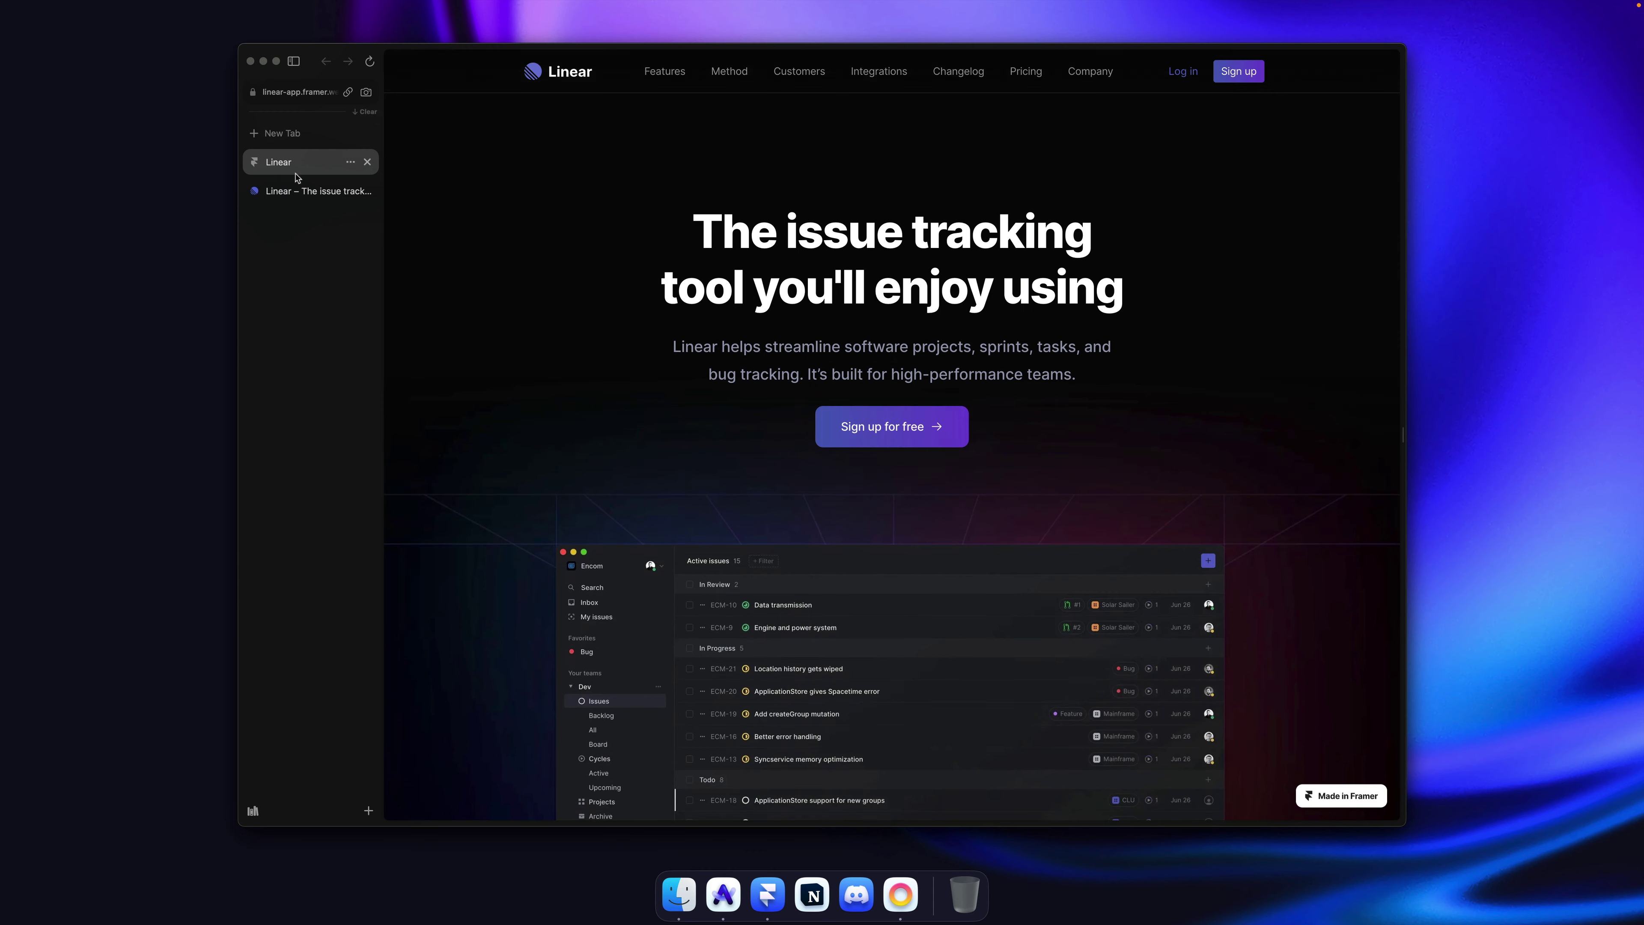
key("ctrl+Tab")
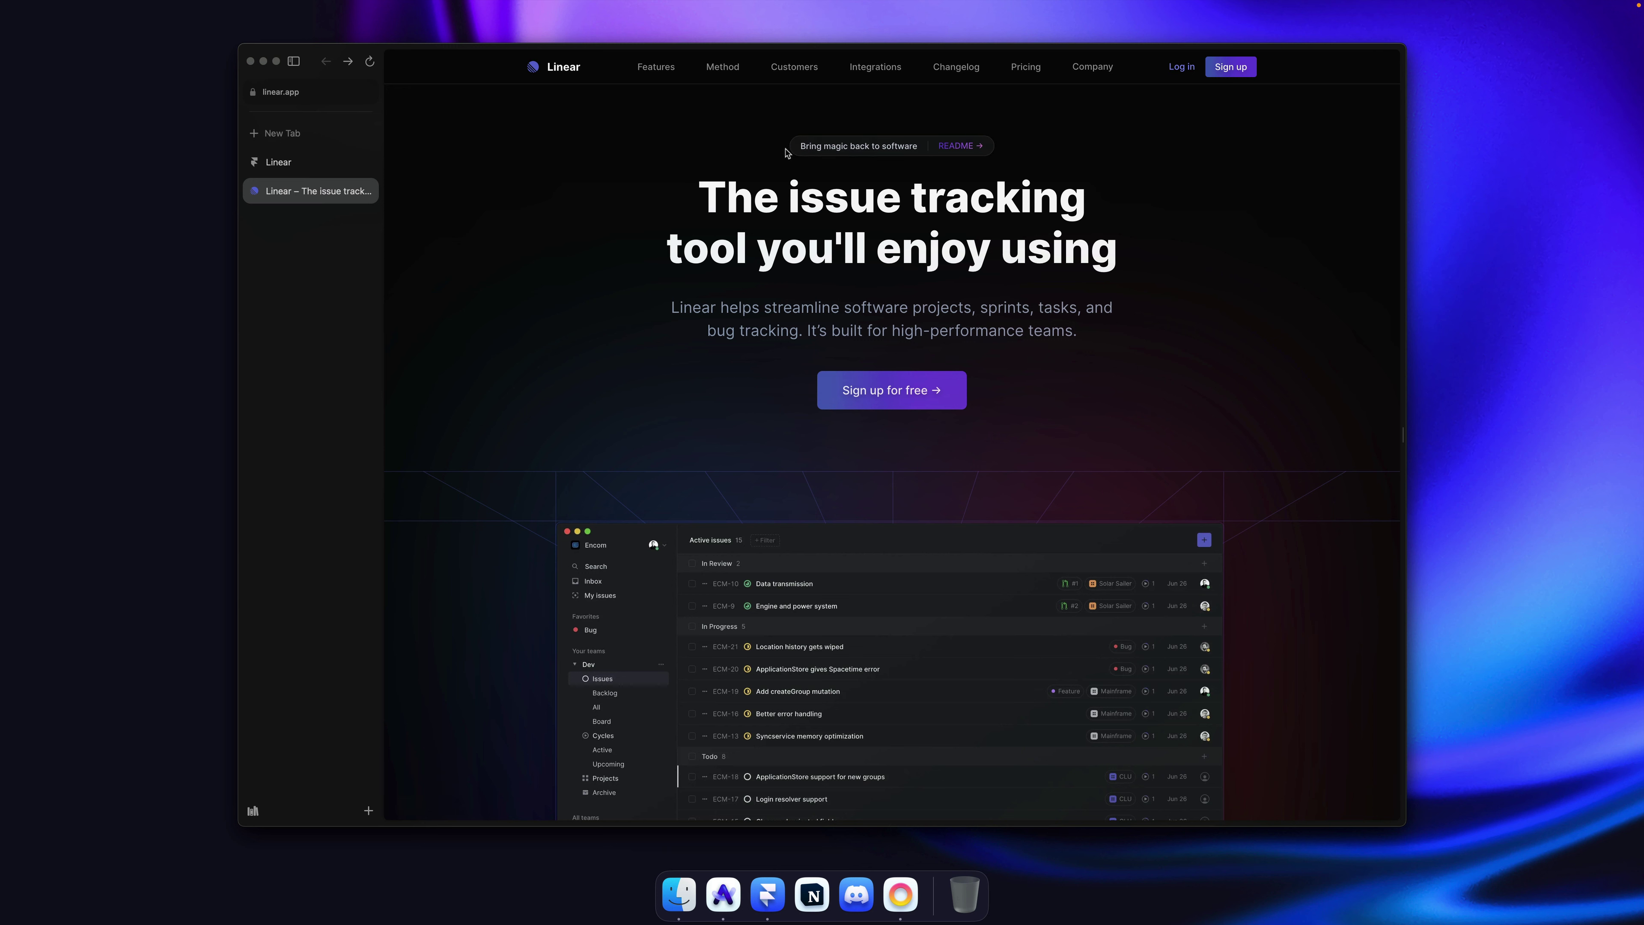
Step: Copy the 'Bring magic back to software' tagline from linear.app's hero and go back to Framer
left_click_drag(787, 149, 920, 155)
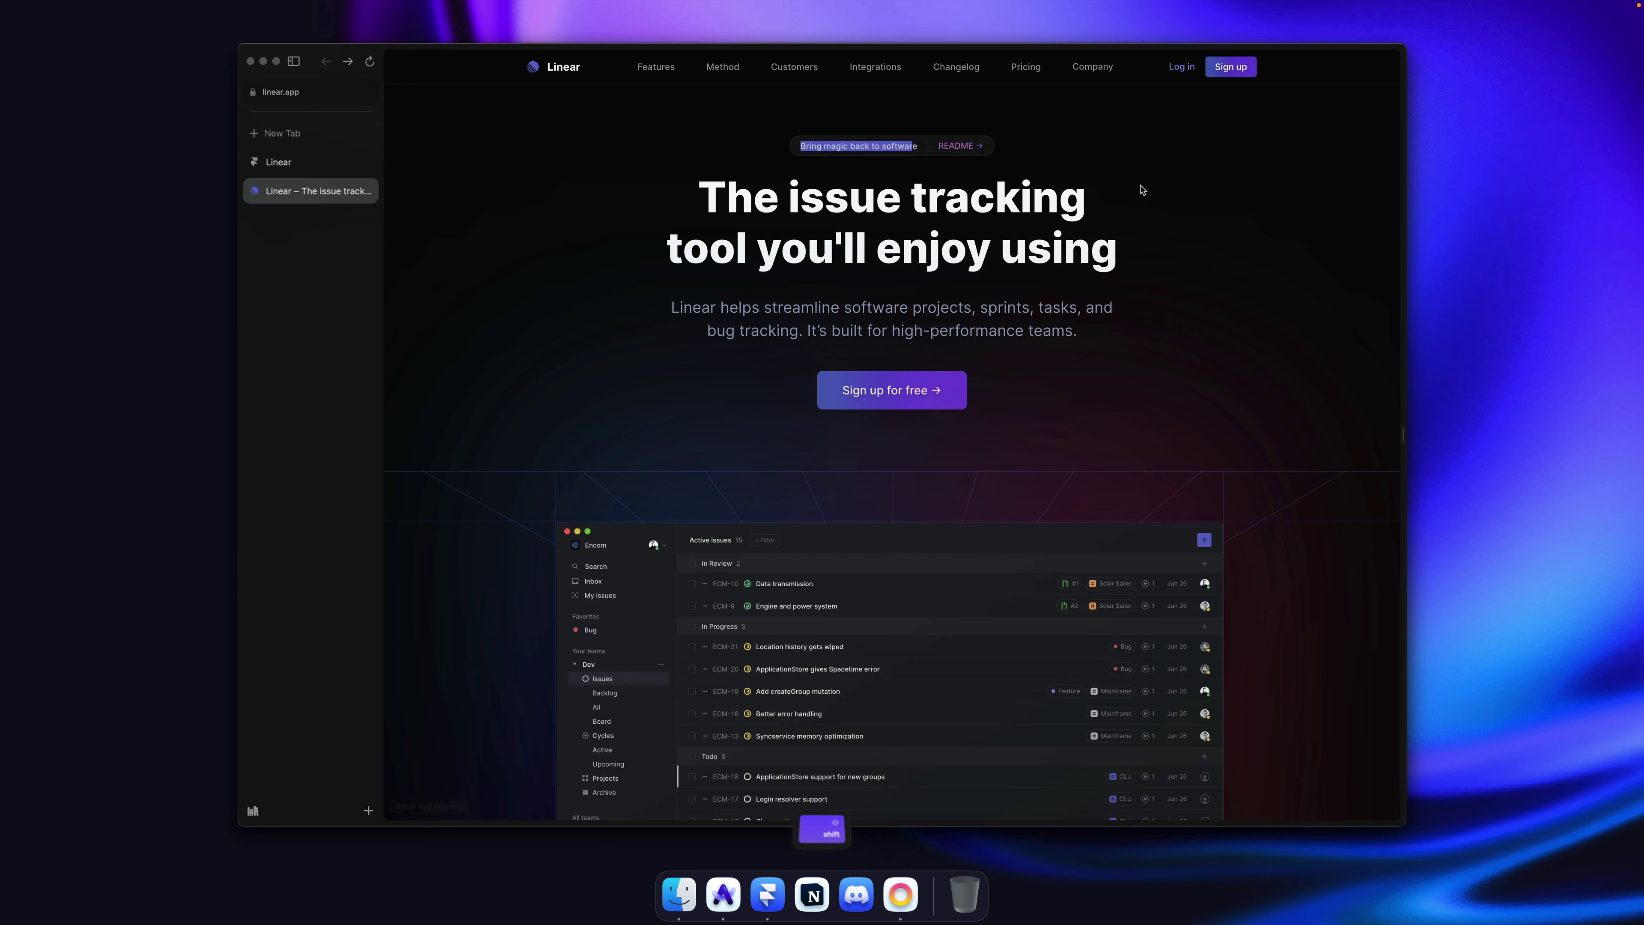
key("super+c")
left_click(834, 178)
key("super+Tab")
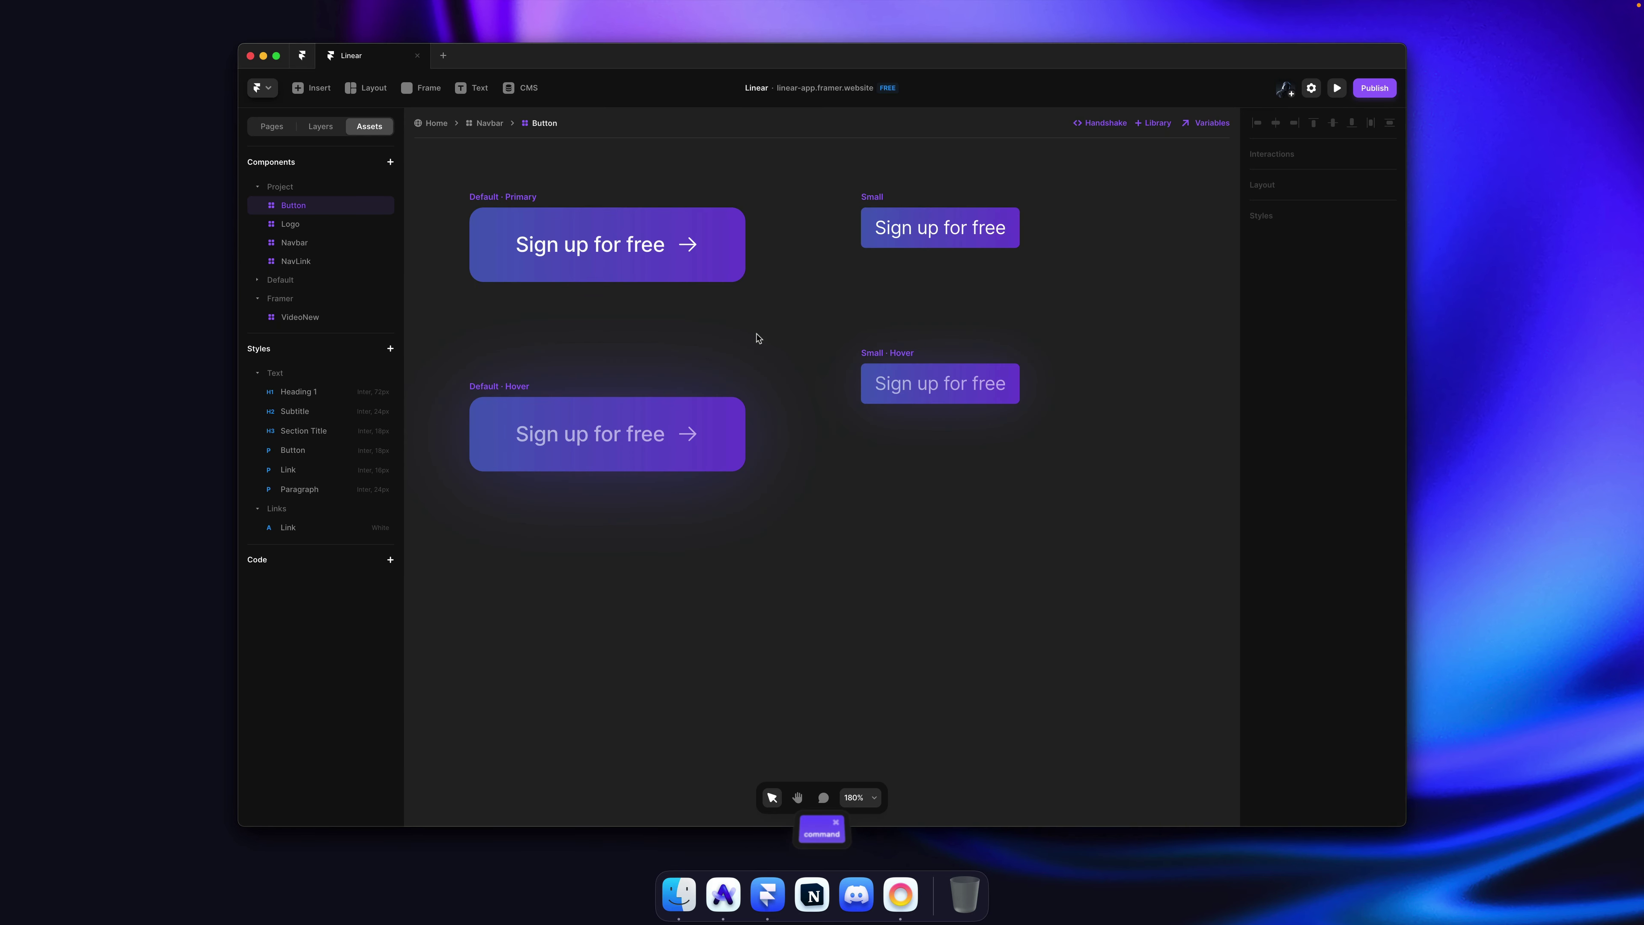
Step: Draw a 325×27 box on the Home page and move it to the top of the hero heading stack
left_click(433, 123)
key("f")
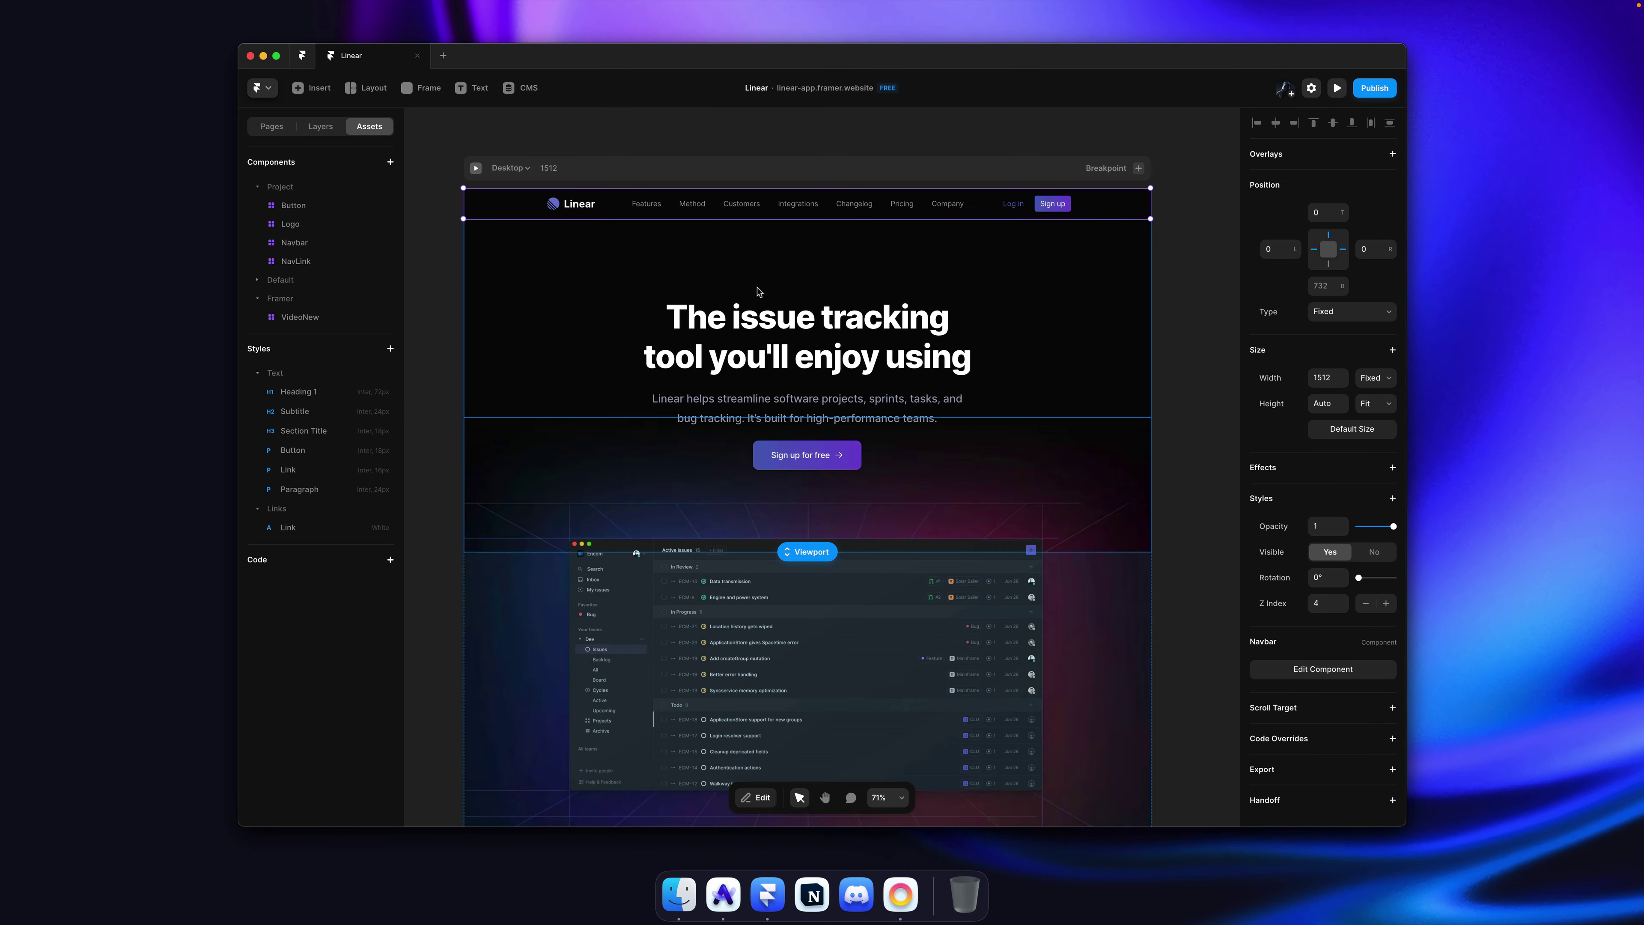
scroll(746, 269, "up", 3)
left_click_drag(746, 269, 917, 280)
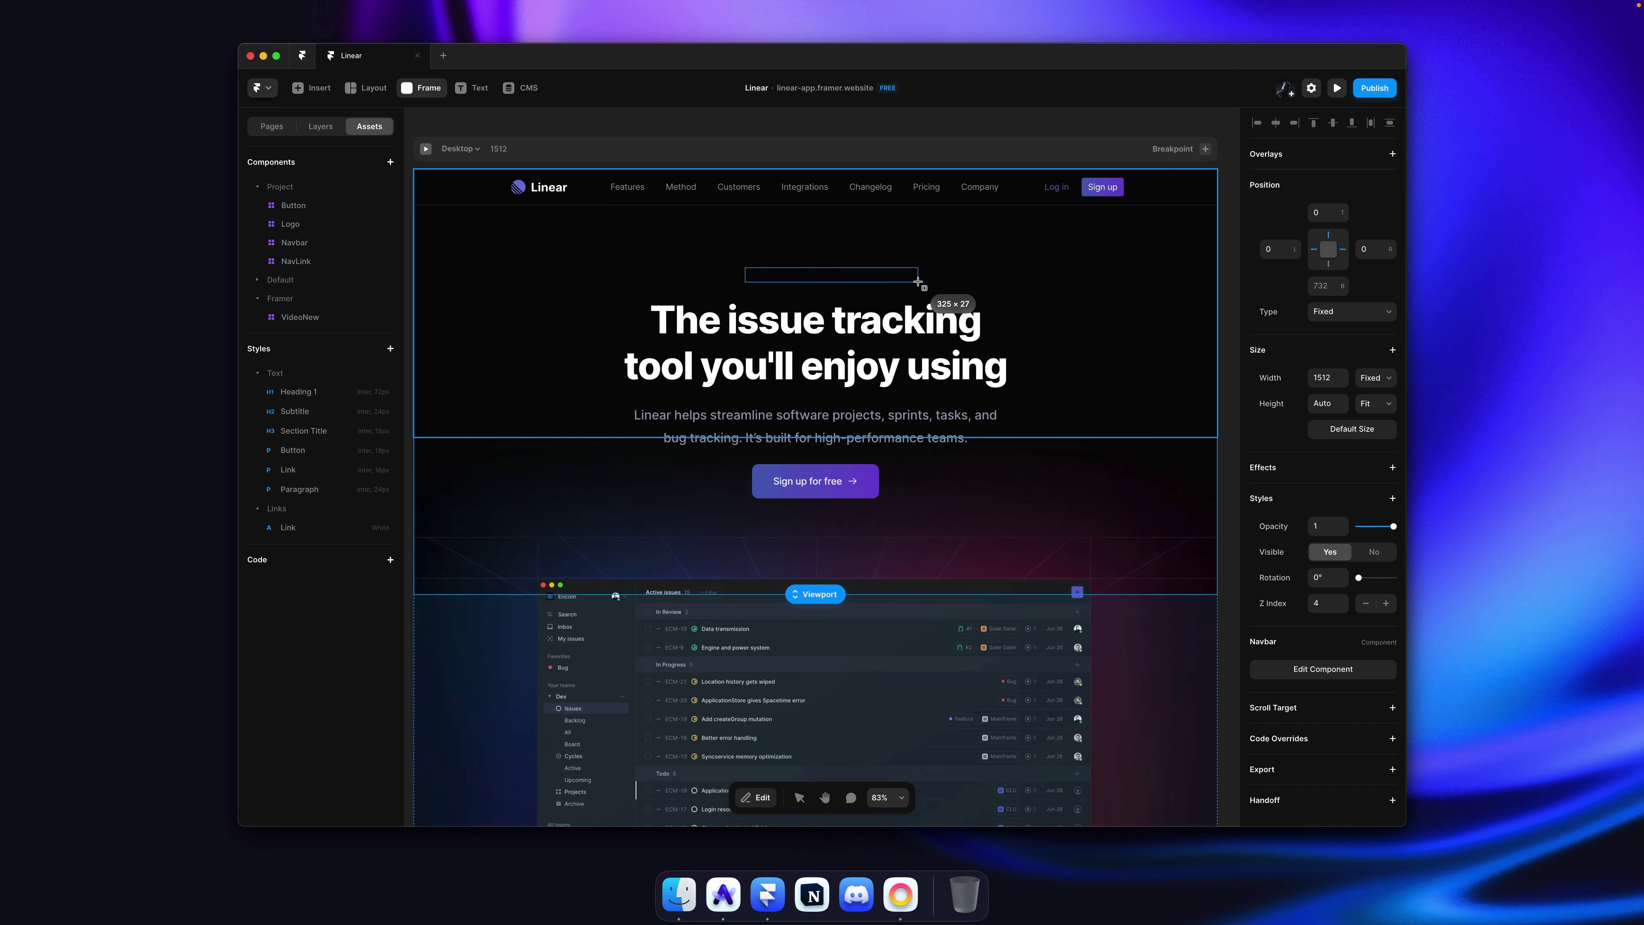
key("super+x")
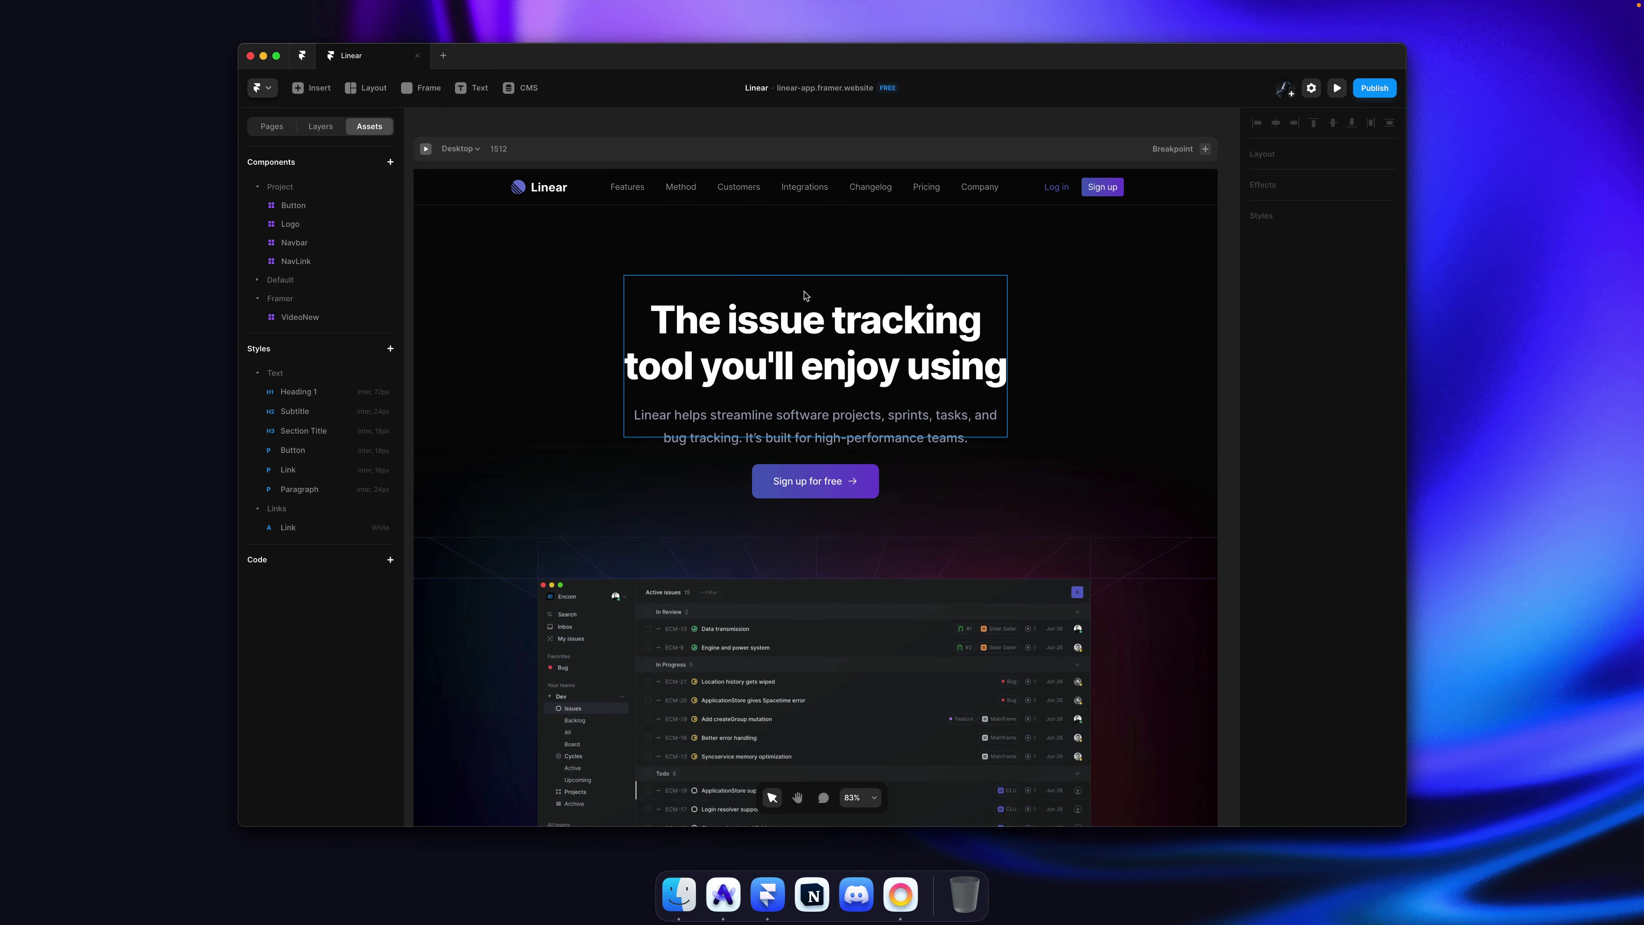
left_click(804, 295)
key("super+v")
key("super+bracketleft")
key("super+bracketleft")
key("super+bracketleft")
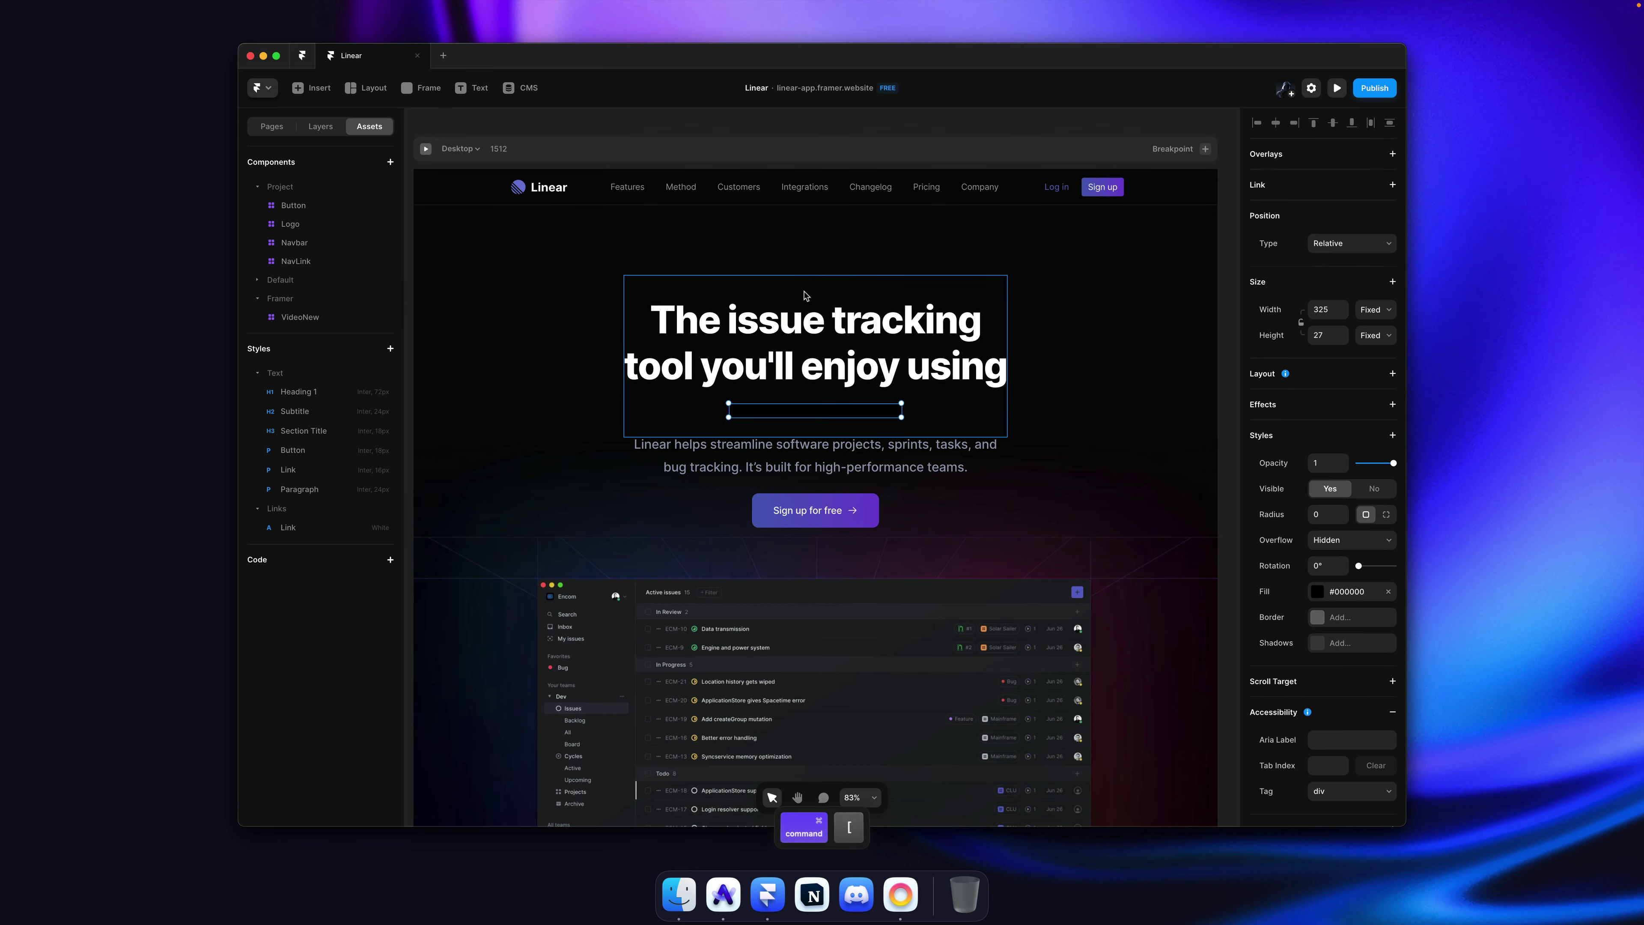
Step: Set the hero heading stack's top padding to 0 and reselect the new box
left_click(983, 305)
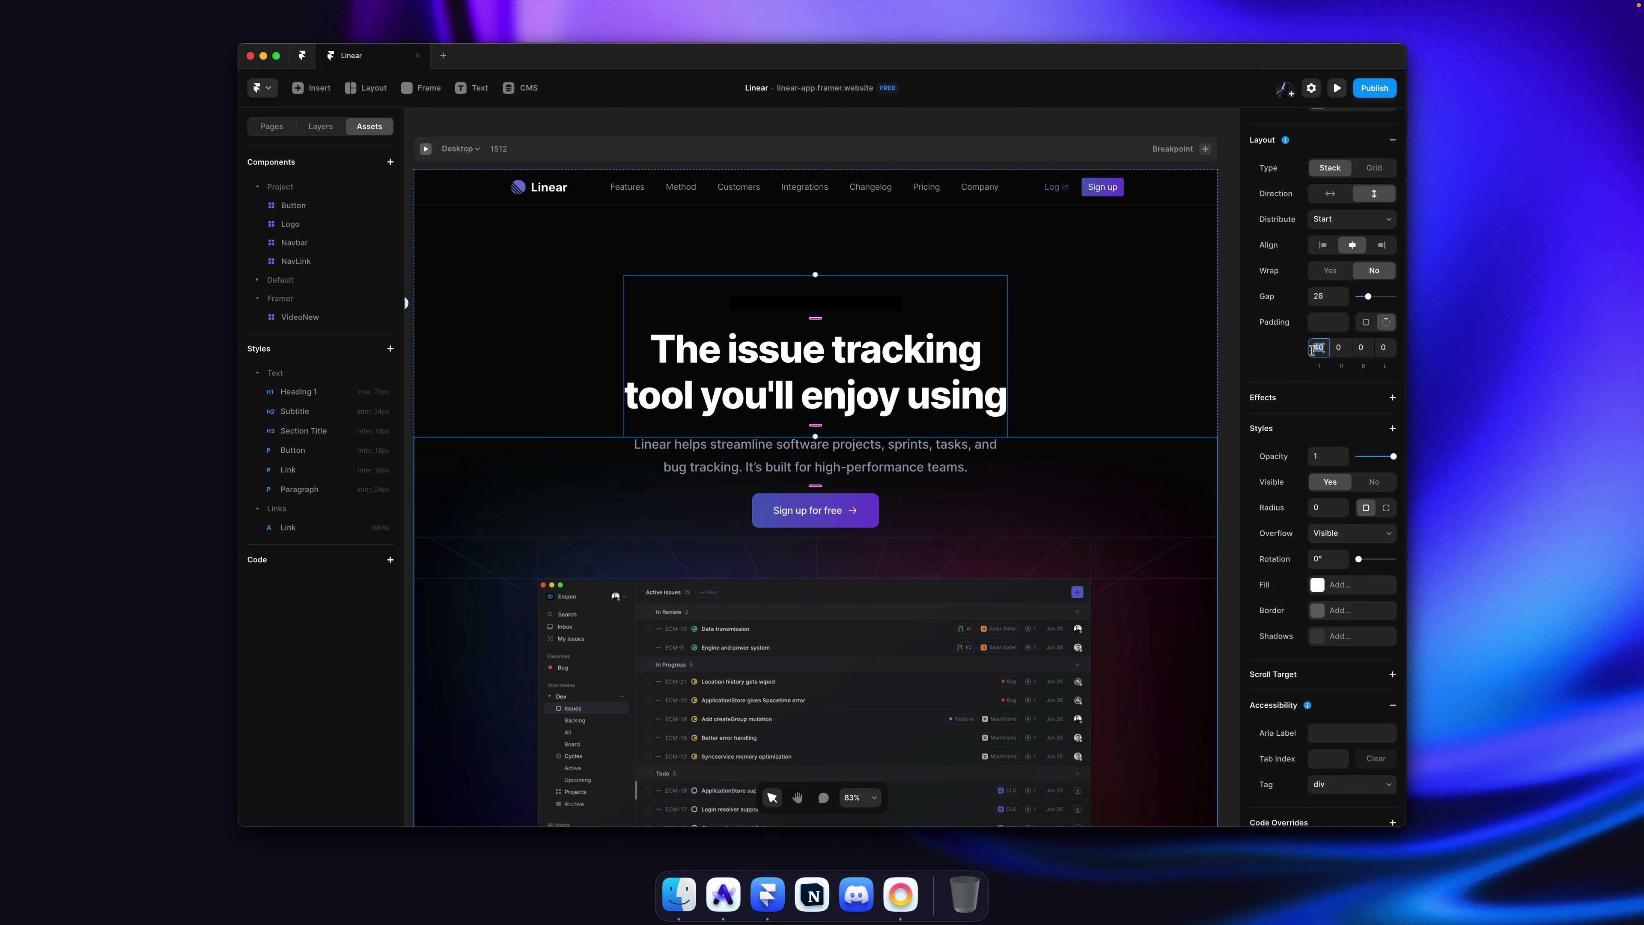
type("0")
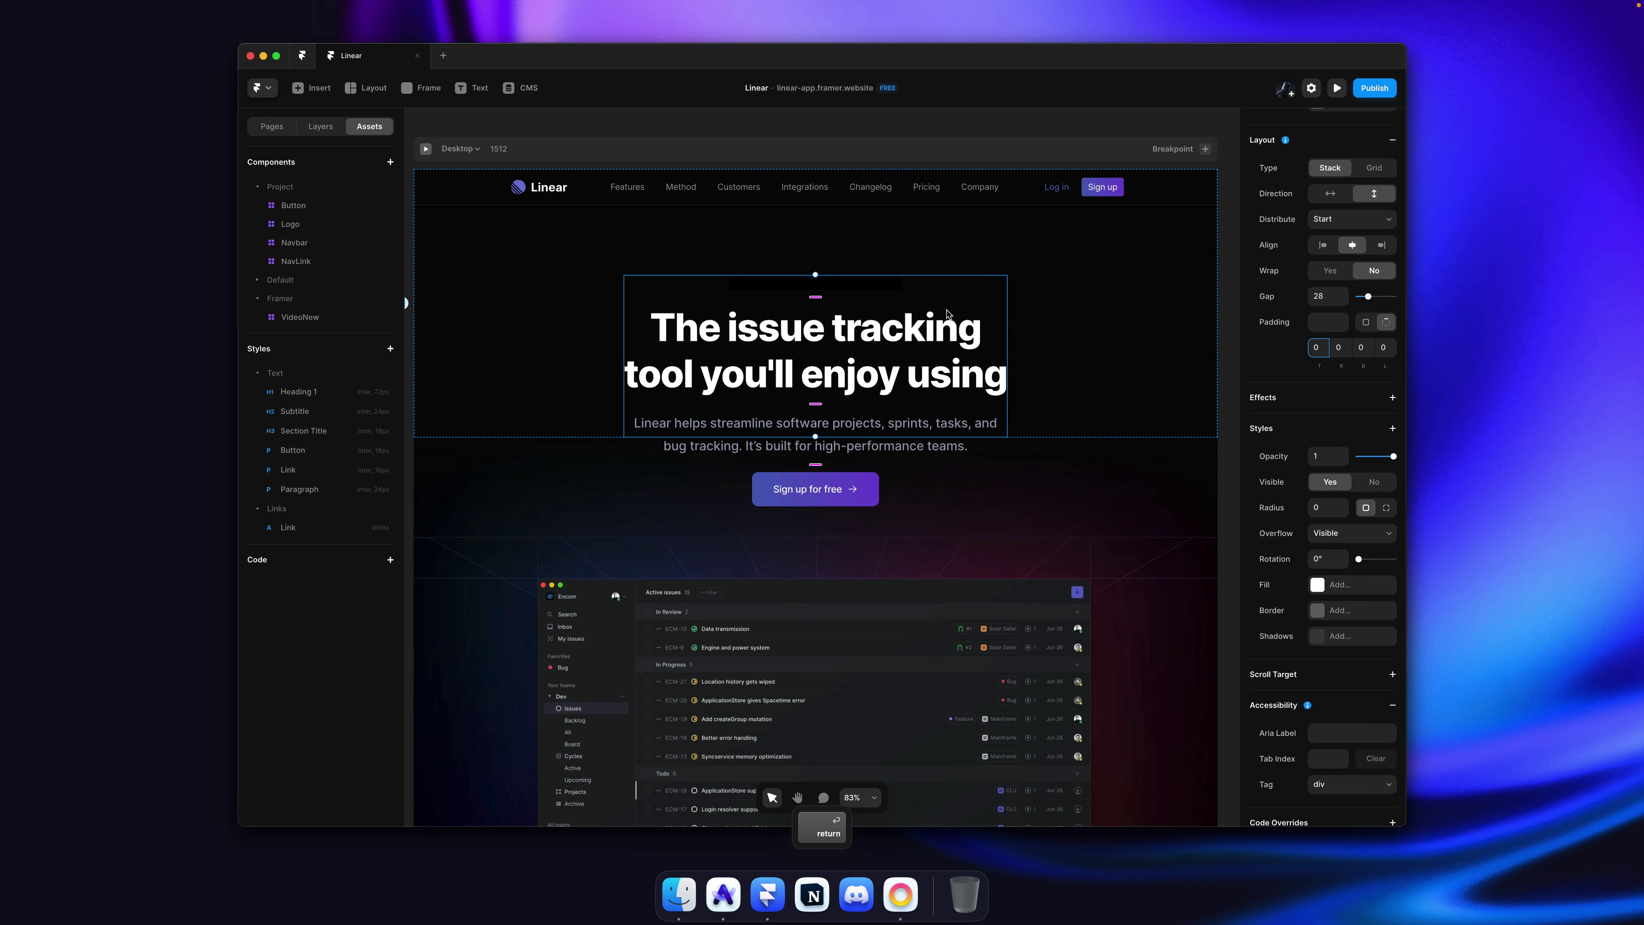
left_click(945, 315)
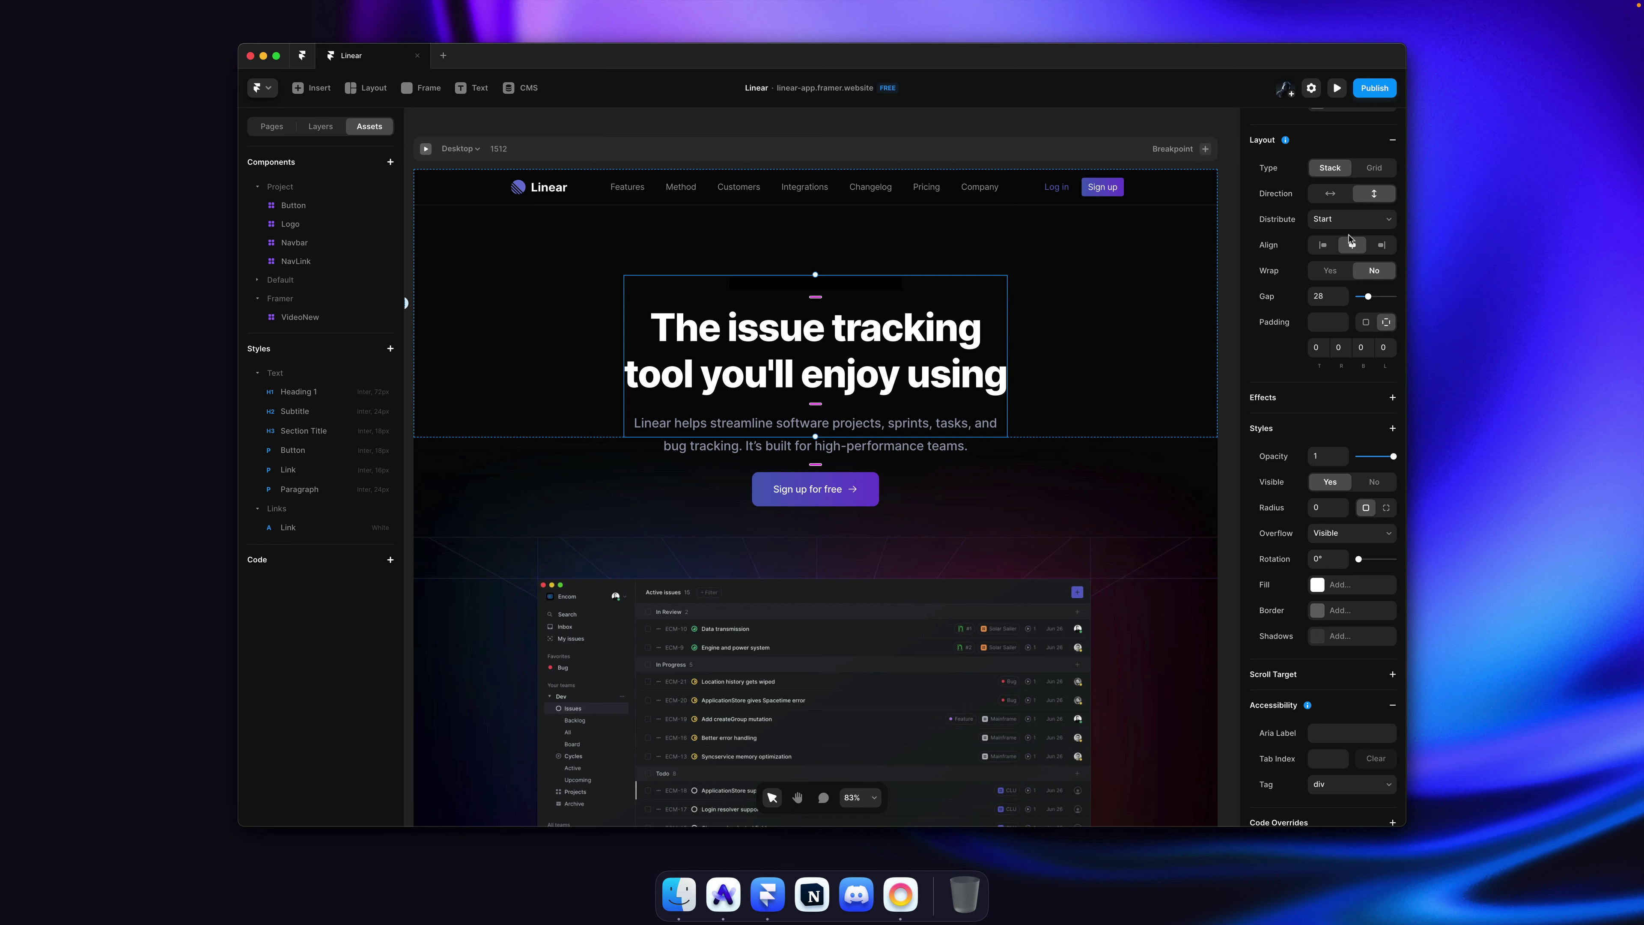
scroll(1321, 304, "up", 3)
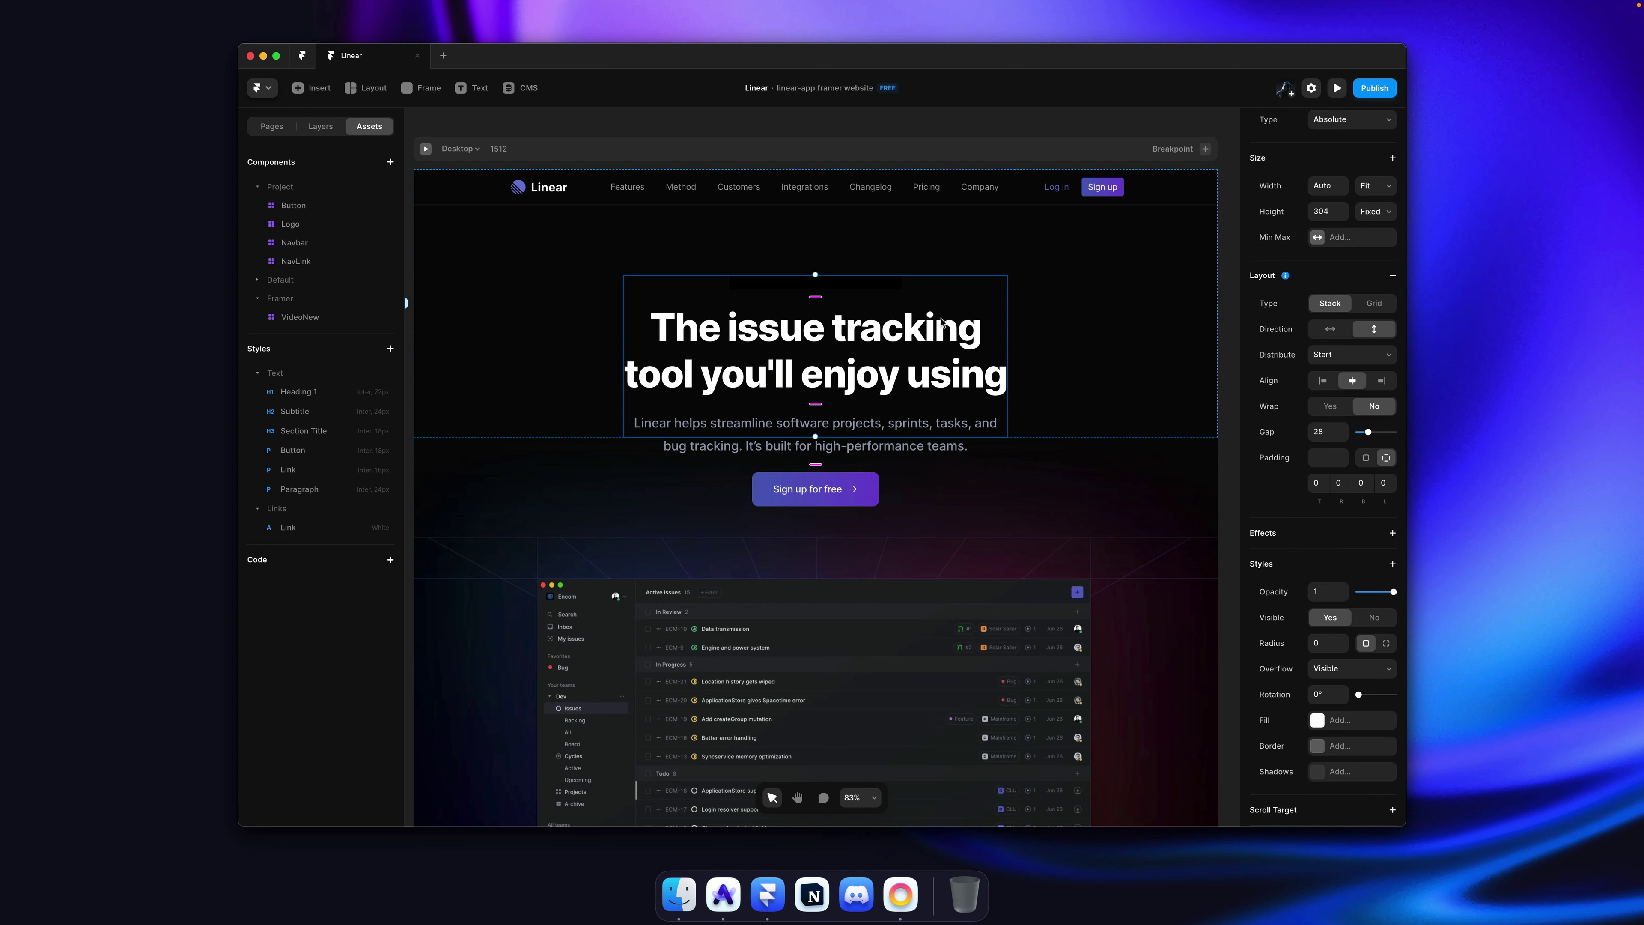
key("super")
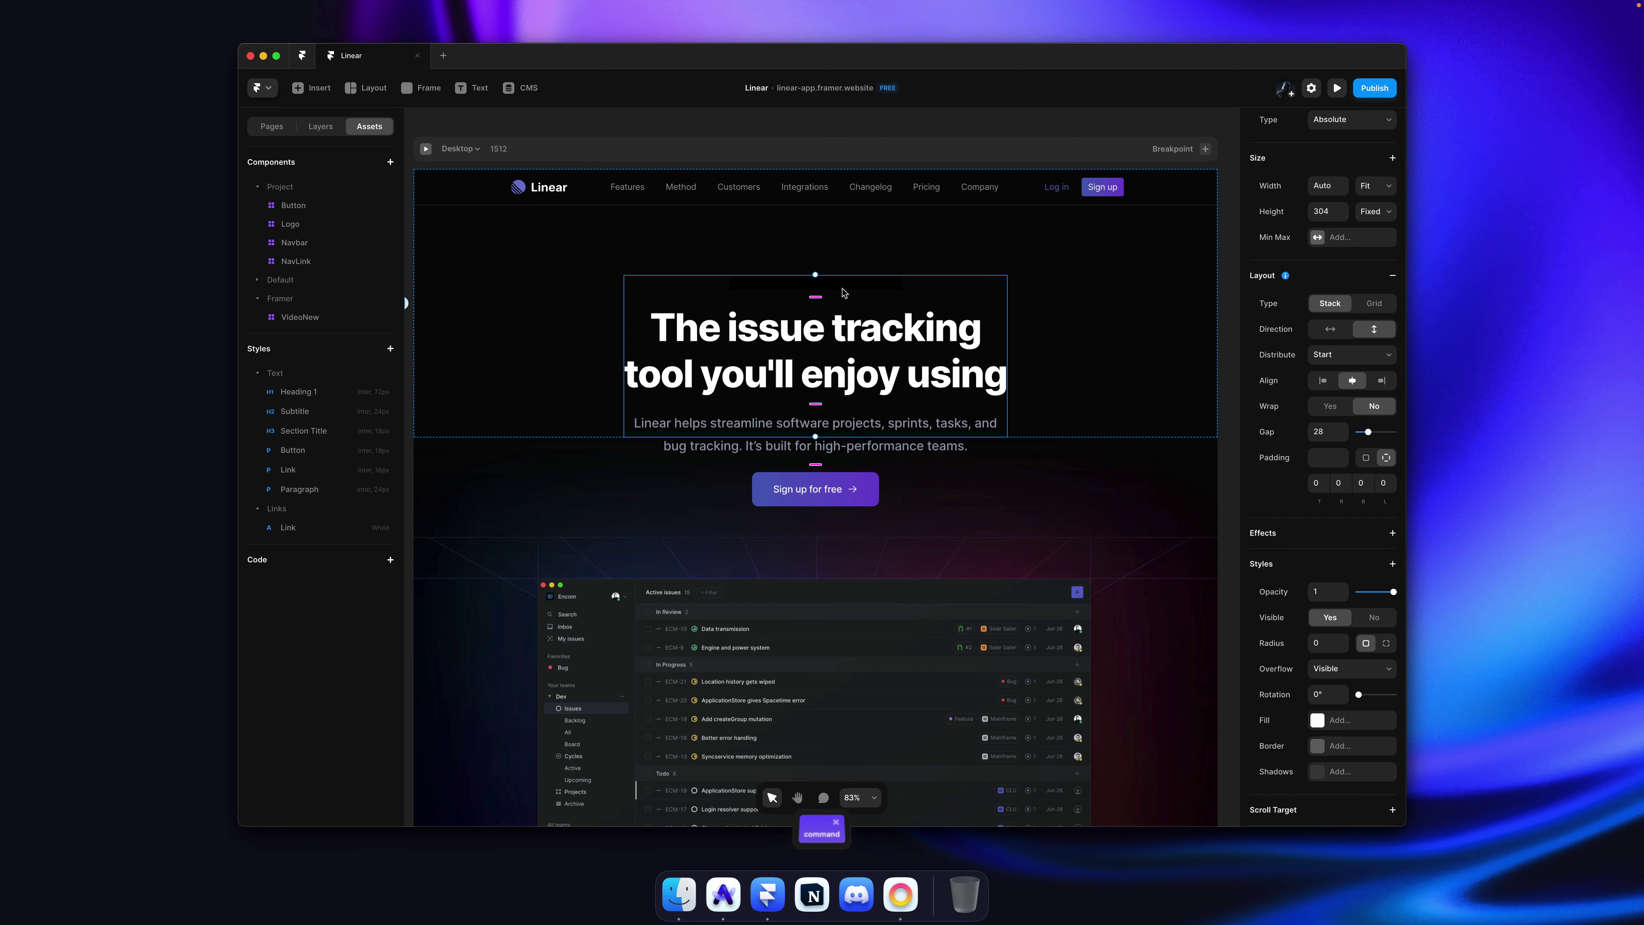
left_click(842, 284, "super")
scroll(1344, 577, "down", 1)
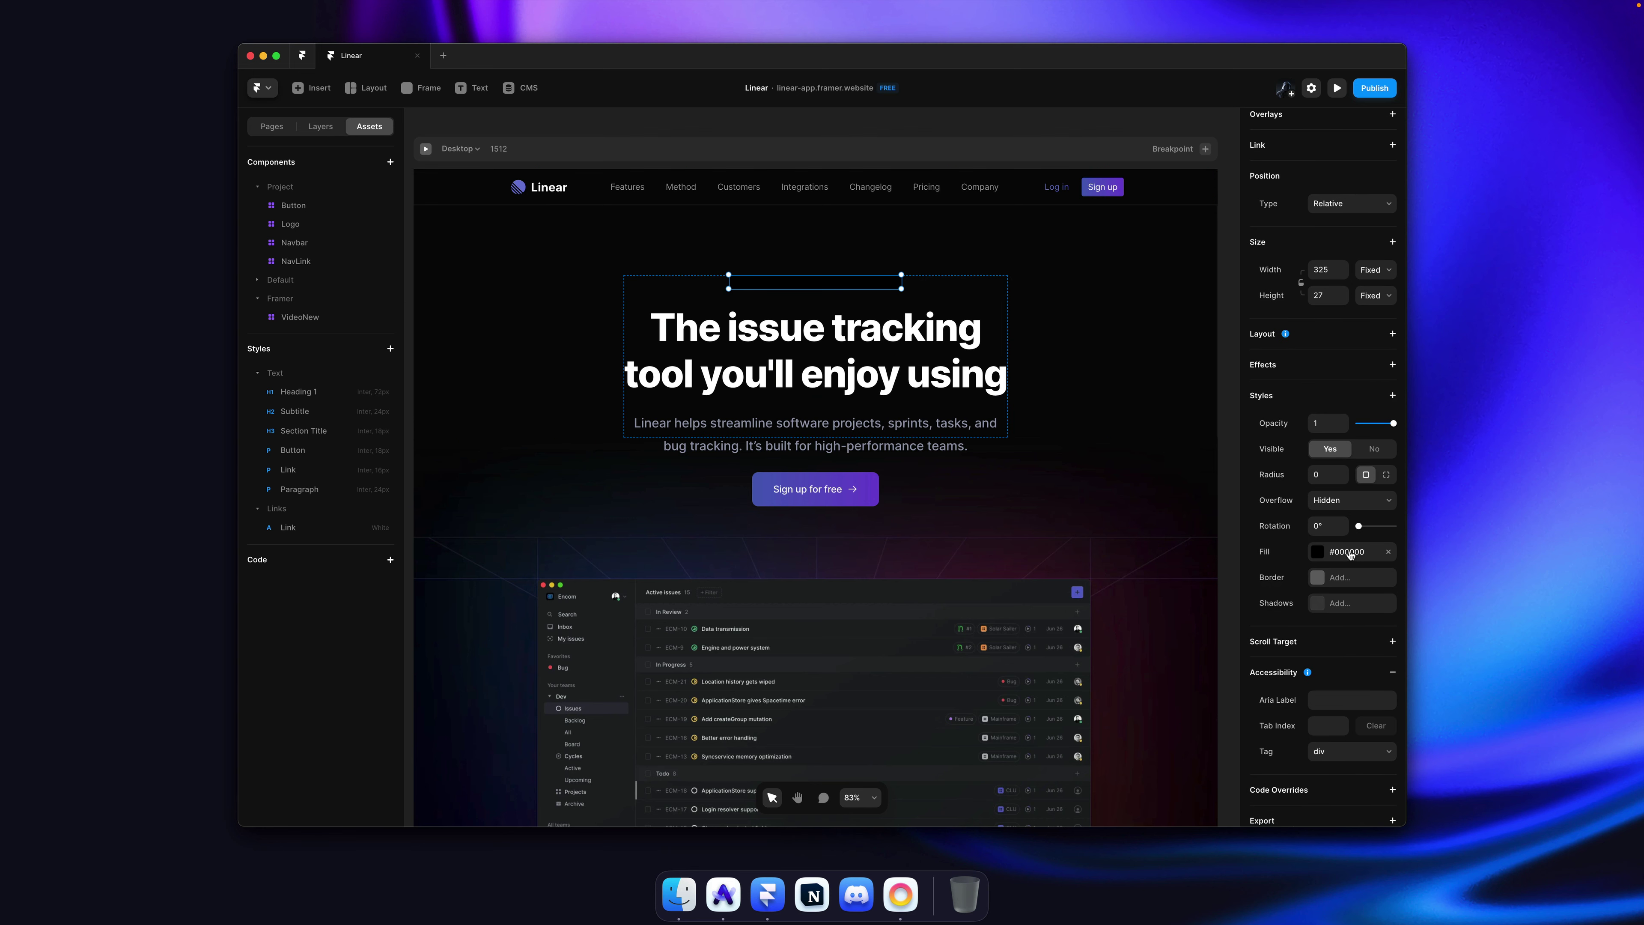
key("super+Tab")
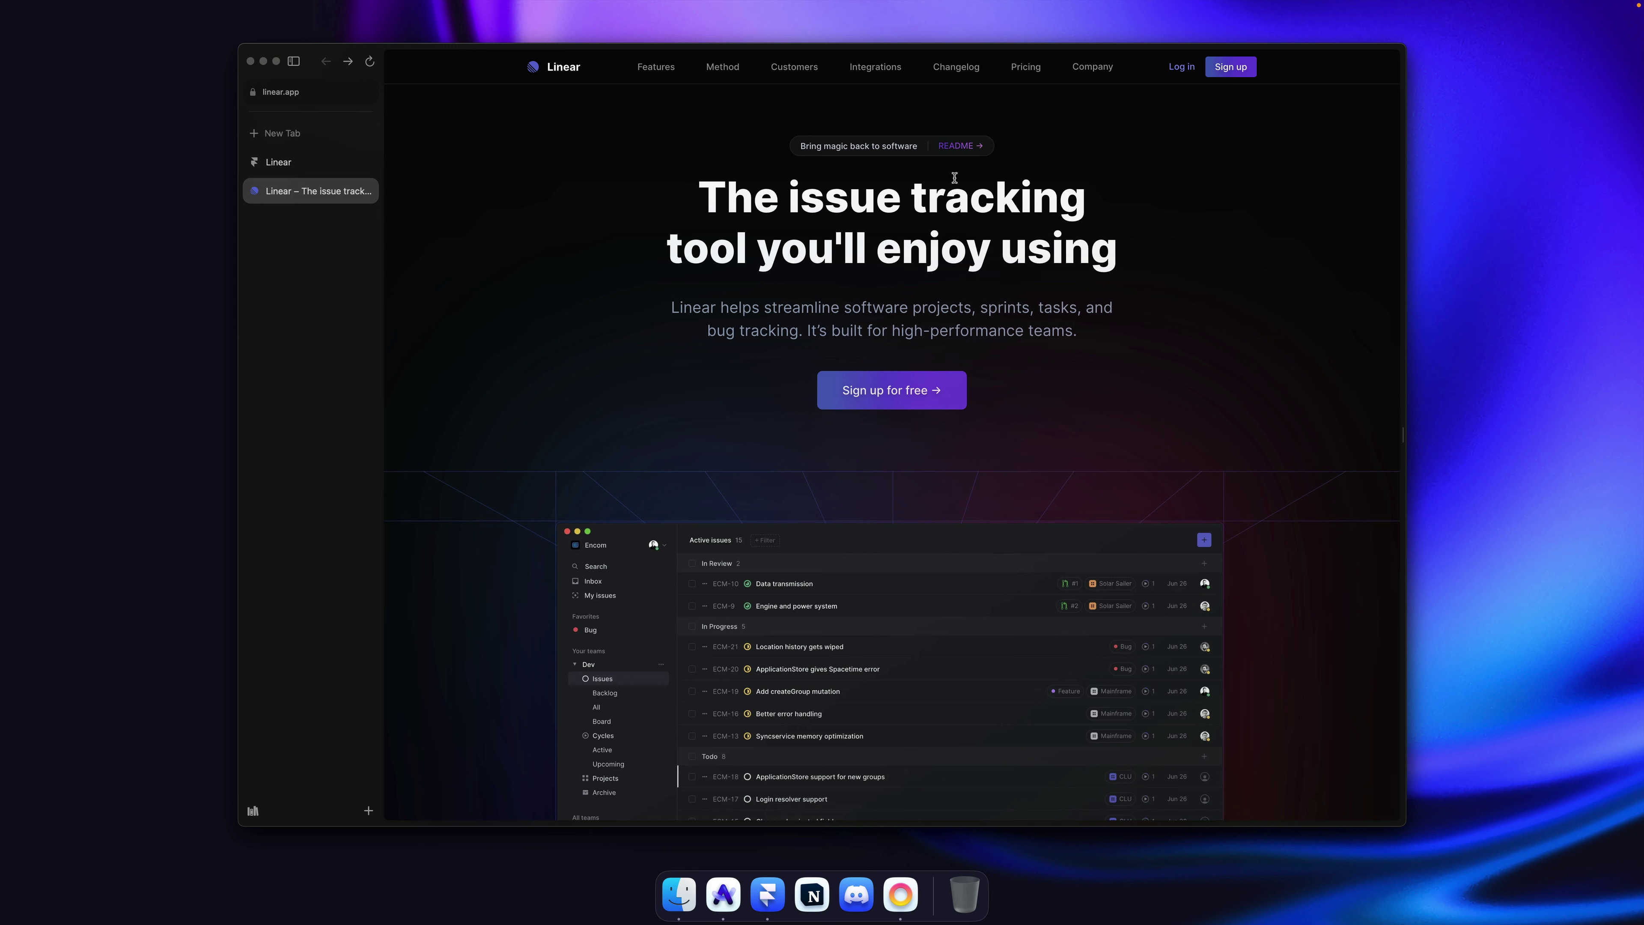
Step: Fill the box with #131315 sampled from Linear's pill and save it as shared colour 'Charcoal'
key("shift+alt+super+p")
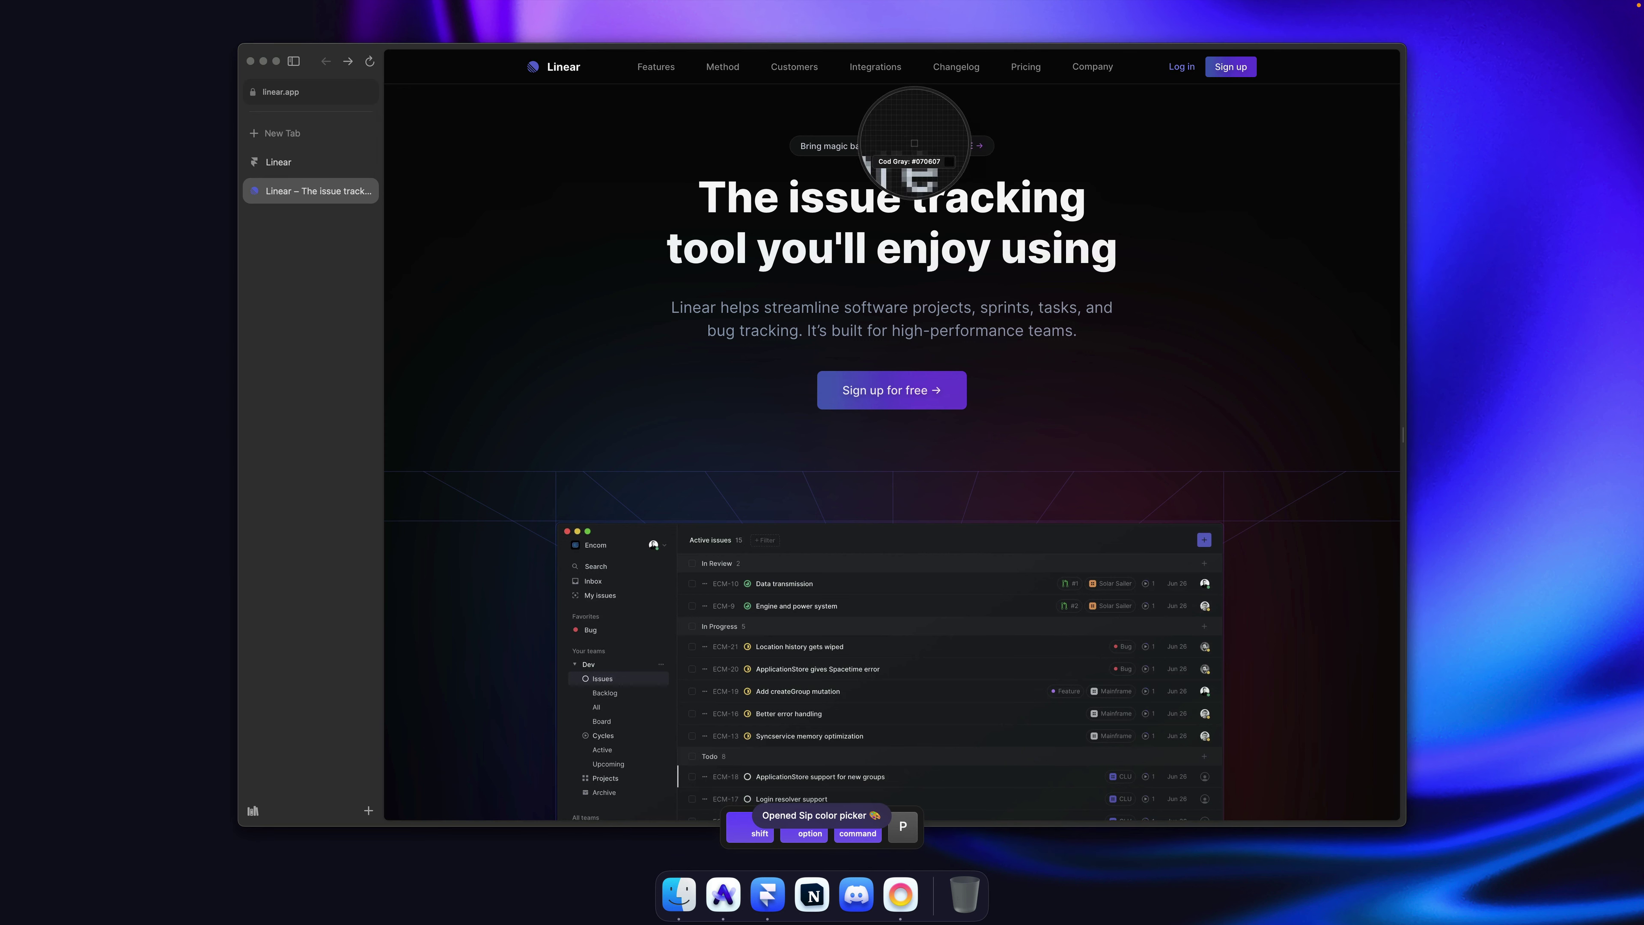
left_click(914, 140)
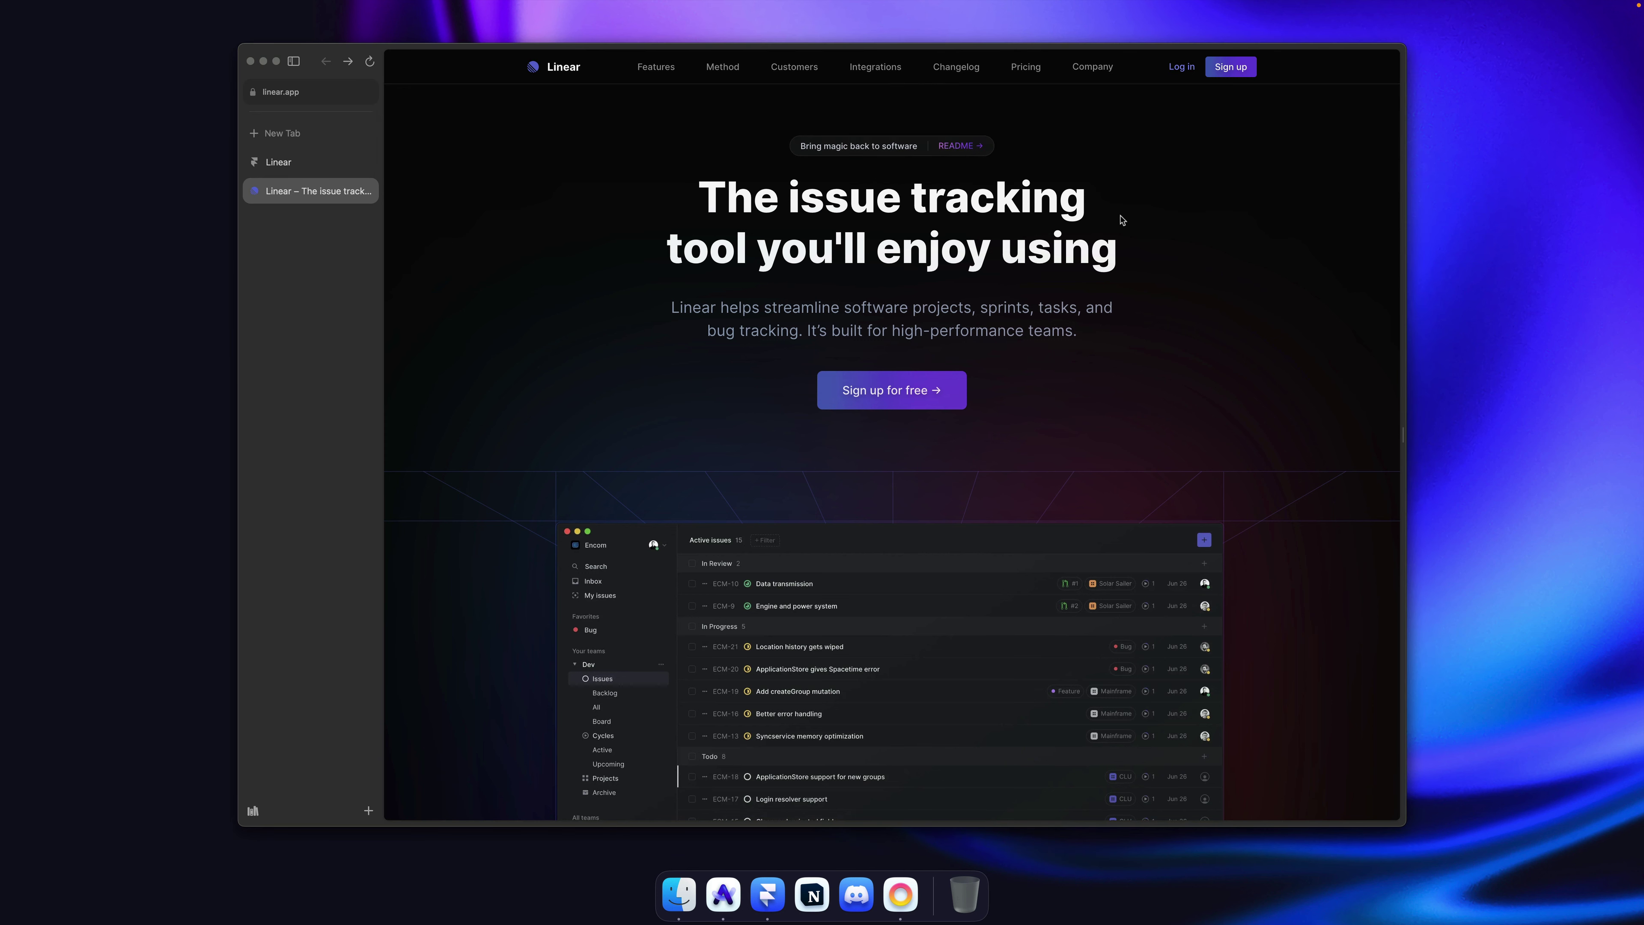
key("super+Tab")
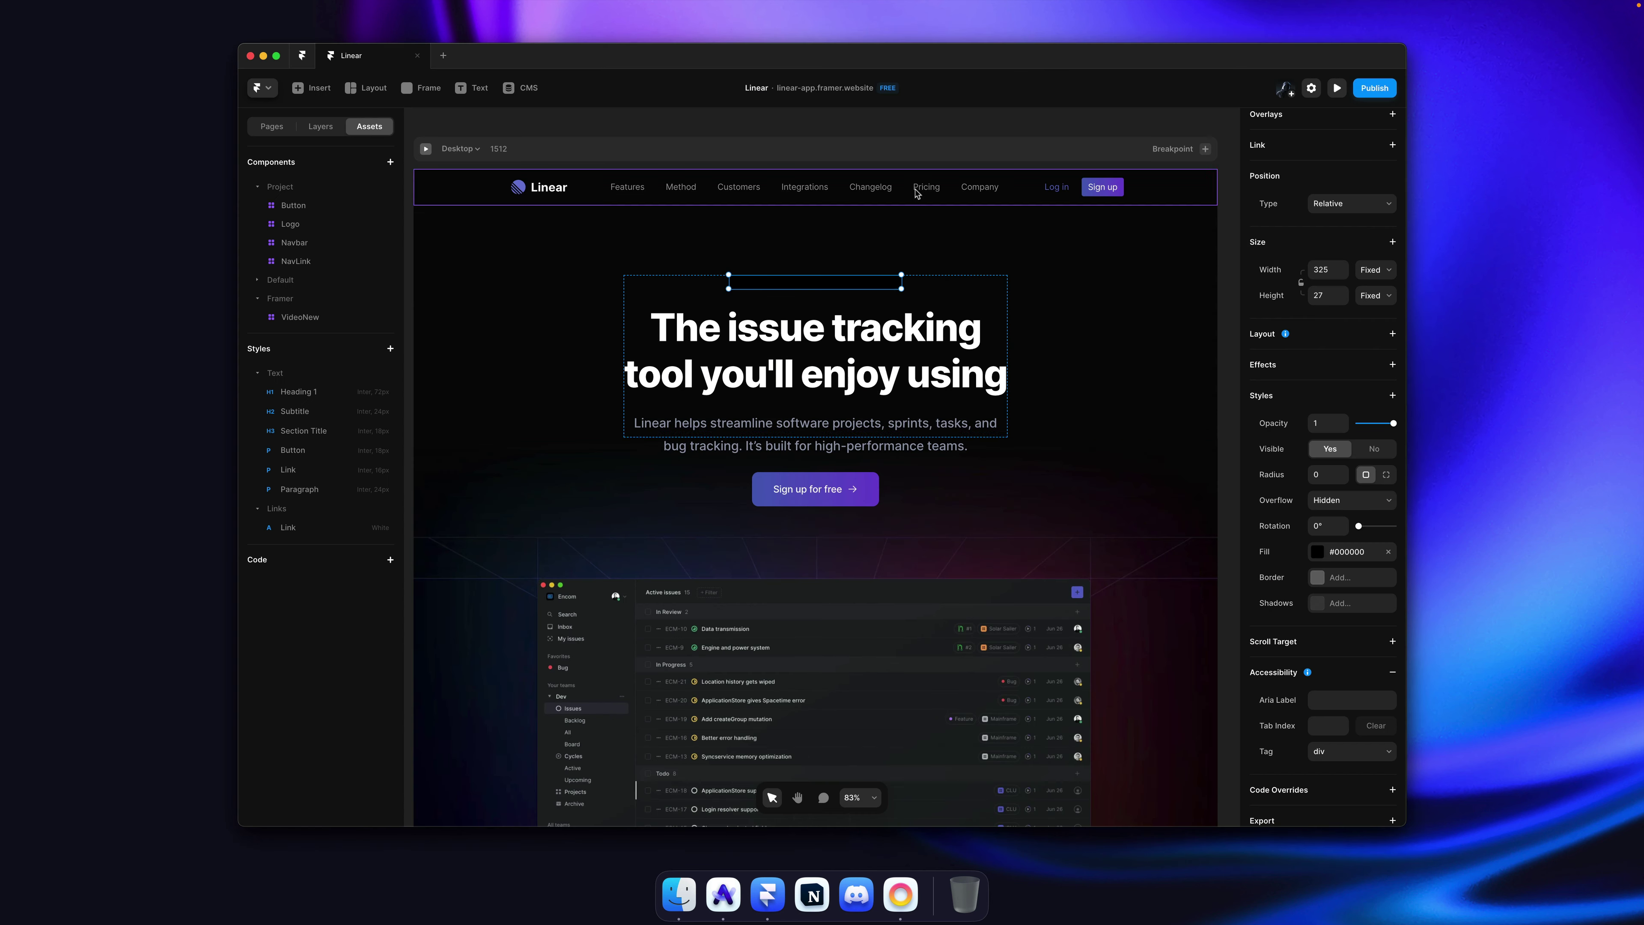
left_click(1350, 551)
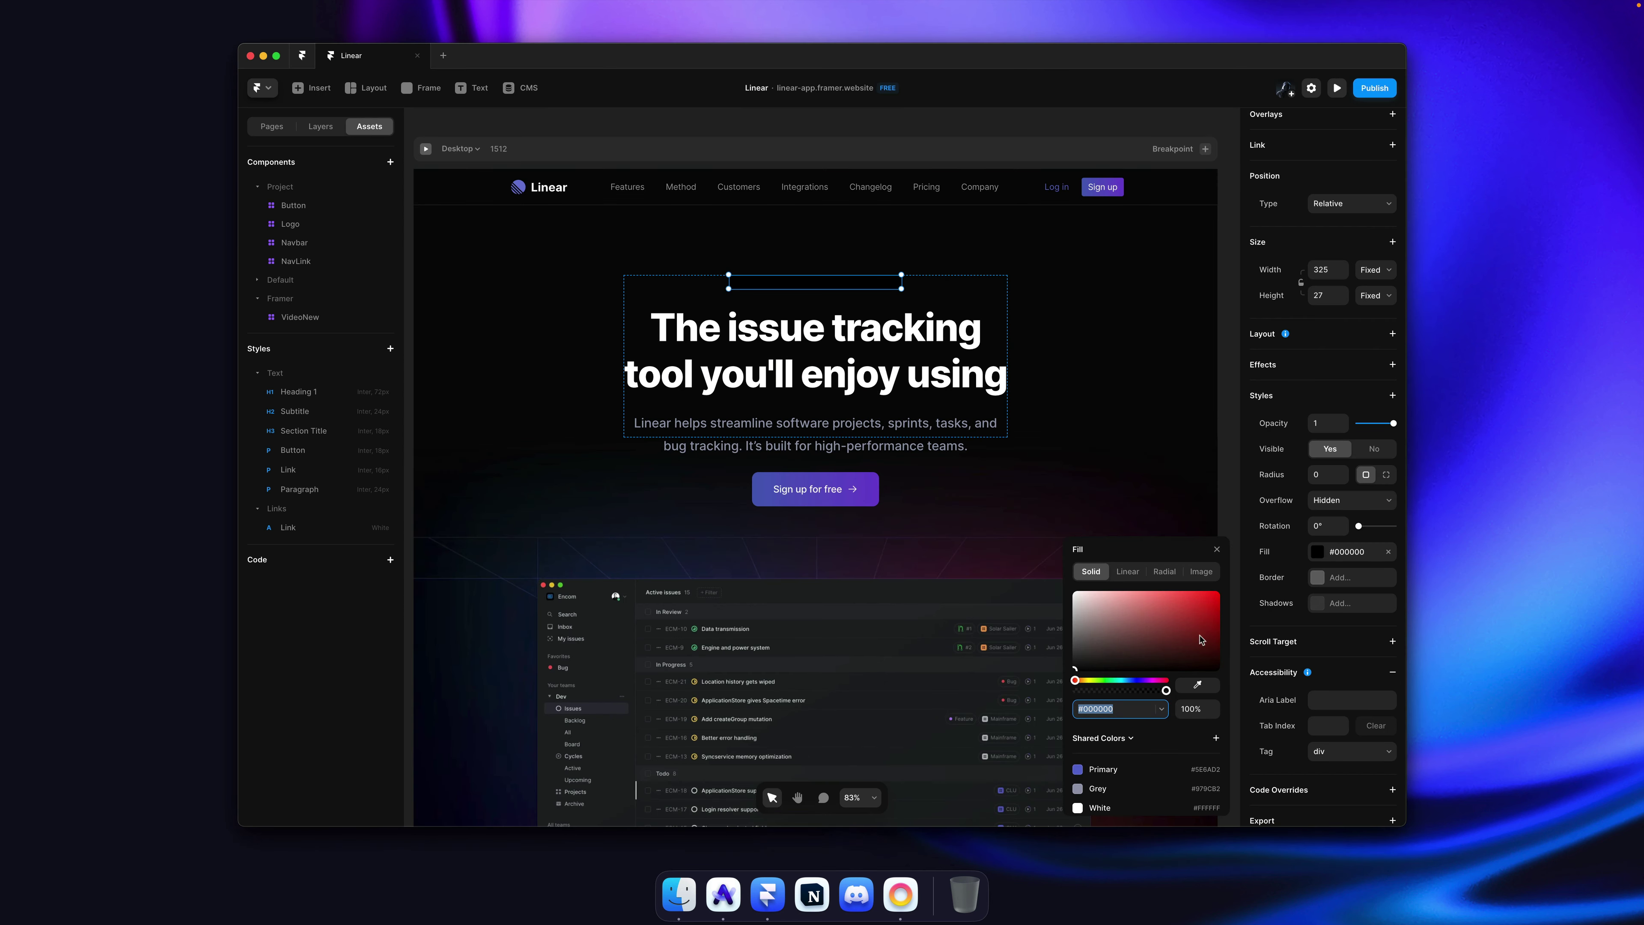
key("Return")
left_click(1216, 738)
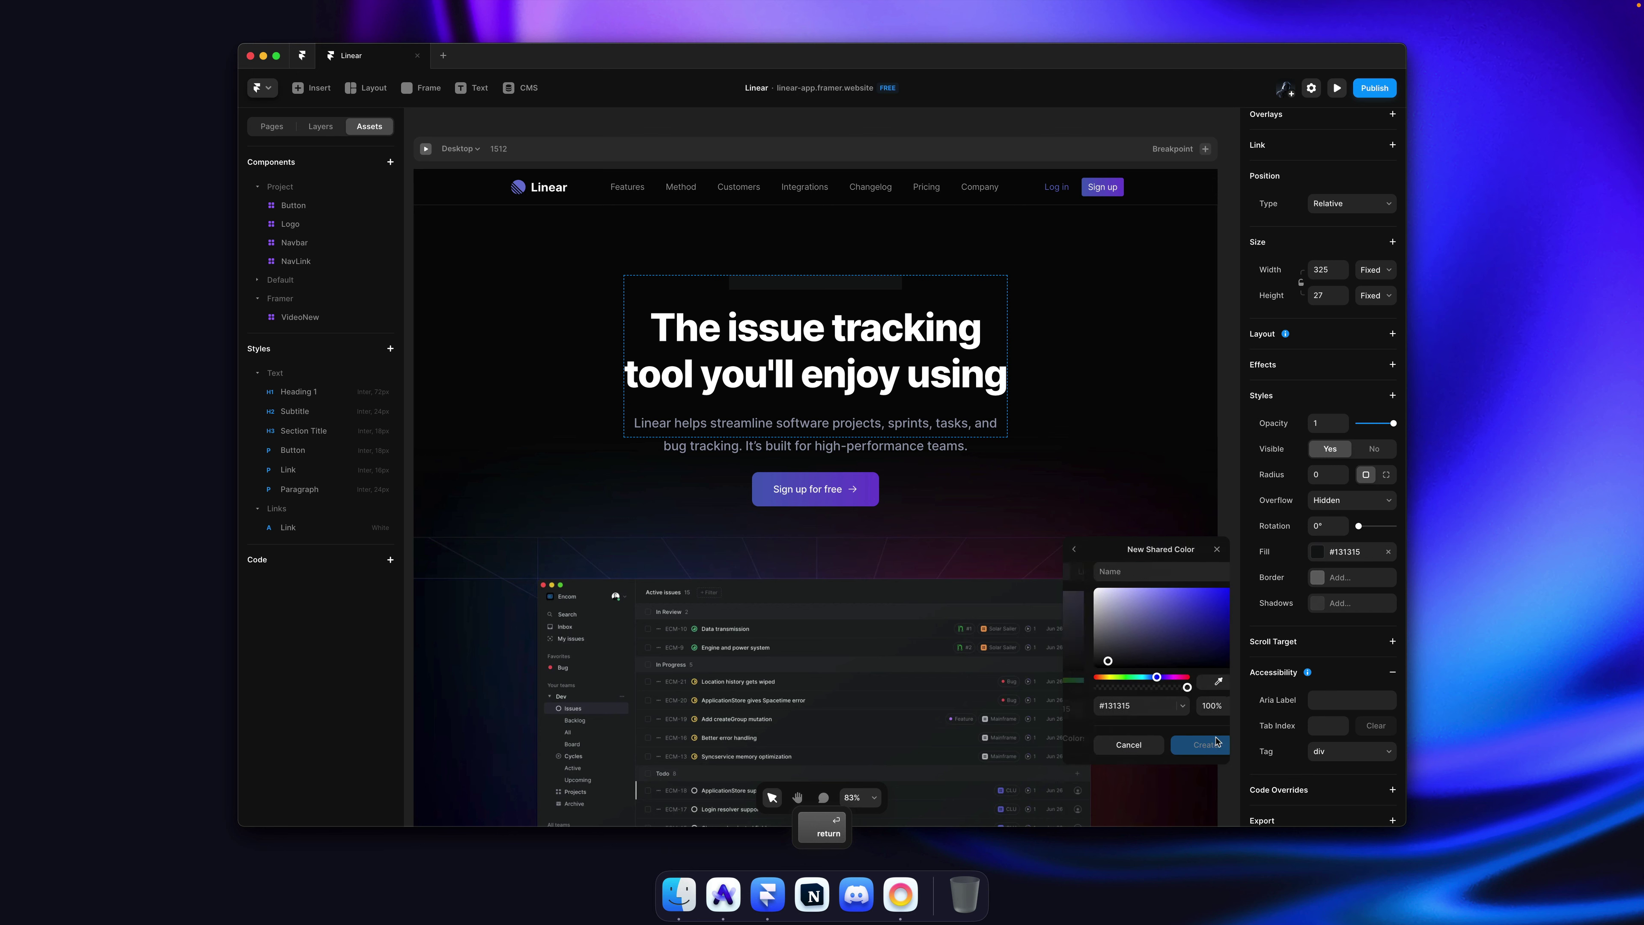
type("Charcoal")
left_click(1216, 744)
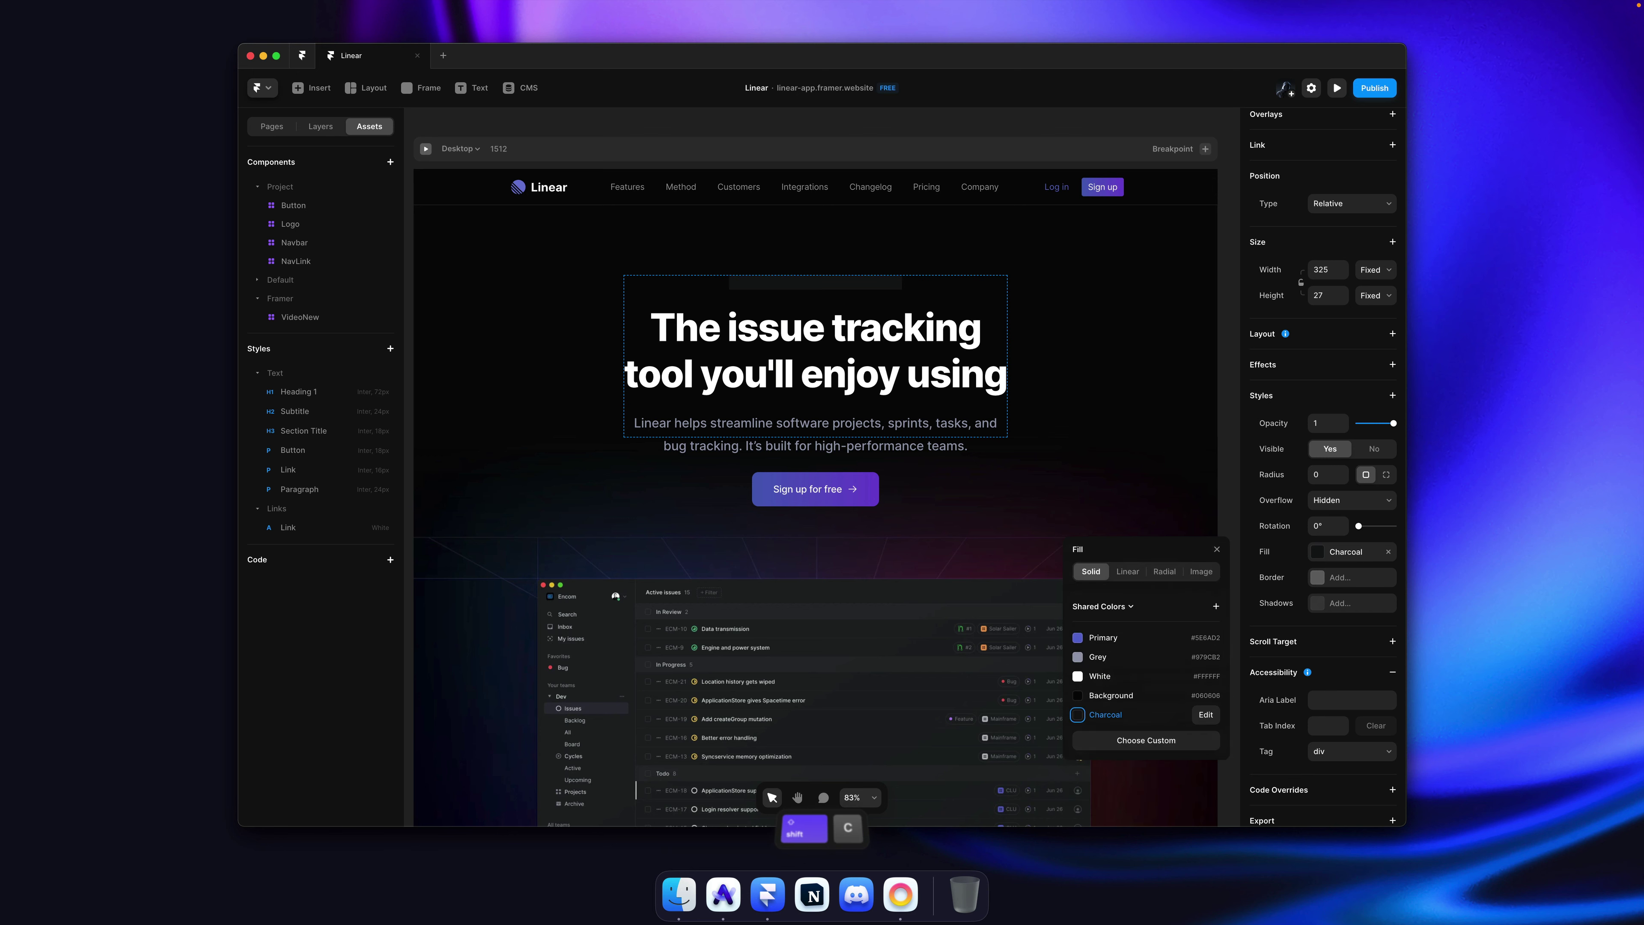
key("Return")
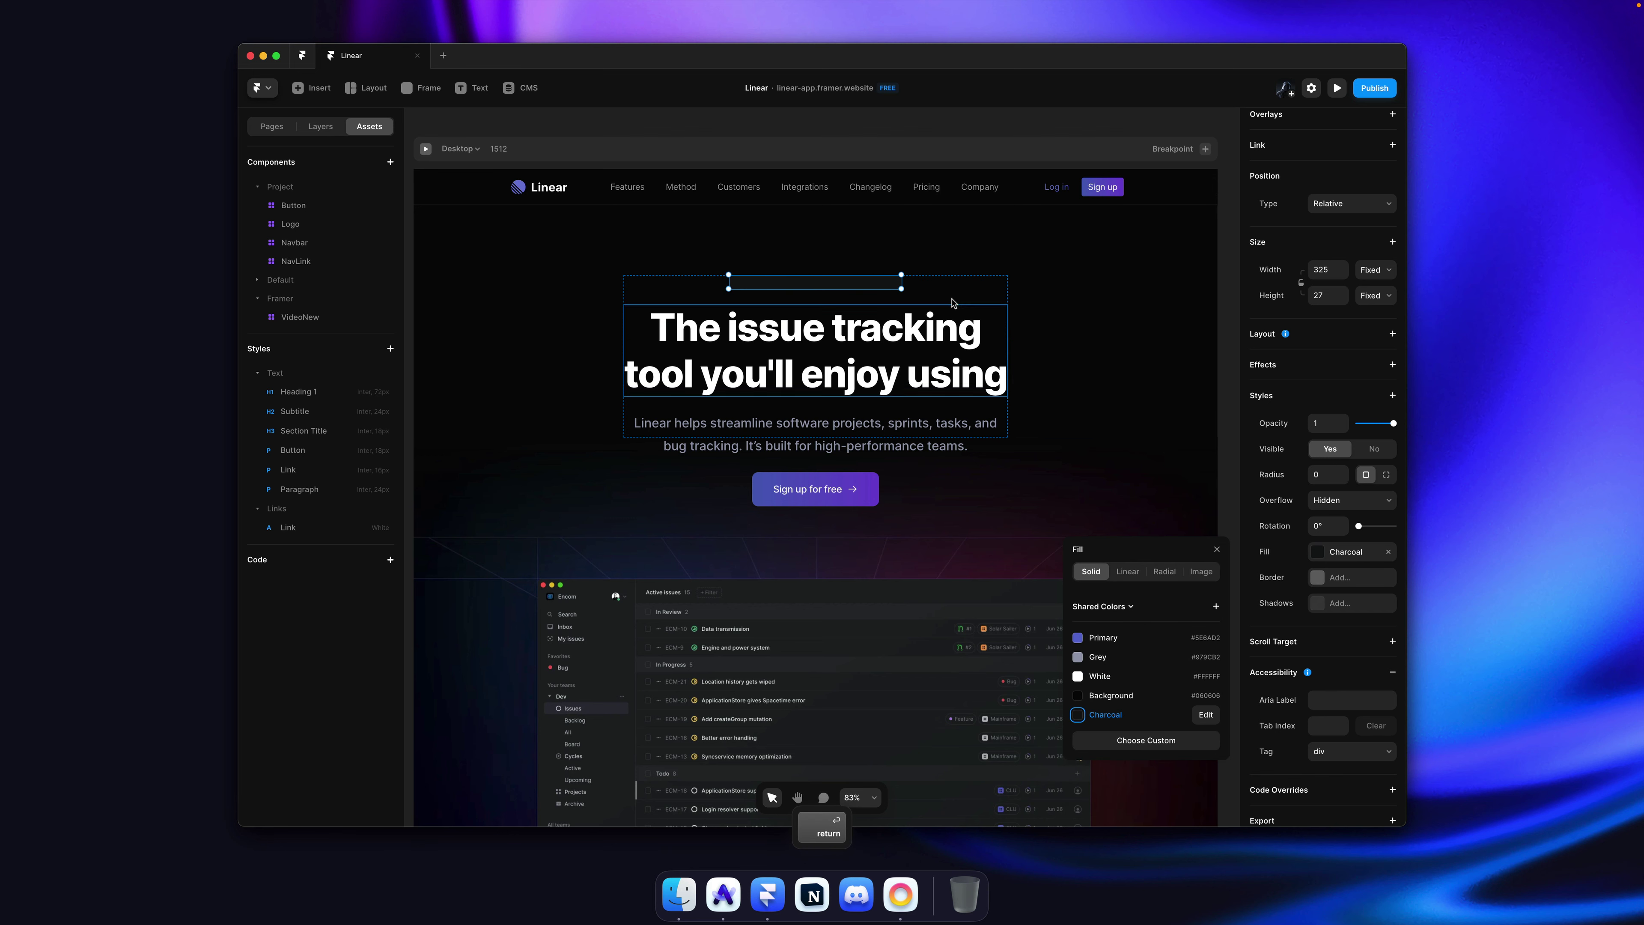
Step: Give the bar a white border at 10% opacity and a corner radius of 100
scroll(766, 273, "up", 10, "ctrl")
scroll(767, 276, "down", 2)
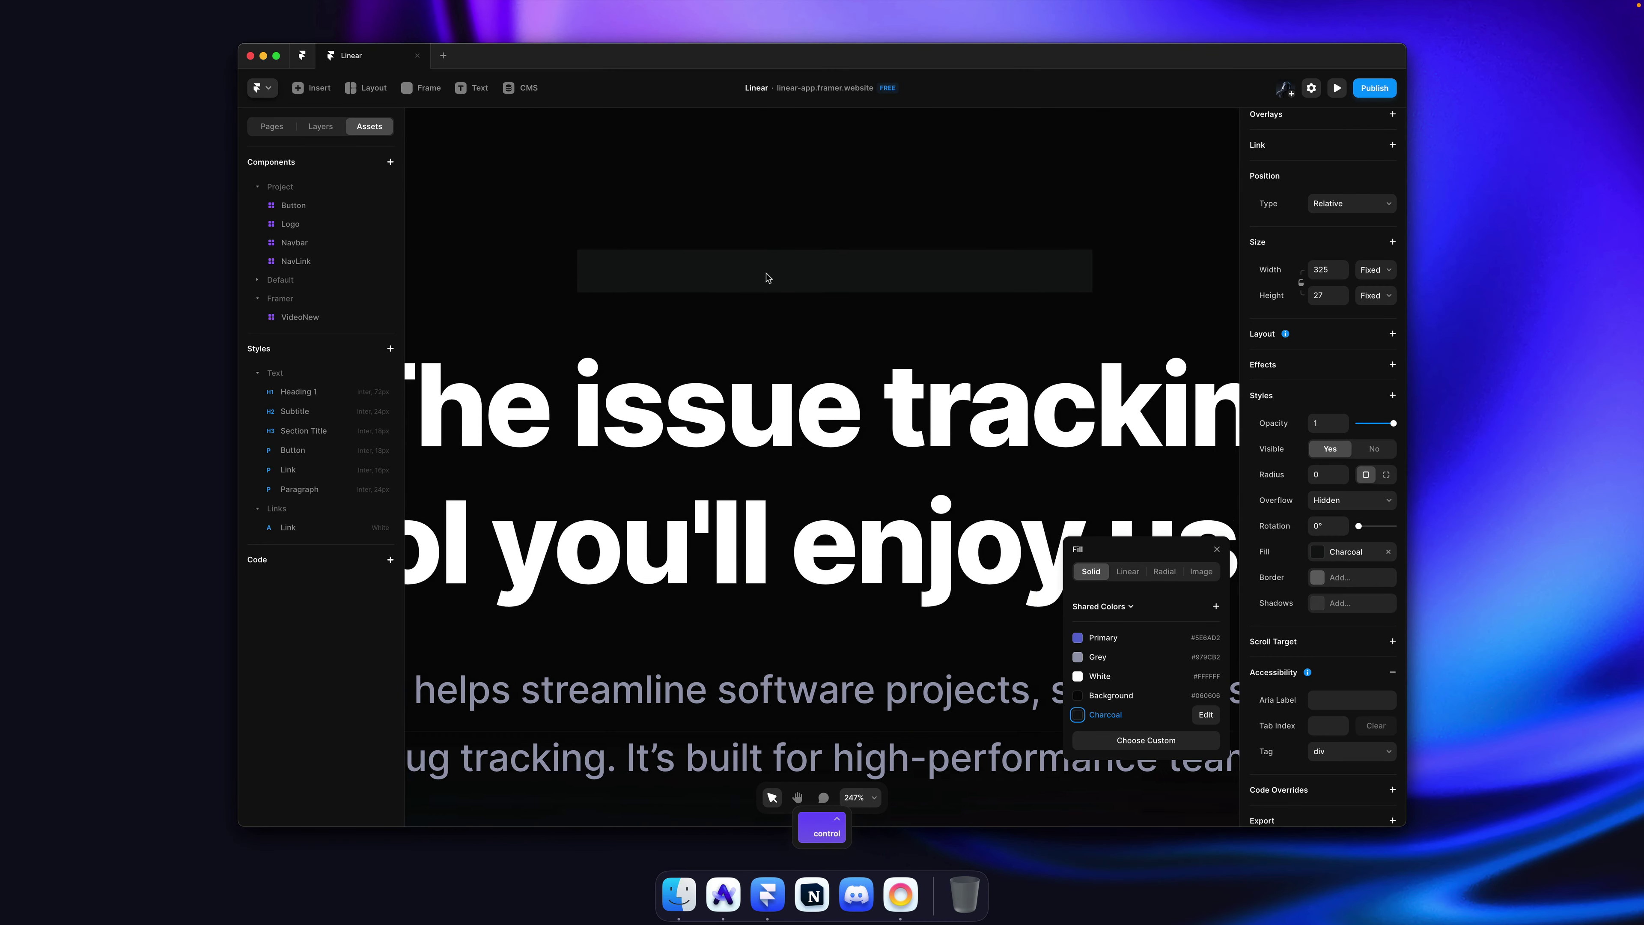
left_click(775, 282)
key("super+Tab")
key("super+Tab")
left_click(1205, 714)
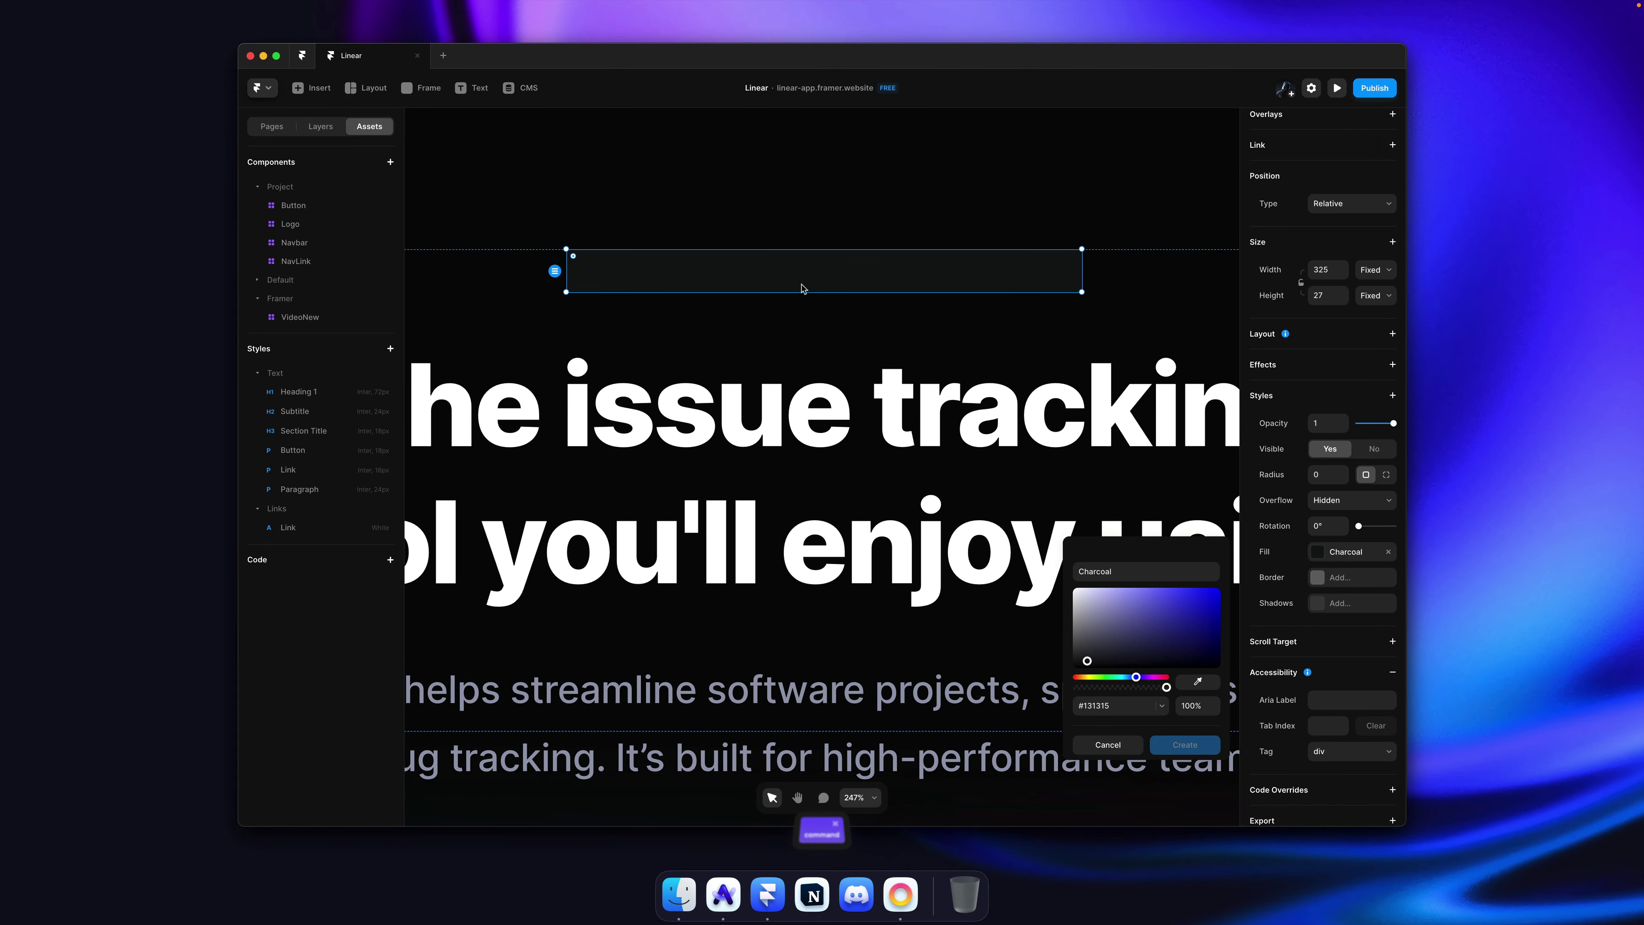
left_click(1335, 579)
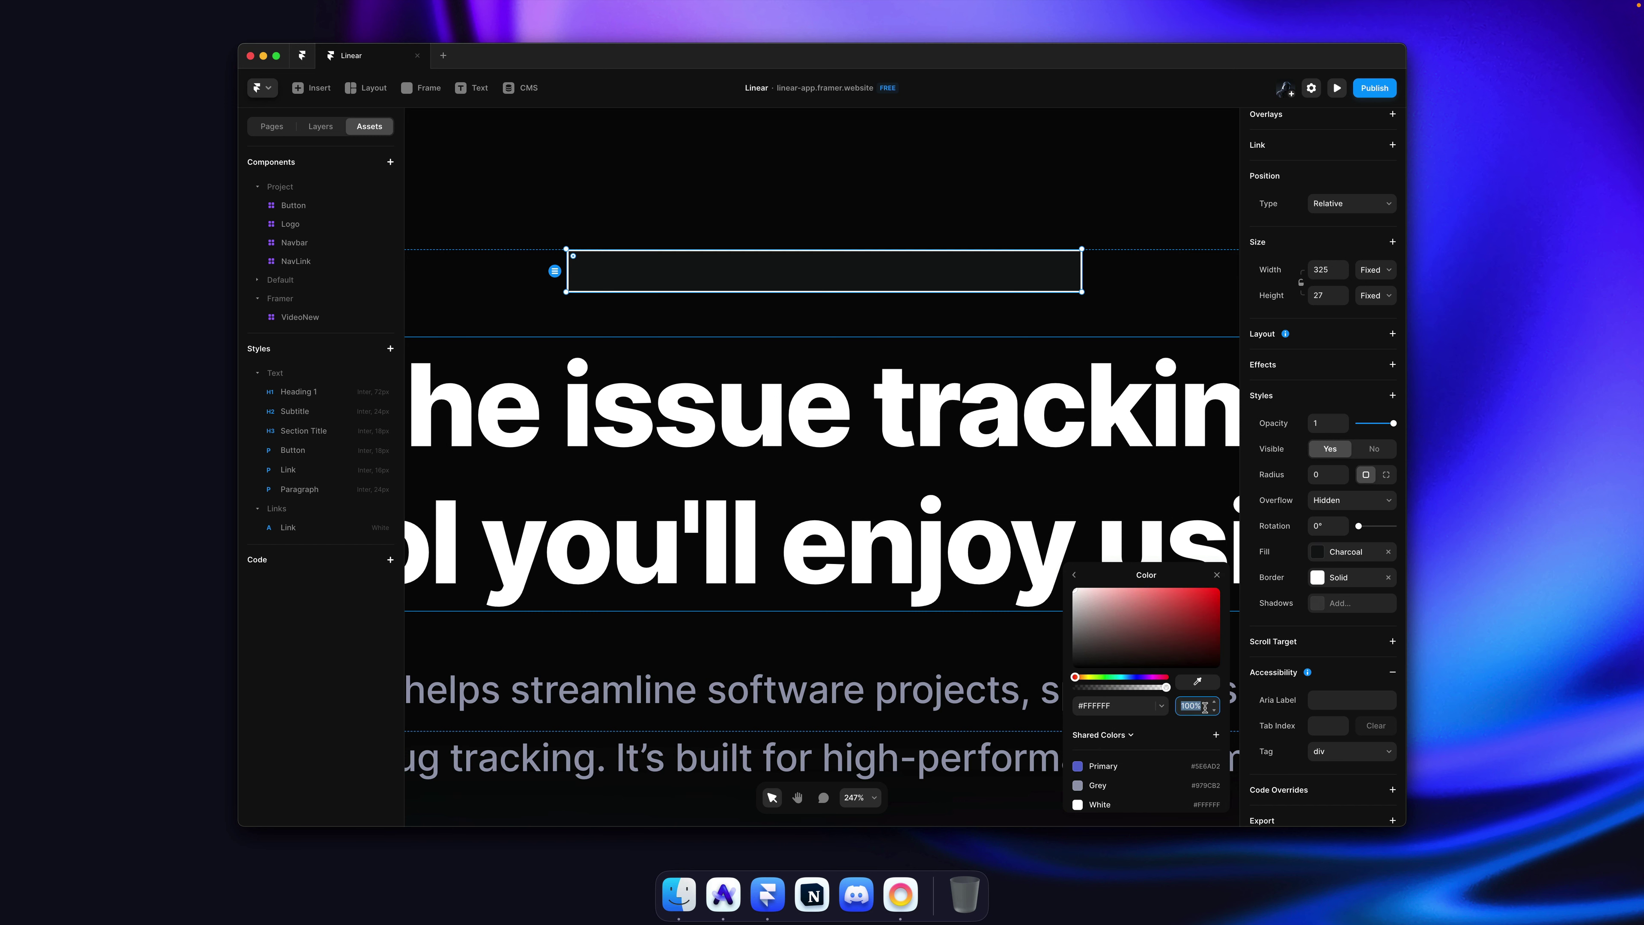
type("10")
left_click(1005, 260)
key("super")
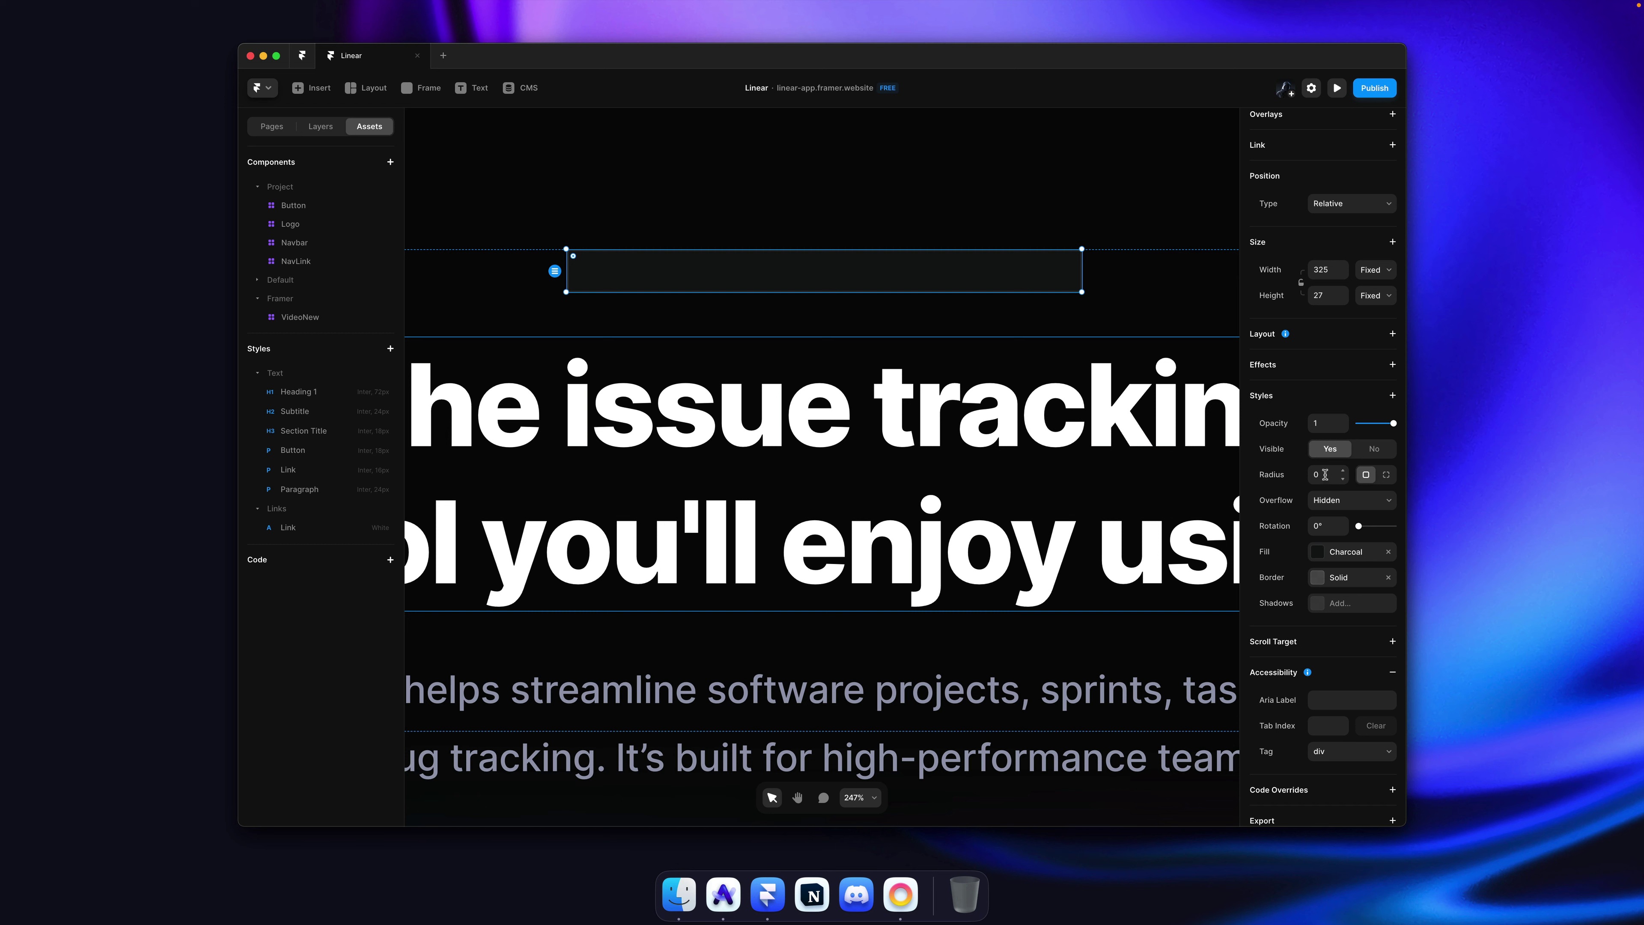
key("Return")
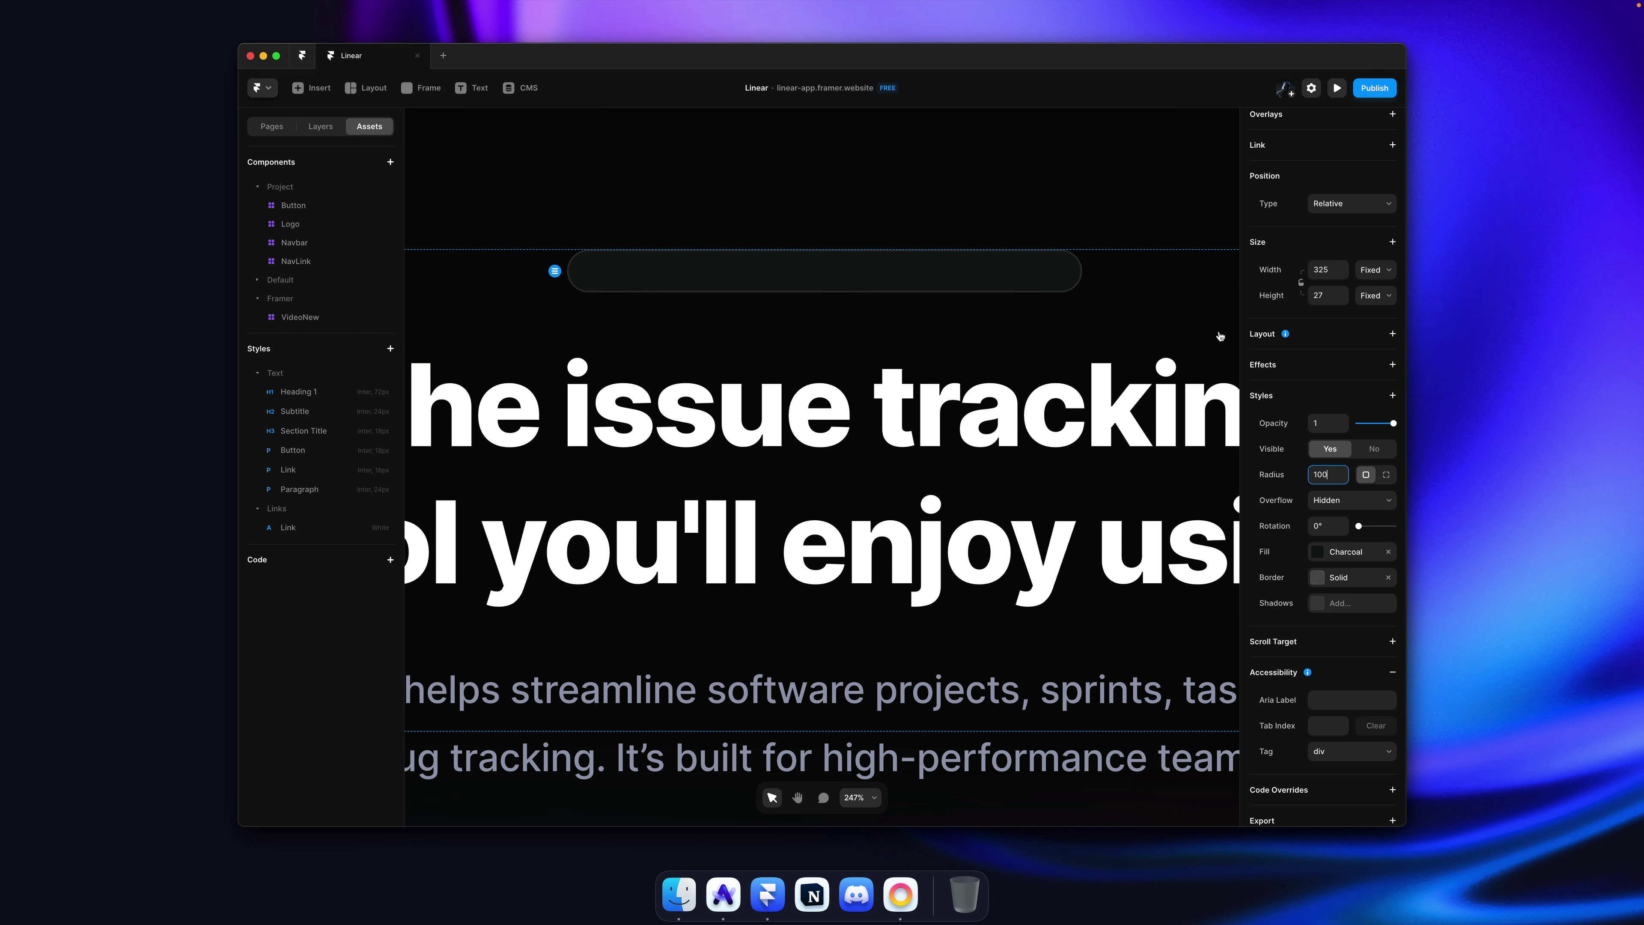
left_click(1040, 191)
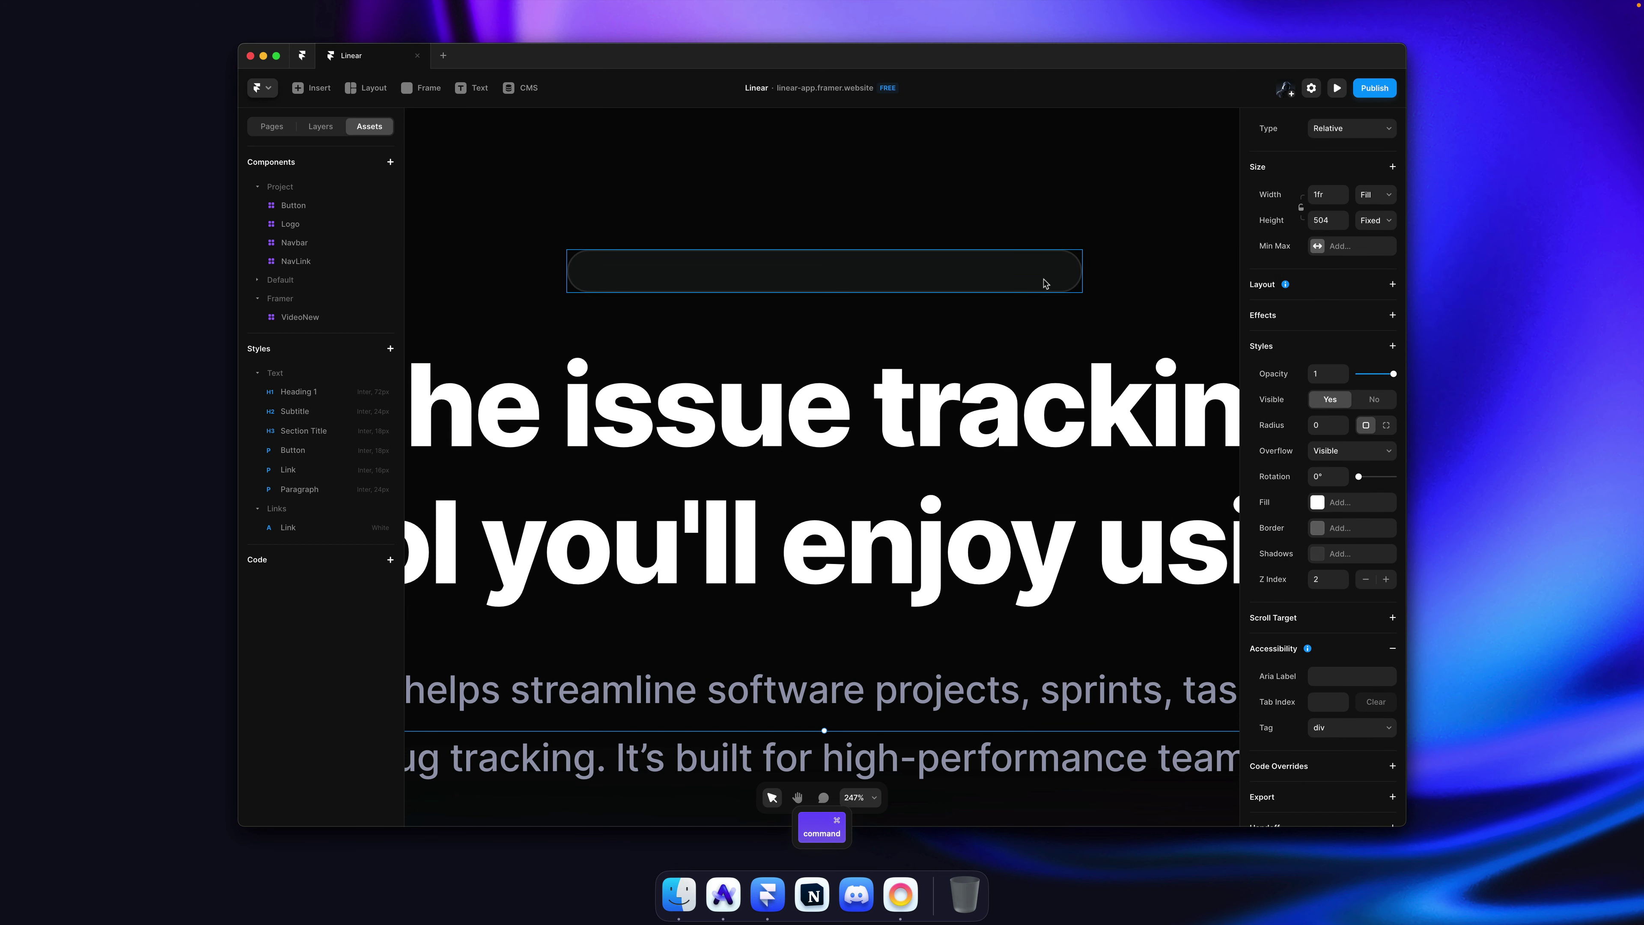
Step: Try pasting a copy of the subtitle paragraph into the bar, then delete it
left_click(1063, 287)
left_click(916, 298)
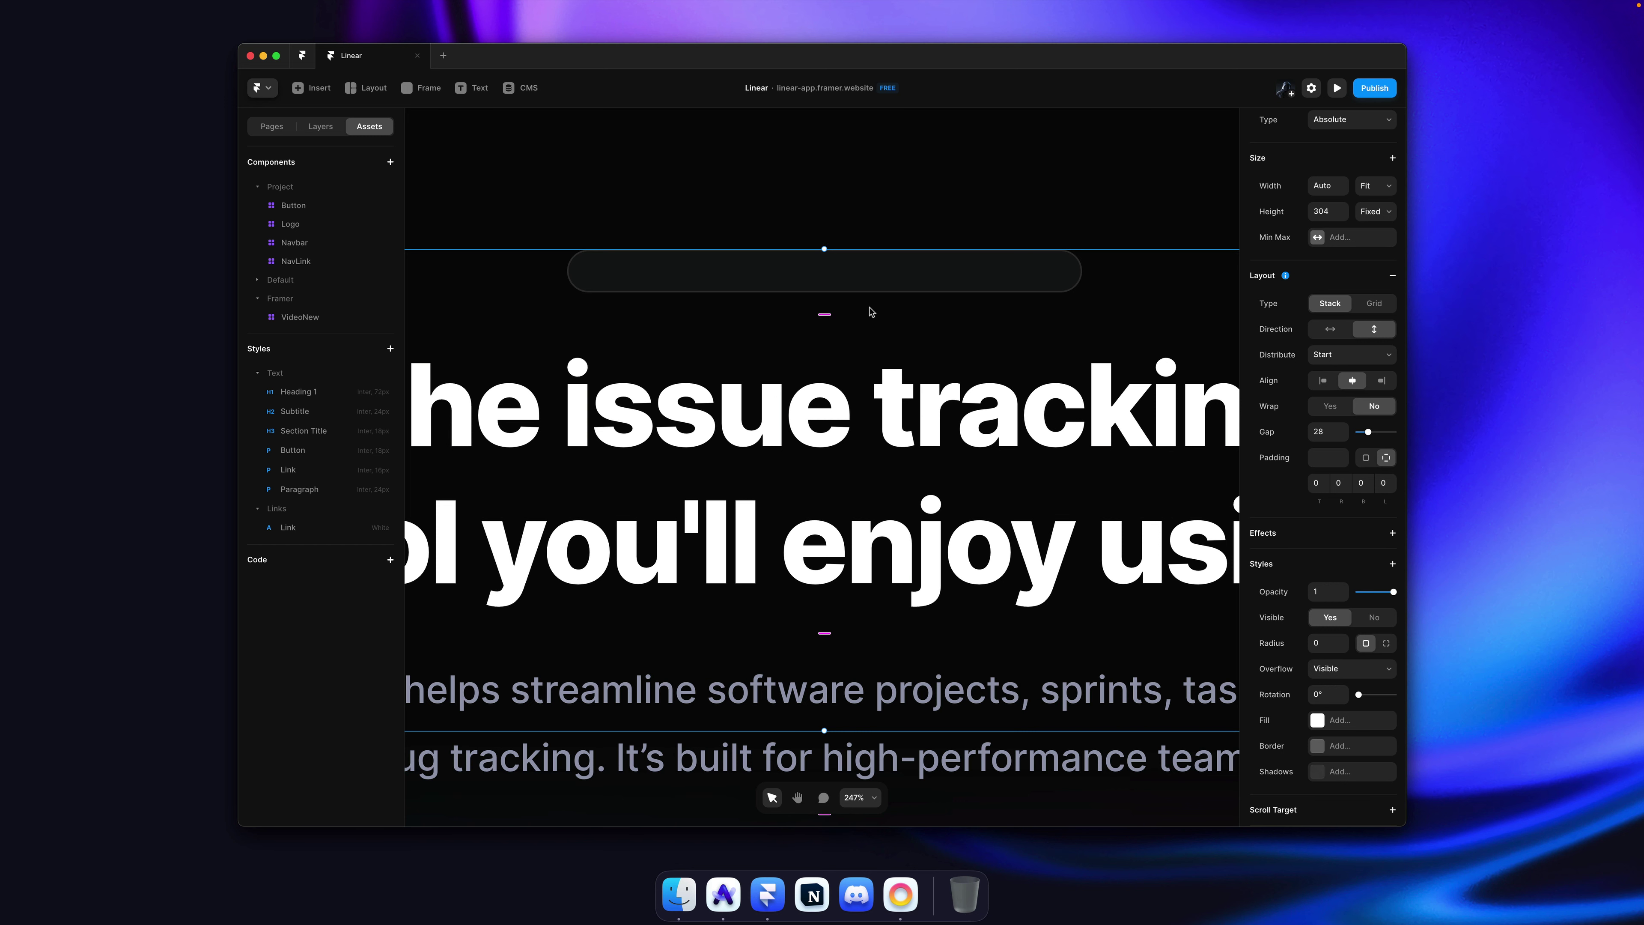
scroll(820, 418, "down", 5)
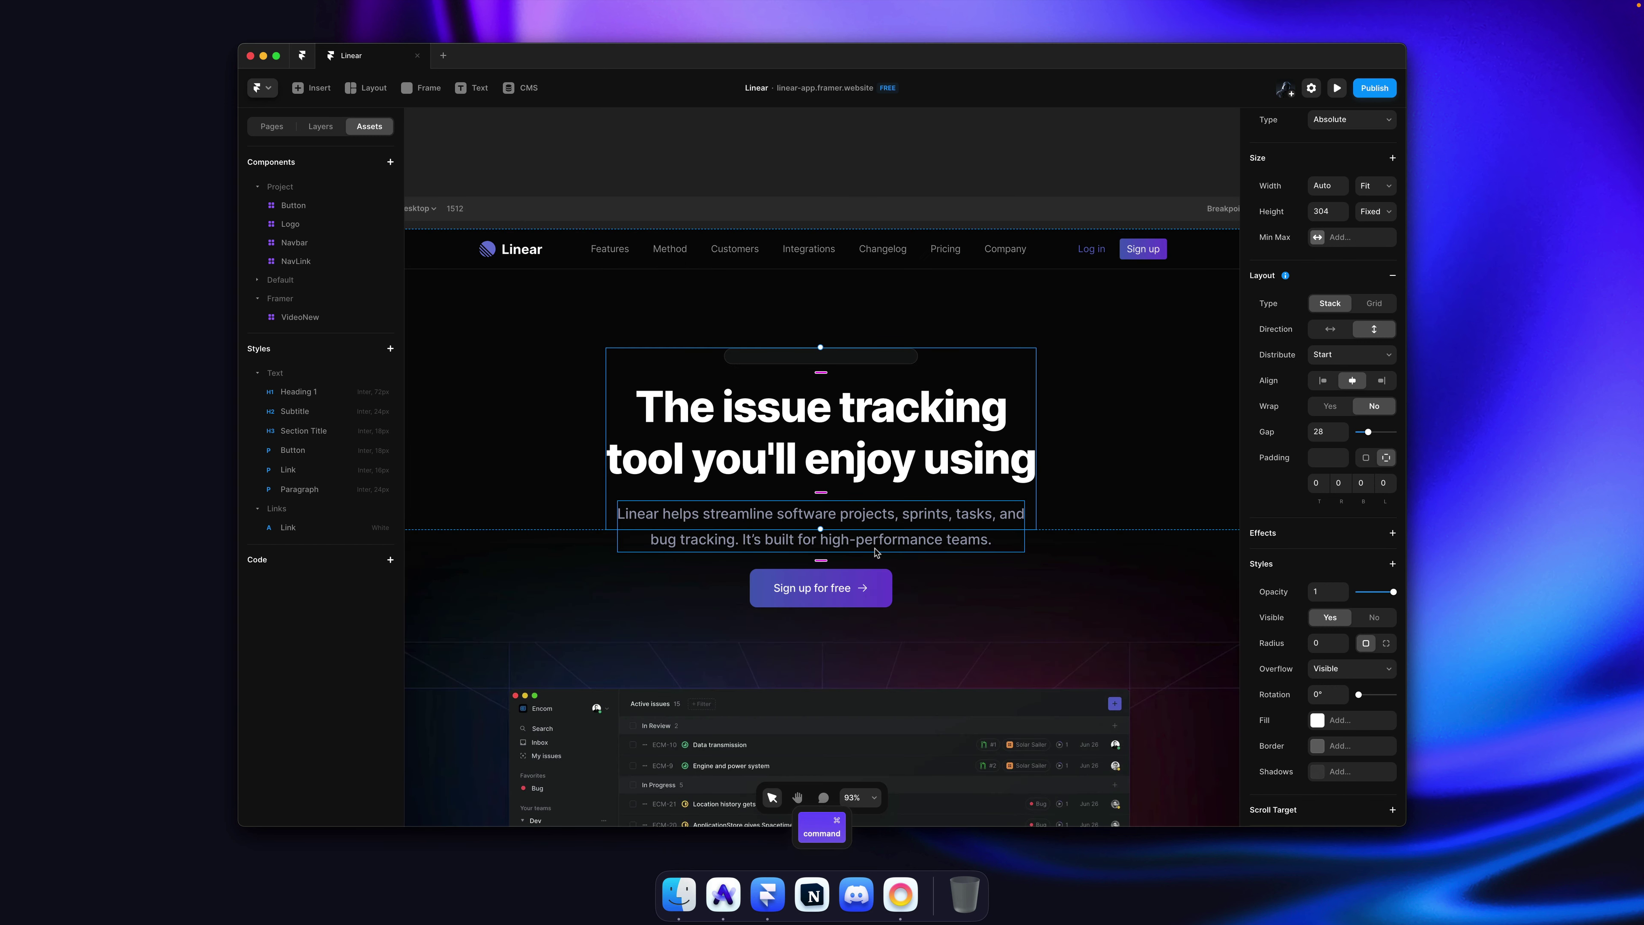
left_click(861, 544)
left_click(849, 360, "super")
key("super+c")
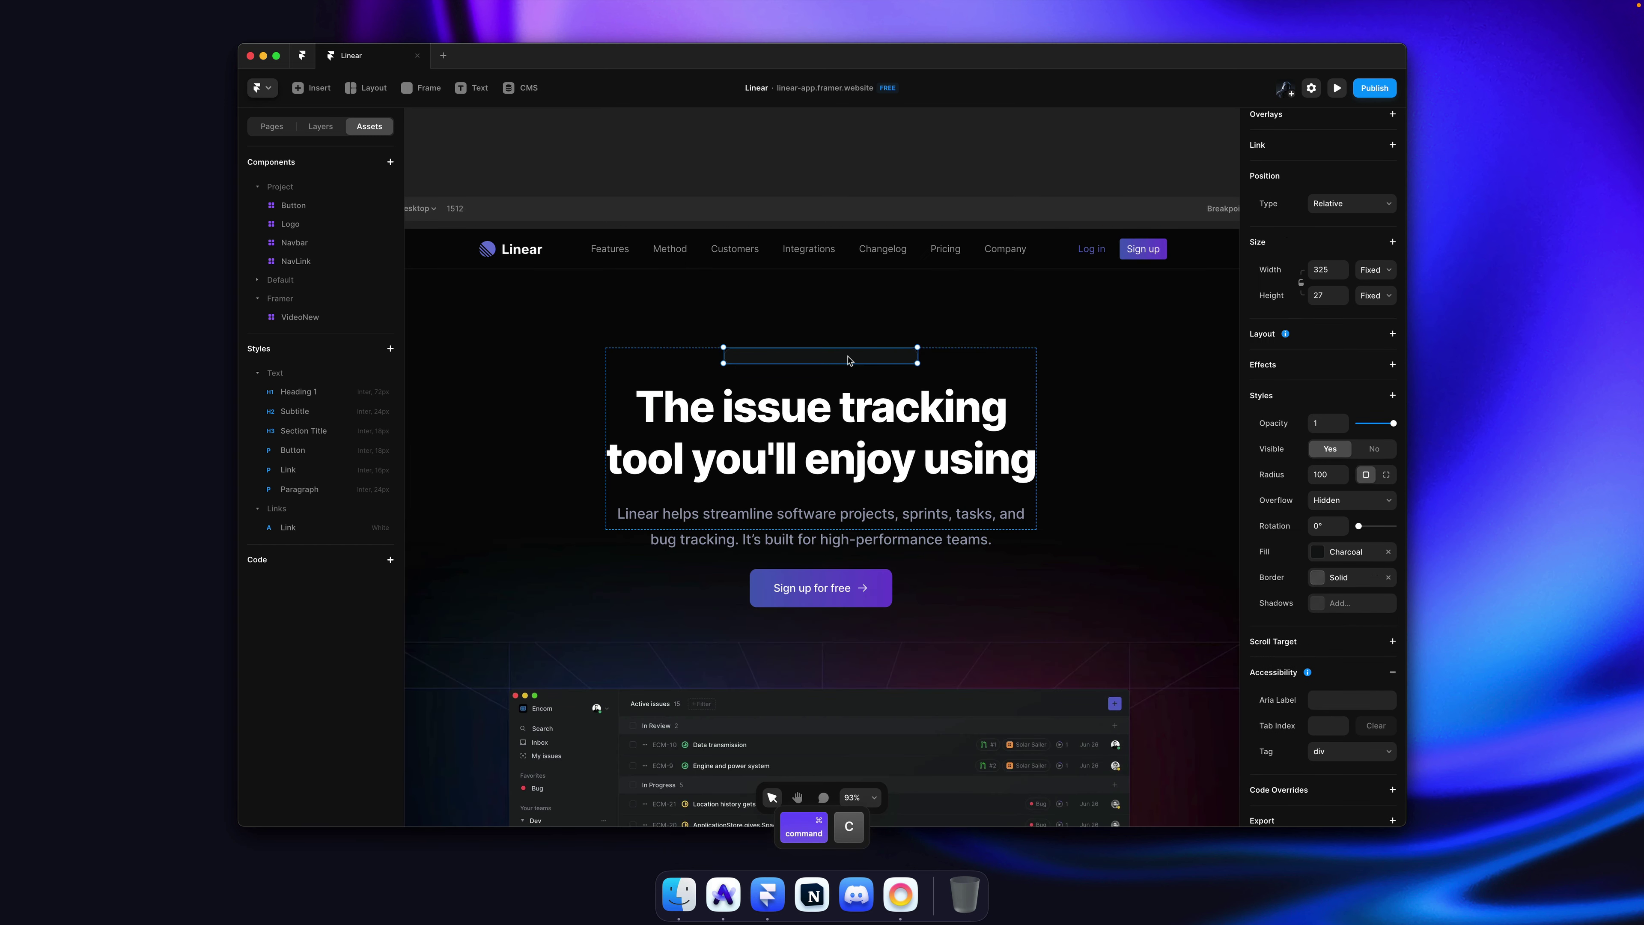
key("super+v")
scroll(842, 359, "up", 5, "ctrl")
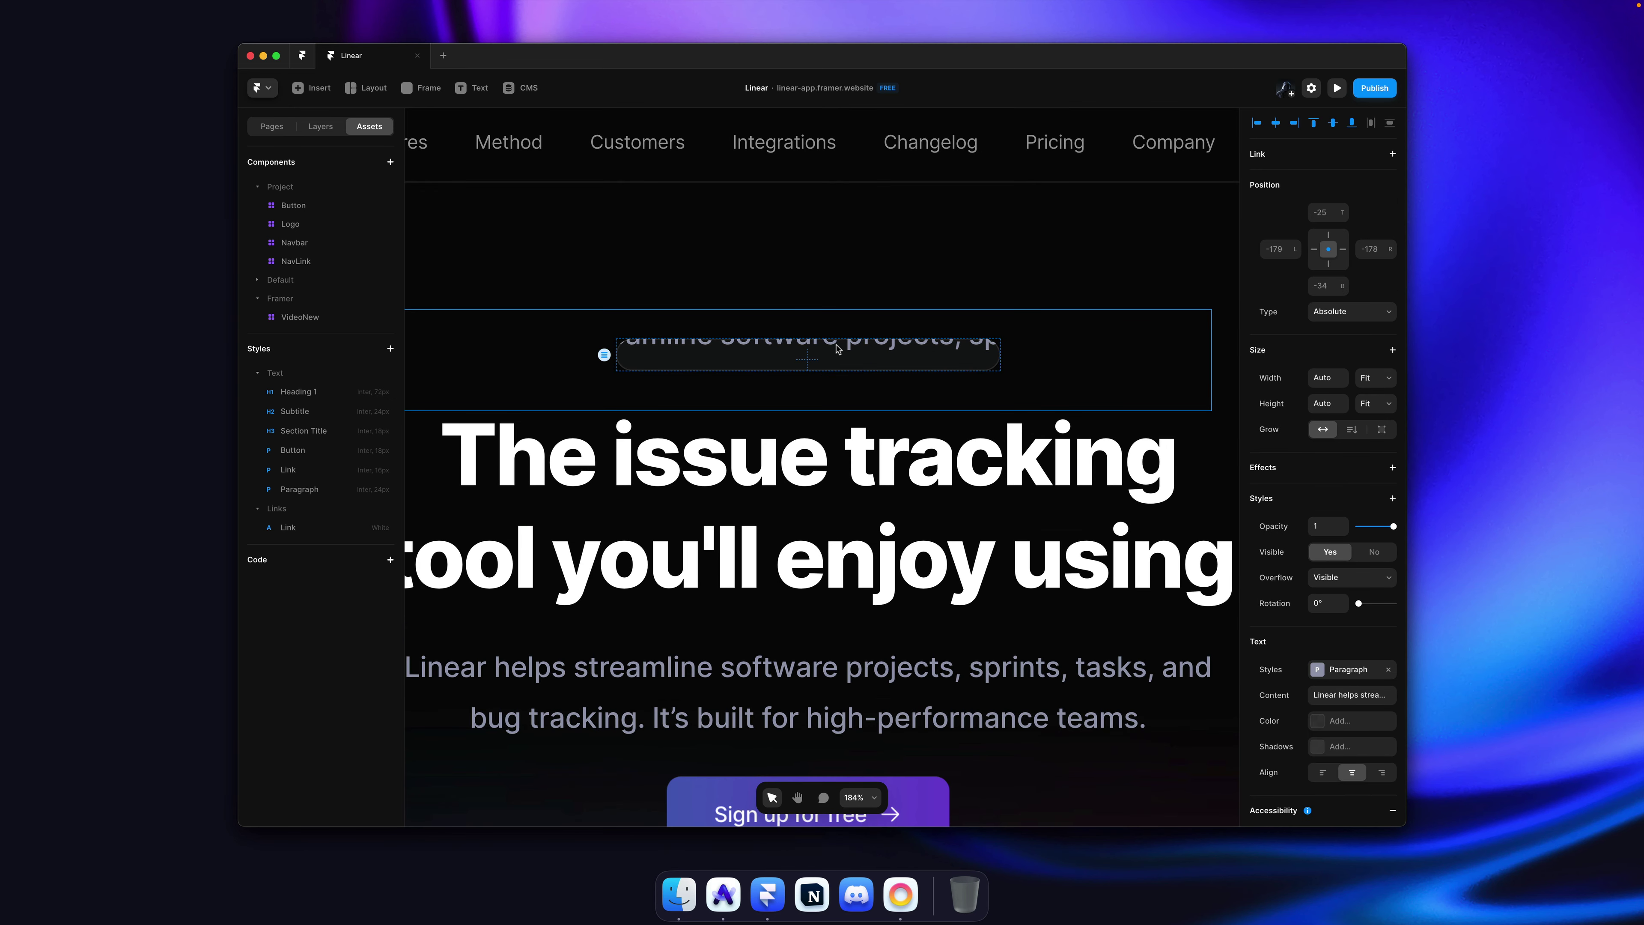
key("BackSpace")
key("Escape")
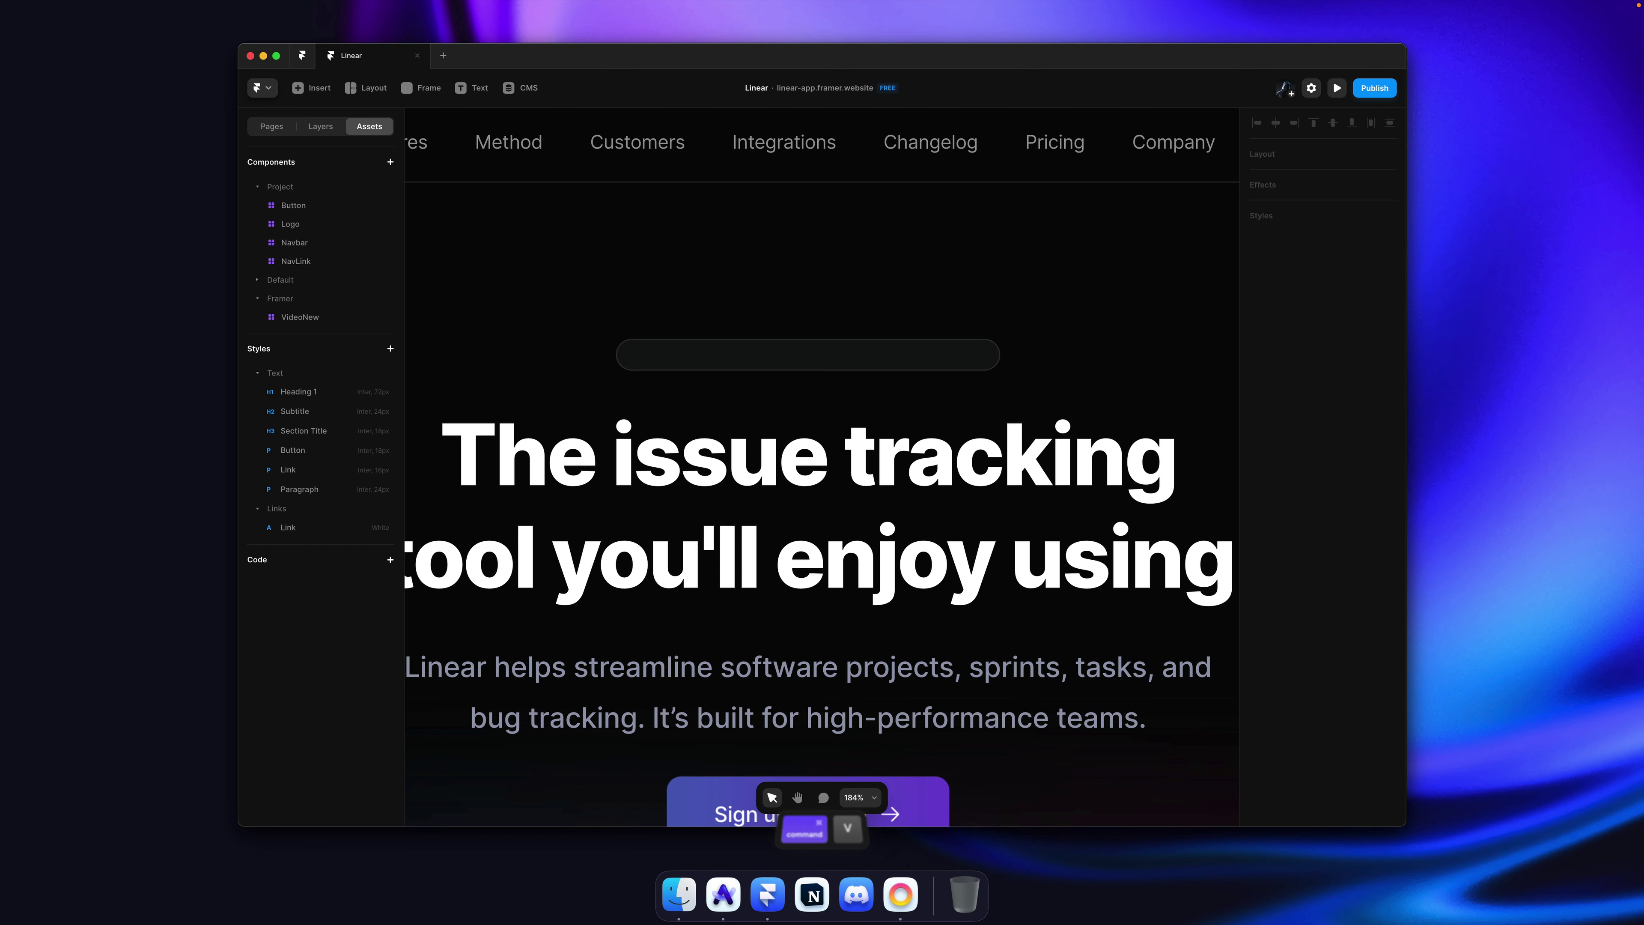
Step: Set the pill bar's layout to distribute its contents centred with a gap of 0
left_click(854, 368, "super")
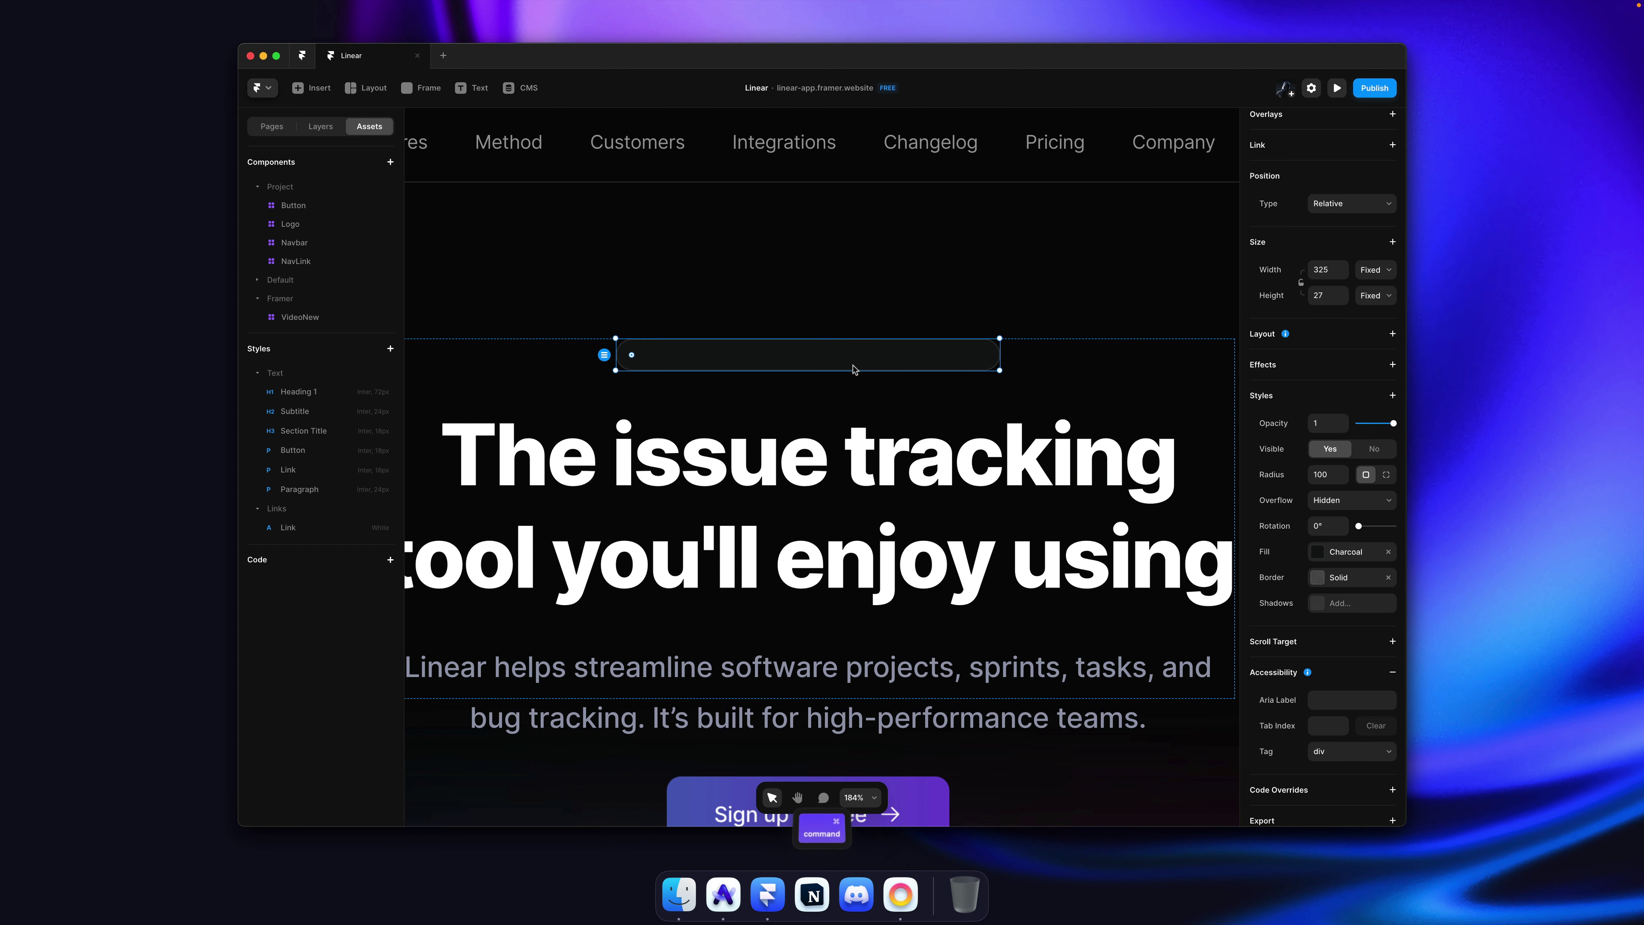
left_click(1316, 341)
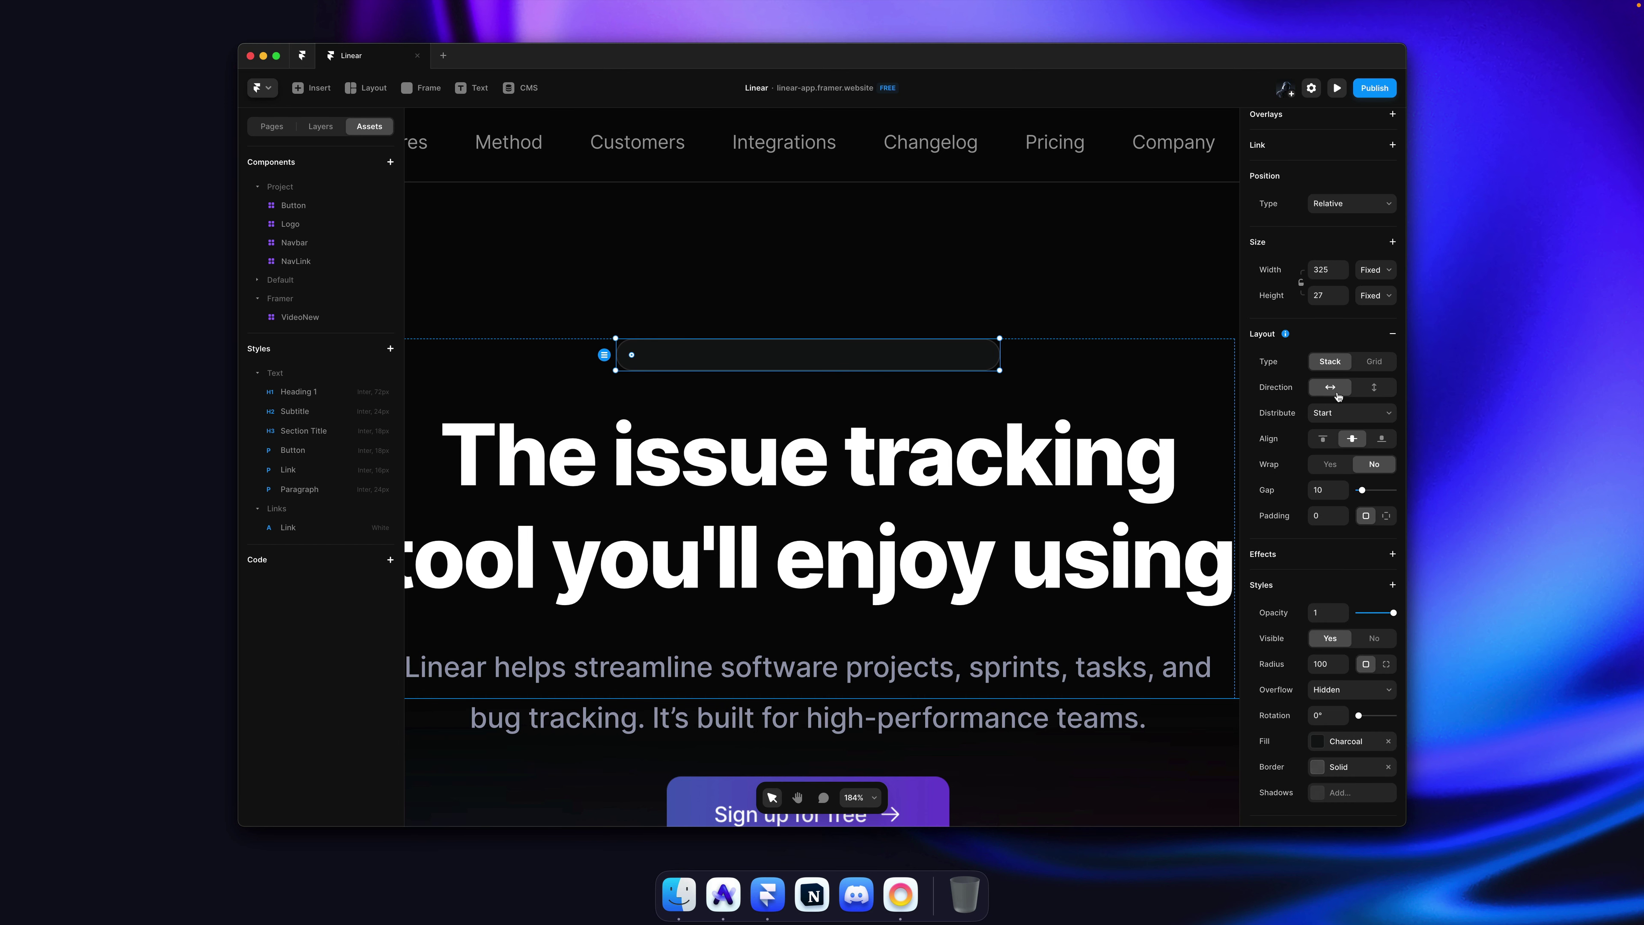
left_click(1340, 413)
left_click(1348, 443)
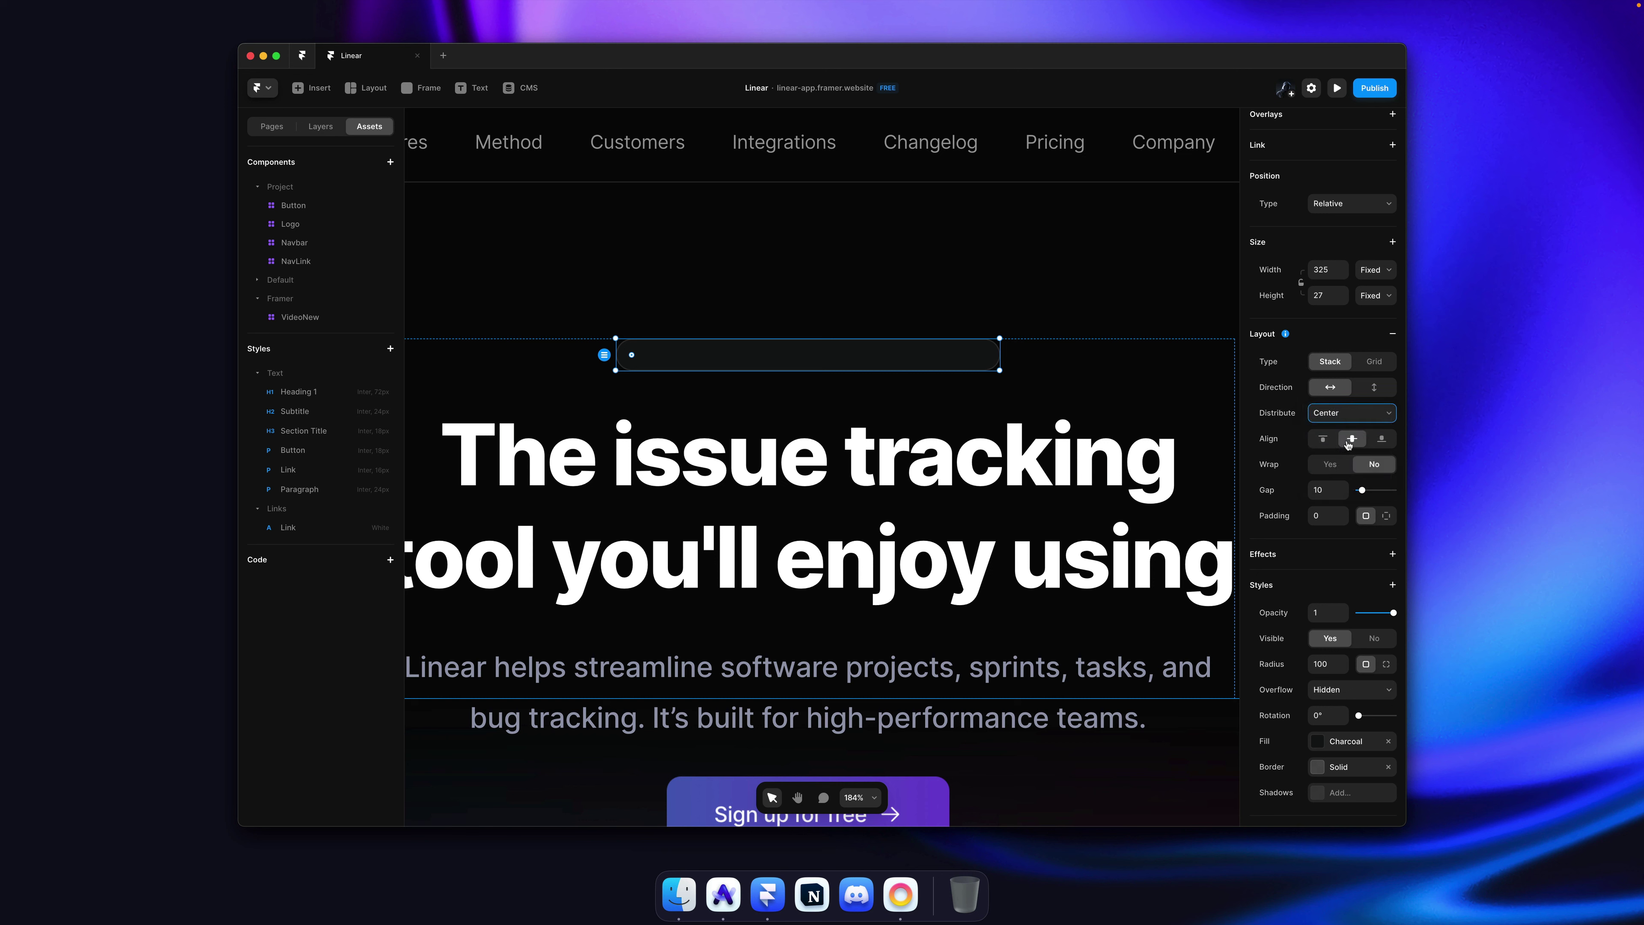
left_click(1323, 485)
key("alt+2")
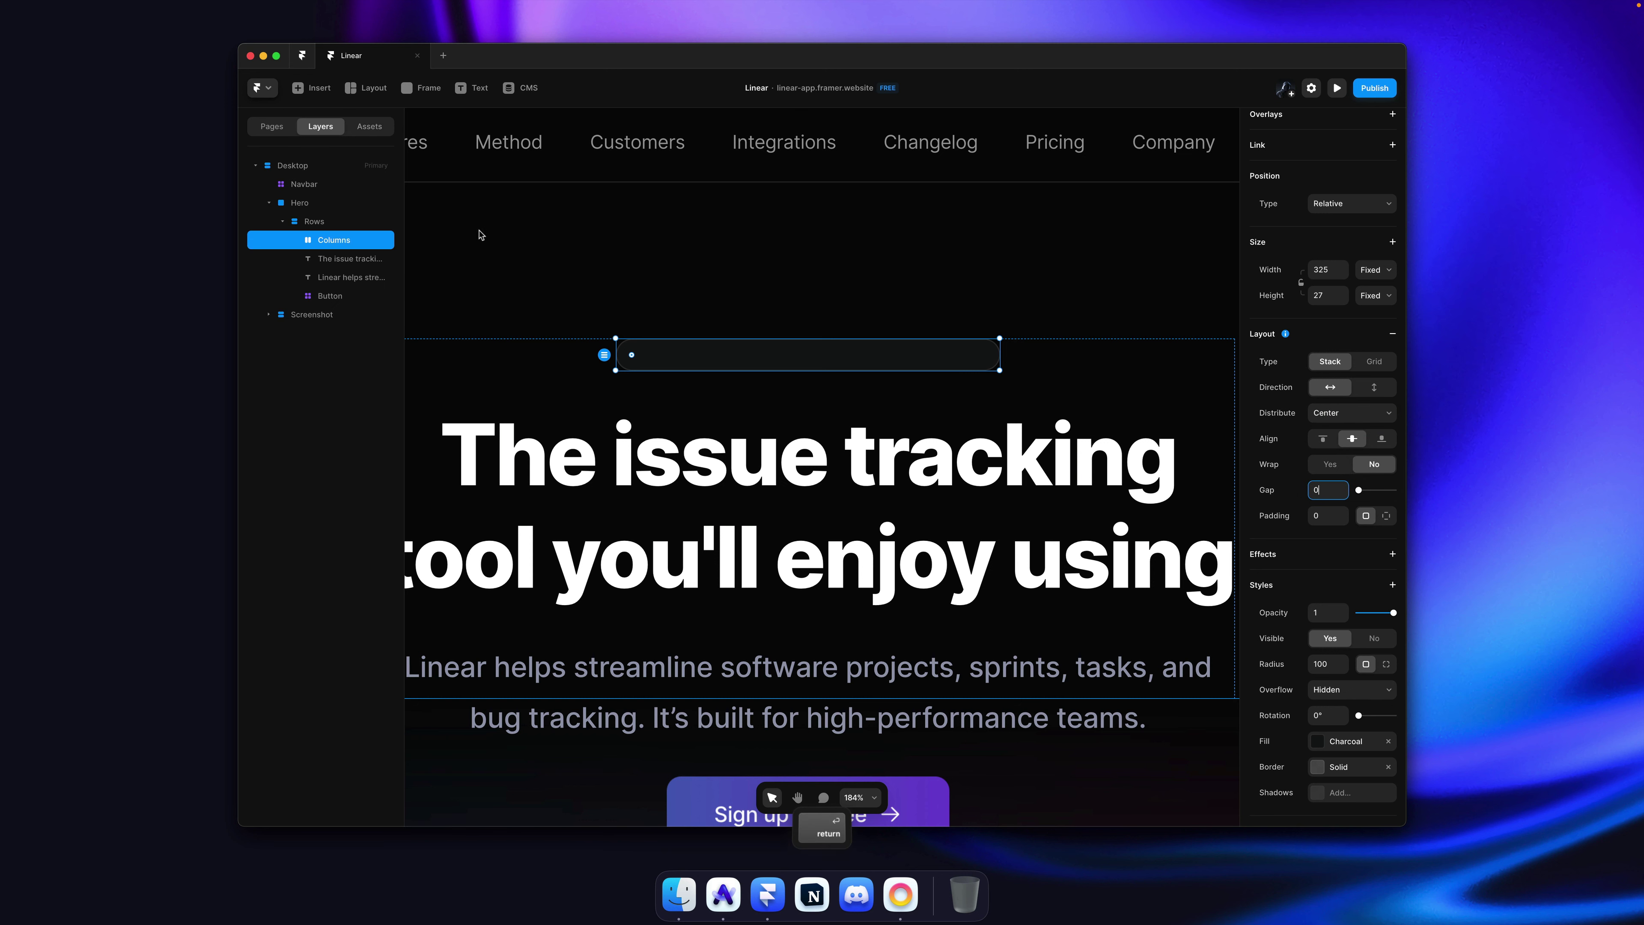
left_click(348, 242)
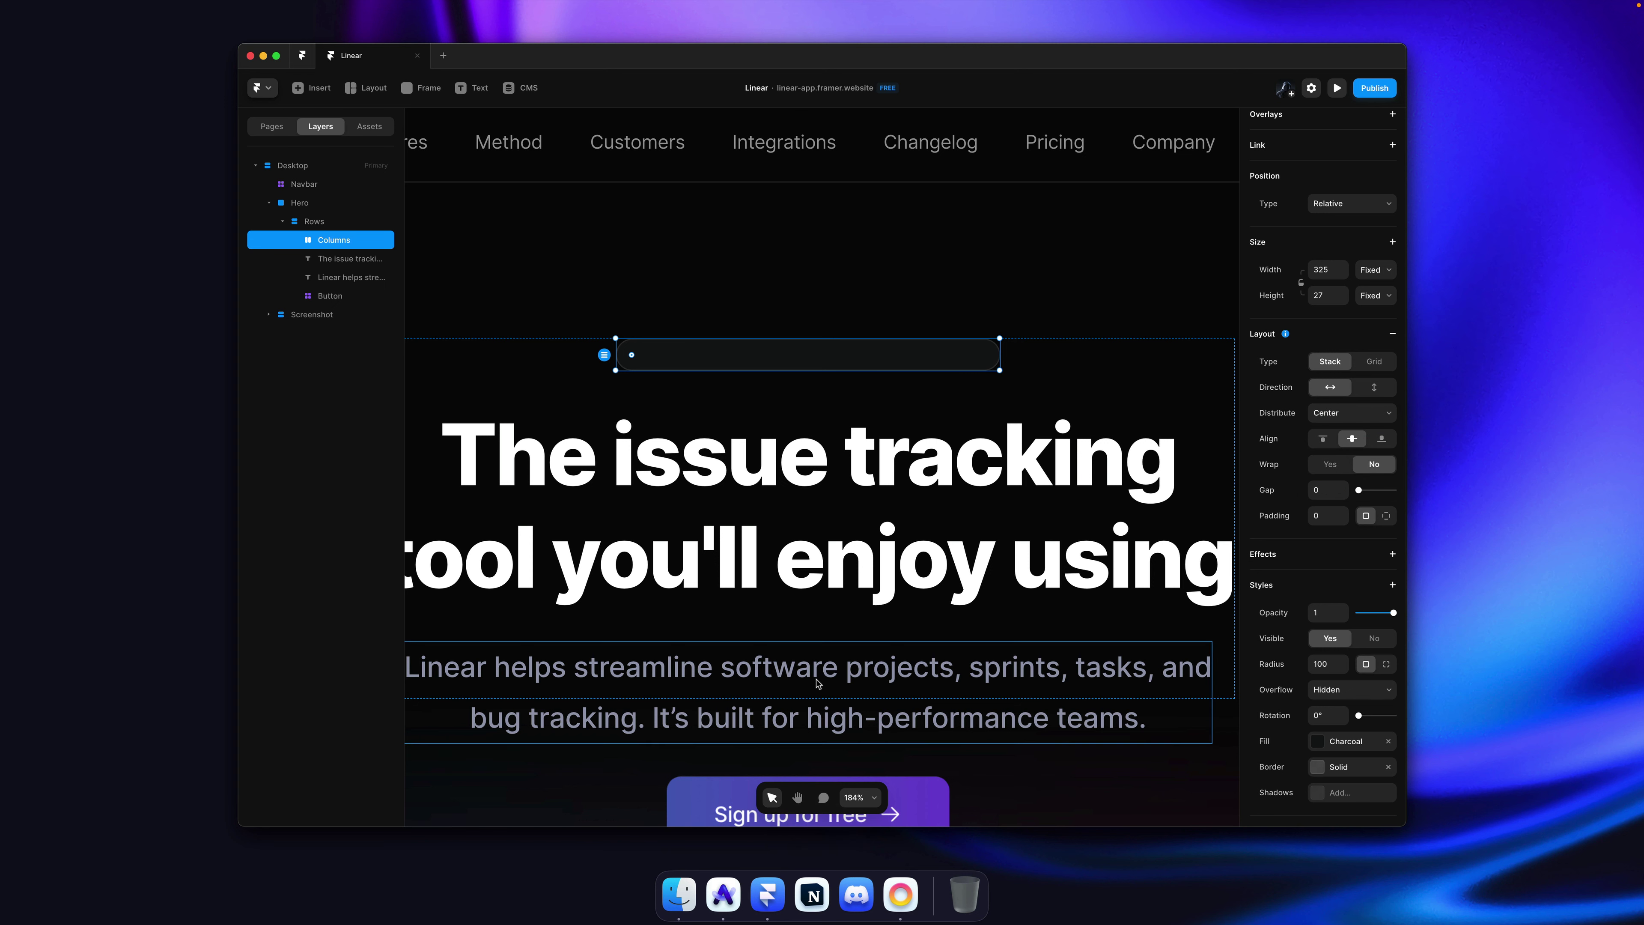
Step: Paste a text layer into the pill and replace its text with the placeholder 'hello'
key("super+v")
key("super+z")
key("super+v")
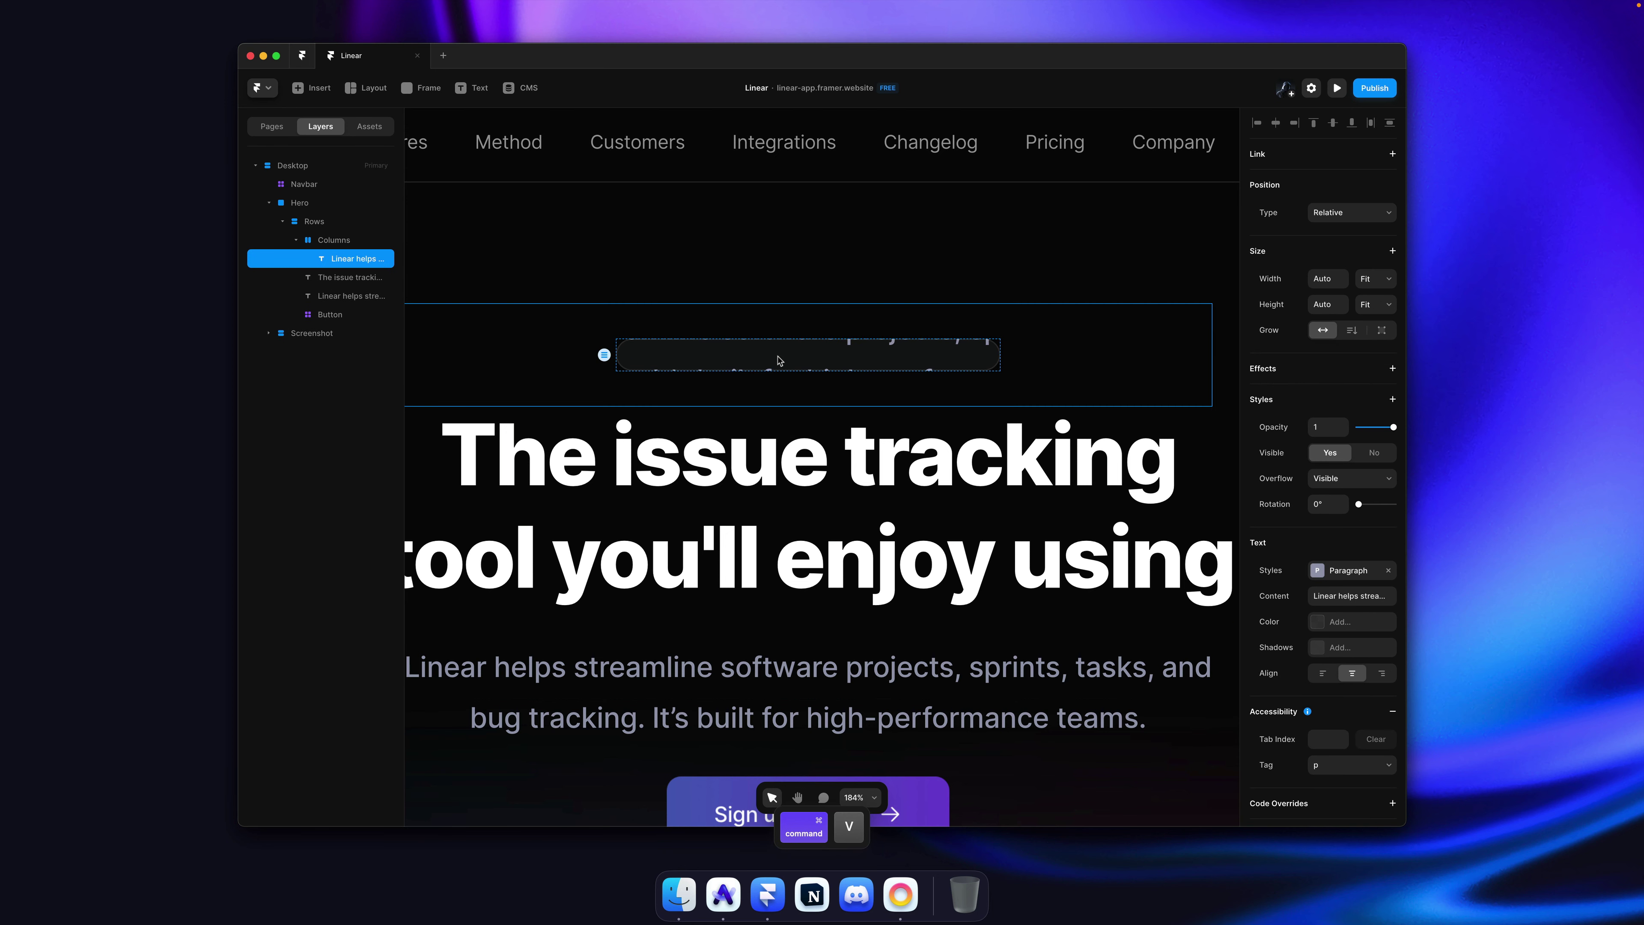
double_click(778, 361)
key("super+a")
key("BackSpace")
type("hell")
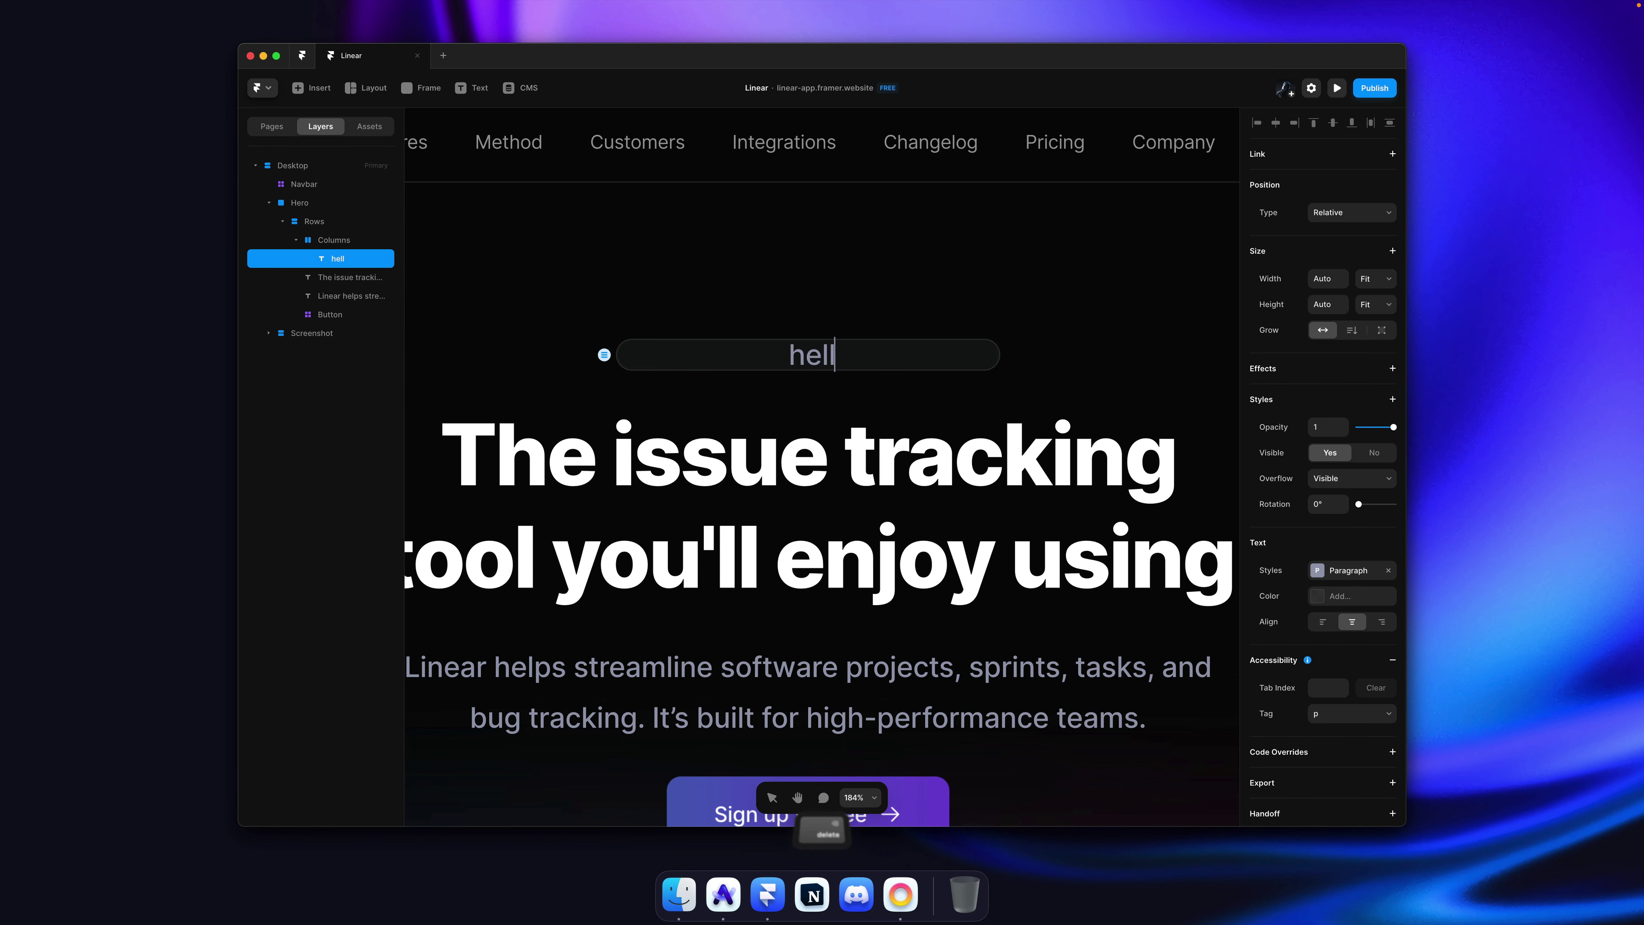
type("o")
key("Escape")
Step: Copy 'Bring magic back to software' from linear.app and paste it over the placeholder text
key("super+Tab")
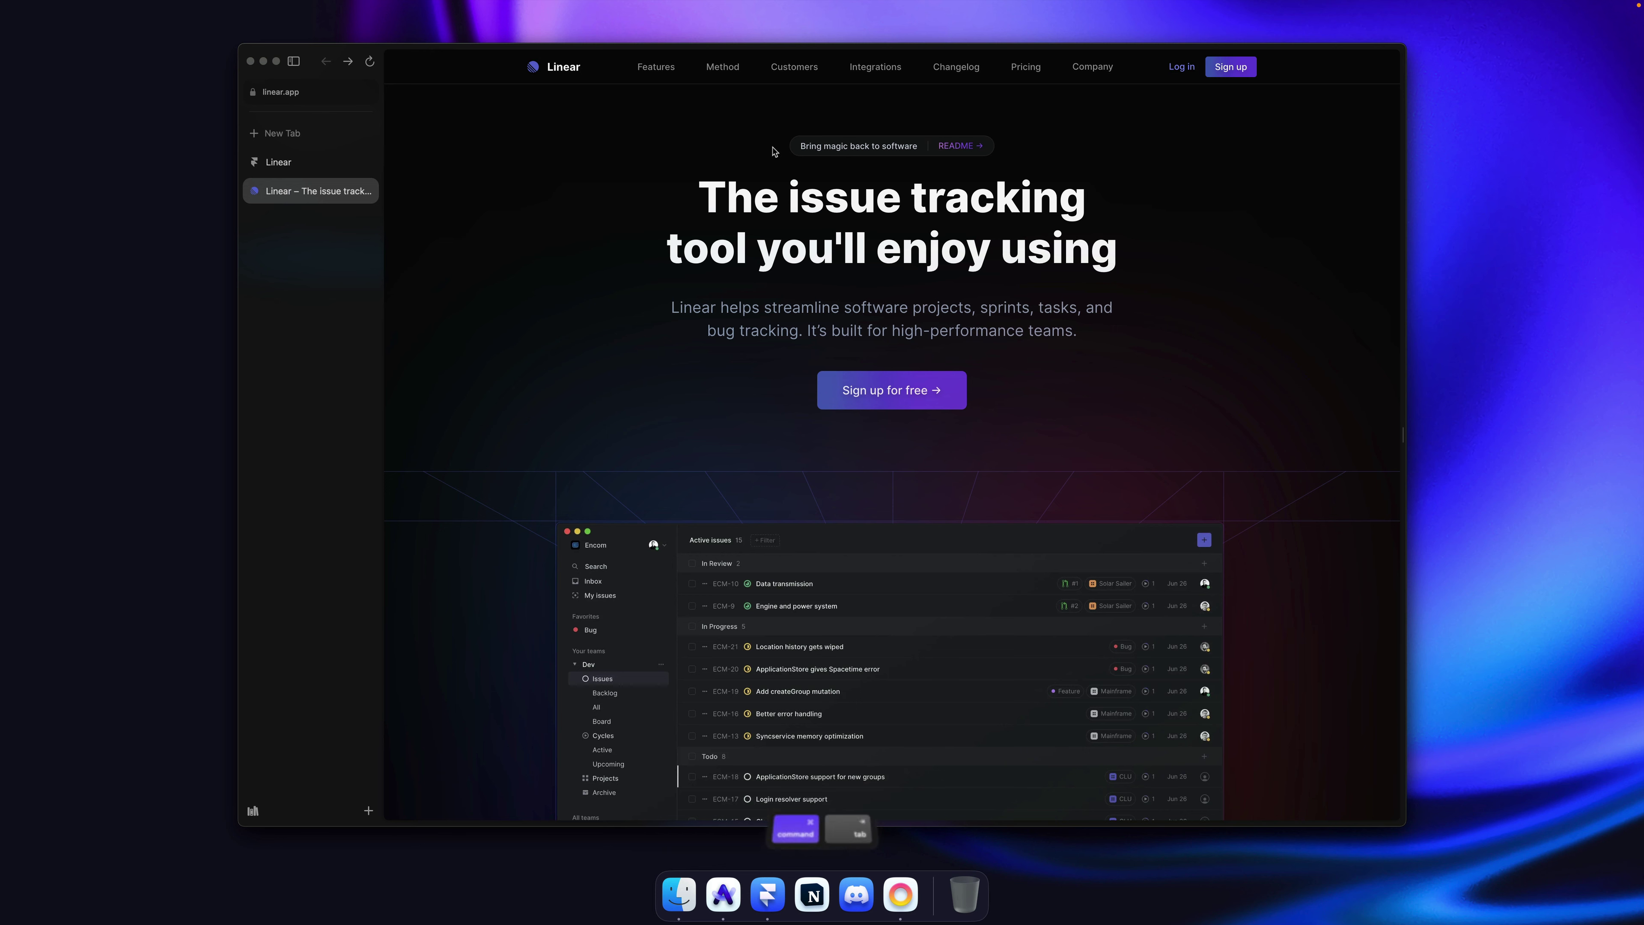
left_click_drag(800, 146, 915, 144)
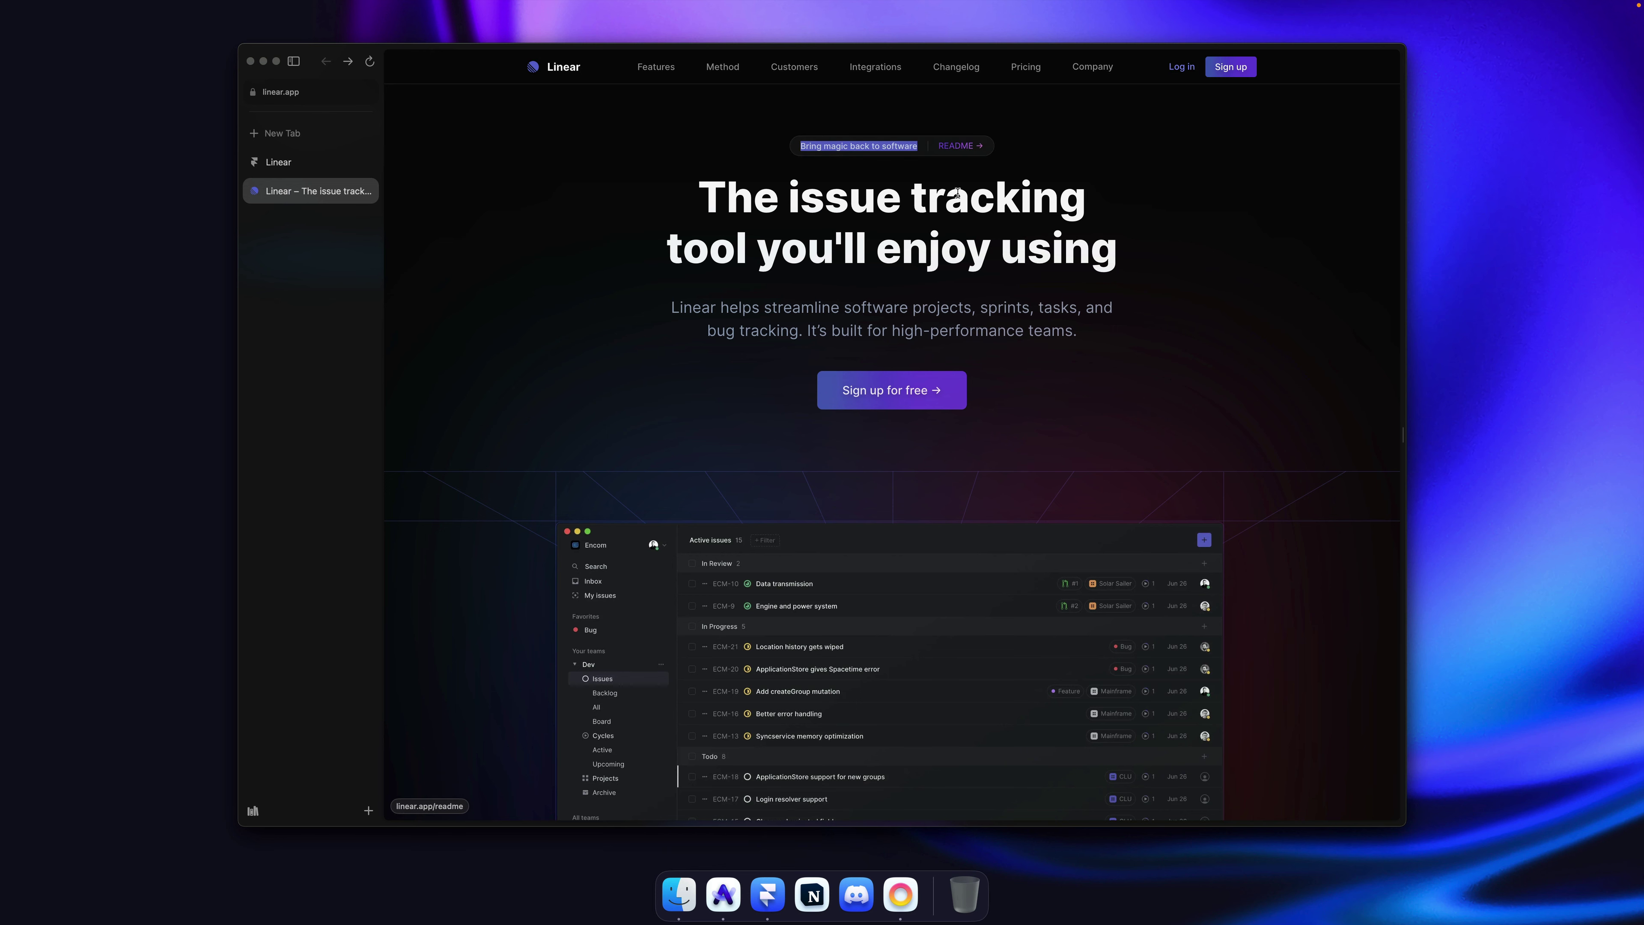
key("super+c")
key("super+Tab")
double_click(820, 361)
key("super+a")
key("super+v")
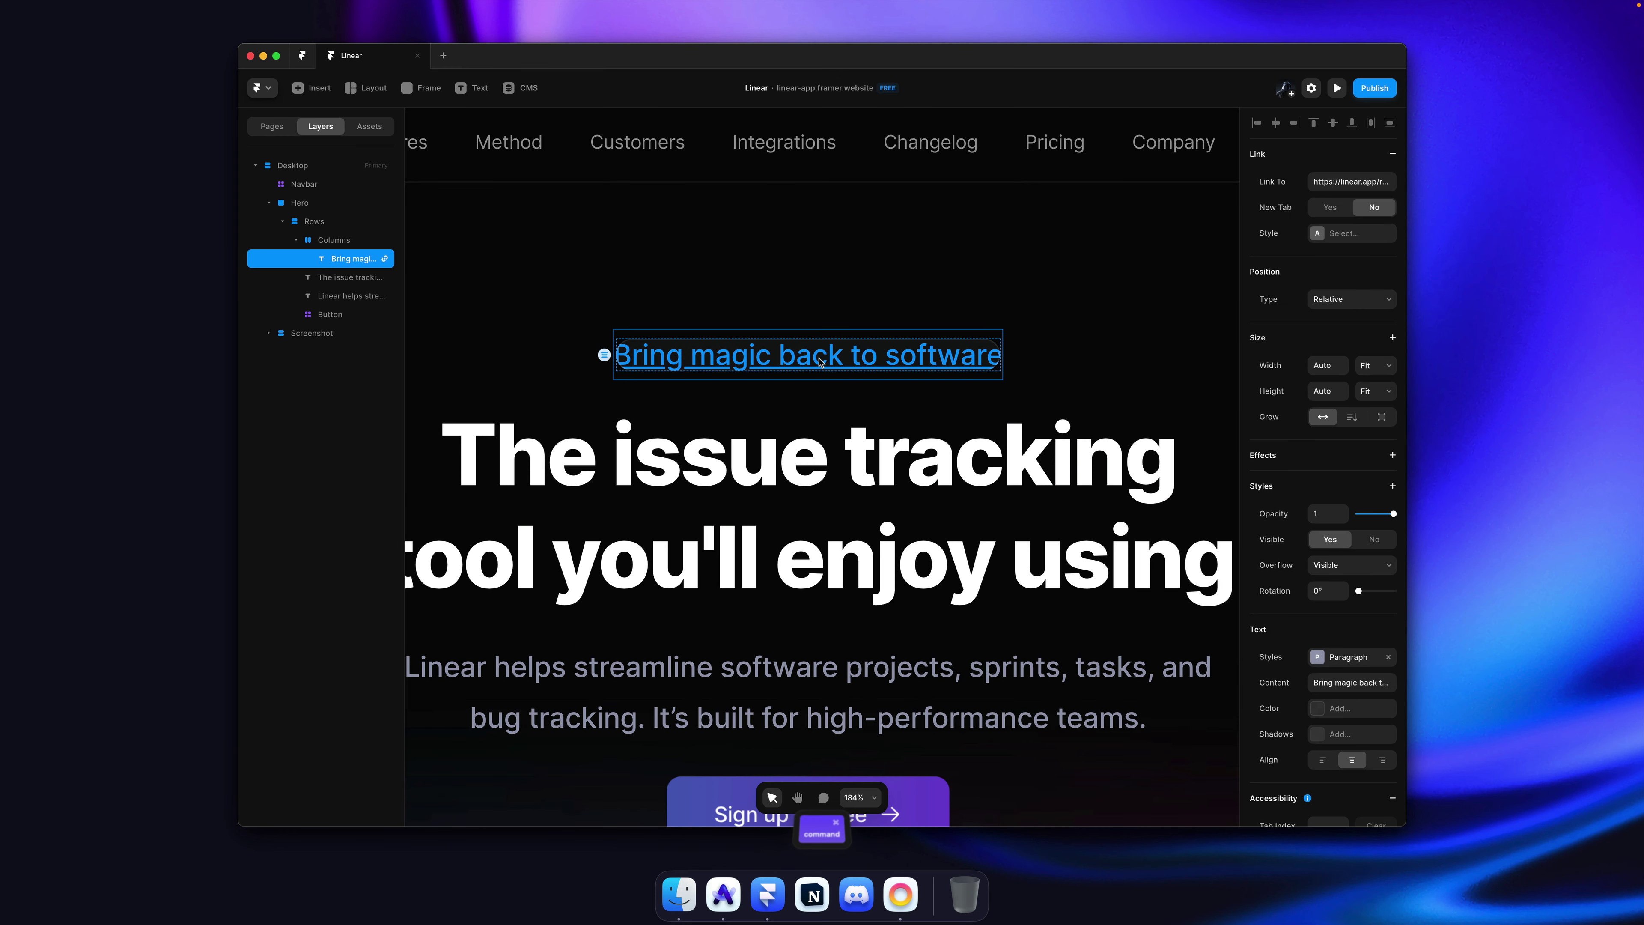
Step: Remove the link from the 'Bring magic back to software' text
key("Escape")
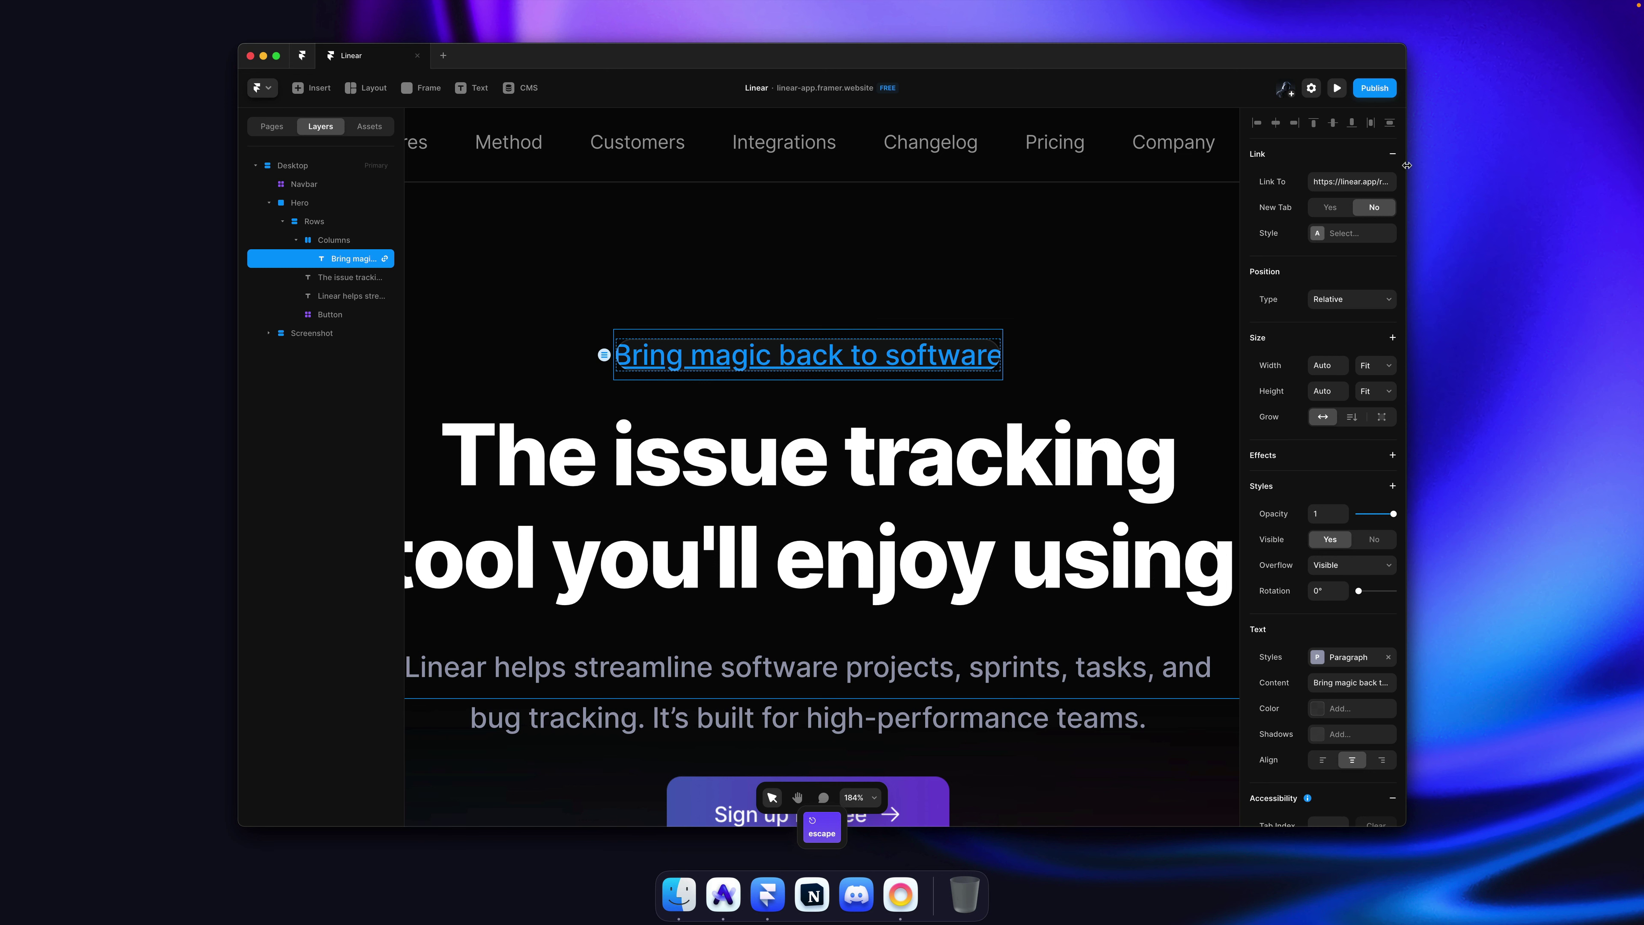
left_click(1393, 155)
key("super+z")
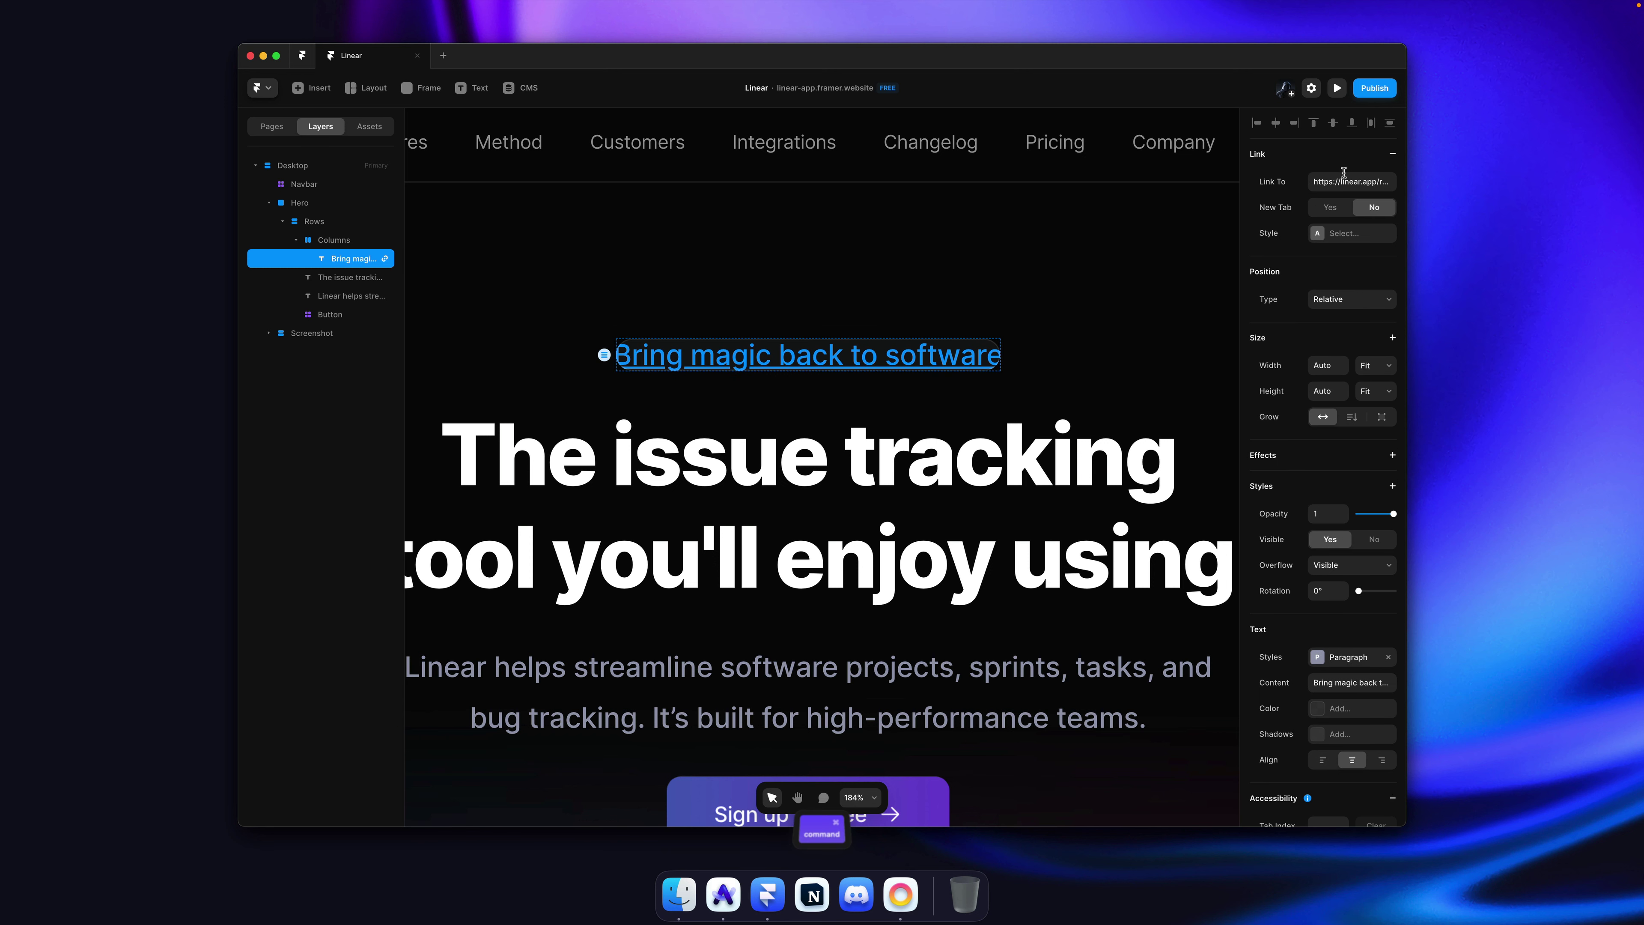
left_click(1351, 235)
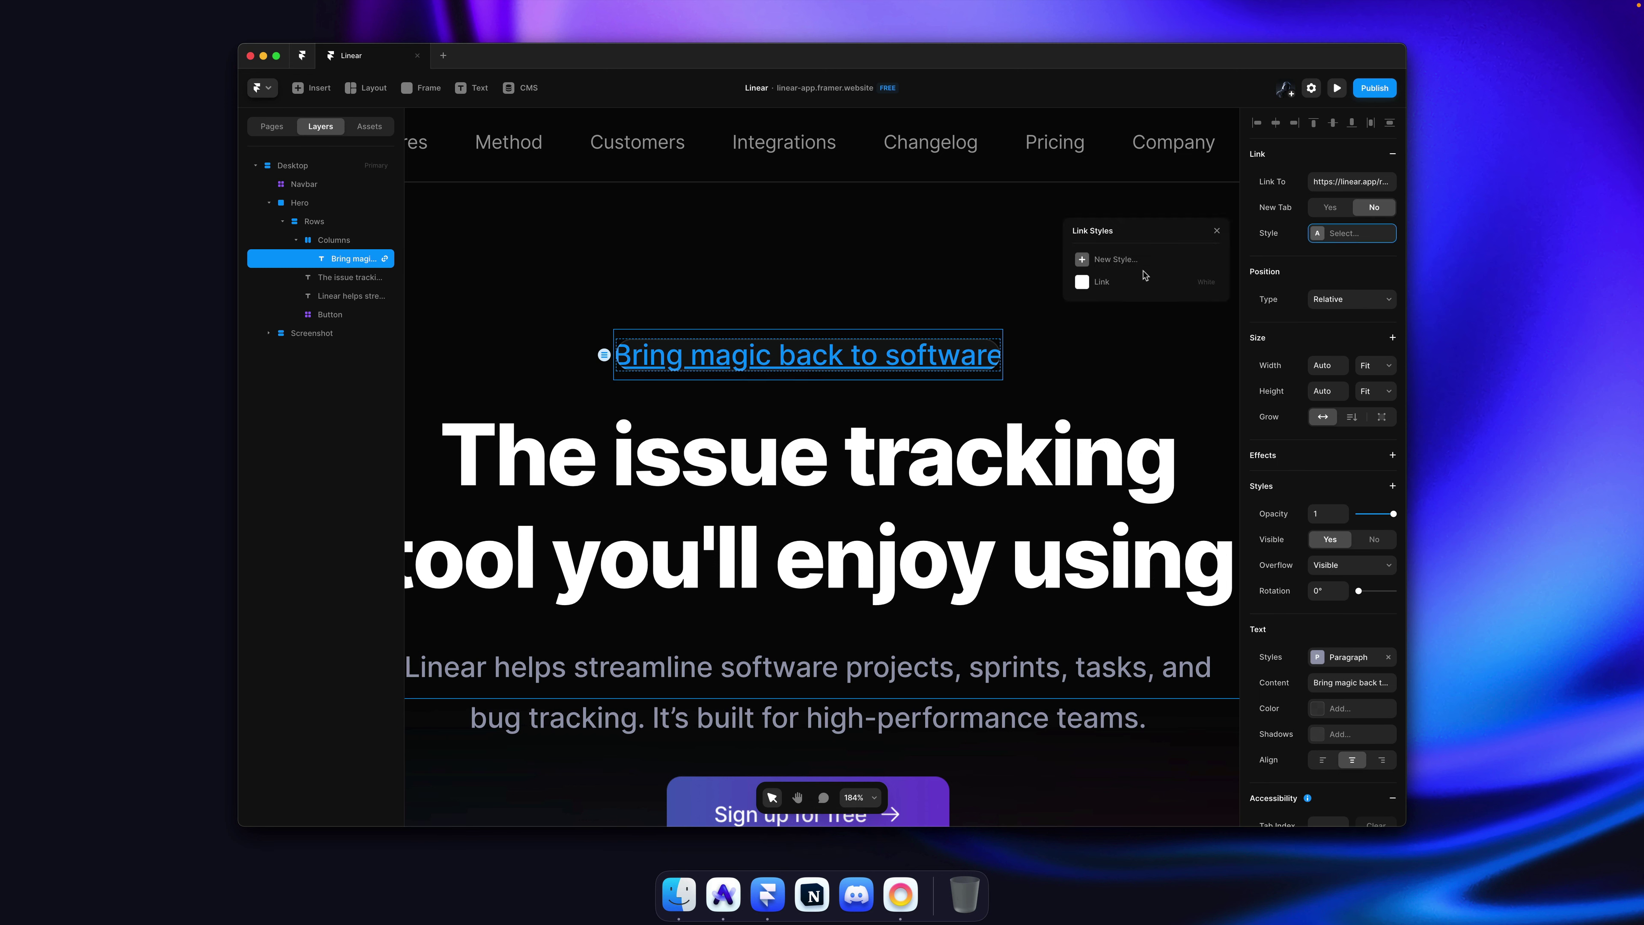
left_click(1119, 281)
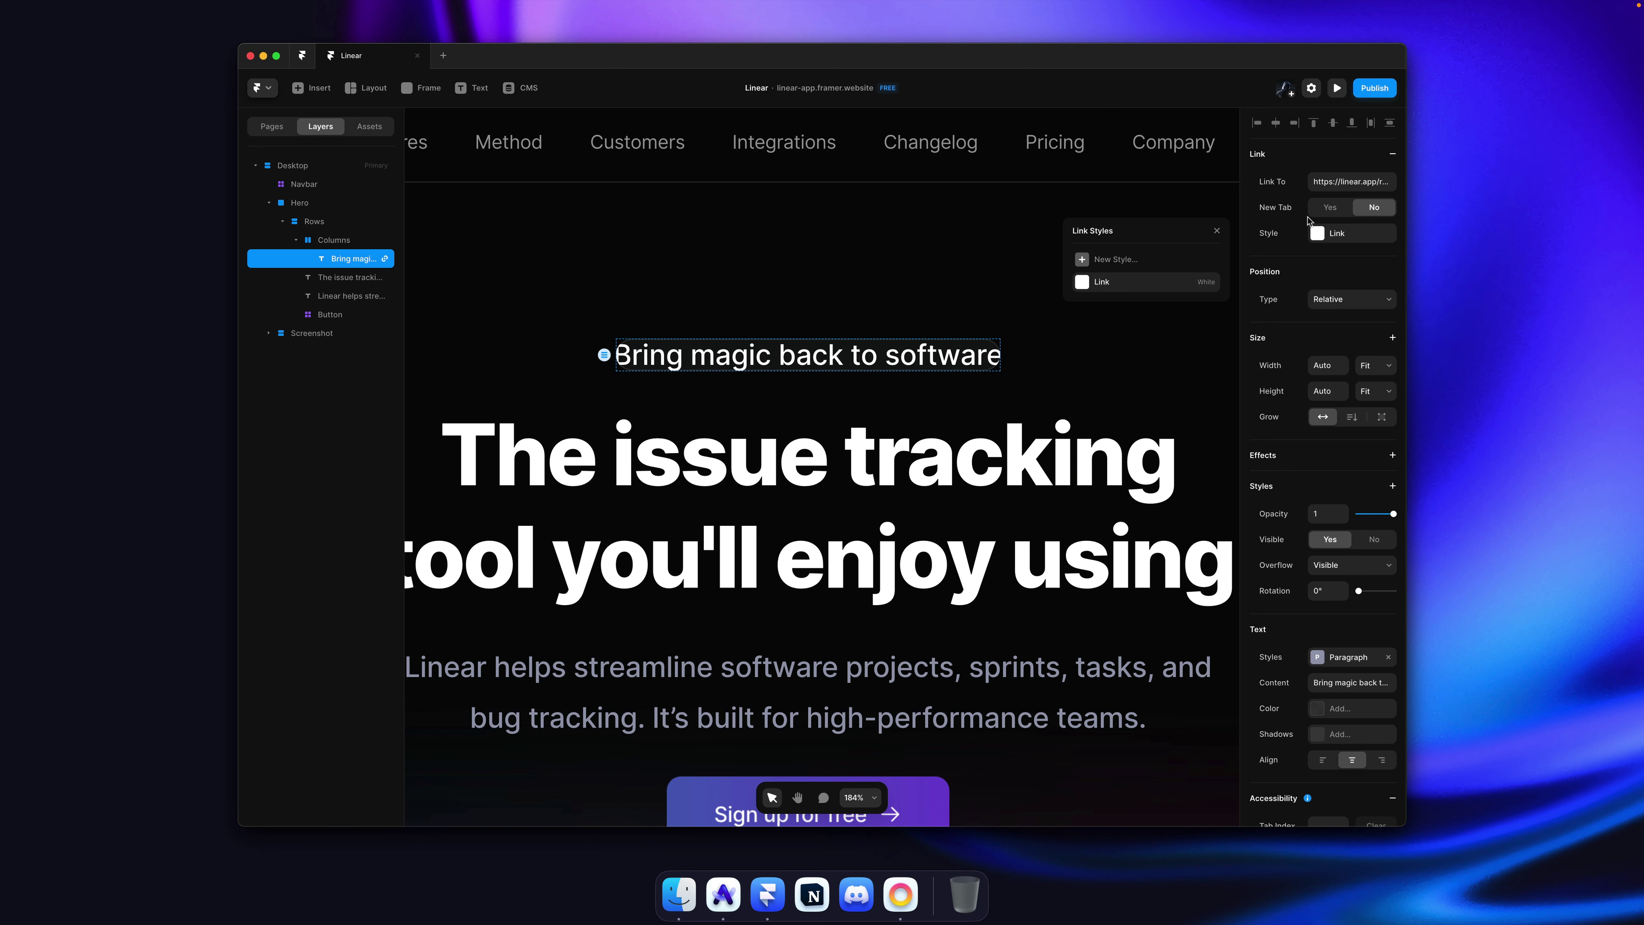
left_click(1393, 156)
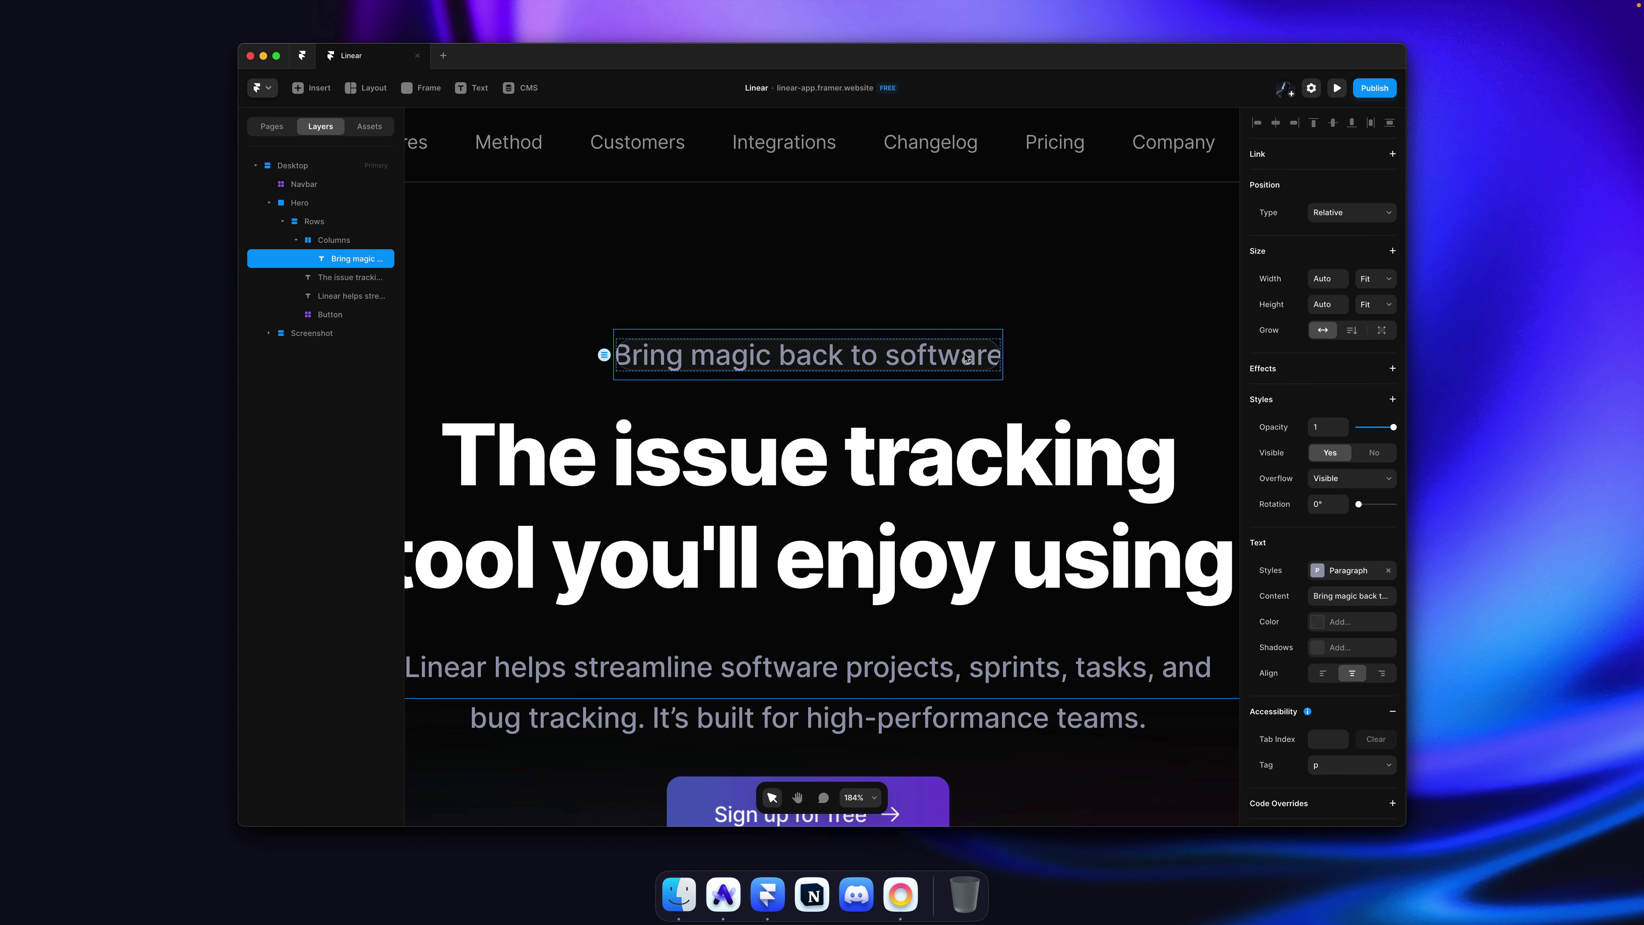
Step: Change the tagline's text style from Paragraph to Link, then compare with linear.app
left_click(1315, 569)
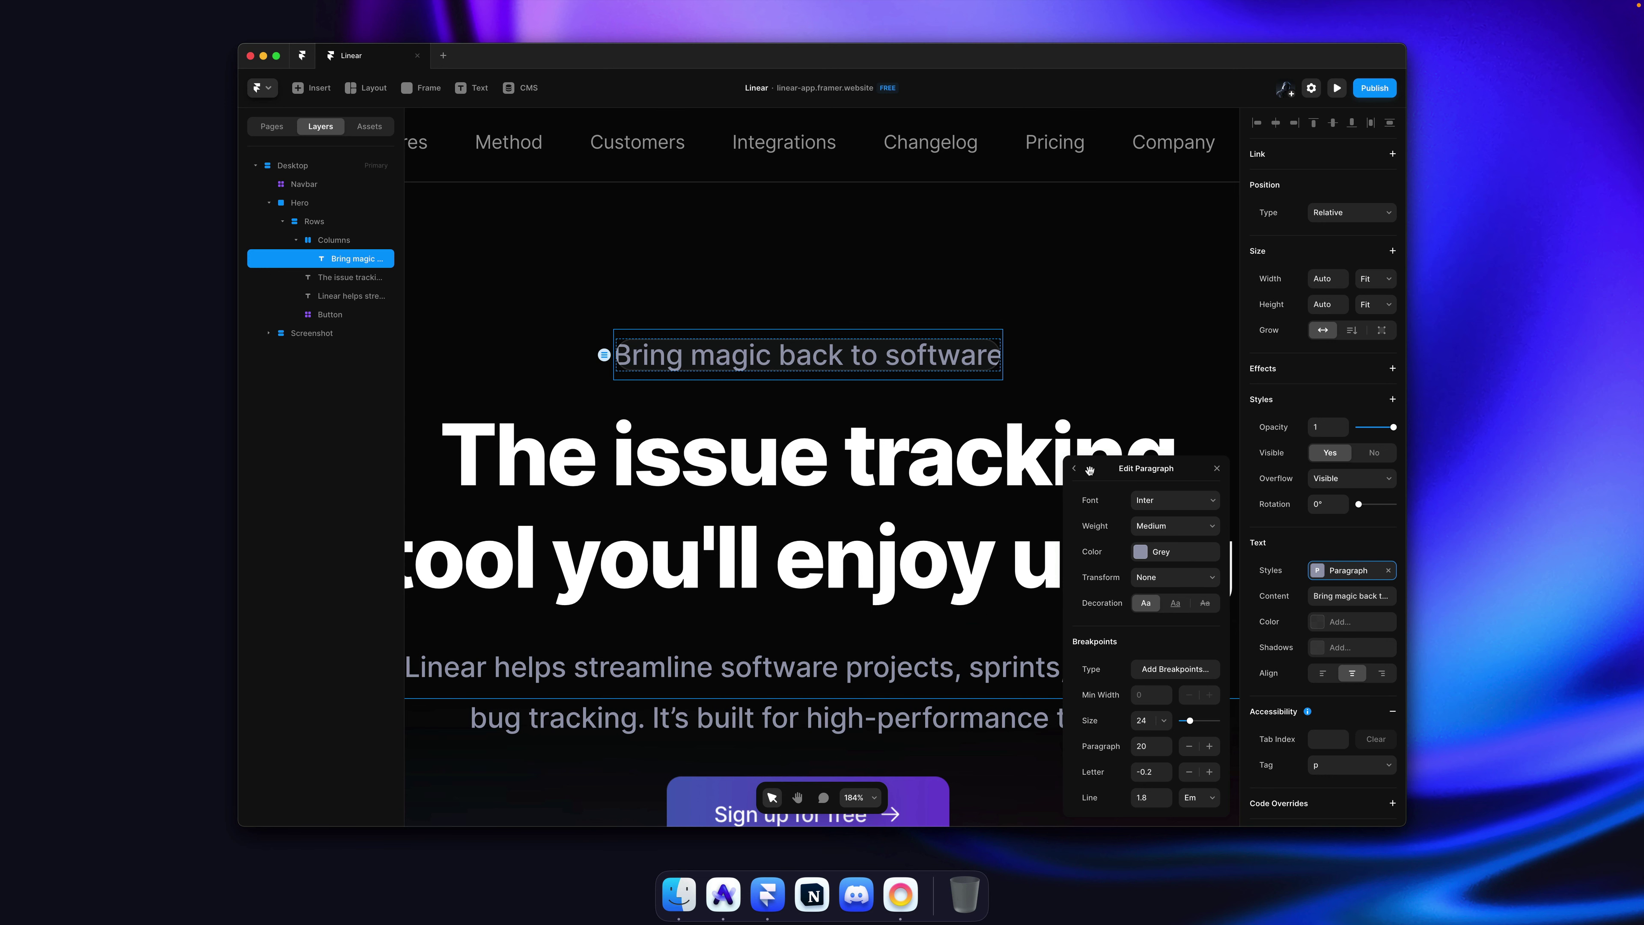
left_click(1074, 468)
left_click(1123, 615)
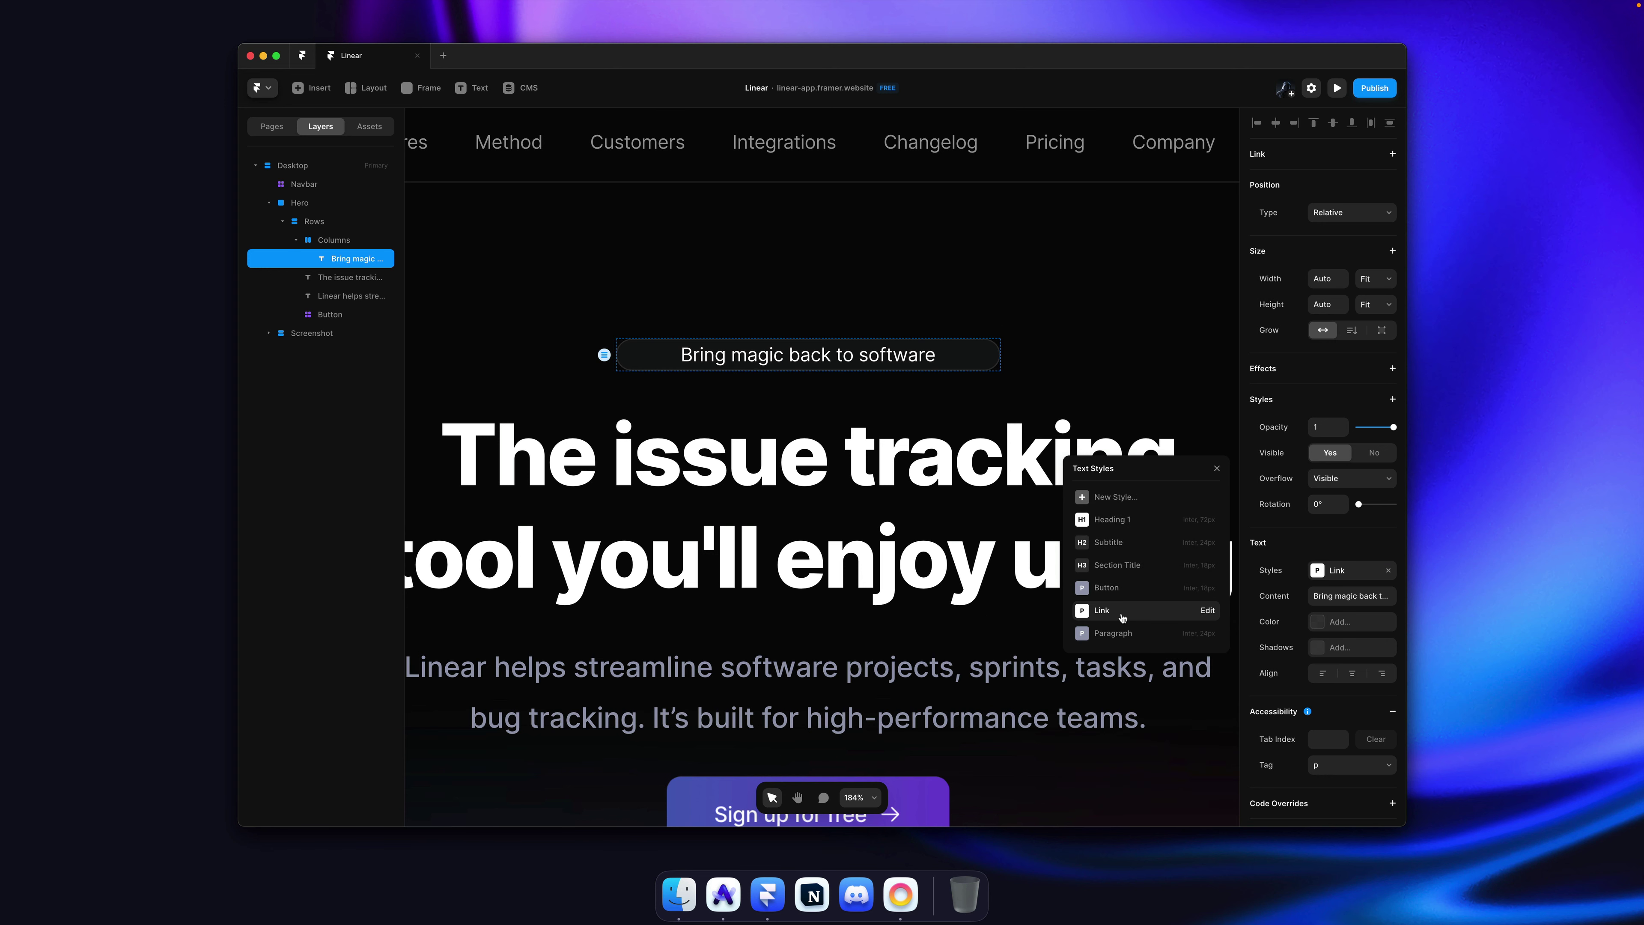
key("super+Tab")
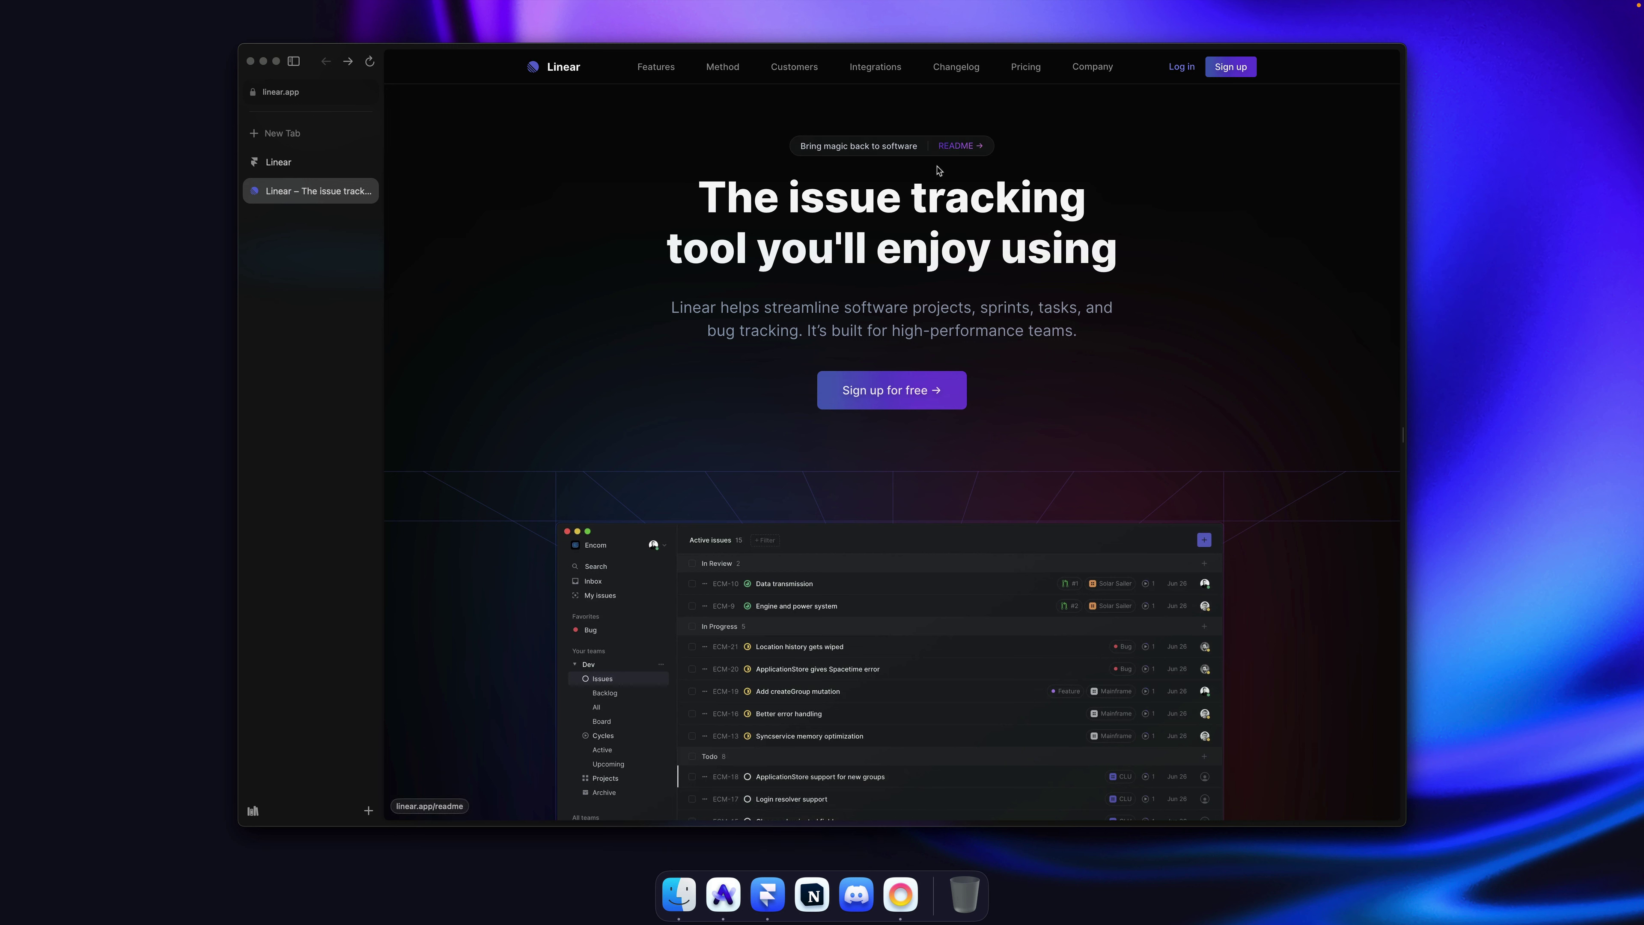
key("super+Tab")
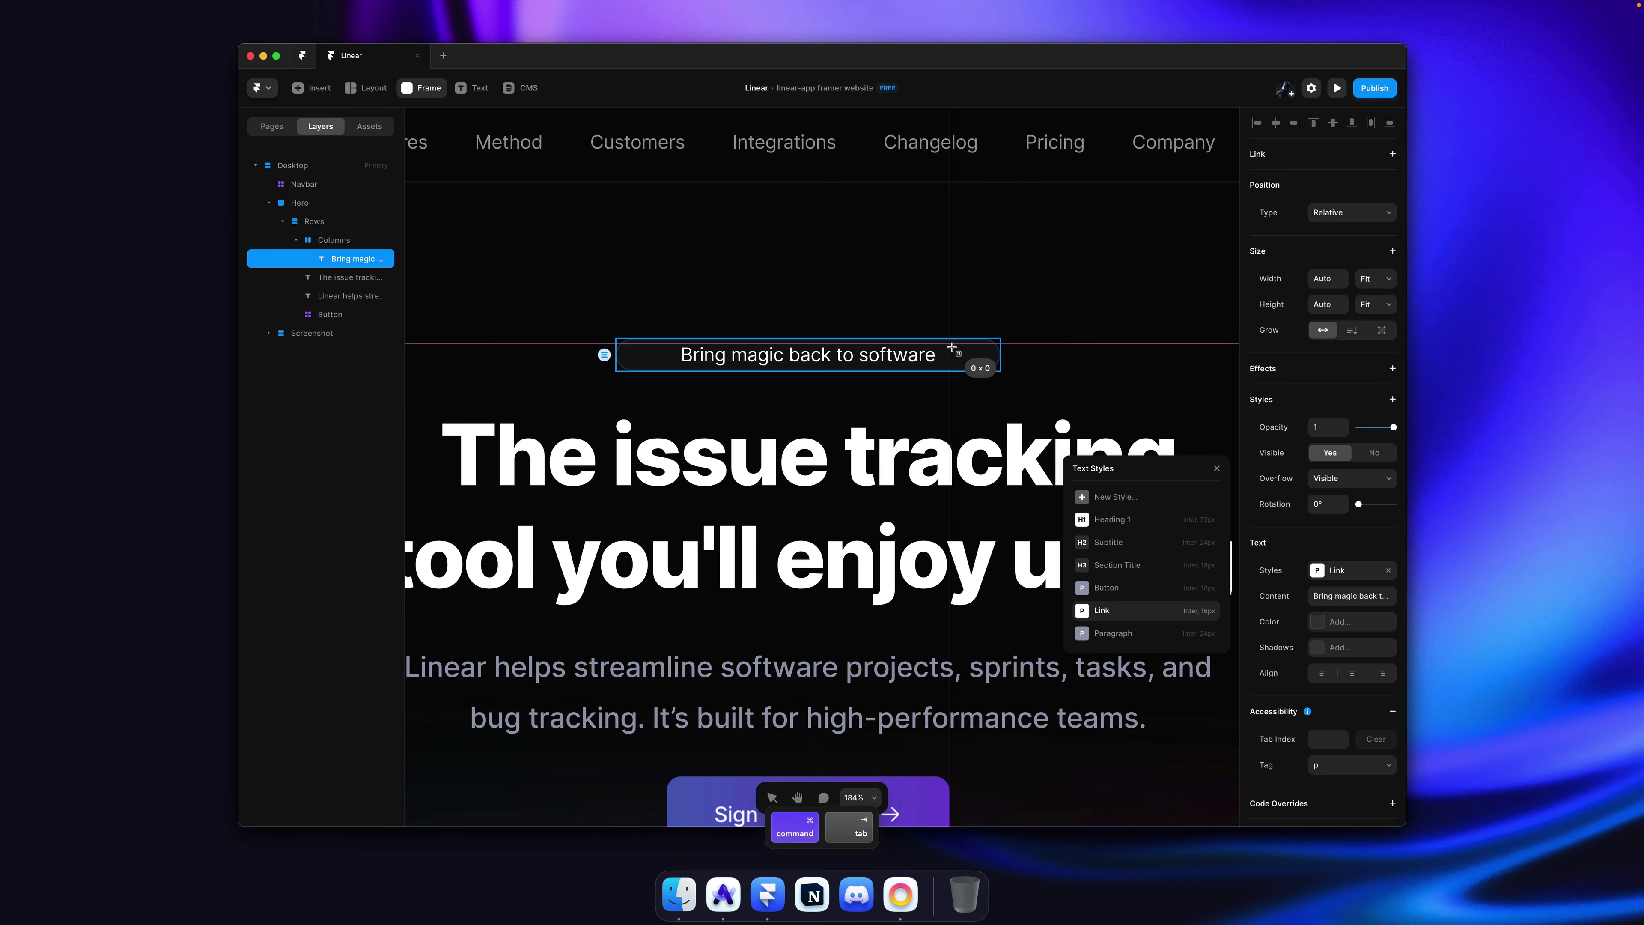
Step: Draw a small frame right of the tagline and size it 1 wide by 16 high
left_click_drag(953, 349, 956, 370)
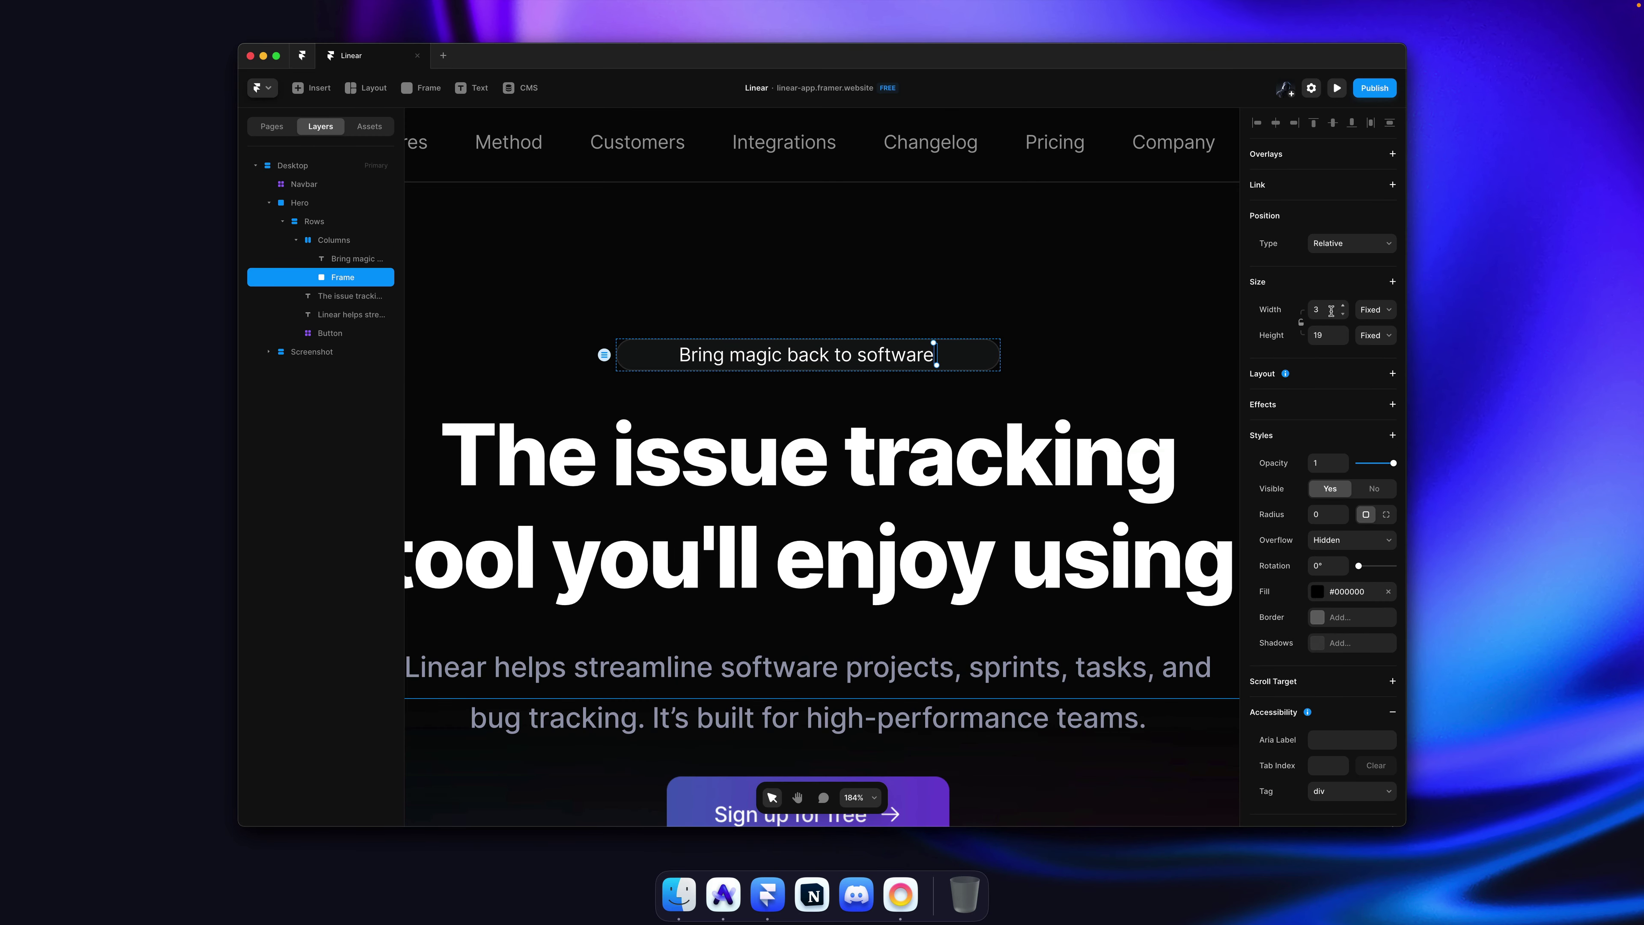
type("1")
key("Return")
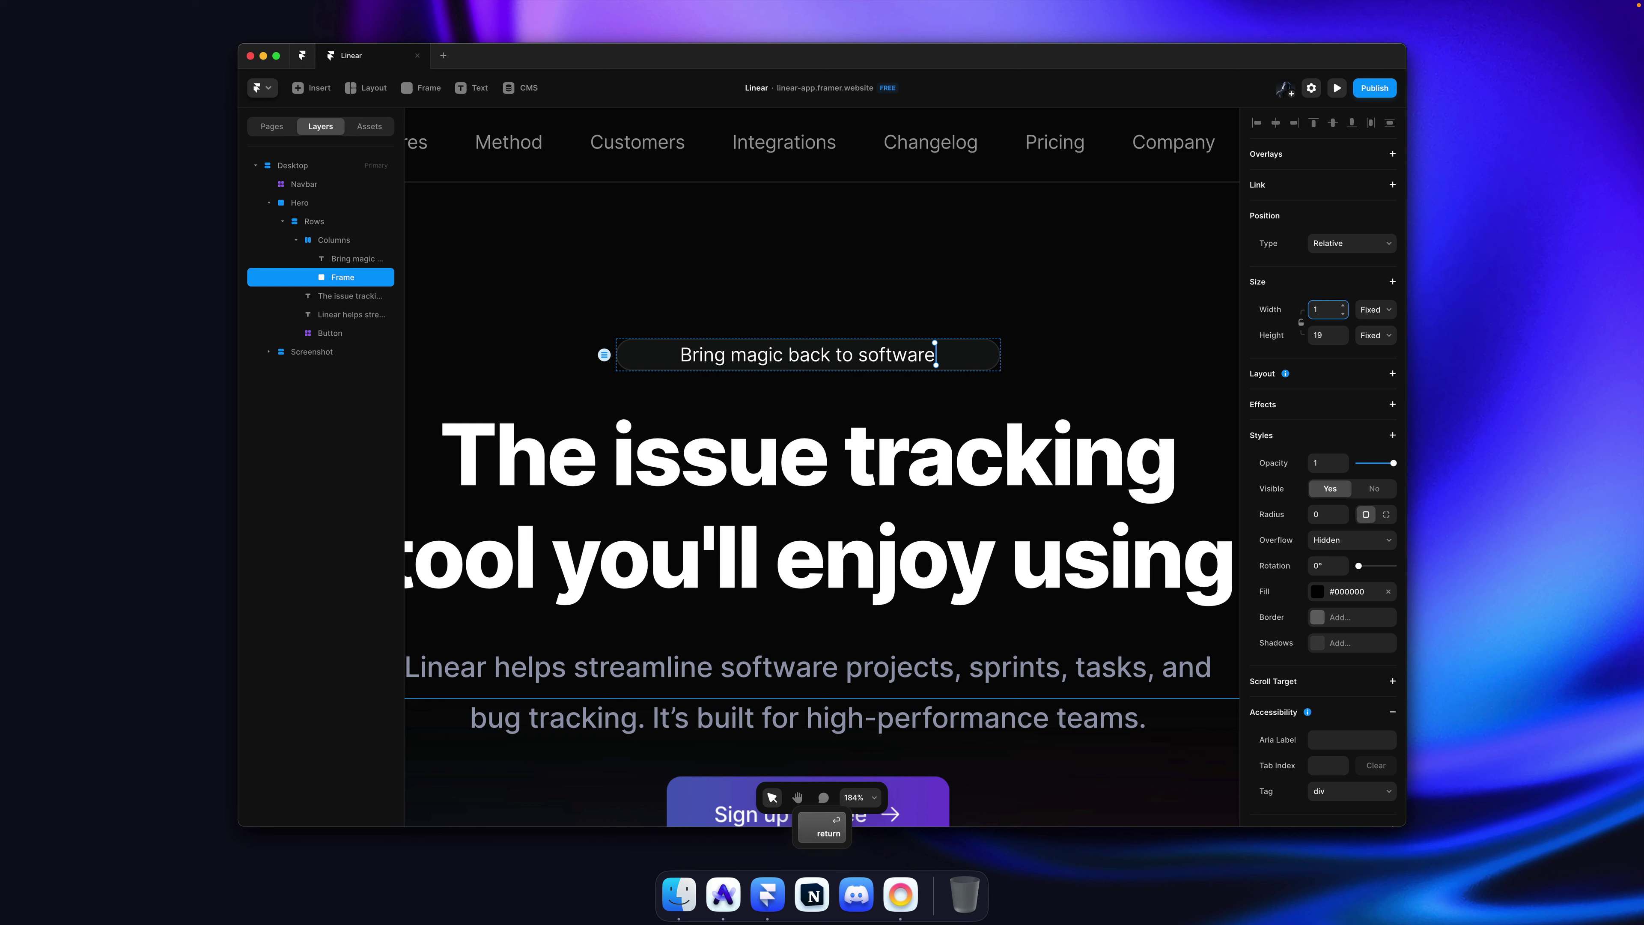
key("Tab")
key("Down")
key("Down")
key("Down")
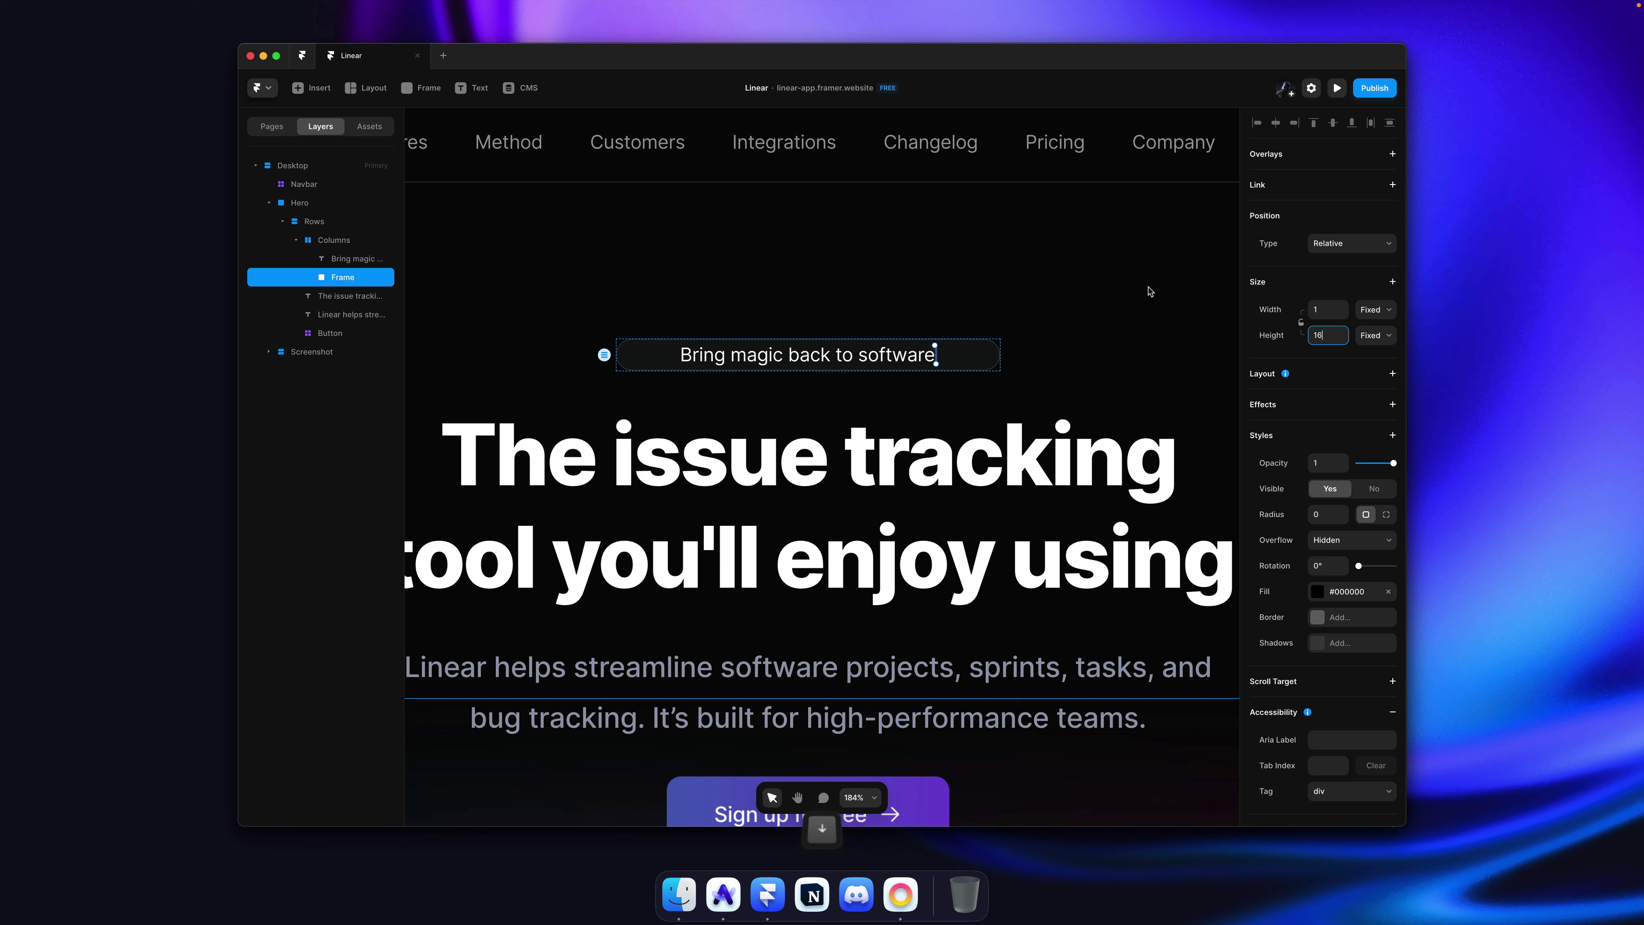
Step: Set the pill's Columns gap between the text and divider to 17
left_click(1132, 294)
left_click(967, 360, "super")
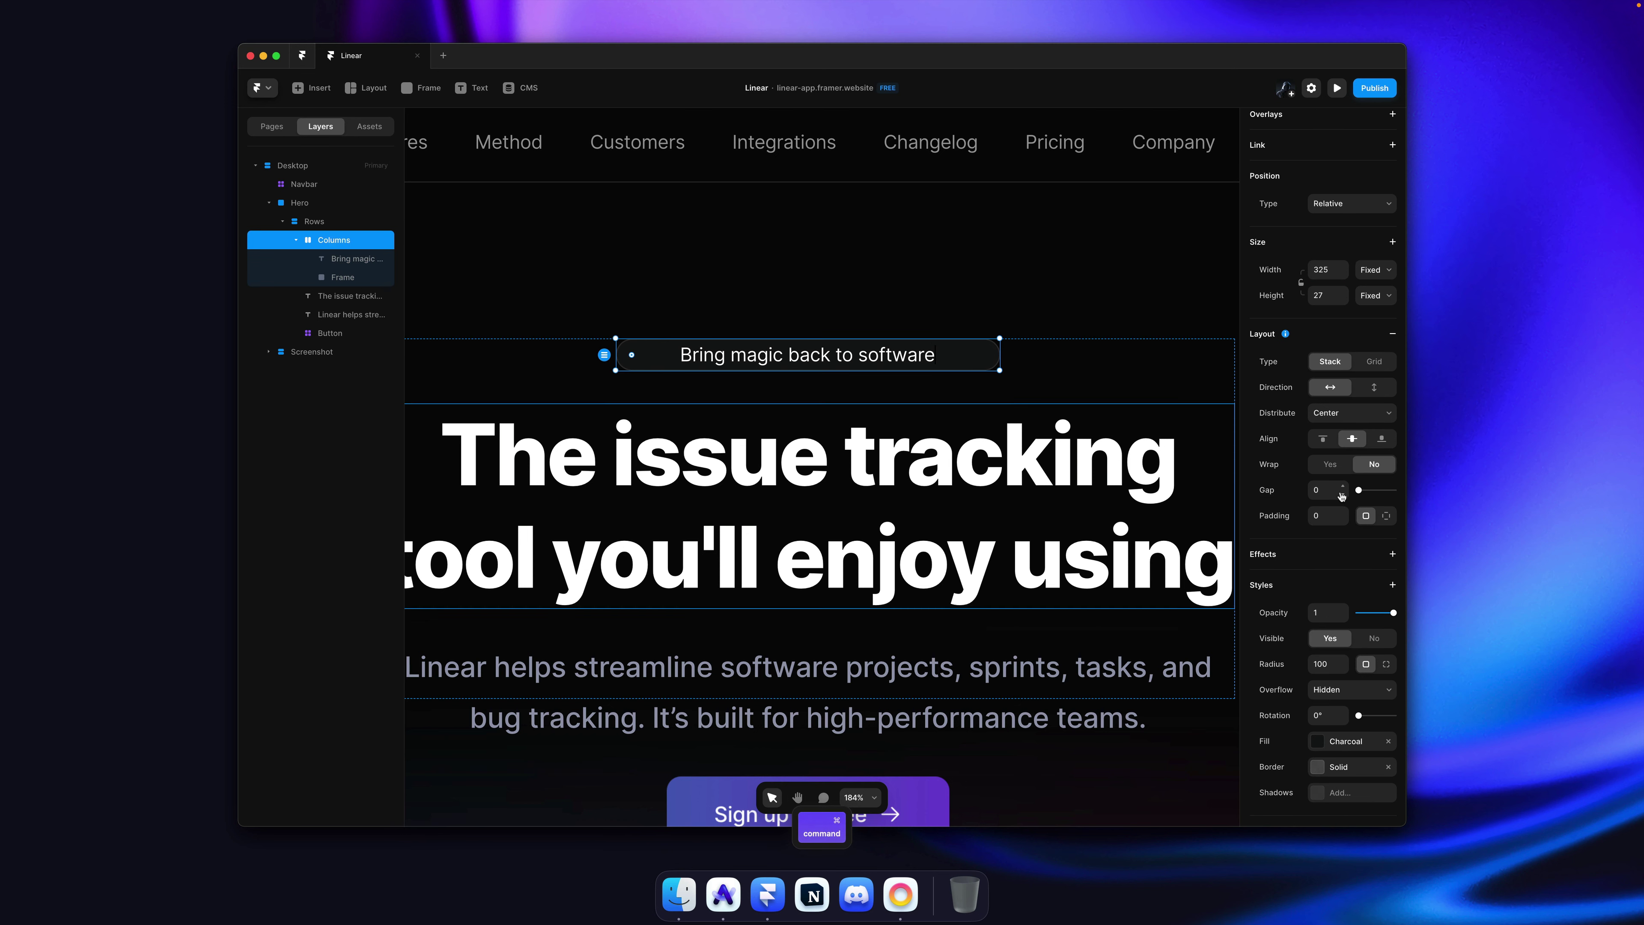
left_click_drag(1342, 489, 1343, 481)
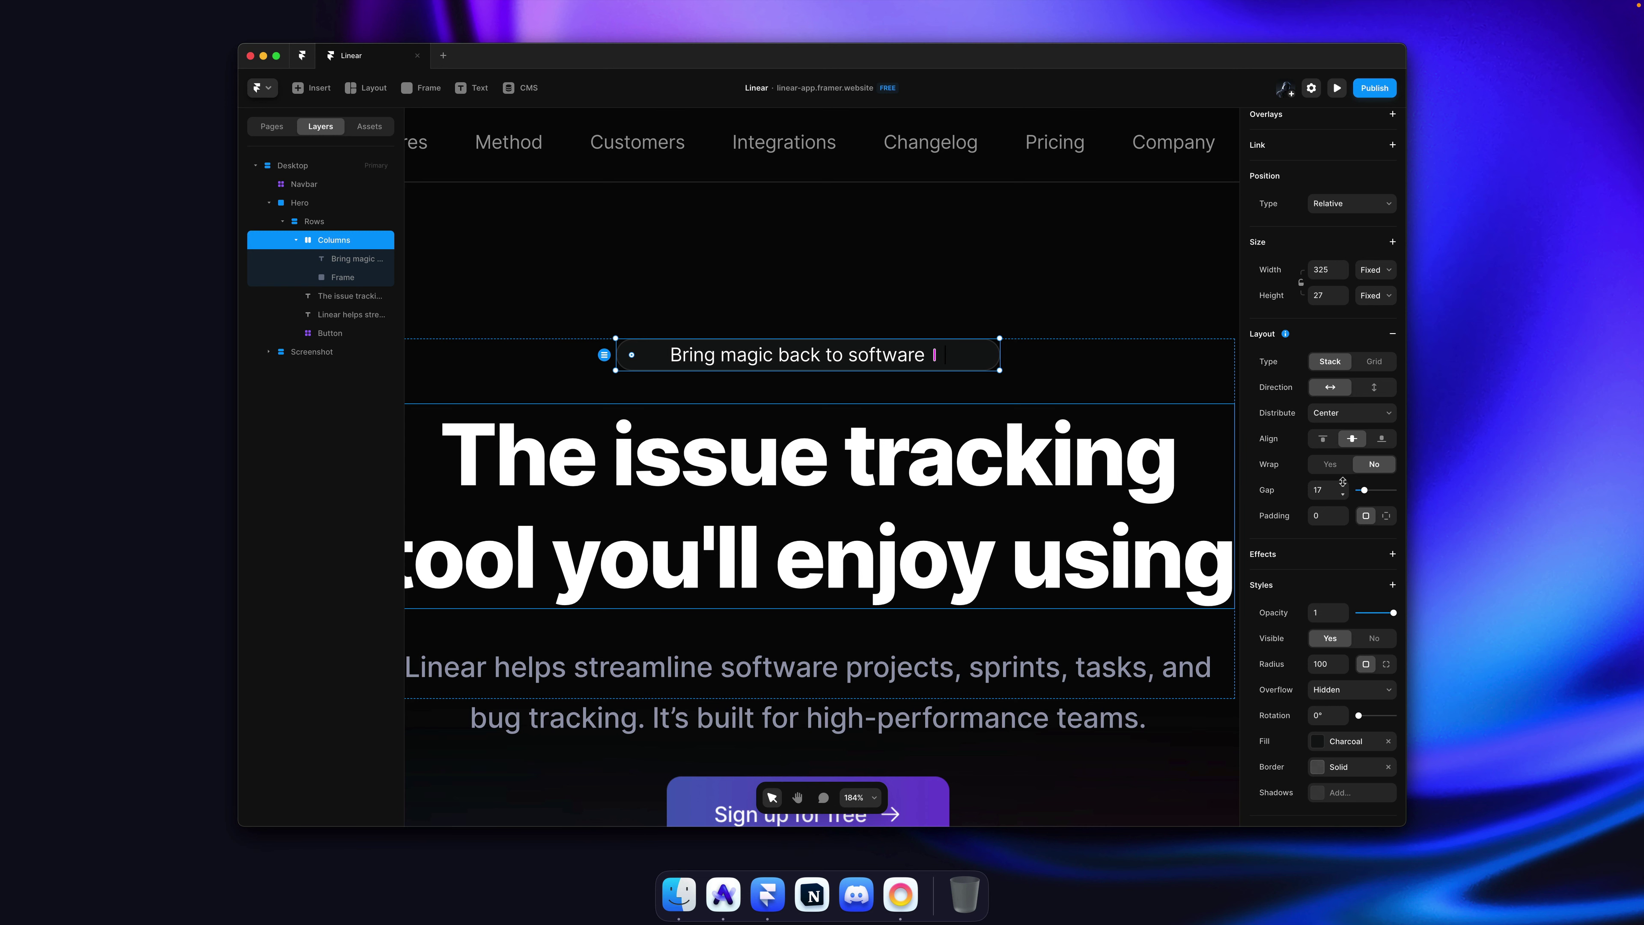
left_click(982, 275)
key("super+Tab")
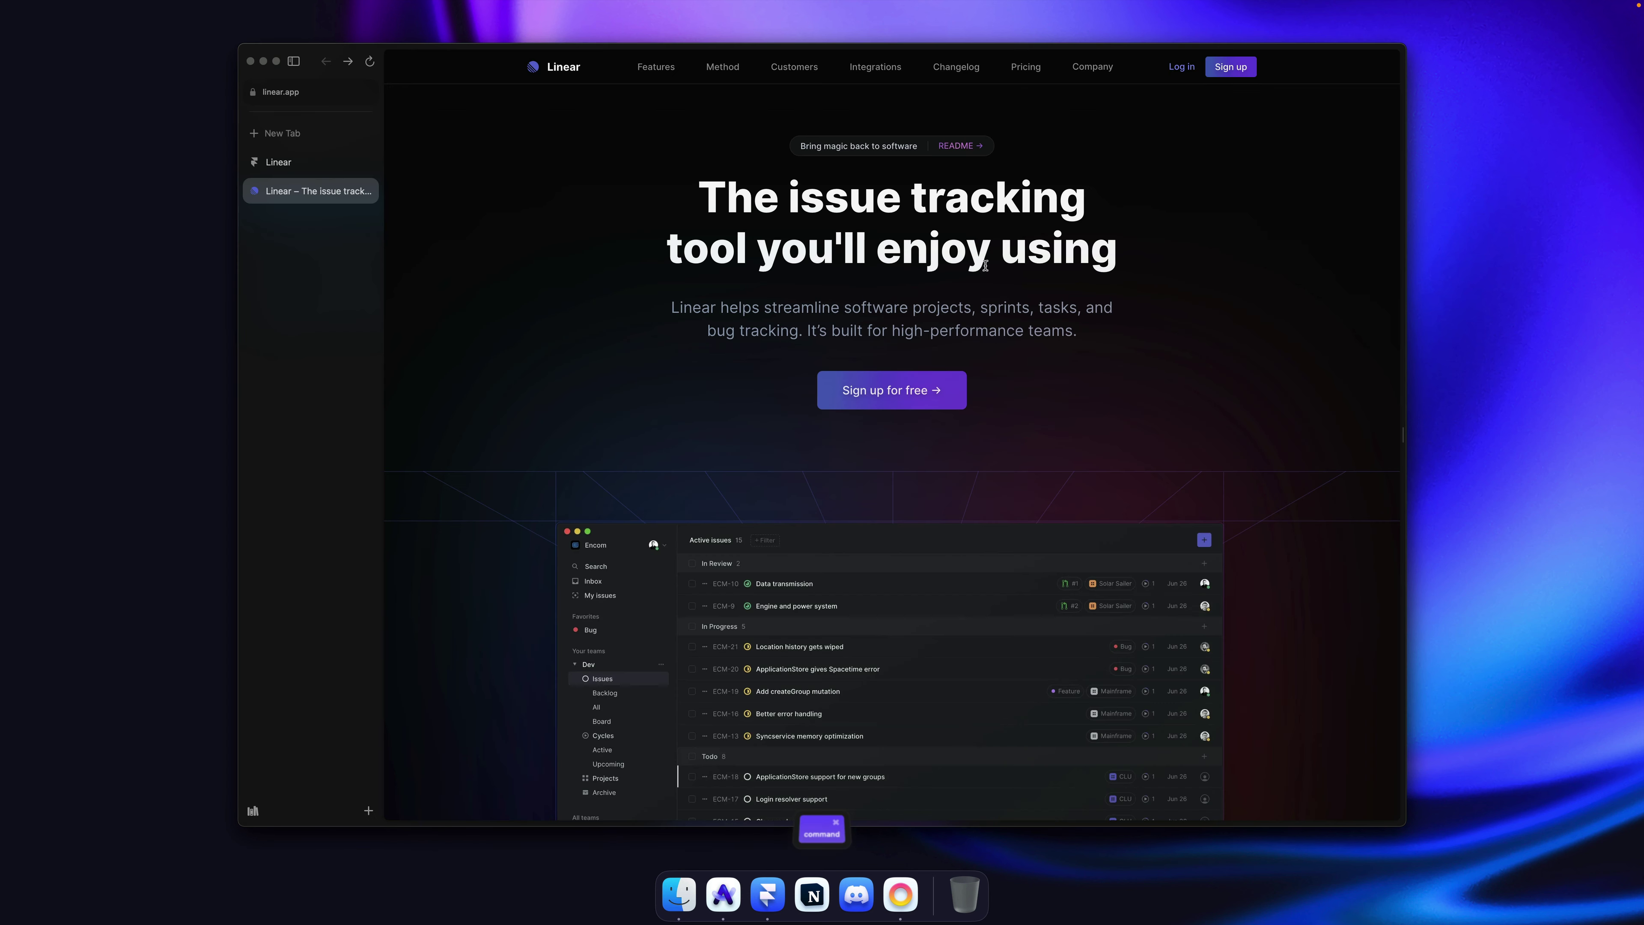
key("super+Tab")
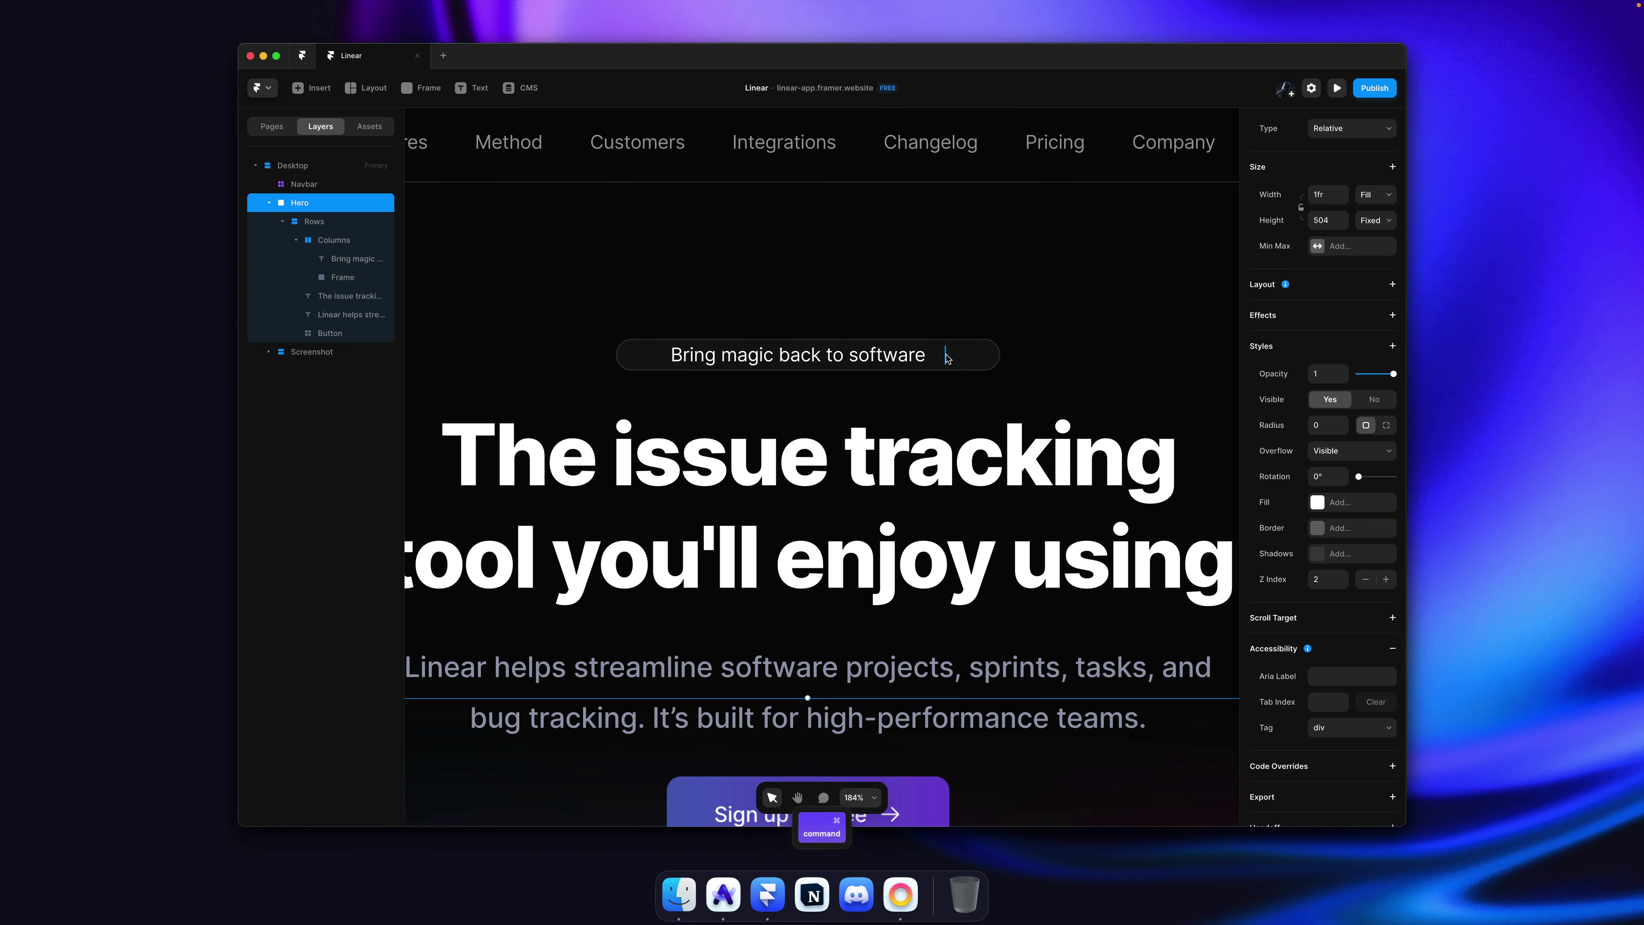
Step: Fill the divider with white #FFFFFF at 0.12 opacity
left_click(946, 355, "super")
left_click(1322, 593)
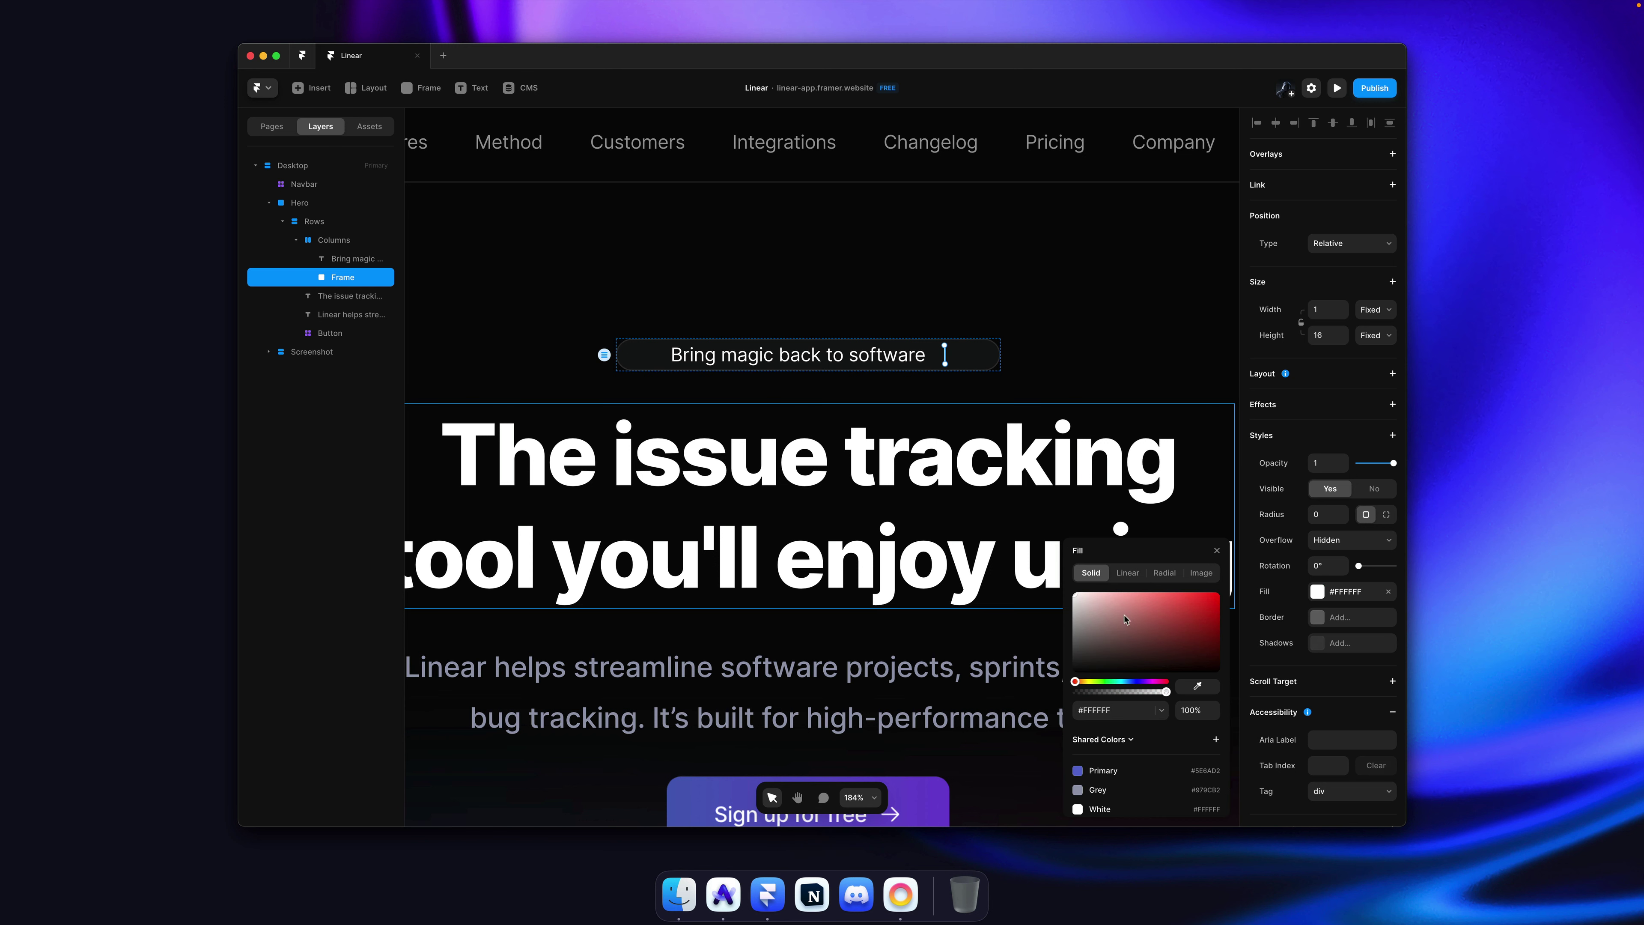
left_click(1317, 463)
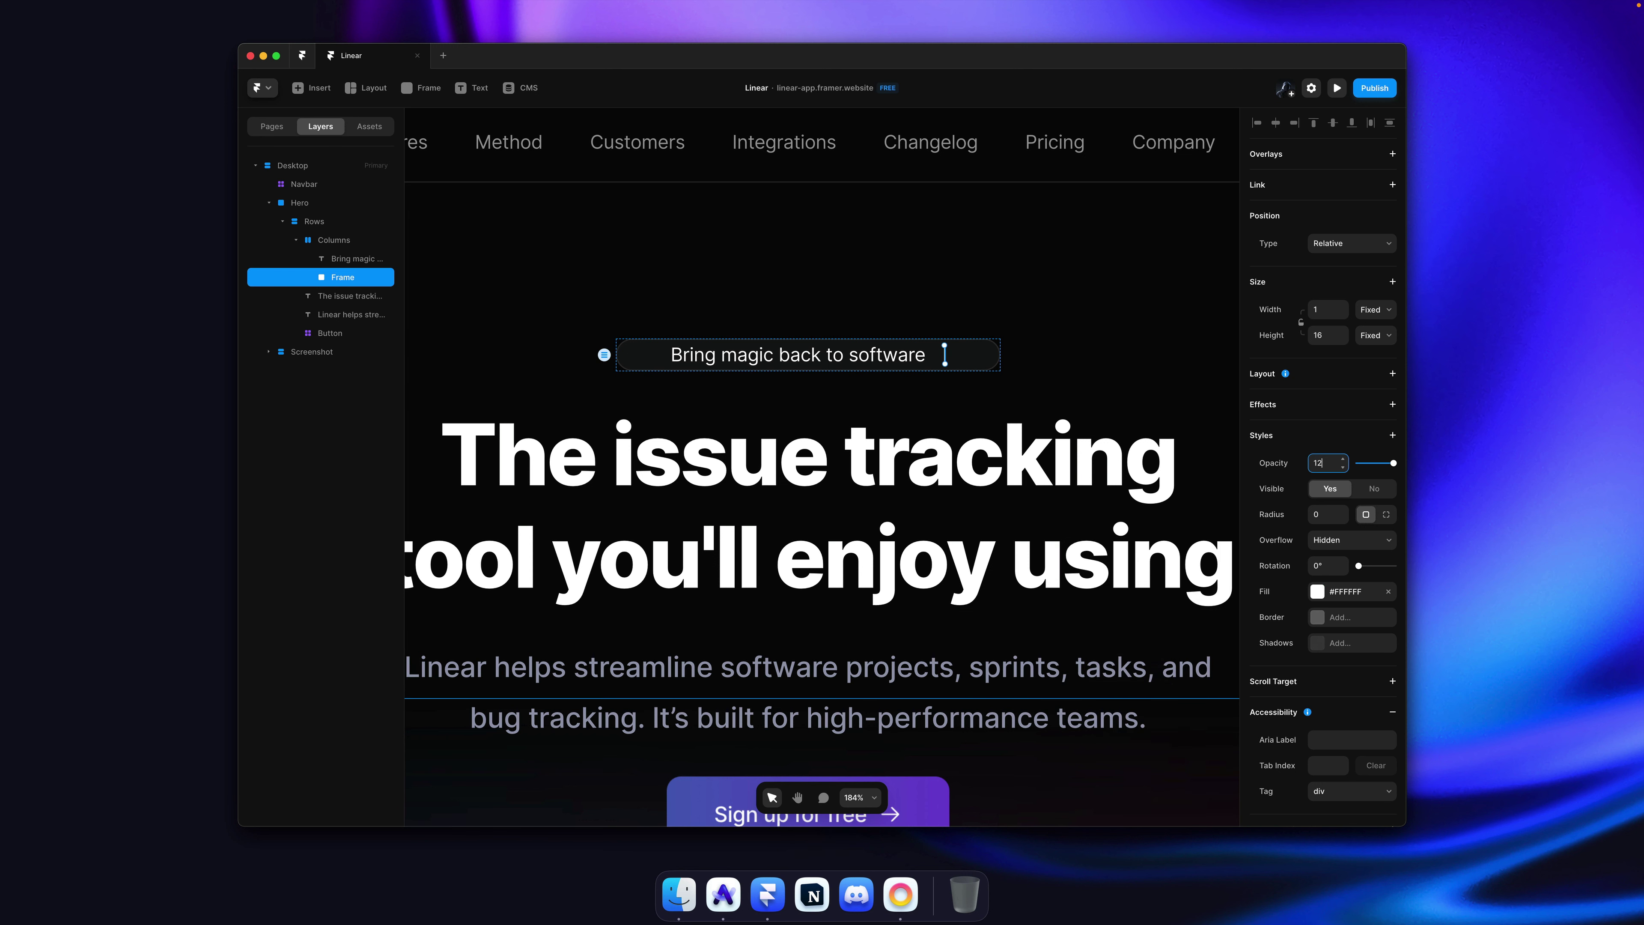
key("Return")
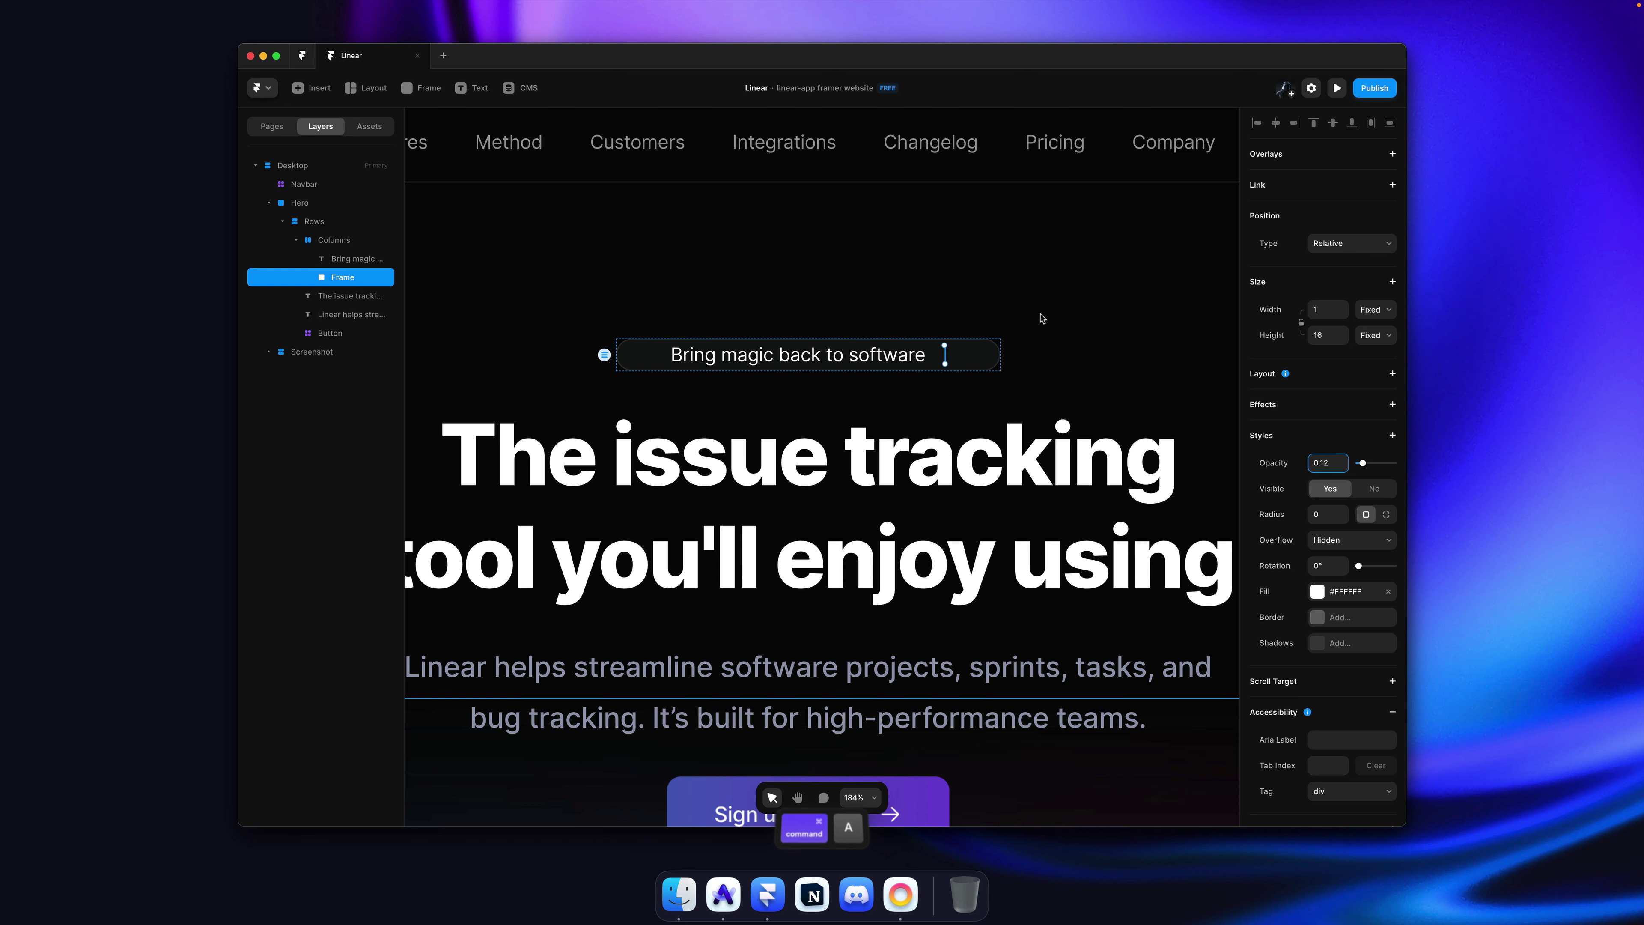
left_click(1039, 320)
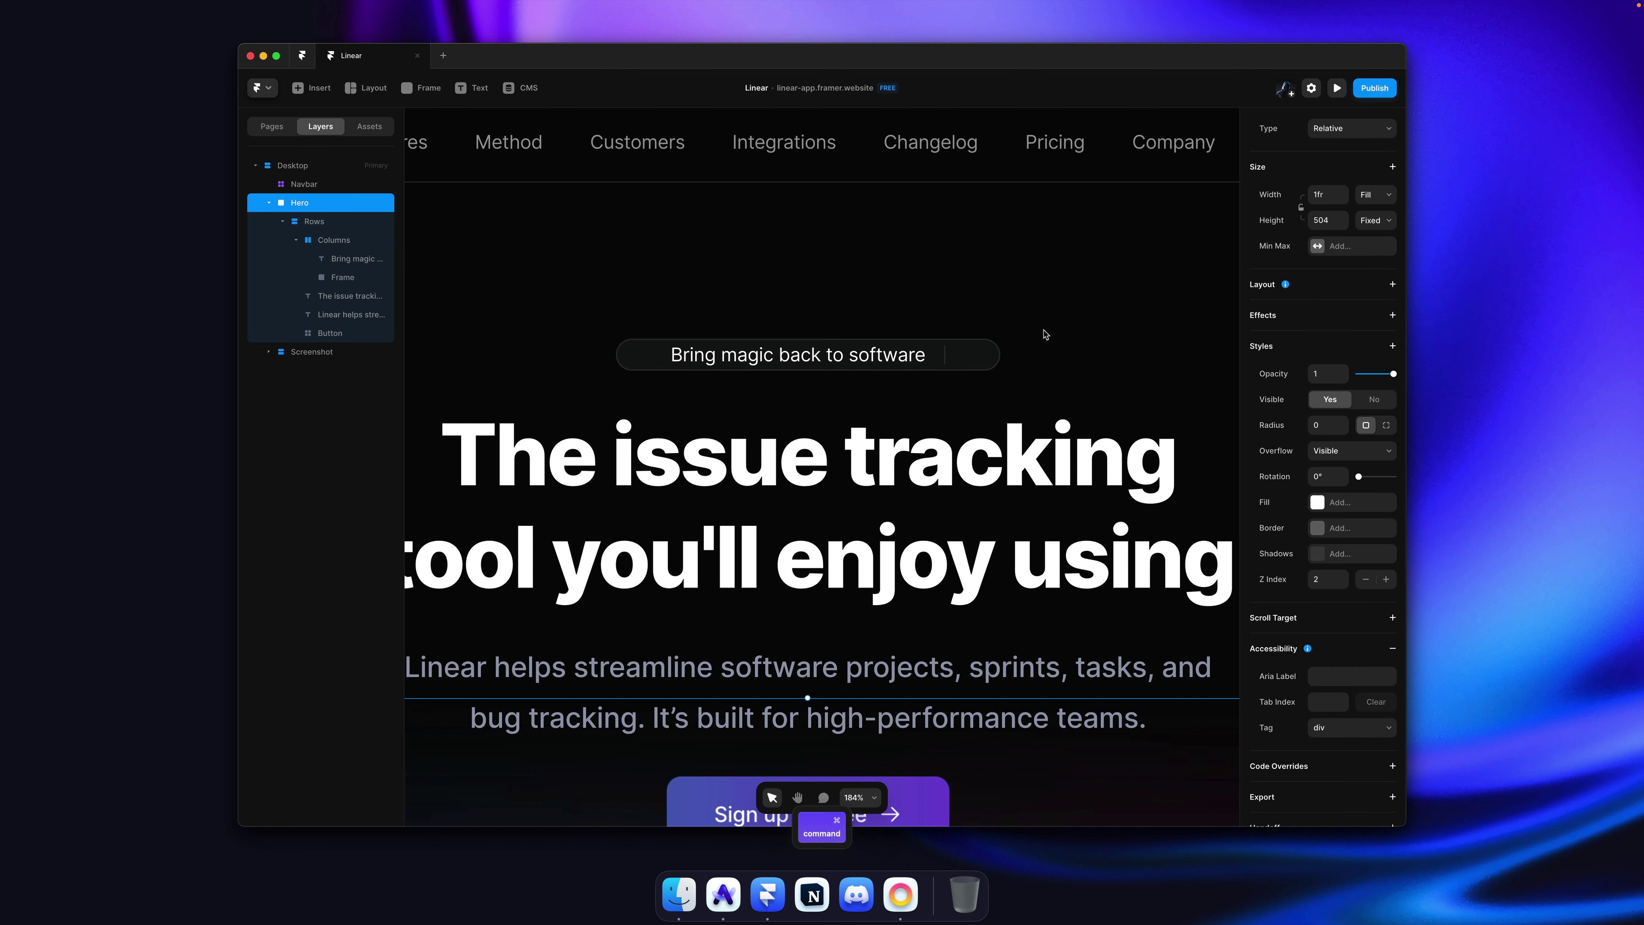
Step: Duplicate the tagline text as a 'READ ME' label placed after the divider
left_click(902, 361, "super")
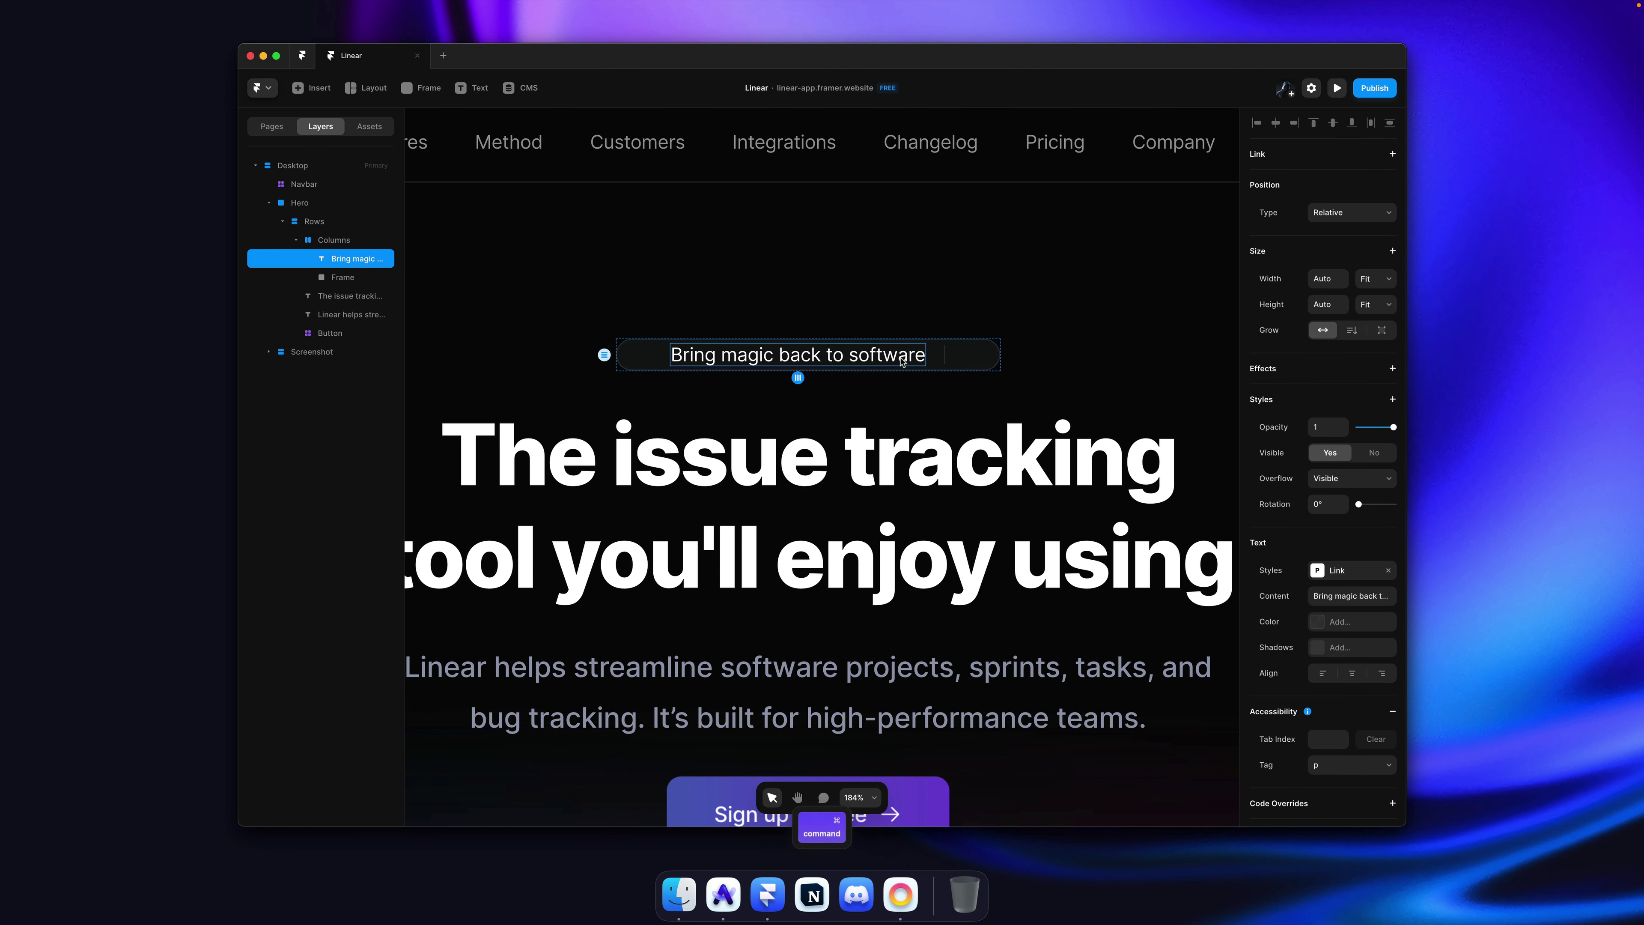
key("super+d")
double_click(939, 356)
key("super+a")
type("READ")
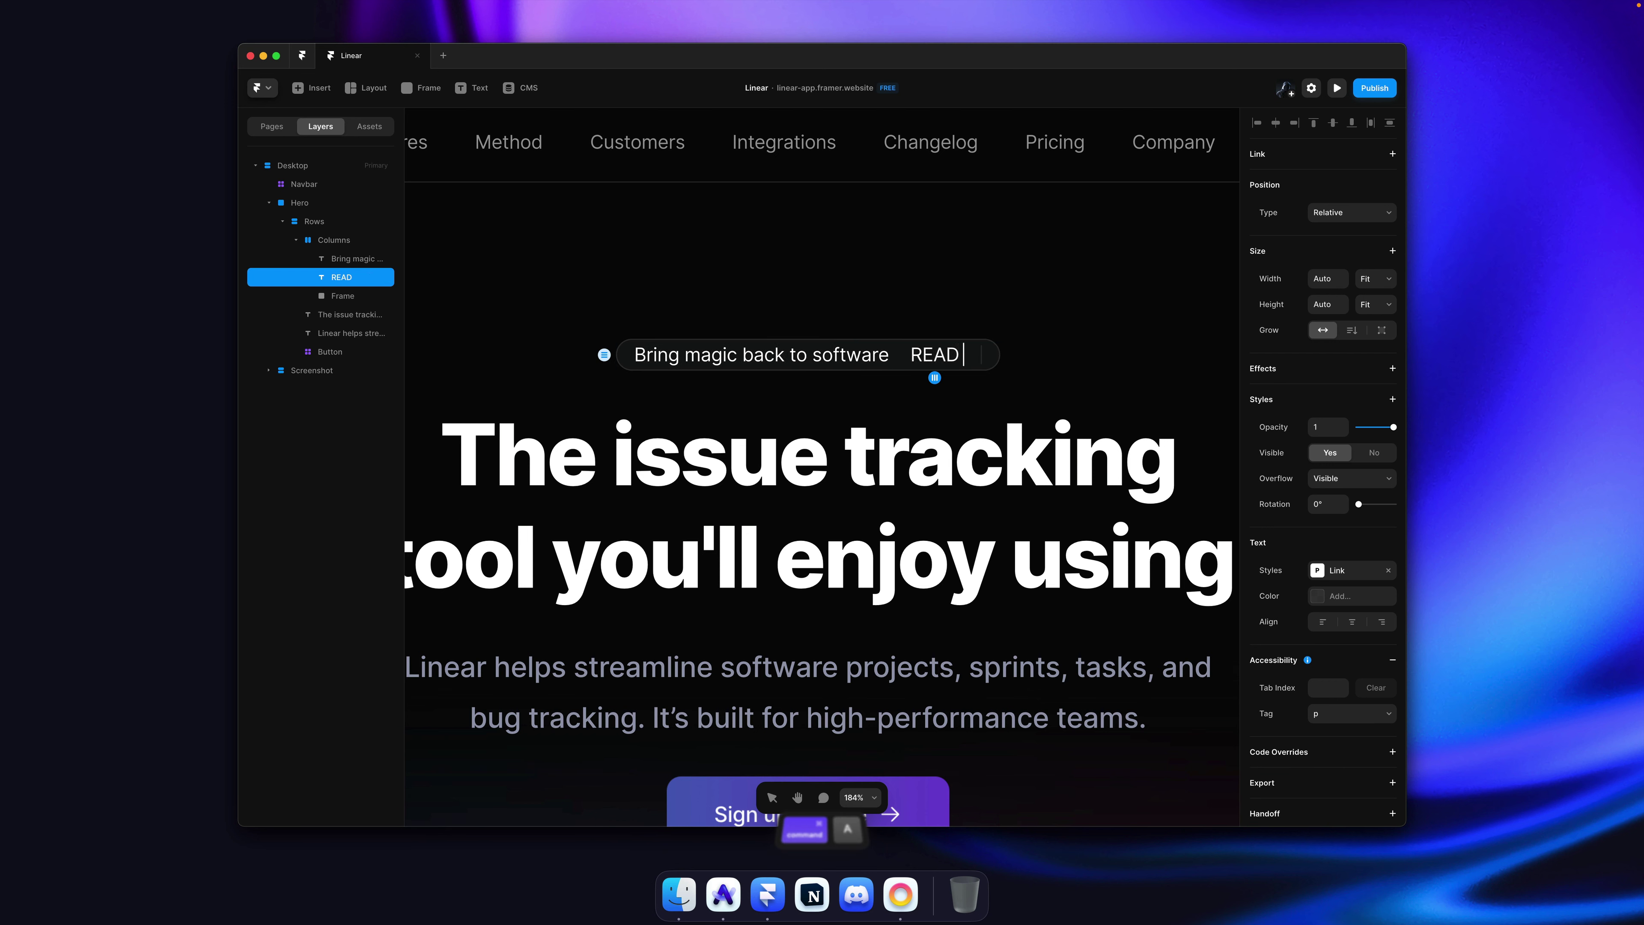
type(" ME")
key("Escape")
key("super+bracketright")
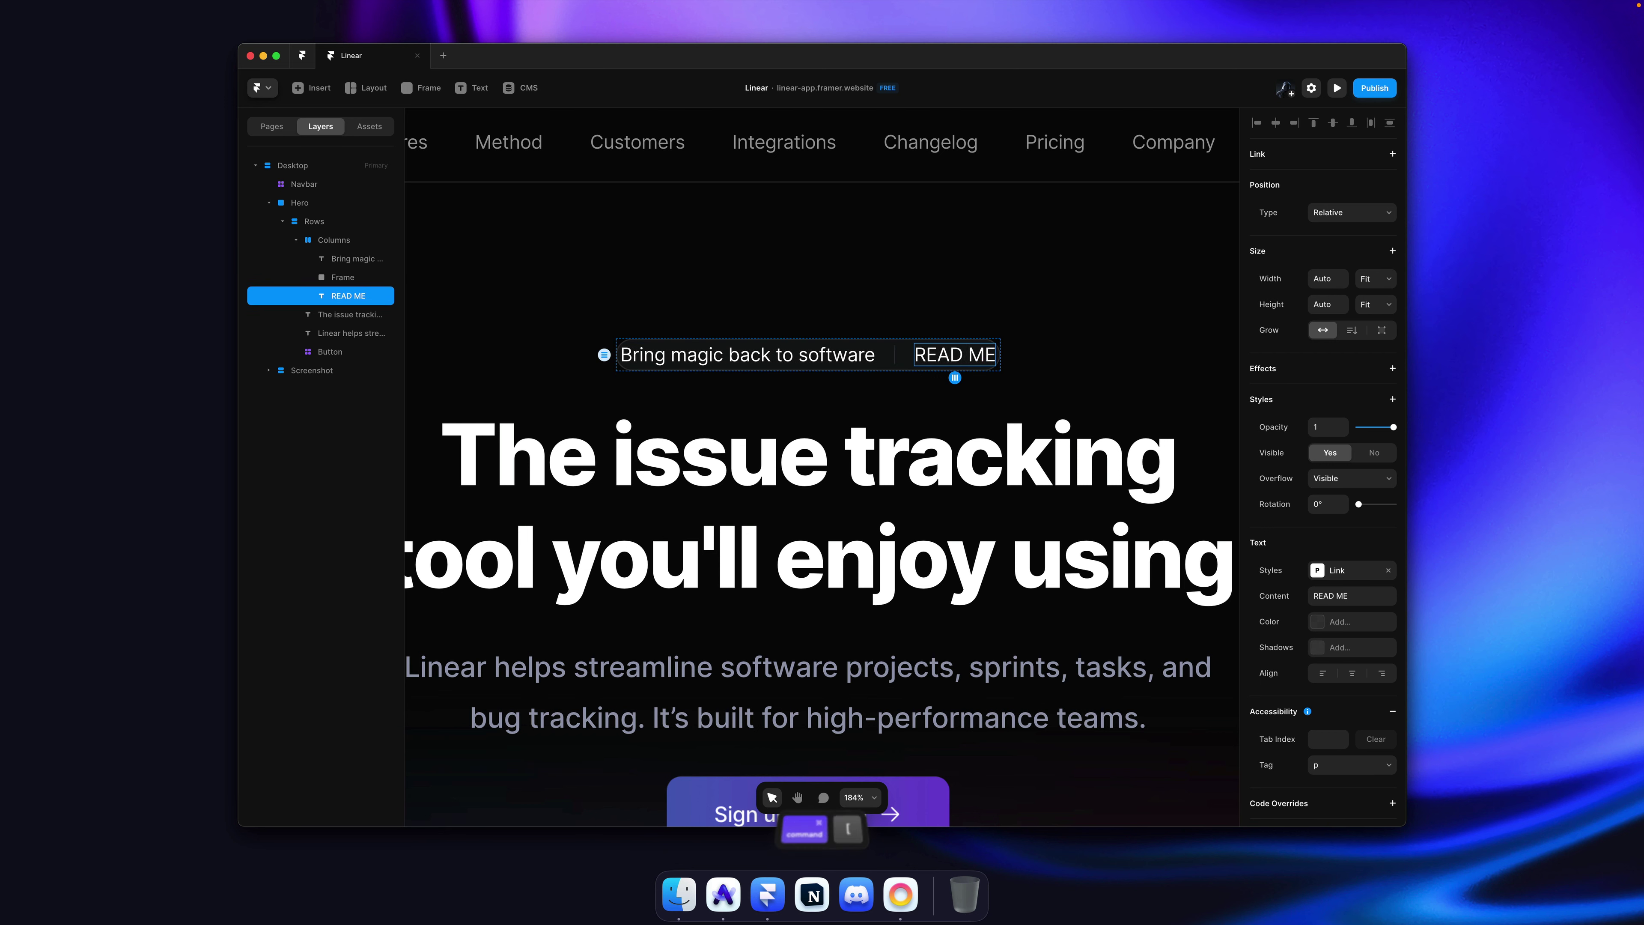
Step: Make the badge's width and height Fit Content with 8 padding on each side
key("Escape")
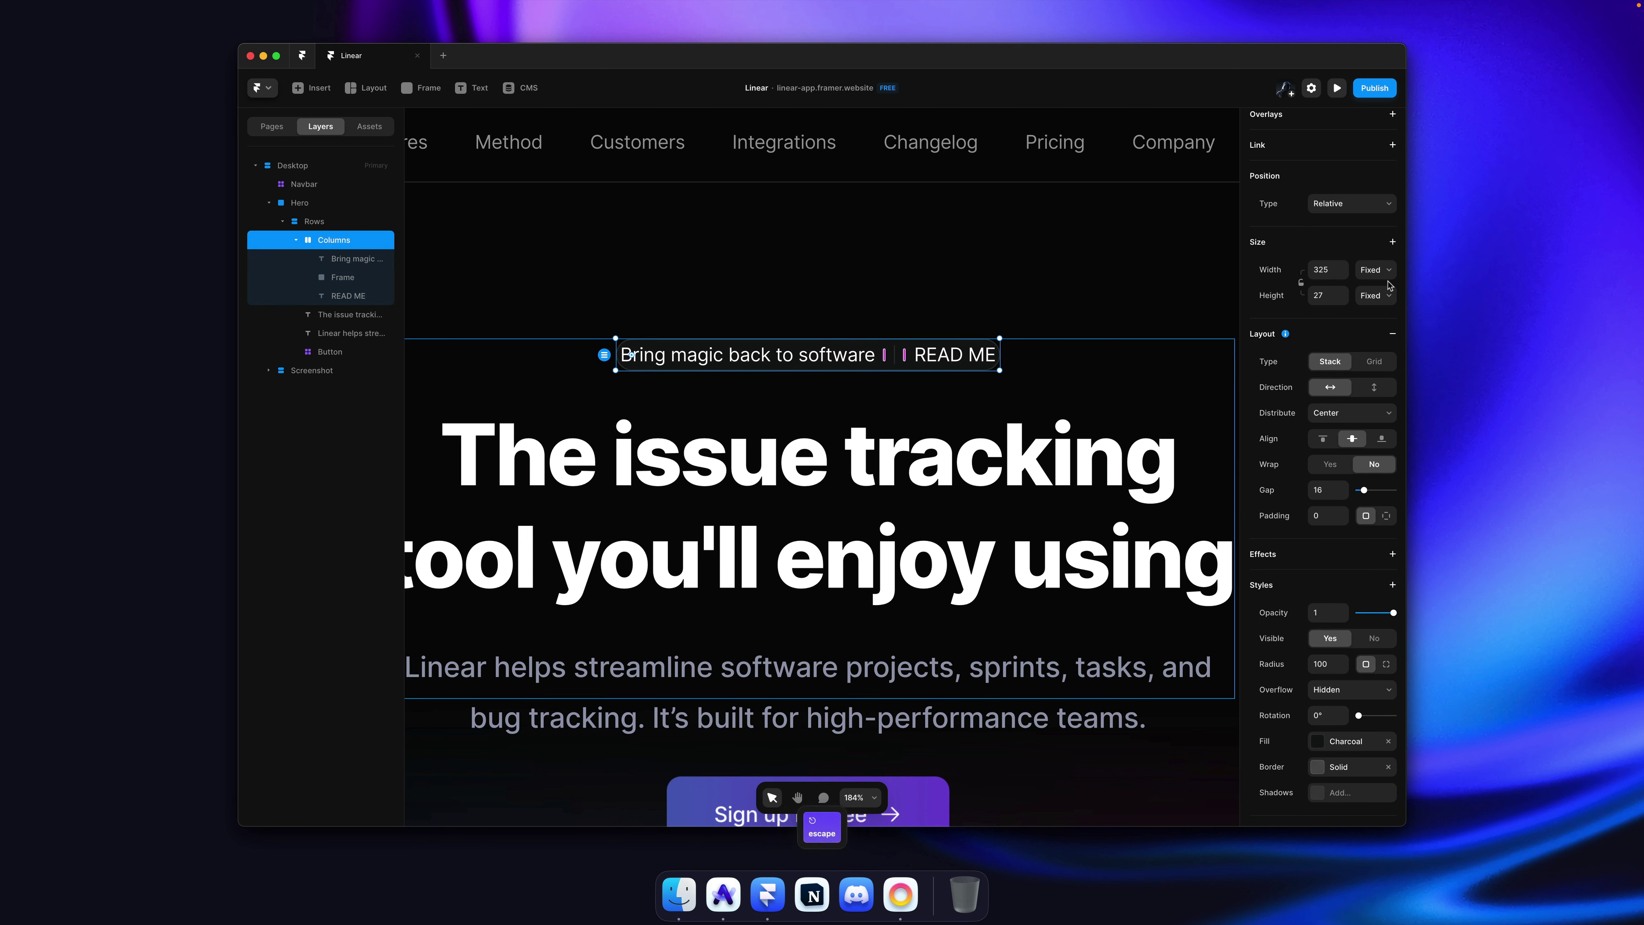
left_click(1375, 270)
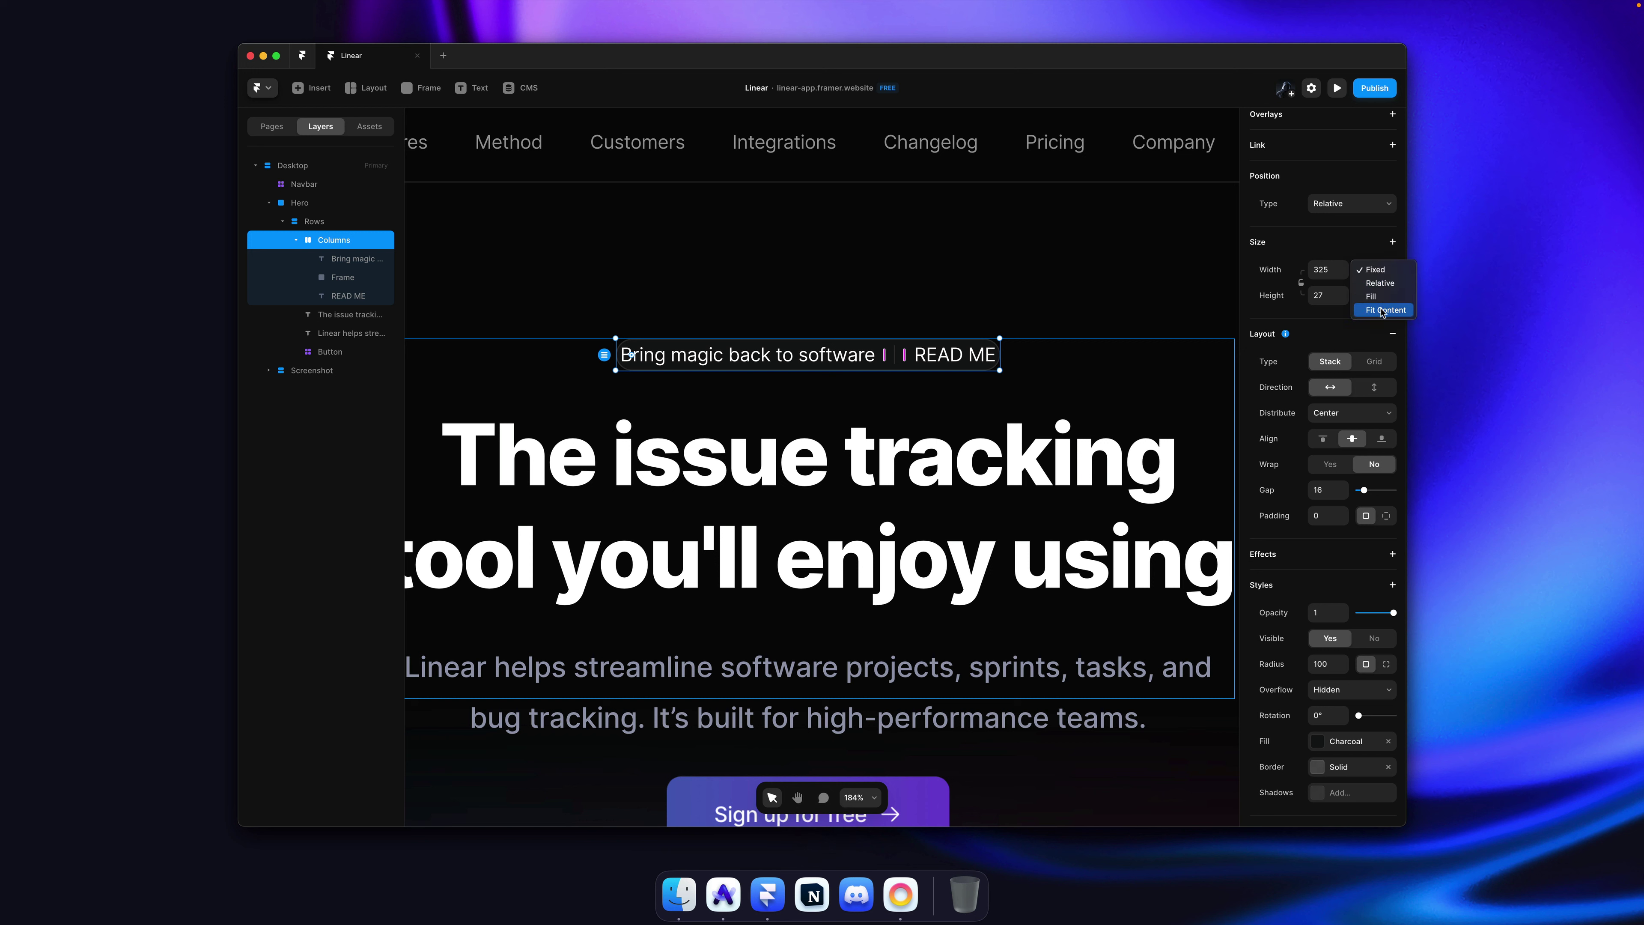
left_click(1386, 311)
left_click(1378, 296)
left_click(1368, 337)
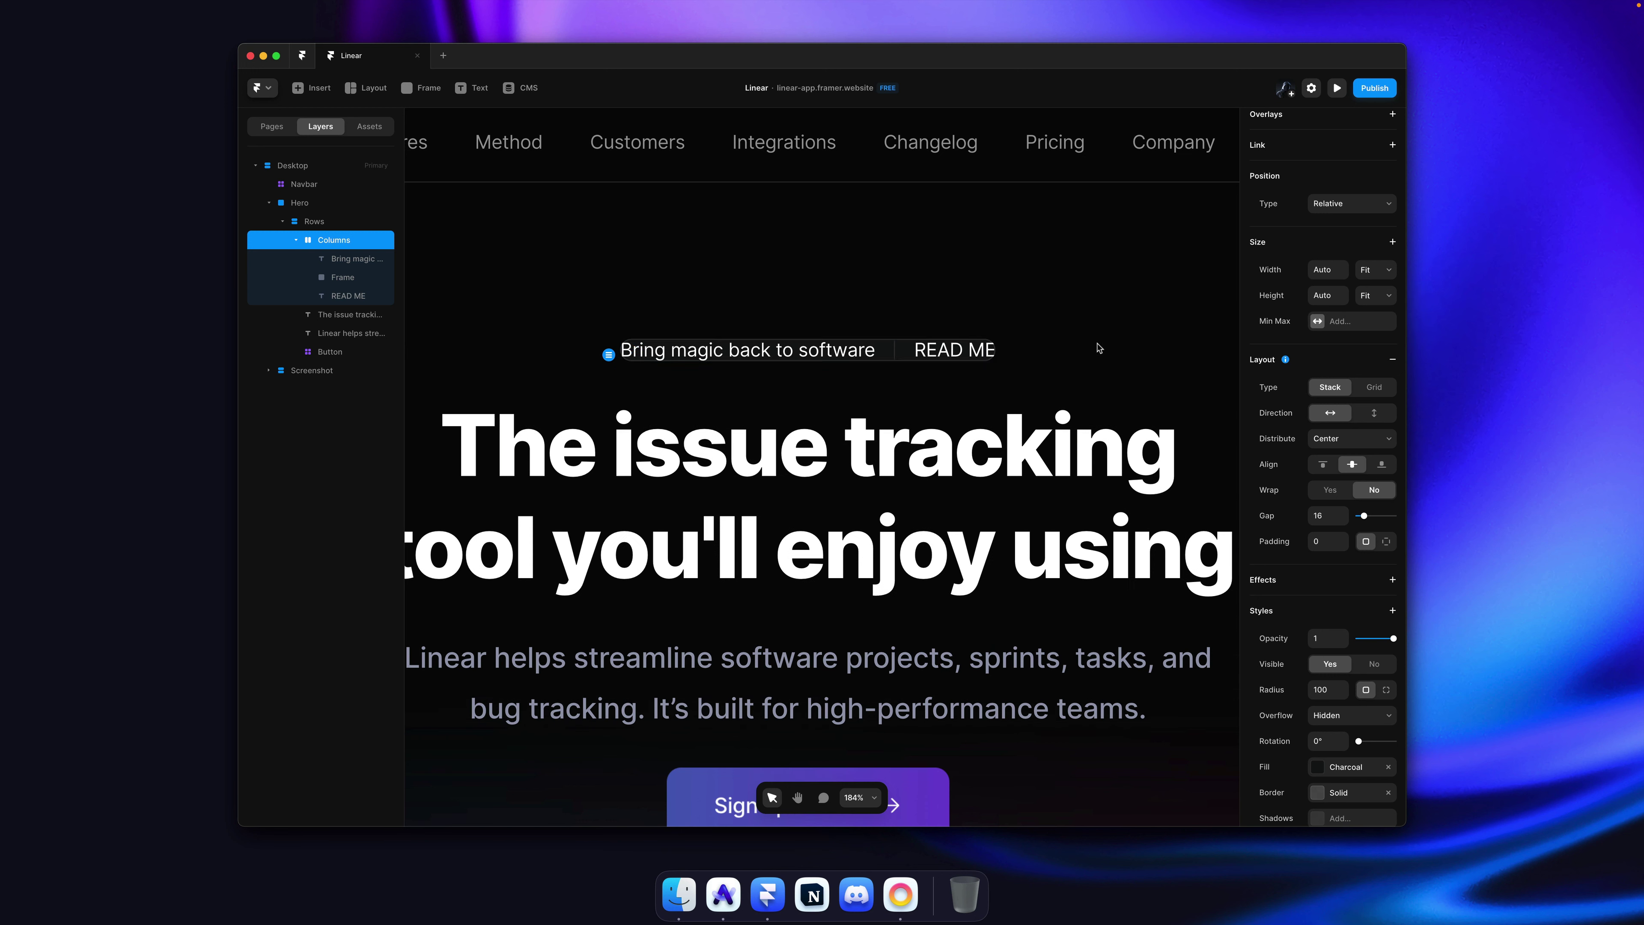
left_click_drag(1344, 545, 1343, 536)
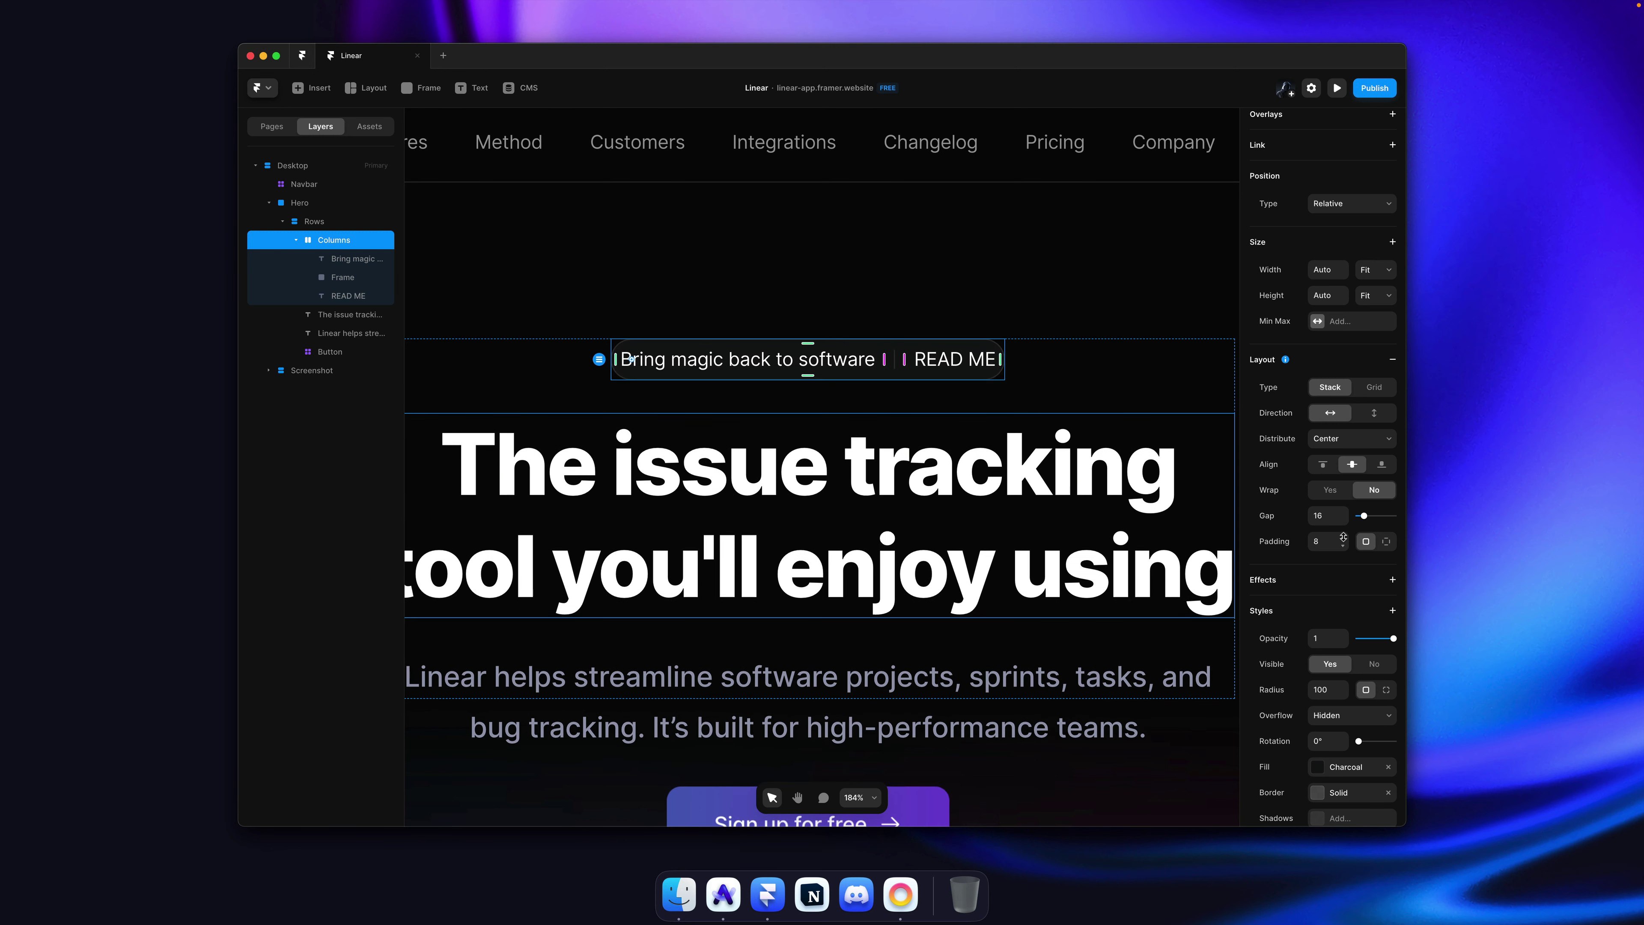
left_click(1385, 542)
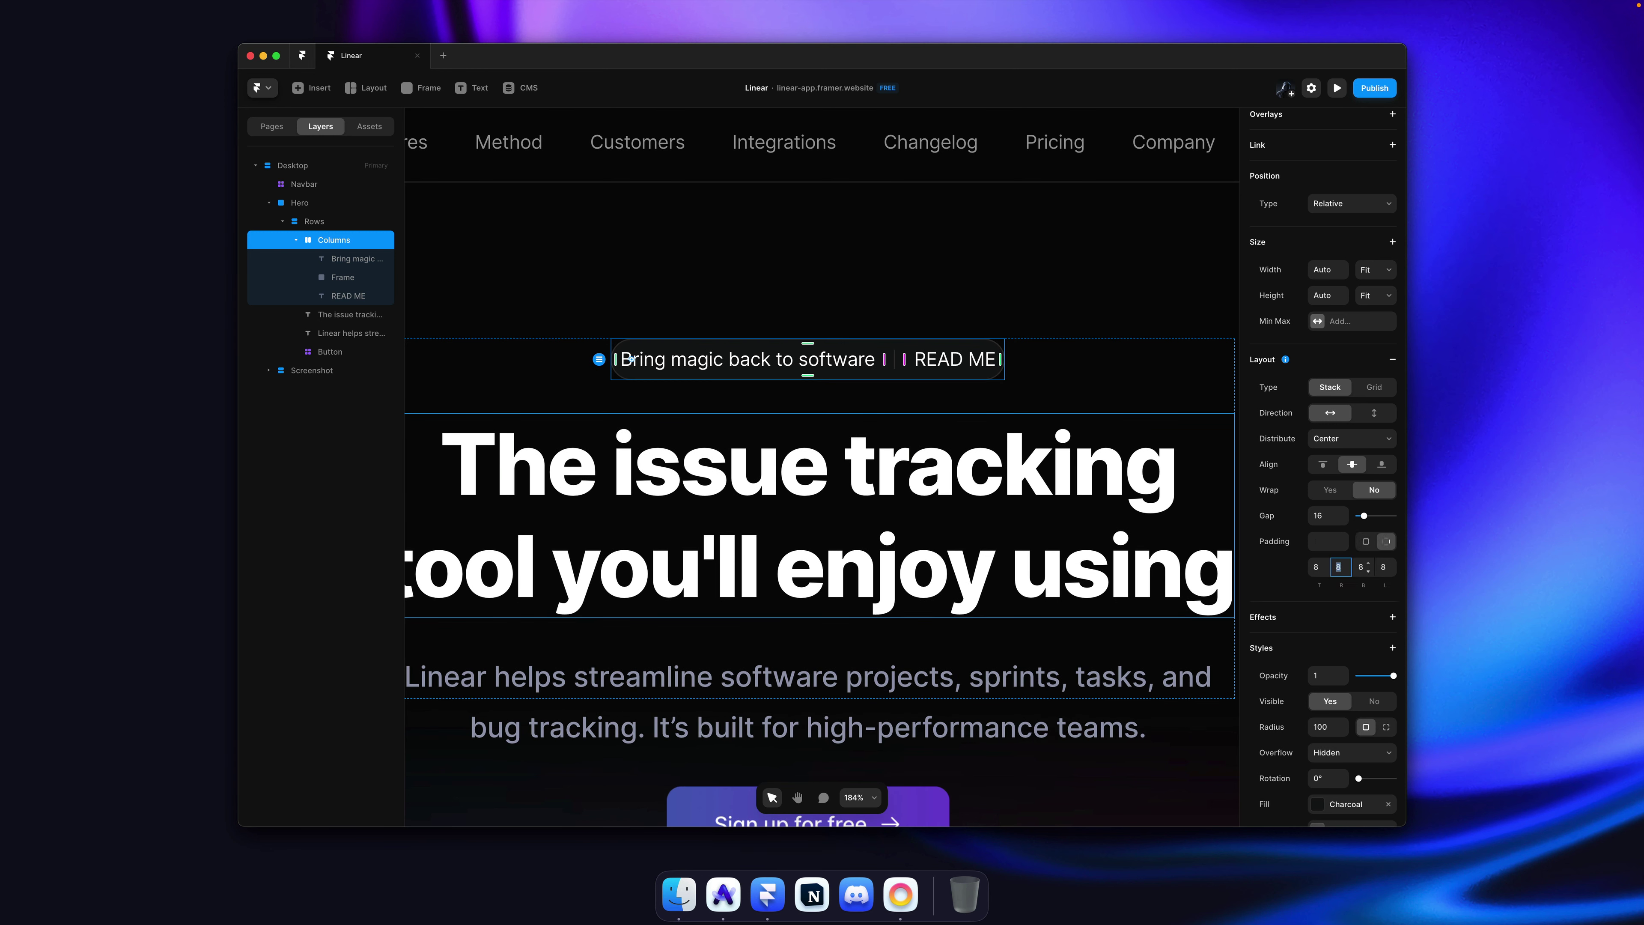
key("Return")
left_click(913, 312)
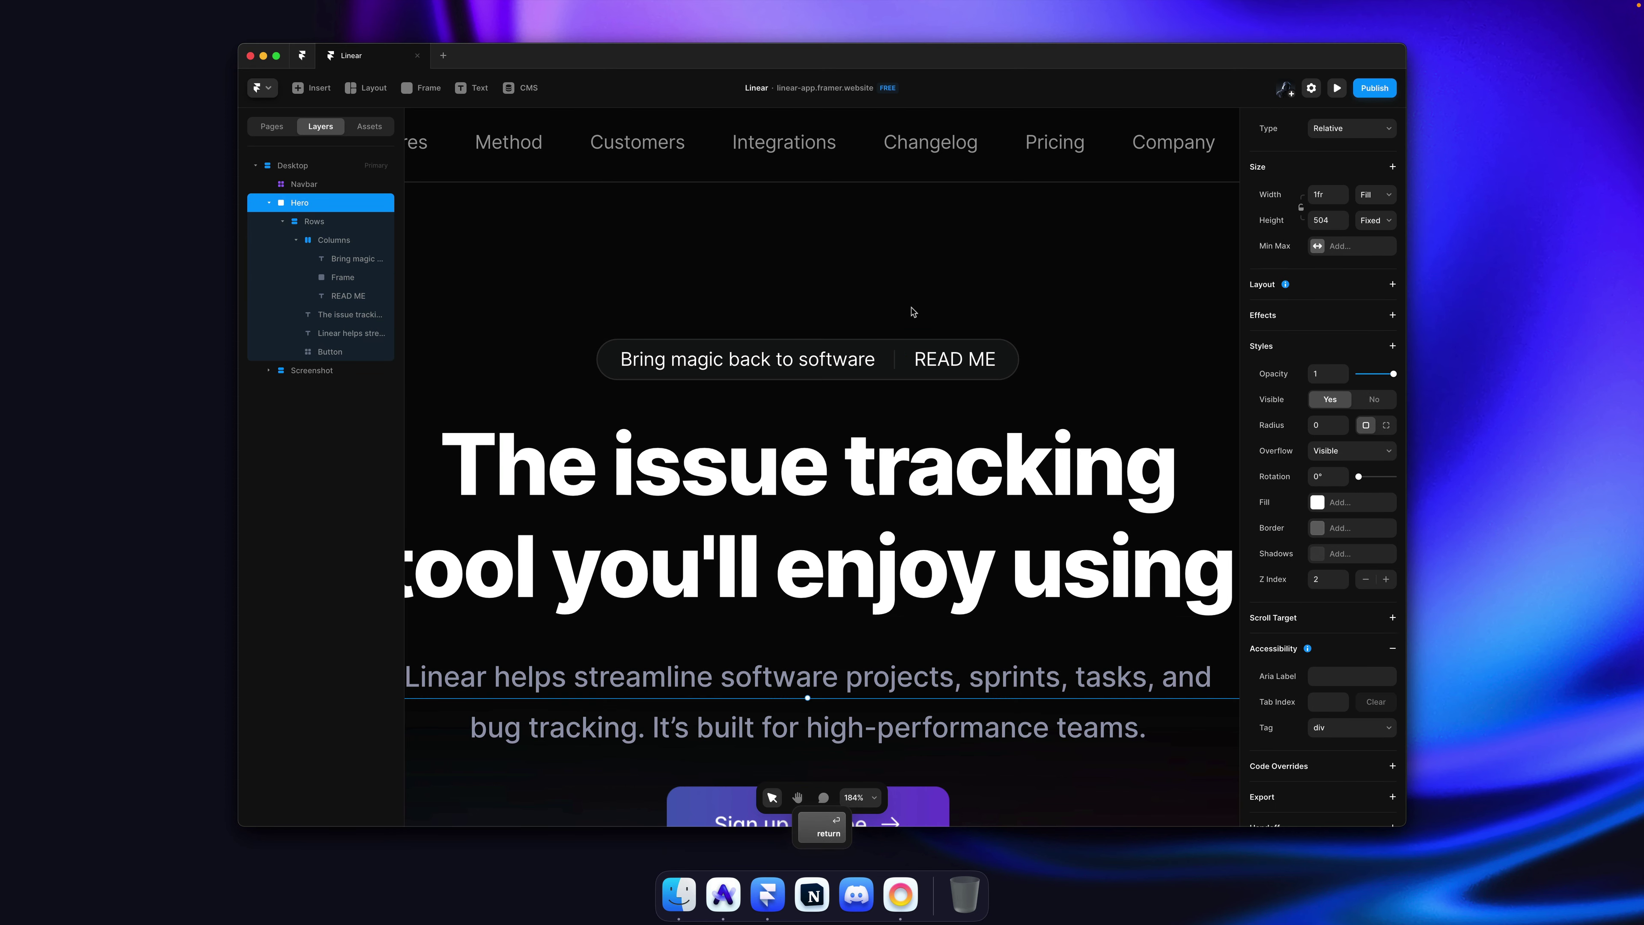
scroll(913, 312, "down", 5)
scroll(913, 312, "up", 3)
Step: Copy the 'README →' label from linear.app's badge and paste it over 'READ ME' in Framer
key("super+Tab")
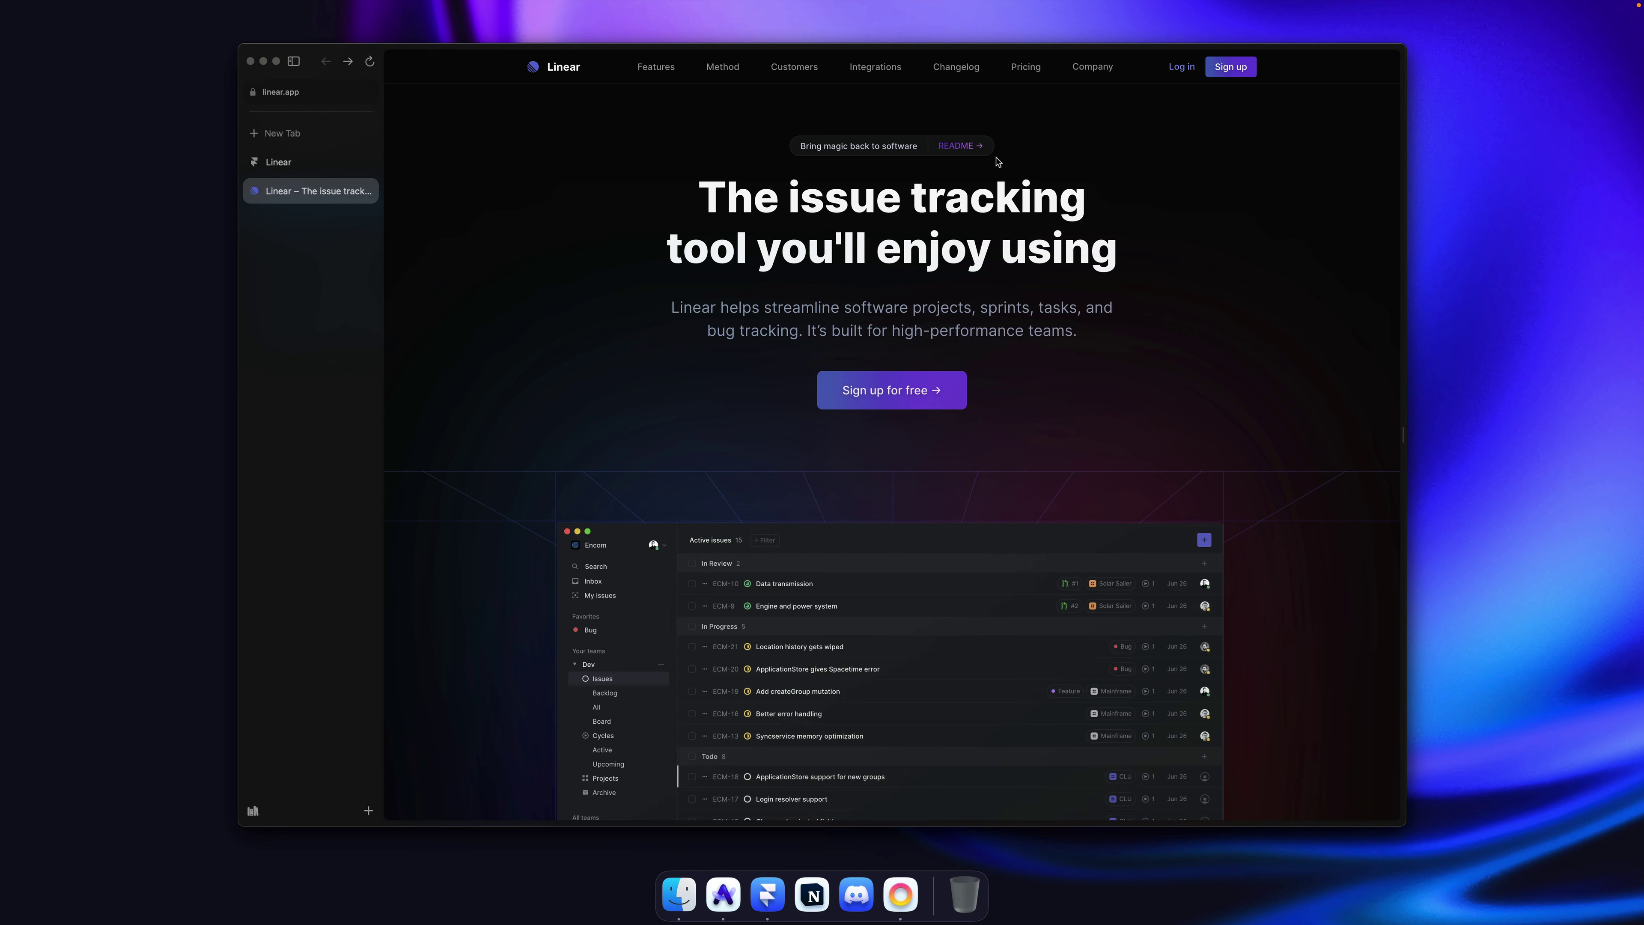
left_click_drag(976, 147, 949, 147)
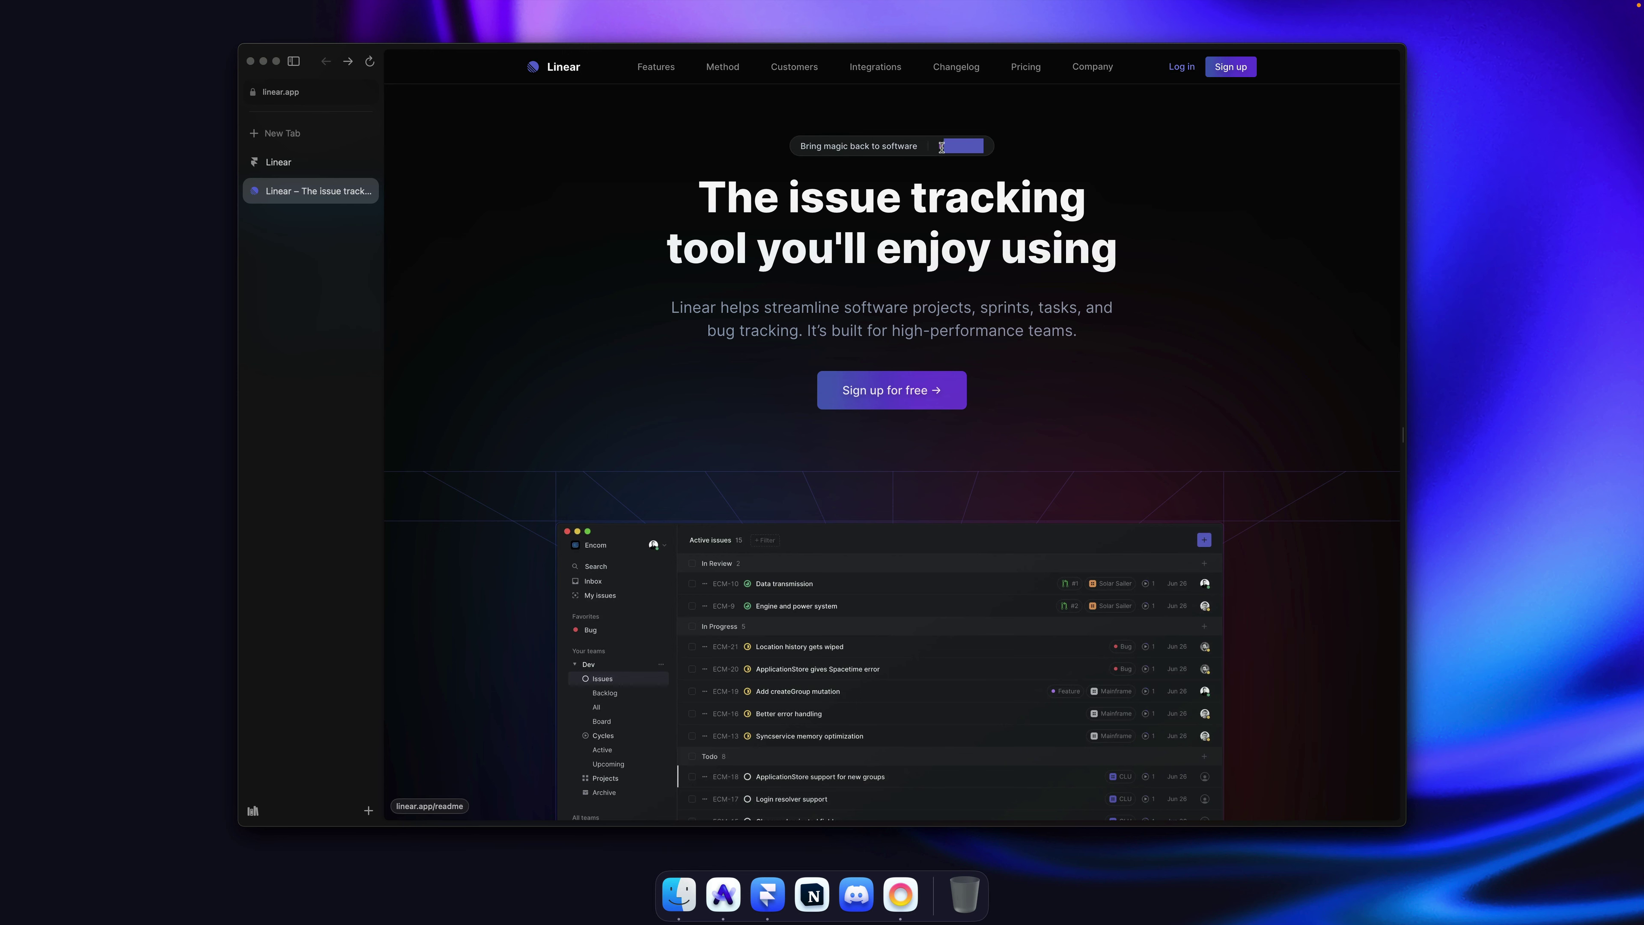
key("super+c")
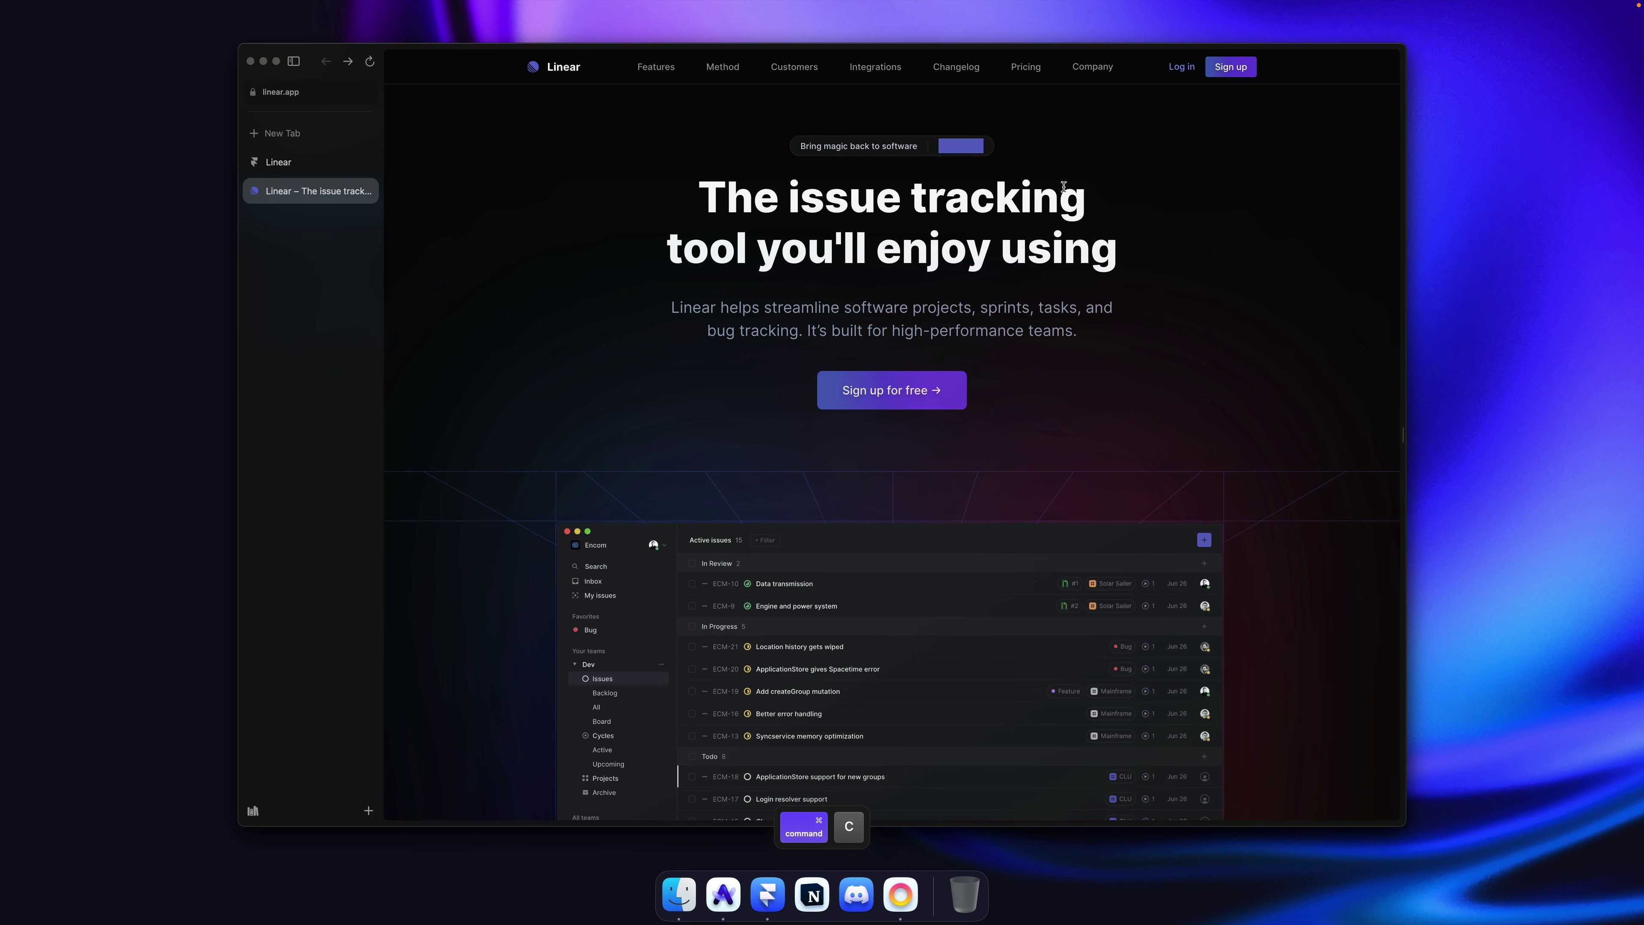
key("super+Tab")
key("super+v")
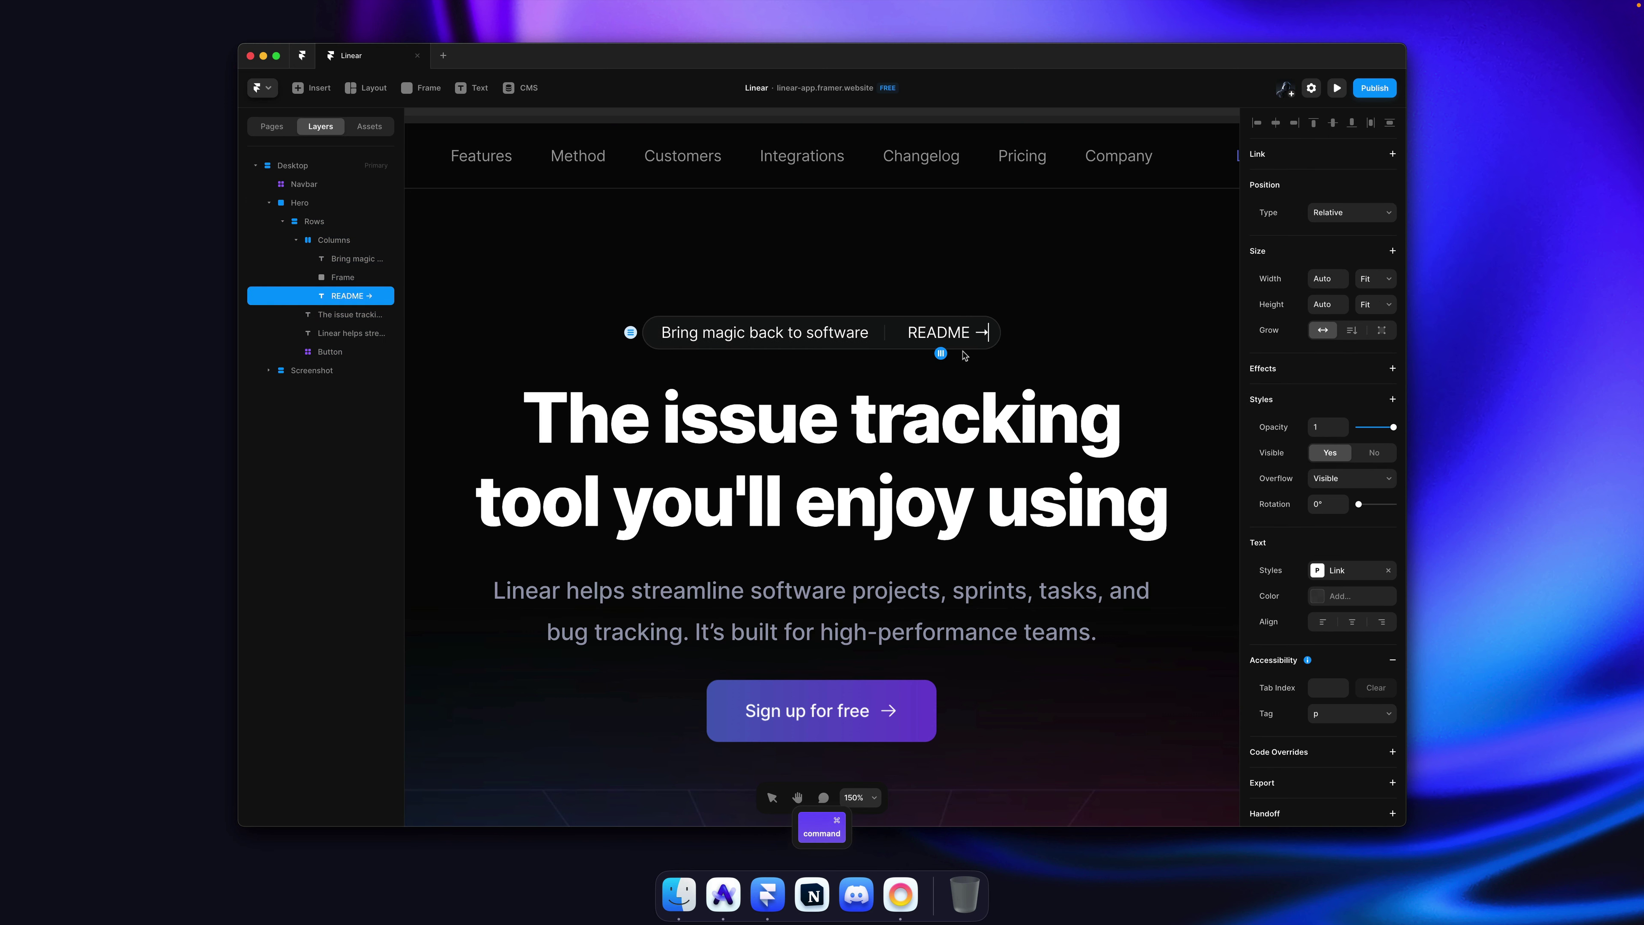
Step: Open the Sign up for free button component to inspect its gradient fill colours
key("Escape")
double_click(942, 335)
key("Escape")
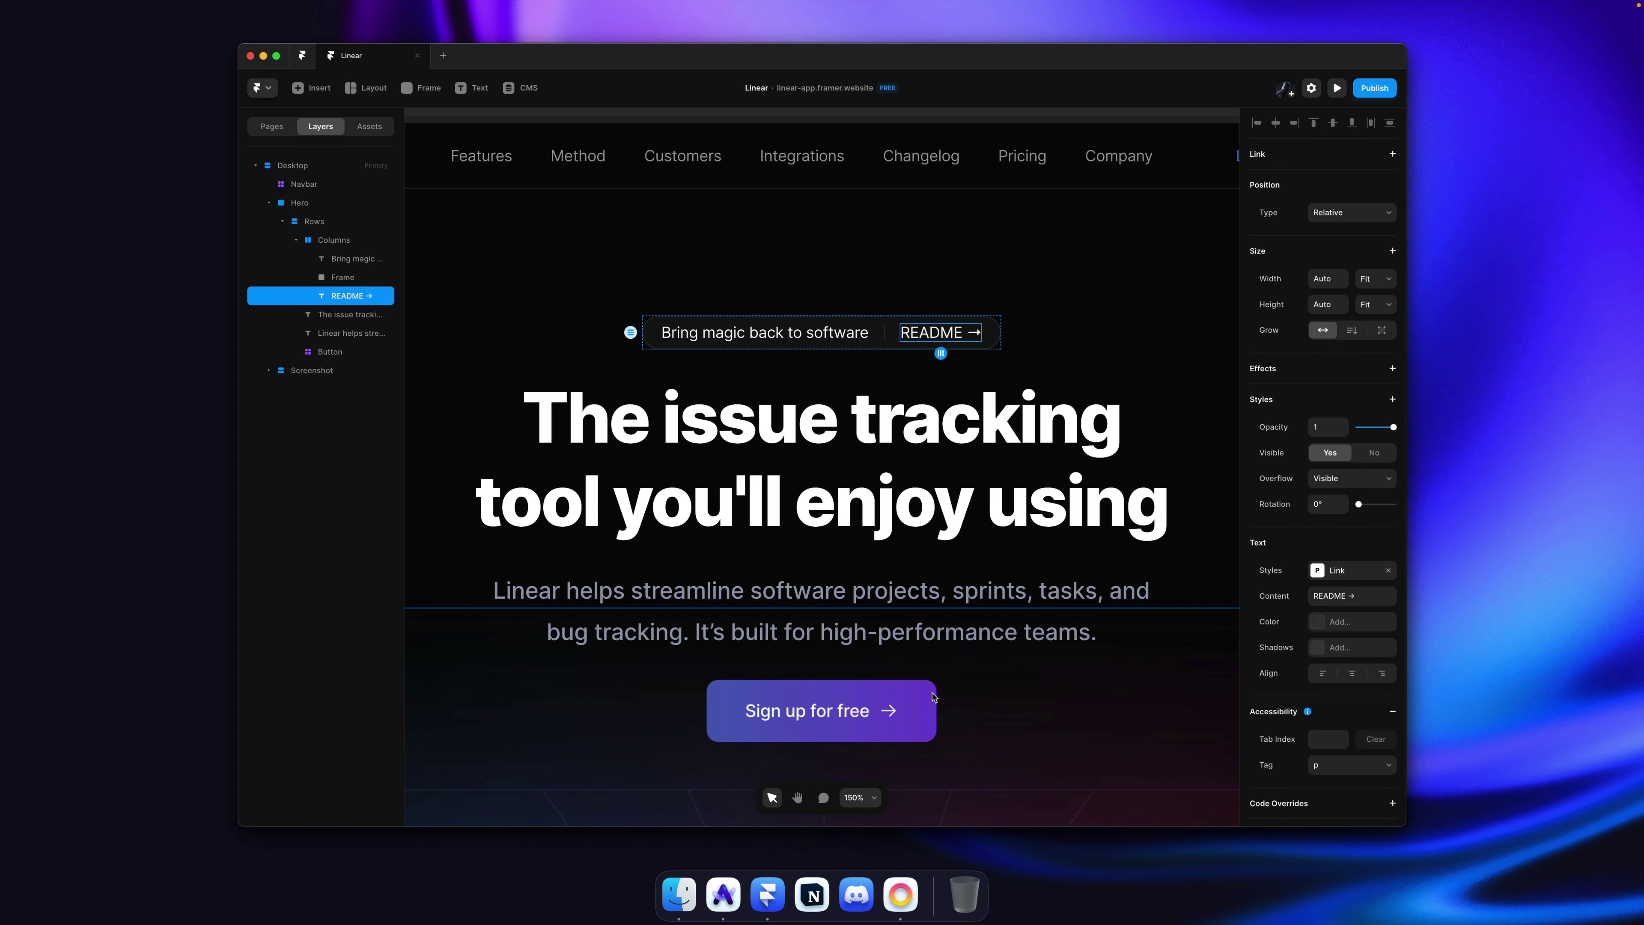
left_click(841, 710)
double_click(841, 710)
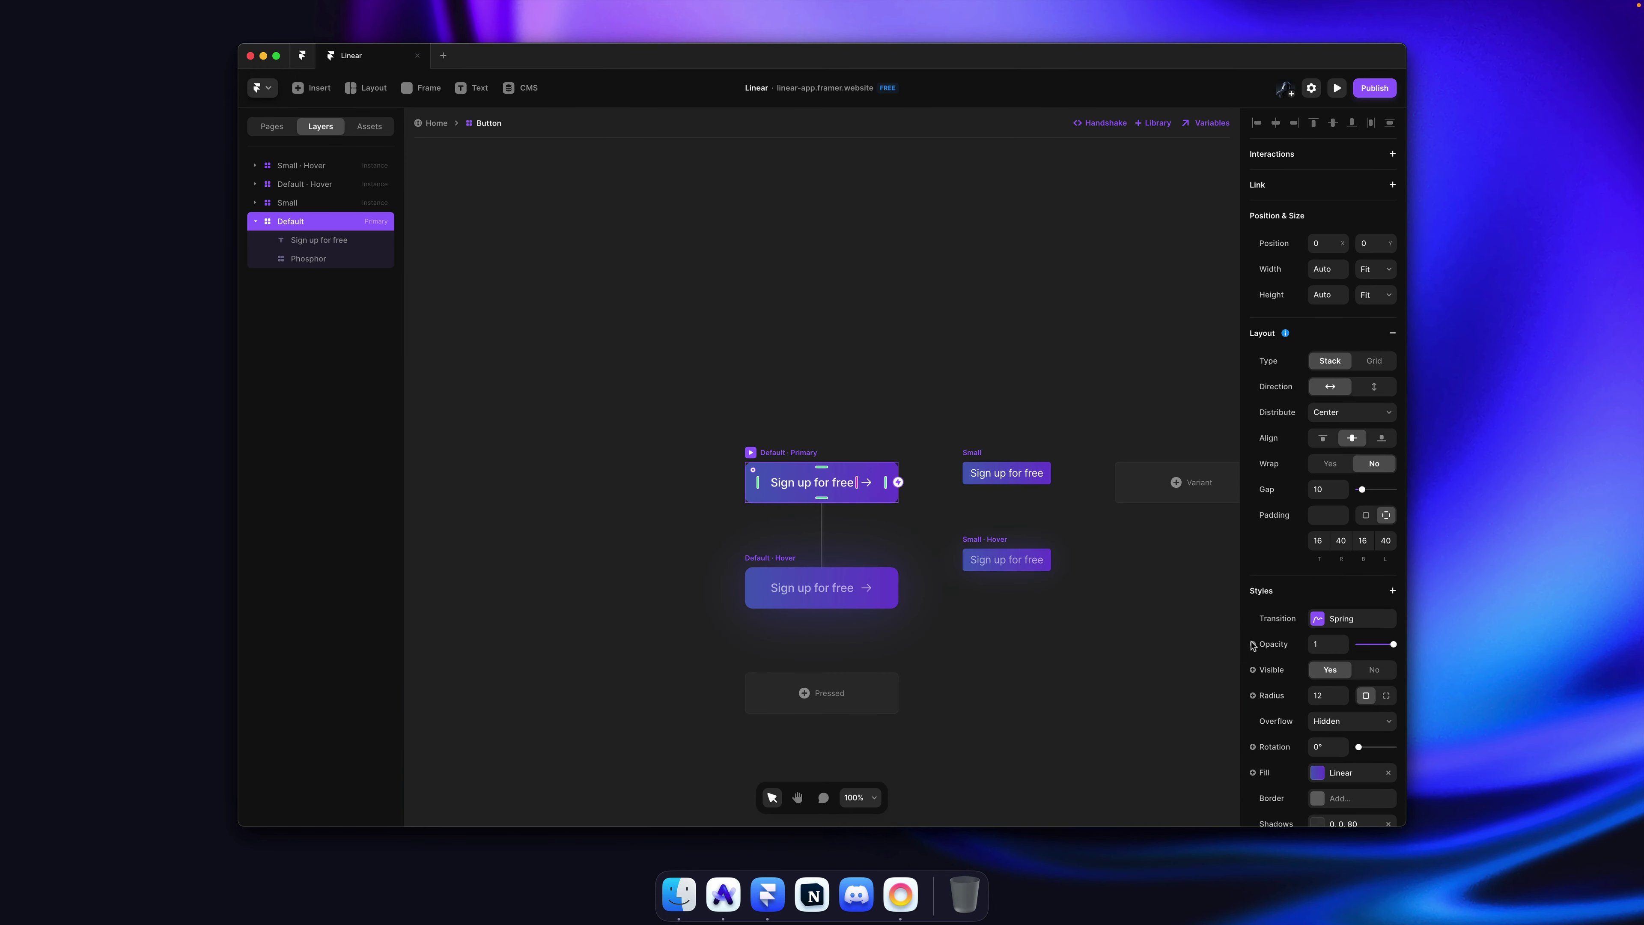
left_click(1351, 774)
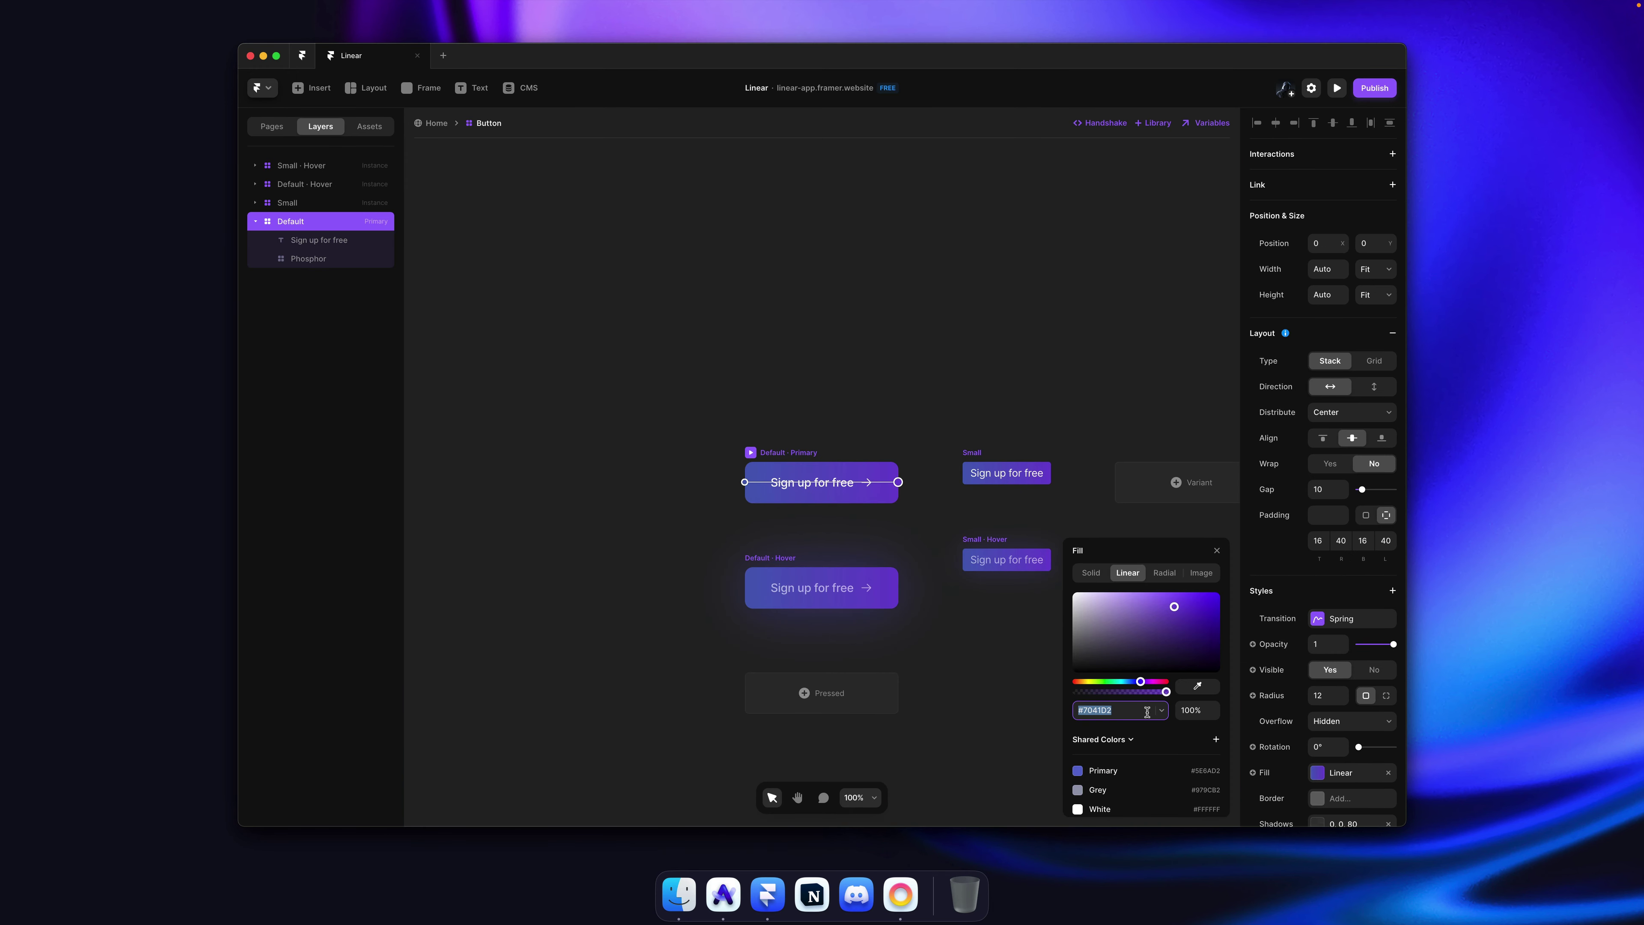
scroll(1146, 711, "down", 2)
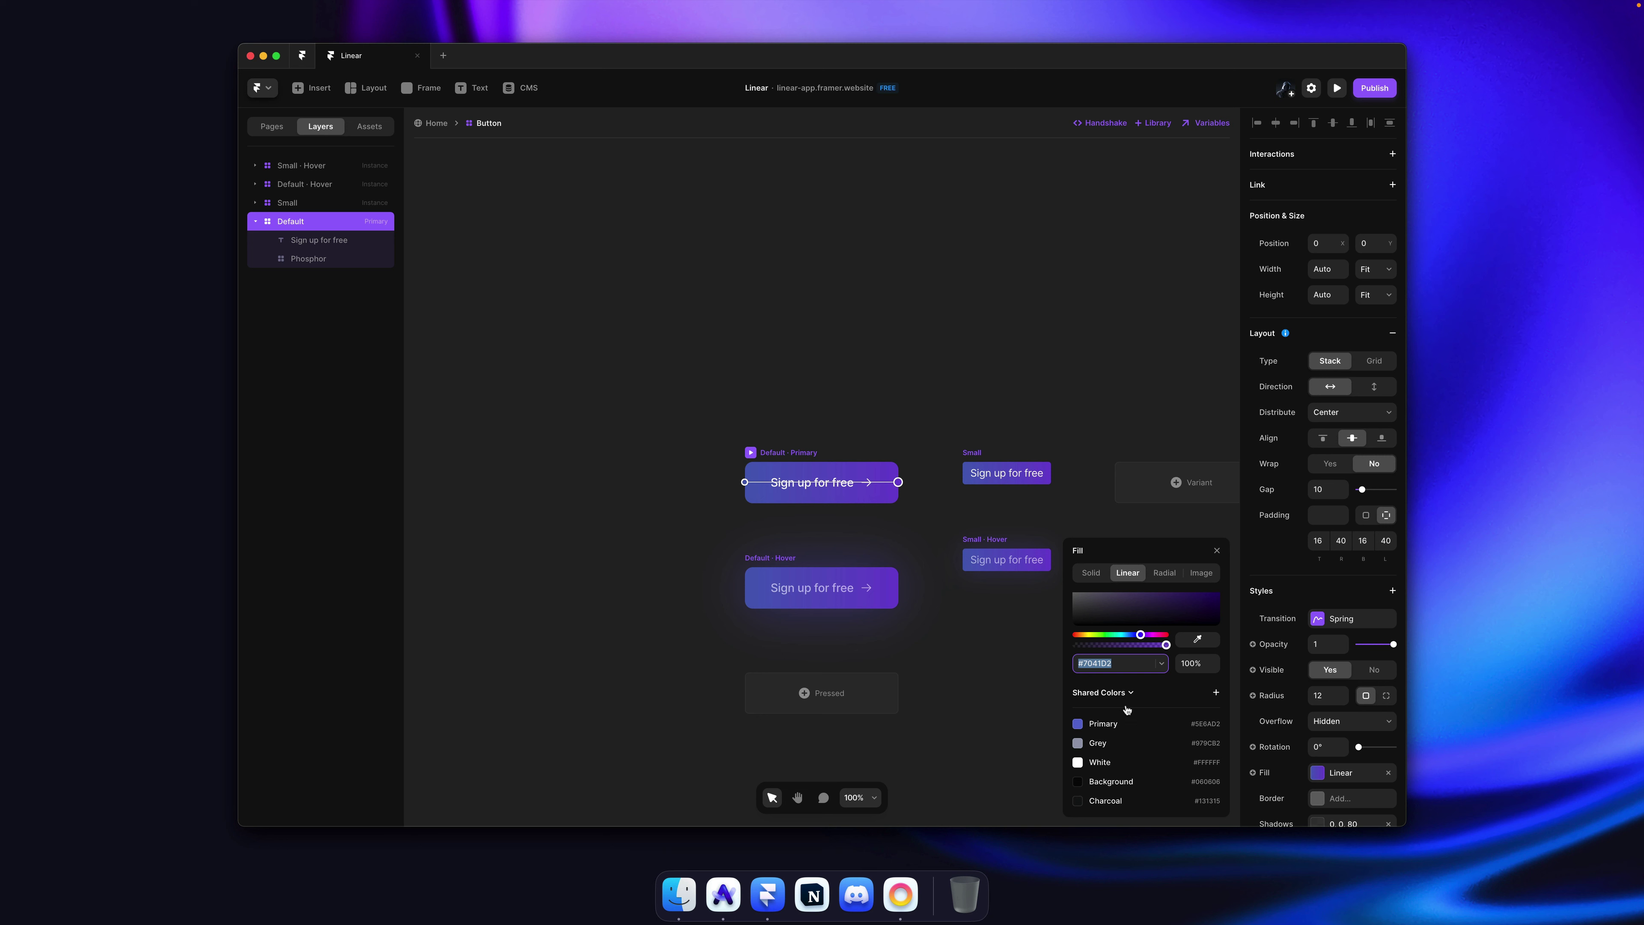
left_click(1122, 692)
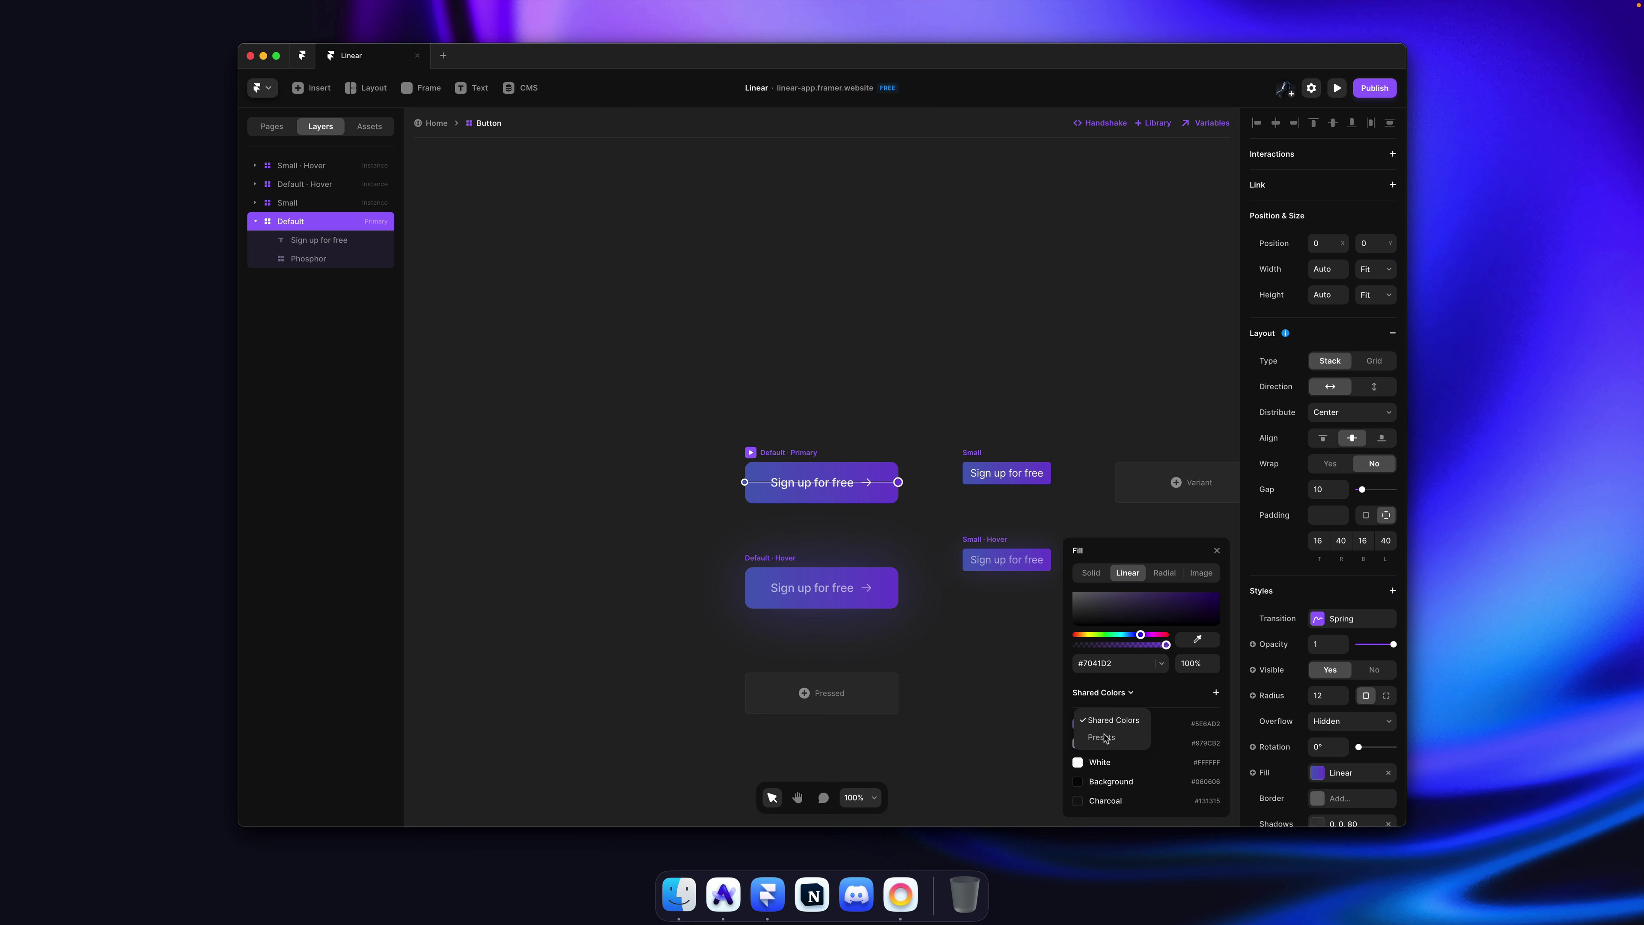
left_click(1129, 738)
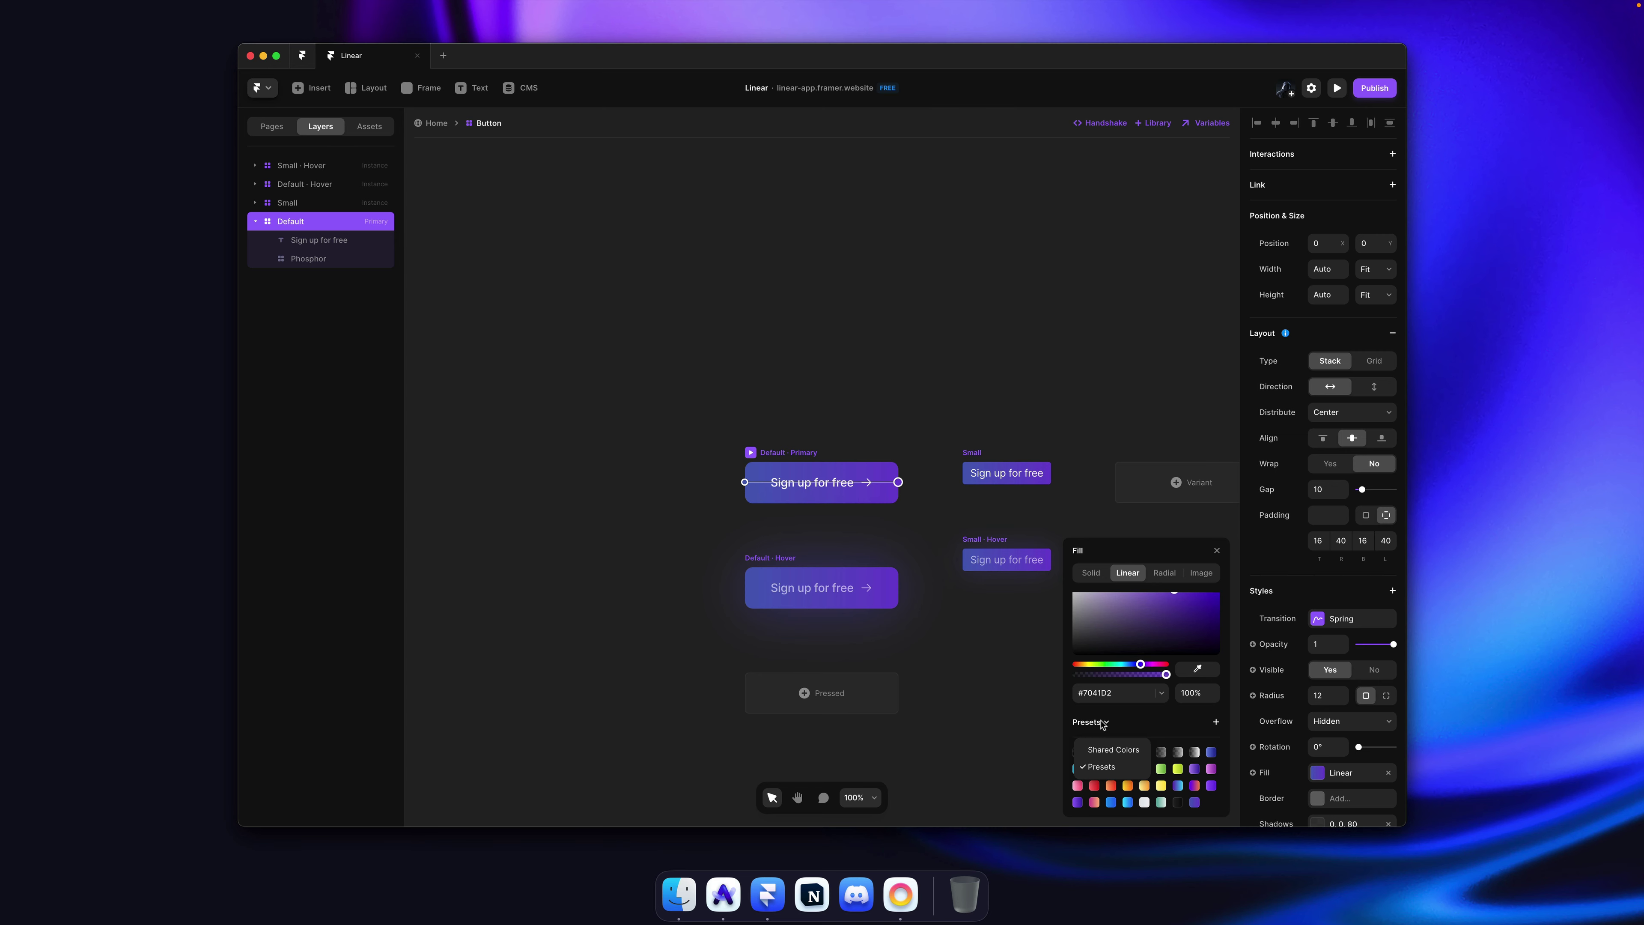
key("Escape")
Step: Give the 'README →' text on the Home page a horizontal linear gradient colour
left_click(433, 123)
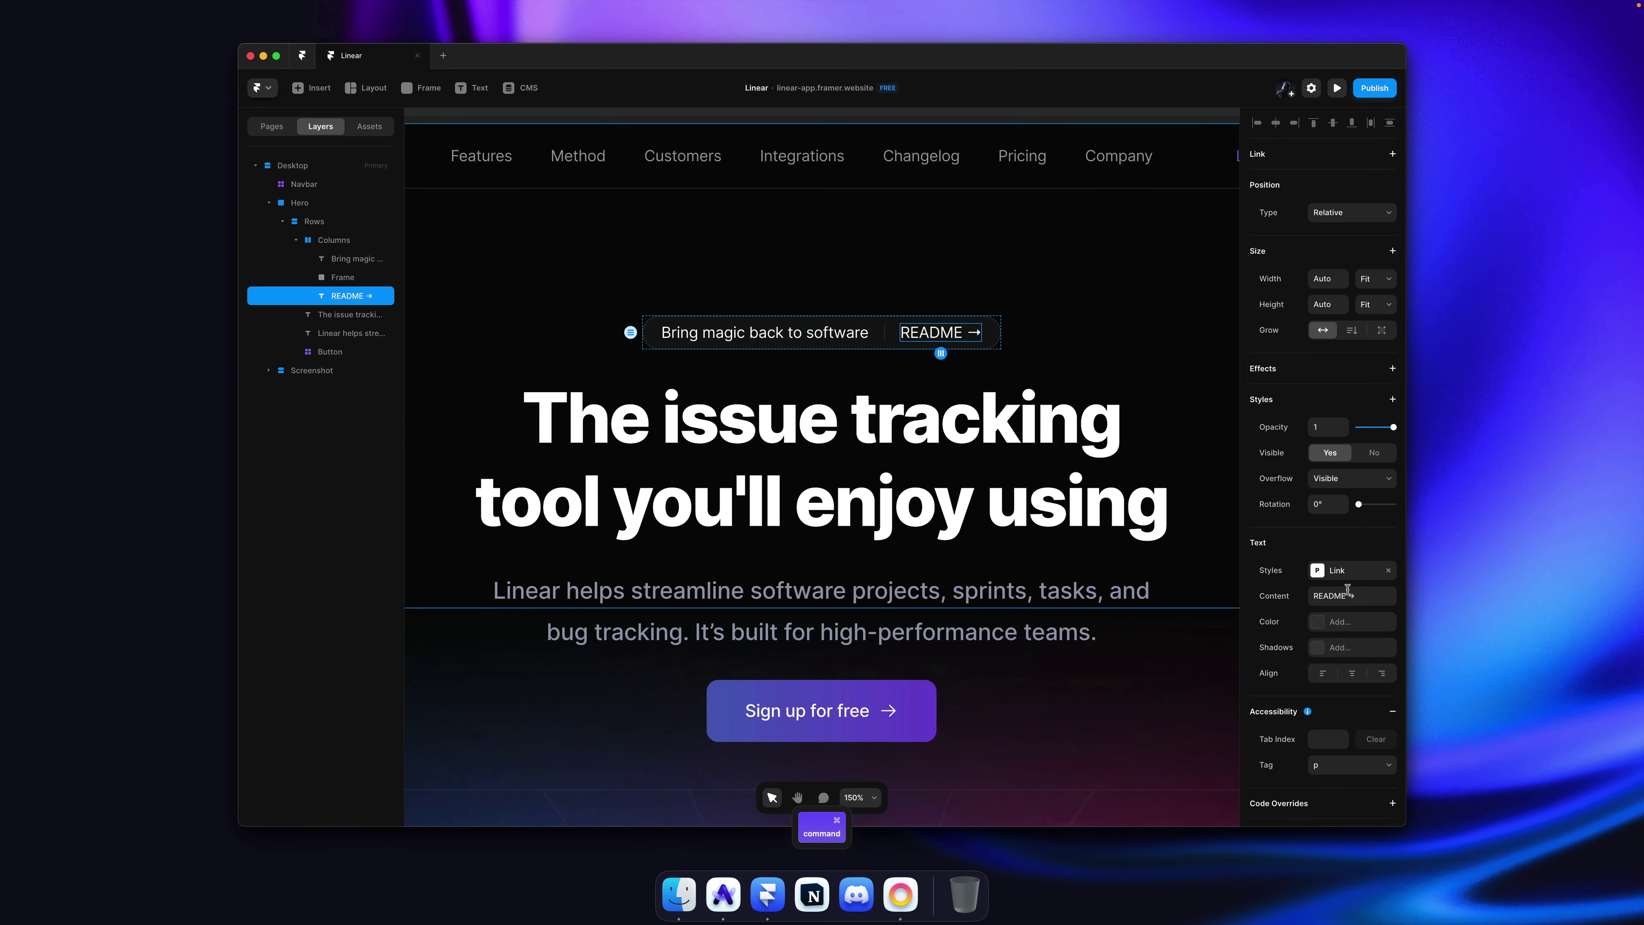
left_click(1344, 622)
left_click(1157, 594)
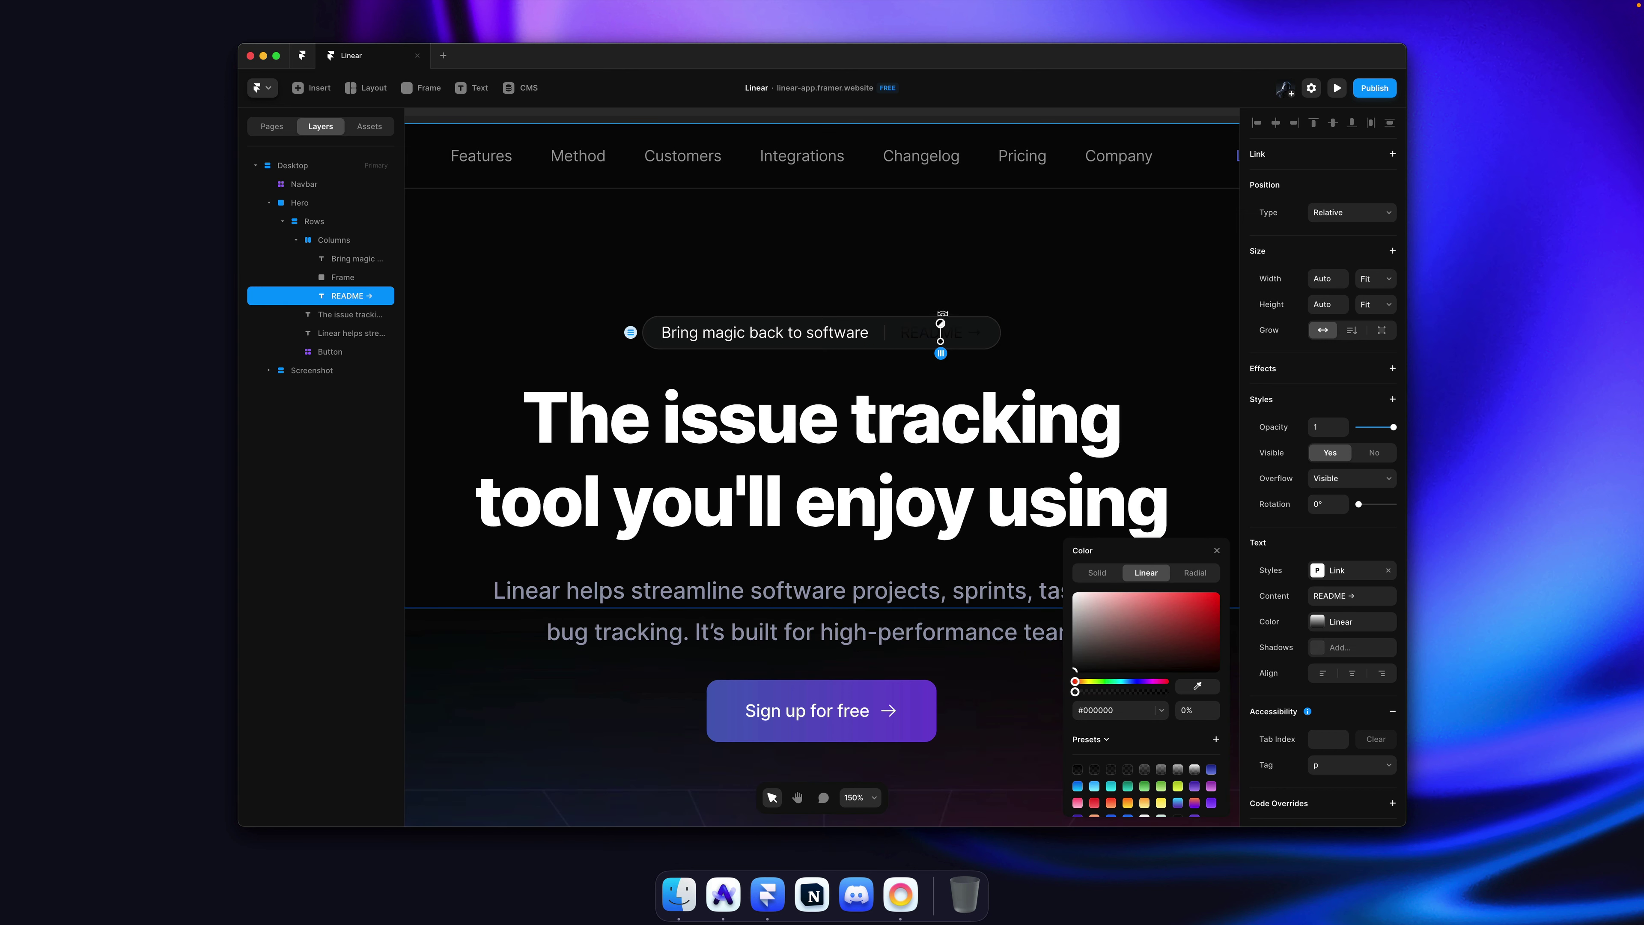
left_click_drag(941, 322, 899, 332)
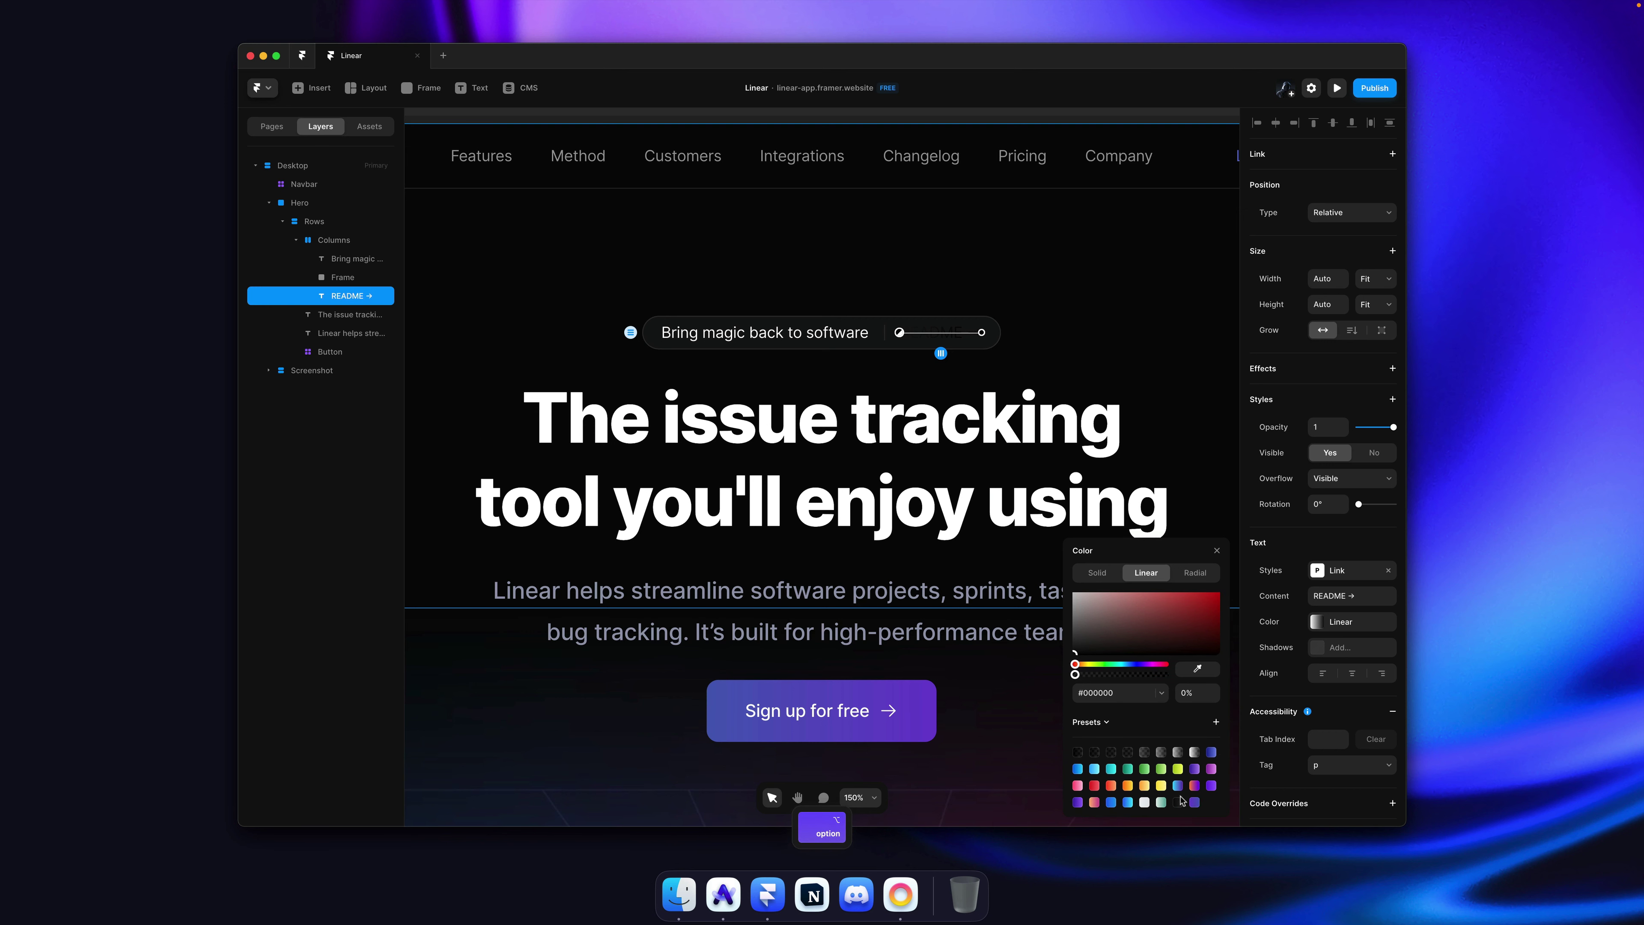
Step: Apply a purple gradient preset to the README → link
left_click(1196, 802)
left_click(1029, 348)
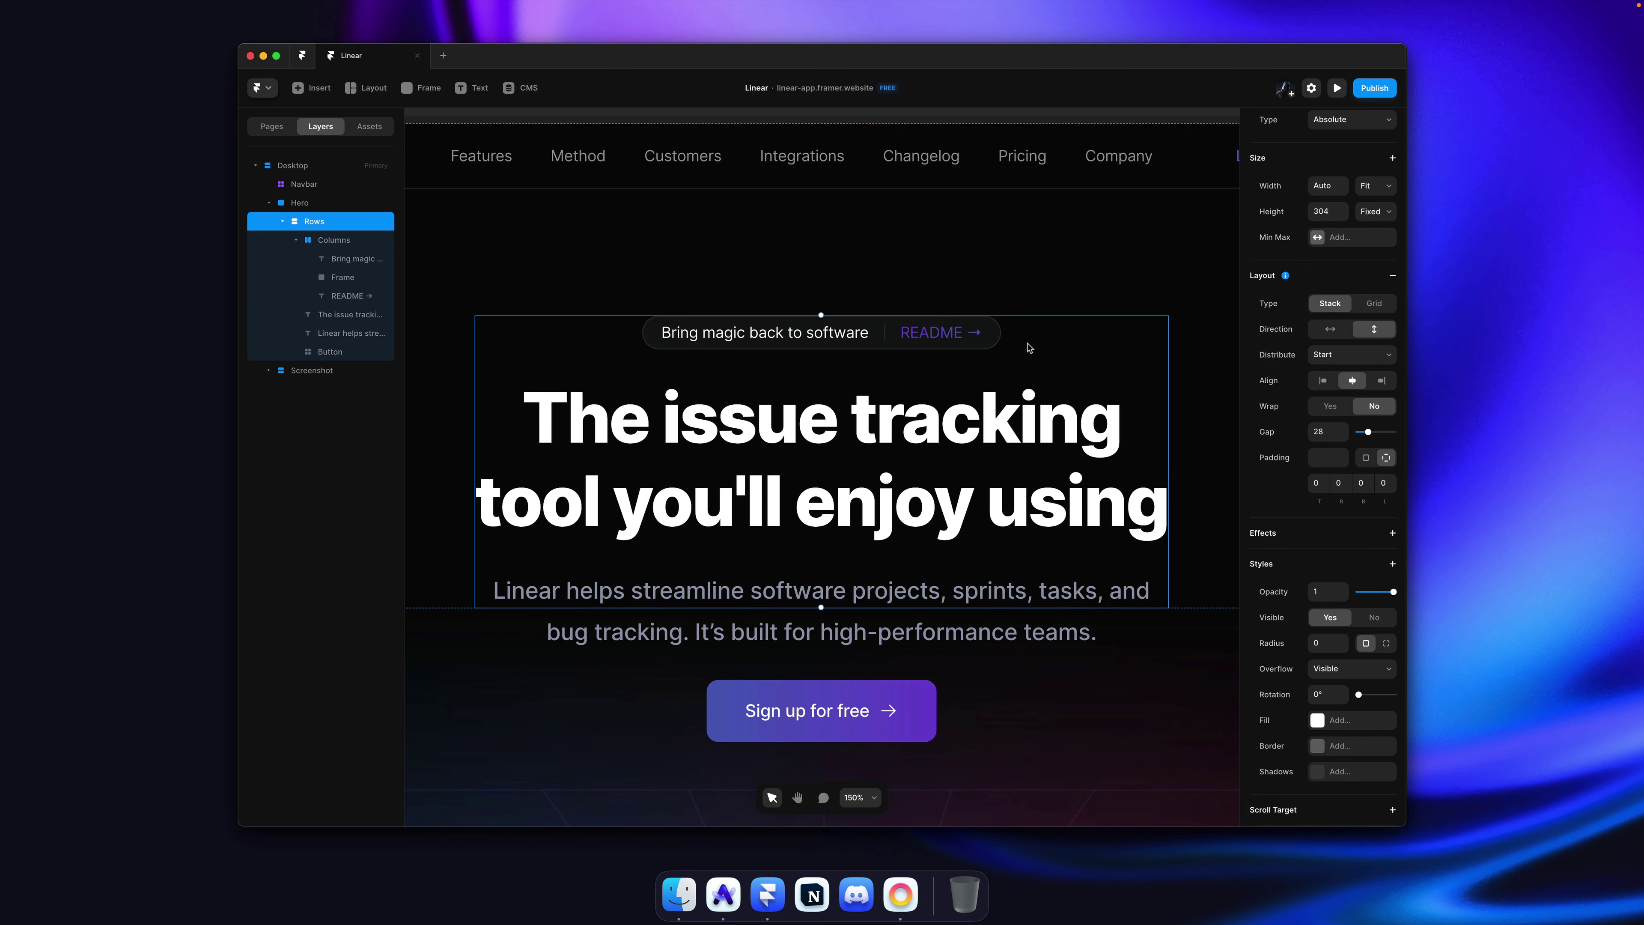
left_click(1050, 281)
Step: Set the 'Bring magic back to software' badge text to 0.8 opacity
scroll(1049, 281, "down", 3)
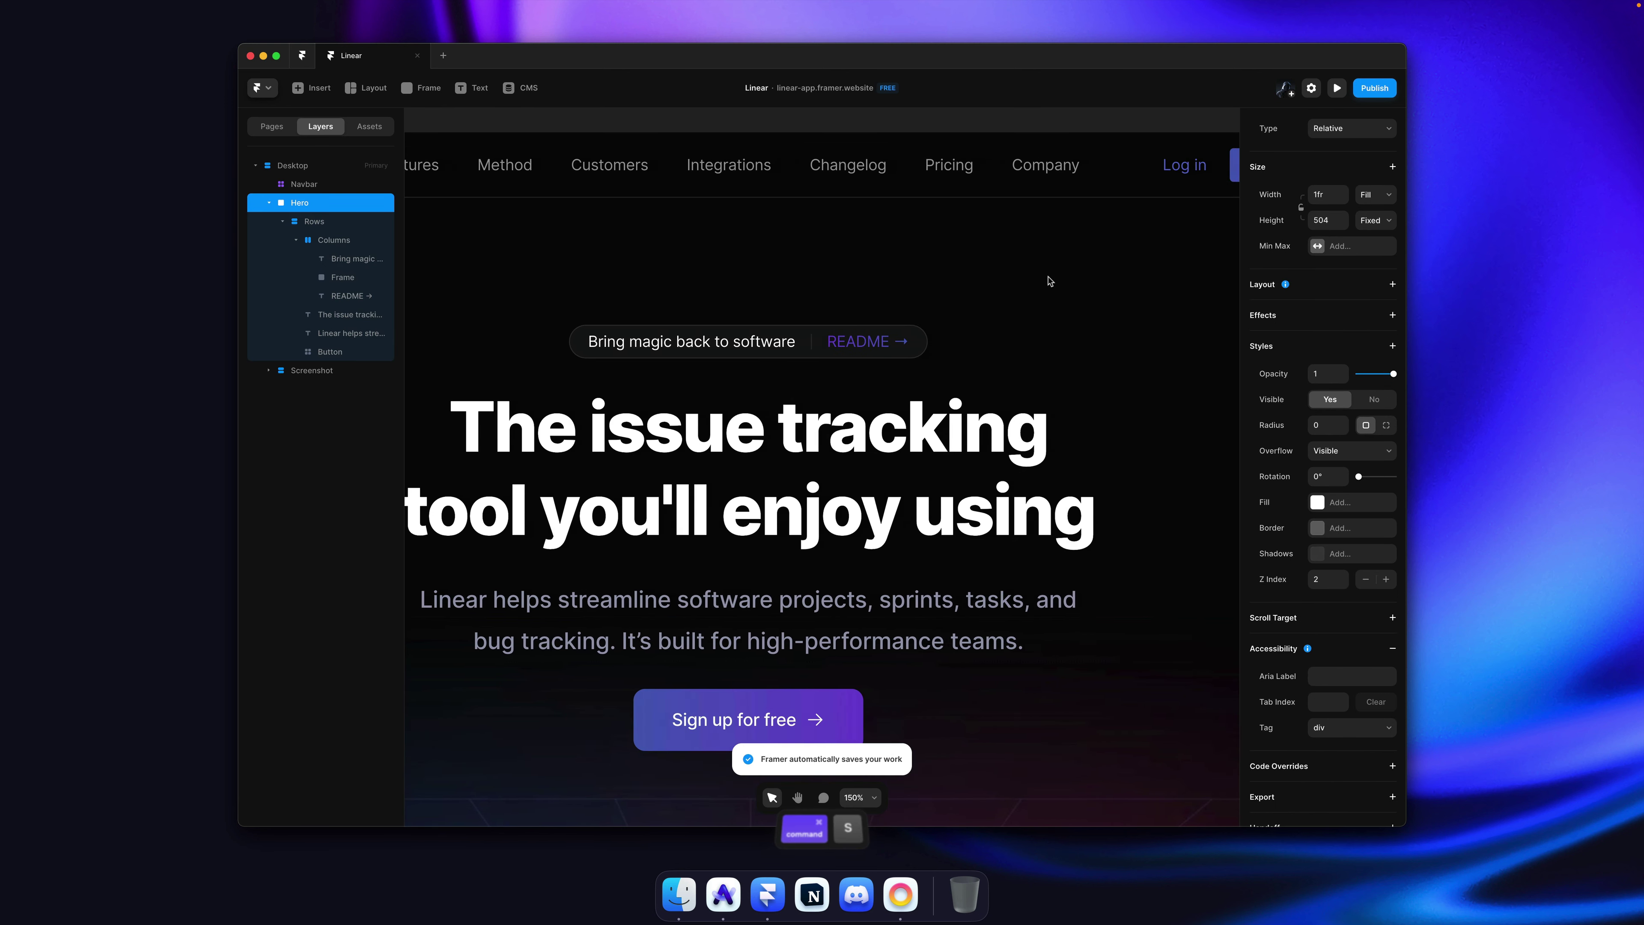
scroll(1049, 280, "down", 4)
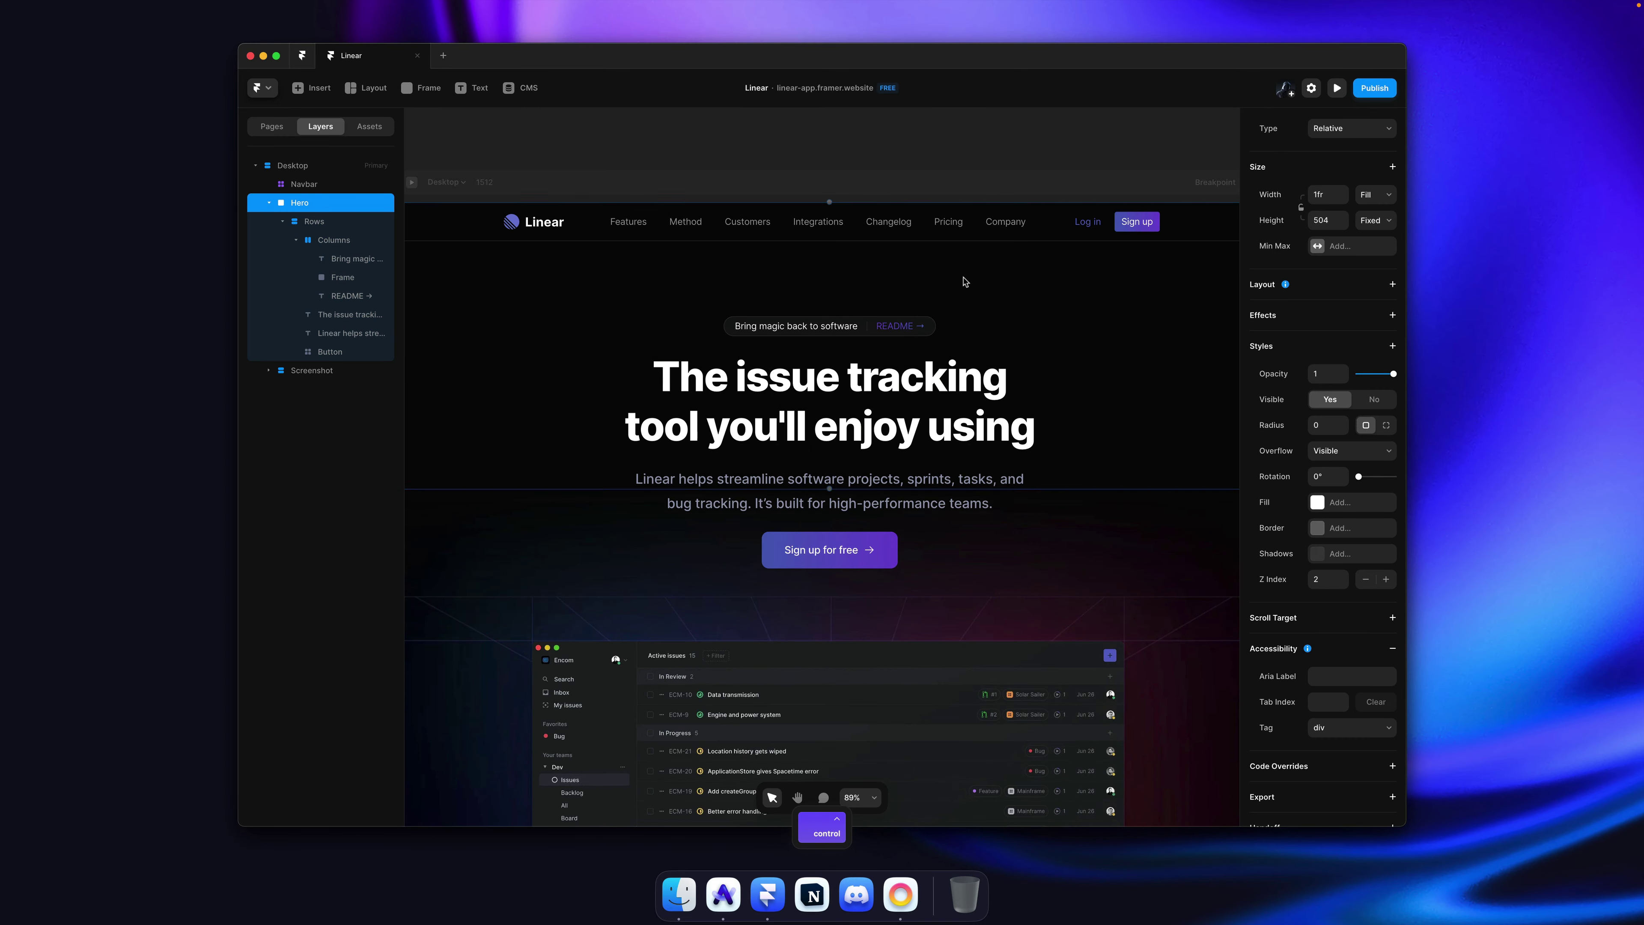
left_click(813, 324)
scroll(809, 399, "up", 2)
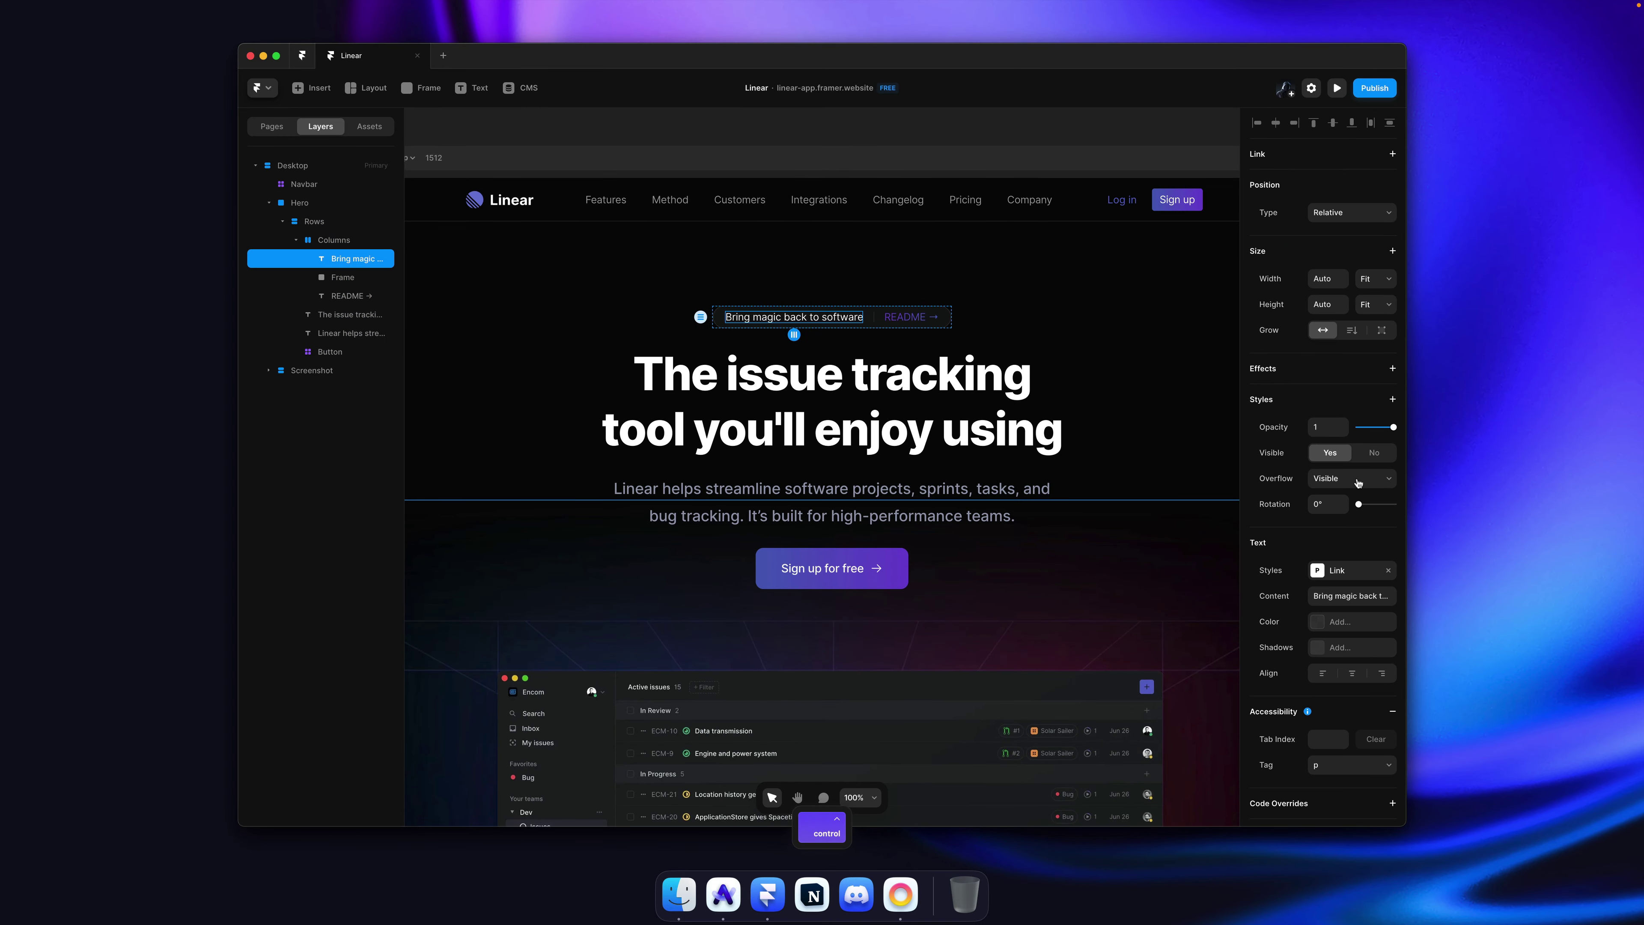
type("0.8")
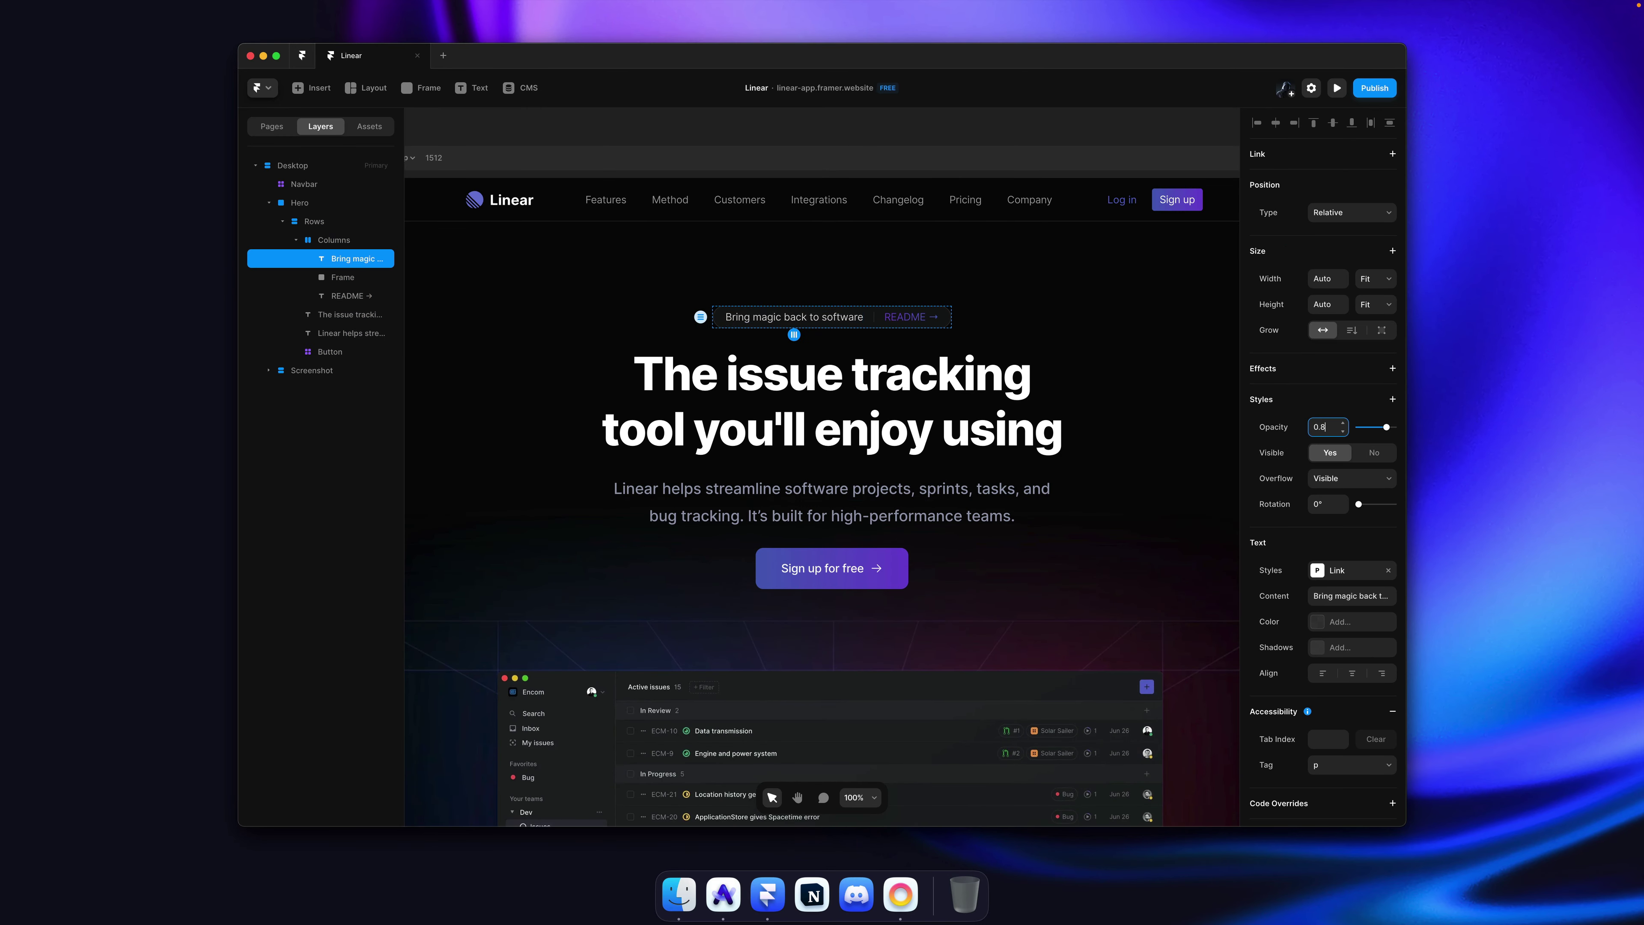
Step: Save the project and publish the site
key("super+s")
left_click(1003, 119)
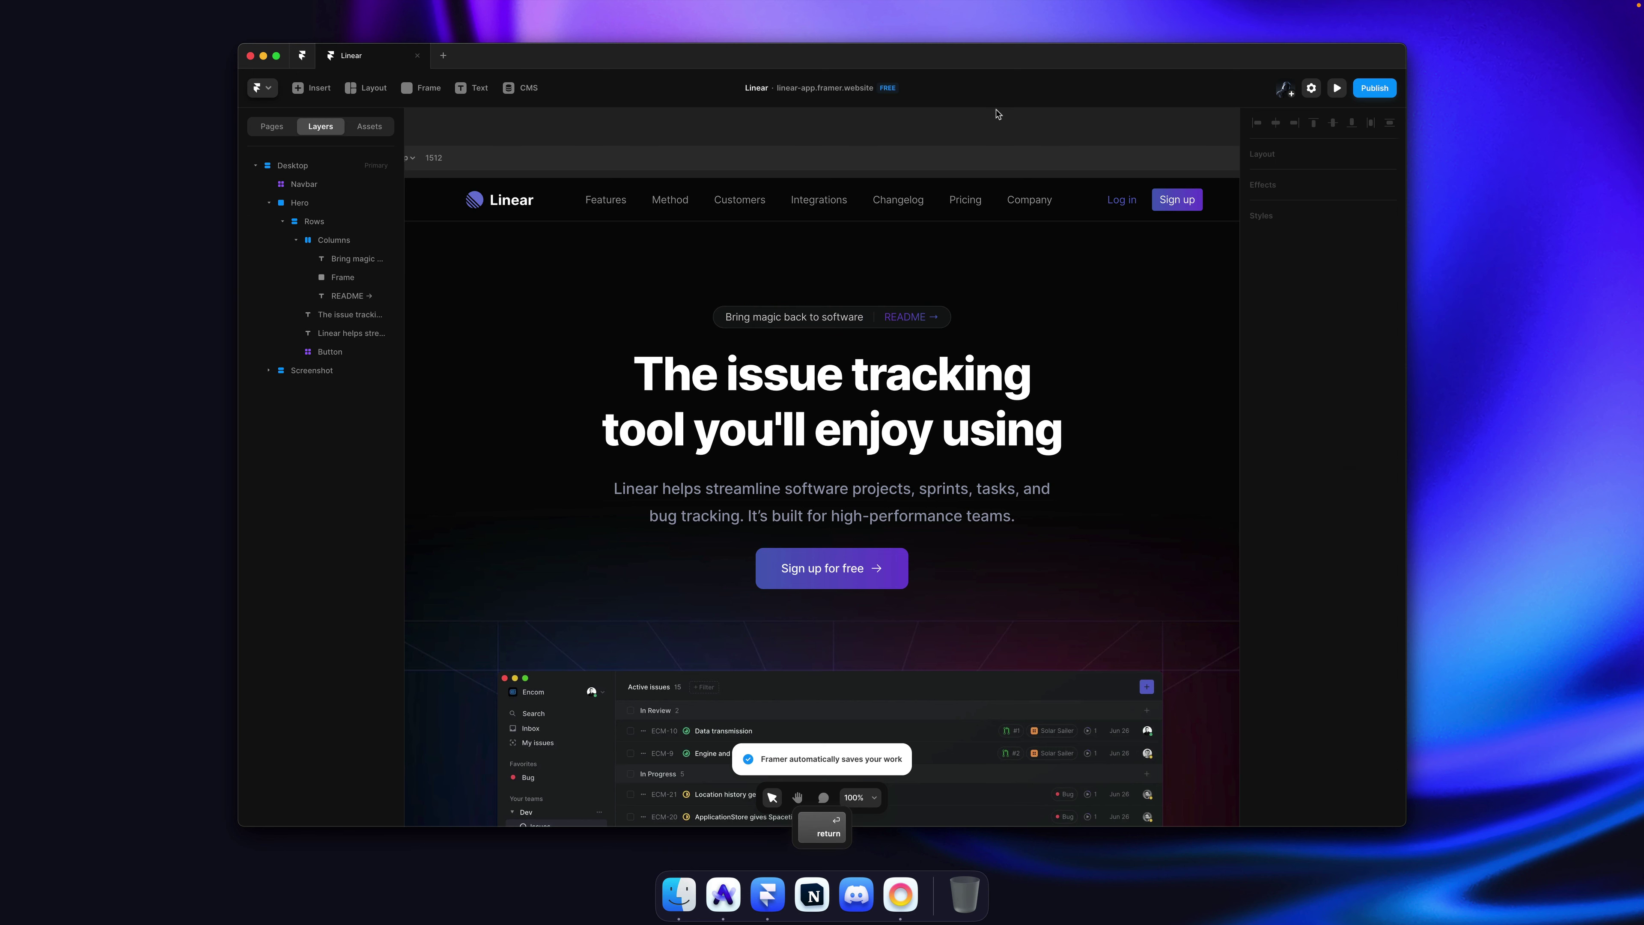
key("super+shift+p")
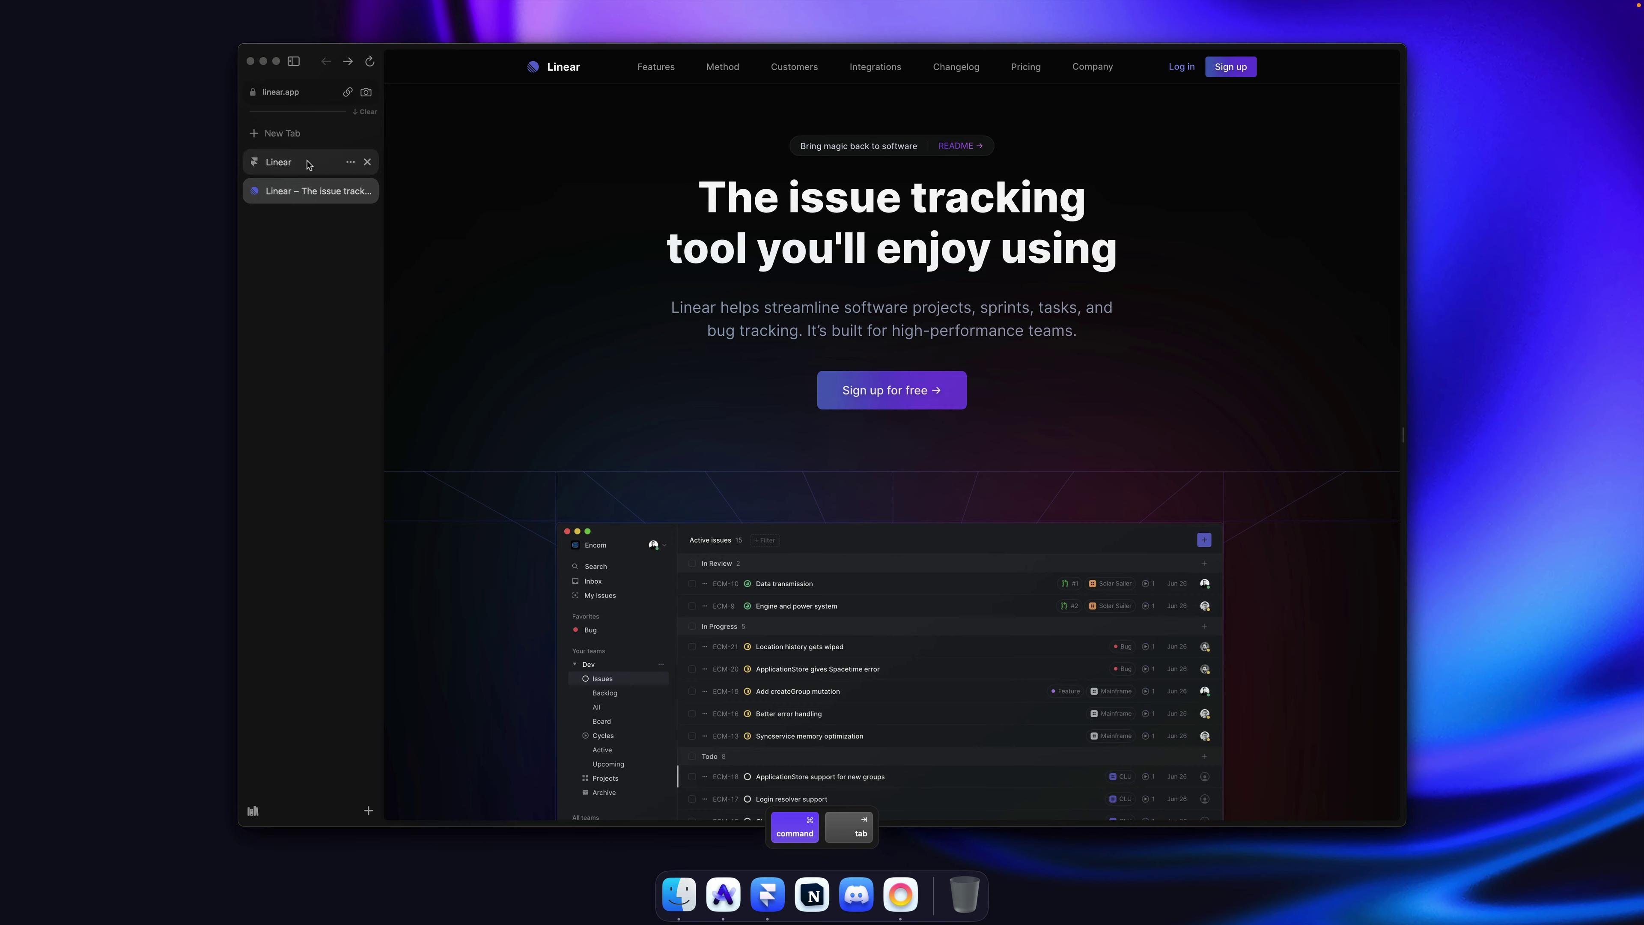
Step: Compare the reloaded published clone against linear.app, then open Framer's Navbar component for editing
key("super+r")
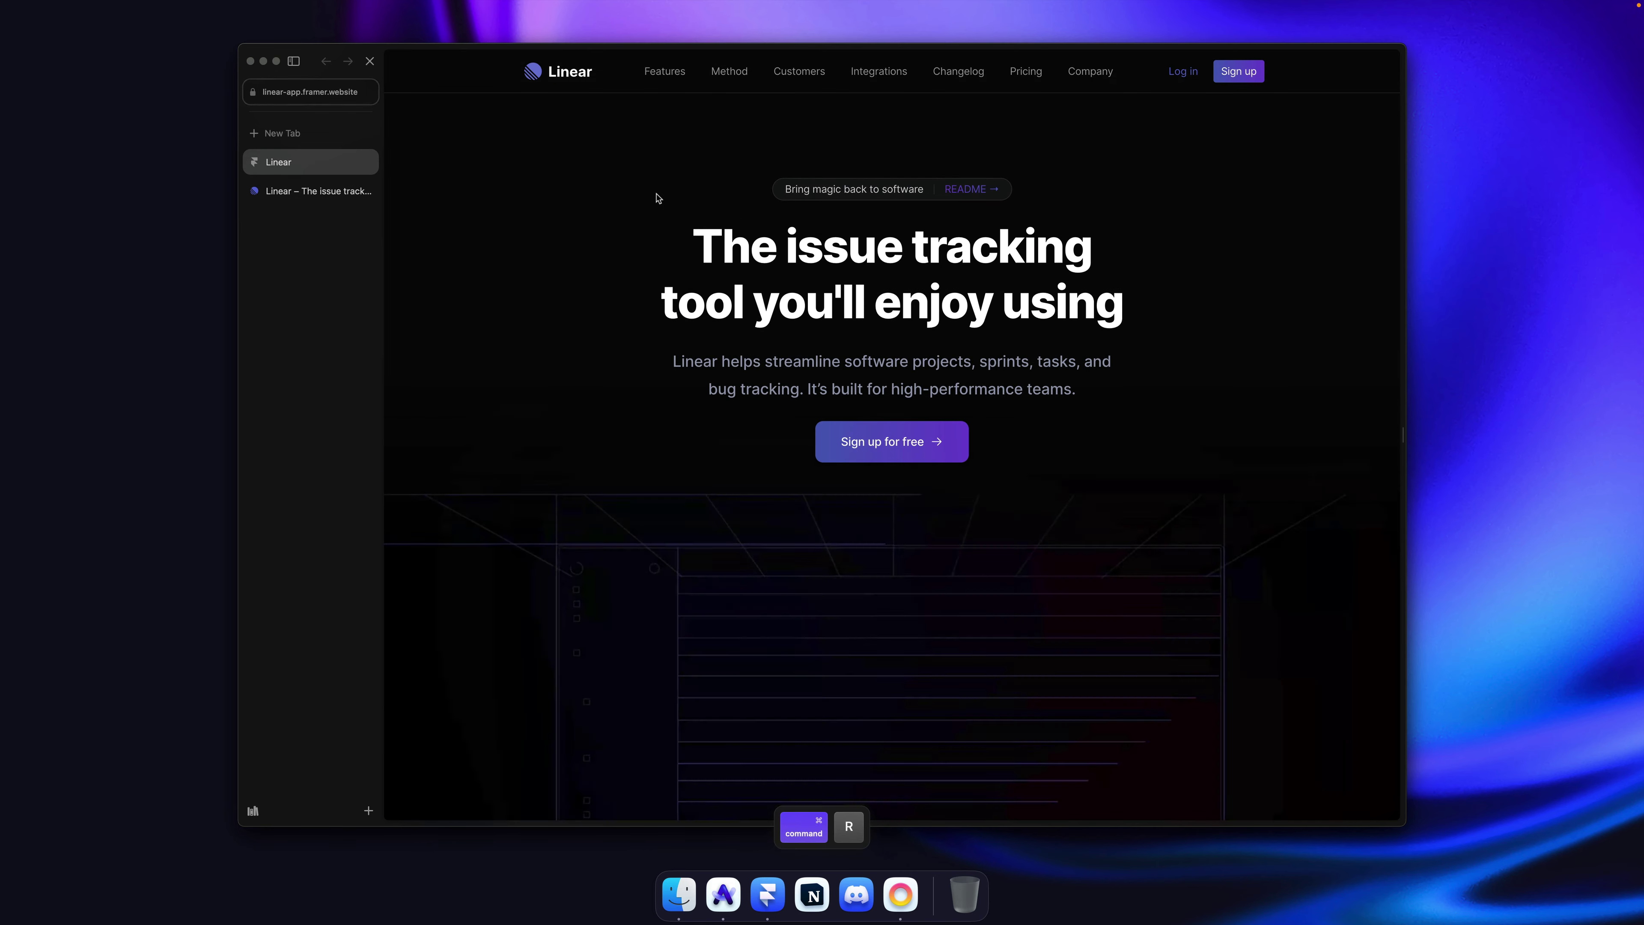
key("super+alt+Down")
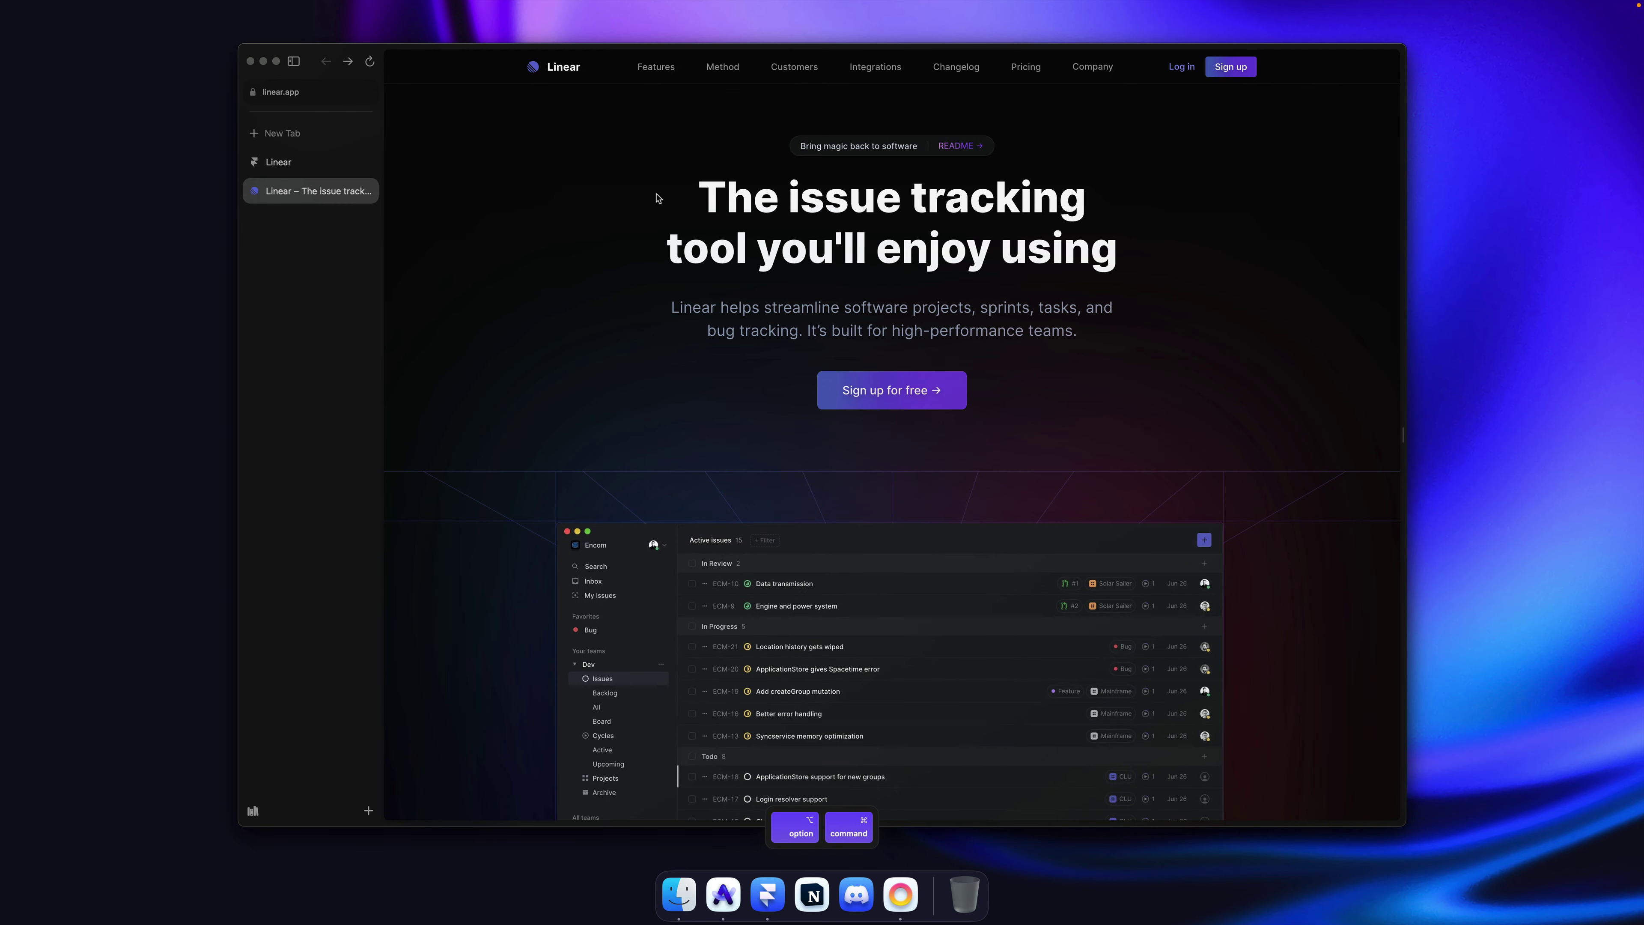
key("super+alt+Down")
key("super+alt+Down")
key("super+alt+Down")
key("super+alt+Down")
key("super+alt+Down")
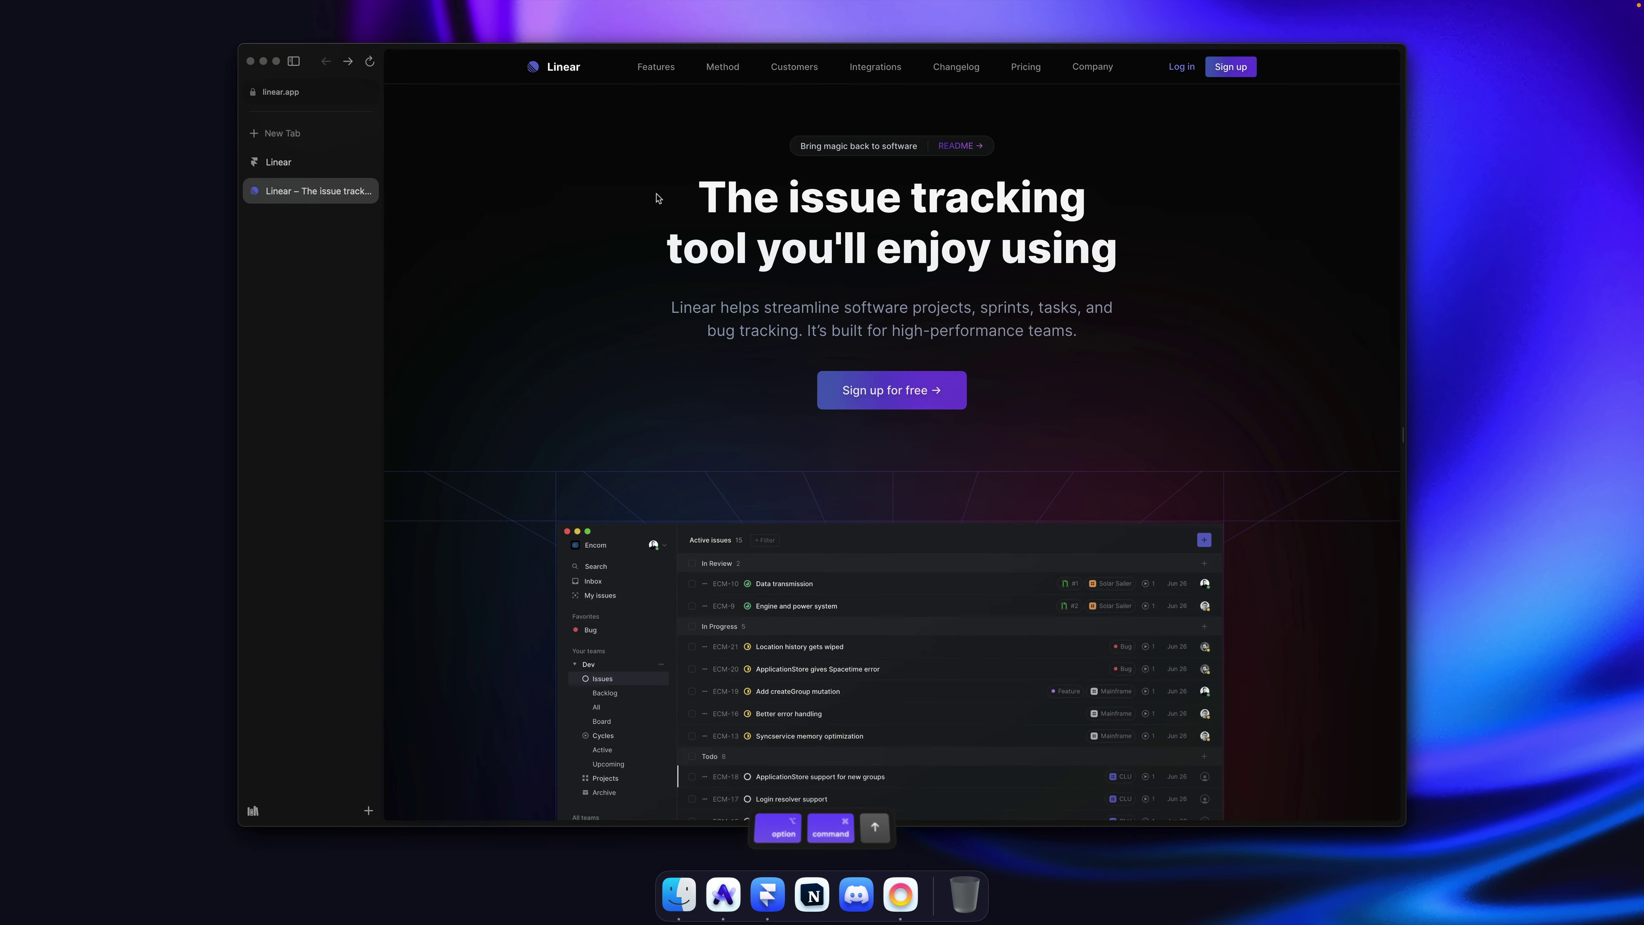
key("super+alt+Down")
key("super+alt+Down")
key("super+alt+Down")
key("super+alt+Down")
key("super+alt+Down")
key("super+alt+Down")
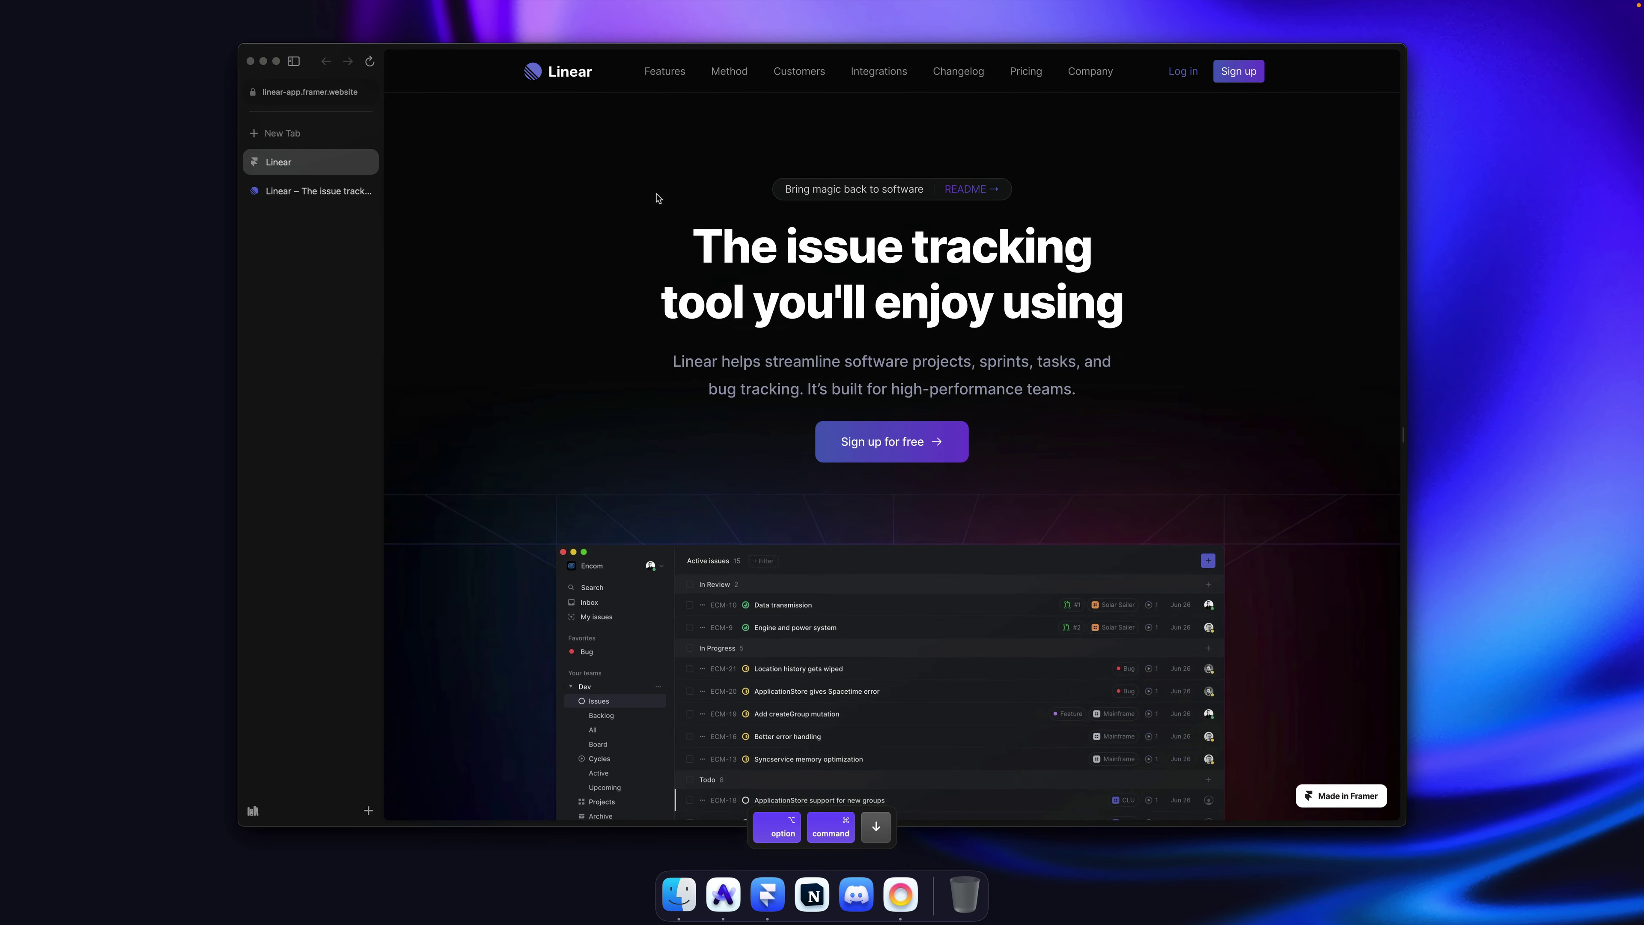
key("super+alt+Up")
key("super+alt+Up")
key("super+alt+Down")
key("super+alt+Down")
key("super+alt+Up")
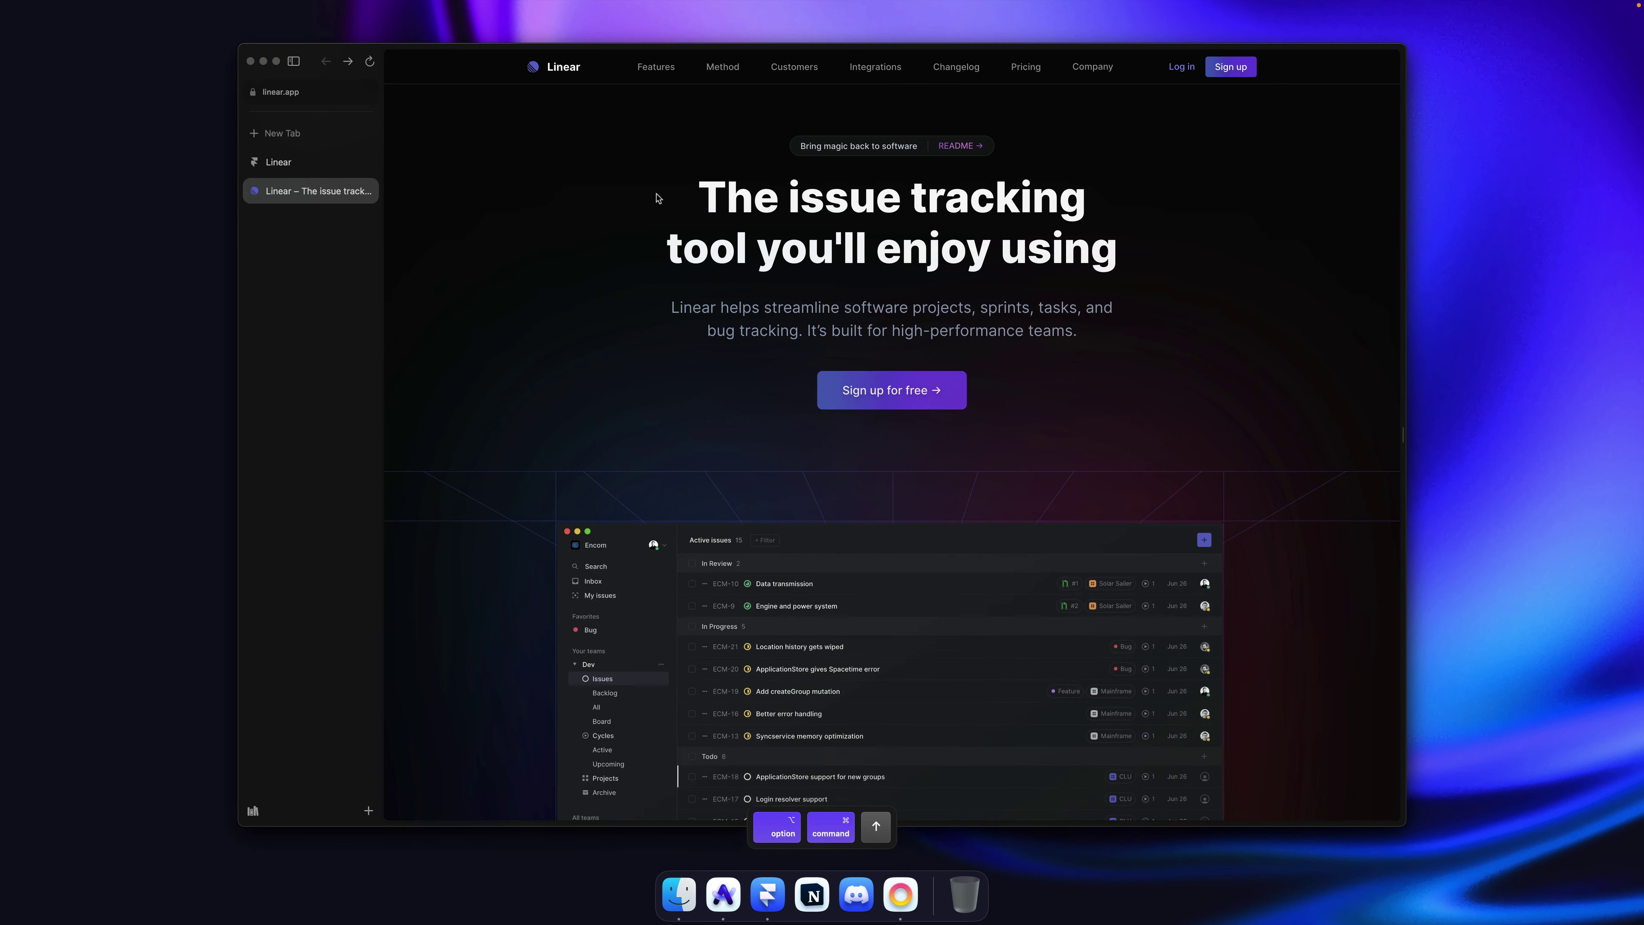
key("super+alt+Down")
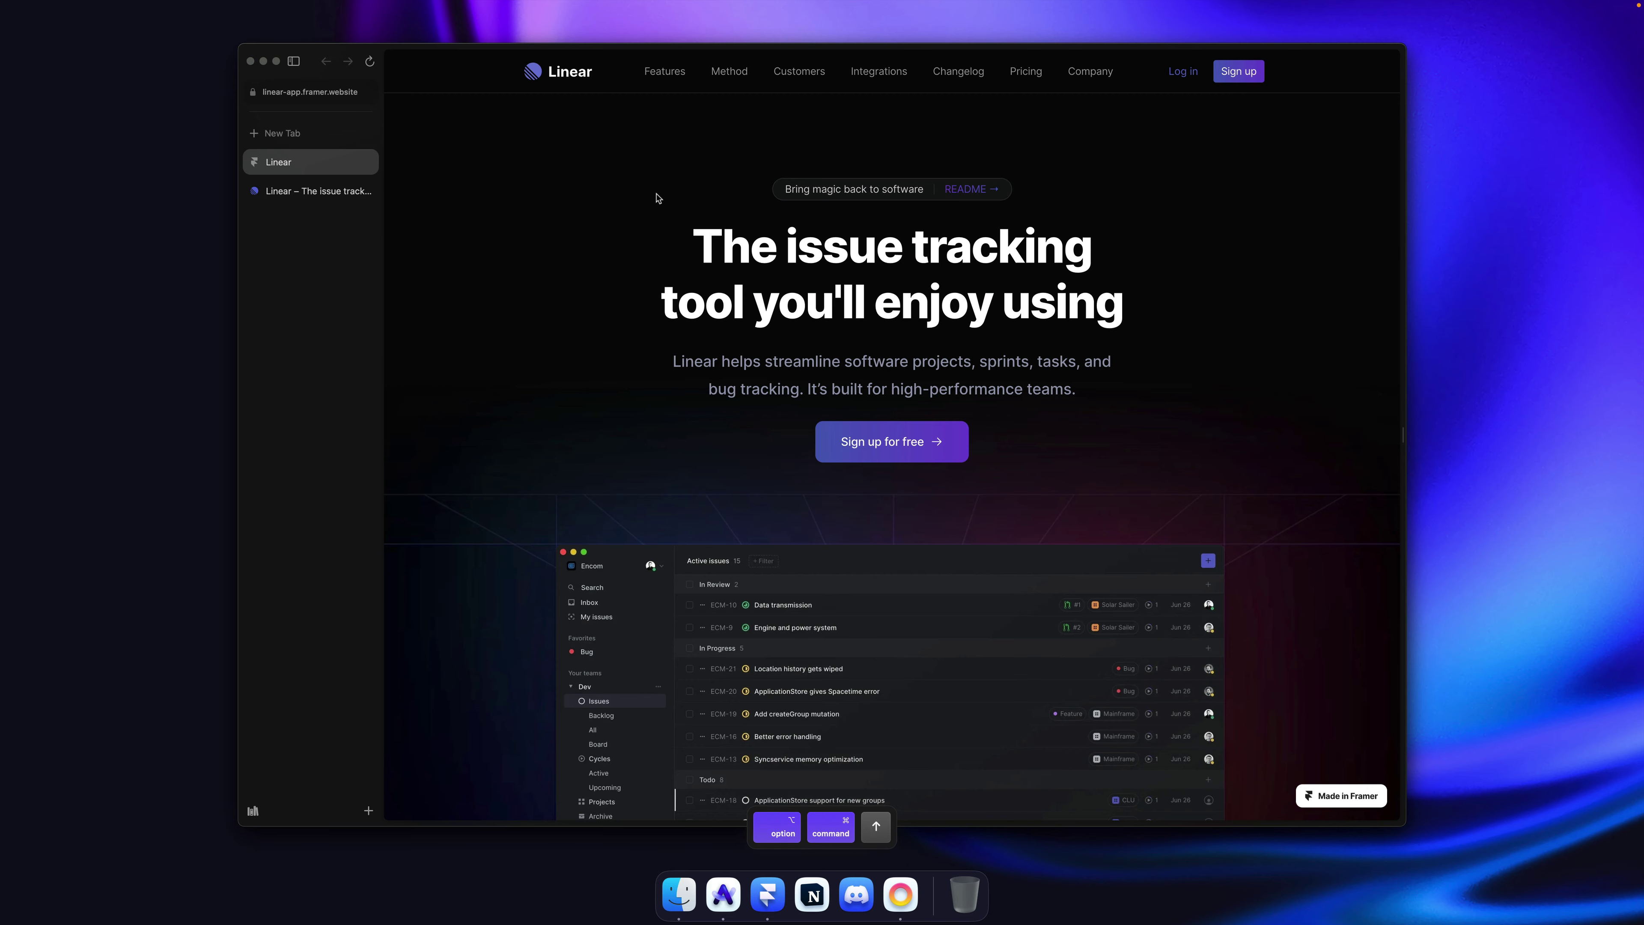
key("super+Tab")
double_click(608, 201)
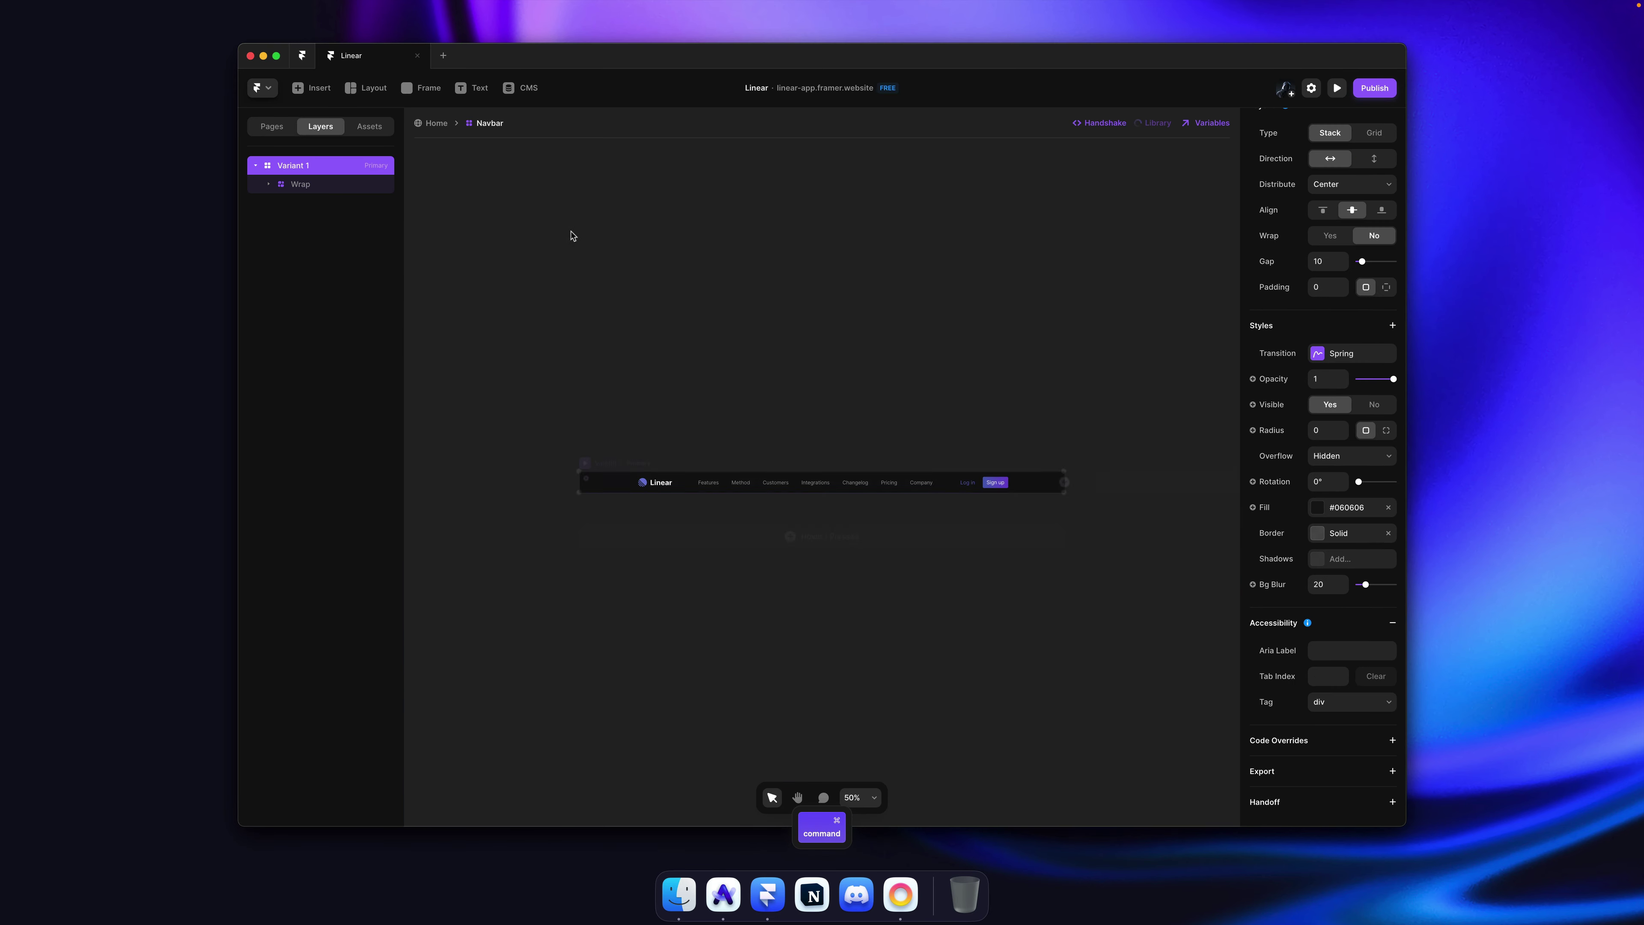
Step: Adjust the letter spacing of the Link text style inside the Features NavLink component
left_click(705, 487, "super")
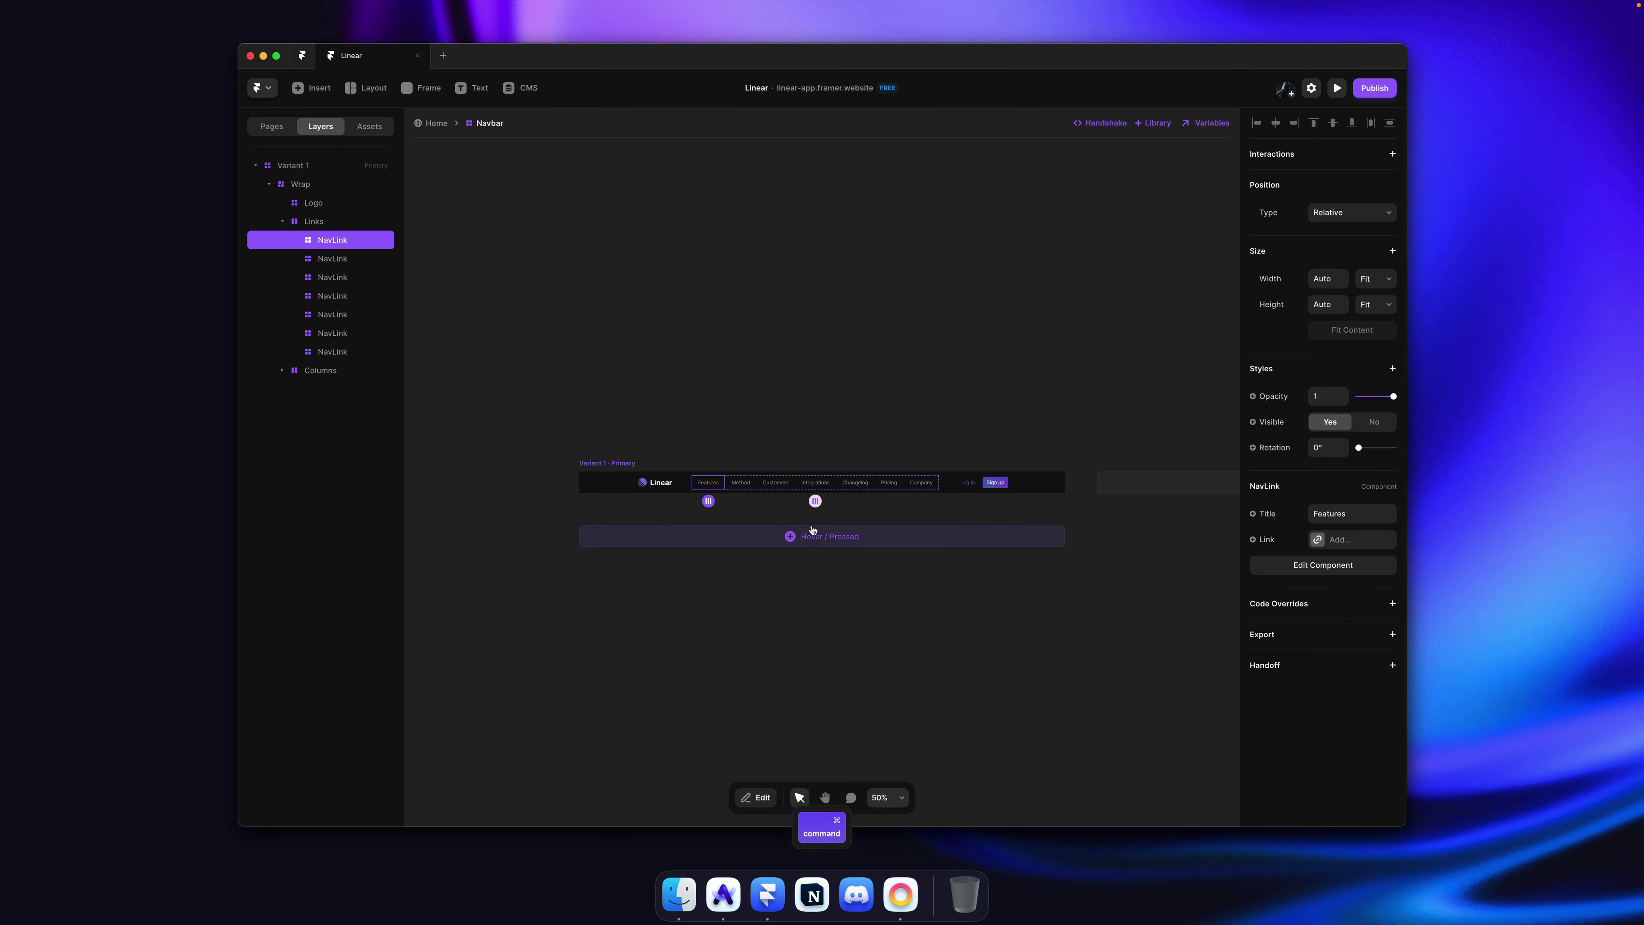
double_click(837, 487)
left_click(839, 490)
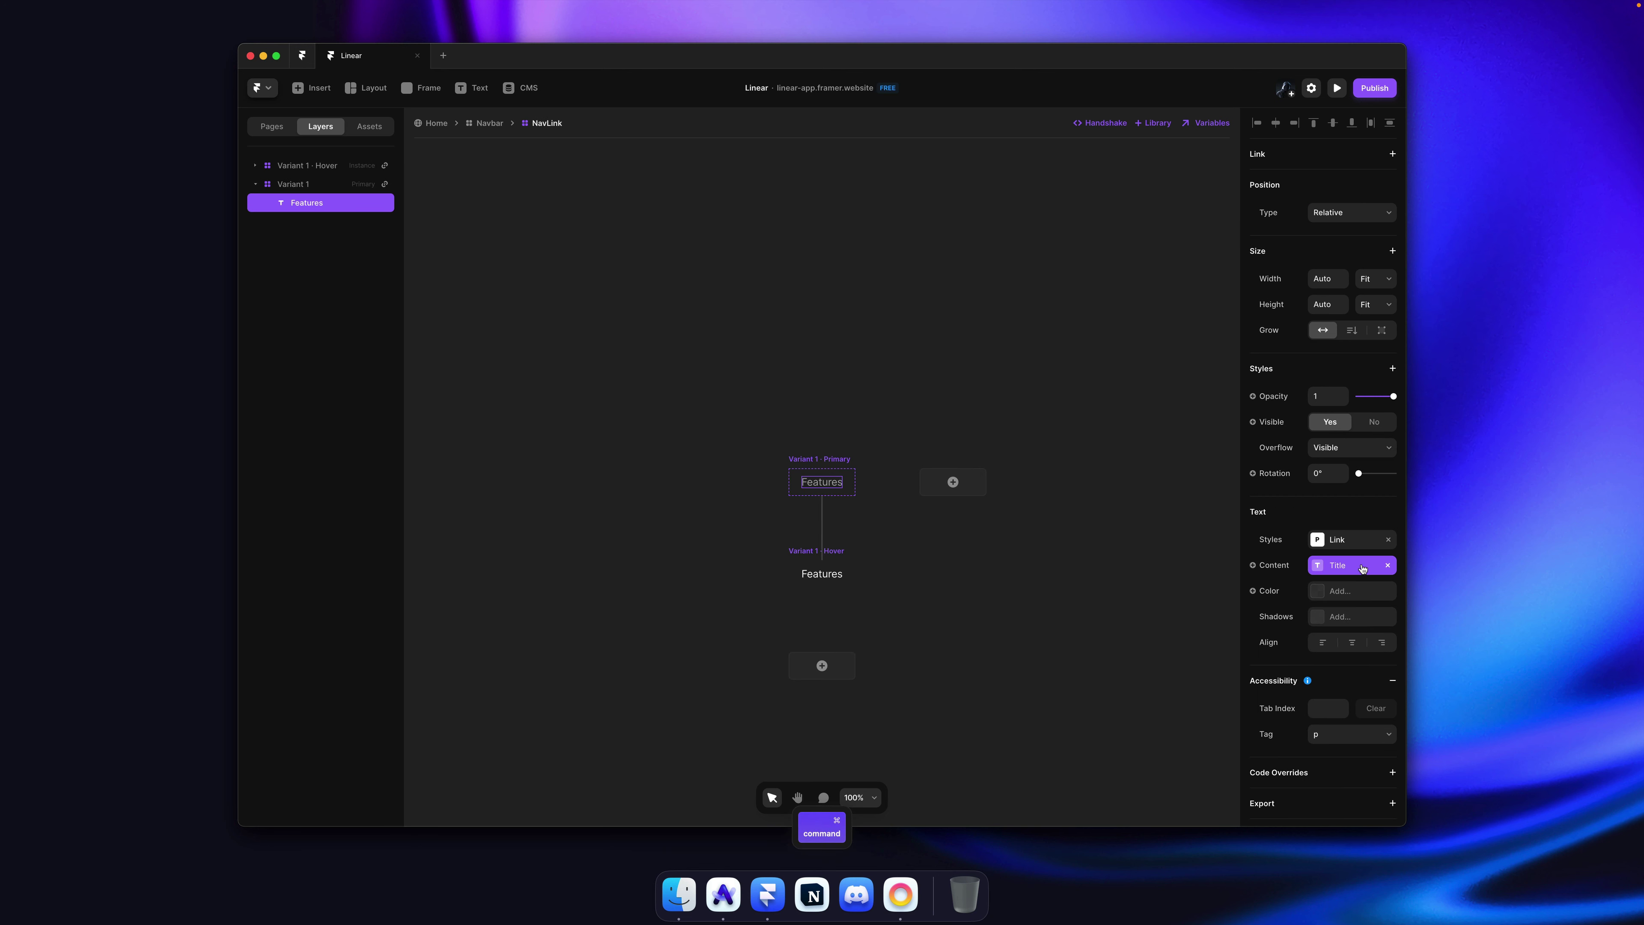
left_click(1347, 539)
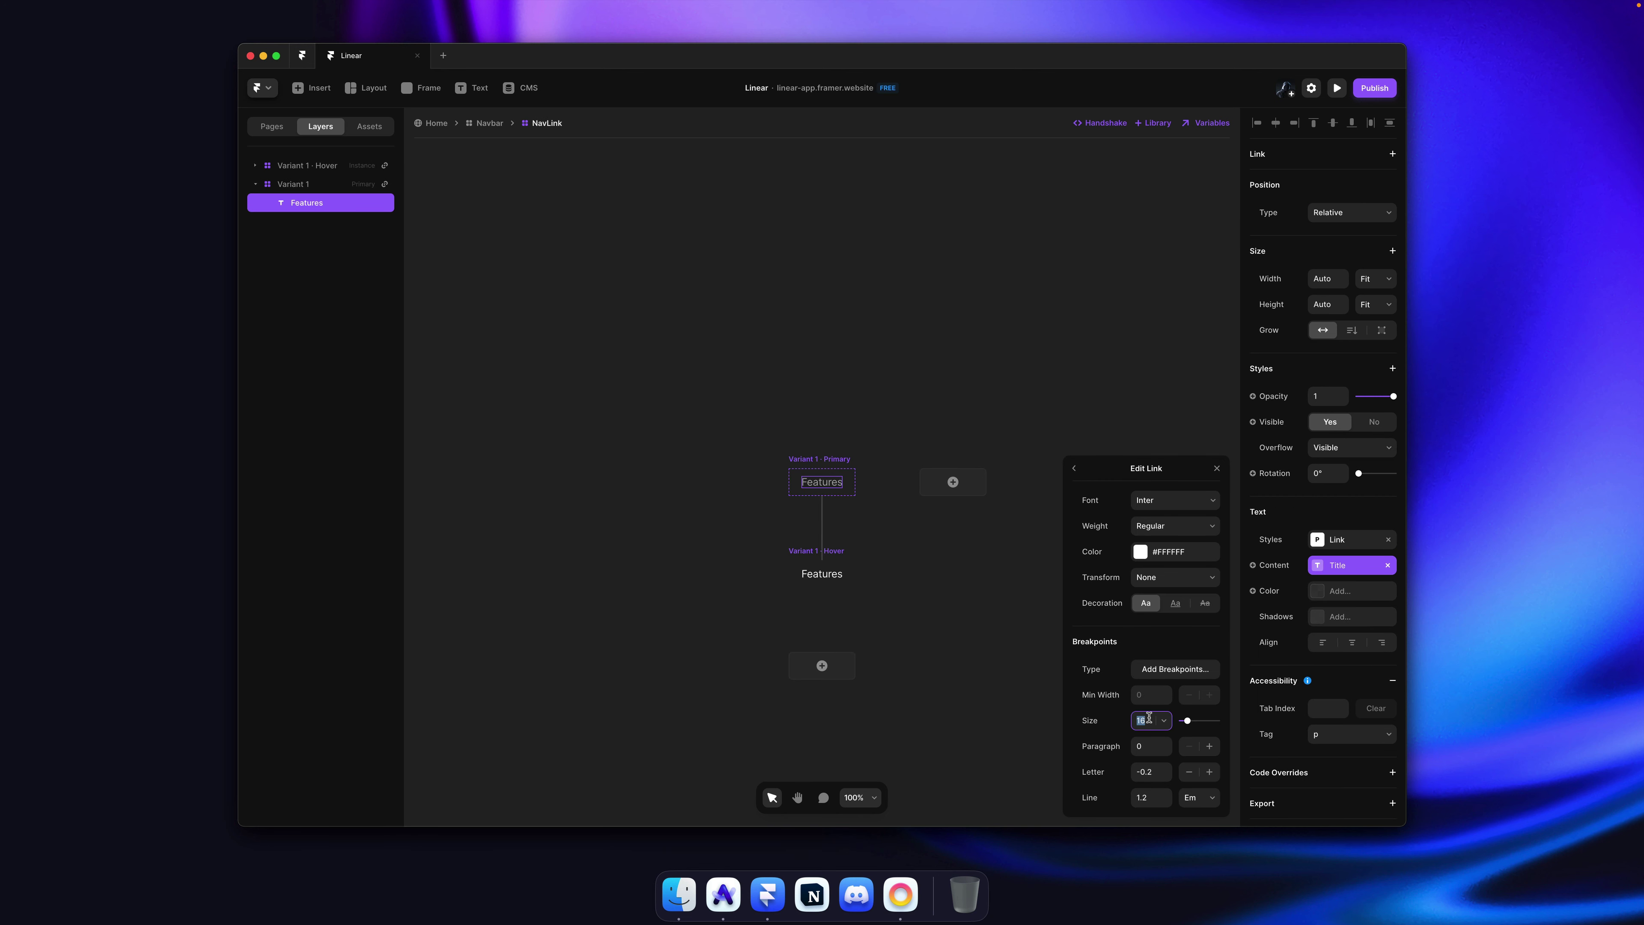
left_click(808, 312)
key("super+s")
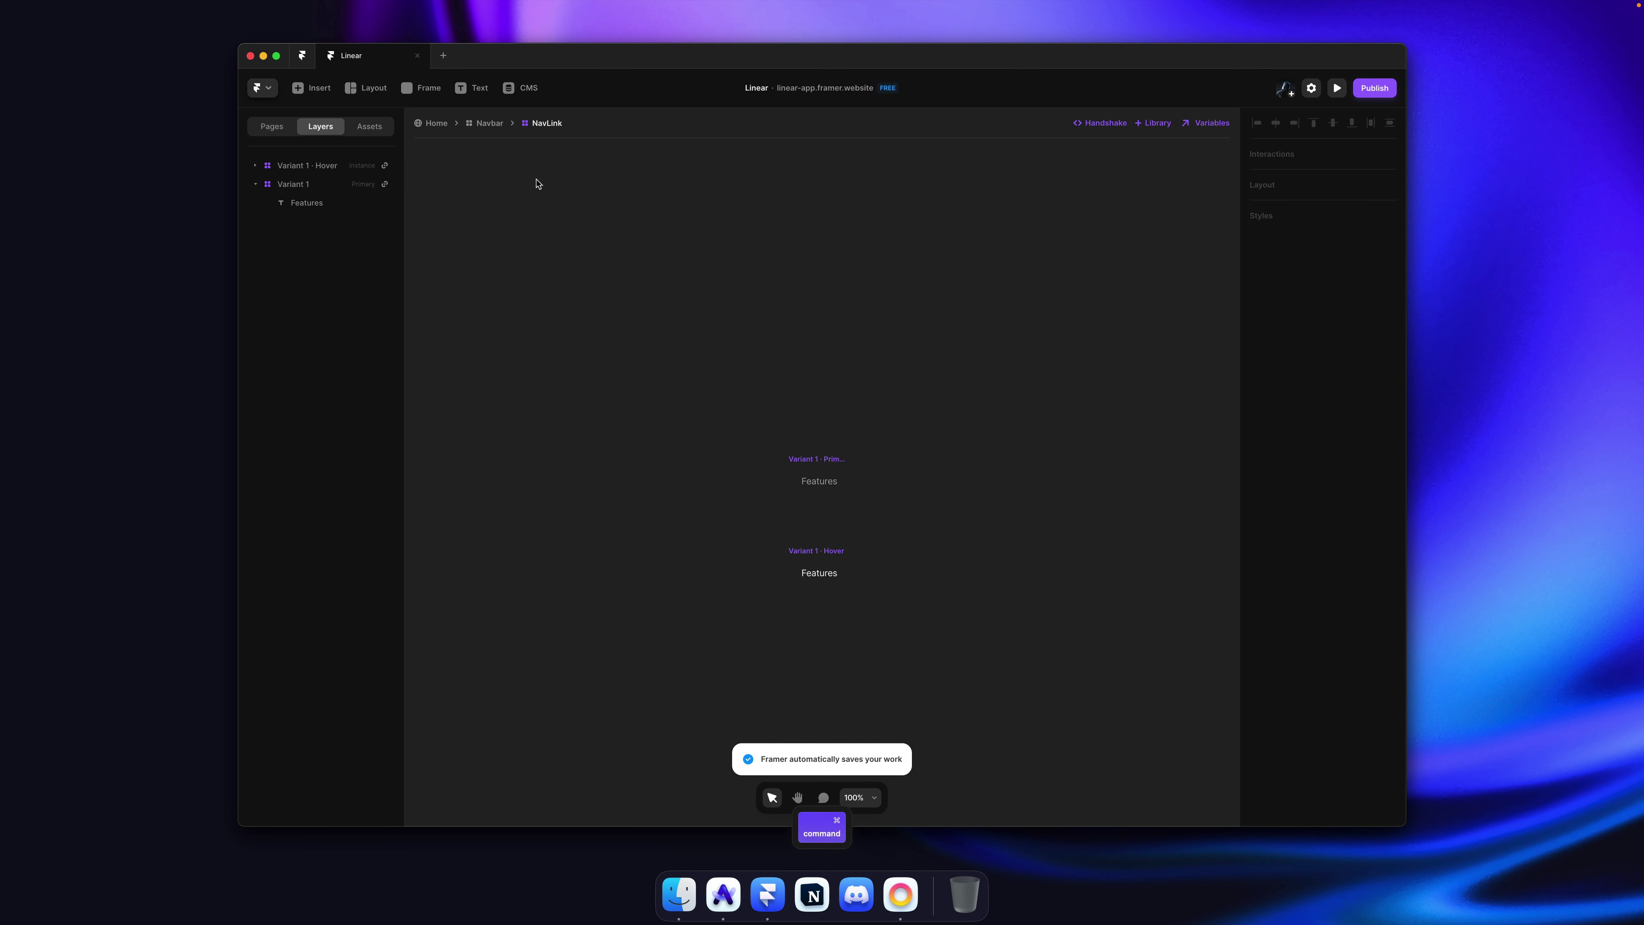
key("super+s")
left_click(820, 486, "super")
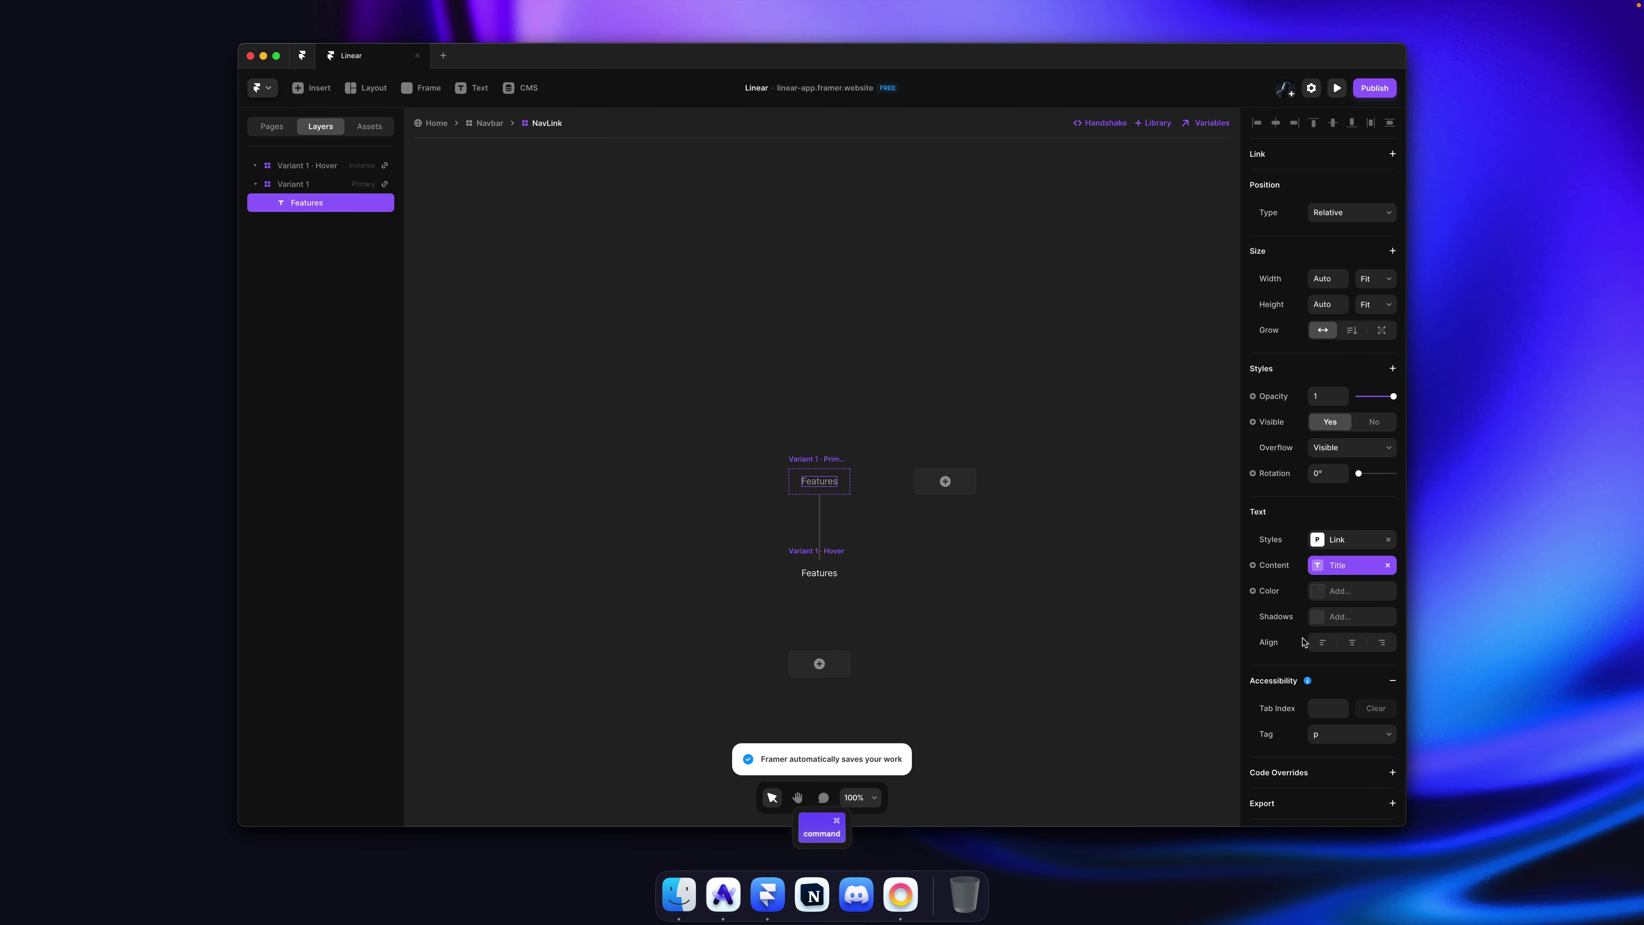
left_click(1348, 545)
left_click(1144, 772)
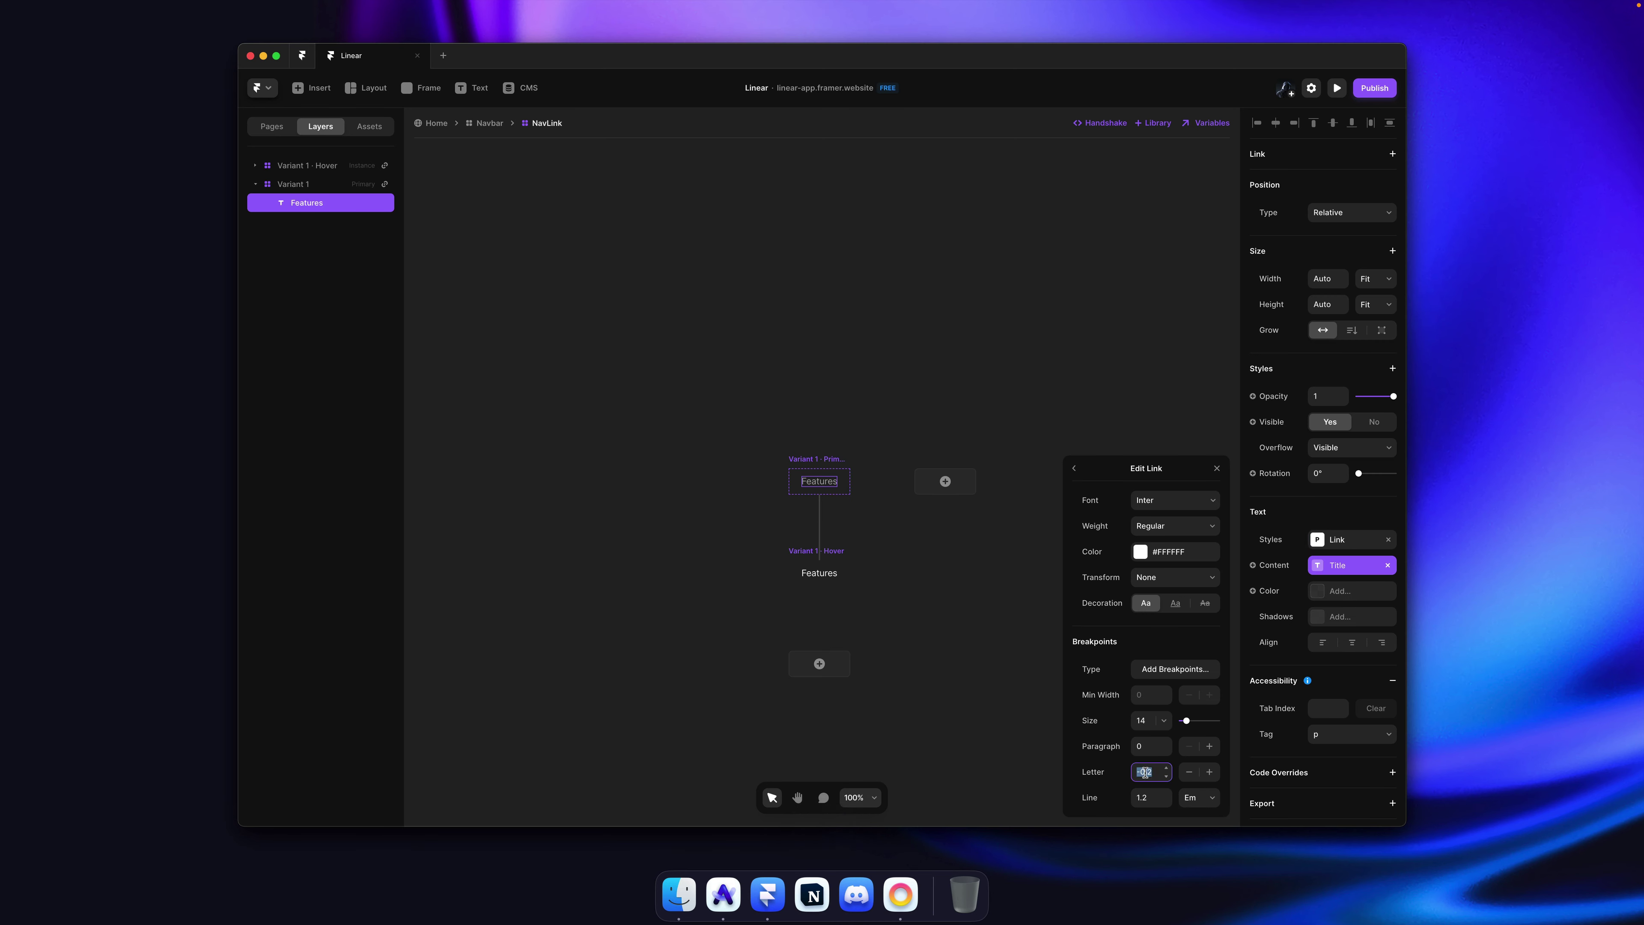
left_click(903, 403)
key("super+s")
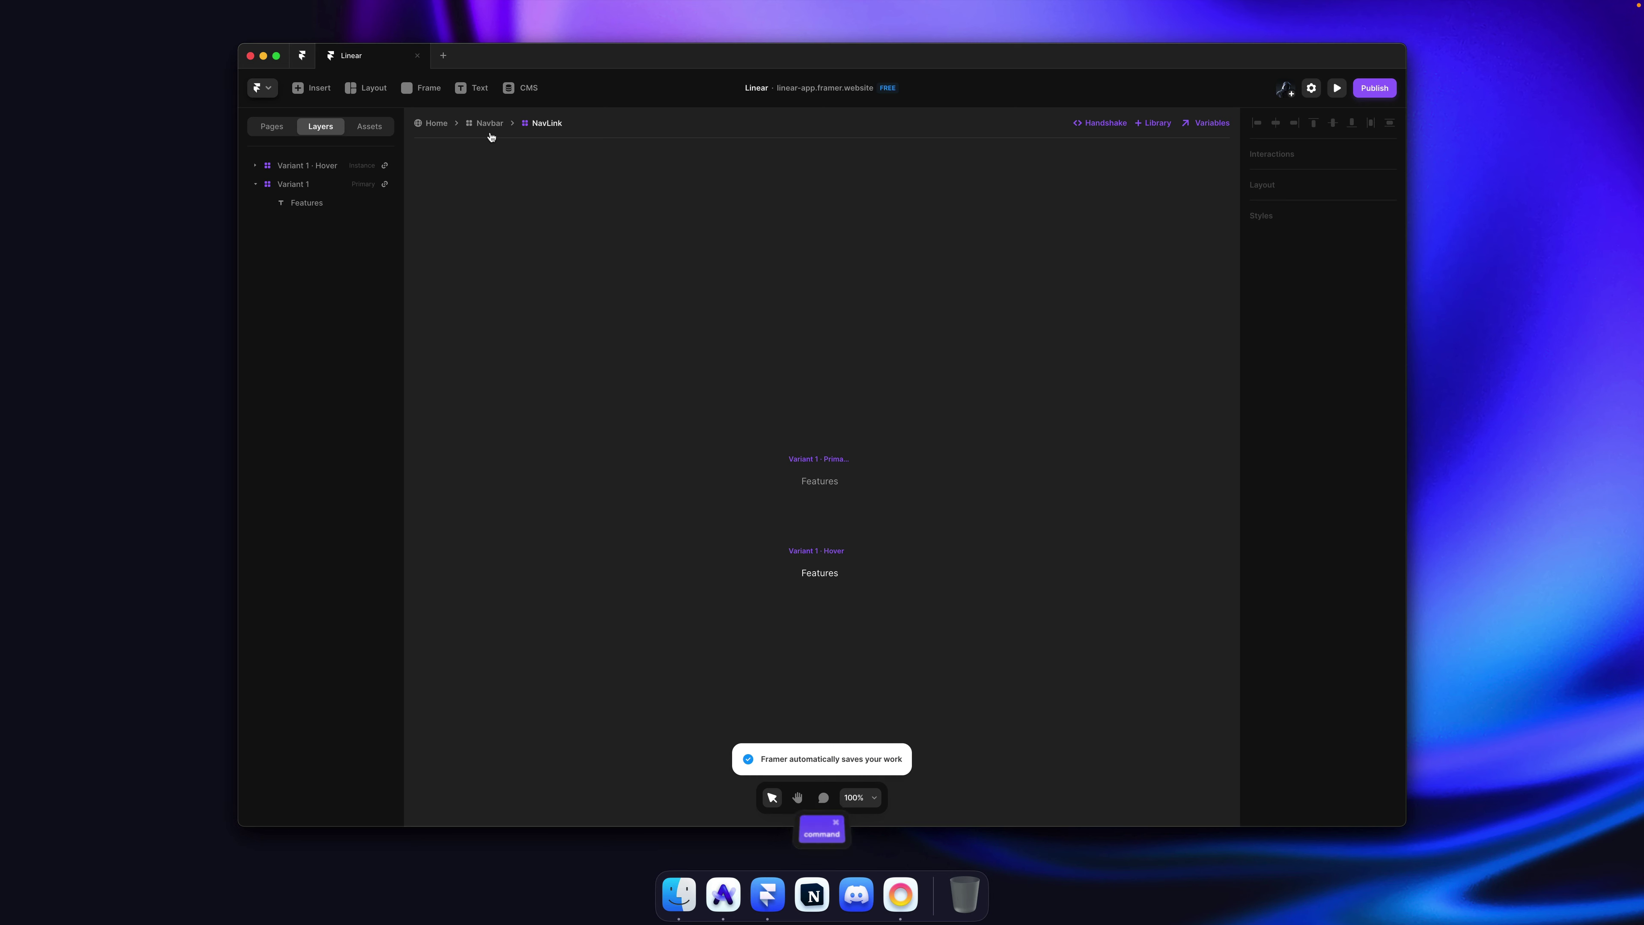
Step: Change the Logo graphic's width, then return to the Home page
left_click(488, 124)
double_click(662, 484, "super")
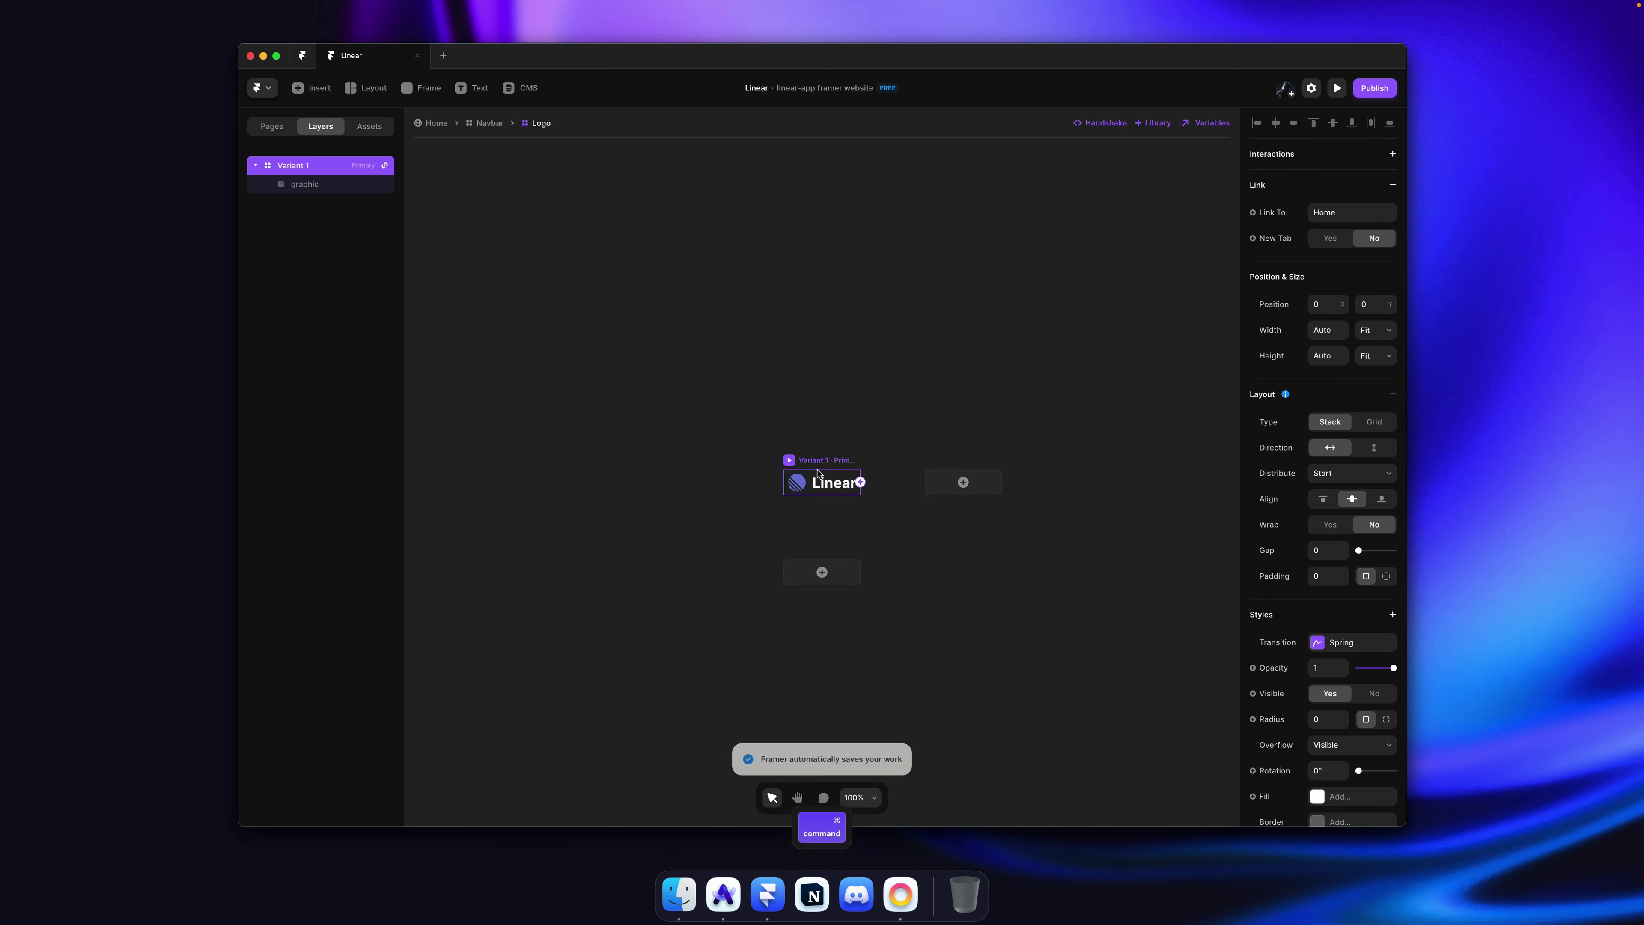
left_click(1333, 277)
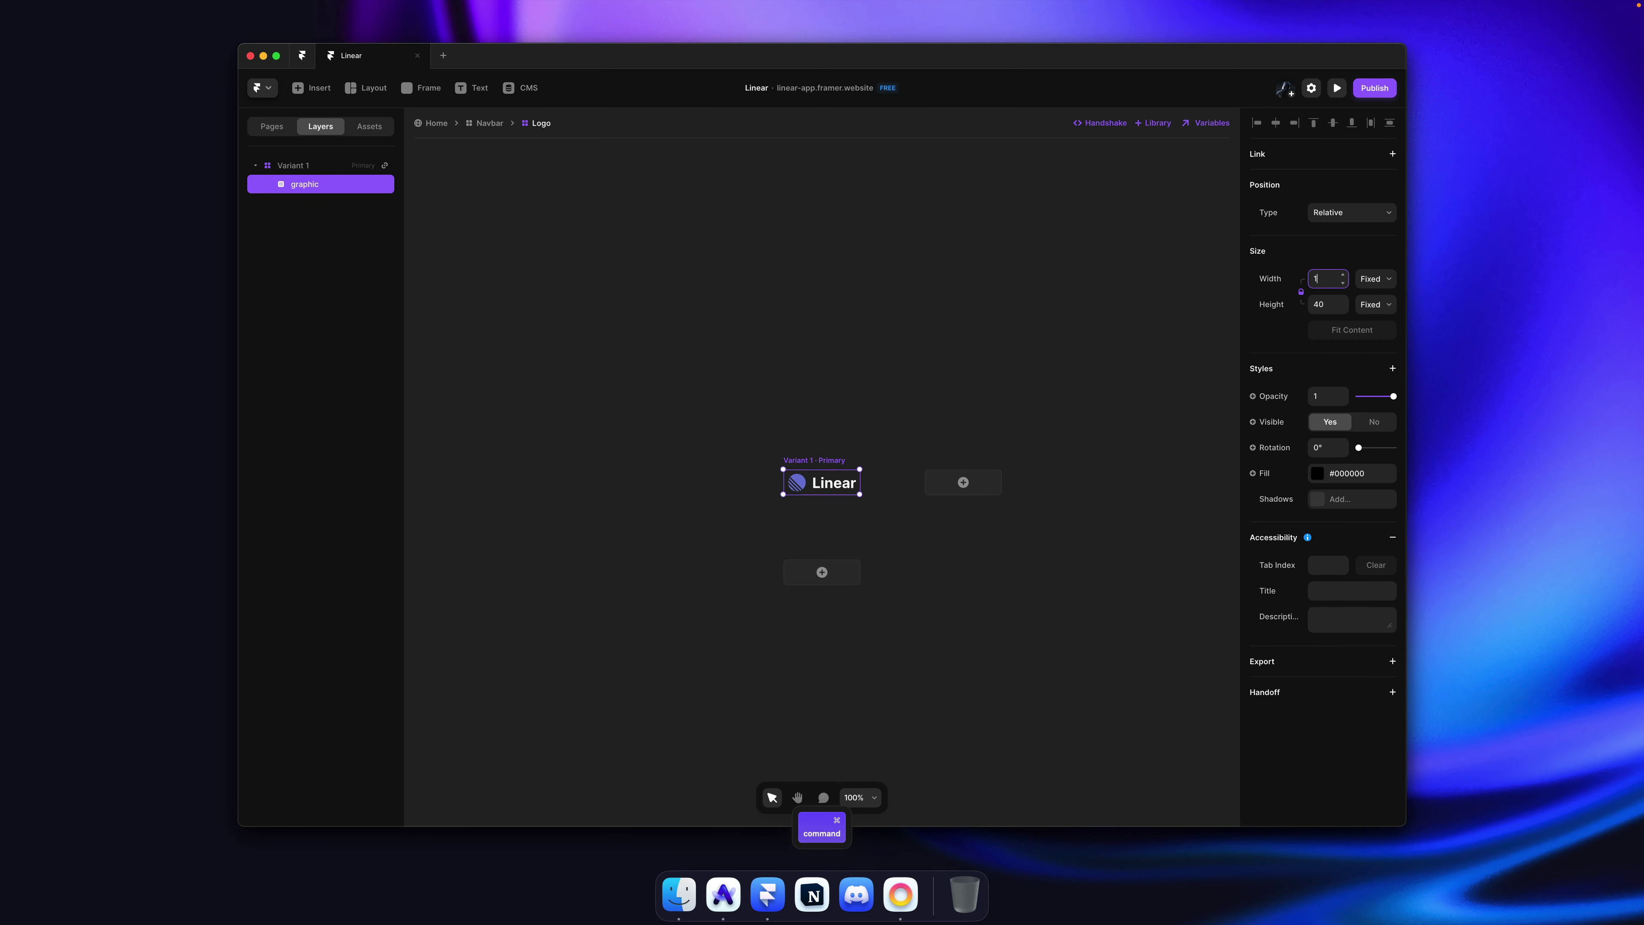
key("super+s")
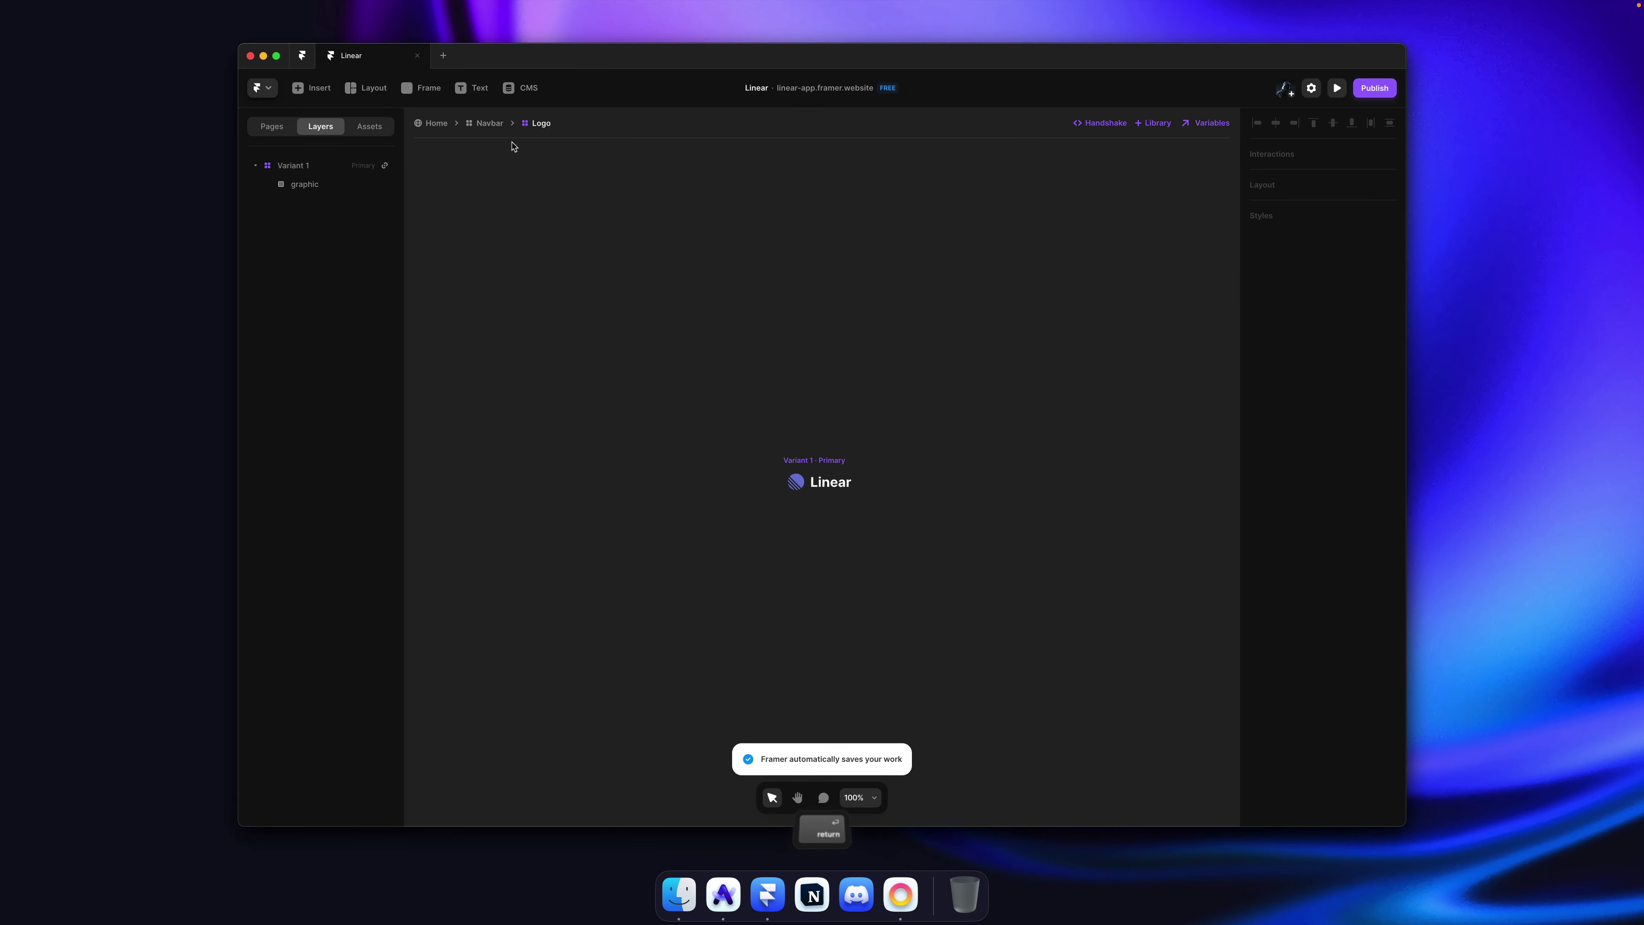
left_click(485, 126)
left_click(438, 123)
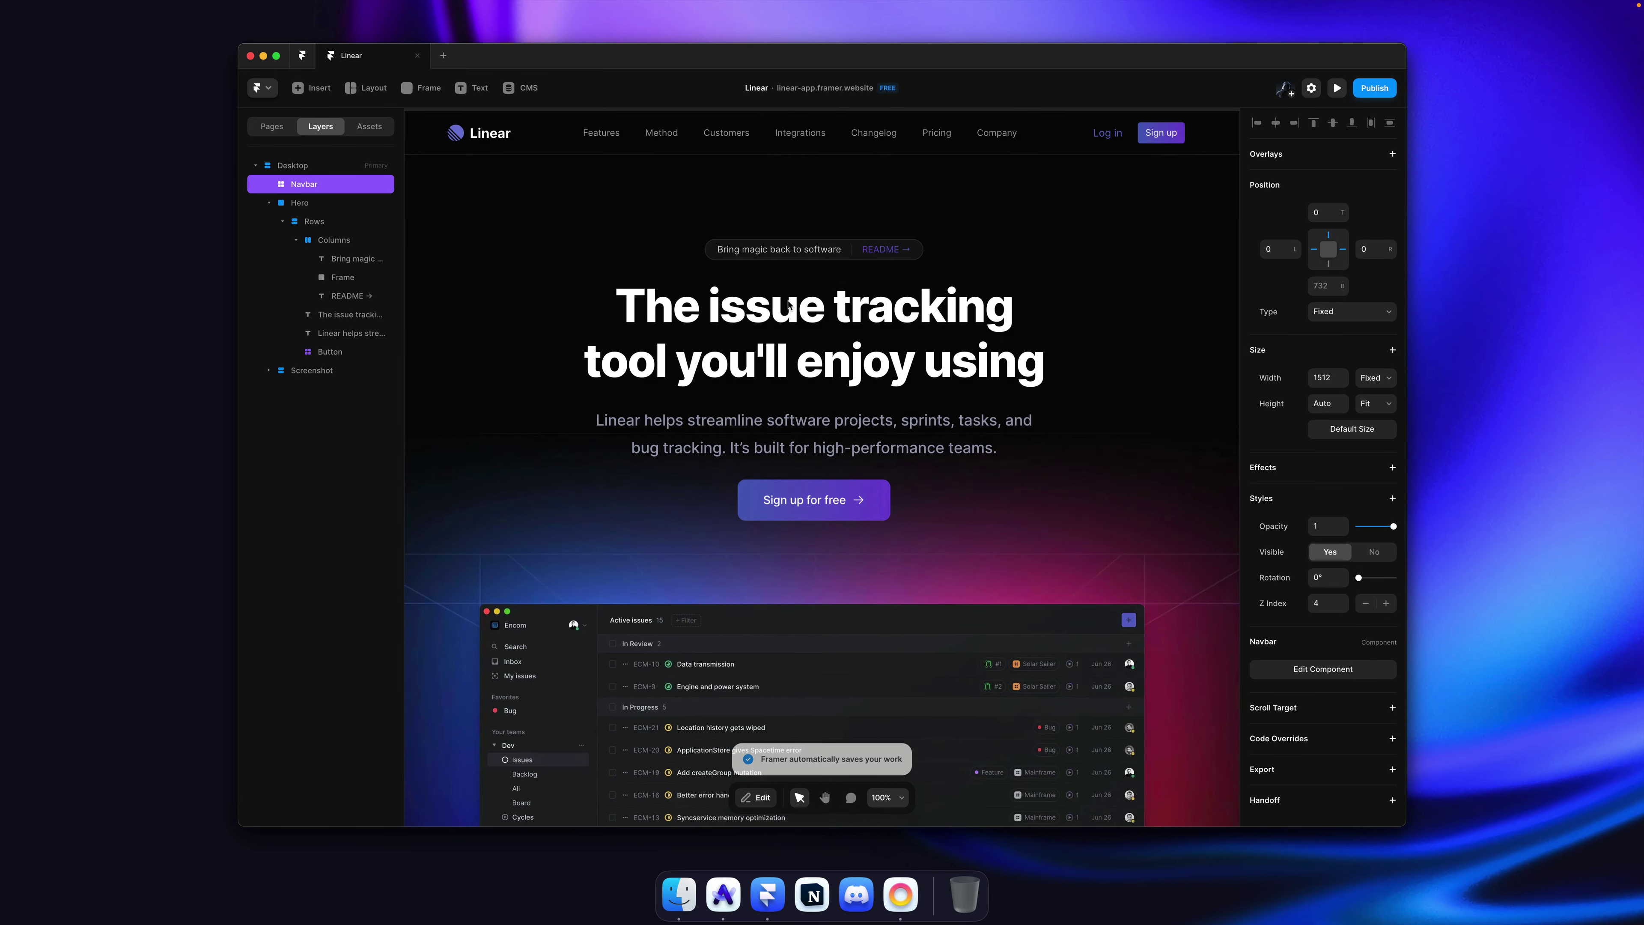
Step: Switch to Arc and open the original linear.app tab
key("super+Tab")
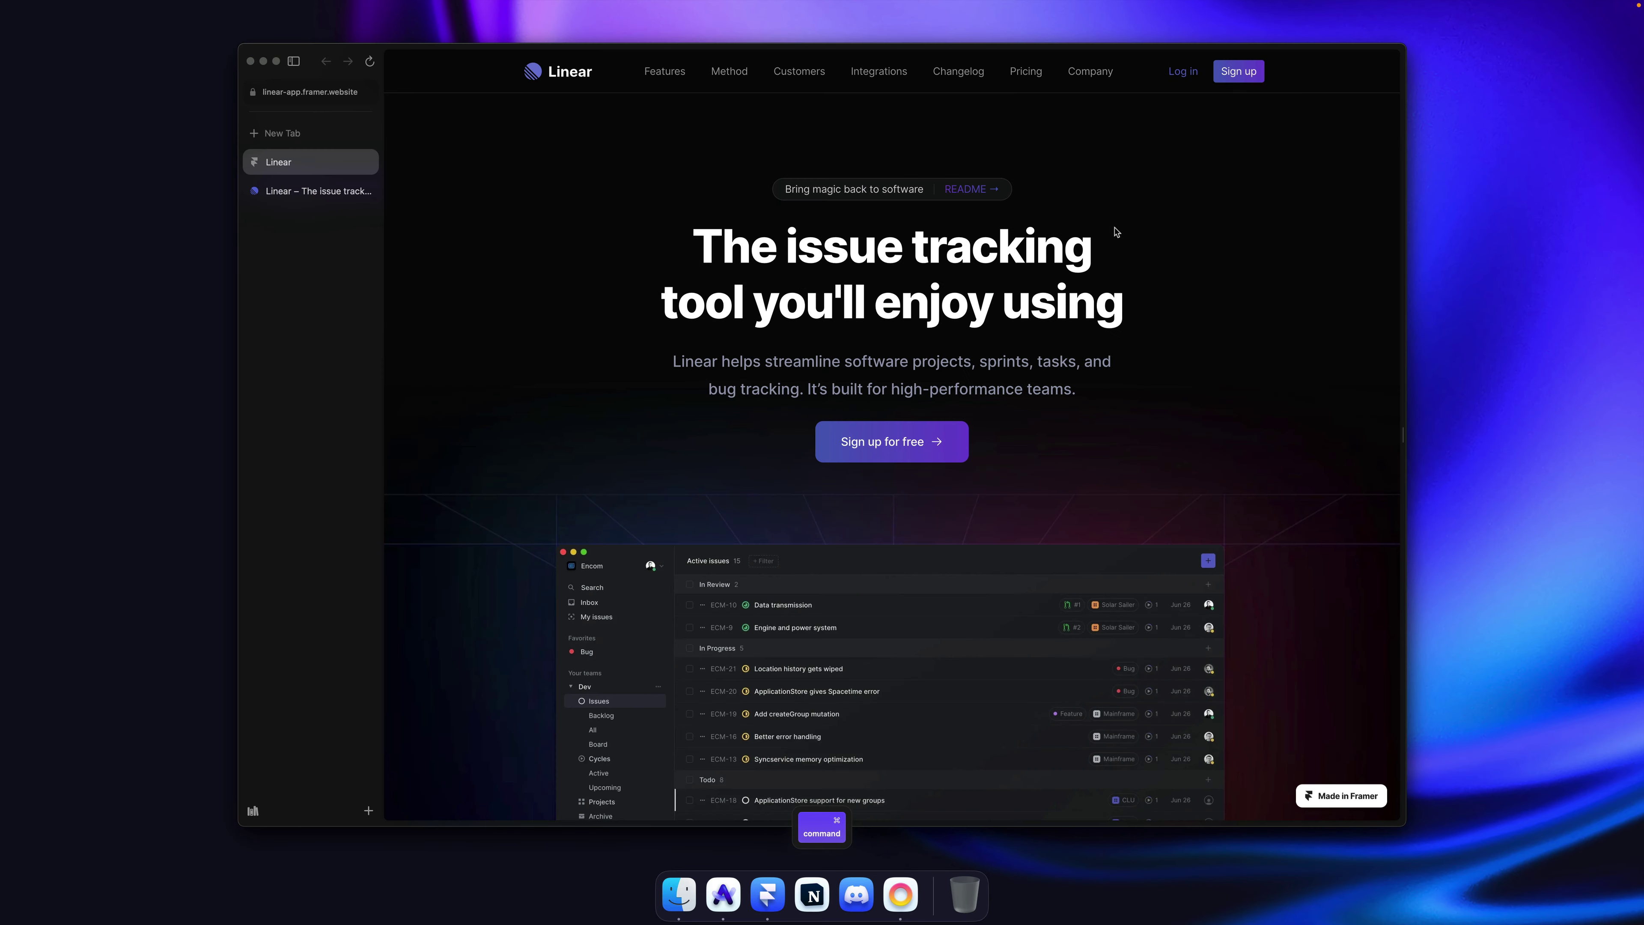
left_click(305, 193)
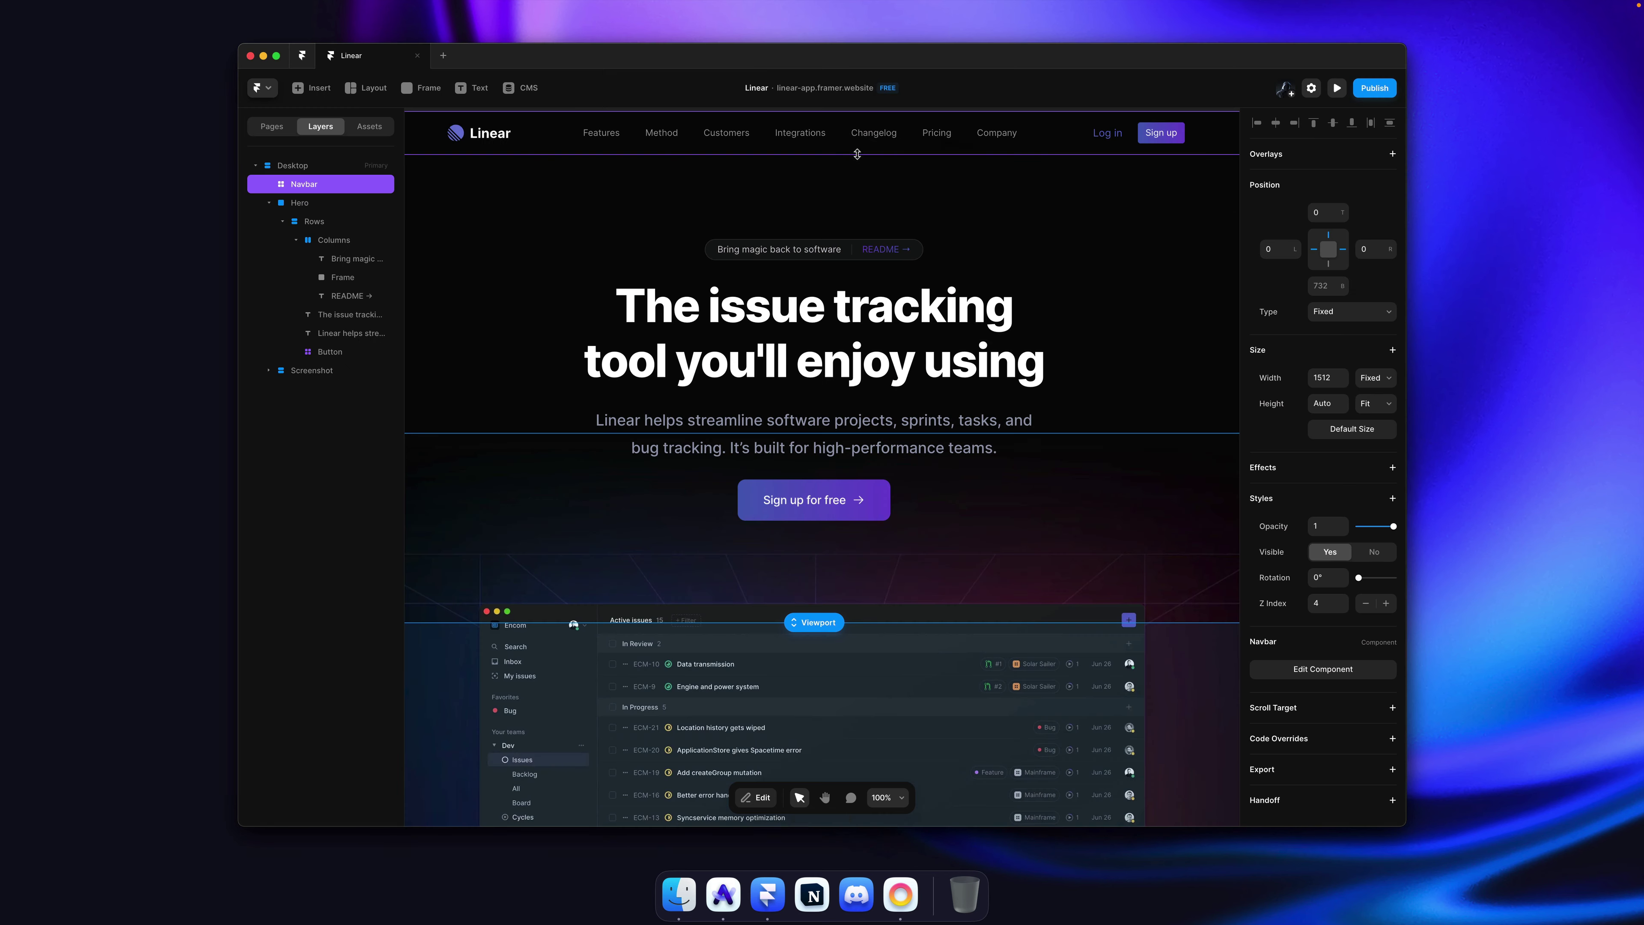
Step: Convert the Columns row holding the badge into a component named 'Badge' and select its primary variant
key("super")
left_click(811, 260, "super")
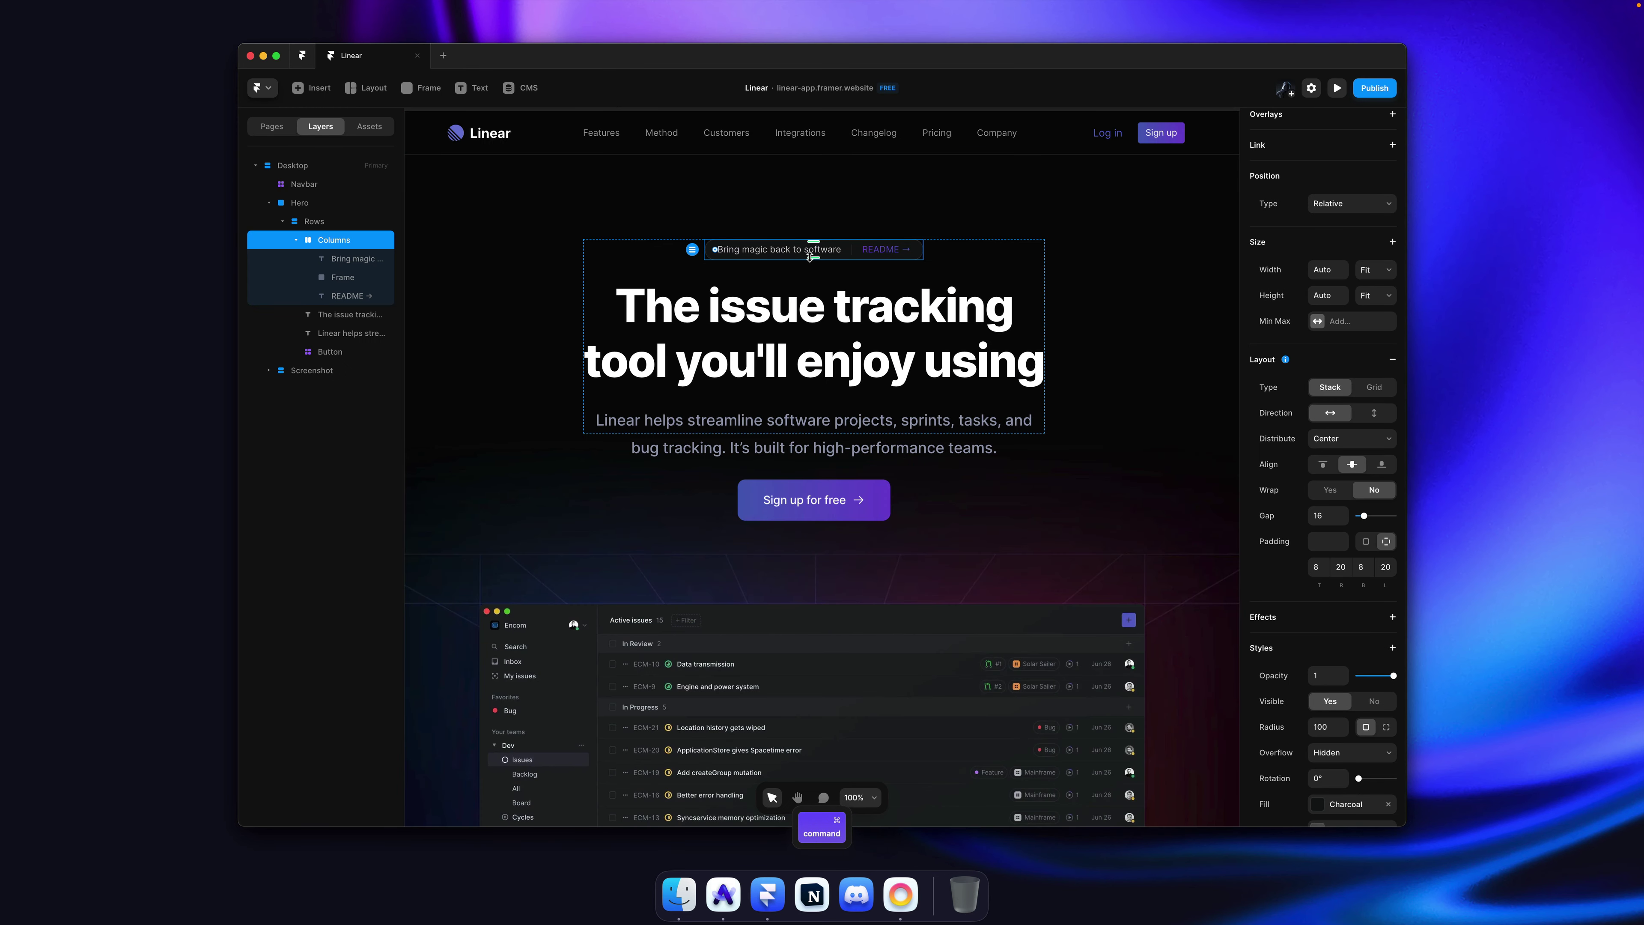
key("super+alt+k")
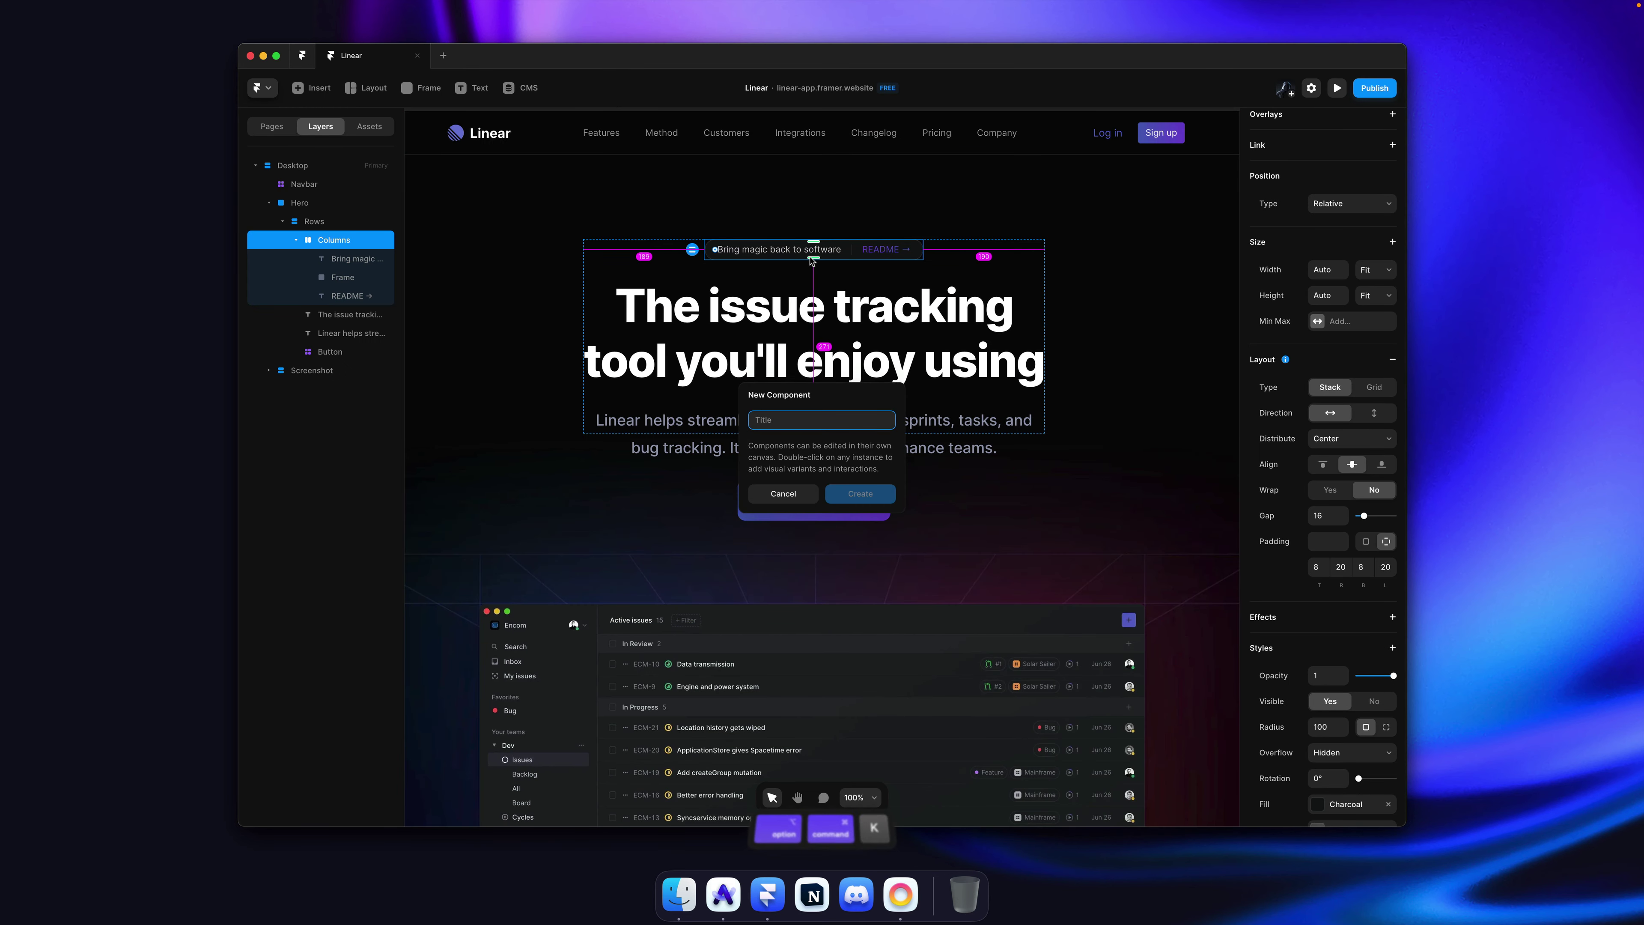
type("Badge")
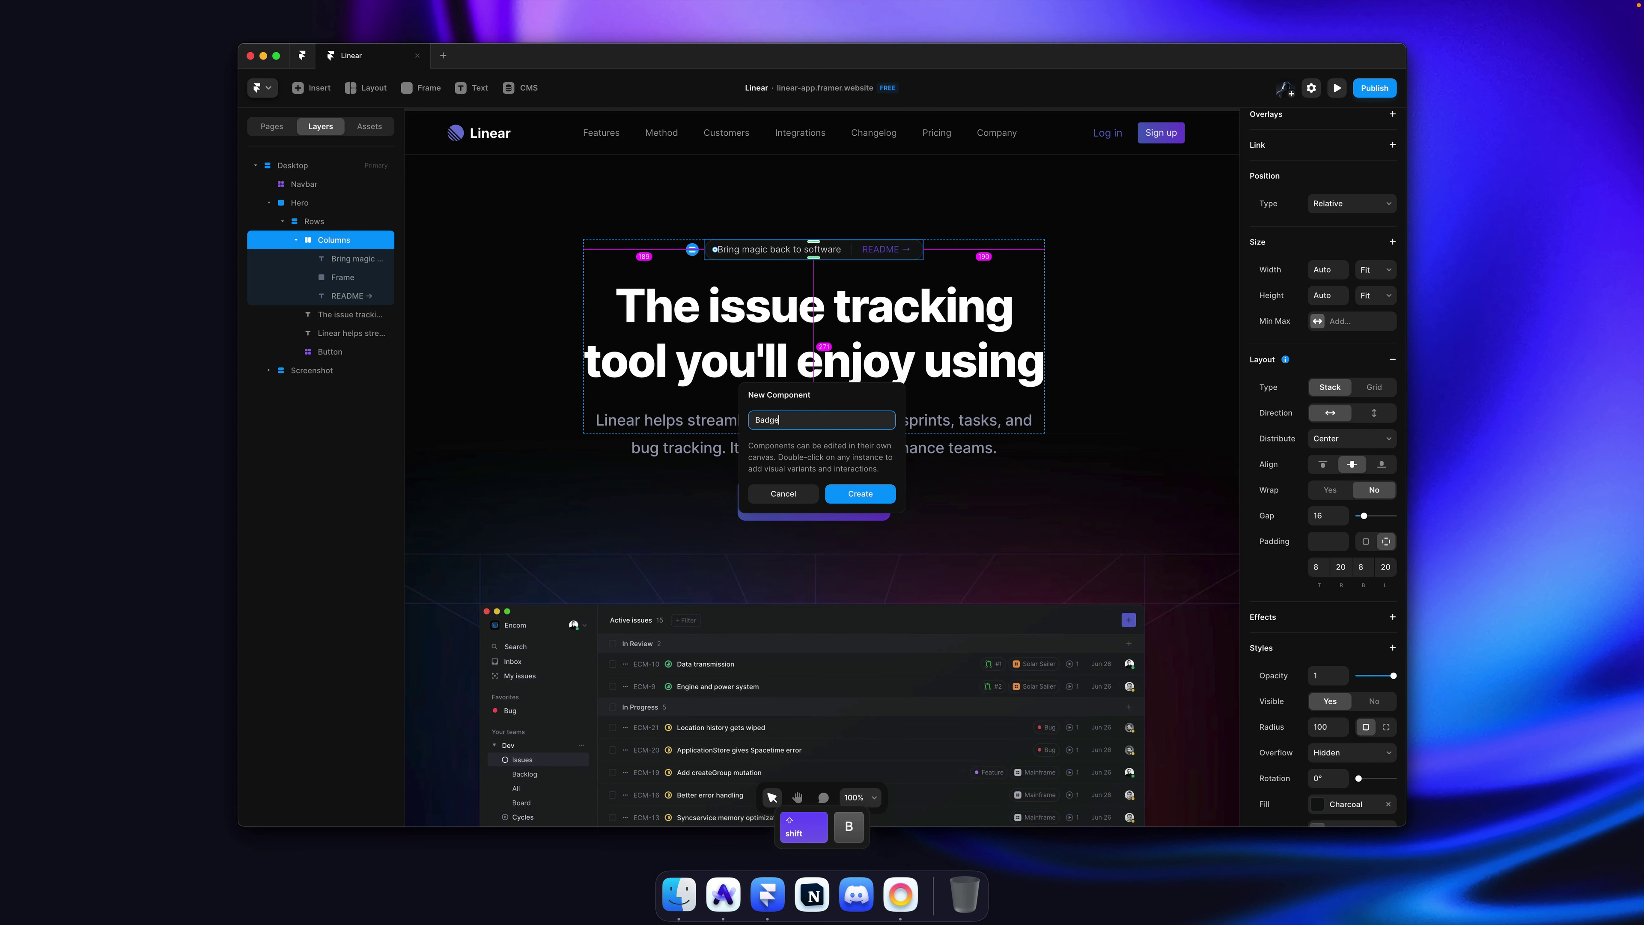
key("Return")
scroll(870, 403, "up", 3)
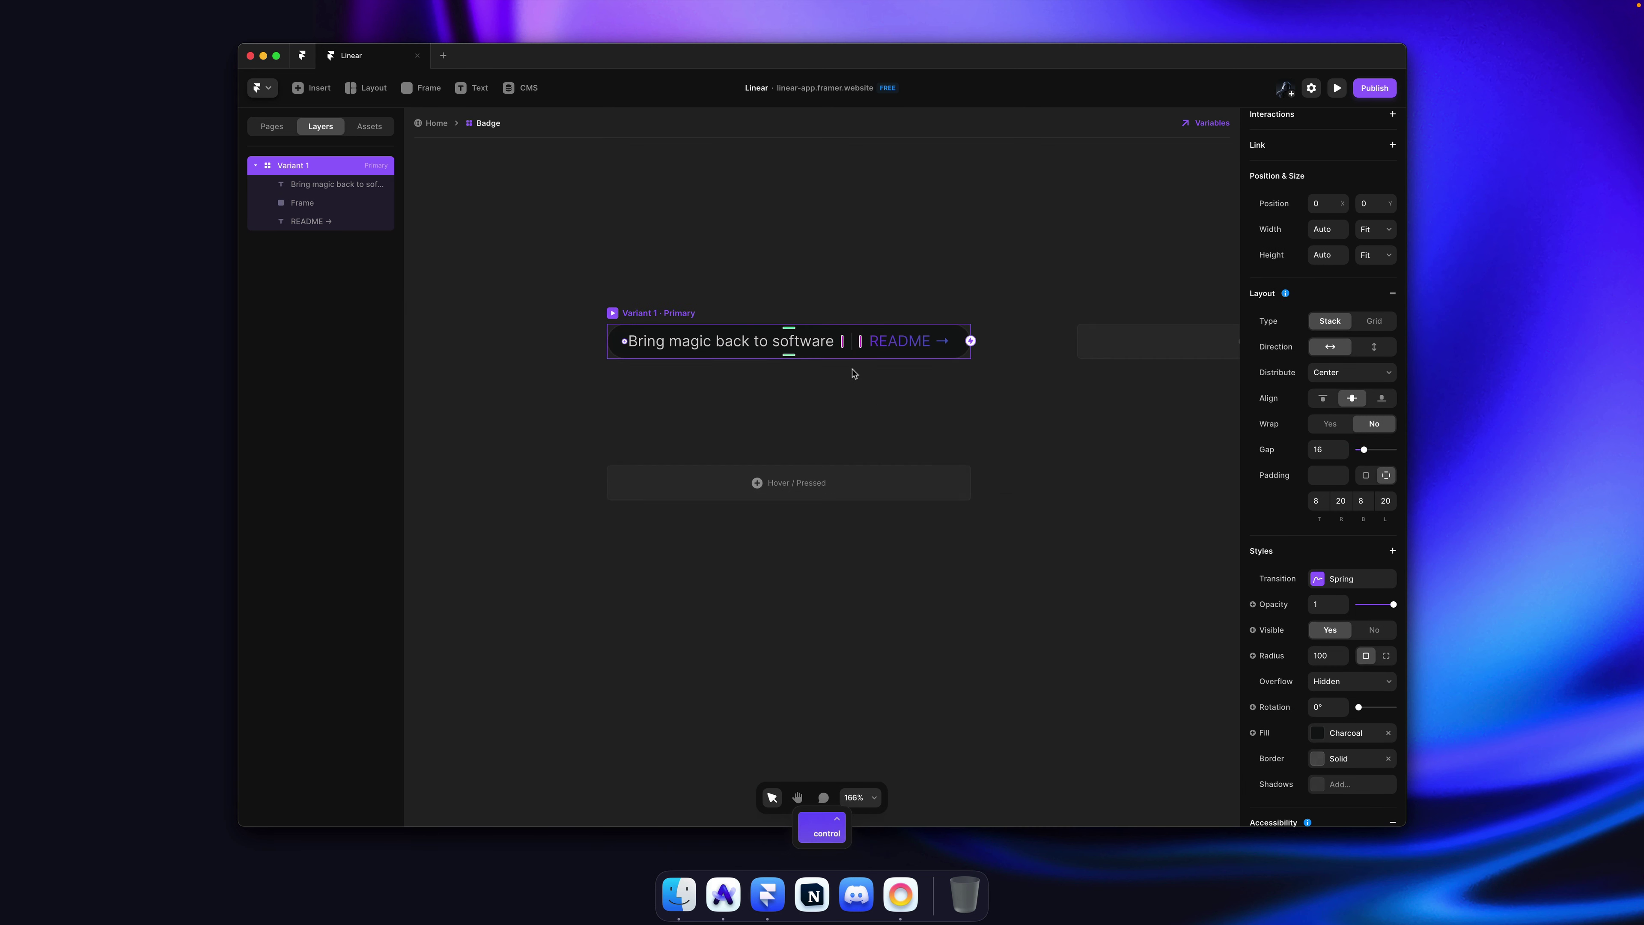
left_click(653, 315)
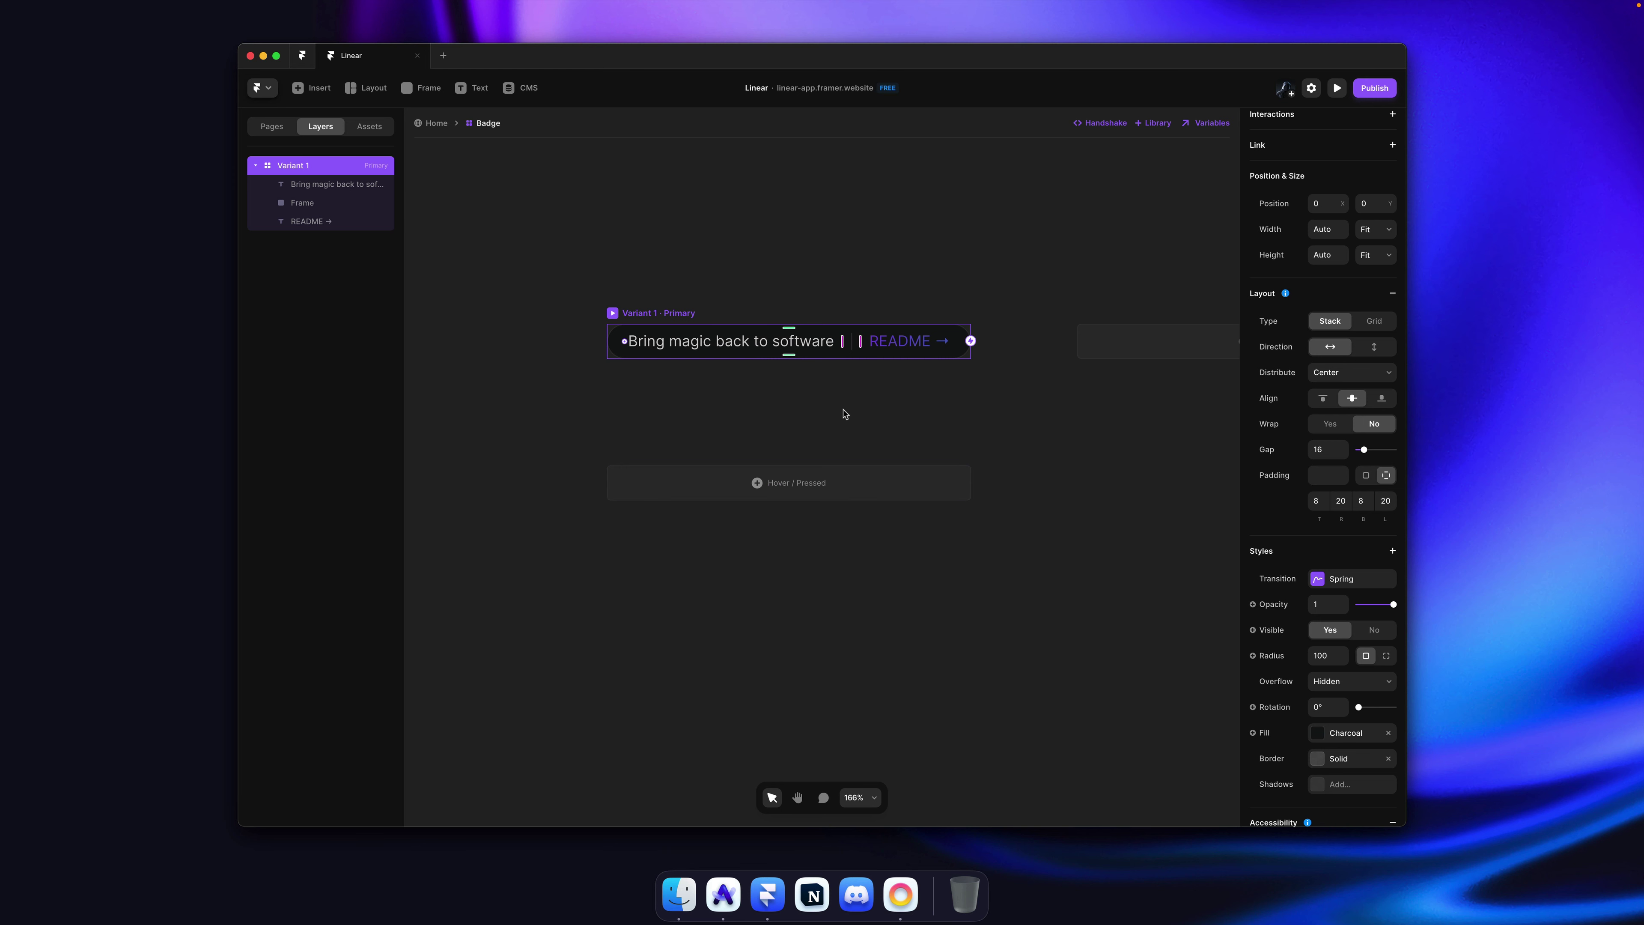
key("super+Tab")
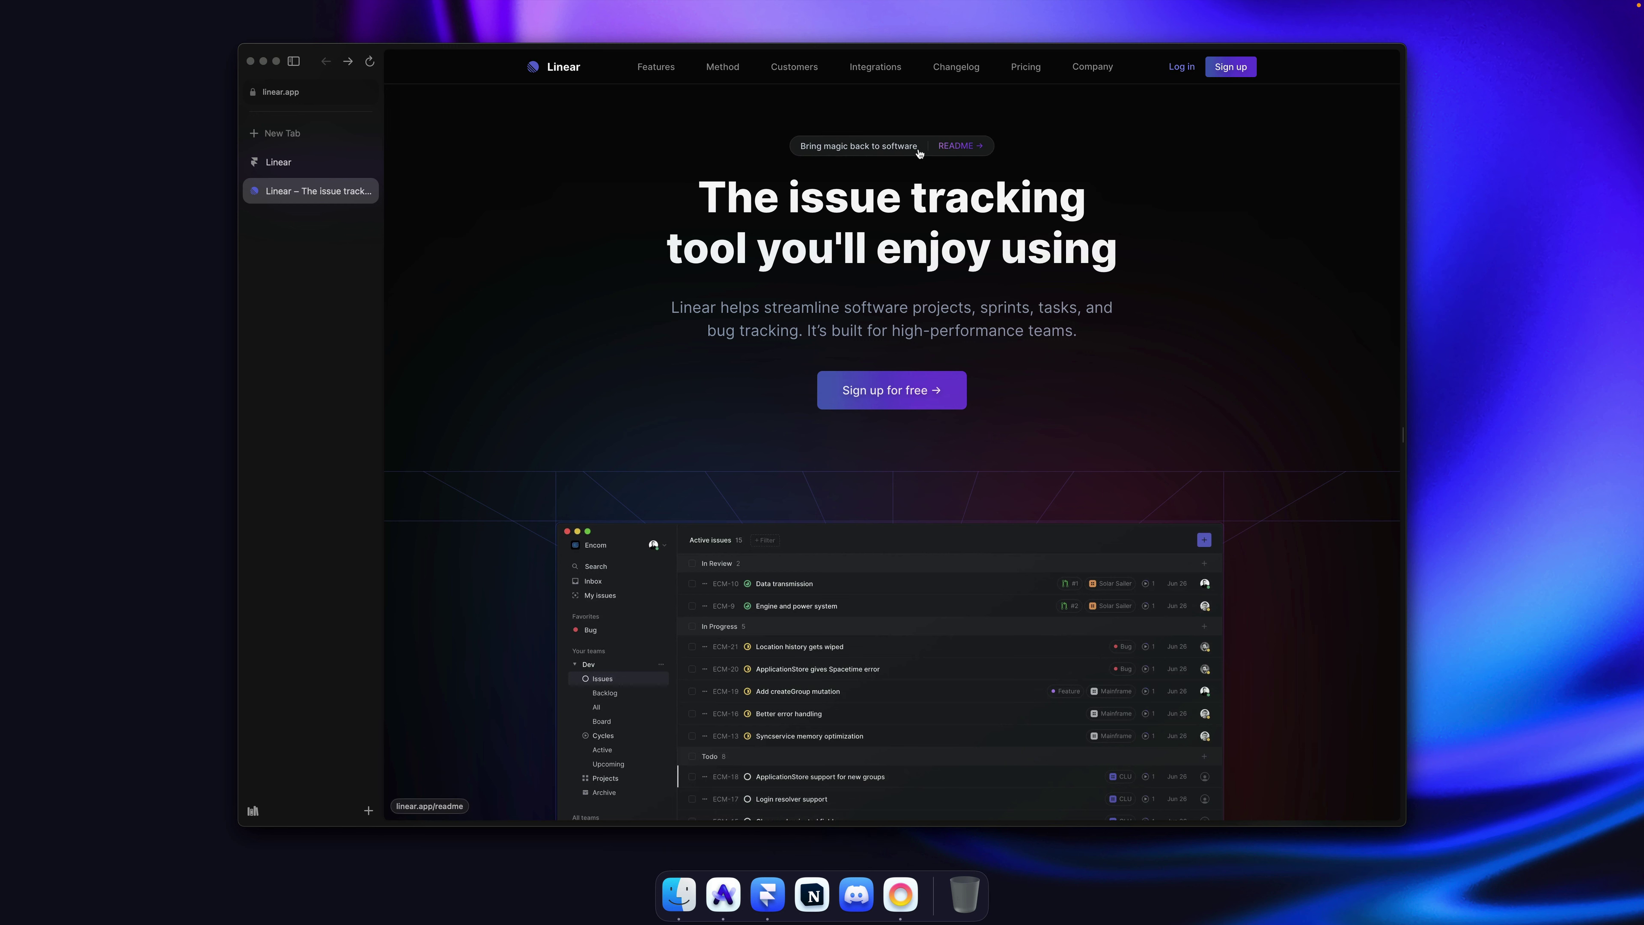
Step: Inspect linear.app's README link in DevTools
key("shift+alt+super+p")
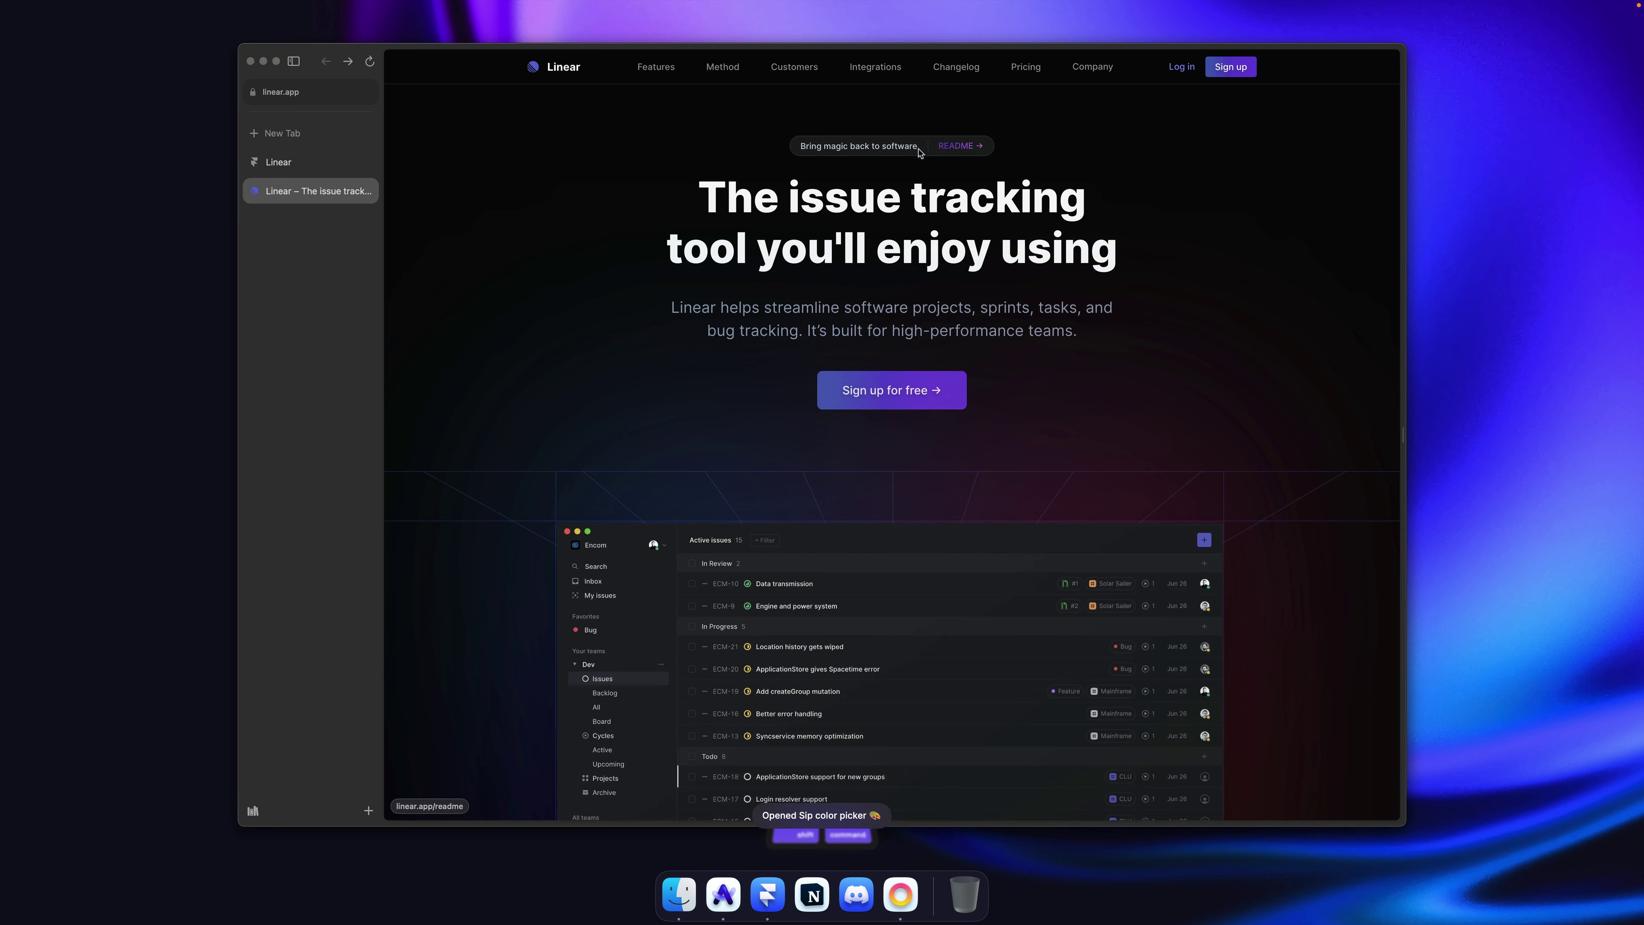
key("Escape")
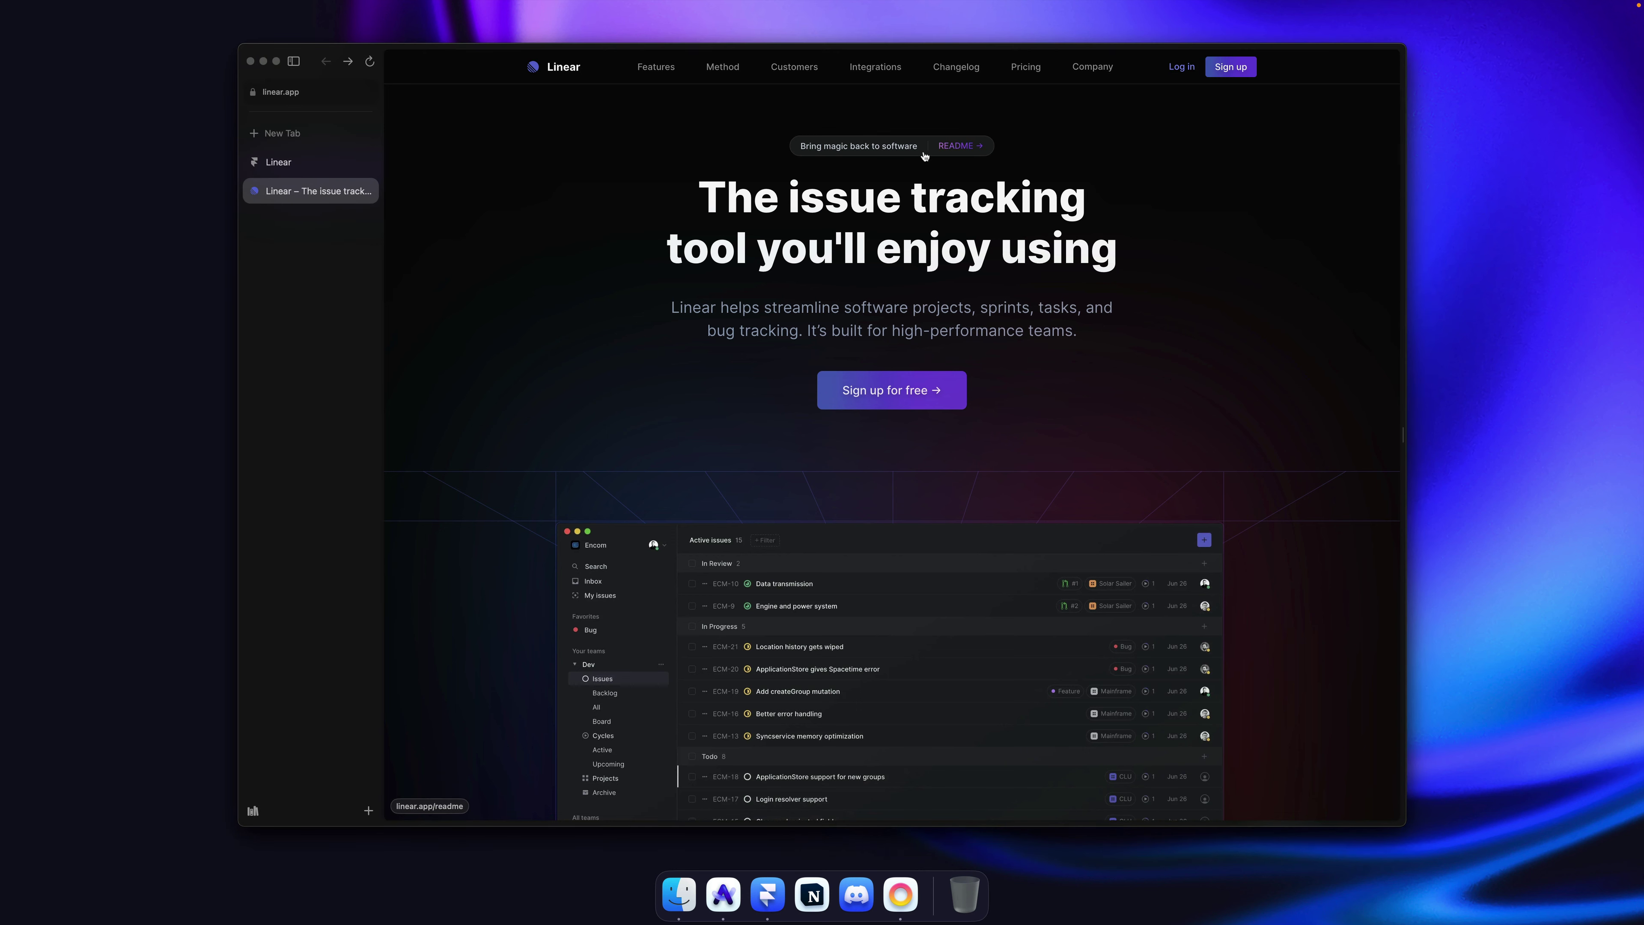
right_click(925, 156)
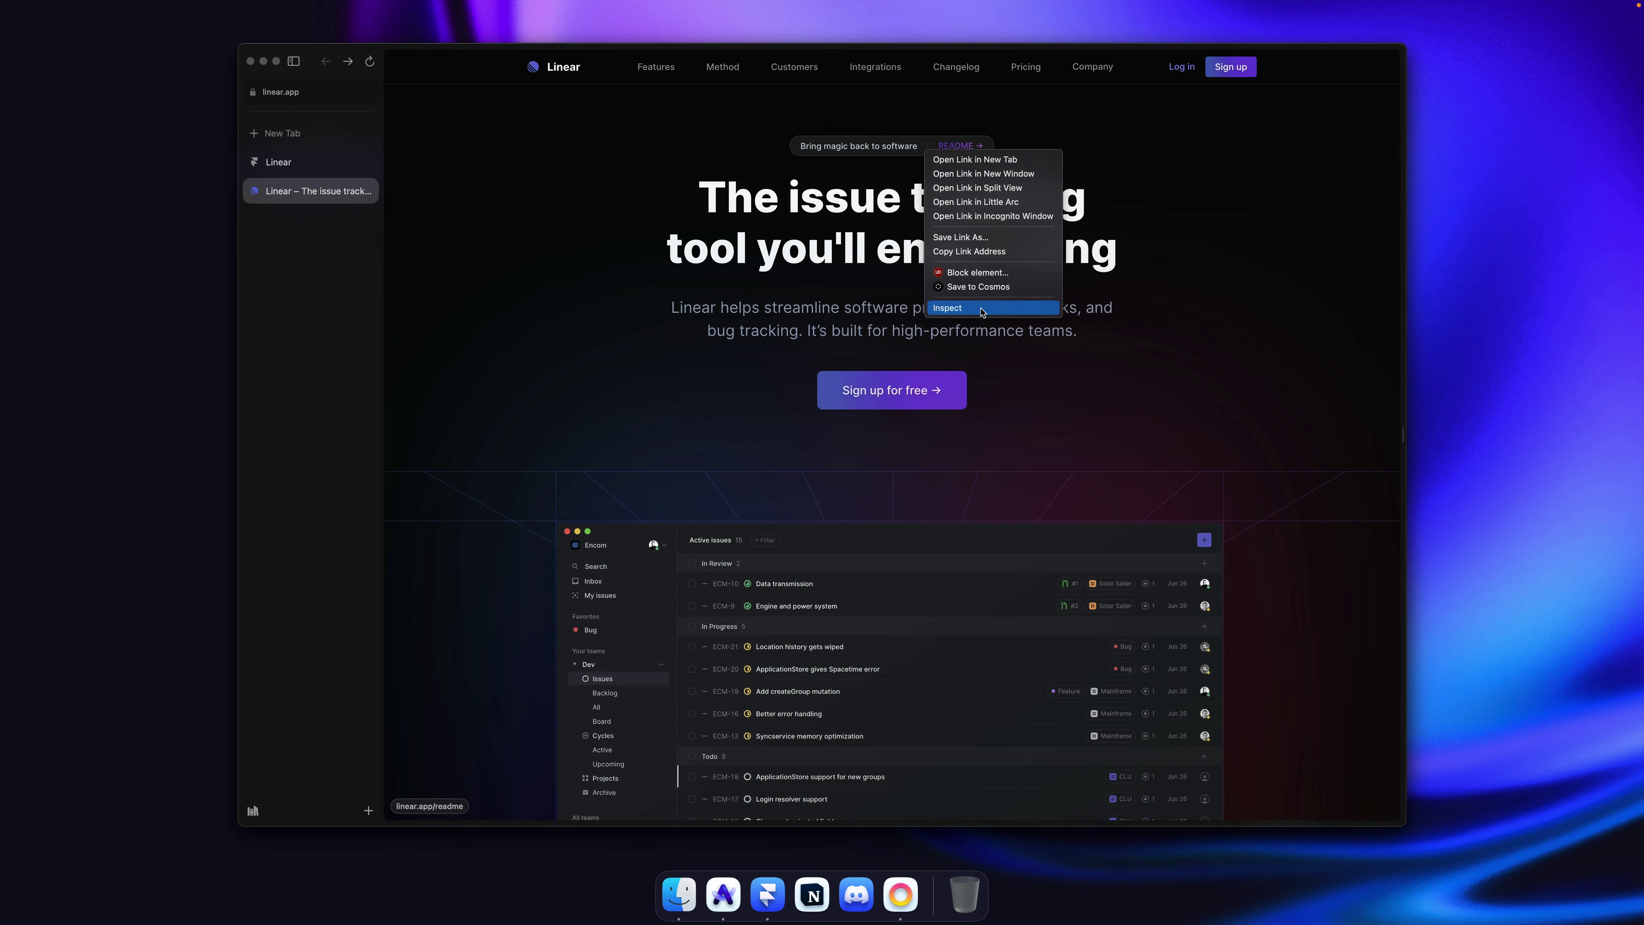
left_click(941, 302)
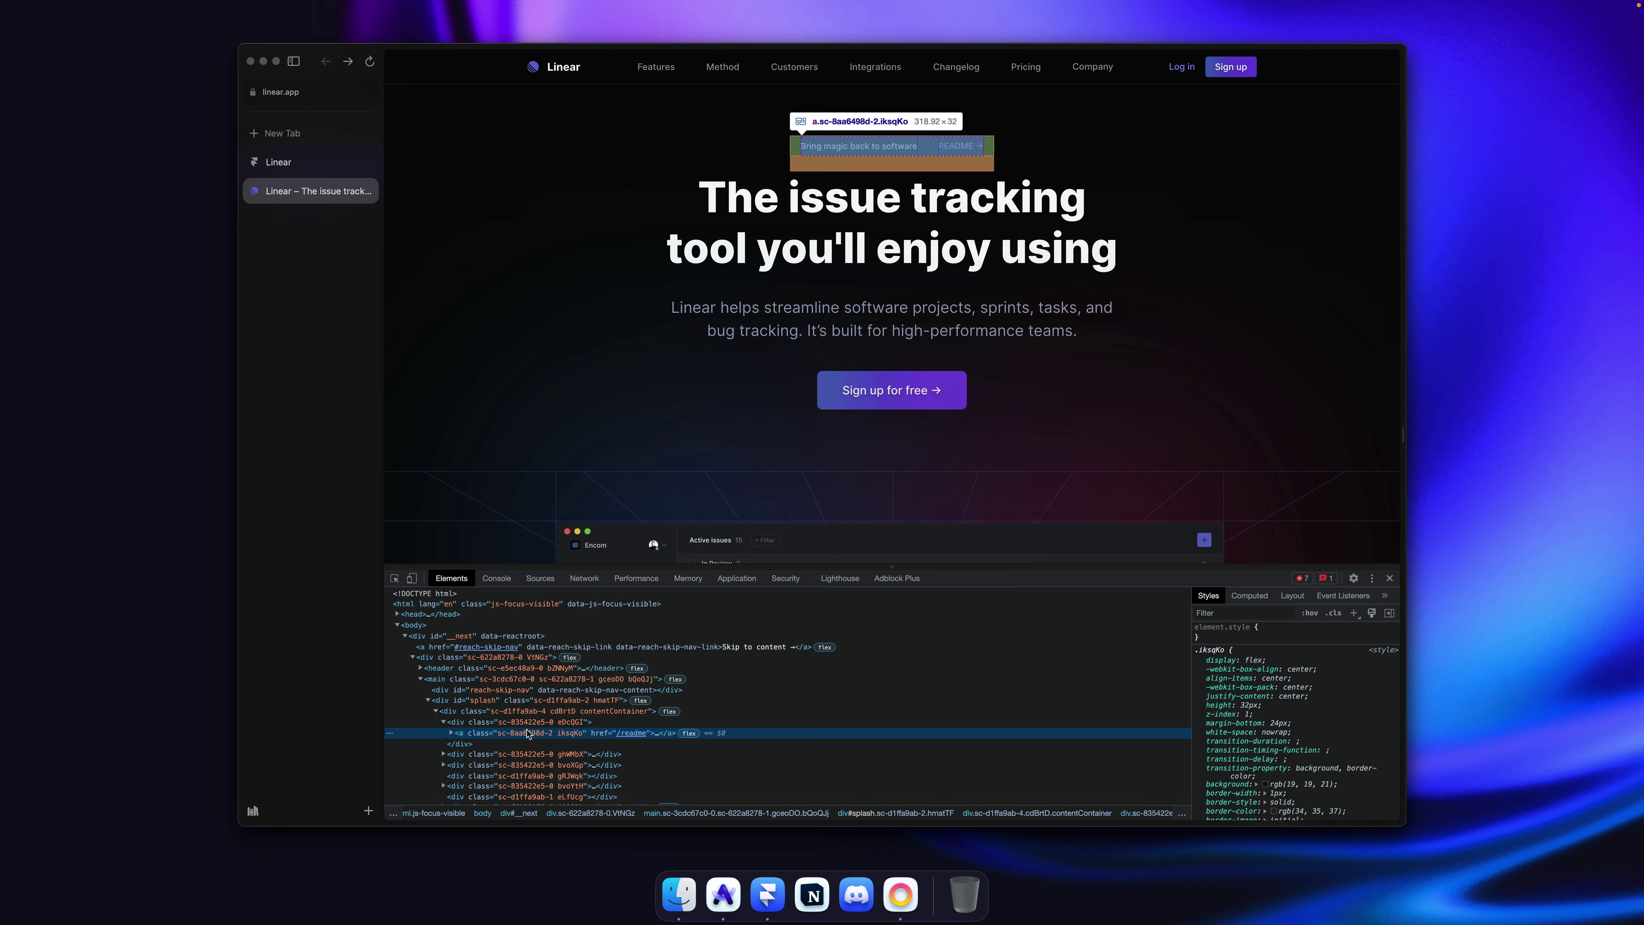
Step: Force the link's :hover state to reveal background rgb(28, 29, 31) and border rgb(49, 48, 53)
right_click(528, 733)
mouse_move(554, 736)
mouse_move(558, 784)
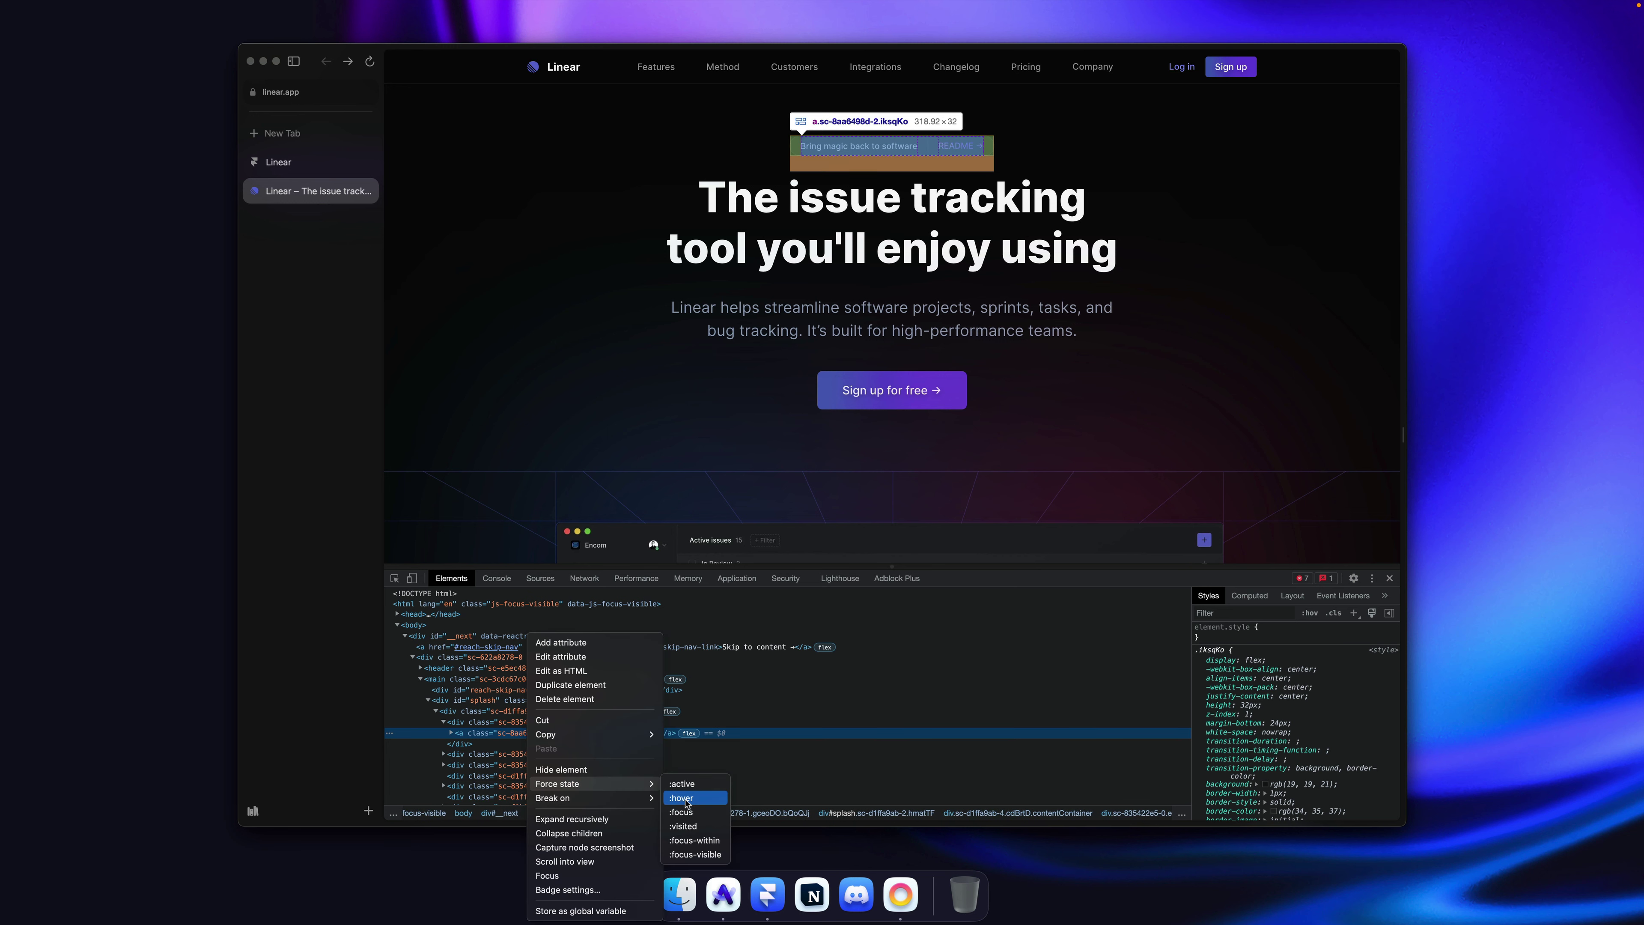
left_click(679, 799)
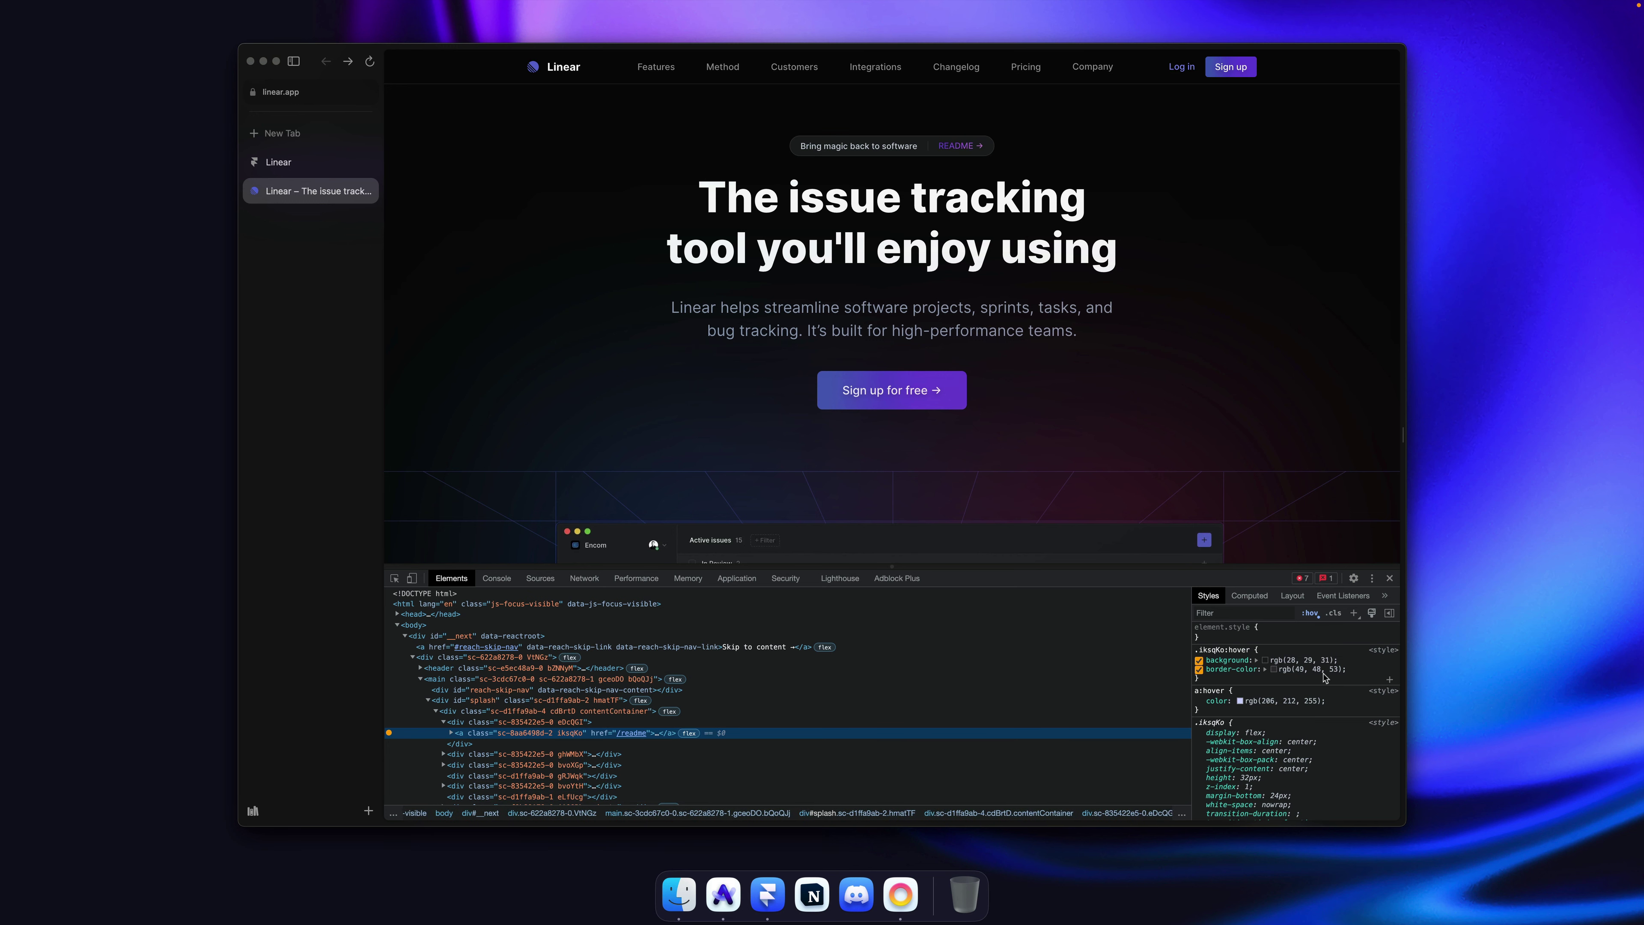
left_click(1308, 661)
key("super+c")
key("super+space")
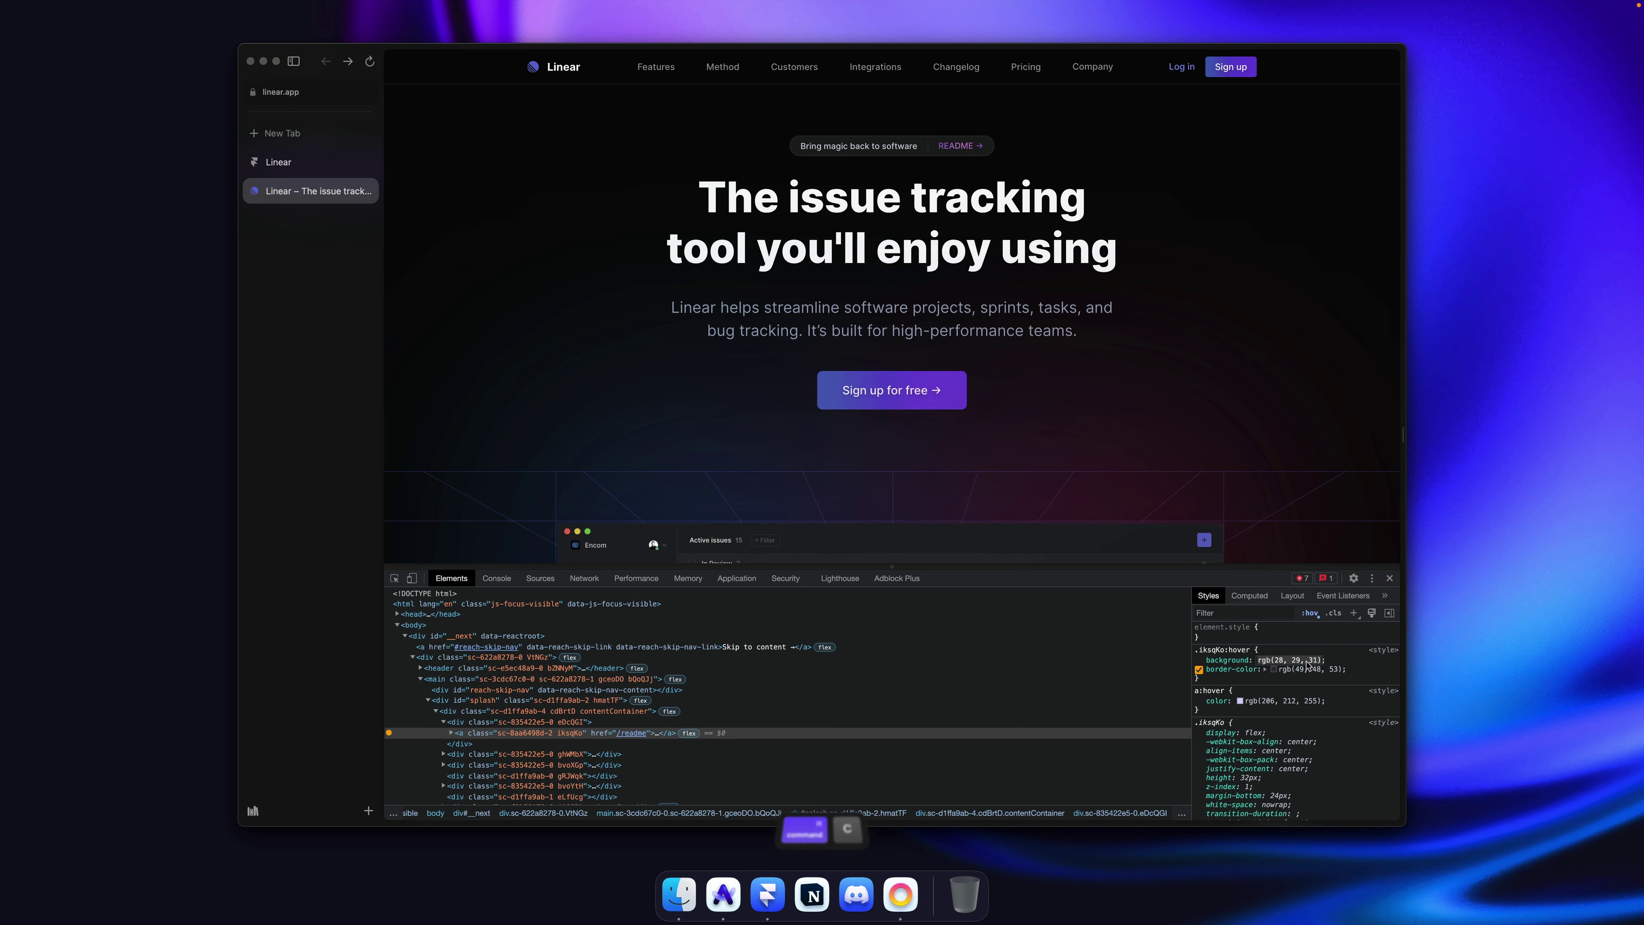
Step: Find and open Raycast's RGB to HEX converter
type("hex")
key("Return")
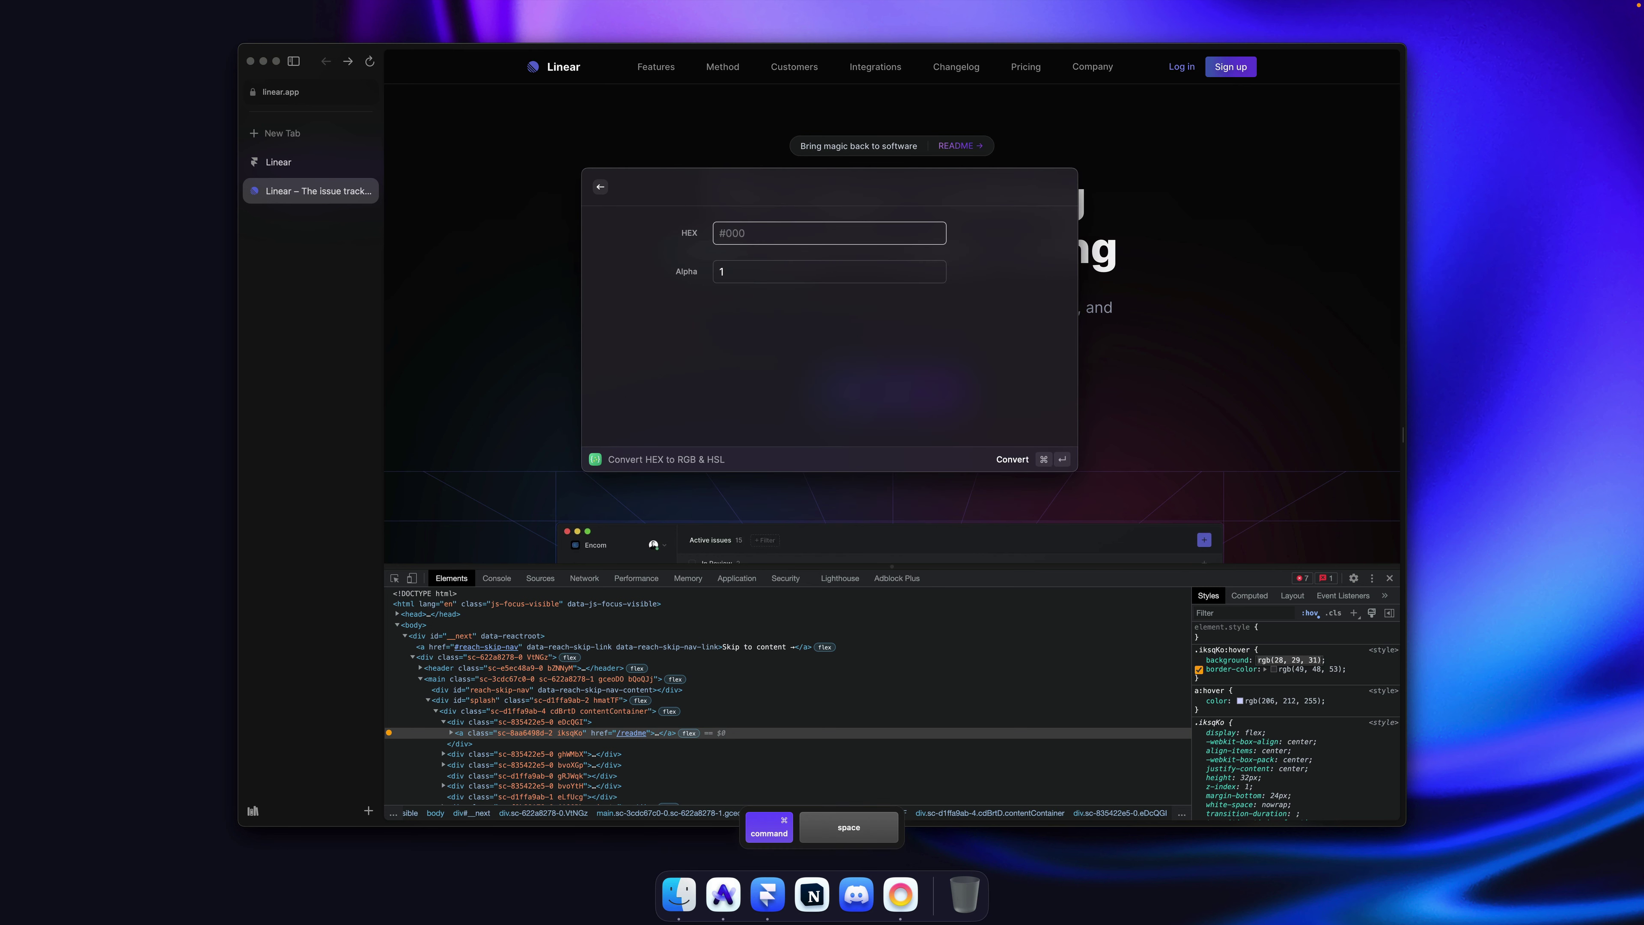
key("Return")
key("Escape")
key("BackSpace")
key("BackSpace")
key("BackSpace")
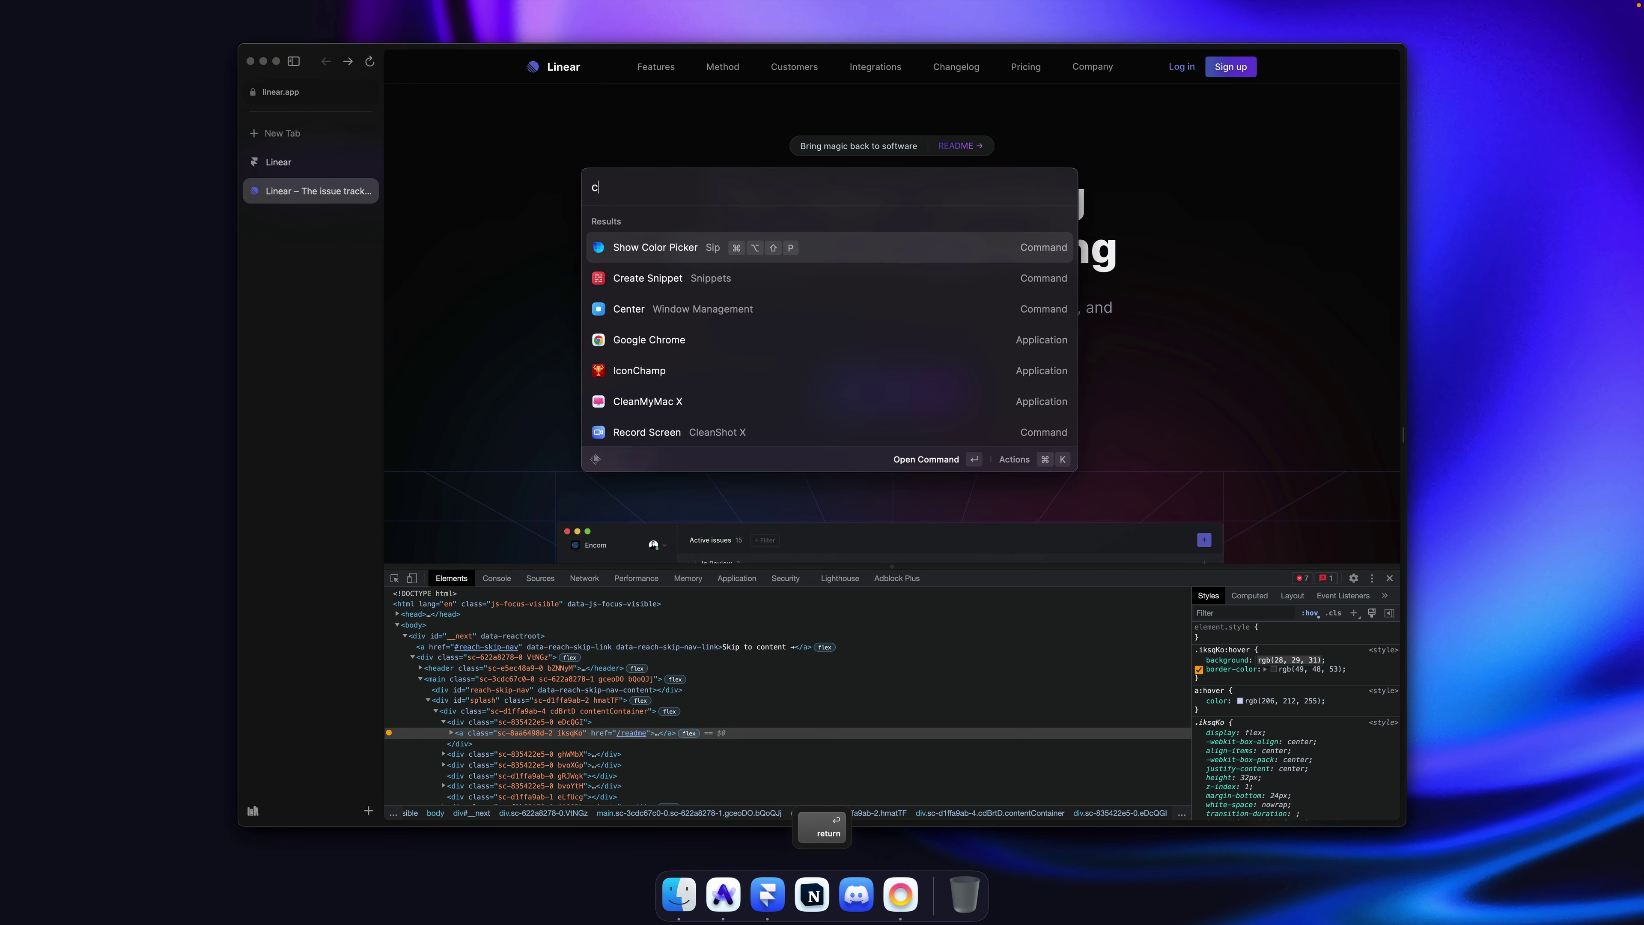
type("conver")
key("Down")
key("Return")
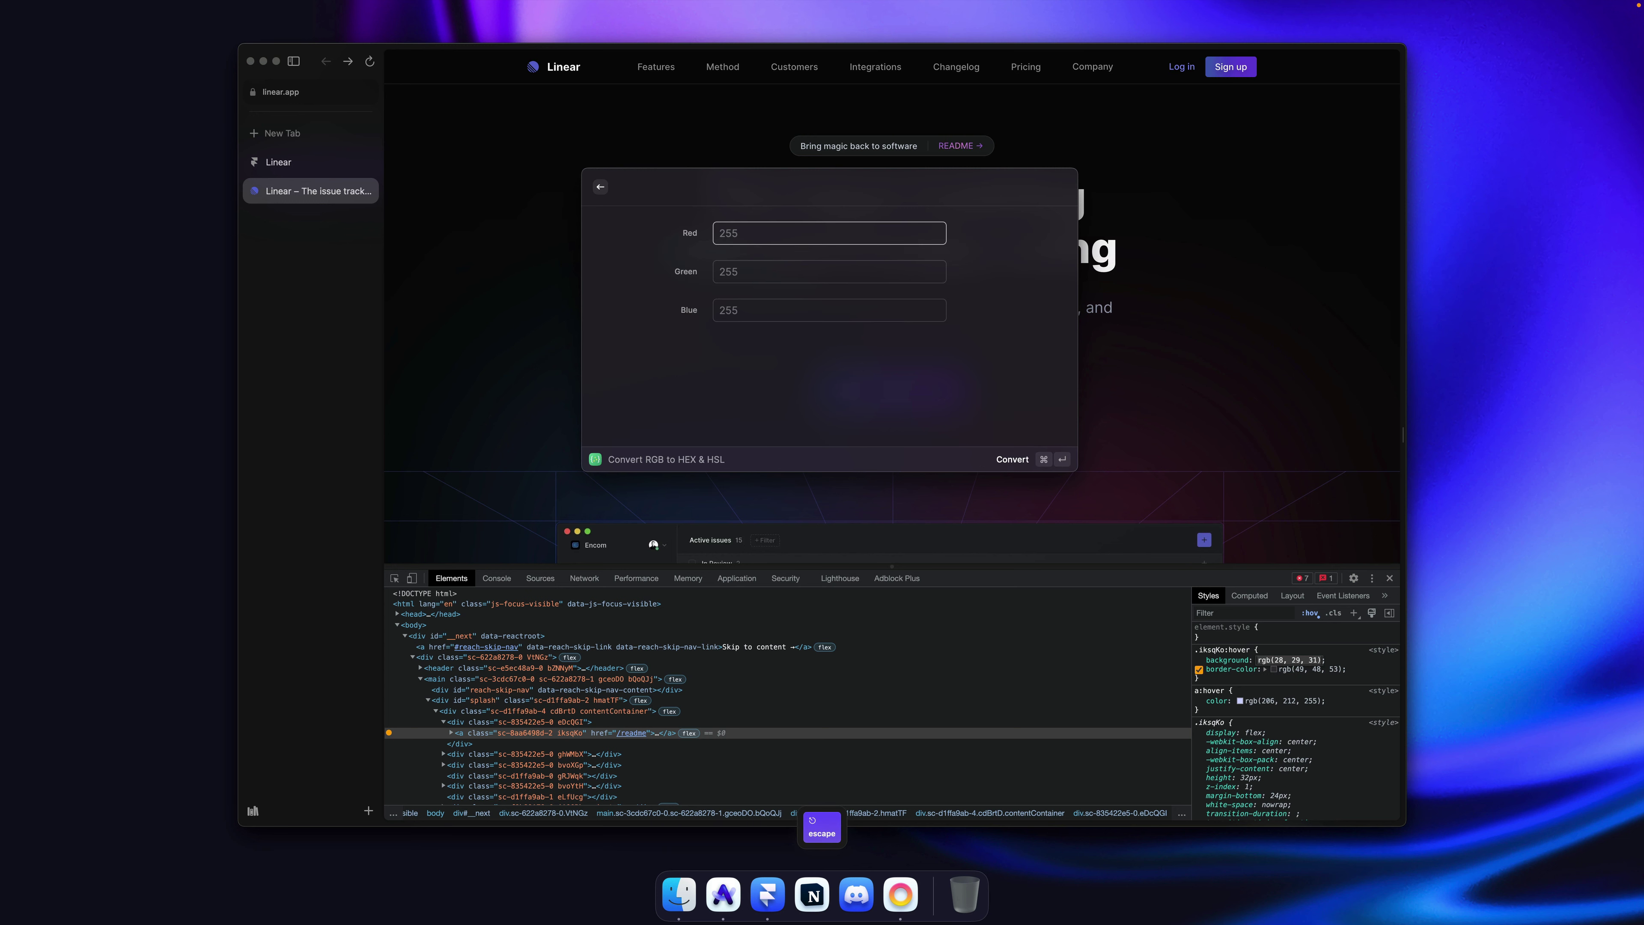
Step: Convert Red 28, Green 29, Blue 31 to hex and copy #1c1d1f
key("super+v")
key("super+a")
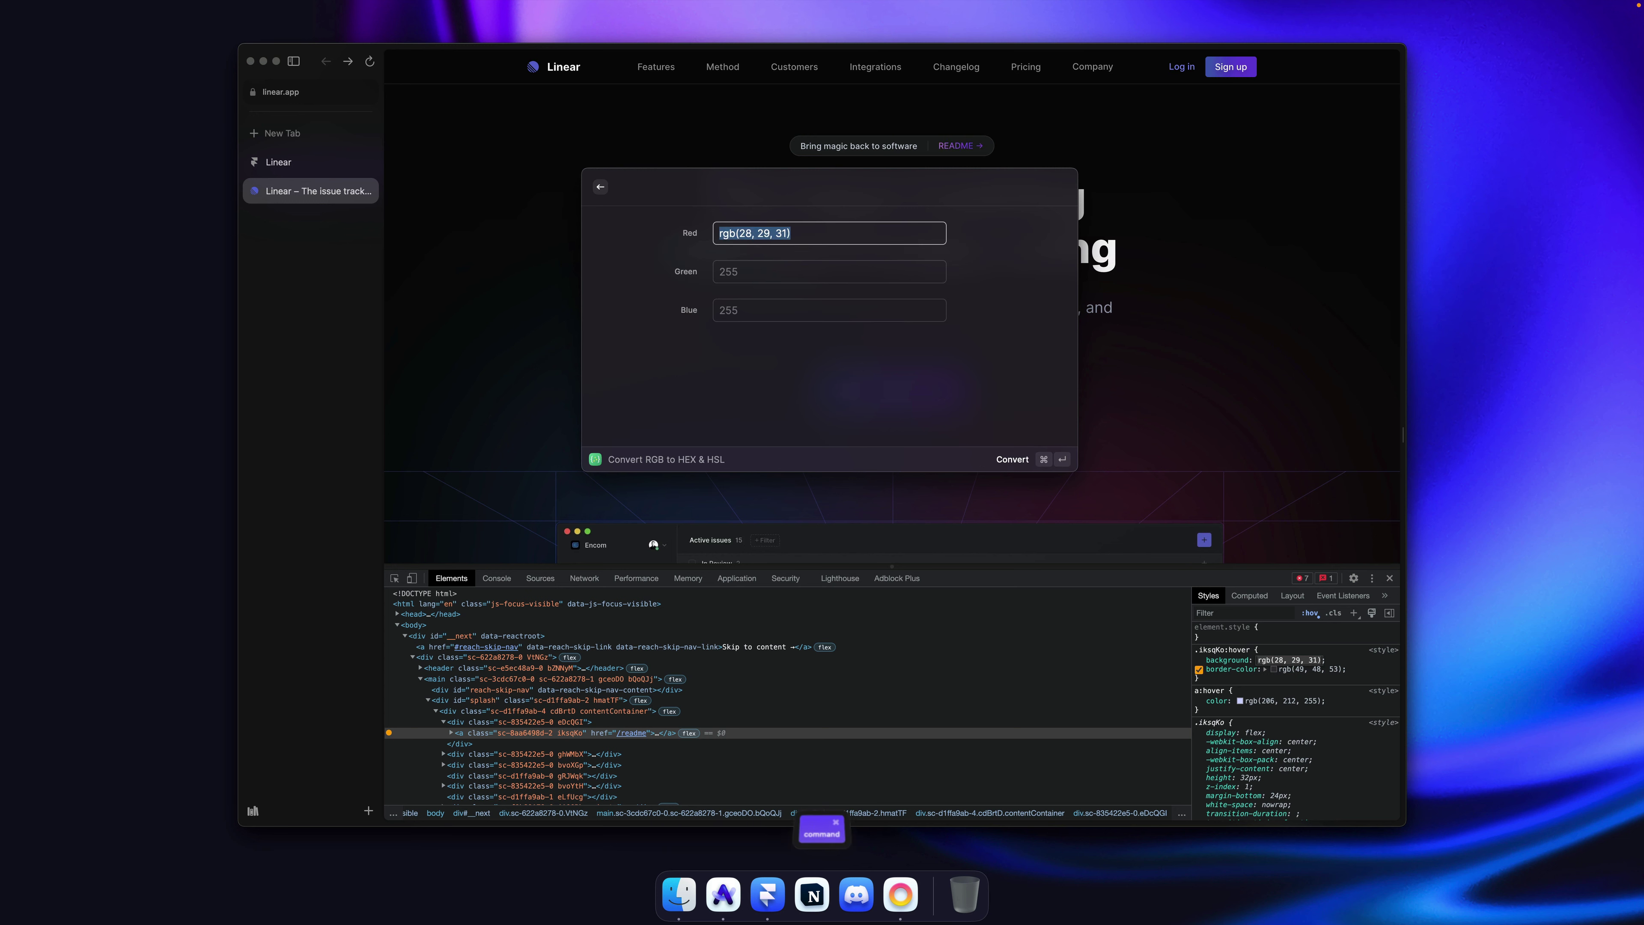
key("BackSpace")
type("28")
key("Tab")
type("29")
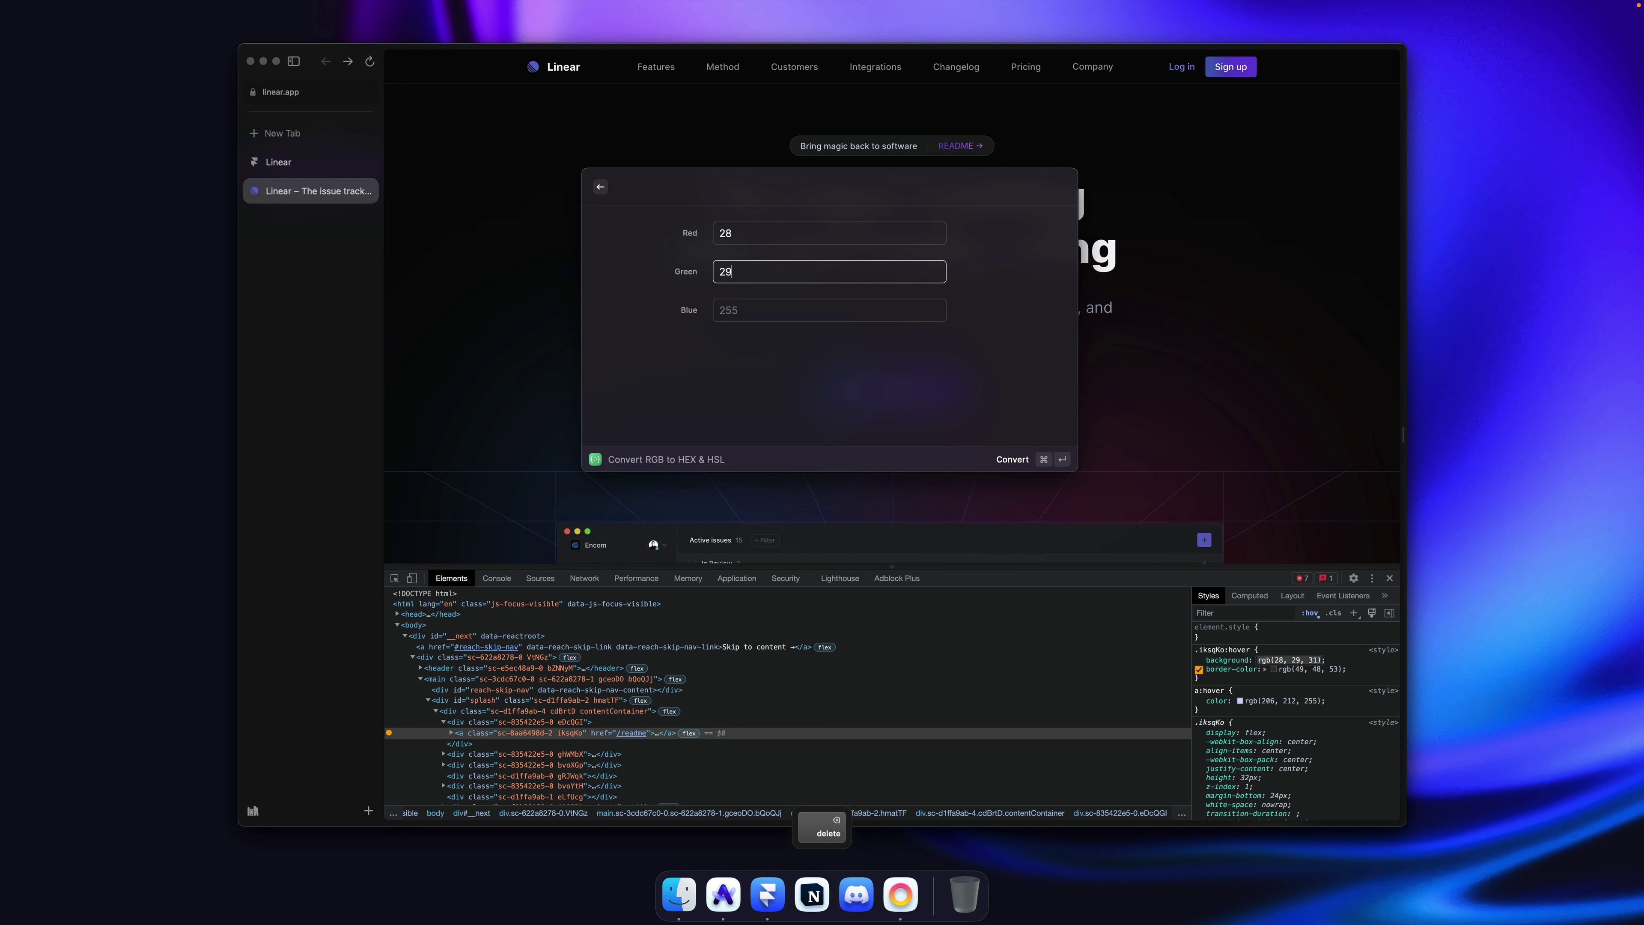
key("Tab")
type("31")
key("Return")
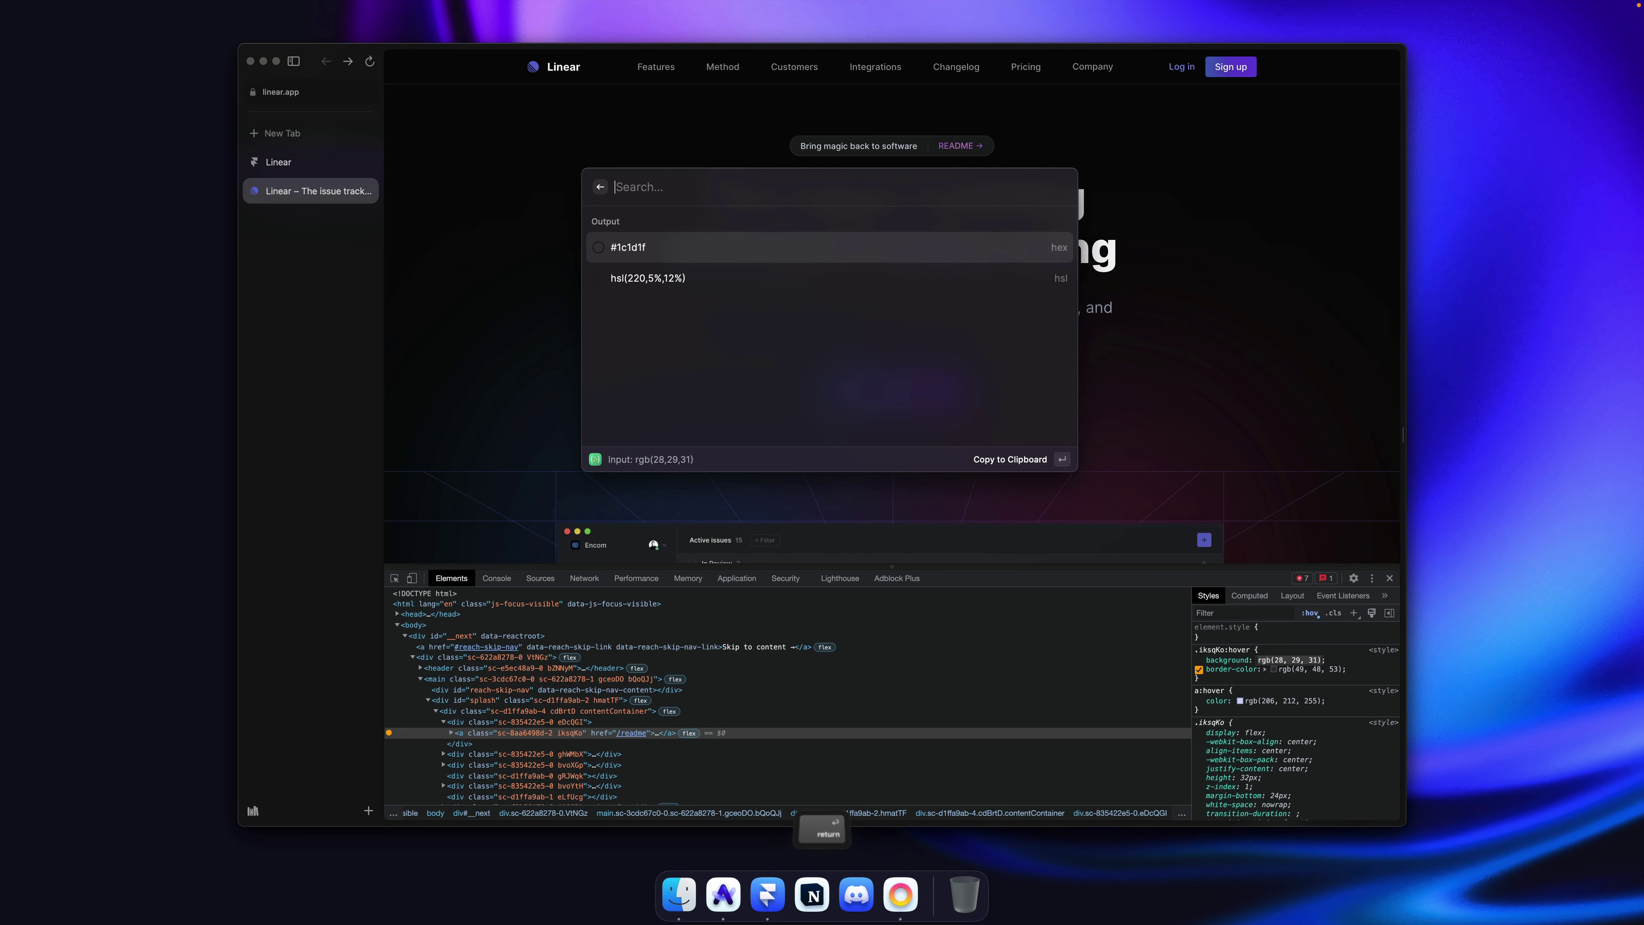
key("Return")
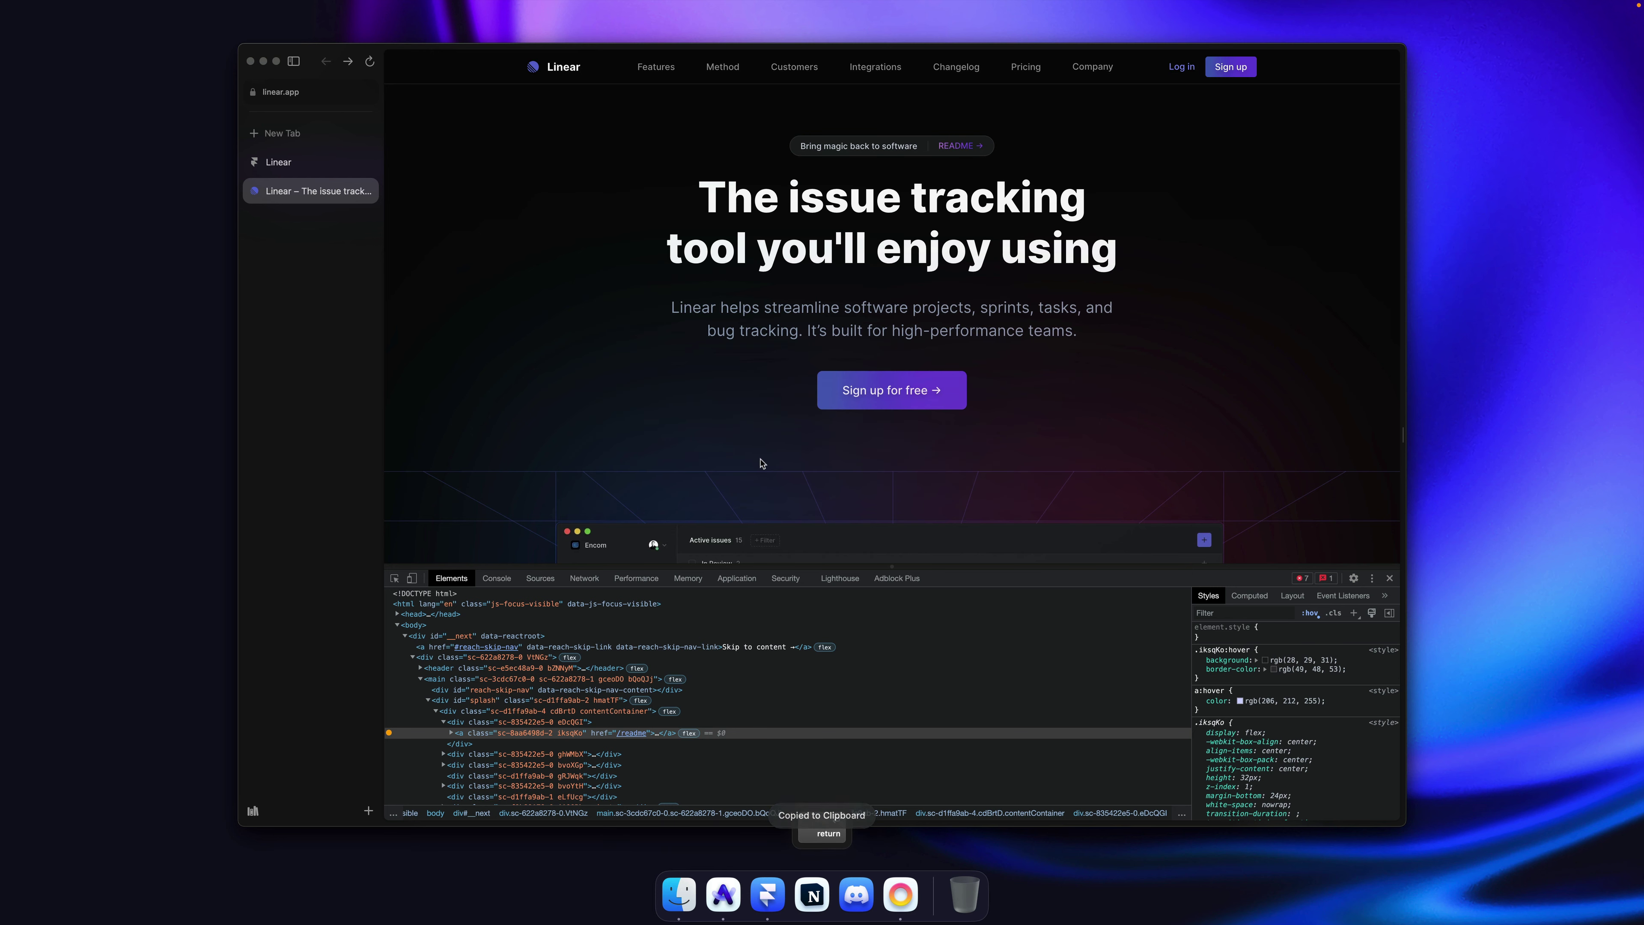
key("super+Tab")
Step: Set the badge's fill to the custom colour #1C1D1F
left_click(1354, 732)
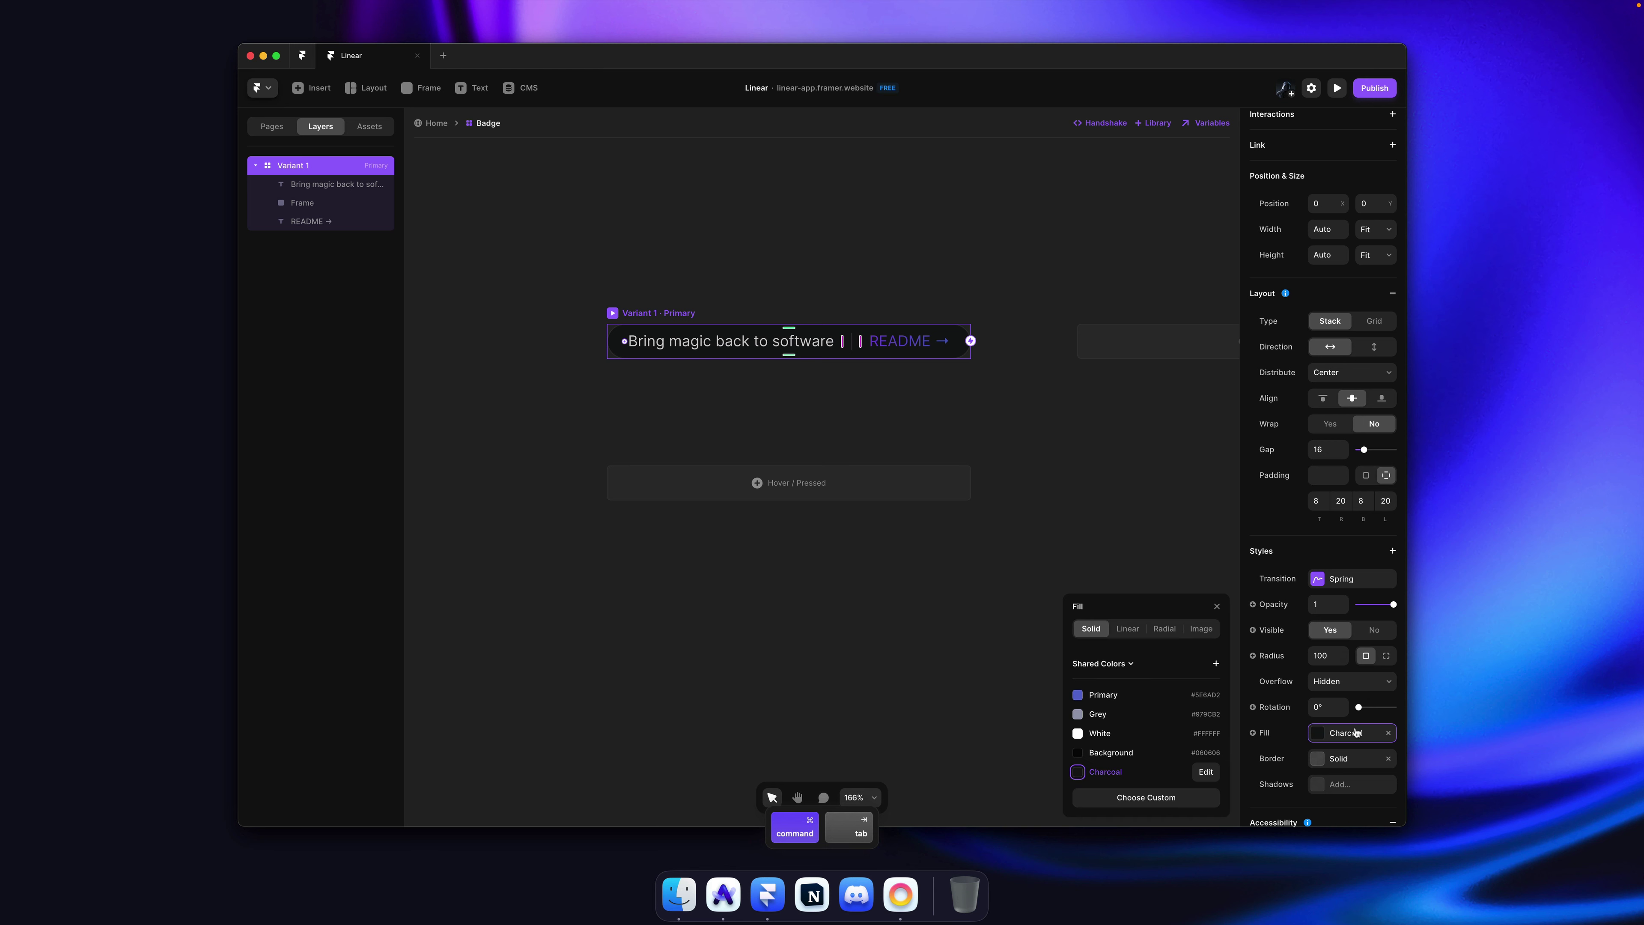
left_click(1177, 799)
left_click(1118, 725)
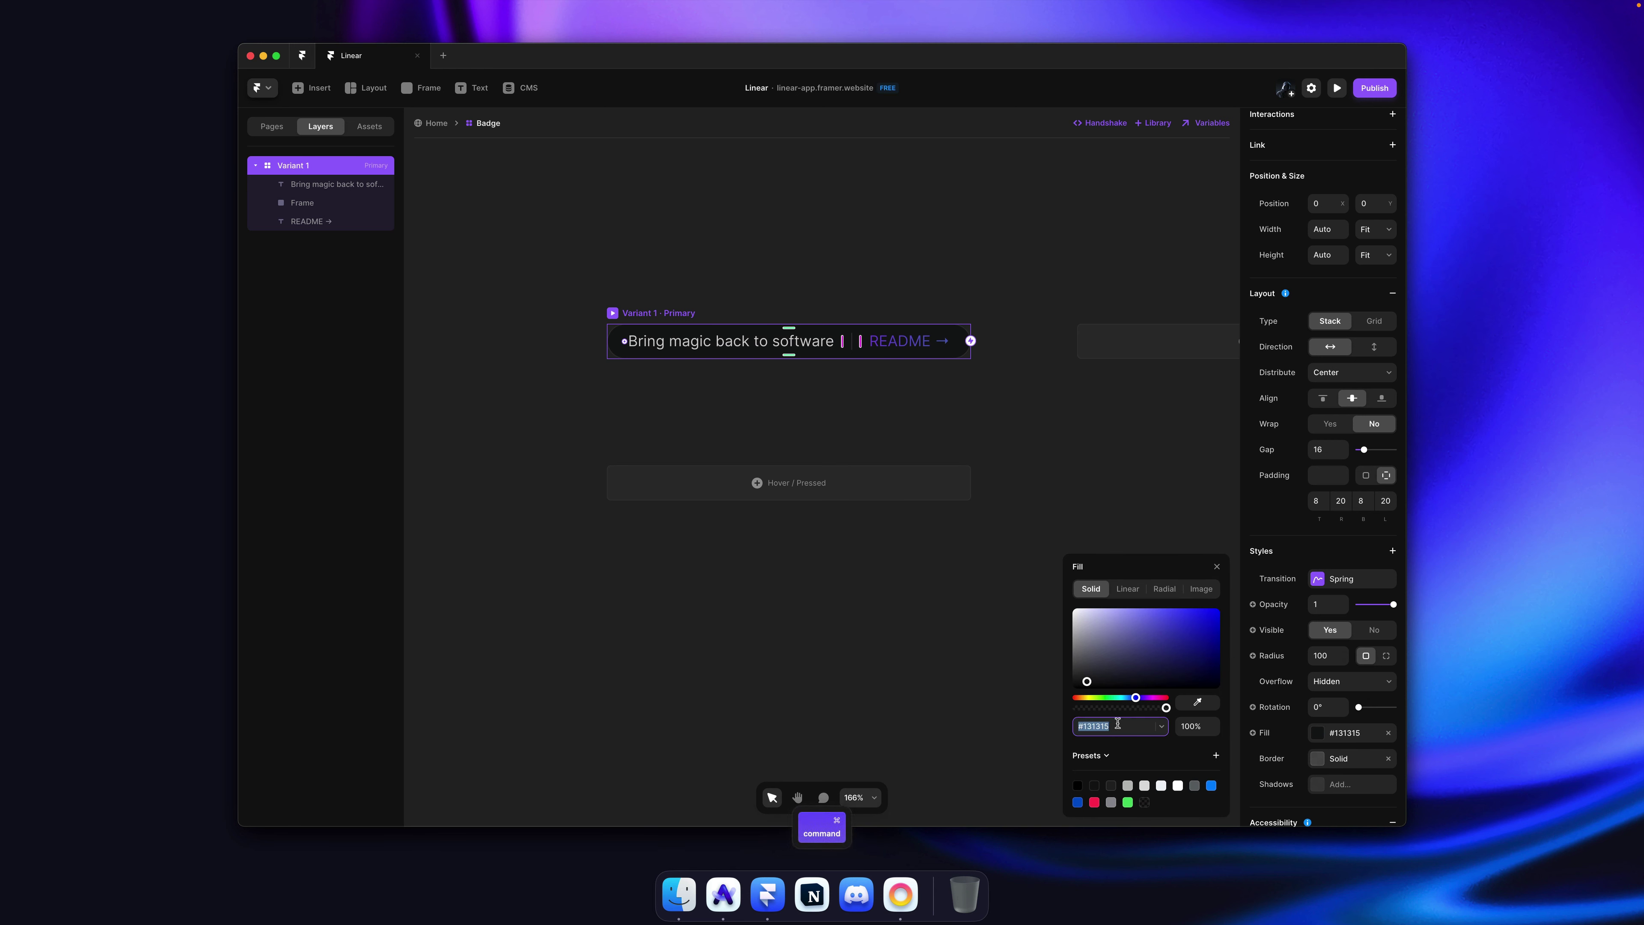
key("Return")
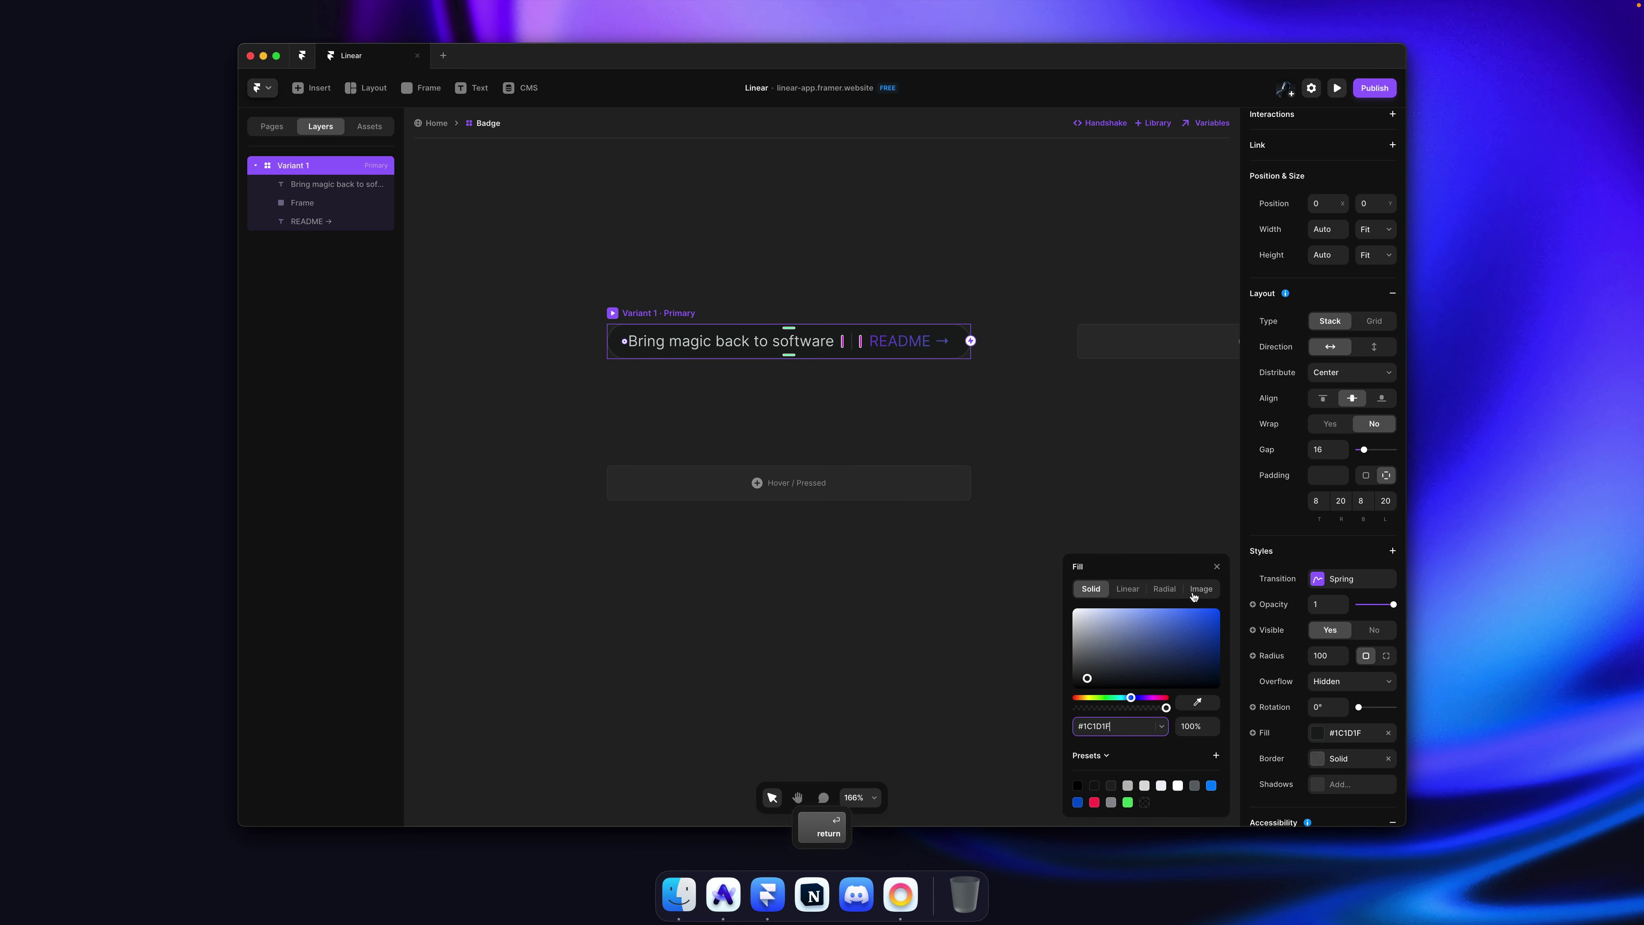
Step: Save the fill as a new shared colour named 'Charcoal Light'
left_click(1091, 756)
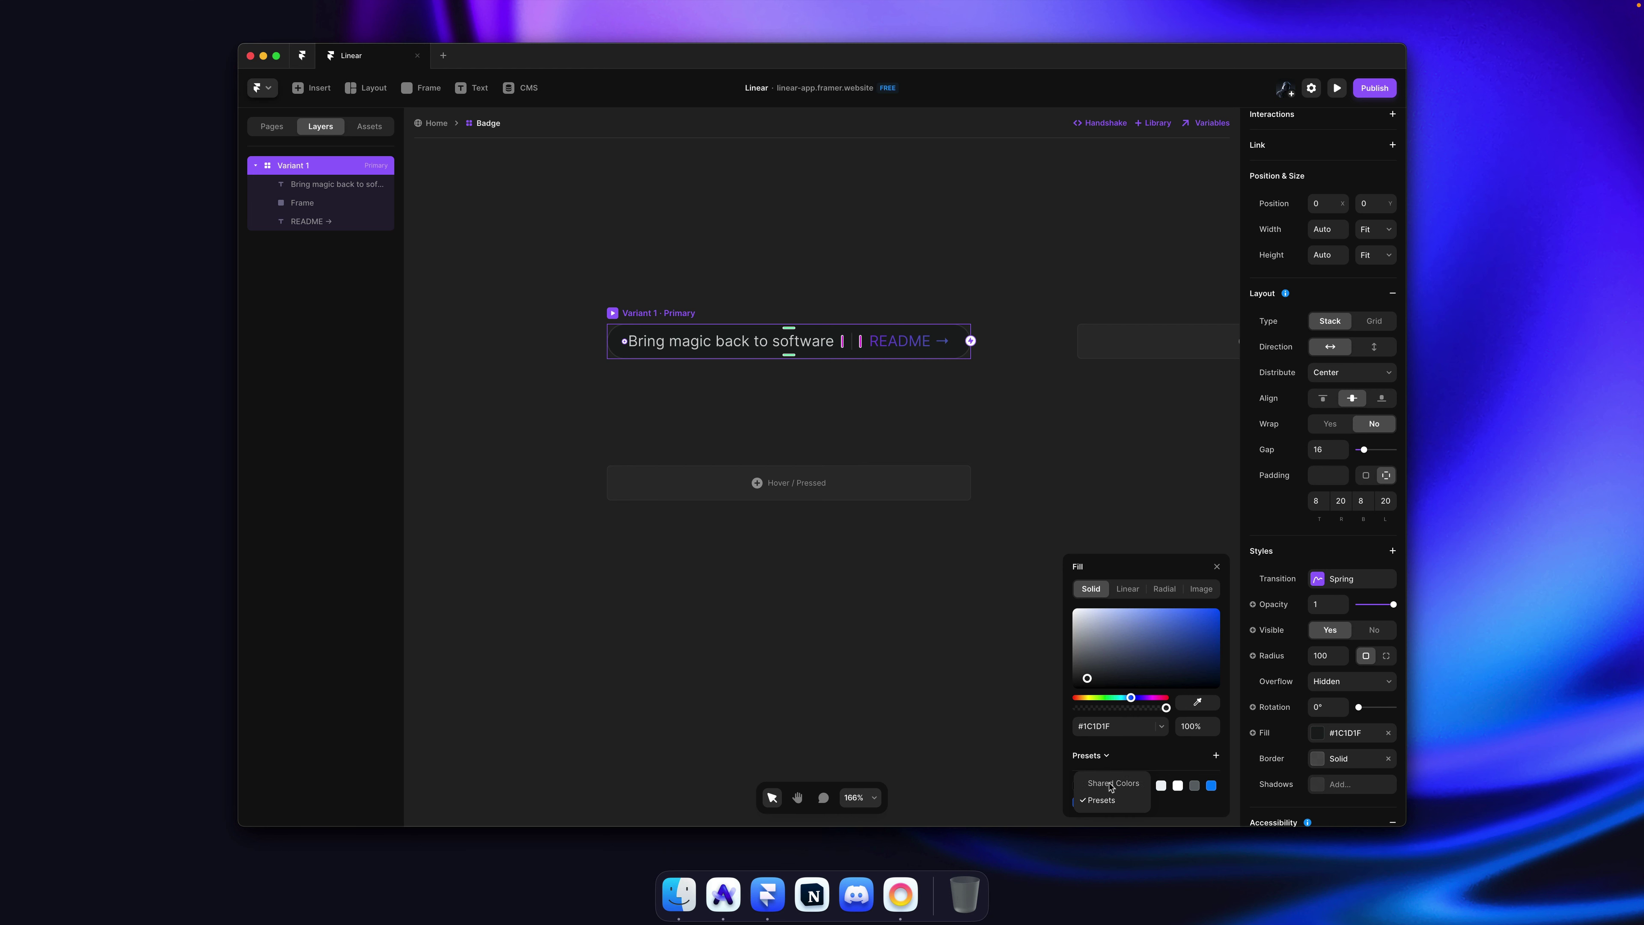
left_click(1111, 786)
left_click(1216, 740)
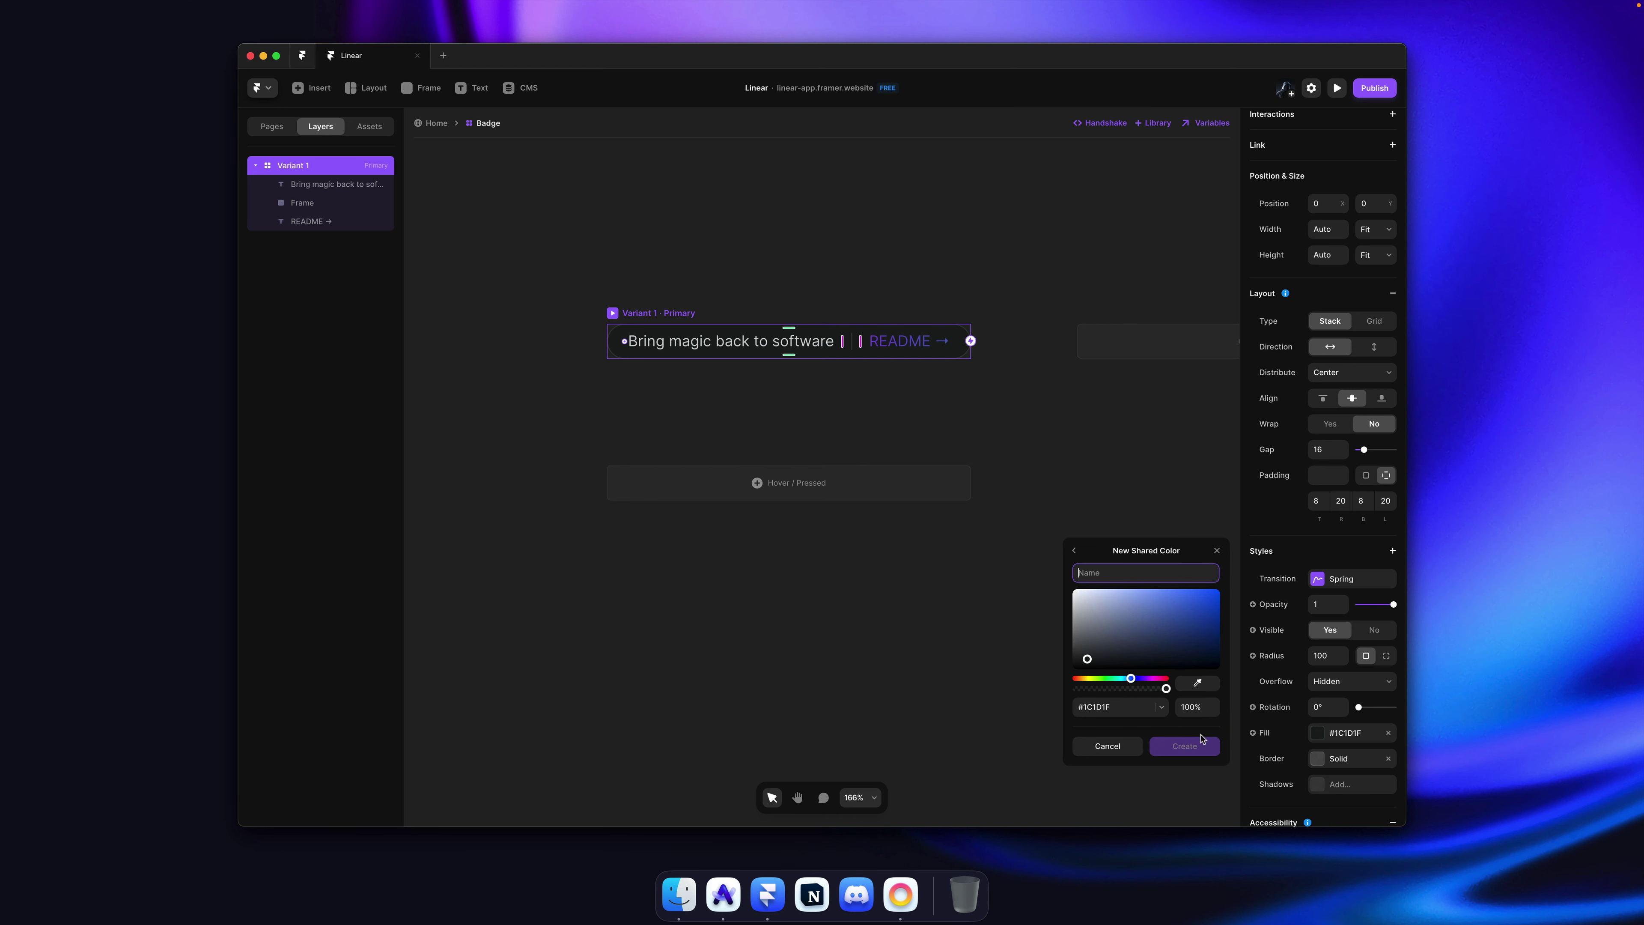
type("Da")
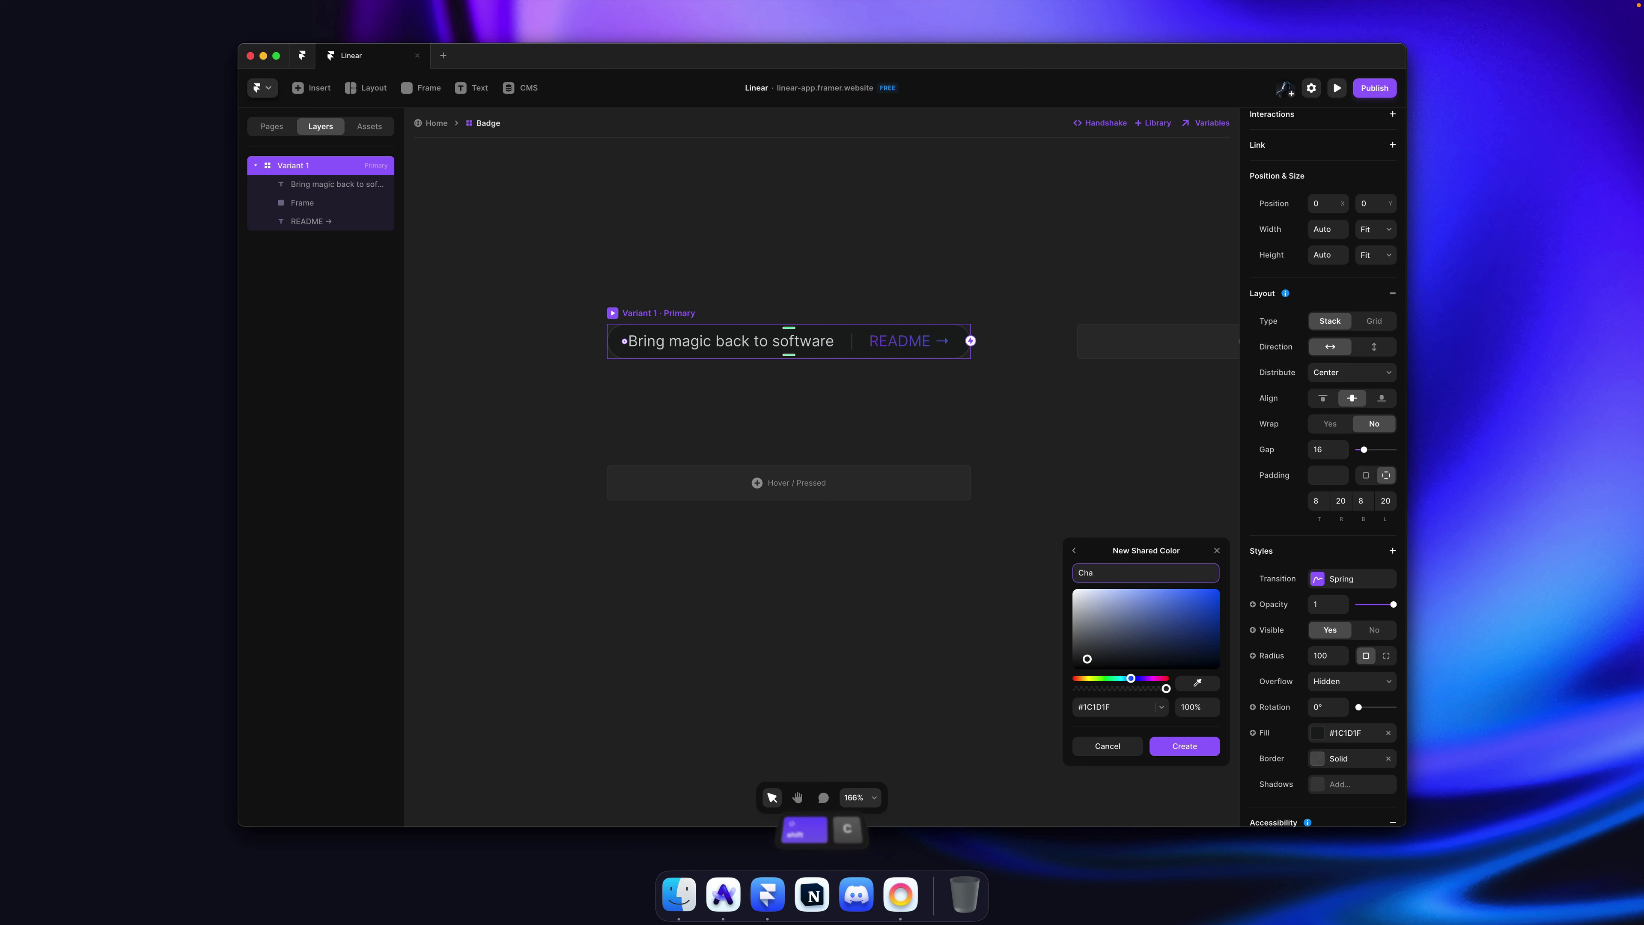
key("super+a")
type("Charcoal")
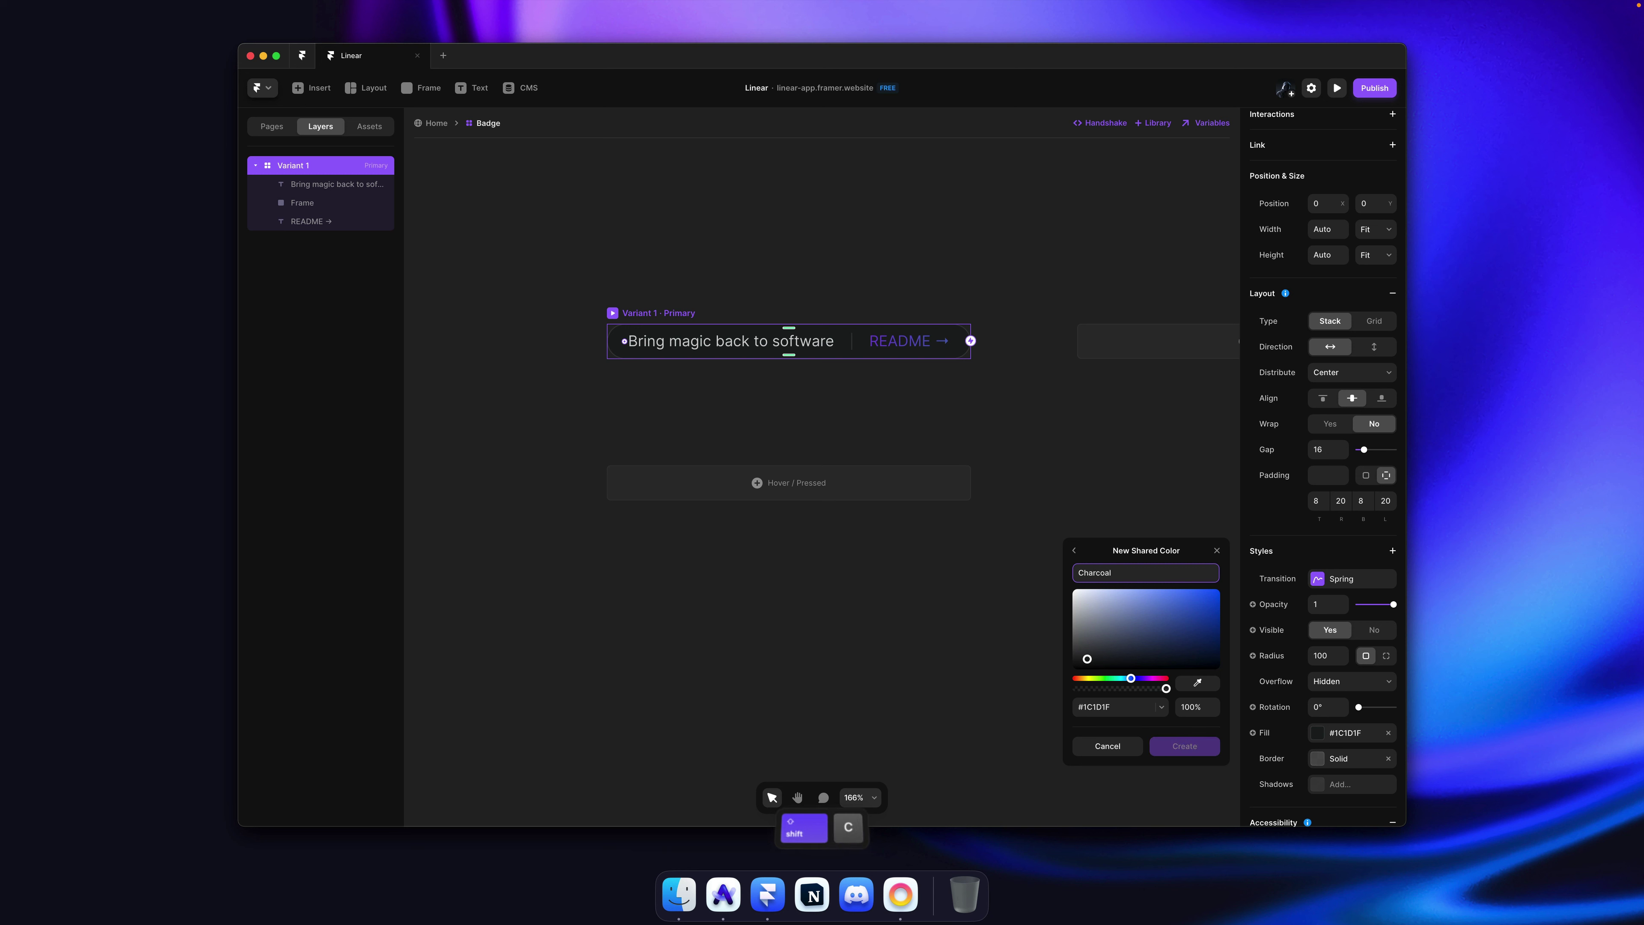
type(" Light")
key("Return")
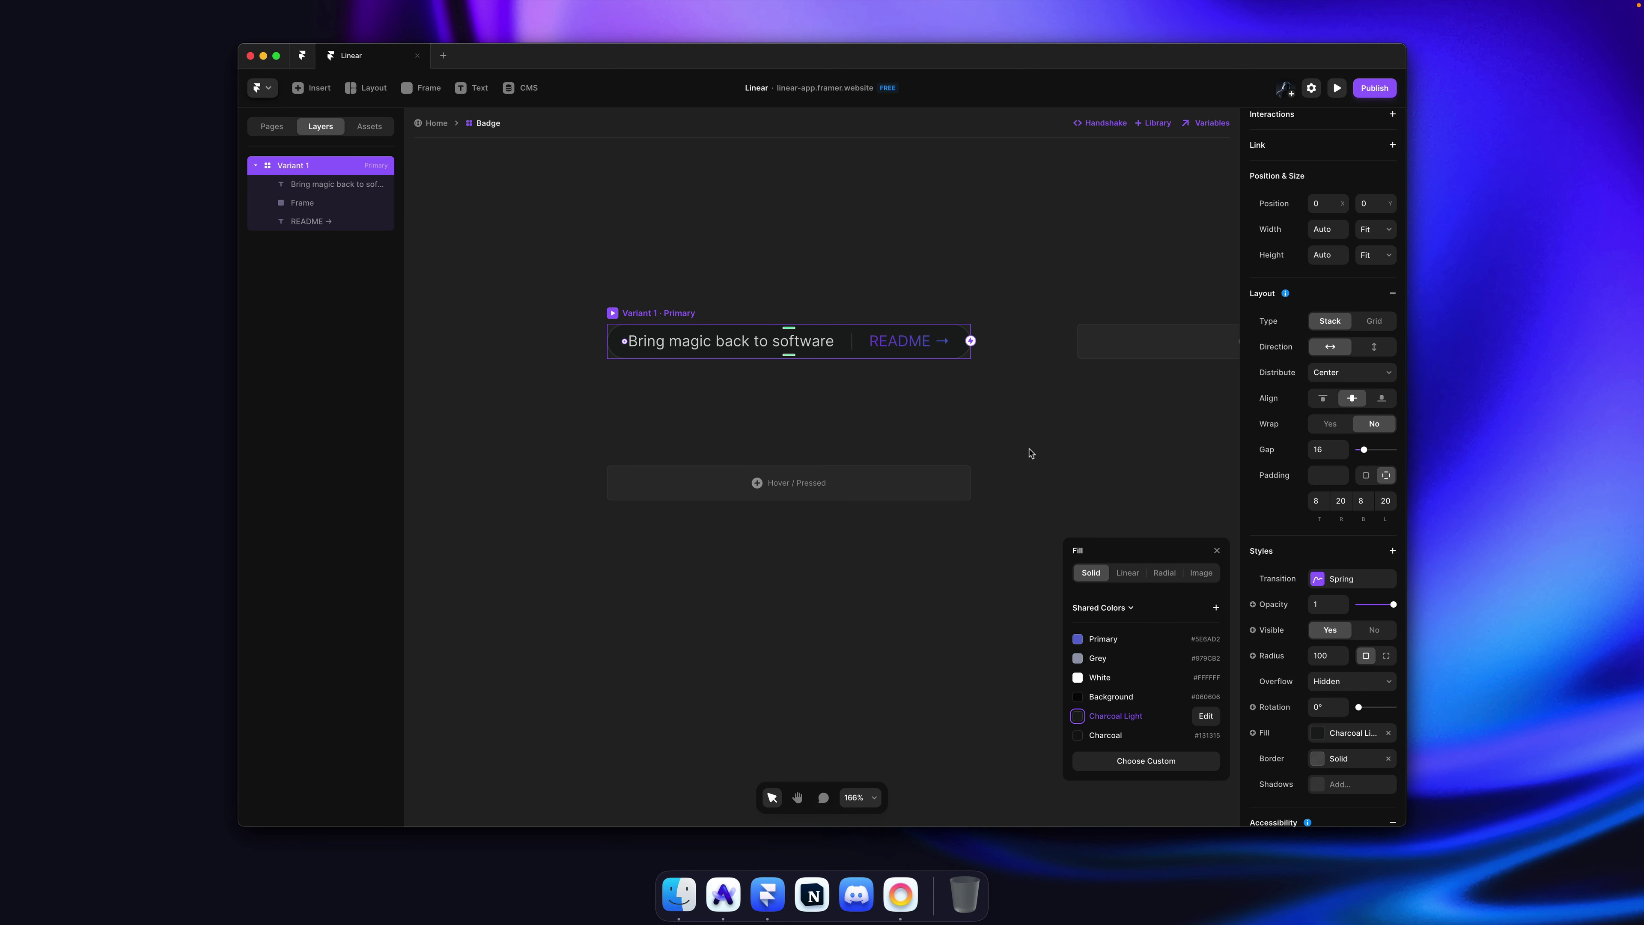
left_click(1020, 420)
Step: Add a Hover variant to the badge with a Charcoal fill and save
left_click(674, 316)
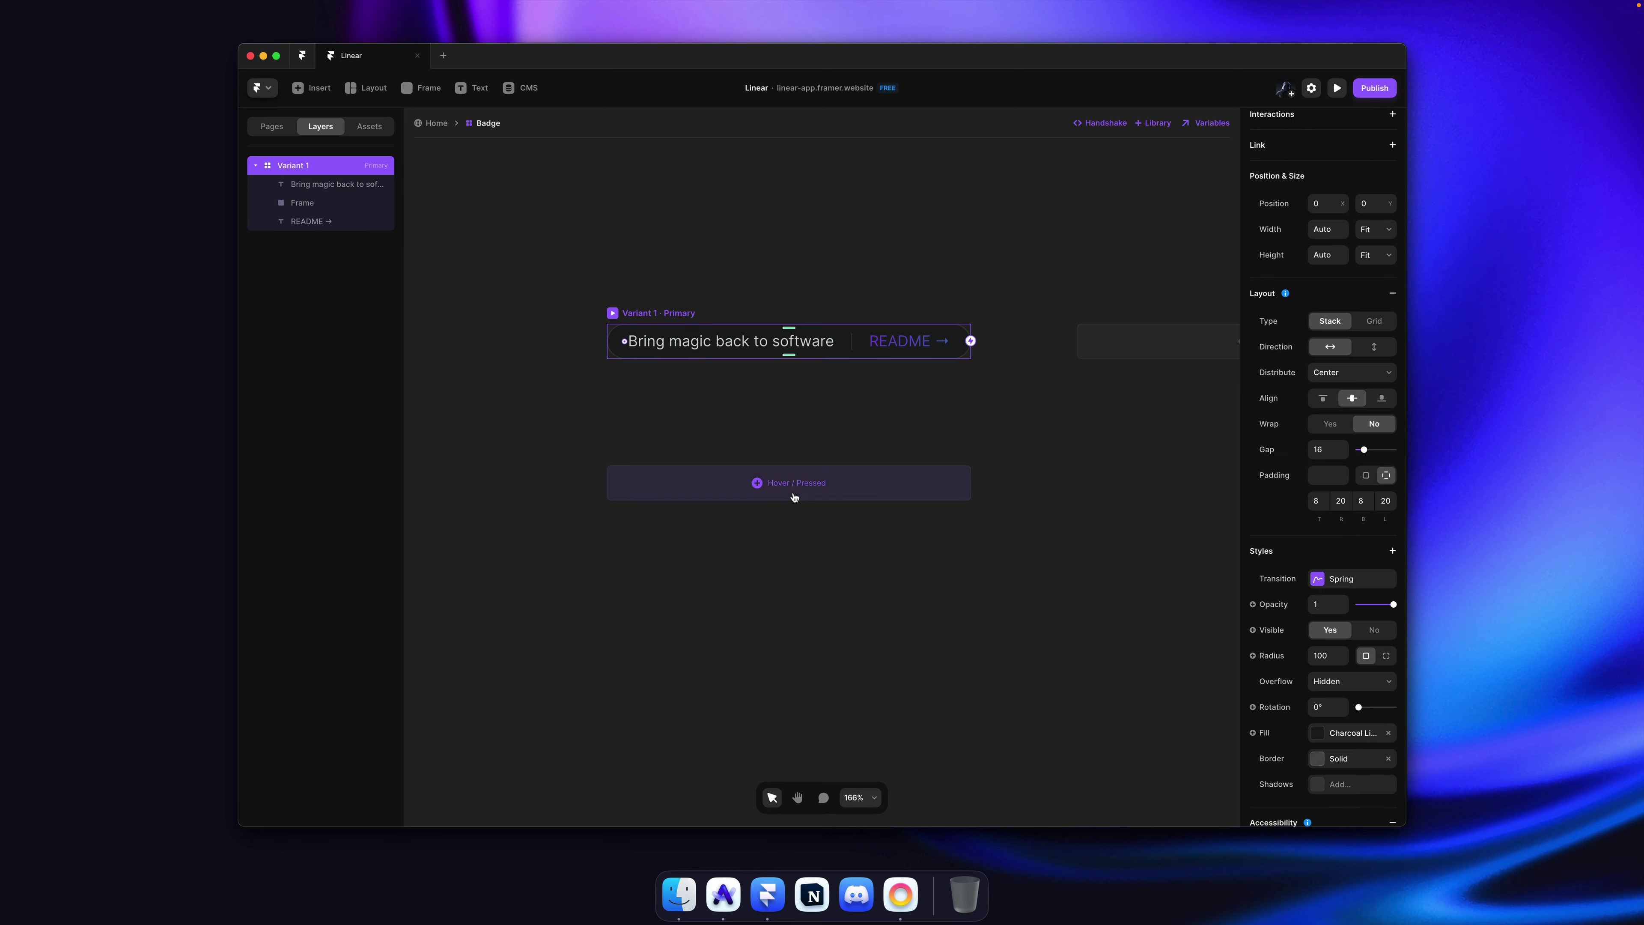
left_click(797, 487)
scroll(1341, 714, "down", 1)
left_click(1342, 713)
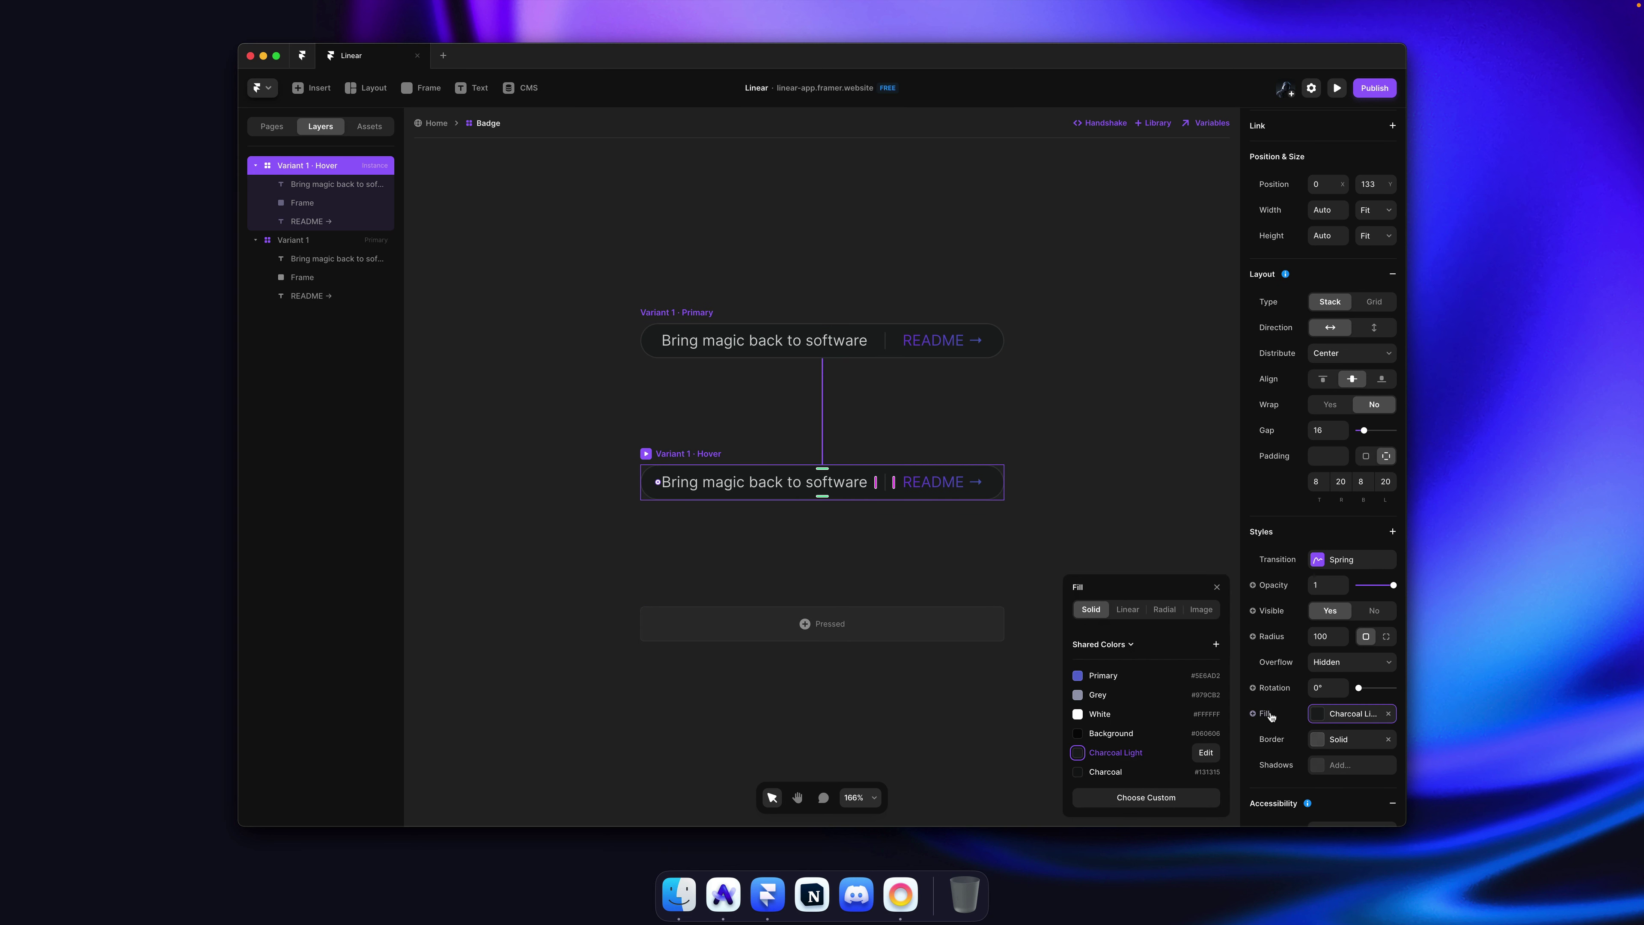
left_click(1127, 774)
key("super+s")
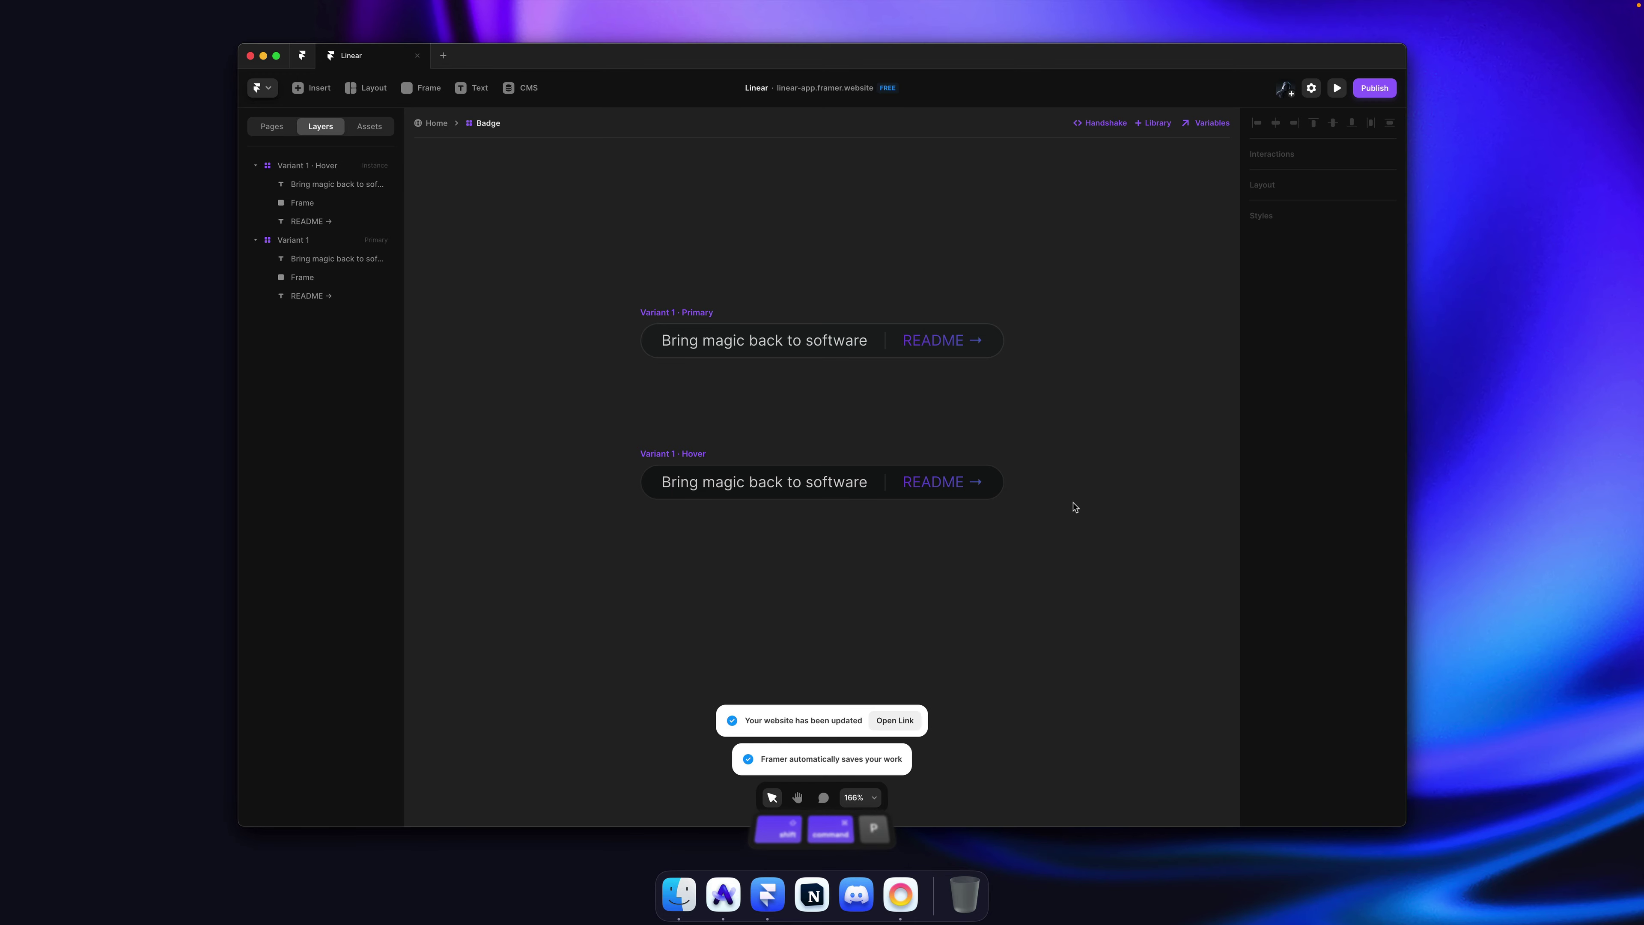
Step: Reload linear.app in the browser to check its badge
key("super+Tab")
key("super+r")
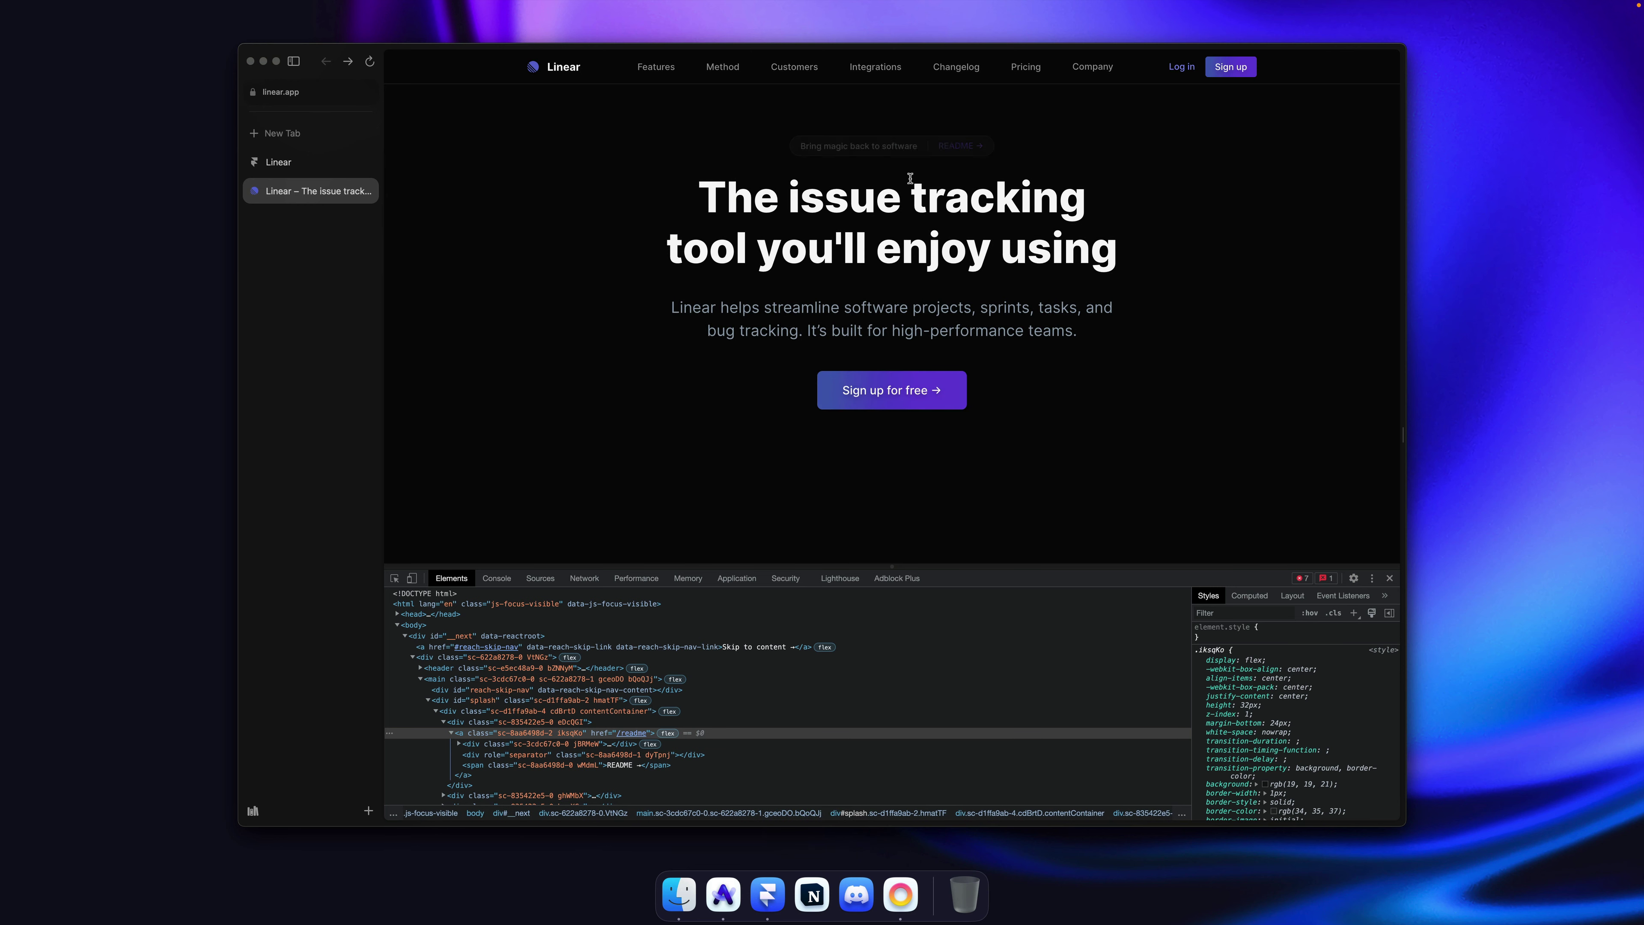
key("super+Tab")
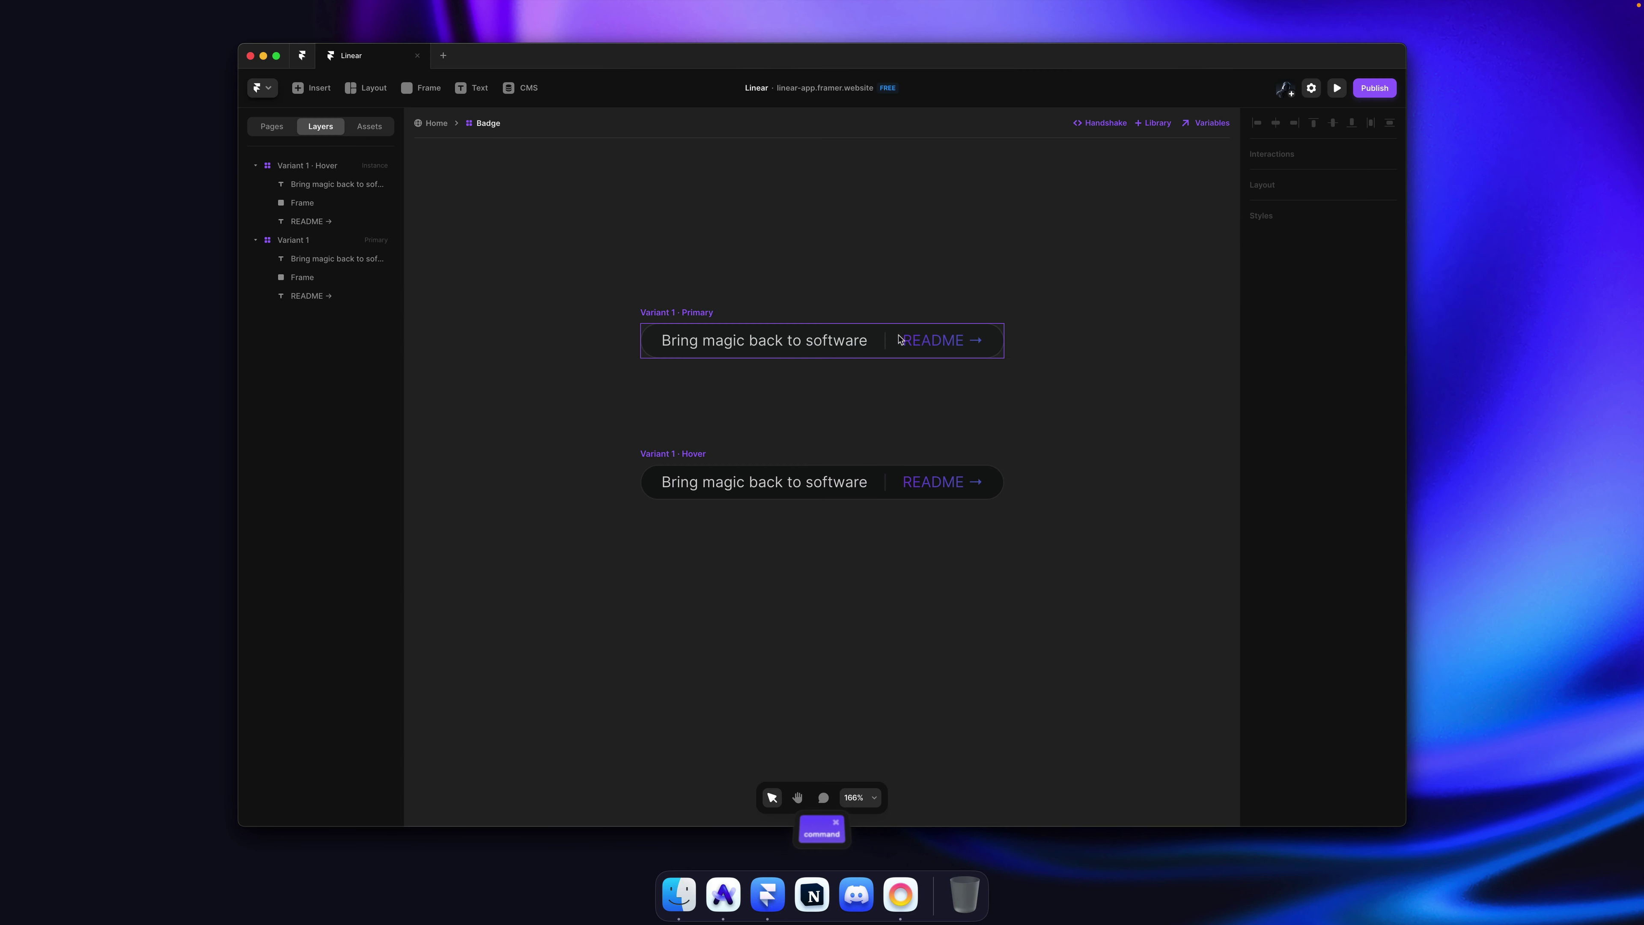
Step: Set the default badge variant's fill to the Charcoal shared colour and save
left_click(1338, 737)
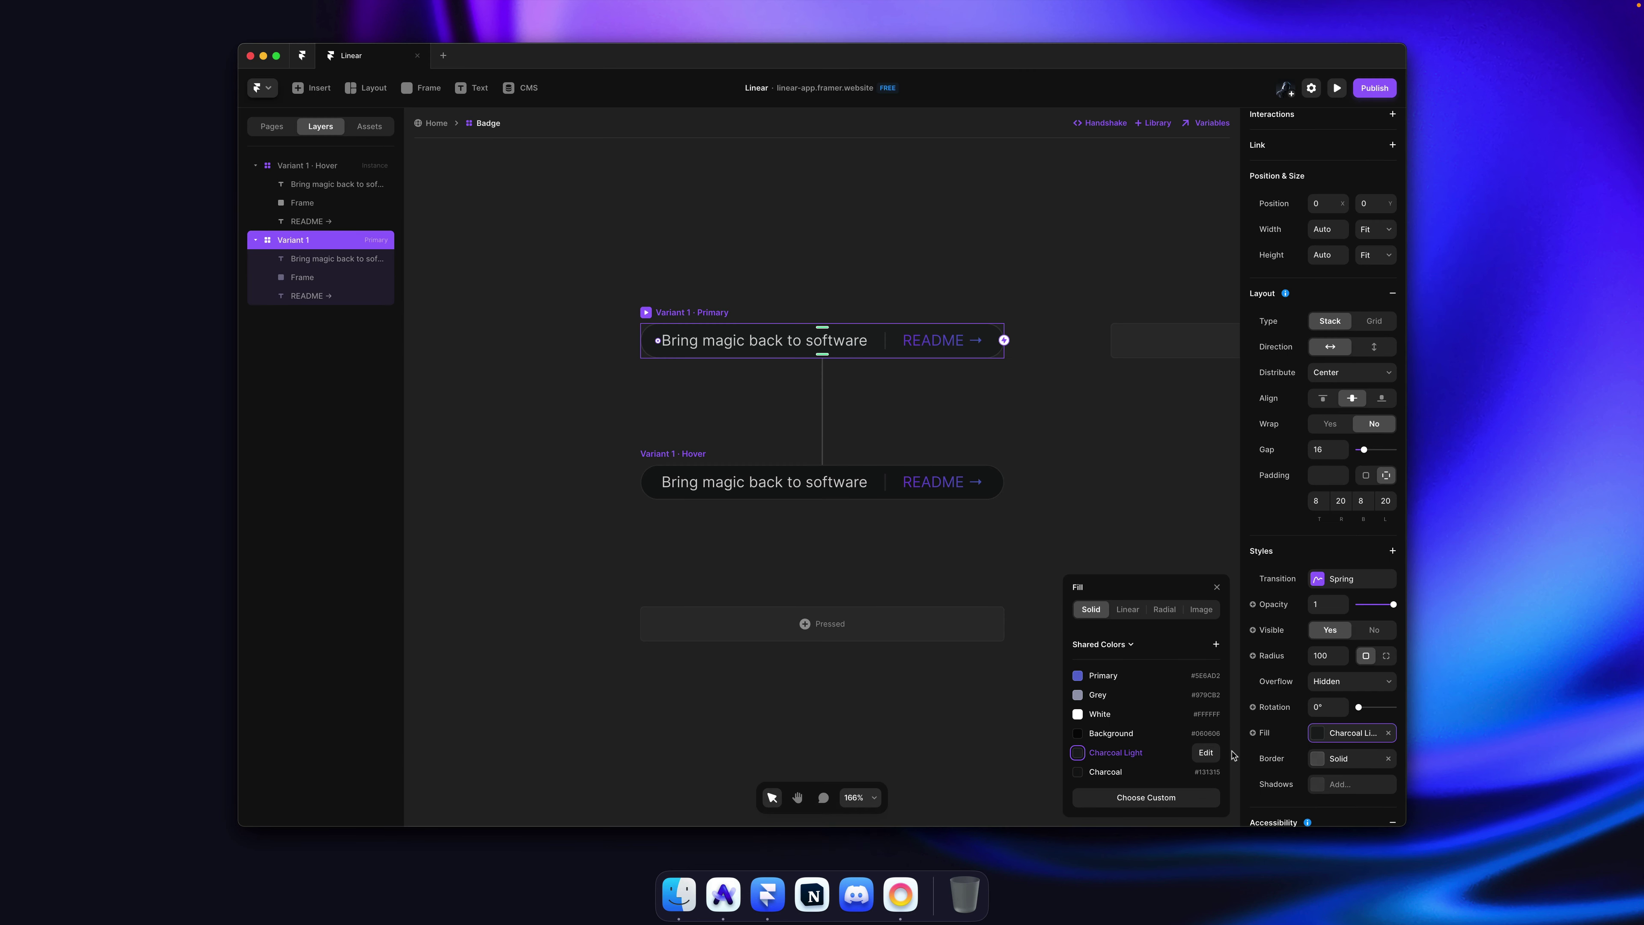
left_click(1151, 770)
left_click(662, 458)
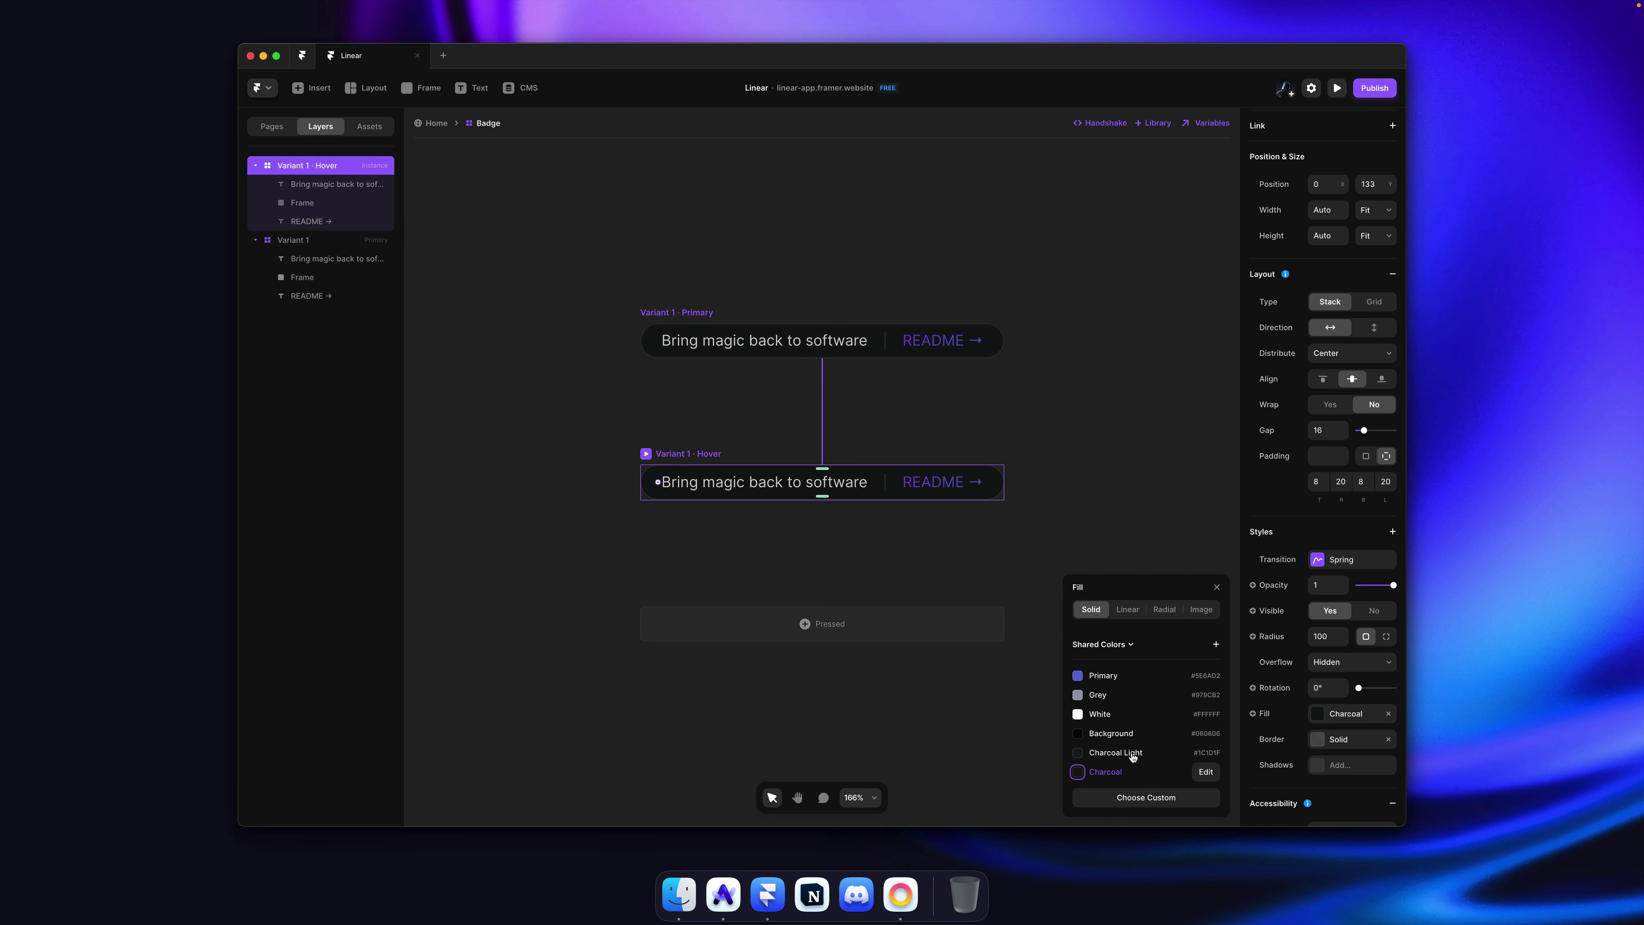
left_click(1098, 512)
key("super+s")
key("super+Tab")
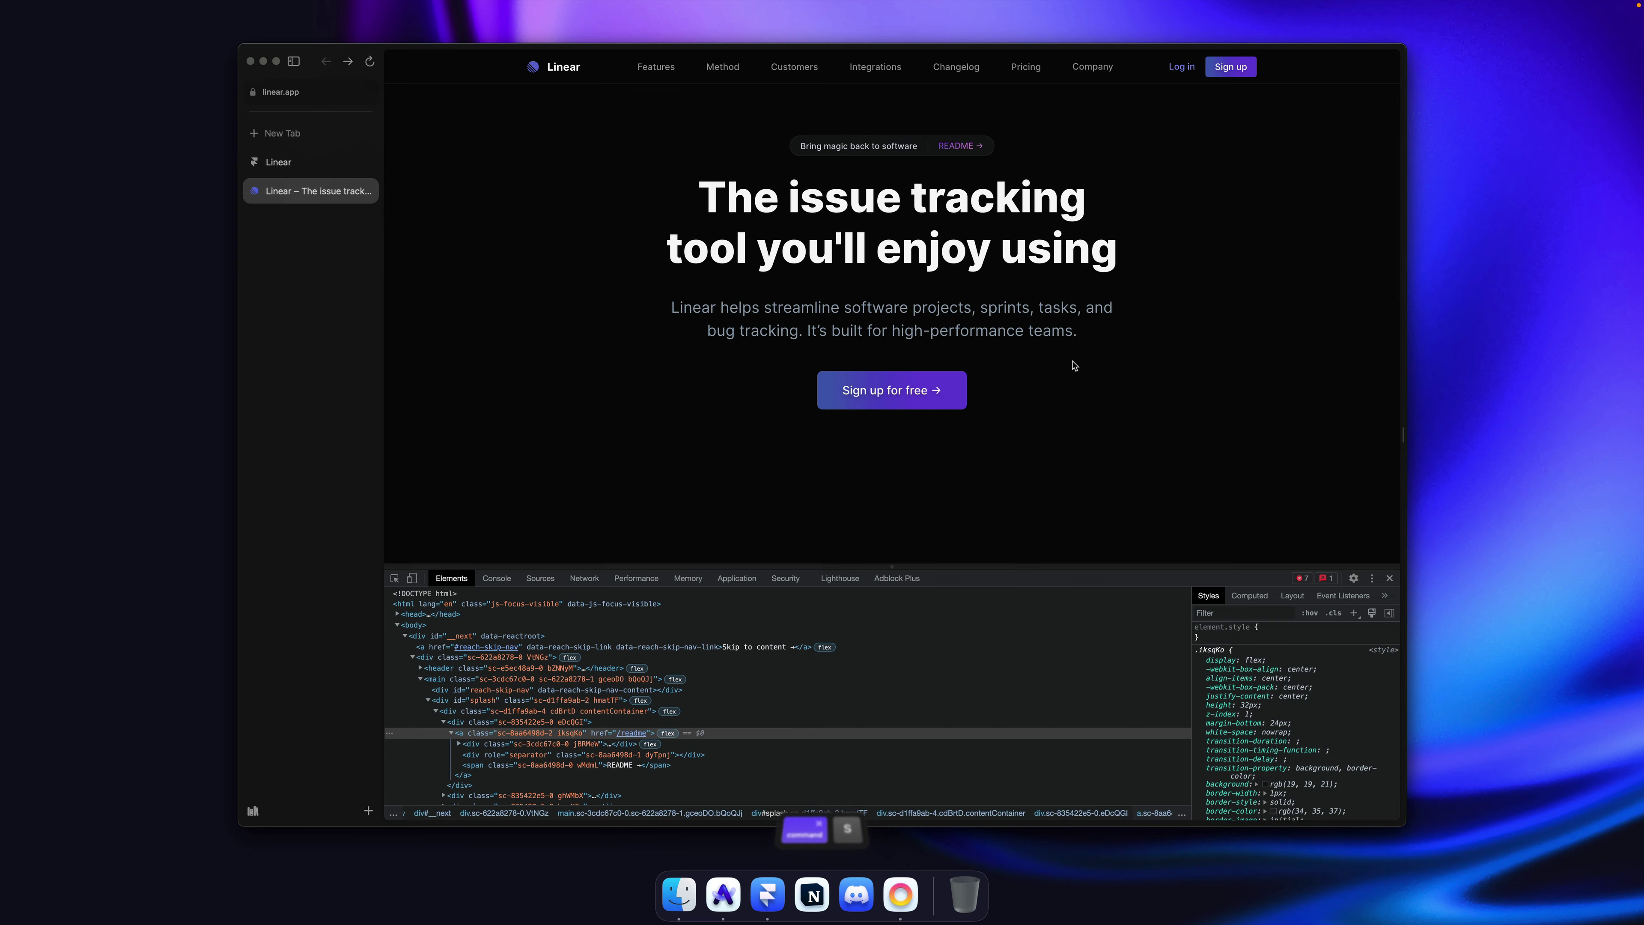
Step: Reload the published framer.website, close DevTools, and flip between it and linear.app
key("super+Tab")
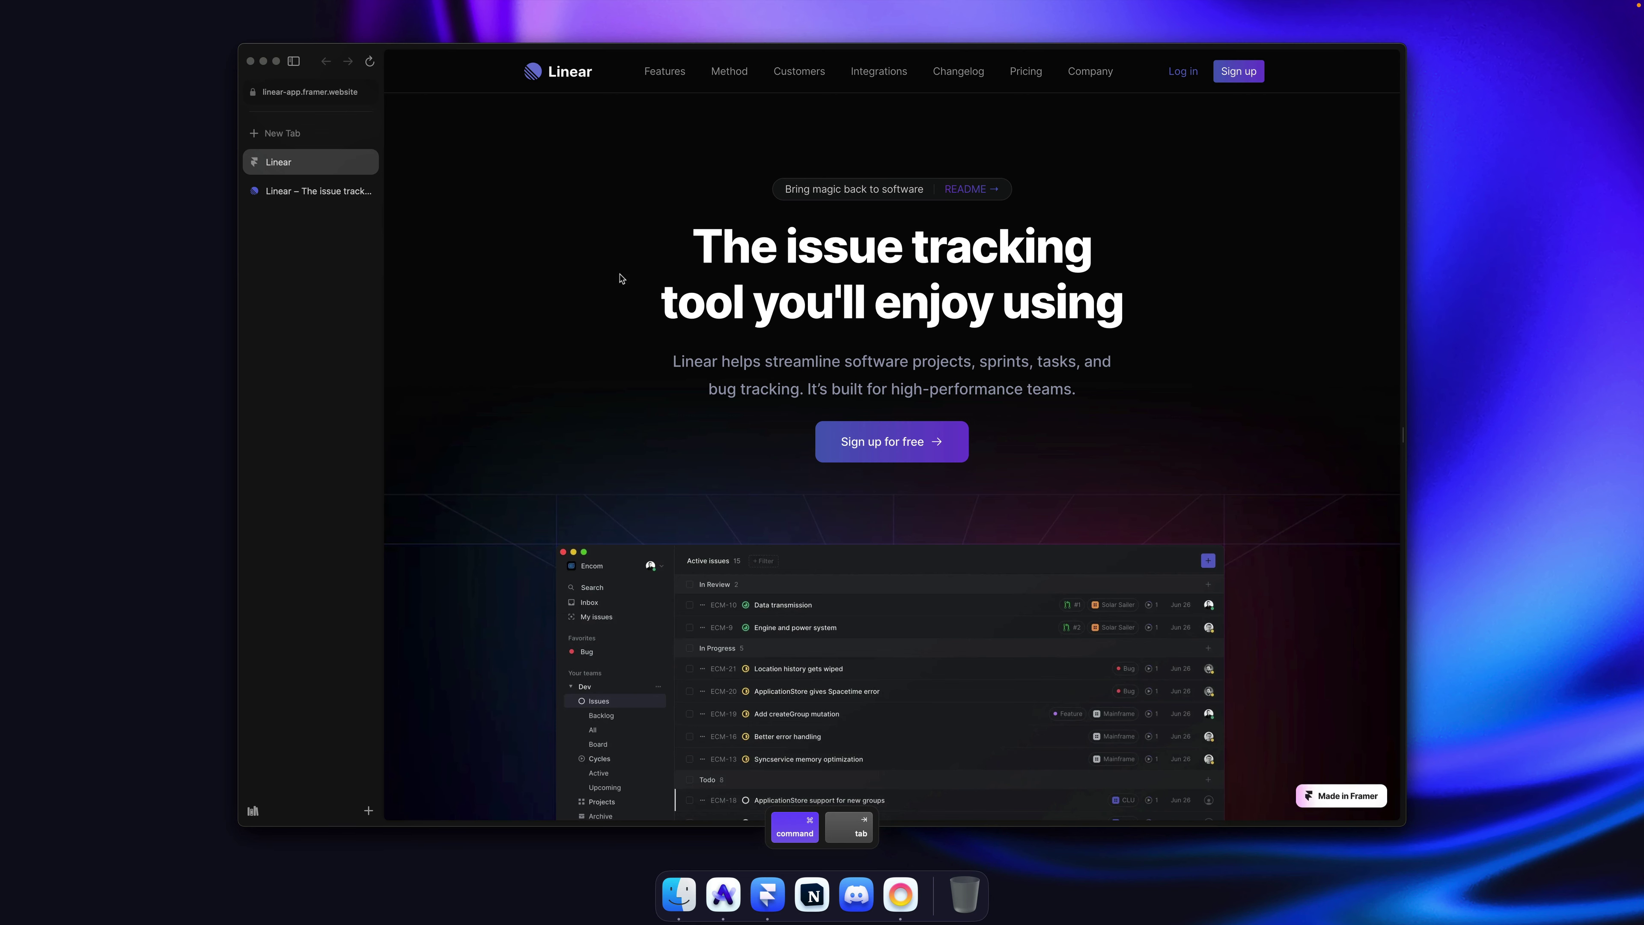
key("super+r")
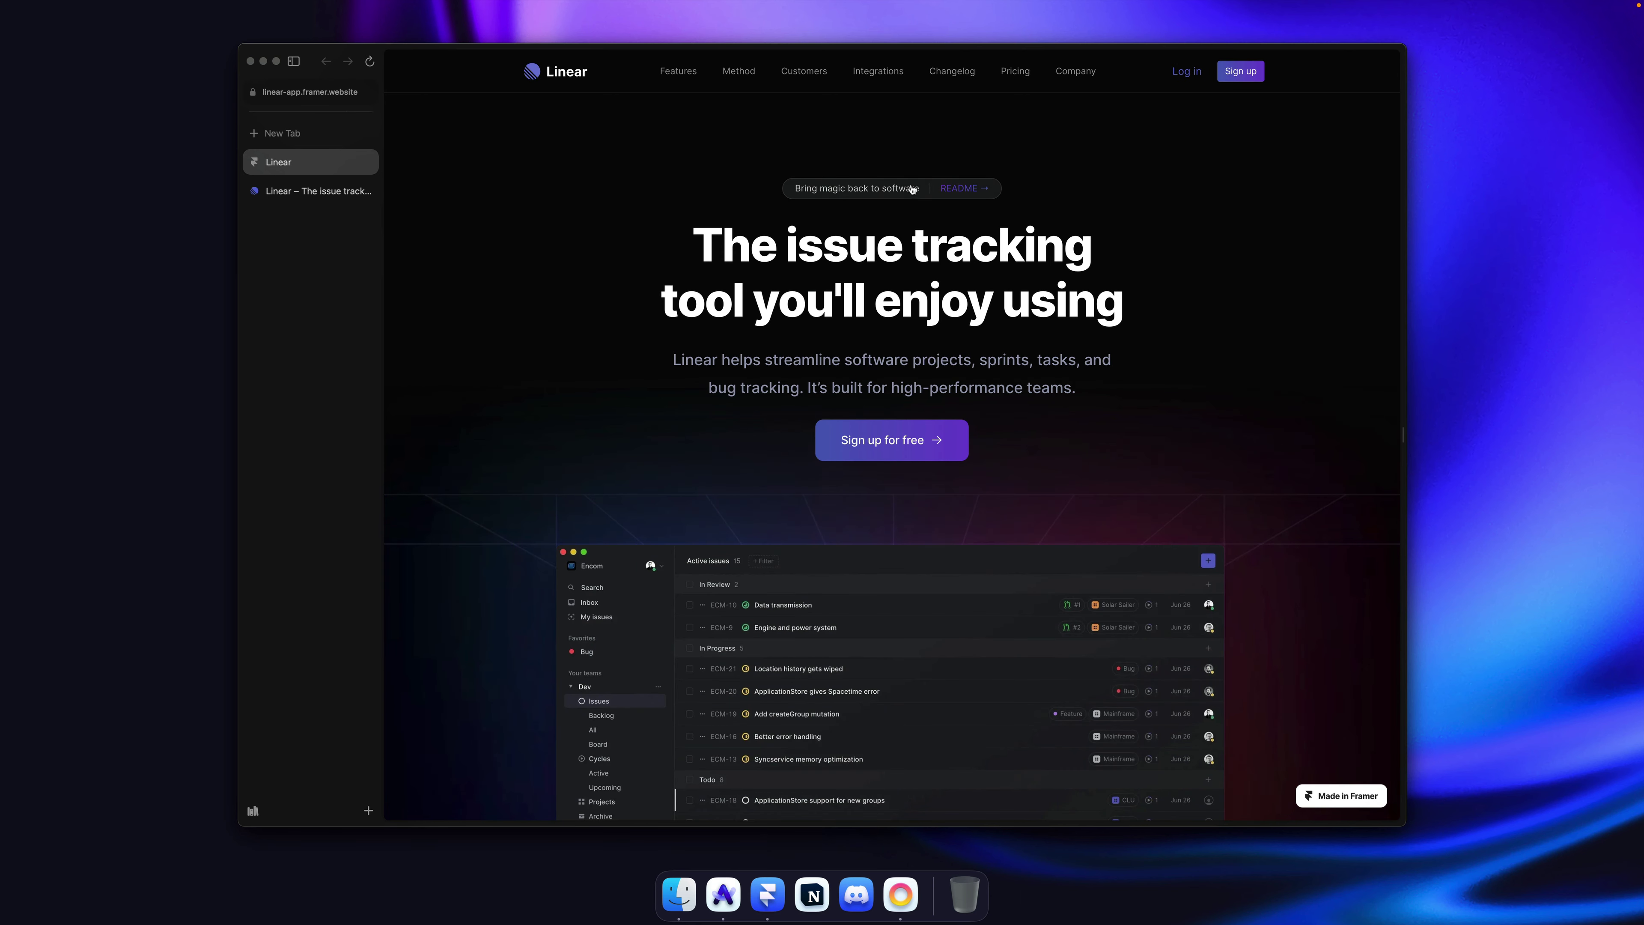
left_click(296, 193)
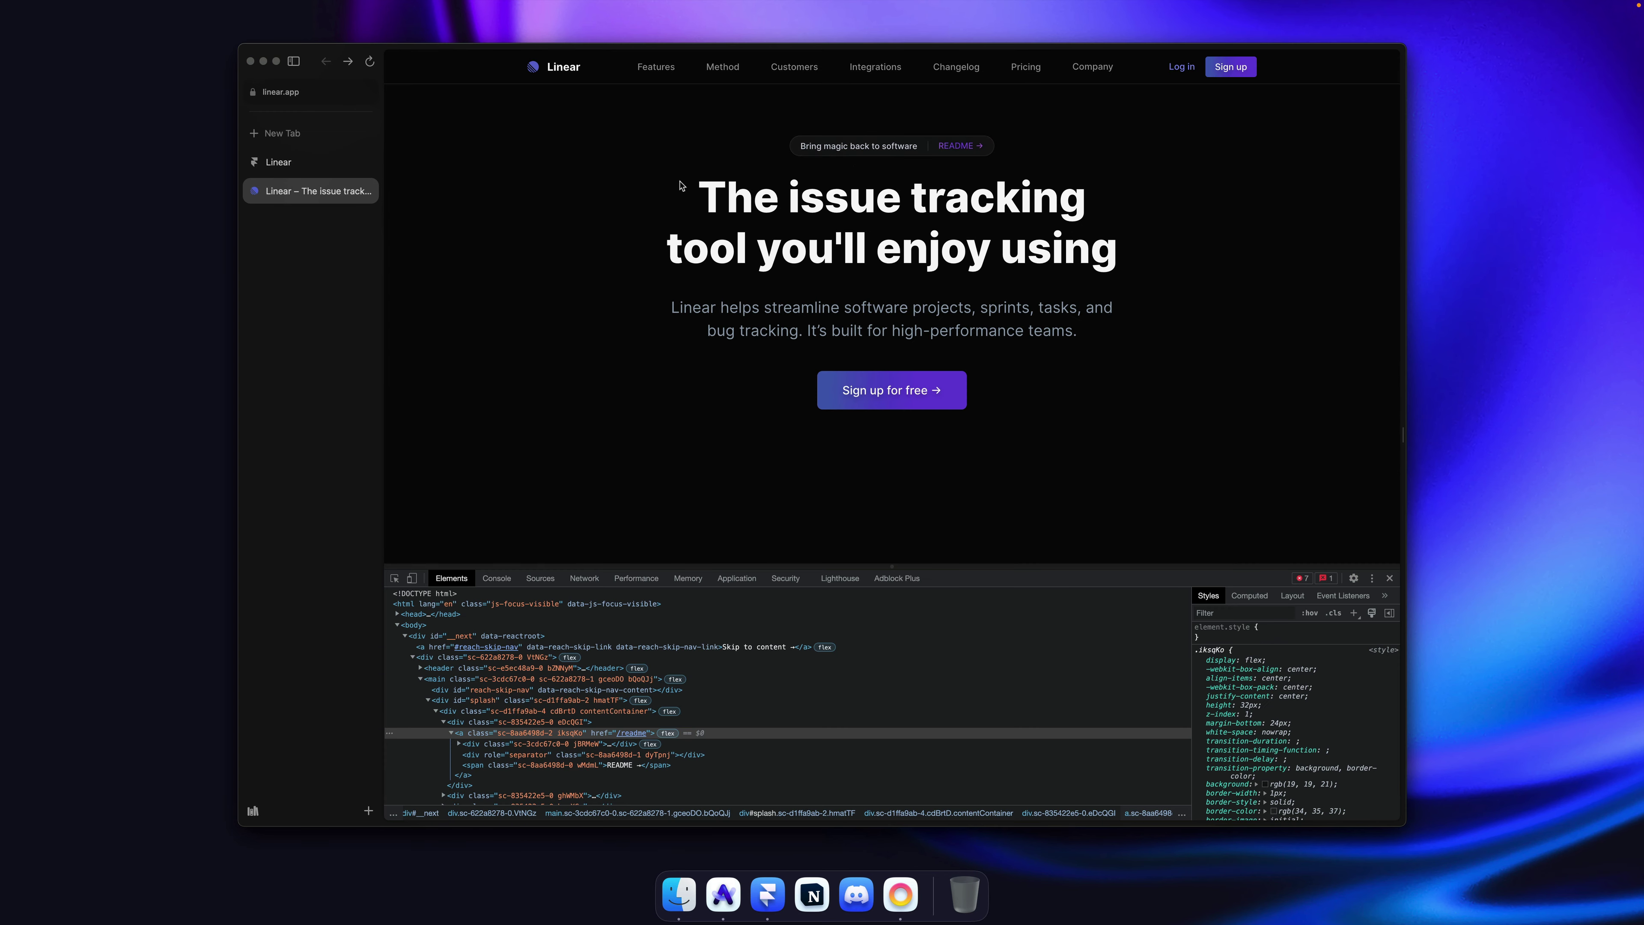
left_click(1392, 577)
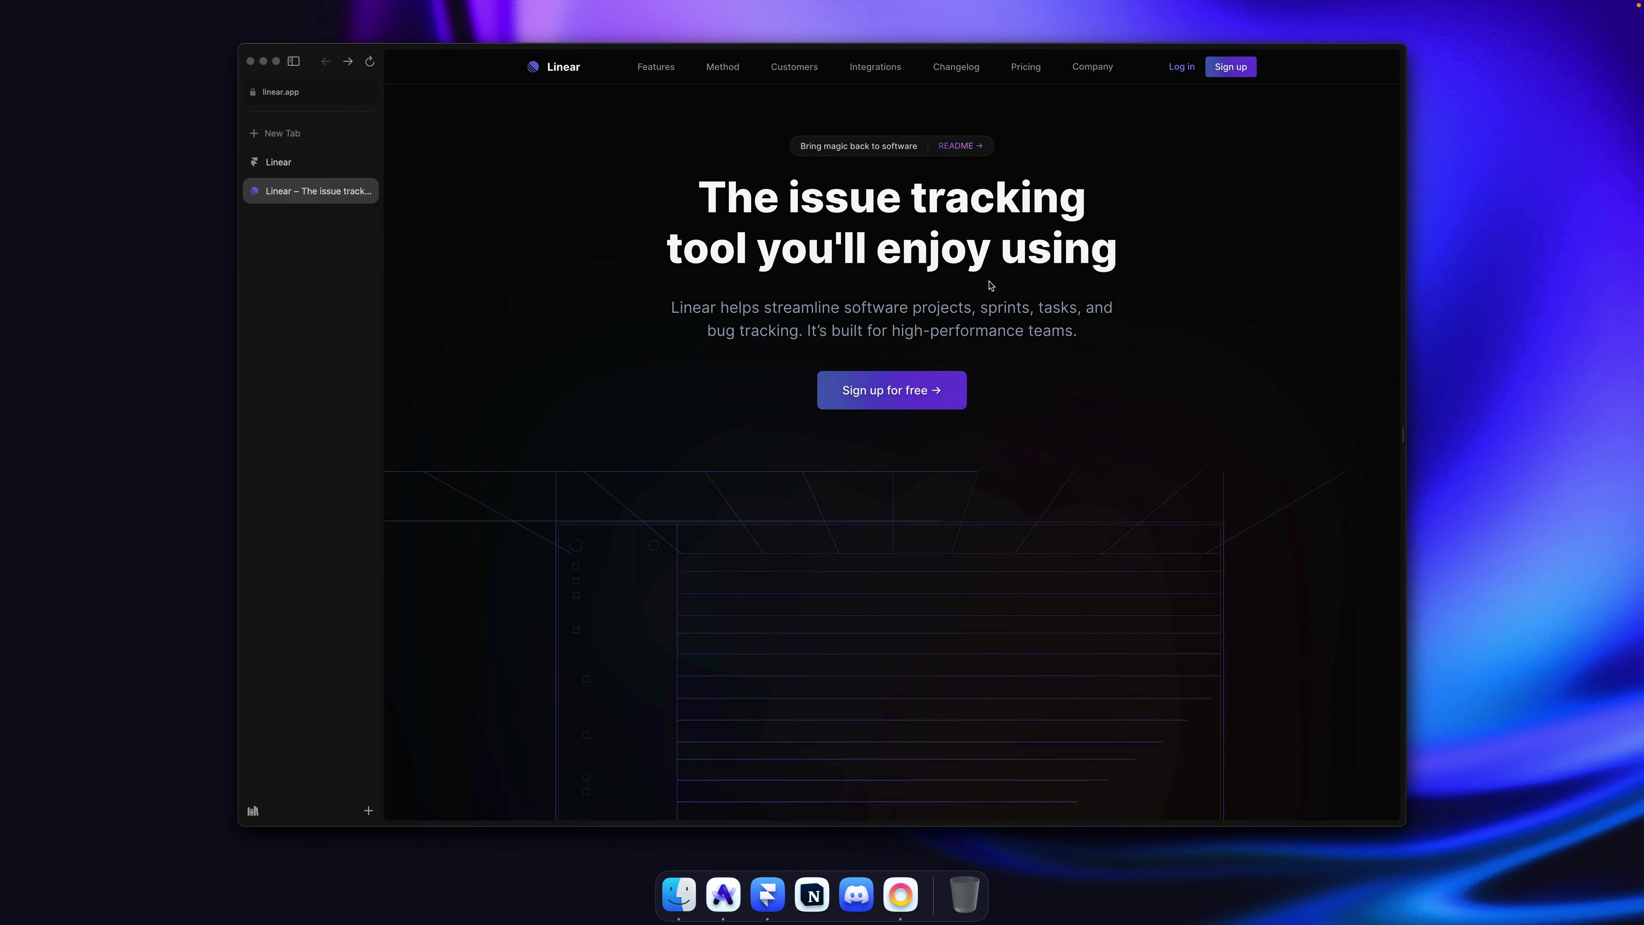
left_click(279, 162)
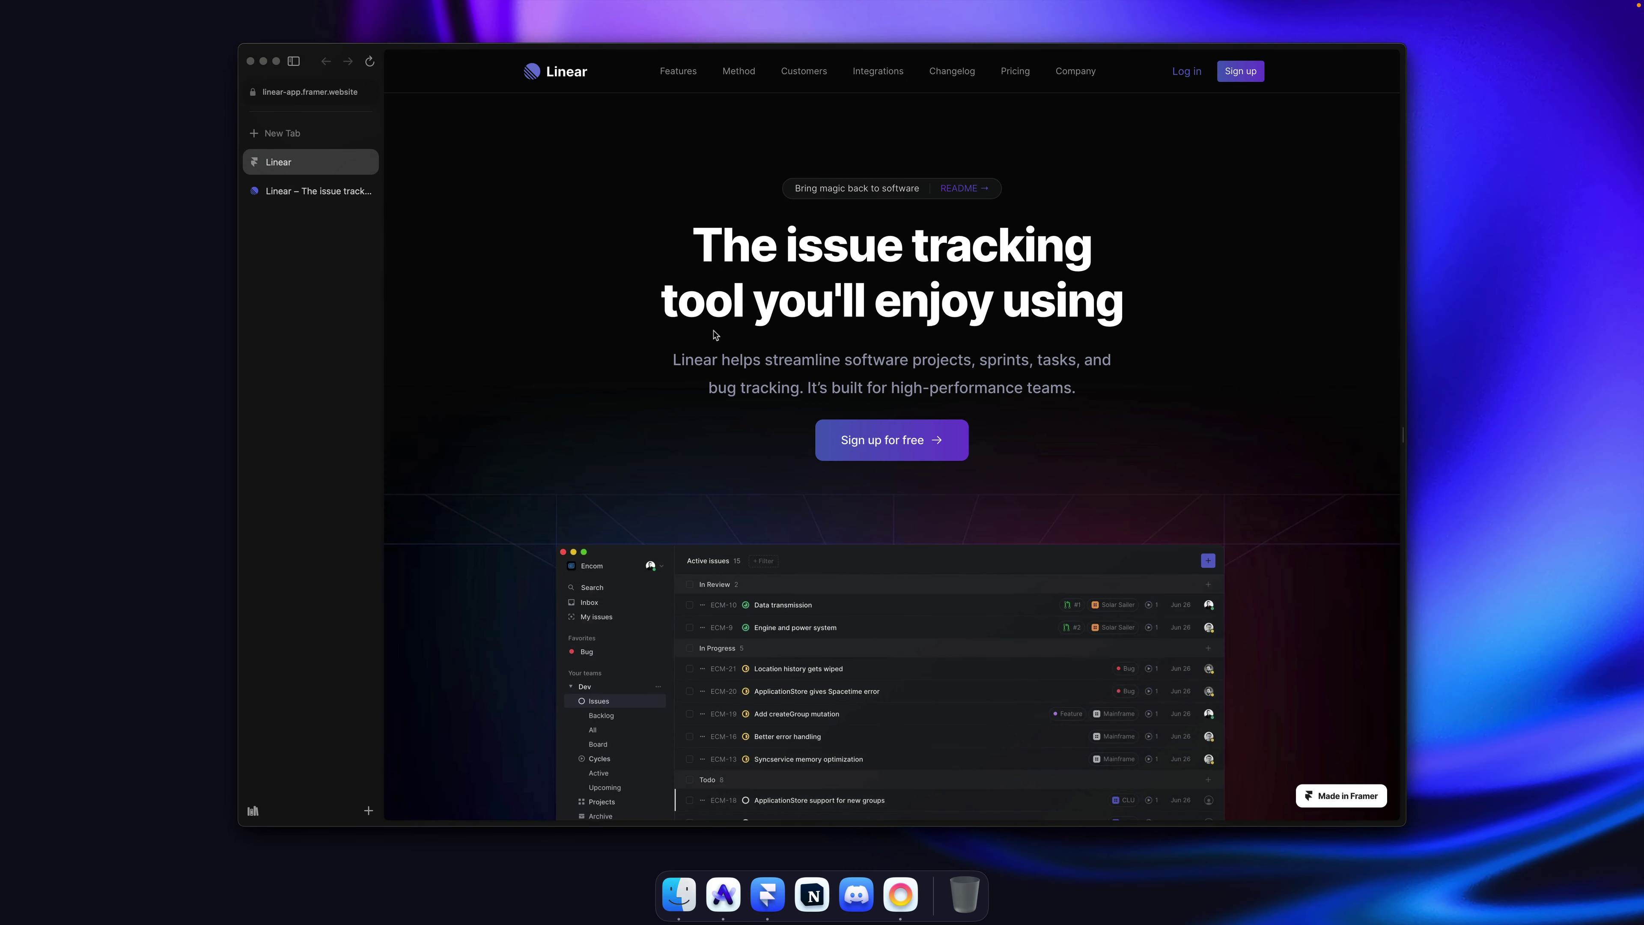
left_click(300, 199)
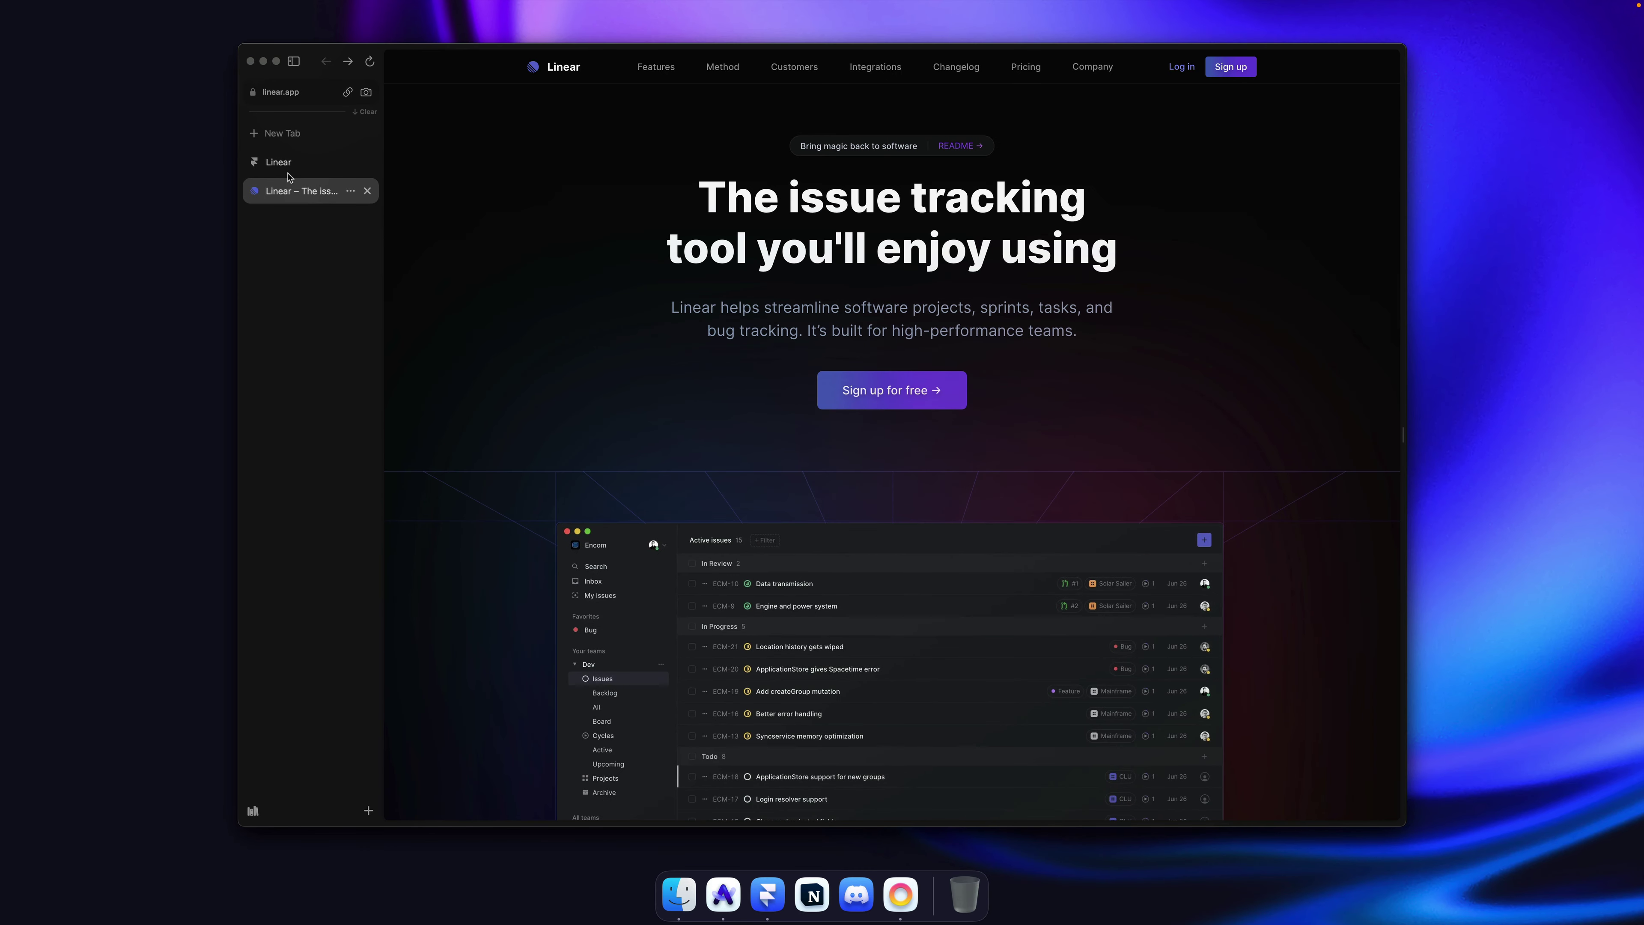
left_click(289, 171)
left_click(289, 190)
left_click(290, 170)
key("super+r")
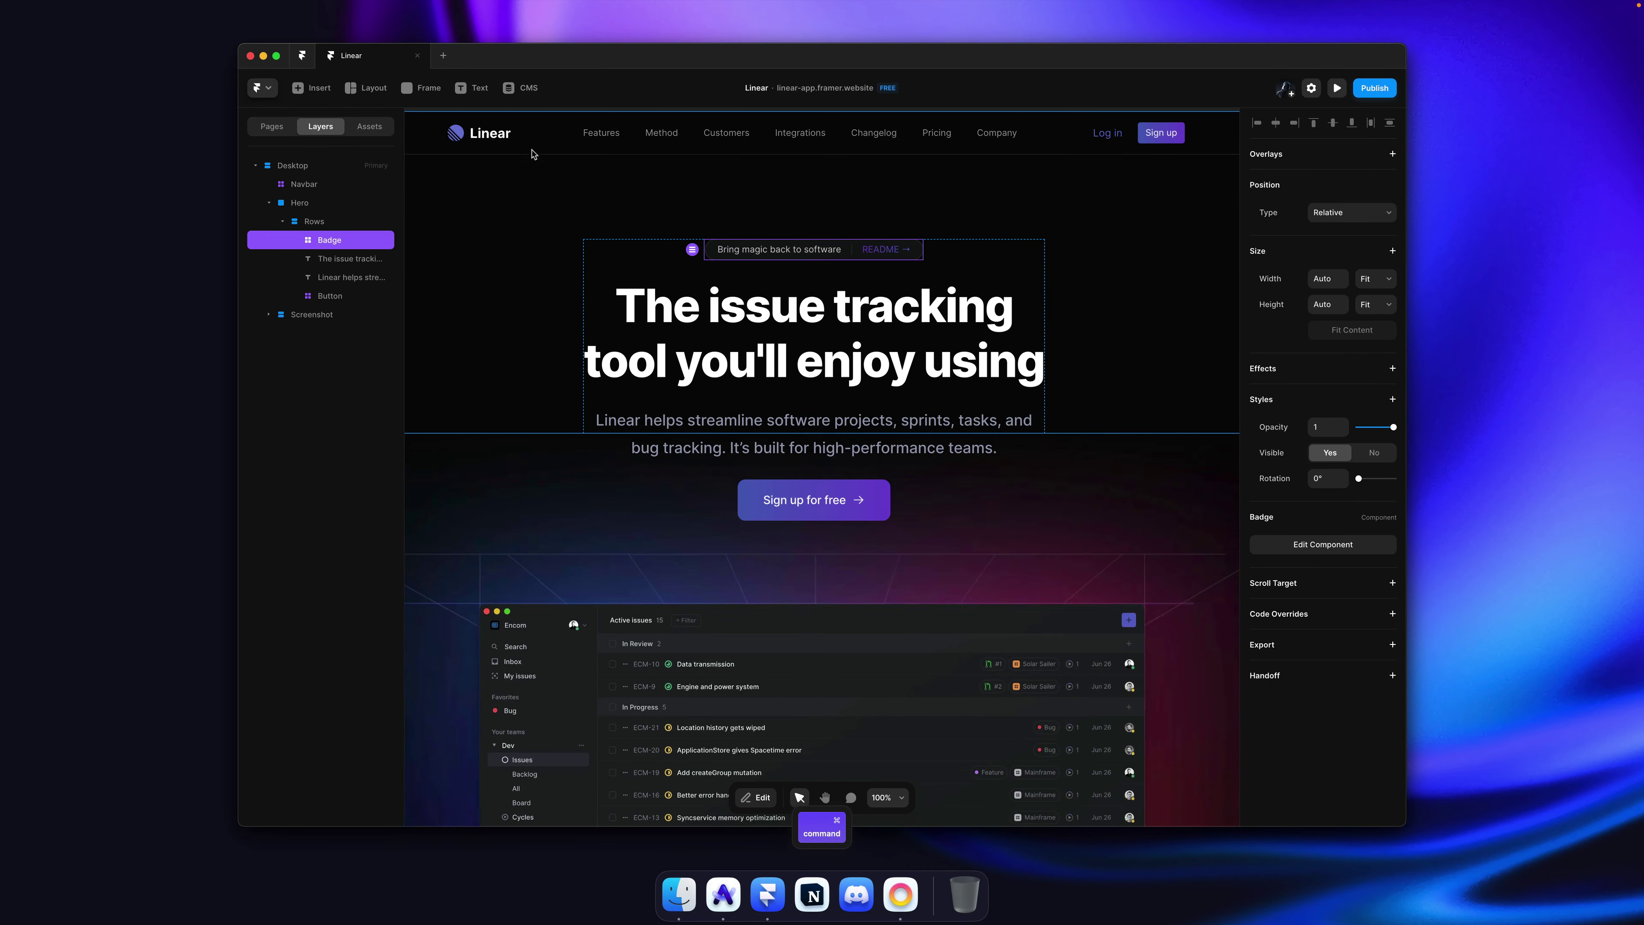
Step: Inspect the Linear logo component inside the Navbar, save, and return to the home page
double_click(482, 136)
left_click(651, 487, "super")
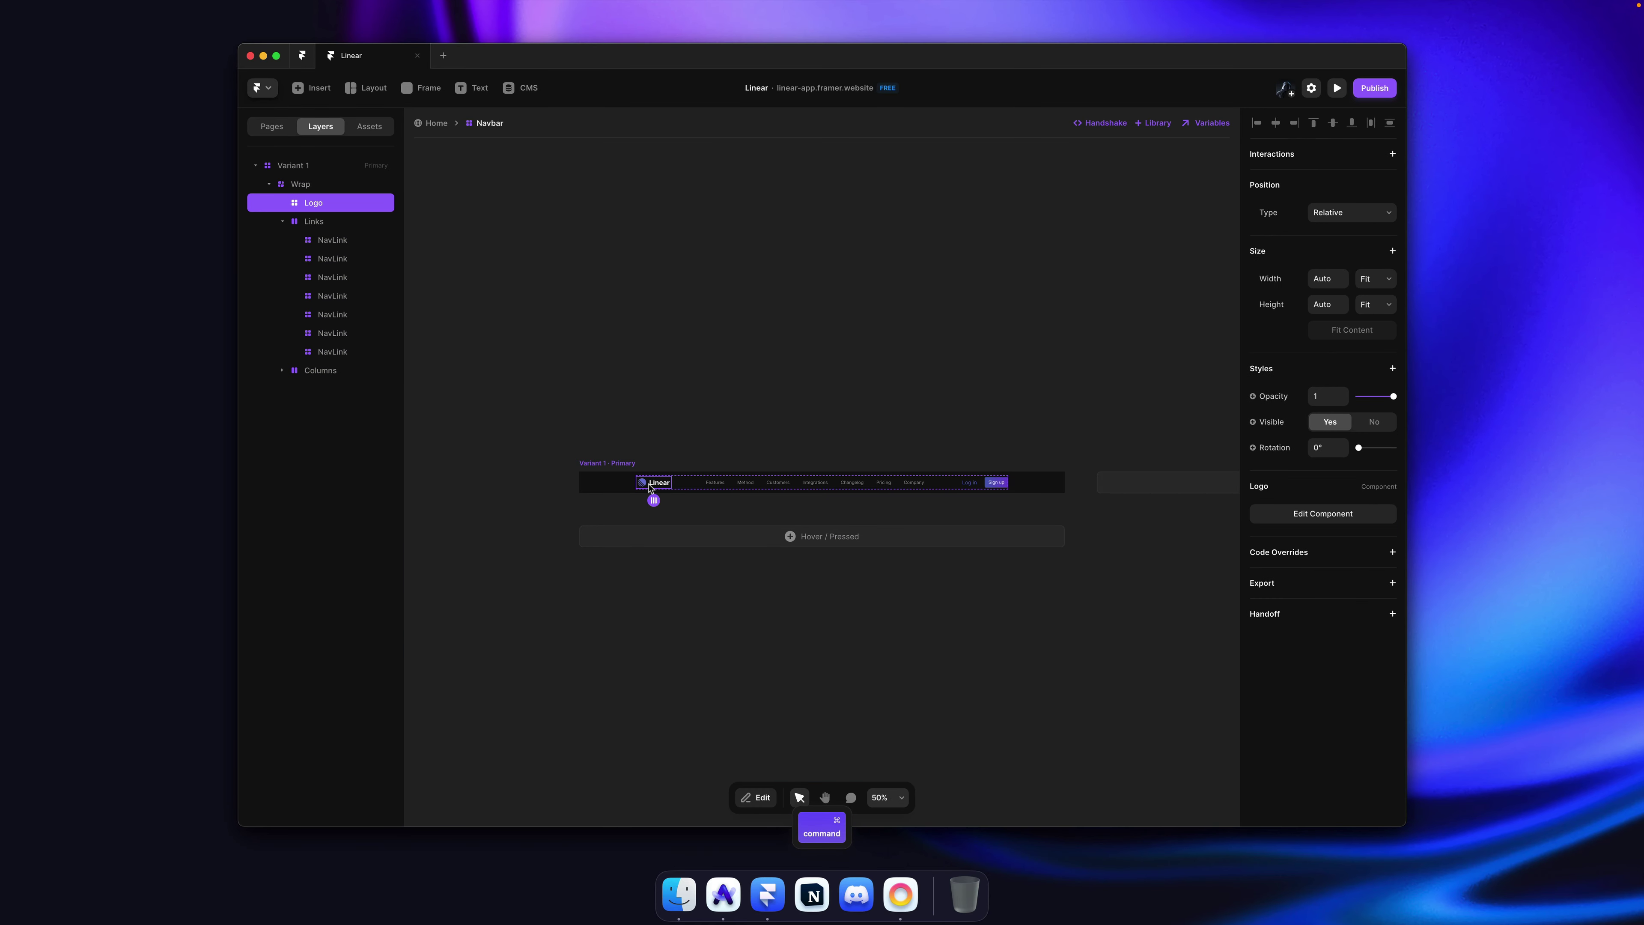
double_click(652, 487)
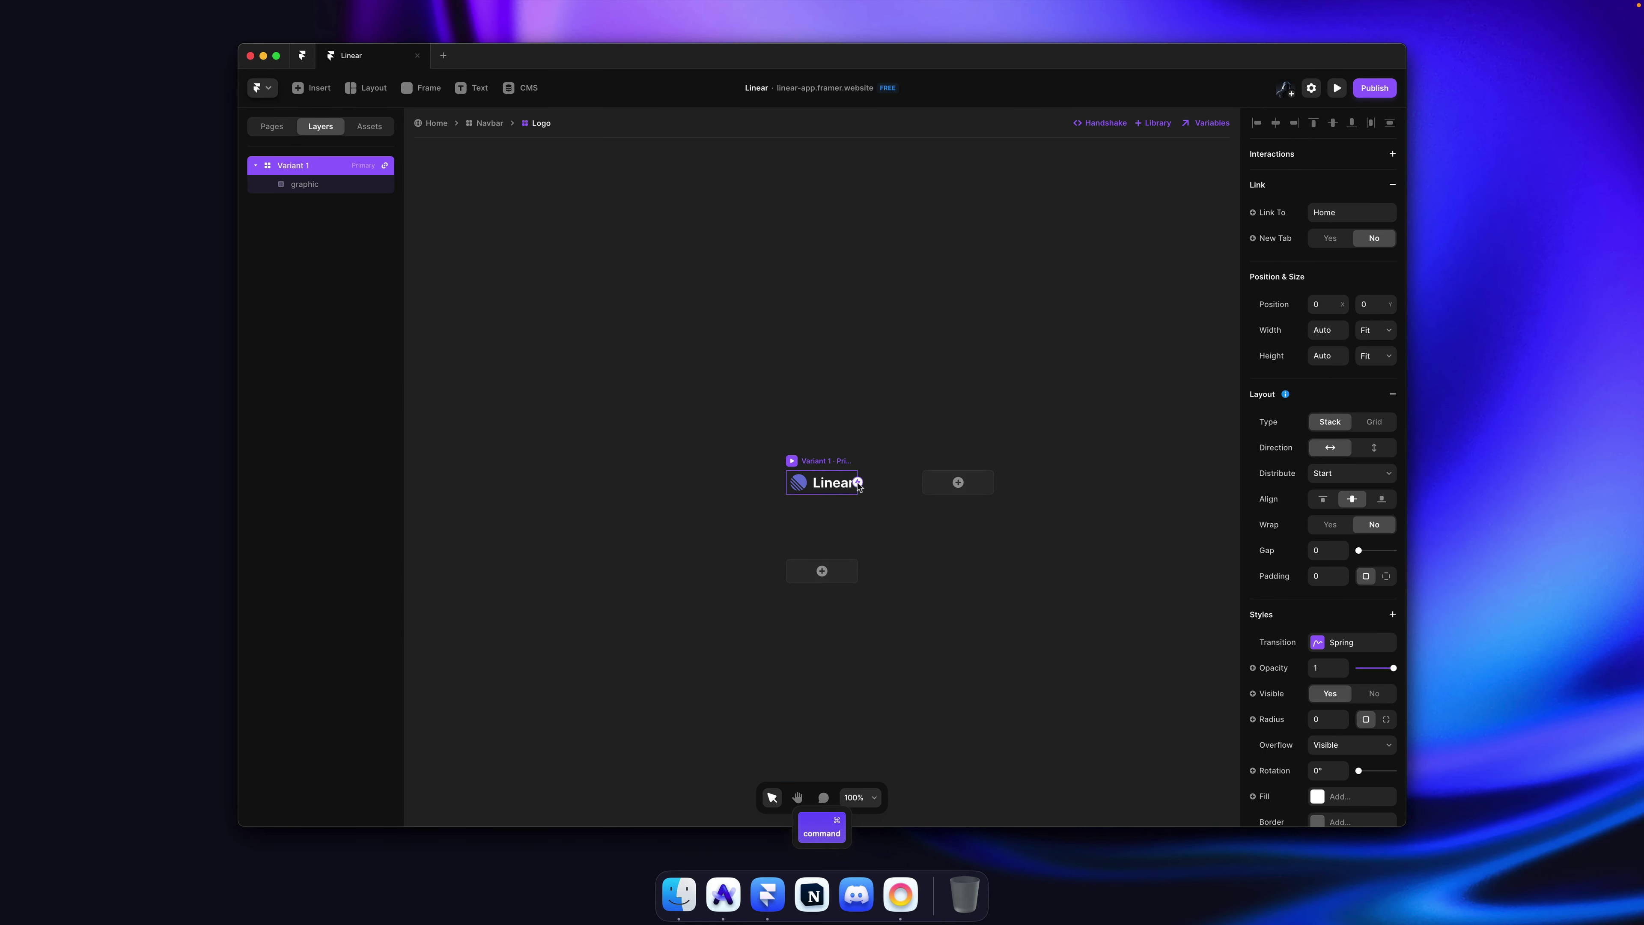
left_click(834, 489, "super")
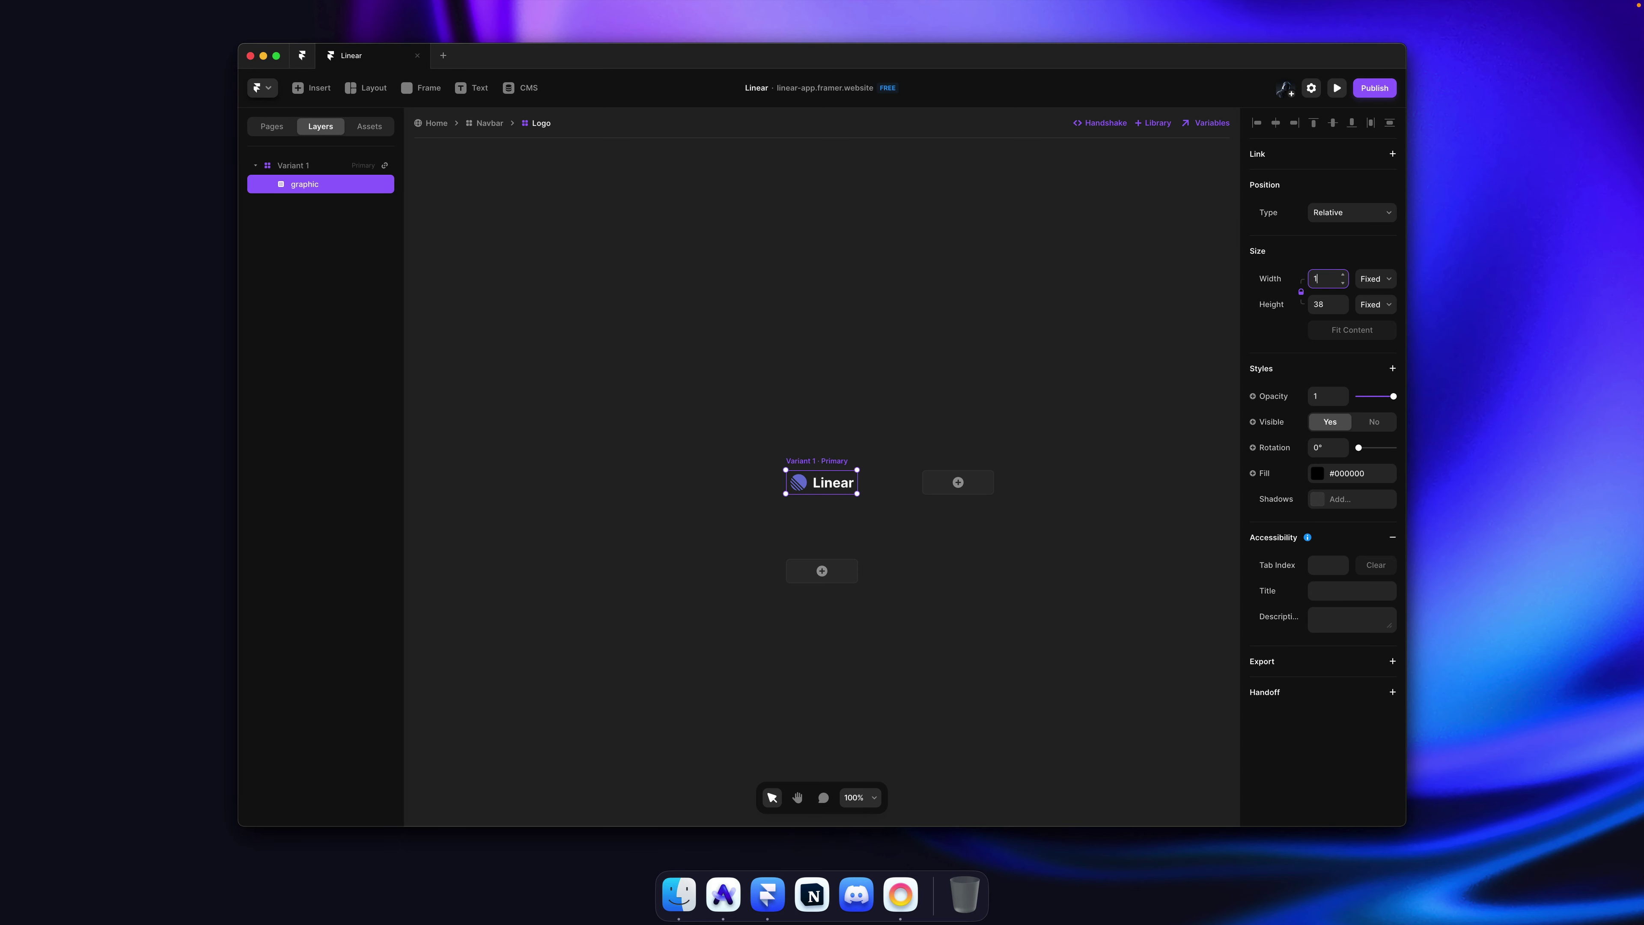
key("super+s")
left_click(436, 123)
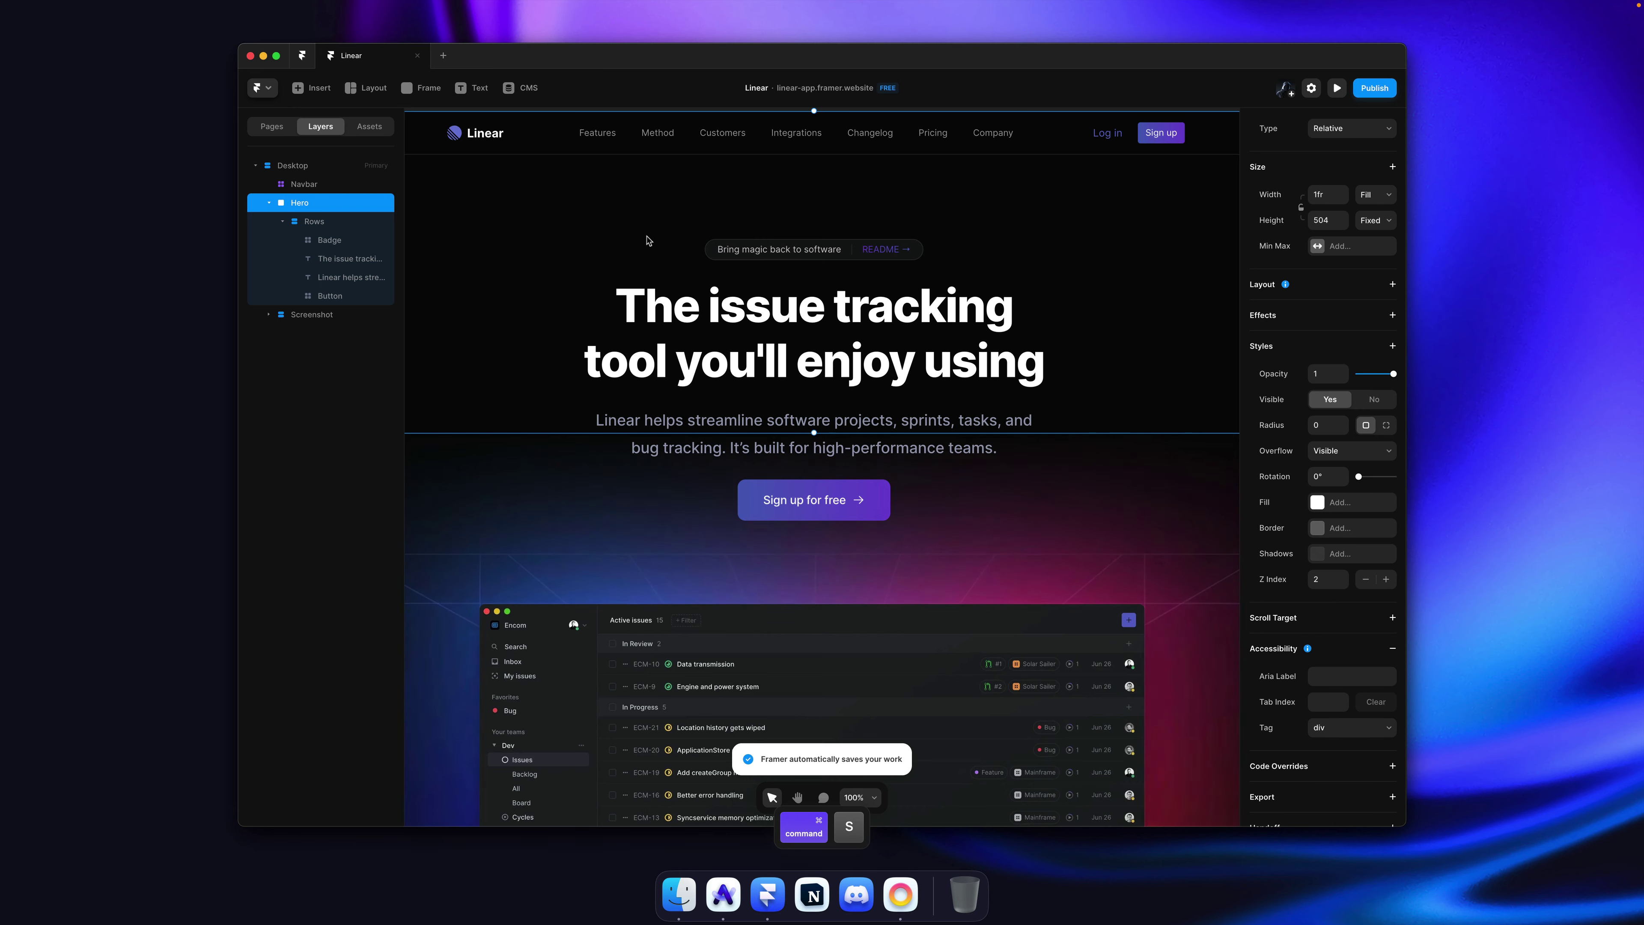
Step: Publish the latest changes and compare the live site with linear.app in Arc
key("shift+super+p")
key("super+r")
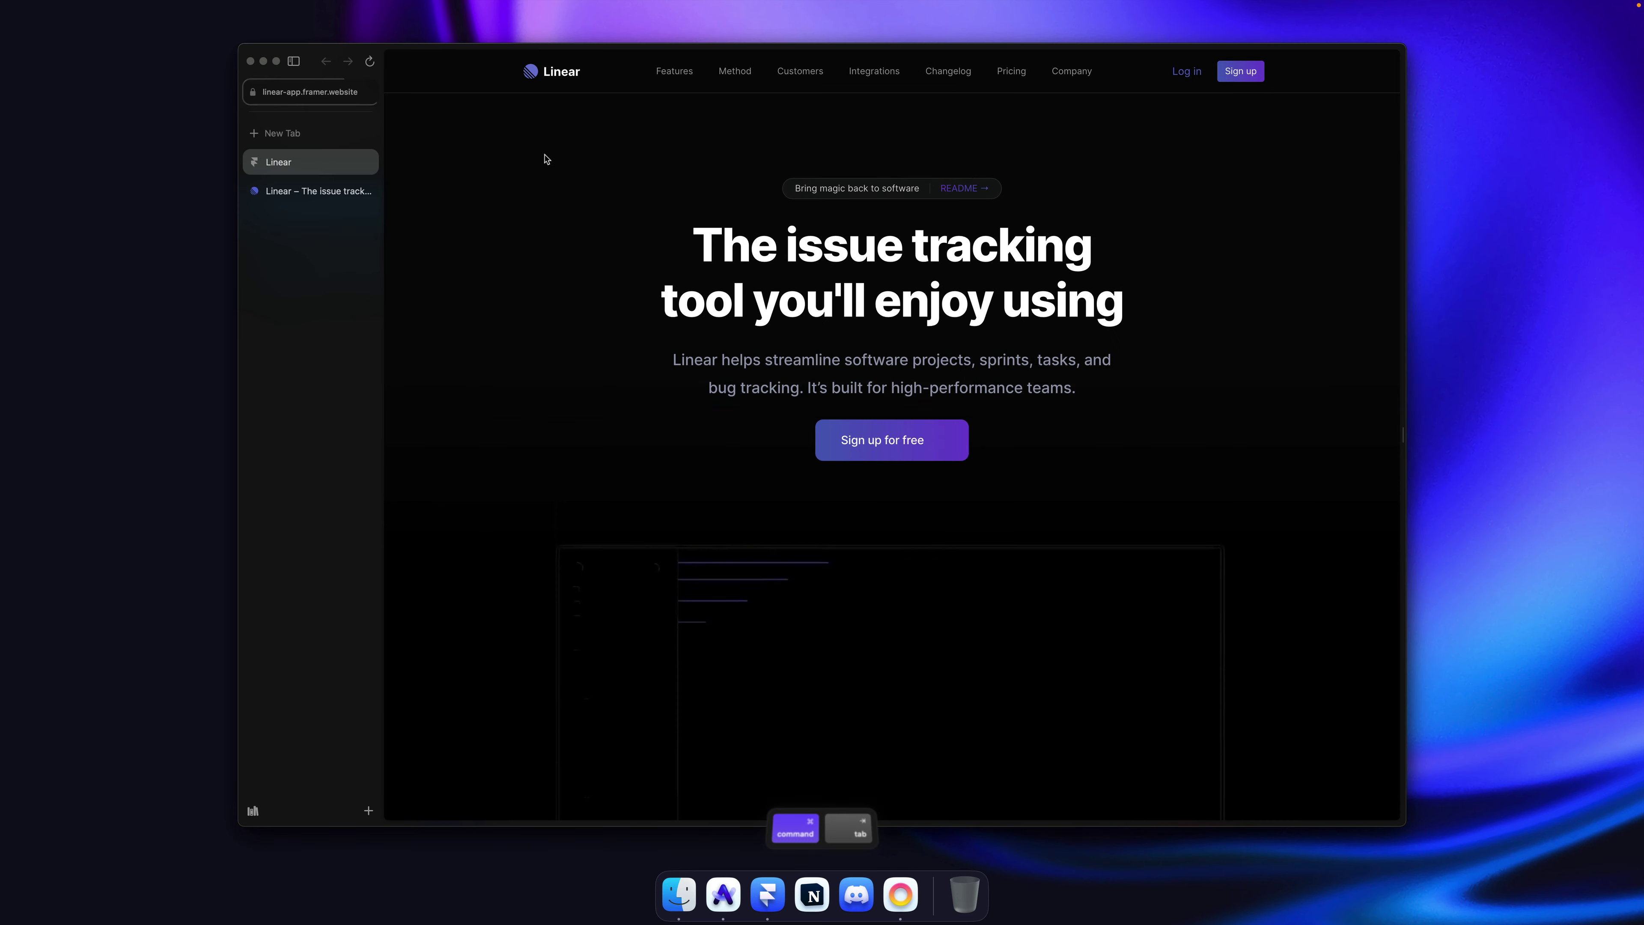
left_click(298, 191)
key("super+1")
key("super+2")
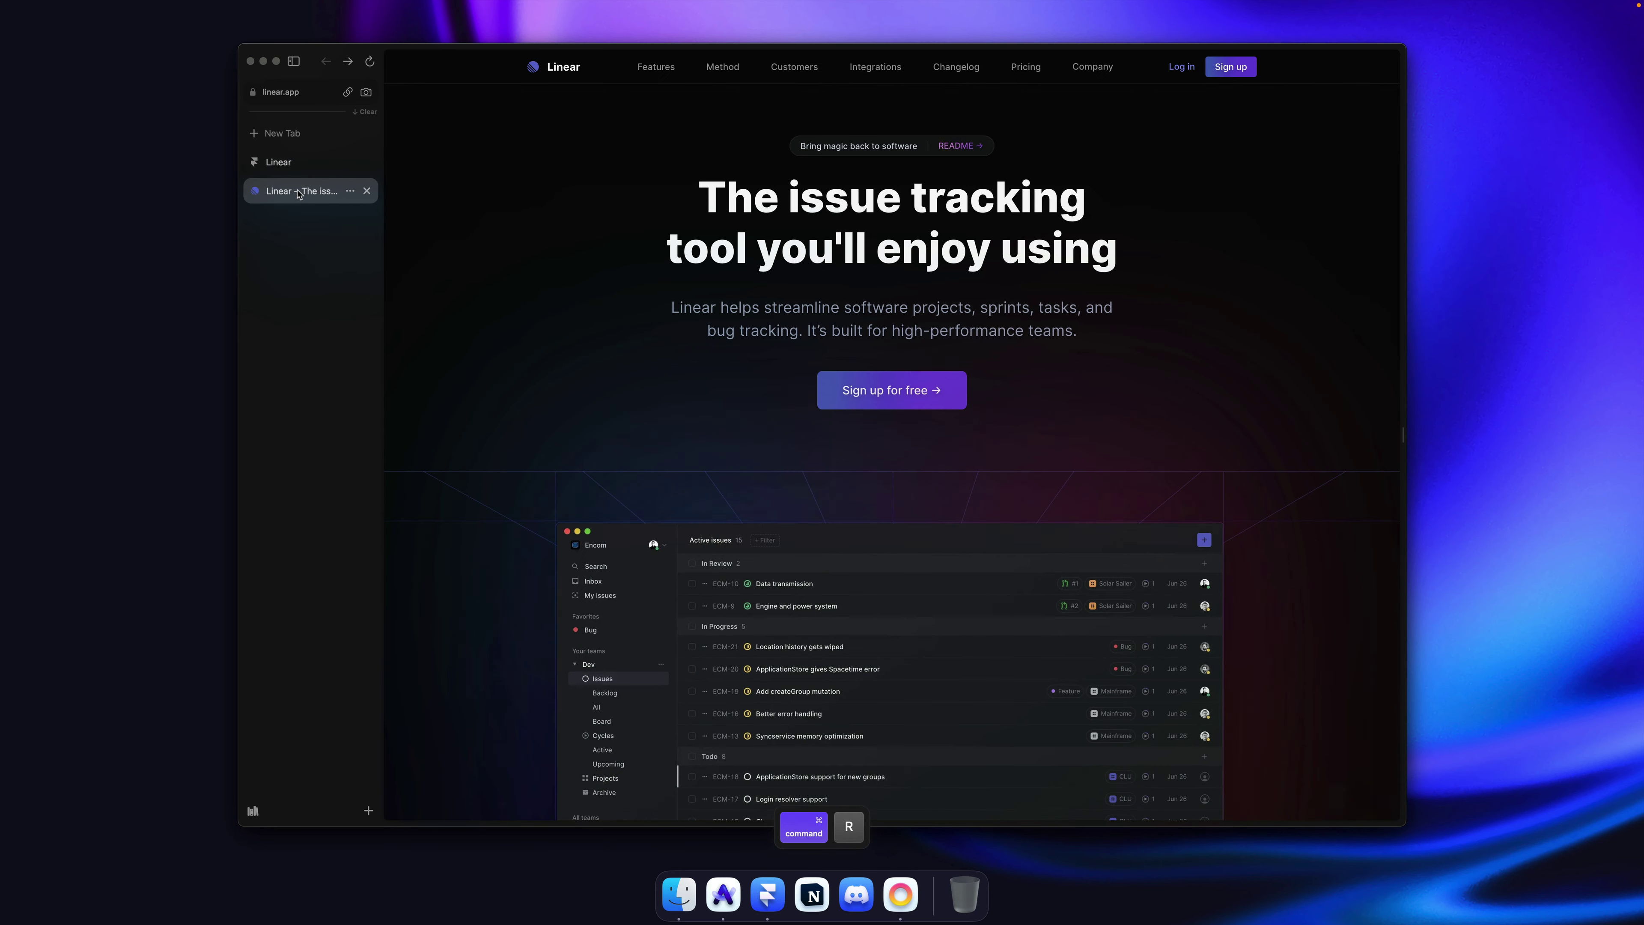
key("super+1")
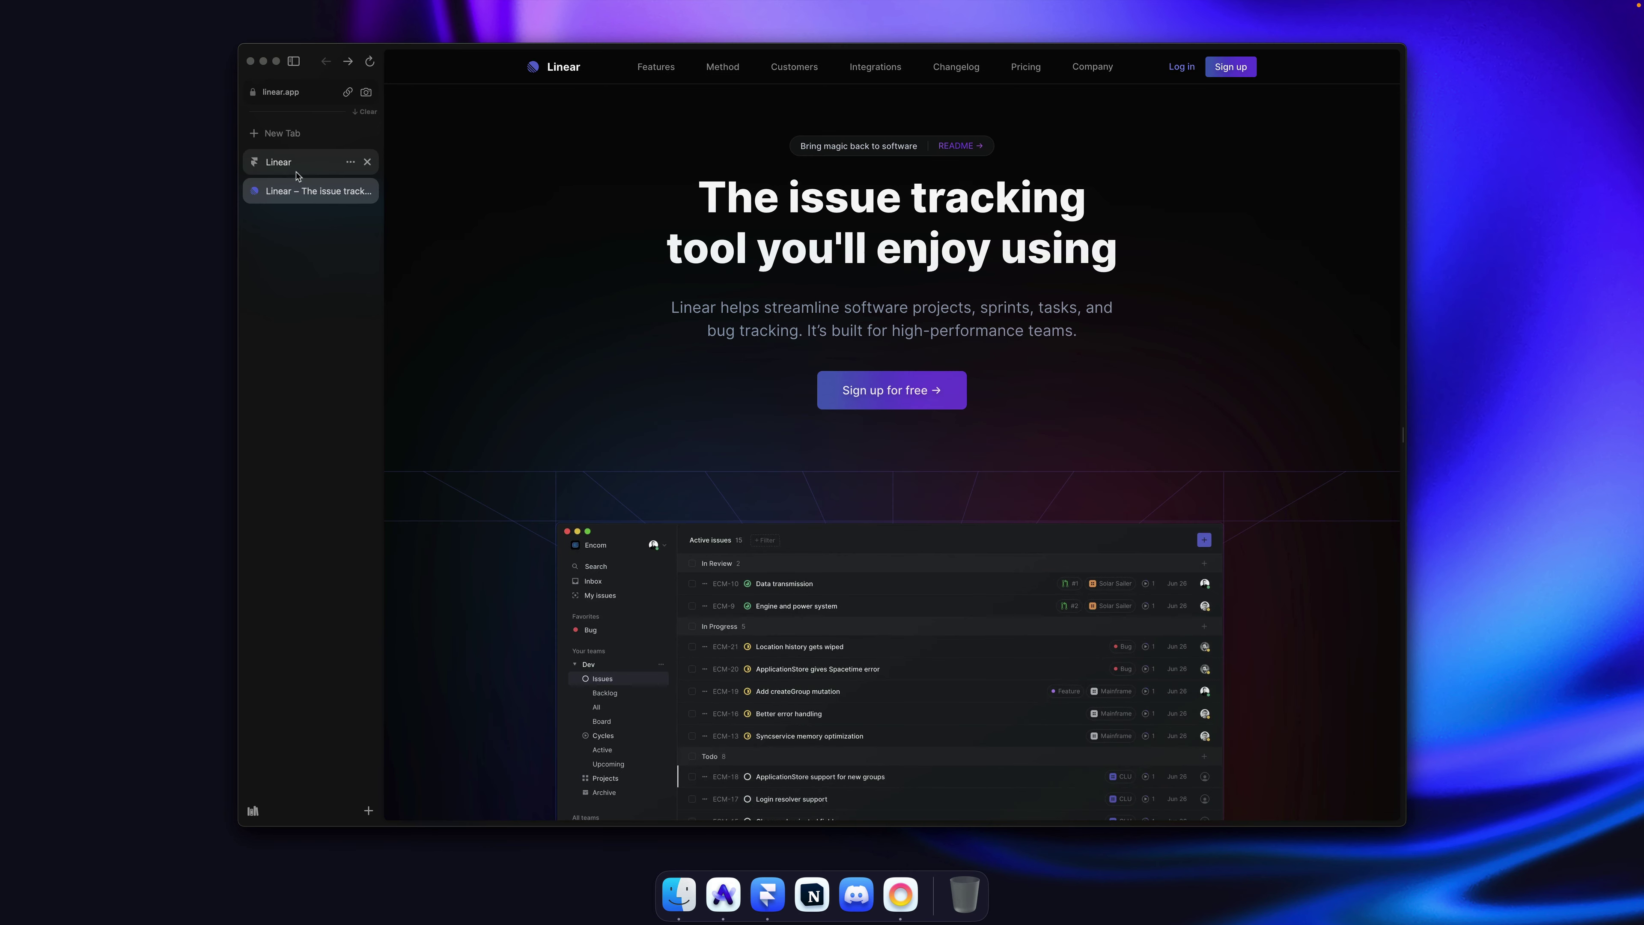
key("super+Tab")
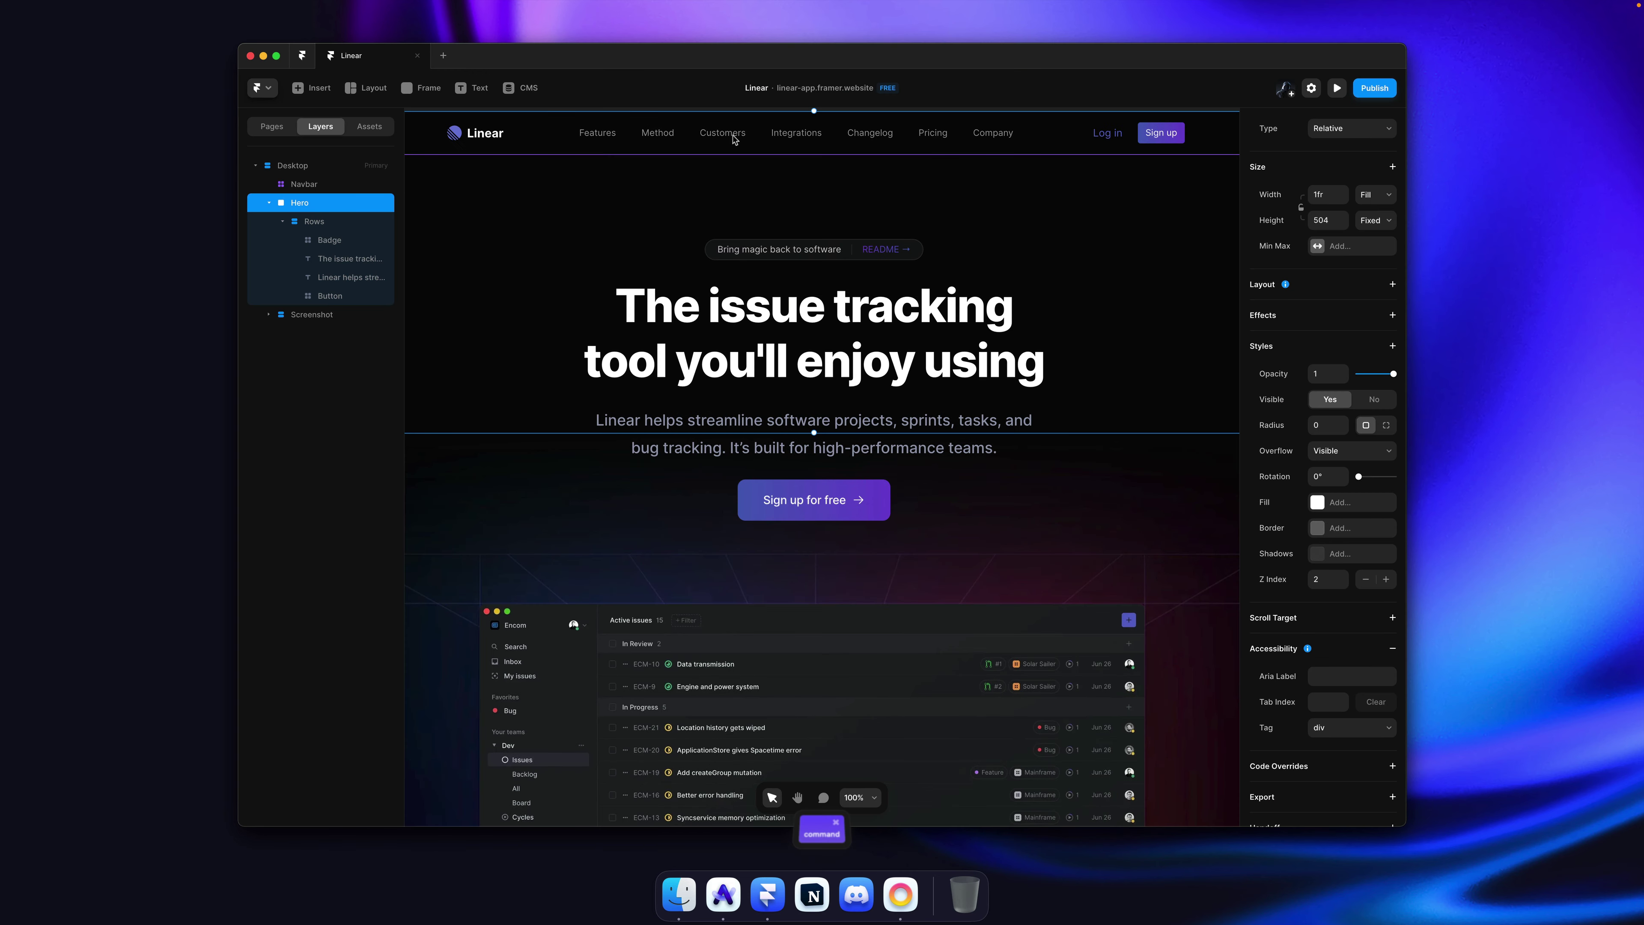
Step: Reduce the NavLink component's side padding below 20, save, and go back to Home
double_click(735, 139)
double_click(719, 489)
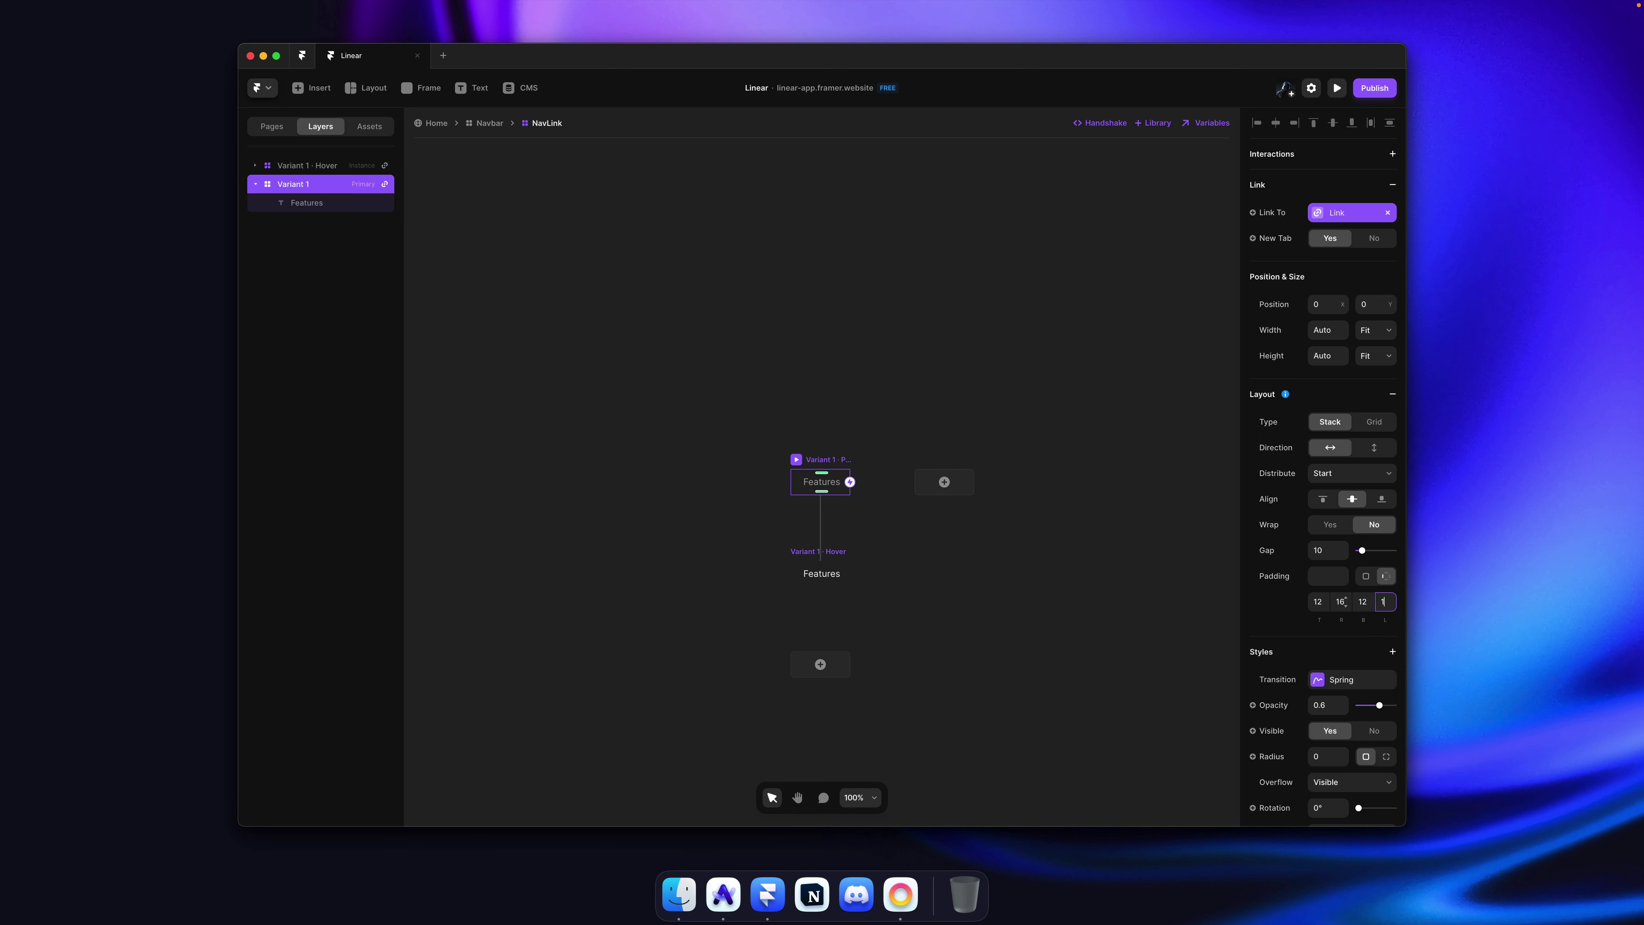
key("Escape")
key("cmd+s")
left_click(489, 123)
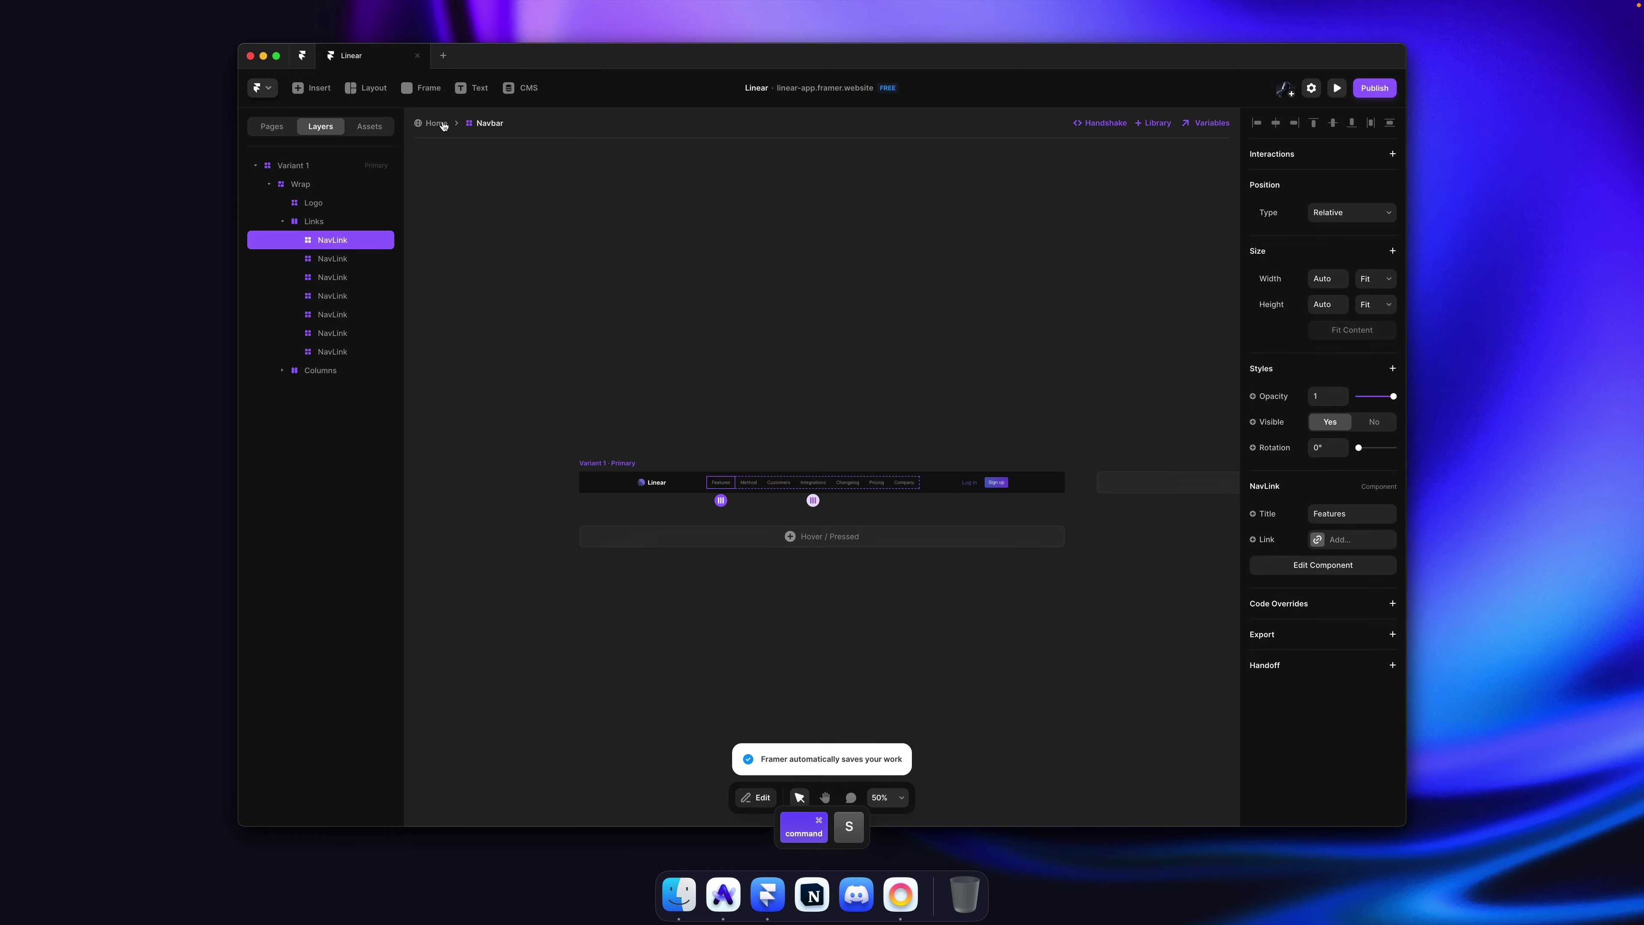
left_click(436, 123)
left_click(551, 280)
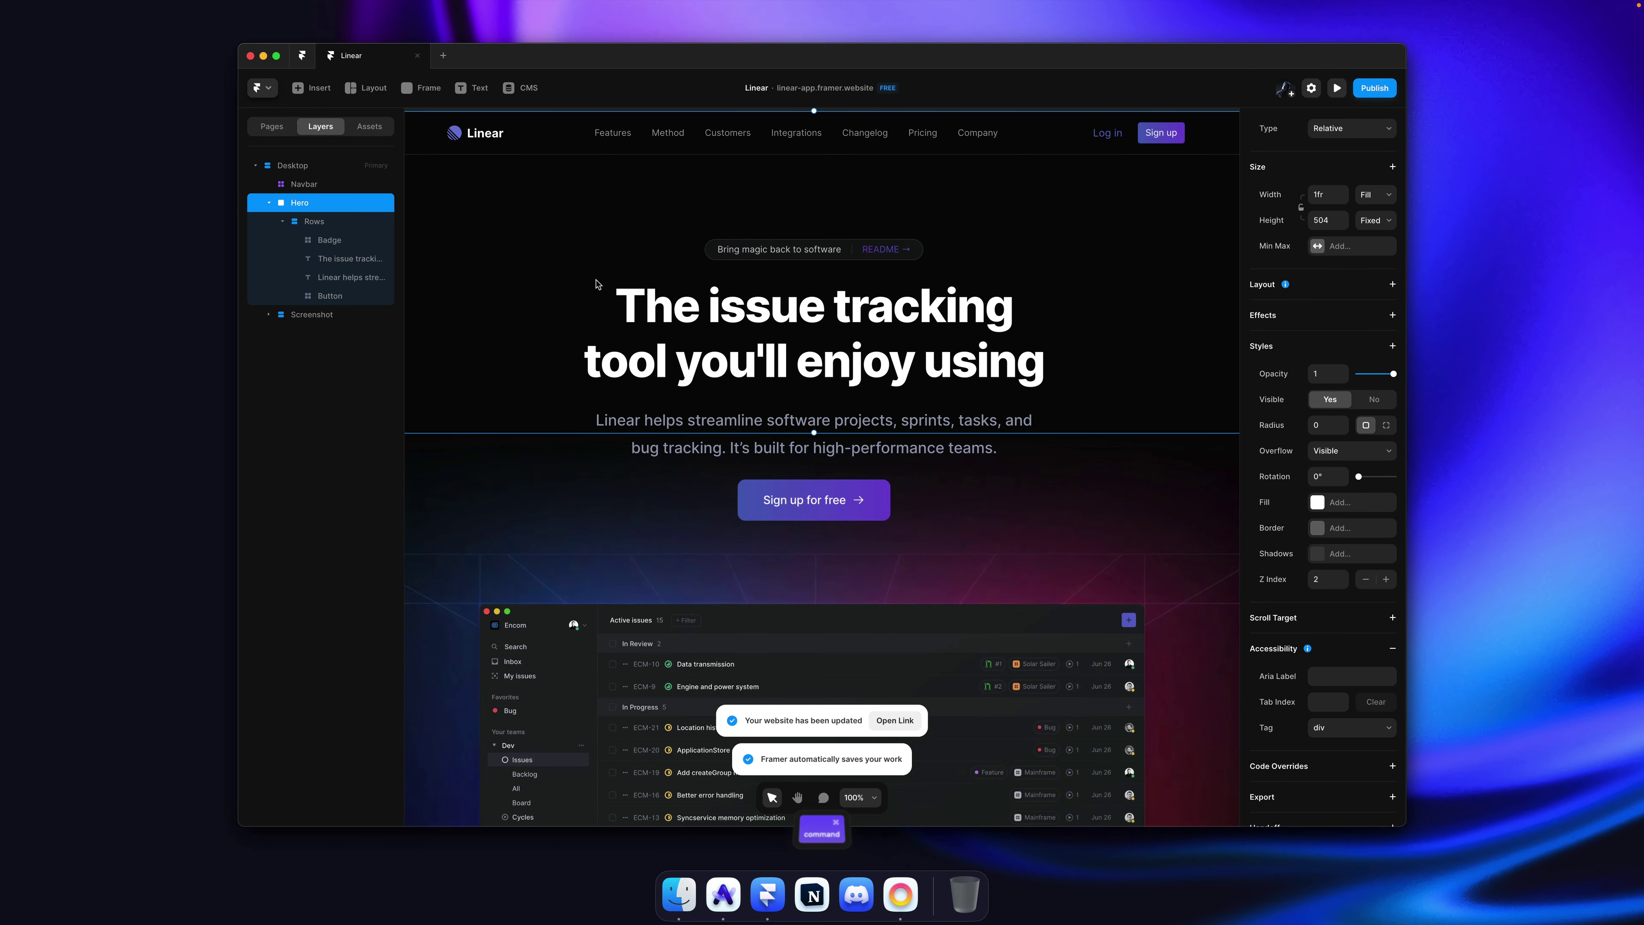
scroll(612, 277, "down", 5)
scroll(1064, 312, "left", 3)
Step: Switch to Arc and hide its sidebar for a full-width view of the published site
left_click(1094, 298)
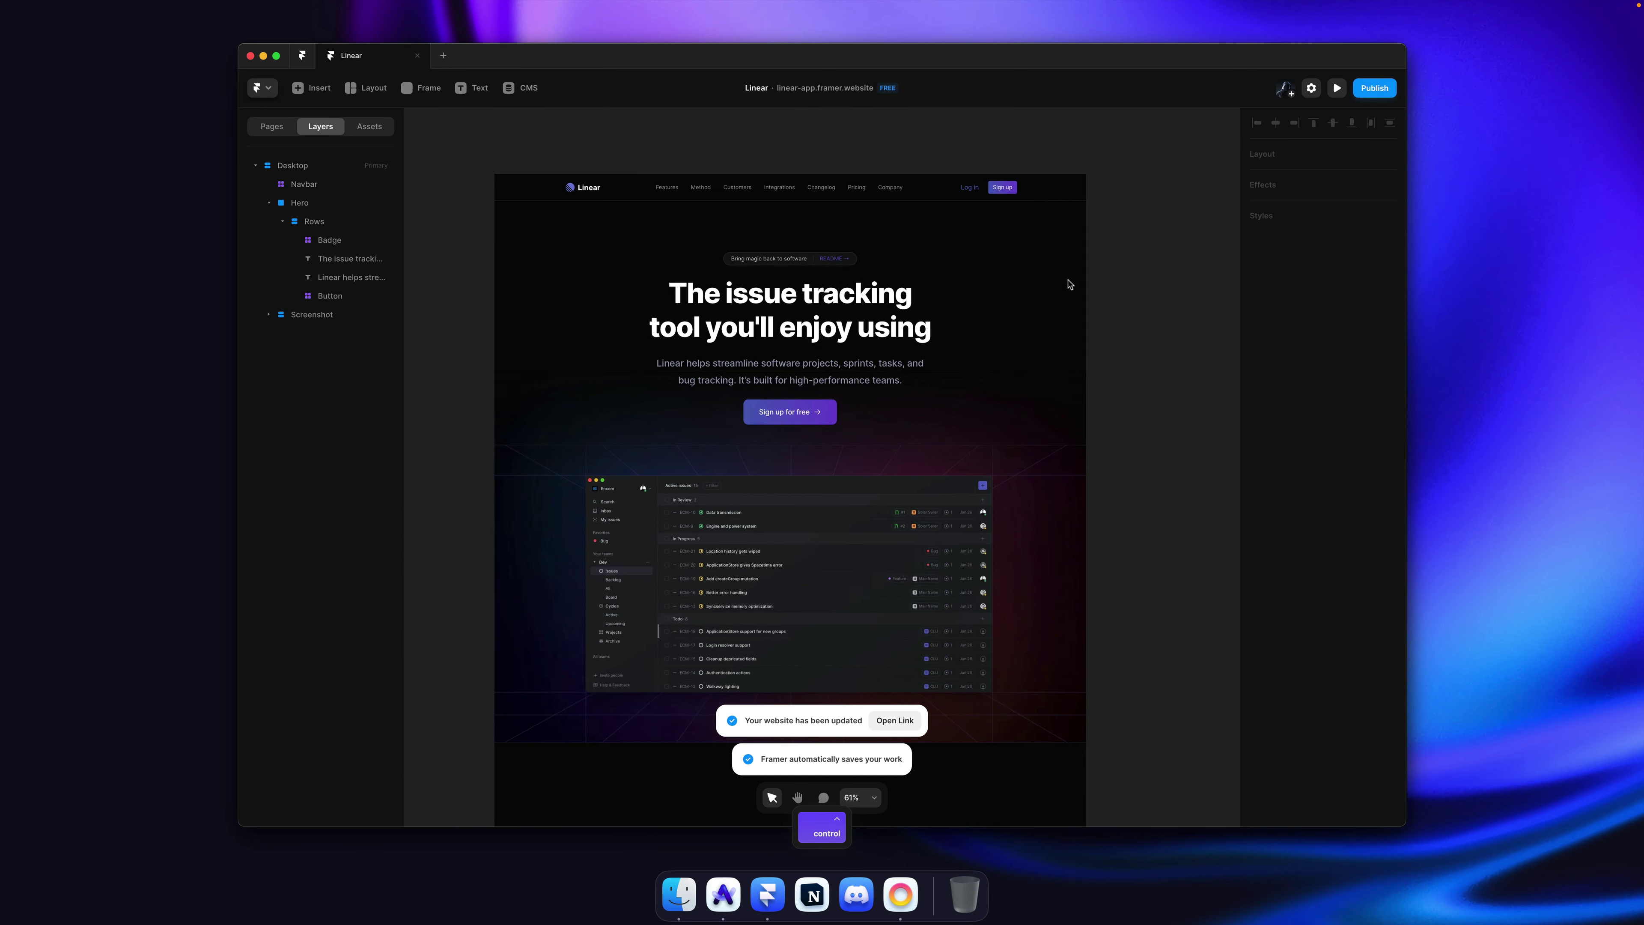
scroll(1113, 283, "left", 1)
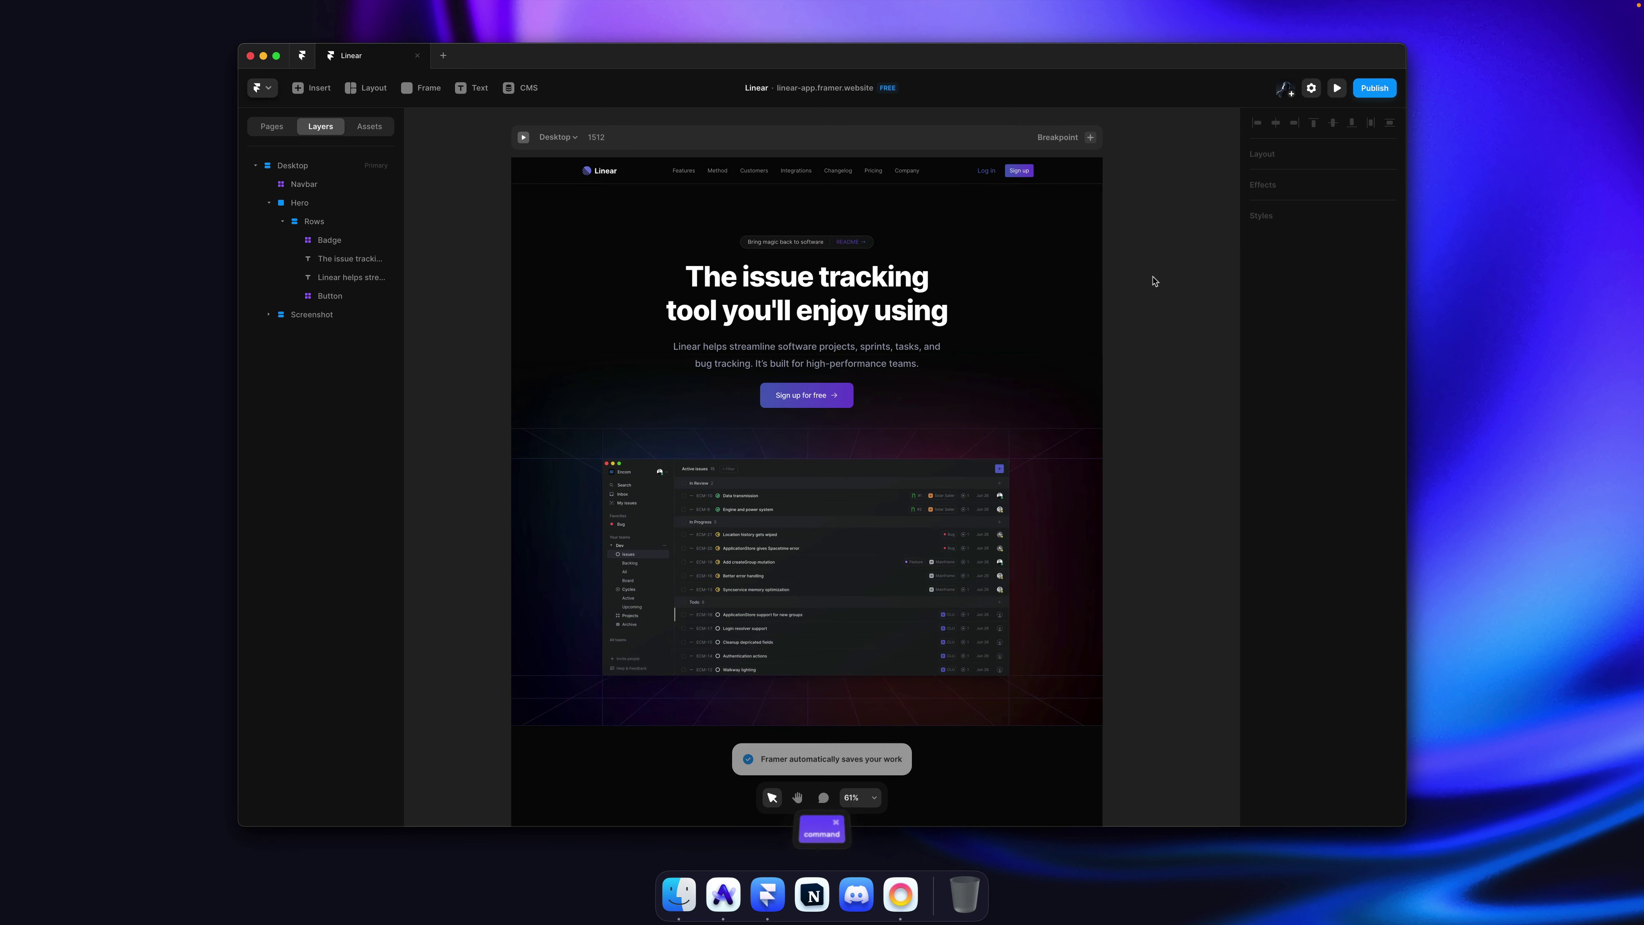
key("super+Tab")
key("super+s")
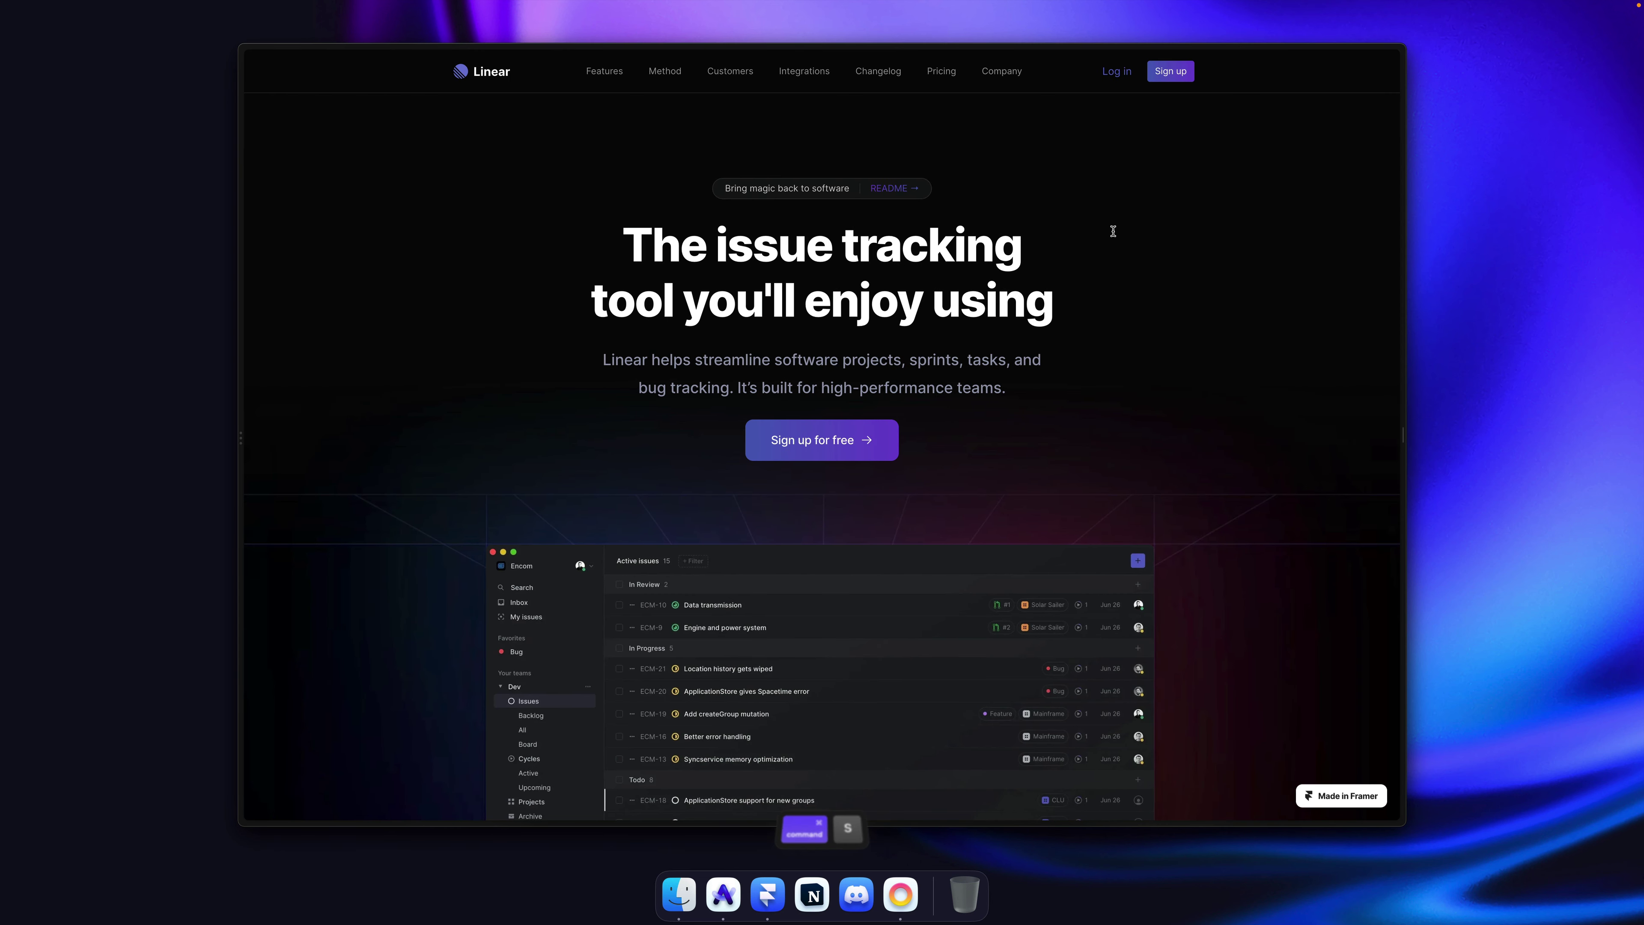
key("super+s")
key("super+s")
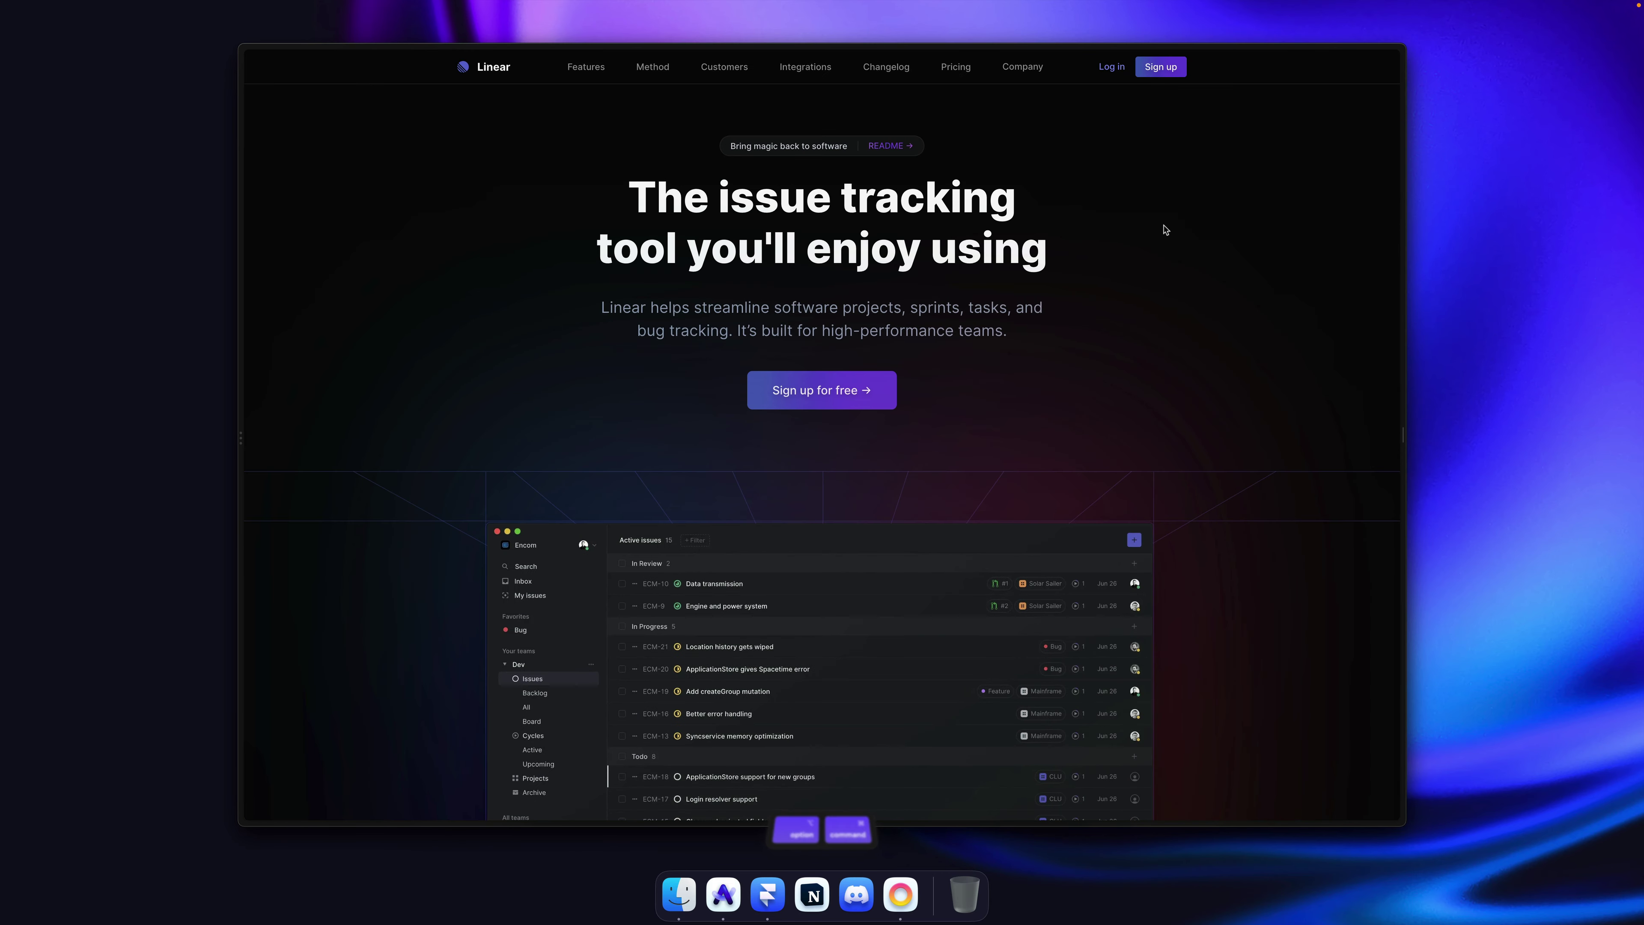
Step: Reload twice to replay the intro animation, scroll through, then show linear.app with the sidebar
key("super+r")
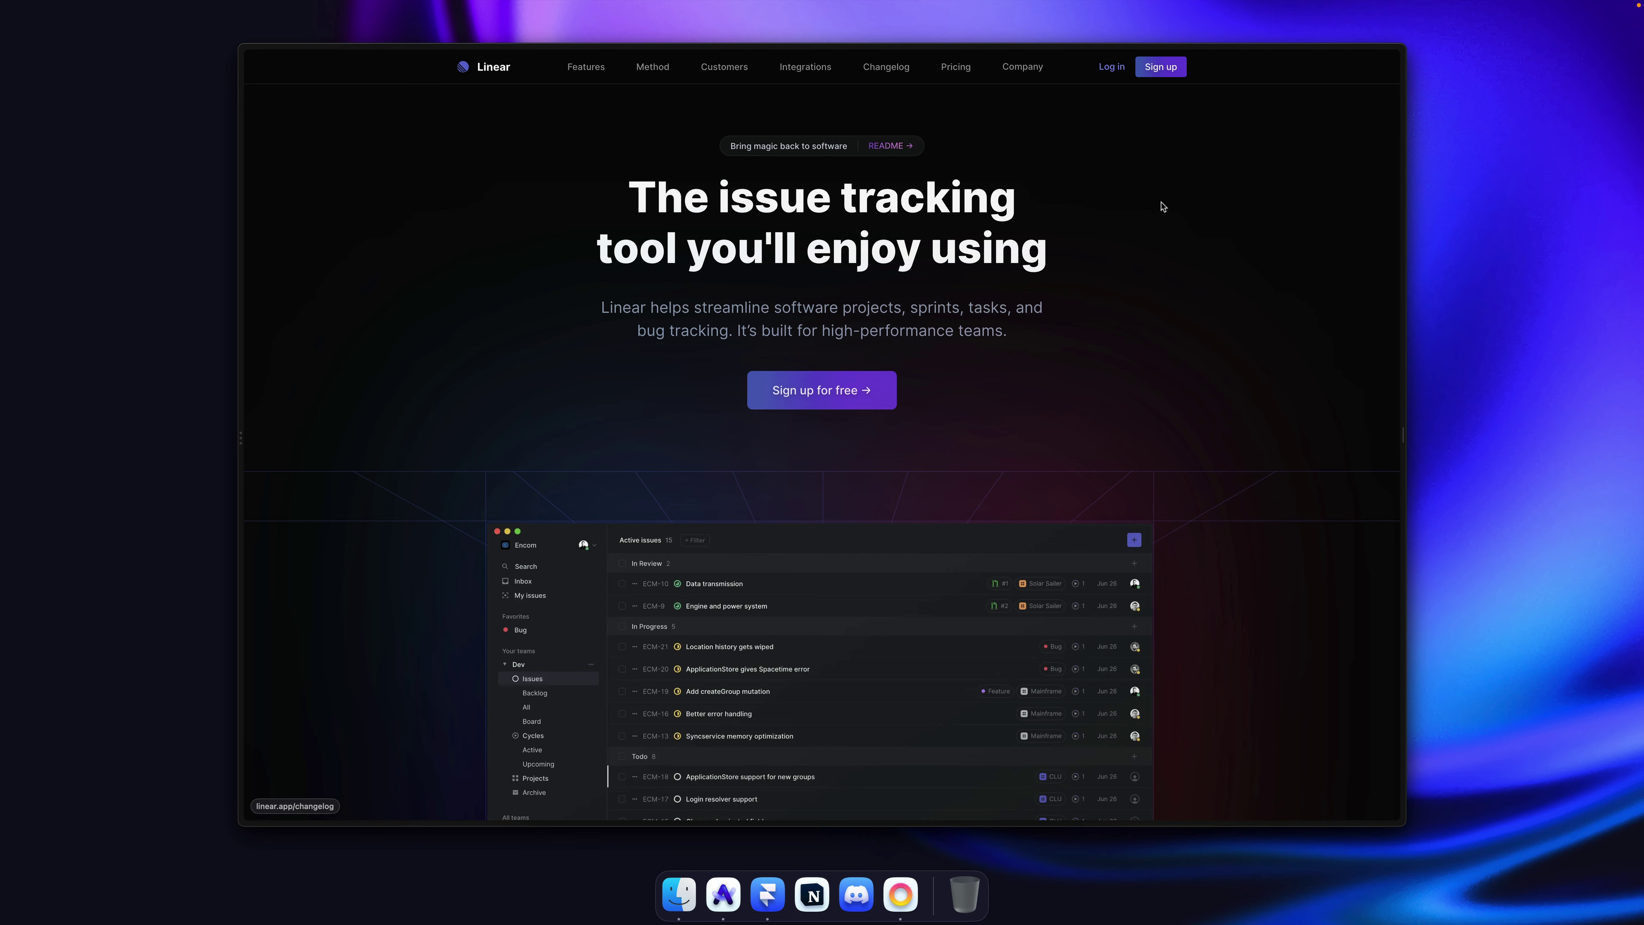
key("super+r")
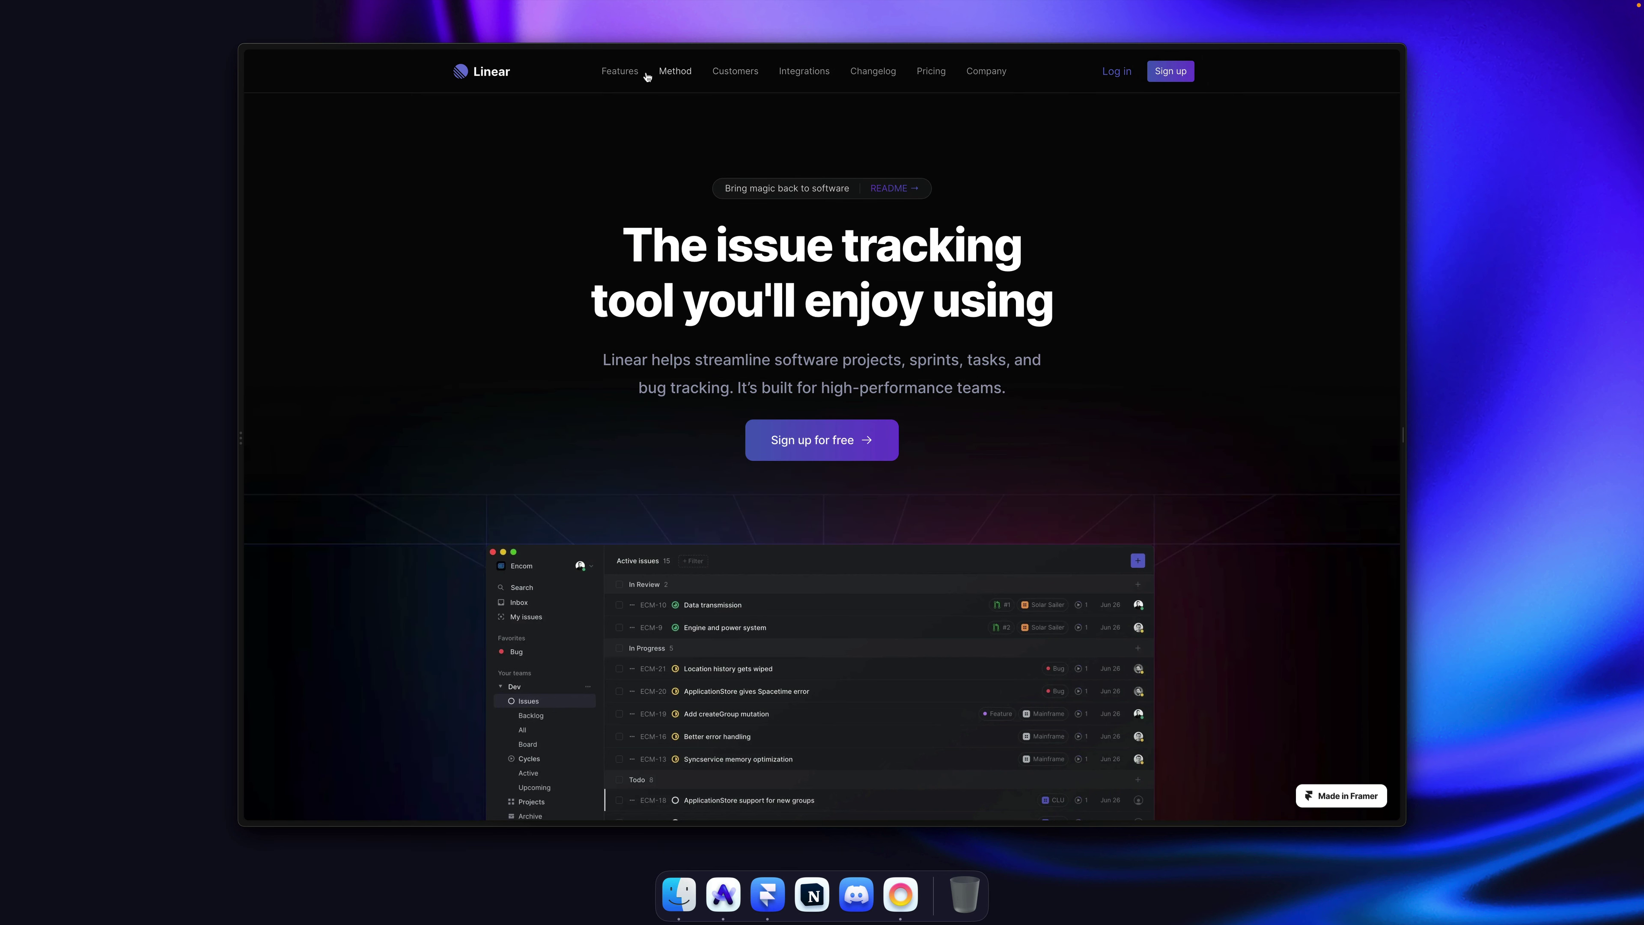
scroll(1189, 262, "down", 5)
scroll(1189, 265, "up", 5)
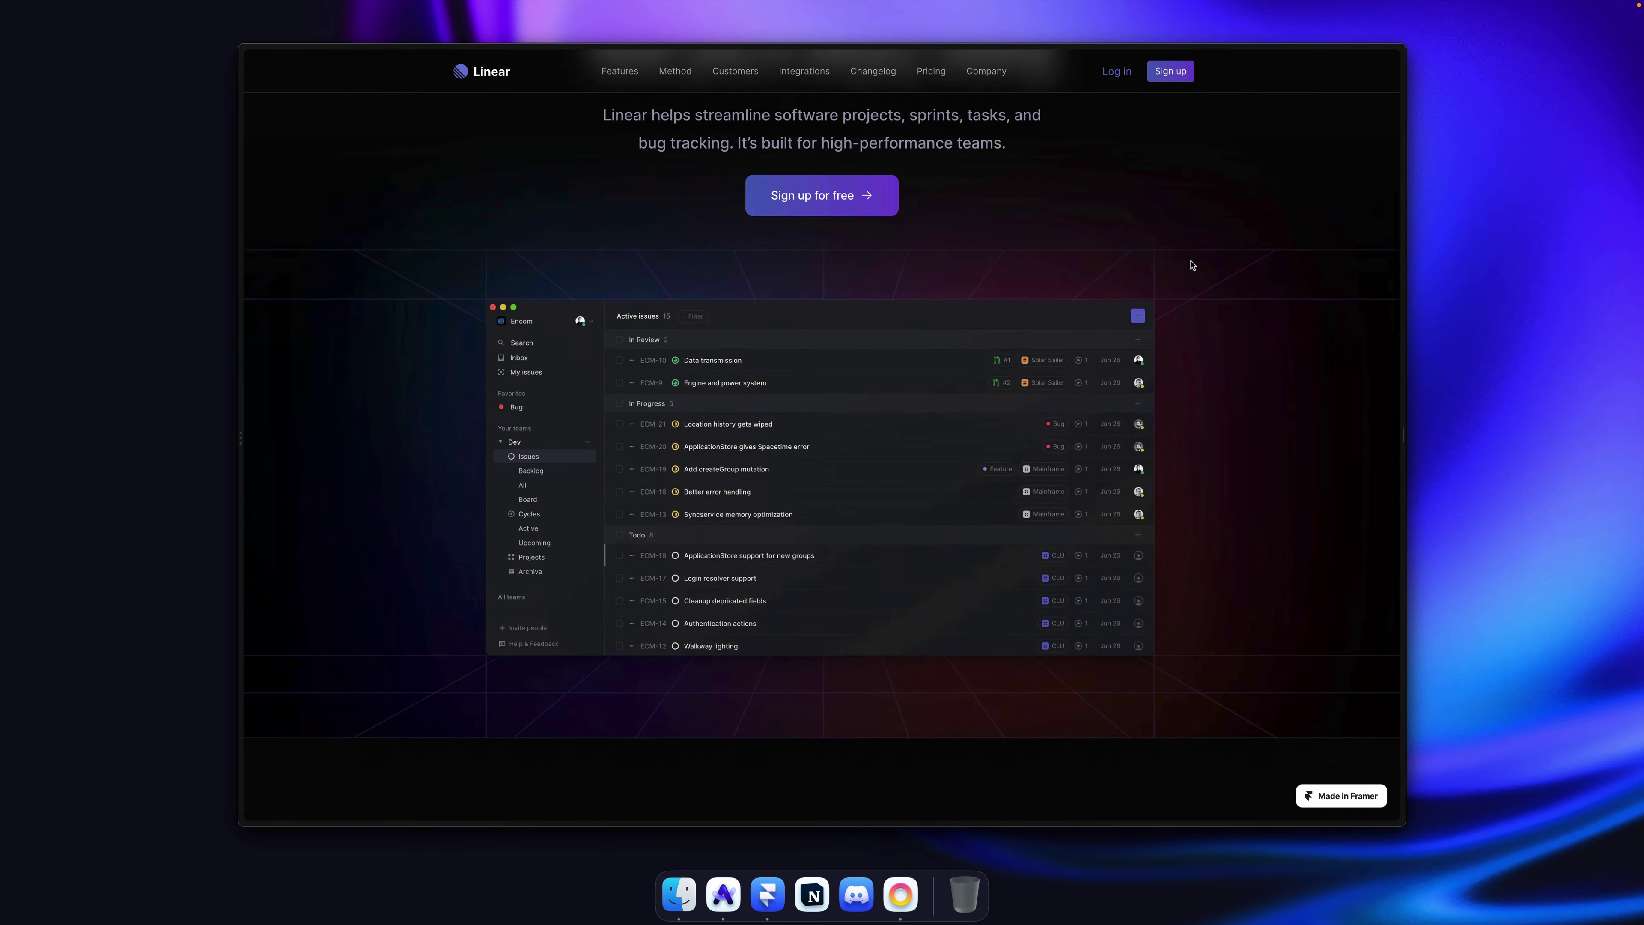
scroll(1141, 232, "down", 5)
scroll(1141, 231, "up", 5)
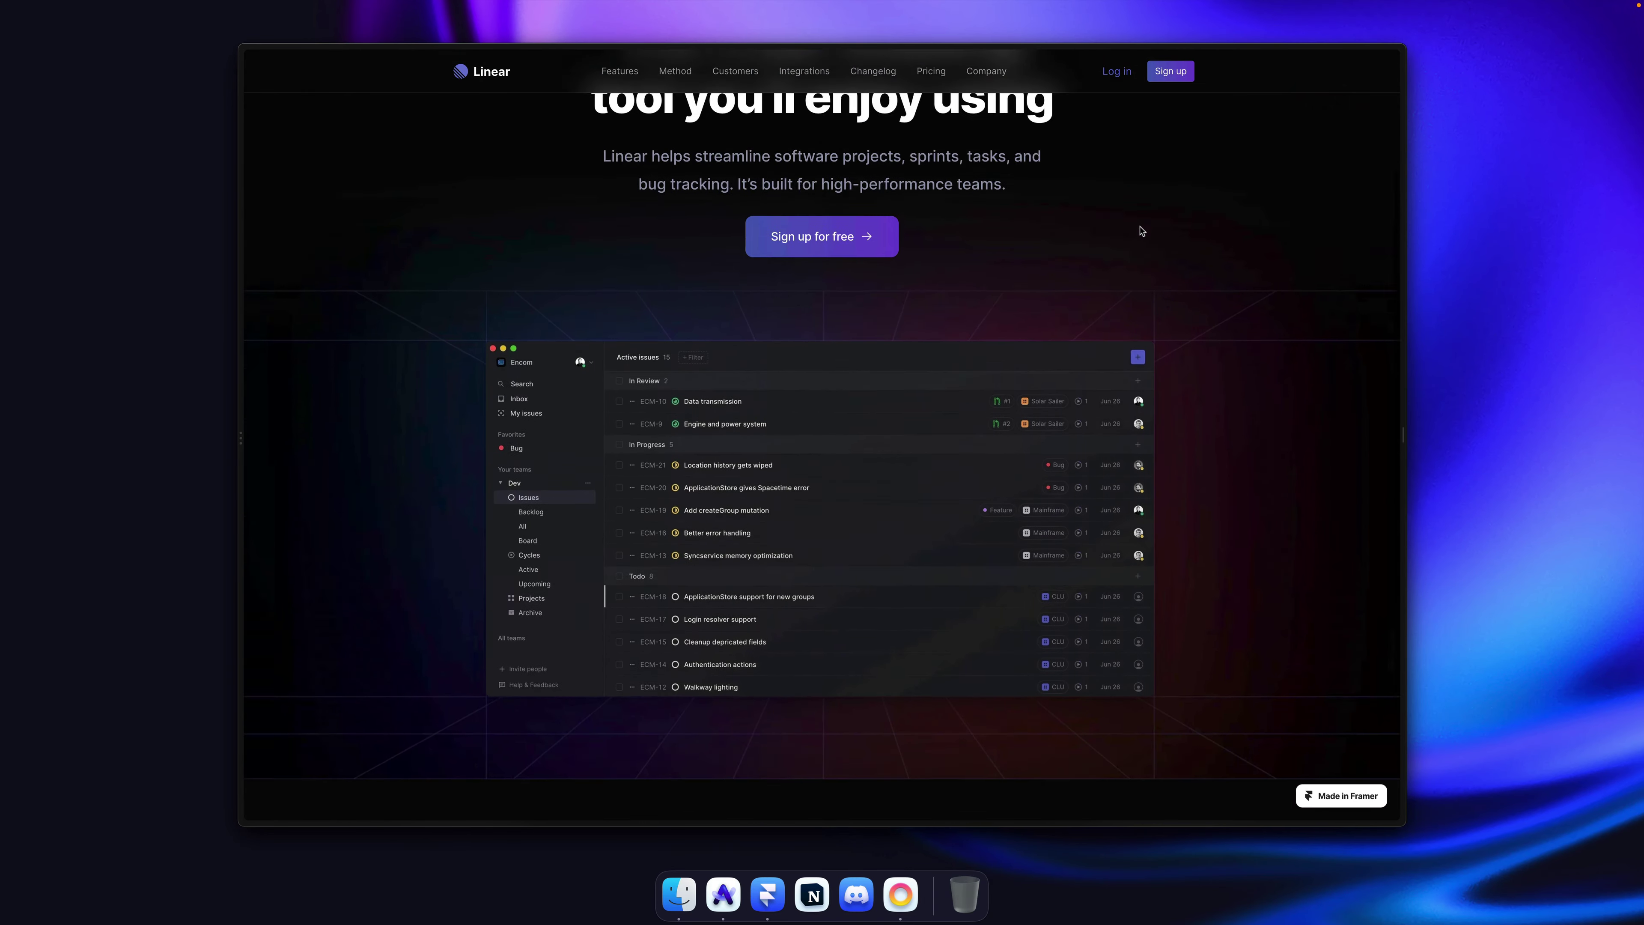
key("alt")
scroll(1141, 231, "down", 6)
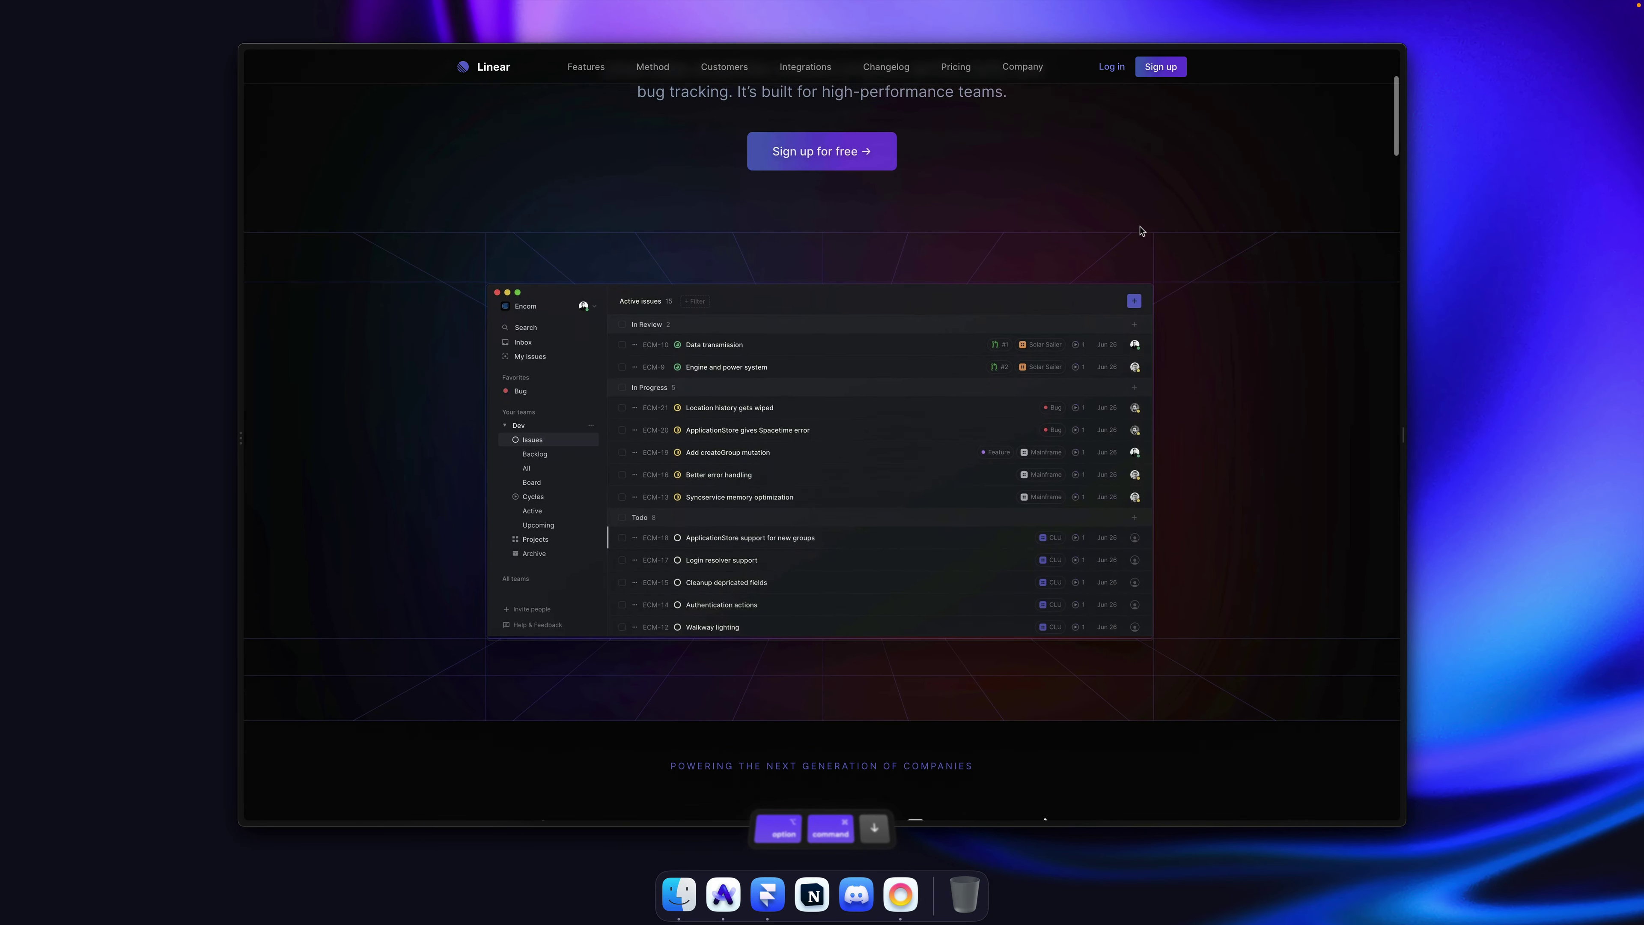
scroll(1141, 231, "up", 6)
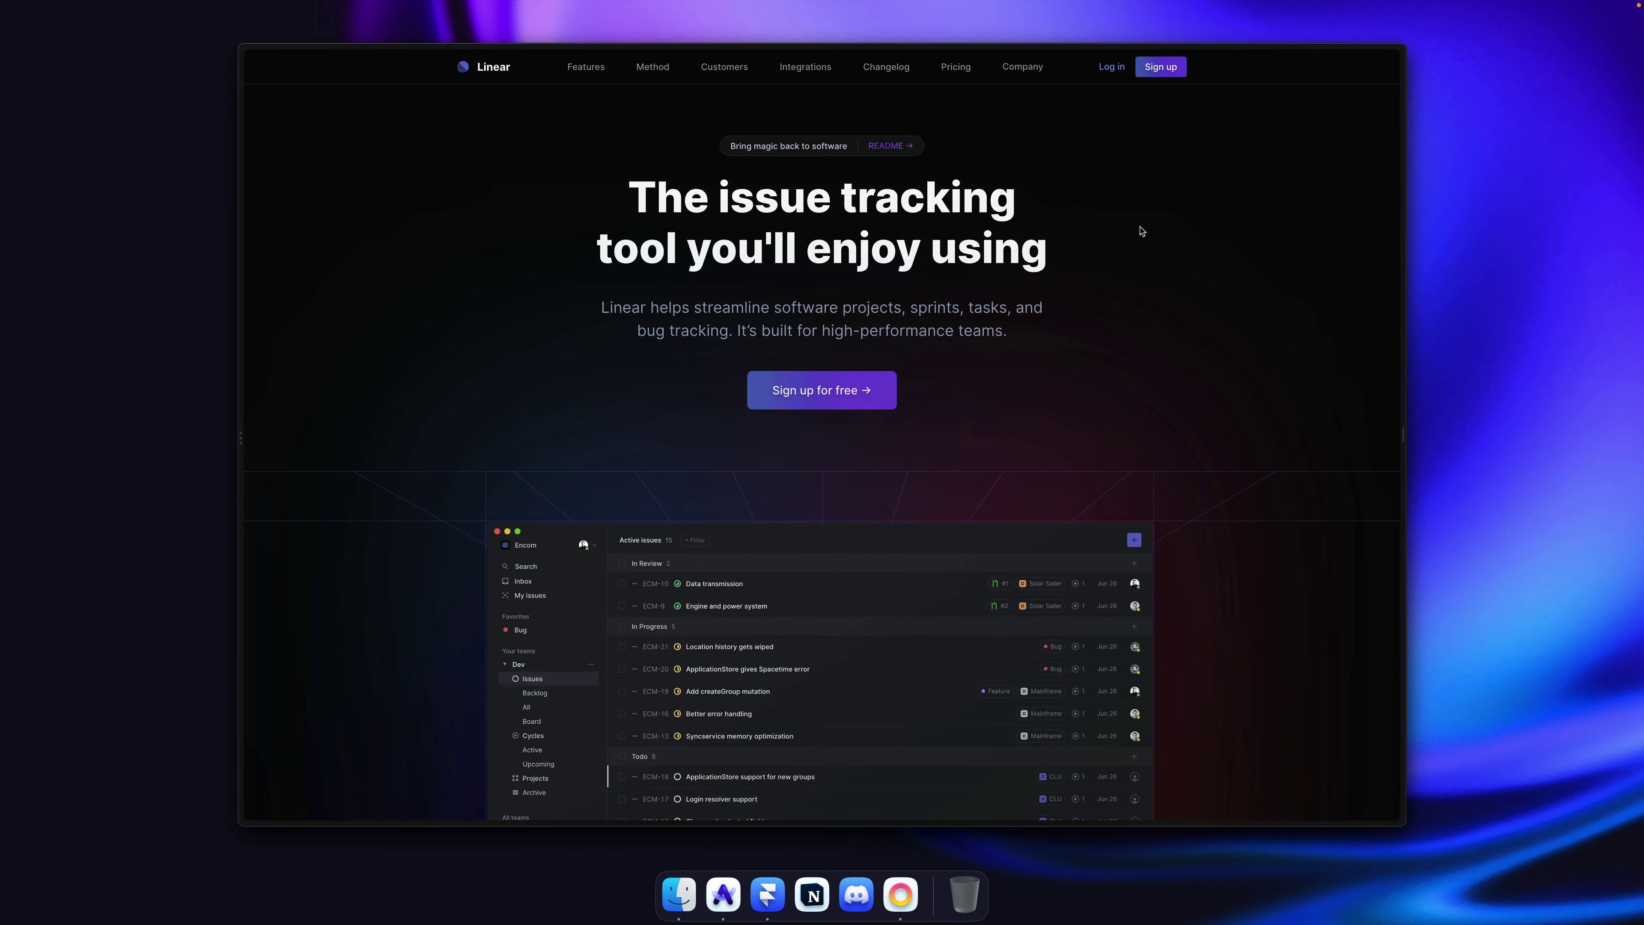
key("alt+super")
key("super+s")
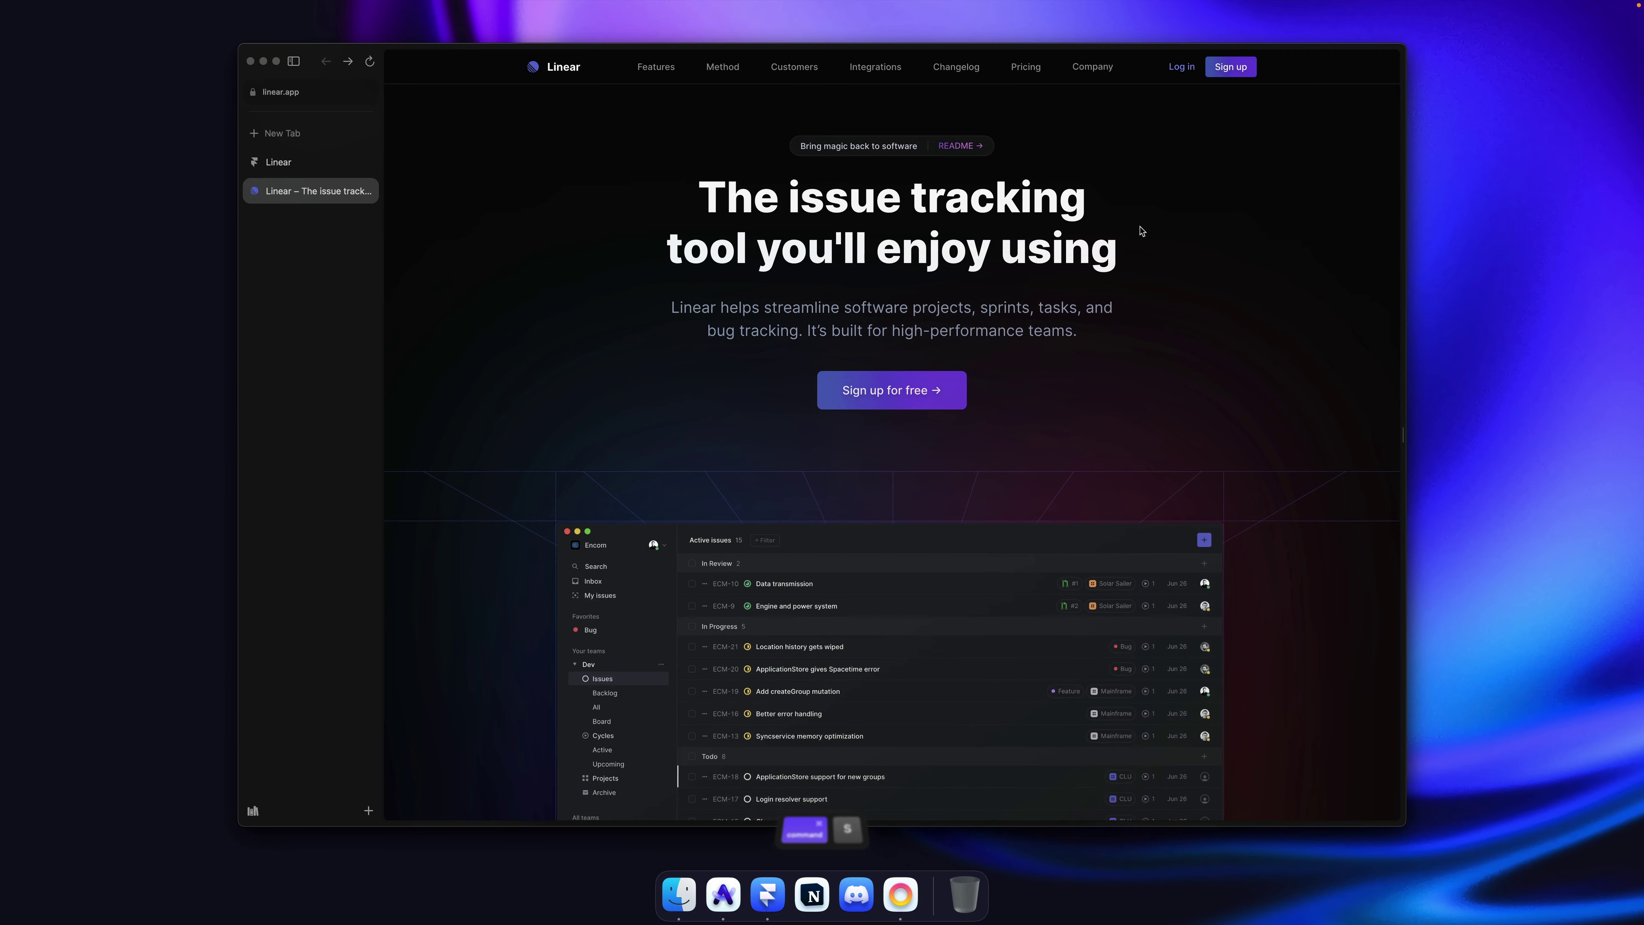
Step: Copy the 'POWERING THE NEXT GENERATION OF COMPANIES' line from linear.app's logos section
key("alt")
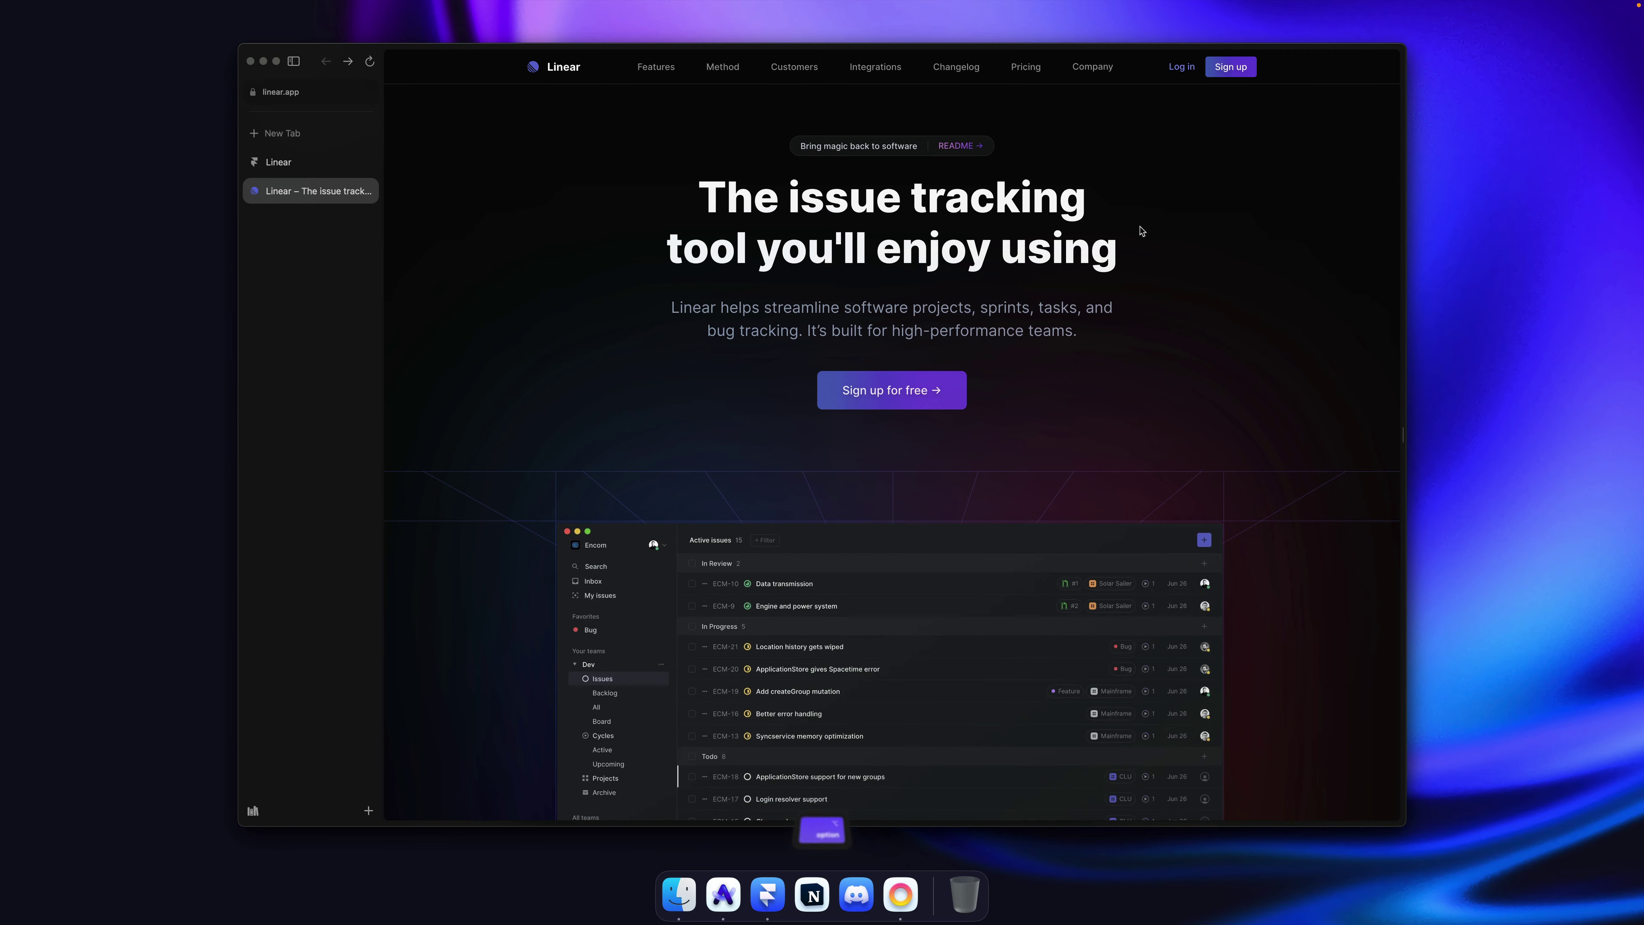
scroll(1141, 231, "down", 10)
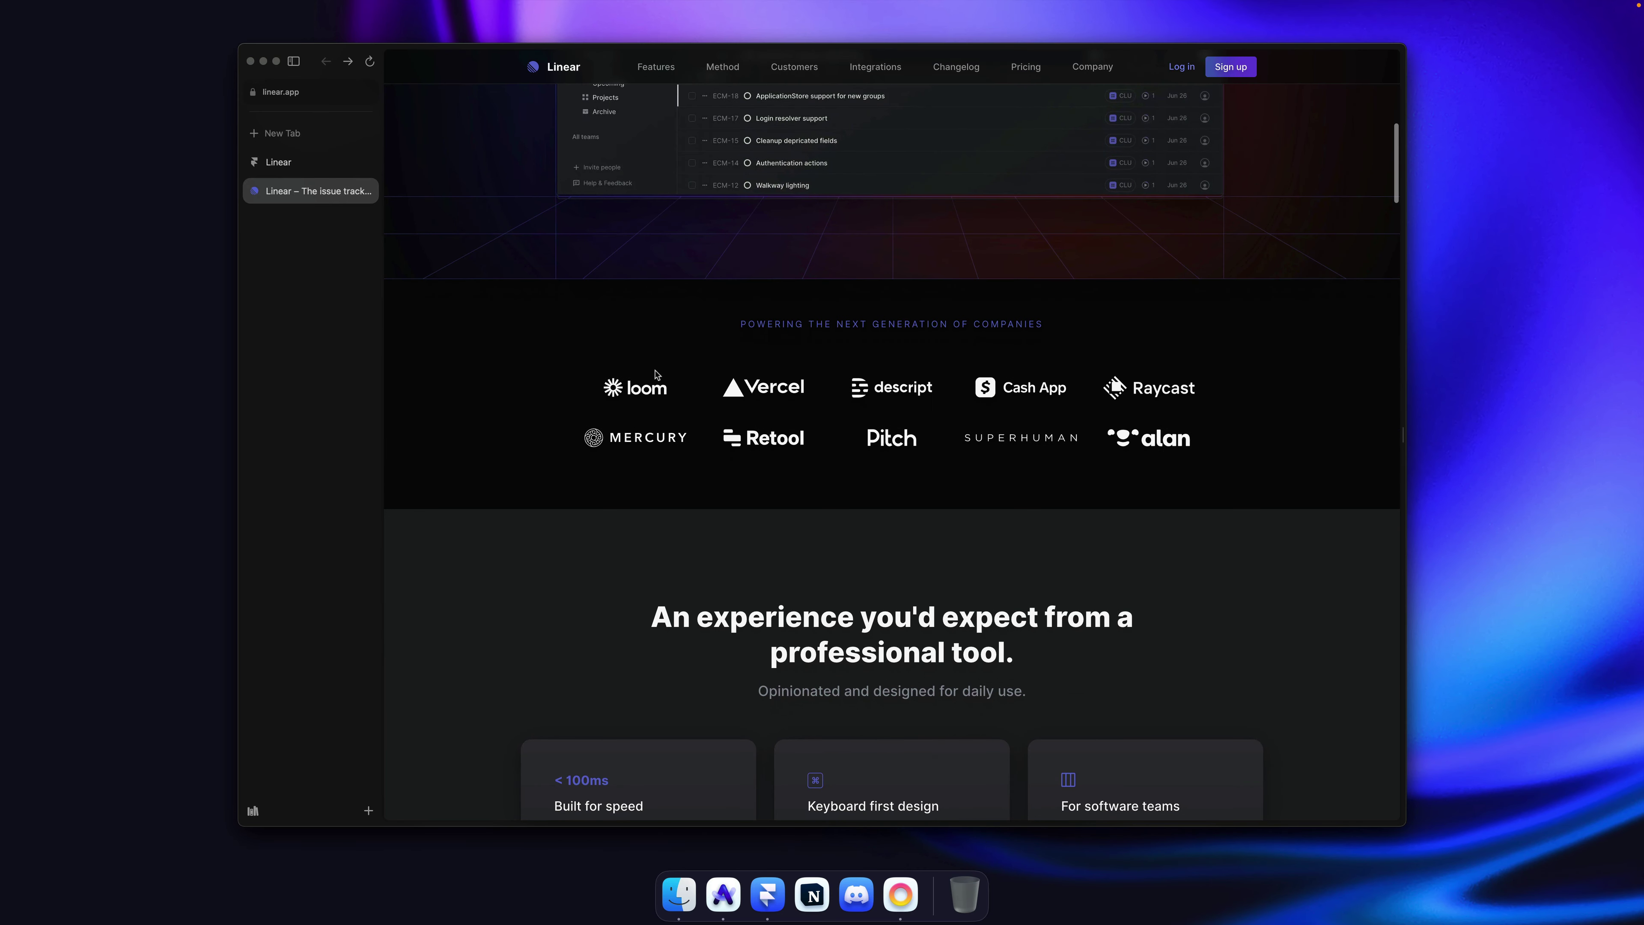
triple_click(819, 324)
key("super+c")
left_click(1102, 328)
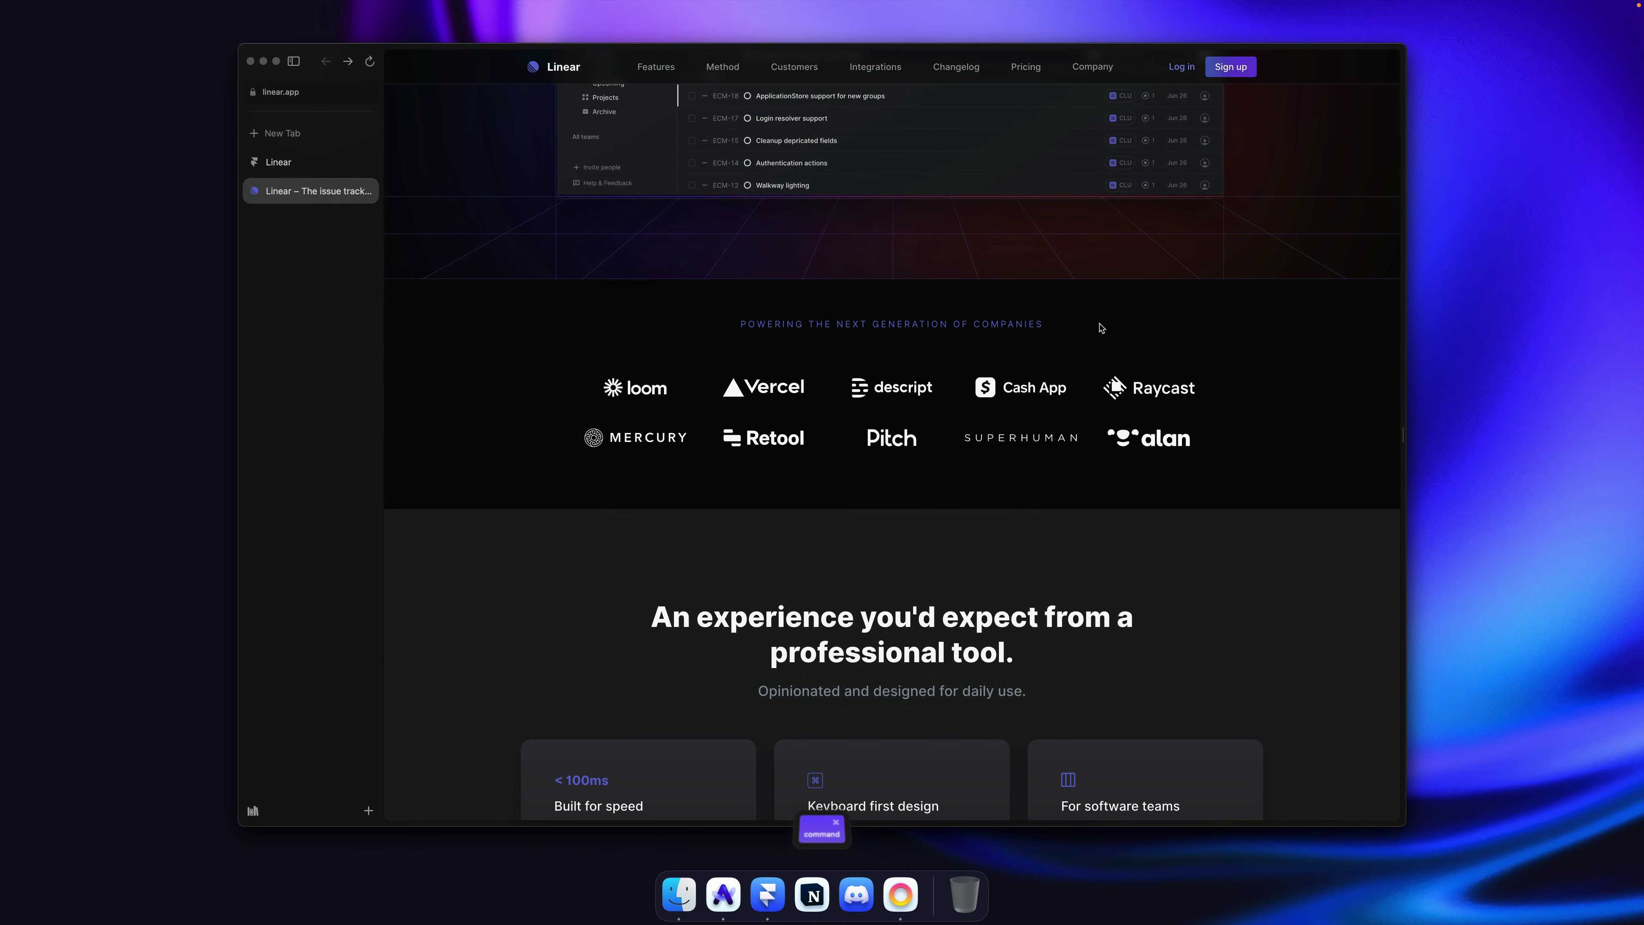
triple_click(942, 323)
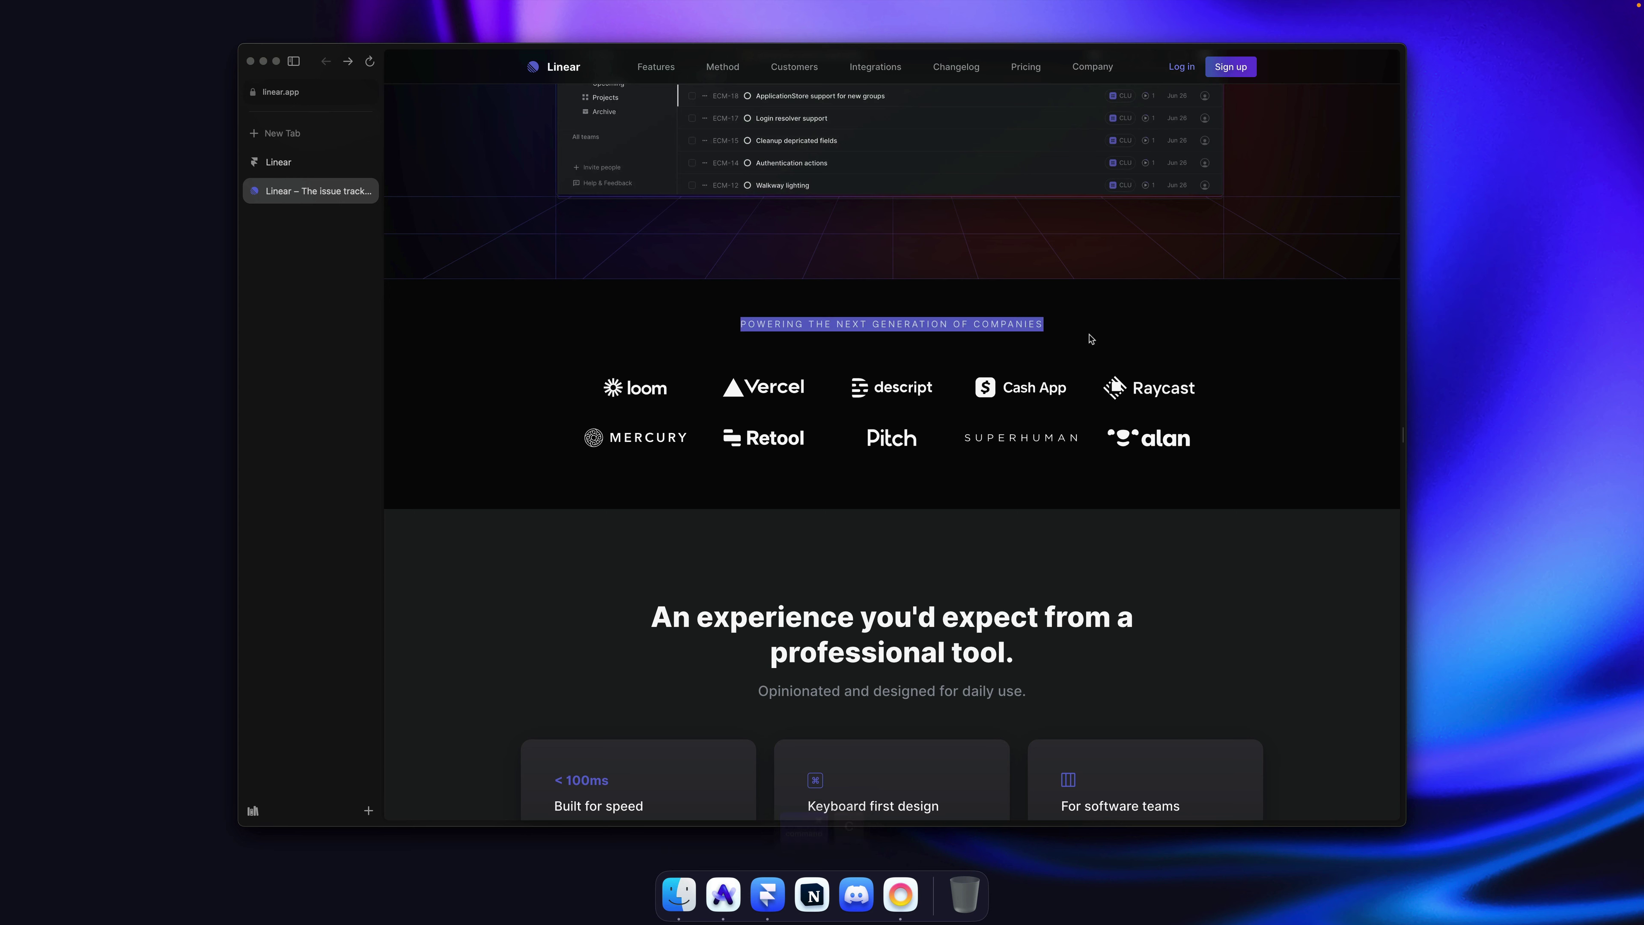
left_click(1087, 337)
key("super+Tab")
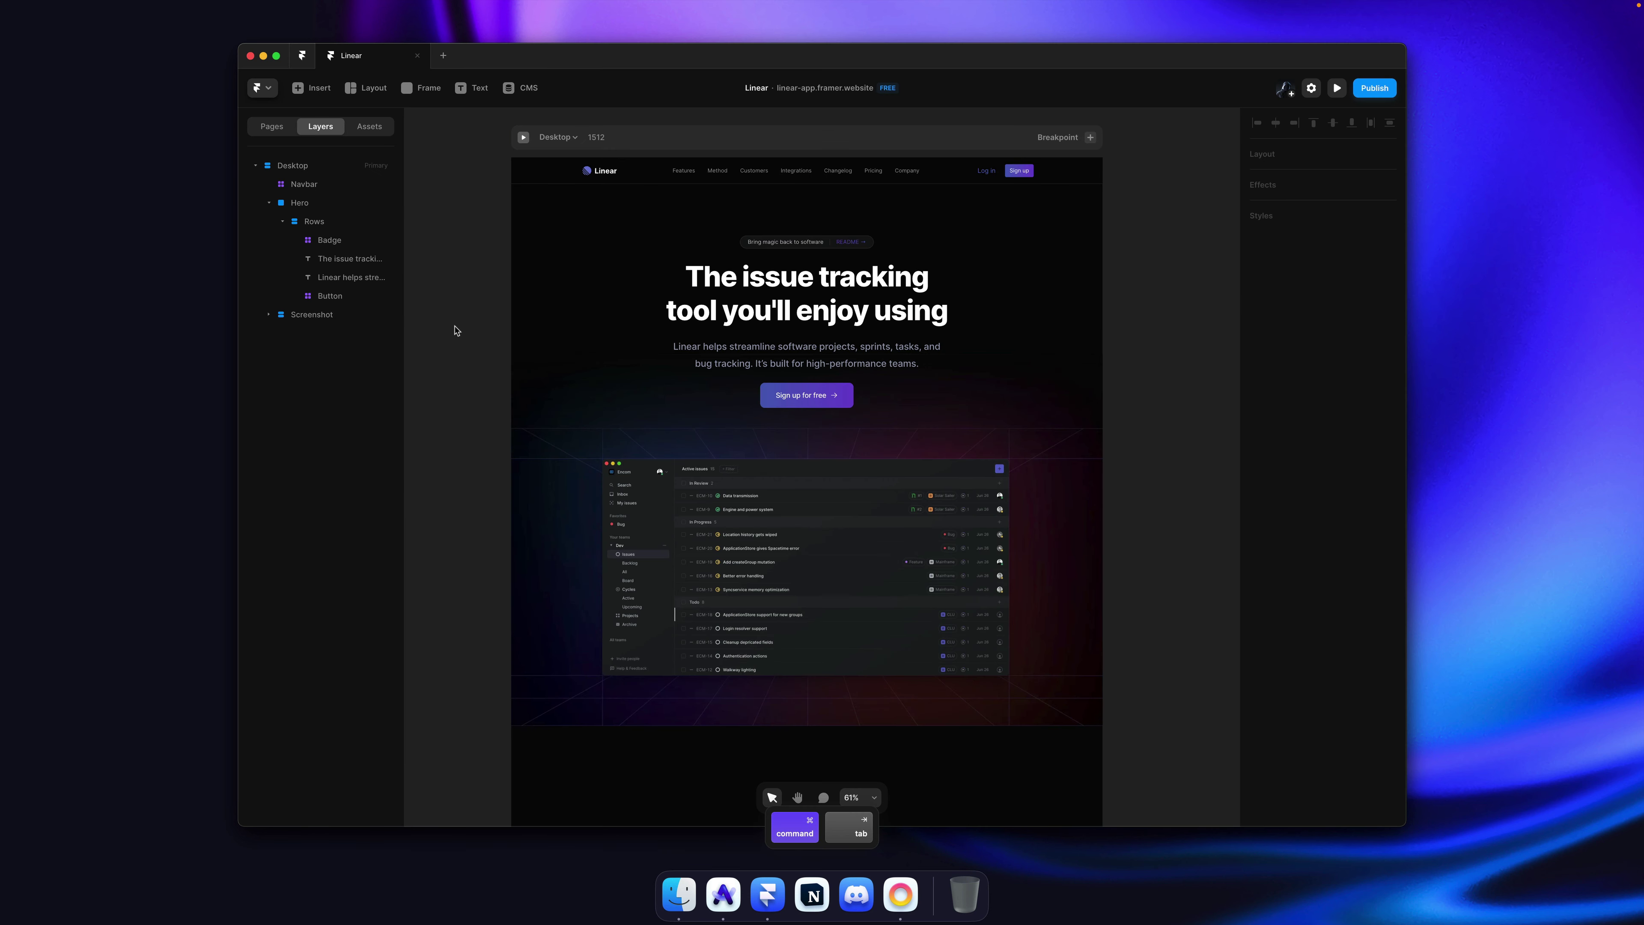
Step: Switch the Desktop frame's height sizing to fit content and view the space below the hero
scroll(455, 330, "down", 10)
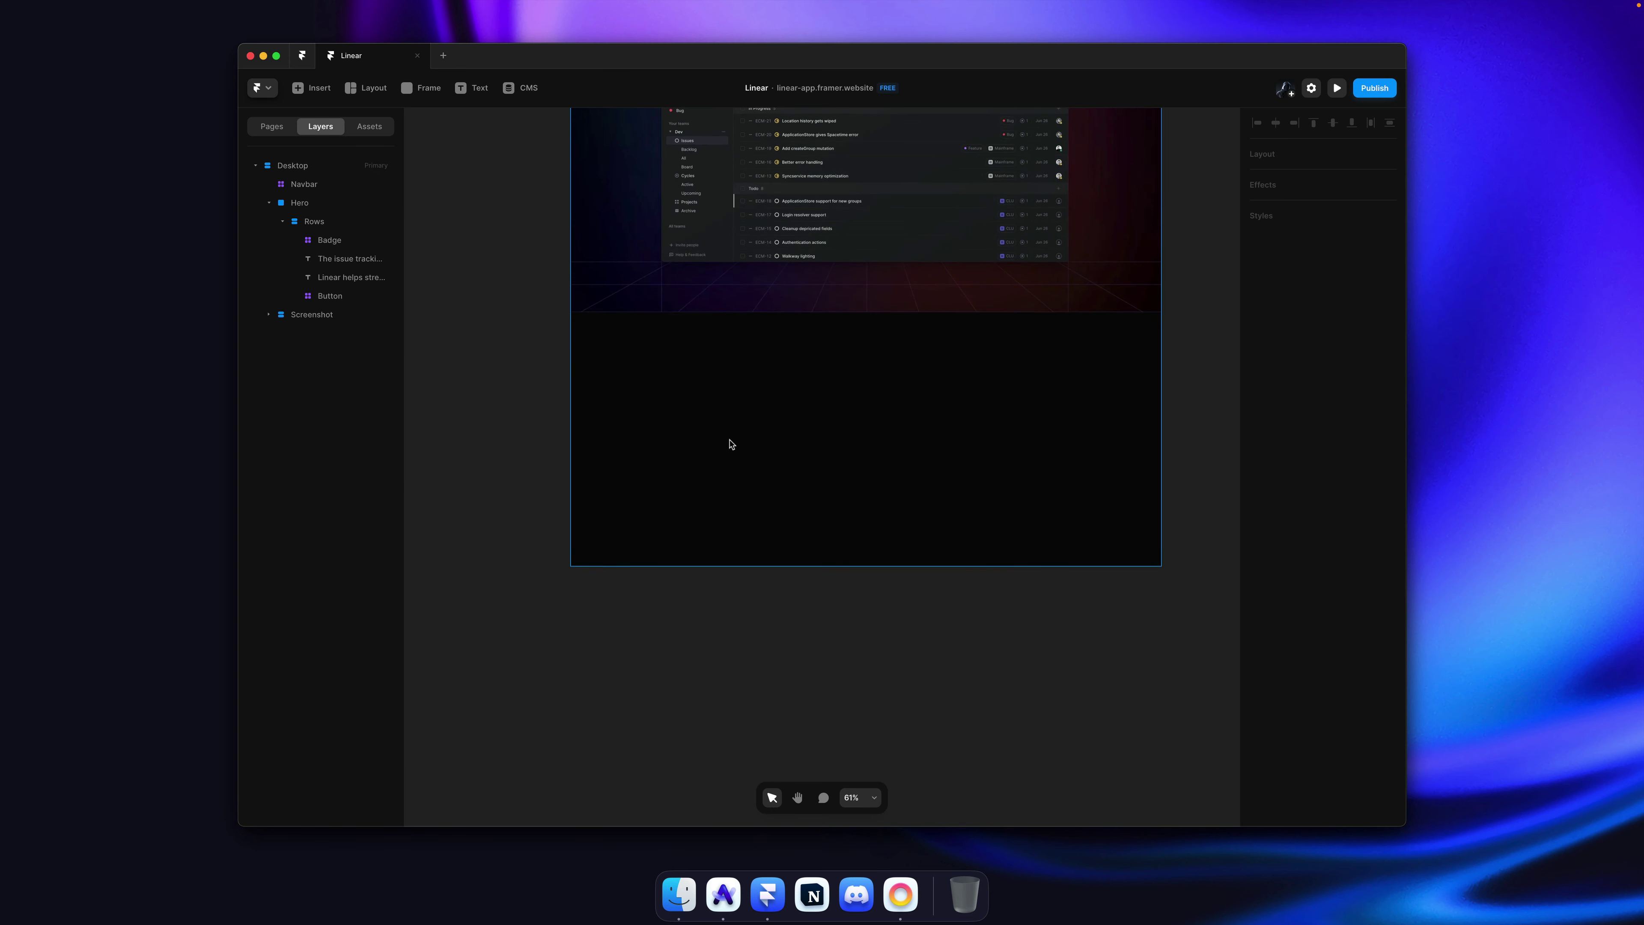
left_click(730, 444, "super")
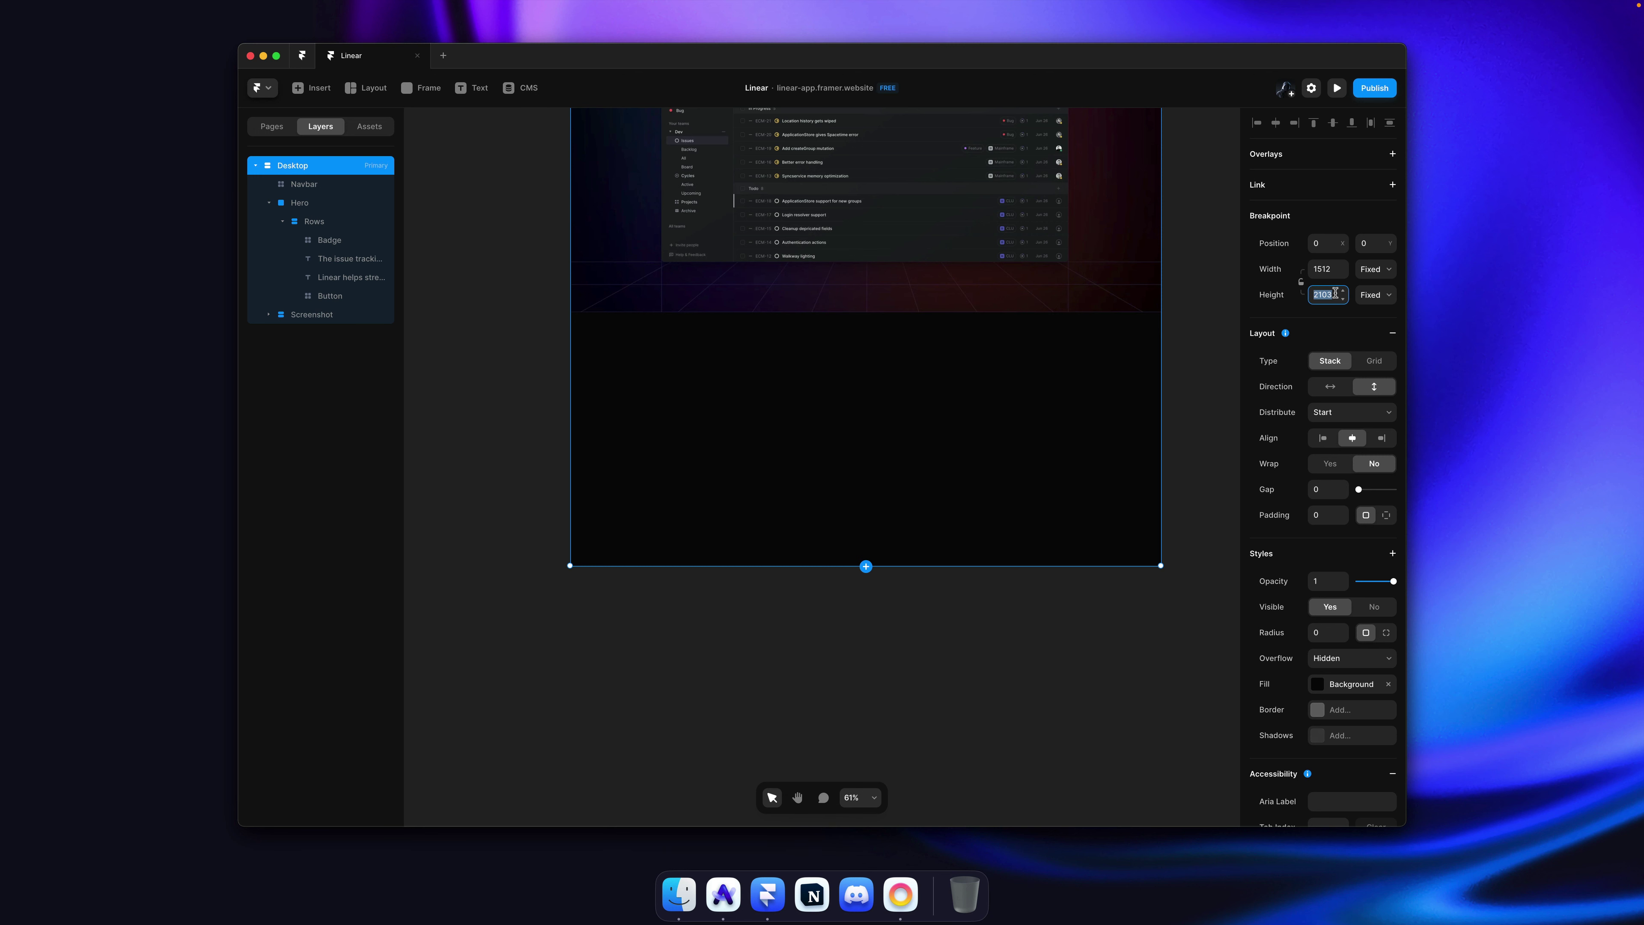
scroll(716, 323, "down", 5)
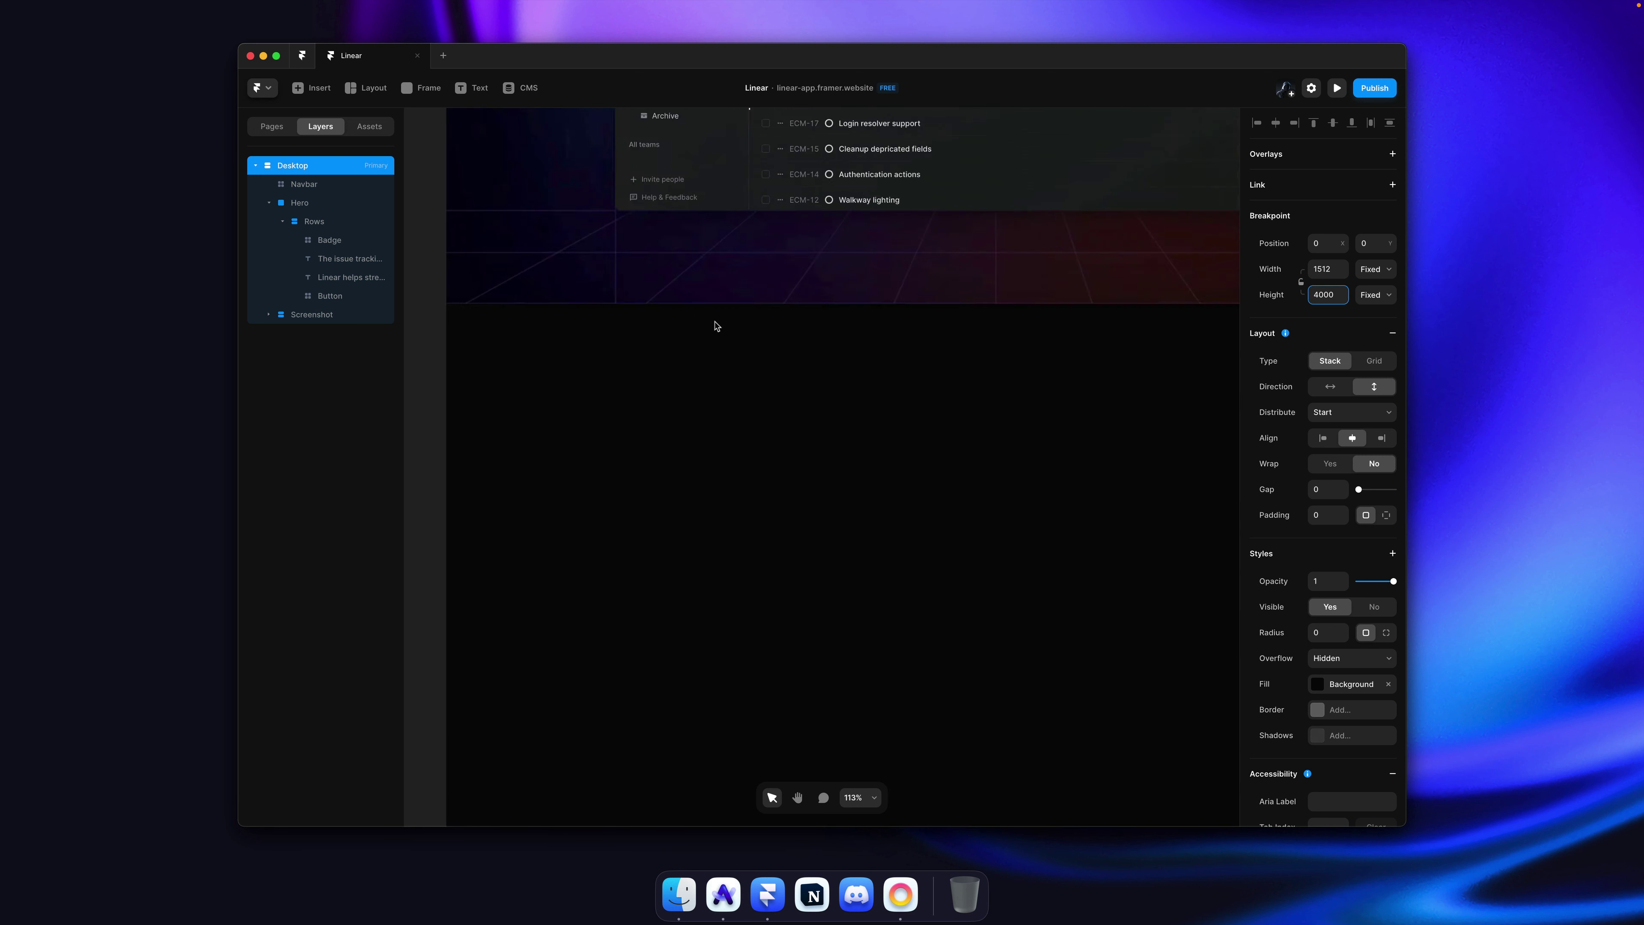
left_click(1034, 398)
left_click(825, 373)
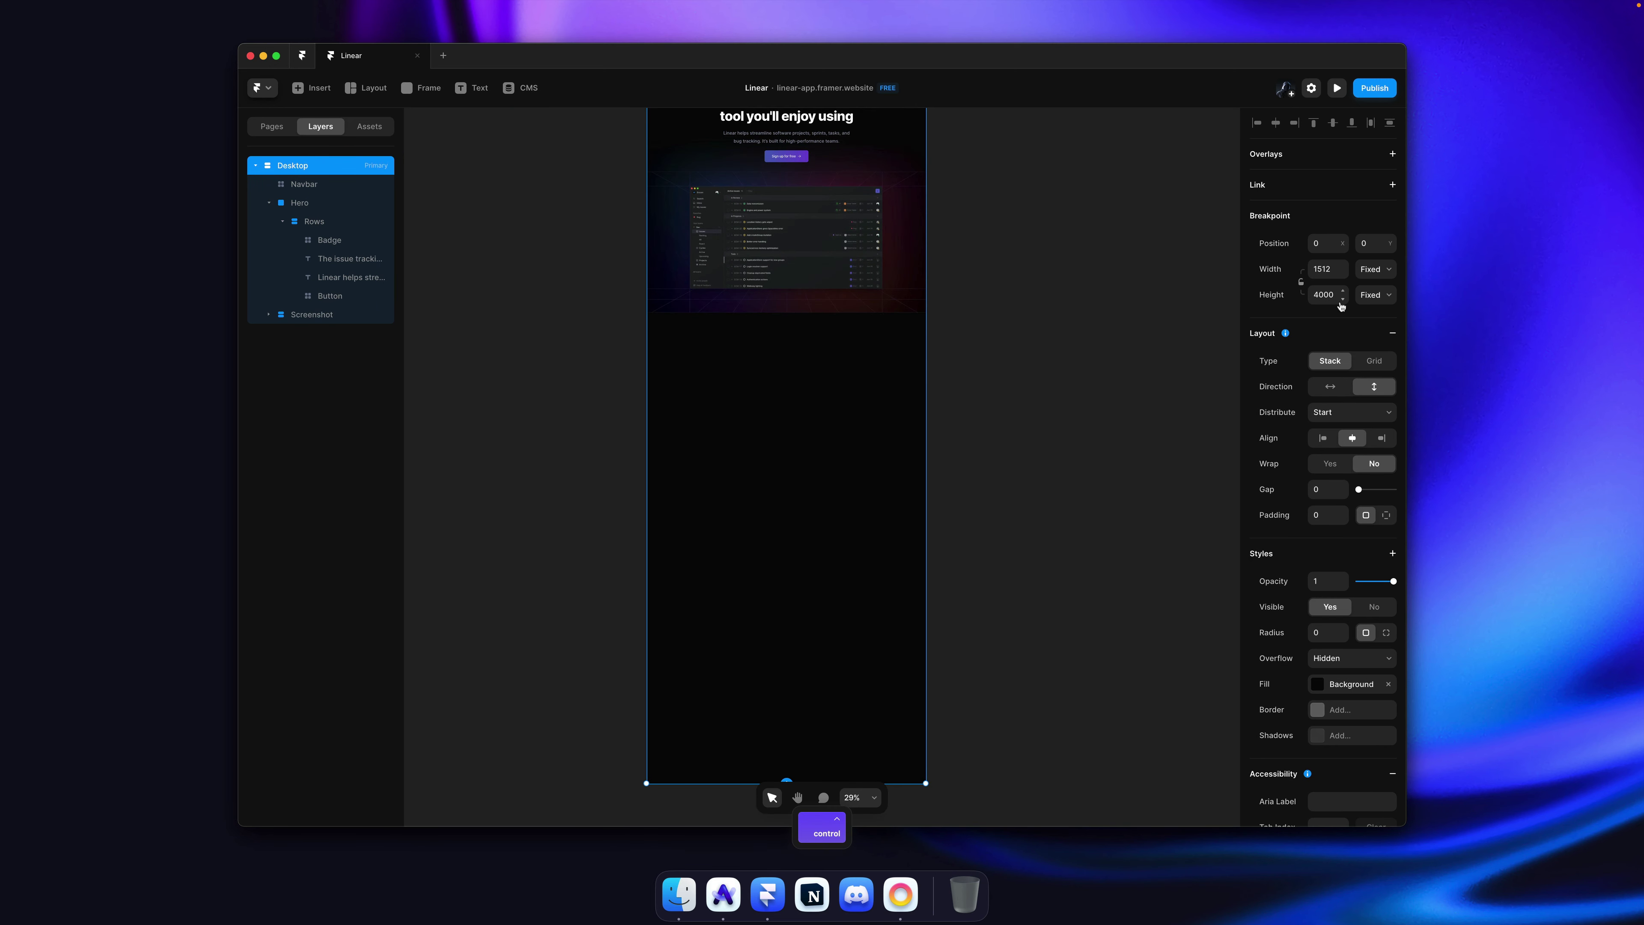
left_click(1365, 297)
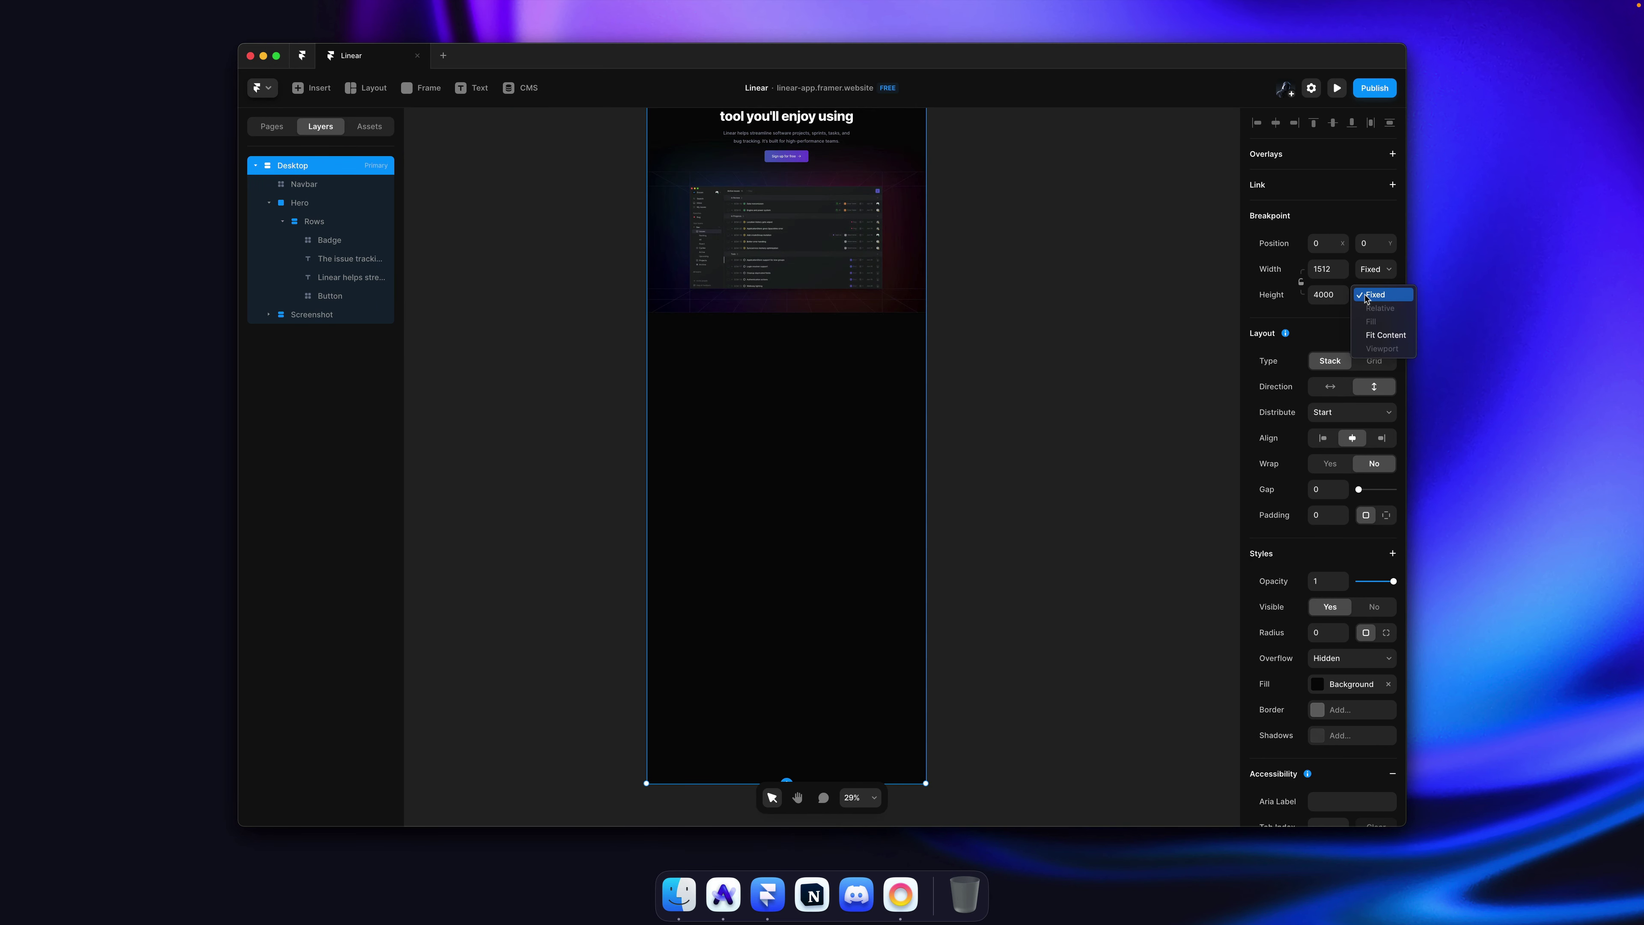
left_click(1386, 336)
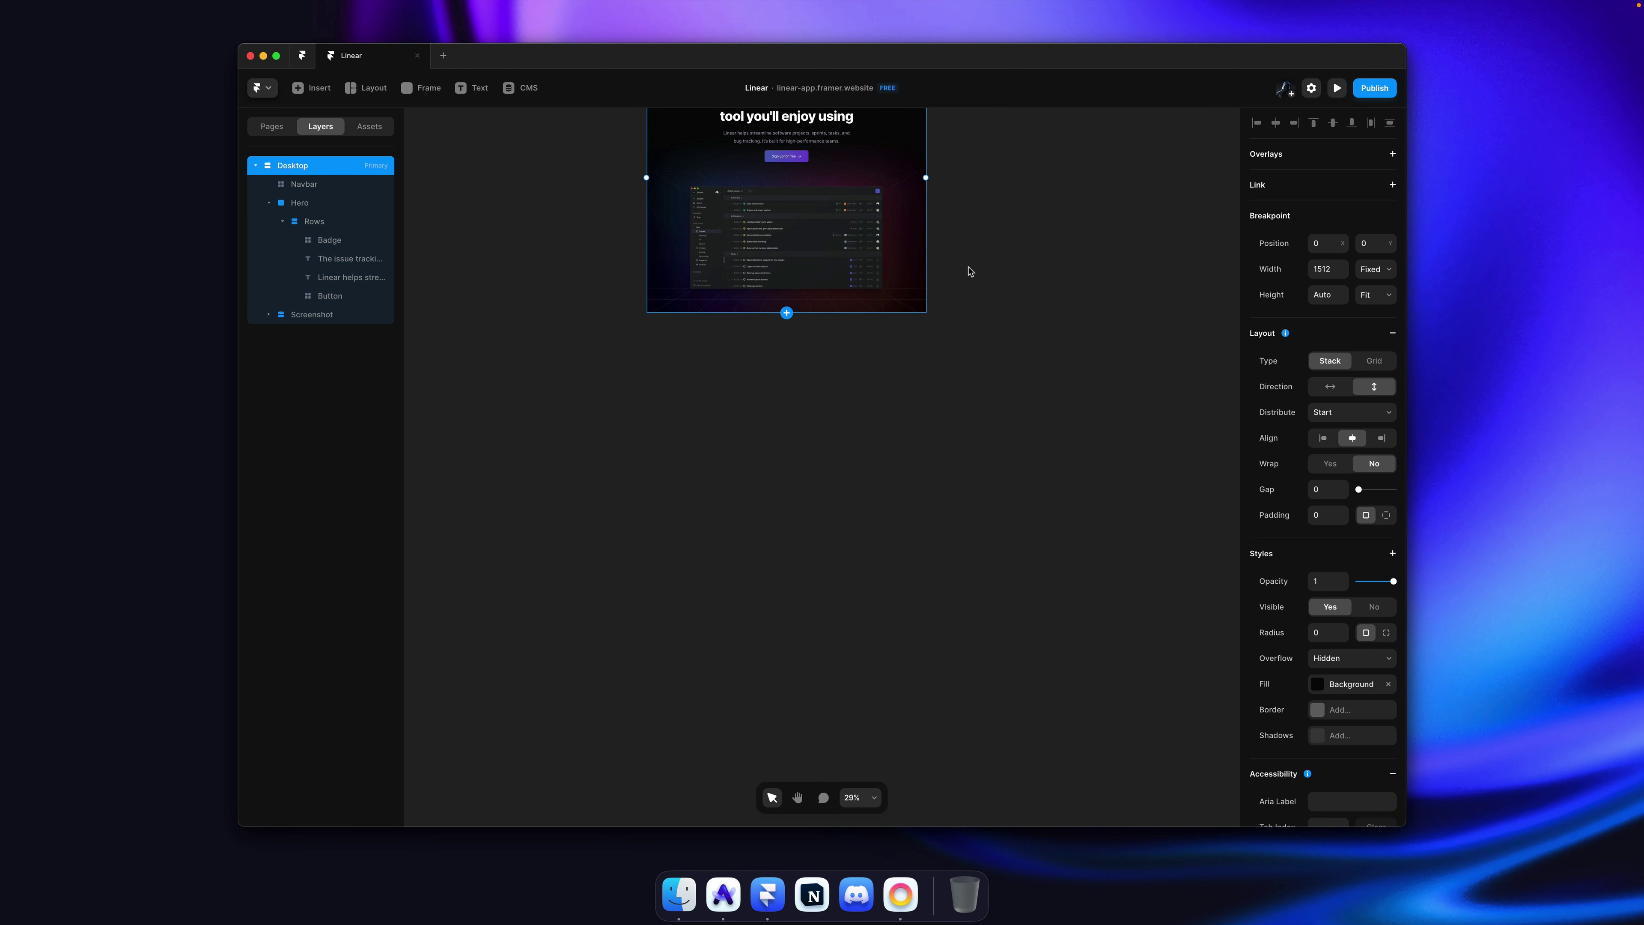
left_click(970, 273)
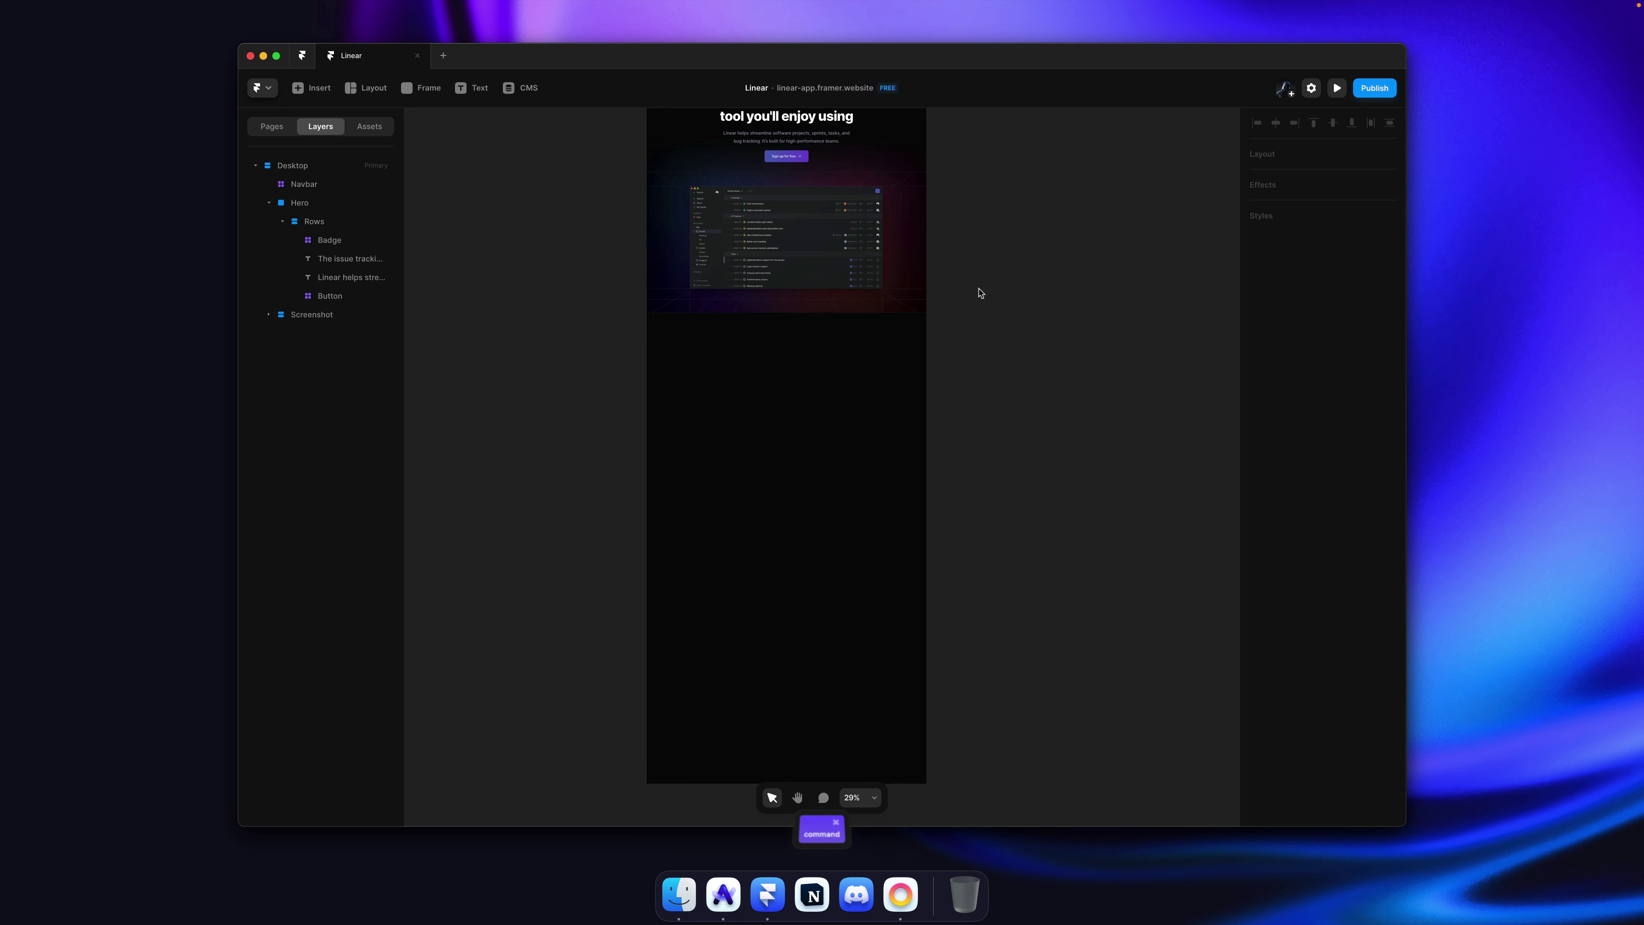
scroll(706, 407, "up", 10)
scroll(706, 407, "down", 3)
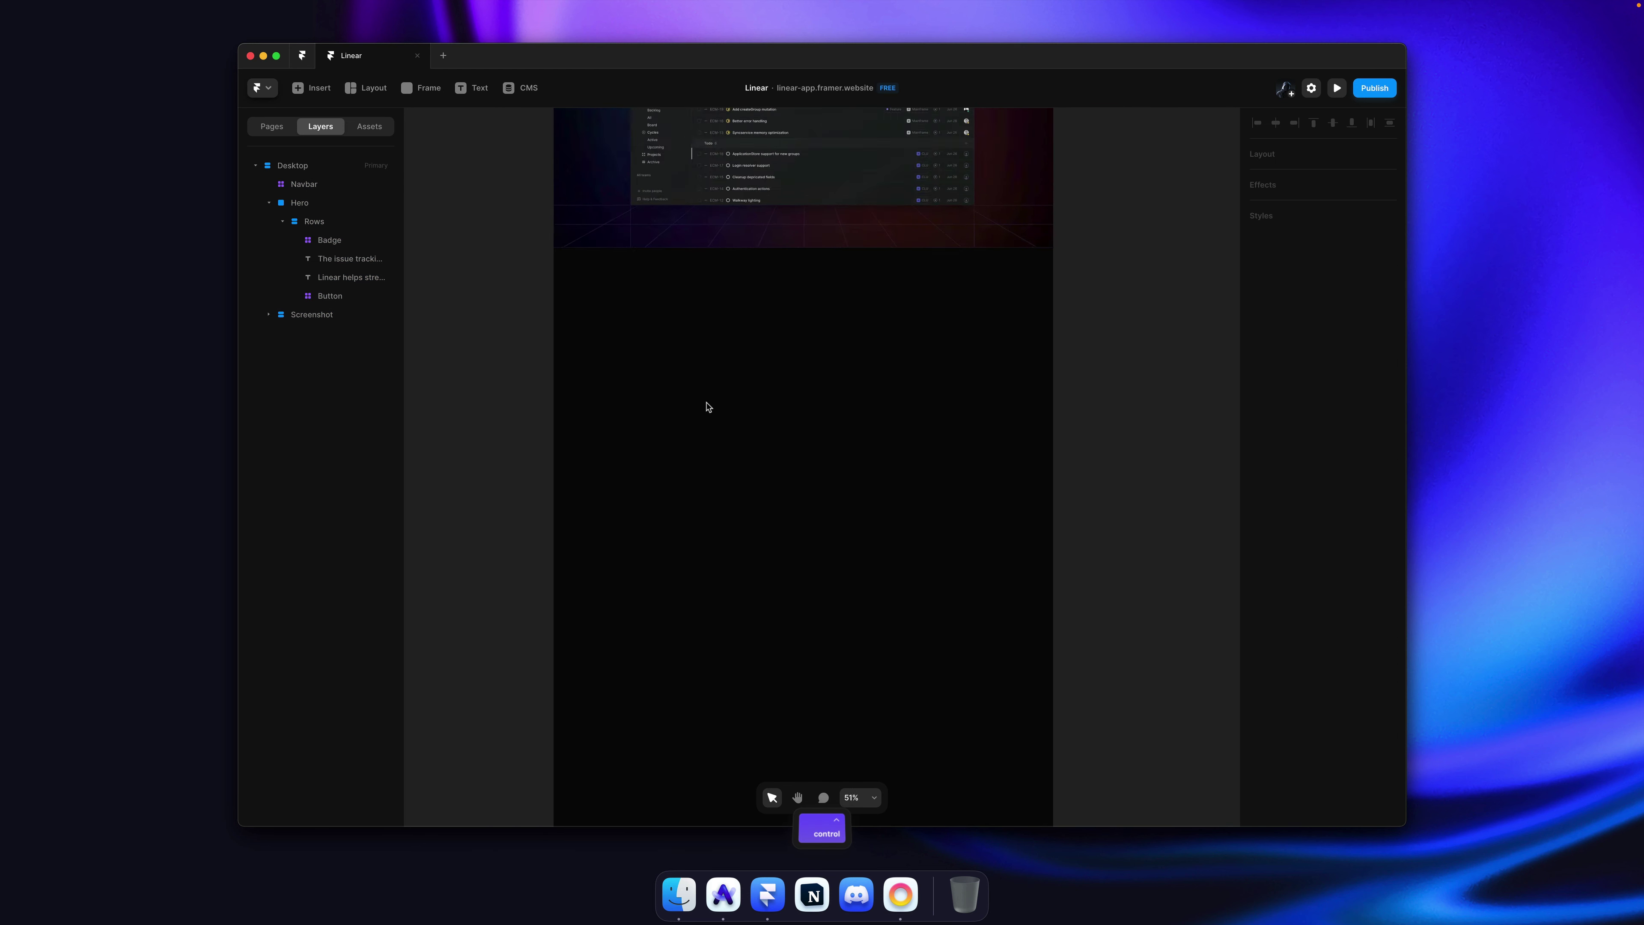
Step: Draw a new frame below the hero screenshot and order it after Screenshot
key("f")
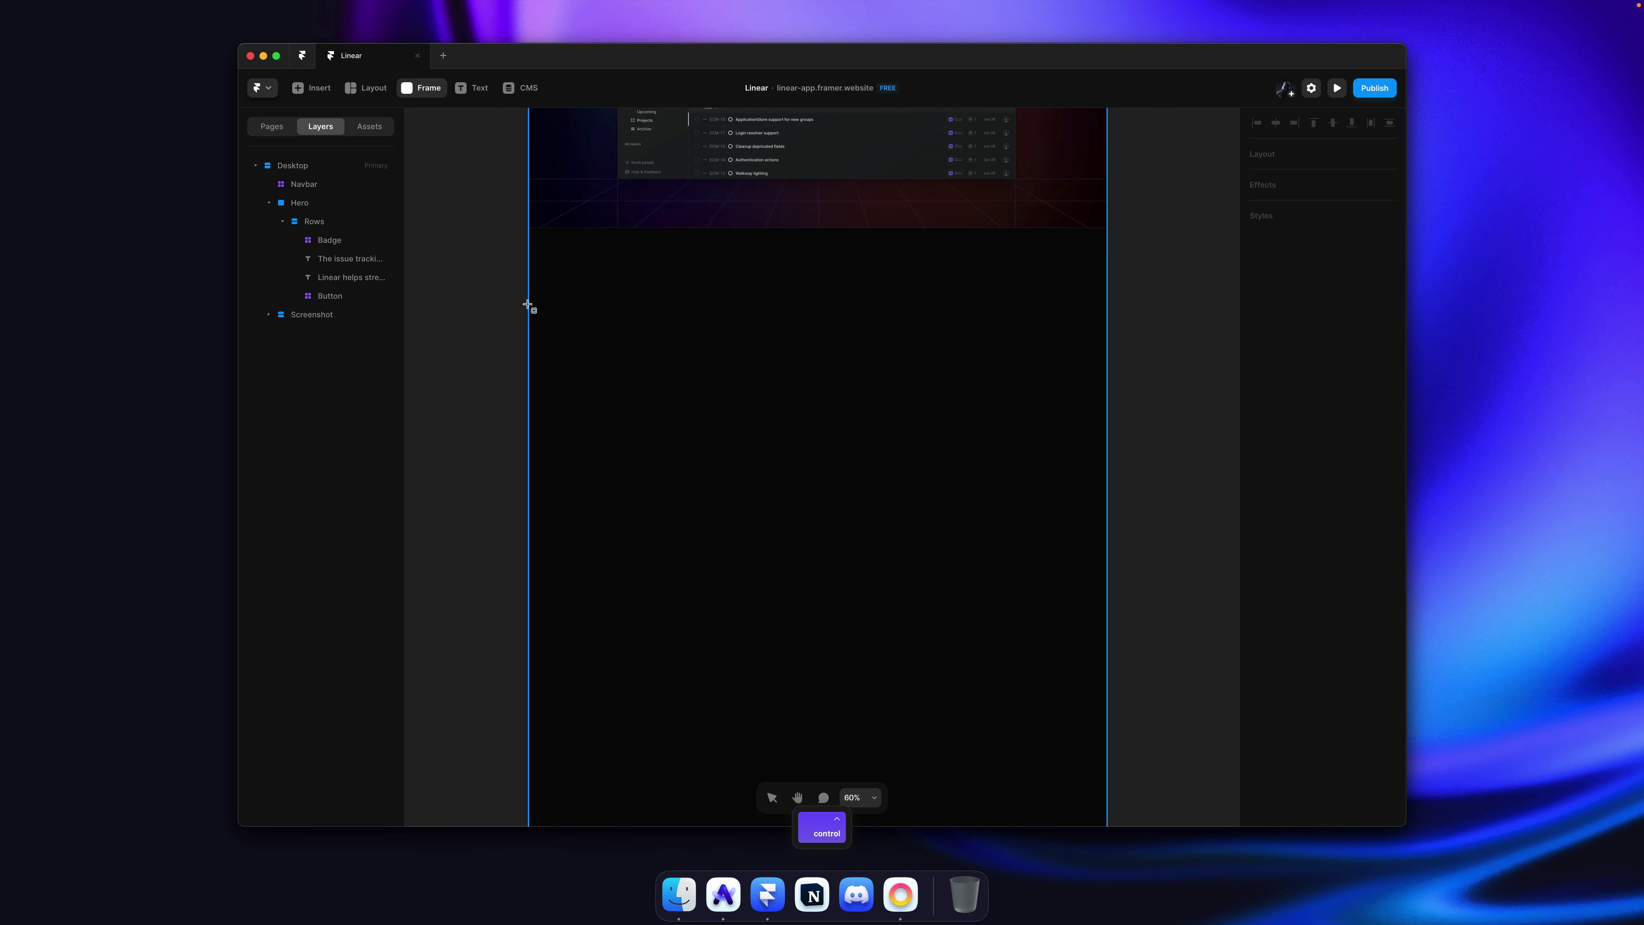
left_click_drag(526, 304, 1106, 507)
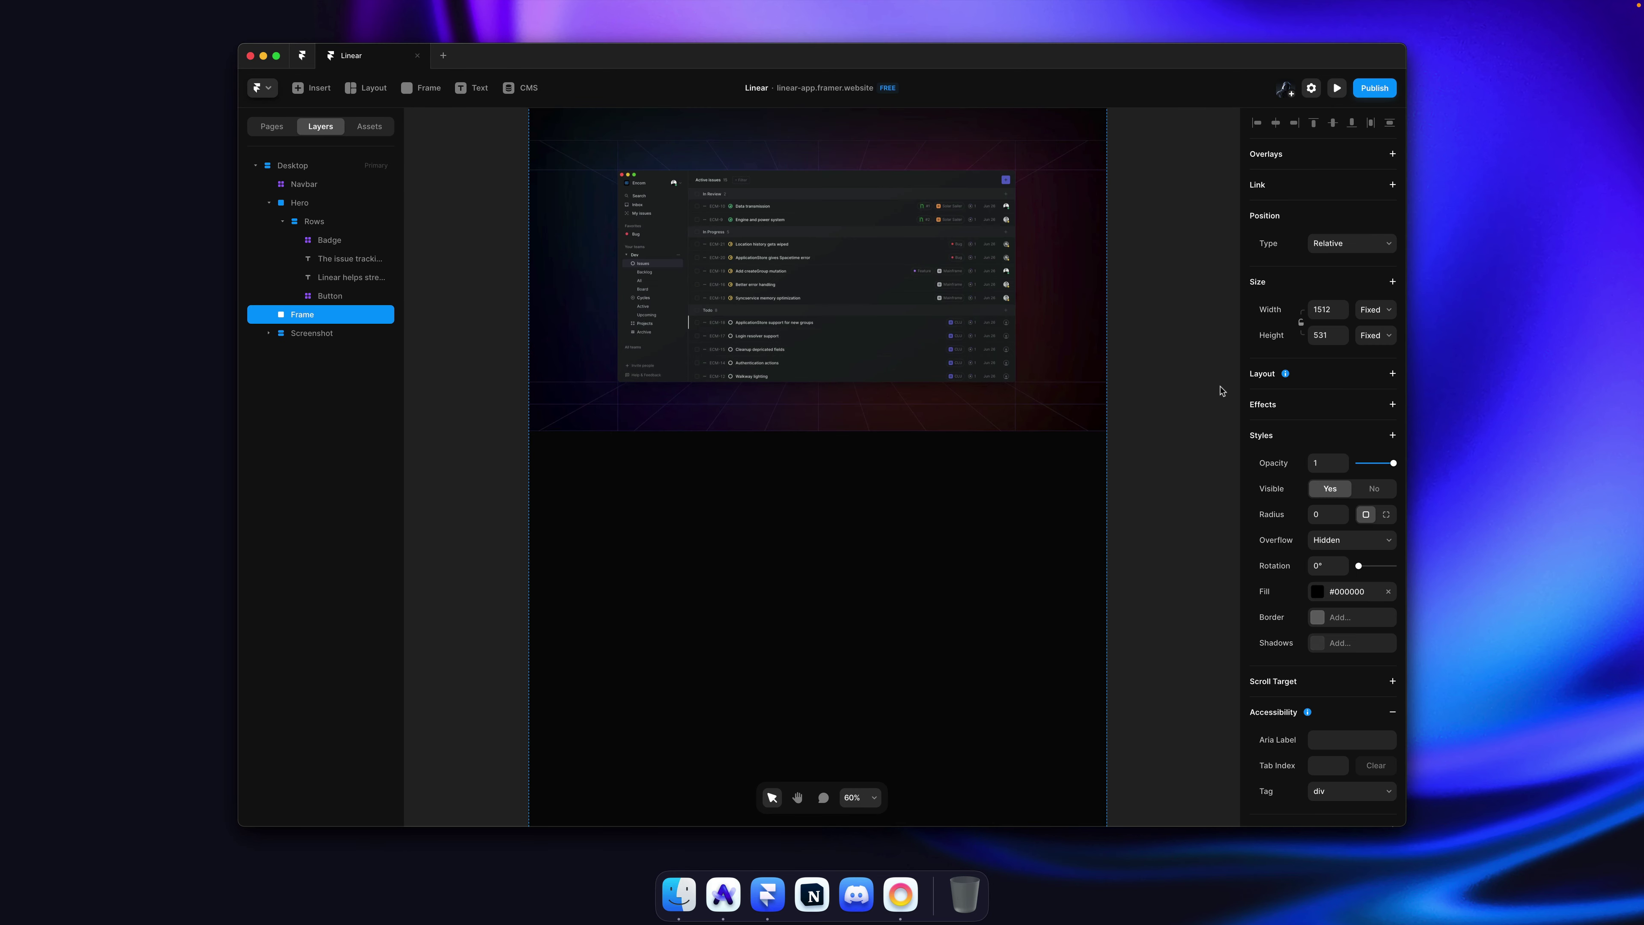
key("super+bracketleft")
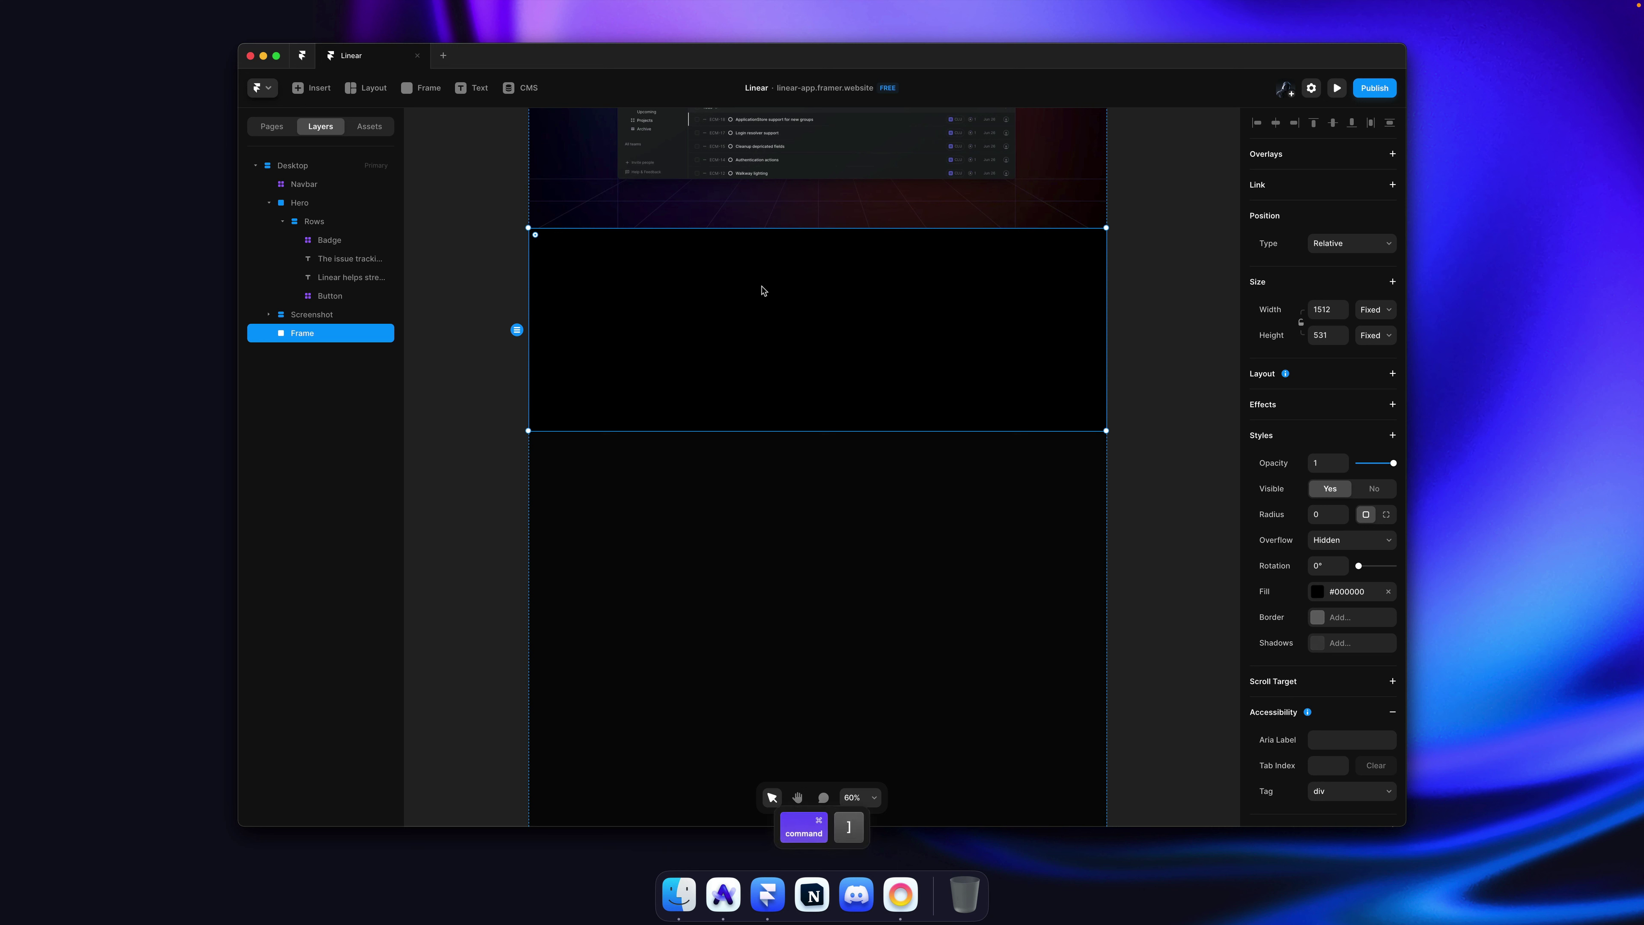
Step: Rename the new frame 'Section' and collapse the Hero layer
type("Sectopm")
key("Return")
key("Return")
type("Sectop")
key("BackSpace")
left_click(268, 202)
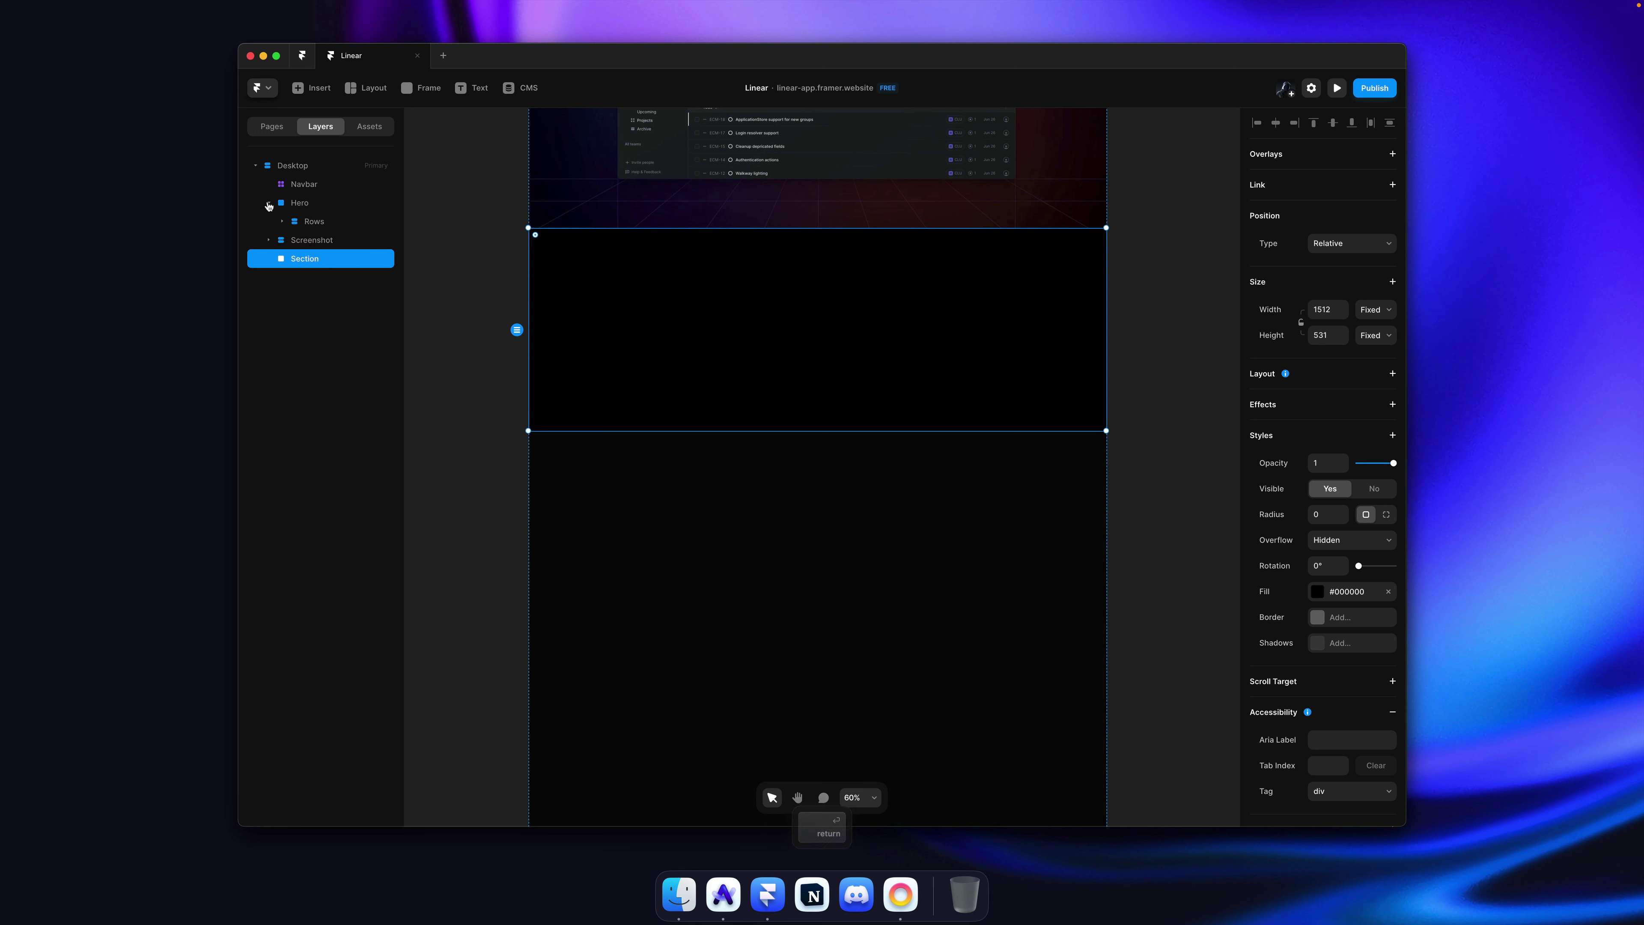
left_click(428, 379)
left_click(711, 354)
key("super+Tab")
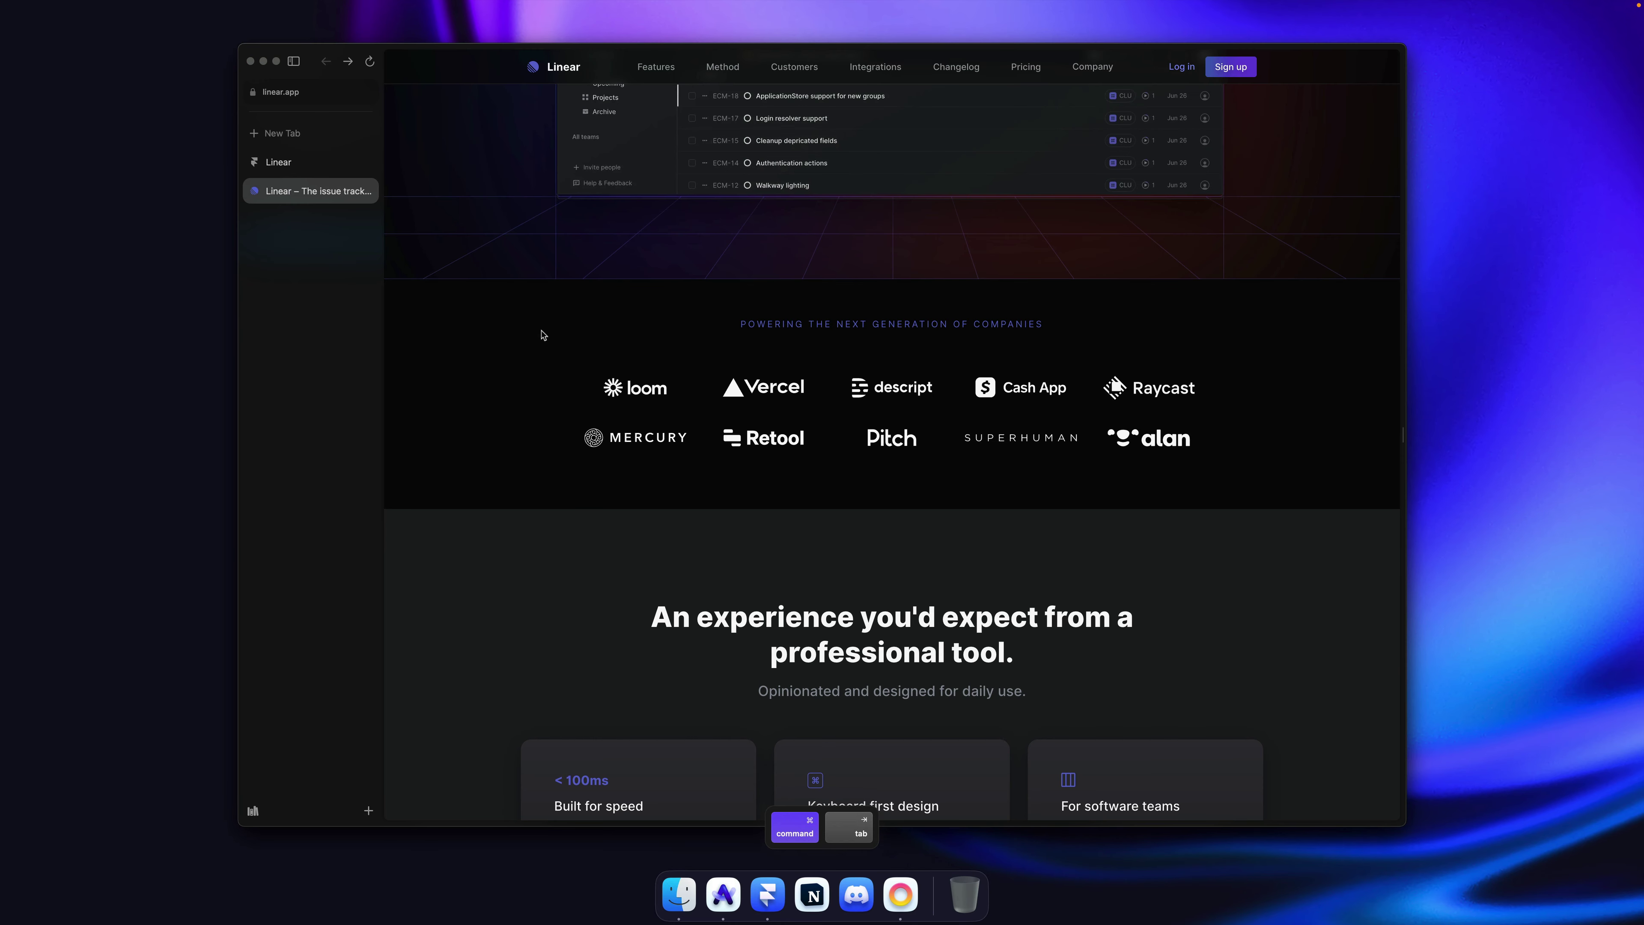
Step: Fill the Section frame with the shared Background colour
key("super+Tab")
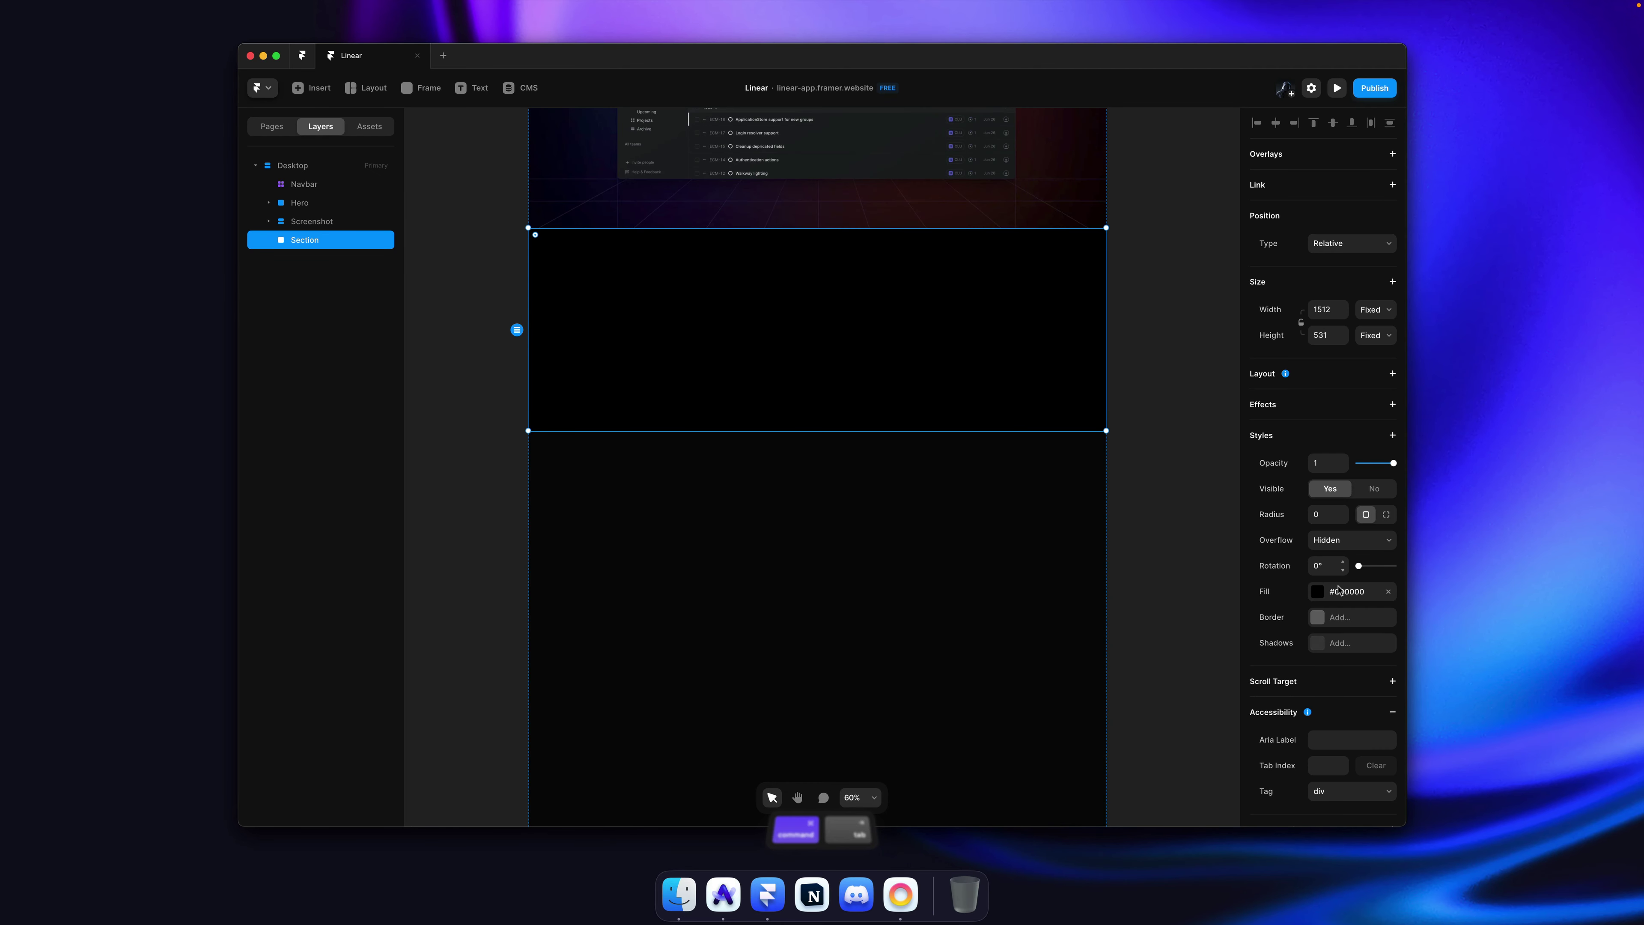
left_click(1347, 591)
scroll(1127, 803, "down", 2)
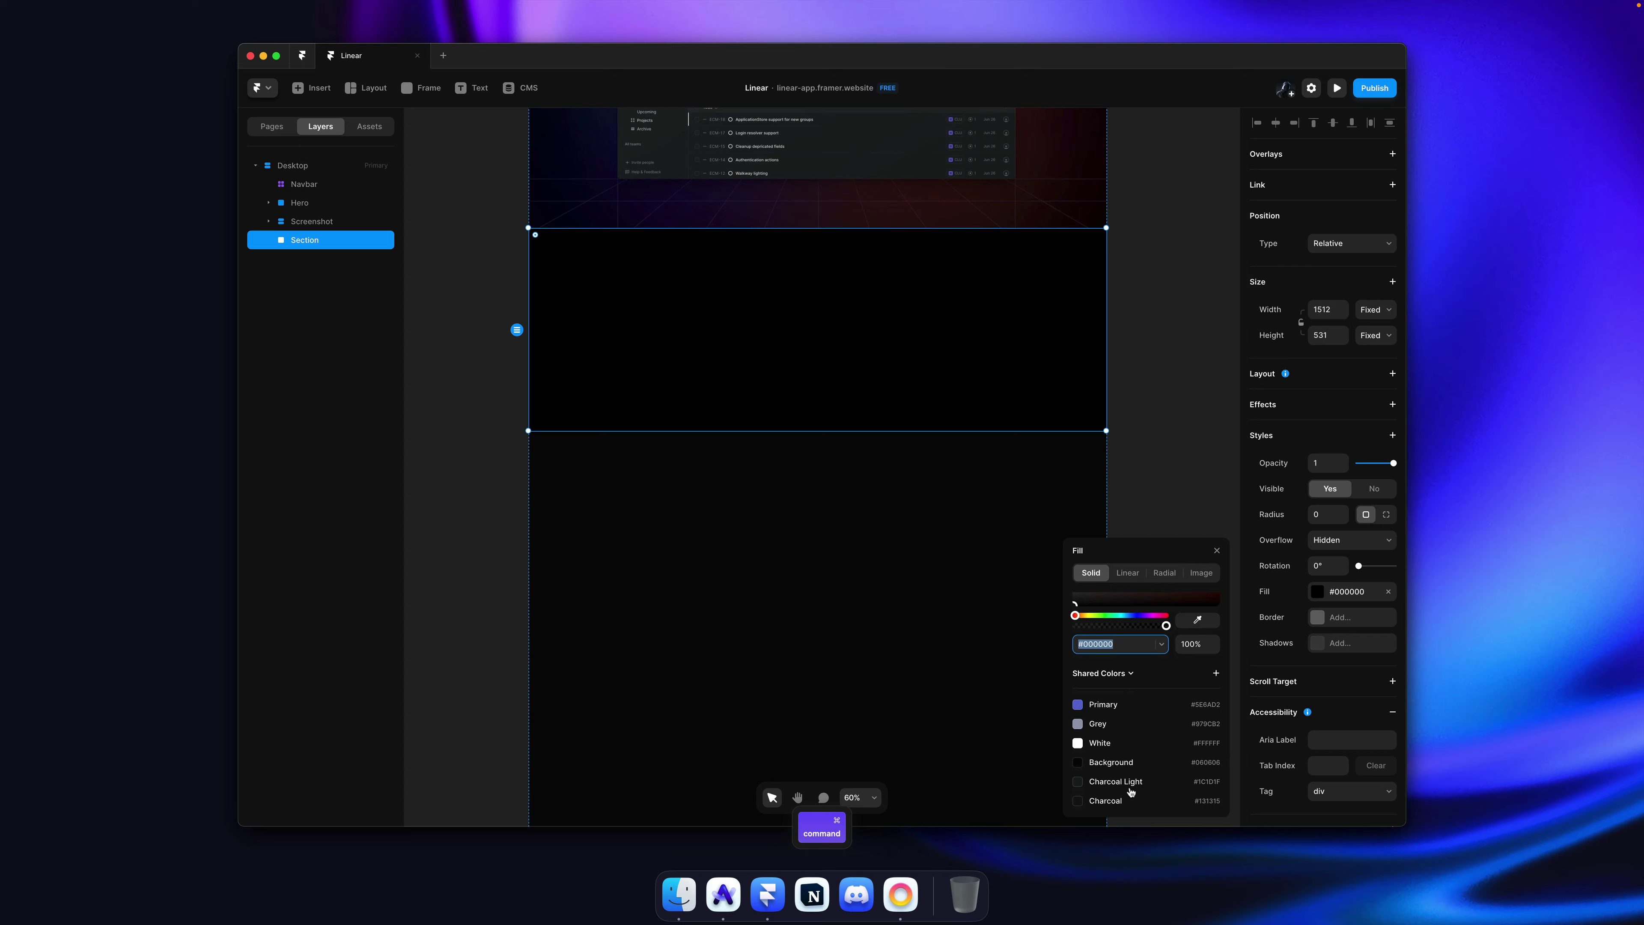
left_click(1110, 762)
left_click(1150, 397)
Step: Select the 'Powering the next generation of companies' tagline above Linear's customer logos
key("super+Tab")
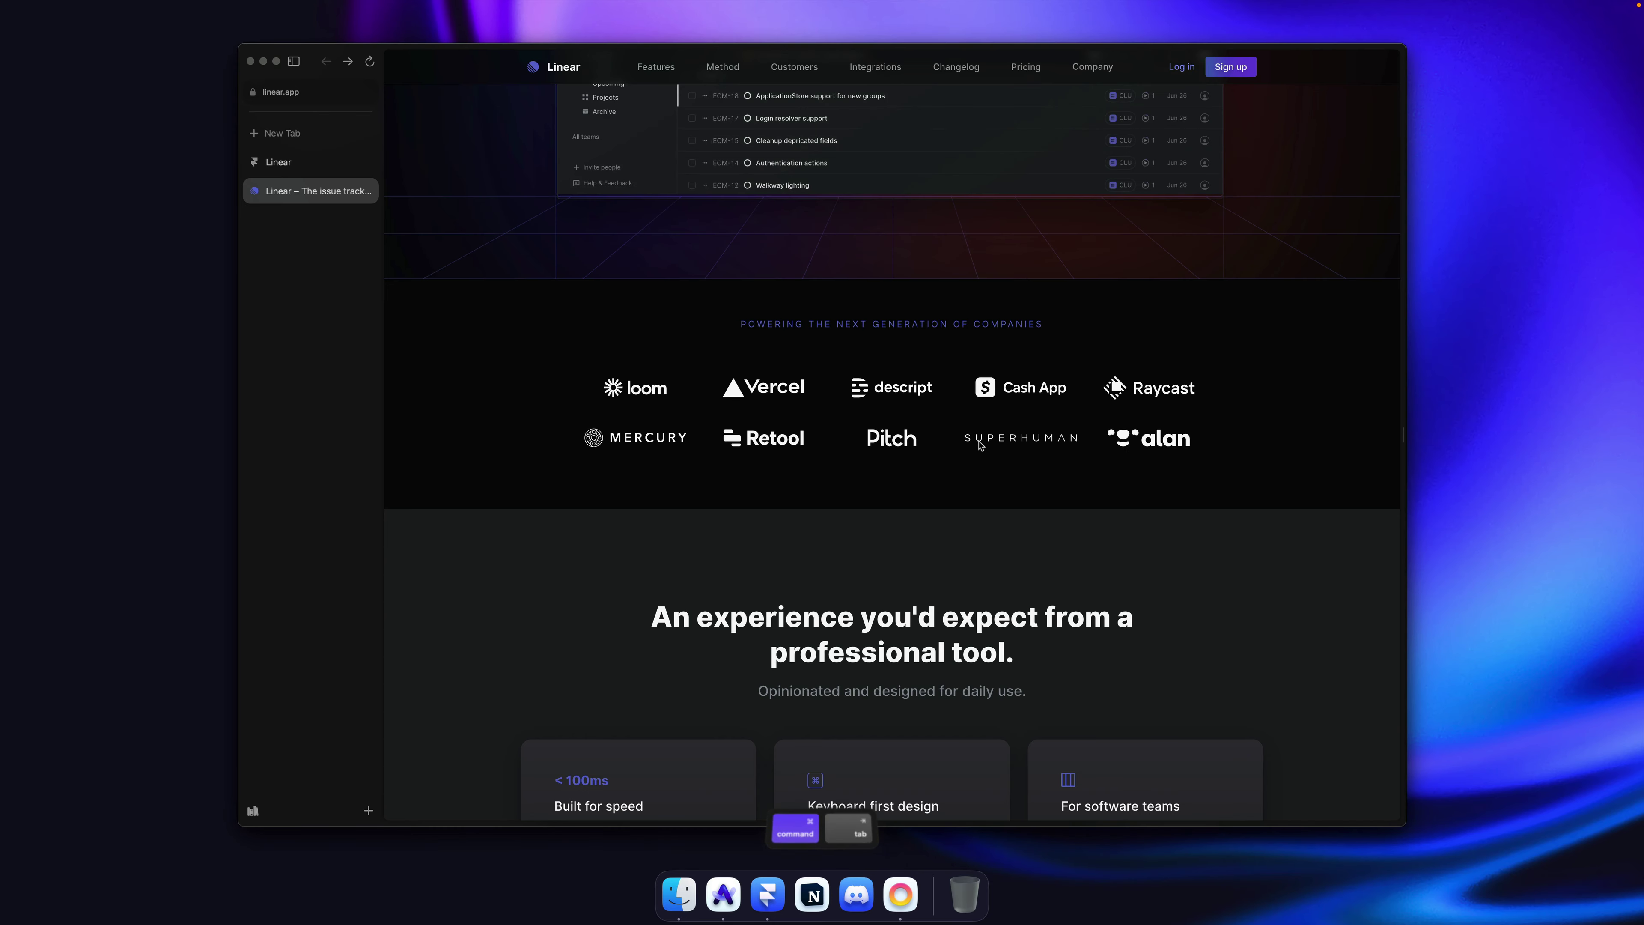
scroll(979, 445, "down", 20)
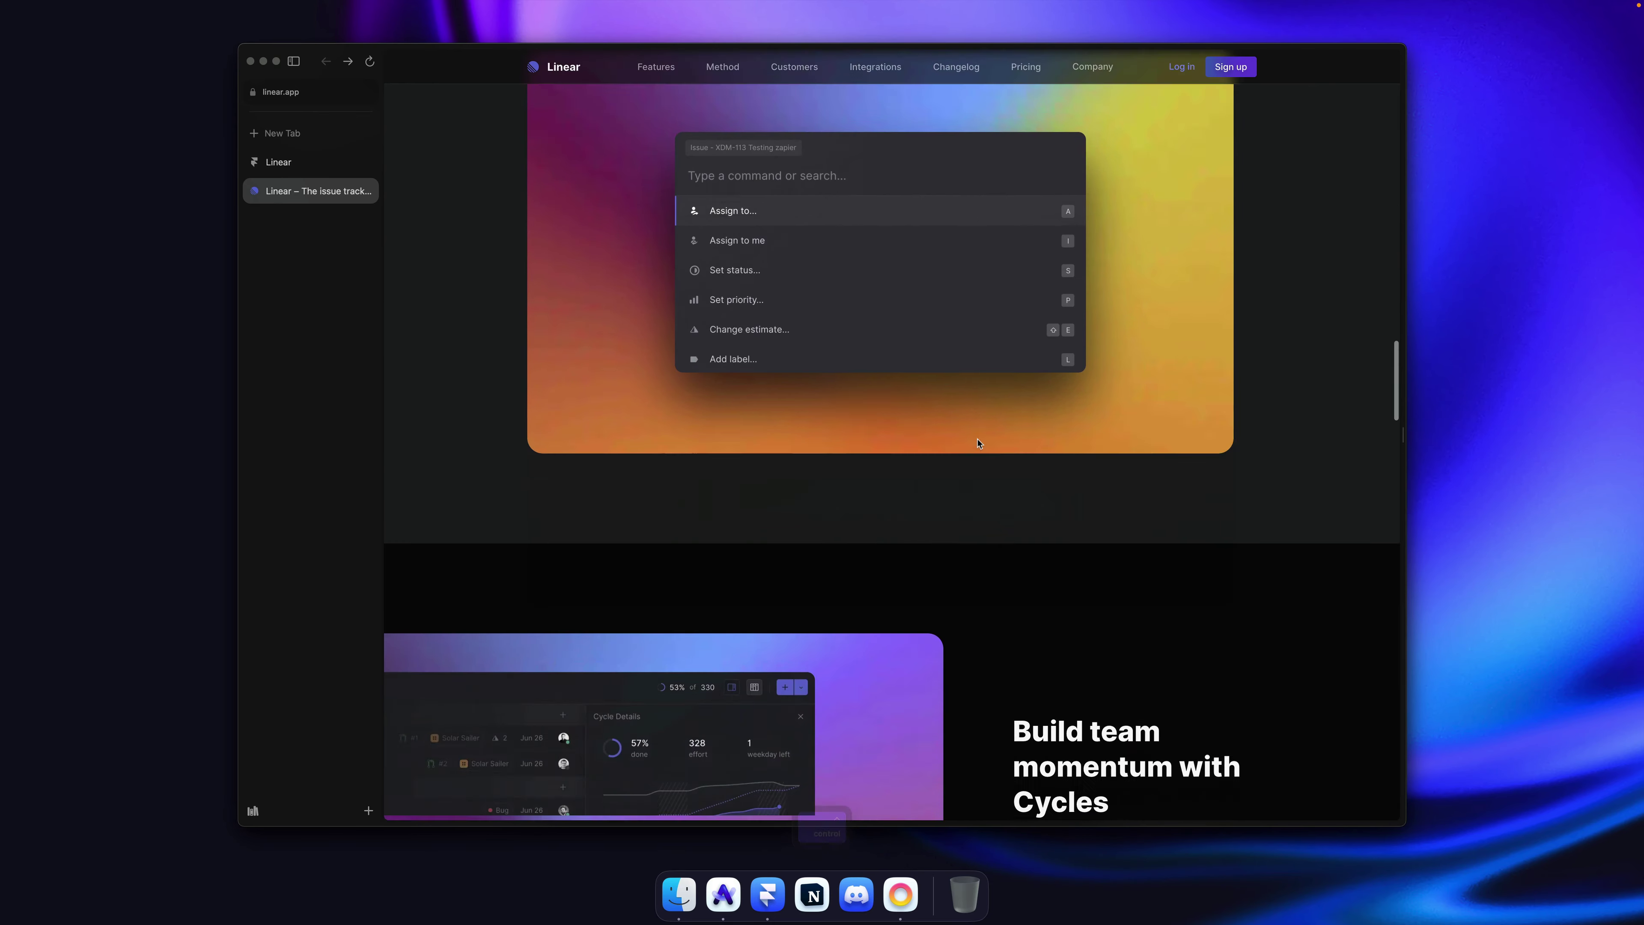
scroll(979, 444, "down", 15)
scroll(978, 444, "up", 10)
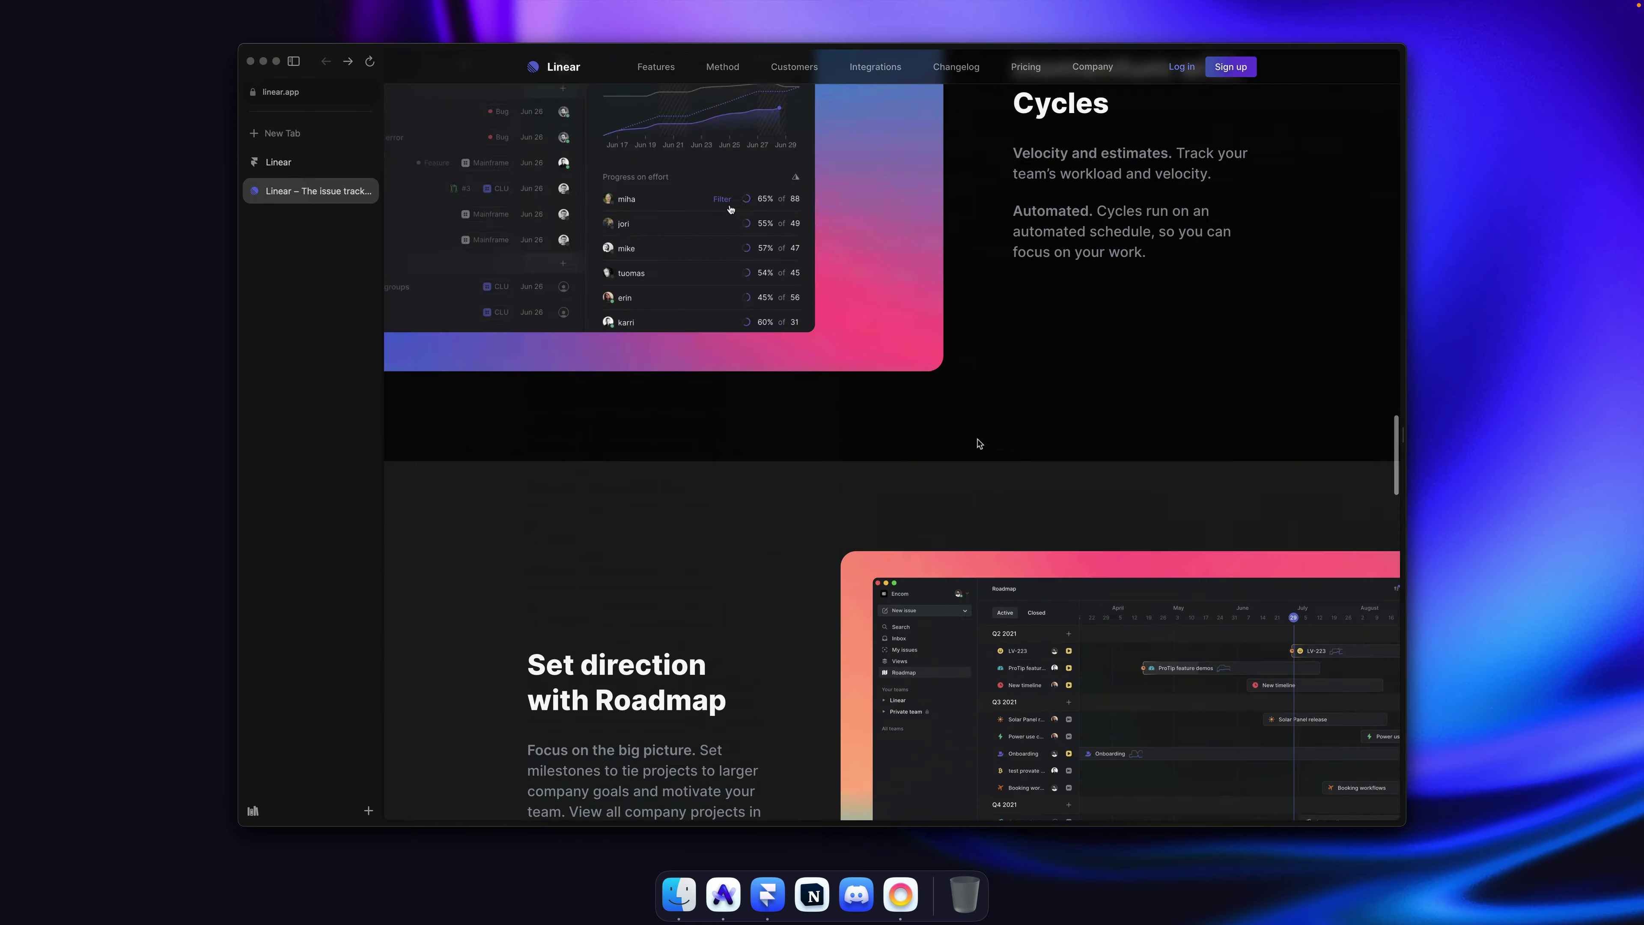
scroll(979, 444, "up", 20)
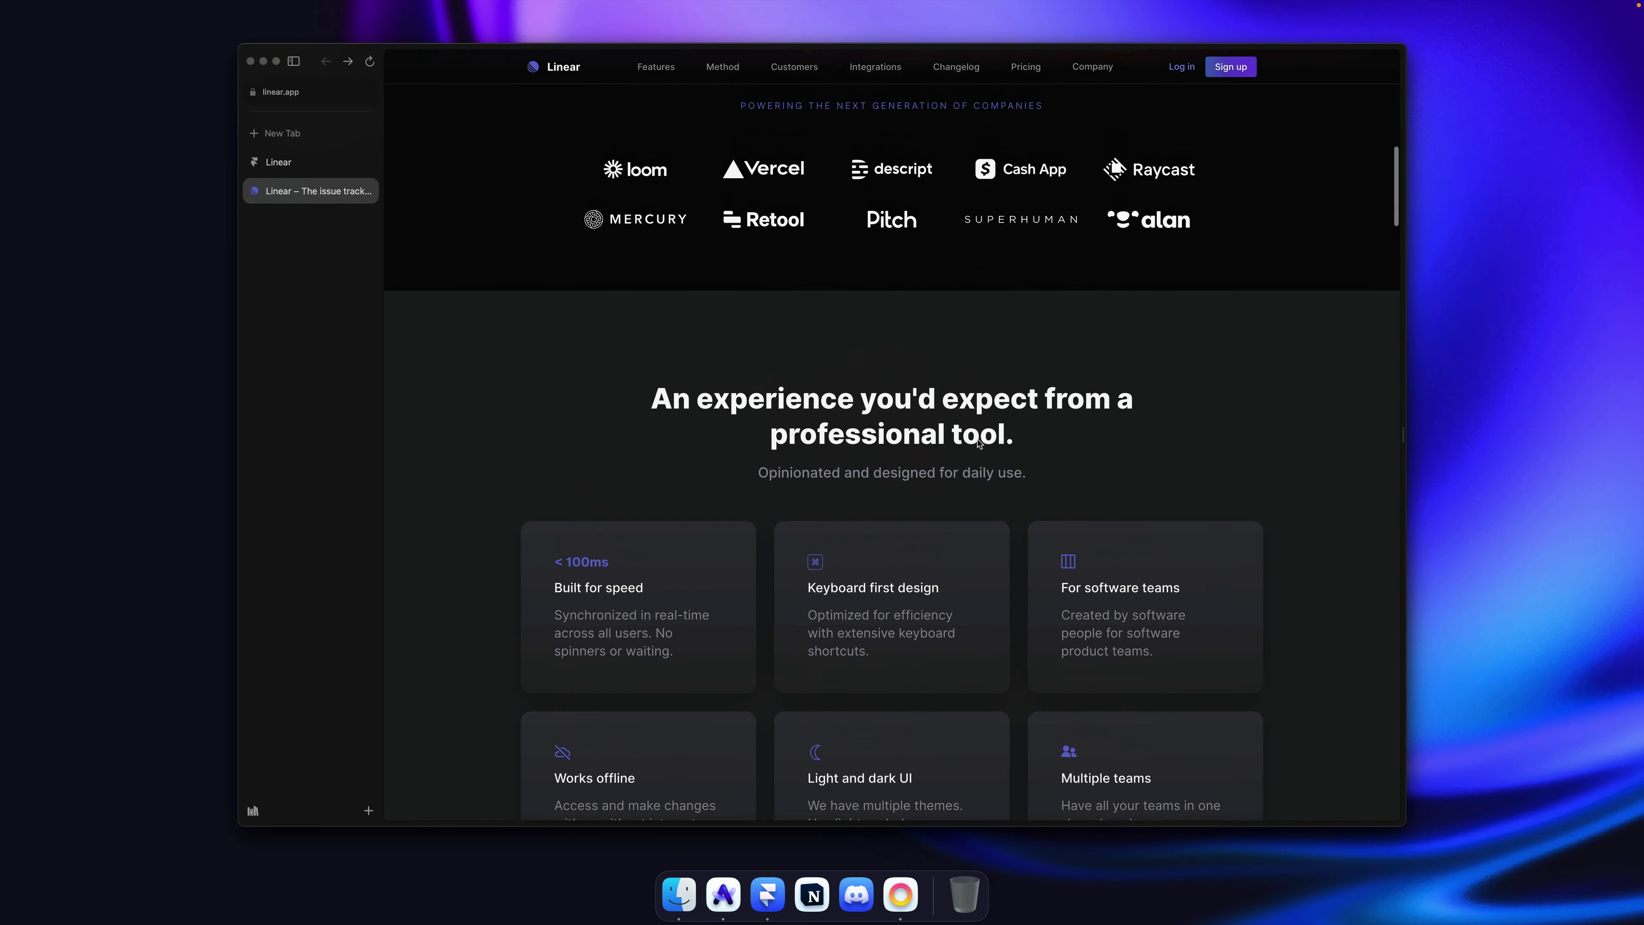
scroll(979, 445, "up", 5)
scroll(978, 445, "down", 2)
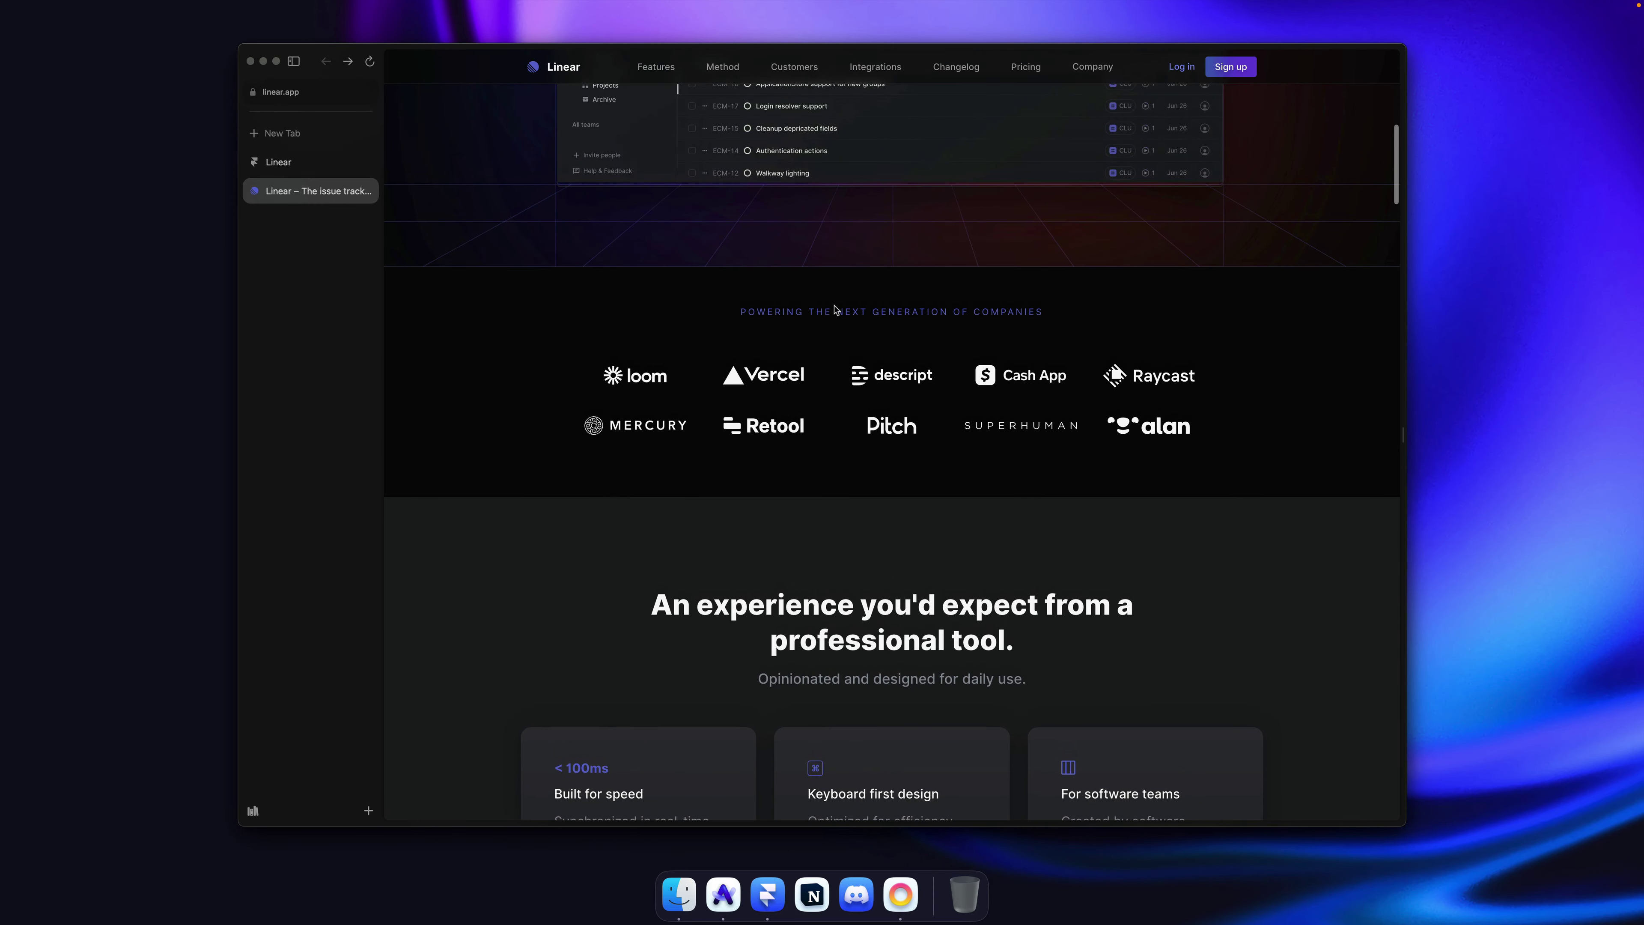
triple_click(800, 312)
key("super+c")
key("super+Tab")
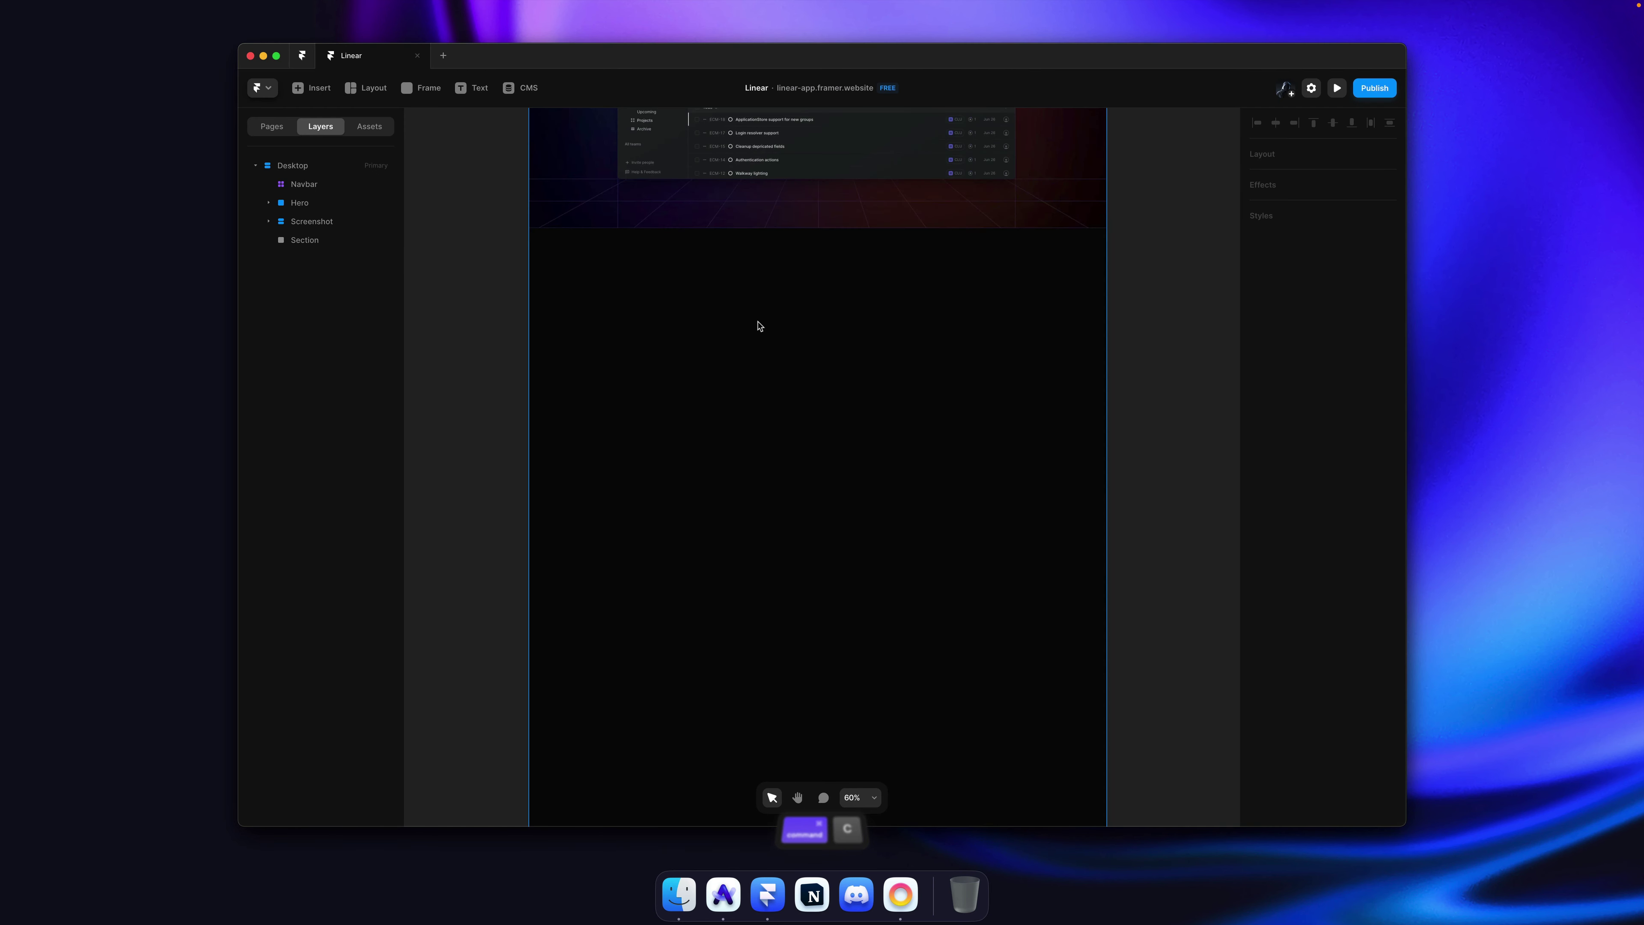
Step: Paste the copied tagline as a new text layer inside Section
key("t")
left_click(713, 290)
key("super+v")
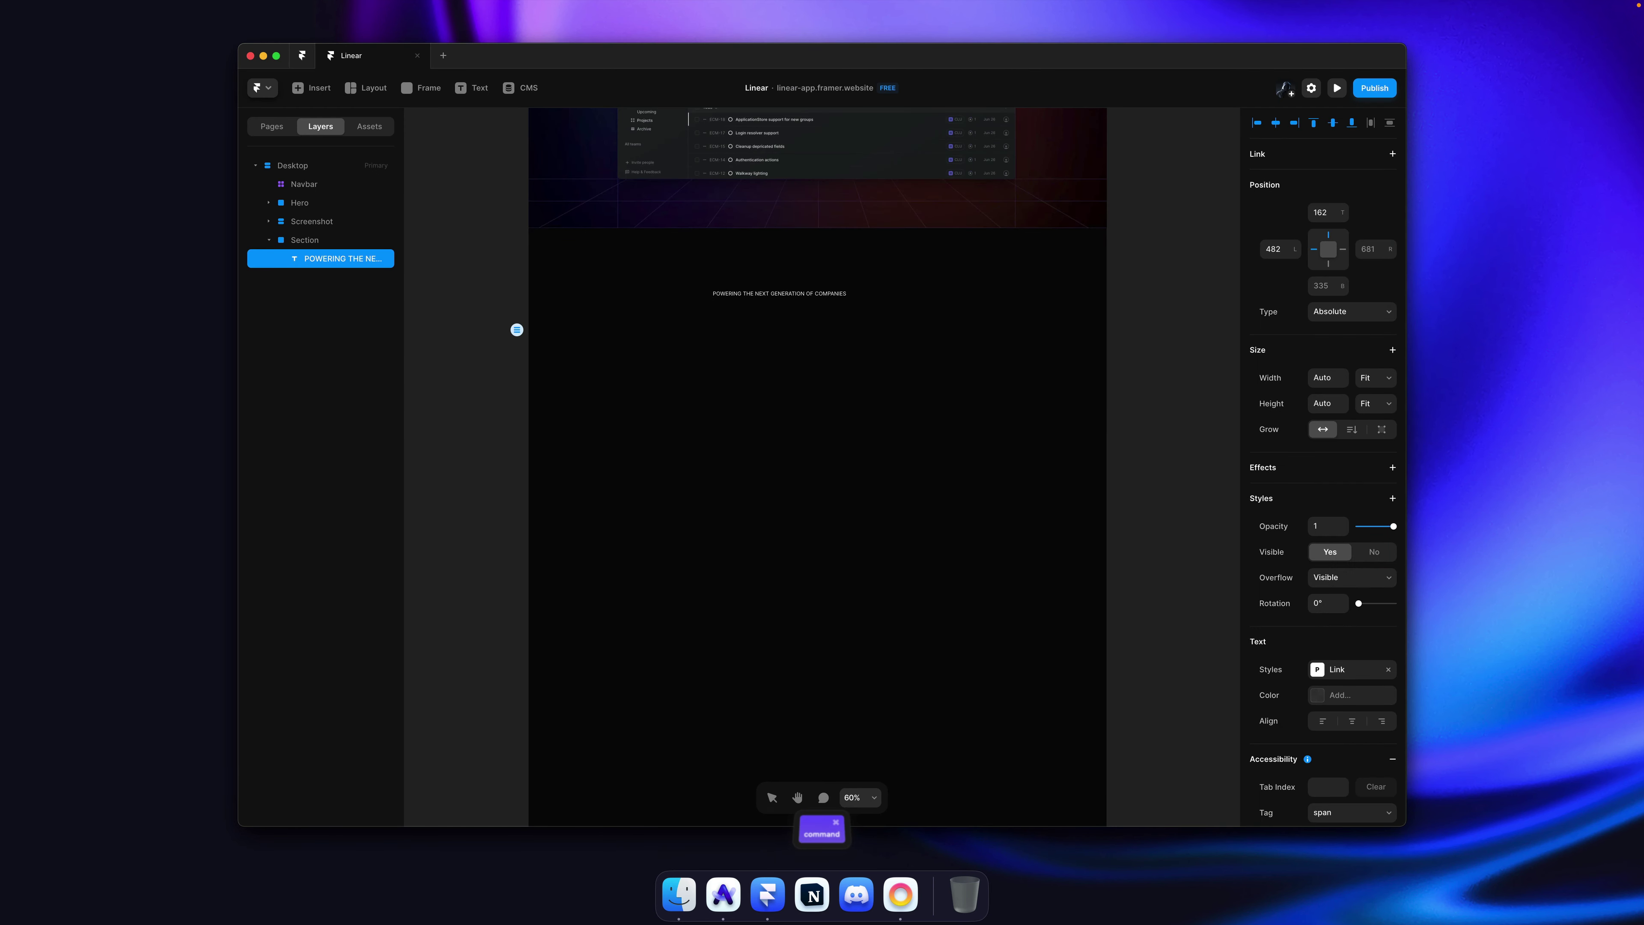
key("BackSpace")
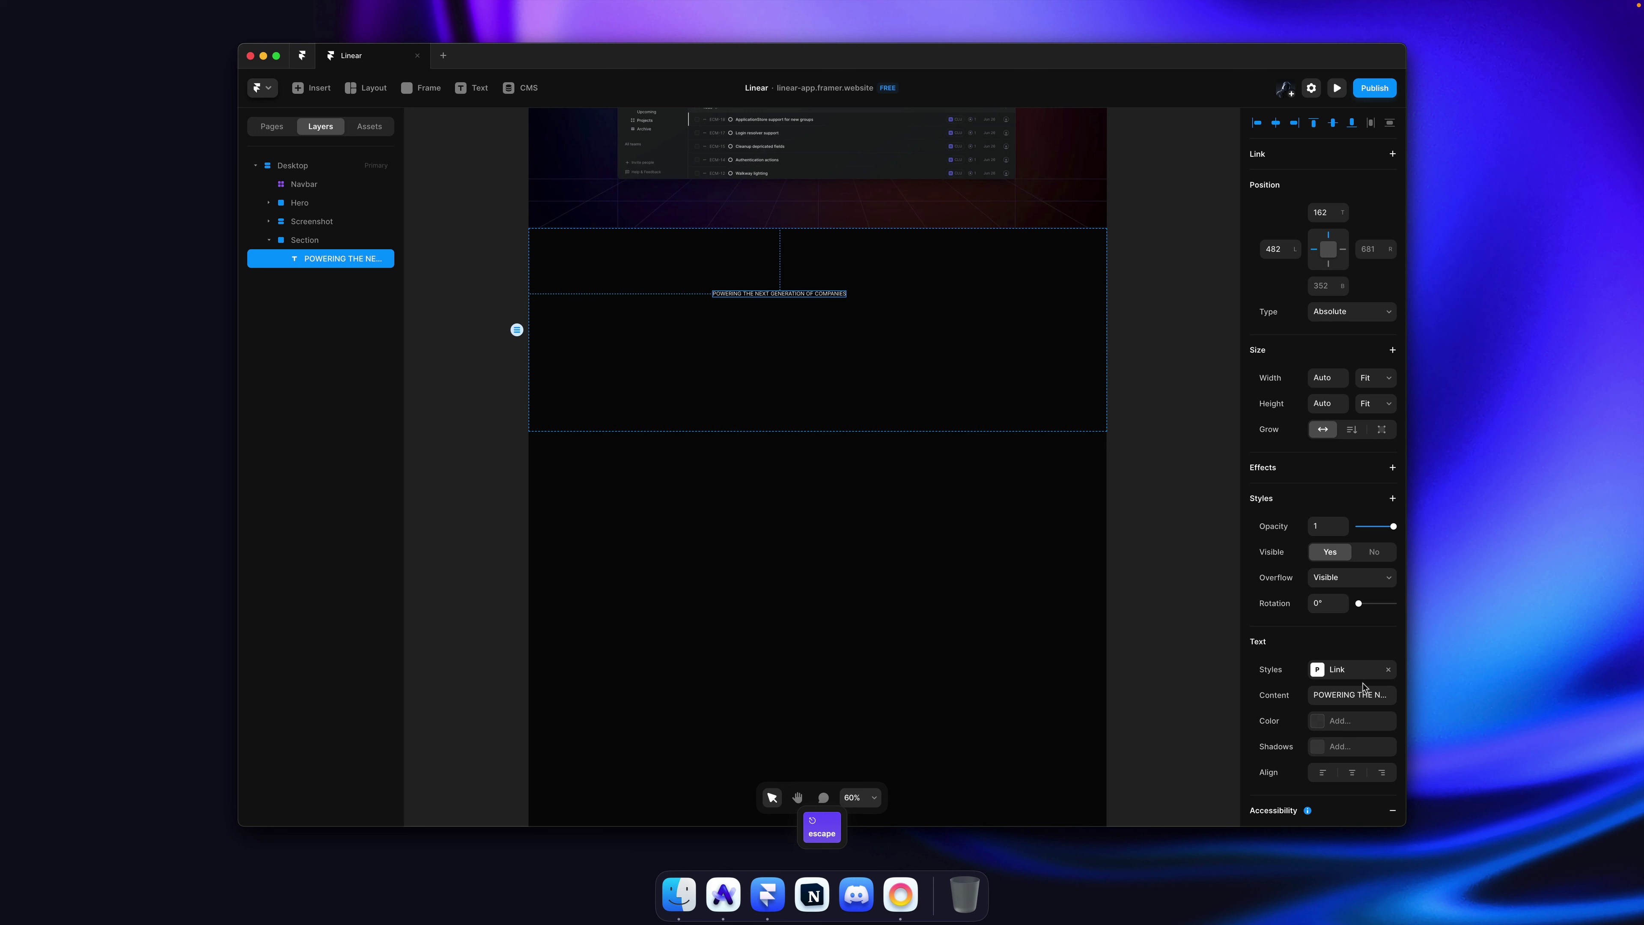
Step: Apply the Section Title text style to the tagline
left_click(1346, 674)
left_click(1075, 469)
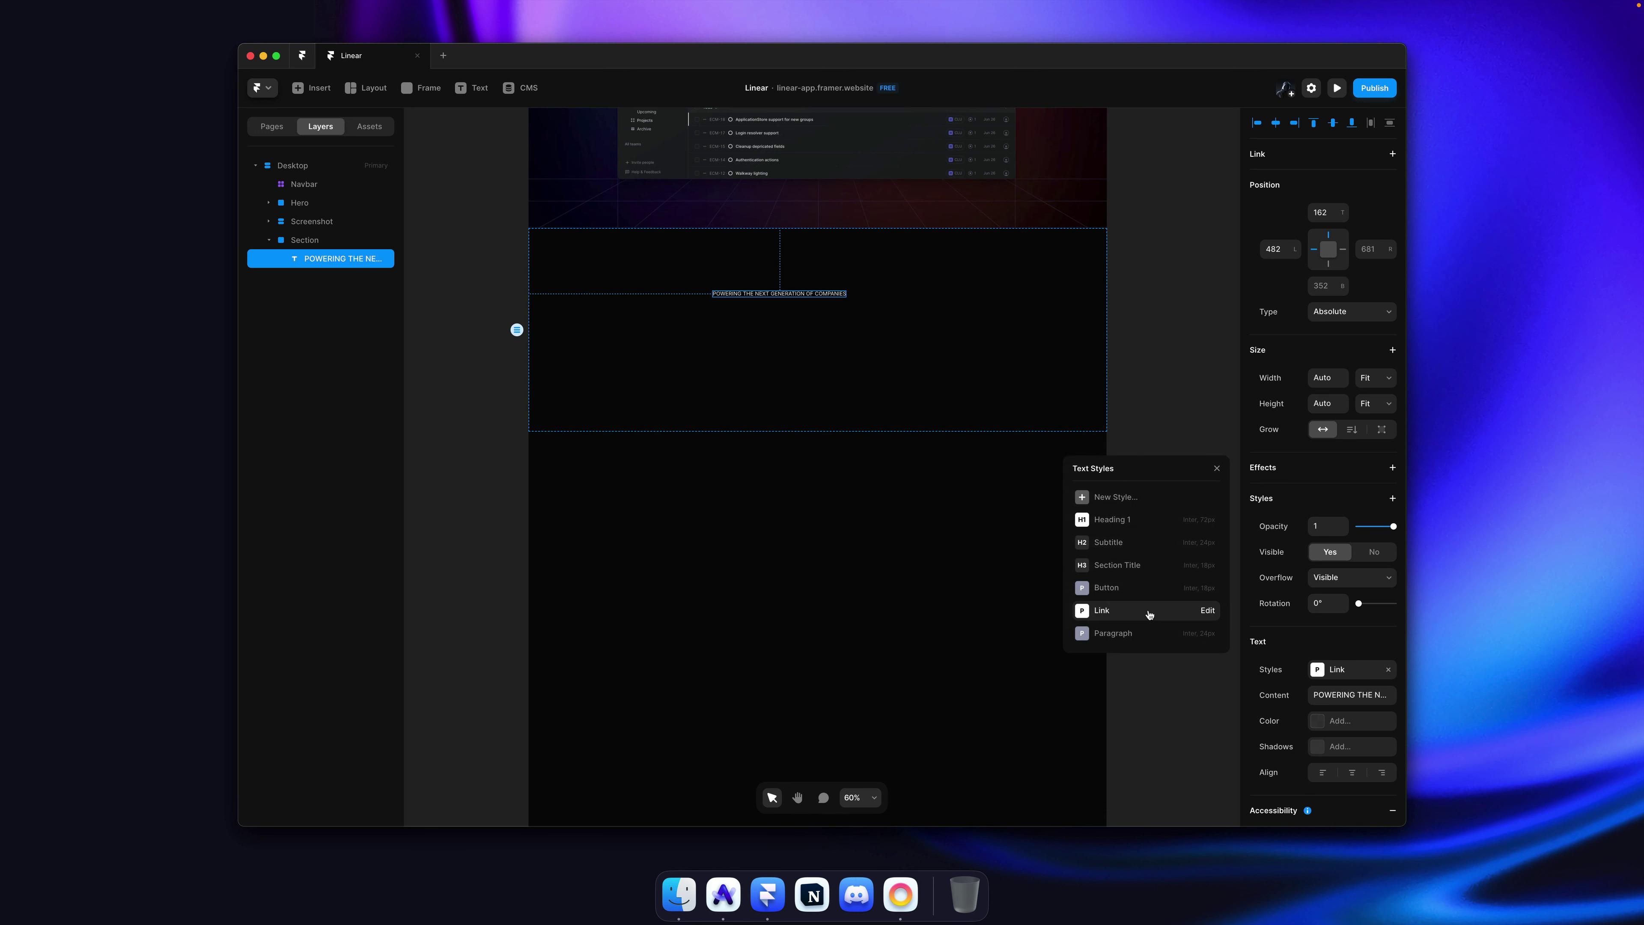
left_click(1136, 566)
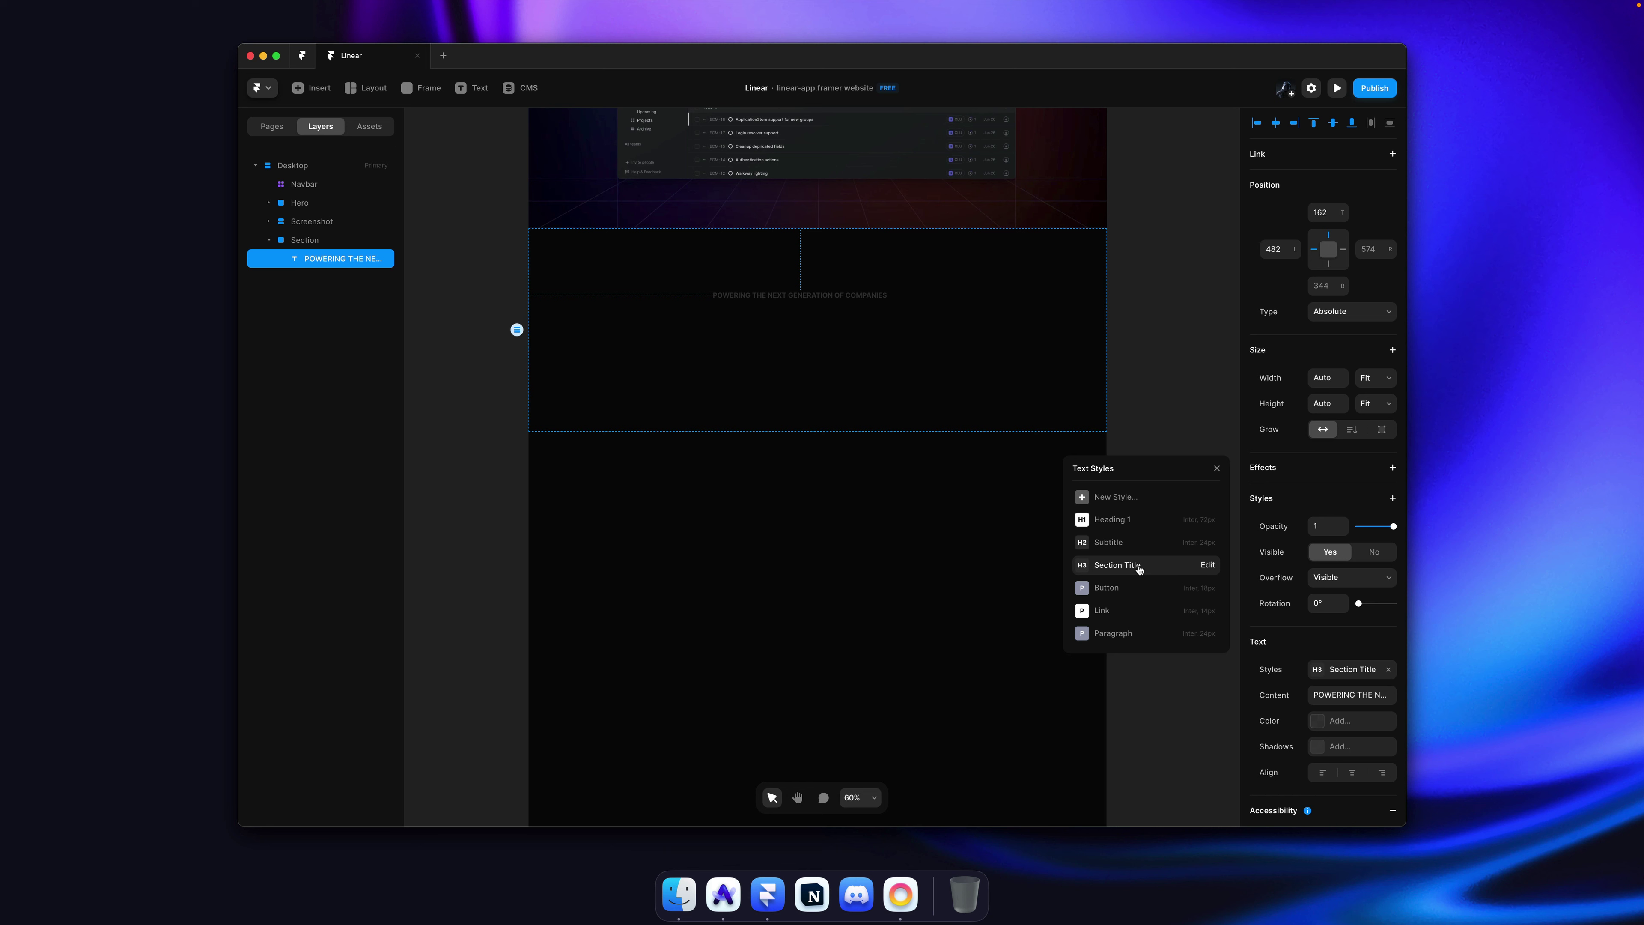
left_click(1208, 566)
Step: Give the Section Title style Regular weight and the Primary text colour
left_click(1176, 526)
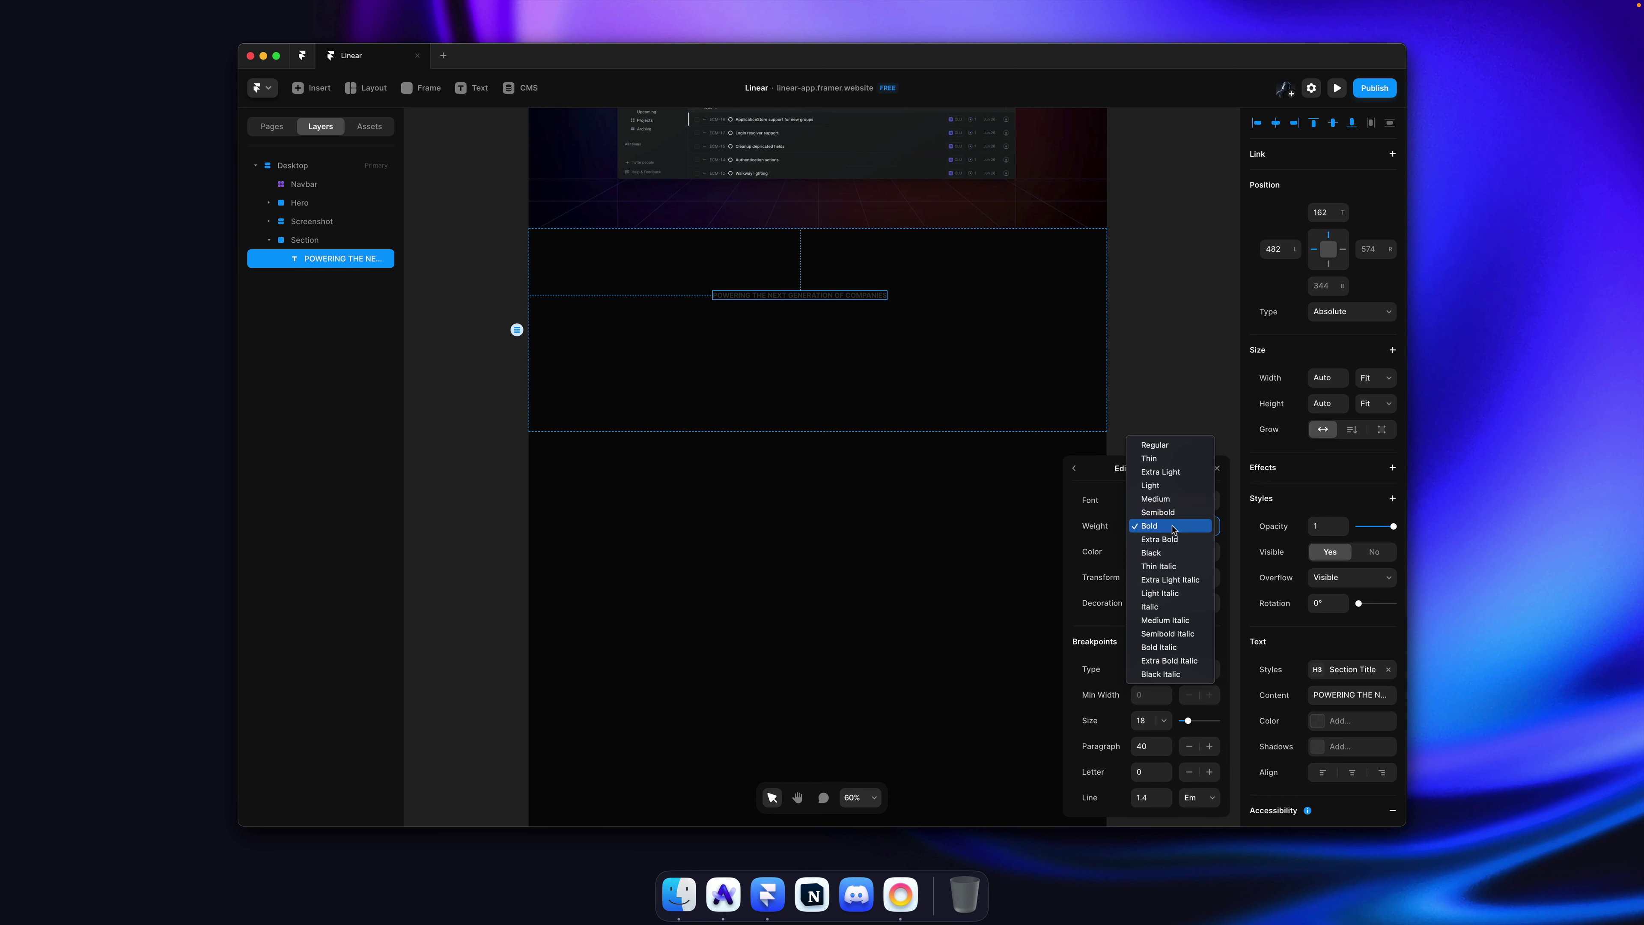
left_click(1175, 445)
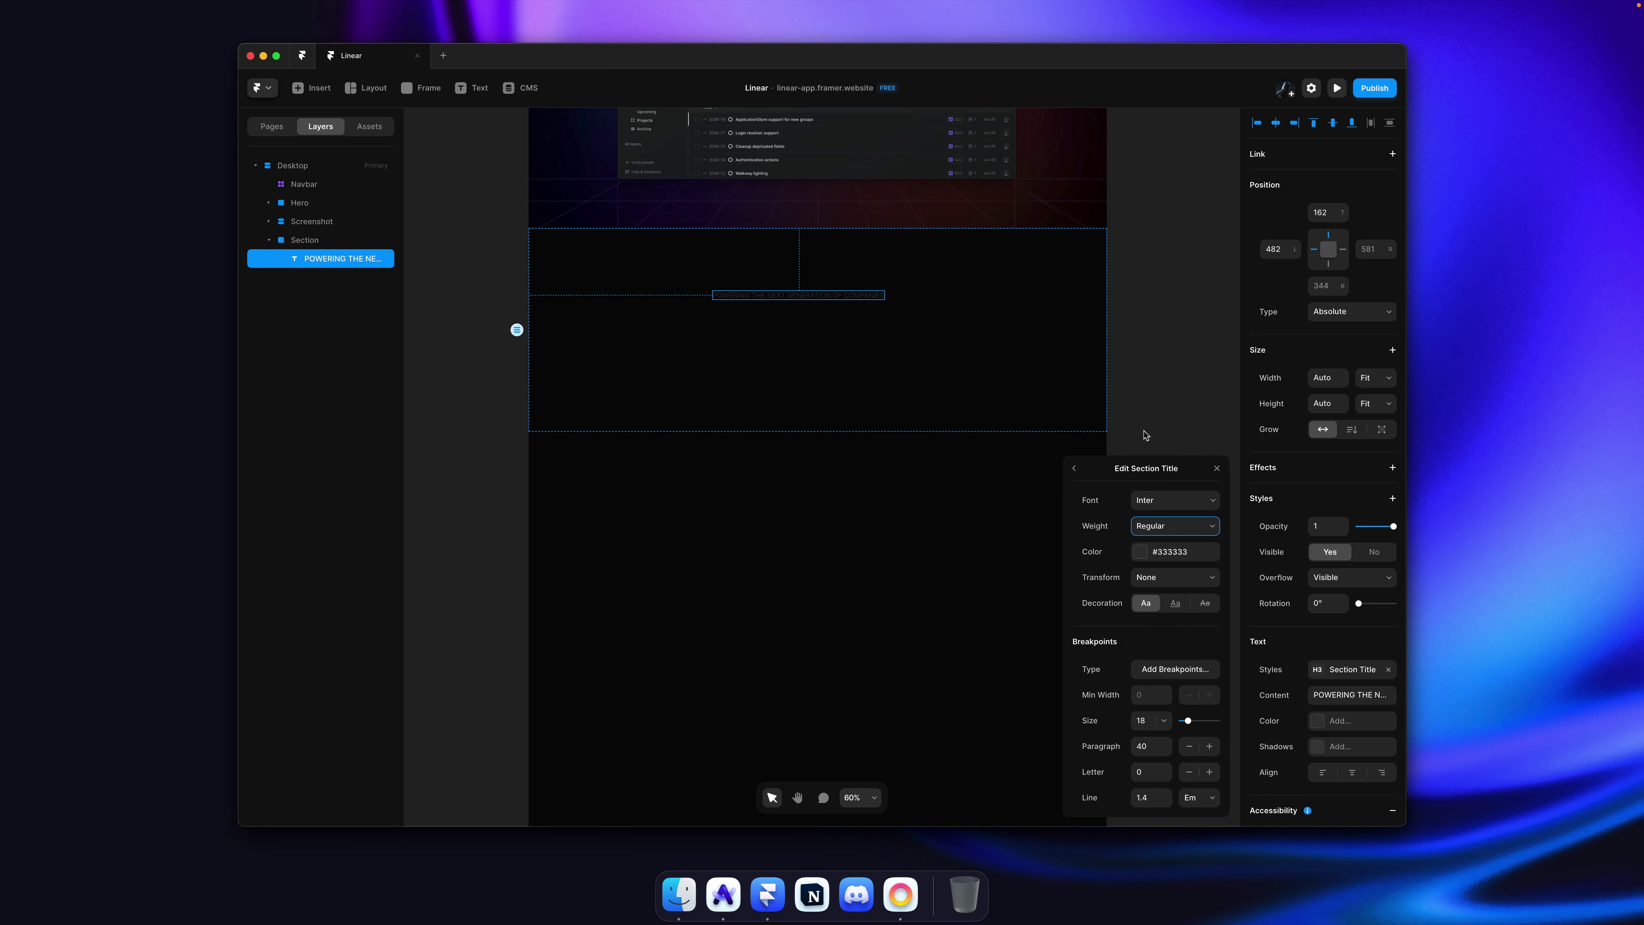
key("super+Tab")
left_click(987, 349)
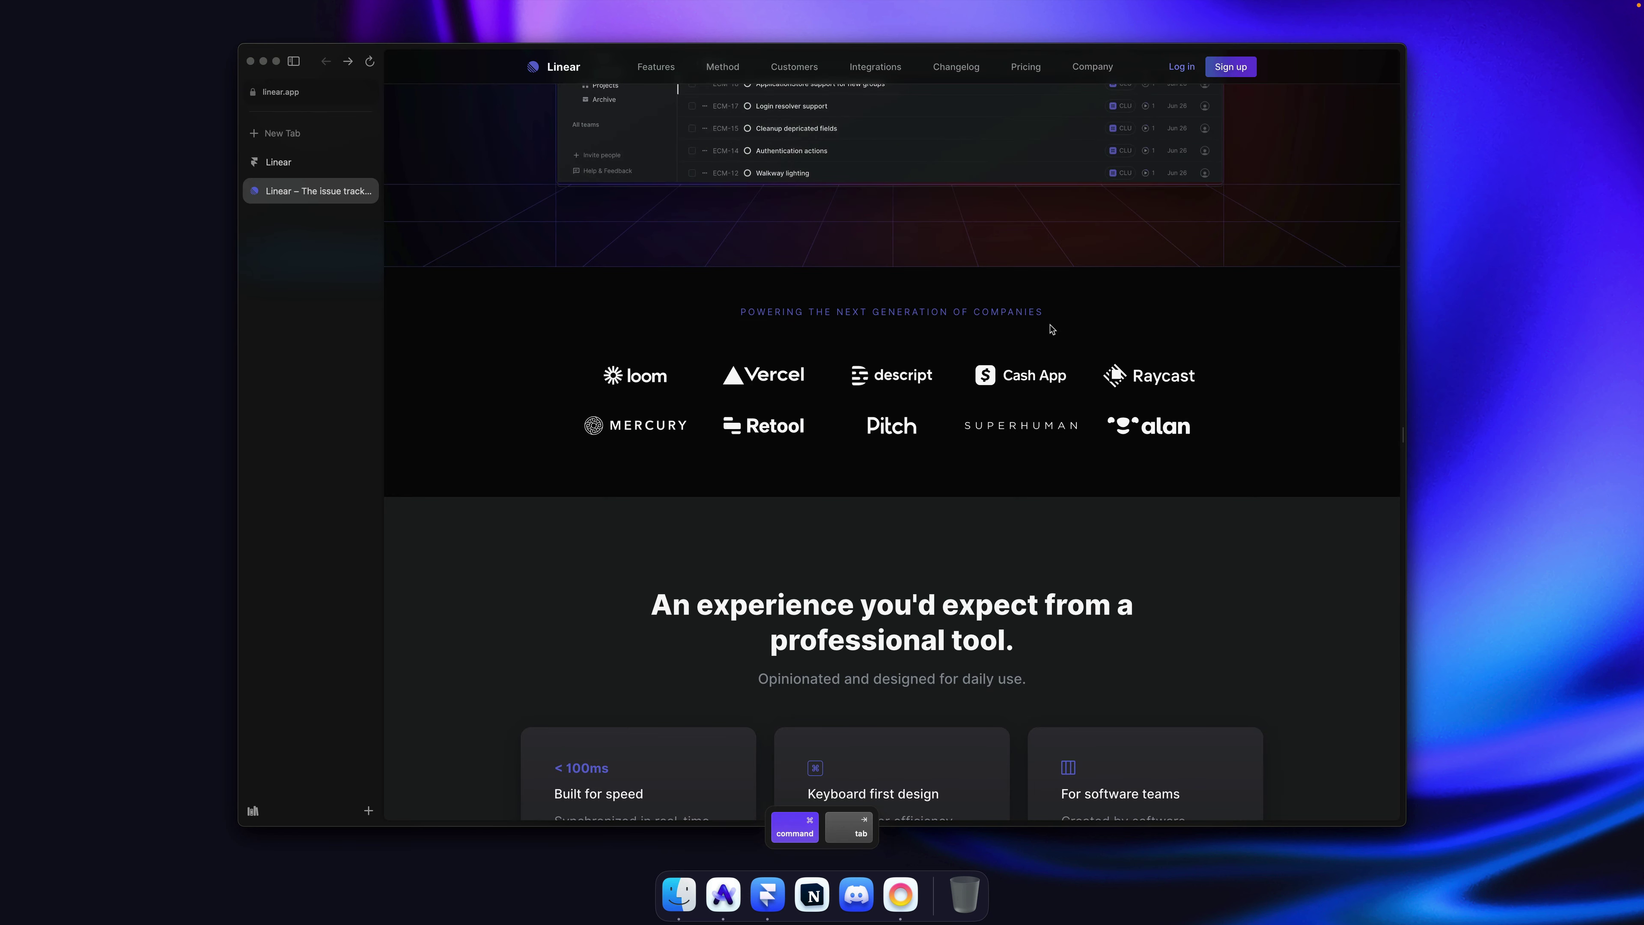
key("super+Tab")
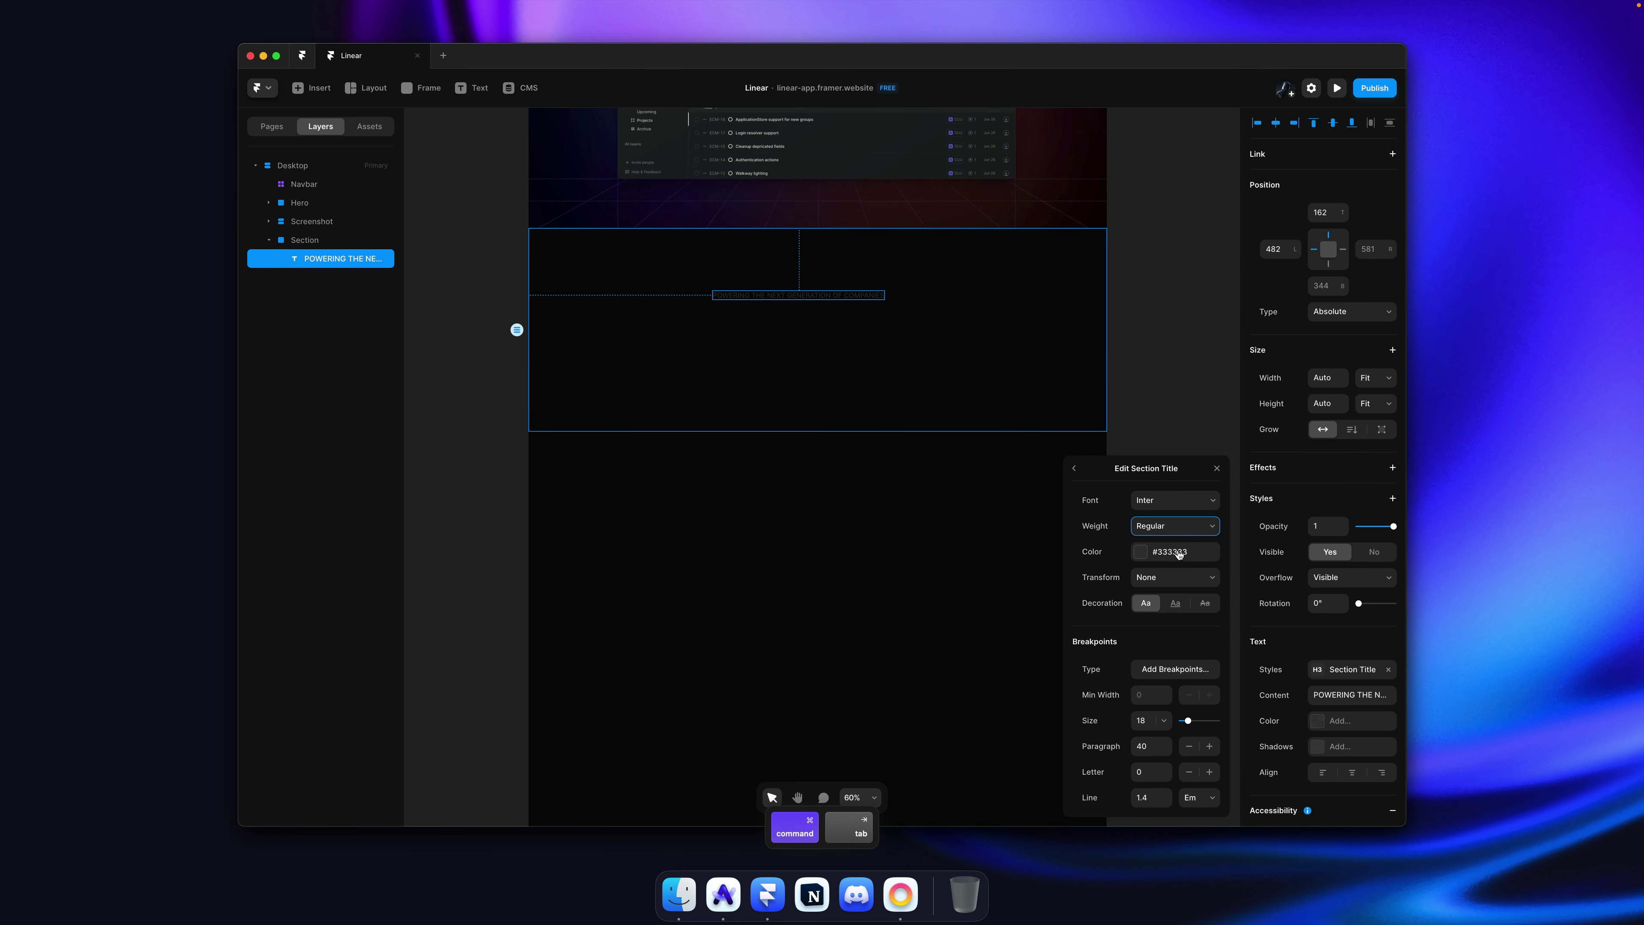
left_click(1168, 547)
left_click(1143, 659)
left_click(1156, 357)
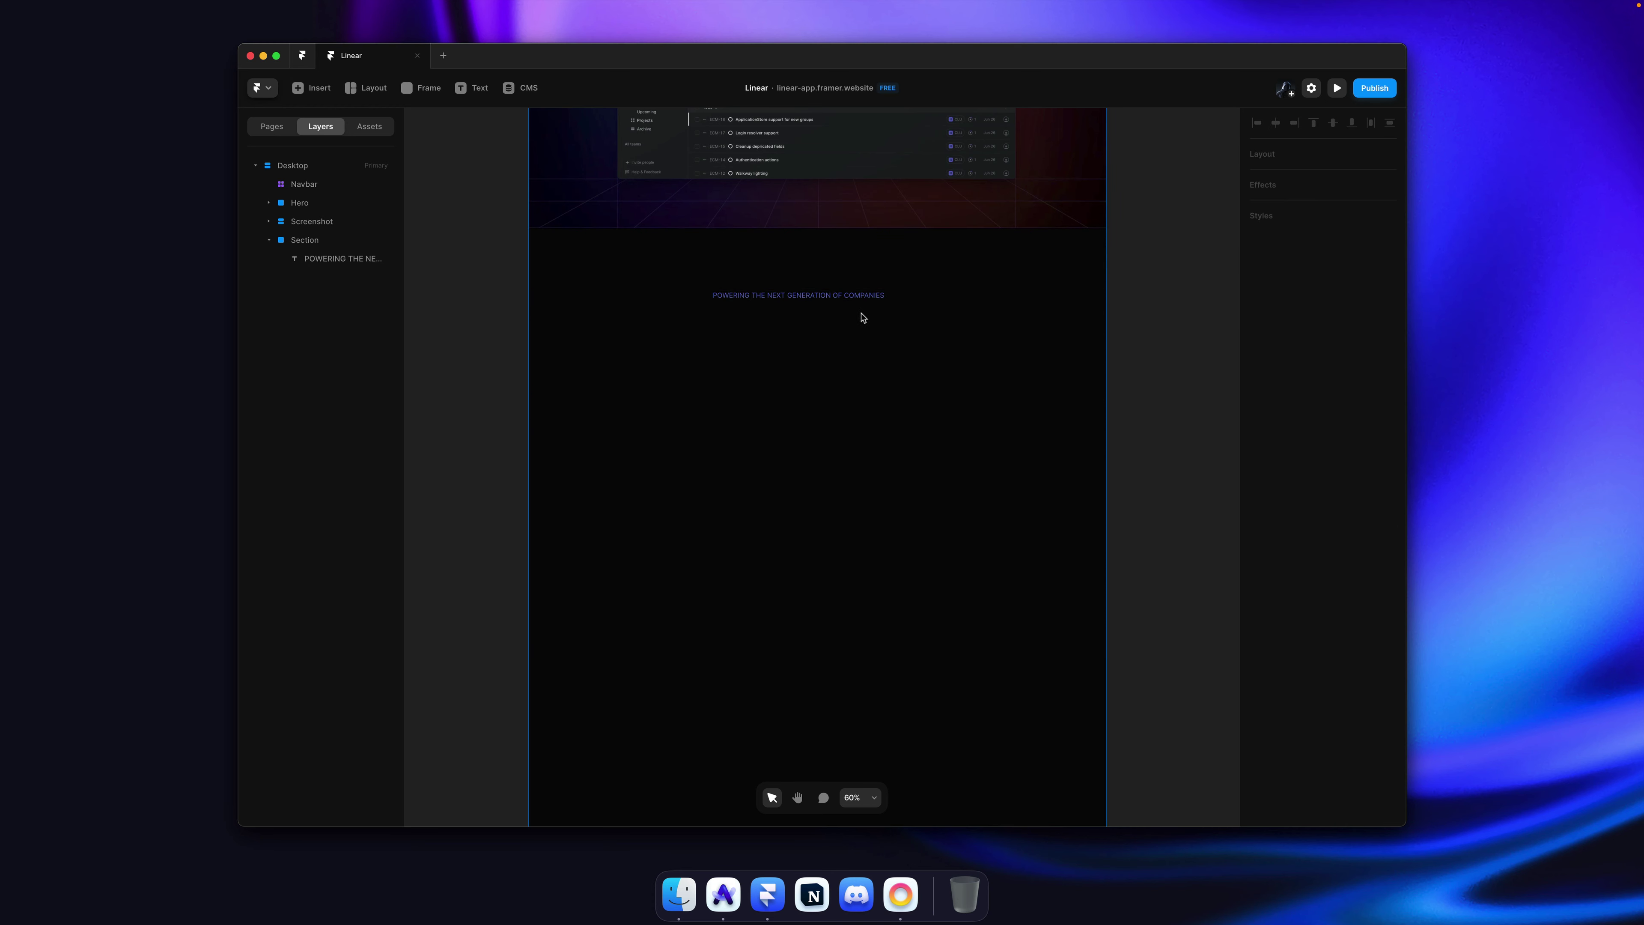
key("super+Tab")
key("super+Tab")
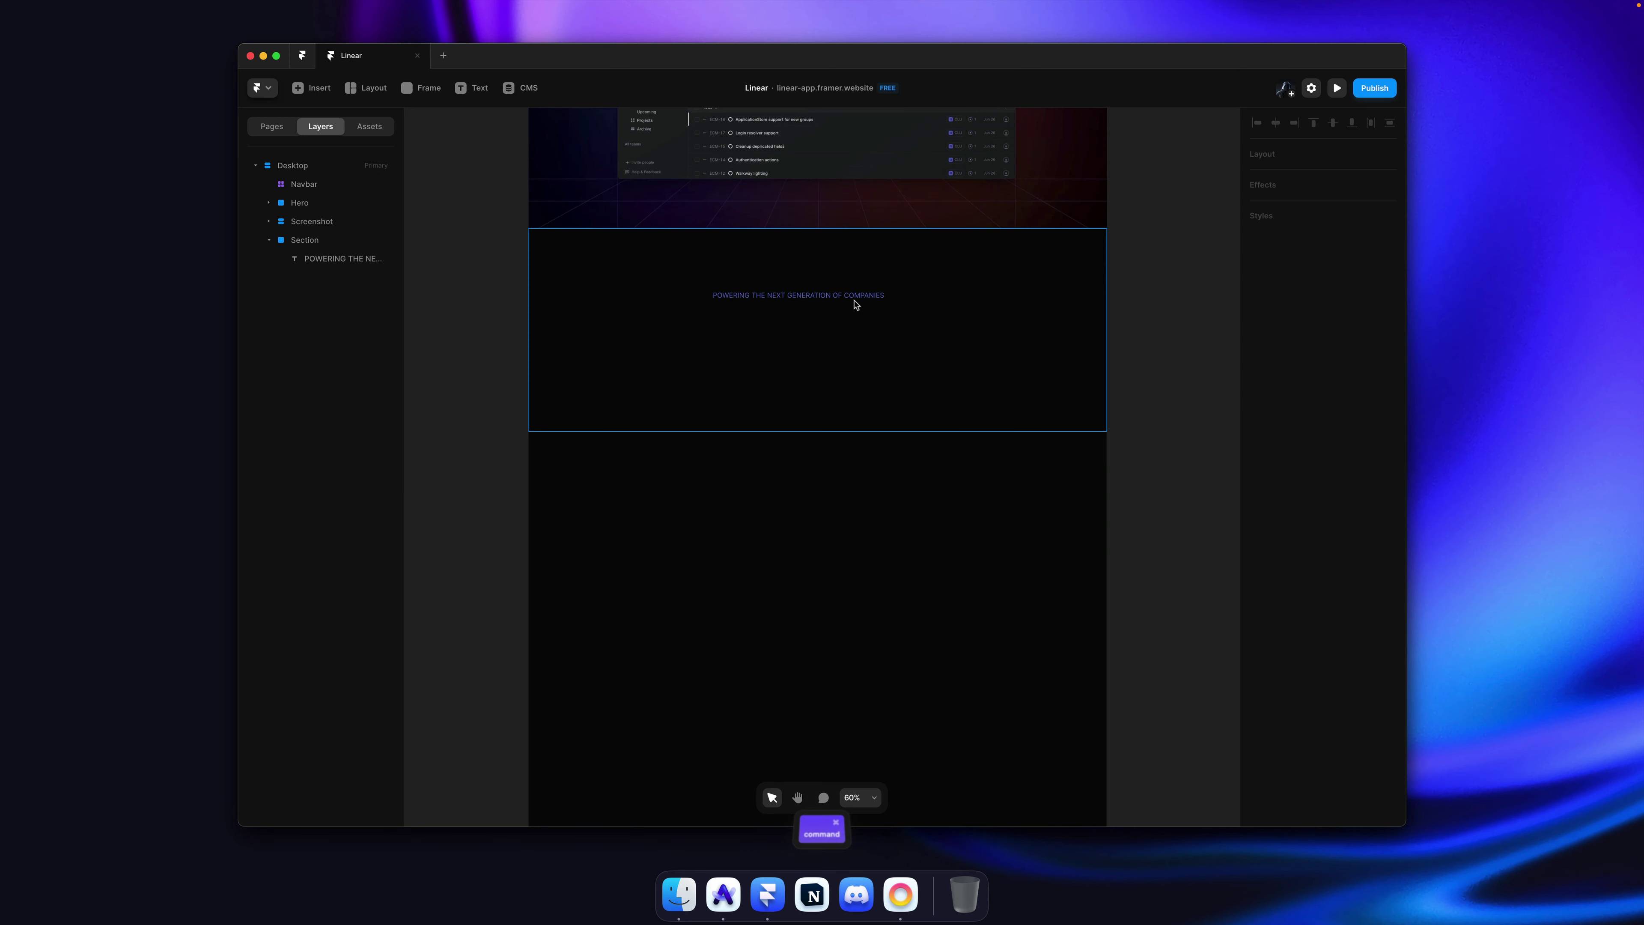
Step: Rename the Section Title style to 'Heading 3' and Subtitle to 'Heading 2'
left_click(855, 301, "super")
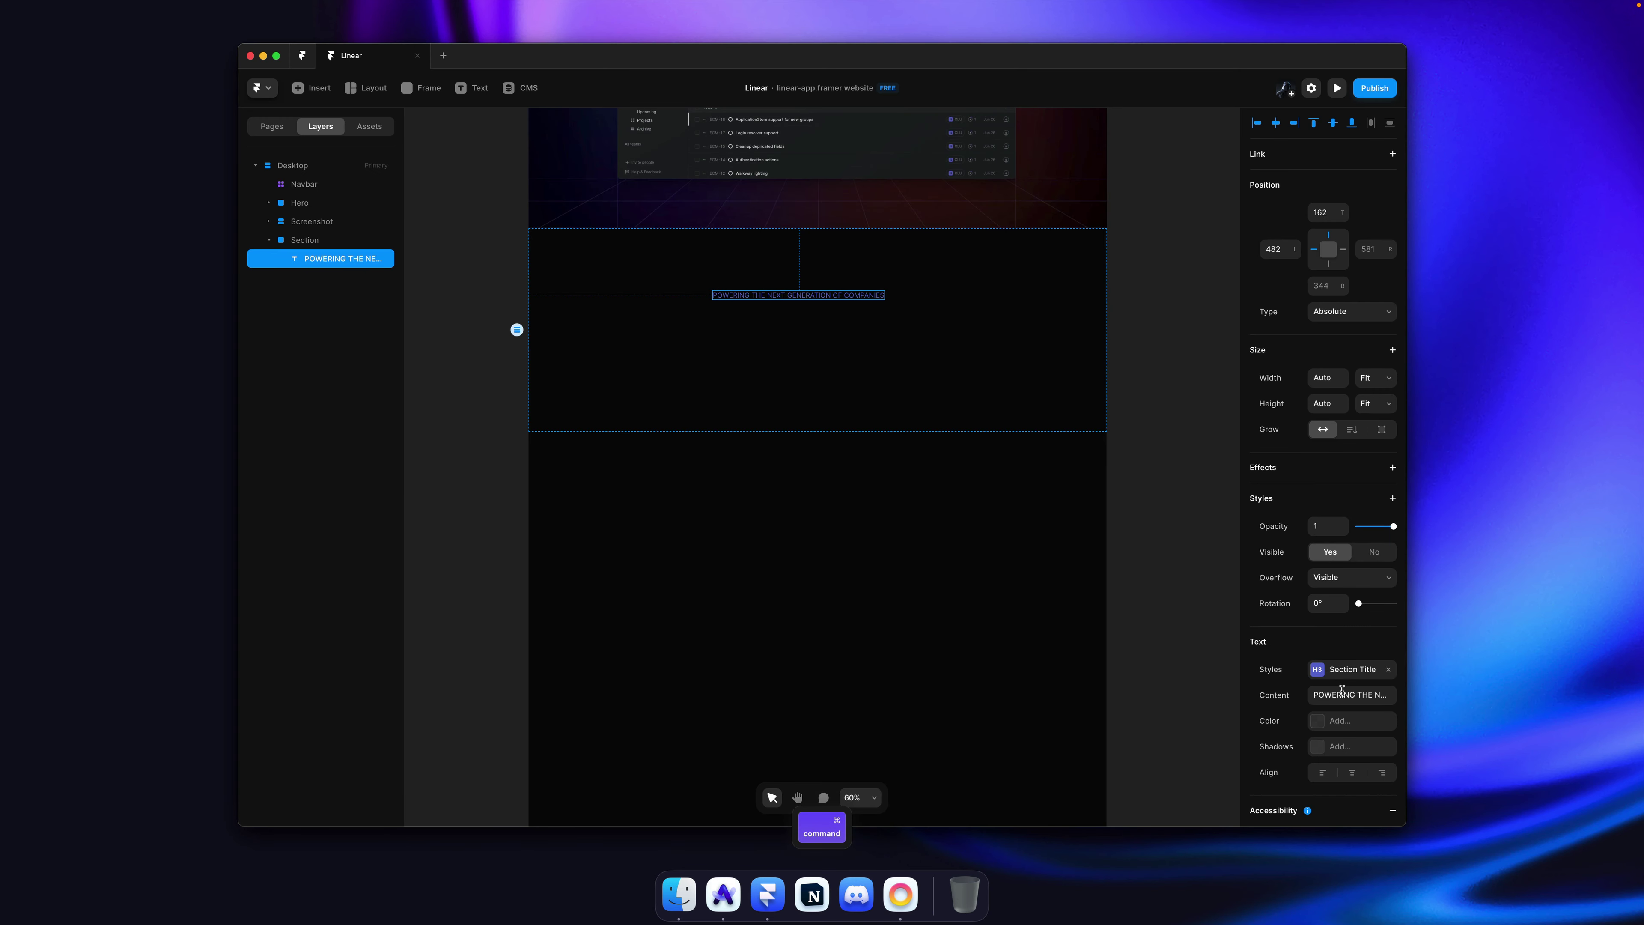
left_click(1352, 669)
left_click(1076, 464)
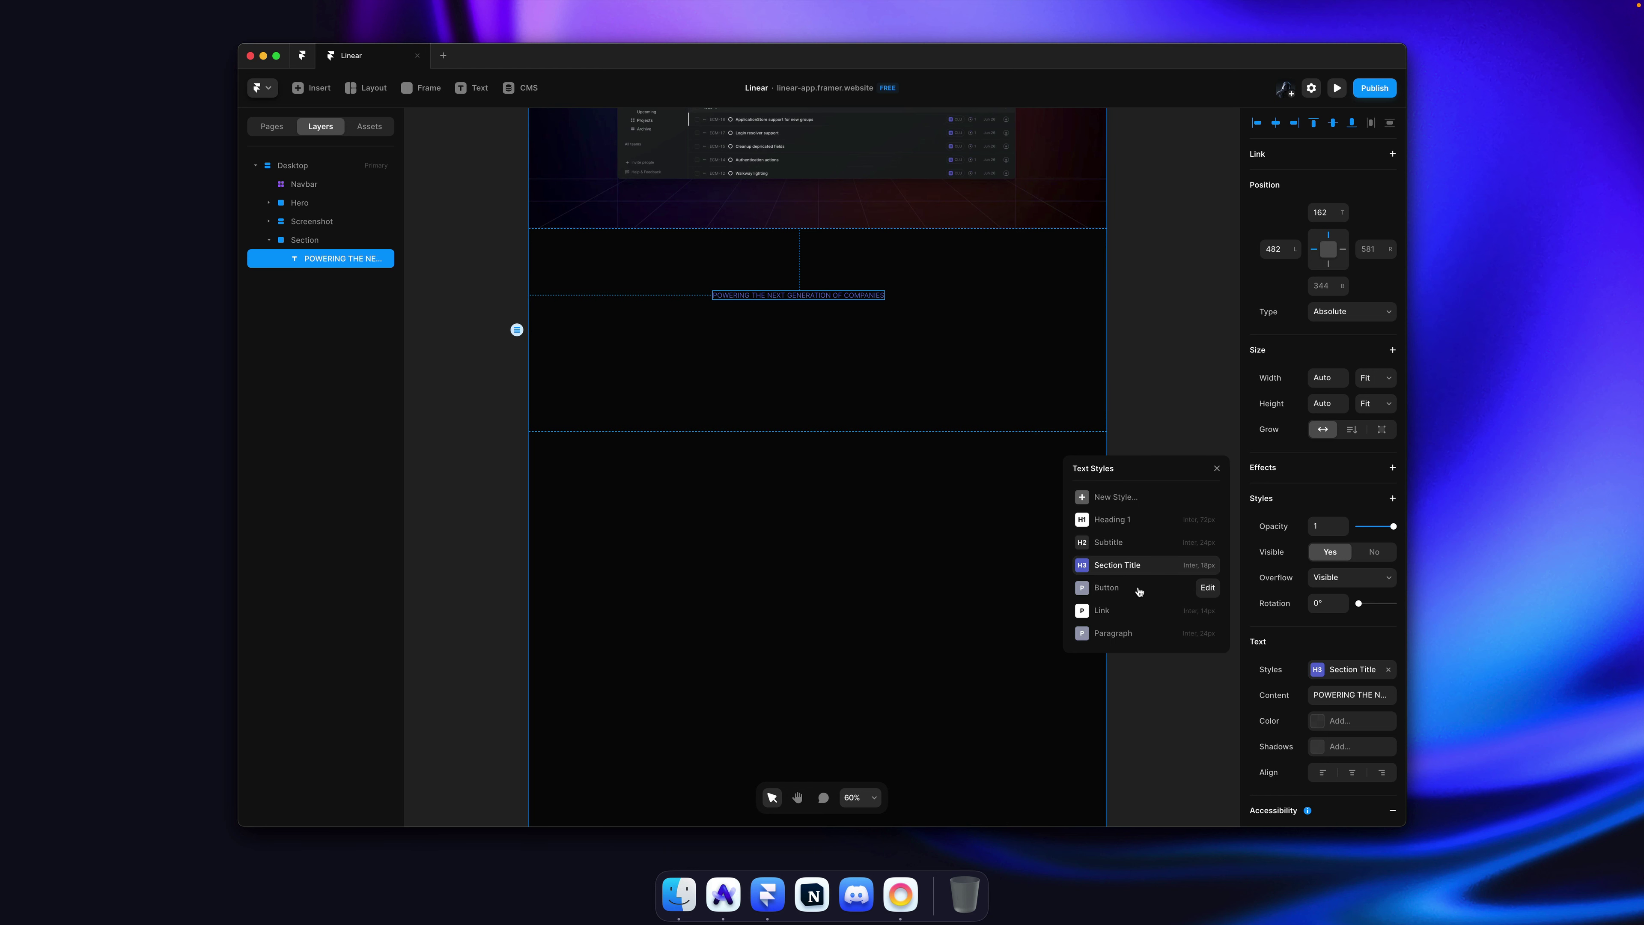
right_click(1126, 569)
key("super+a")
type("Heading 3")
key("Return")
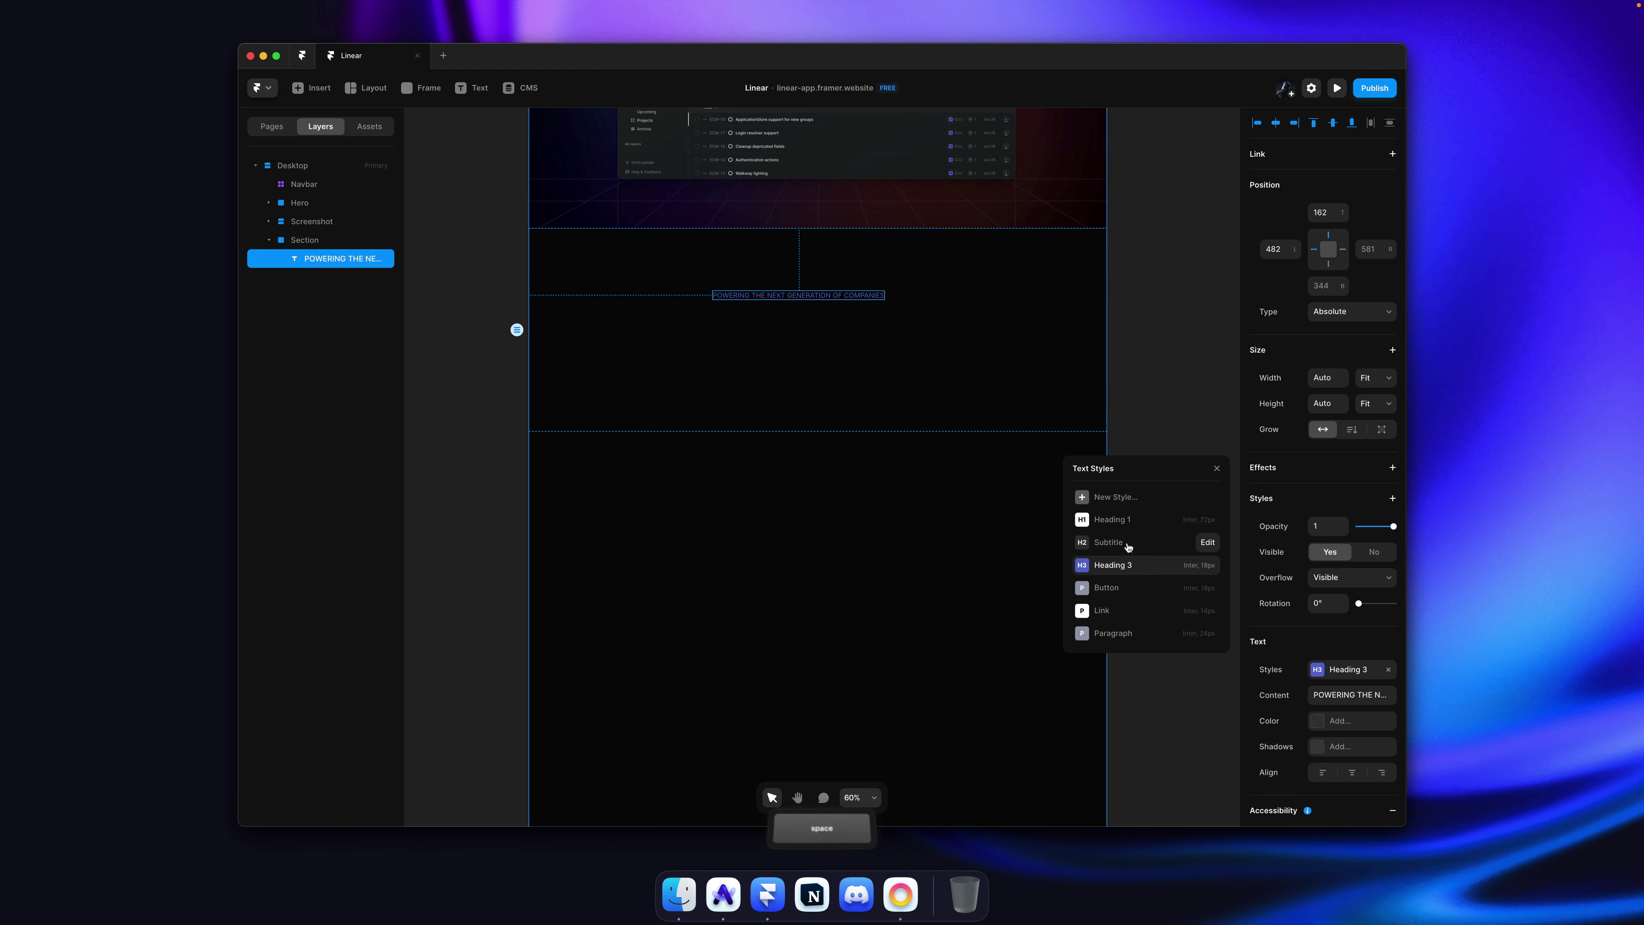
right_click(1129, 542)
left_click(1146, 557)
type("Hea")
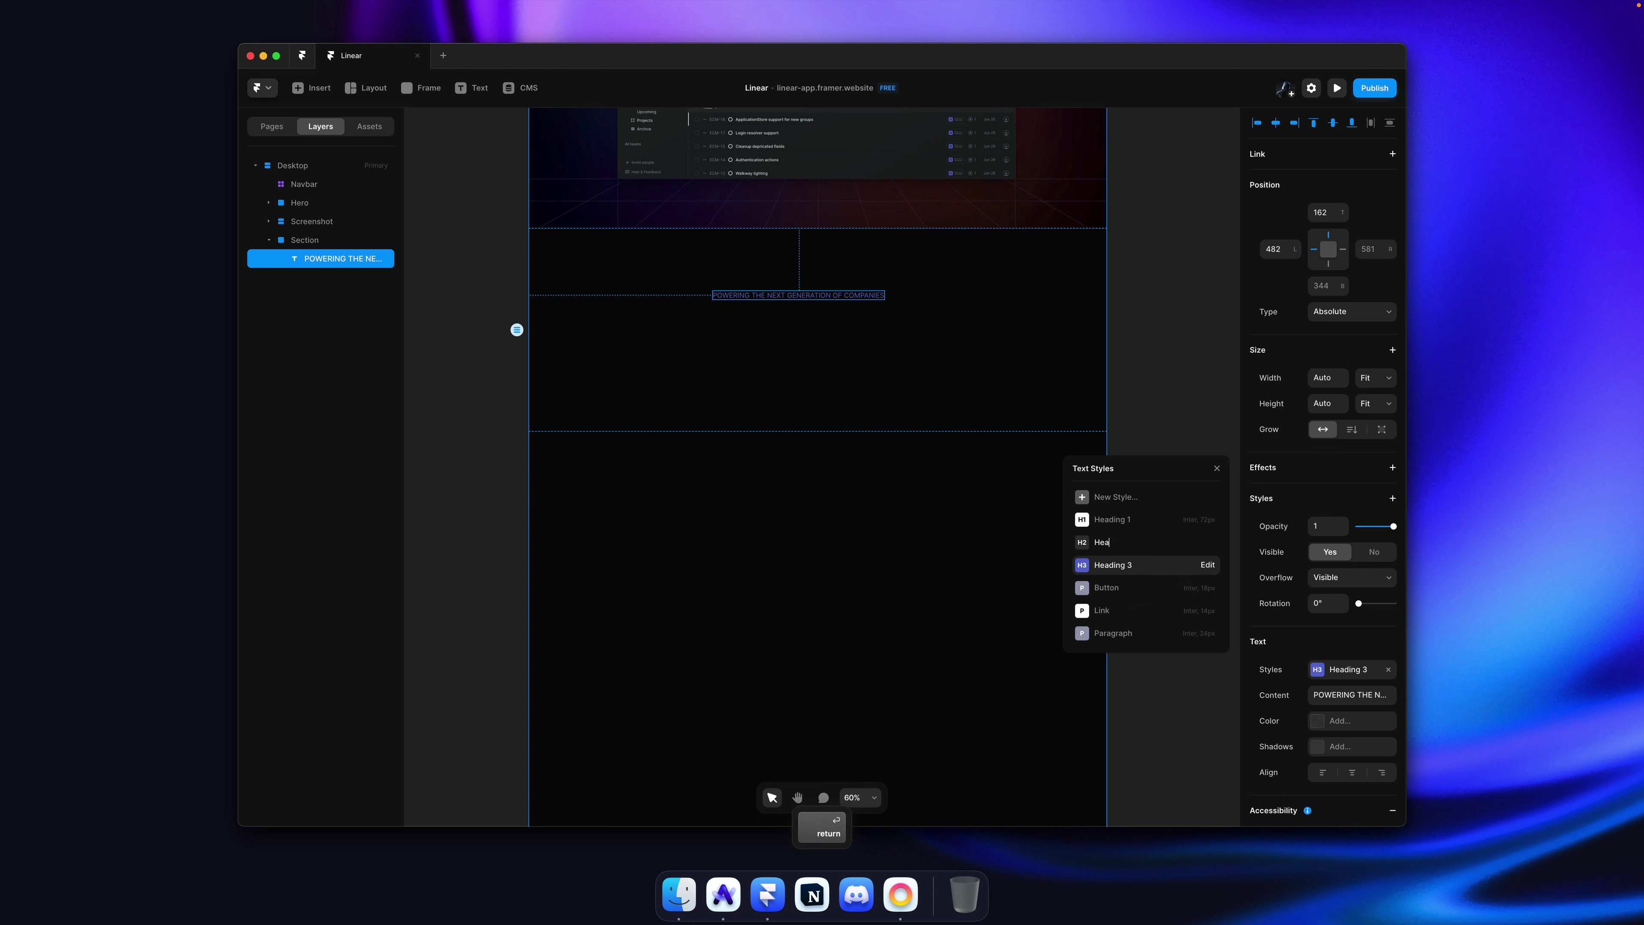
type("ding 2")
key("Return")
Step: Set the Heading 3 style's letter spacing to 2, then nudge it down
left_click(1208, 564)
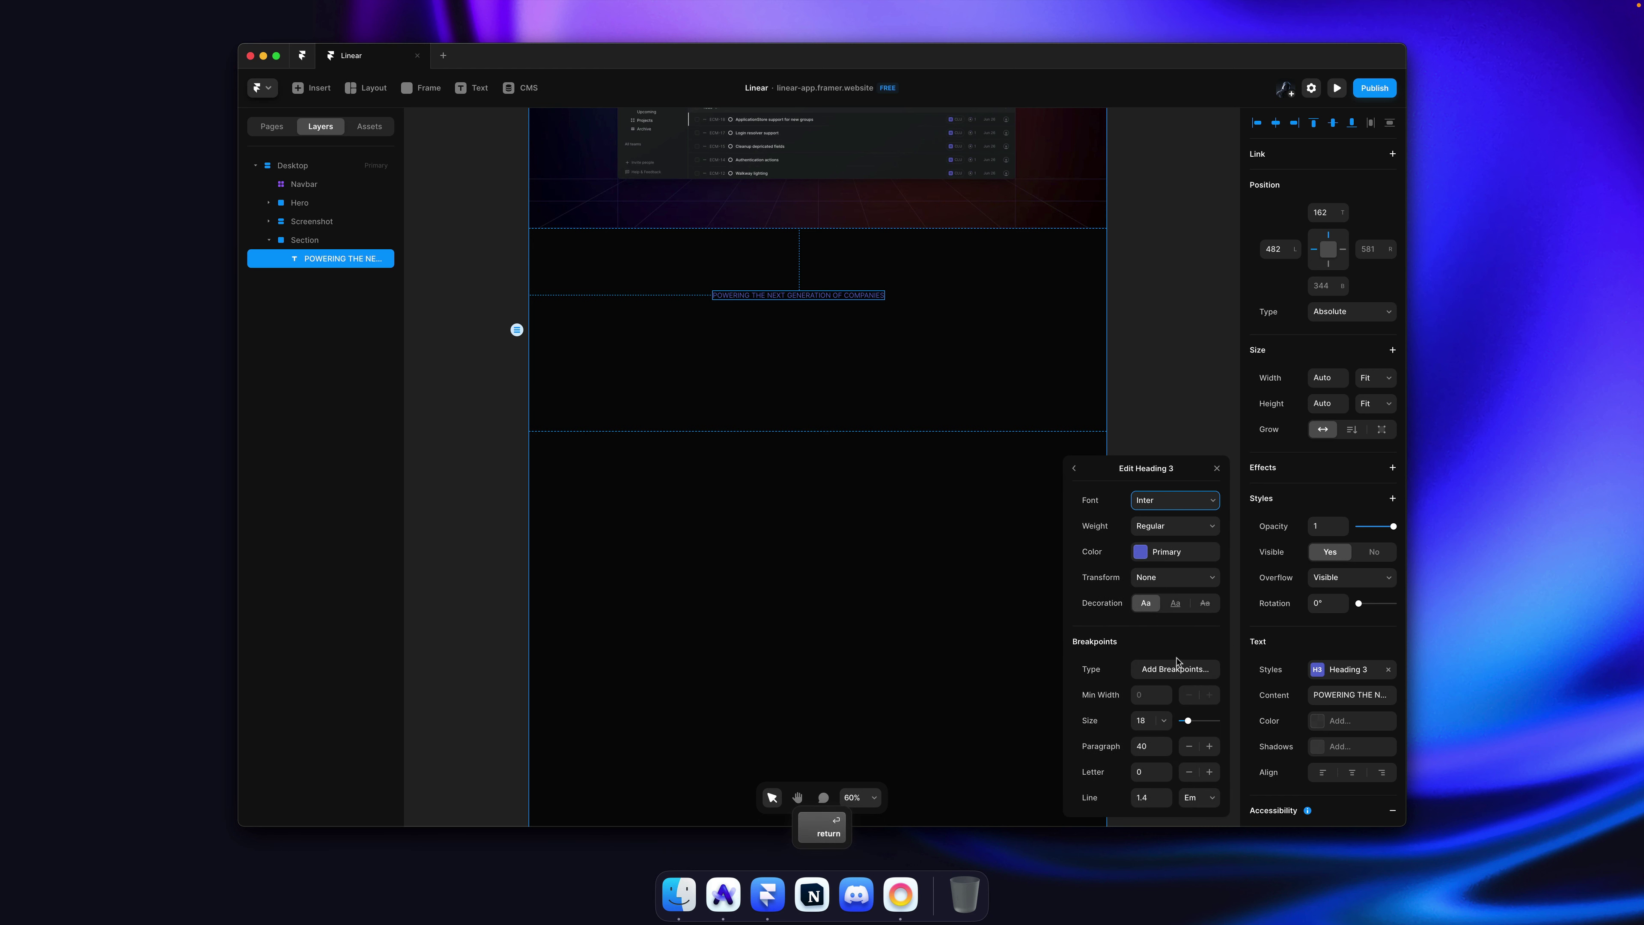
left_click(1152, 770)
type("2")
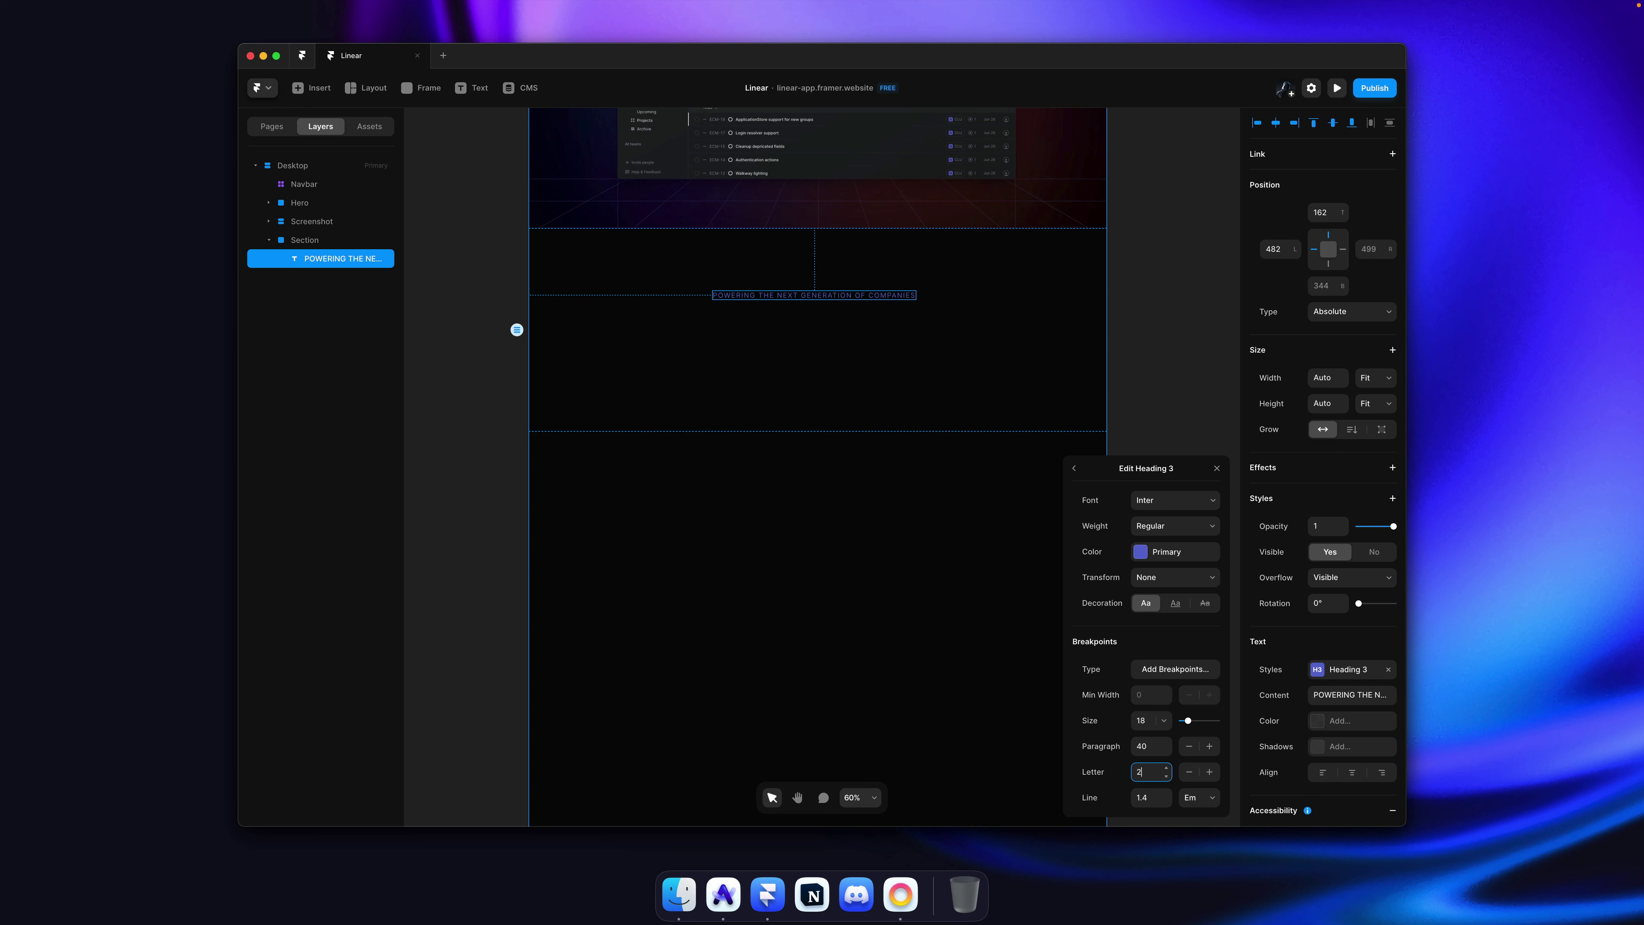
key("Return")
key("Down")
left_click(1149, 353)
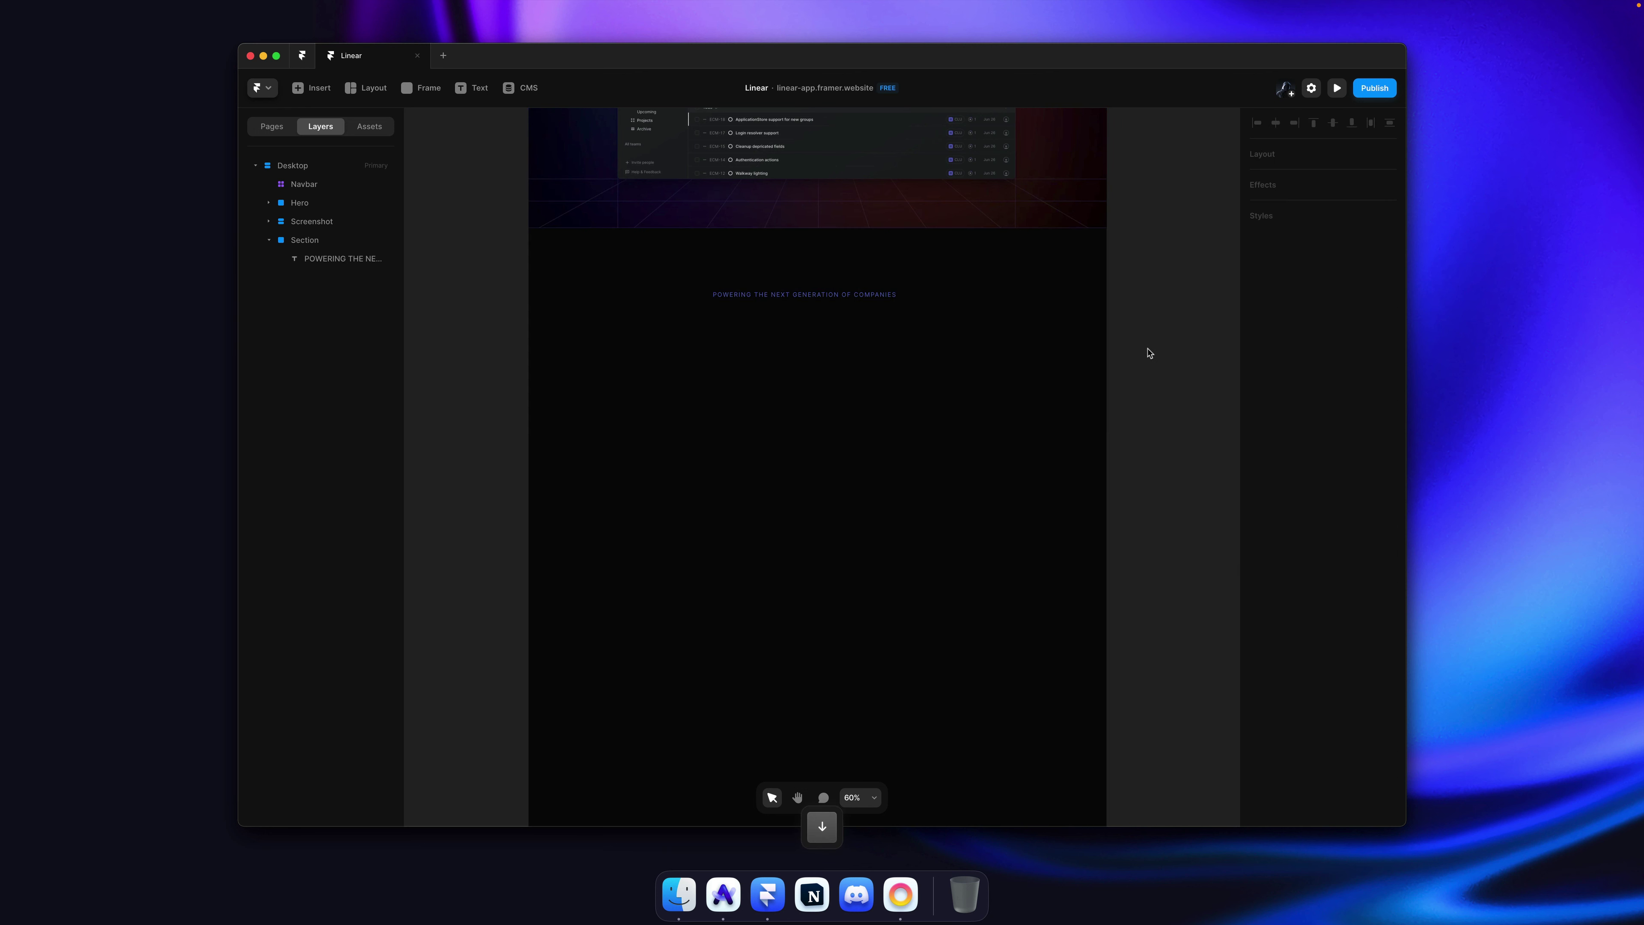
Step: Select the Section frame containing the title
left_click(848, 301)
scroll(848, 301, "down", 1)
key("ctrl+super+space")
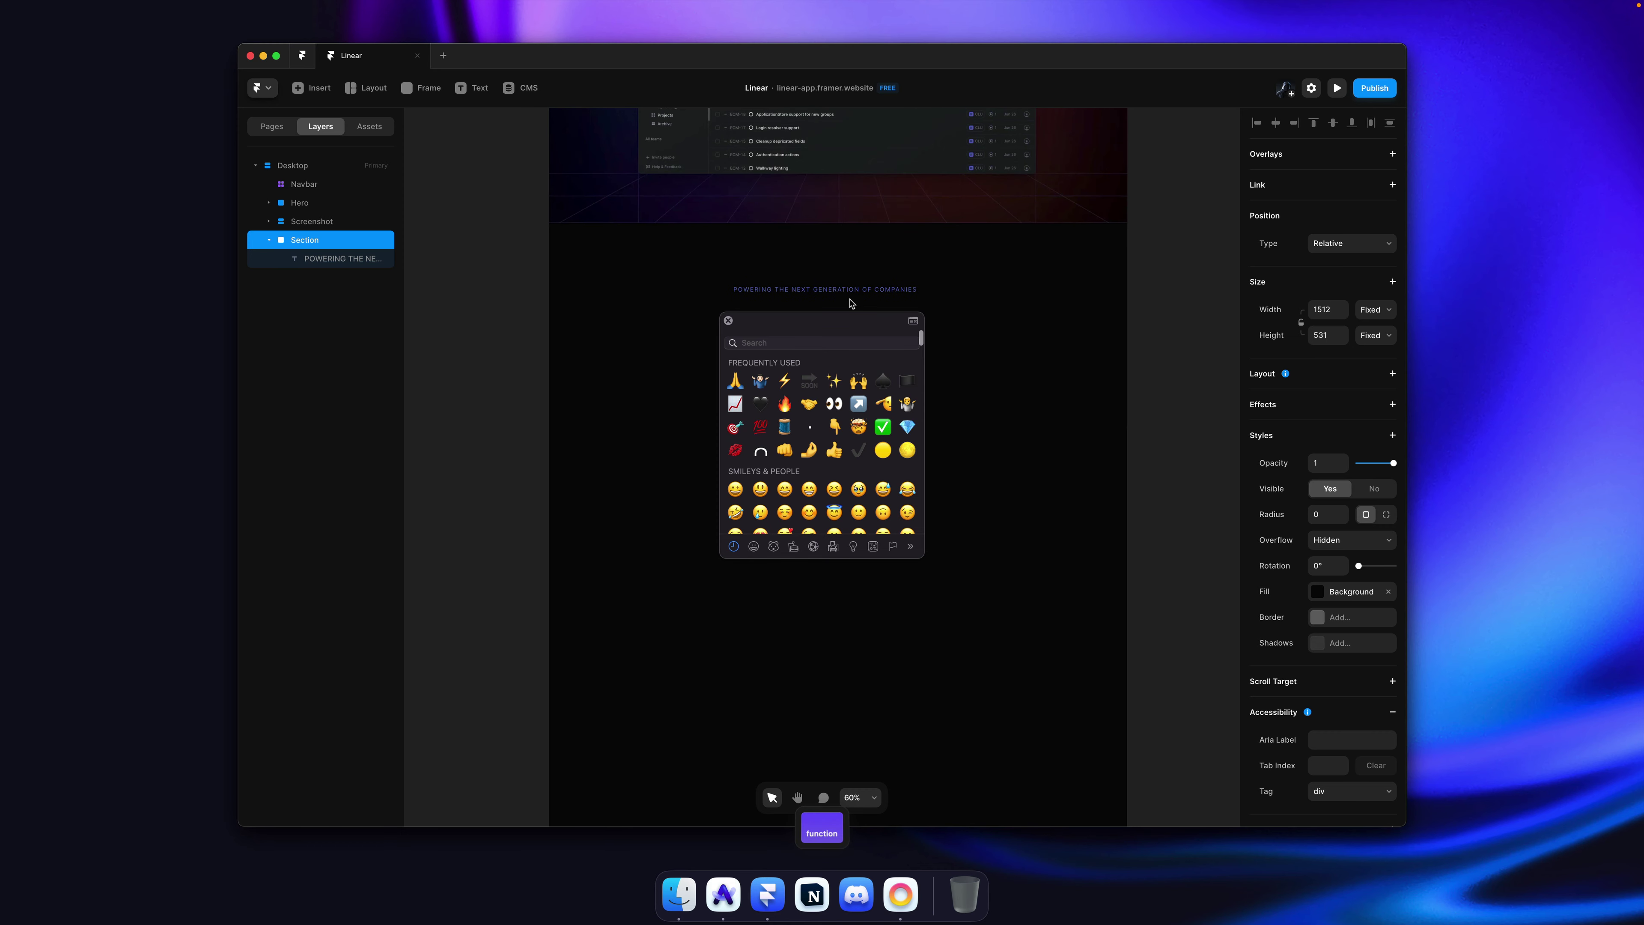
left_click(852, 302)
key("Escape")
scroll(888, 330, "up", 3)
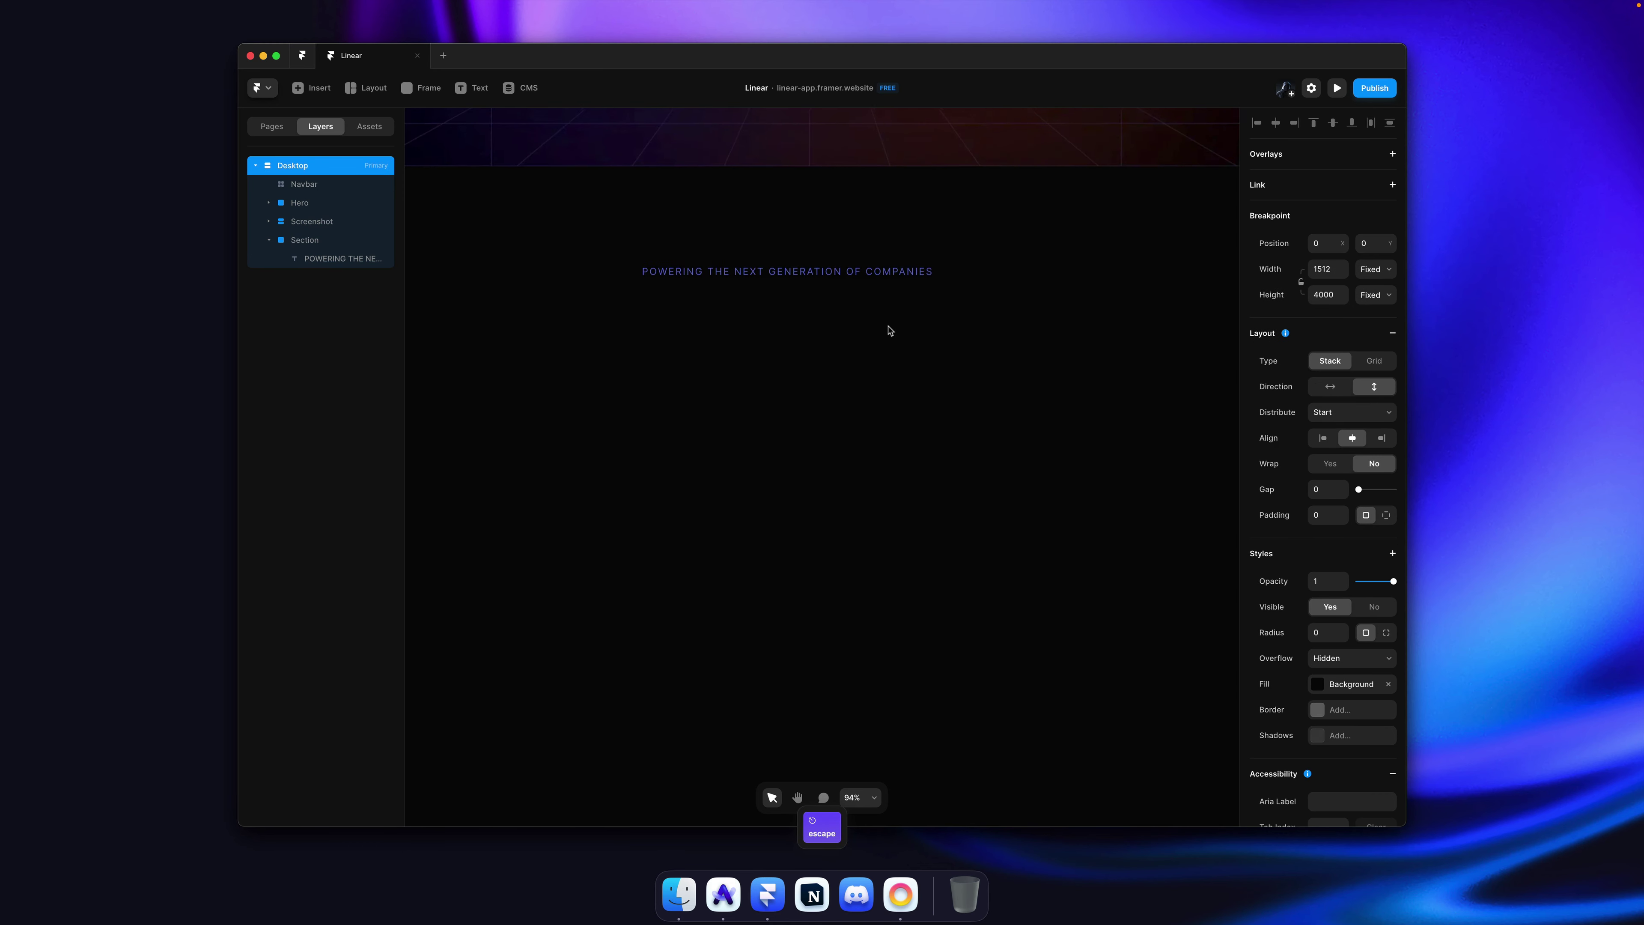
left_click(1076, 313)
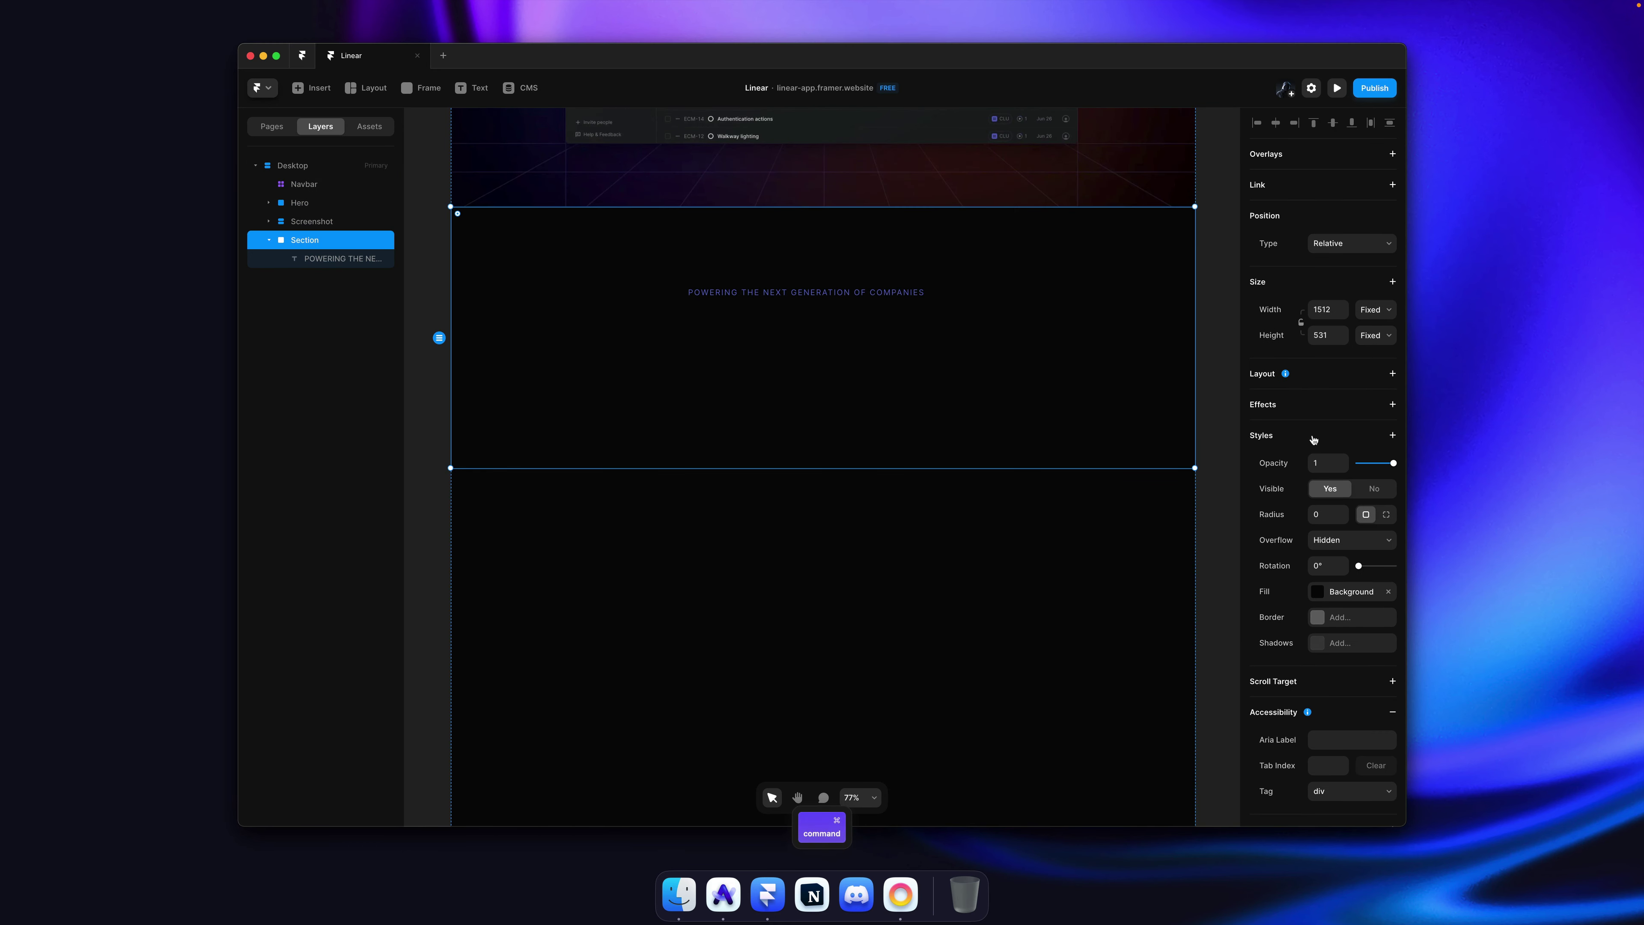
Step: Inspect the loom logo on linear.app and copy its svg element
key("super+Tab")
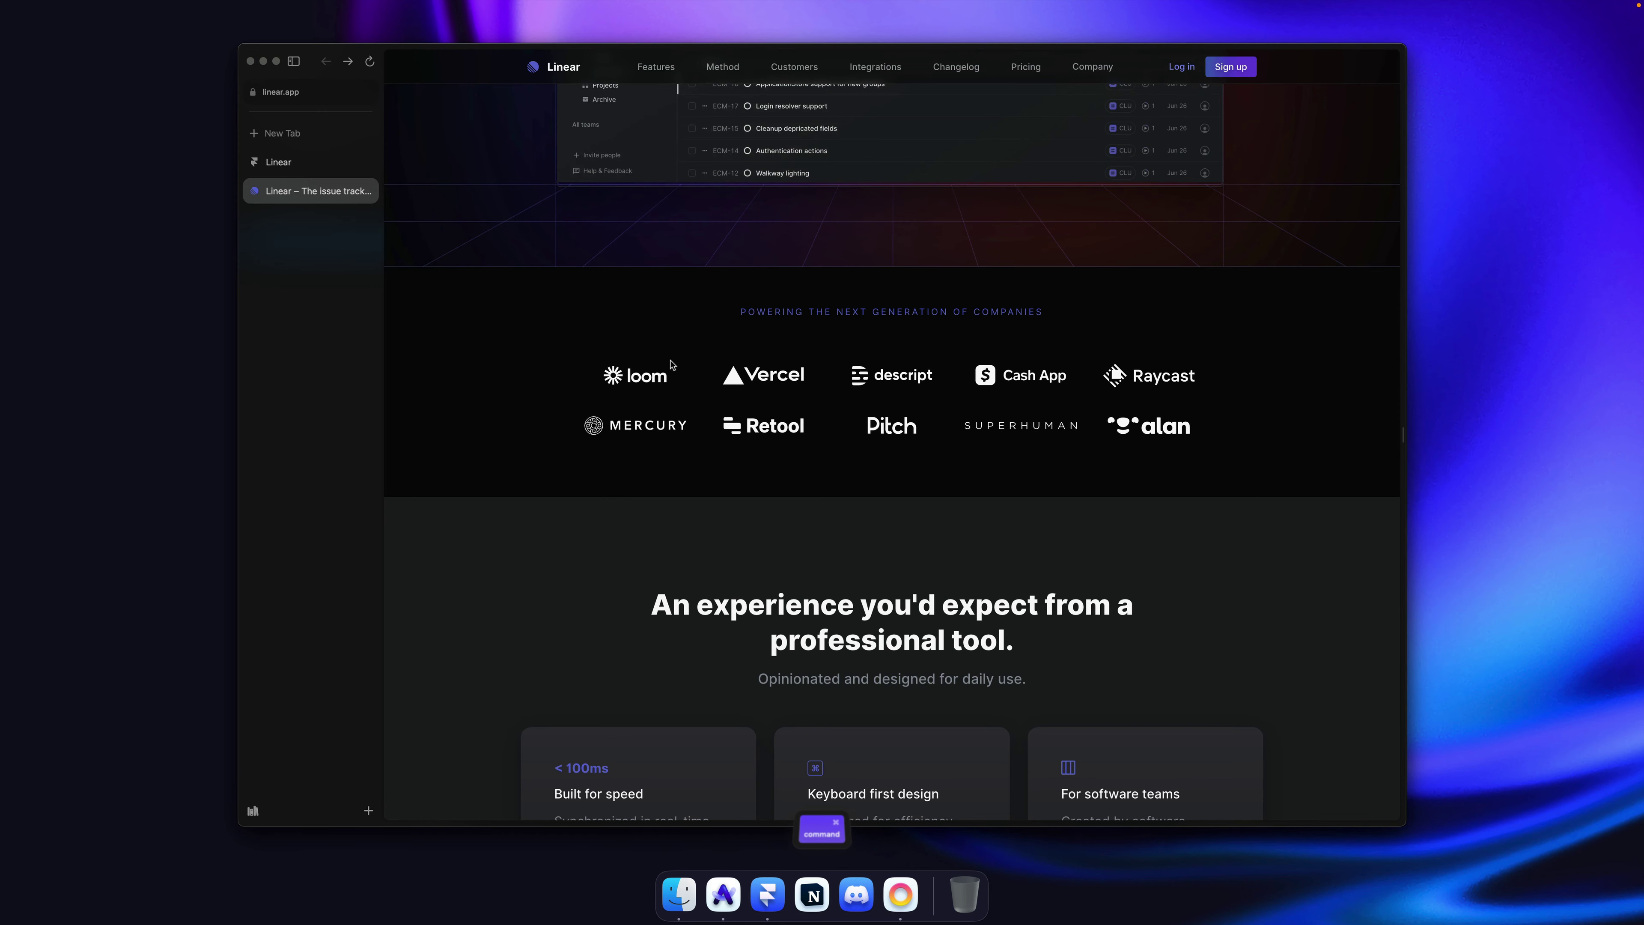
right_click(638, 382)
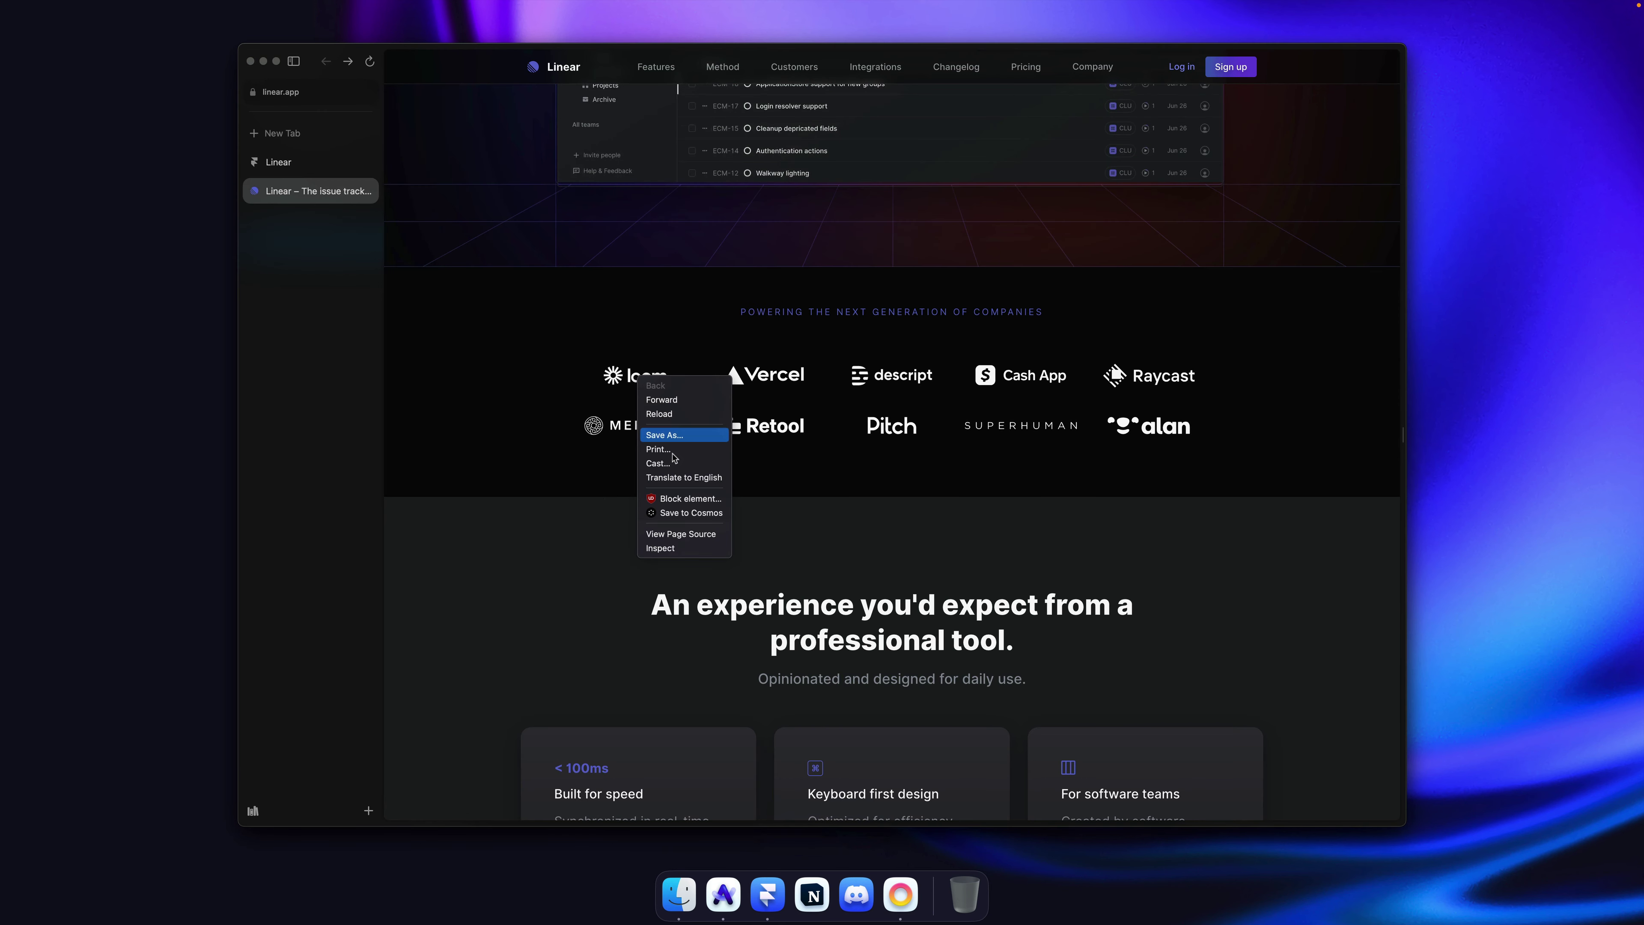
left_click(670, 547)
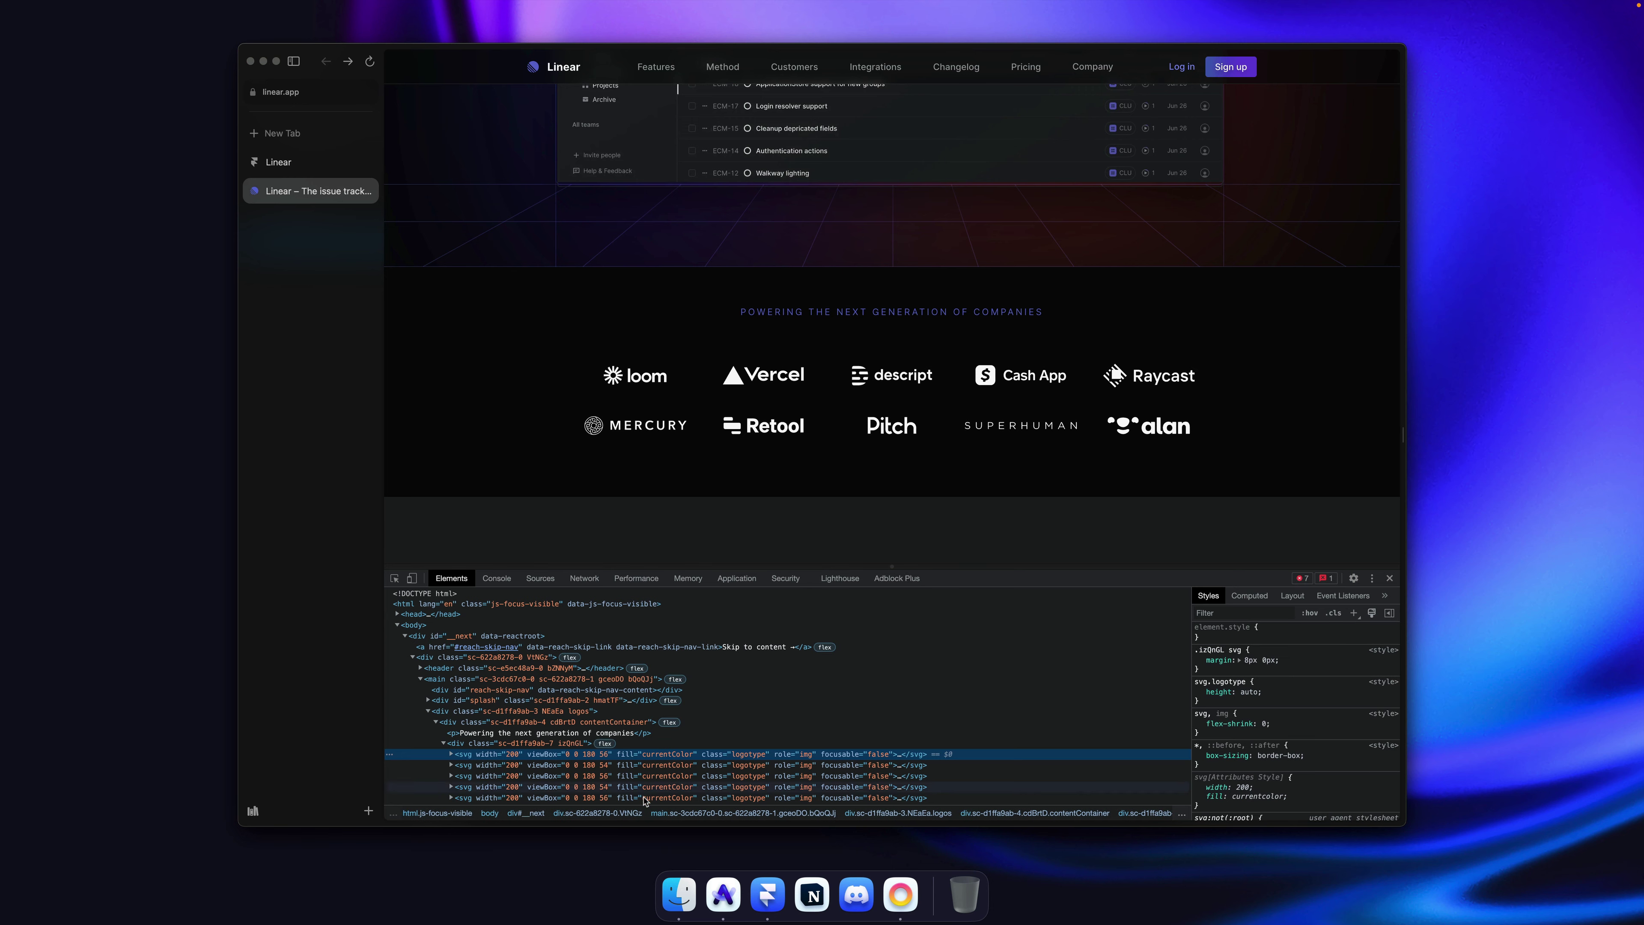
scroll(486, 738, "down", 2)
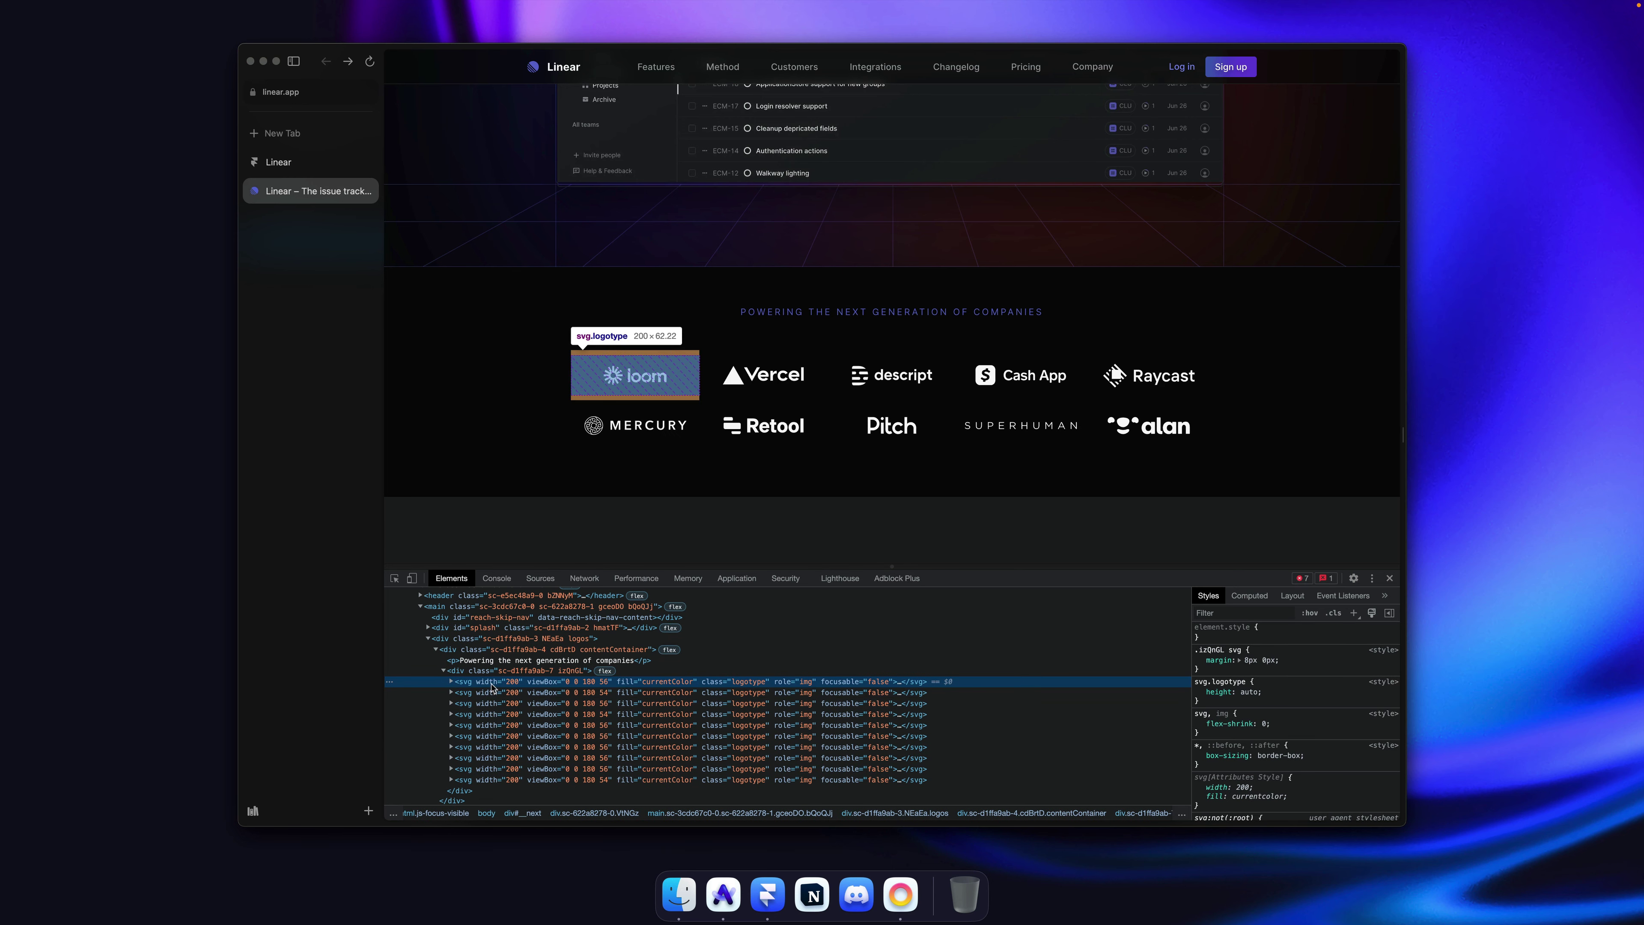
right_click(492, 684)
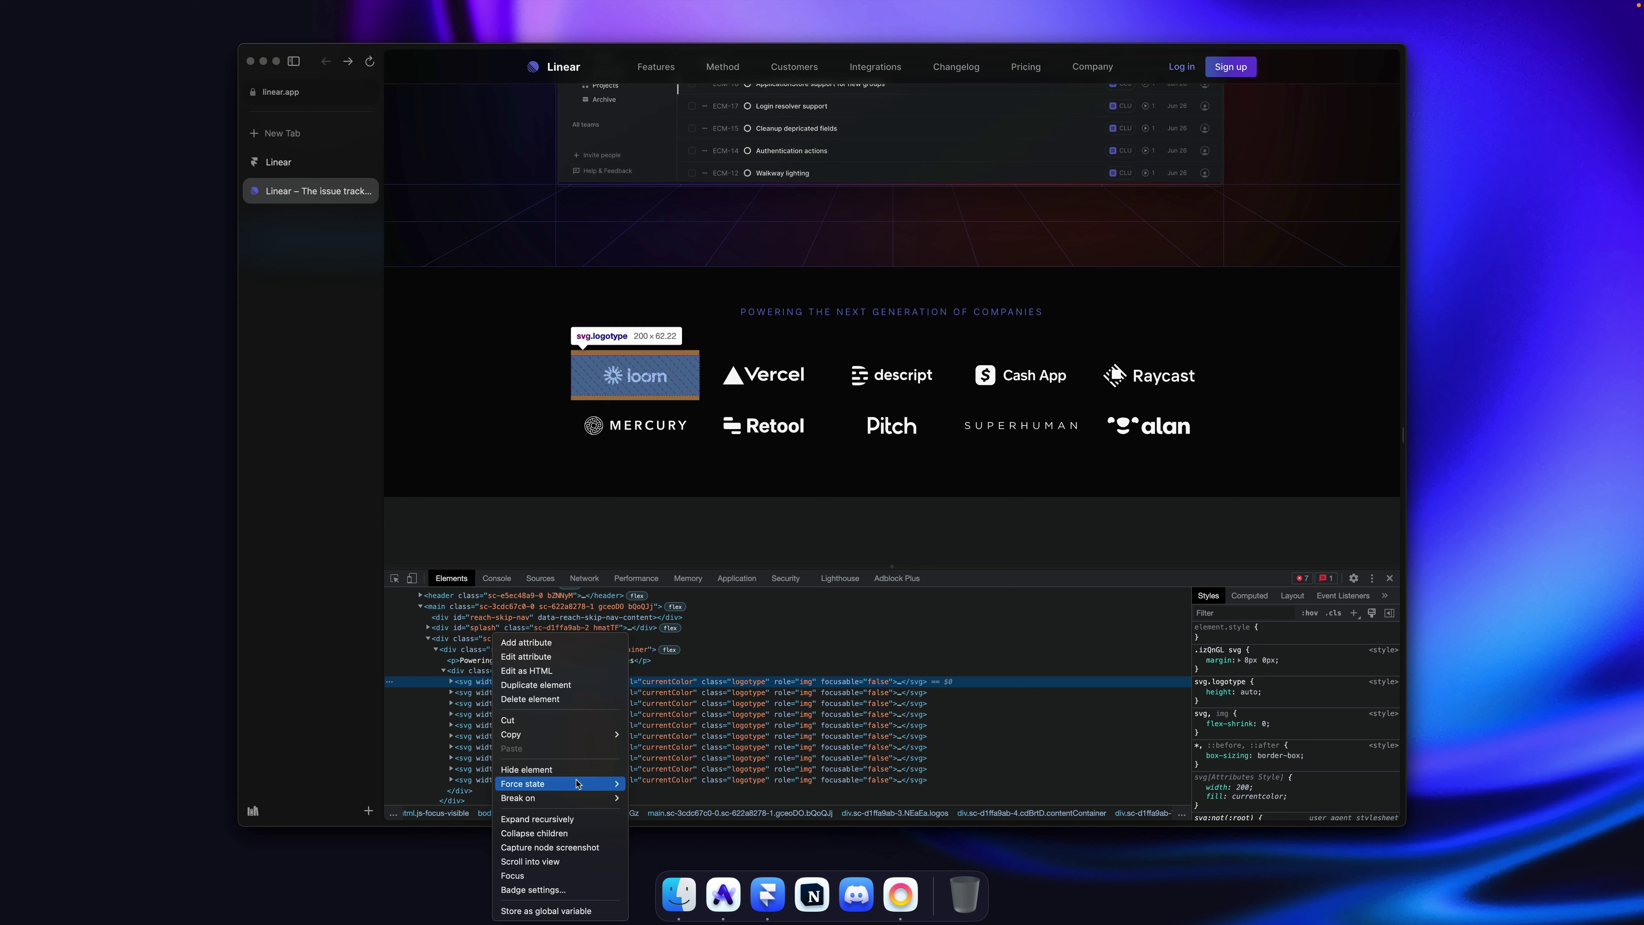
mouse_move(569, 735)
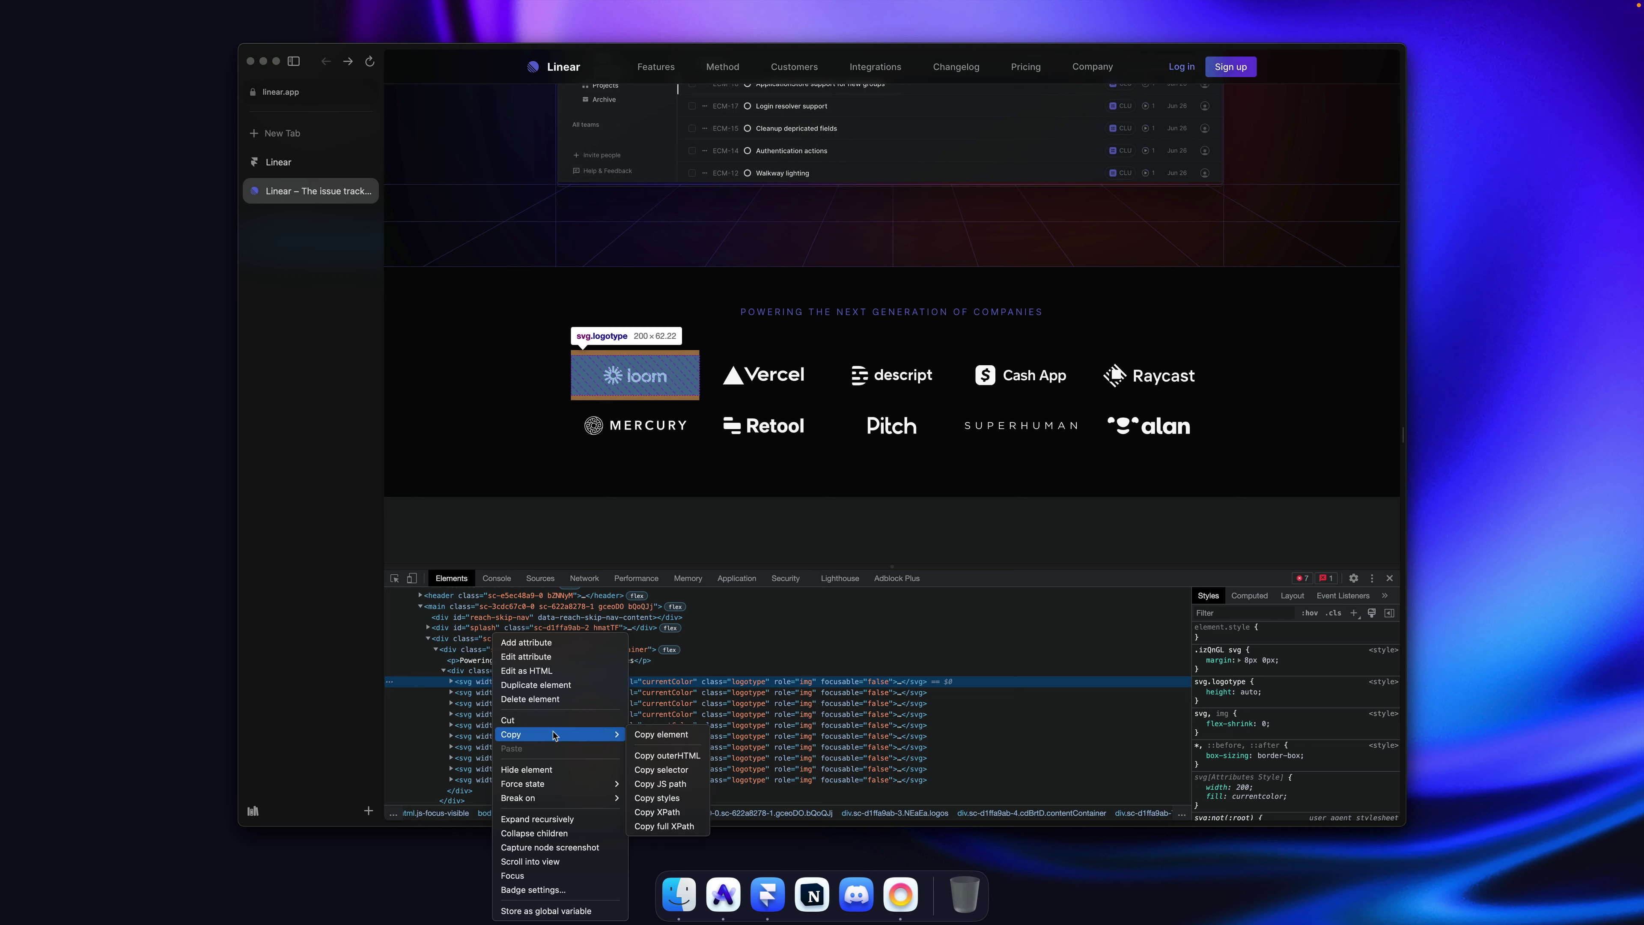
left_click(663, 738)
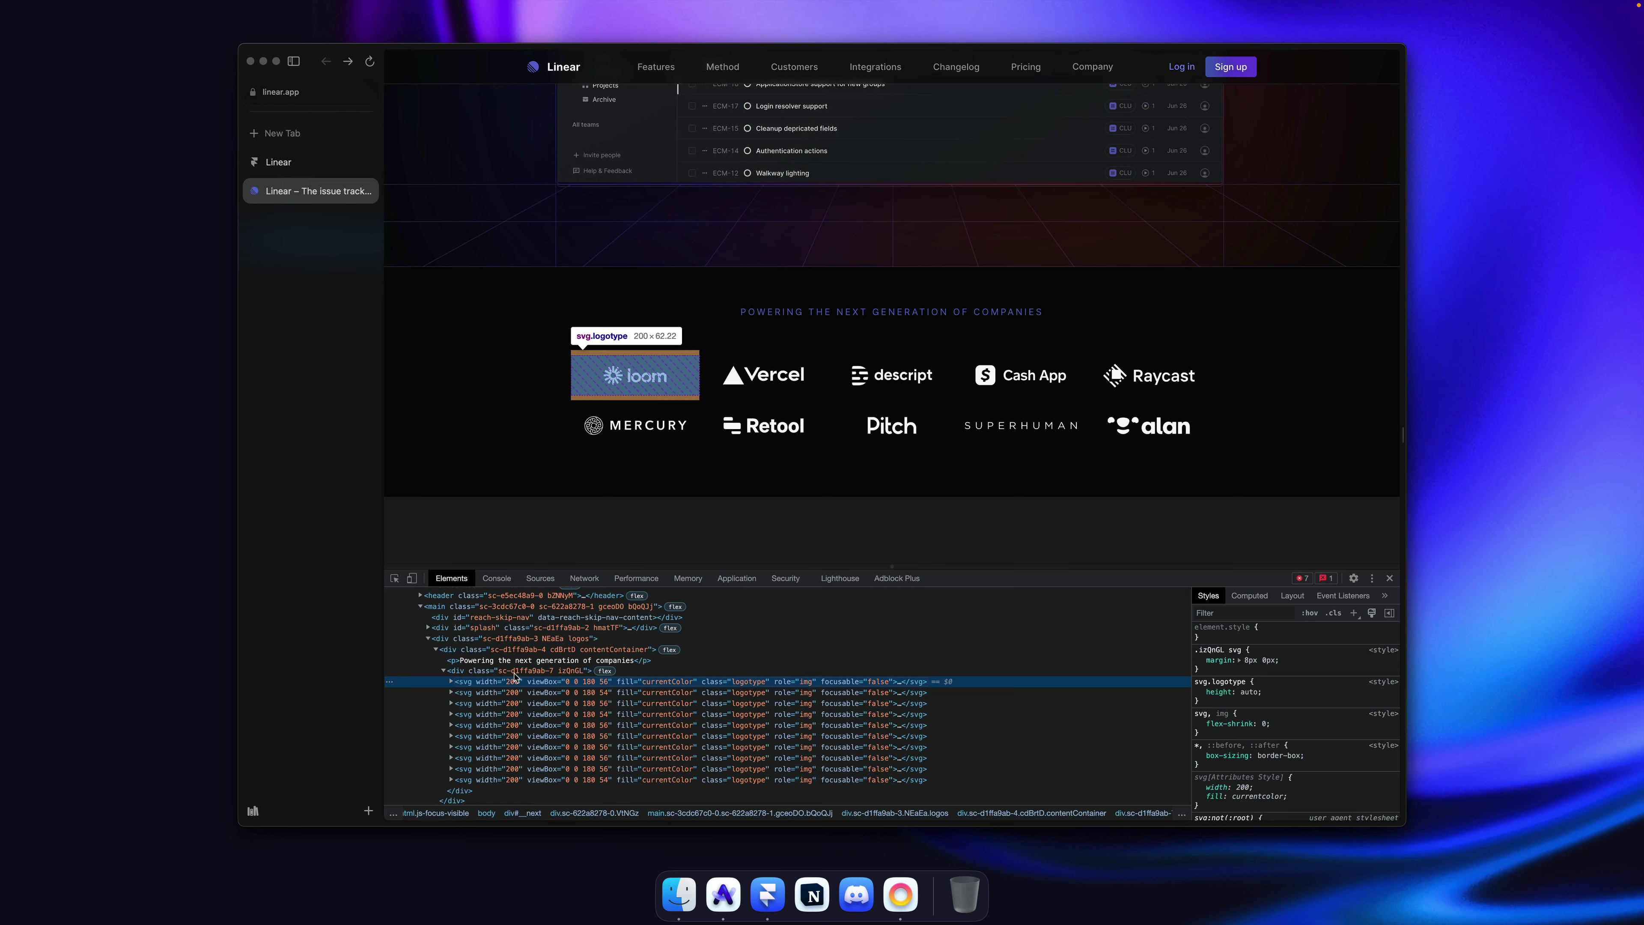
Step: Paste the Loom SVG logo into the Section beneath the title
key("super+Tab")
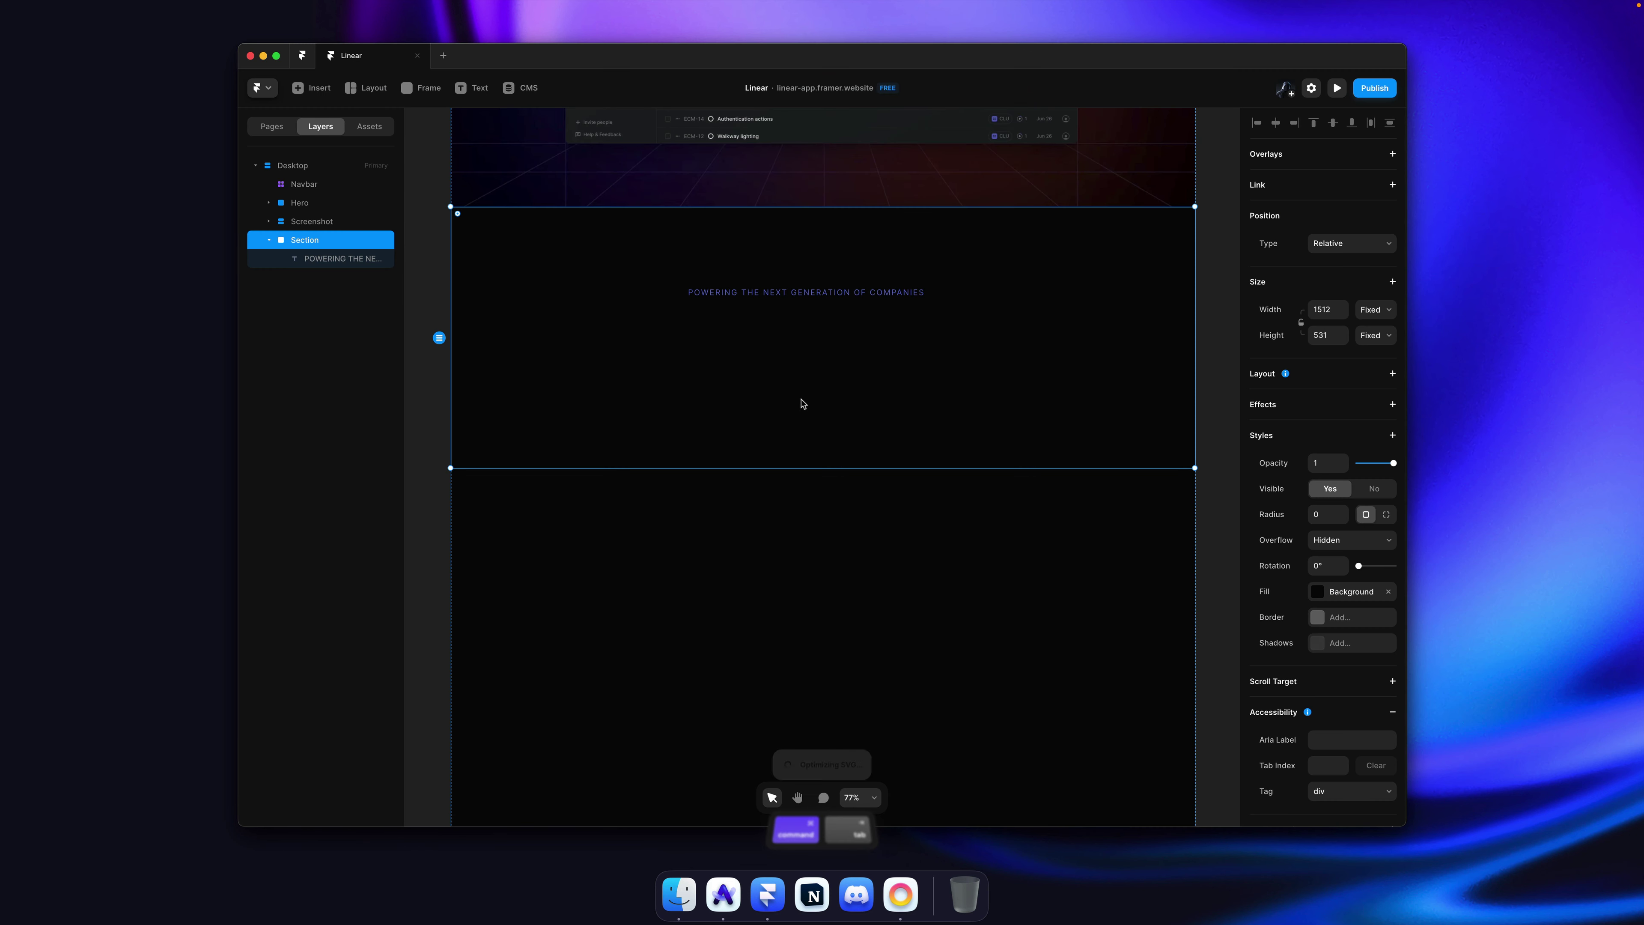
key("super+v")
key("super+z")
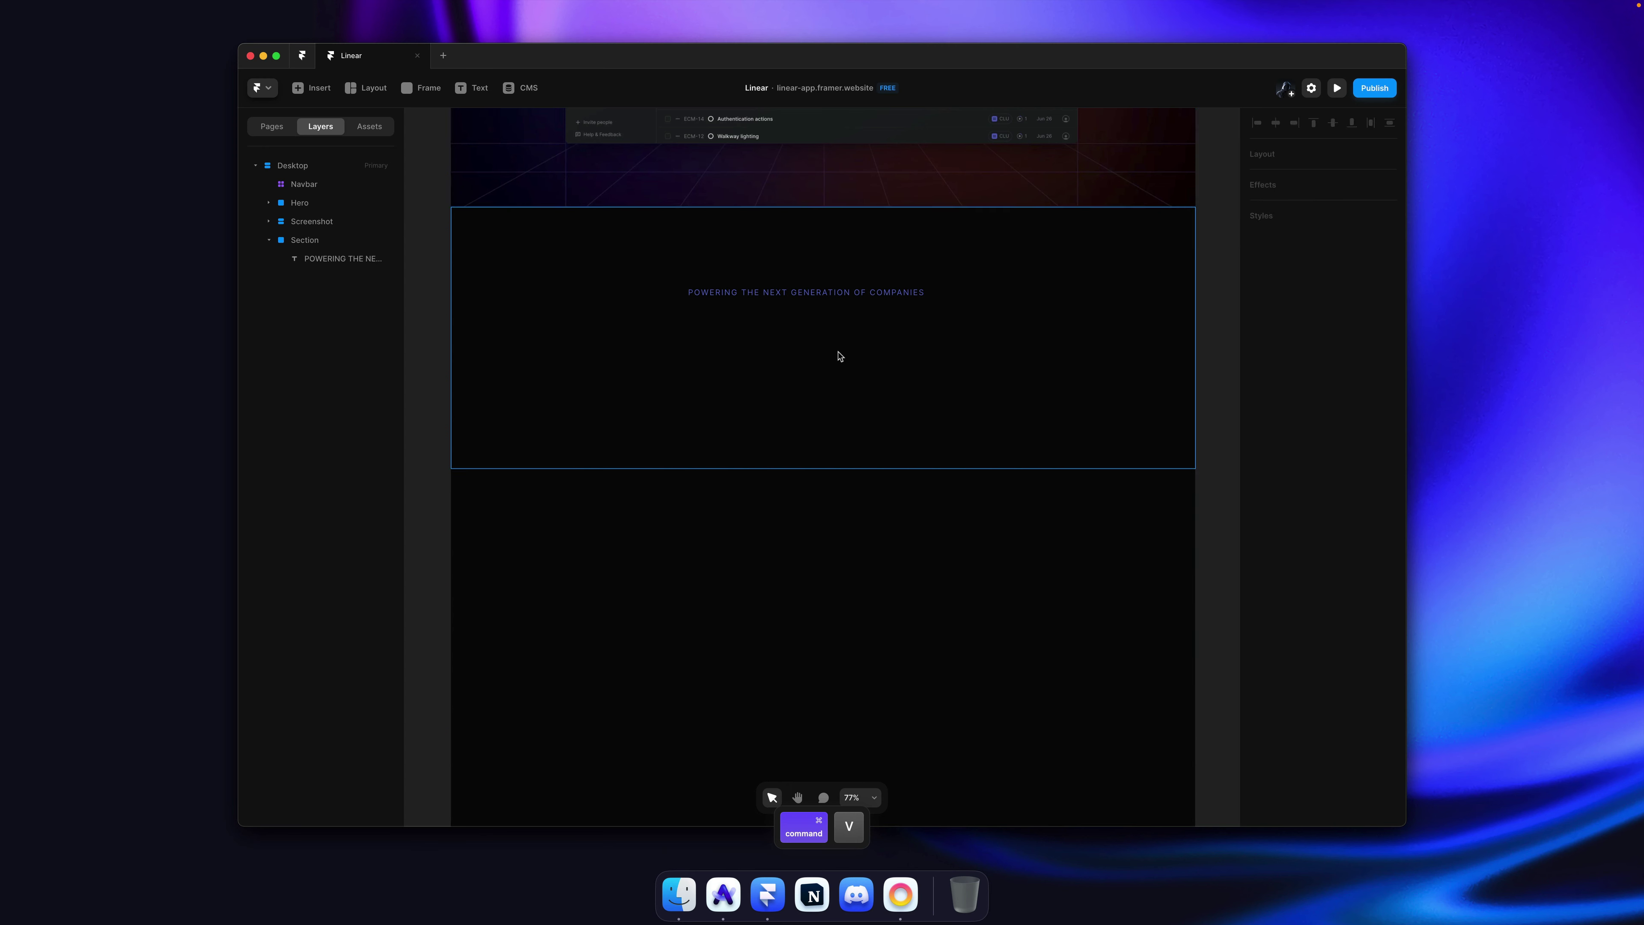
key("super+v")
left_click(374, 258)
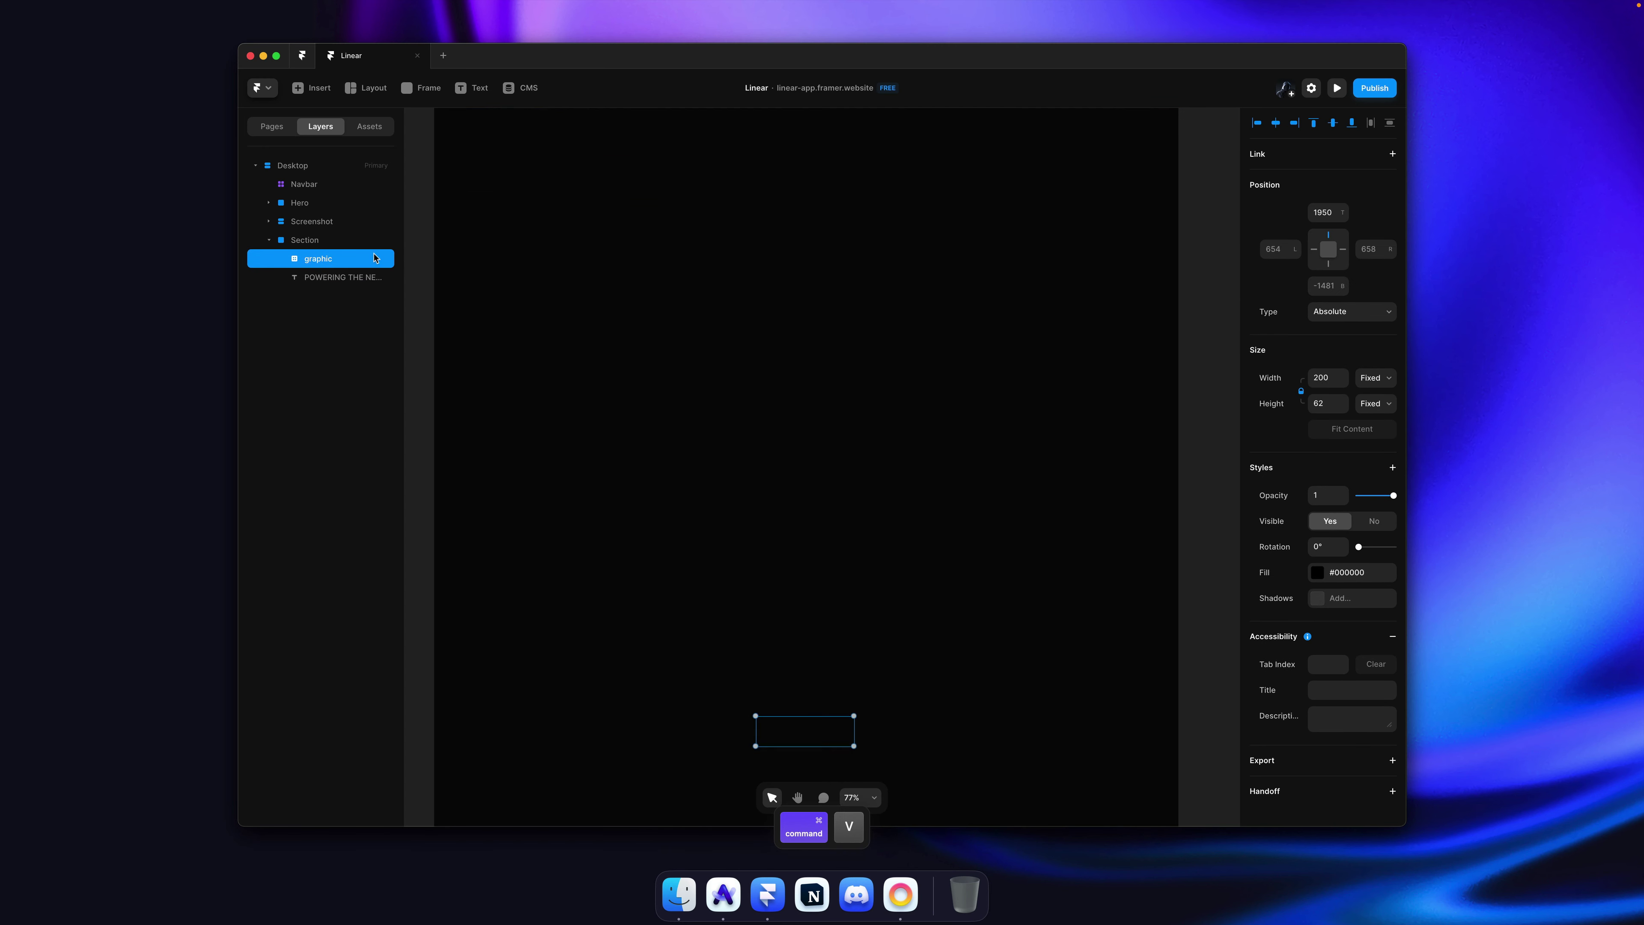
left_click(332, 242)
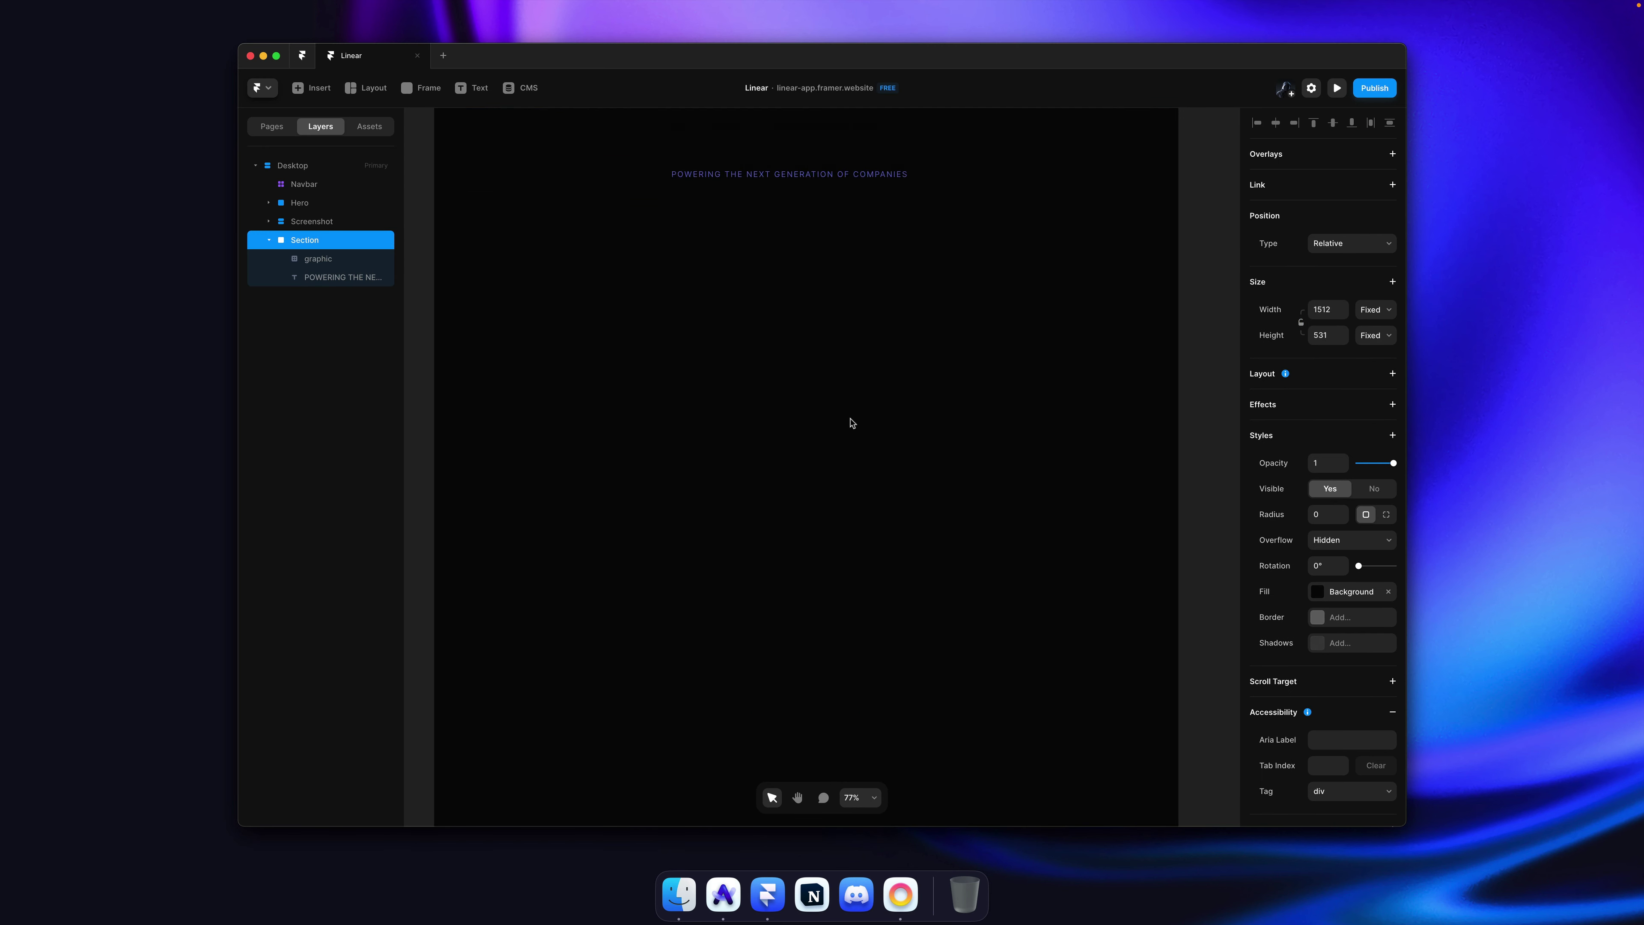
Step: Give the Section a stack layout with centred distribution and a 40 gap
scroll(851, 422, "down", 3)
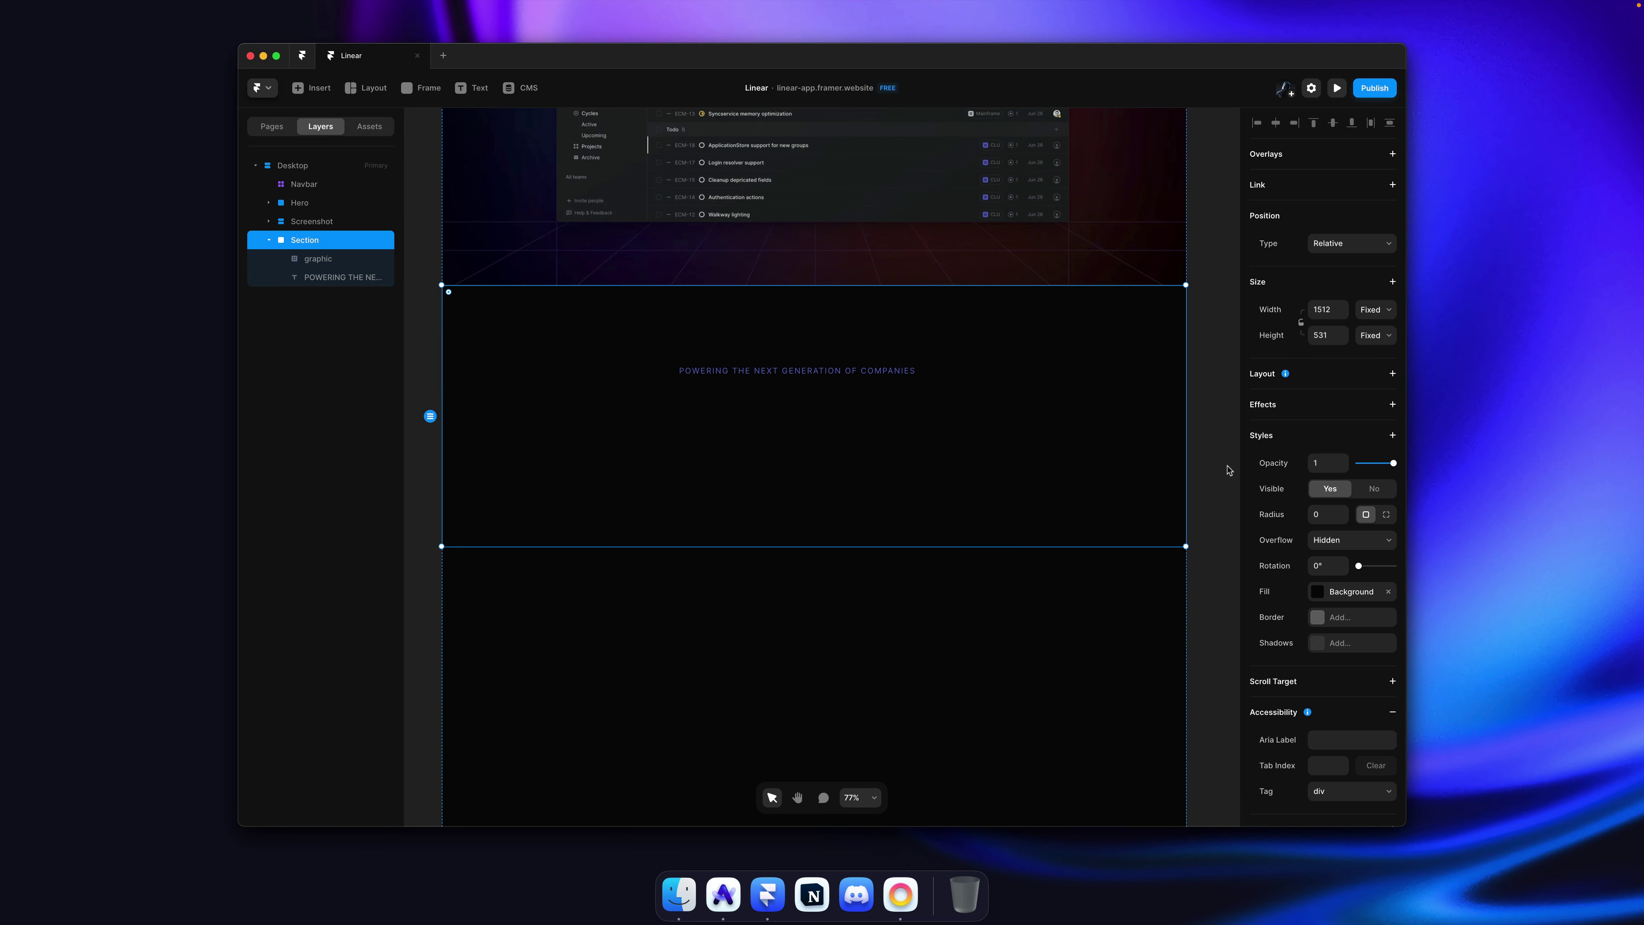
left_click(1318, 380)
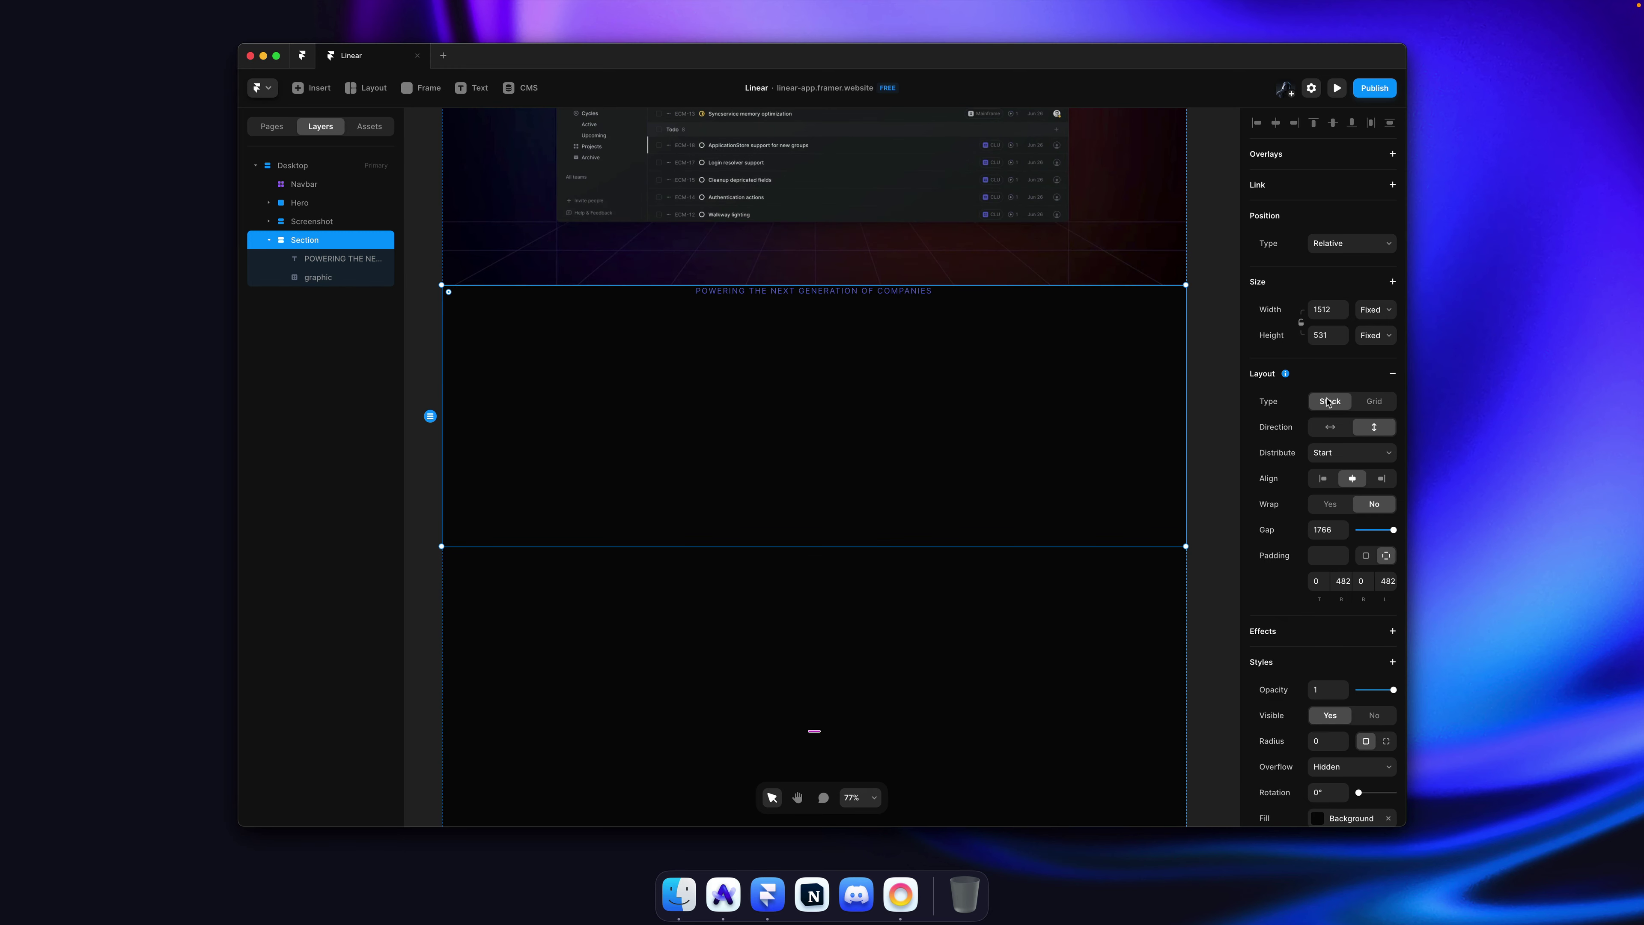
left_click(1348, 447)
left_click(1327, 466)
left_click(1327, 530)
type("40")
key("Return")
Step: Set the Section's padding to 120, width to Fill and height to Fit Content
left_click(1327, 556)
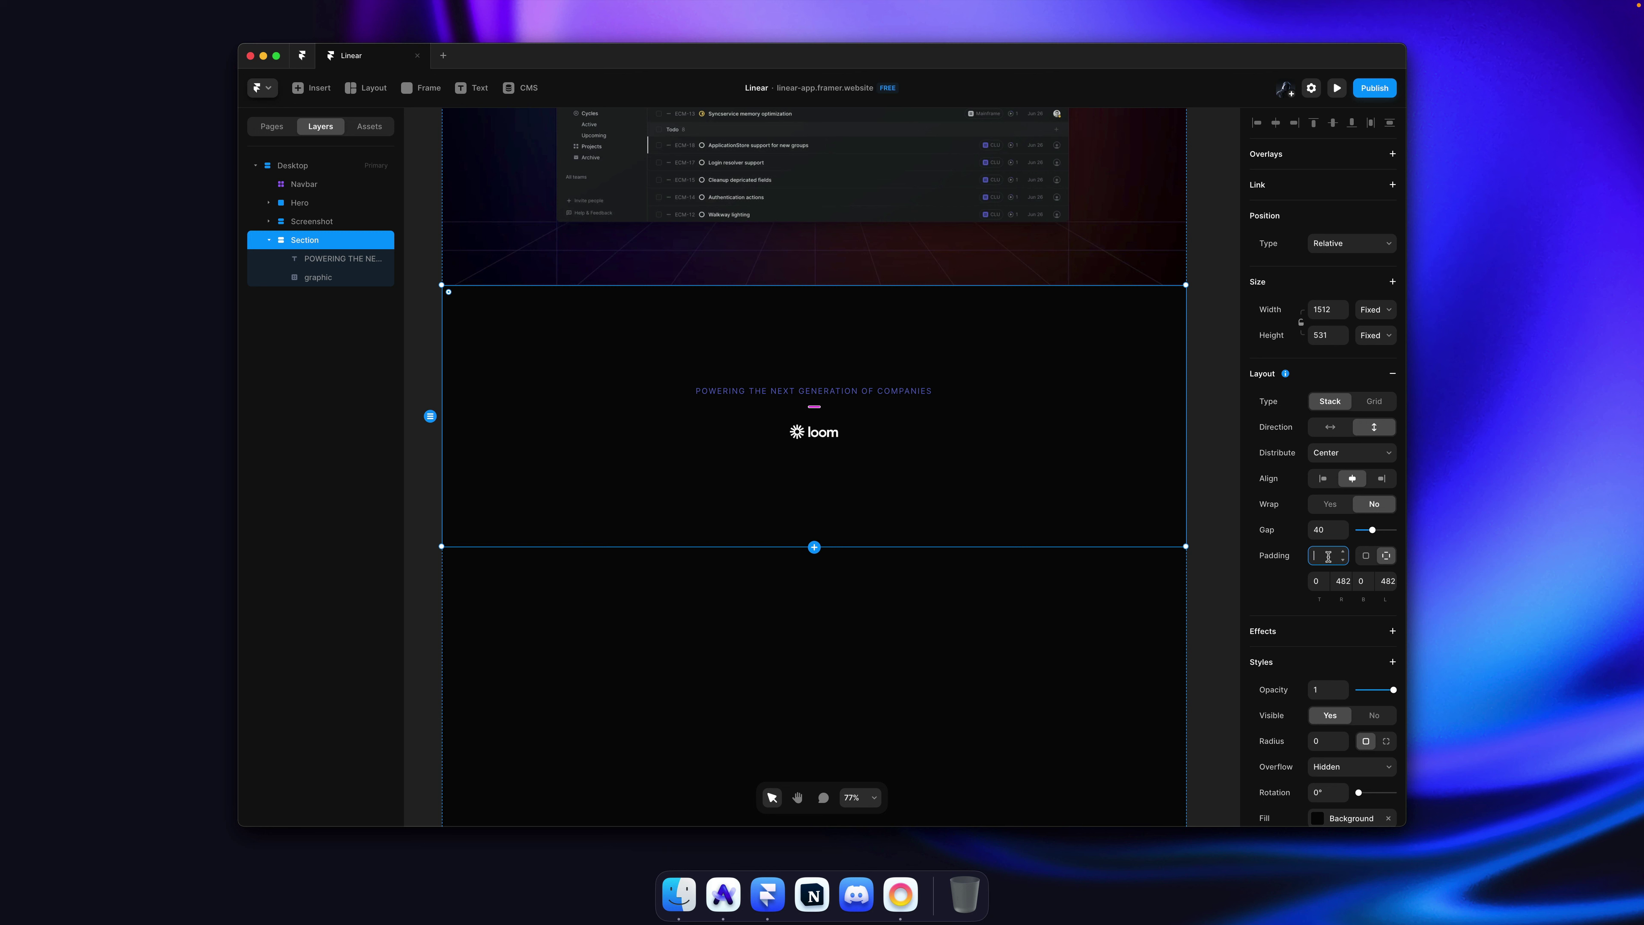
type("120")
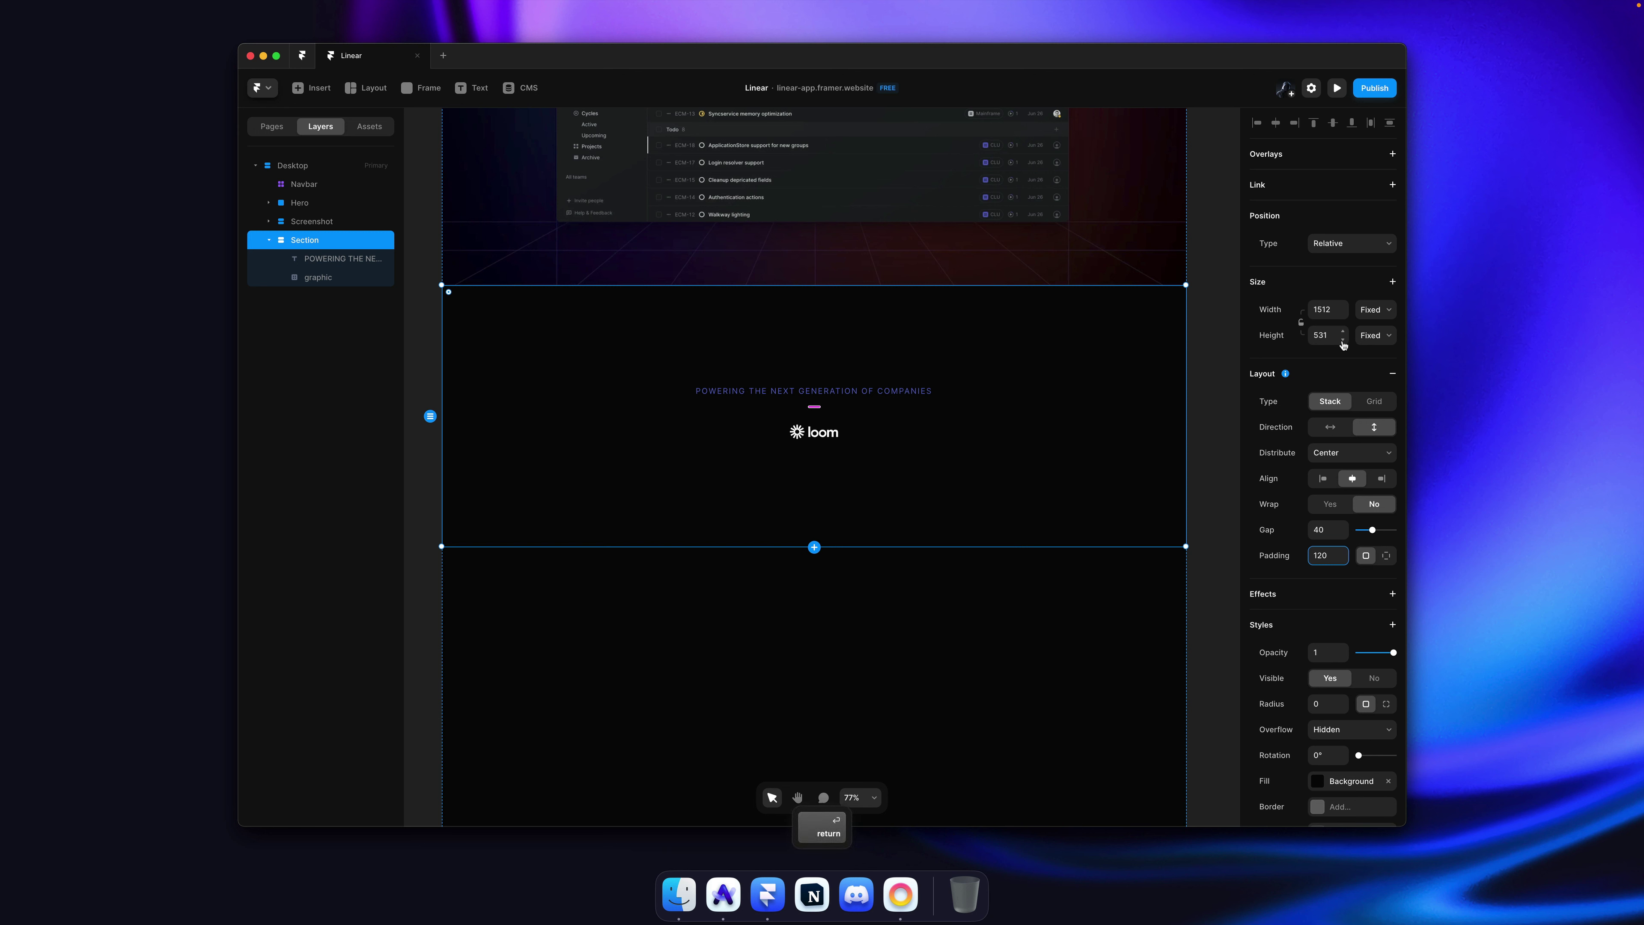
left_click(1375, 318)
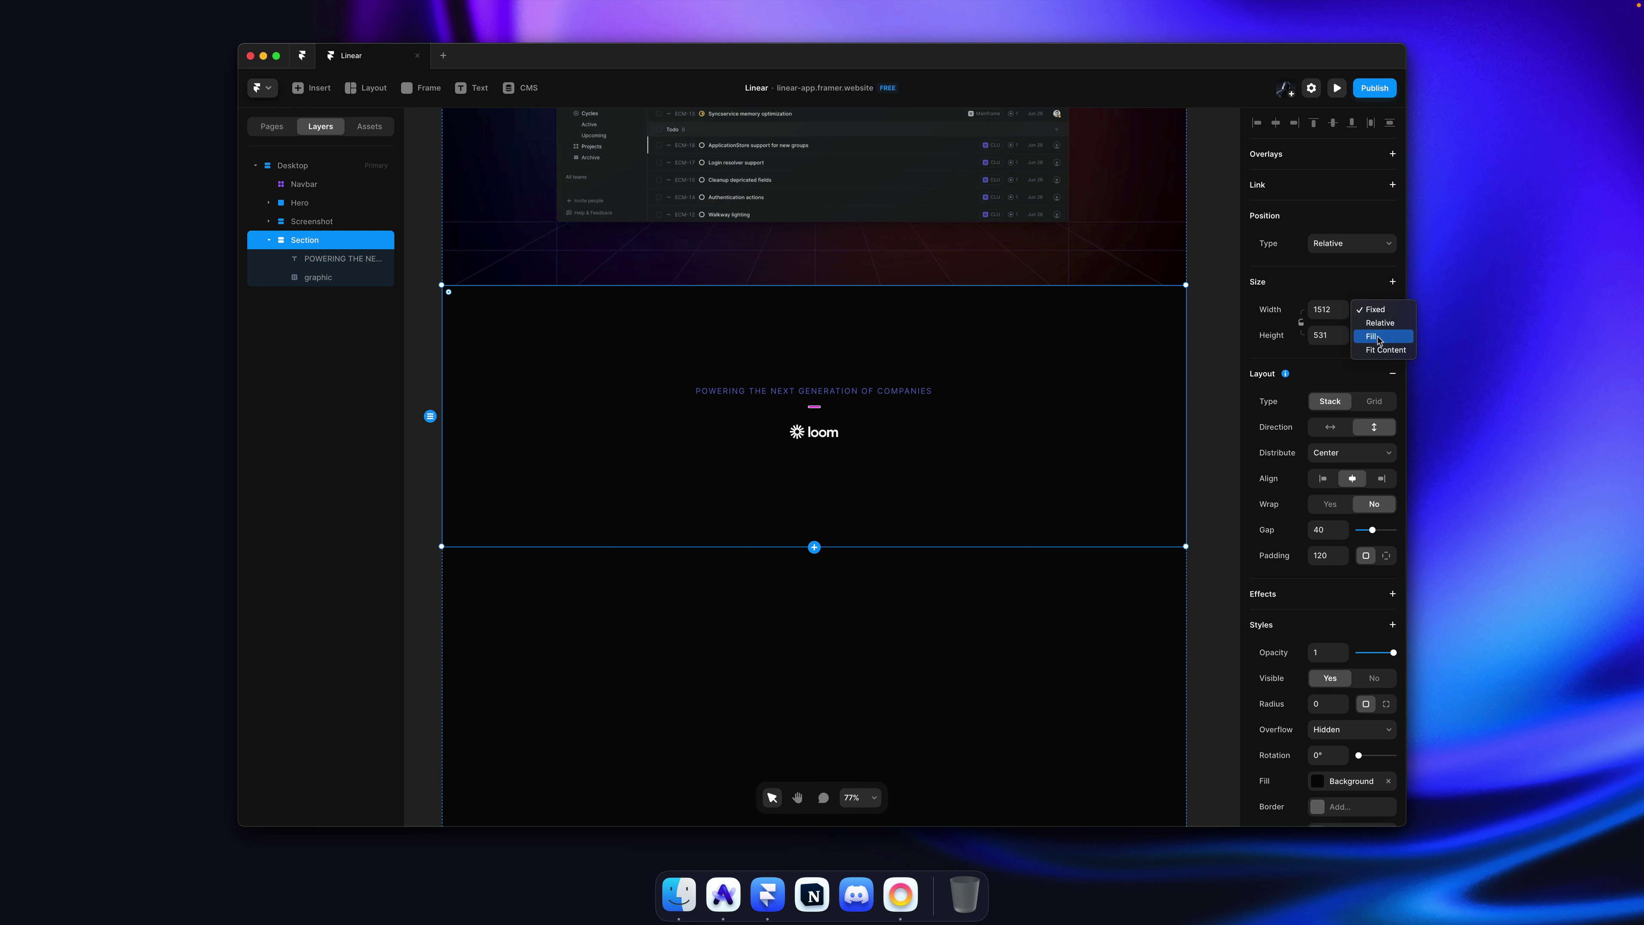
left_click(1380, 337)
left_click(1380, 338)
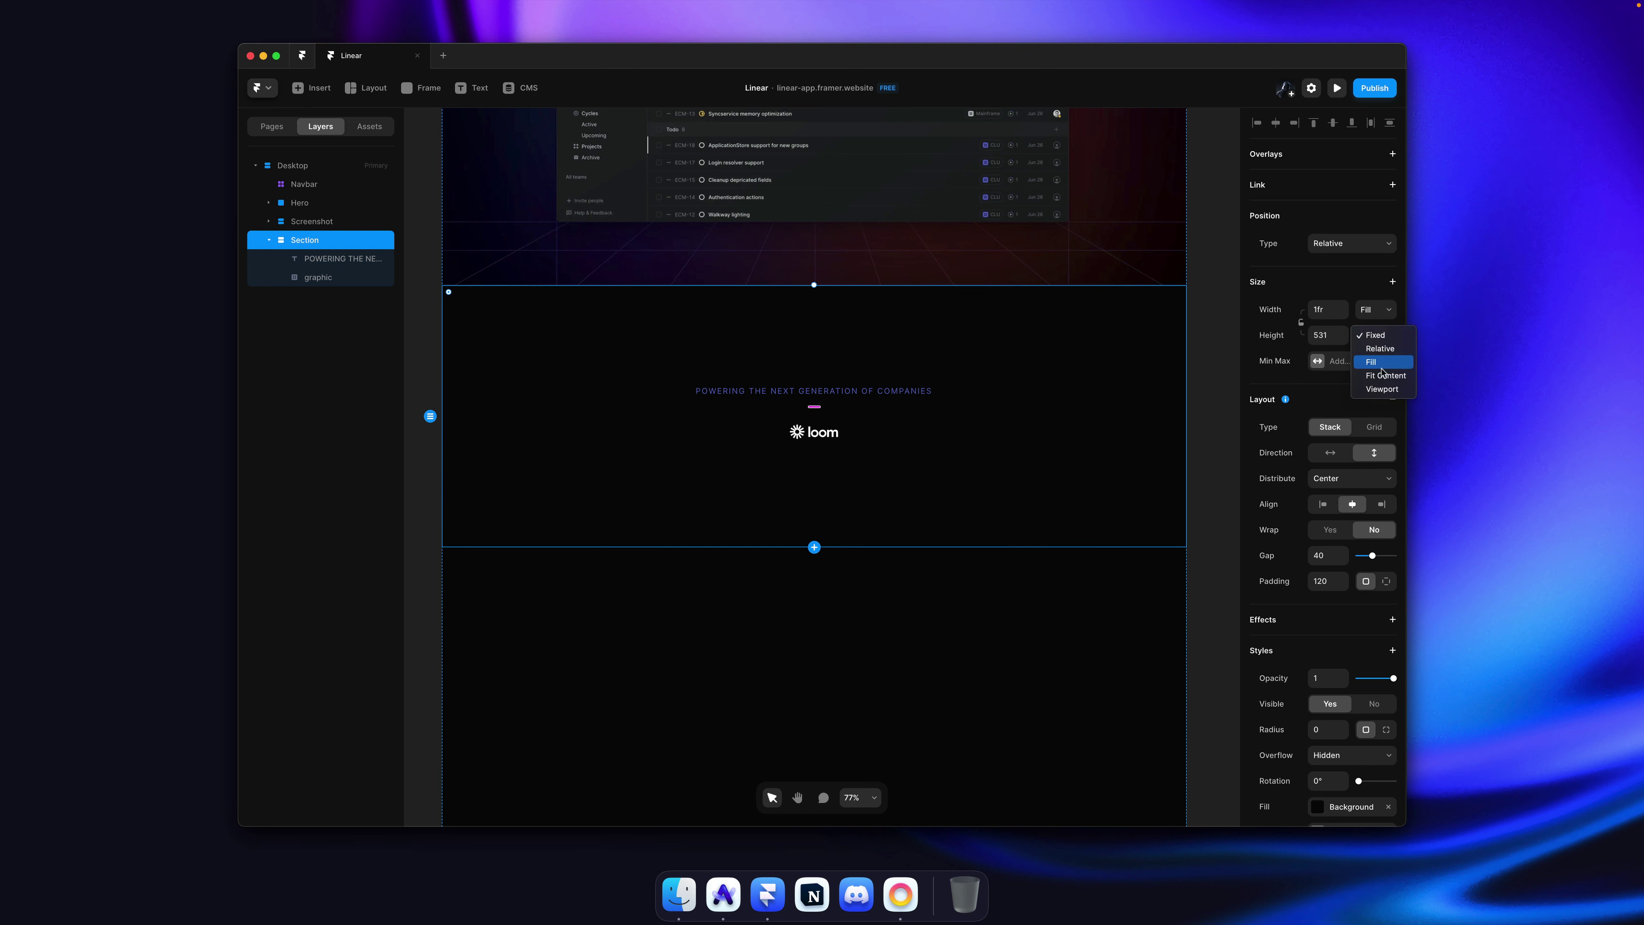
left_click(1379, 385)
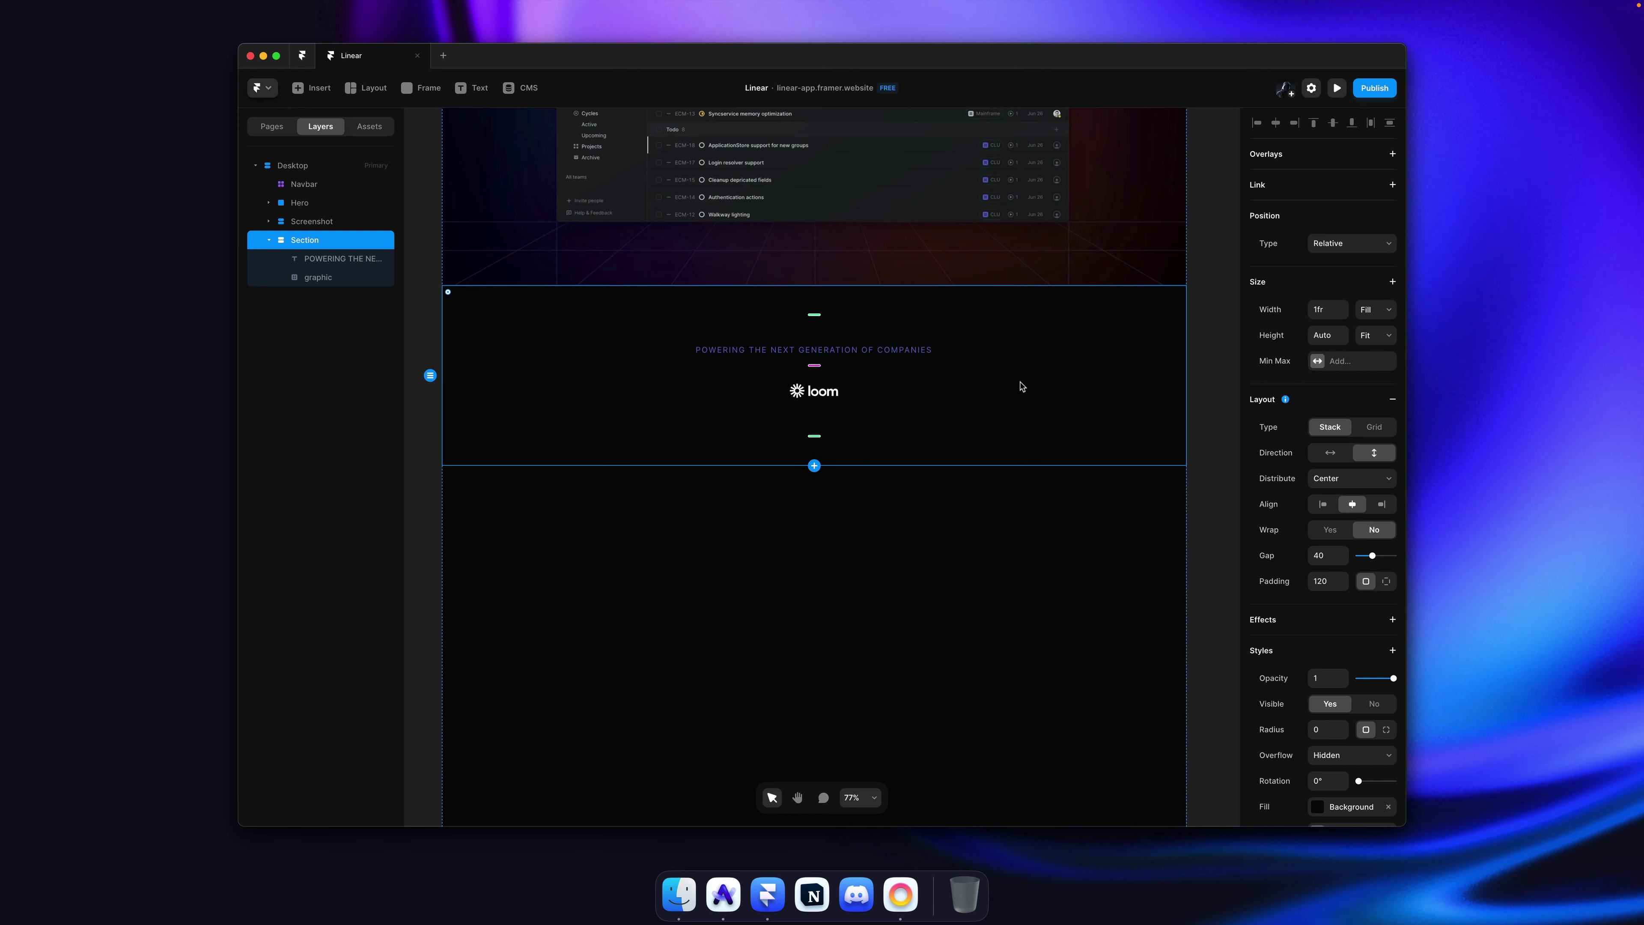
Step: Duplicate the Loom logo to preview it in the stack, then undo the extra copies
left_click(825, 386)
key("super+c")
key("super+v")
key("super+v")
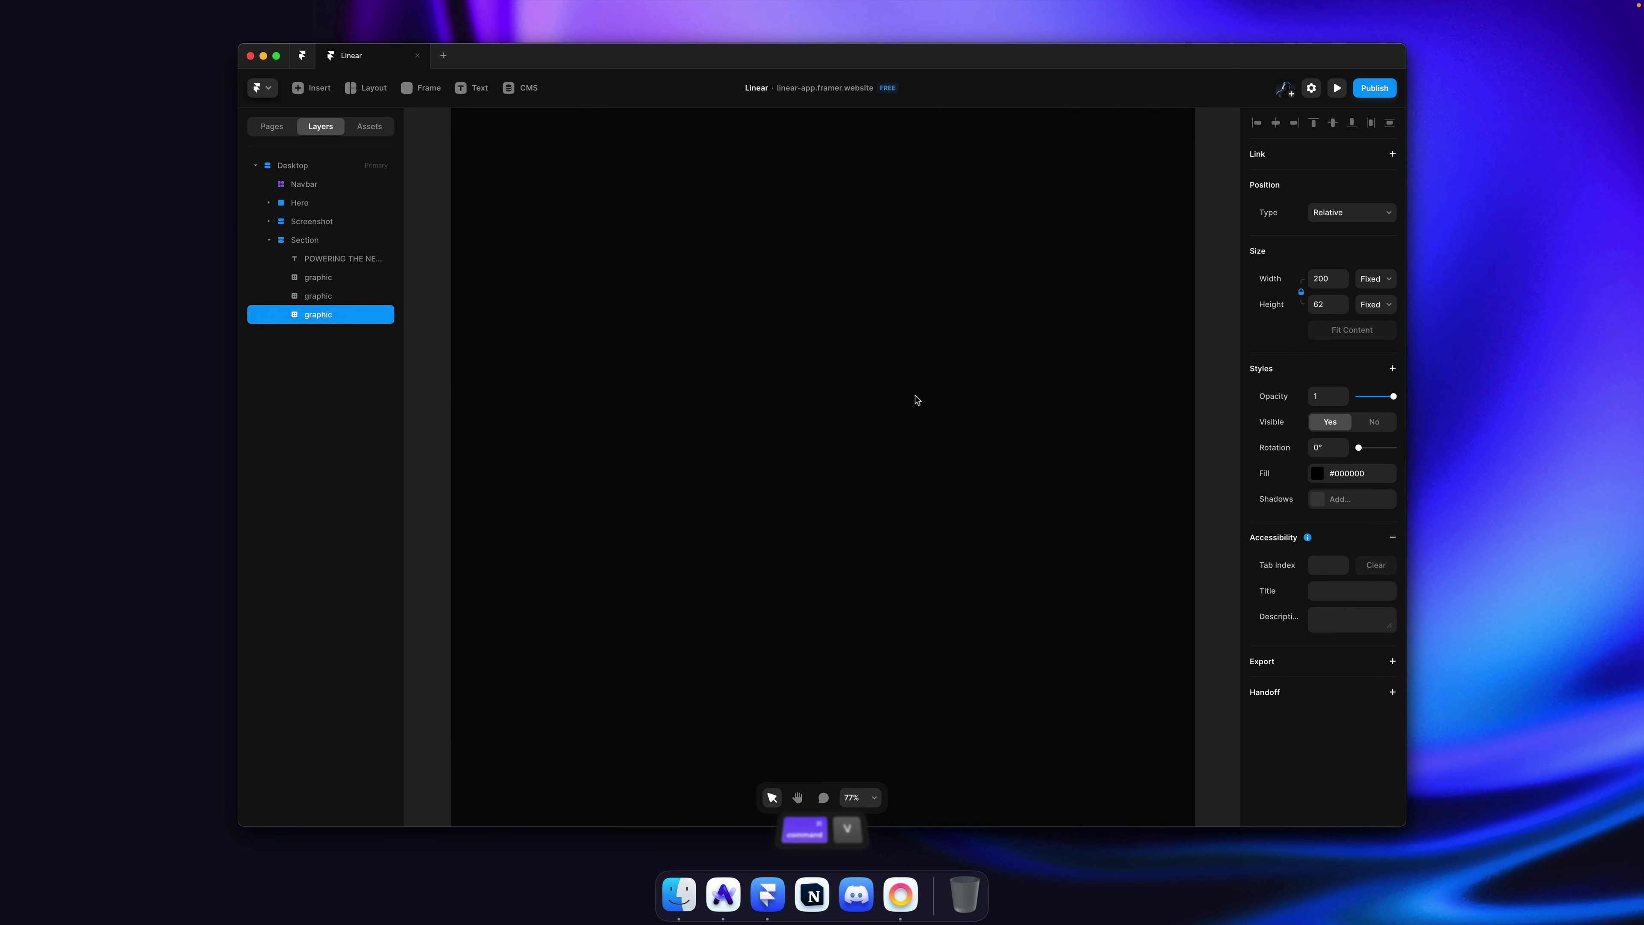
scroll(925, 420, "down", 4)
left_click(965, 443)
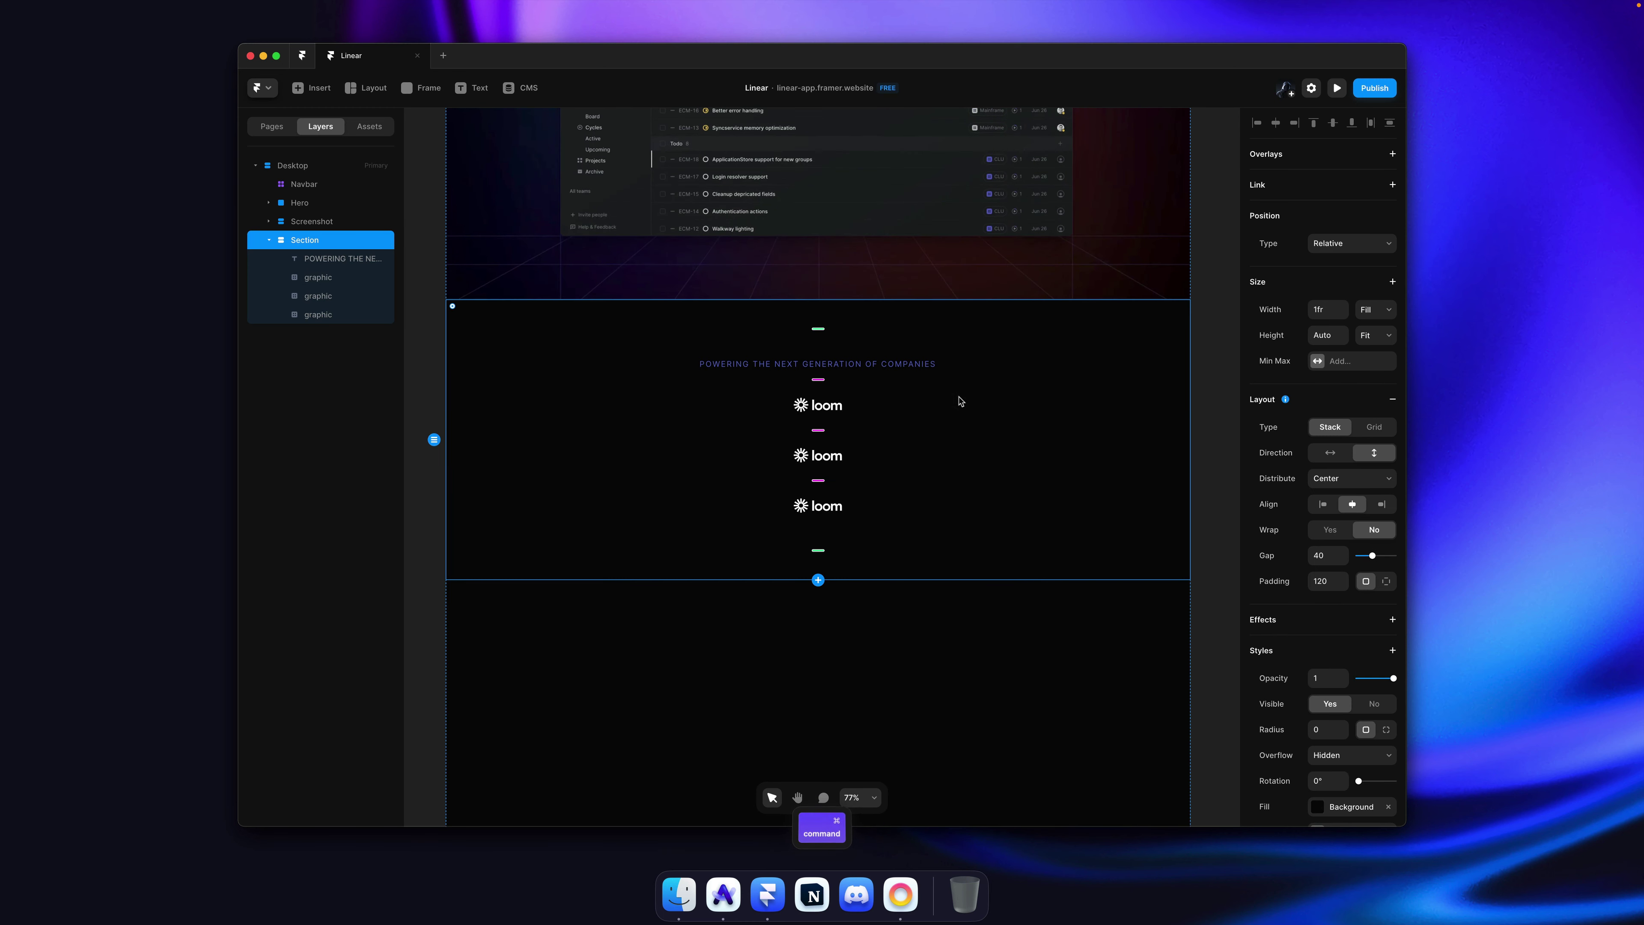
key("super+z")
key("super+z")
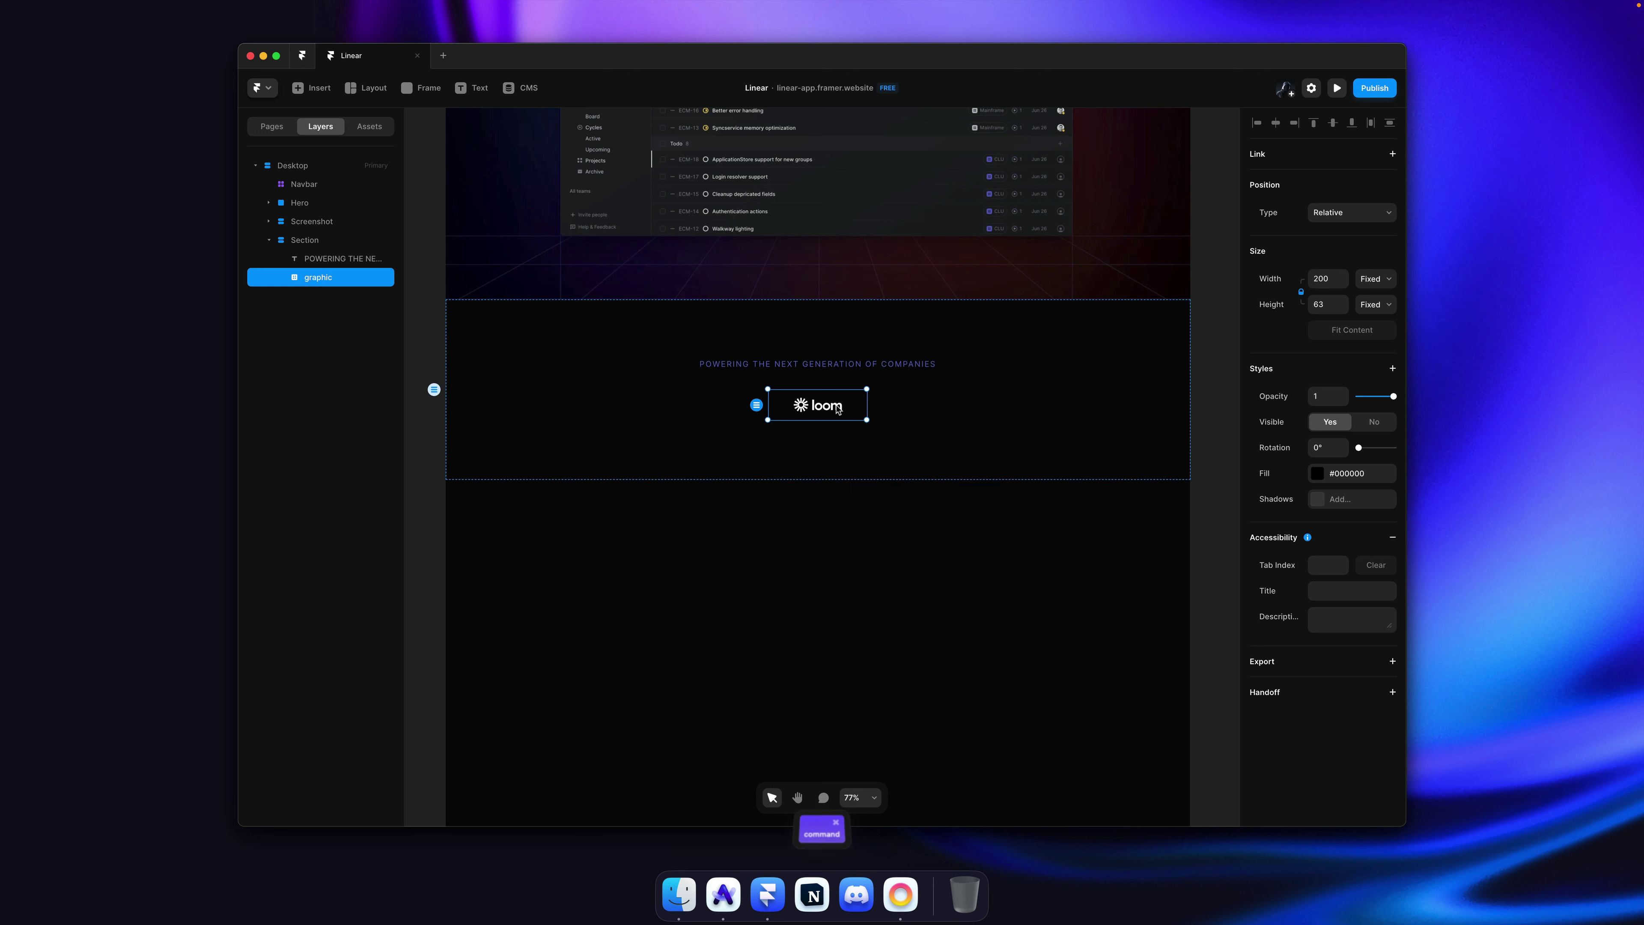
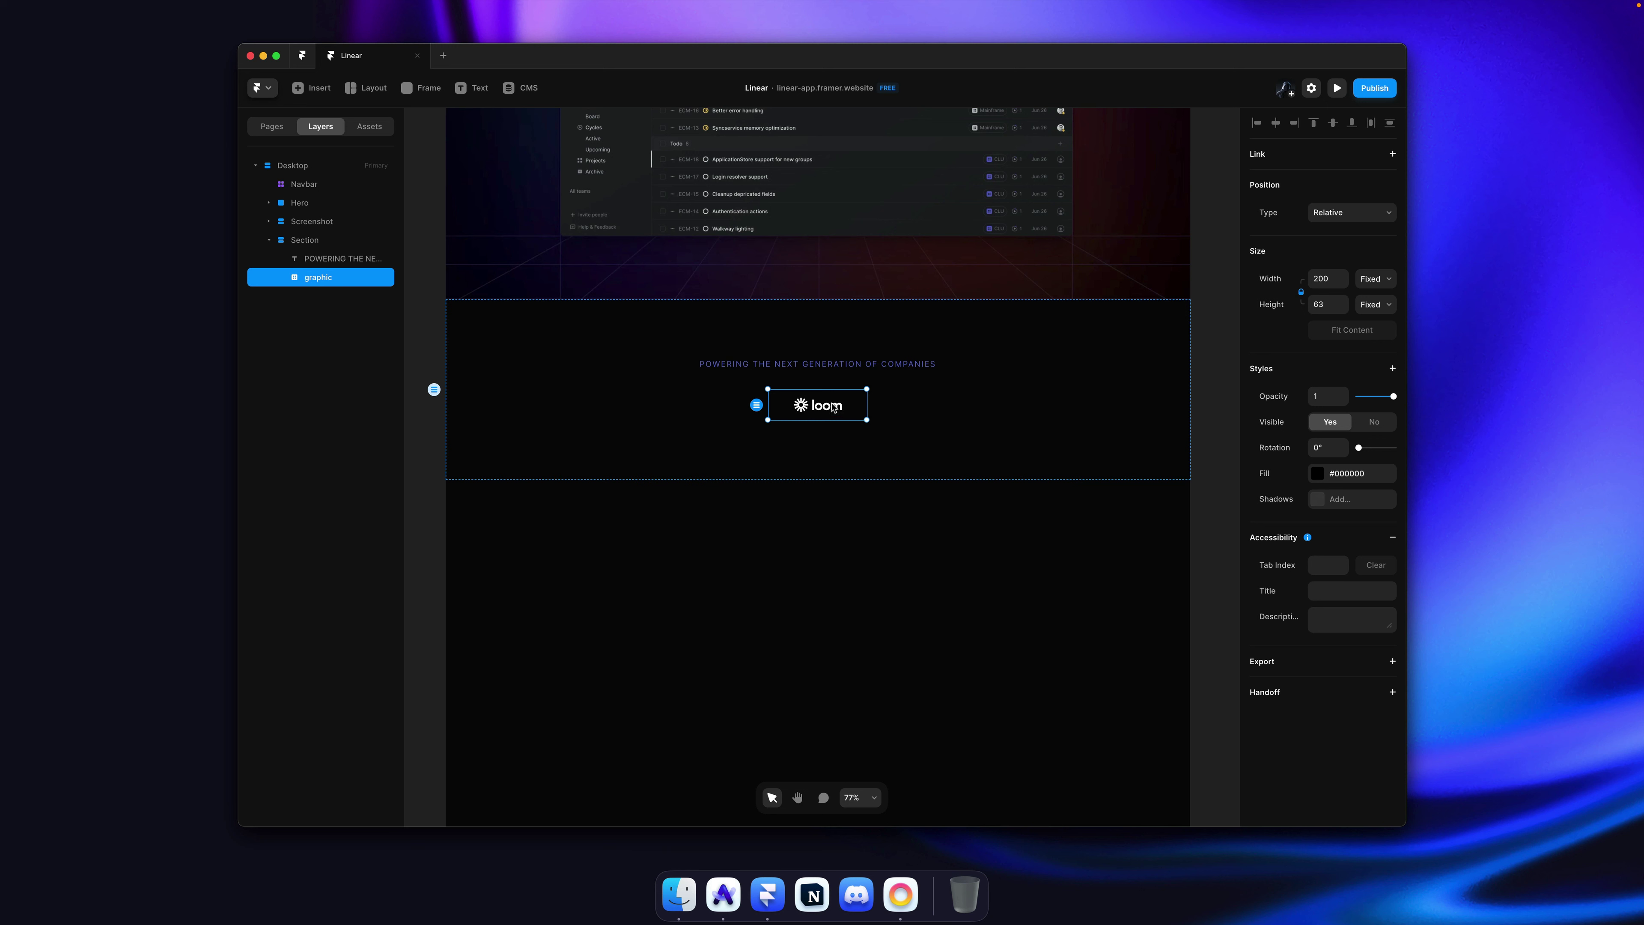
Step: Rename the Loom logo frame to Logos and turn it into a component
key("Return")
type("Logos")
key("Return")
key("super+alt+k")
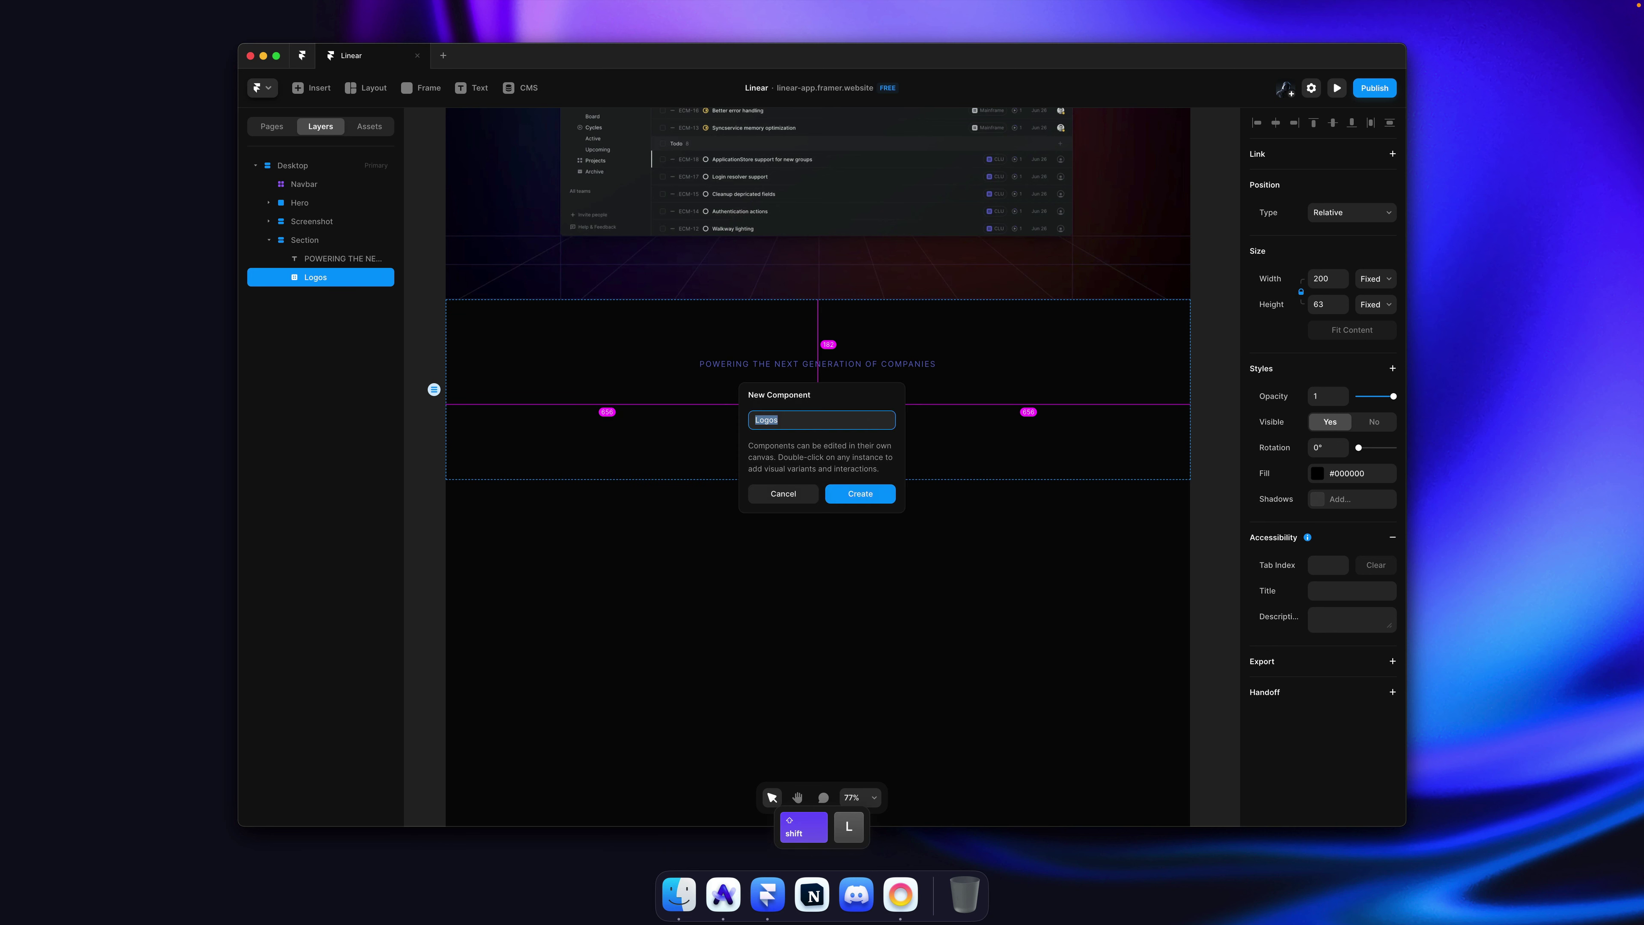
key("Return")
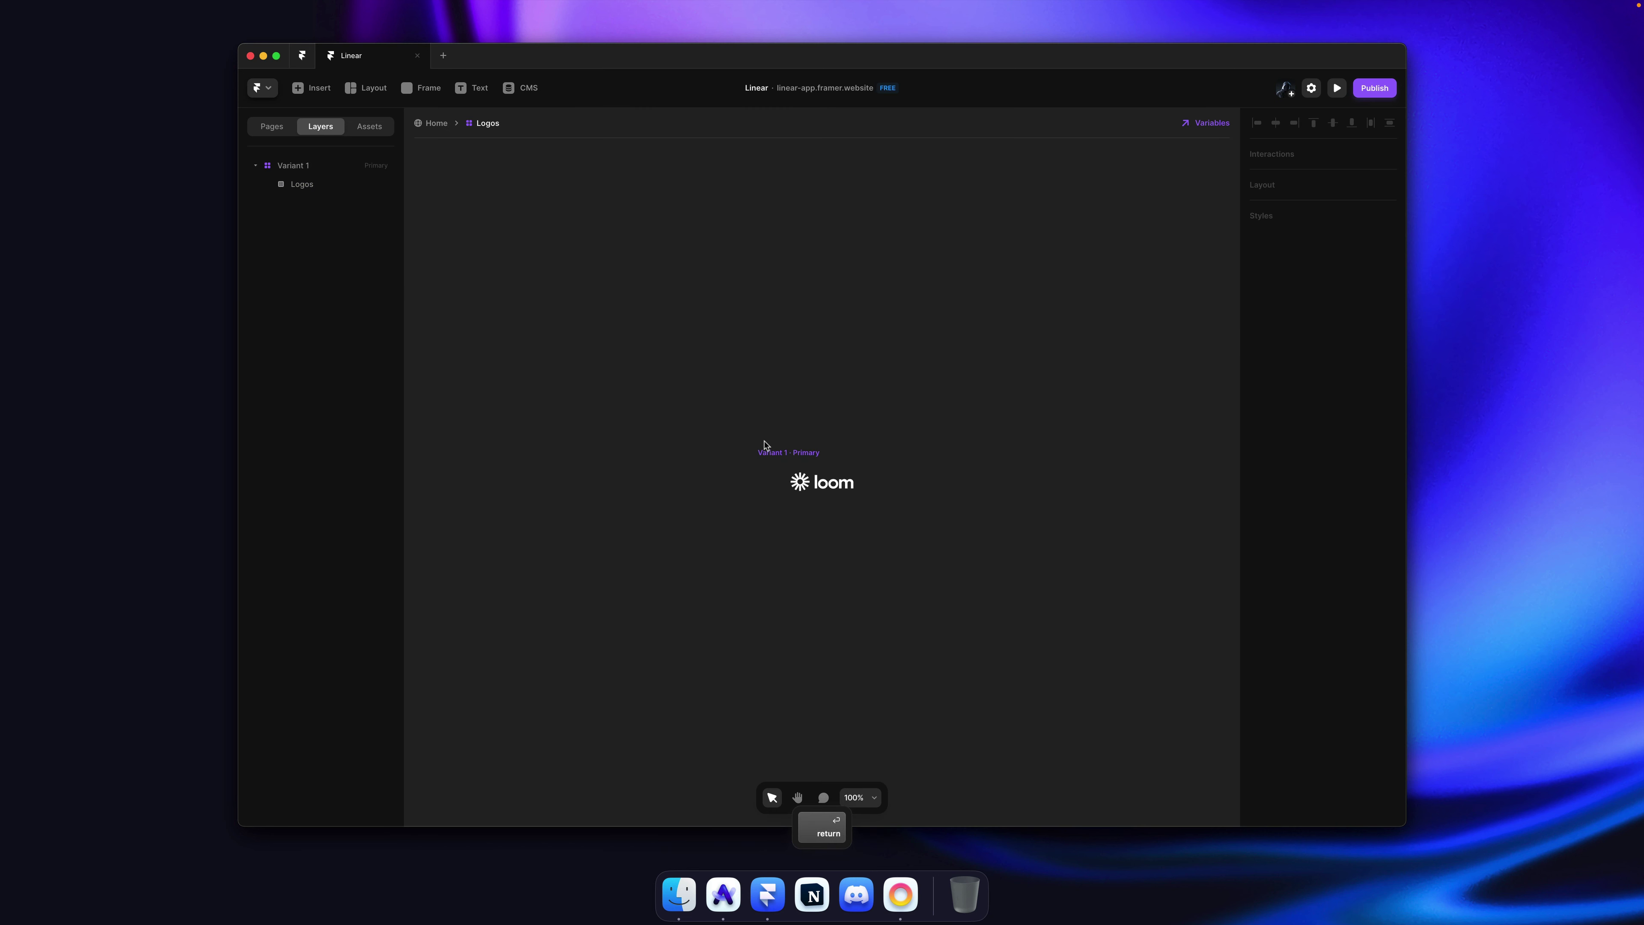
Step: Rename the Logos component's first variant to Loom
left_click(764, 447)
scroll(764, 448, "right", 2)
scroll(699, 469, "up", 1)
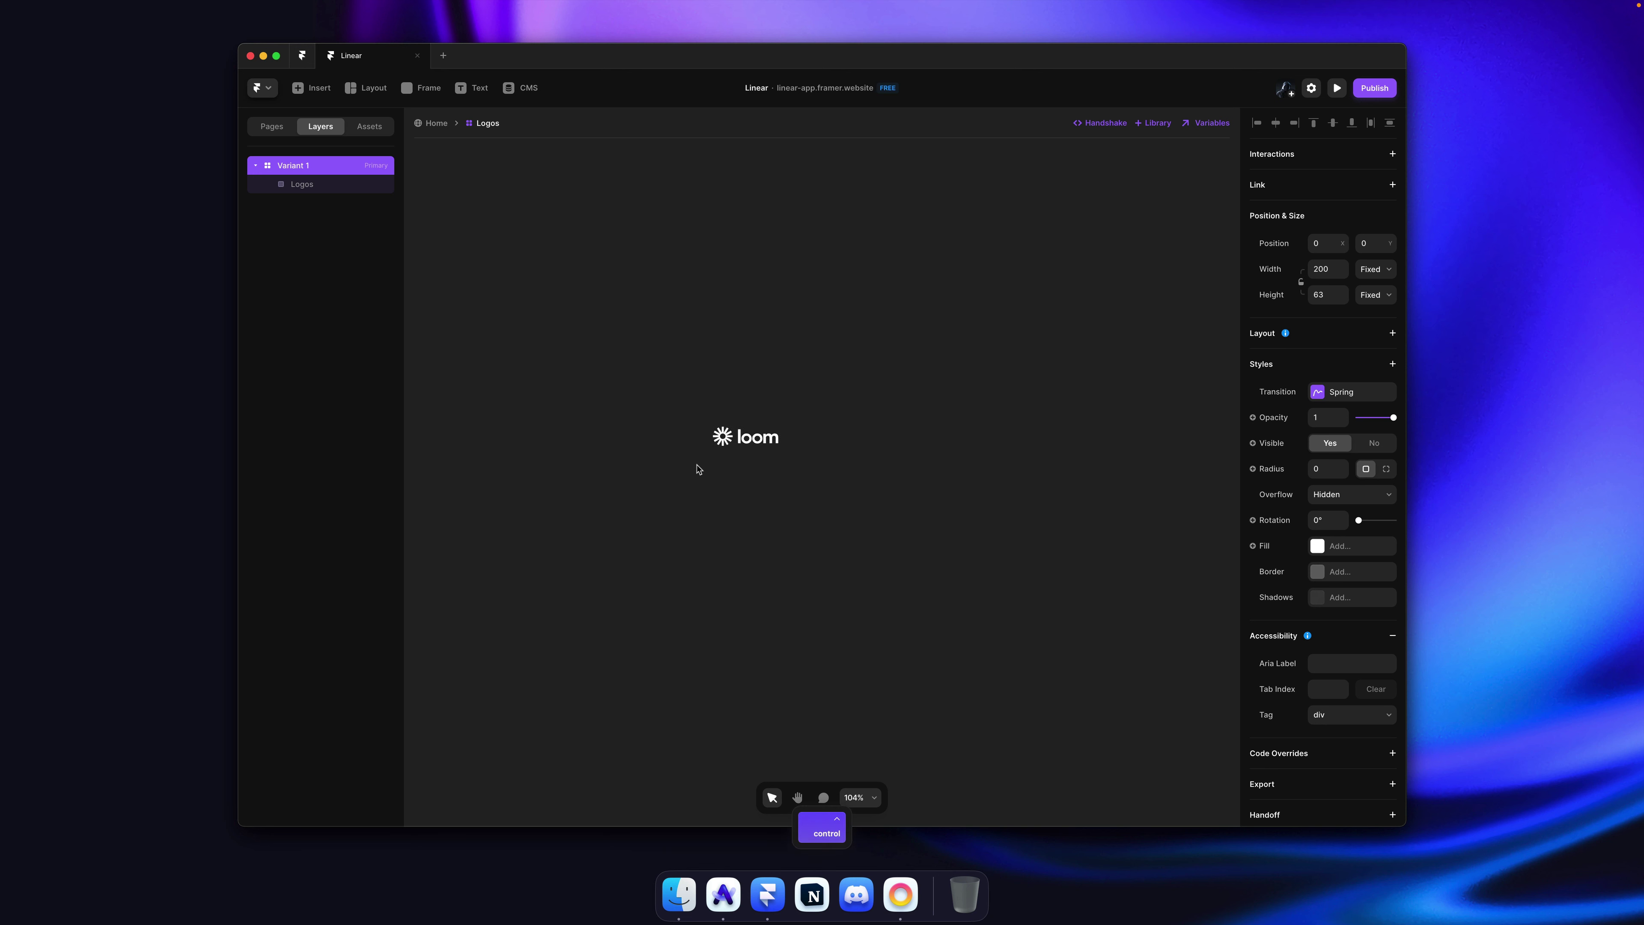
left_click(740, 441, "super")
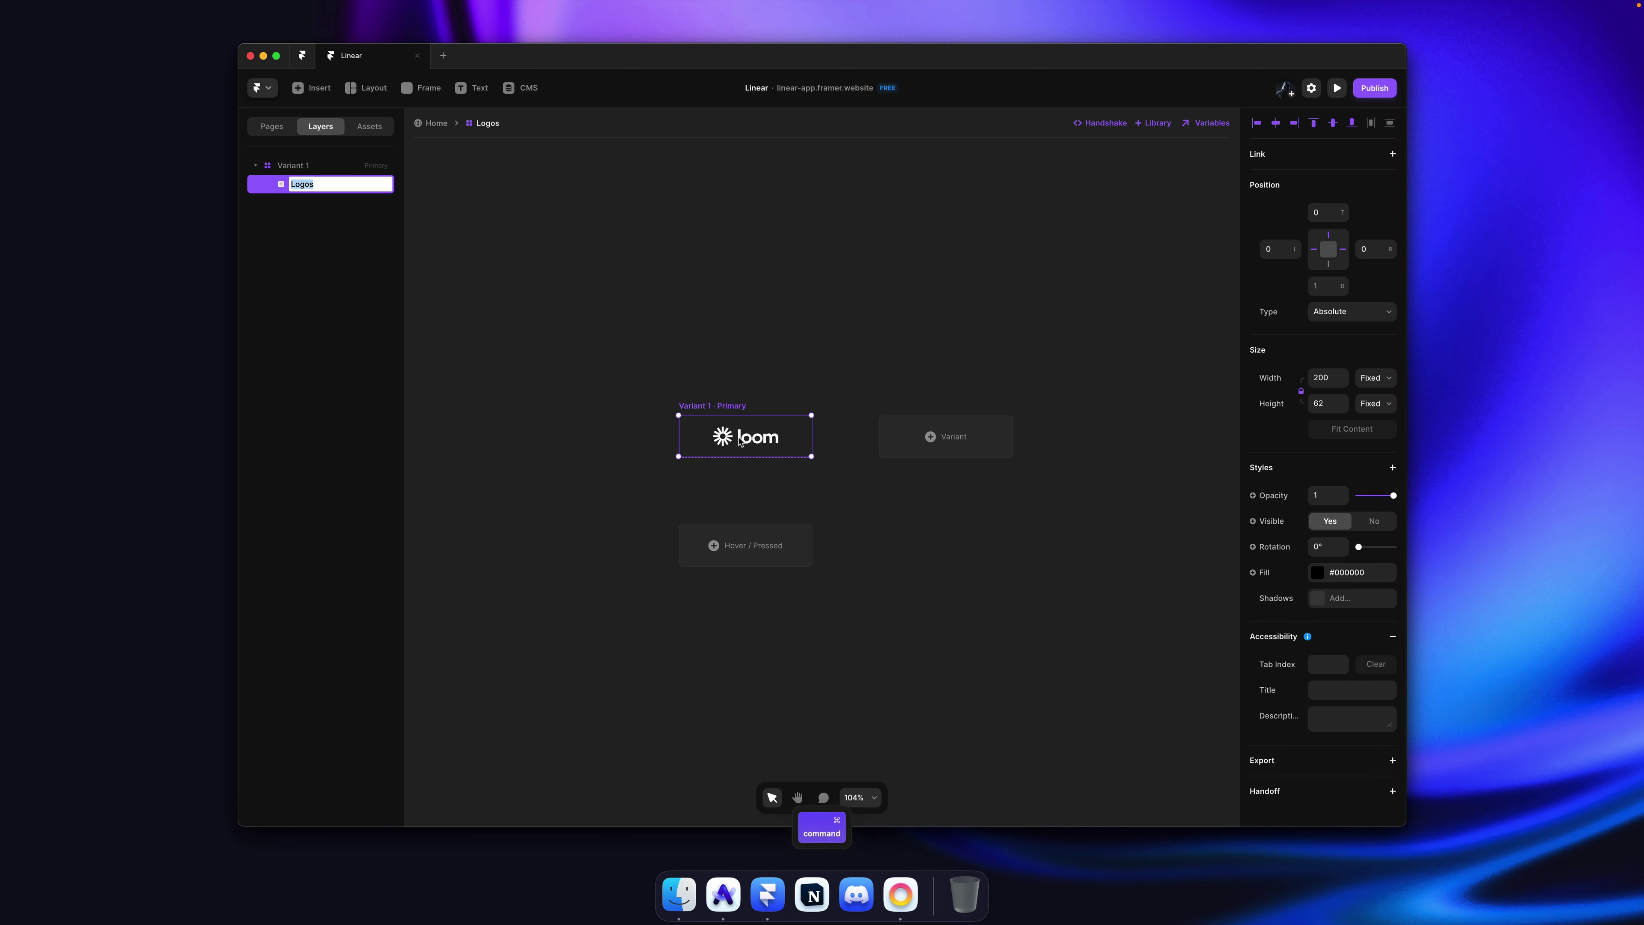
key("Escape")
double_click(293, 165)
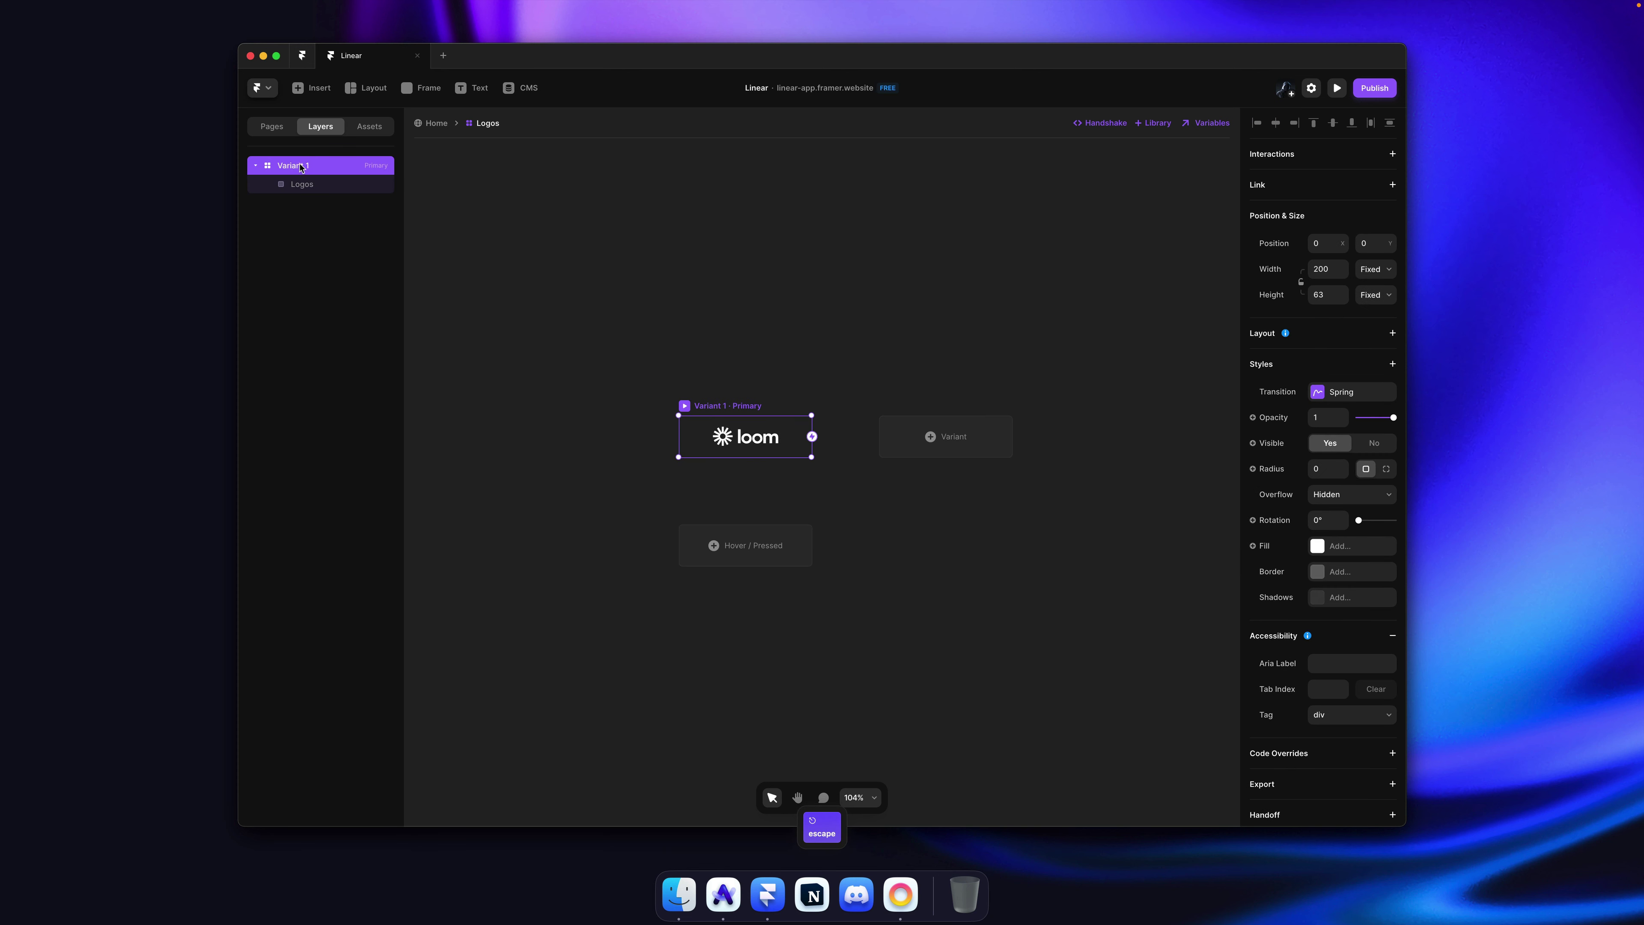
type("Loom")
key("Return")
key("Escape")
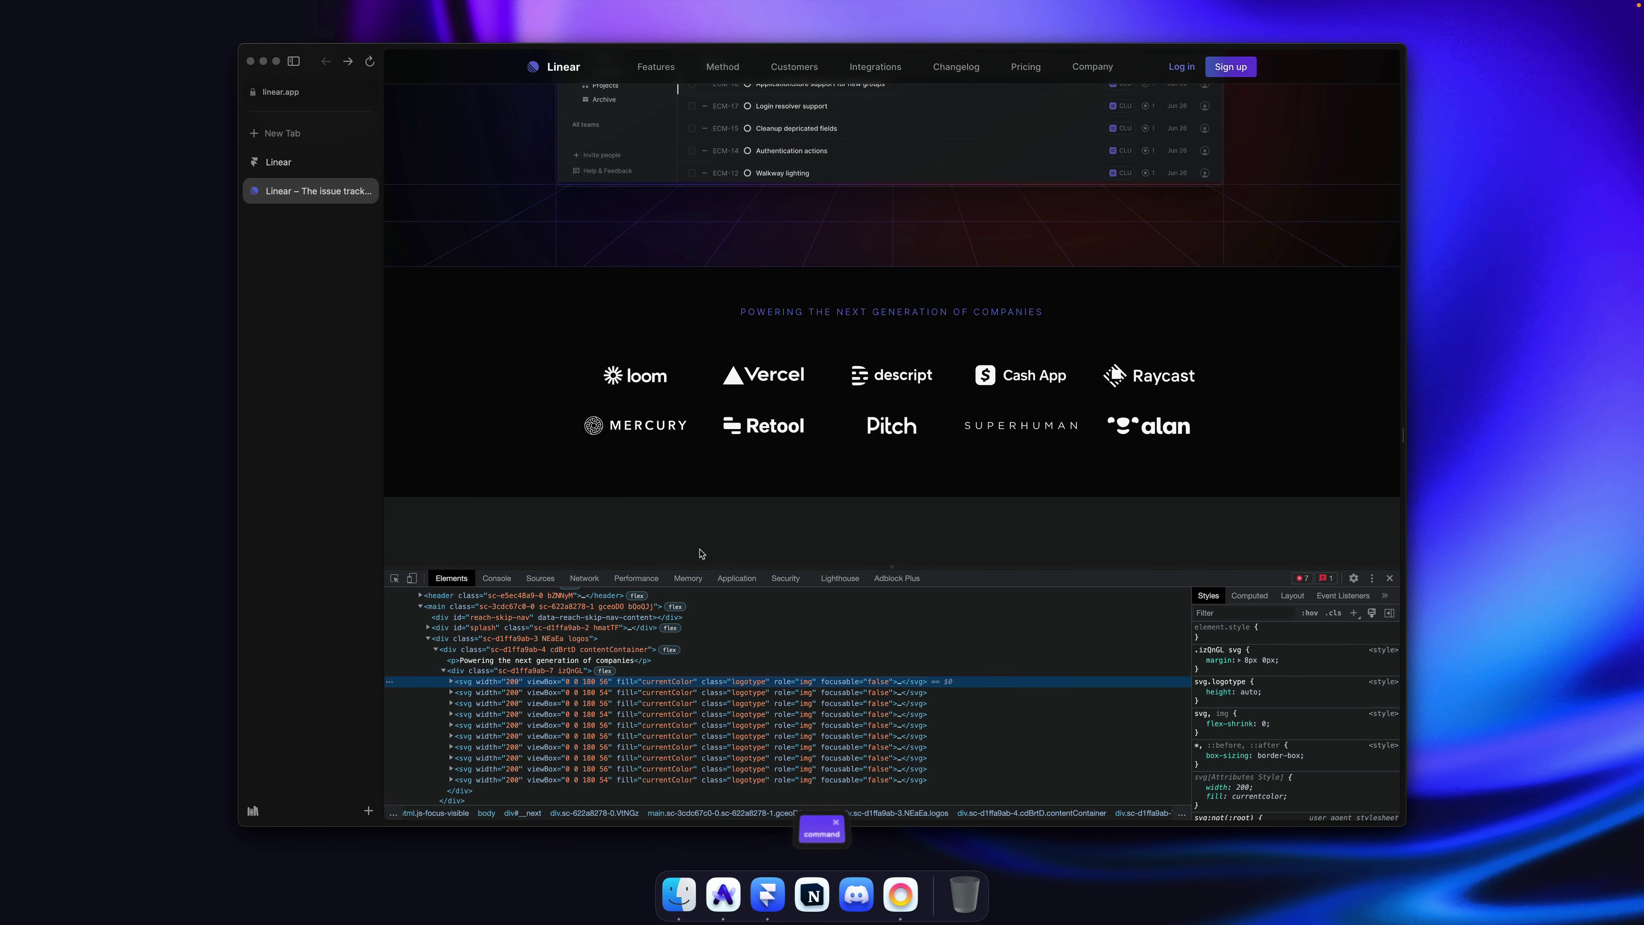
Step: Copy the Vercel logo's svg element from linear.app in DevTools
right_click(516, 692)
mouse_move(589, 736)
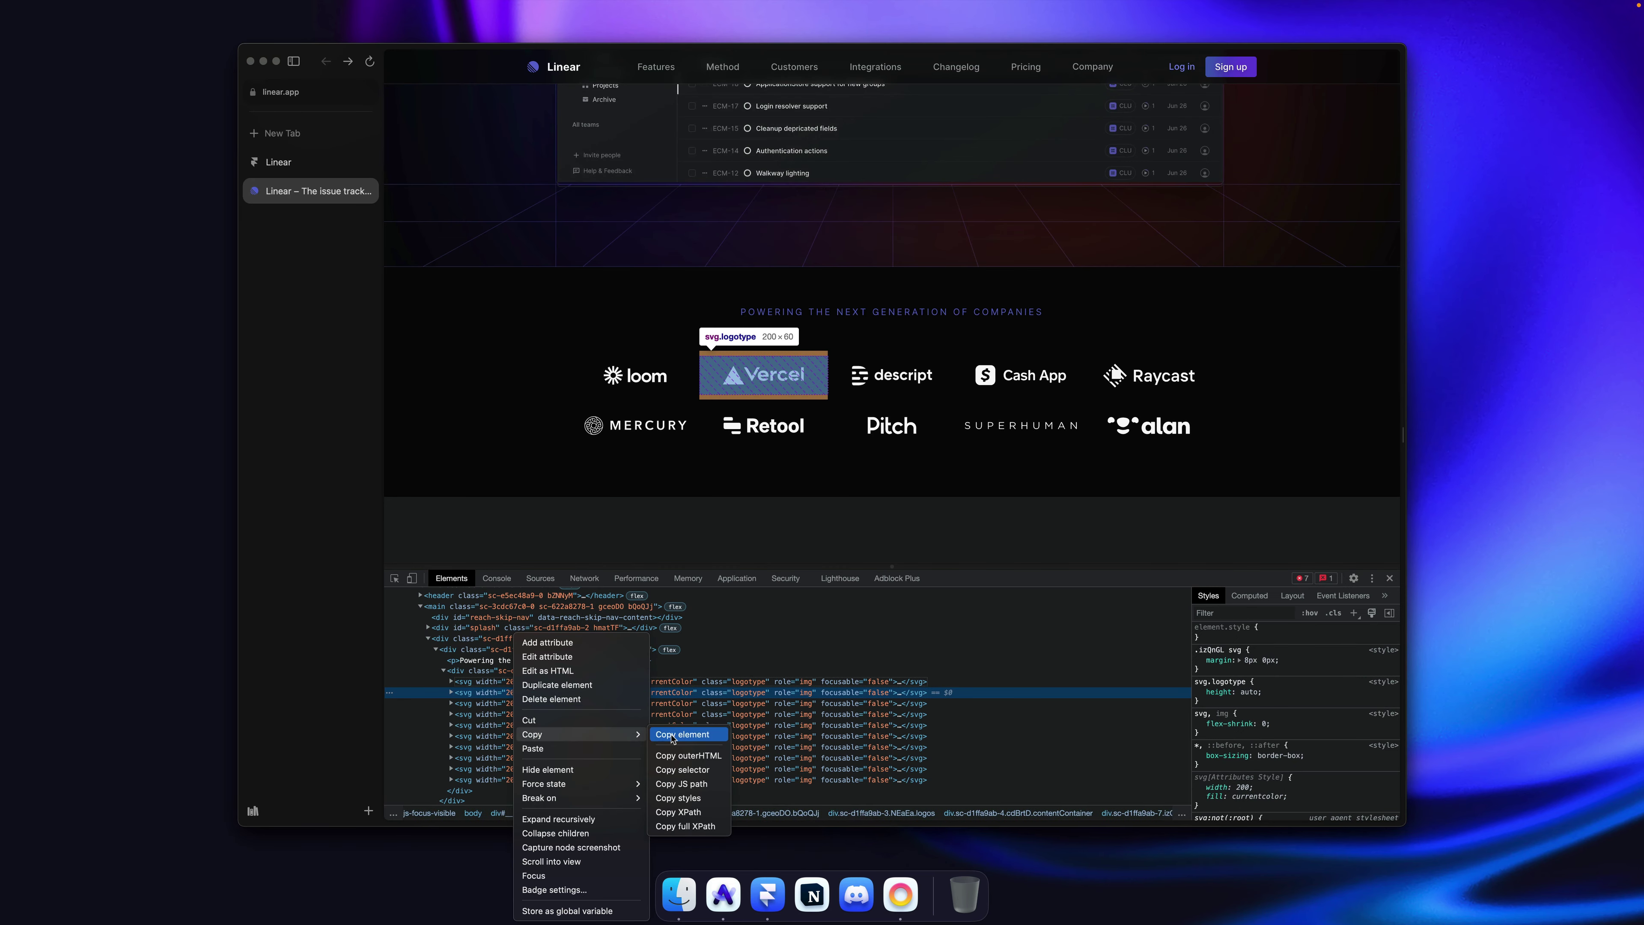
left_click(687, 734)
key("cmd+Tab")
Step: Add a second variant named Vercel and paste the Vercel logo into it
key("super+d")
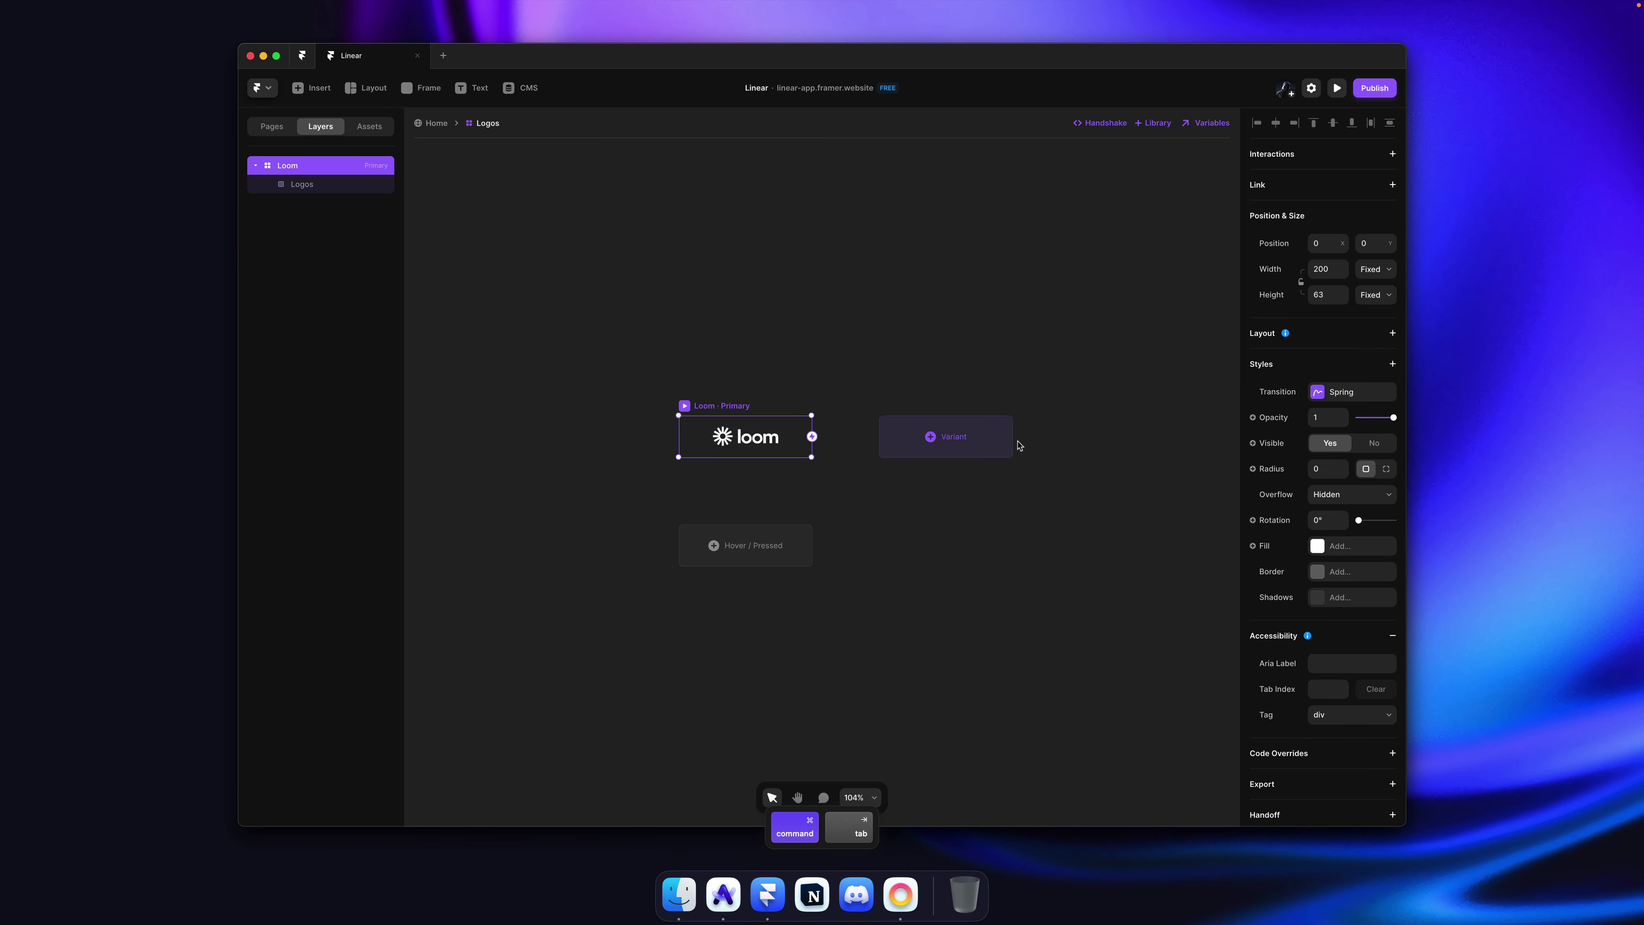
type("Vercel")
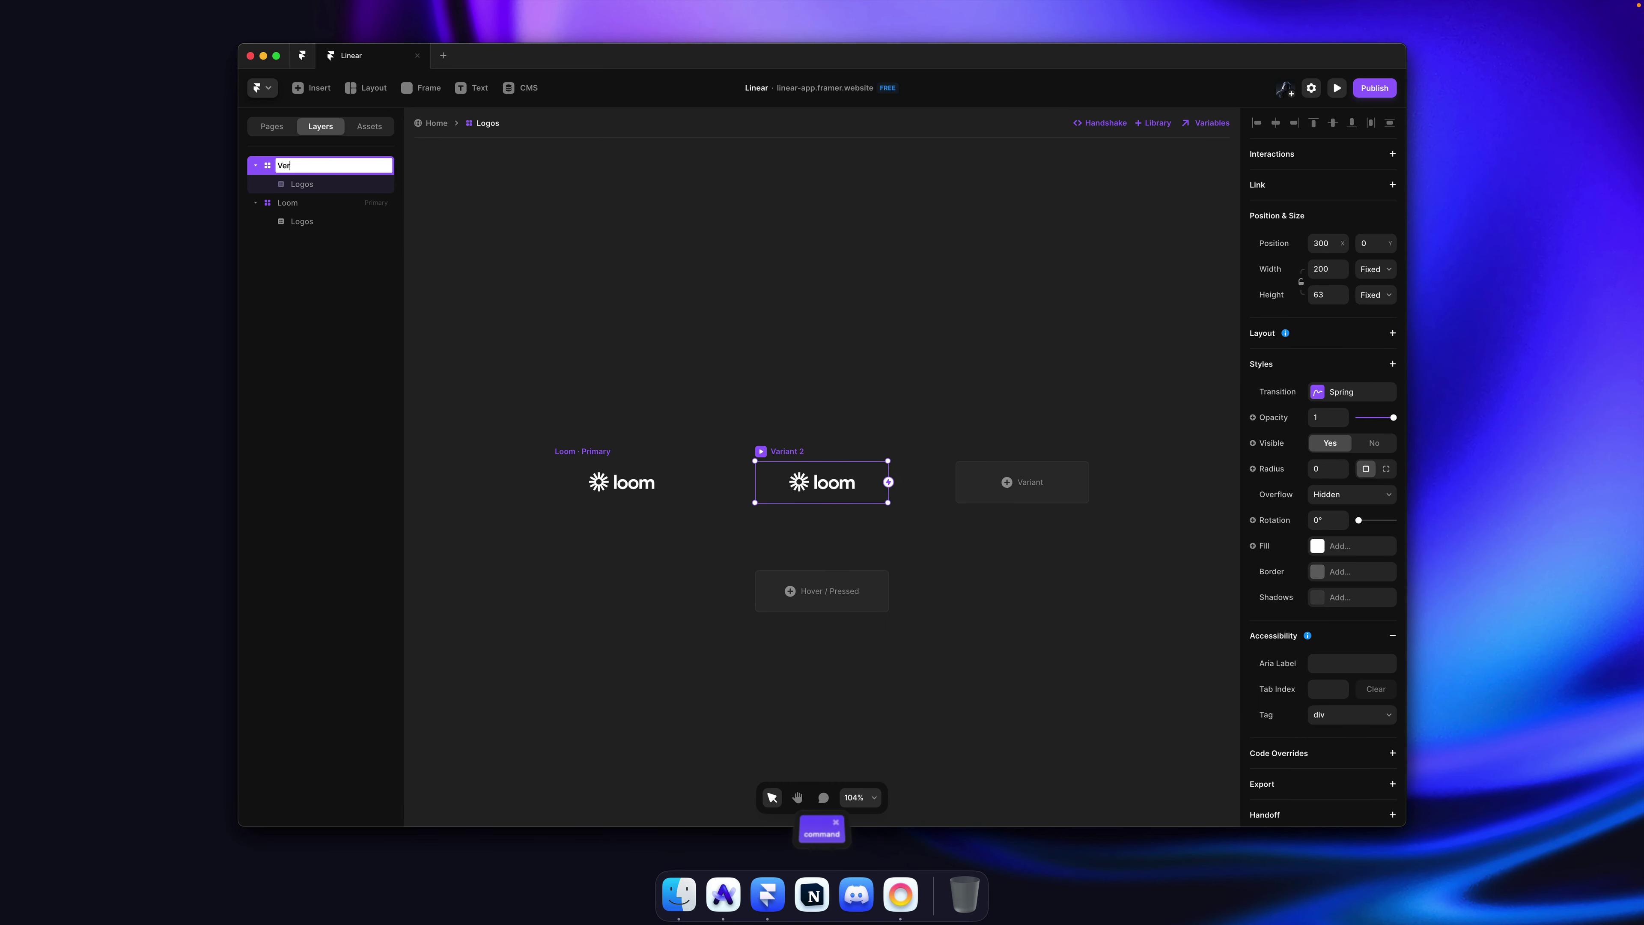
key("Return")
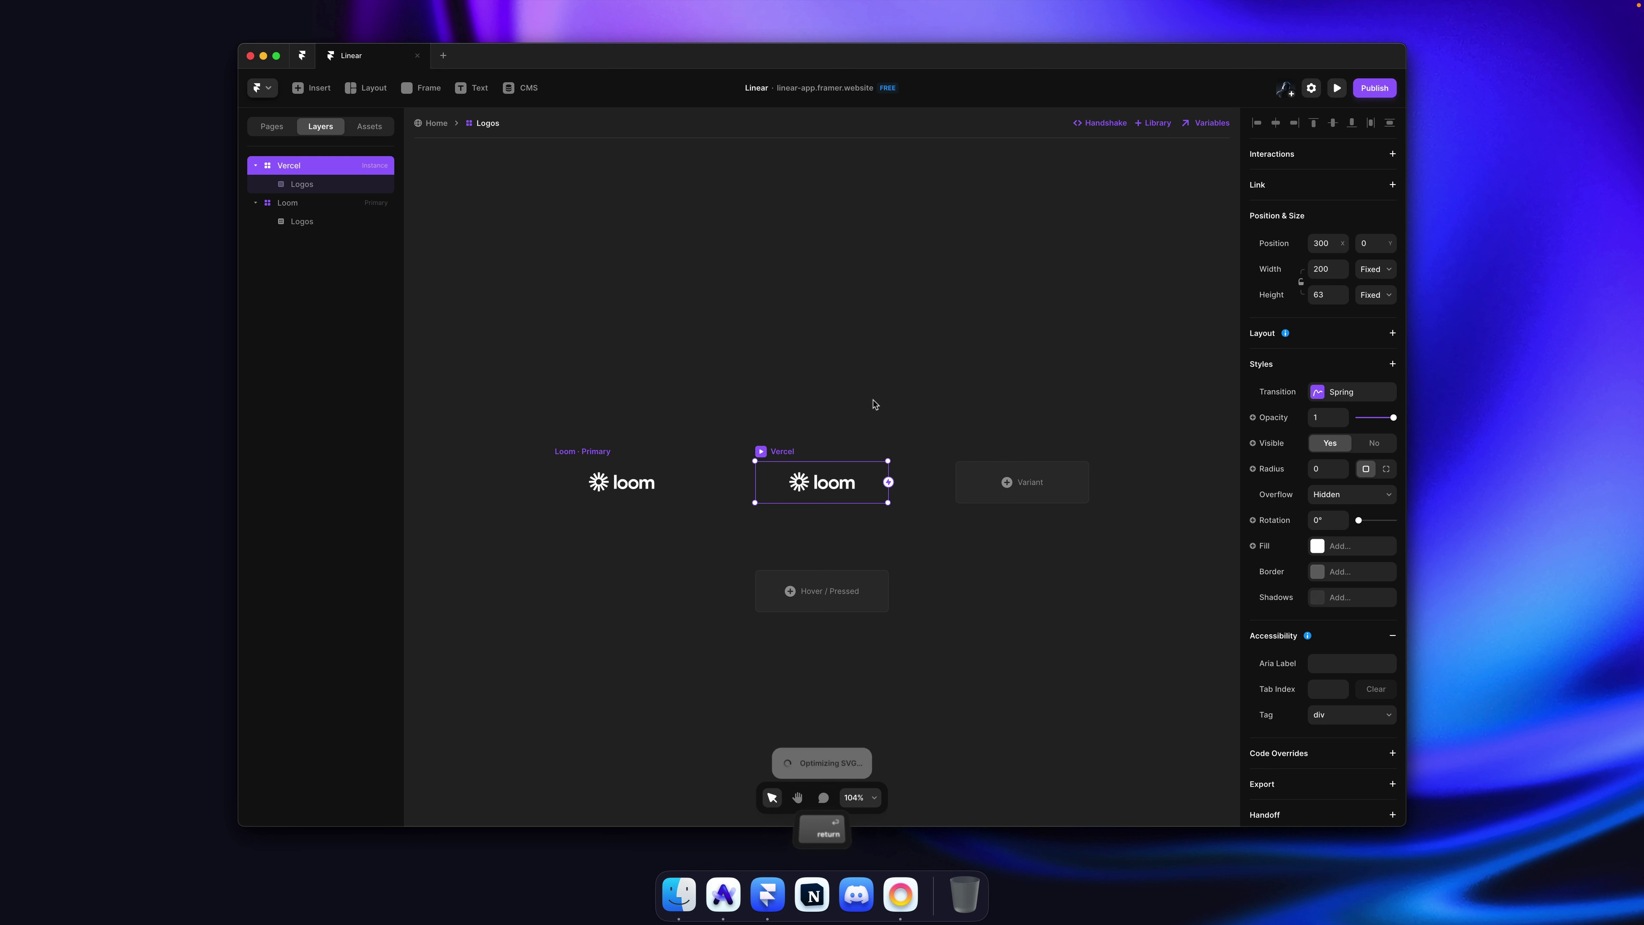
key("super+v")
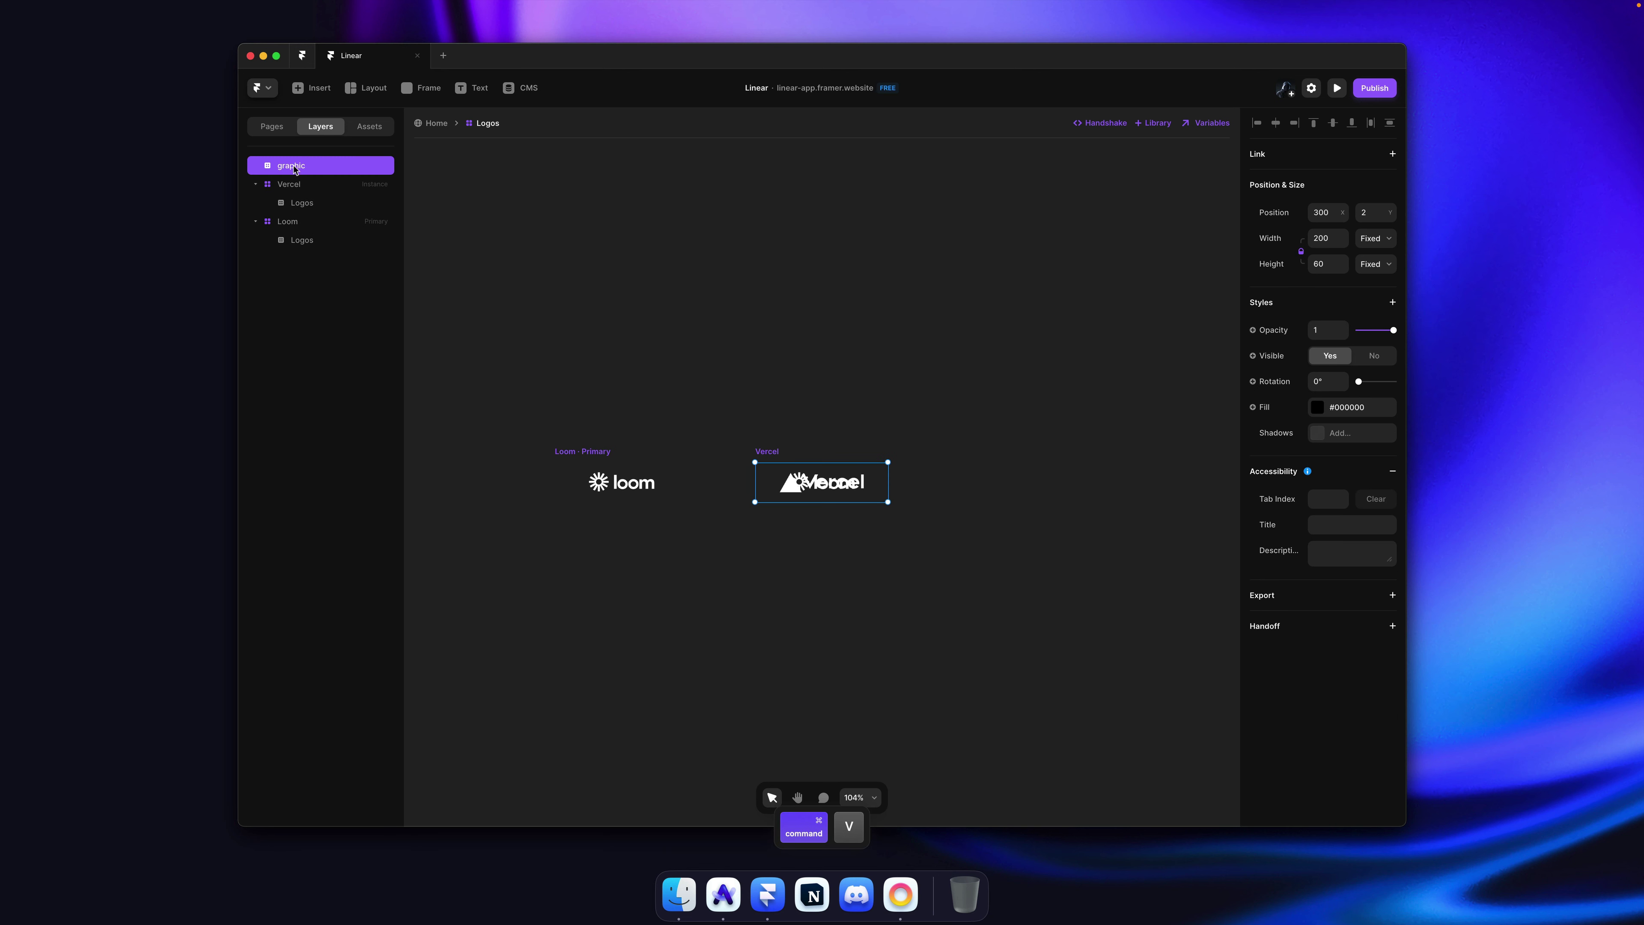
mouse_move(300, 169)
left_mouse_down()
mouse_move(311, 197)
mouse_move(306, 184)
left_mouse_up()
Step: Hide the Loom logo layer inside the Vercel variant
key("super+semicolon")
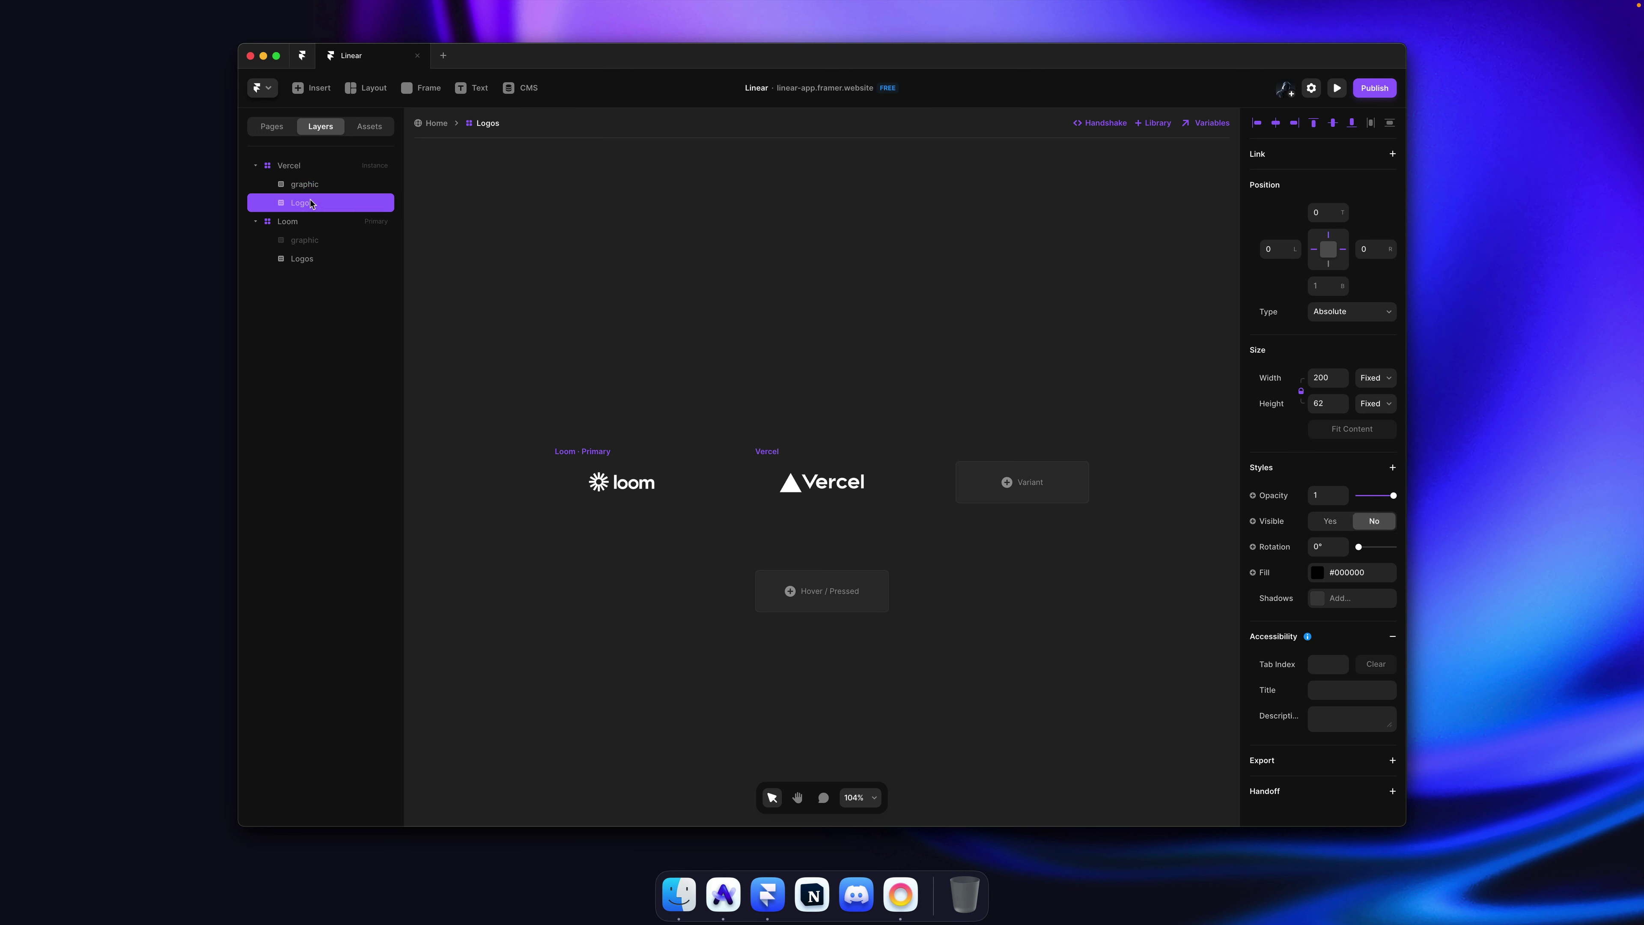
left_click(834, 351)
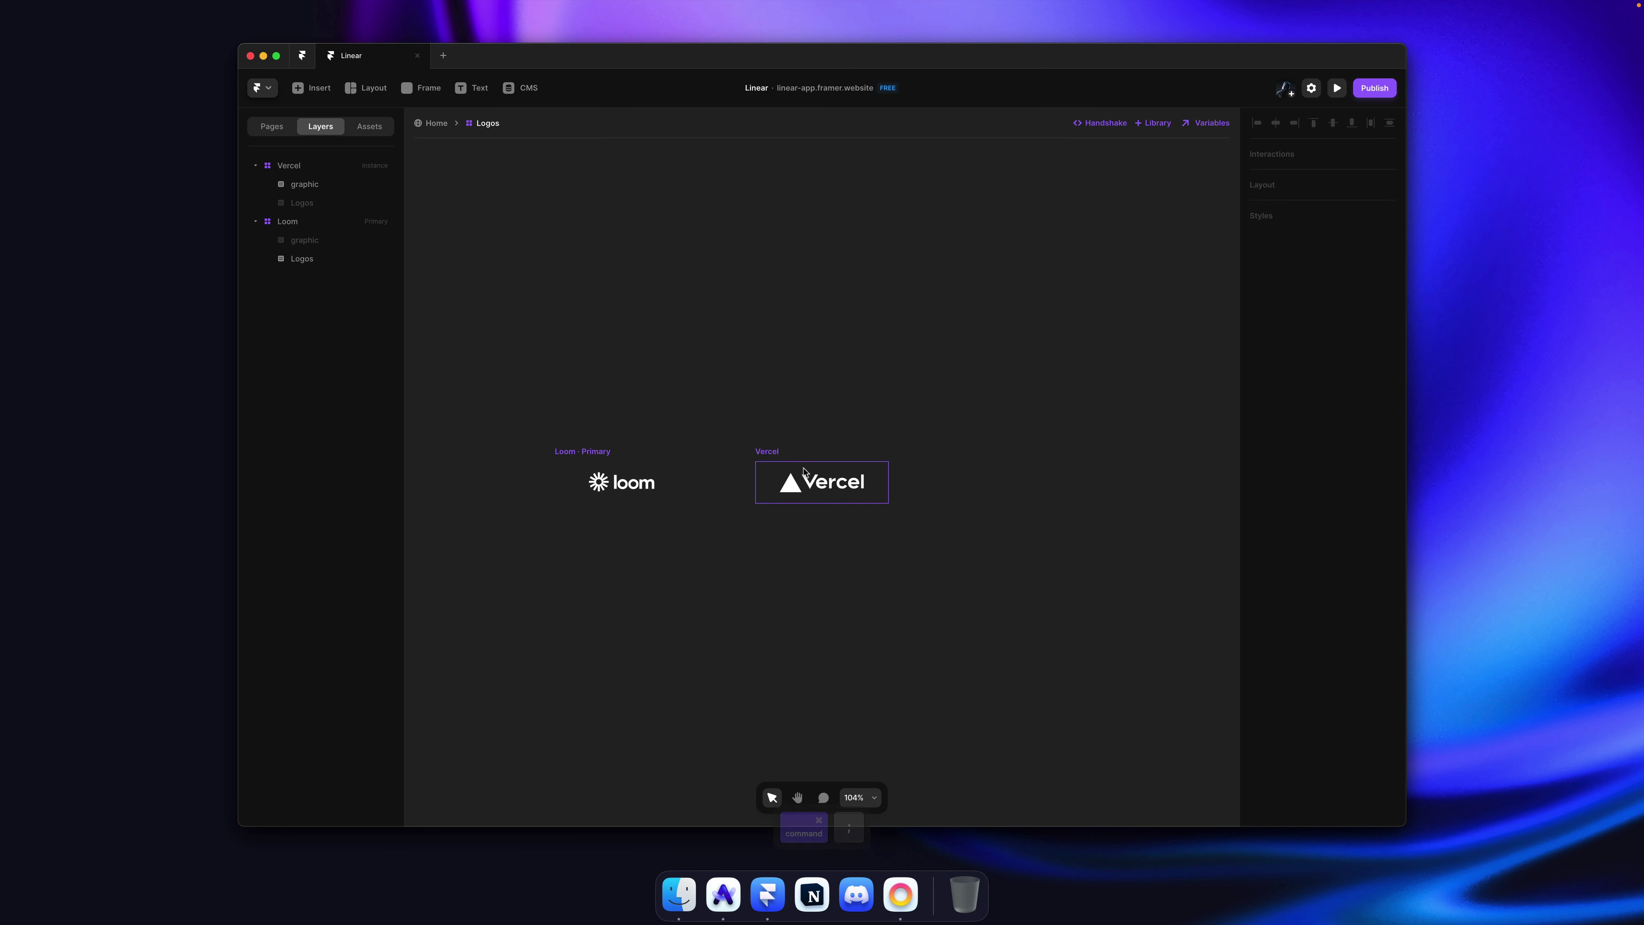
left_click(809, 480, "super")
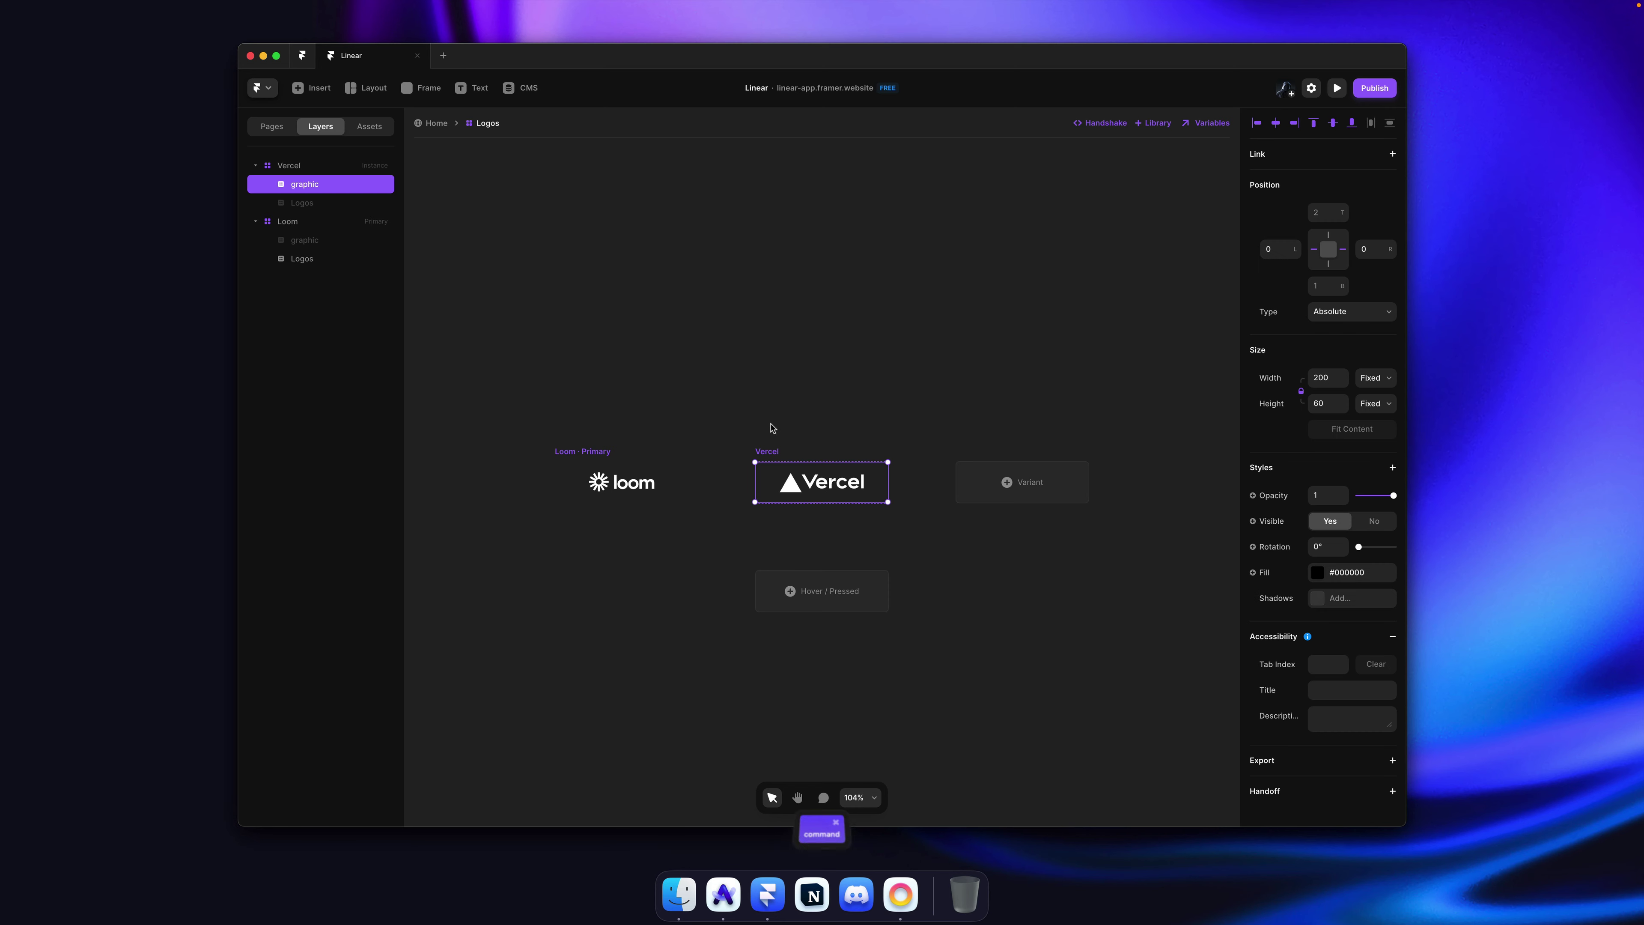
left_click(343, 205)
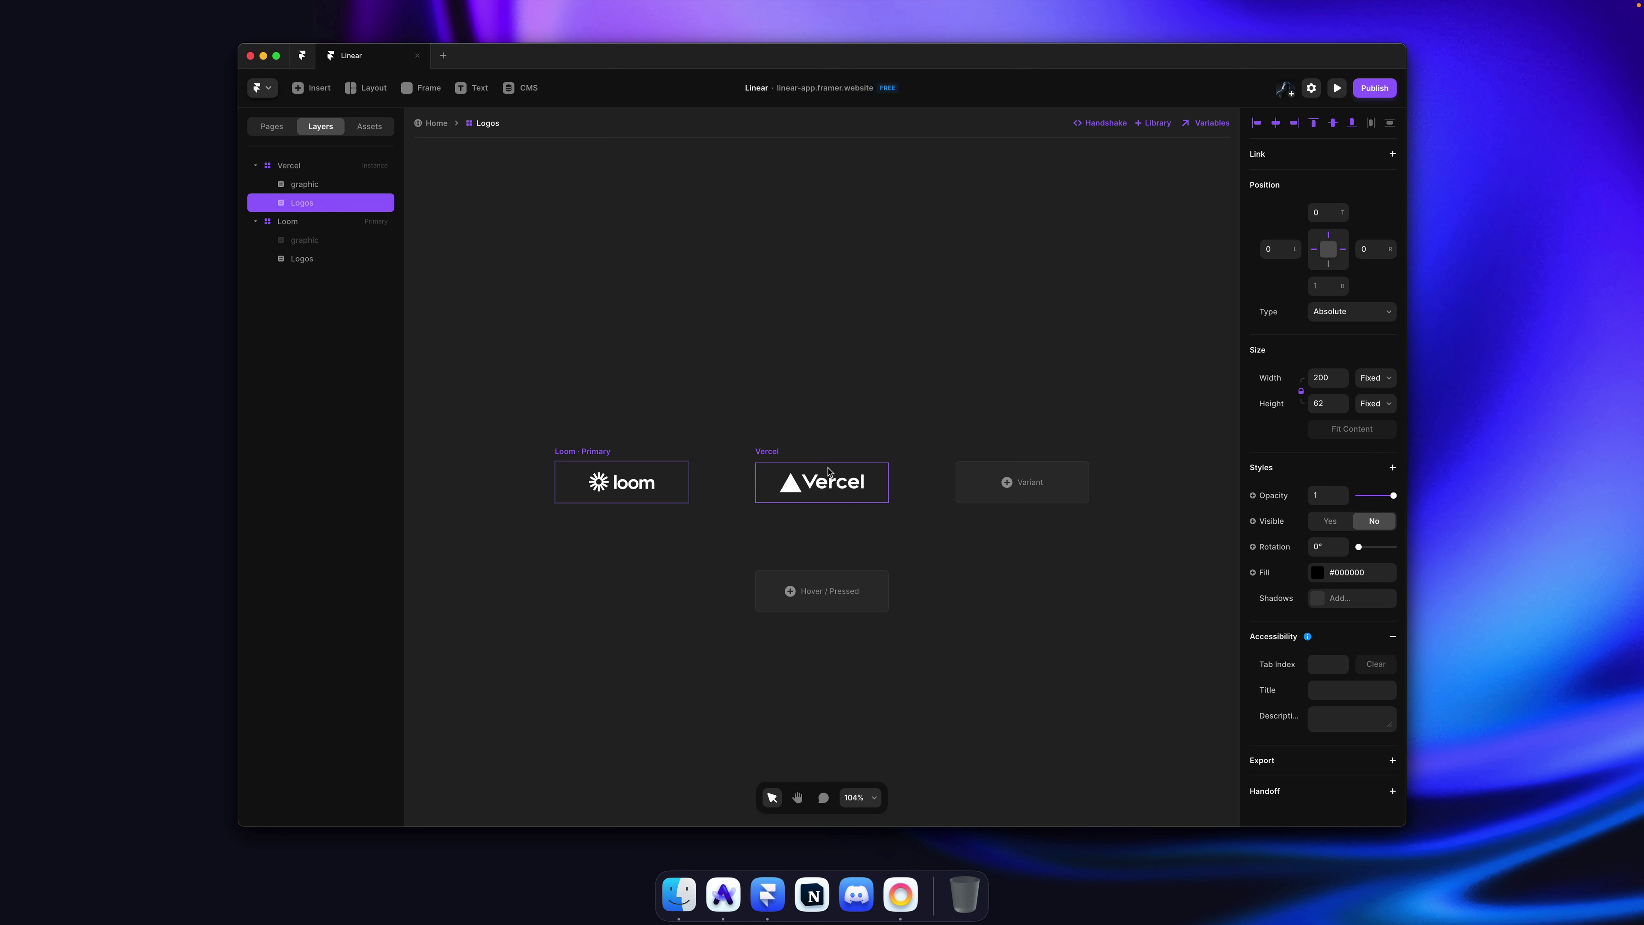
left_click(1331, 521)
left_click(1372, 524)
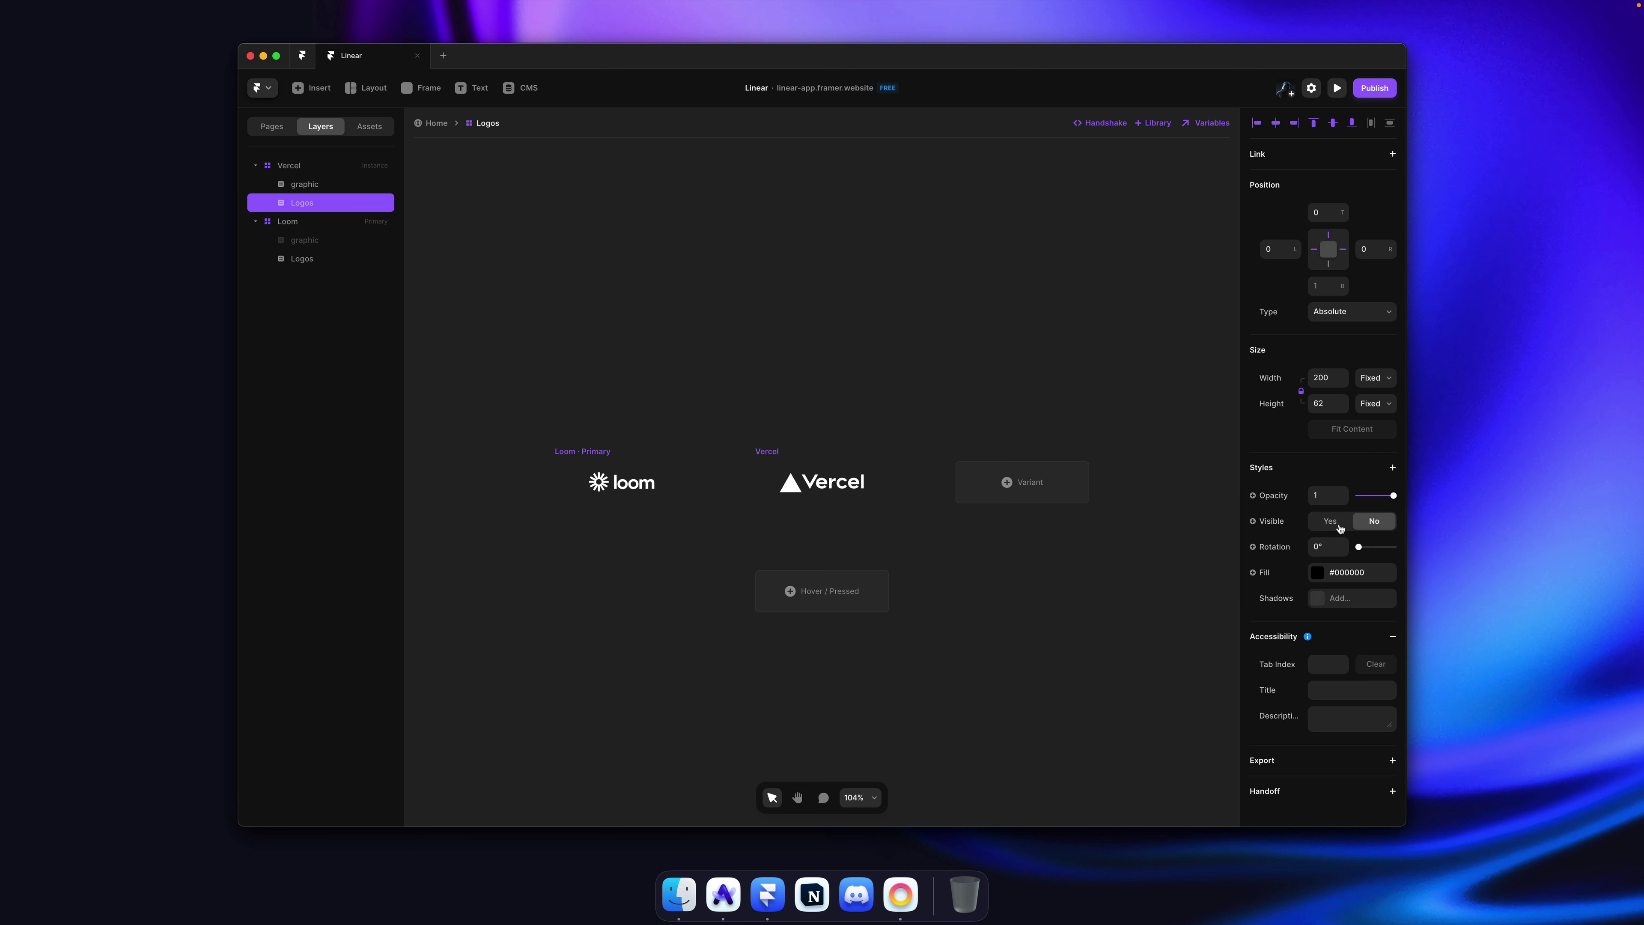
left_click(562, 389)
left_click(575, 453)
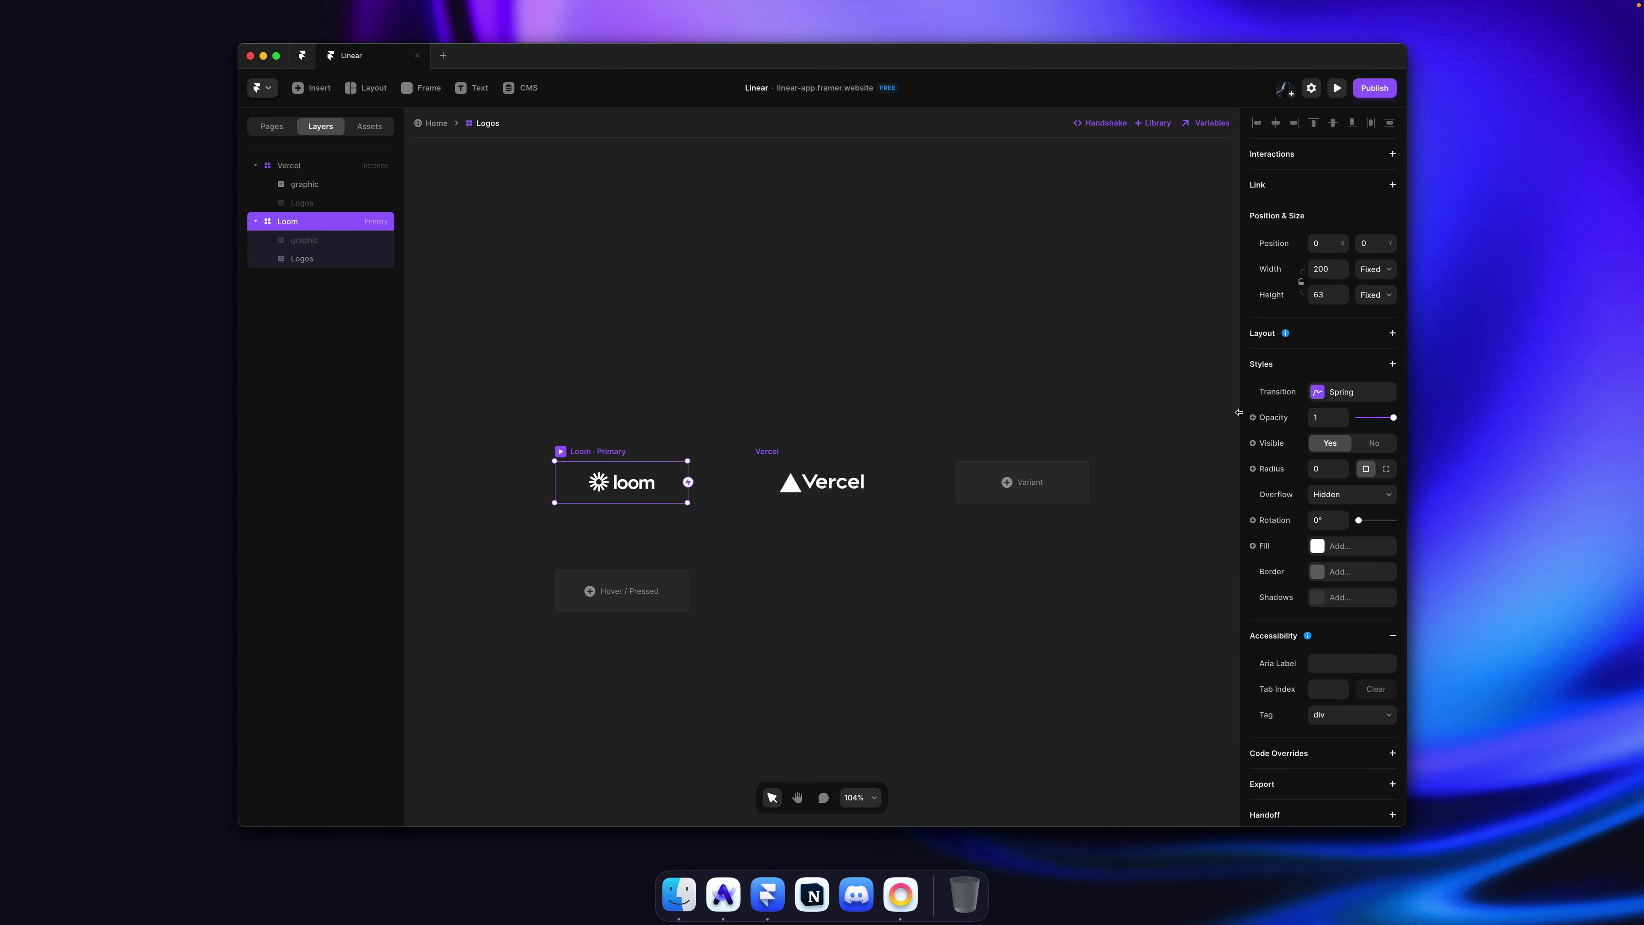
Step: Give the Loom variant a stack layout with a gap of 0
left_click(1345, 335)
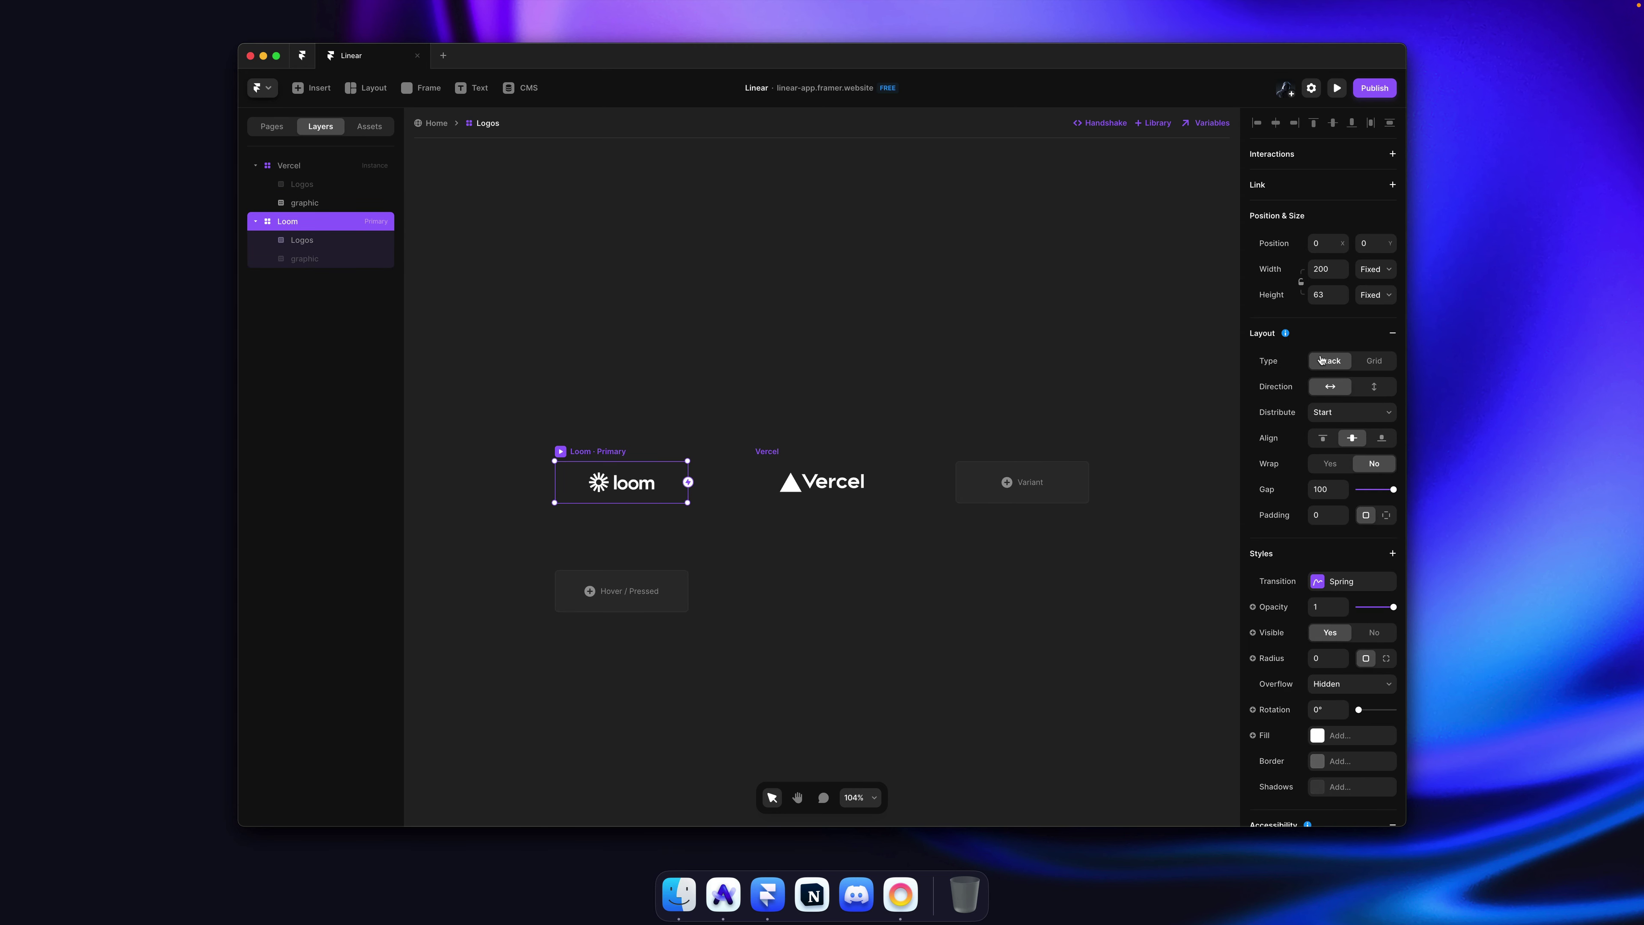
left_click(1358, 406)
key("Escape")
left_click(1333, 487)
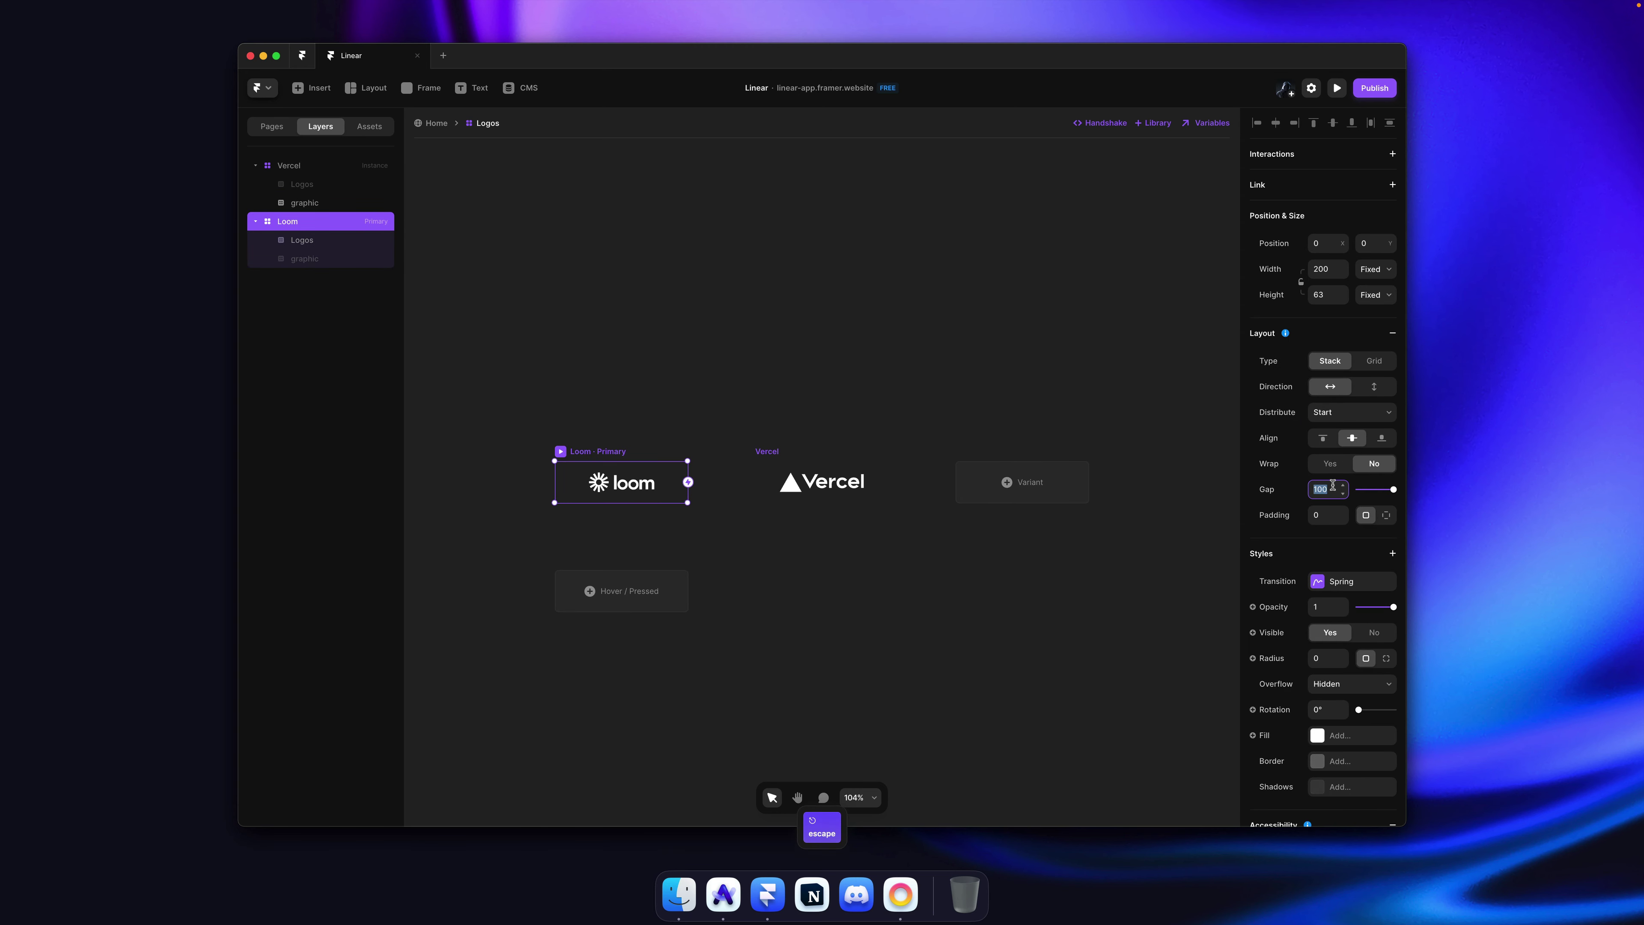
type("0")
key("Tab")
key("Return")
Step: Set the Loom variant's width and height to Fit Content
left_click(766, 459)
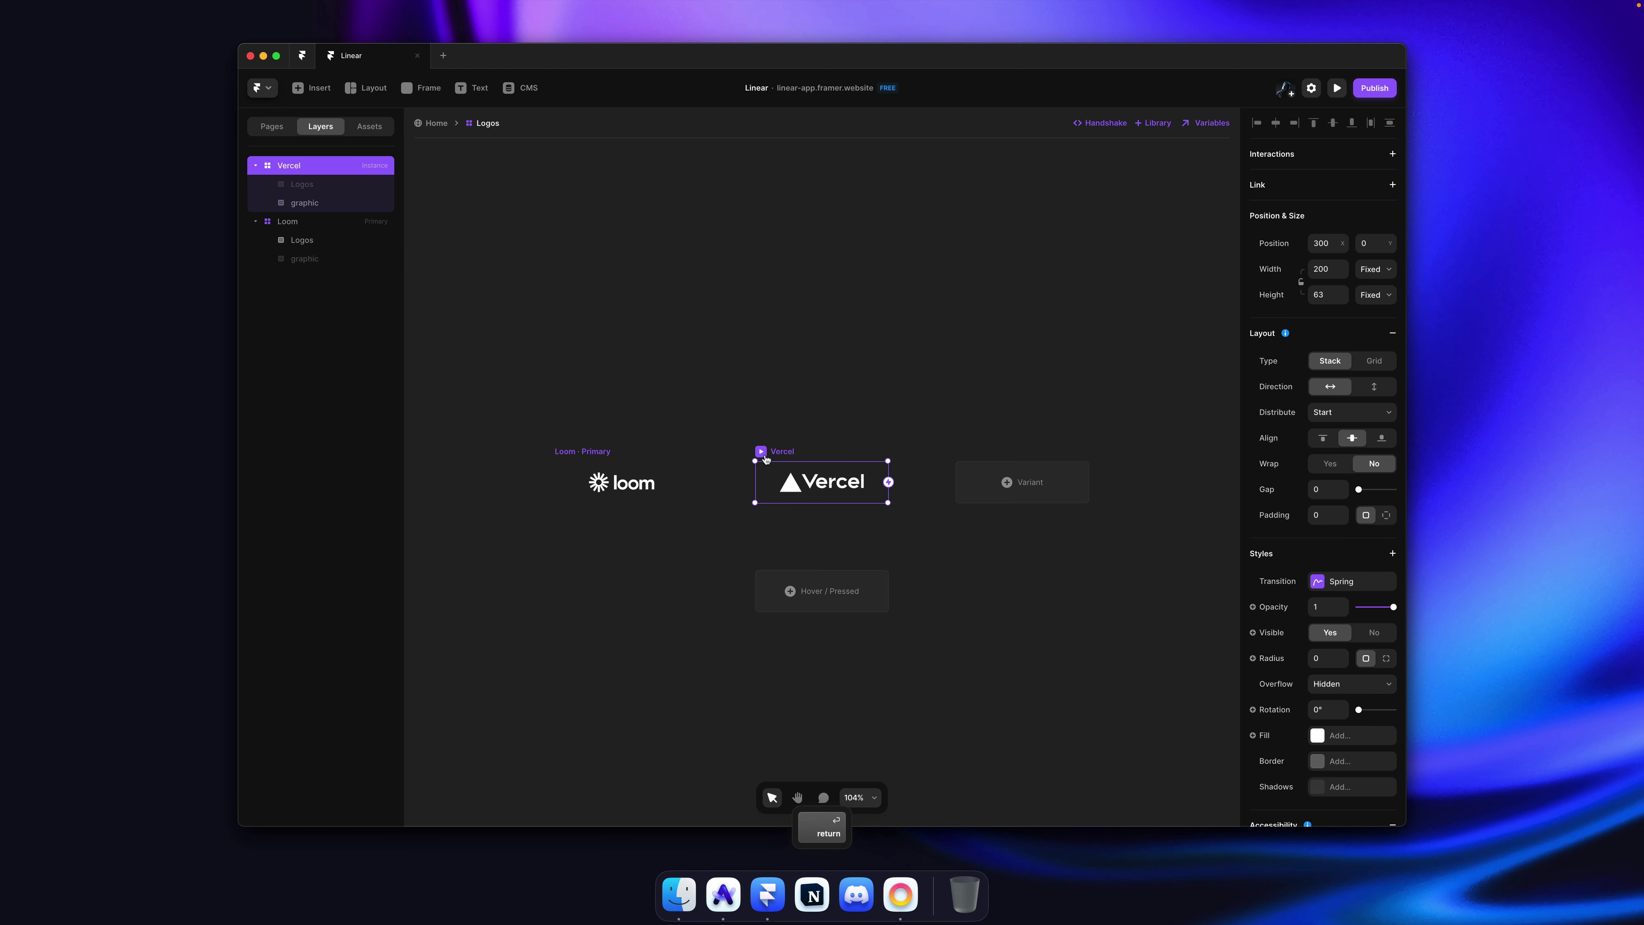
left_click(609, 480)
left_click(1373, 268)
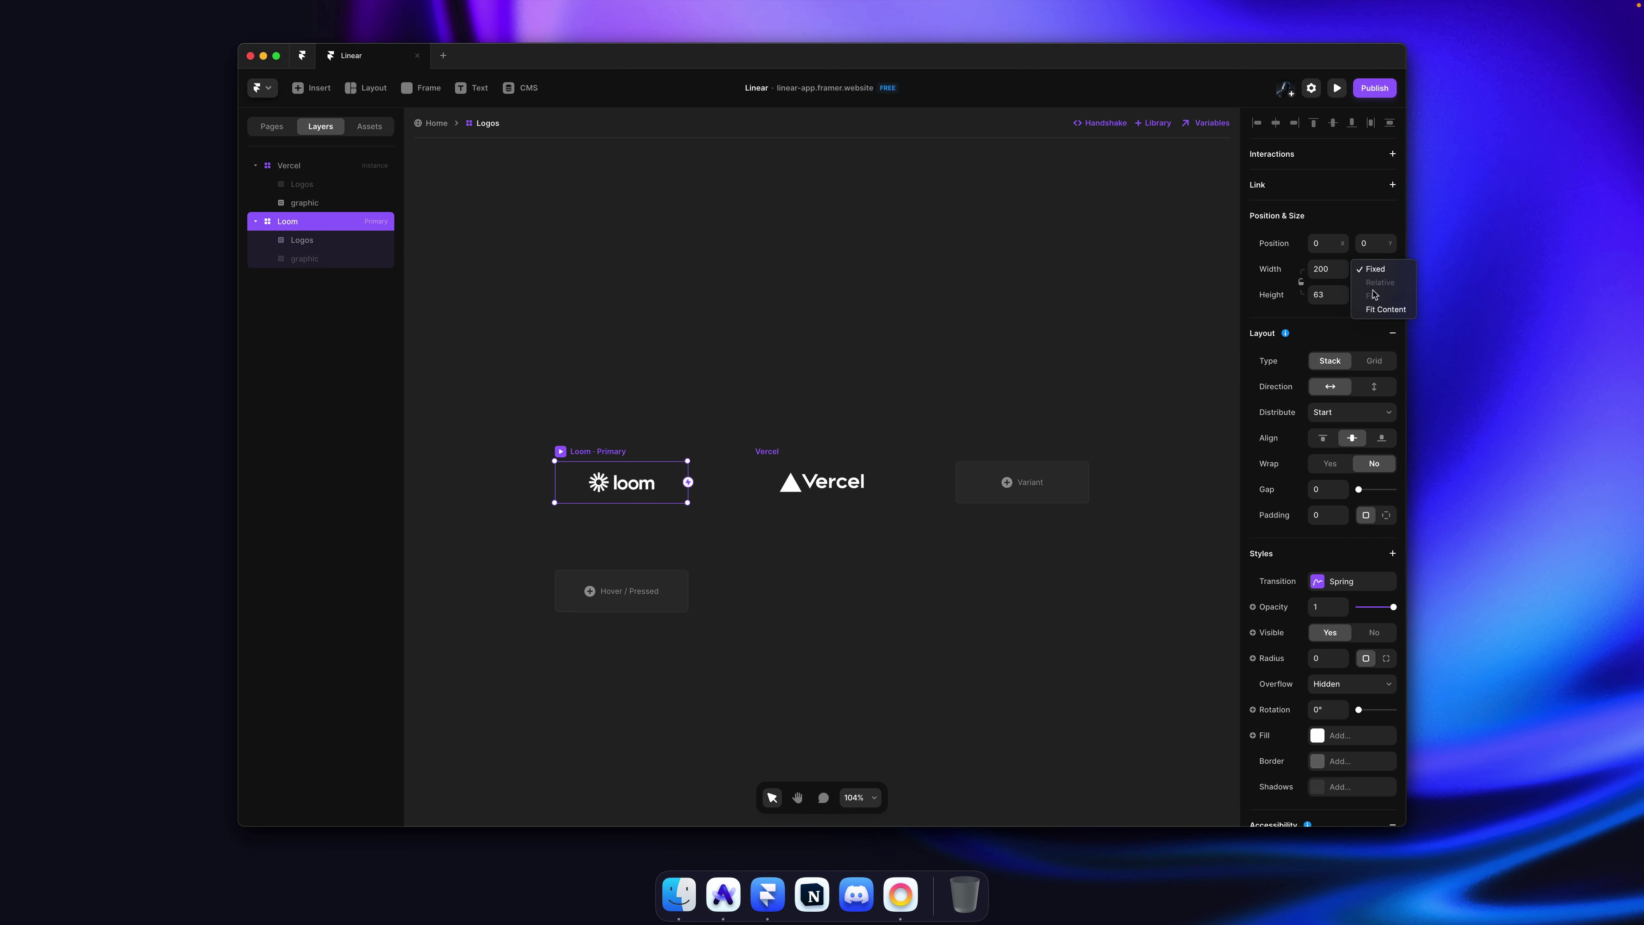
left_click(1375, 308)
left_click(1374, 294)
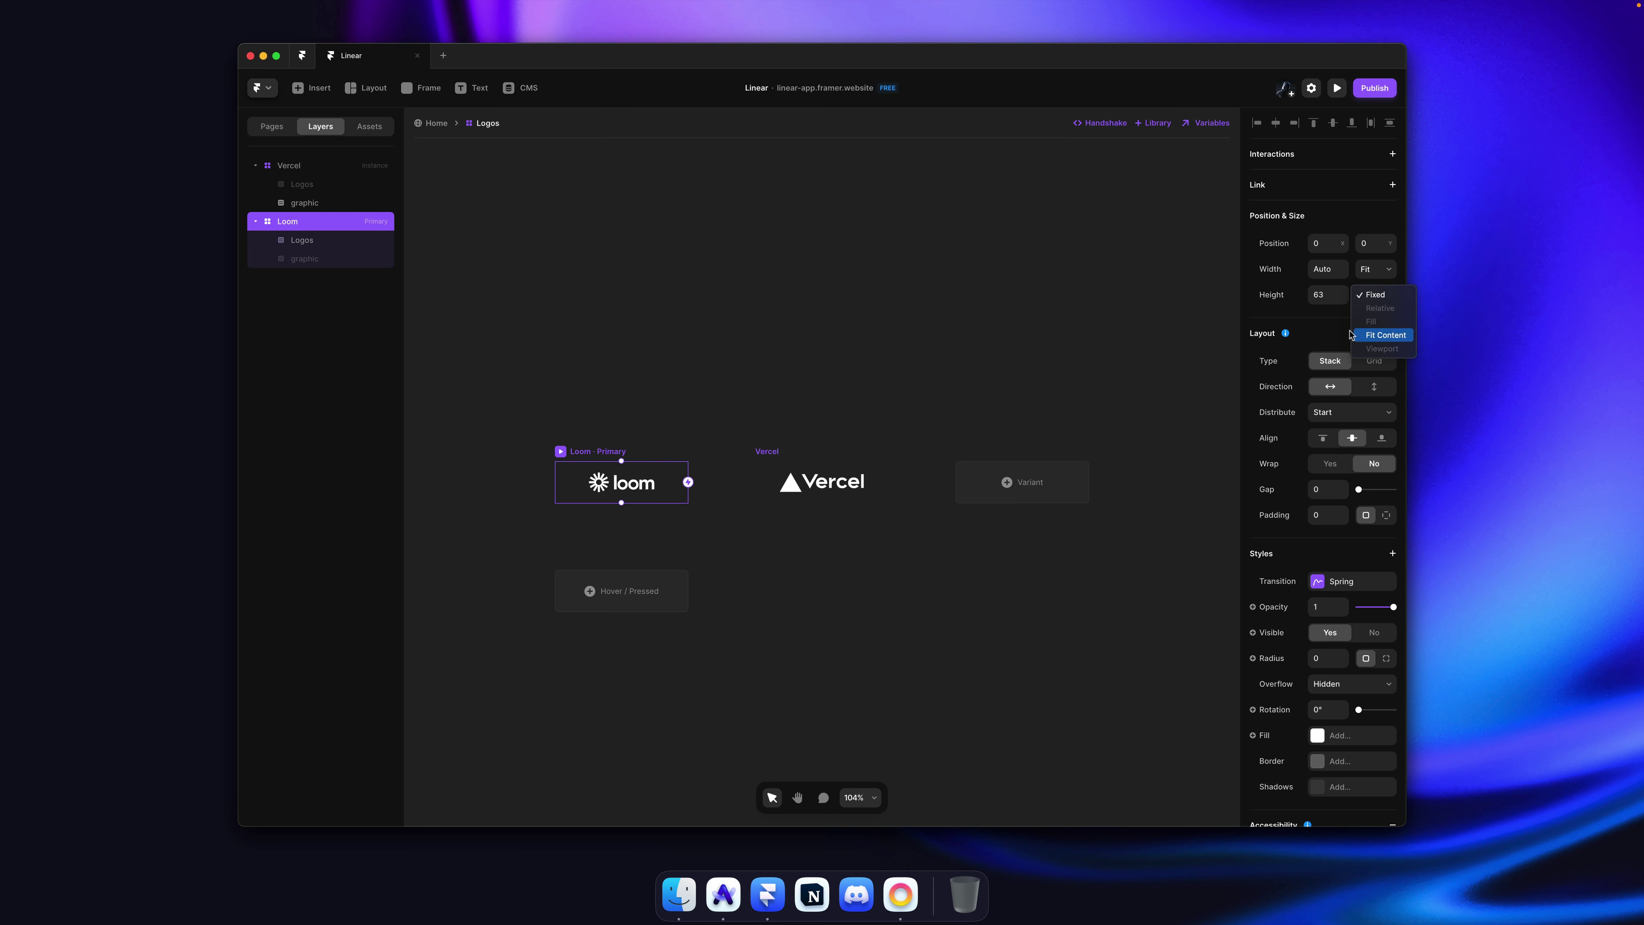
left_click(1379, 334)
left_click(684, 367)
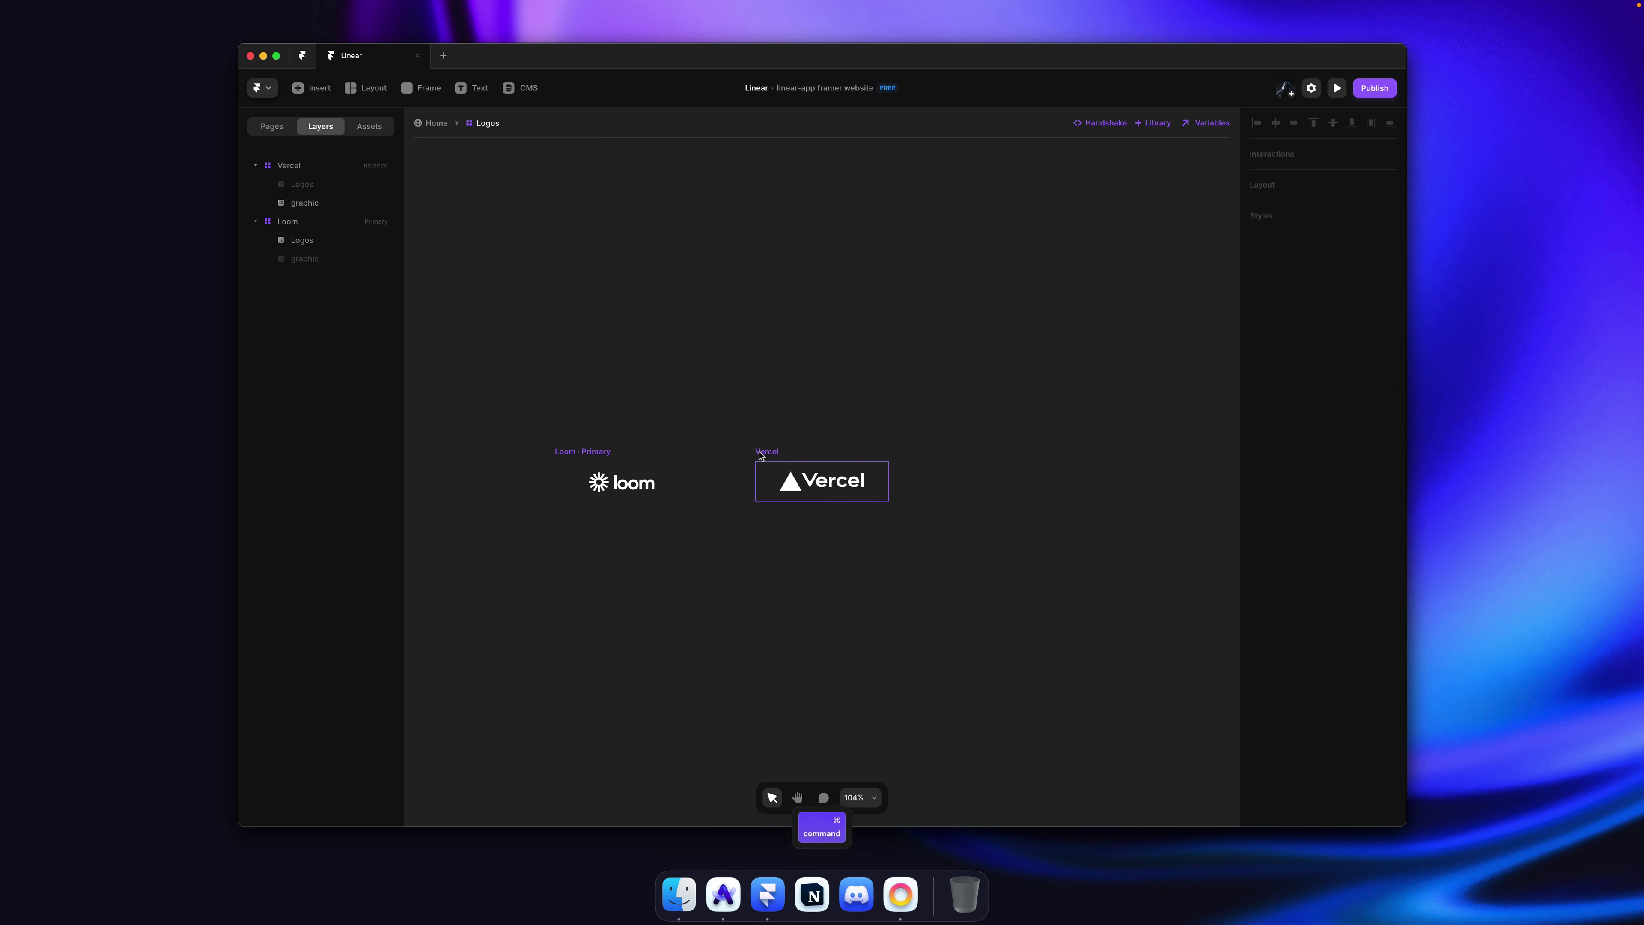
Step: Rename Loom's Logos layer to graphic
left_click(823, 481, "super")
left_click(328, 187)
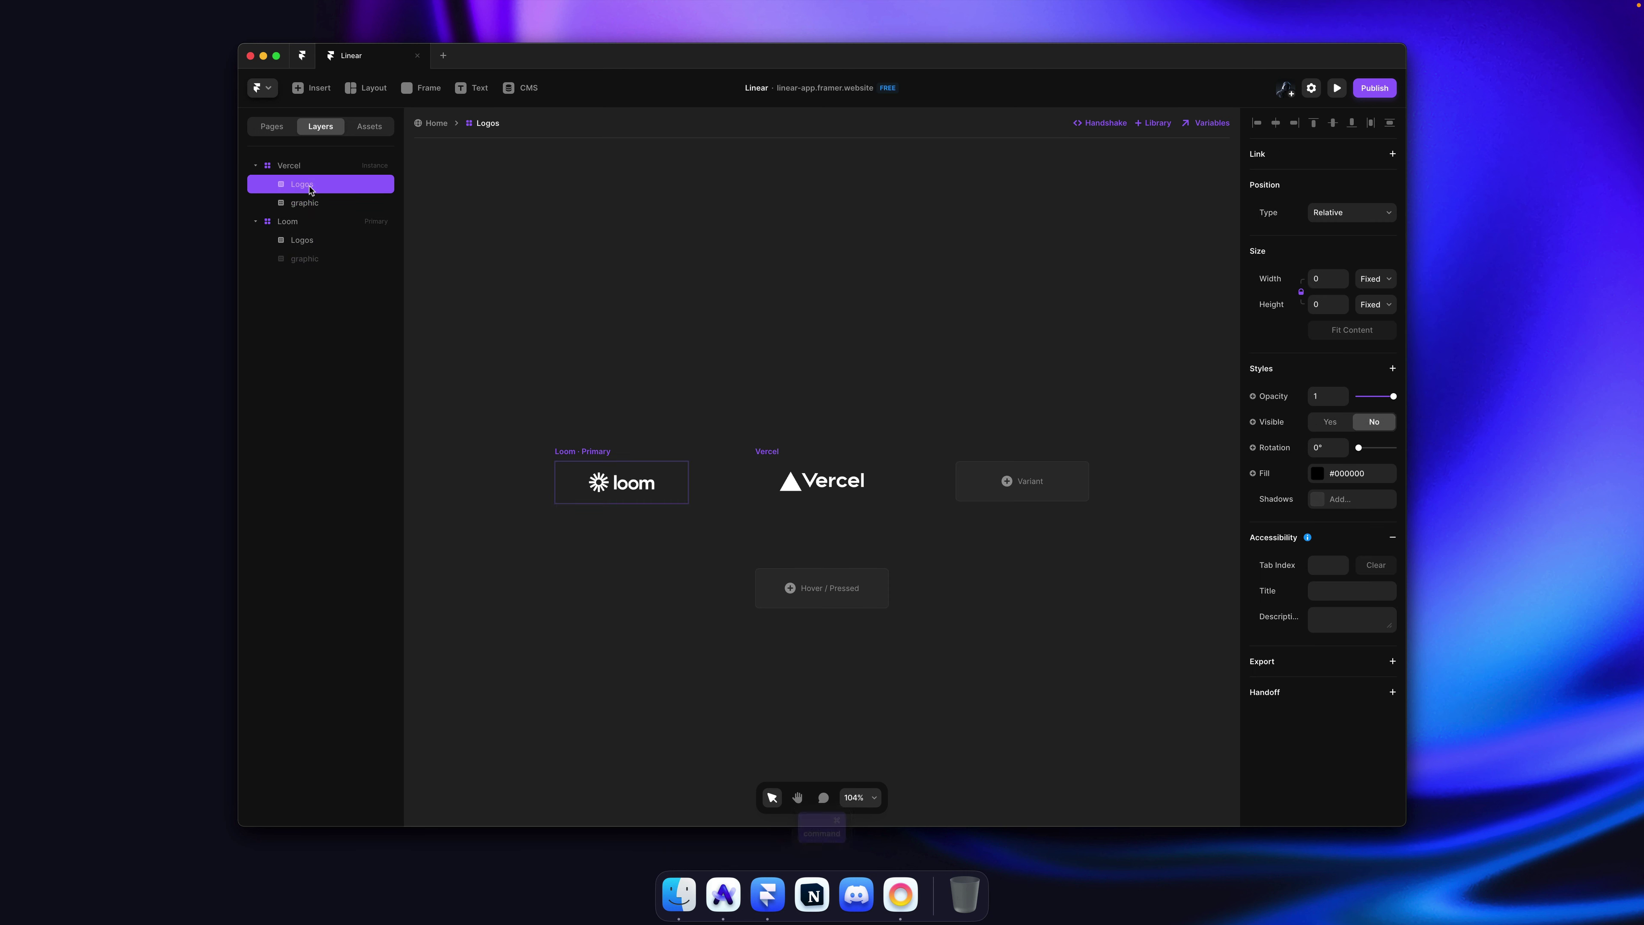
double_click(303, 242)
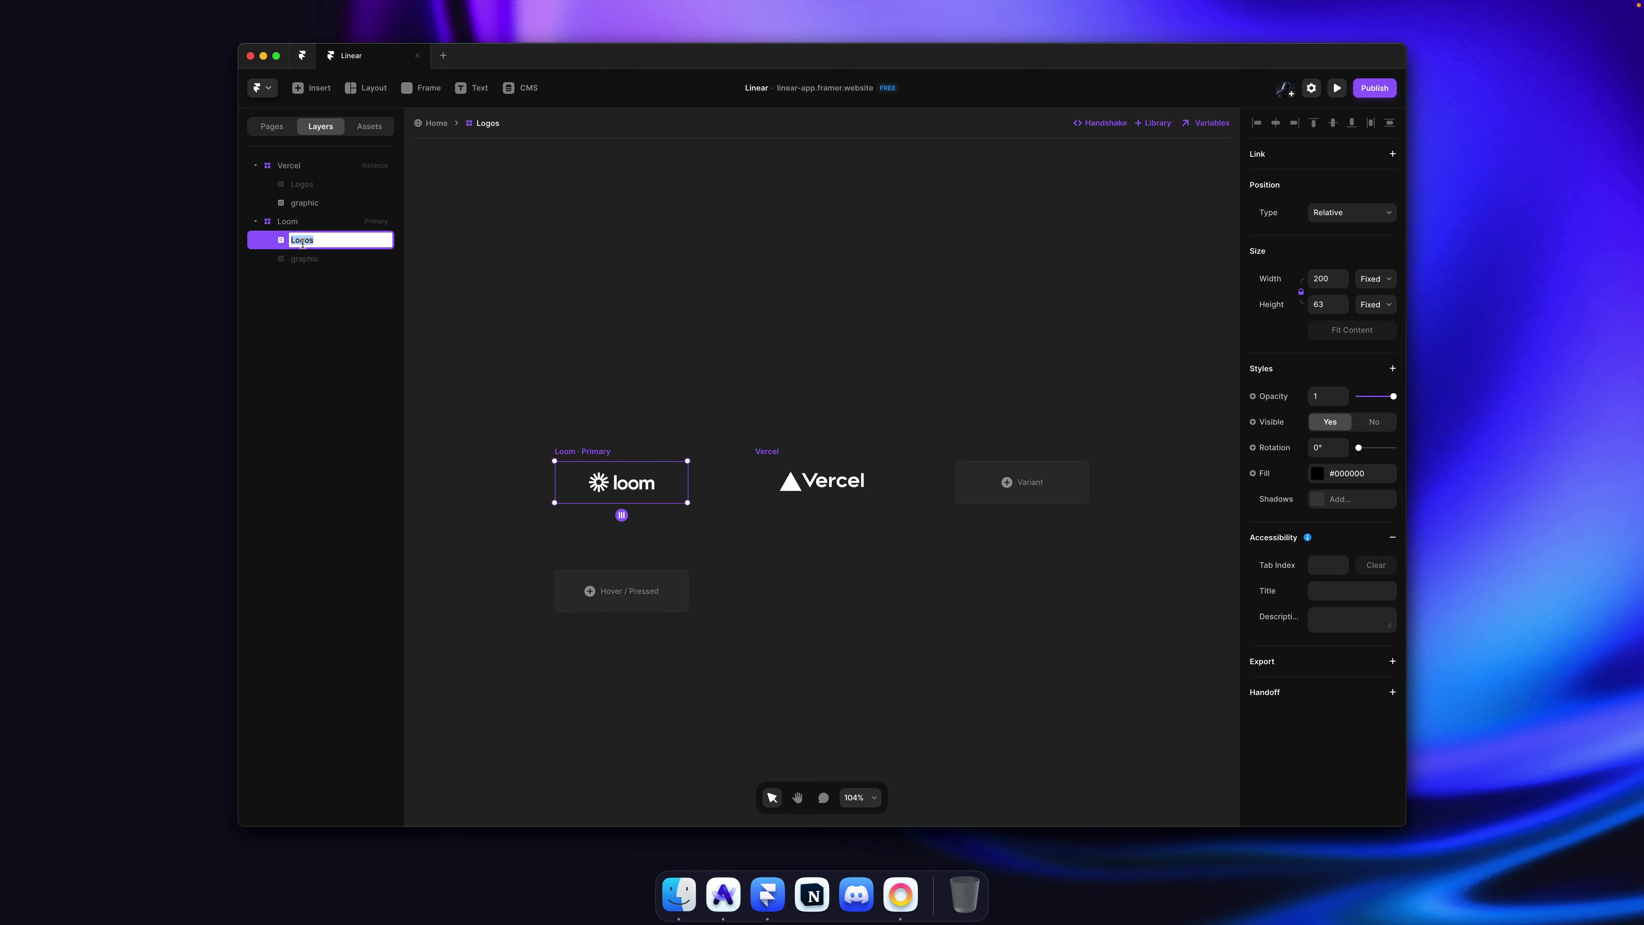
type("graphic")
key("Return")
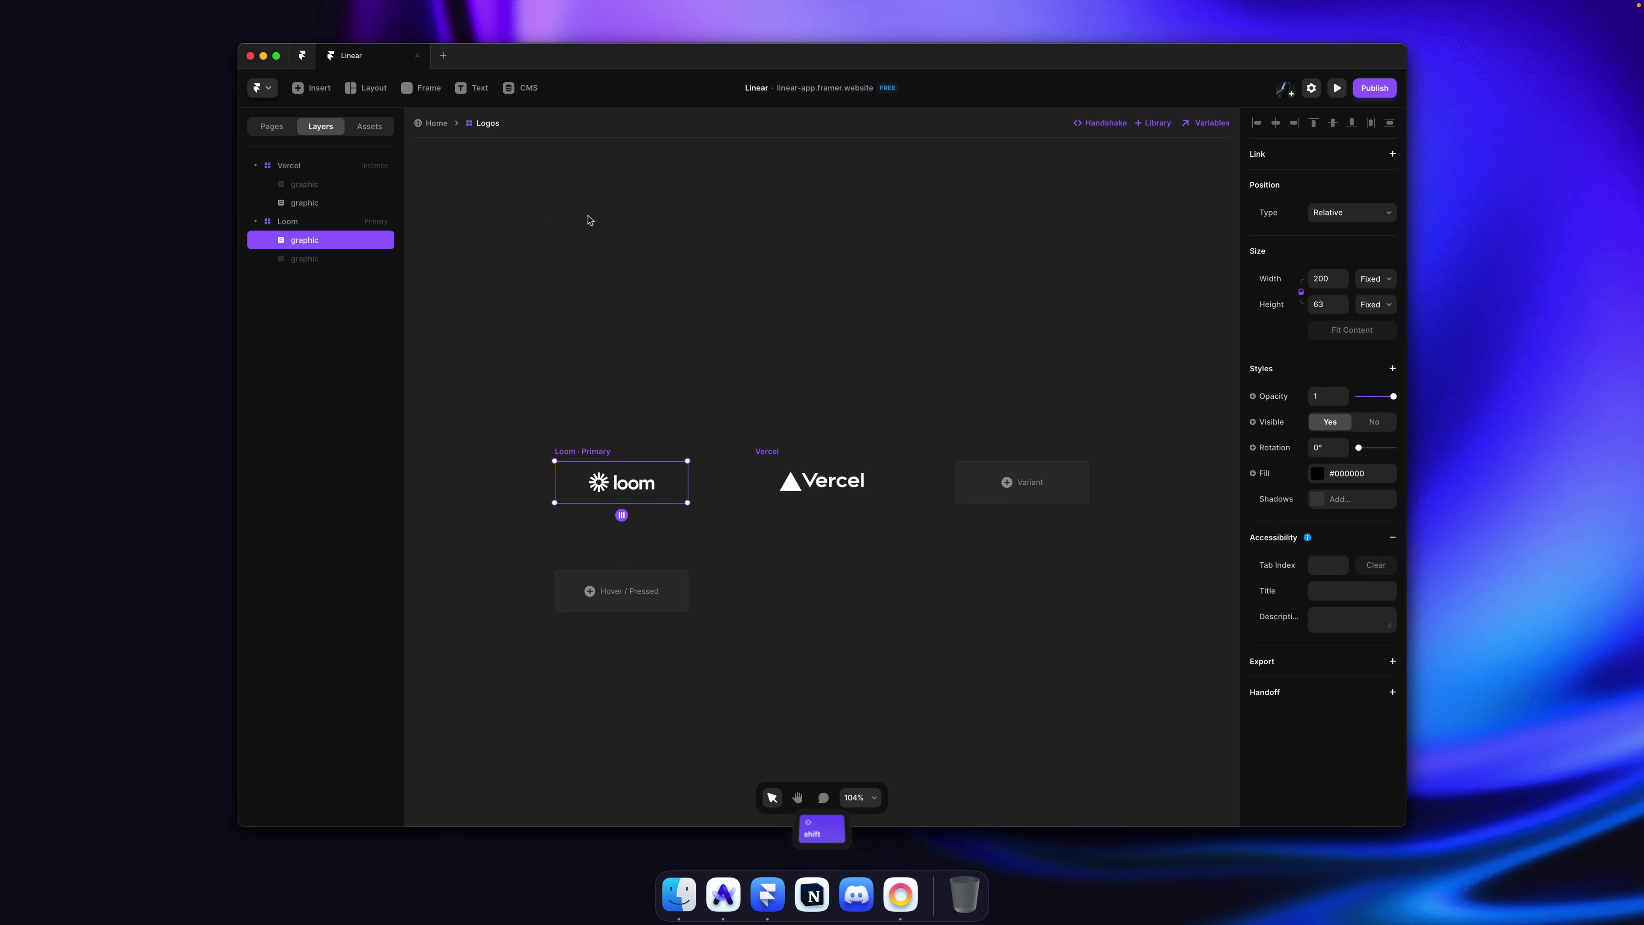
Step: Unhide the graphic layer in the Vercel variant
left_click(590, 220)
left_click(797, 480)
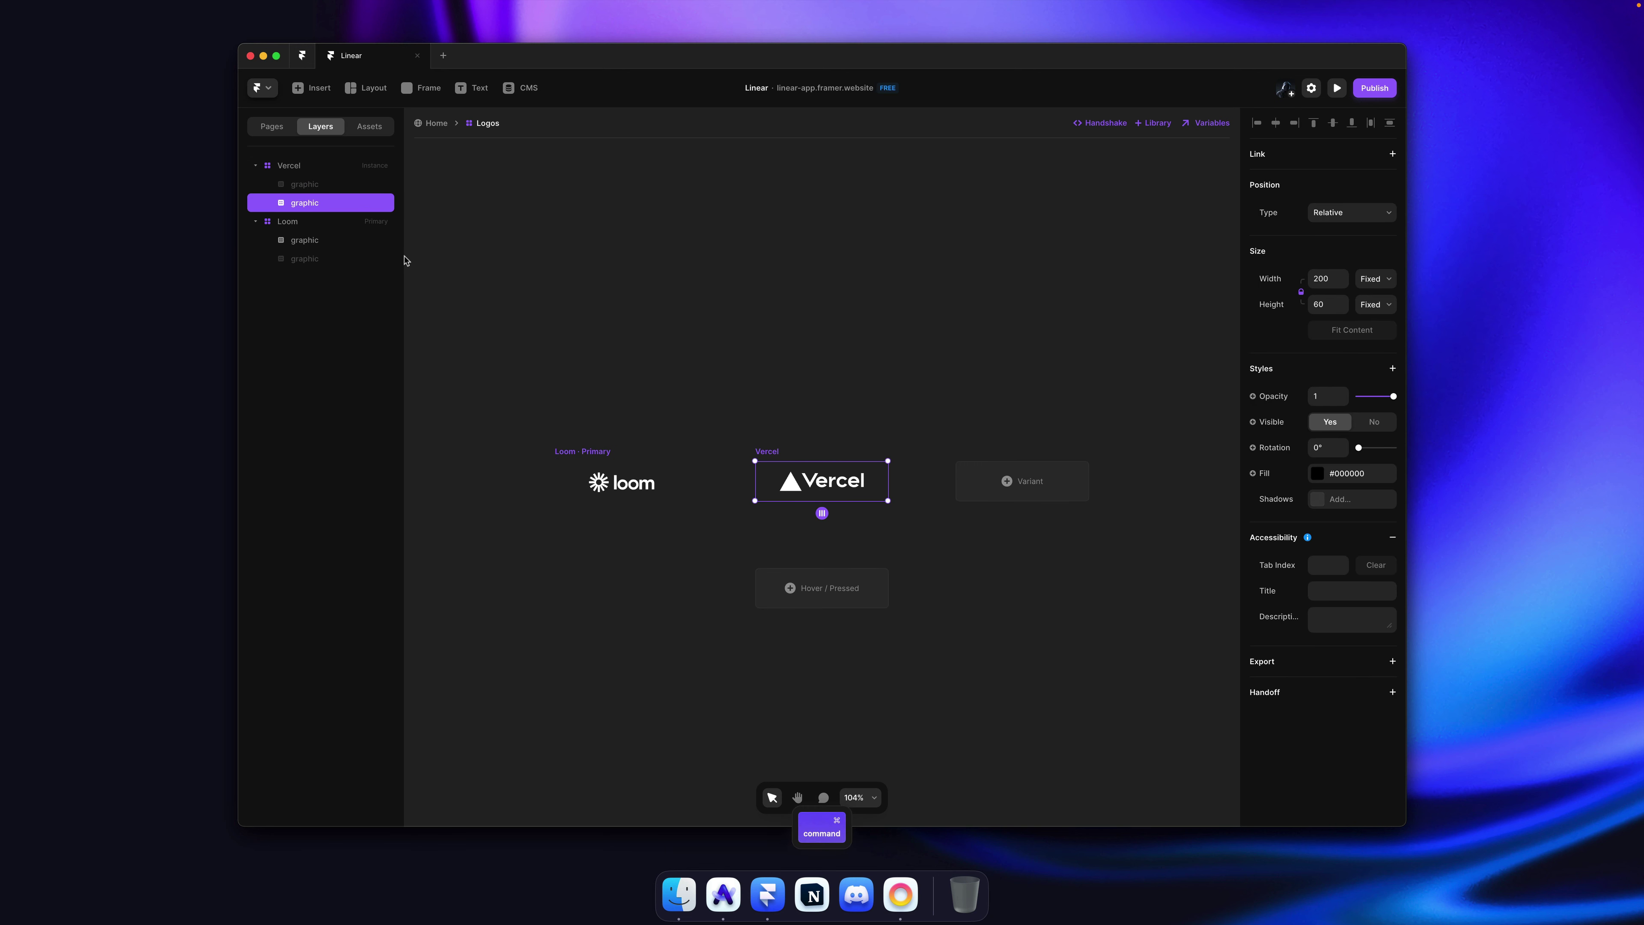
left_click(322, 189)
key("super+semicolon")
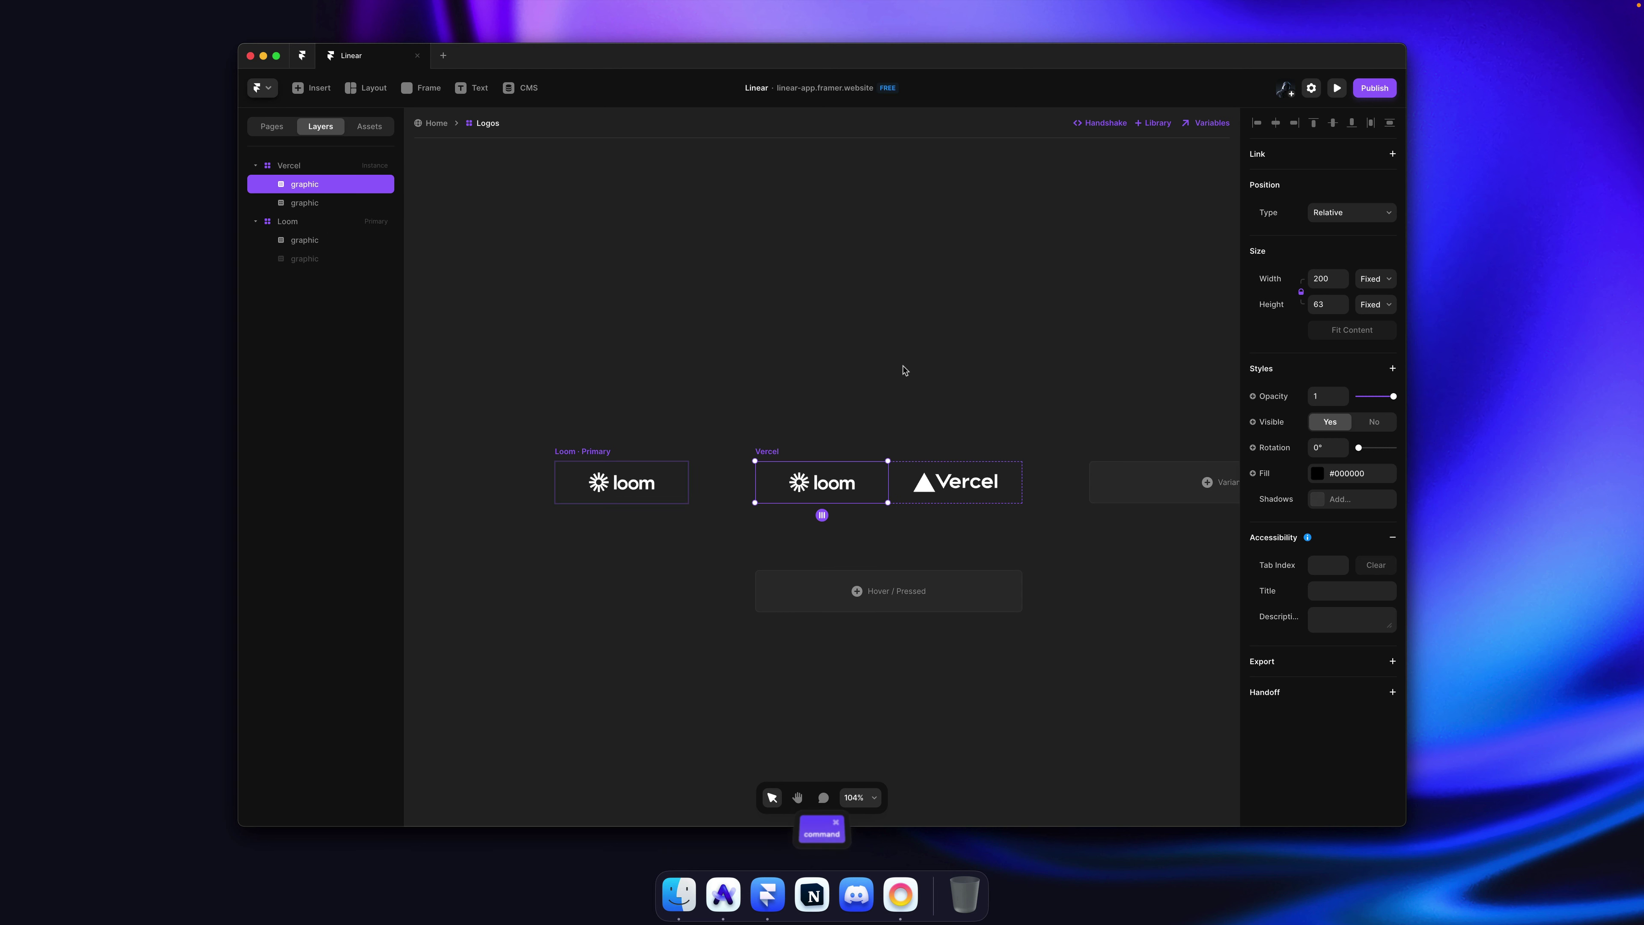
left_click(822, 515)
Step: Stack the Loom variant's logos vertically
left_click(582, 451)
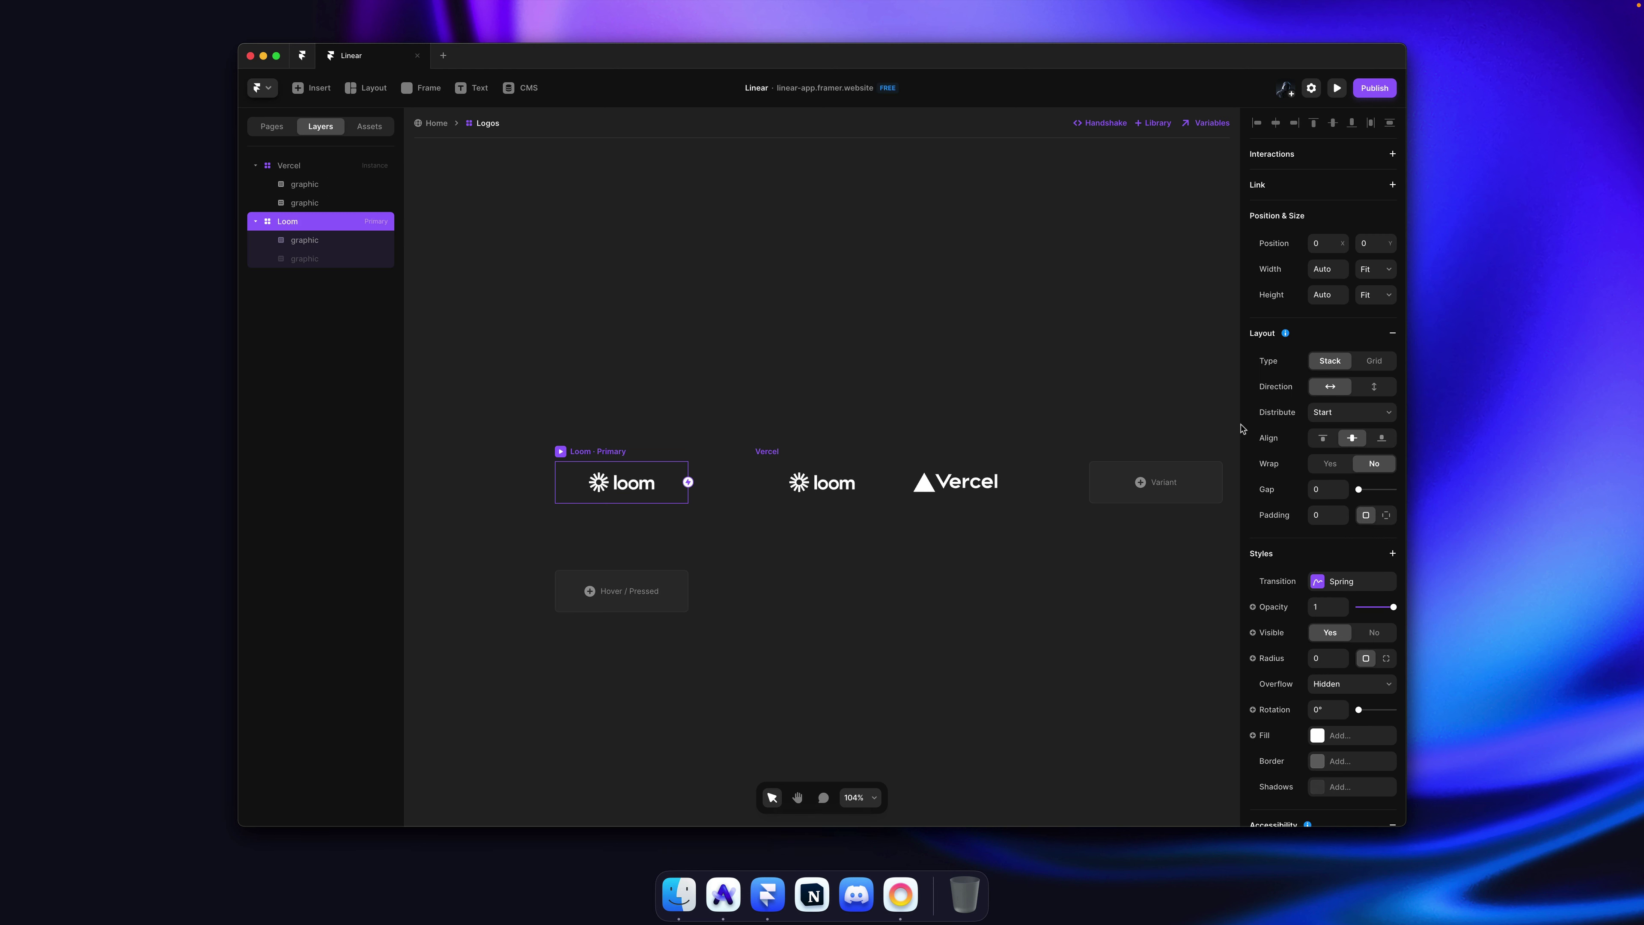
left_click(1375, 387)
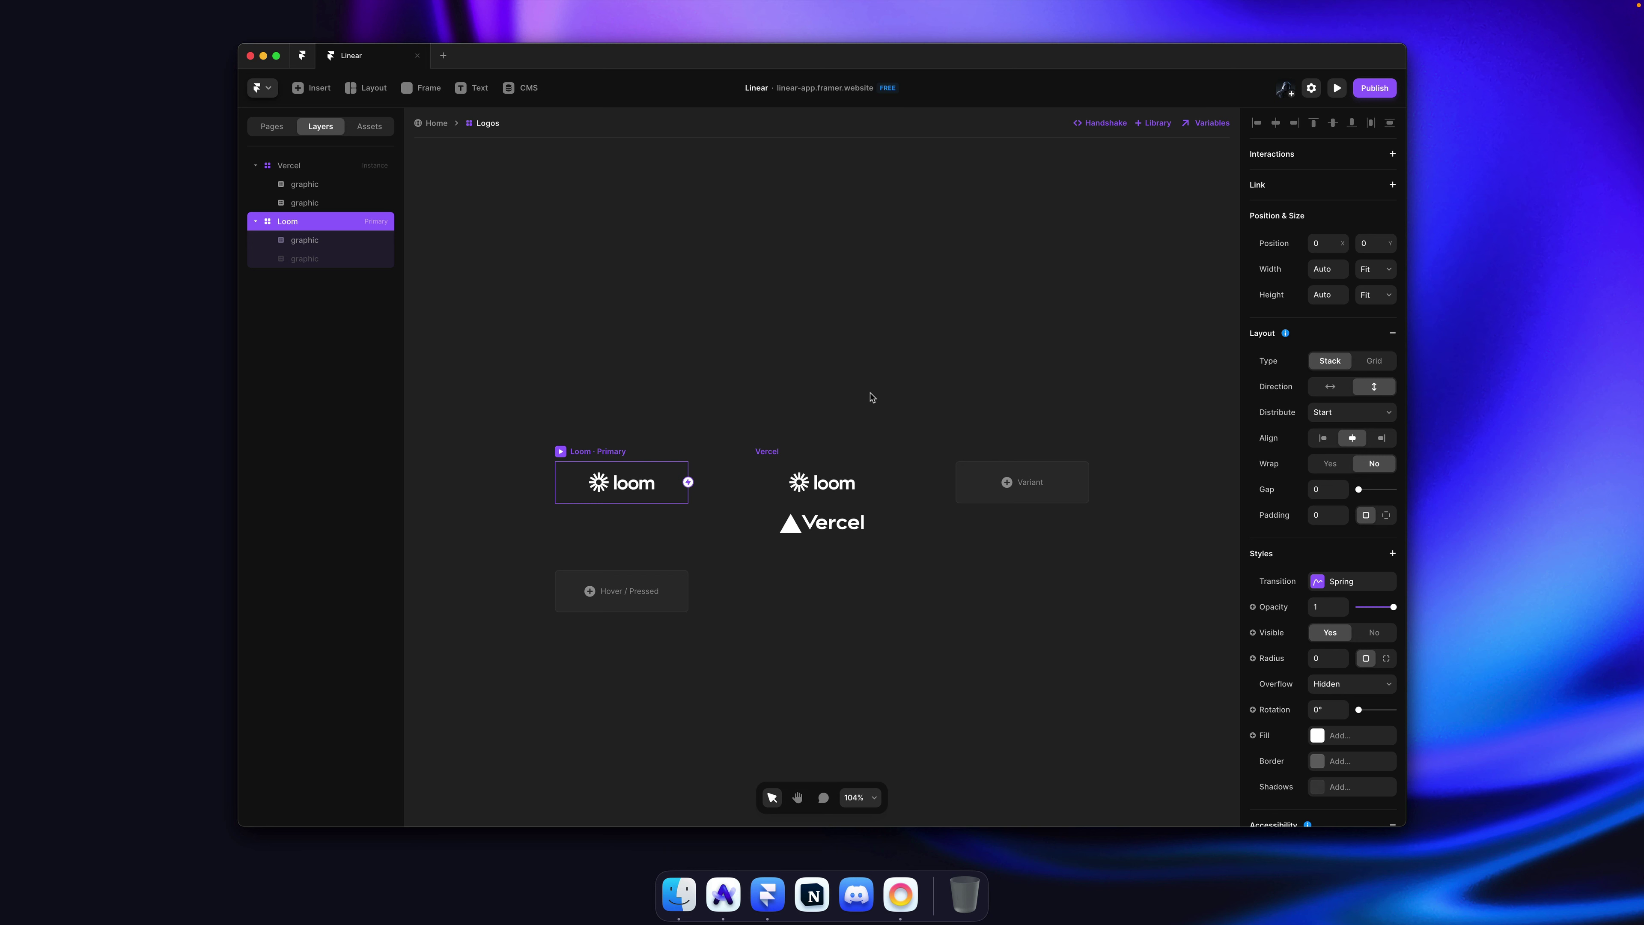
left_click(835, 416)
Step: Hide the leftover Loom graphic in the Vercel variant
left_click(776, 452)
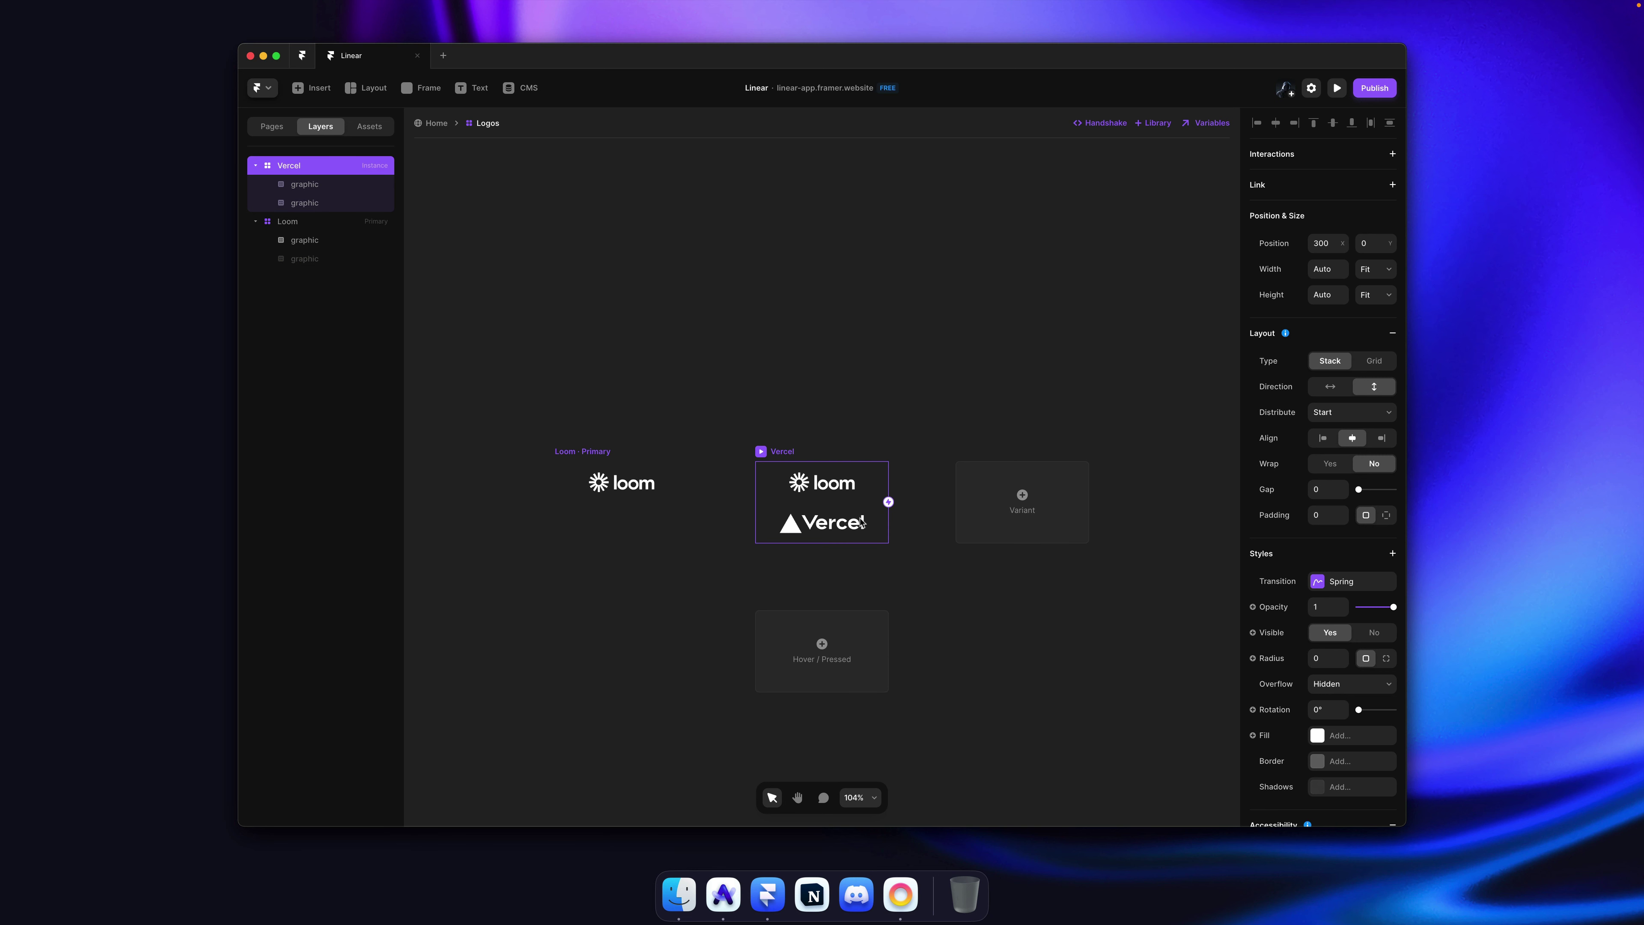
left_click(827, 384)
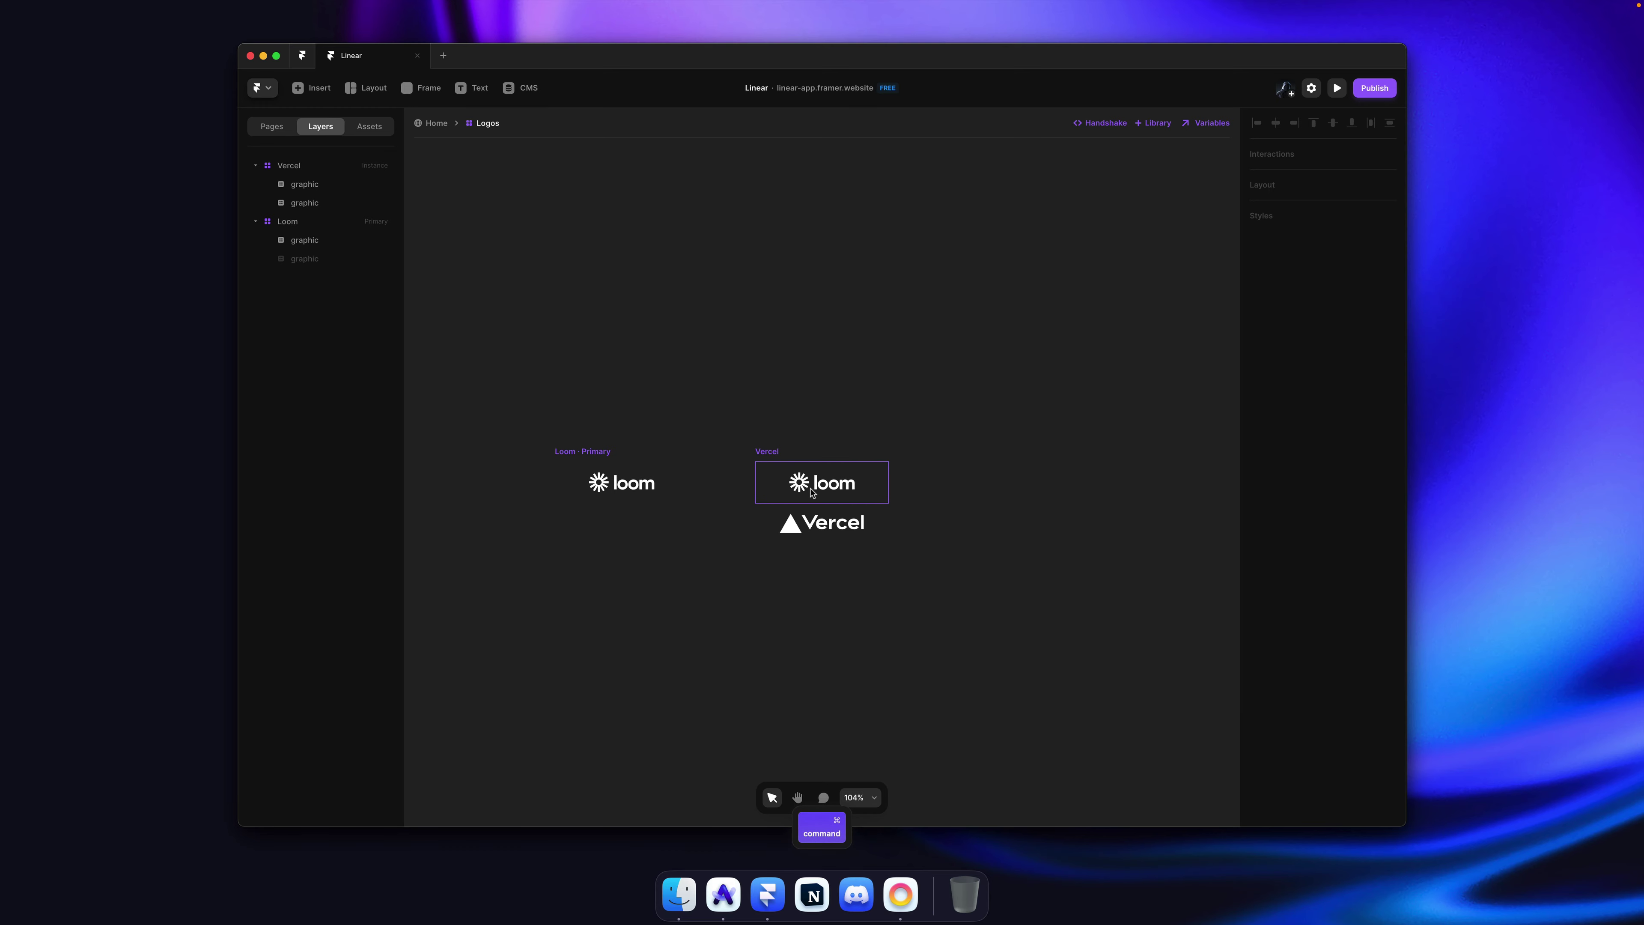
left_click(817, 487, "super")
key("super+semicolon")
Step: Add a new variant duplicated from Vercel
left_click(789, 430)
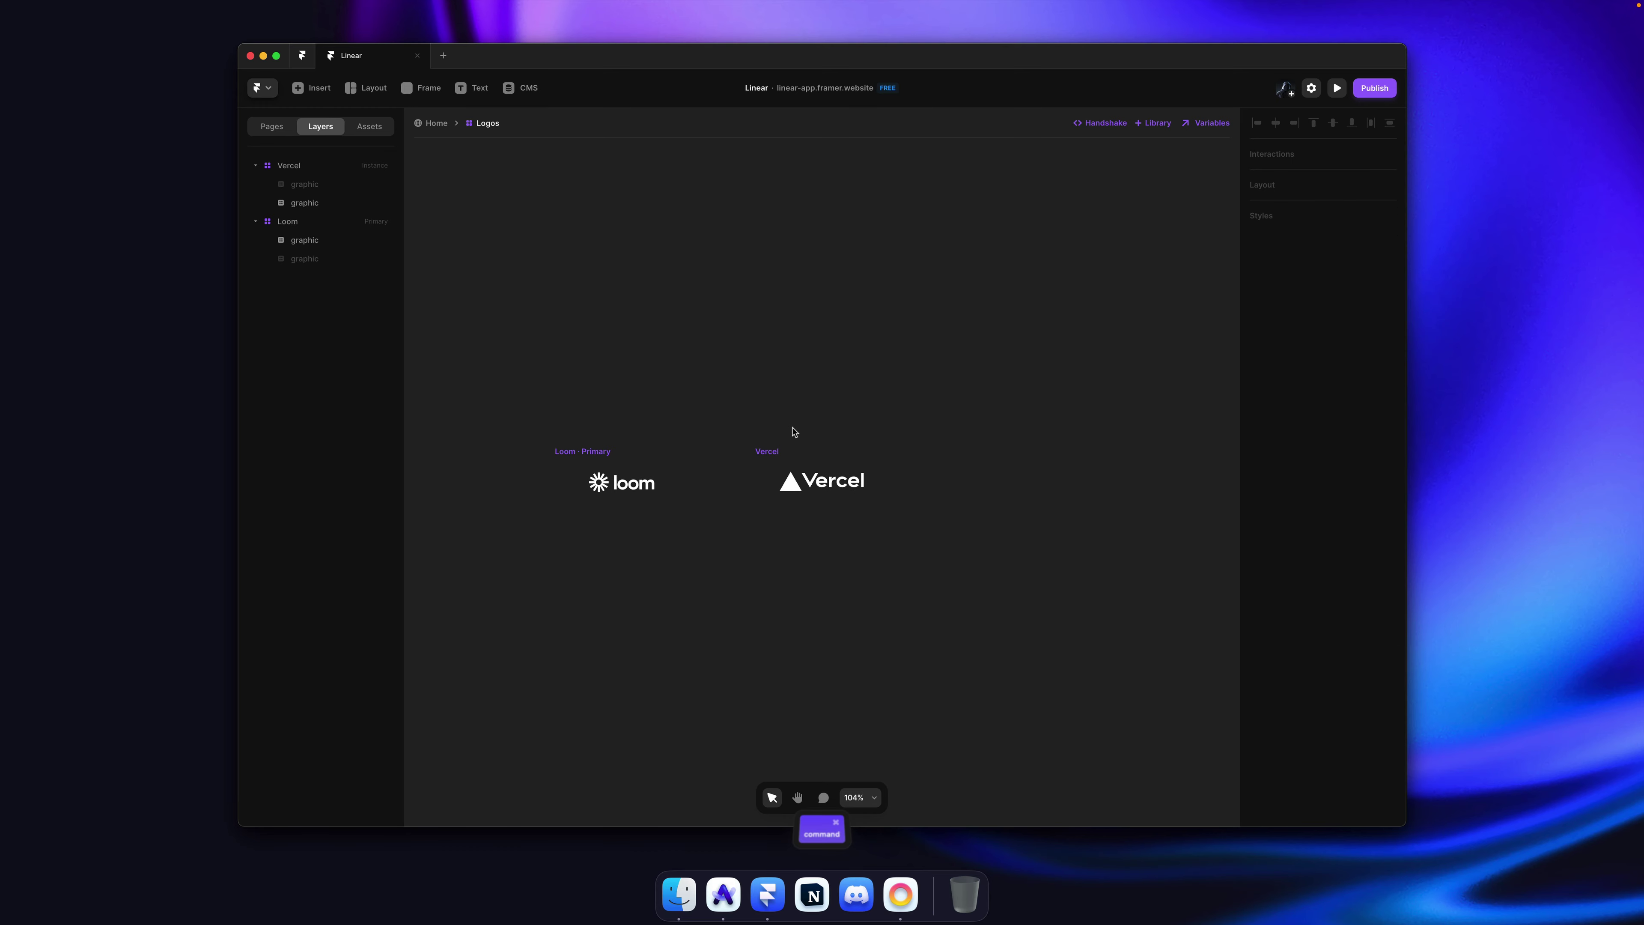
left_click(820, 473)
left_click(1016, 492)
key("super+Tab")
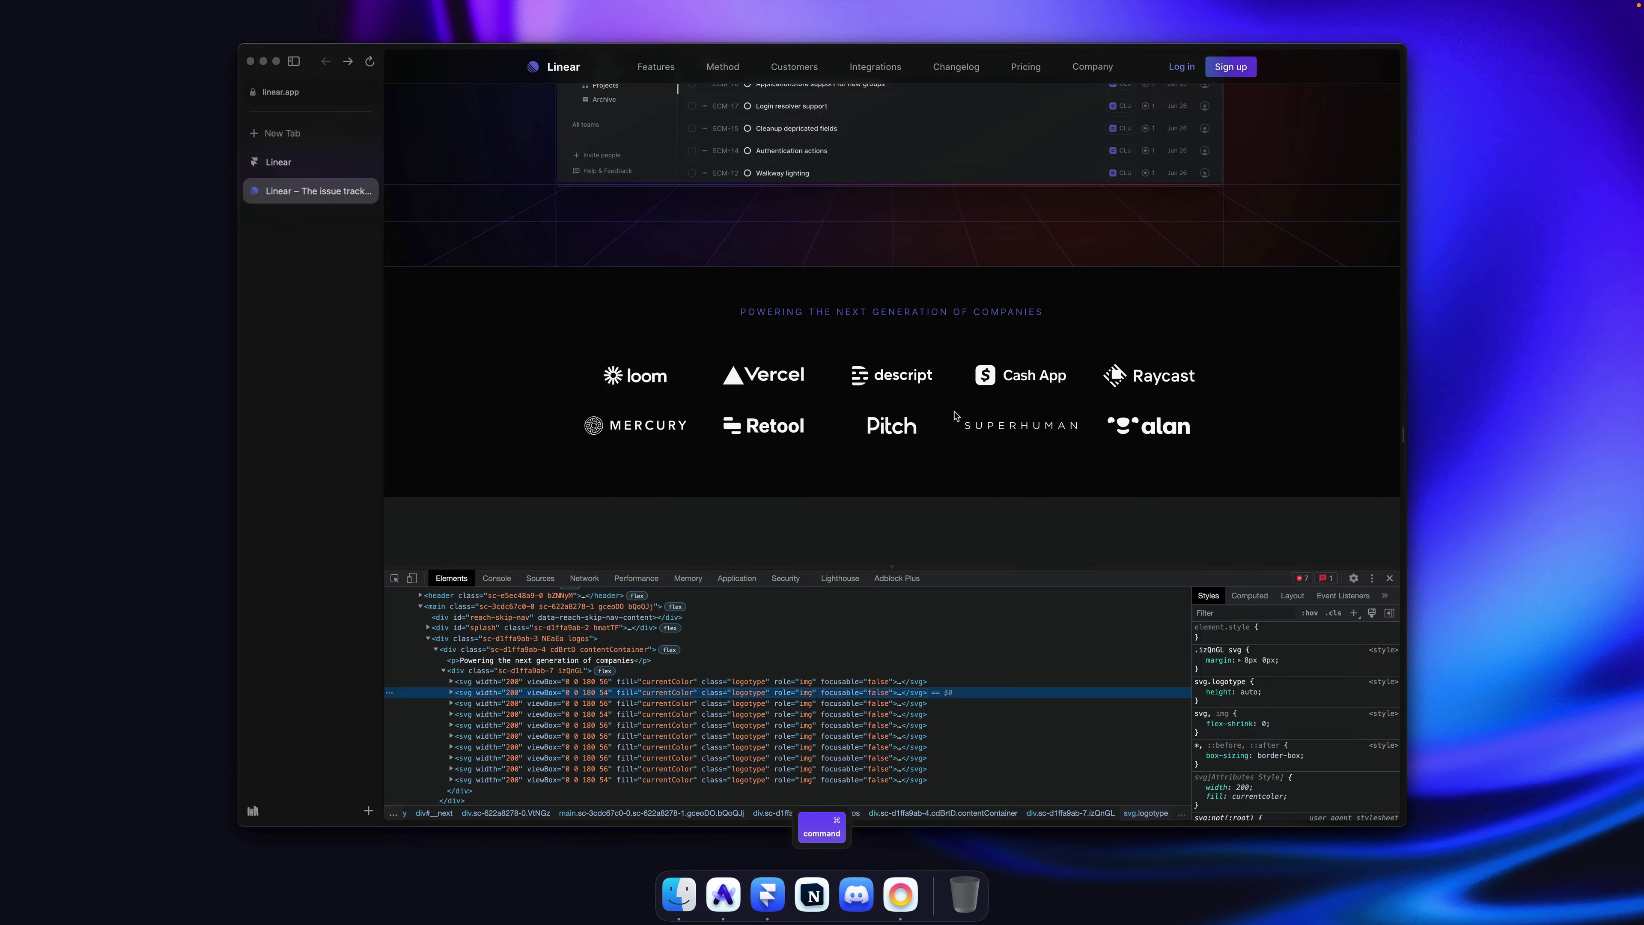
Step: Rename the new third variant to Descript
key("super+Tab")
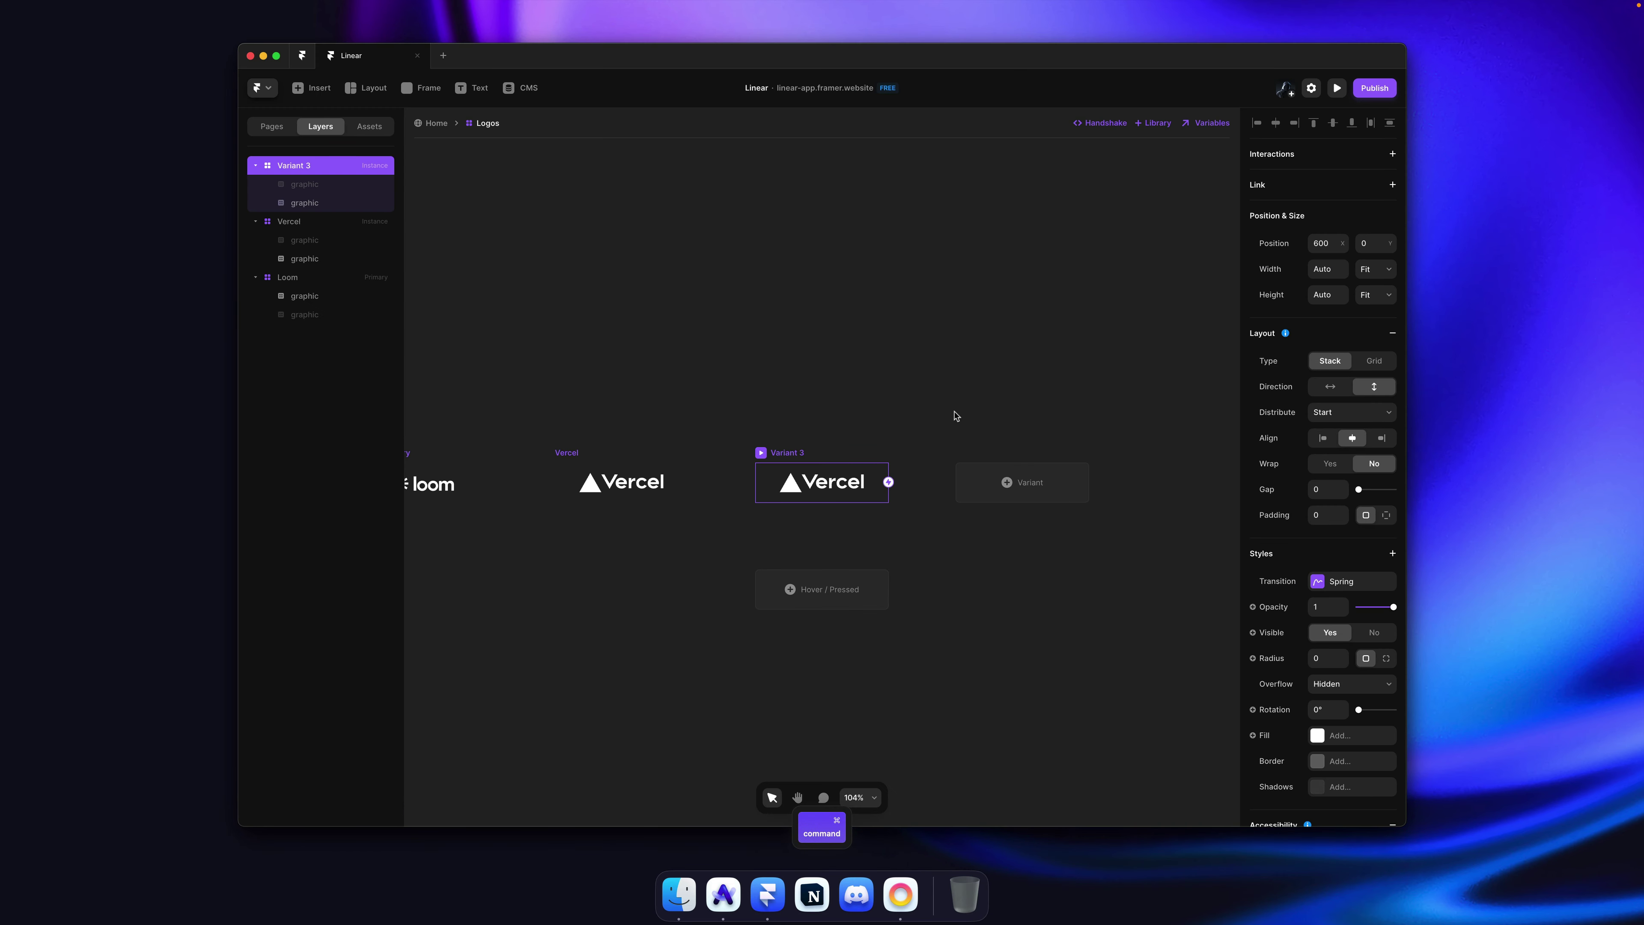
key("super+r")
type("Des")
key("Return")
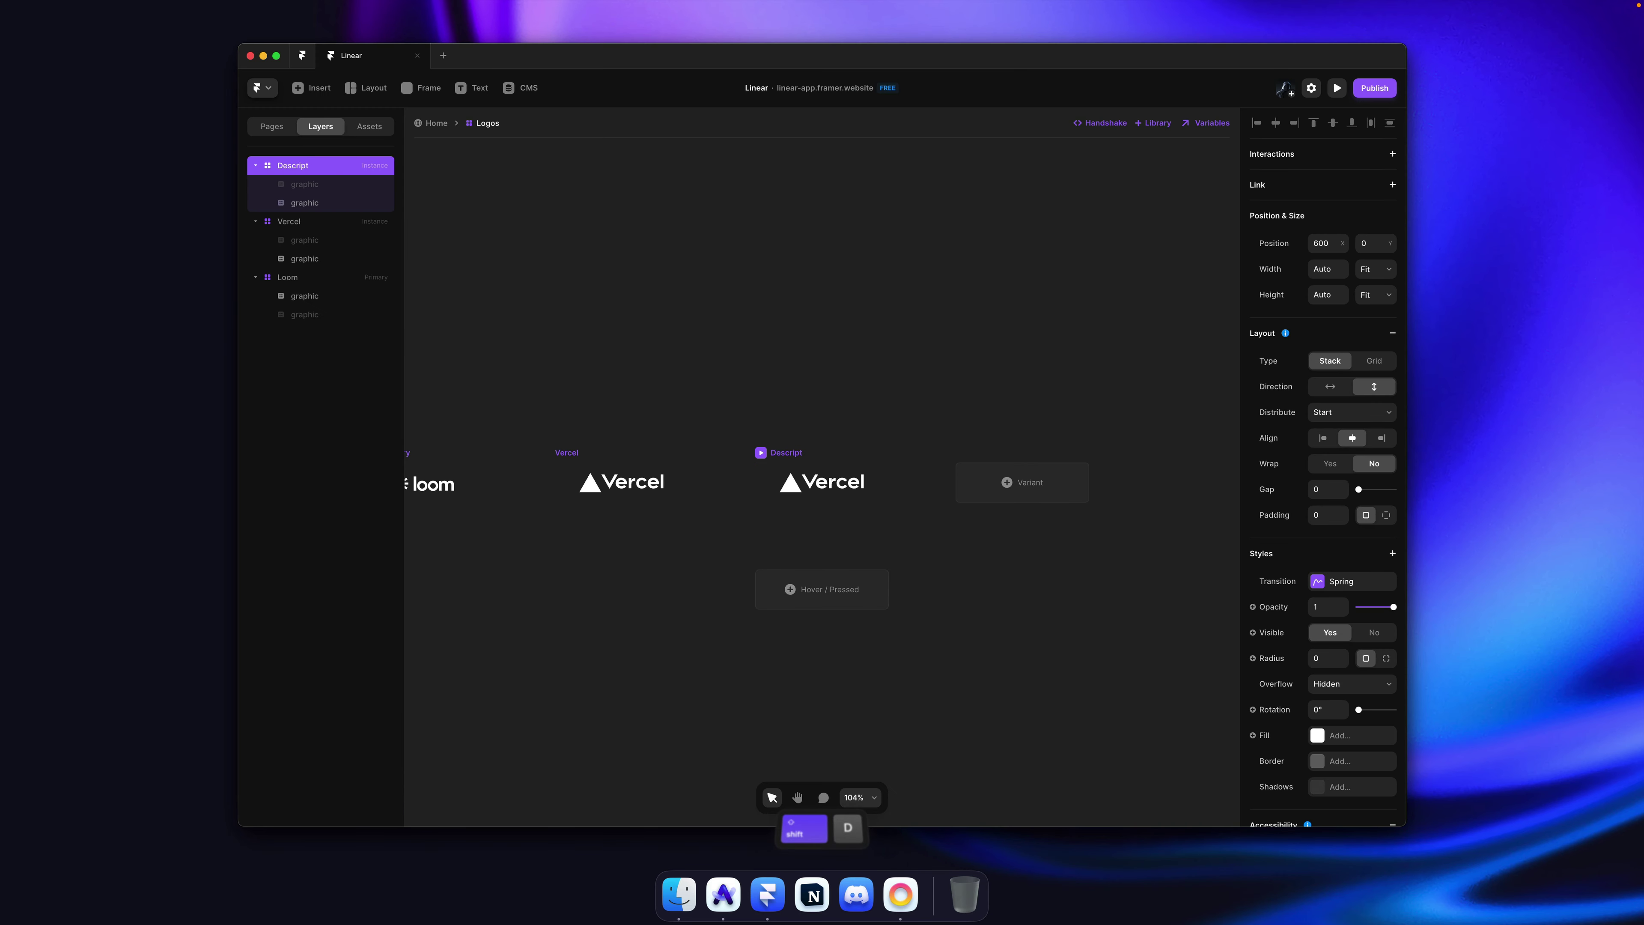
Step: Copy the descript logo's svg element from linear.app in DevTools
key("super+Tab")
key("shift+d")
left_click(514, 706)
right_click(513, 706)
key("super+Tab")
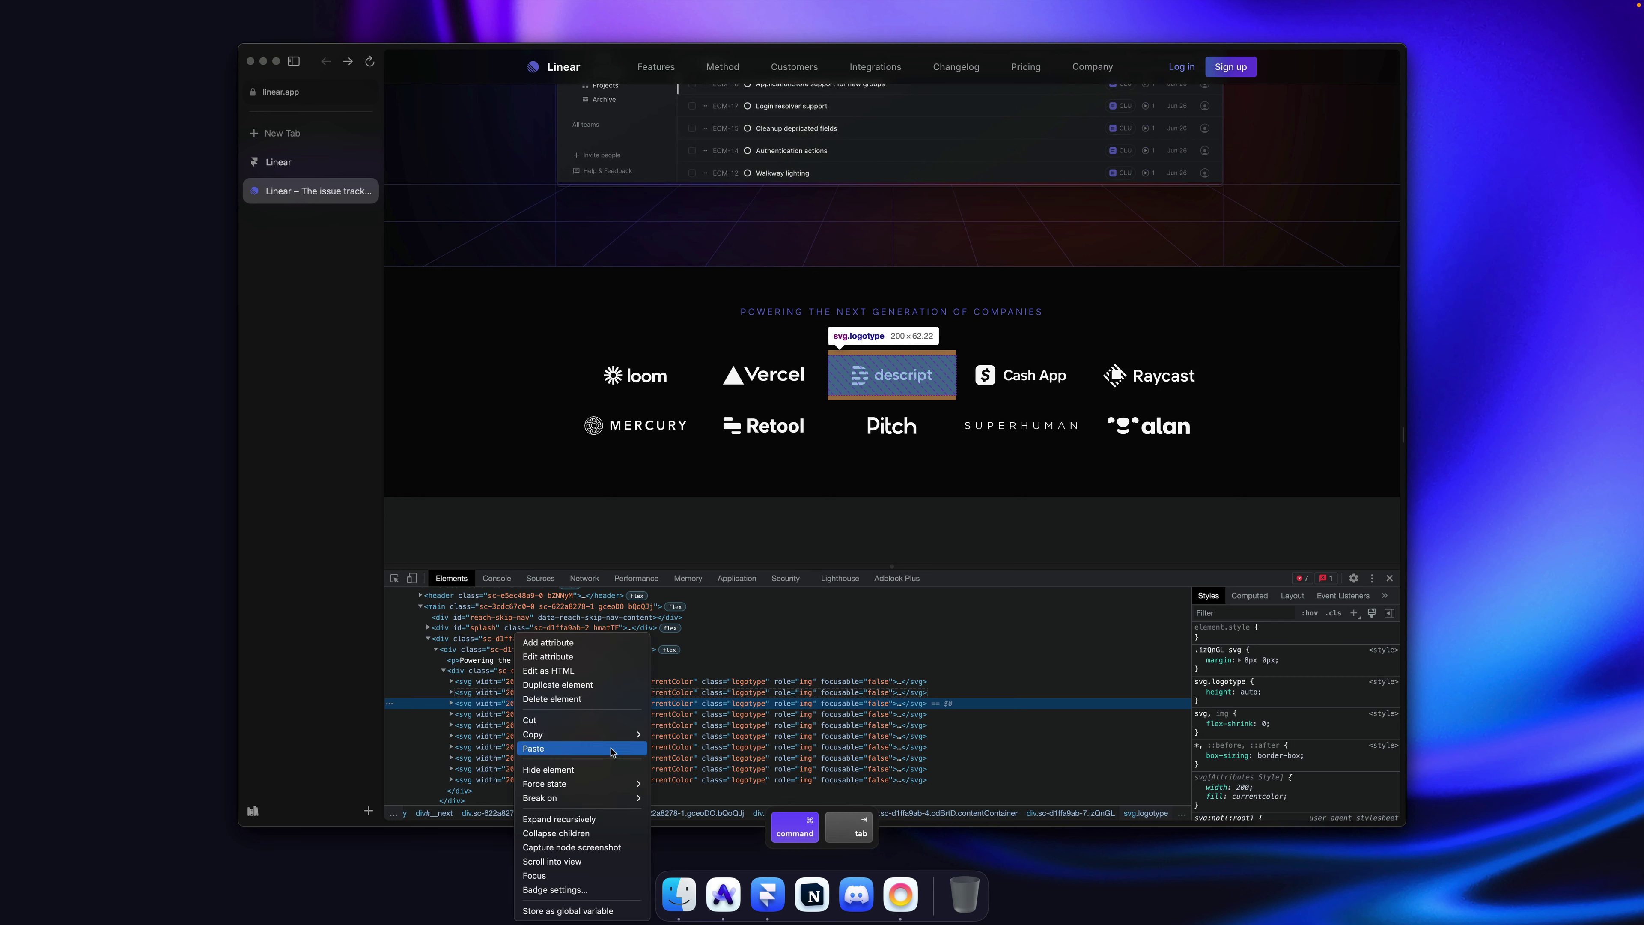
mouse_move(583, 734)
left_click(677, 738)
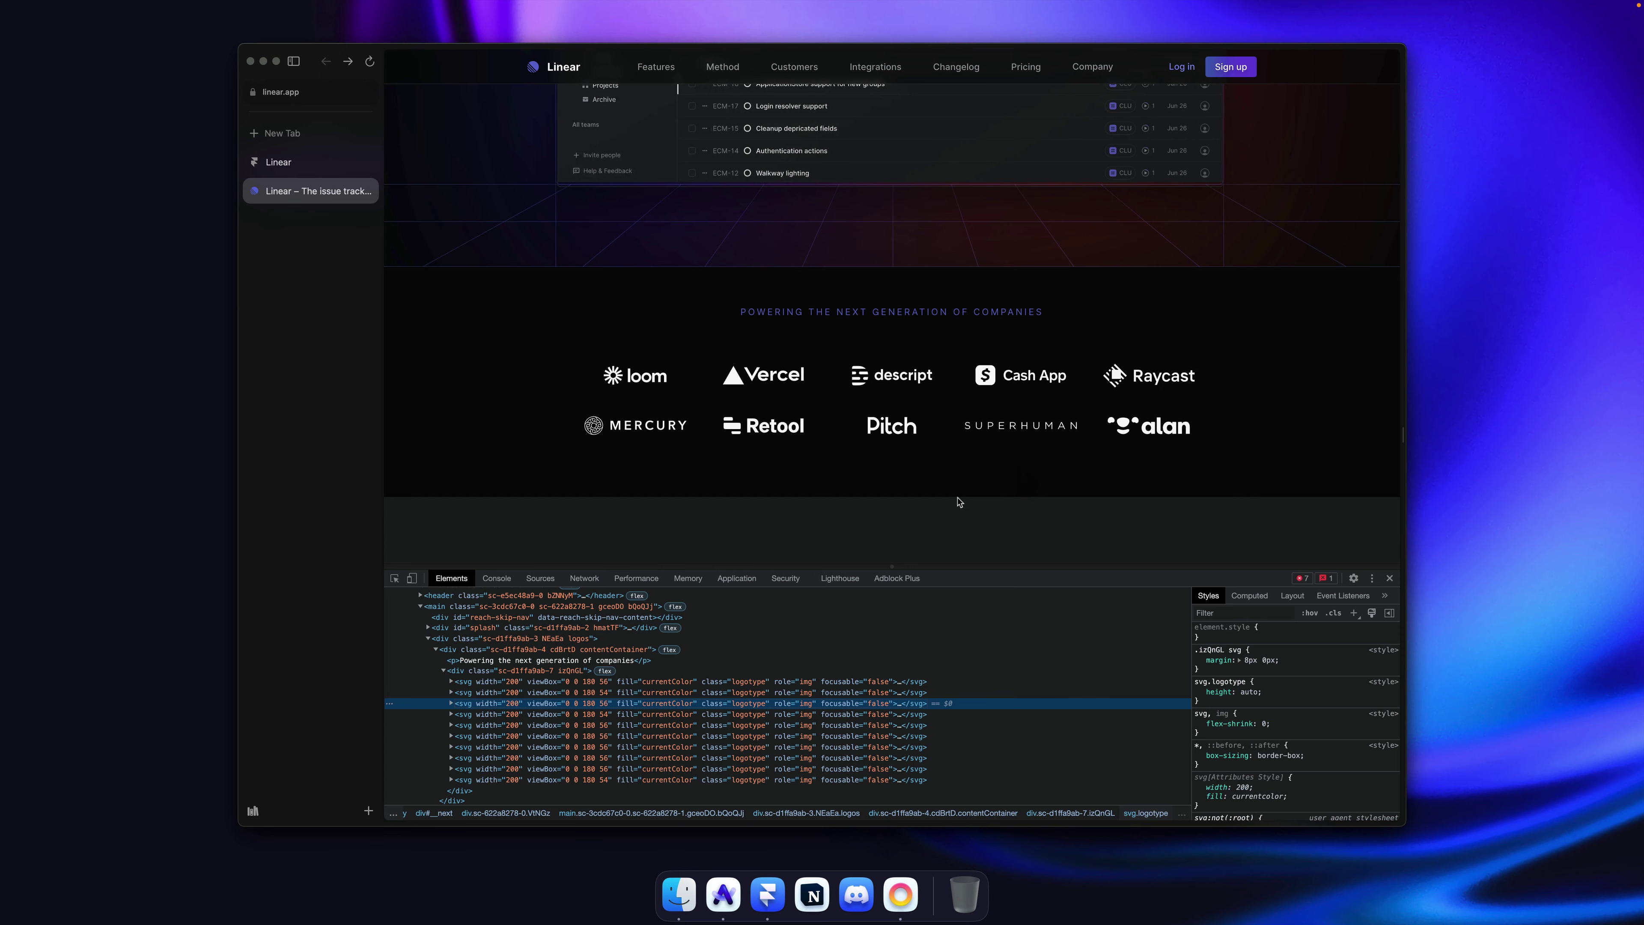
key("super+Tab")
Step: Paste the descript logo, deleting the Vercel logo and stray pastes from Descript
key("super+v")
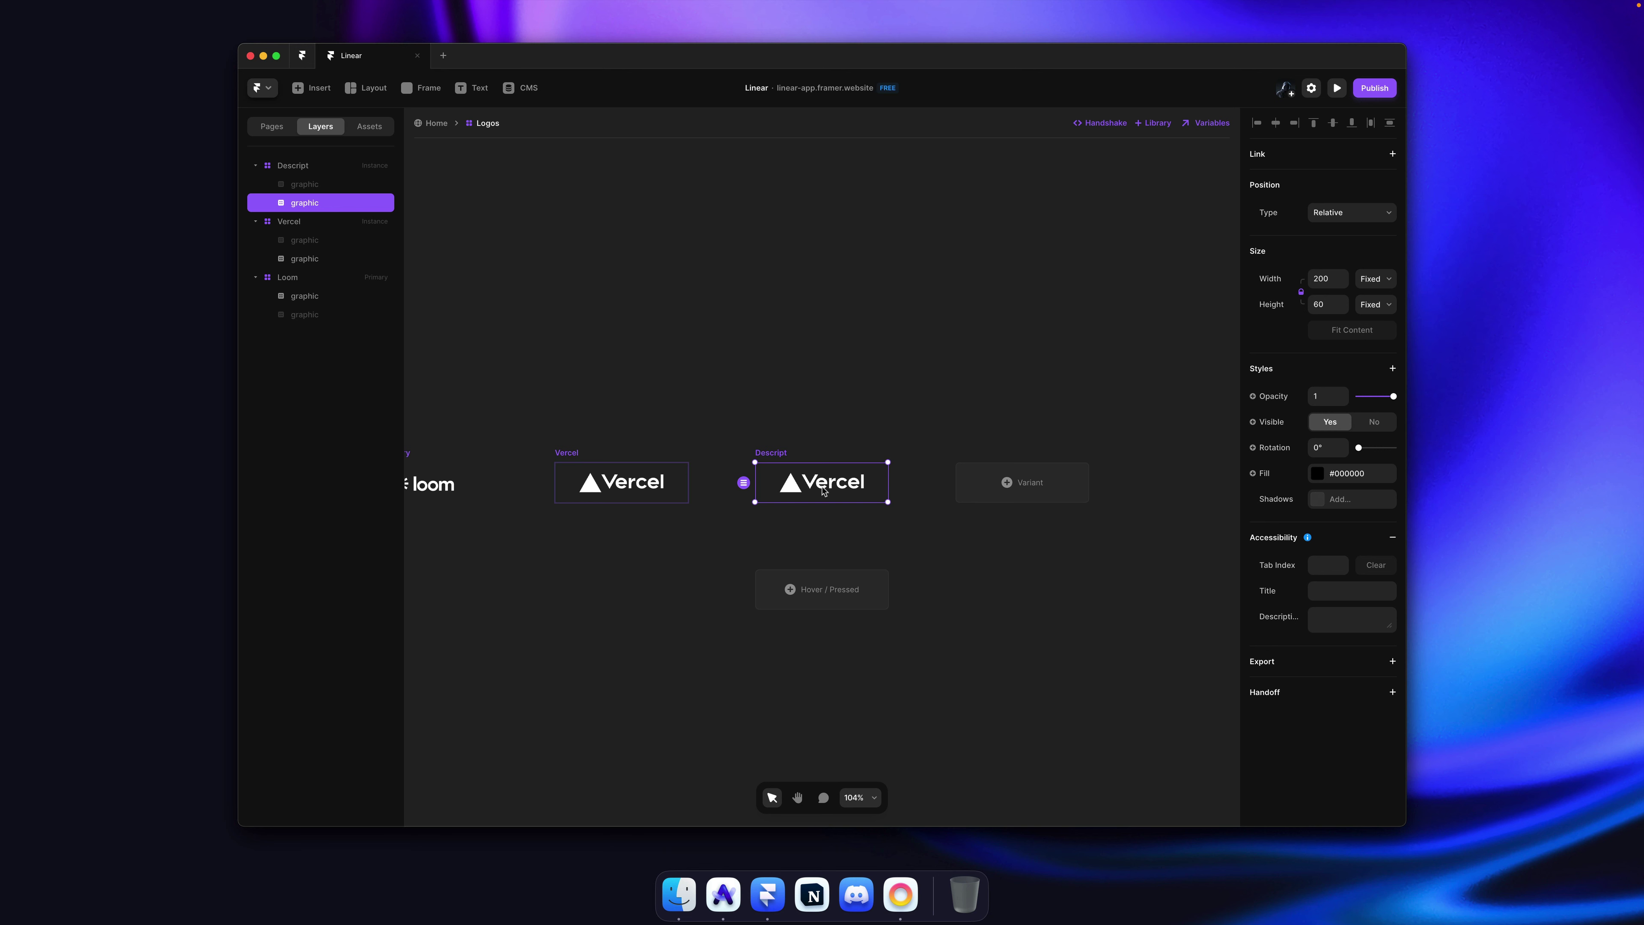
key("Delete")
left_click(768, 458)
key("super+v")
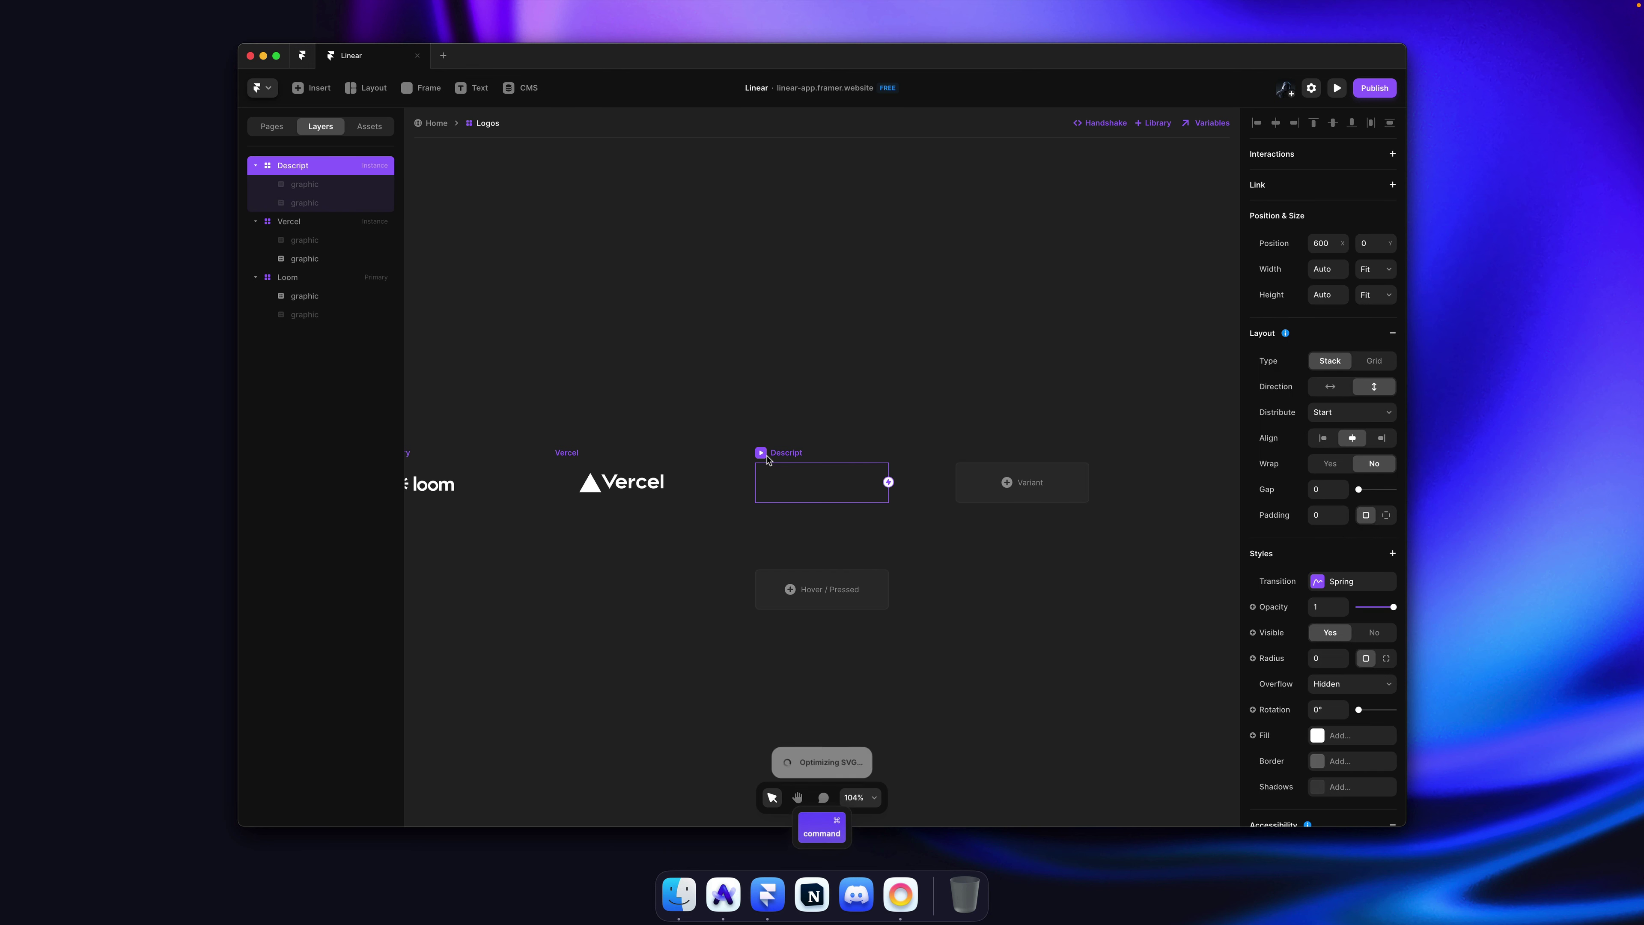
key("super+v")
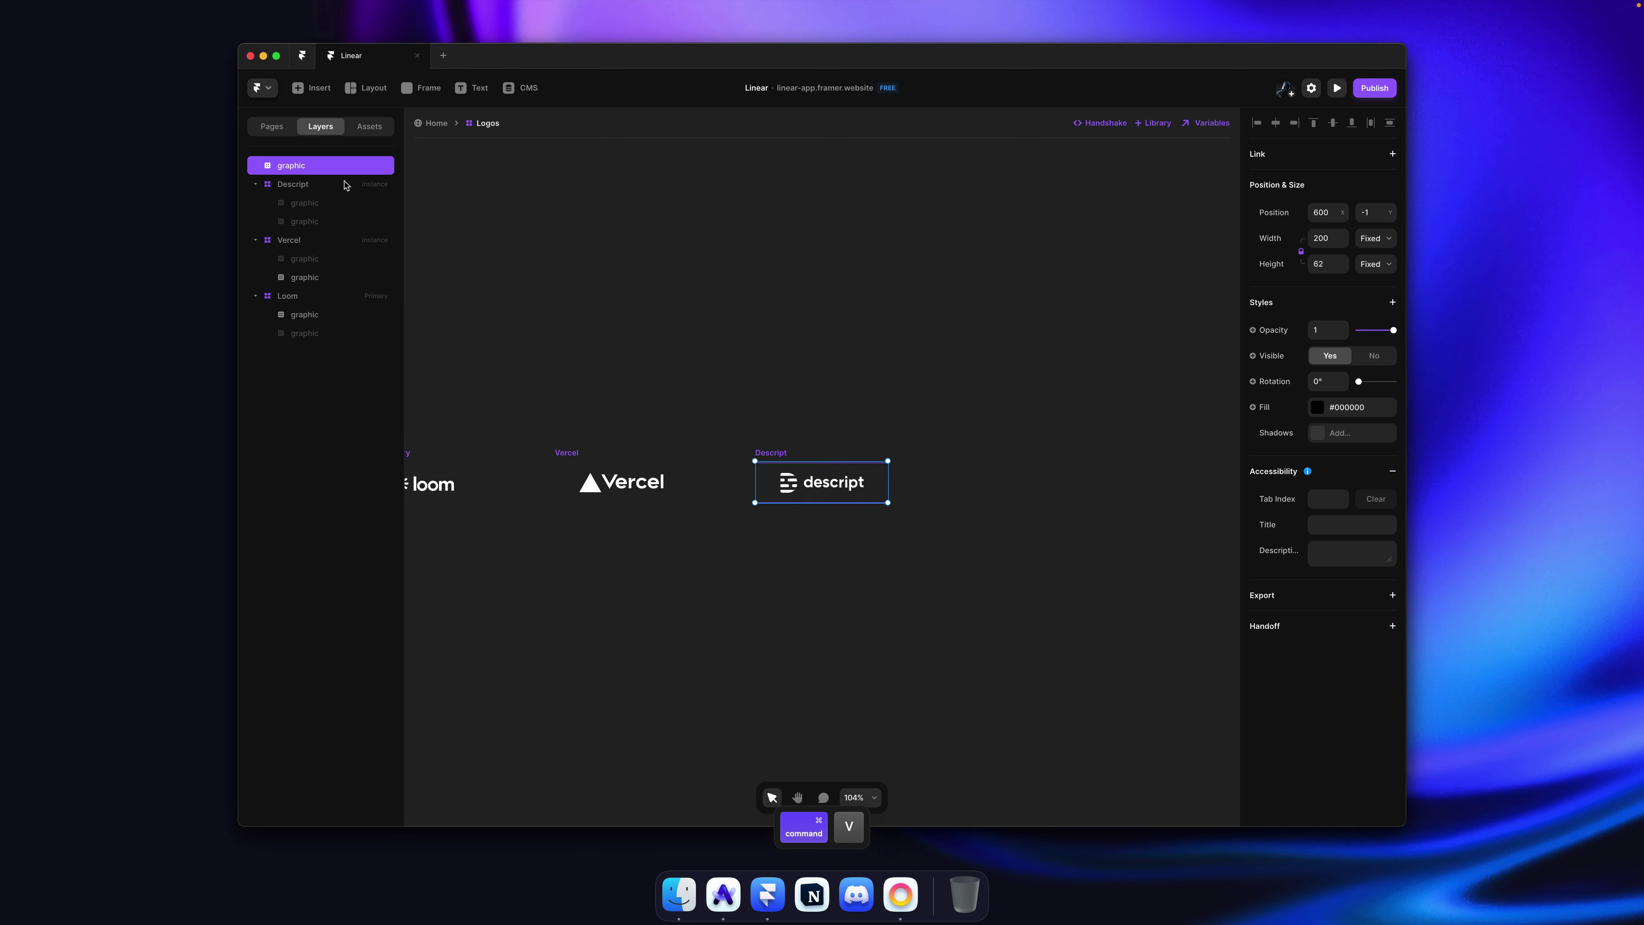
key("Delete")
left_click(310, 165)
Step: Paste the descript logo inside the Descript variant
key("super+v")
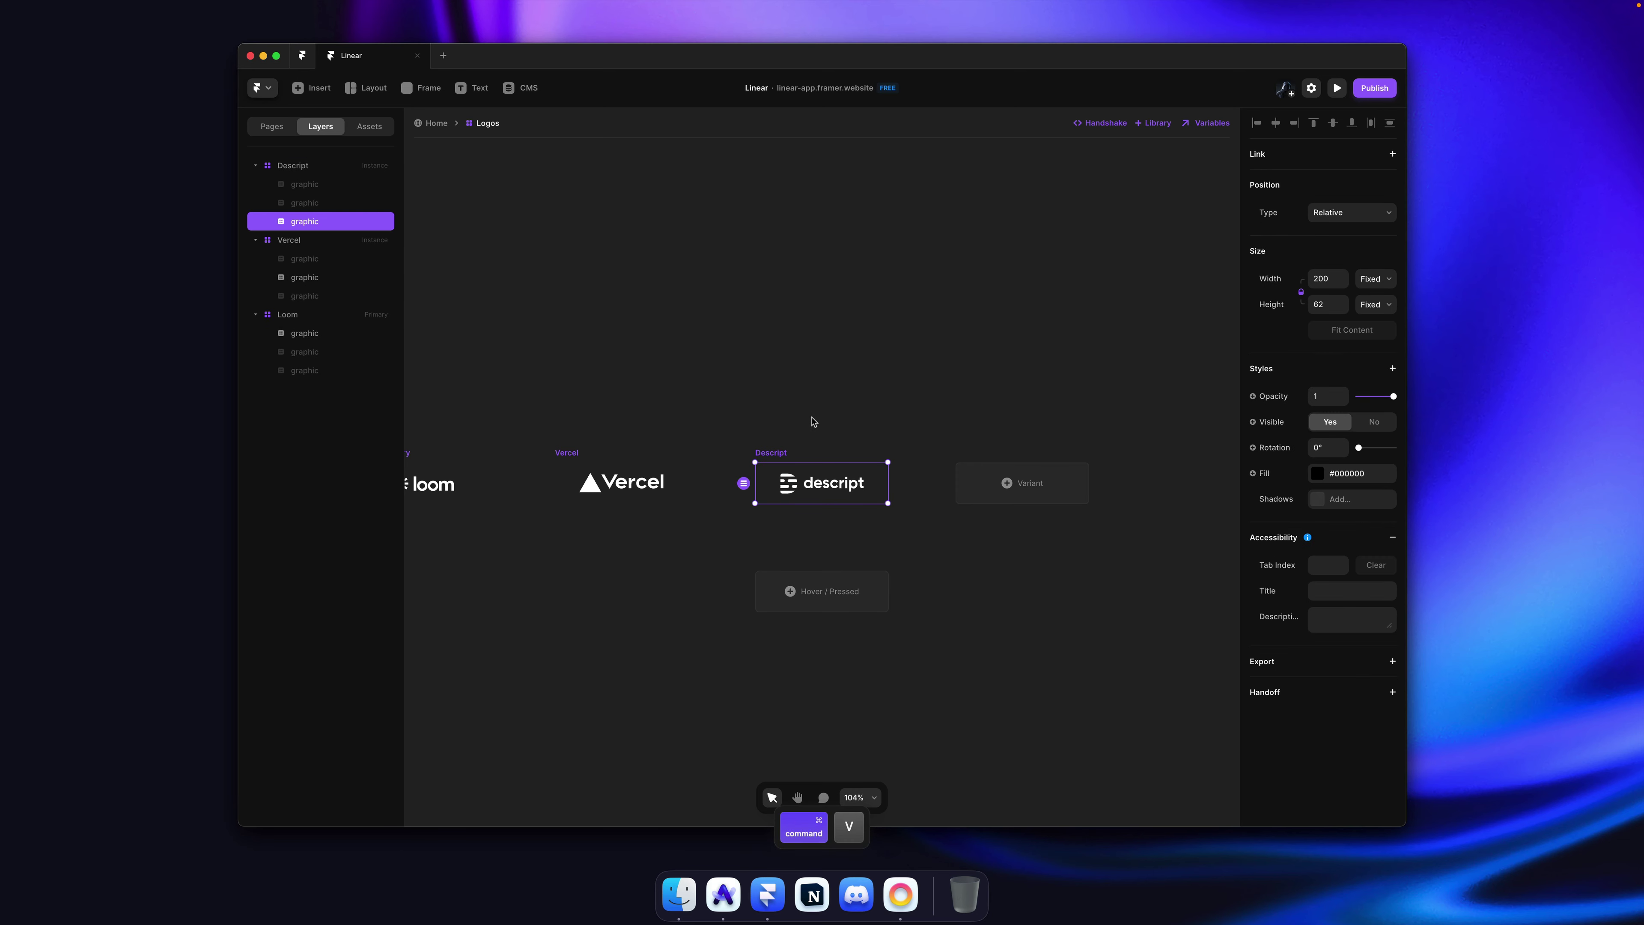
left_click(814, 421)
key("super+Tab")
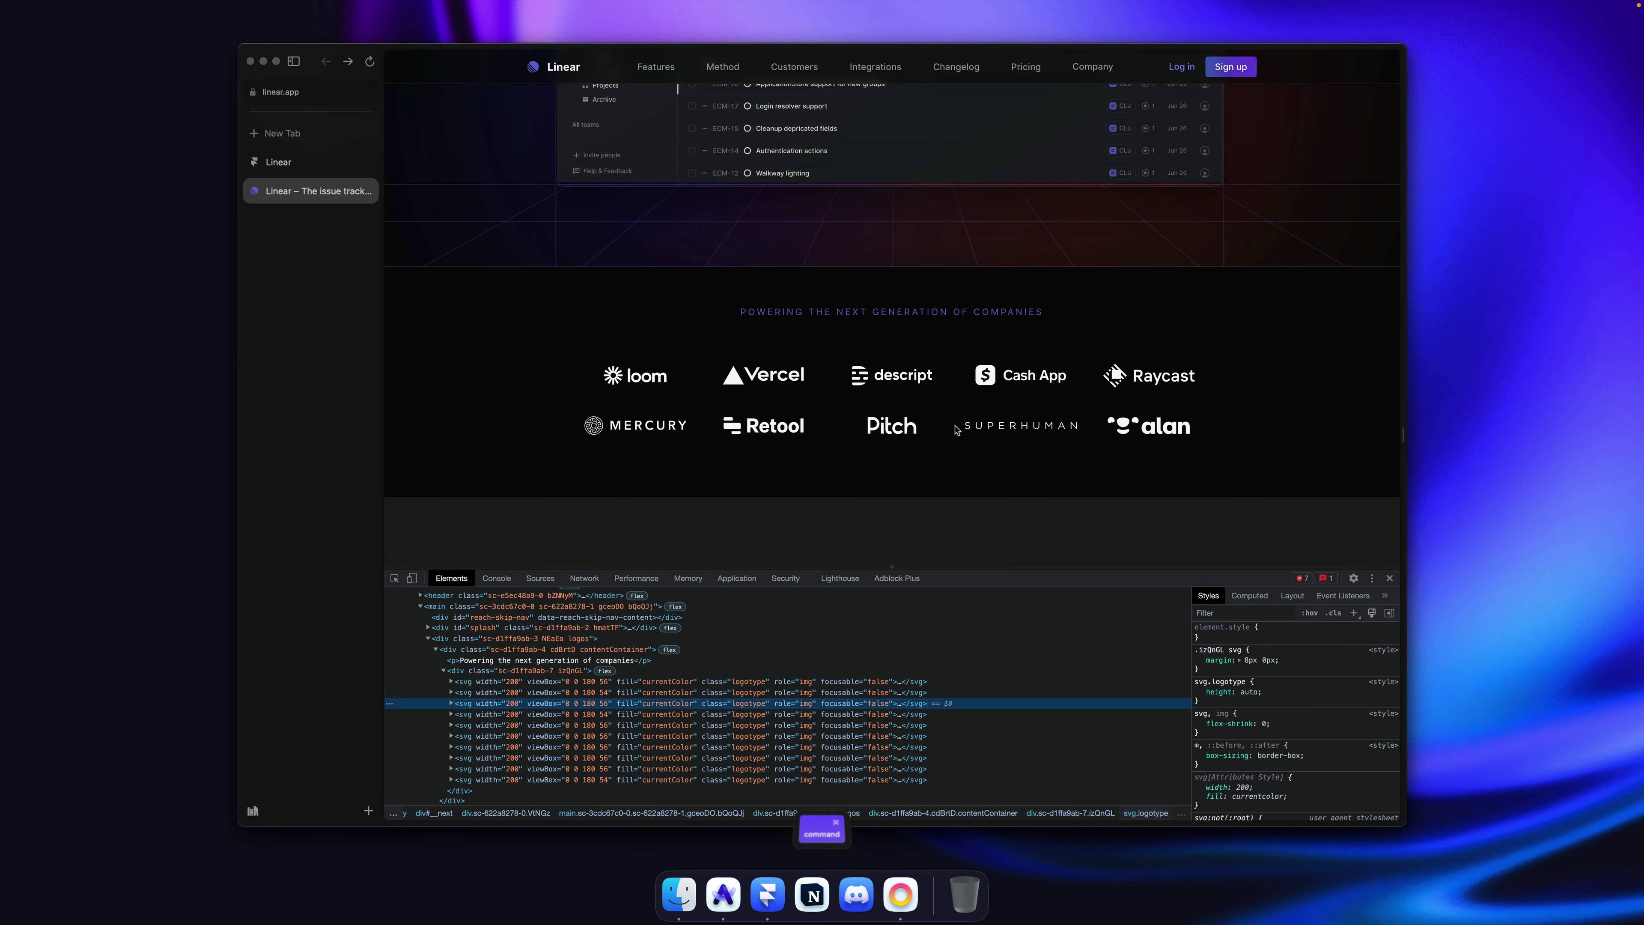
Step: Copy the Cash App logo's svg element from linear.app in DevTools
right_click(1010, 376)
left_click(1030, 543)
right_click(504, 714)
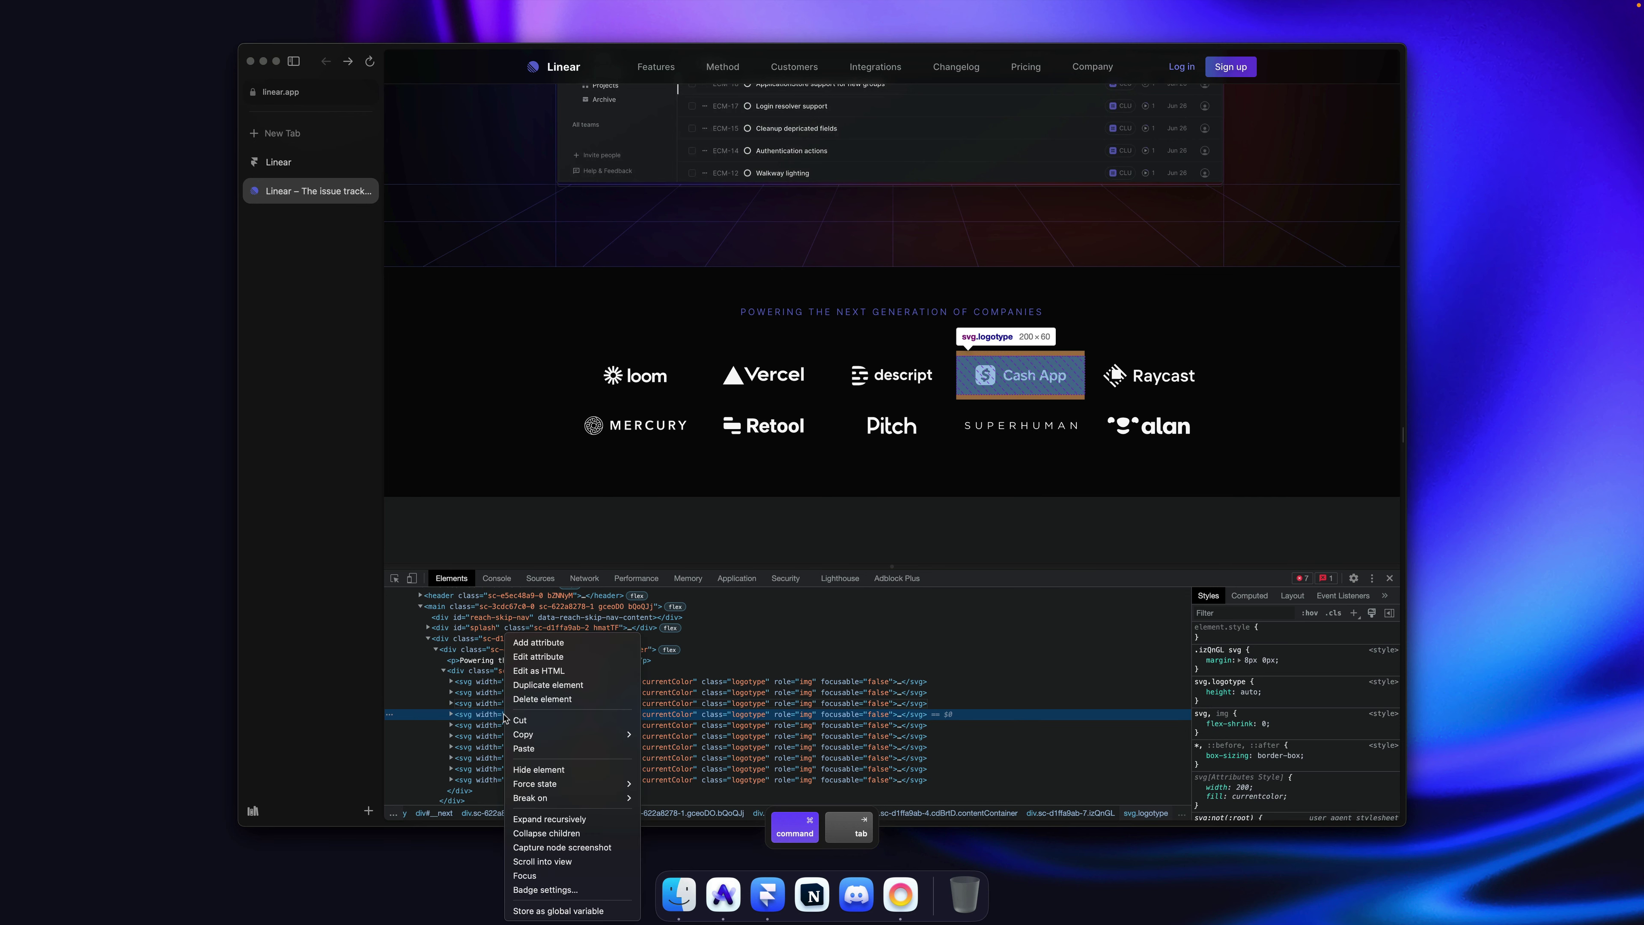
key("Escape")
mouse_move(577, 734)
left_click(667, 735)
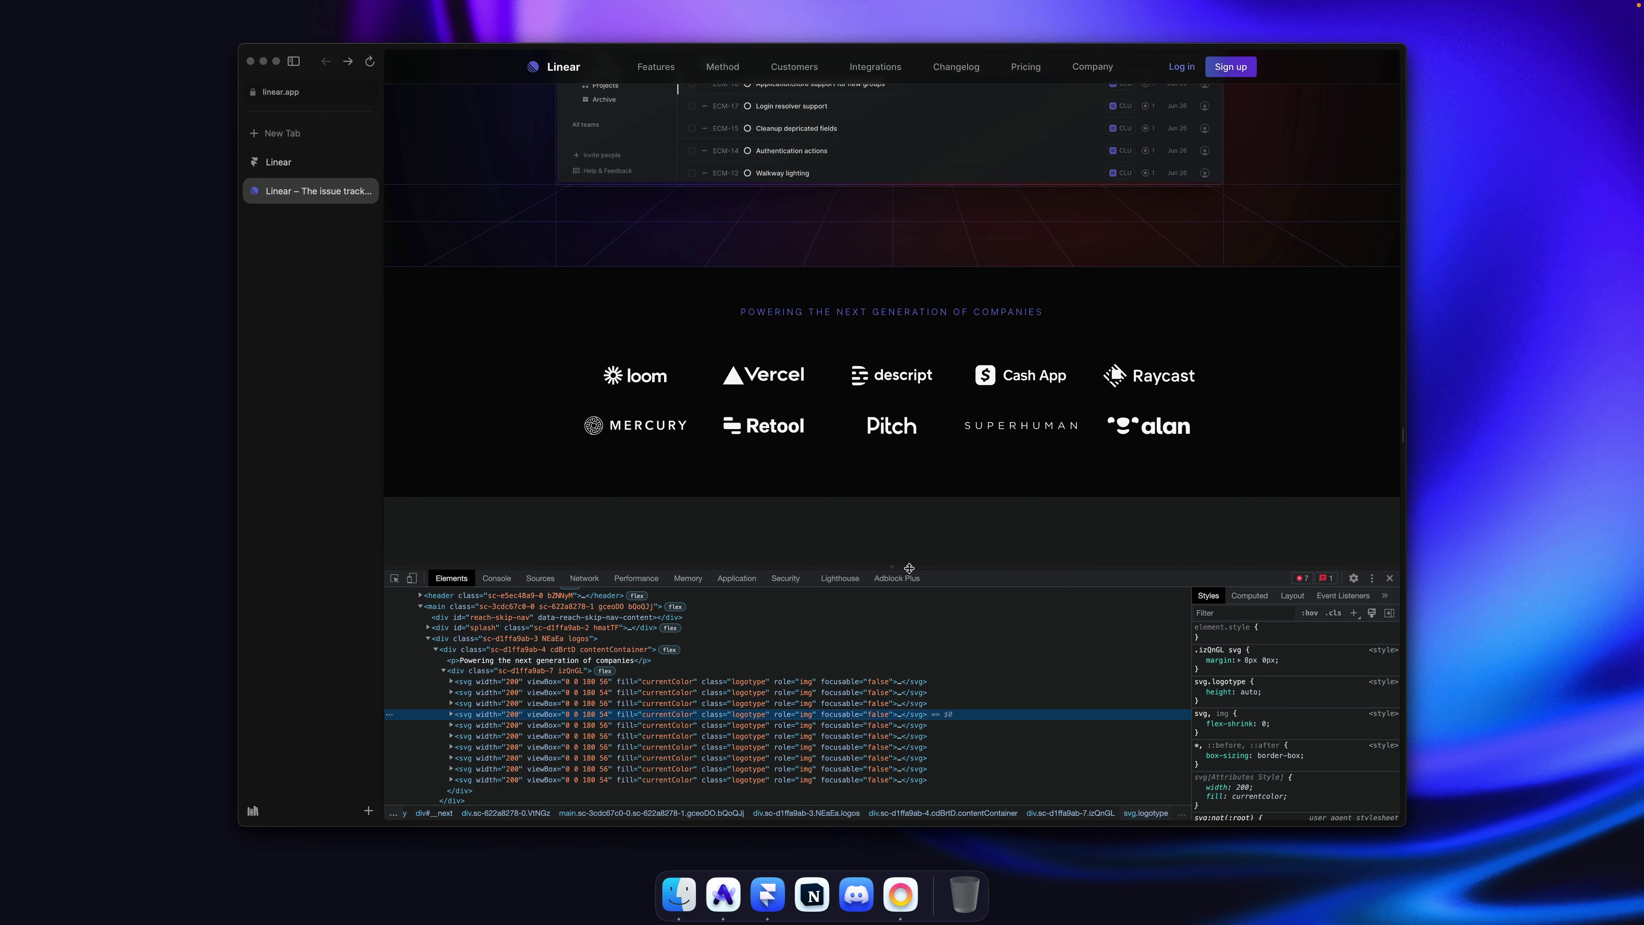
key("super+Tab")
Step: Add a variant duplicated from Descript and name it Cashapp
left_click(826, 470)
left_click(1026, 486)
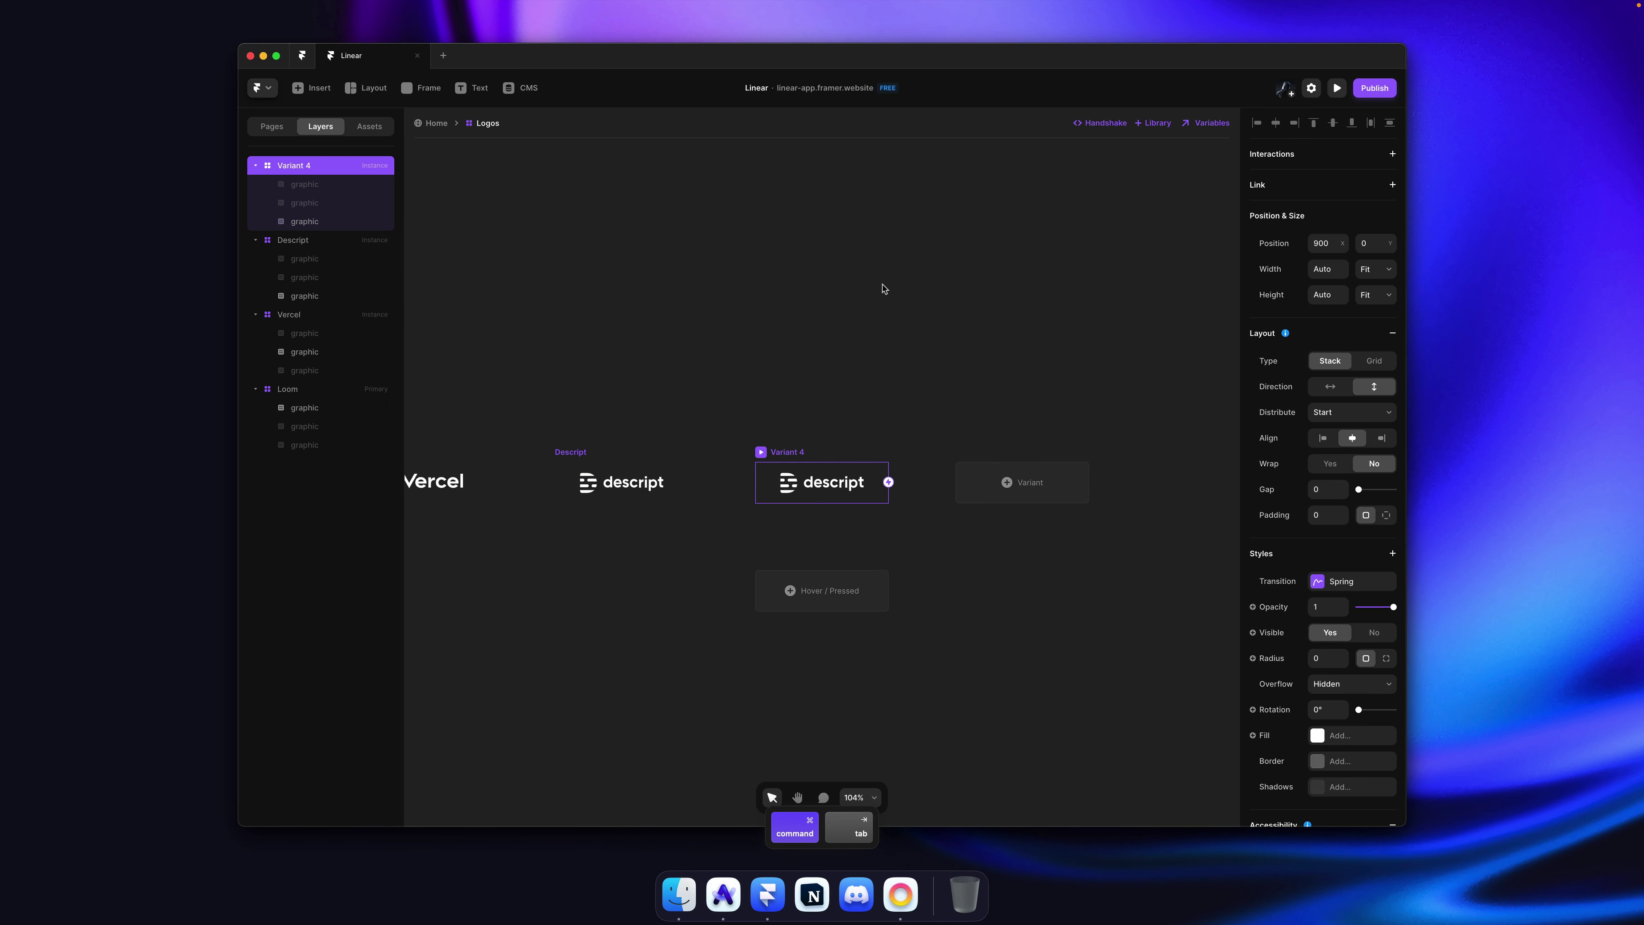
type("Cashapp")
key("Return")
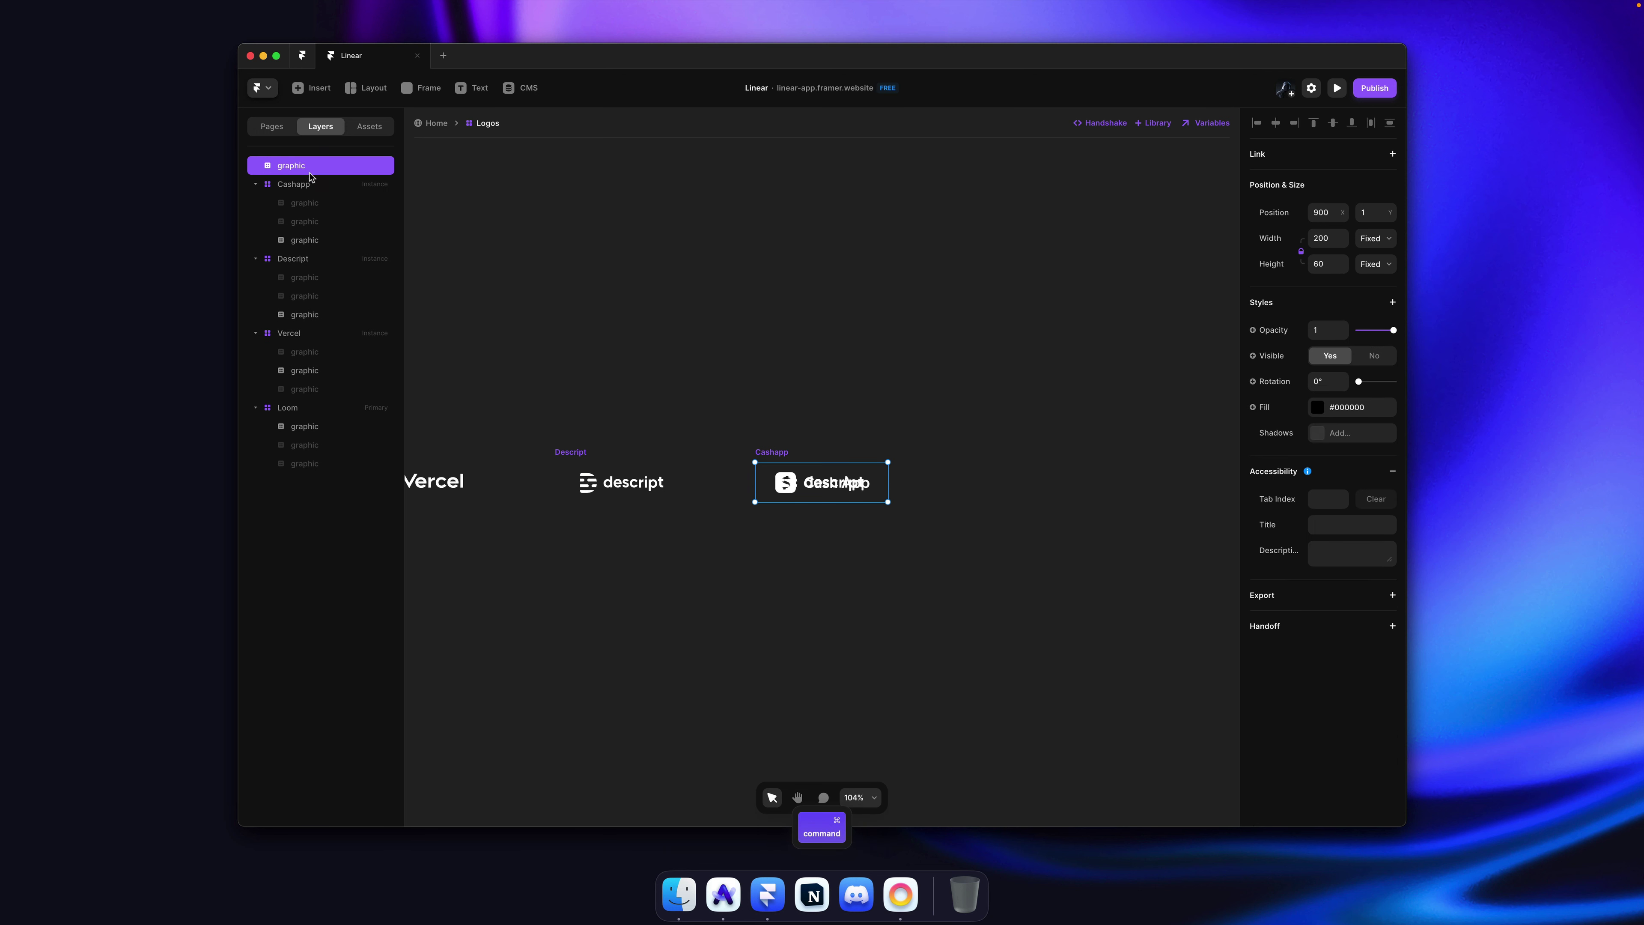
Step: Move the Cash App graphic into Cashapp, hide the descript graphic, and duplicate the variant
left_click_drag(305, 167, 323, 206)
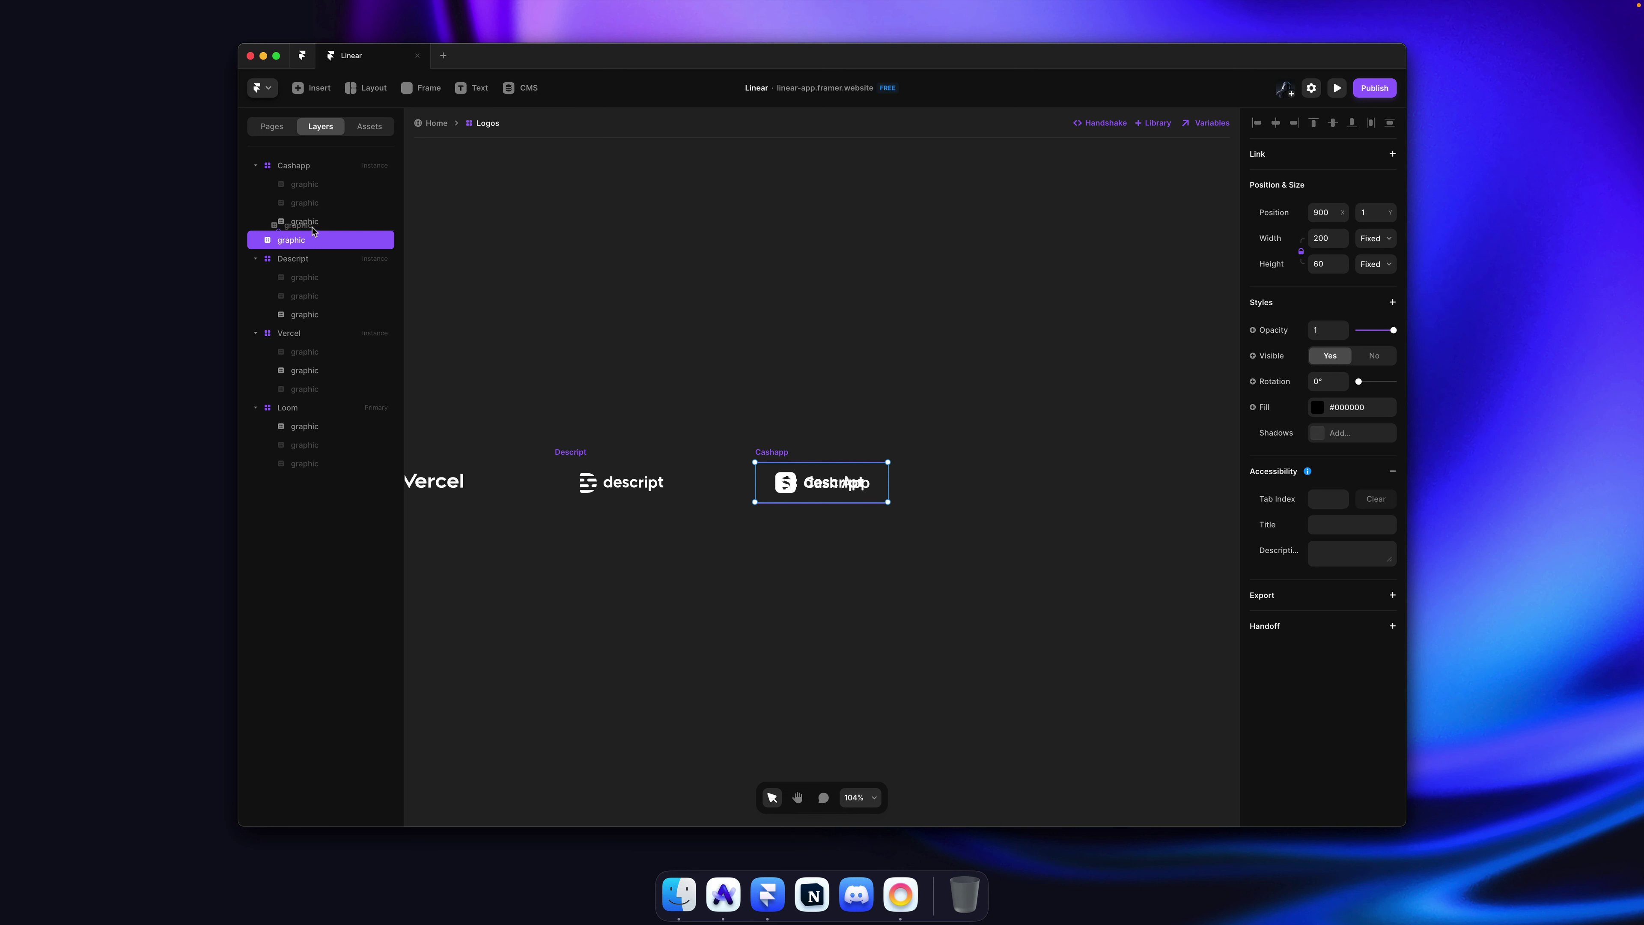
left_click_drag(314, 228, 346, 251)
left_click(832, 487)
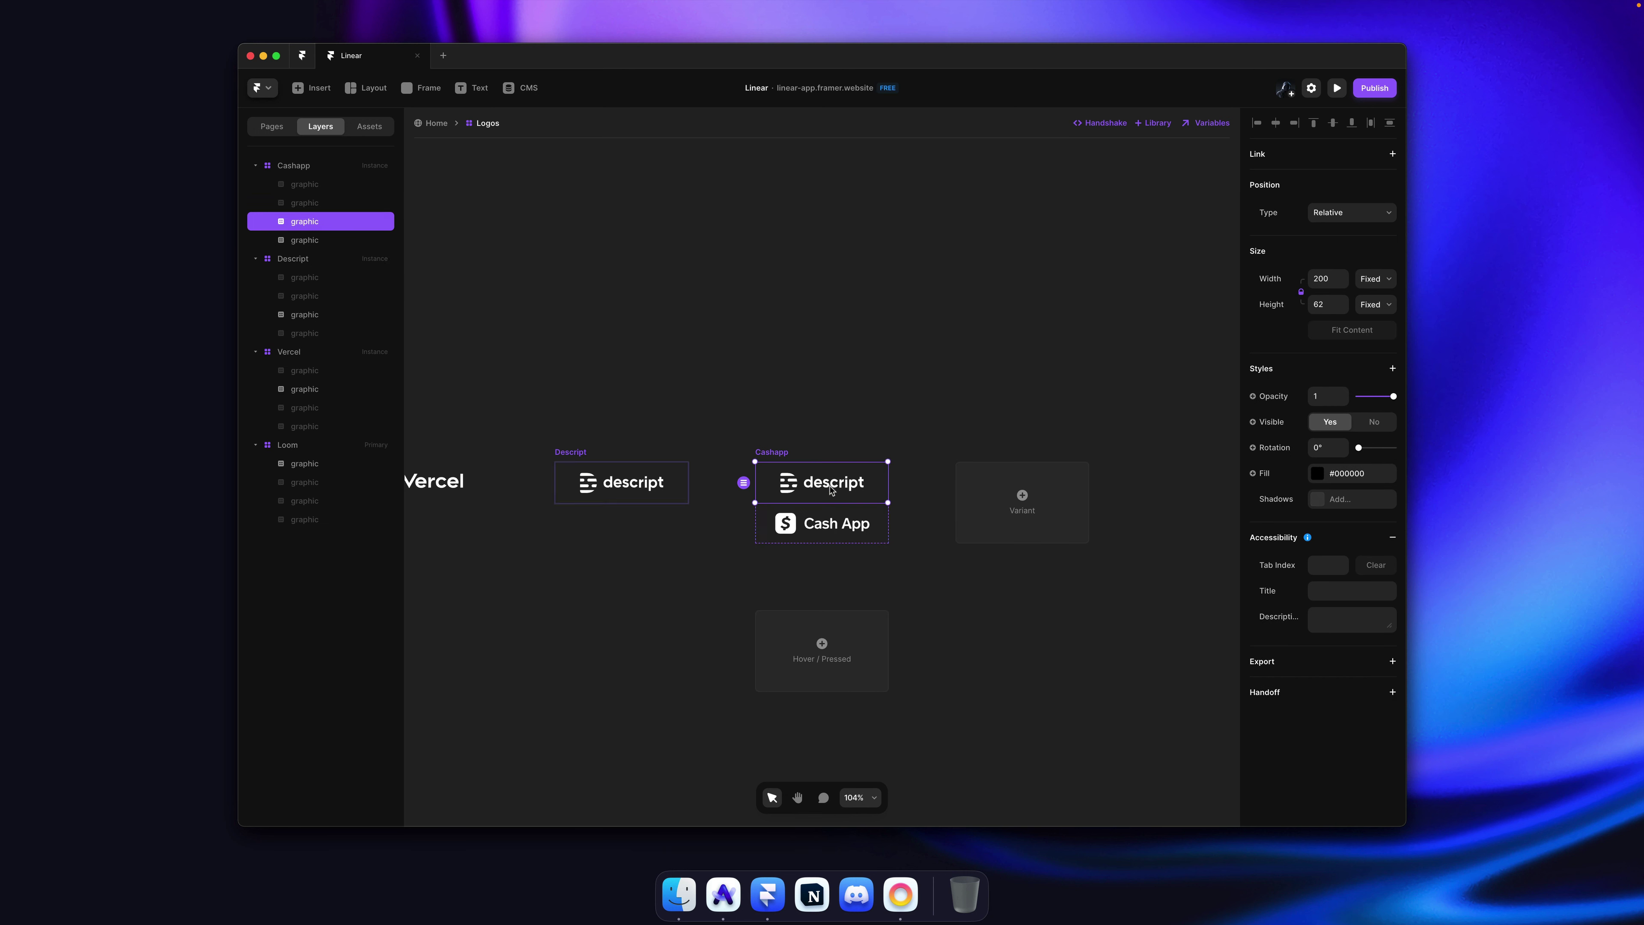
key("super+semicolon")
left_click(964, 480)
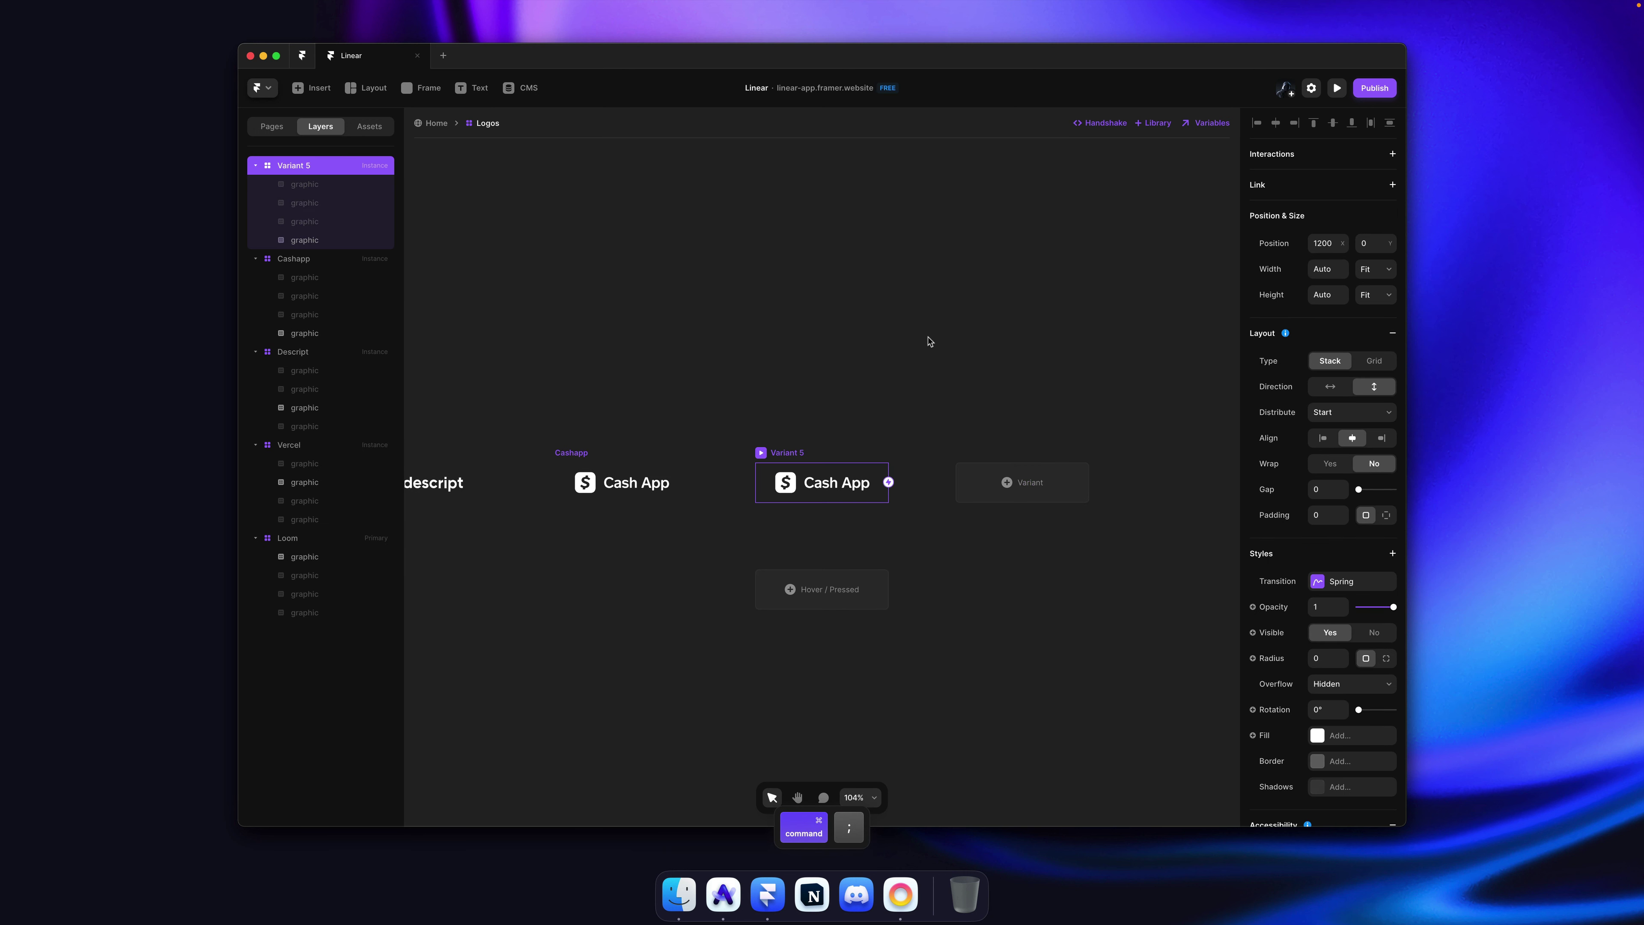
Step: Copy the Raycast logo's svg element from linear.app in DevTools
key("super+Tab")
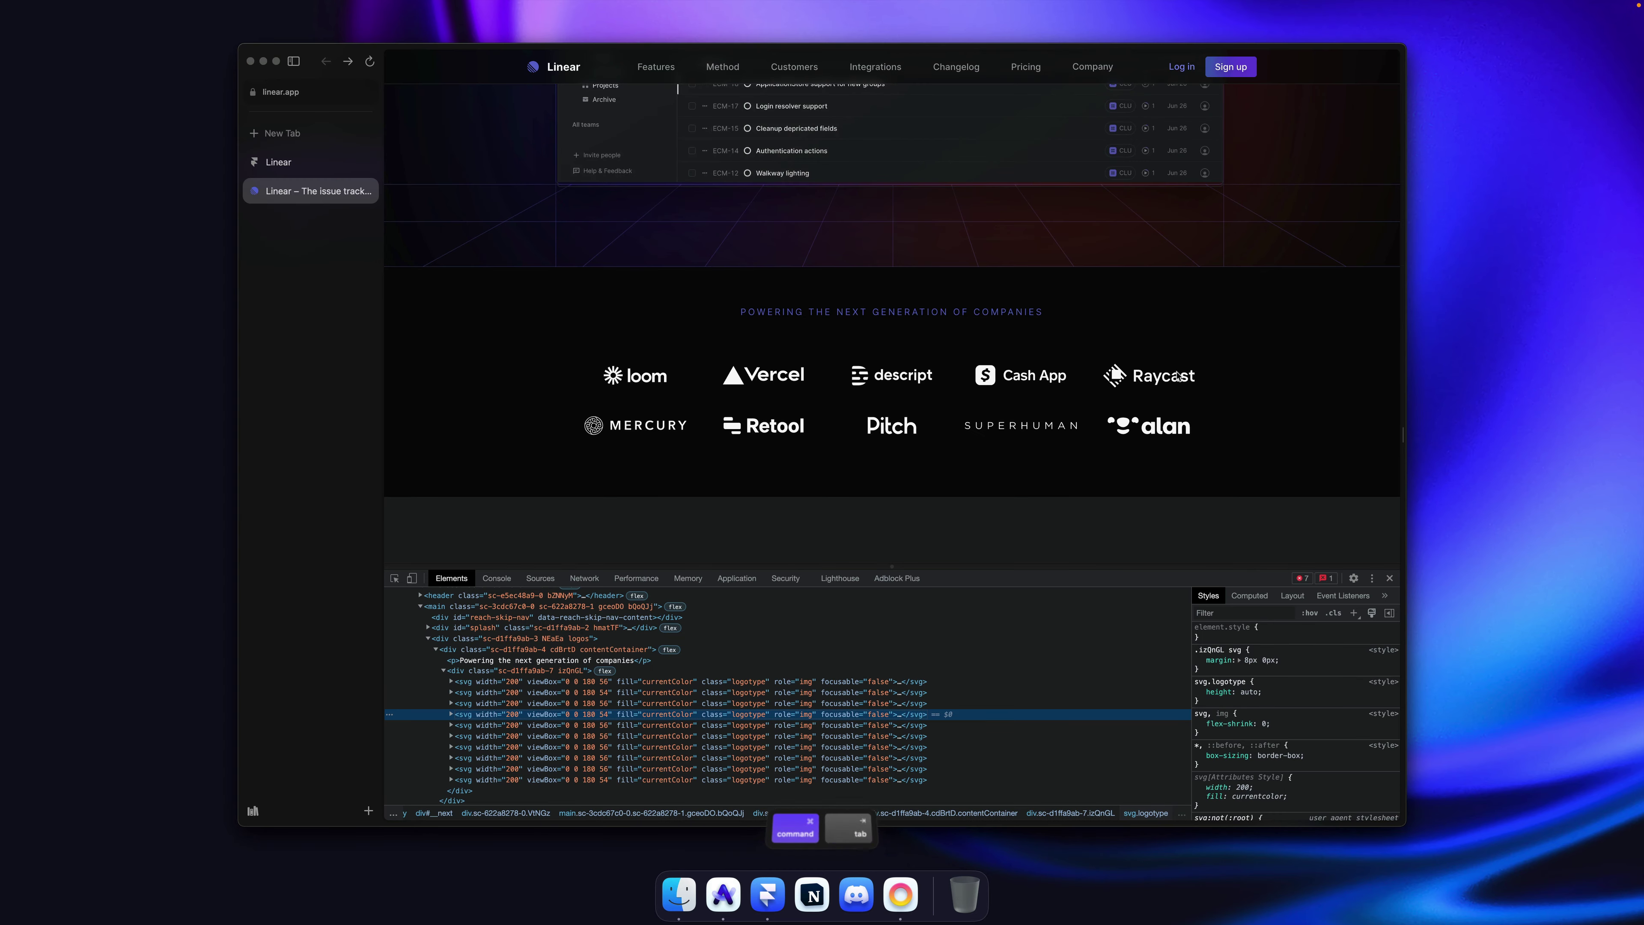
right_click(540, 727)
mouse_move(622, 735)
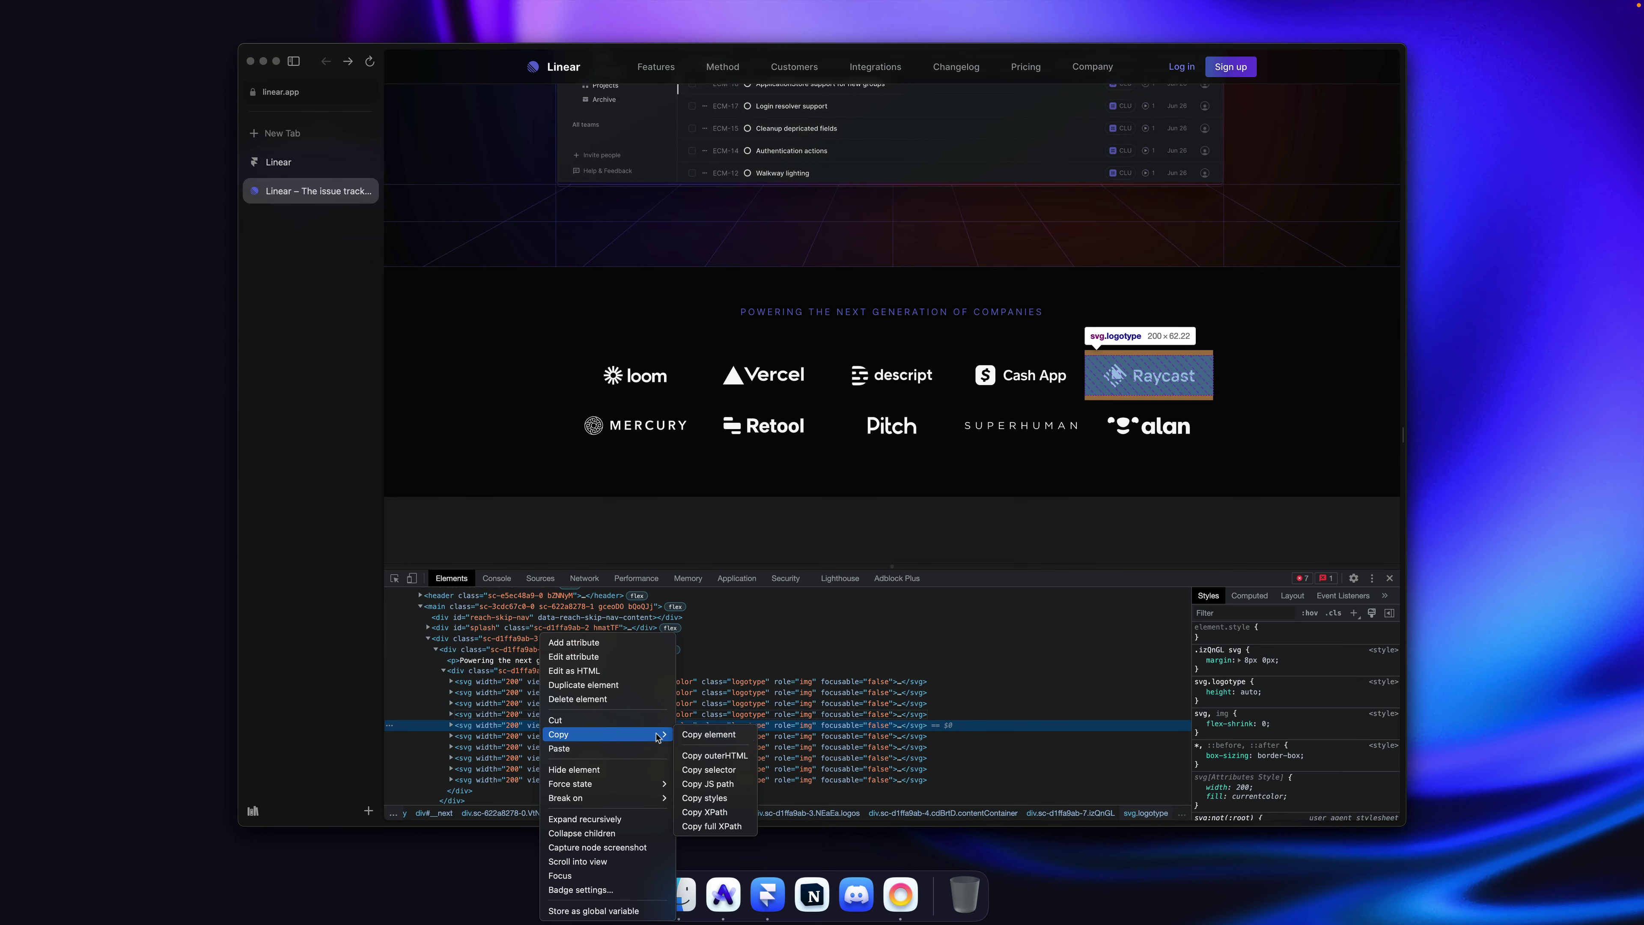
left_click(712, 735)
key("super+Tab")
Step: Name the fifth variant Raycast, paste in the Raycast logo, and hide the Cash App graphic
key("super+r")
type("R")
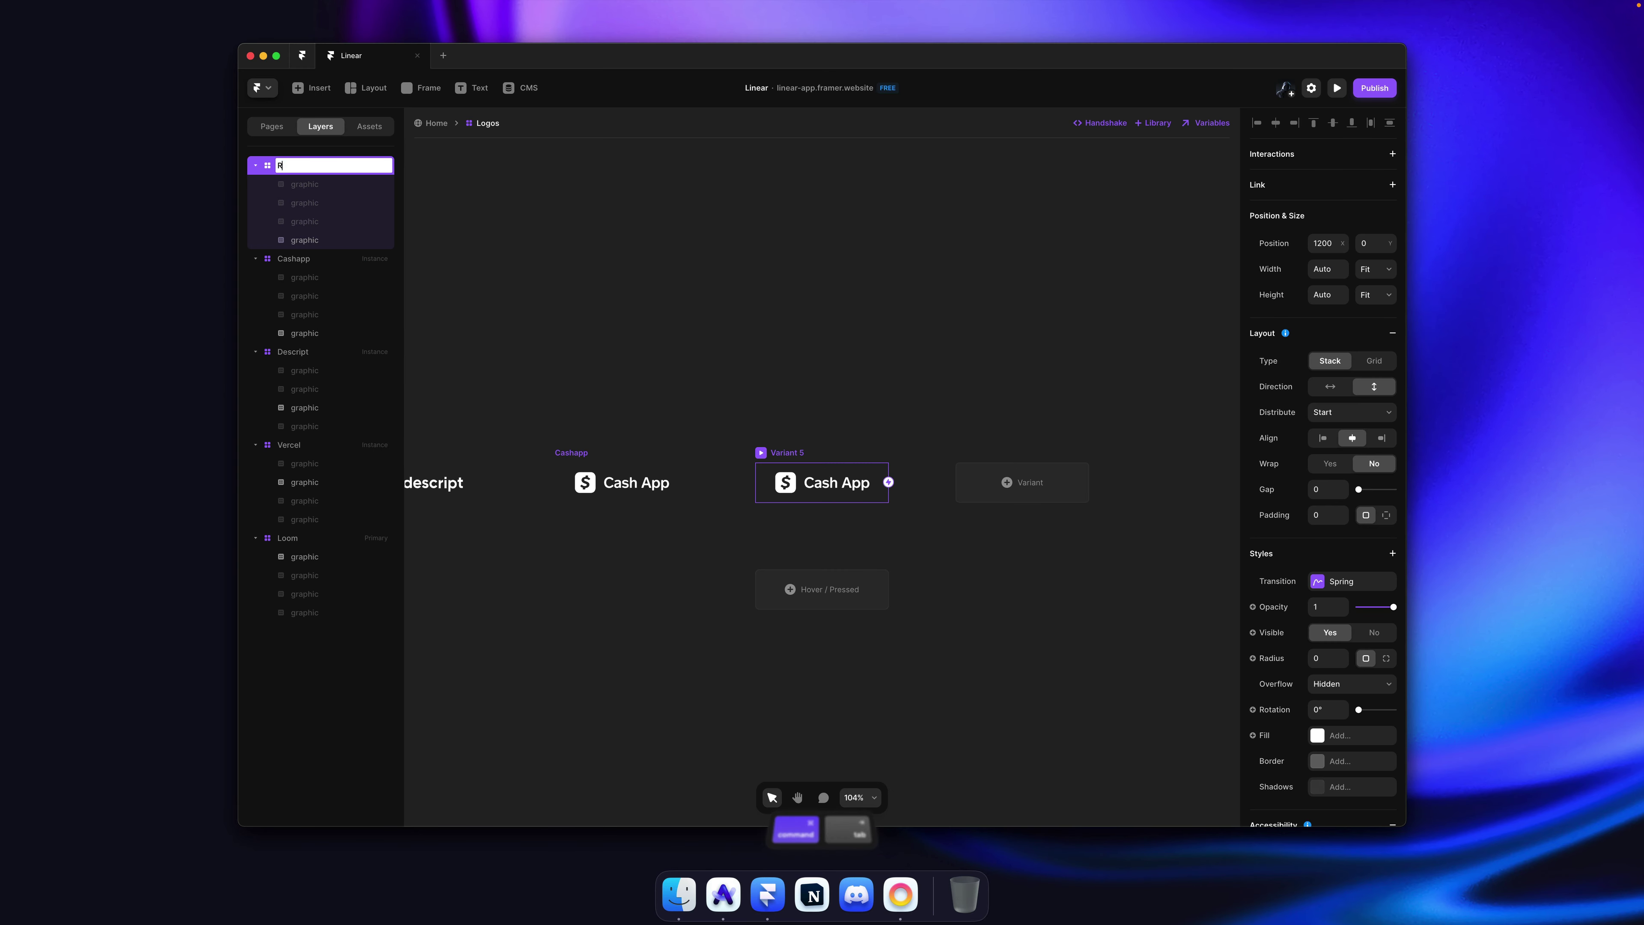
type("aycast")
key("Return")
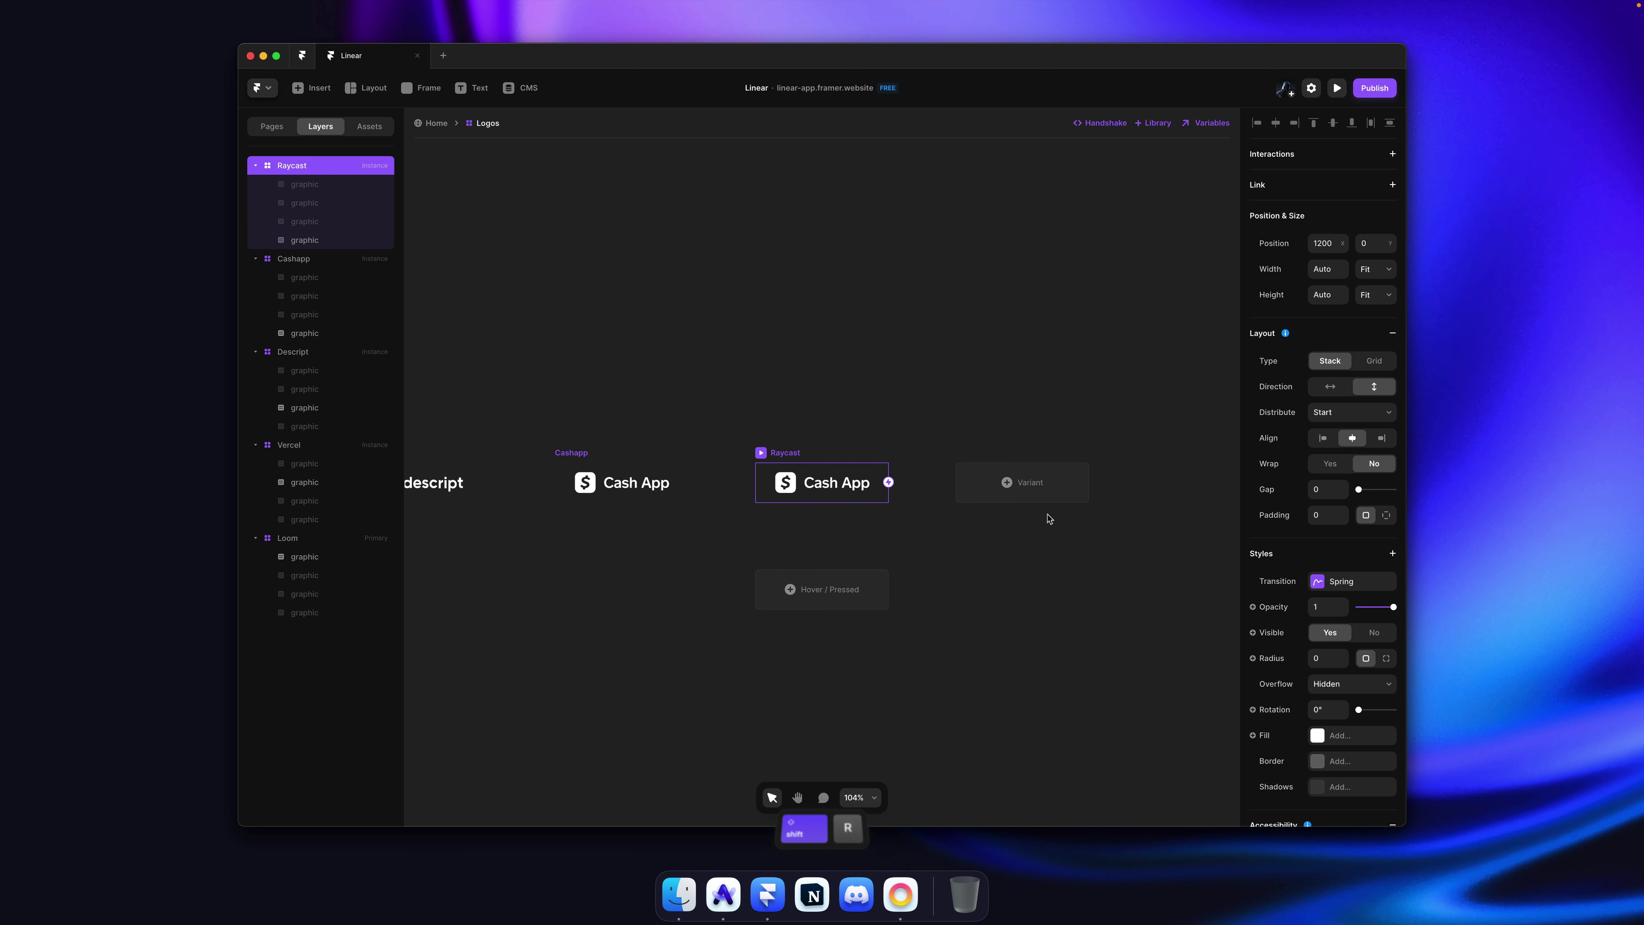
key("super+v")
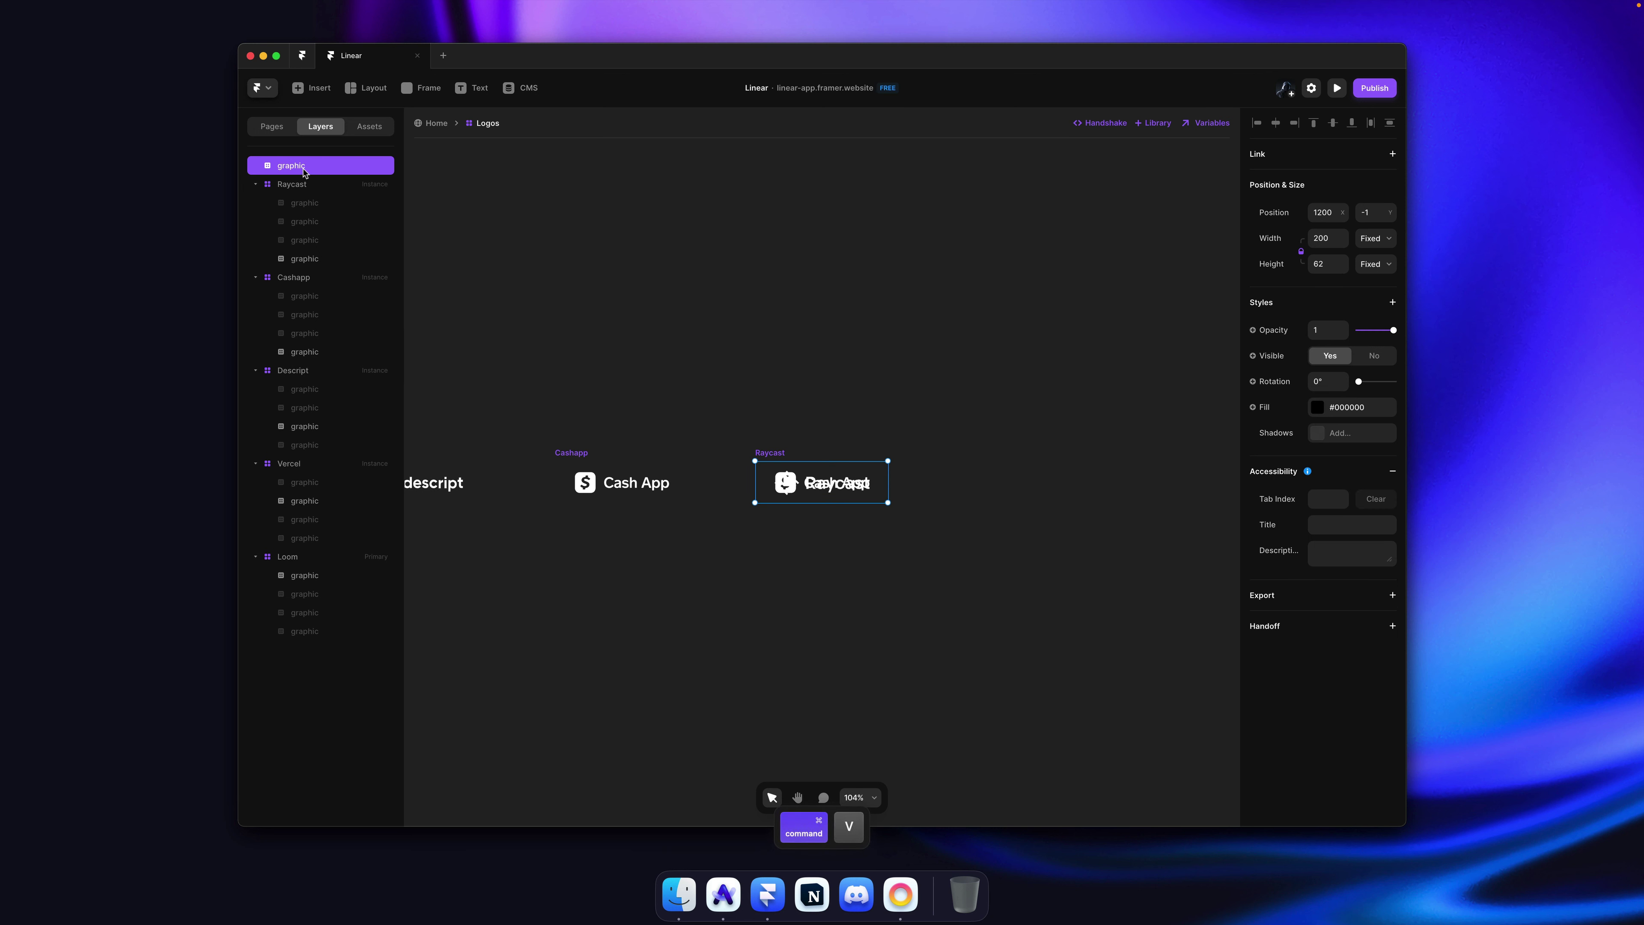
left_click_drag(307, 187, 314, 188)
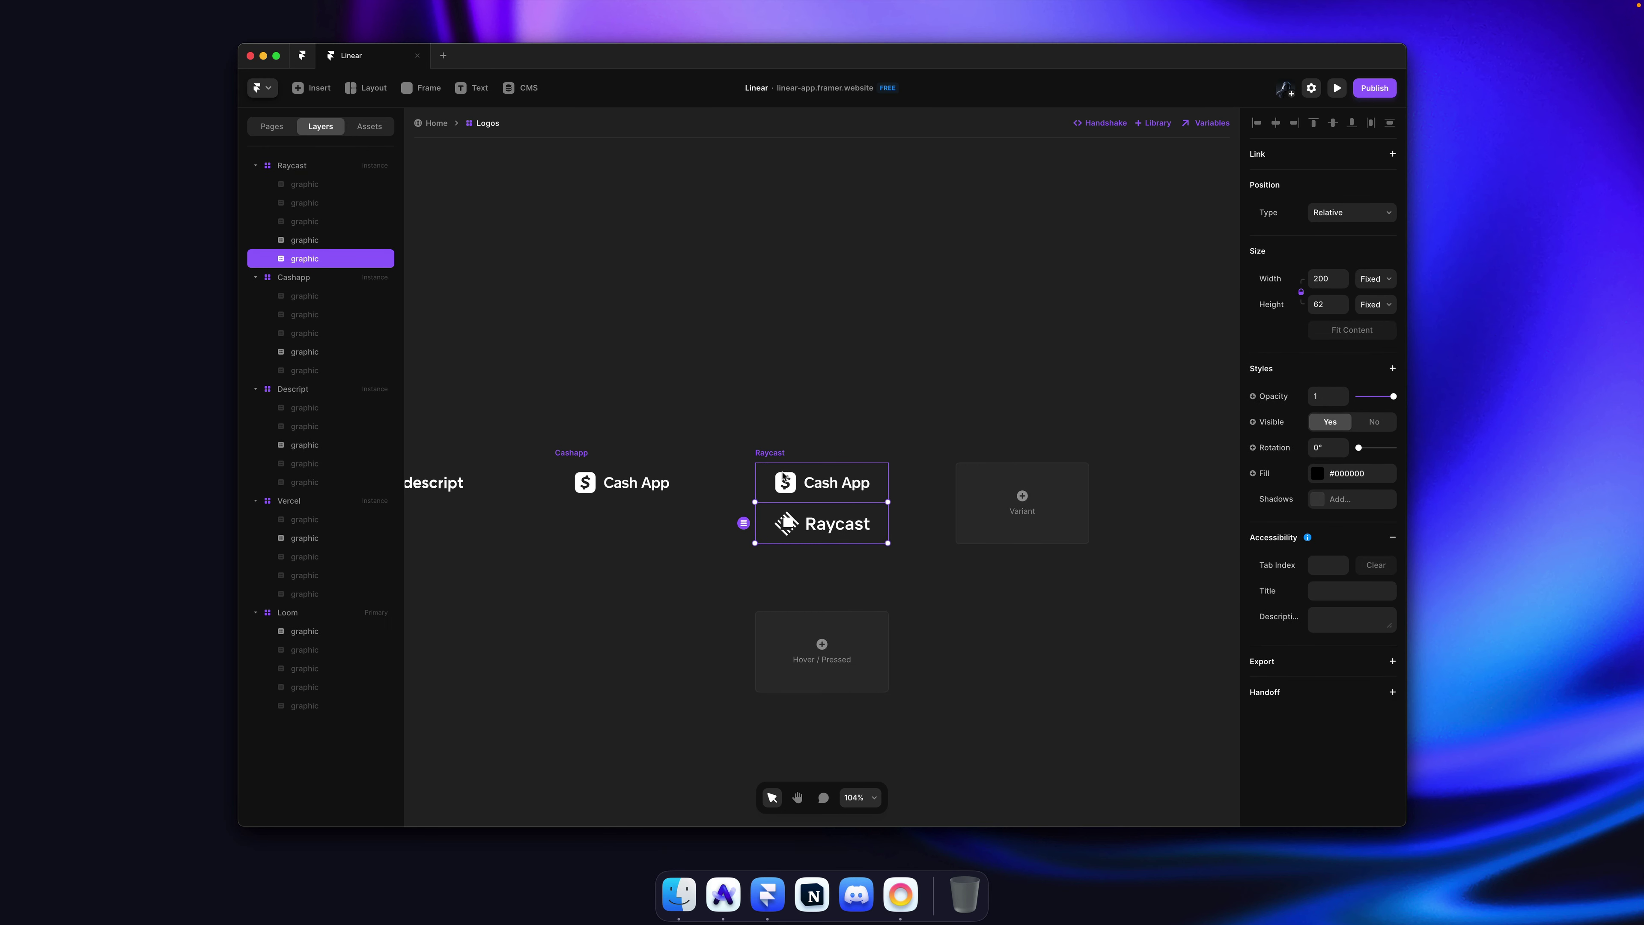
key("super+bracketright")
key("super+semicolon")
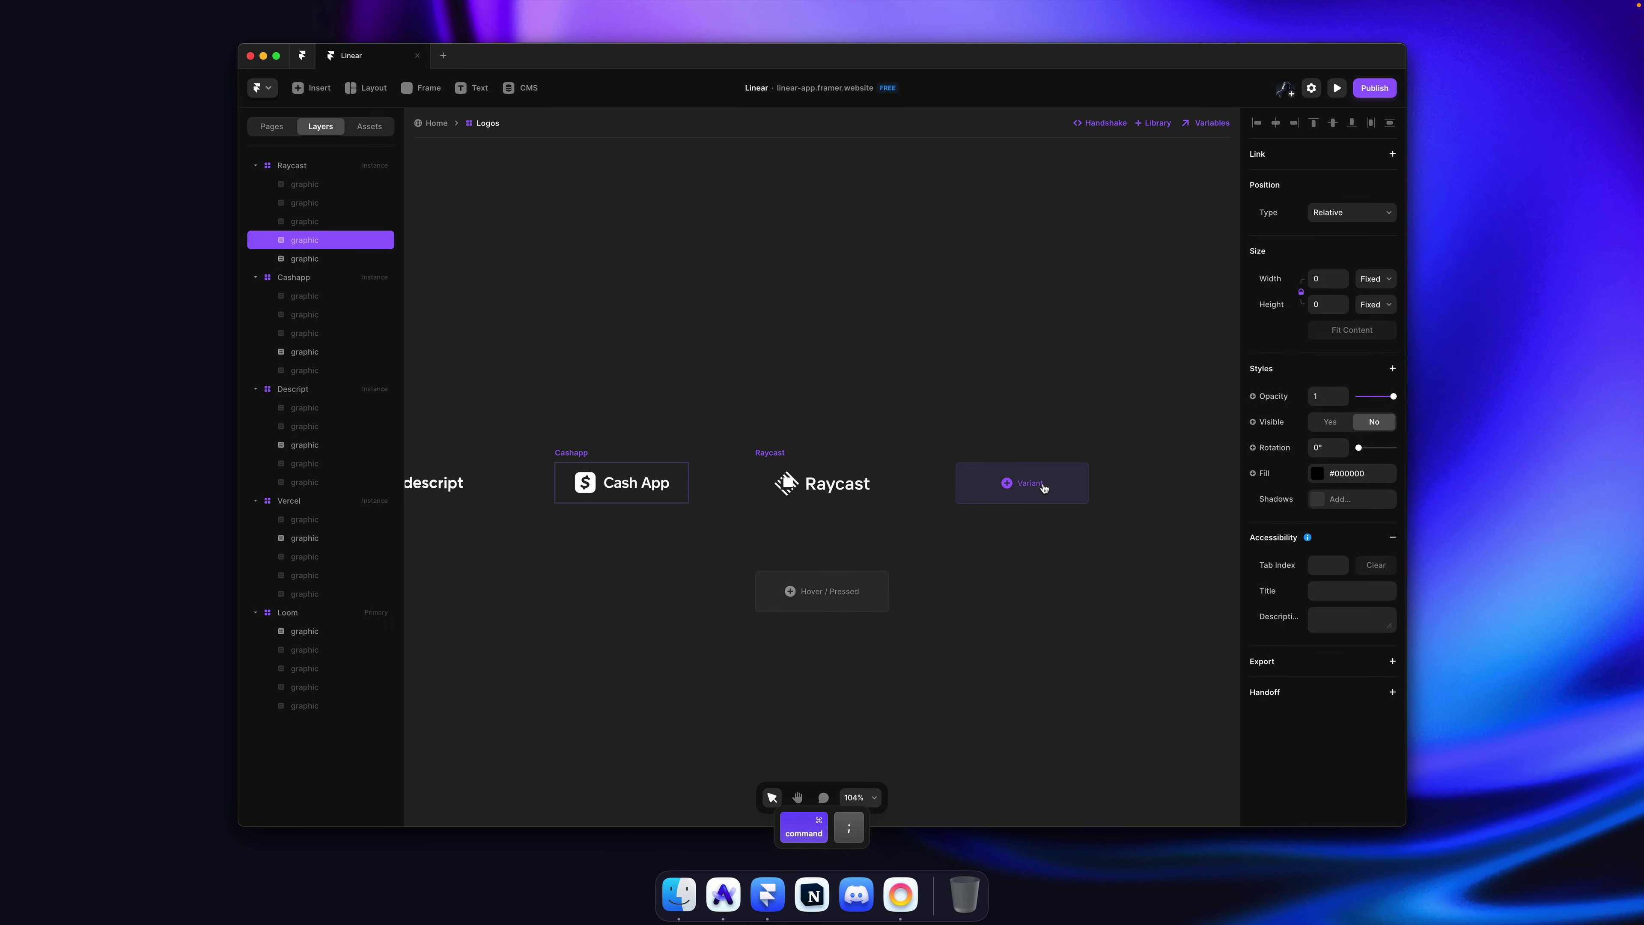
Step: Add a Mercury variant with the Mercury logo from the Linear site, hiding the previous logo
left_click(1045, 488)
key("super+Tab")
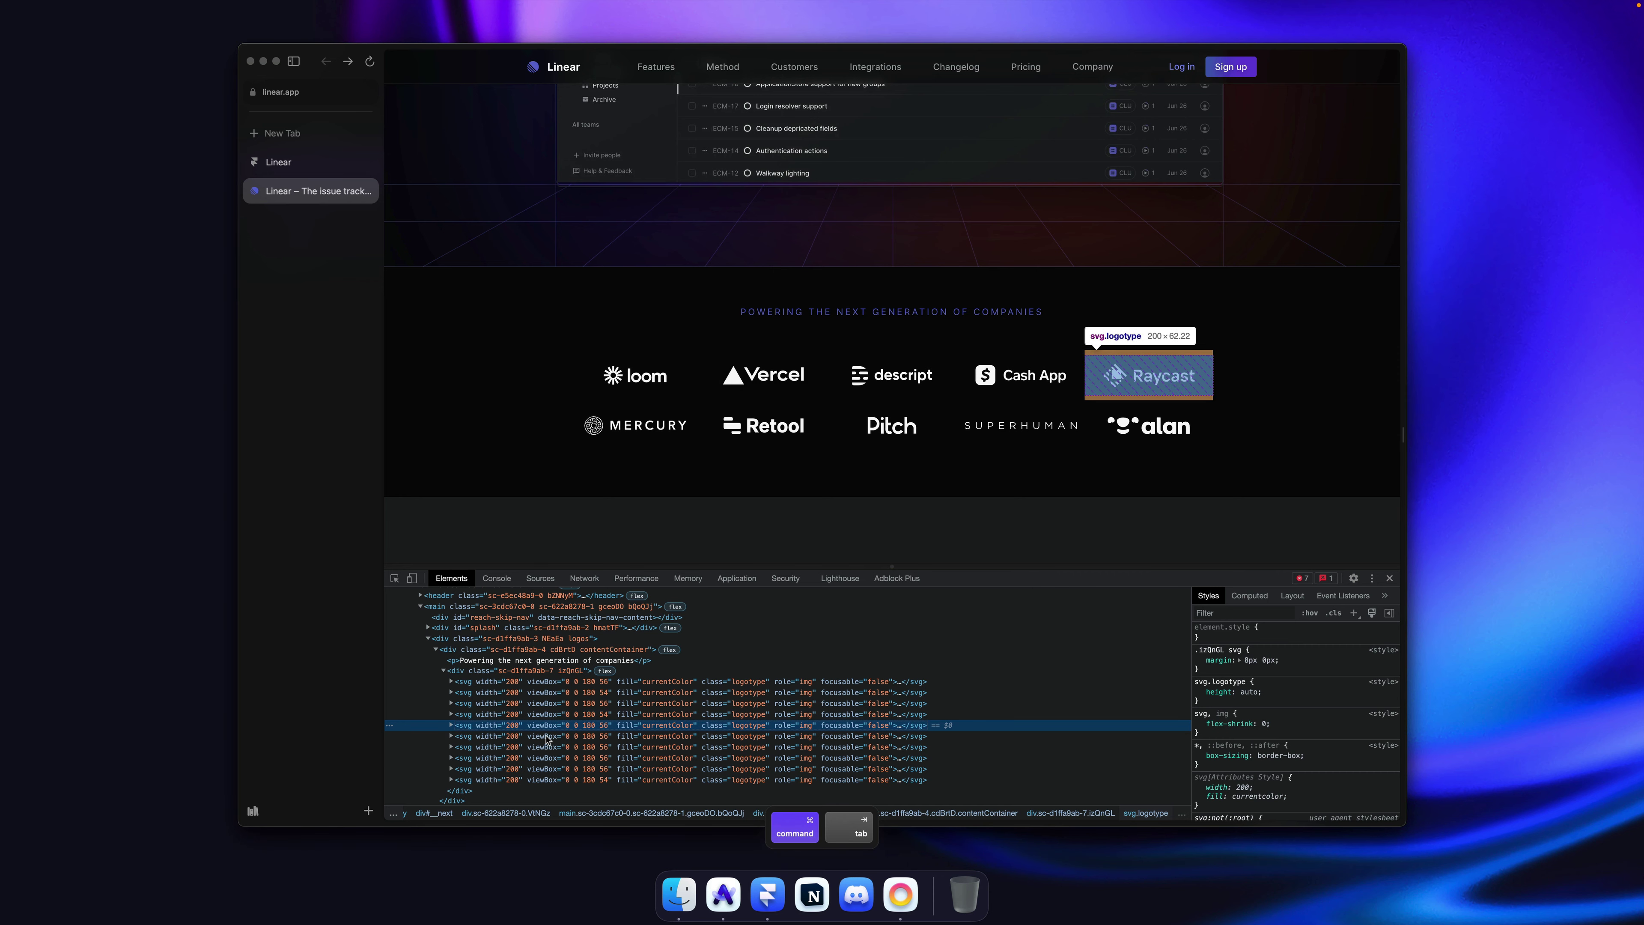
right_click(546, 736)
mouse_move(654, 734)
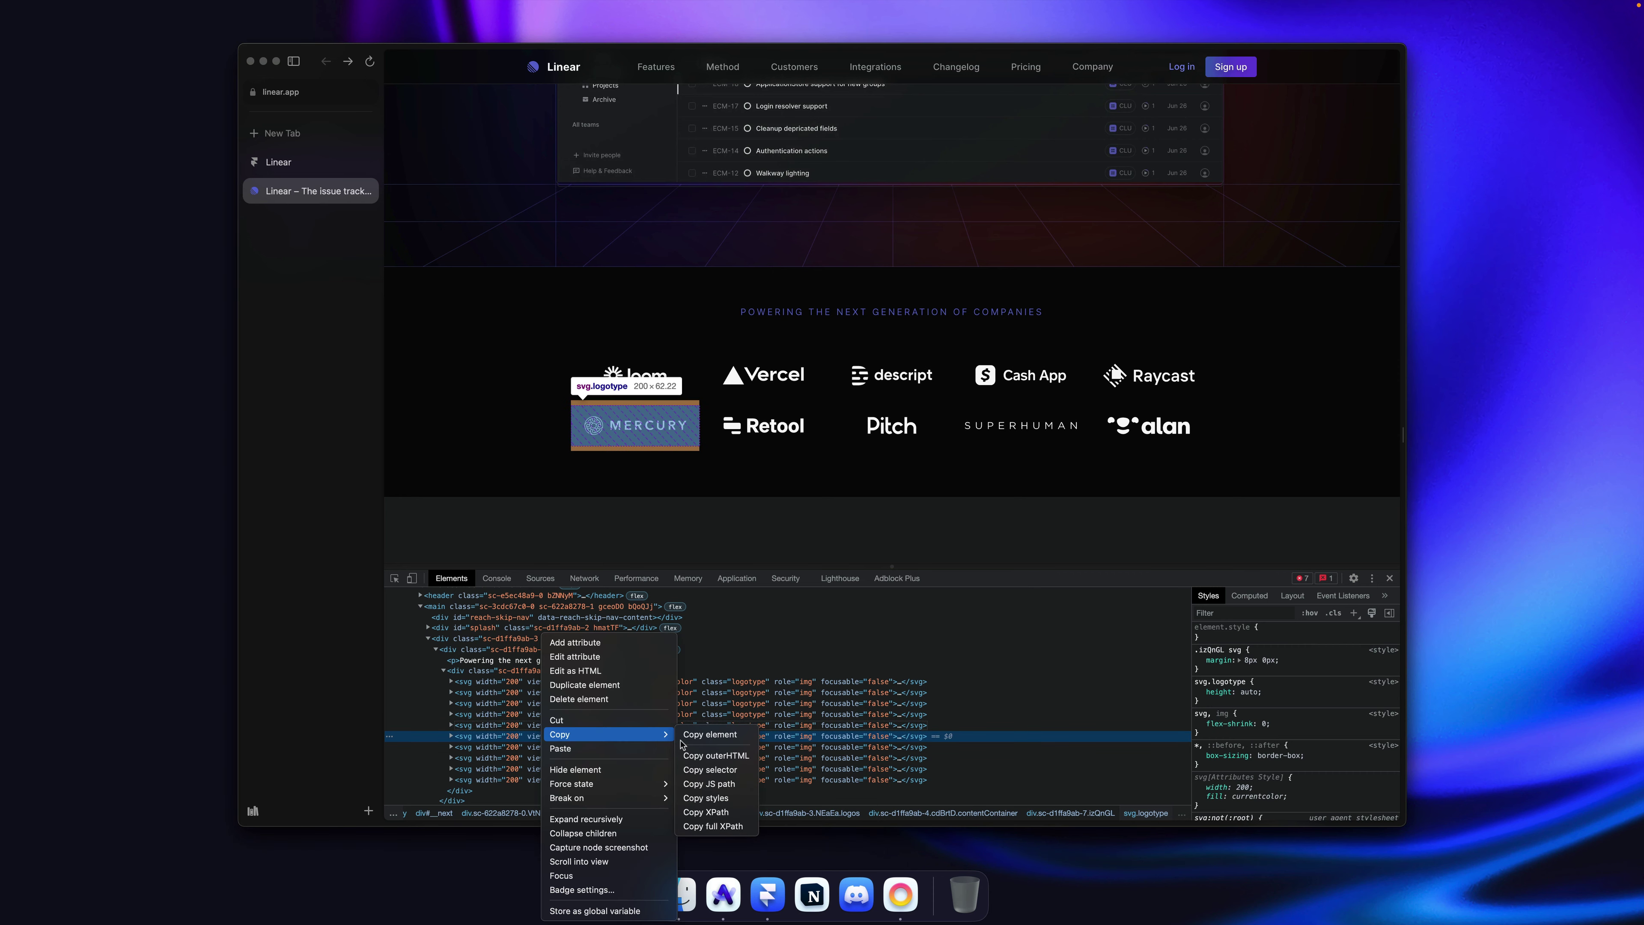
left_click(703, 741)
key("super+Tab")
key("super+r")
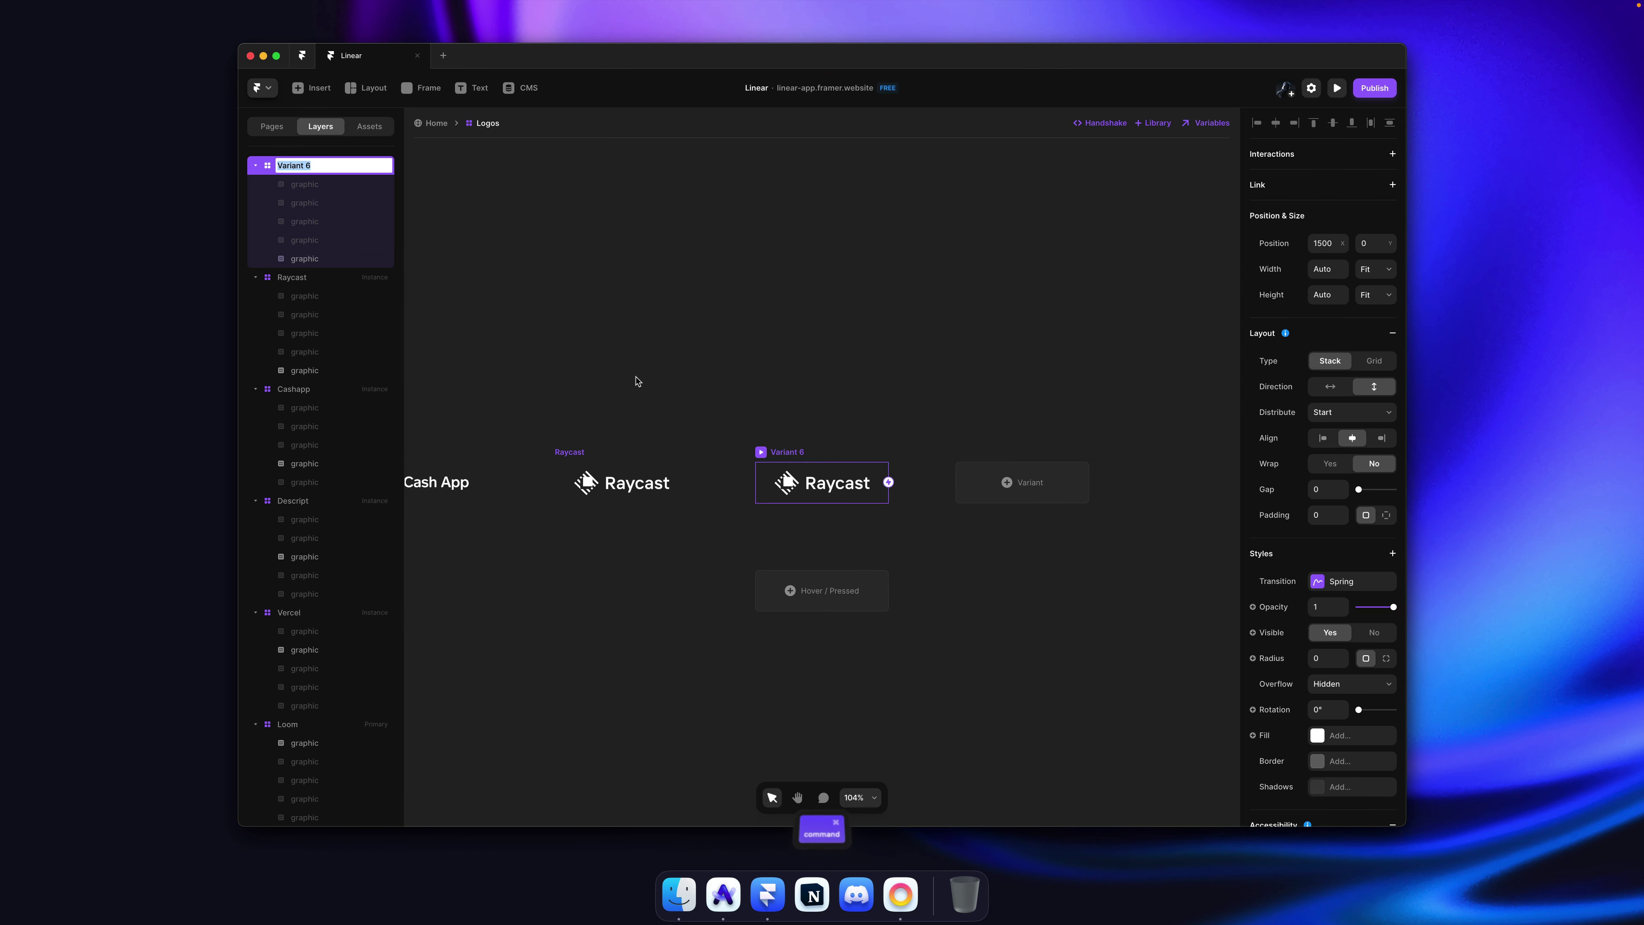
type("Mercury")
key("Return")
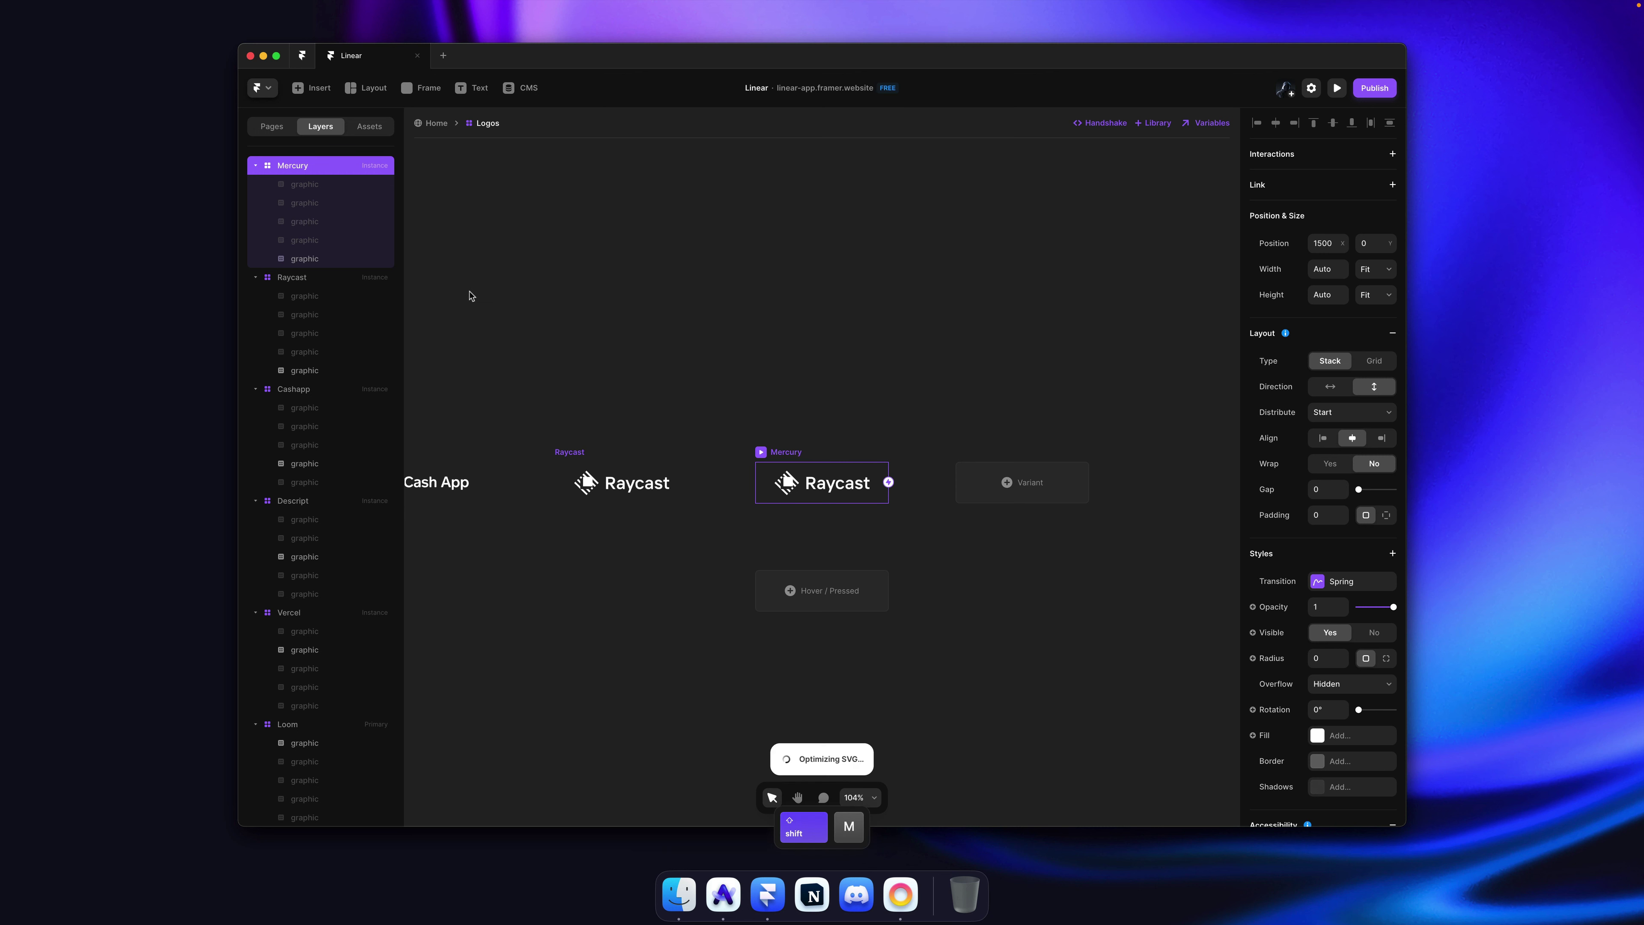
key("super+v")
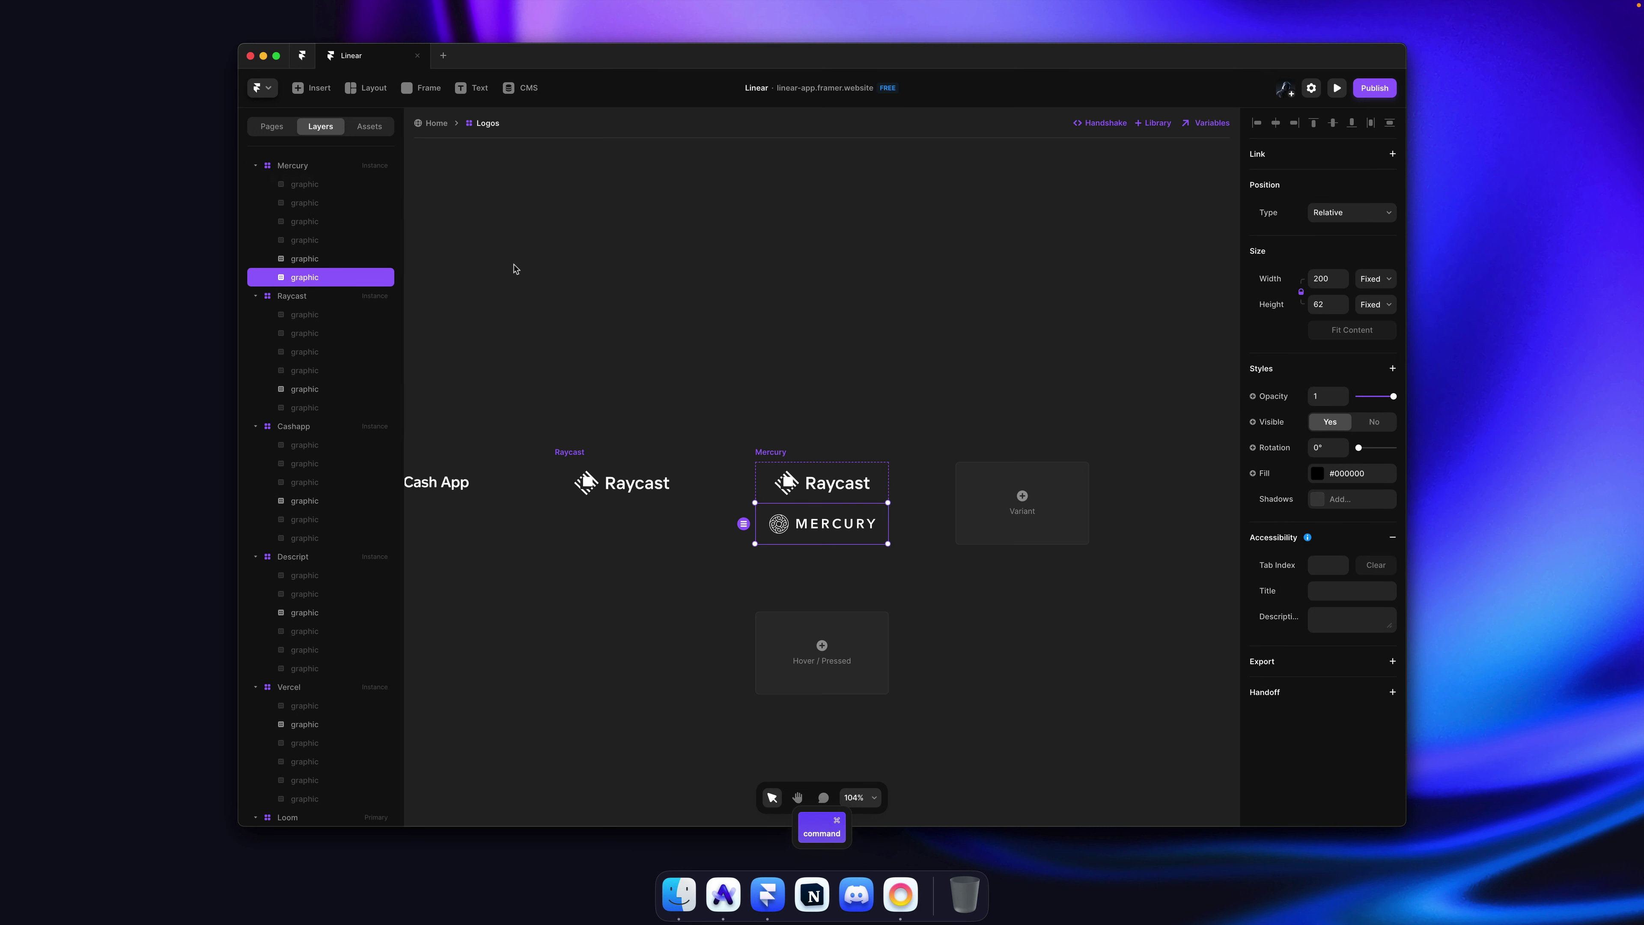
key("super+semicolon")
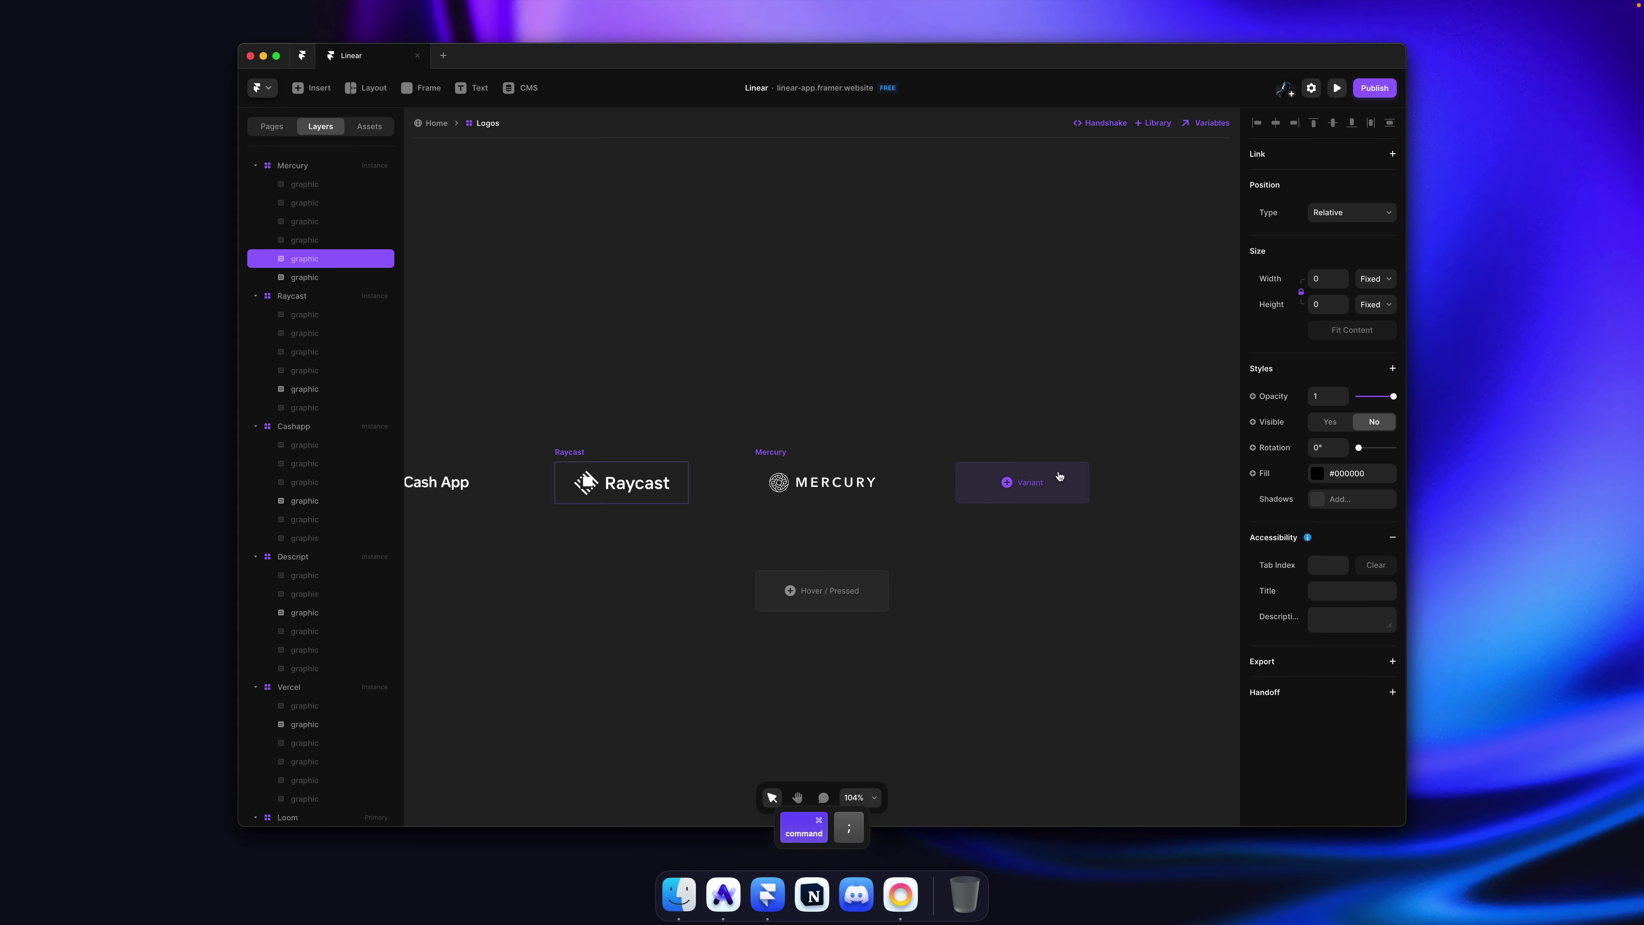
Step: Add a Retool variant holding the copied Retool logo, with the Mercury logo hidden
left_click(1061, 477)
key("super+Tab")
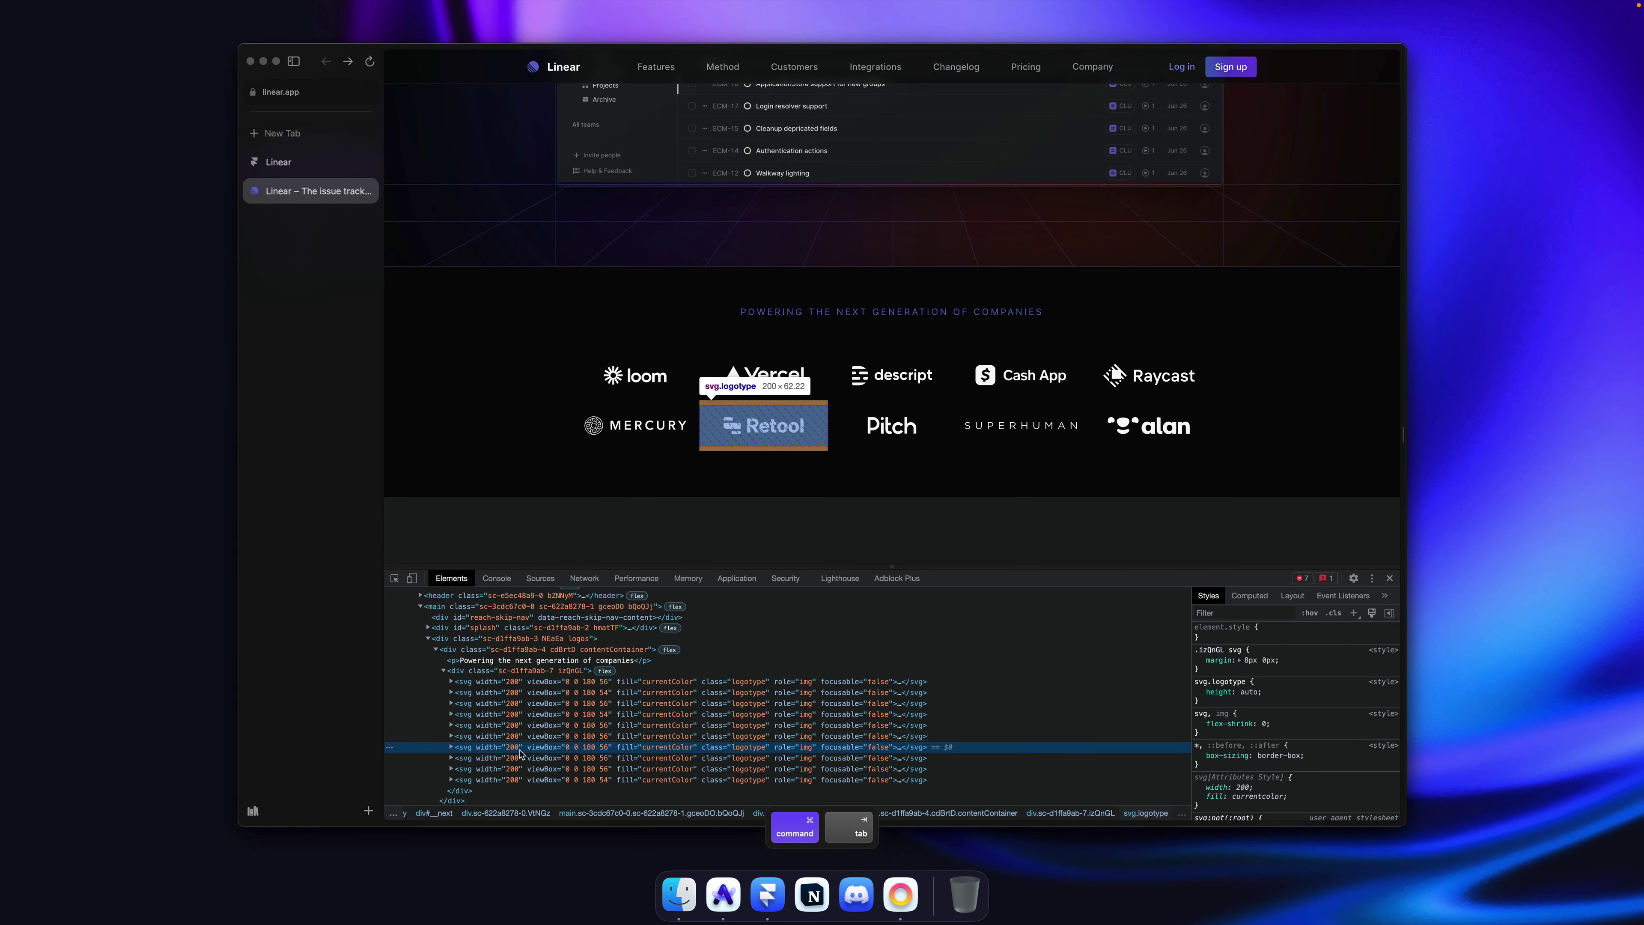
right_click(522, 747)
left_click(693, 734)
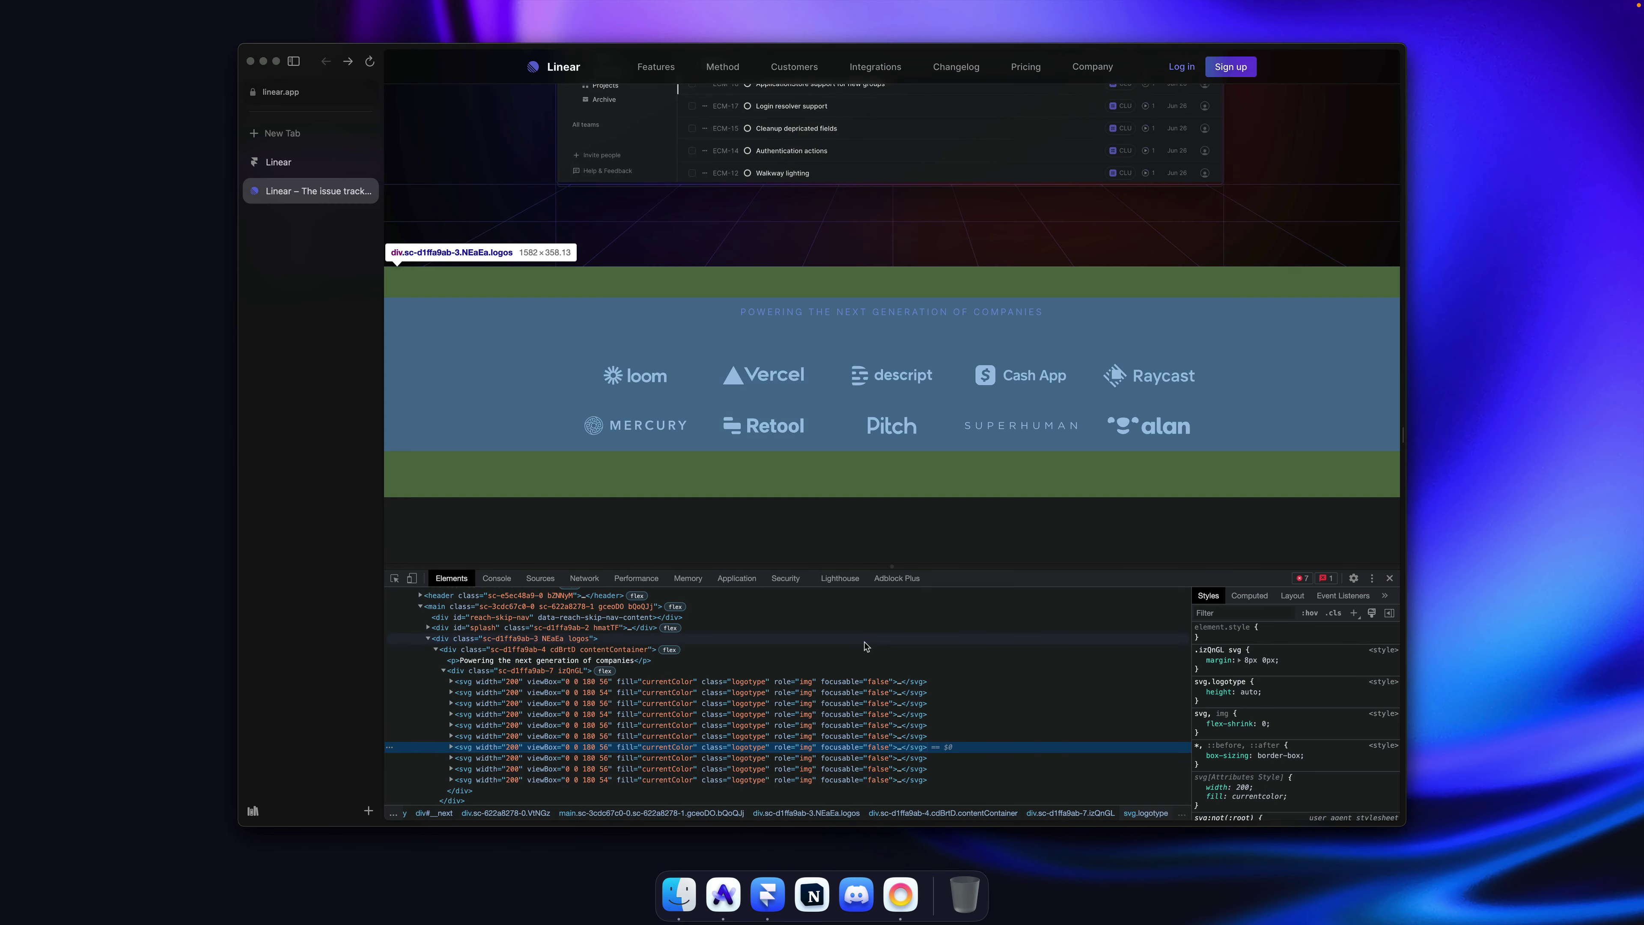
key("super+Tab")
key("super+r")
type("Retool")
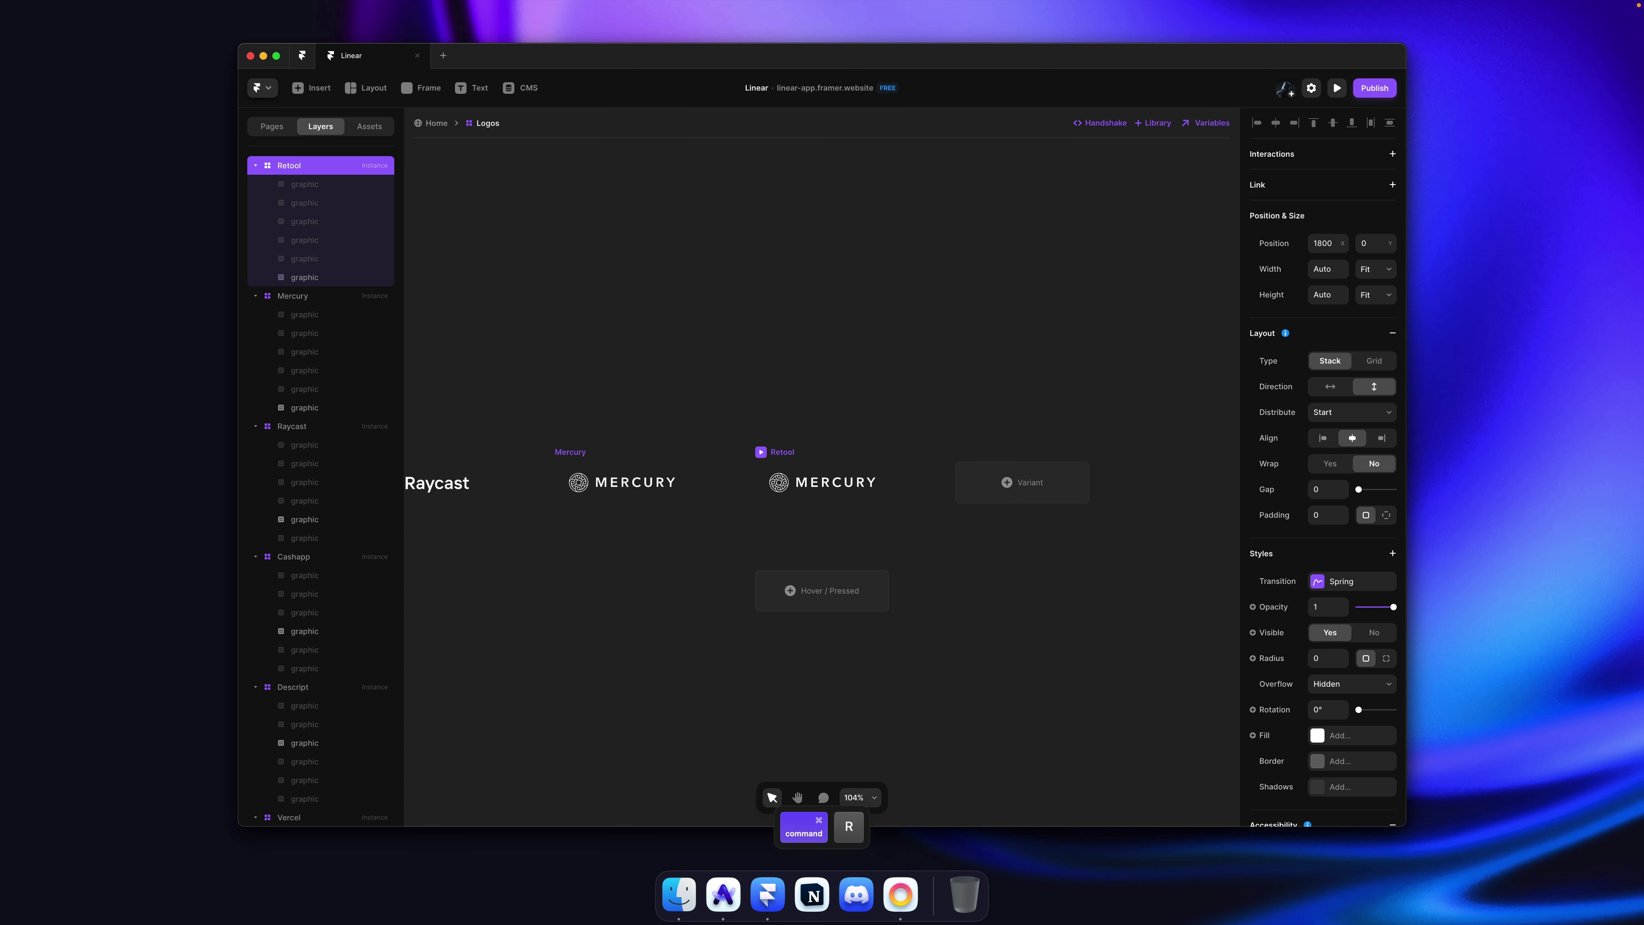
key("Return")
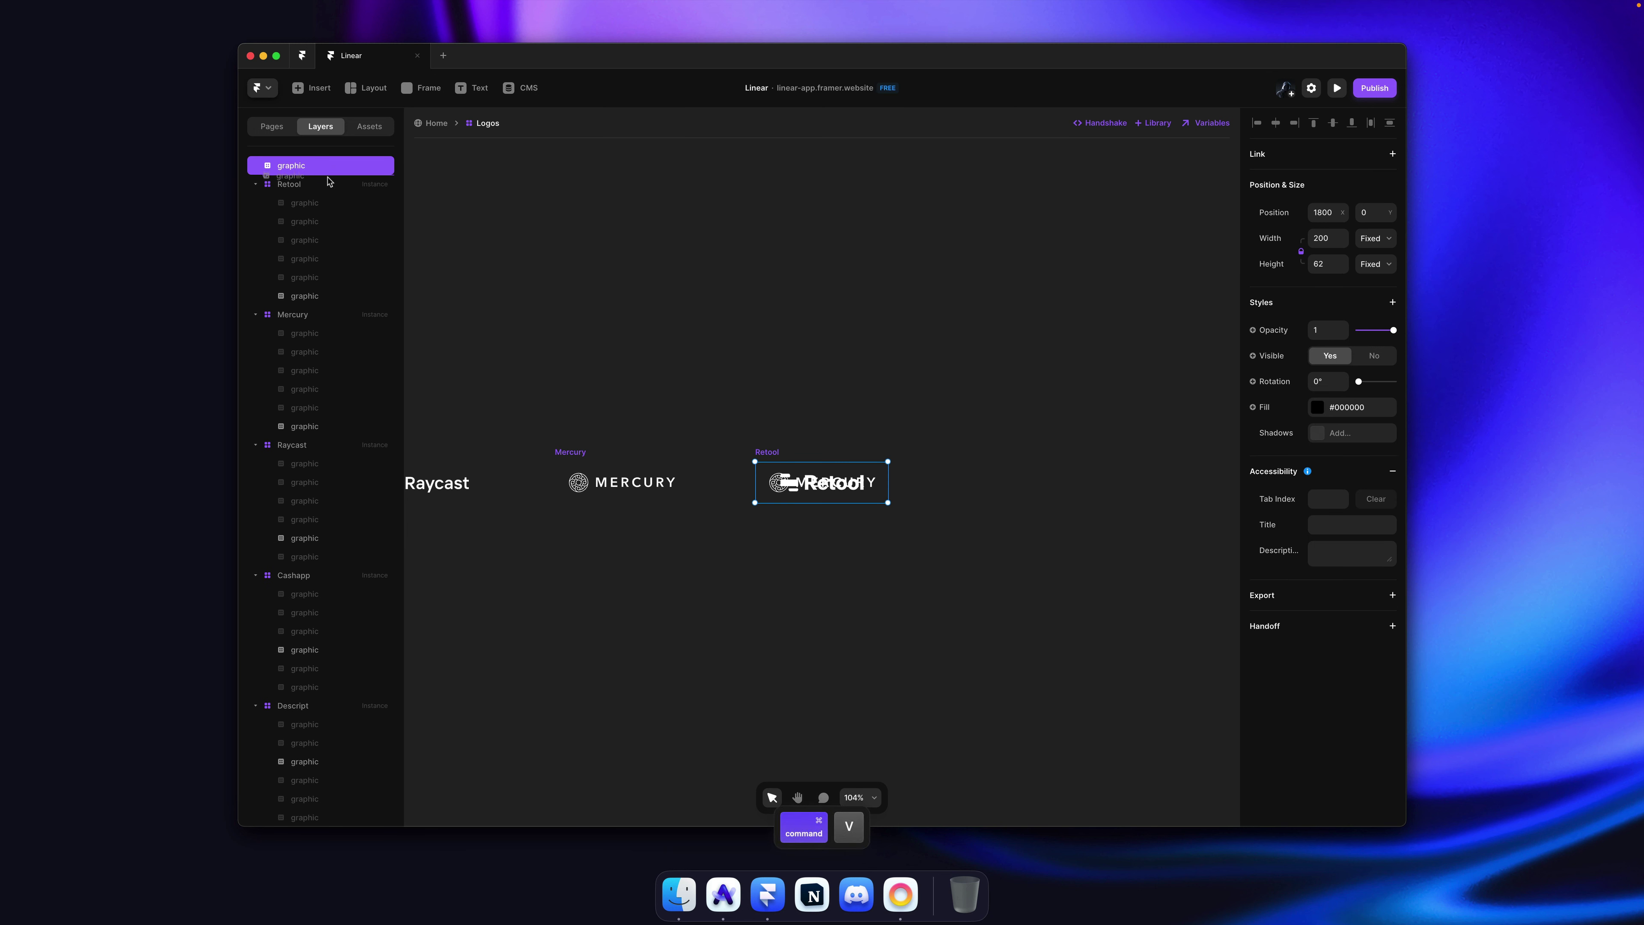
left_click_drag(328, 187, 329, 188)
left_click(829, 489)
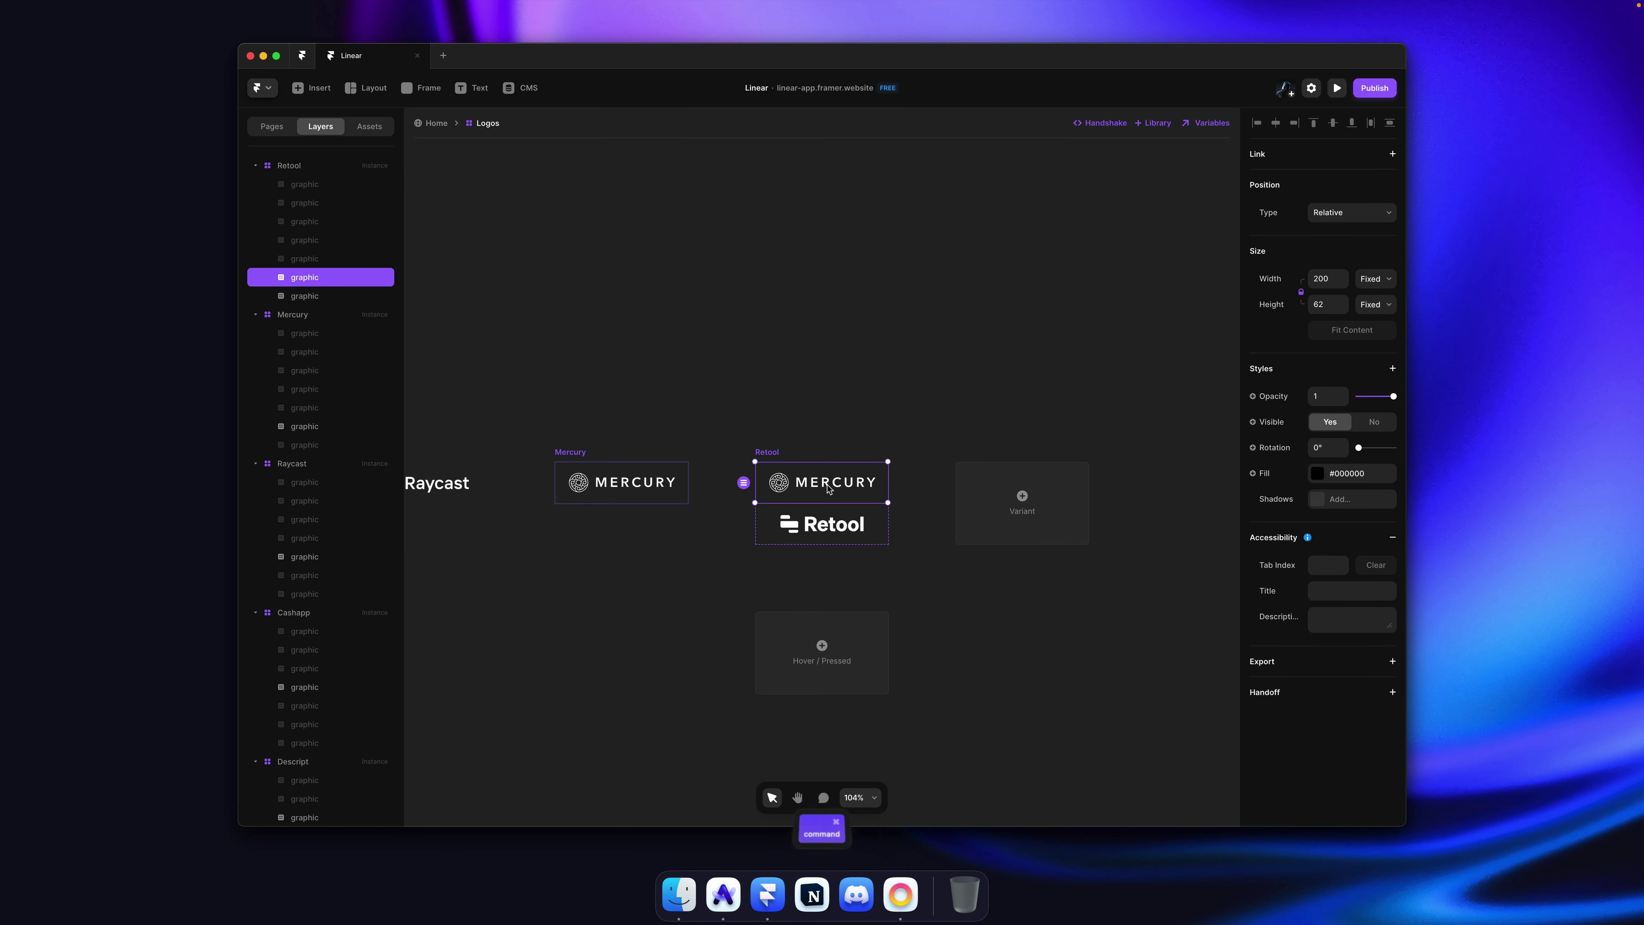
key("super+shift+h")
Step: Copy the Pitch logo svg element from the Linear site's DevTools
key("super+Tab")
key("super+shift+c")
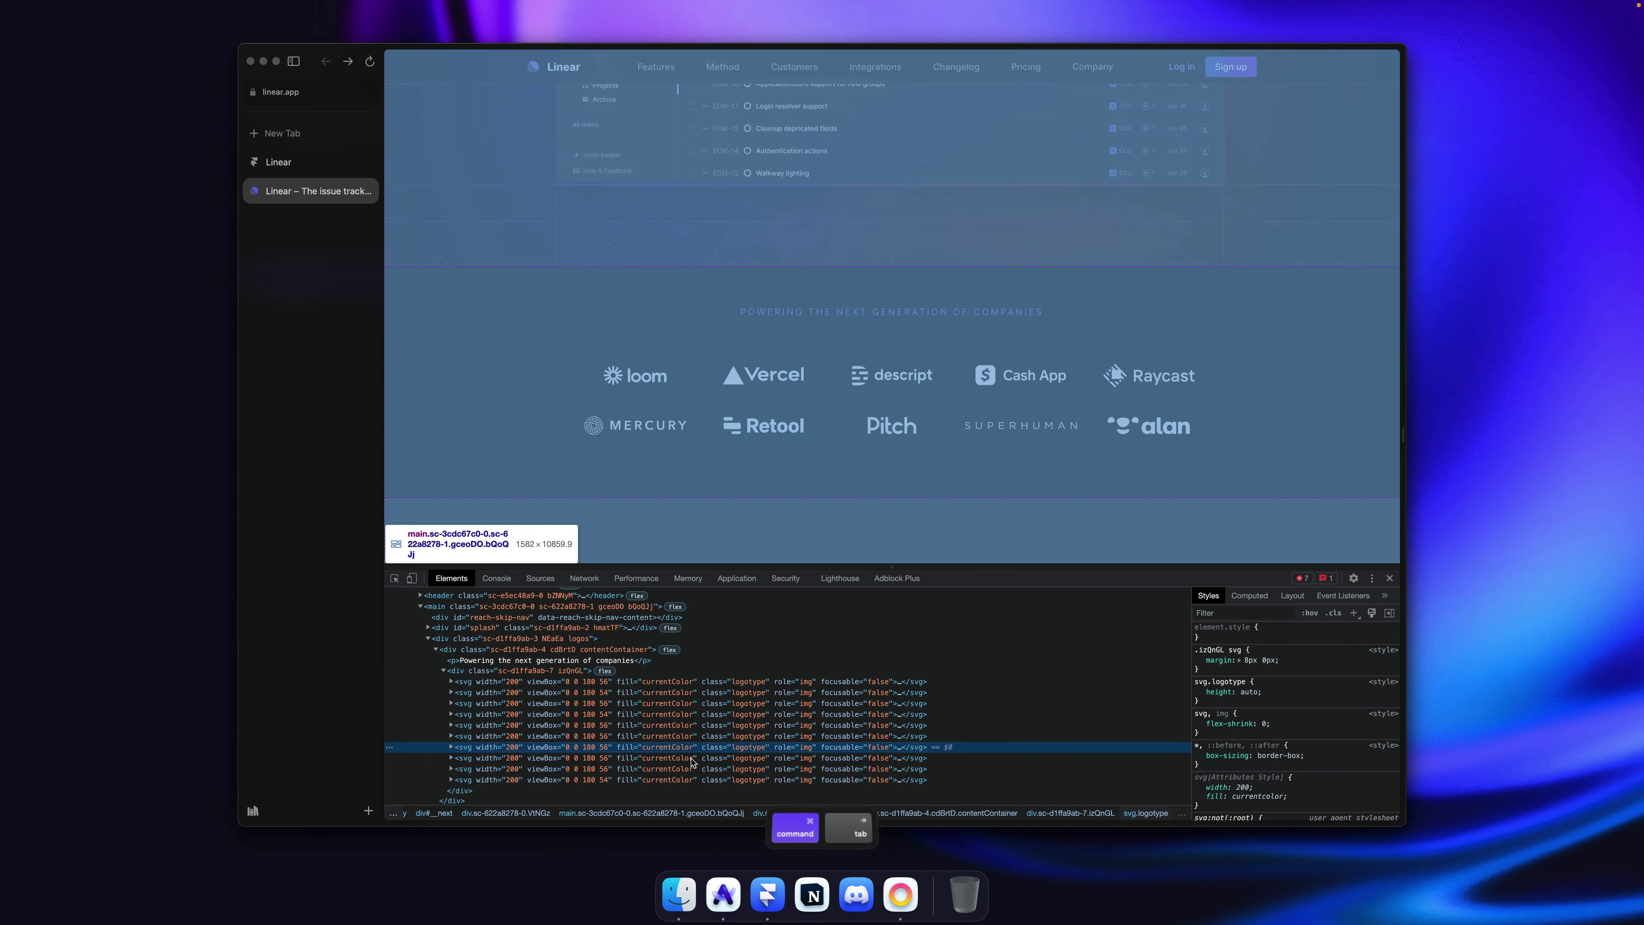
left_click(673, 759)
right_click(673, 759)
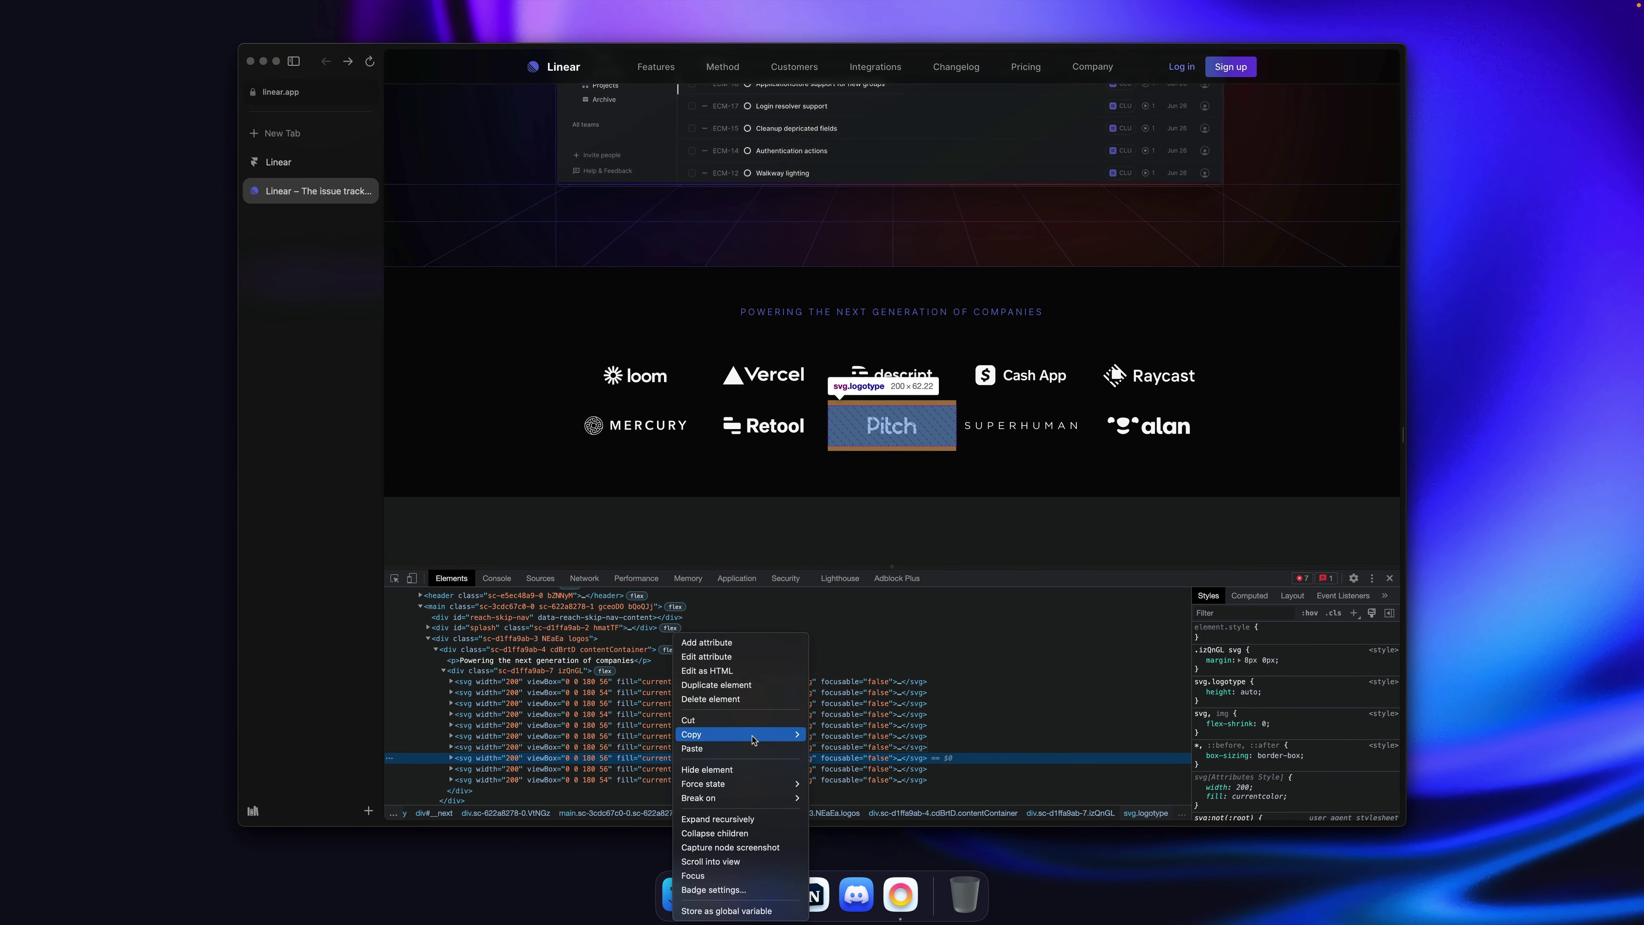
mouse_move(745, 738)
left_click(841, 737)
key("super+Tab")
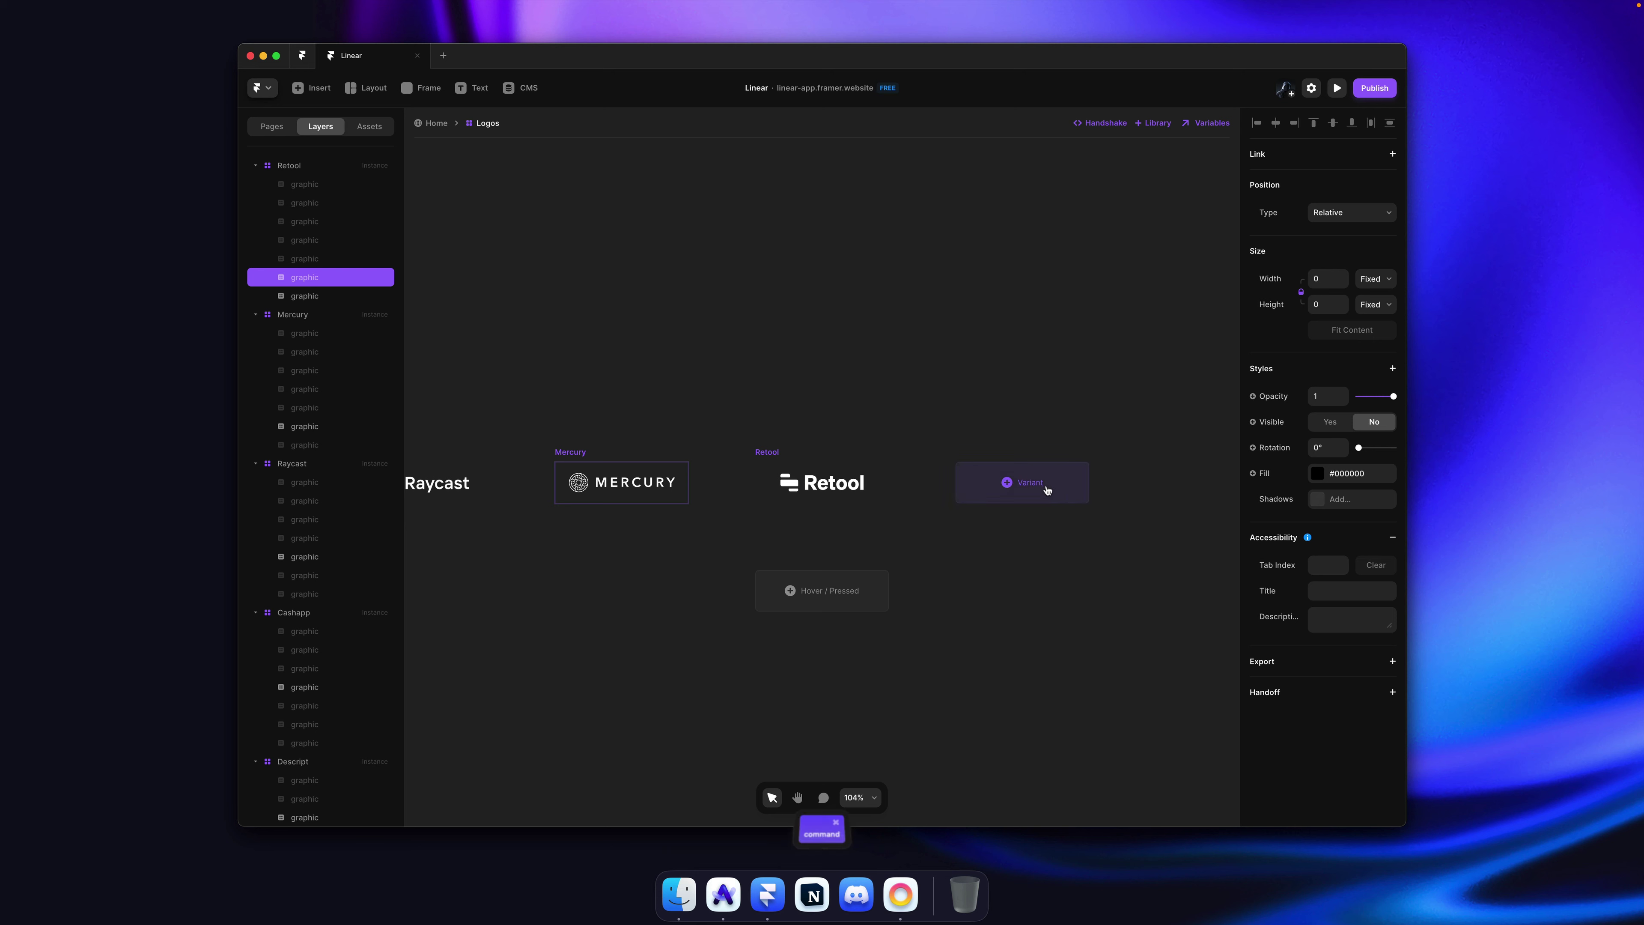
Step: Add a Pitch variant with the Pitch logo pasted in and the Retool logo hidden
left_click(1044, 481)
type("Pitch")
key("Return")
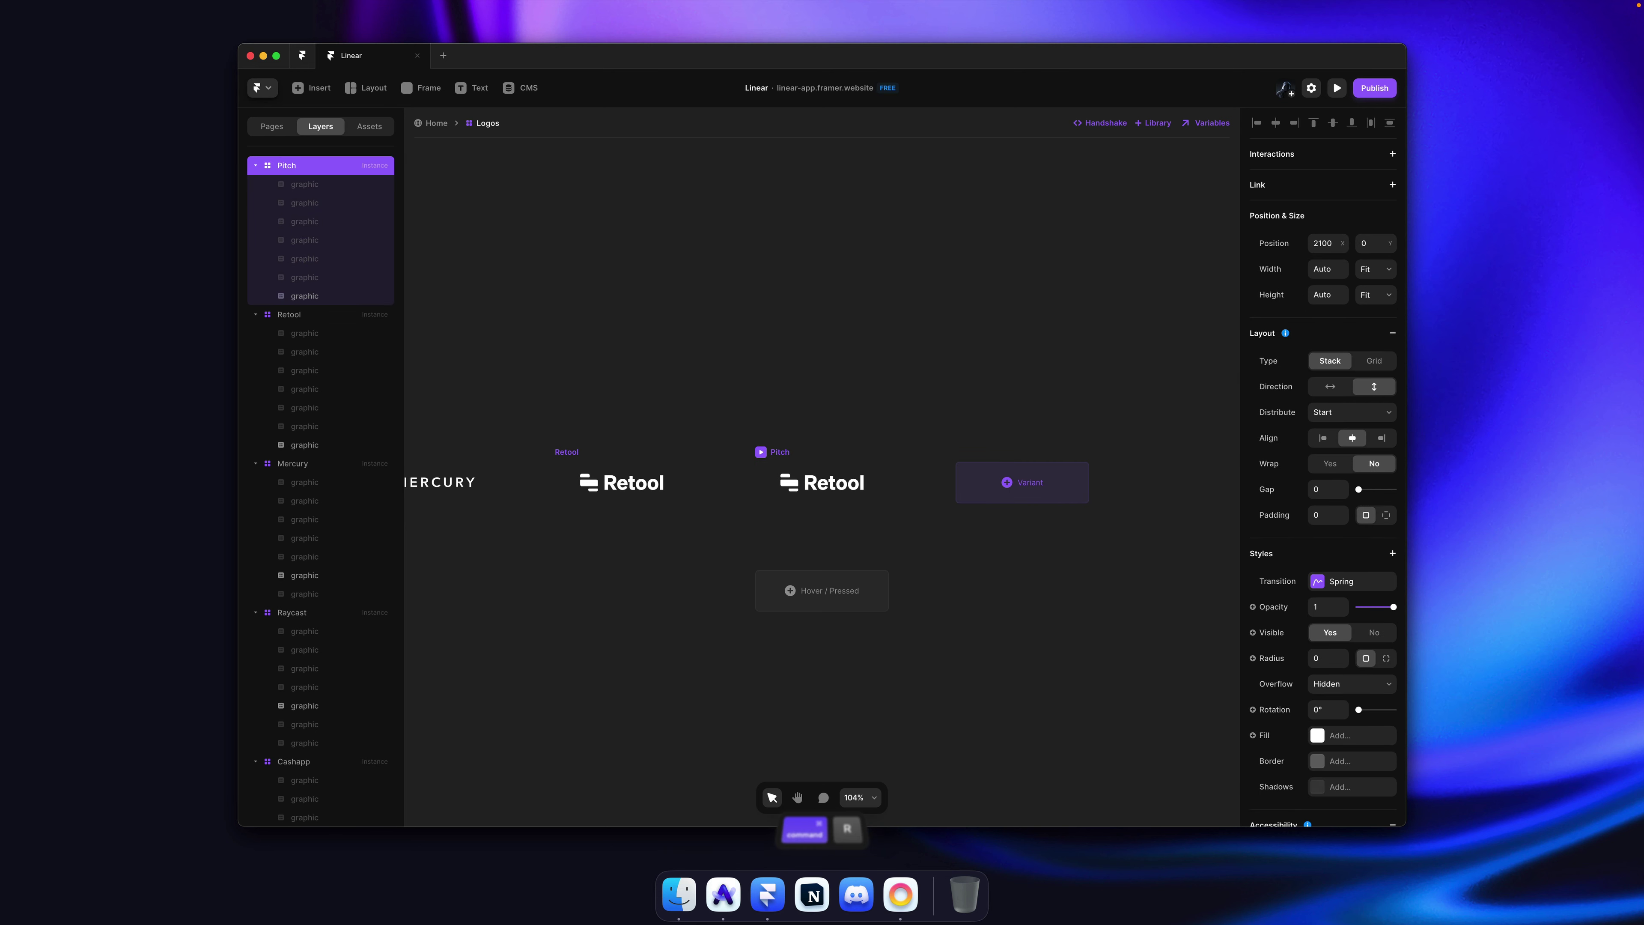
key("Escape")
key("Escape")
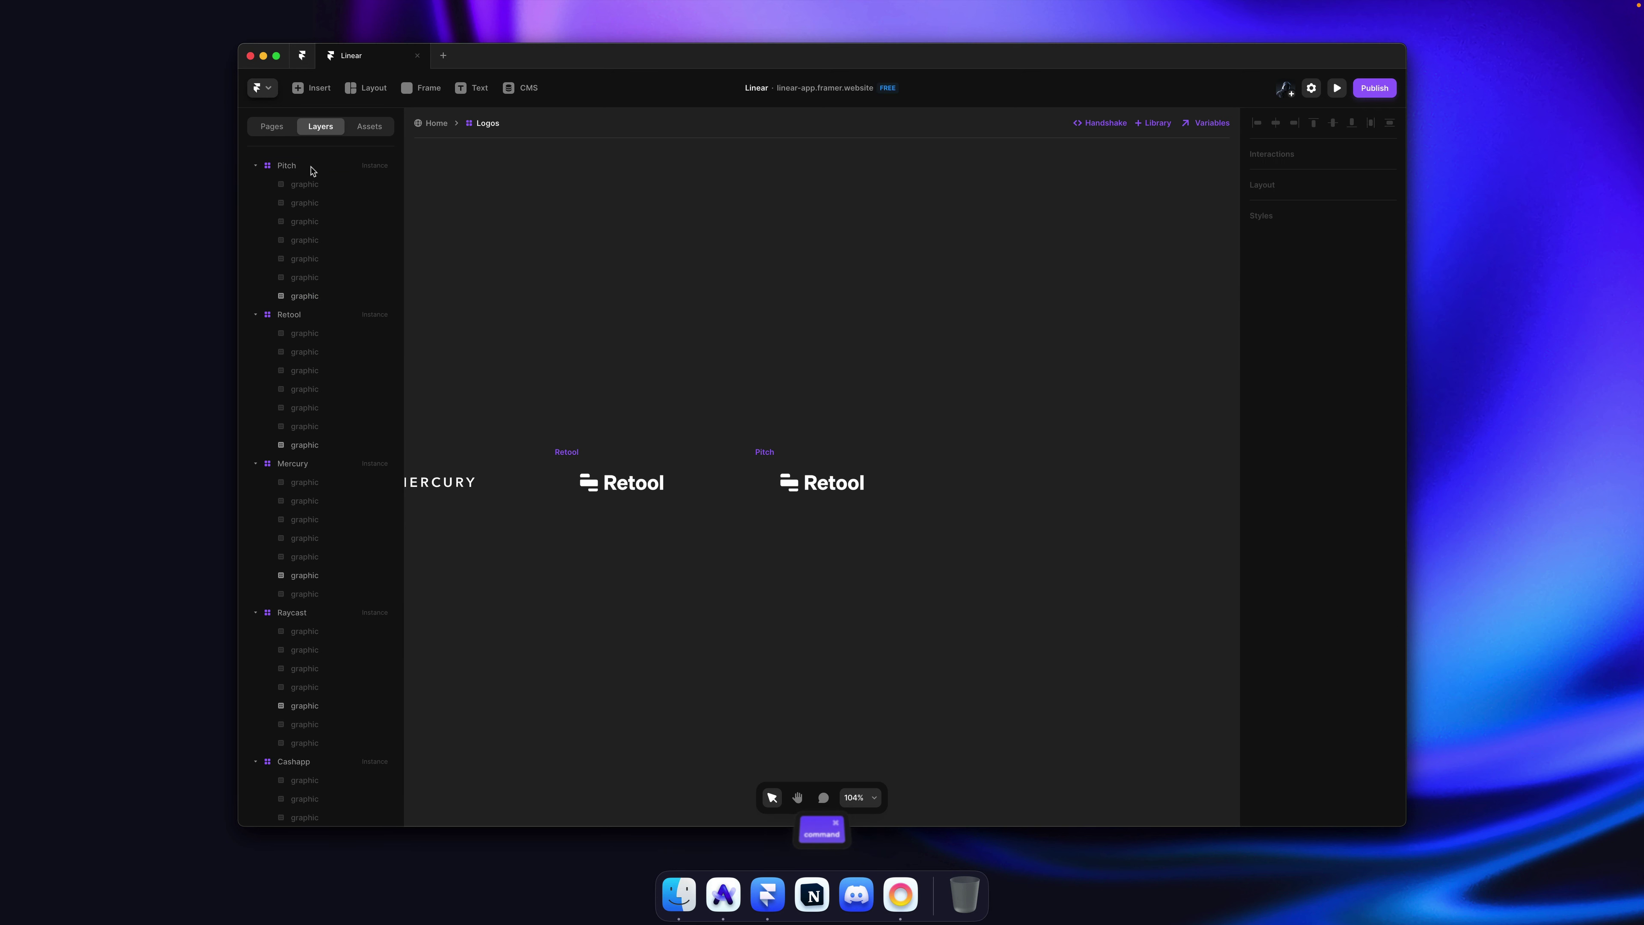
left_click(308, 170)
key("cmd+v")
left_click(308, 299)
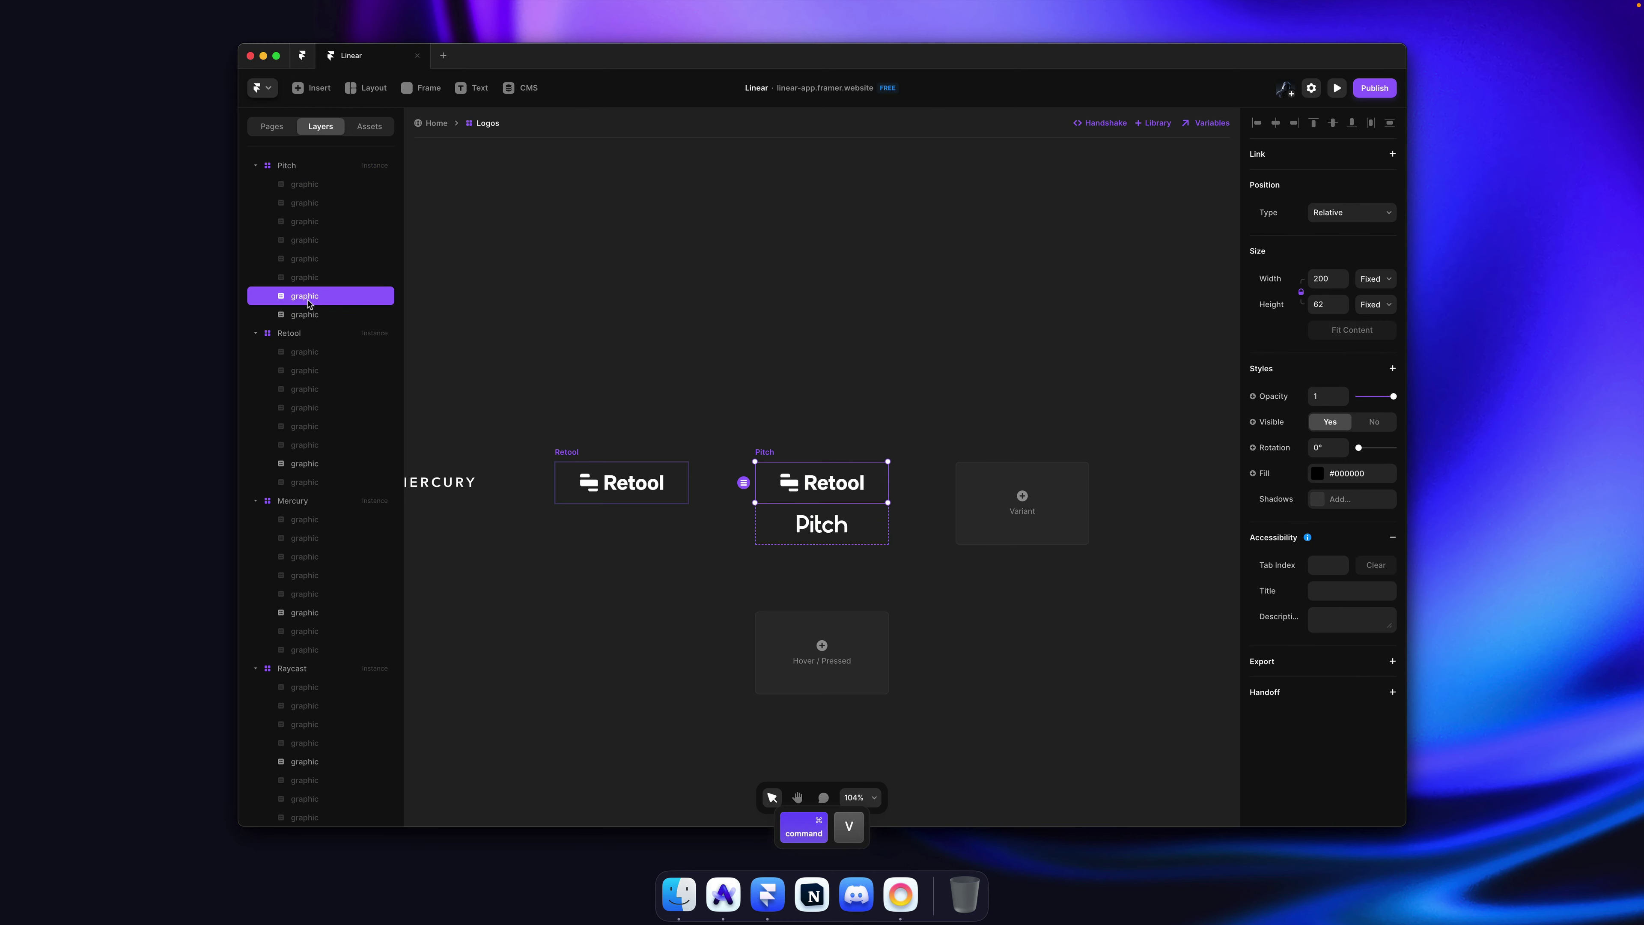
key("BackSpace")
Step: Add a Superhuman variant containing the Superhuman logo, with the Pitch logo hidden
left_click(1022, 495)
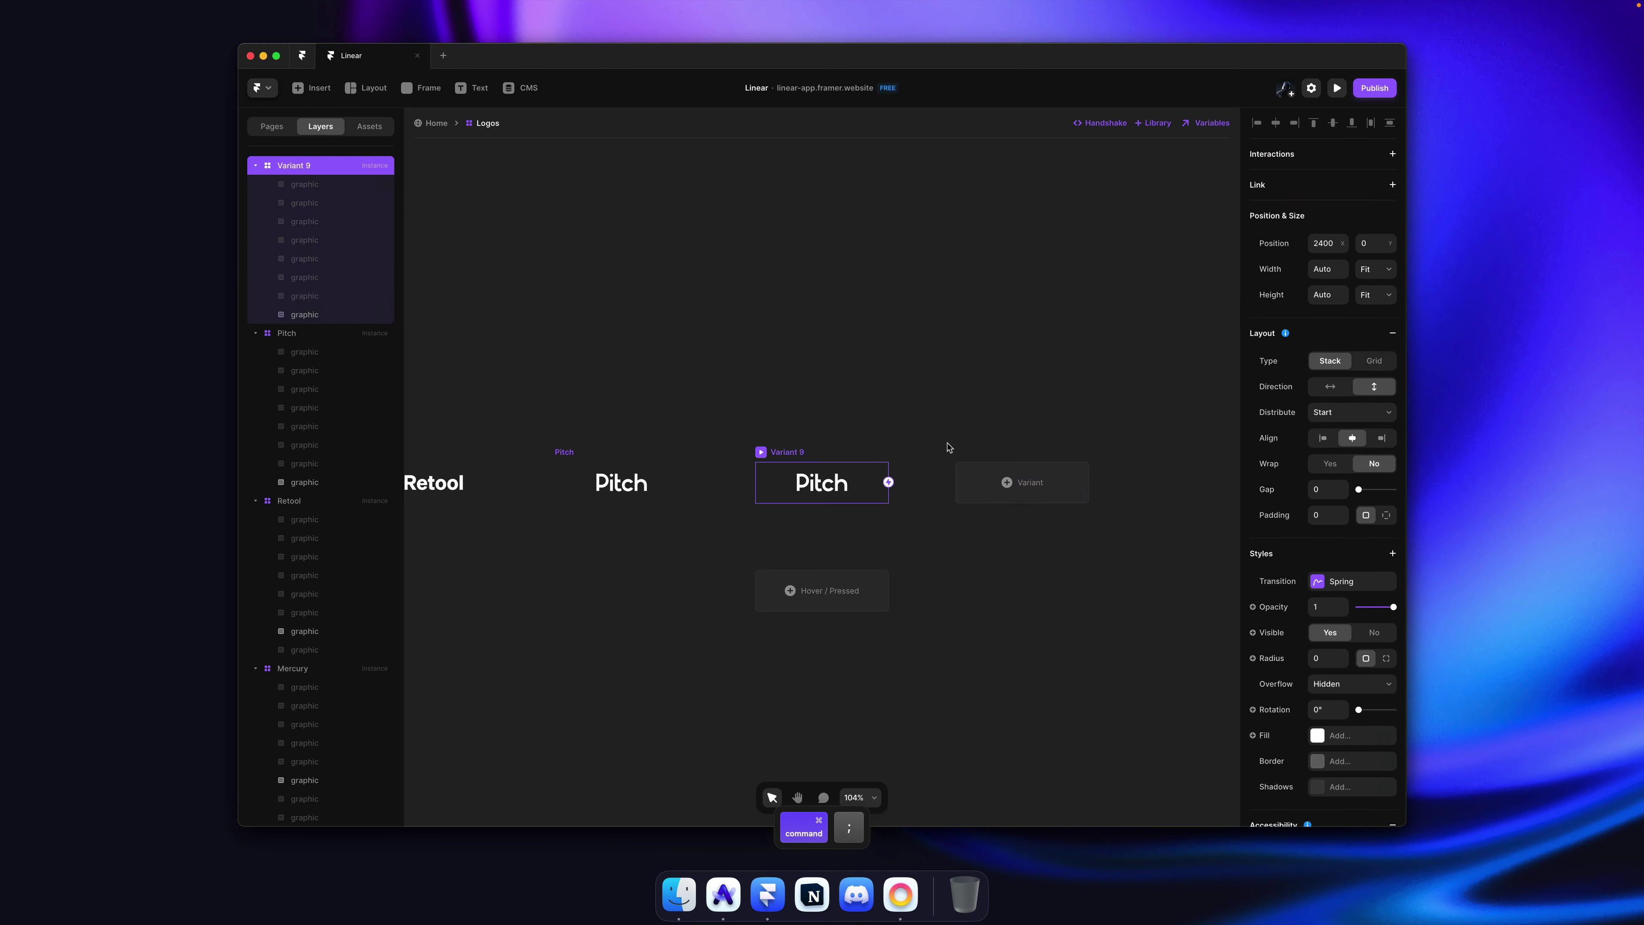
key("cmd+Tab")
right_click(593, 770)
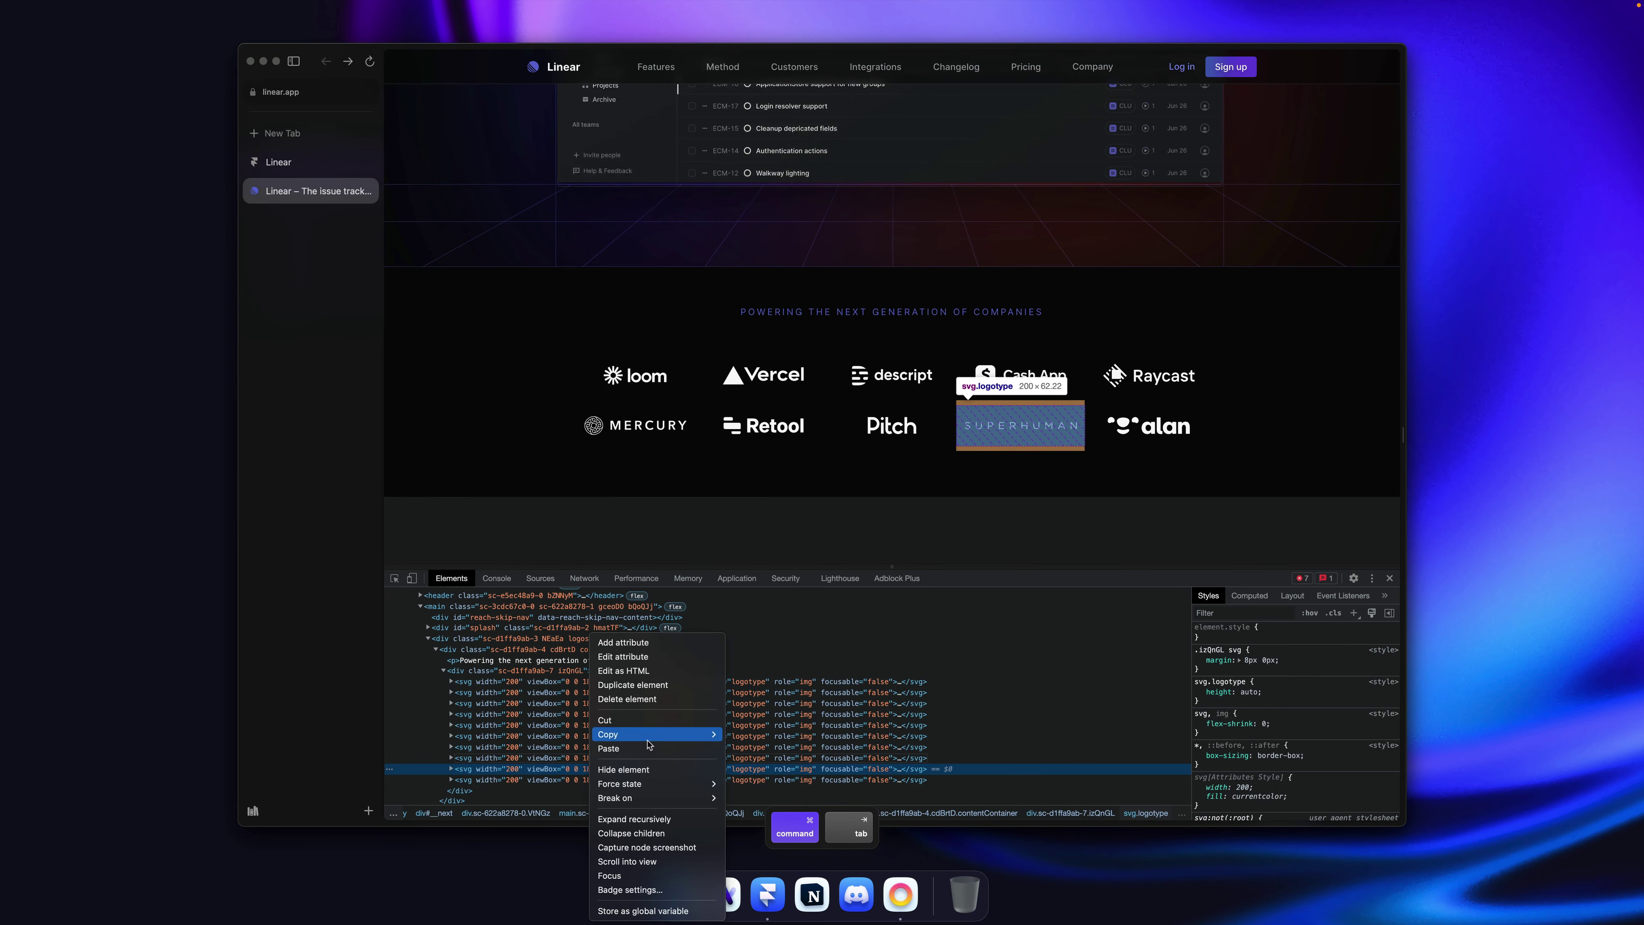
mouse_move(686, 734)
left_click(755, 734)
key("super+Tab")
key("super+r")
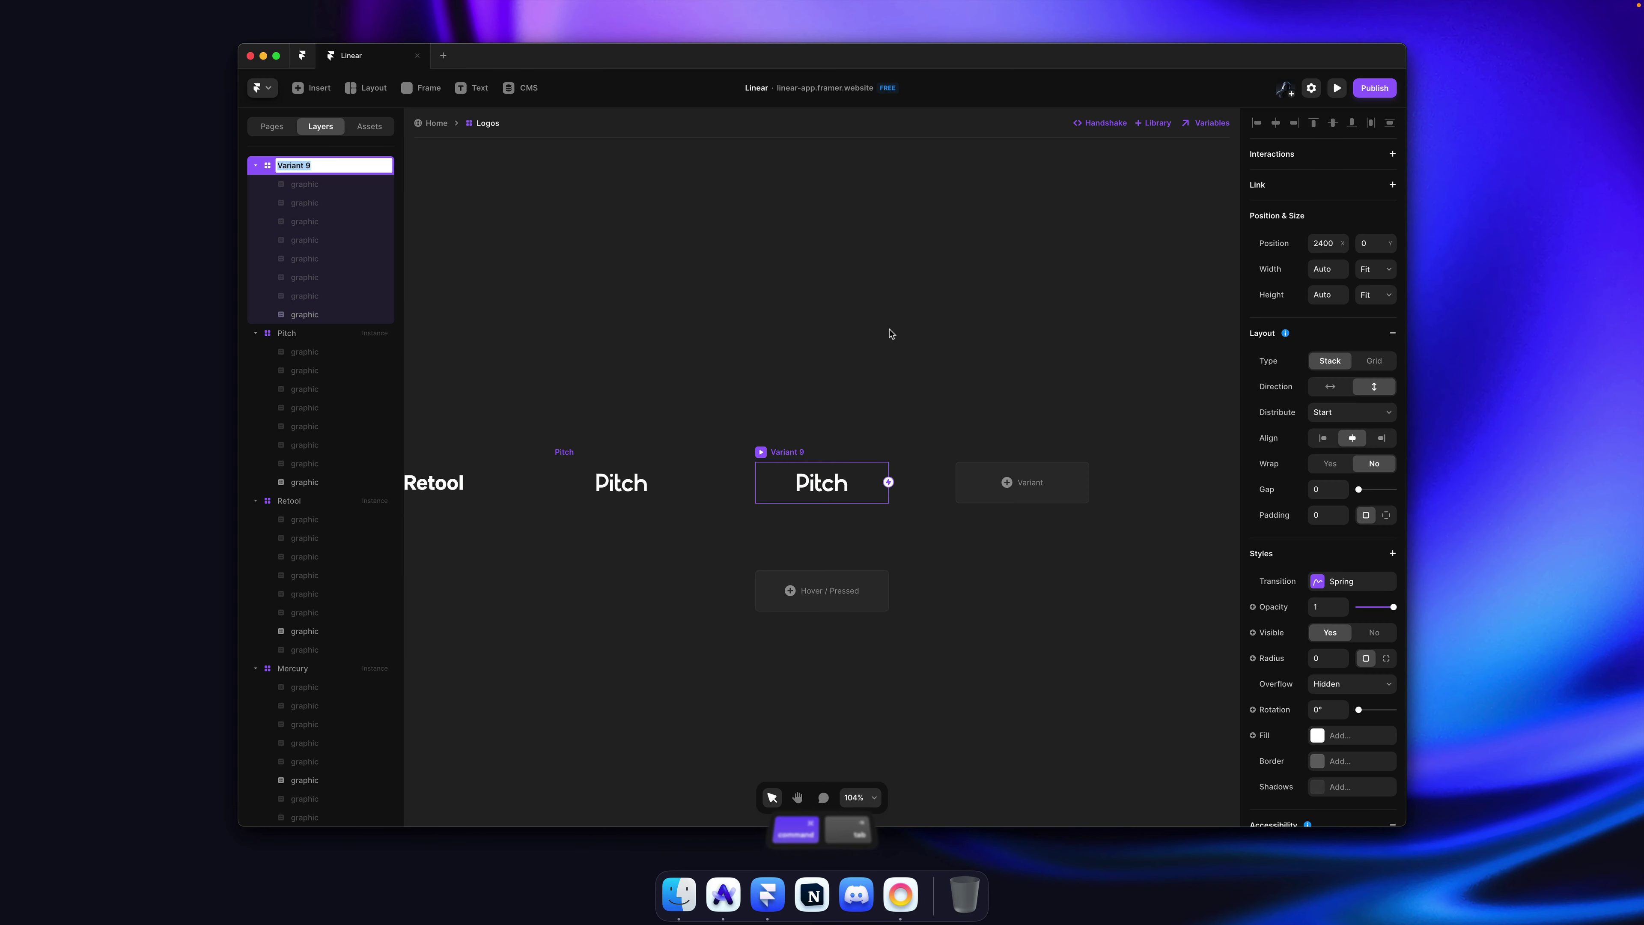
type("Superhuman")
key("Return")
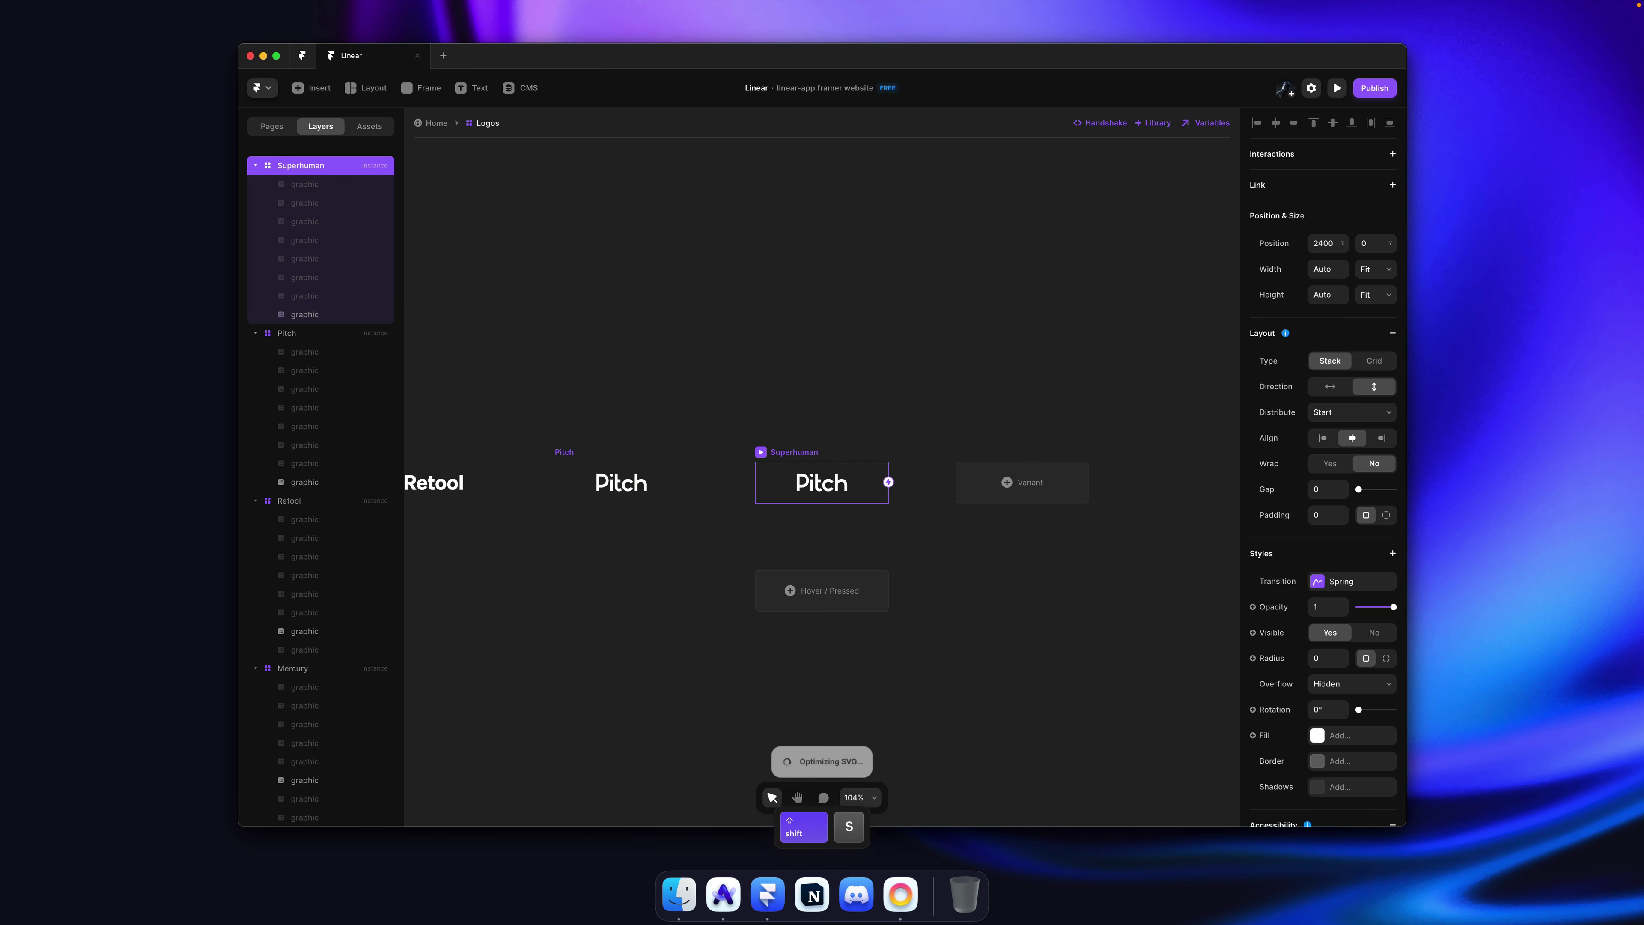
key("super+v")
left_click_drag(314, 175, 317, 189)
left_click(819, 483)
key("BackSpace")
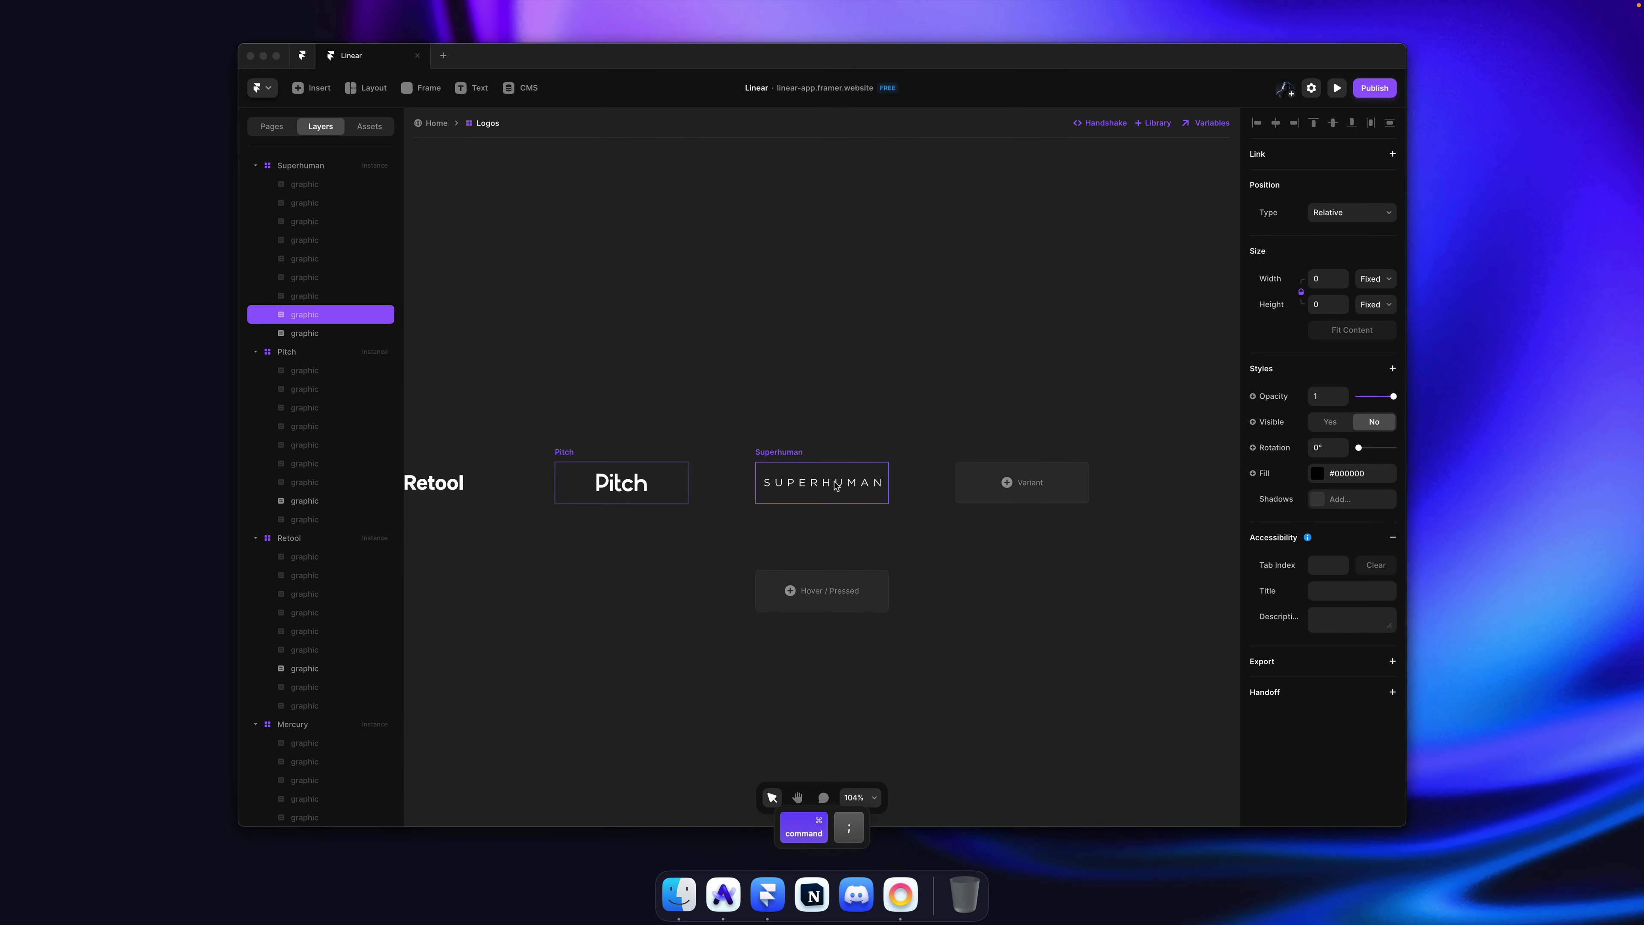
Step: Copy the Alan logo svg element from the Linear site
key("super+Tab")
left_click(790, 782)
right_click(791, 782)
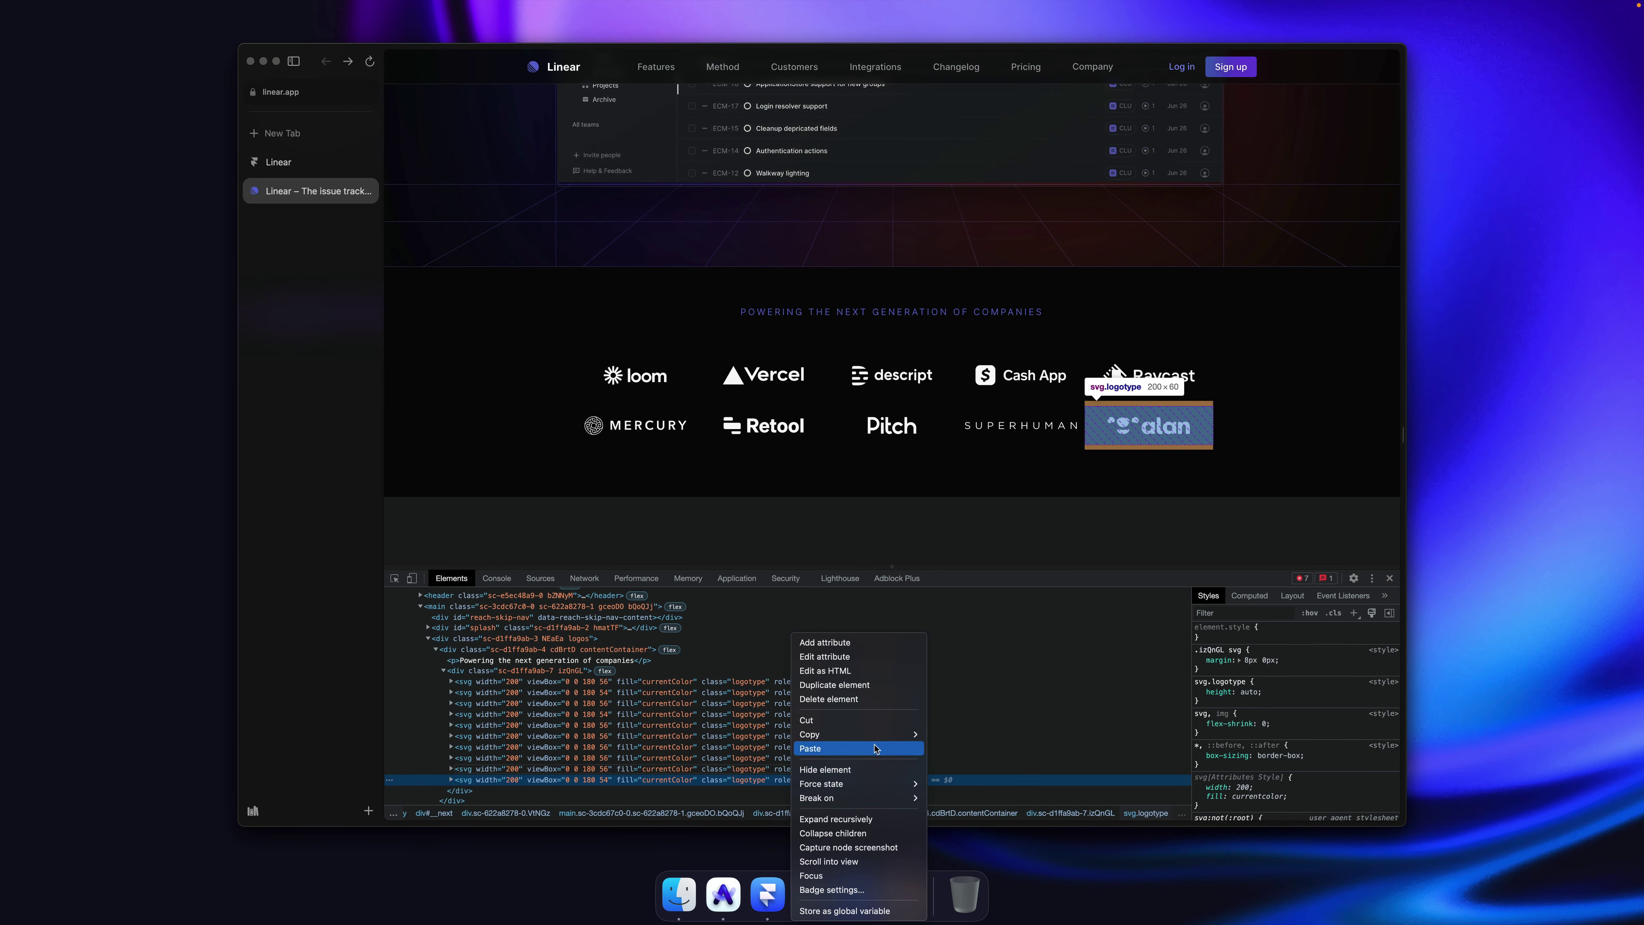
mouse_move(842, 734)
key("super+Tab")
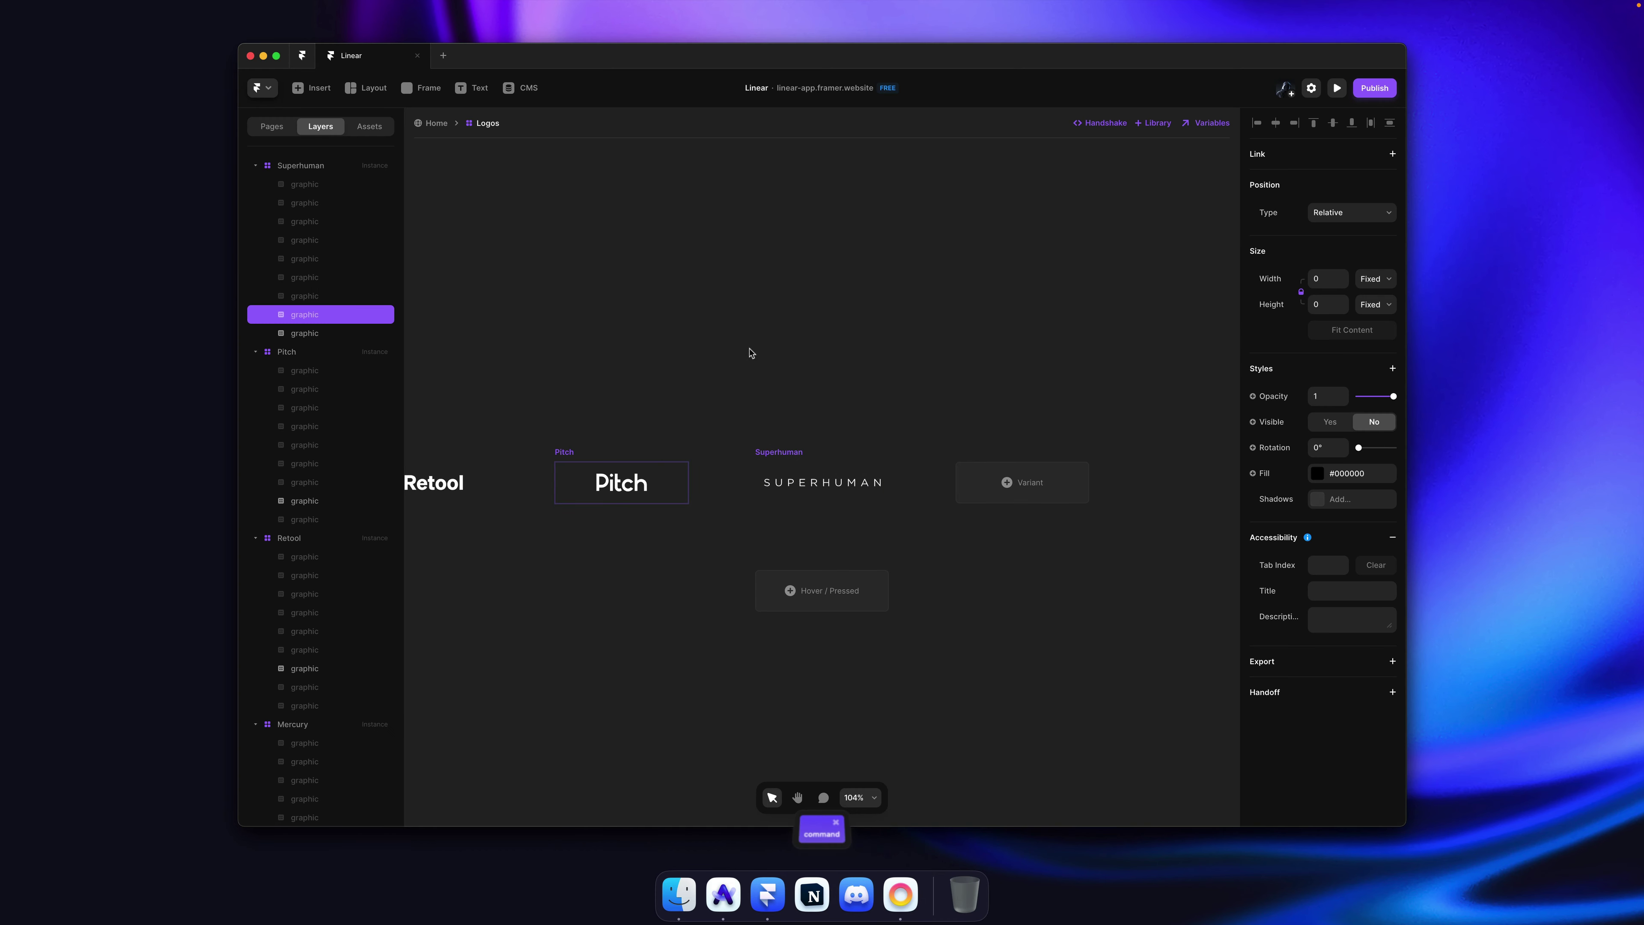
Step: Add an Alan variant showing the Alan logo, with the Superhuman logo hidden
left_click(1050, 476)
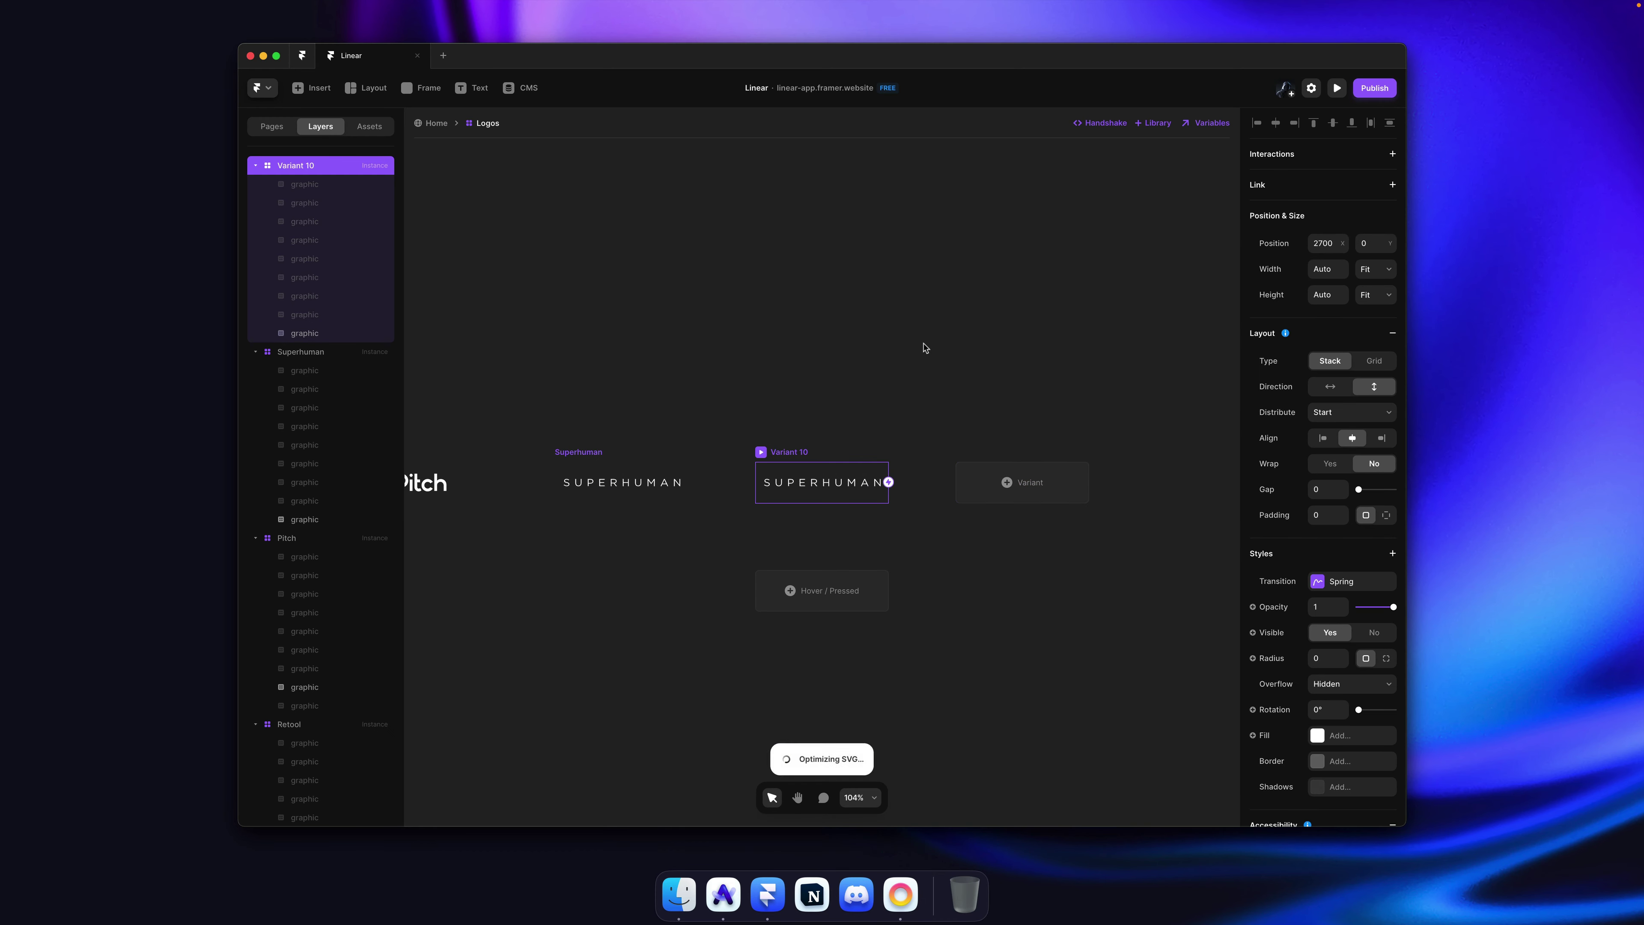
key("super+v")
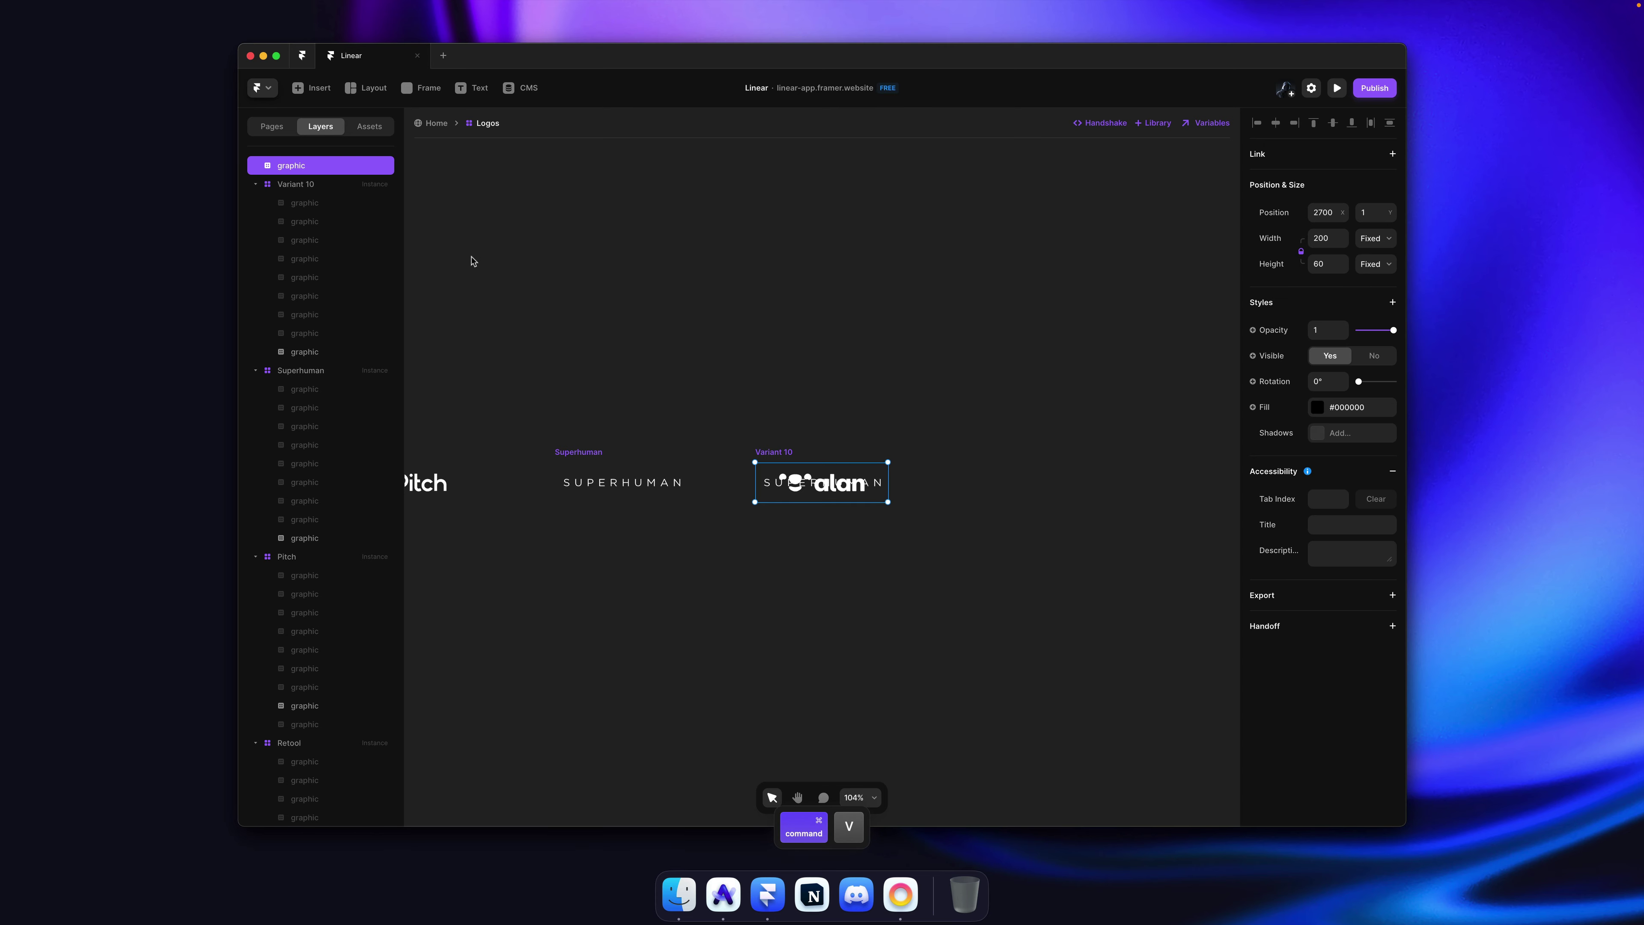
key("super+Tab")
key("super+Tab")
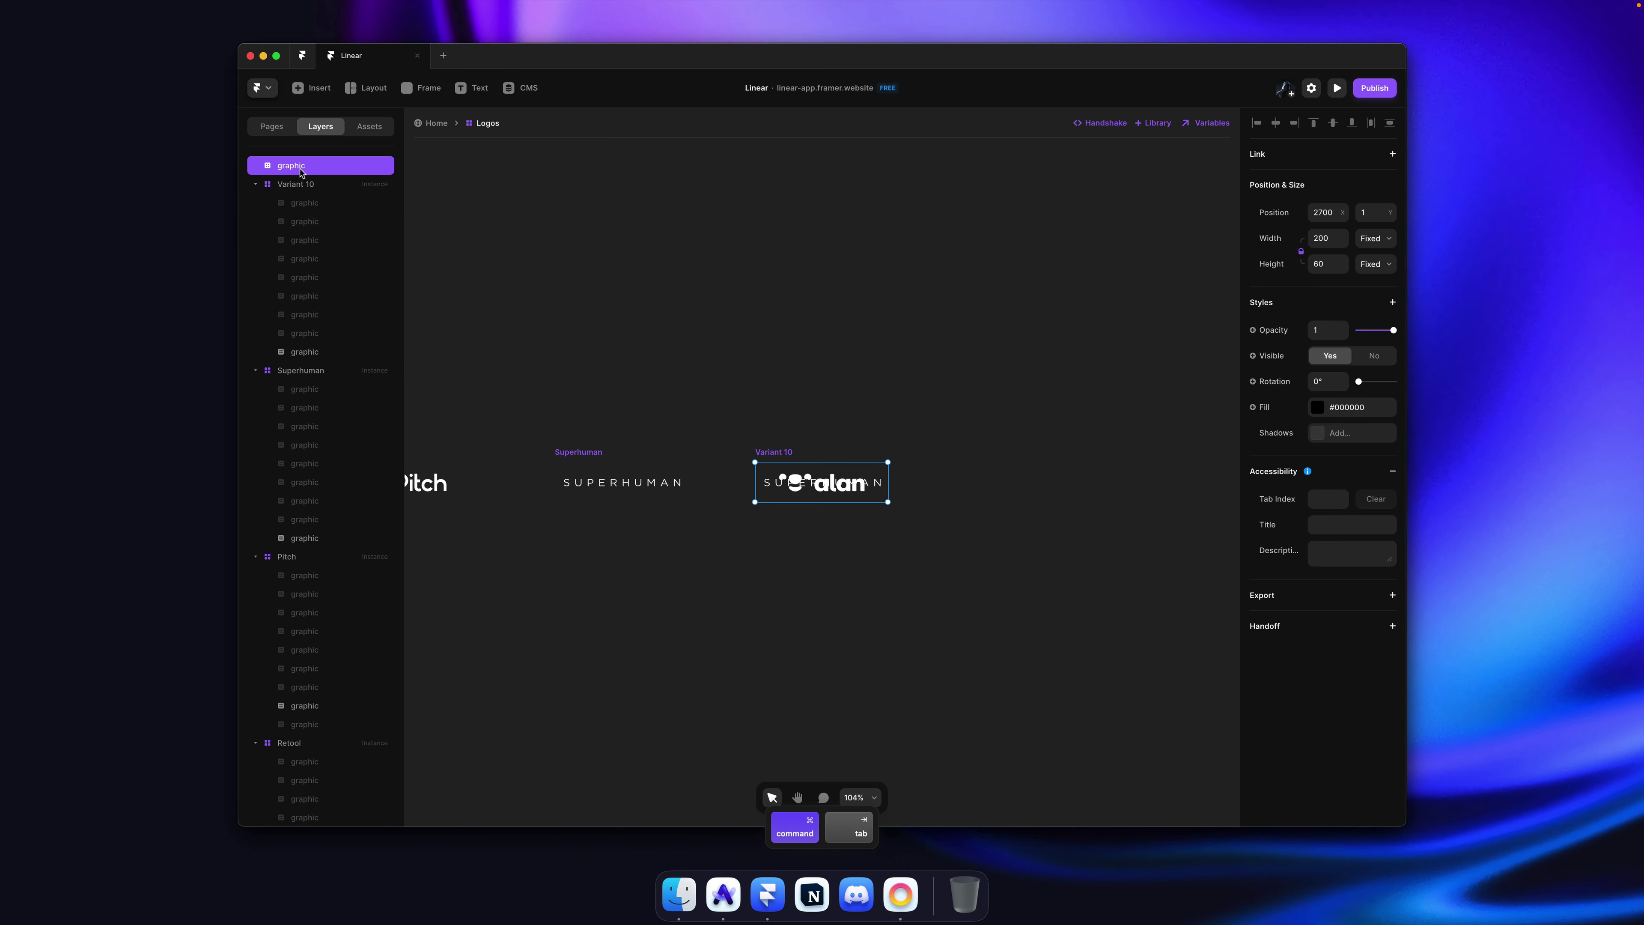
left_click_drag(301, 187, 315, 177)
left_click(314, 170)
key("super+r")
type("Alan")
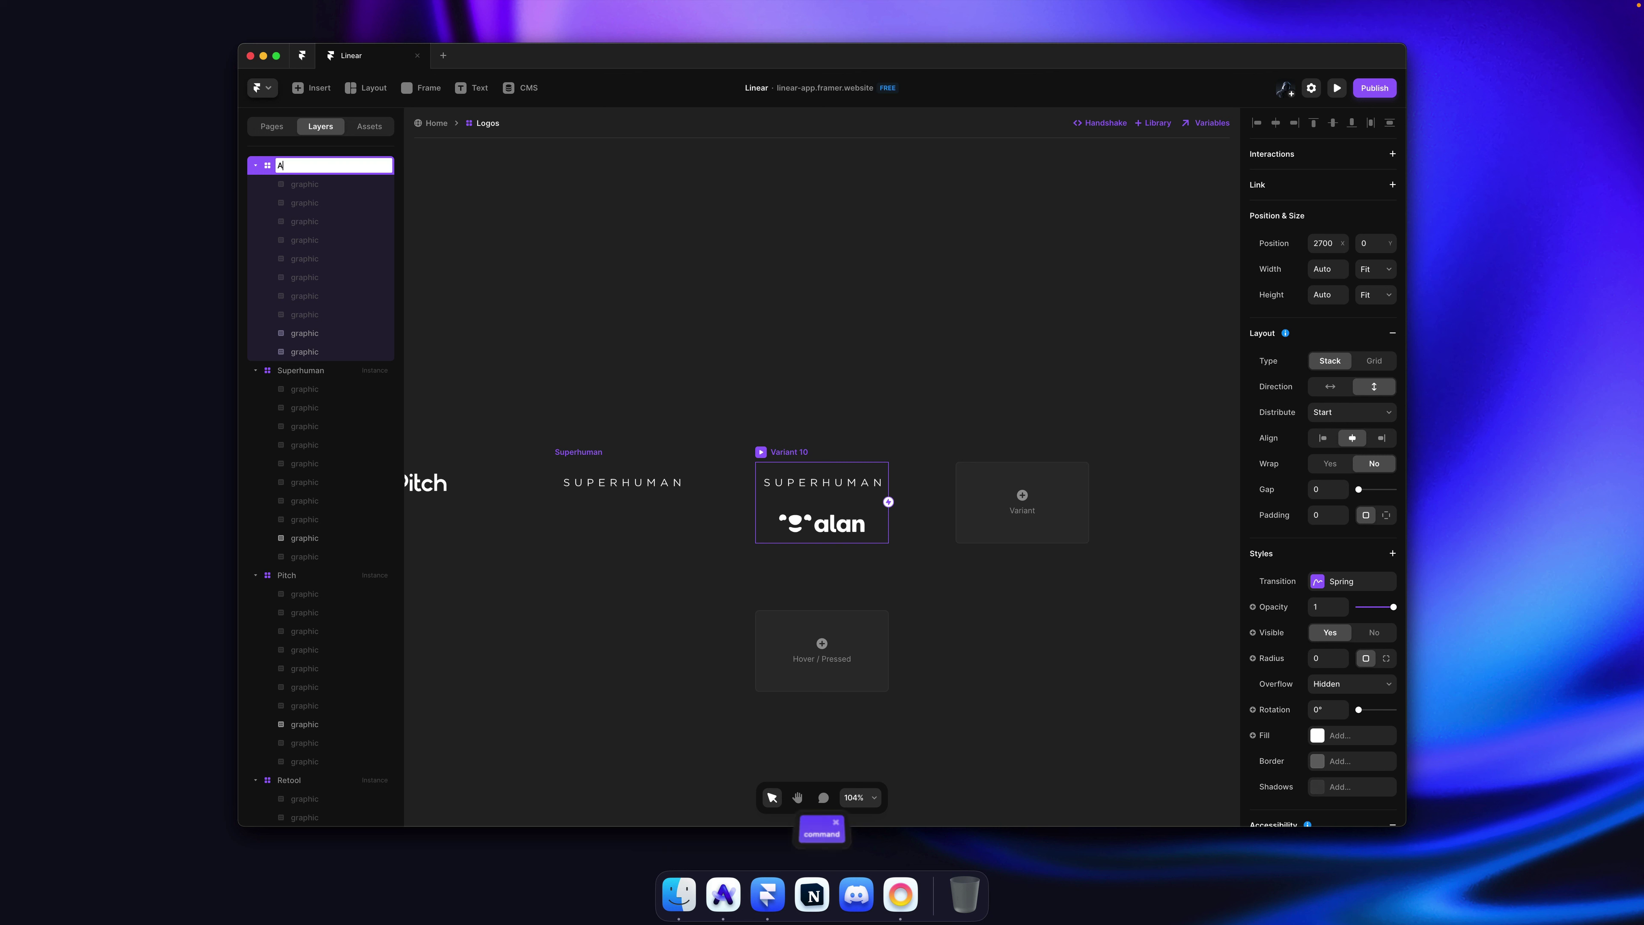
key("Return")
left_click(329, 337)
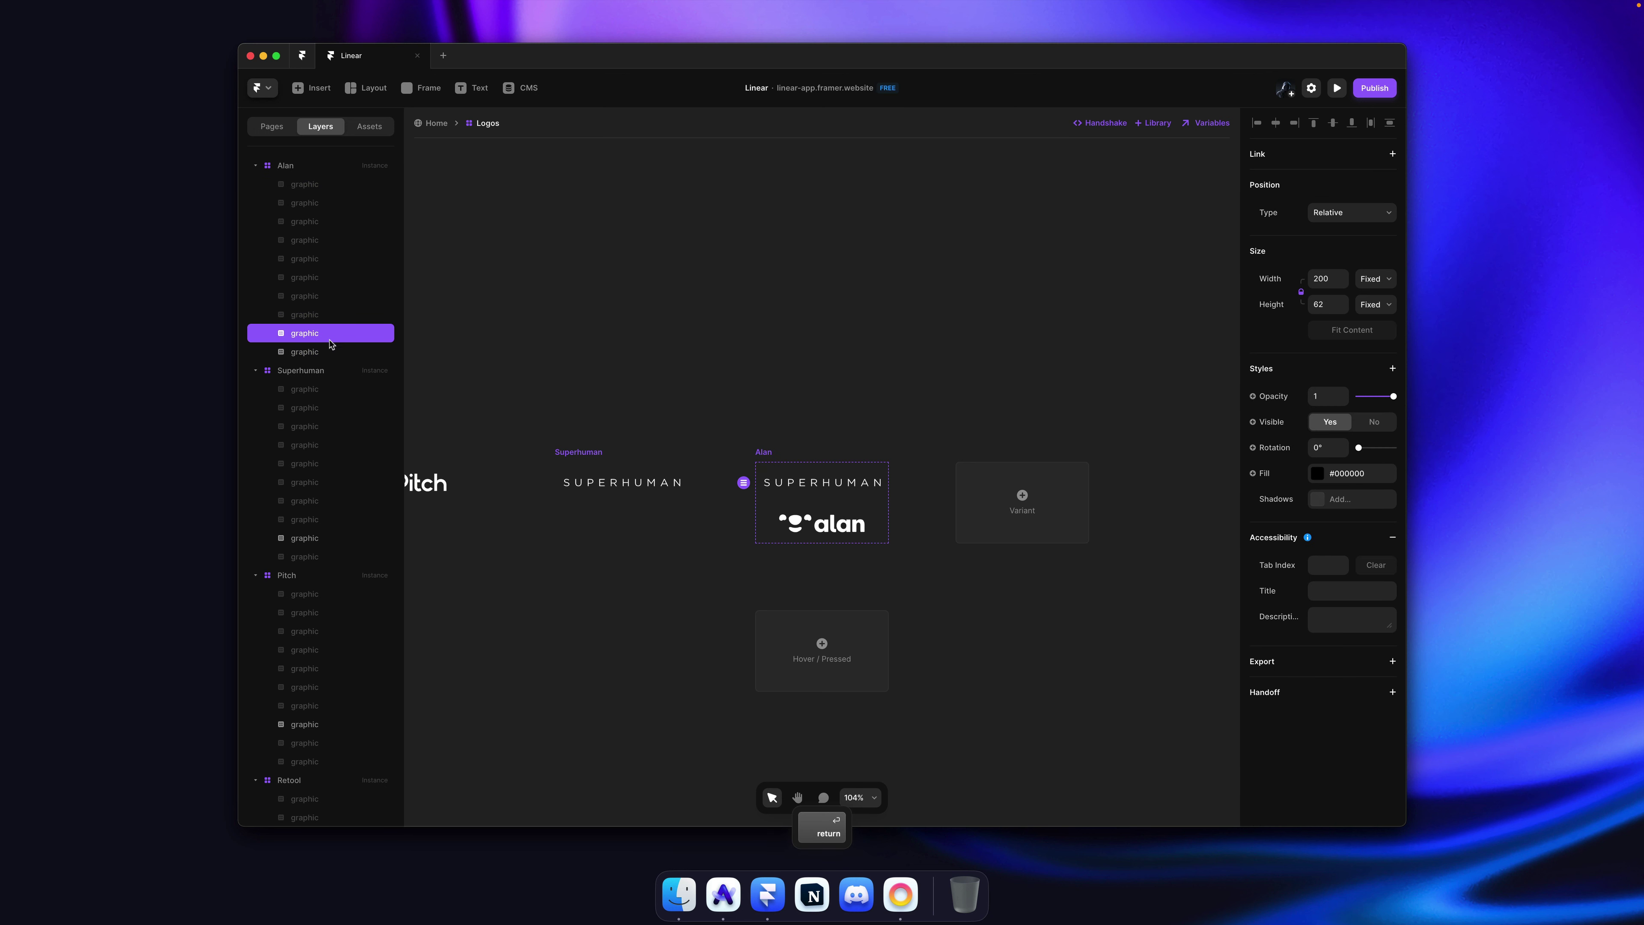
key("super+shift+h")
Step: Save the project with all ten logo variants in place
left_click(893, 330)
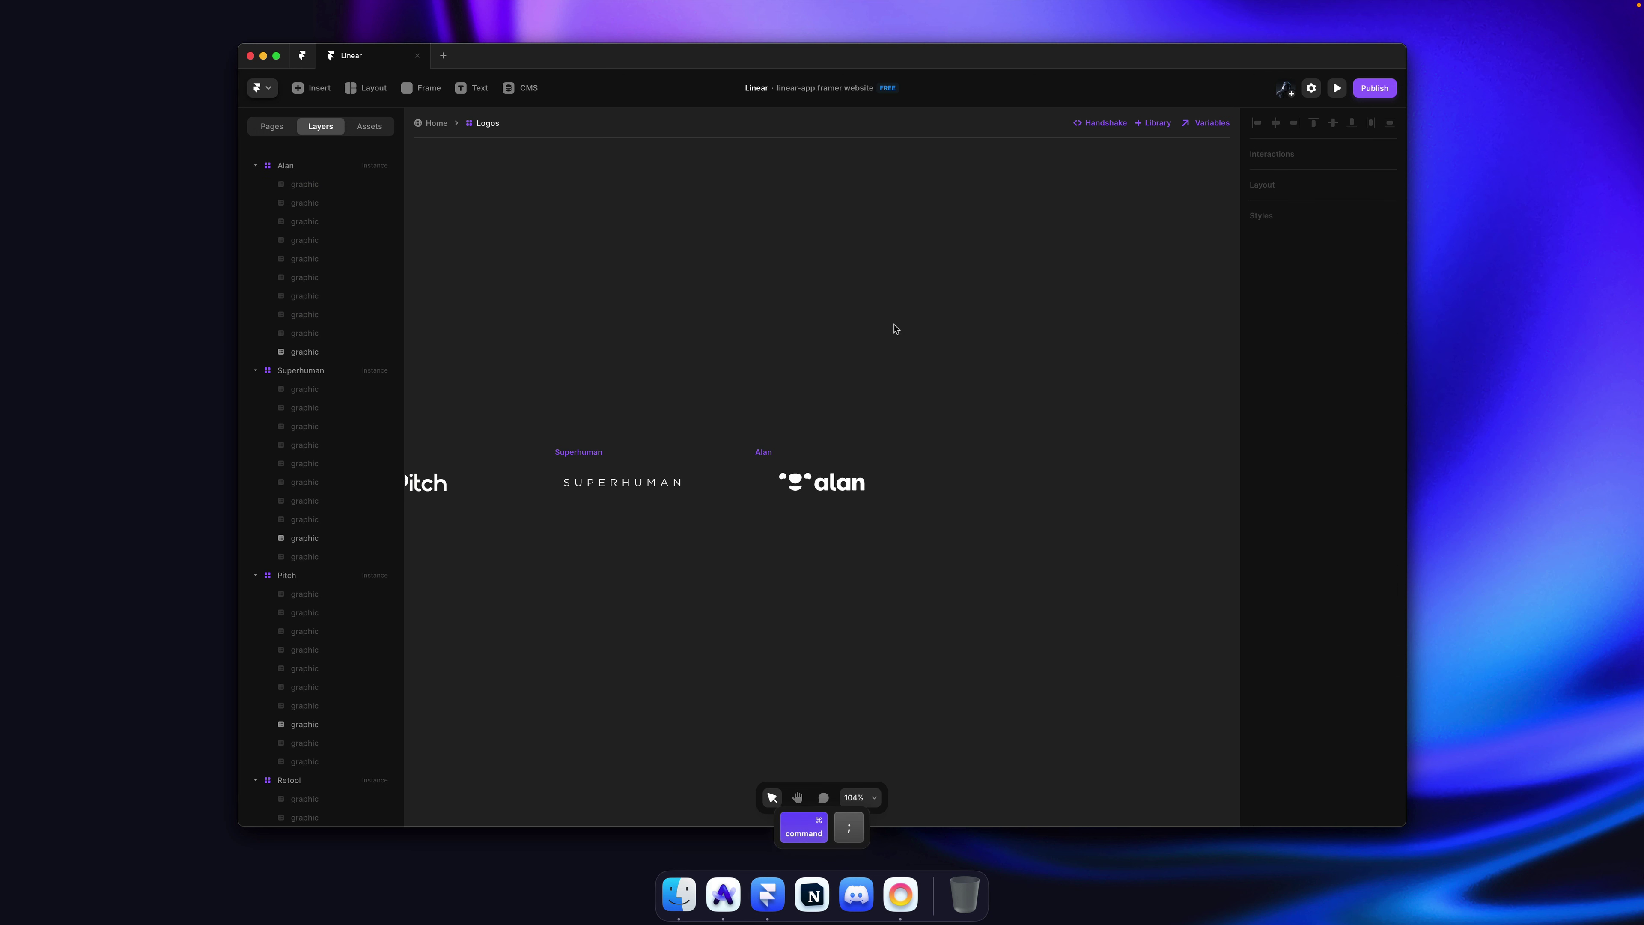
scroll(896, 330, "down", 5)
scroll(895, 330, "down", 3)
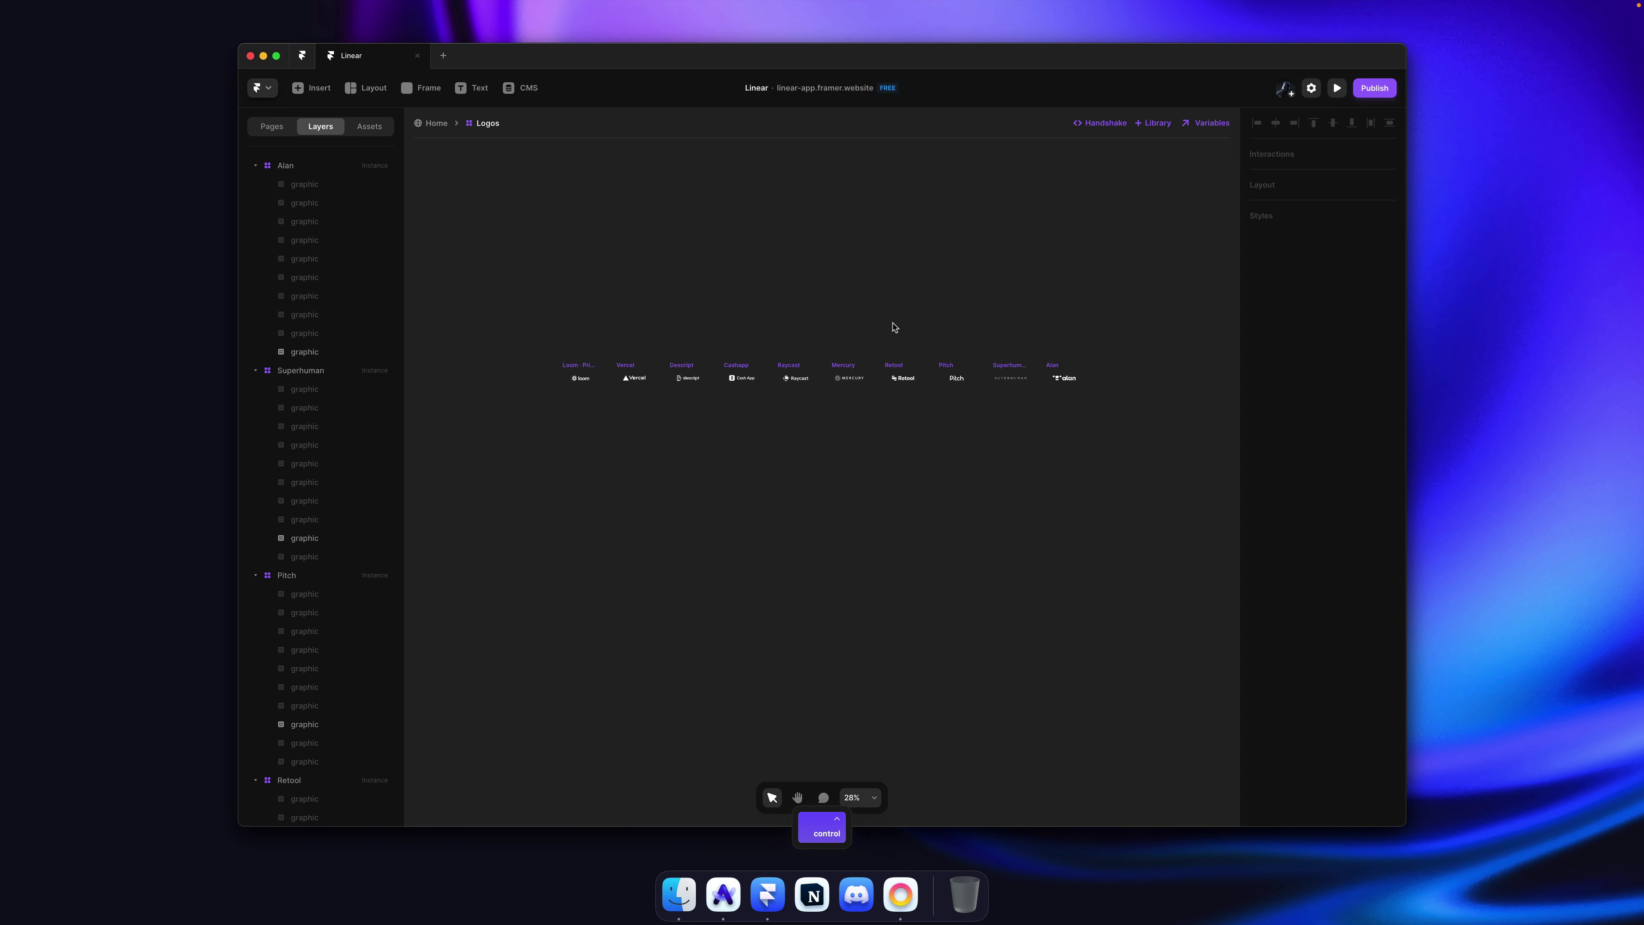
key("super+s")
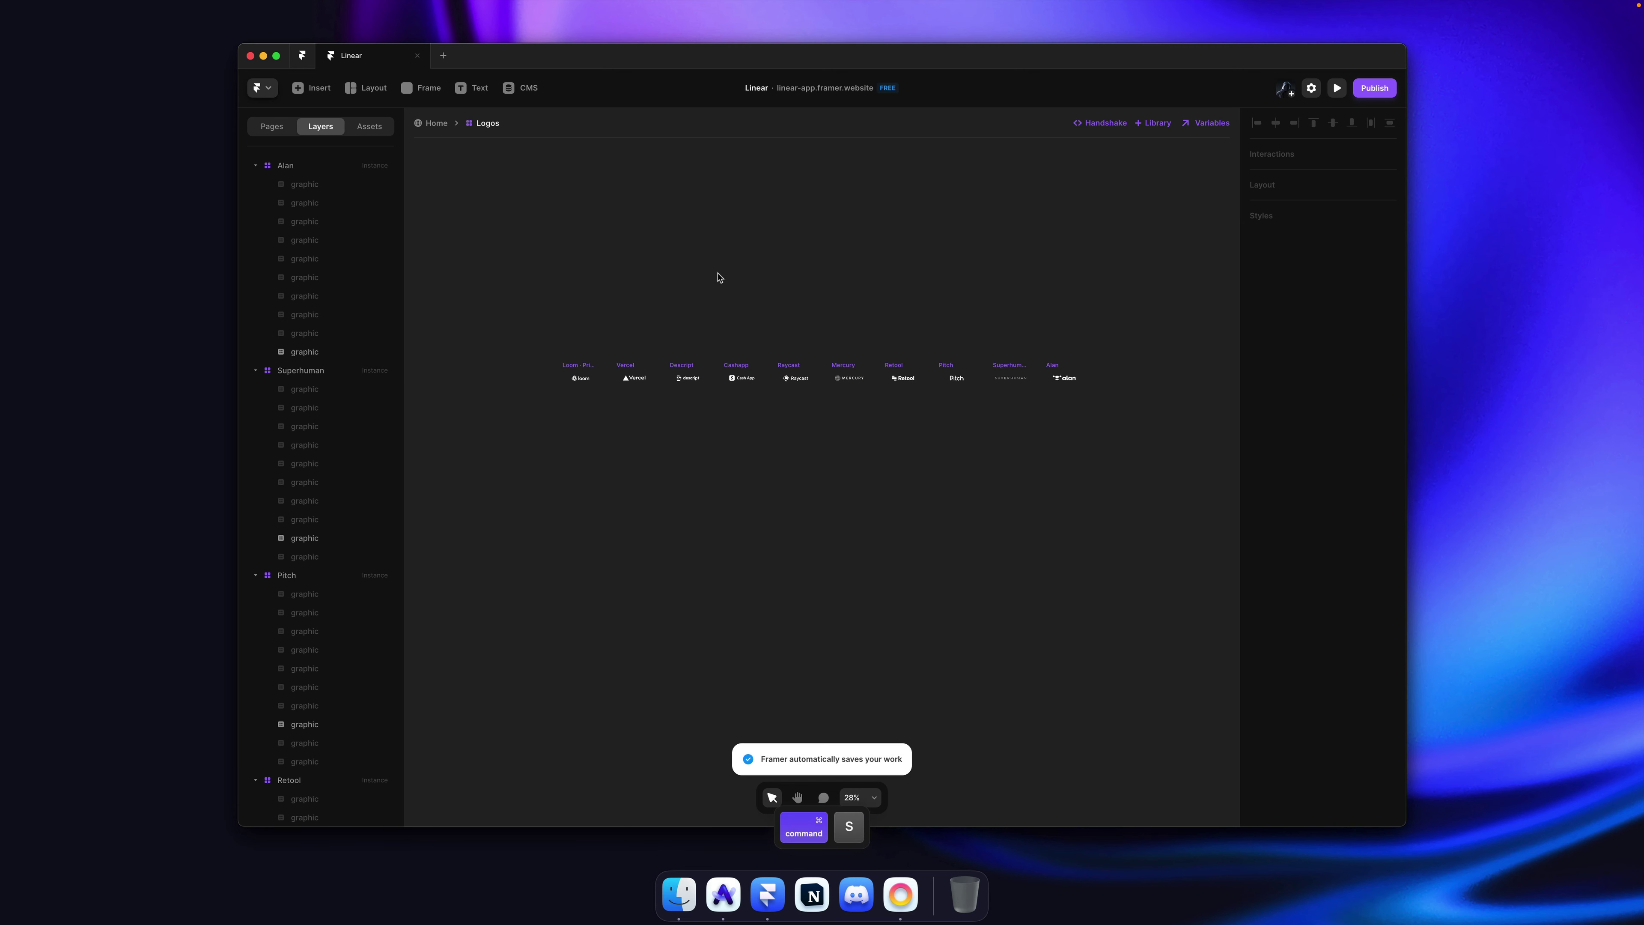
scroll(952, 362, "up", 6)
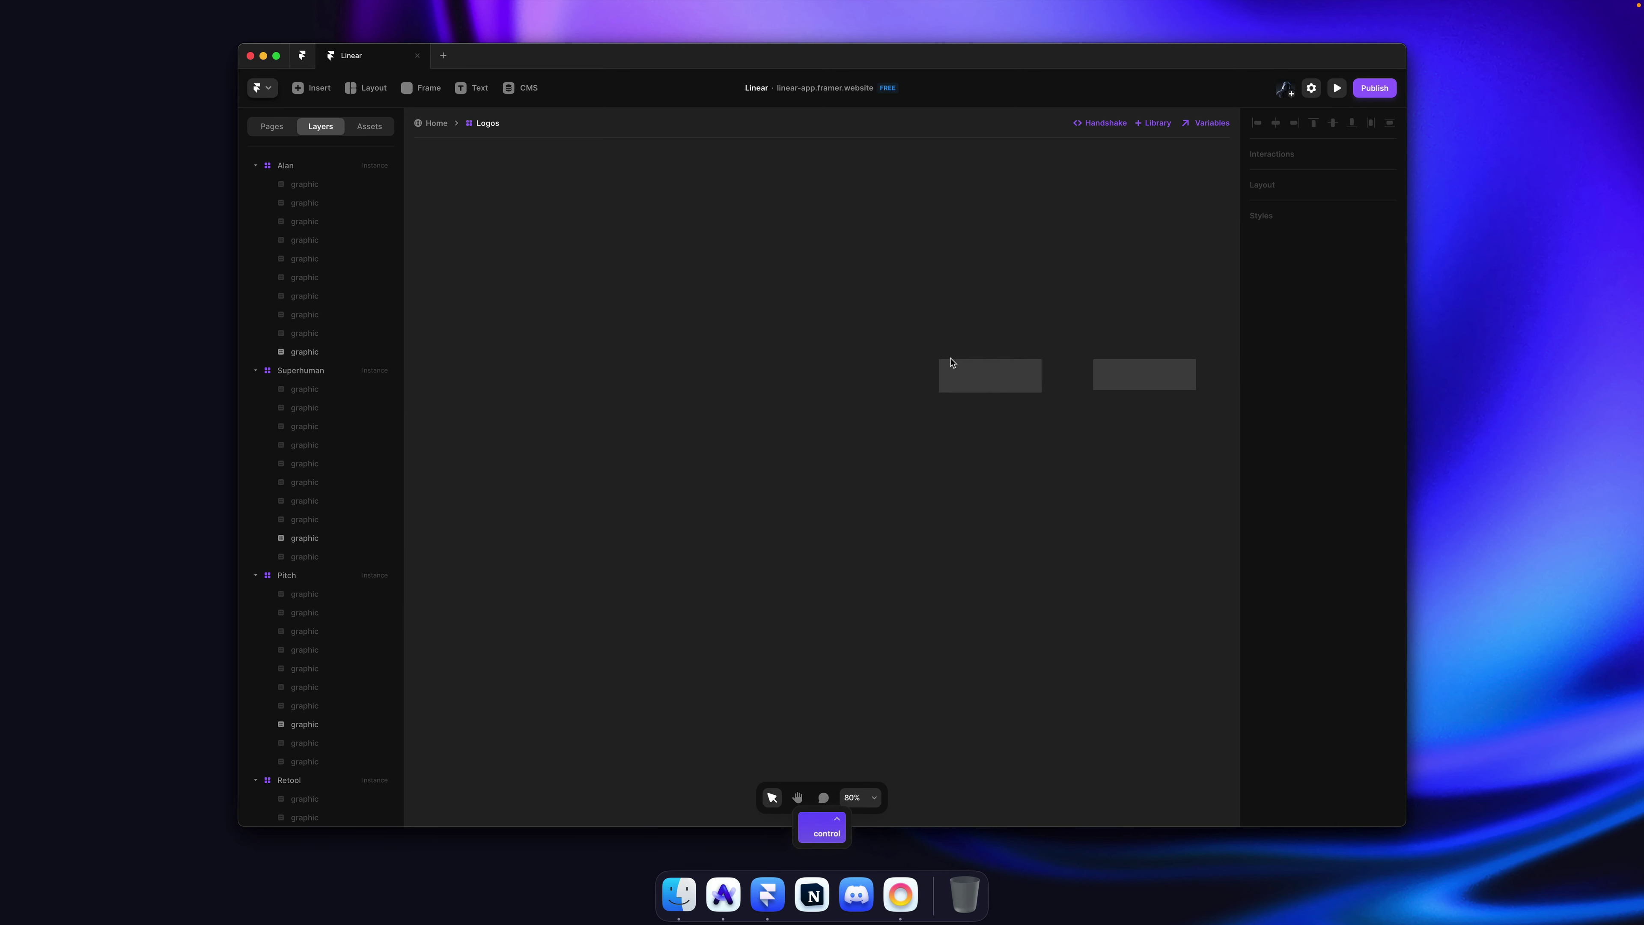
scroll(1090, 330, "up", 3)
scroll(928, 301, "right", 3)
key("super+s")
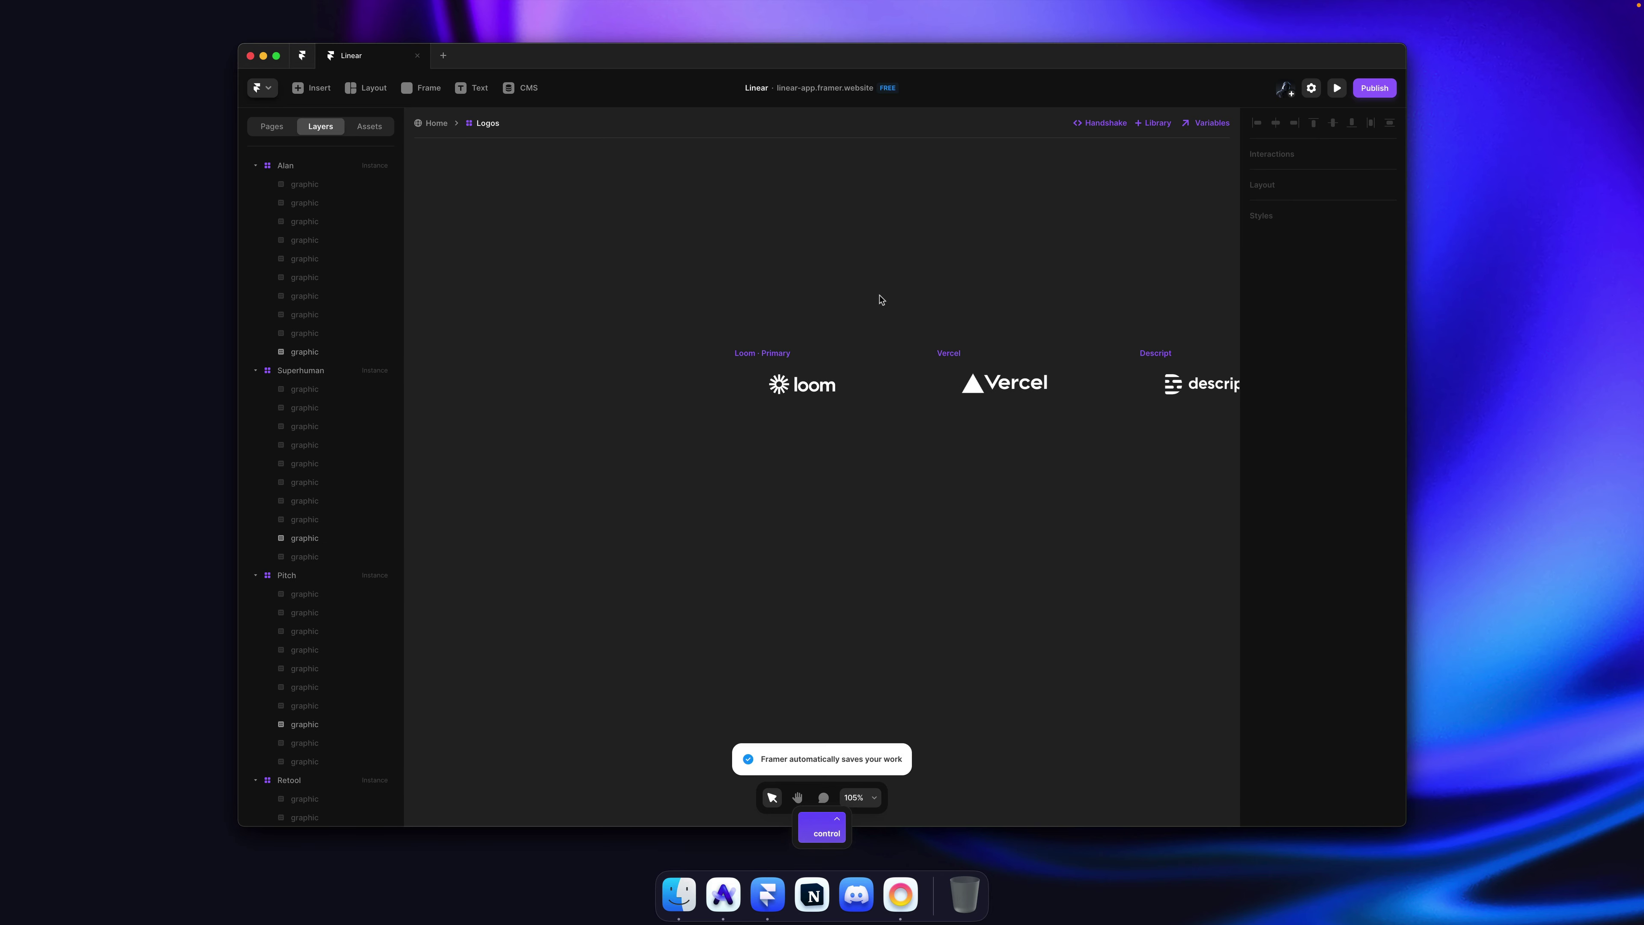
Step: Back on the page, keep the Logos instance on Loom and wrap it in a stack
left_click(440, 123)
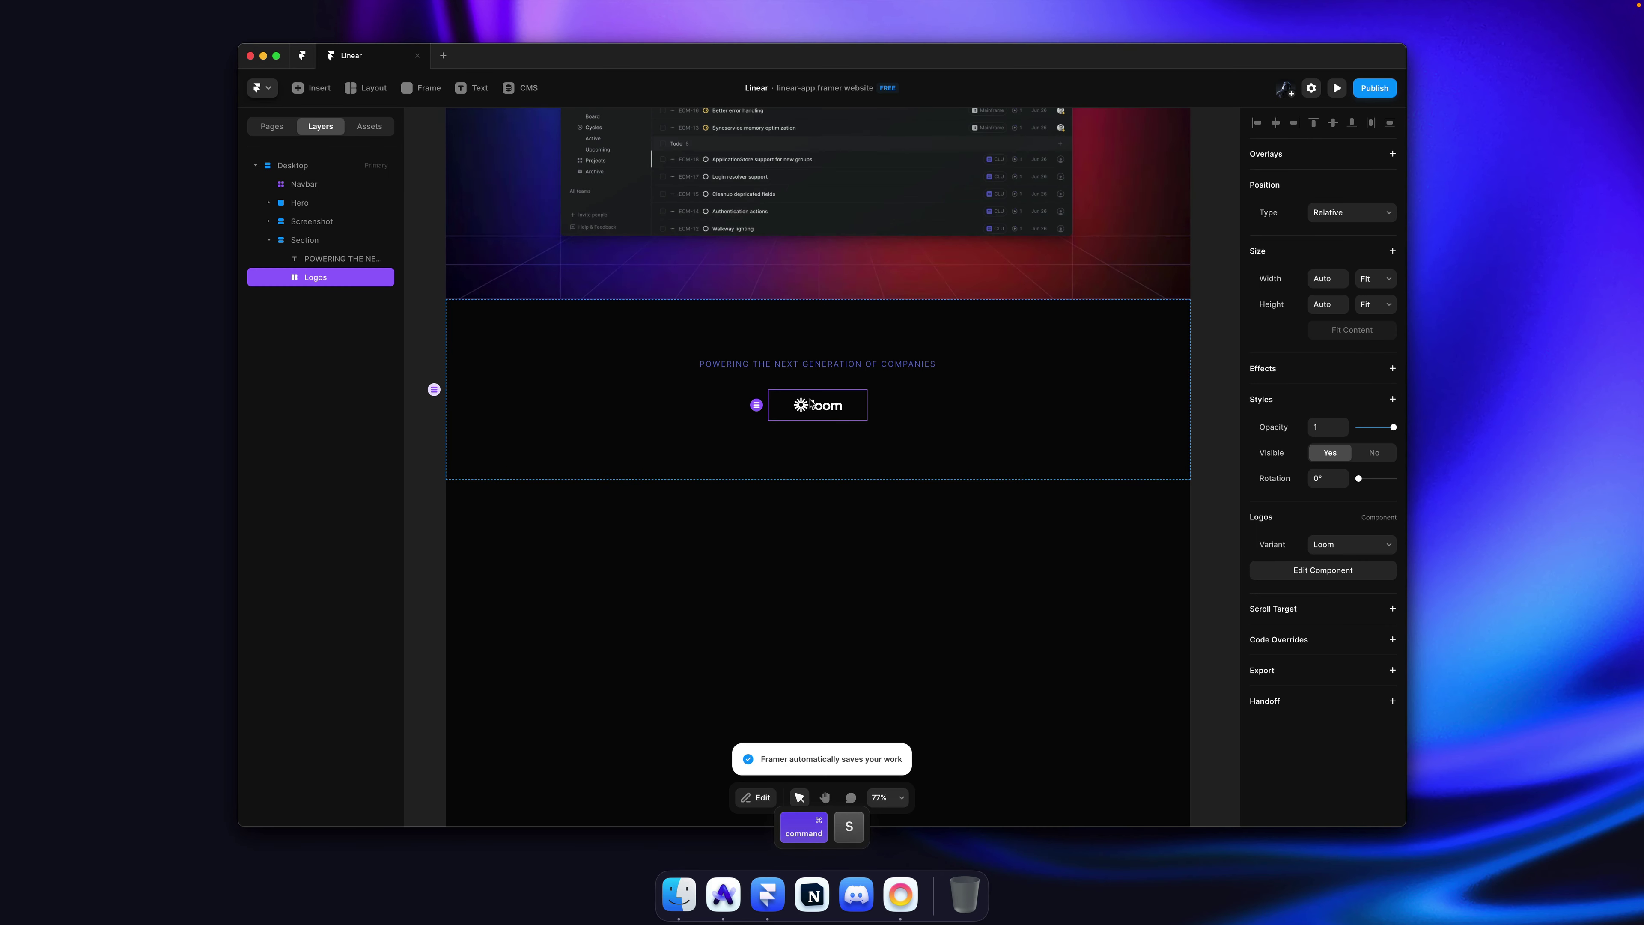
left_click(1348, 549)
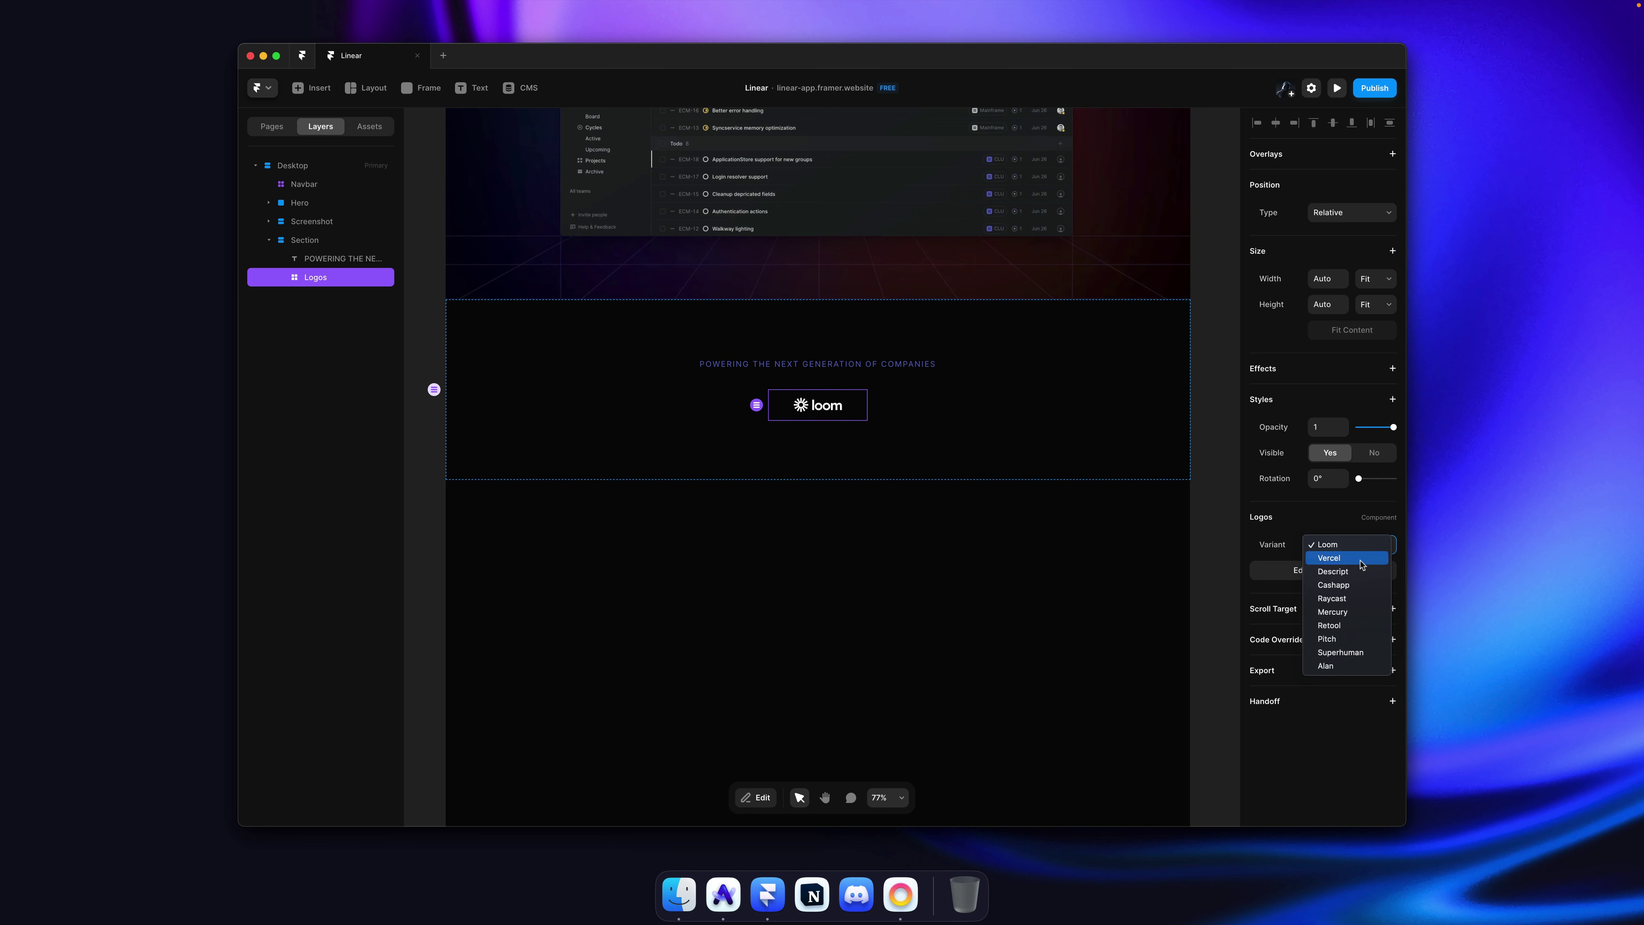
key("Escape")
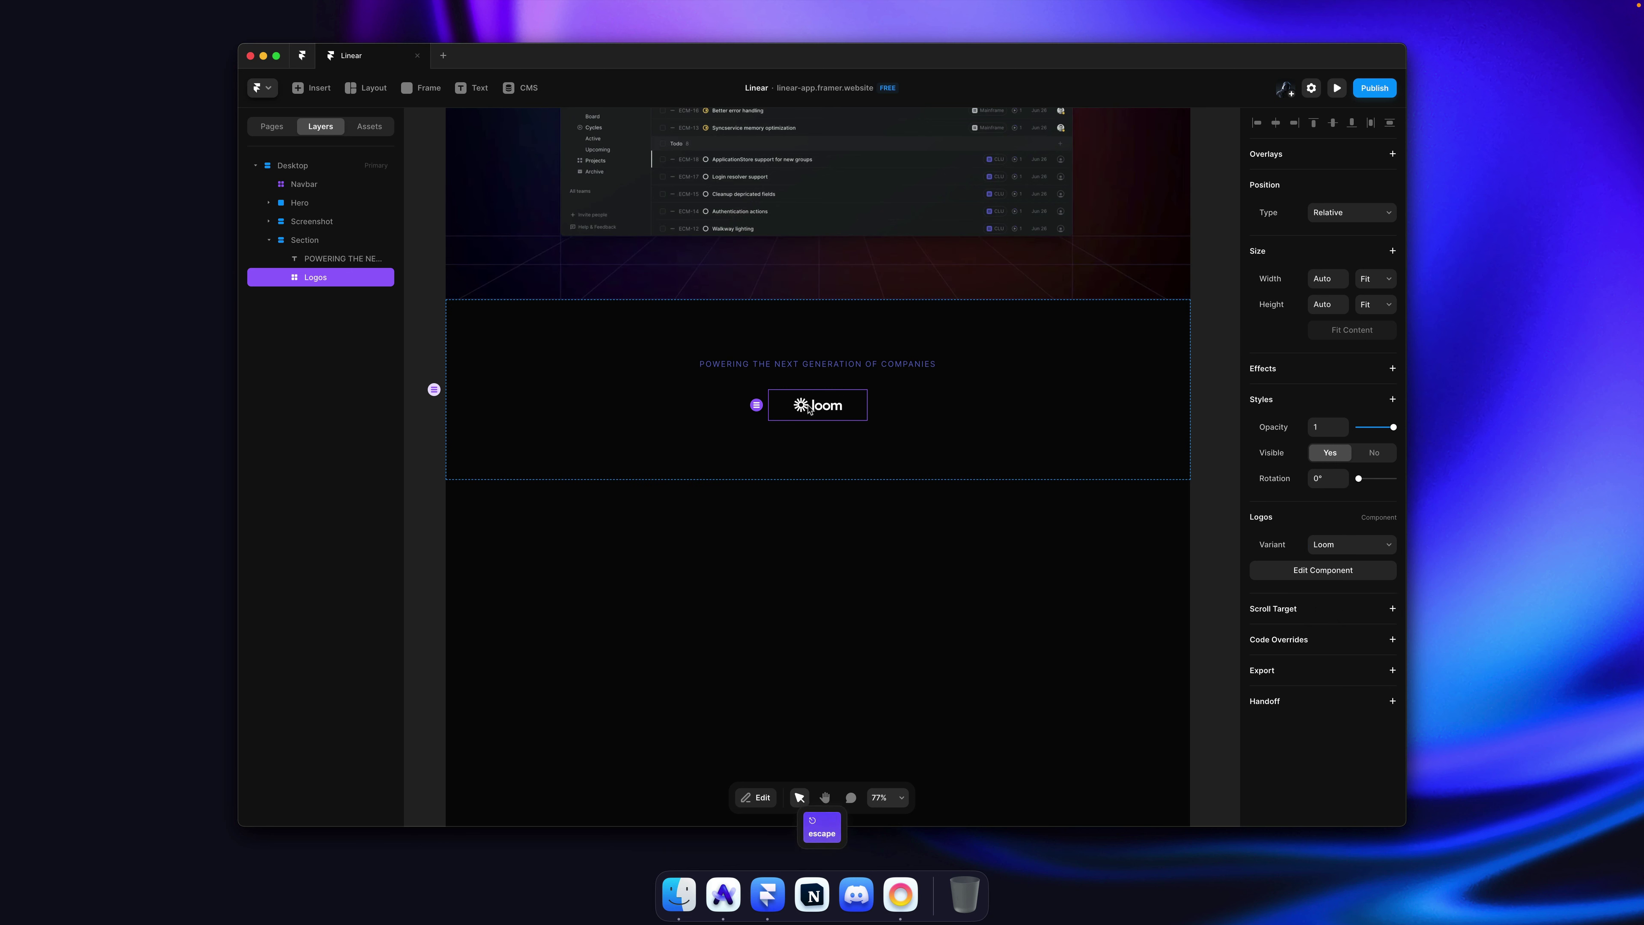
key("alt+super+Return")
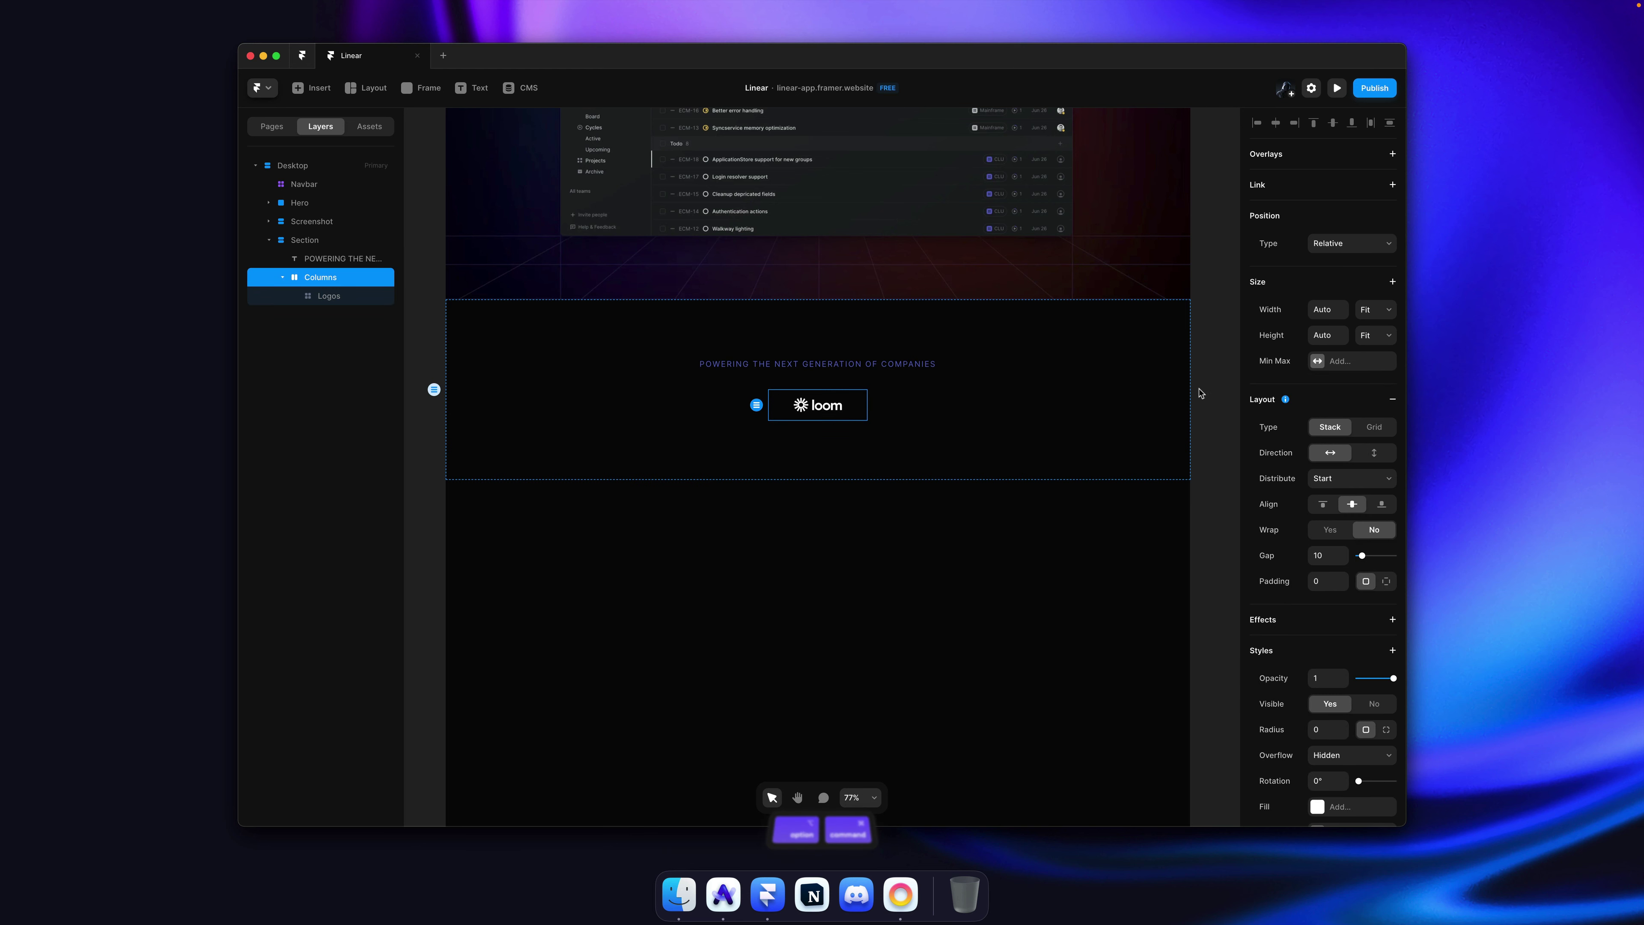
key("alt")
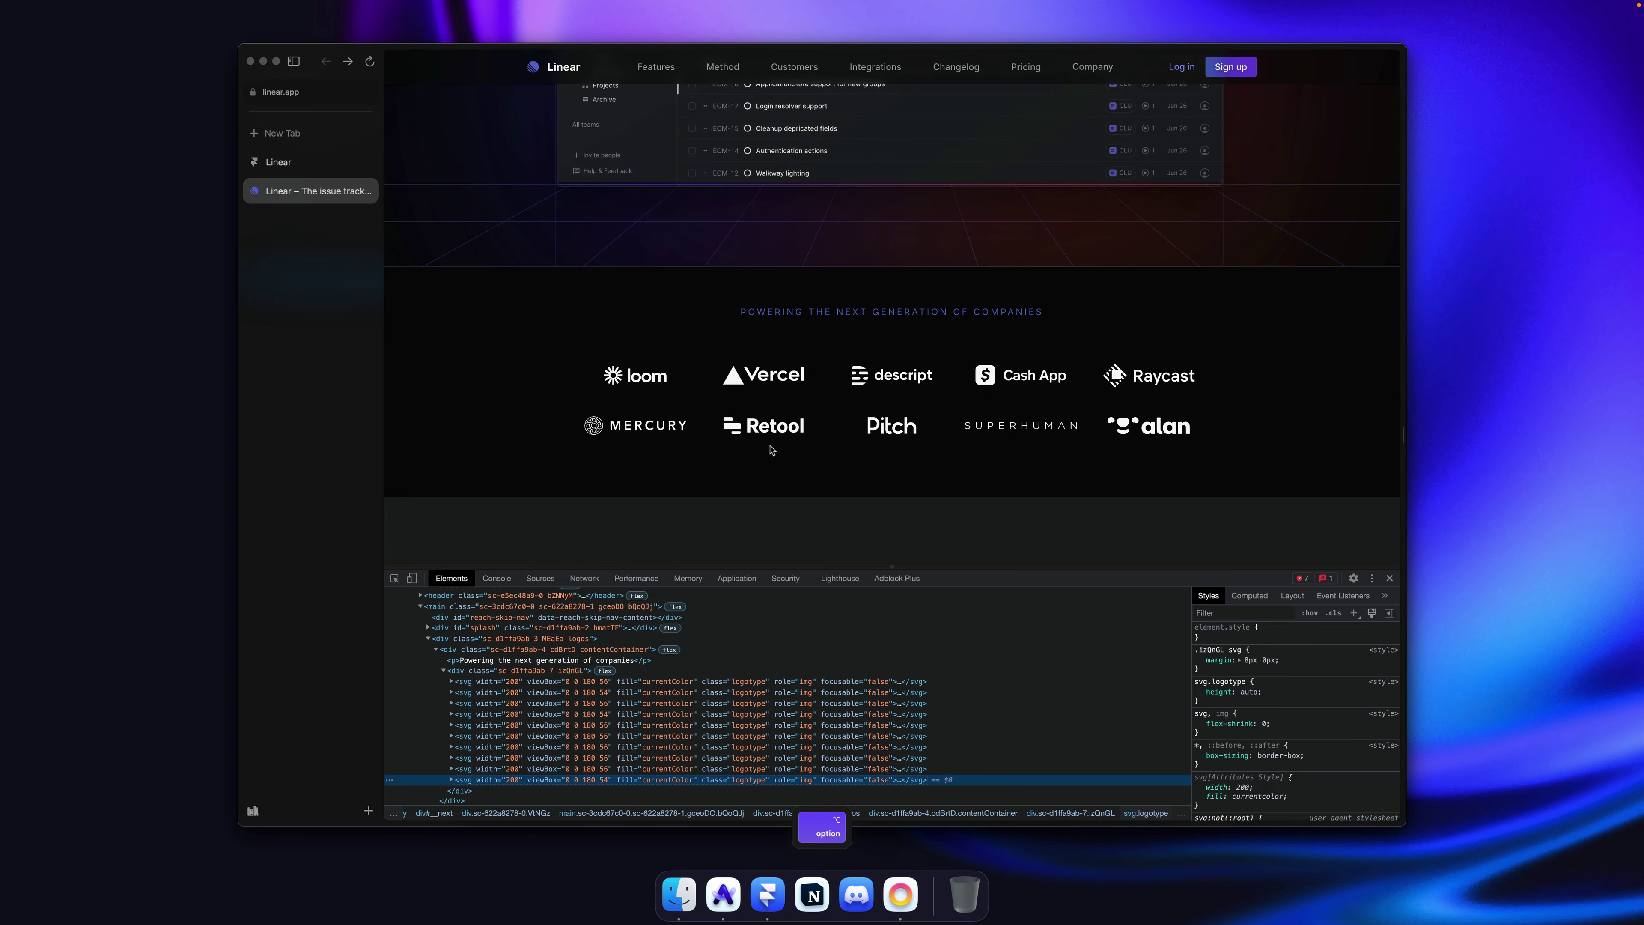
key("super+Tab")
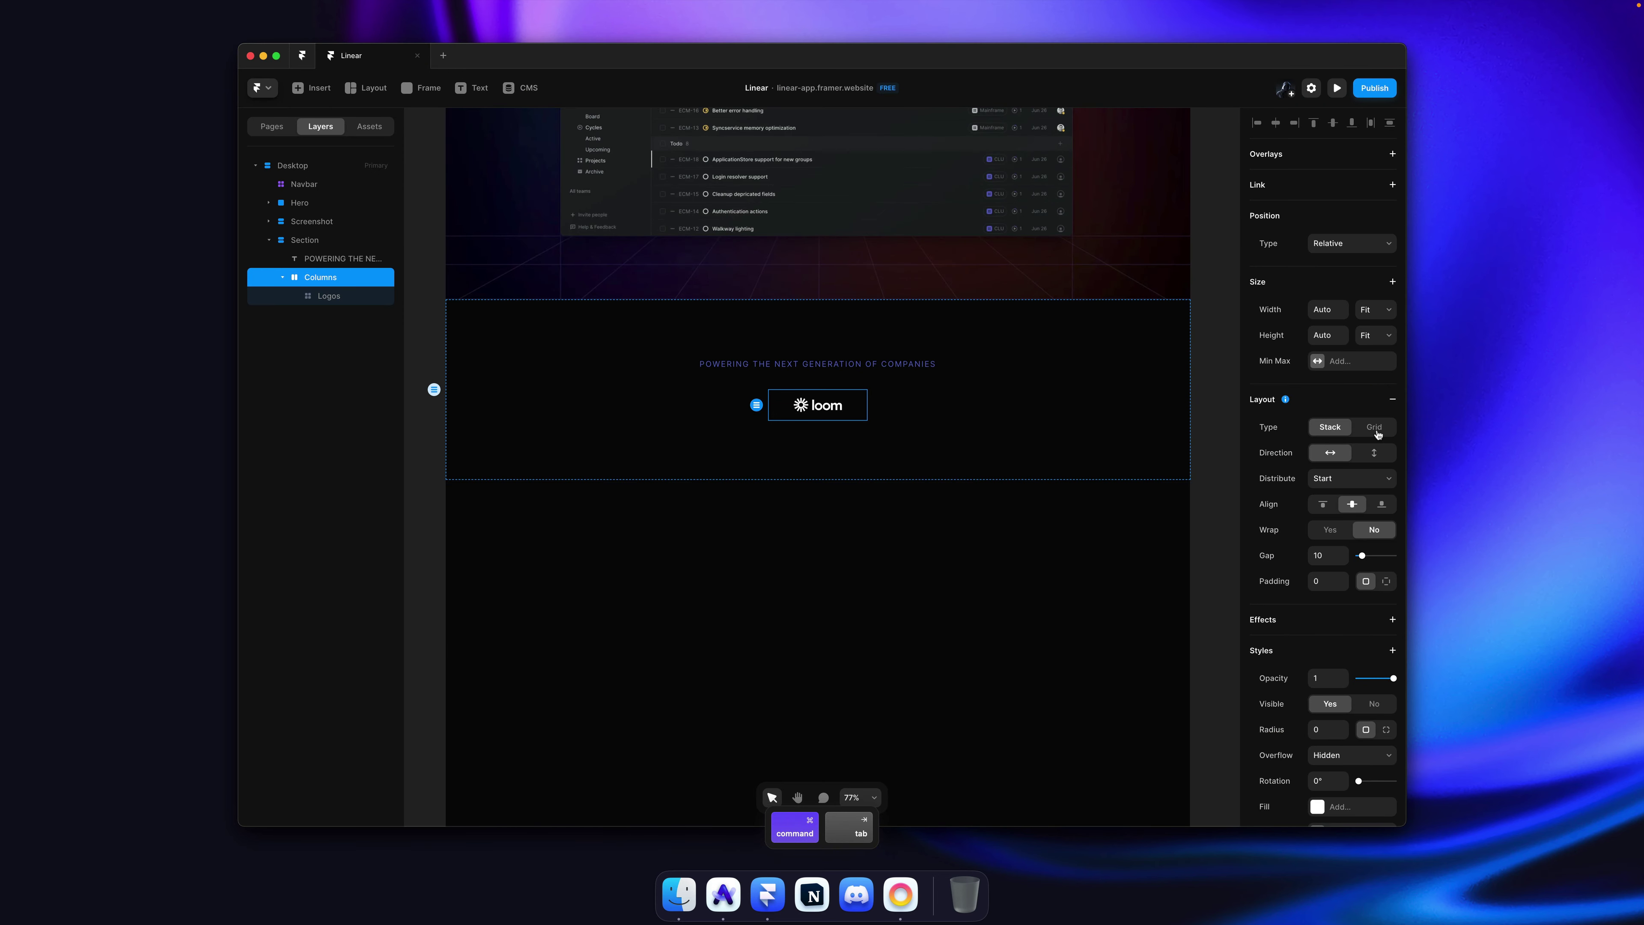
Step: Switch the stack's layout to a Grid with 5 columns and 2 rows
left_click(1376, 428)
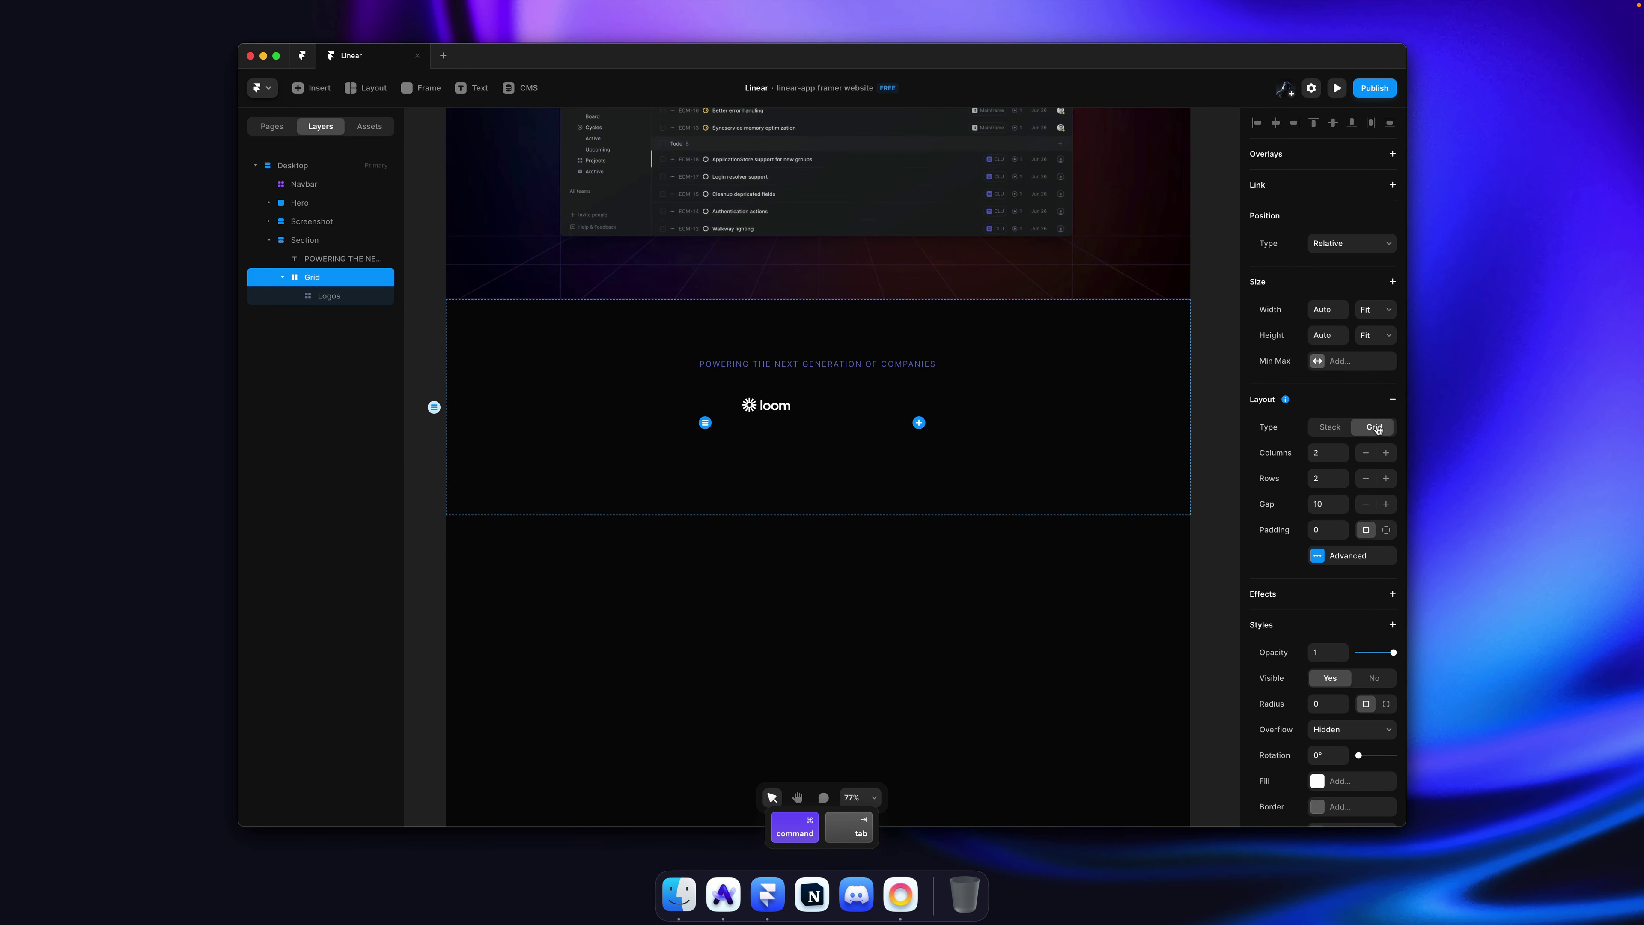
left_click(1345, 451)
left_click(1345, 451)
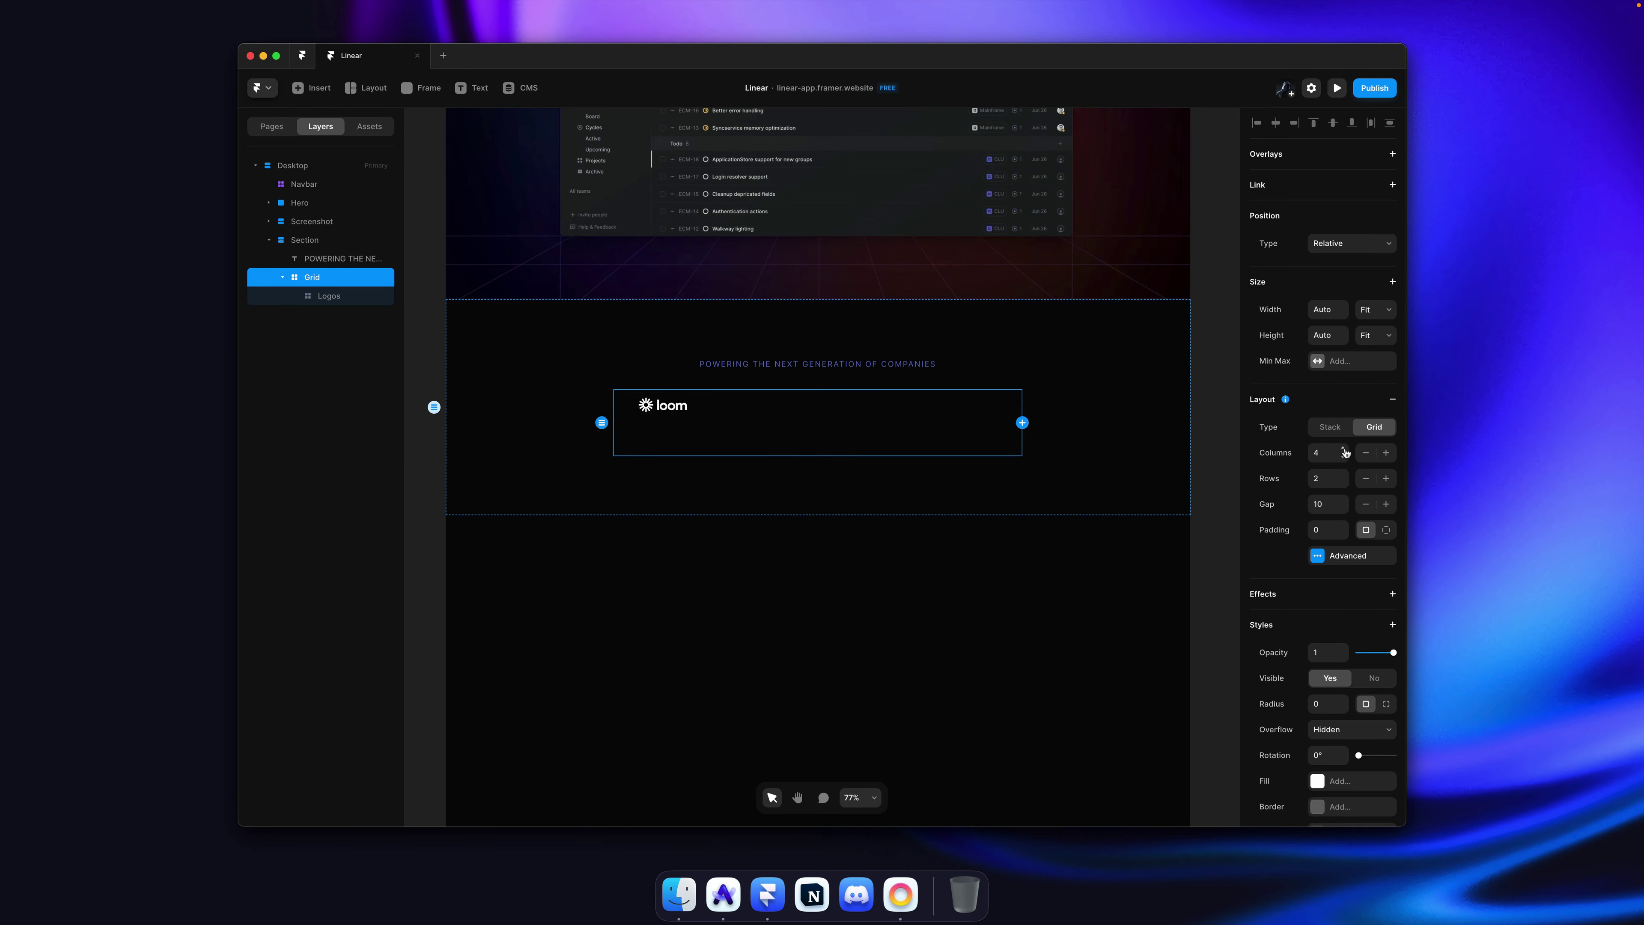
left_click(1346, 451)
left_click(1345, 451)
left_click(1343, 459)
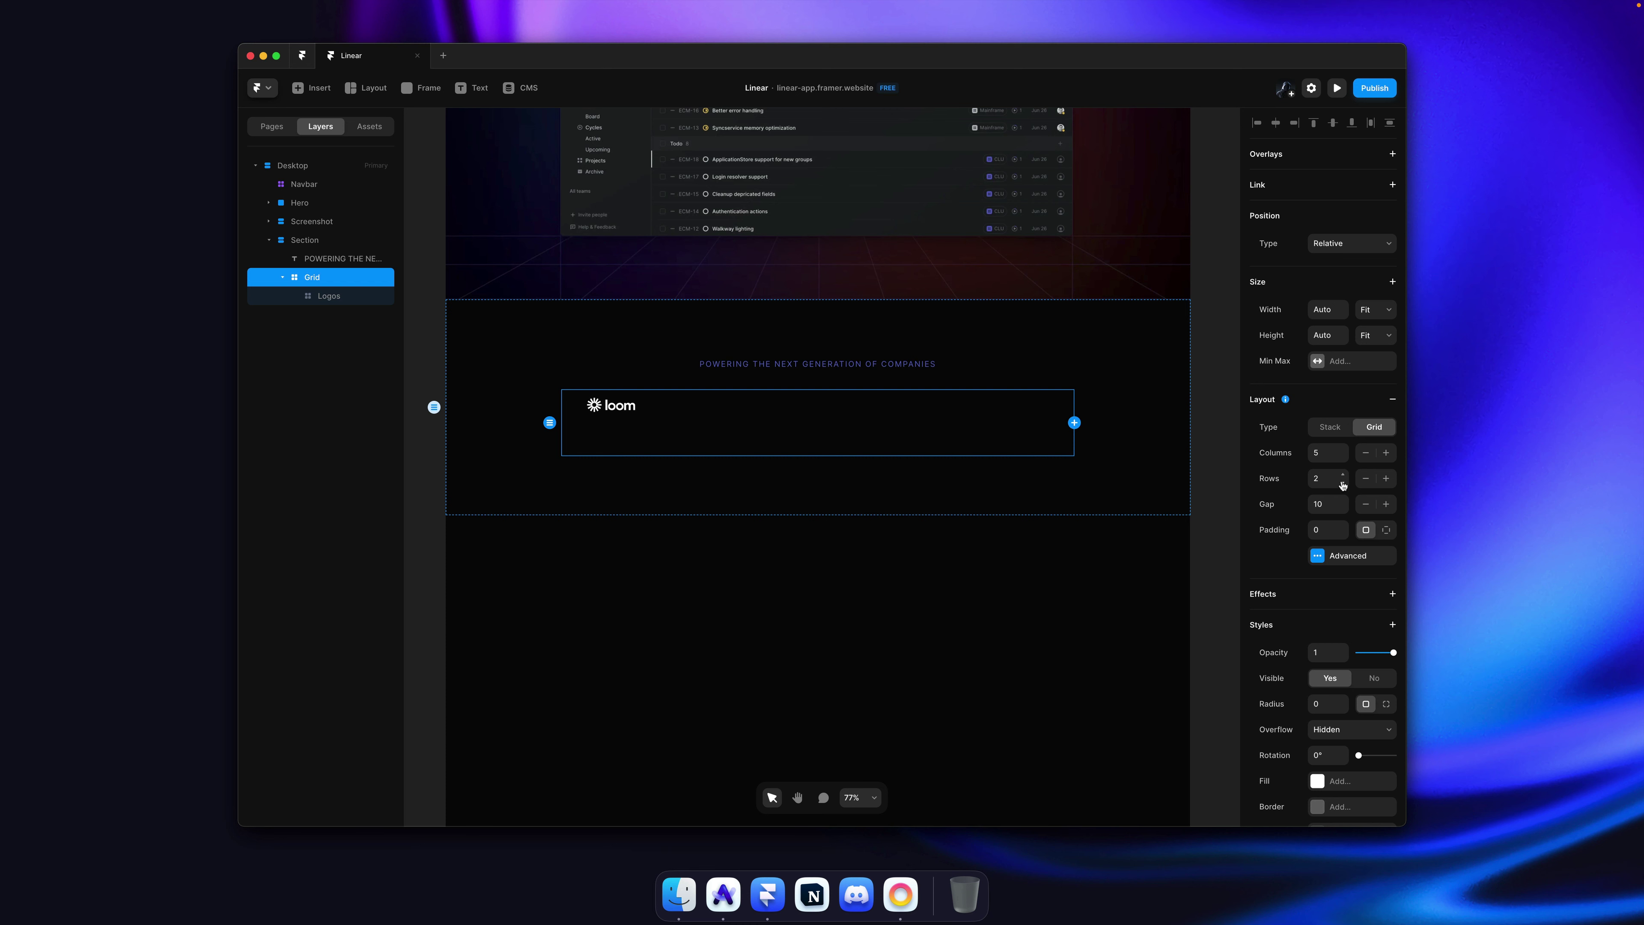
left_click(1342, 483)
Step: Paste copies of the Logos component to fill all ten grid cells
left_click(618, 412)
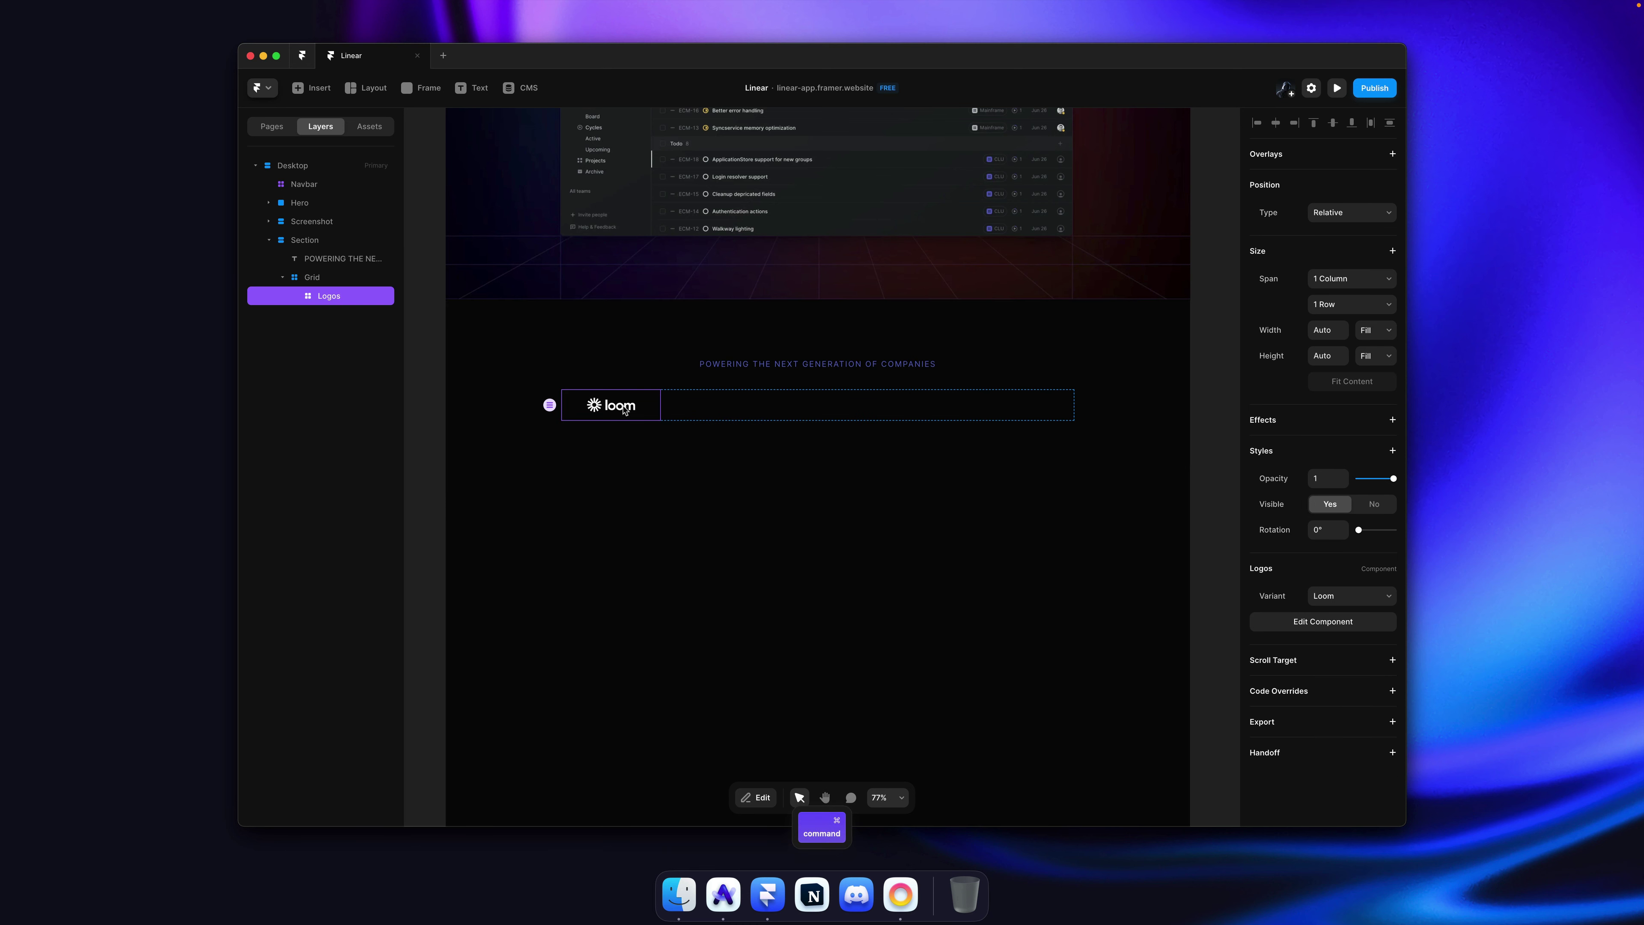
key("super+v")
key("super+v")
key("super+v")
key("super+v")
key("super+v")
key("super+v")
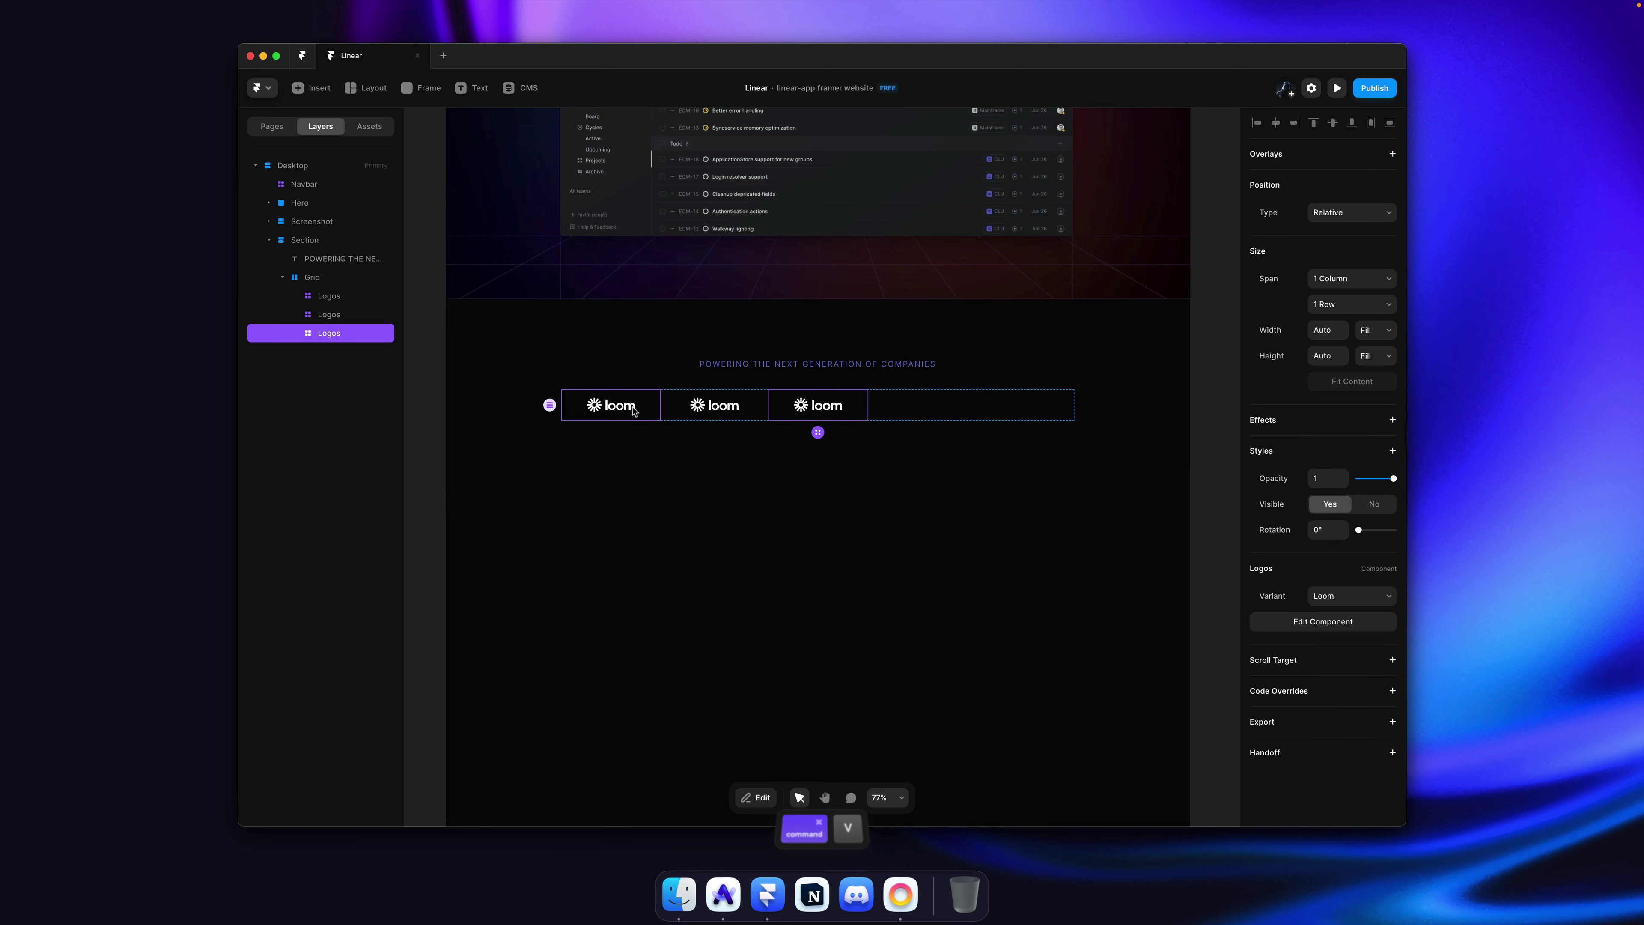
key("super+v")
key("super+v")
key("super+v")
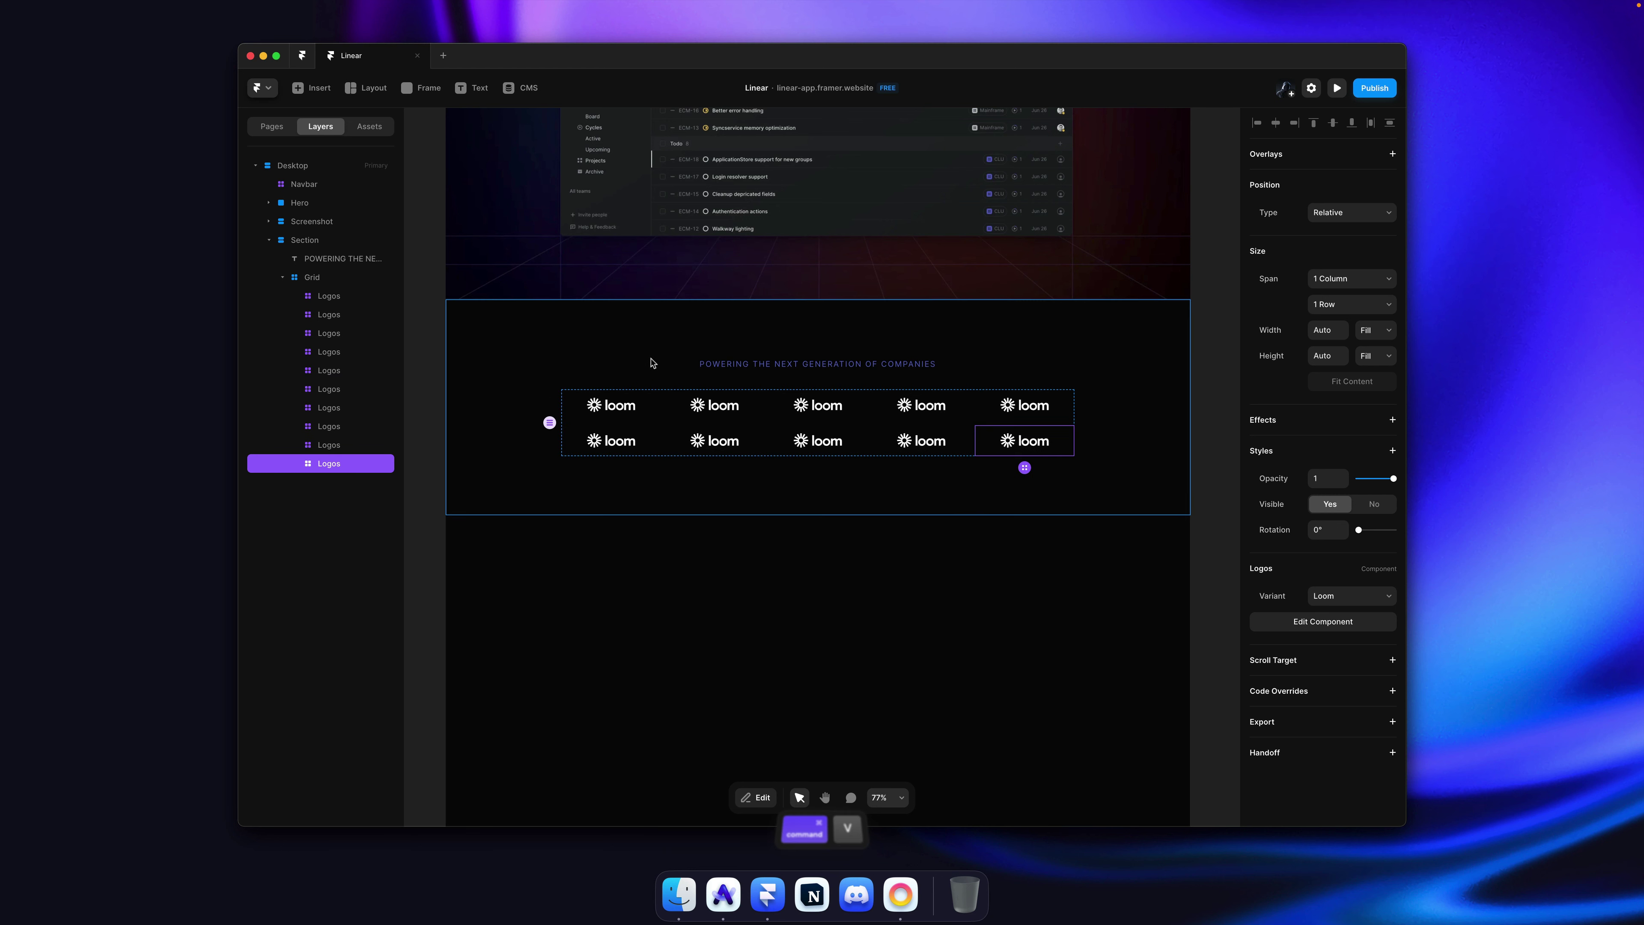
Step: Set cells two to five to the Vercel, Descript, Cash App and Raycast variants
left_click(751, 409)
left_click(1359, 596)
left_click(1340, 713)
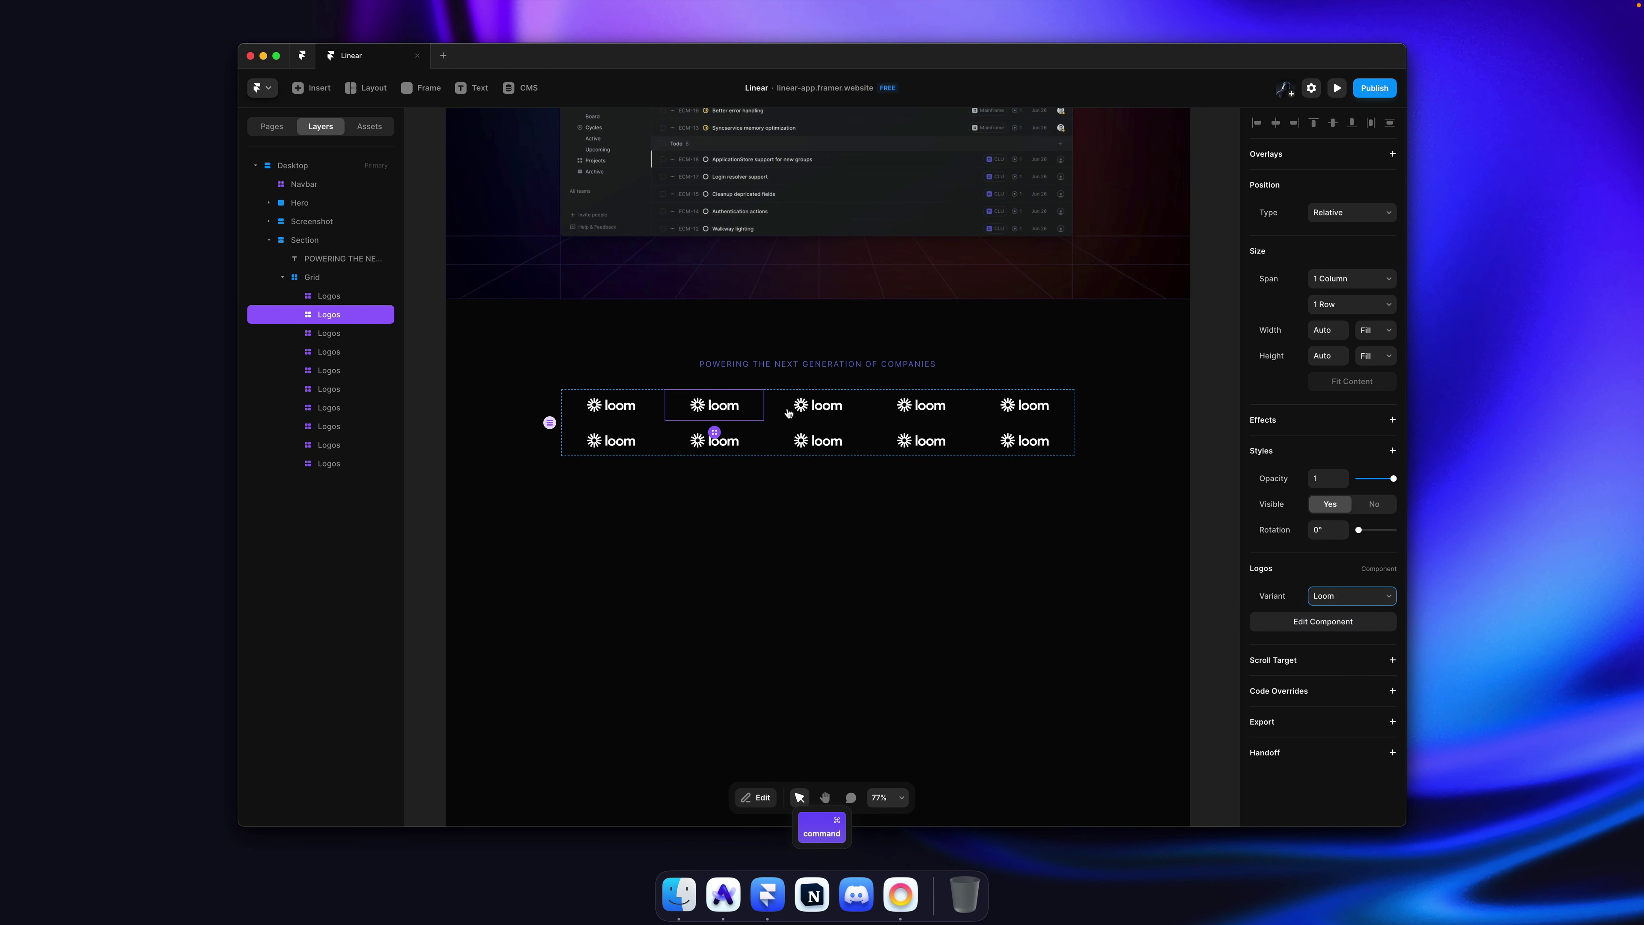
left_click(817, 405, "super")
left_click(1337, 595)
left_click(1333, 623)
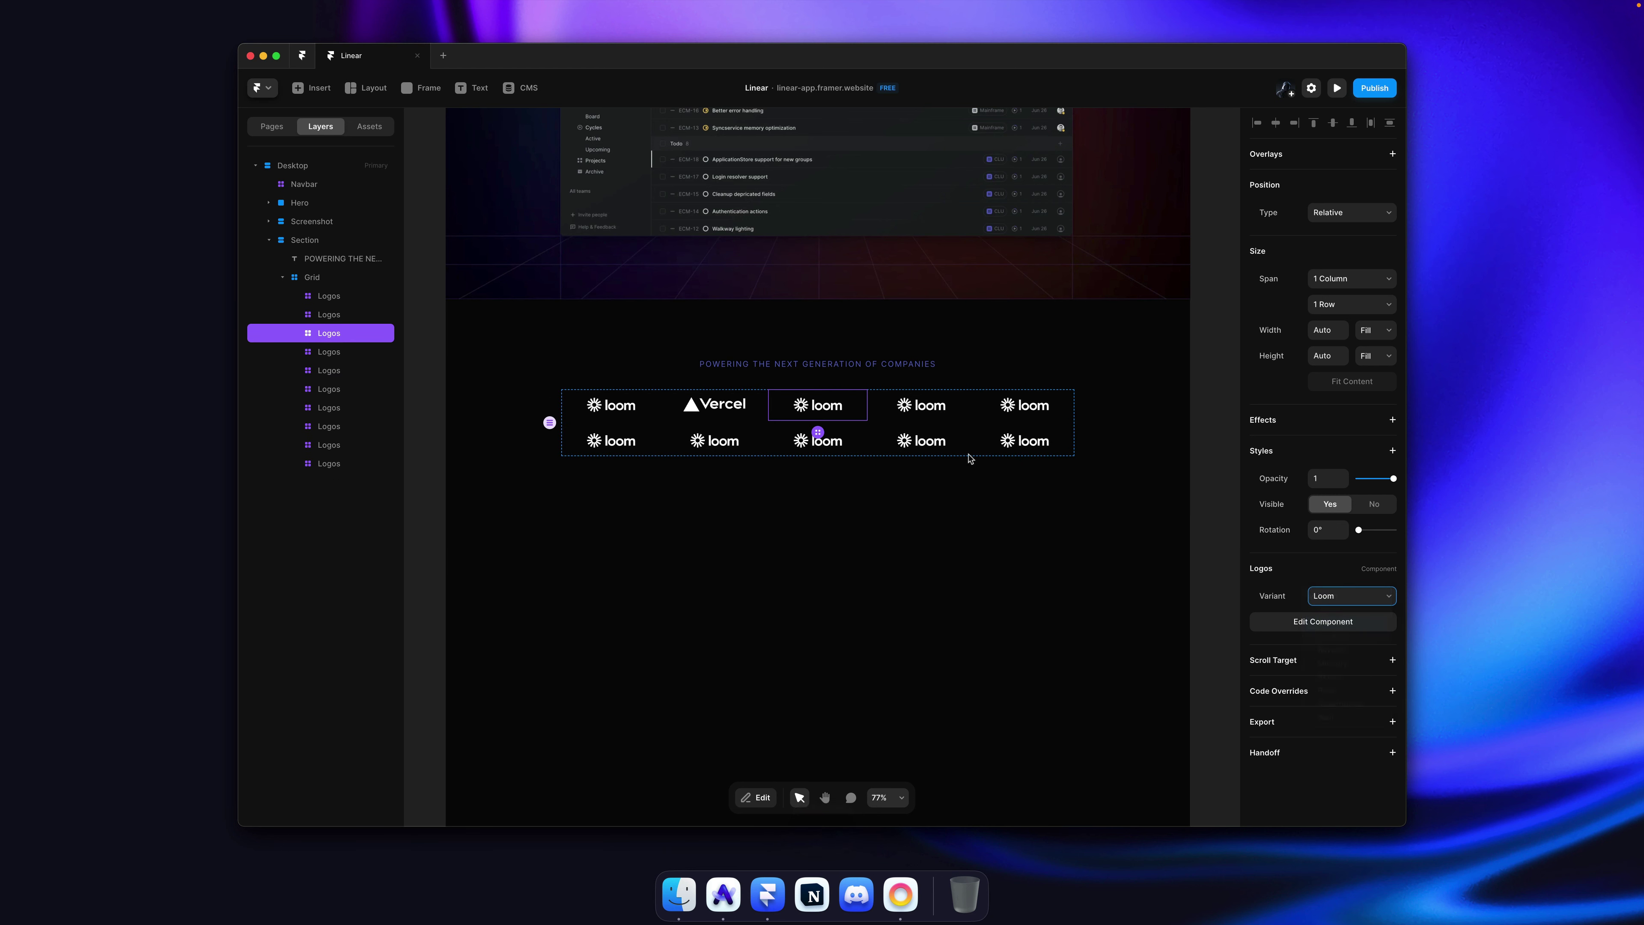
left_click(921, 408, "super")
left_click(1359, 596)
left_click(1334, 636)
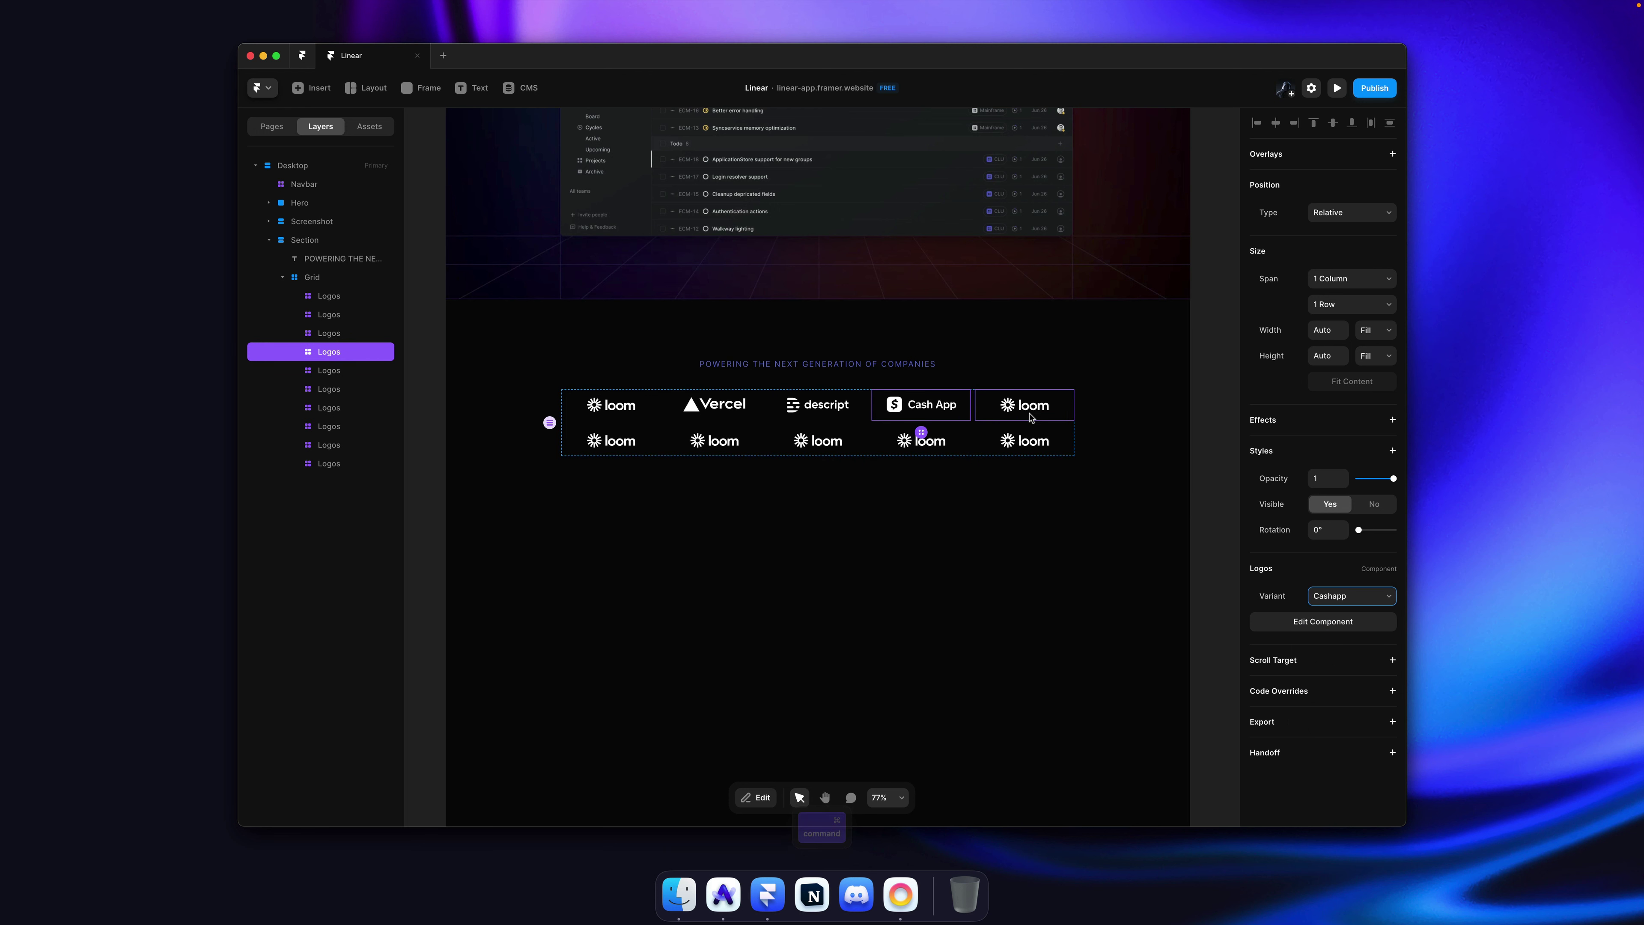
left_click(1025, 408, "super")
left_click(1360, 596)
left_click(1359, 649)
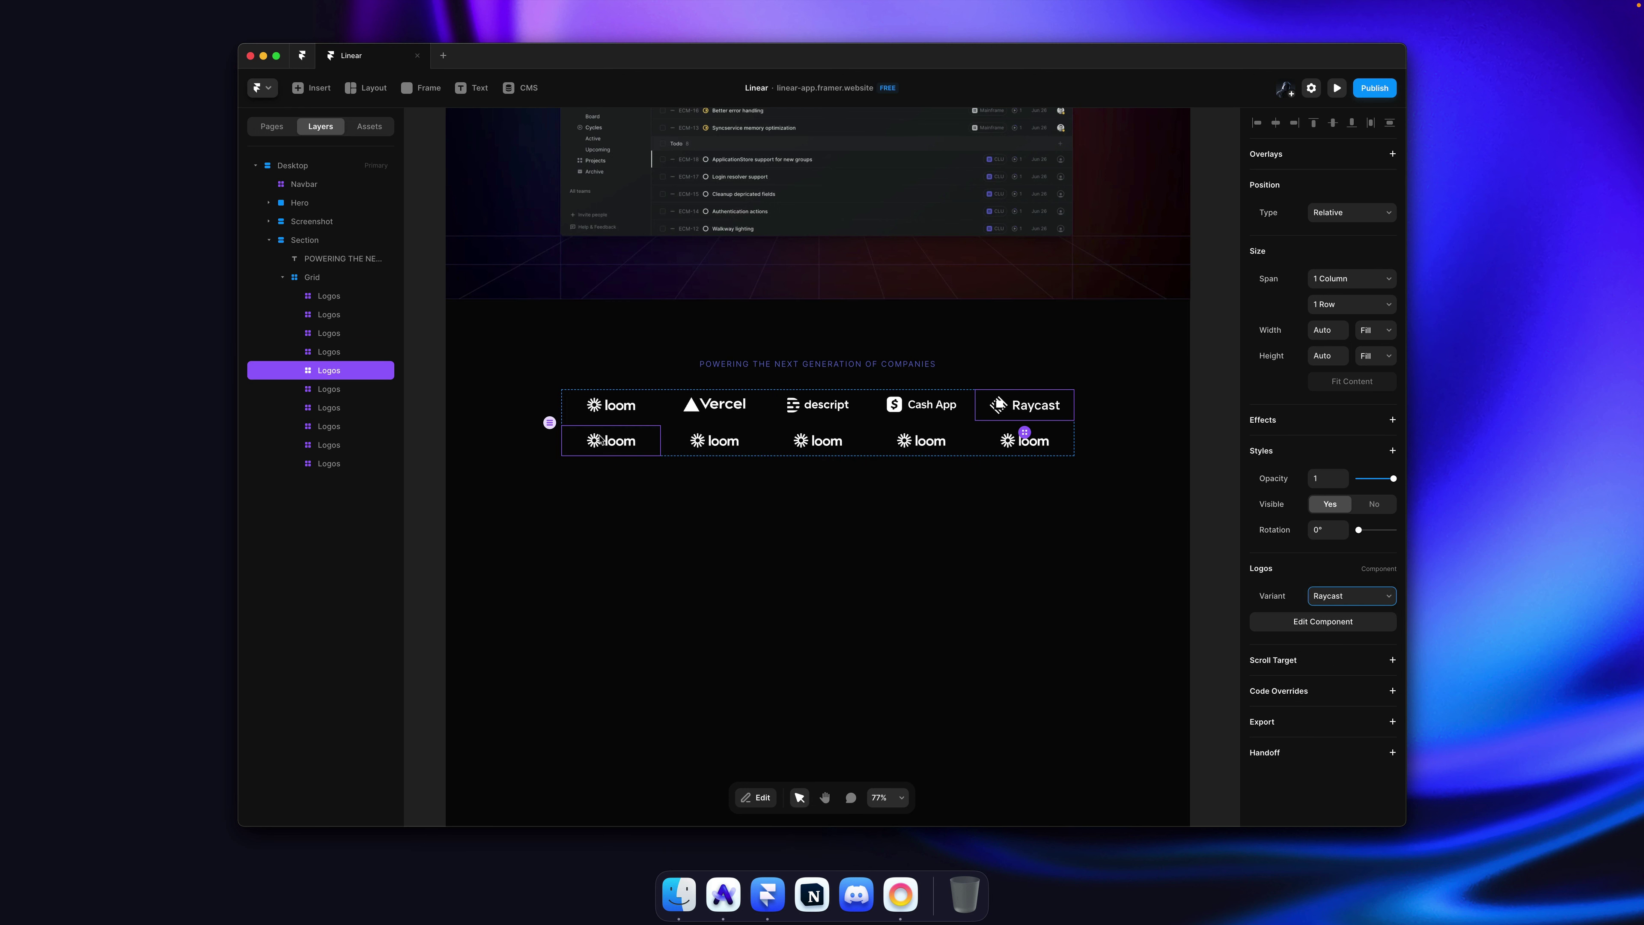
Step: Set cells six to eight to the Mercury, Retool and Pitch variants
left_click(611, 441, "super")
left_click(1360, 596)
left_click(1359, 650)
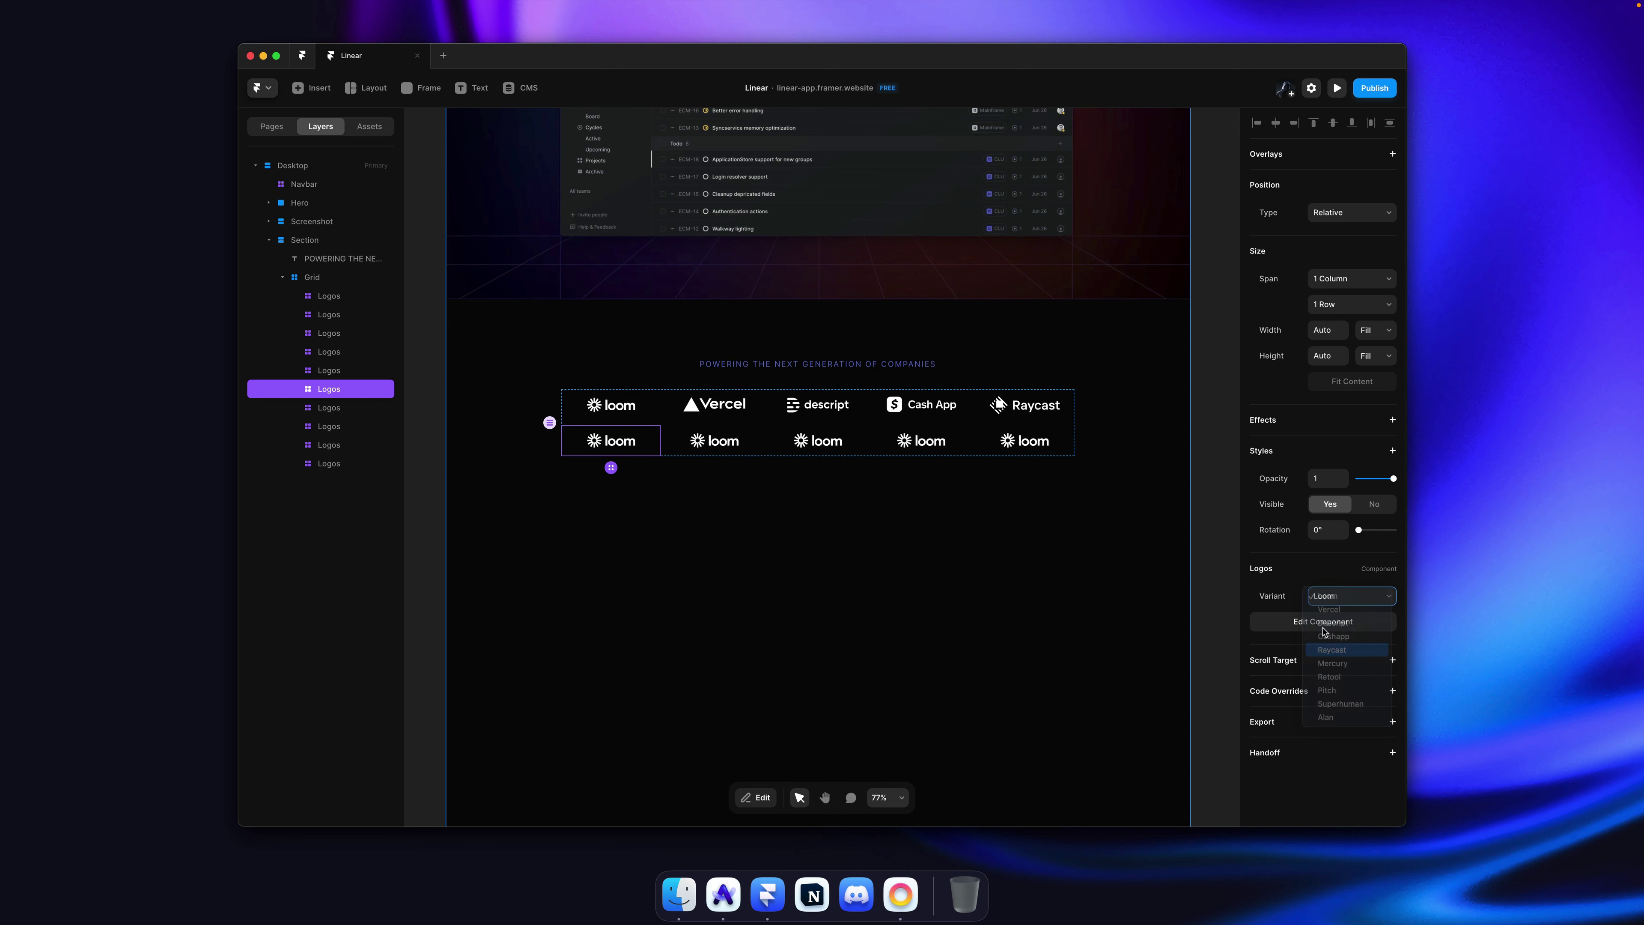
left_click(1355, 596)
left_click(1355, 610)
left_click(714, 441, "super")
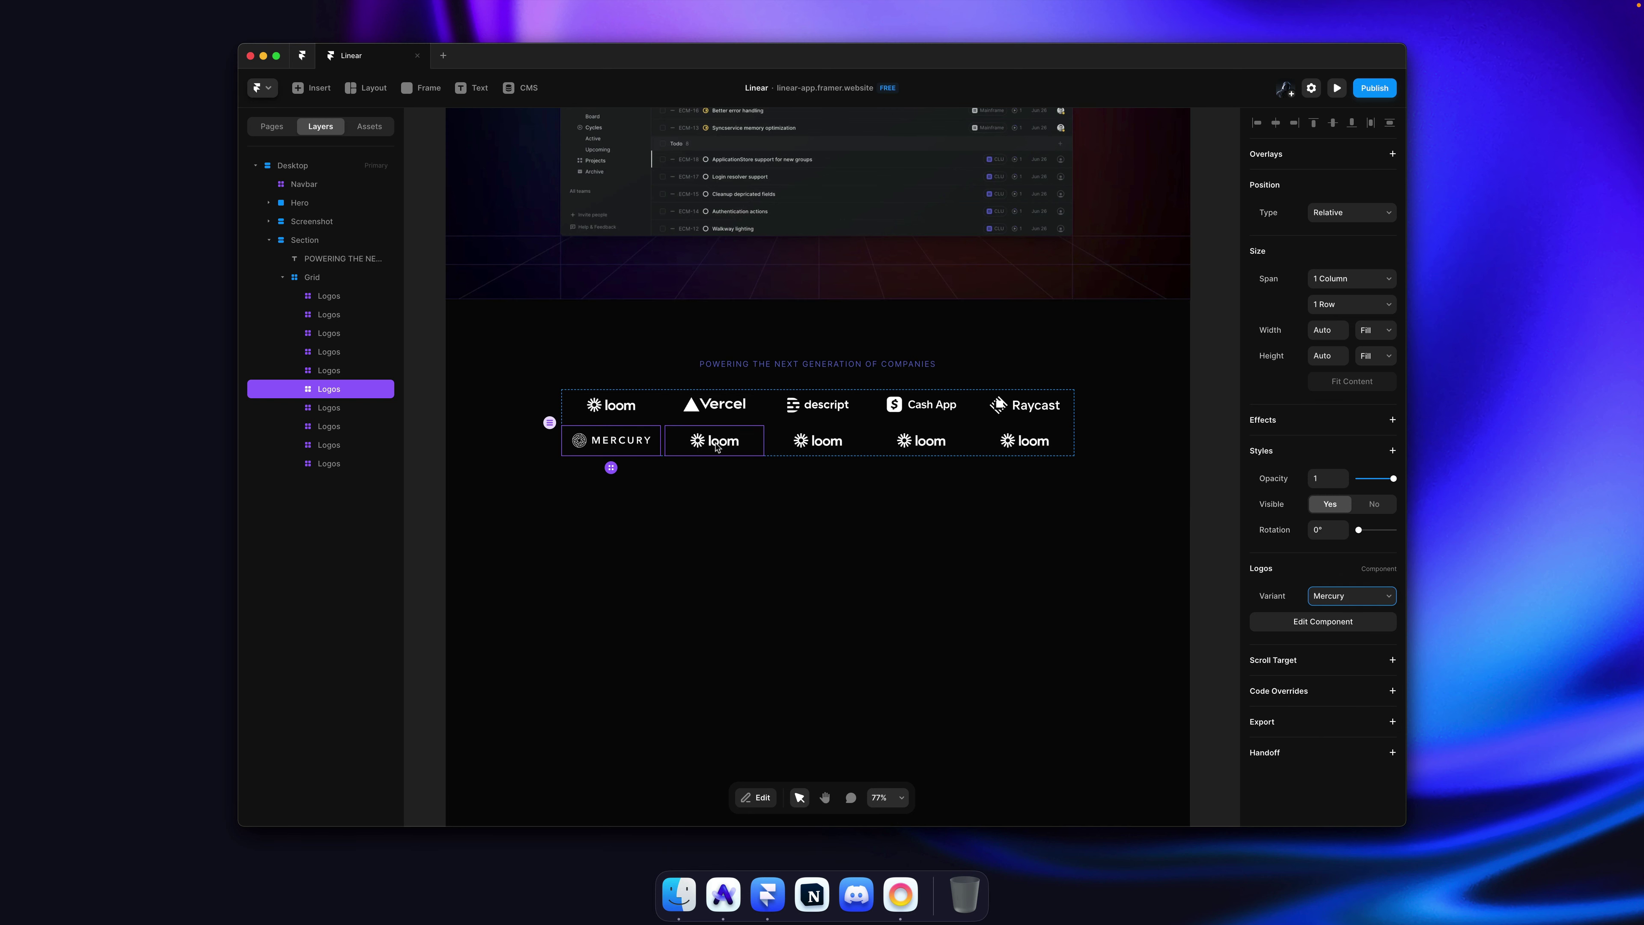
left_click(1358, 596)
left_click(1334, 676)
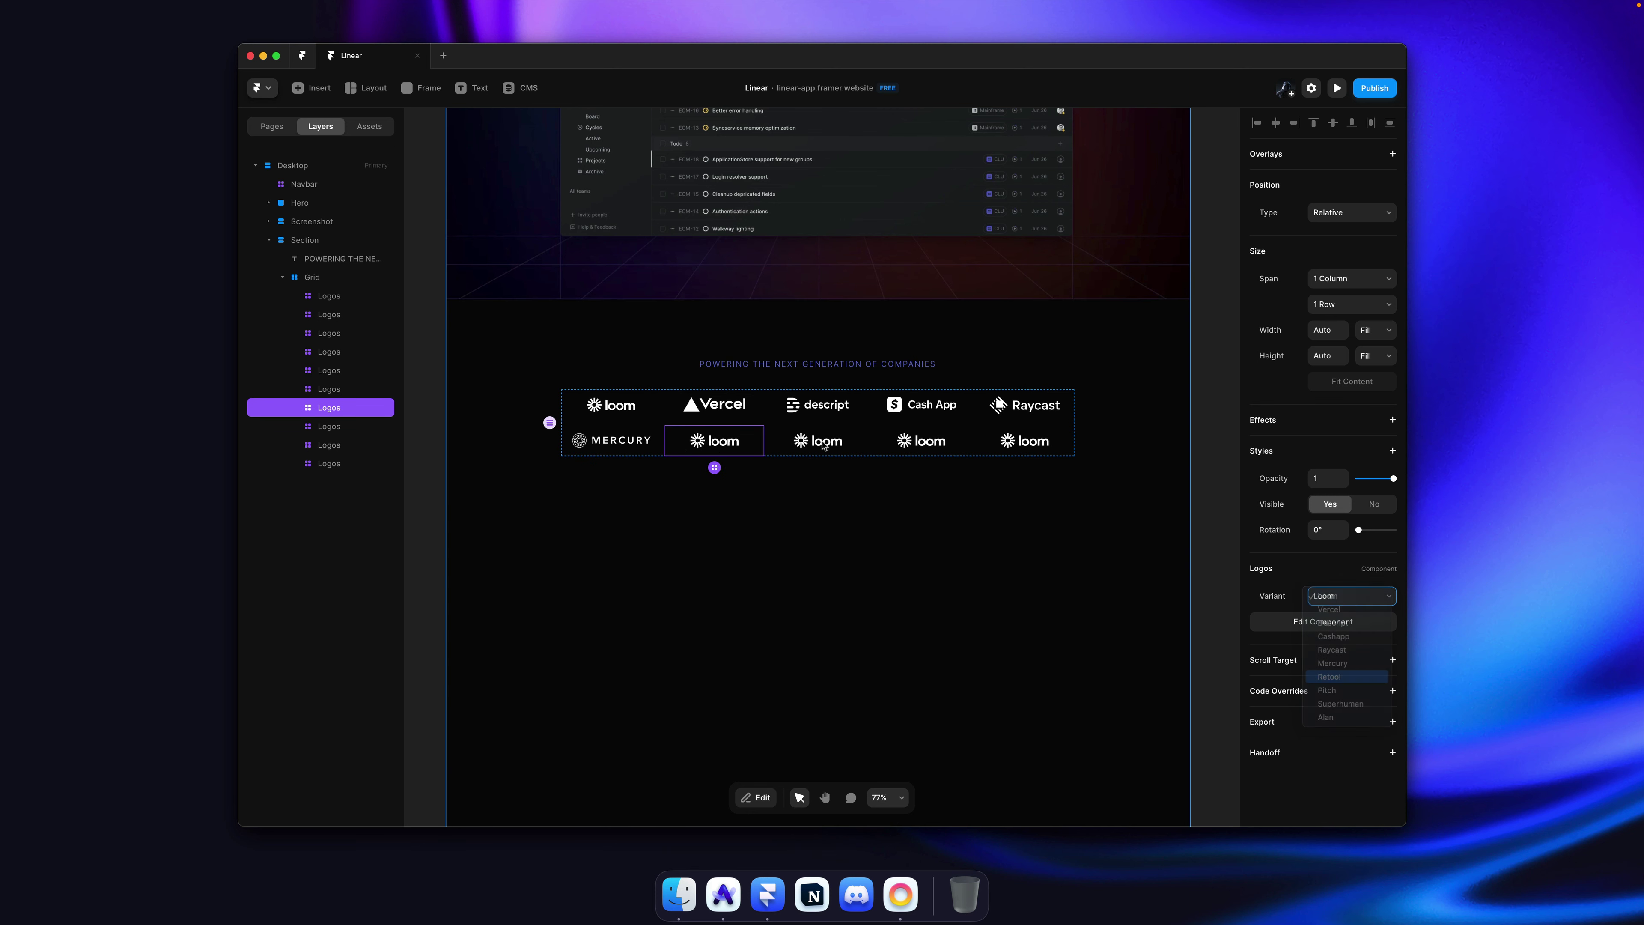
left_click(818, 440, "super")
left_click(1309, 596)
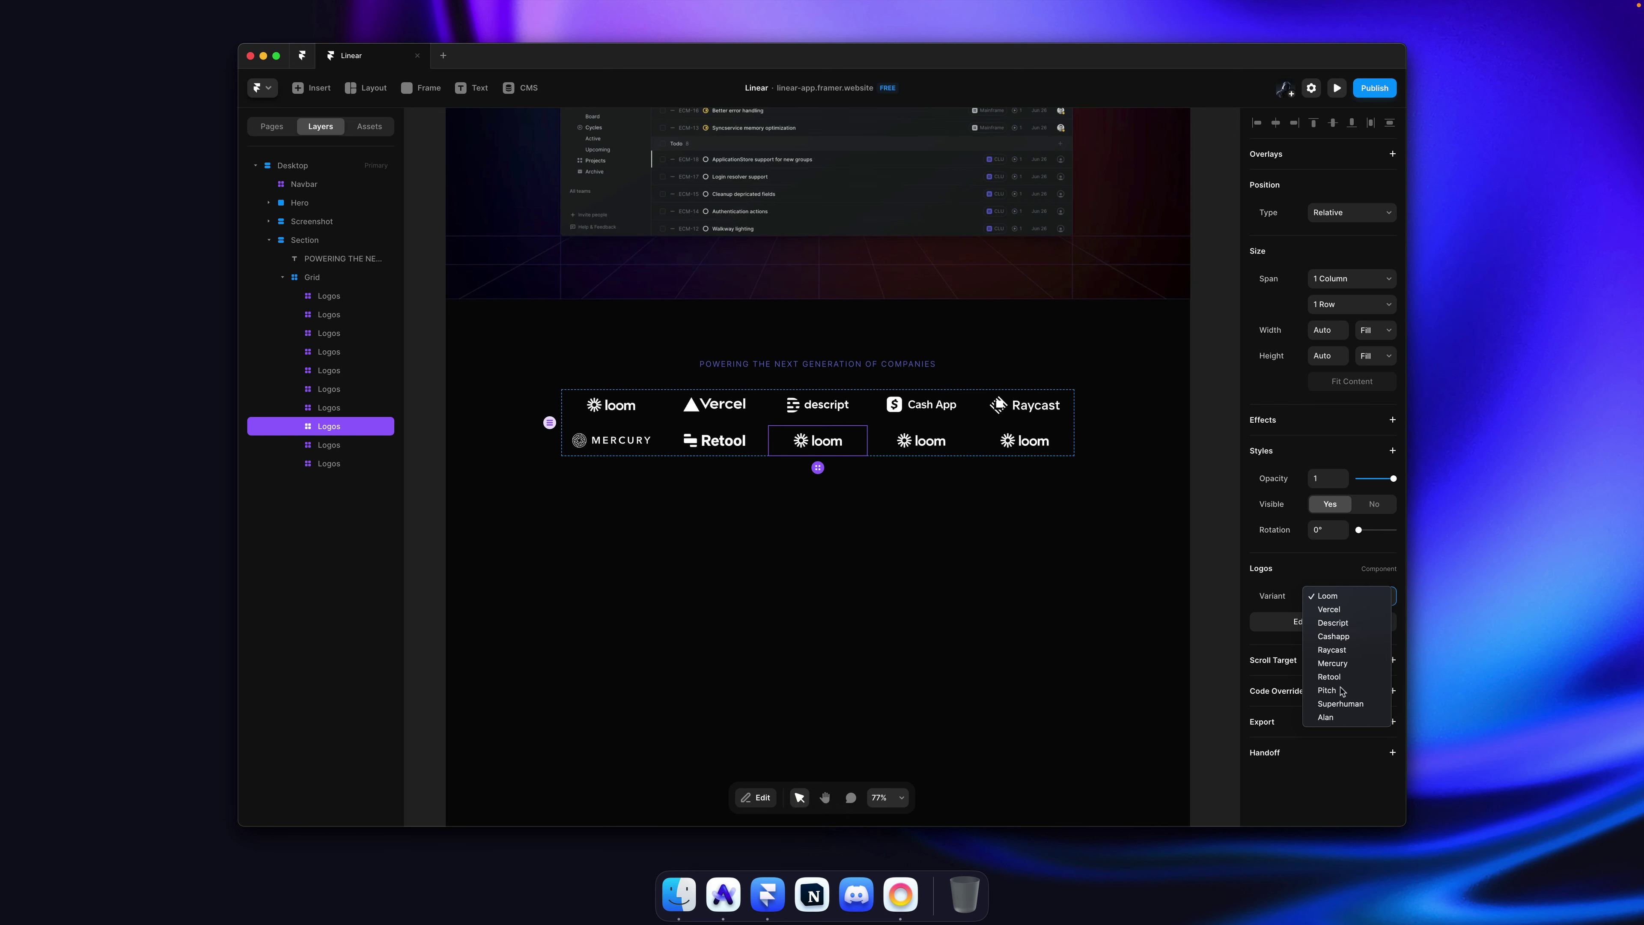
left_click(1327, 690)
Step: Set the ninth and tenth cells to Superhuman and Alan, then select the grid
left_click(921, 440, "super")
left_click(1336, 596)
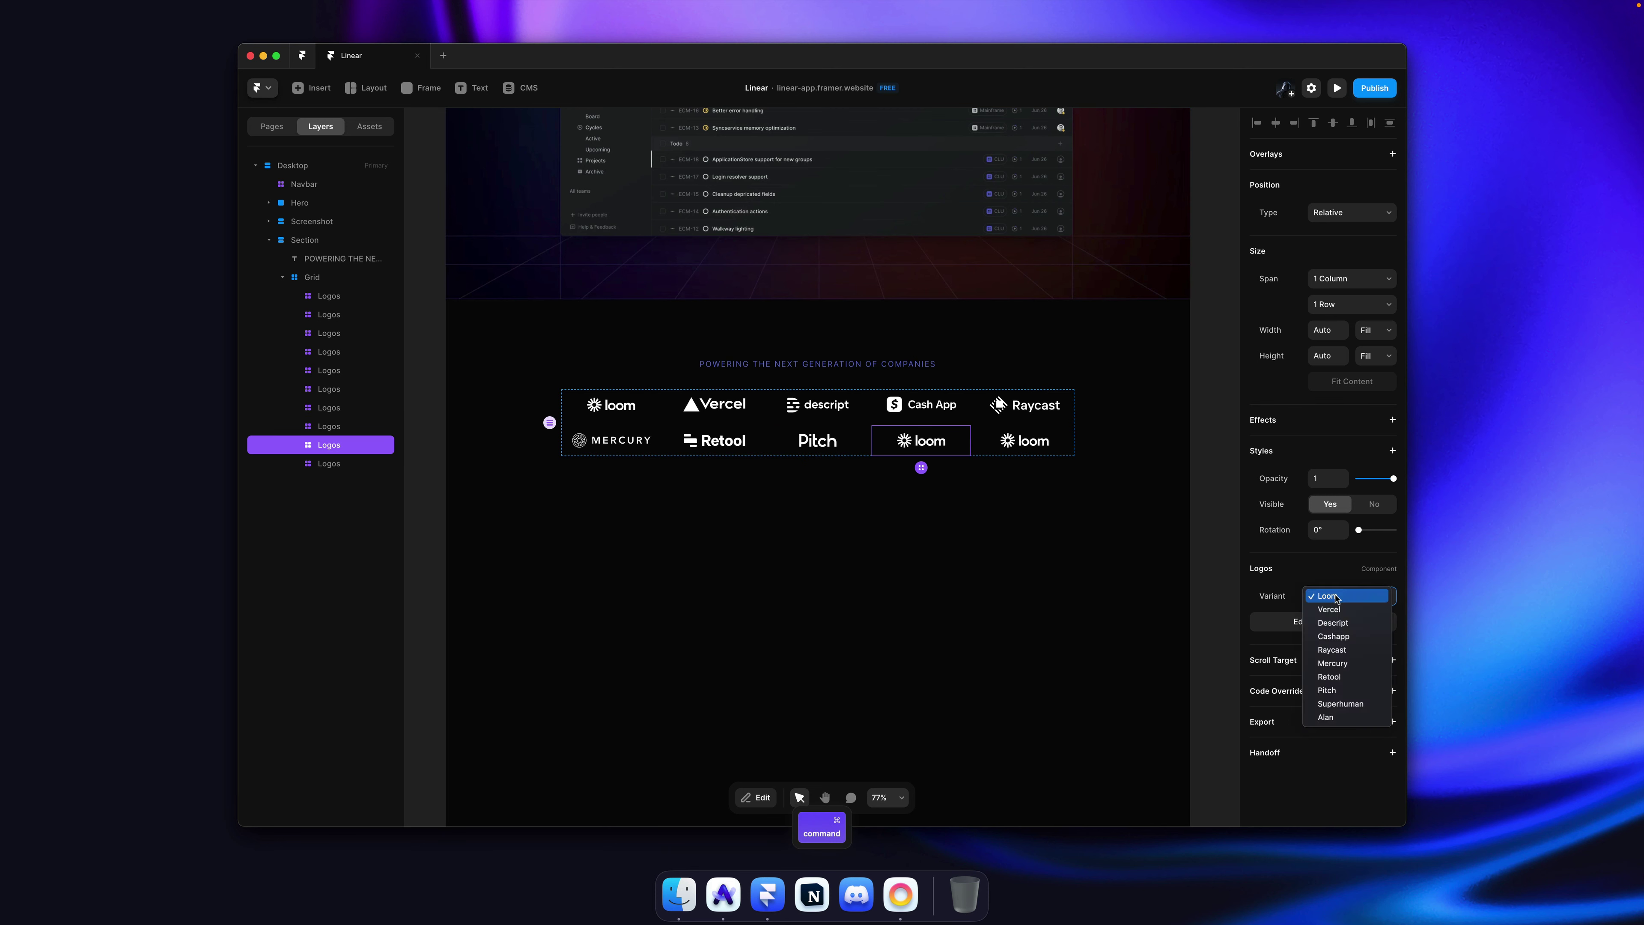
left_click(1340, 704)
left_click(1025, 441, "super")
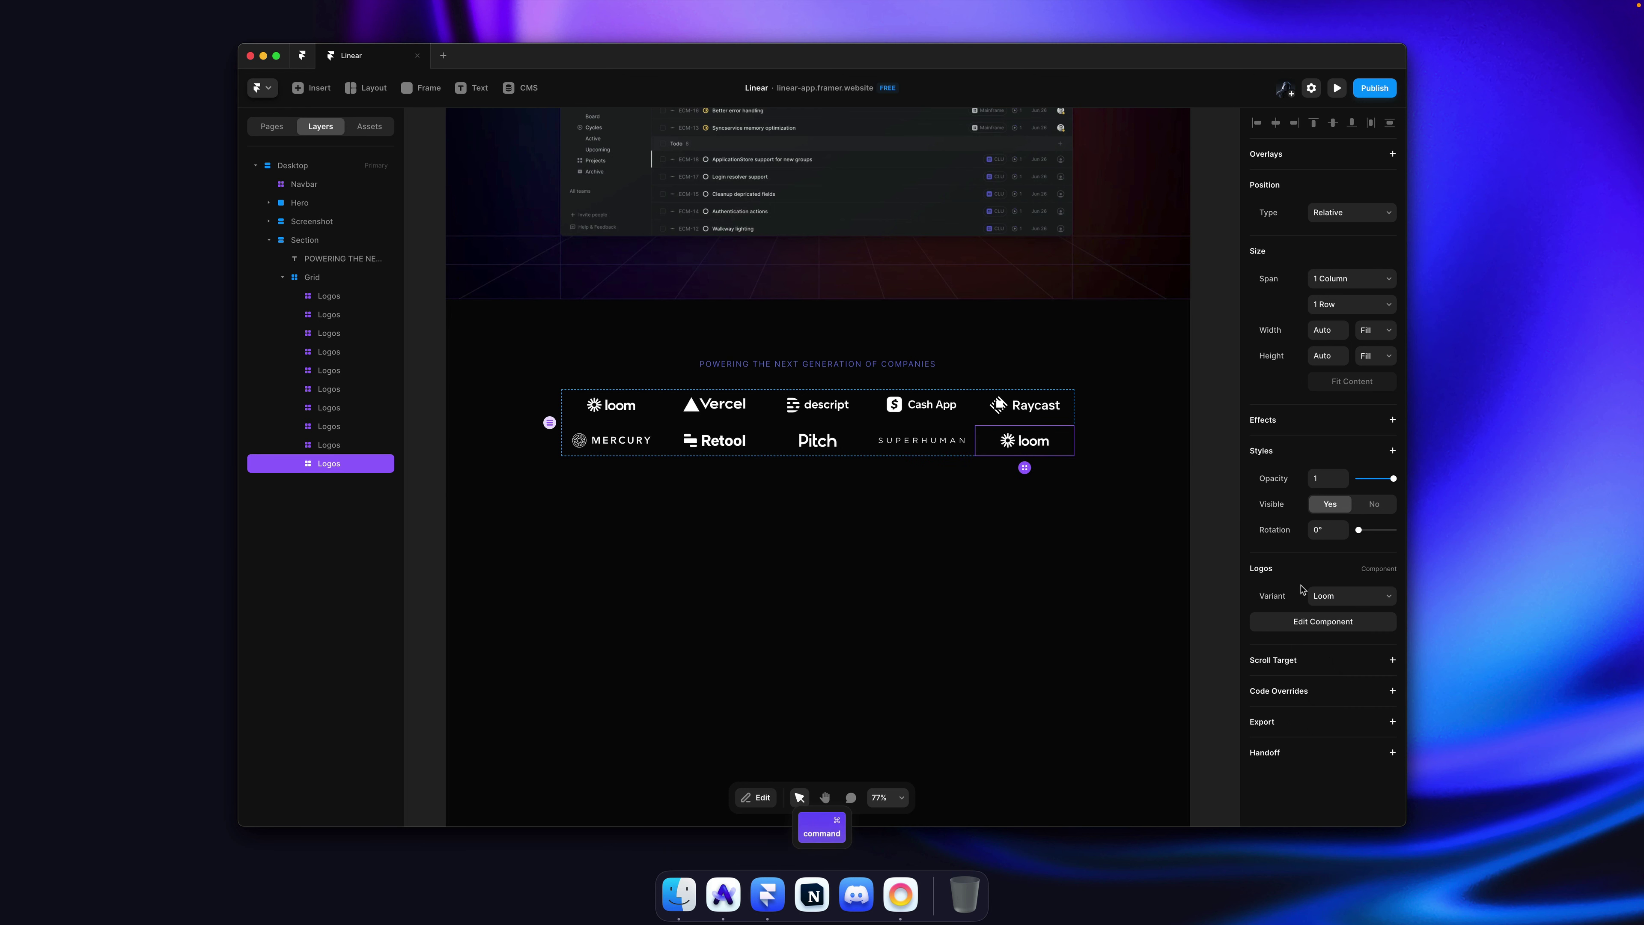
left_click(1314, 595)
left_click(1286, 586)
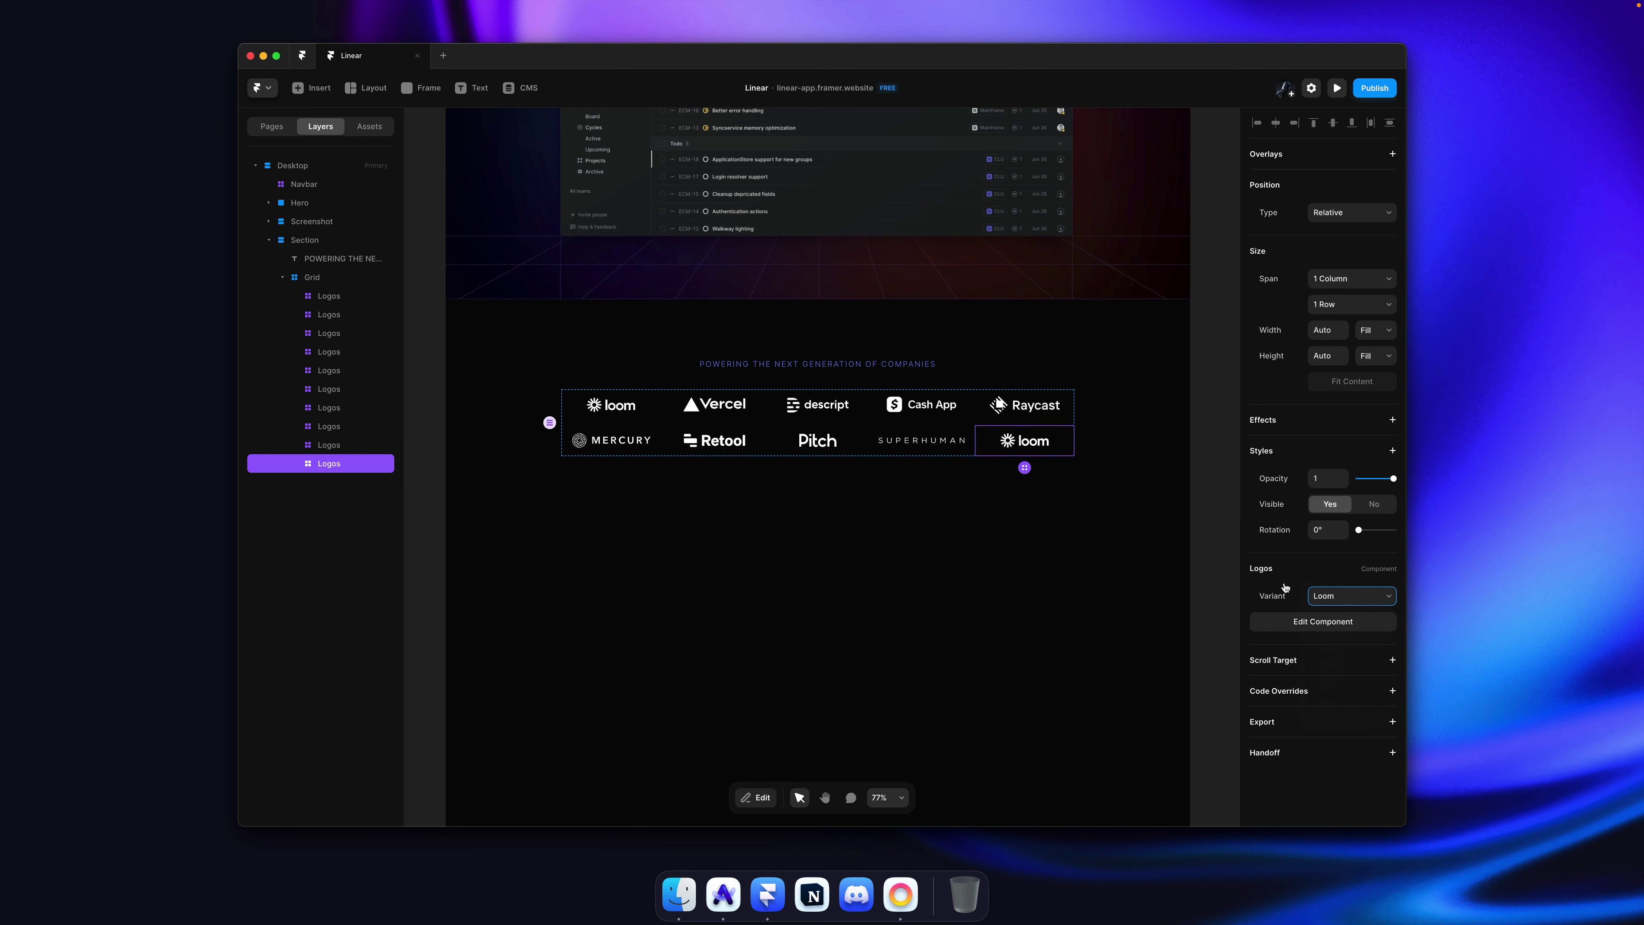
left_click(1203, 455)
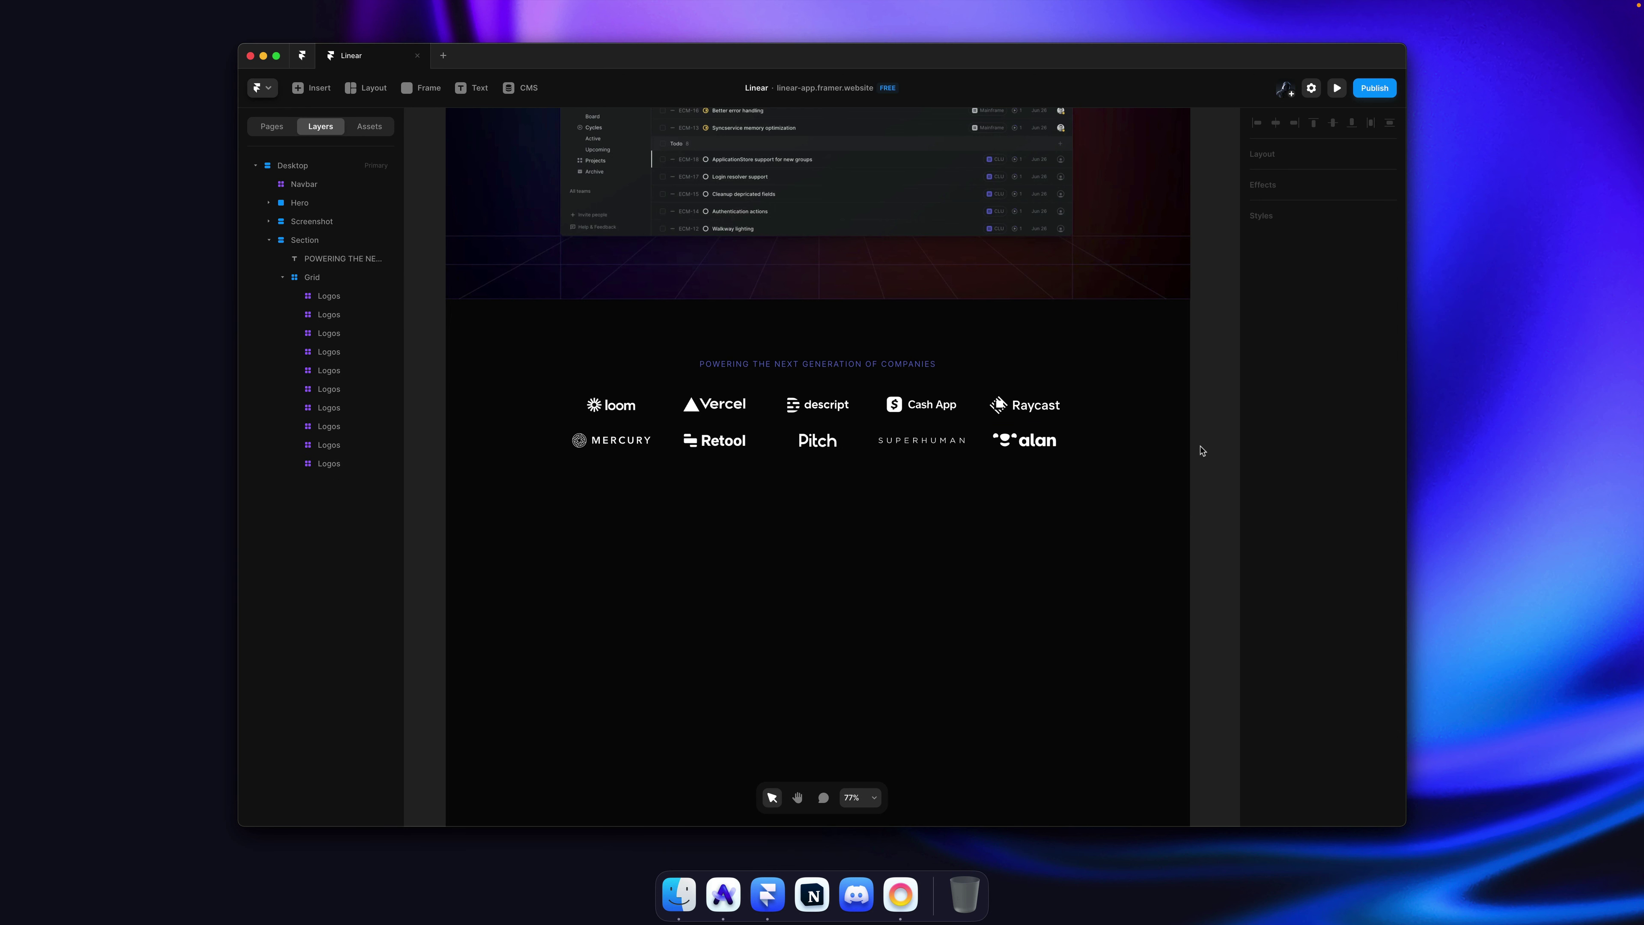
left_click(817, 404, "super")
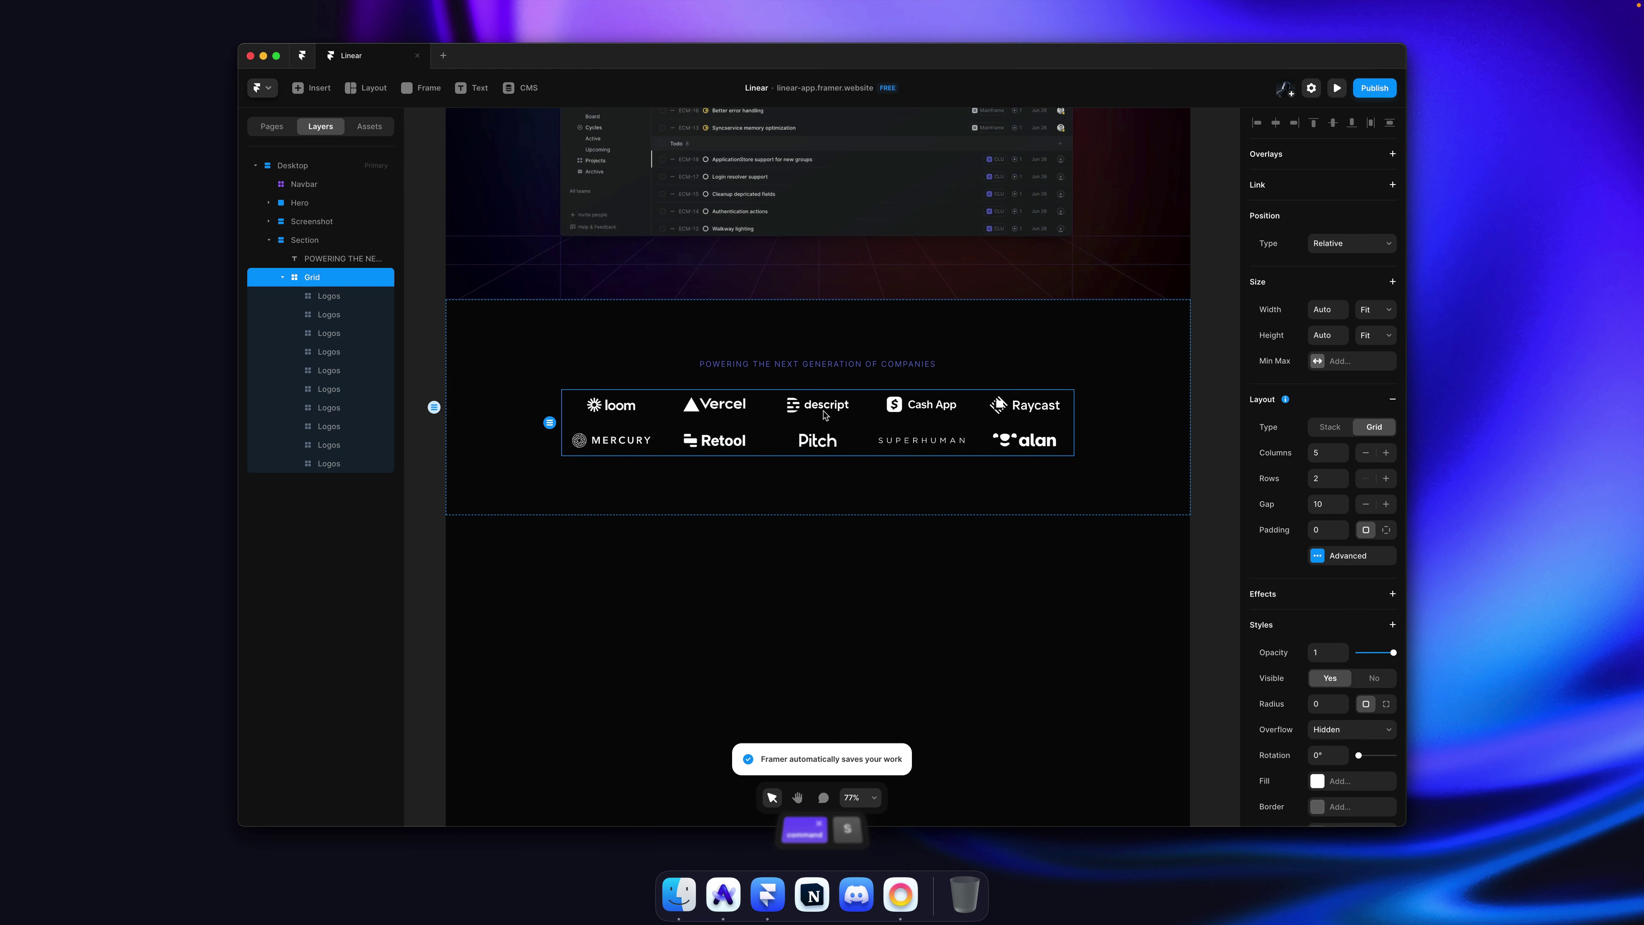
Step: Review the grid's Advanced Layout cell height options and save the project
left_click(1347, 557)
left_click(1173, 638)
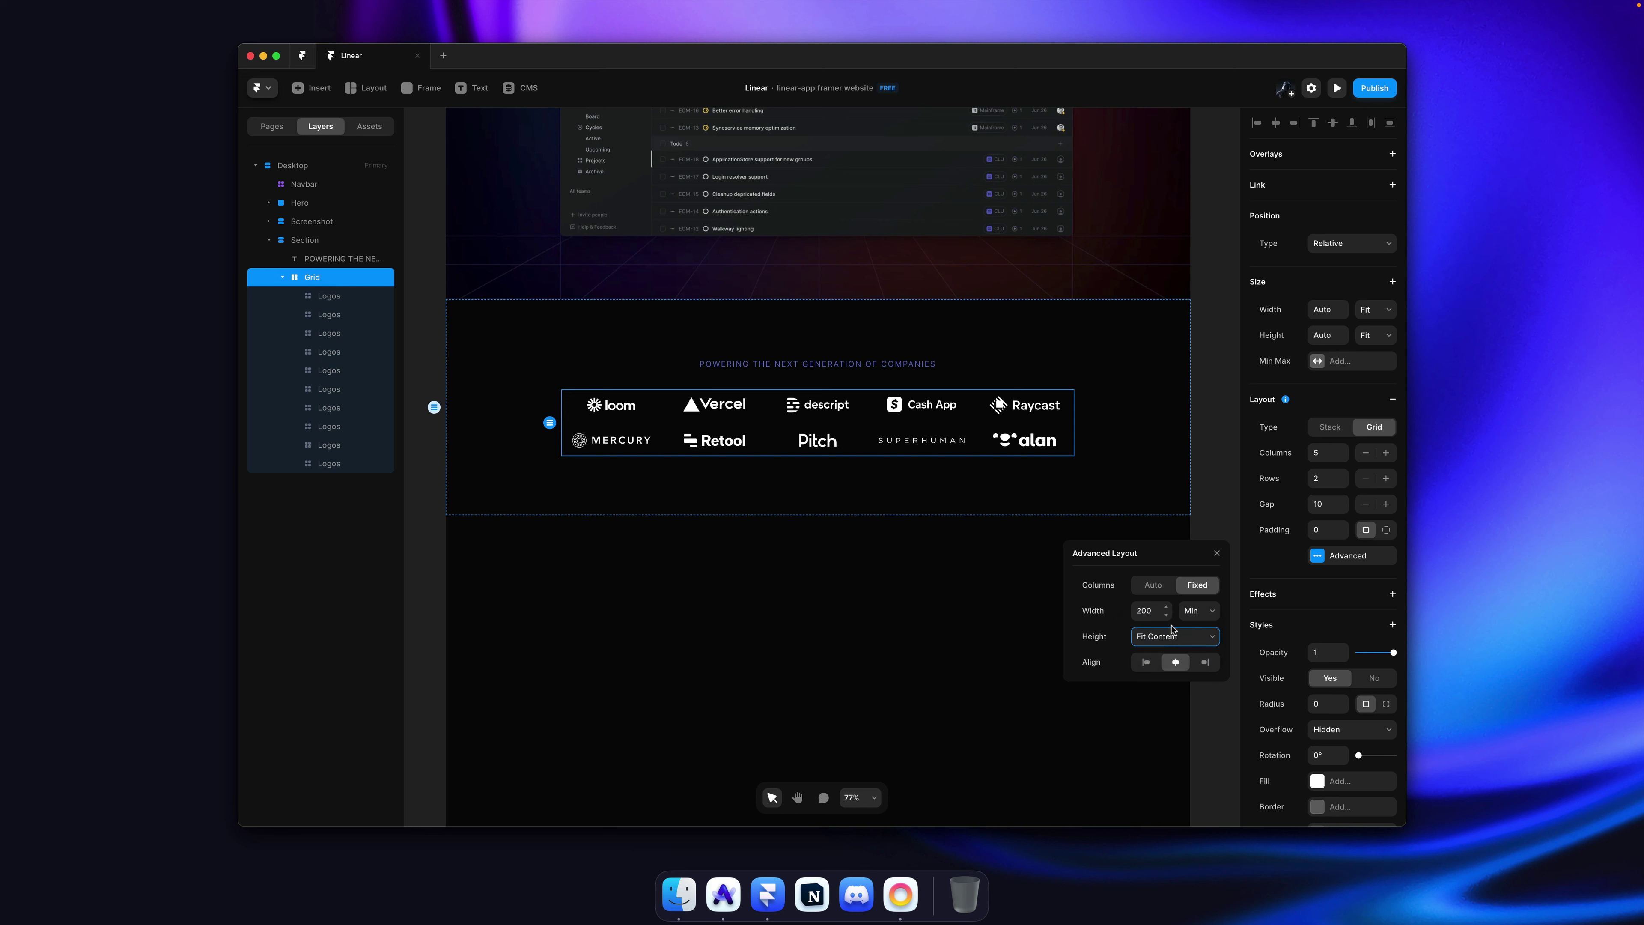
left_click(1209, 464)
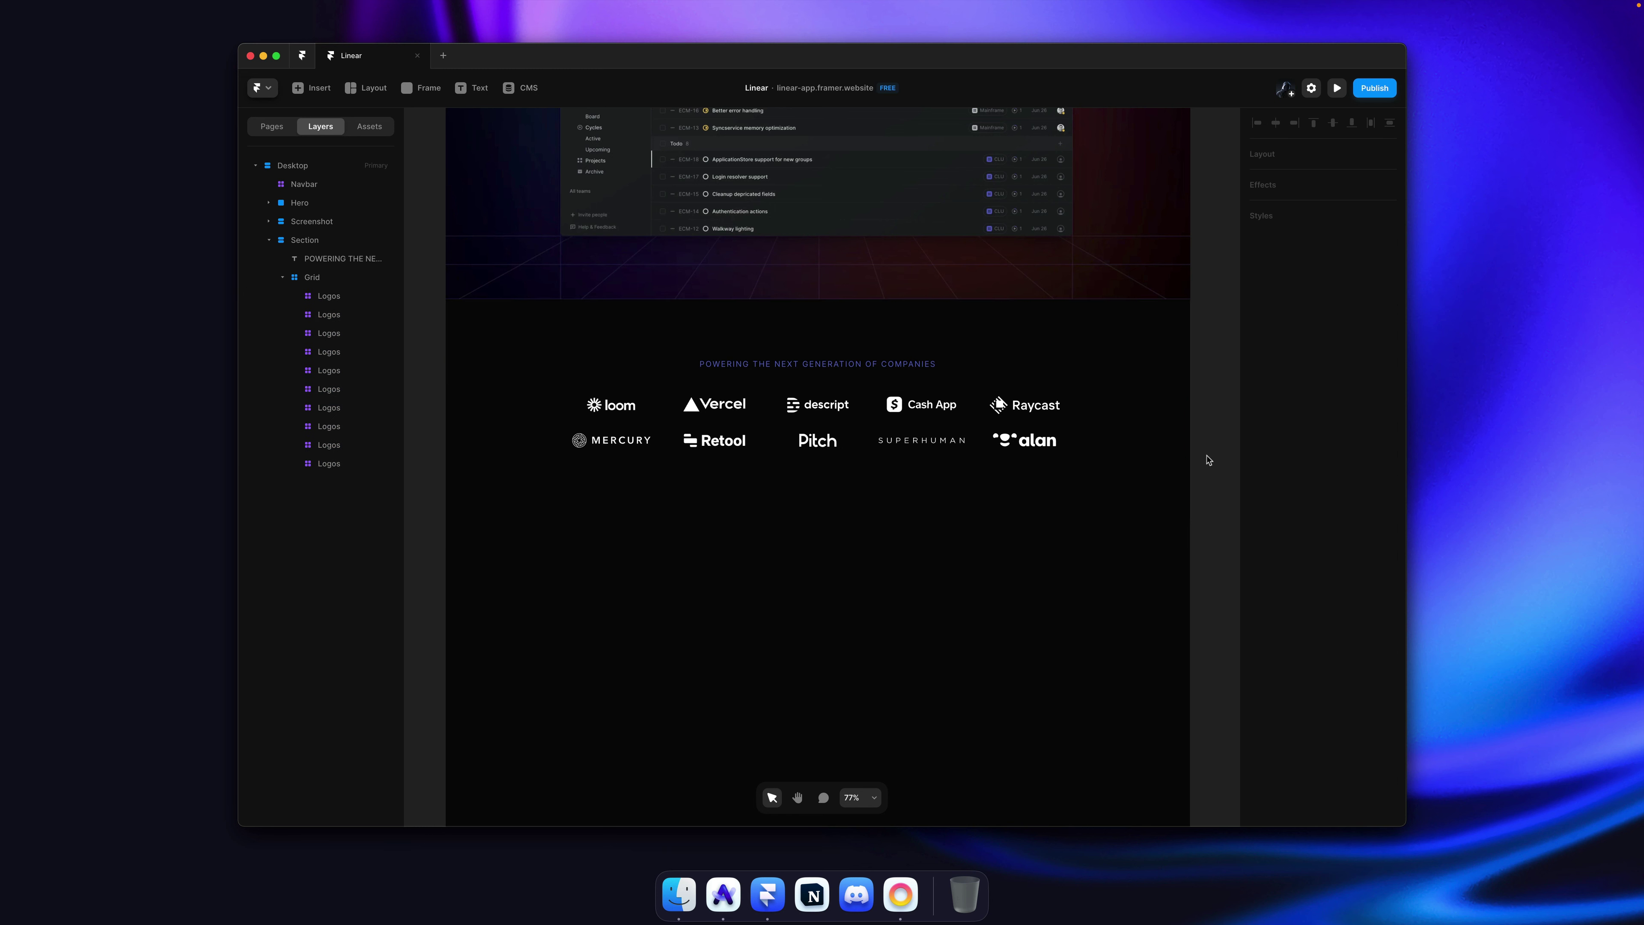
key("cmd+s")
Step: Inspect the Loom and Cash App logo cells against the Linear reference site
left_click(581, 404)
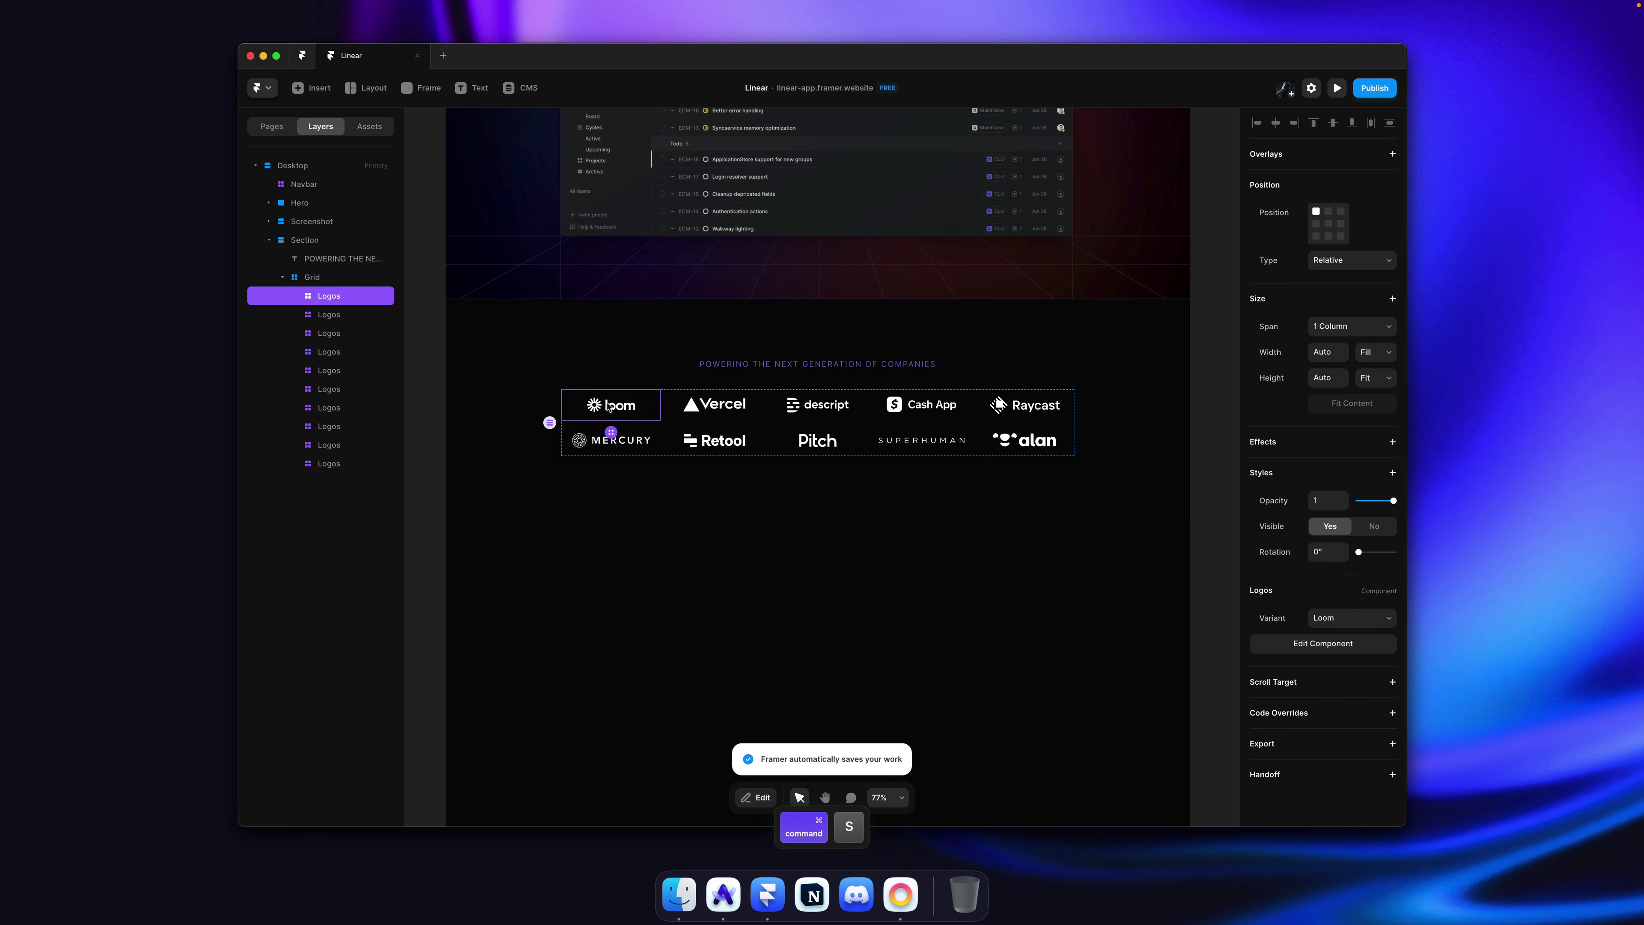
left_click(1138, 390, "super")
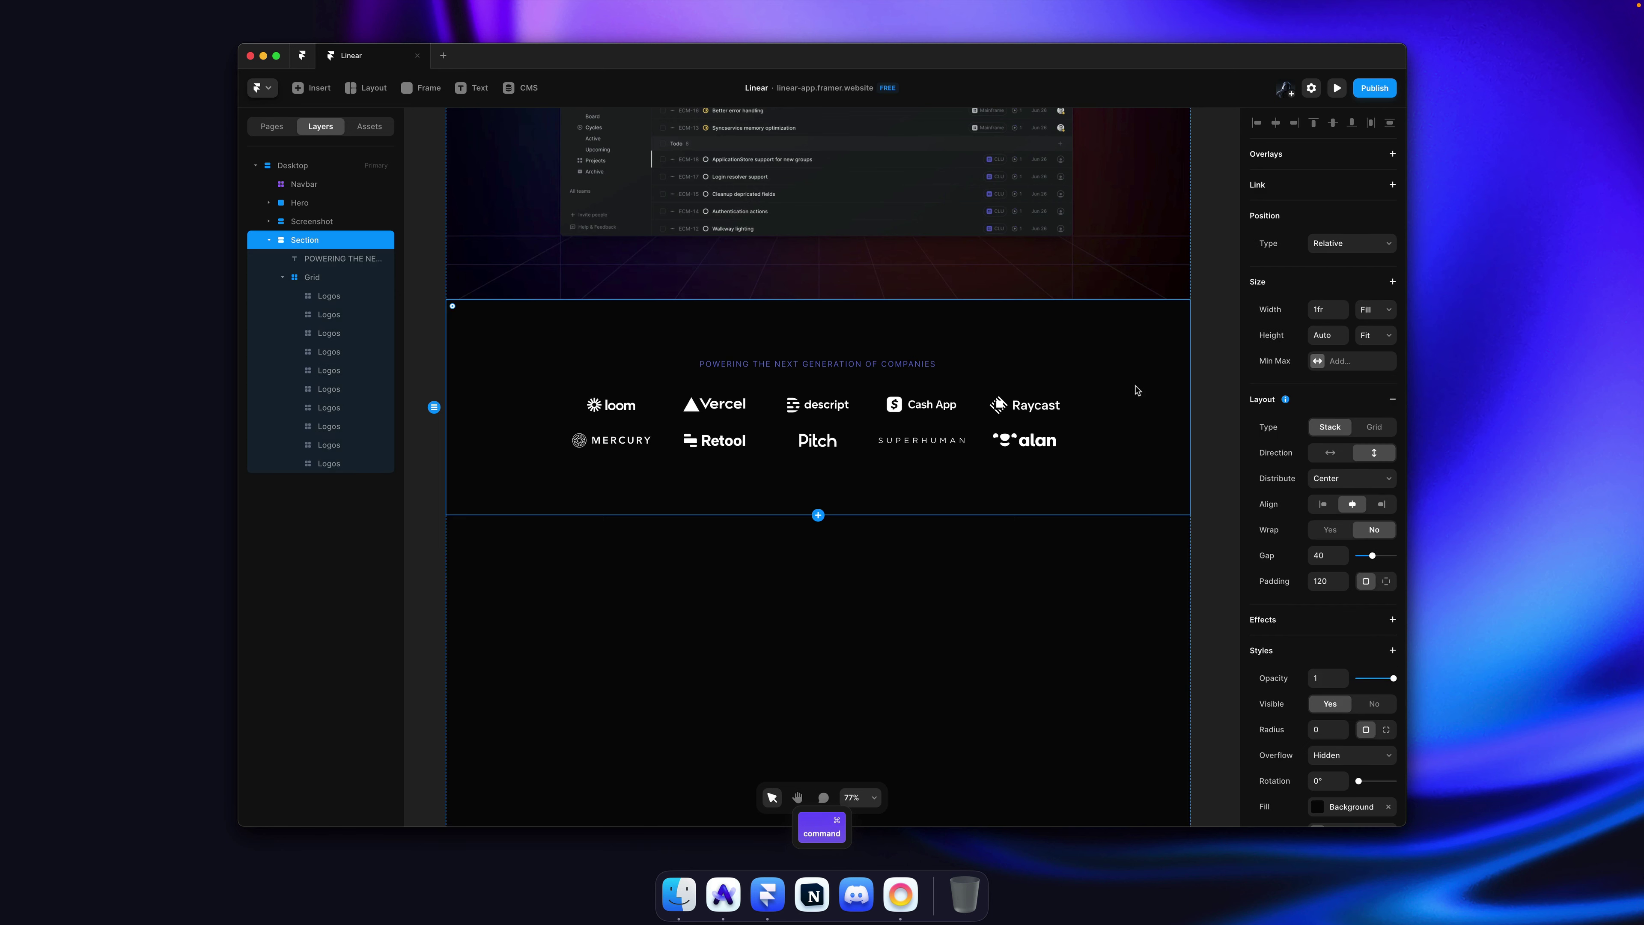
left_click(909, 403, "super")
key("super+Tab")
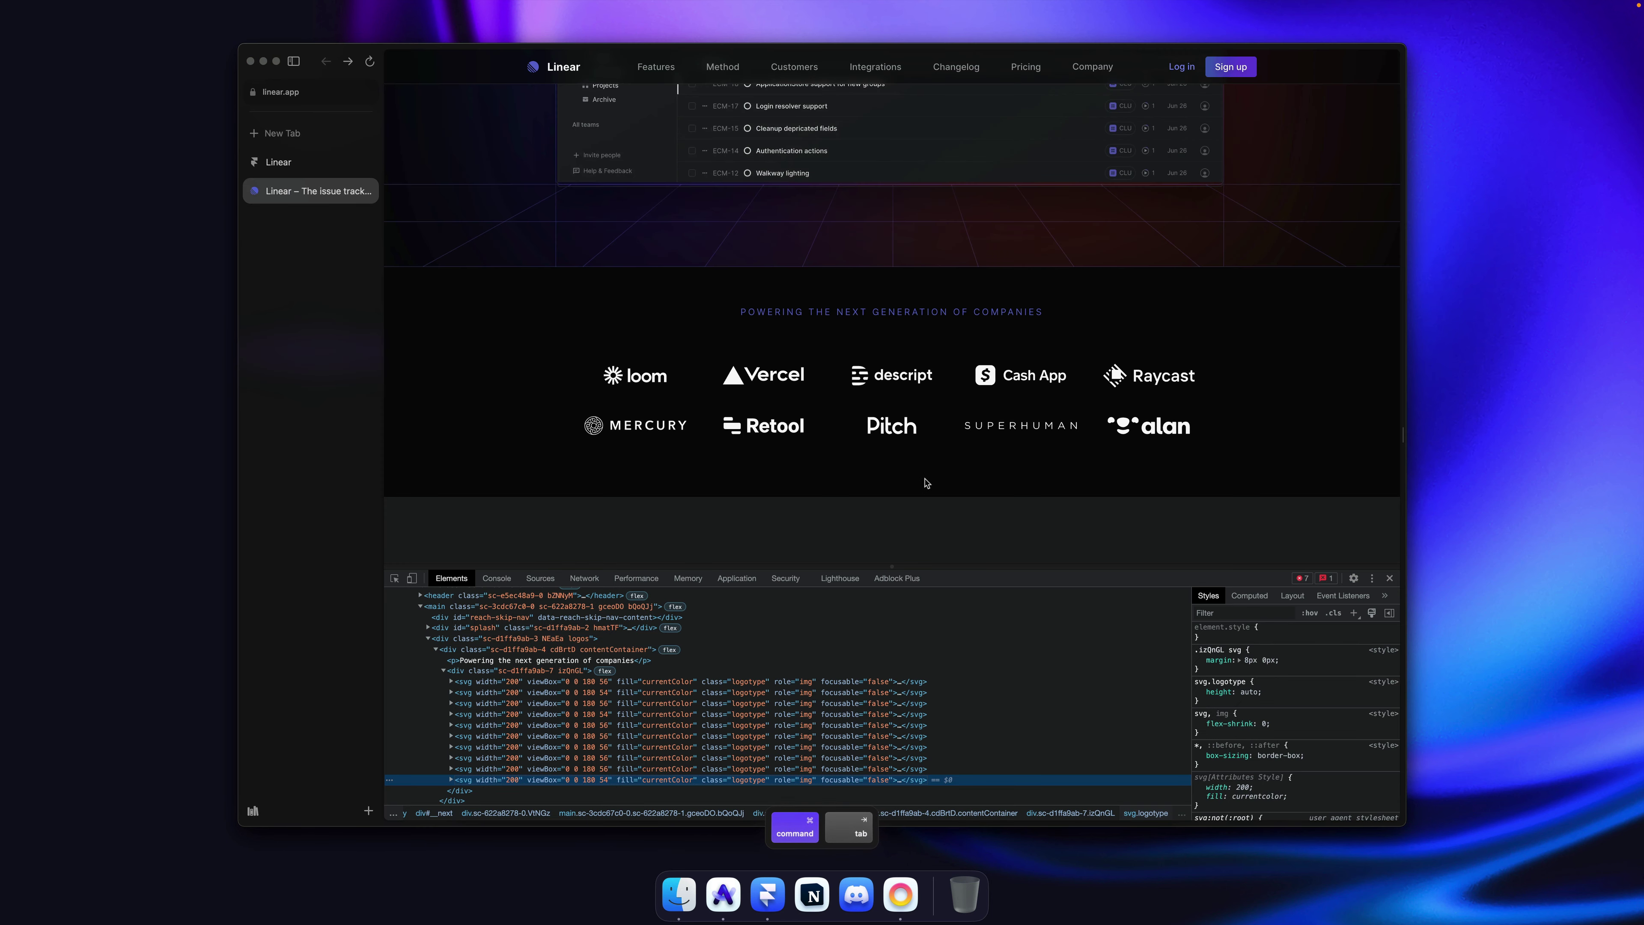
key("super+Tab")
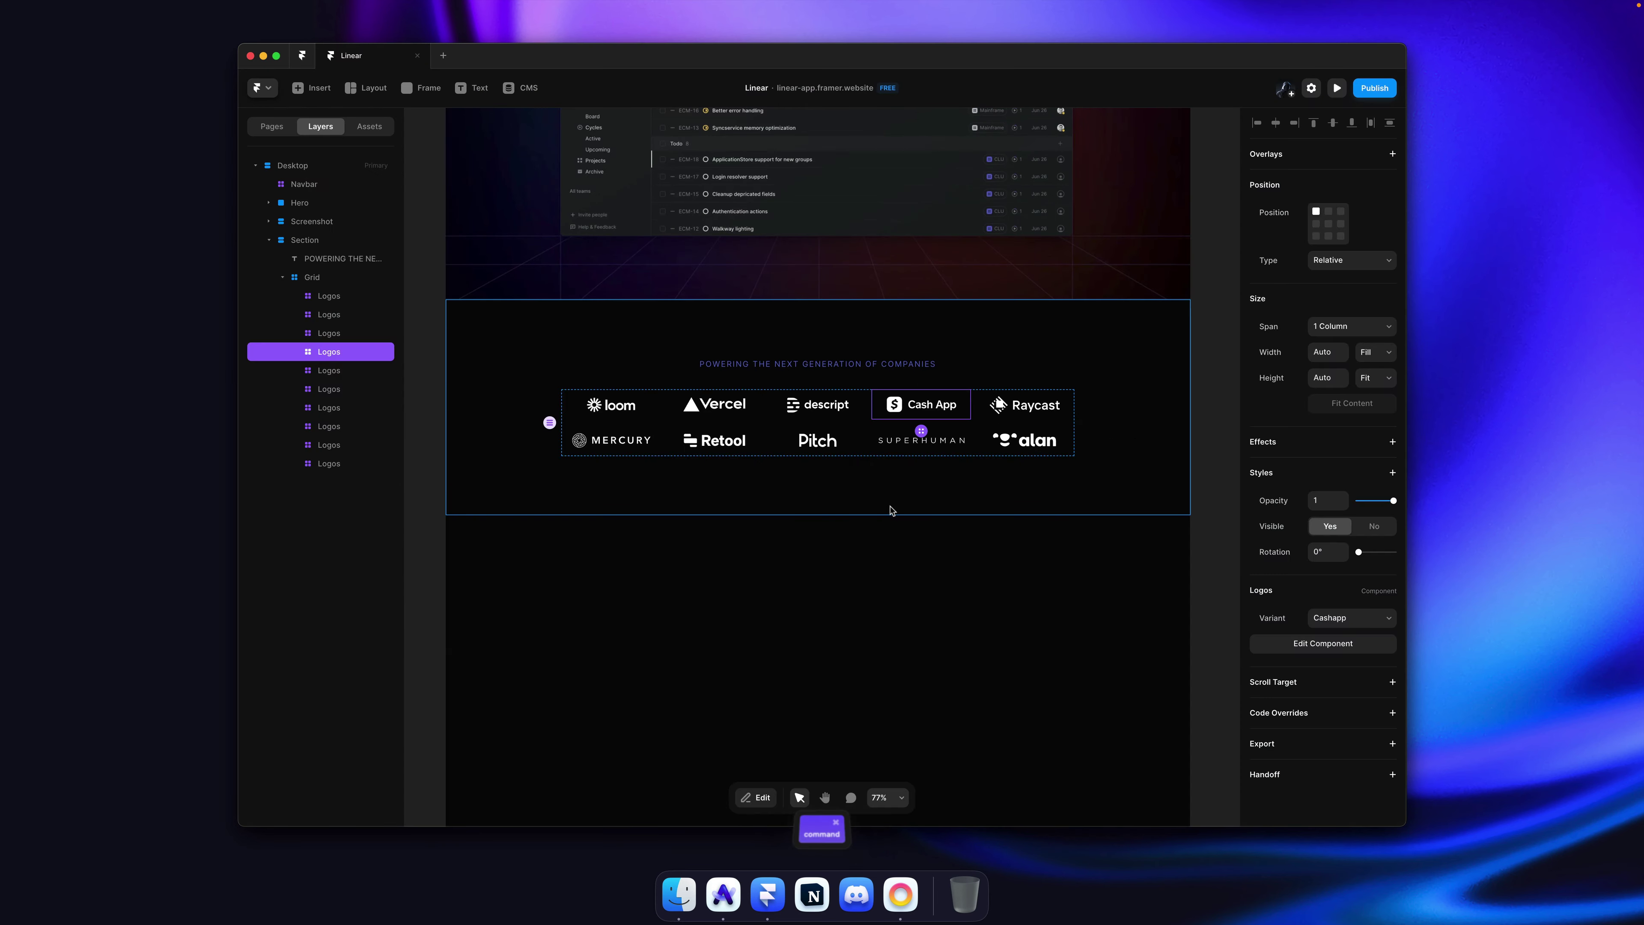
Step: Enter the Logos component from the Loom cell and select its graphic layer
left_click(628, 459)
left_click(619, 418, "super")
double_click(619, 418)
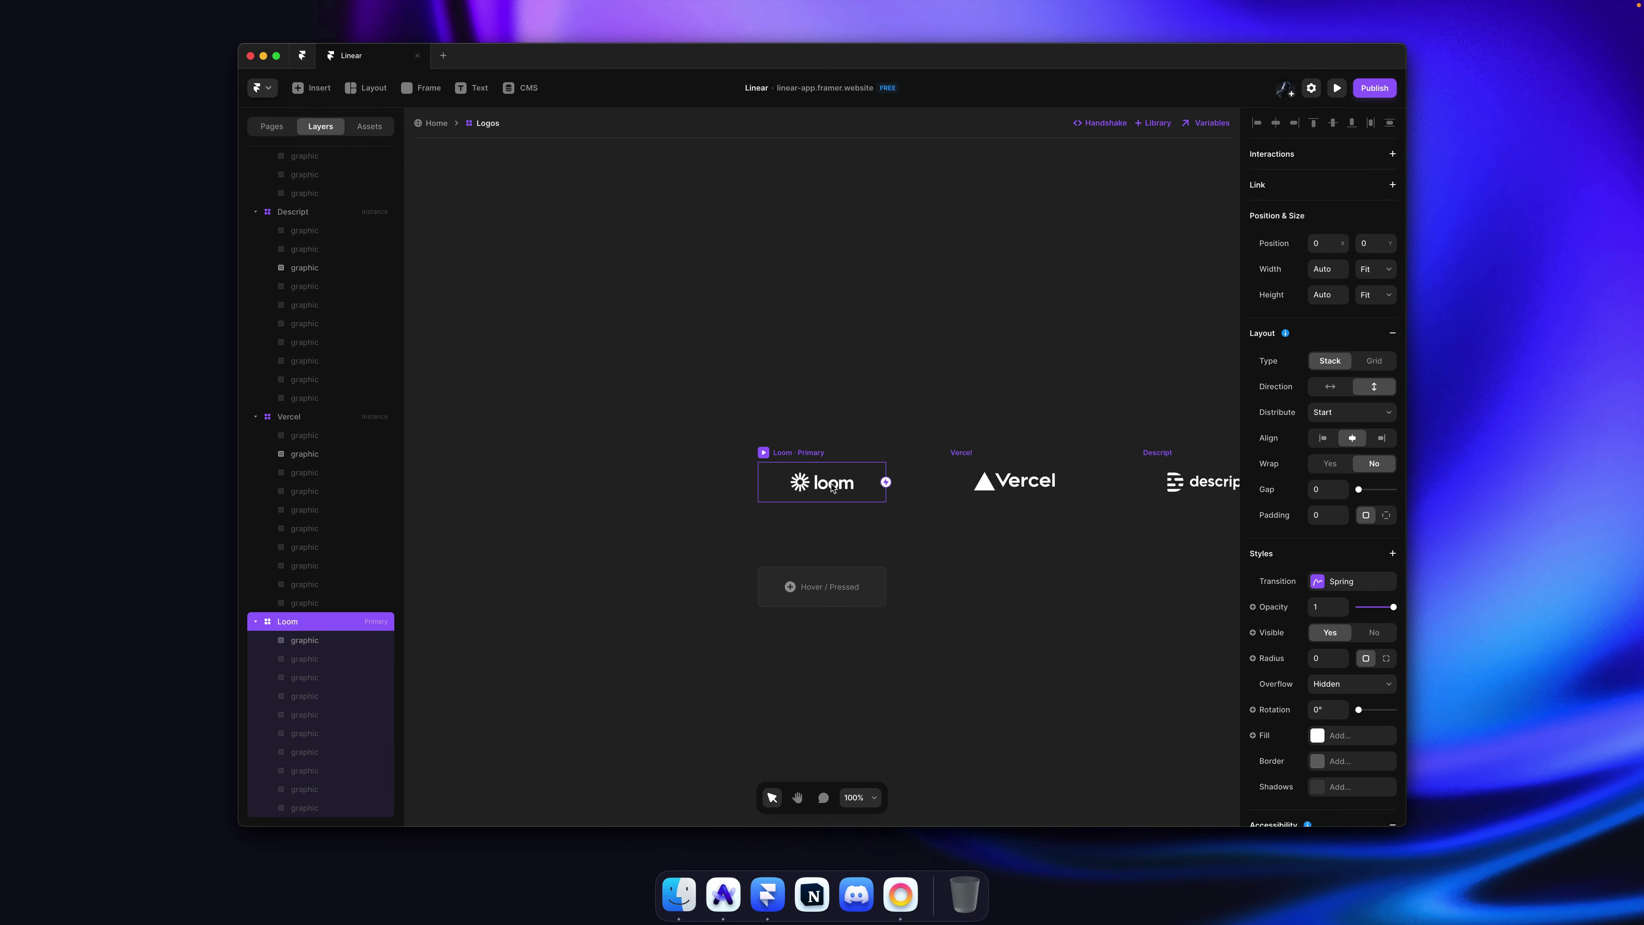
left_click(832, 487, "super")
mouse_move(886, 478)
left_mouse_down()
mouse_move(913, 481)
mouse_move(843, 484)
mouse_move(867, 484)
left_mouse_up()
key("super+z")
Step: Undo the Loom logo edits, redo the last one, and save the project
key("super+z")
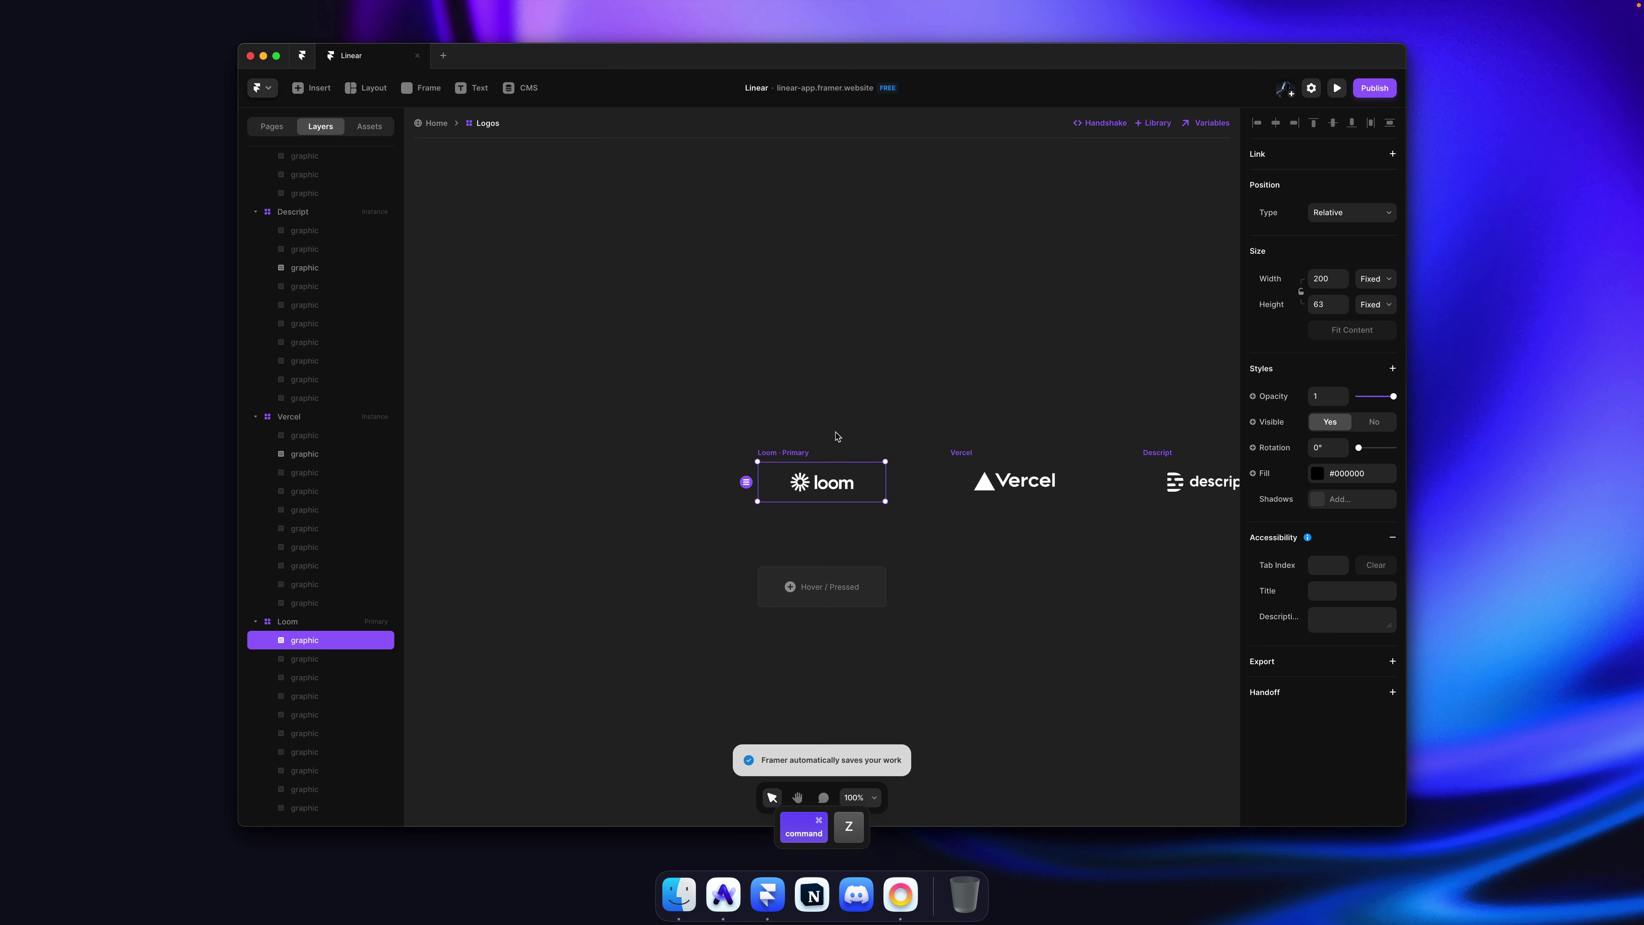
key("super+z")
key("super+z")
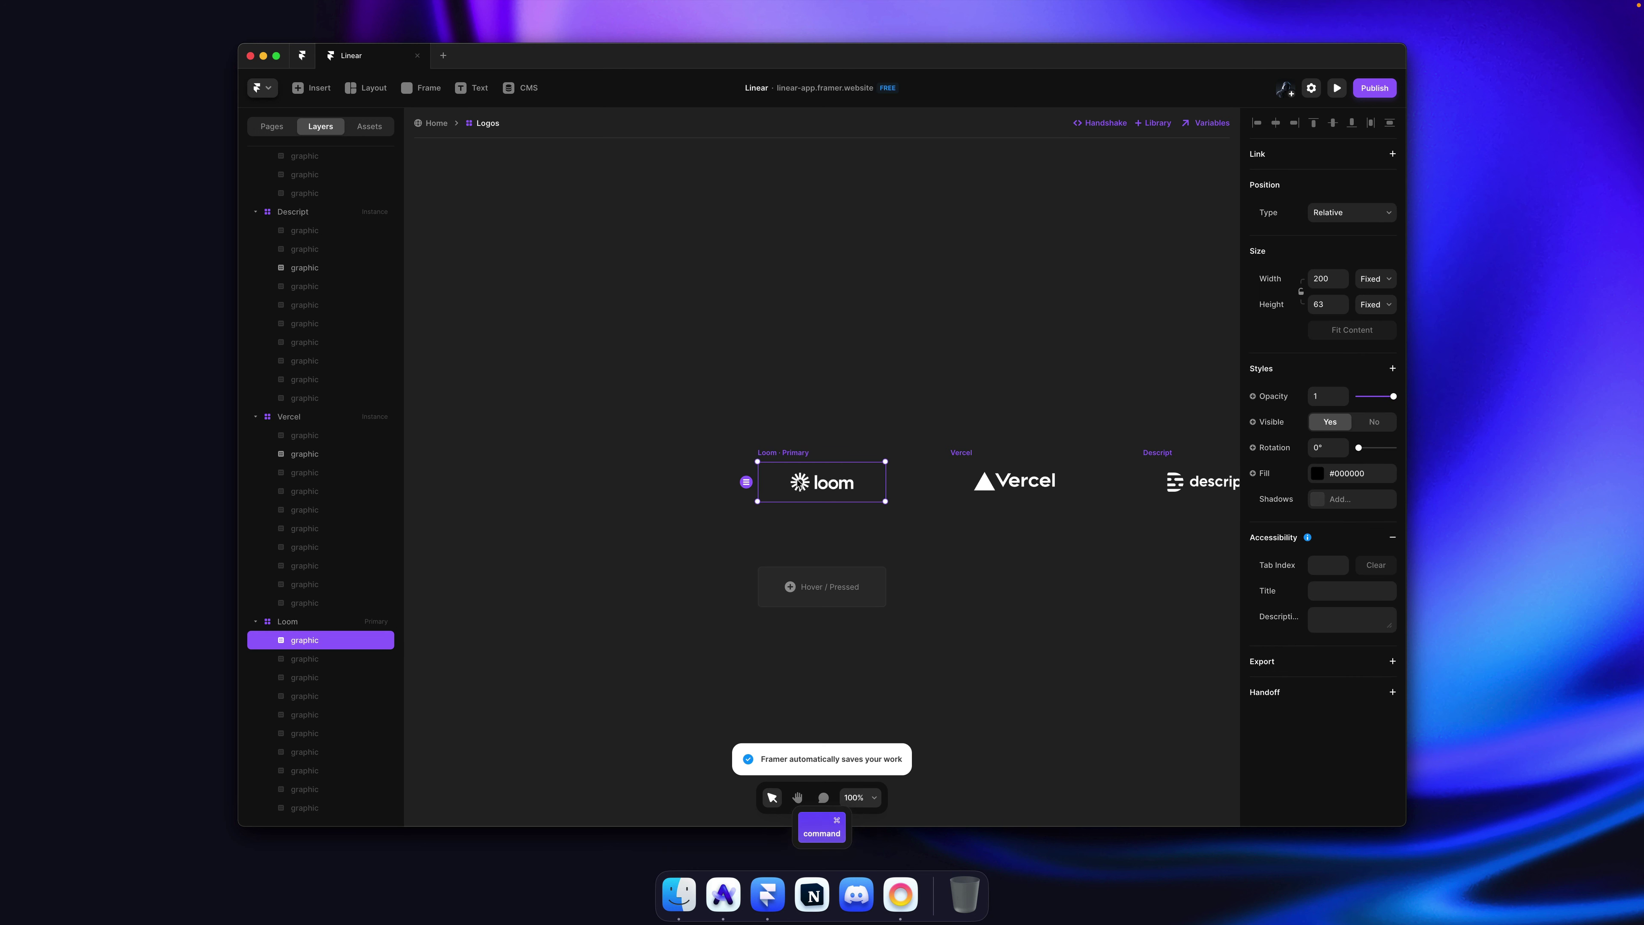
key("super+z")
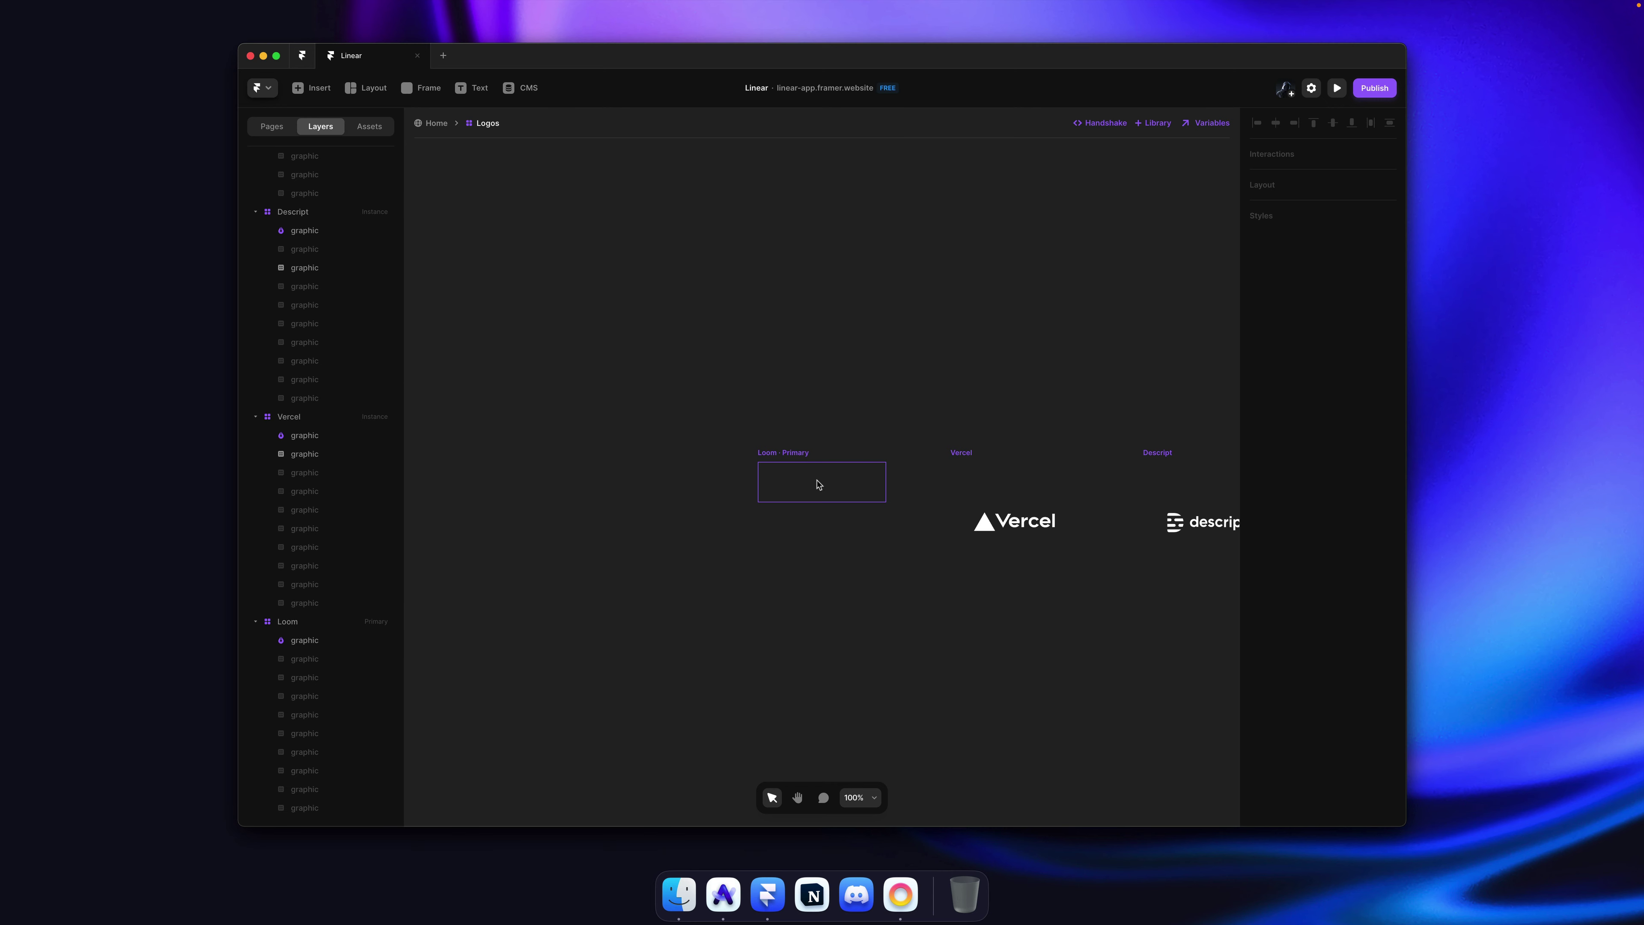
key("super+shift+z")
key("super+s")
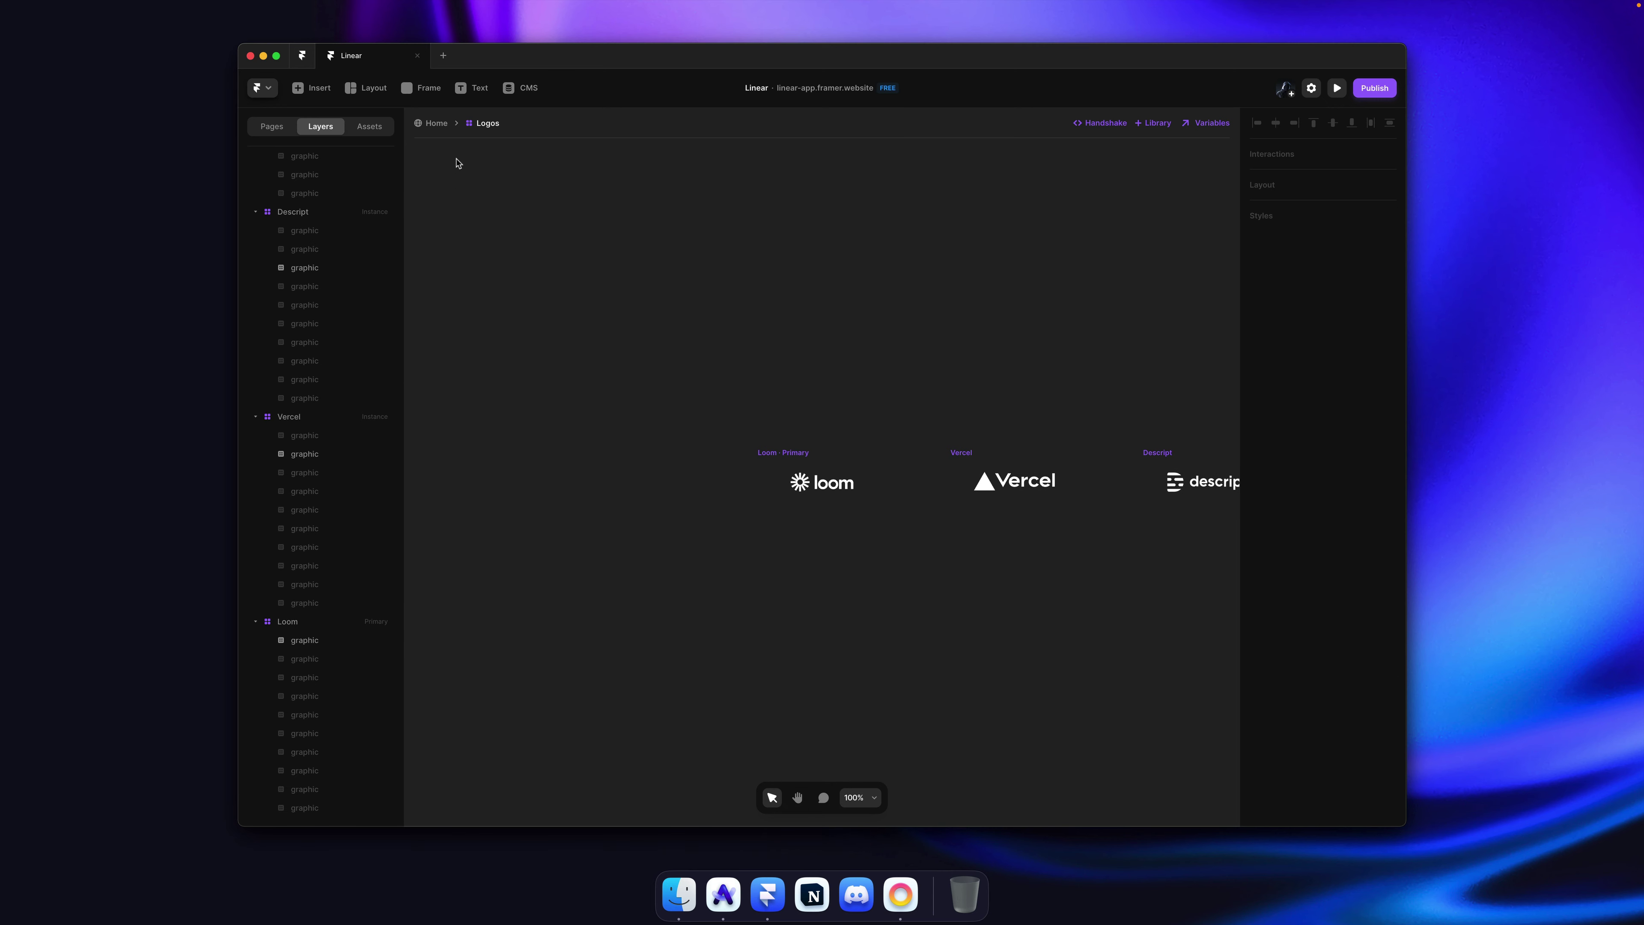
Step: Back on the Home page, select the logo grid and set its gap to 12
left_click(436, 122)
key("super+s")
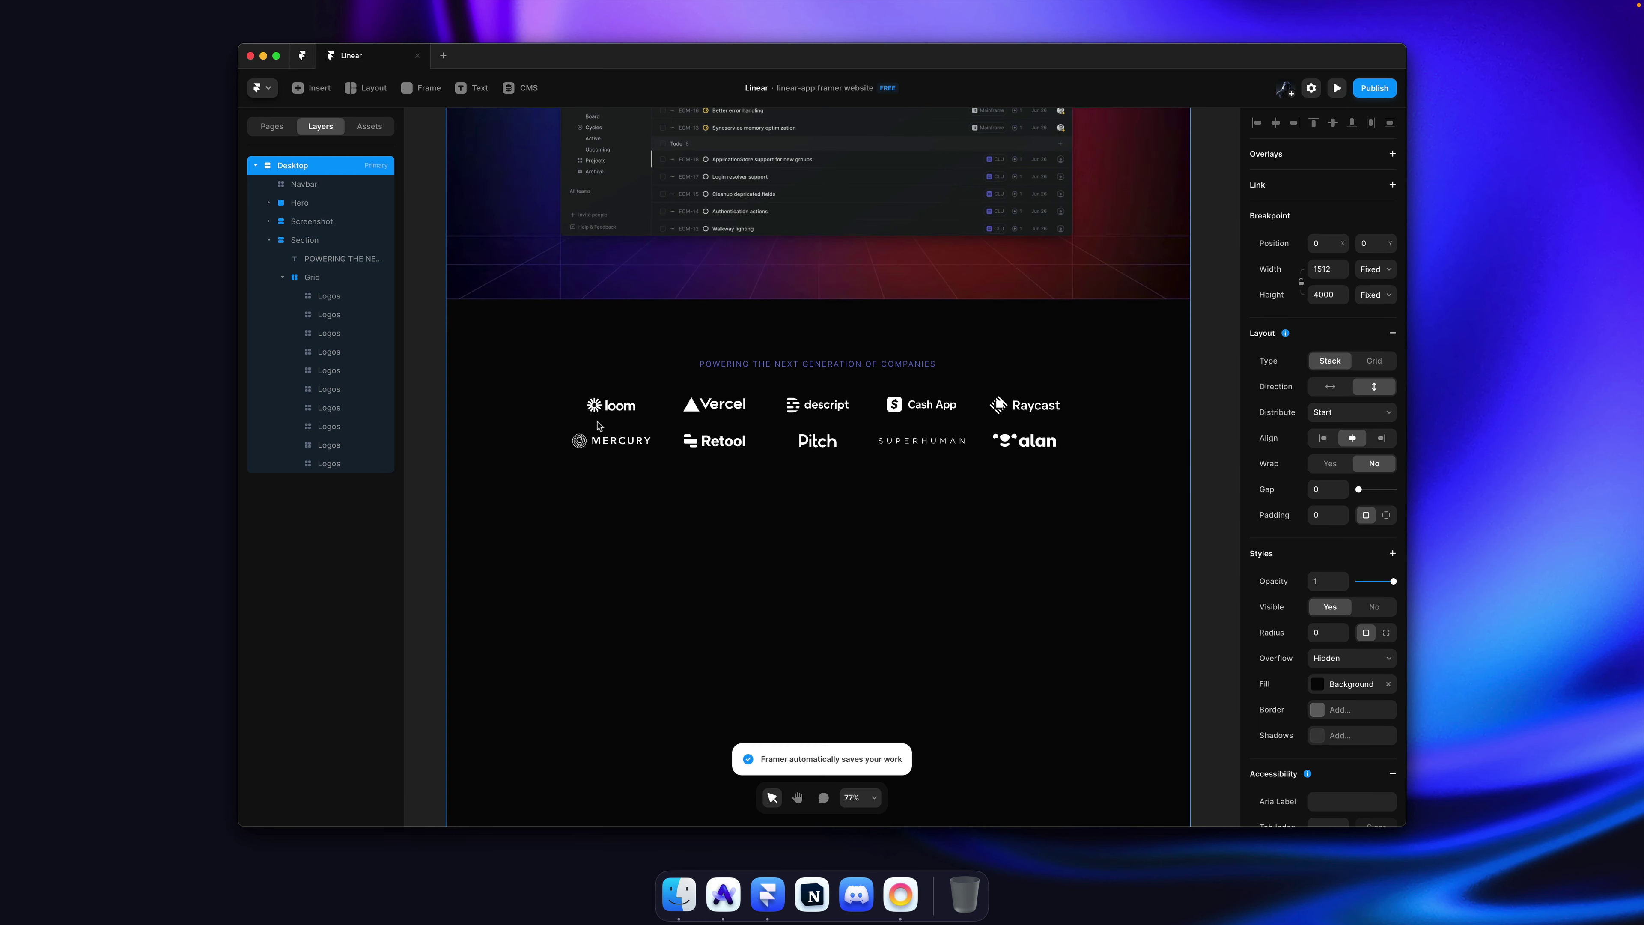
left_click(1218, 427)
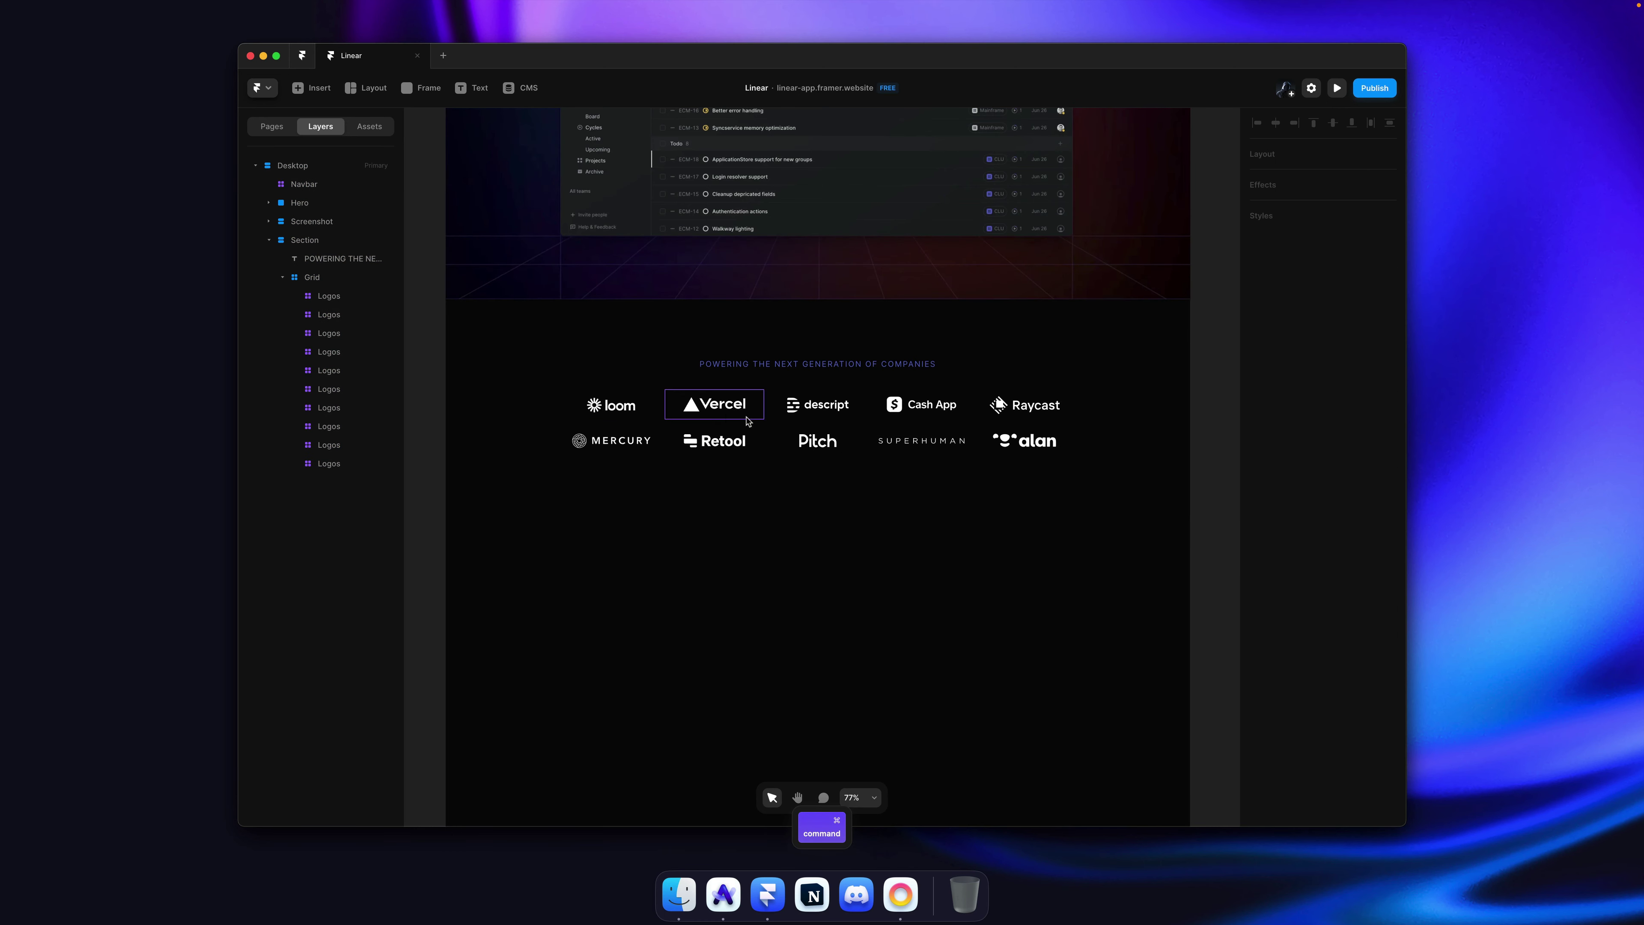
left_click(998, 405)
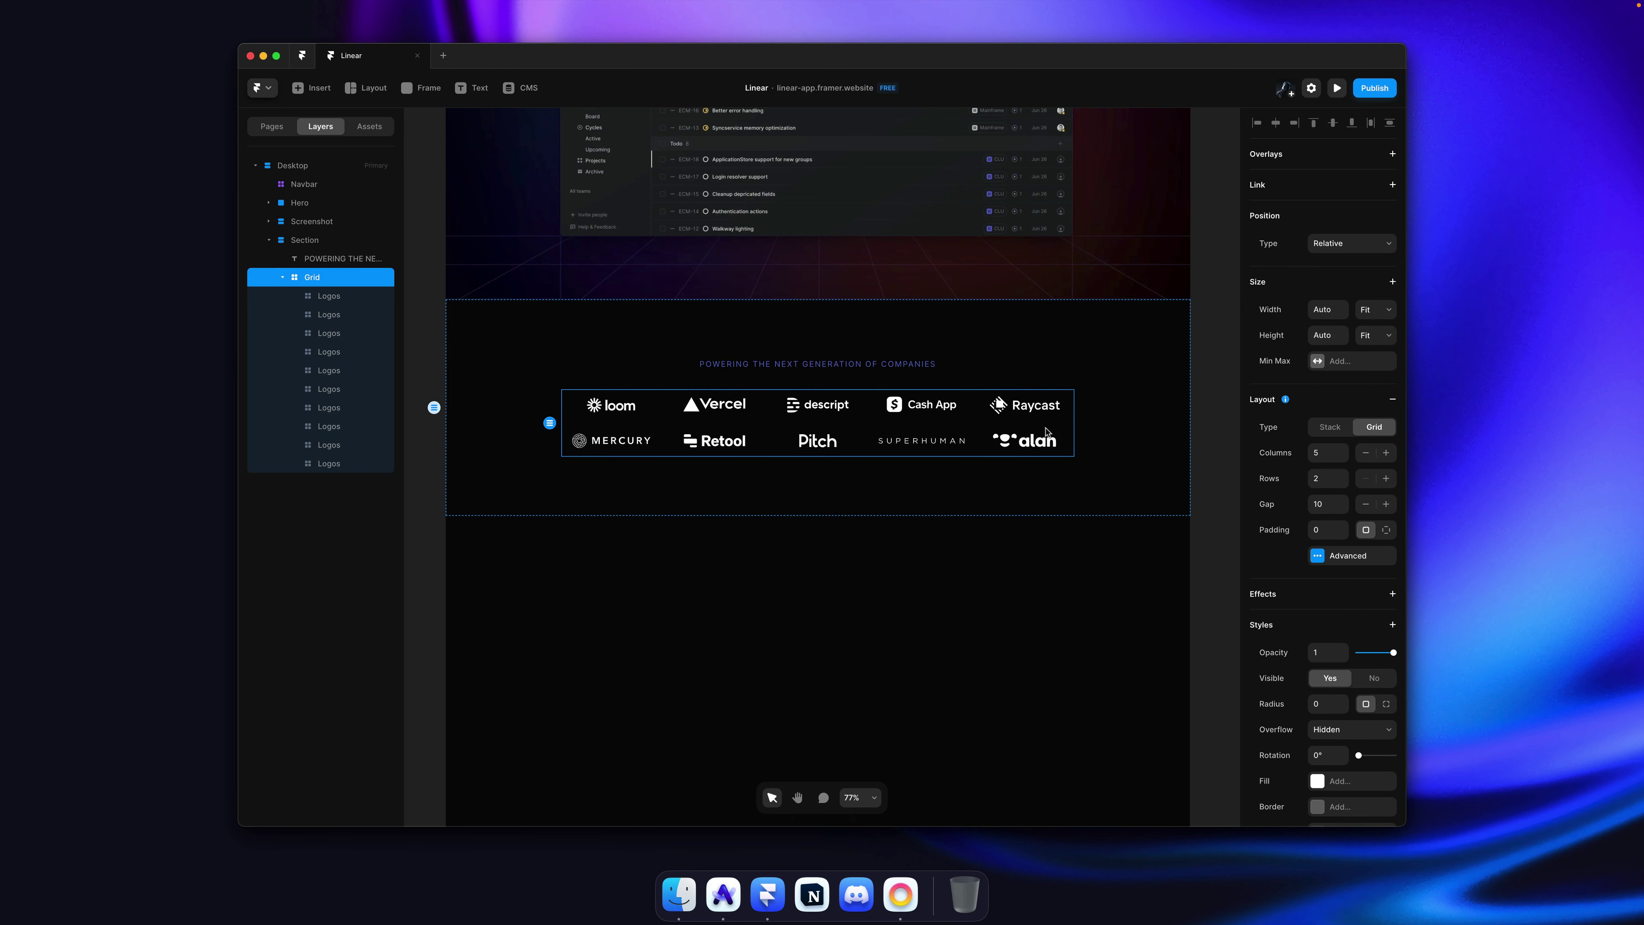
key("Escape")
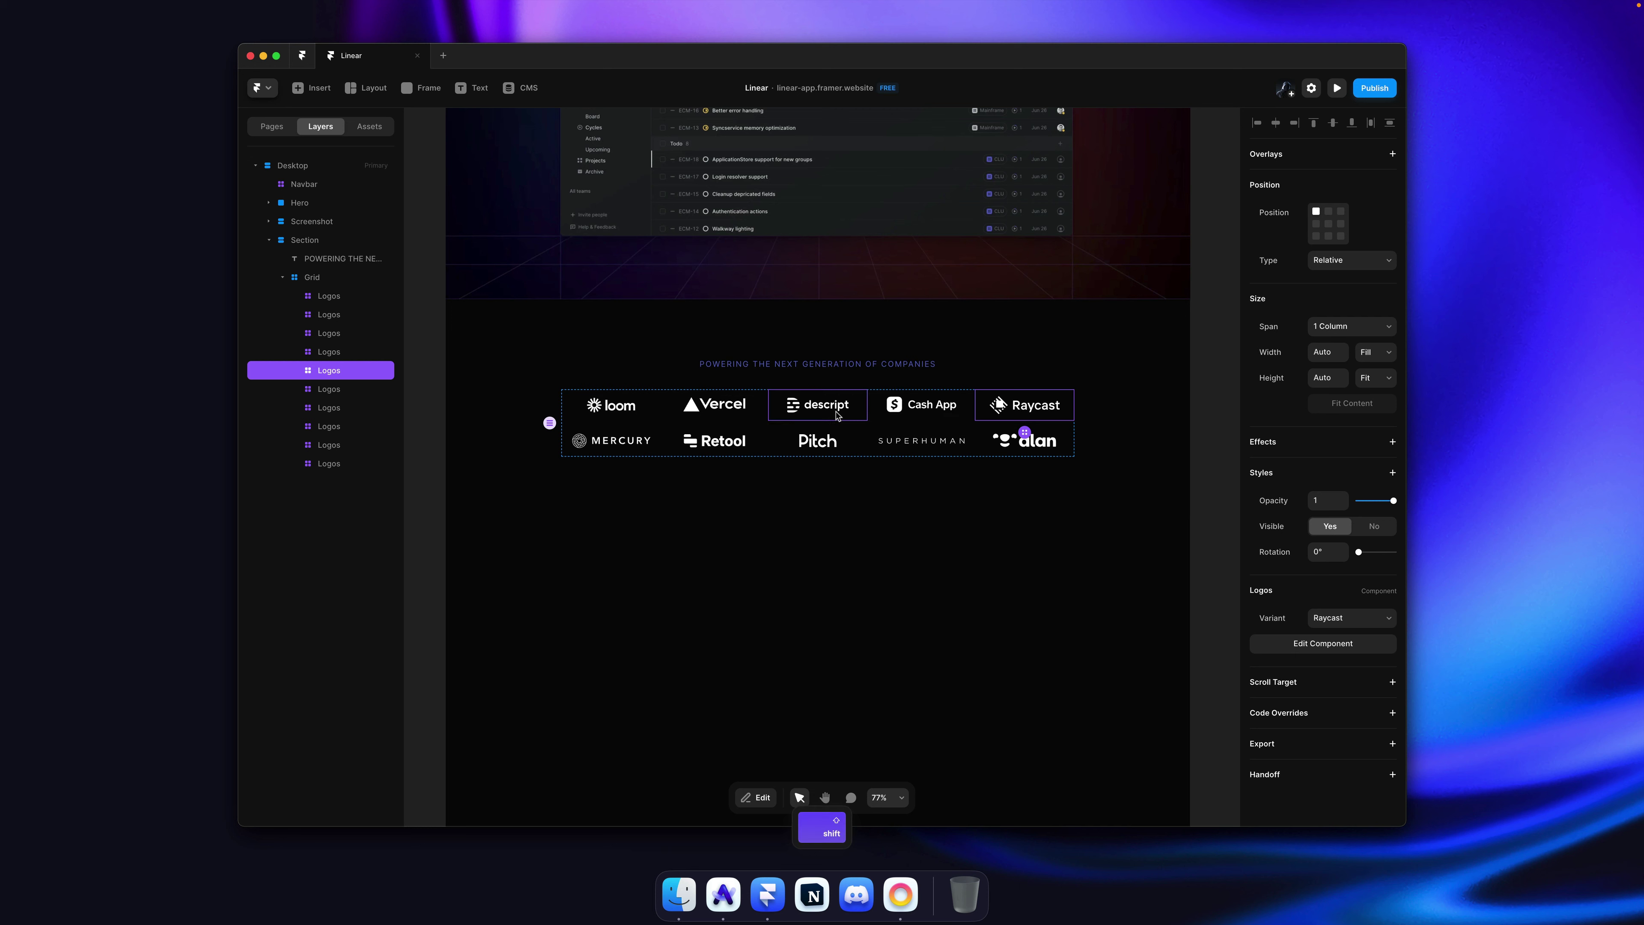
left_click(847, 415)
left_click(898, 428)
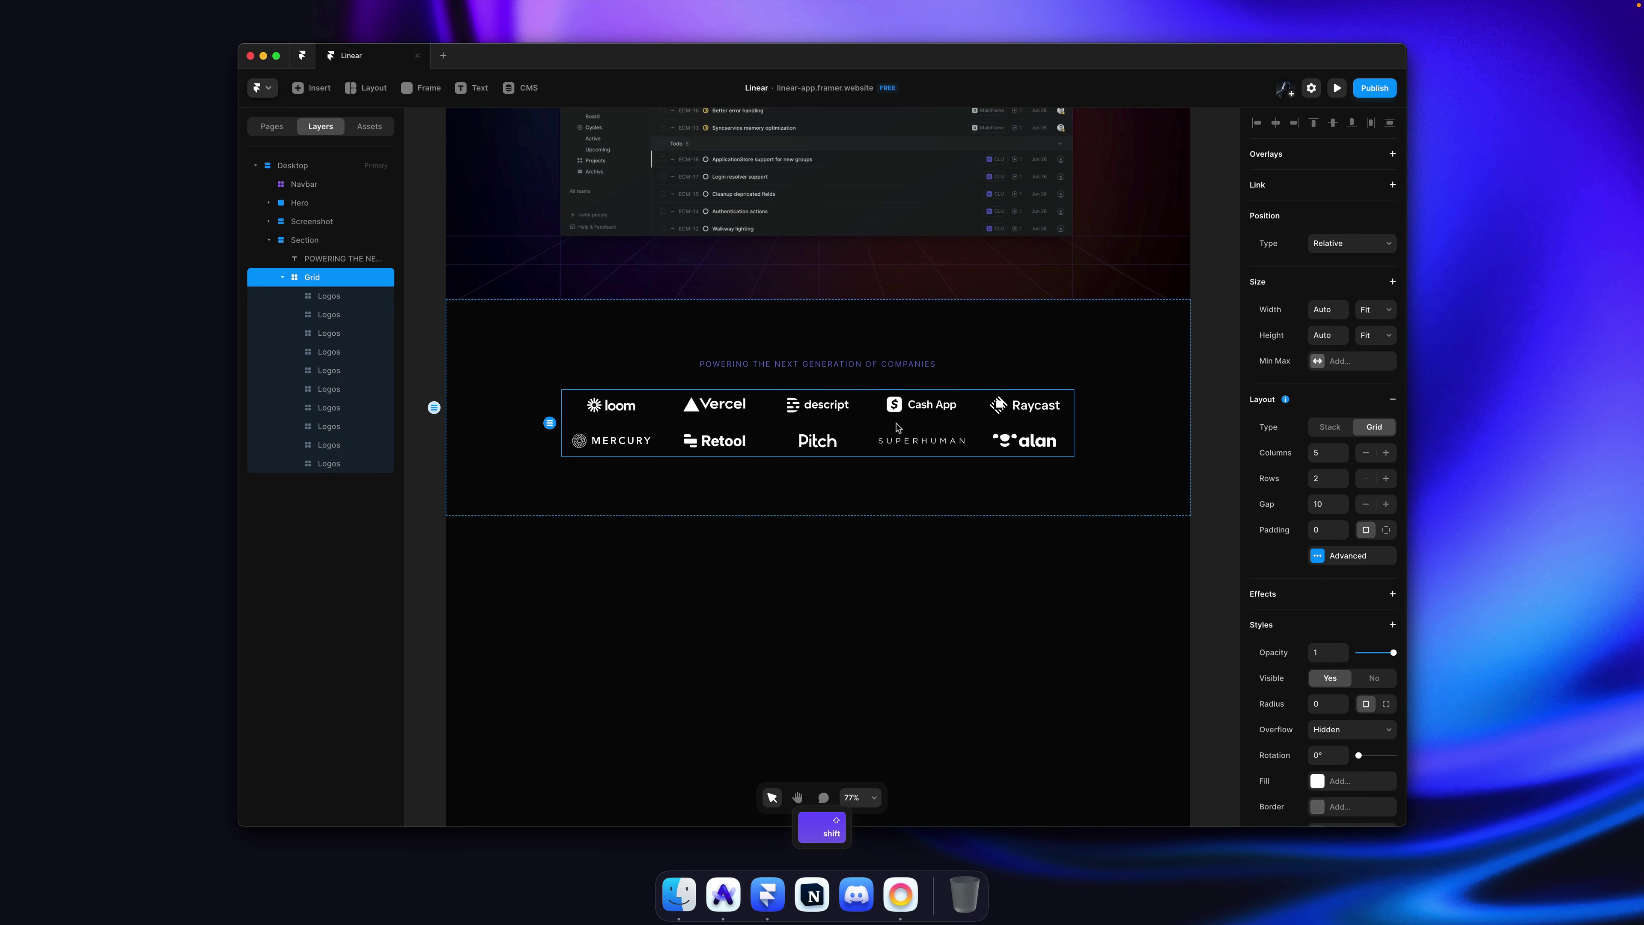
mouse_move(1343, 506)
left_mouse_down()
mouse_move(1344, 542)
mouse_move(1345, 478)
mouse_move(1346, 500)
left_mouse_up()
left_click(1345, 507)
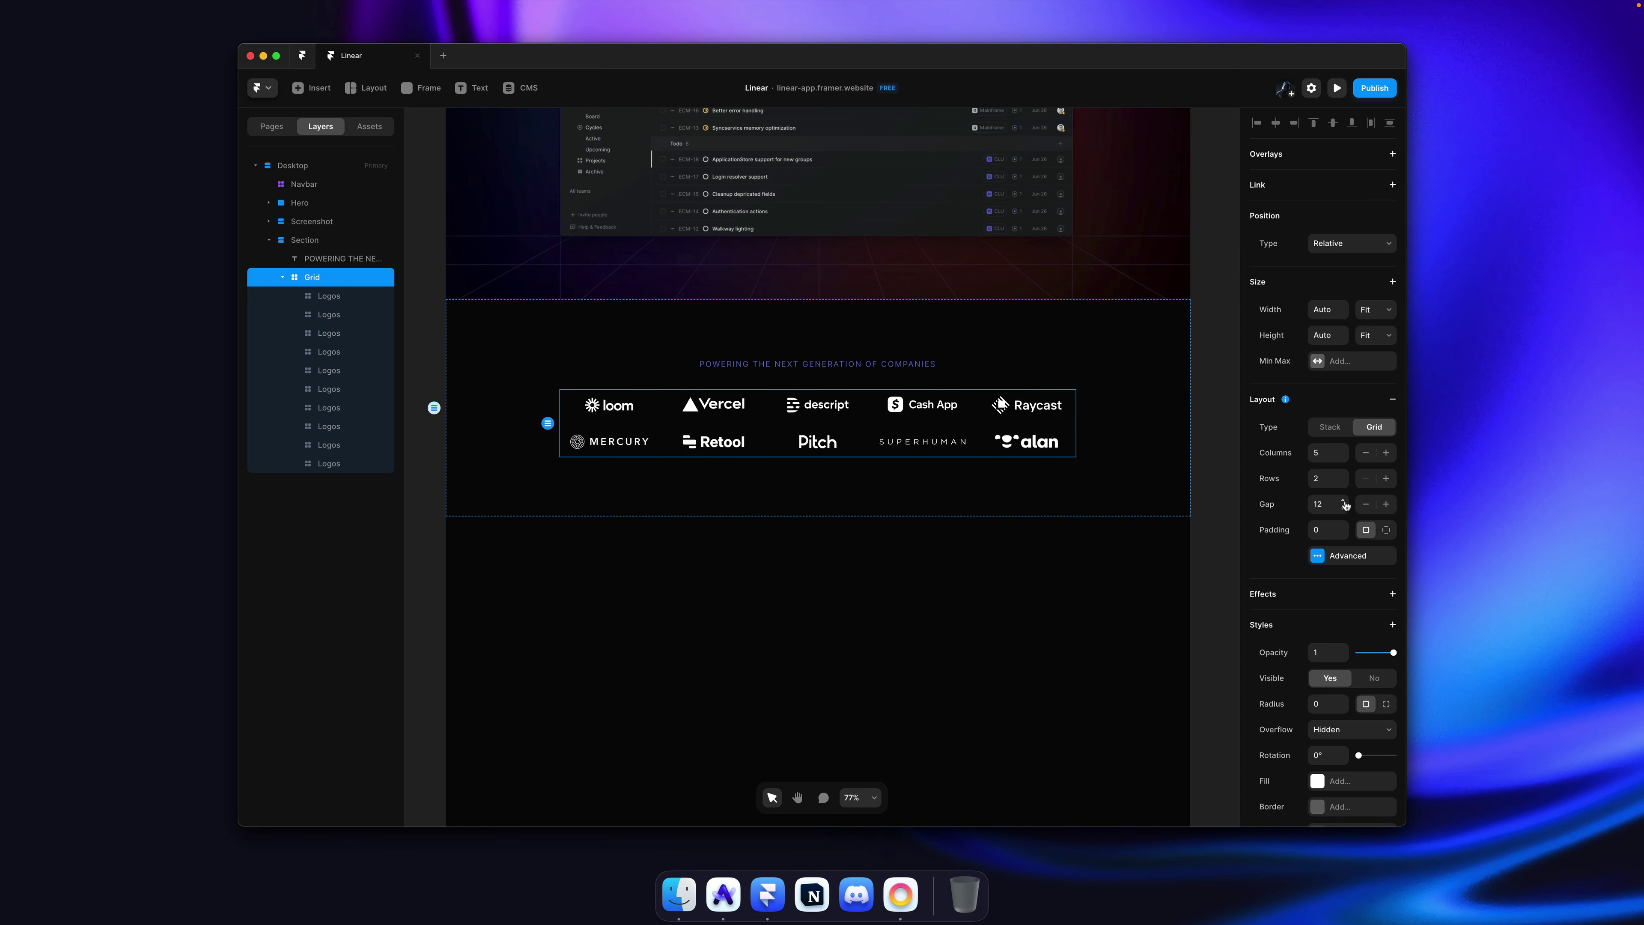
left_click(1213, 419)
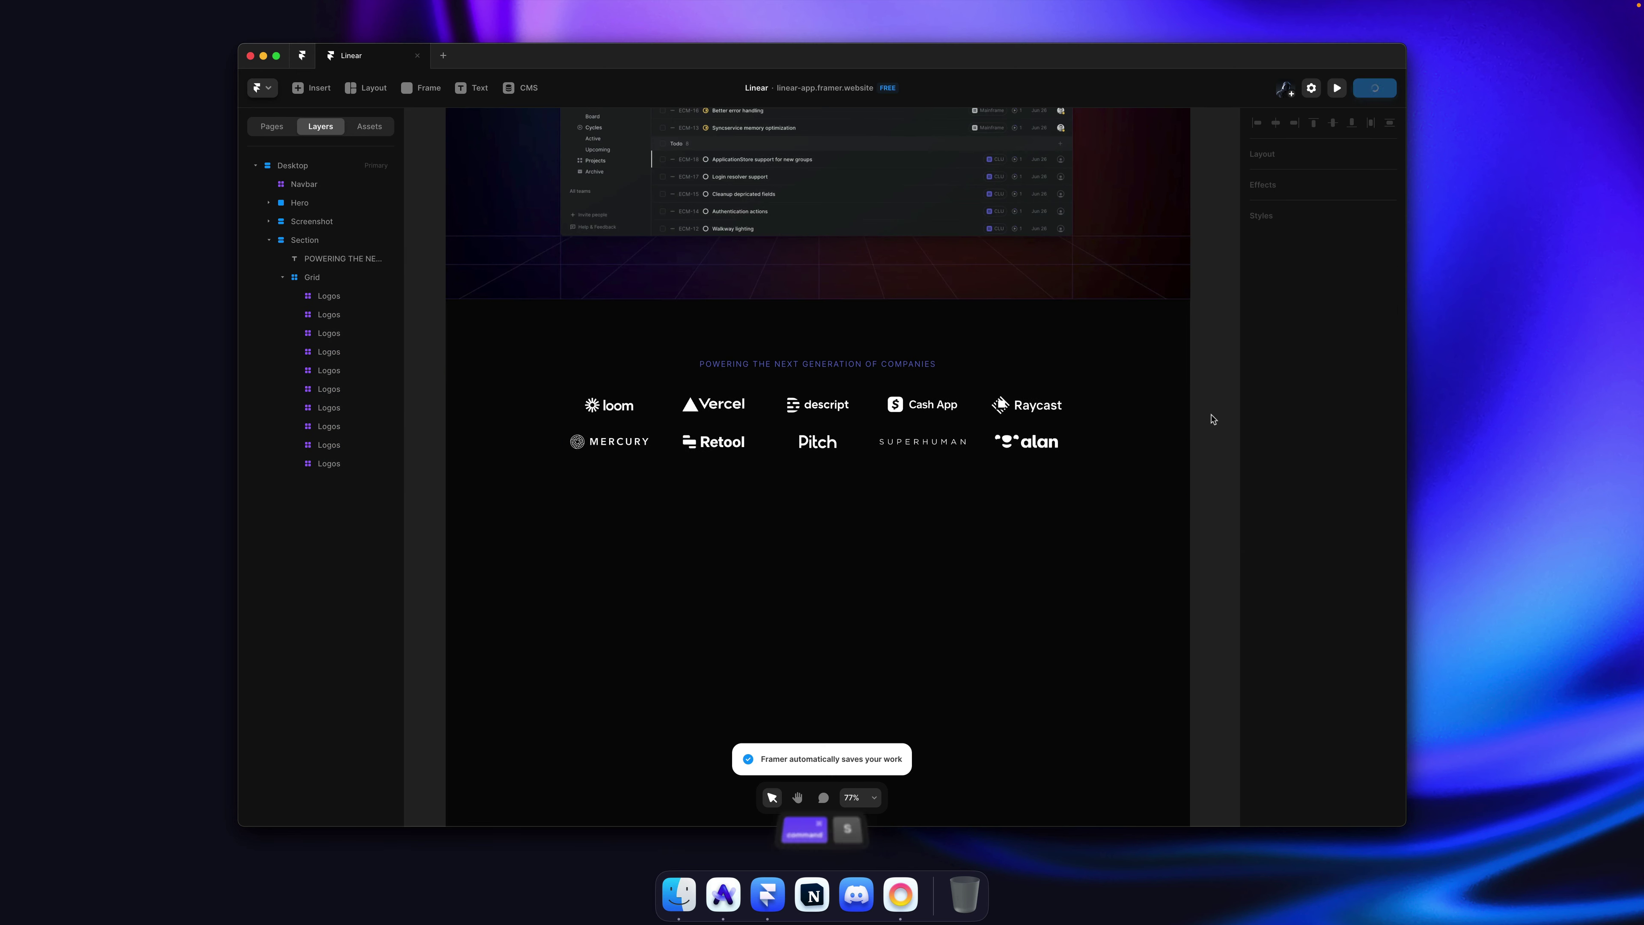
key("shift+super+p")
Step: Reload the published Linear clone and flip between it and linear.app to compare the logo rows
left_click(259, 162)
key("super+Tab")
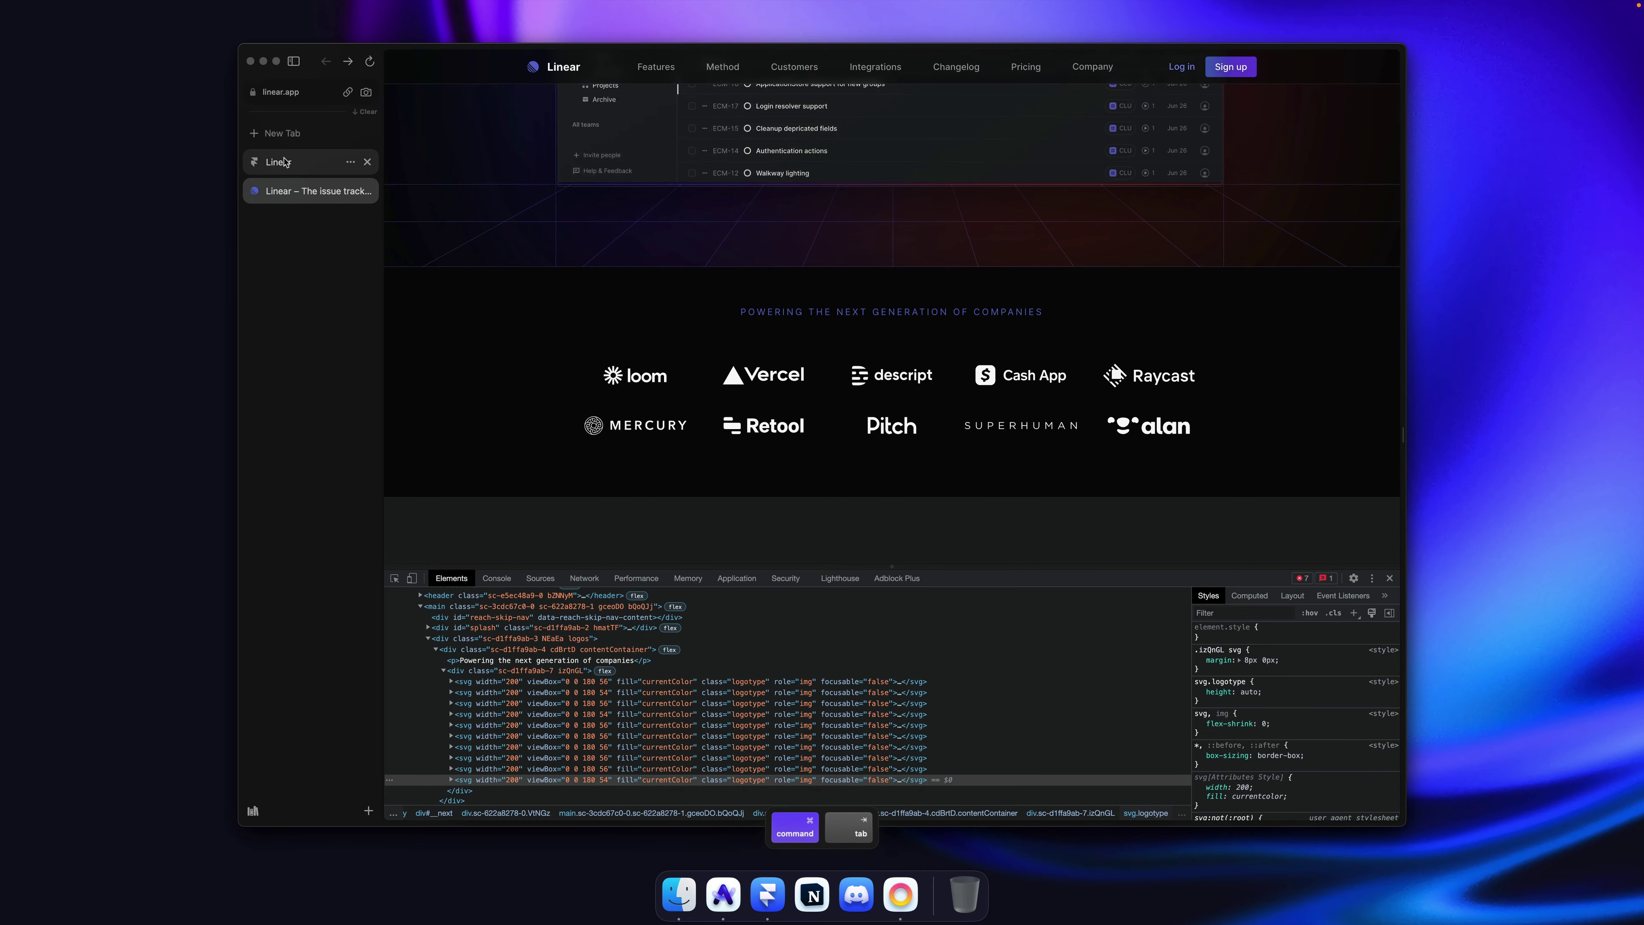
scroll(776, 449, "down", 10)
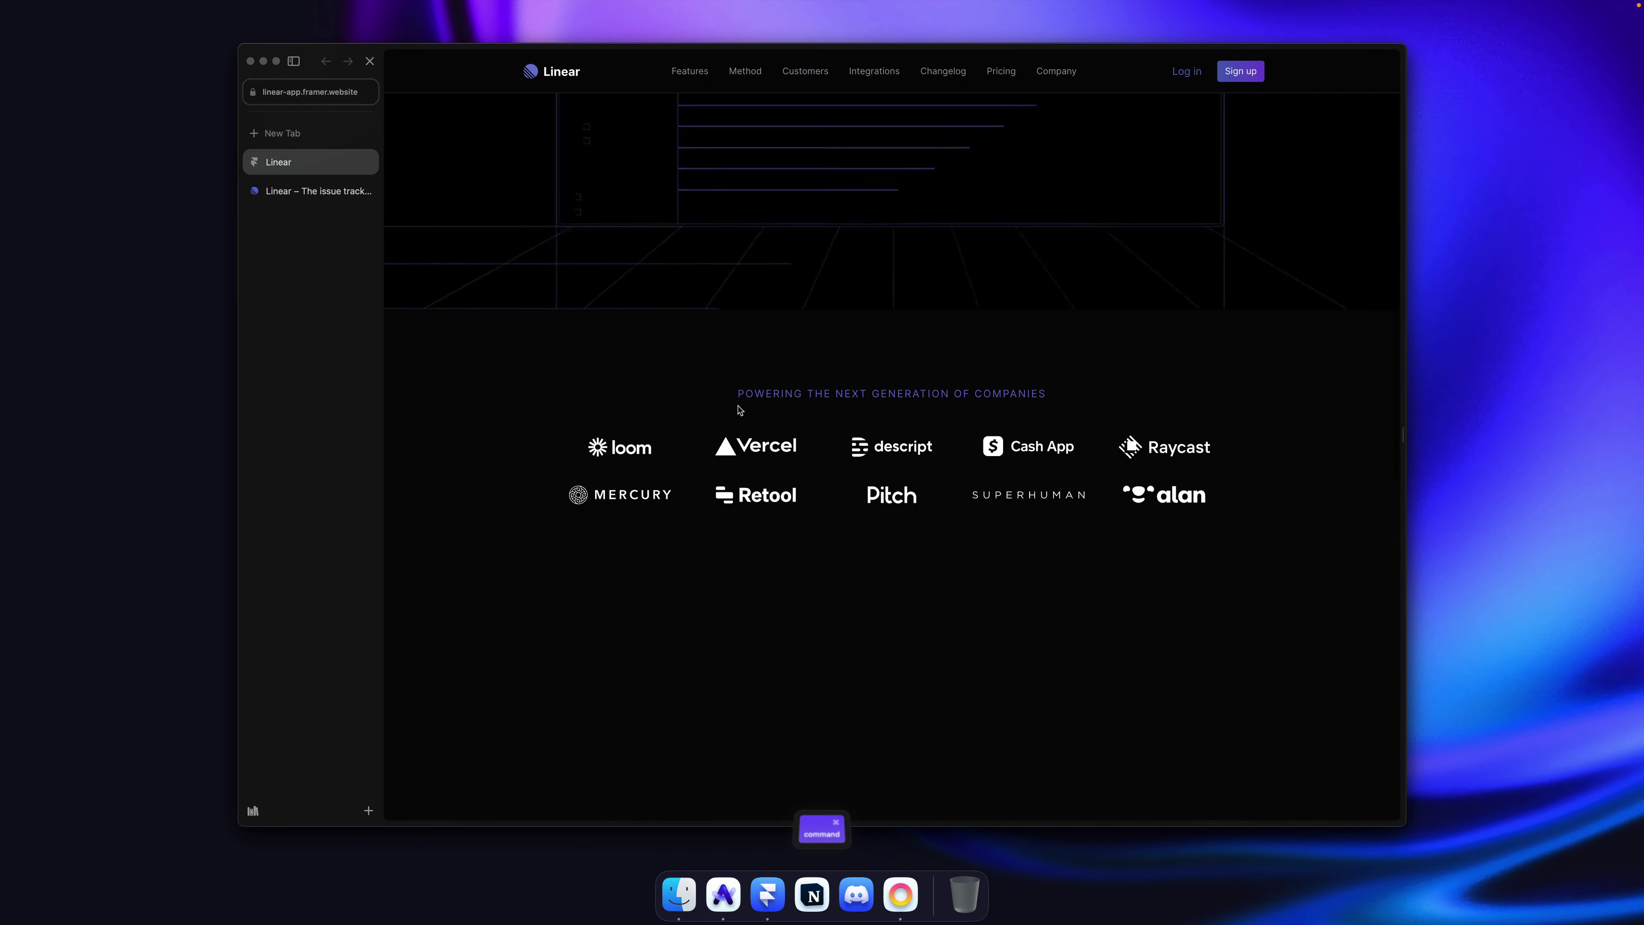
key("super+r")
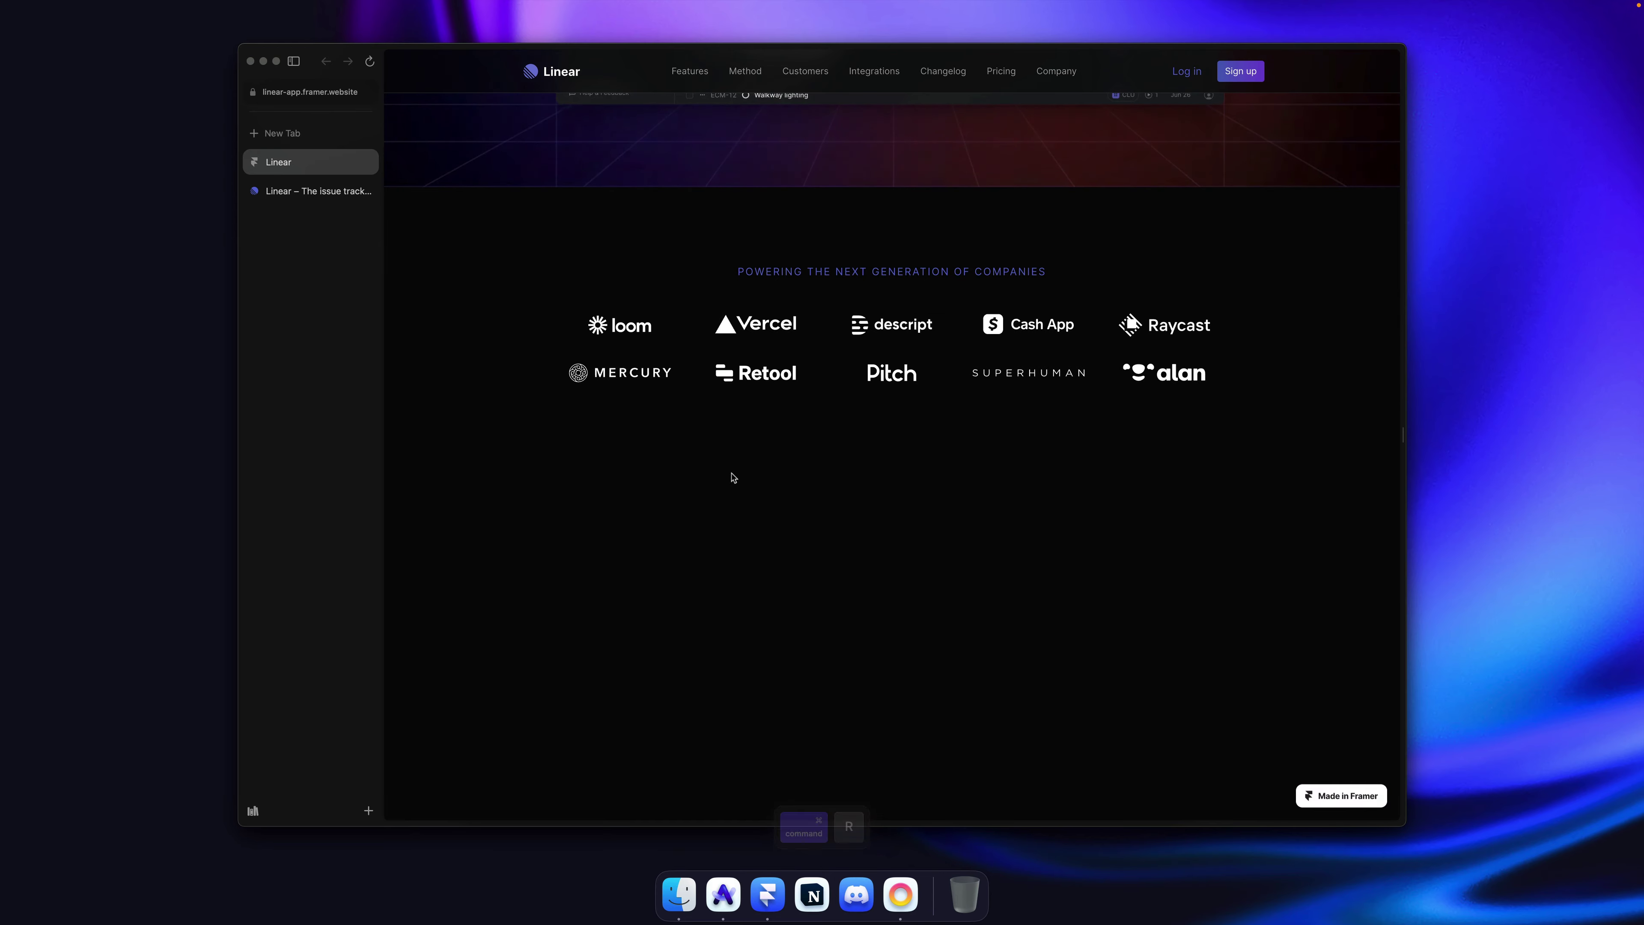
key("super+alt+Down")
key("super+alt+Up")
key("super+alt+Up")
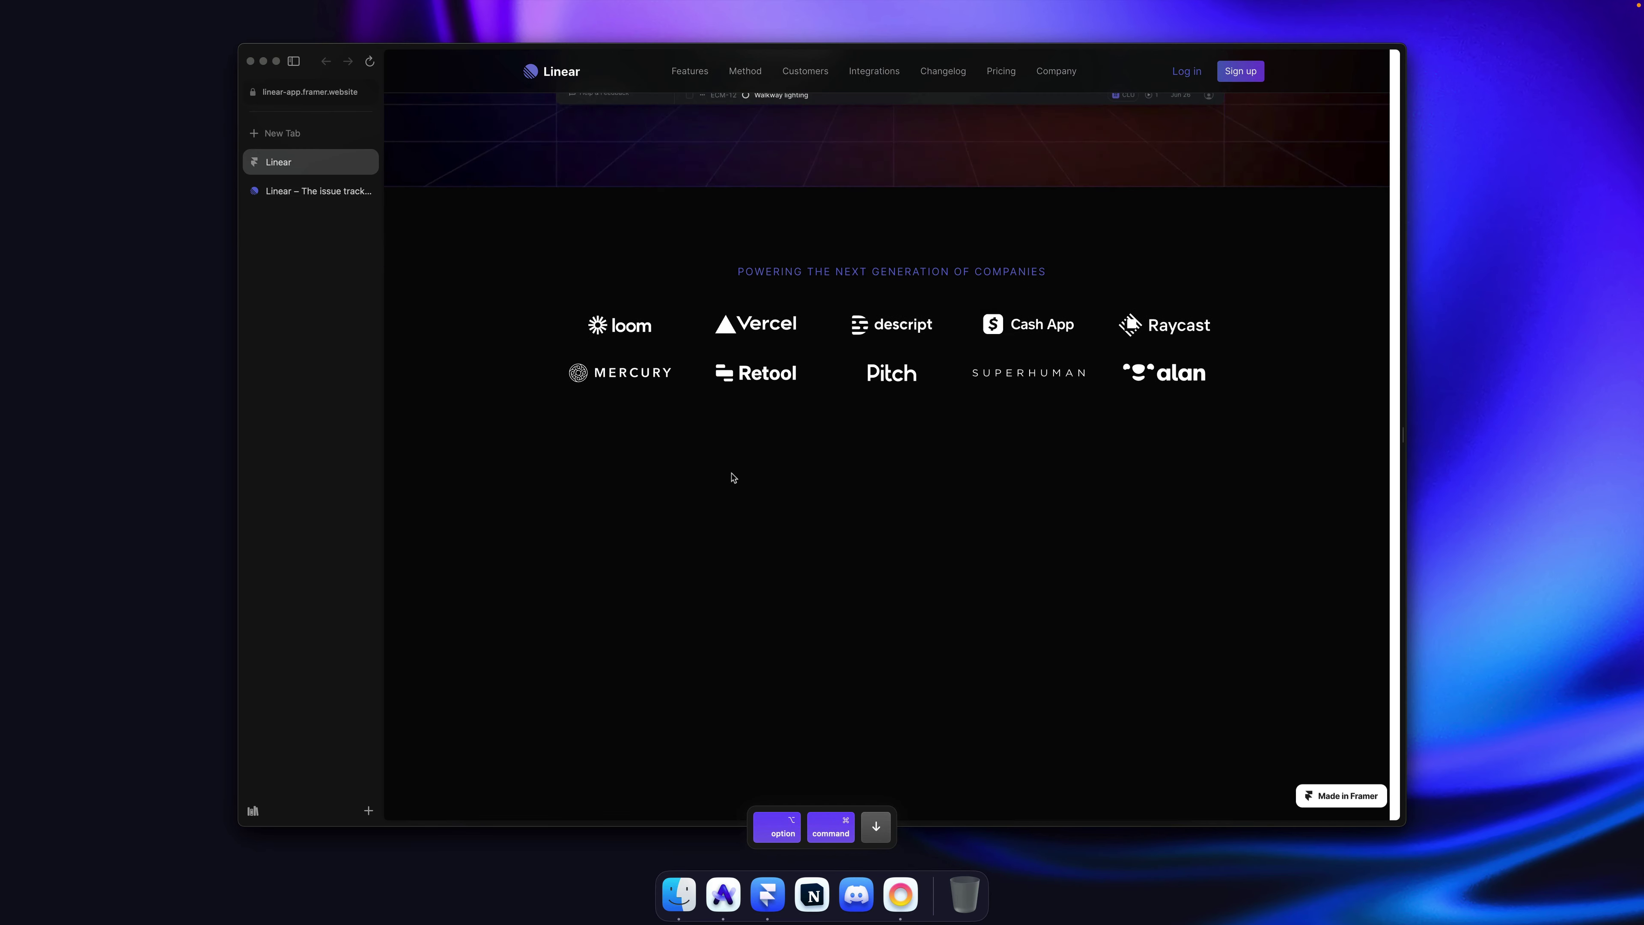
key("super+alt+Down")
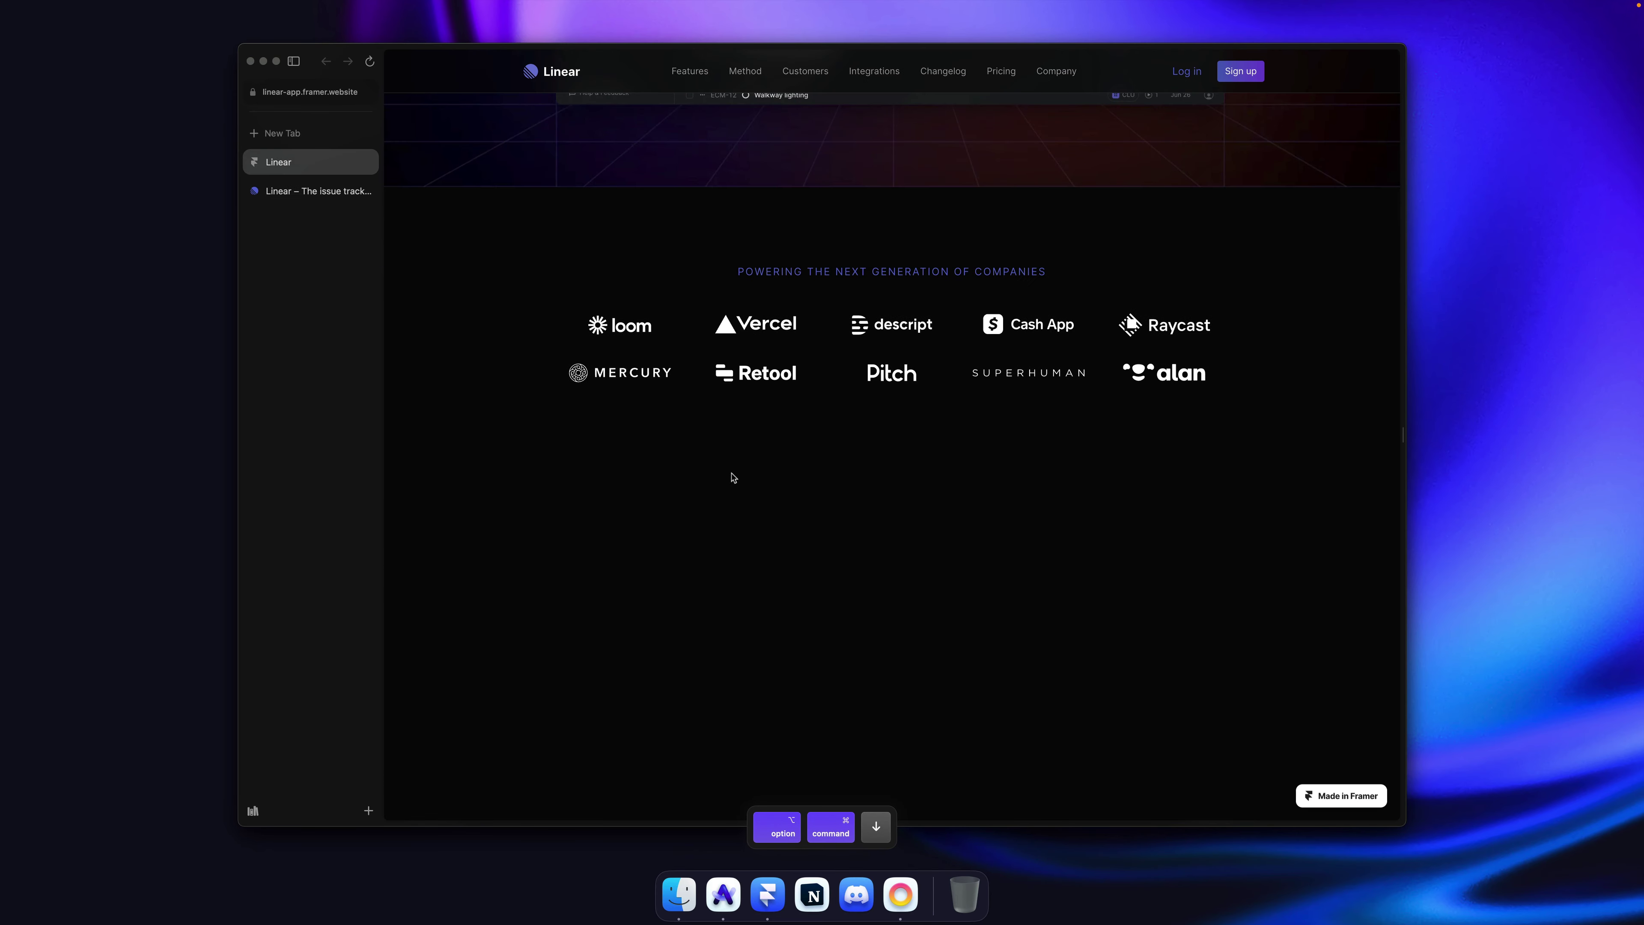
key("super+alt+Up")
key("super+alt+Down")
key("super+Tab")
Step: Select the logo section and change its layout gap to 60
left_click(1006, 335)
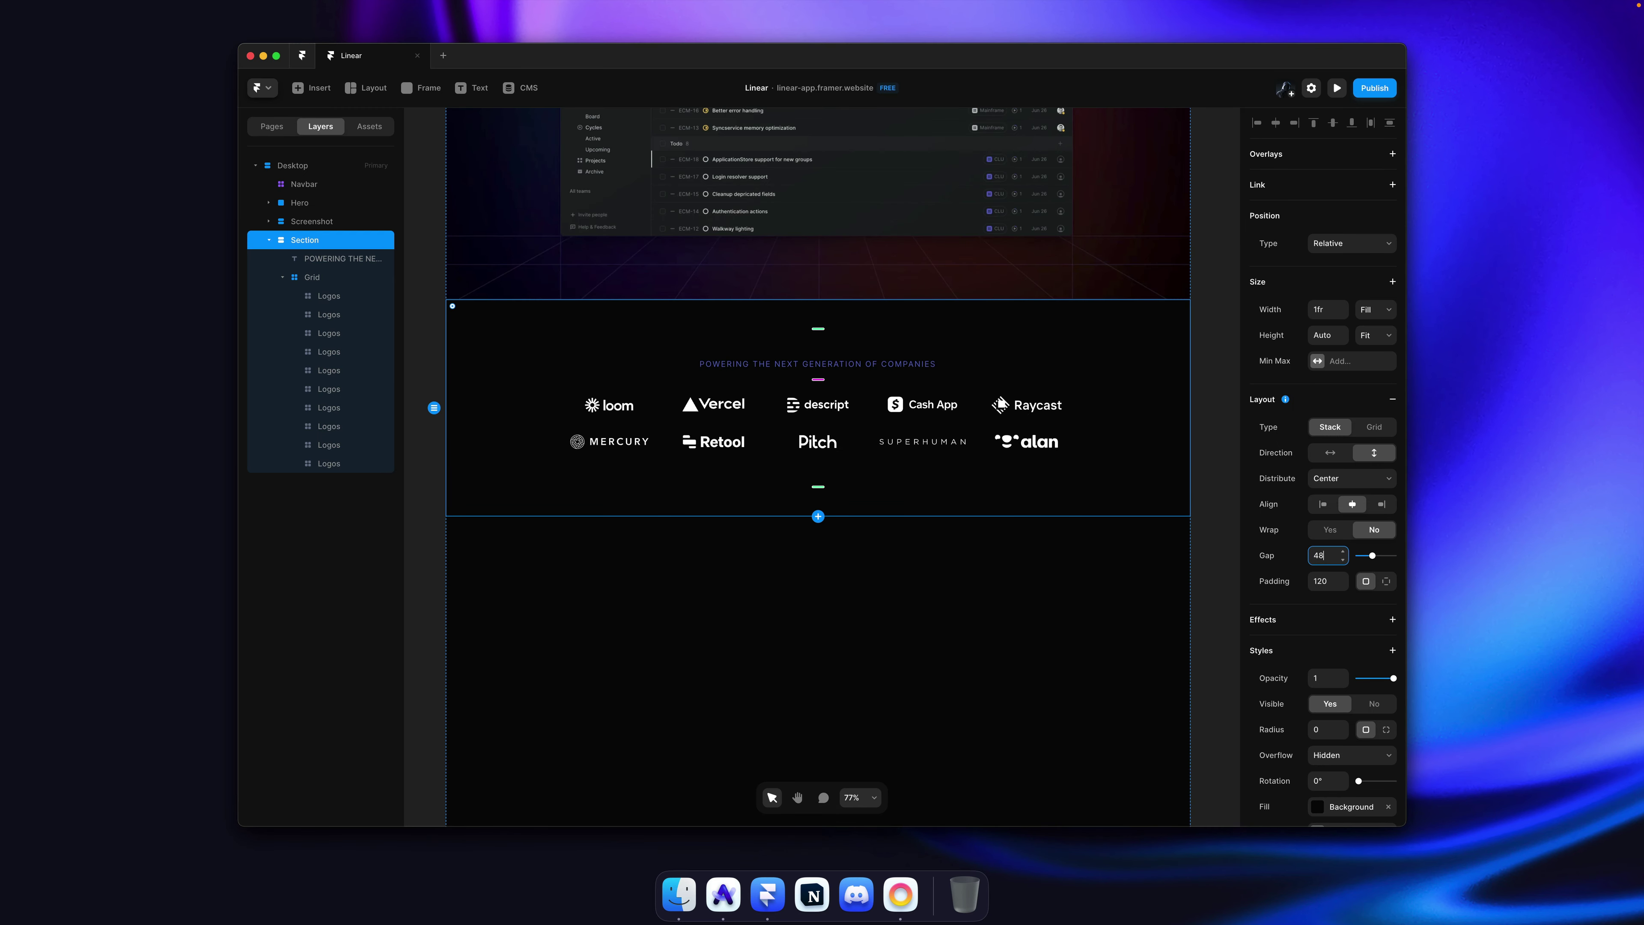
key("BackSpace")
type("50")
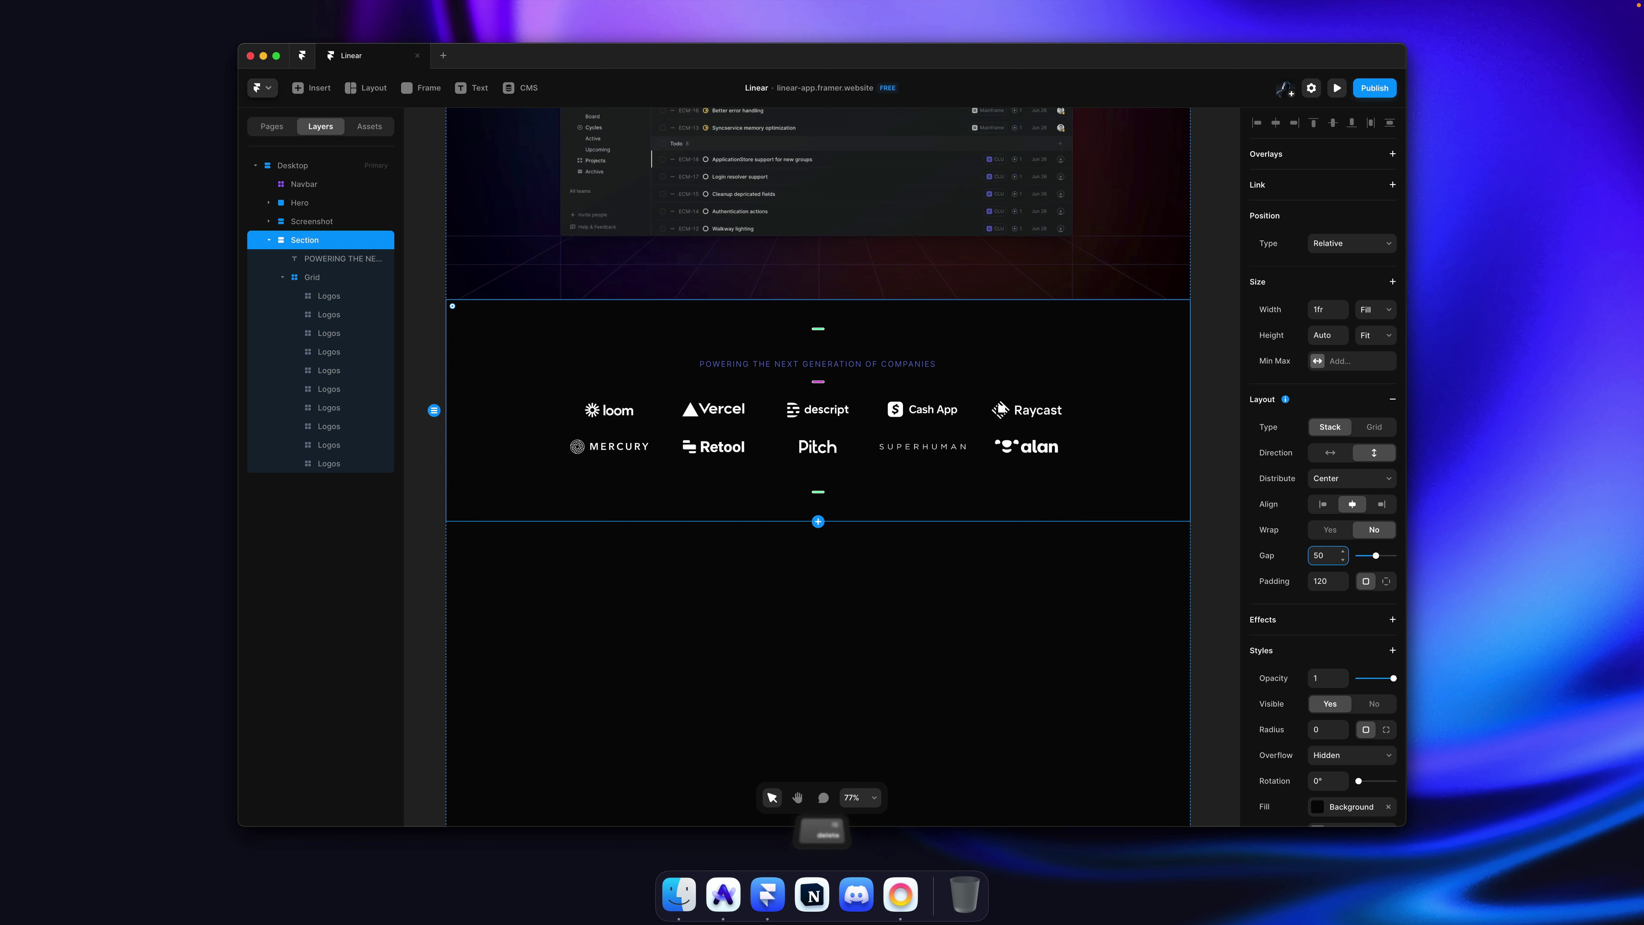
key("BackSpace")
key("Return")
key("BackSpace")
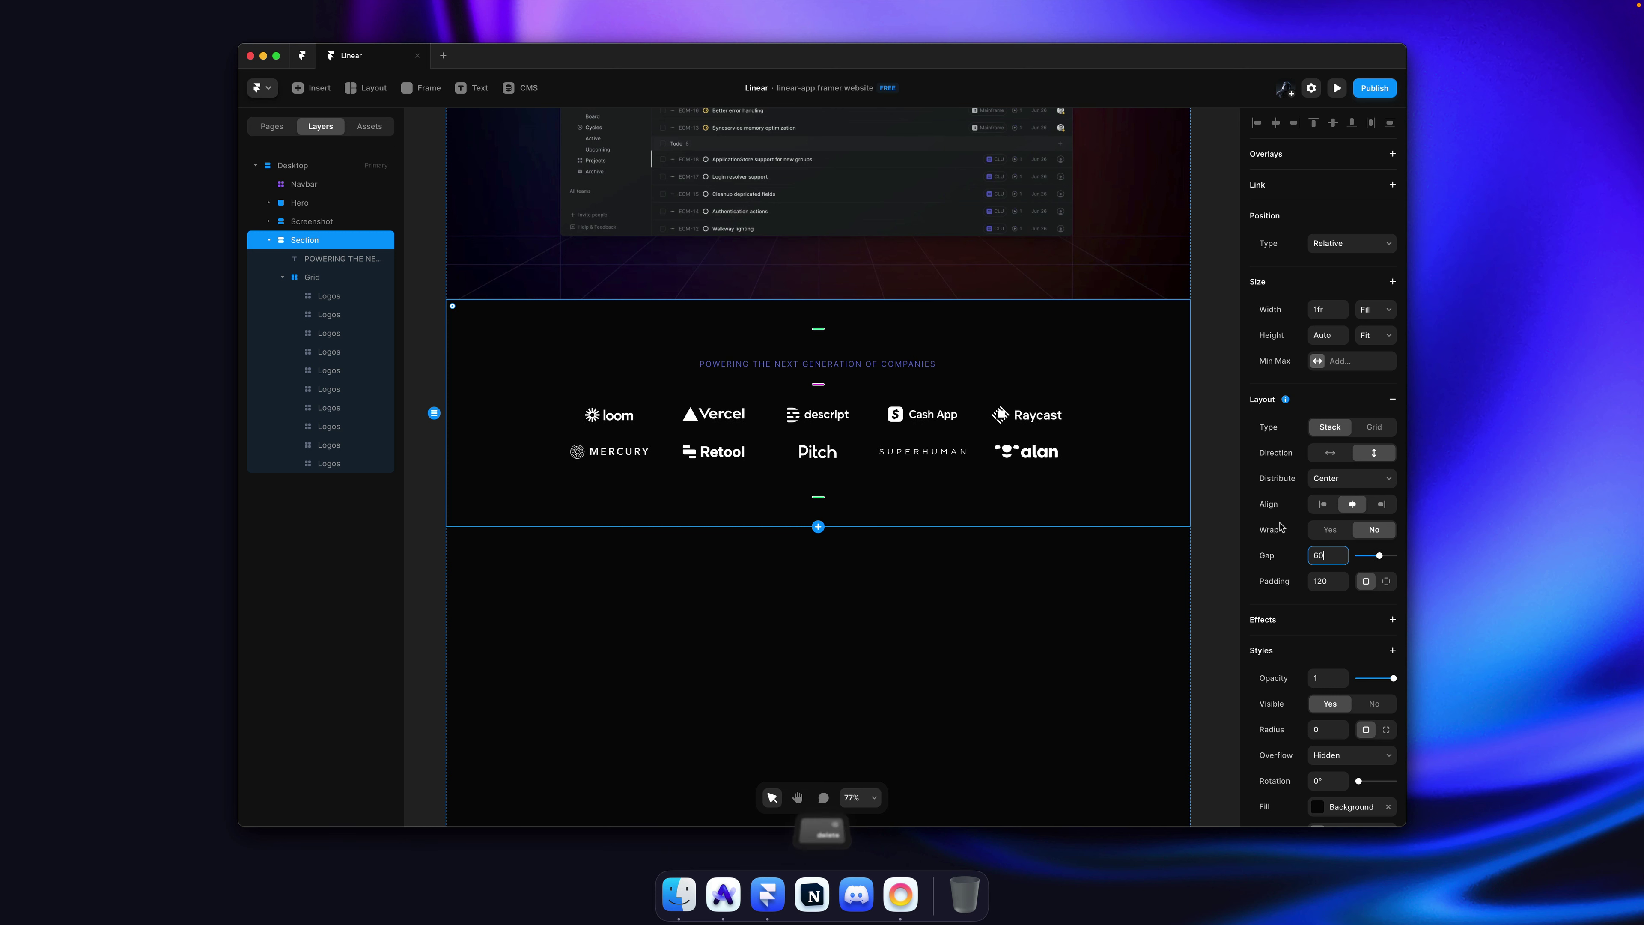
Step: Lower the section padding to about 100 and publish the update
left_click_drag(1343, 581, 1342, 591)
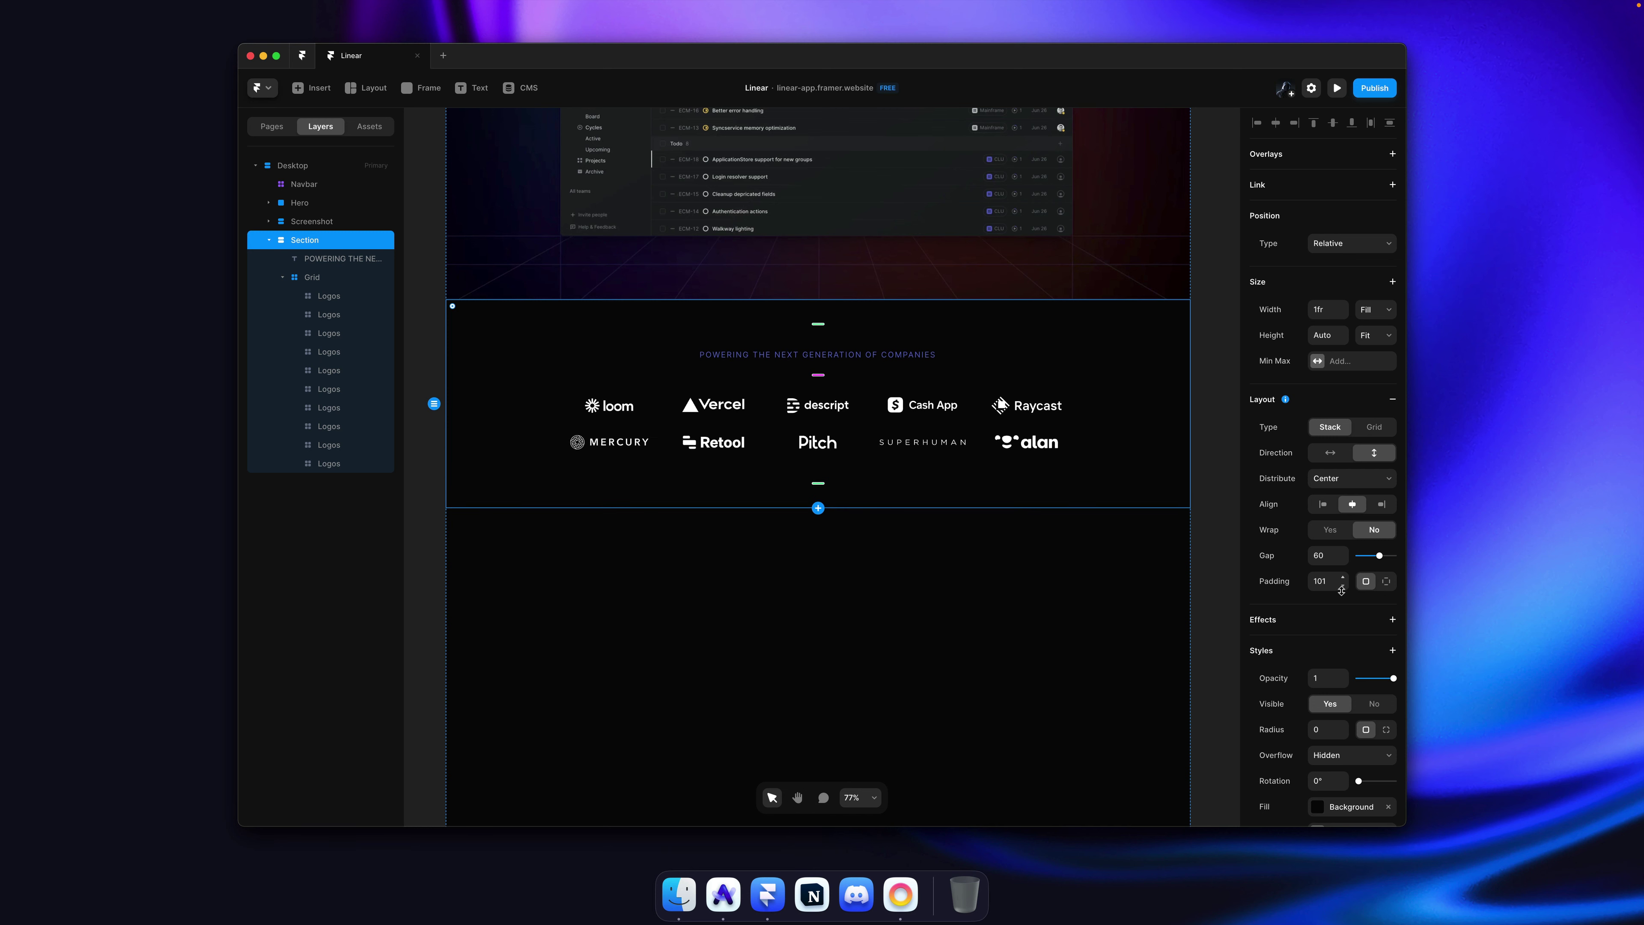
left_click(1212, 530)
key("super+s")
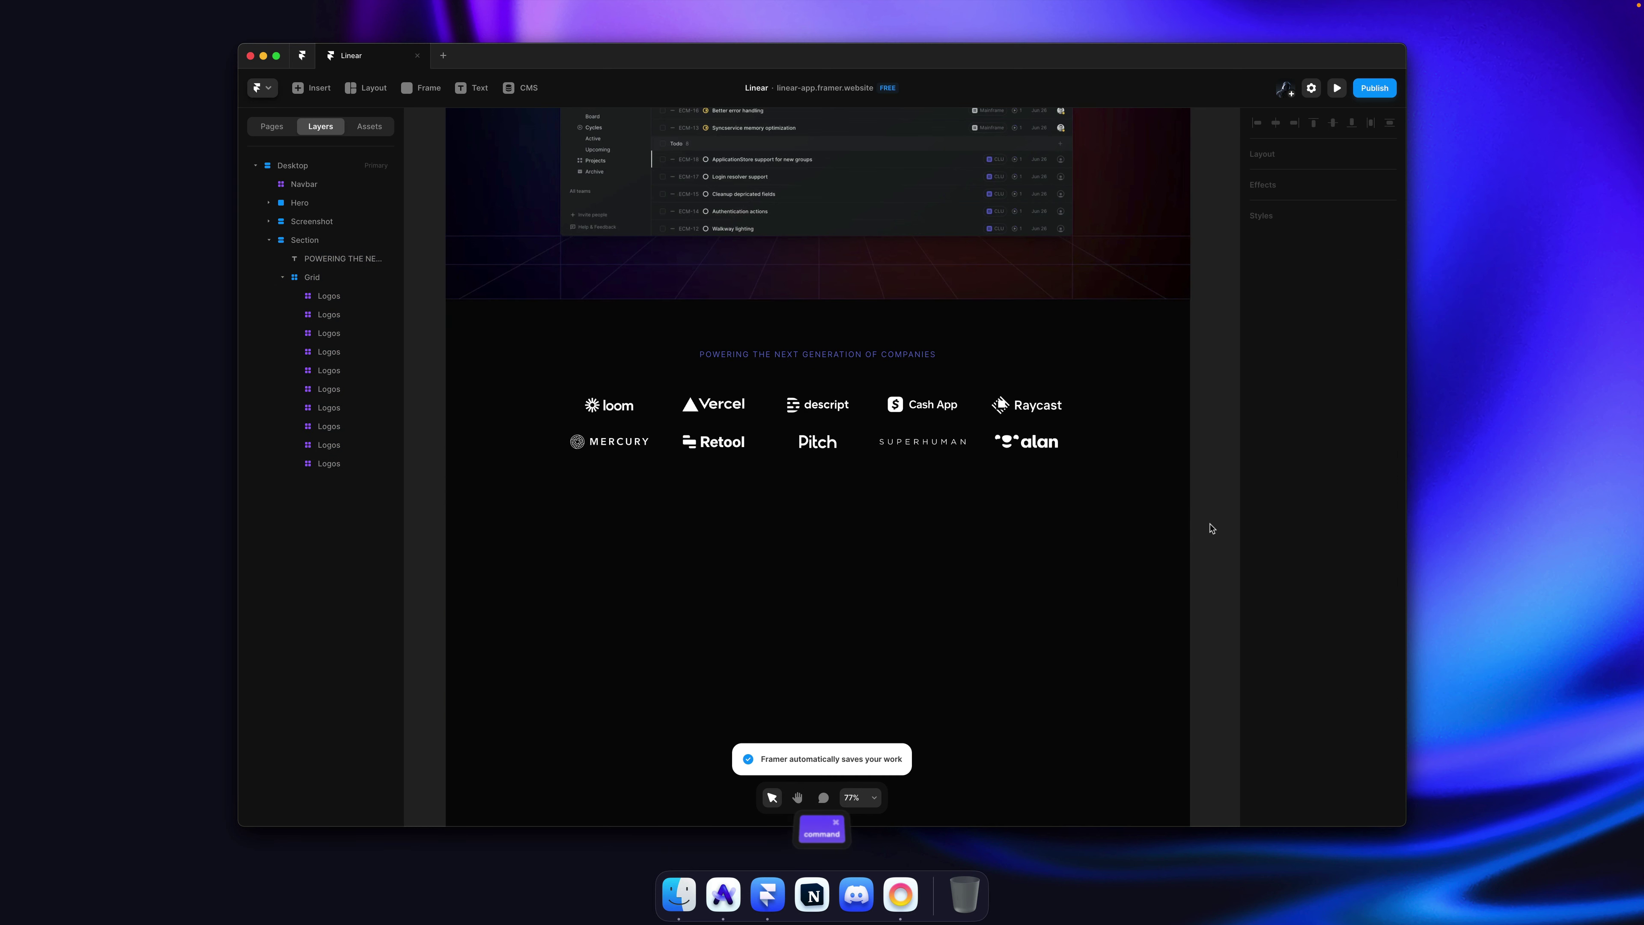
key("super+Tab")
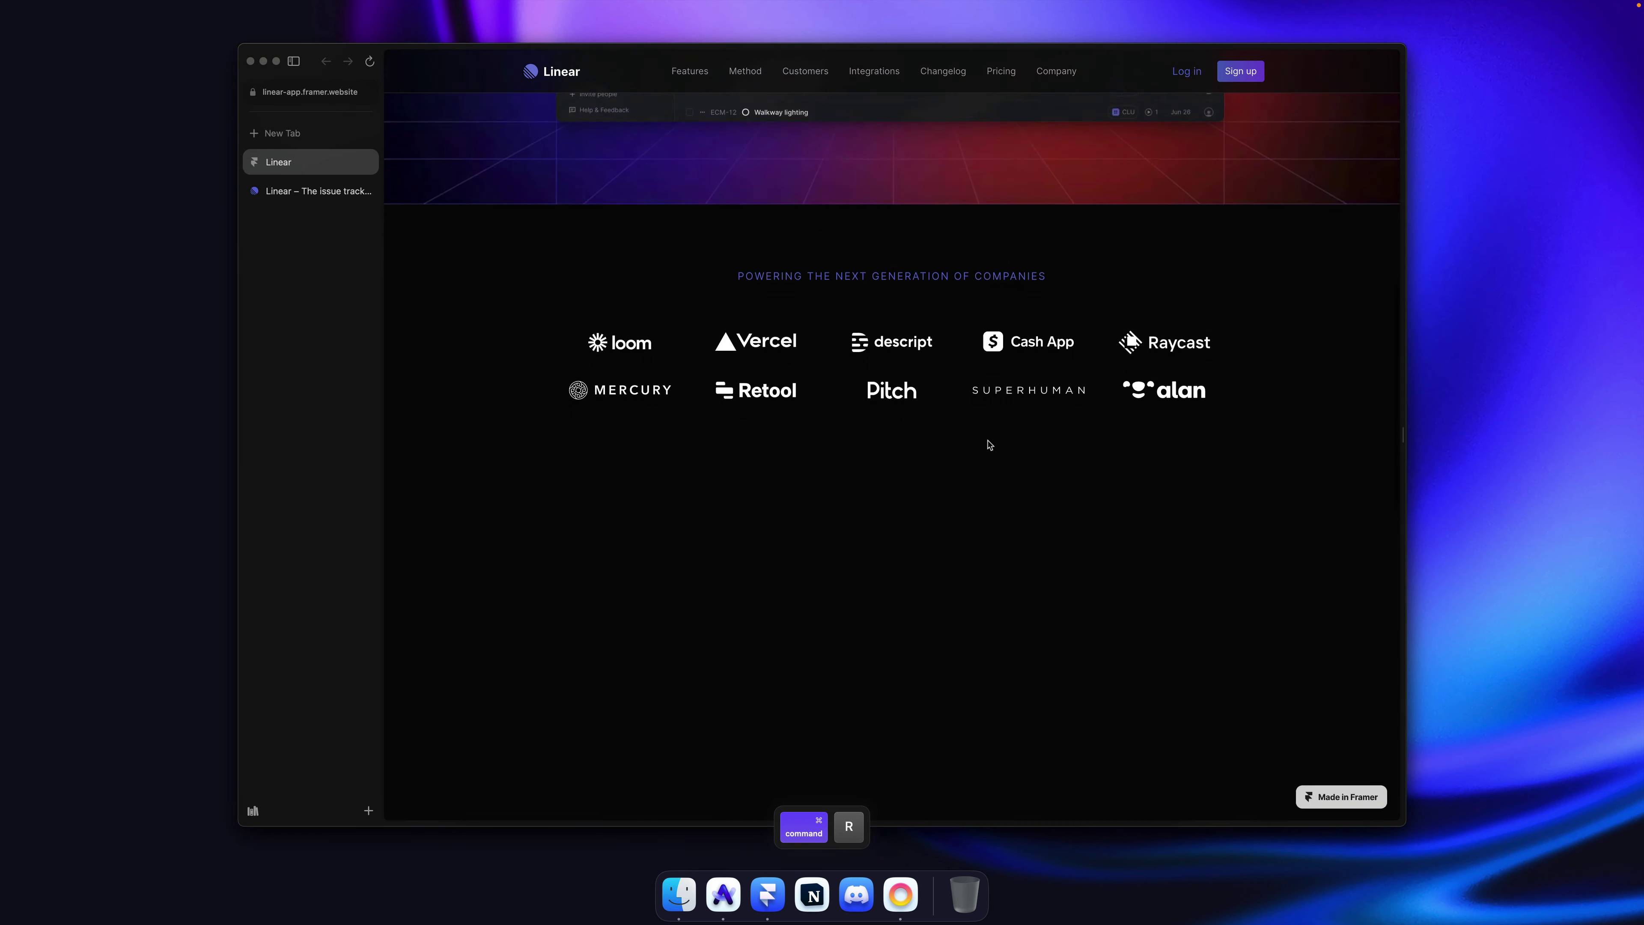
Step: On linear.app, sample the dark section background, Eerie Black #1c1d1f, with Sip
left_click(310, 191)
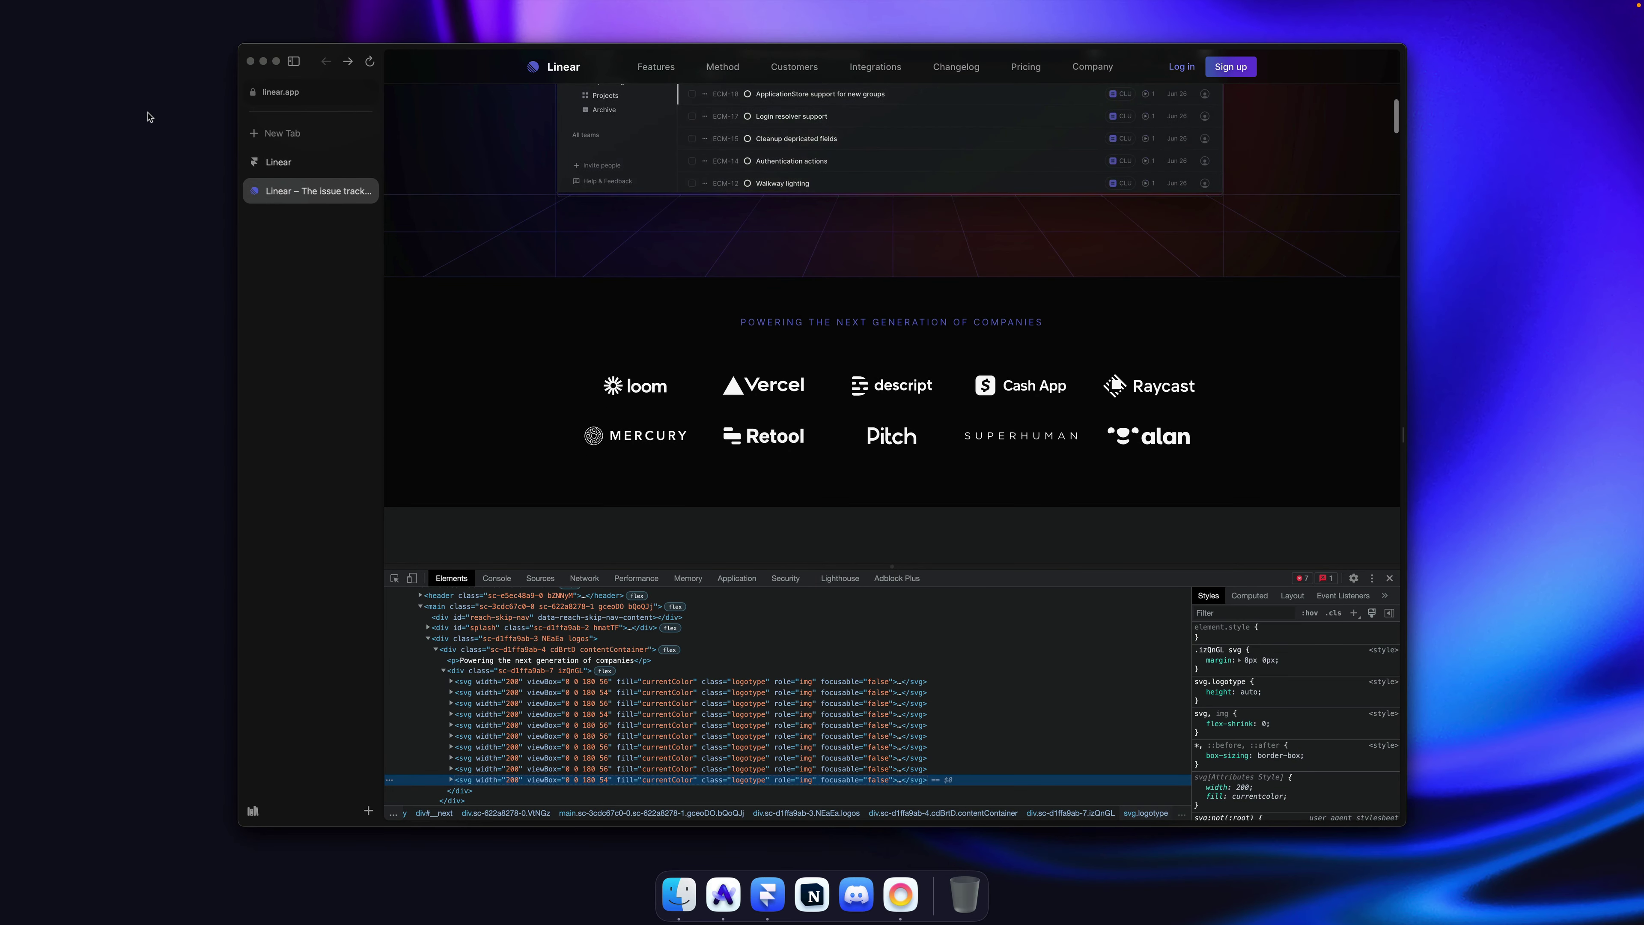
left_click(321, 162)
left_click(303, 191)
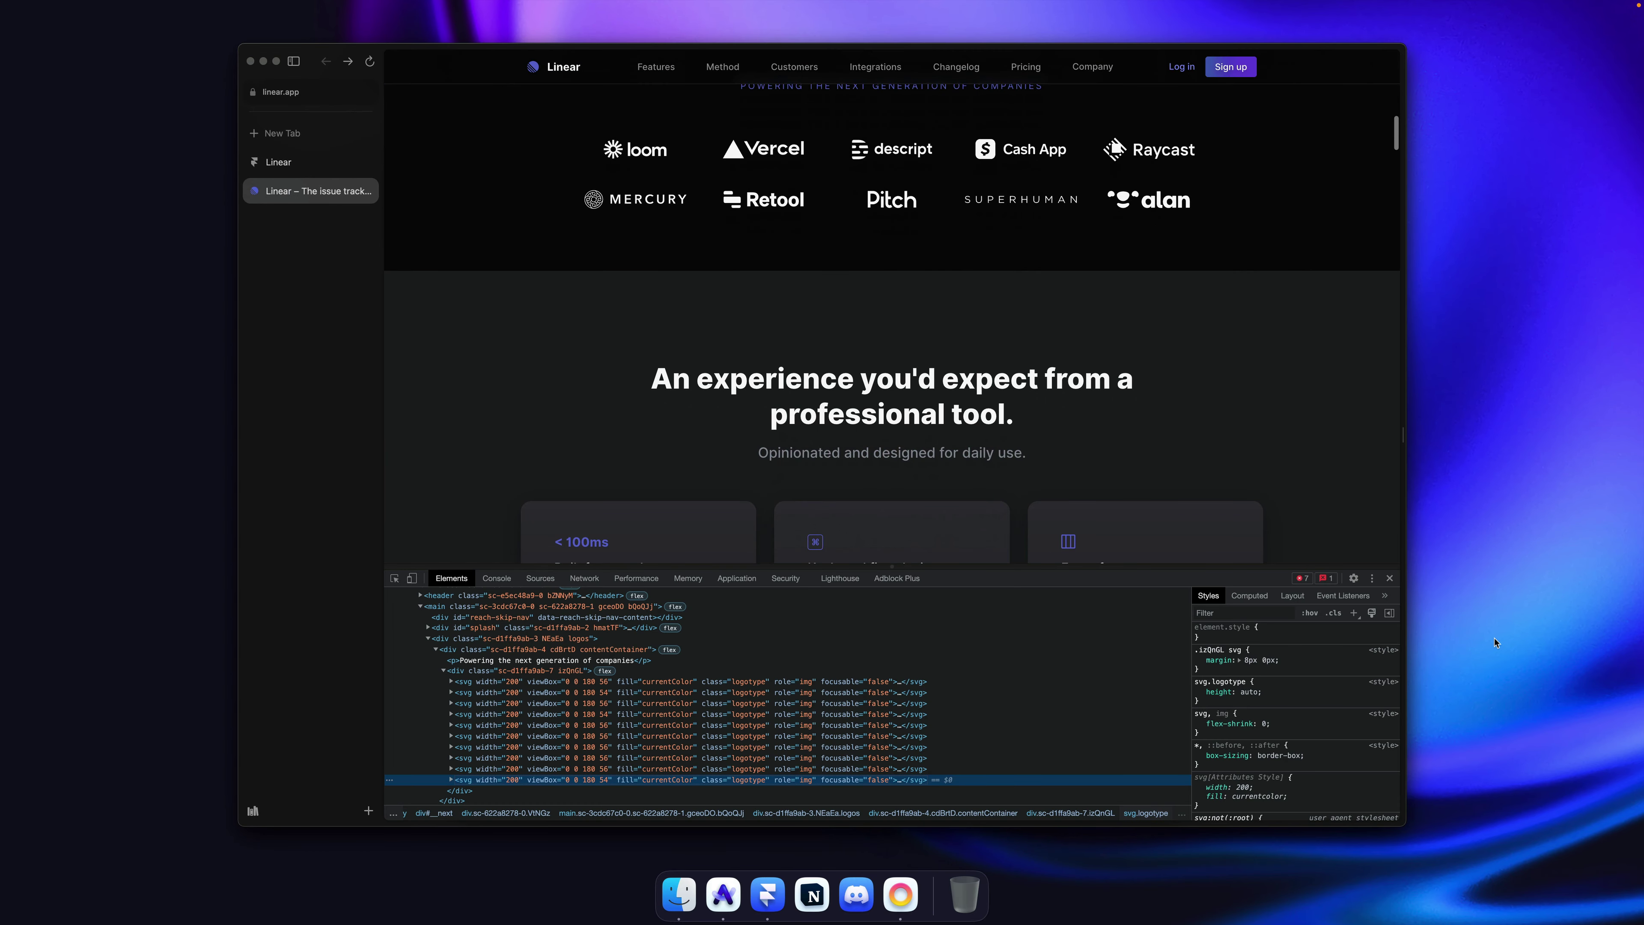
left_click(1390, 579)
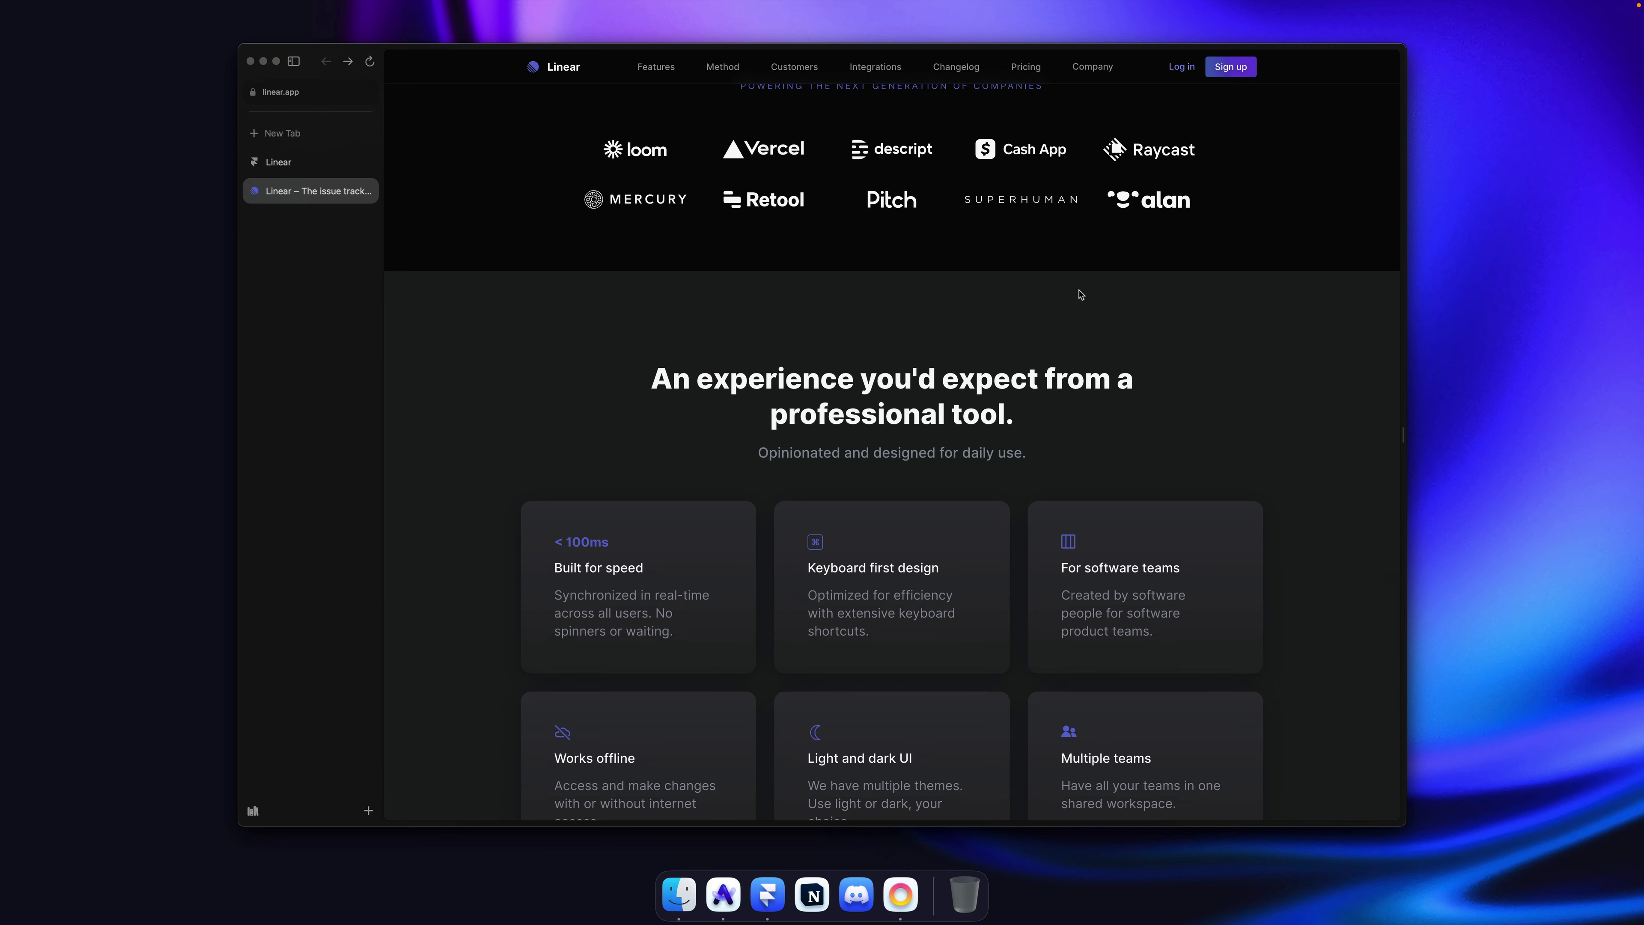
key("shift+alt+super+p")
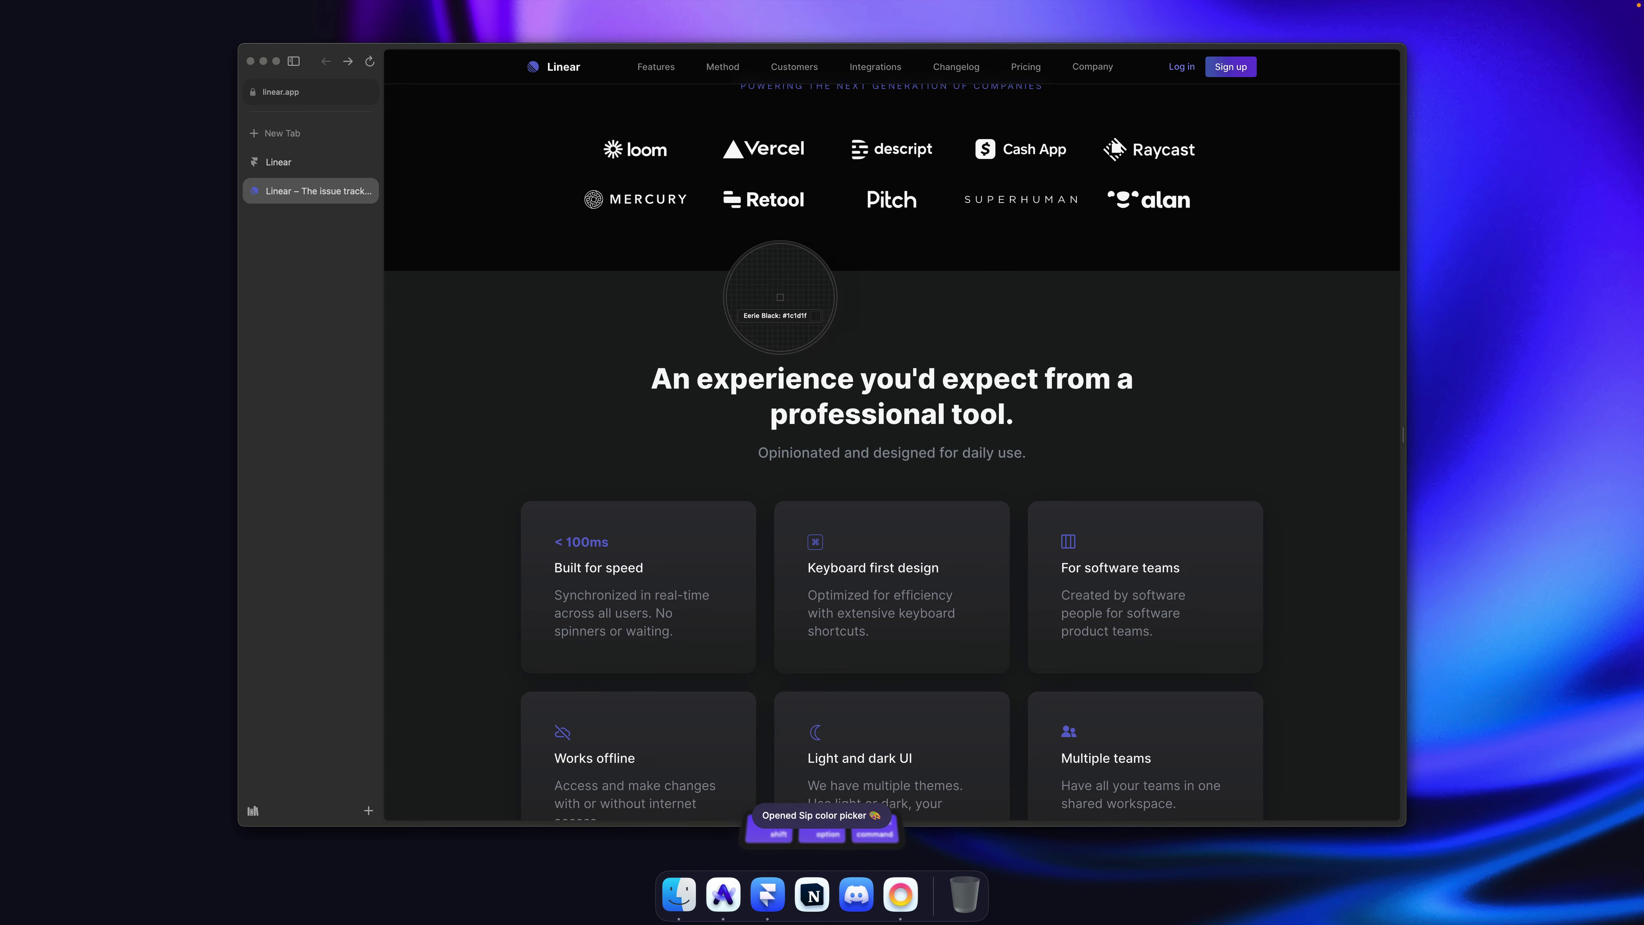
left_click(755, 306)
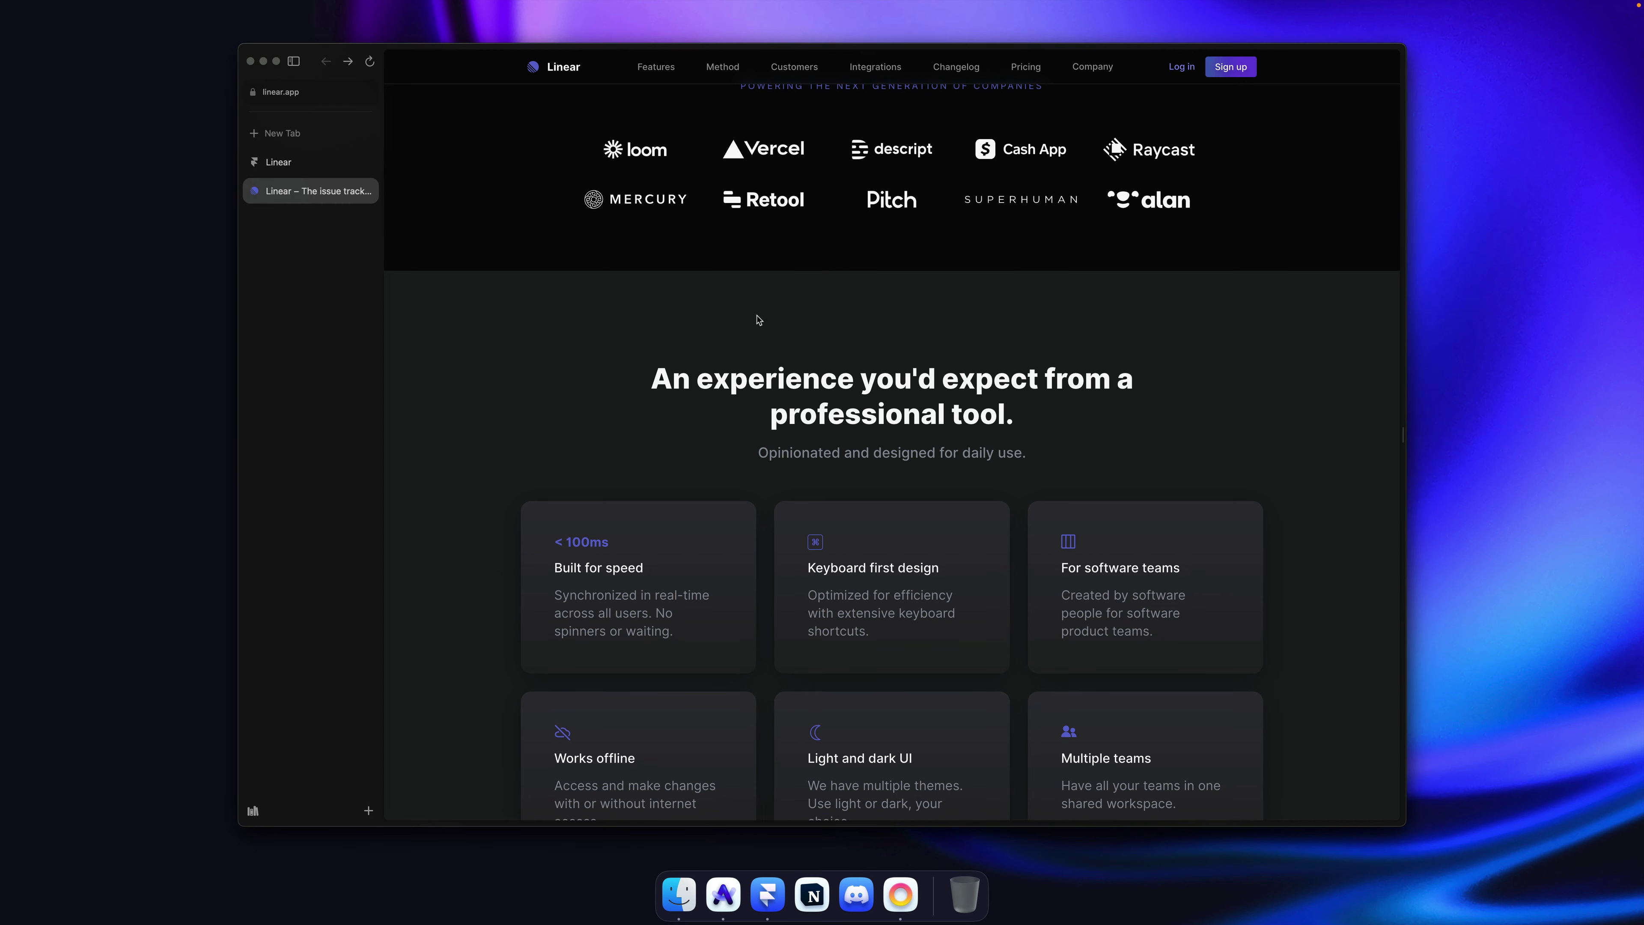
scroll(745, 353, "down", 3)
scroll(745, 353, "up", 2)
key("super+Tab")
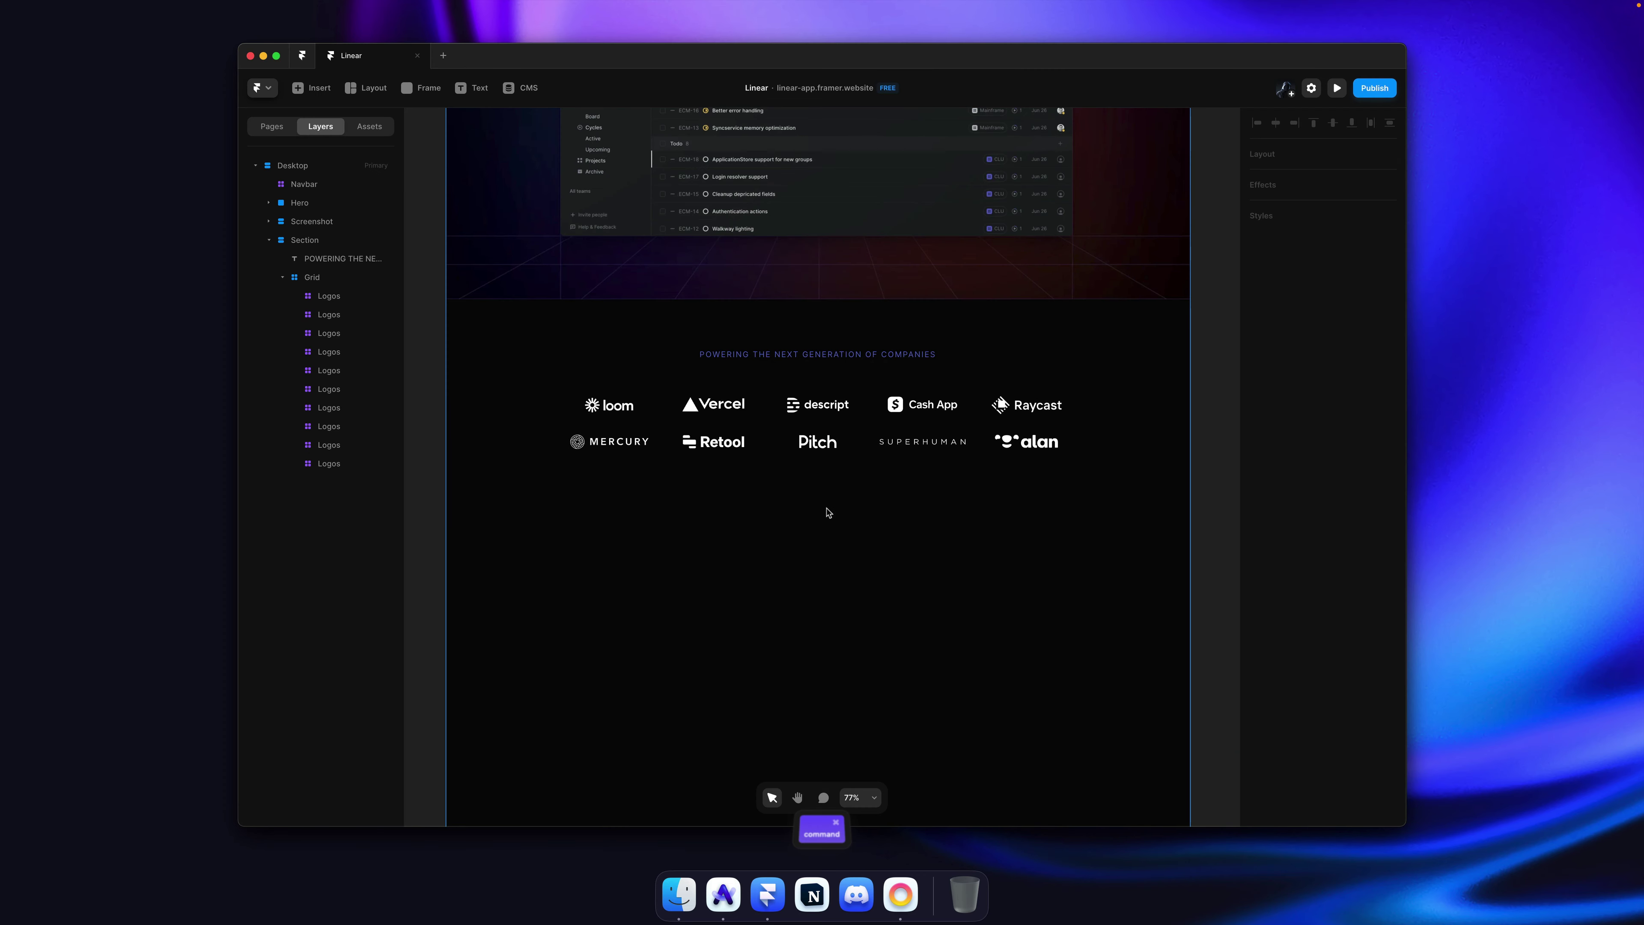
Step: Rename the logo section layer to 'Social Proof'
scroll(825, 512, "down", 3)
left_click(521, 258)
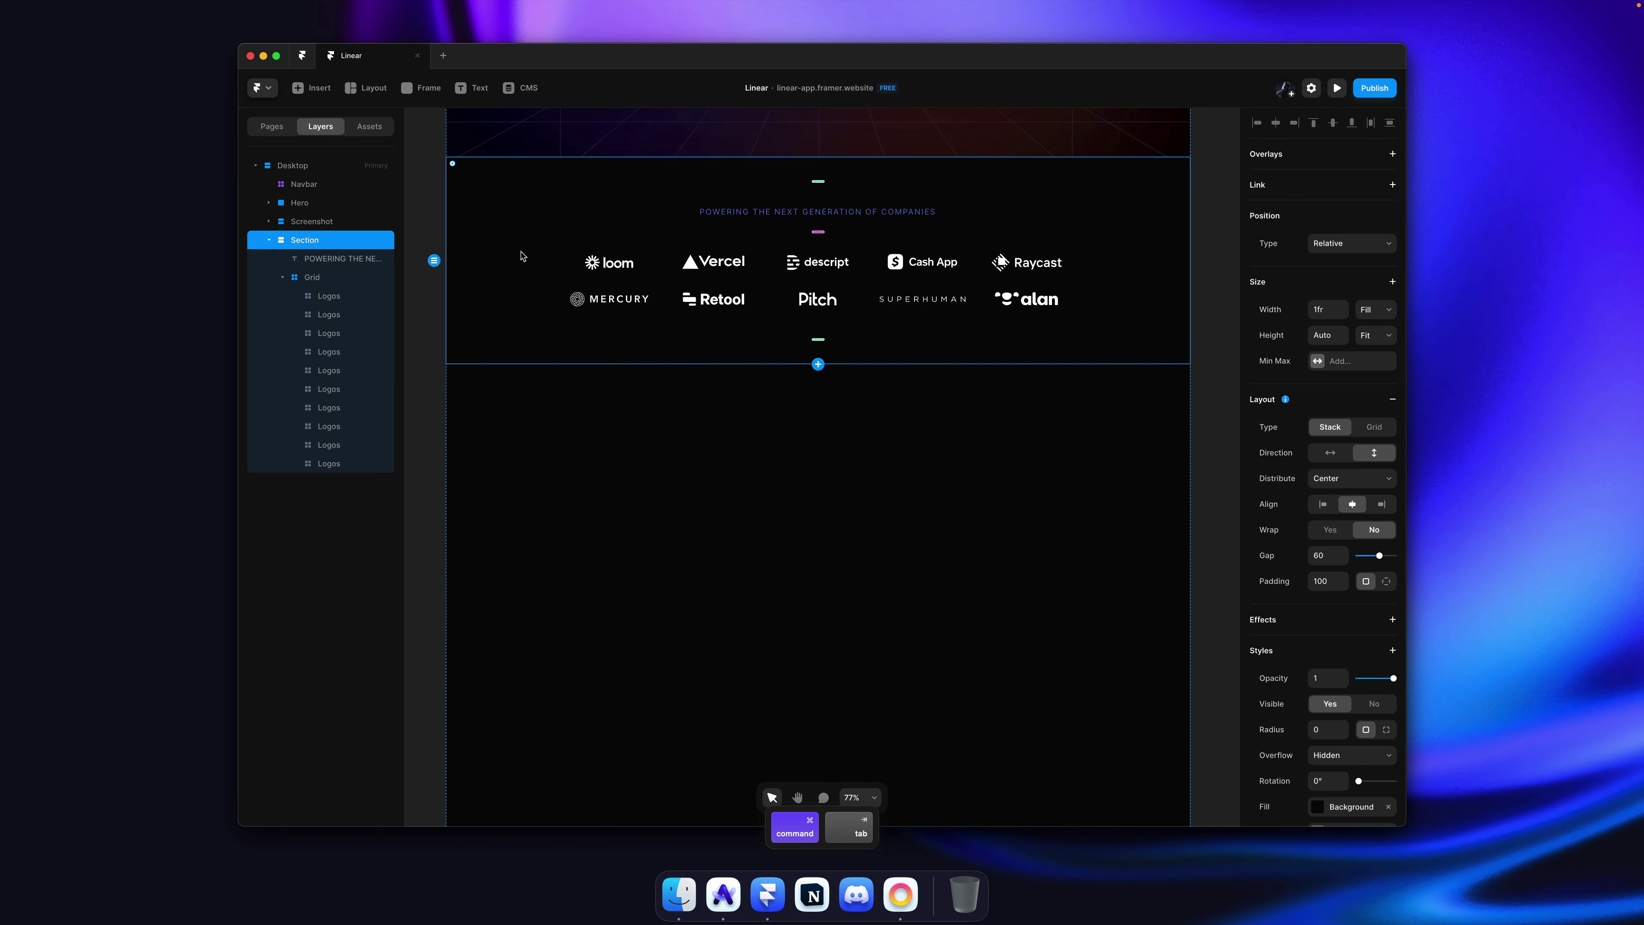
key("super+r")
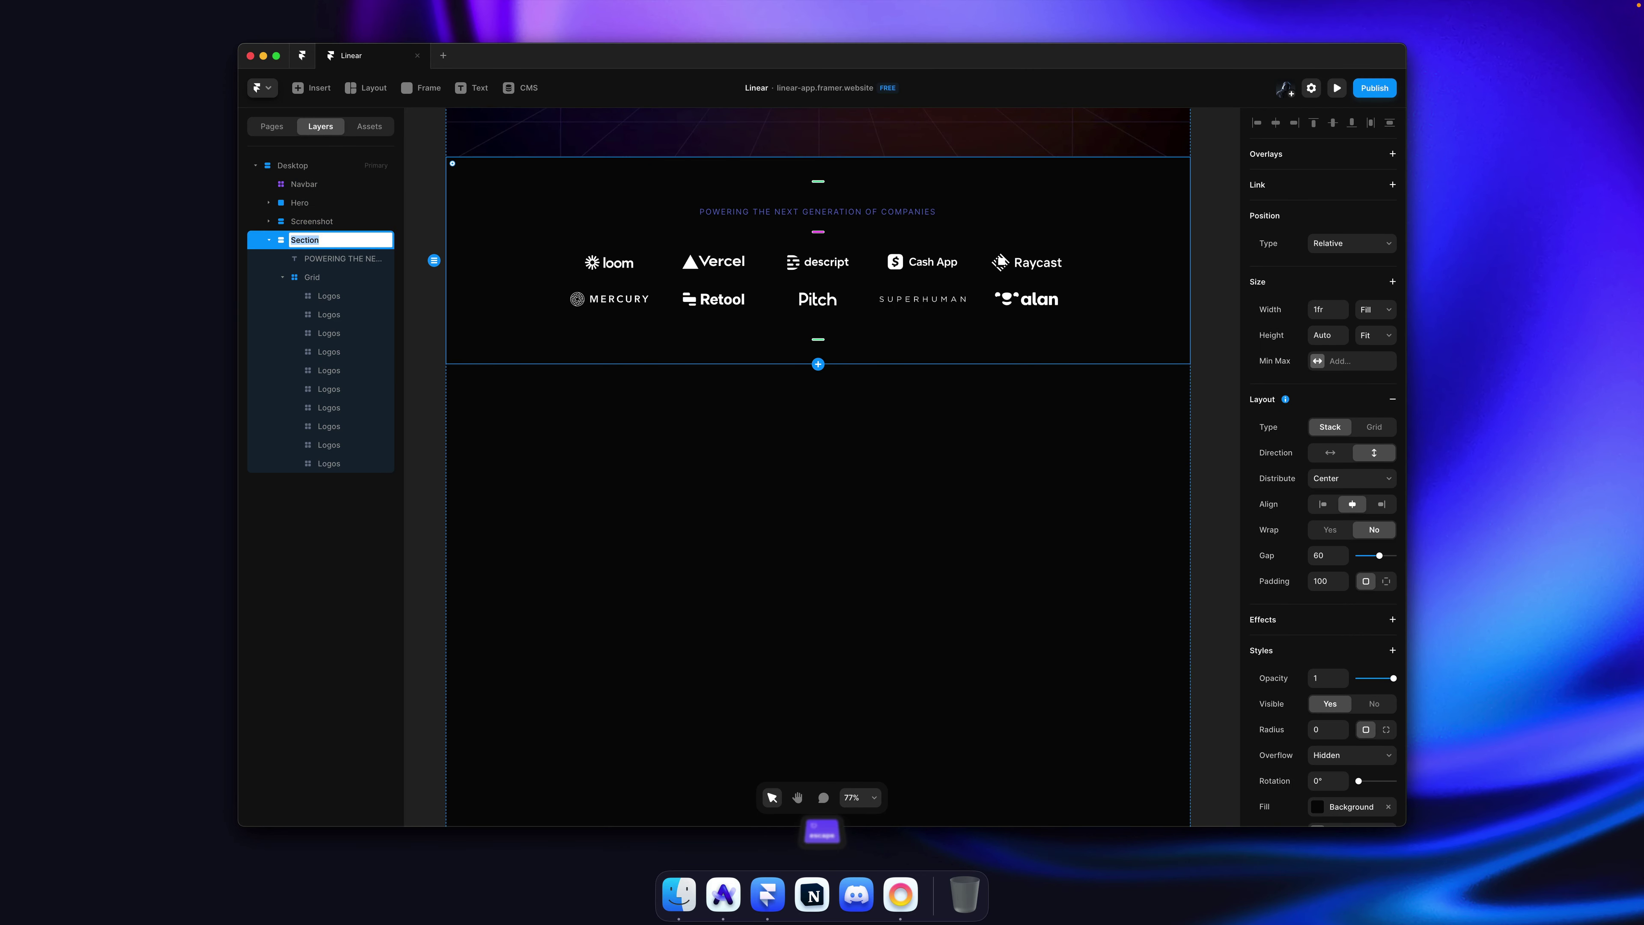
key("super+r")
key("shift")
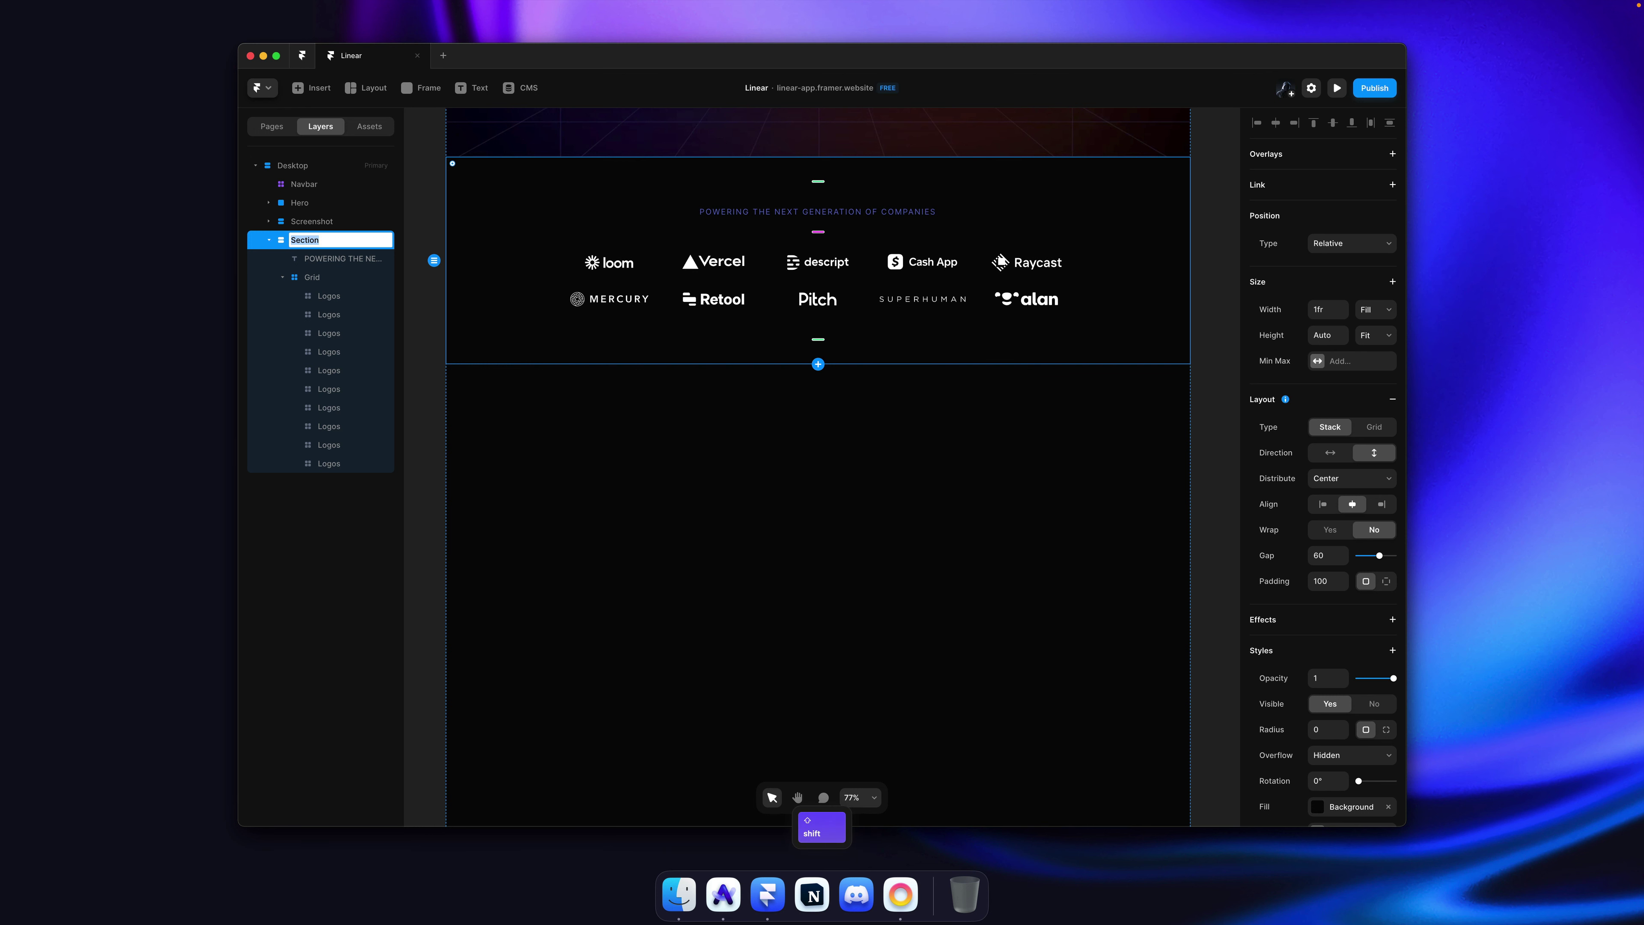
type("Social Proof")
key("Return")
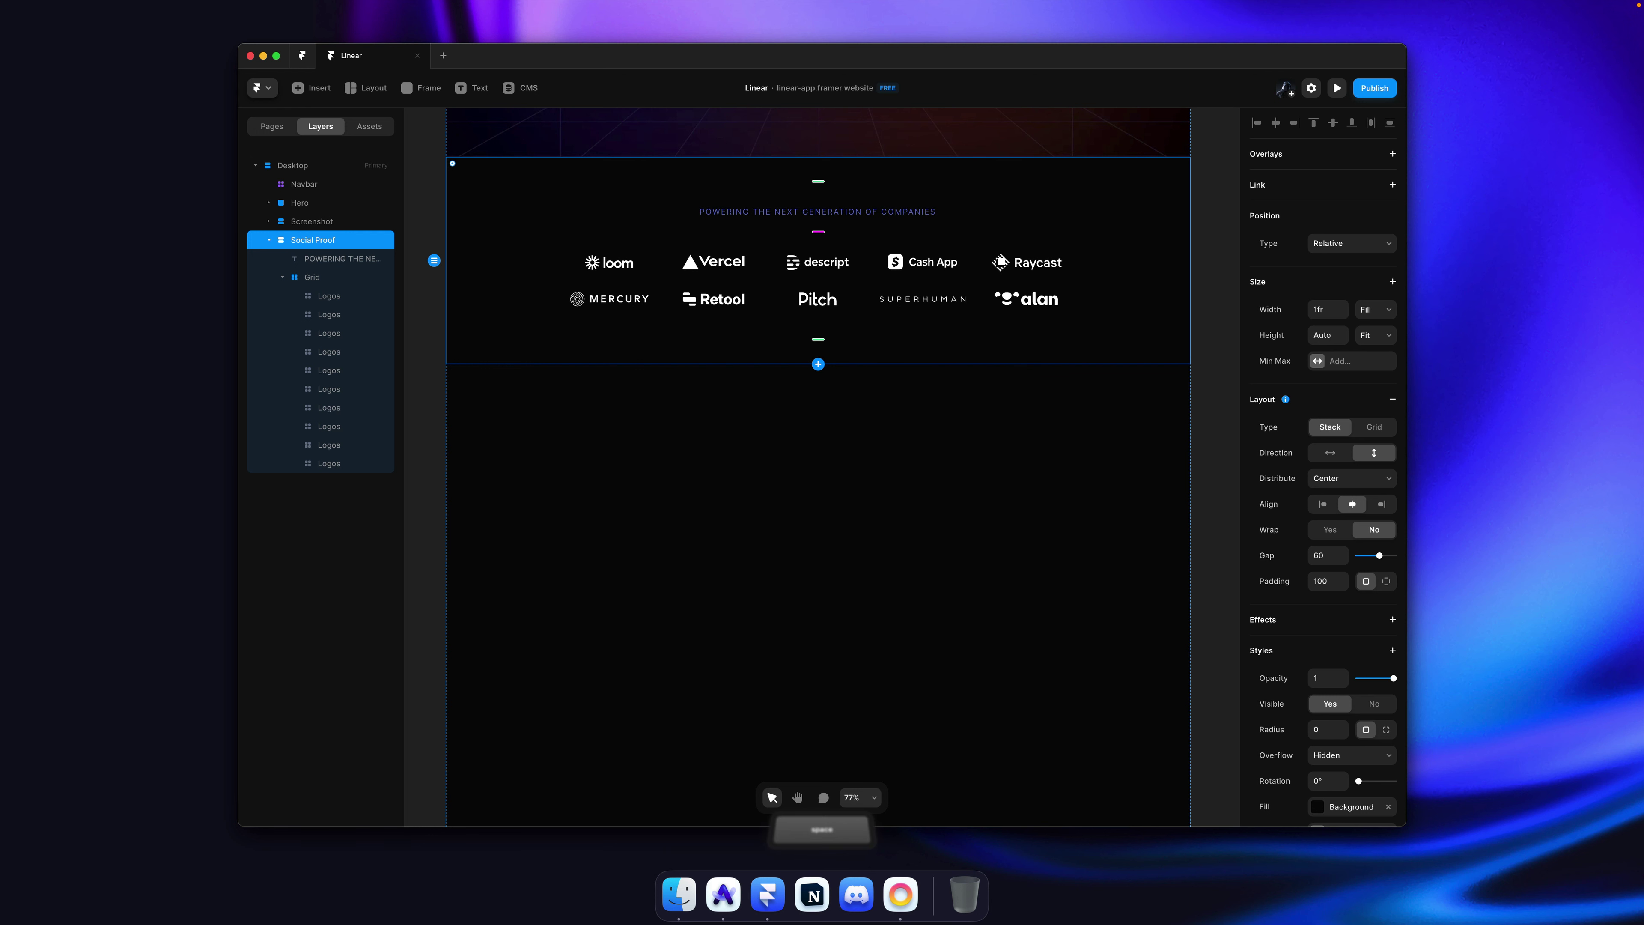
Step: Select the Desktop frame and switch to the Frame tool
left_click(638, 472)
scroll(638, 471, "down", 1)
key("f")
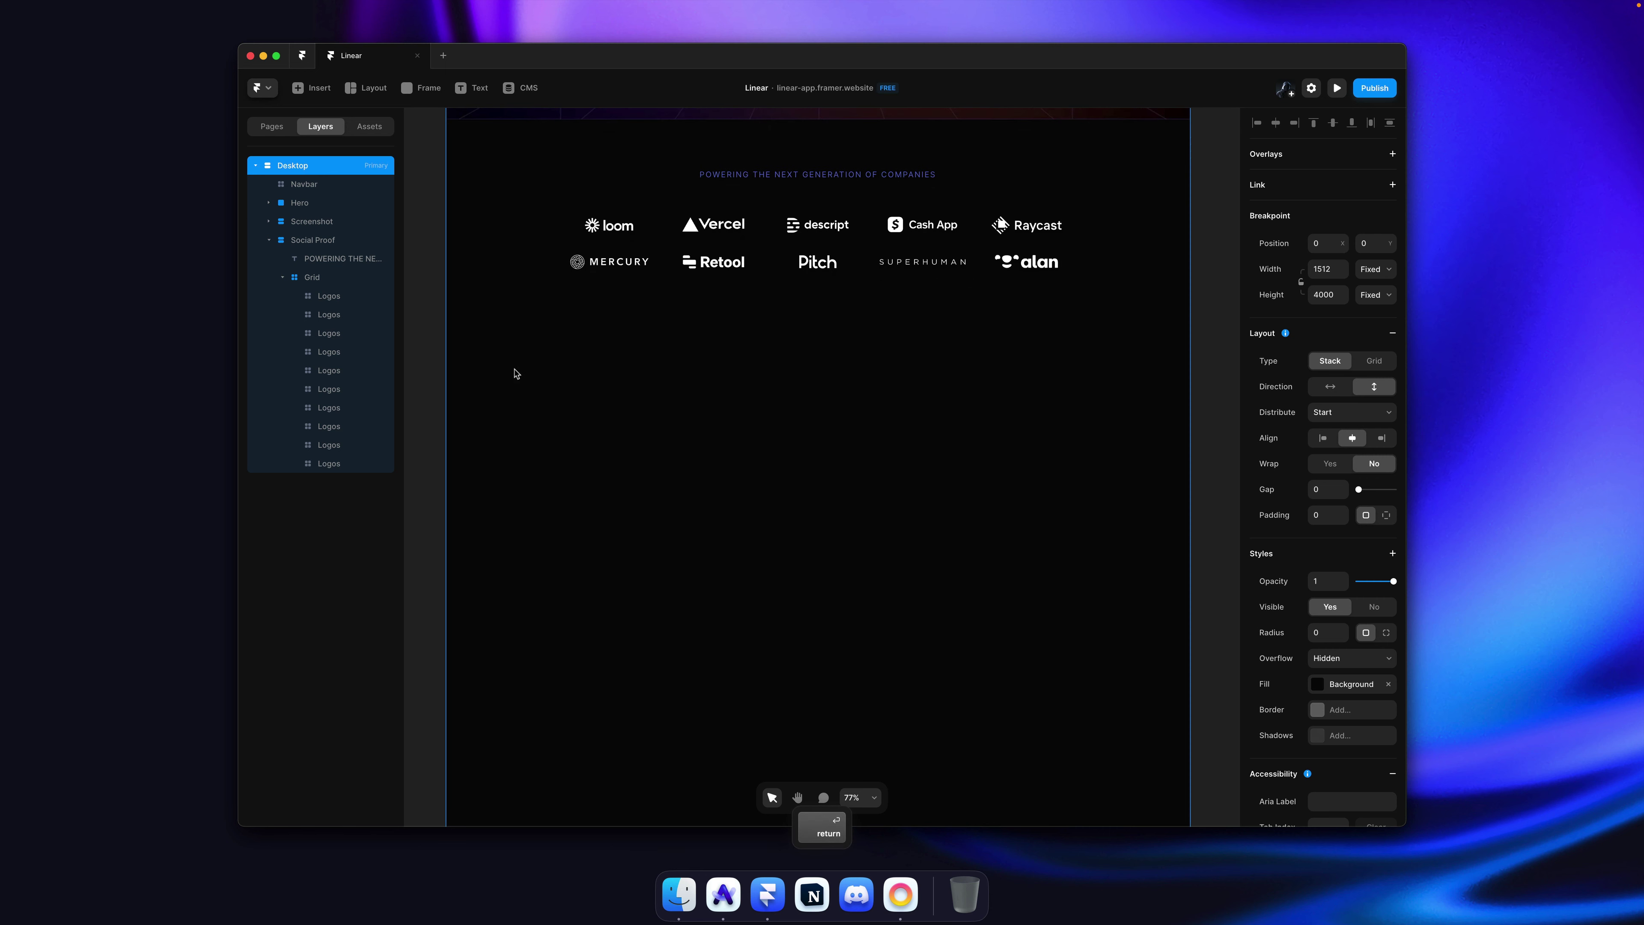
key("Return")
Step: Draw a new frame with Fill width and move it below Social Proof
left_click_drag(450, 356, 1194, 631)
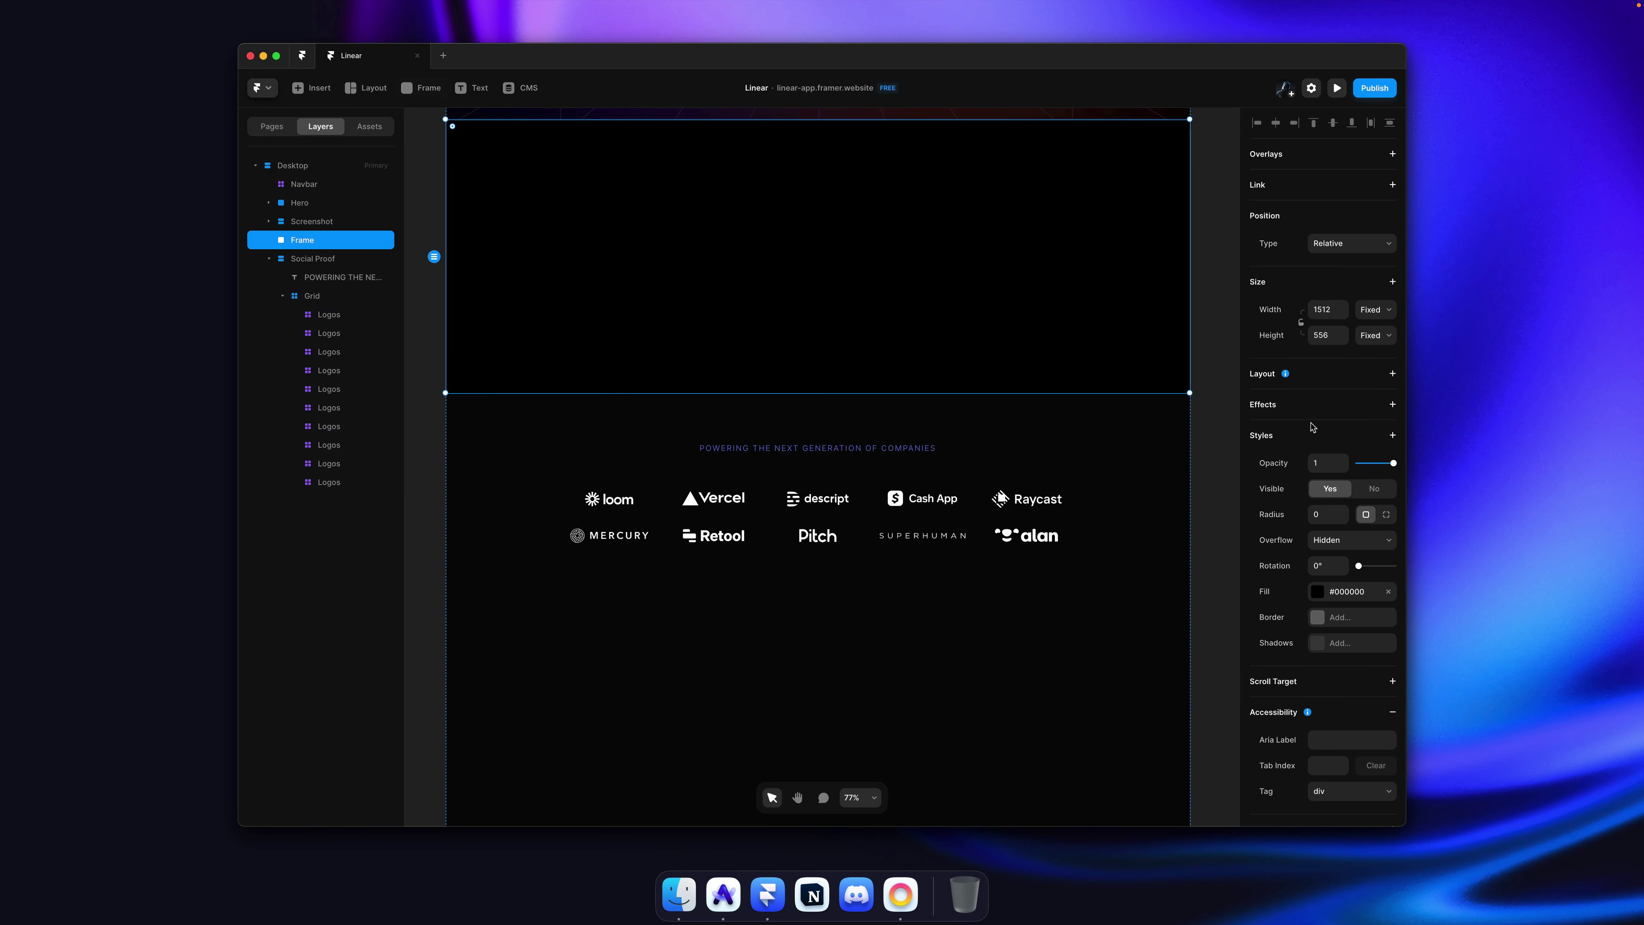
left_click(1376, 309)
left_click(1377, 331)
key("Up")
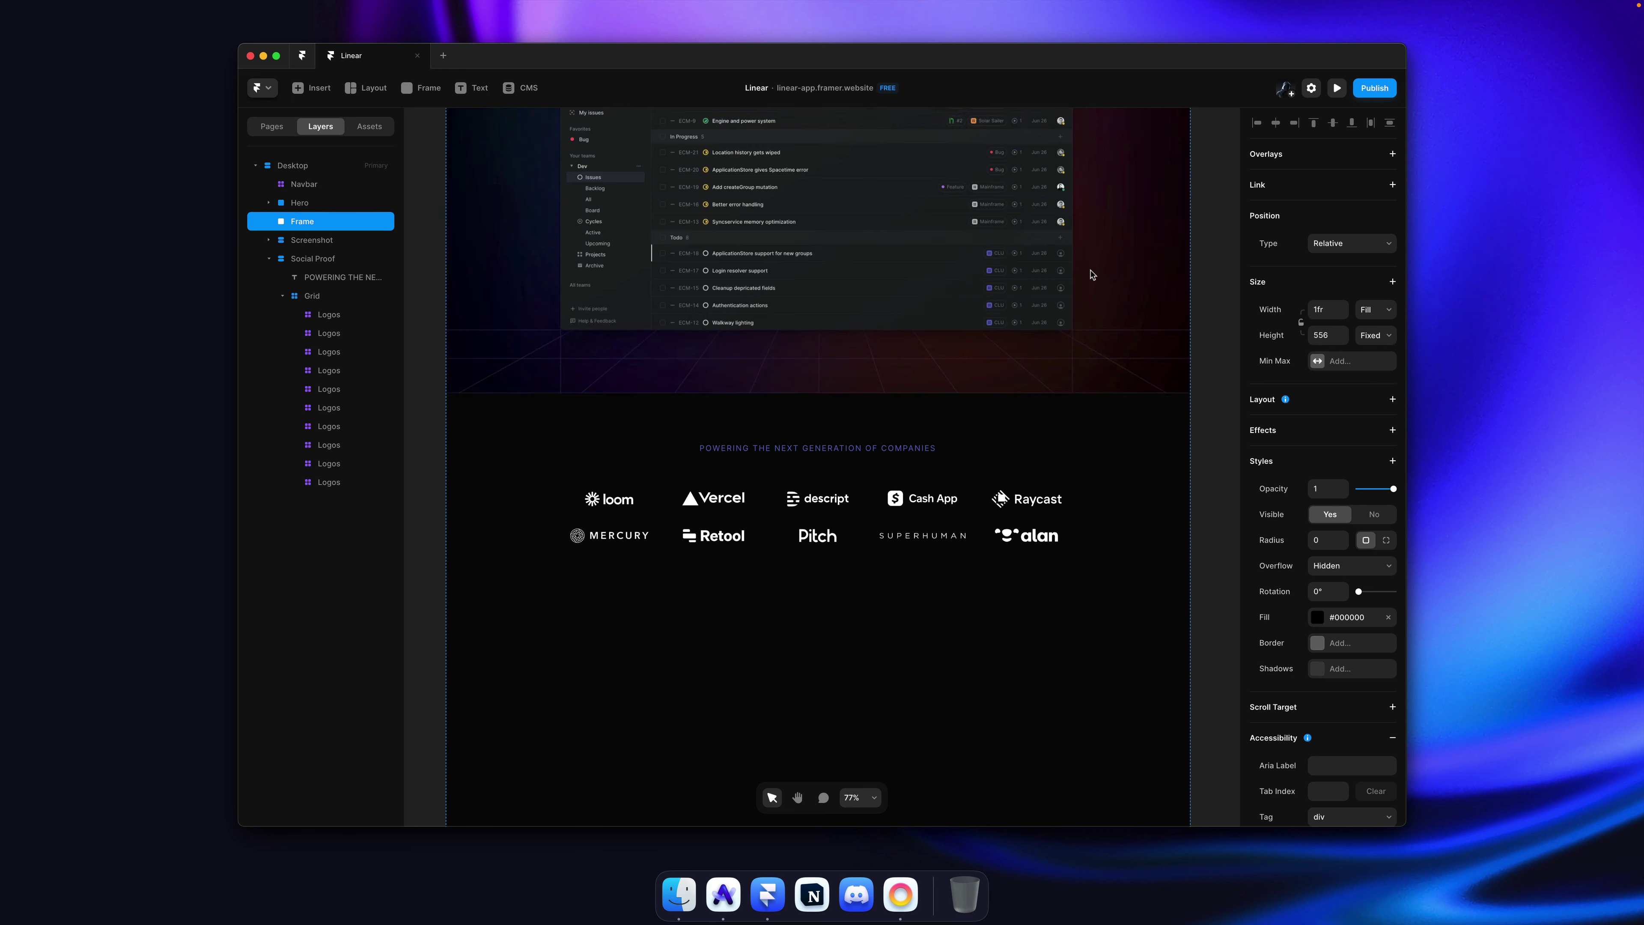
key("super+bracketright")
scroll(1060, 341, "down", 3)
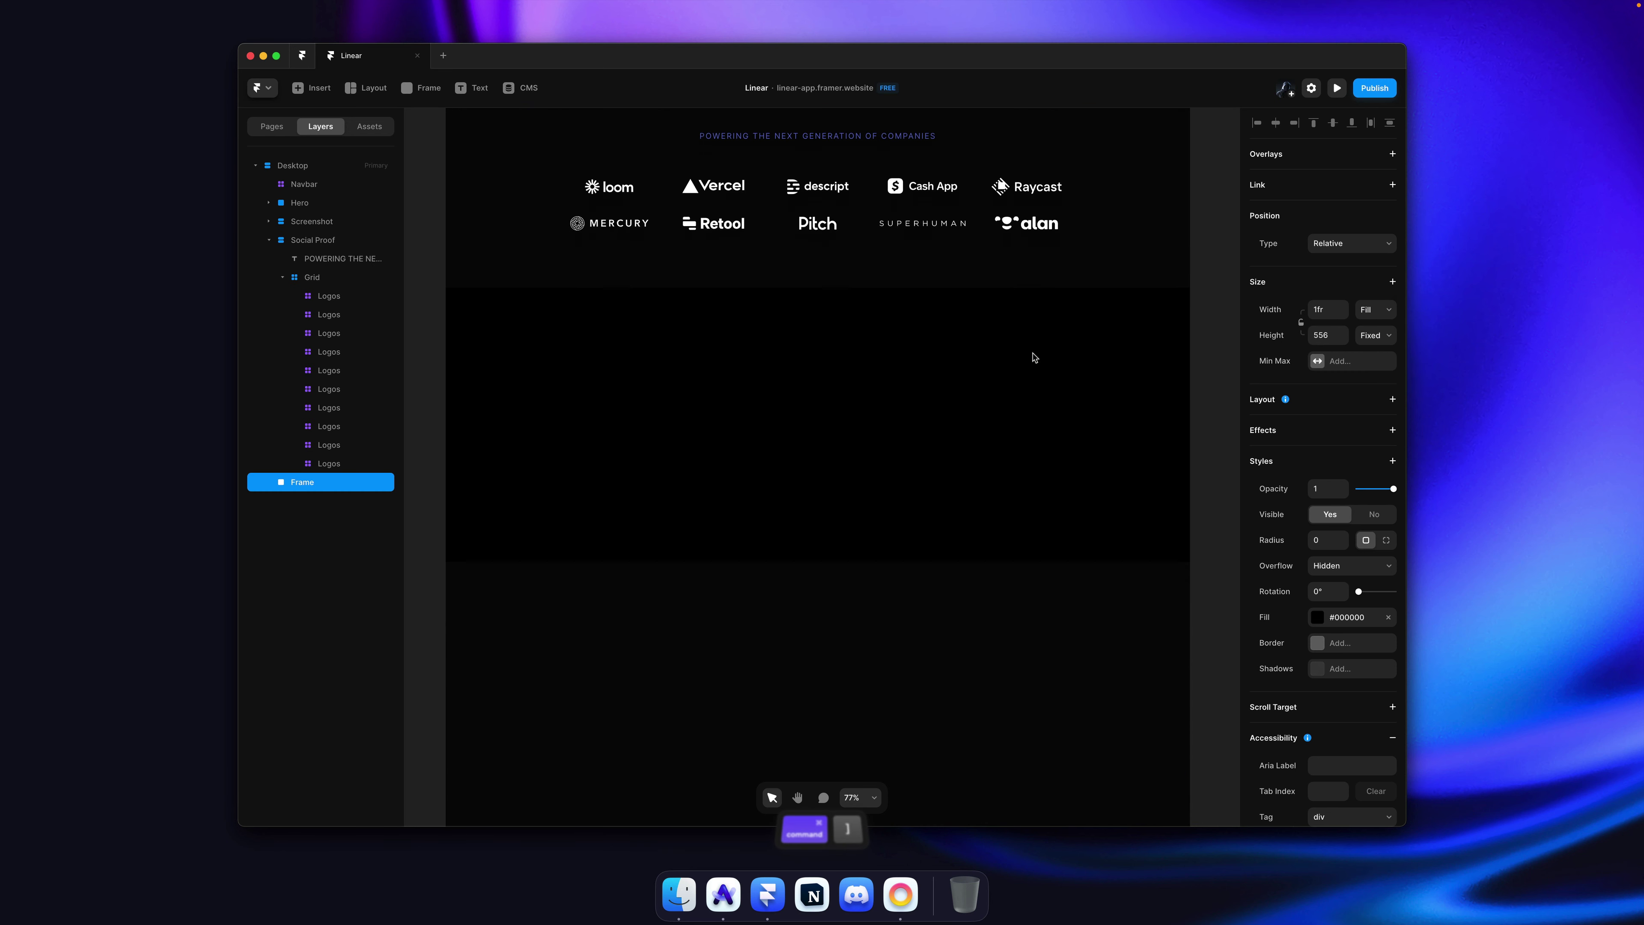
Step: Paste #1C1D1F as the frame's fill and save it as a shared colour
left_click(1365, 622)
scroll(1159, 712, "down", 2)
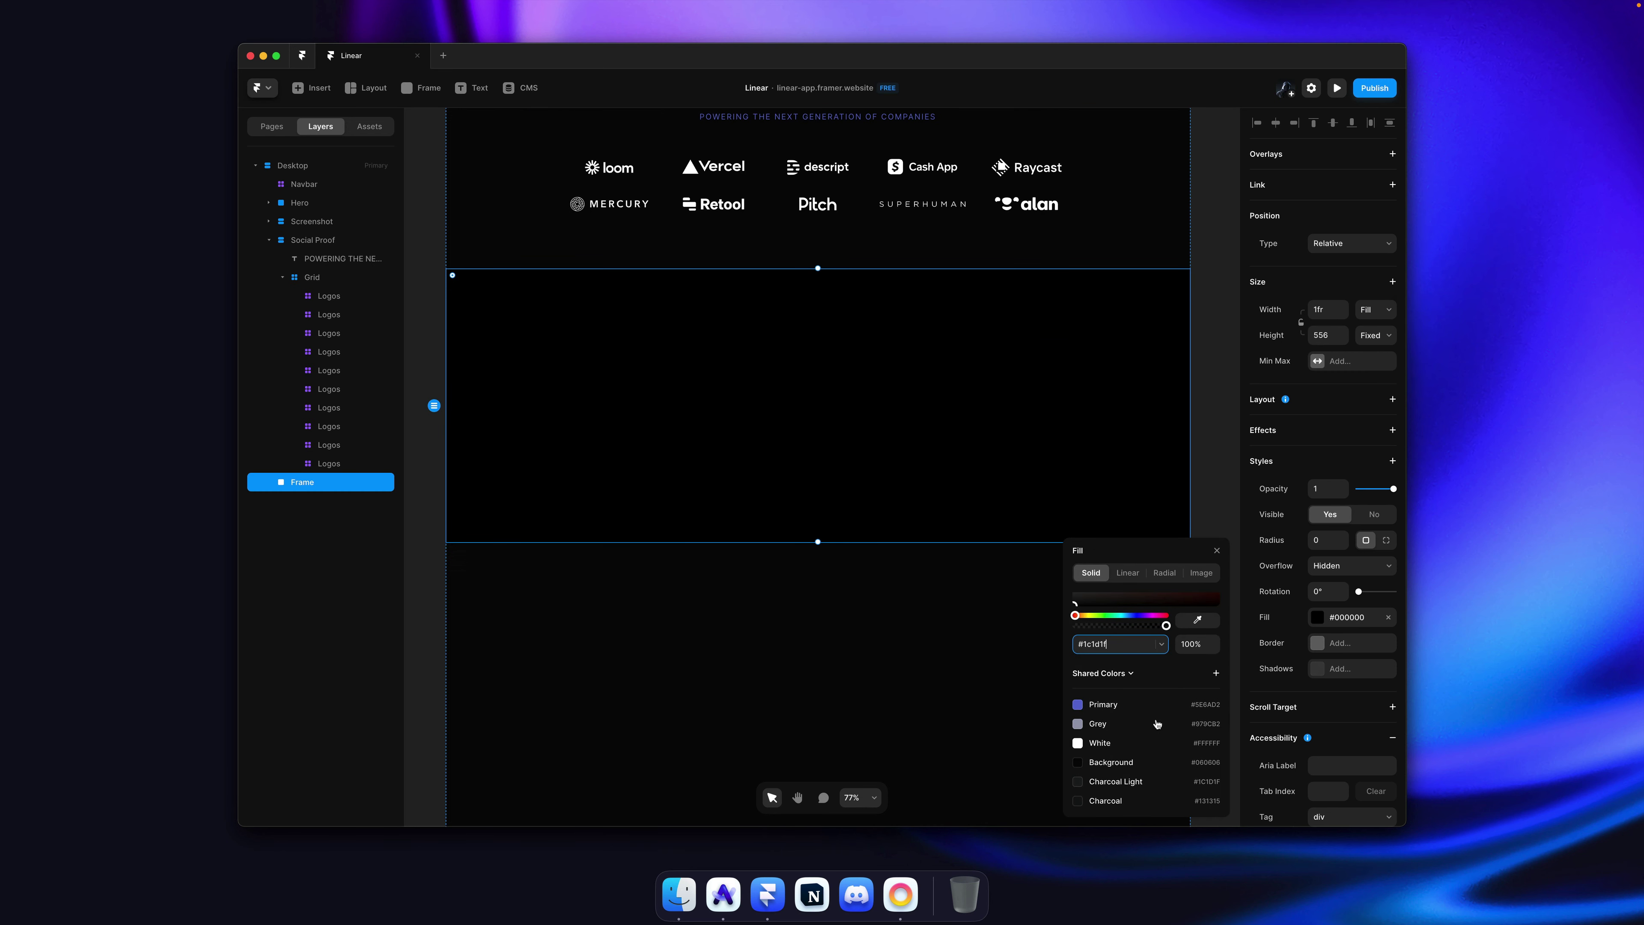
key("super+v")
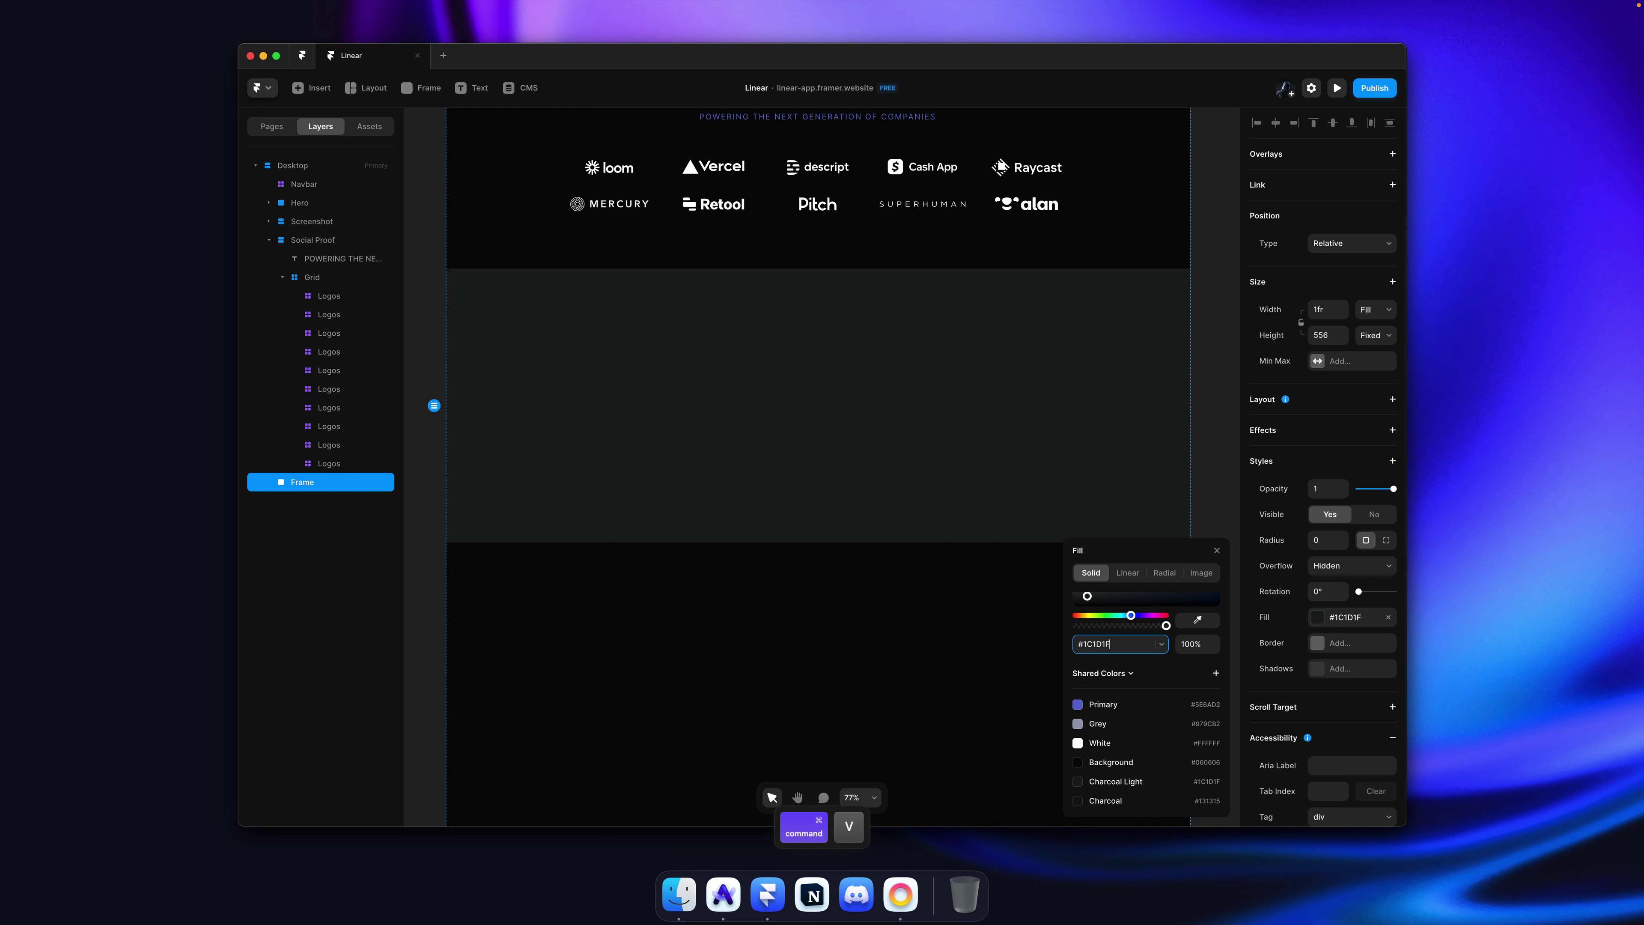
left_click(1216, 673)
type("Grey")
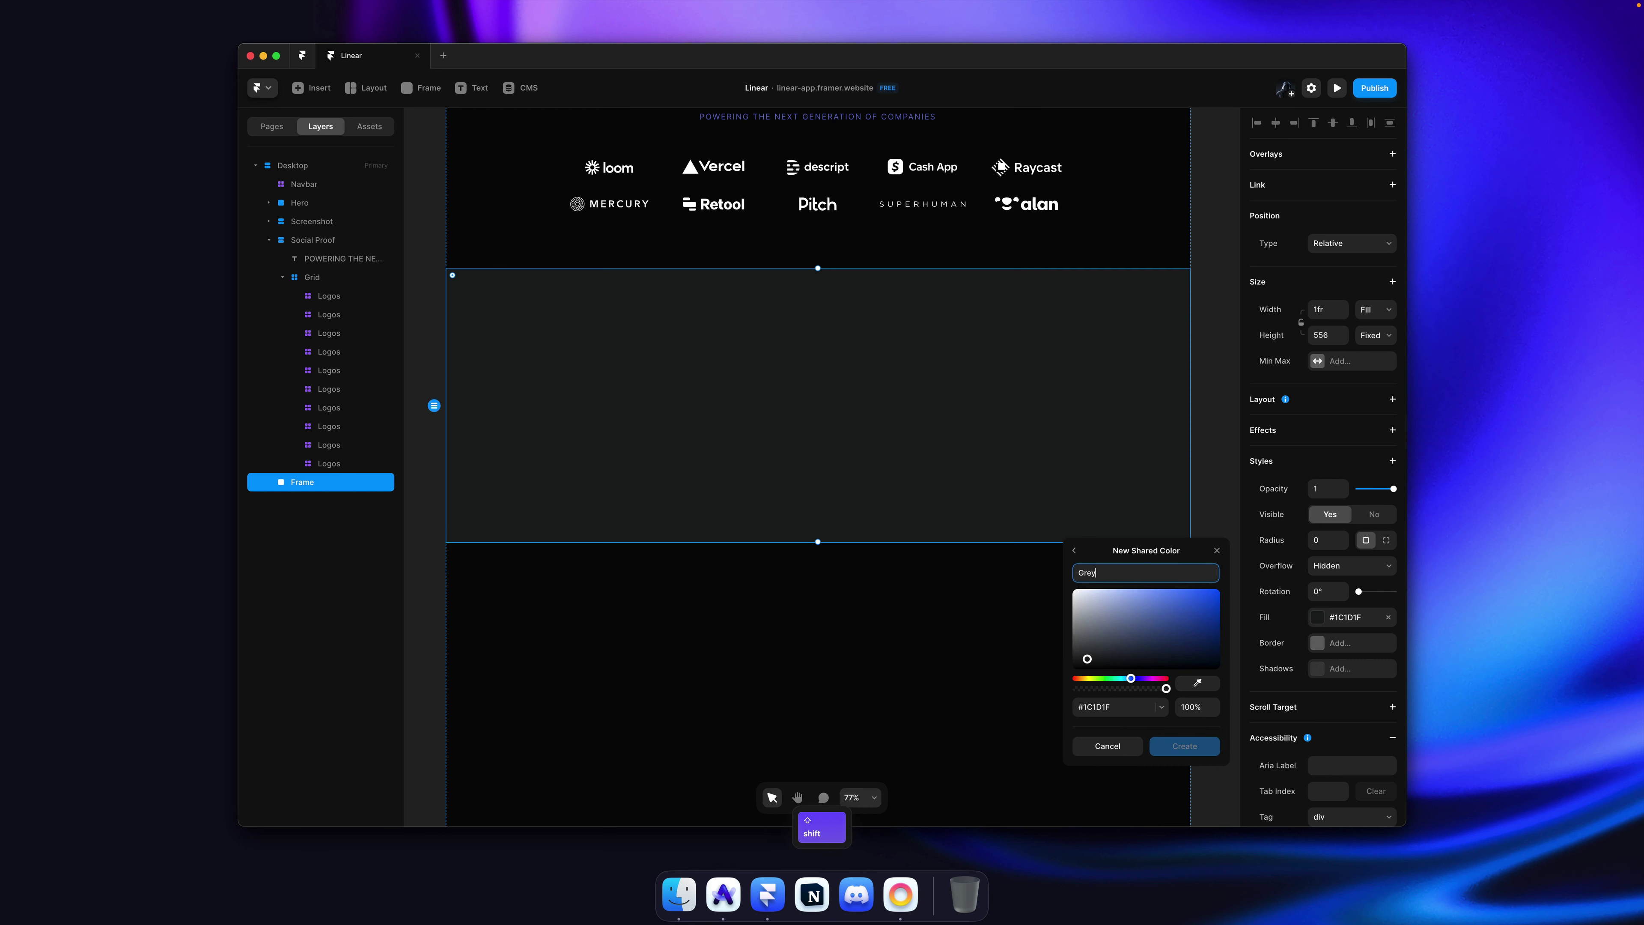
key("Return")
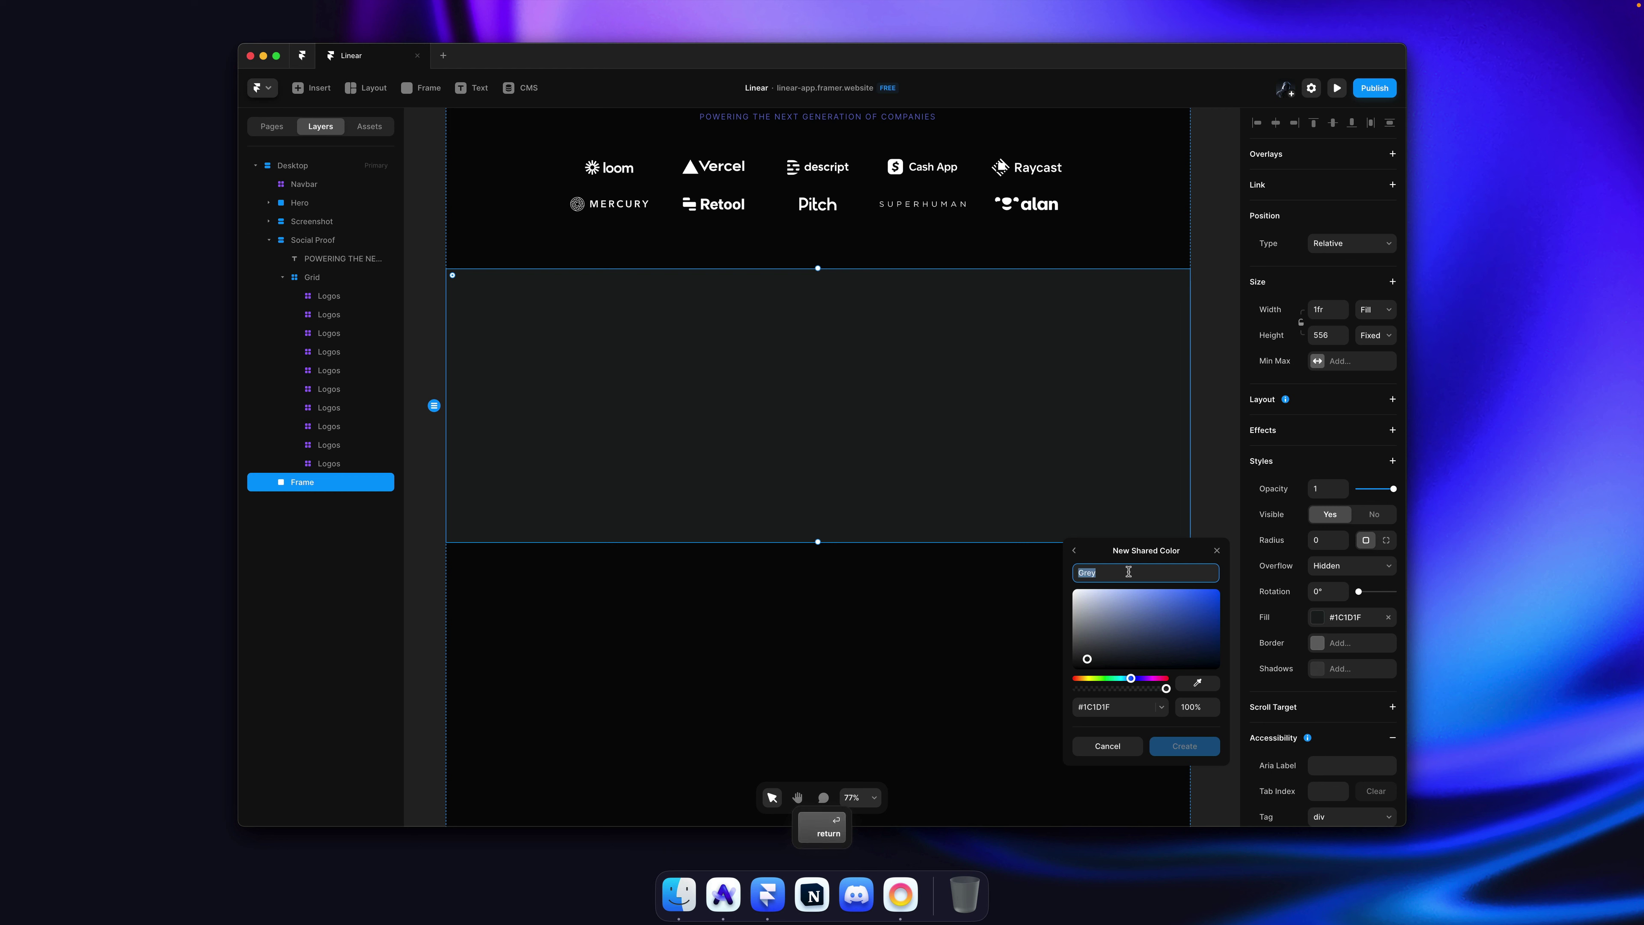
type("Slate")
key("Return")
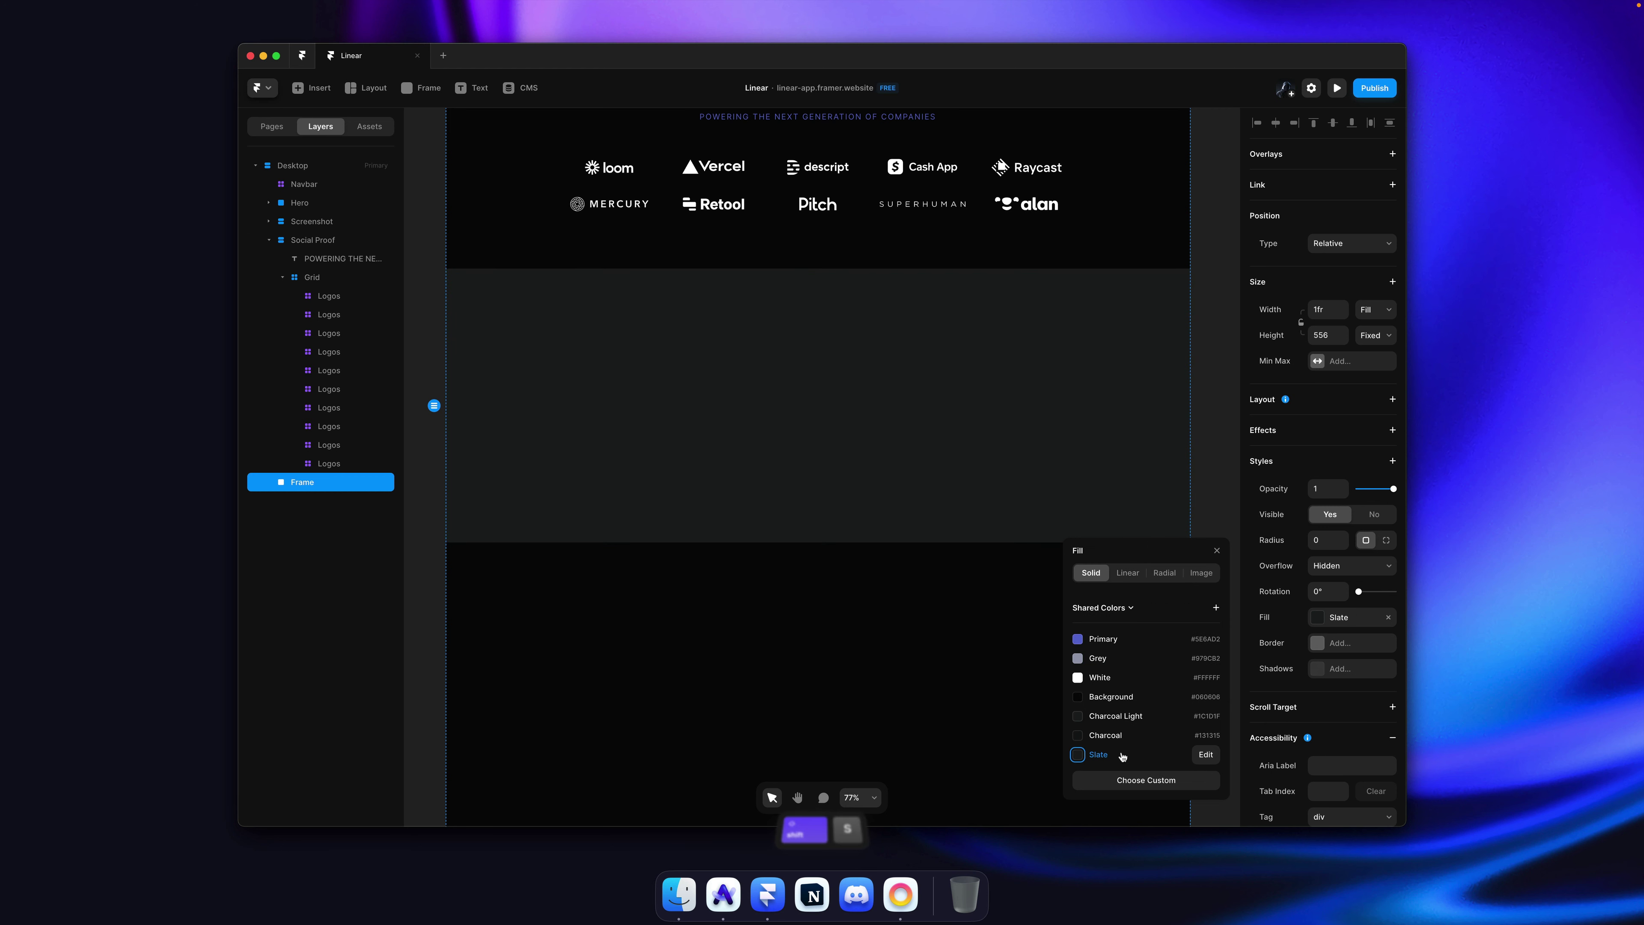
Step: Reorder the shared colours, moving Grey to the end and Charcoal Light below Charcoal
left_click(1101, 660)
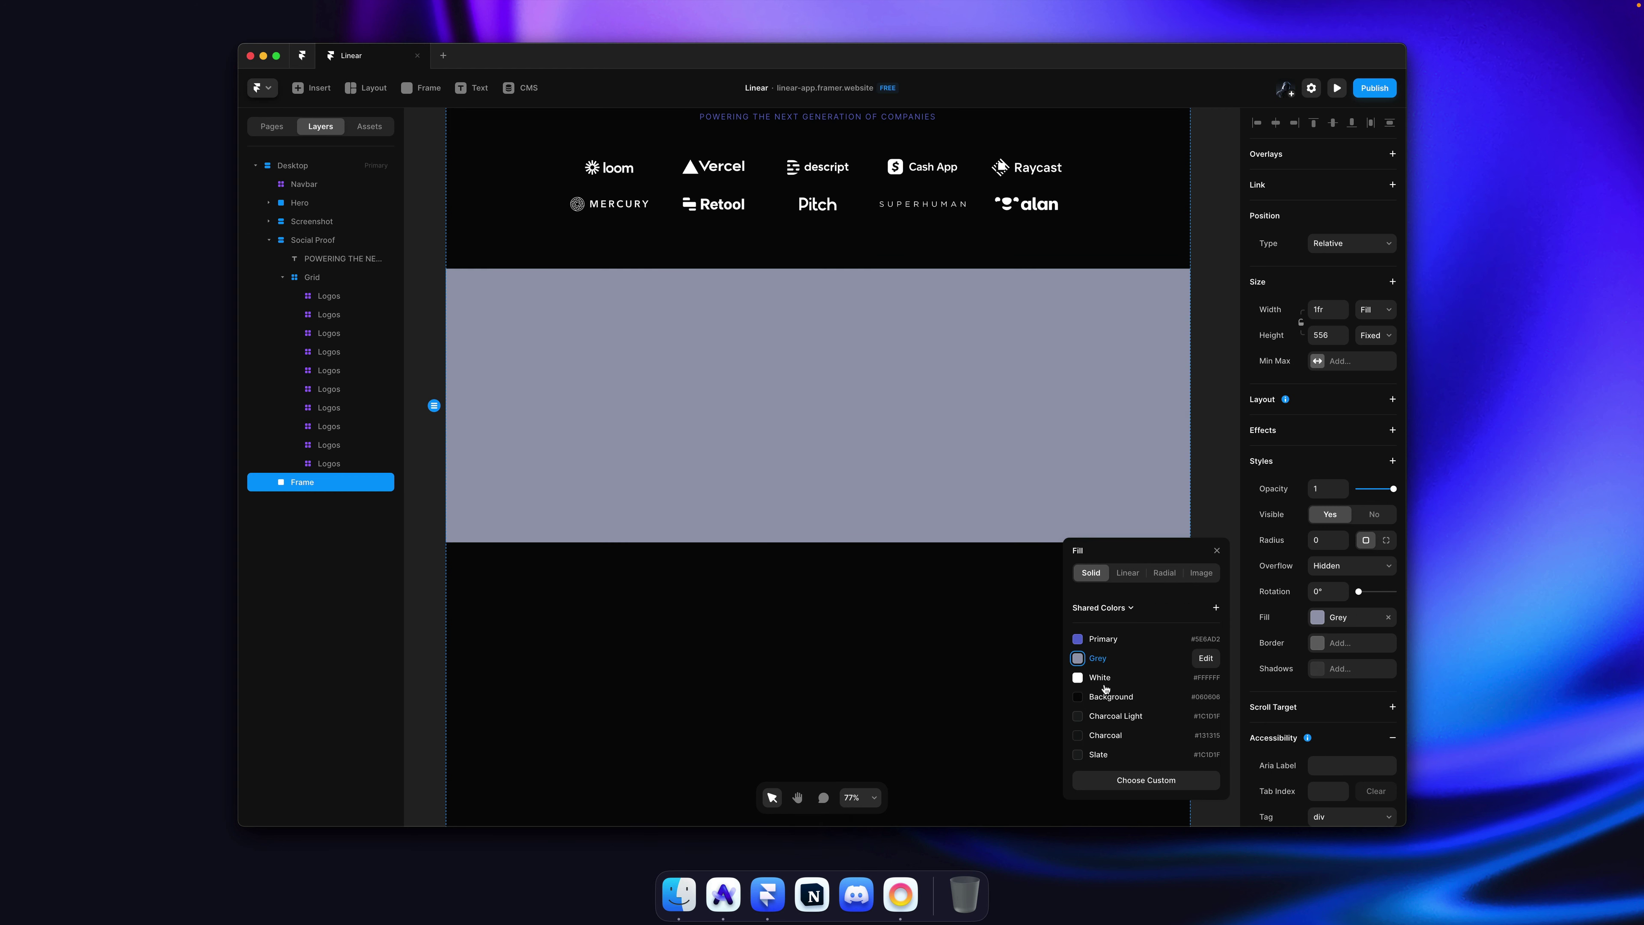
left_click(1102, 756)
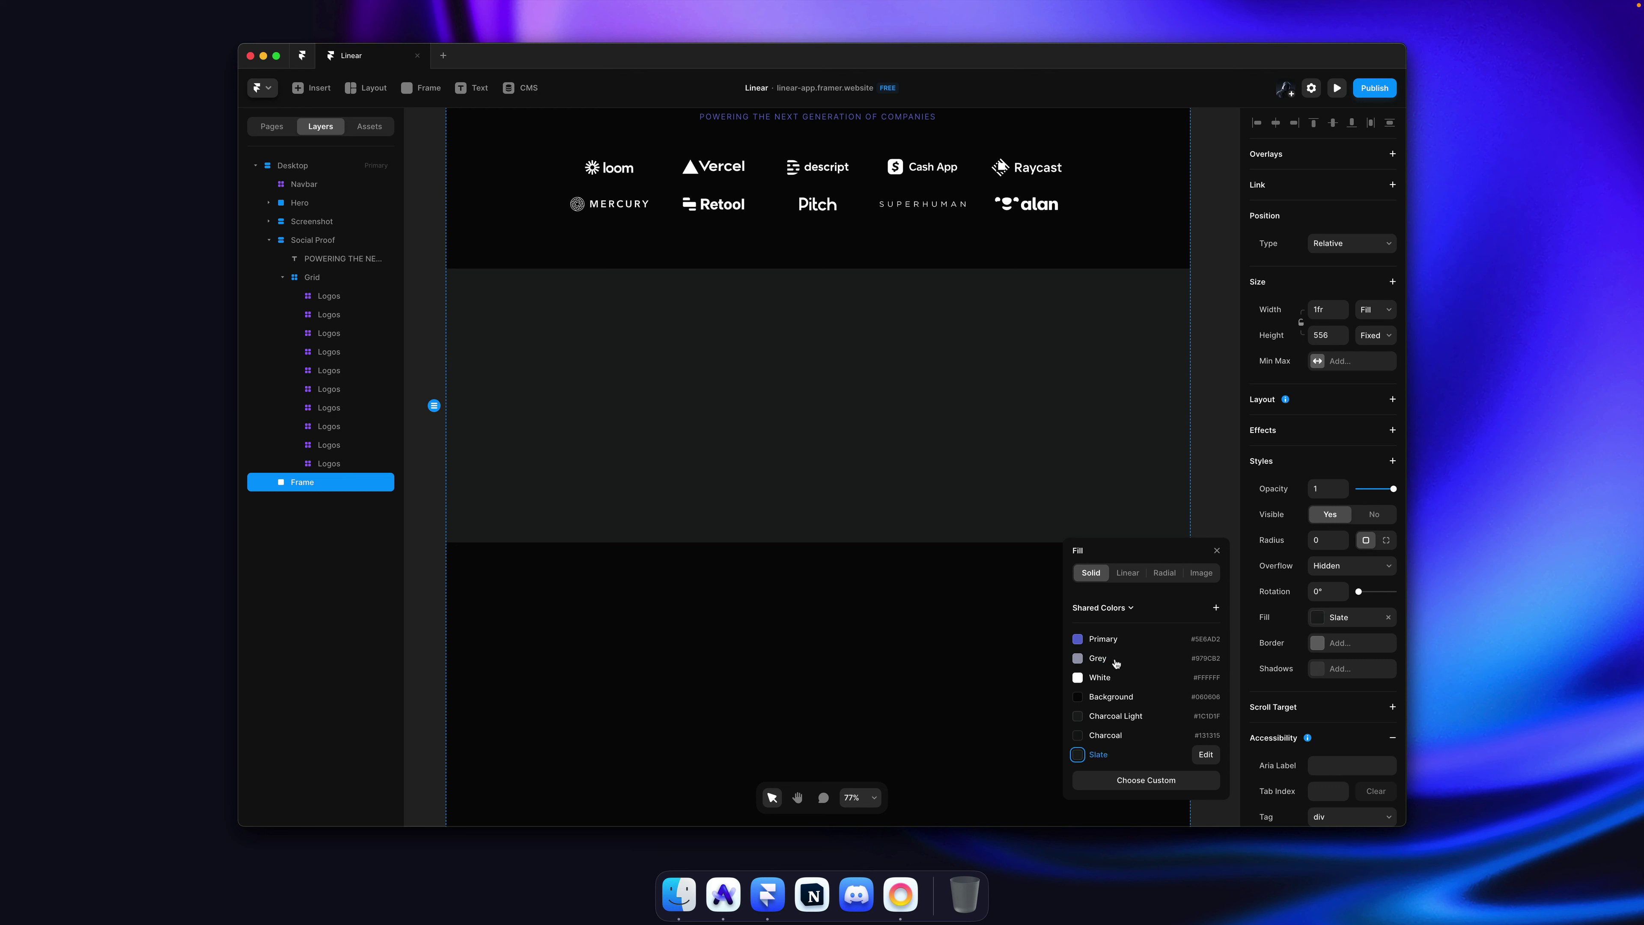
left_click_drag(1116, 662, 1125, 754)
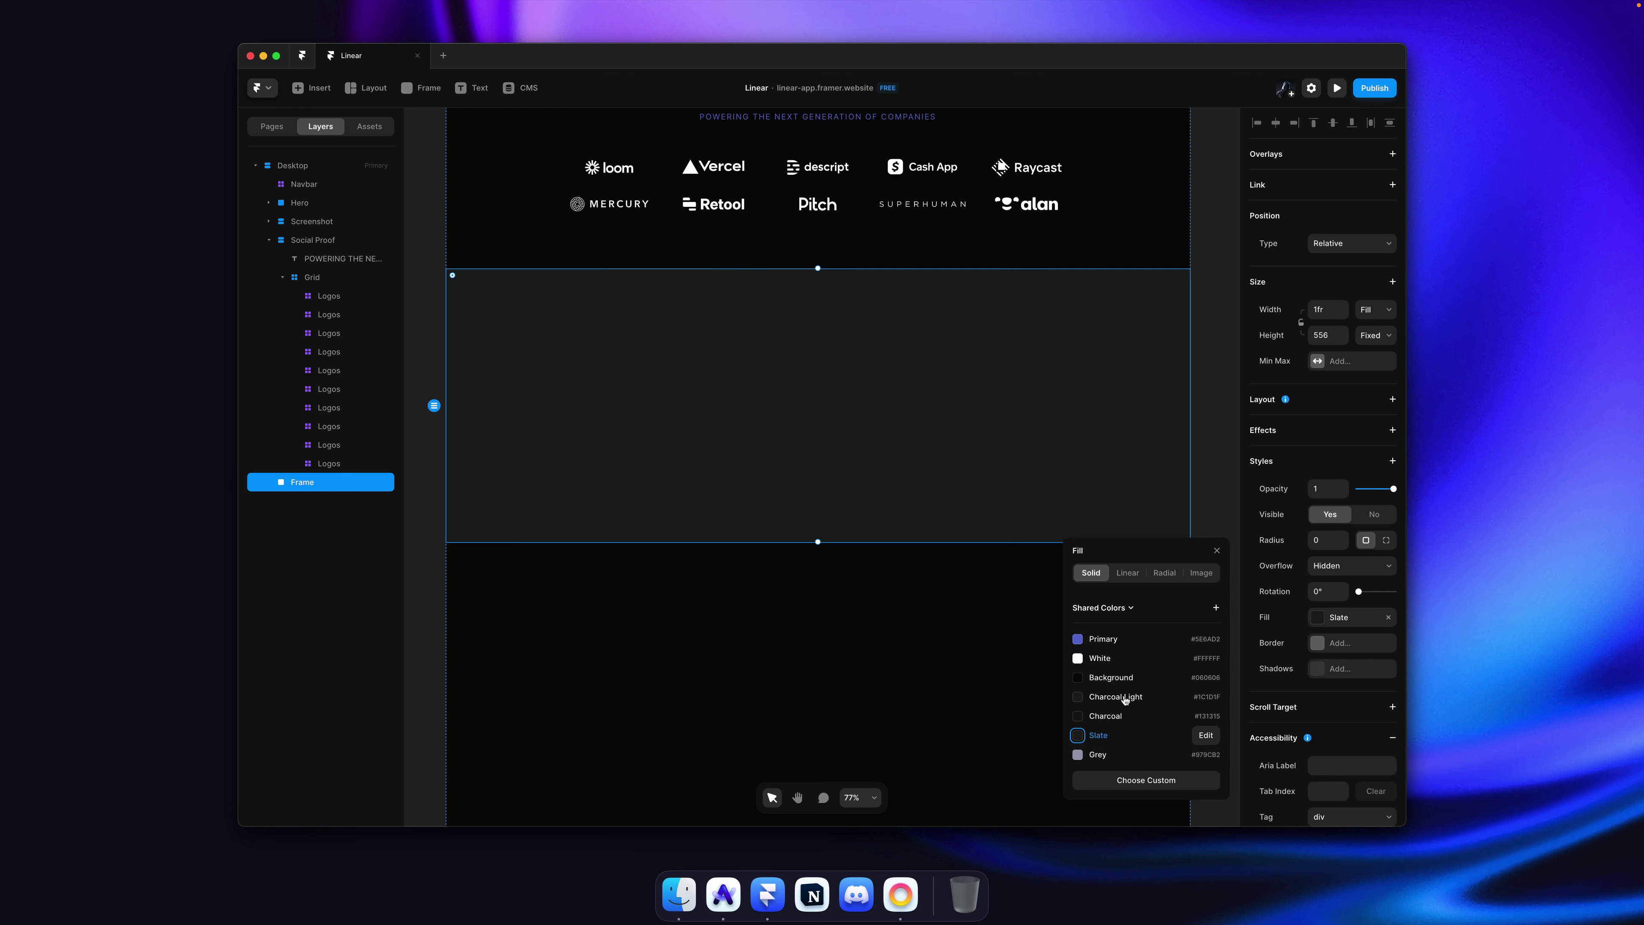
left_click(1119, 705)
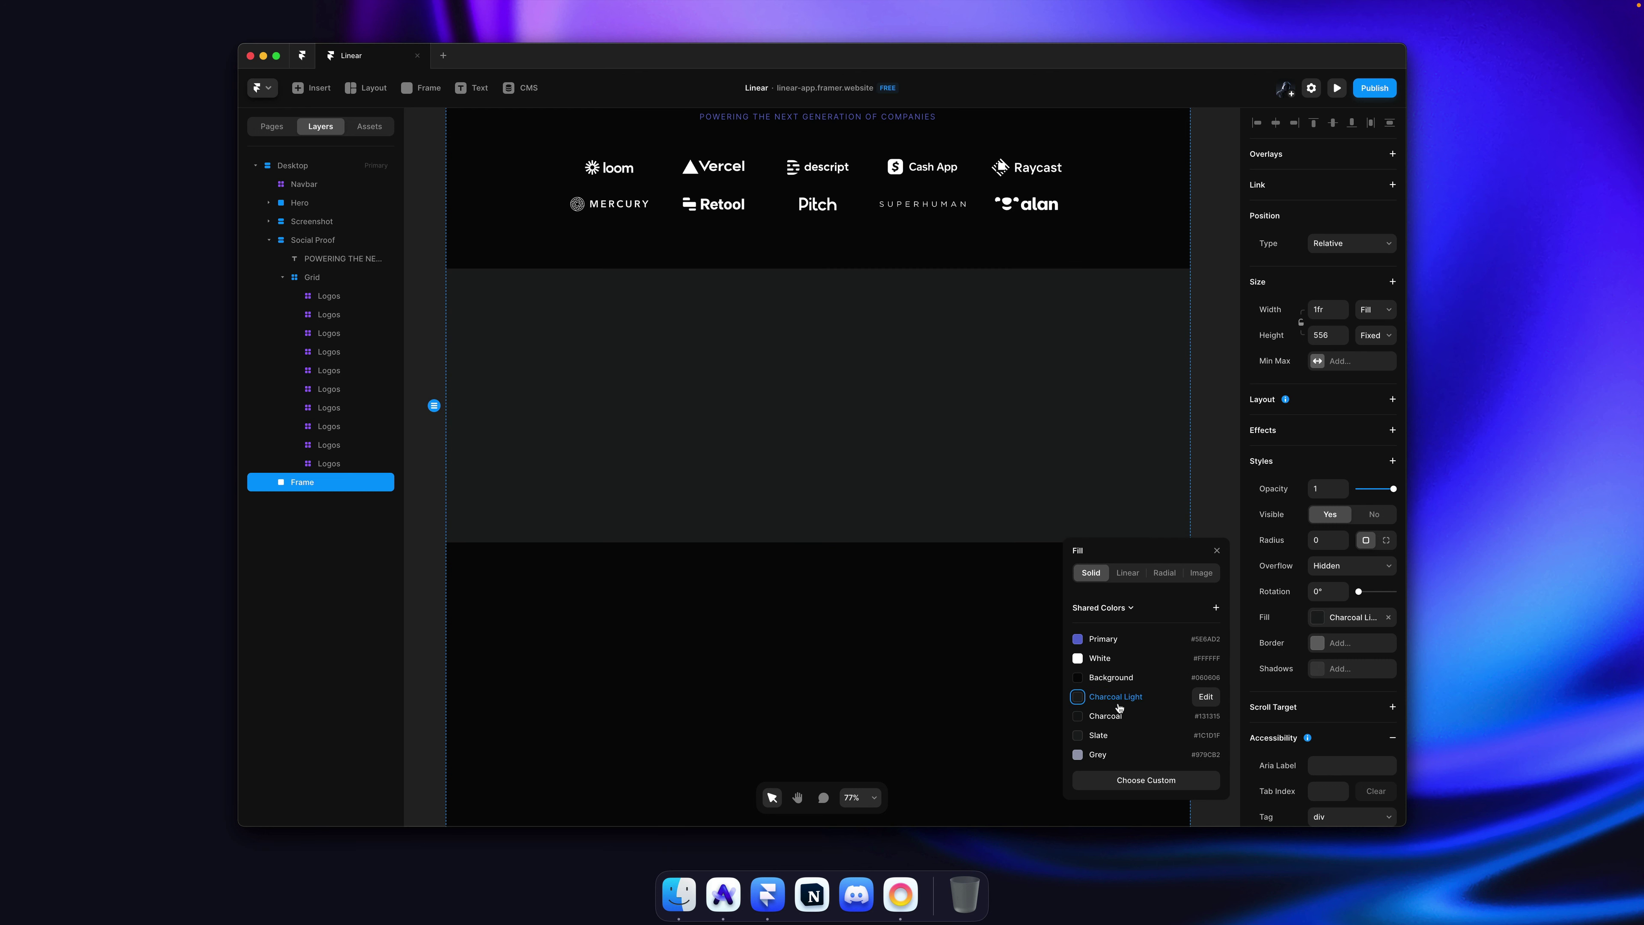
left_click_drag(1119, 708, 1120, 727)
left_click(1113, 696)
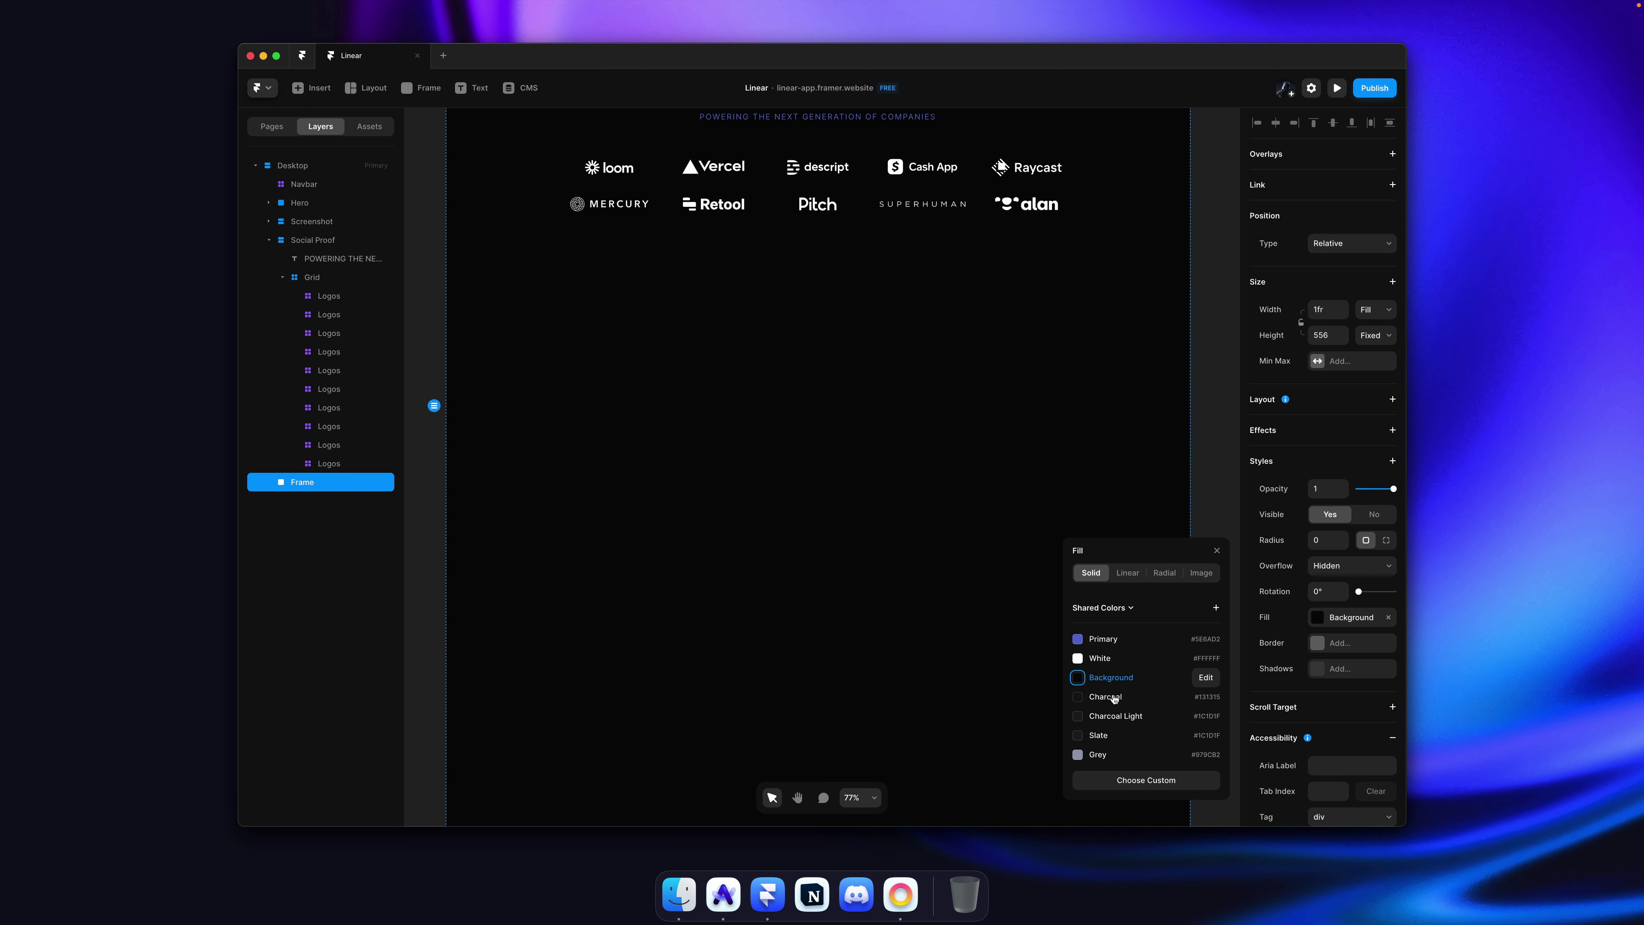
left_click(1113, 716)
left_click(1108, 736)
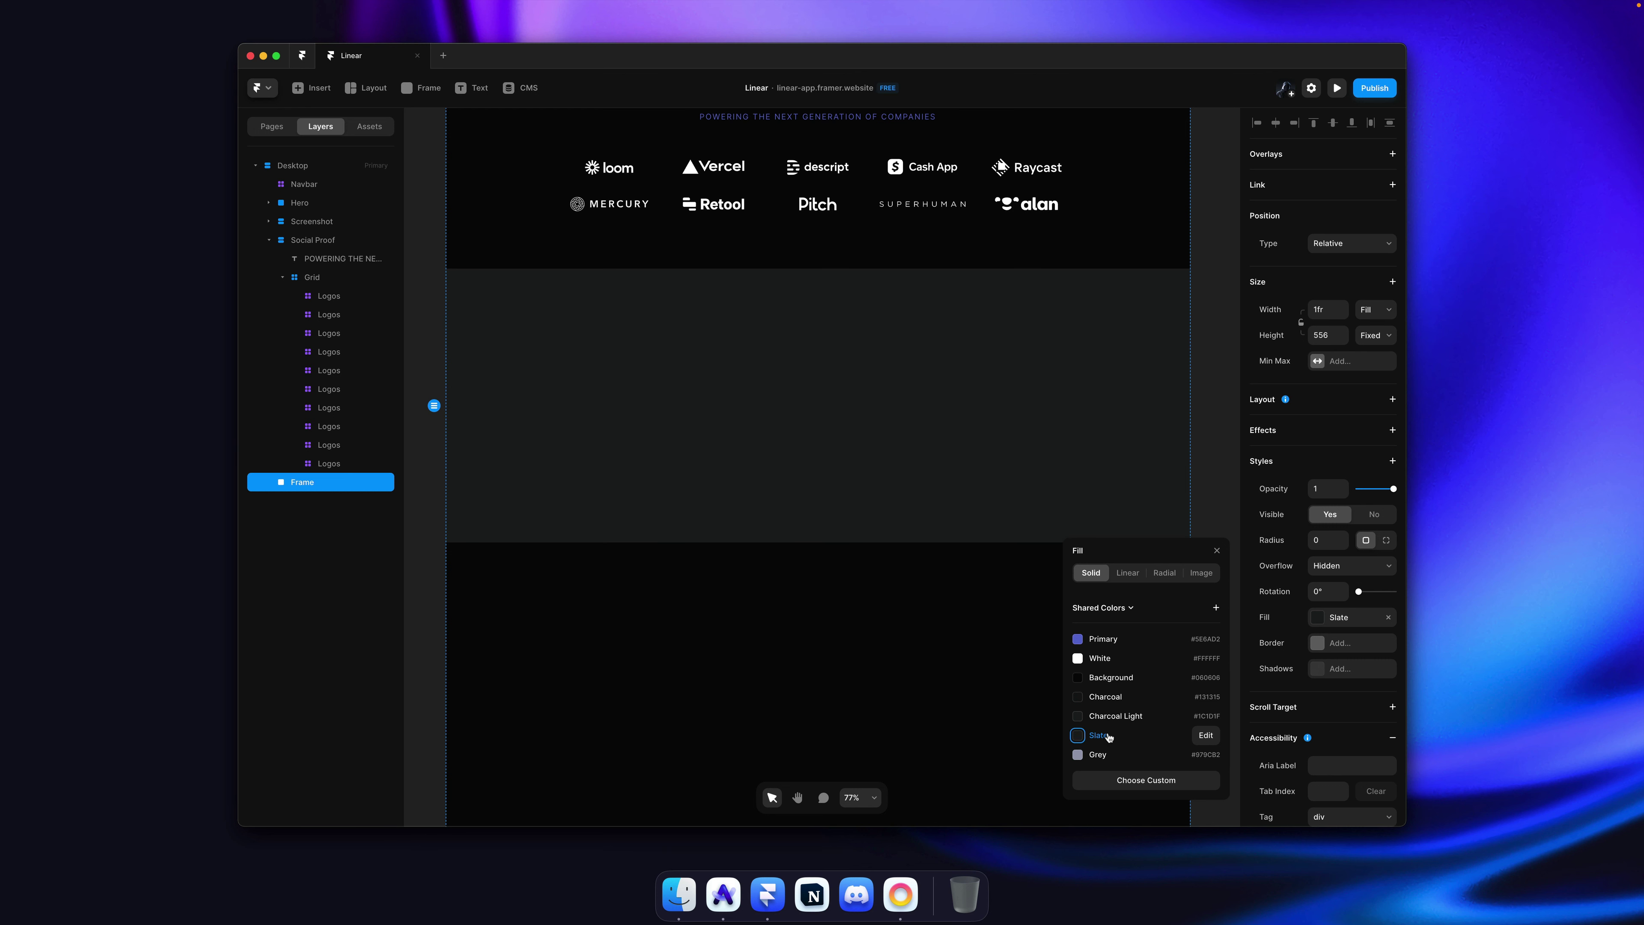
left_click(1113, 720)
left_click(1112, 732)
left_click(1112, 720)
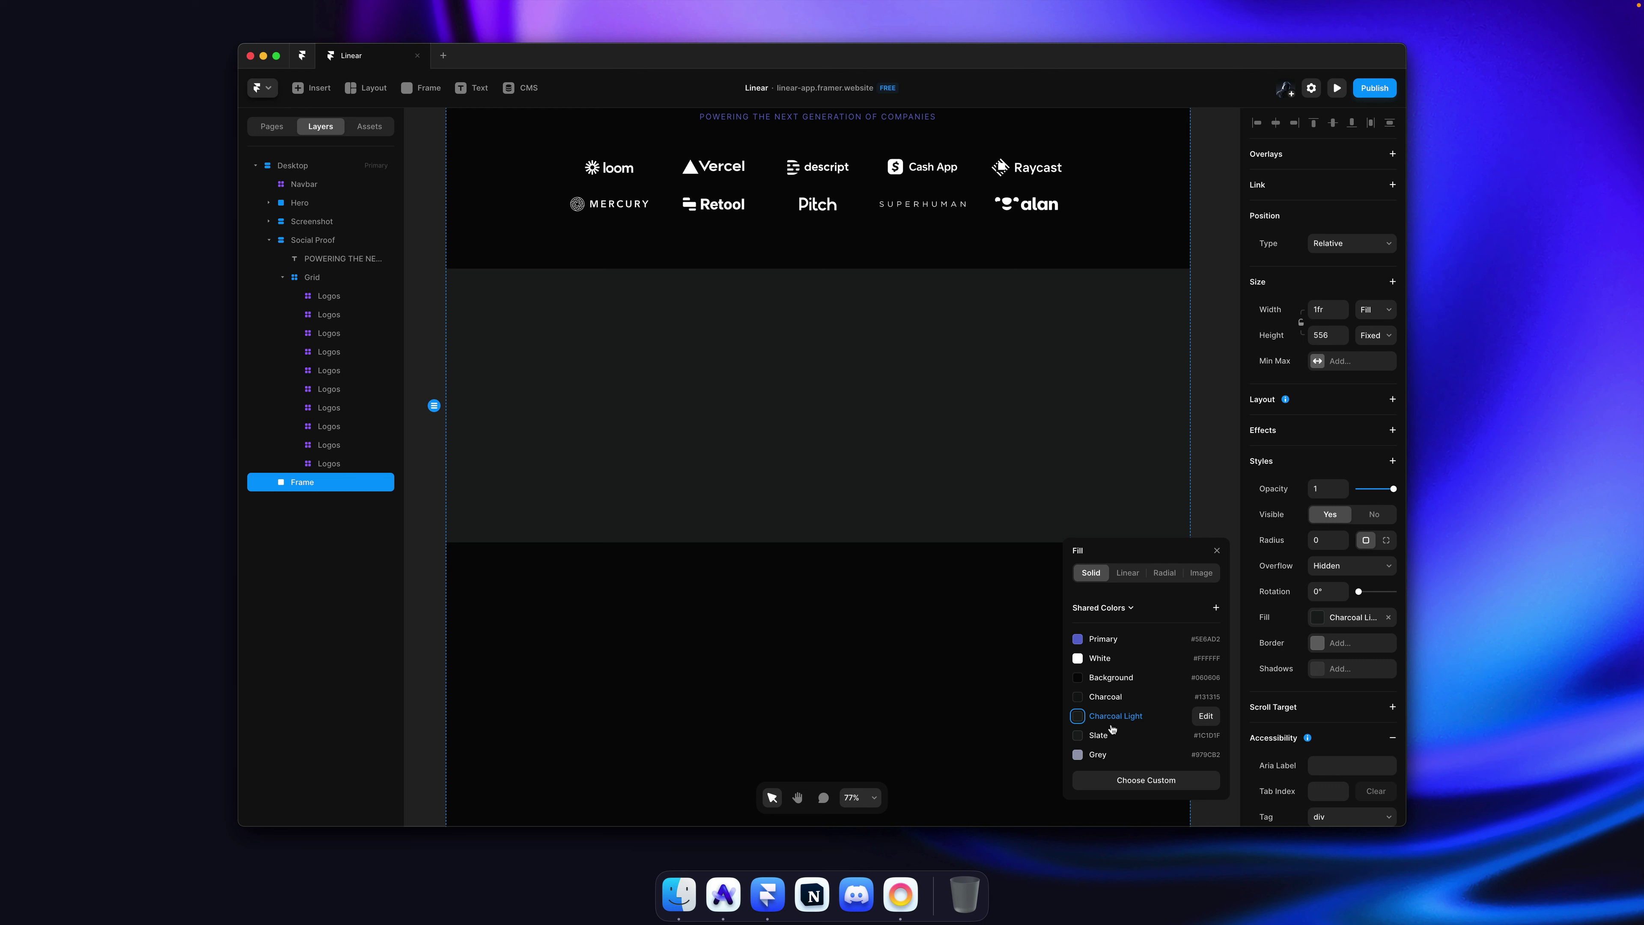
left_click(1108, 736)
left_click(1112, 718)
Step: Delete the duplicate Slate swatch, rename Charcoal Light to Slate, and apply it to the frame
right_click(1108, 736)
left_click(1119, 767)
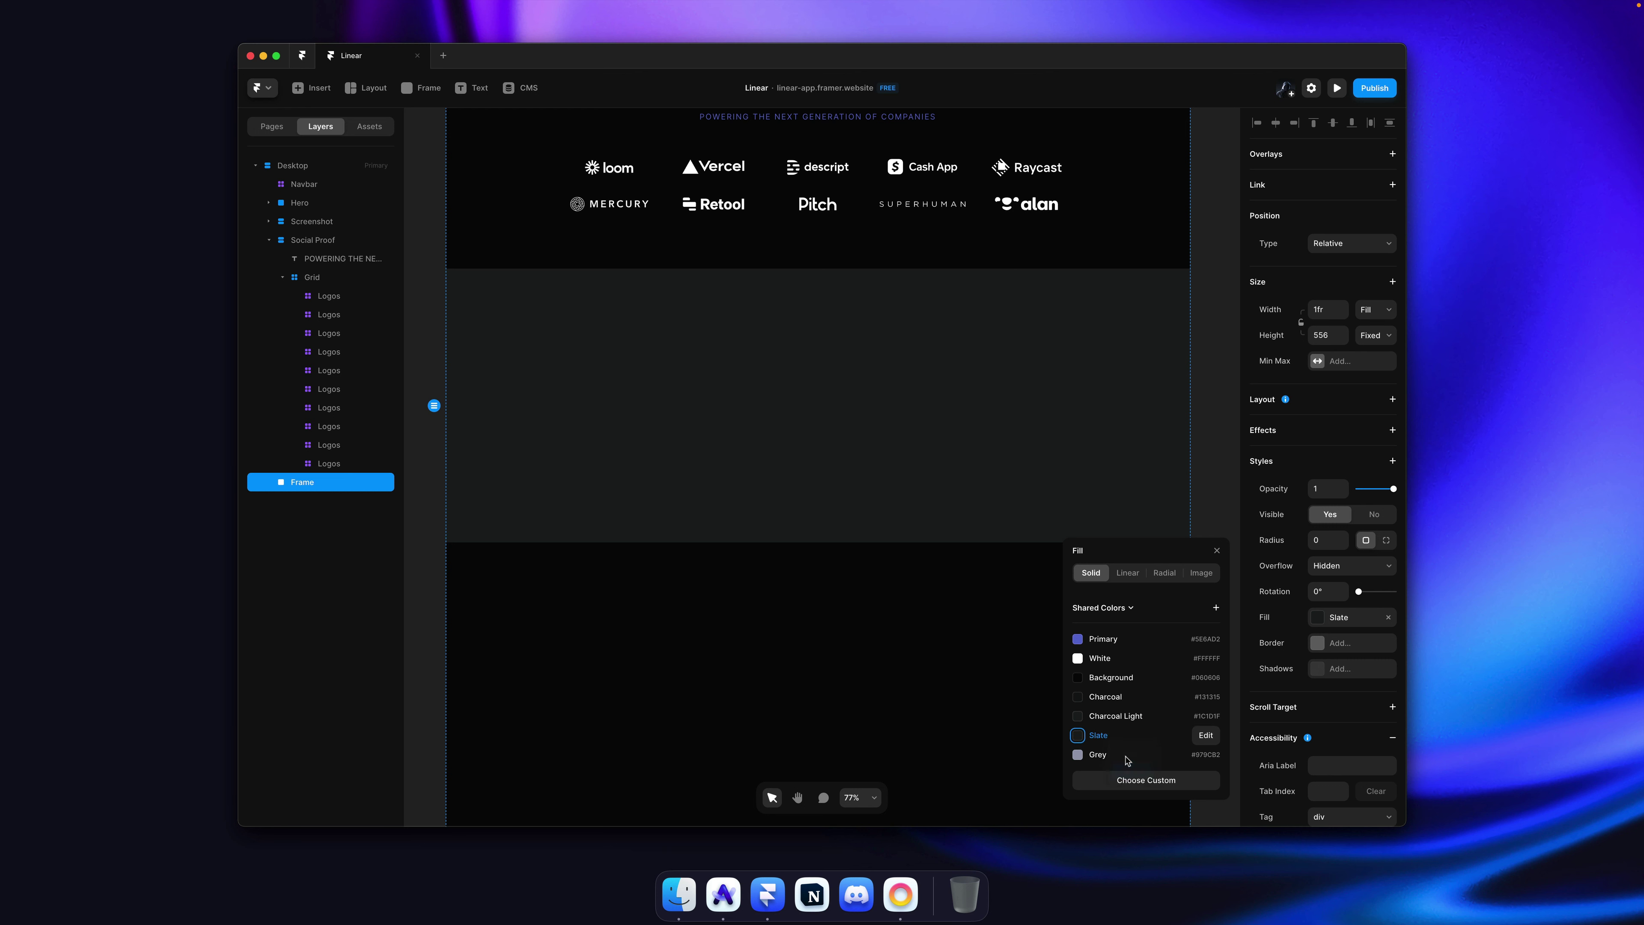
scroll(1113, 716, "down", 2)
left_click(1120, 782)
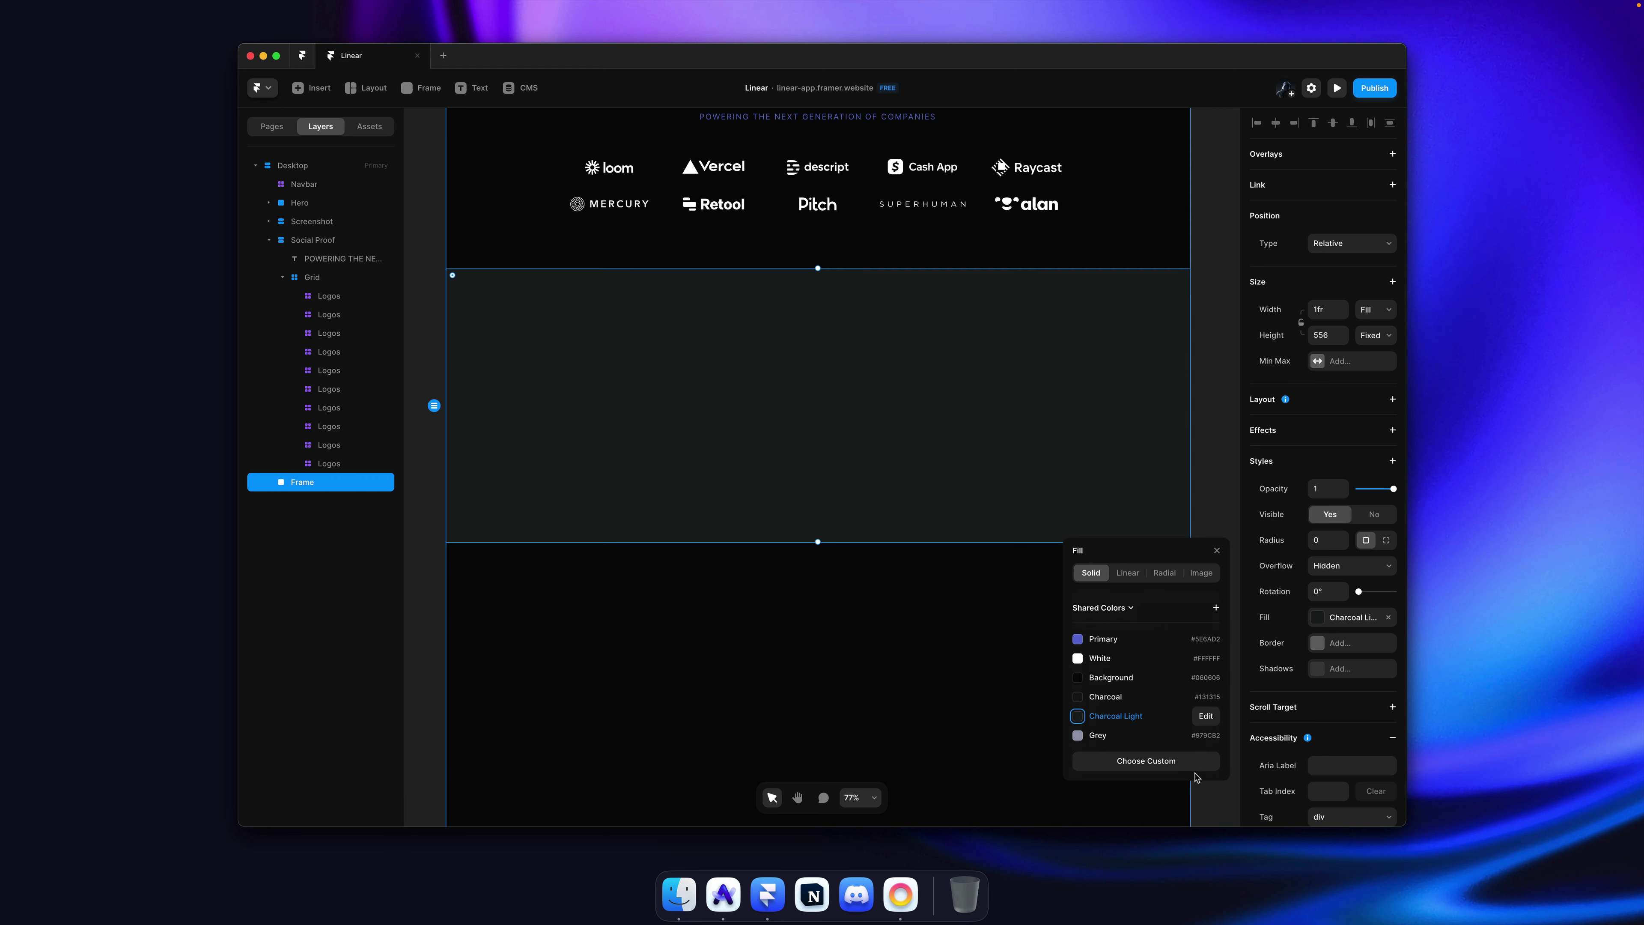
left_click(1204, 716)
type("Slate")
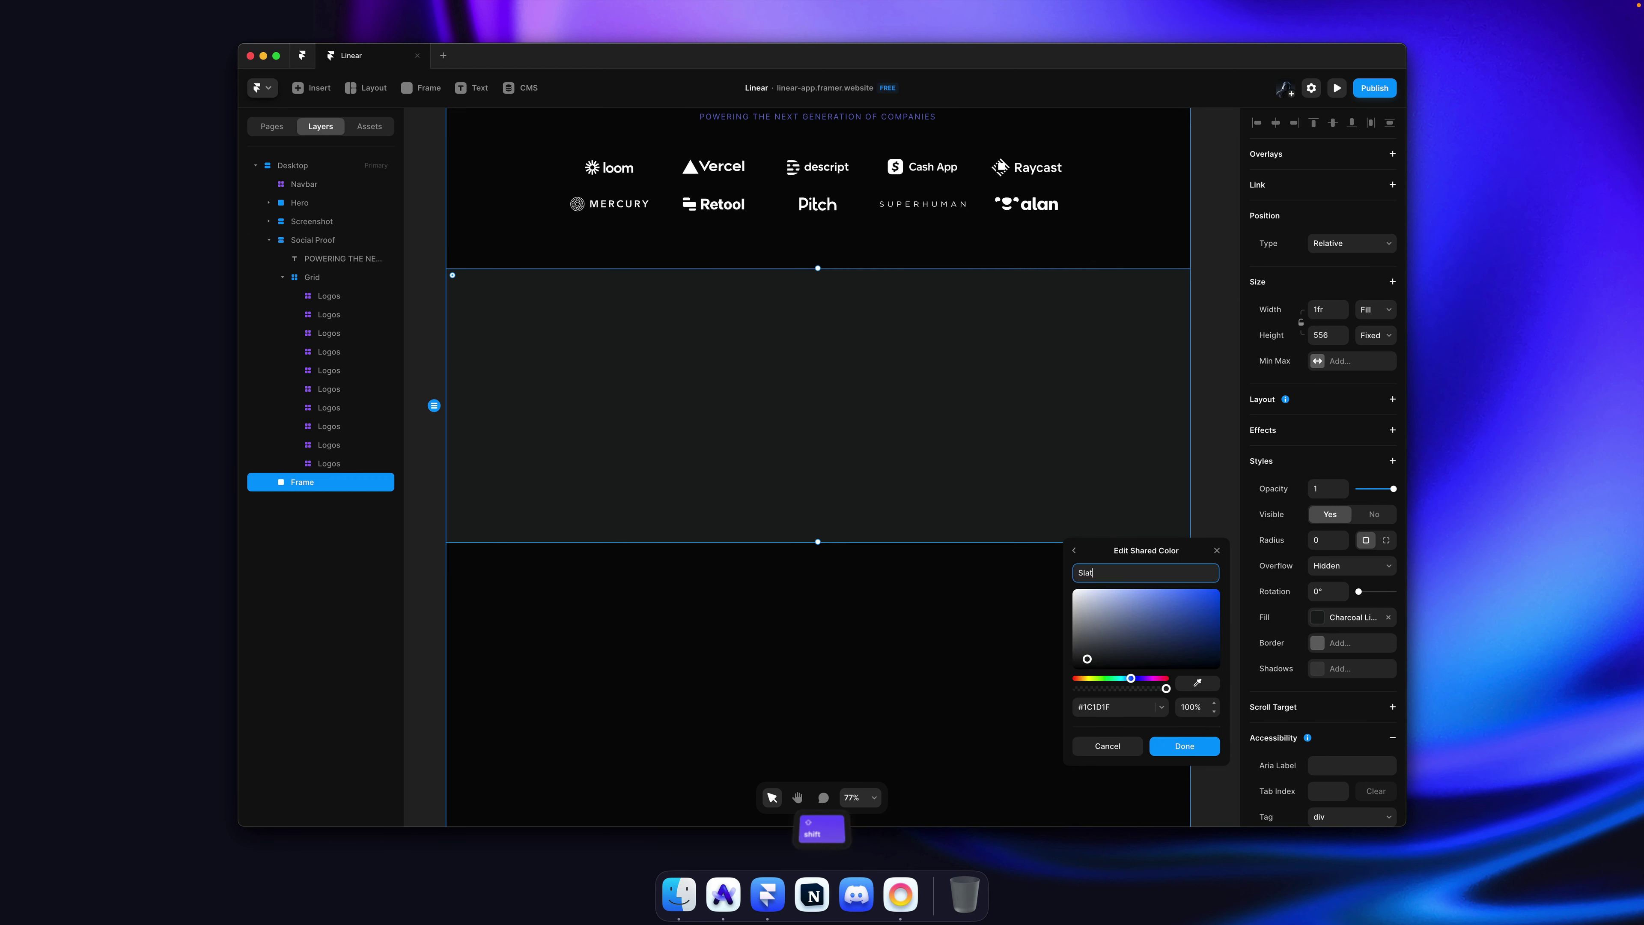
key("Return")
left_click(1123, 729)
left_click(1123, 715)
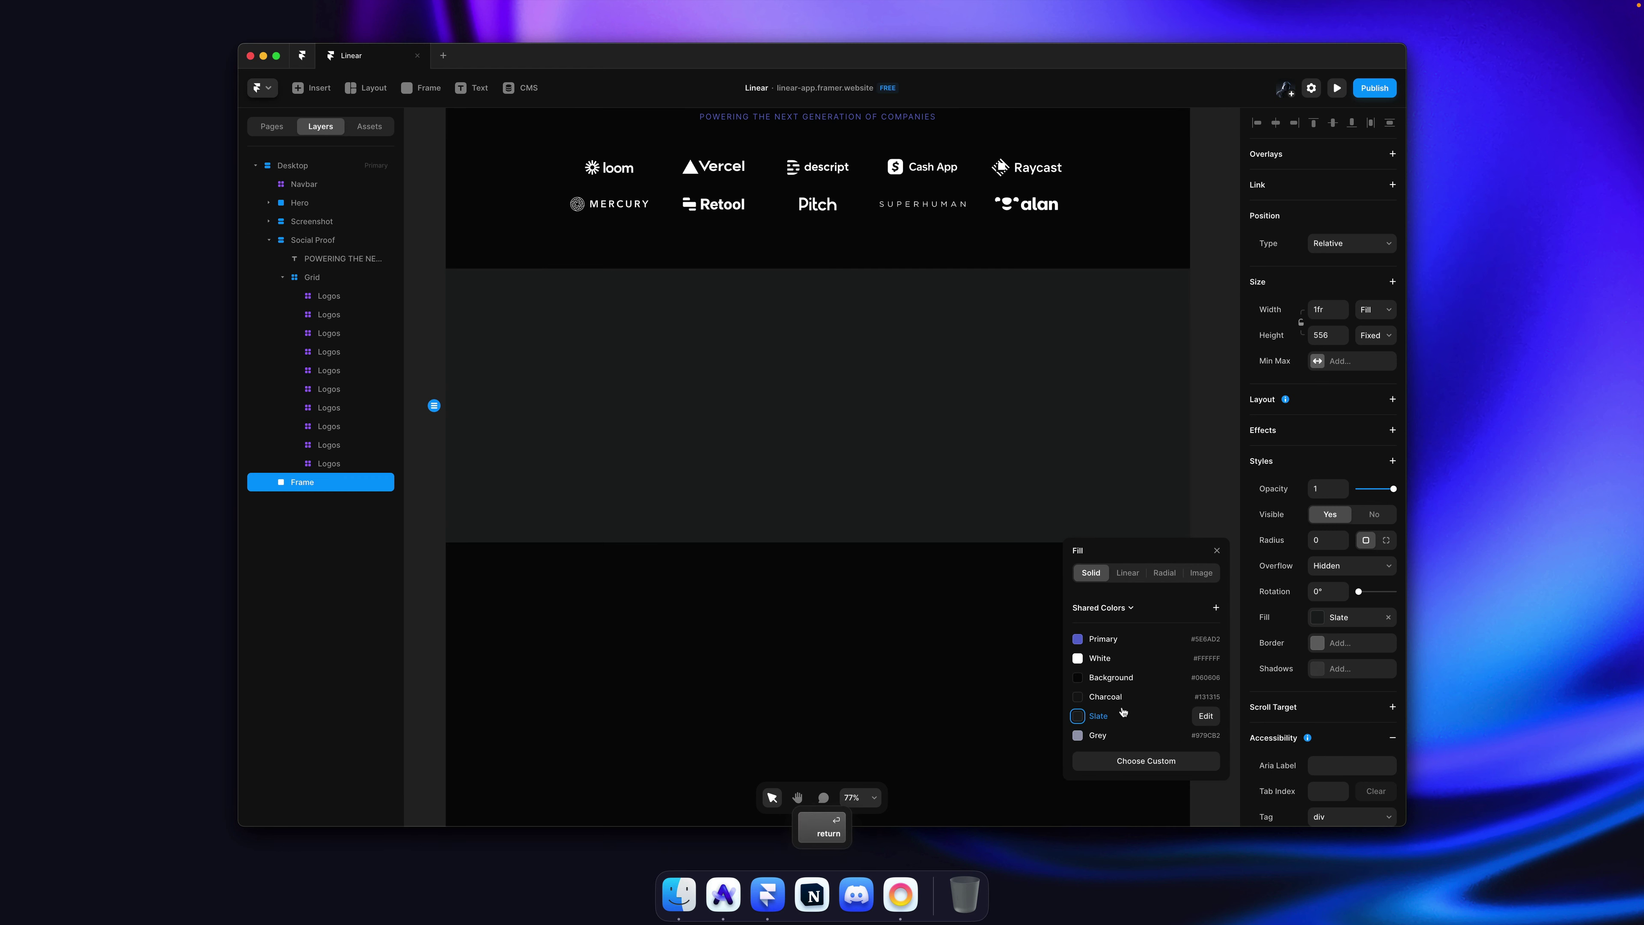
left_click(1213, 398)
key("super+s")
left_click(672, 360)
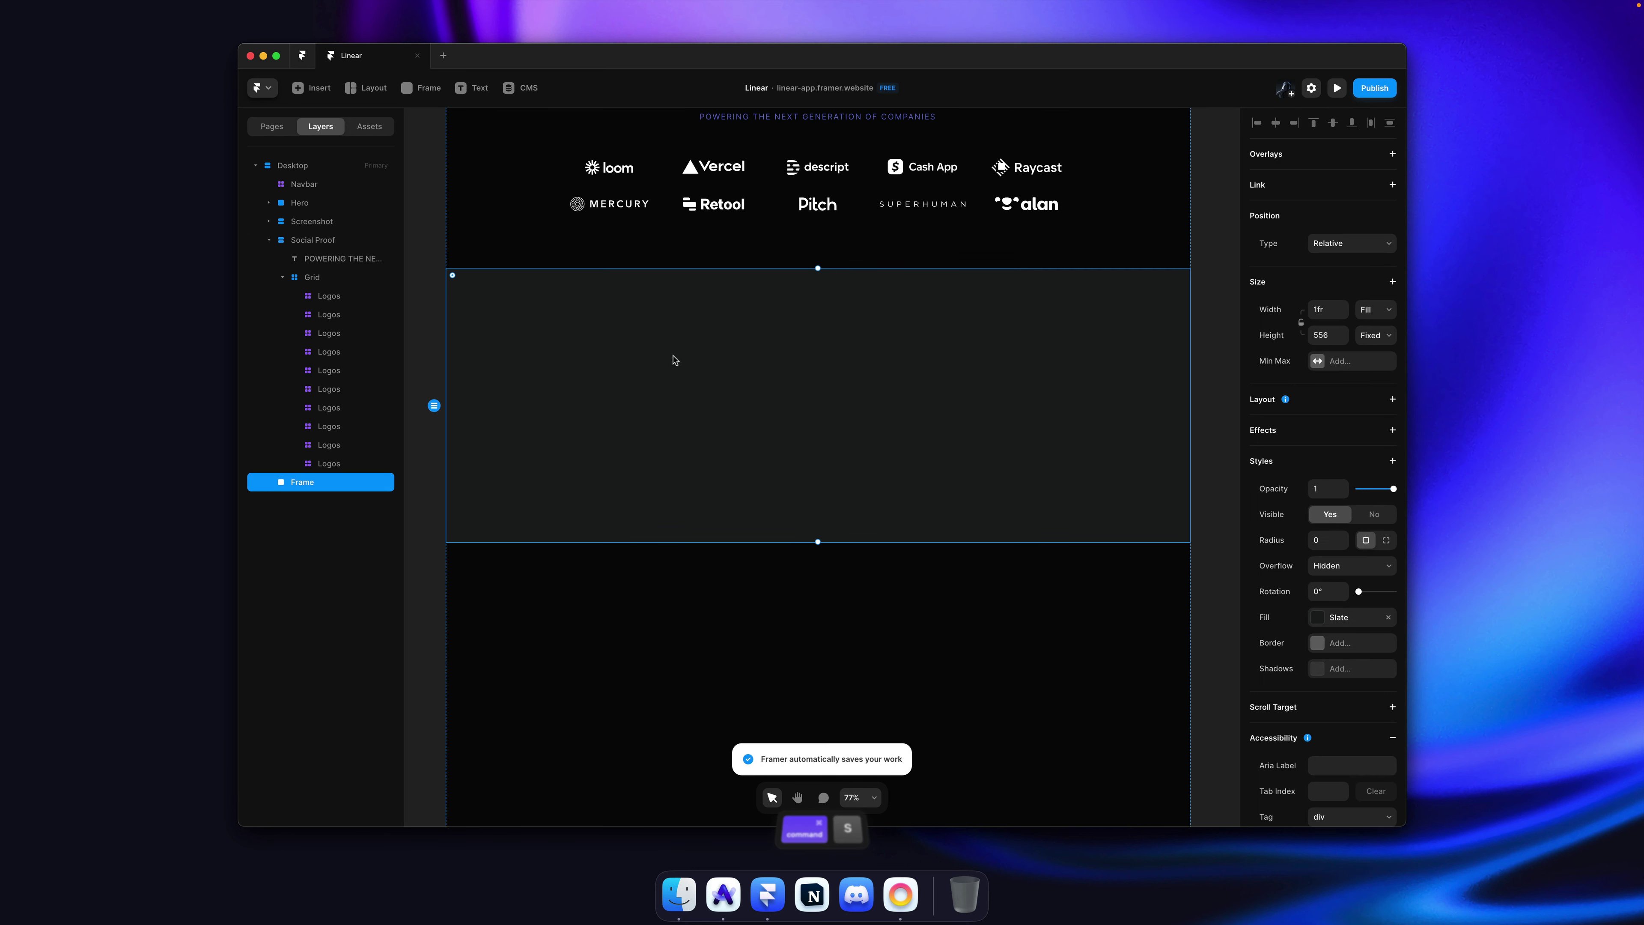
scroll(687, 357, "up", 1)
scroll(686, 357, "up", 10)
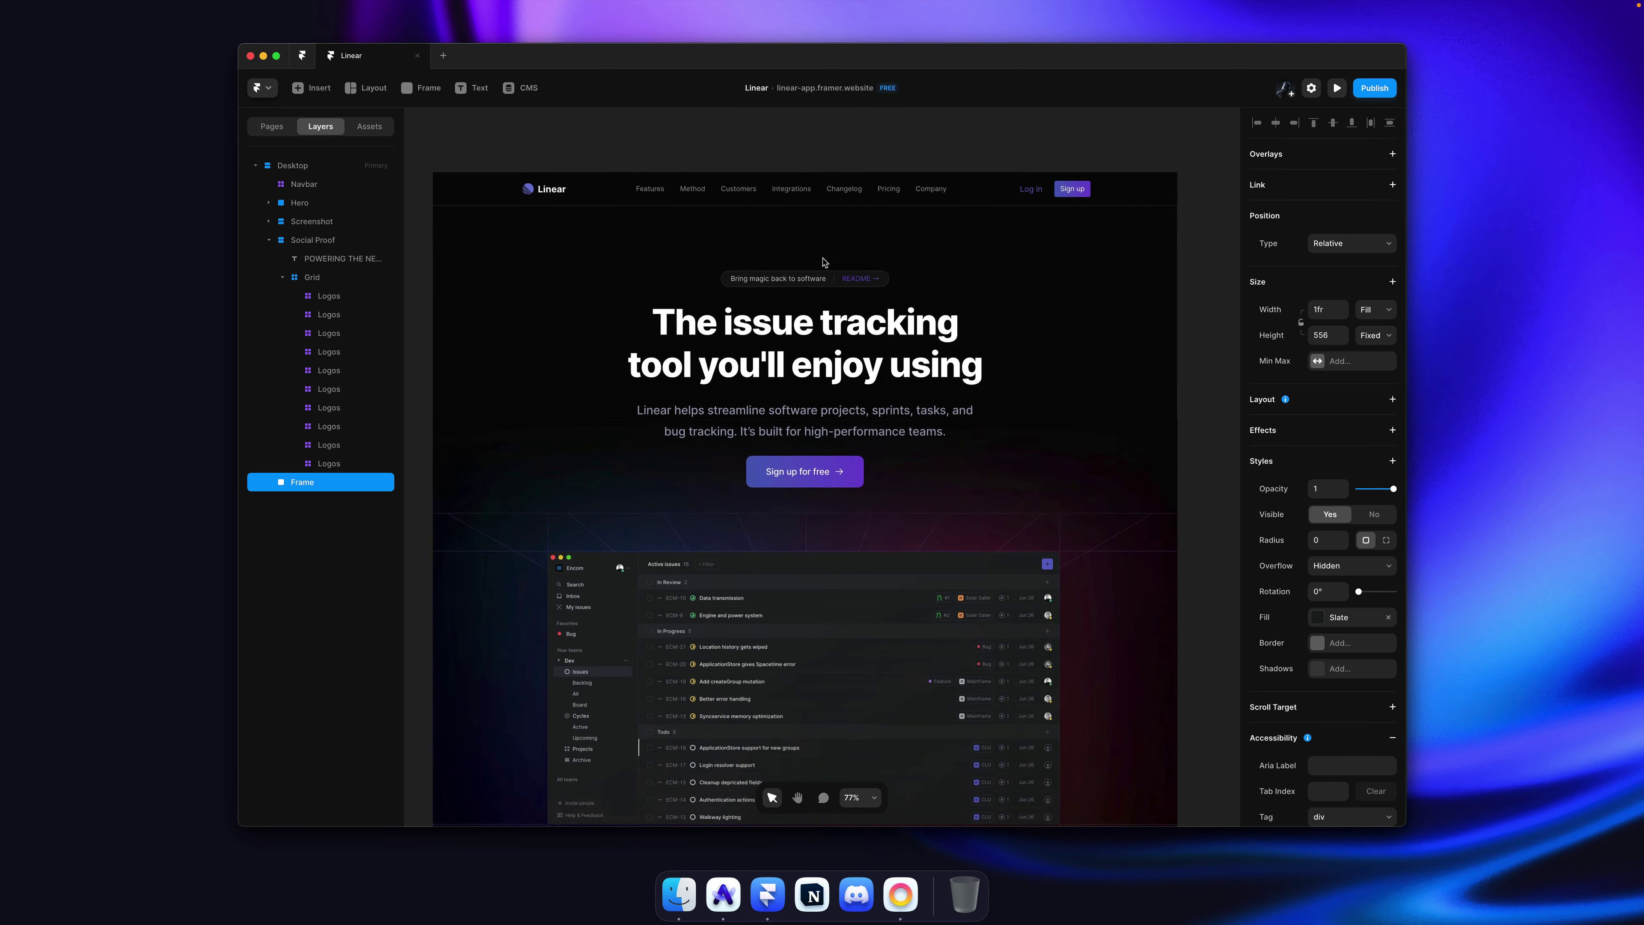
left_click(787, 285)
double_click(787, 286)
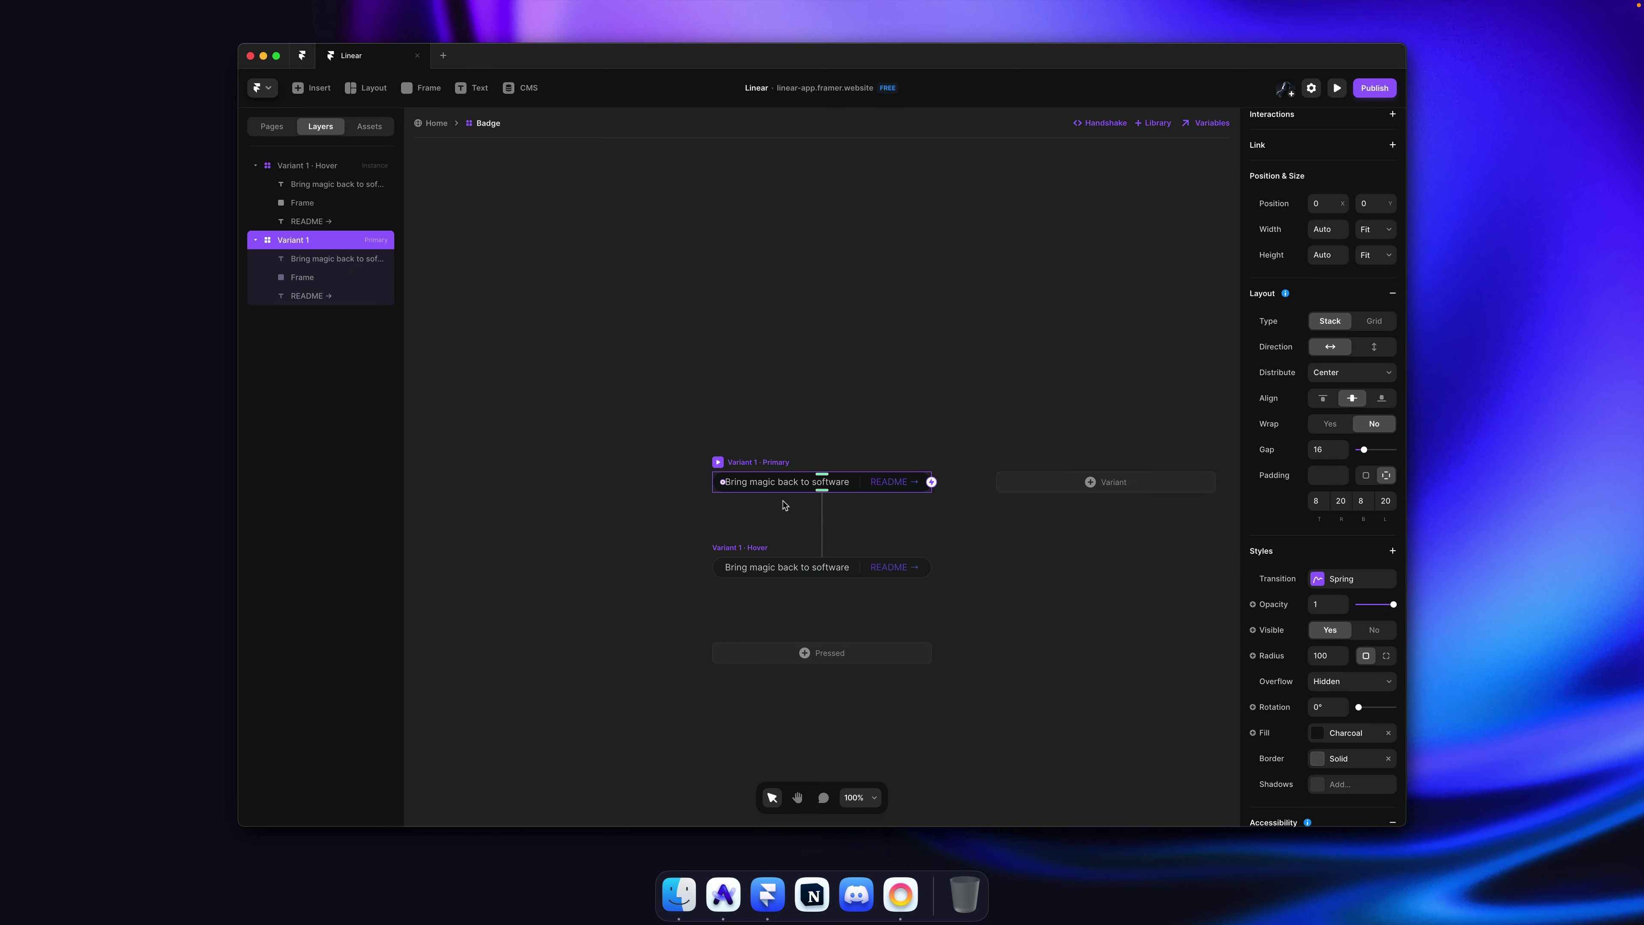
left_click(759, 561)
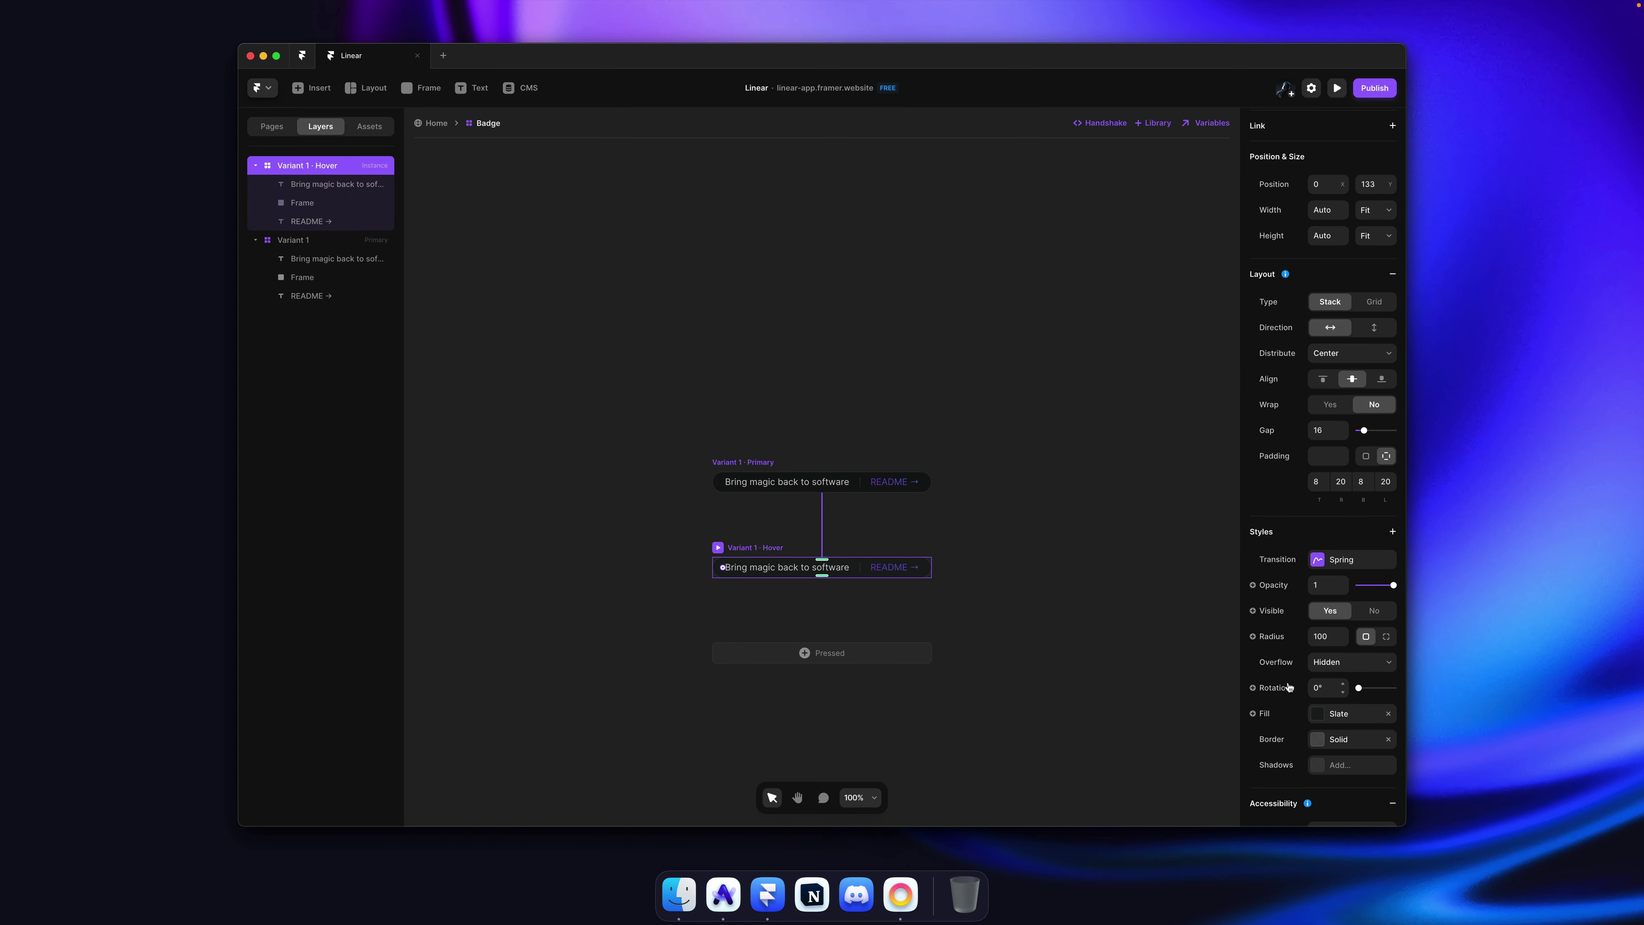
left_click(447, 123)
scroll(882, 422, "down", 15)
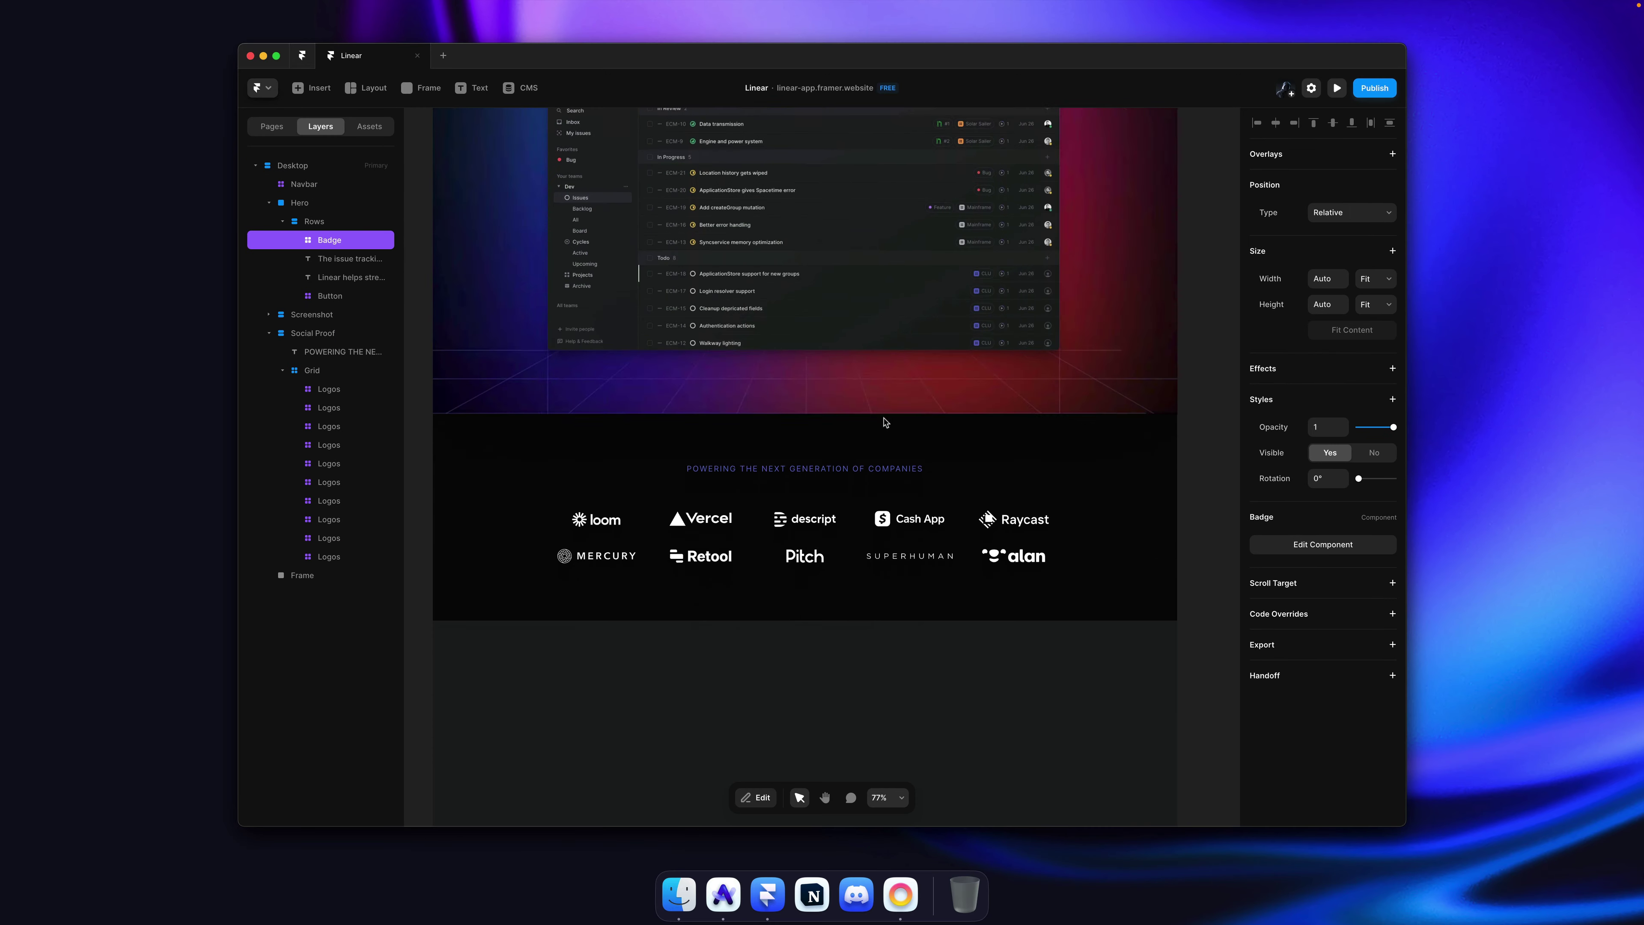
left_click(1210, 360)
key("super+s")
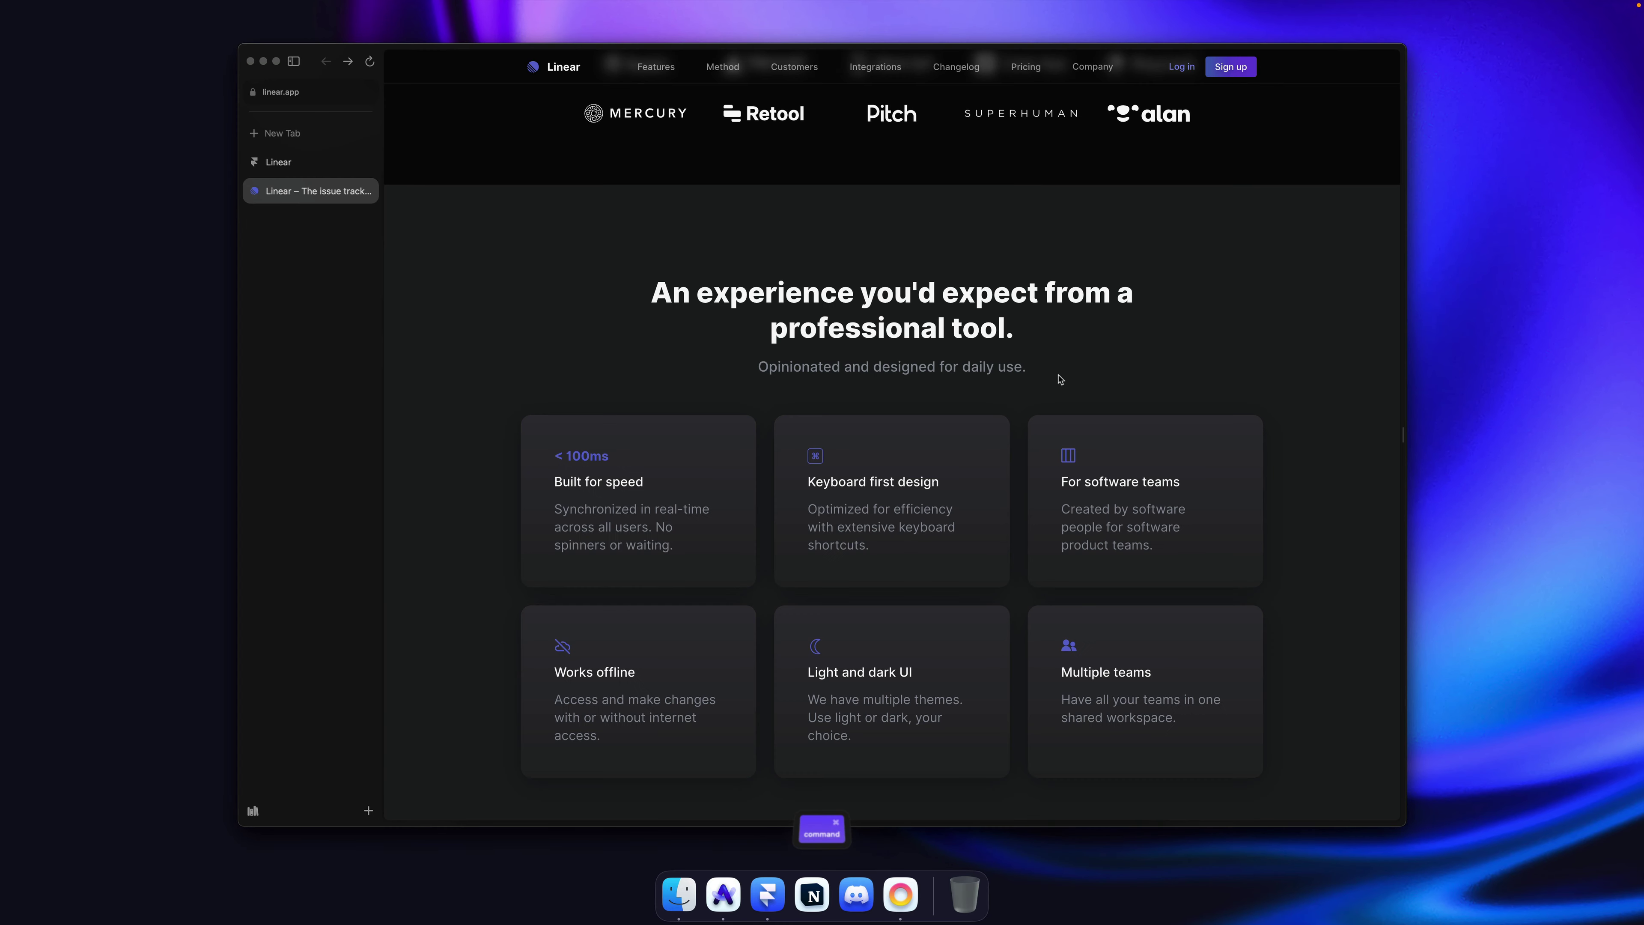
scroll(971, 298, "down", 2)
Step: Copy Linear's heading into the slate section and make its text White
left_click_drag(1014, 241, 662, 198)
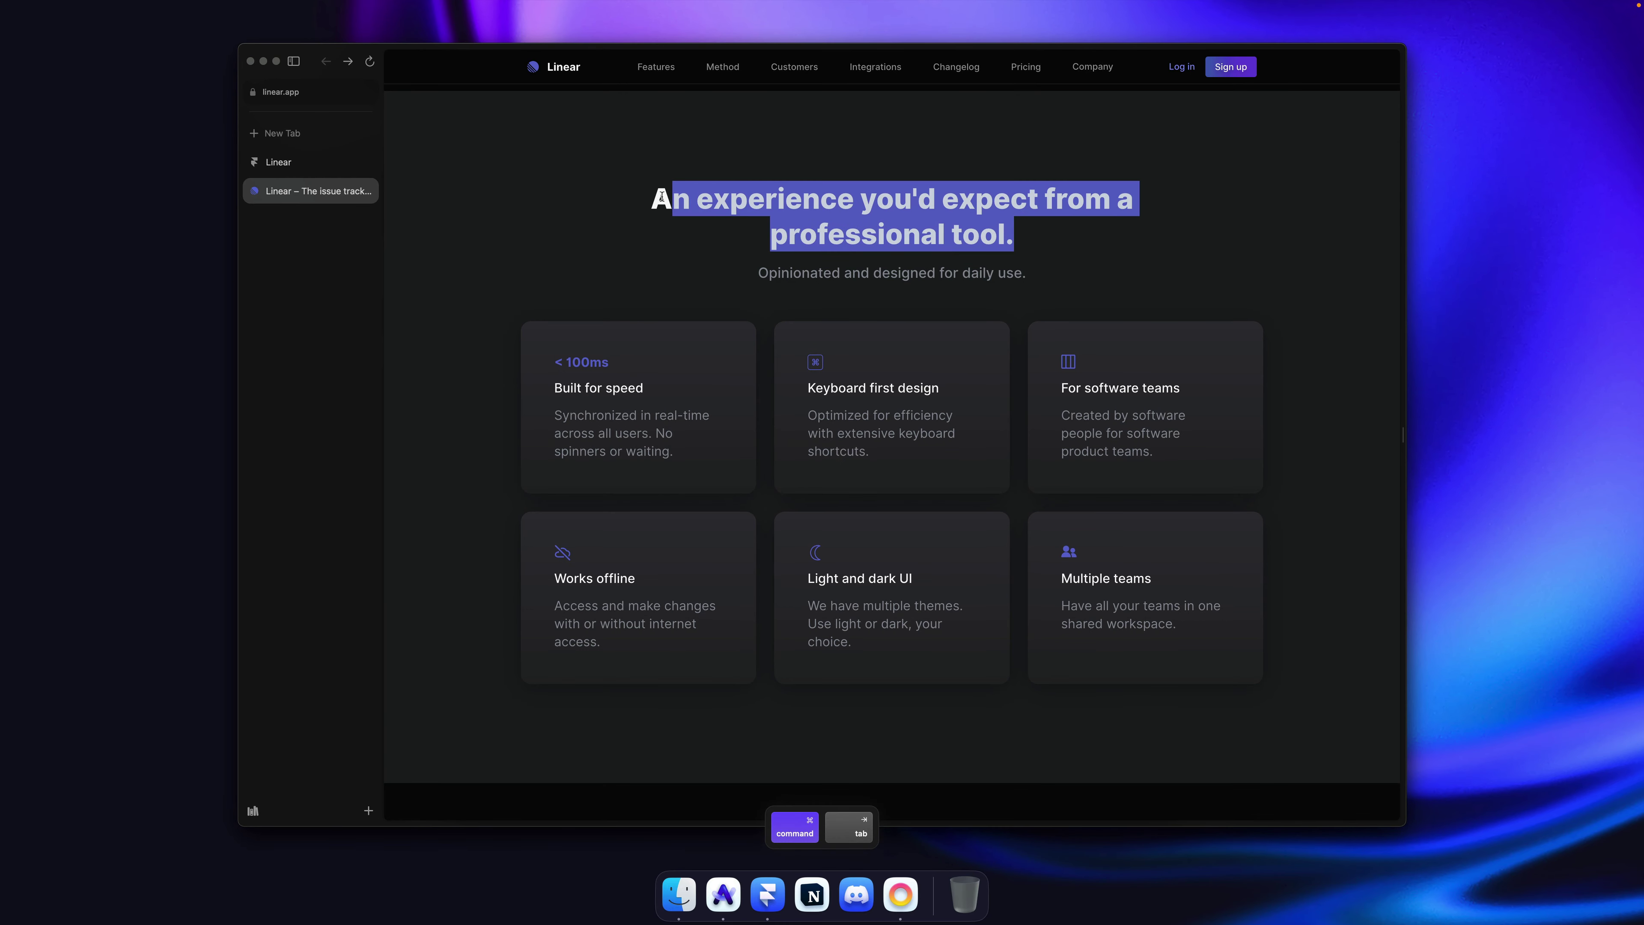
key("super+Tab")
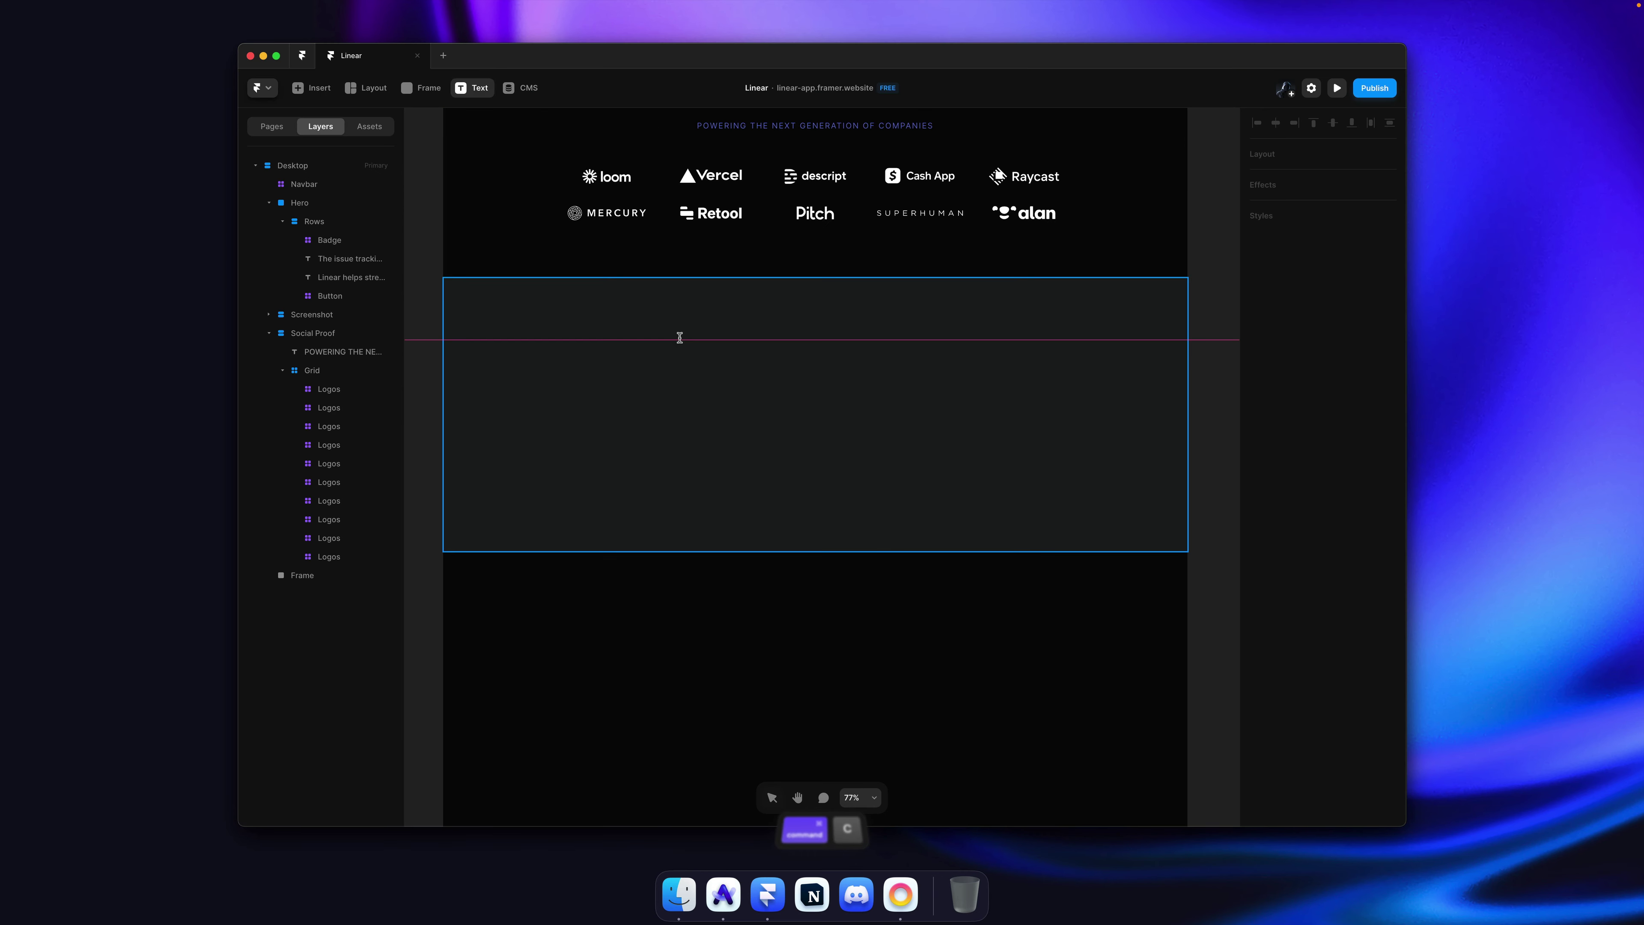
key("super+v")
key("Escape")
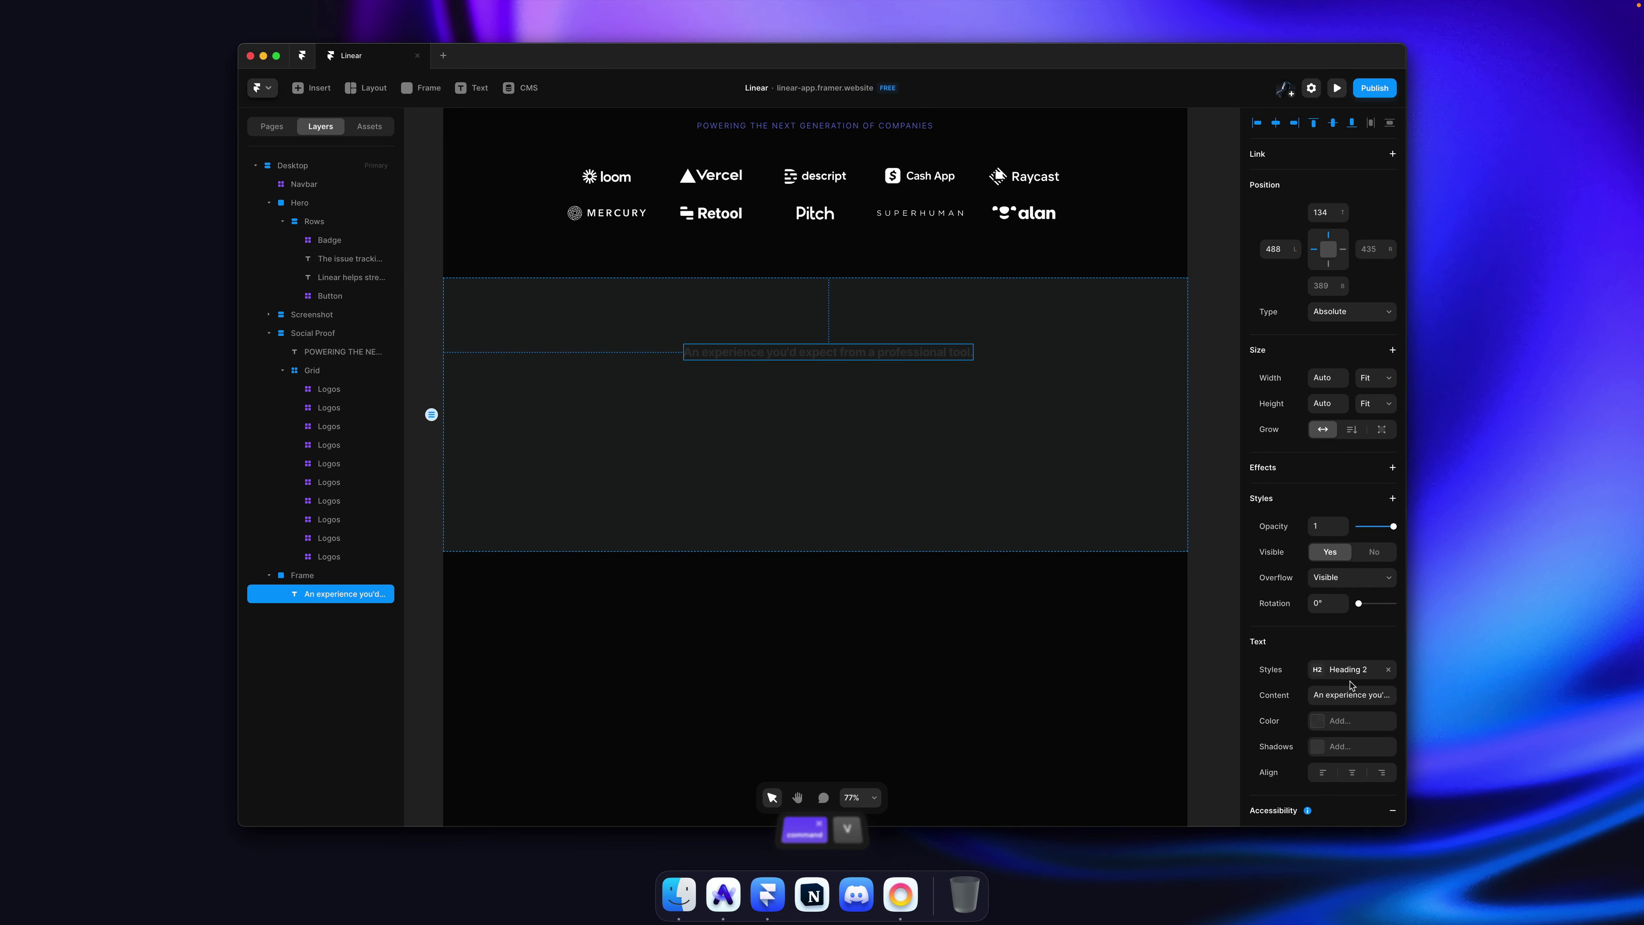
left_click(1343, 723)
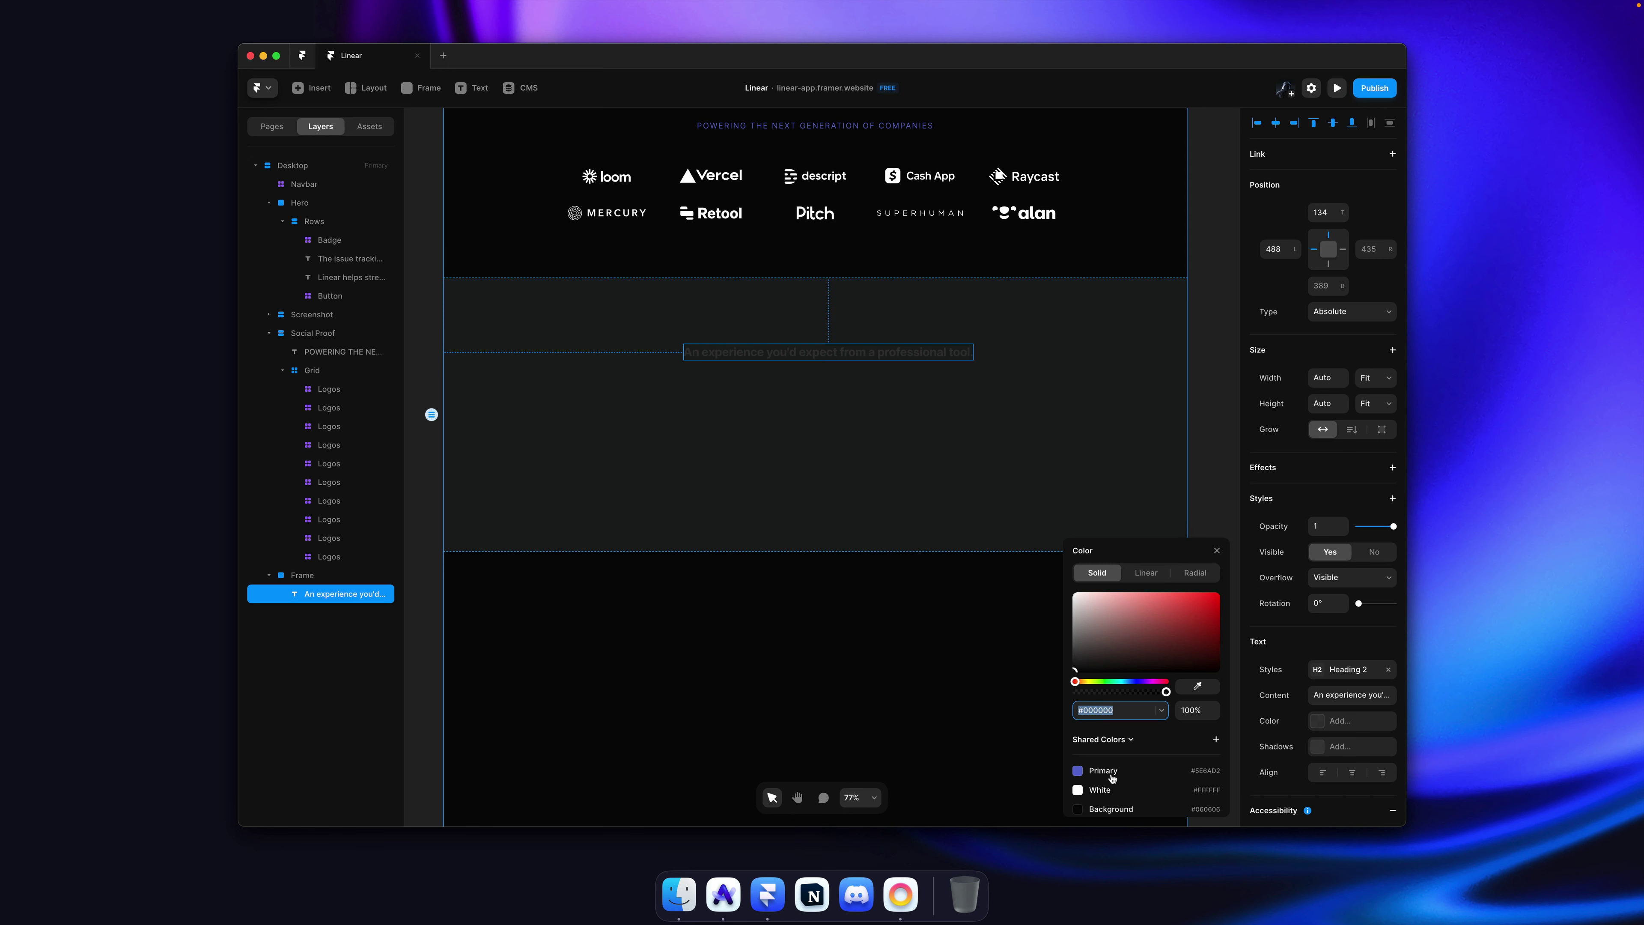
left_click(1111, 694)
key("super+Tab")
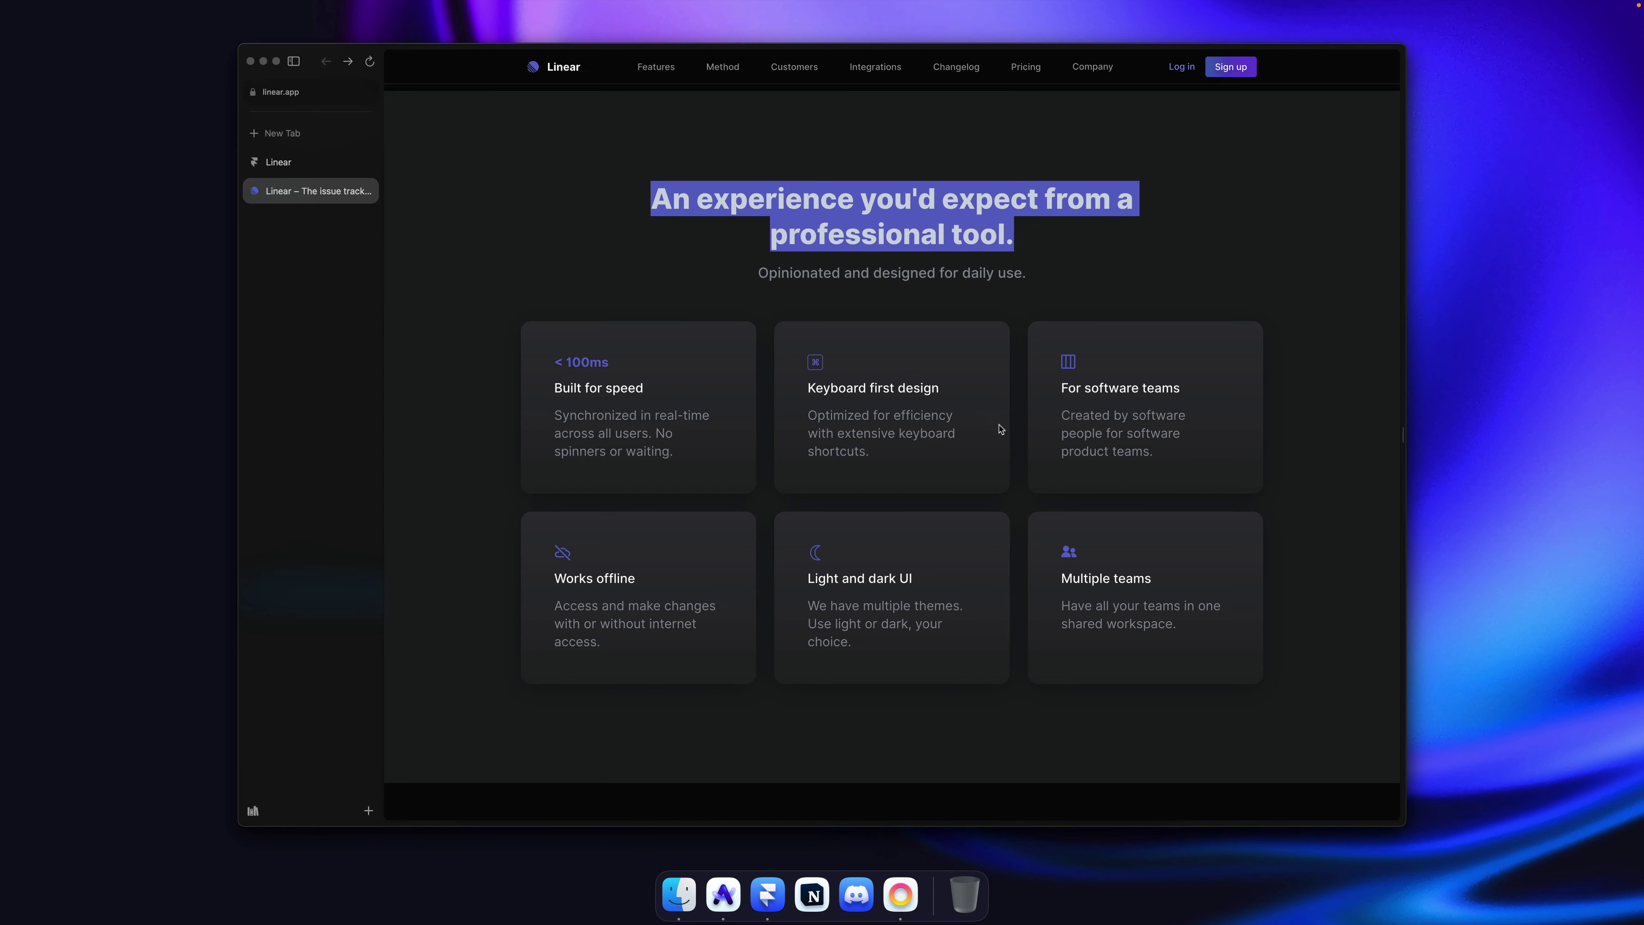
left_click(1044, 254)
key("super")
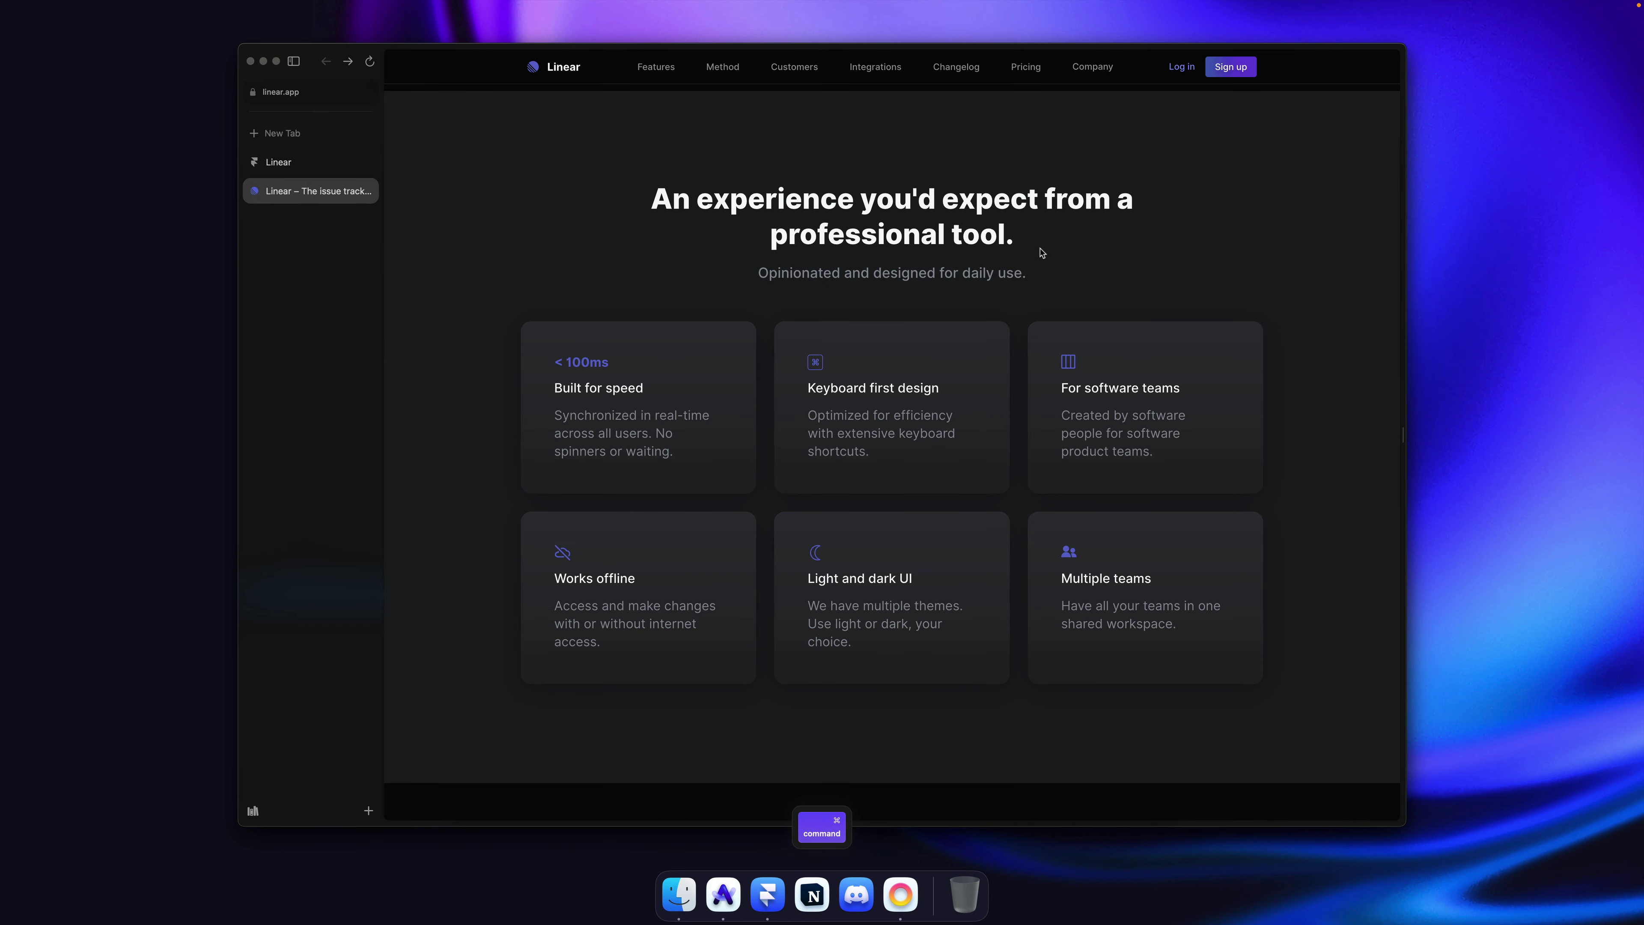
key("super+Tab")
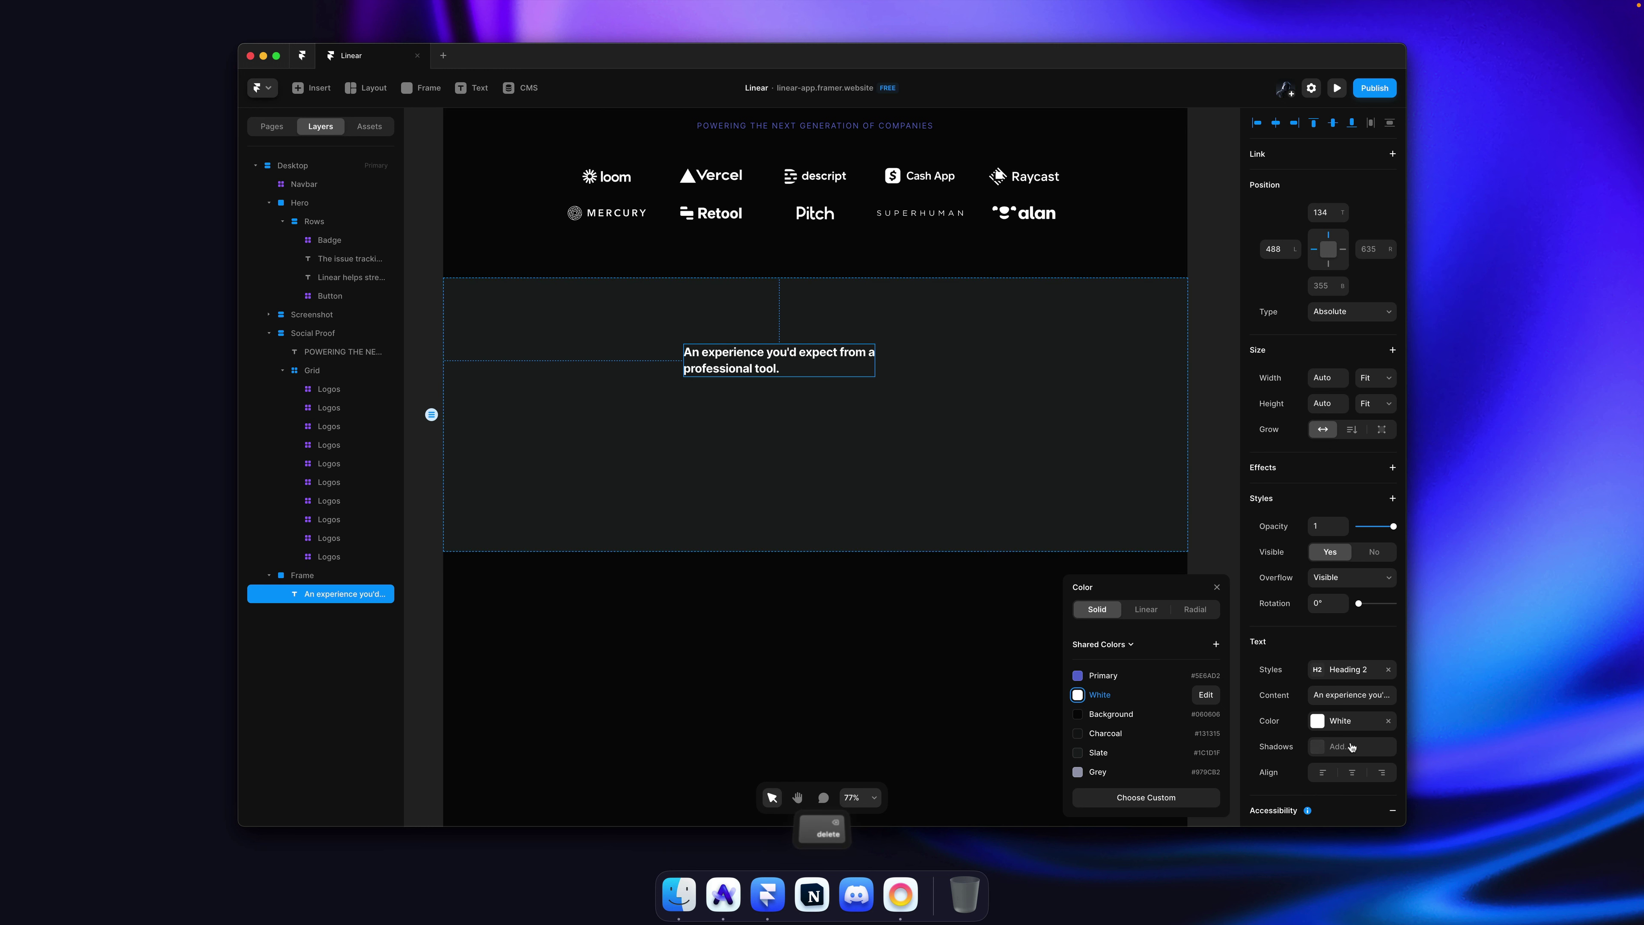
key("Escape")
Step: Edit the Heading 2 style size, trying 64 and 48 before settling on 40
left_click(1316, 671)
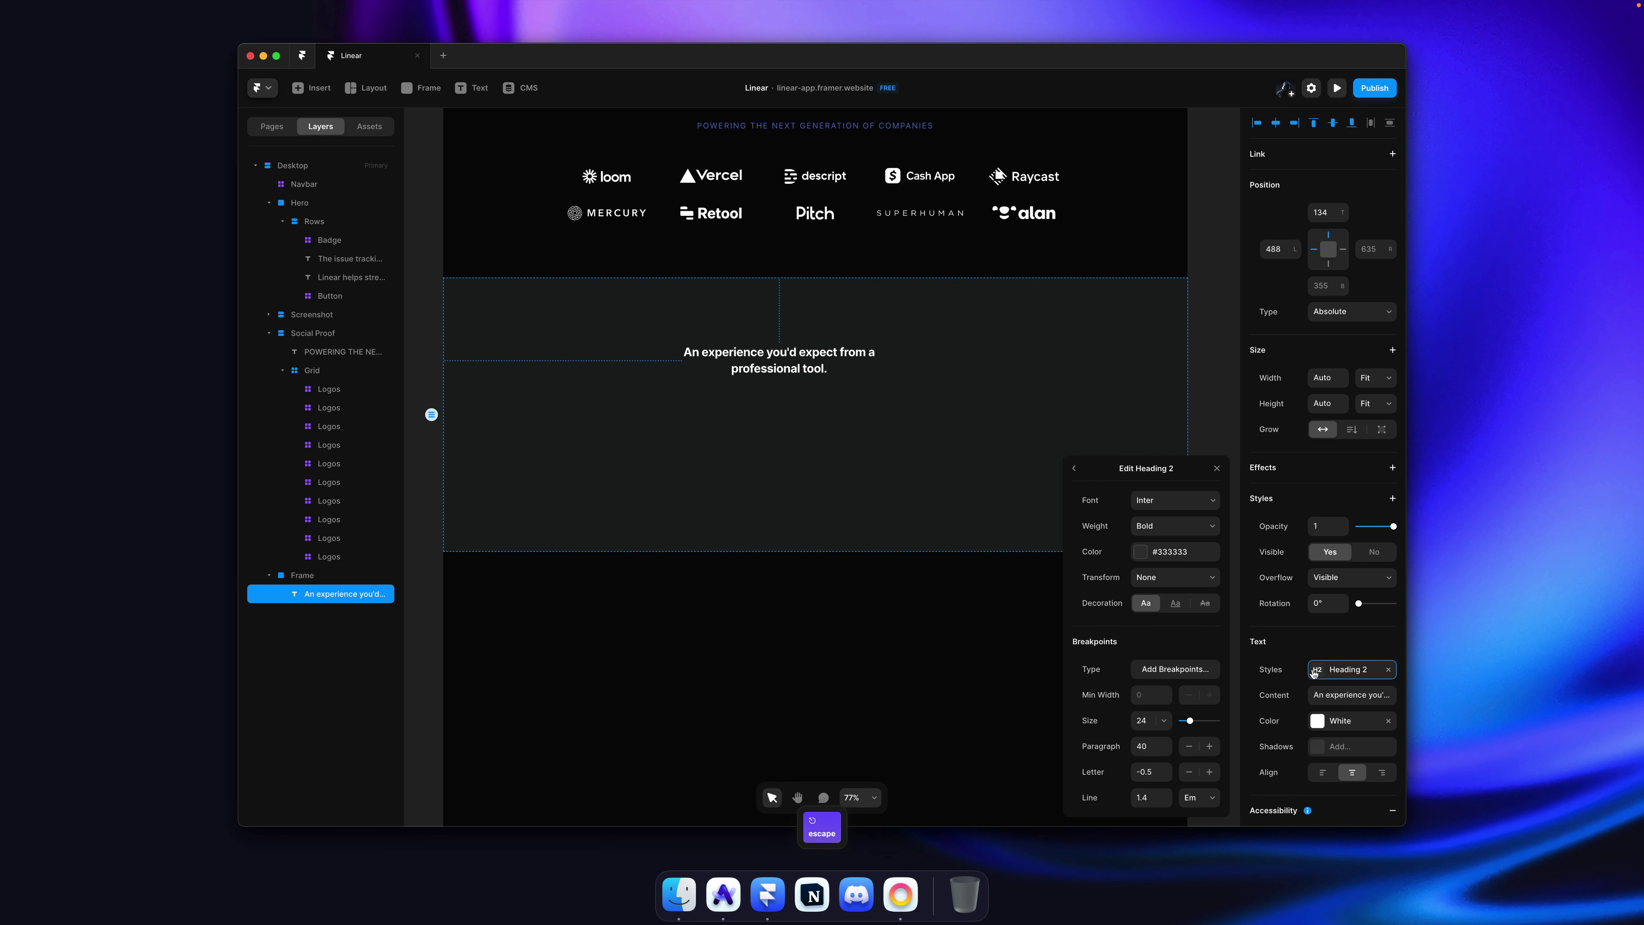
left_click(1163, 721)
left_click(1171, 752)
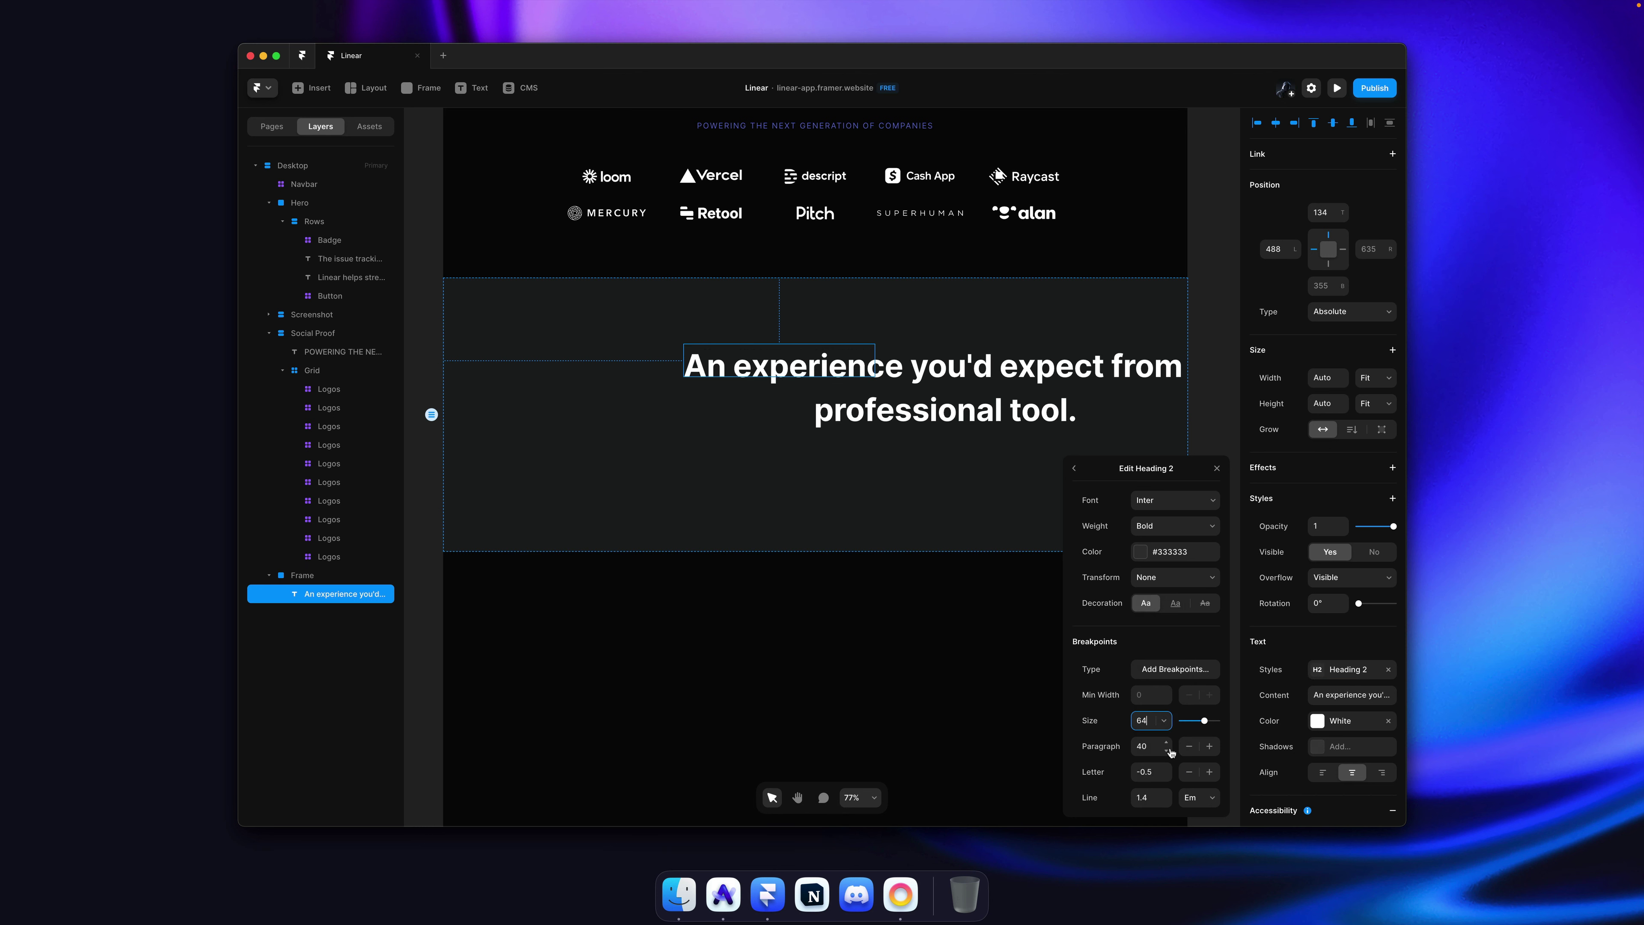
left_click(1163, 721)
left_click(1160, 708)
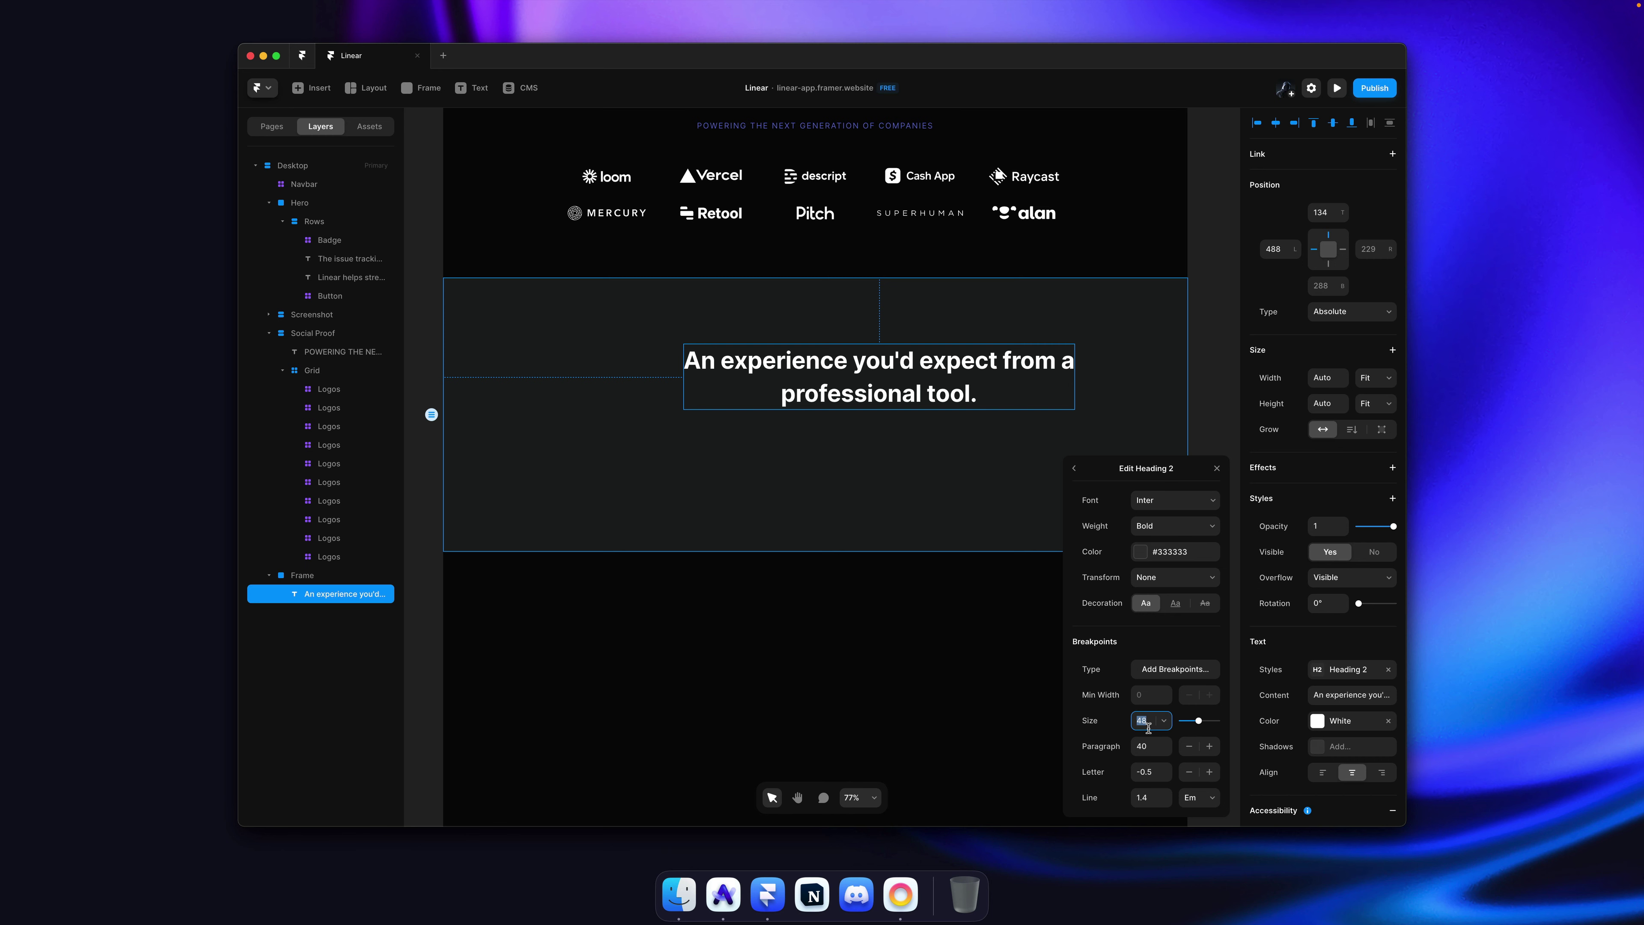
type("40")
left_click(1100, 365)
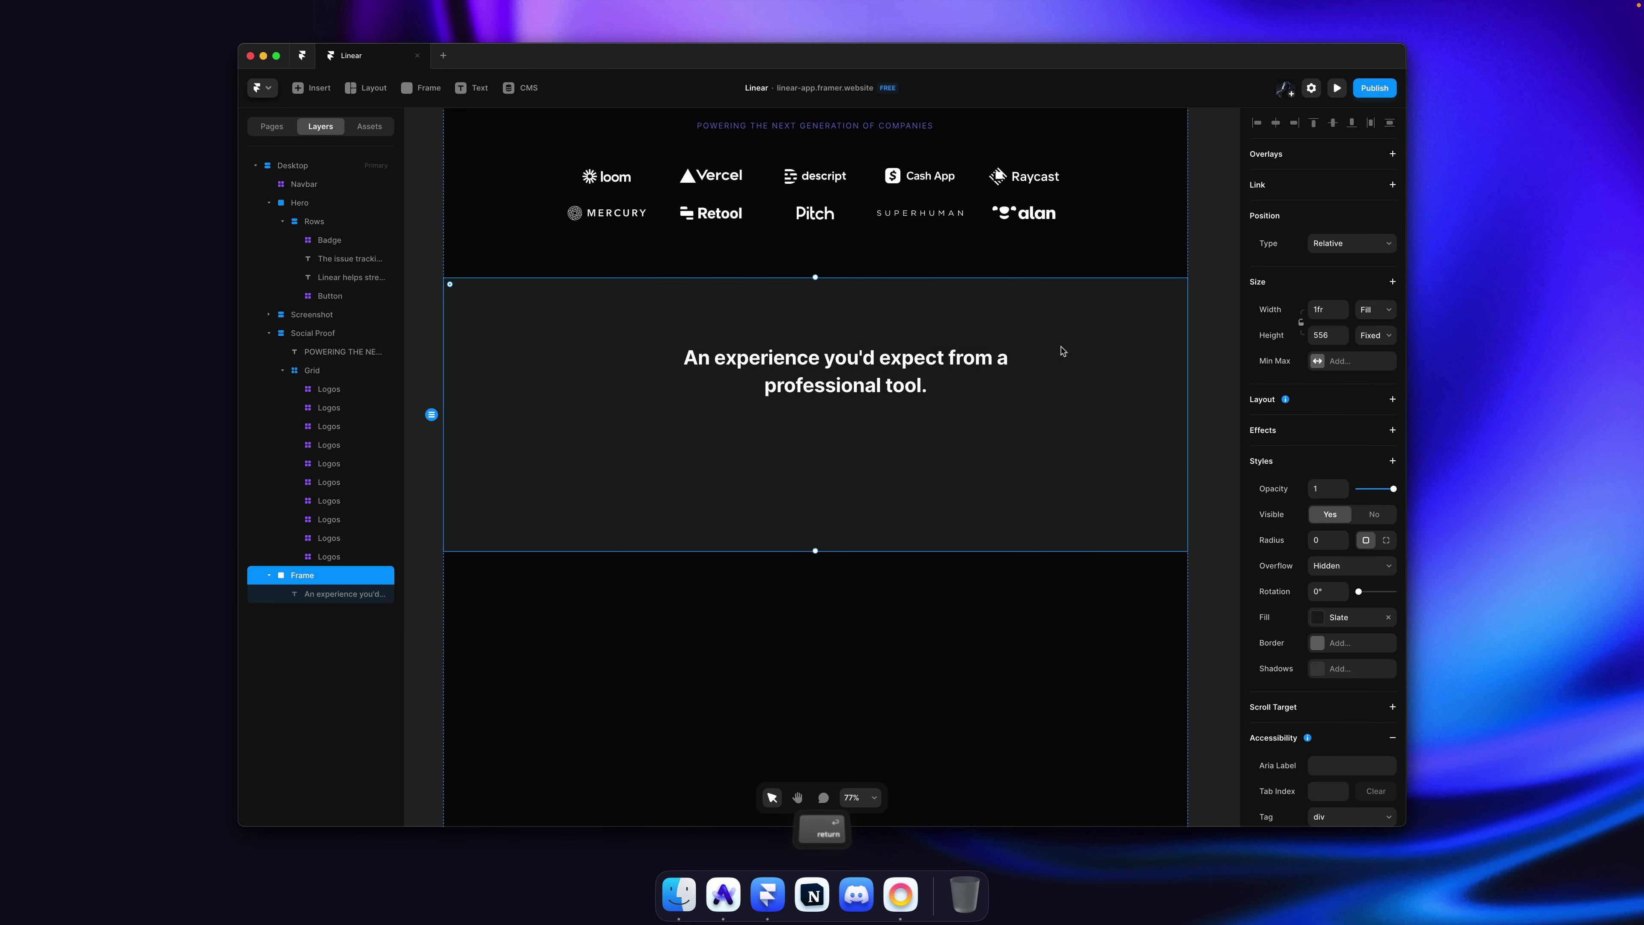
key("super+Tab")
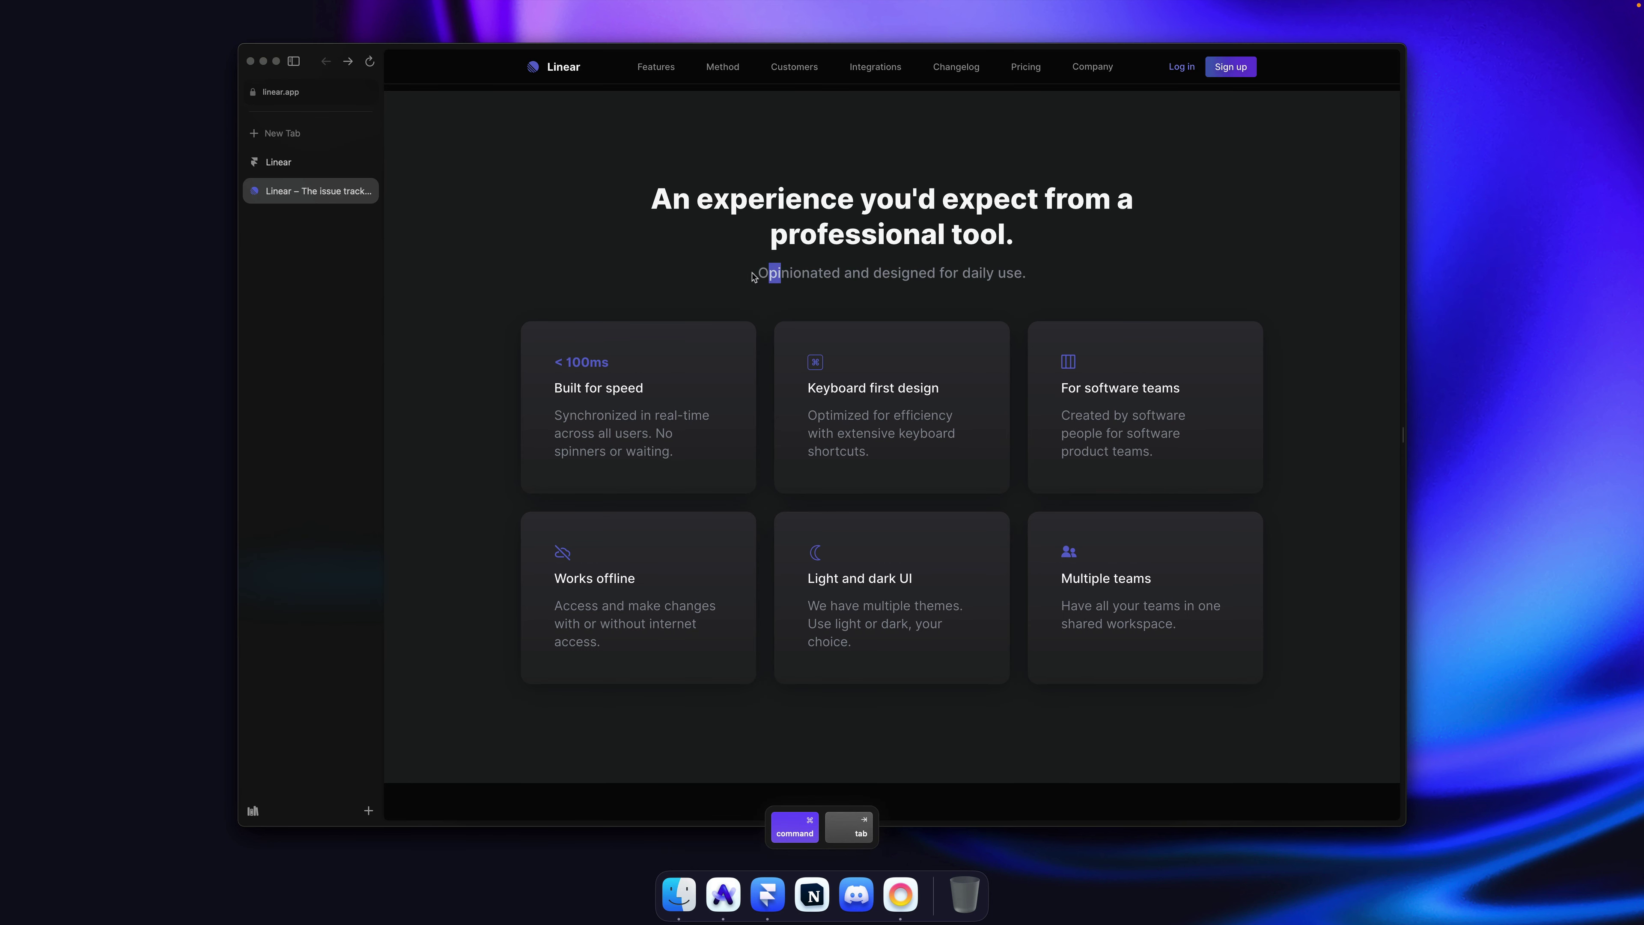
Step: Duplicate the heading and replace its text with 'Opinionated and designed for daily use.'
left_click_drag(752, 277, 1091, 279)
key("super+c")
key("super+Tab")
key("super+v")
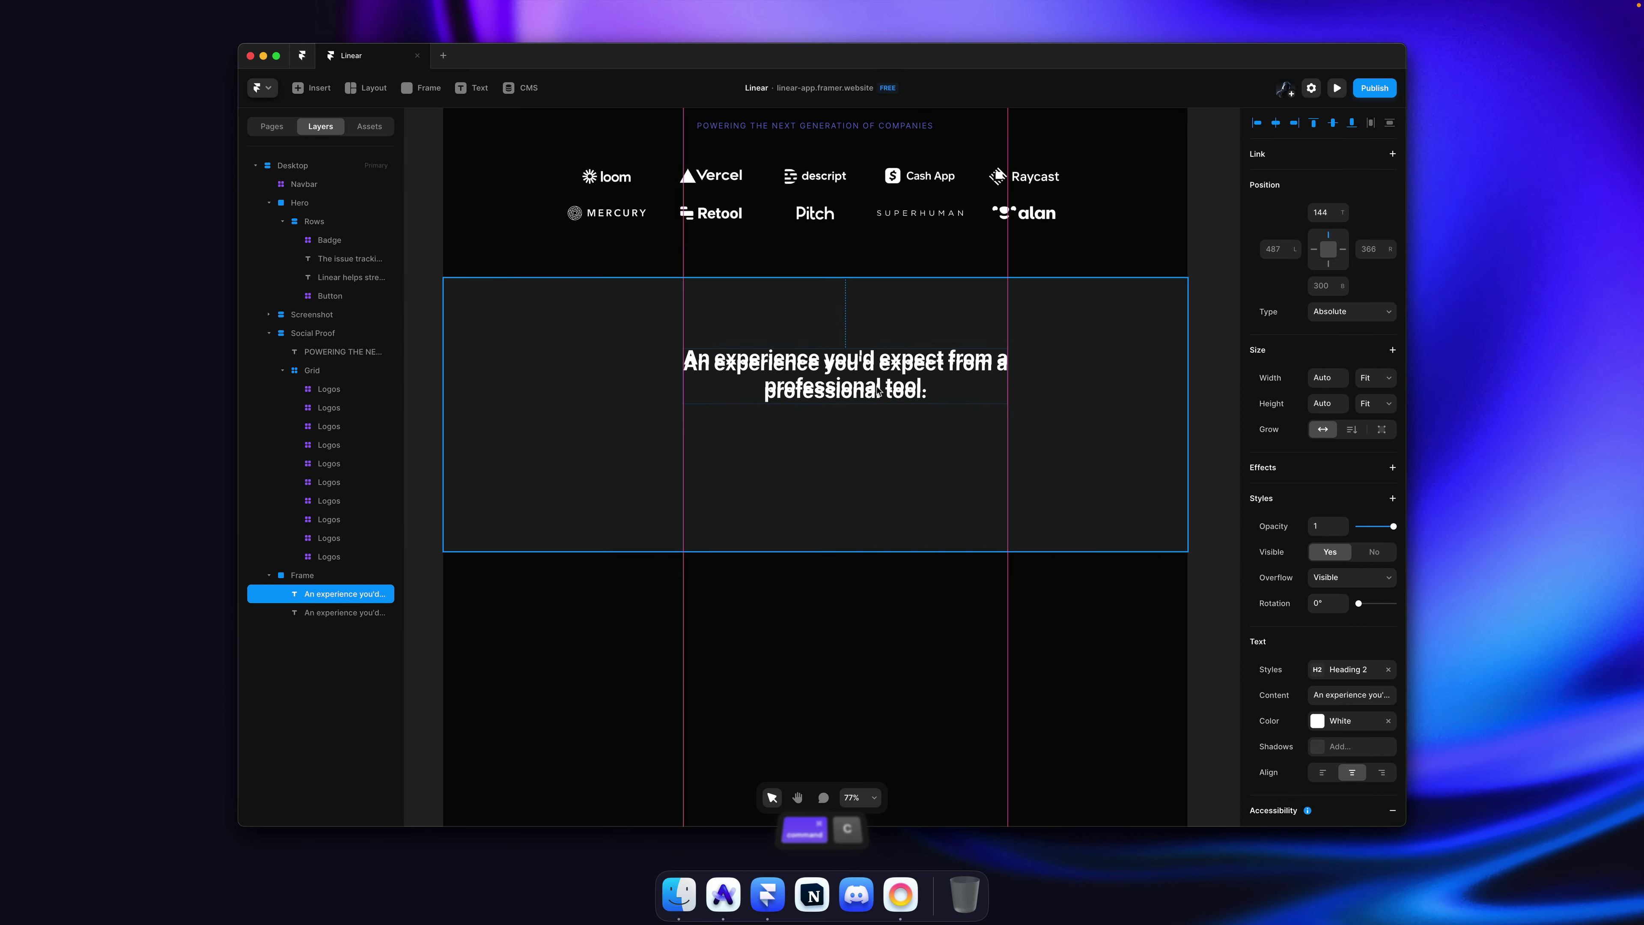
double_click(878, 454)
key("super+a")
key("super+v")
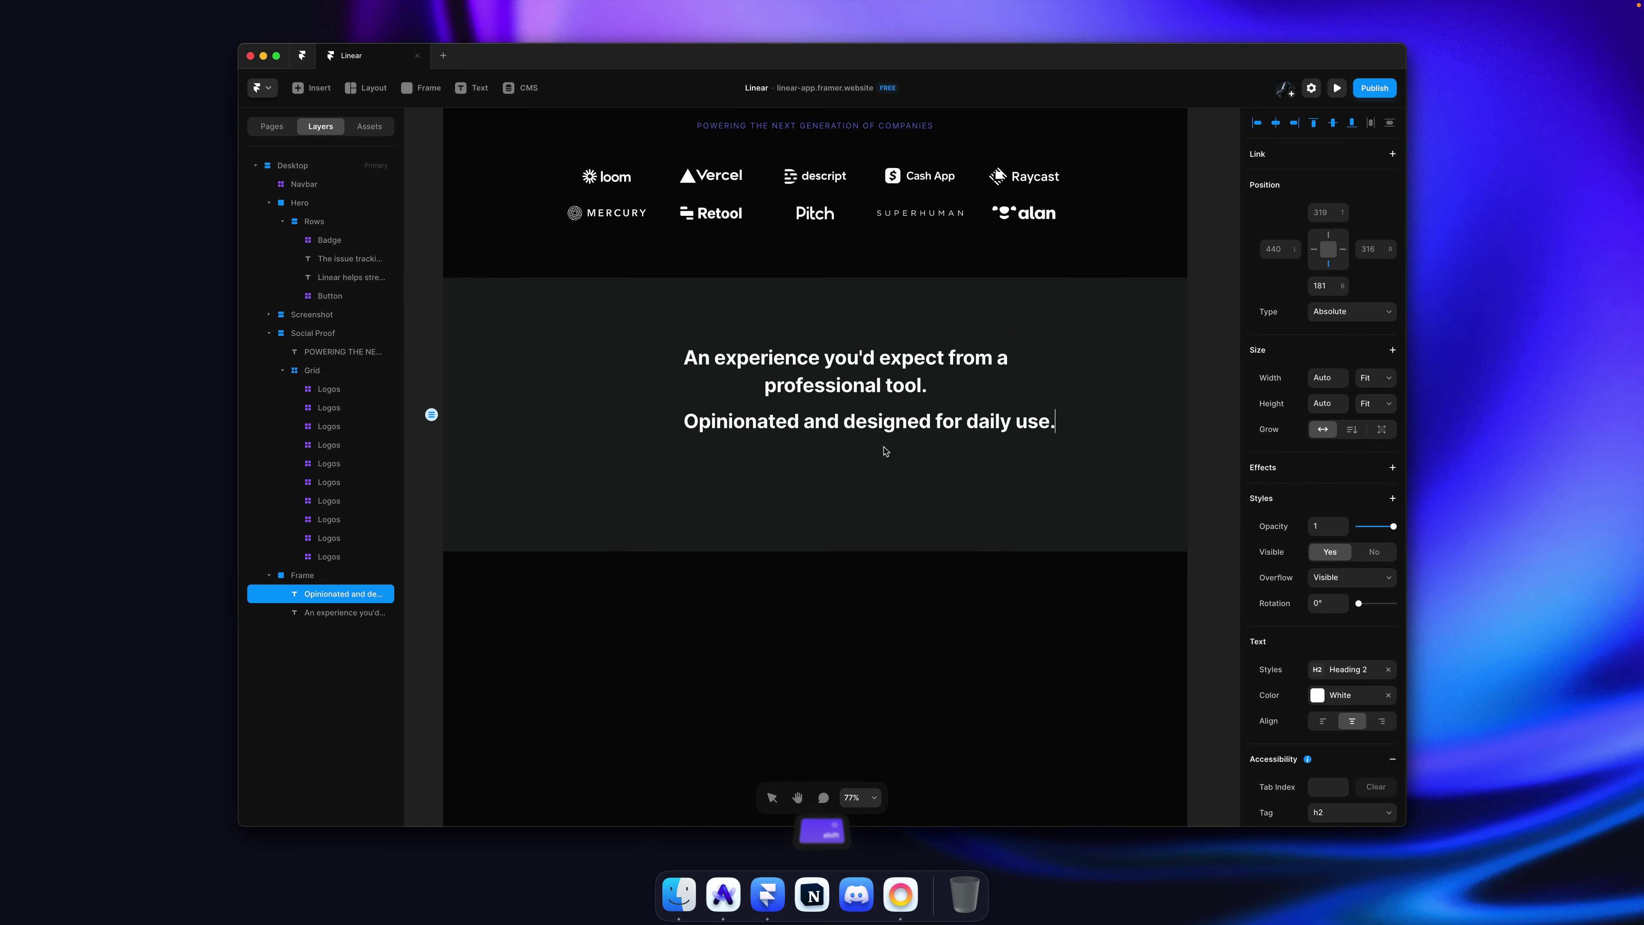
key("Escape")
Step: Give the subtitle the Paragraph text style and Grey colour
left_click(1351, 670)
key("Escape")
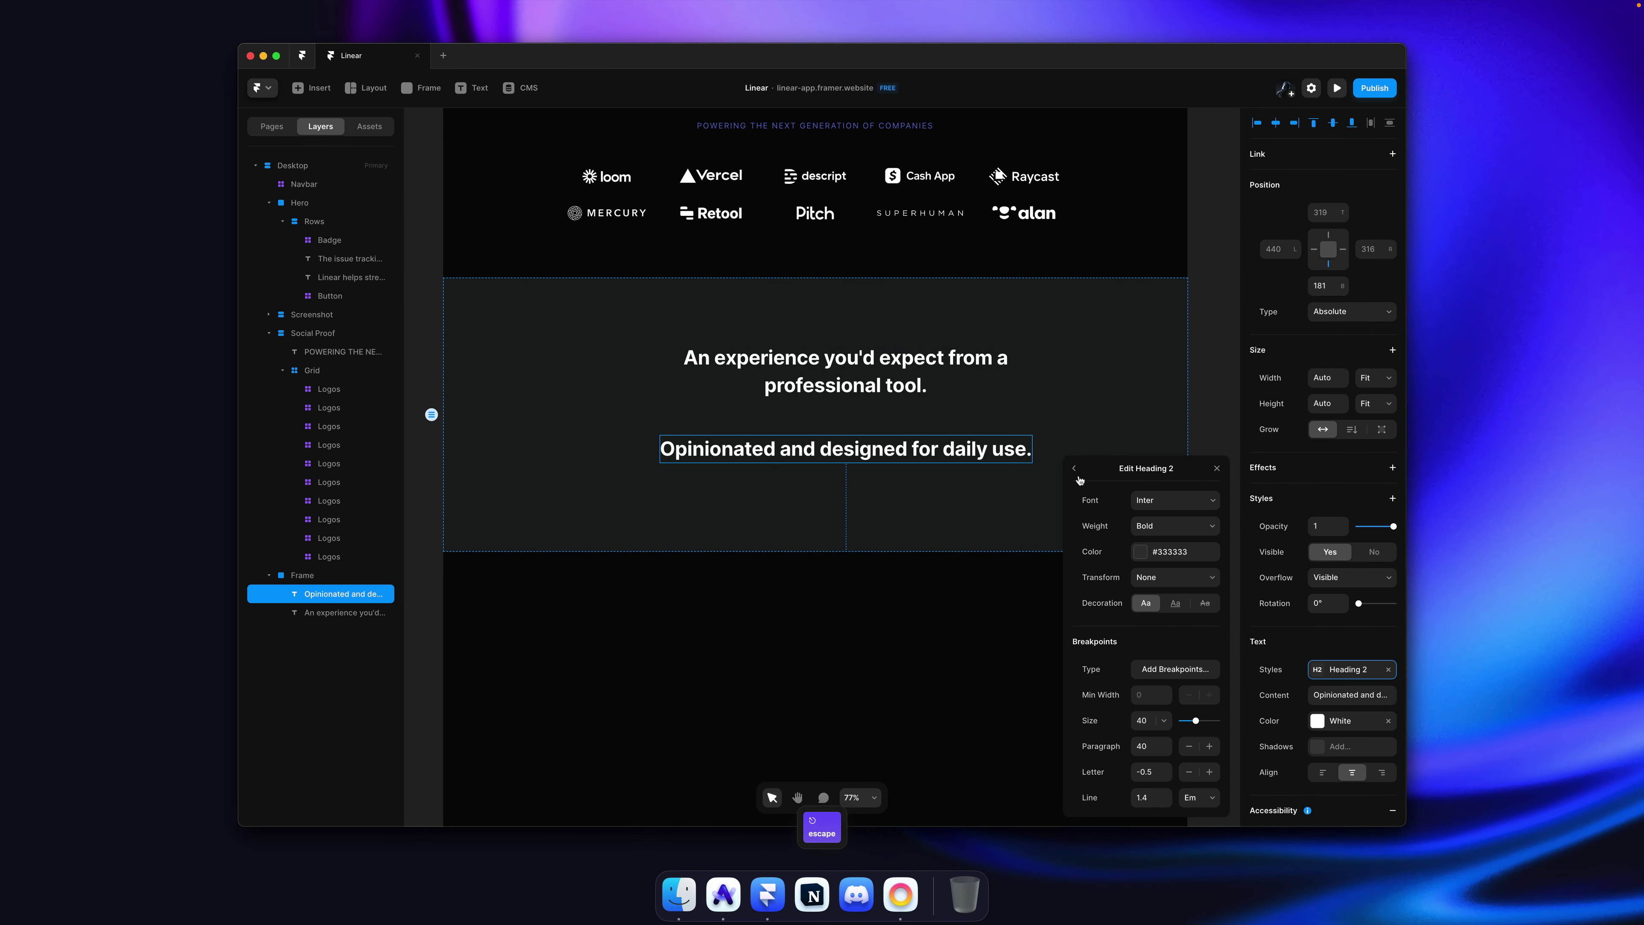
left_click(1076, 473)
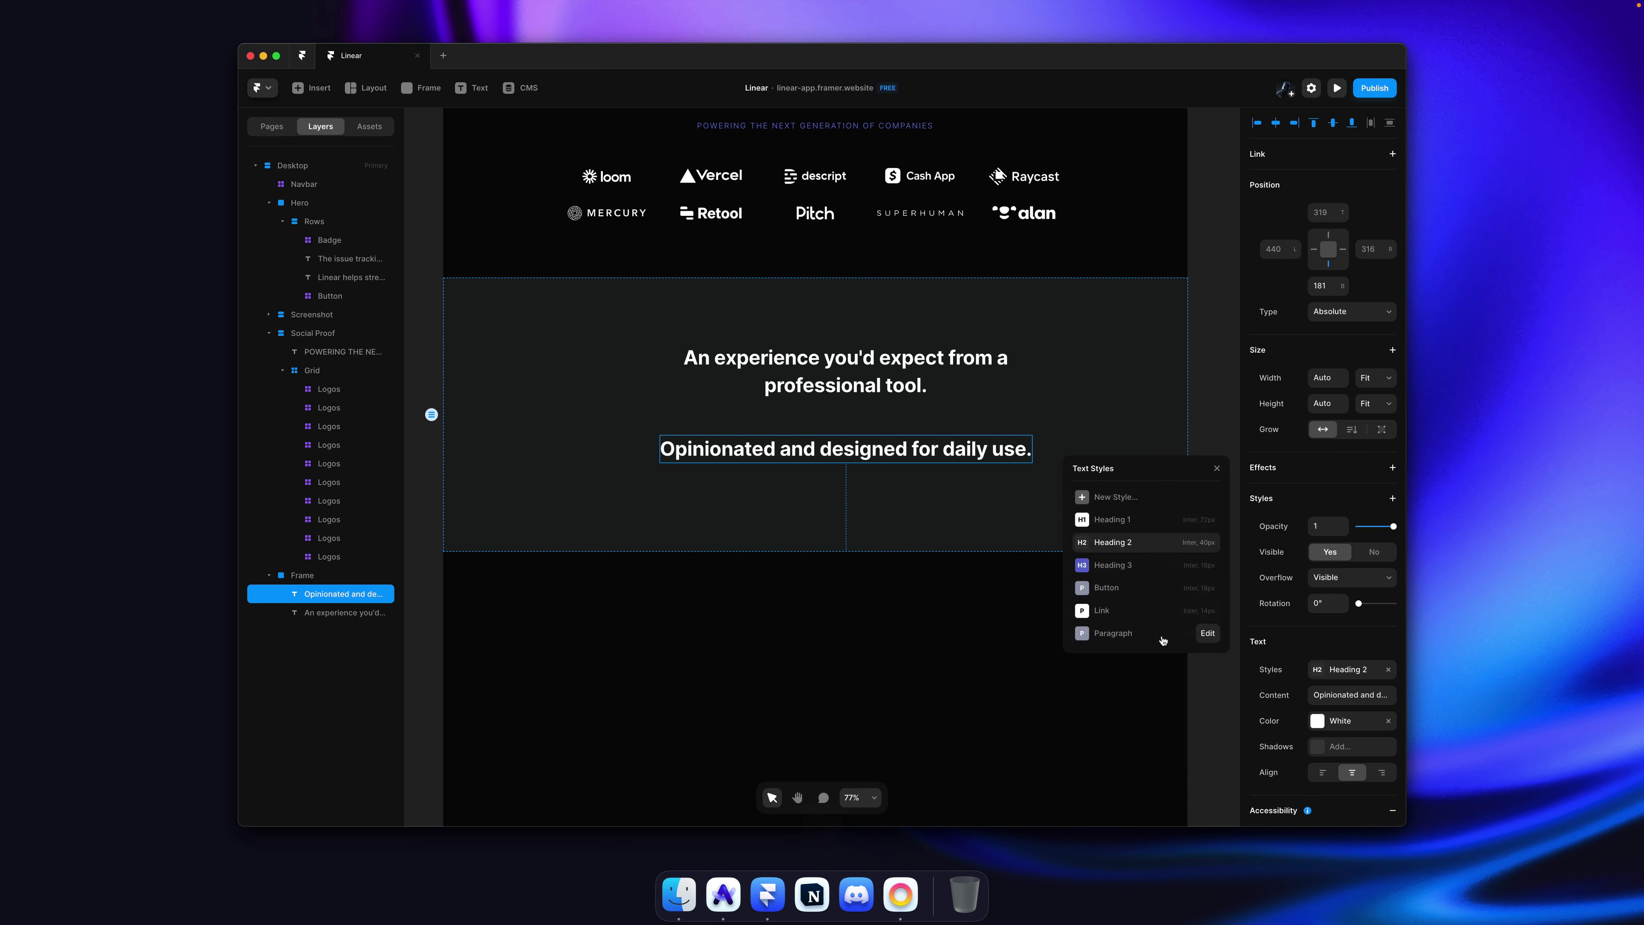
left_click(1125, 566)
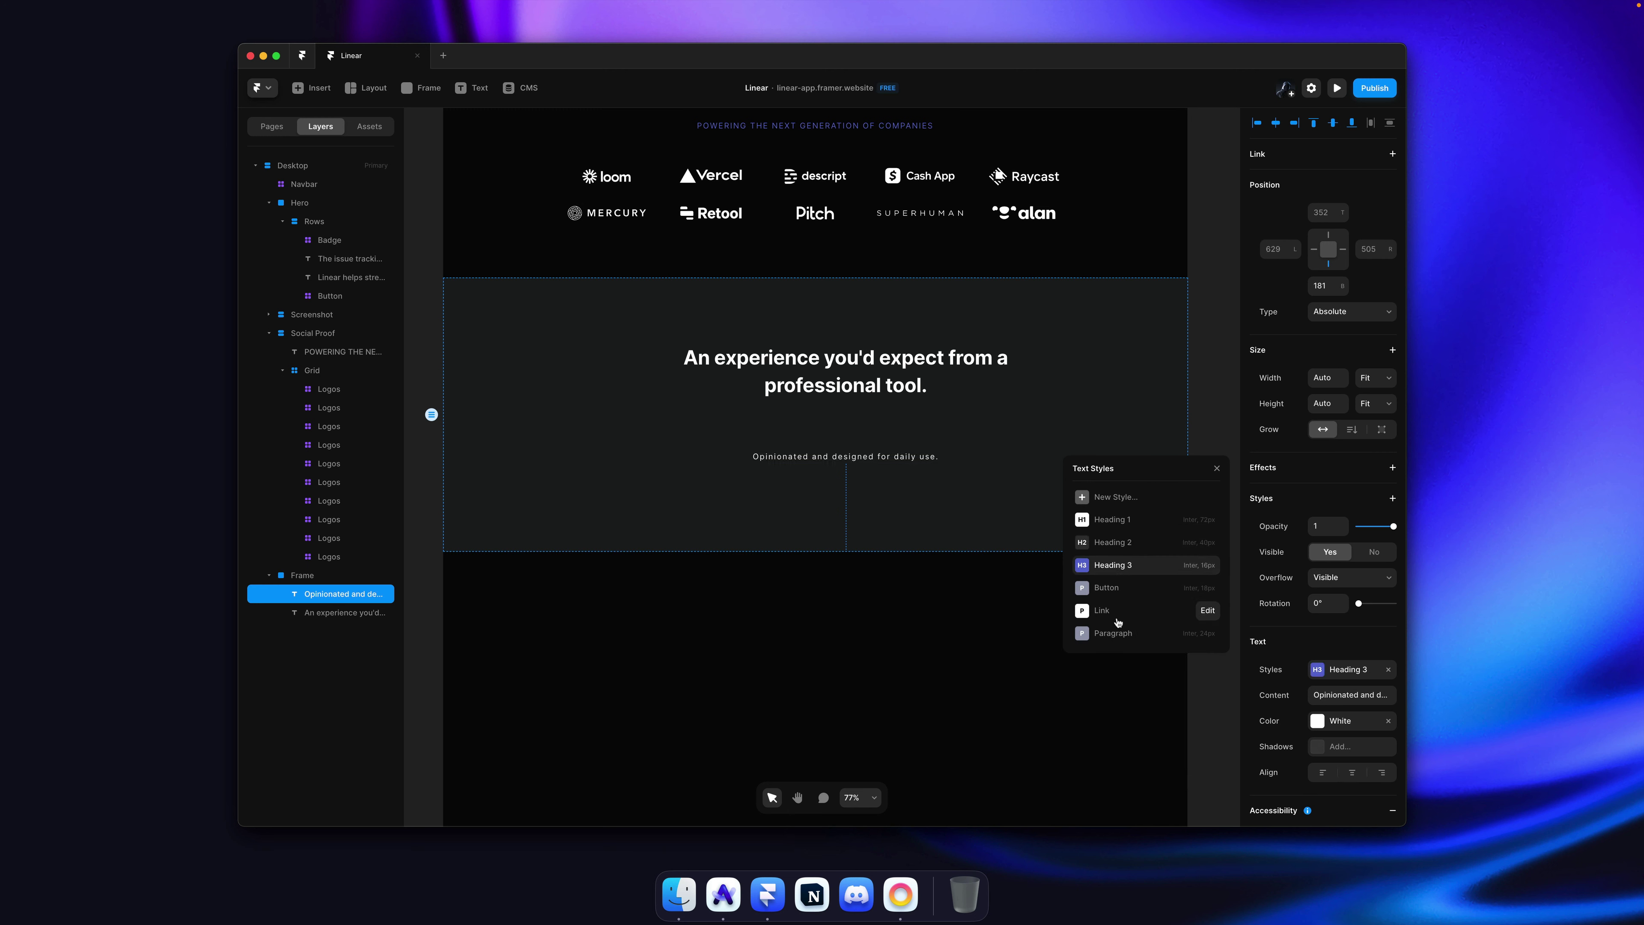
left_click(1124, 636)
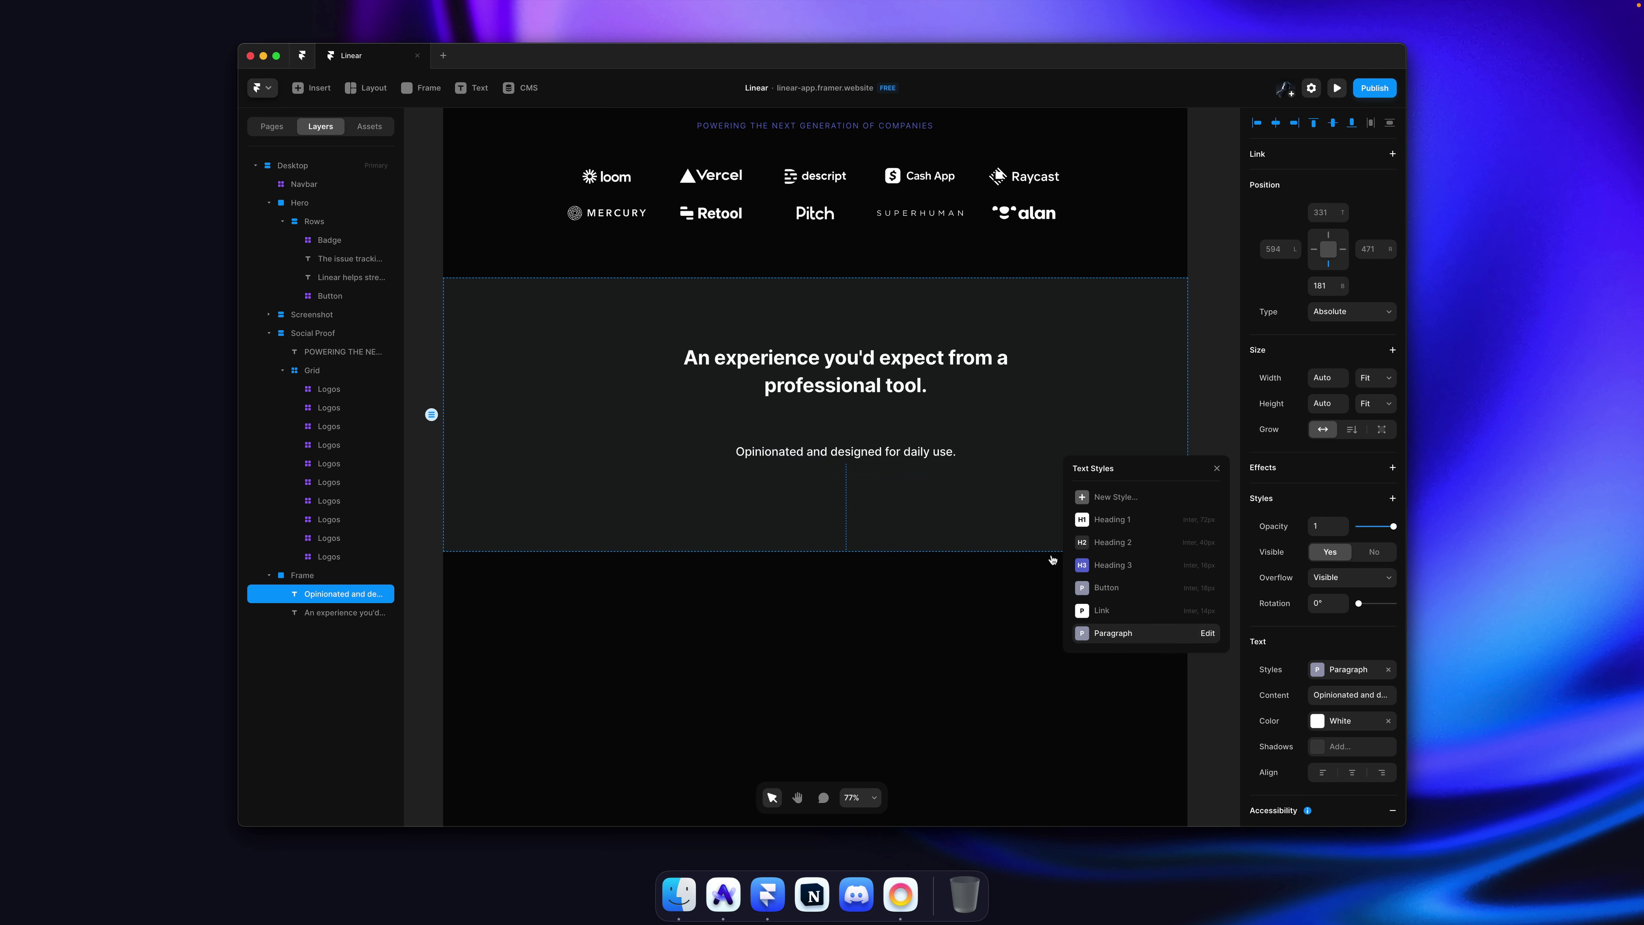
left_click(1353, 725)
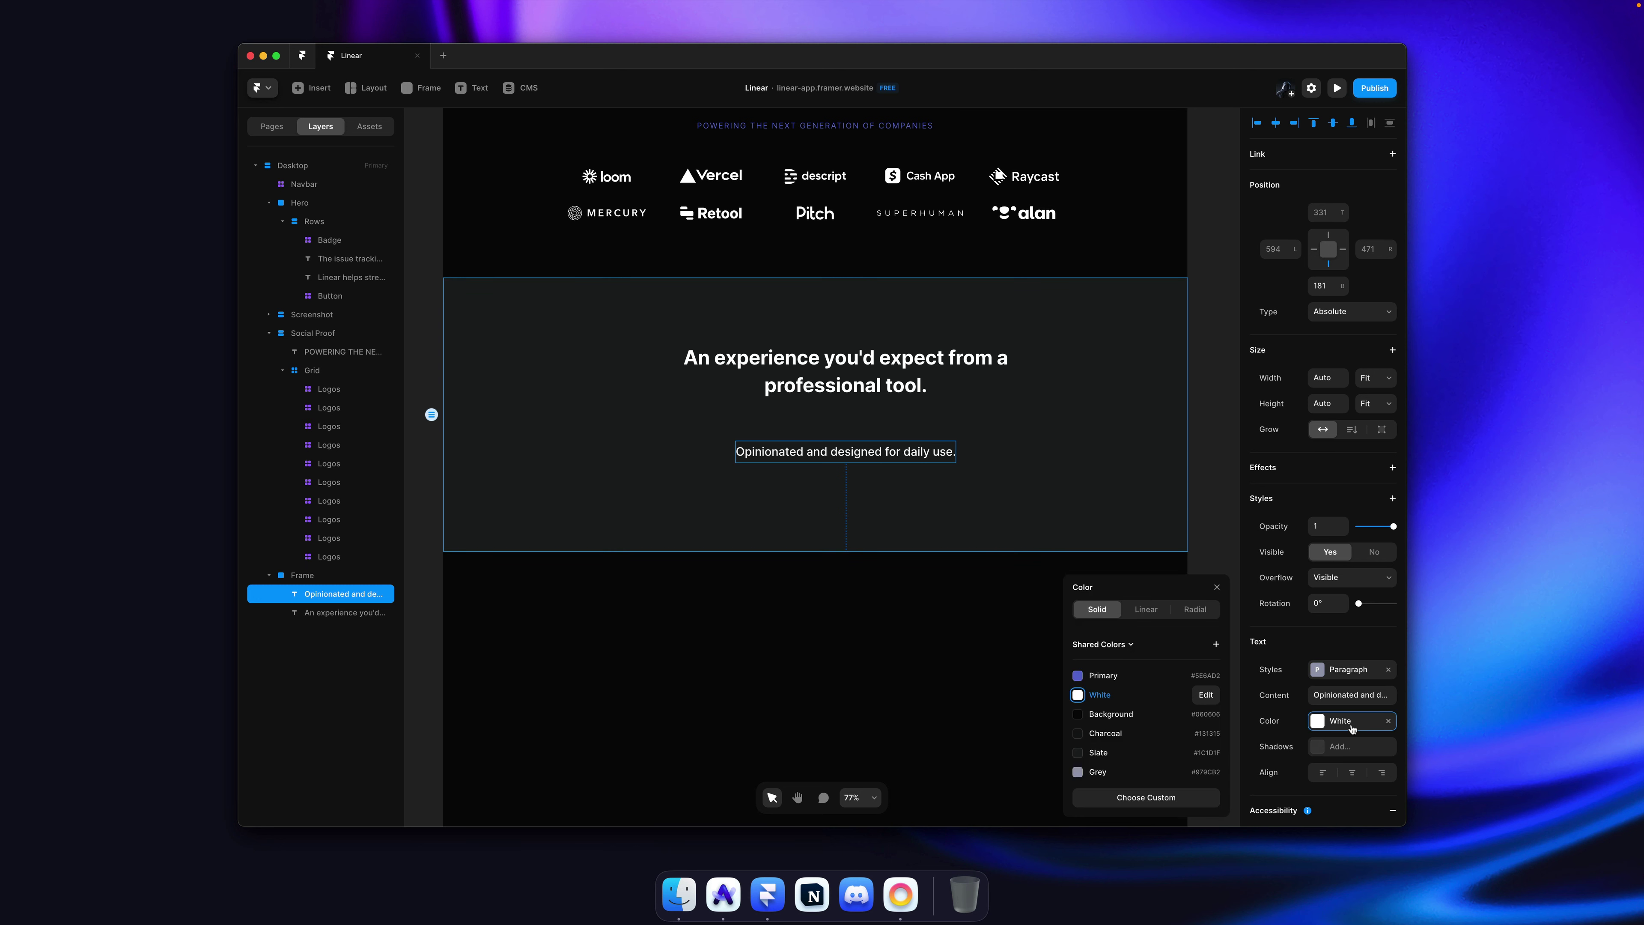
left_click(1099, 773)
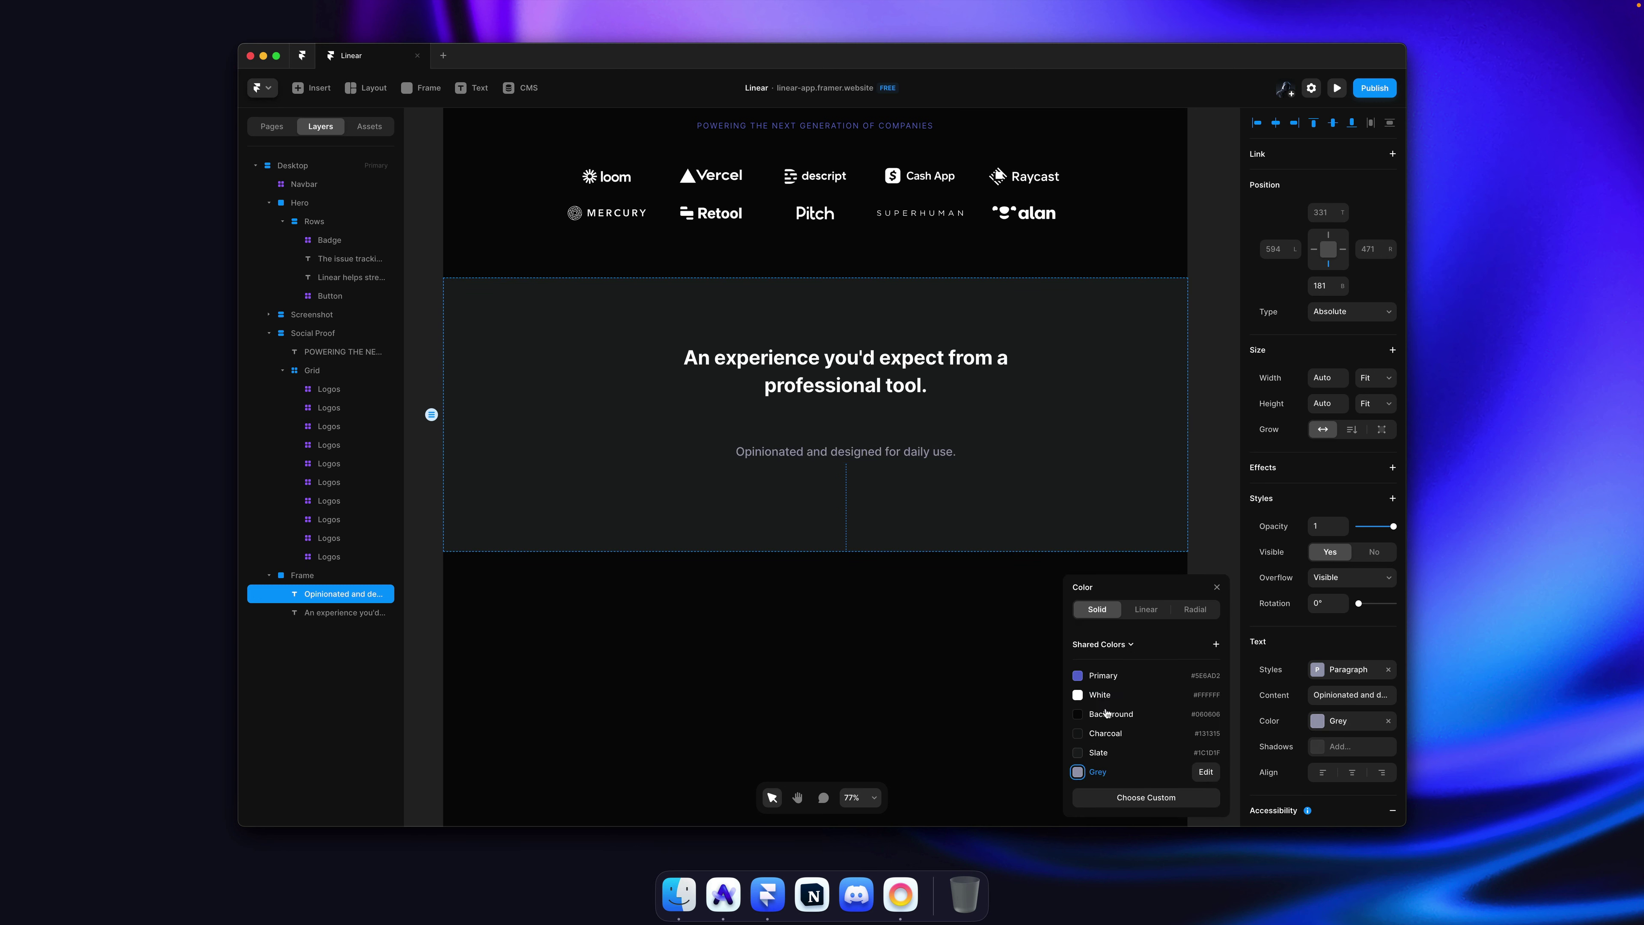
Step: Make the section a vertical stack distributed to Start with 120 padding
left_click(987, 418)
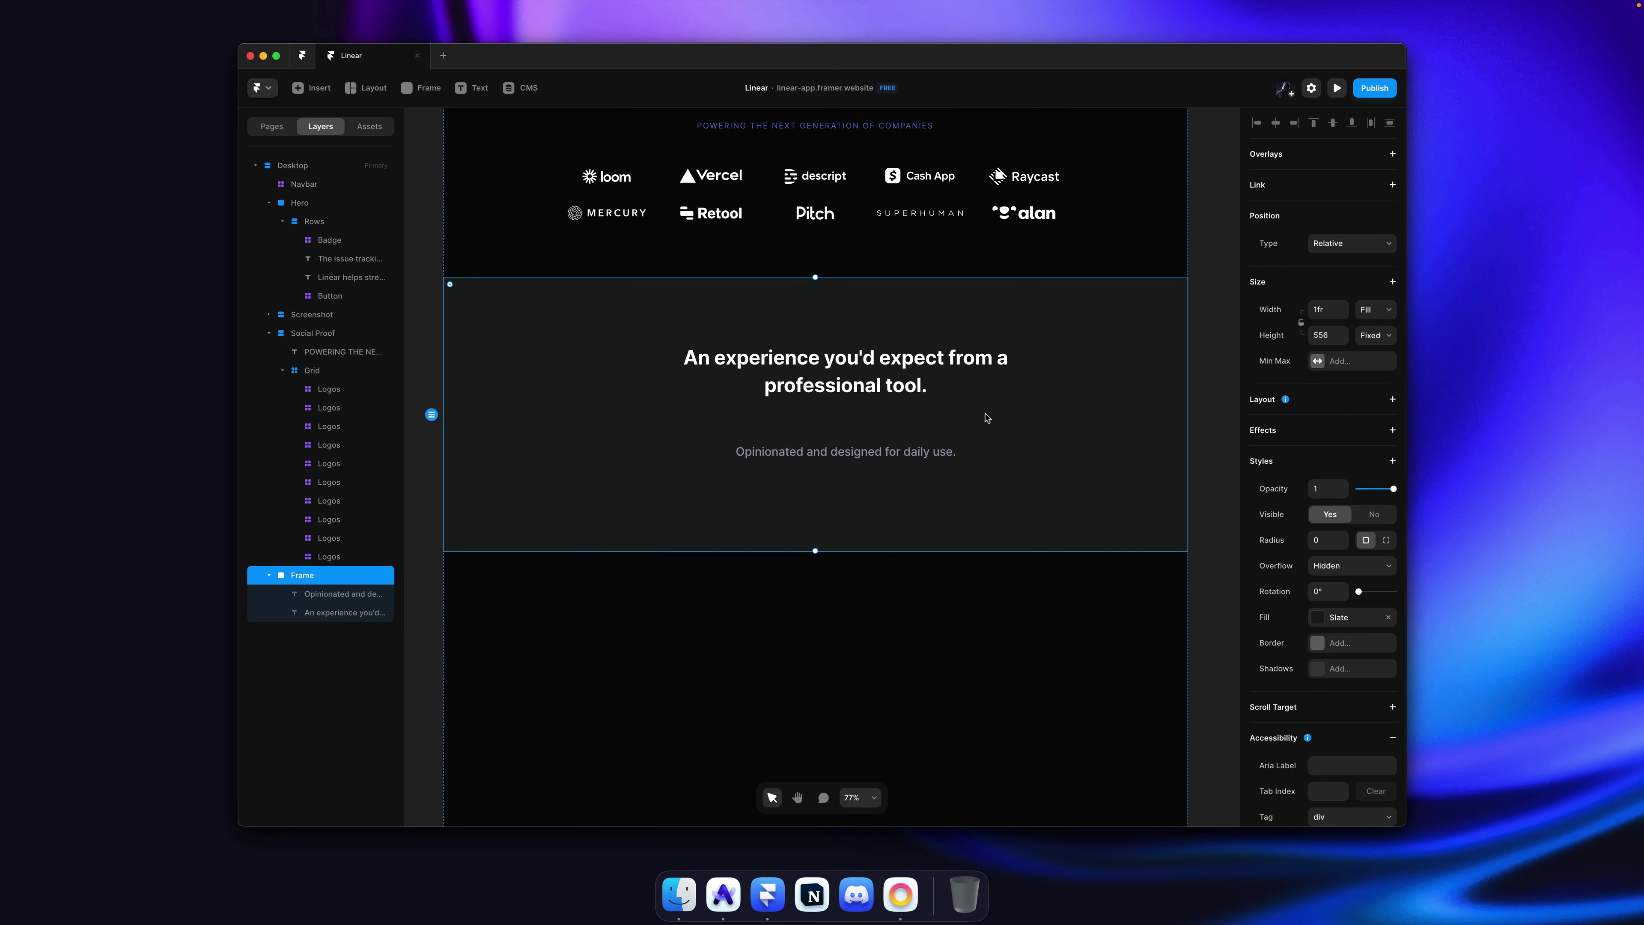
left_click(1333, 411)
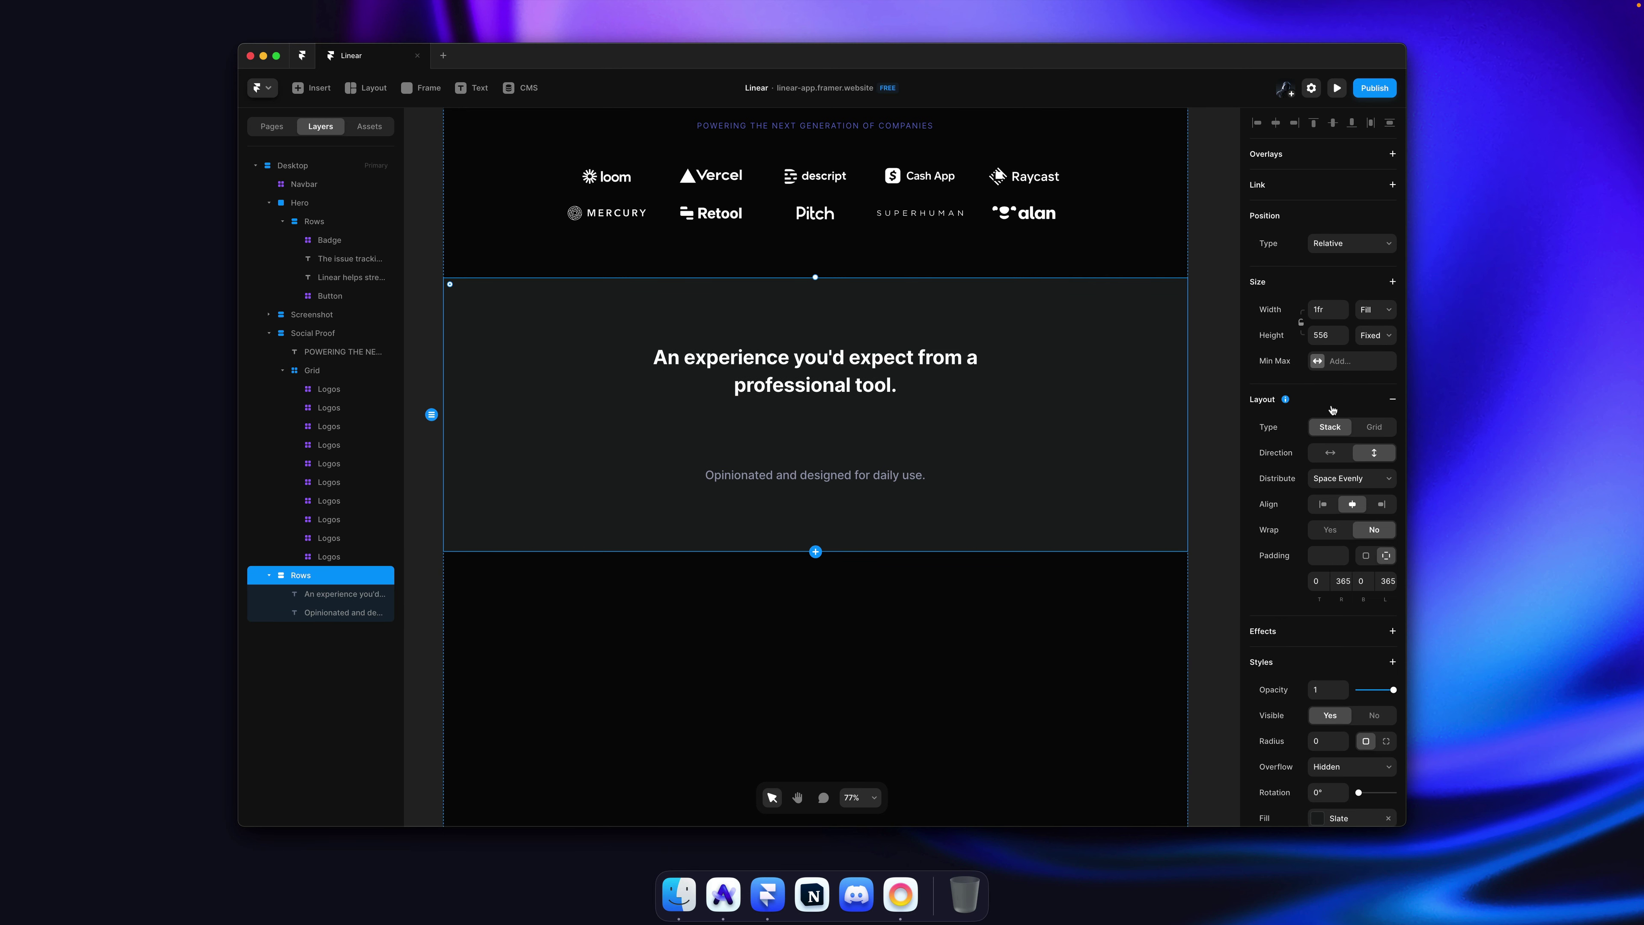
left_click(1354, 482)
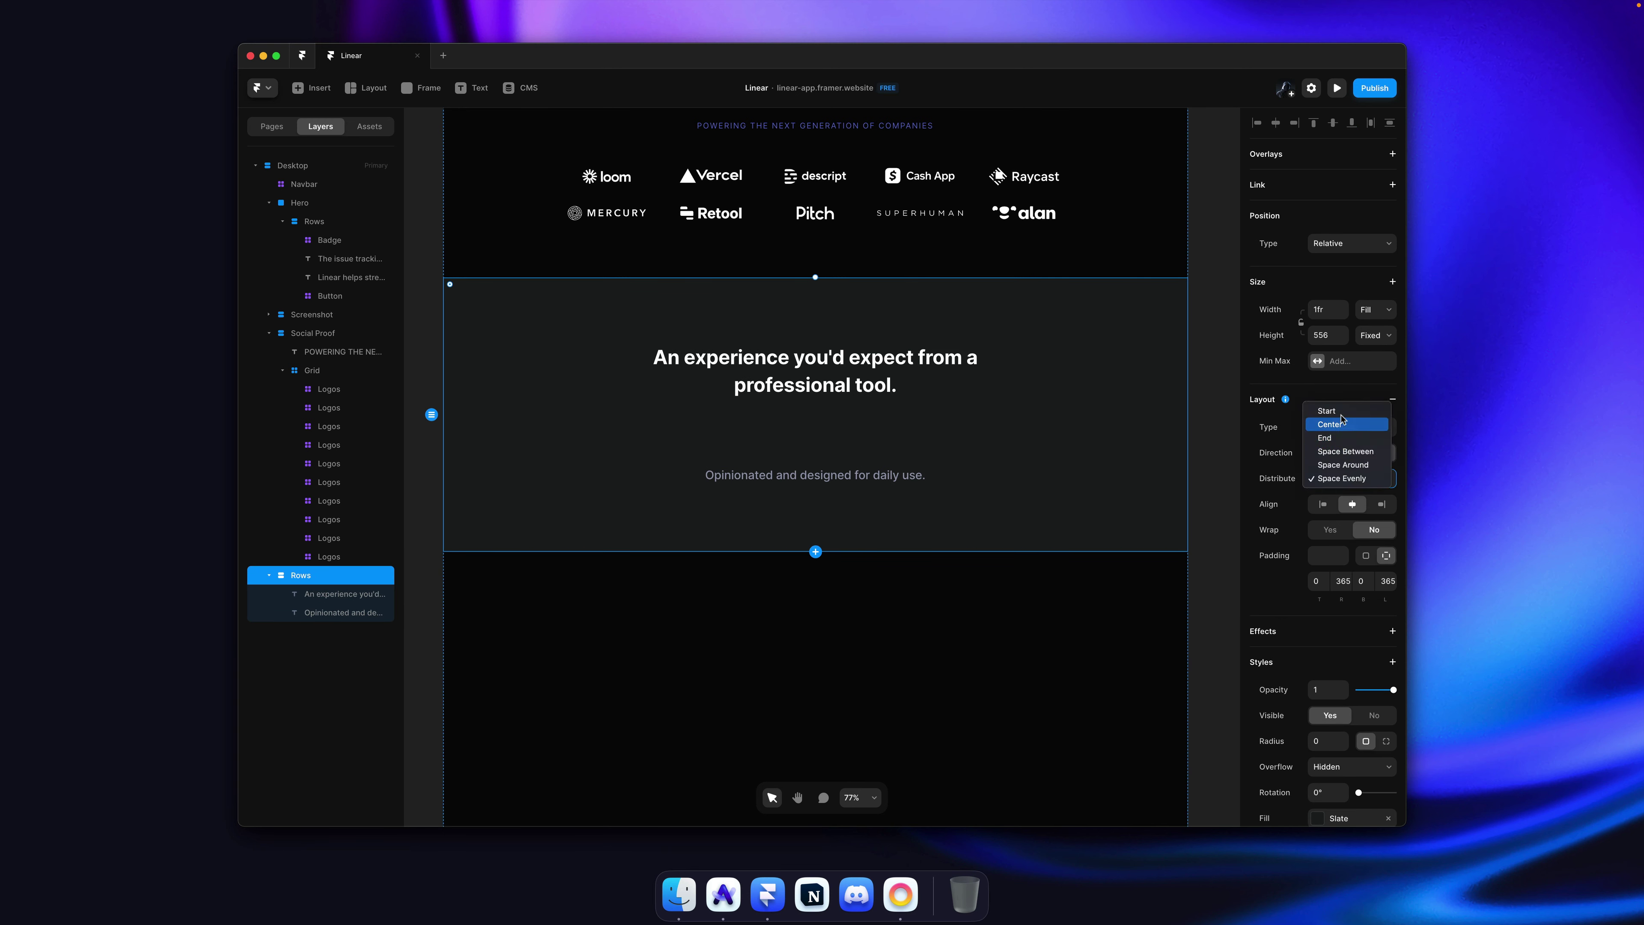
left_click(1333, 418)
left_click(1327, 583)
type("1")
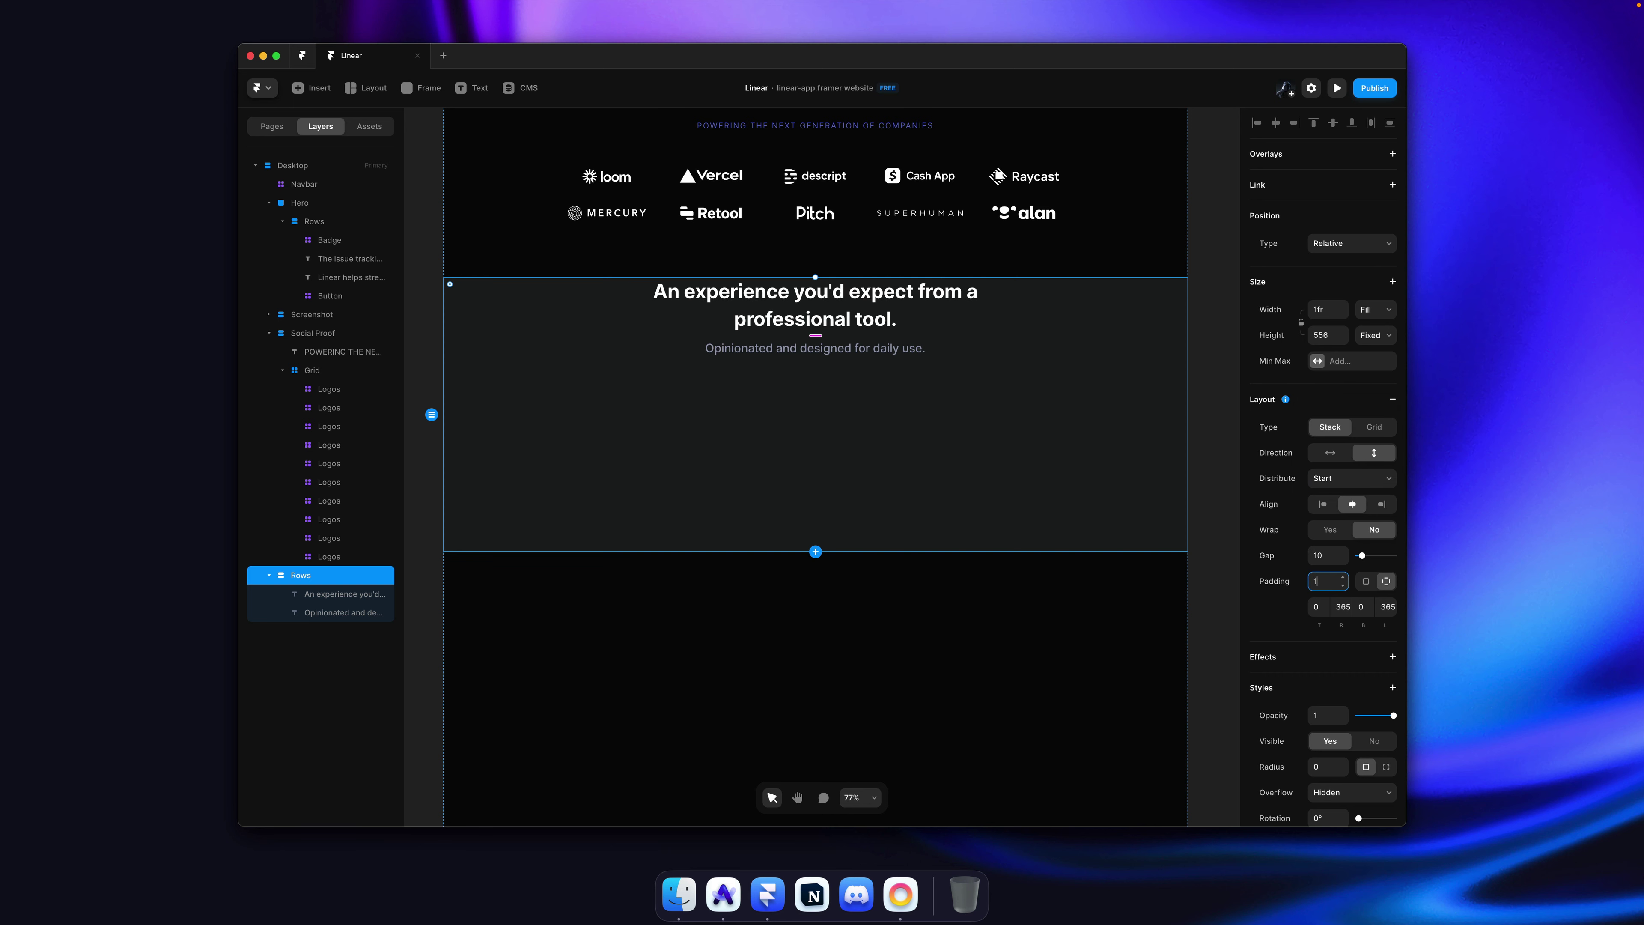
type("20")
key("super+Tab")
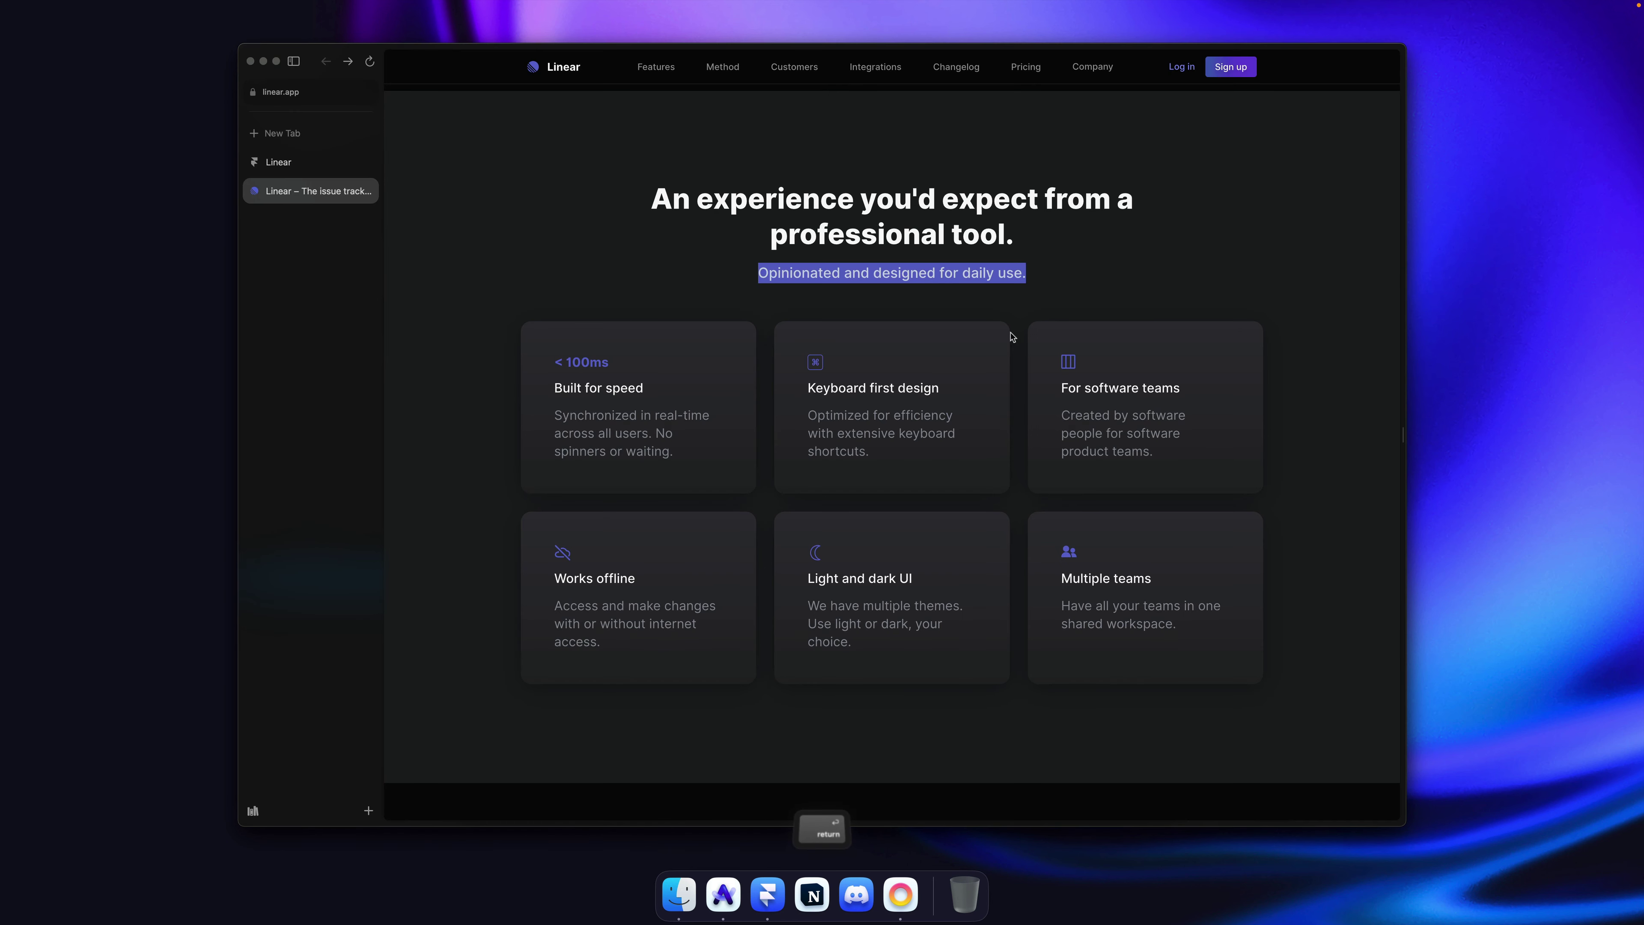
scroll(1010, 334, "up", 2)
Step: Set the gap between the heading and subtitle to 12
key("super+Tab")
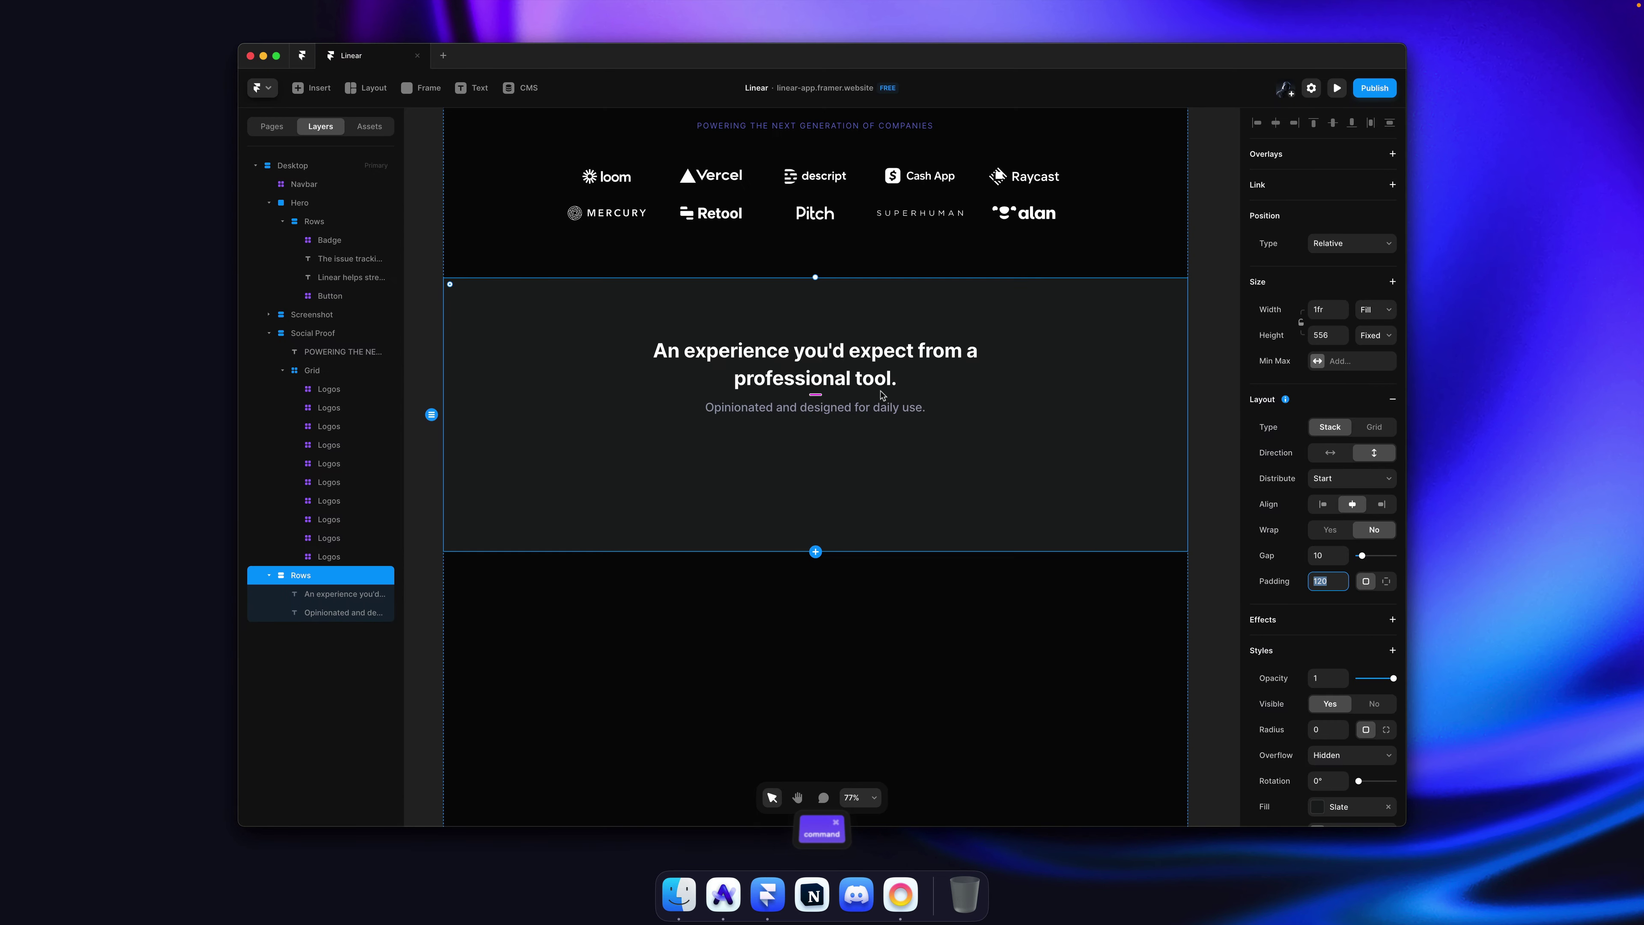
left_click(1328, 554)
type("12")
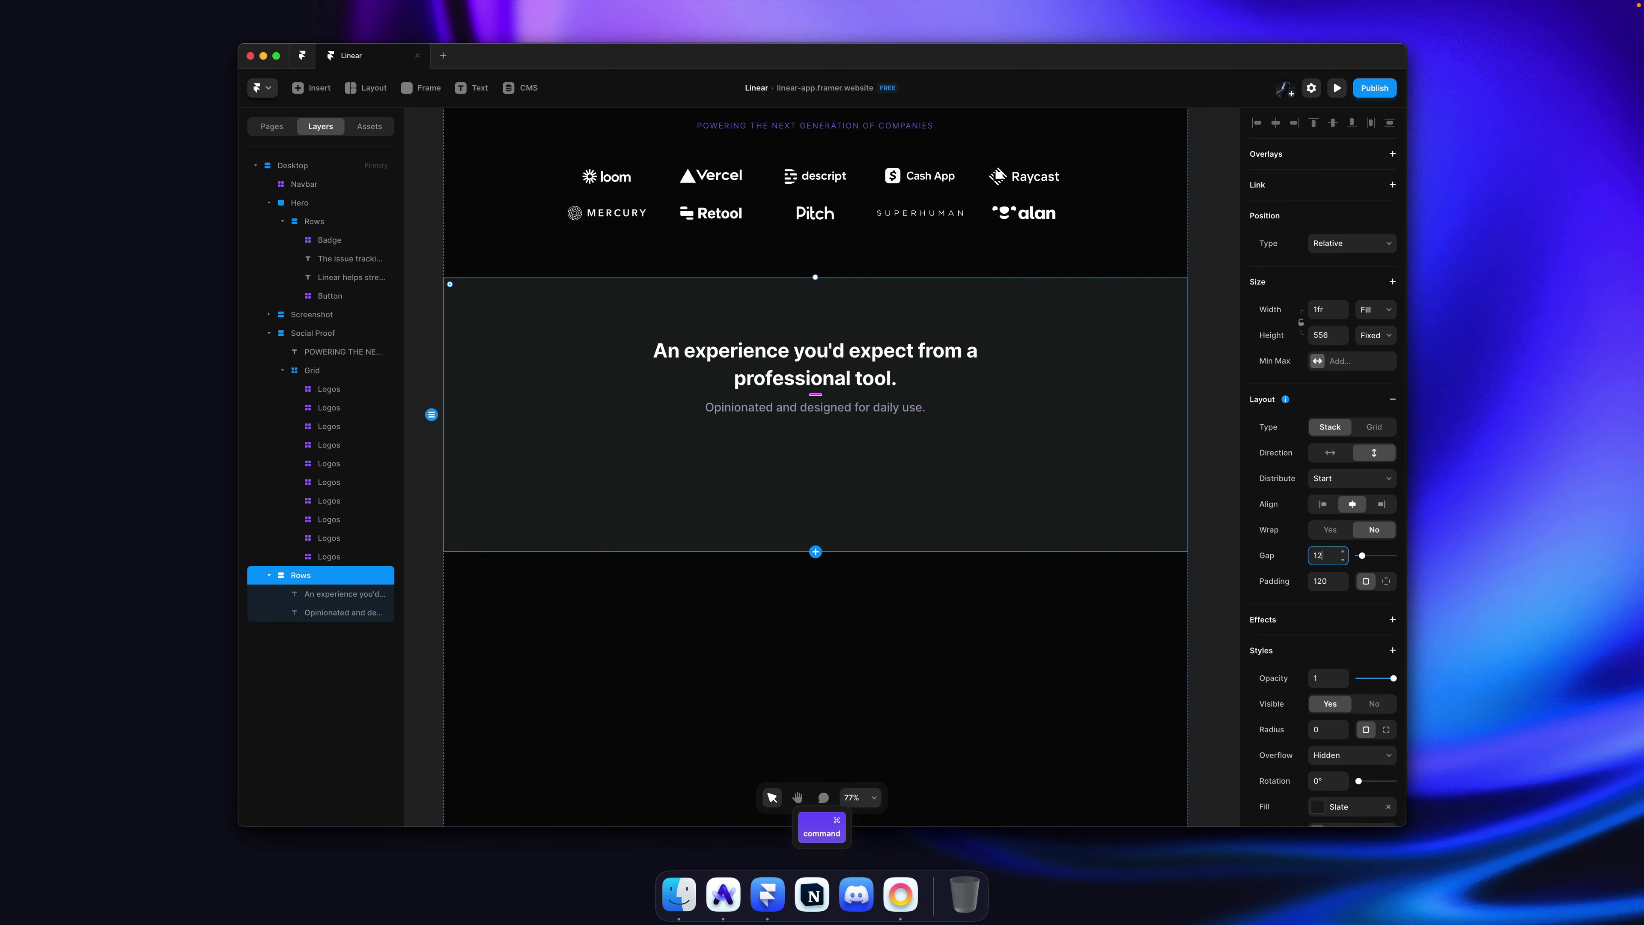
Step: Rework the heading's line breaks, moving the break to before 'a professional tool'
left_click(918, 350)
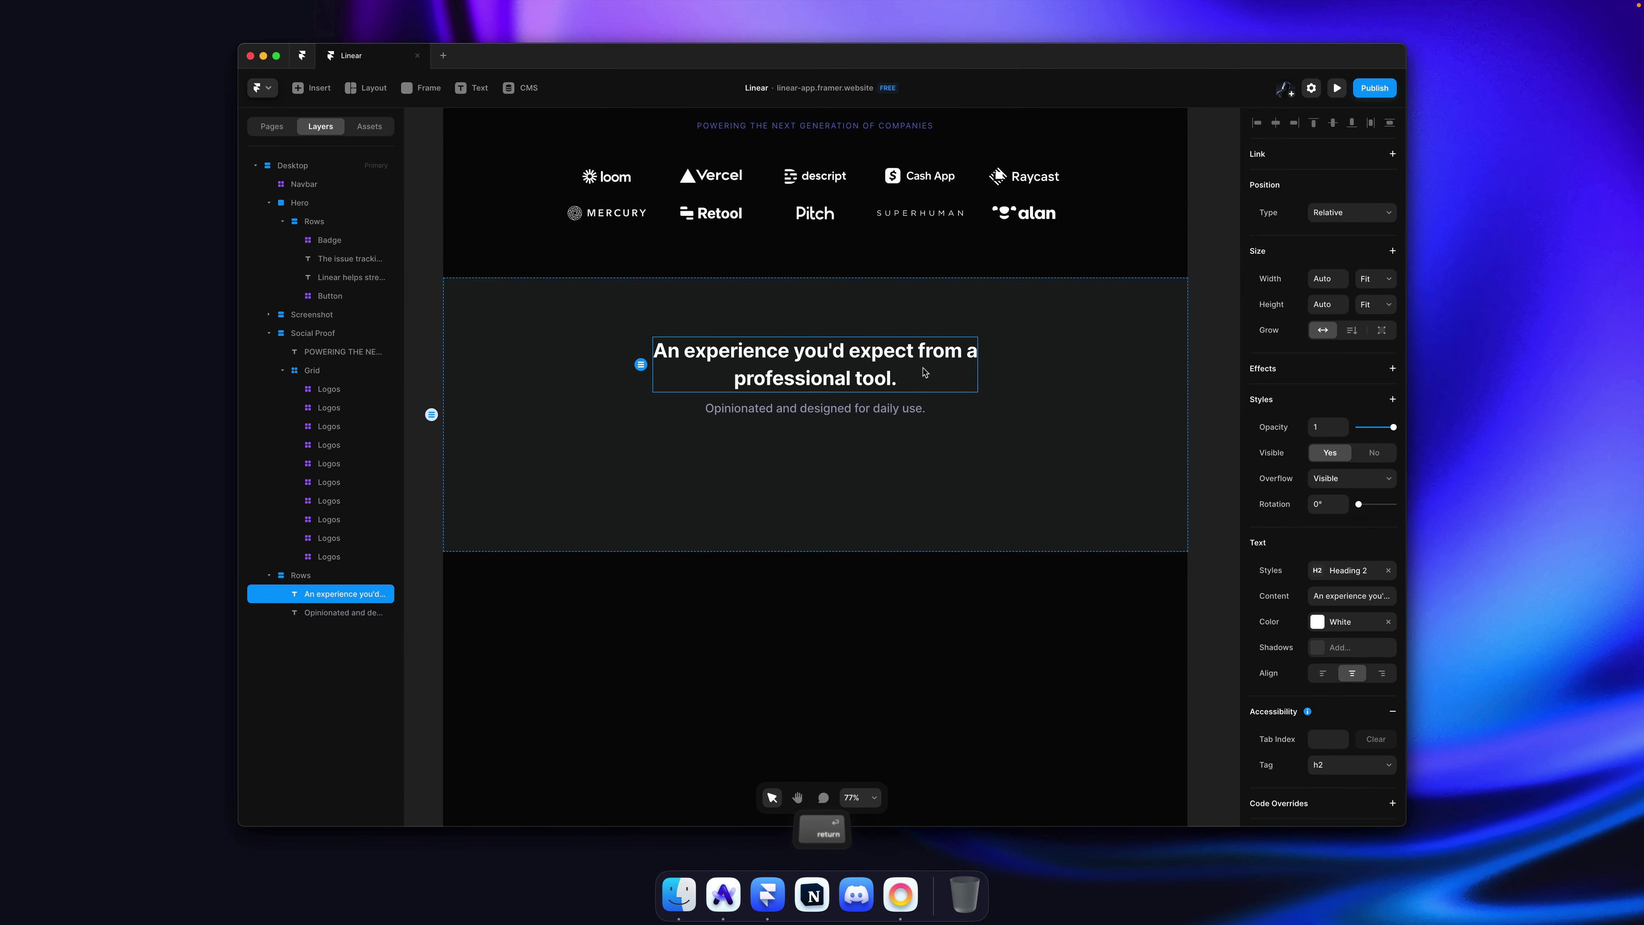
double_click(919, 349)
left_click(918, 350)
key("Return")
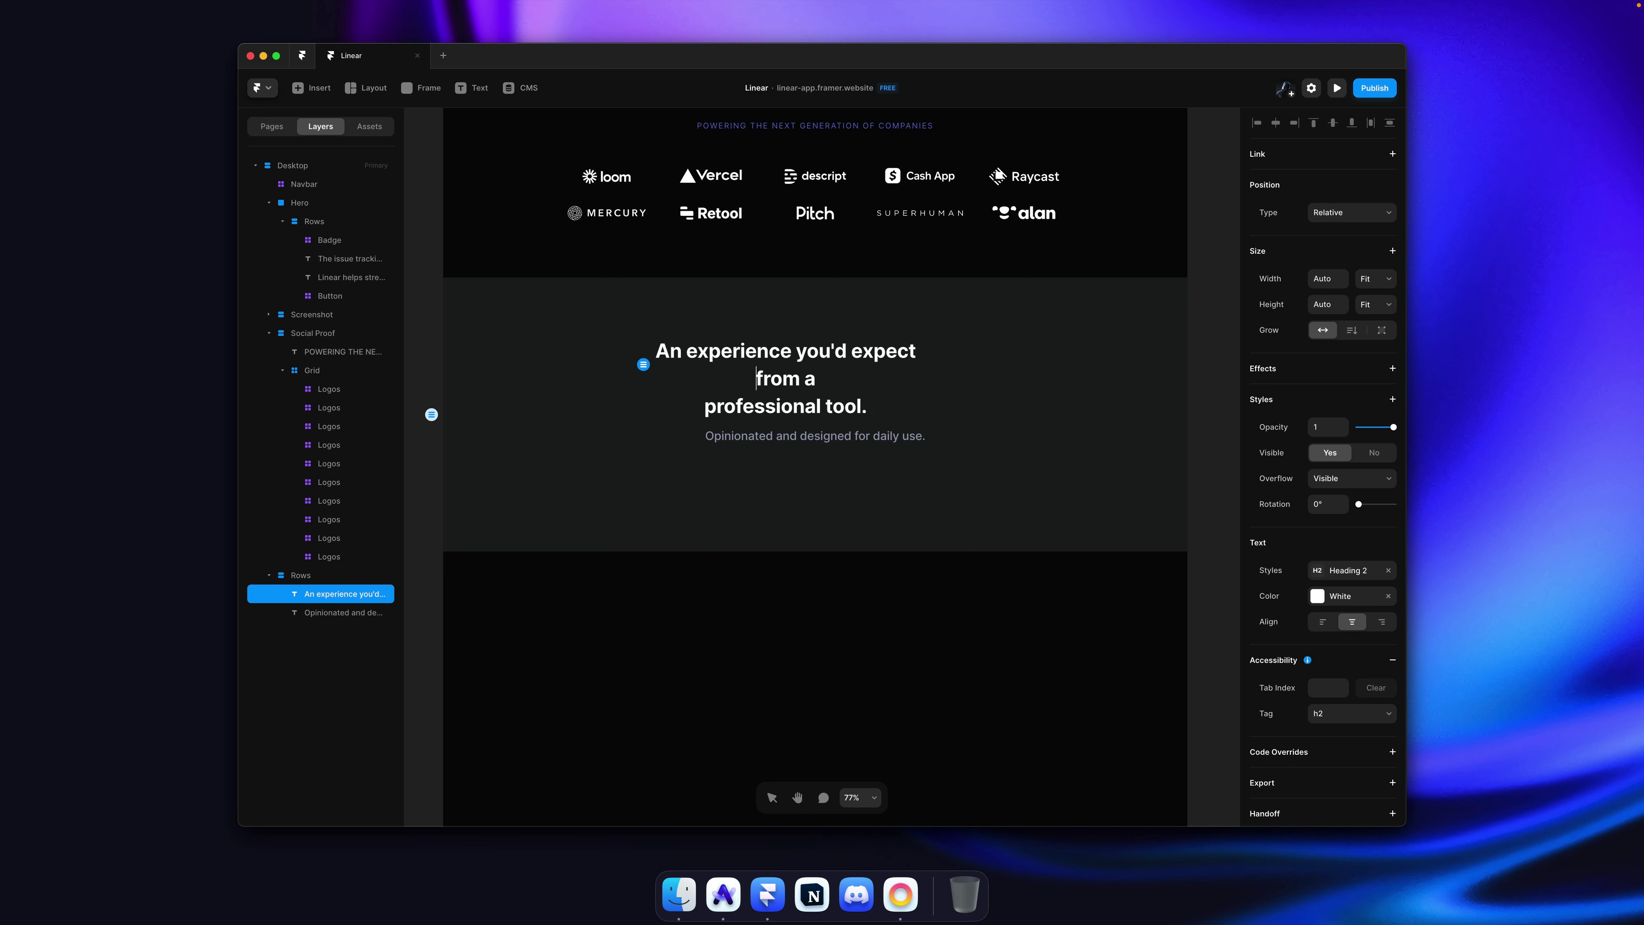
key("Down")
key("super+Left")
key("BackSpace")
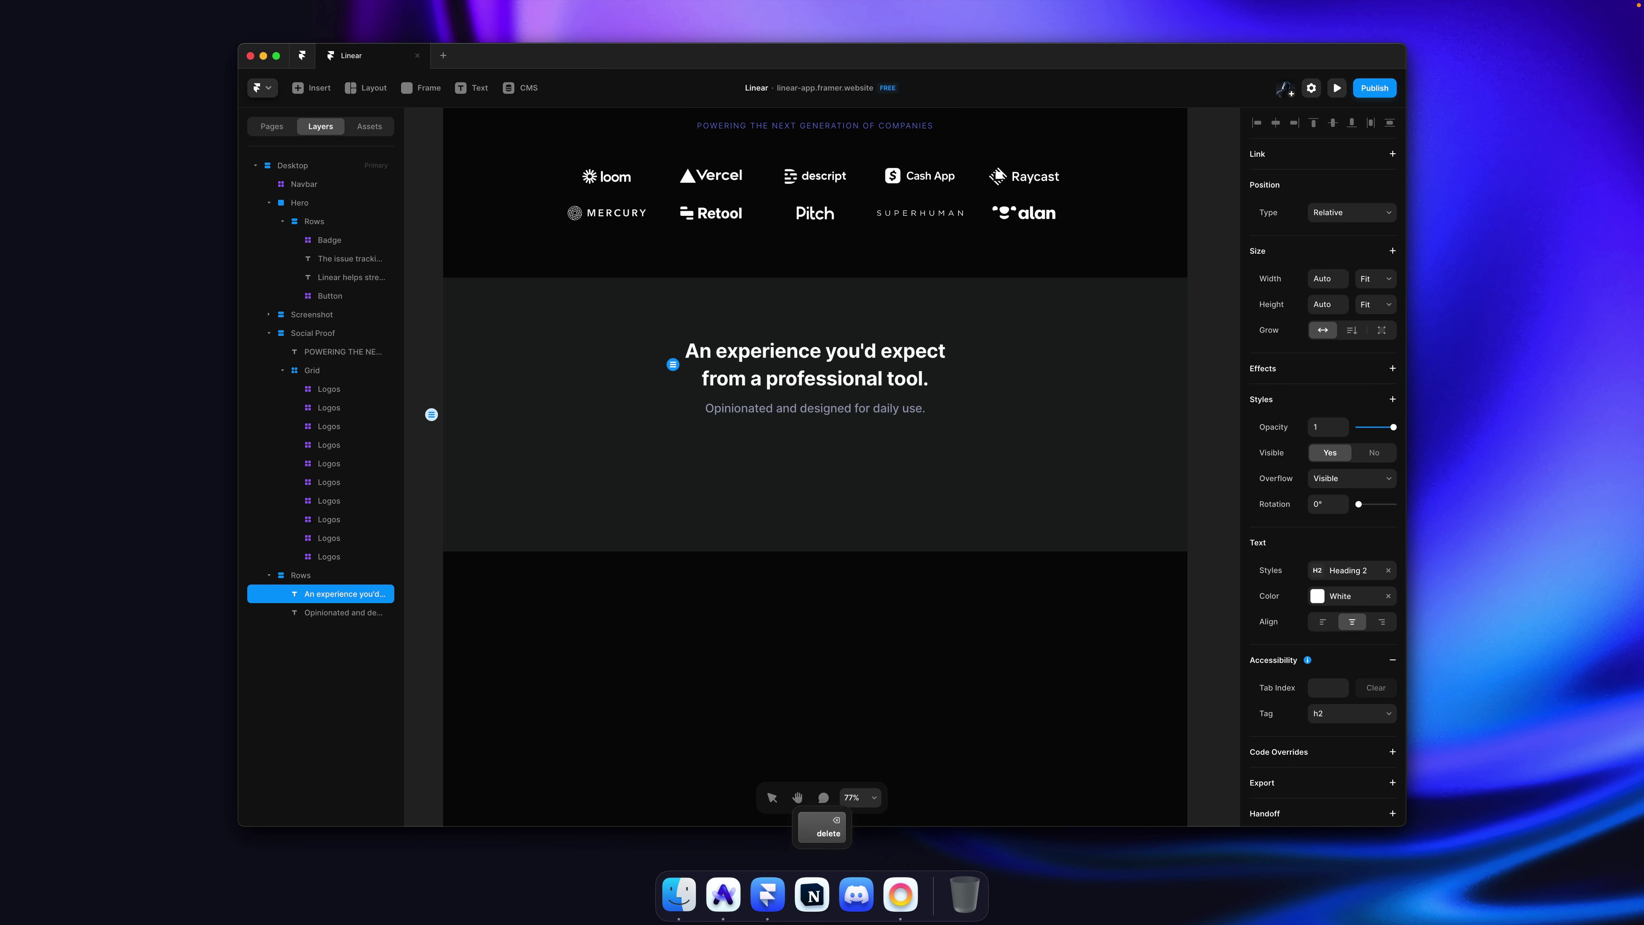
key("super+Left")
key("BackSpace")
key("alt+Right")
key("Delete")
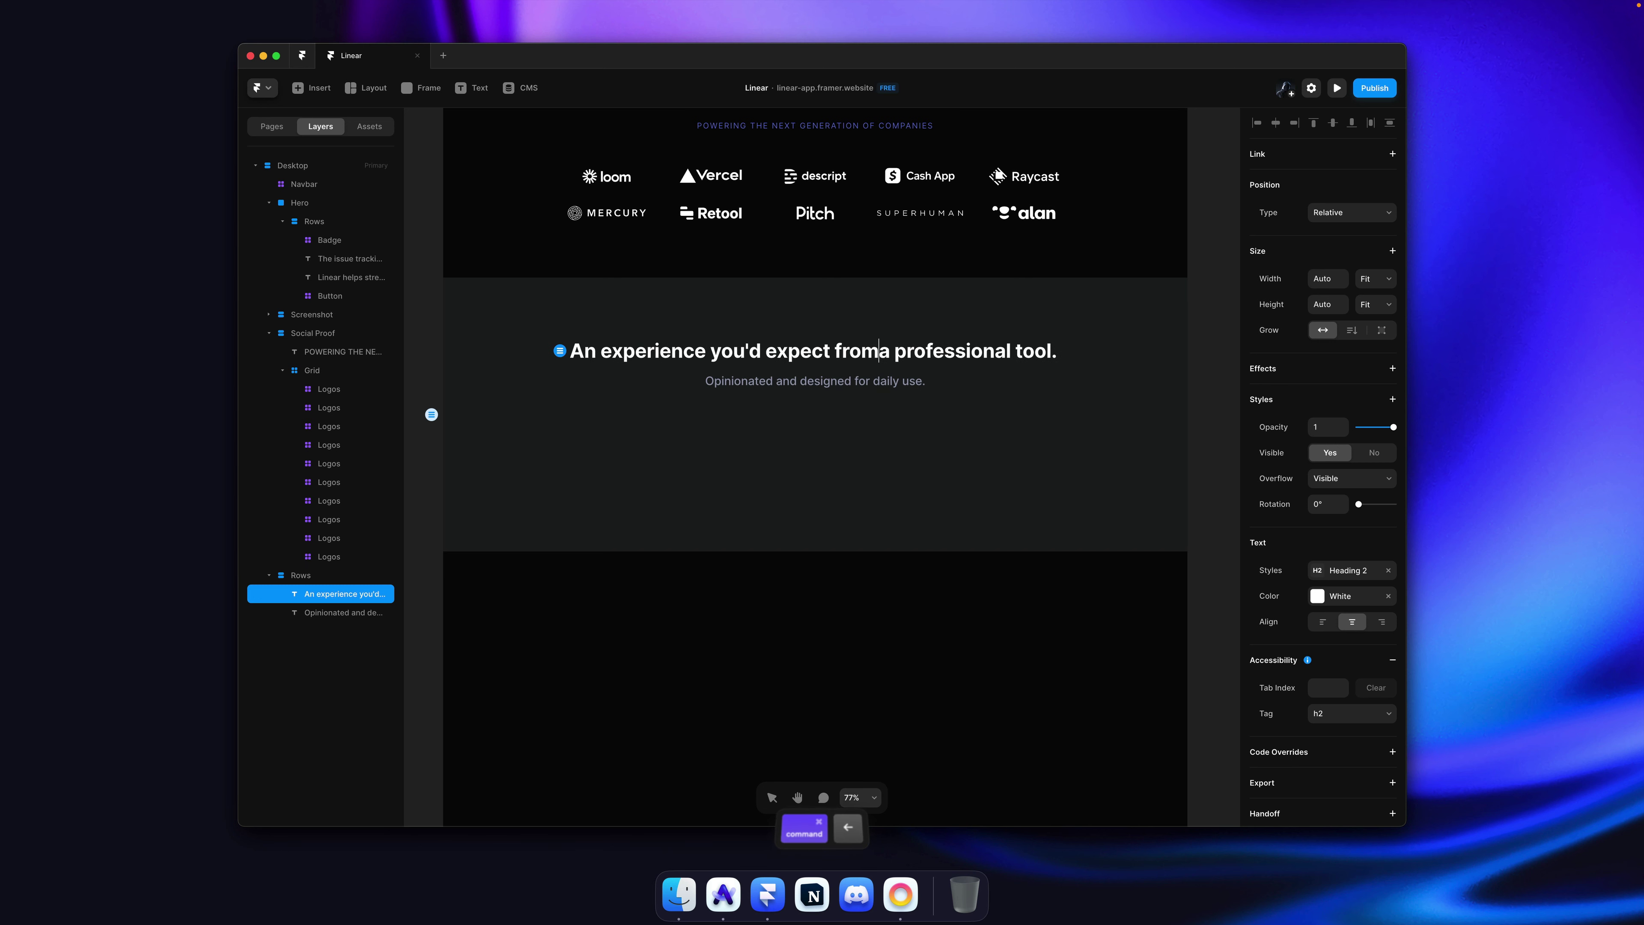
key("Return")
key("Escape")
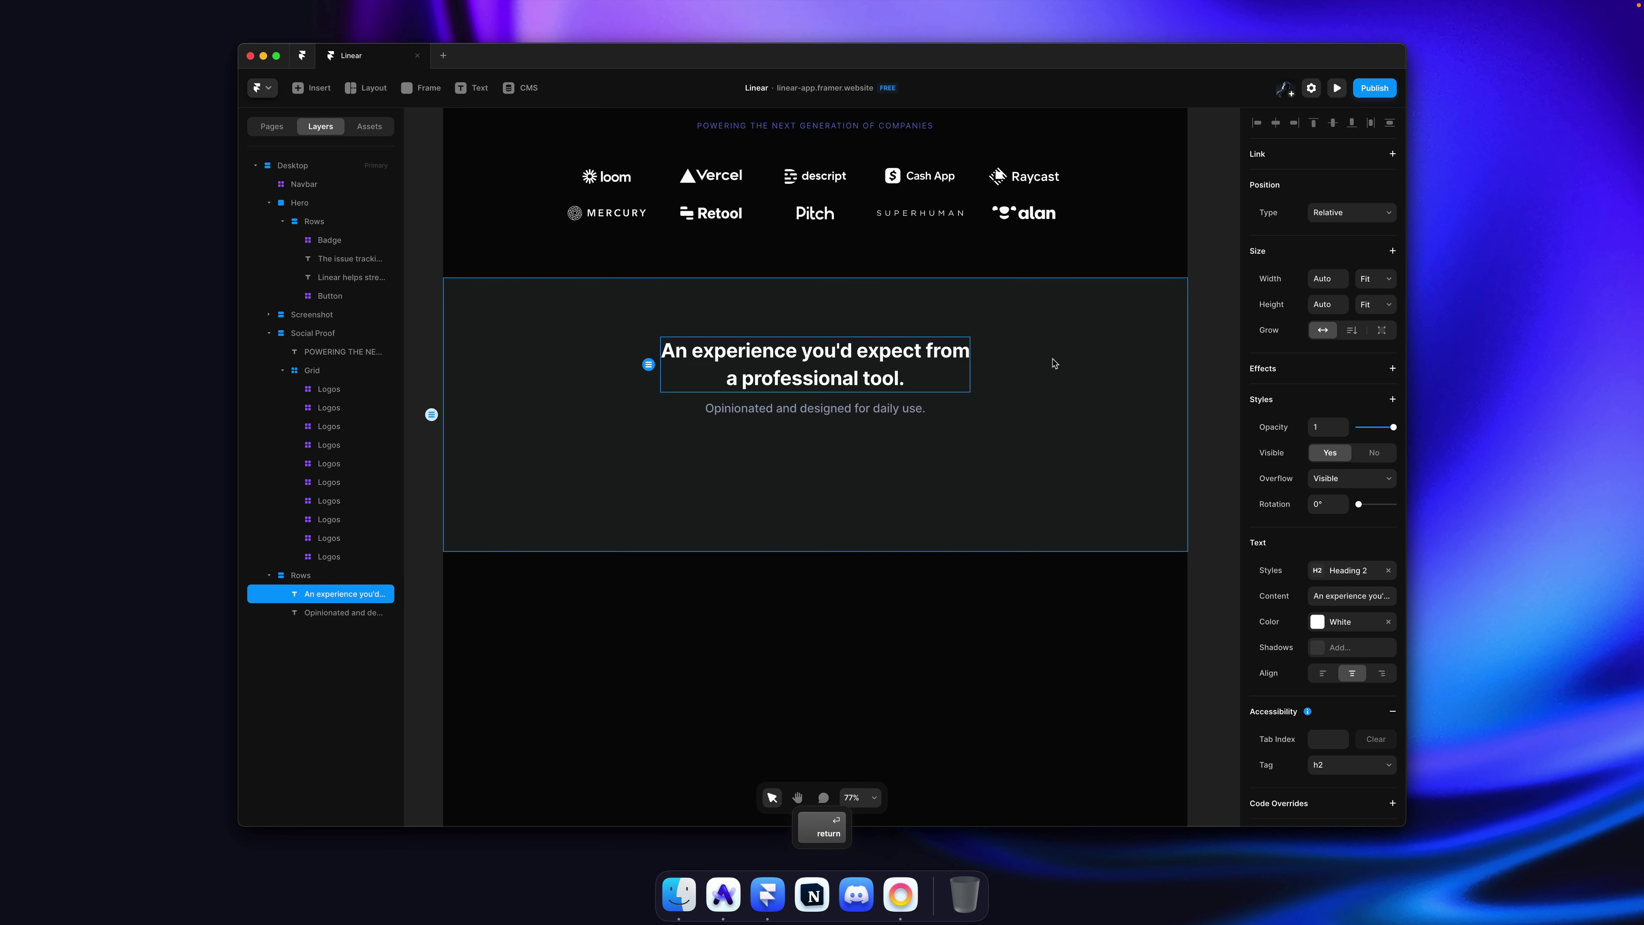
Step: Undo and redo the heading edit so it wraps after 'from a' on two lines
key("super+z")
key("super+z")
key("super+z")
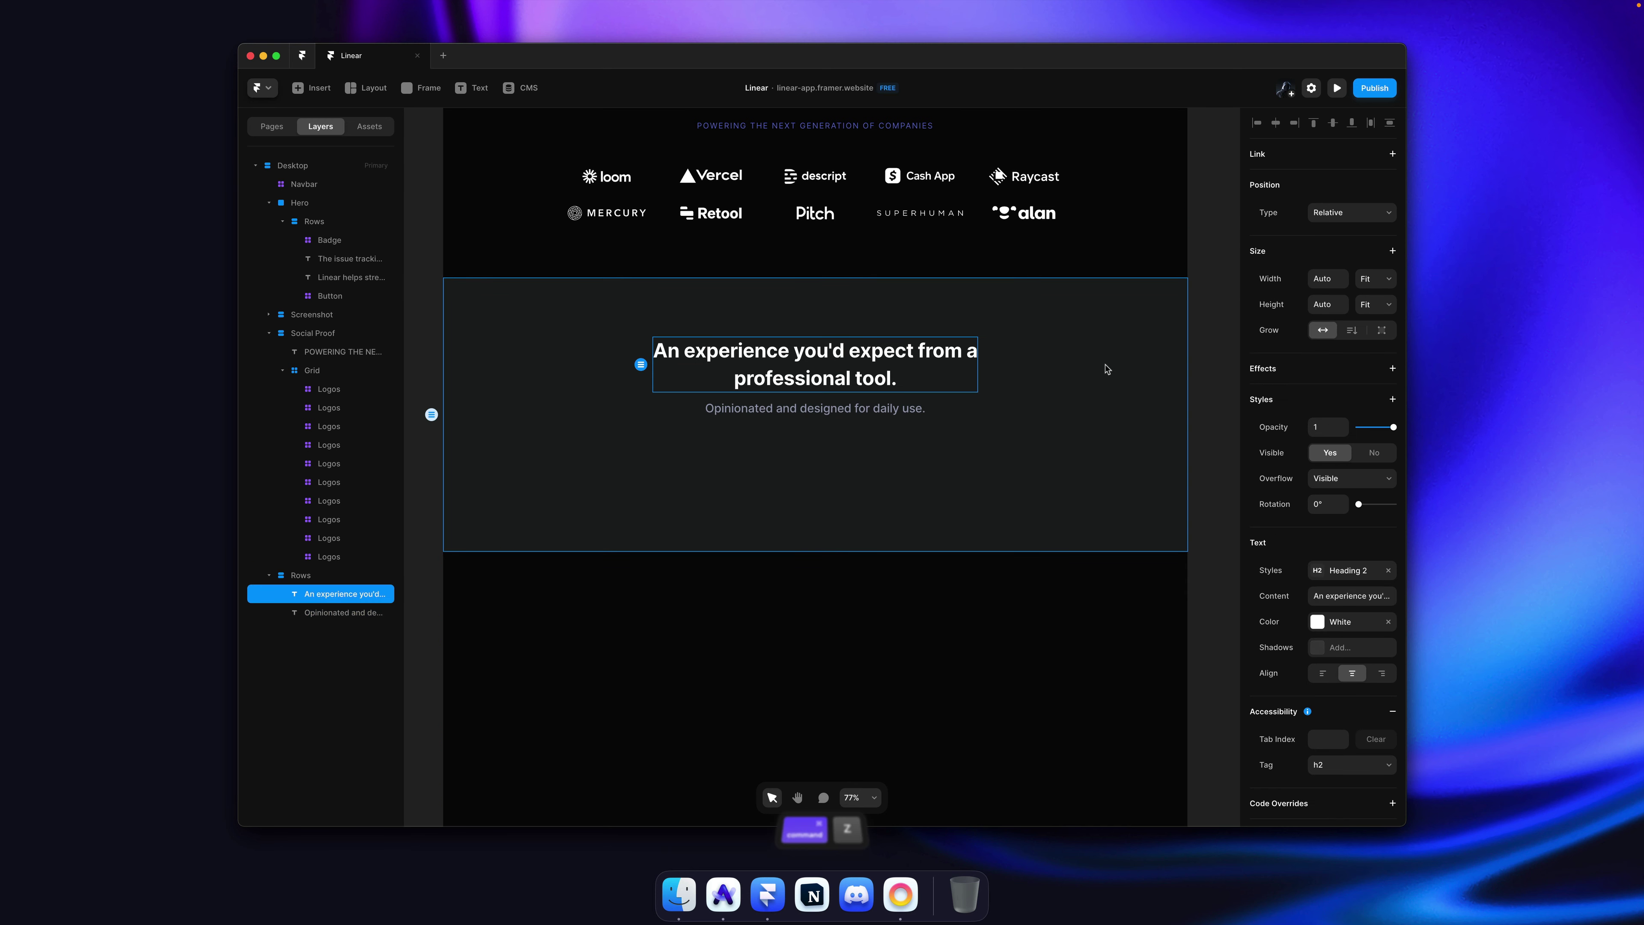
key("super+z")
key("super+shift+z")
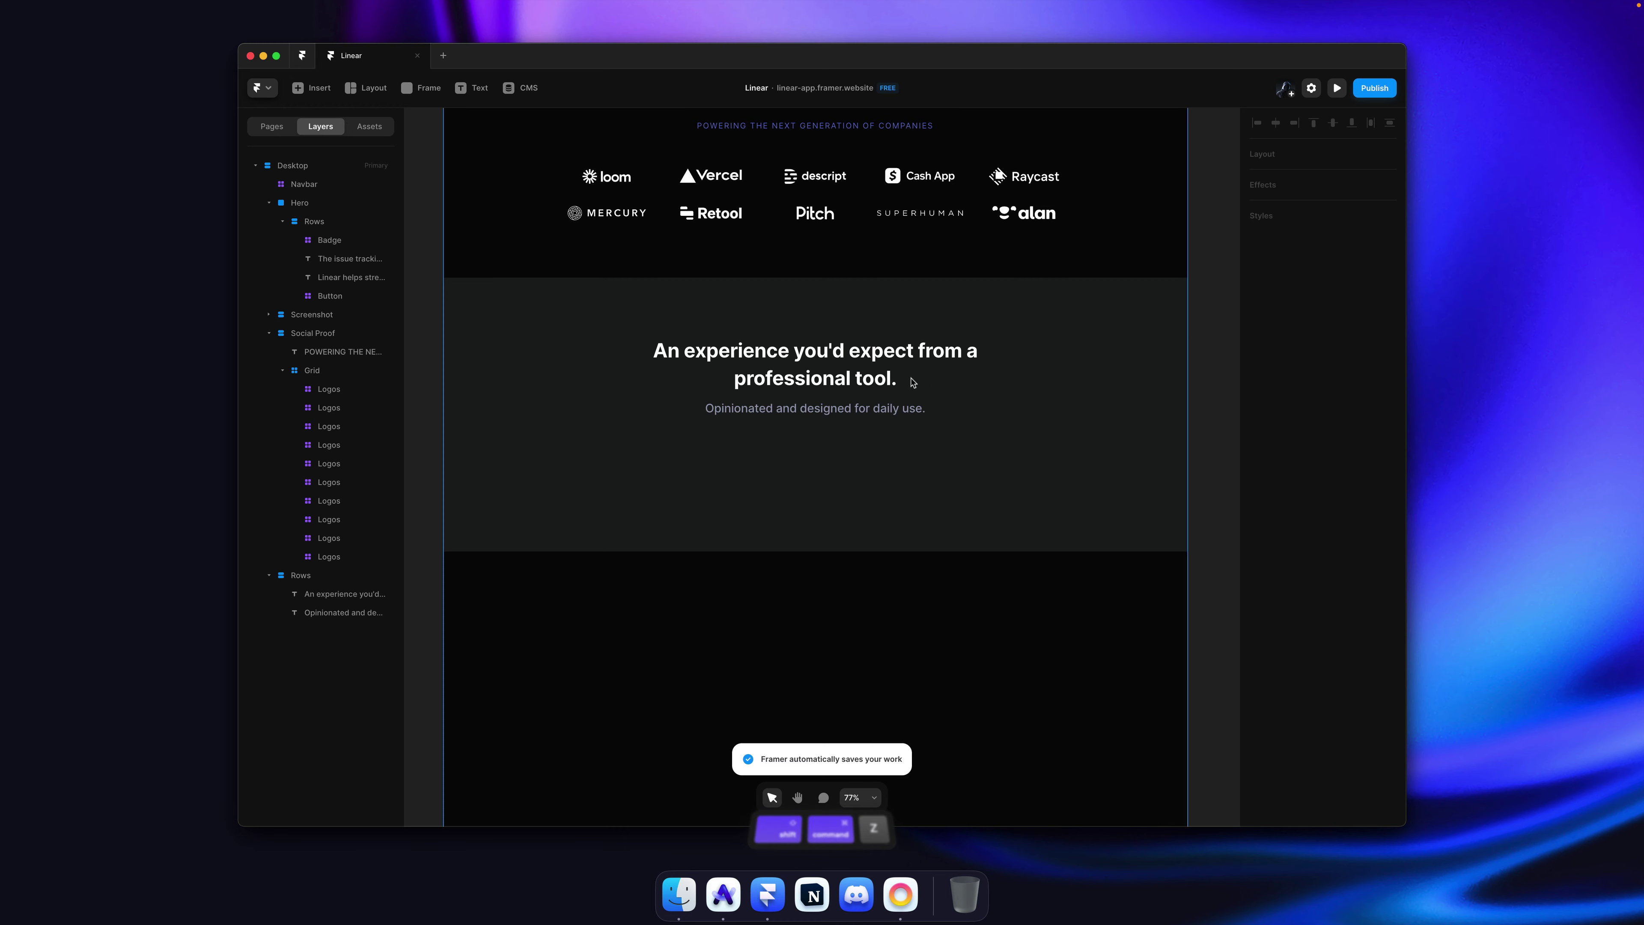
key("super+Tab")
Step: Scroll through Linear's features section for reference, then select Framer's heading-and-subtitle stack
scroll(856, 459, "down", 2)
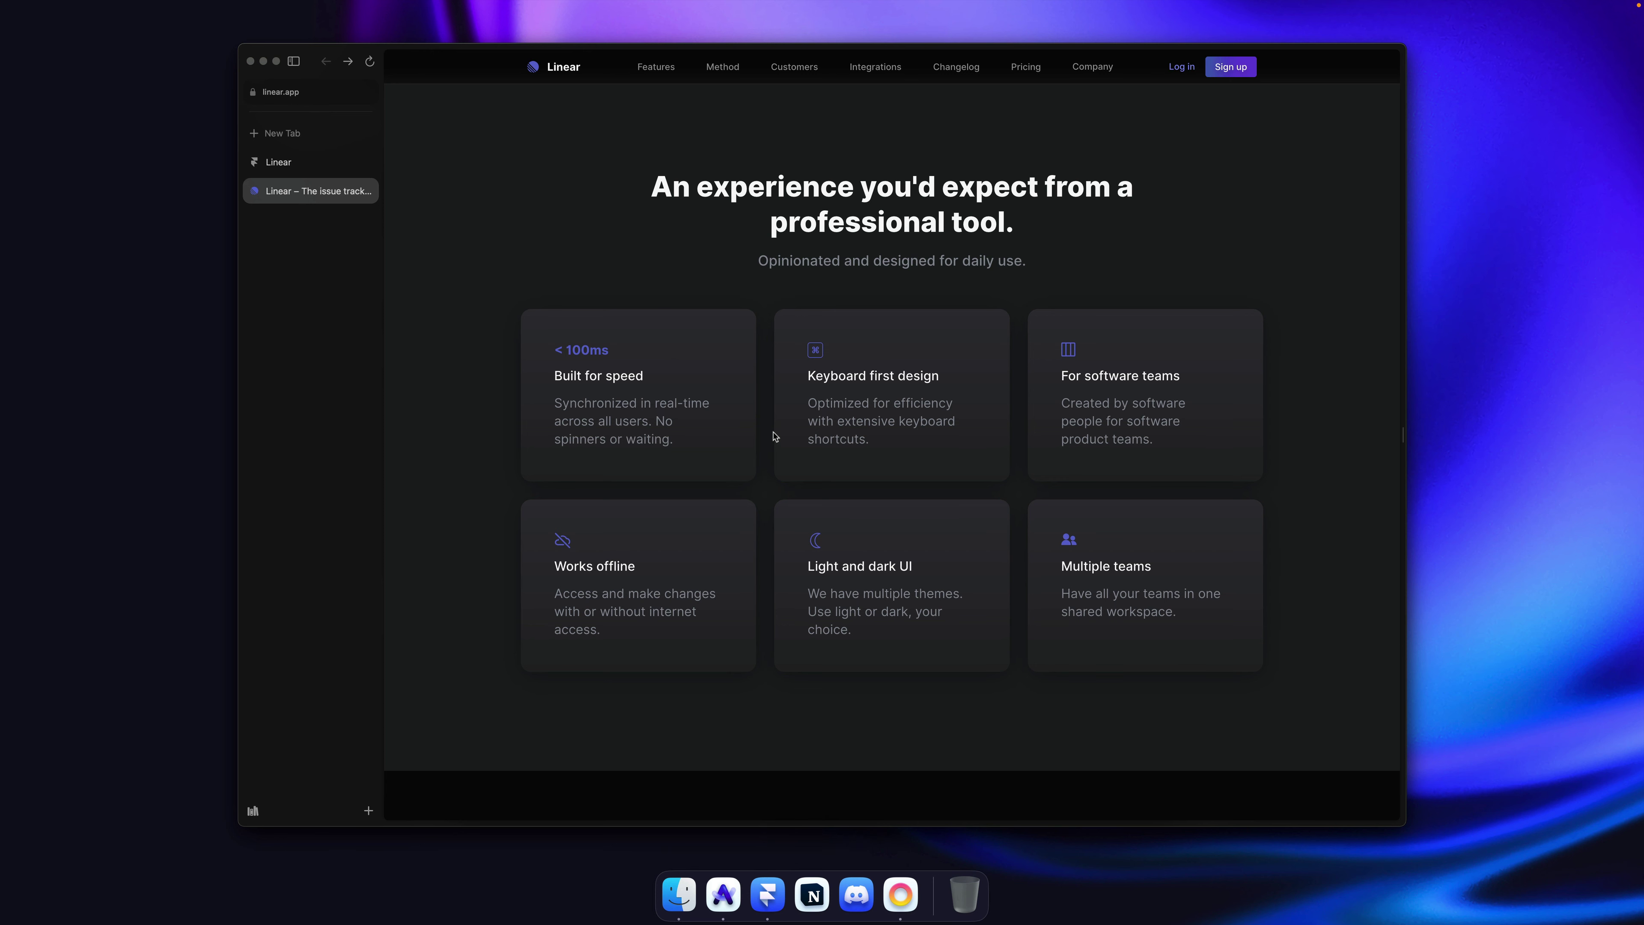
key("super+Tab")
left_click(738, 458, "super")
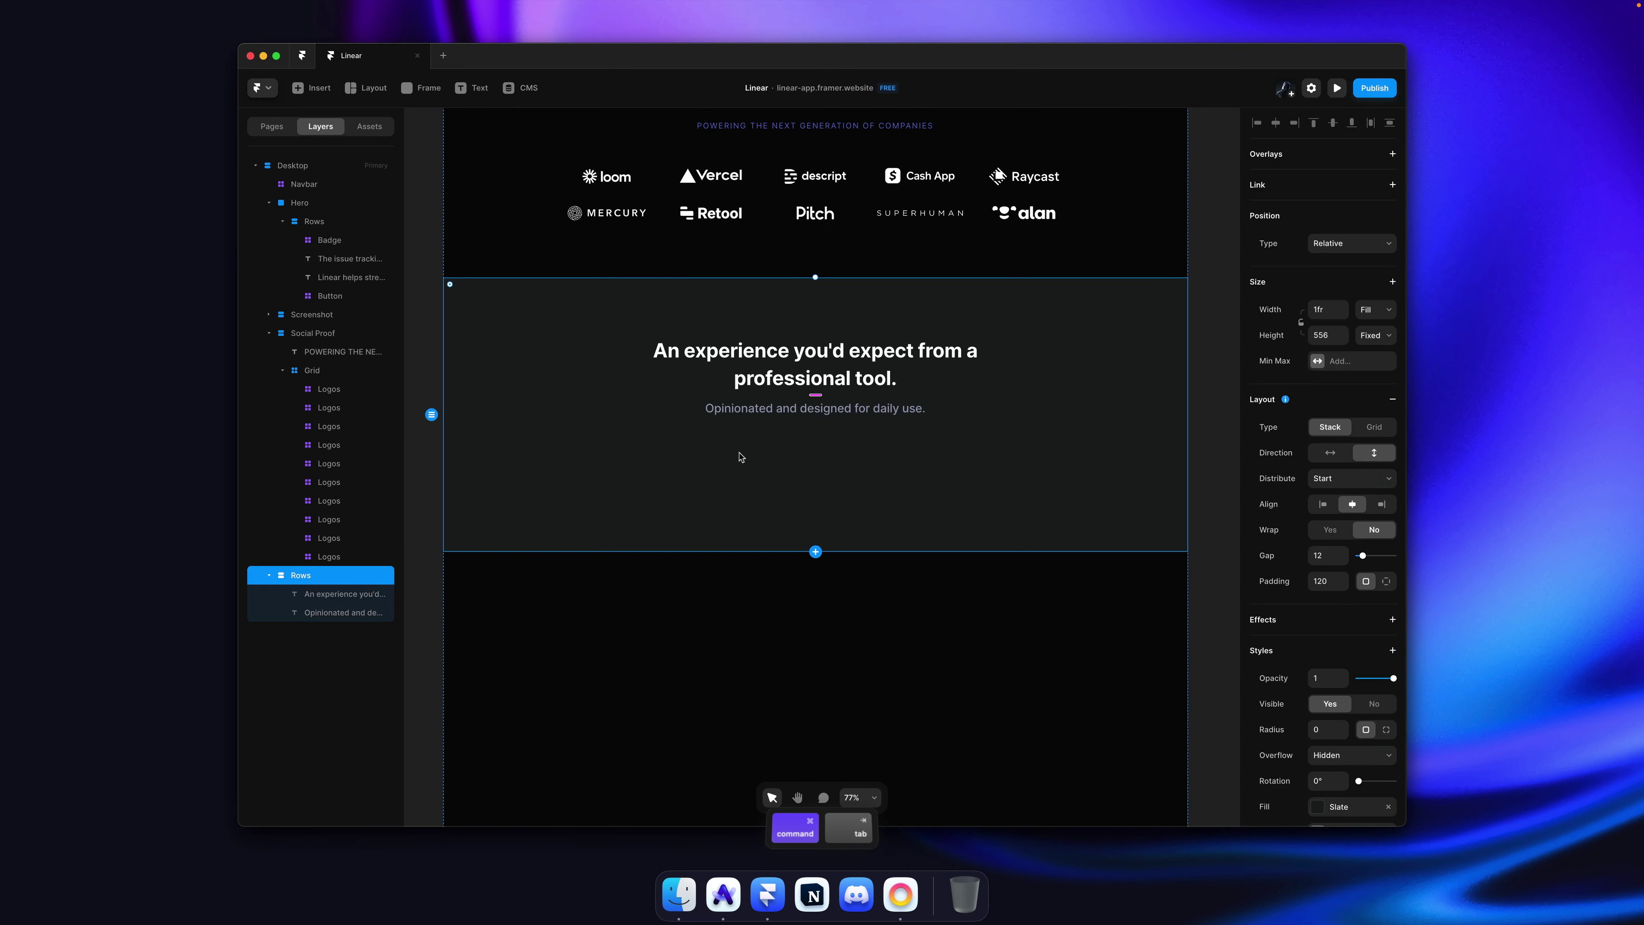
Step: Draw a card frame below the subtitle and sample the Linear card's top colour
mouse_move(671, 441)
left_mouse_down()
mouse_move(800, 506)
mouse_move(830, 544)
left_mouse_up()
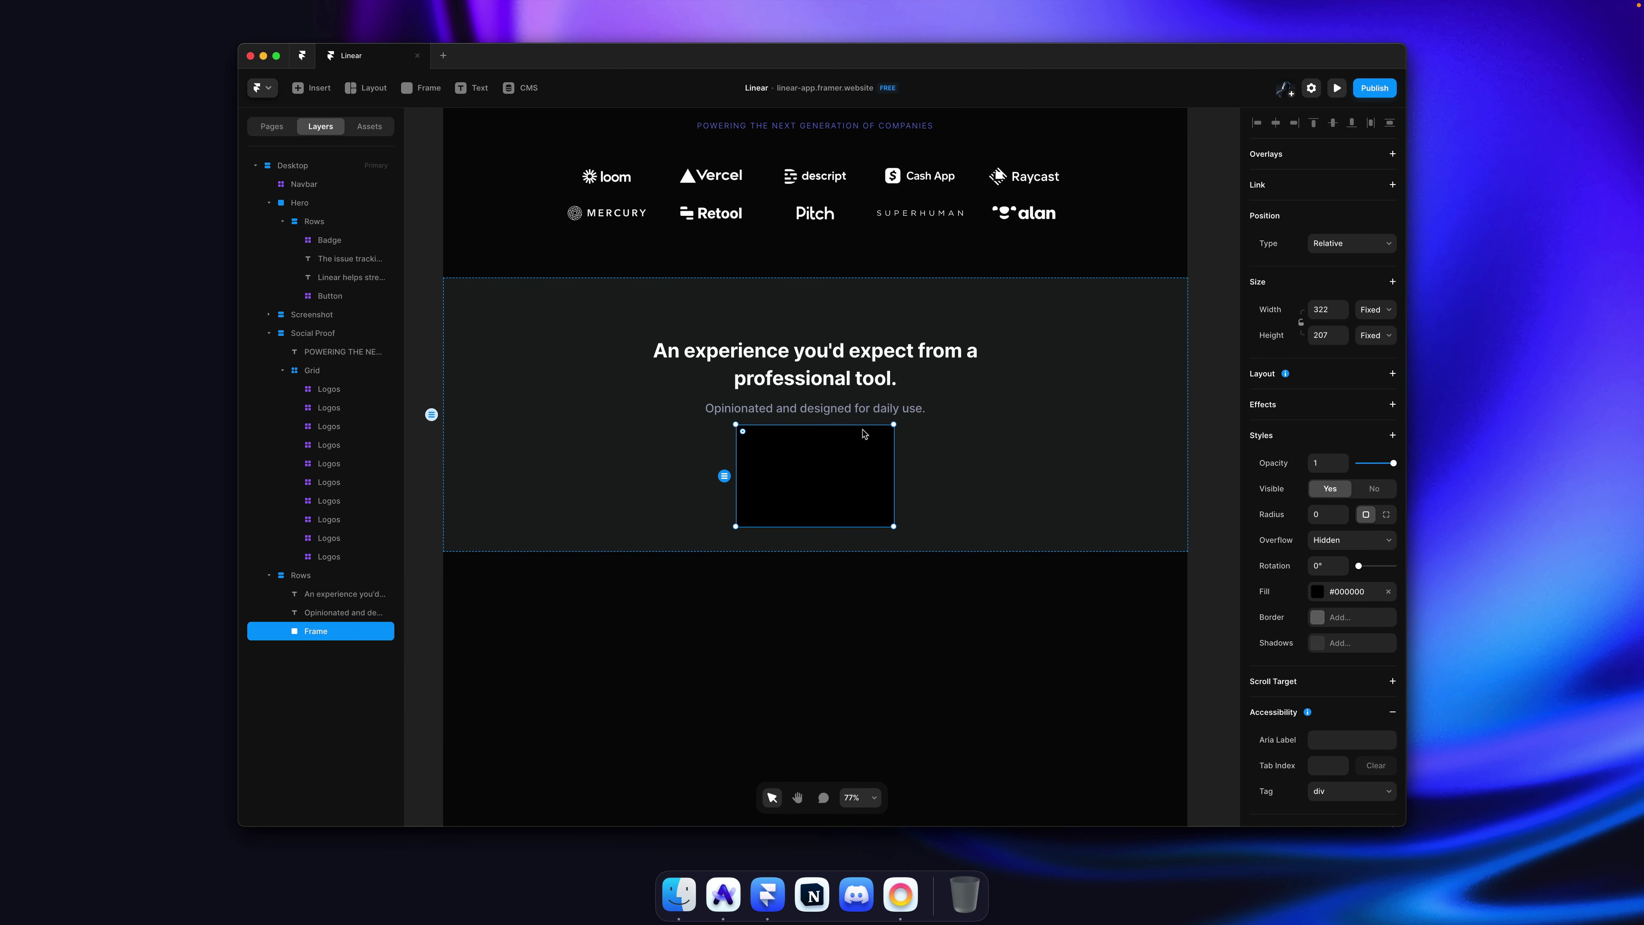
key("super+Tab")
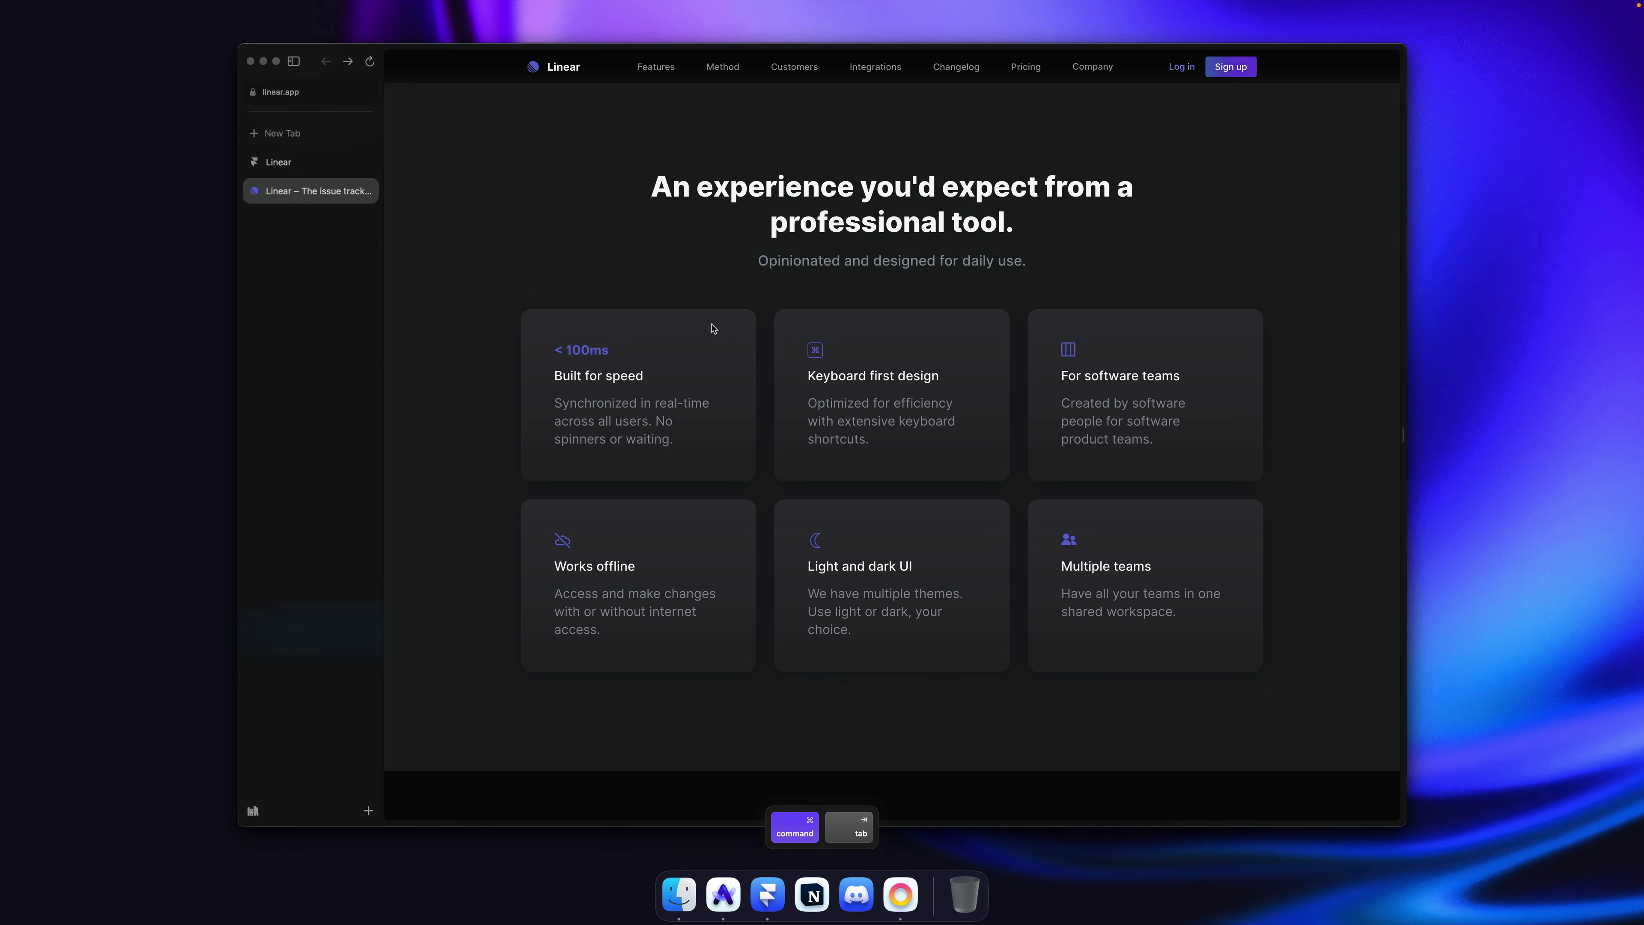
key("shift+alt+super+p")
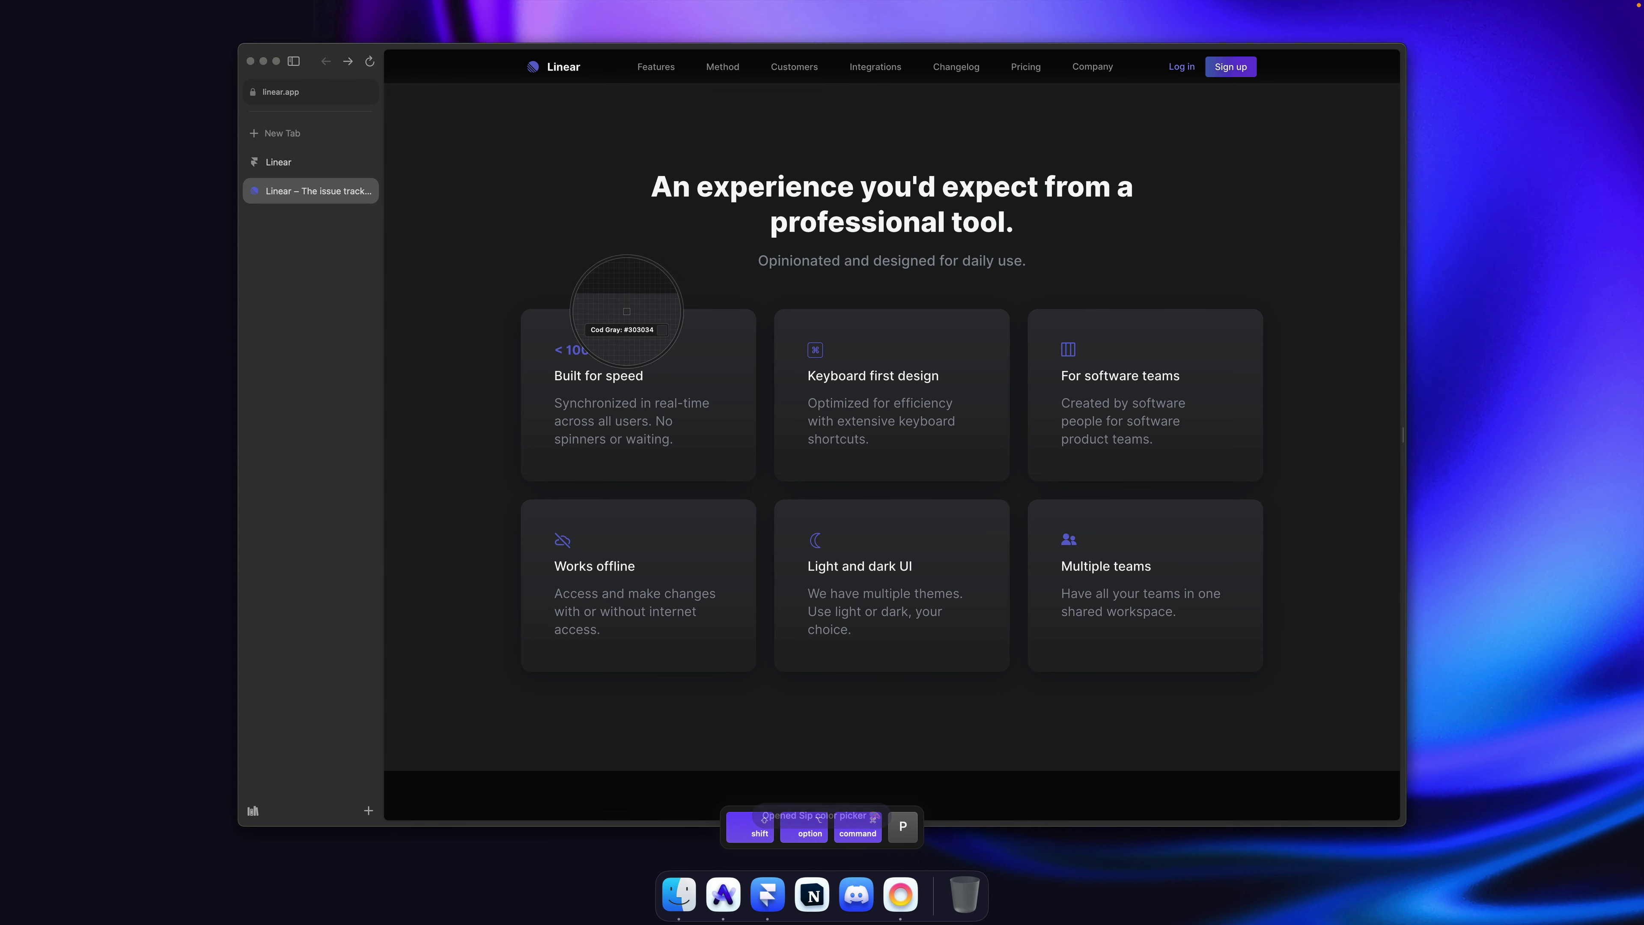
left_click(626, 312)
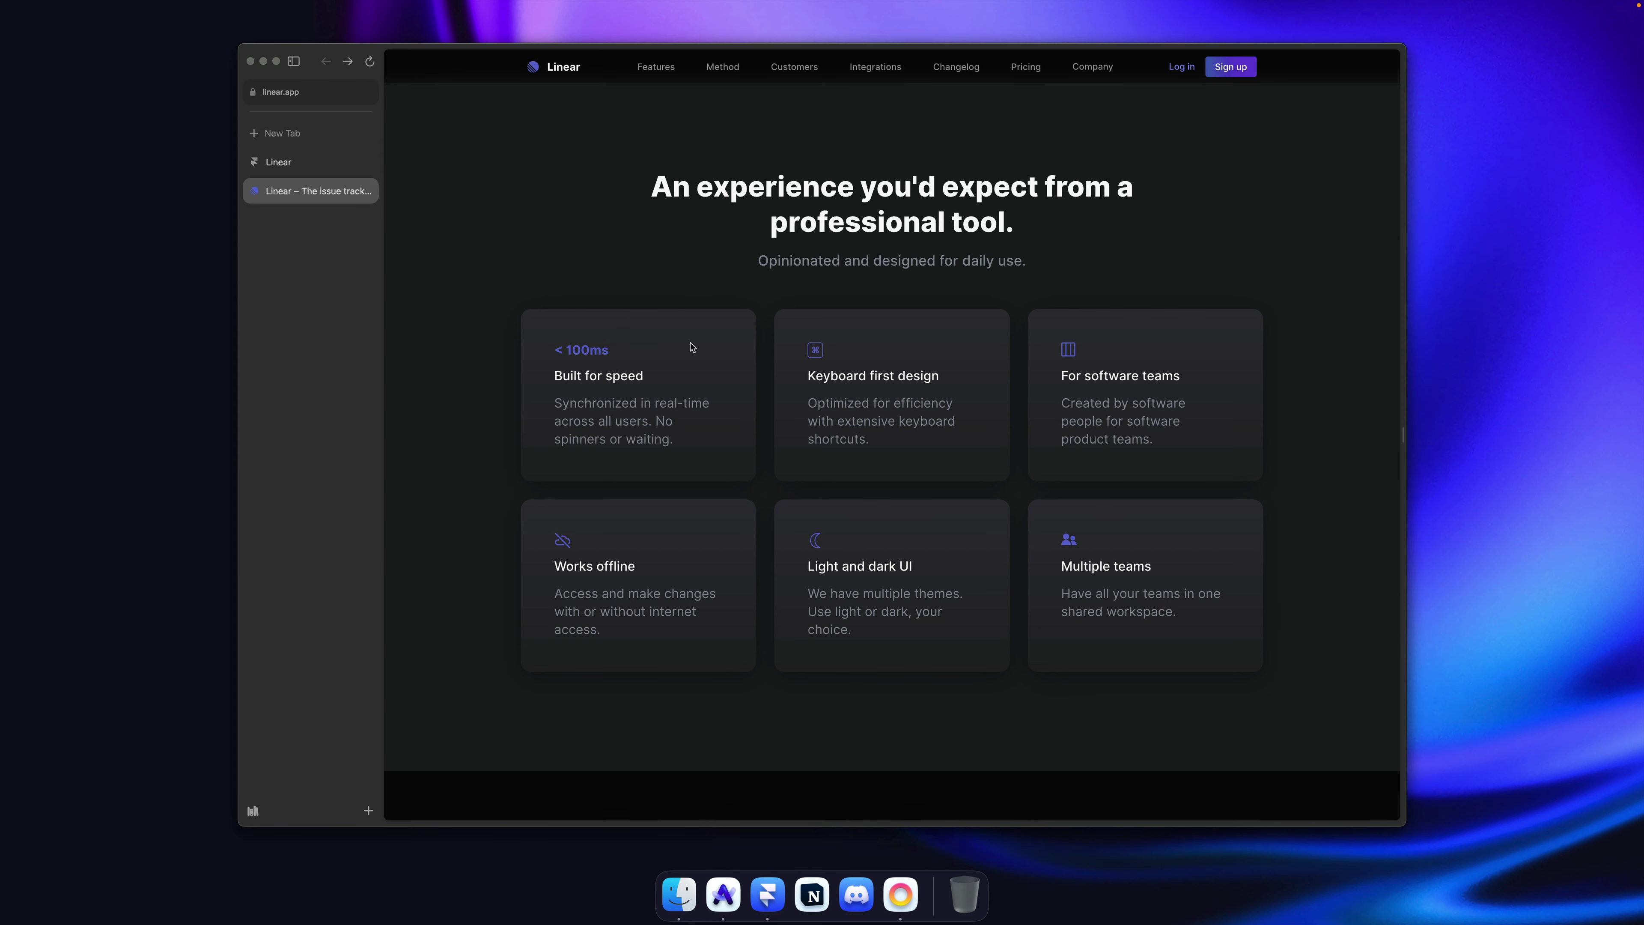
key("super+Tab")
Step: Give the card a linear gradient fill with the top stop set to #313035
left_click(1358, 595)
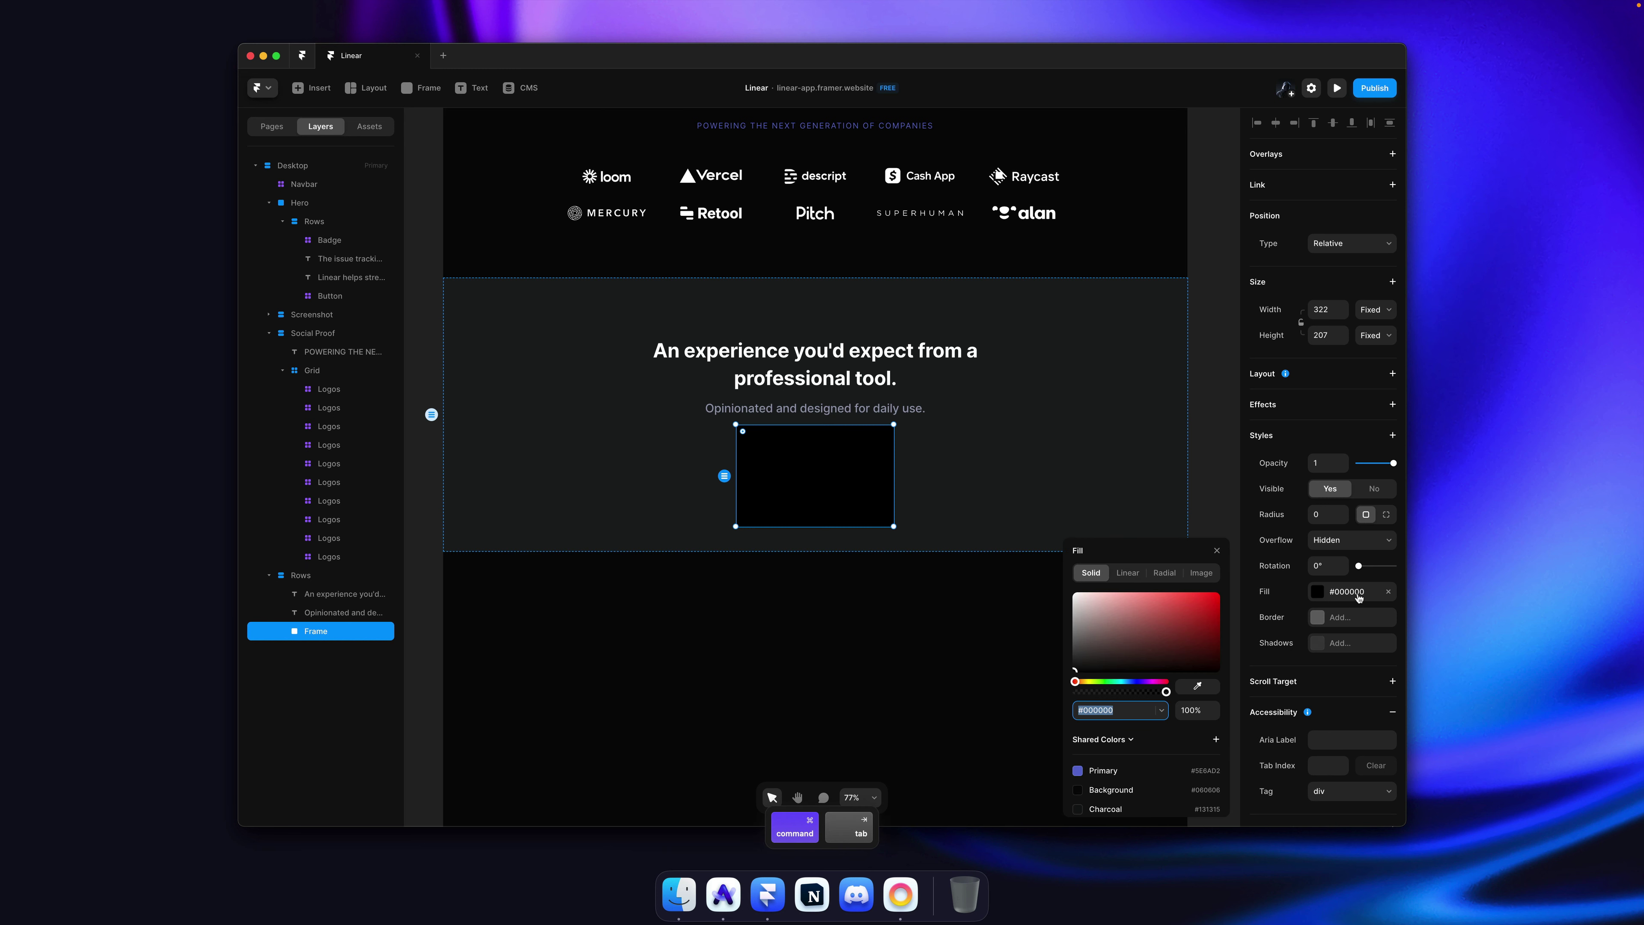
left_click(1129, 570)
left_click(815, 425)
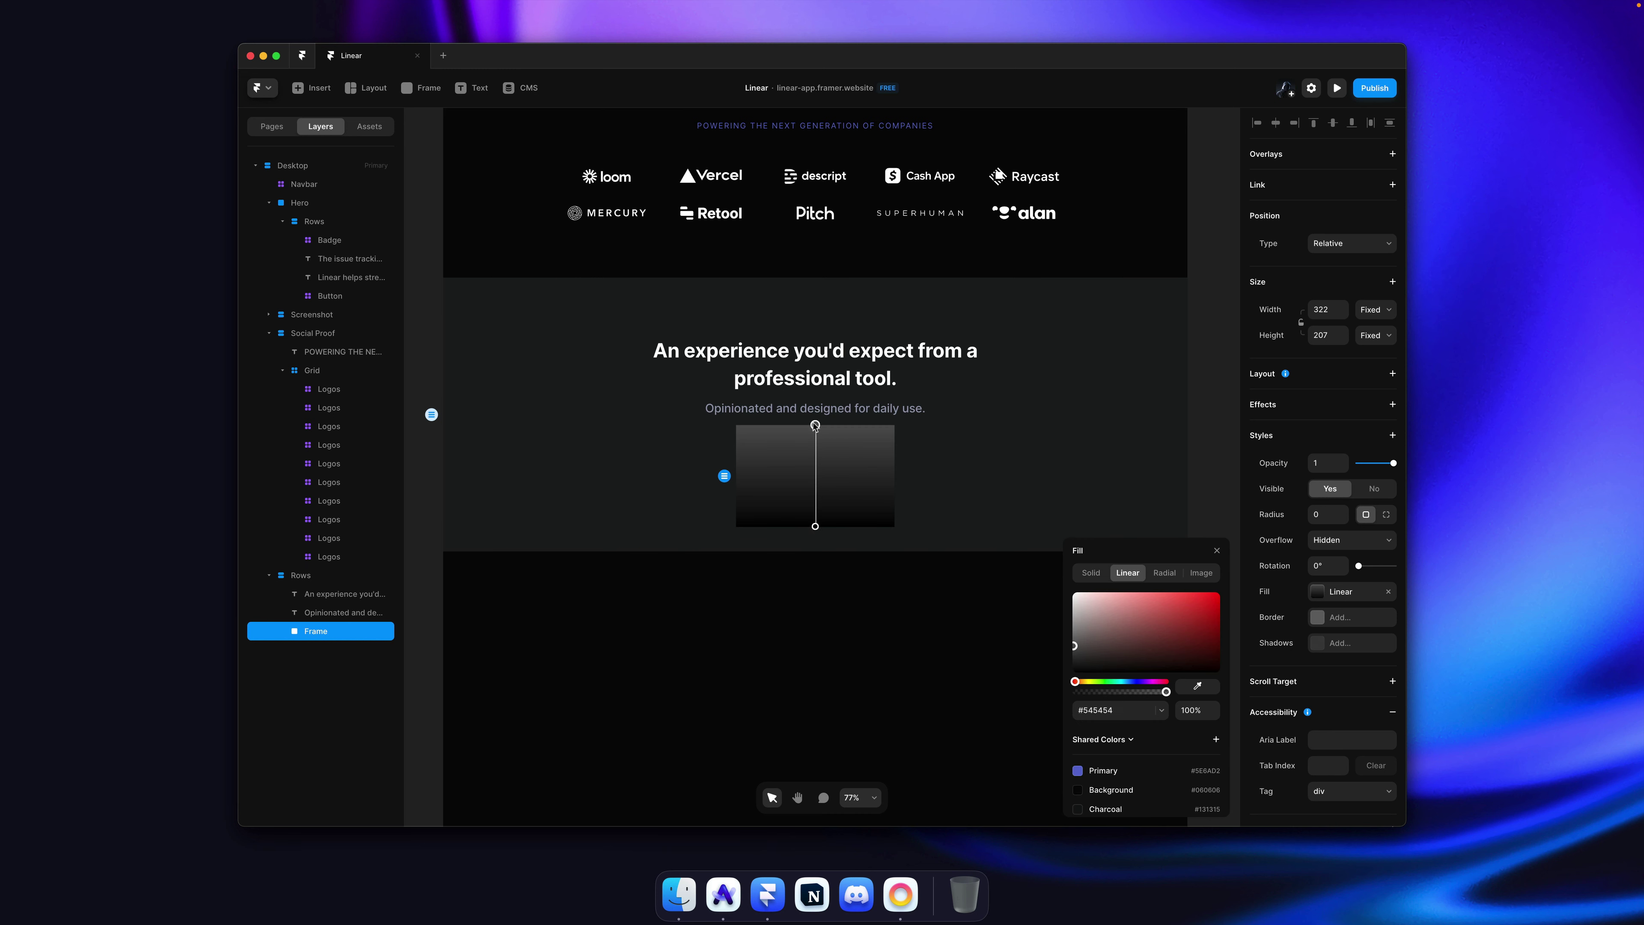
left_click(1143, 709)
type("#313035")
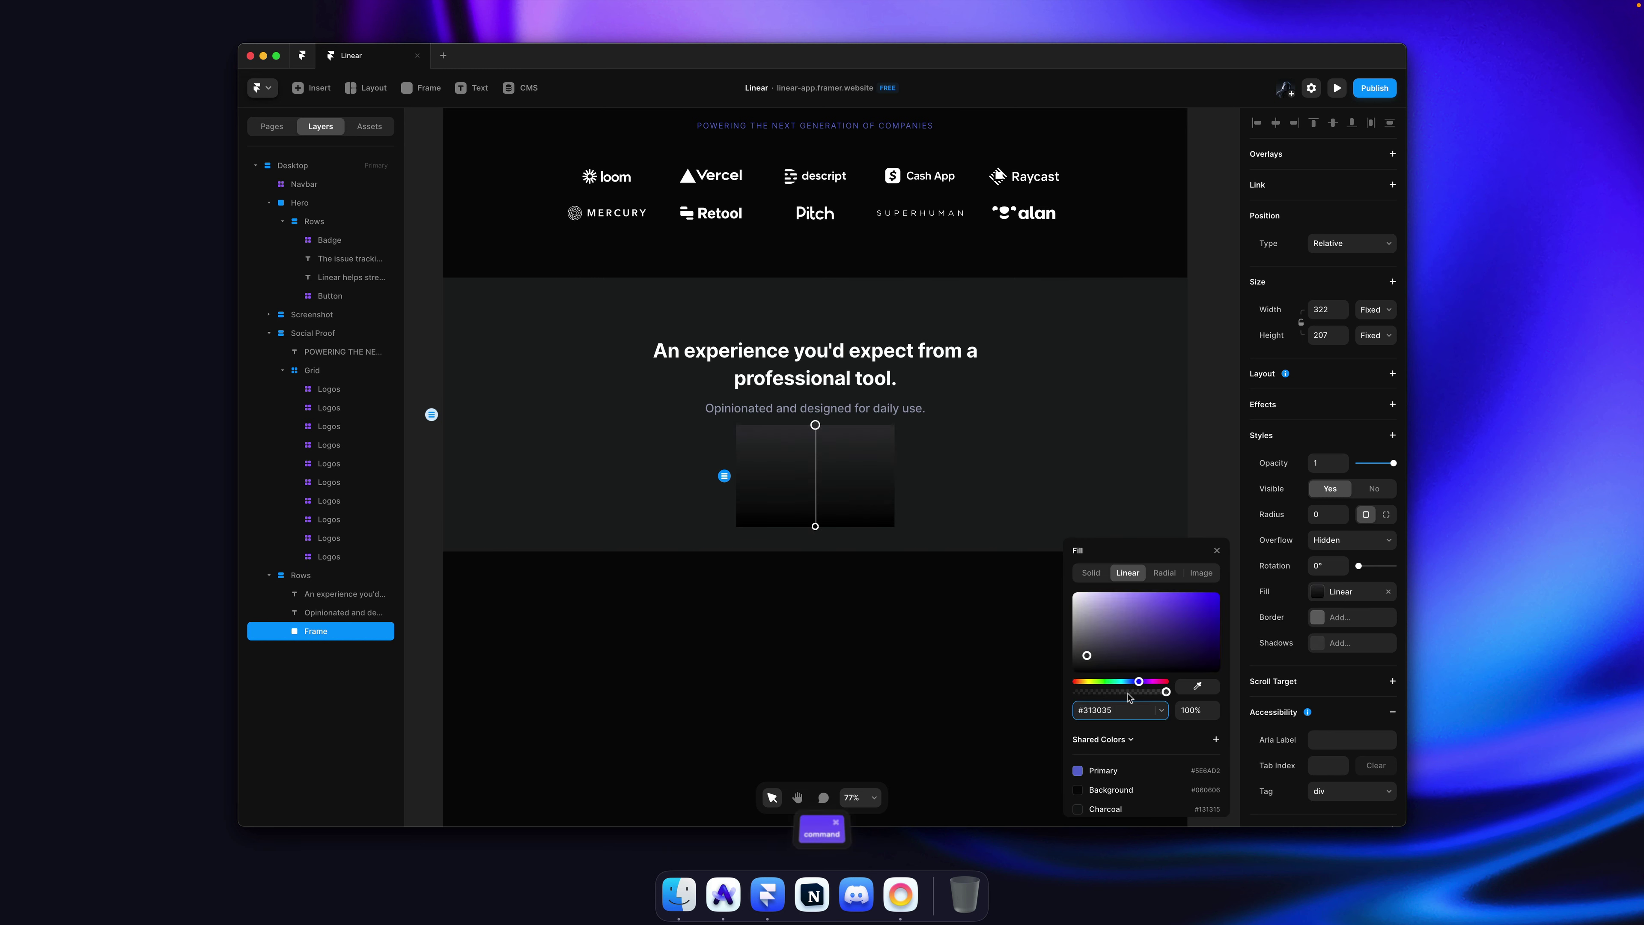
scroll(1143, 756, "down", 2)
key("Return")
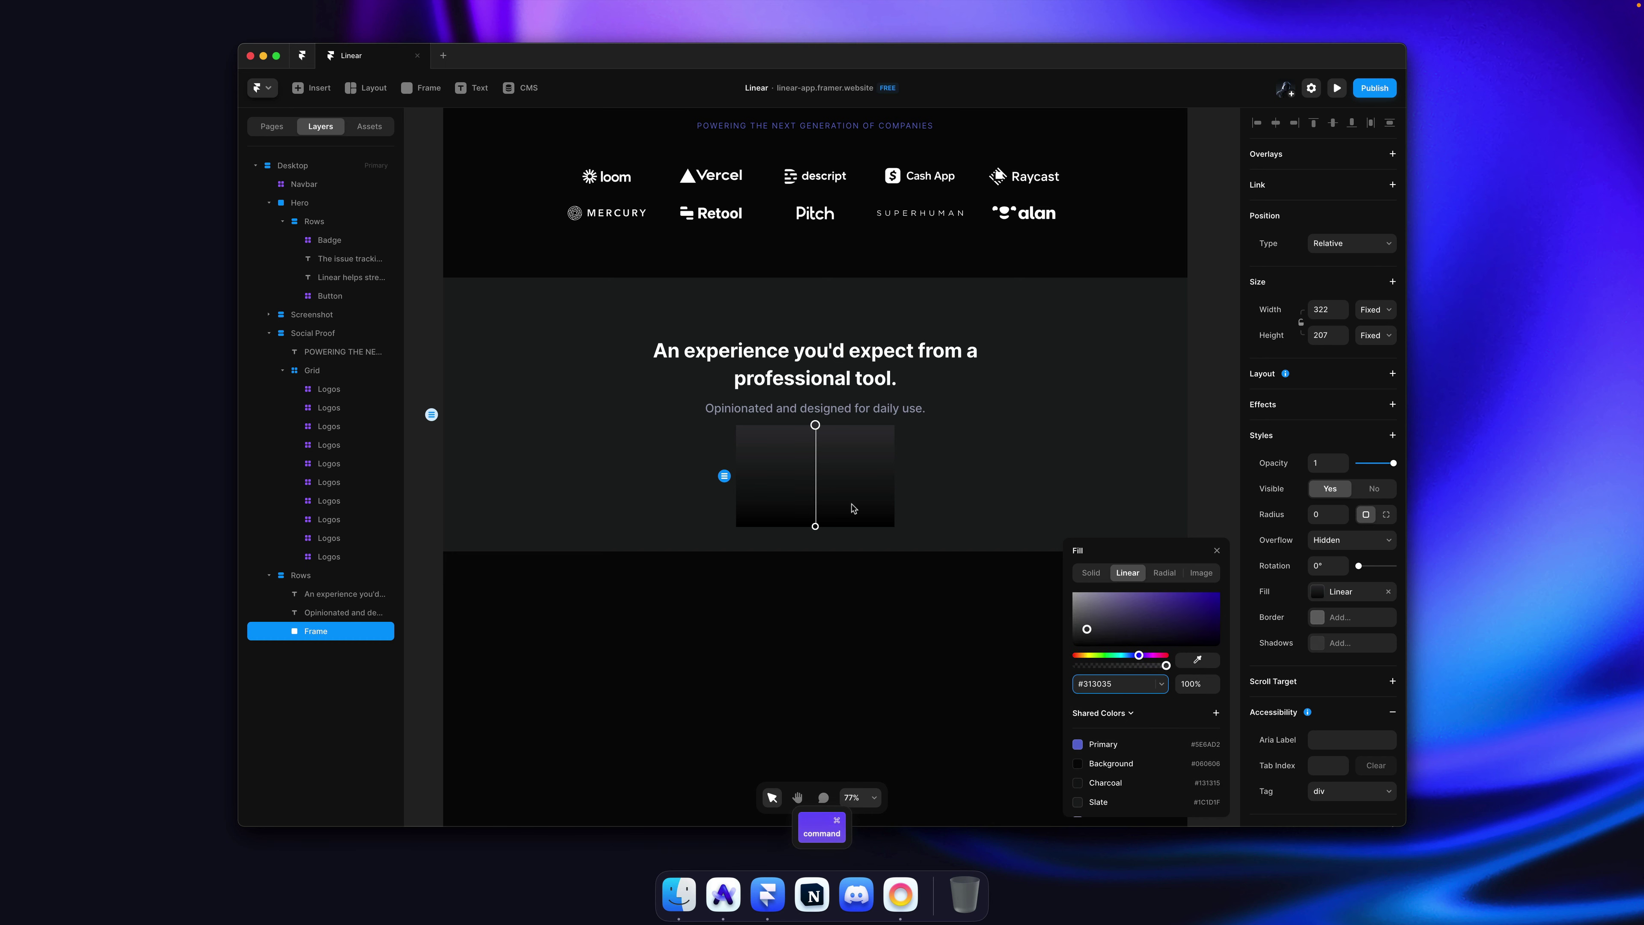
Step: Sample the reference card's darker colour and set the bottom stop to #222326
key("super+Tab")
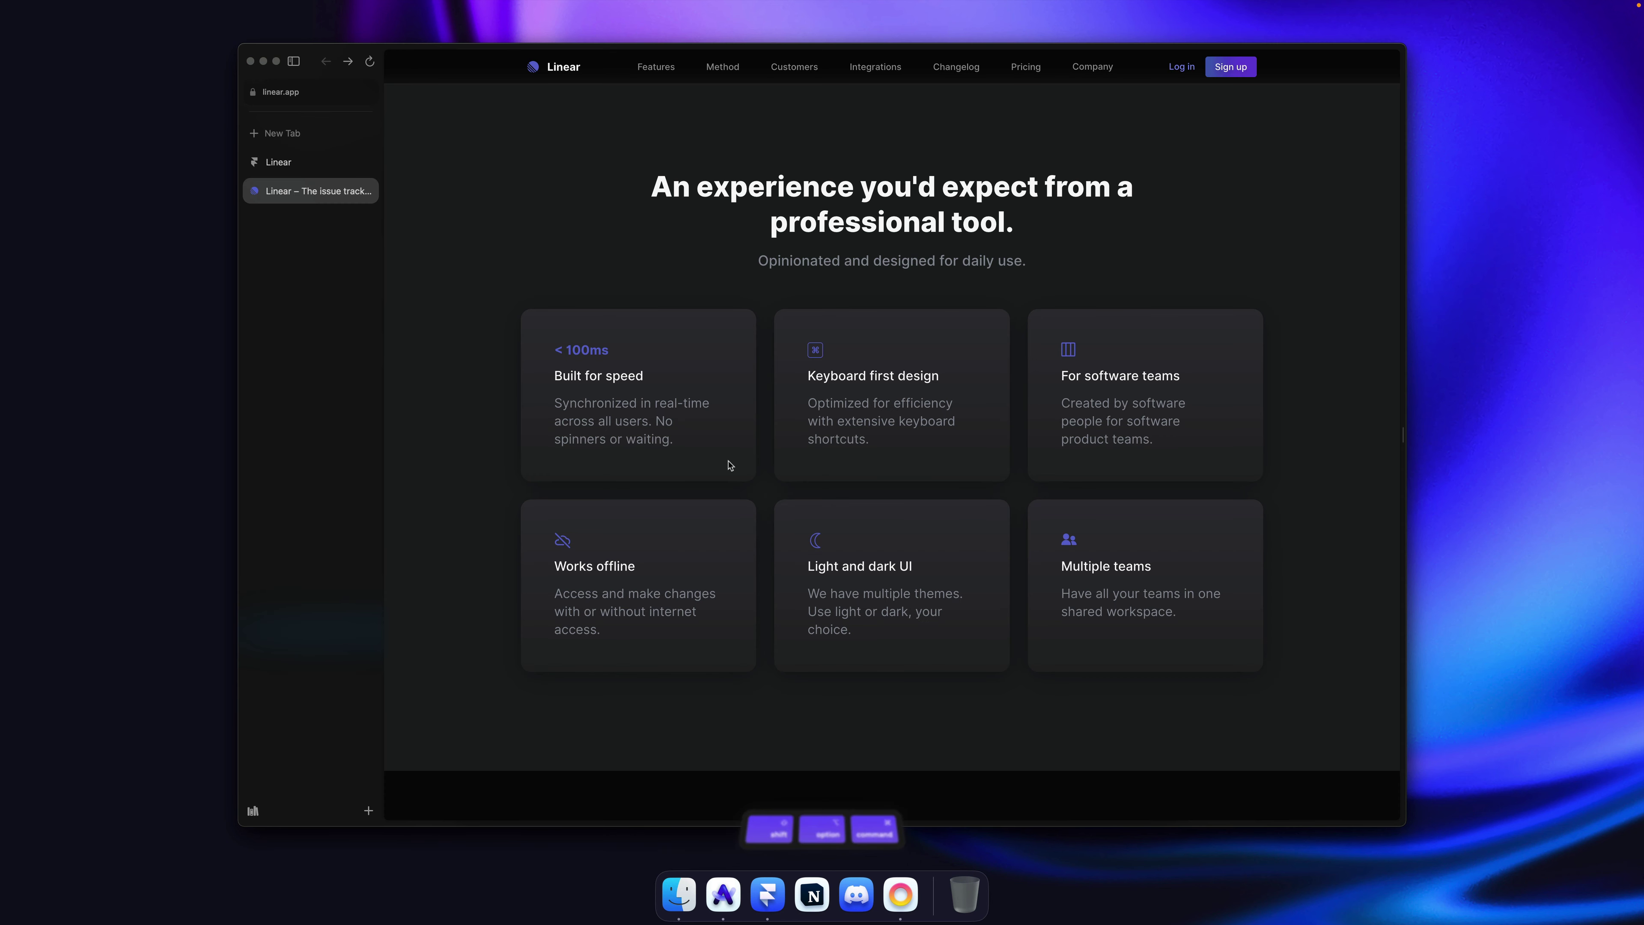
key("alt+super+p")
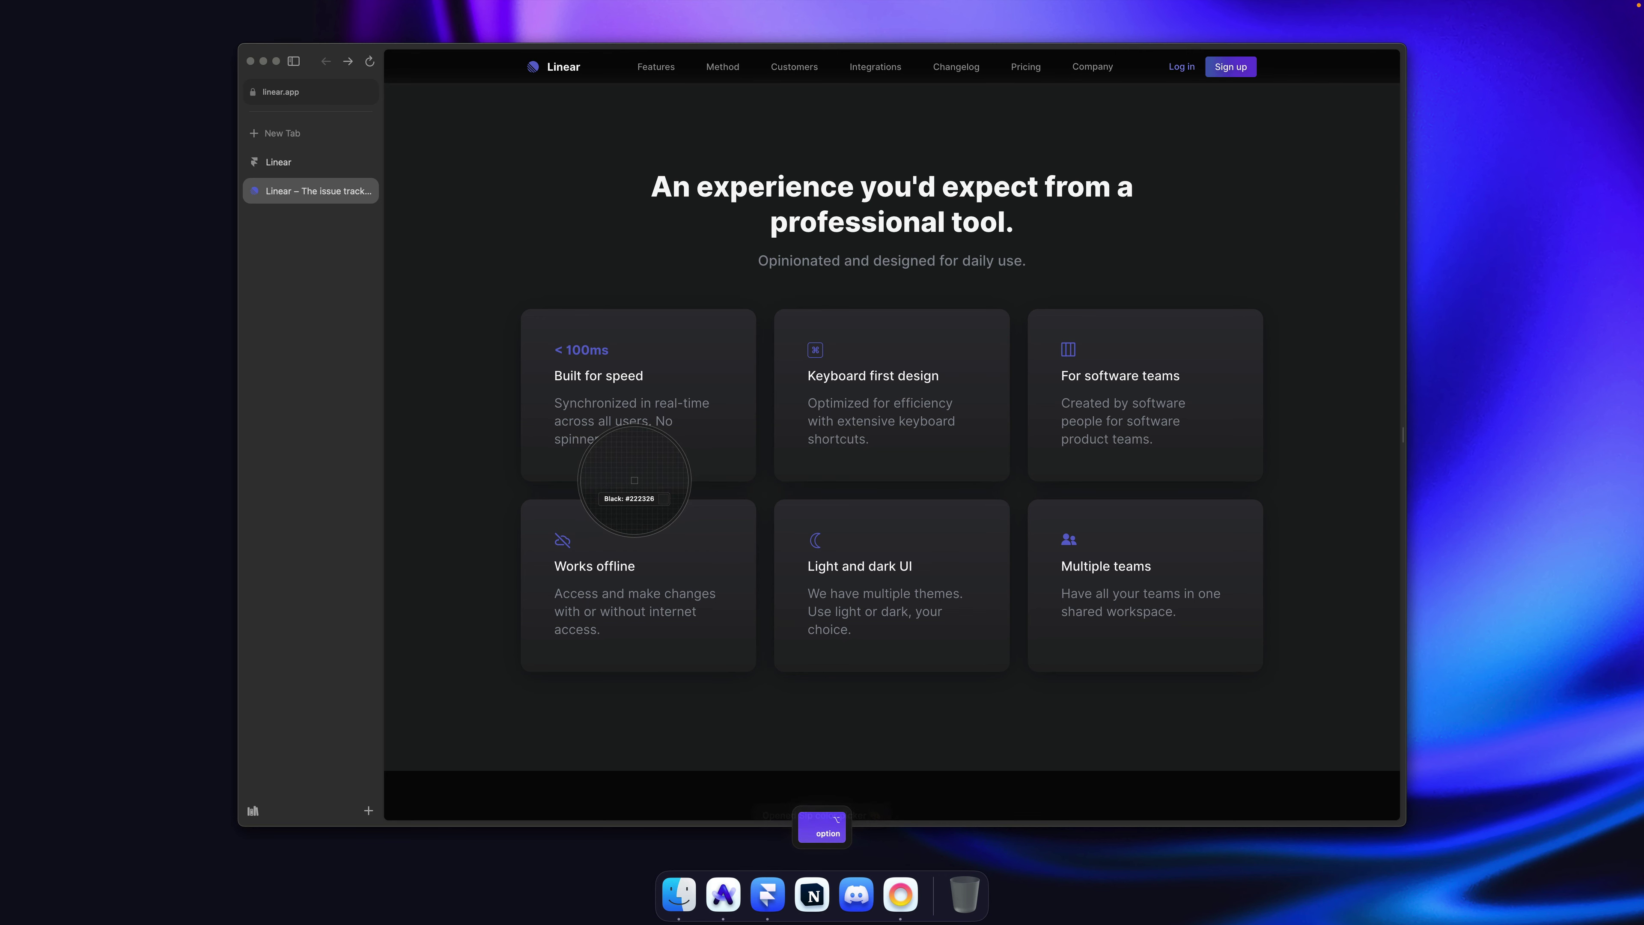
left_click(638, 483)
key("super+Tab")
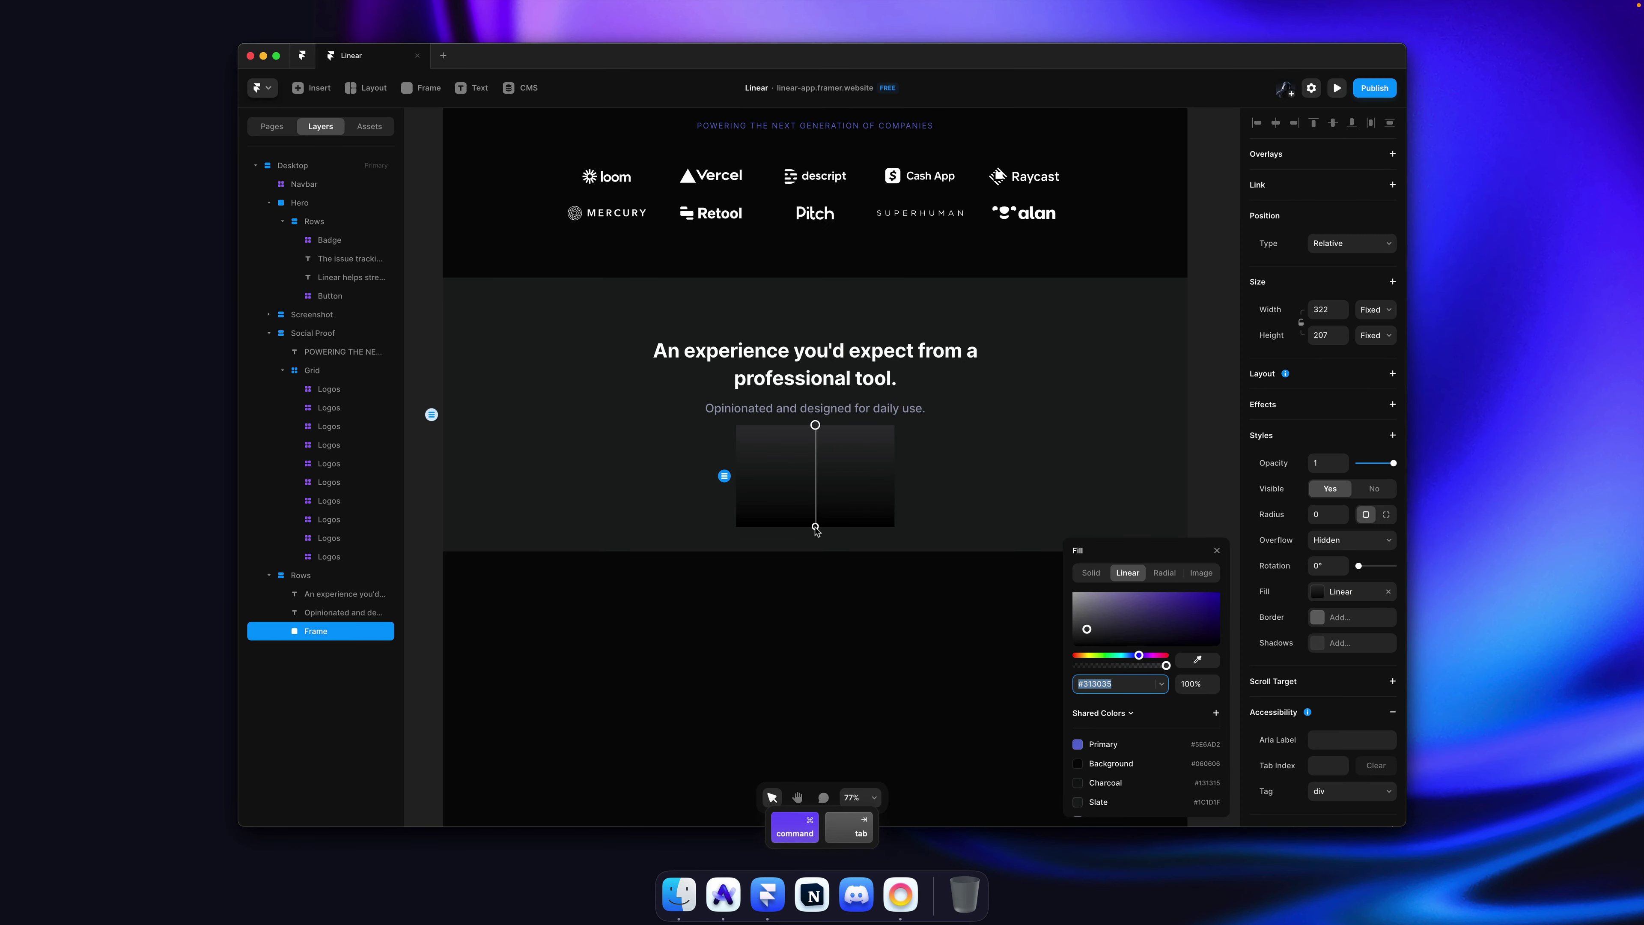
left_click(817, 528)
left_click(1141, 691)
type("#222326")
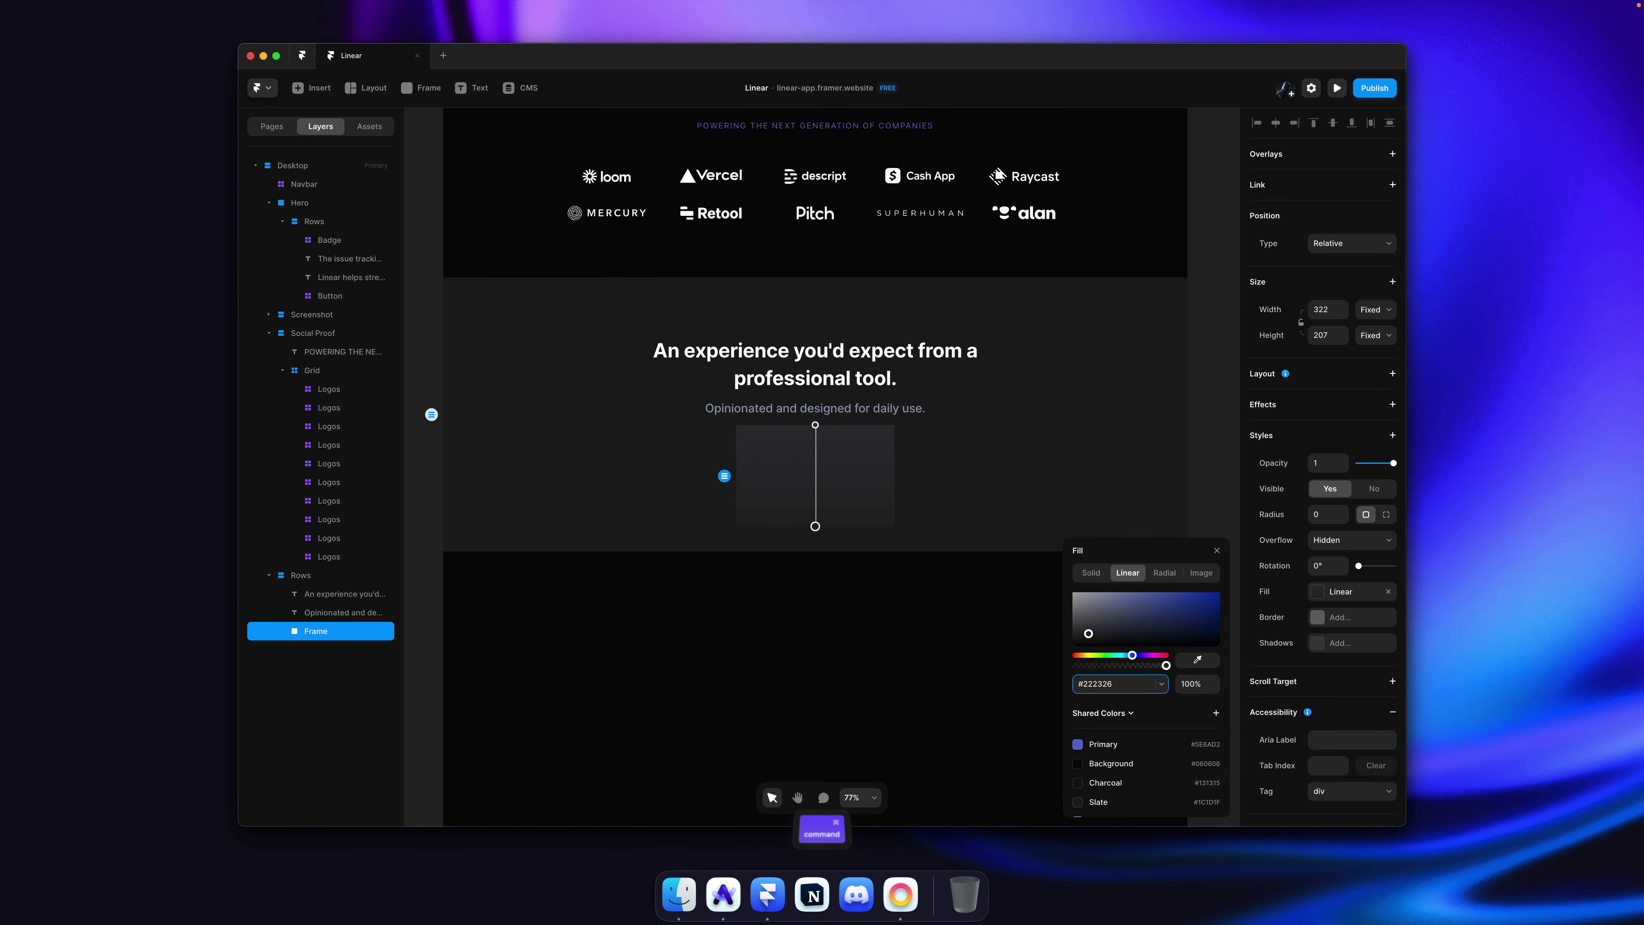
Step: Try the Slate shared colour on the top stop, then revert to the #313035–#222326 gradient
left_click(815, 426)
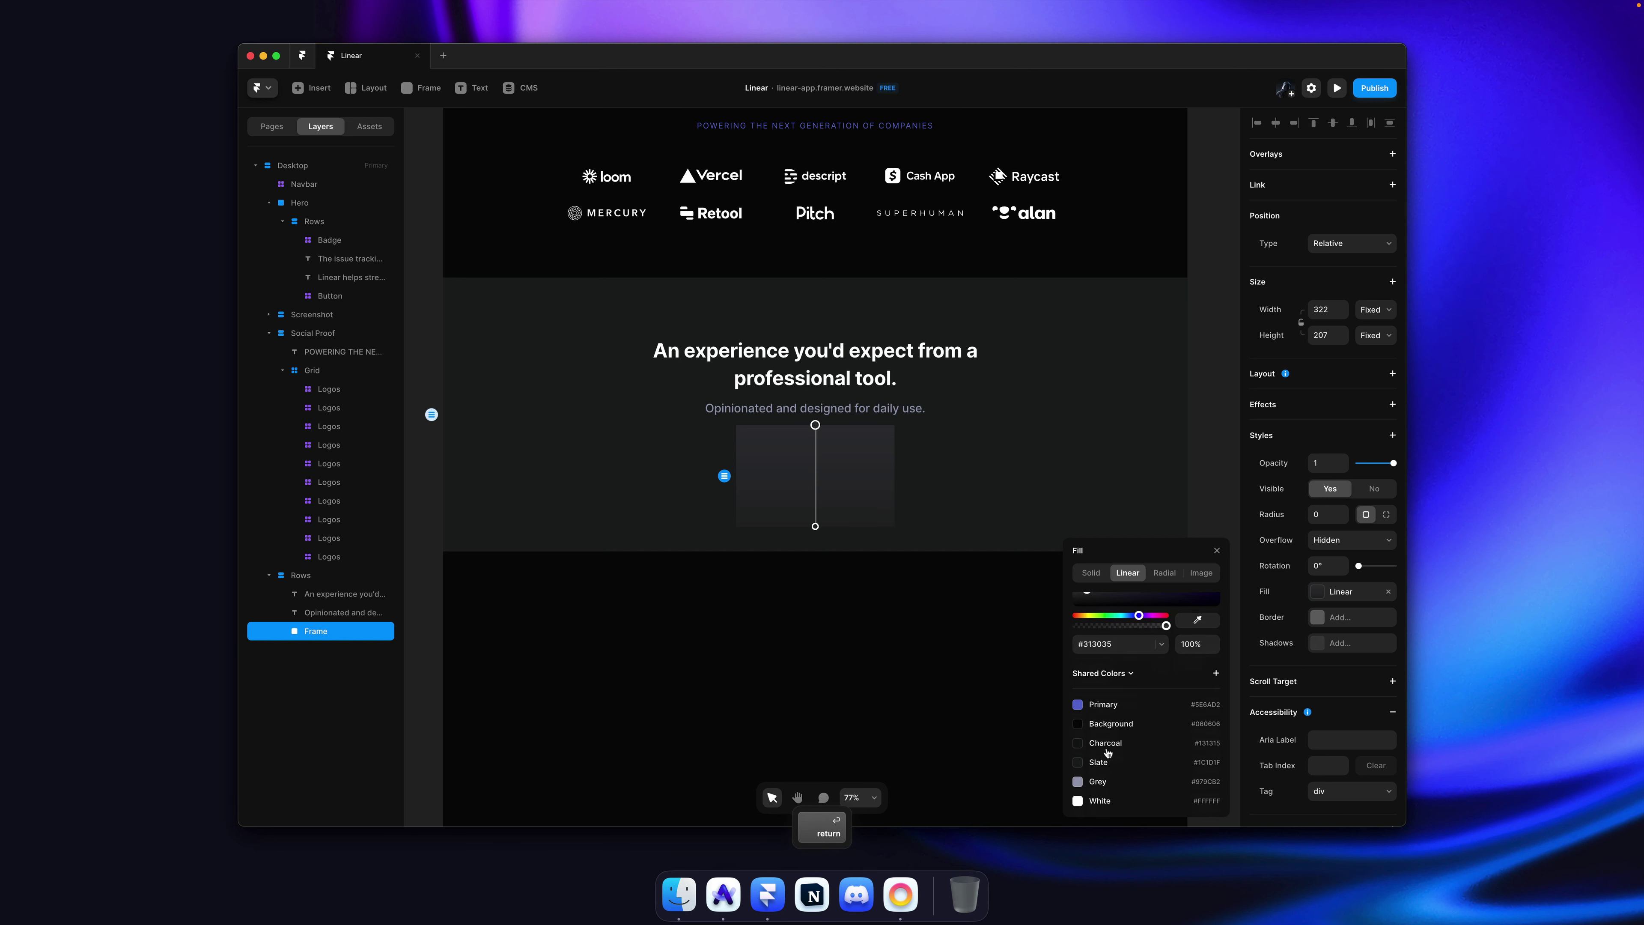
left_click(1108, 754)
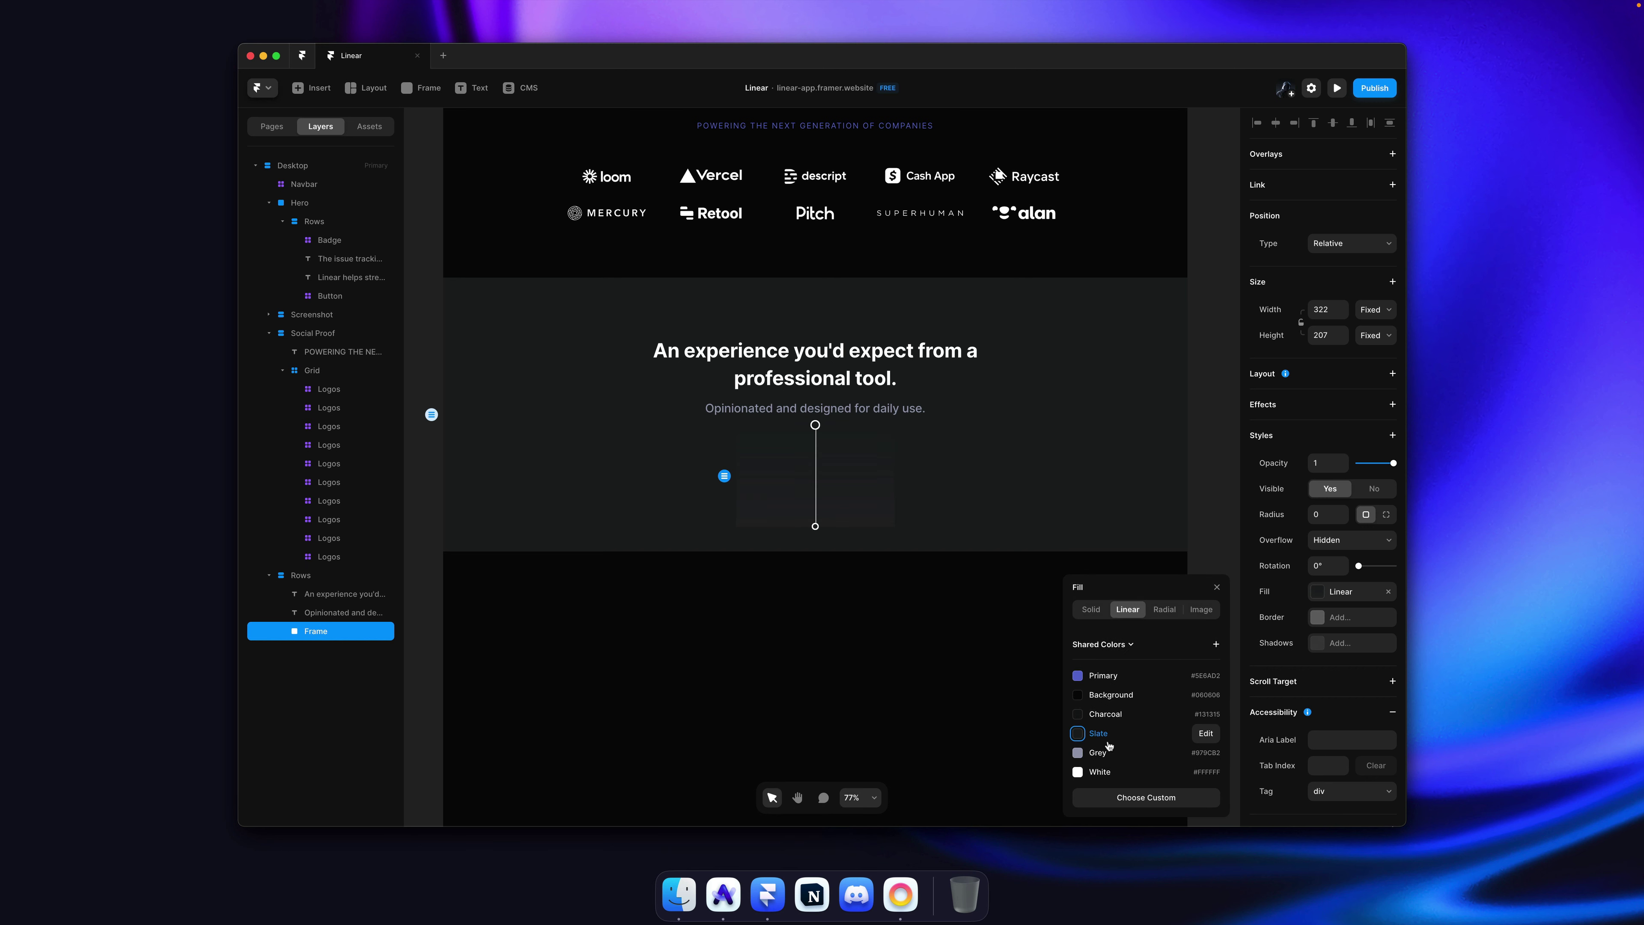
key("super+z")
key("super+z")
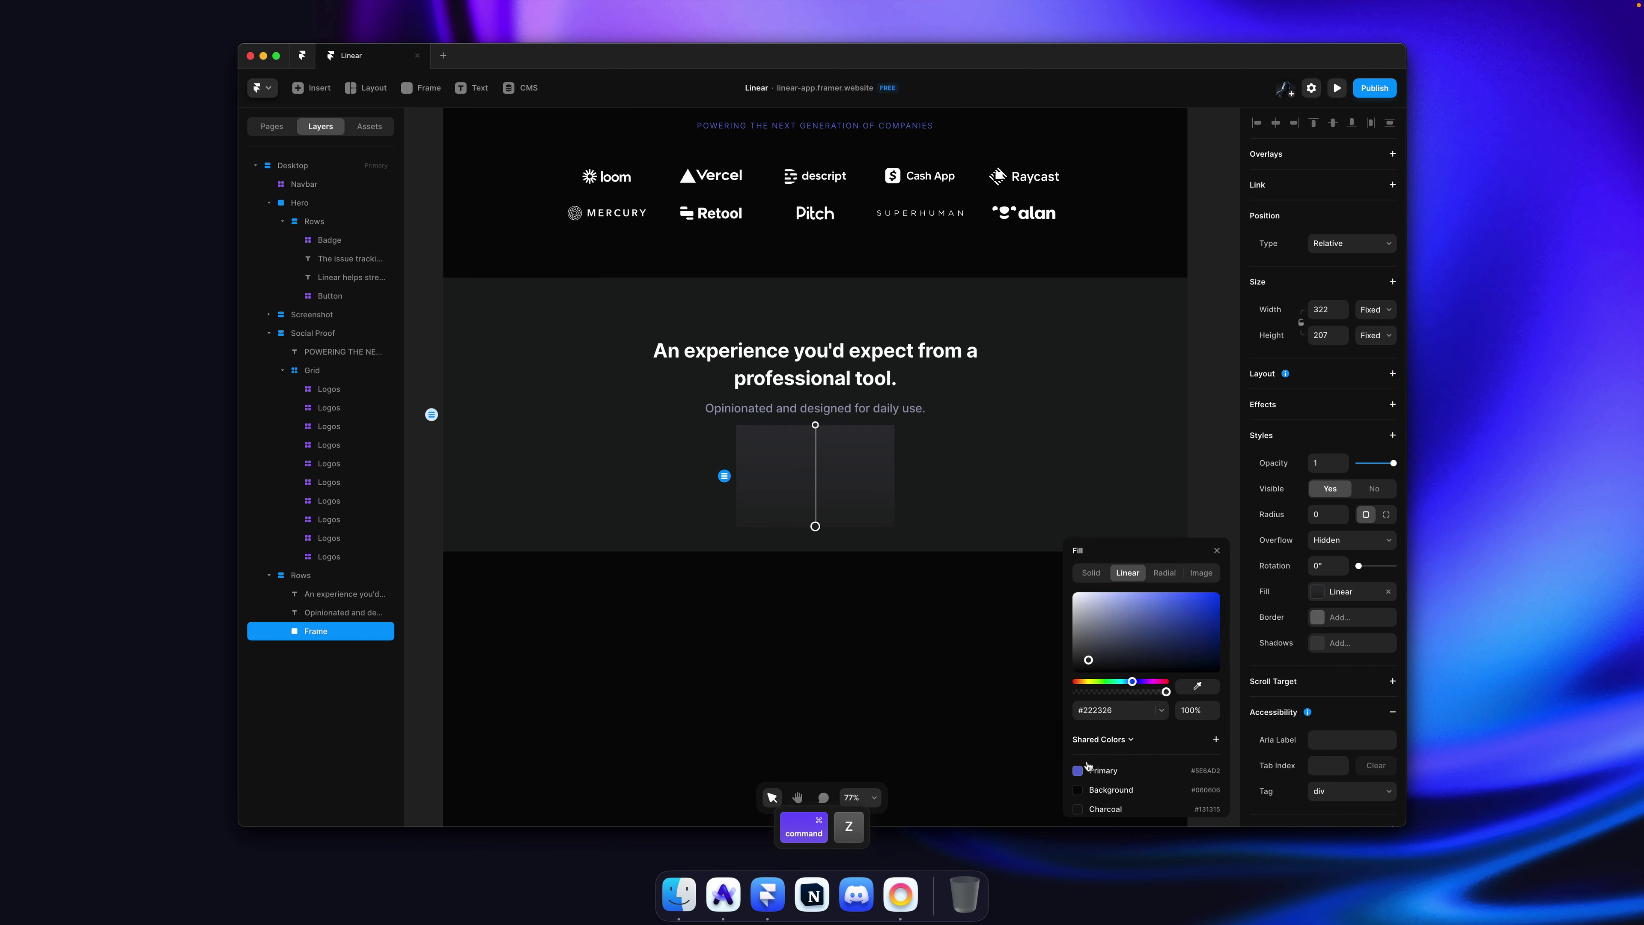
left_click(1109, 771)
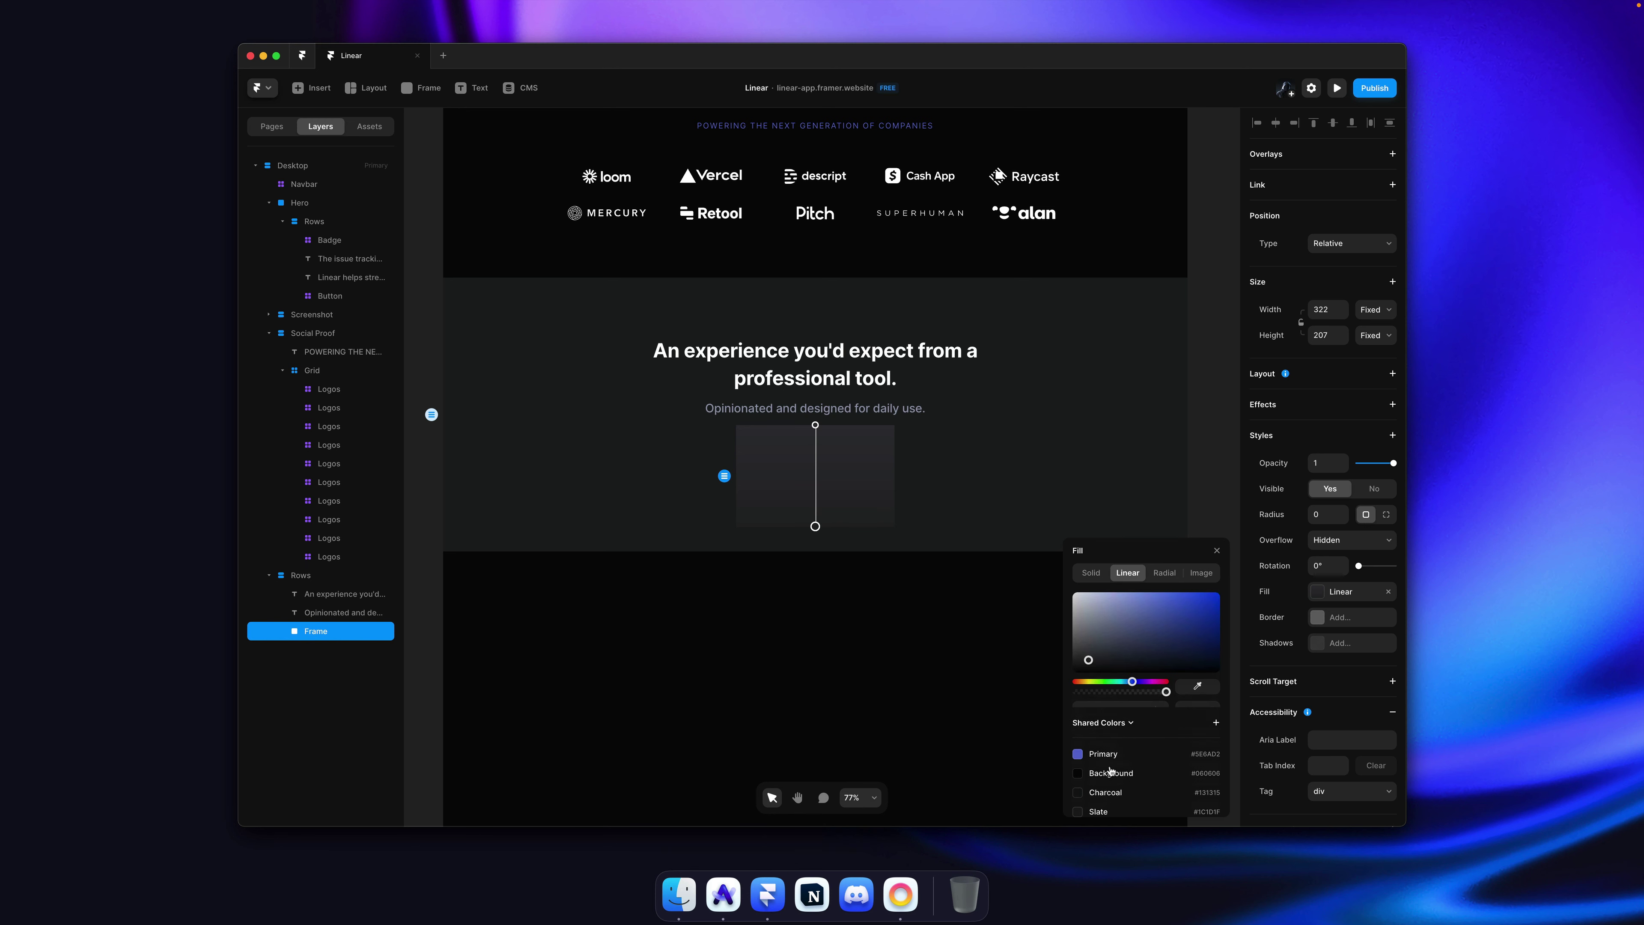
key("super+z")
key("super+z")
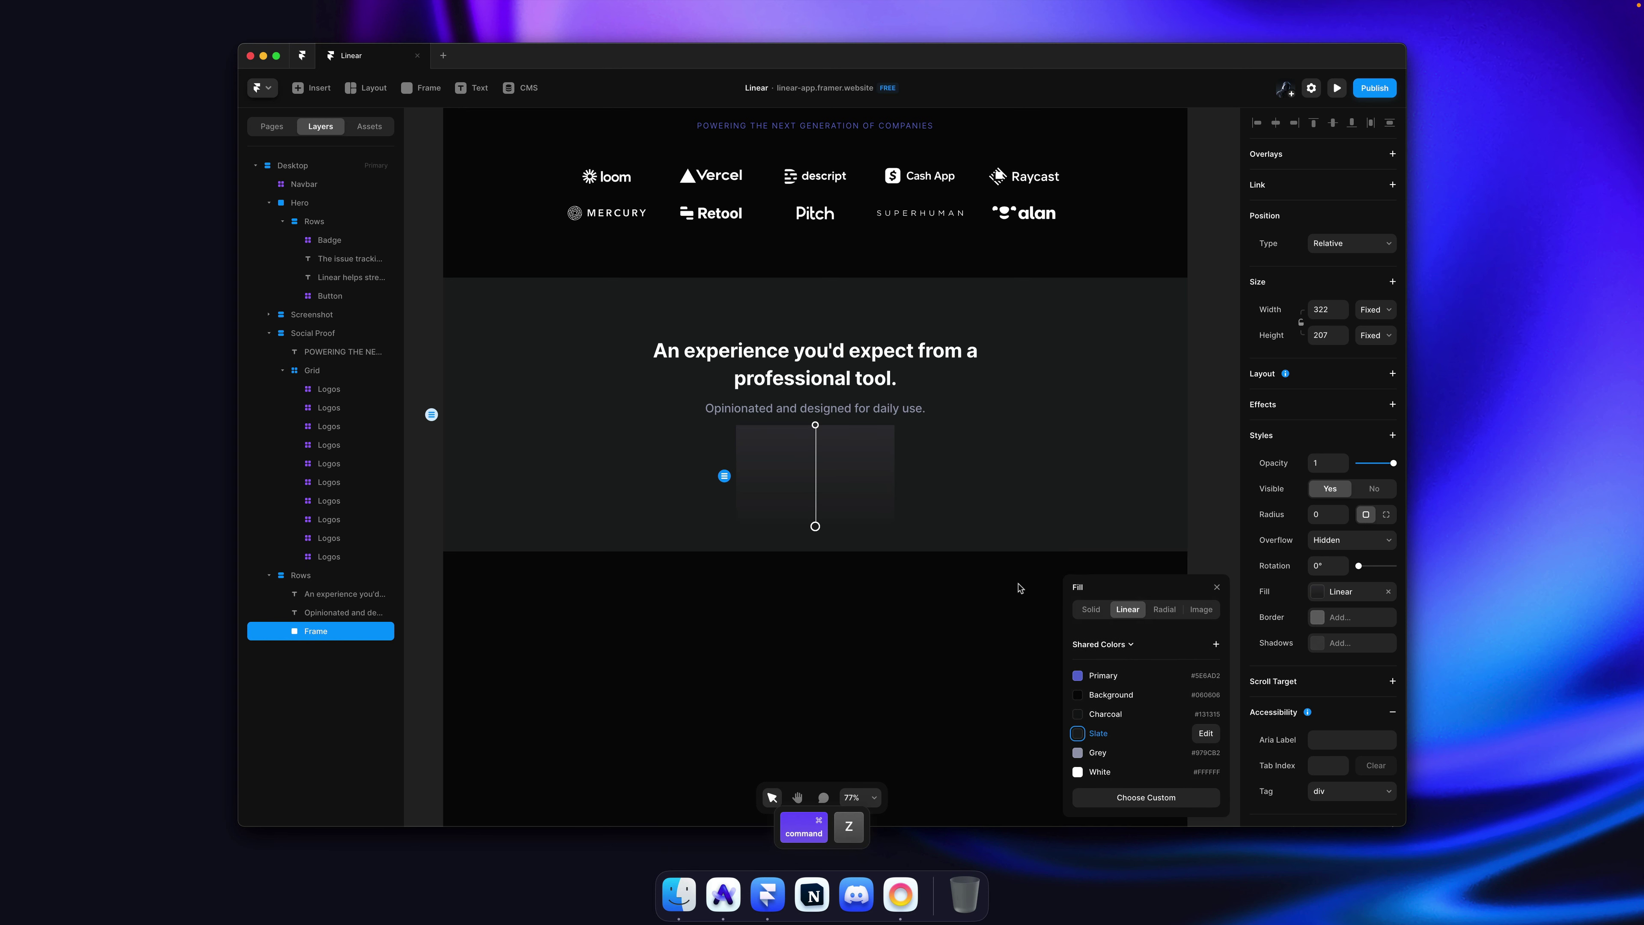
key("super+z")
key("super+z")
key("super+z")
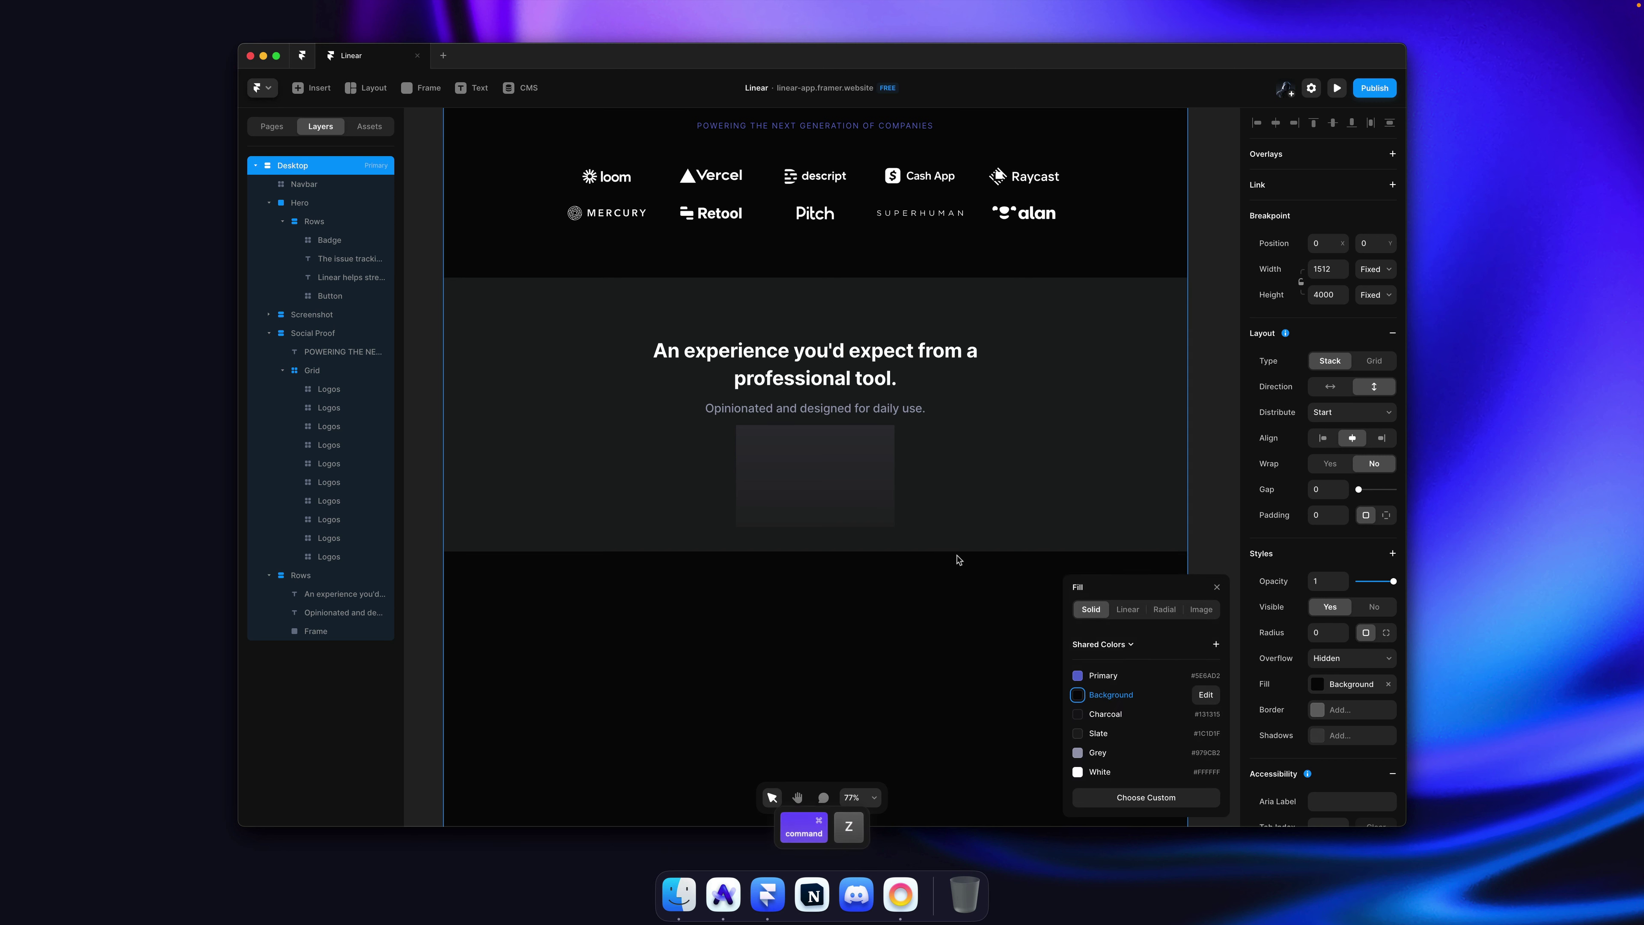
key("super+z")
key("super+s")
key("super+z")
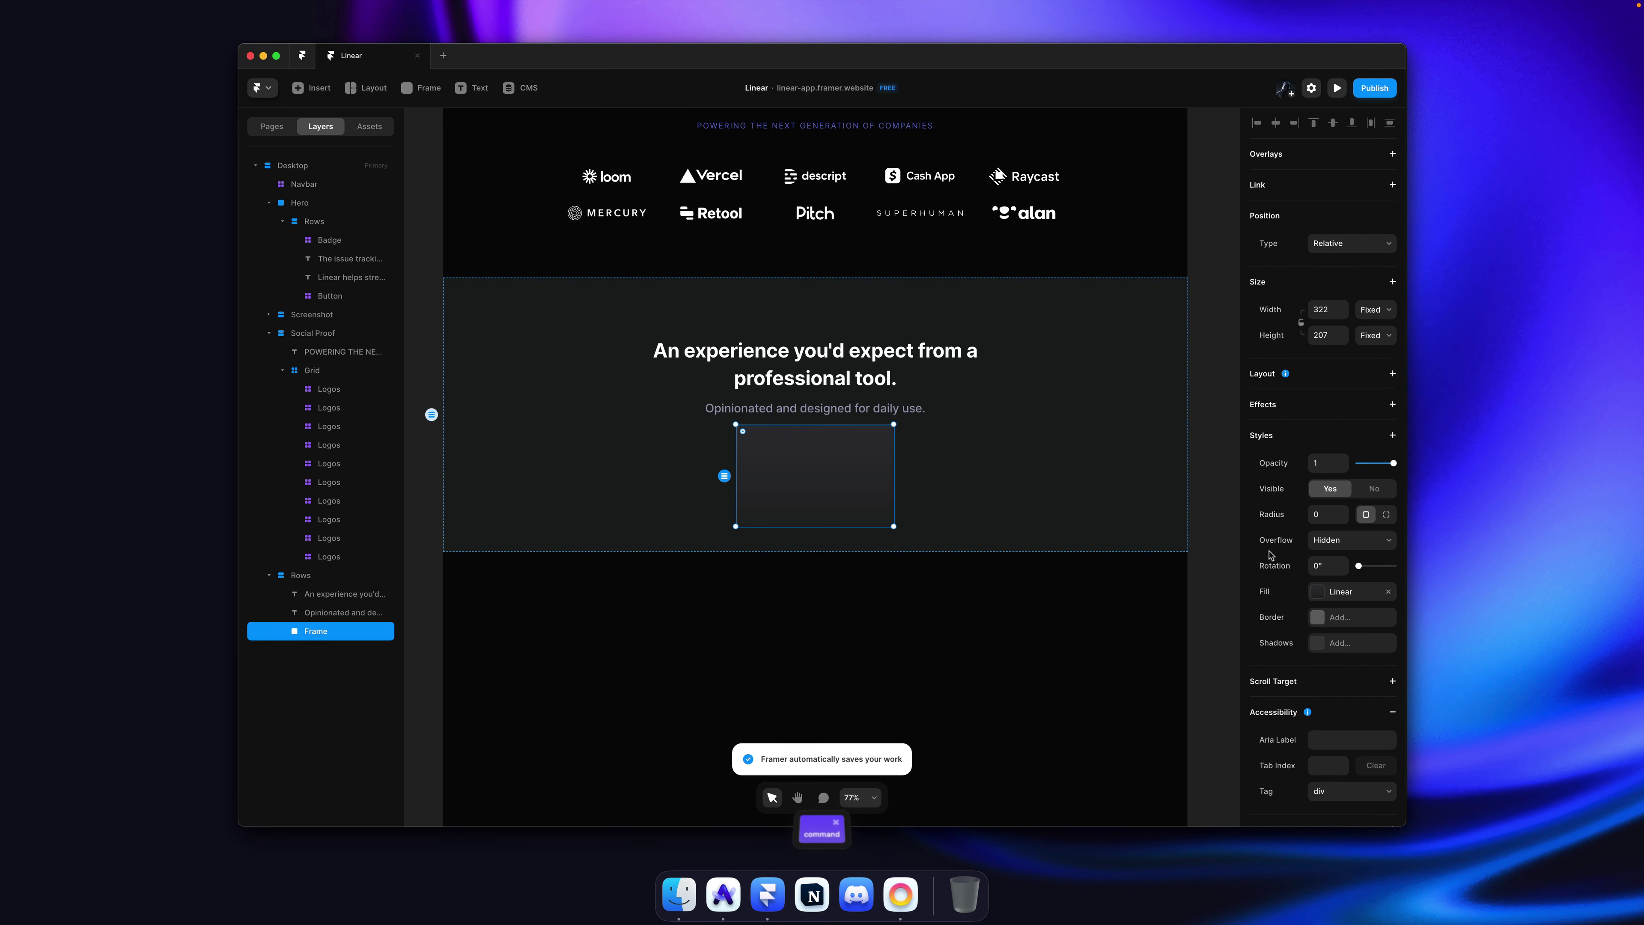
scroll(1329, 585, "down", 1)
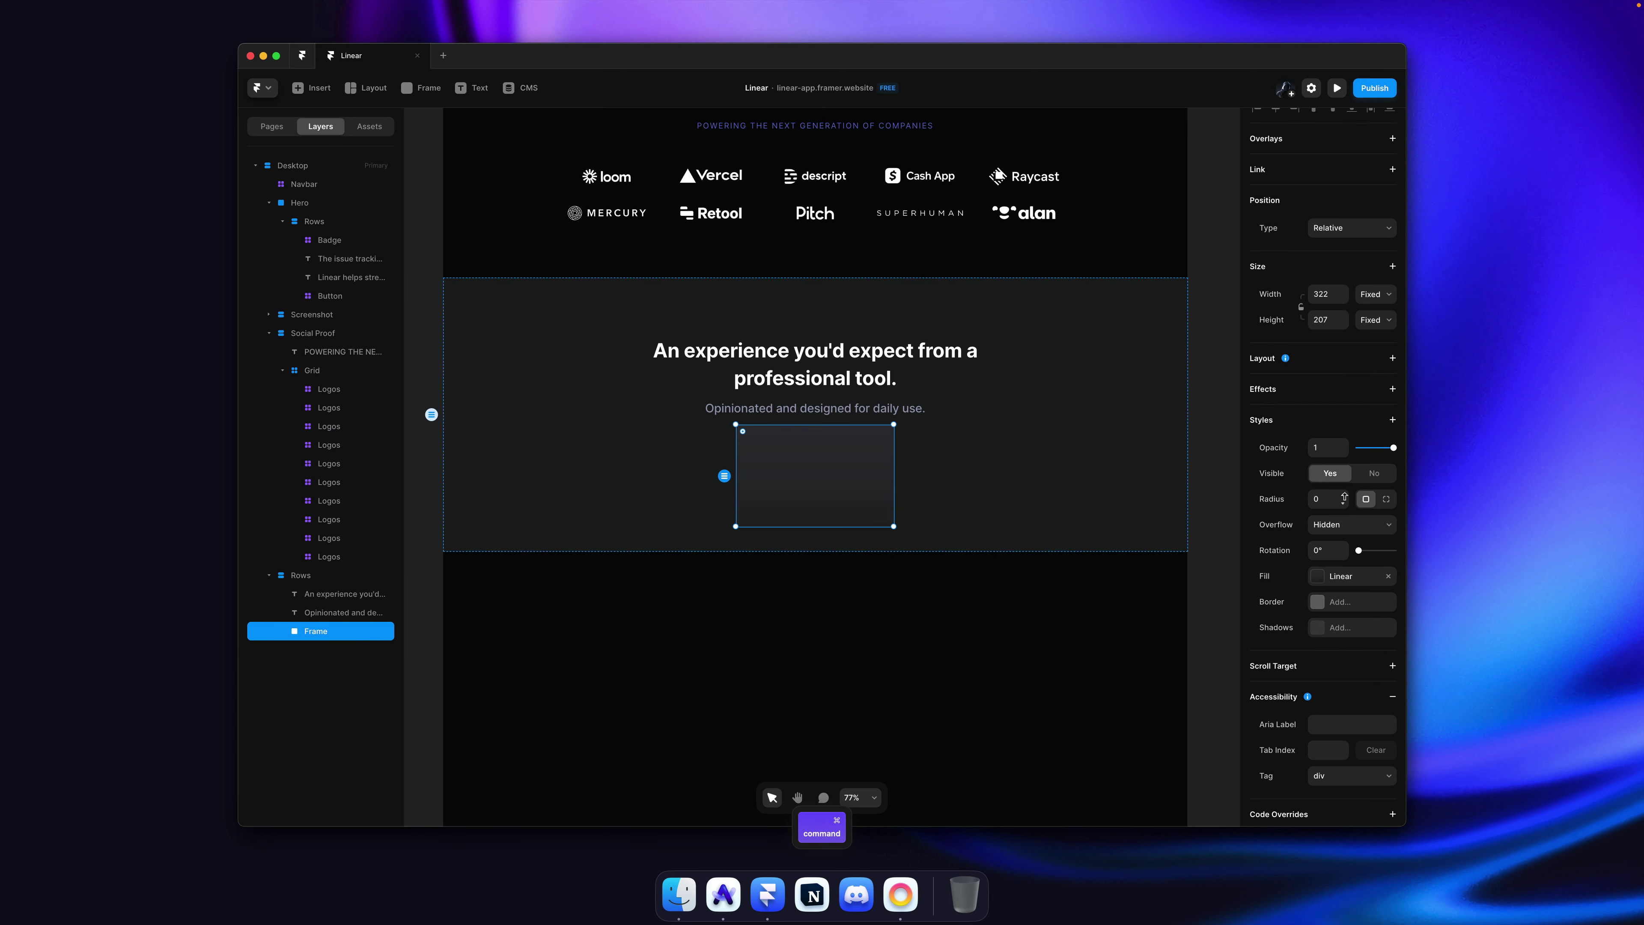
Step: Round the card's corners to a radius of 20 and save
left_click_drag(1345, 496, 1344, 494)
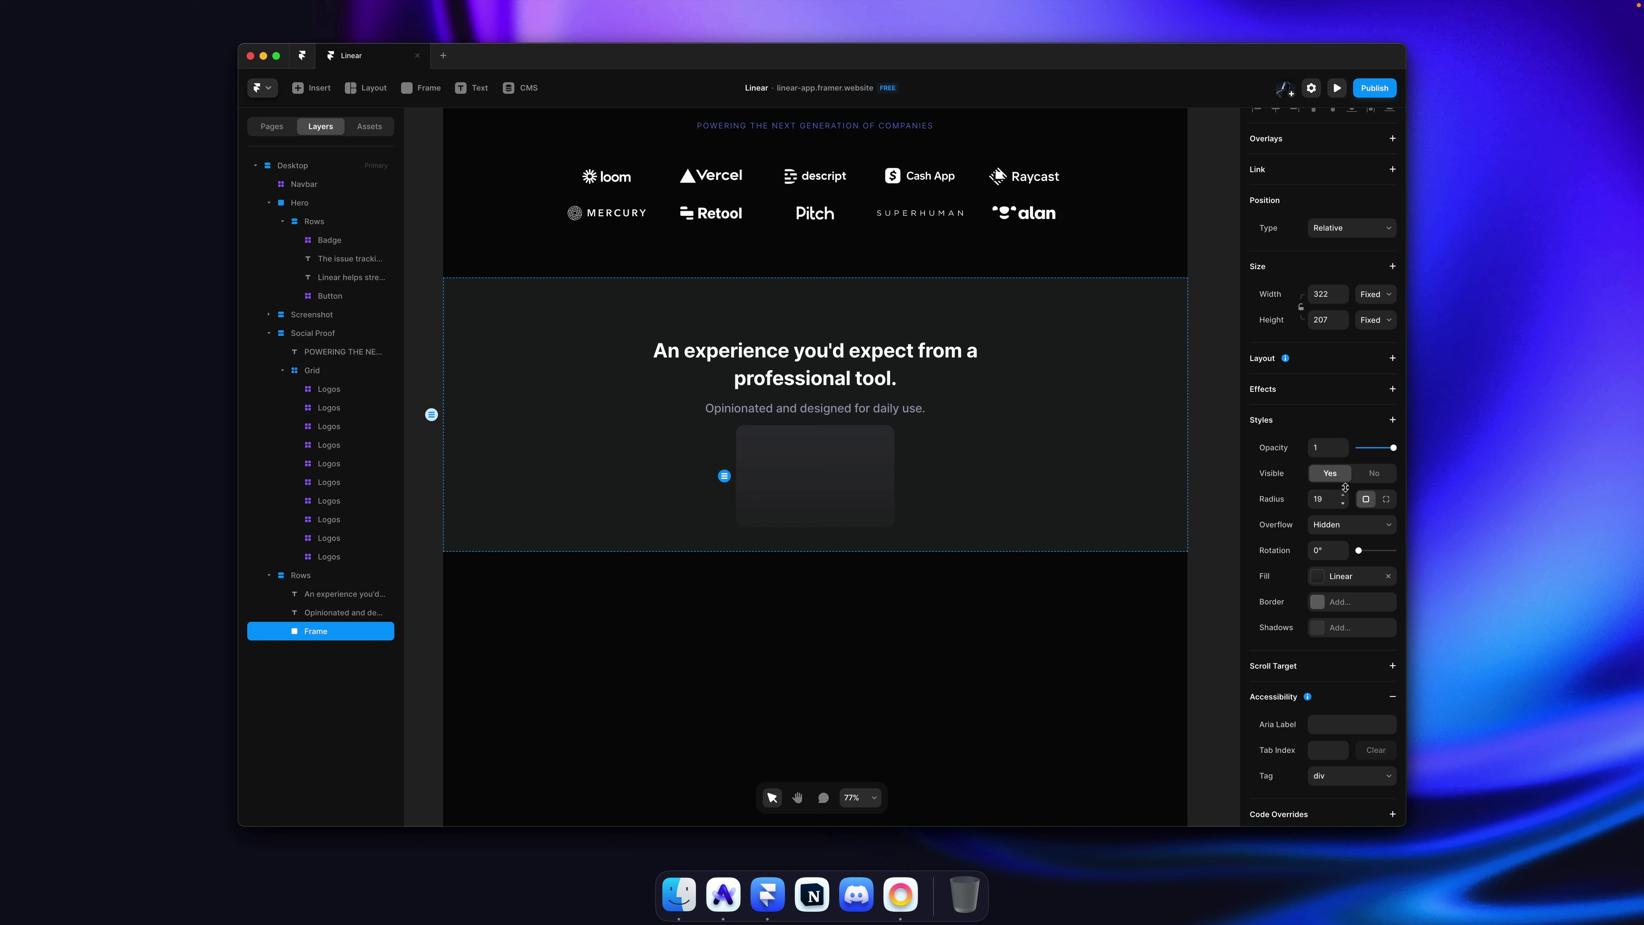
key("super+z")
key("super+s")
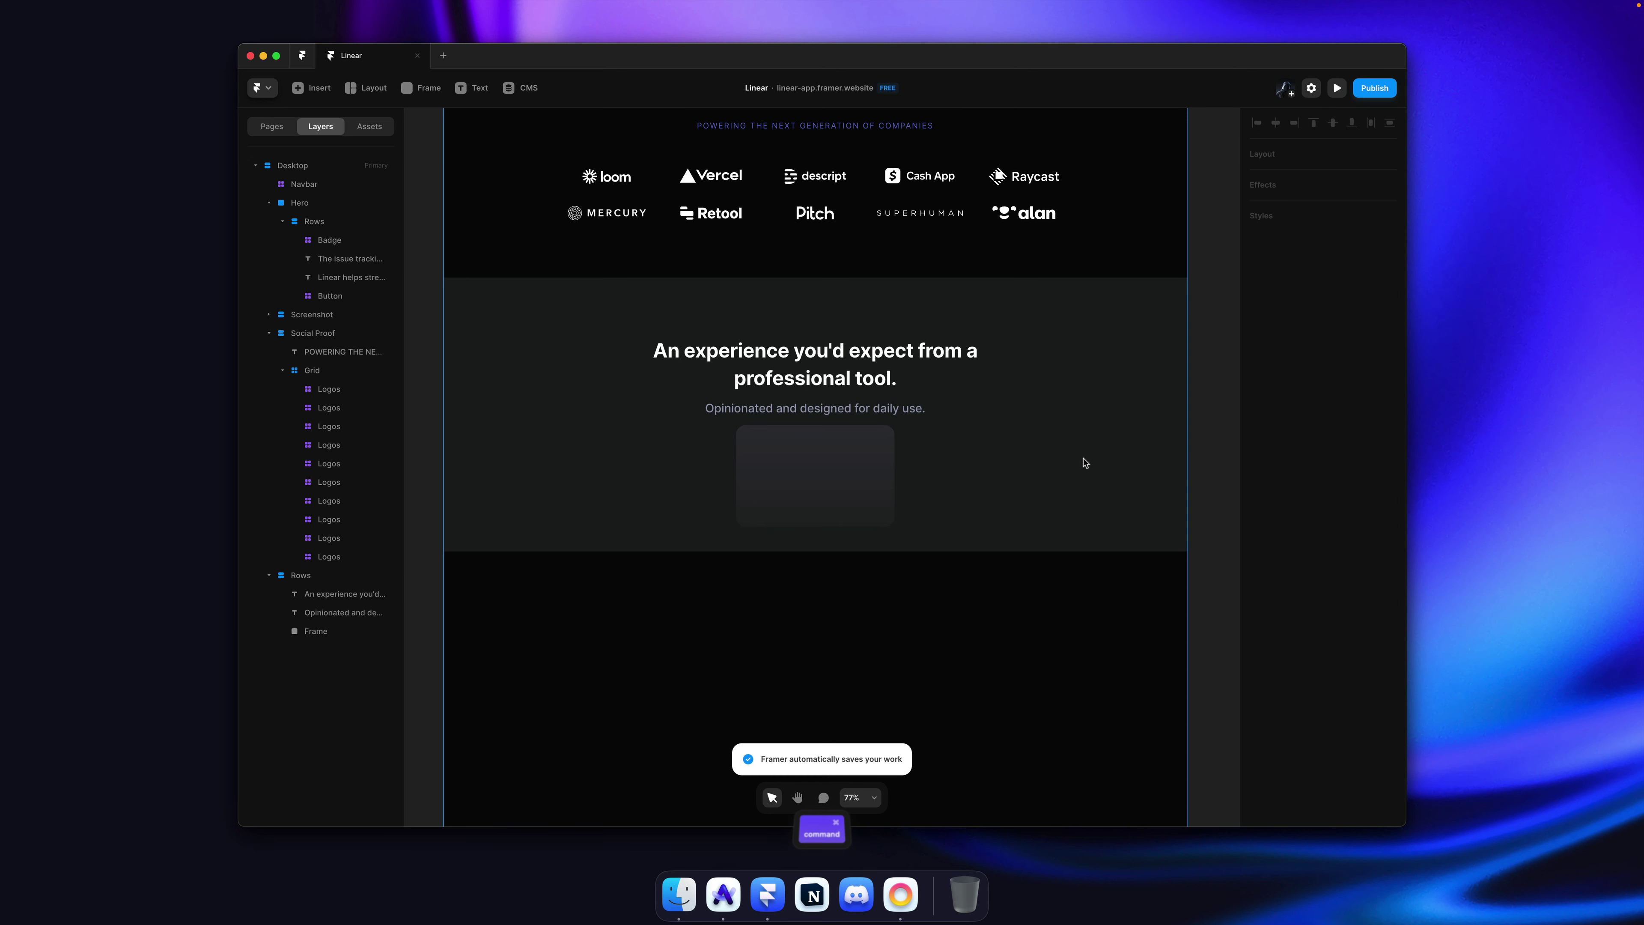
left_click(858, 439)
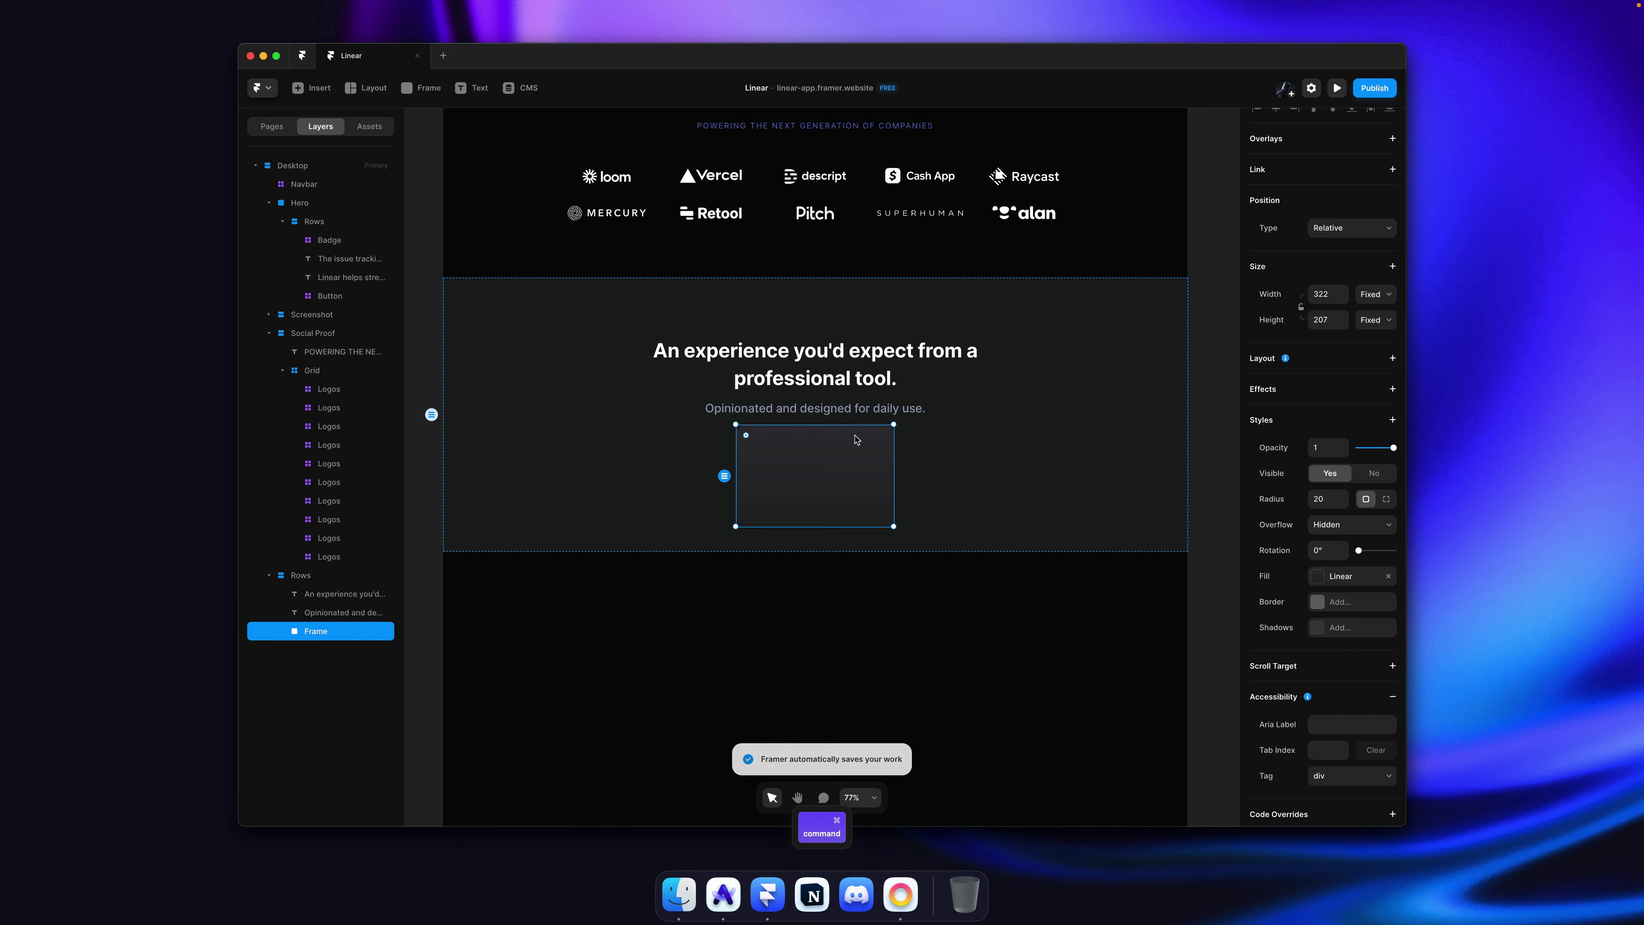
key("super+Tab")
key("super+Tab")
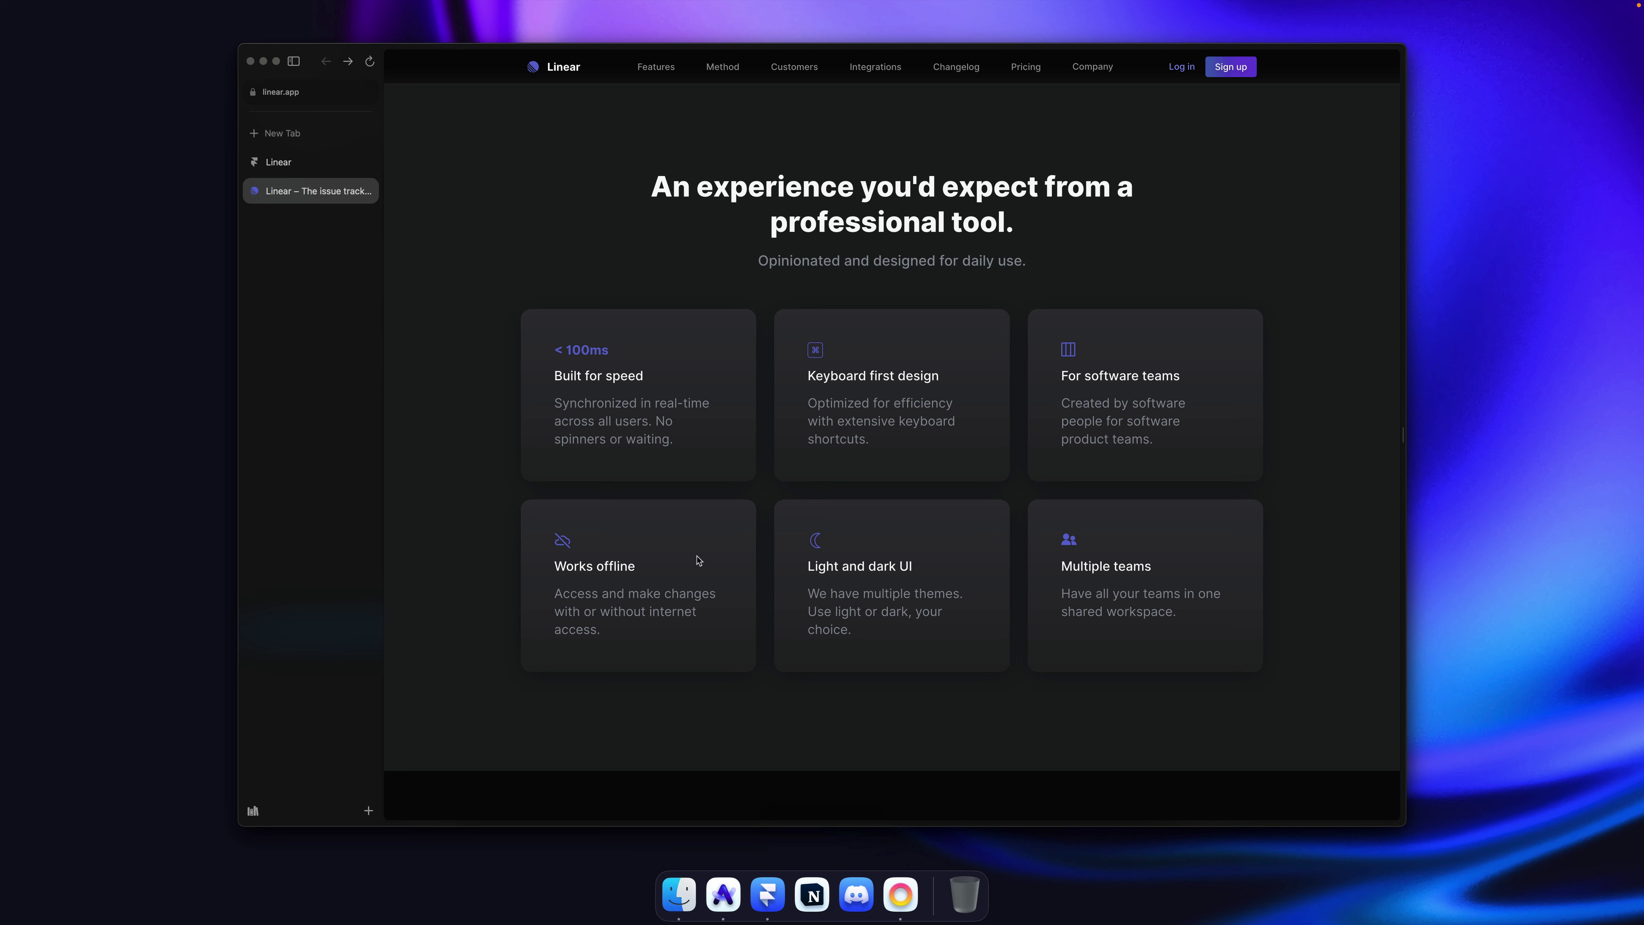
triple_click(579, 349)
left_click(645, 361)
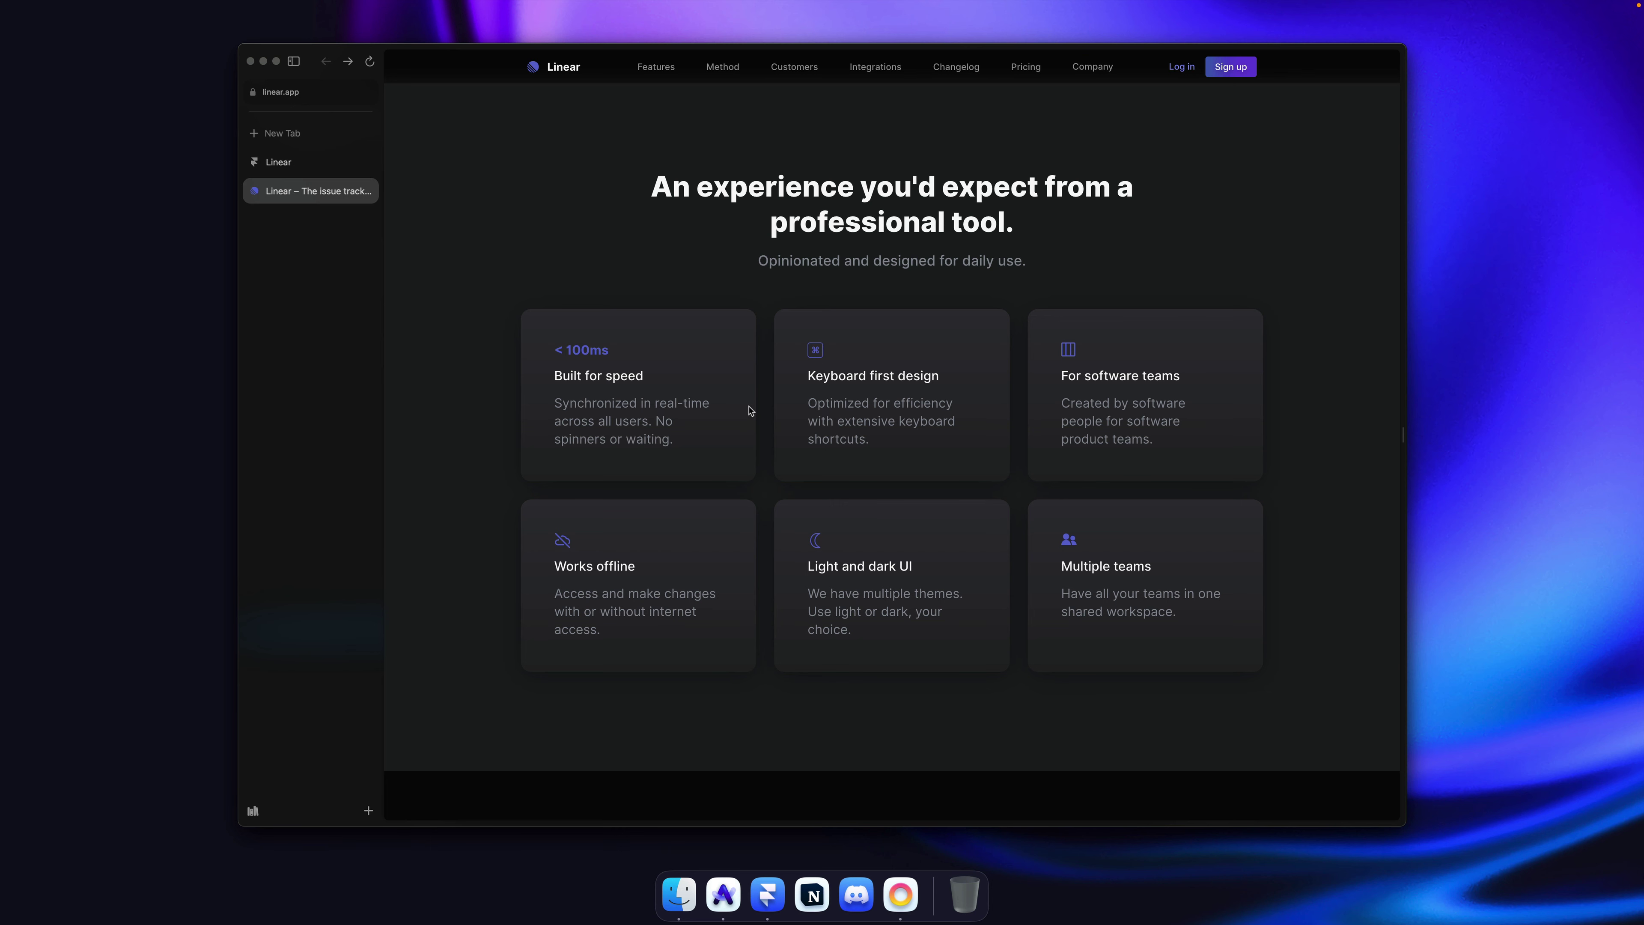
Step: Return to the Framer editor showing the radius-20 card frame
key("super+w")
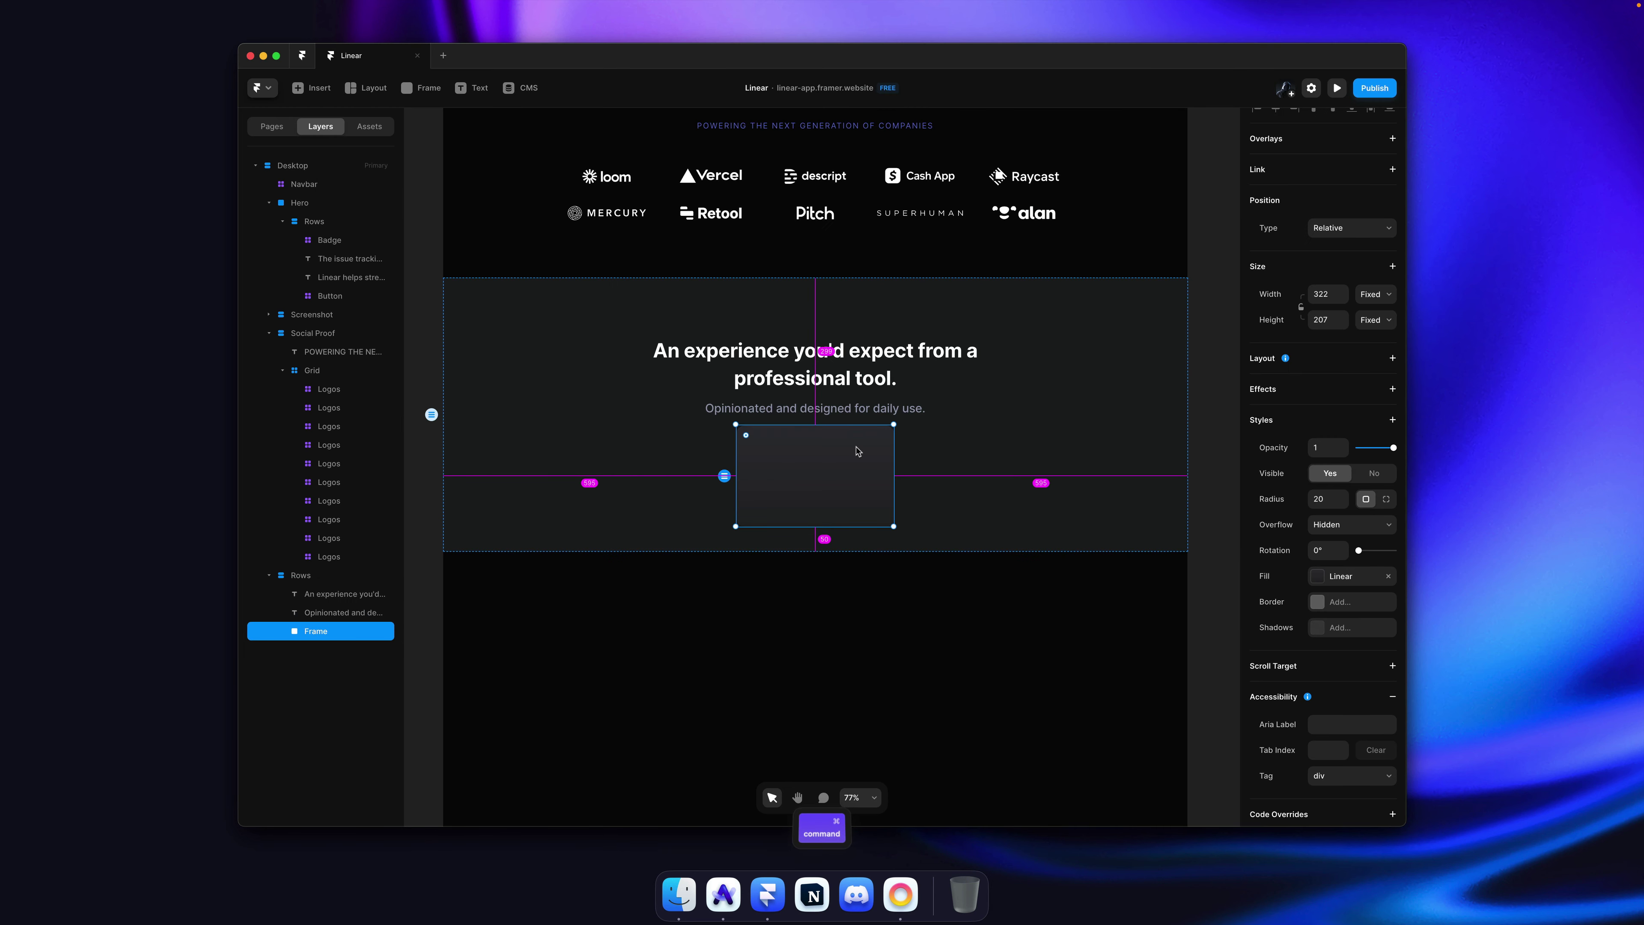
Step: Turn the card frame into a component named Card/Feature
key("super+alt+k")
type("Cr")
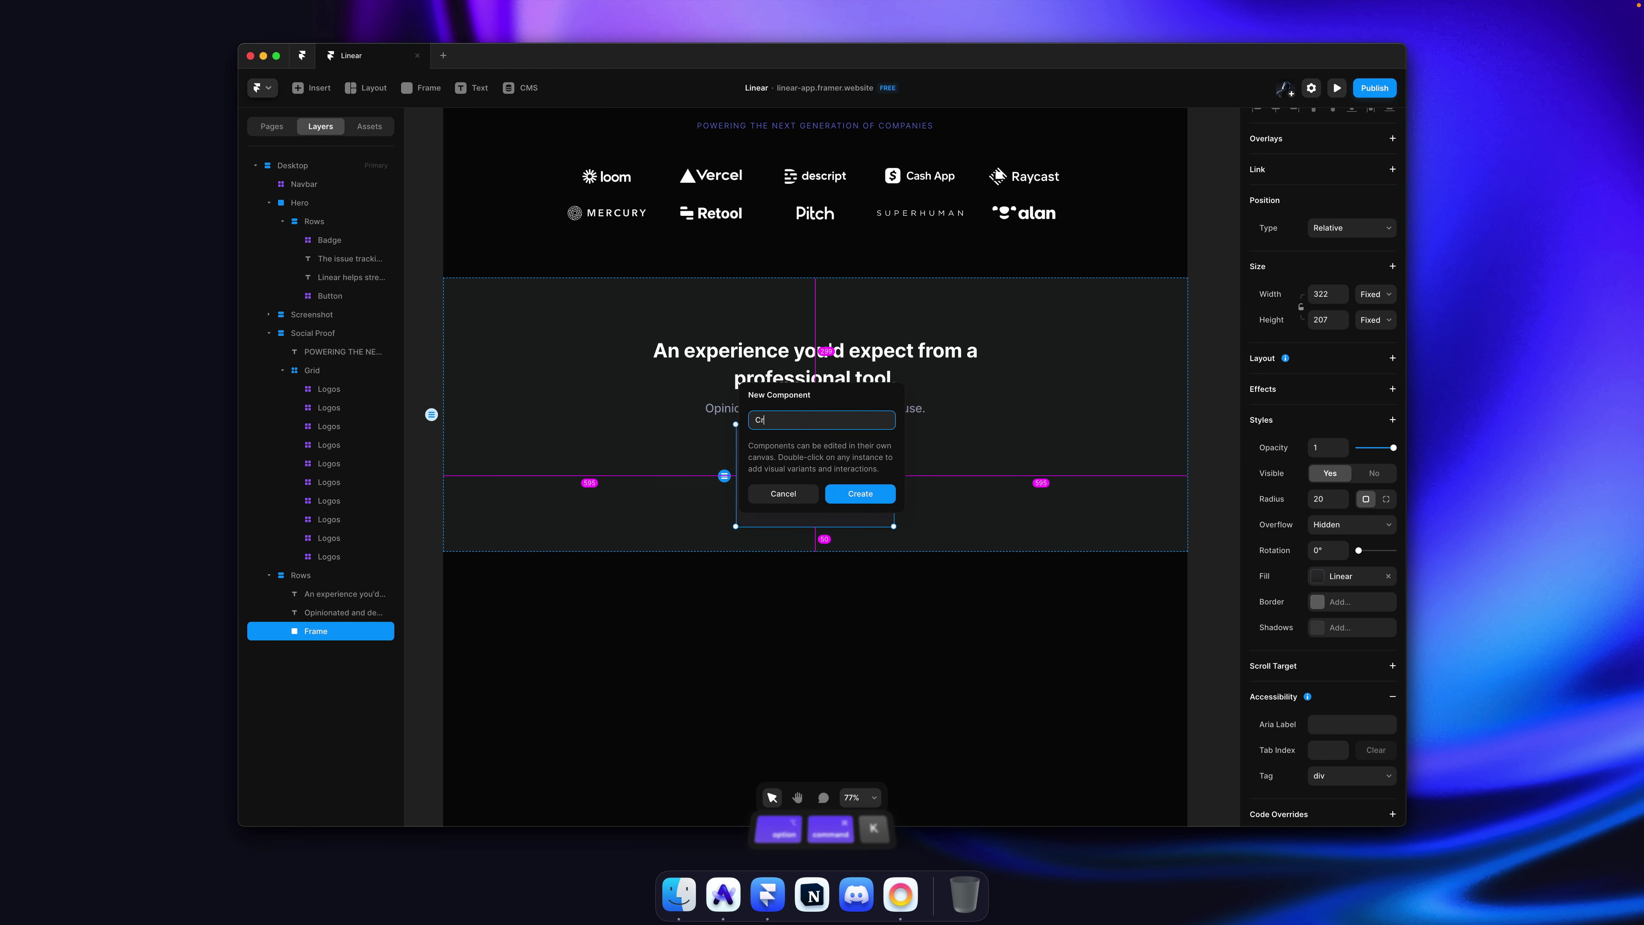
type("ard/Feature")
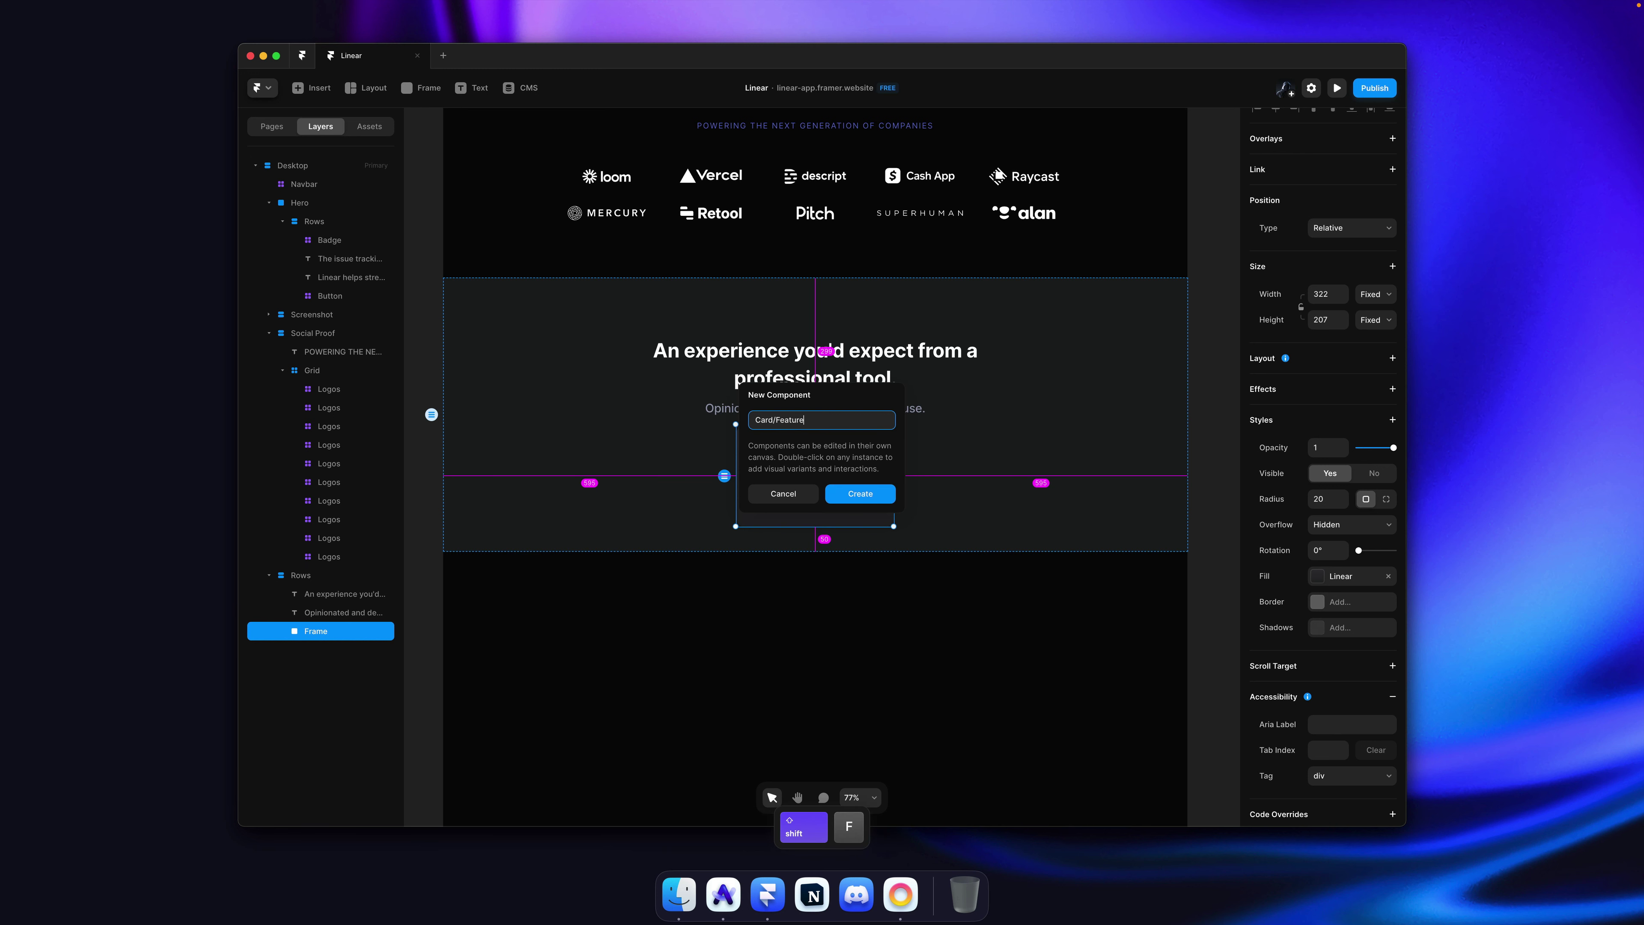
key("Return")
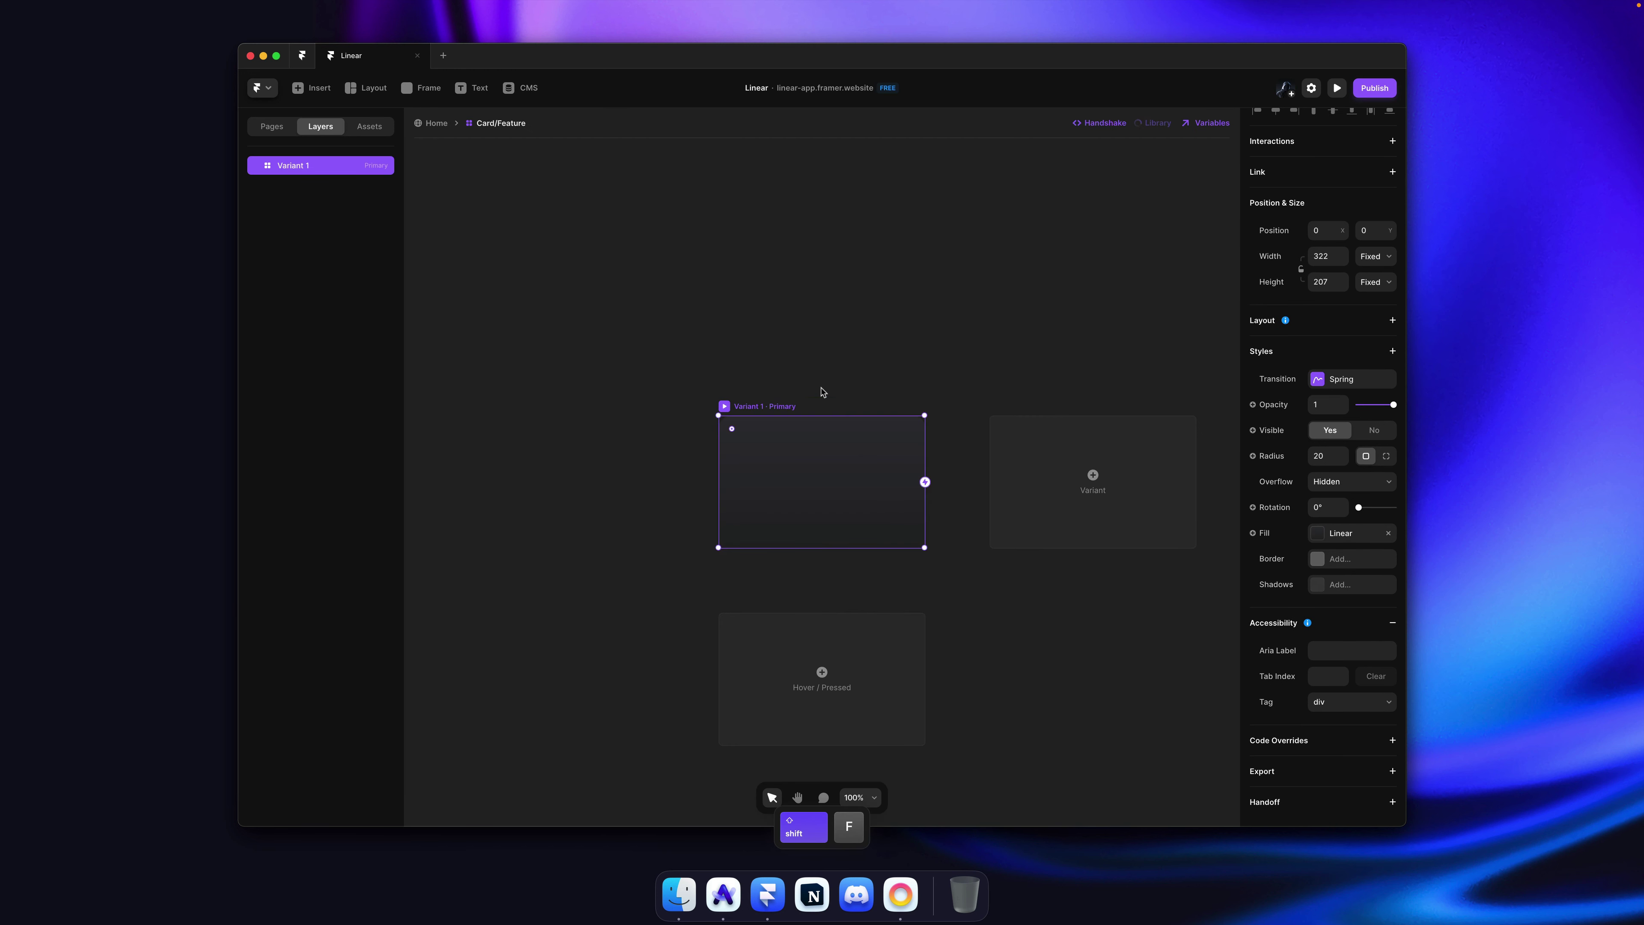
key("Return")
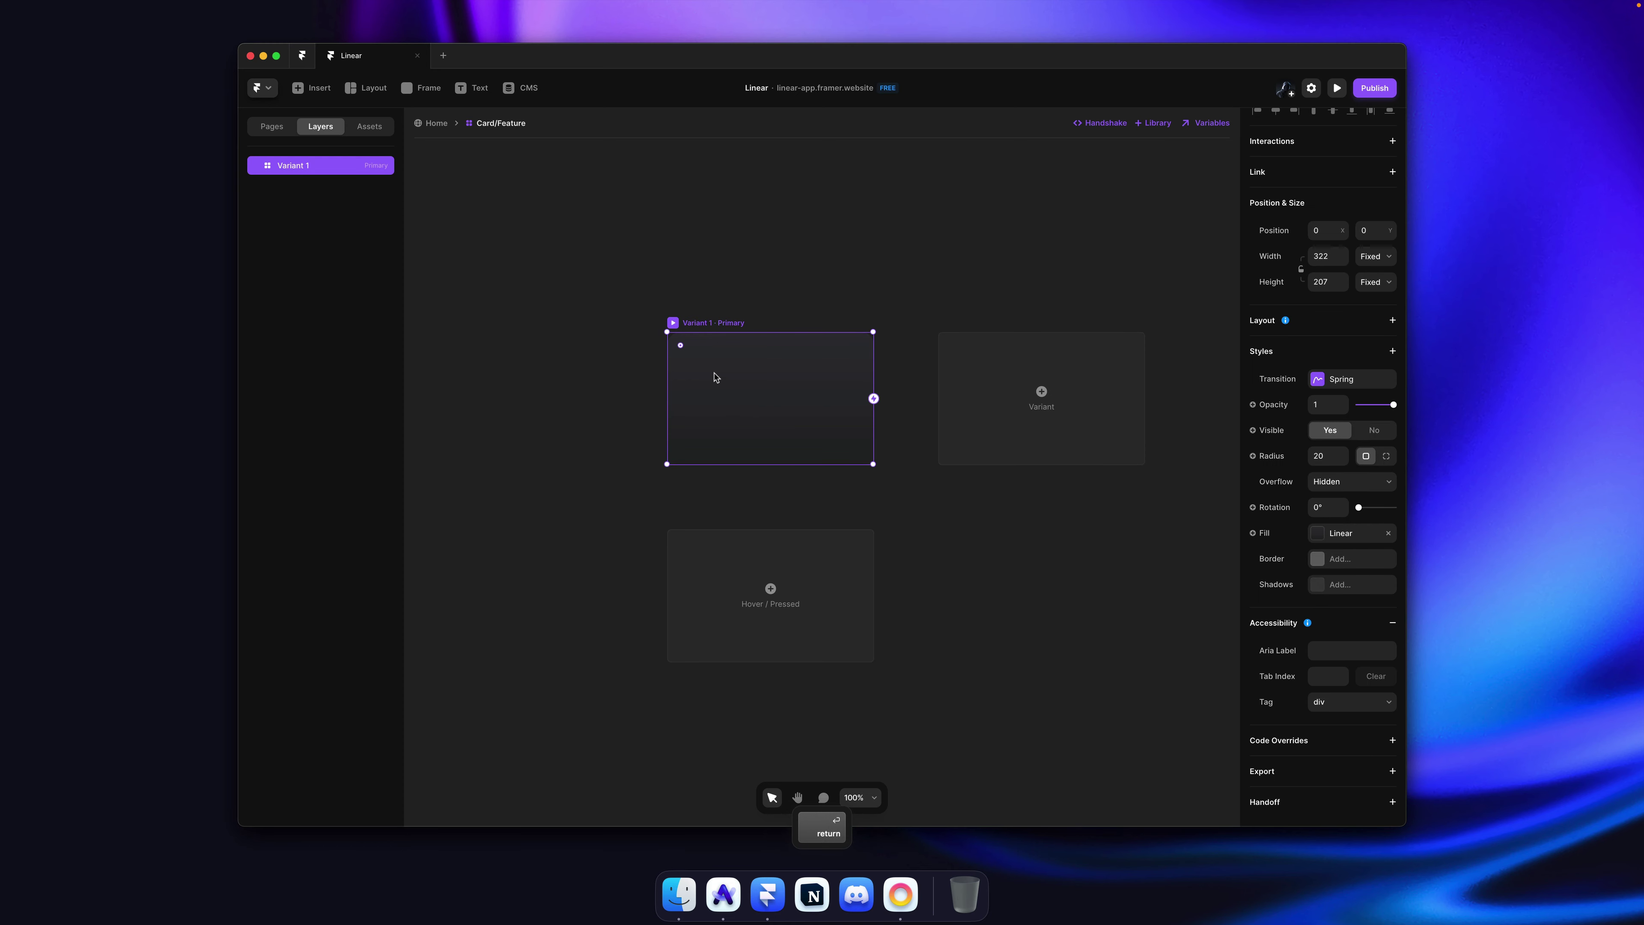
Step: Paste Linear's 'Built for speed' heading into the card and make it white
key("super+Tab")
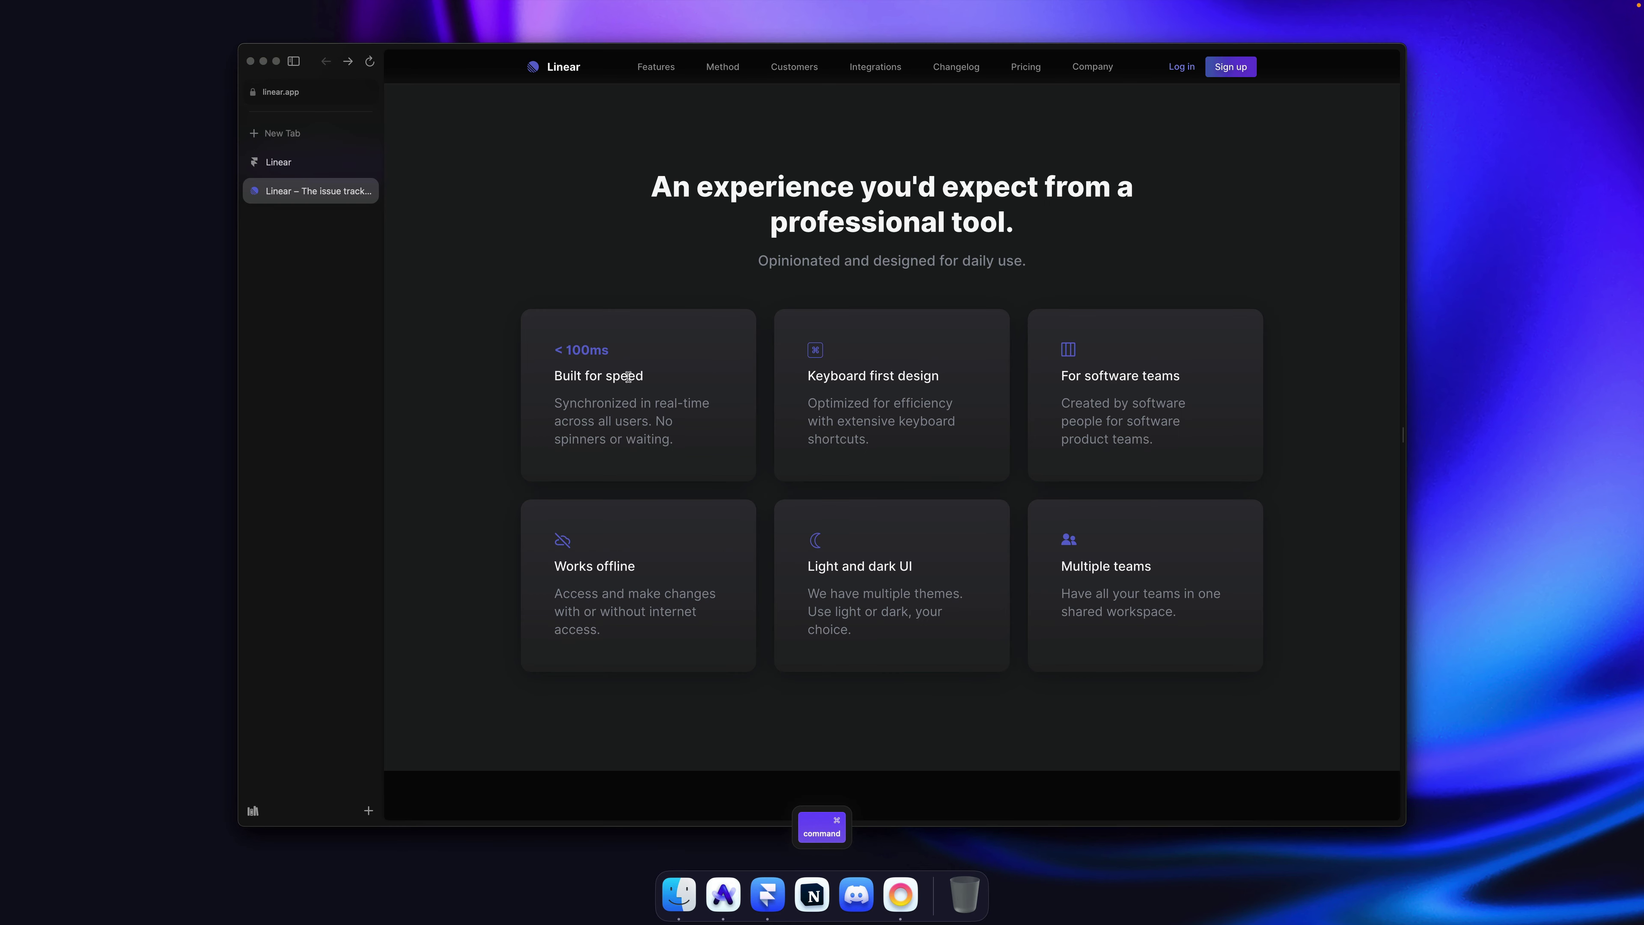
triple_click(628, 377)
key("super+c")
key("super+Tab")
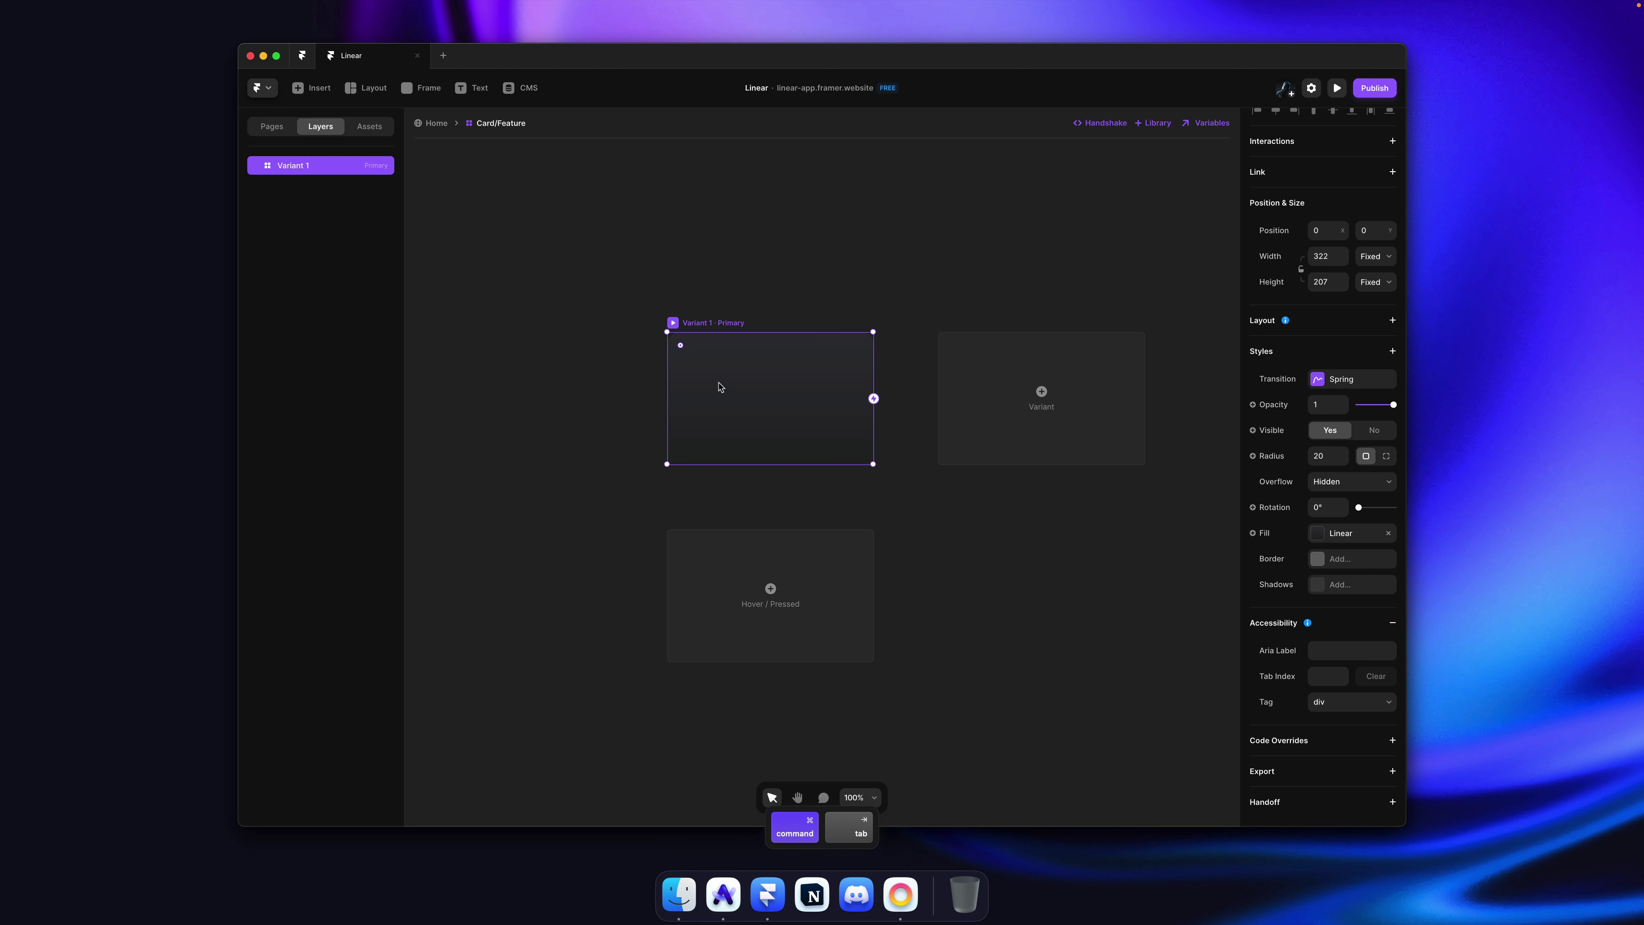
key("super+v")
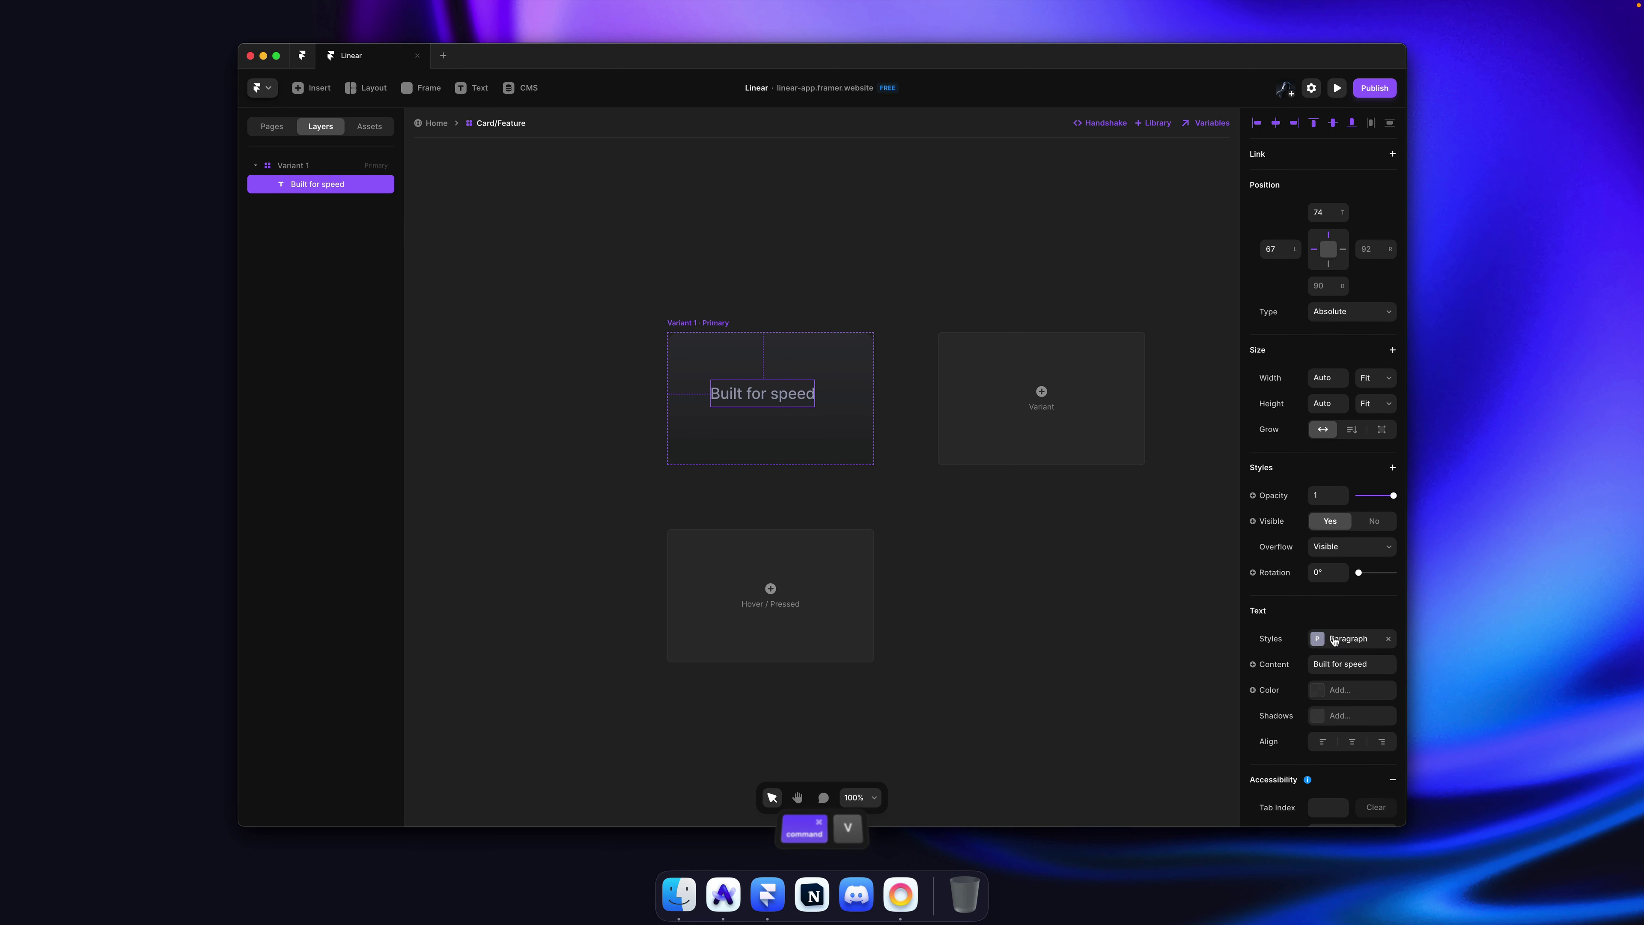
left_click(1343, 691)
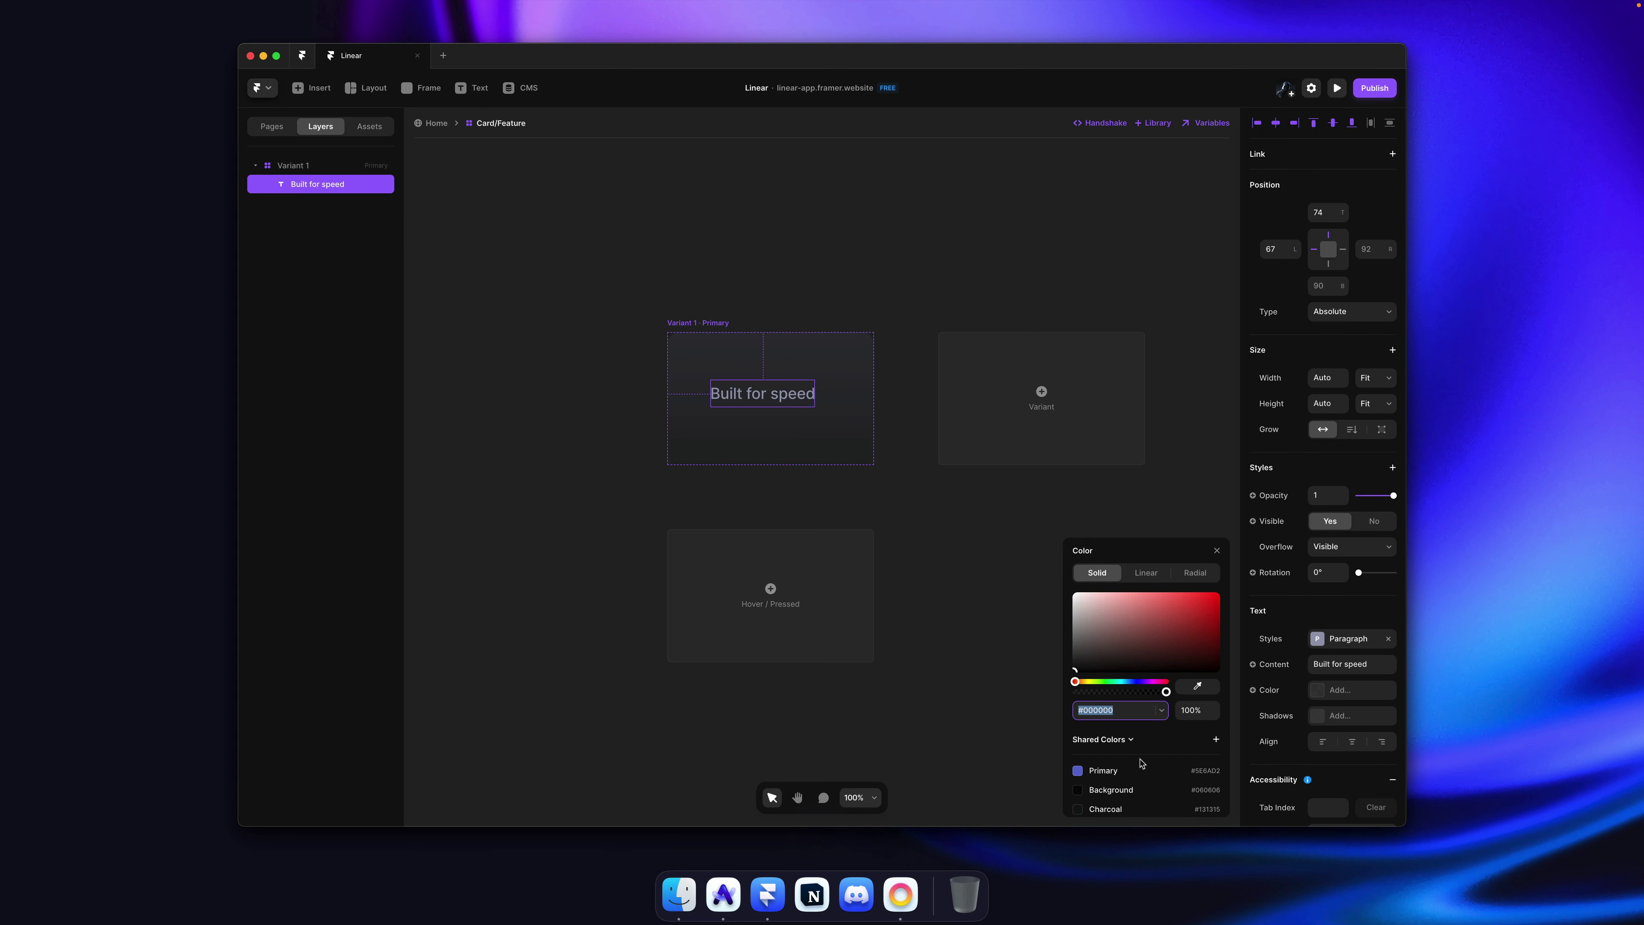
left_click(1115, 801)
Step: Paste Linear's 'Synchronized in real-time…' description into the card as a second text layer
key("super+Tab")
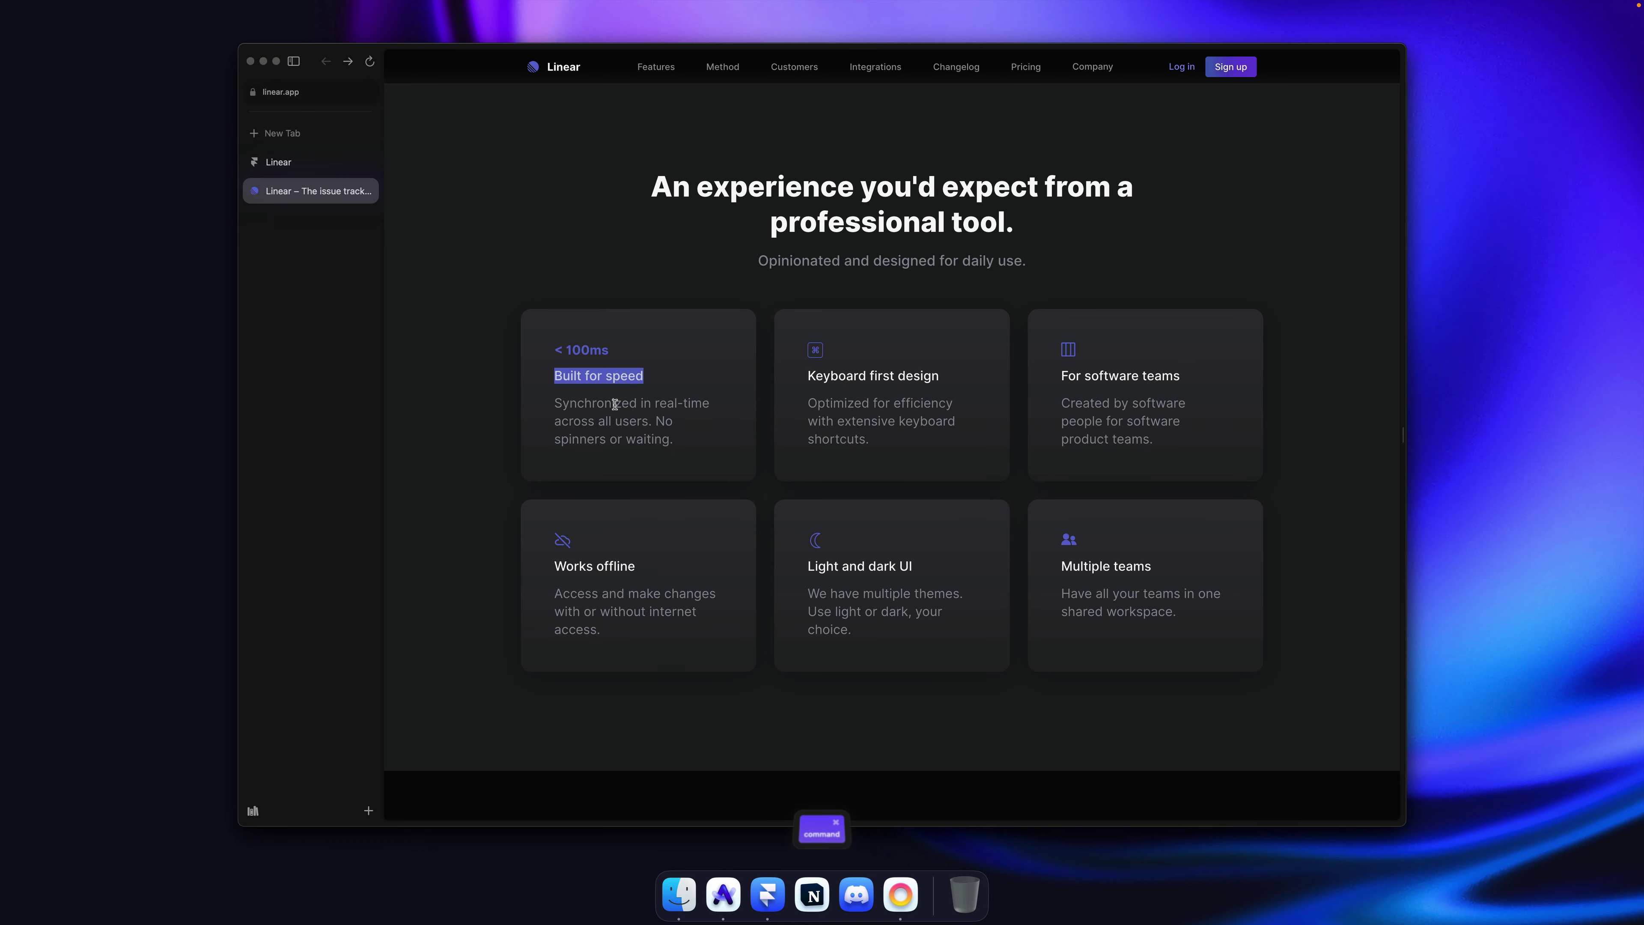
left_click(611, 403)
double_click(582, 405)
triple_click(582, 406)
key("super+c")
key("super+Tab")
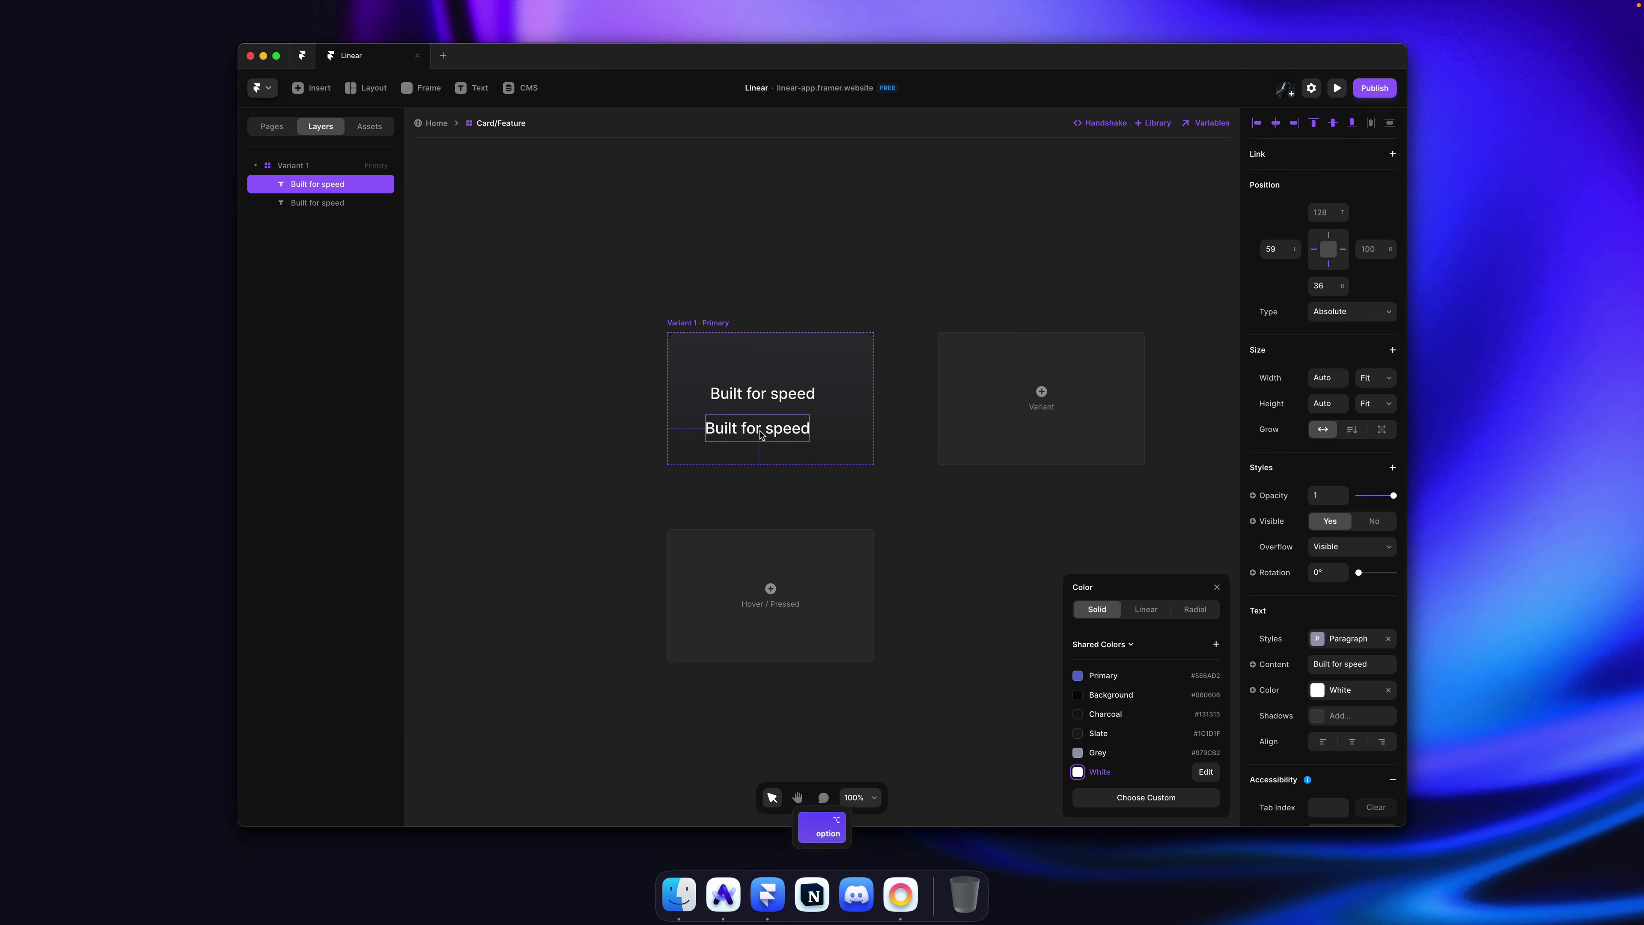
key("super+v")
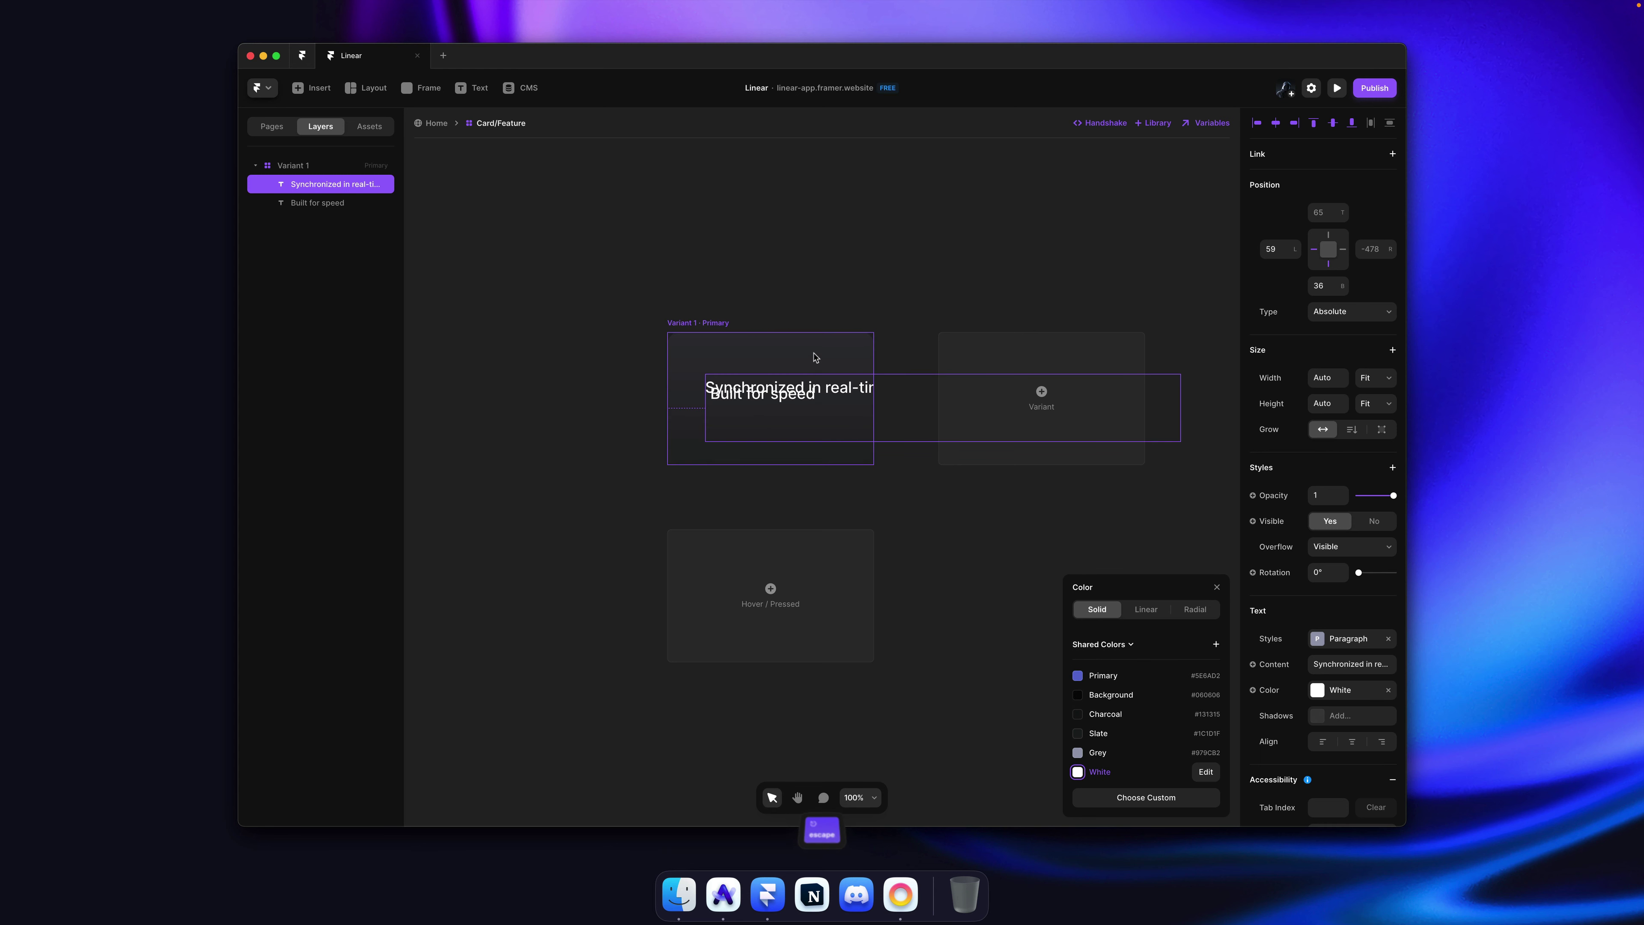
left_click(817, 359)
Step: Give the card a vertical stack layout, aligned to start and distributed to the centre
left_click(1345, 329)
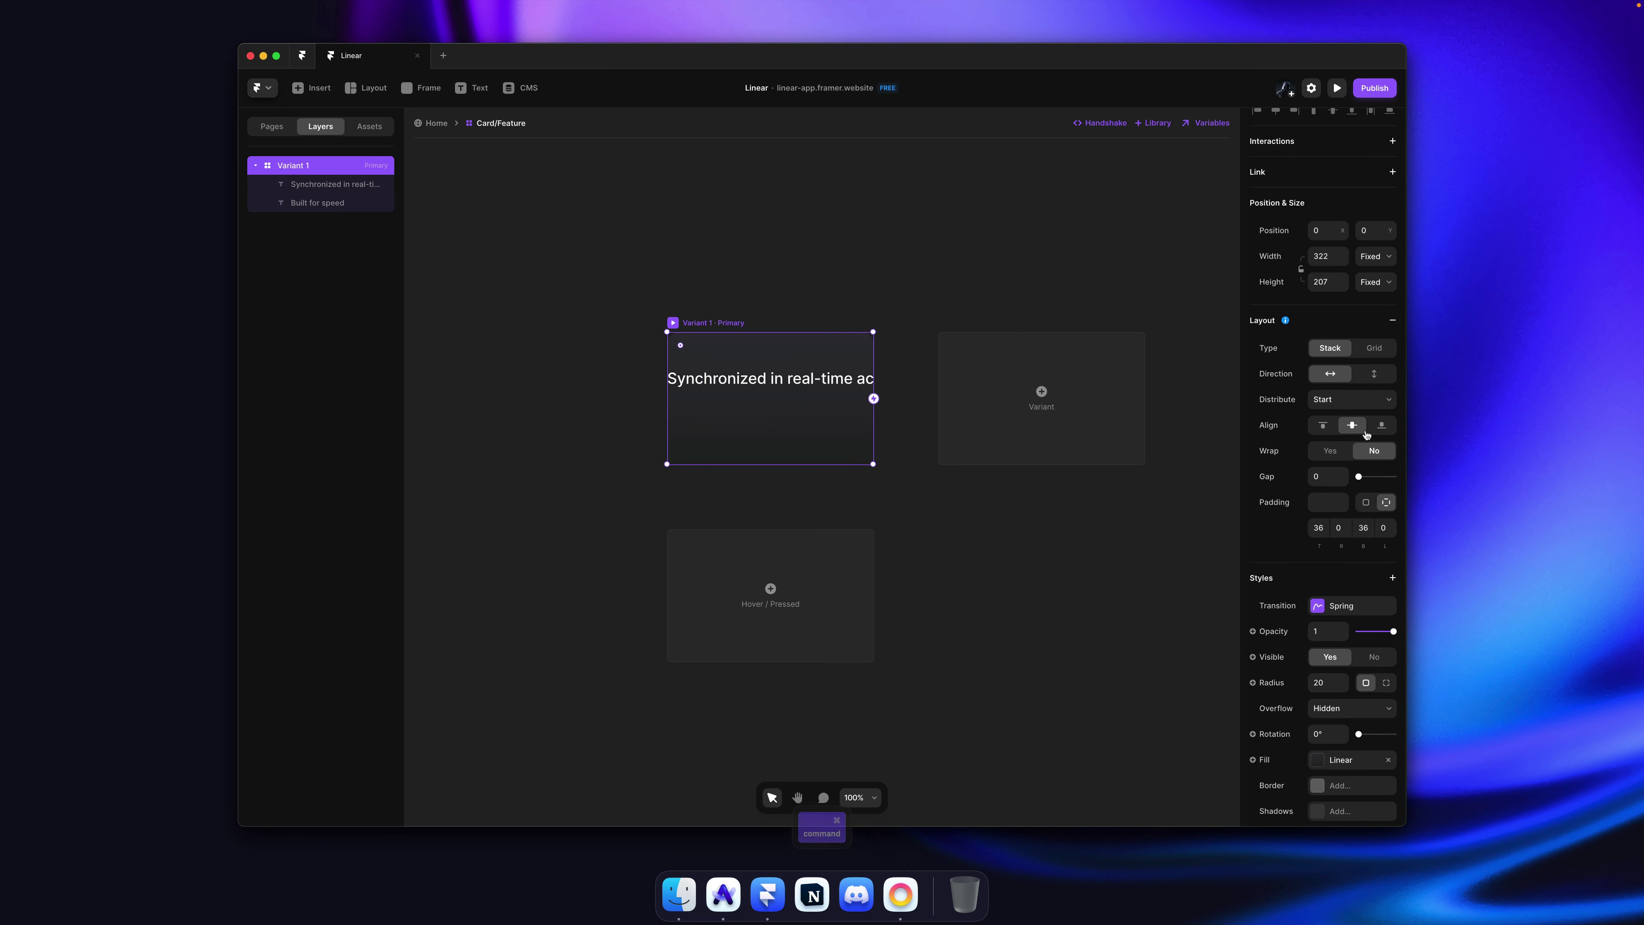
left_click(1374, 379)
left_click(1323, 426)
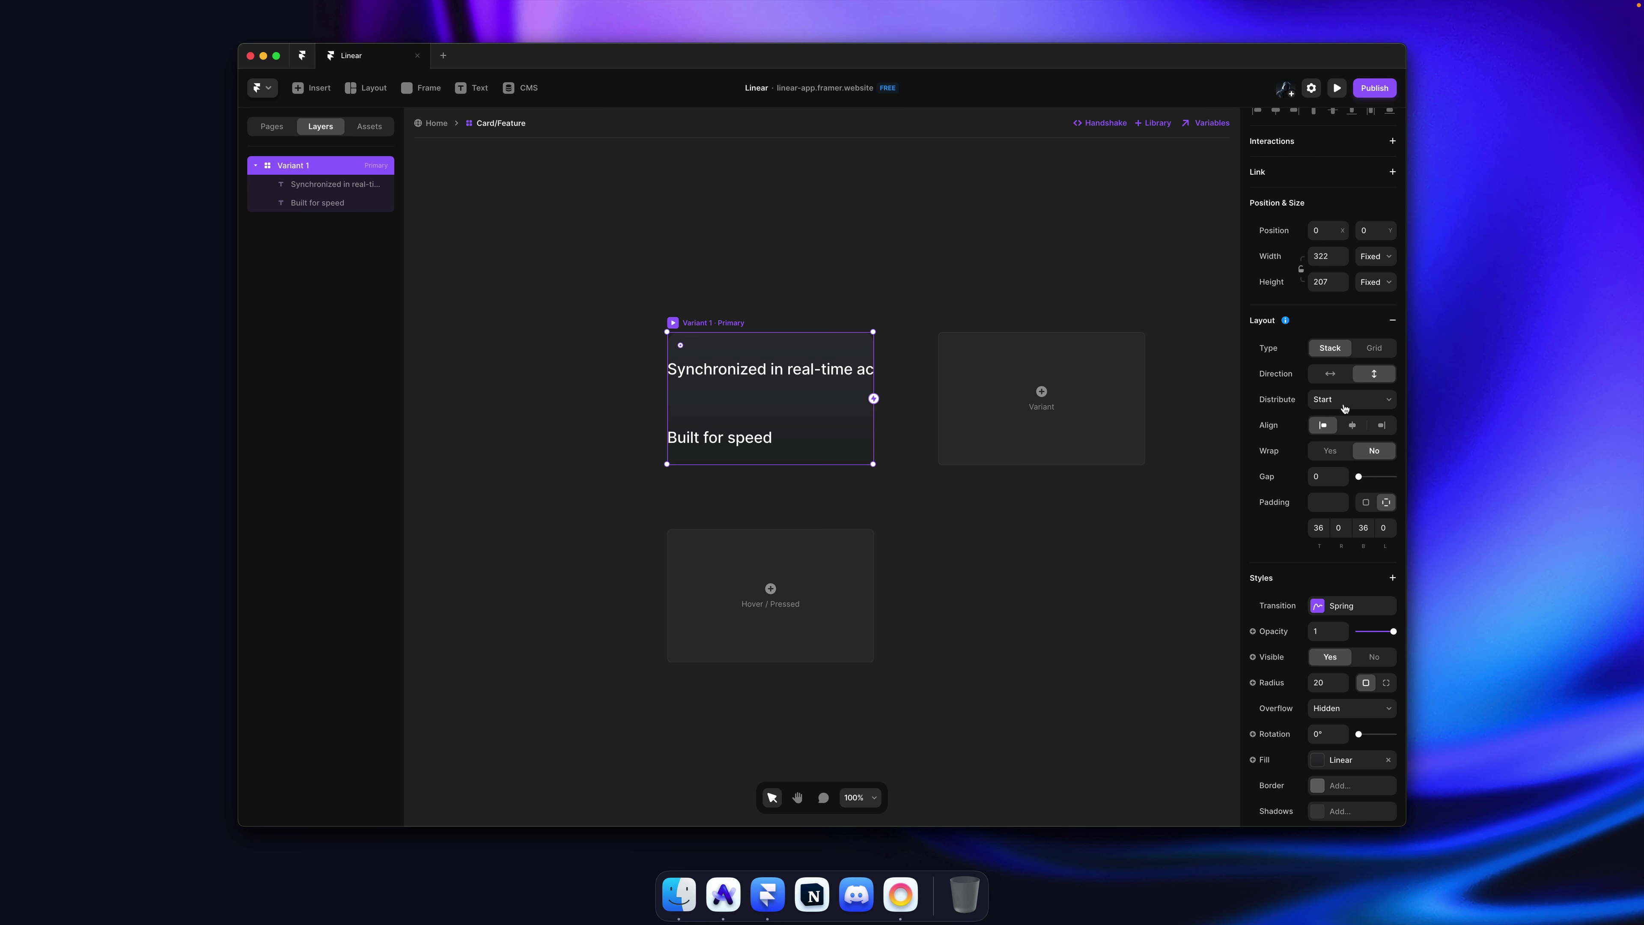
left_click(1338, 401)
left_click(1338, 412)
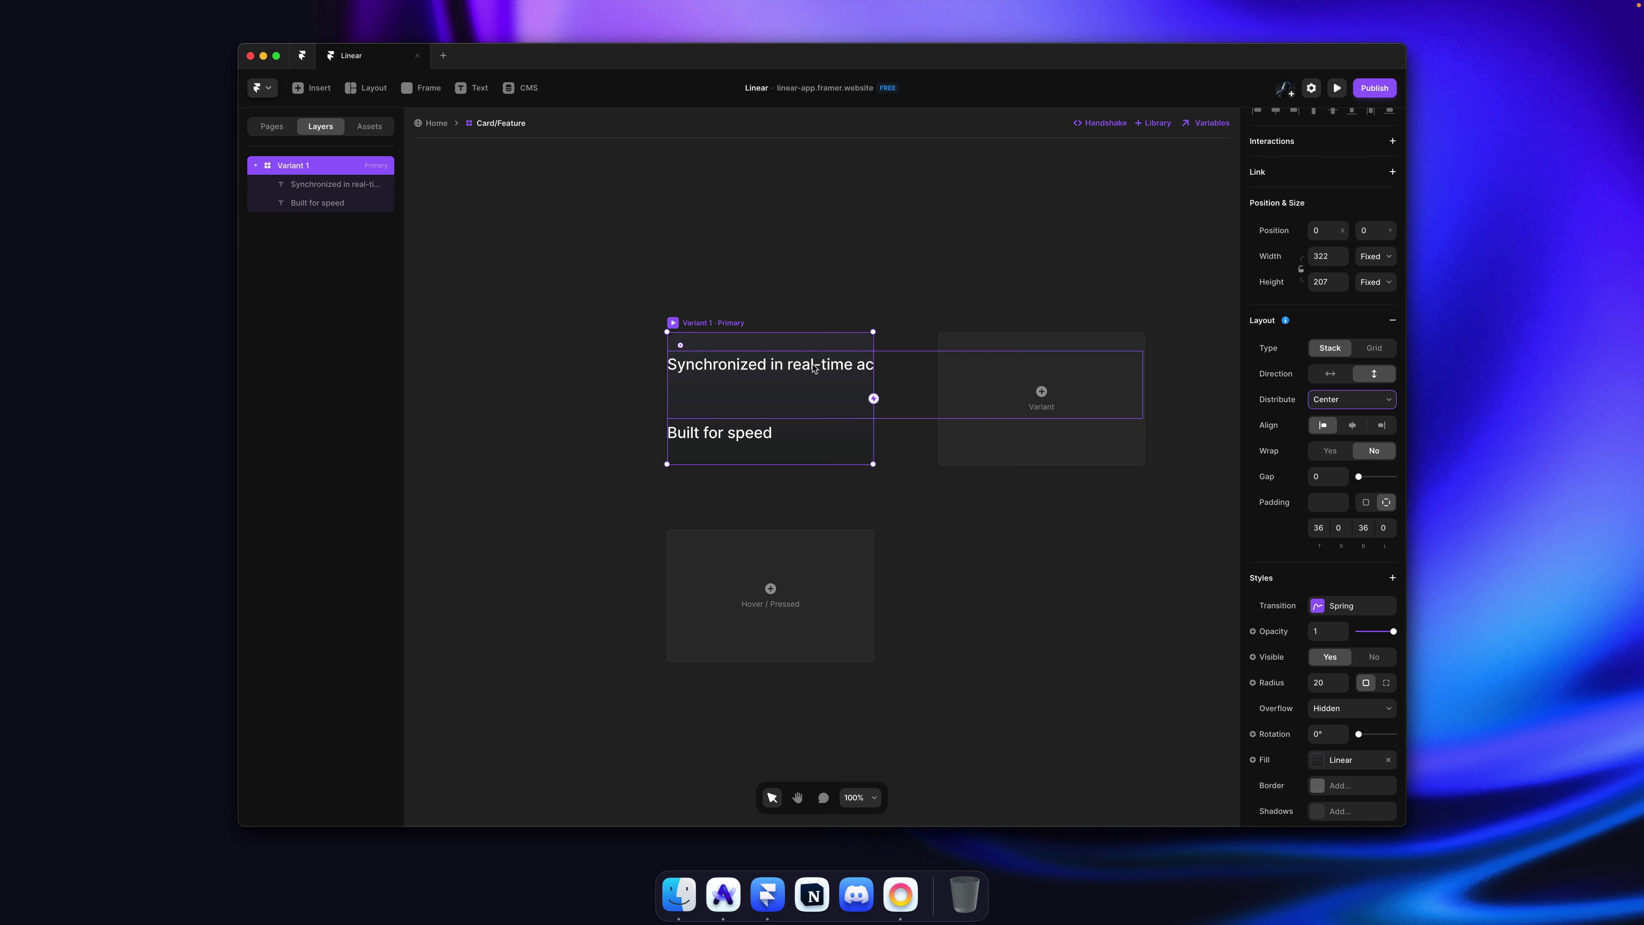
Step: Make the description fill the card width and move it below the title
left_click(897, 405, "super")
left_click(1375, 278)
left_click(1372, 266)
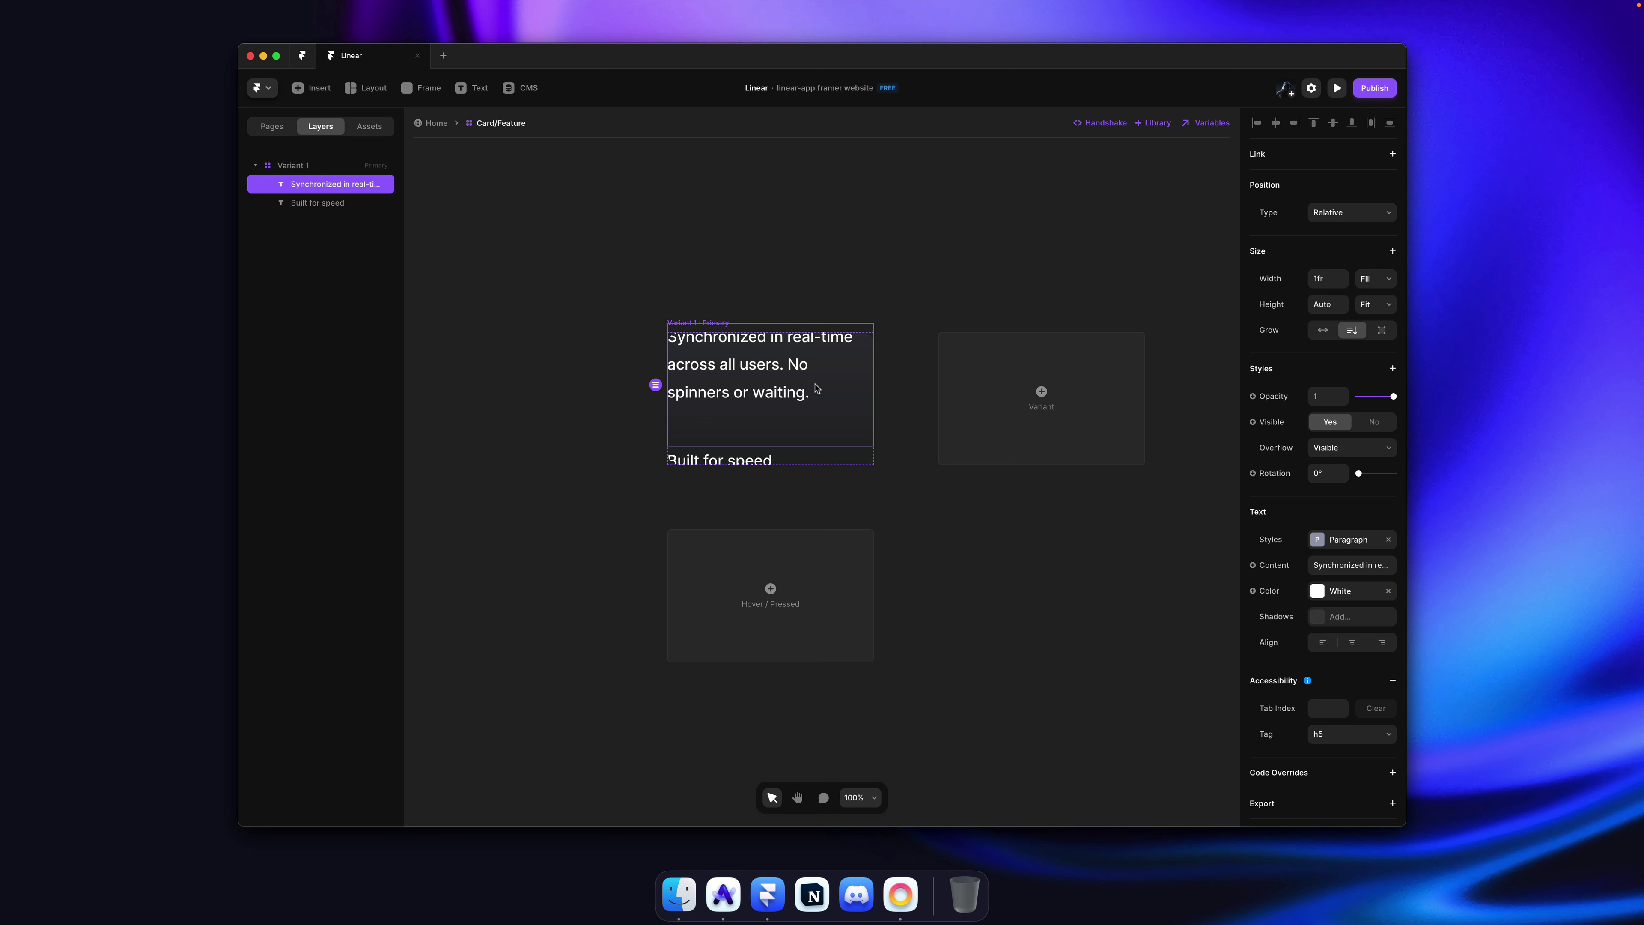
key("Down")
Step: Set the card's width and height to Fit Content
key("Escape")
left_click(1373, 256)
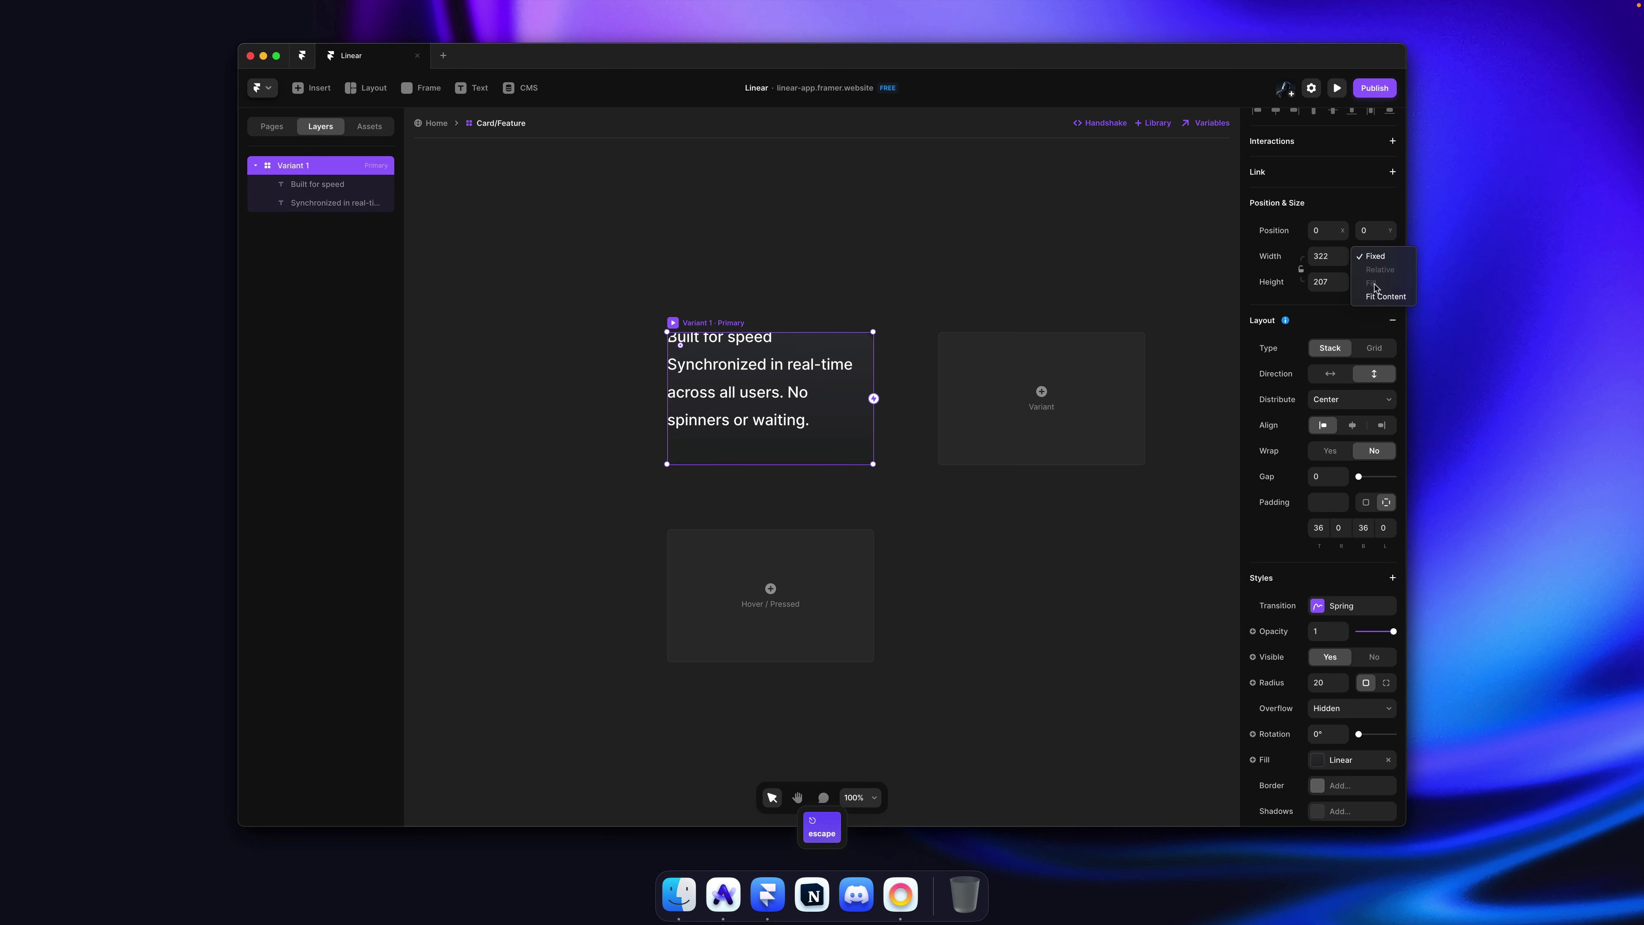
left_click(1385, 296)
left_click(1376, 281)
left_click(1382, 322)
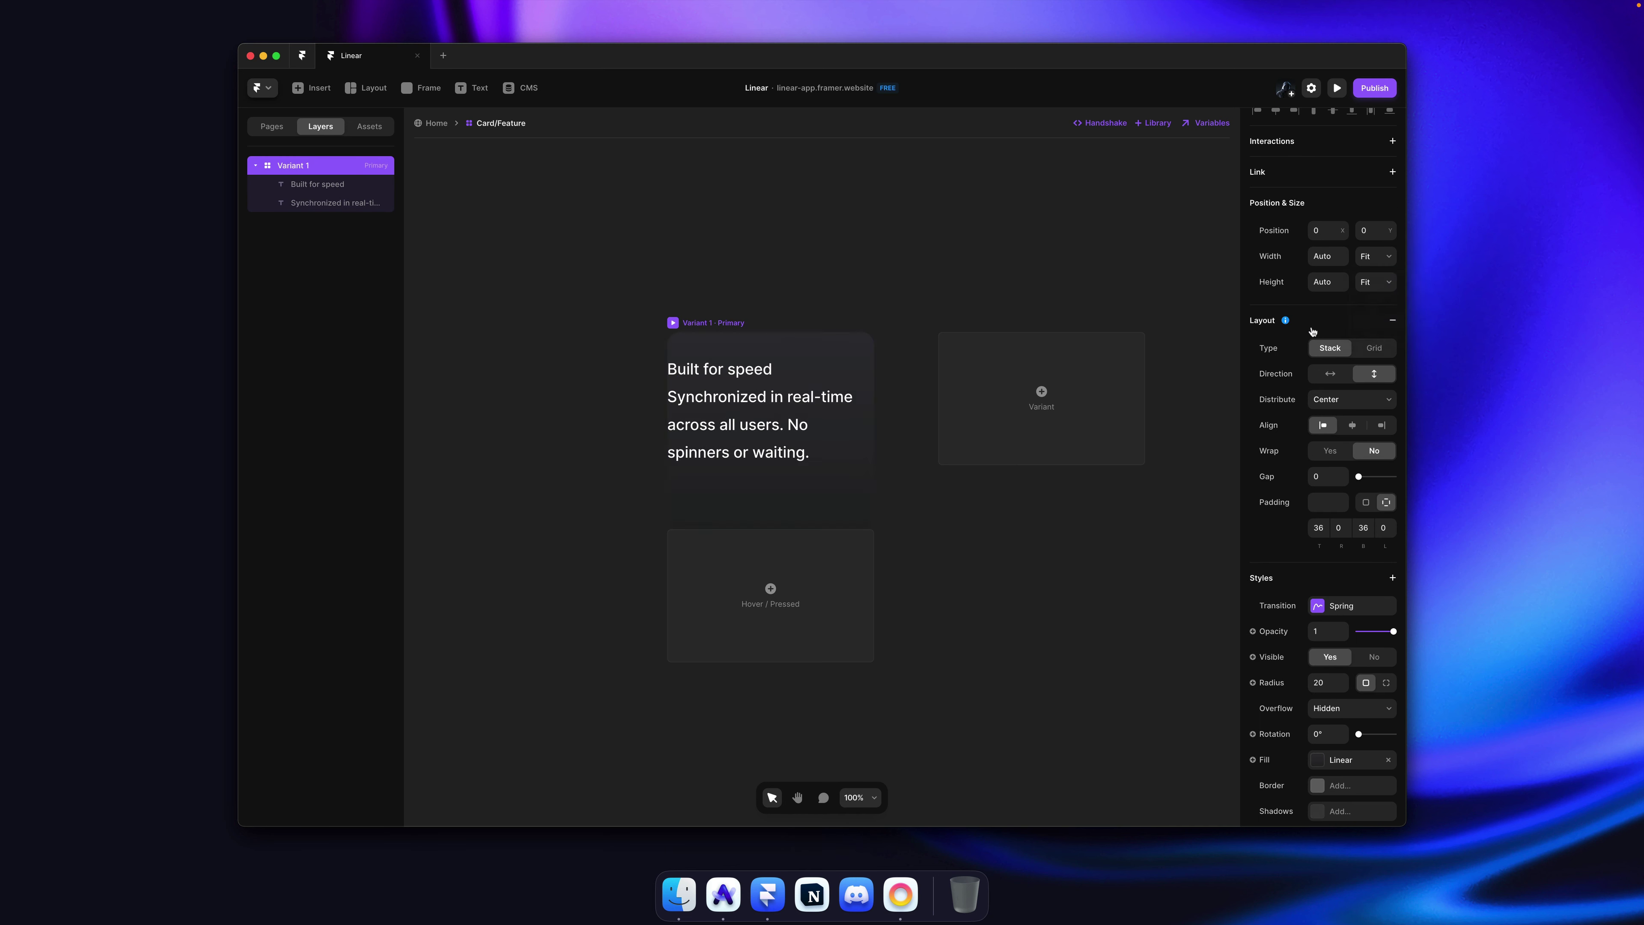
Step: Check the description's full text against the Linear reference page
left_click(775, 415, "super")
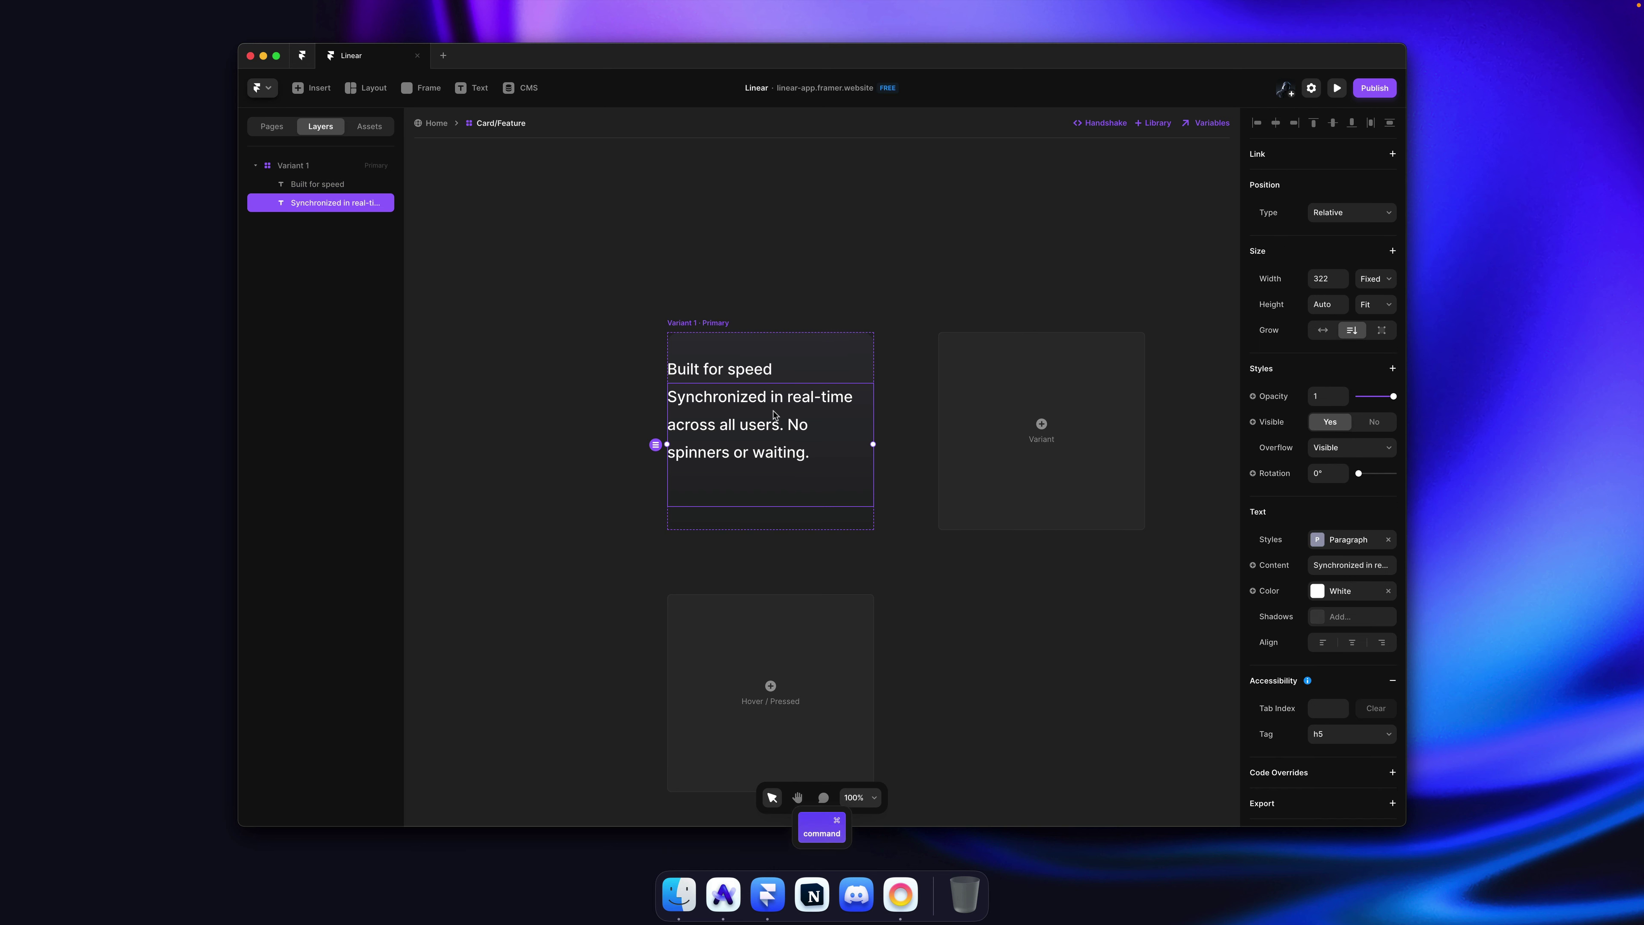
double_click(813, 481)
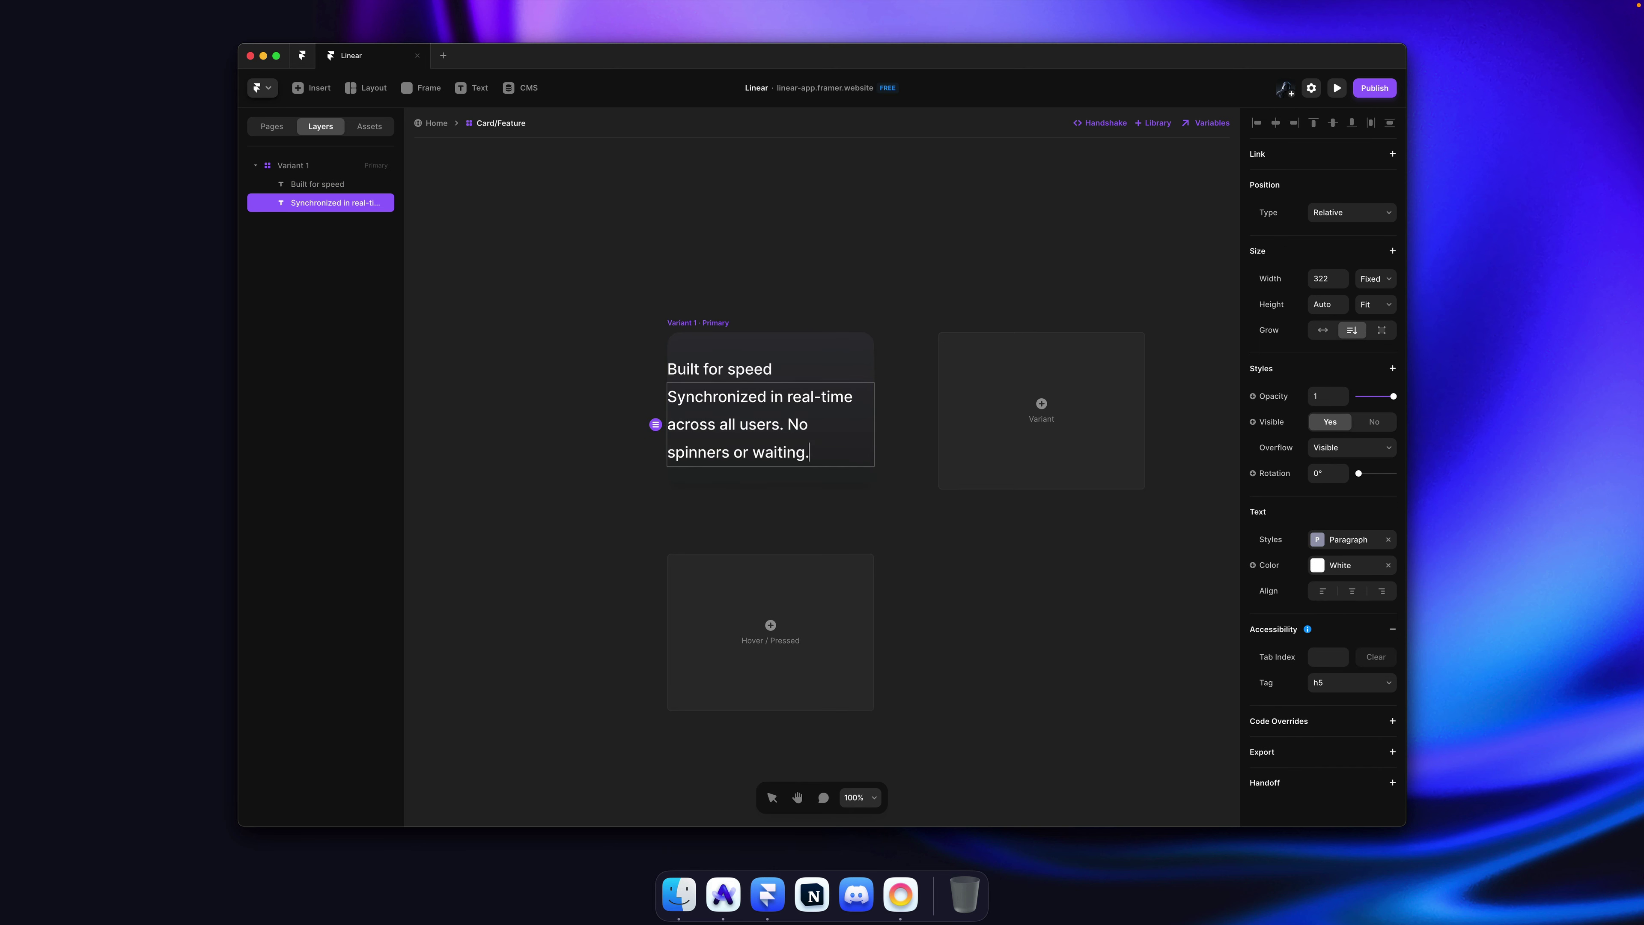
key("Escape")
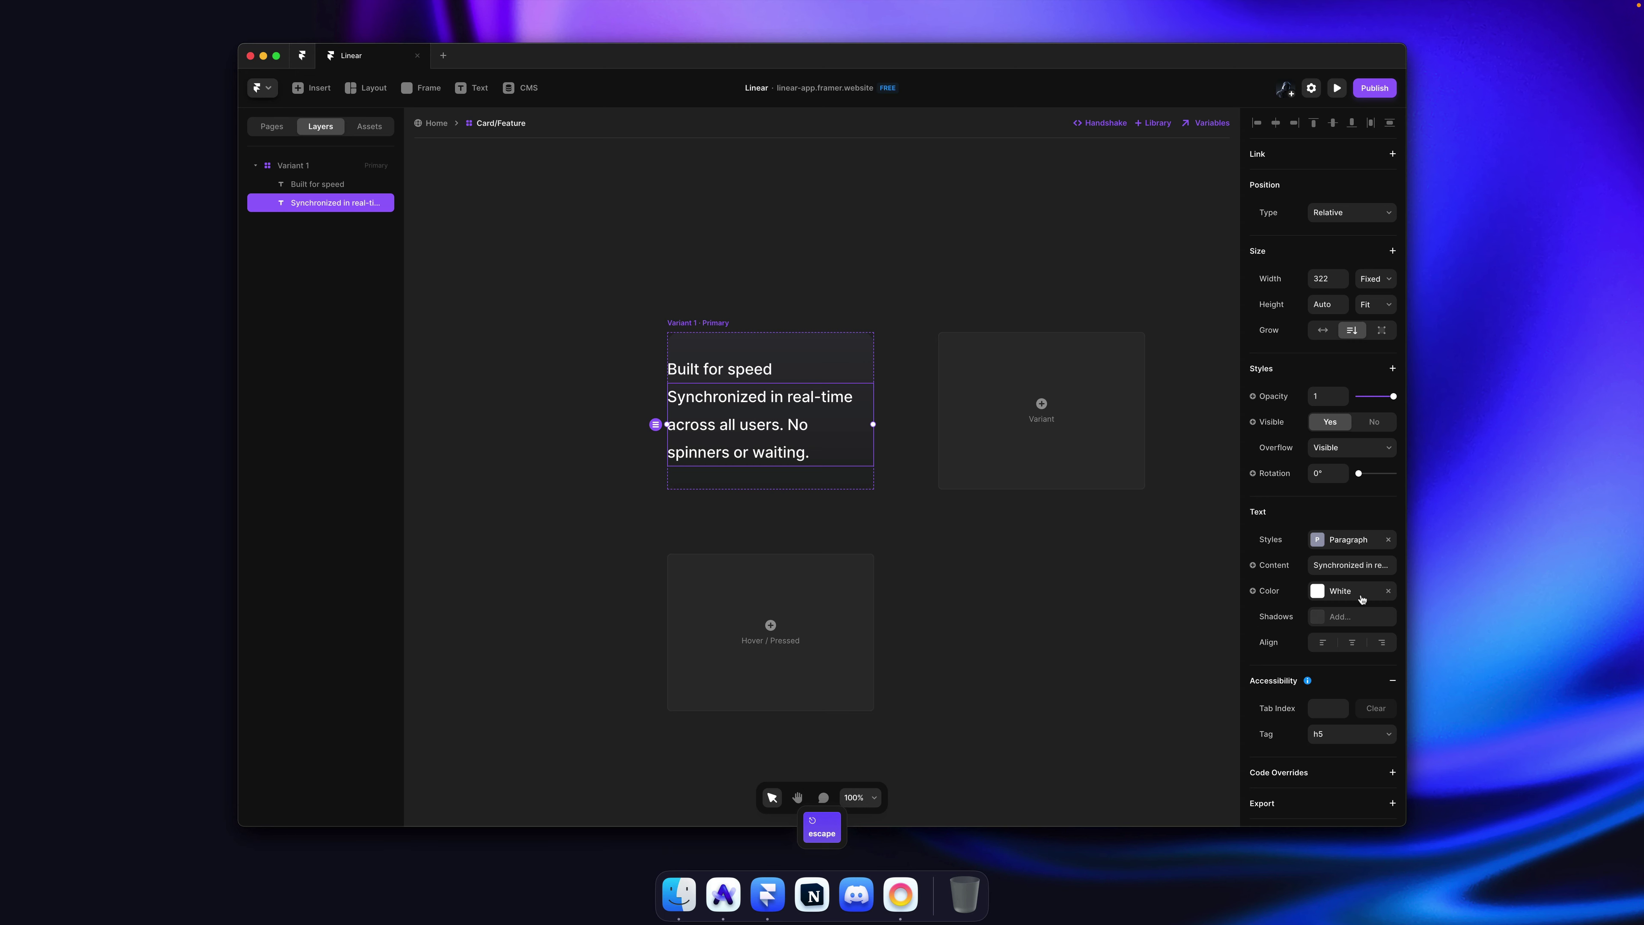
key("super+Tab")
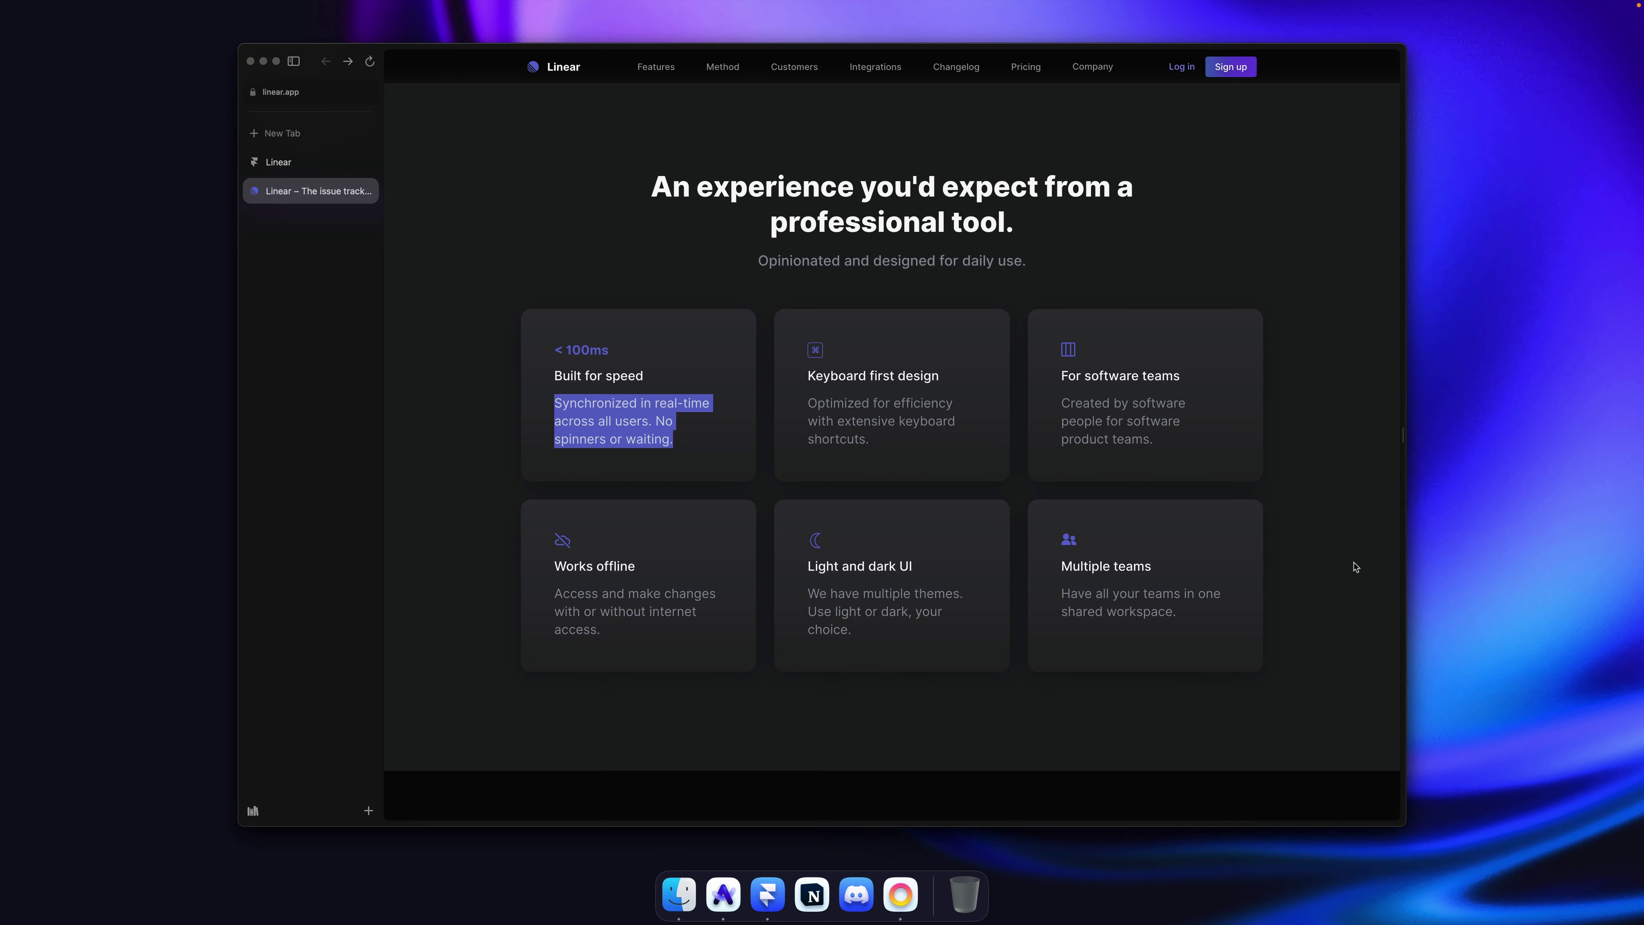
left_click(1132, 244)
key("super+Tab")
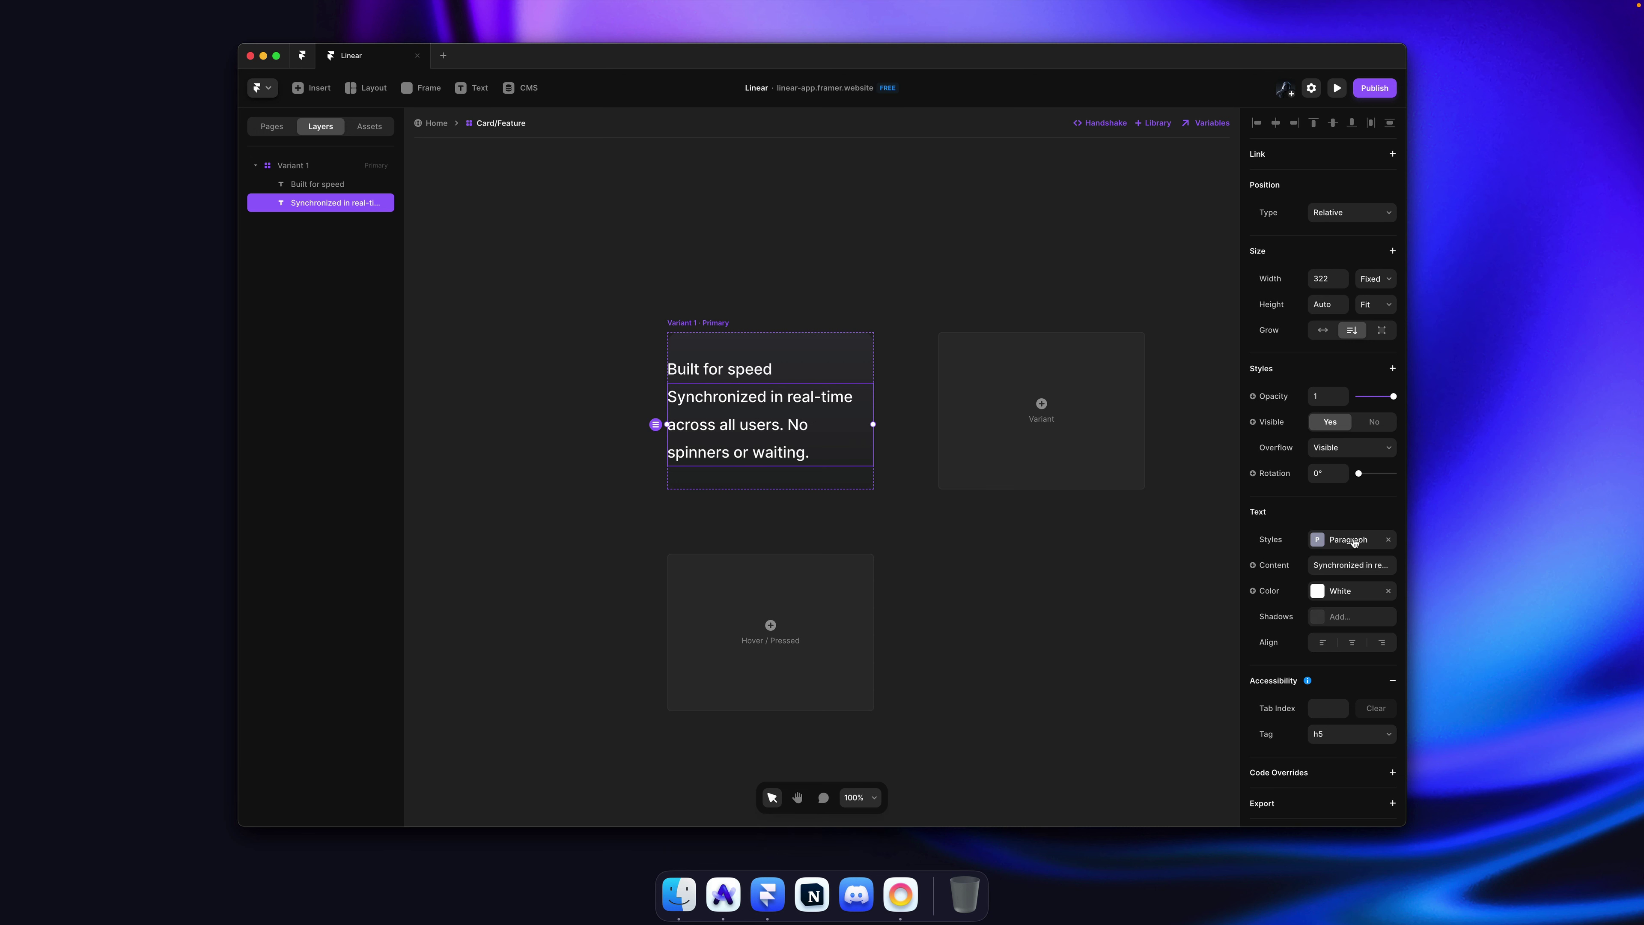
Step: Remove the description's Paragraph style and raise its font size to 20
left_click(1380, 541)
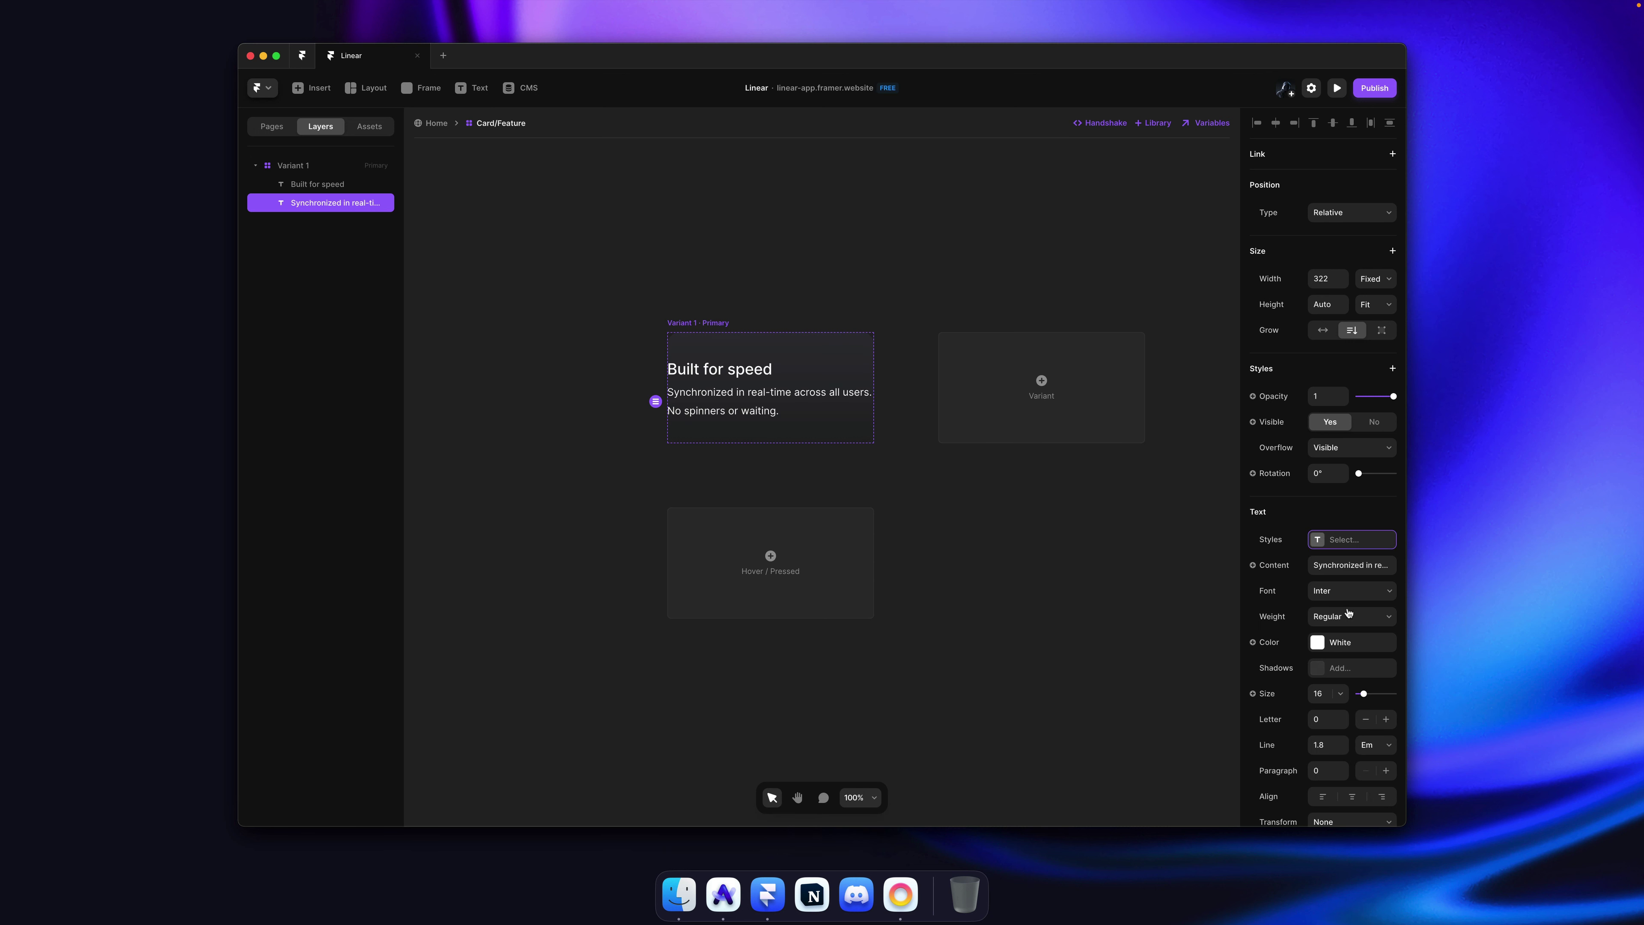
left_click(1327, 695)
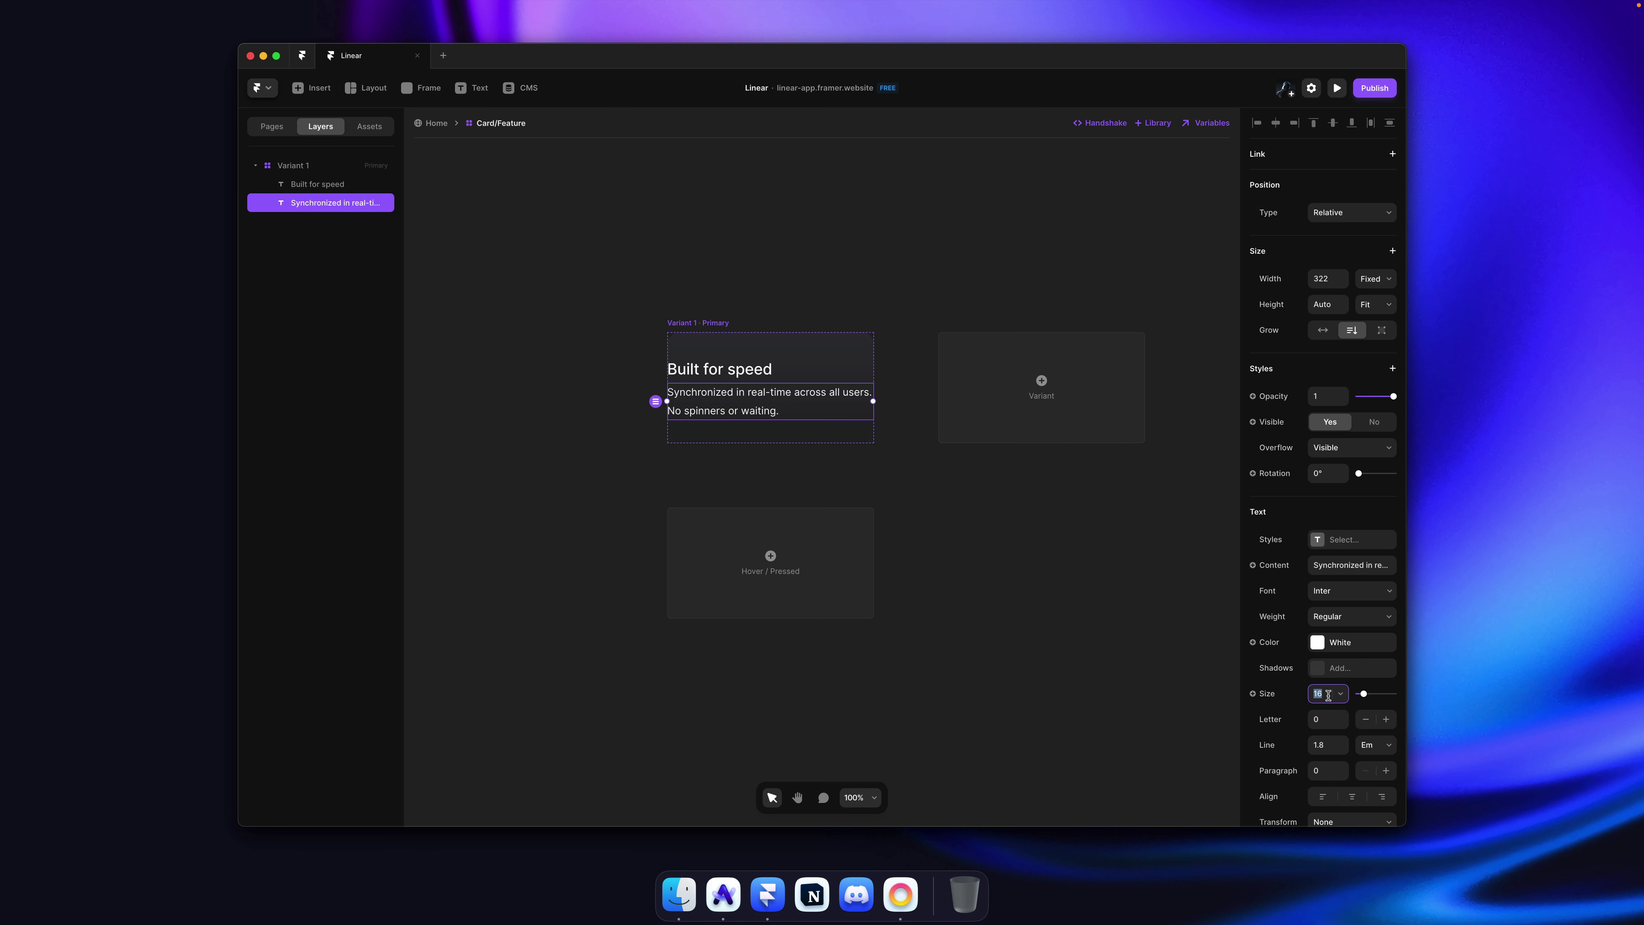
key("Up")
key("Up")
key("Up")
key("Up")
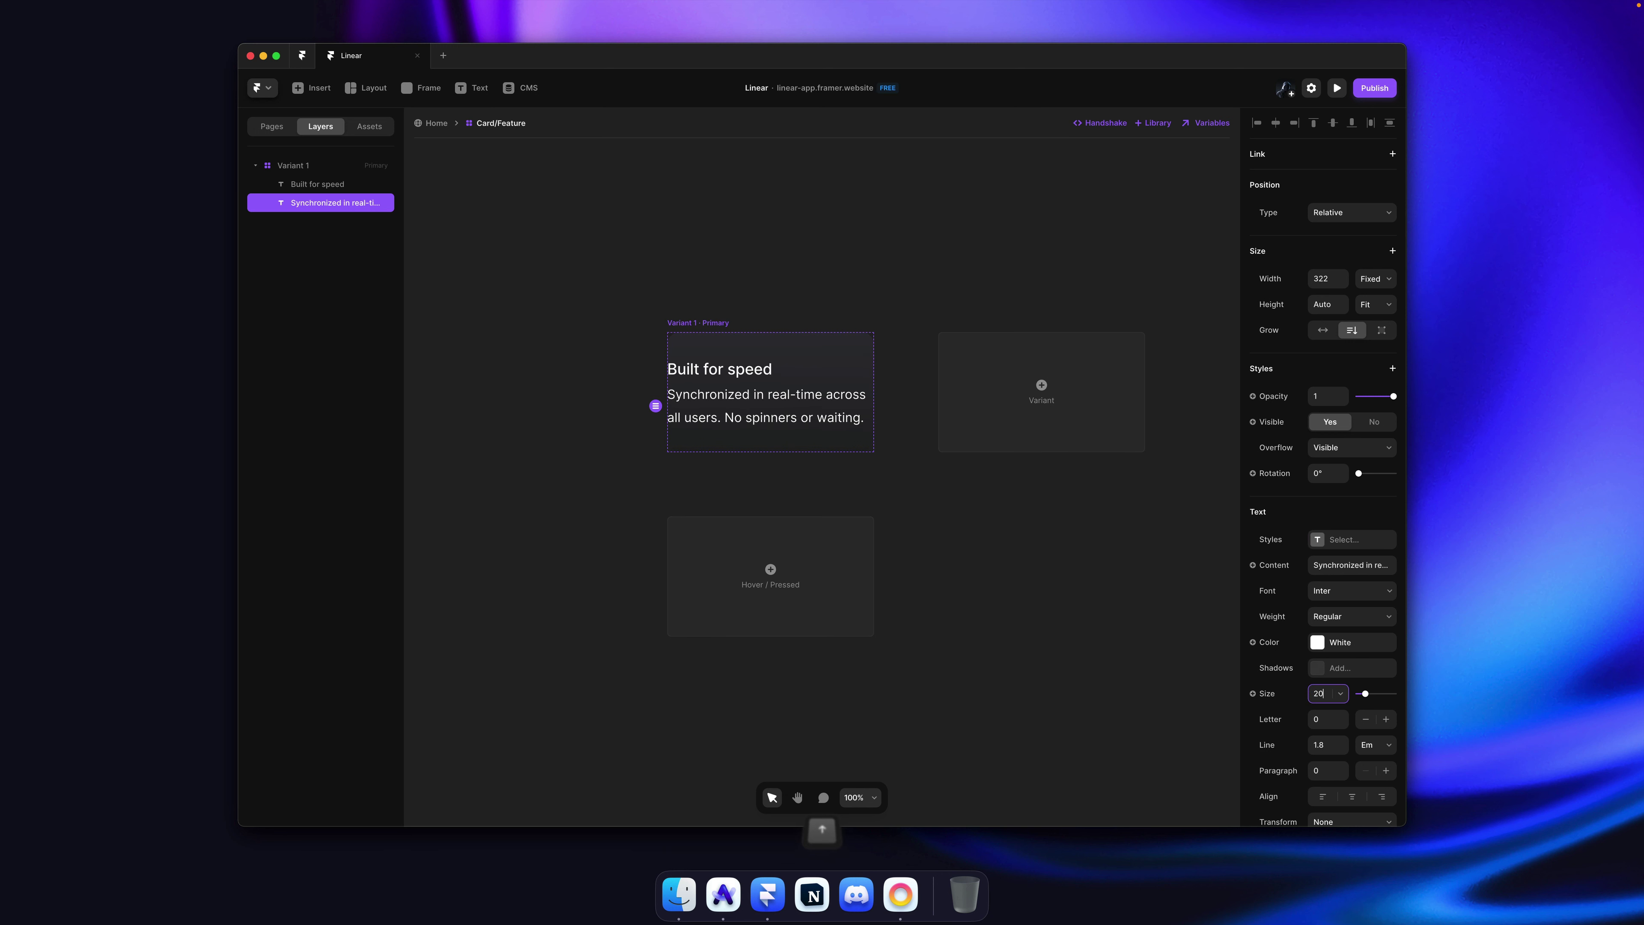
Step: Increase the card's padding to 60 on all sides, comparing with Linear
left_click(733, 326)
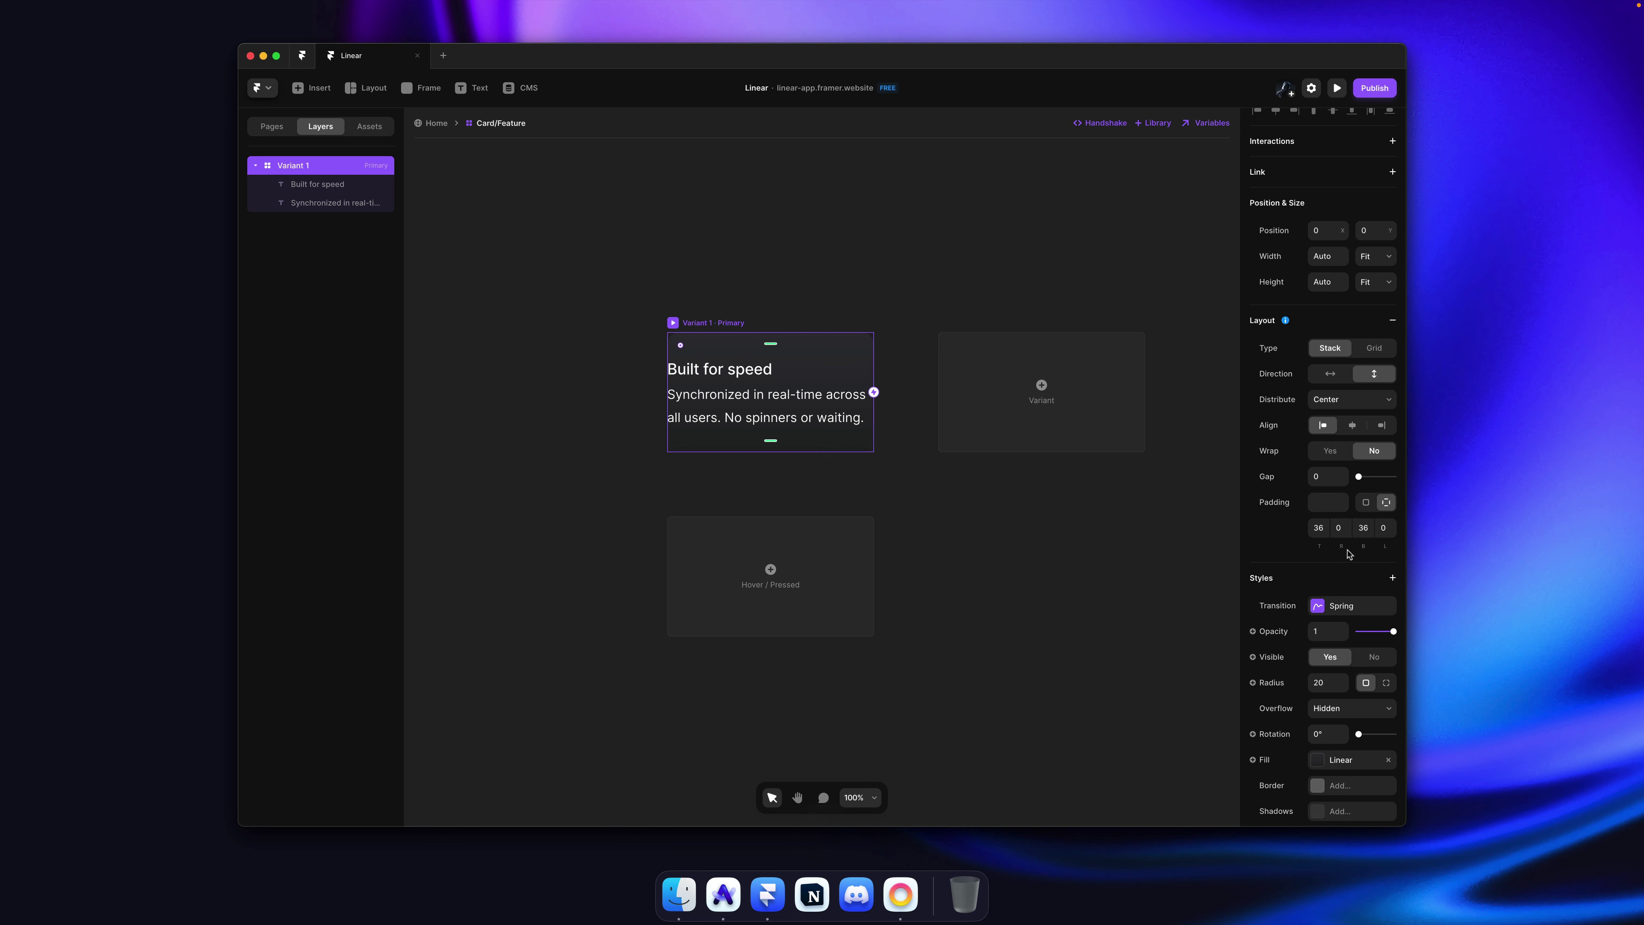
left_click_drag(1343, 505, 1339, 473)
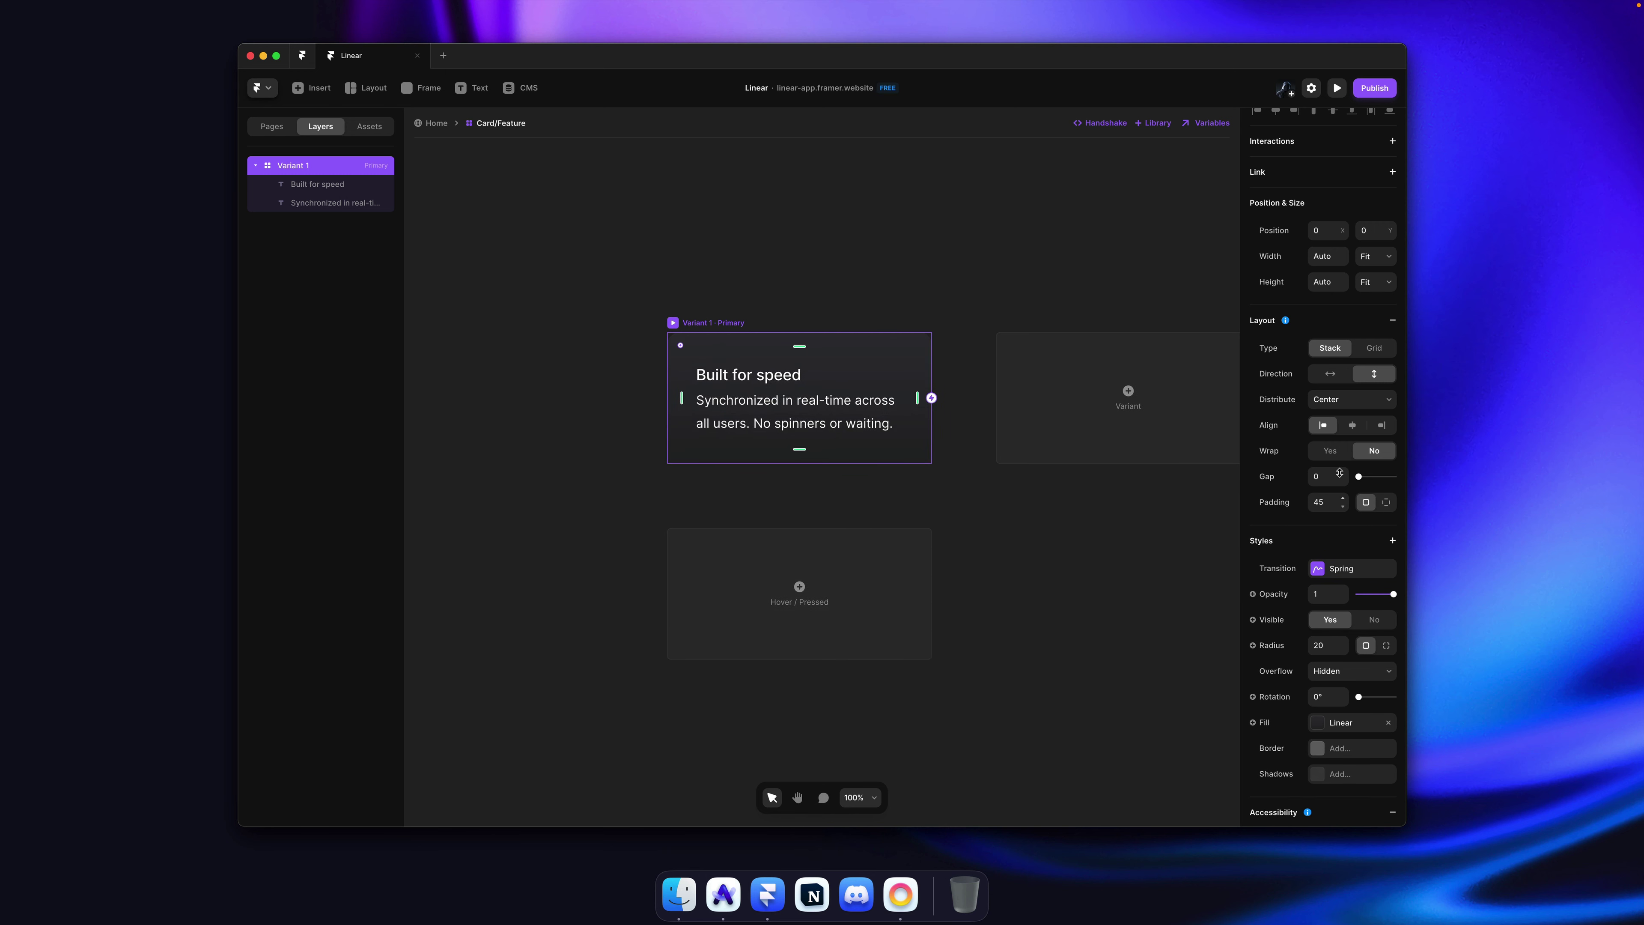
key("super+Tab")
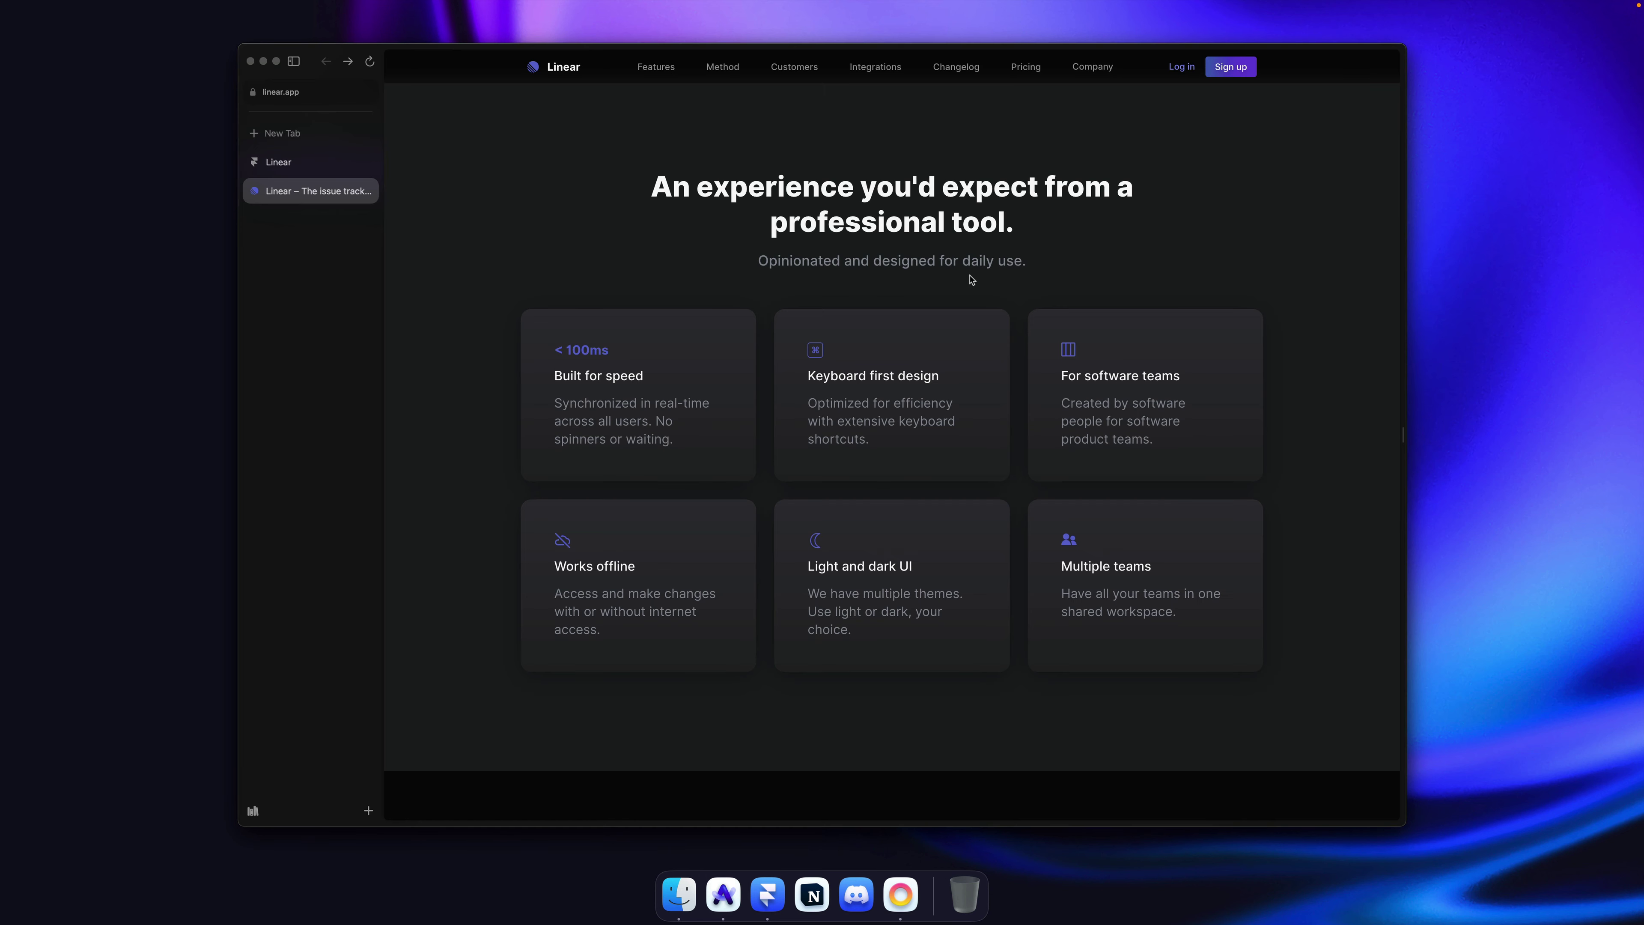
key("super+Tab")
left_click_drag(1344, 503, 1342, 489)
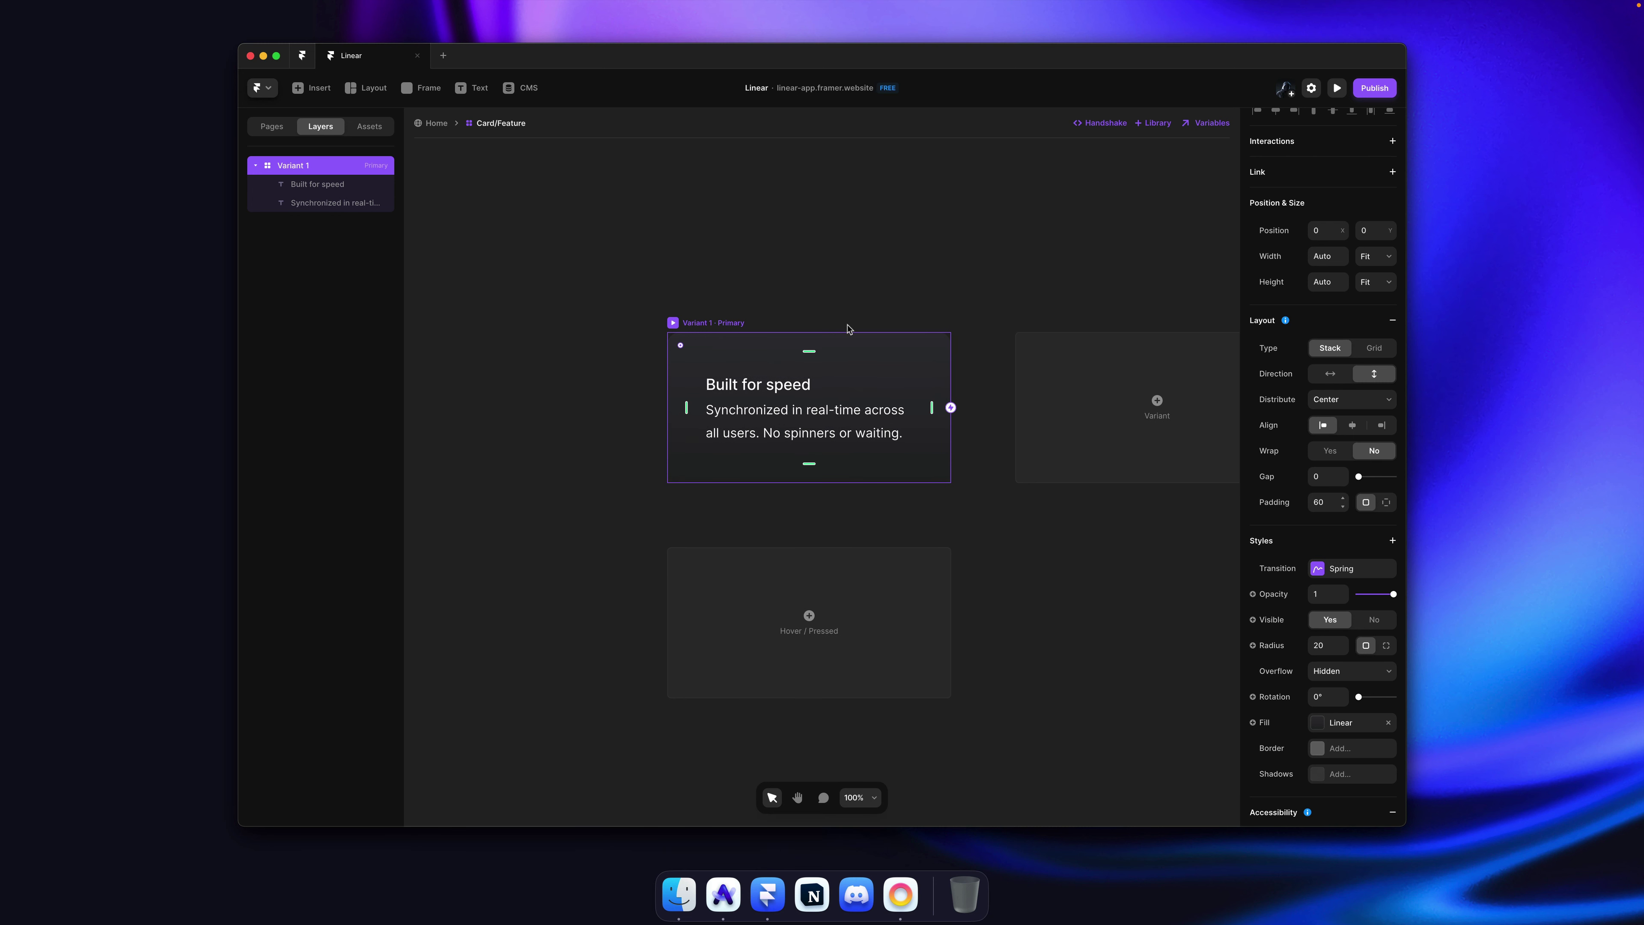
Step: Set the gap between the card's title and description to 20
left_click(856, 427)
key("super+Tab")
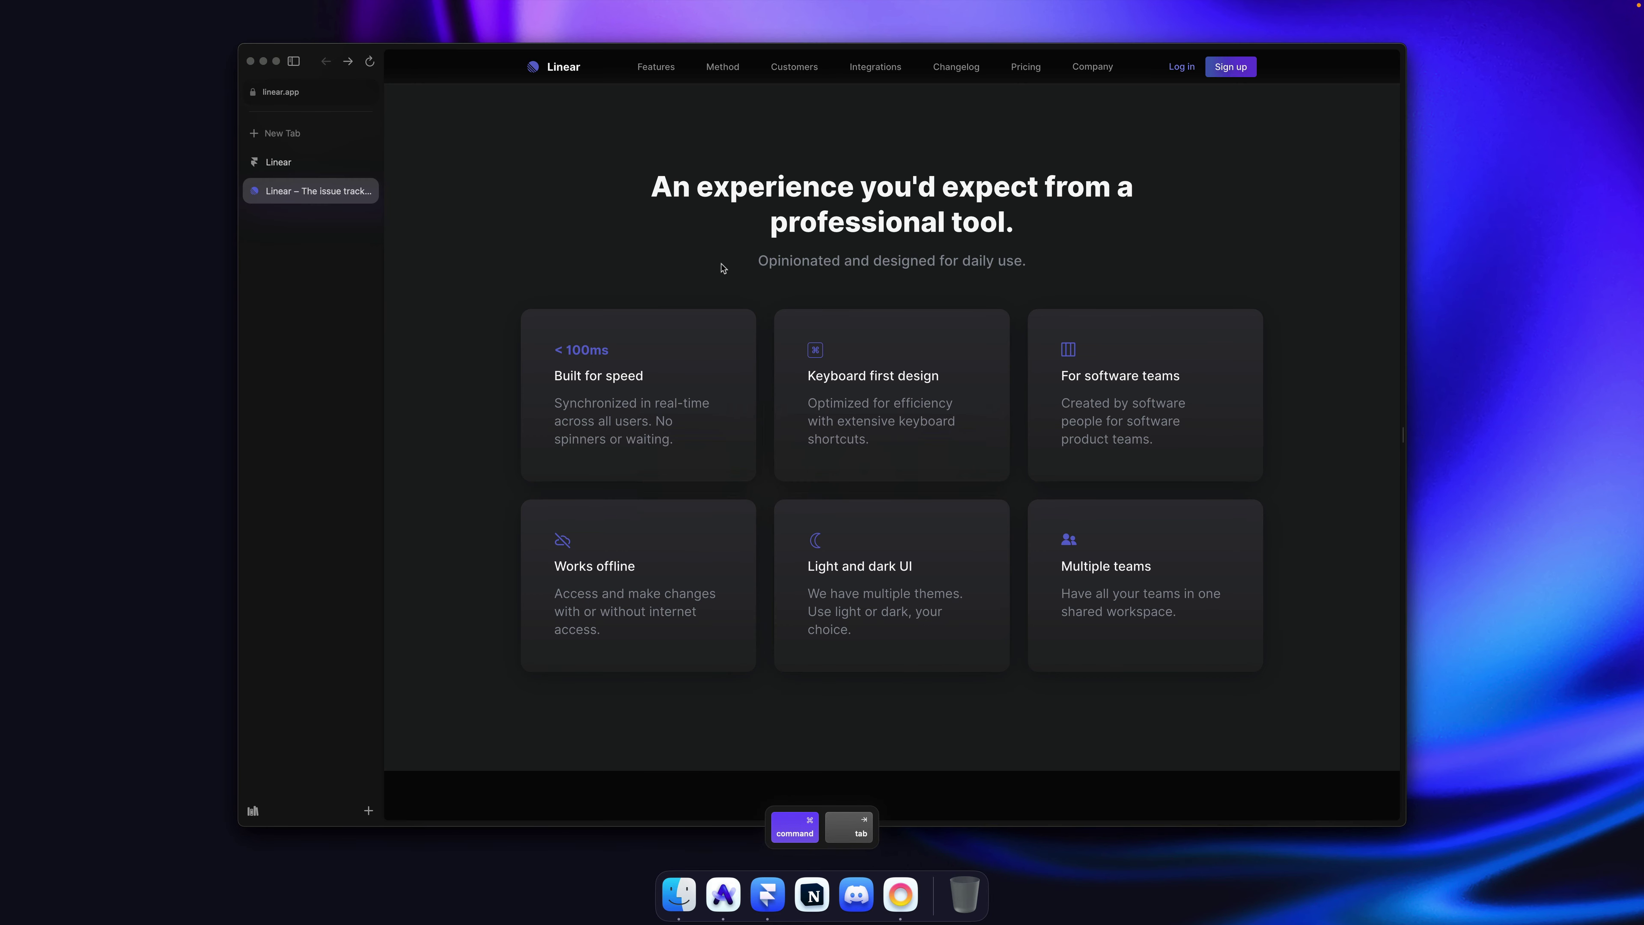
key("super+Tab")
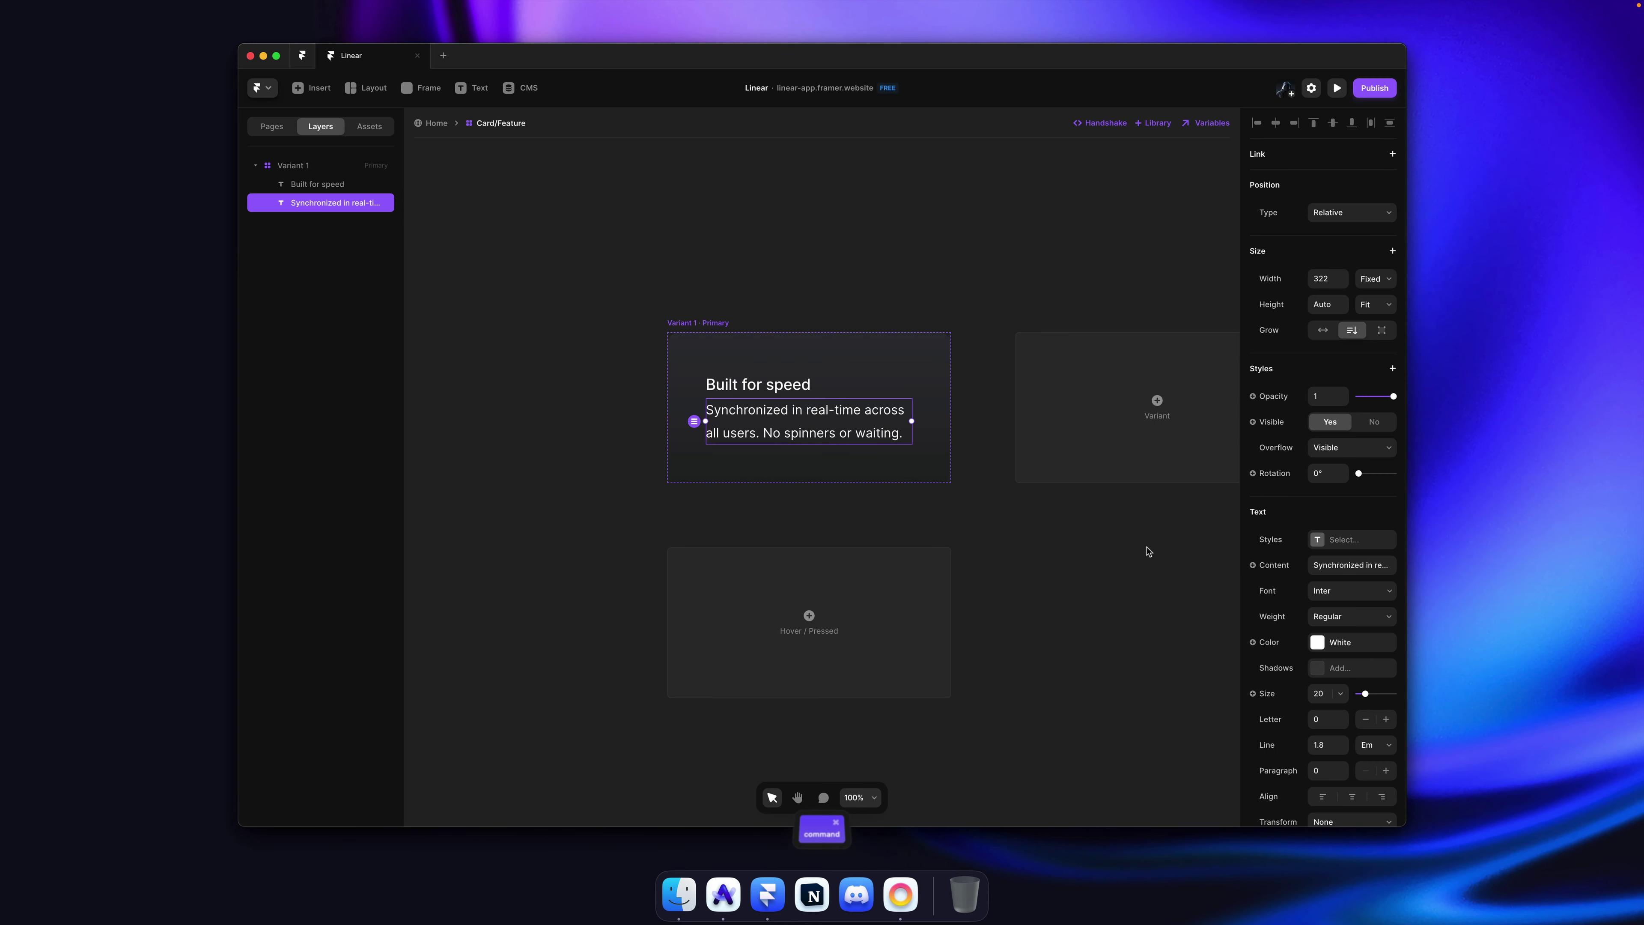
left_click(903, 377)
left_click(1334, 478)
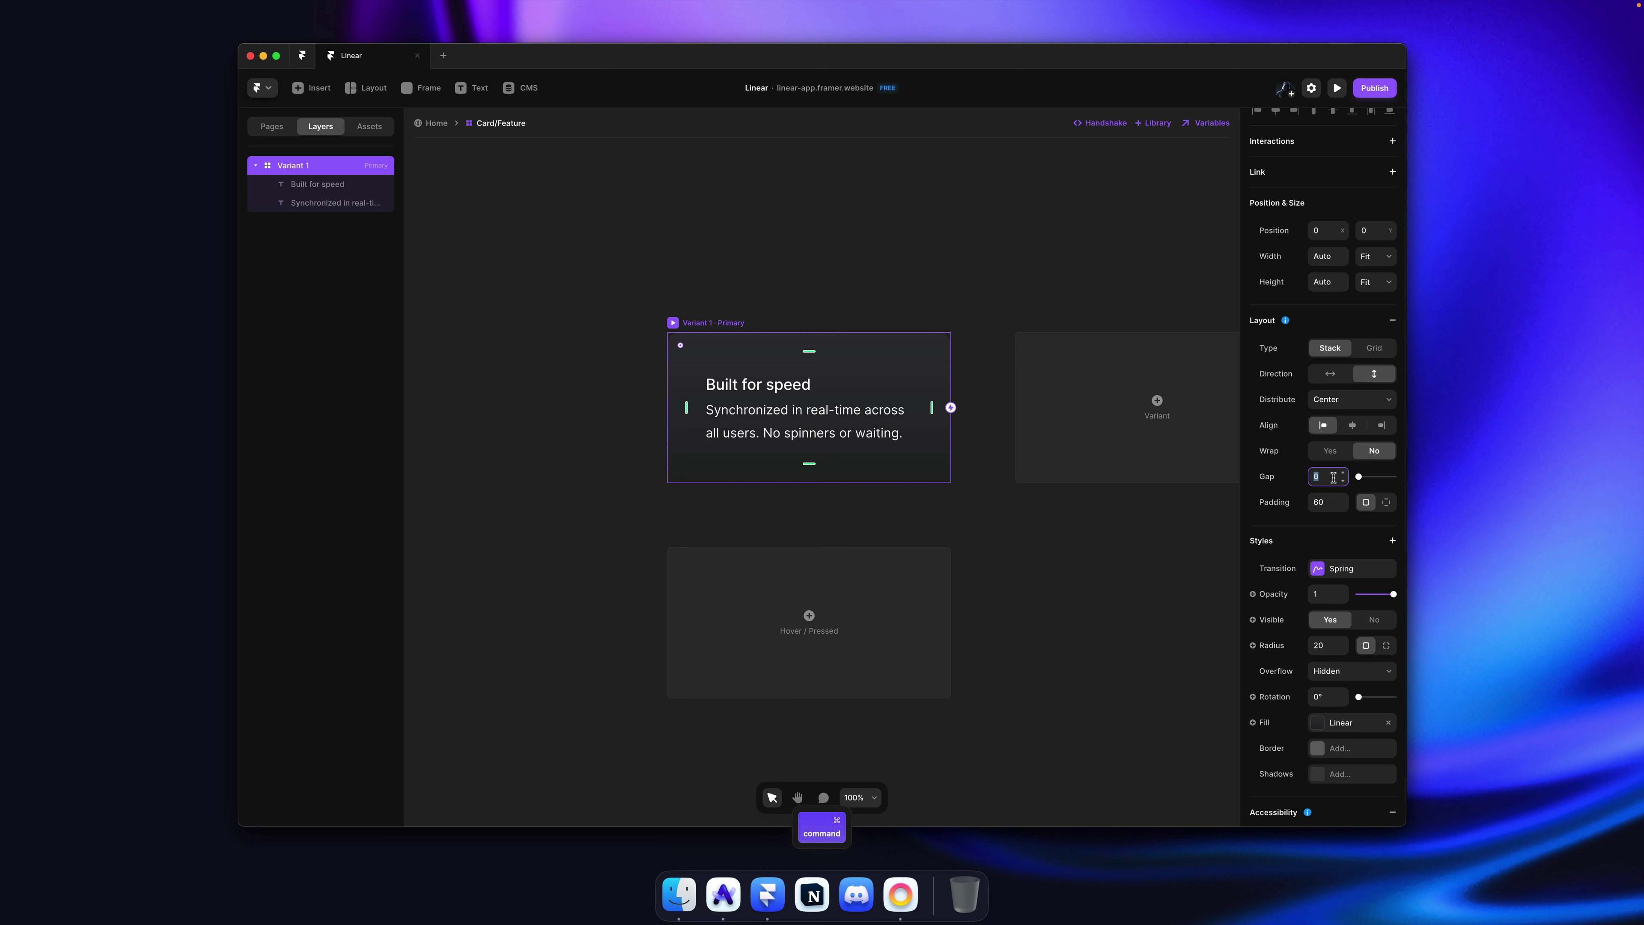
type("20")
key("Return")
Step: Make the description text grey and save the project
left_click(911, 441)
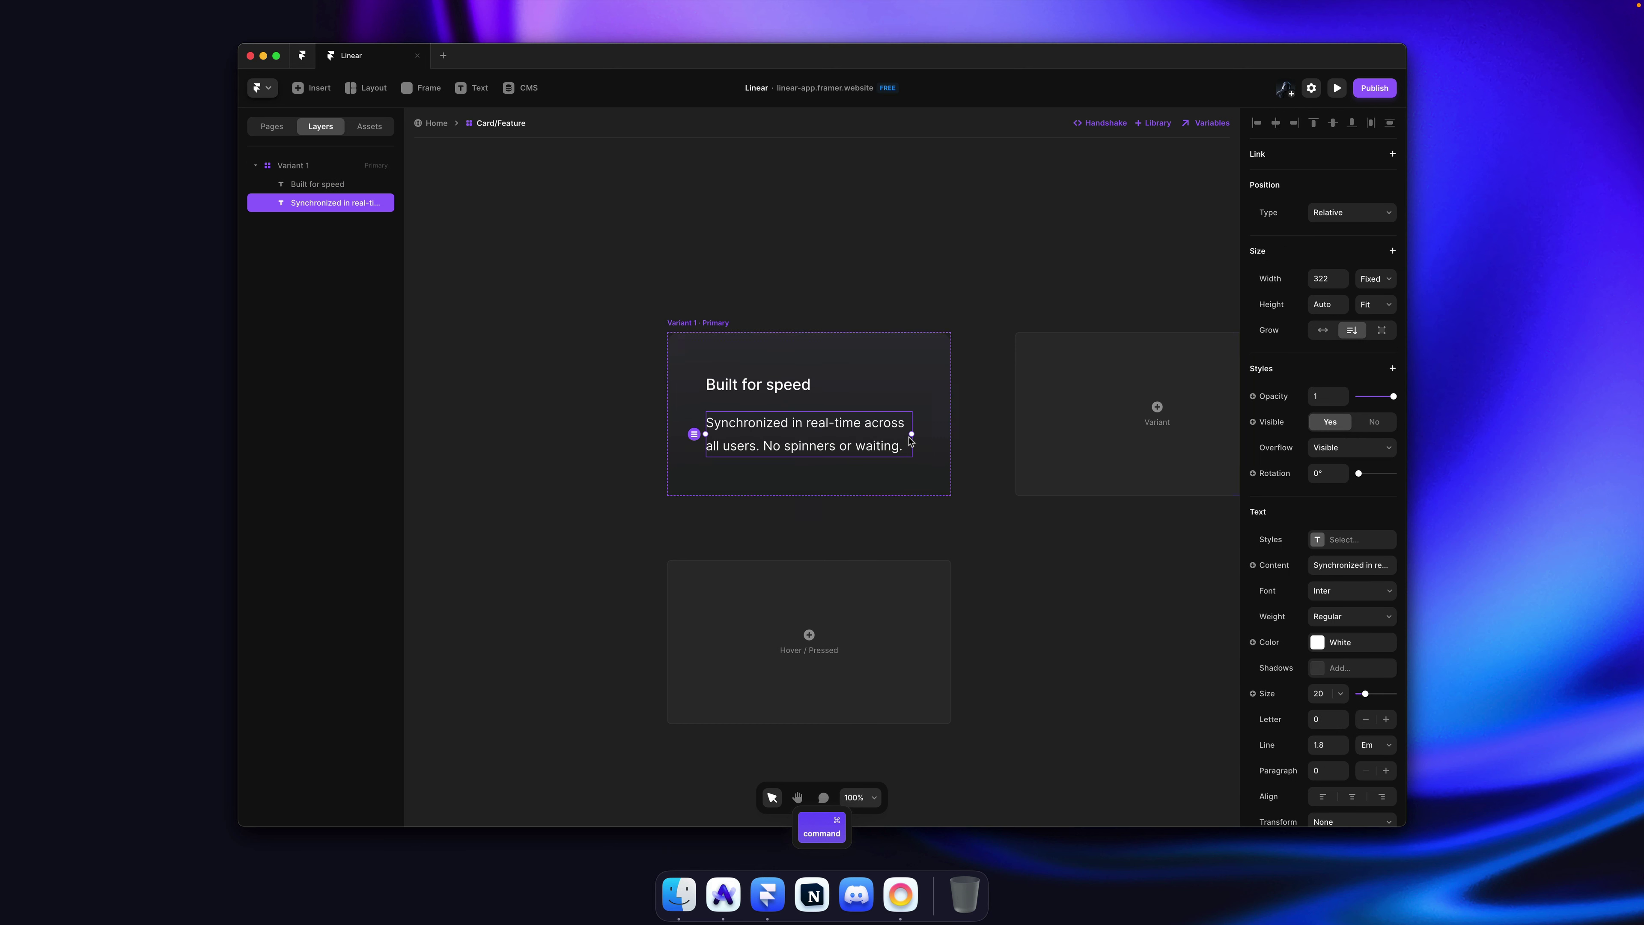
left_click(1364, 640)
left_click(1135, 759)
left_click(1039, 523)
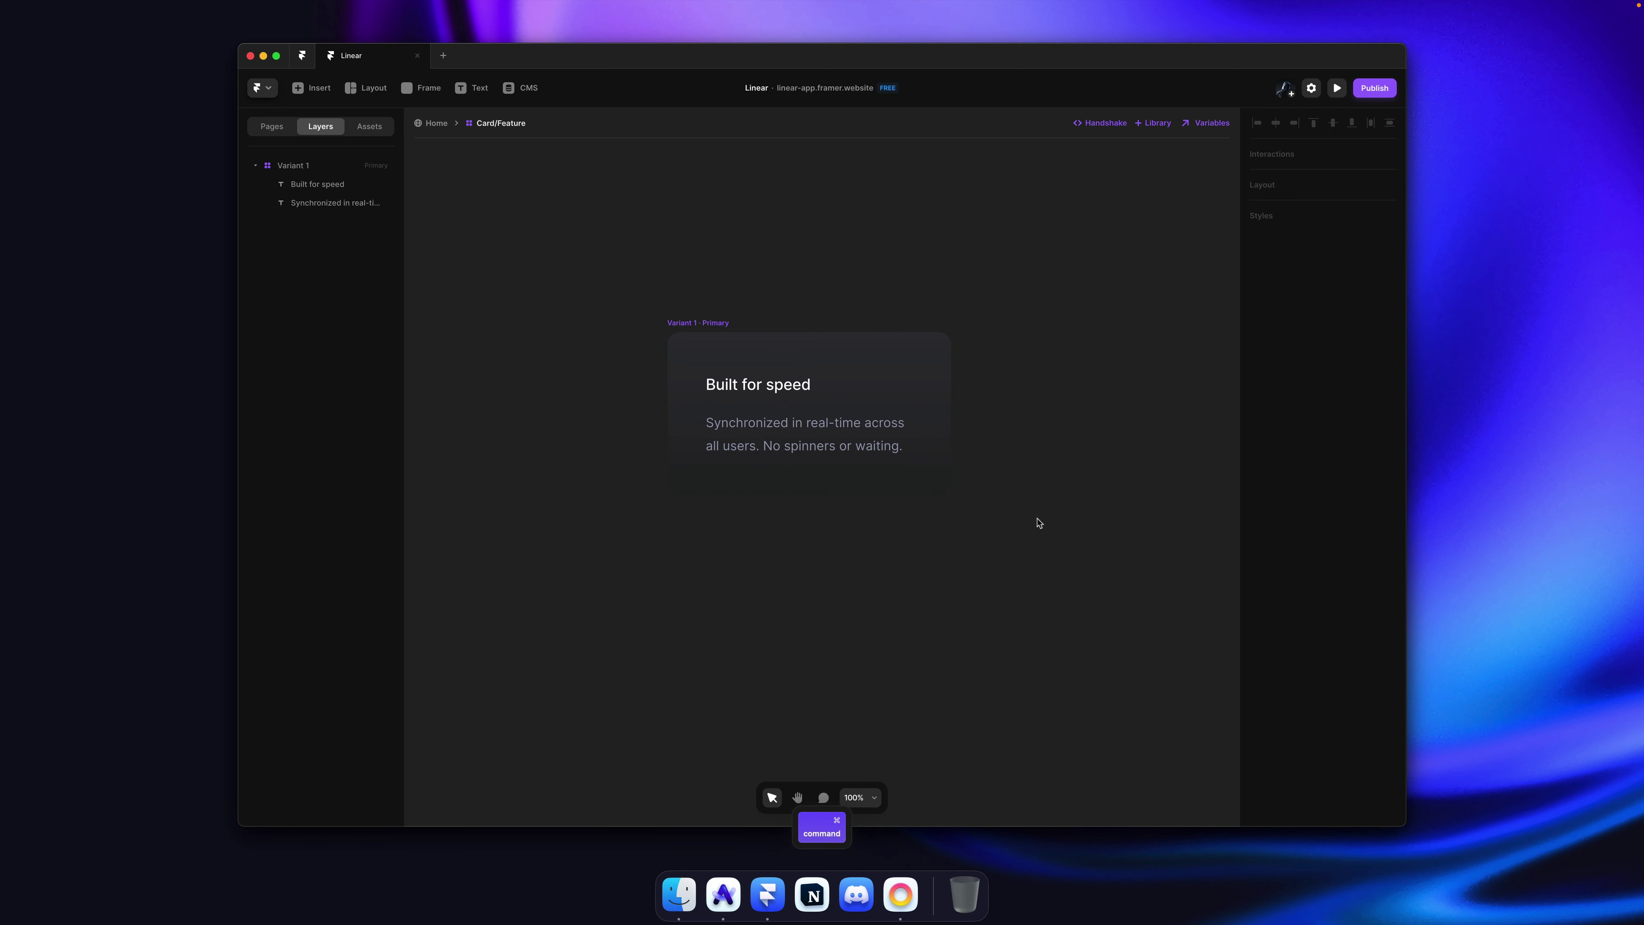
key("super+s")
key("super+grave")
key("super+grave")
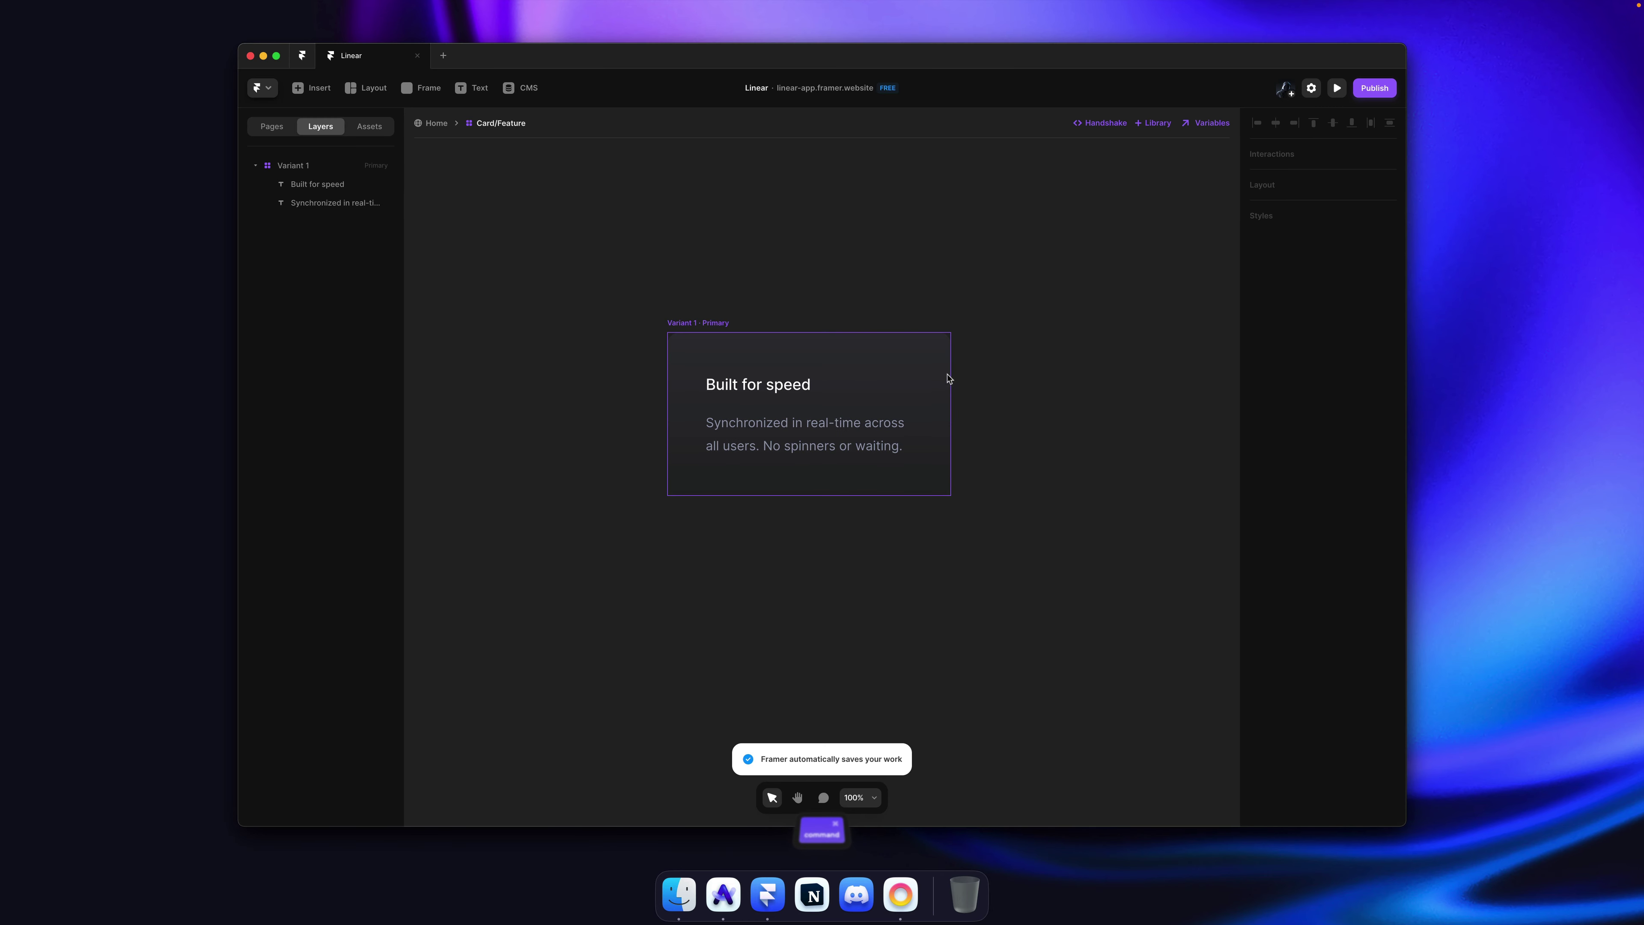
Step: Reduce the card's gap to 12 and compare with the Linear page
left_click(948, 379)
left_click(1324, 476)
type("12")
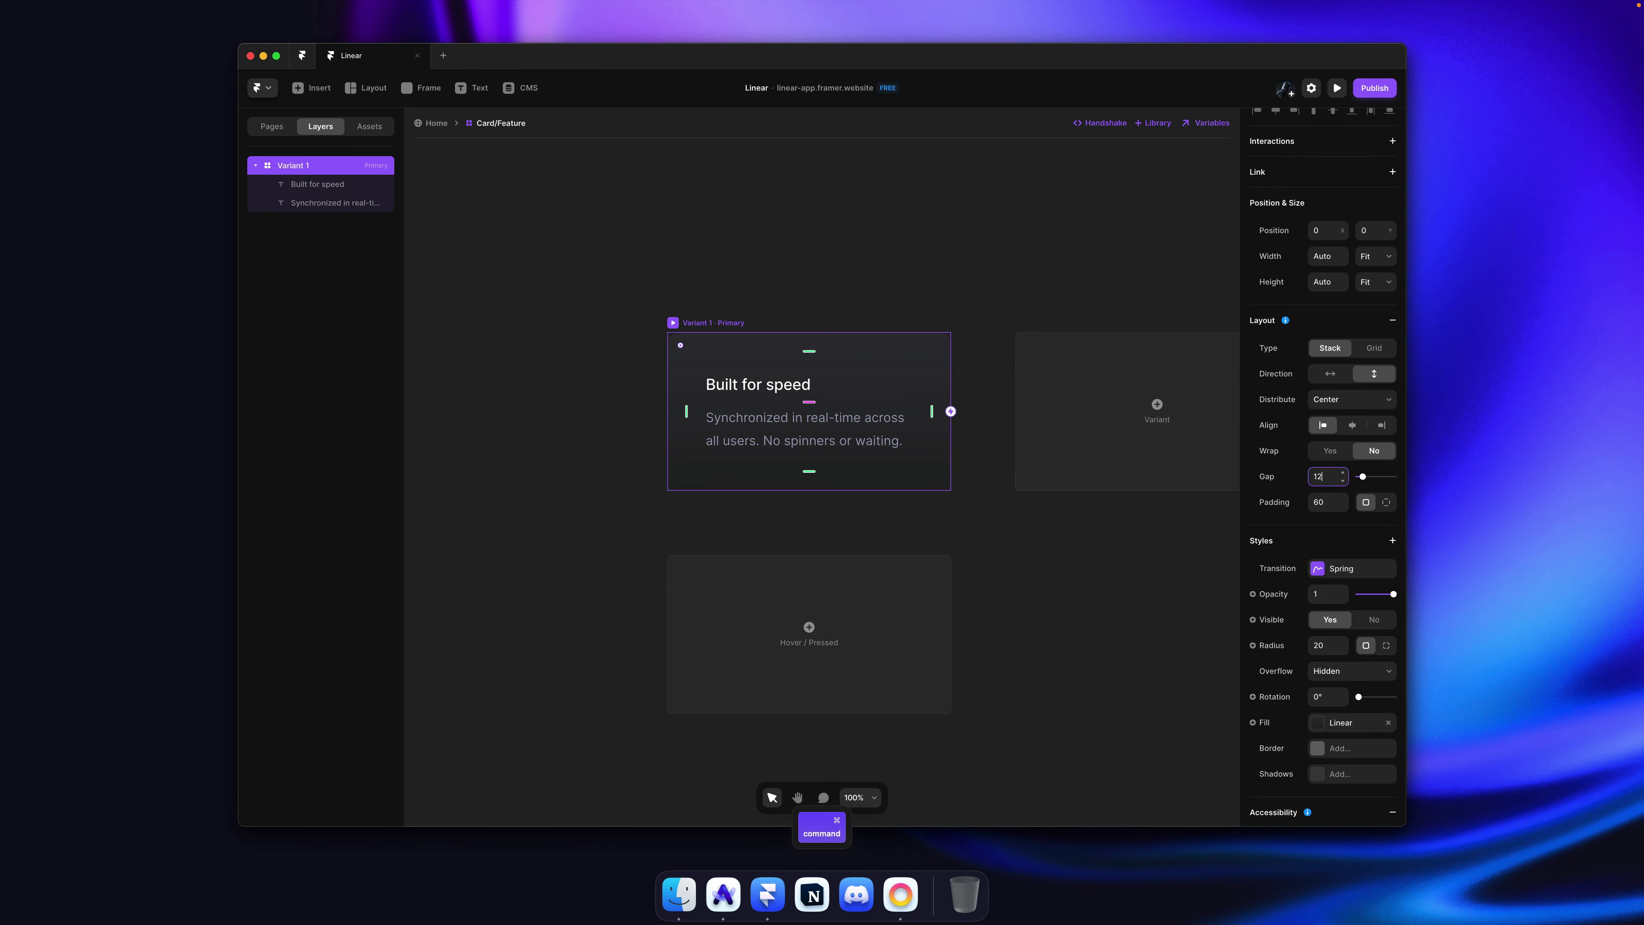
key("super+Tab")
key("super+Tab")
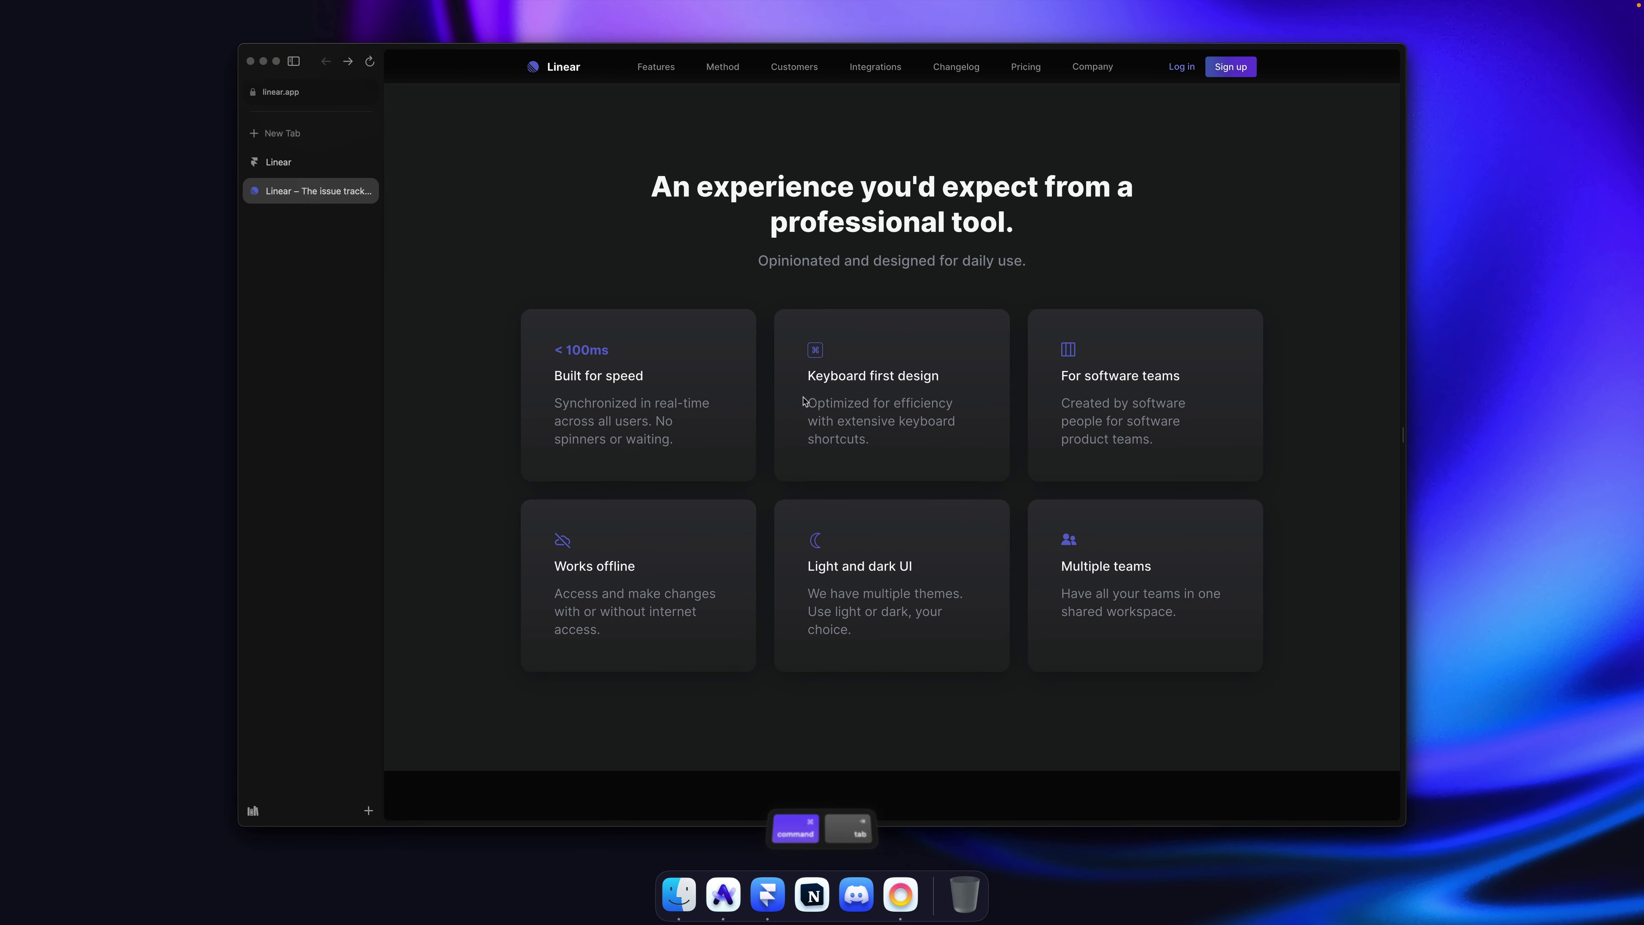
key("super+Tab")
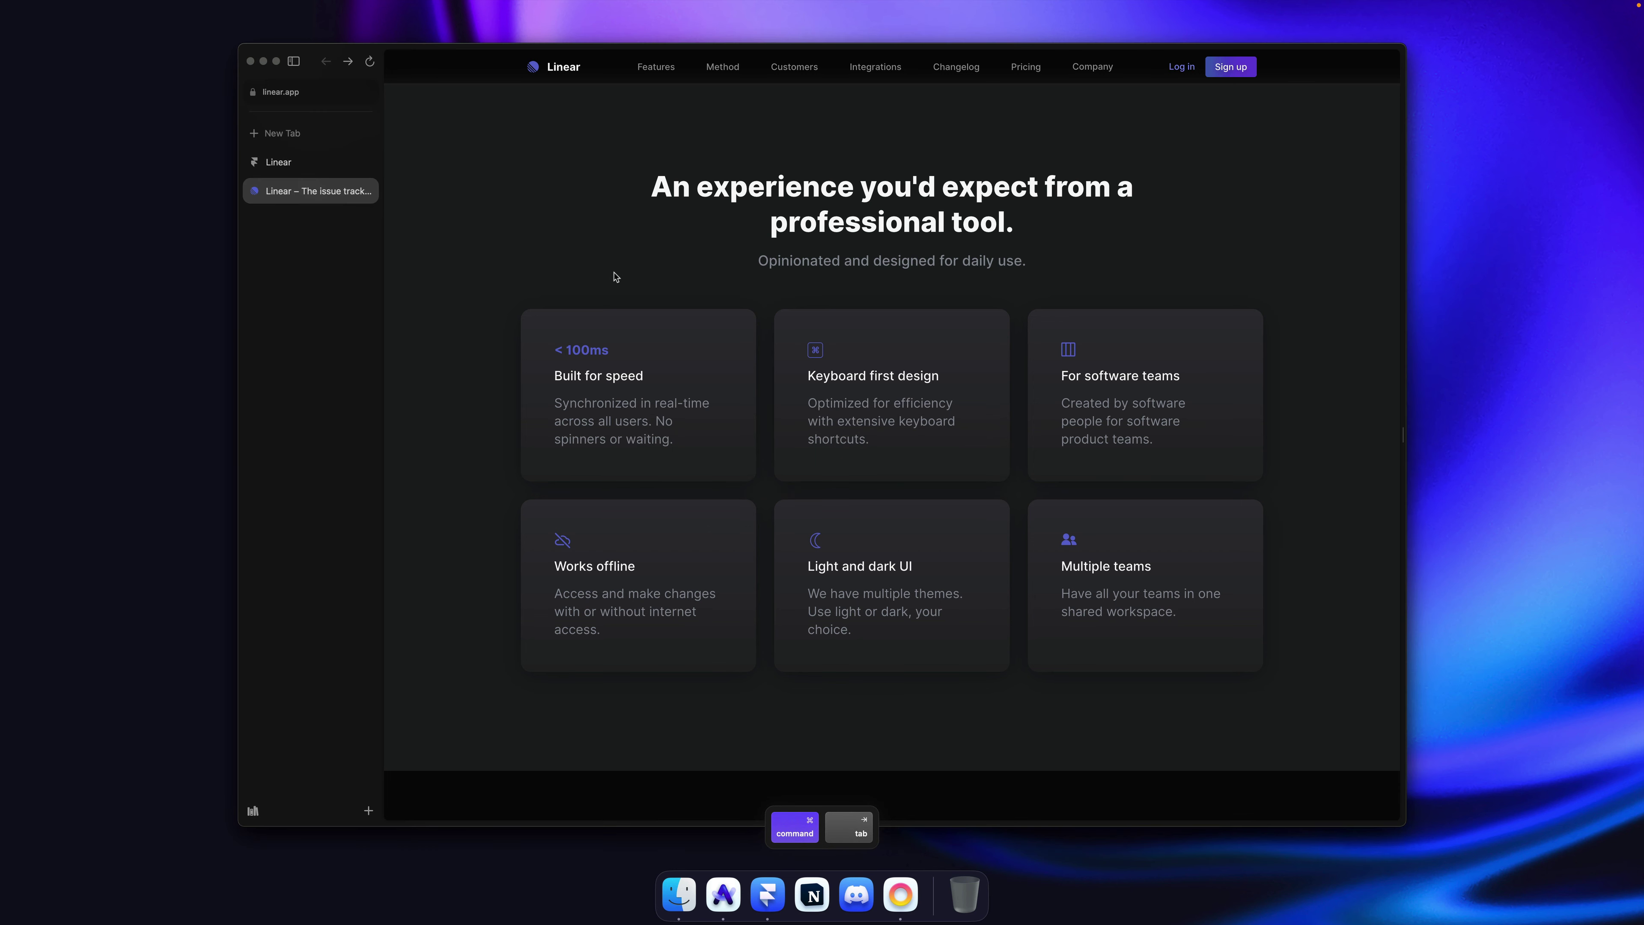
Step: Duplicate the description layer and move the copy above the title
key("super")
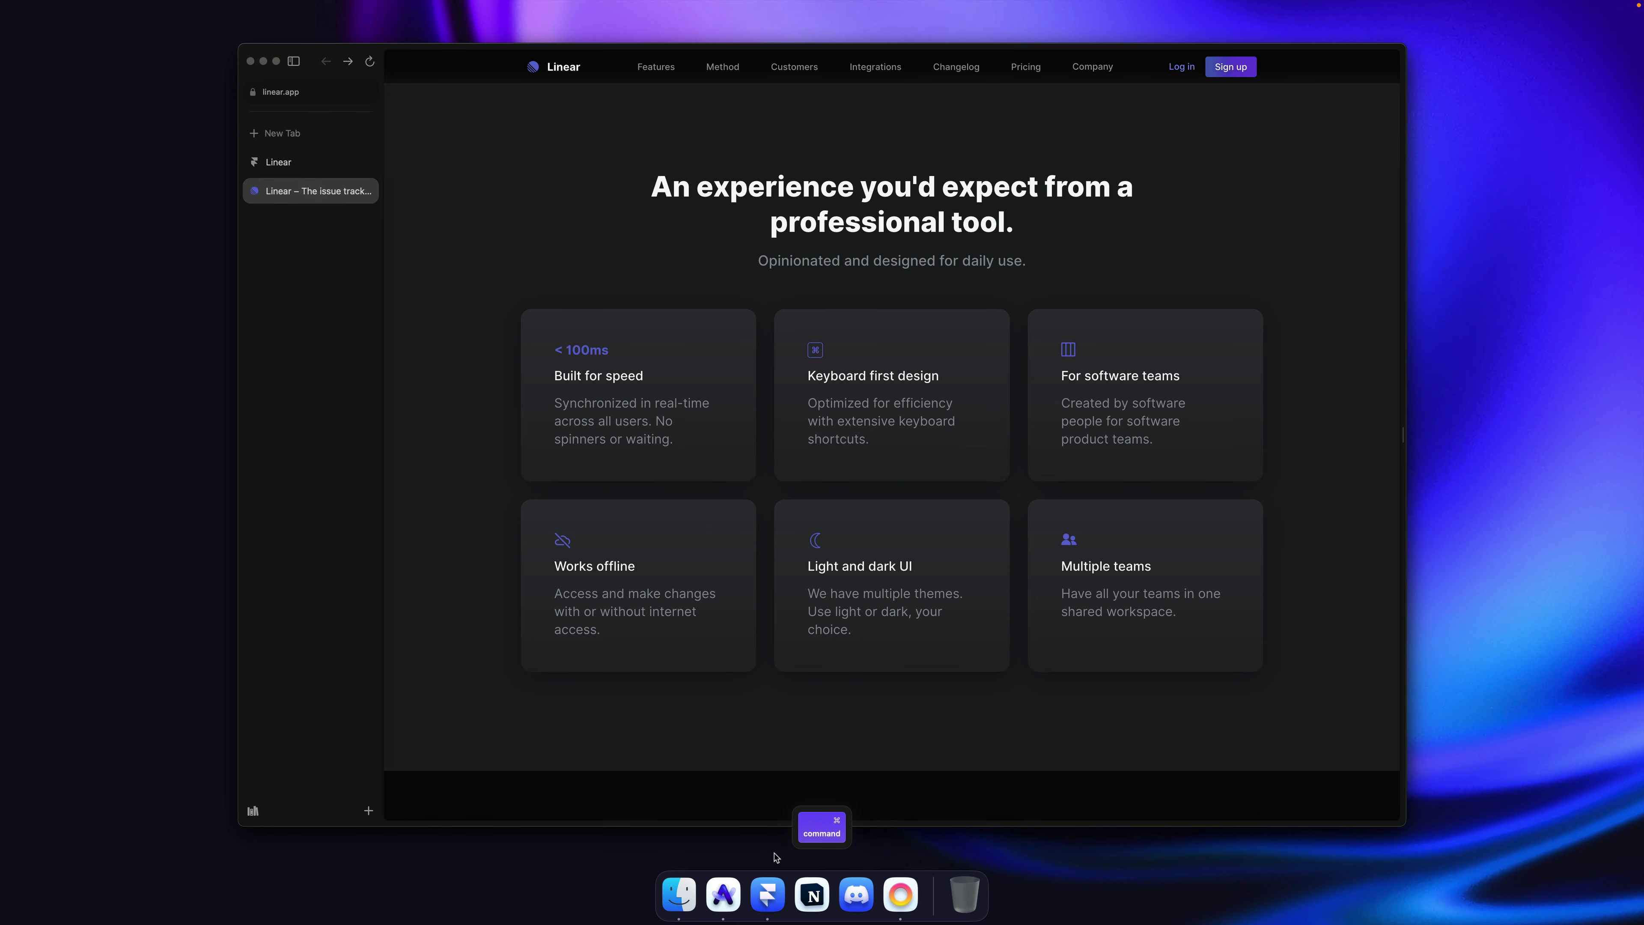
key("super+Tab")
left_click(795, 419)
key("super+d")
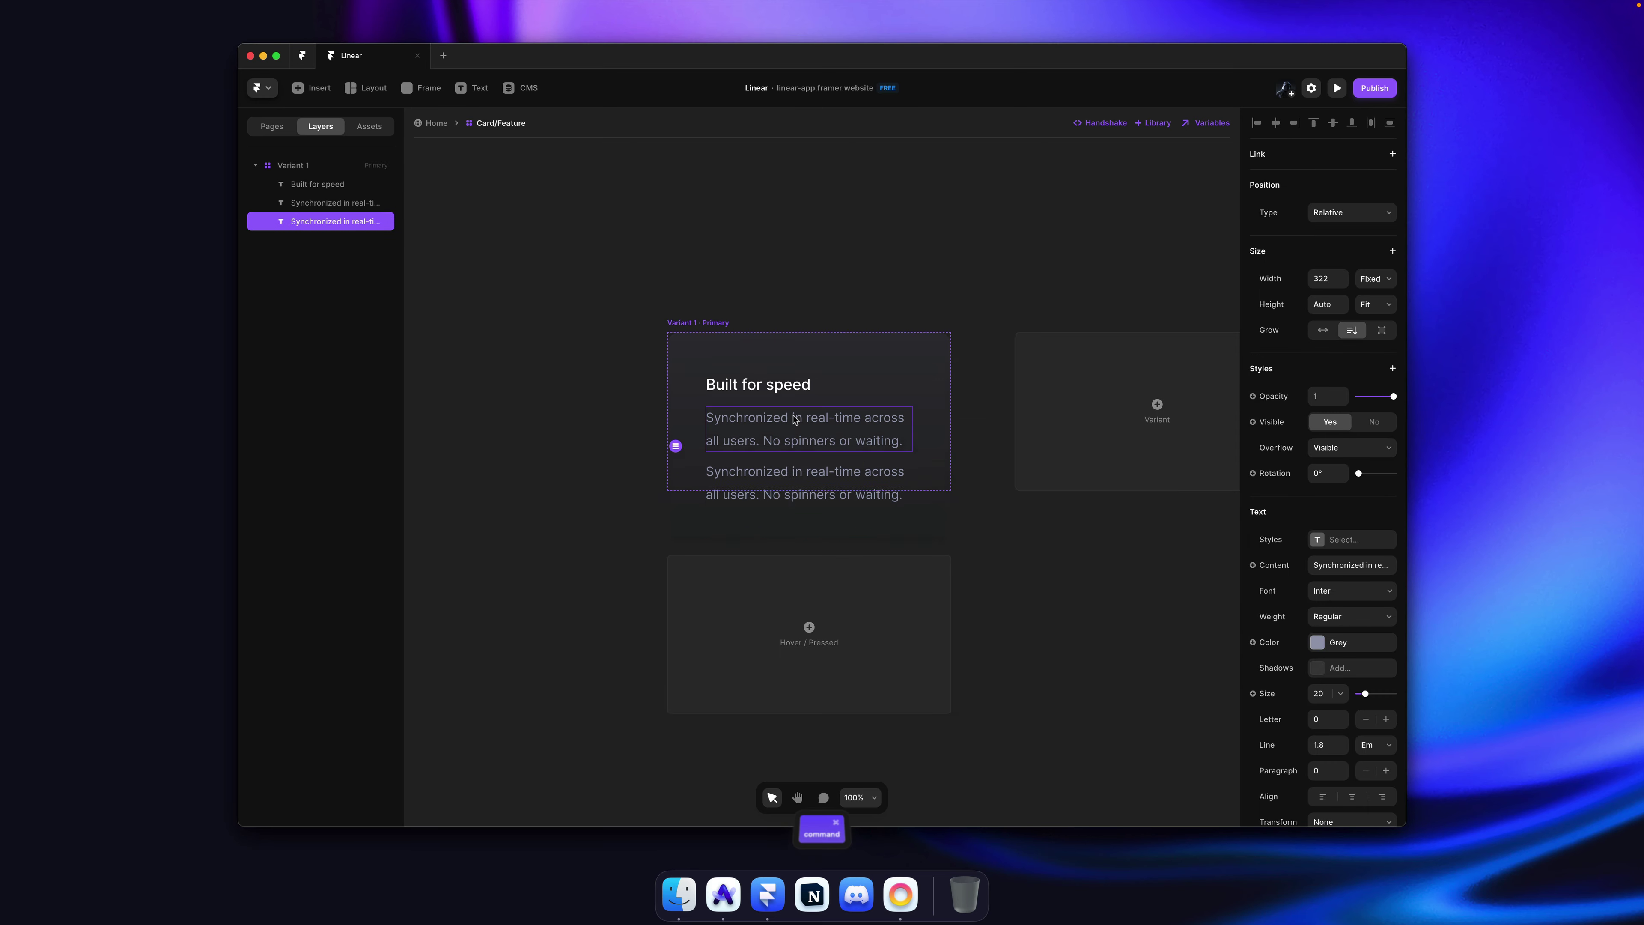
key("super+bracketright")
key("super+bracketright")
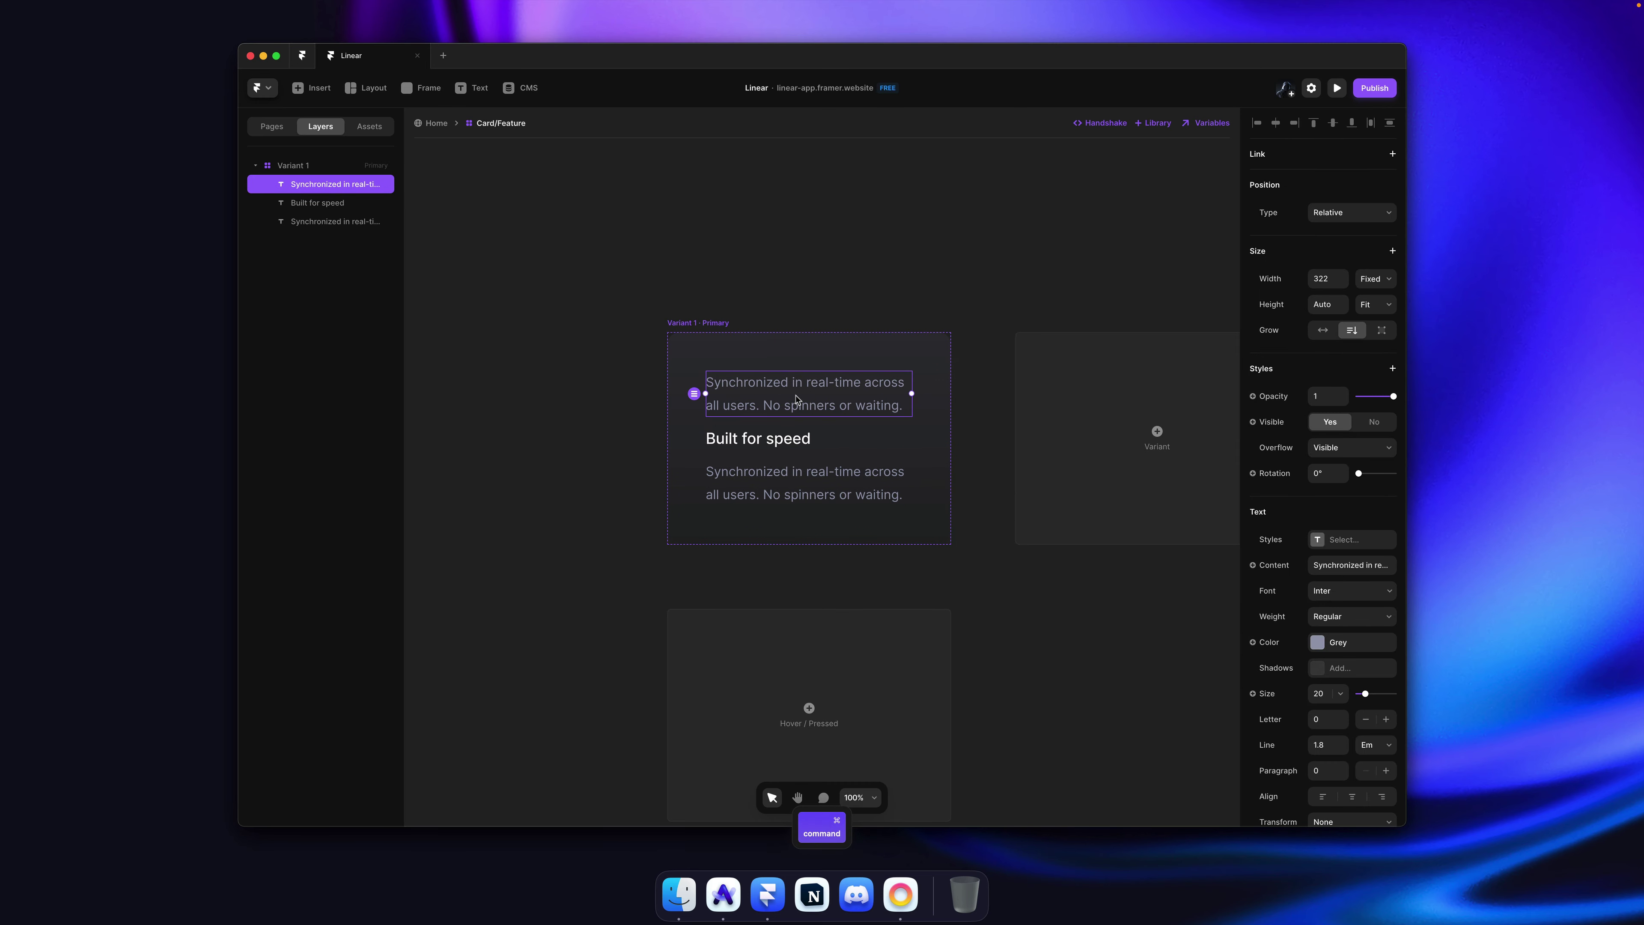
double_click(796, 399)
Step: Replace the copy's text with '< 100ms' taken from the Linear card
key("super+Tab")
left_click_drag(610, 349, 561, 347)
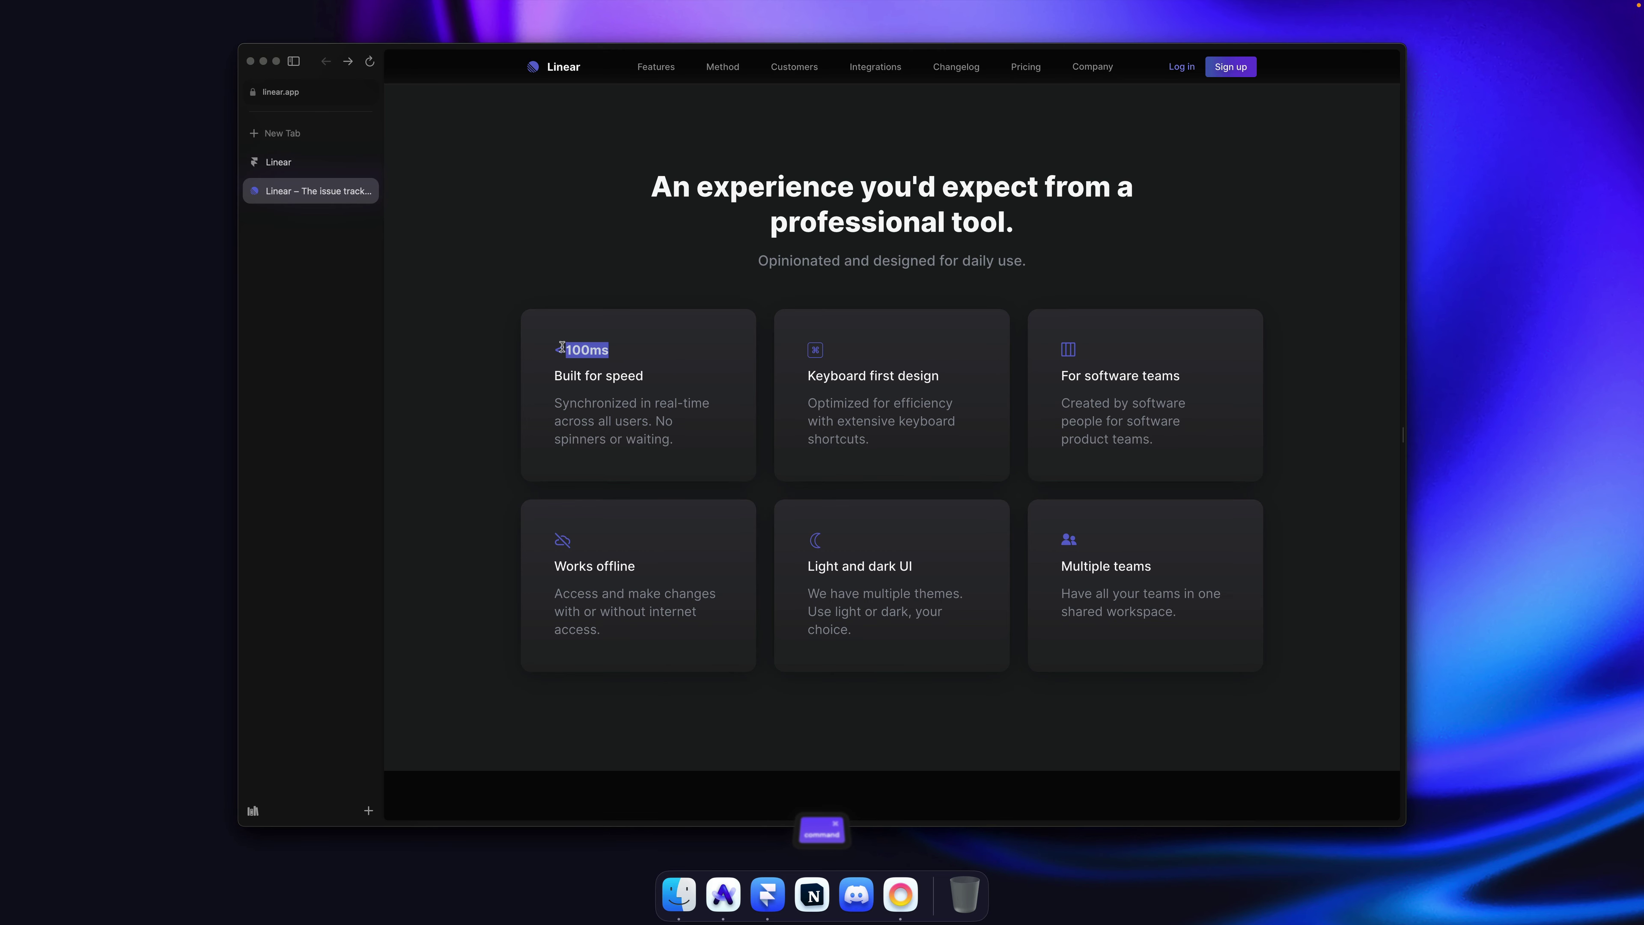
key("super+c")
key("super+Tab")
key("super+a")
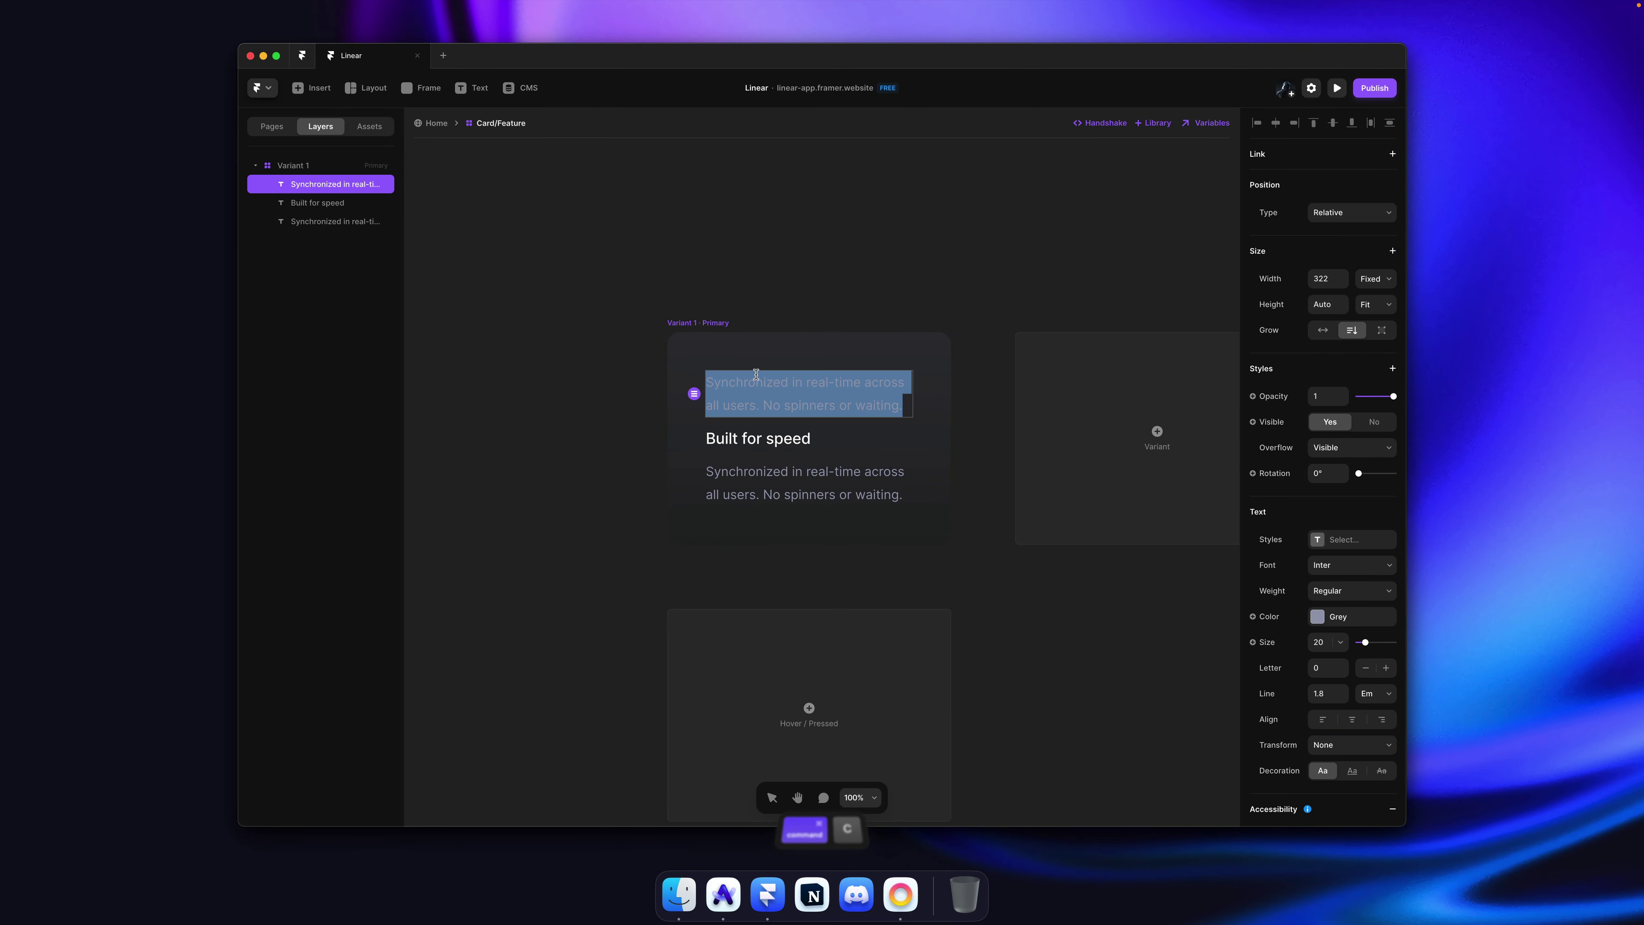
key("super+v")
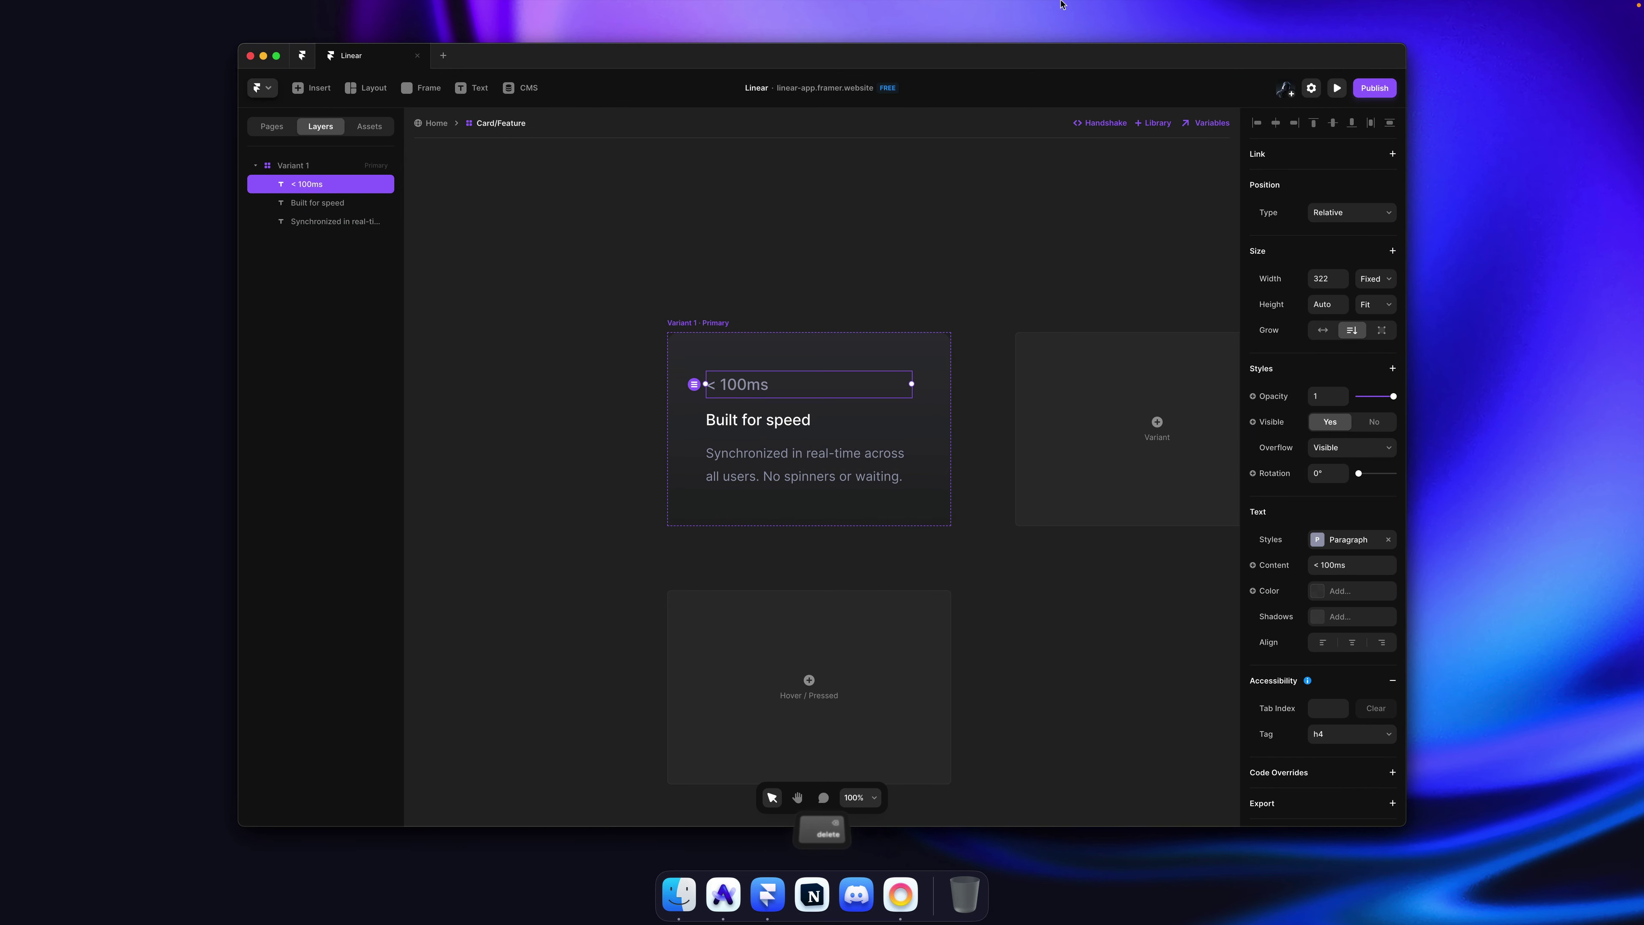
key("Escape")
Step: Size the '< 100ms' label to fit its text and colour it Primary
left_click(1321, 332)
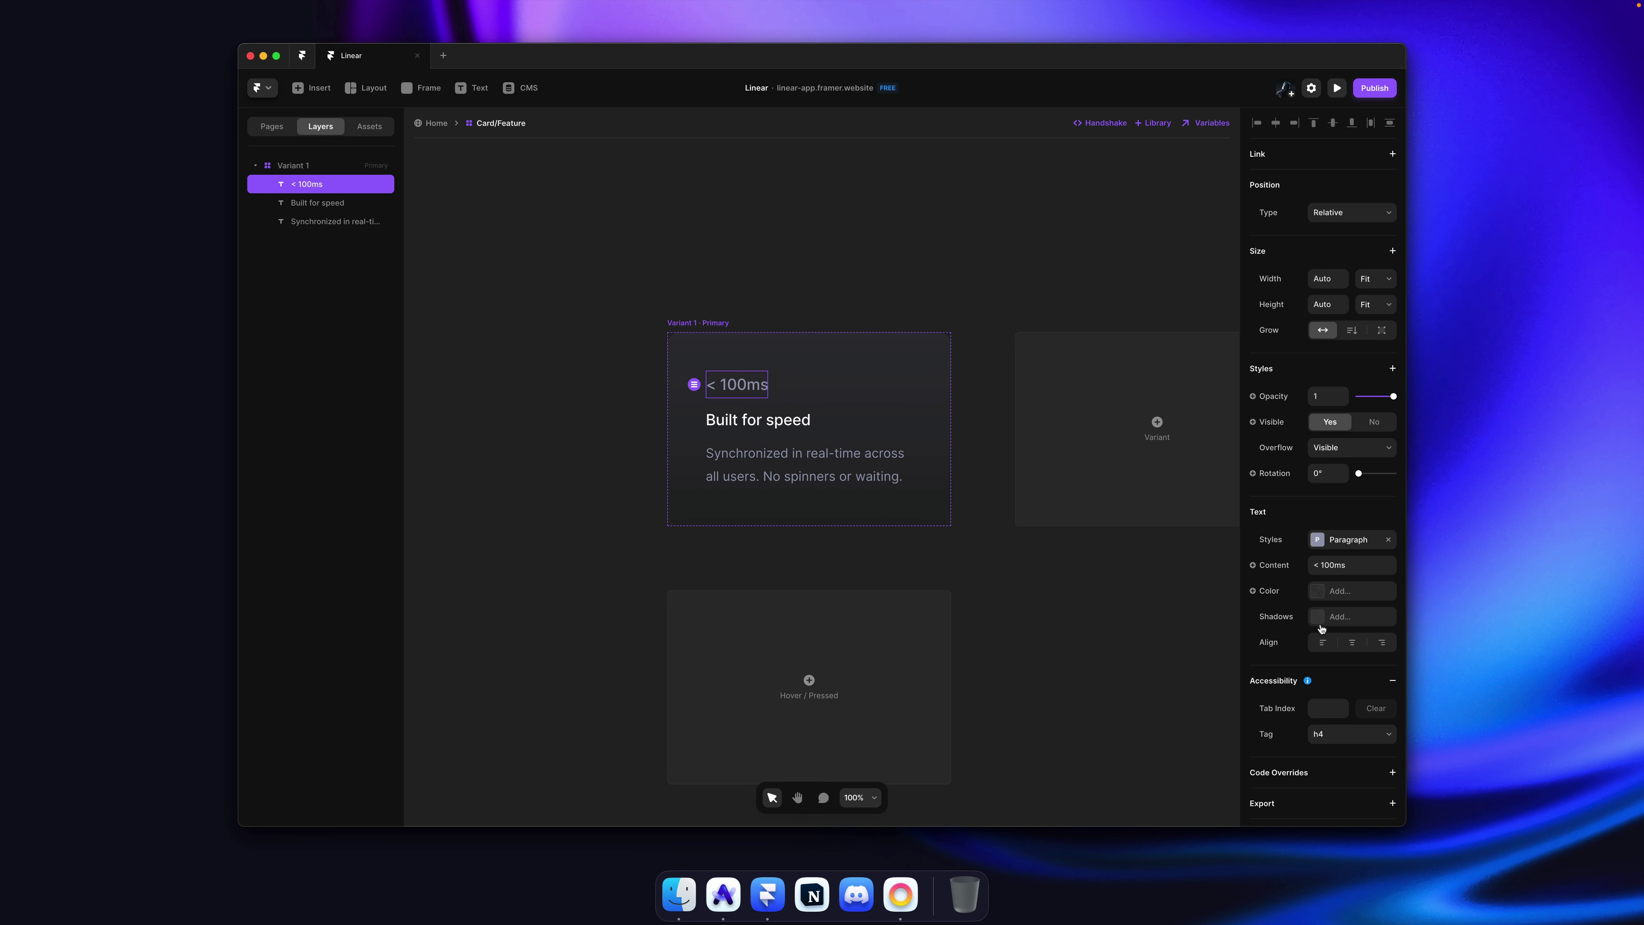
left_click(1347, 591)
left_click(1152, 774)
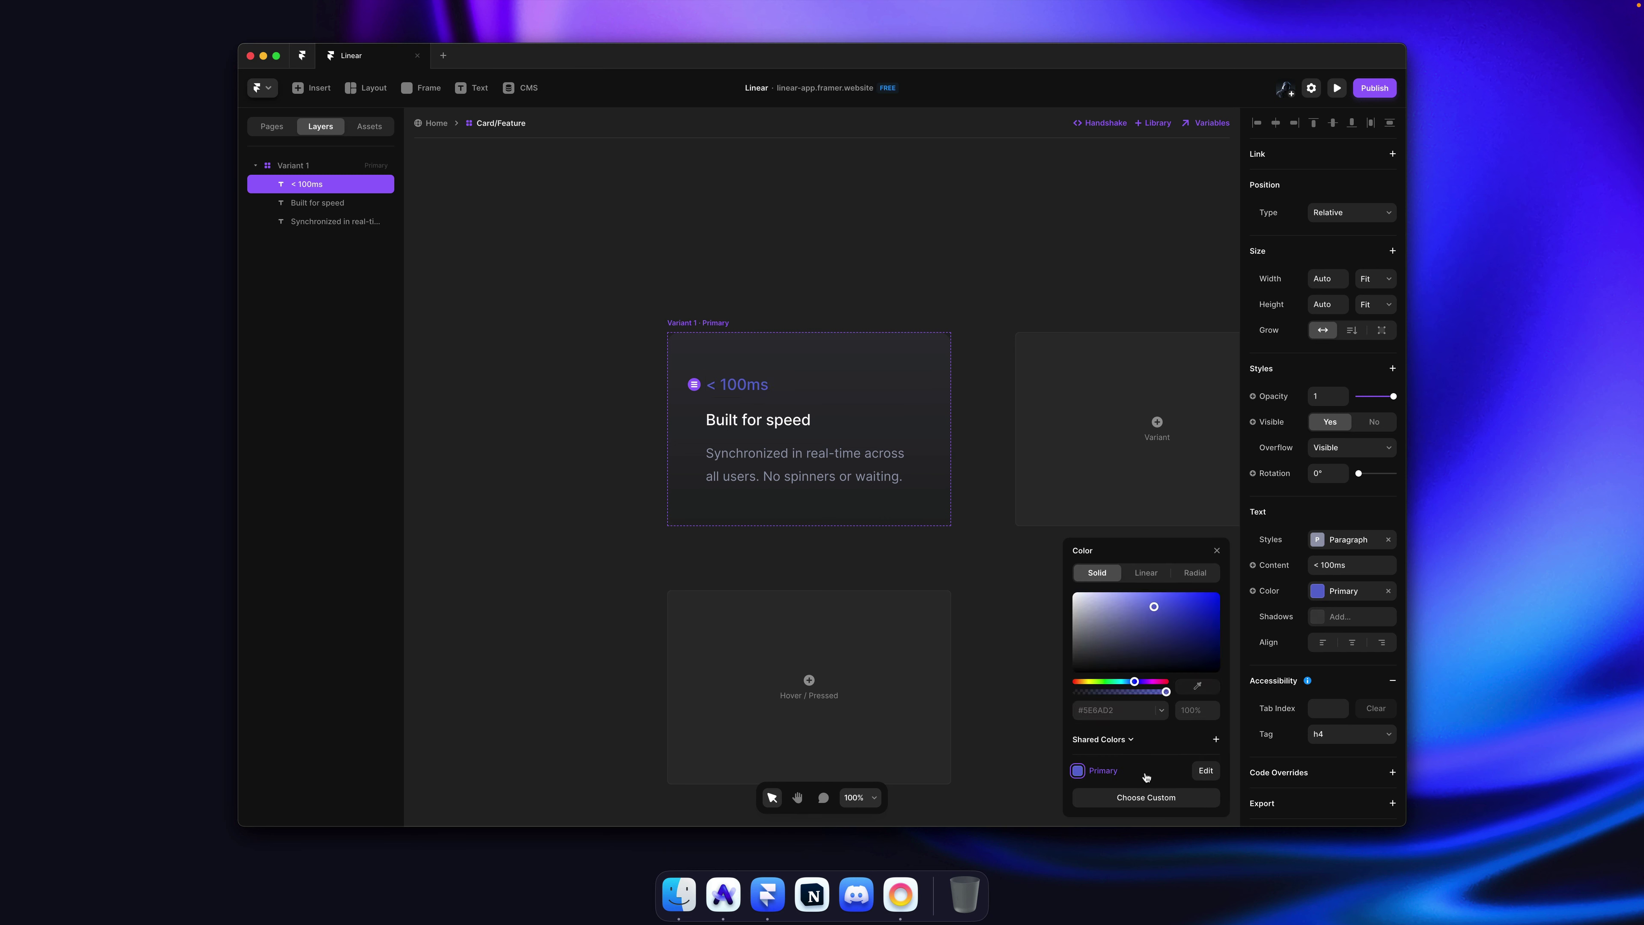
left_click(911, 274)
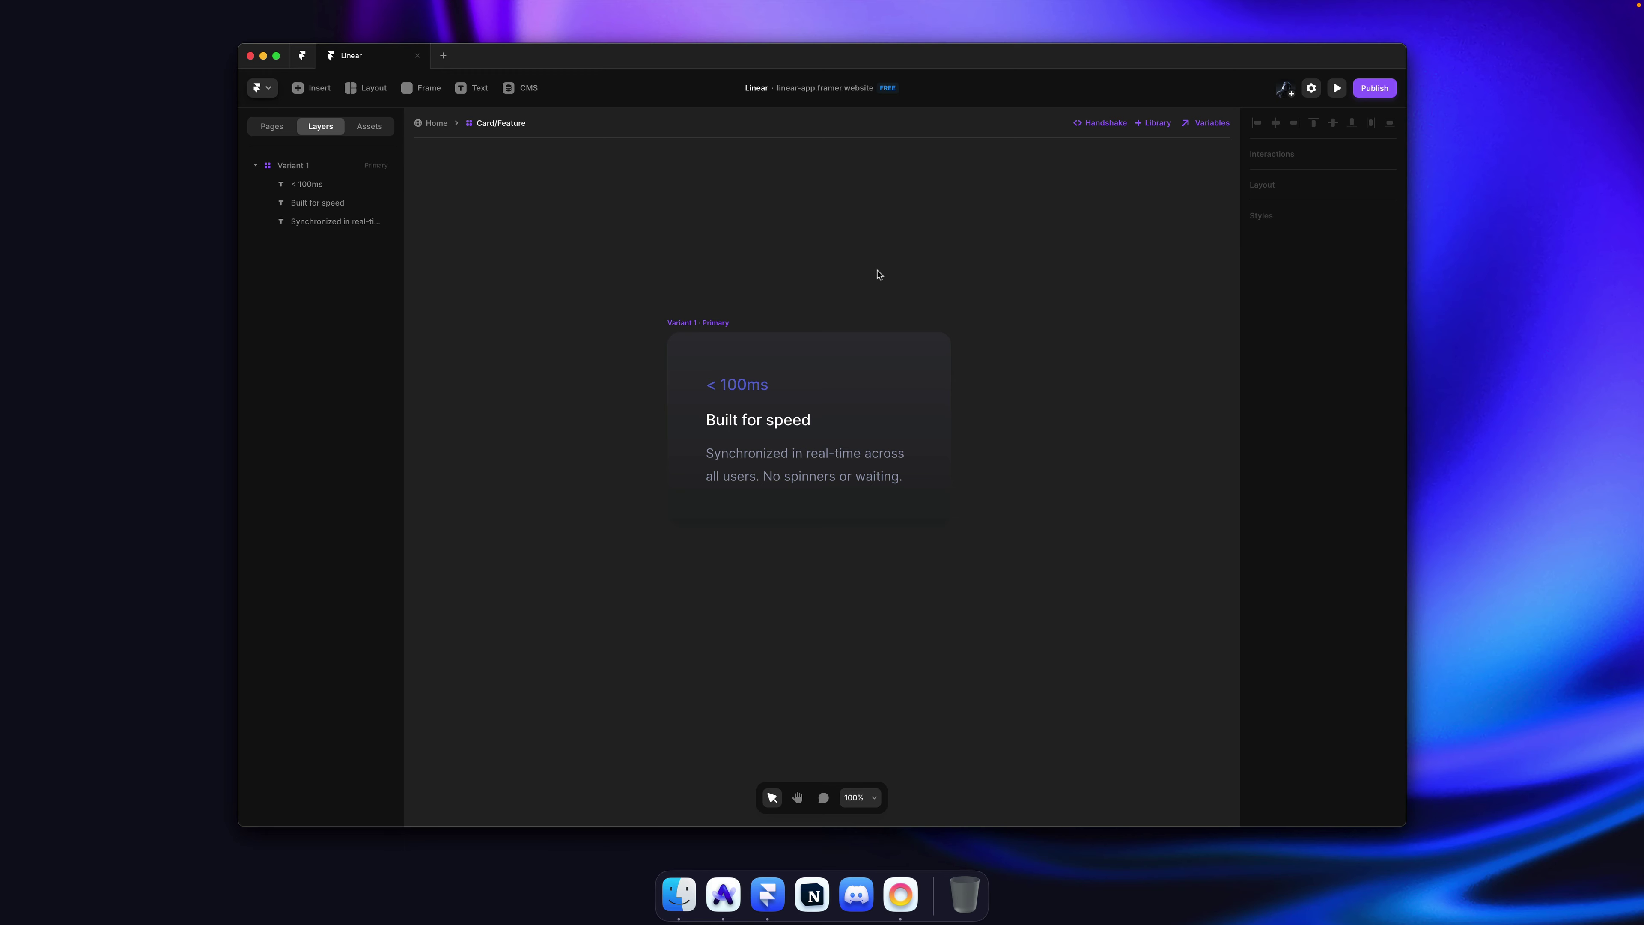
key("super+Tab")
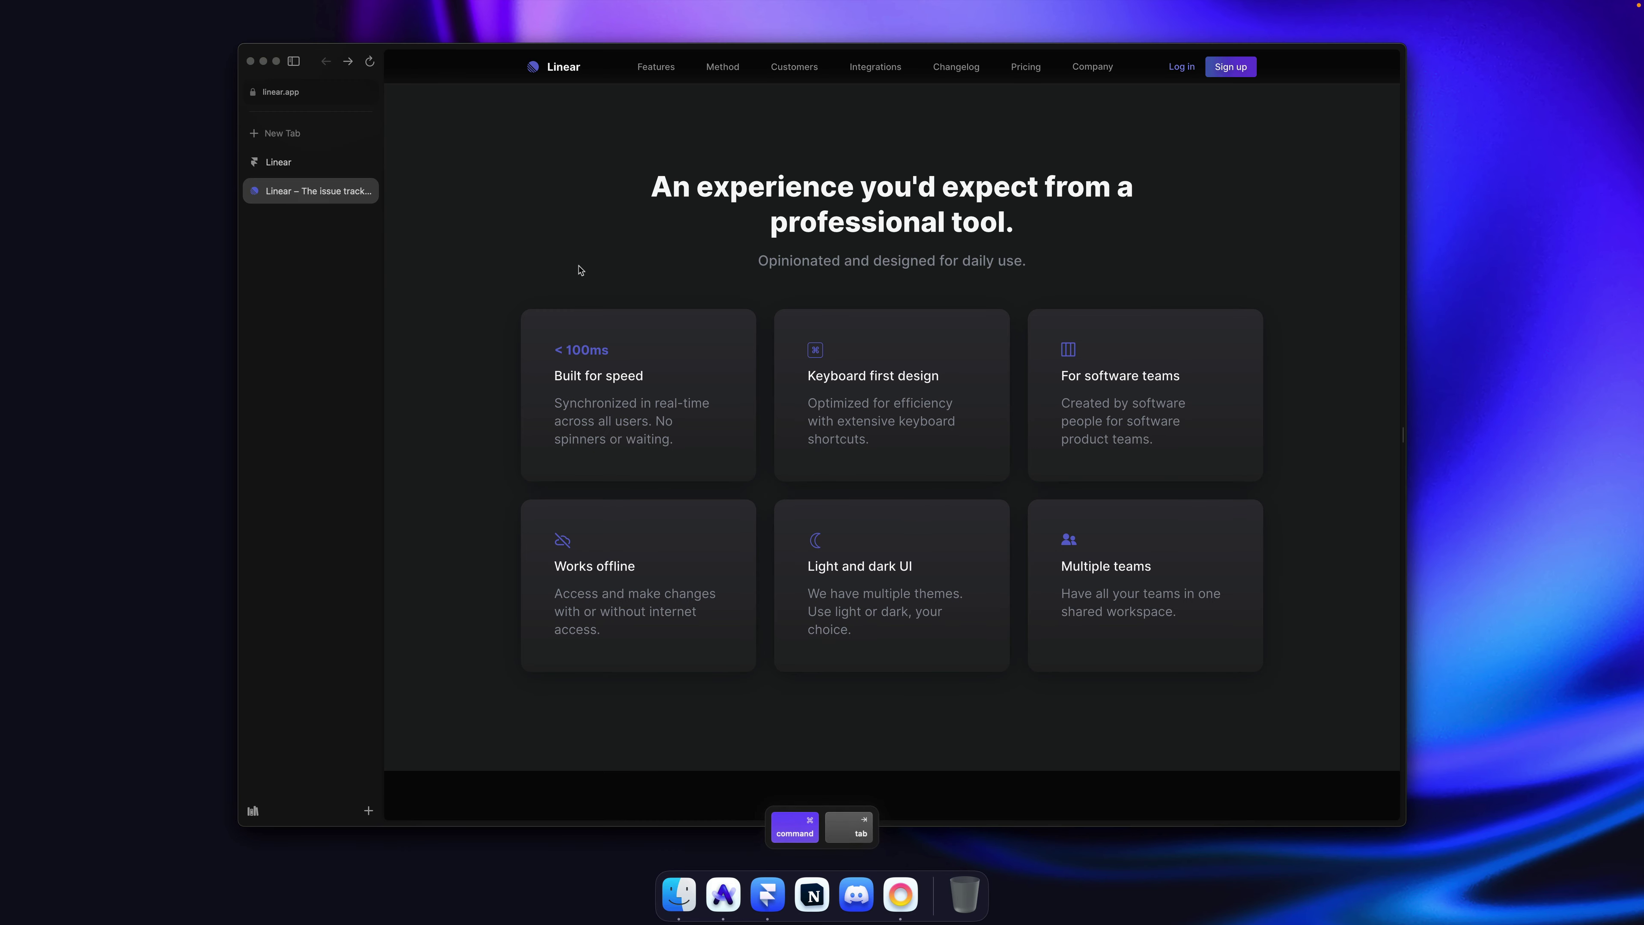
Step: Inspect the Keyboard first design card's icon in Arc's DevTools
key("super+Tab")
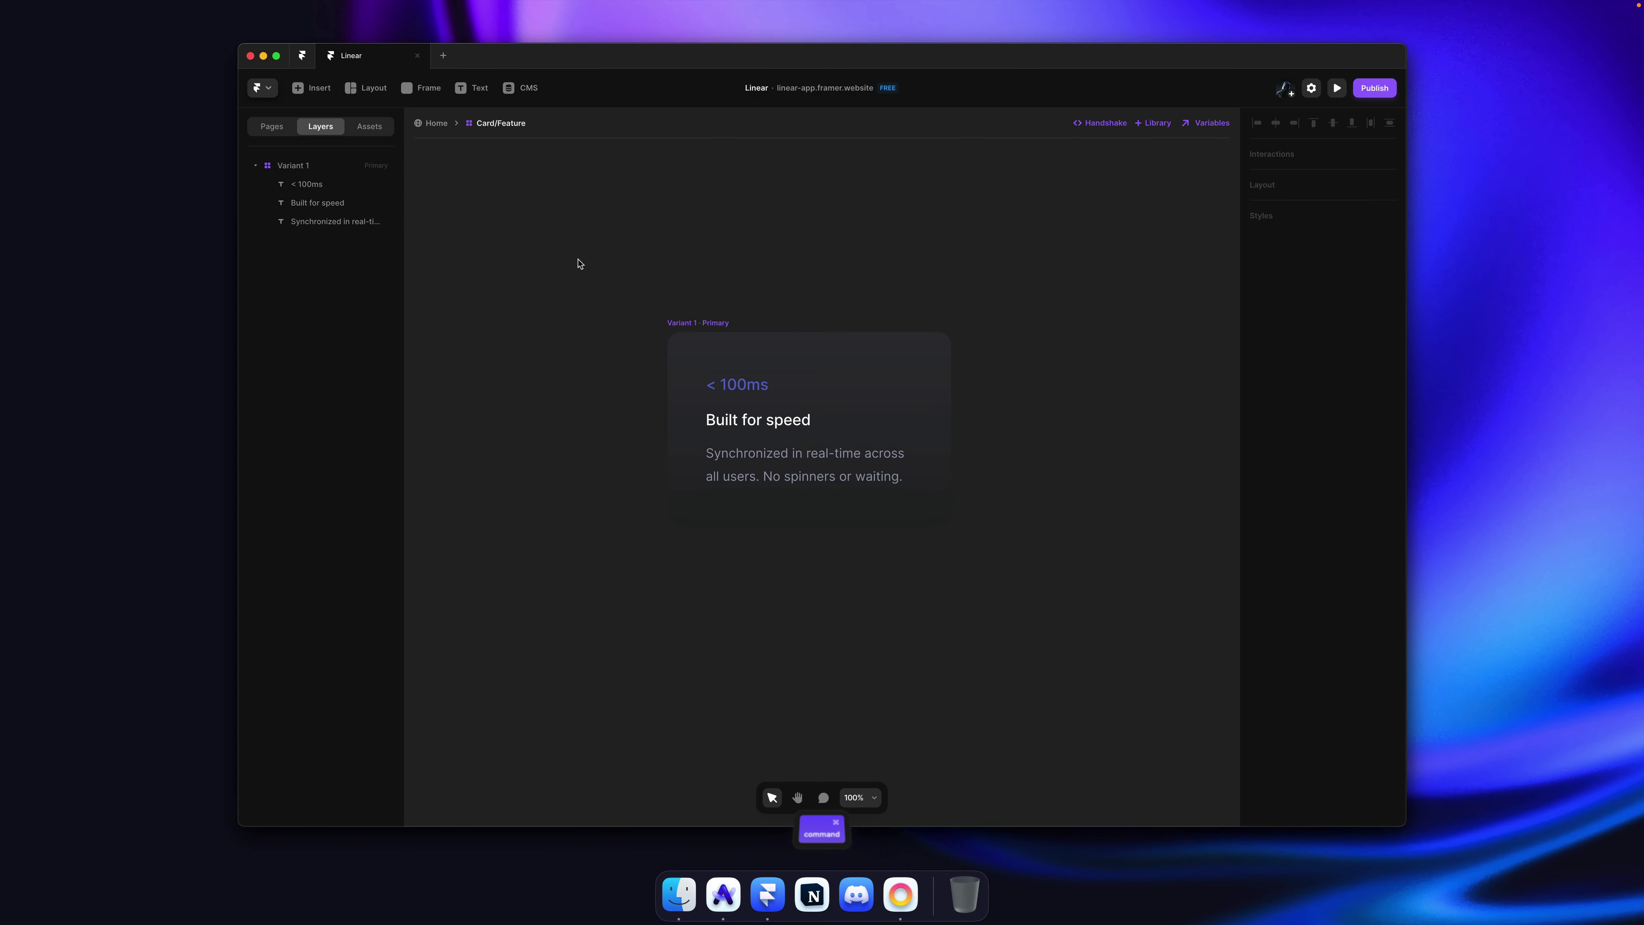
key("super+Tab")
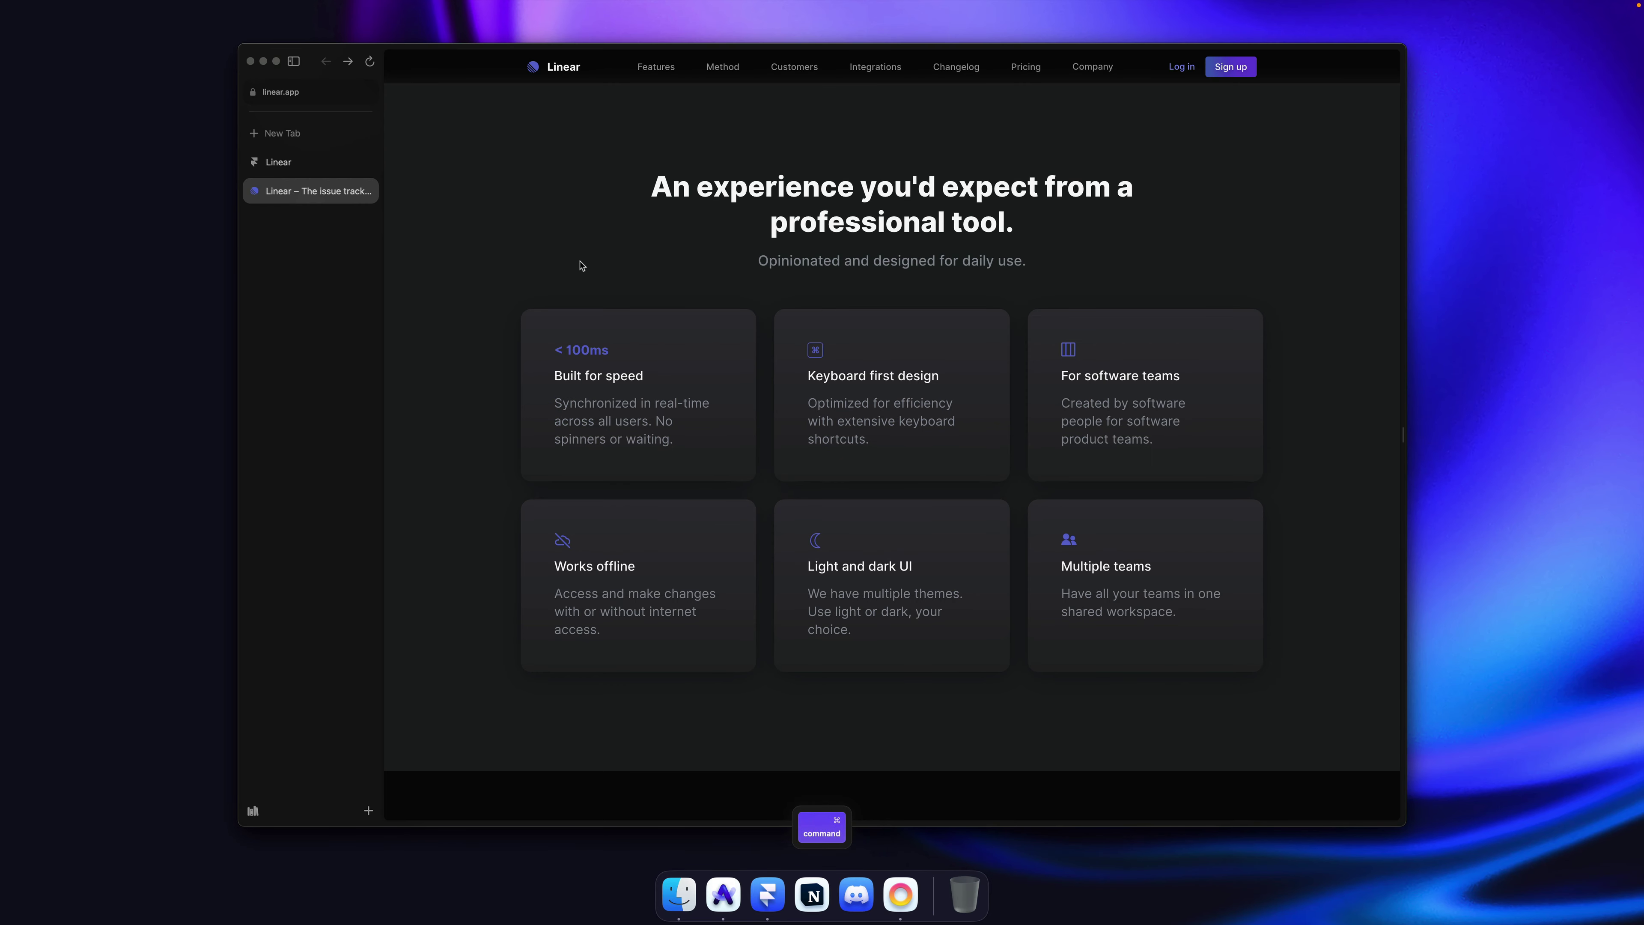
key("super+Tab")
left_click(770, 401, "super")
key("super+Tab")
right_click(817, 357)
left_click(842, 520)
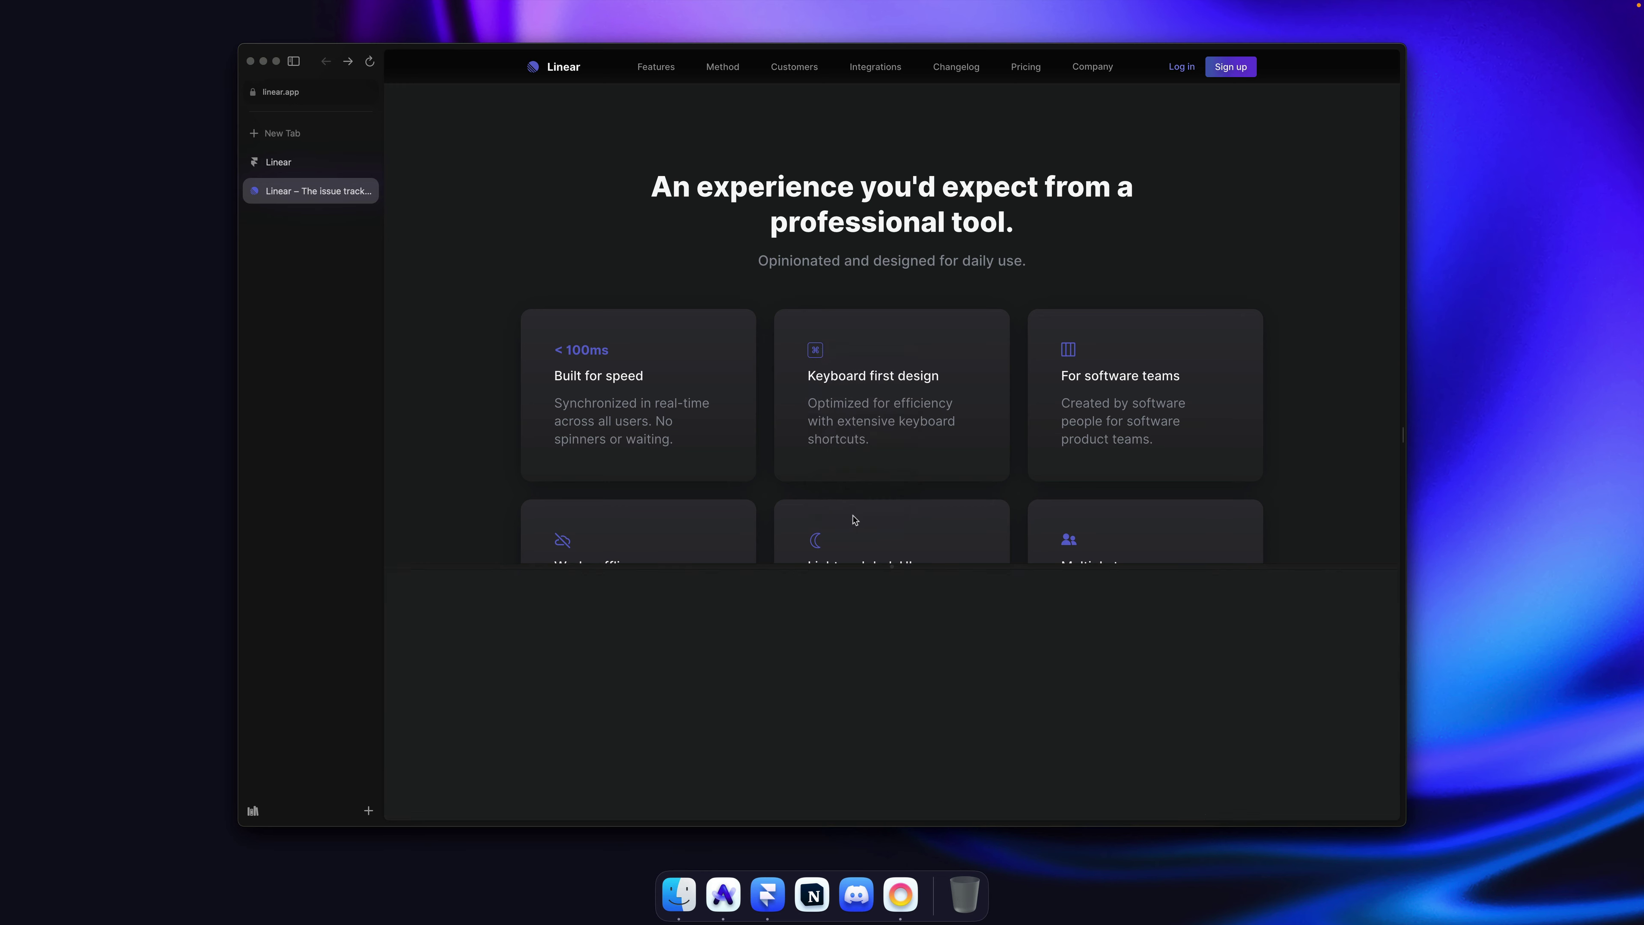
Step: Copy the icon's svg element and return to Framer's Variant 1 frame
right_click(509, 643)
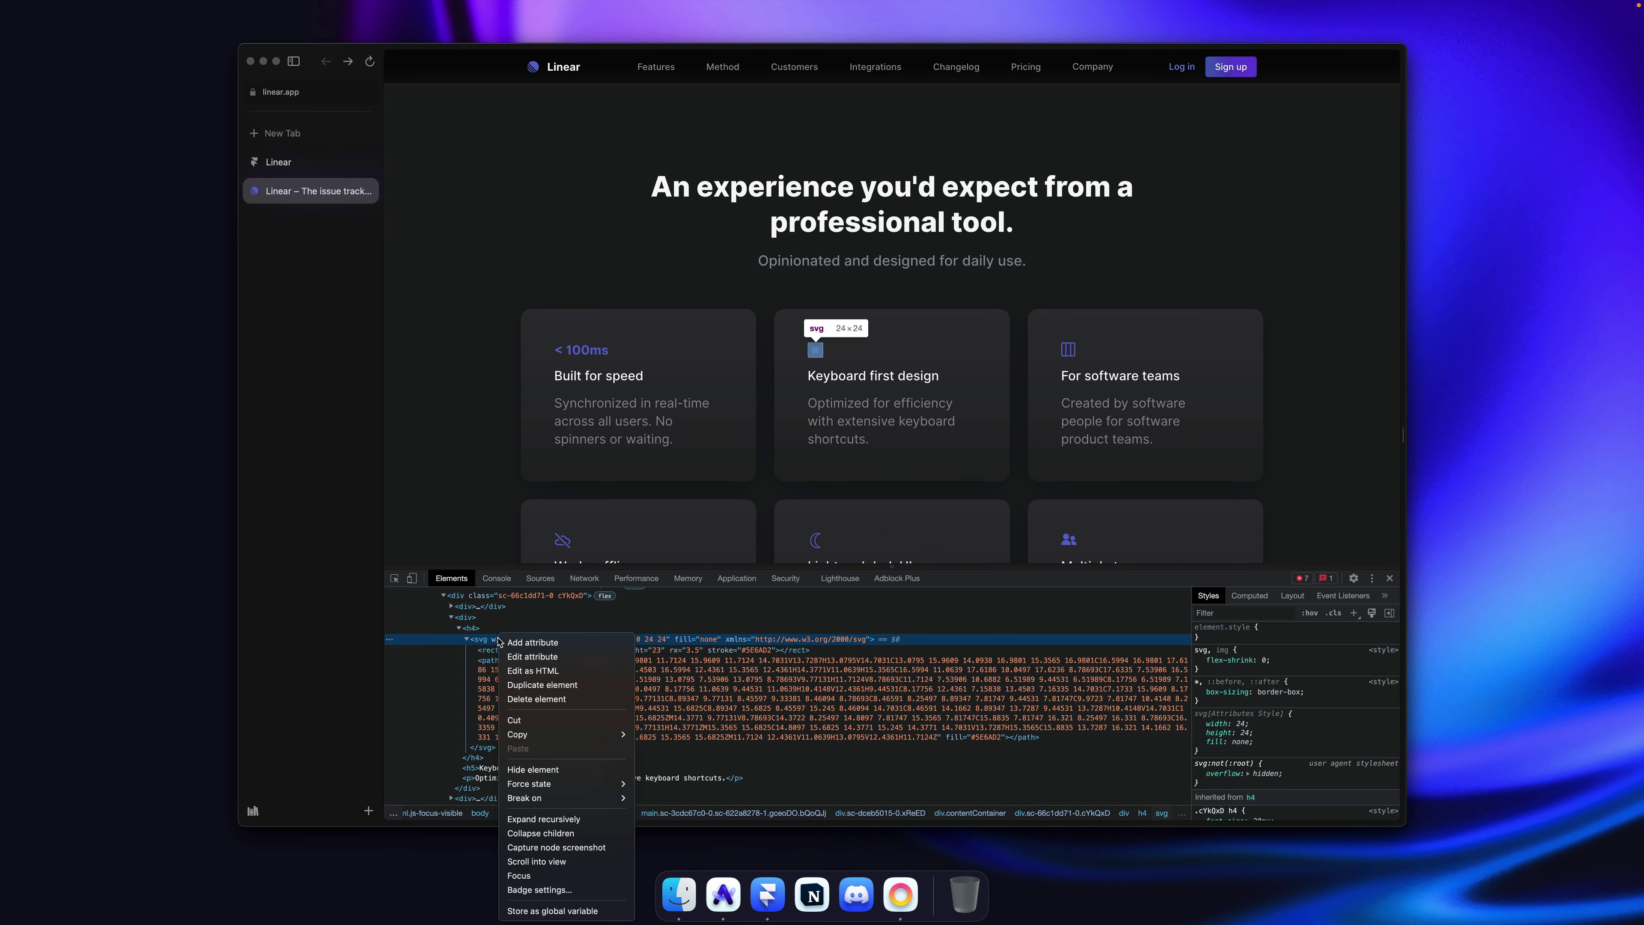
mouse_move(582, 734)
left_click(668, 734)
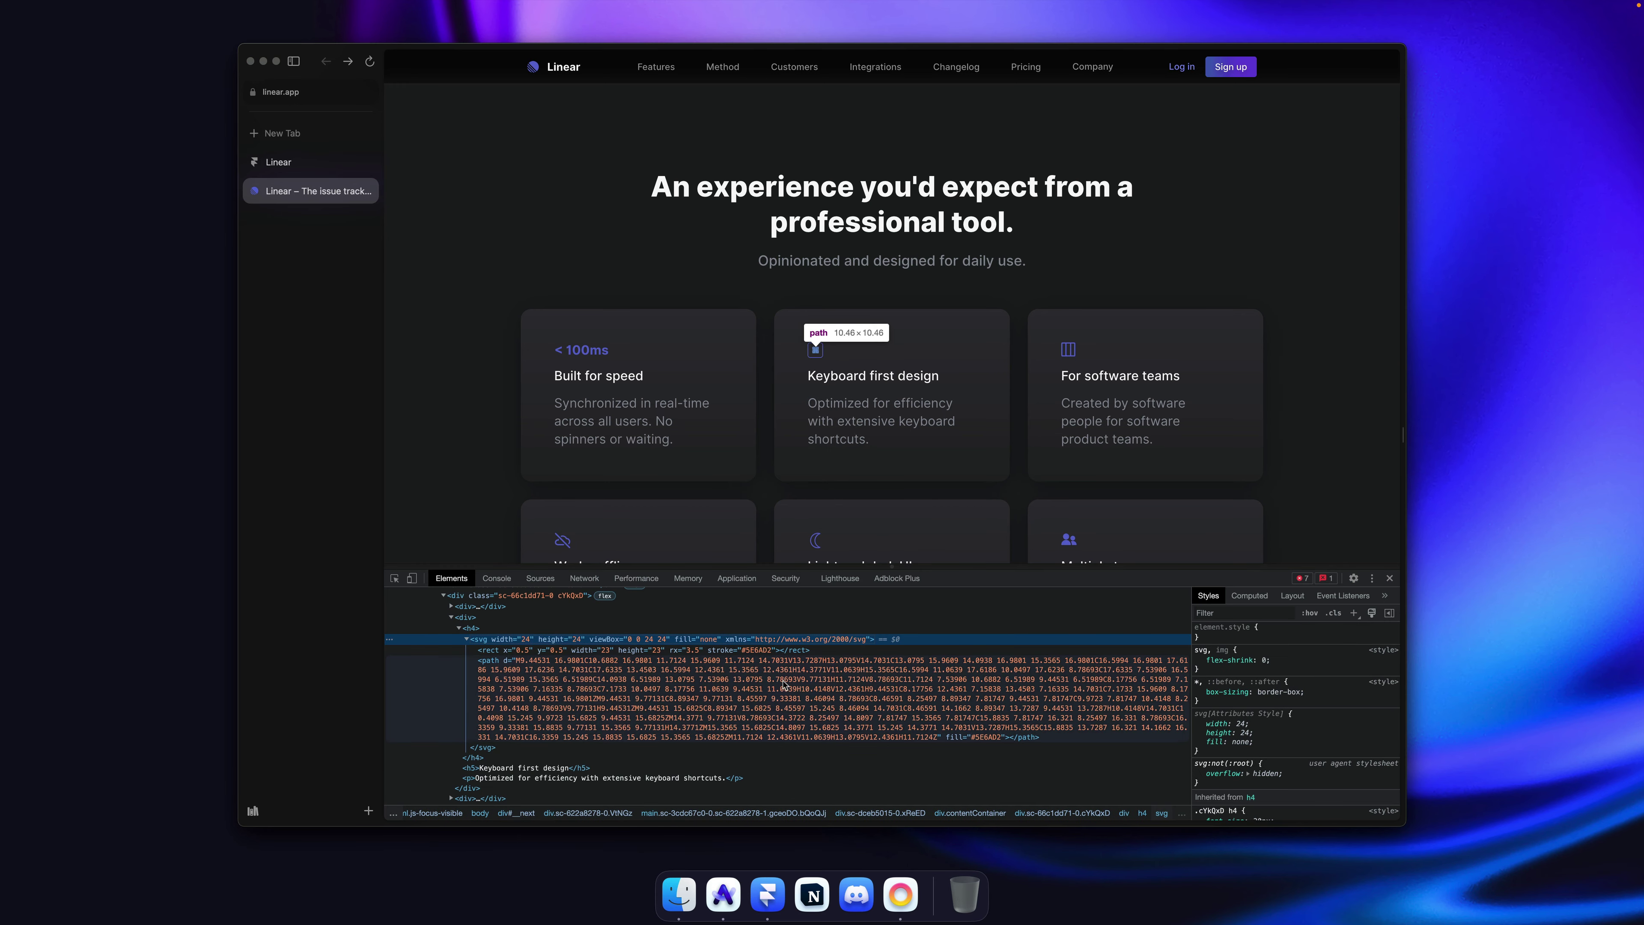
key("super+Tab")
left_click(836, 382)
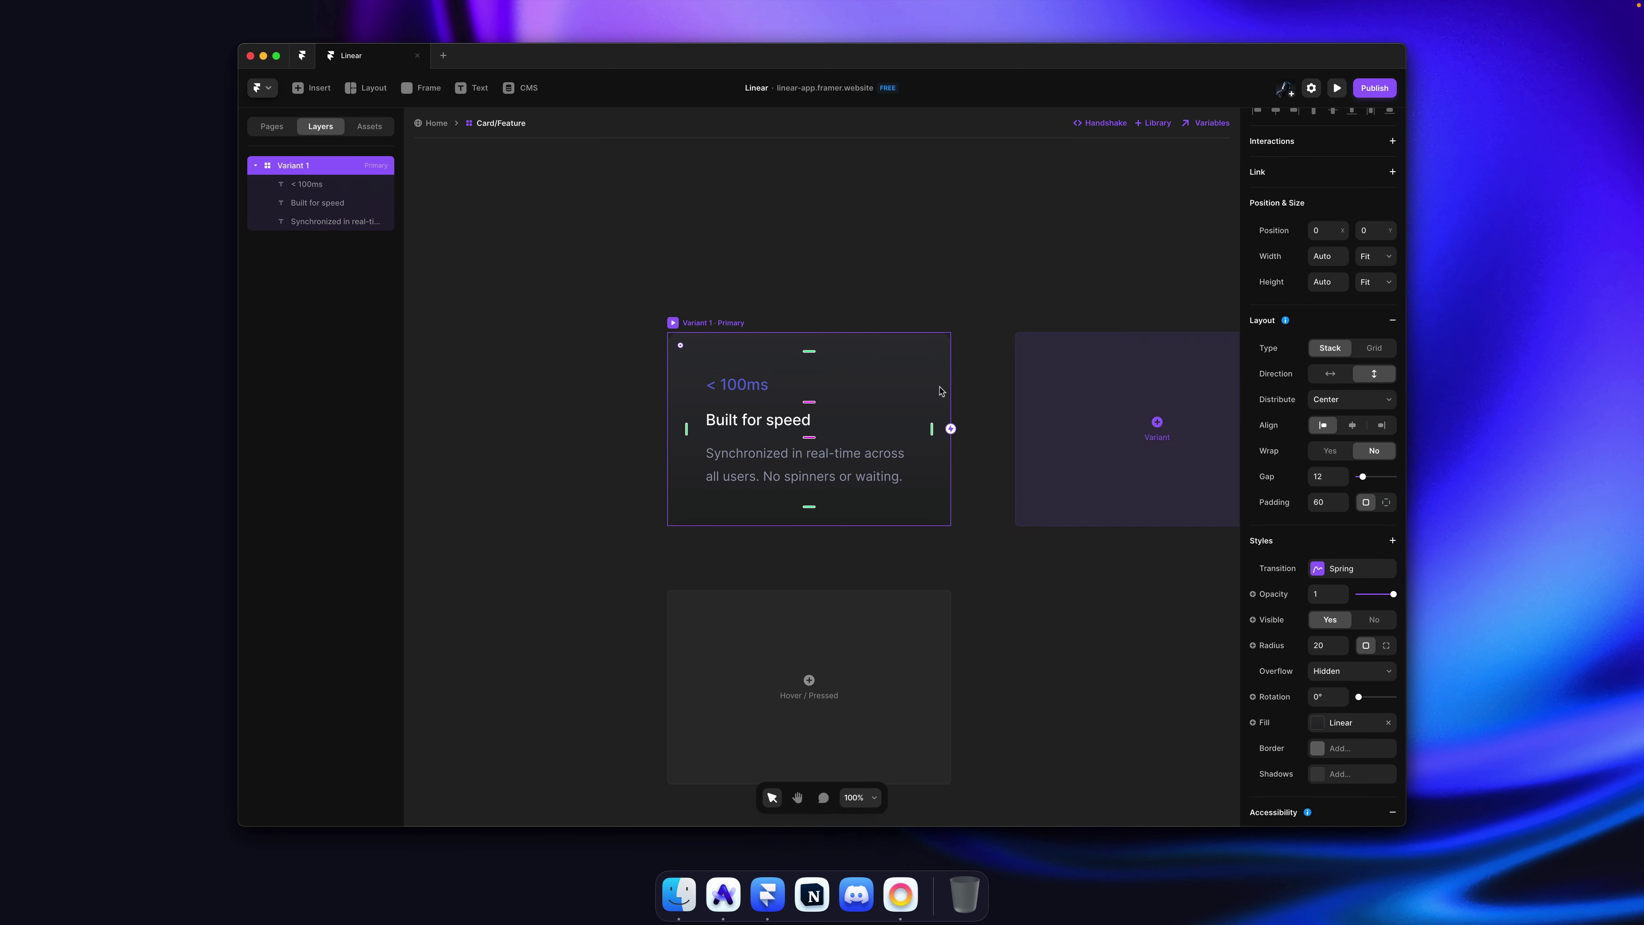
key("cmd+r")
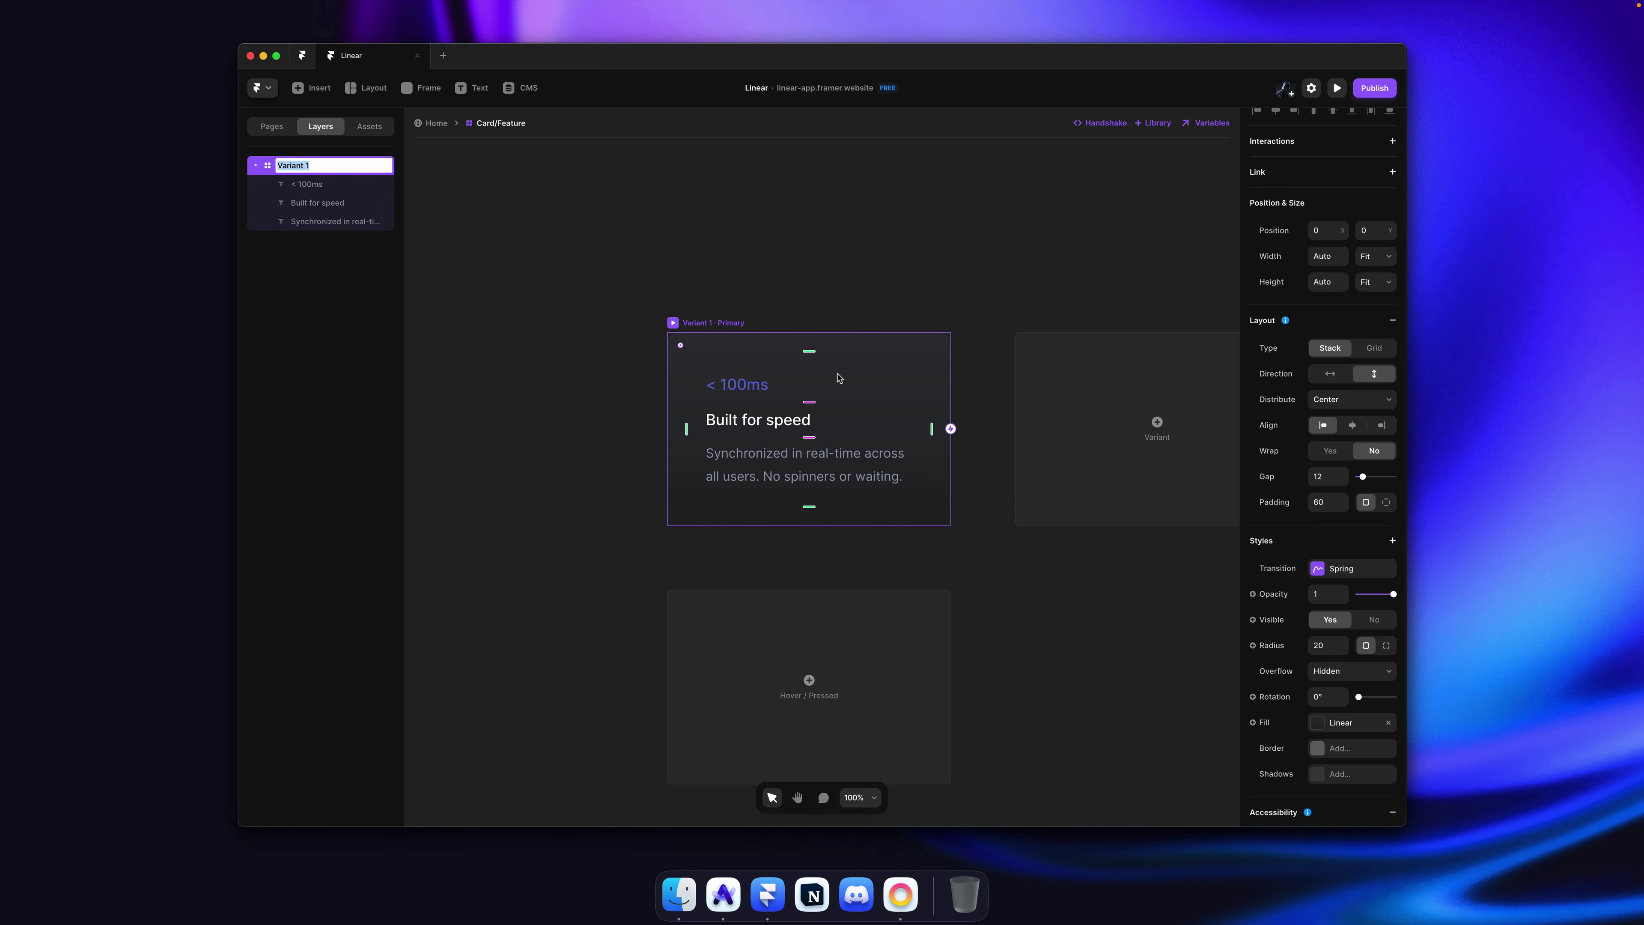
type("01")
key("Return")
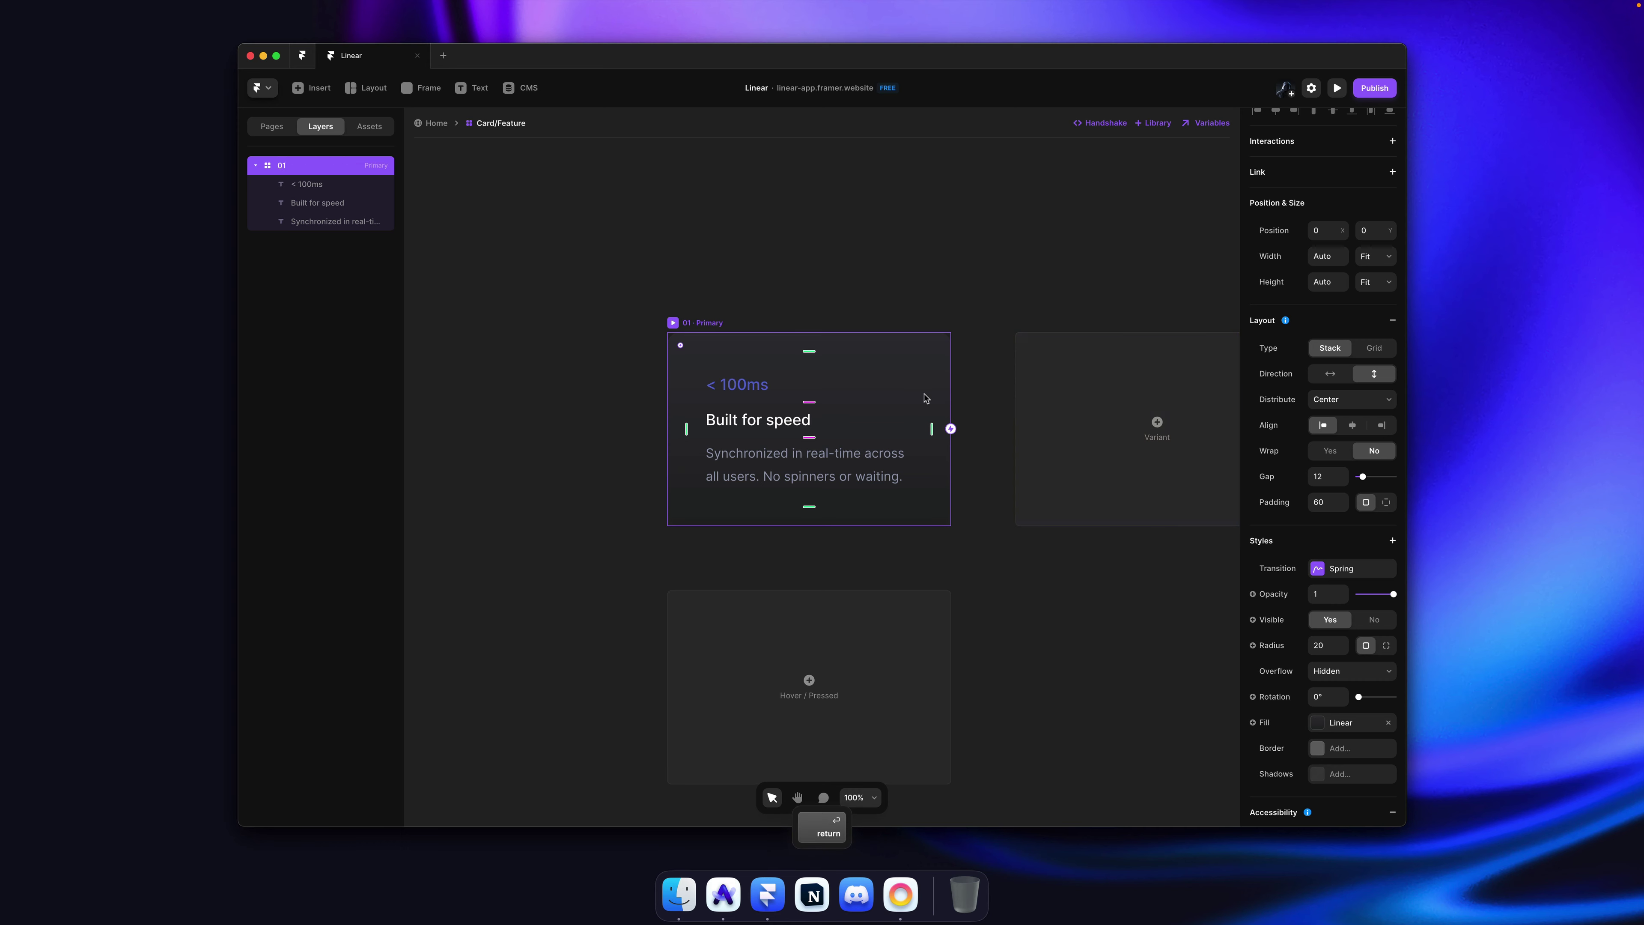
key("super+z")
key("super+Tab")
scroll(824, 389, "down", 3)
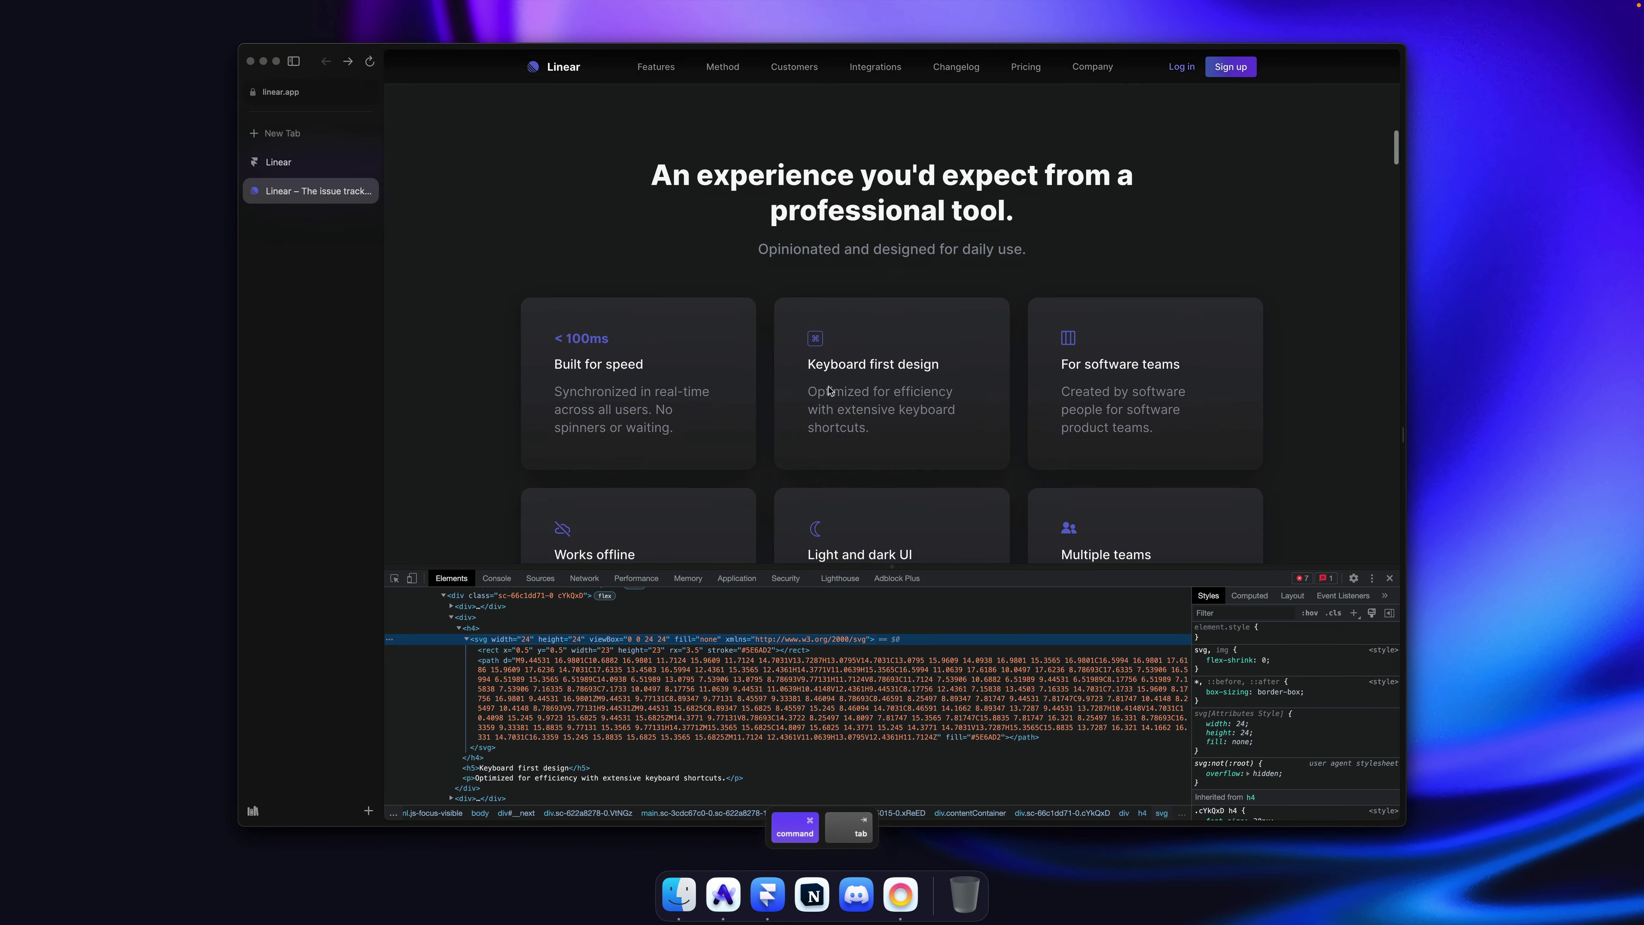
scroll(825, 382, "down", 1)
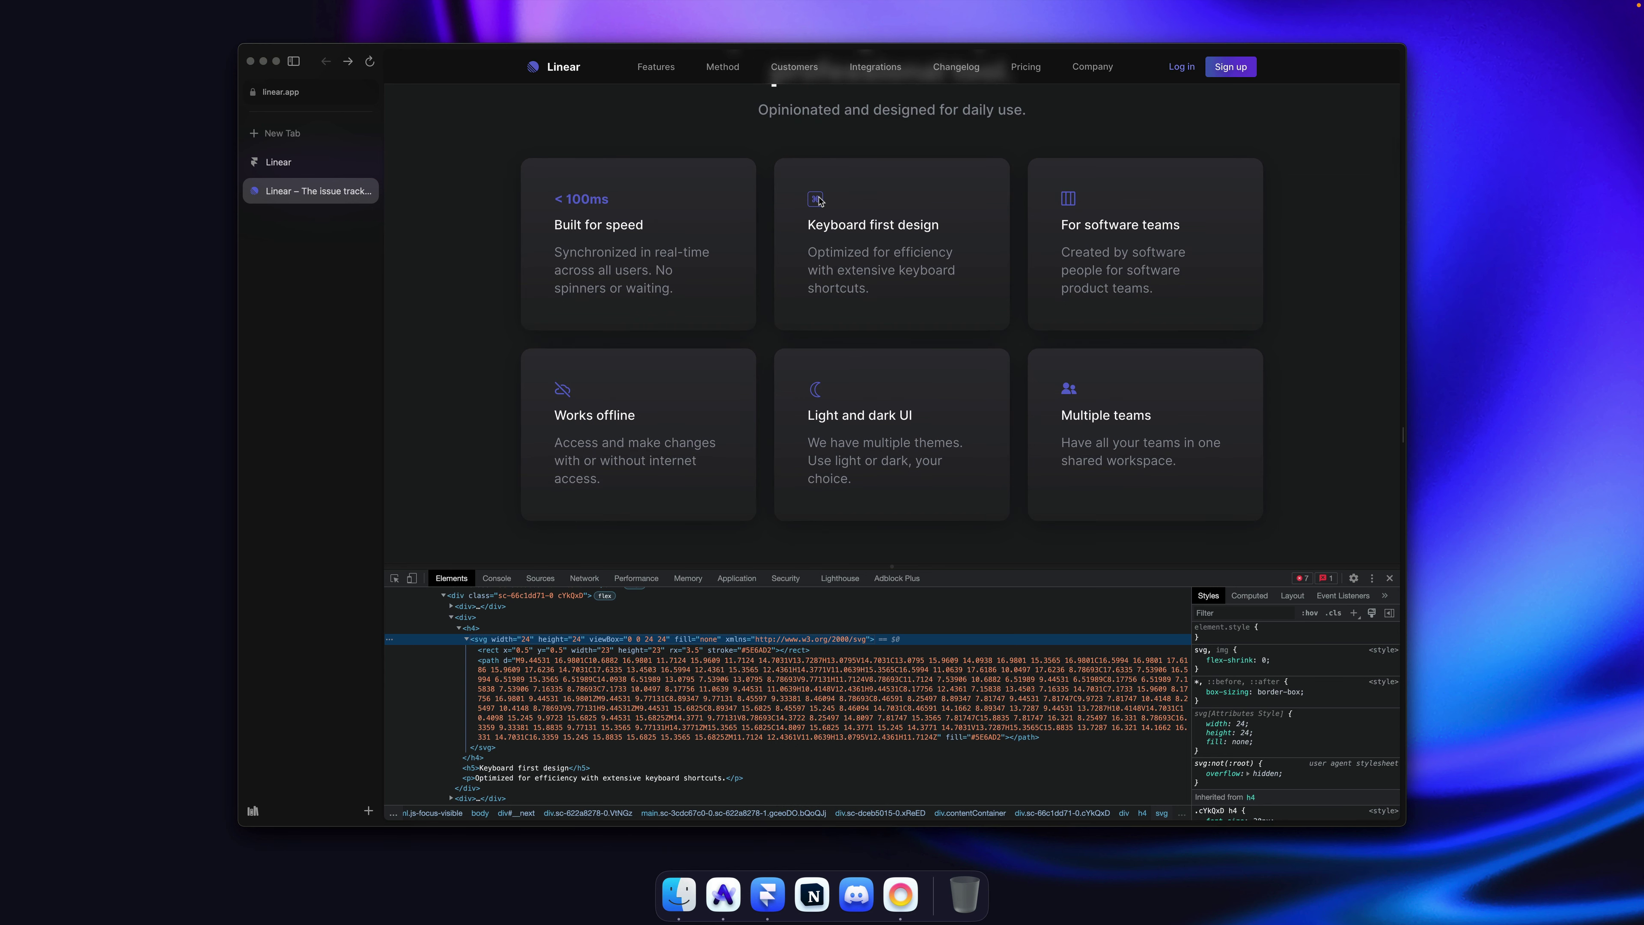
key("super+Tab")
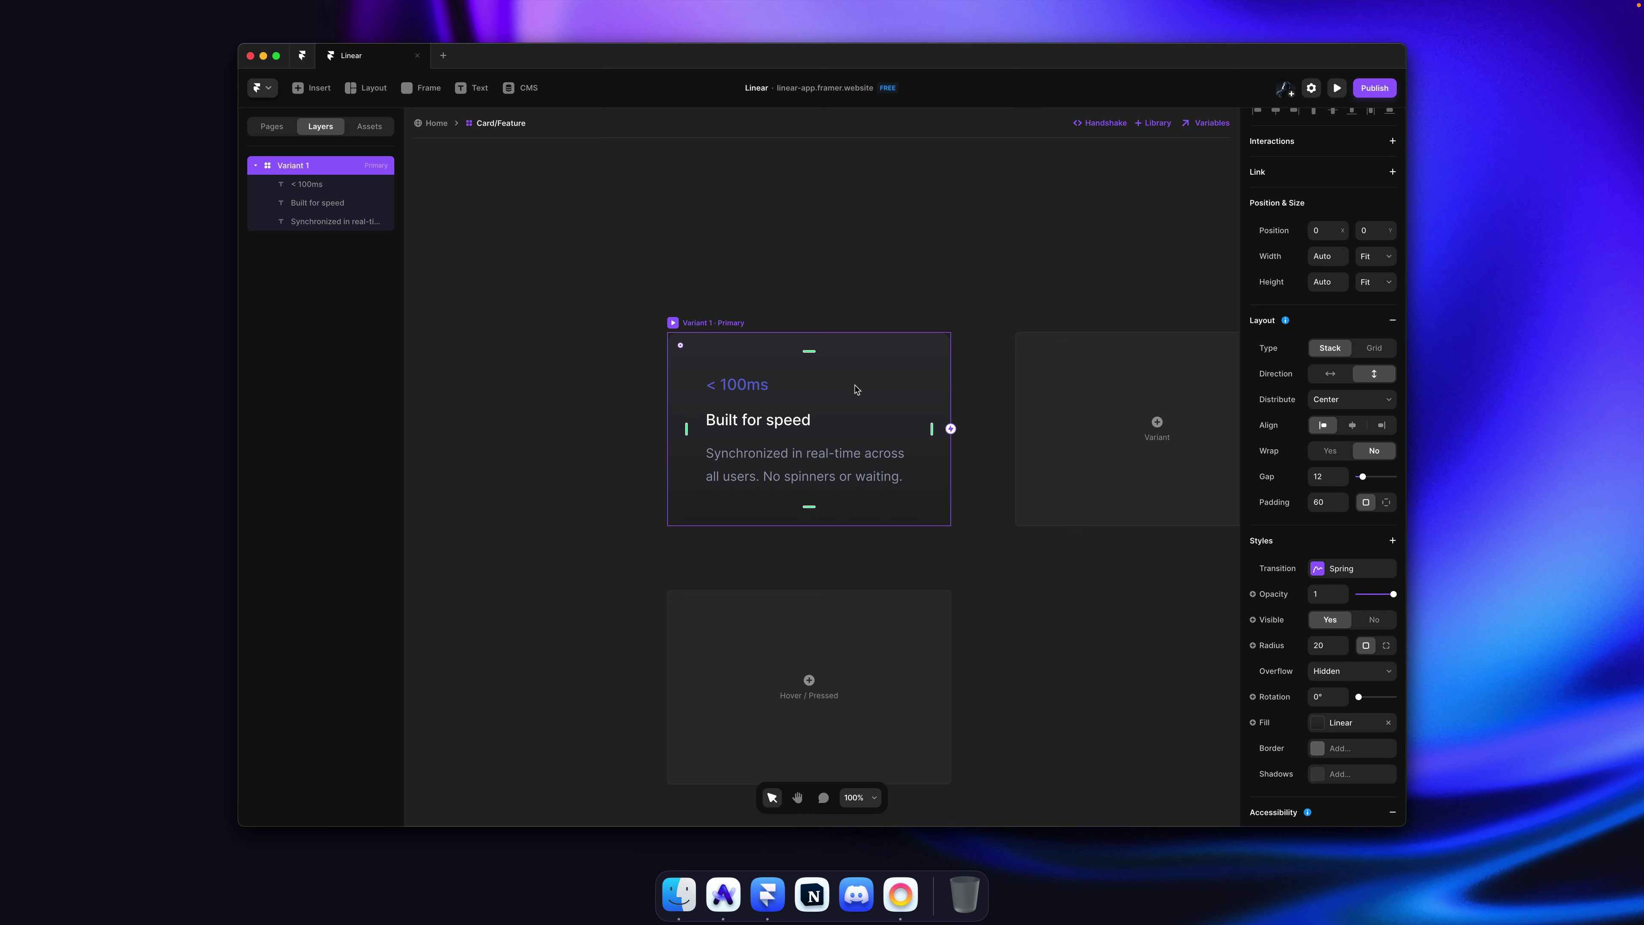
Step: Insert a Phosphor icon into the card above '< 100ms' and size it 20 × 20
type("iphos")
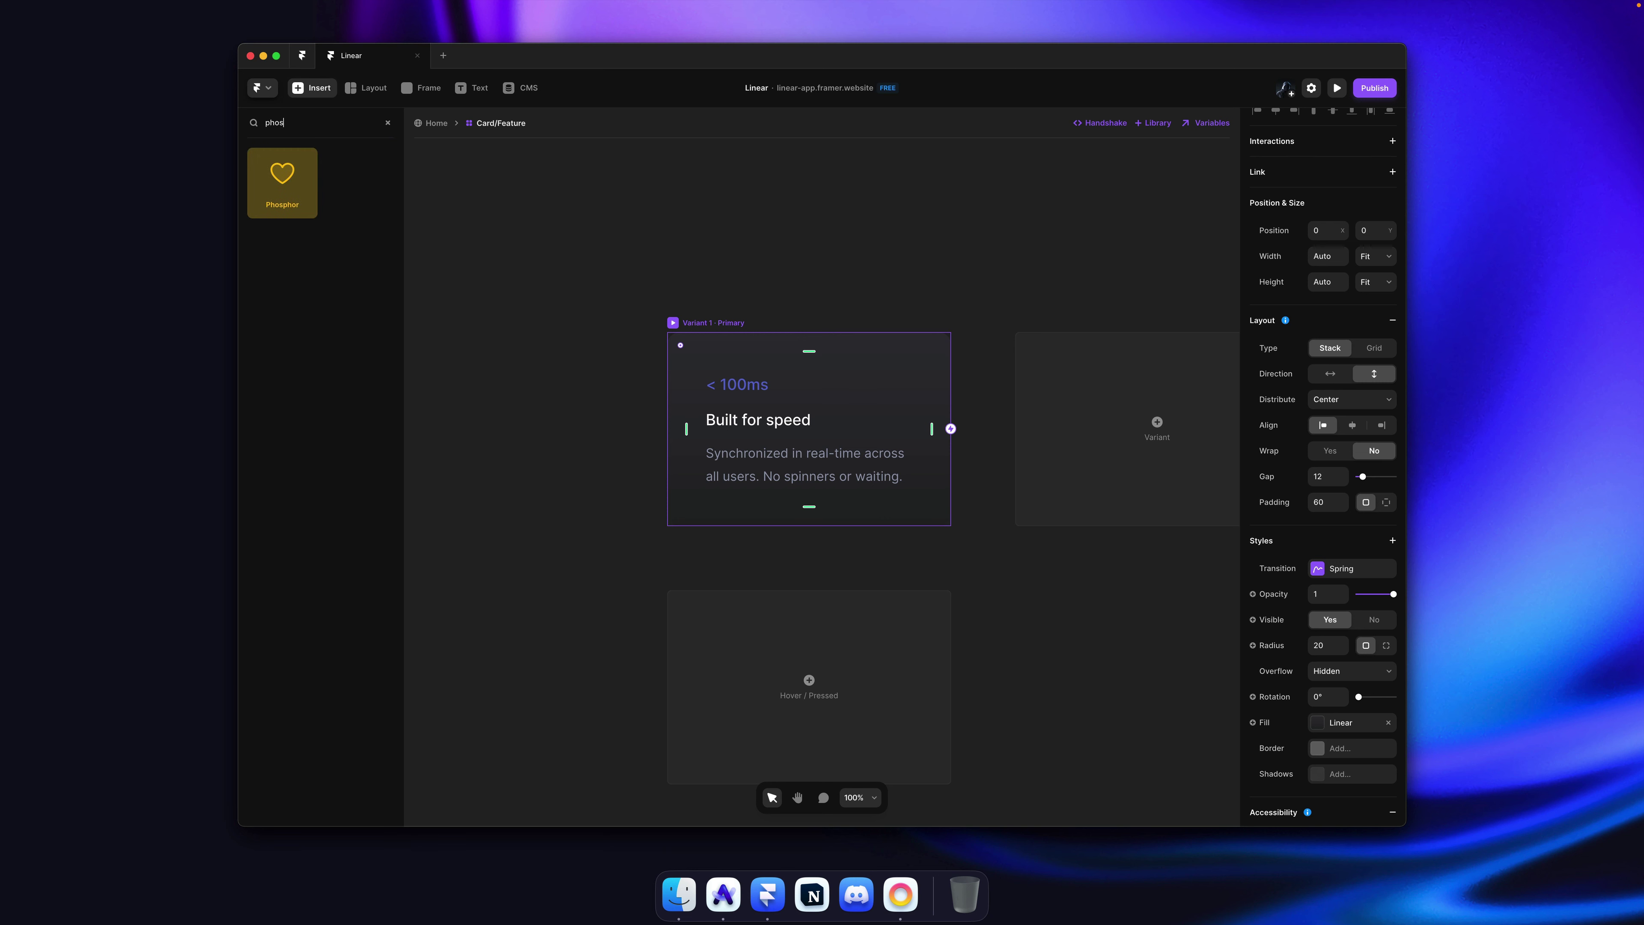
left_click_drag(318, 190, 725, 395)
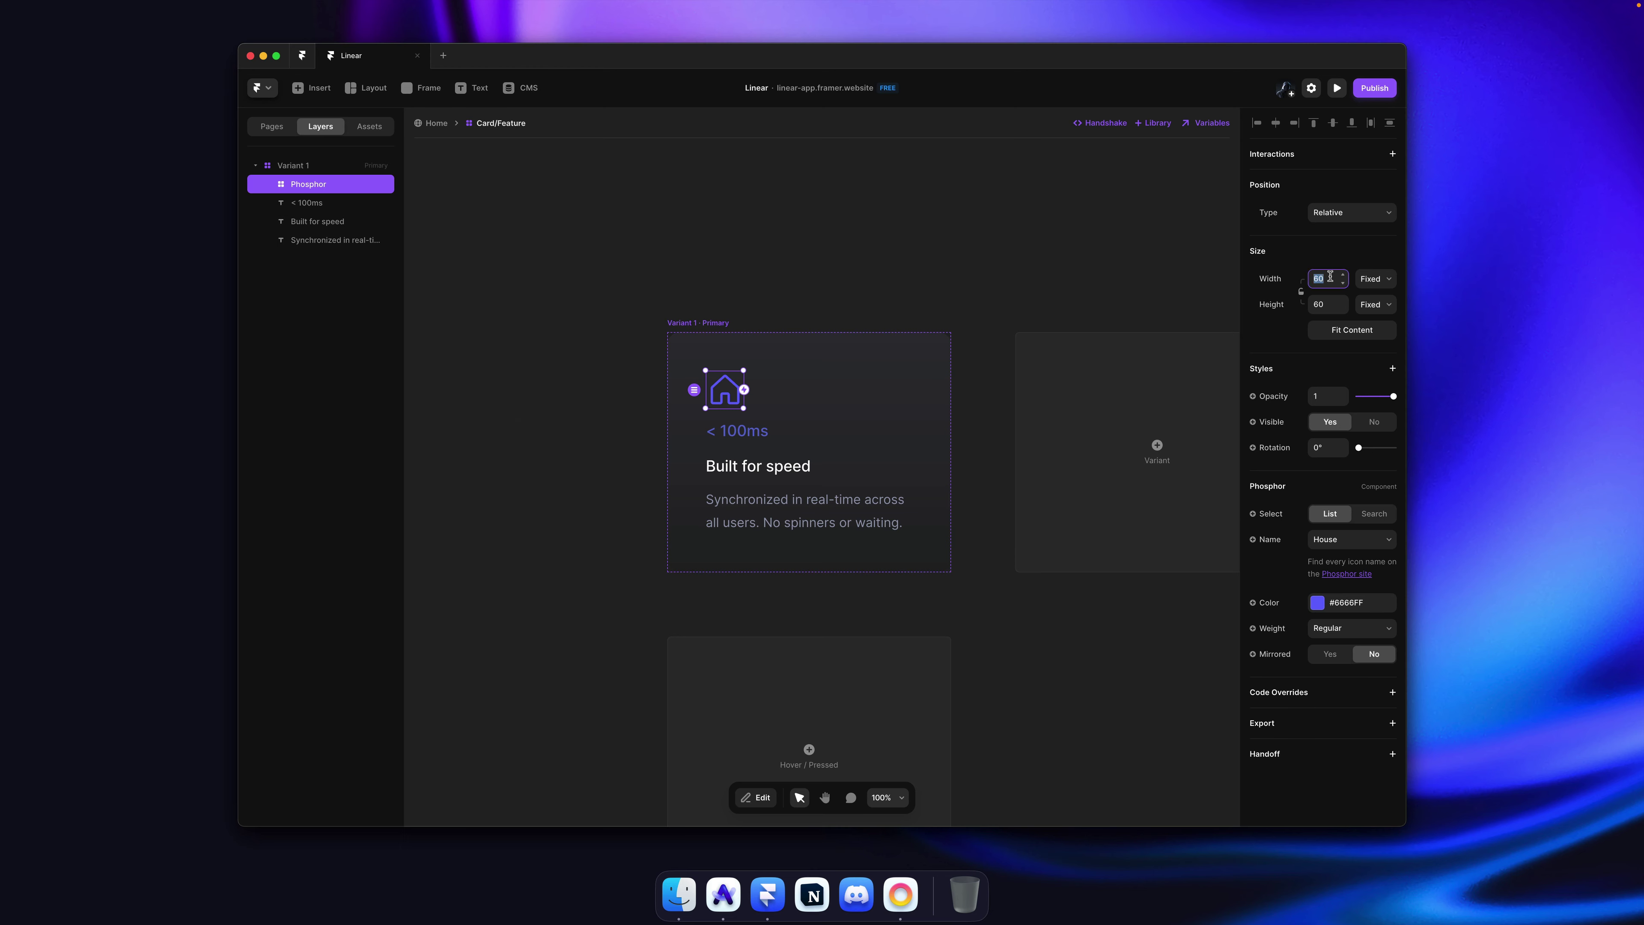
key("super+Tab")
key("super+Tab")
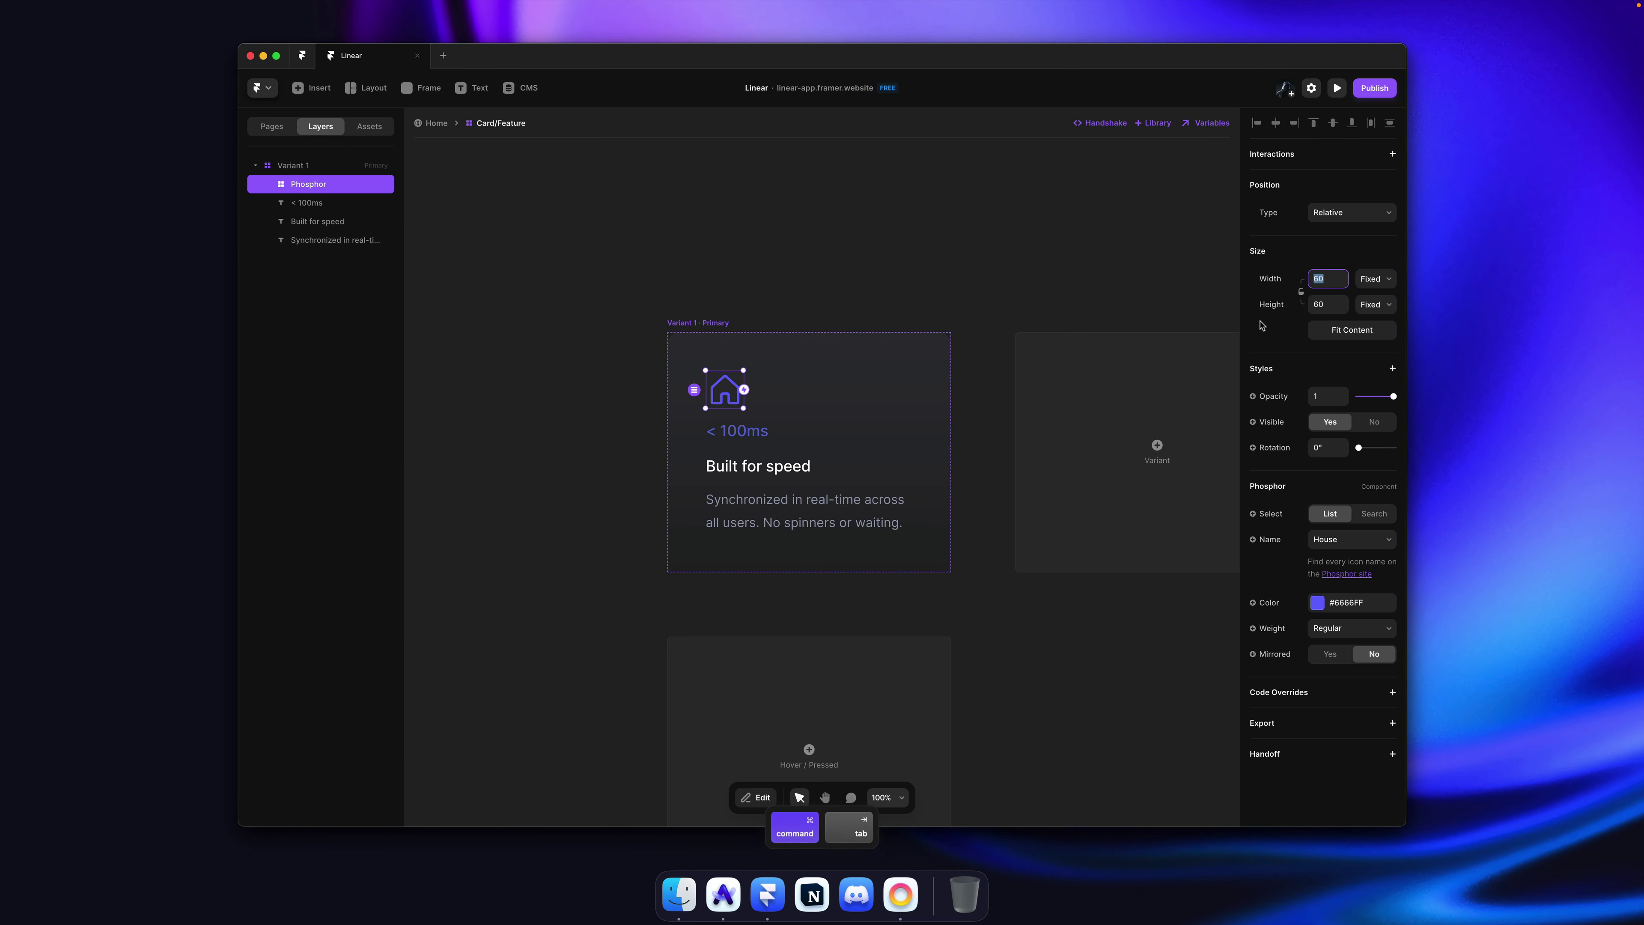
type("20")
key("Tab")
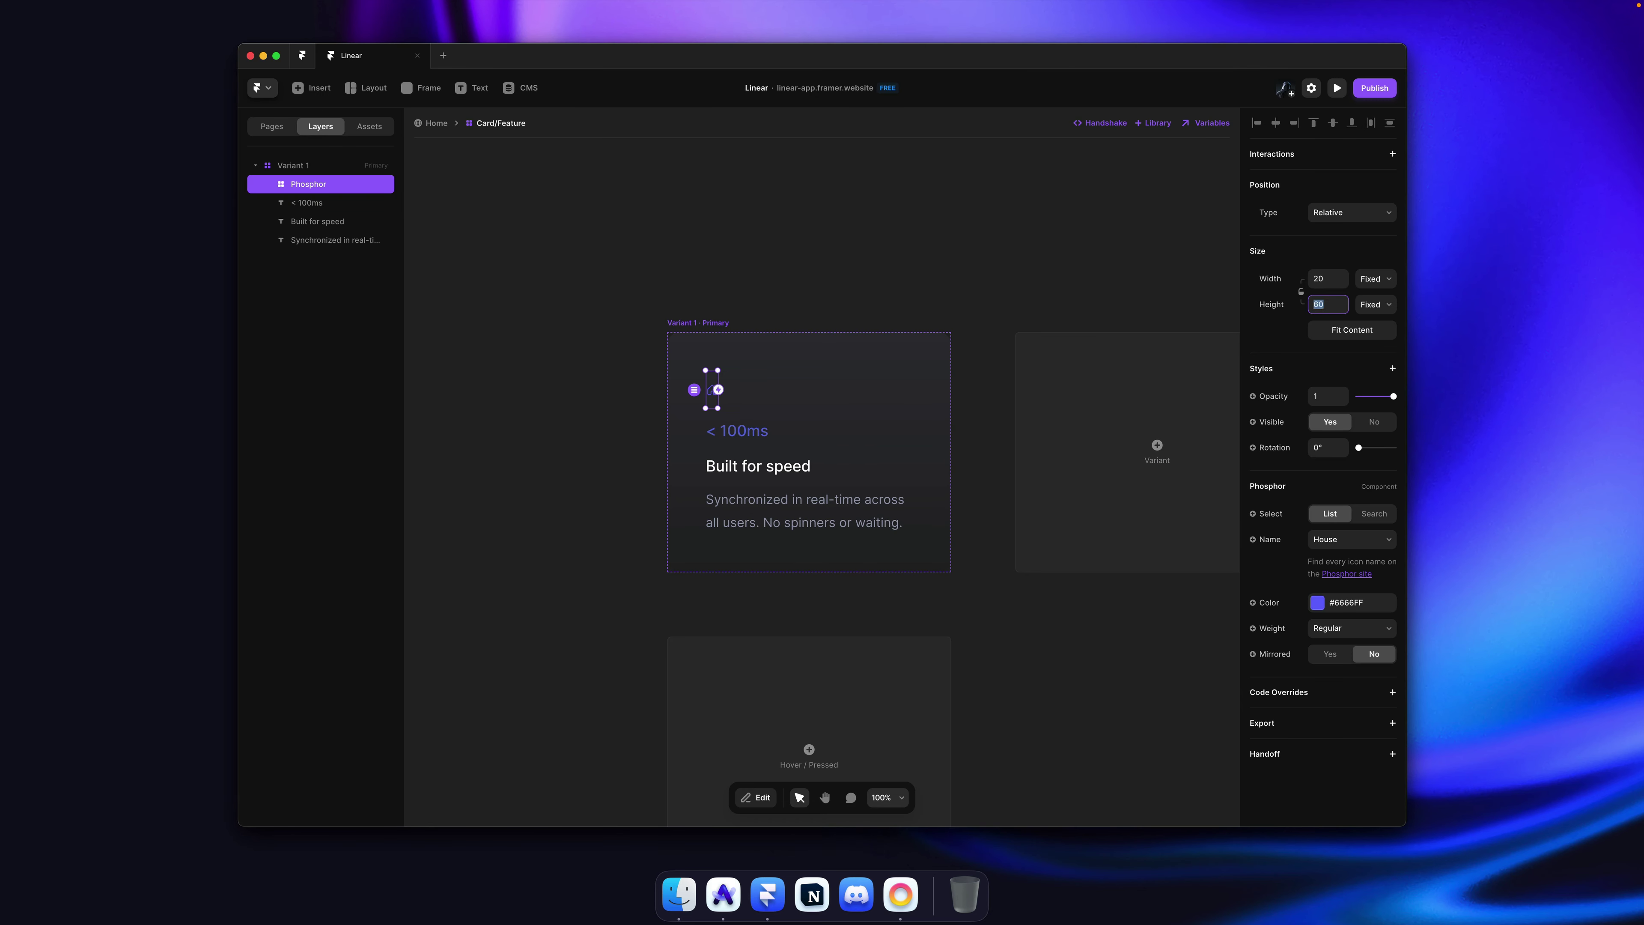
type("20")
key("Return")
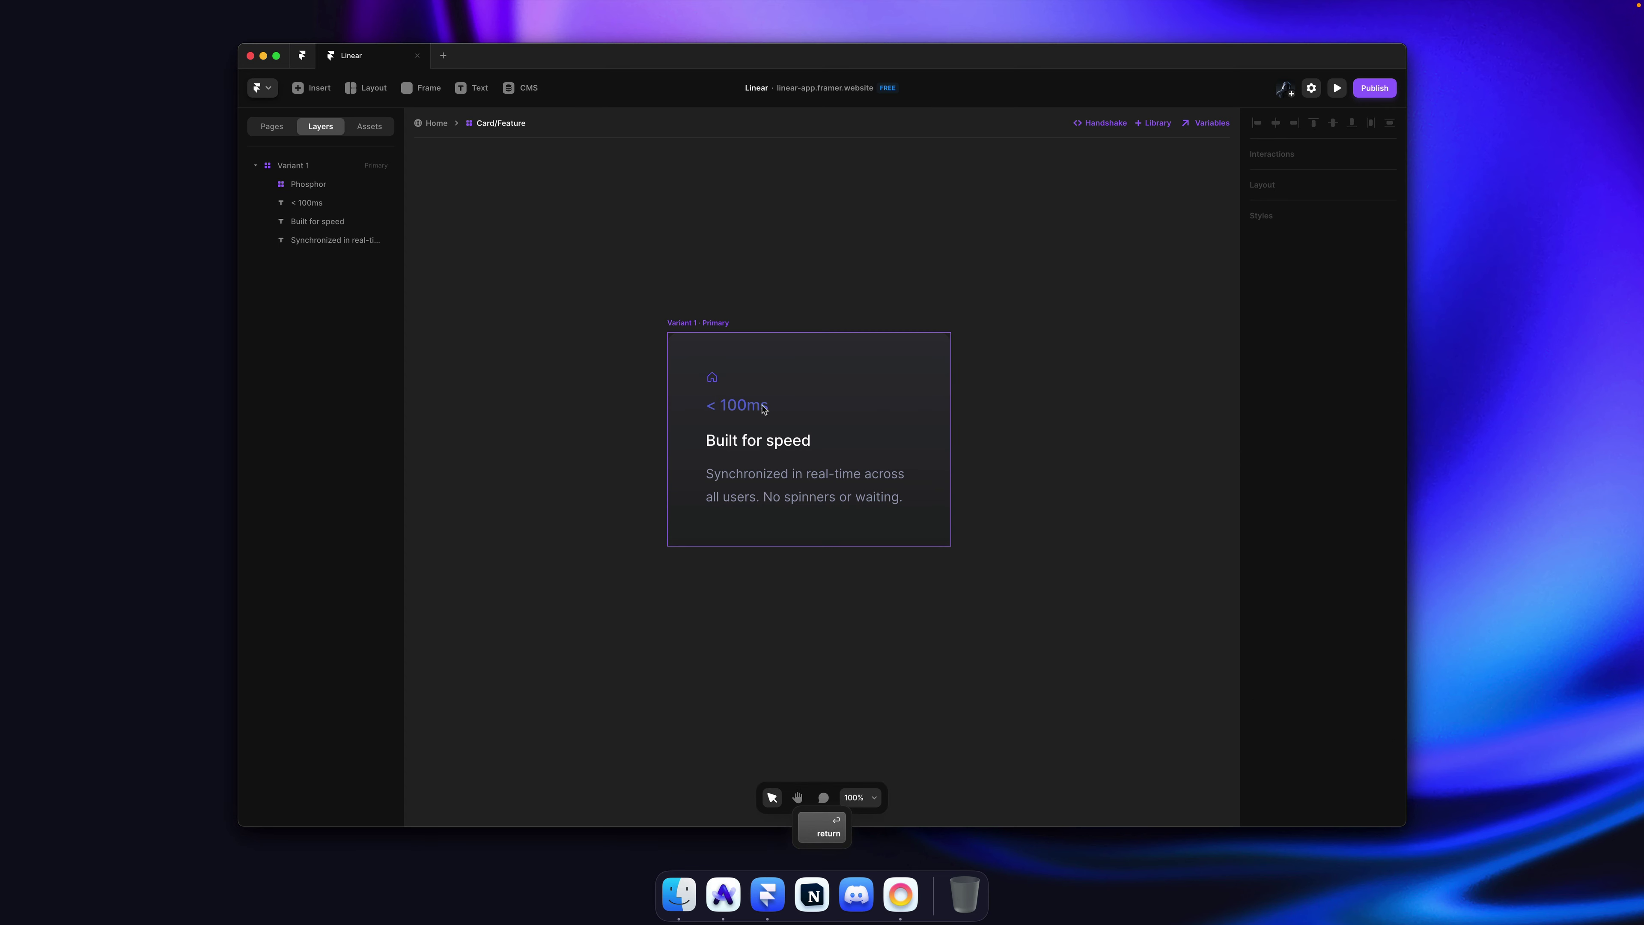
Step: Colour the Phosphor icon with the shared Primary colour
left_click(757, 407)
left_click(708, 376, "super")
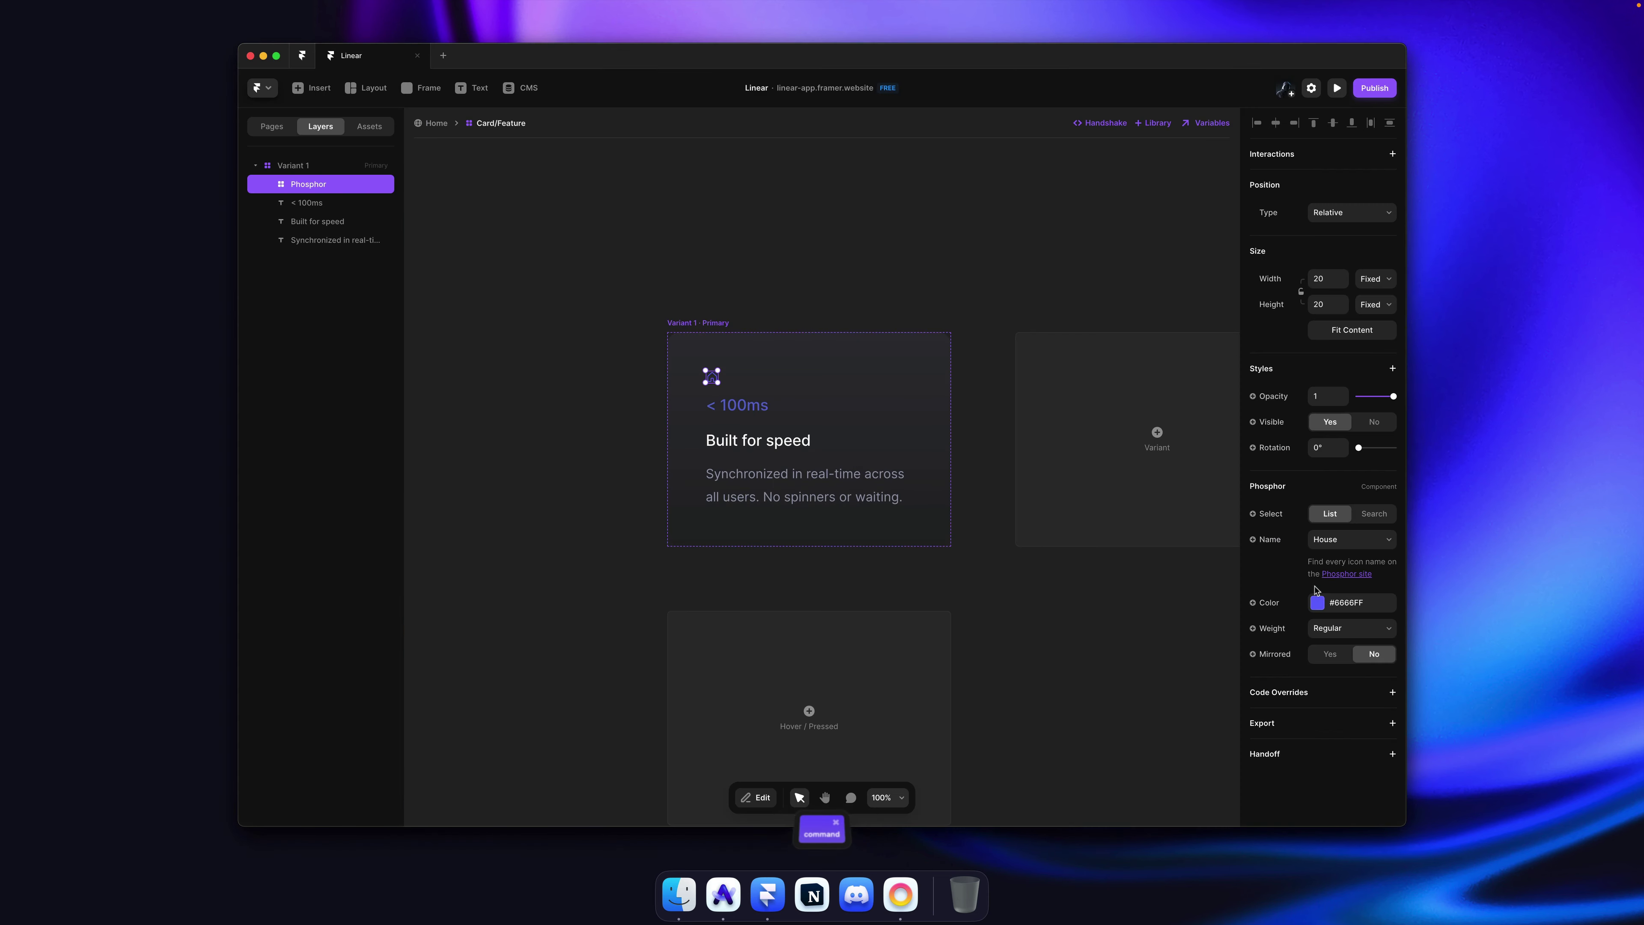
left_click(1319, 602)
left_click(1122, 661)
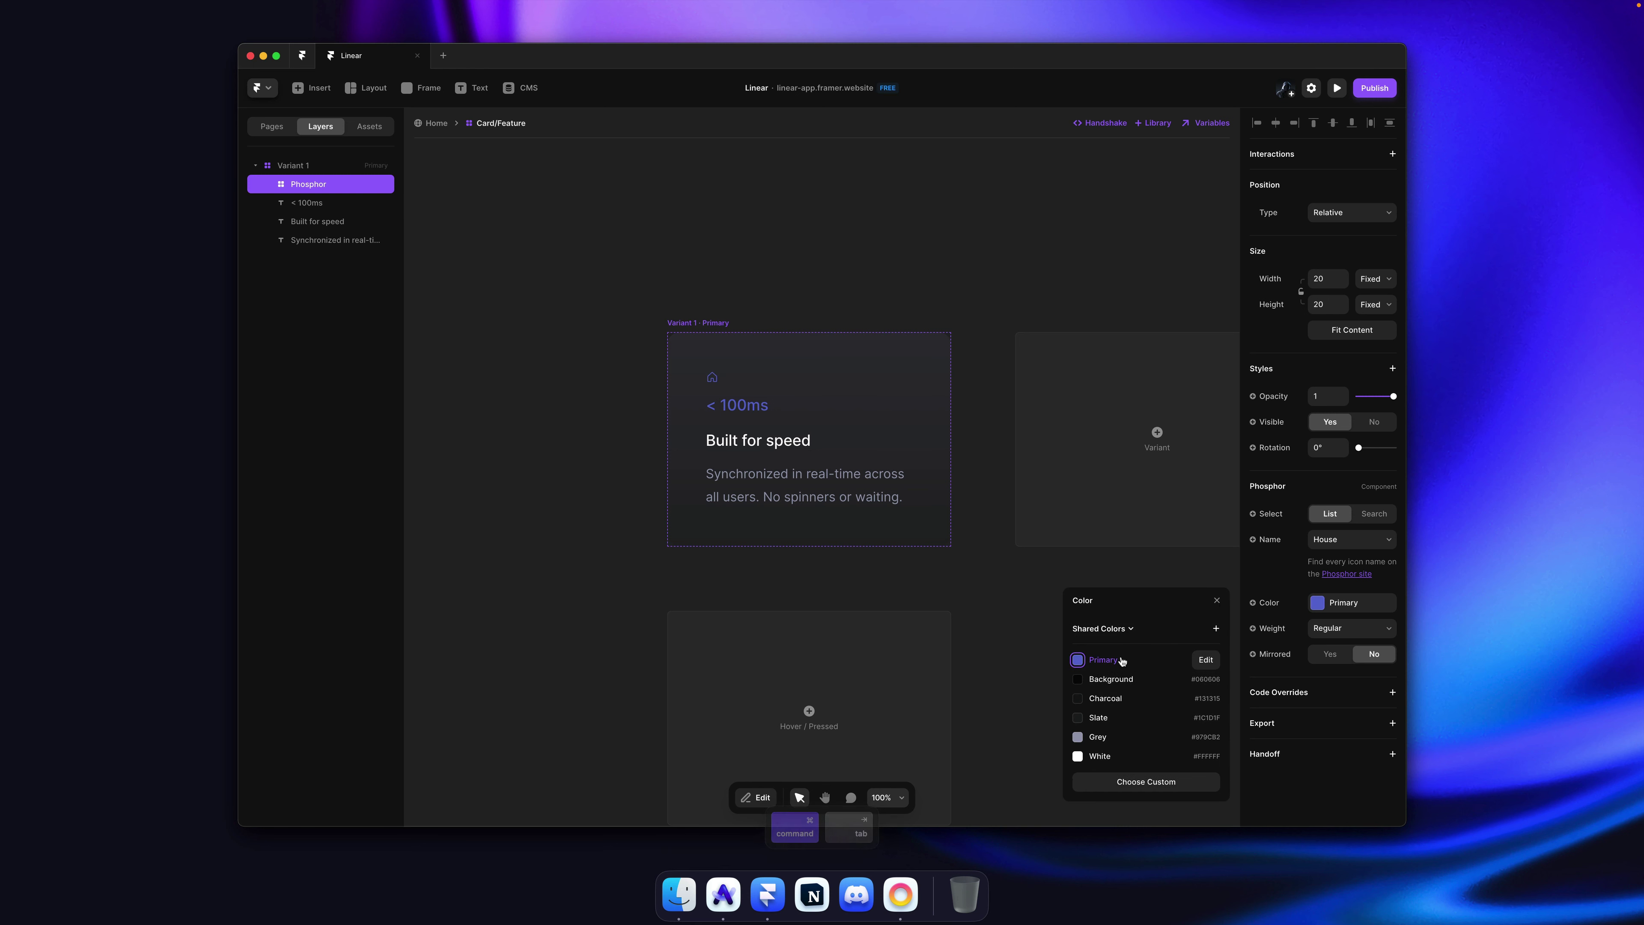
left_click(837, 272)
left_click(712, 377, "super")
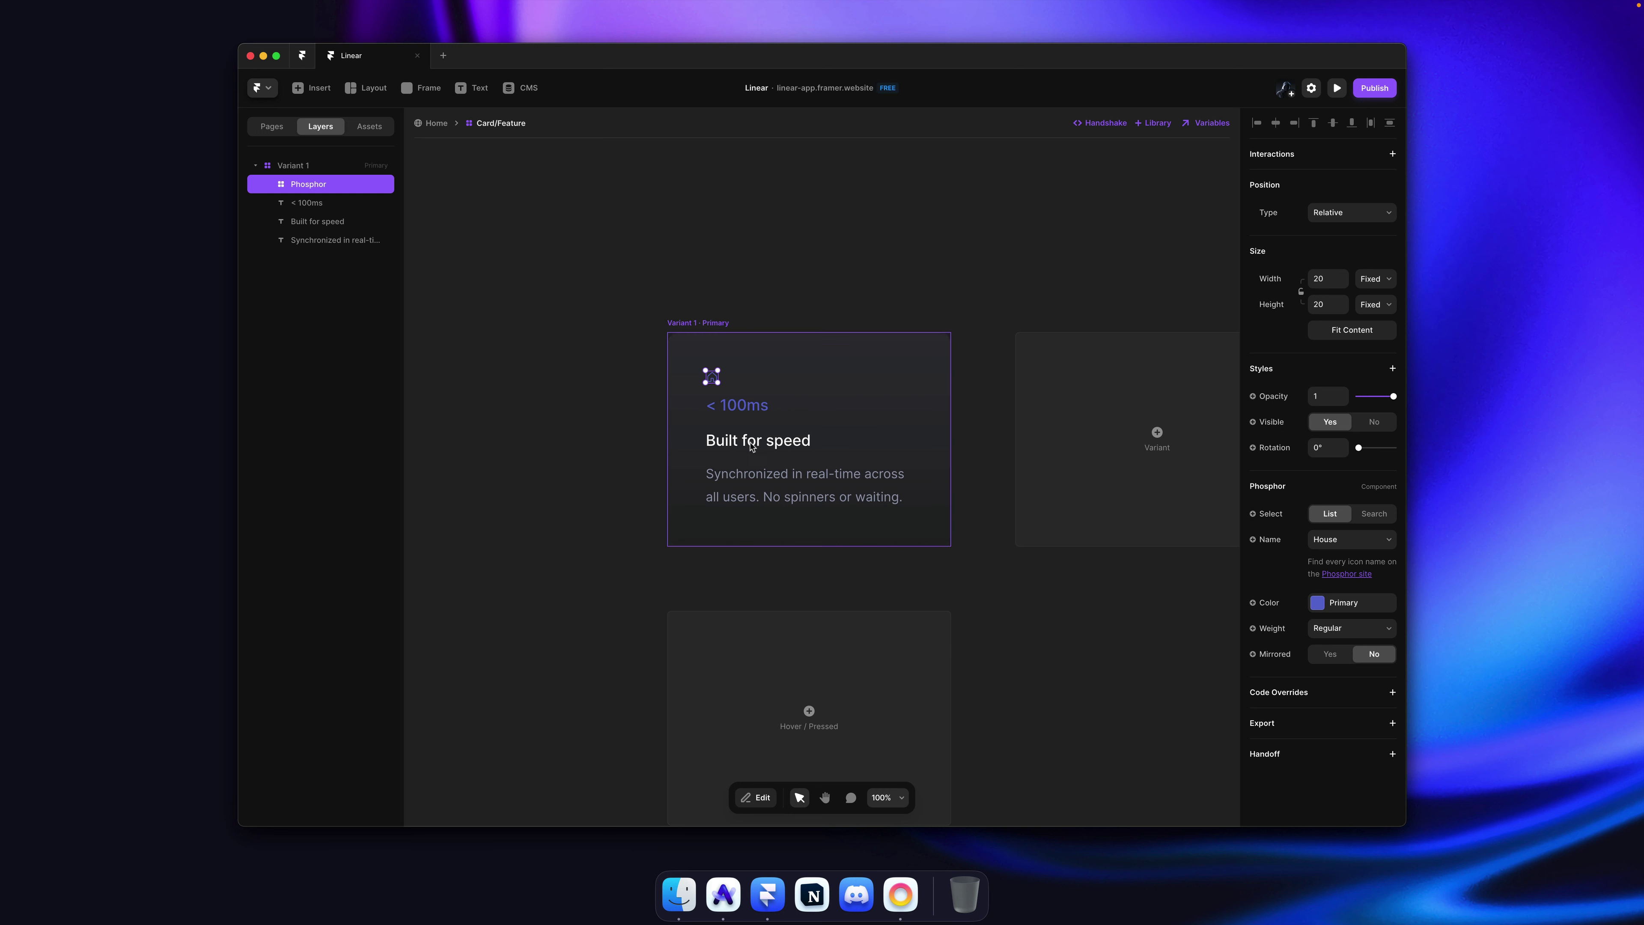
Step: Browse the icon name list to the icons starting with C
left_click(1370, 547)
key("c")
scroll(1372, 547, "down", 10)
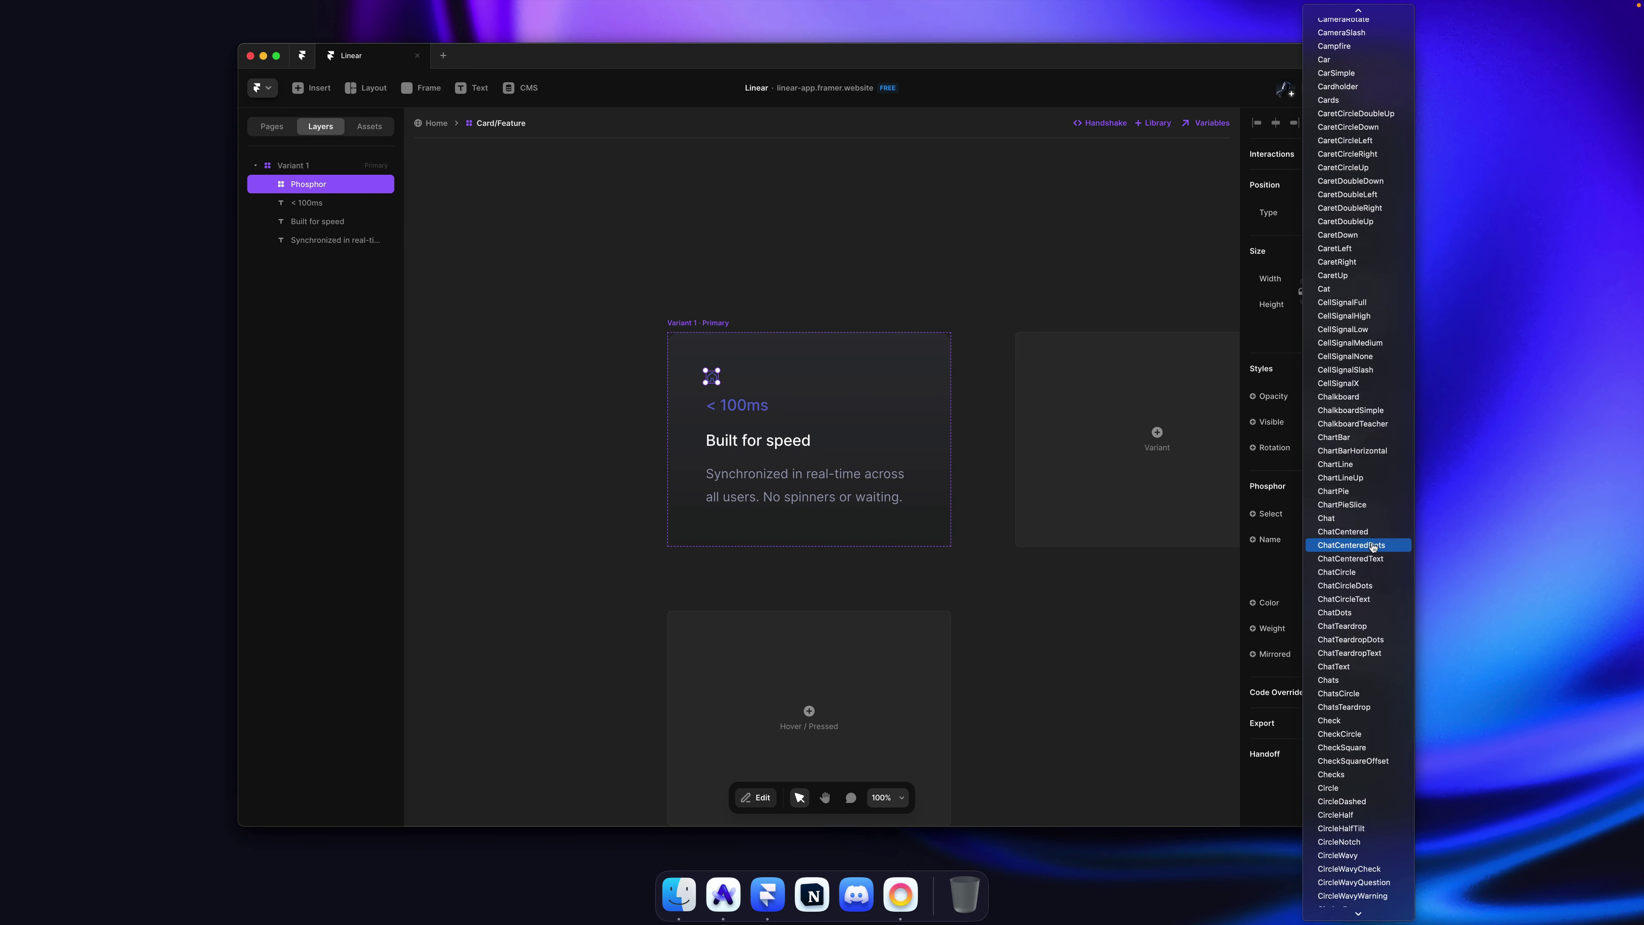
scroll(1372, 547, "down", 5)
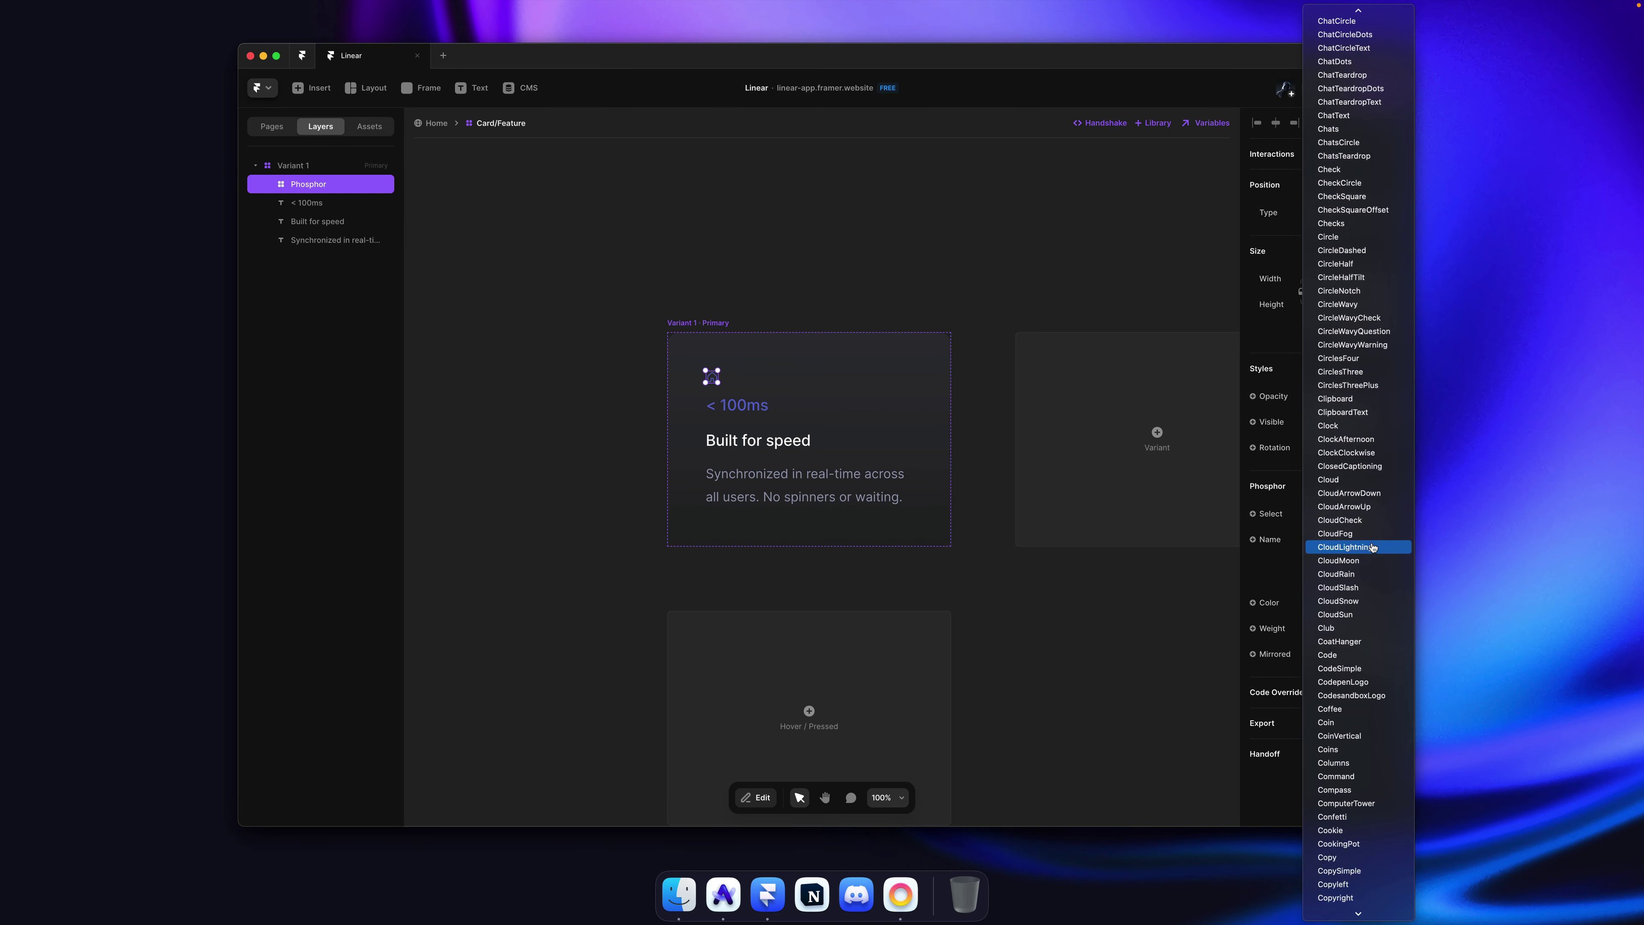
Step: Switch the icon to Command and try the Fill and Bold weights
left_click(1361, 664)
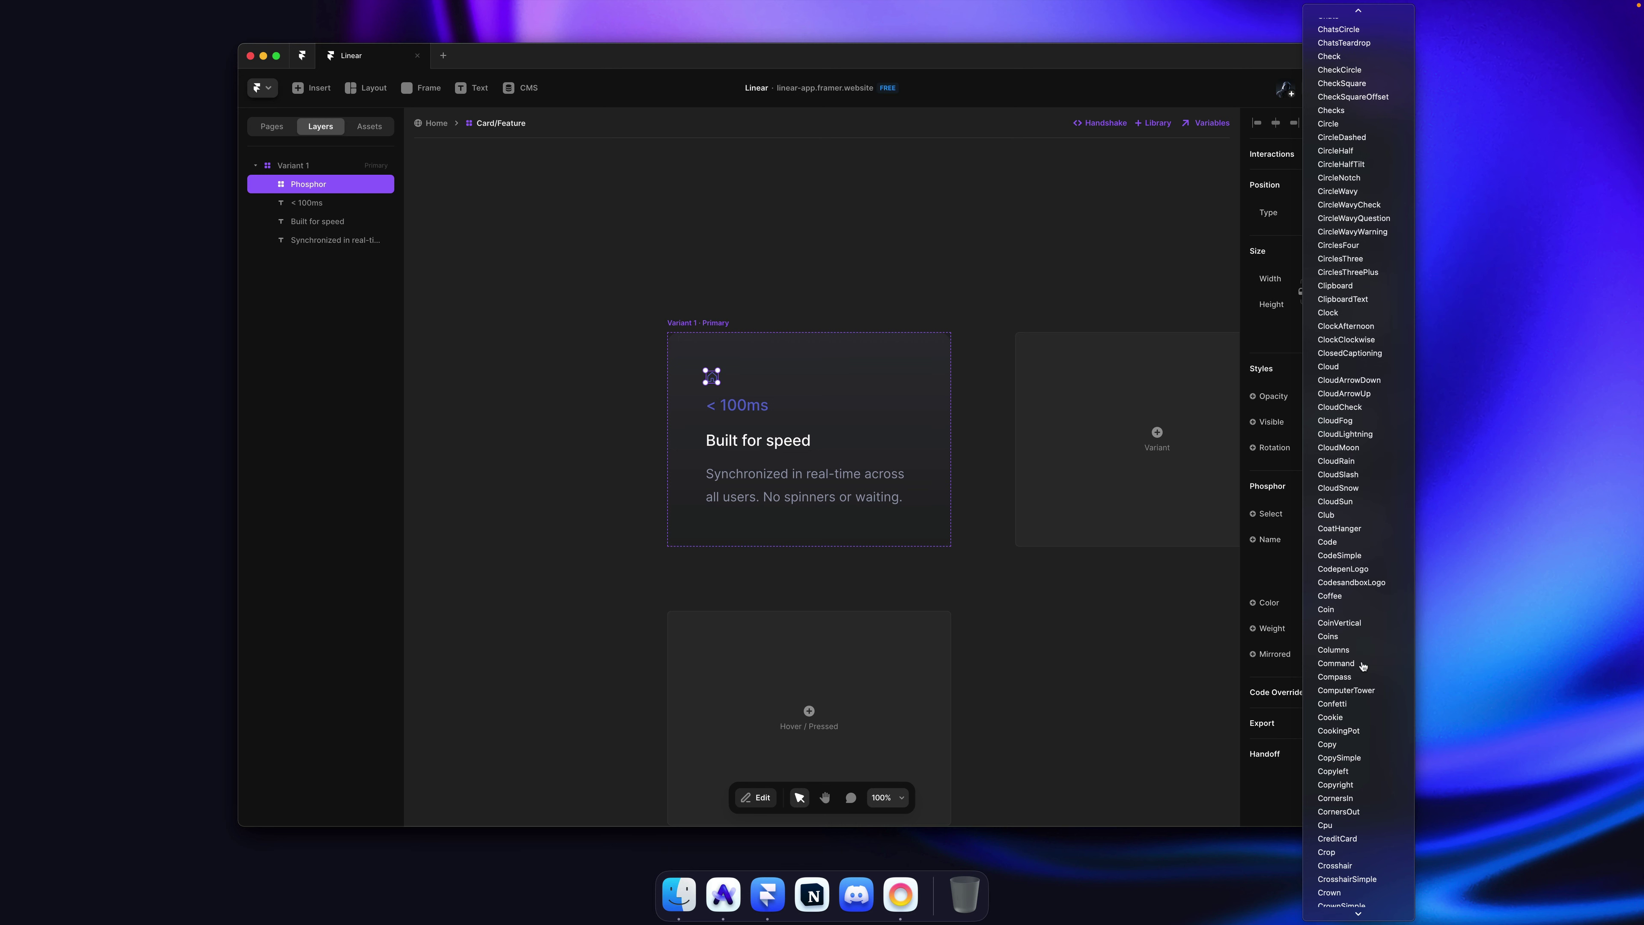
left_click(791, 295)
left_click(711, 376)
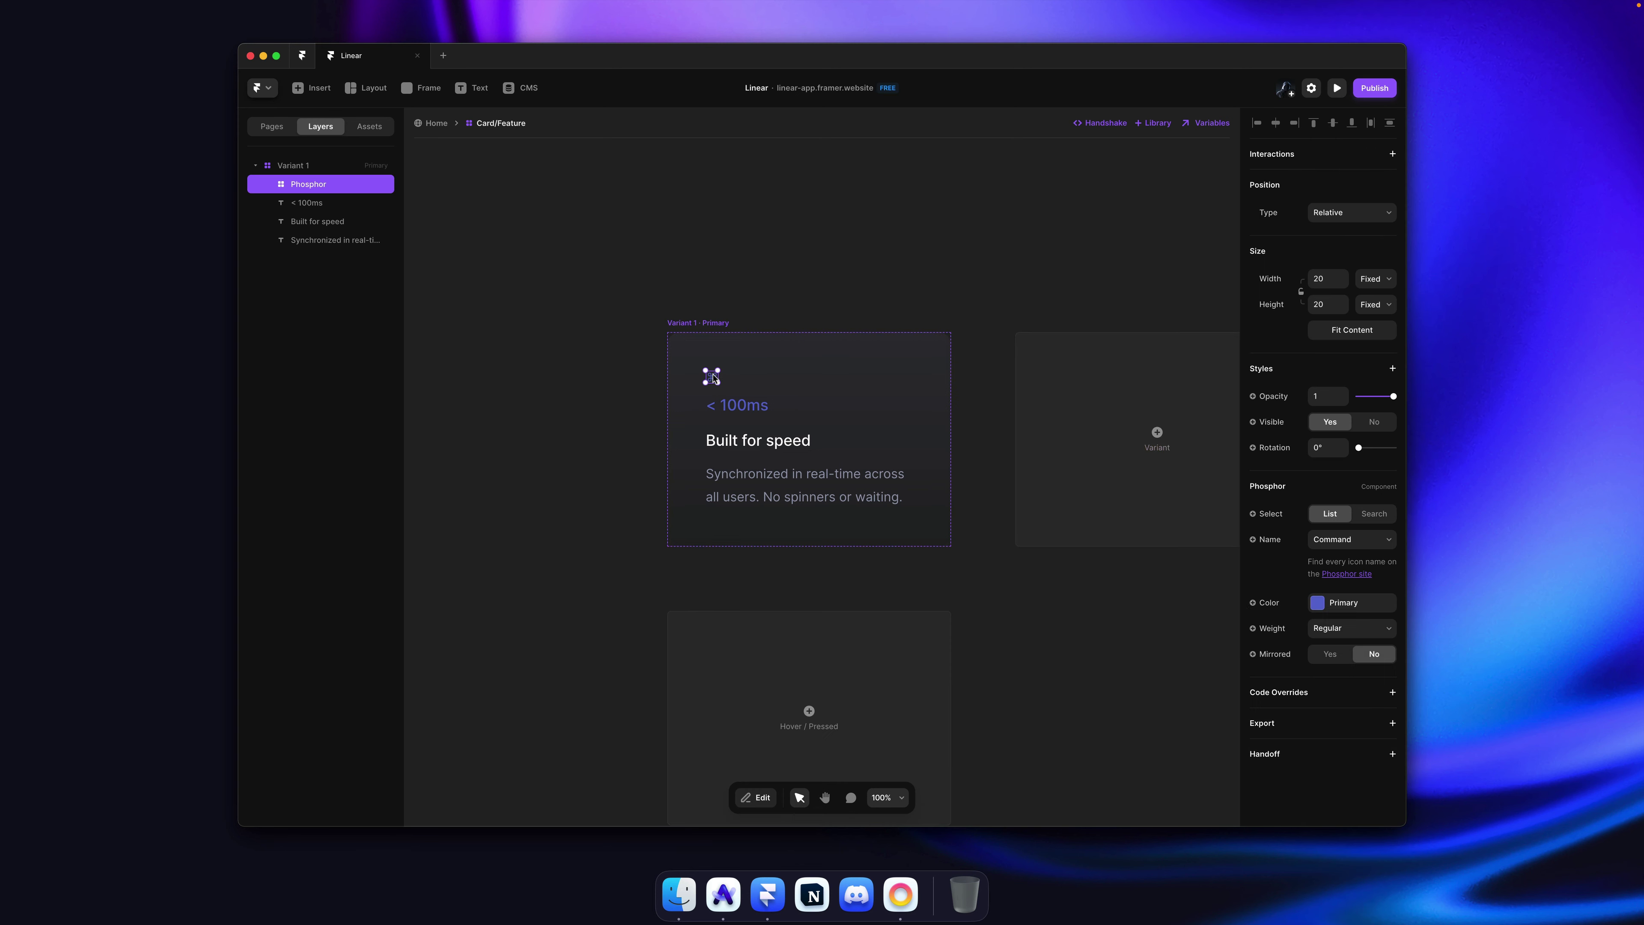
left_click(1348, 628)
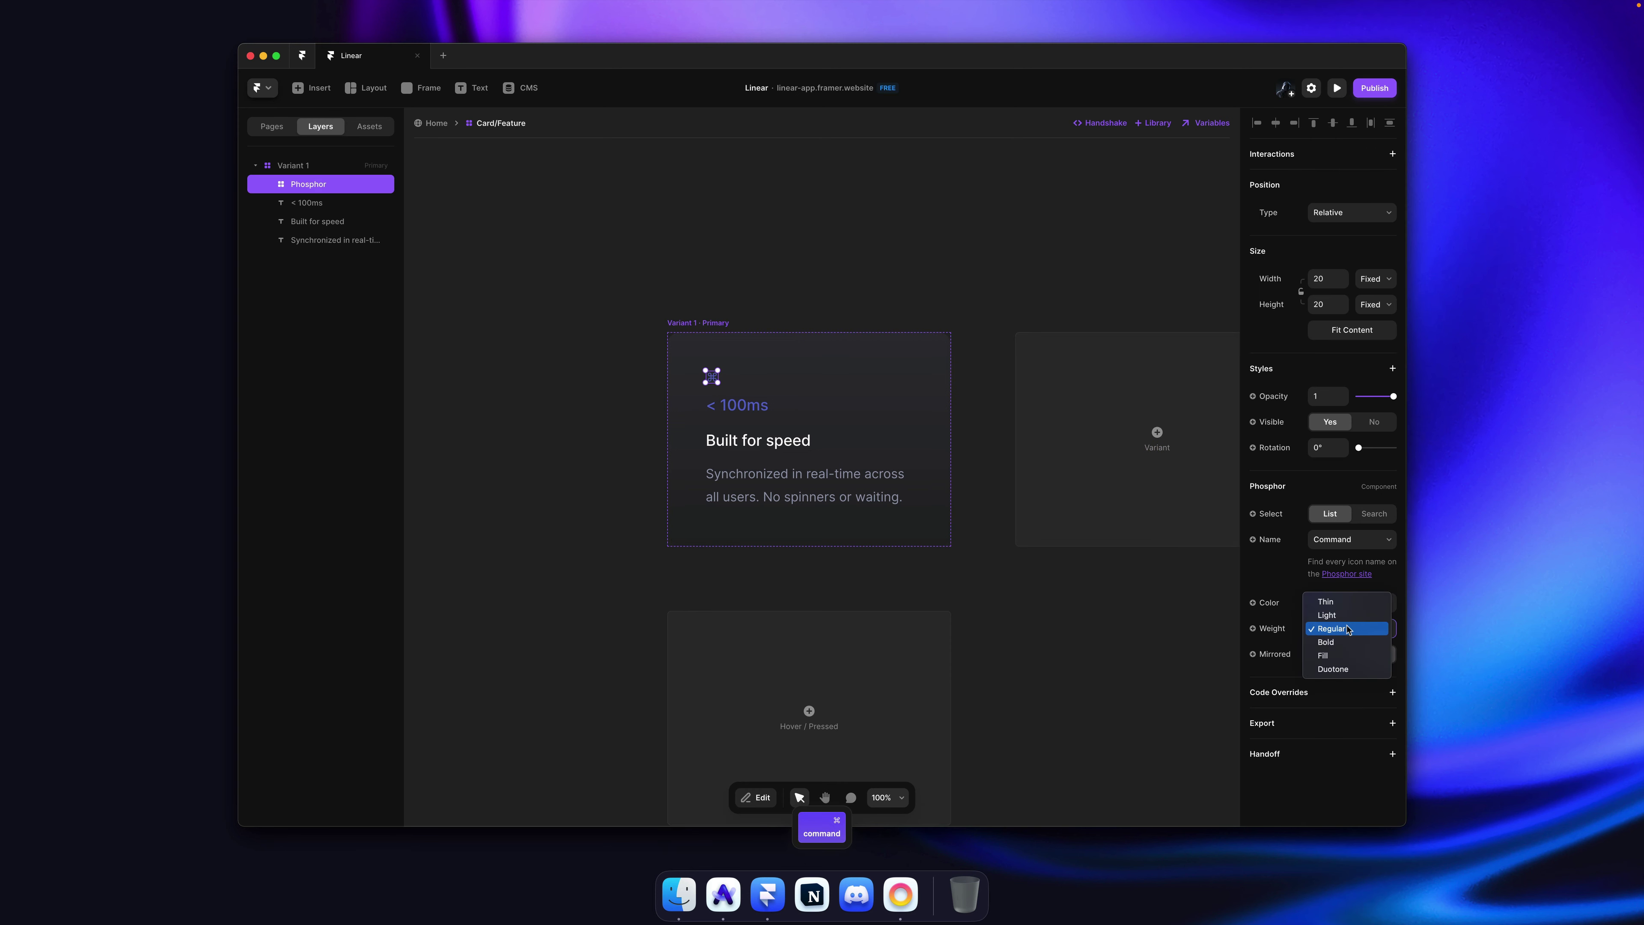
left_click(1346, 656)
left_click(1348, 628)
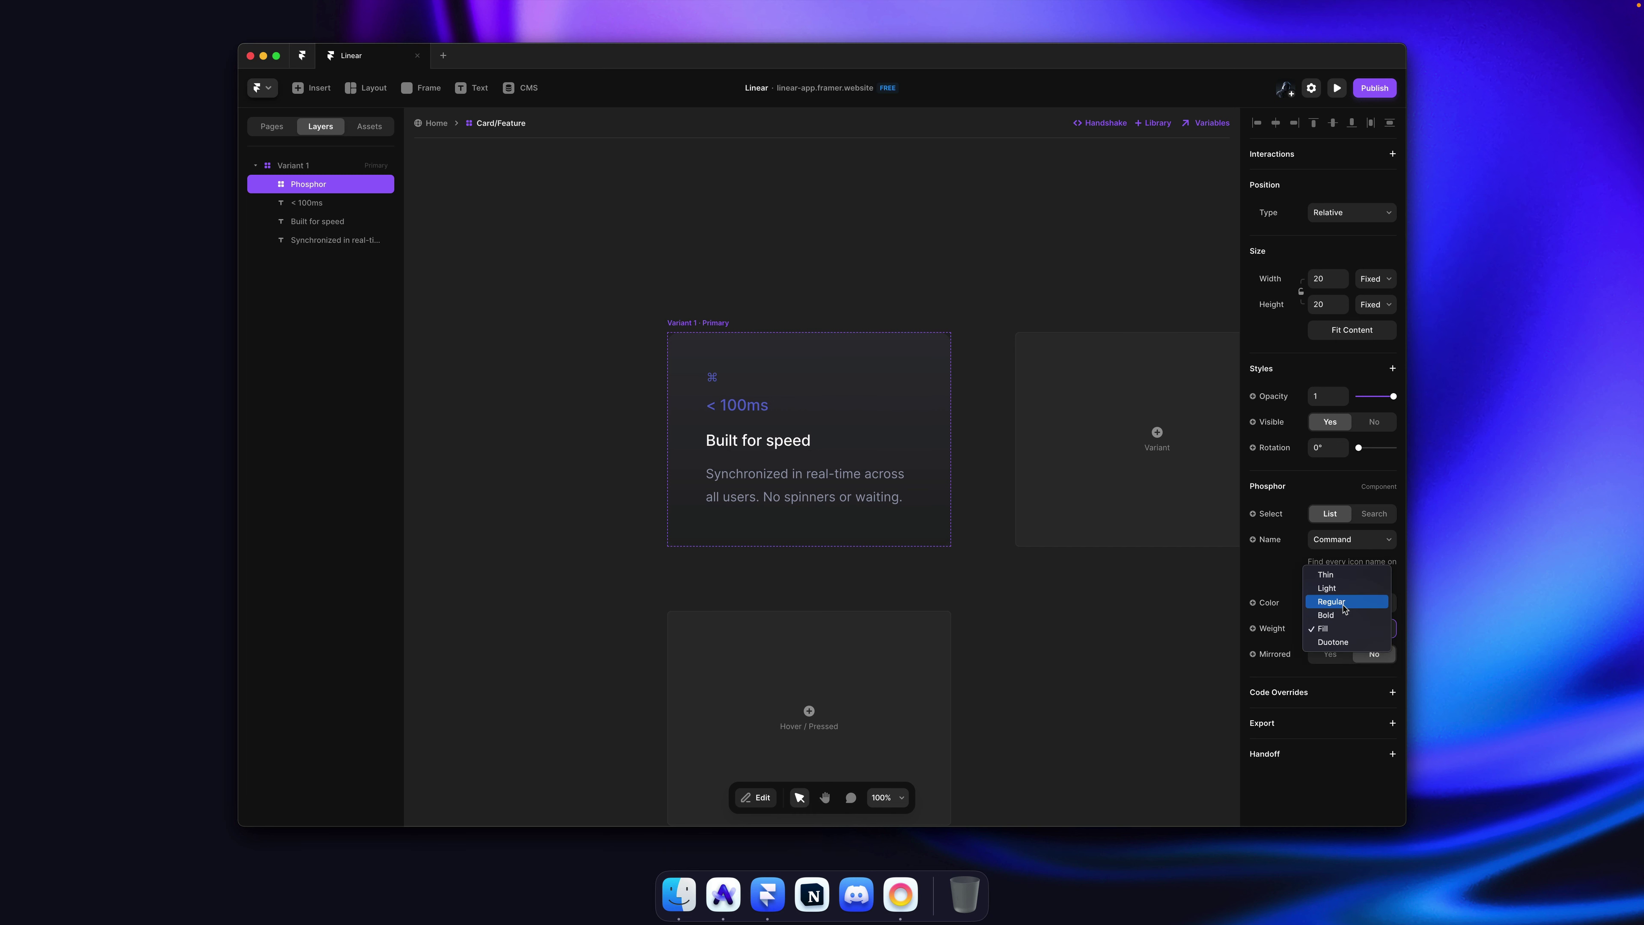
left_click(1344, 622)
left_click(850, 269)
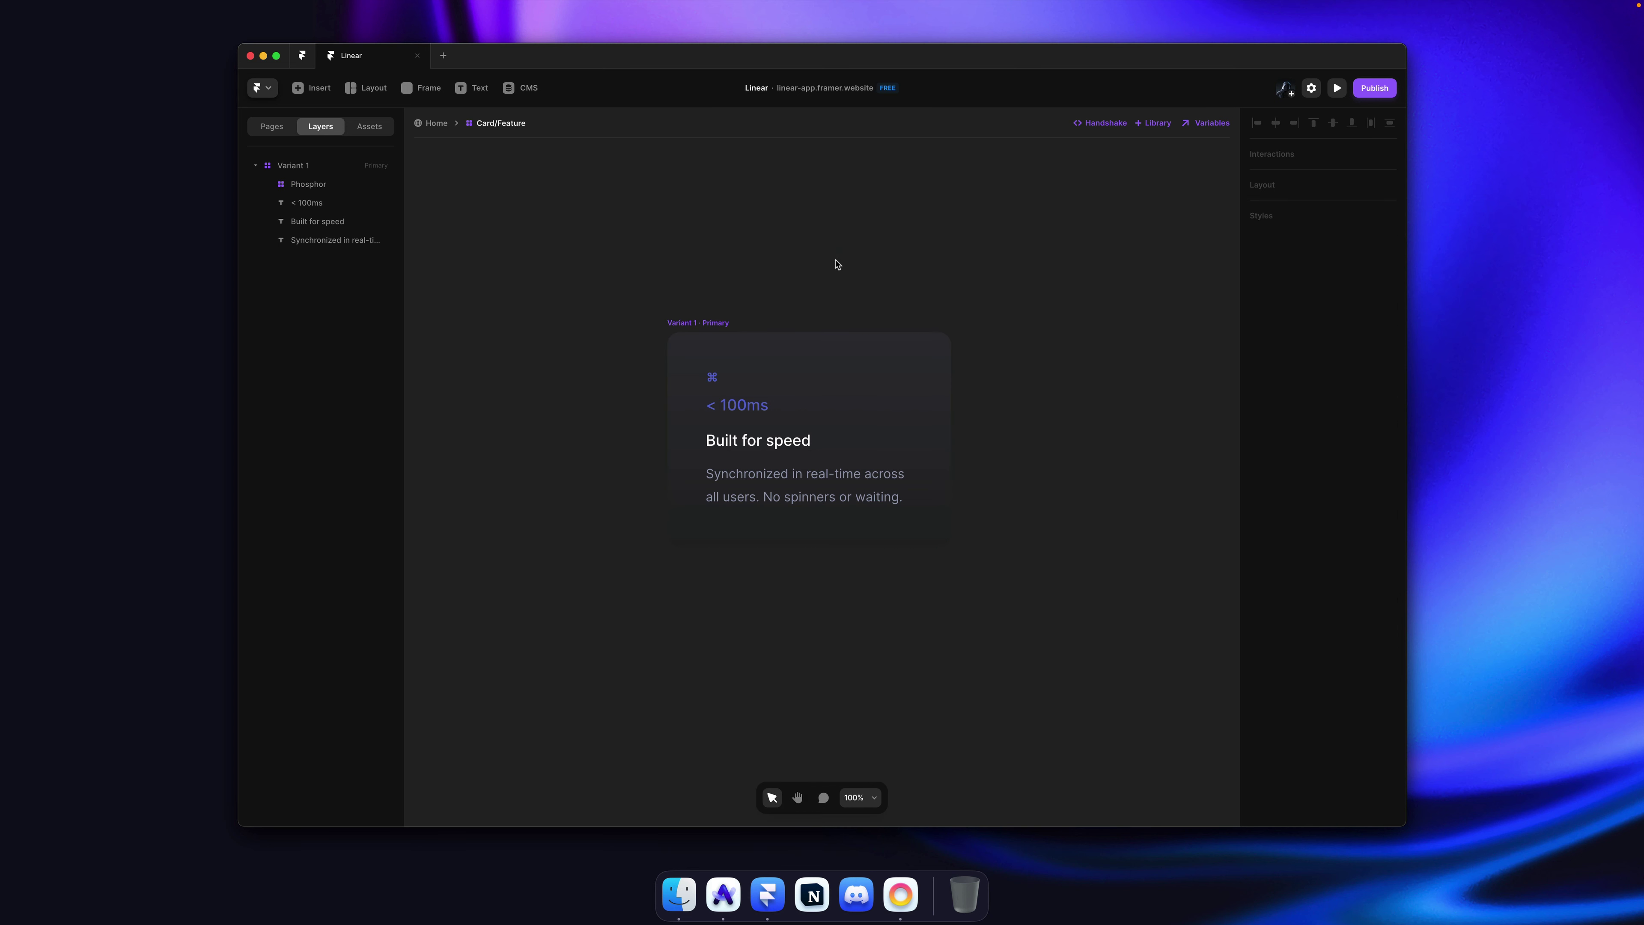
key("super+Tab")
key("super+Tab")
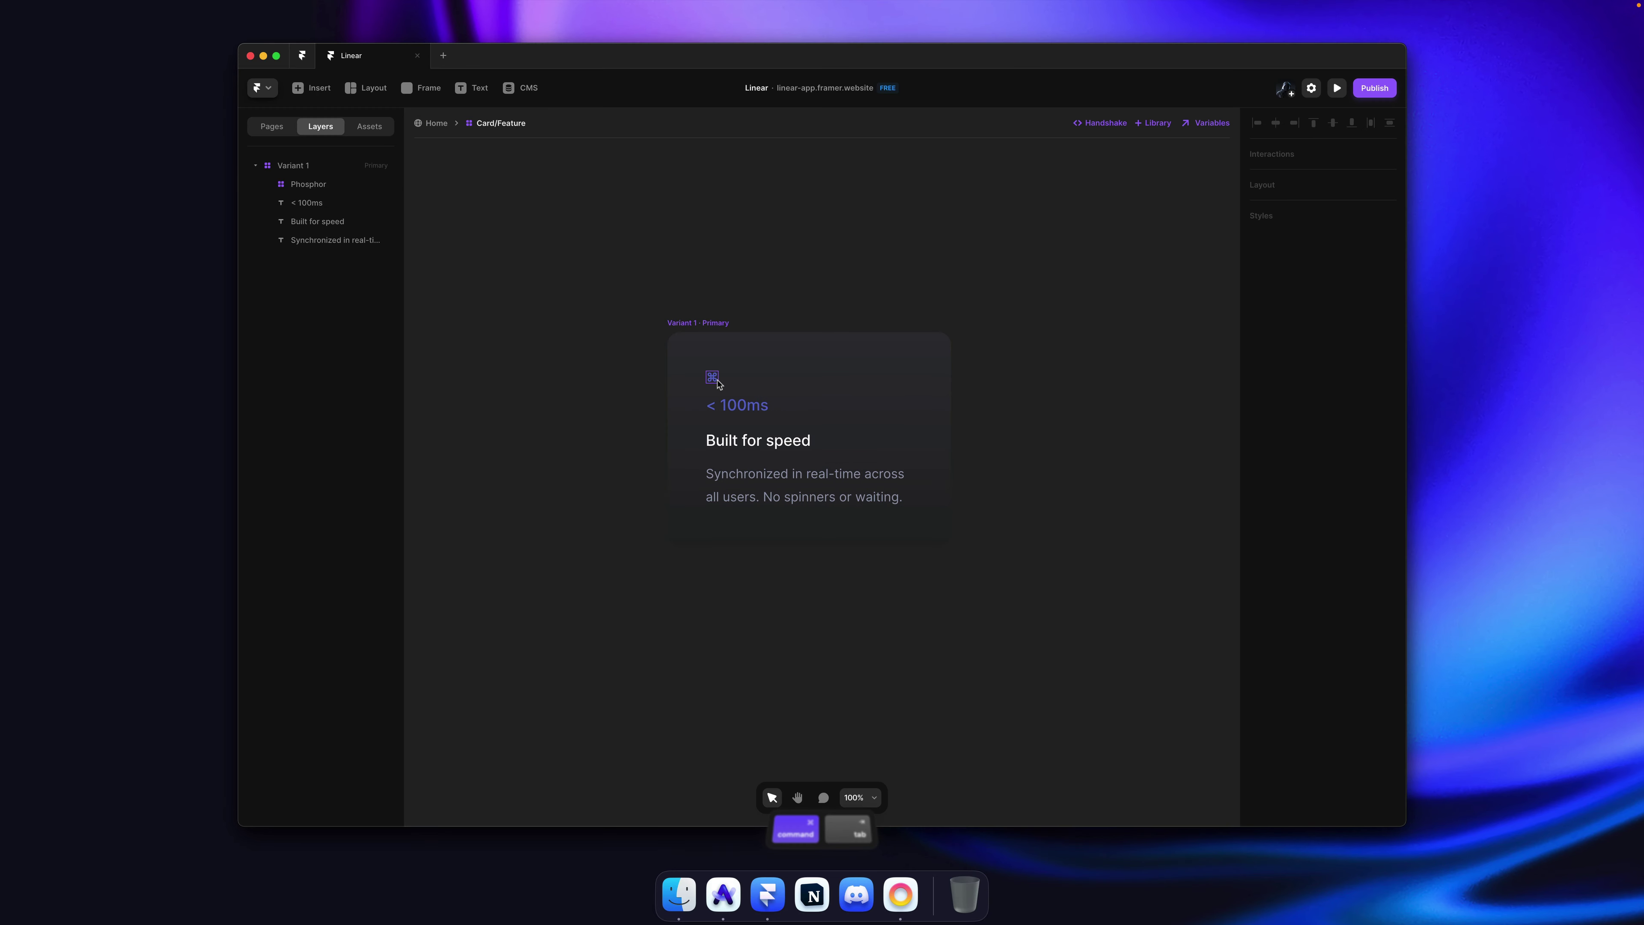
Step: Resize the Command icon to 24 px, keeping the Command symbol
left_click(717, 384)
left_click(1386, 543)
left_click(1383, 546)
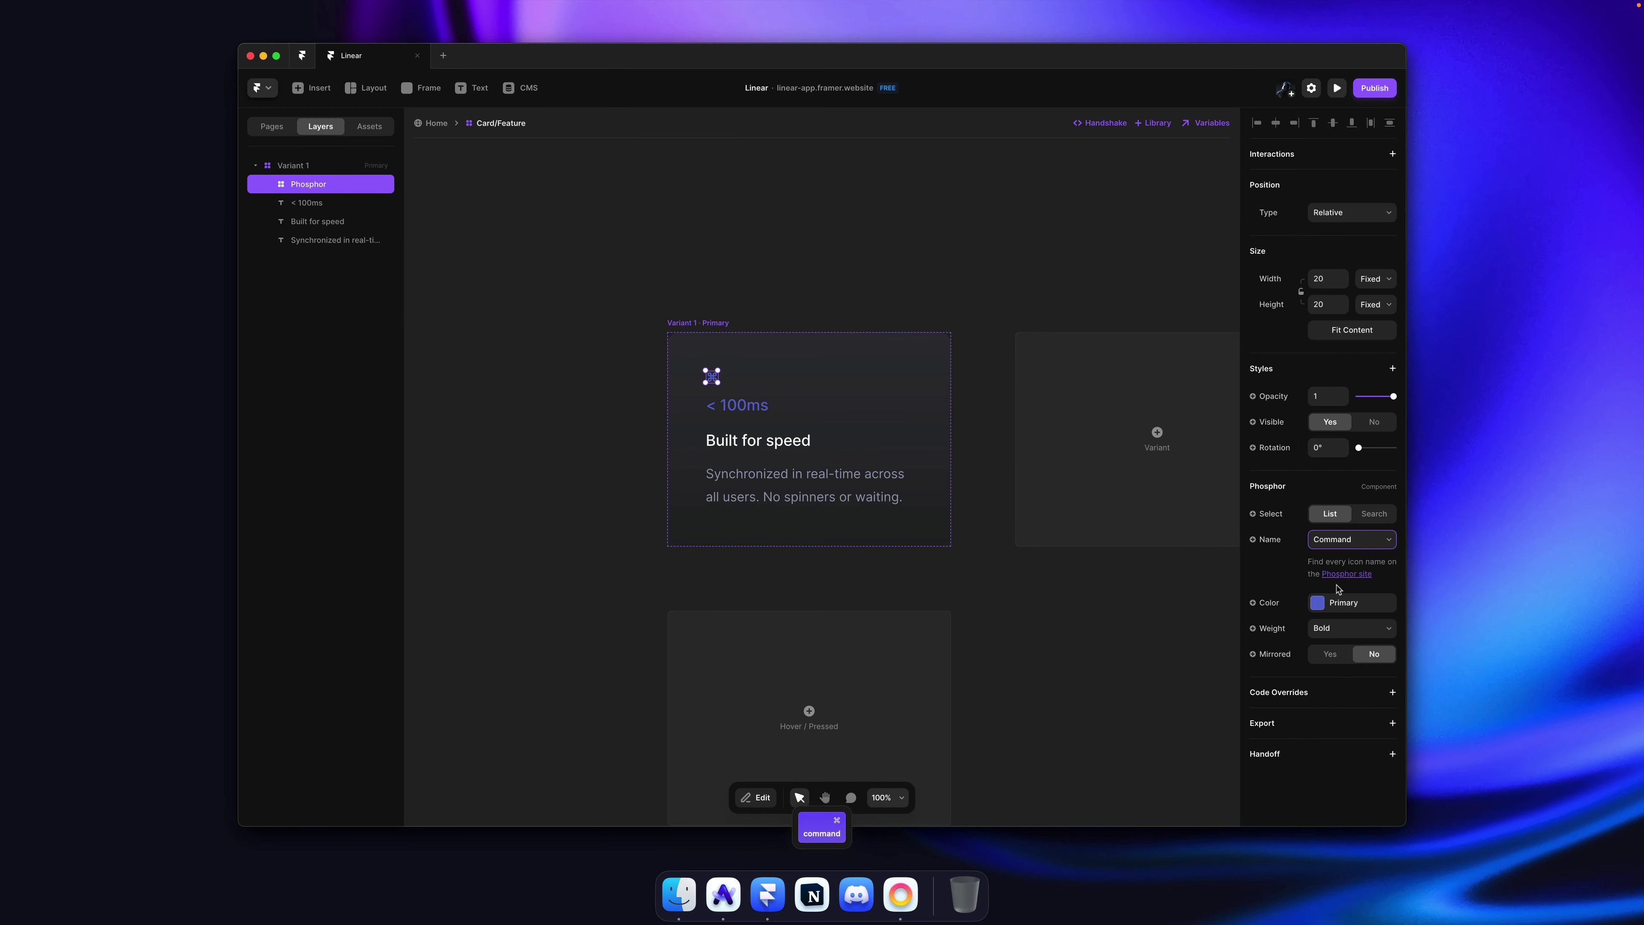
key("Escape")
left_click(1327, 281)
type("24")
key("Tab")
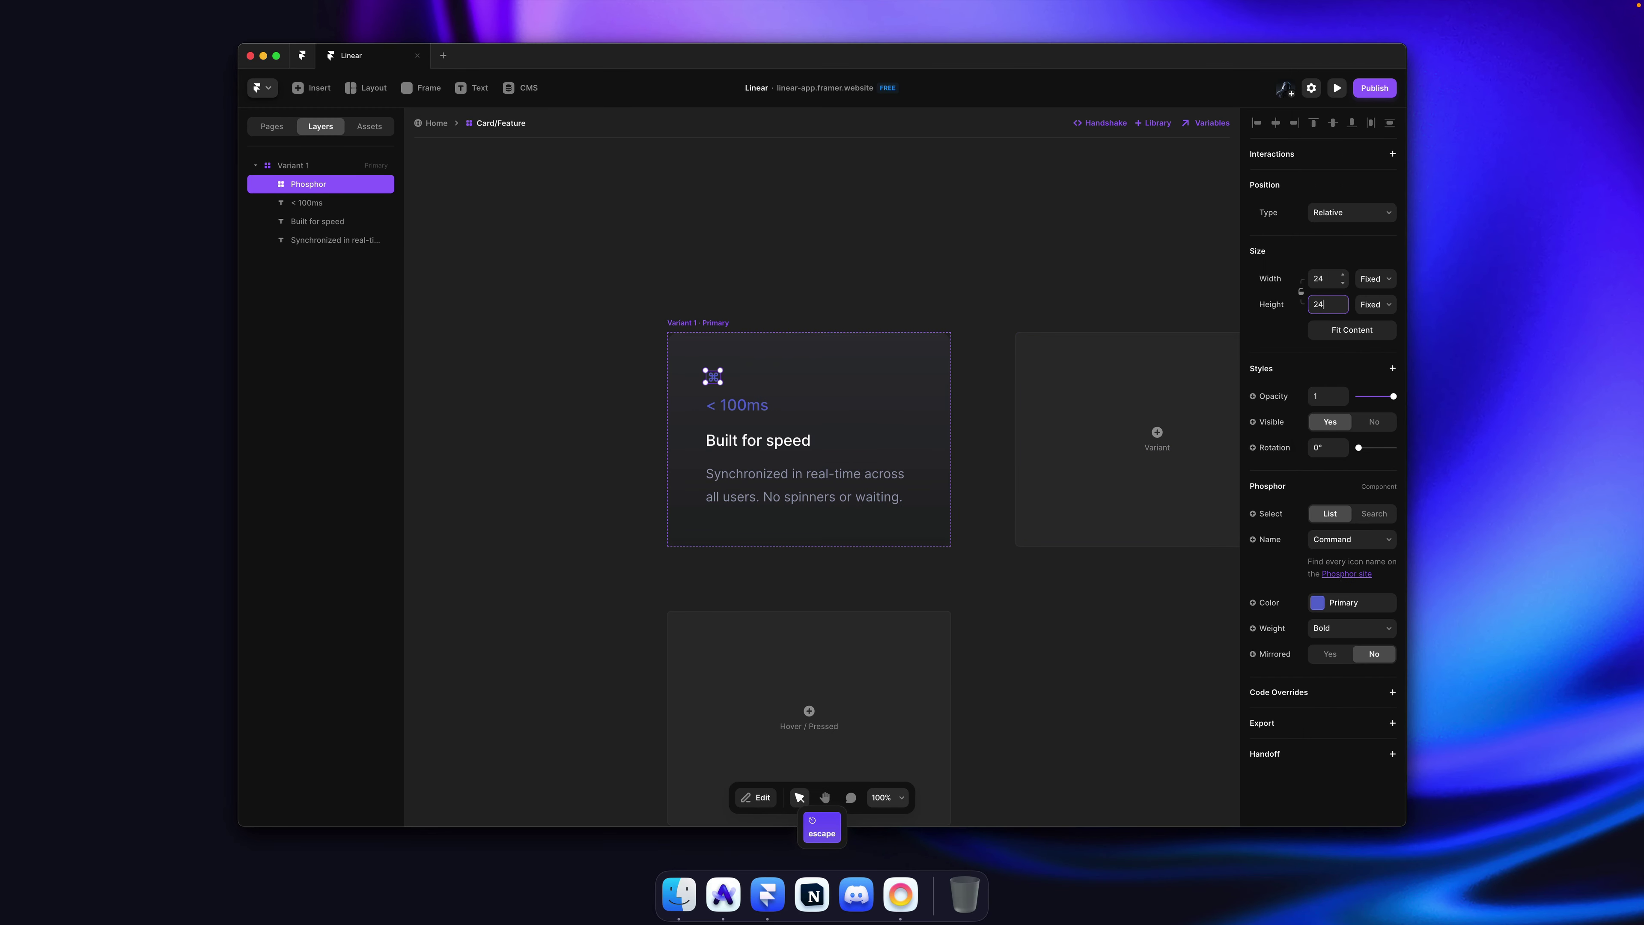
left_click(1385, 546)
key("Escape")
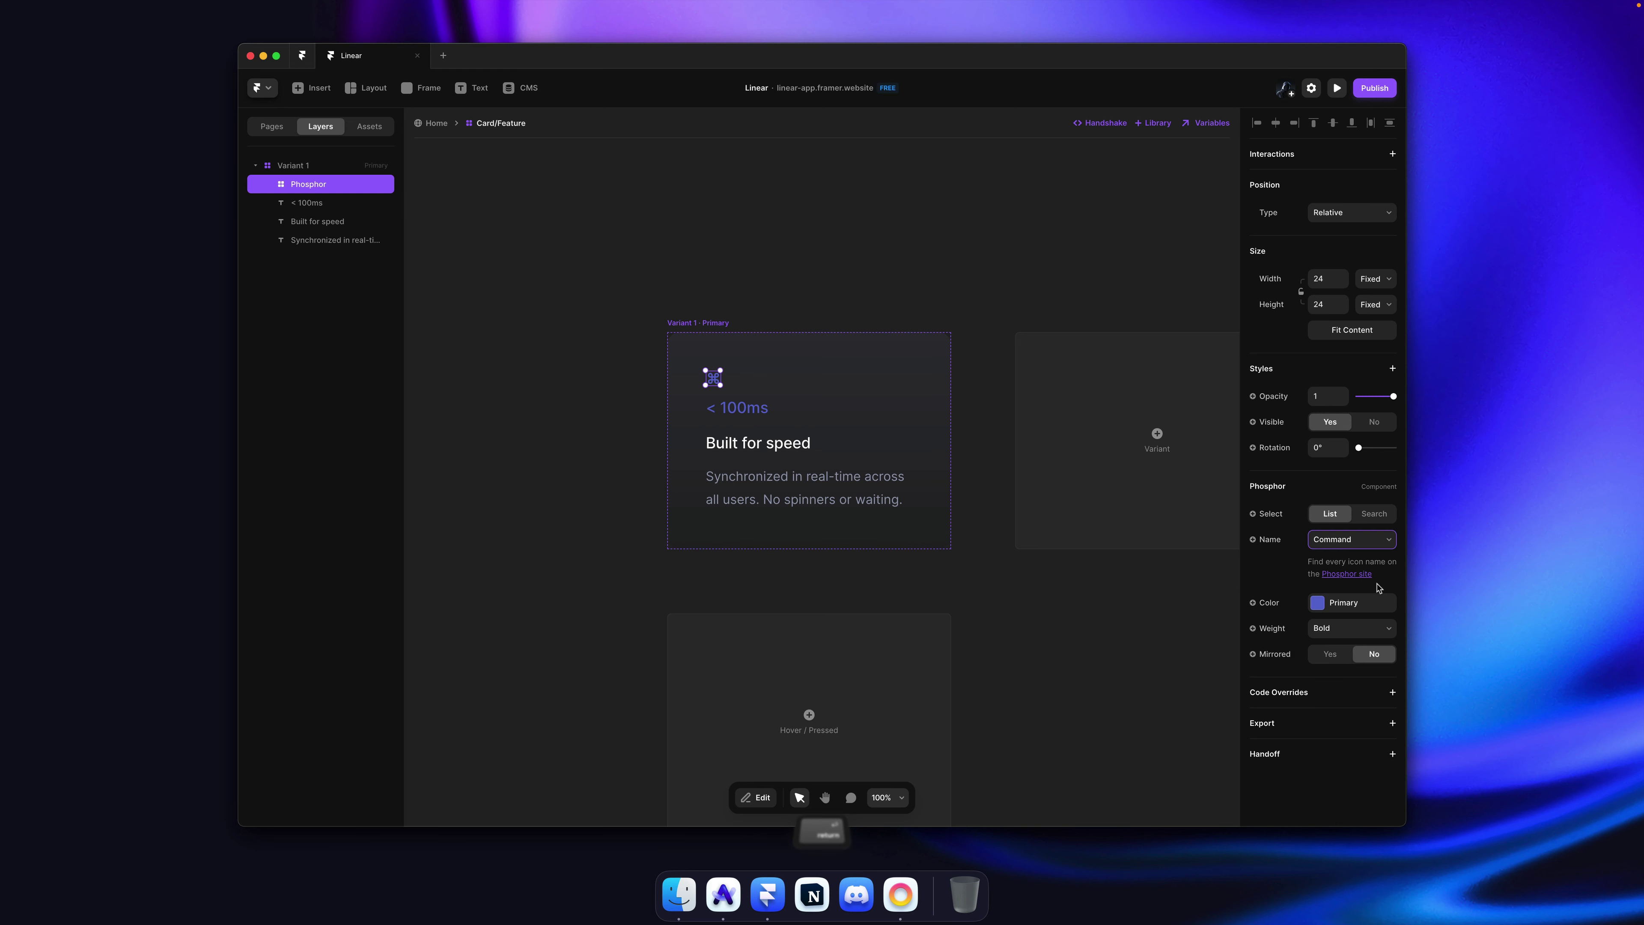
Step: Set the Command icon's weight to Regular and save the project
left_click(1353, 627)
left_click(1354, 615)
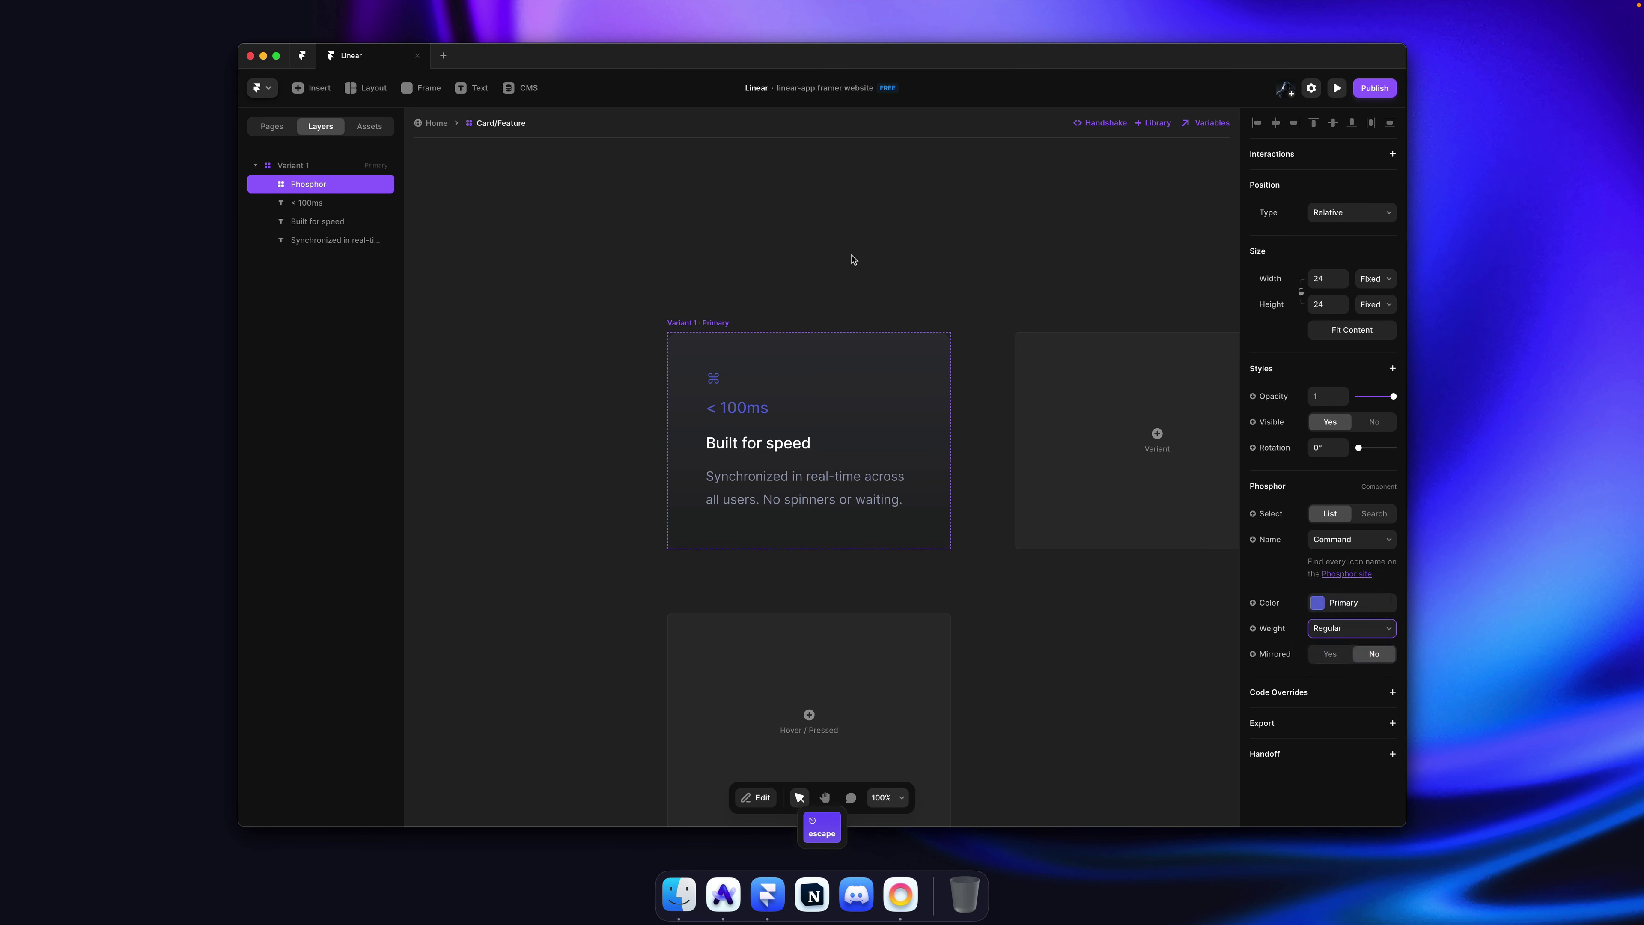
left_click(851, 258)
key("super+s")
Step: Toggle the '< 100ms' label's visibility off and back on
left_click(761, 406, "super")
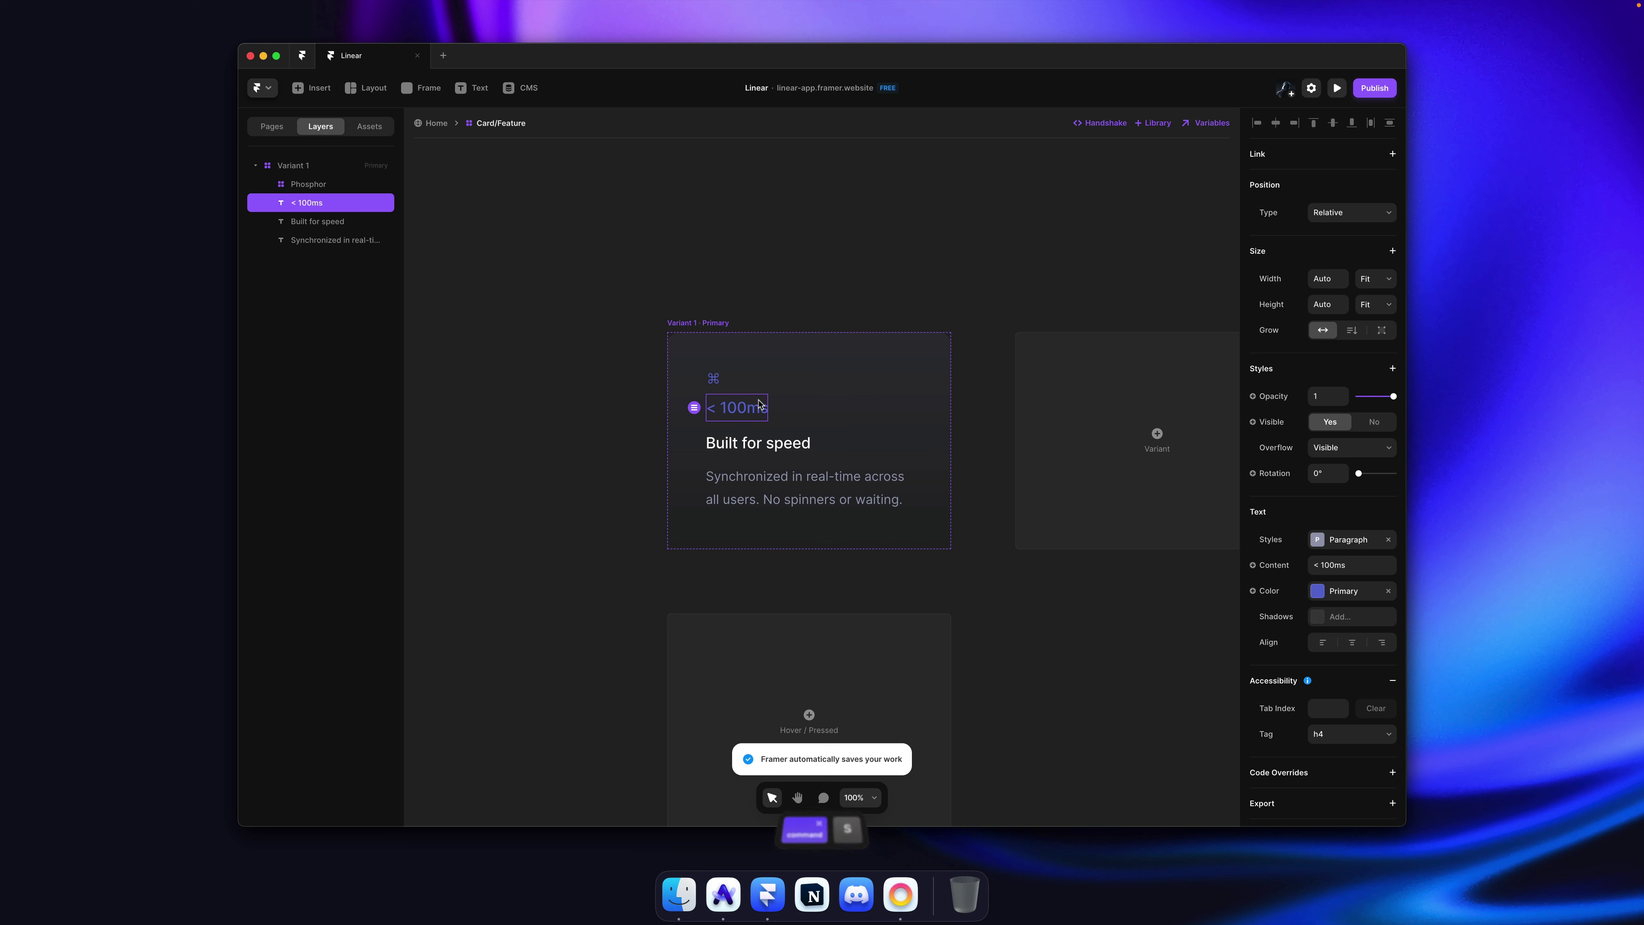
key("super+semicolon")
key("super+semicolon")
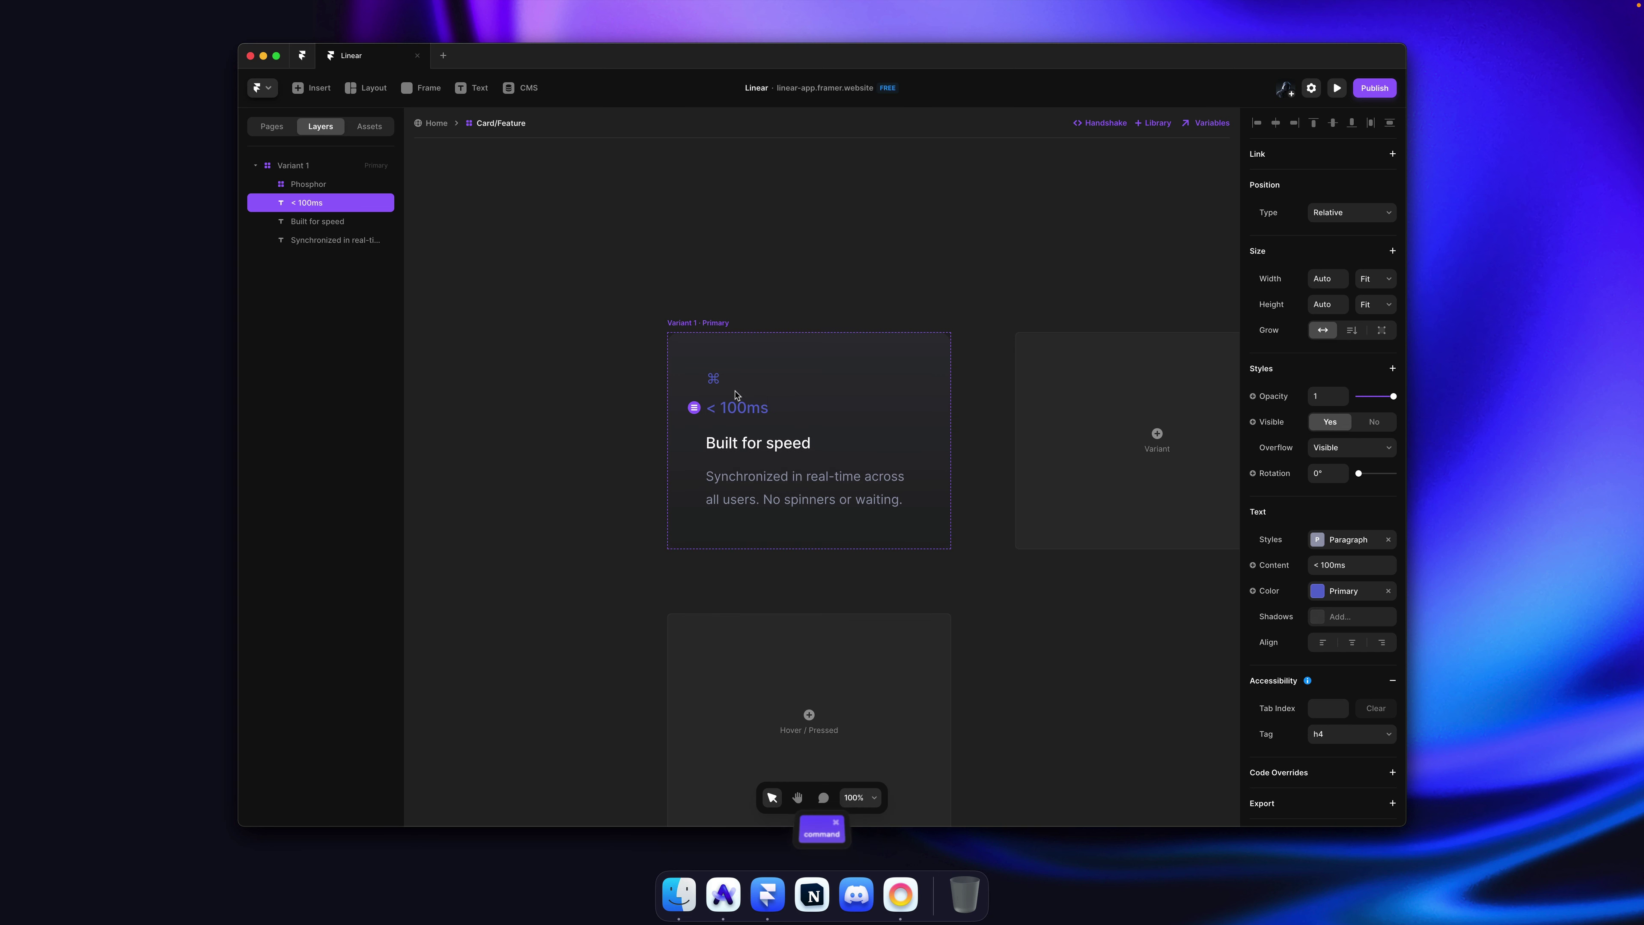
left_click(713, 377, "super")
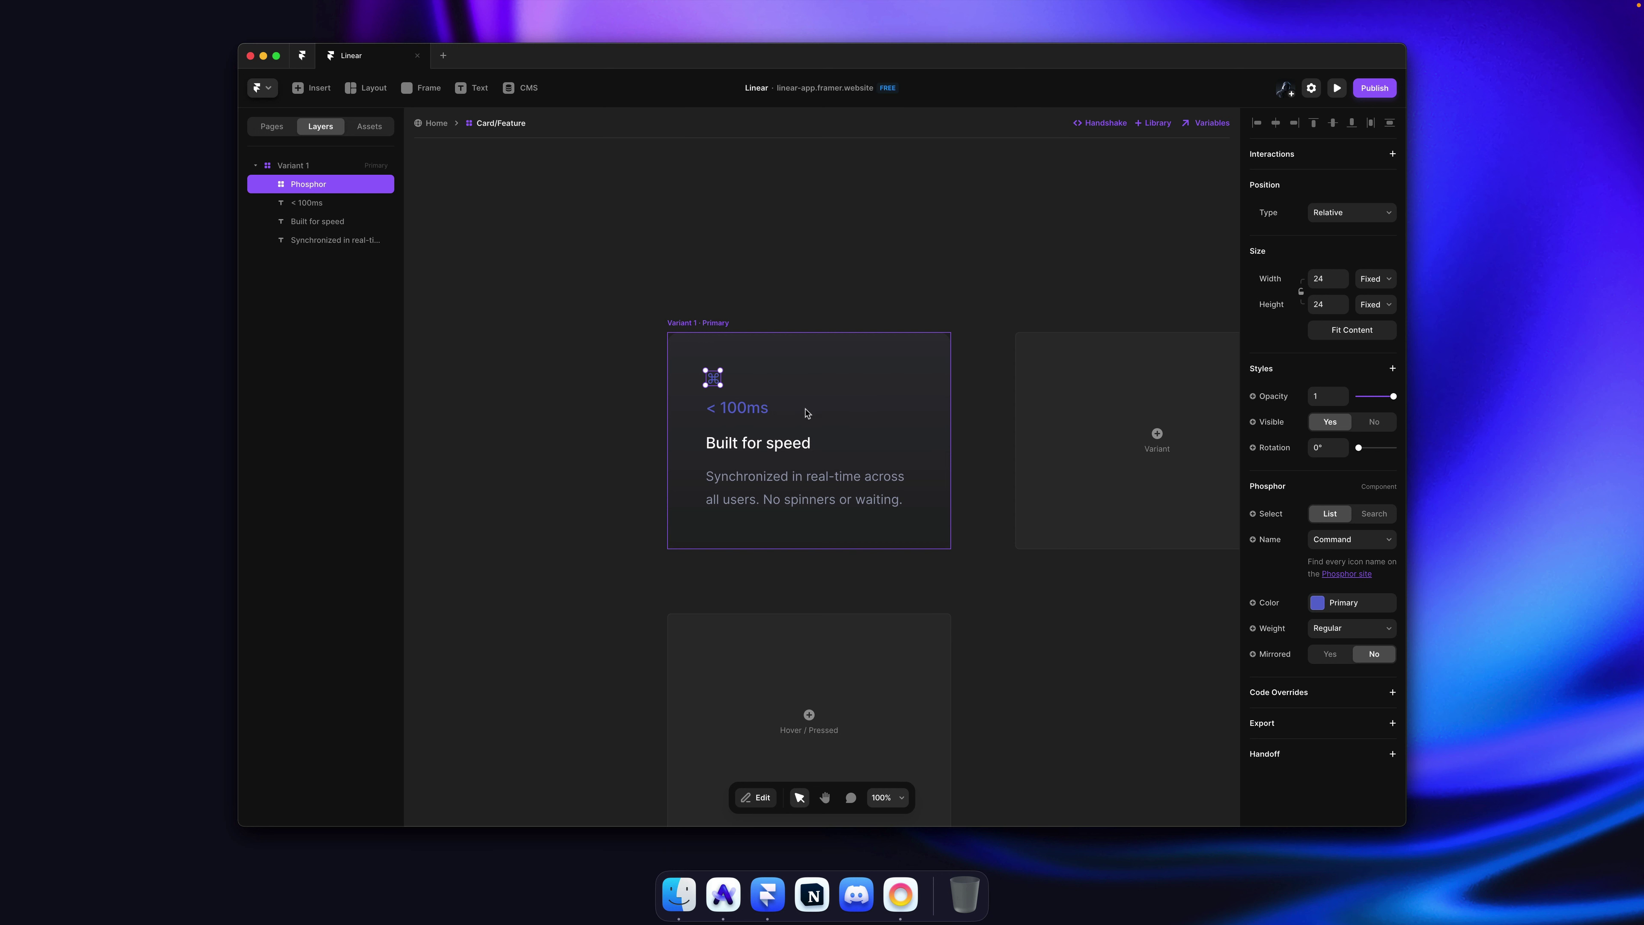
left_click(755, 415, "super")
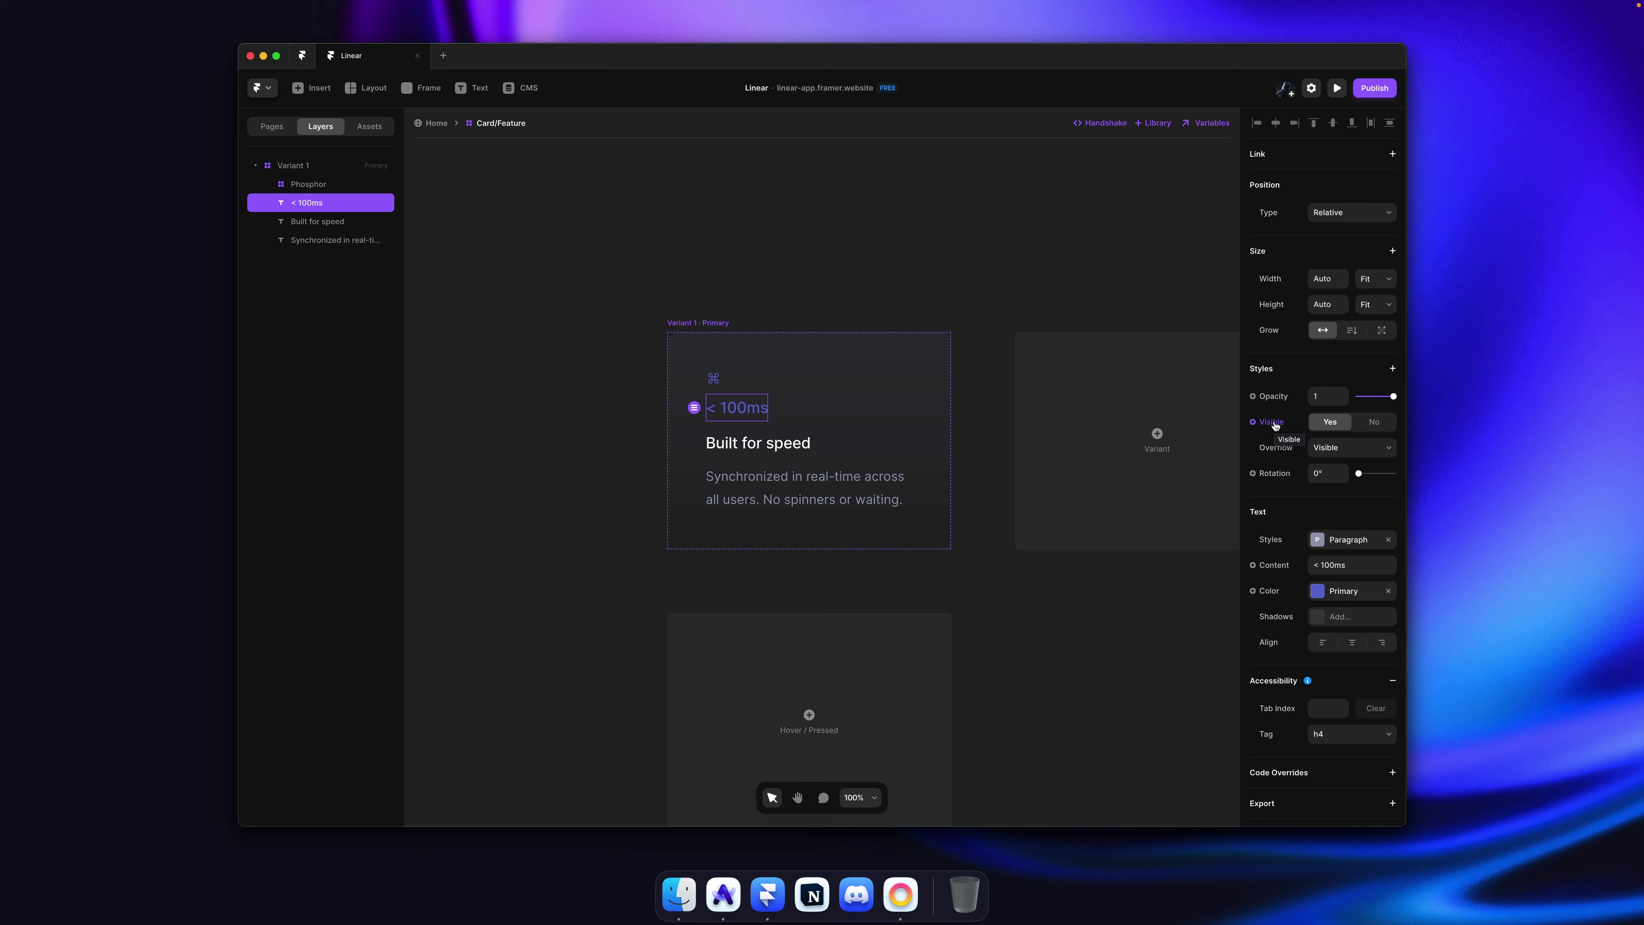
Step: Create a 'Text' visibility variable for the < 100ms text, hidden by default
left_click(1273, 422)
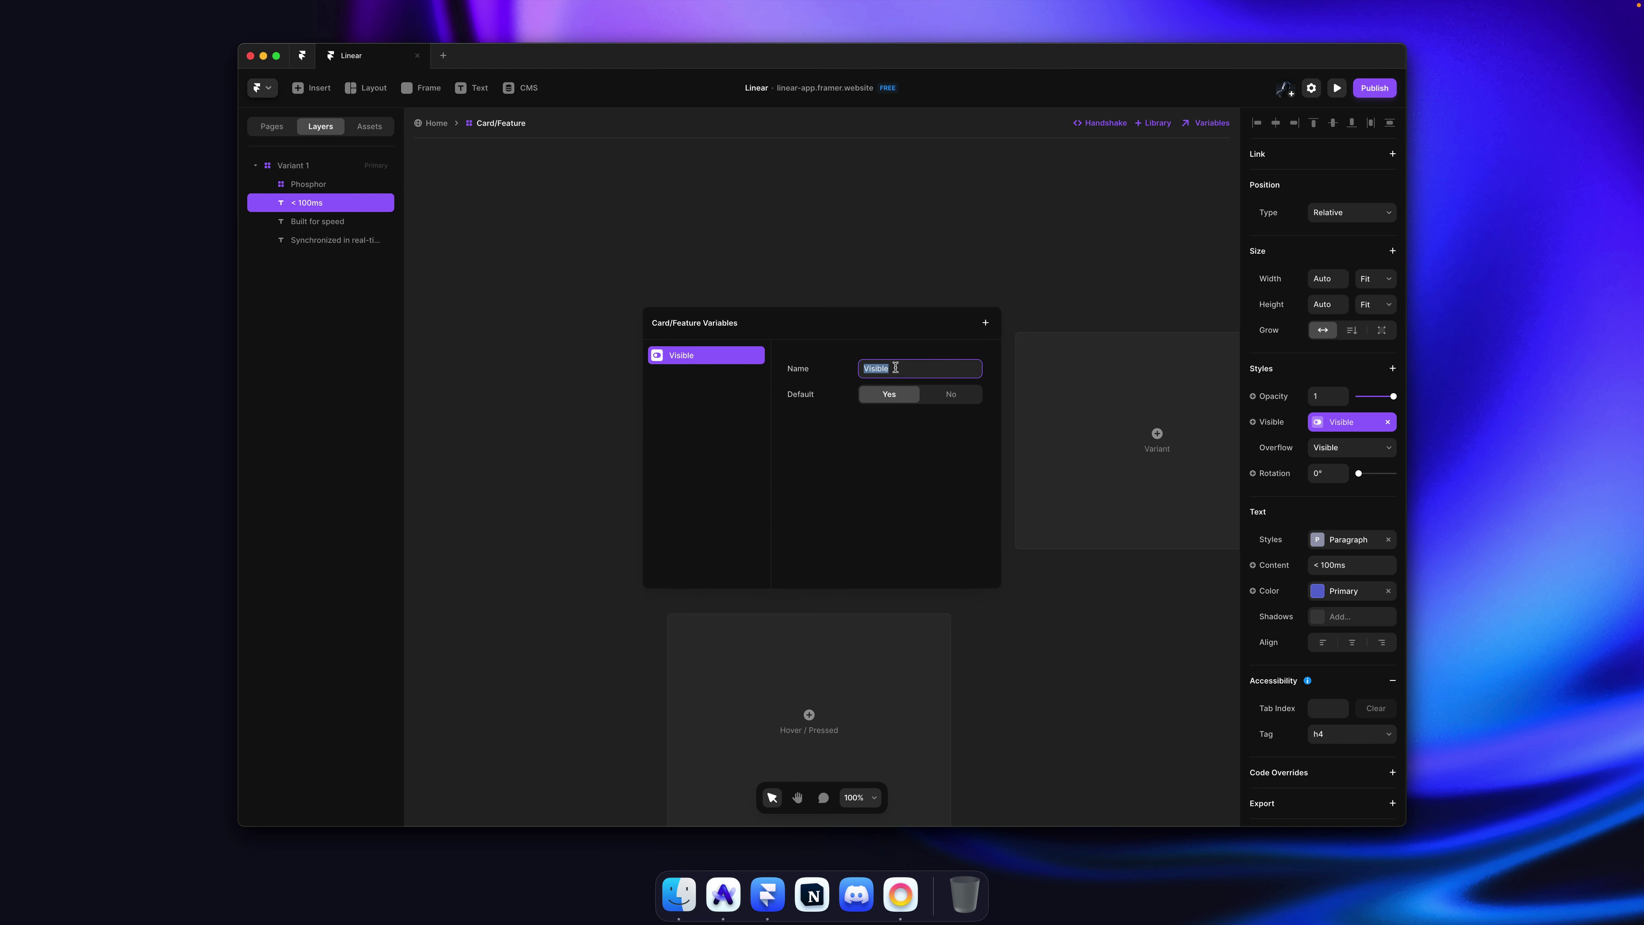
key("shift")
type("Text Icon")
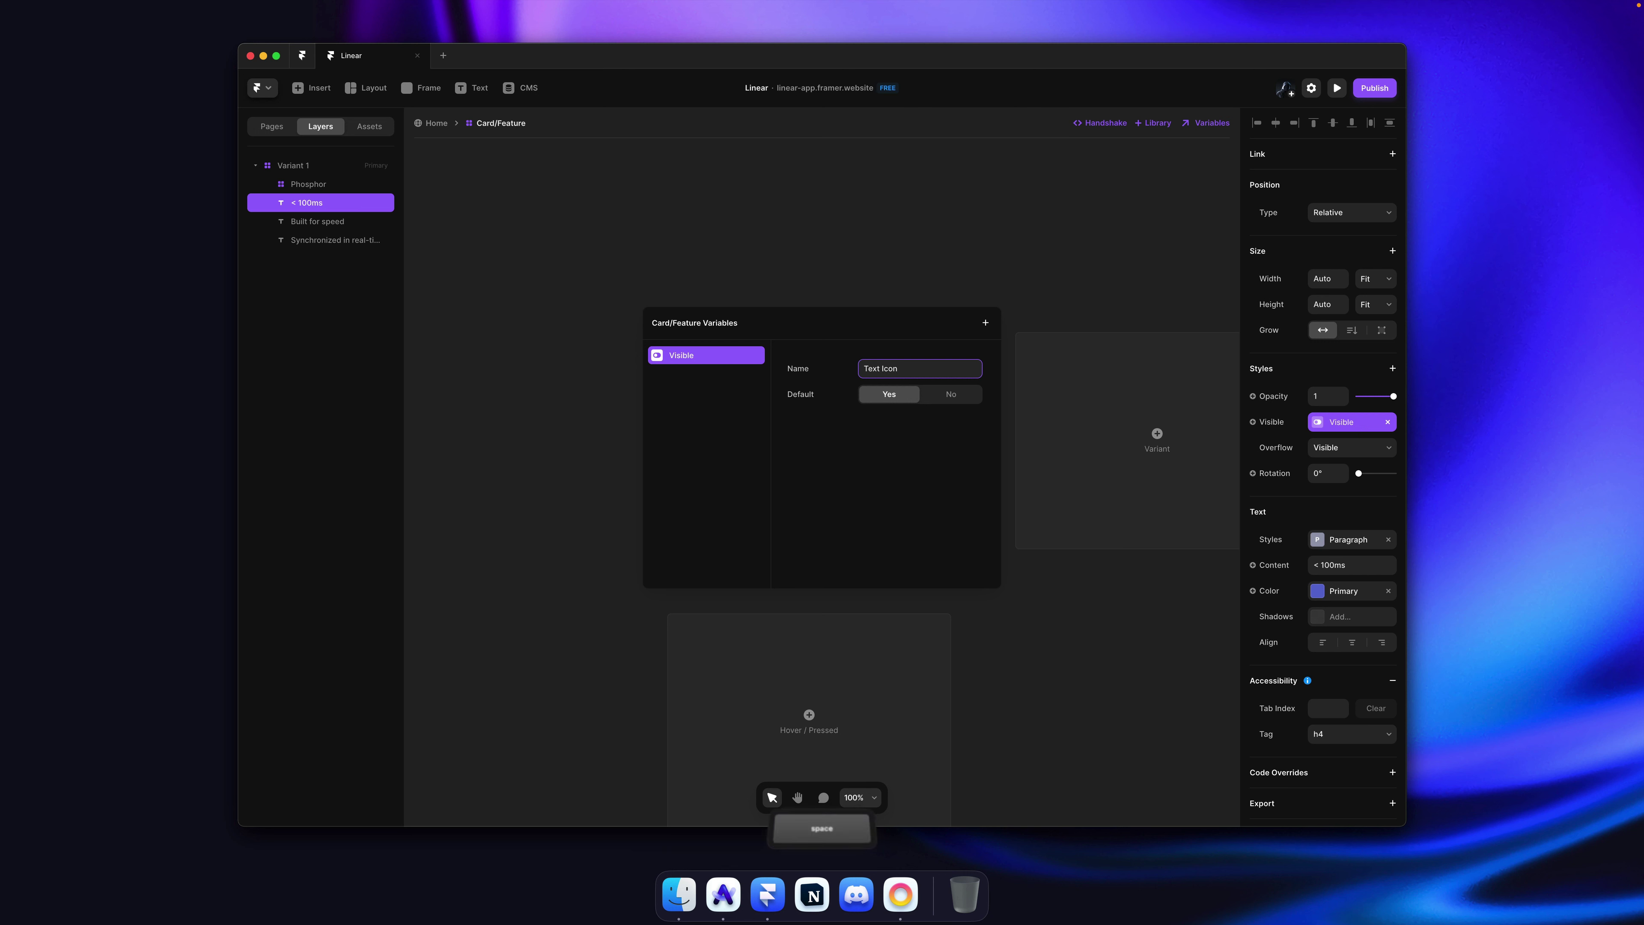
left_click(933, 398)
left_click(918, 264)
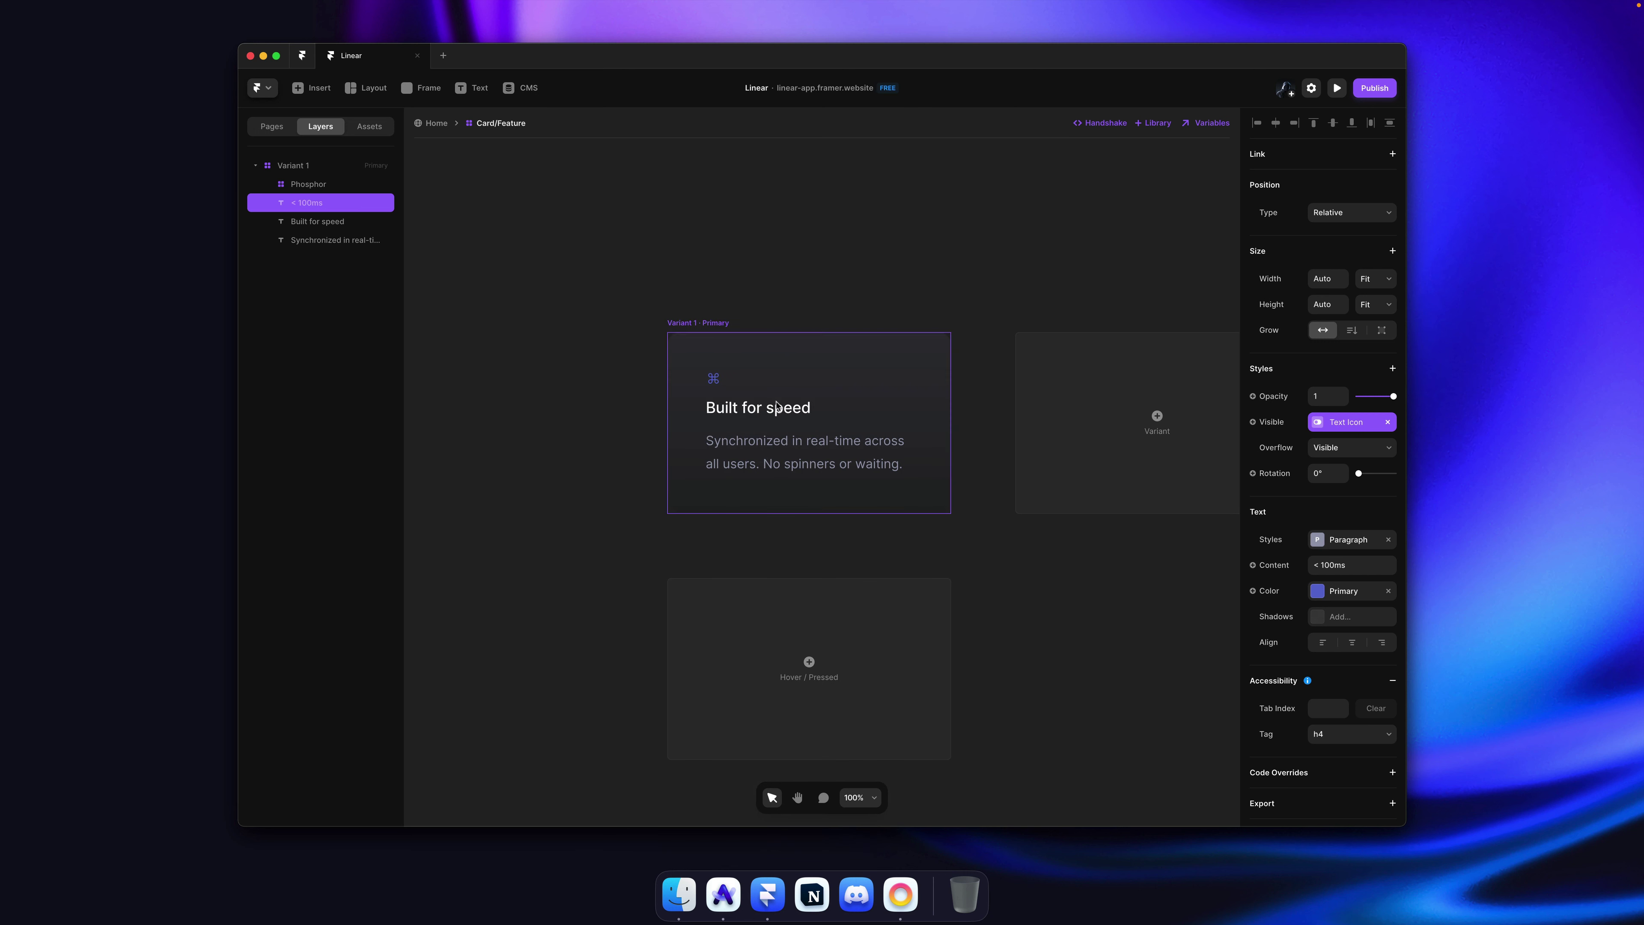
Step: Expose the command icon's name as an 'Icon name' variable
left_click(713, 378, "super")
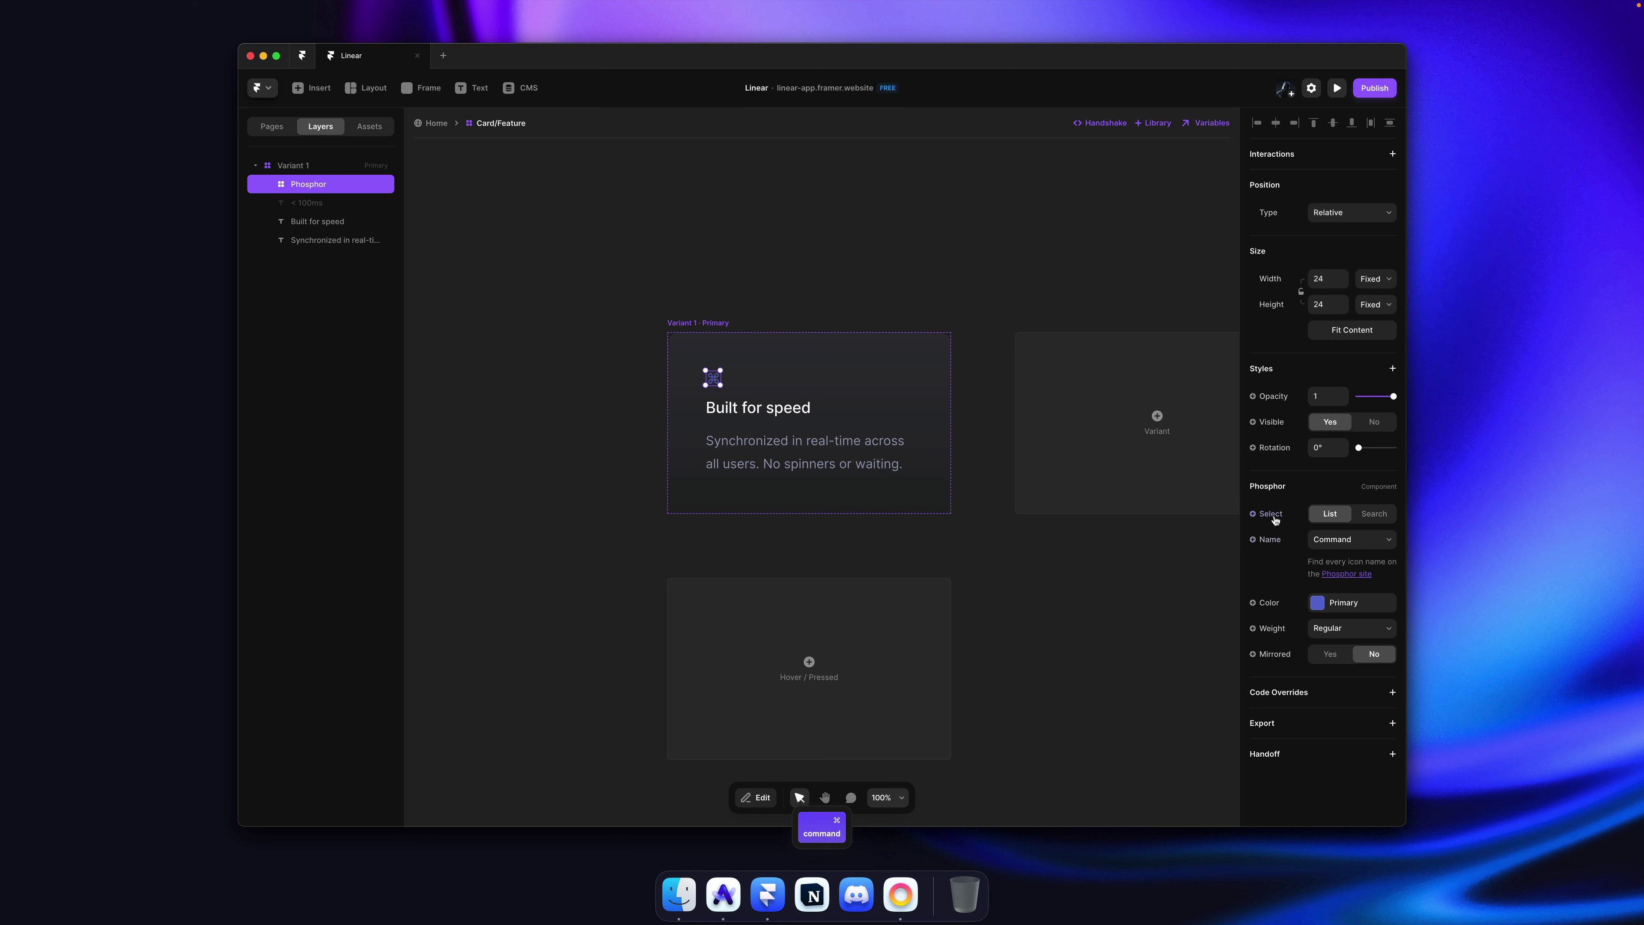
left_click(1264, 540)
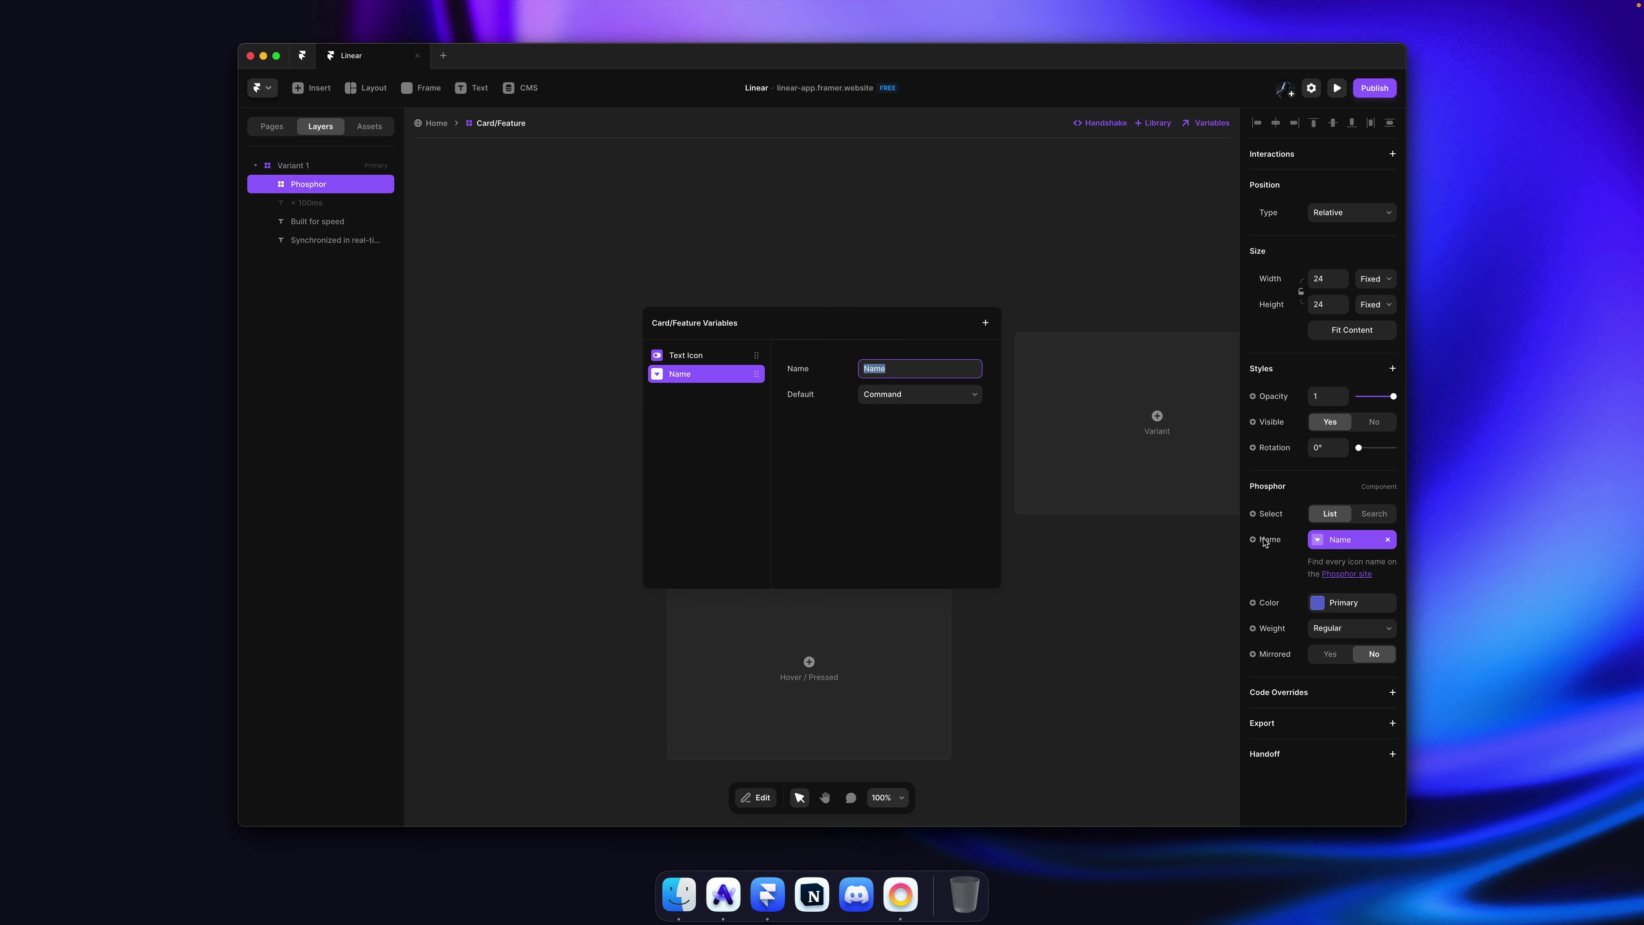
type("Icon")
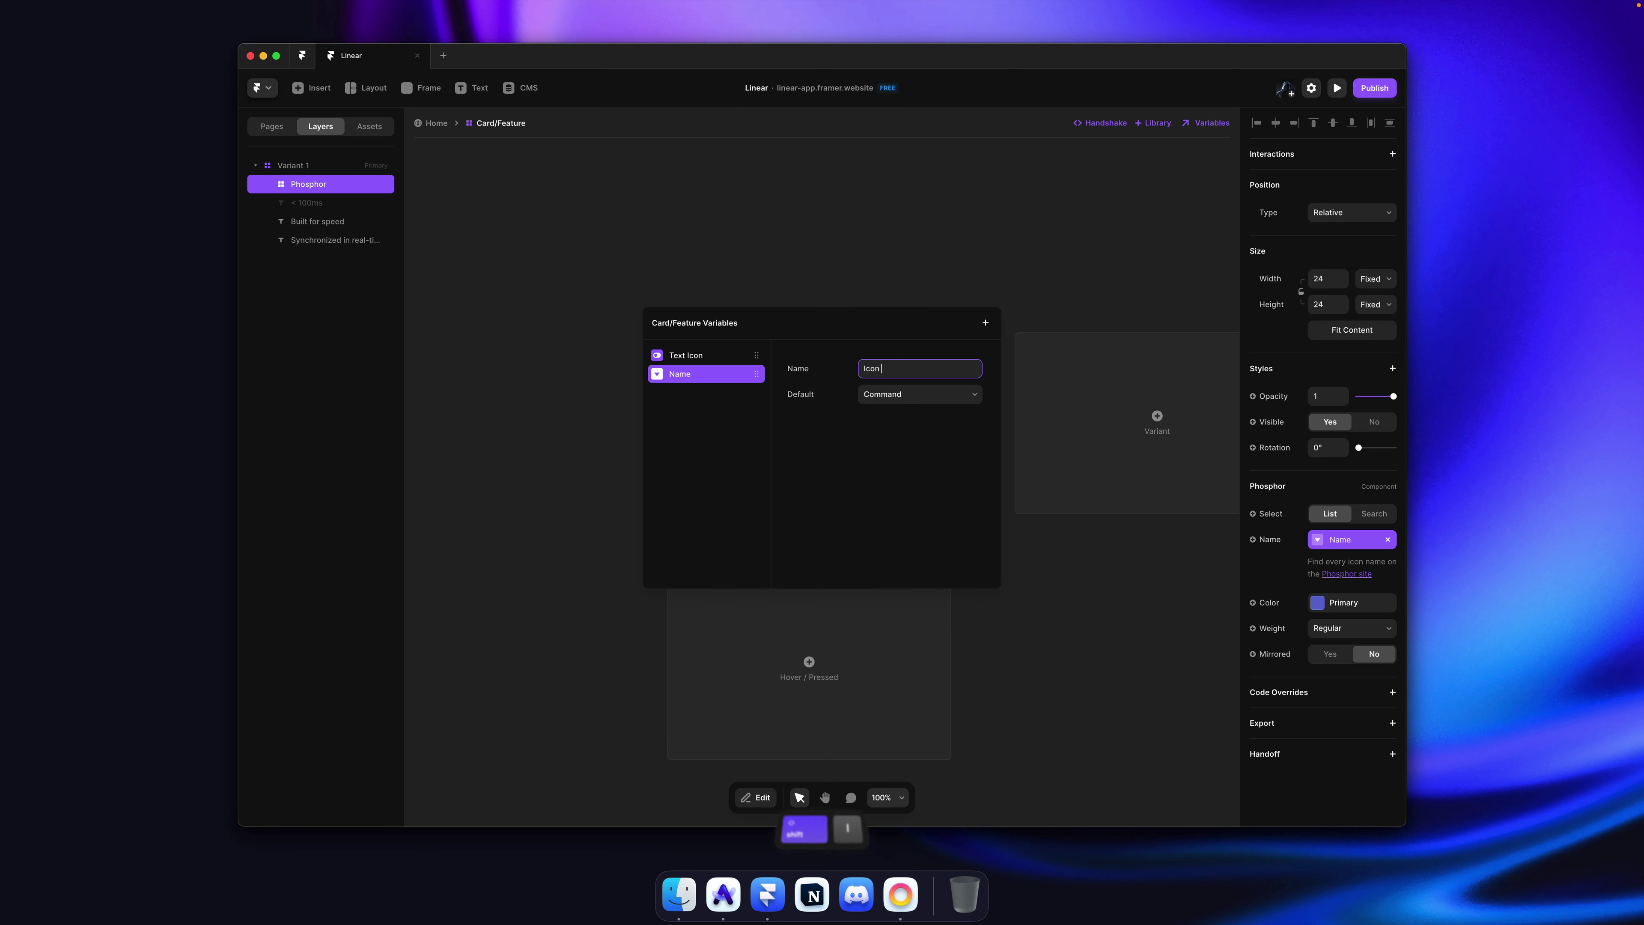
type(" Name")
key("shift+alt+Left")
type("name")
left_click(848, 292)
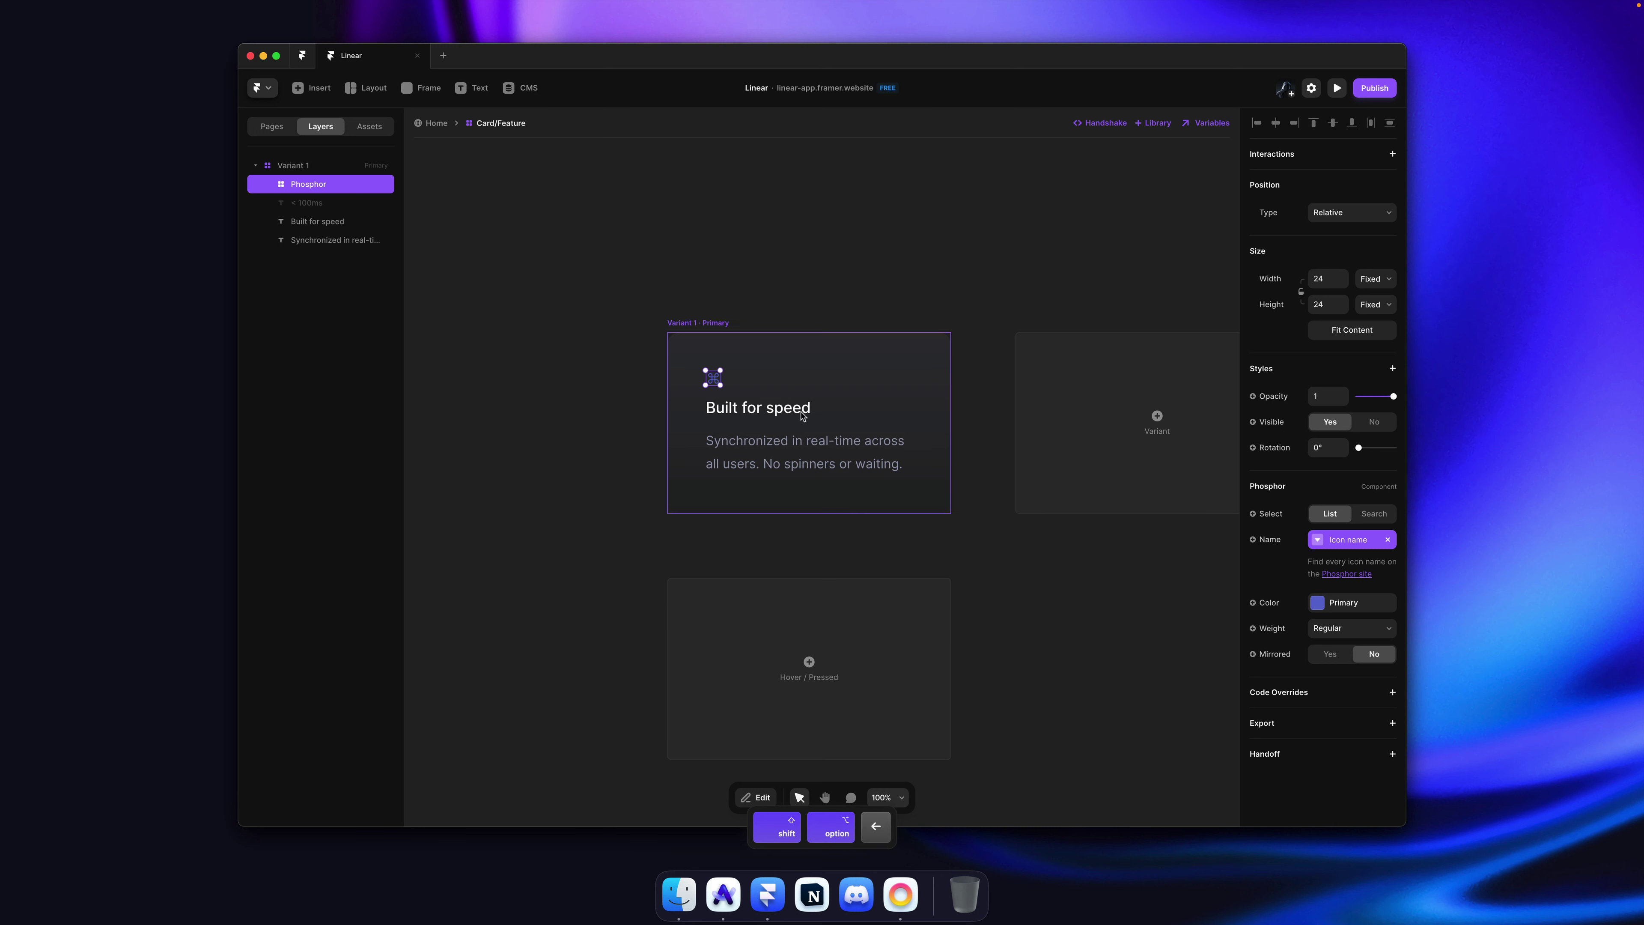
Step: Make the Built for speed title a 'Title' text variable at the top of the list
left_click(783, 414)
left_click(1286, 564)
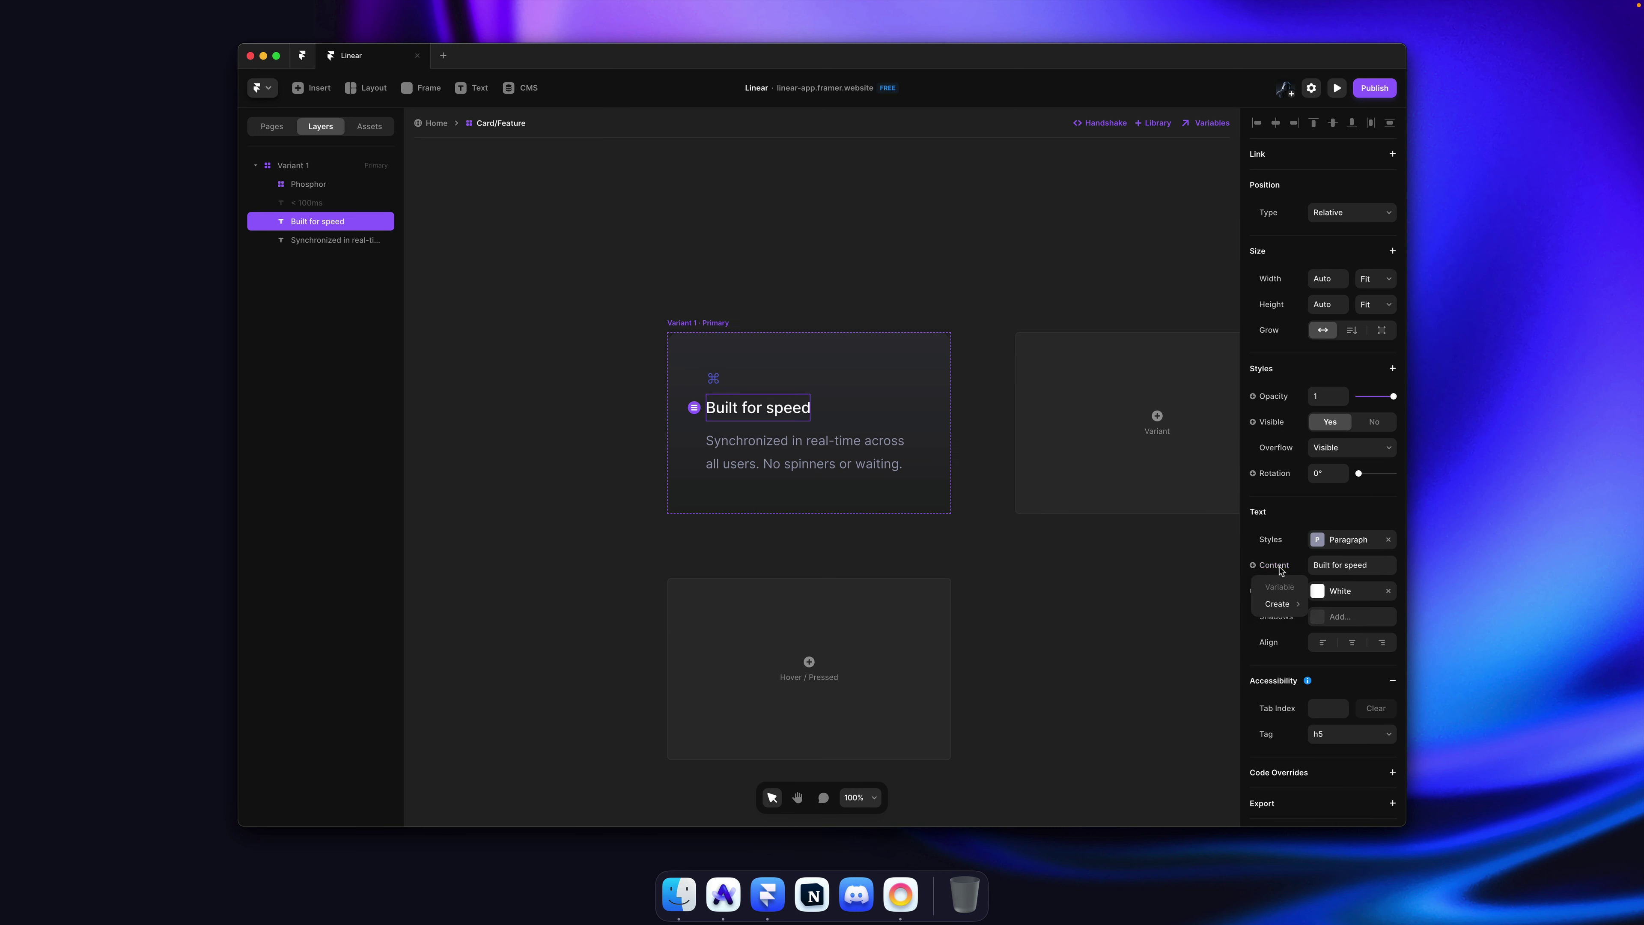
left_click(1324, 604)
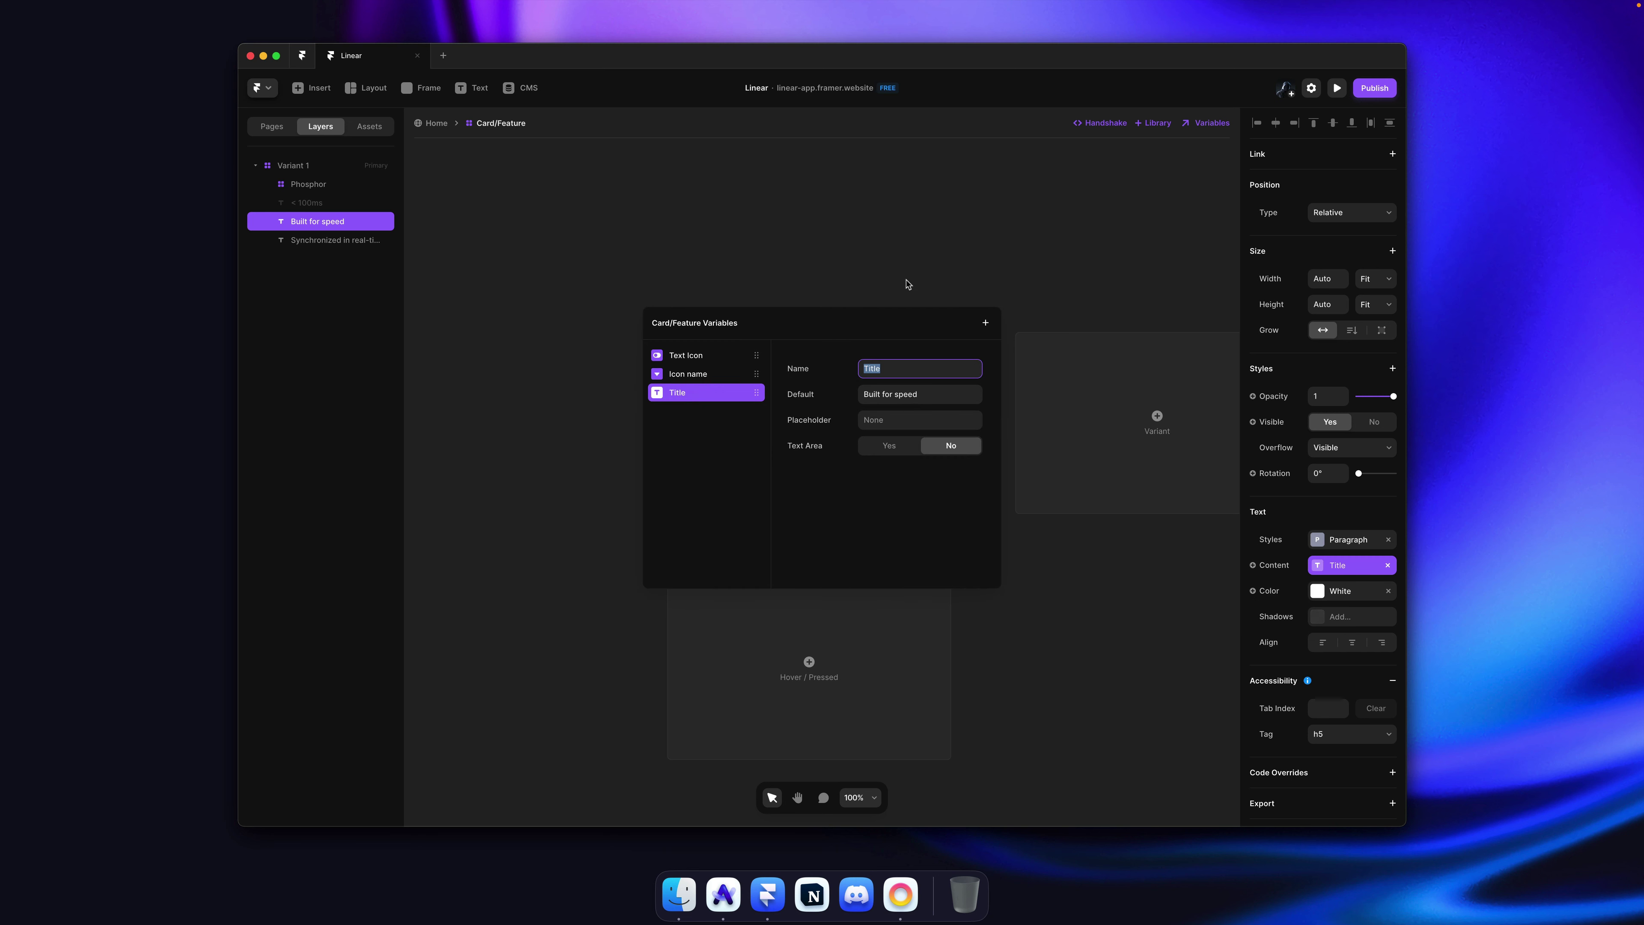
type("Title")
mouse_move(704, 393)
left_mouse_down()
mouse_move(707, 354)
mouse_move(688, 366)
mouse_move(692, 397)
left_mouse_up()
left_click(745, 304)
Step: Make the grey description a 'Subtitle' text variable, then leave the component
left_click(775, 442)
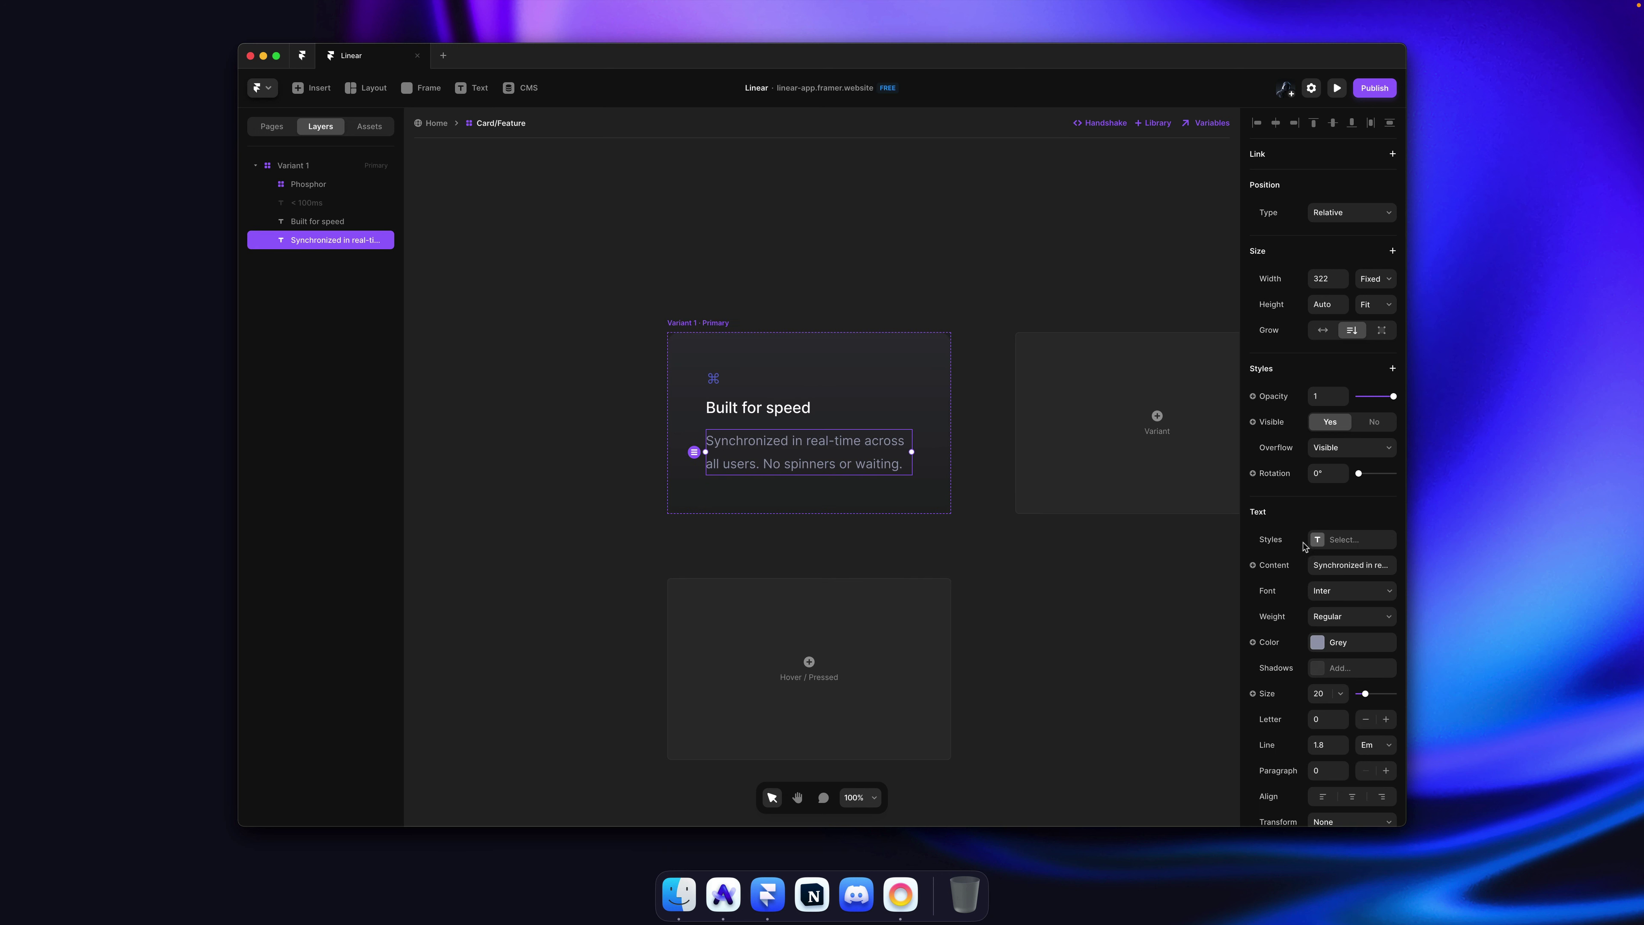
left_click(1274, 565)
mouse_move(1286, 599)
left_click(1347, 605)
type("Des")
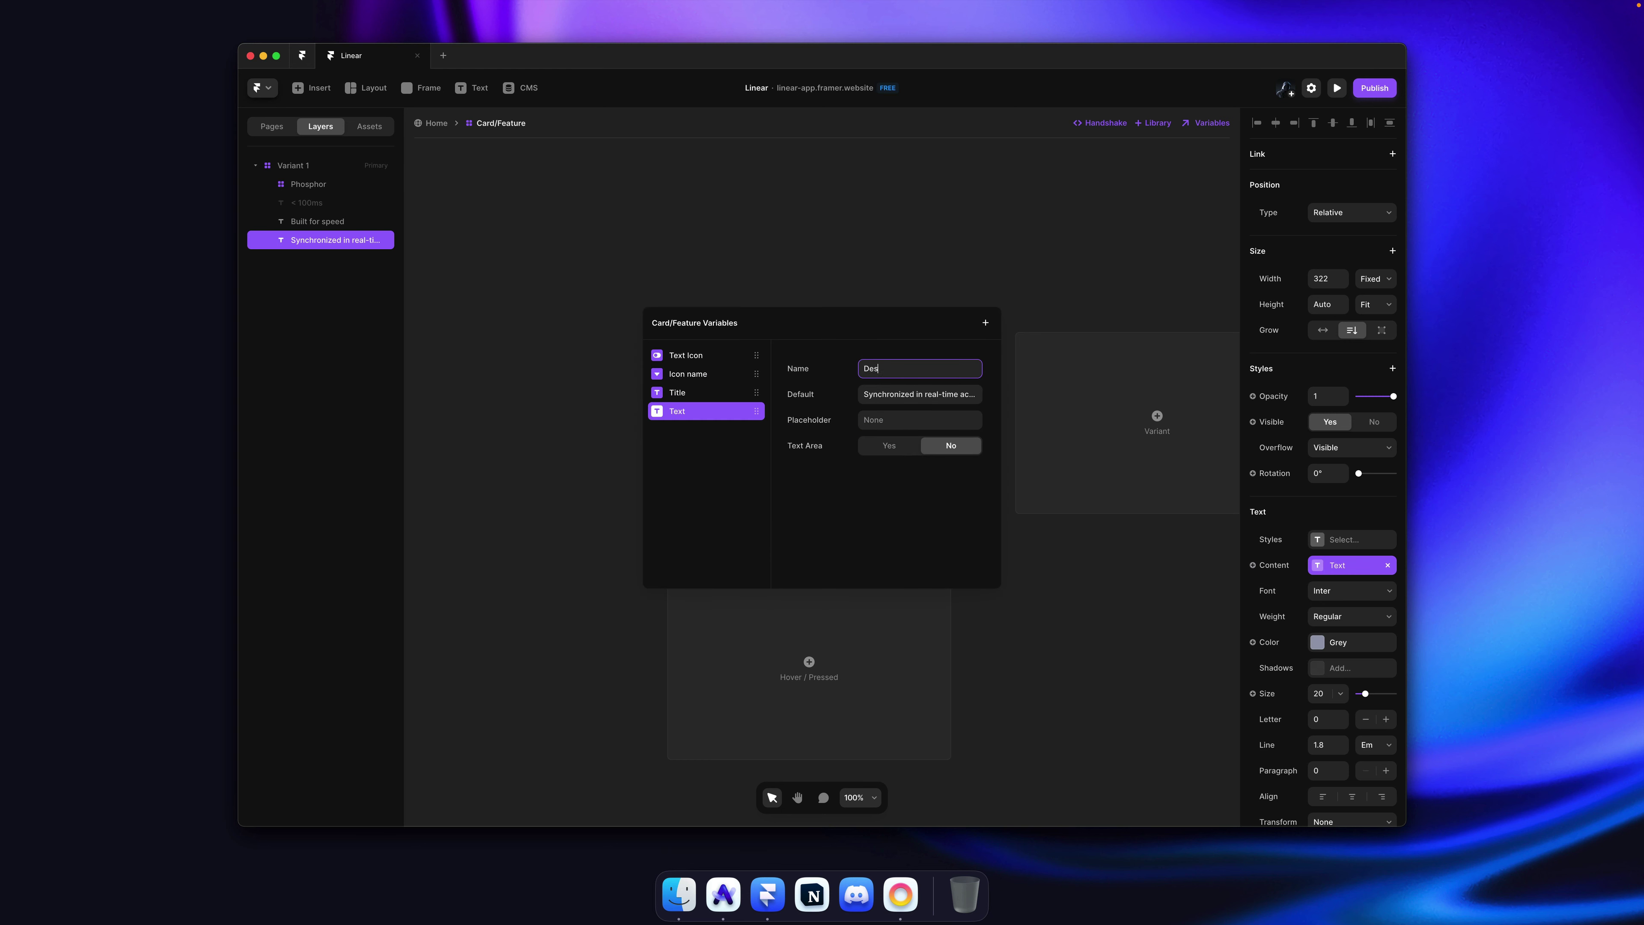
type("cripti")
key("super+a")
type("Subtitle")
key("Return")
left_click(853, 260)
key("Escape")
key("Escape")
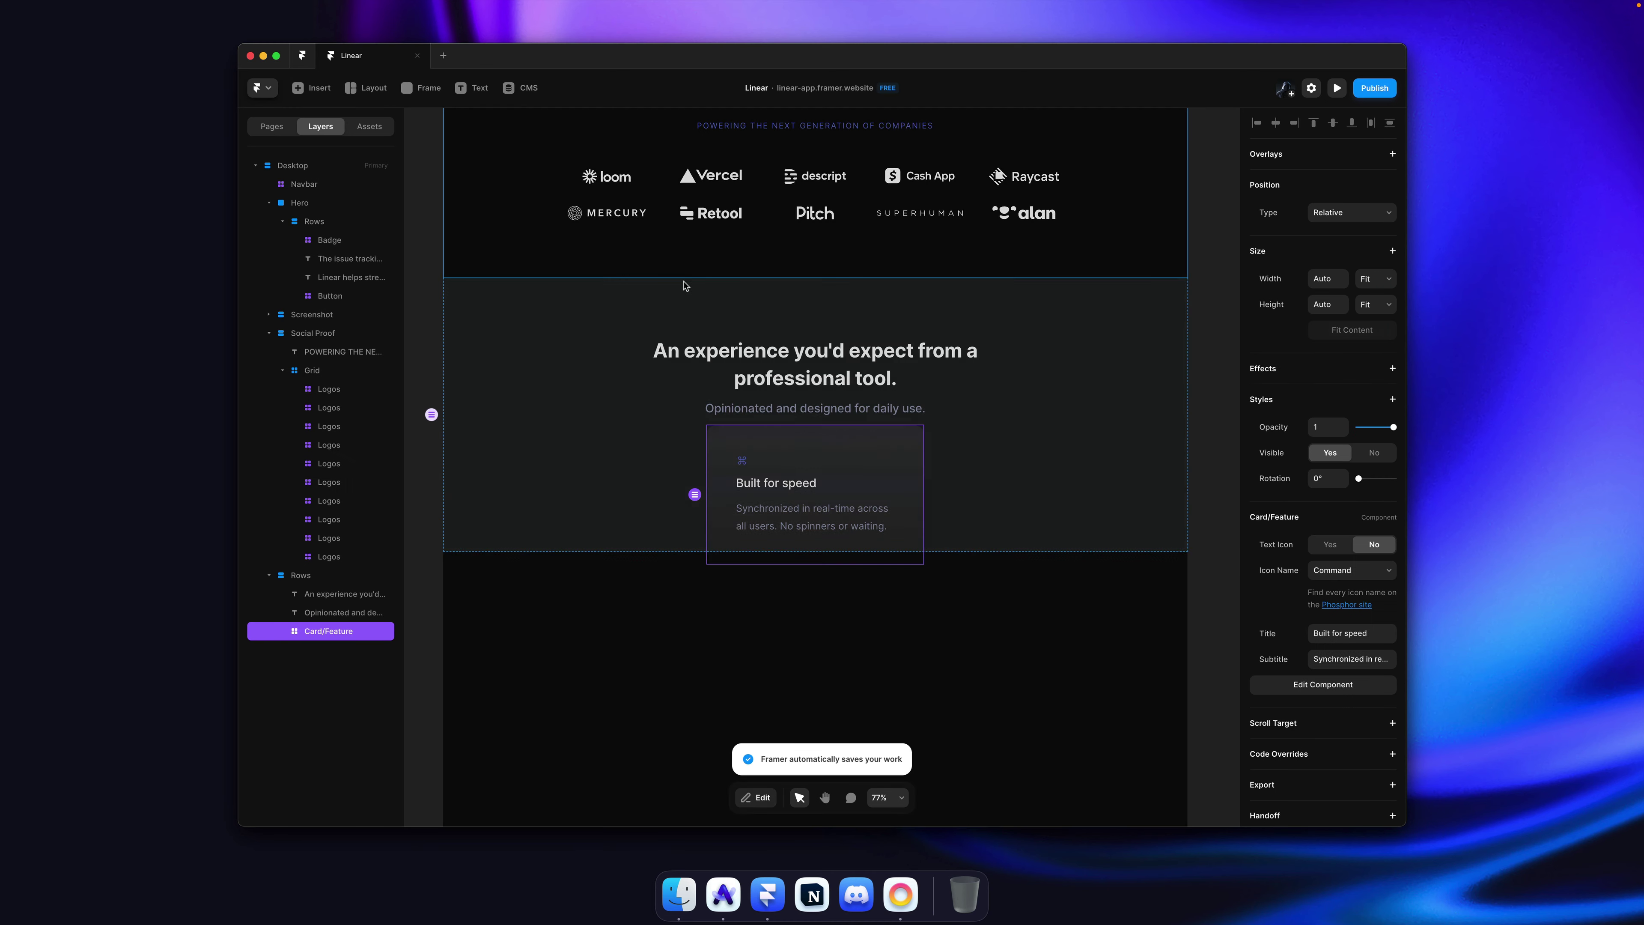
Step: Enlarge the card's command icon to width 28 inside the Card/Feature component
scroll(966, 543, "down", 2)
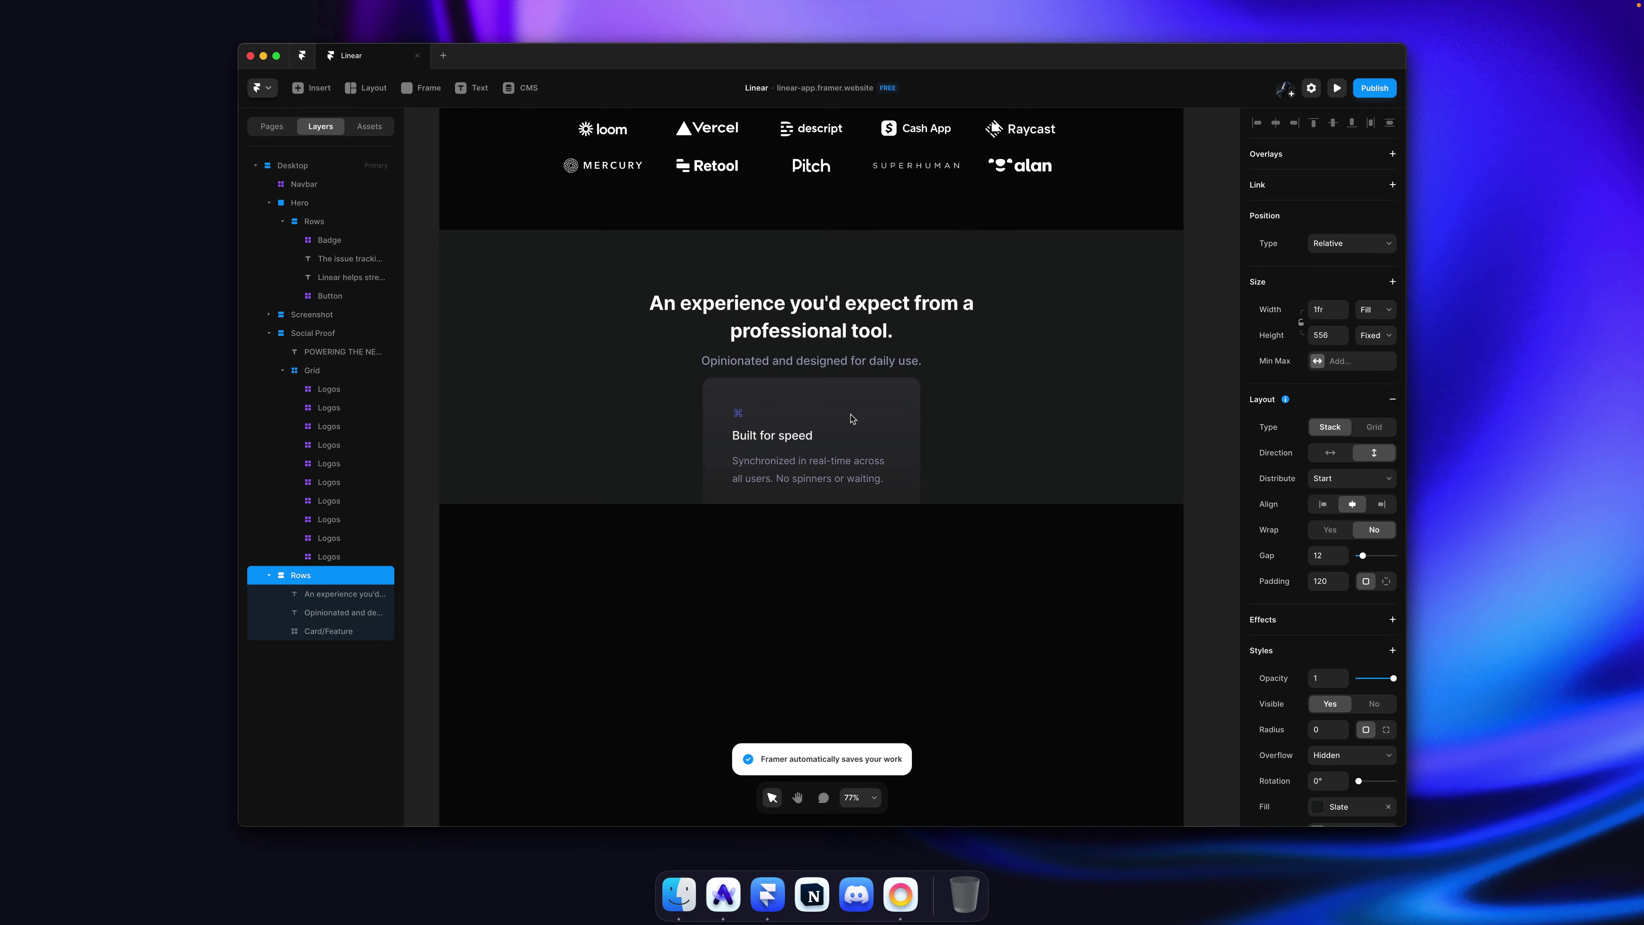
left_click(801, 425)
double_click(801, 426)
left_click(726, 438)
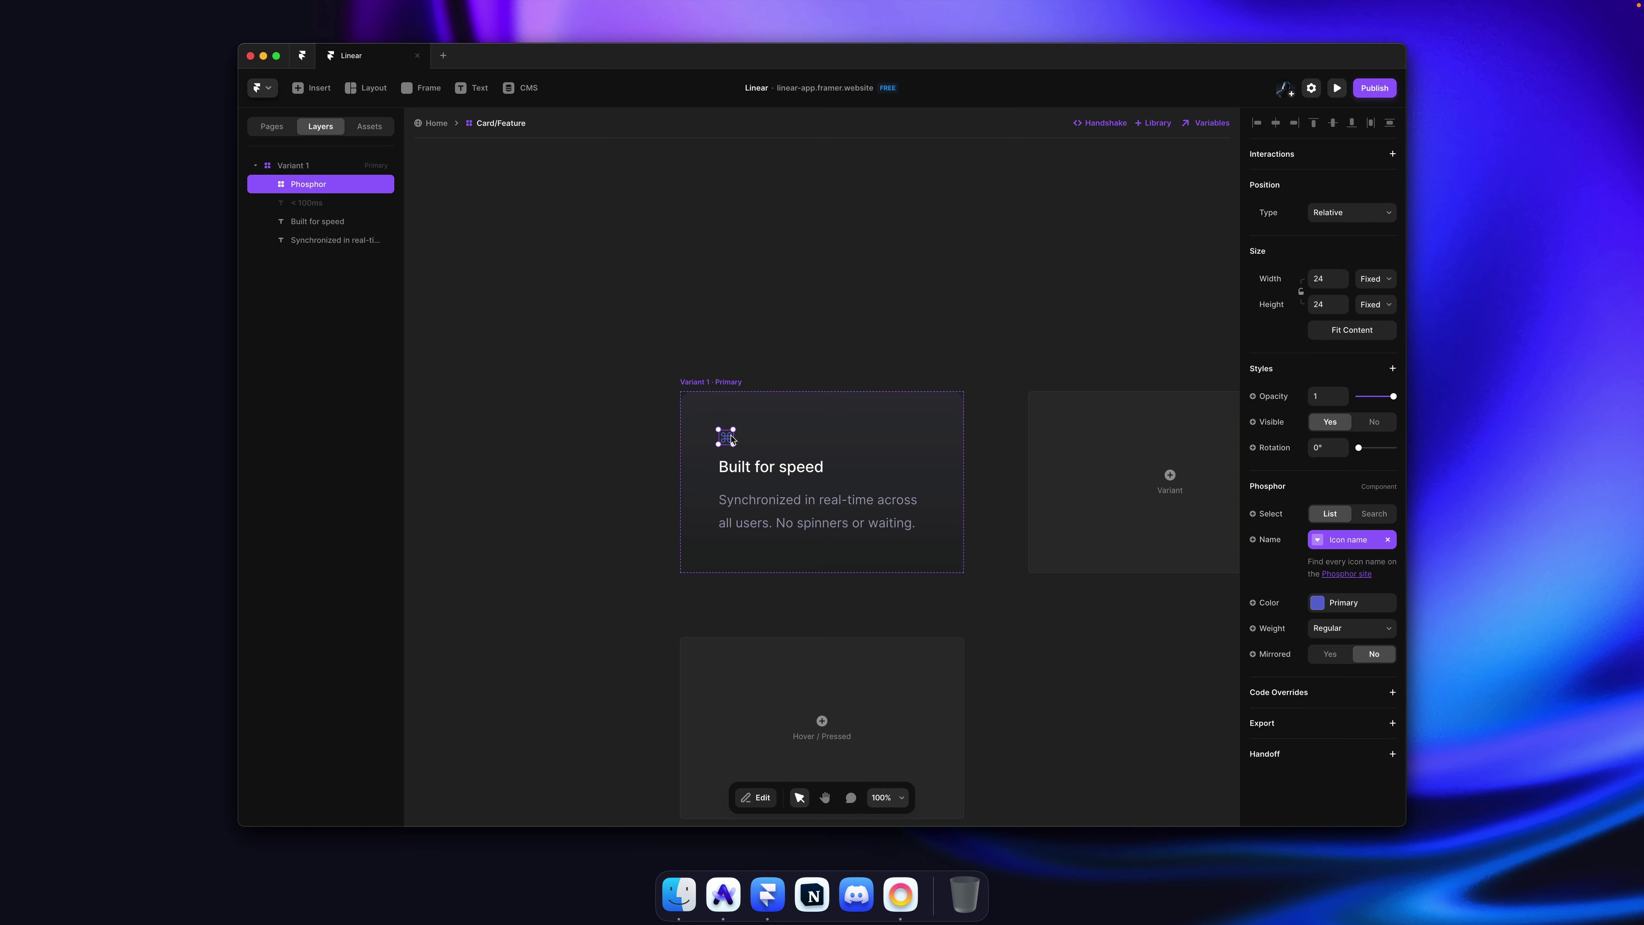
left_click(880, 344)
key("super+Tab")
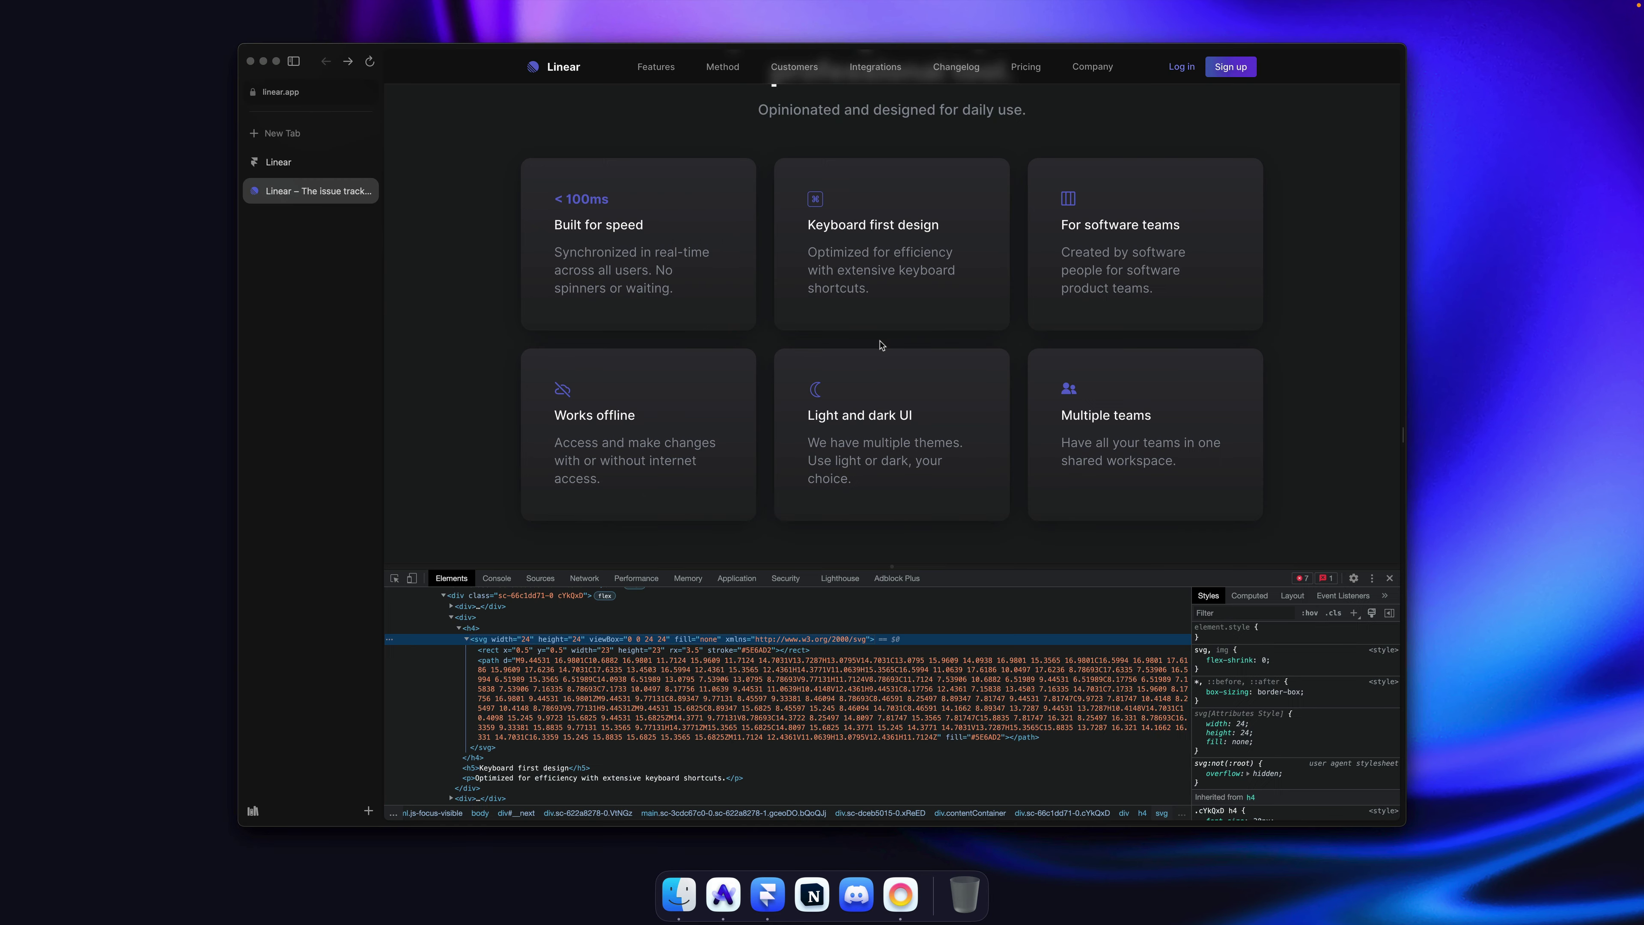
key("super+Tab")
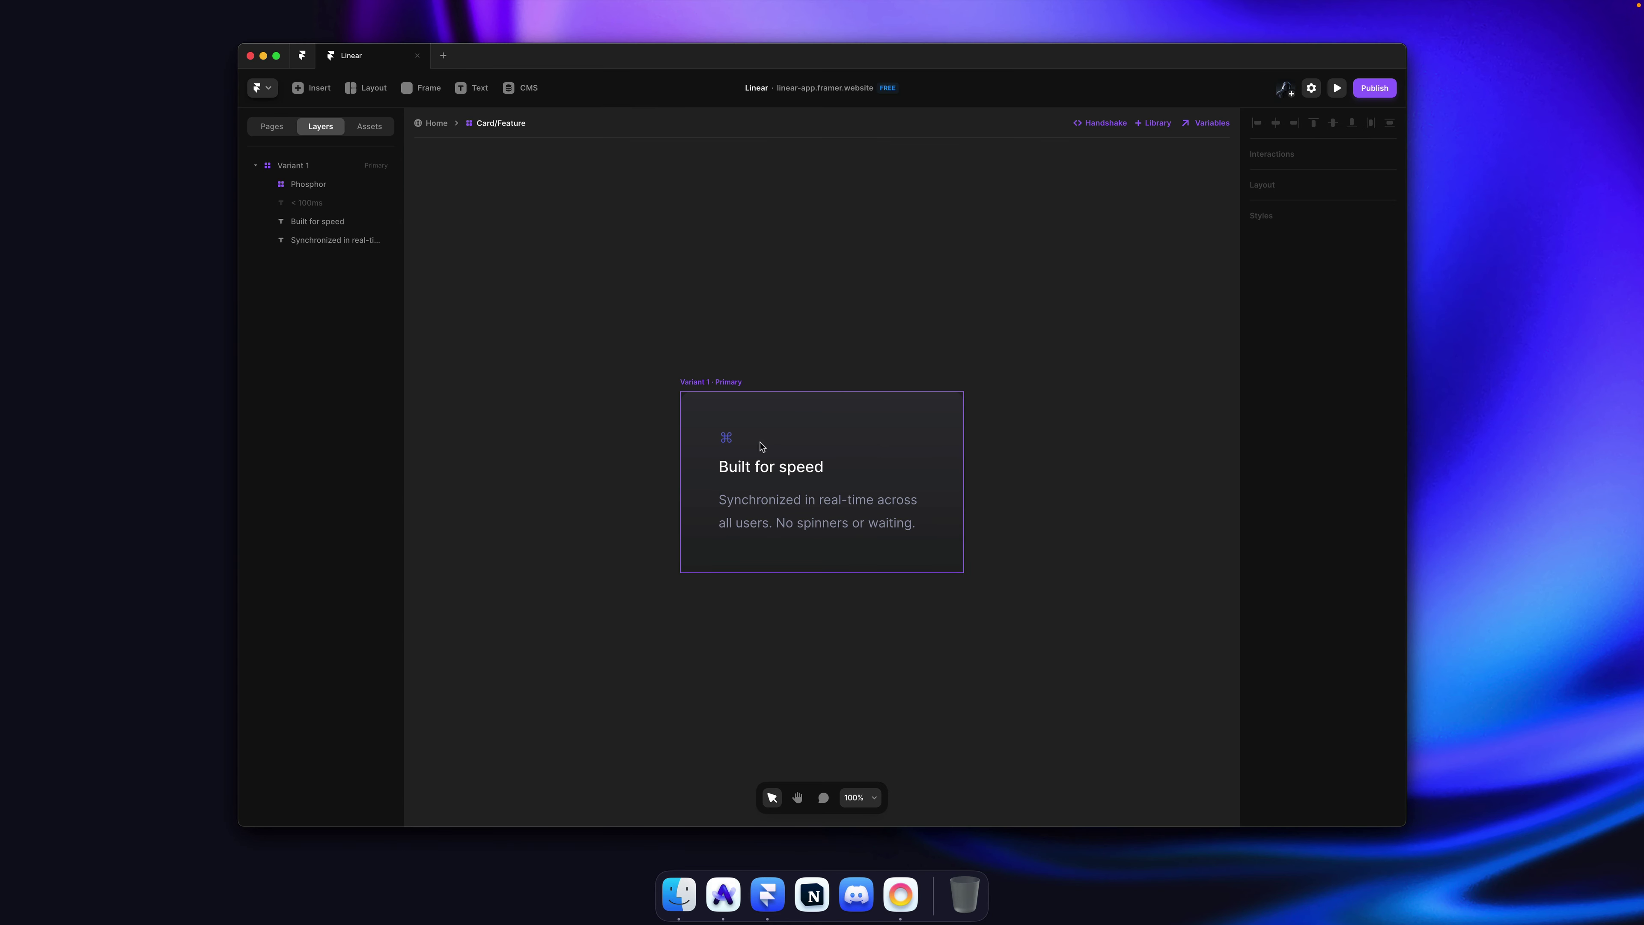
left_click(728, 438)
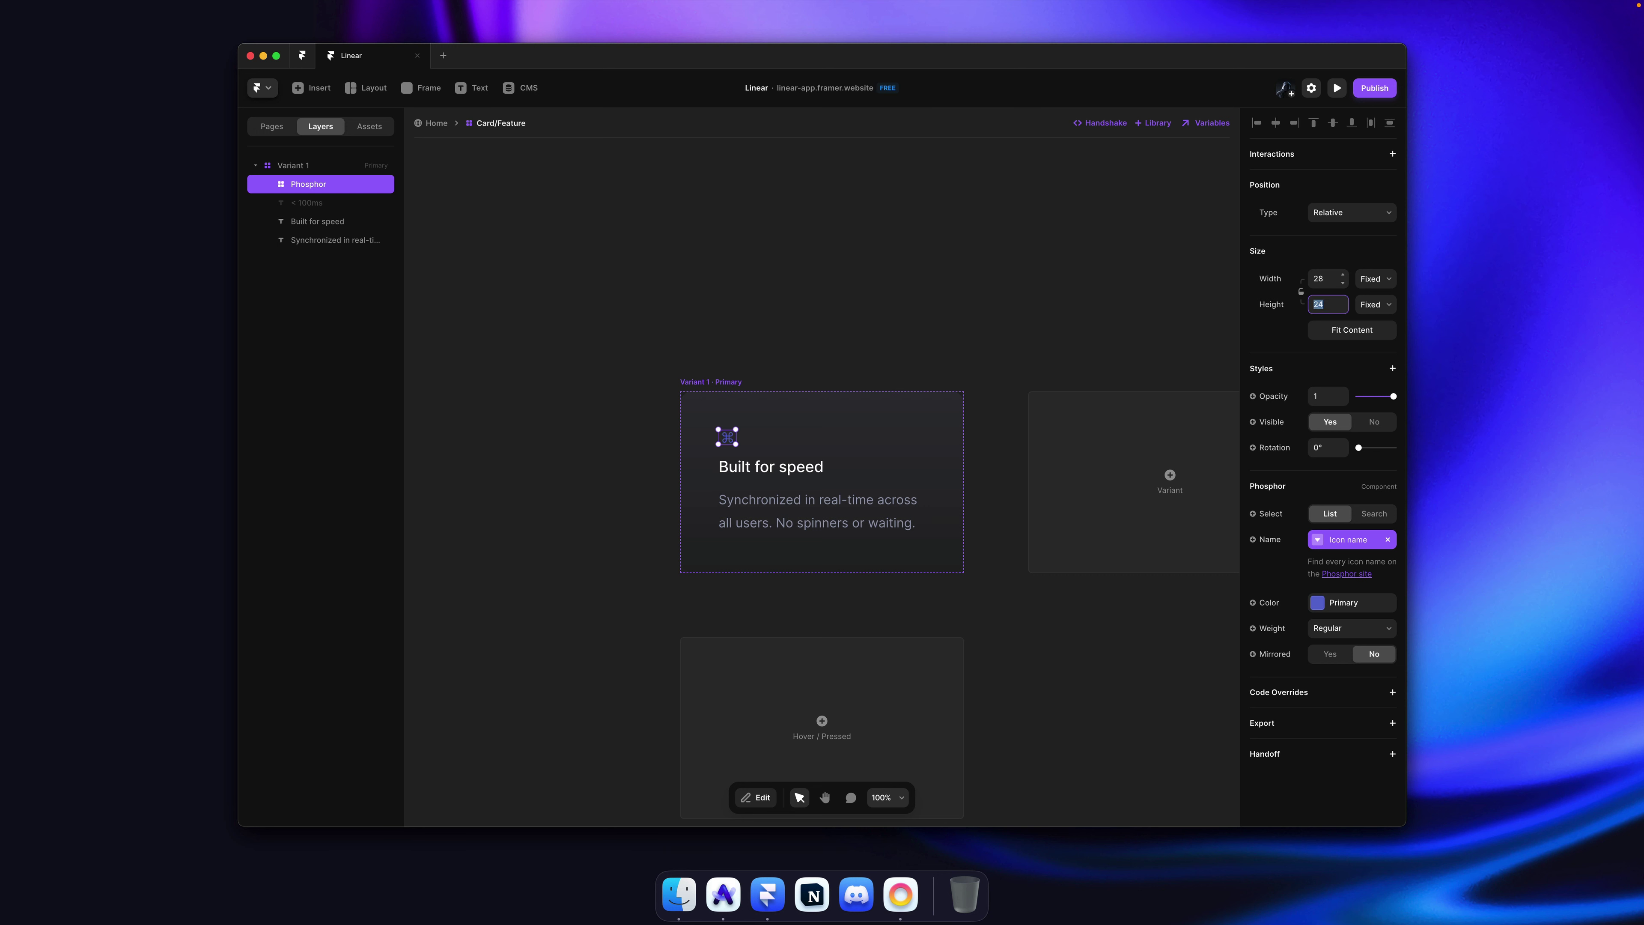
left_click(887, 251)
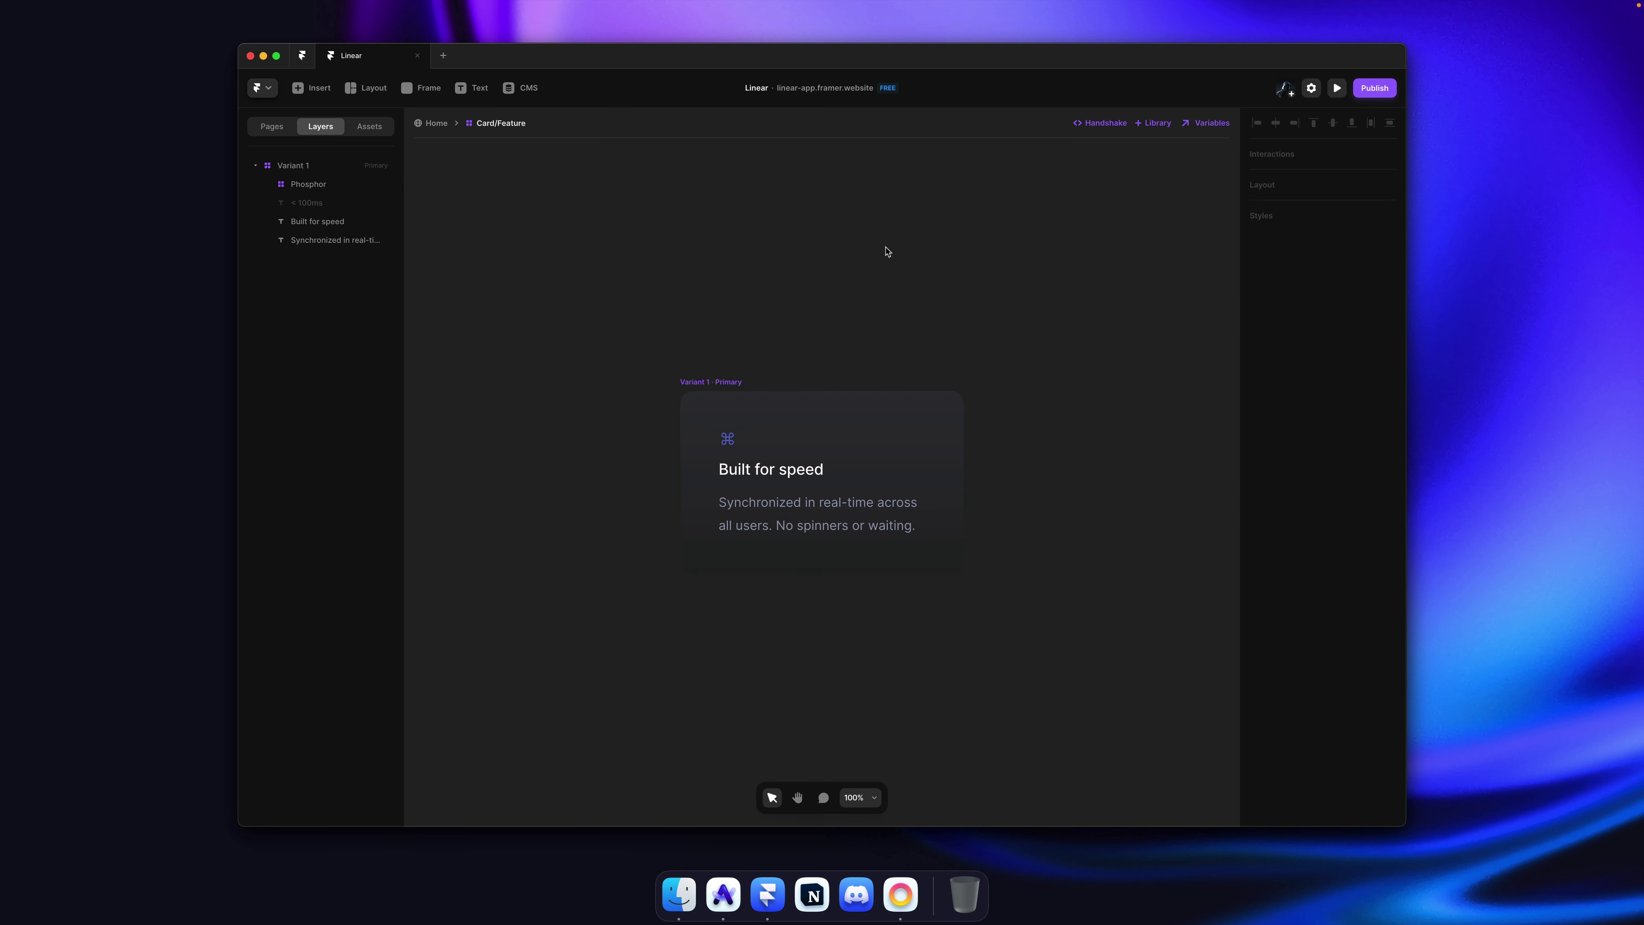
Step: Raise the card's top and bottom padding to 80, save, and return to the page
left_click(867, 471)
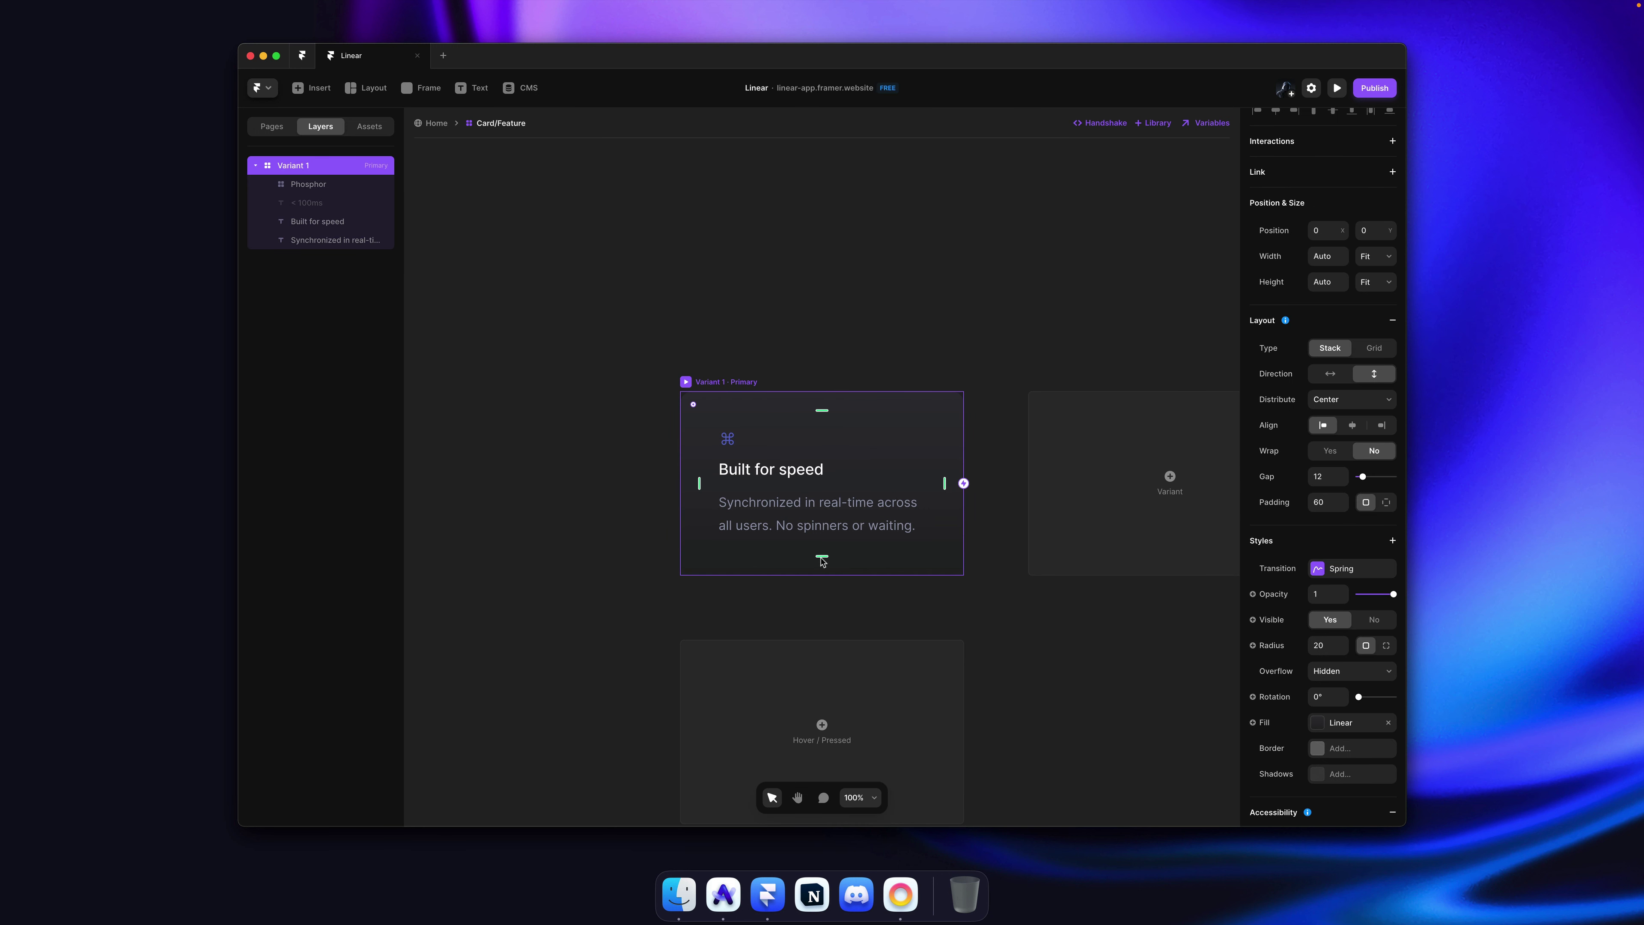
left_click_drag(821, 556, 820, 576)
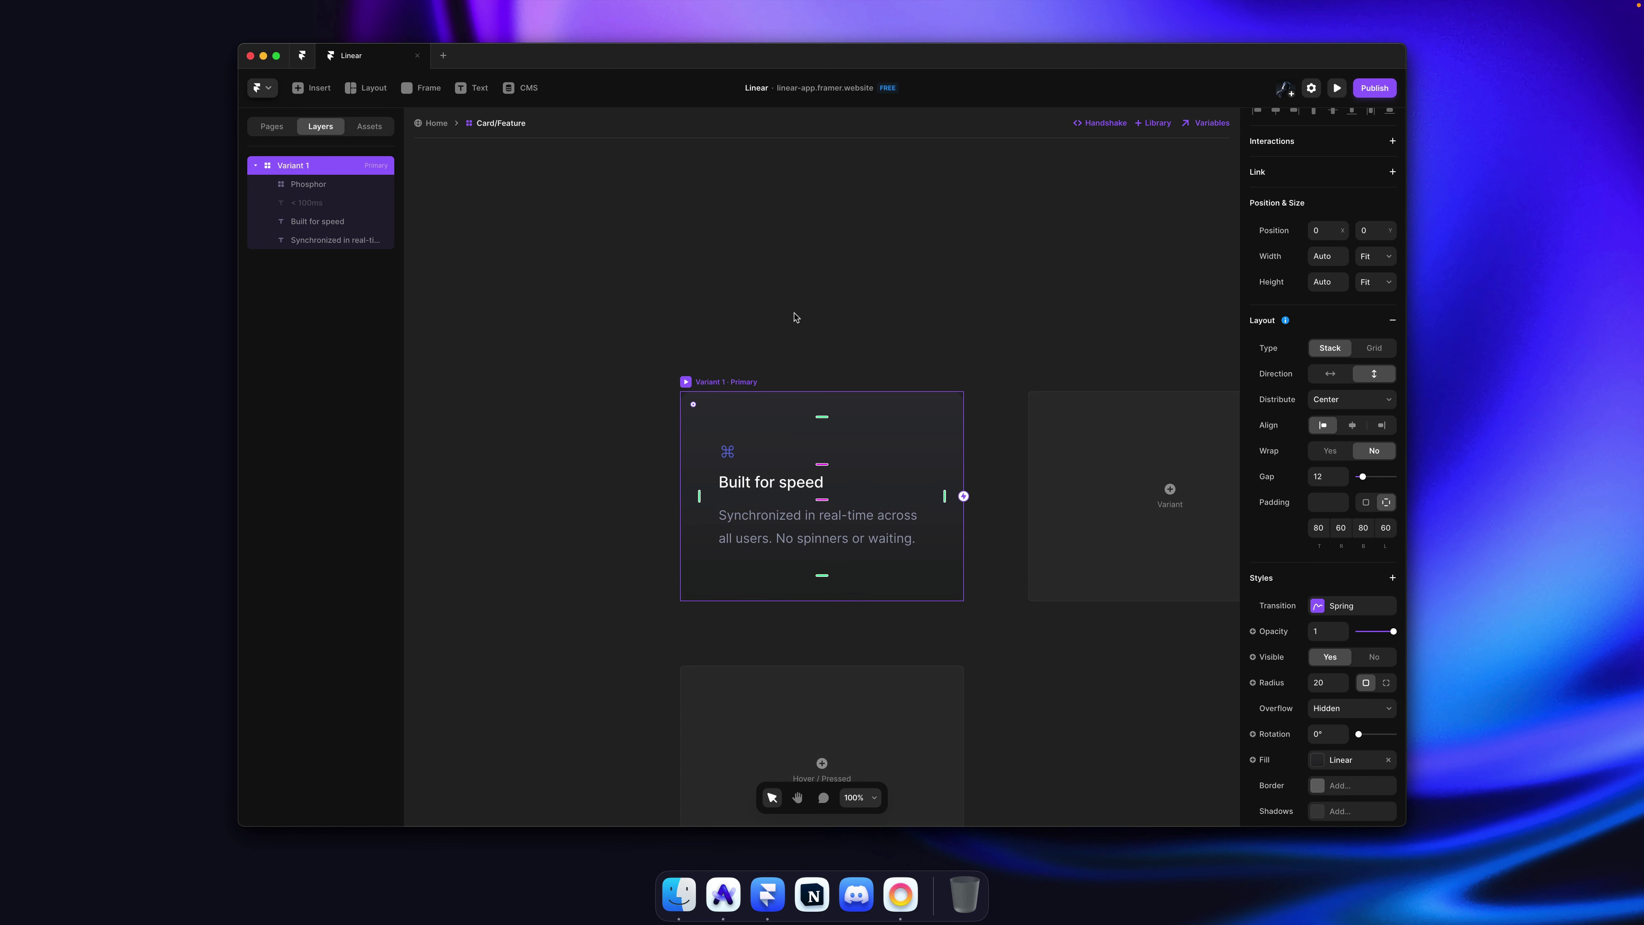
key("Escape")
key("super+s")
key("Escape")
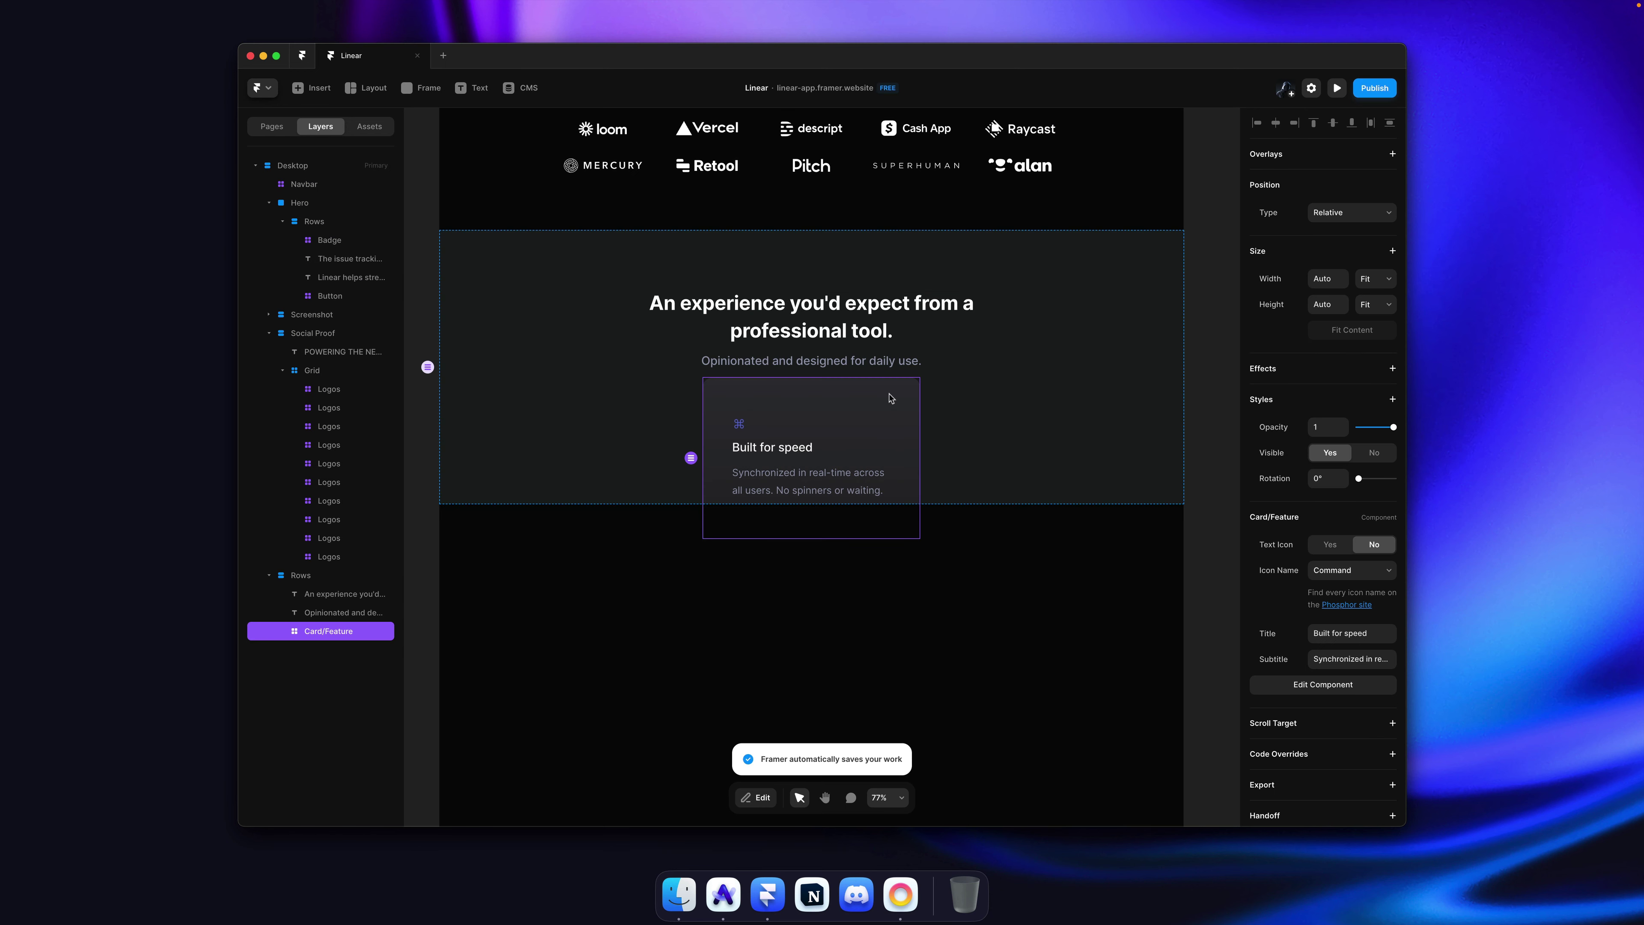
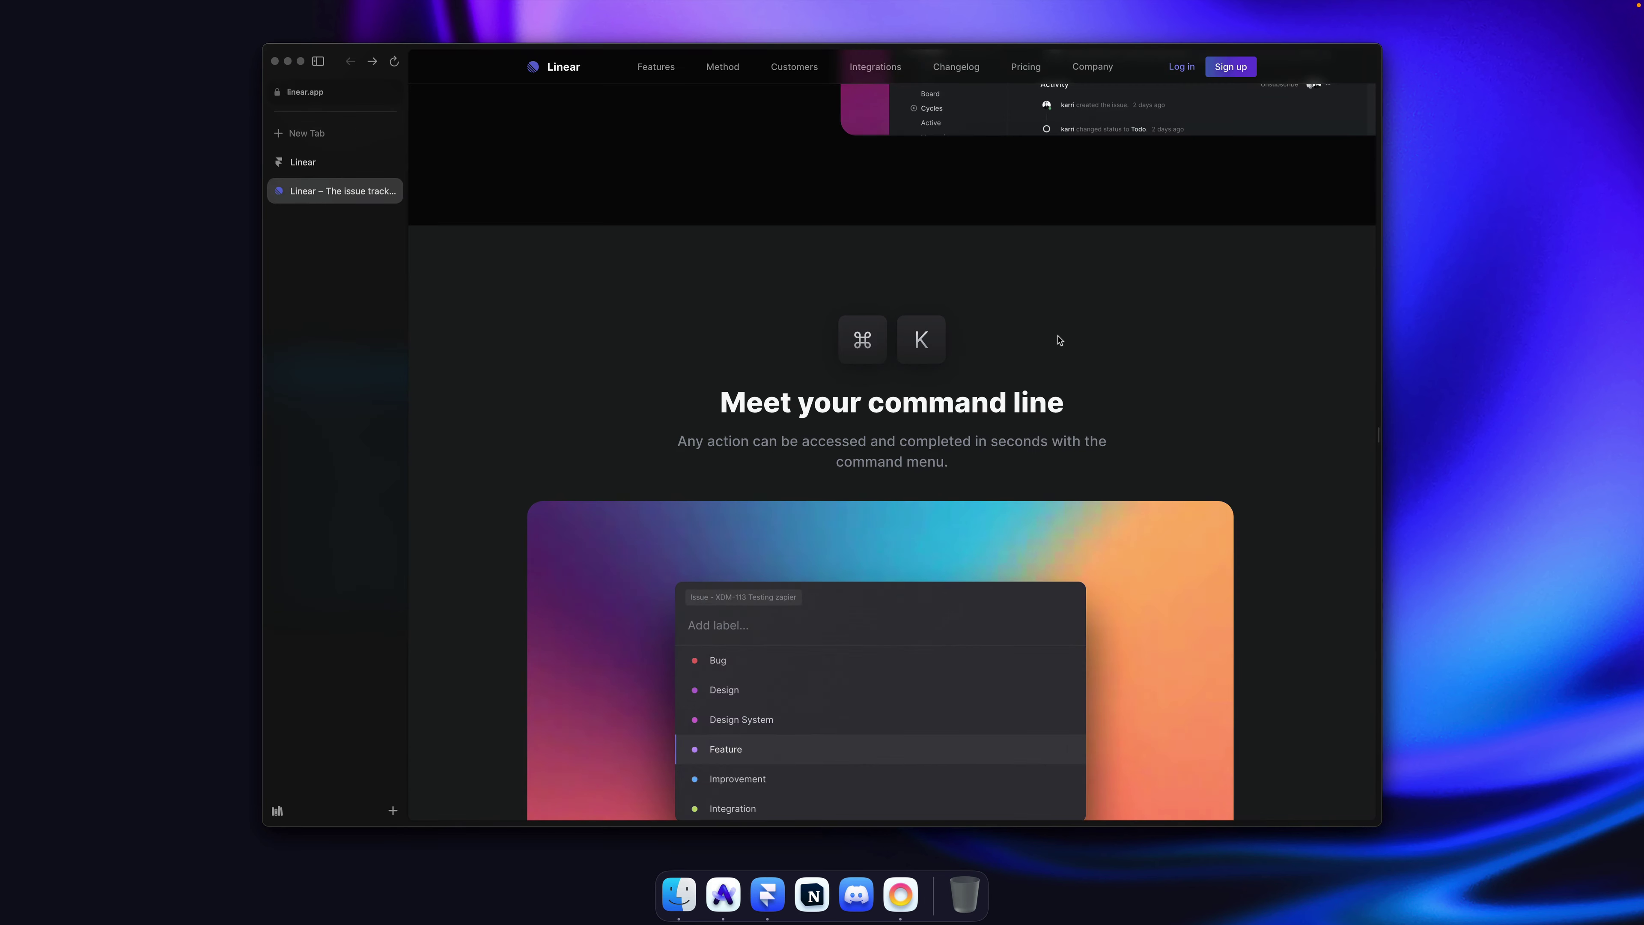
key("super+Tab")
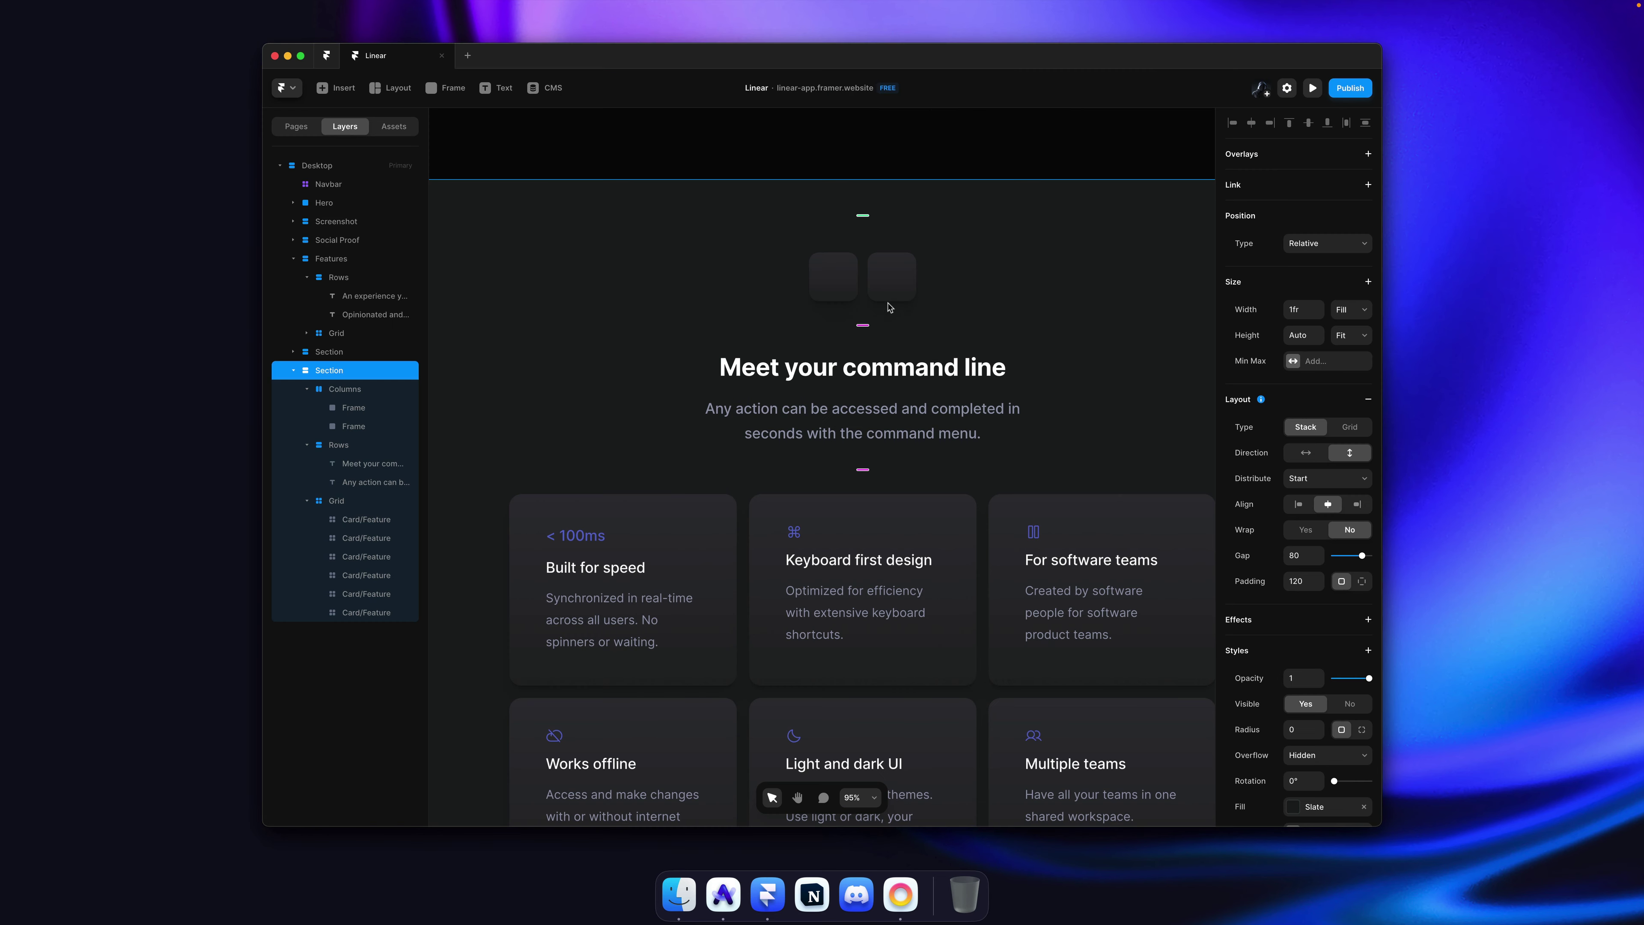
Step: Make the ⌘ glyph white with the Heading 2 text style
double_click(834, 281)
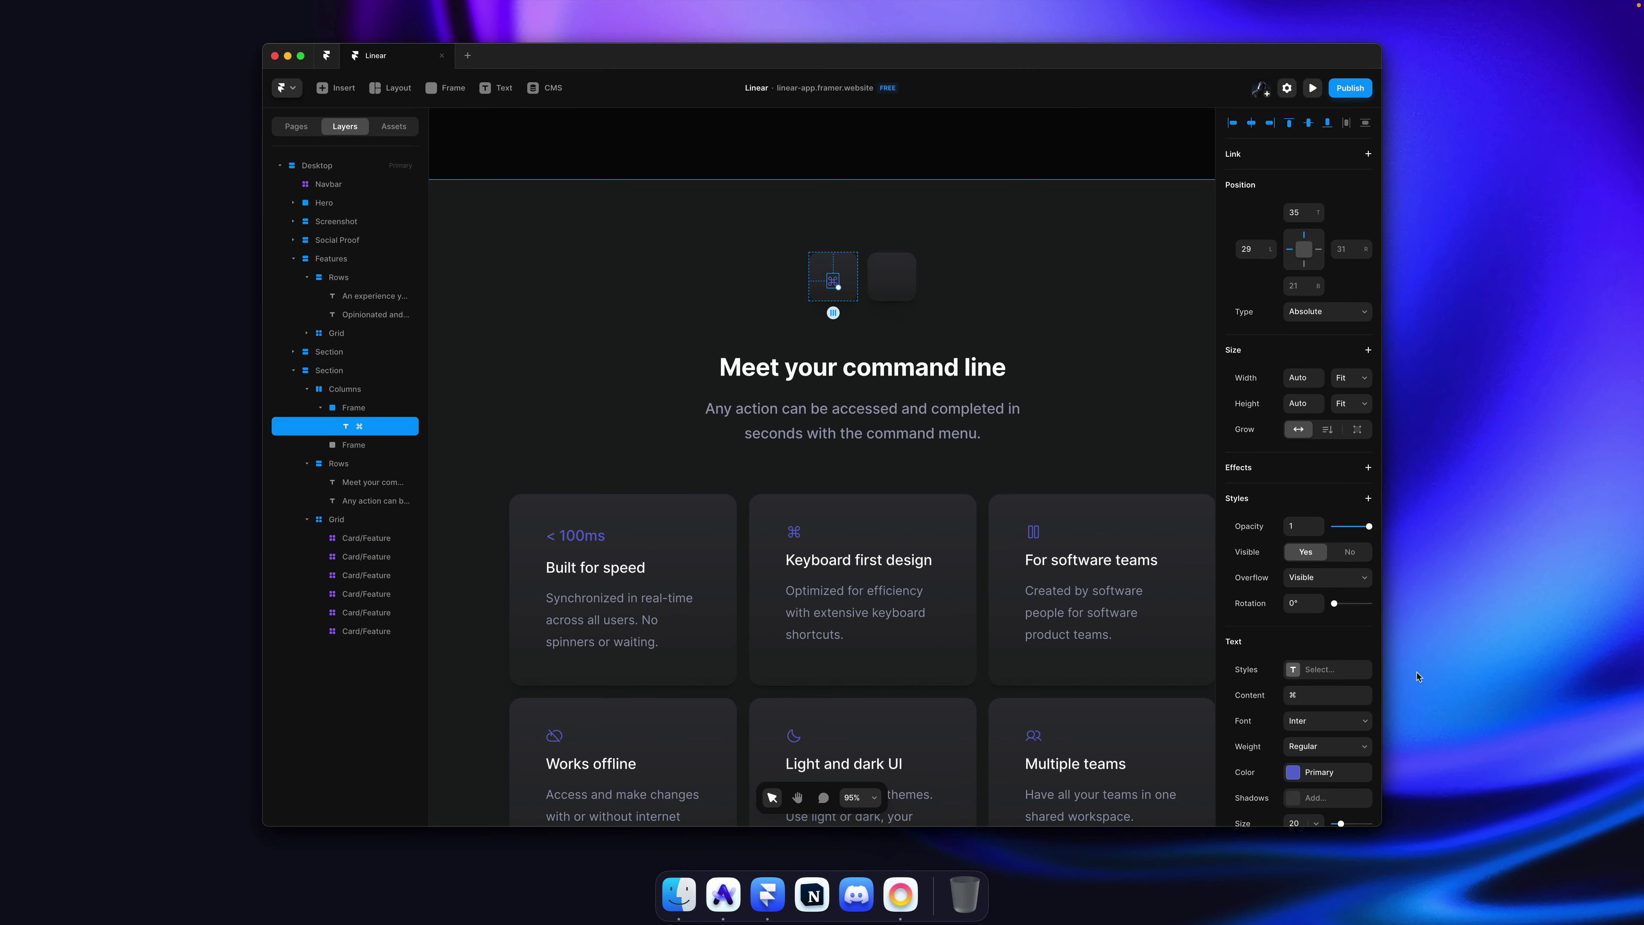
left_click(1314, 778)
left_click(1076, 772)
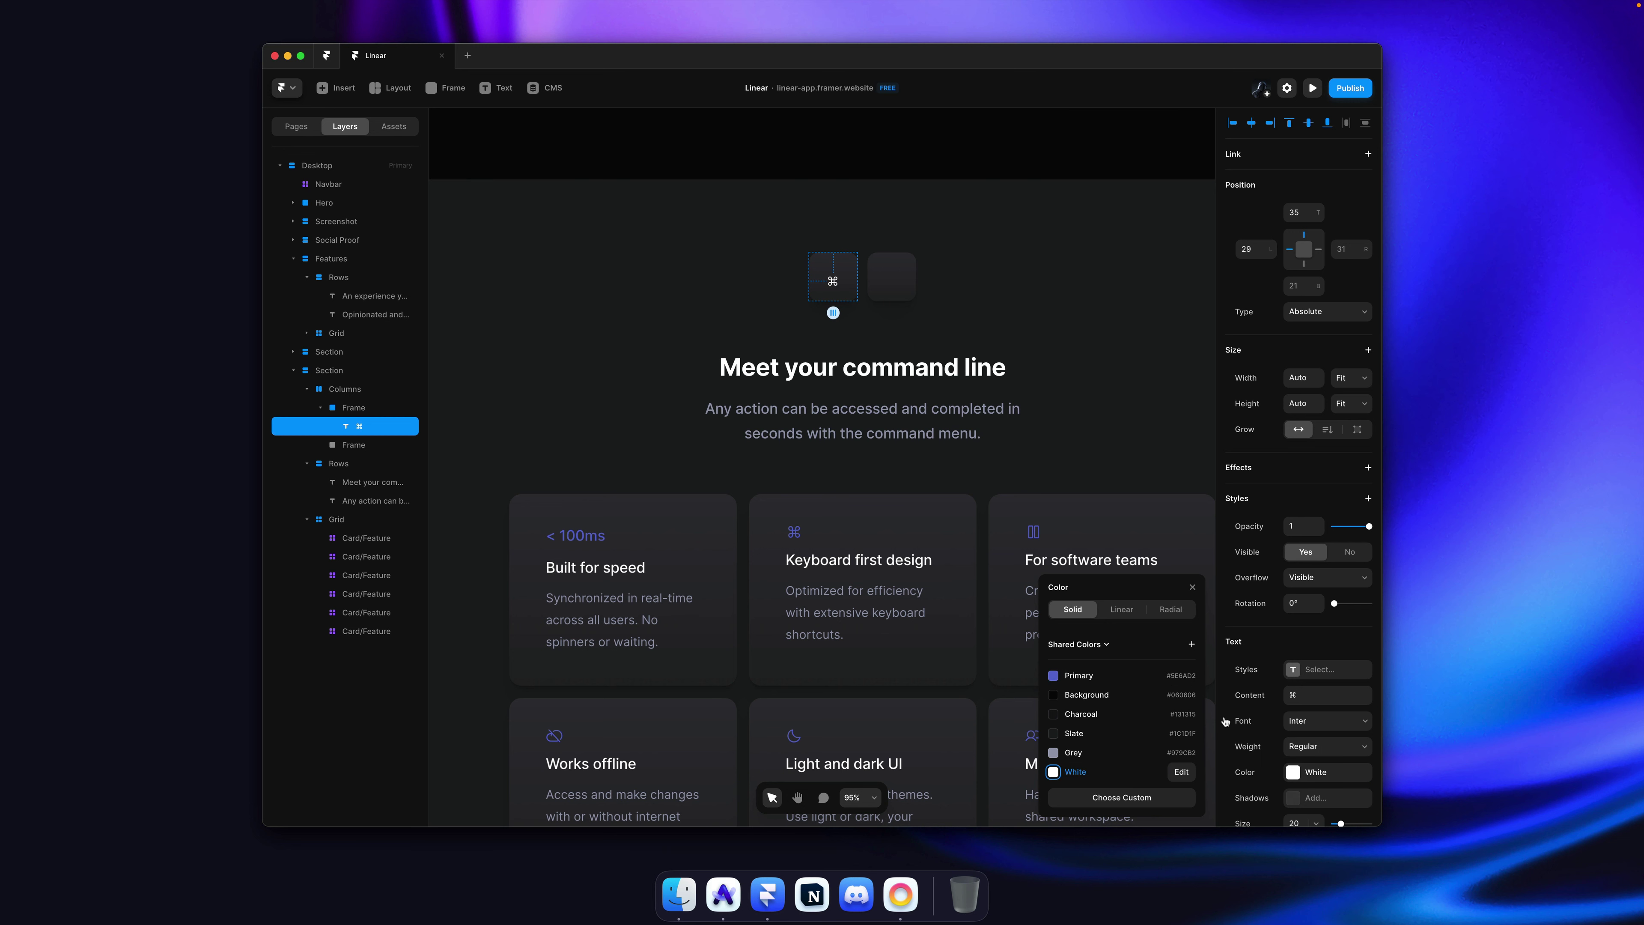
left_click(1322, 669)
left_click(1094, 660)
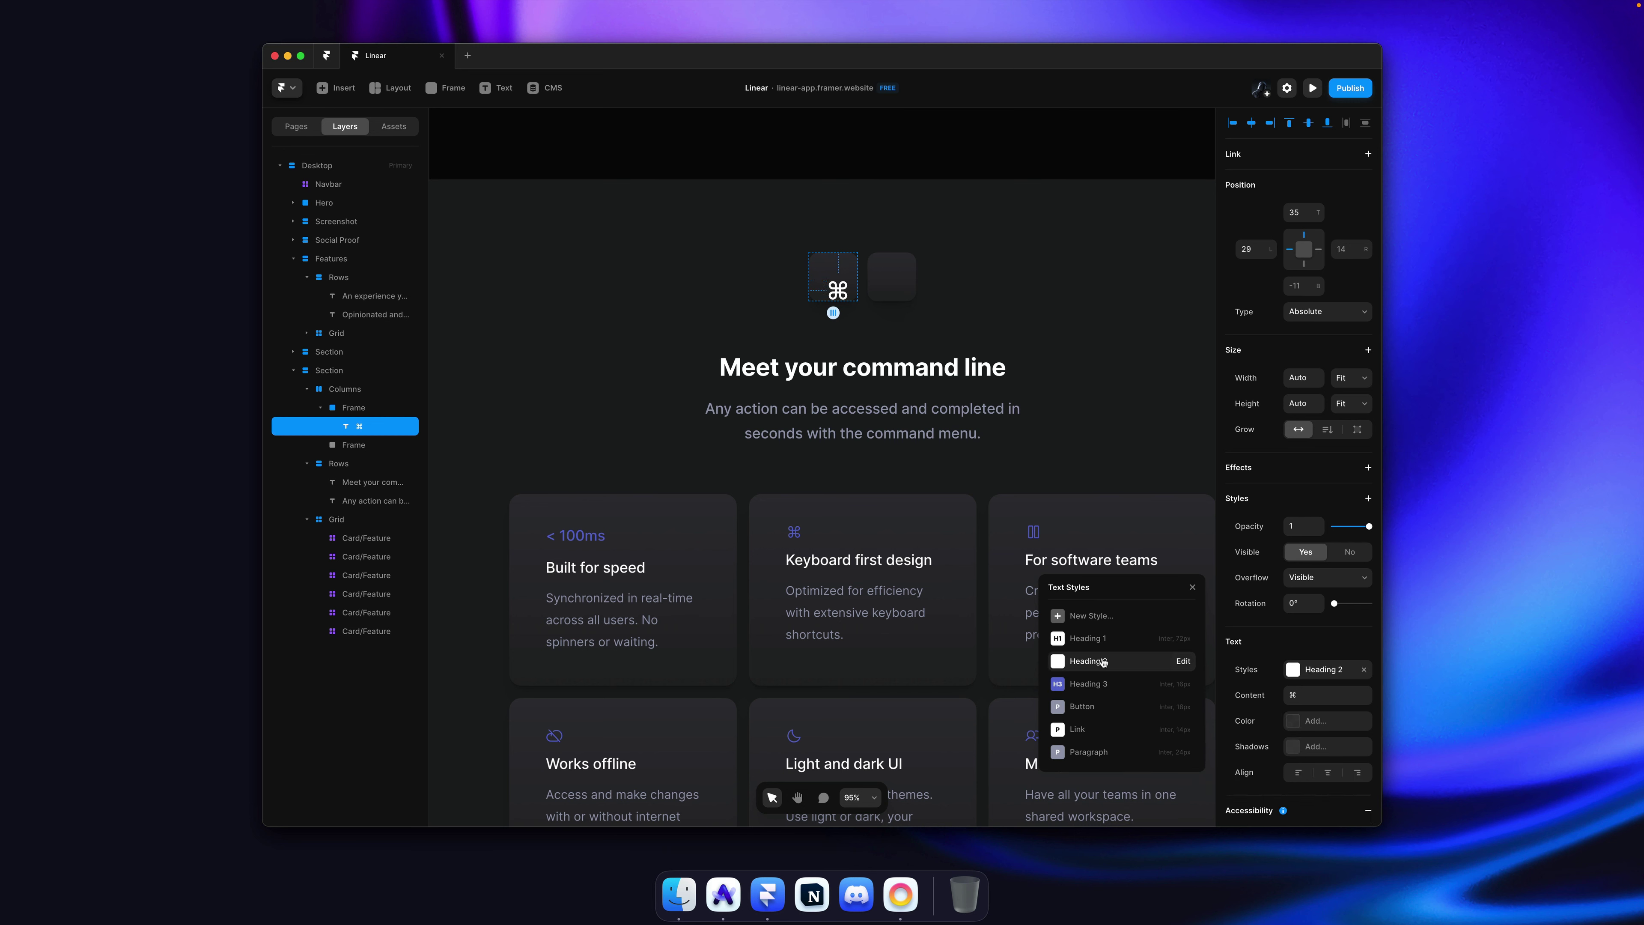
Step: Turn both key boxes into stacks with their content centred
left_click(835, 264)
left_click(892, 275, "shift")
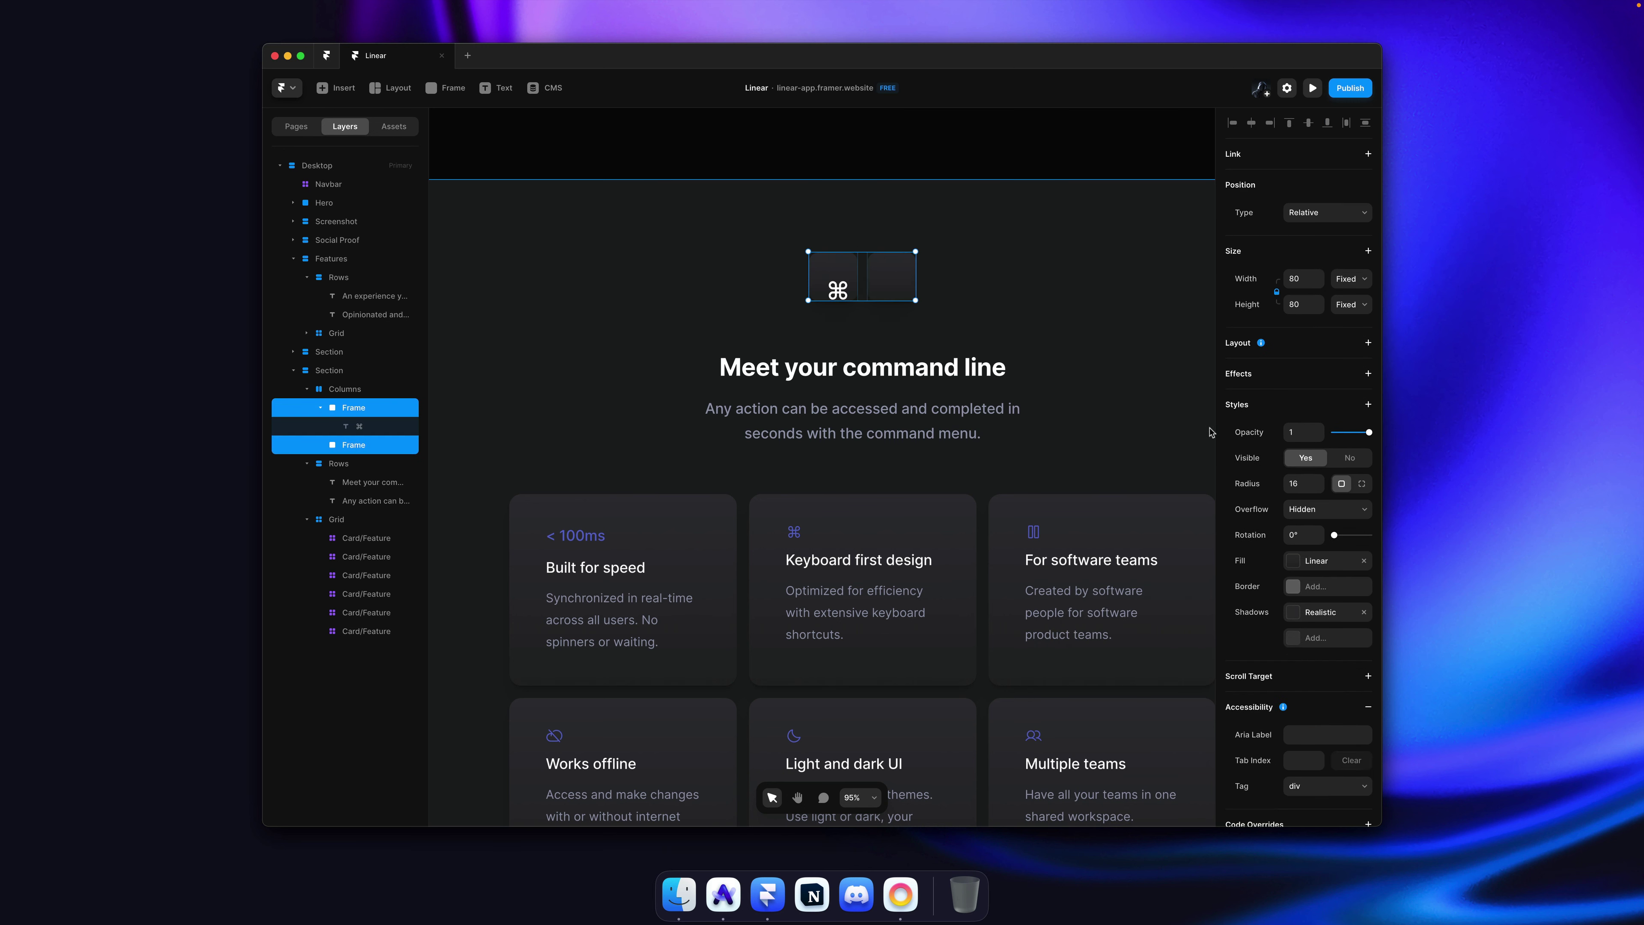
left_click(1280, 350)
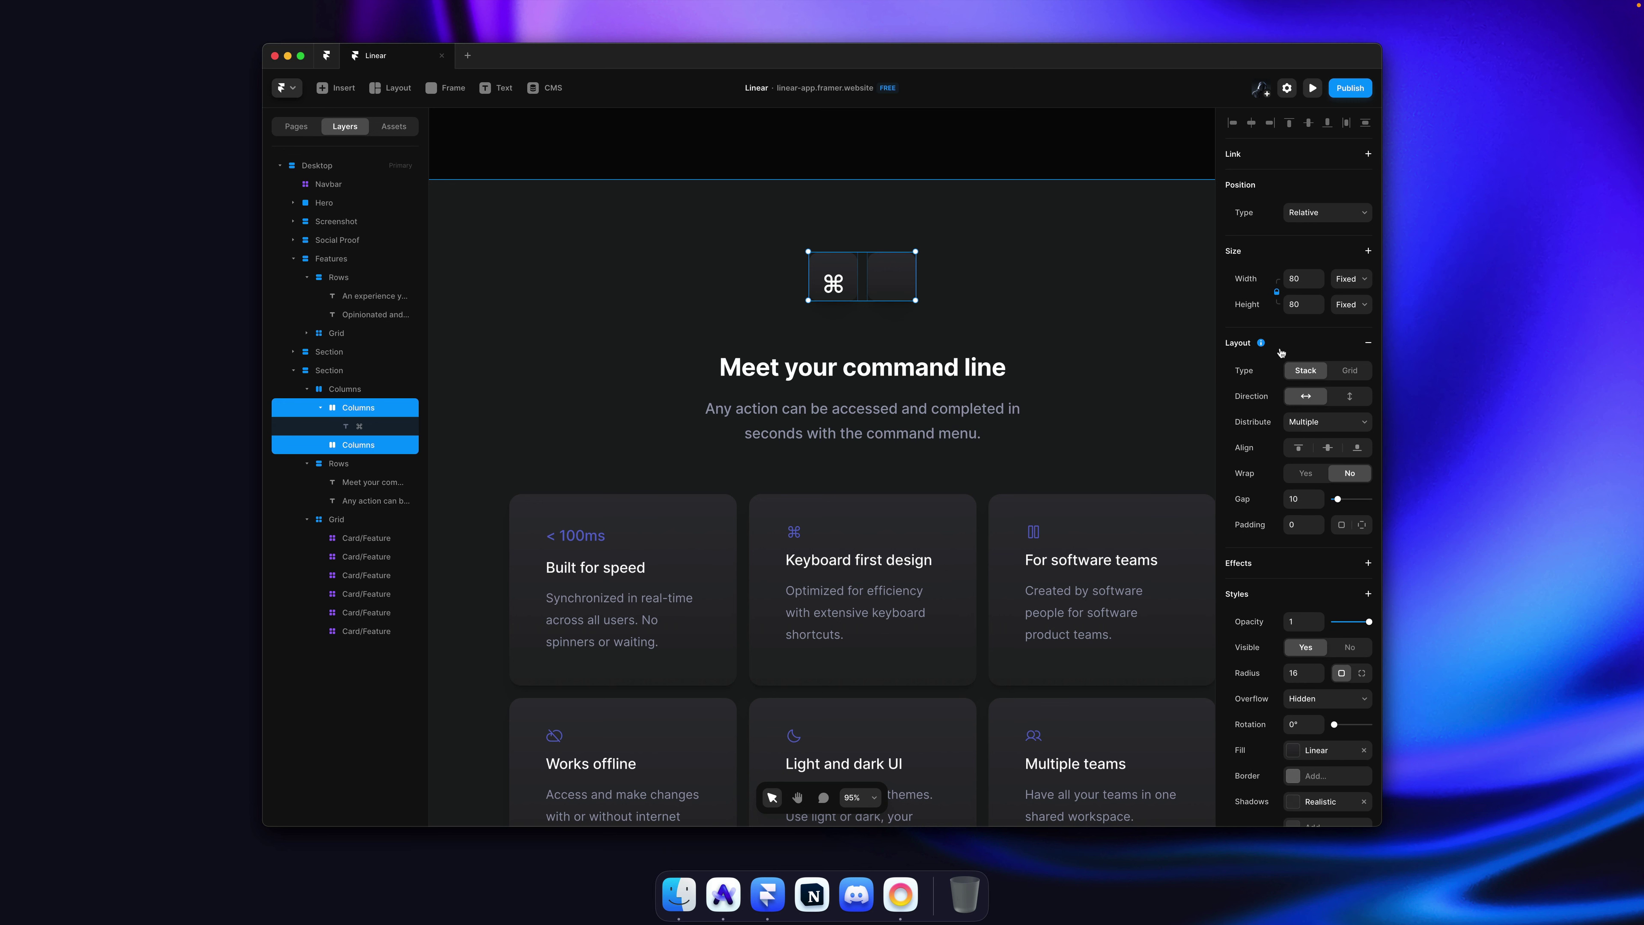
left_click(1325, 428)
left_click(1324, 453)
left_click(1328, 449)
Step: Duplicate the ⌘ glyph into the second key box as K, then compare with Linear
left_click(789, 293)
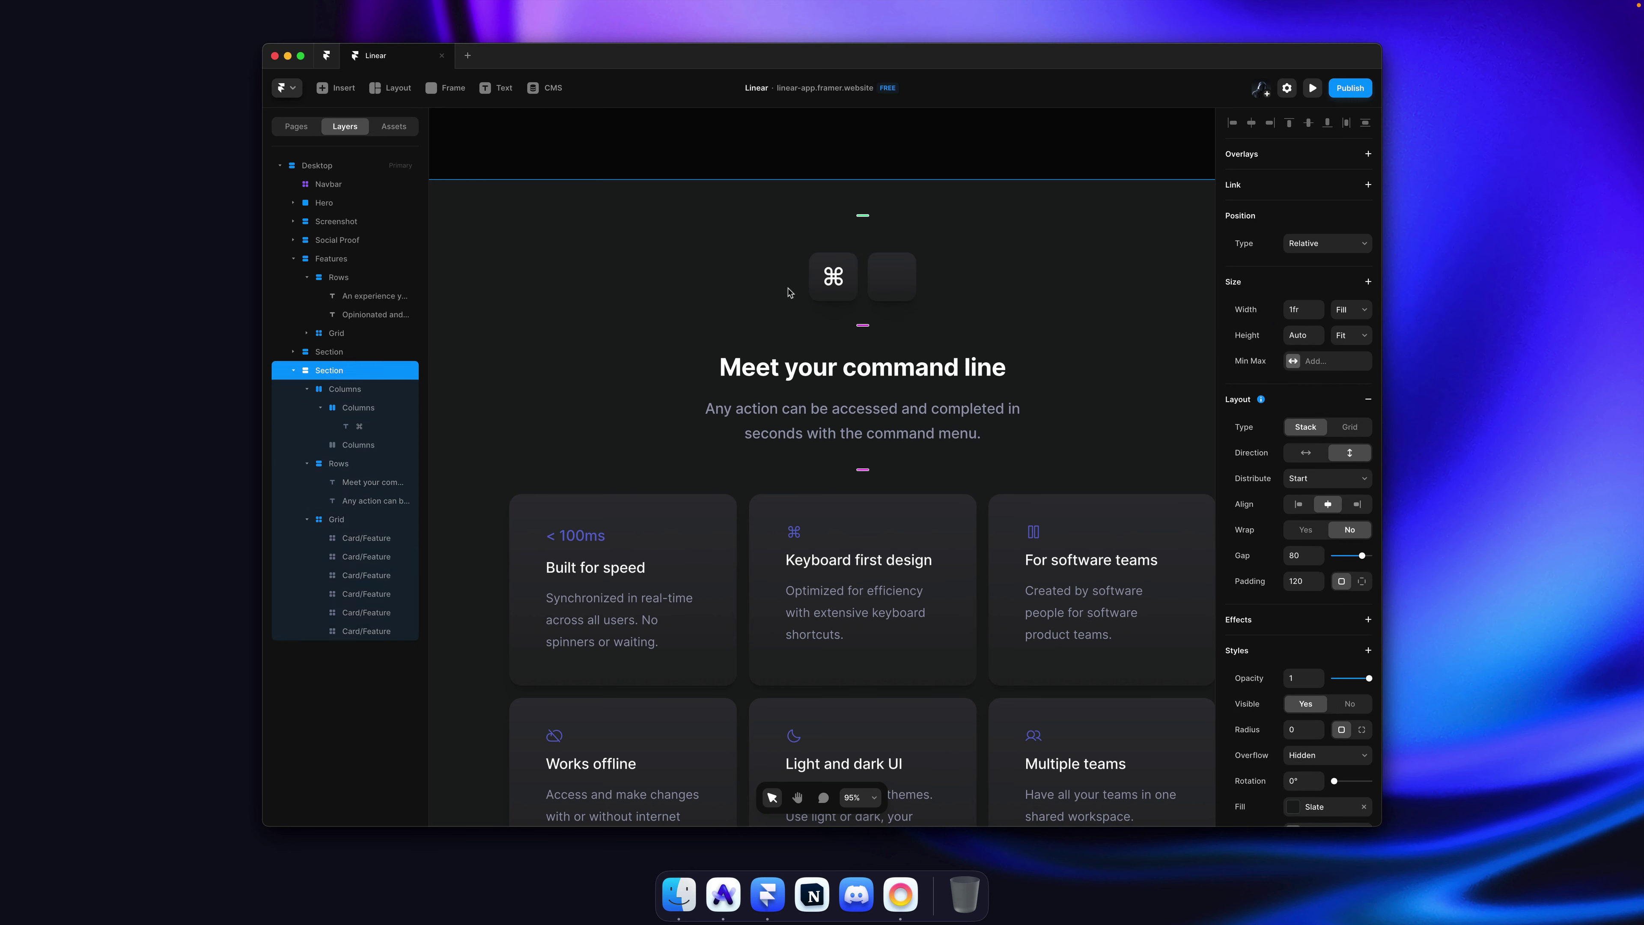
left_click_drag(842, 279, 891, 279)
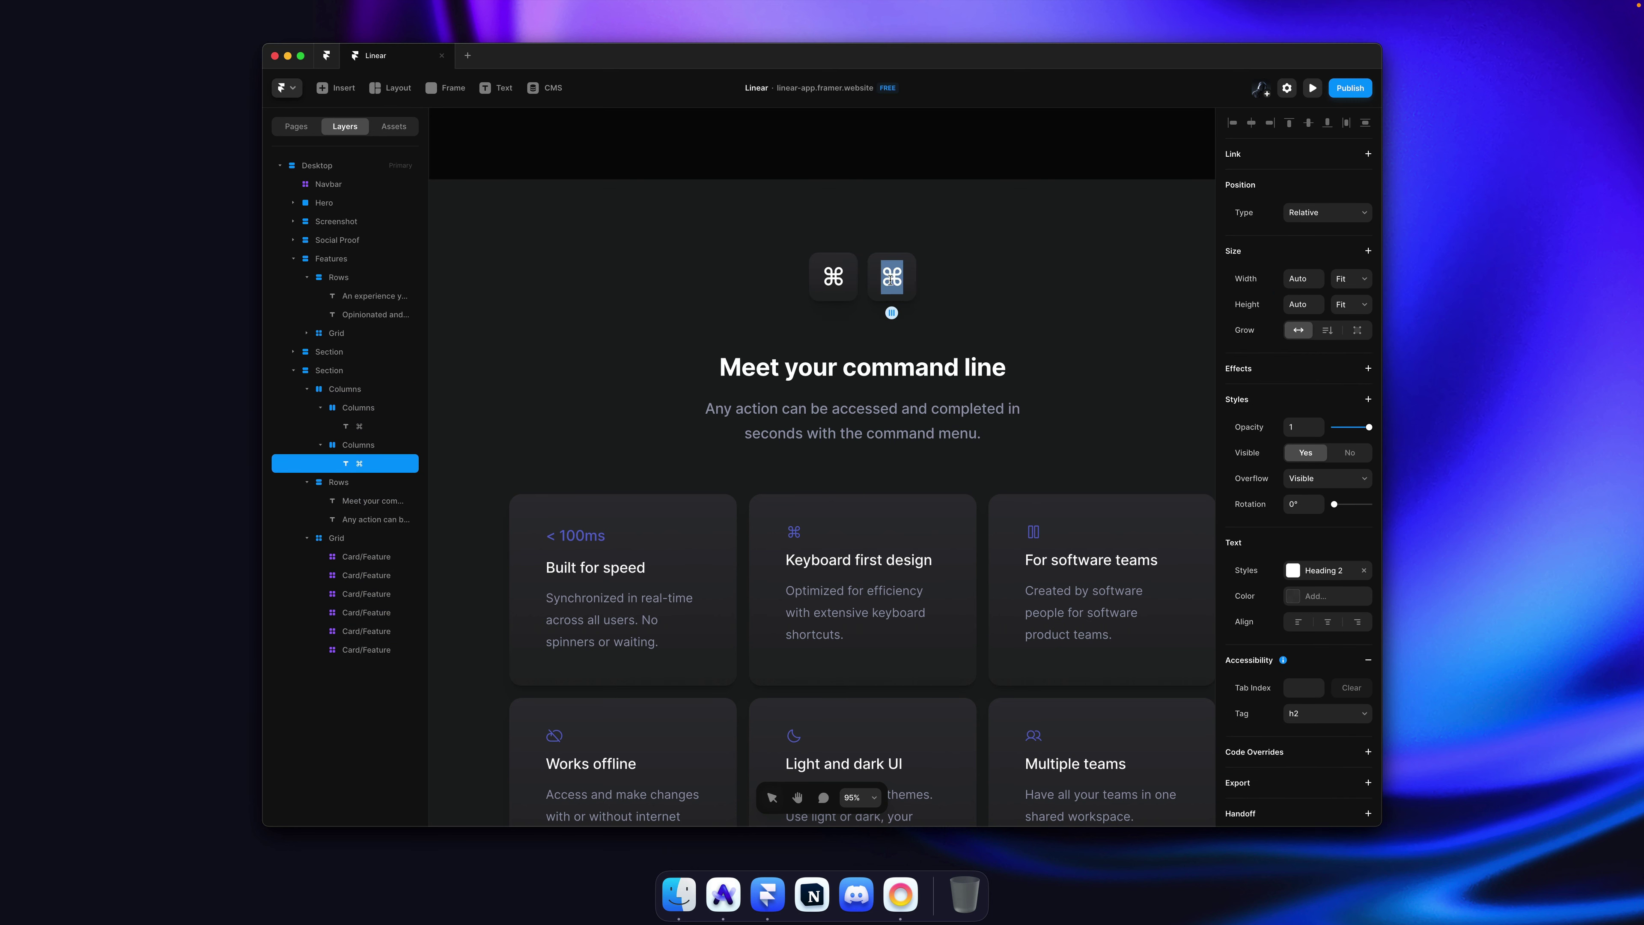
type("K")
left_click(944, 272)
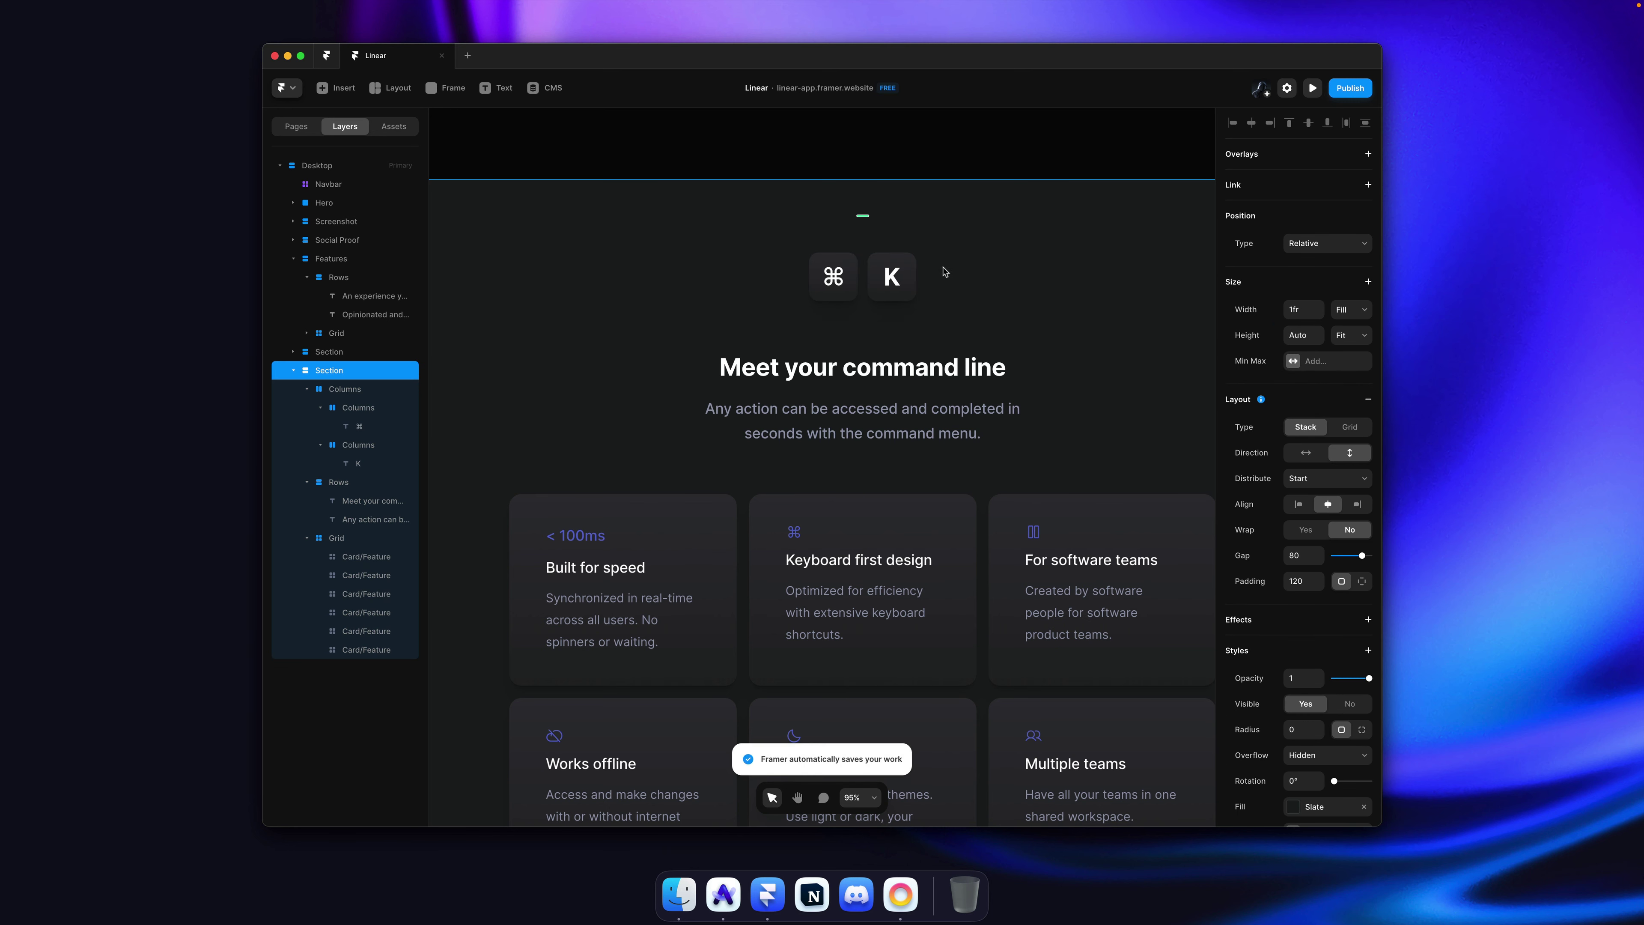
key("super+Tab")
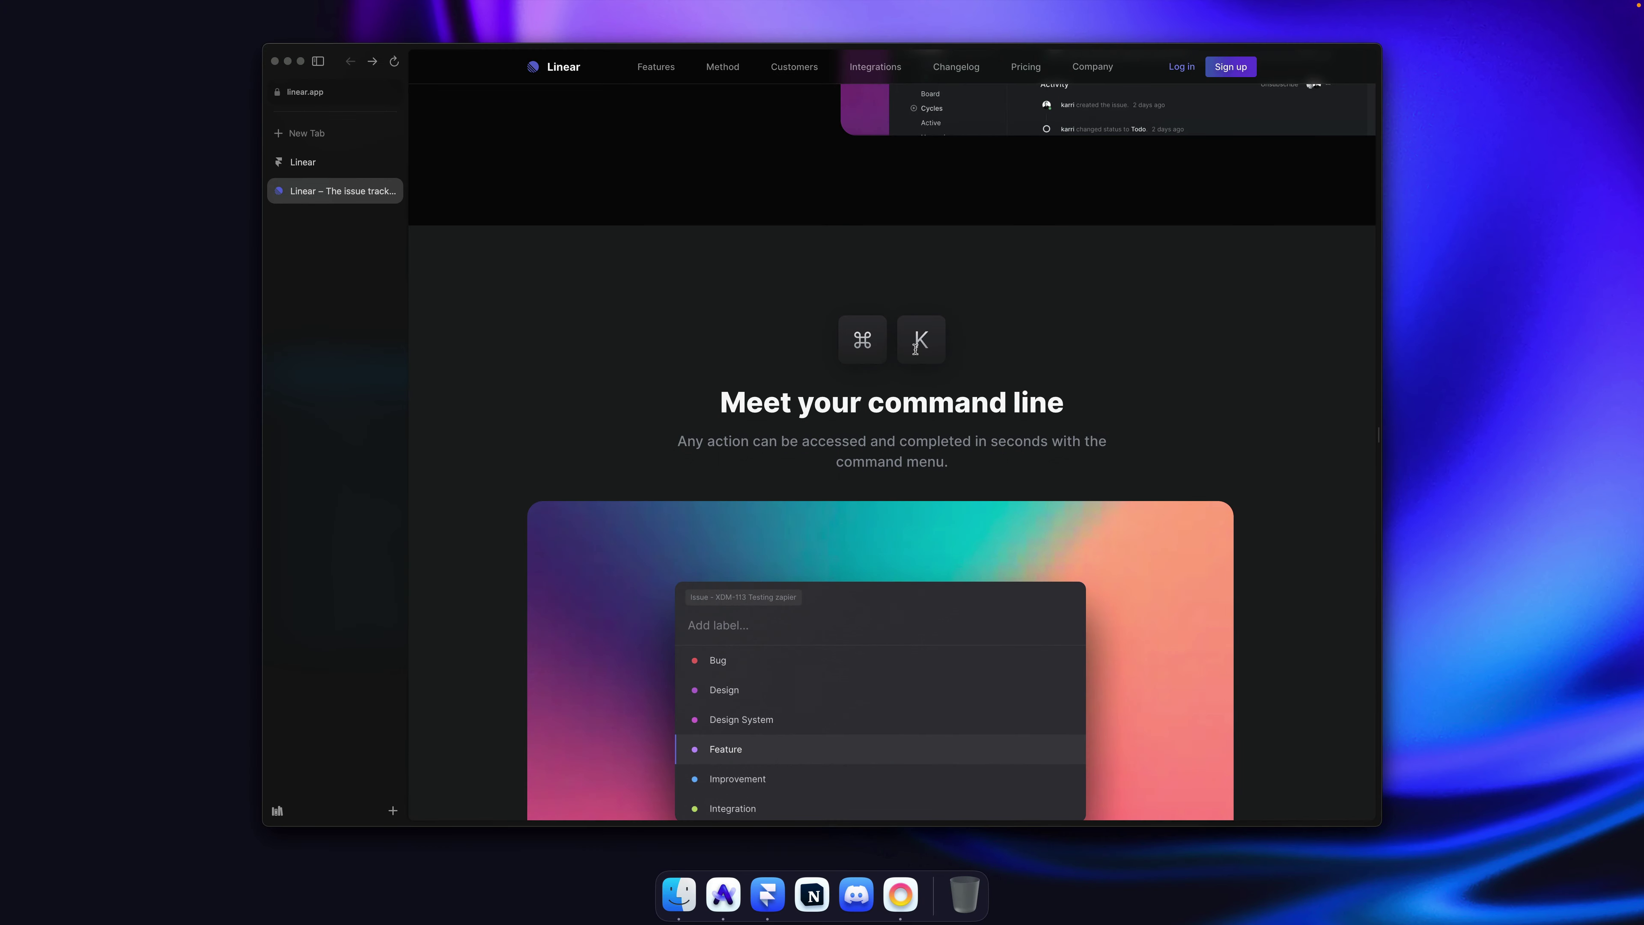
Step: Set the ⌘ and K glyphs to the shared Grey colour
key("super+Tab")
left_click(894, 286)
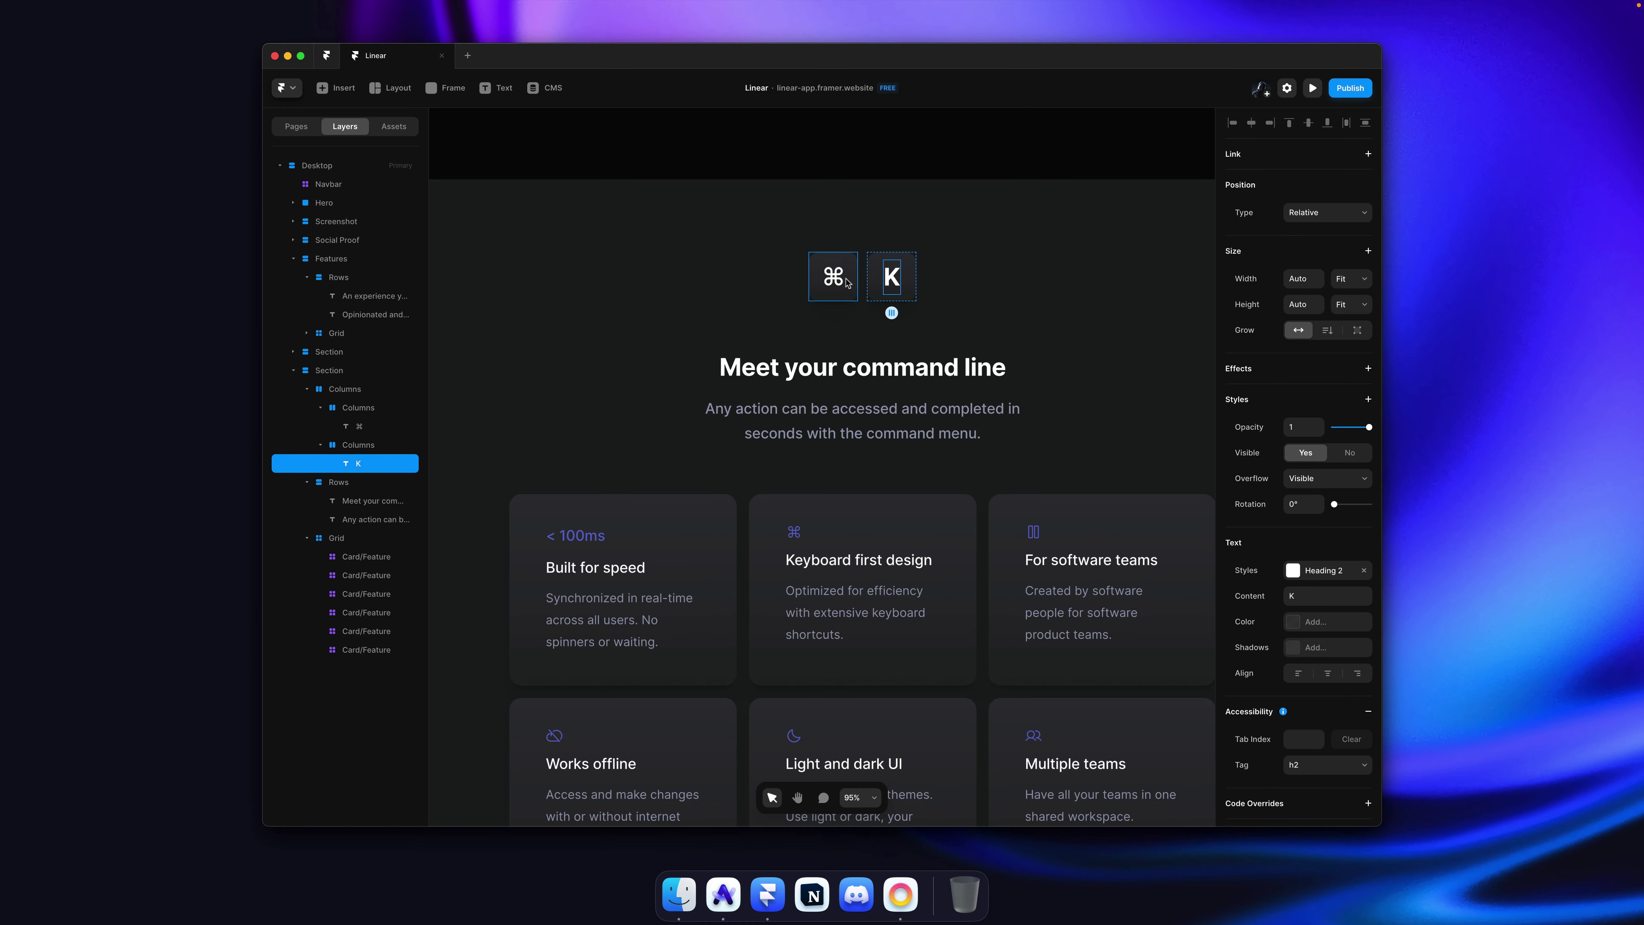
left_click(835, 278, "shift")
left_click(1321, 619)
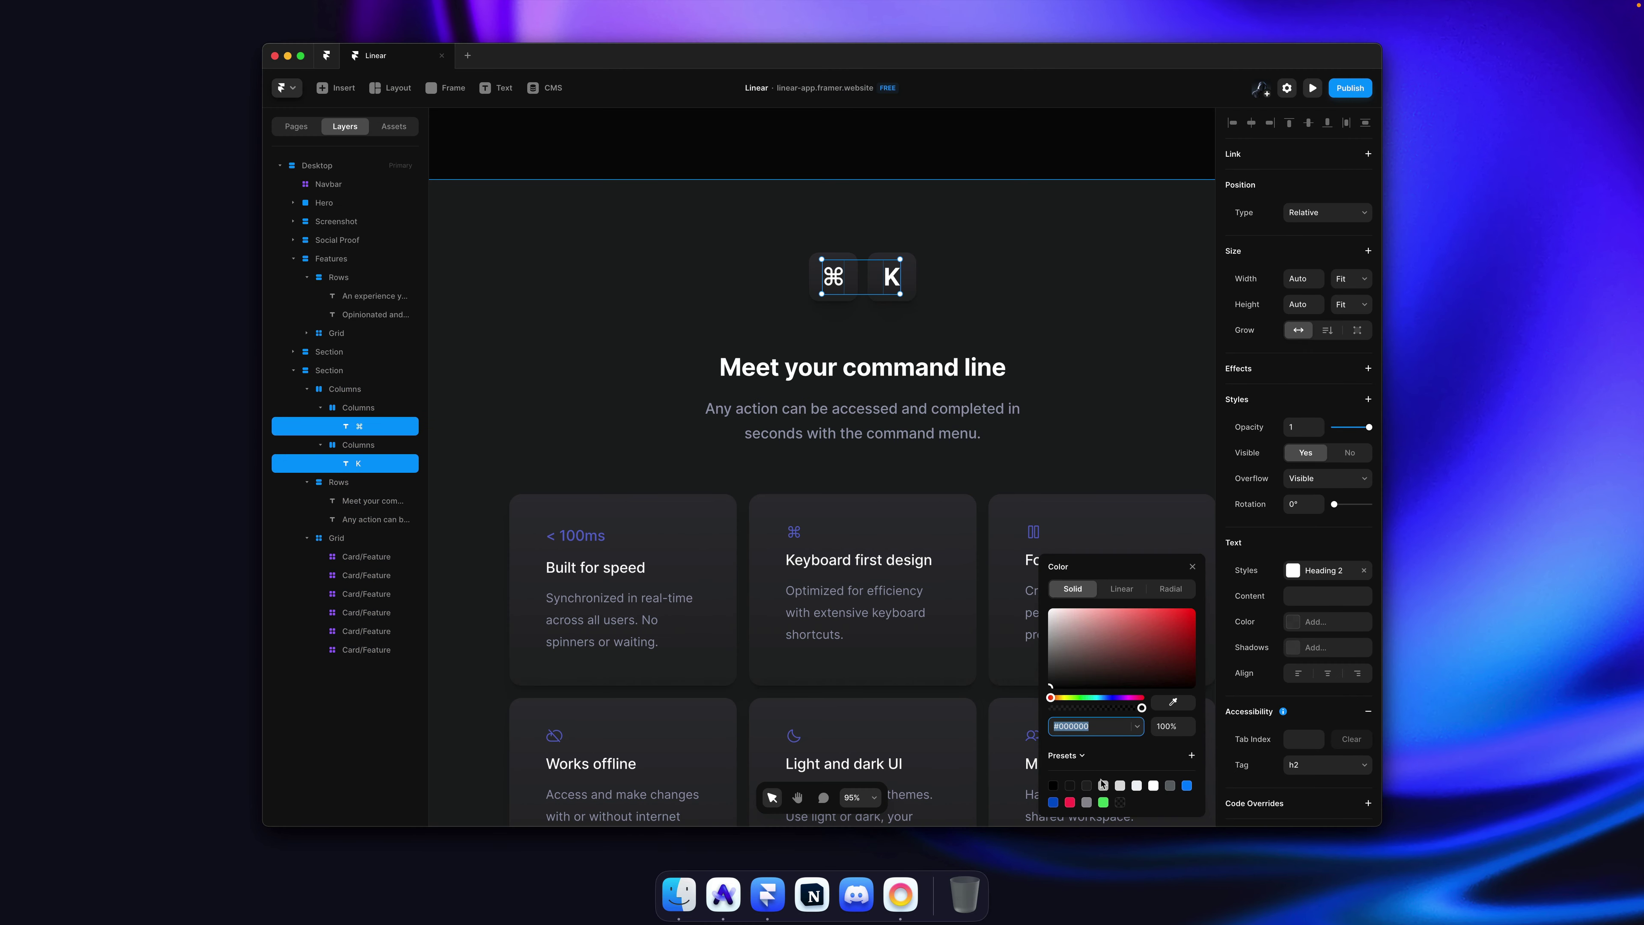
left_click(1082, 757)
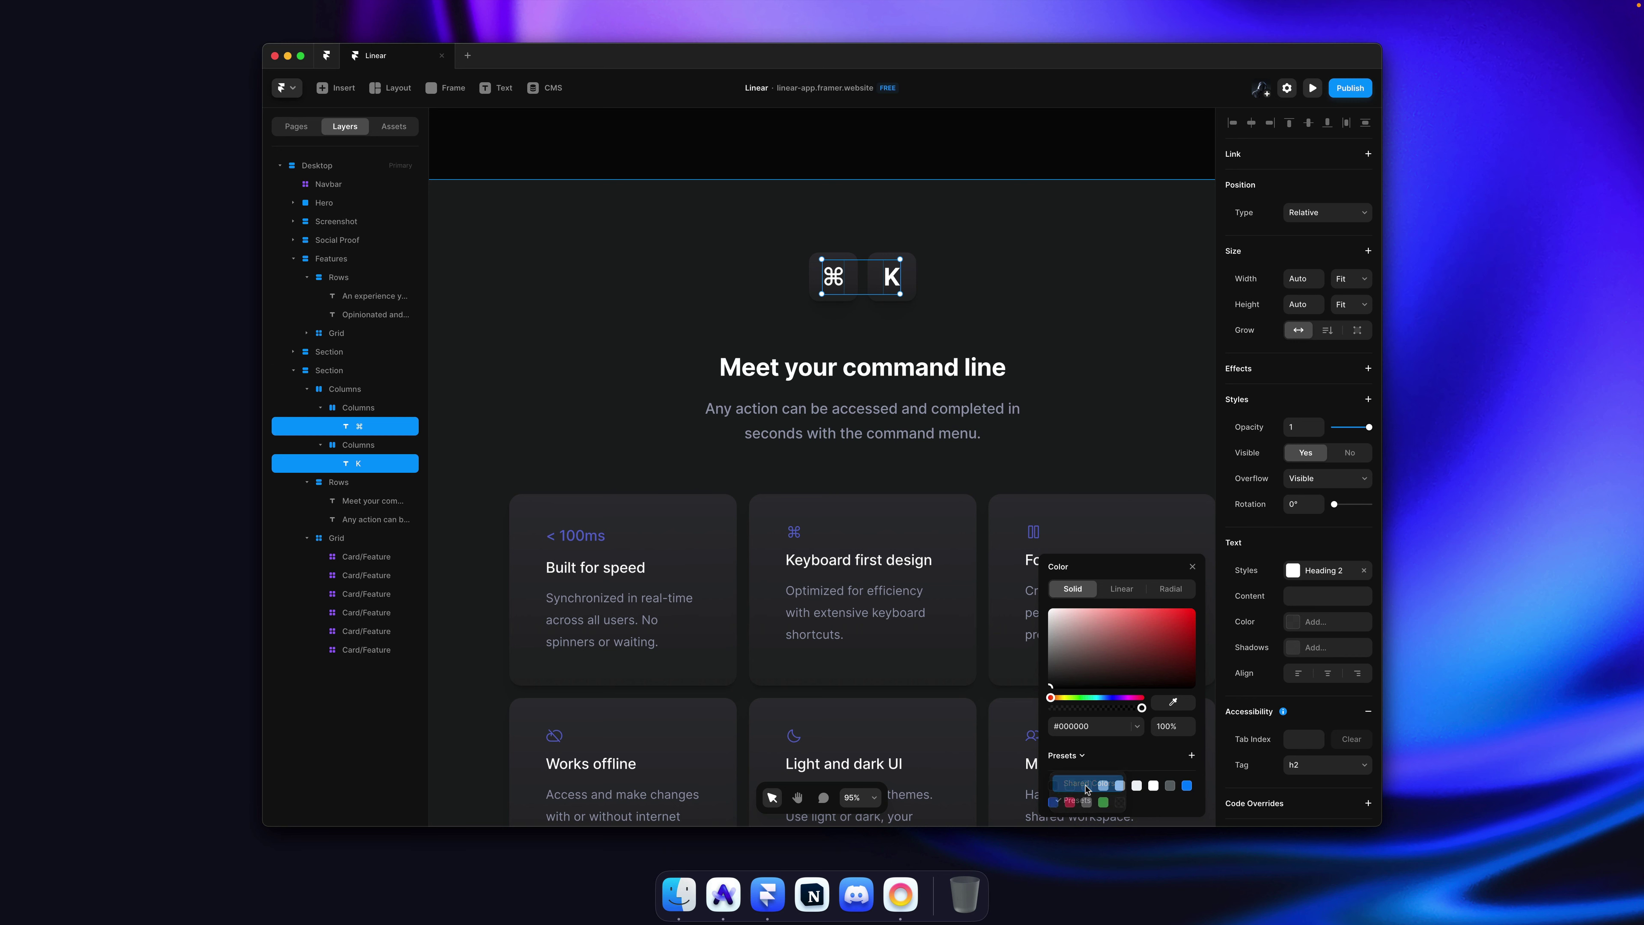
left_click(1095, 792)
left_click(1075, 782)
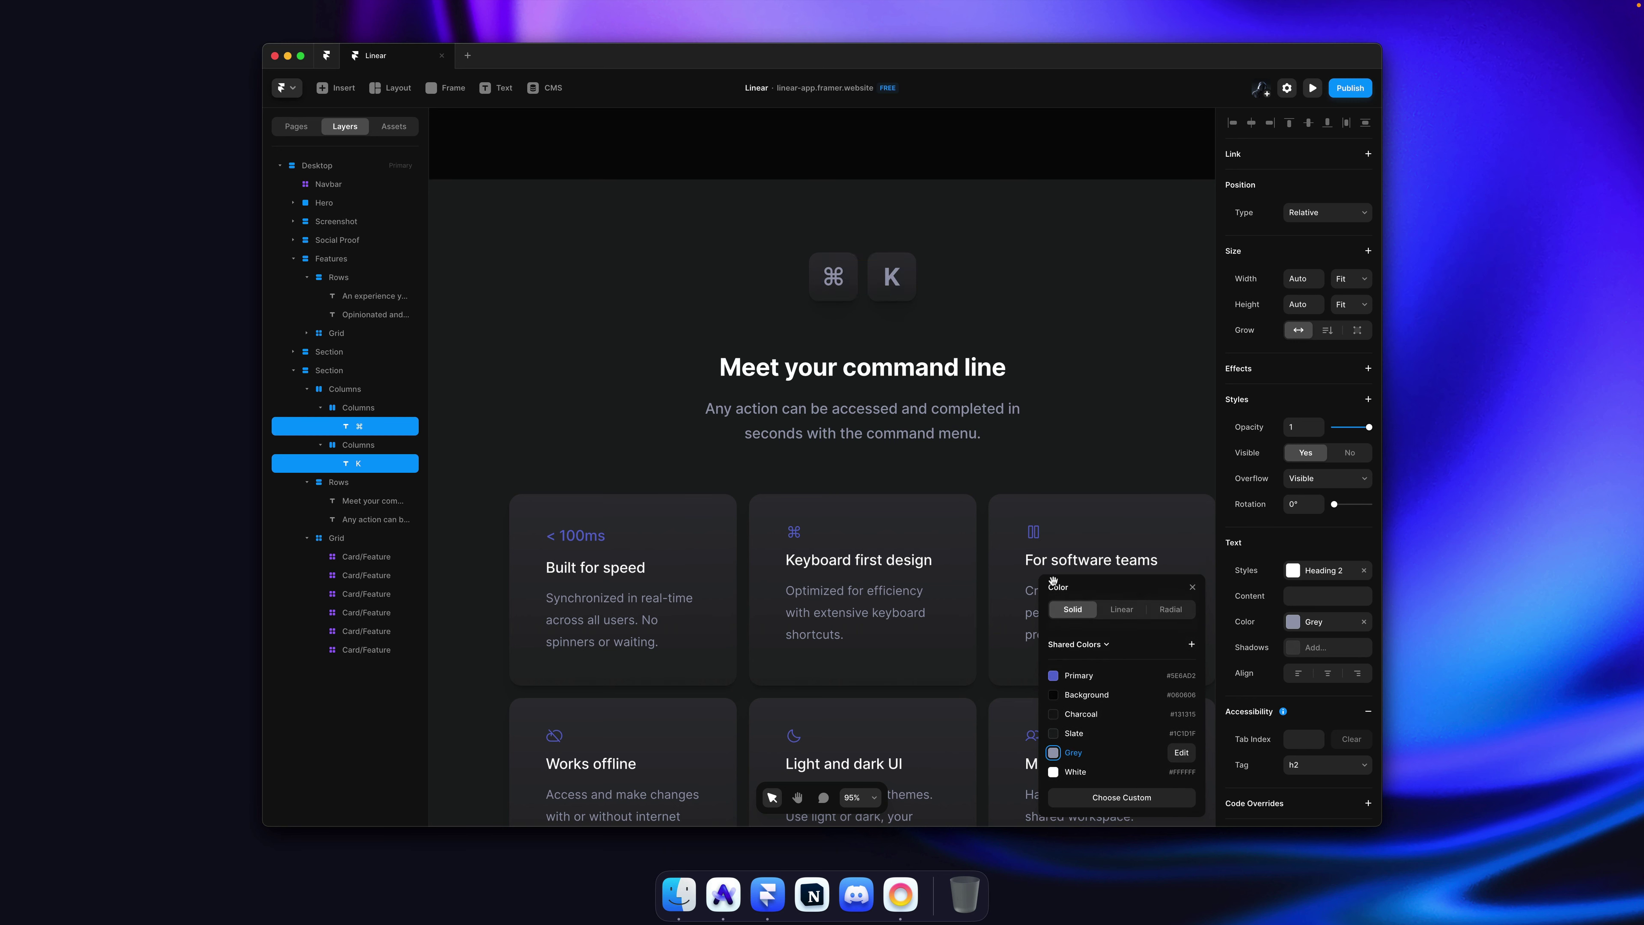
left_click(1054, 415)
Step: Reduce the command line section's gap to 40
key("super+s")
scroll(1133, 366, "right", 3)
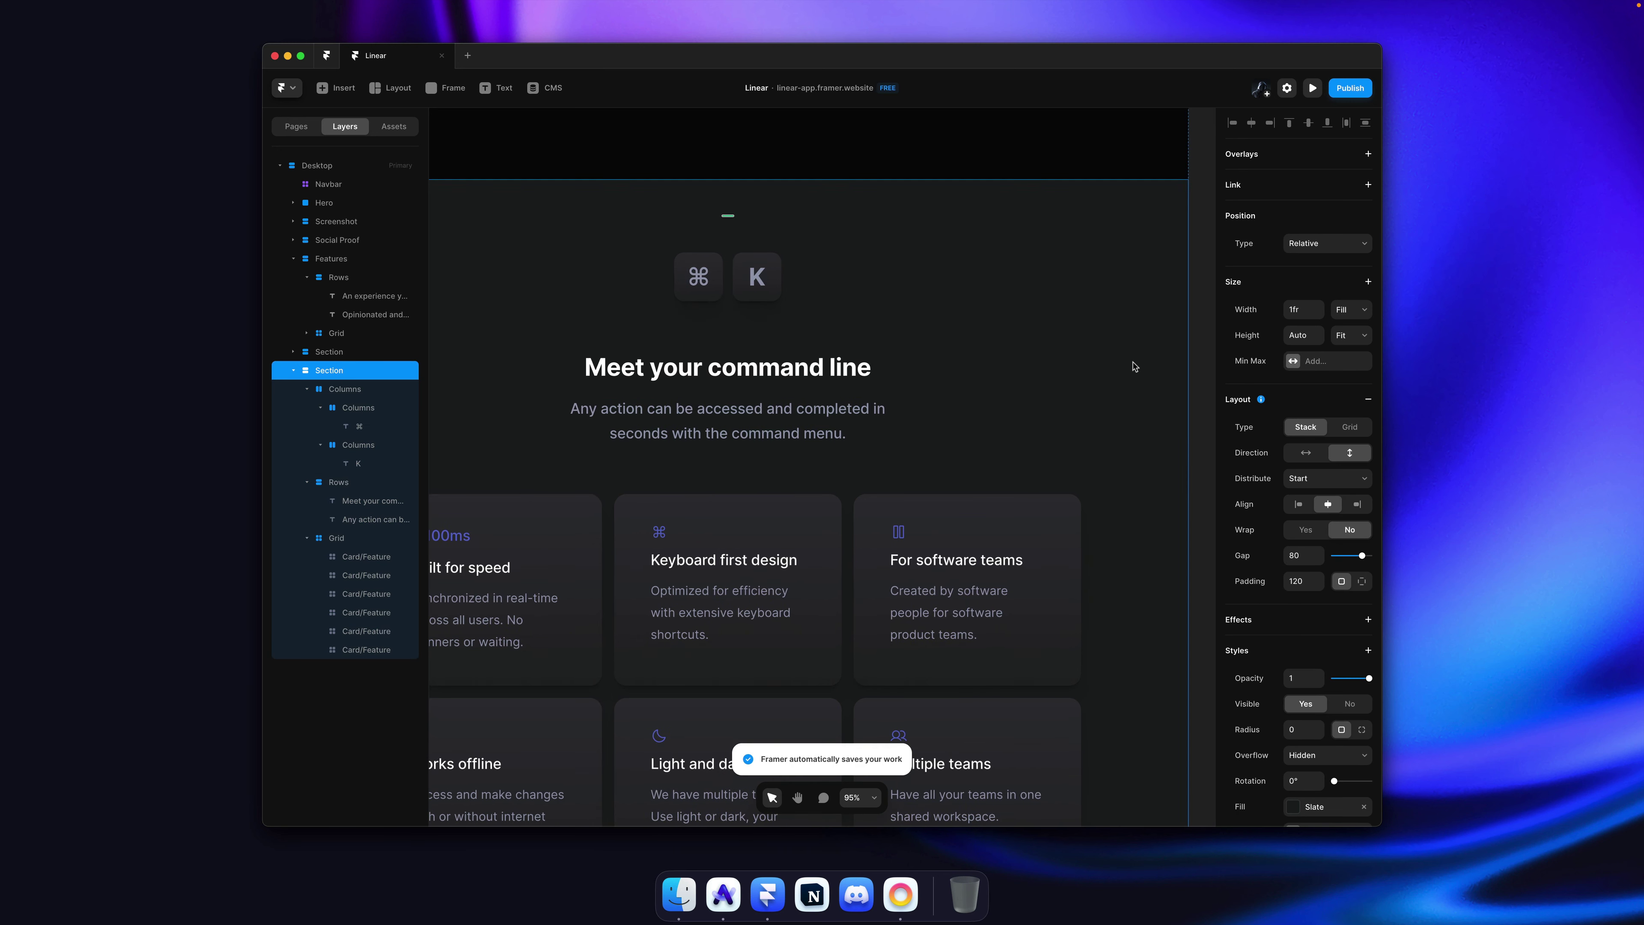
left_click(1196, 340)
scroll(965, 367, "left", 3)
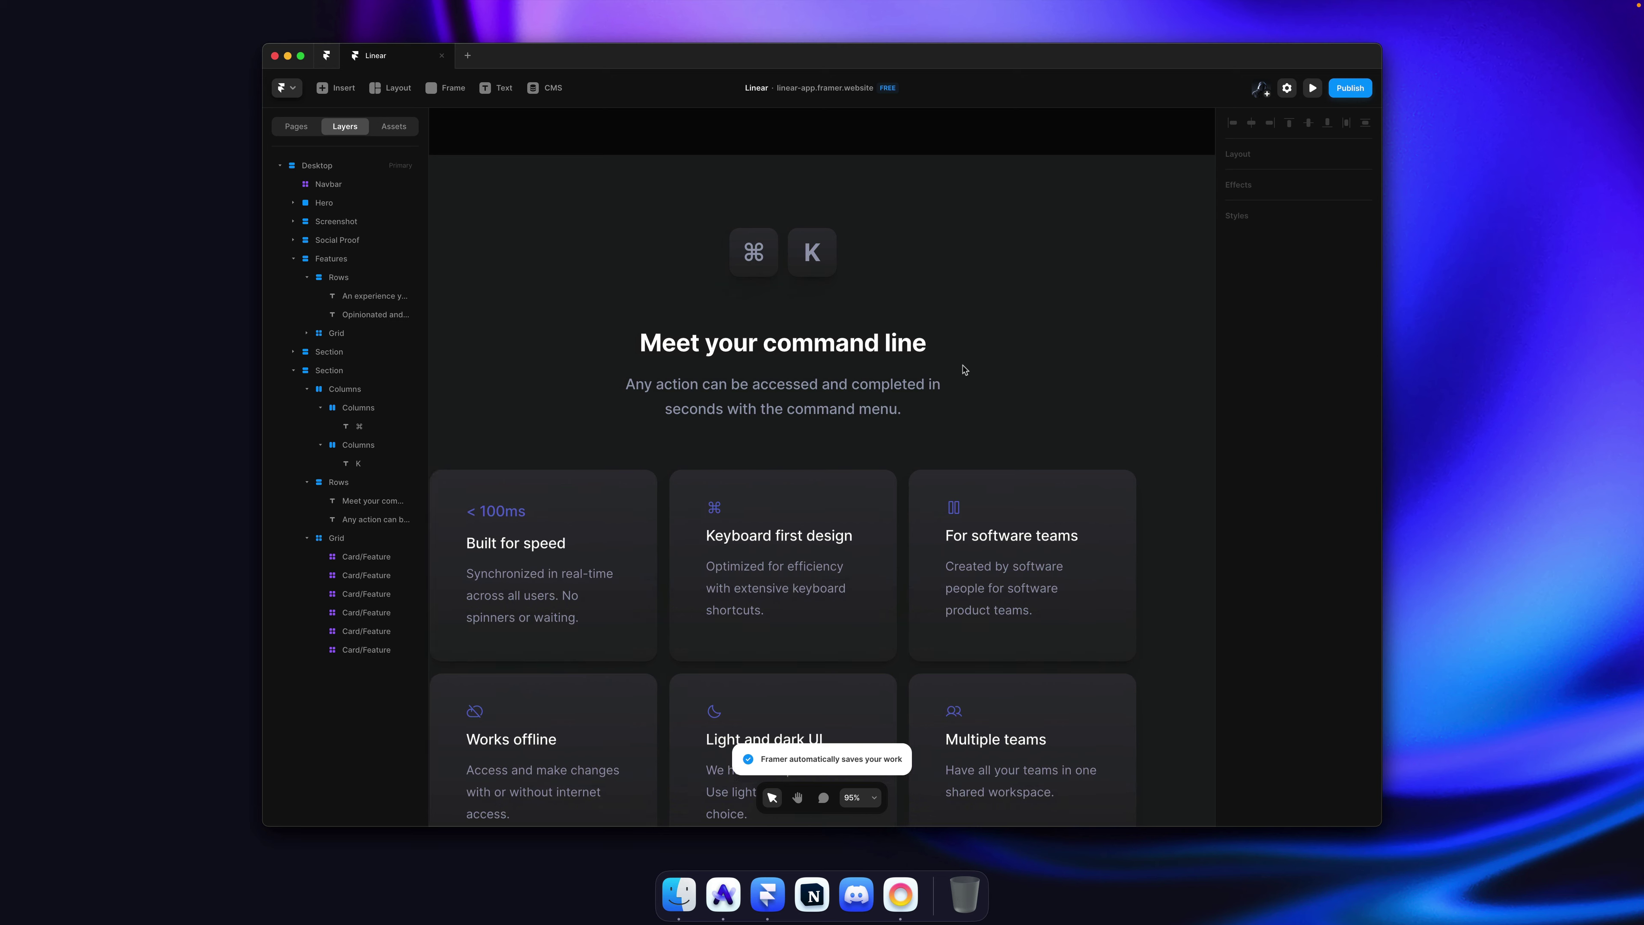
left_click(859, 325)
left_click_drag(1319, 558, 1316, 582)
scroll(1070, 261, "down", 6)
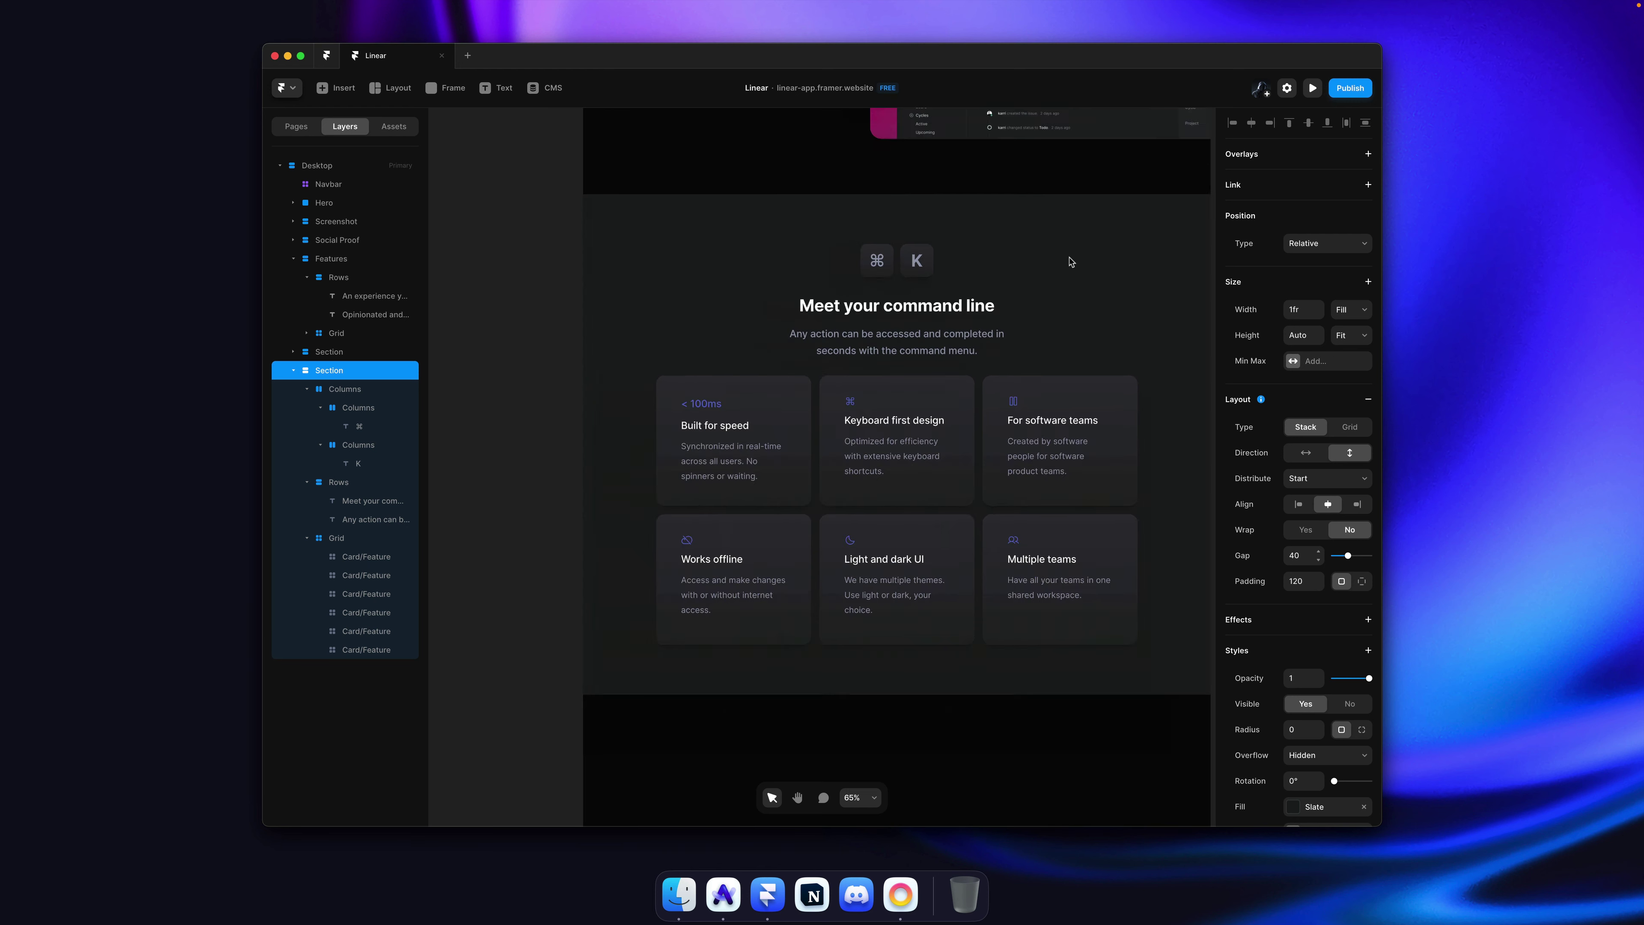
left_click(1125, 299)
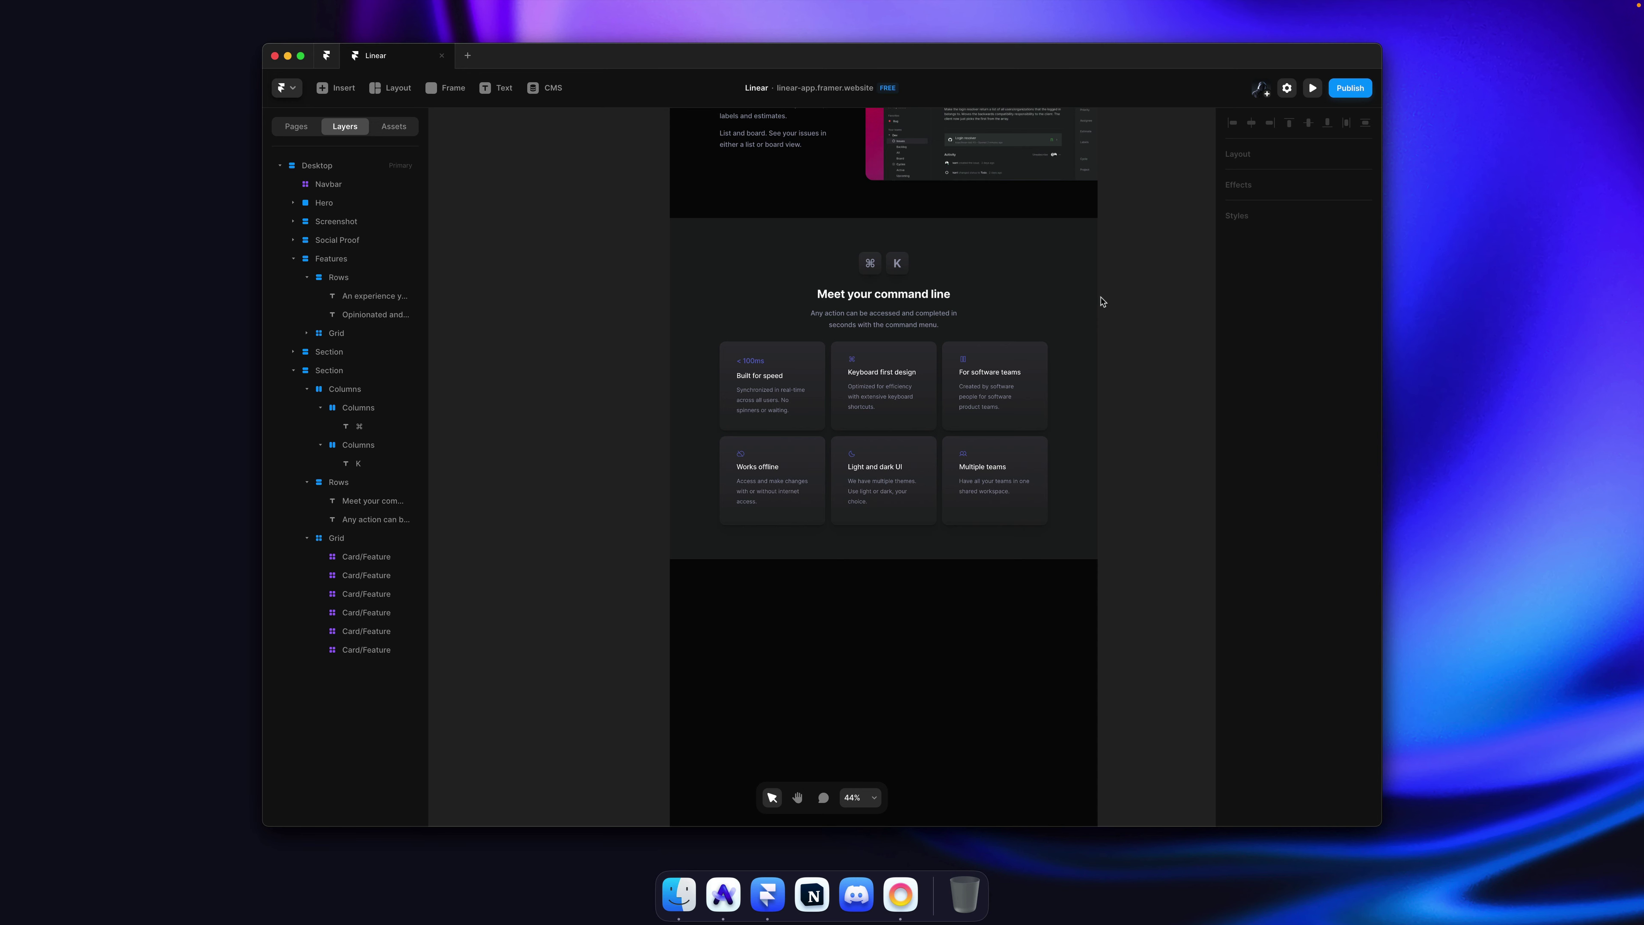
scroll(1103, 302, "up", 3)
Step: Delete the grid of feature cards and save
left_click(909, 463)
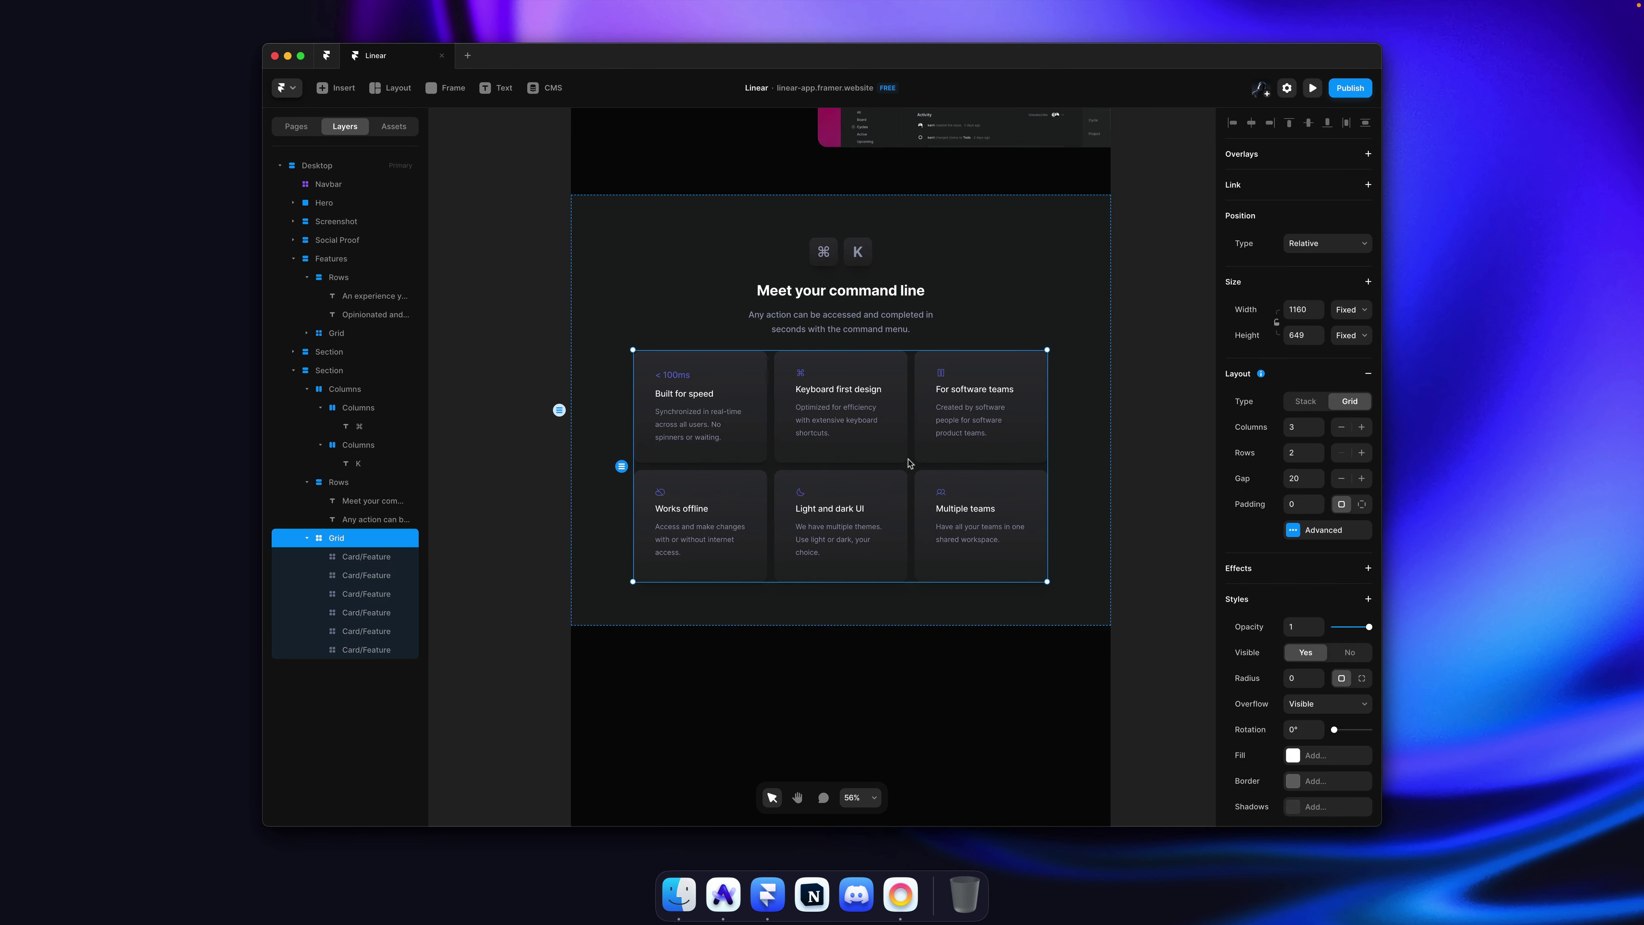
key("Delete")
key("super+s")
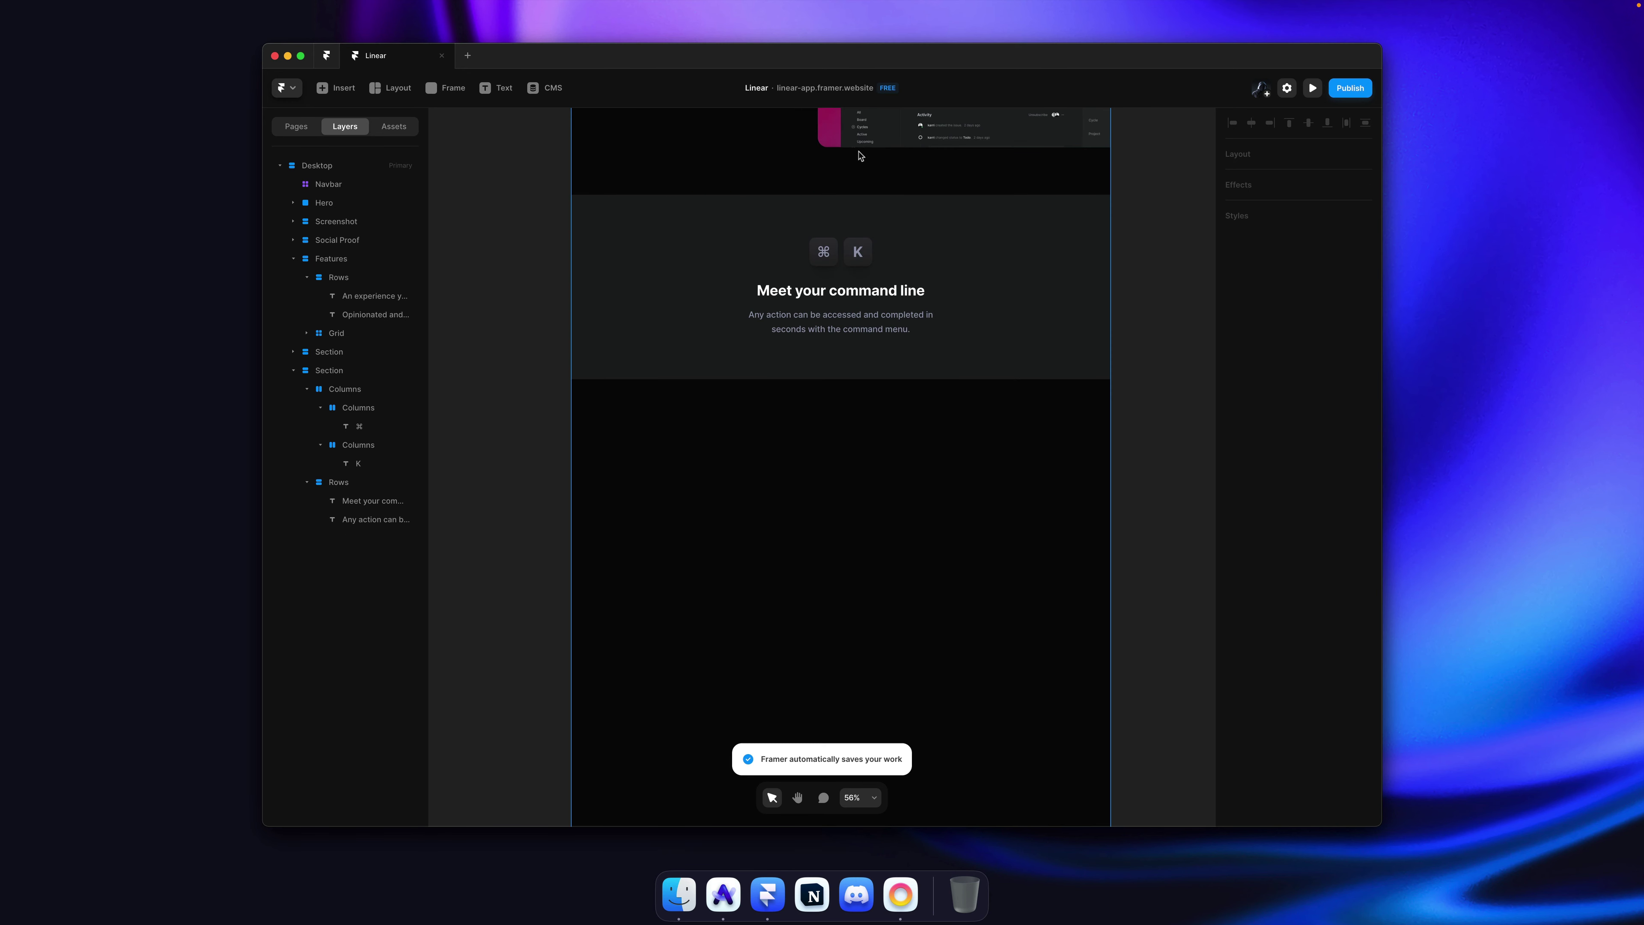
scroll(860, 155, "up", 2)
Step: Compare the published Framer site against Linear's page in the browser
key("super+Tab")
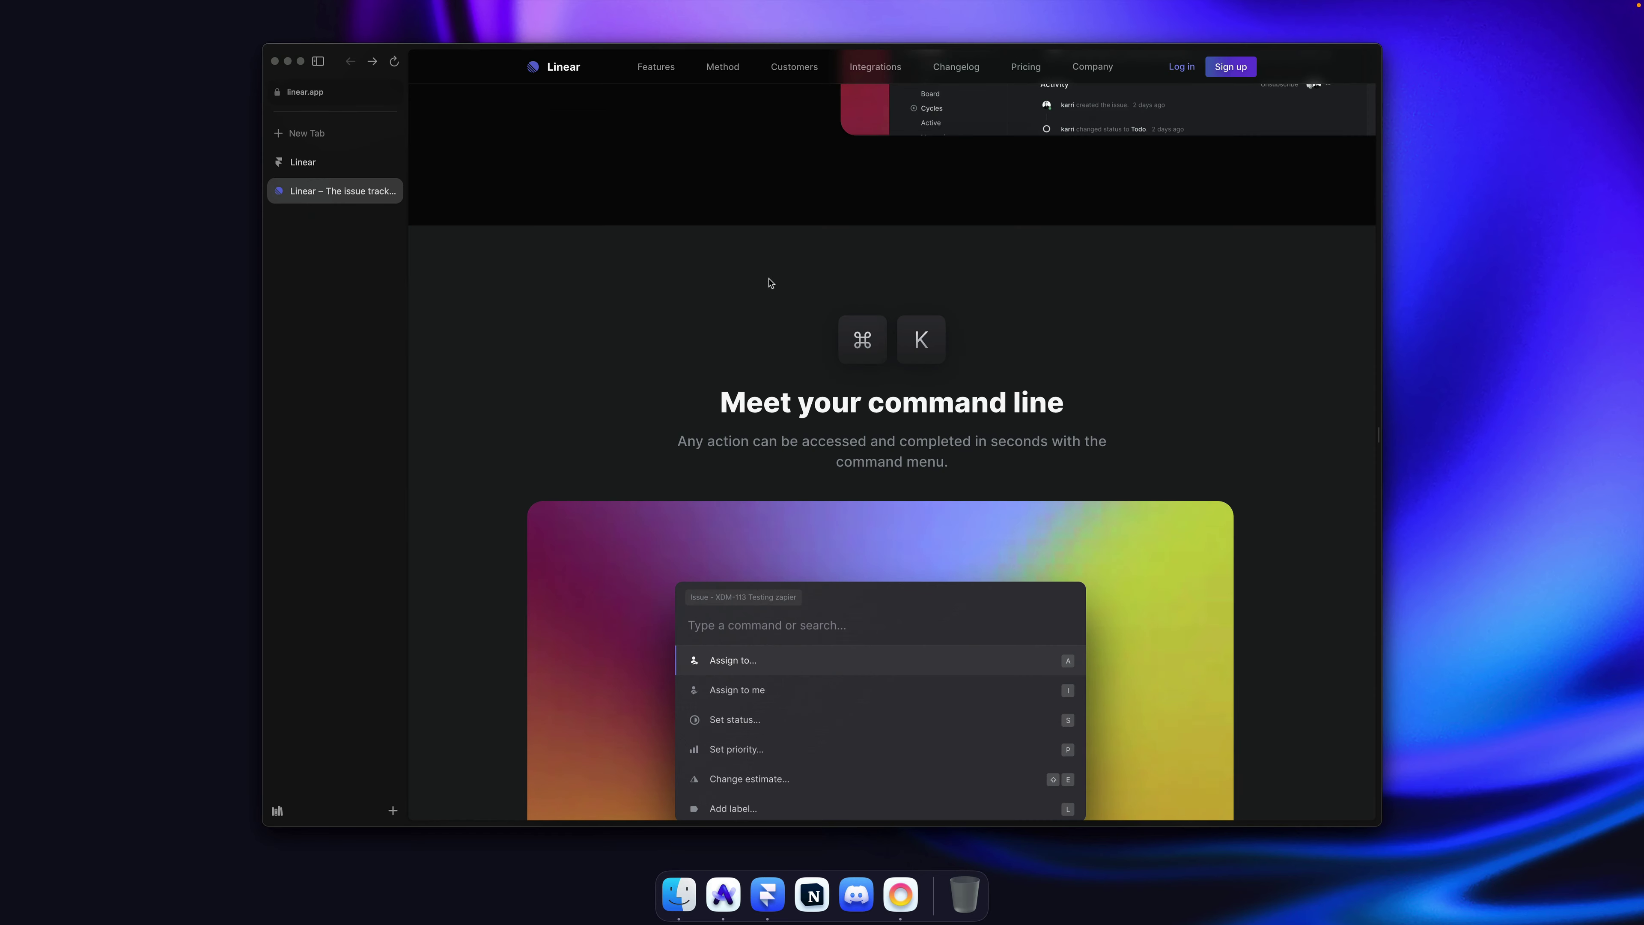
left_click(331, 164)
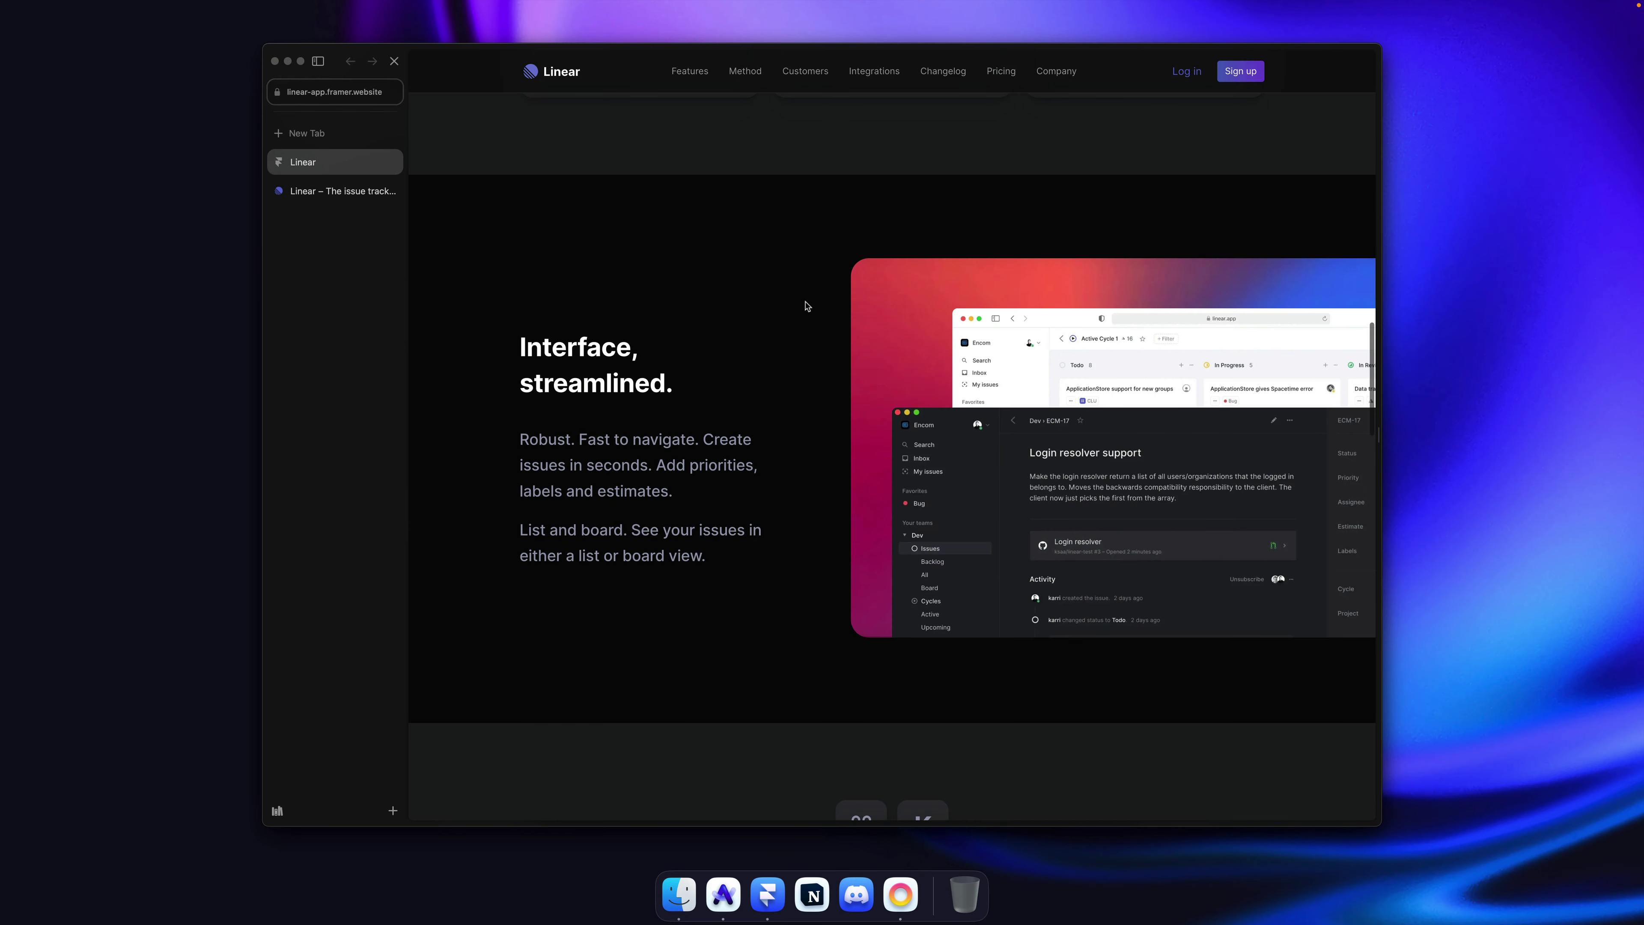
scroll(807, 306, "down", 5)
scroll(807, 305, "down", 3)
left_click(321, 193)
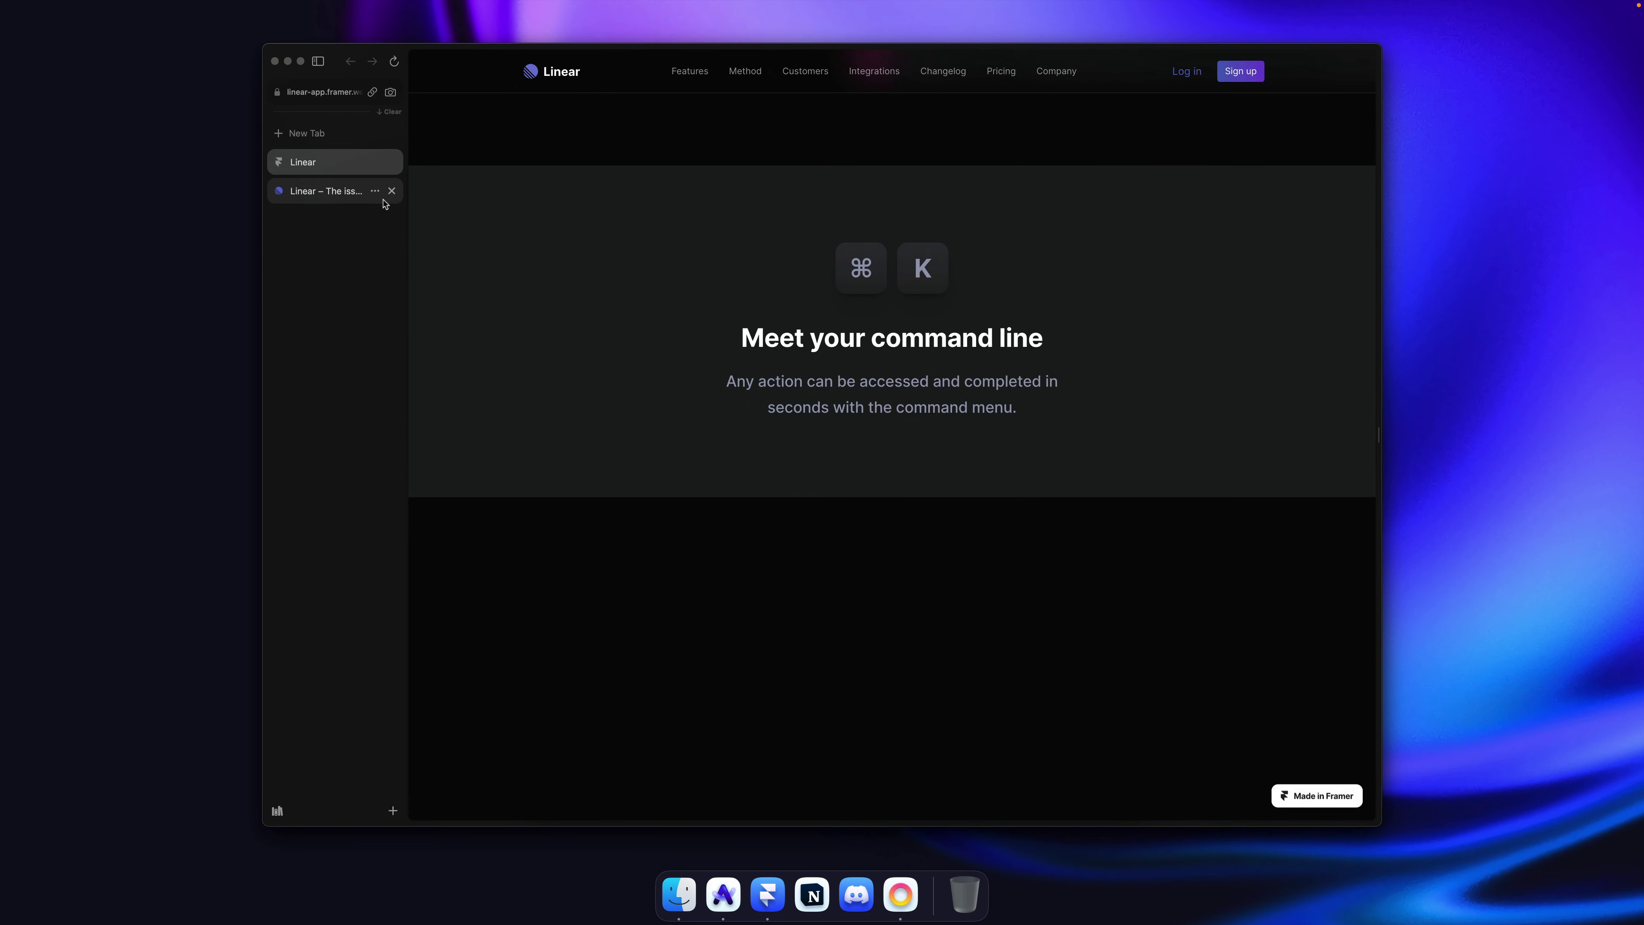
Step: Drop Heading 2 from ⌘ and K, keeping size 35 Regular, save and reload the site
key("super+Tab")
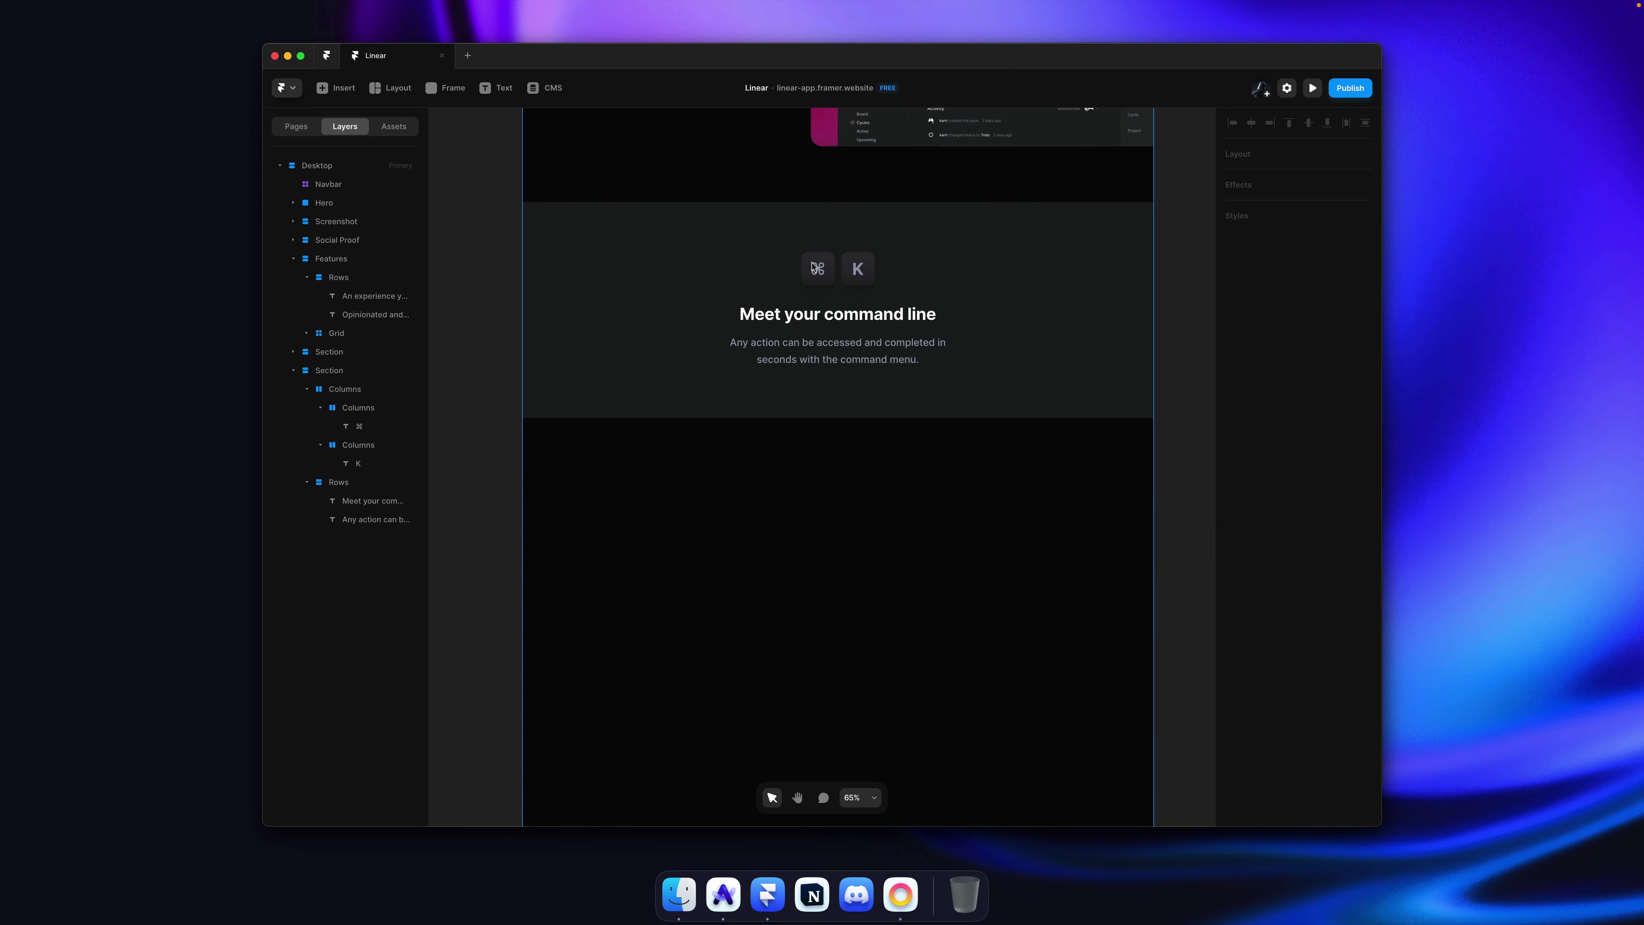
left_click(855, 269)
left_click(833, 280, "shift")
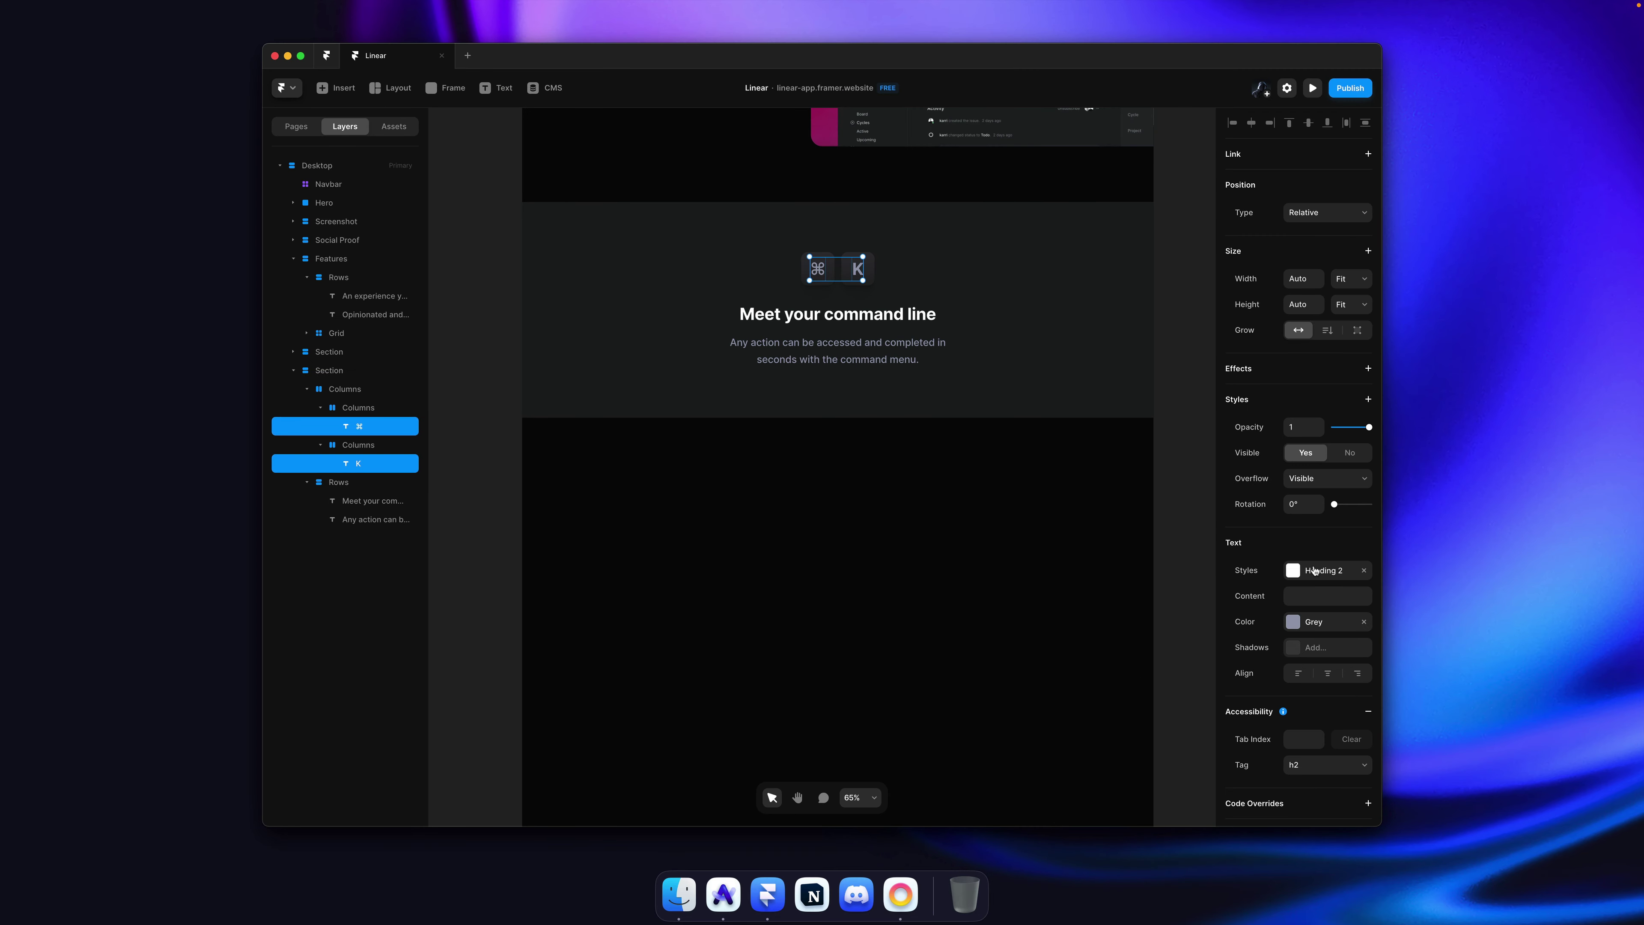
left_click(1361, 571)
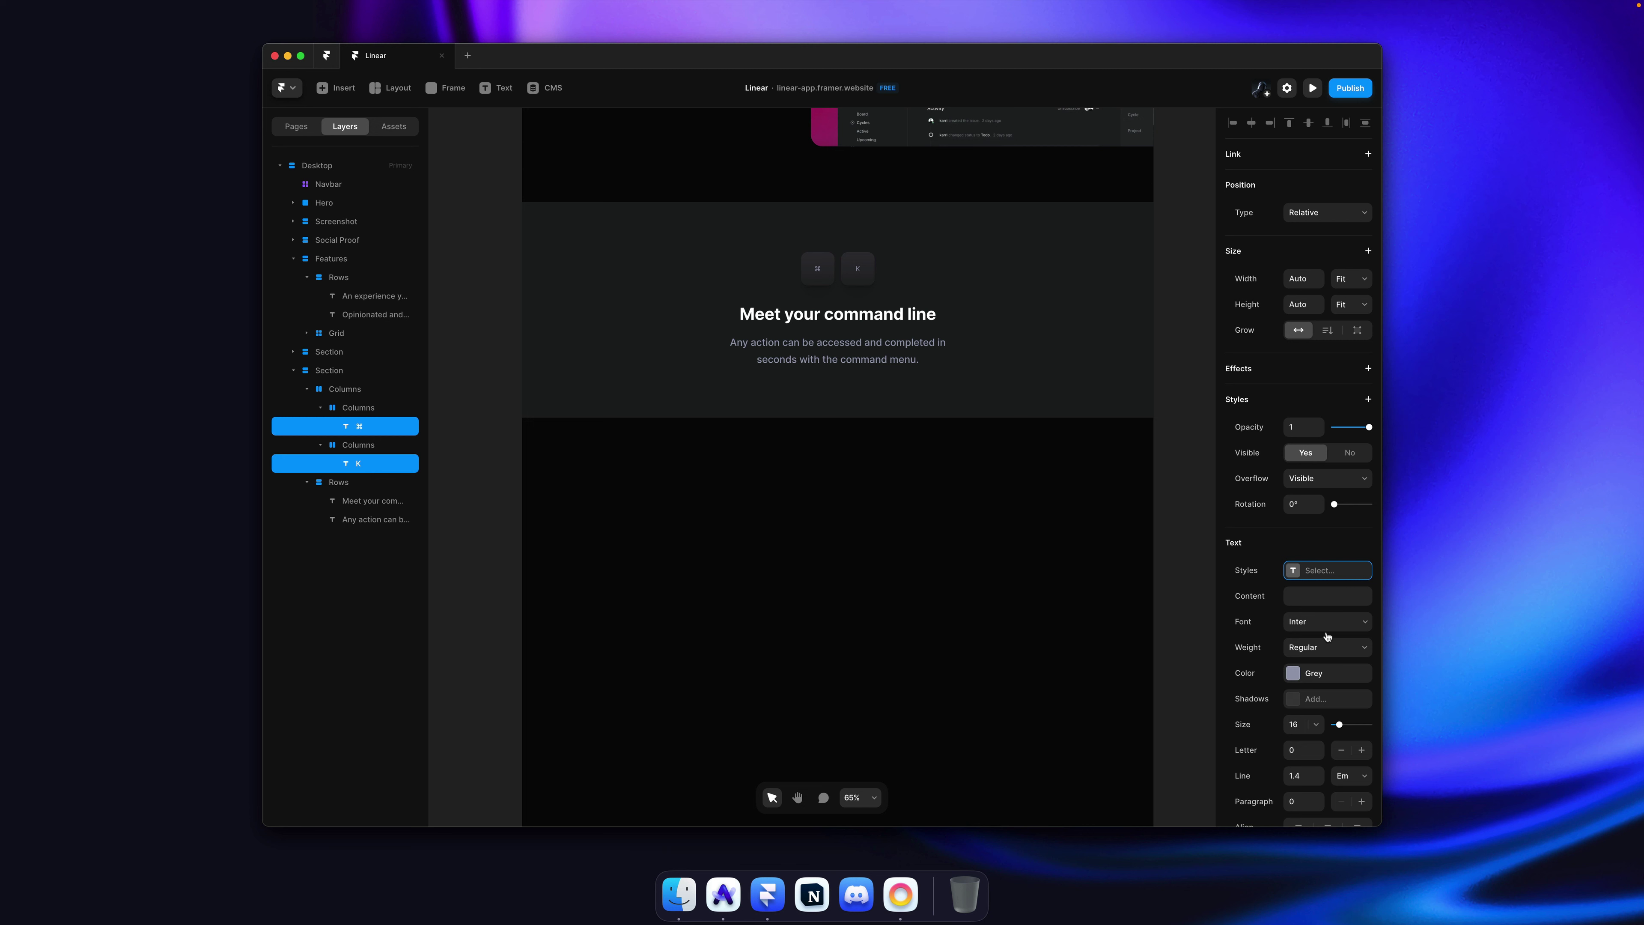
left_click(1301, 724)
left_click(1330, 648)
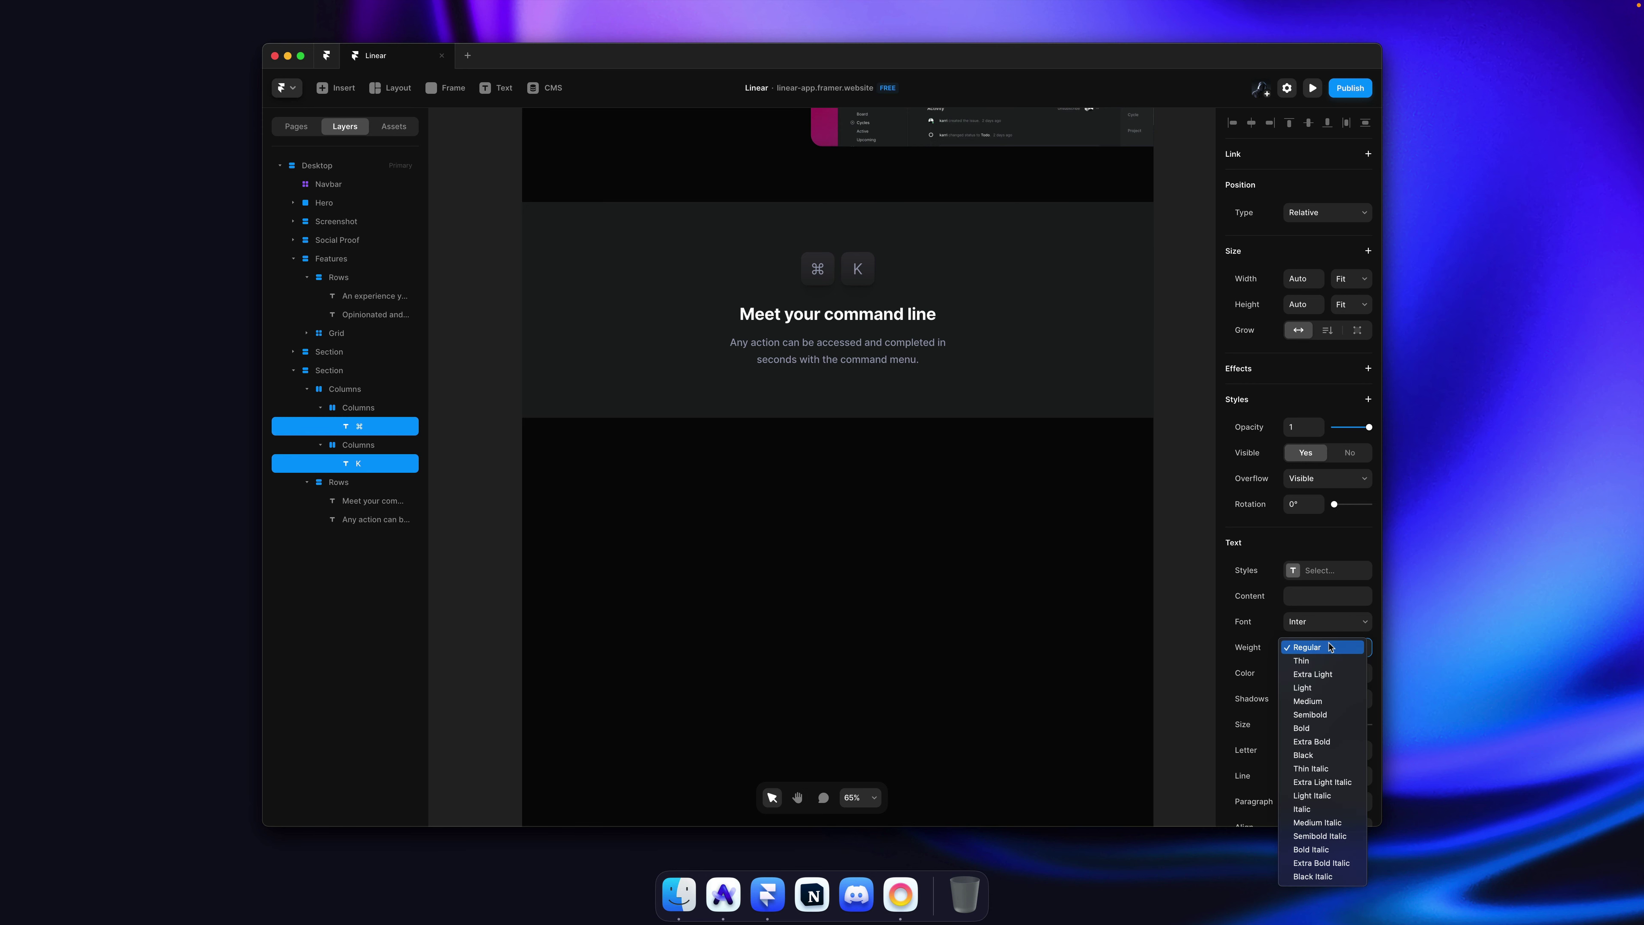
left_click(1169, 315)
left_click(1170, 315)
key("super+s")
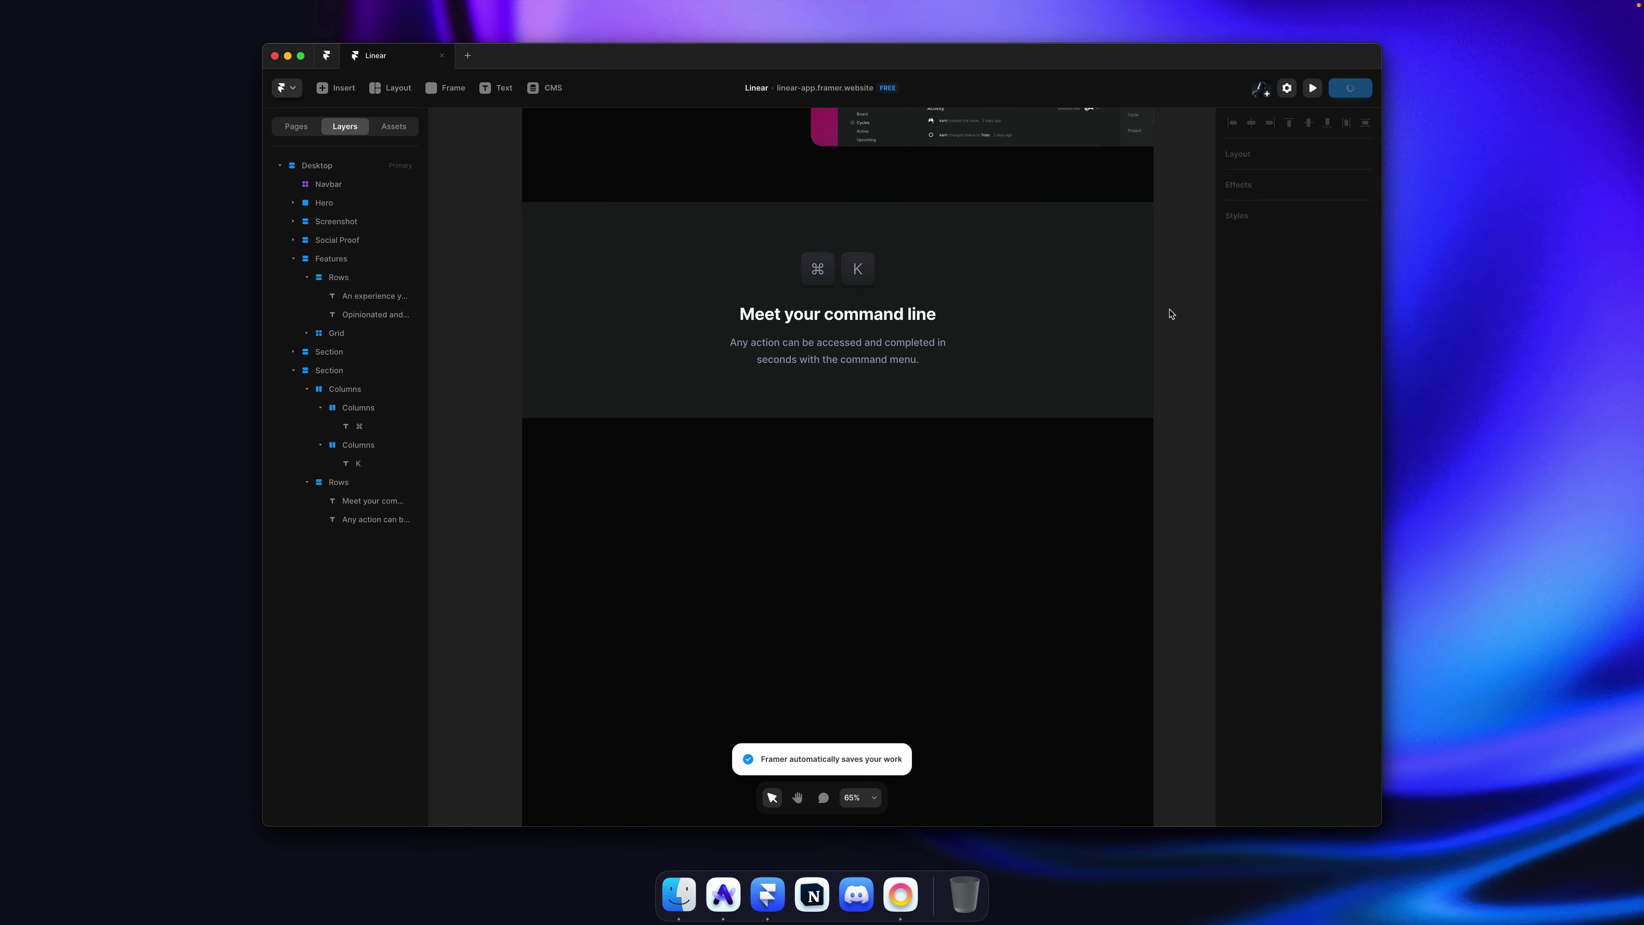
key("super+Tab")
left_click(339, 162)
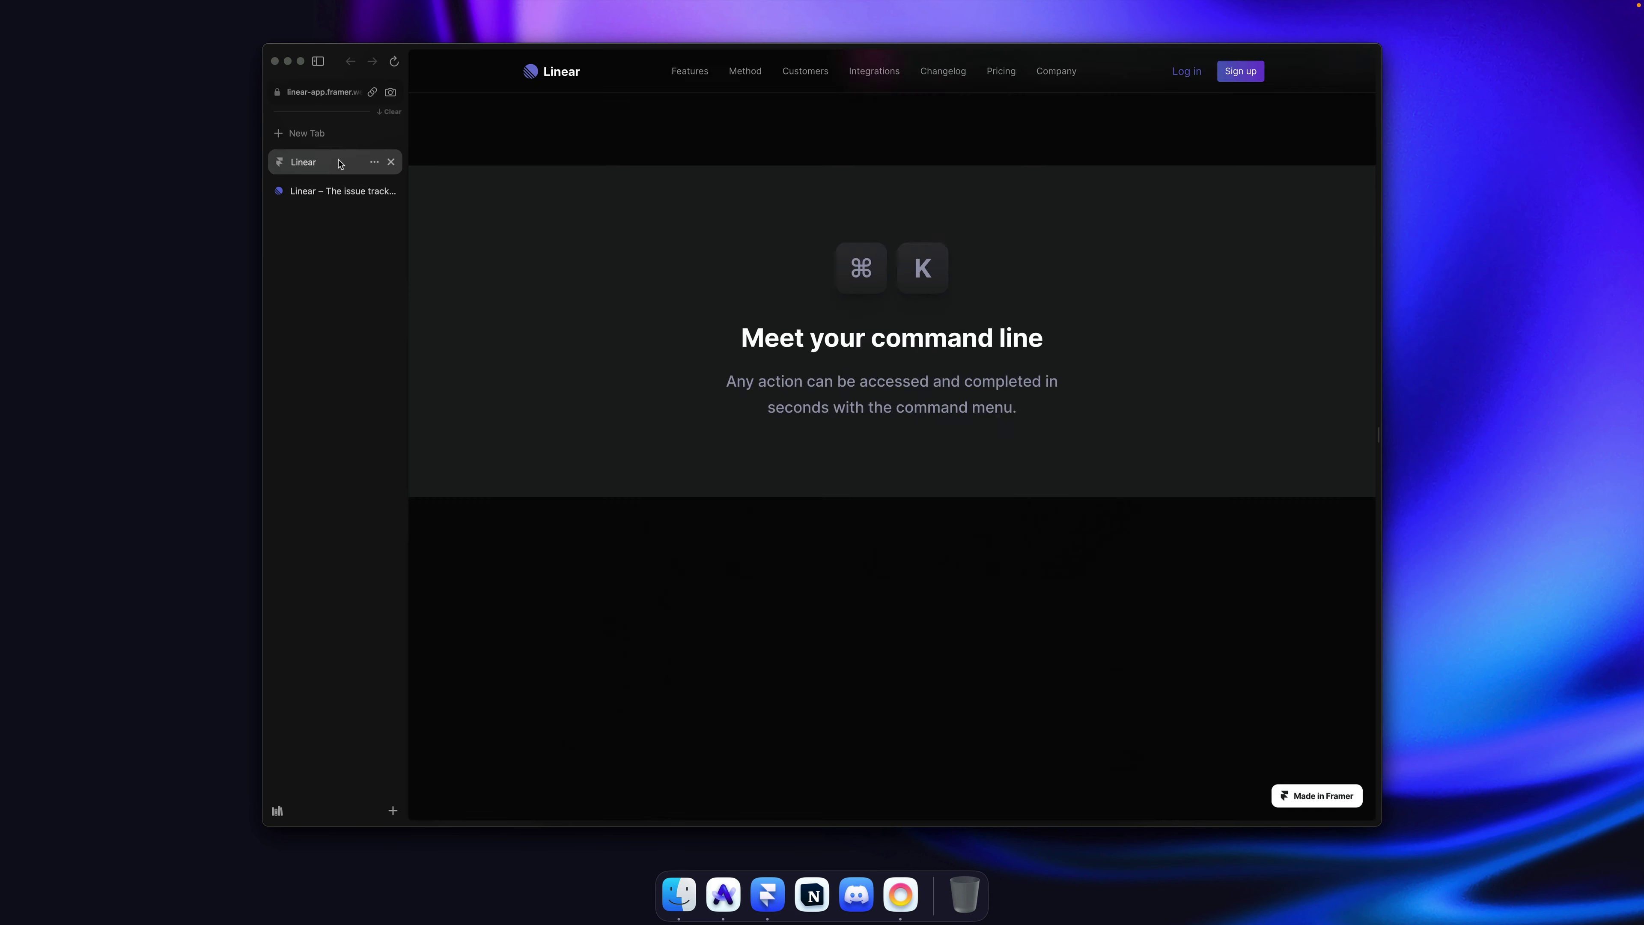
Step: Inspect Linear's command-menu demo, copy its gradient background image, and close DevTools
left_click(339, 190)
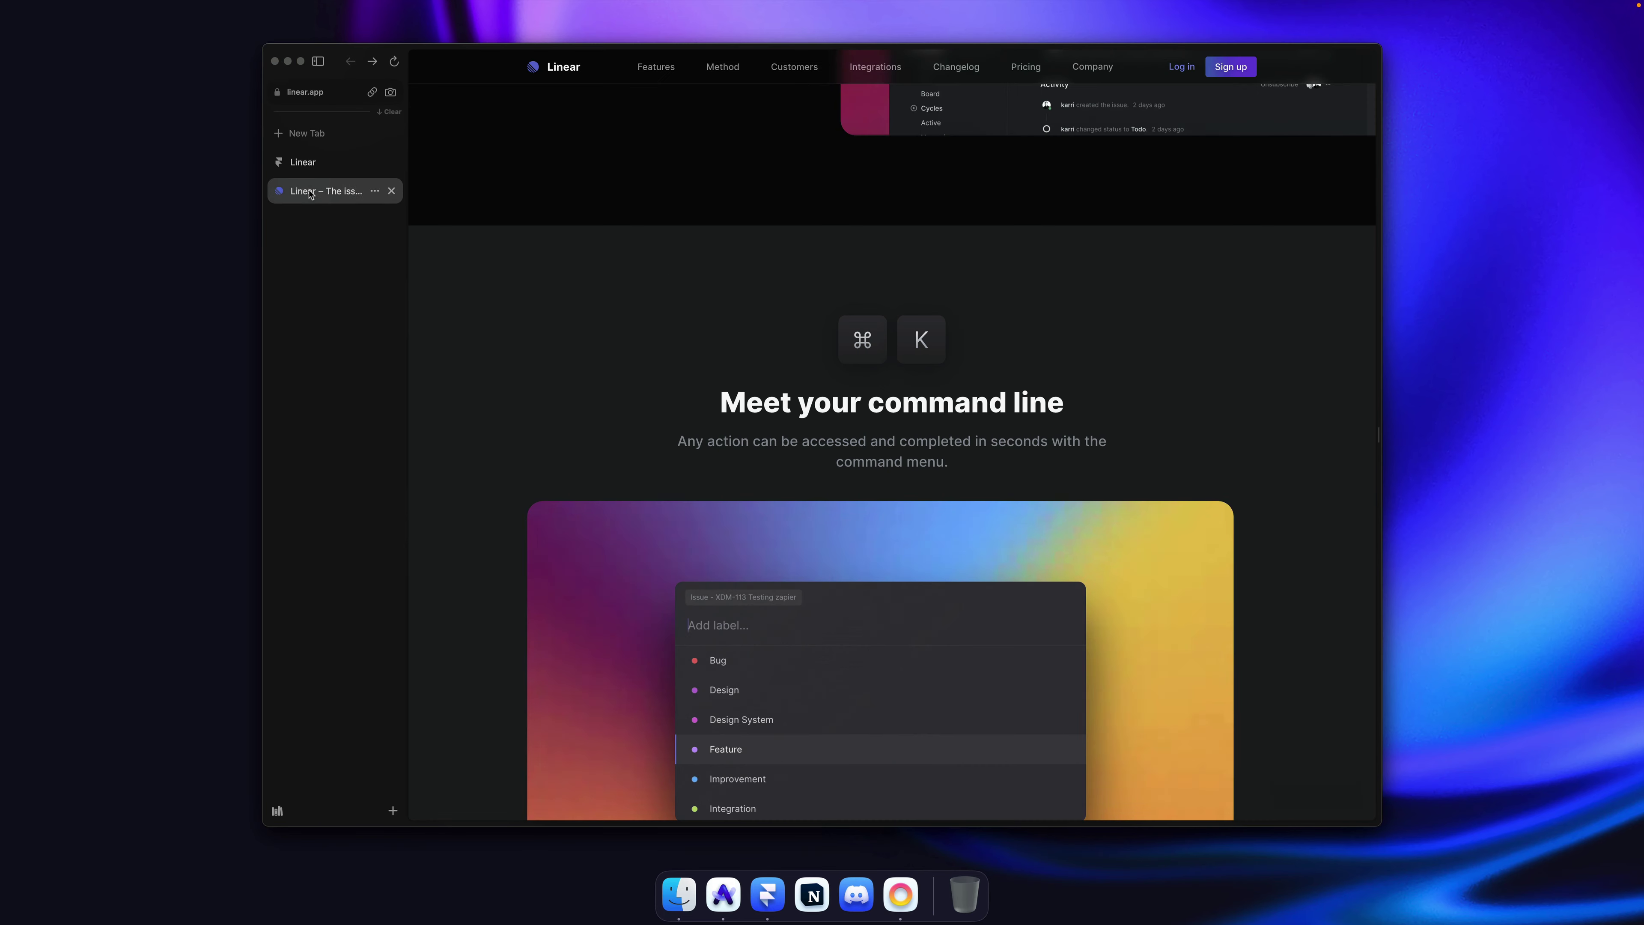
scroll(686, 350, "down", 5)
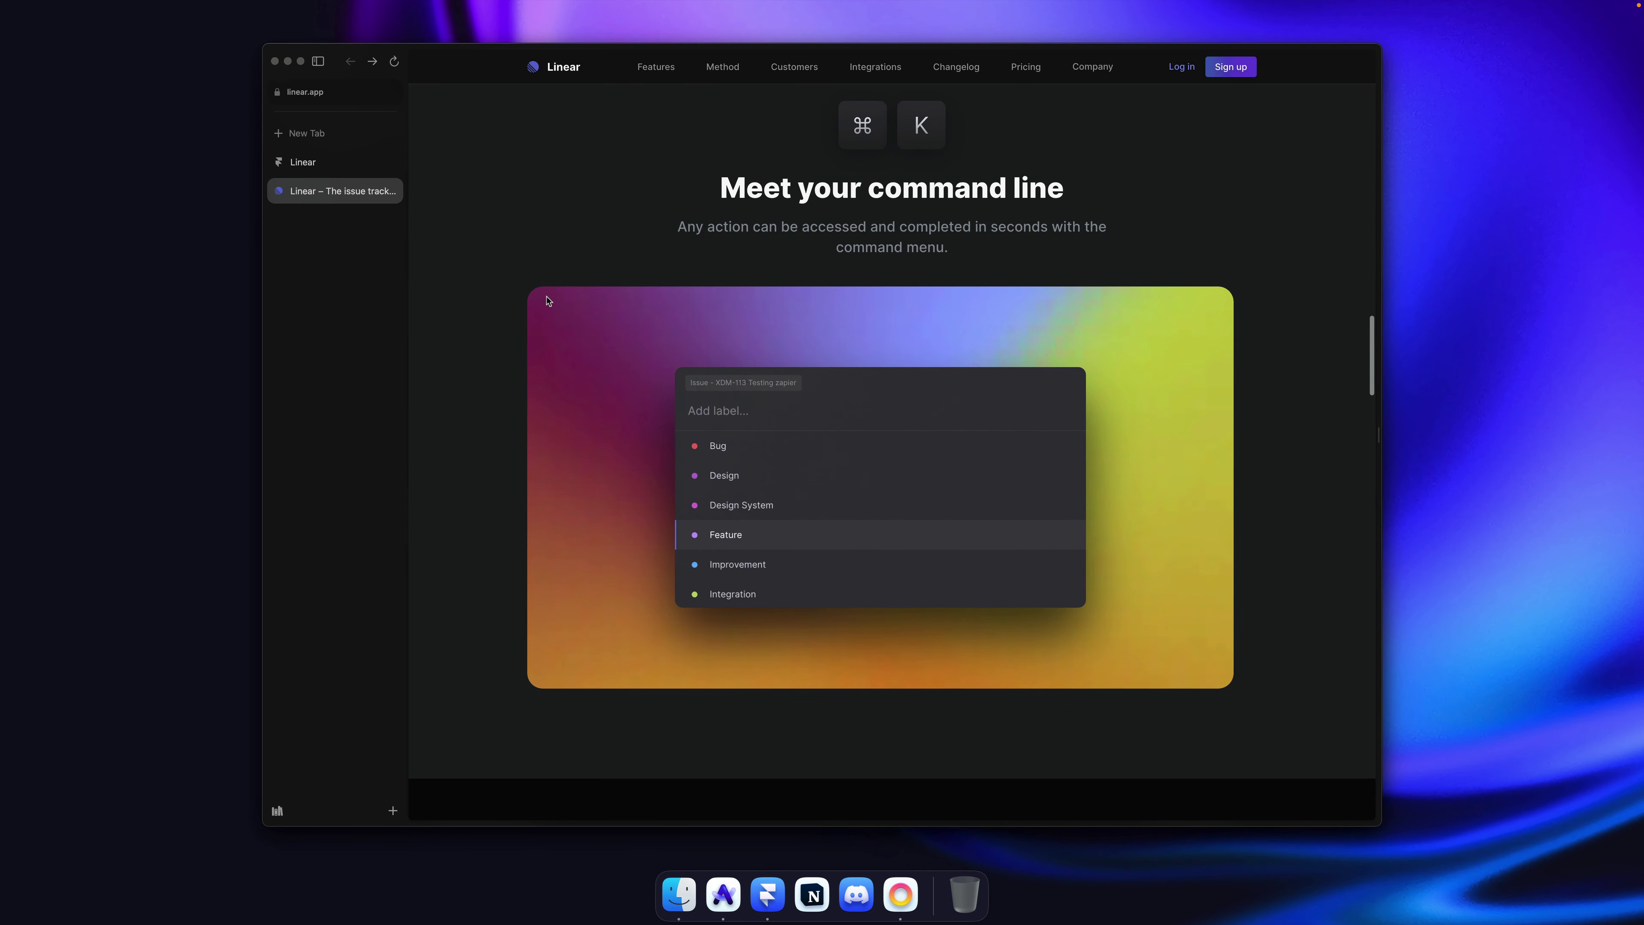
right_click(547, 299)
left_click(576, 471)
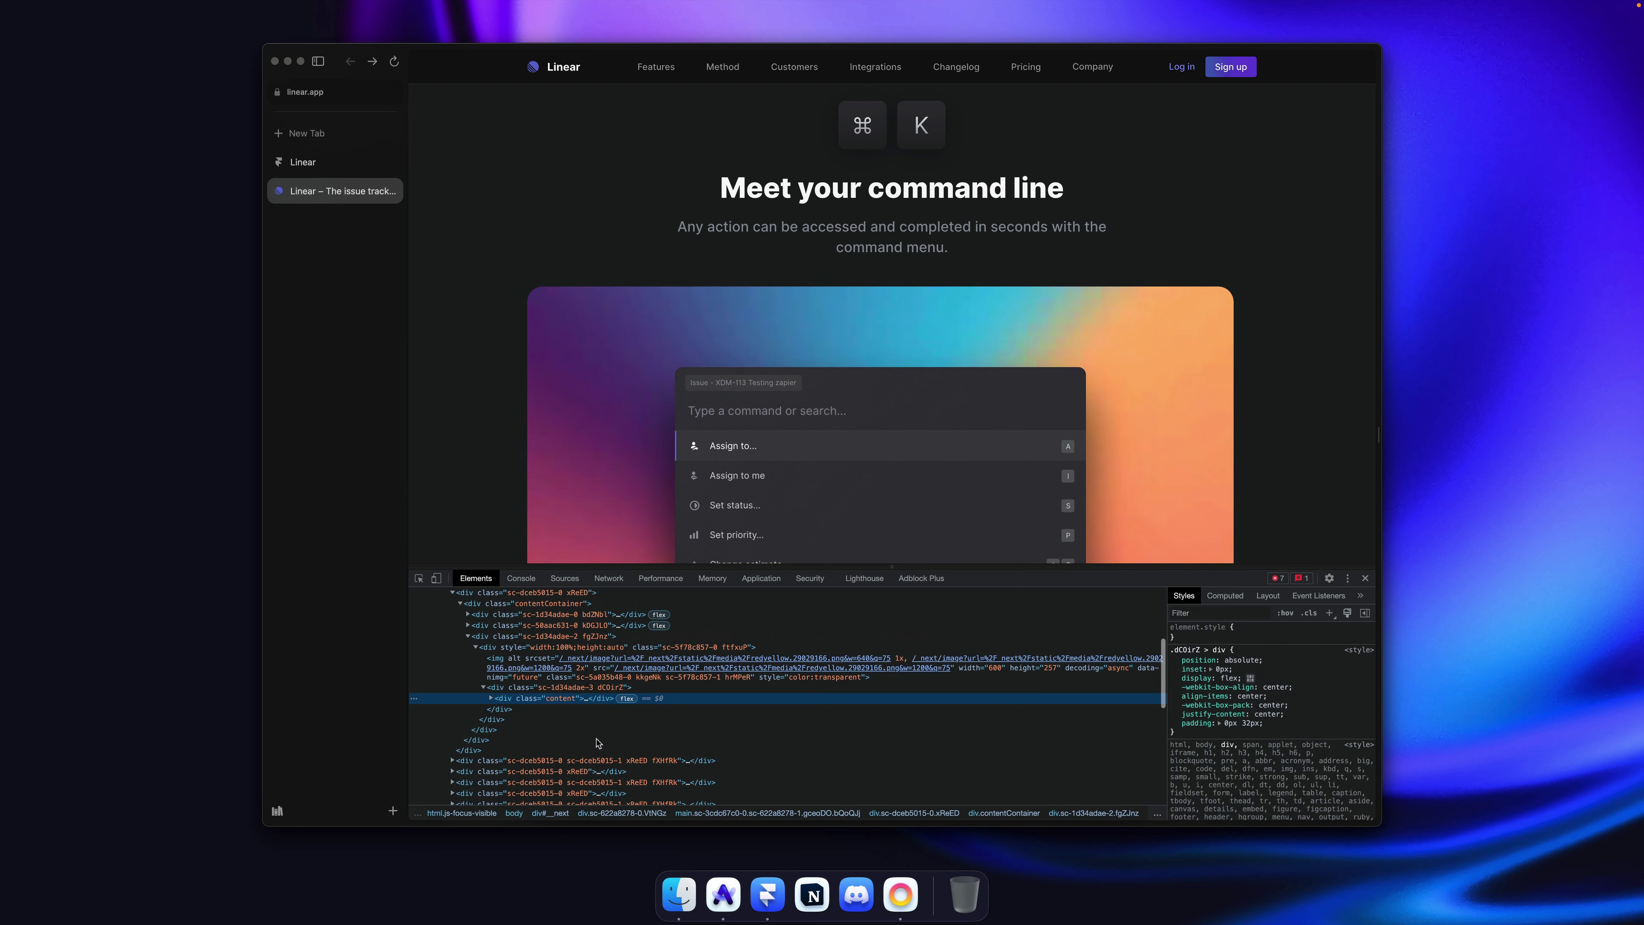
mouse_move(569, 667)
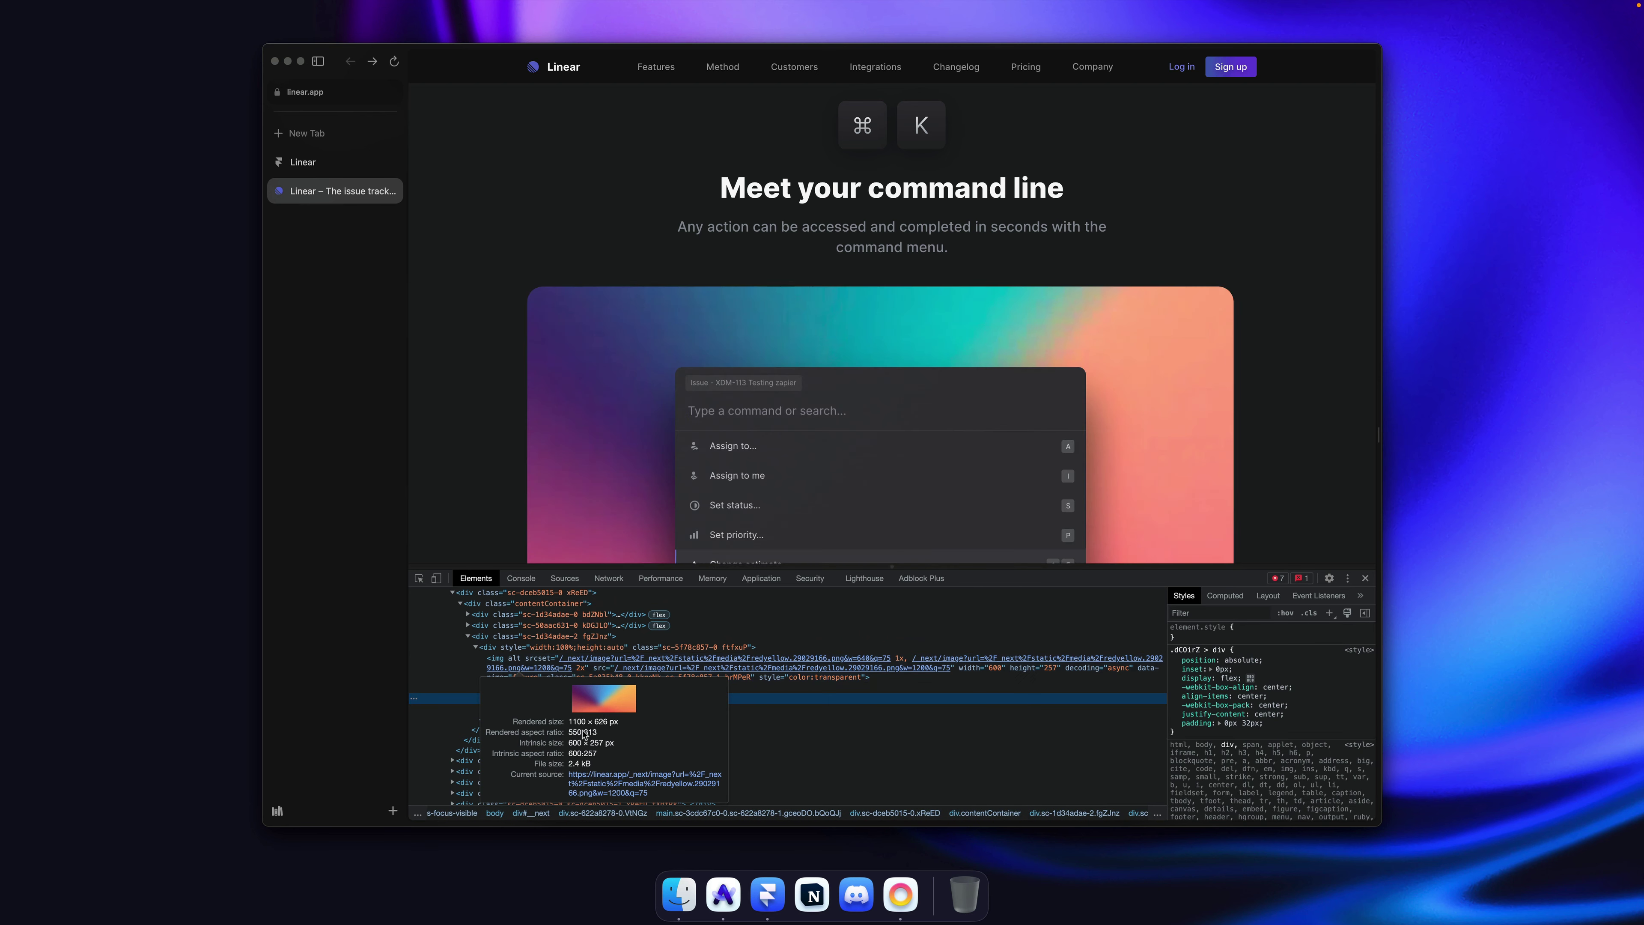
left_click(647, 668)
right_click(840, 418)
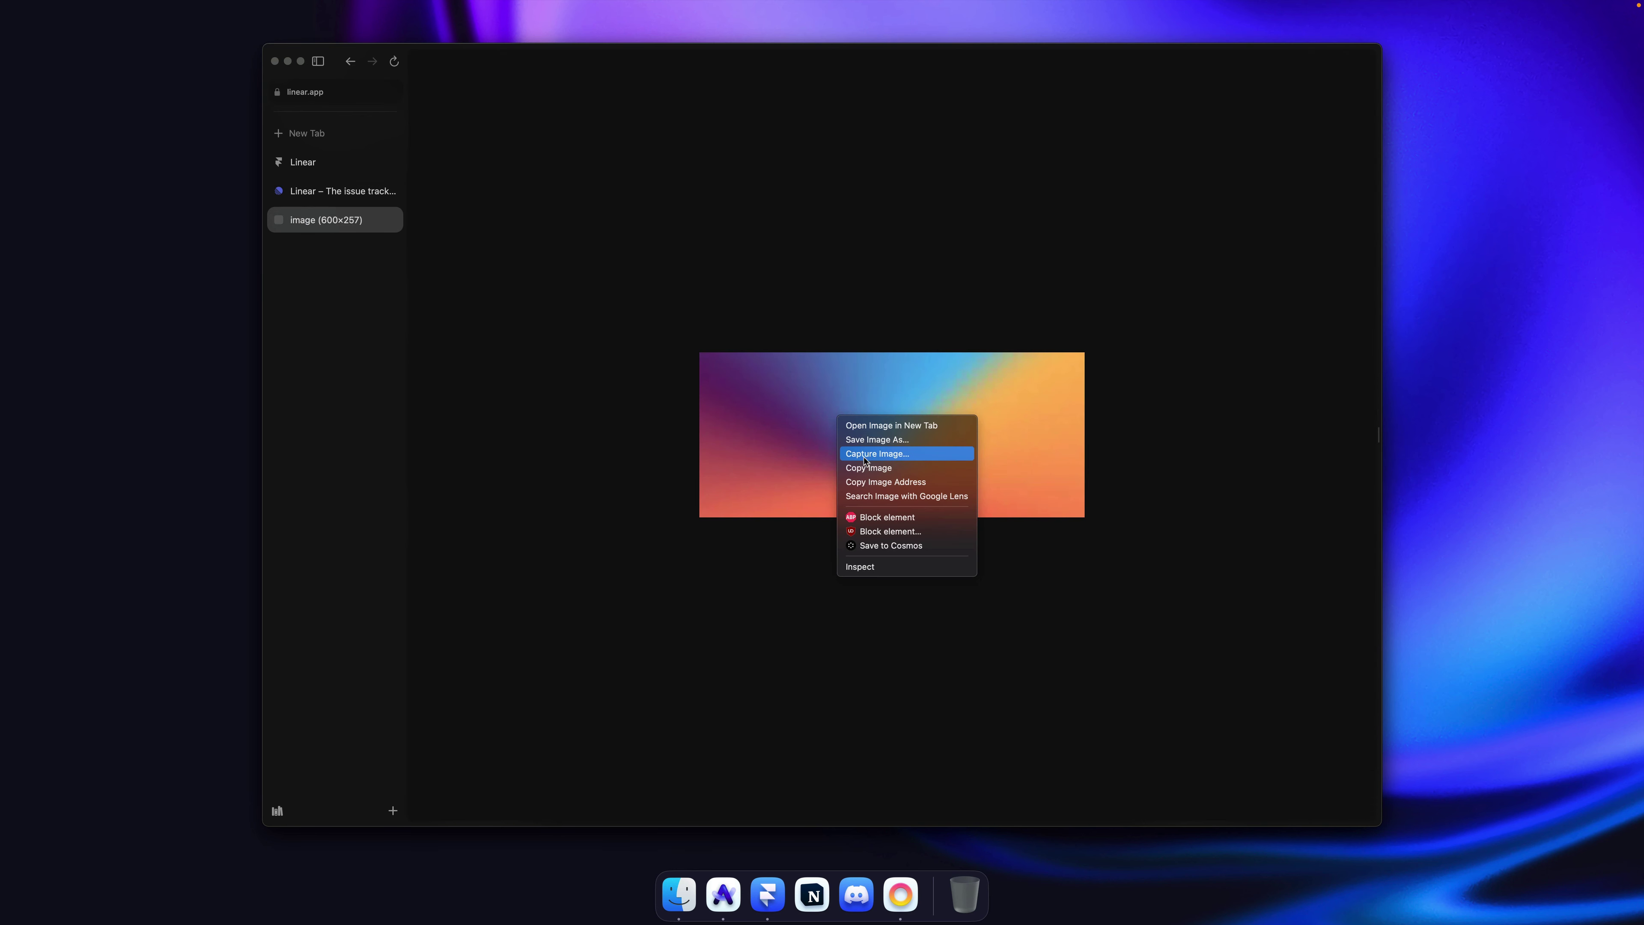
left_click(849, 305)
key("super+w")
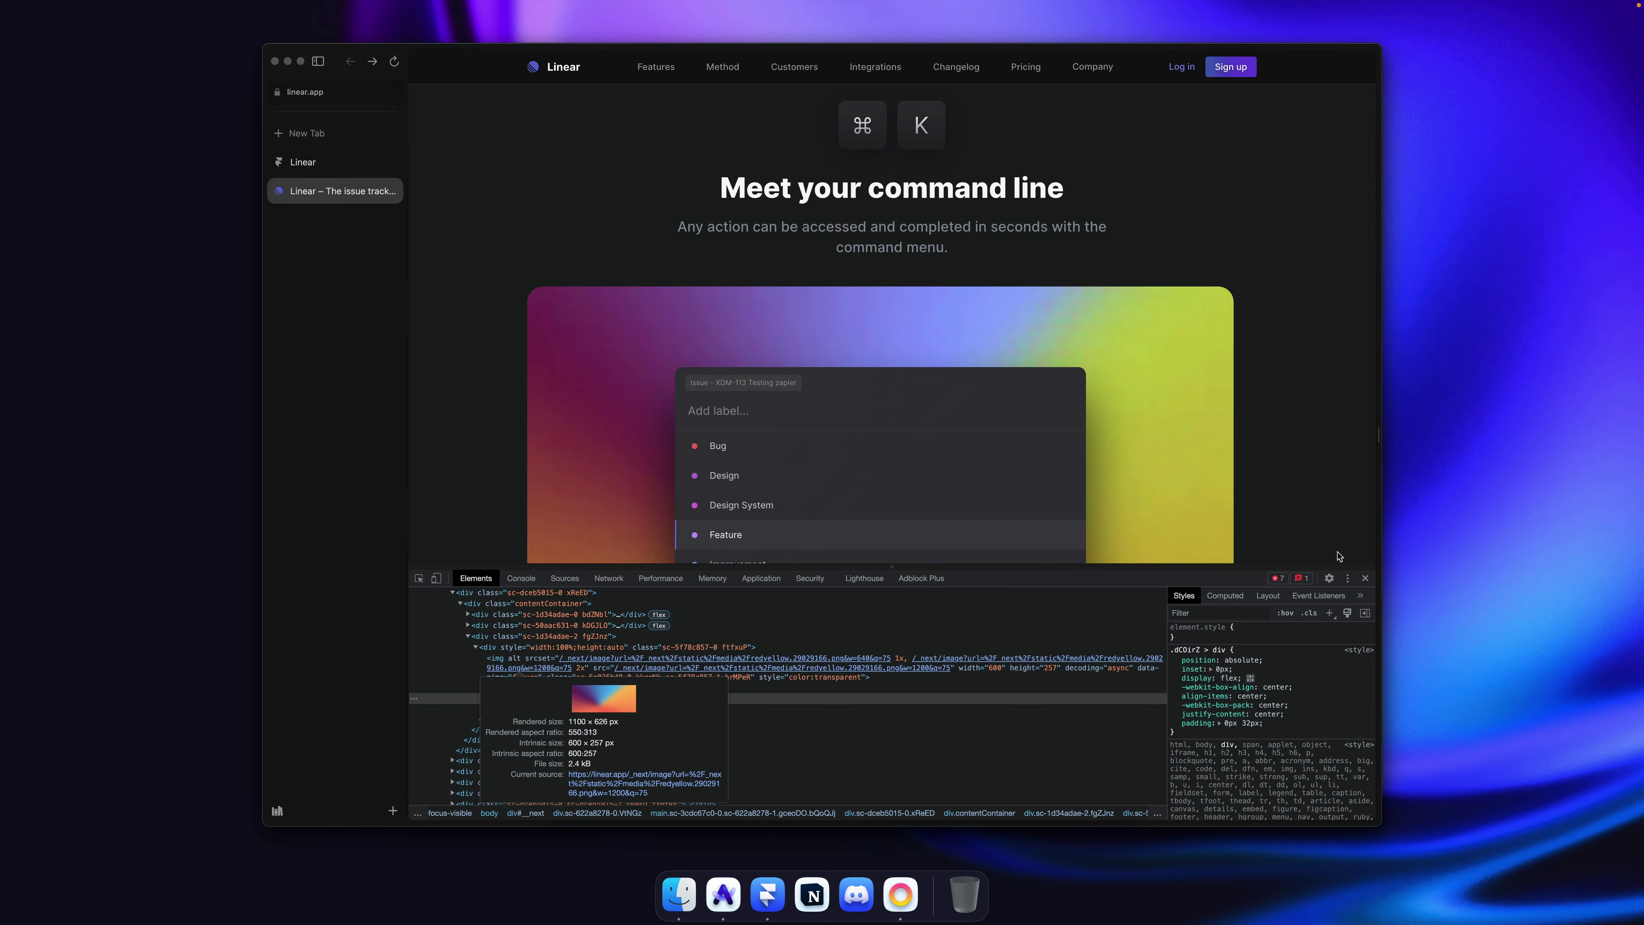
left_click(1366, 577)
Step: Paste the gradient image inside the command-line section
key("super+Tab")
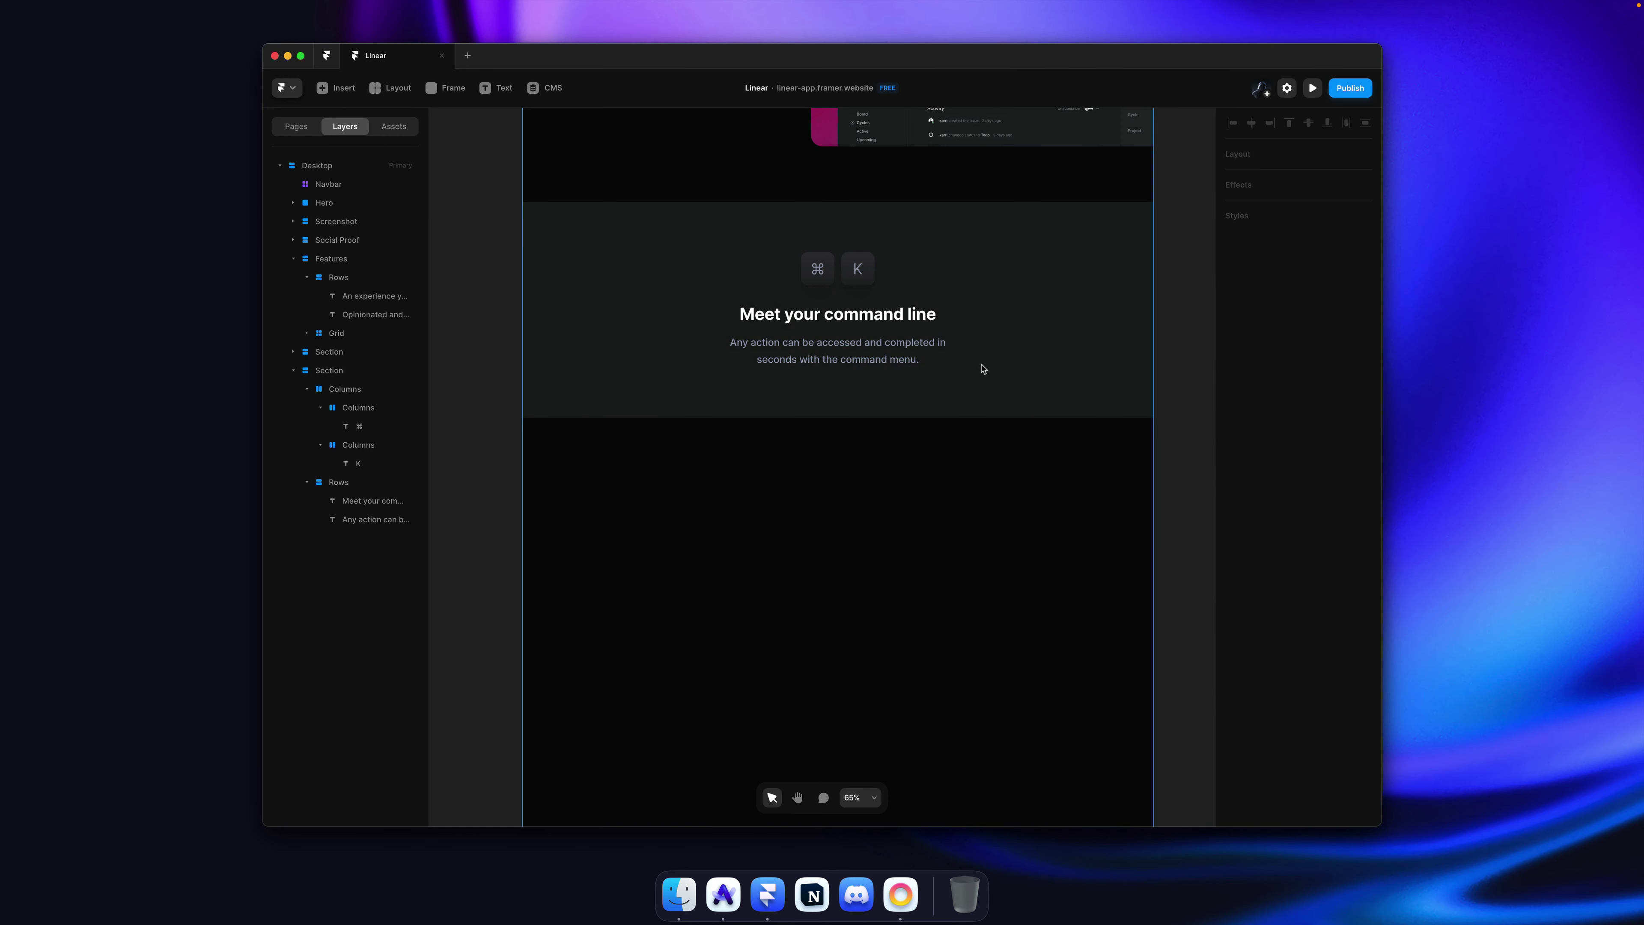
key("super+v")
key("super+x")
left_click(979, 404)
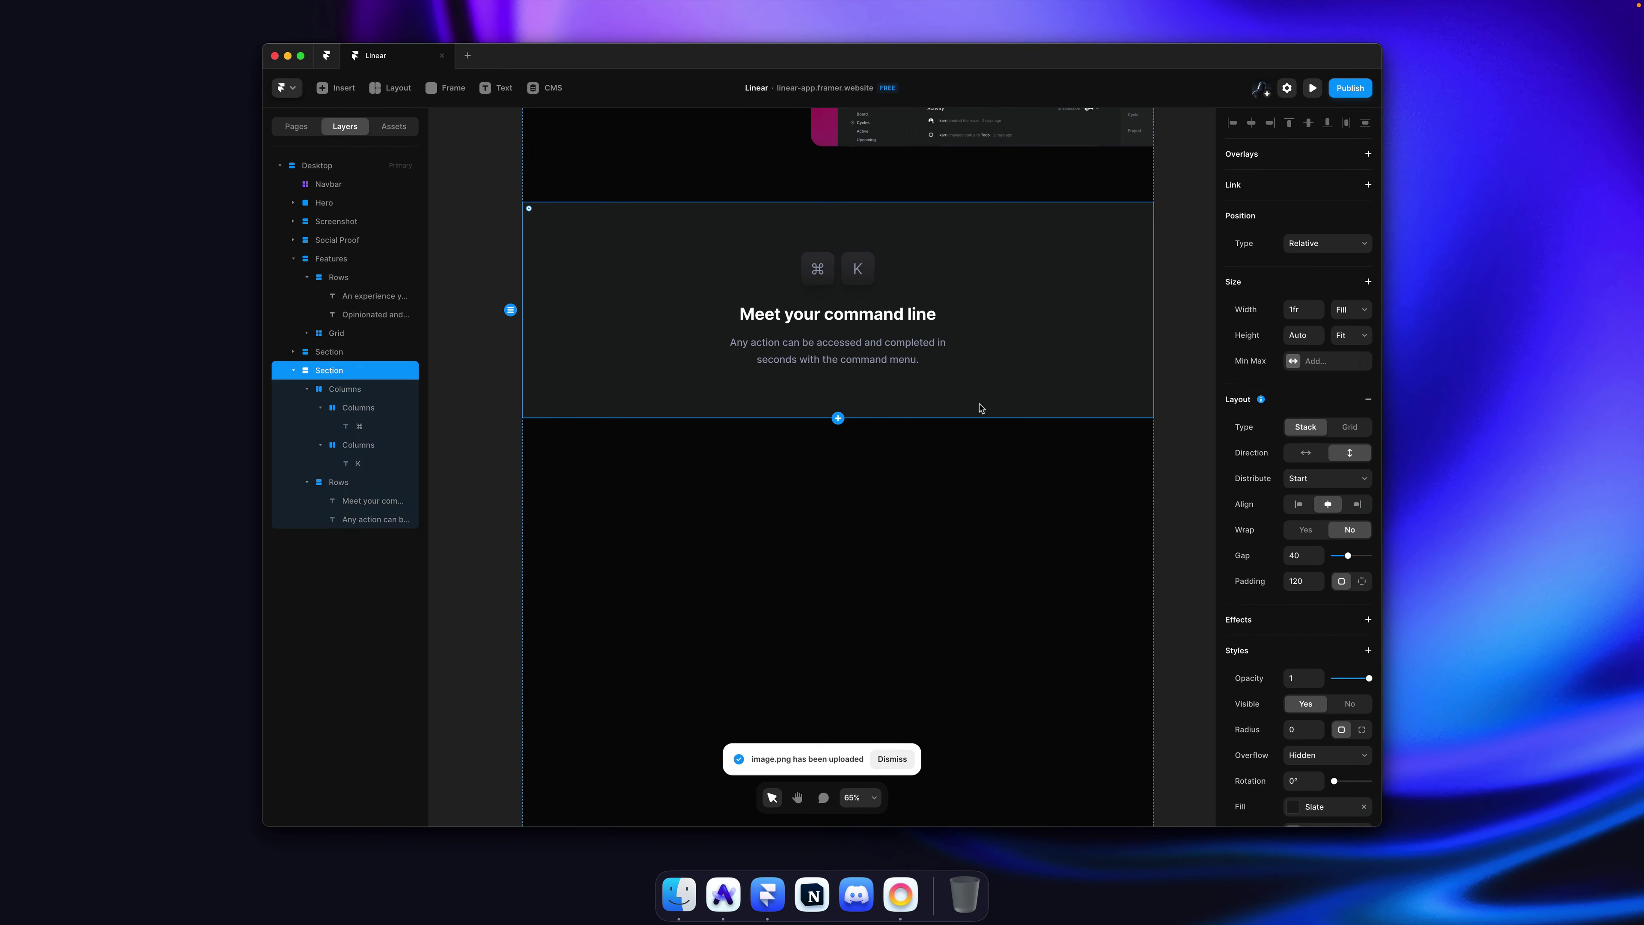
key("super+v")
scroll(926, 352, "up", 9)
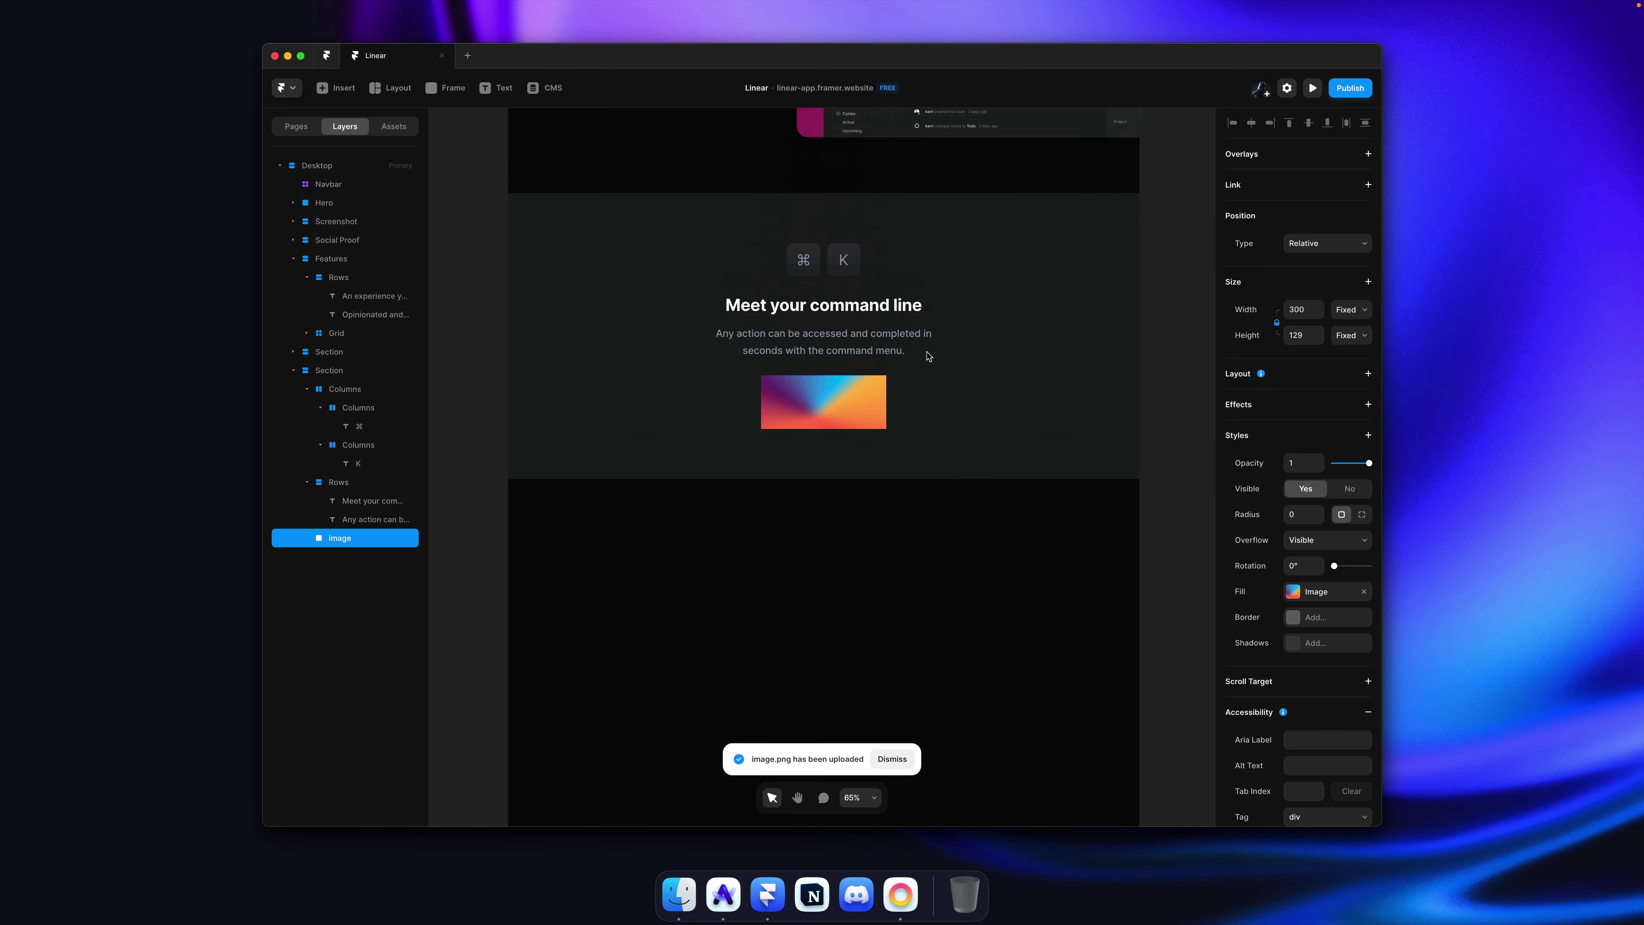
key("super+Tab")
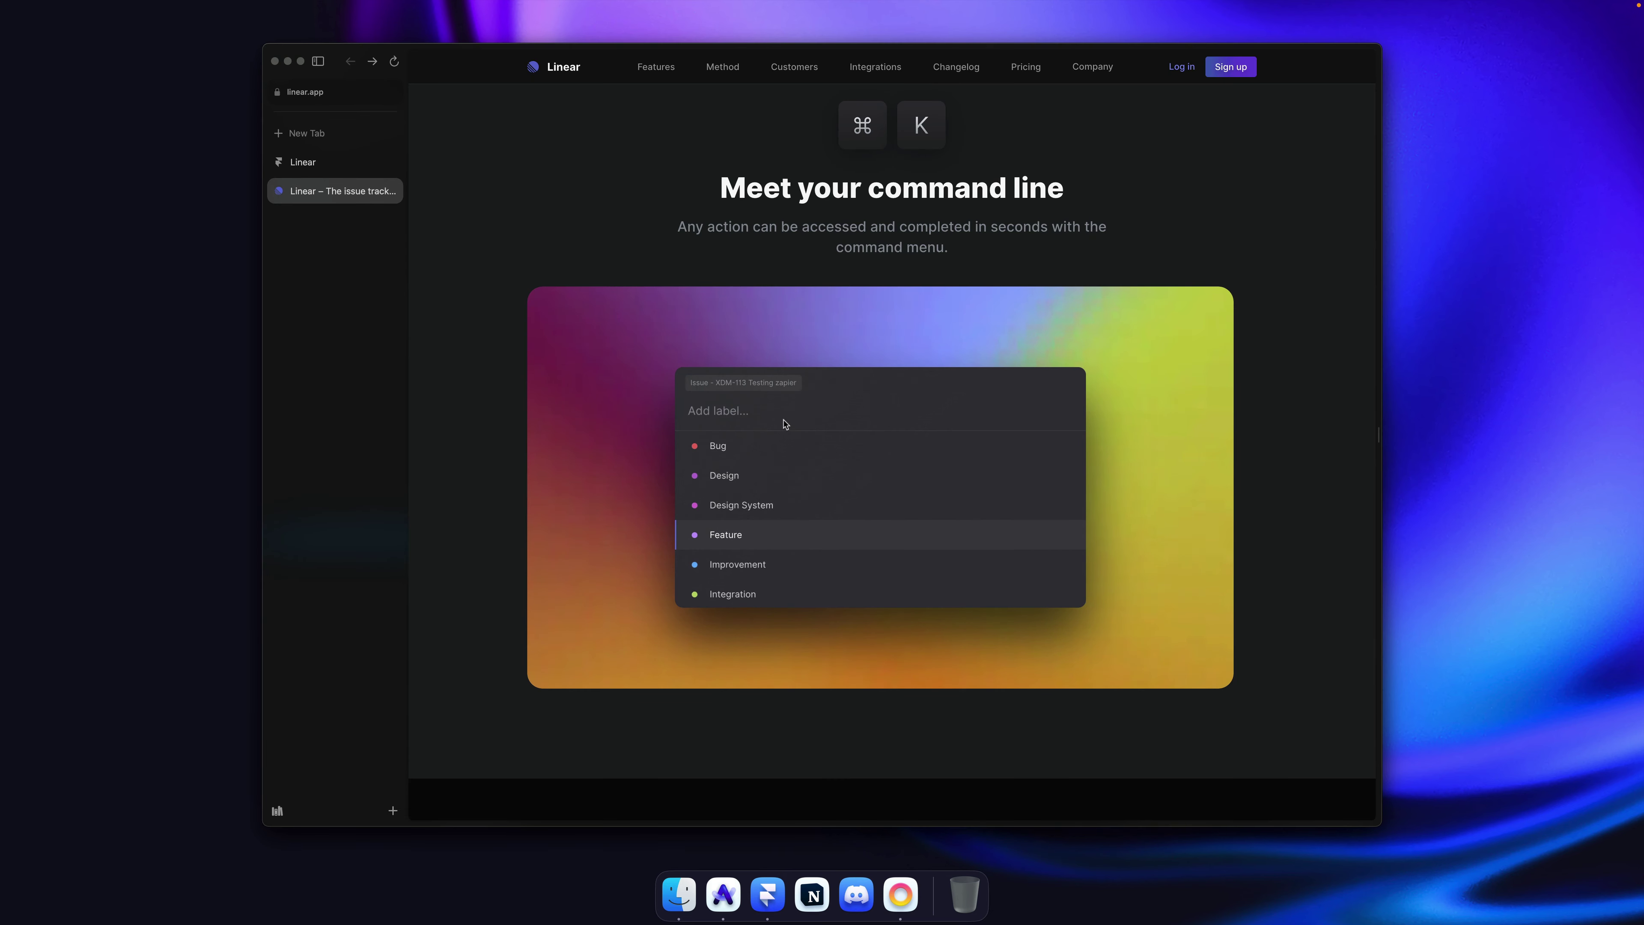
key("super+Tab")
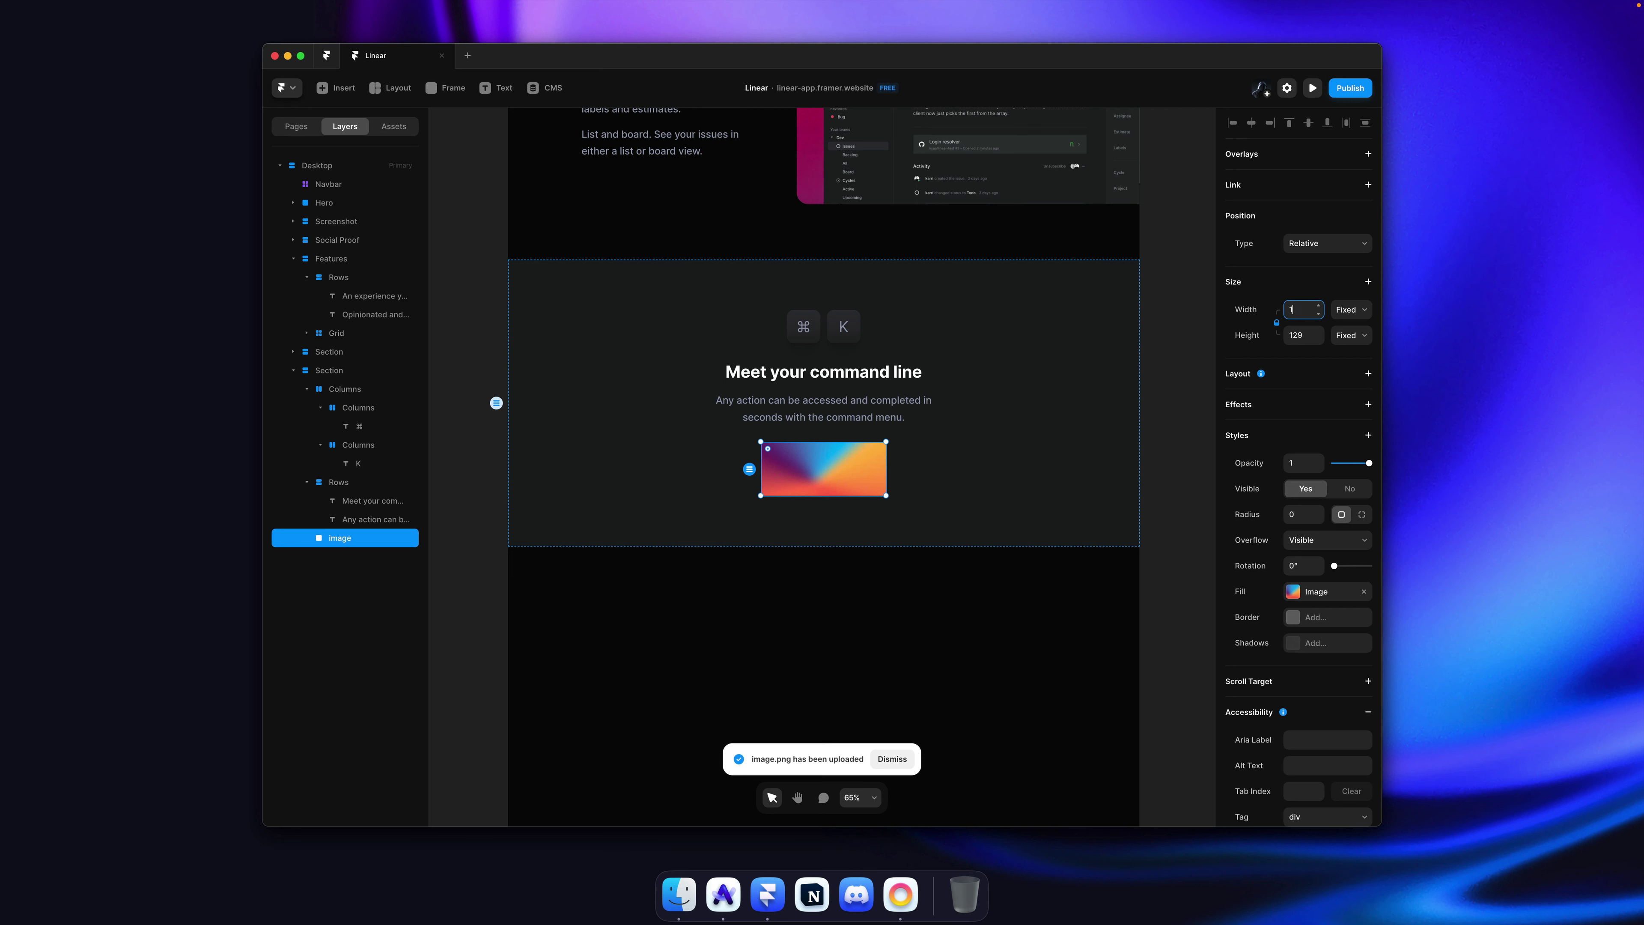
Step: Give the gradient image width 1160 and corner radius 40
type("1160")
scroll(1195, 368, "down", 3)
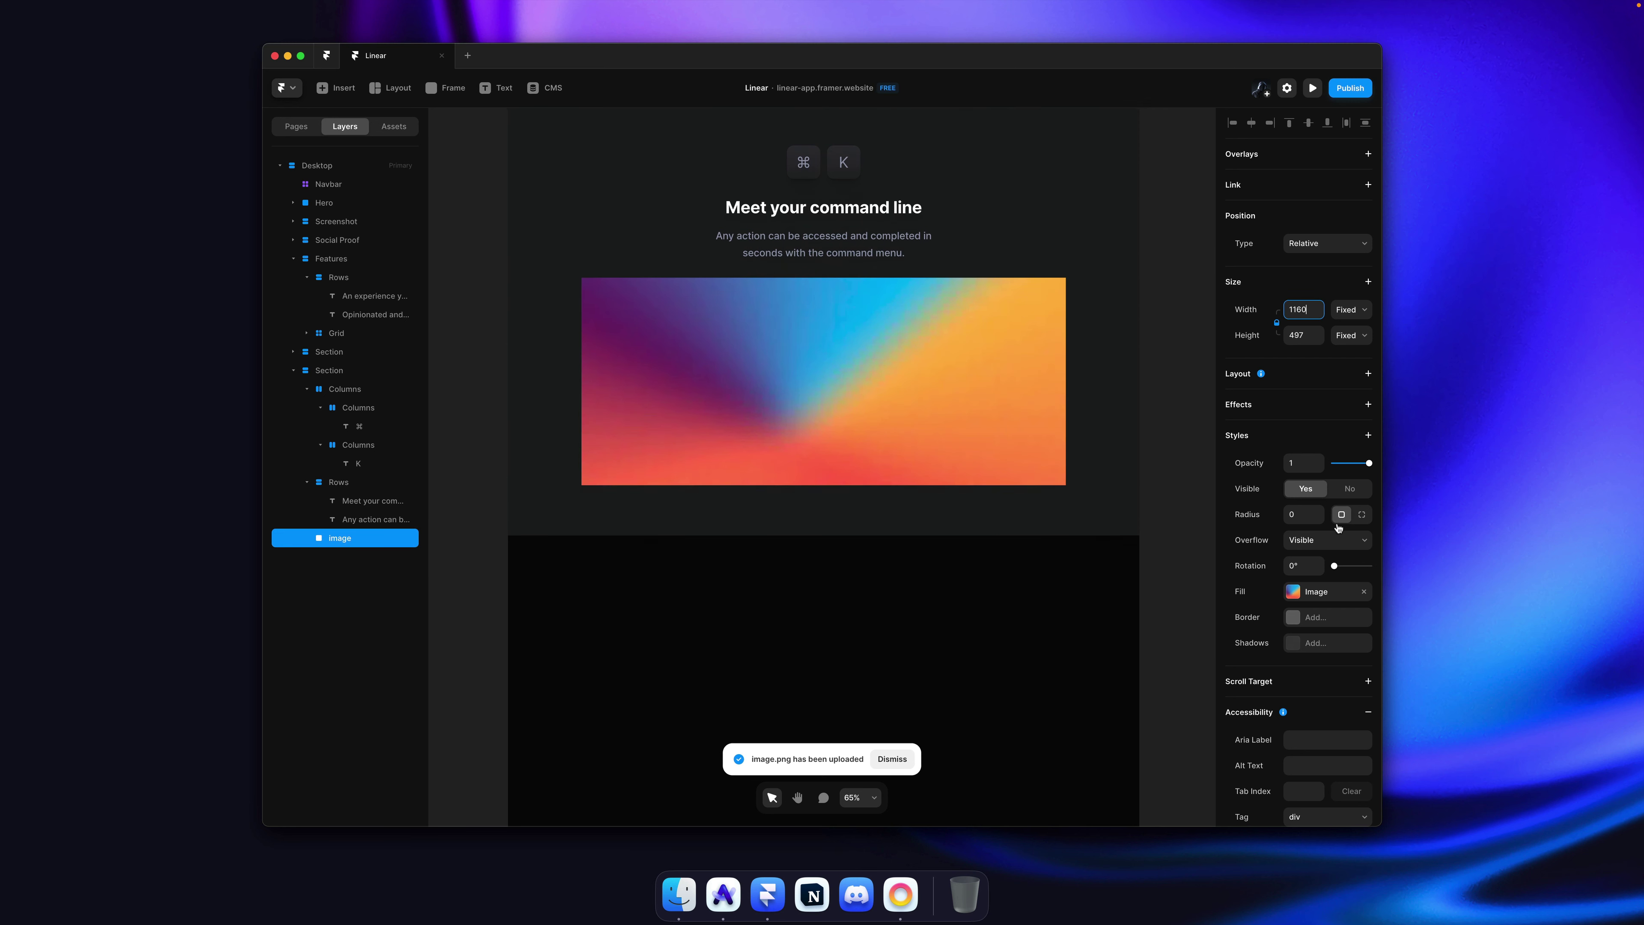
left_click(1310, 515)
type("40")
key("Return")
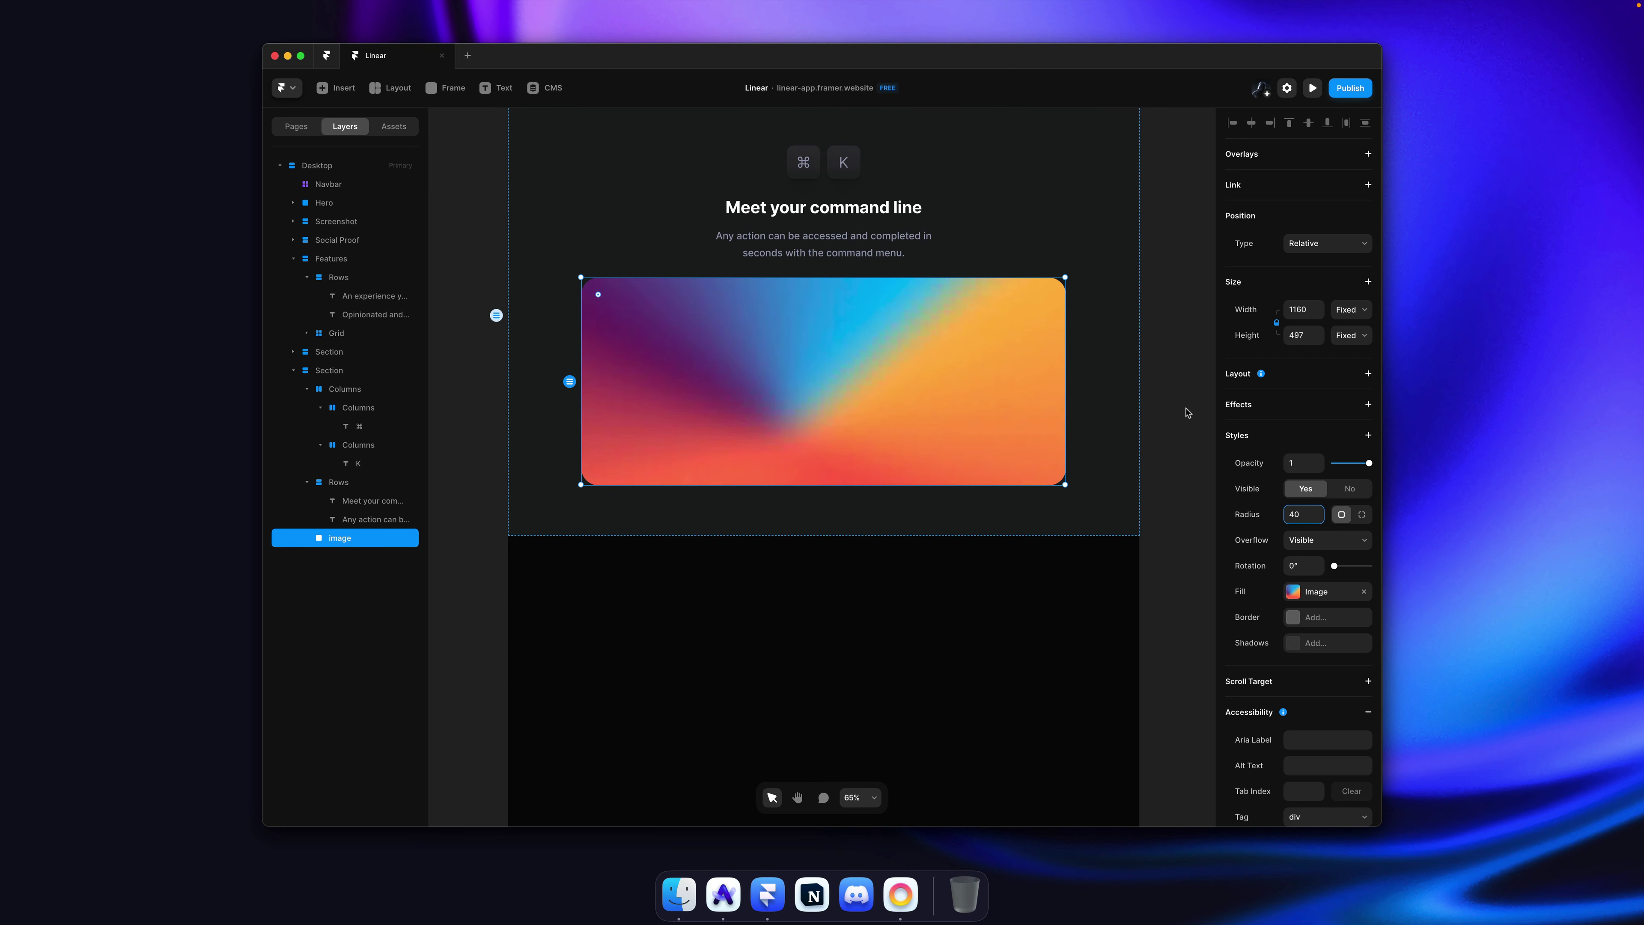
left_click(1185, 407)
Step: Compare the gradient image's corners and placement with Linear's page
key("super+Tab")
scroll(1192, 405, "down", 1)
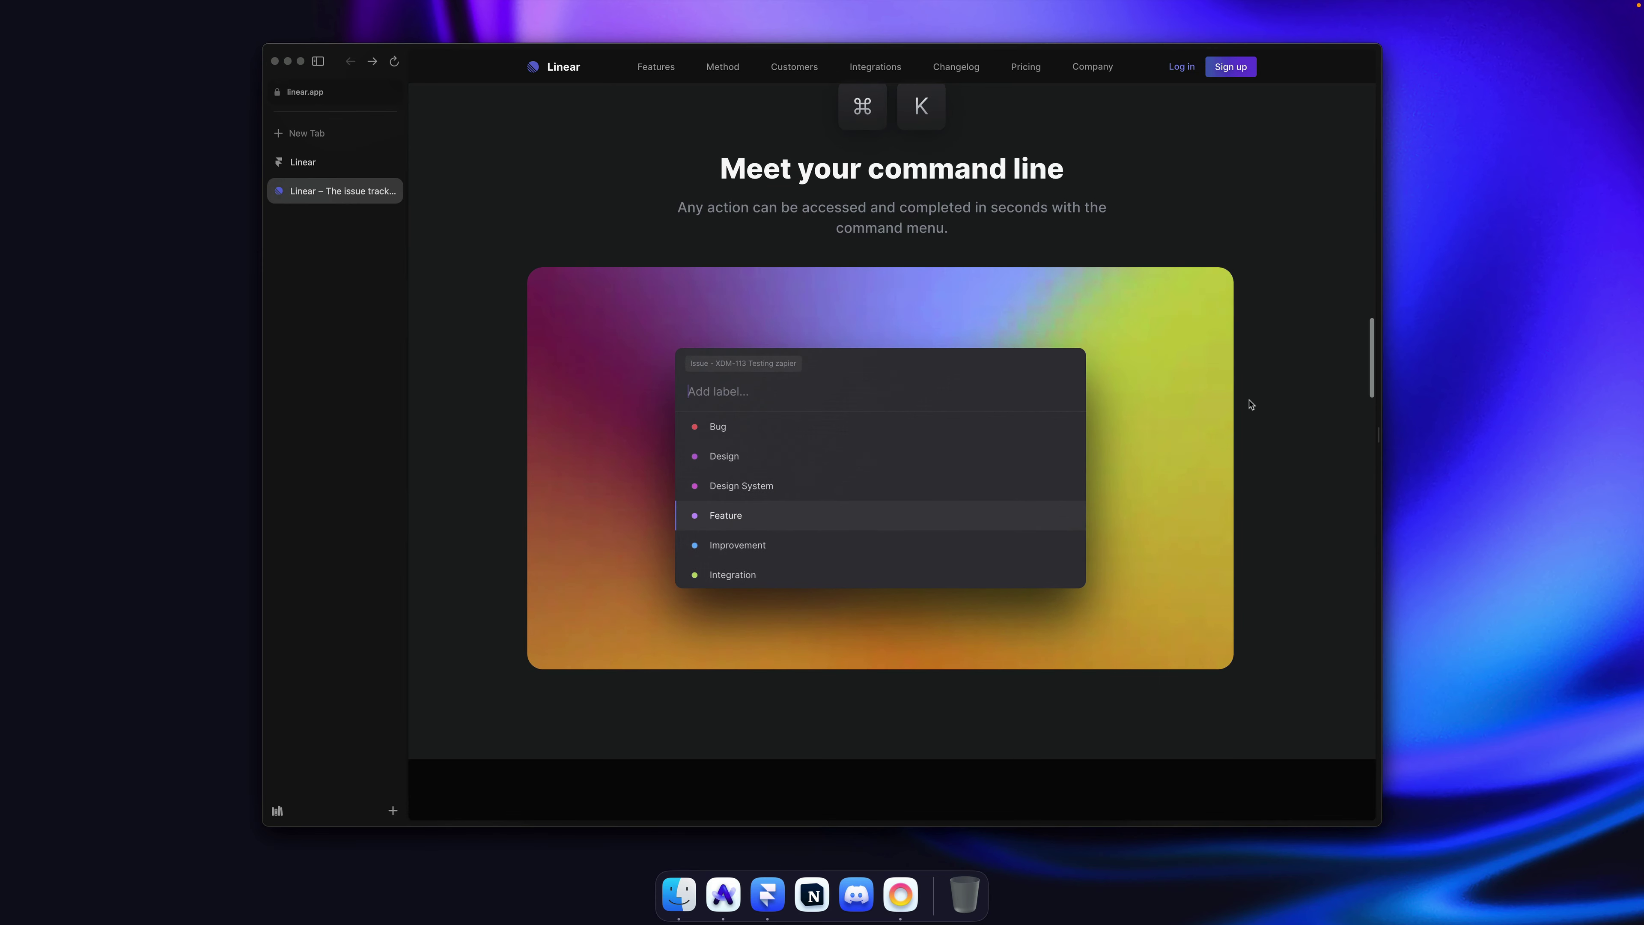
key("super+Tab")
left_click(980, 404)
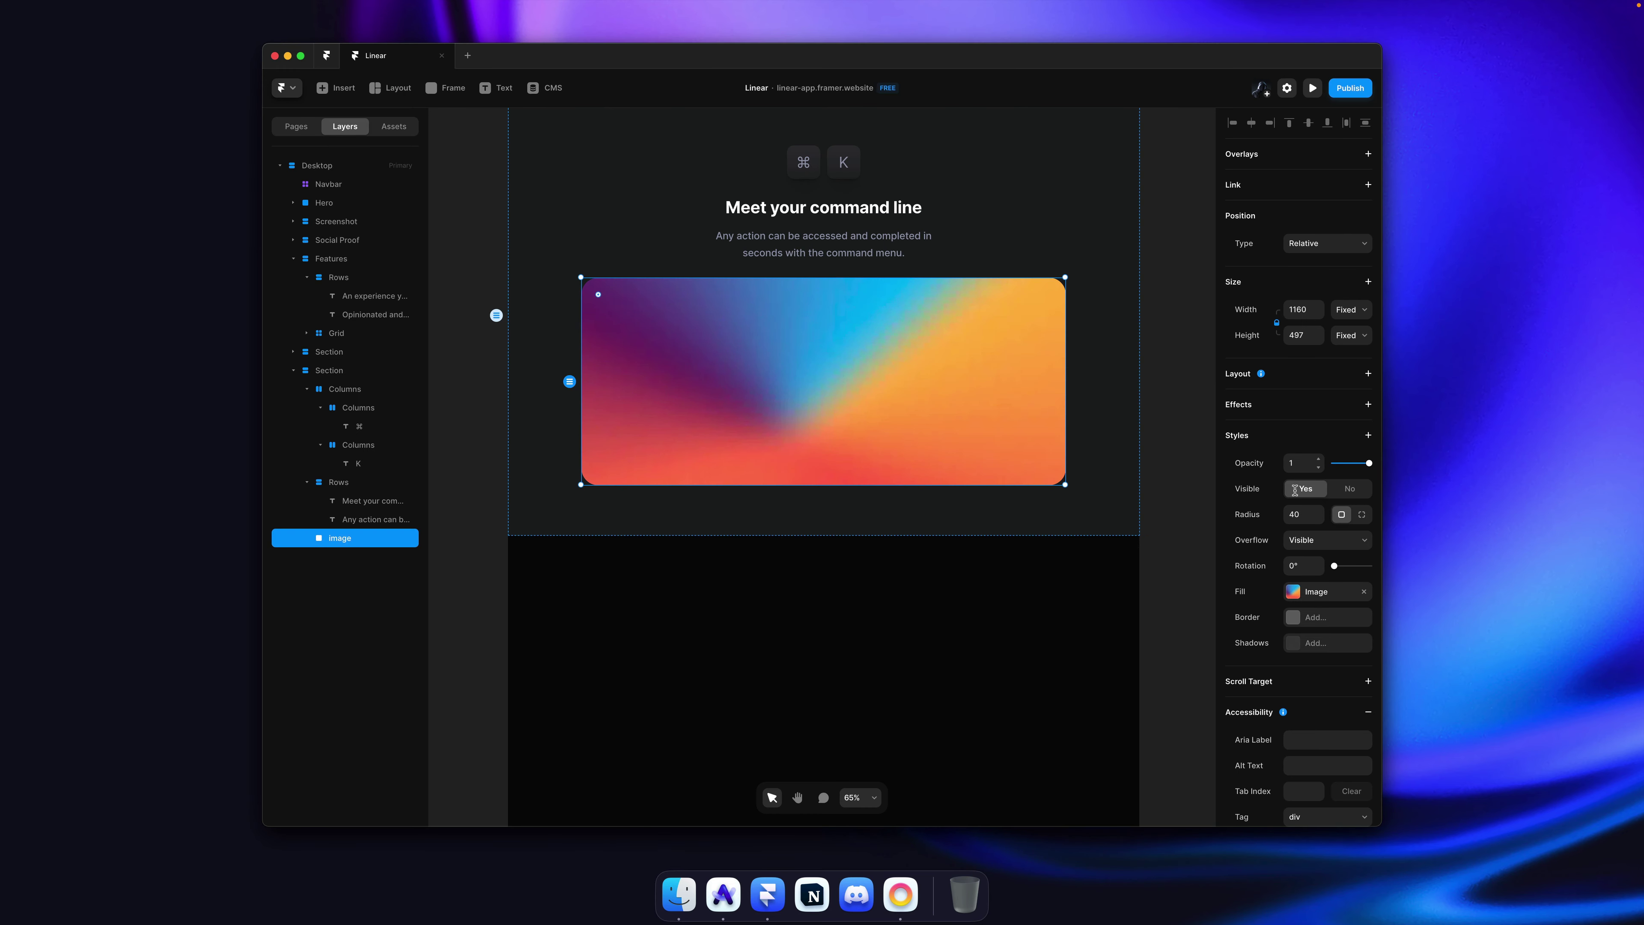
left_click(1182, 411)
scroll(1093, 276, "up", 2)
key("super+Tab")
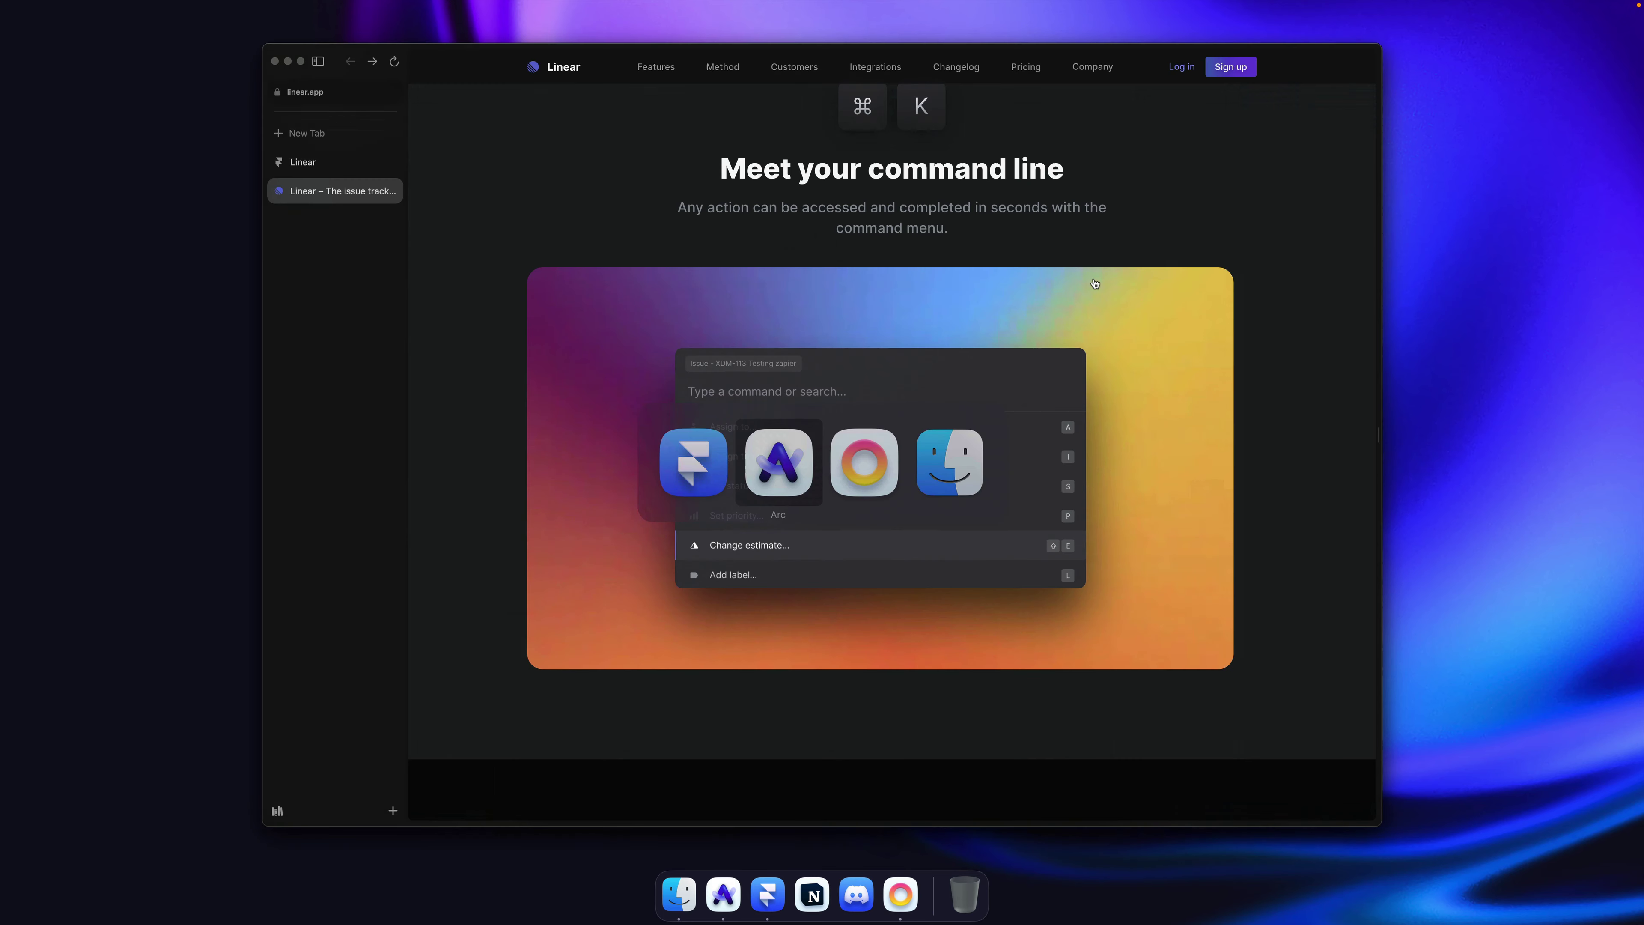
scroll(1094, 282, "up", 2)
key("super+Tab")
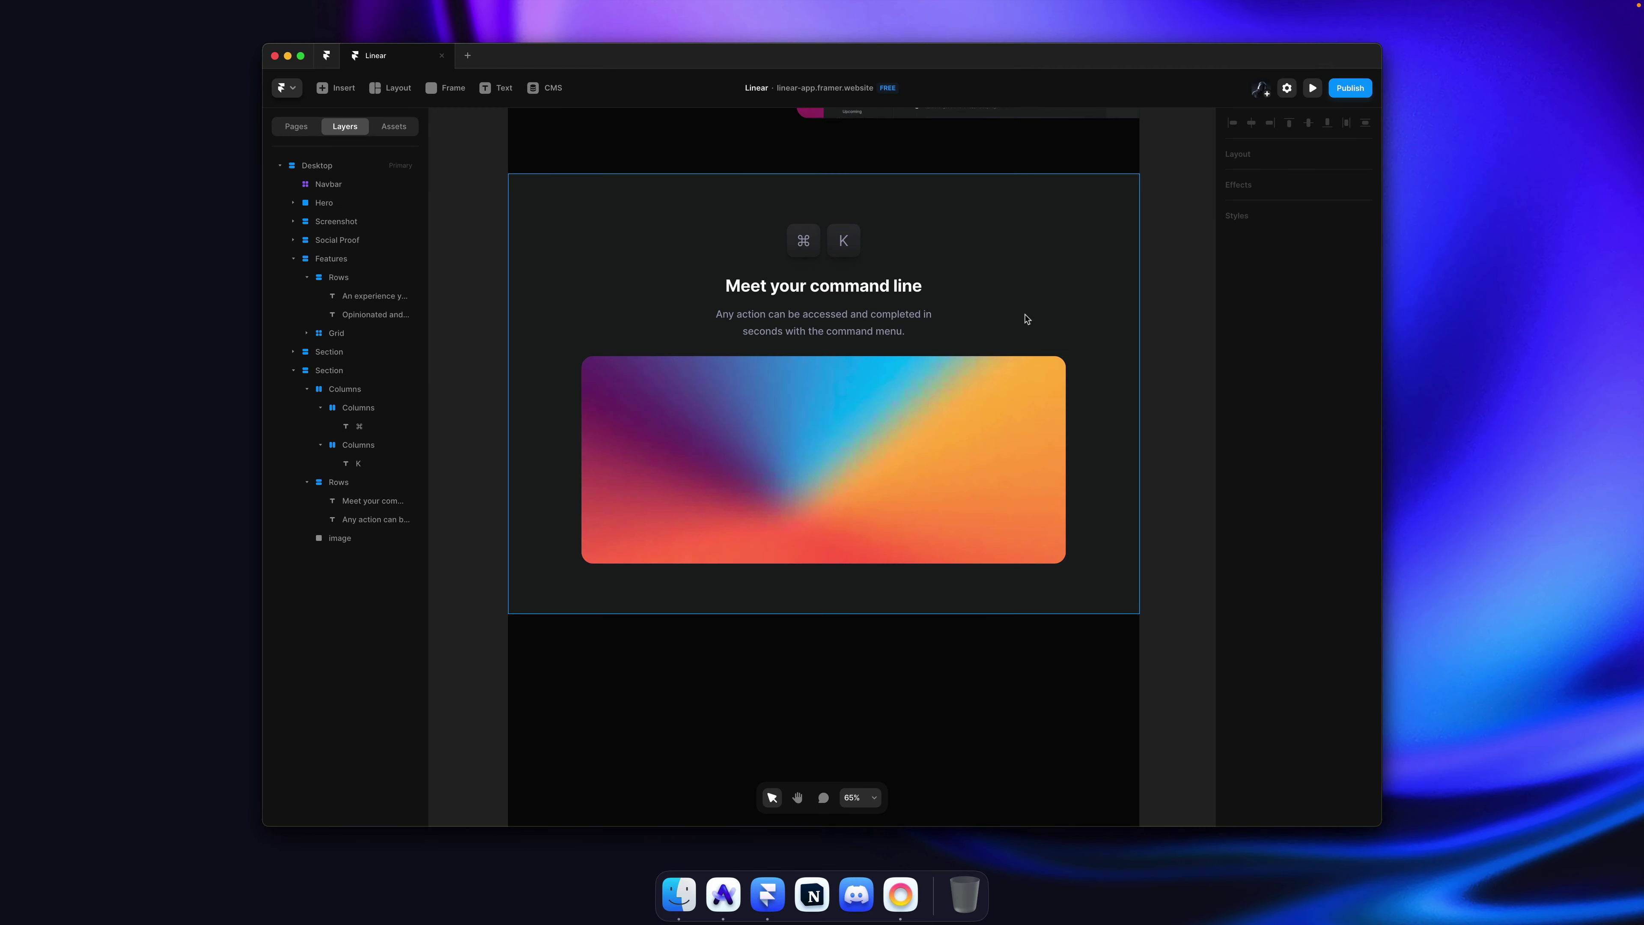
Step: Move the ⌘ K key pair into the Rows stack with the heading text
left_click(1025, 316)
left_click(880, 329)
key("Escape")
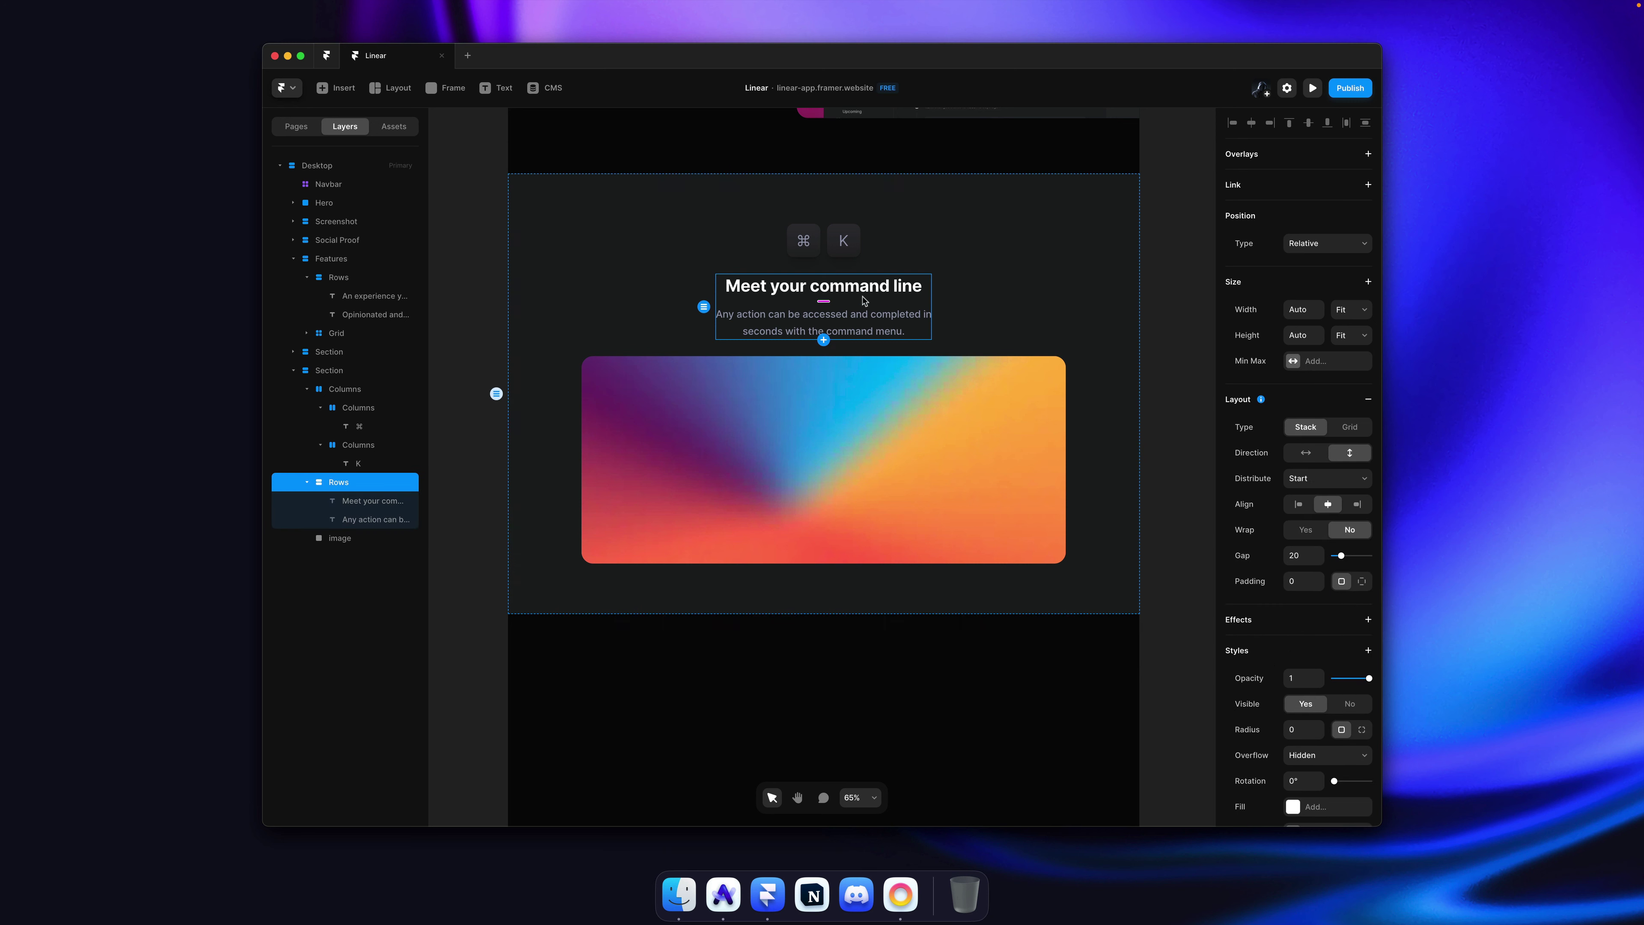
left_click(824, 244)
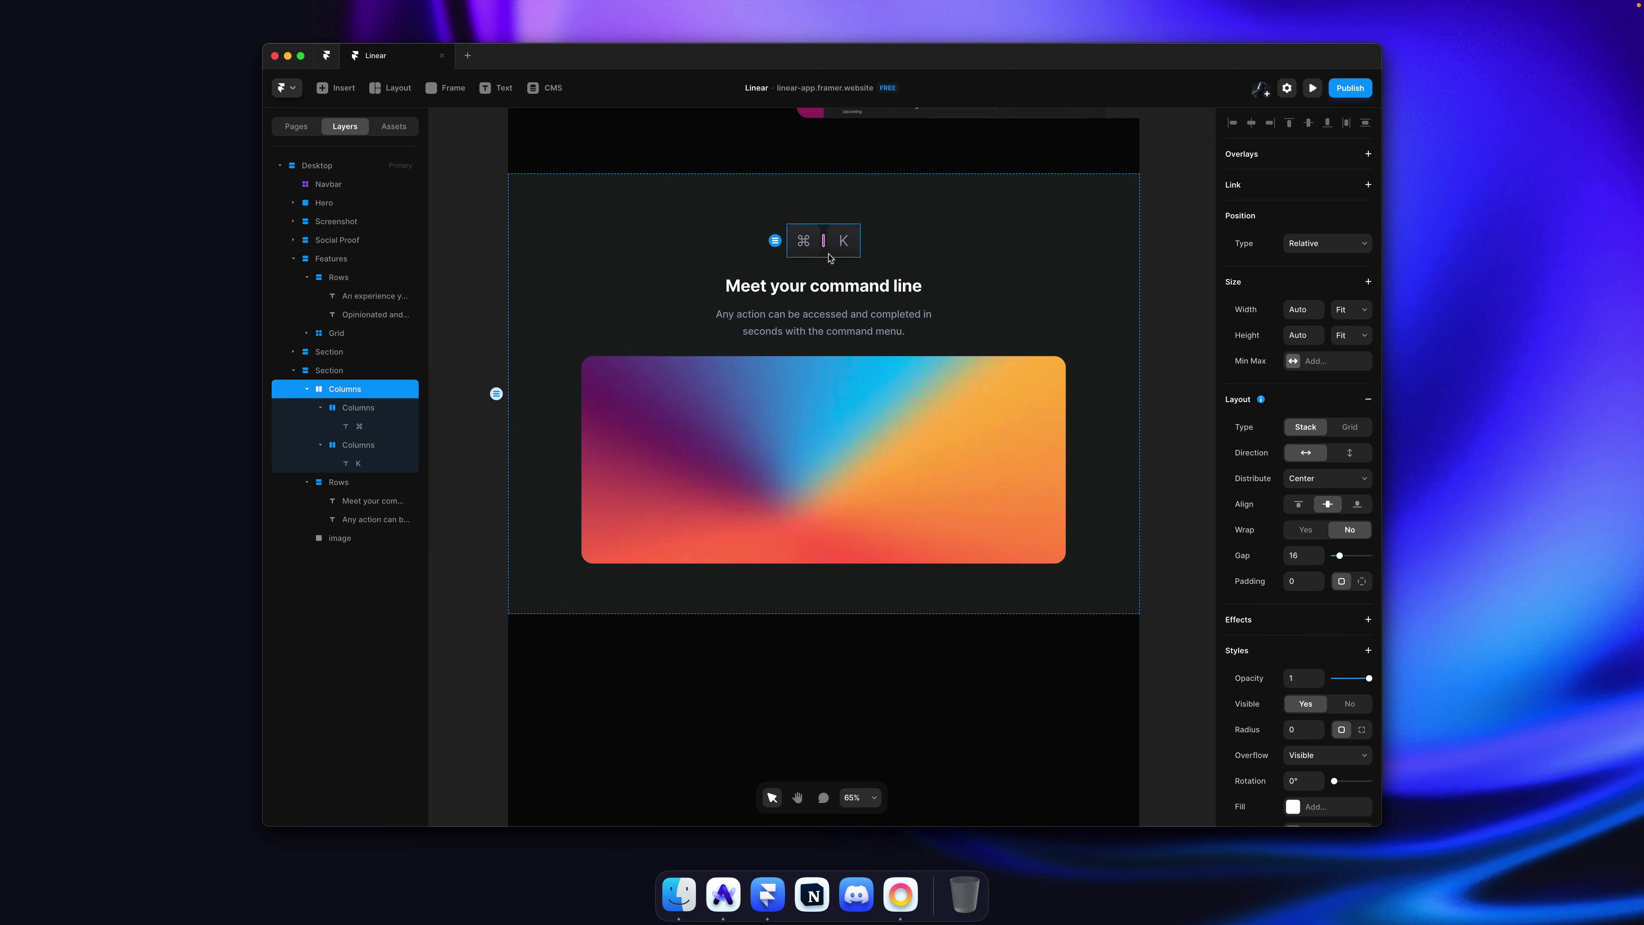
key("Delete")
key("super+z")
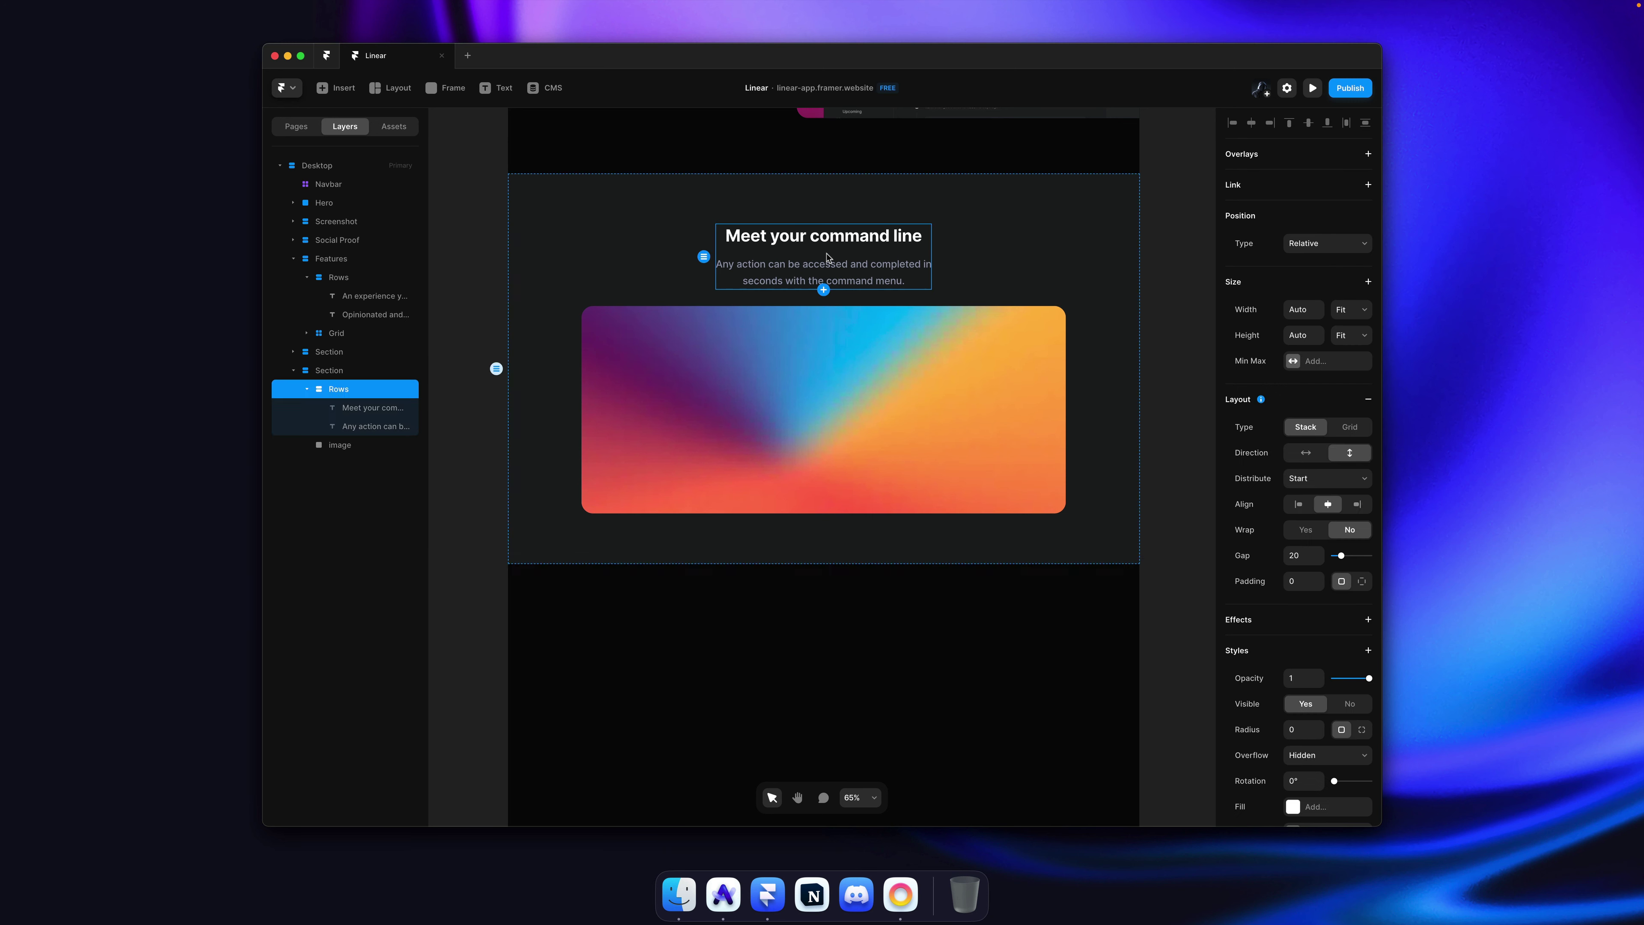
Step: Widen the command-line section's gap from 40 to 68
left_click(1010, 268)
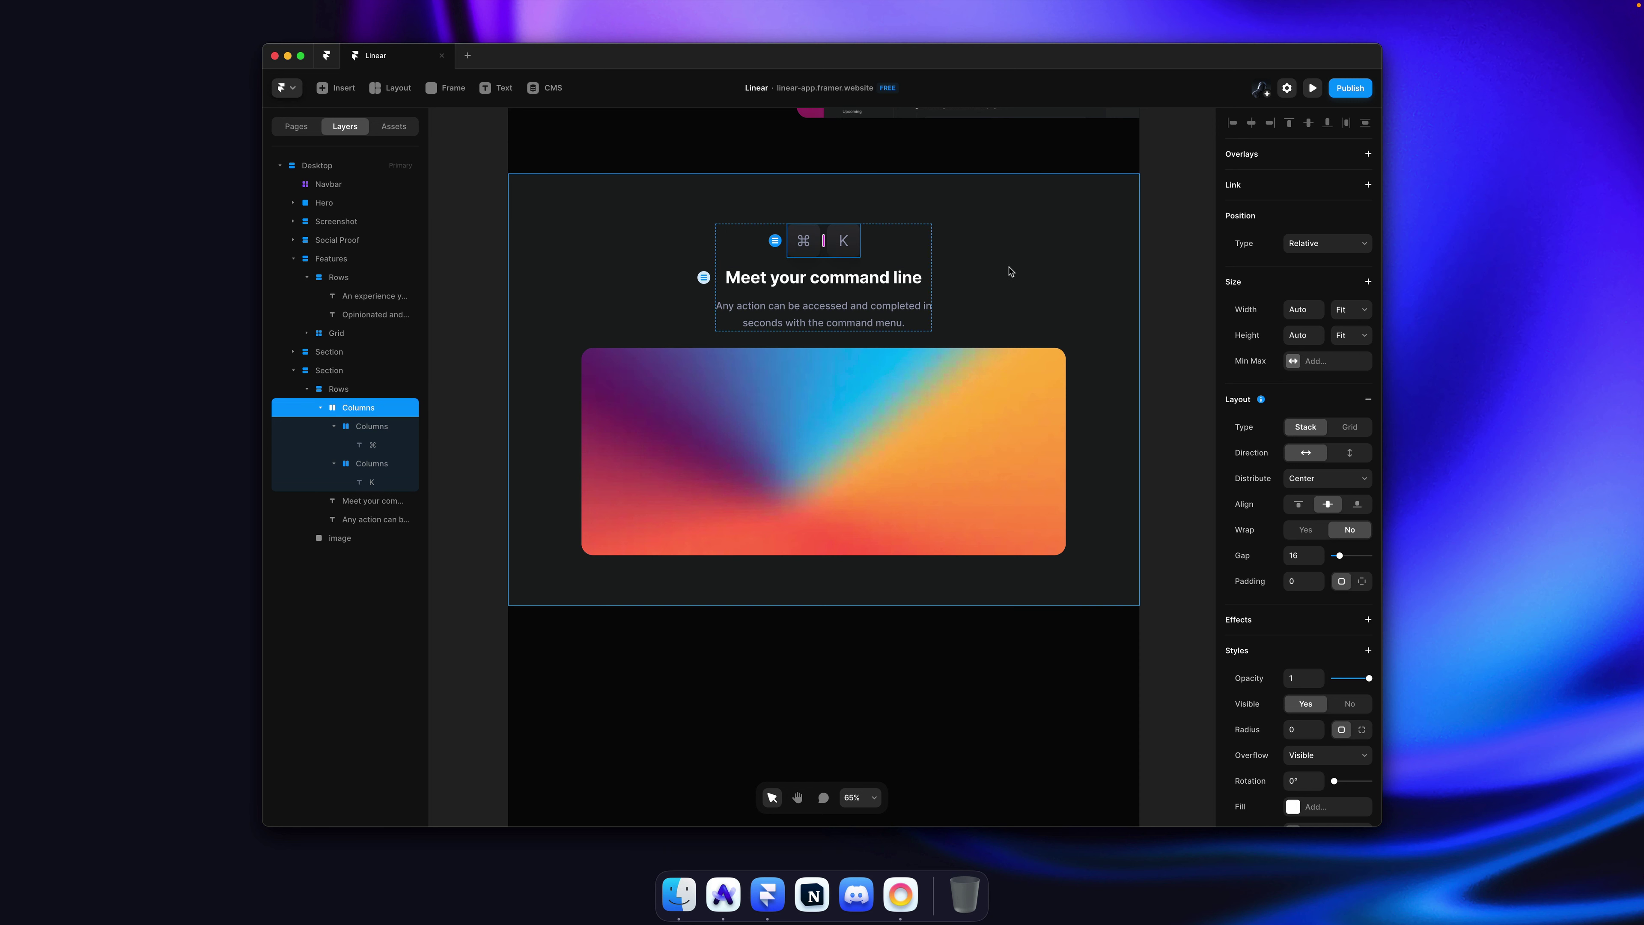
left_click_drag(1315, 561, 1318, 540)
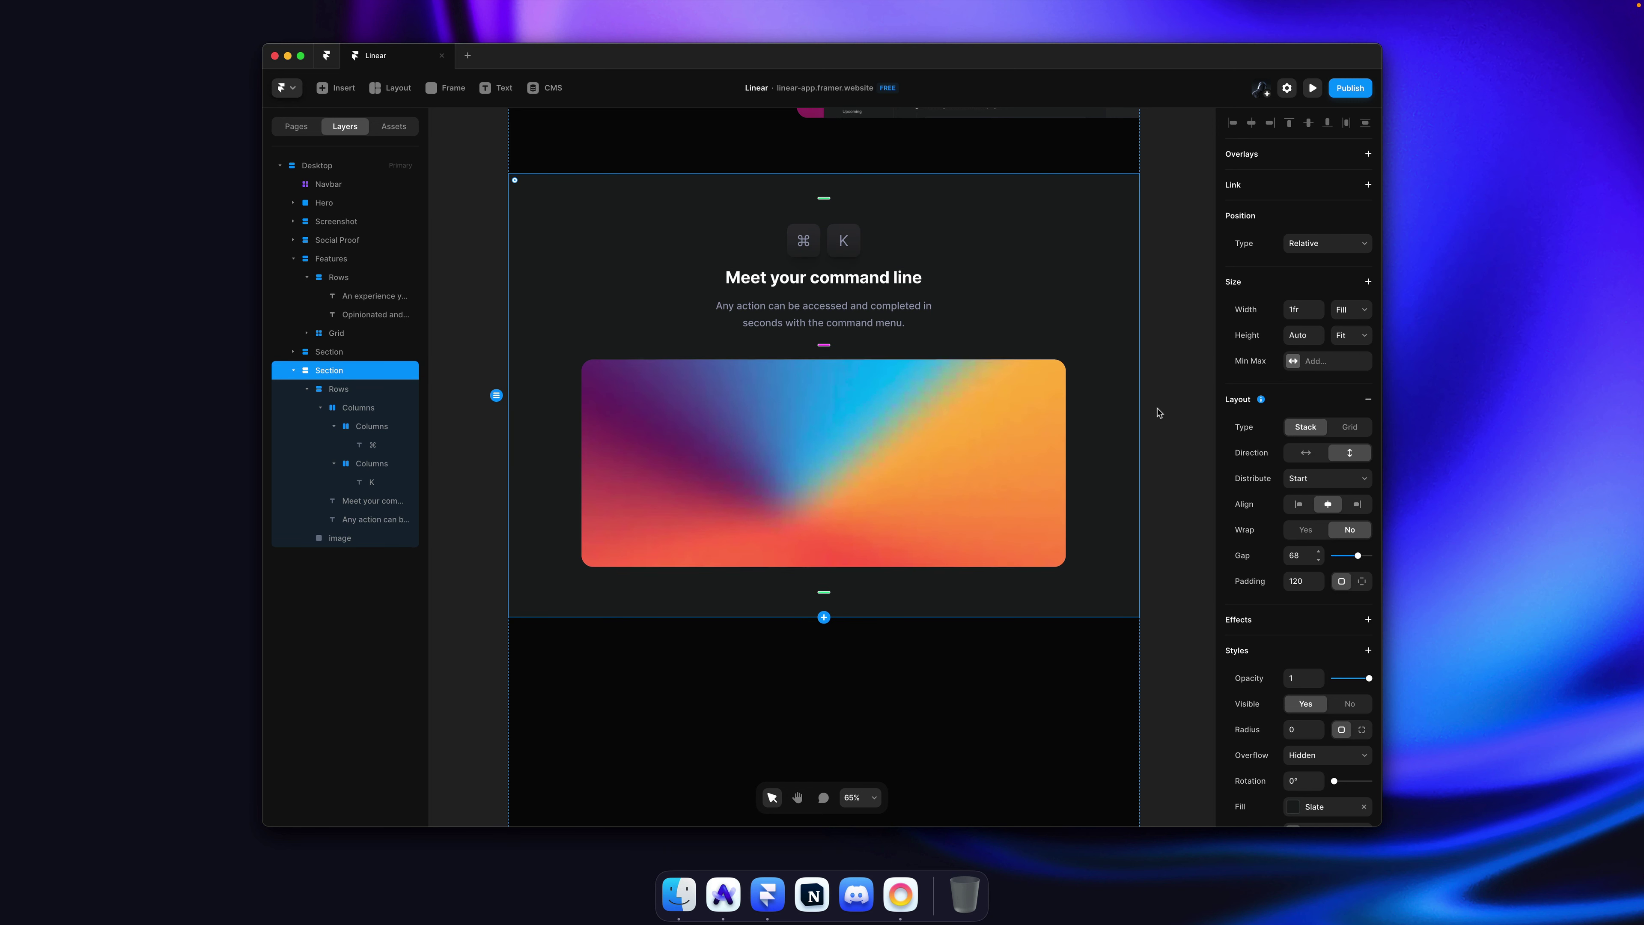
left_click(1142, 357)
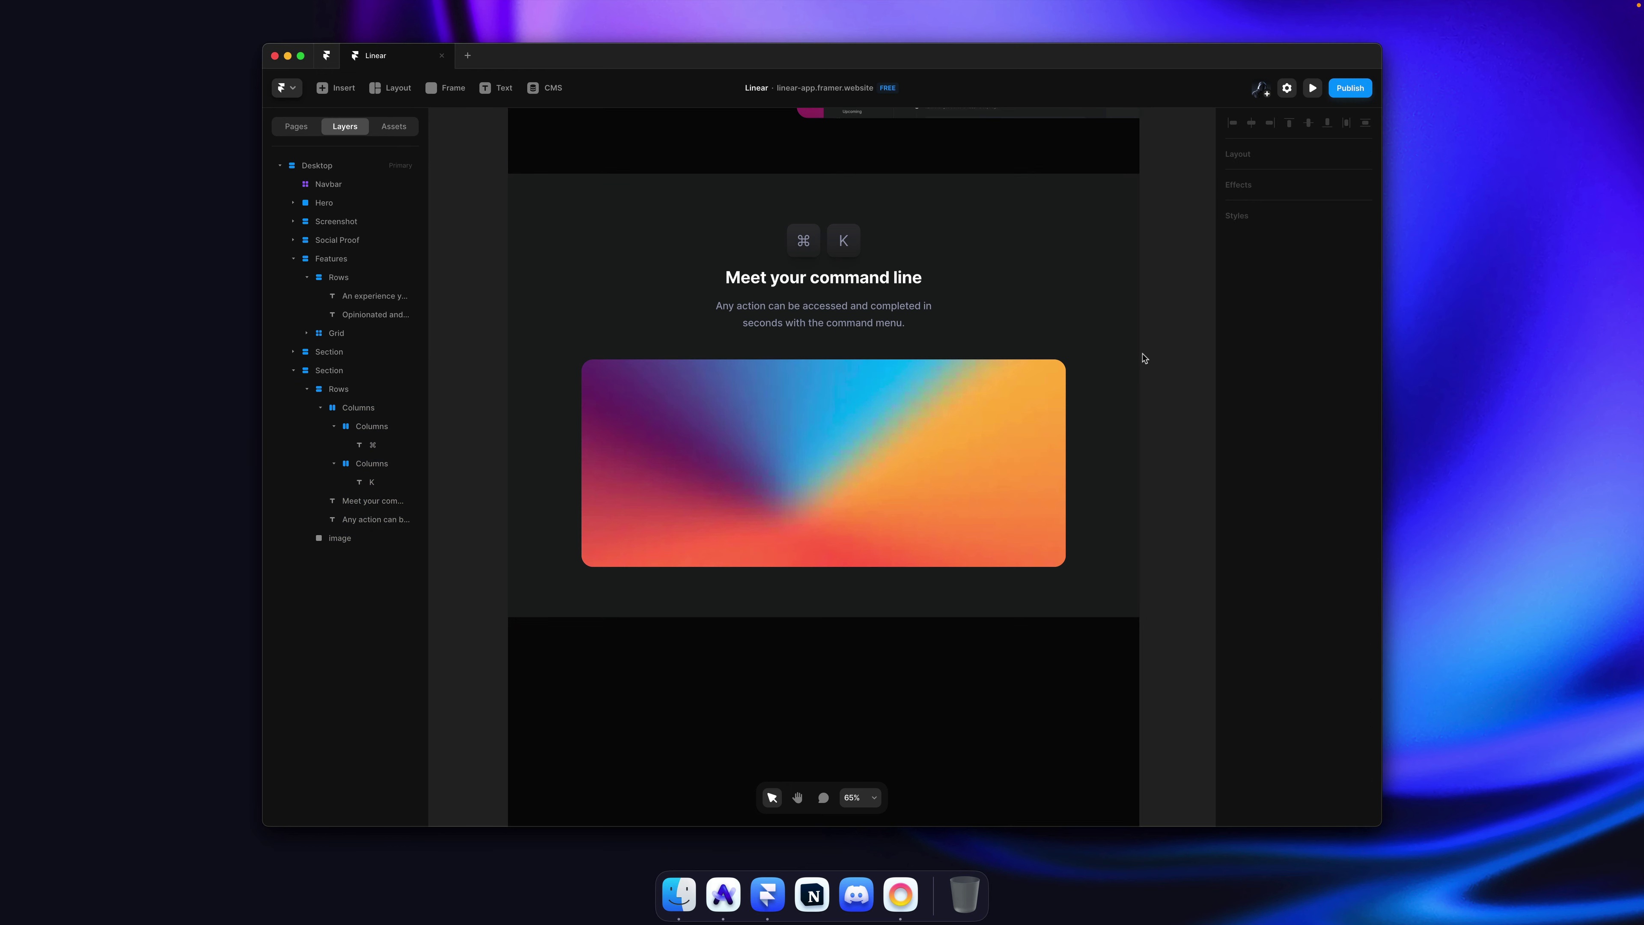
key("super+Tab")
Step: Paste Linear's command-menu image into the gradient image and centre it vertically
right_click(905, 443)
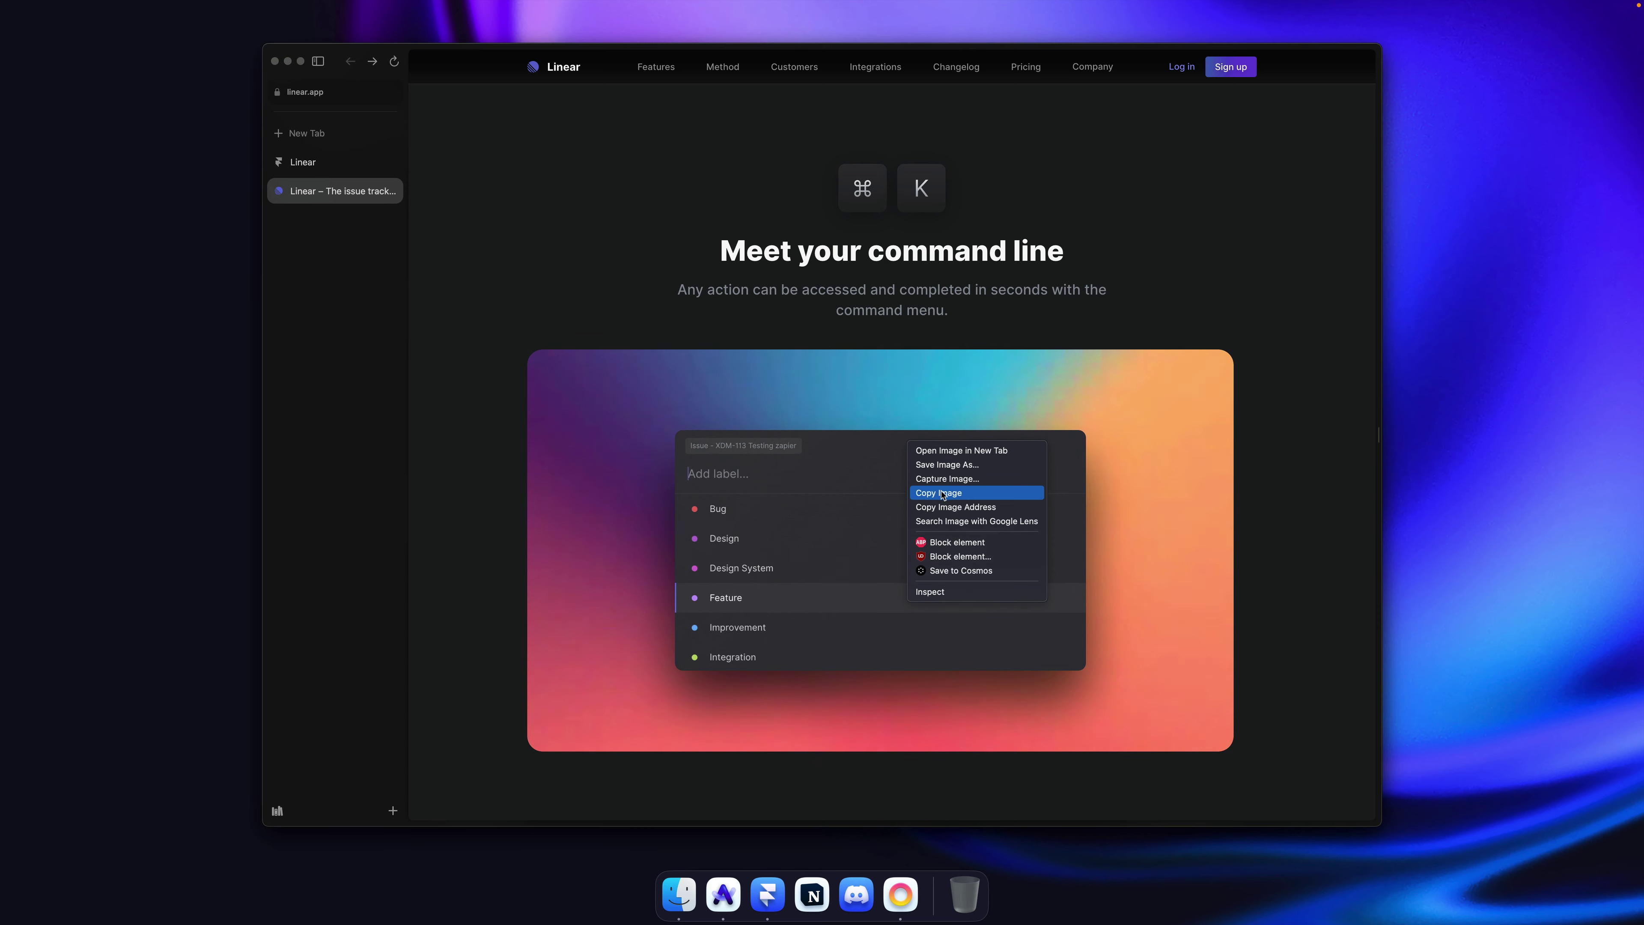
left_click(945, 494)
key("super+Tab")
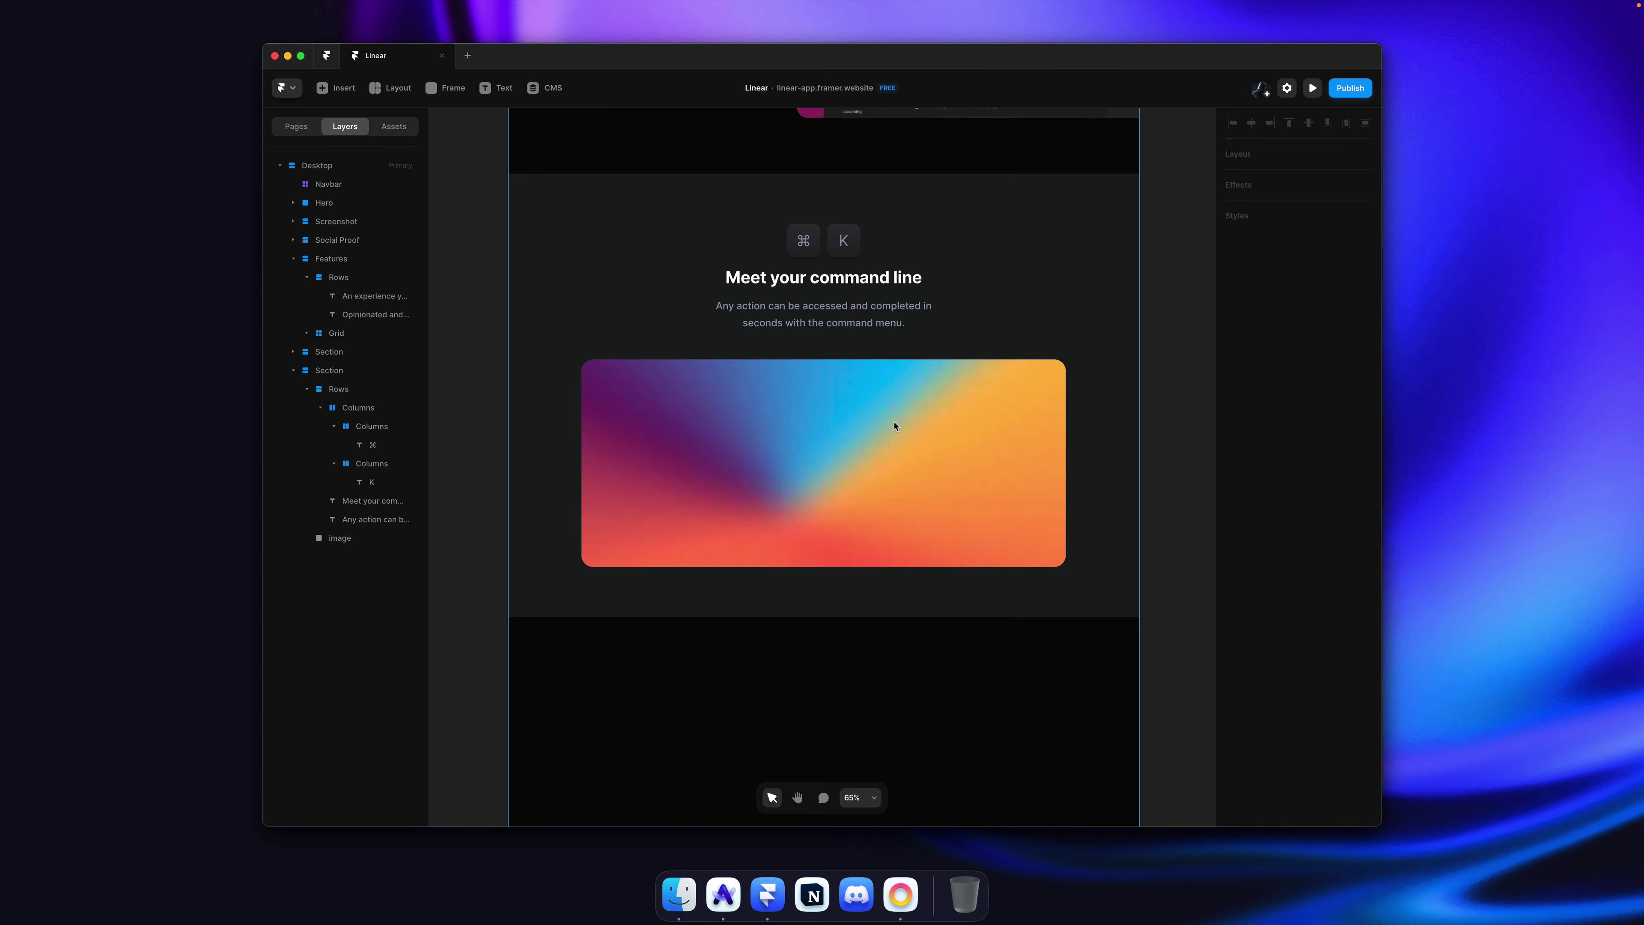
left_click(886, 431)
key("super+v")
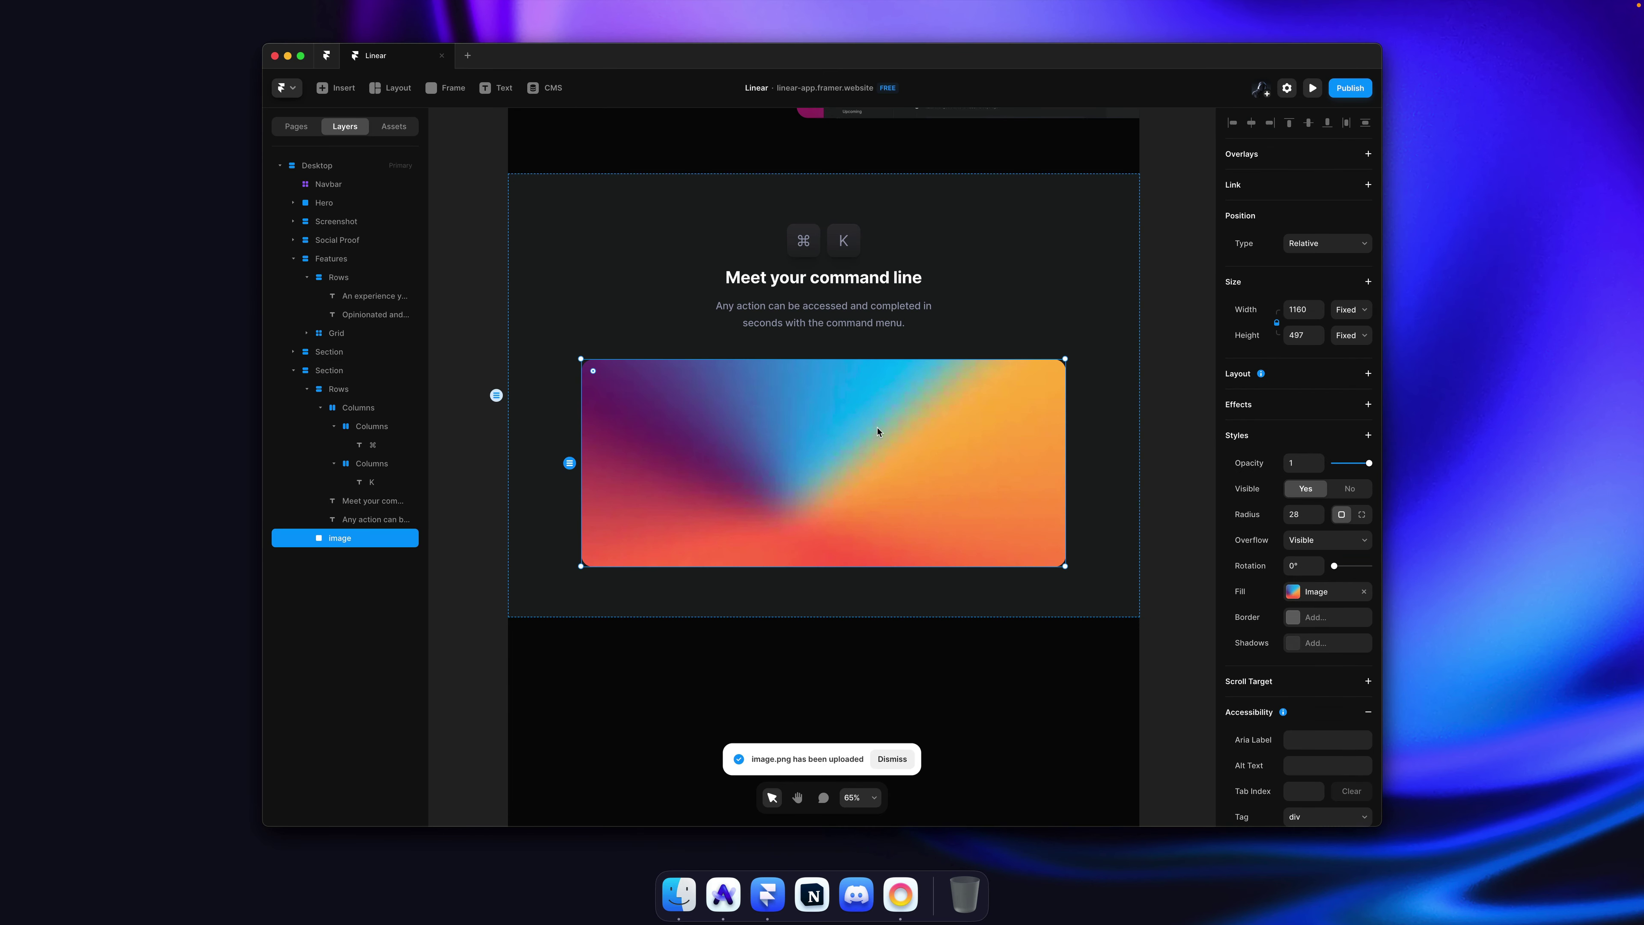
left_click(1308, 128)
scroll(1065, 361, "up", 7)
scroll(1067, 364, "down", 3)
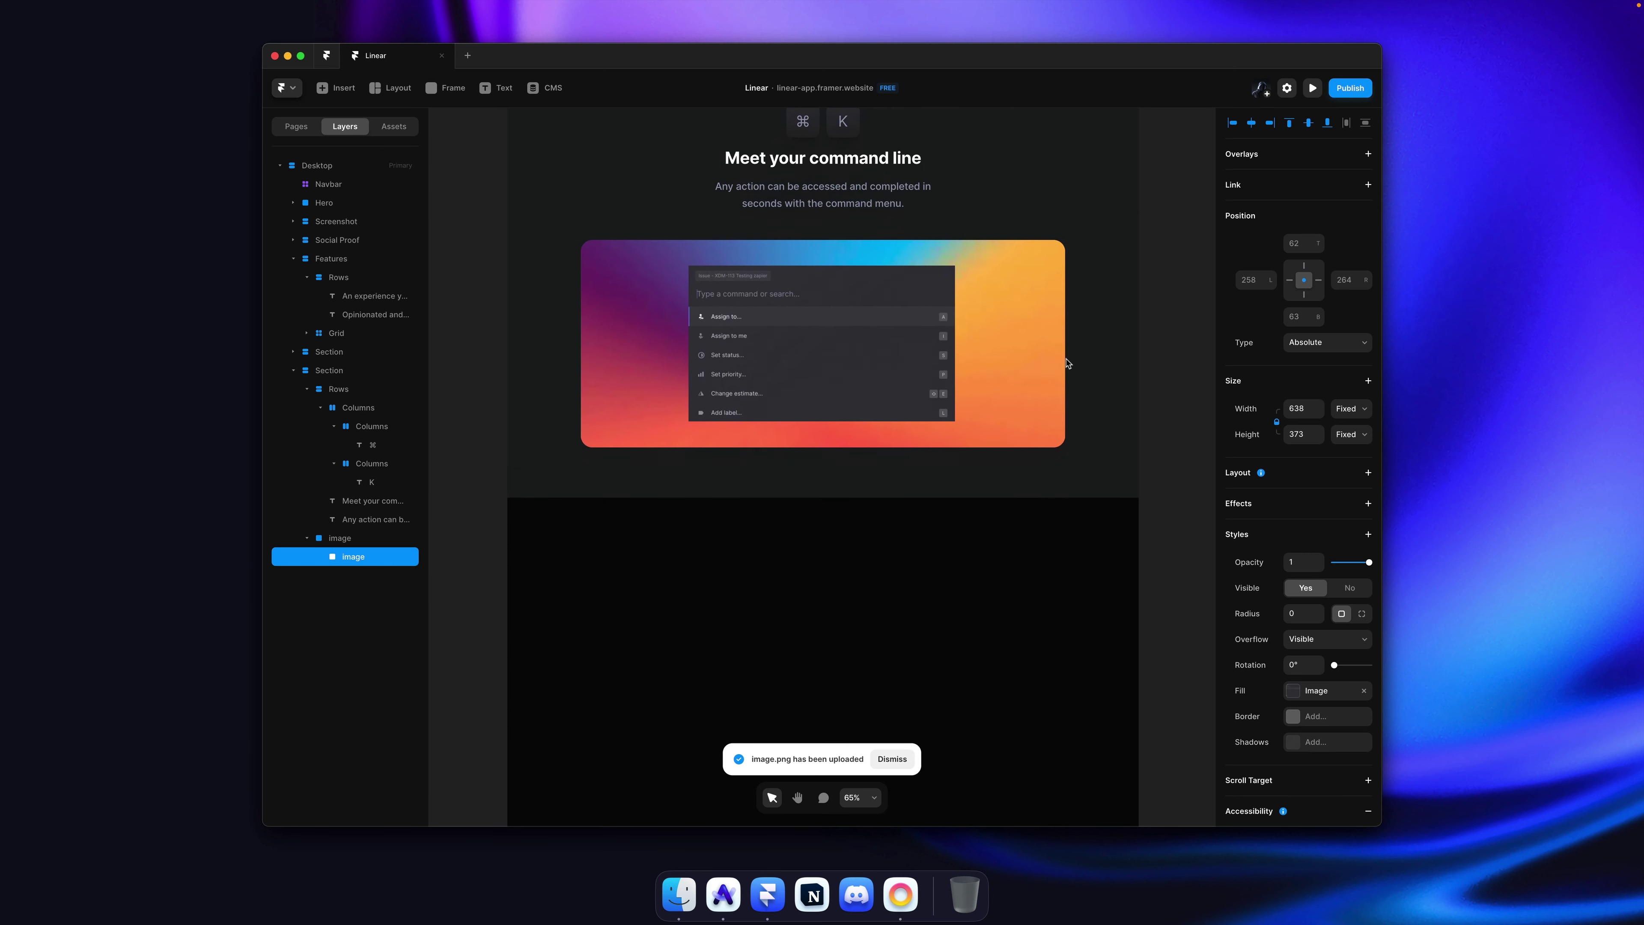
left_click(1018, 355)
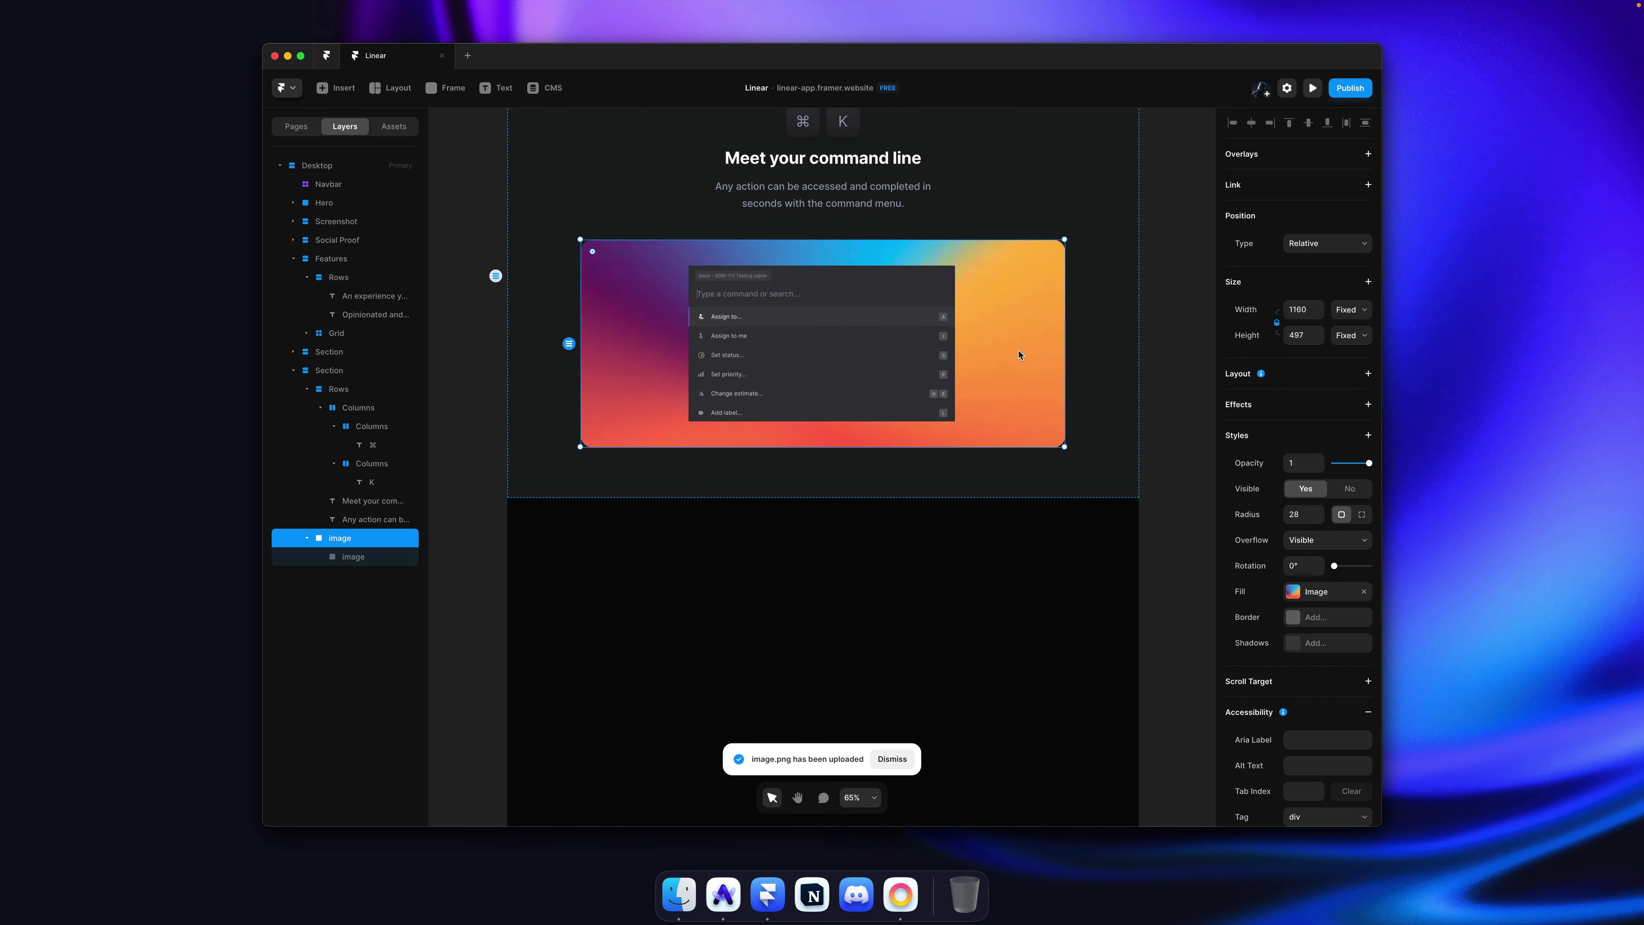
double_click(881, 312)
scroll(906, 311, "up", 3)
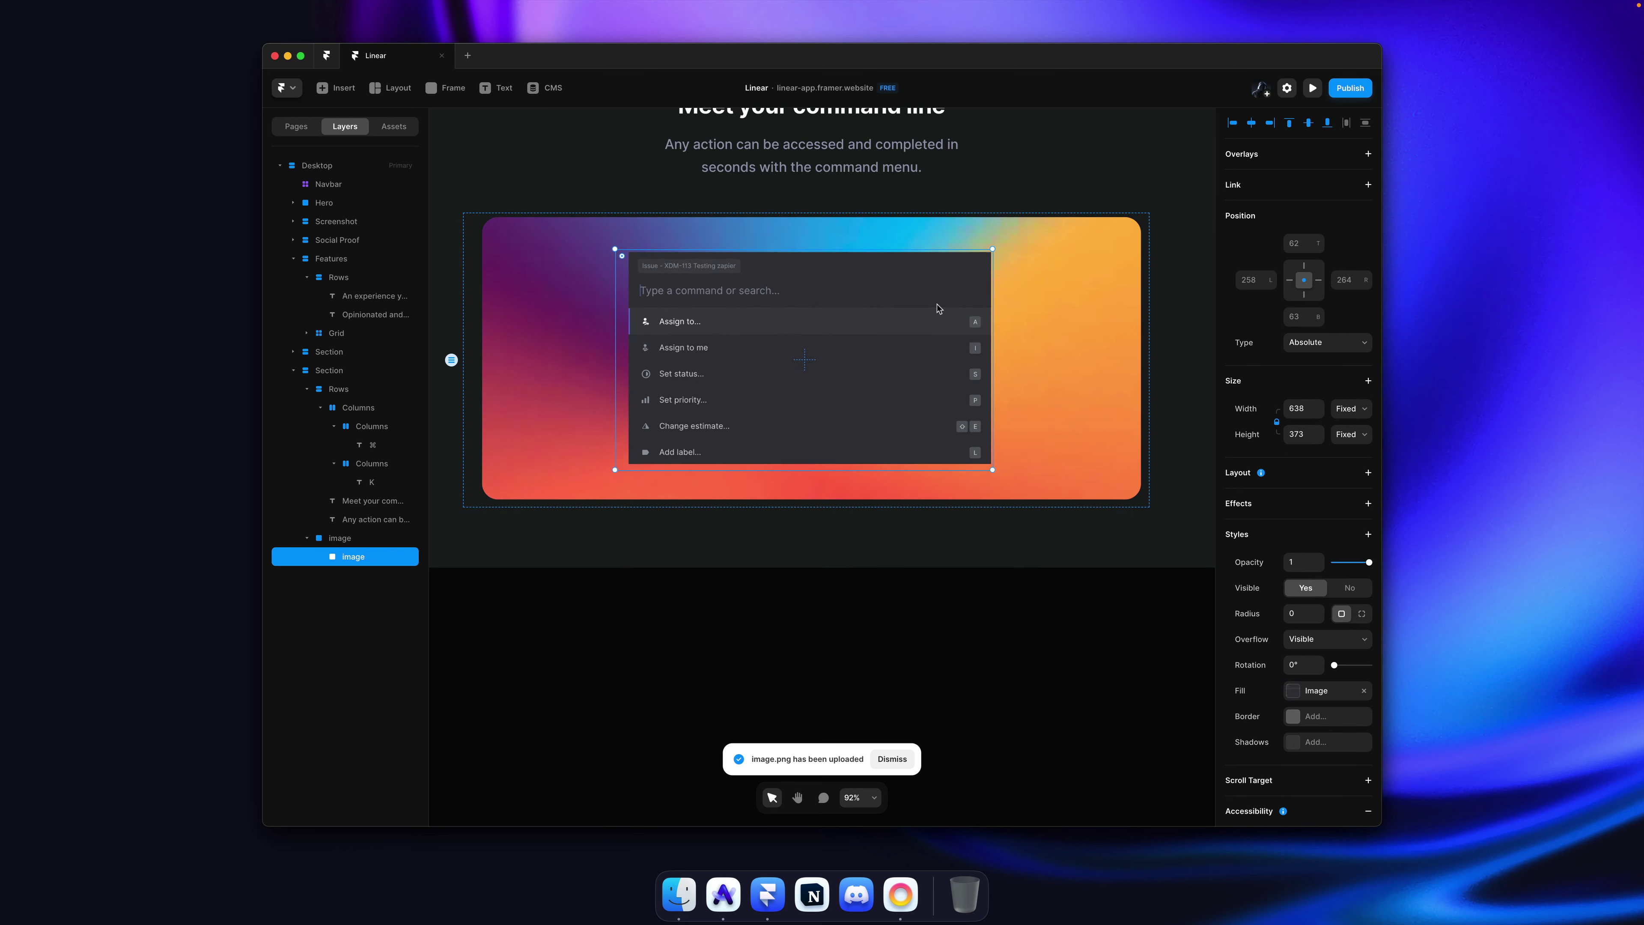
scroll(938, 308, "down", 3)
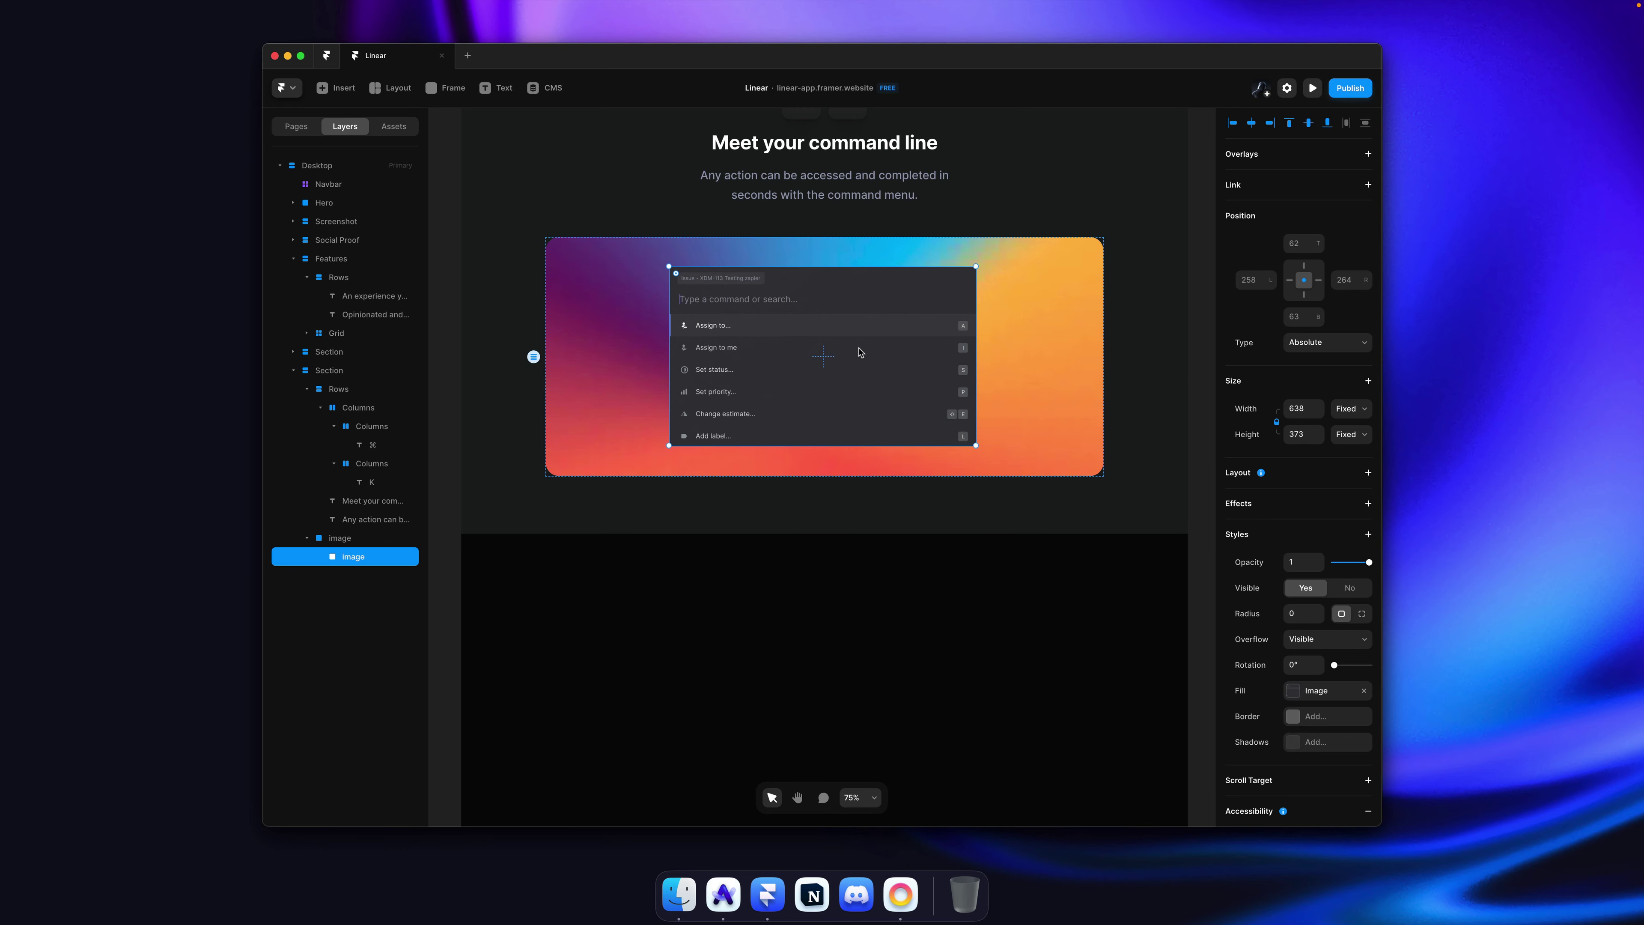
Step: Save command-menu.gif, then replace the old picture in the gradient card with it
key("super+Tab")
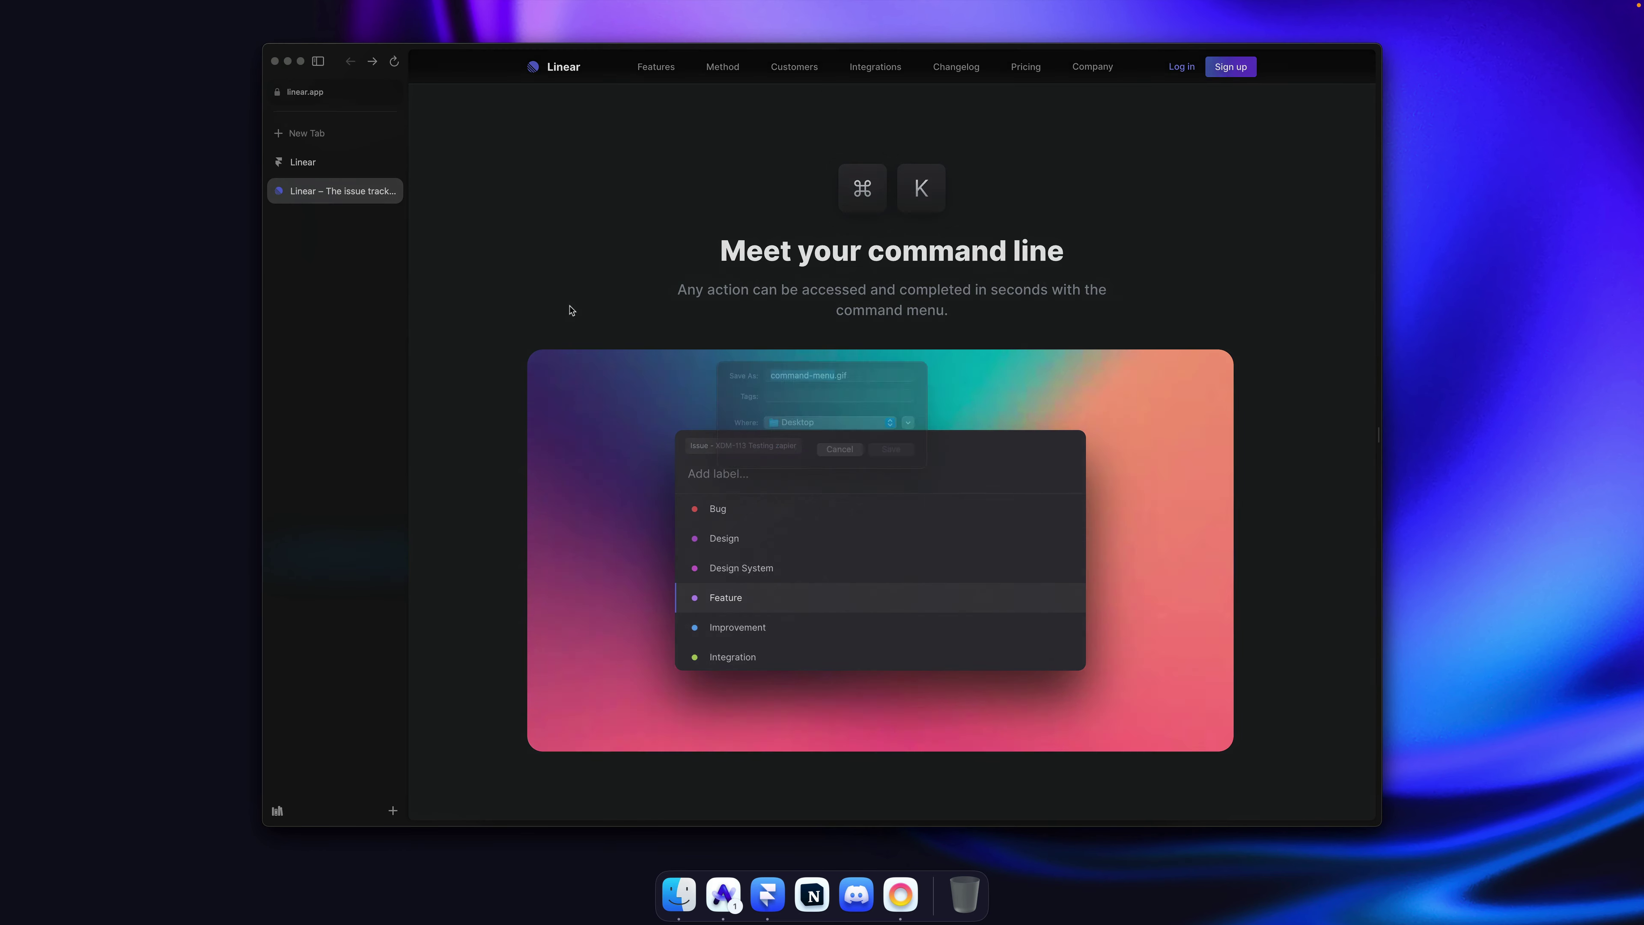
key("Return")
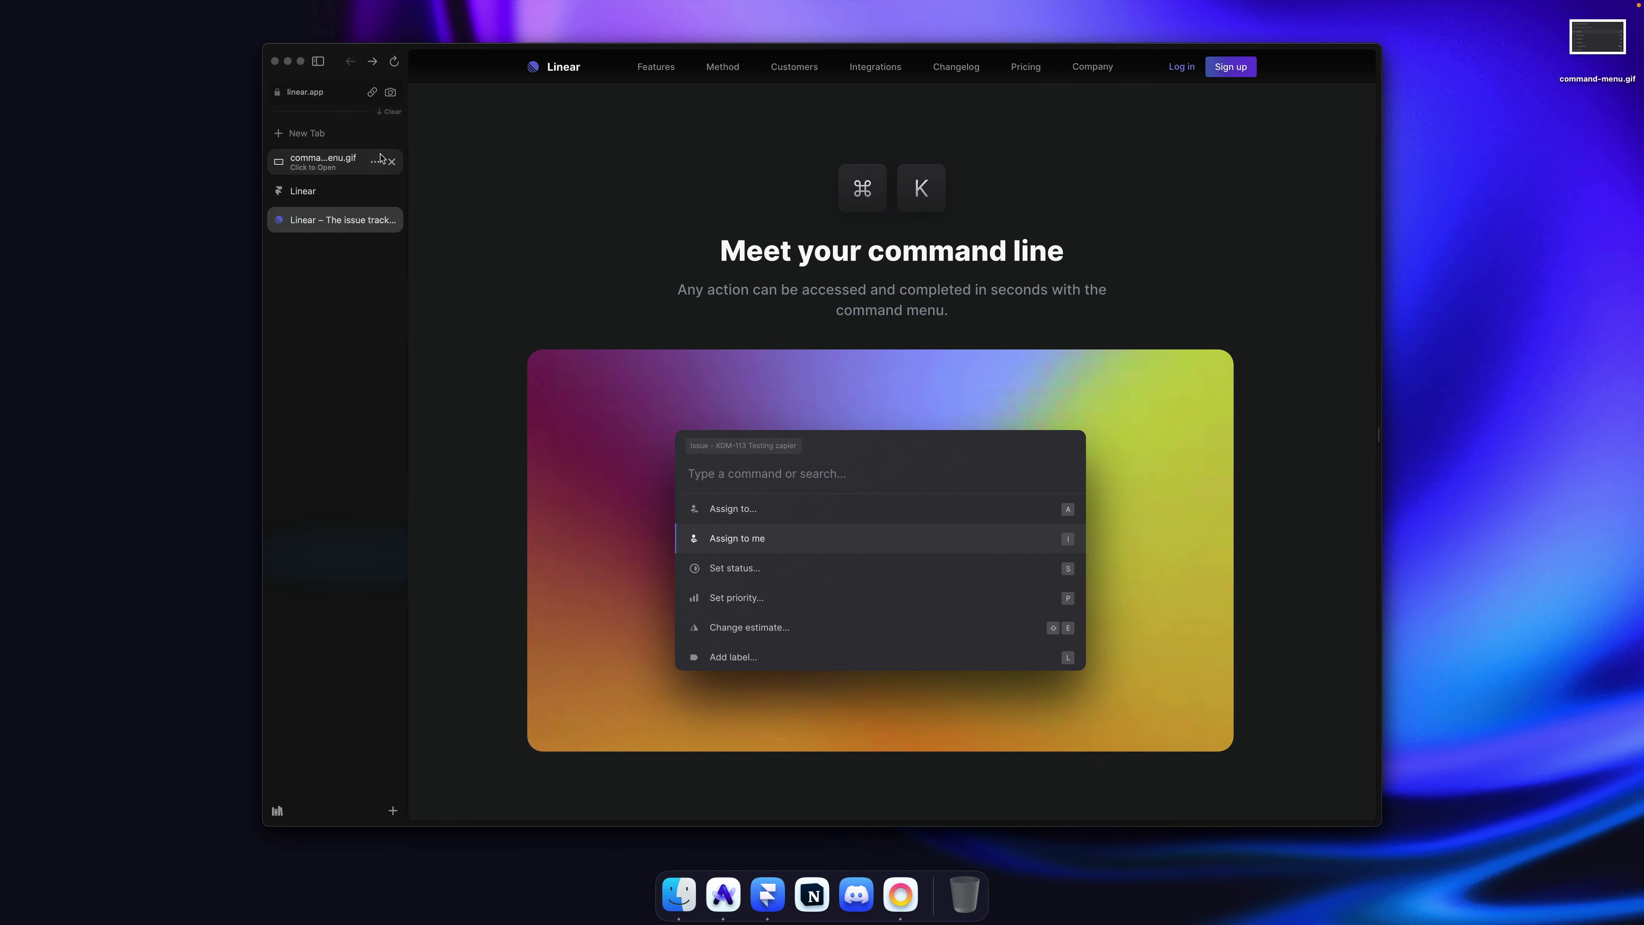
left_click(391, 162)
key("super+Tab")
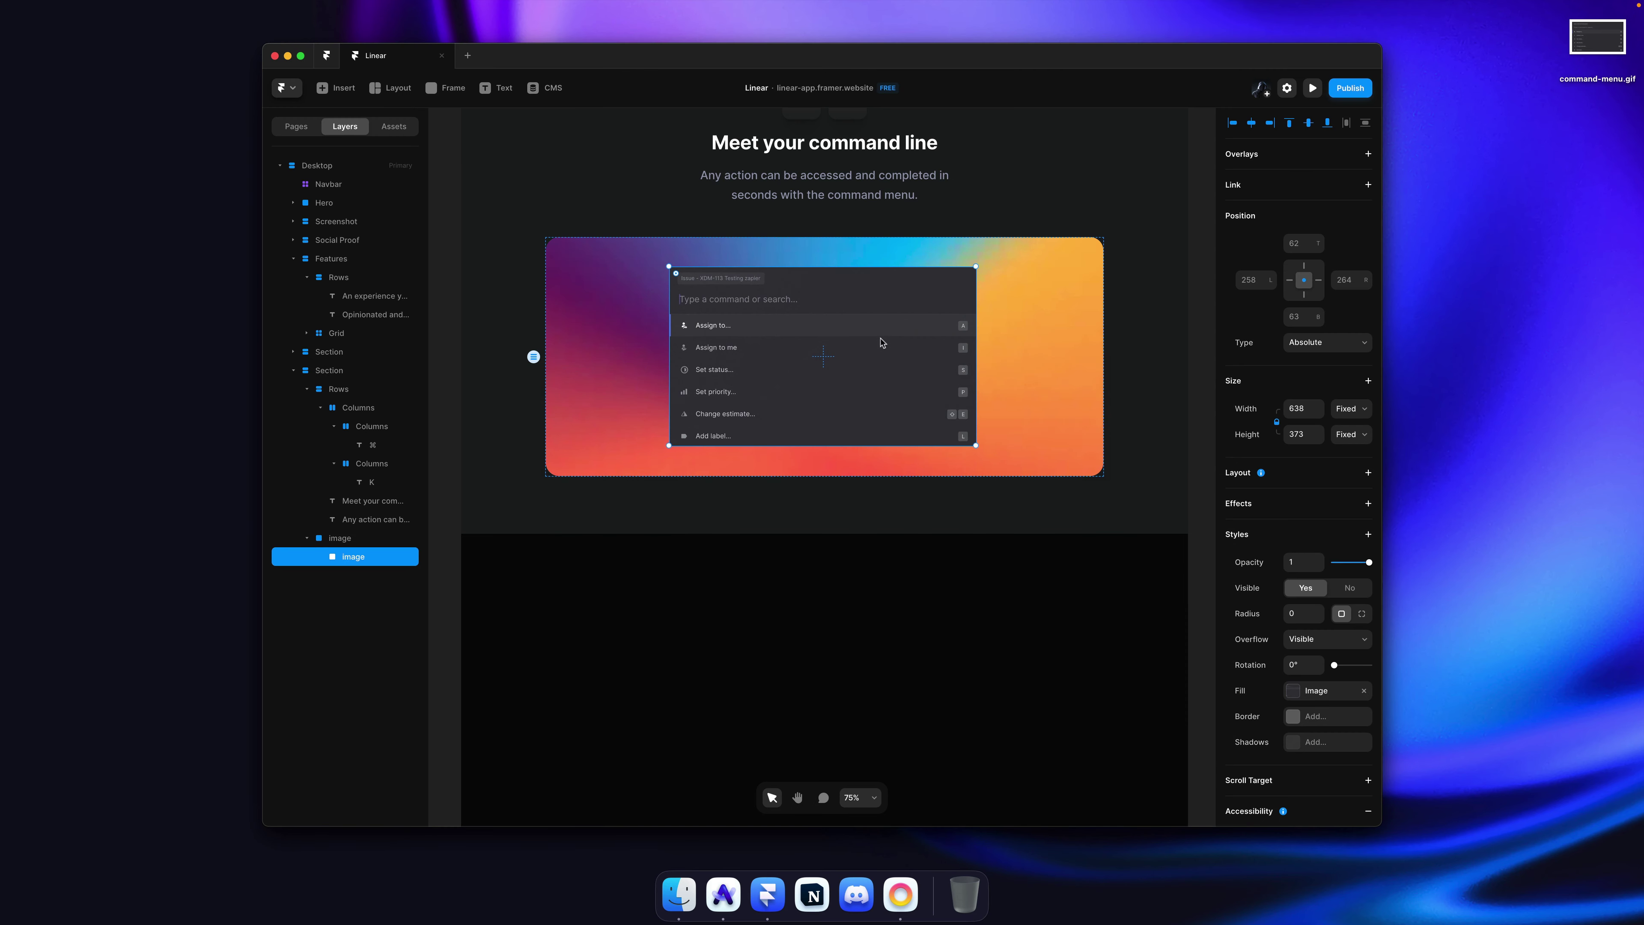
key("Delete")
left_click_drag(1581, 51, 861, 327)
scroll(1075, 279, "down", 5)
scroll(860, 327, "up", 3)
scroll(860, 328, "up", 3)
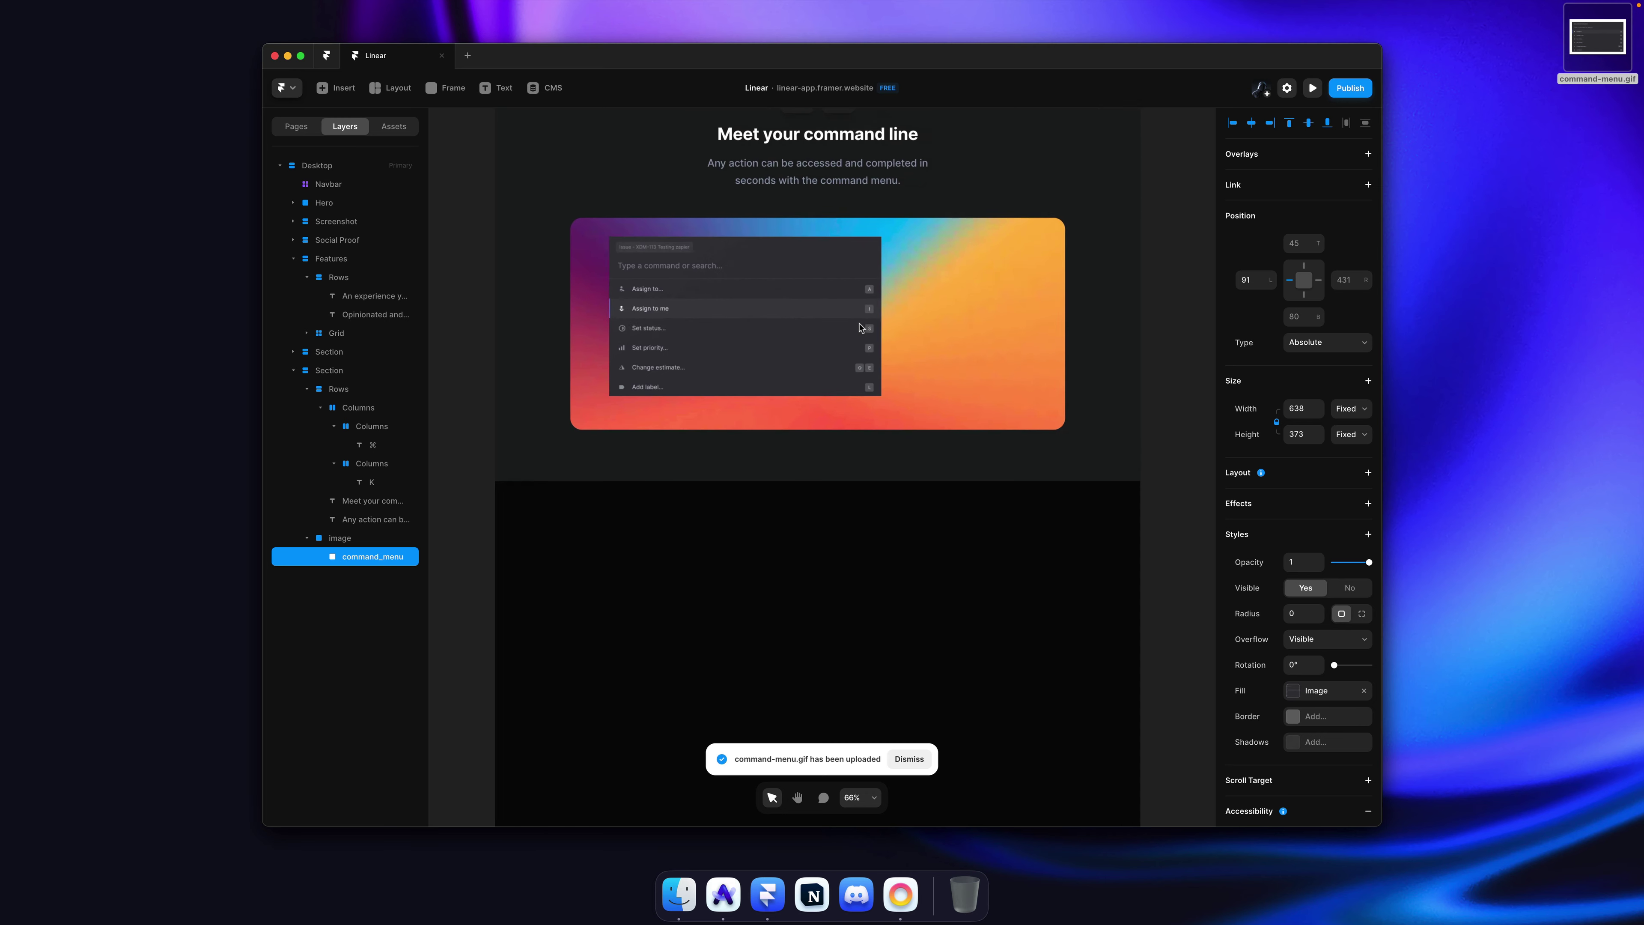
scroll(861, 321, "right", 2)
Step: Give the gradient image frame a Stack layout, distributed to Center with 0 gap
left_click(862, 315)
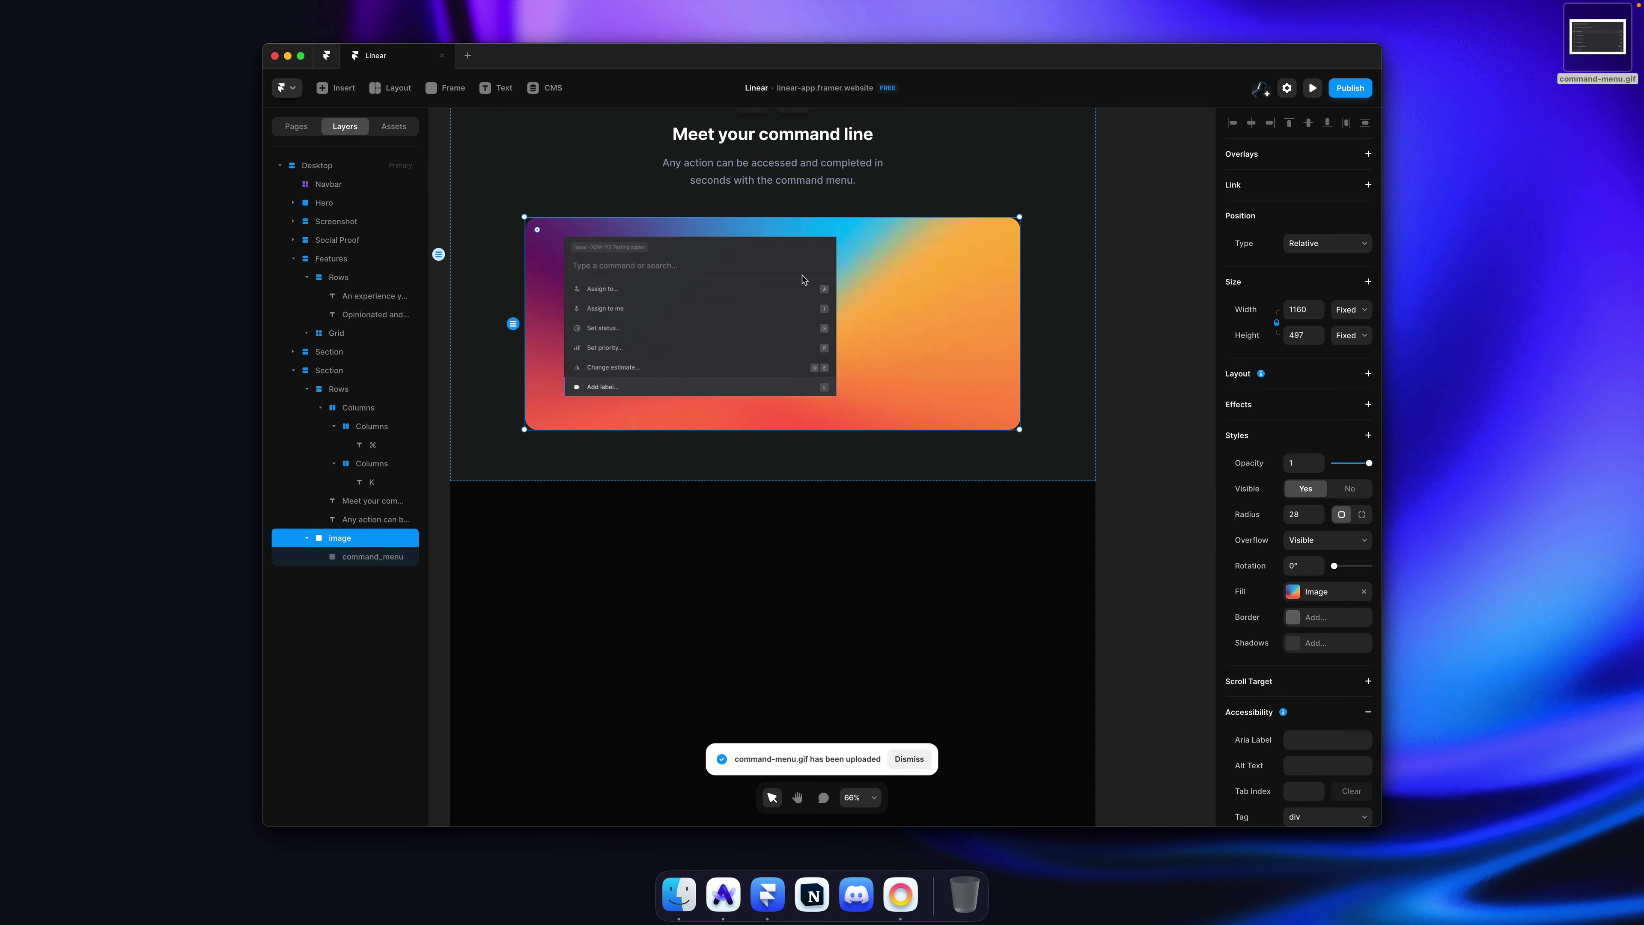
left_click(1295, 379)
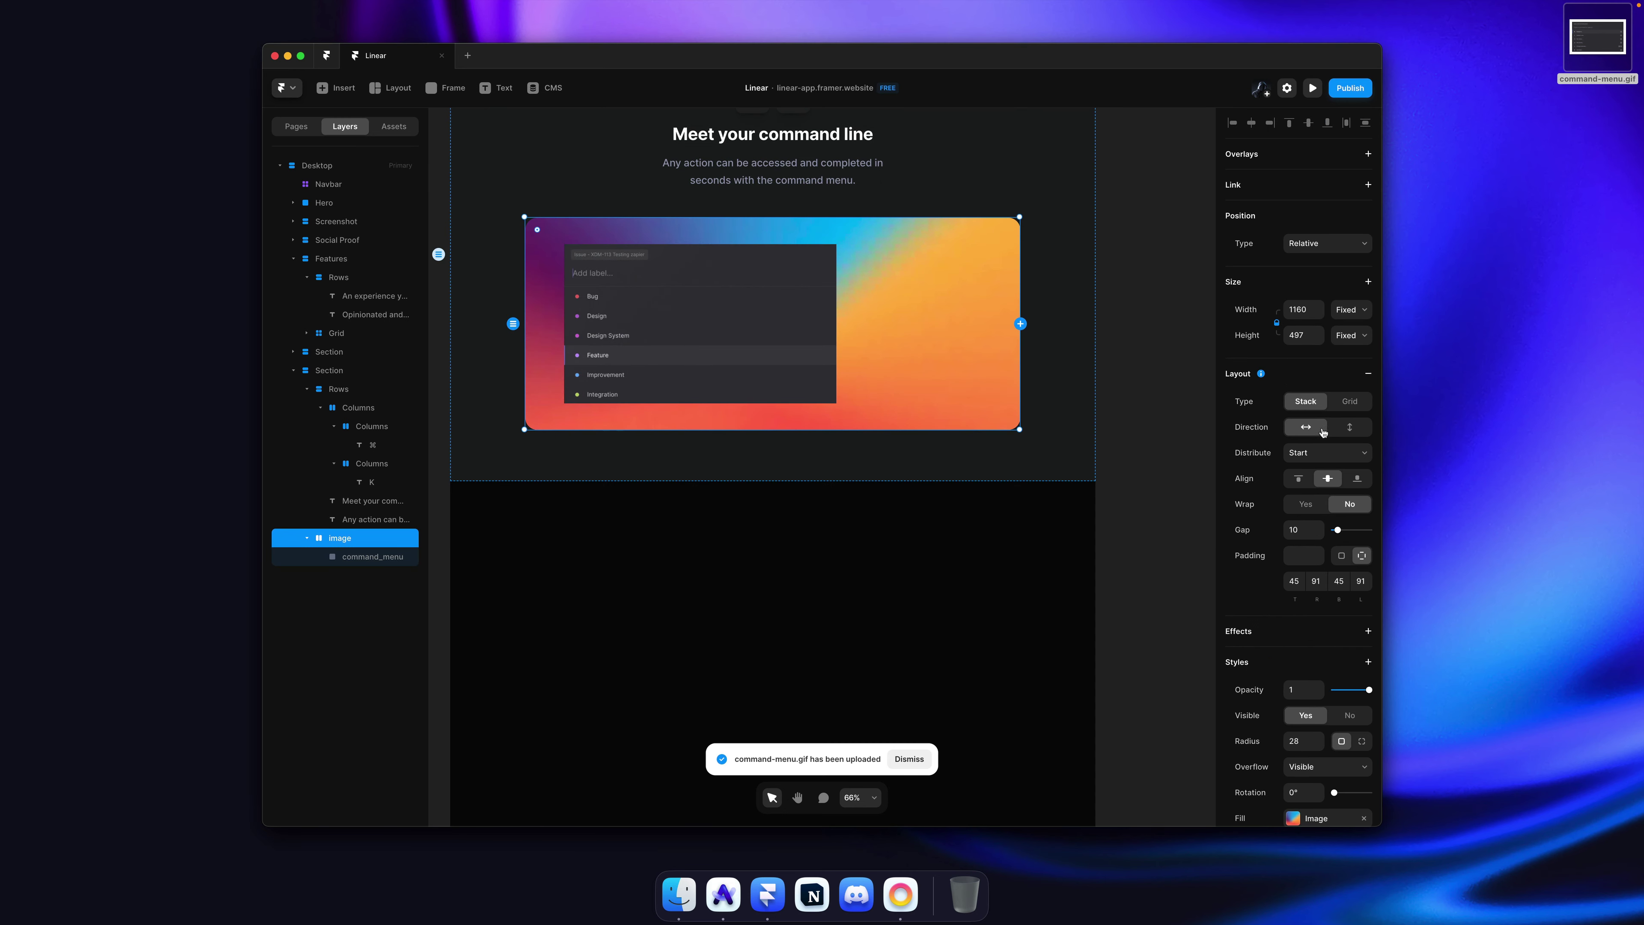
left_click(1322, 452)
left_click(1318, 465)
left_click(1301, 526)
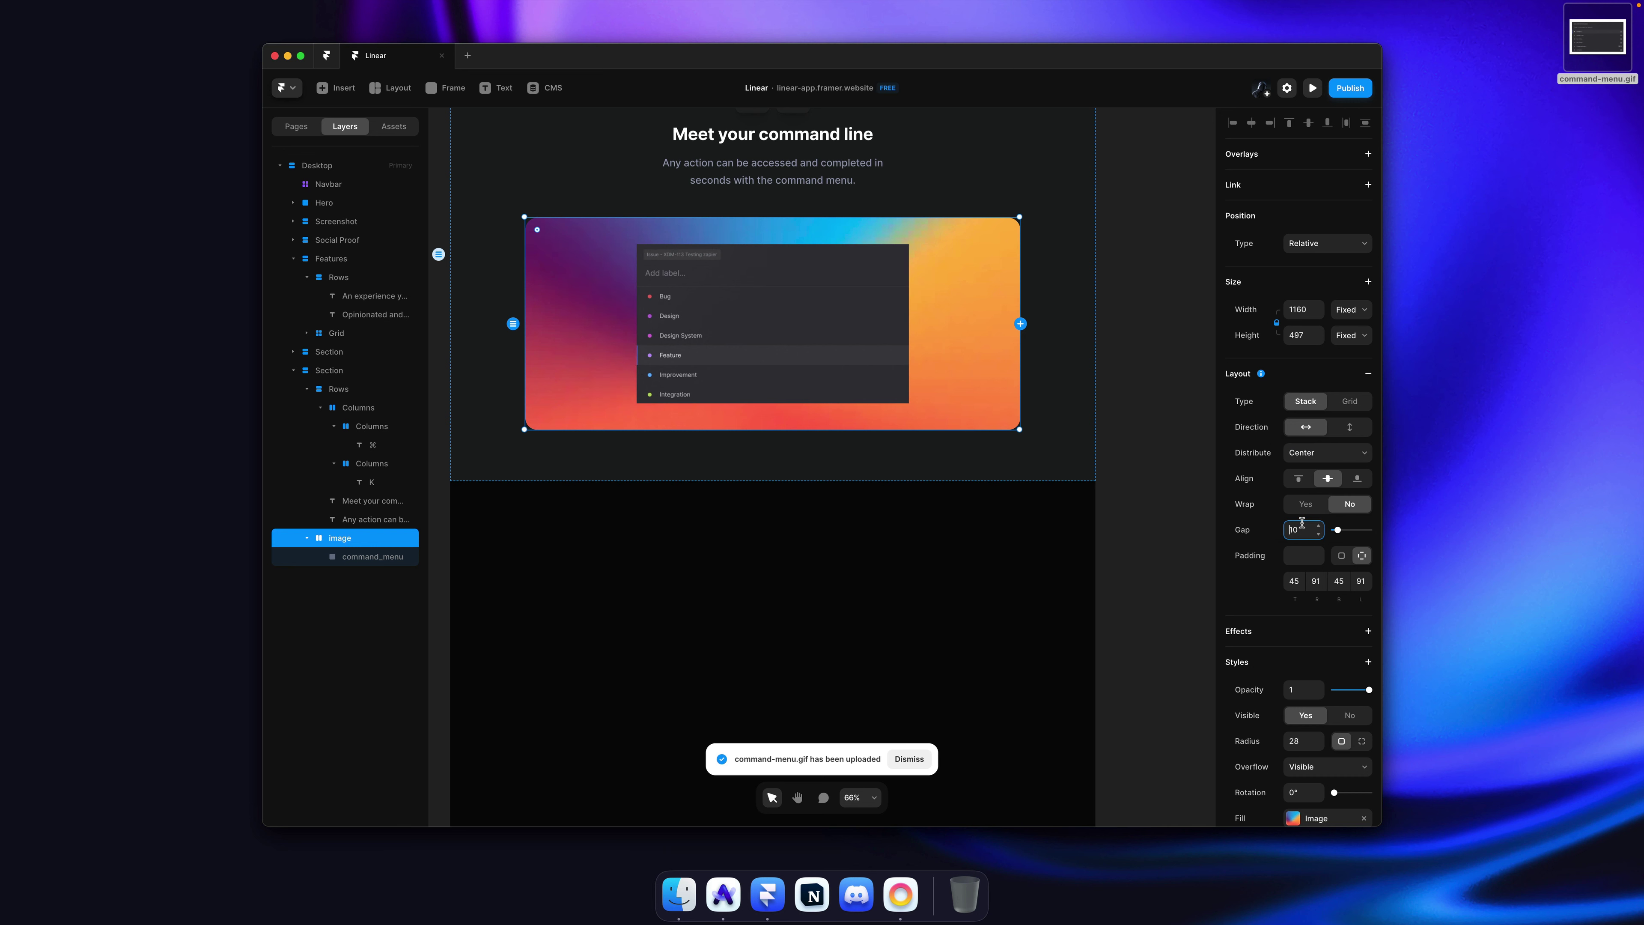
type("0")
key("Tab")
type("0")
key("Return")
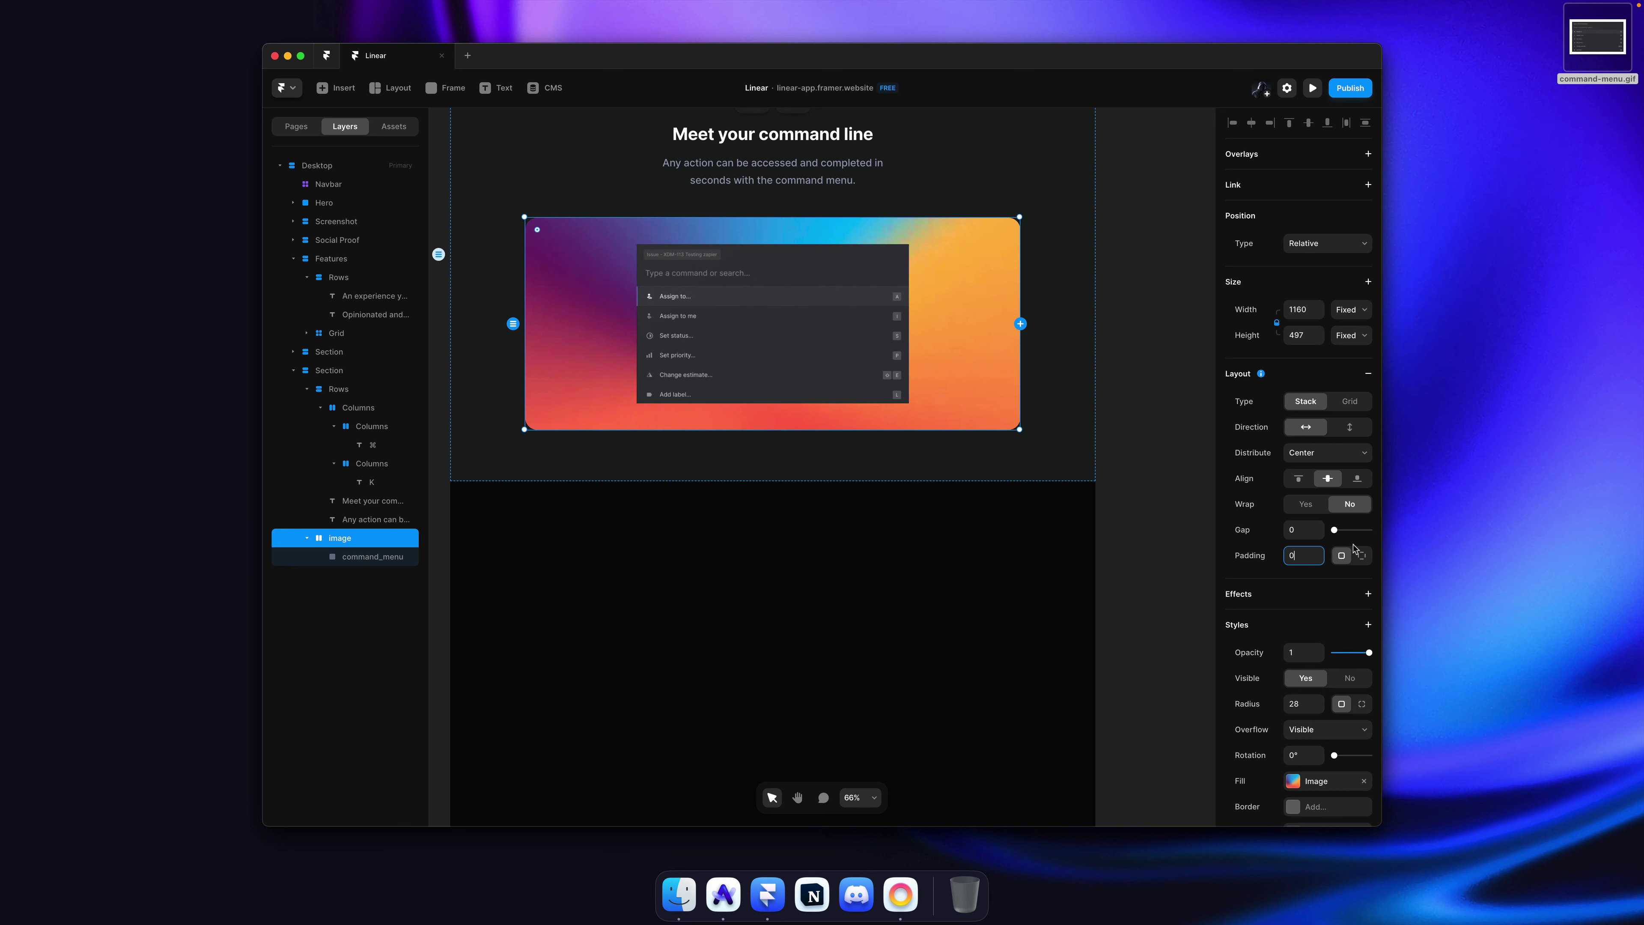
Step: Set per-side padding to 80 top and bottom, 0 left and right
left_click(1361, 555)
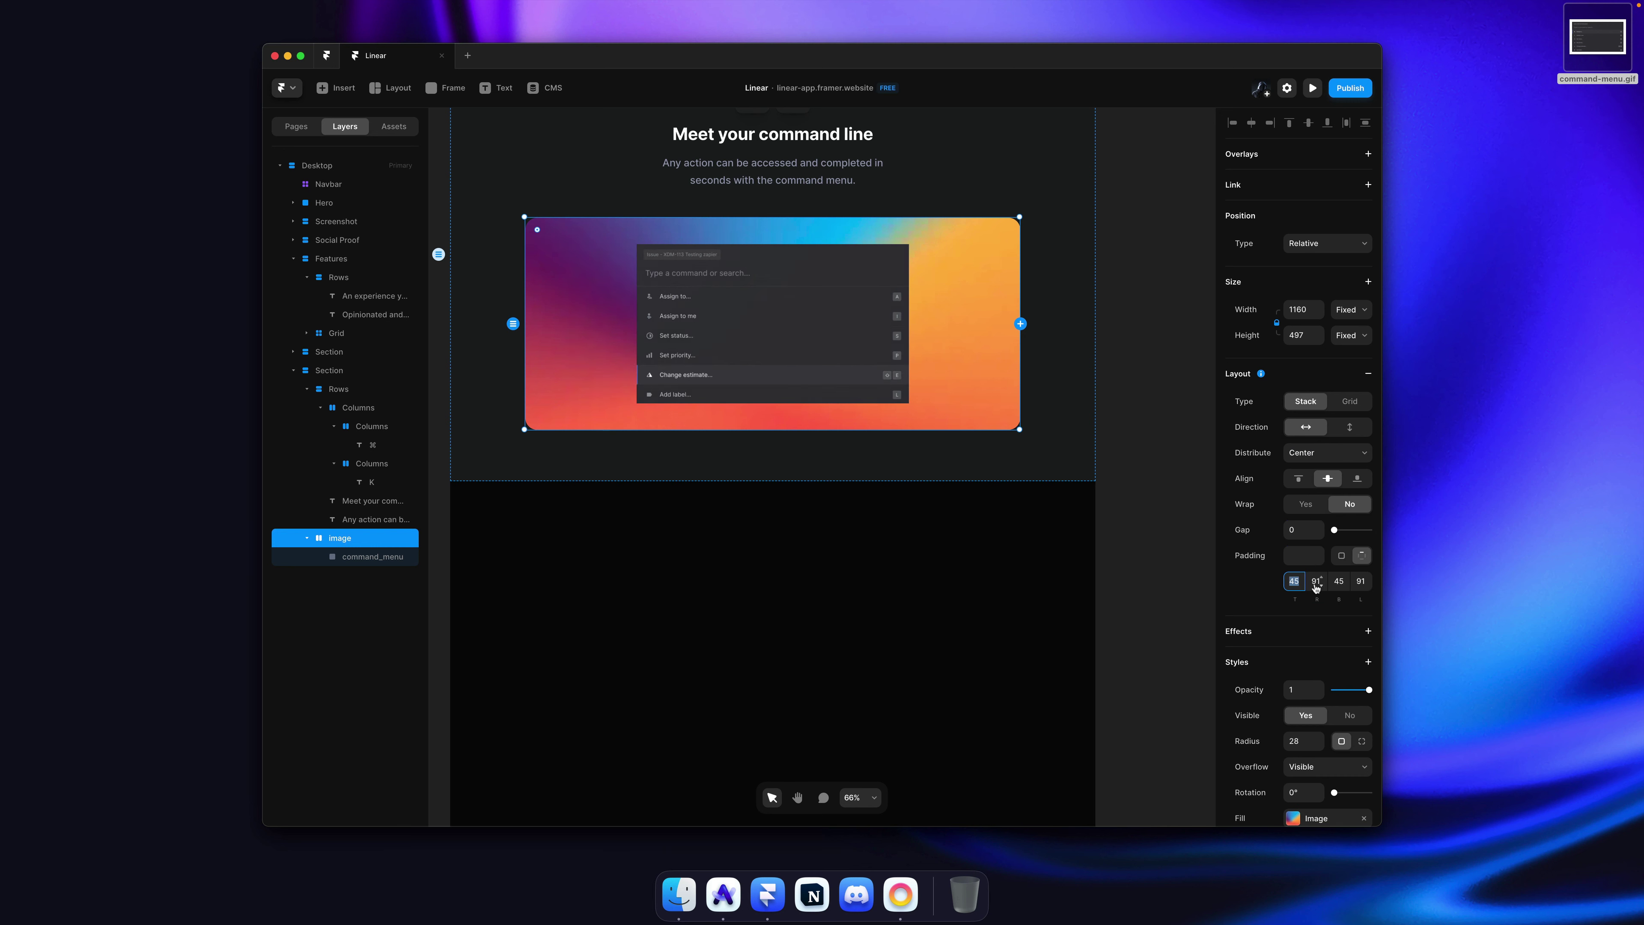
type("0")
key("Tab")
type("0")
key("Tab")
type("0")
key("Tab")
type("0")
key("Tab")
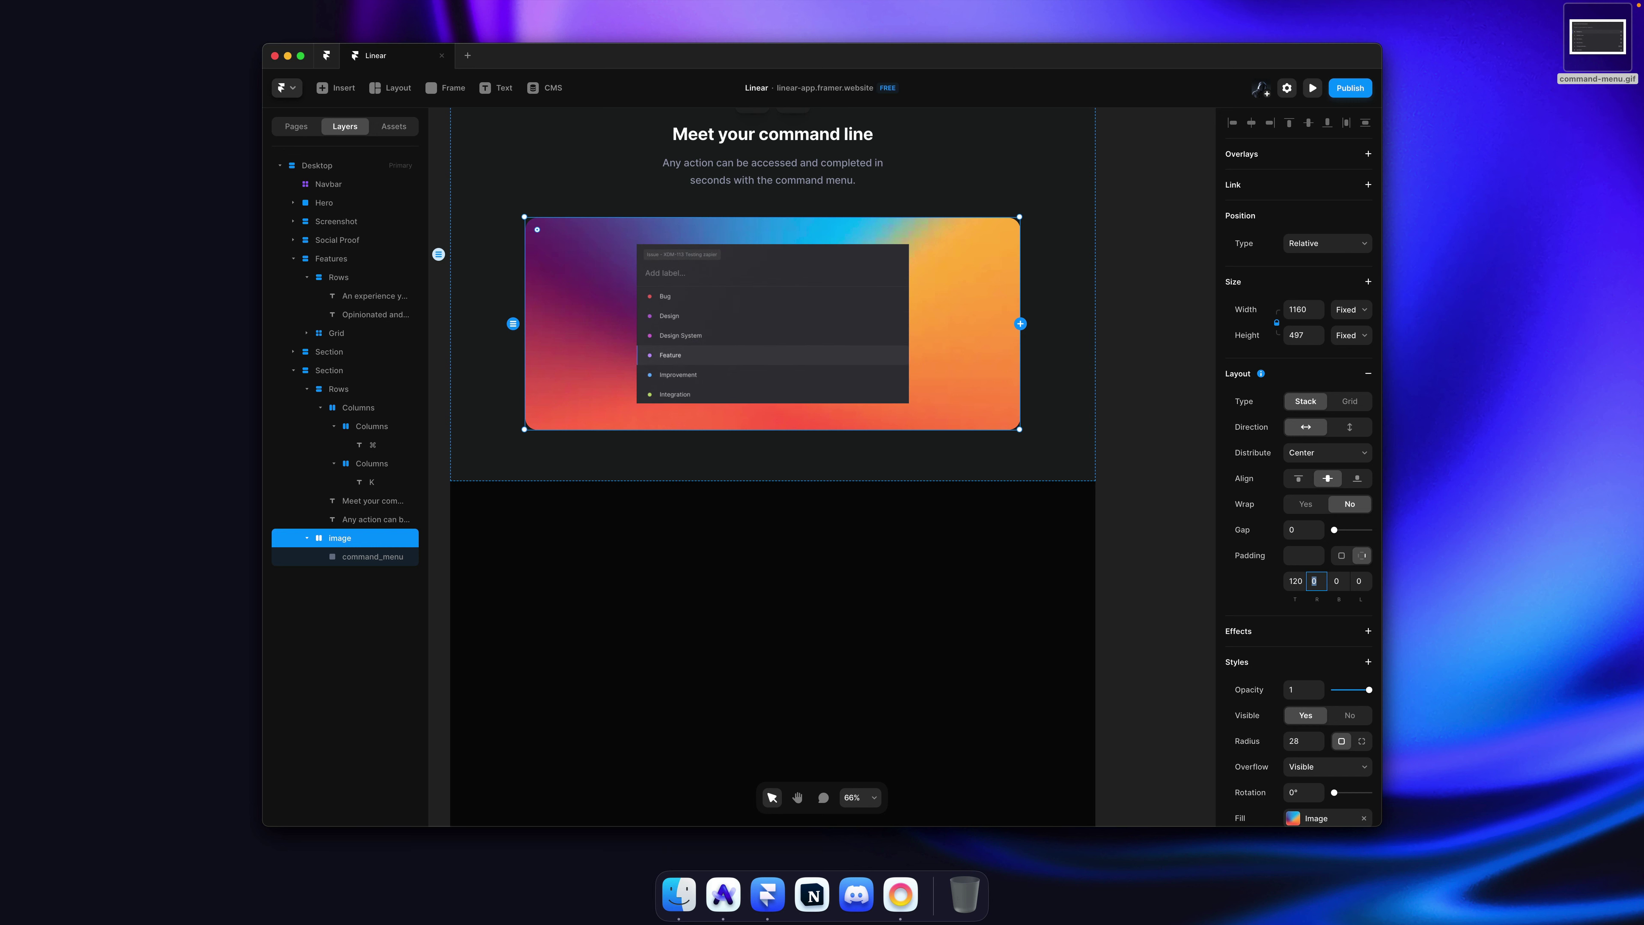
key("Tab")
type("12")
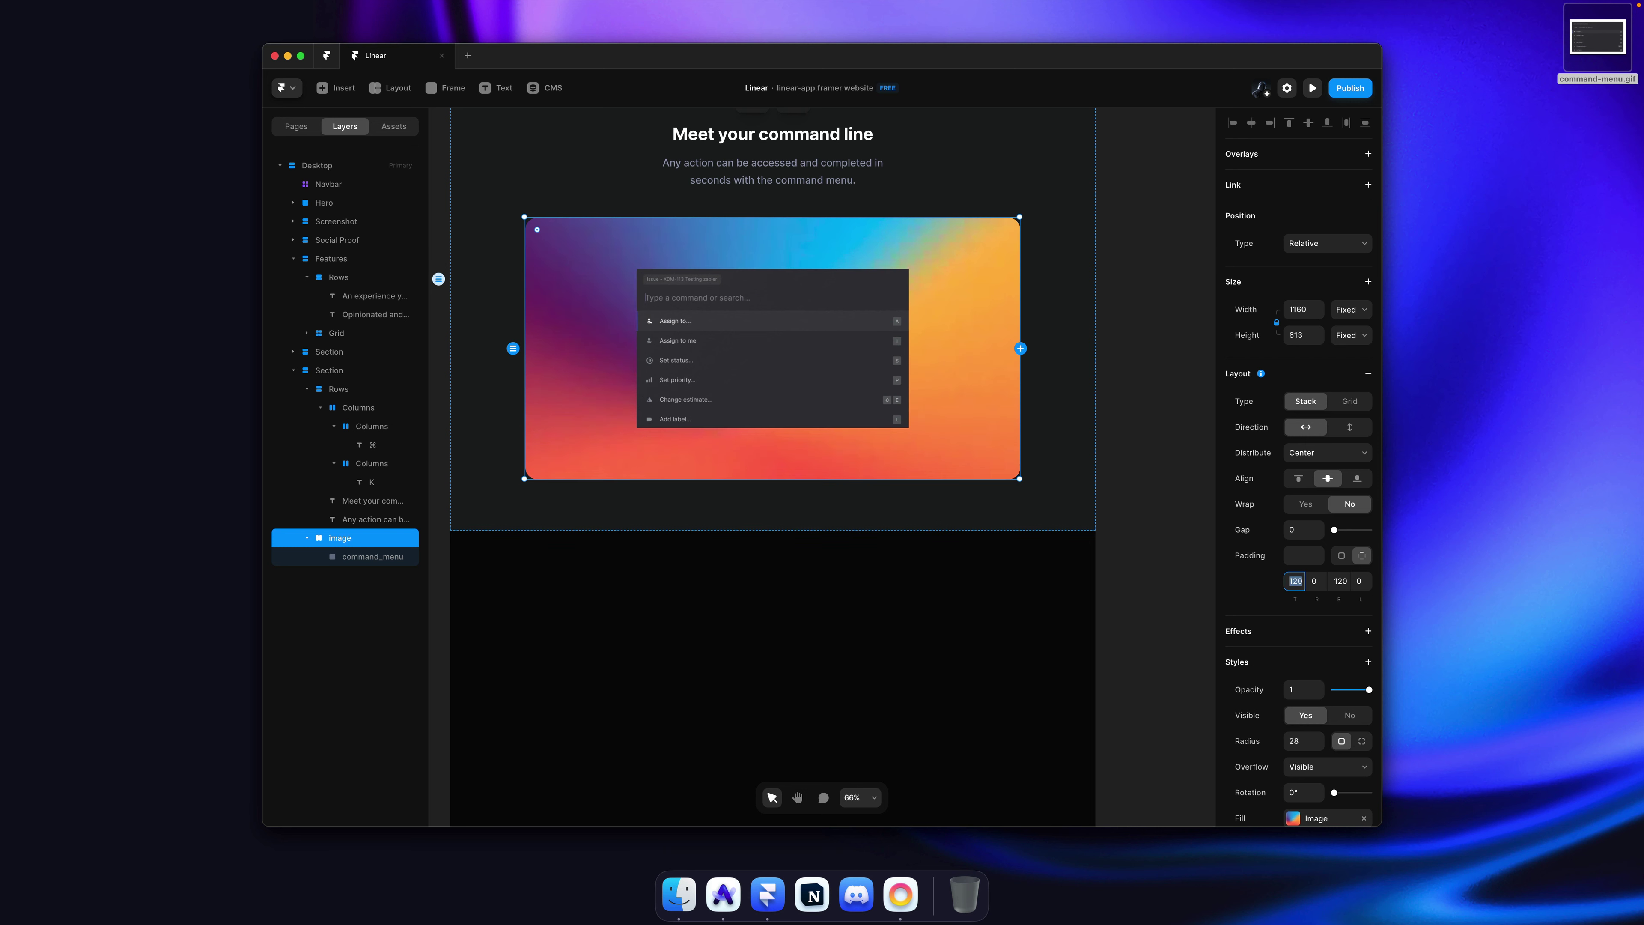
key("shift+Tab")
type("80")
key("Tab")
type("80")
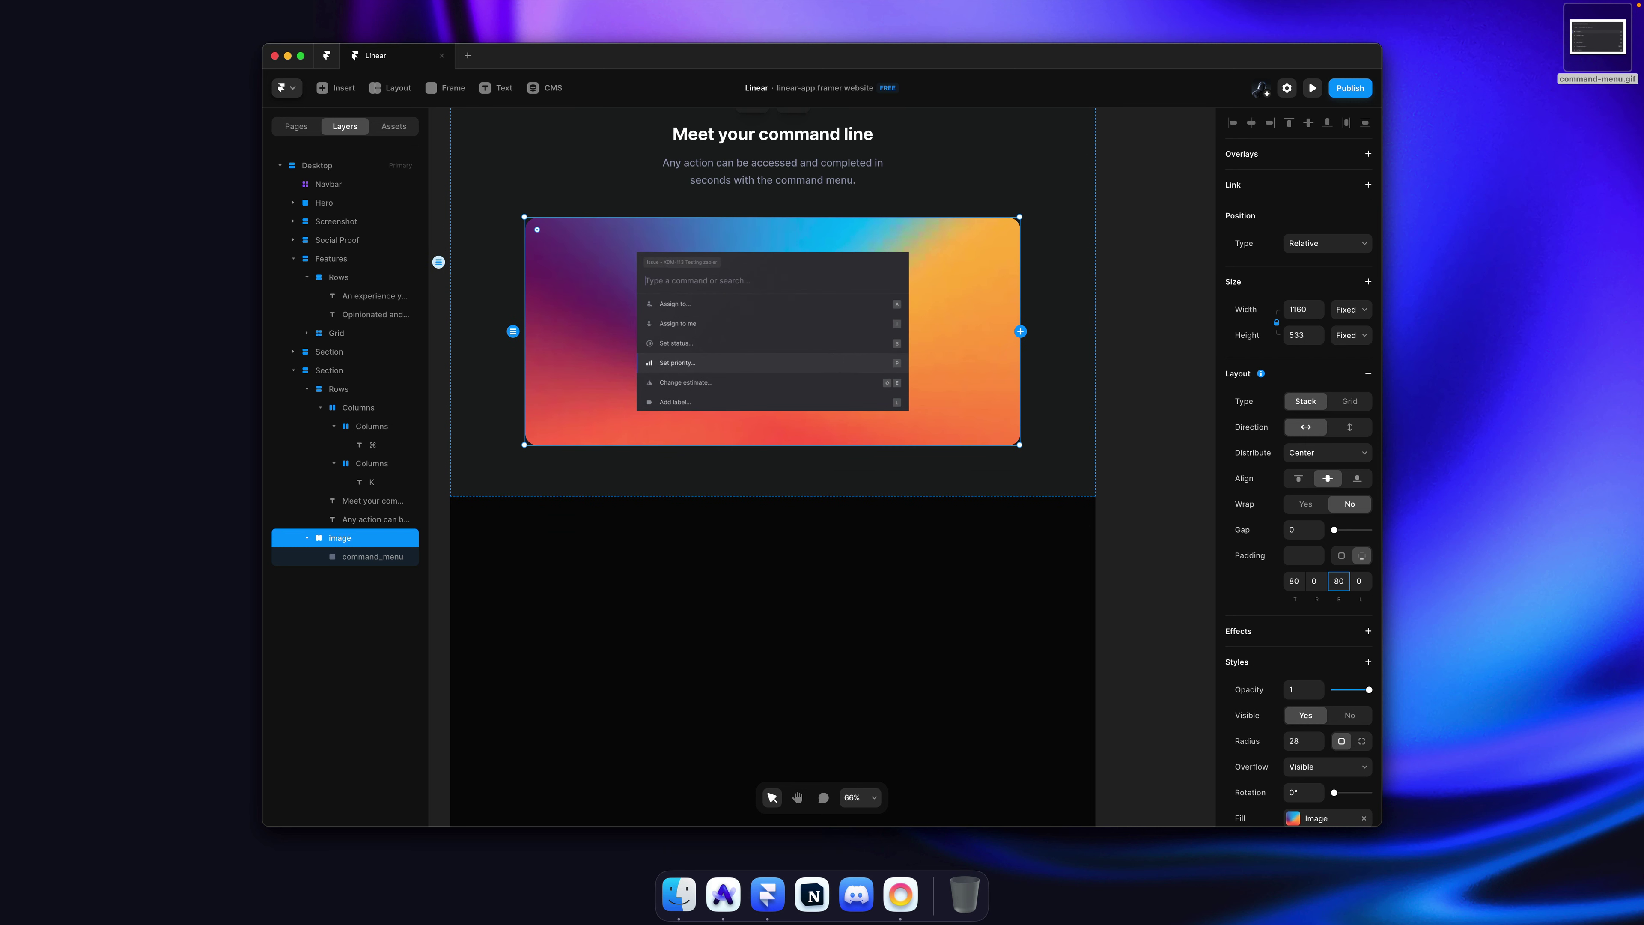
Step: Make the gradient frame's height Fit its content
left_click(1351, 331)
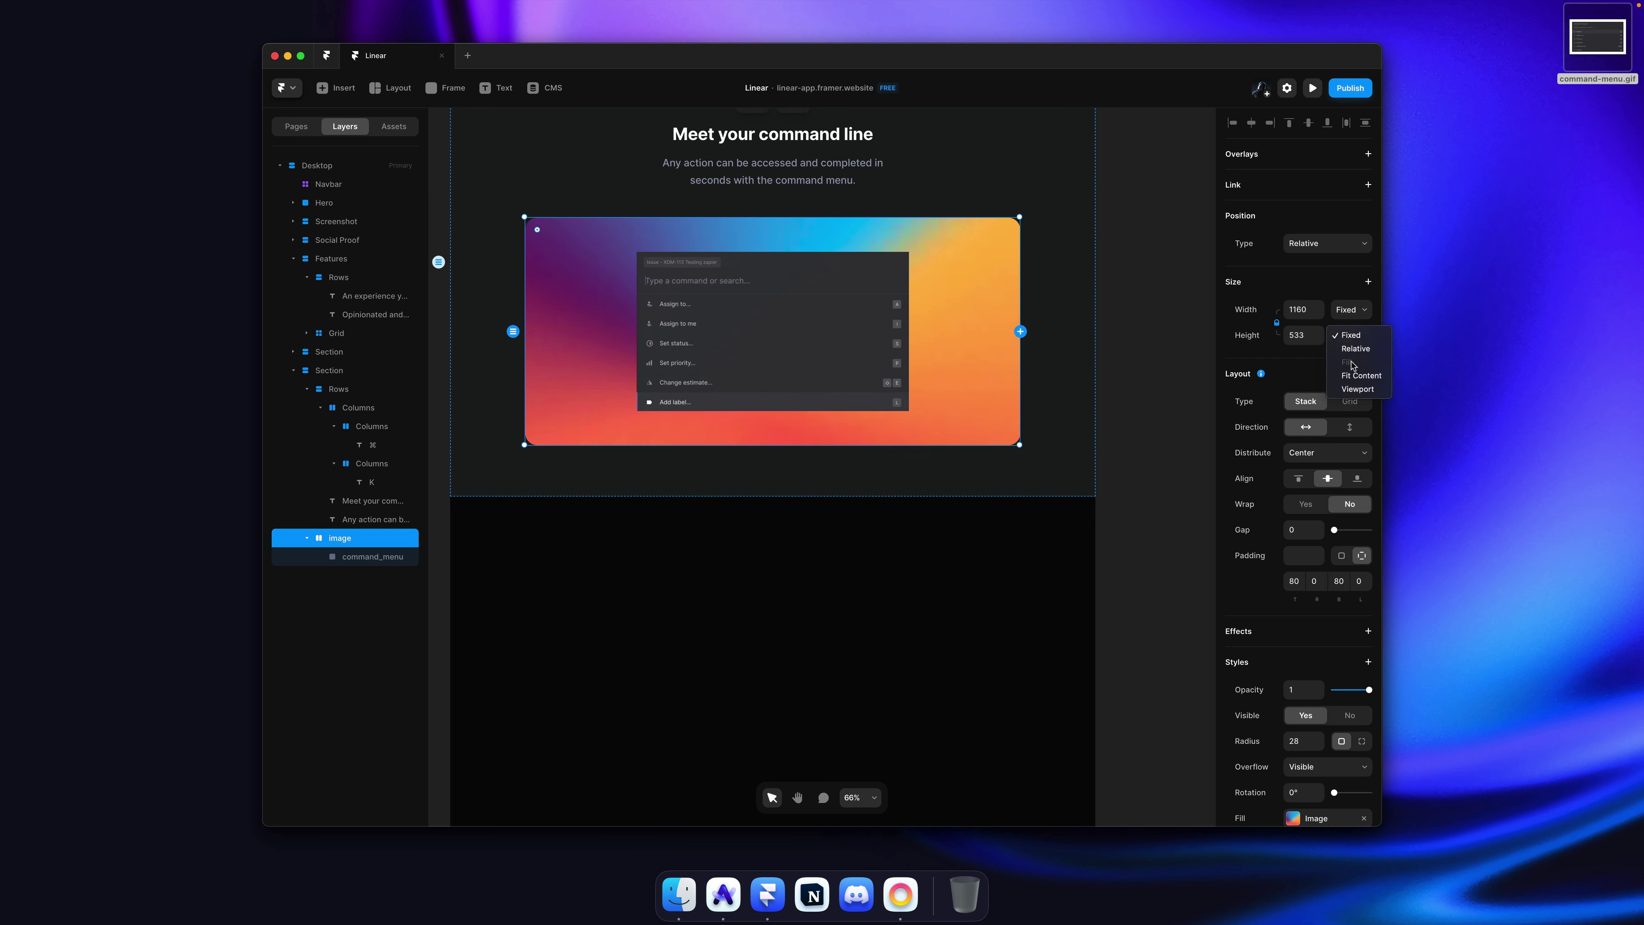
left_click(1354, 370)
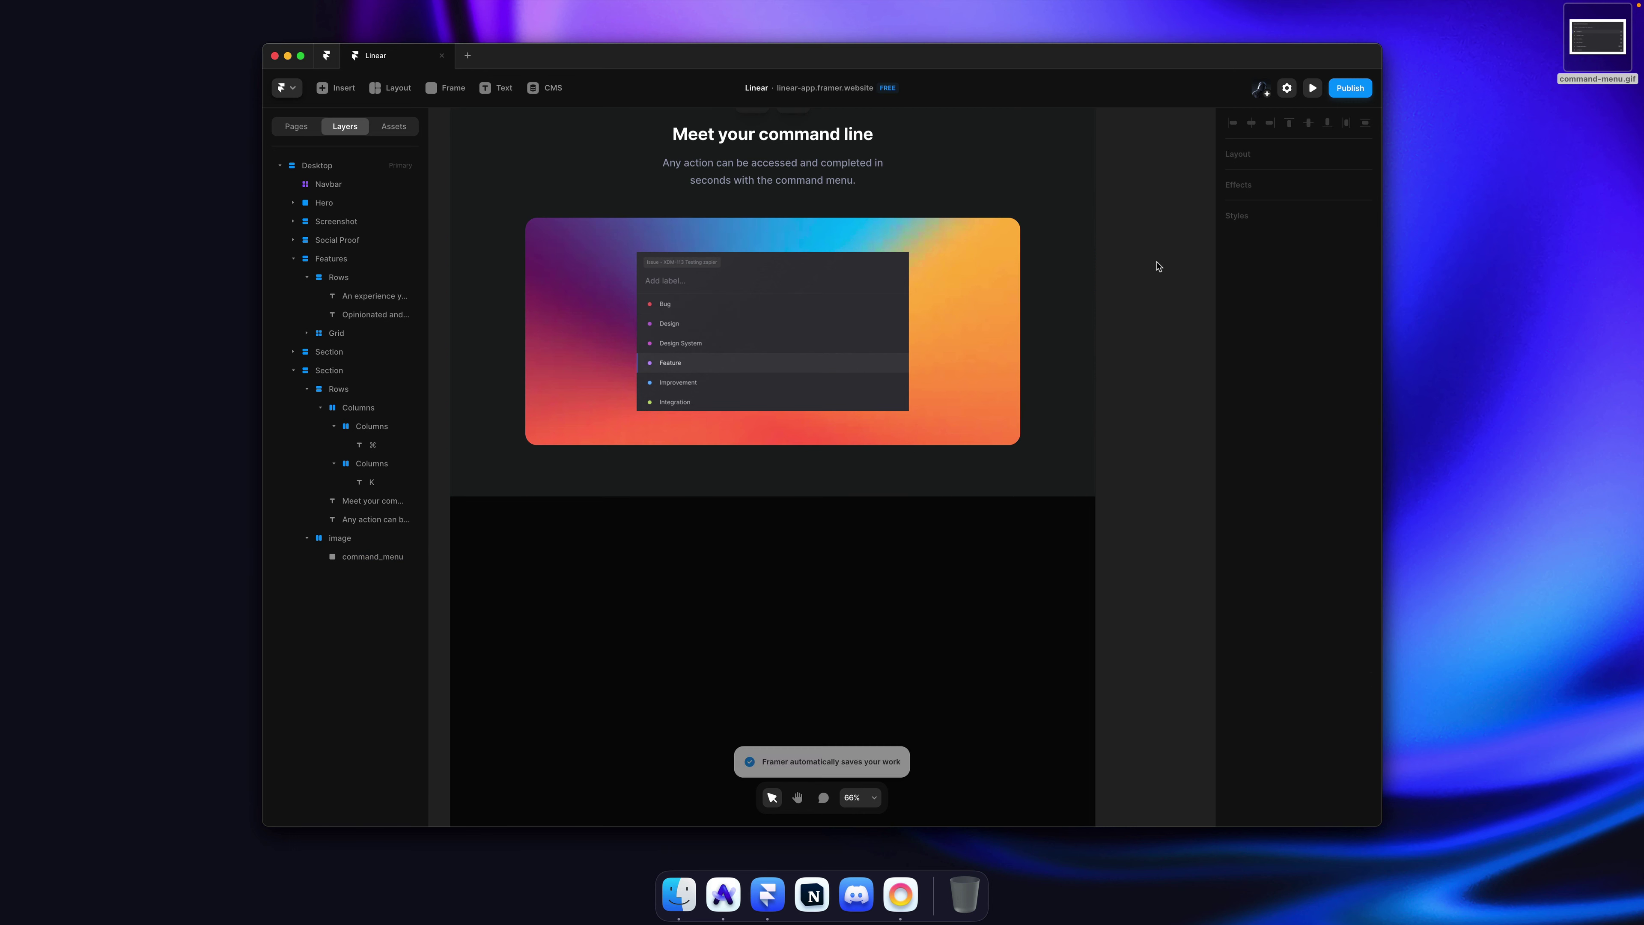
left_click(800, 296)
scroll(784, 295, "up", 5)
Step: After checking linear.app, round the command-menu GIF's corners to a radius of 16
scroll(784, 294, "down", 5)
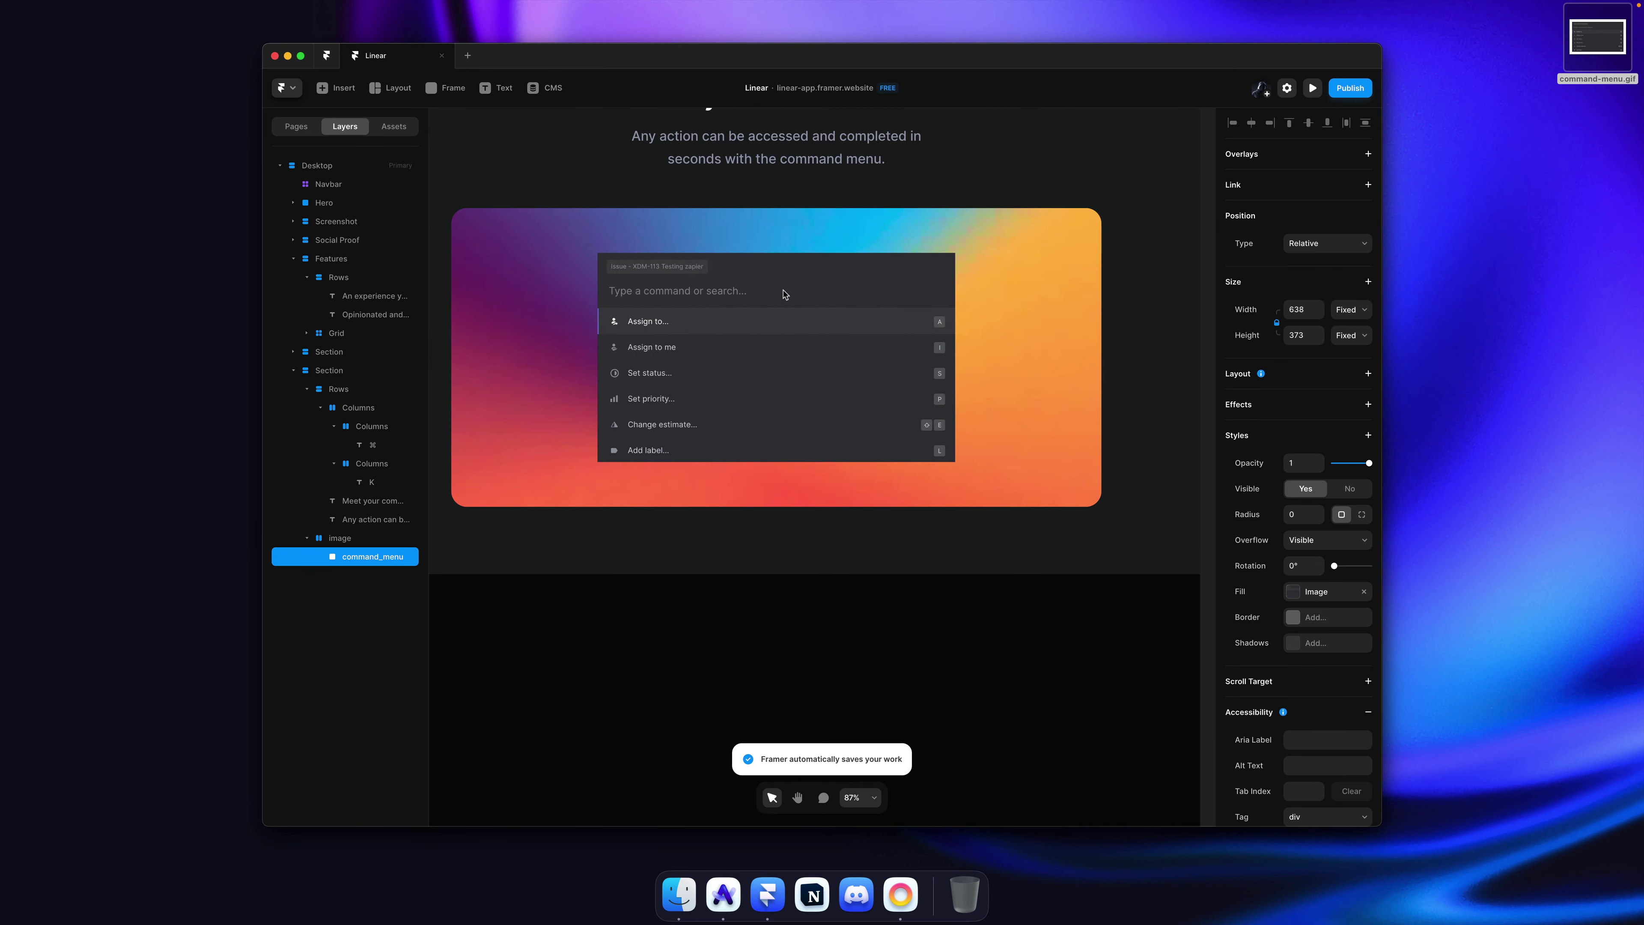
key("super+Tab")
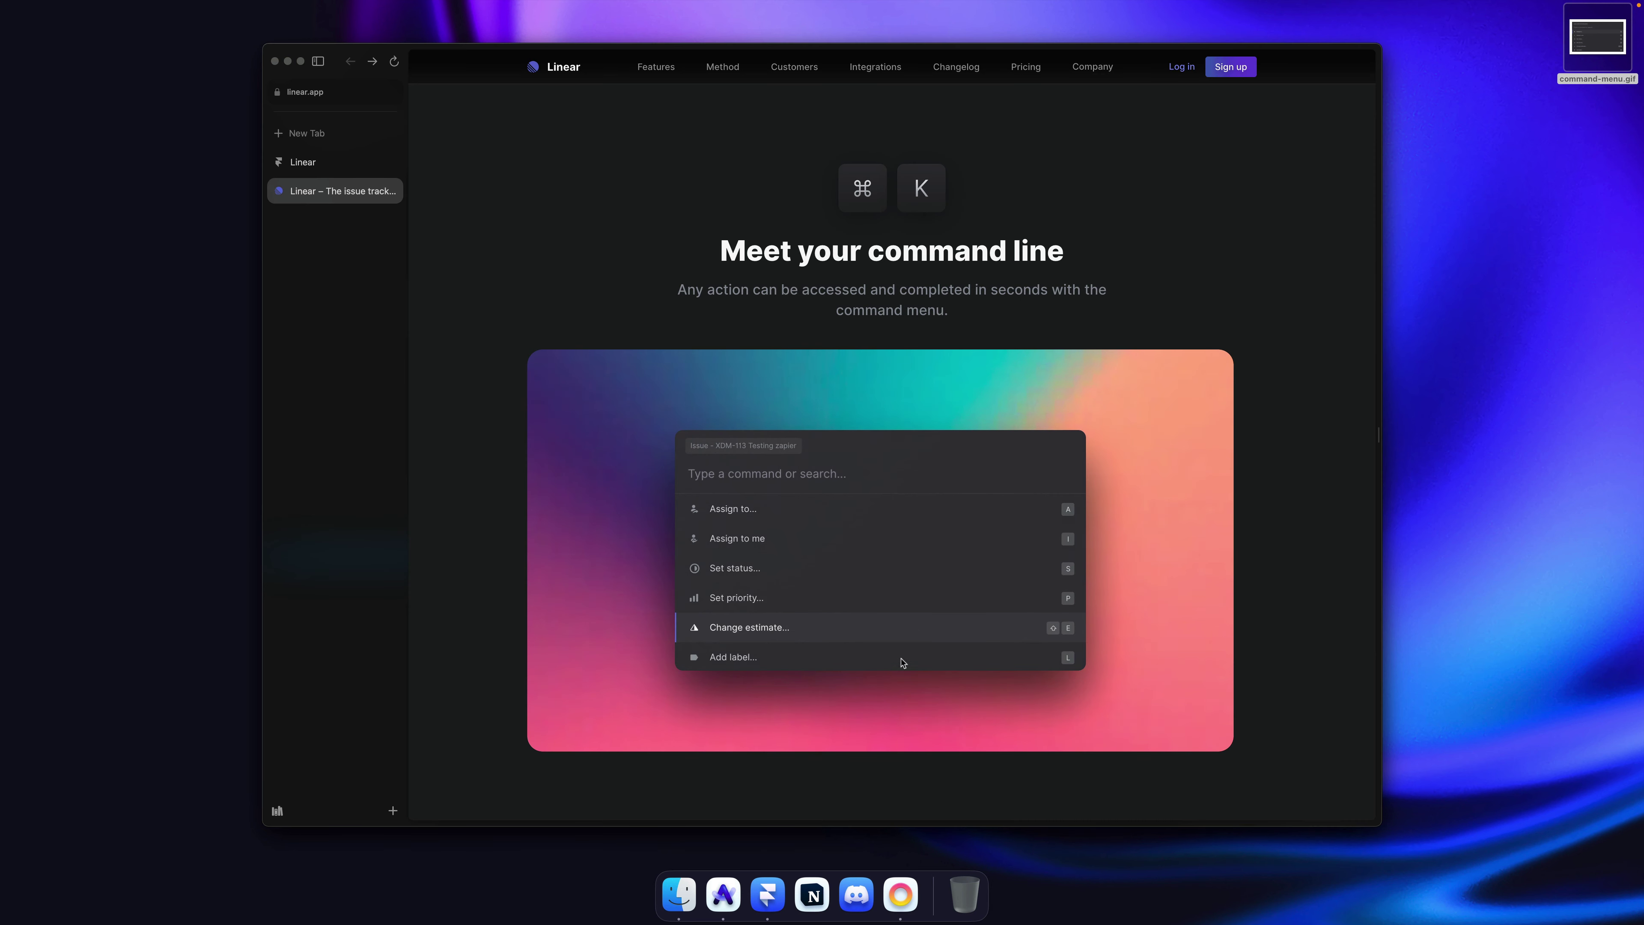
key("super+Tab")
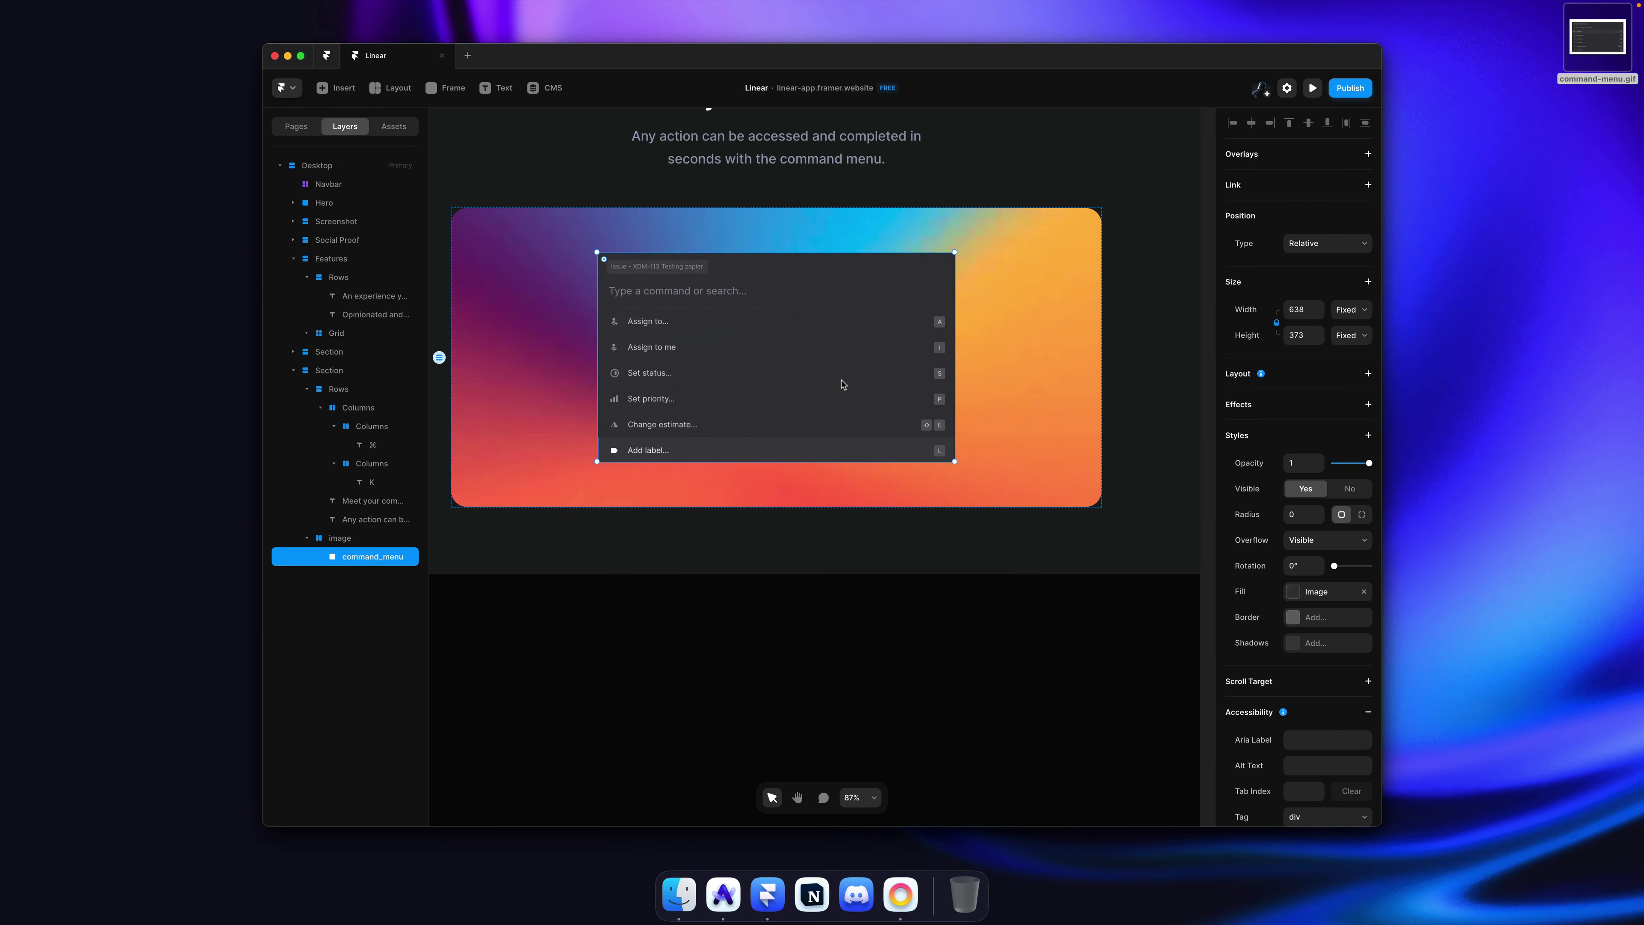
left_click_drag(1308, 511, 1322, 506)
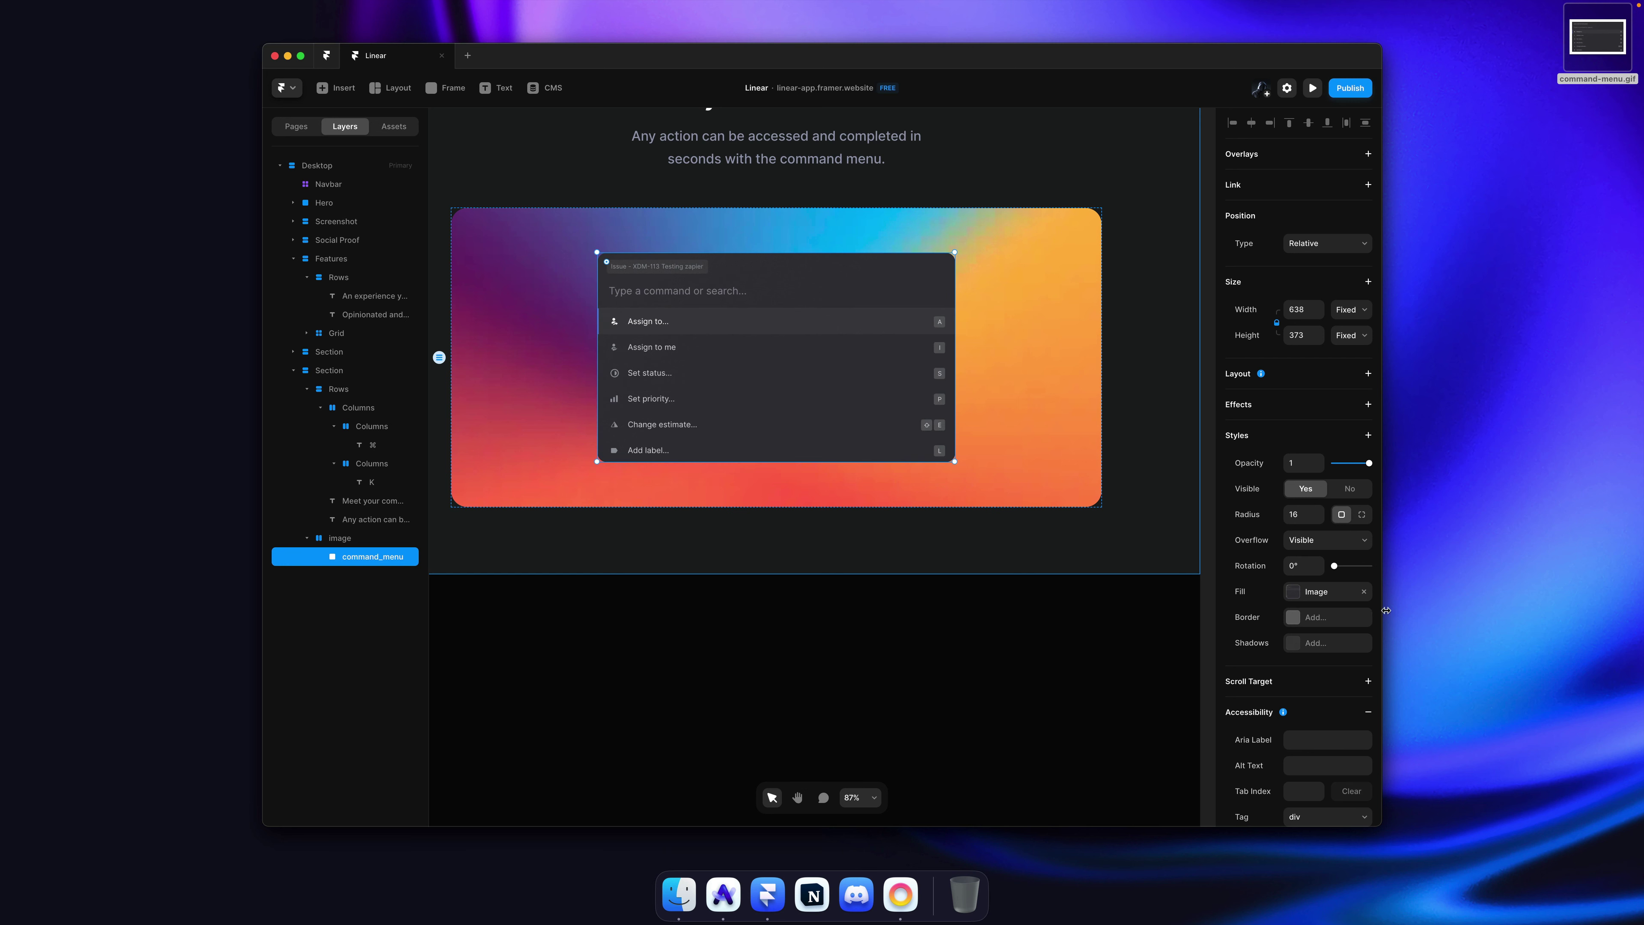
Step: Add a Realistic black shadow offset 160 down at 20% opacity to the GIF
left_click(1321, 641)
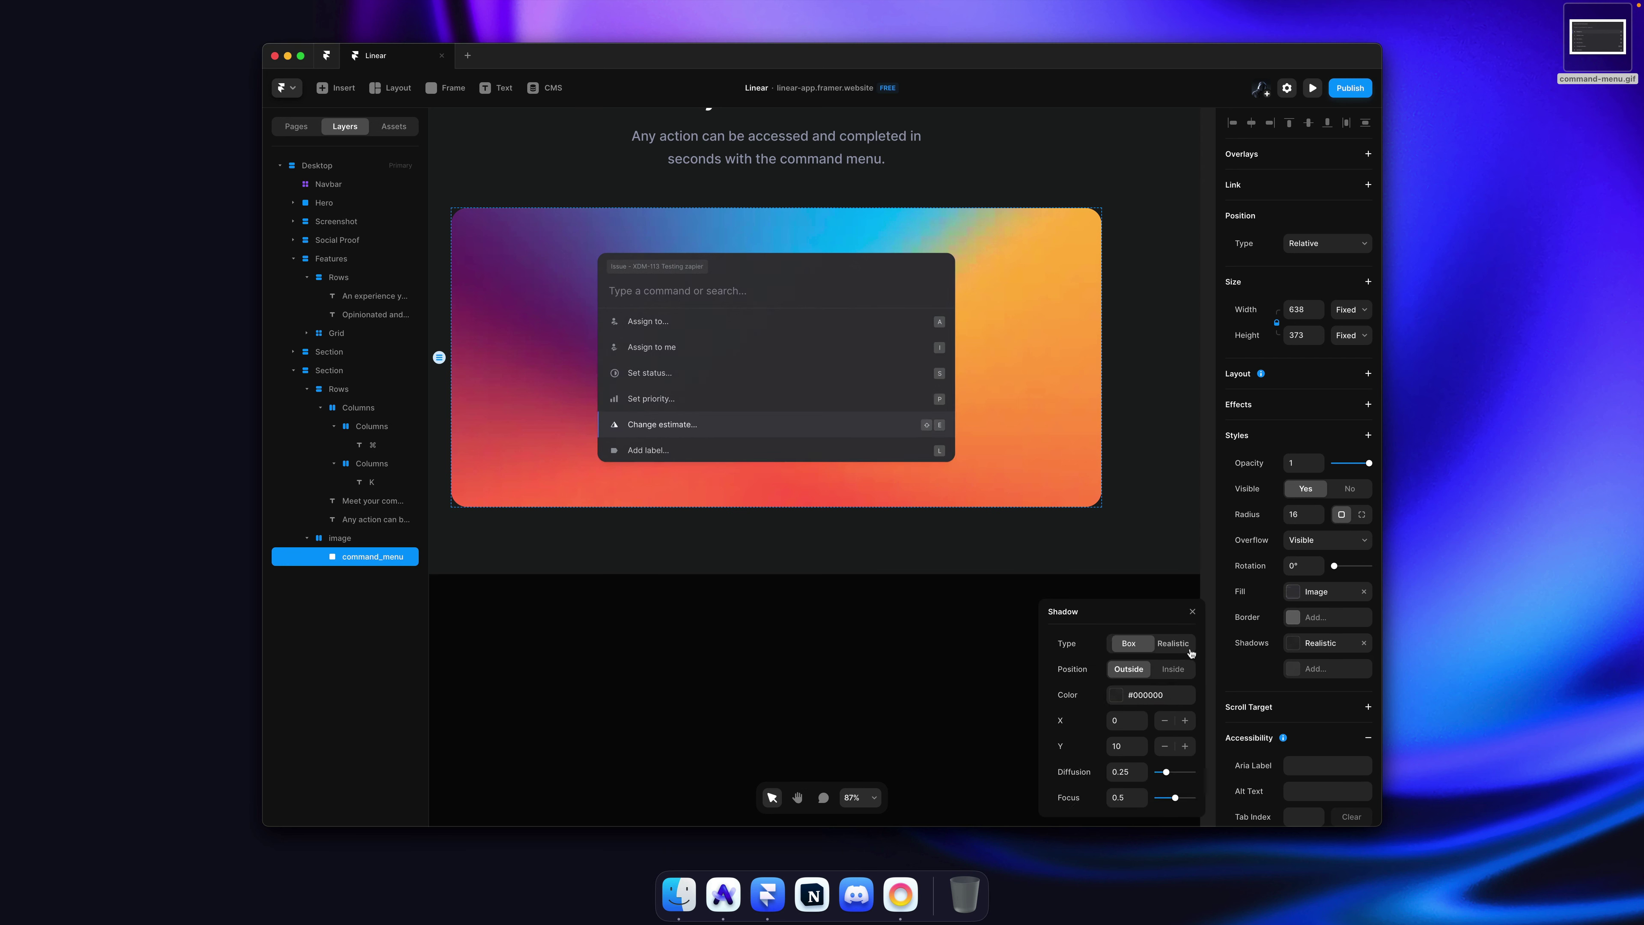
left_click_drag(1148, 745, 1144, 645)
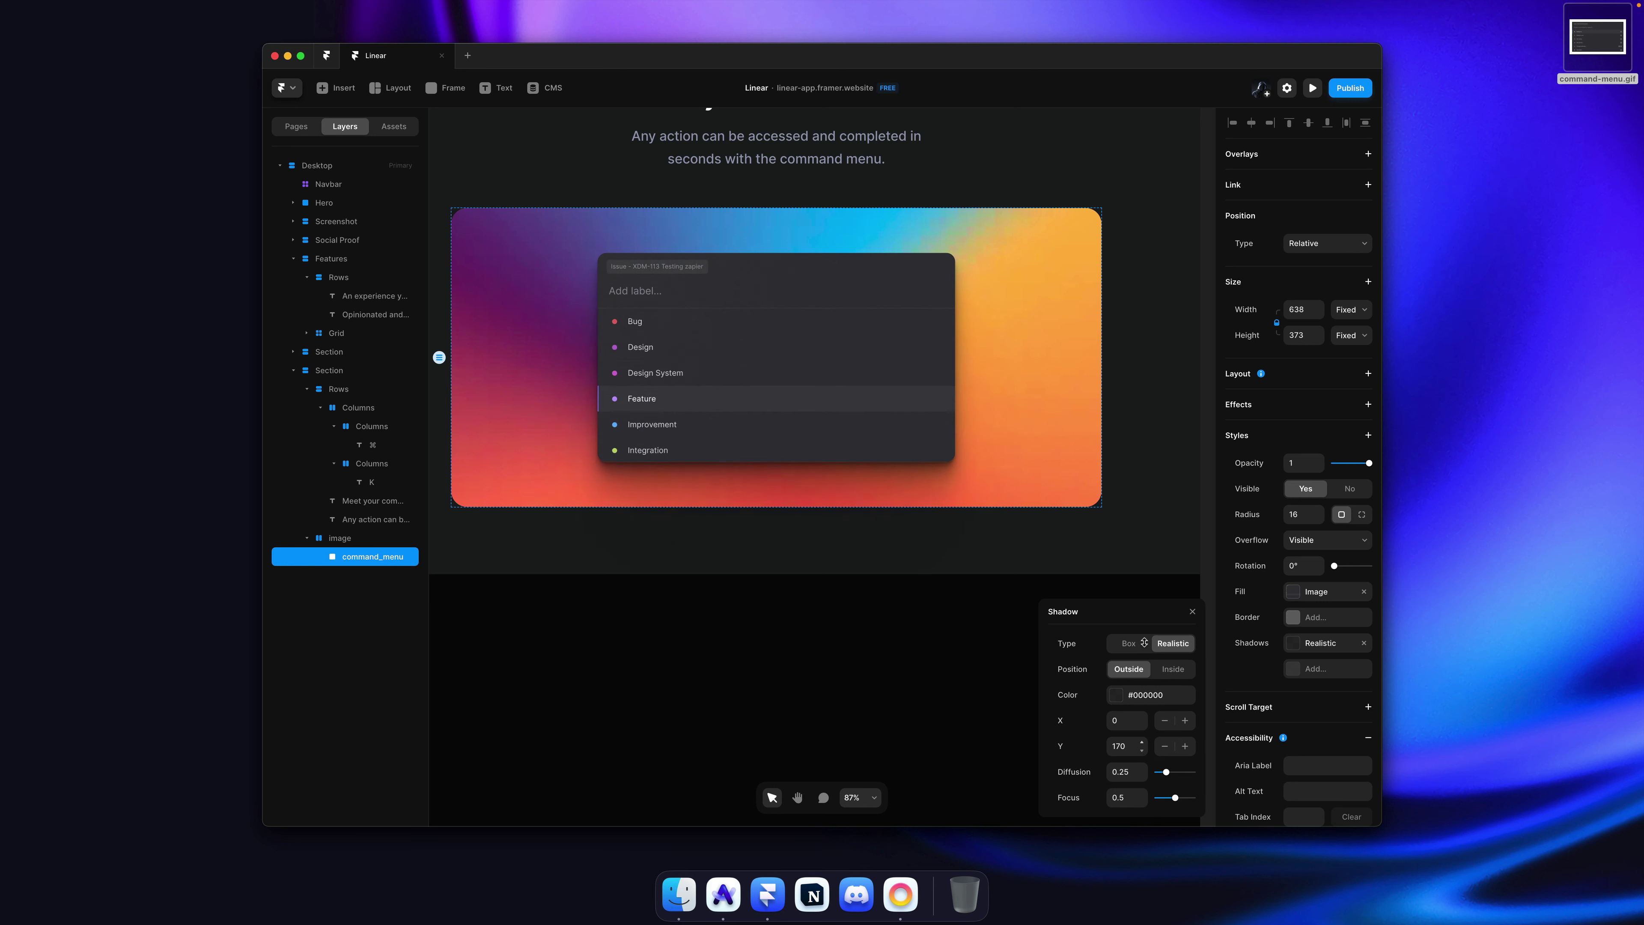
left_click_drag(1144, 647, 1144, 648)
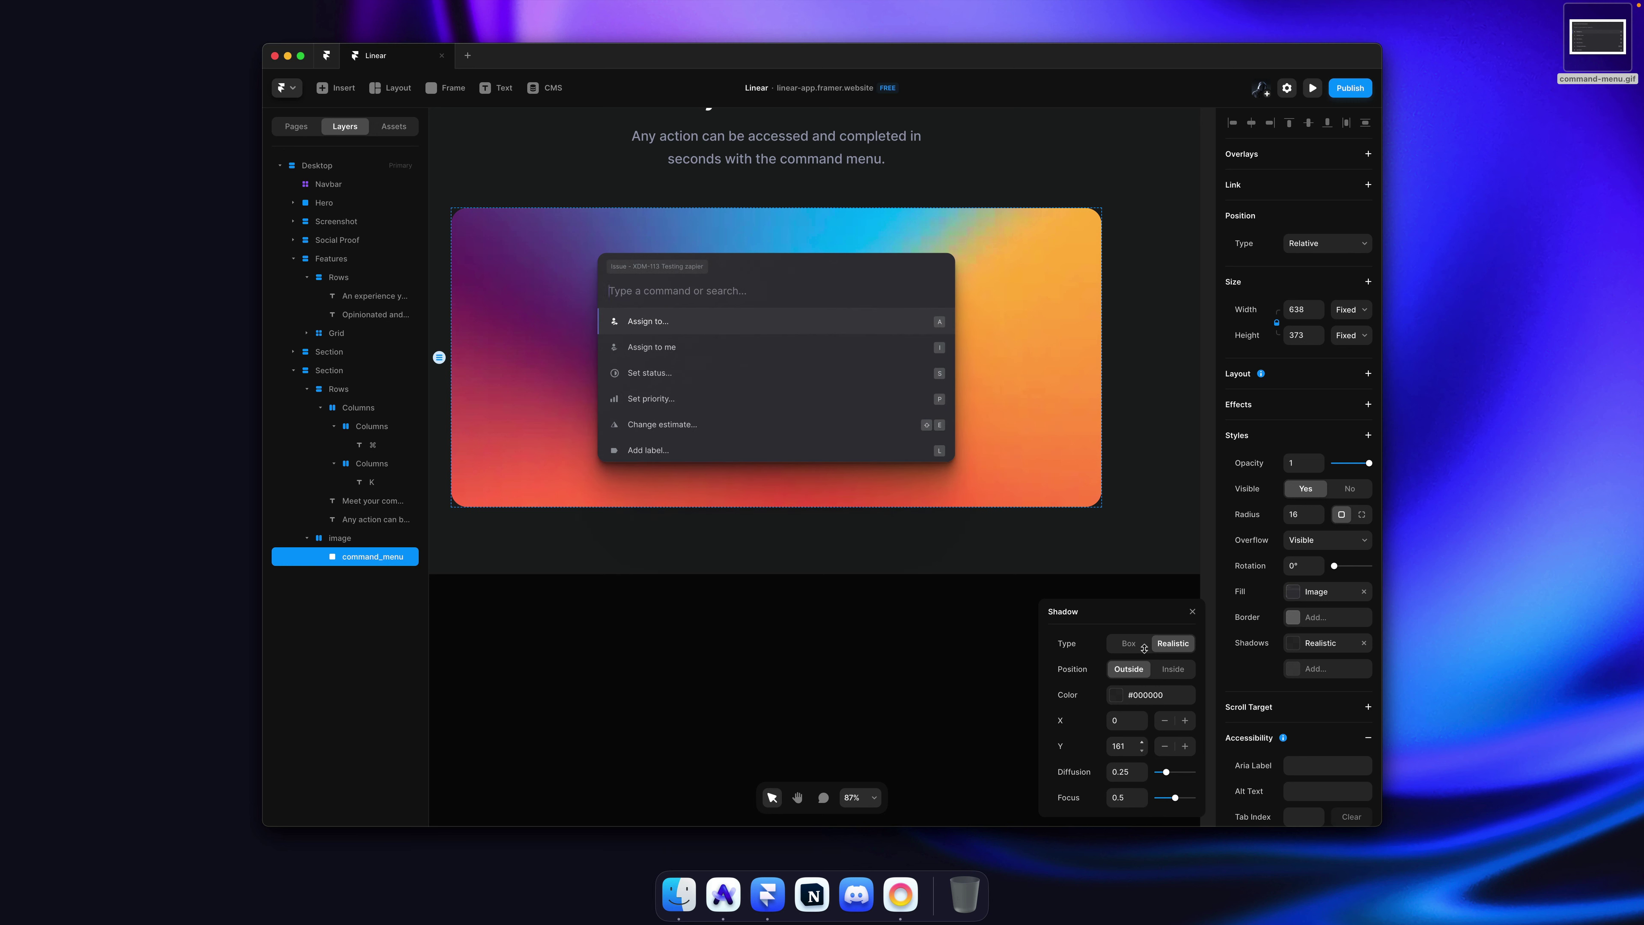
left_click(1141, 702)
left_click_drag(1190, 716, 1189, 721)
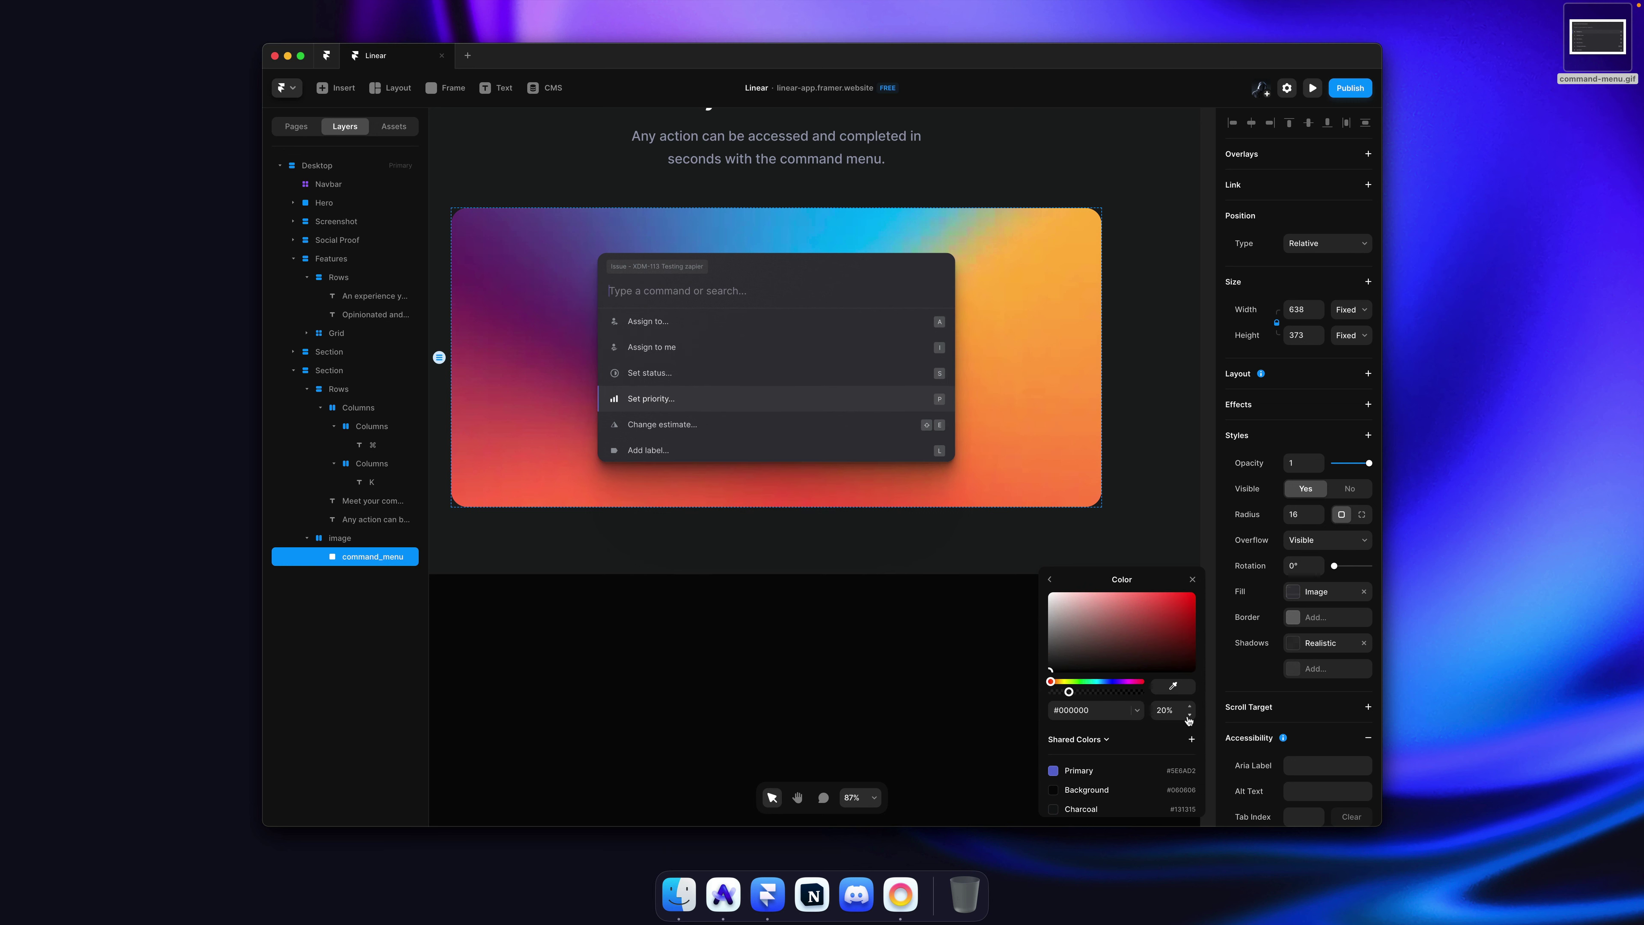
left_click(1173, 499)
Step: Deselect and publish the update to the live site
scroll(1174, 453, "down", 3)
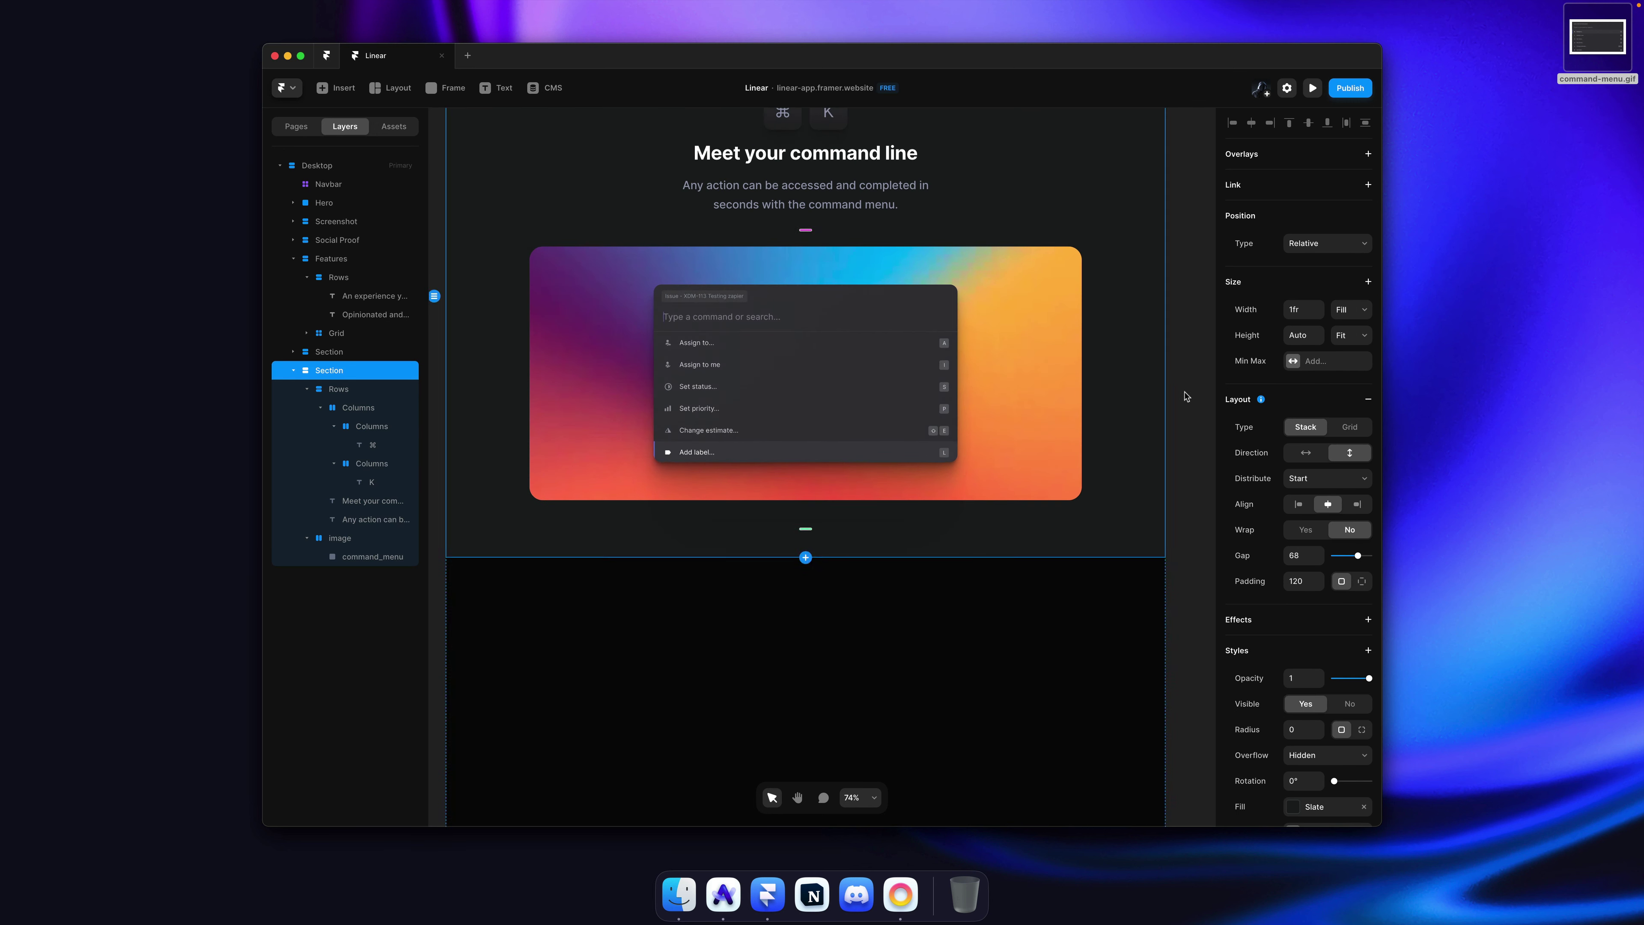
left_click(1187, 397)
key("super+s")
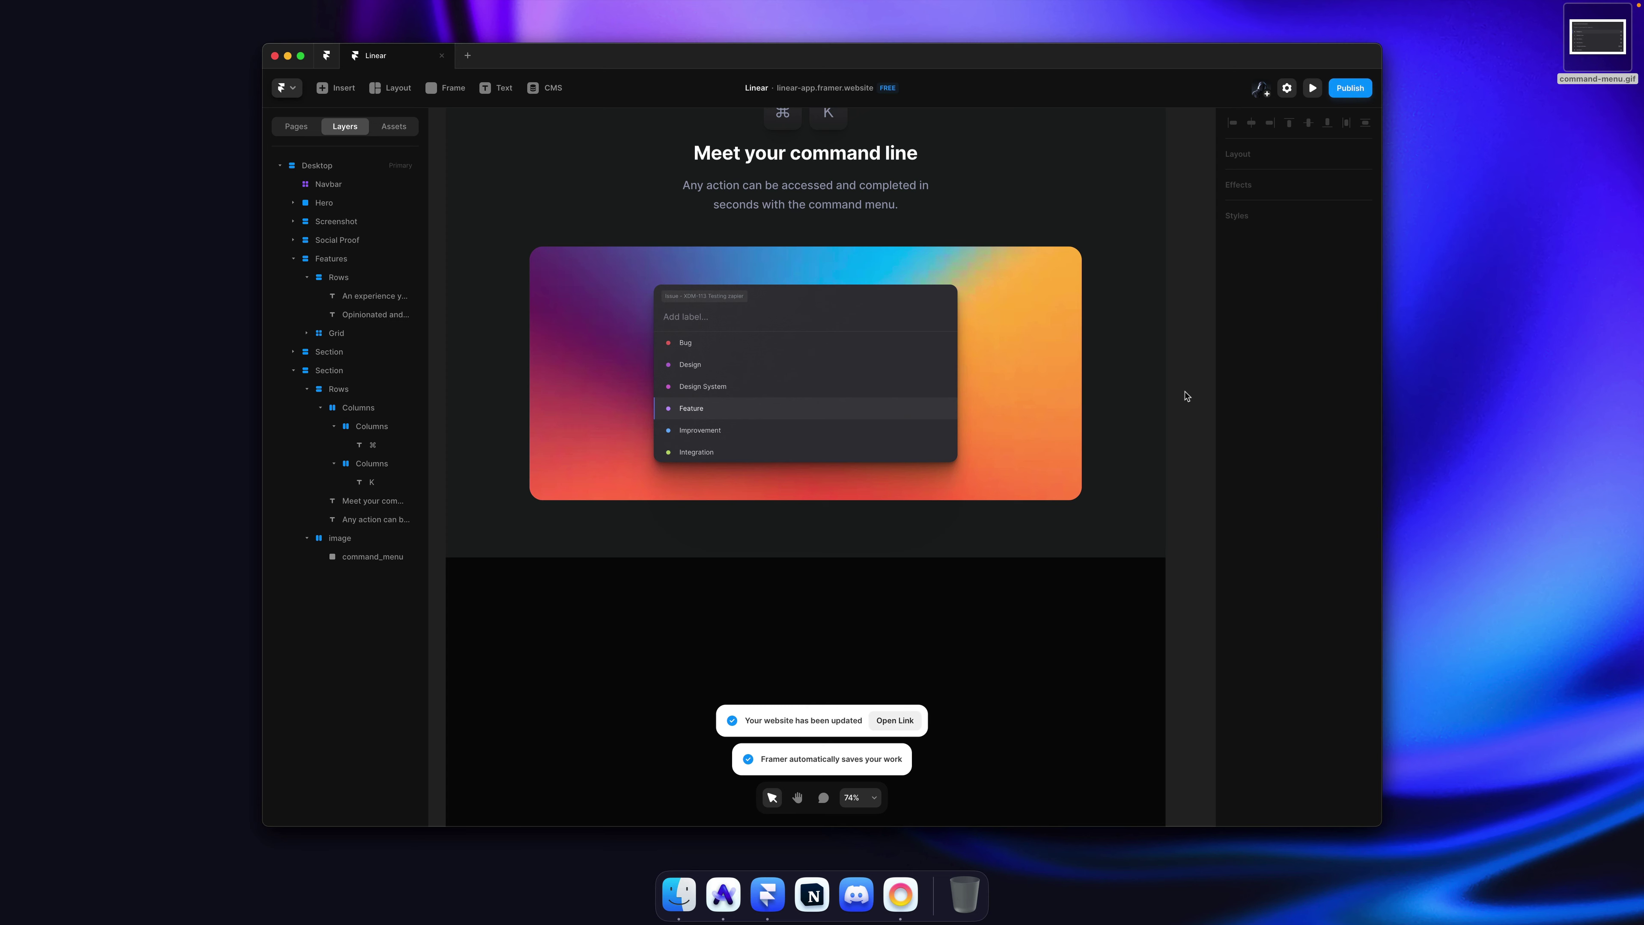
key("super+Tab")
Step: Compare the published command-menu section with linear.app in Arc, flipping between both tabs
left_click(336, 163)
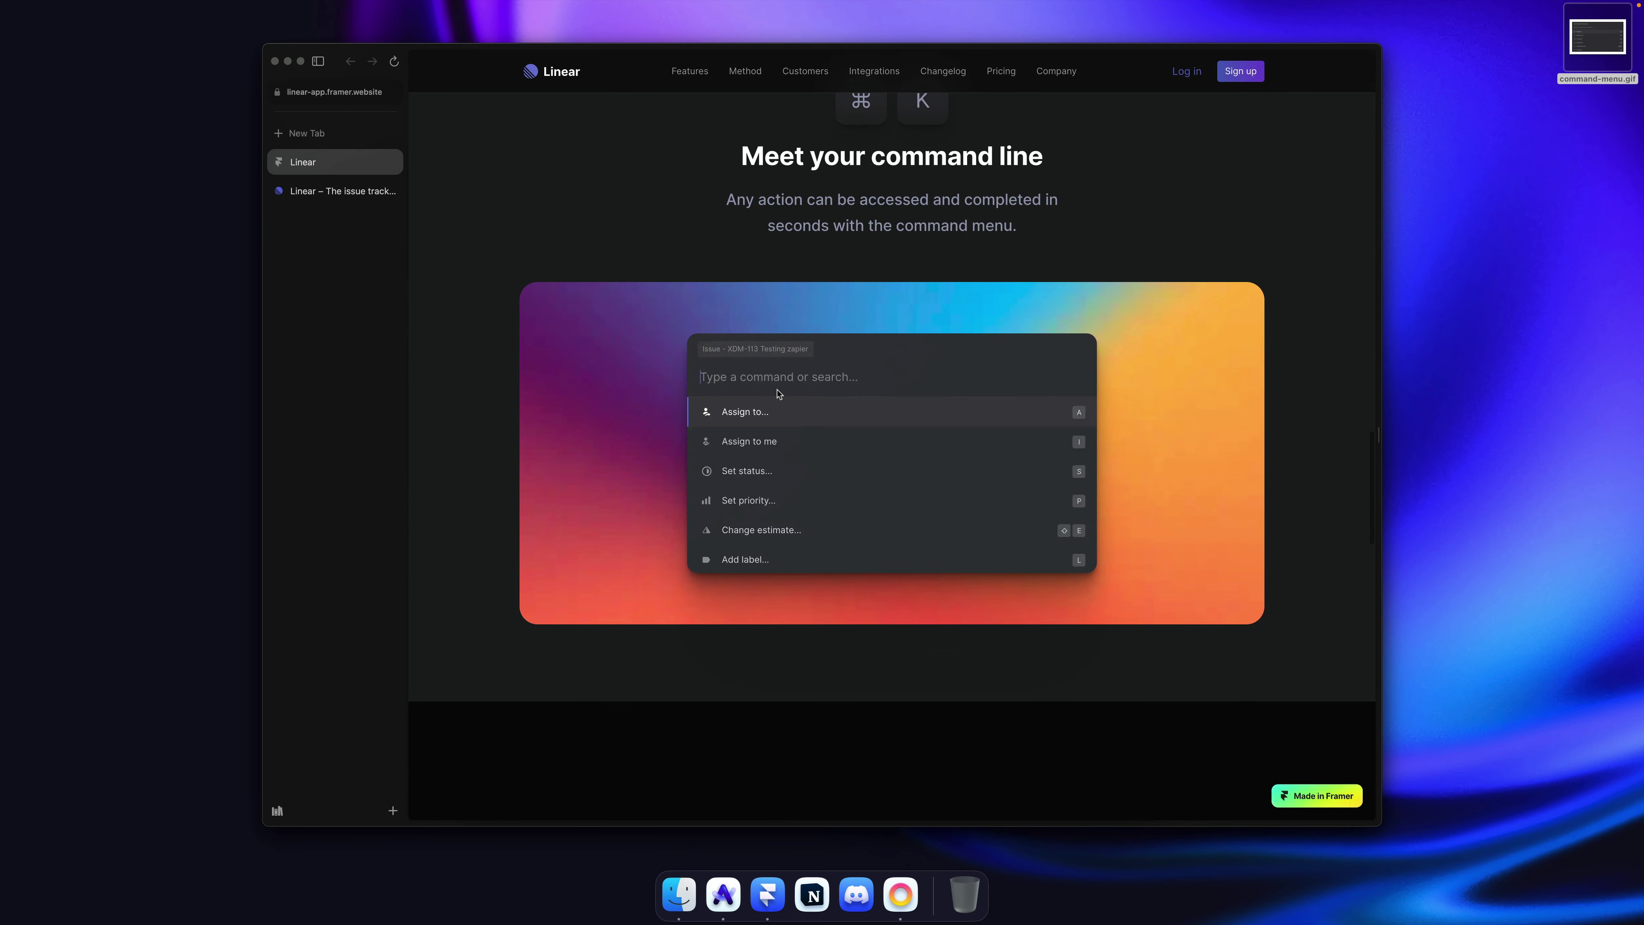
scroll(738, 430, "down", 1)
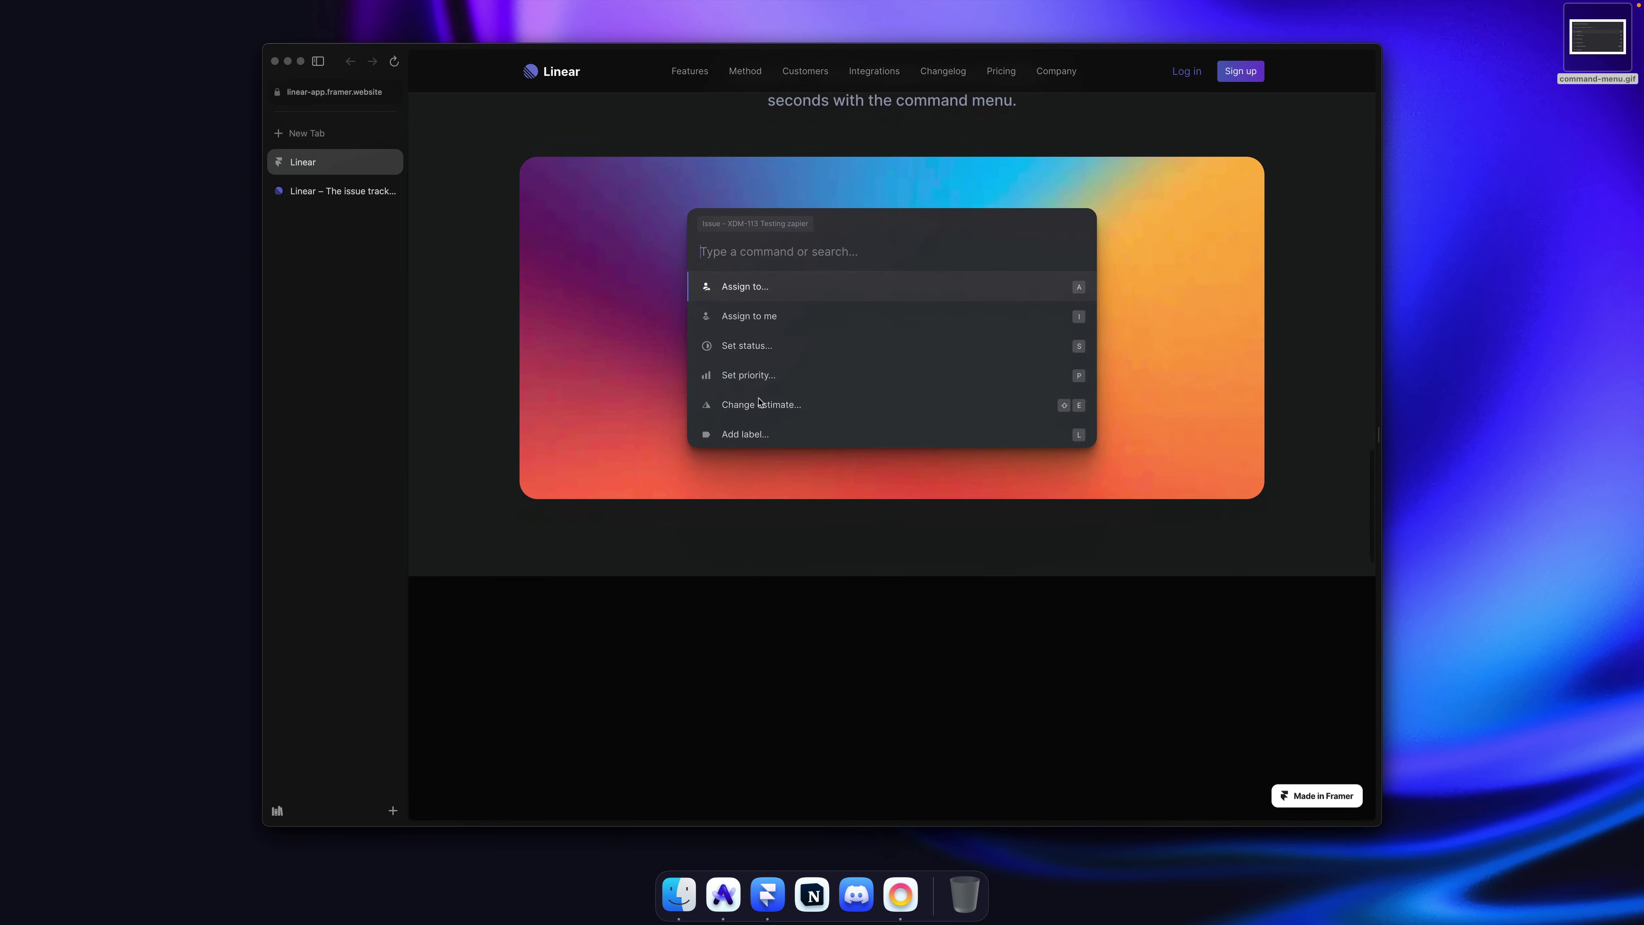
left_click(328, 192)
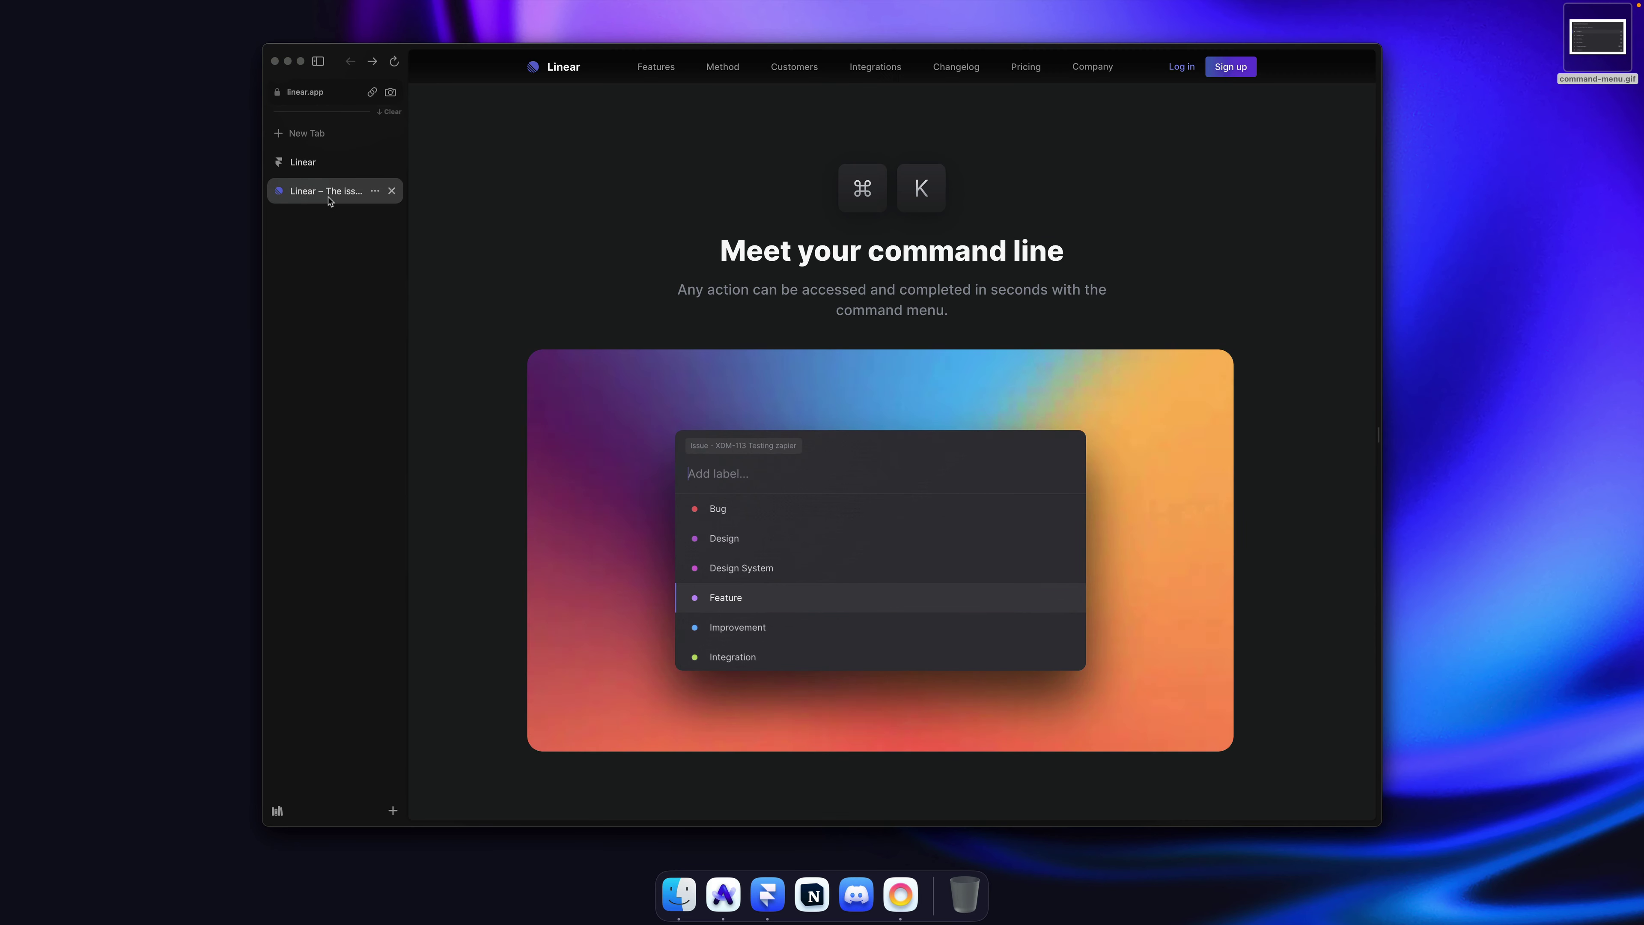
left_click(326, 172)
left_click(315, 201)
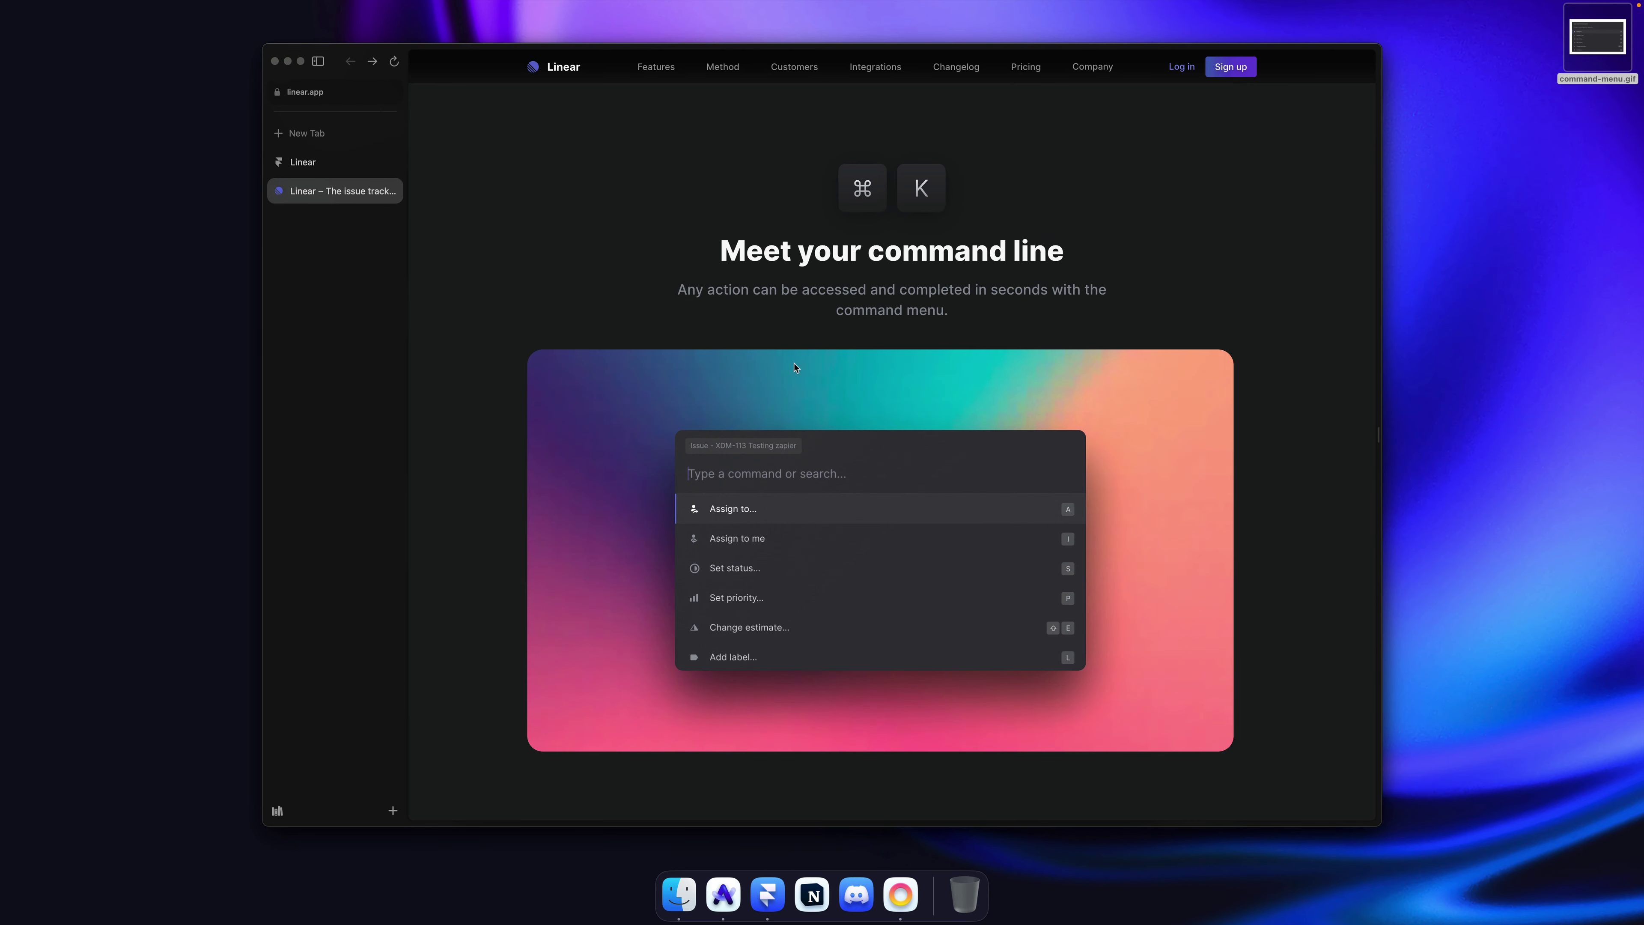
left_click(311, 164)
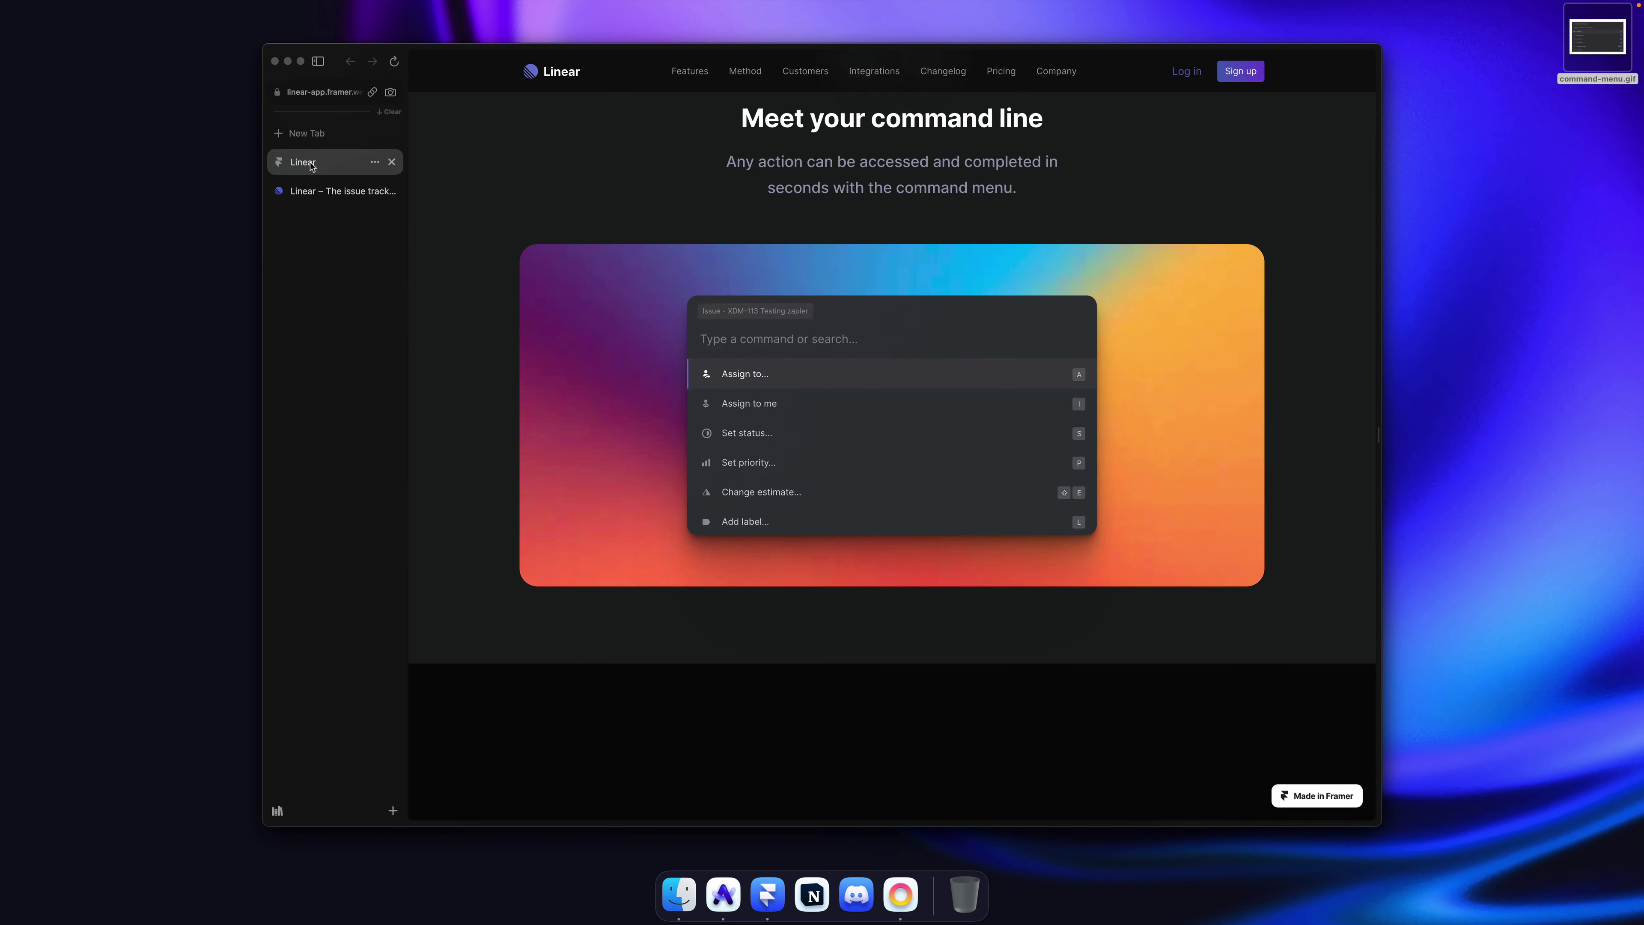
key("super+Tab")
left_click(1016, 367)
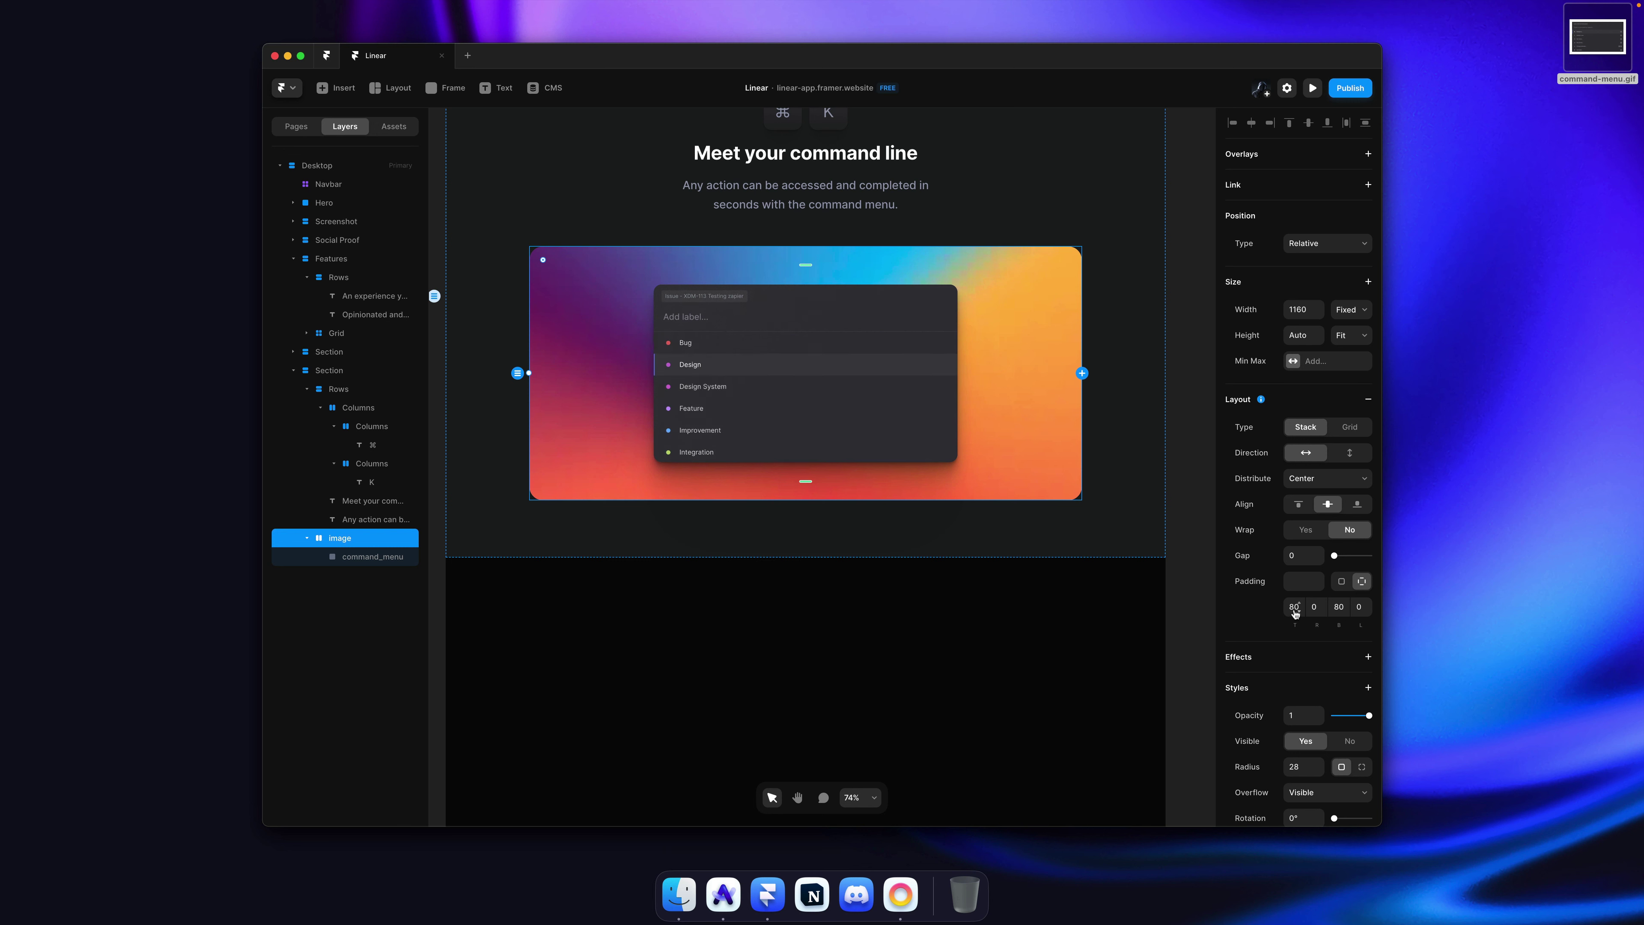
Step: Raise the gradient frame's top and bottom padding to 120 and republish the site
left_click_drag(804, 264, 803, 273)
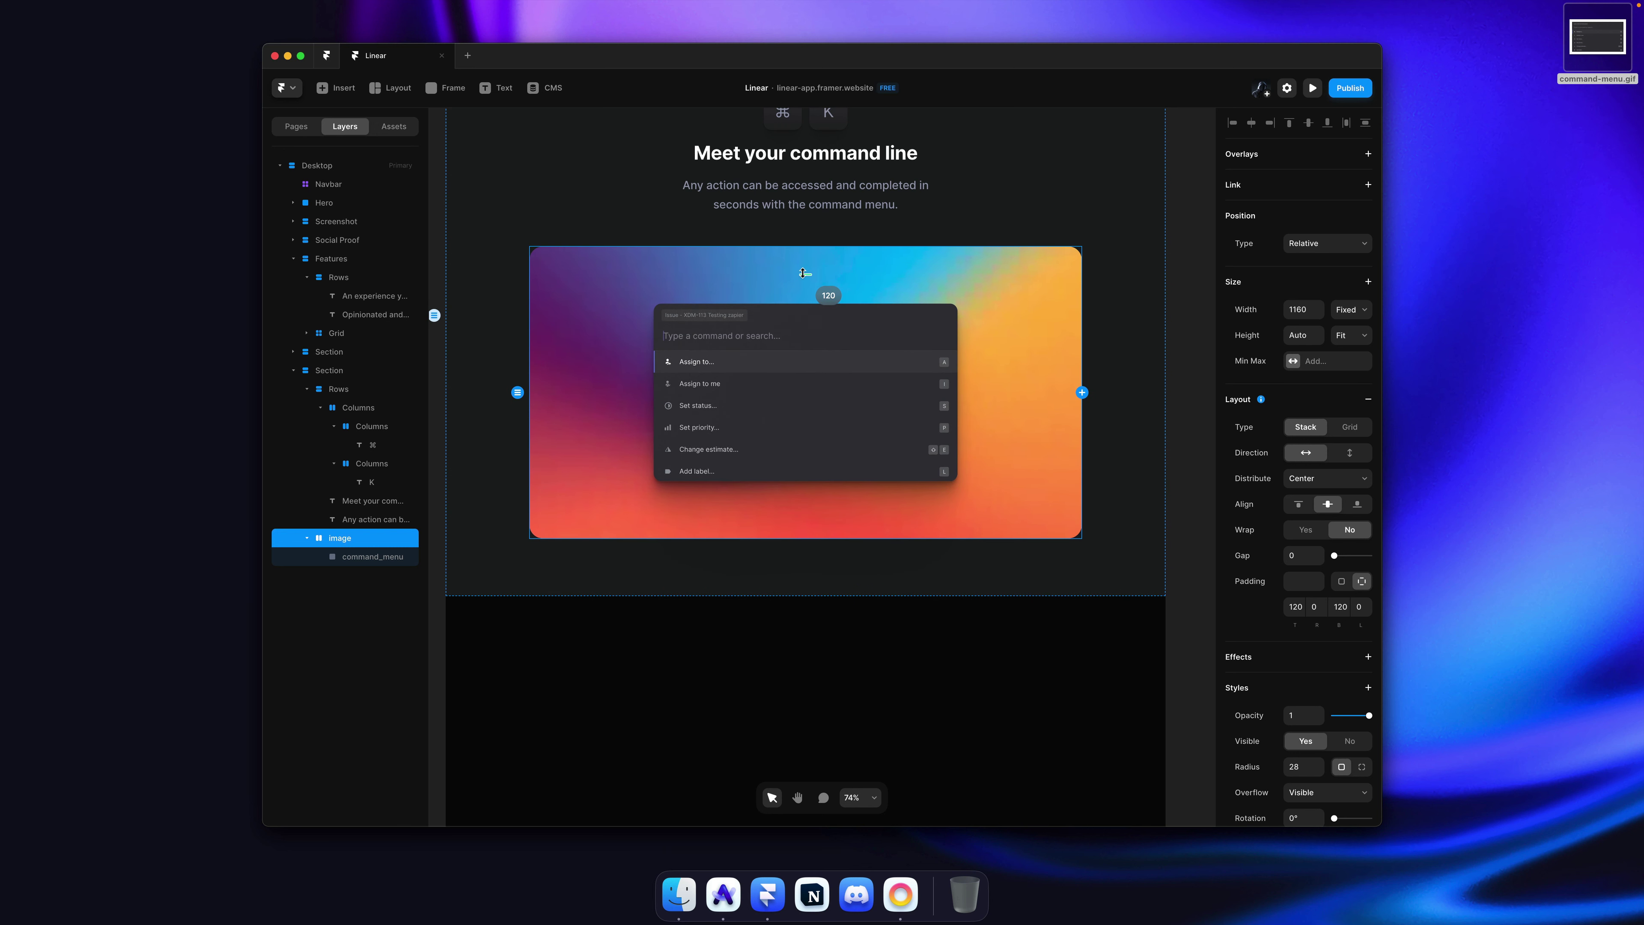
left_click(1182, 296)
key("super+s")
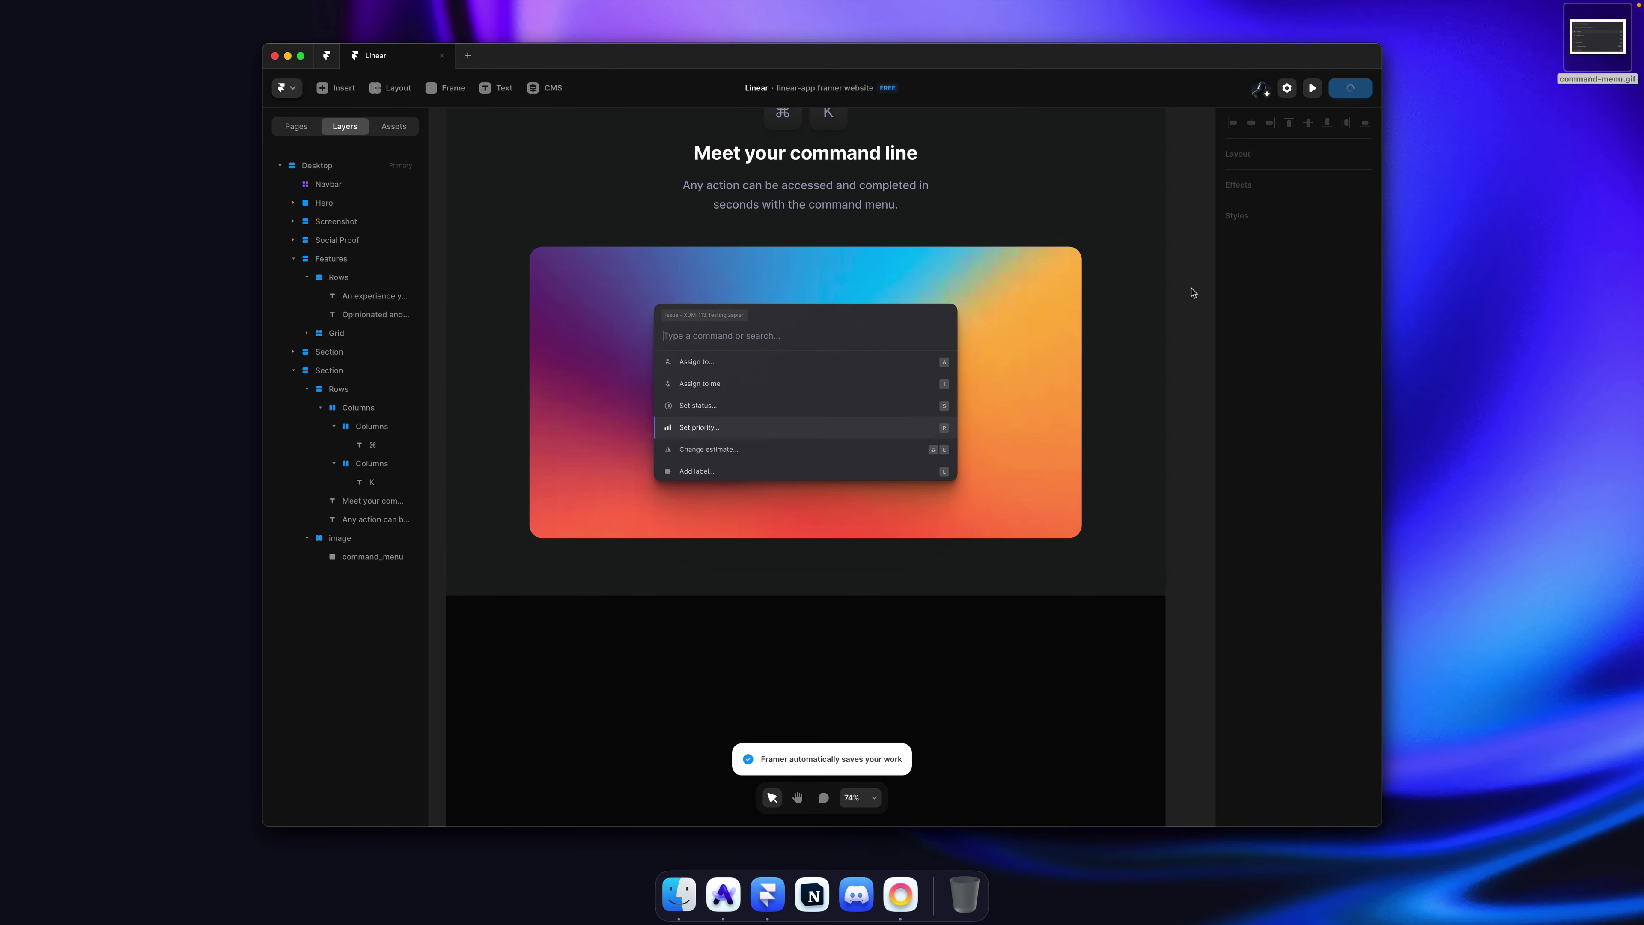
key("super+Tab")
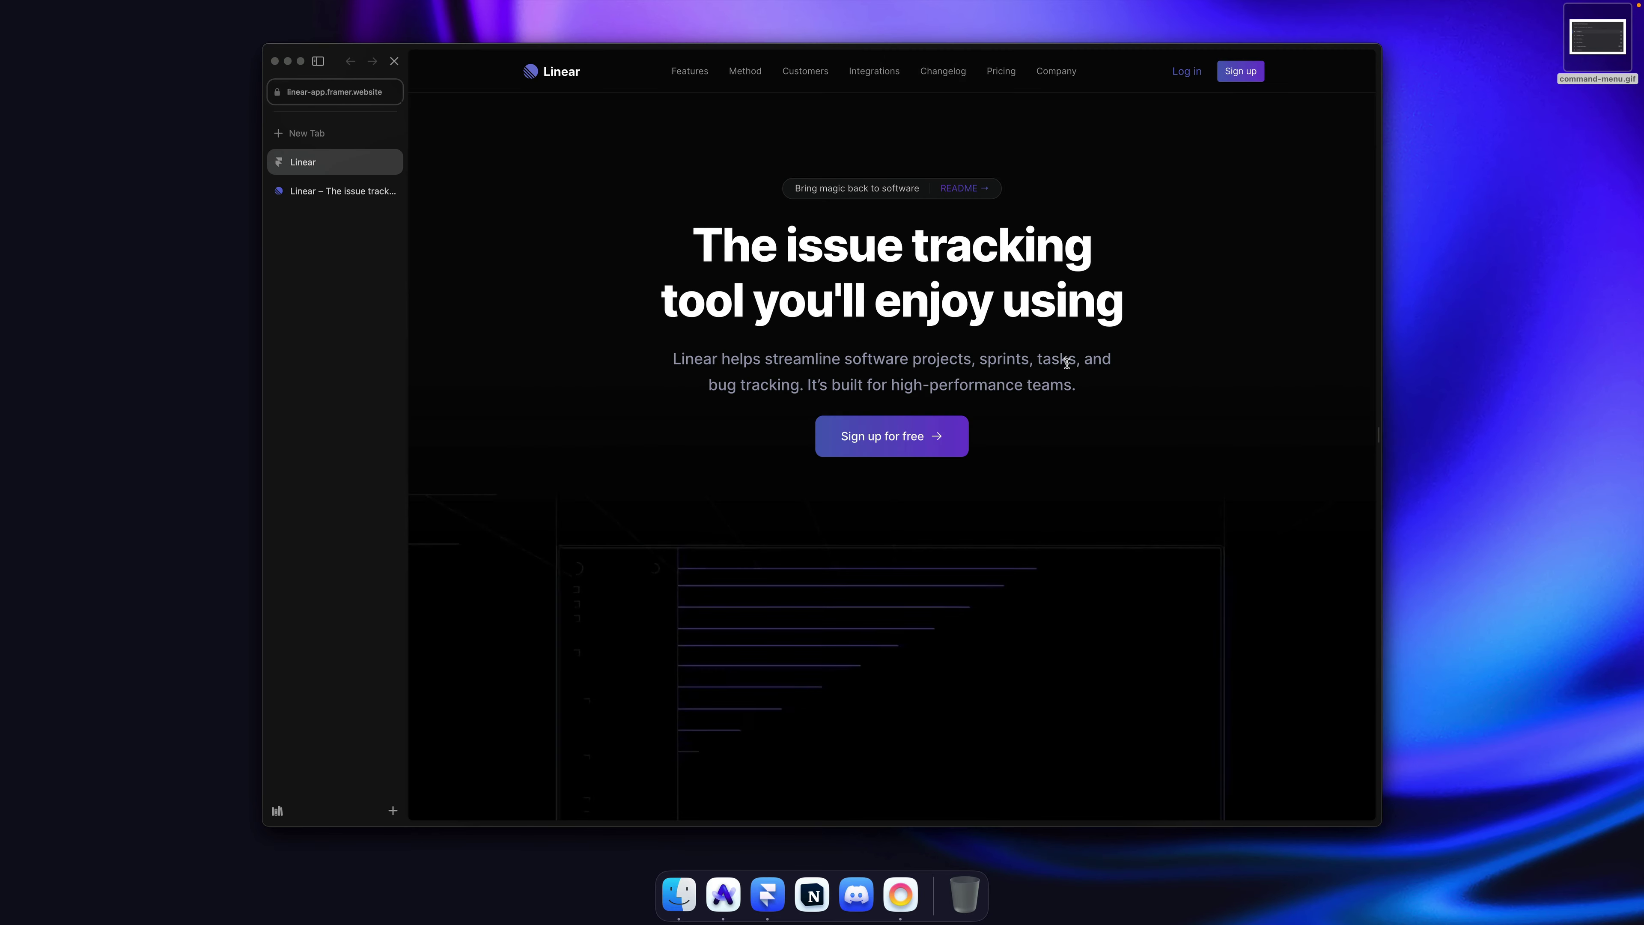
Step: Scroll through the command line section on the live linear-app.framer.website preview
scroll(1064, 359, "down", 15)
scroll(1068, 367, "down", 15)
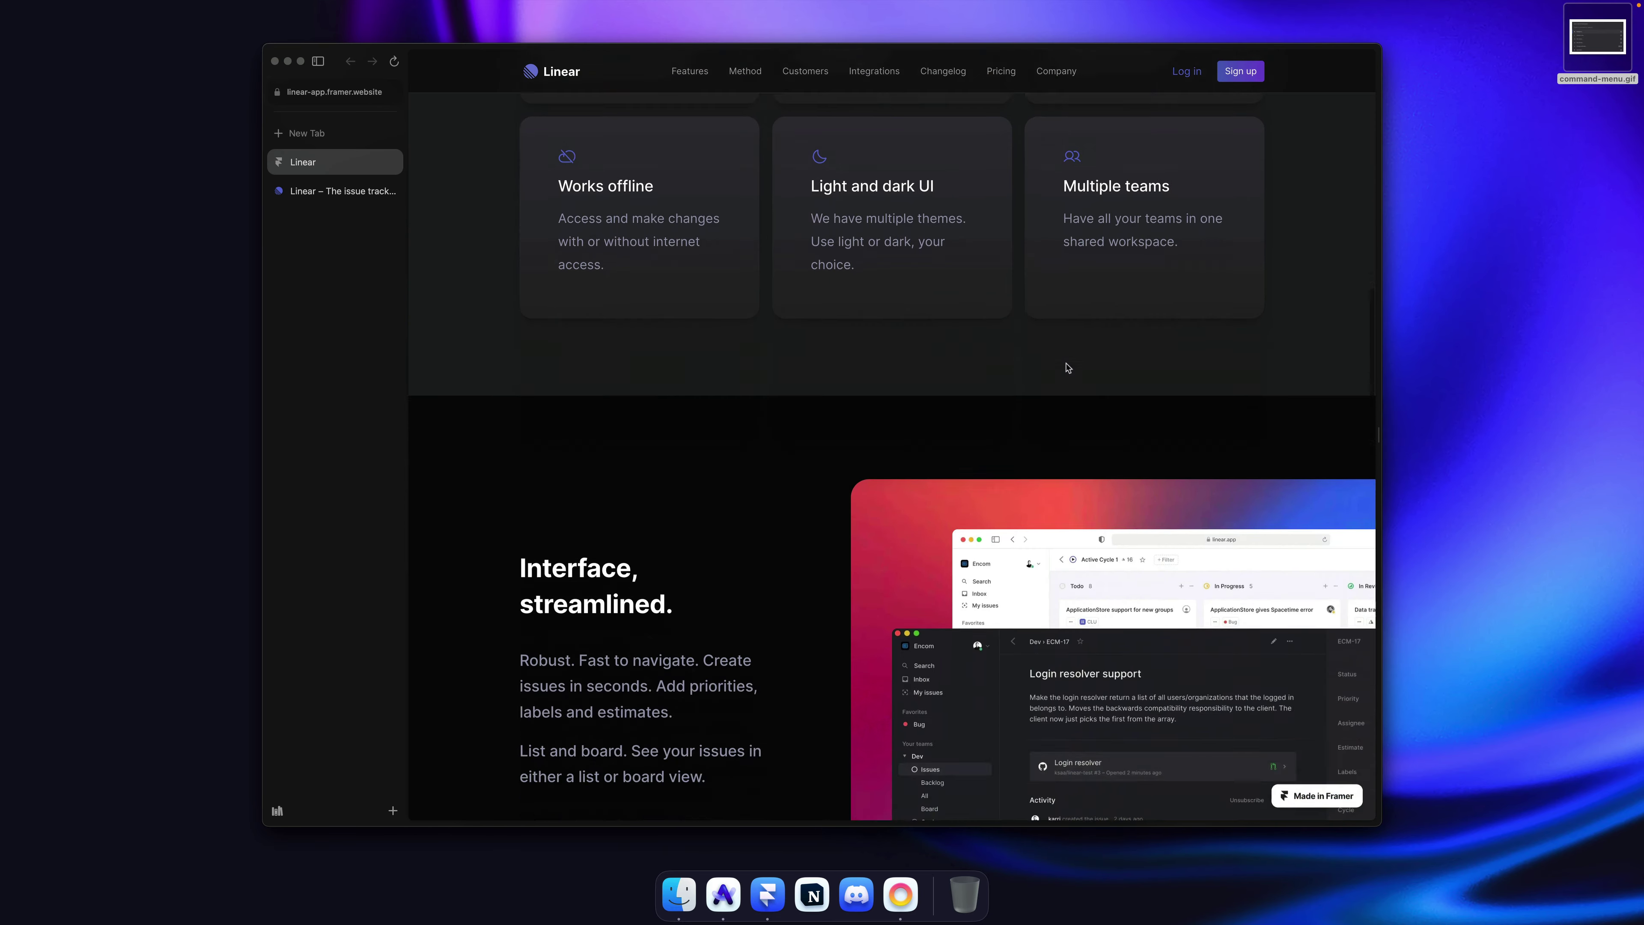
scroll(1068, 368, "down", 5)
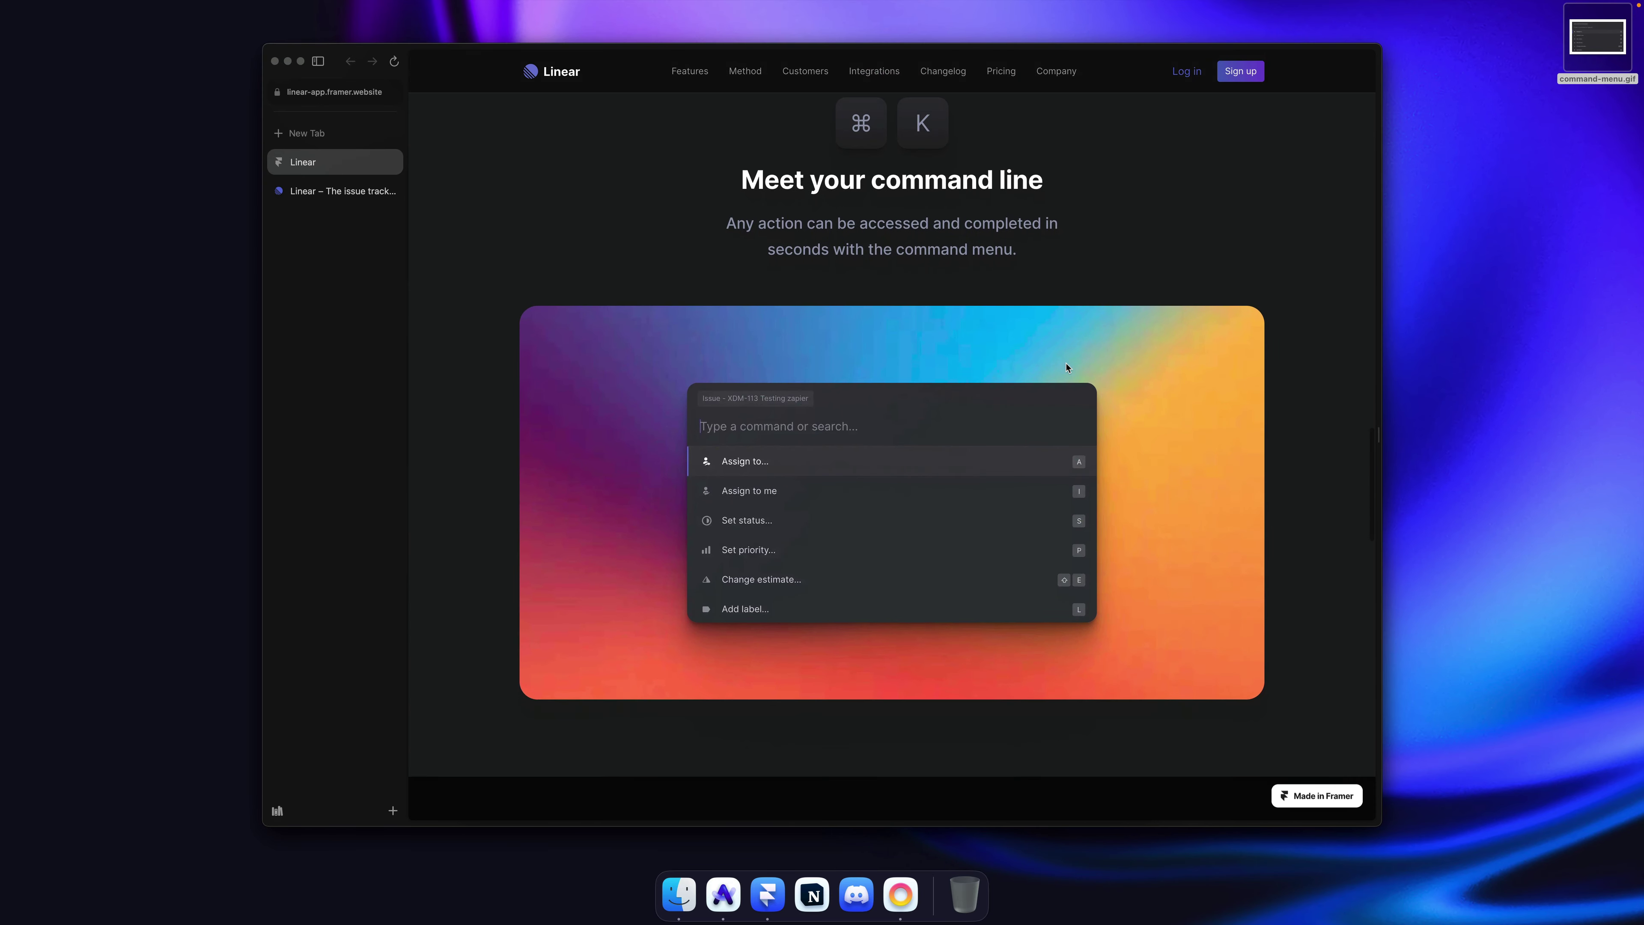
scroll(1067, 367, "up", 2)
scroll(1068, 368, "up", 3)
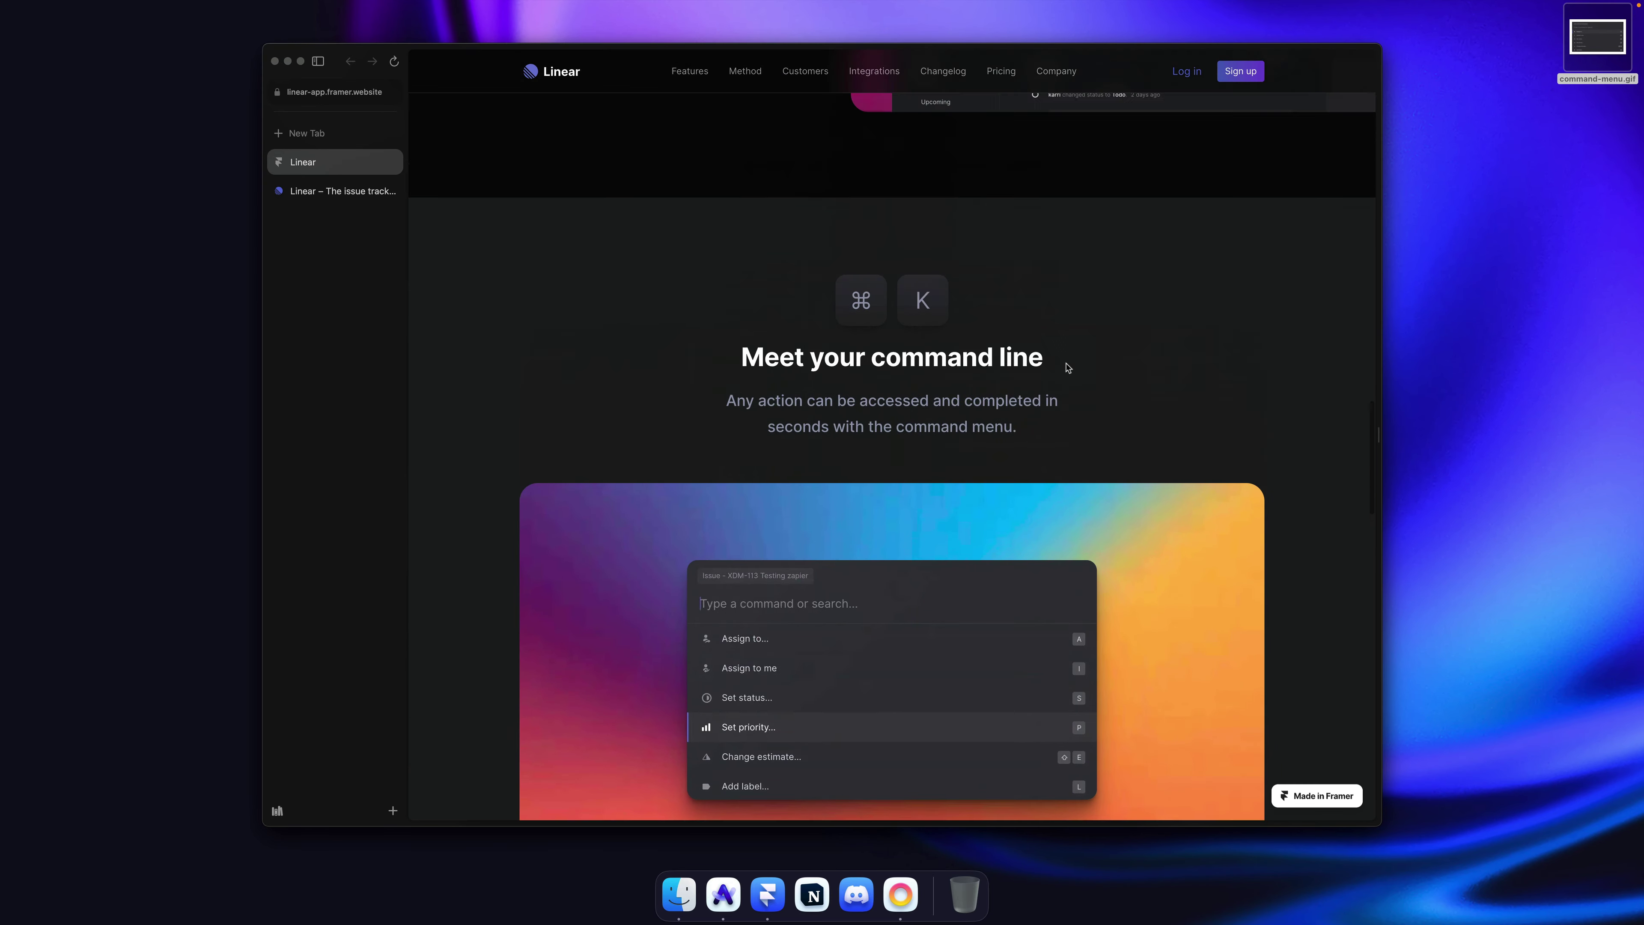
scroll(1068, 367, "down", 3)
scroll(1067, 368, "up", 1)
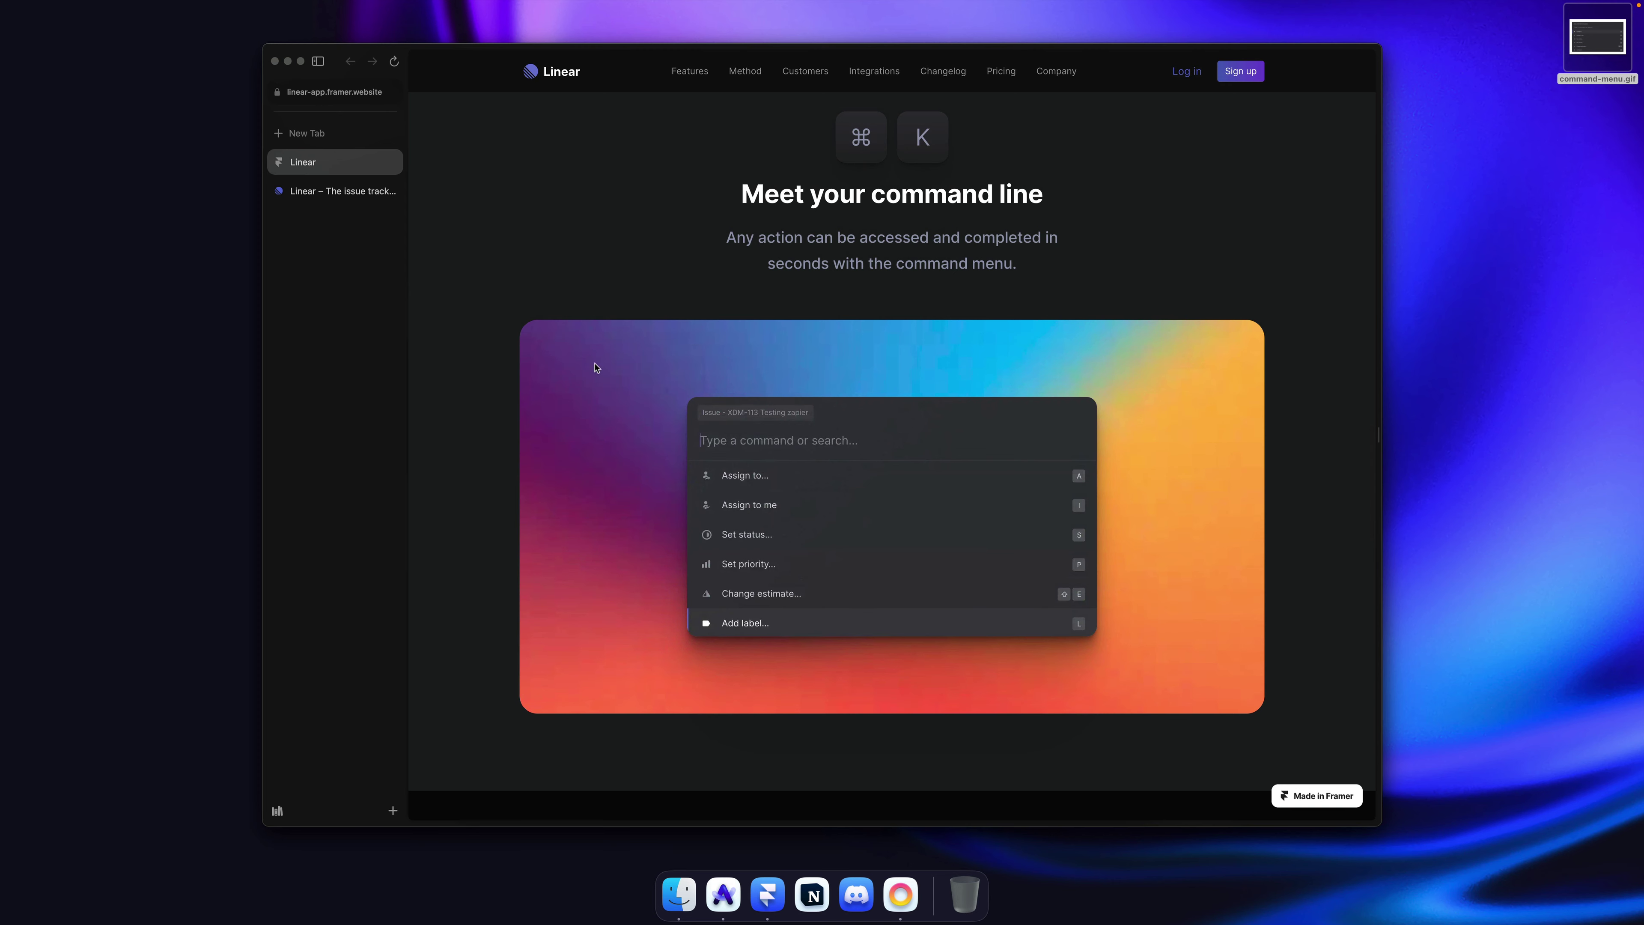
scroll(1274, 378, "up", 5)
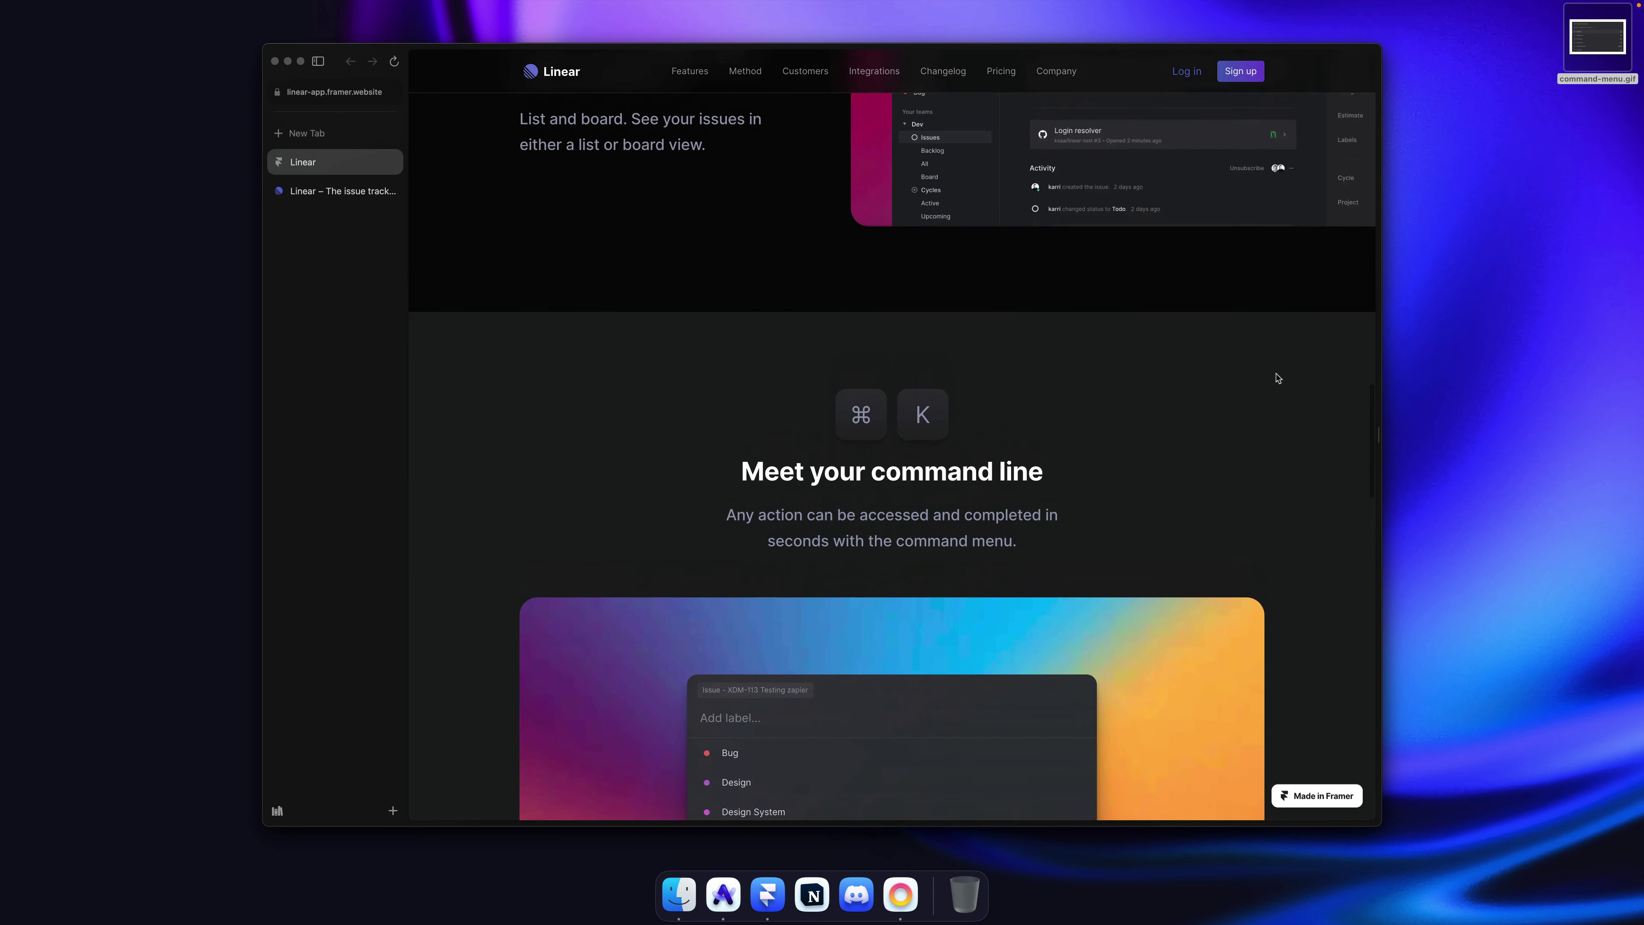
scroll(1278, 378, "down", 5)
Step: Open the original Linear tab and scroll down to its Cycles section
left_click(322, 191)
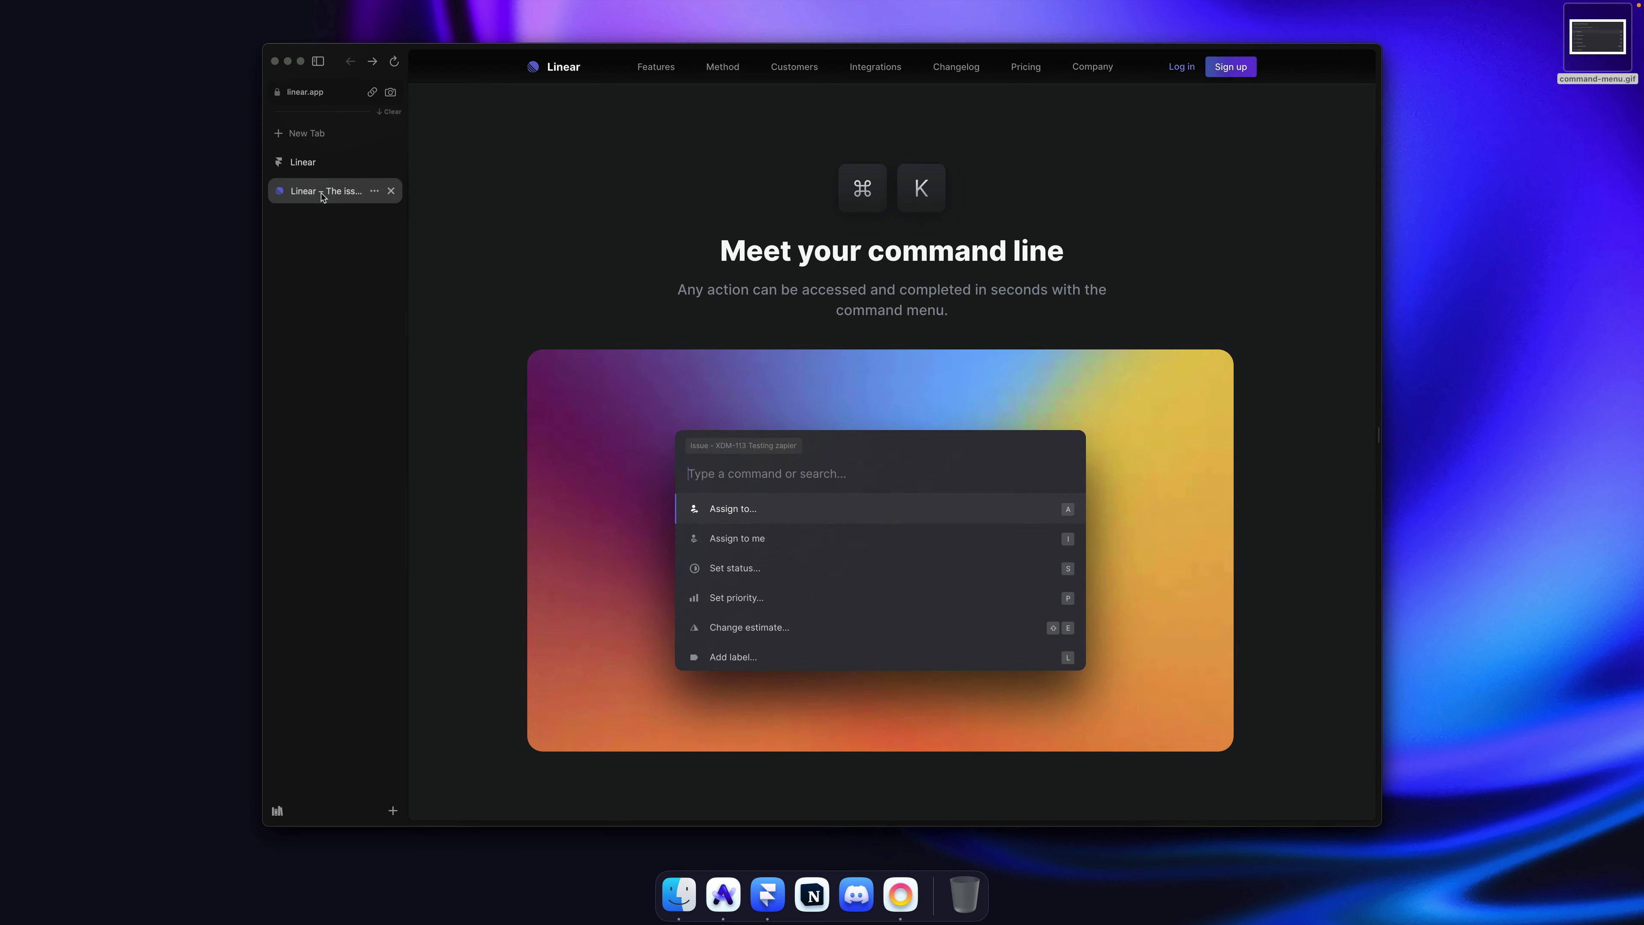
scroll(594, 341, "down", 3)
scroll(594, 341, "down", 4)
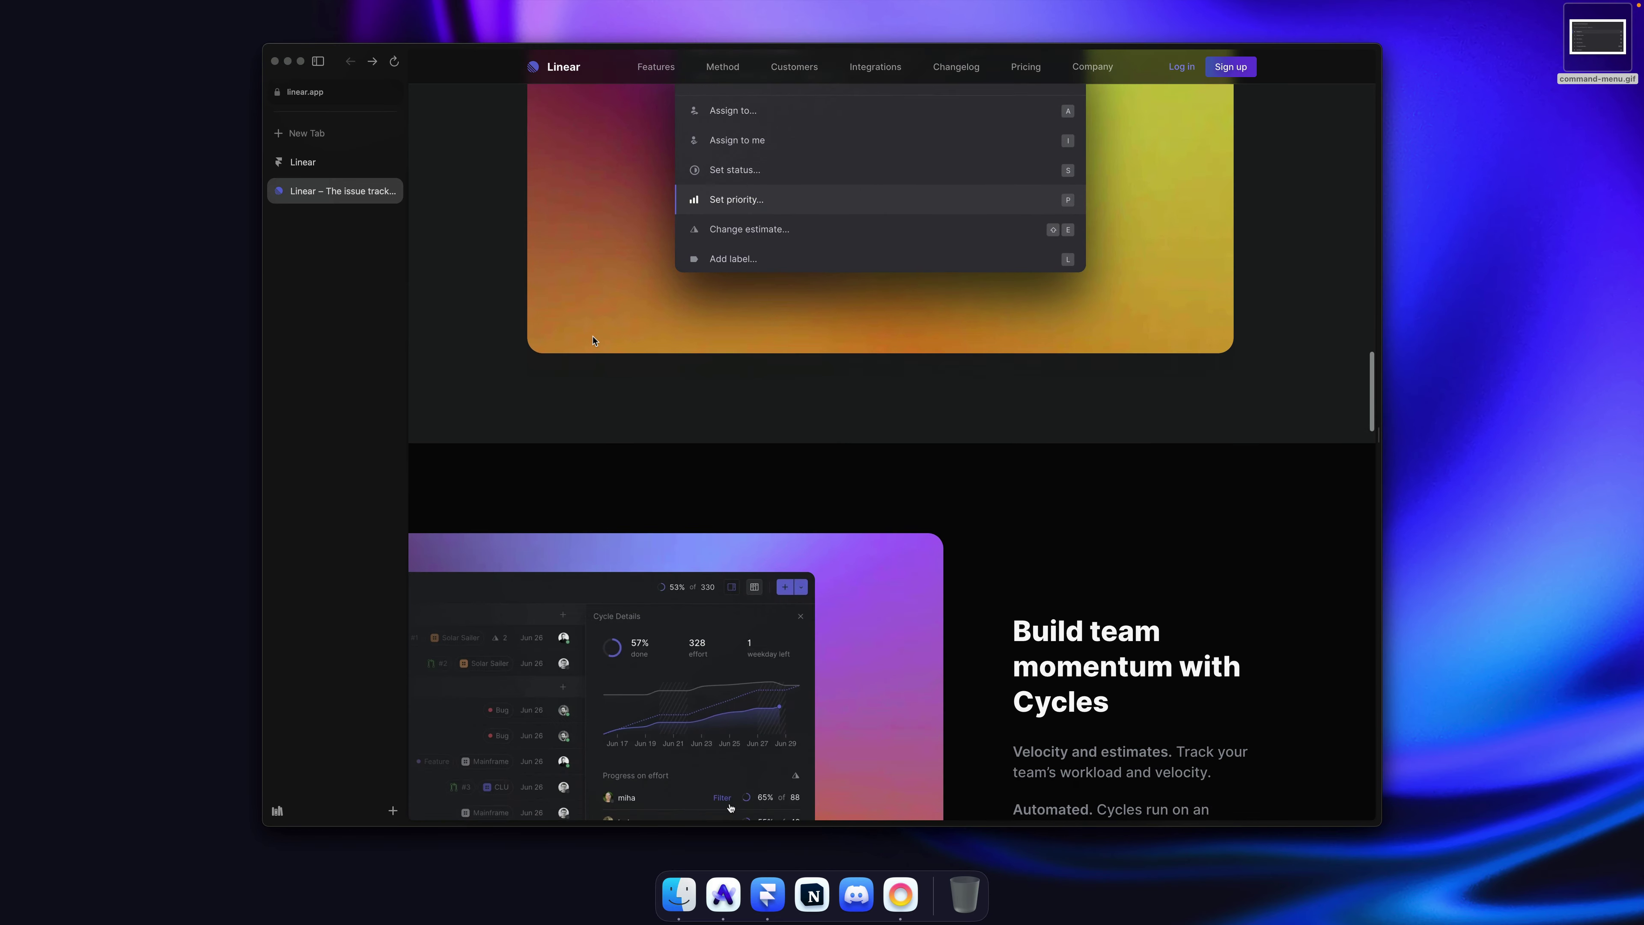
scroll(593, 341, "down", 5)
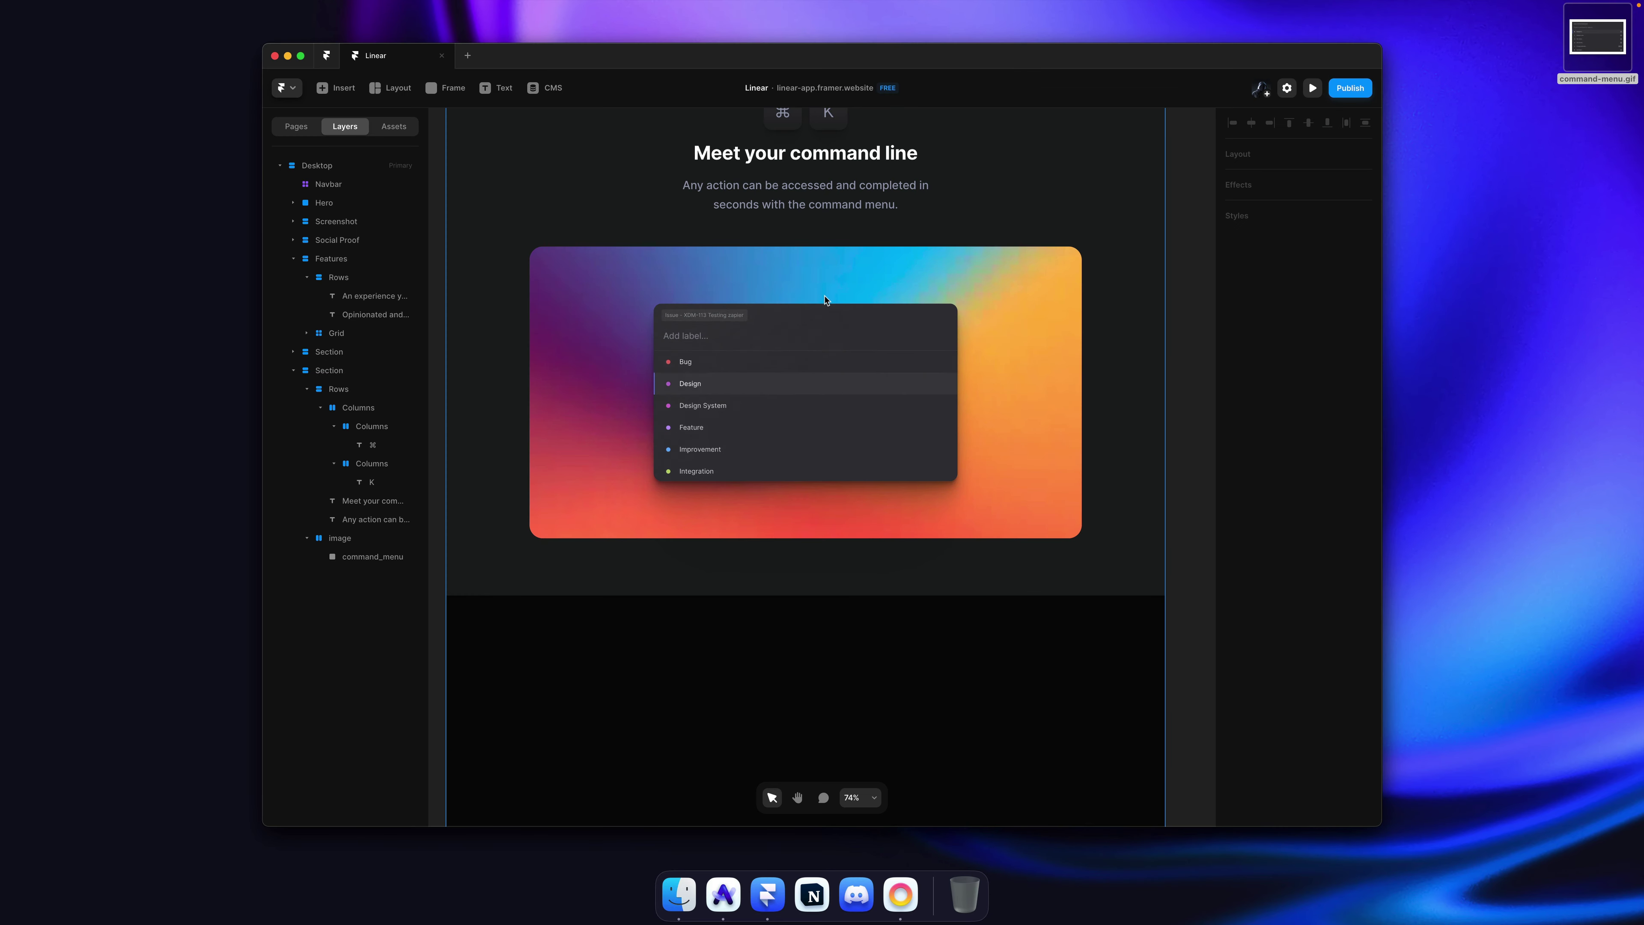
Step: Duplicate the 'Interface, streamlined' section and move the copy below the command line section
scroll(874, 257, "down", 3)
scroll(874, 258, "up", 4)
scroll(874, 258, "up", 3)
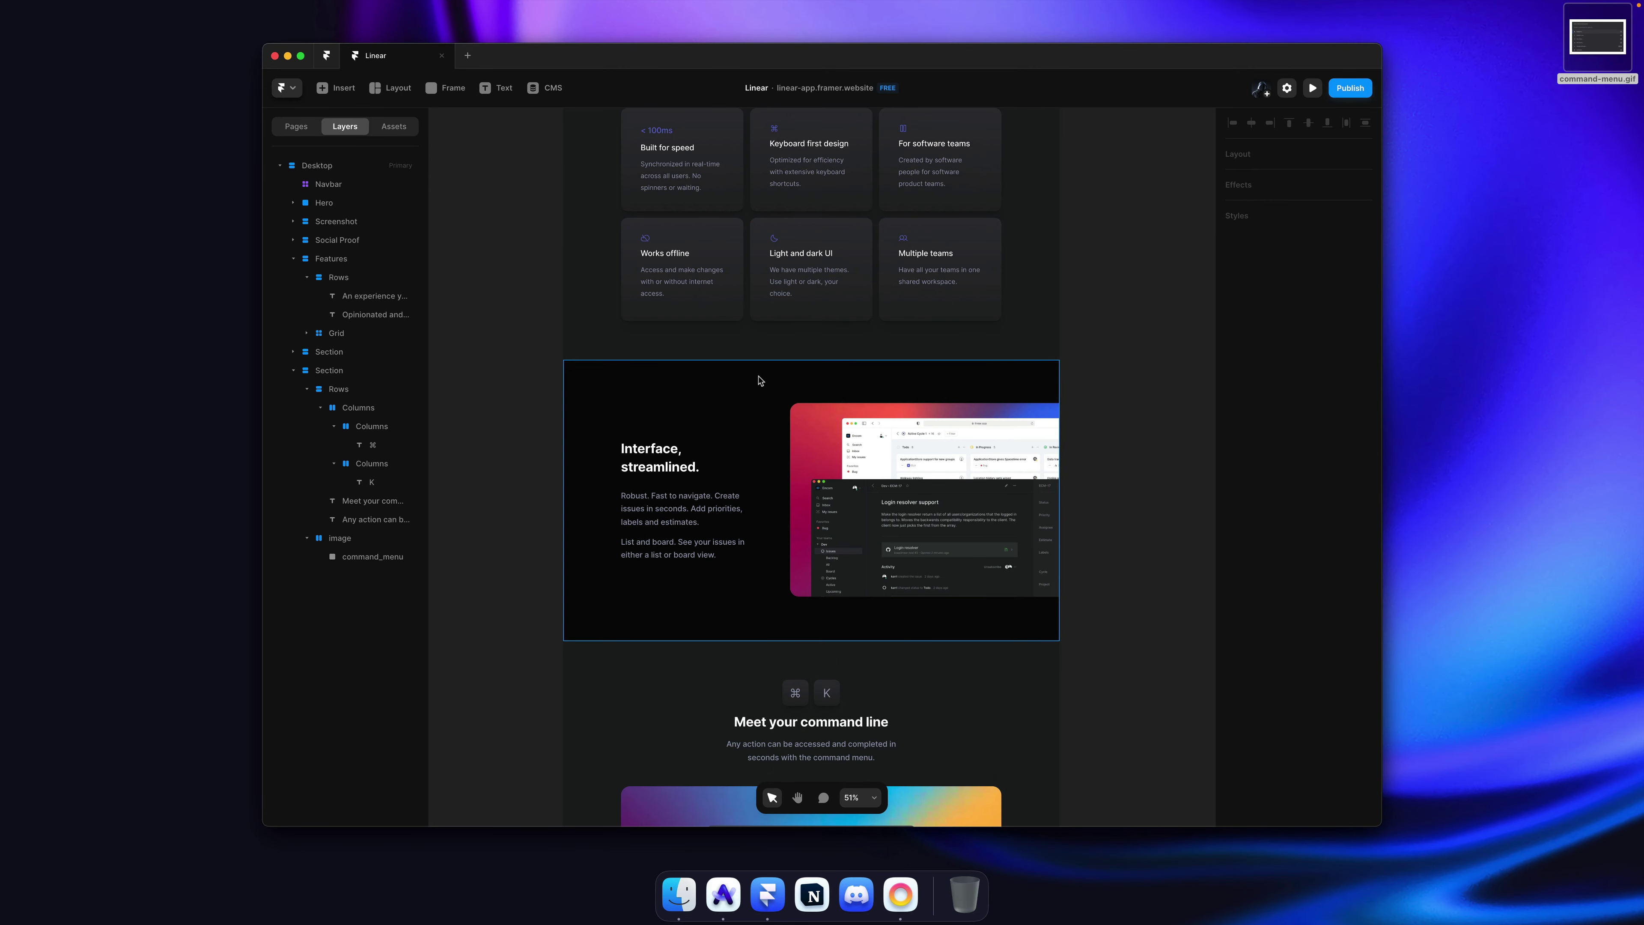
left_click(904, 394)
scroll(904, 394, "down", 5)
key("super+d")
scroll(904, 394, "down", 6)
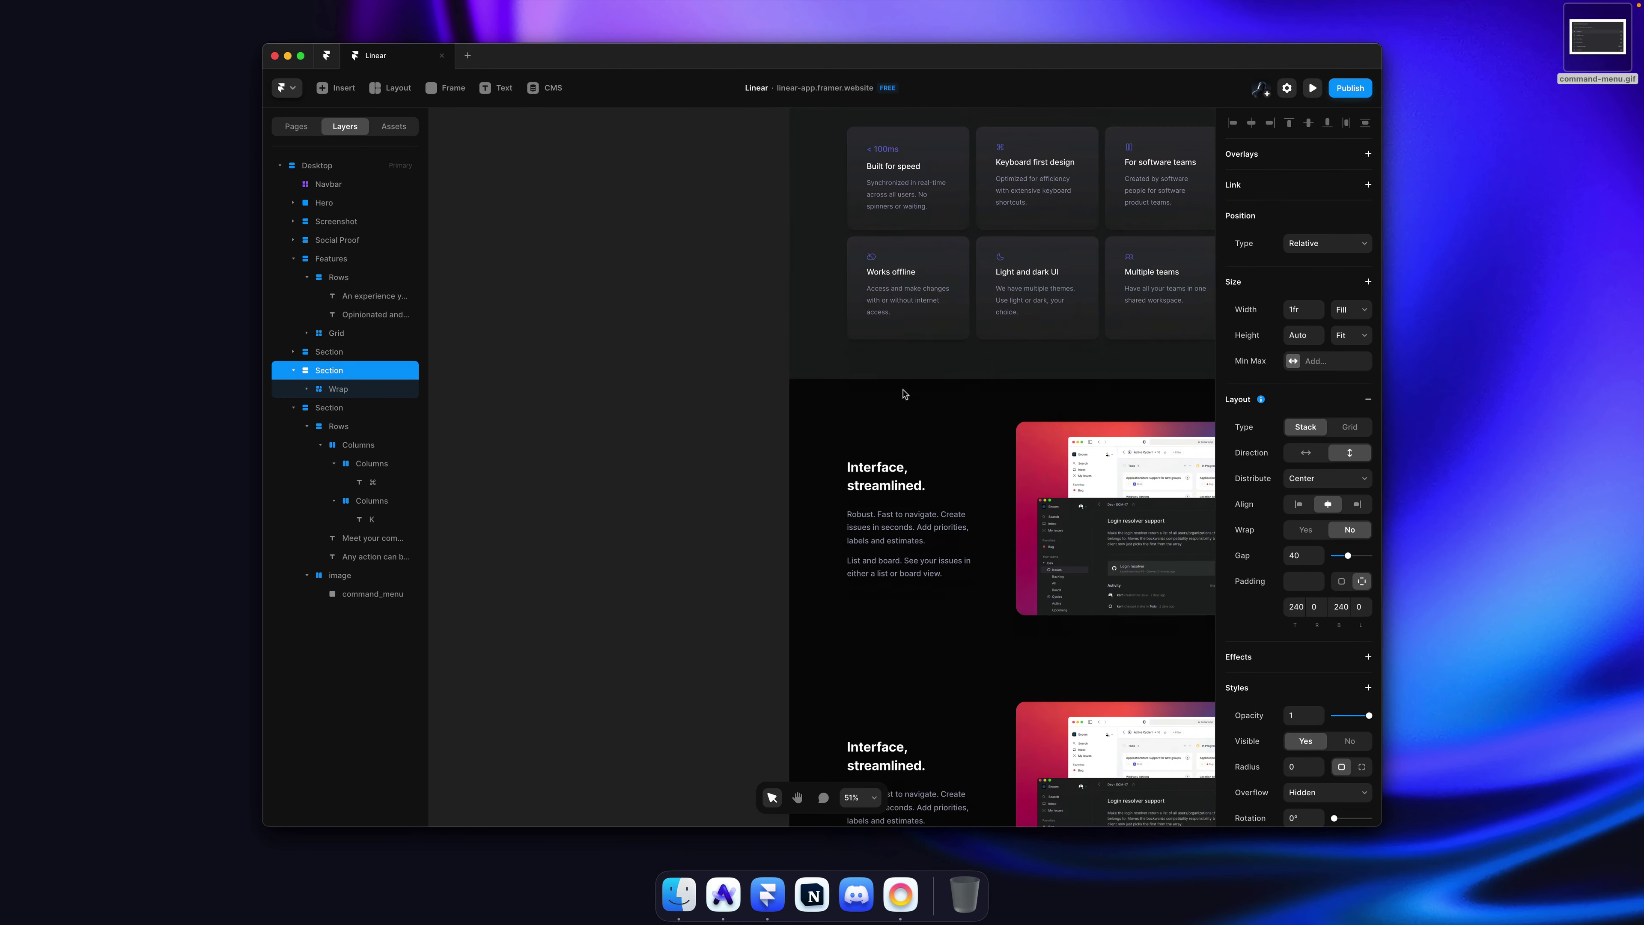
scroll(904, 394, "up", 3)
scroll(904, 394, "down", 3)
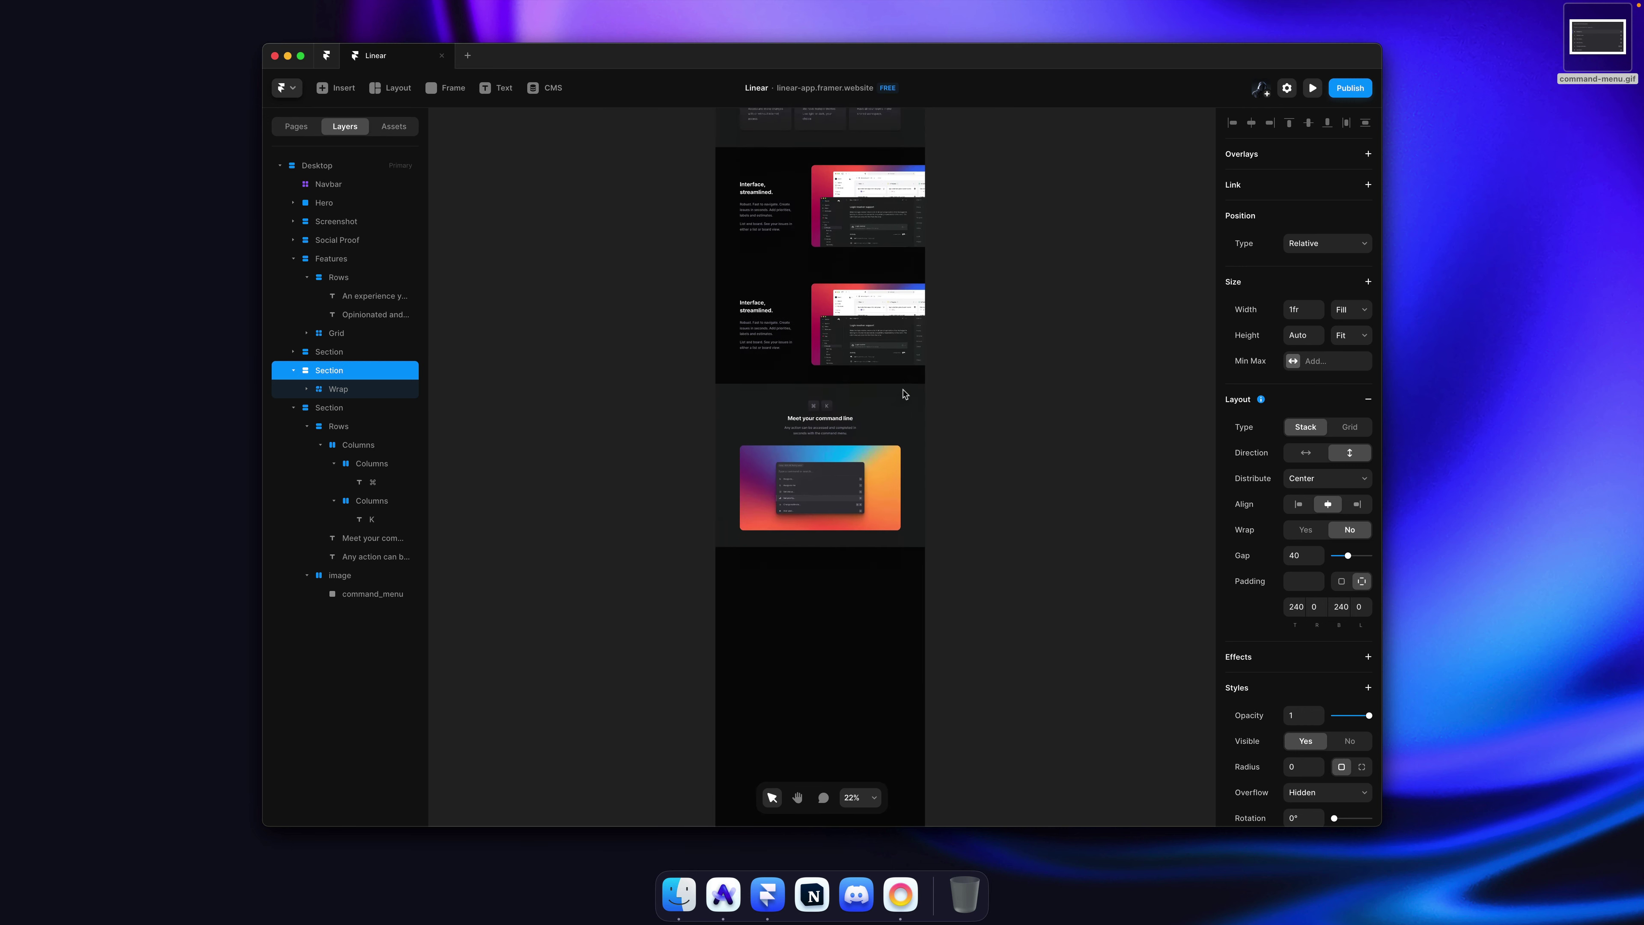
key("Down")
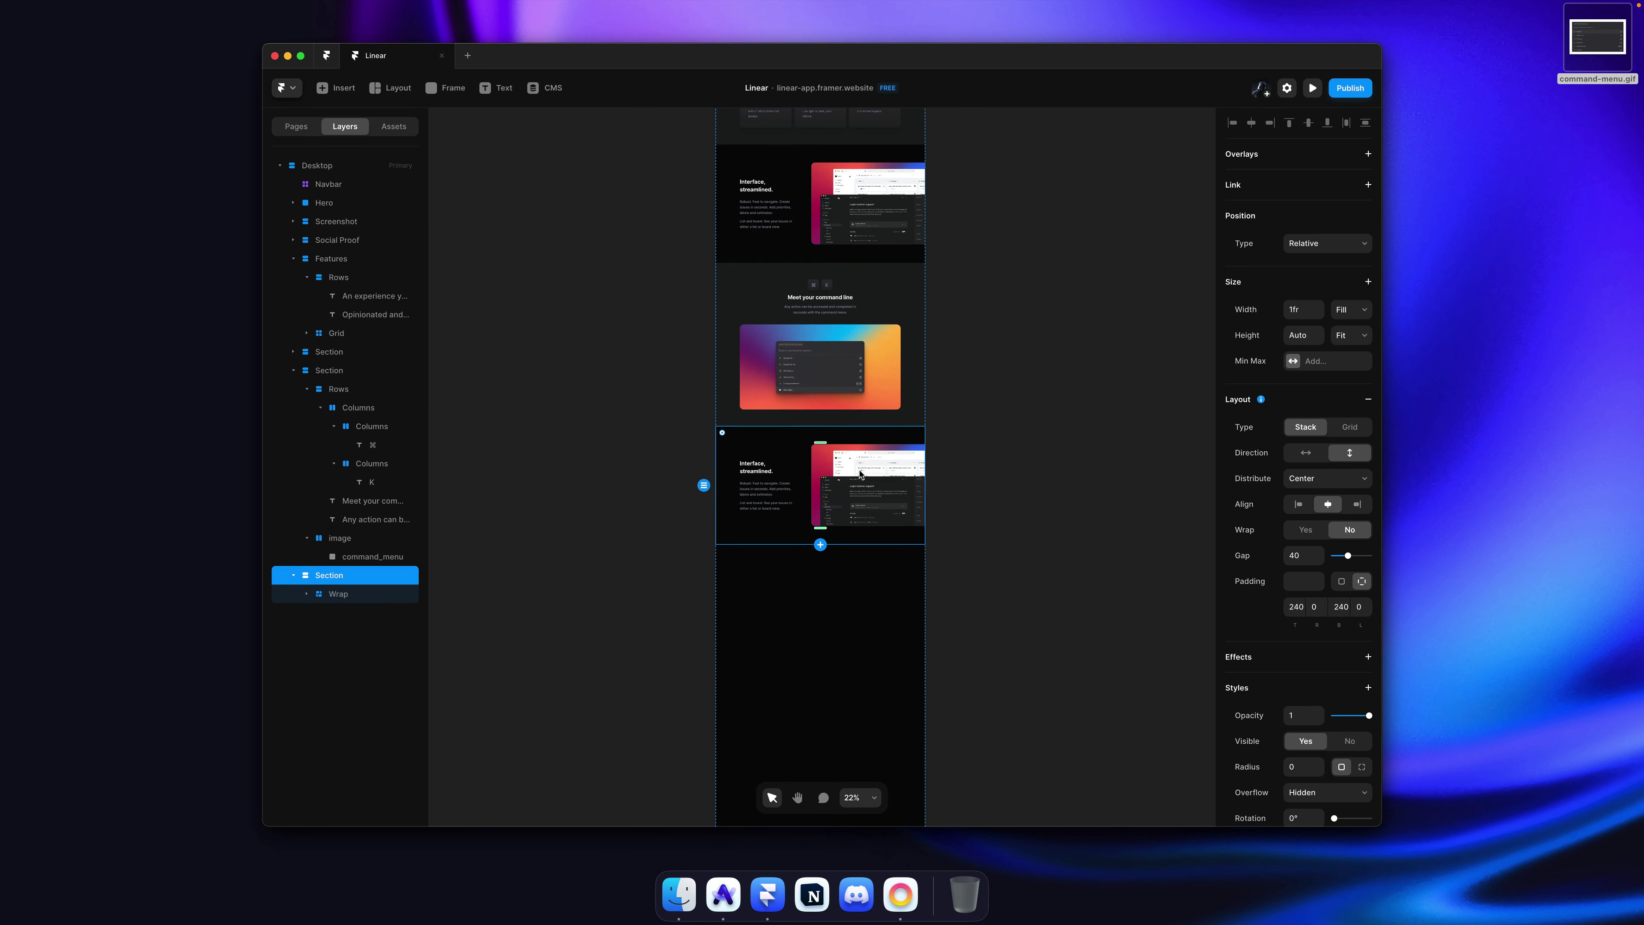
Step: Reorder the copy's text block after its image
scroll(861, 474, "up", 5)
left_click(695, 399)
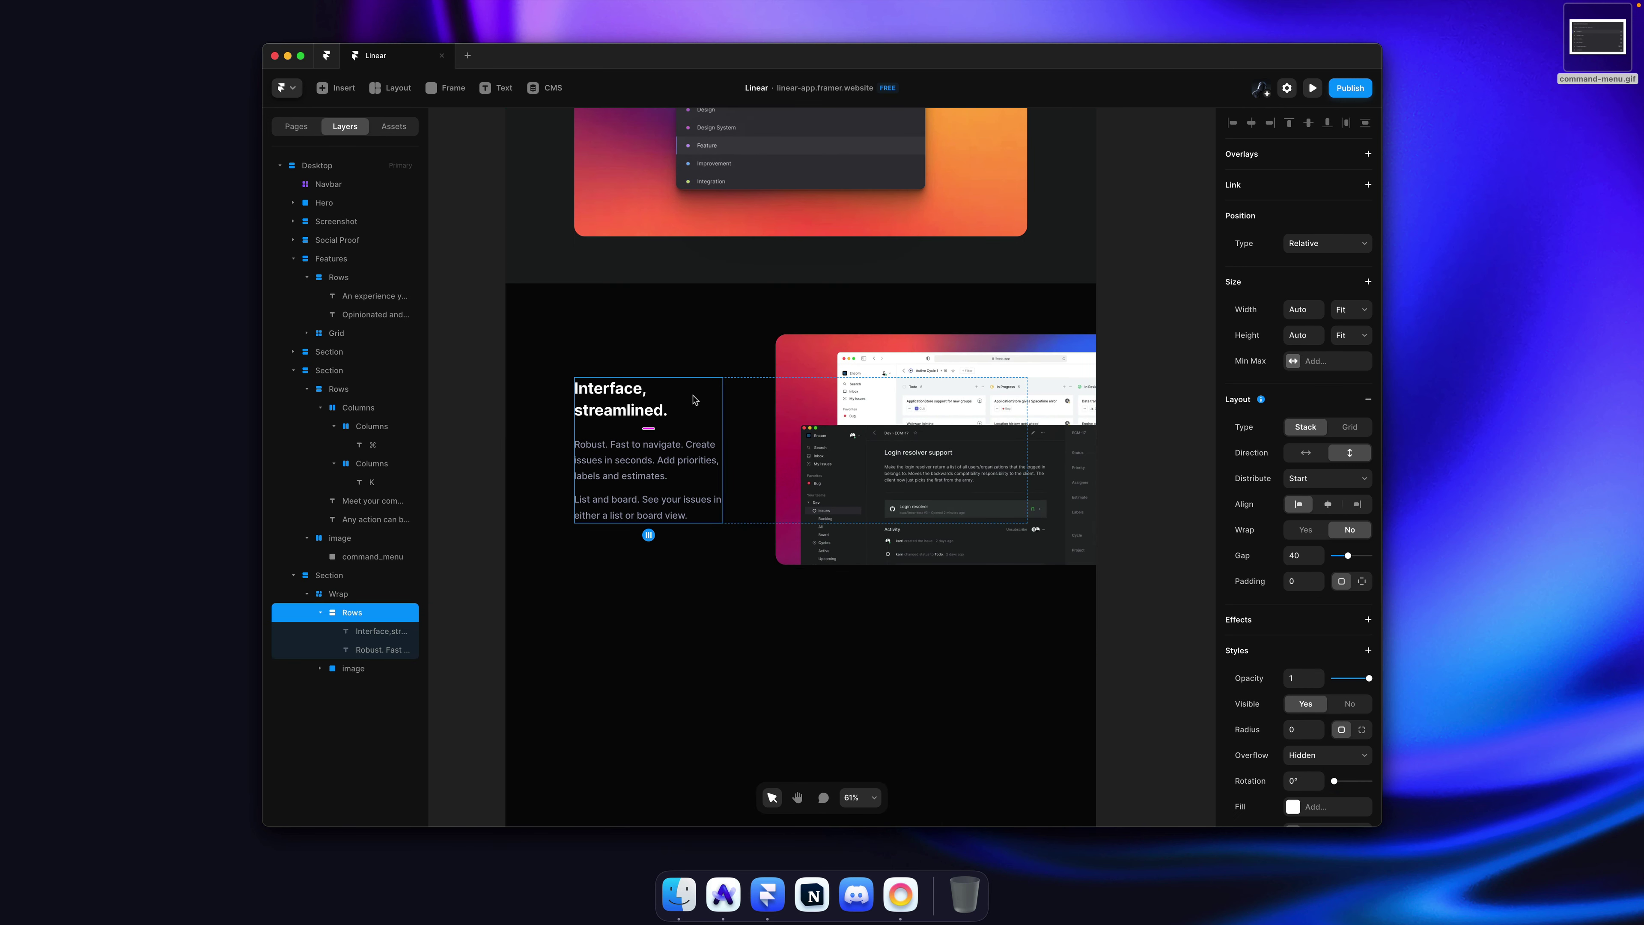
key("Right")
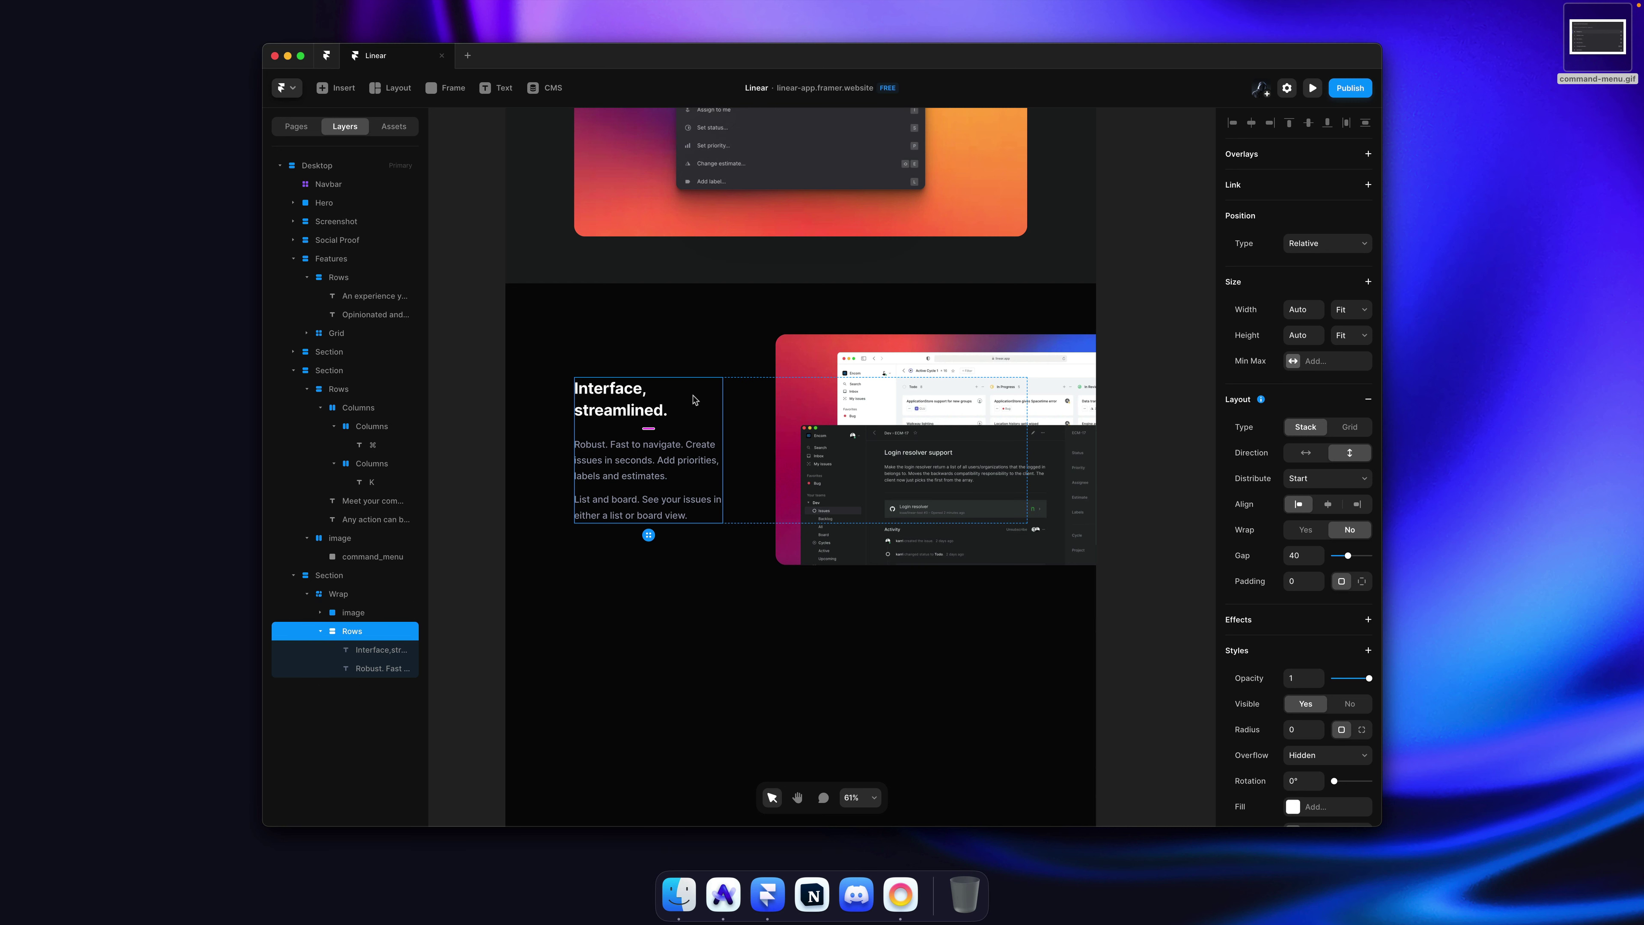
Step: Pin the copied section's screenshot left and top and move it to the left side
left_click(820, 419)
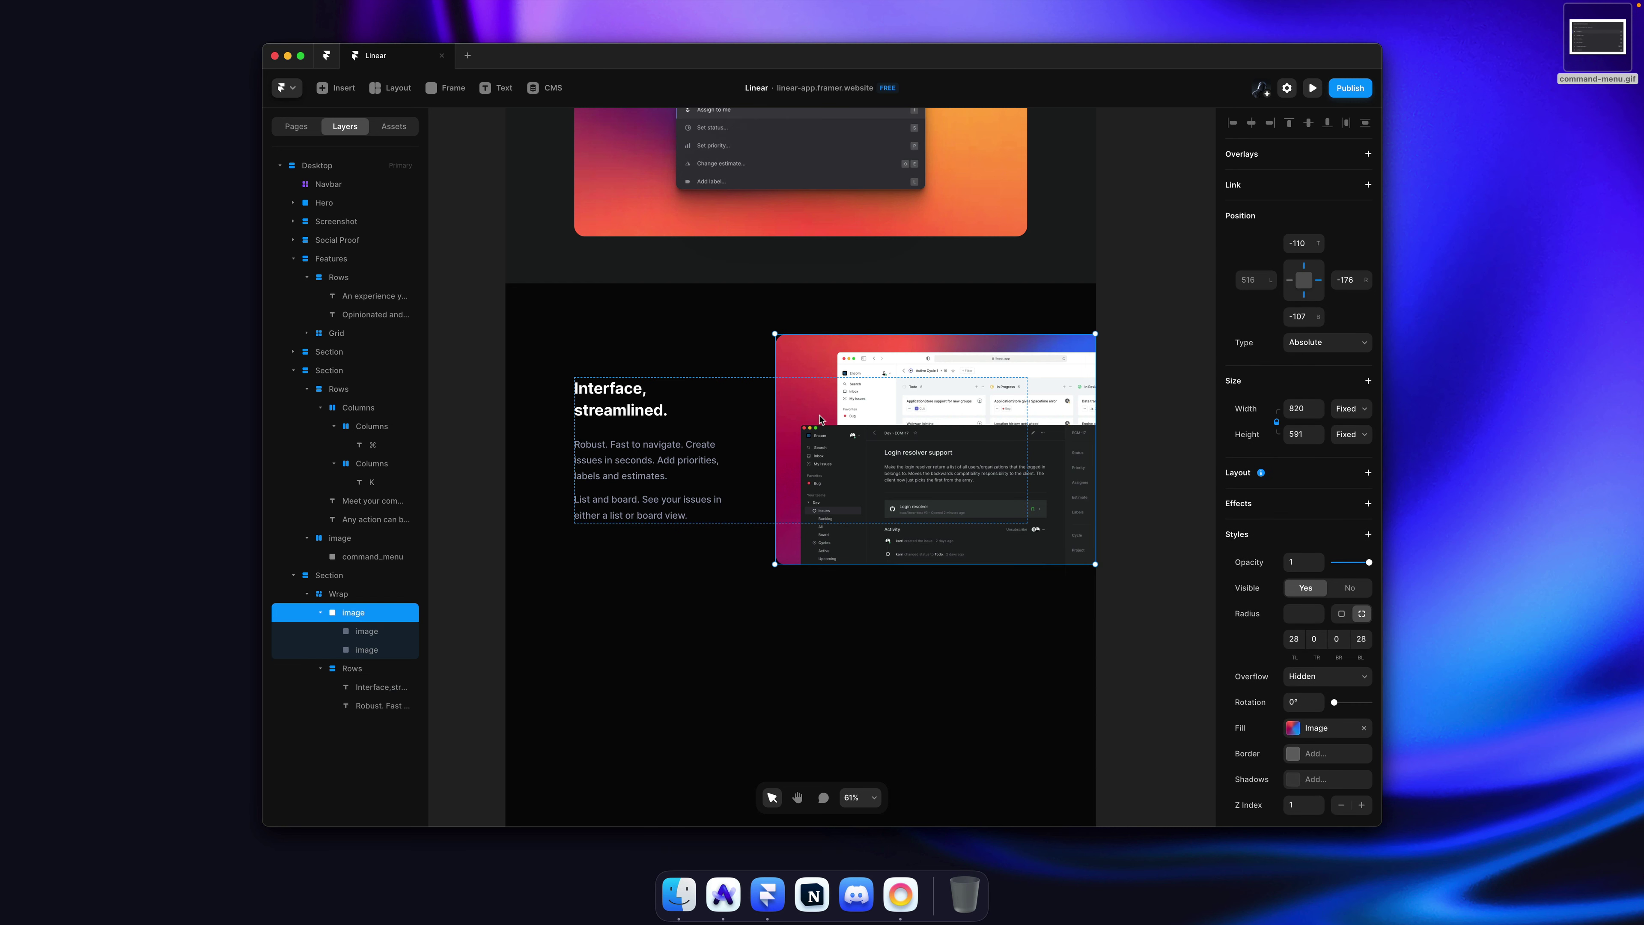
left_click(1290, 282)
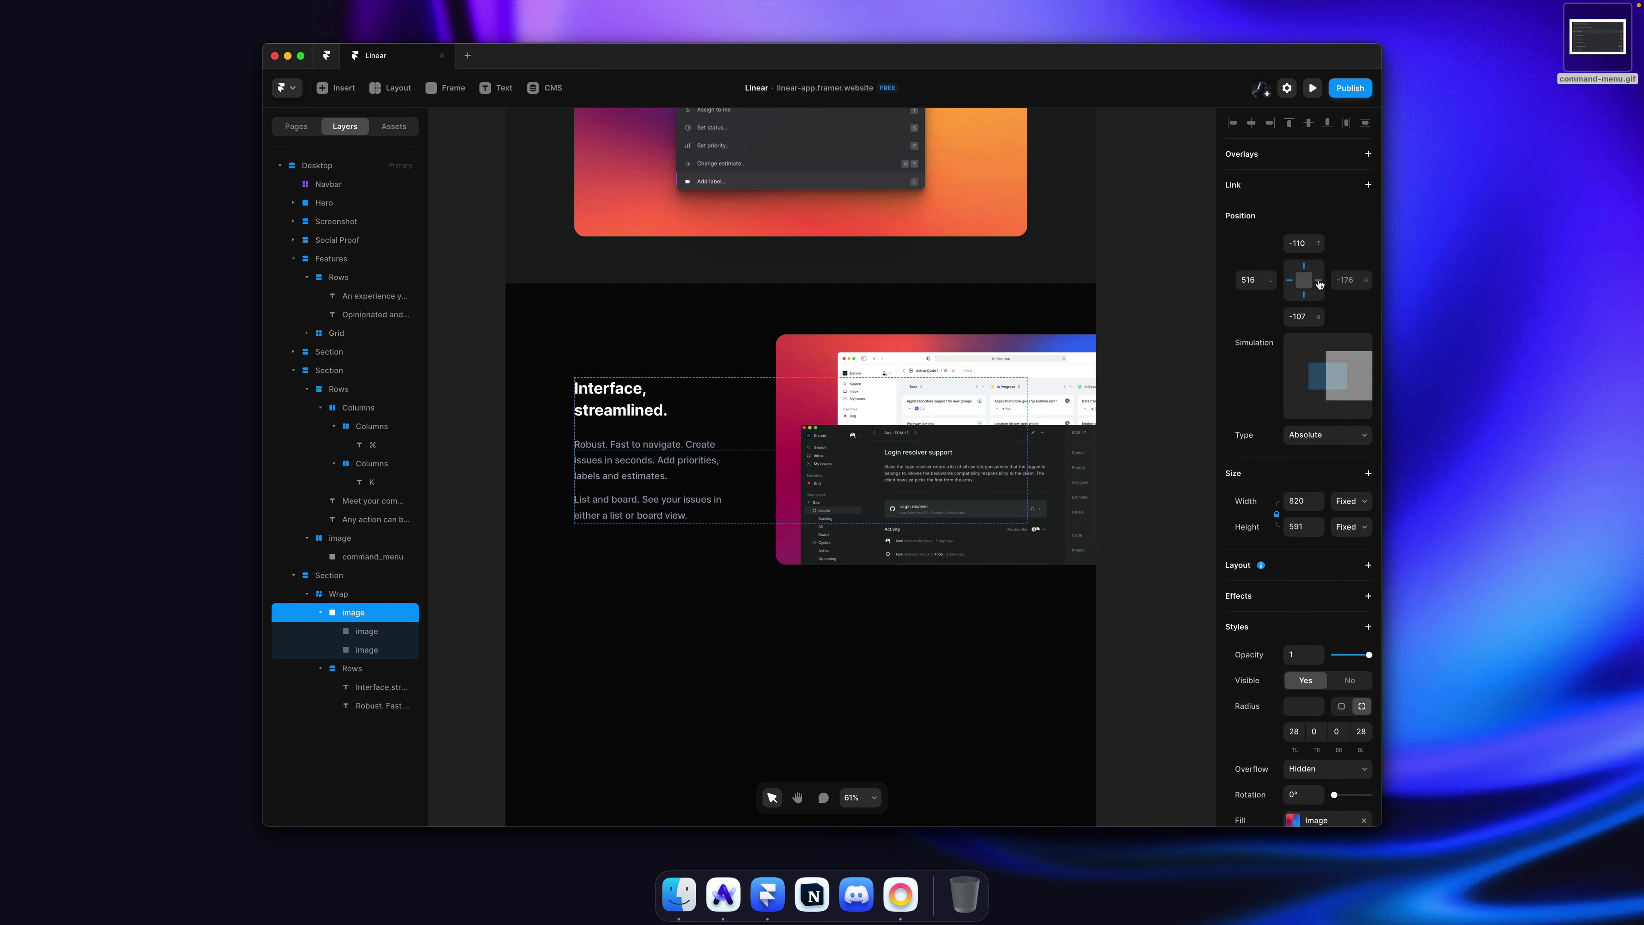
left_click(1304, 267)
left_click_drag(891, 343, 637, 349)
Step: Set the copied Wrap stack's Distribute to End, checking the original stack's setting for comparison
left_click(942, 443)
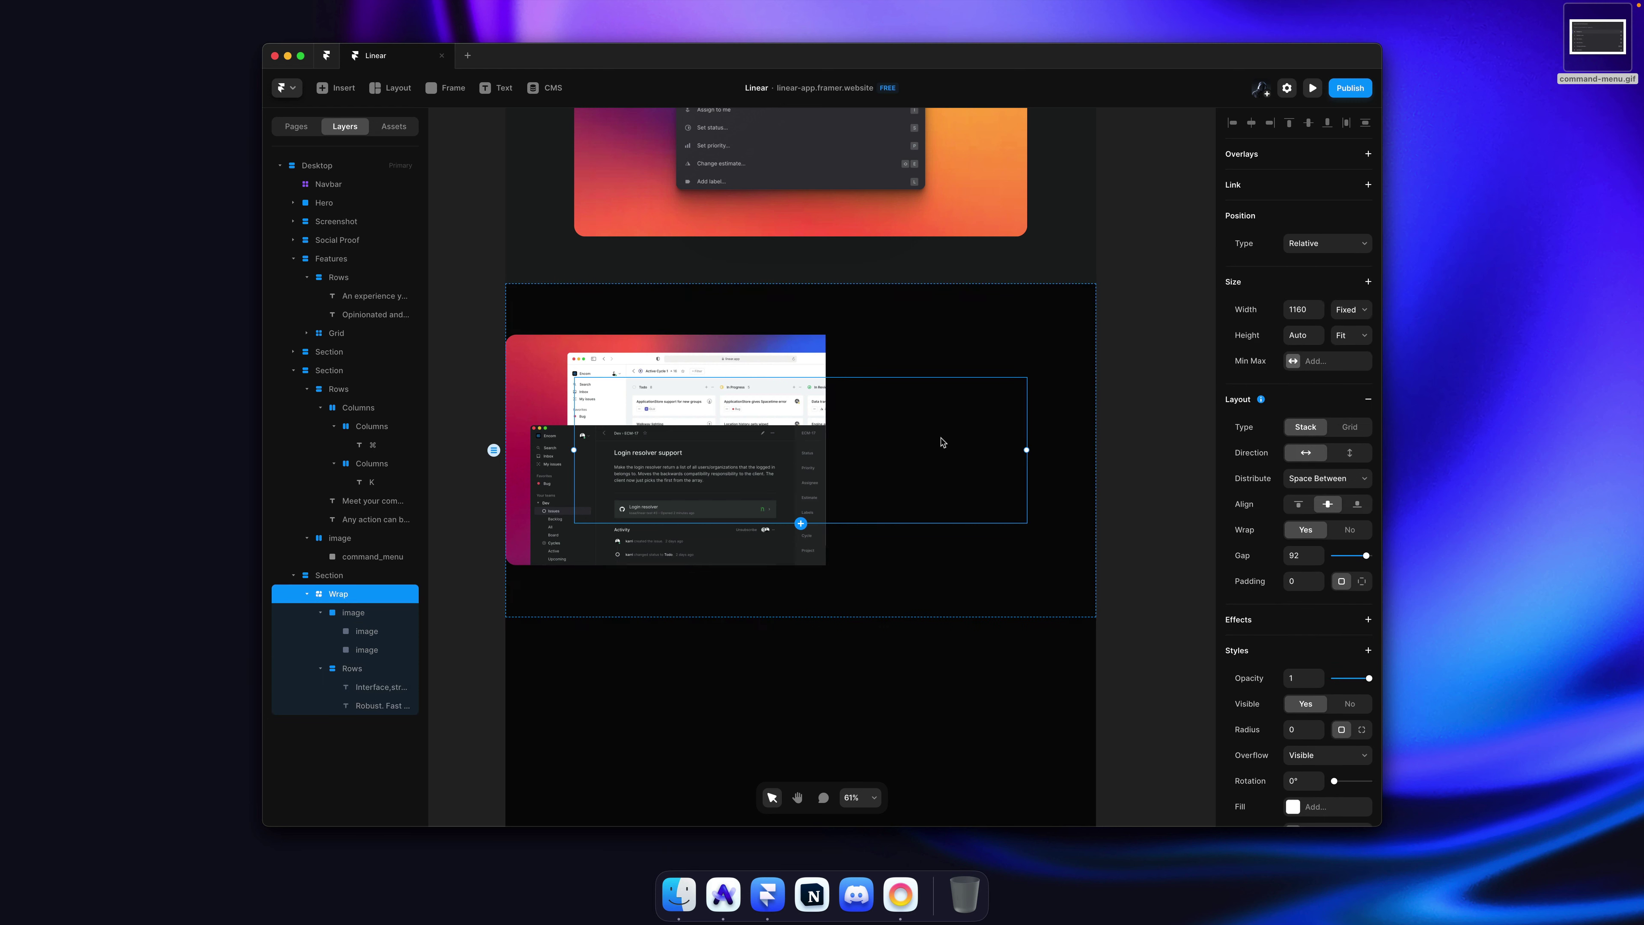
left_click(1324, 478)
left_click(1337, 467)
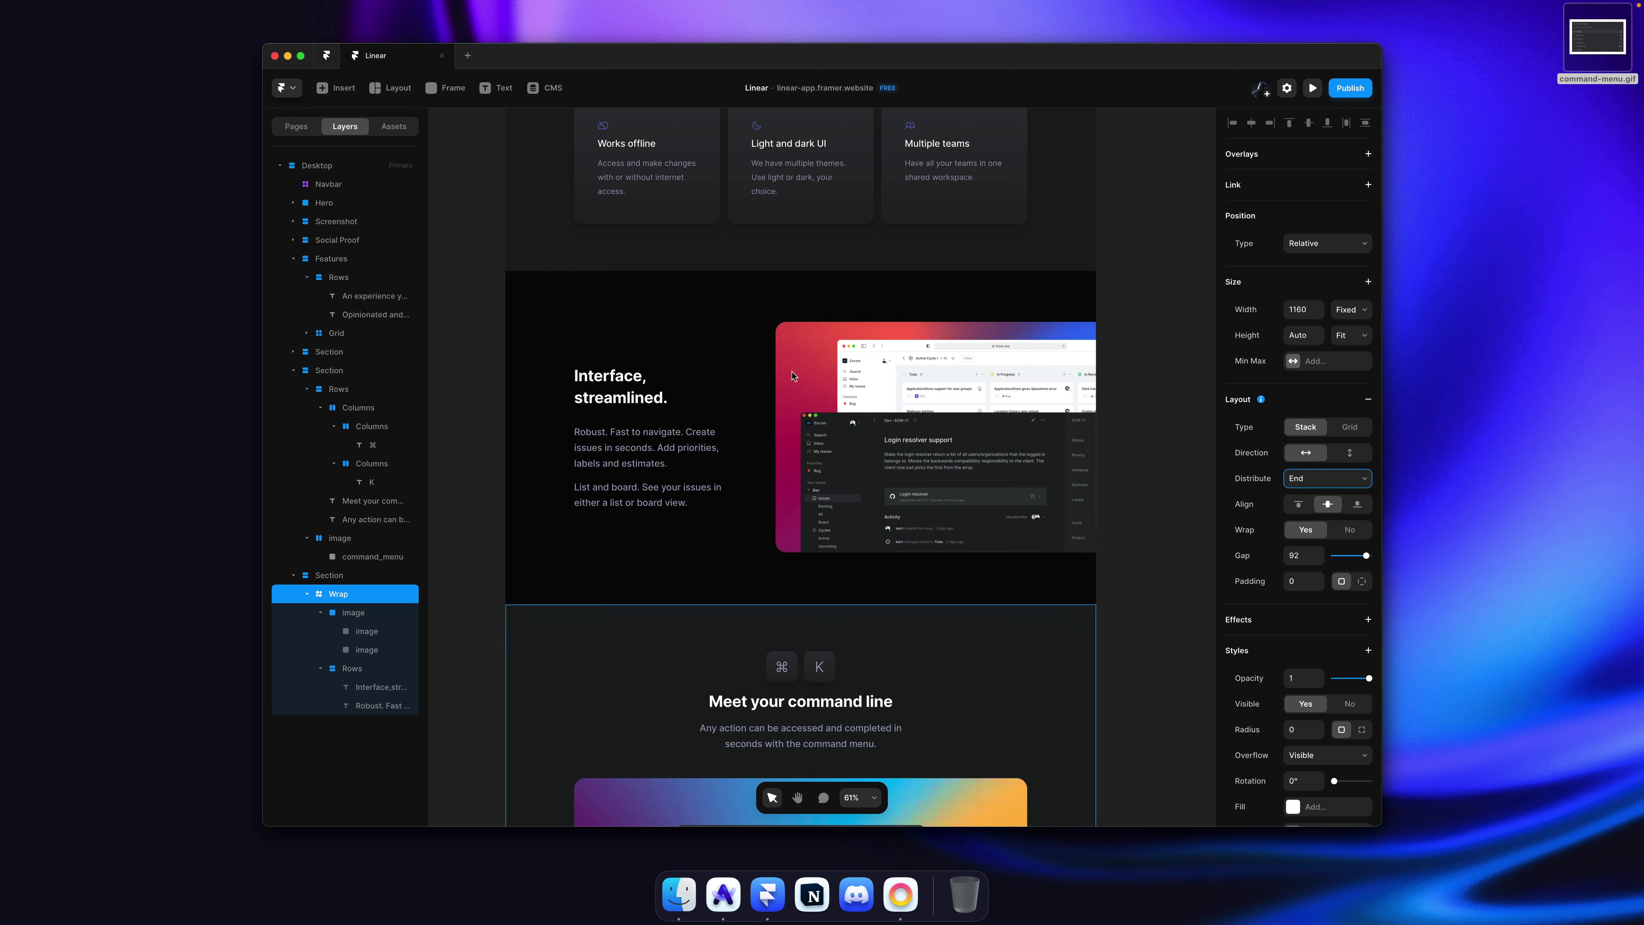
left_click(793, 376)
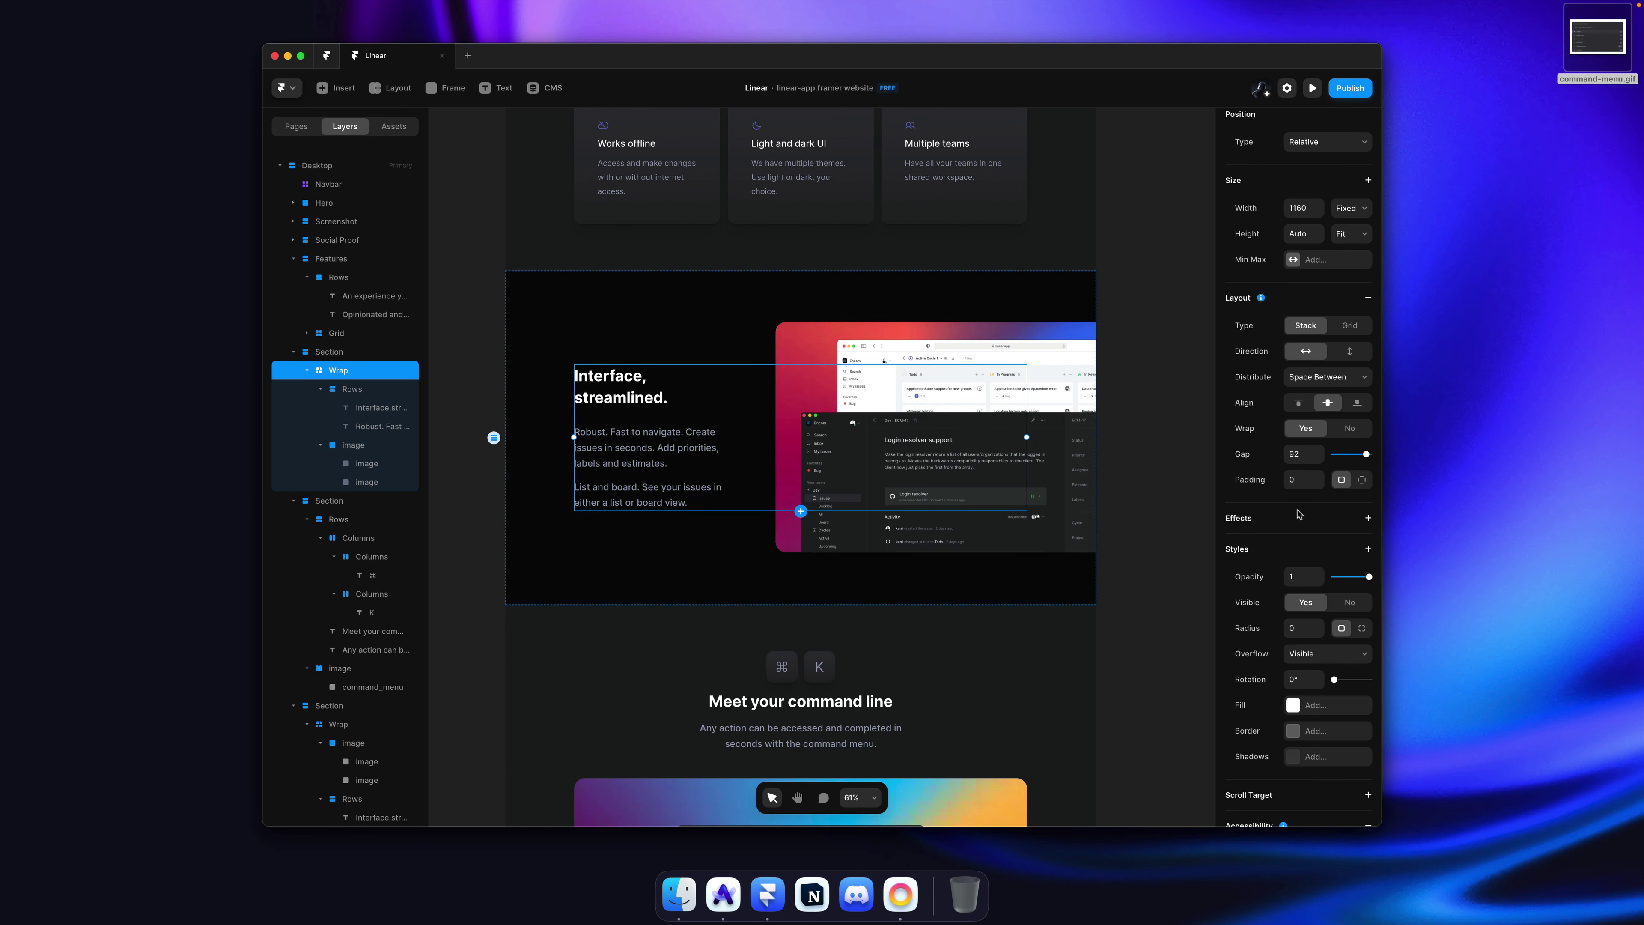
left_click(1333, 377)
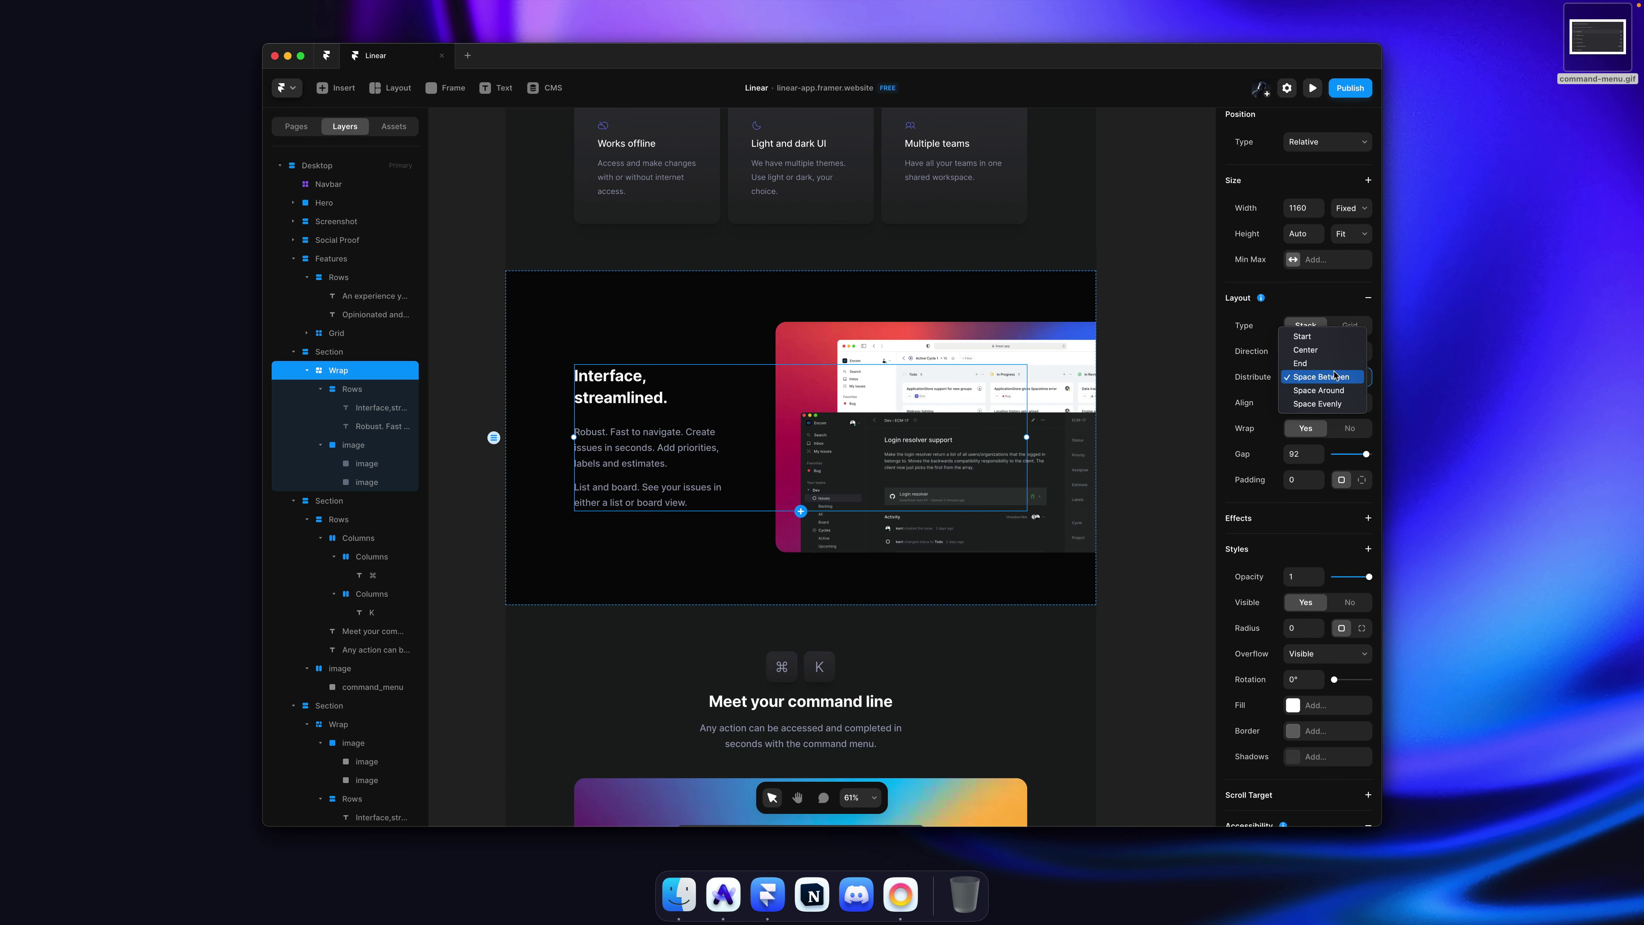
left_click(1201, 350)
left_click(1126, 379)
scroll(1143, 389, "down", 10)
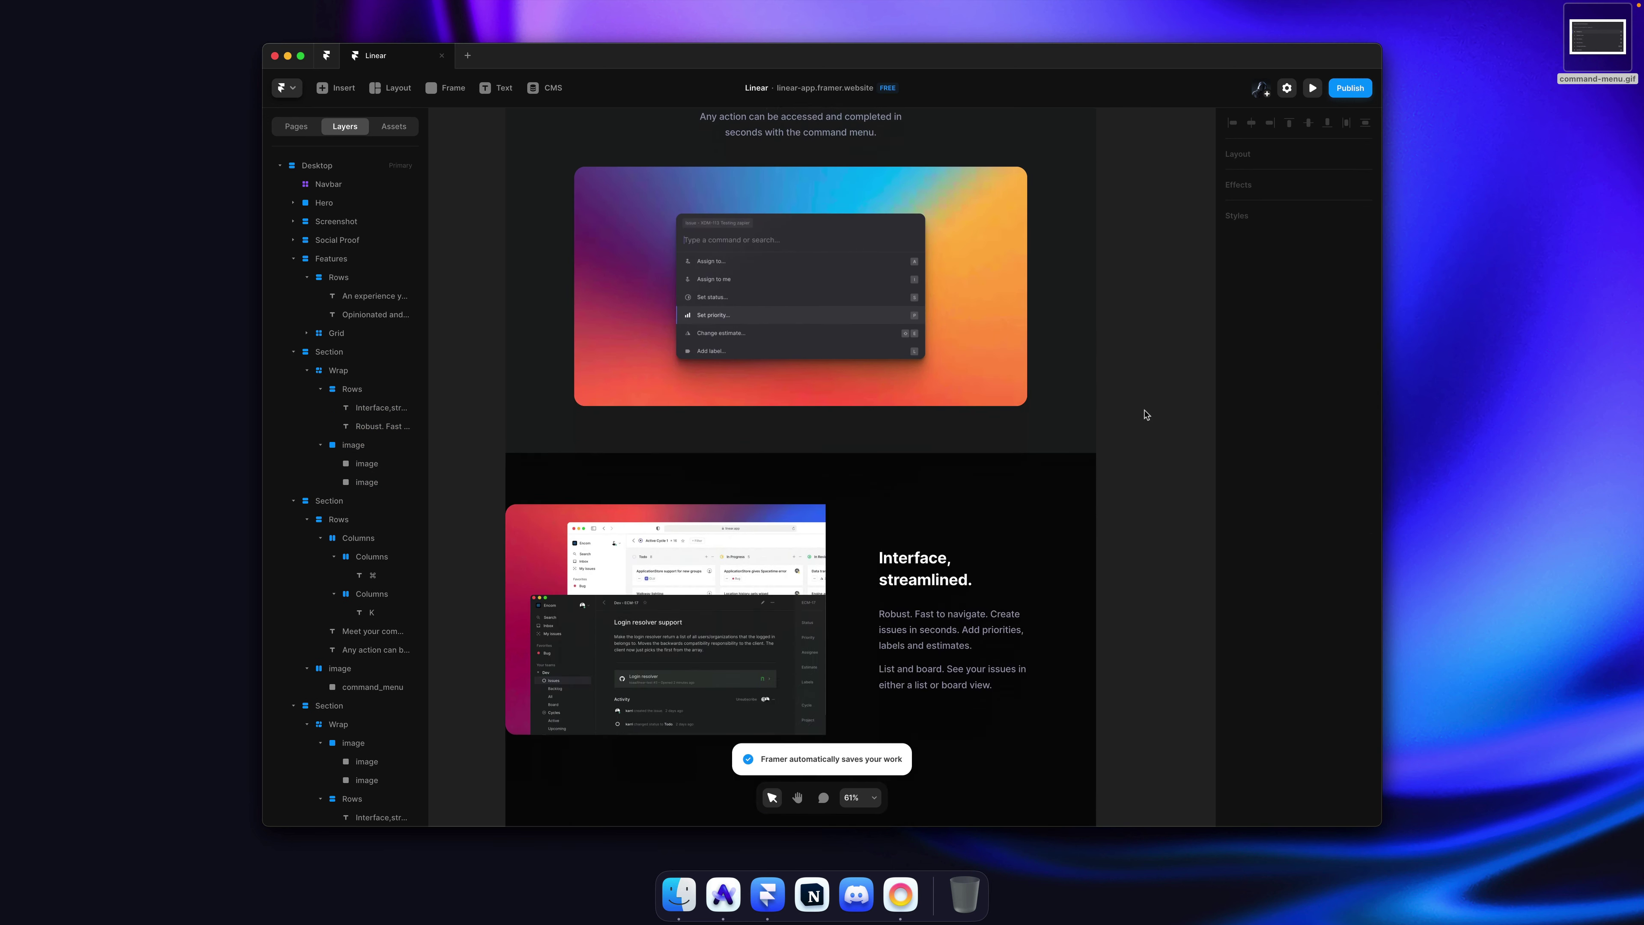
scroll(1146, 415, "down", 5)
Step: Copy the Cycles screenshot from the linear.app page in the browser
left_click(575, 290)
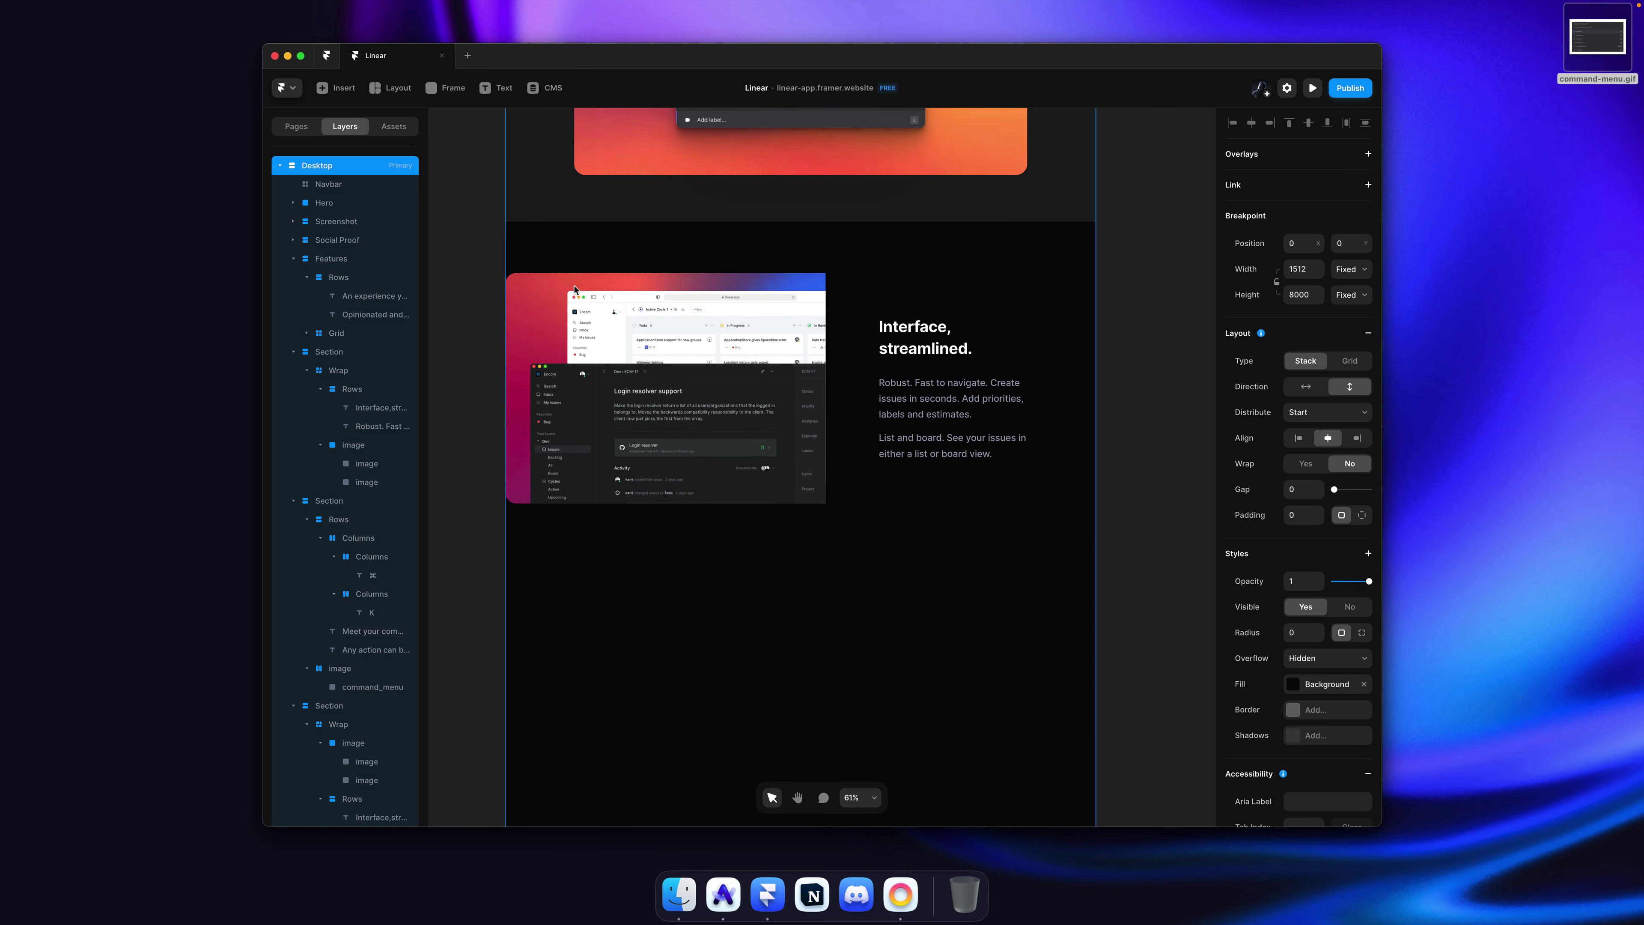
left_click(575, 290)
scroll(1295, 632, "down", 1)
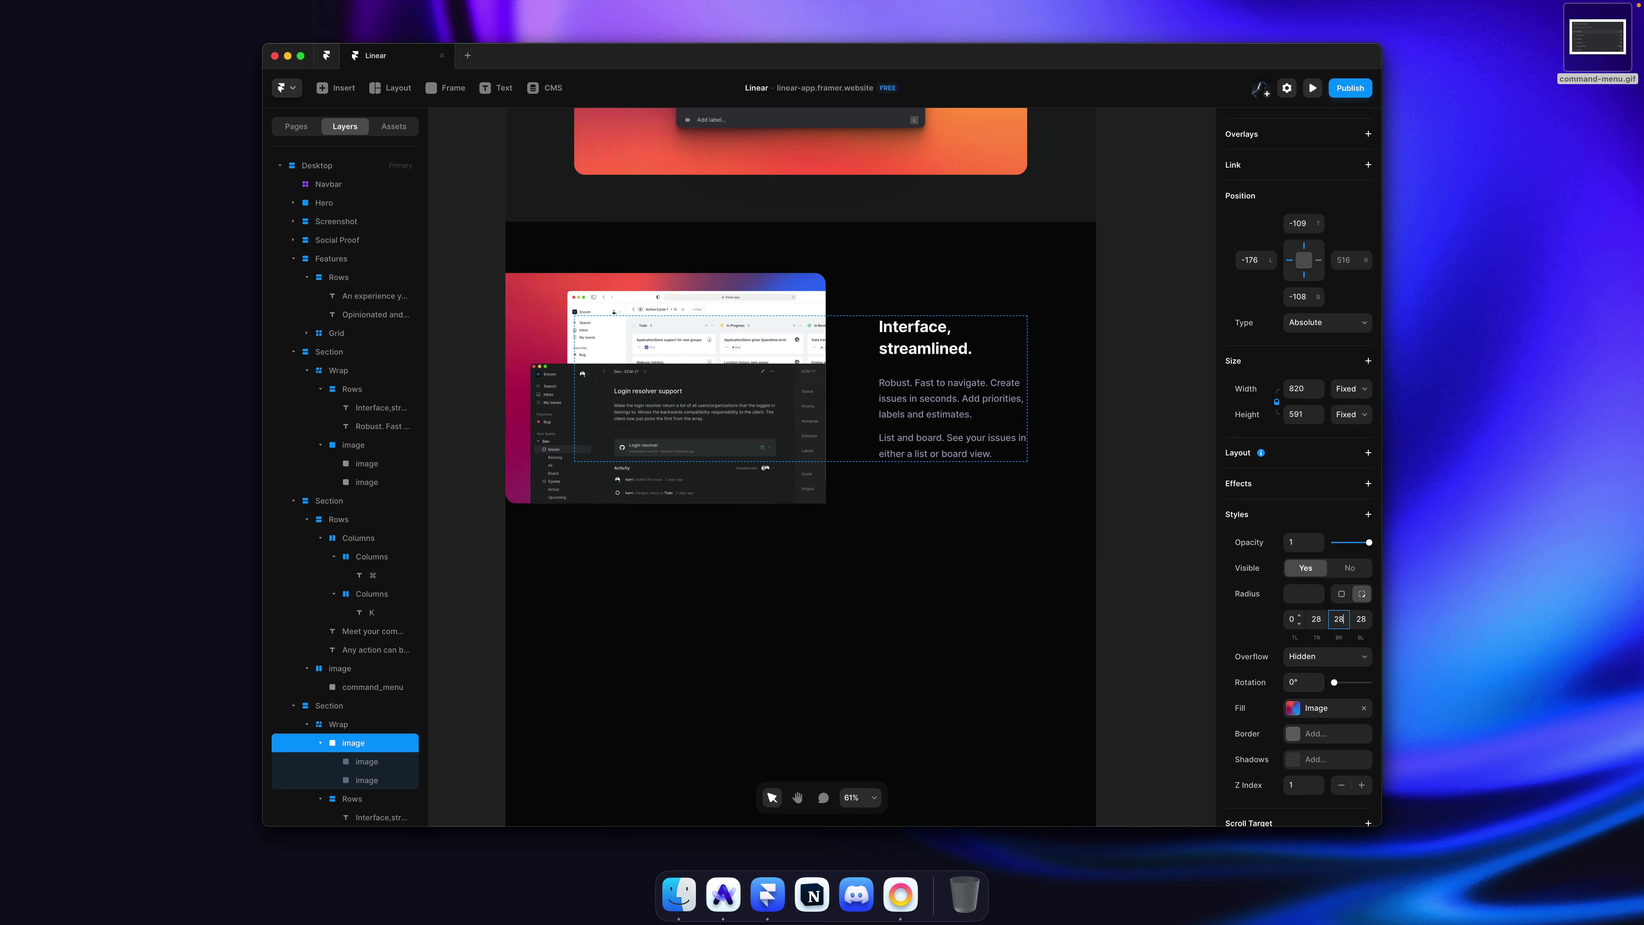
left_click(1137, 397)
key("super+Tab")
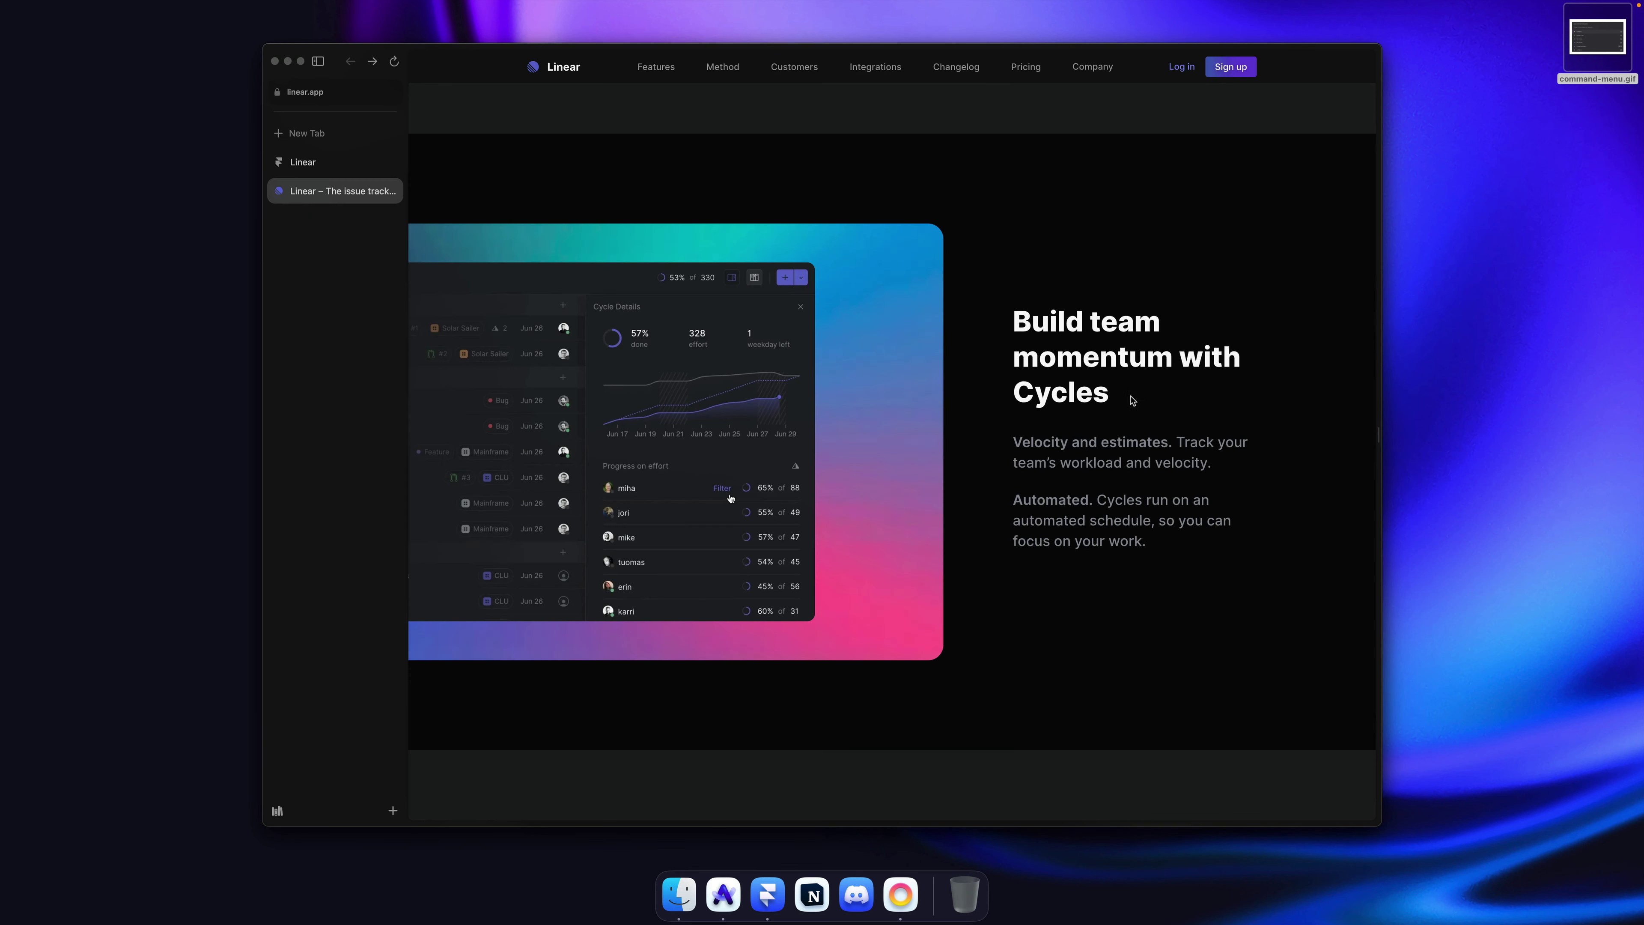
right_click(913, 257)
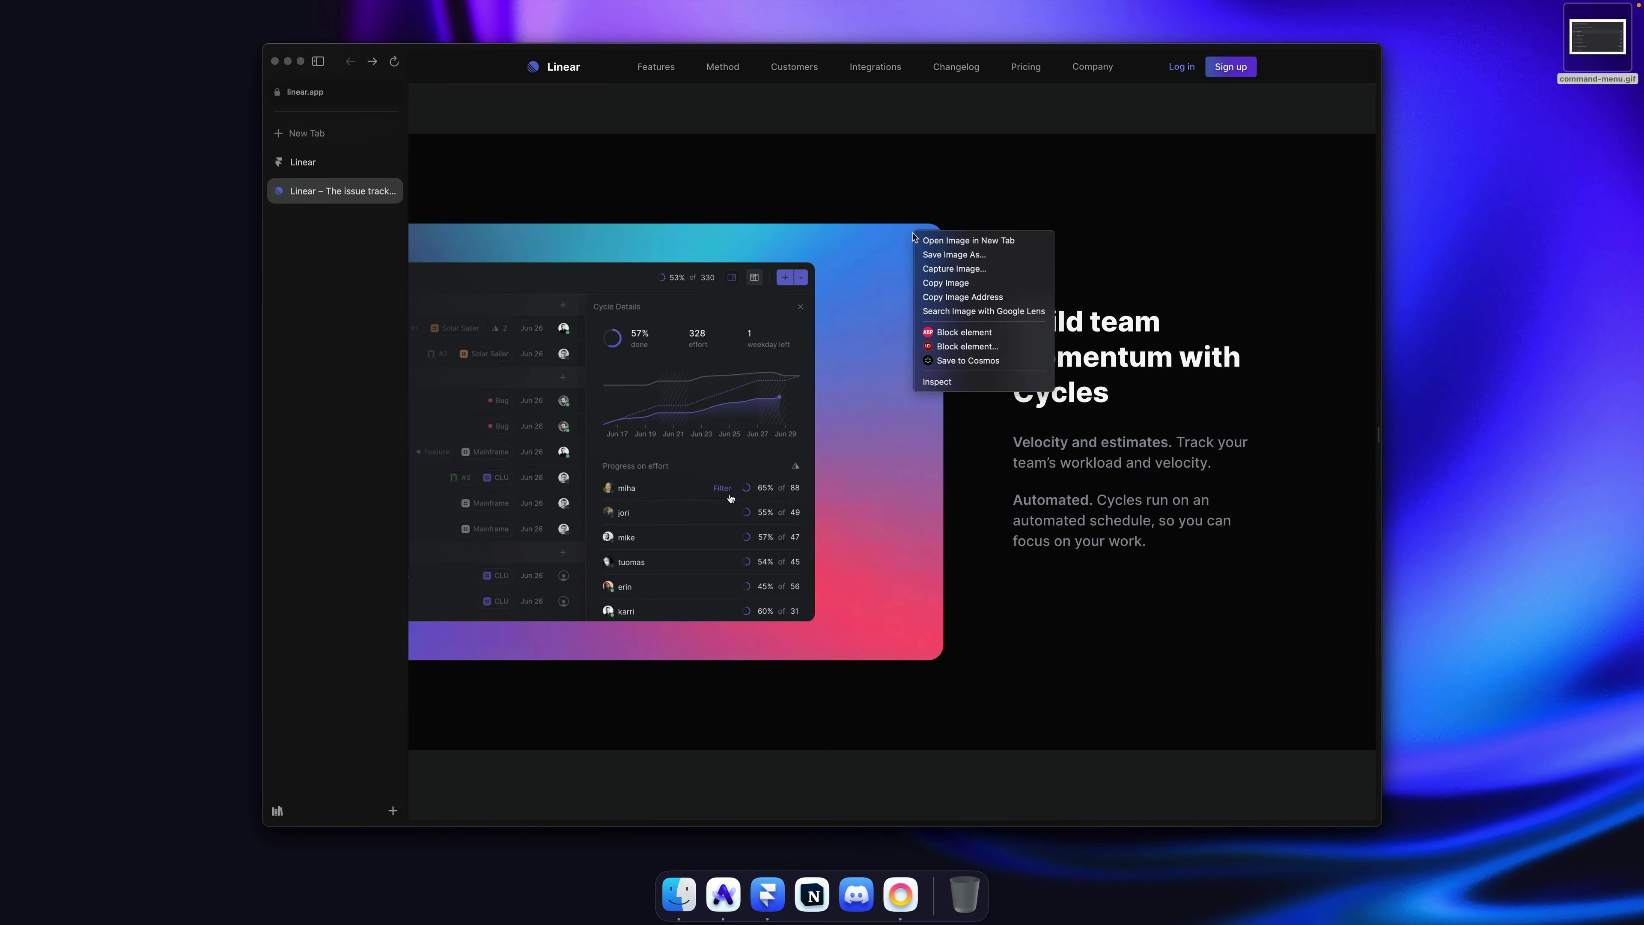
left_click(969, 290)
key("super+Tab")
Step: Delete the old Interface screenshot and paste the Cycles image into the gradient's image fill
left_click(664, 502)
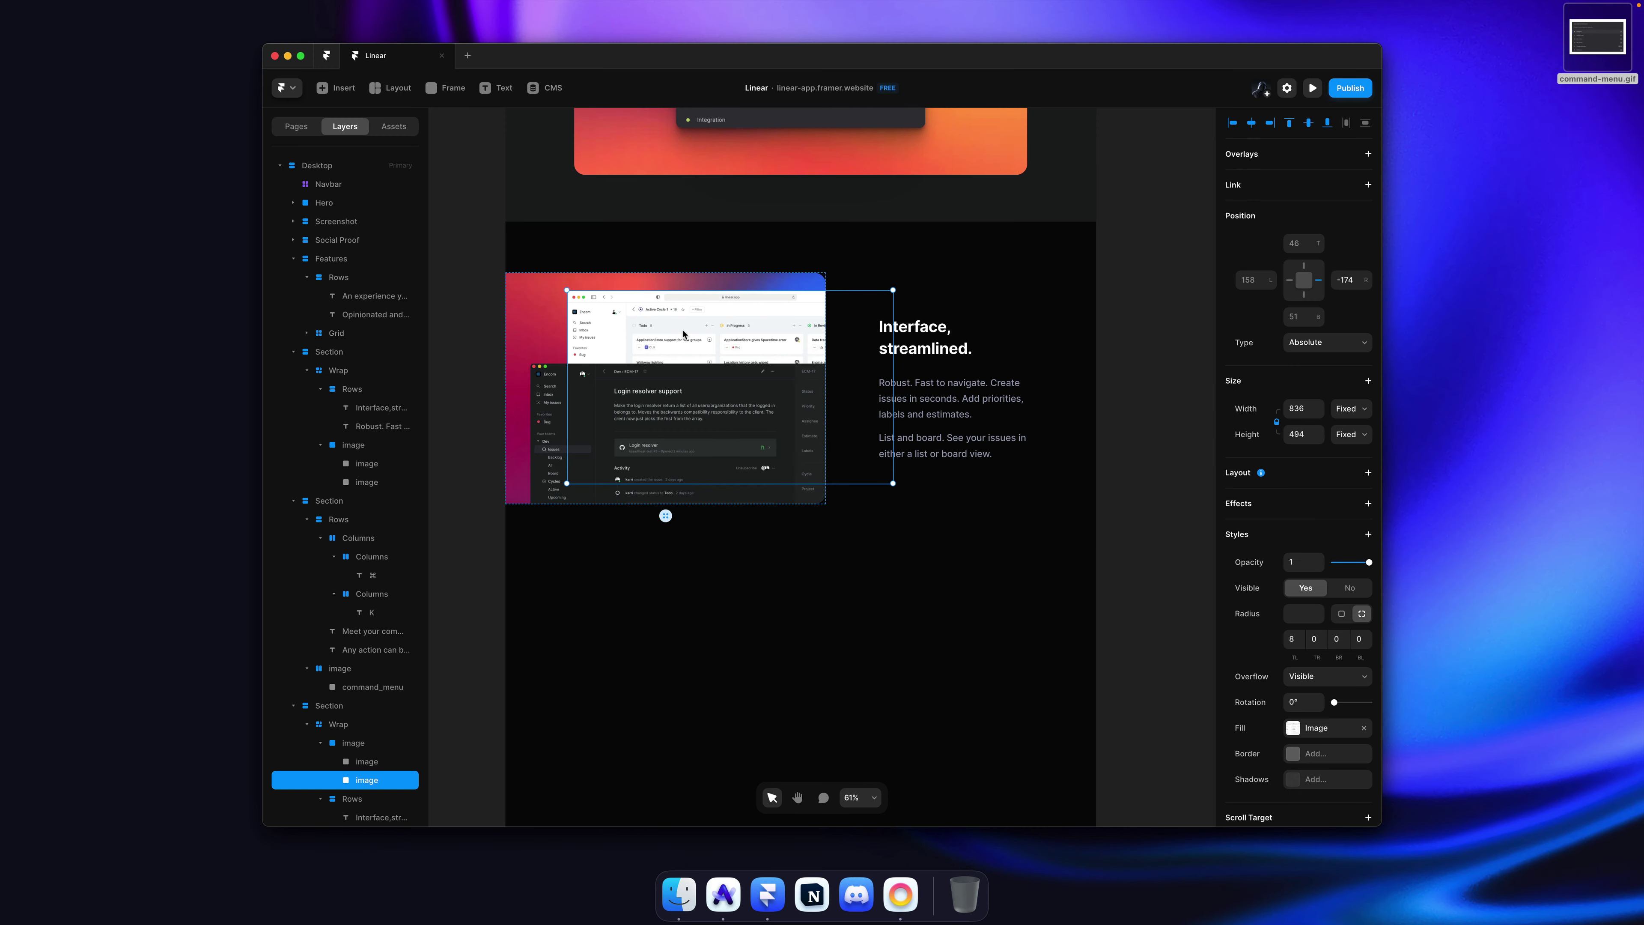
left_click(664, 515)
key("Delete")
left_click(699, 364)
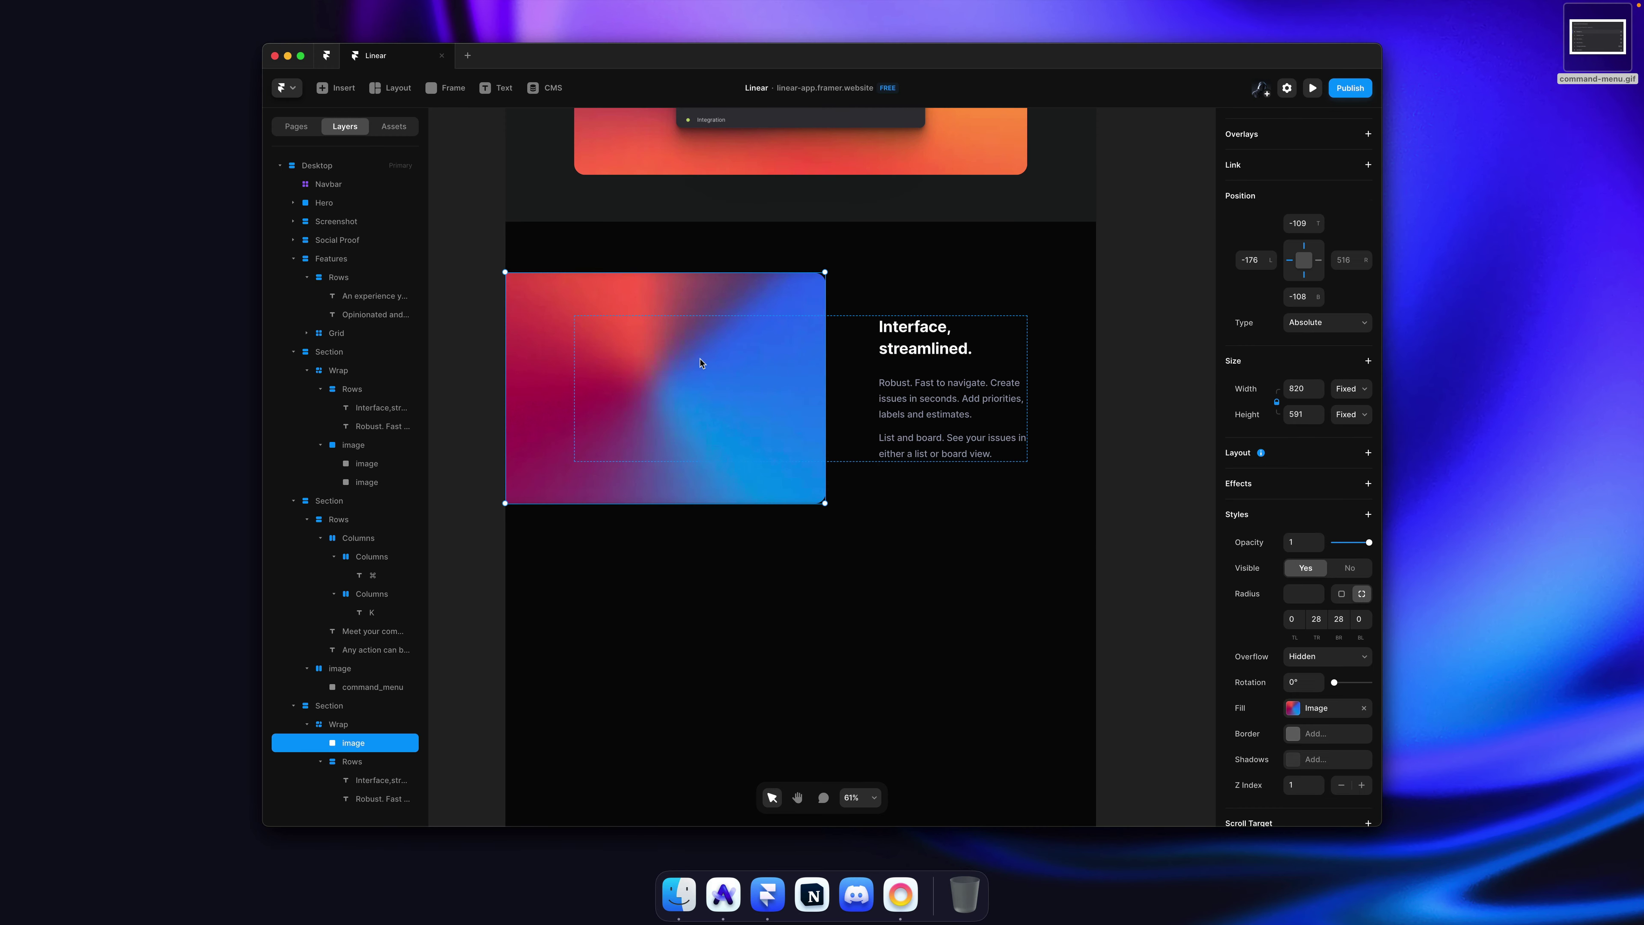
left_click(1314, 708)
key("super+v")
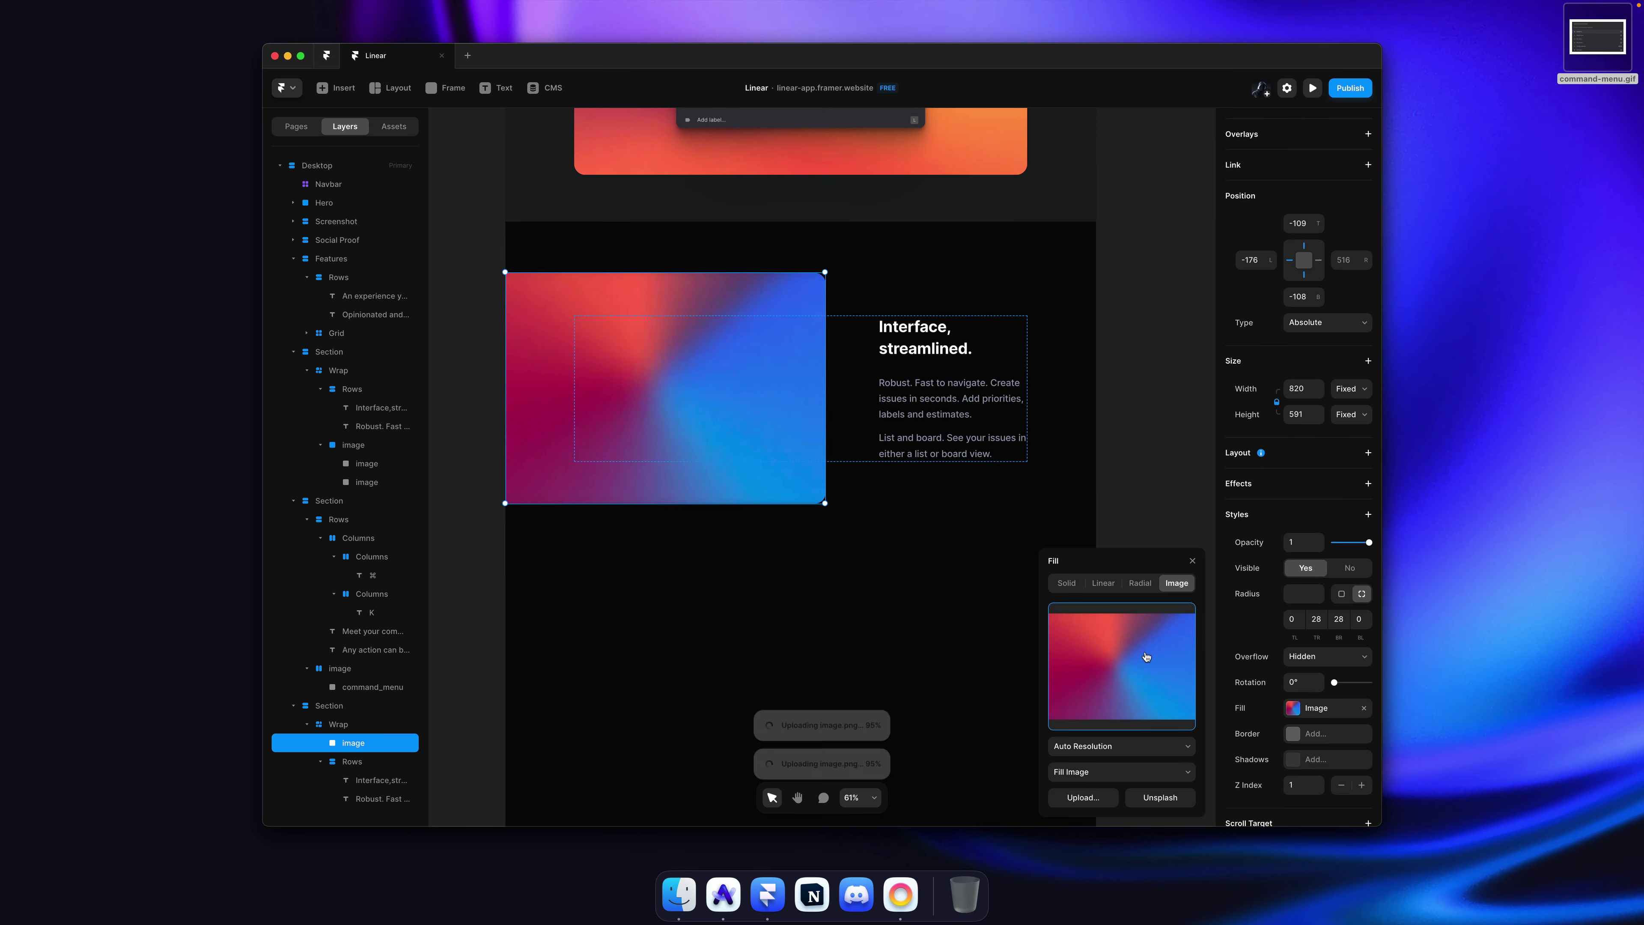
left_click(1118, 487)
Step: Delete the stray pasted image and copy the Cycles app screenshot from the browser
left_click(796, 576)
left_click(776, 579)
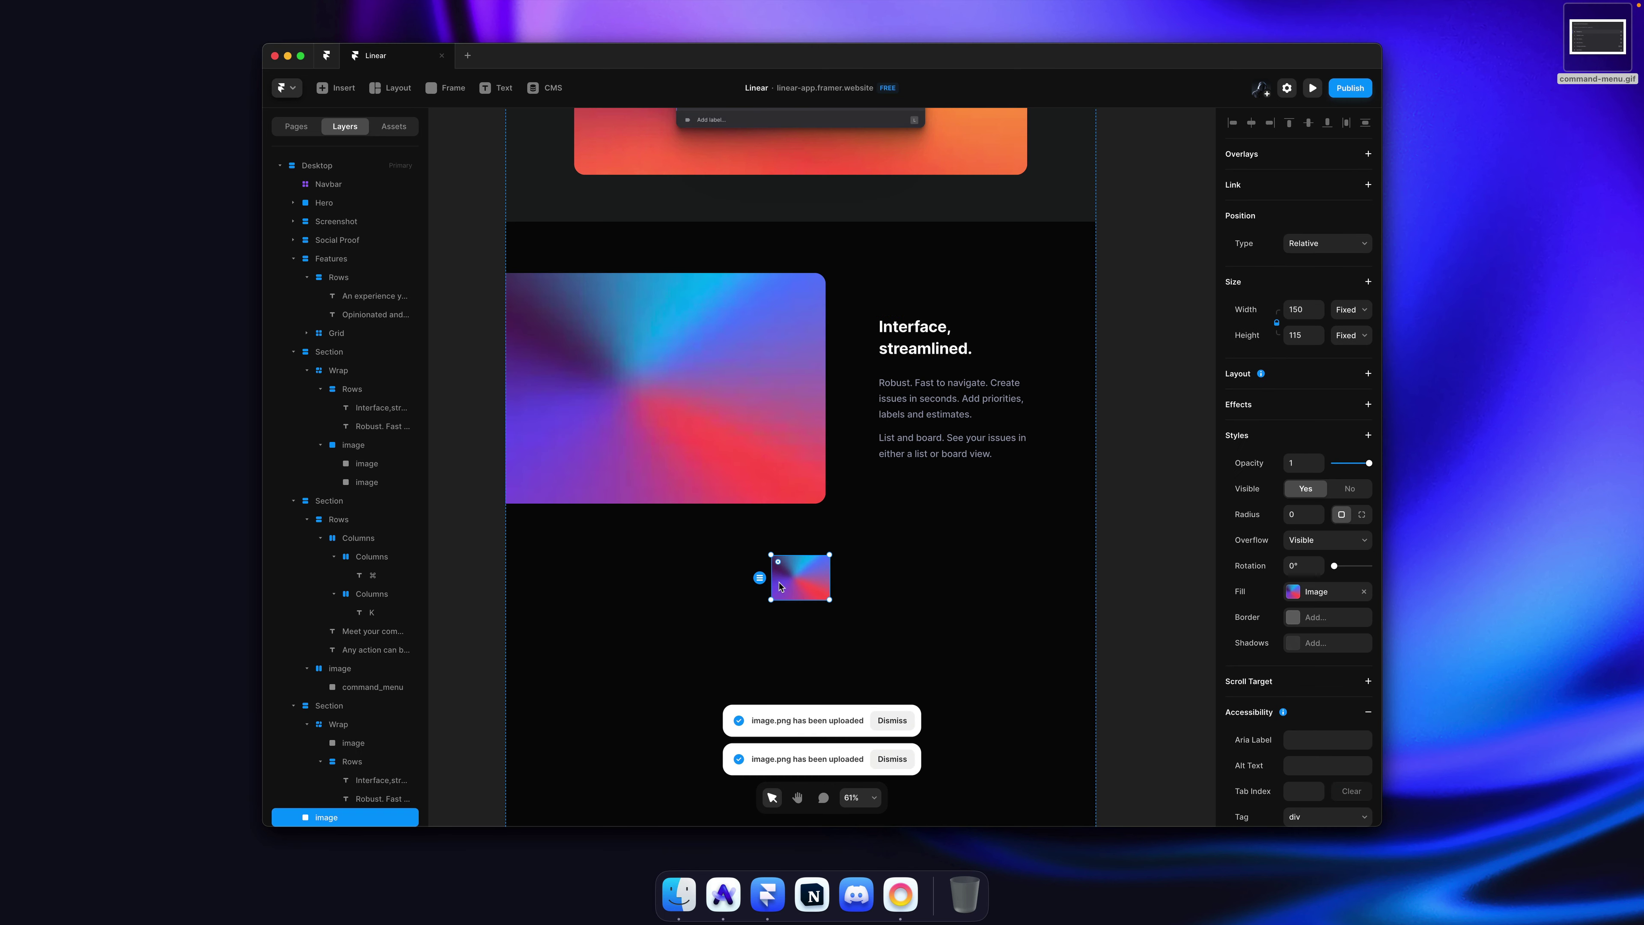
key("Delete")
key("super+Tab")
right_click(682, 365)
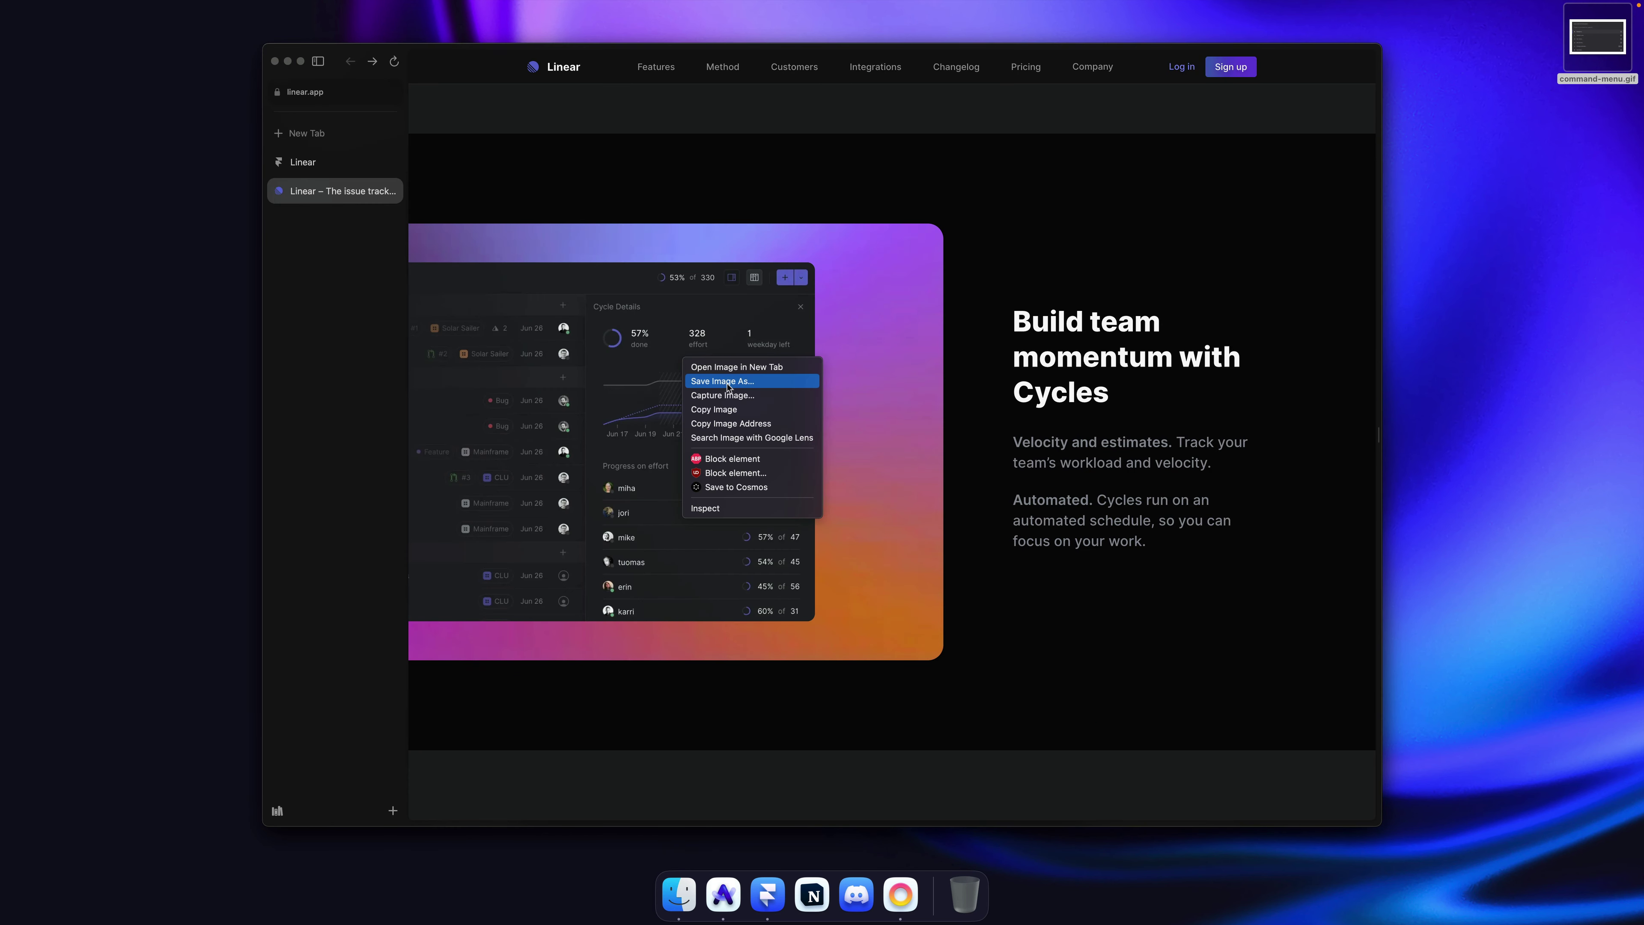
left_click(725, 408)
key("super+Tab")
Step: Paste the dashboard screenshot inside the gradient card and centre it vertically
left_click(718, 384)
key("super+v")
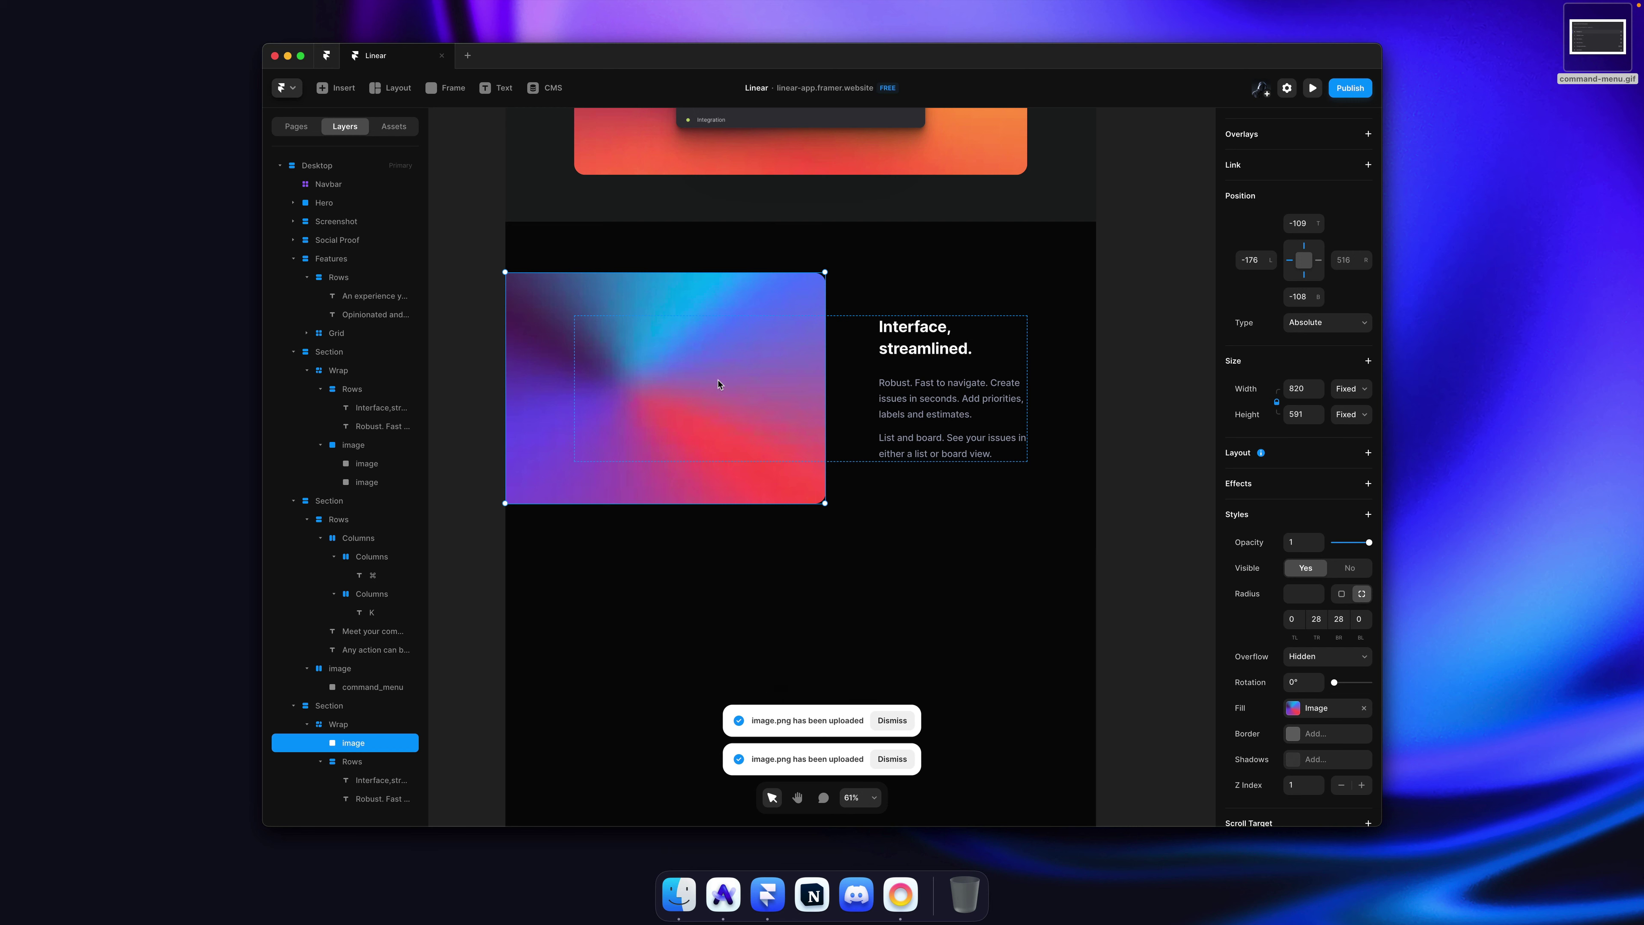
key("Delete")
left_click(717, 383)
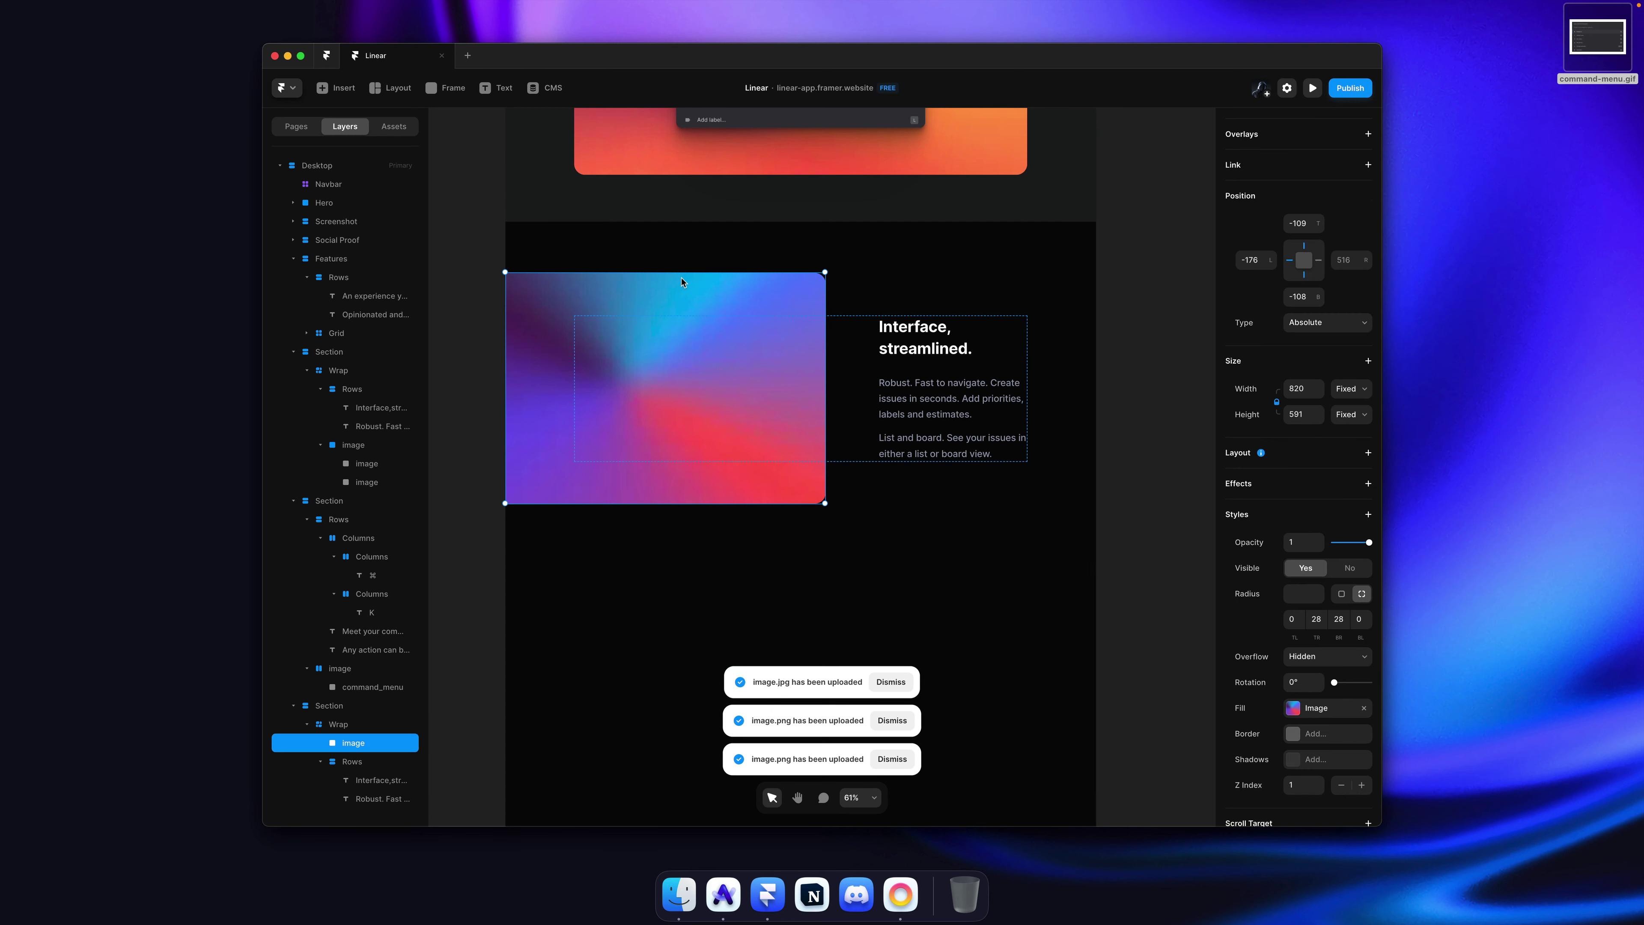
key("super+v")
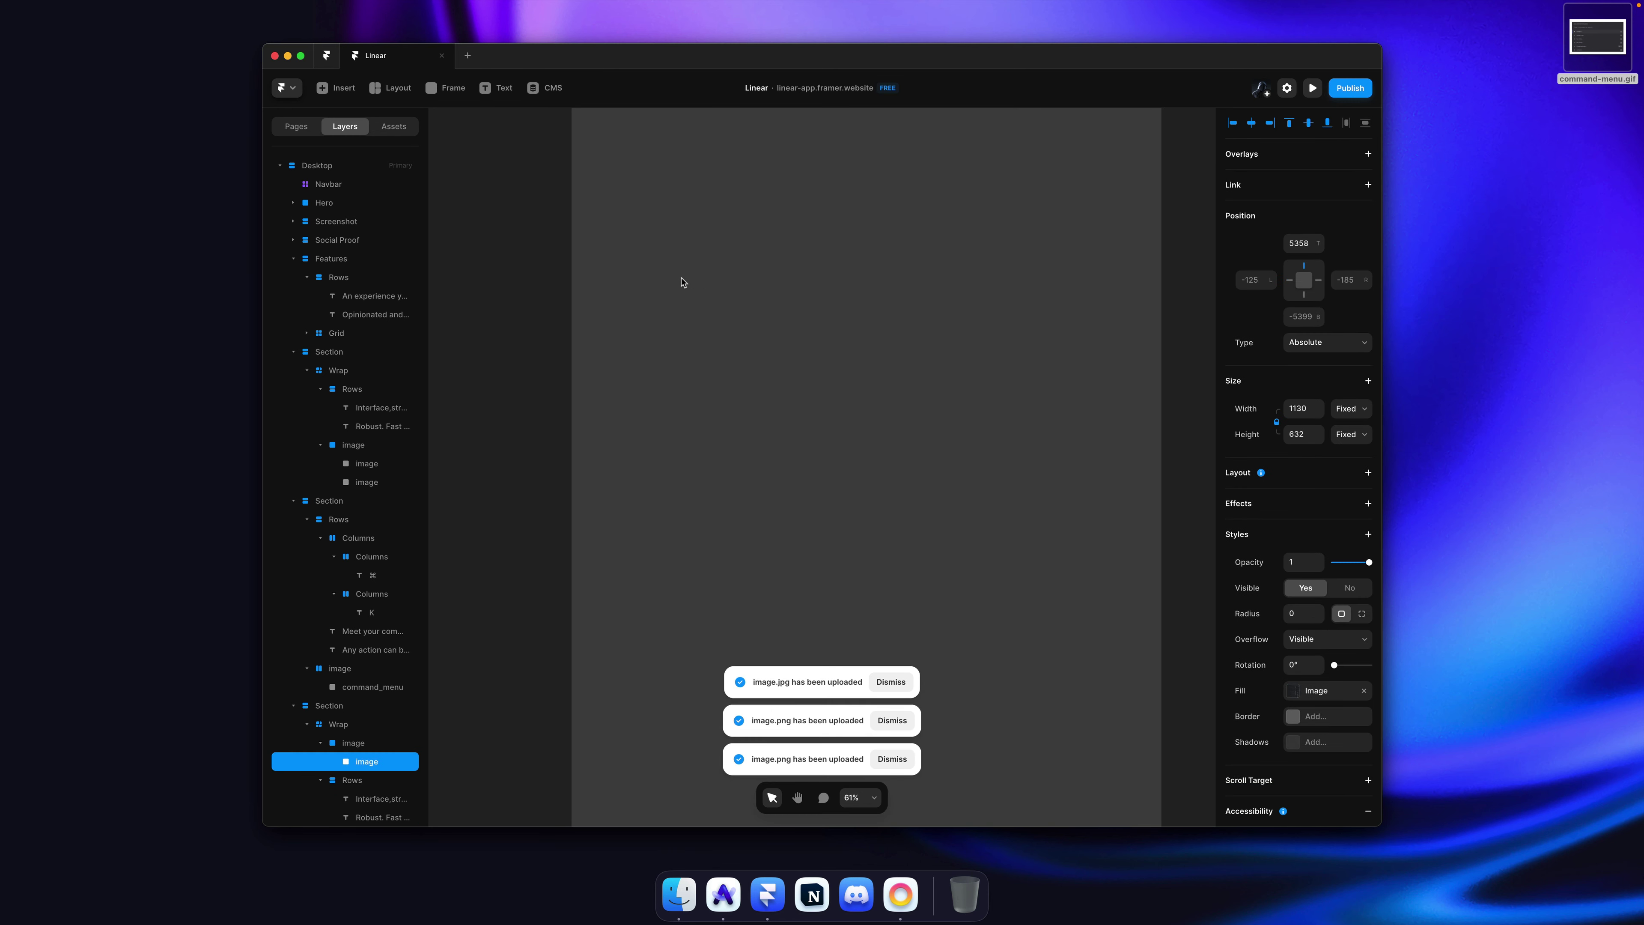
left_click(1308, 123)
Step: Align the screenshot left and resize it to 889×497 so it bleeds past the card's left edge
left_click(1233, 123)
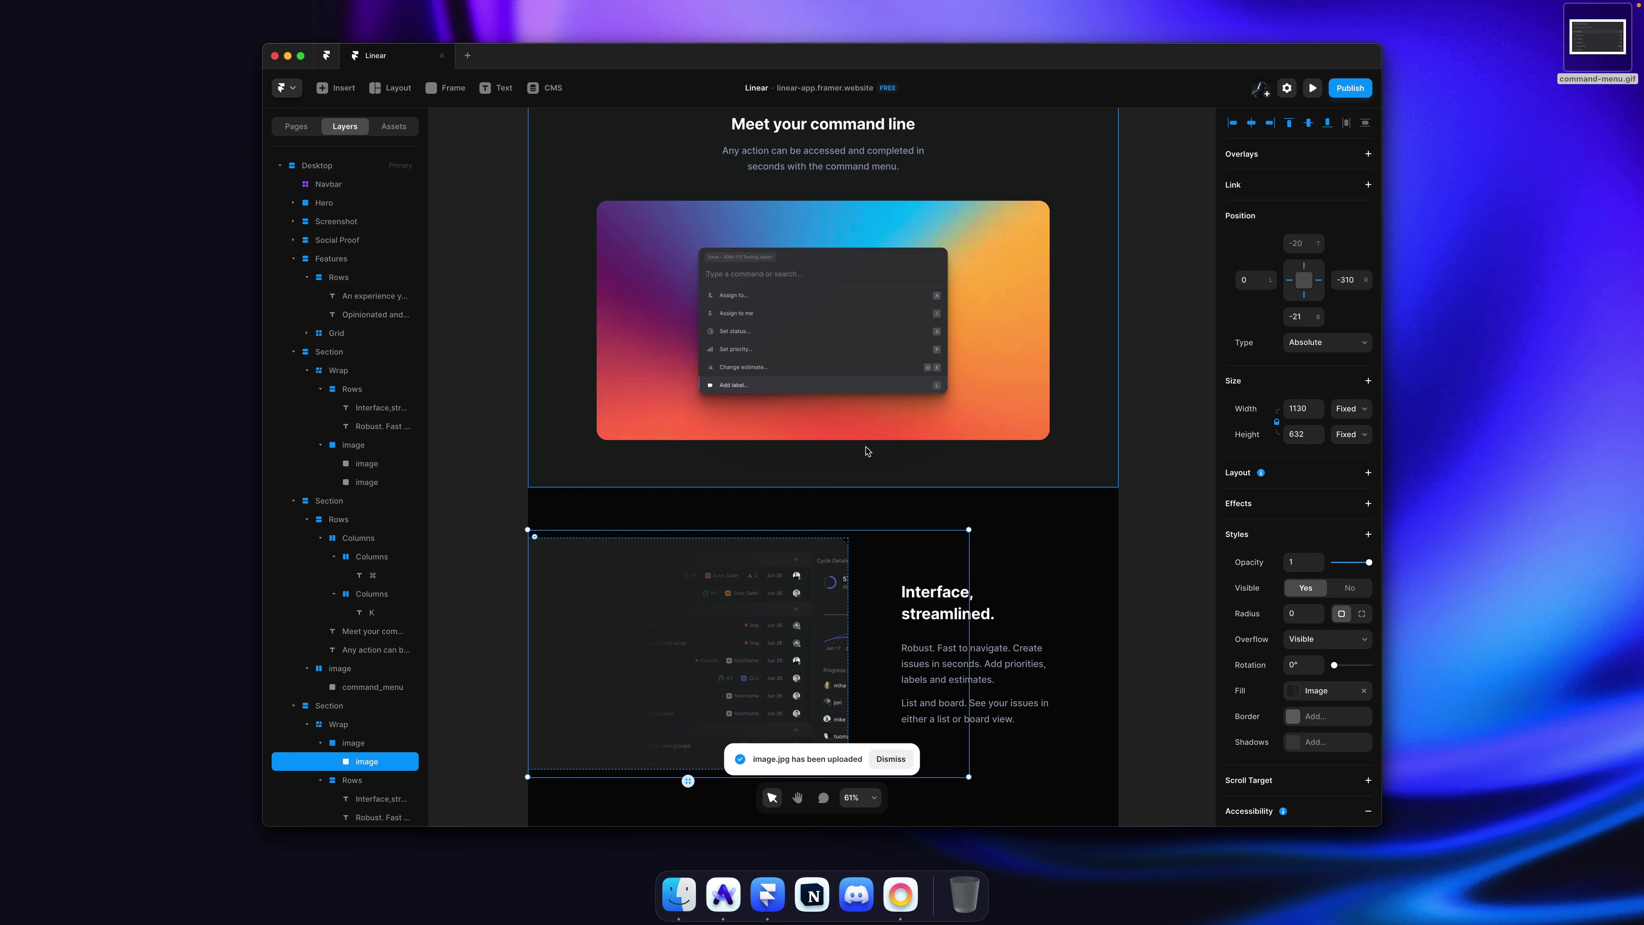
scroll(870, 451, "down", 5)
left_click_drag(967, 416, 822, 413)
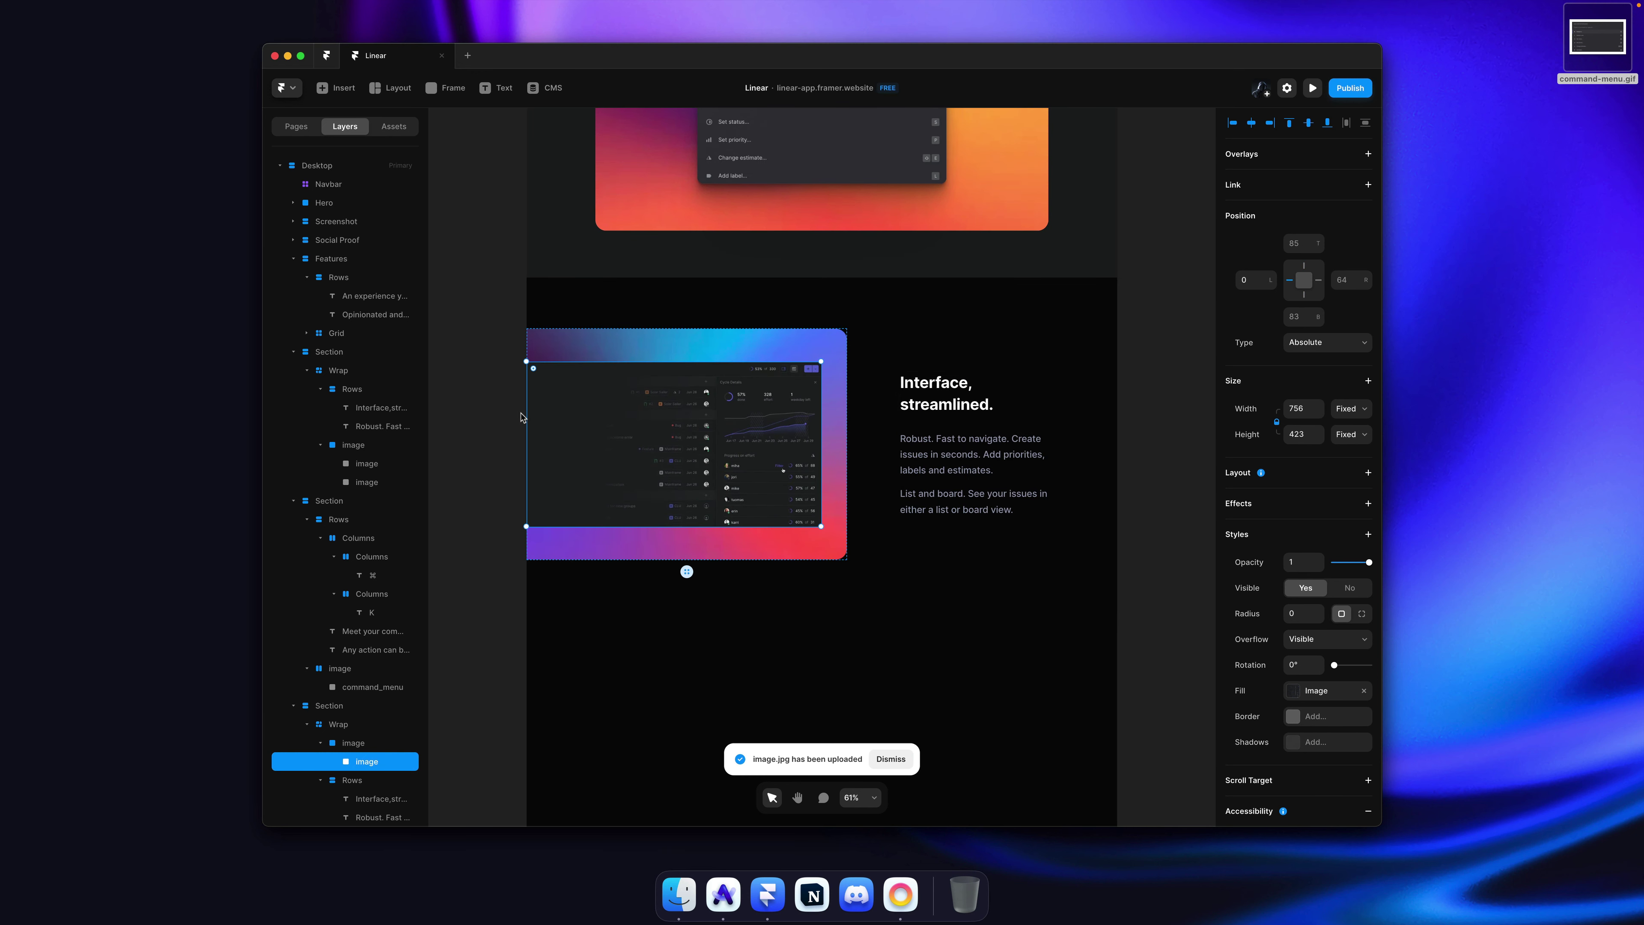
left_click_drag(524, 414, 471, 411)
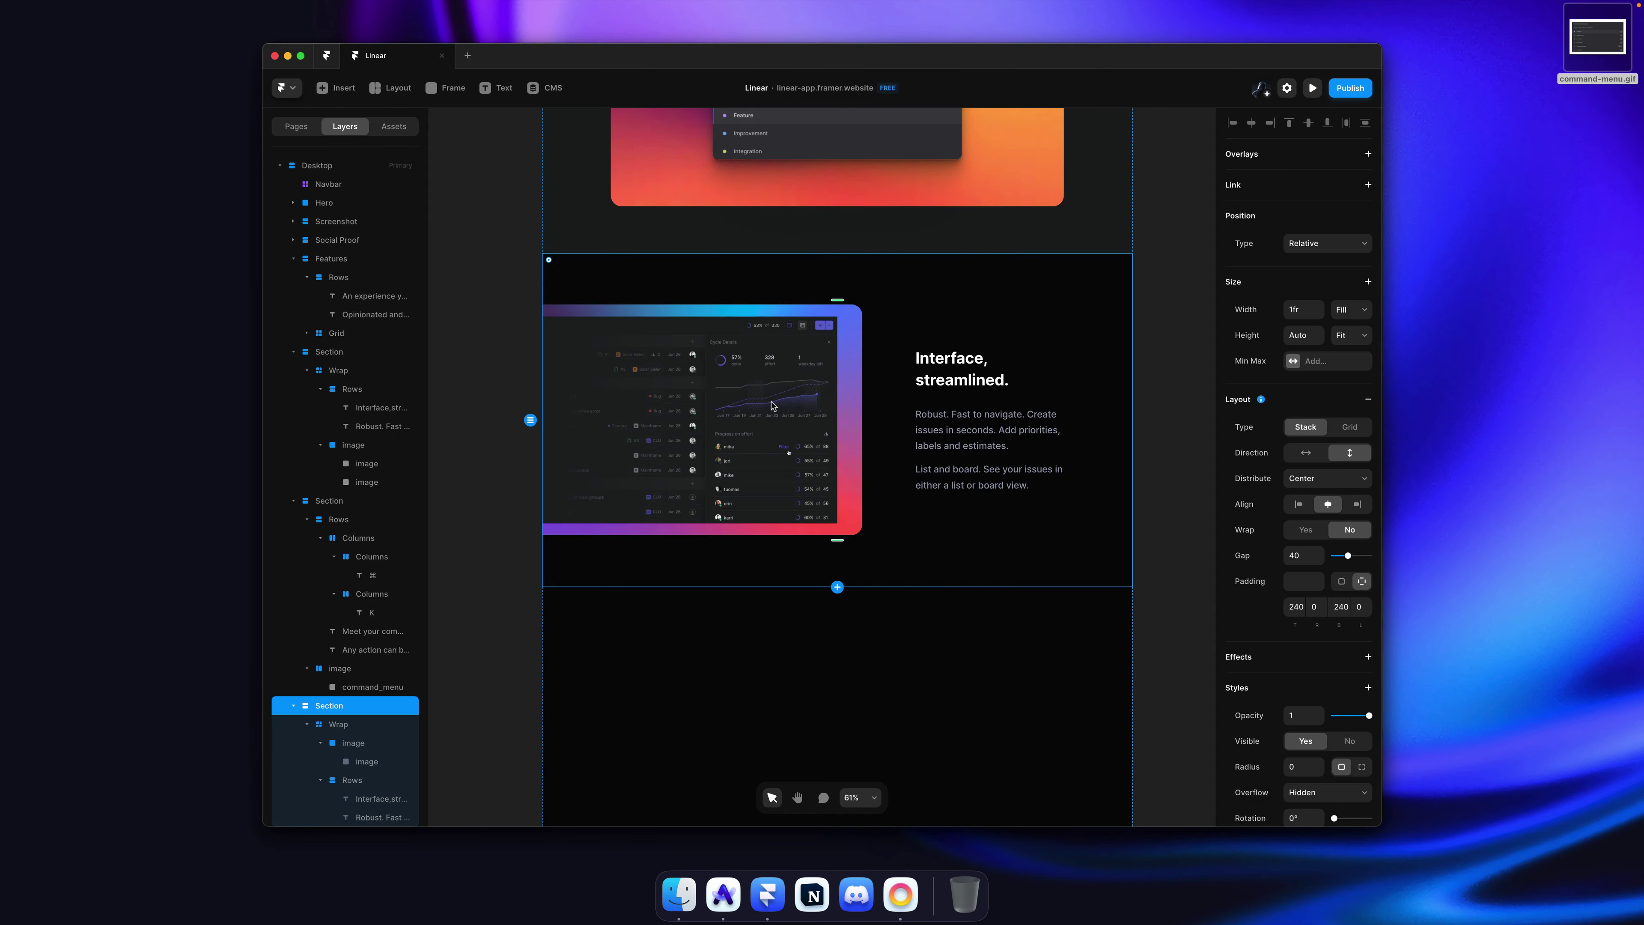
left_click_drag(788, 400, 769, 399)
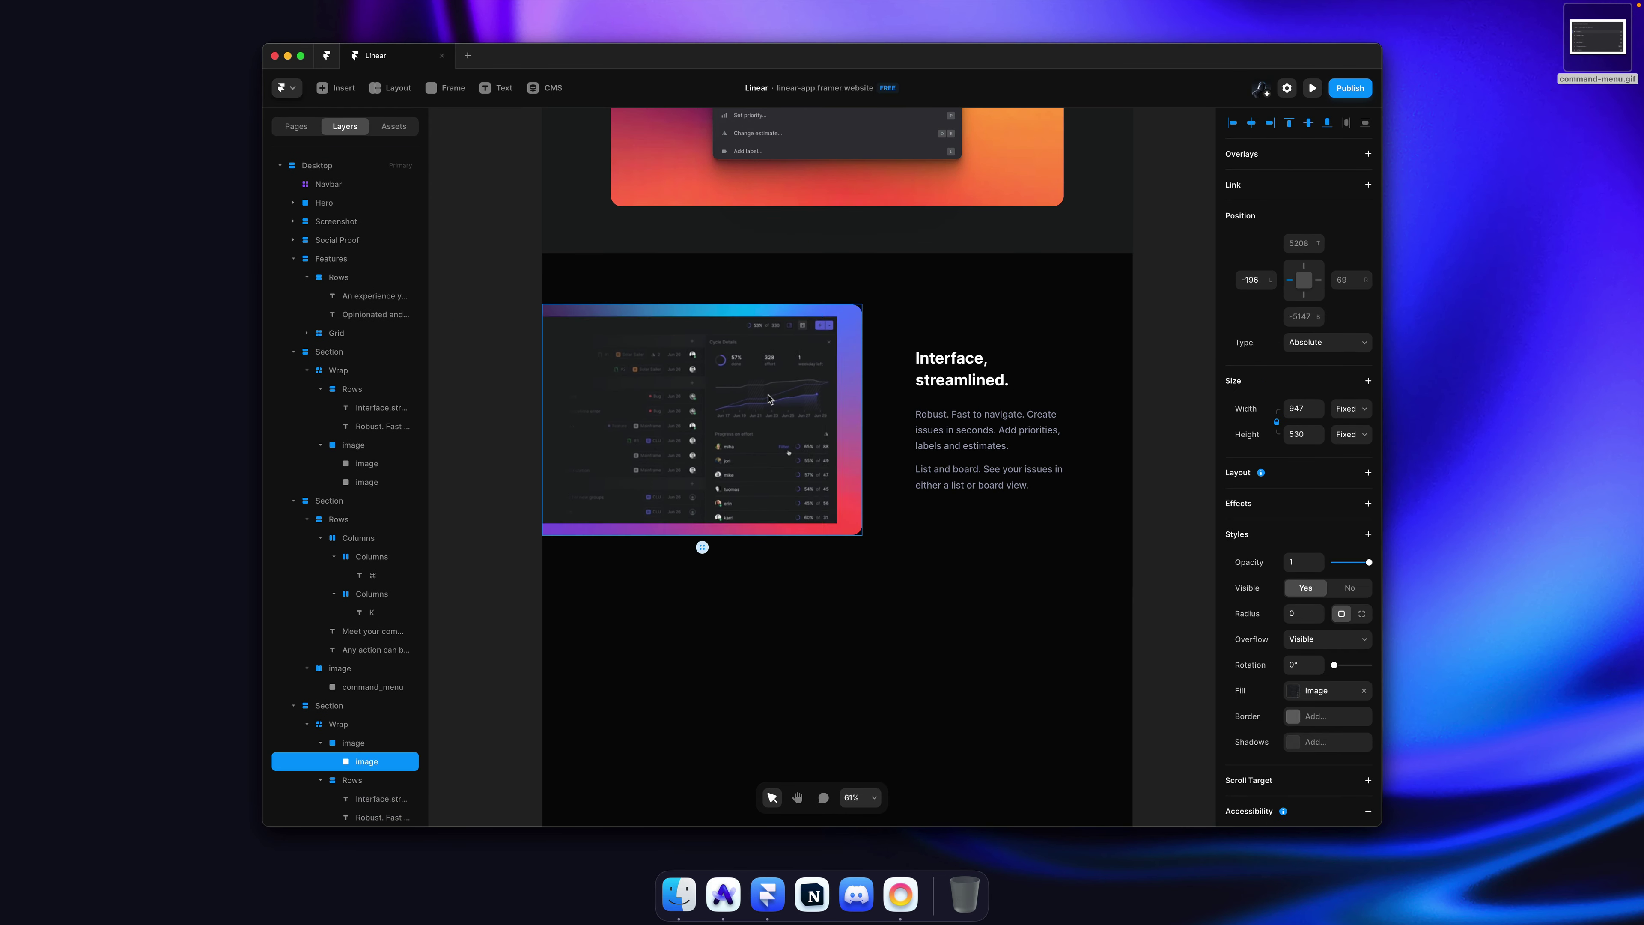
key("shift+Left")
key("shift+Left")
key("shift+Left")
key("shift+Left")
key("shift+Left")
key("shift+Left")
key("shift+Left")
key("shift+Left")
key("shift+Left")
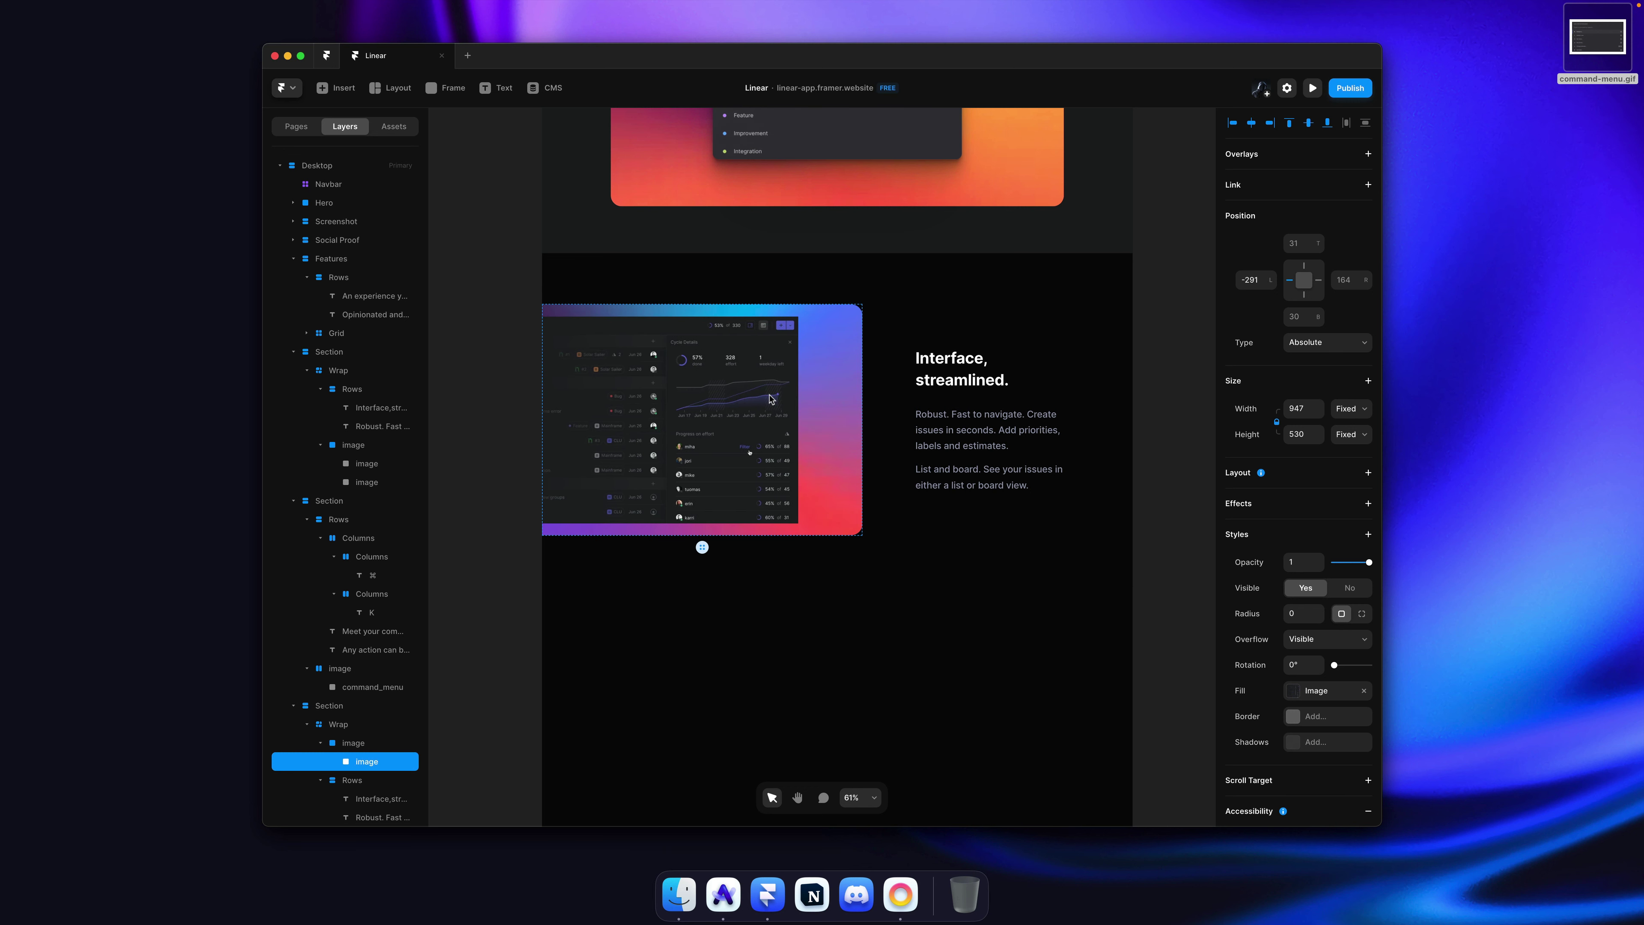
scroll(447, 375, "left", 2)
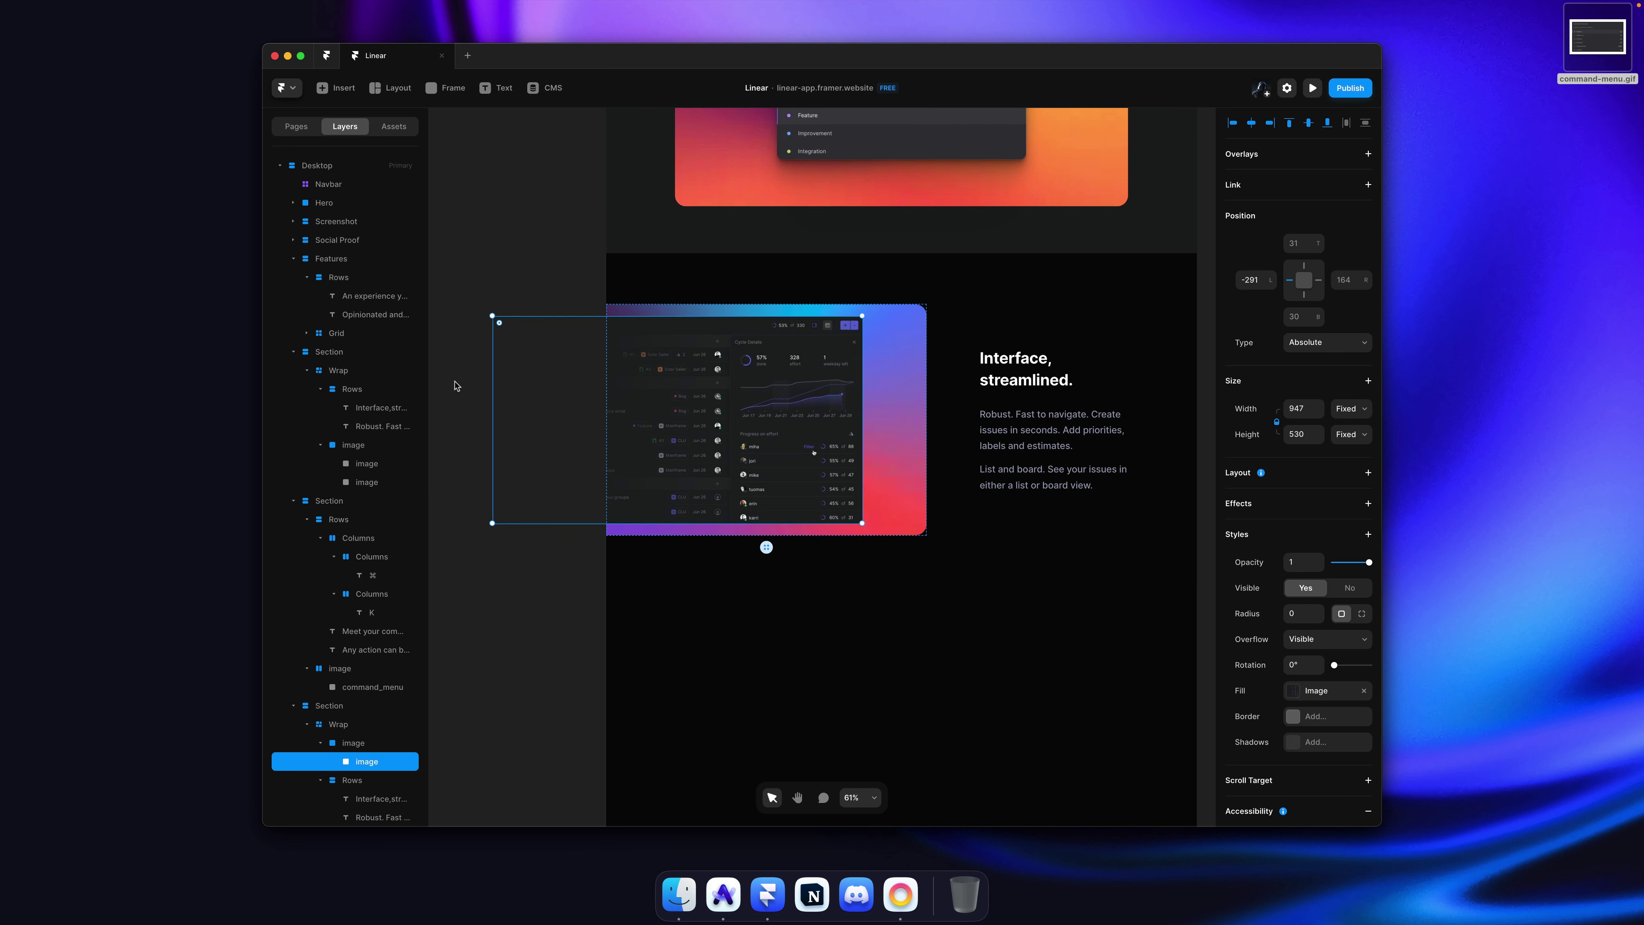
left_click_drag(492, 379, 515, 379)
key("shift+0")
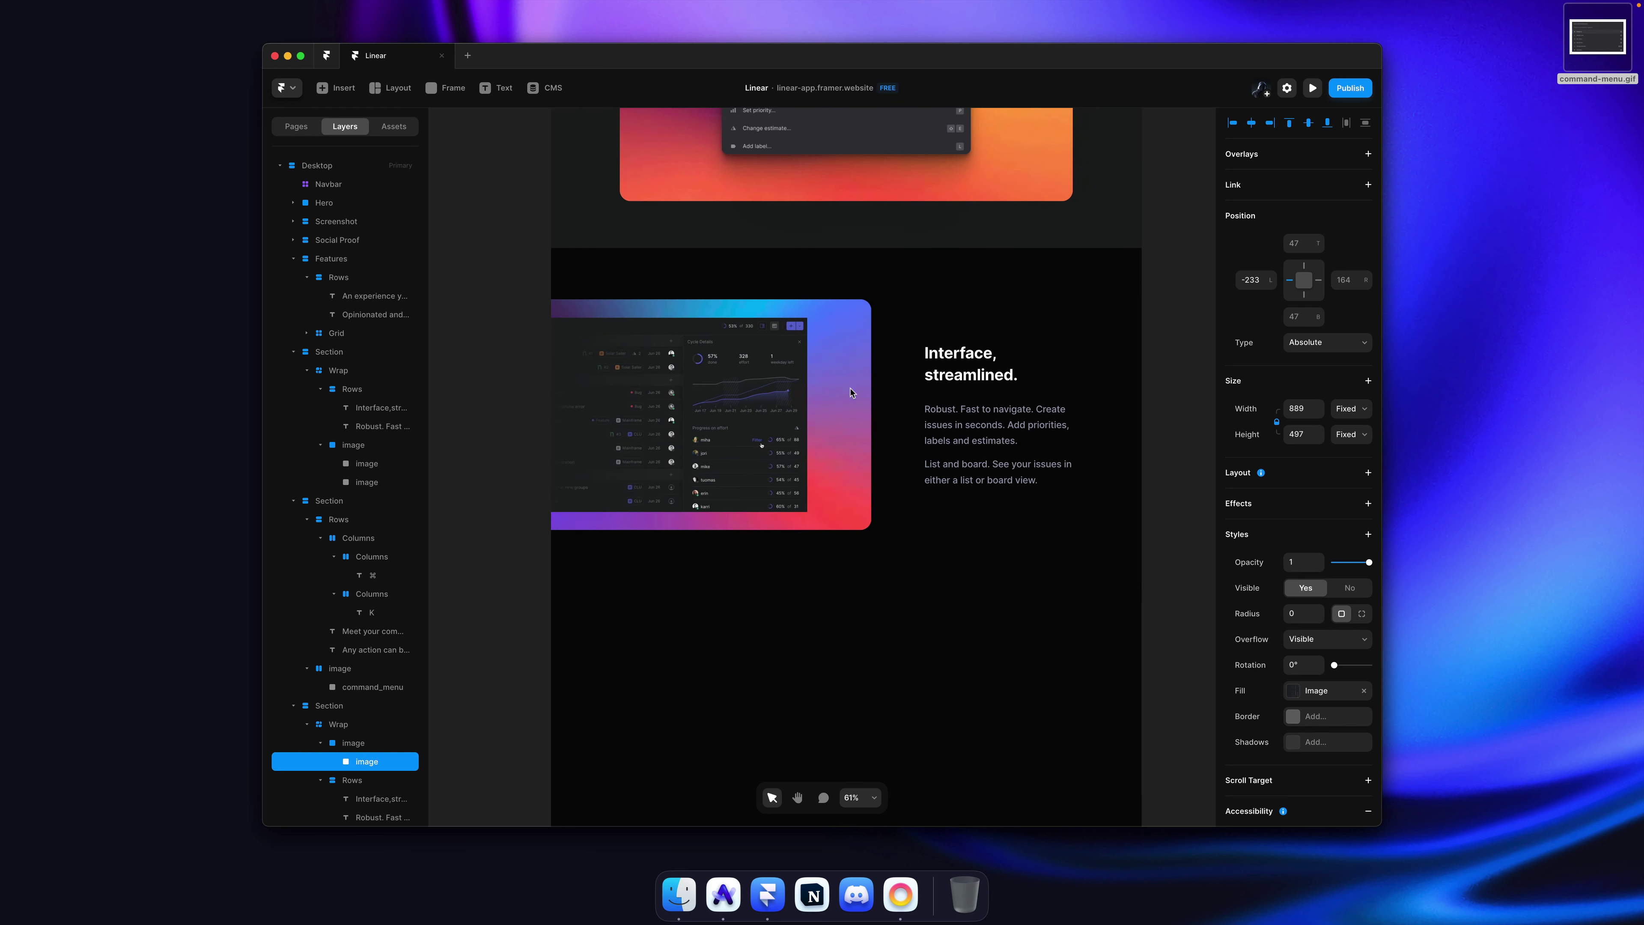
Step: Switch the screenshot's Radius to independent corners and round its right-hand corners
left_click(1361, 614)
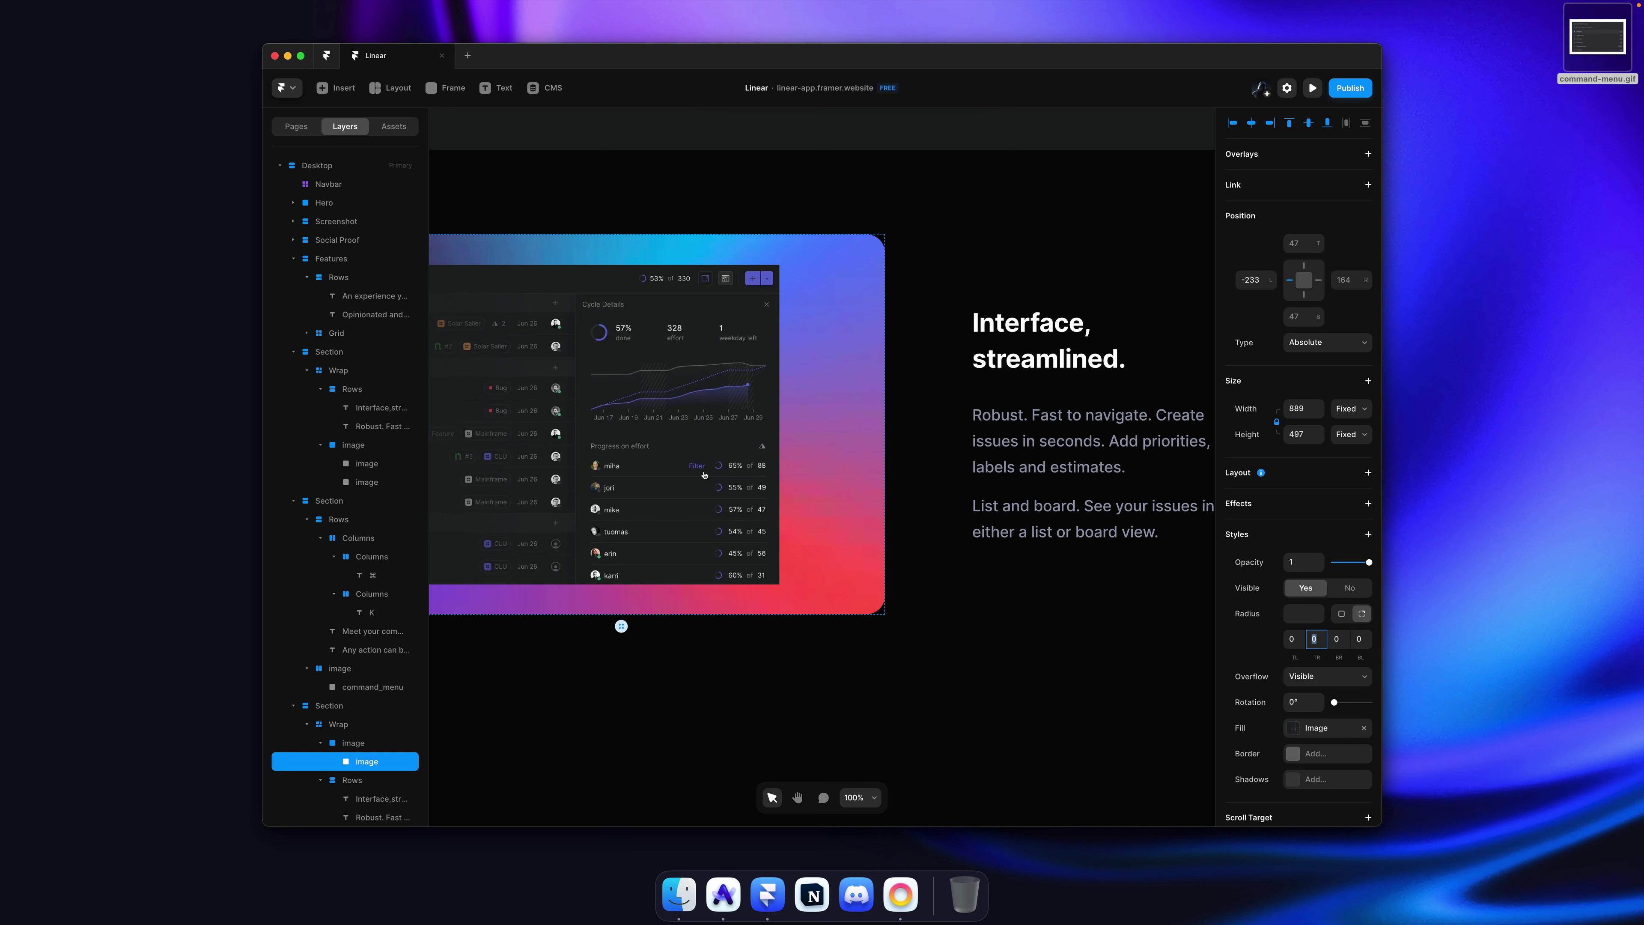
type("20")
key("Tab")
key("Tab")
scroll(1121, 446, "down", 5)
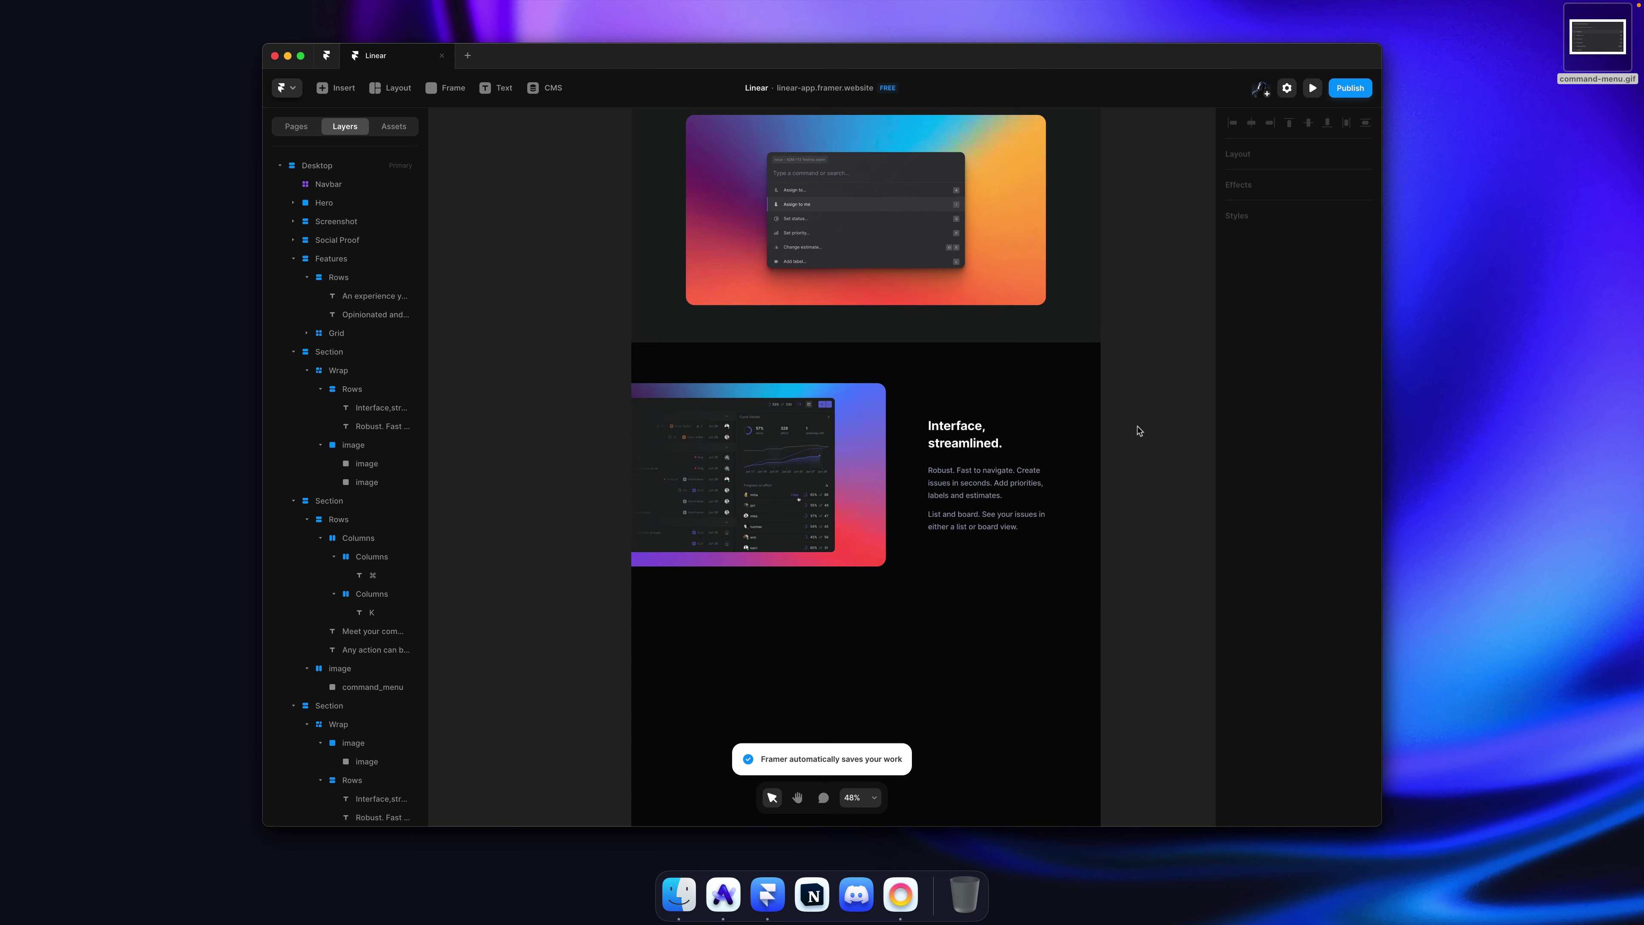
key("super+Tab")
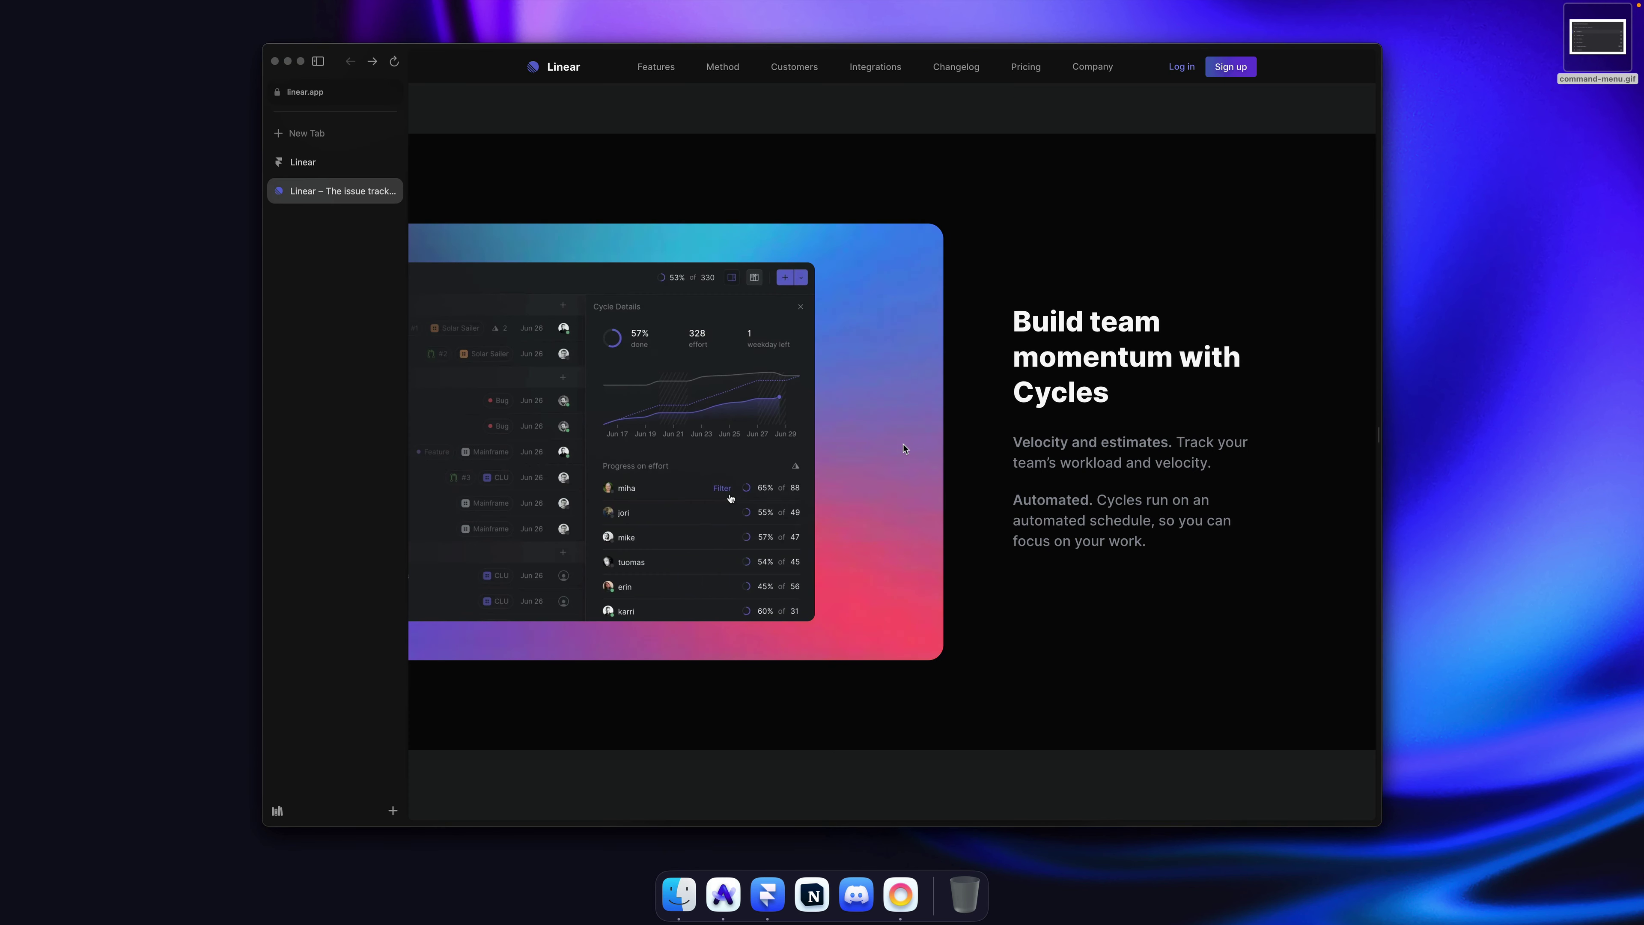
key("super+Tab")
left_click(876, 500)
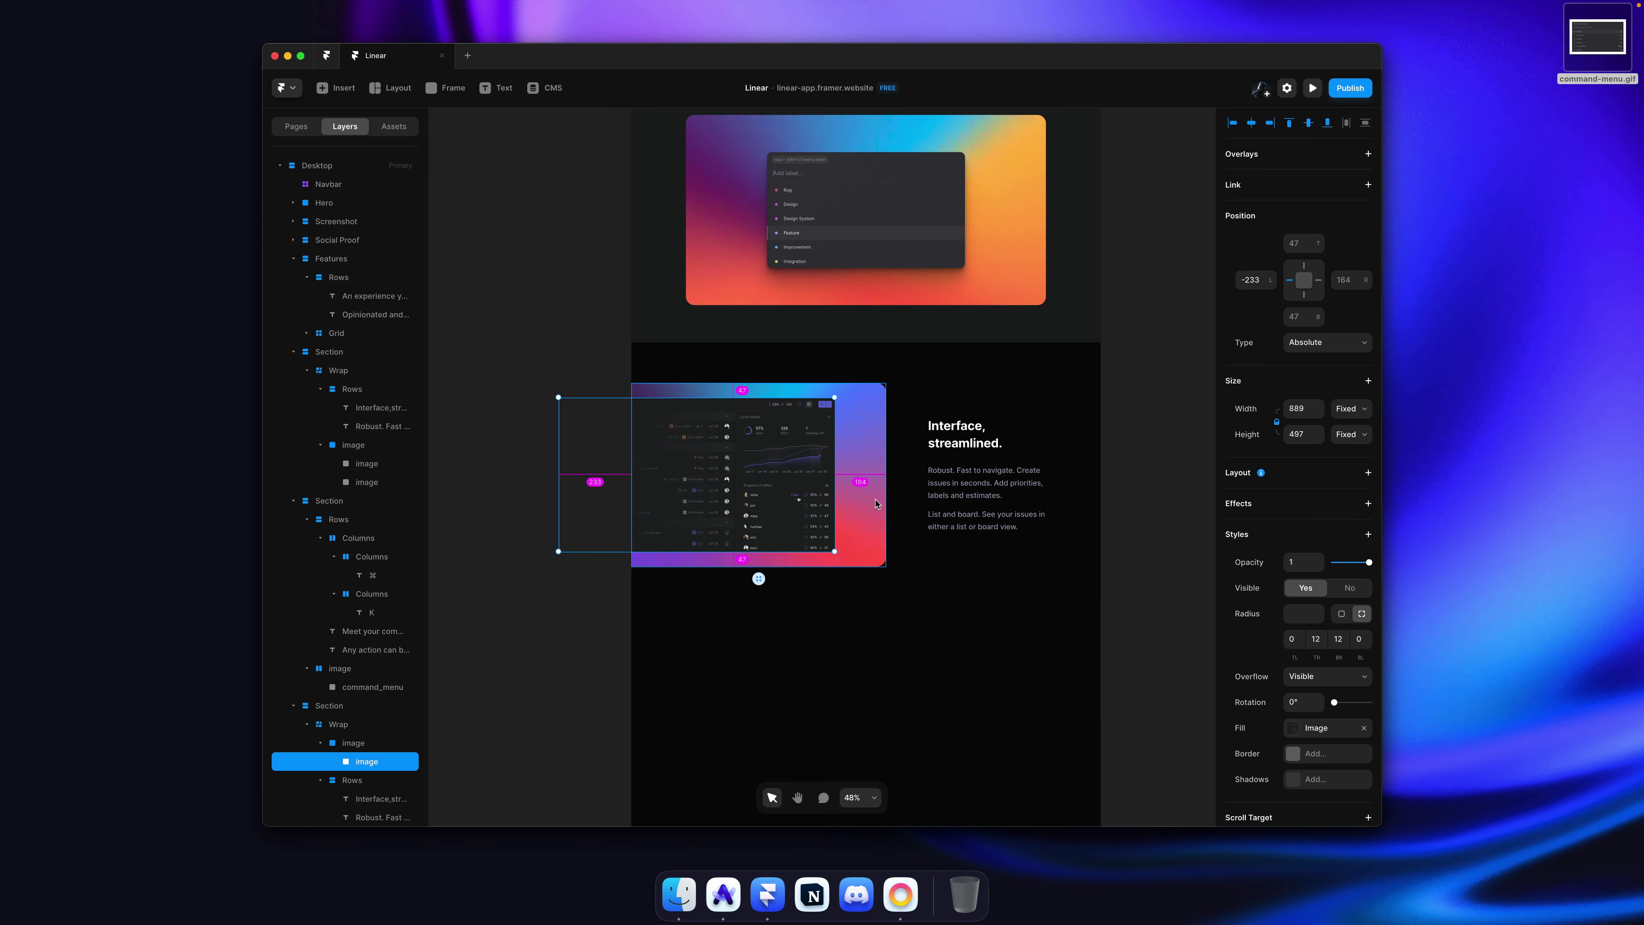
key("Left")
left_click(907, 462)
left_click(803, 476)
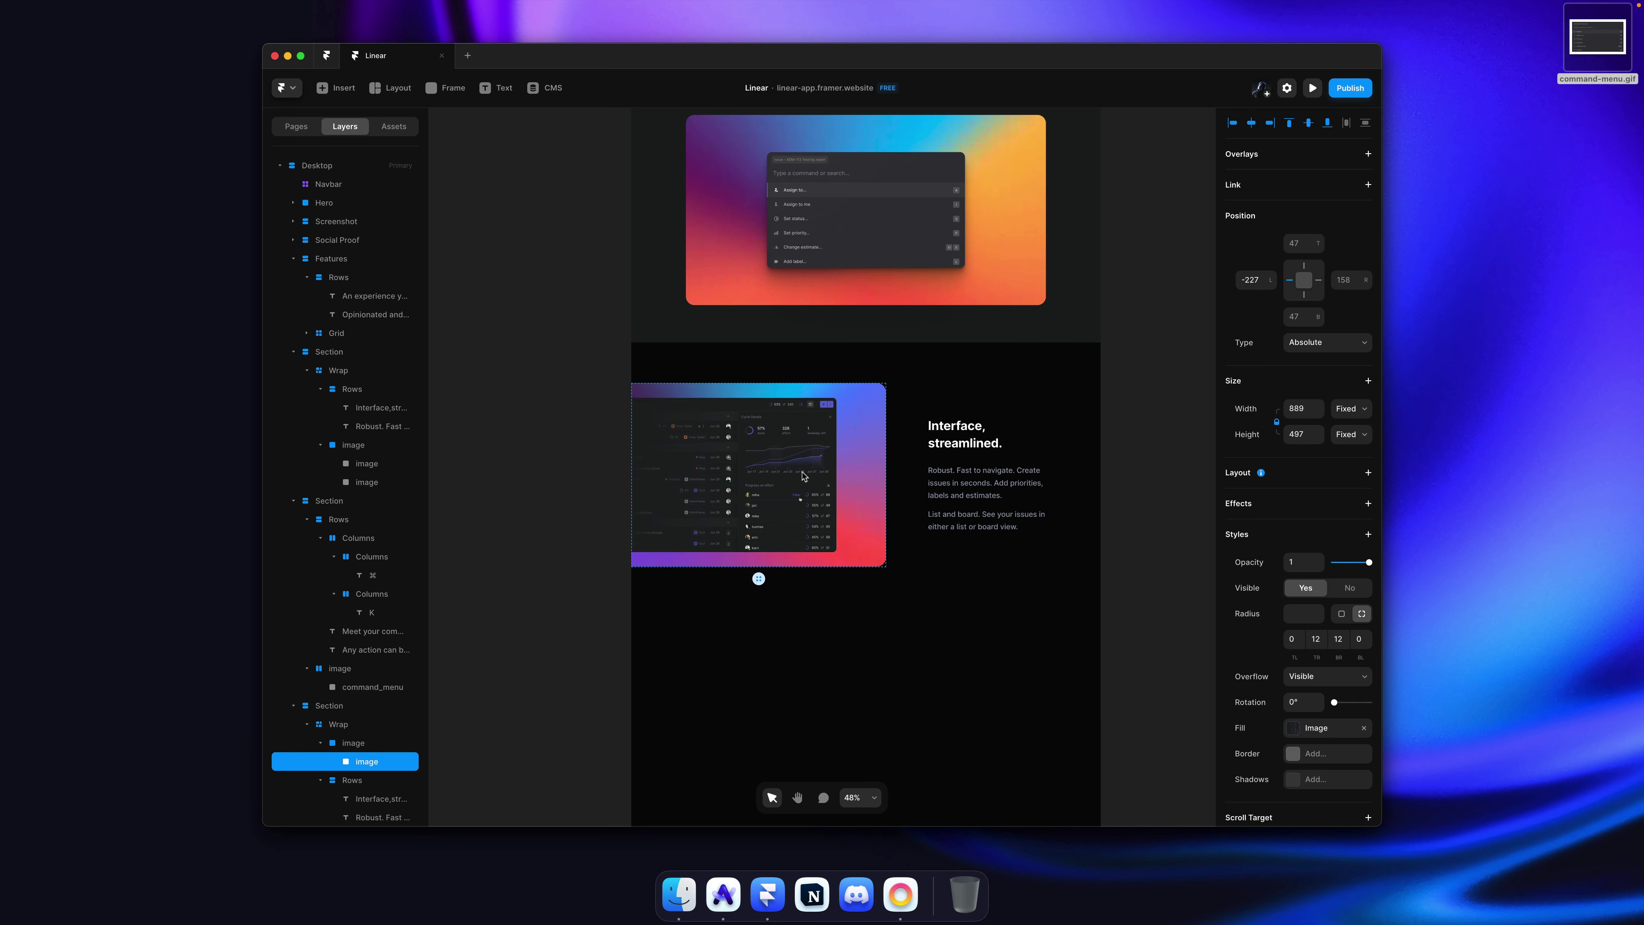
left_click(1143, 397)
key("super+s")
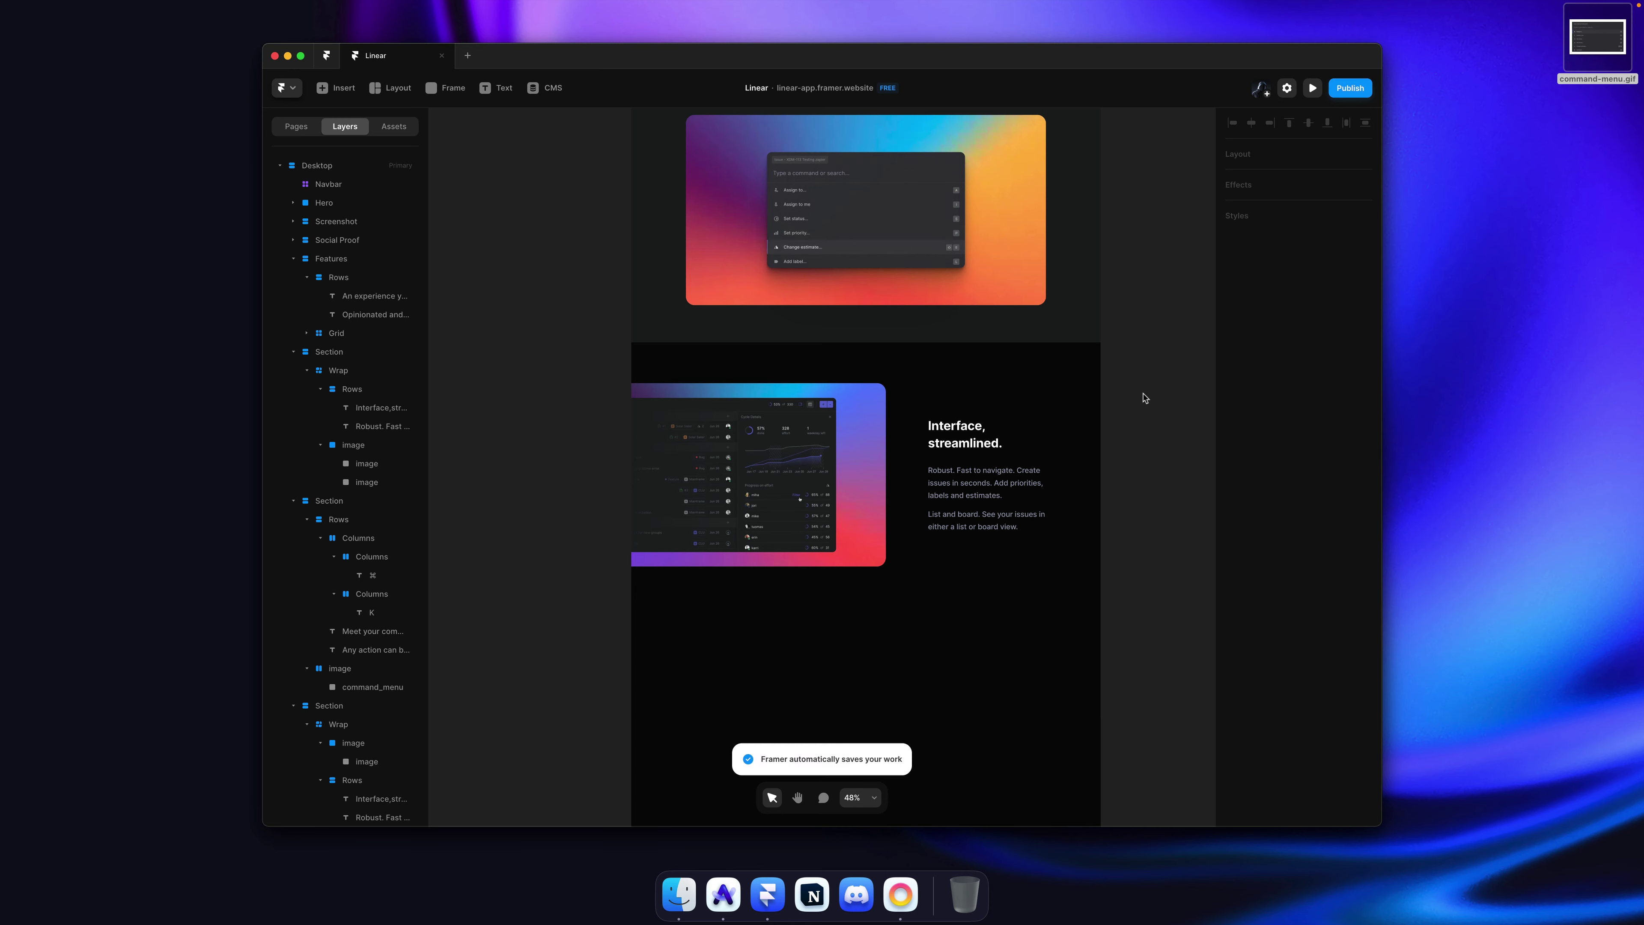
key("super+Tab")
triple_click(1064, 348)
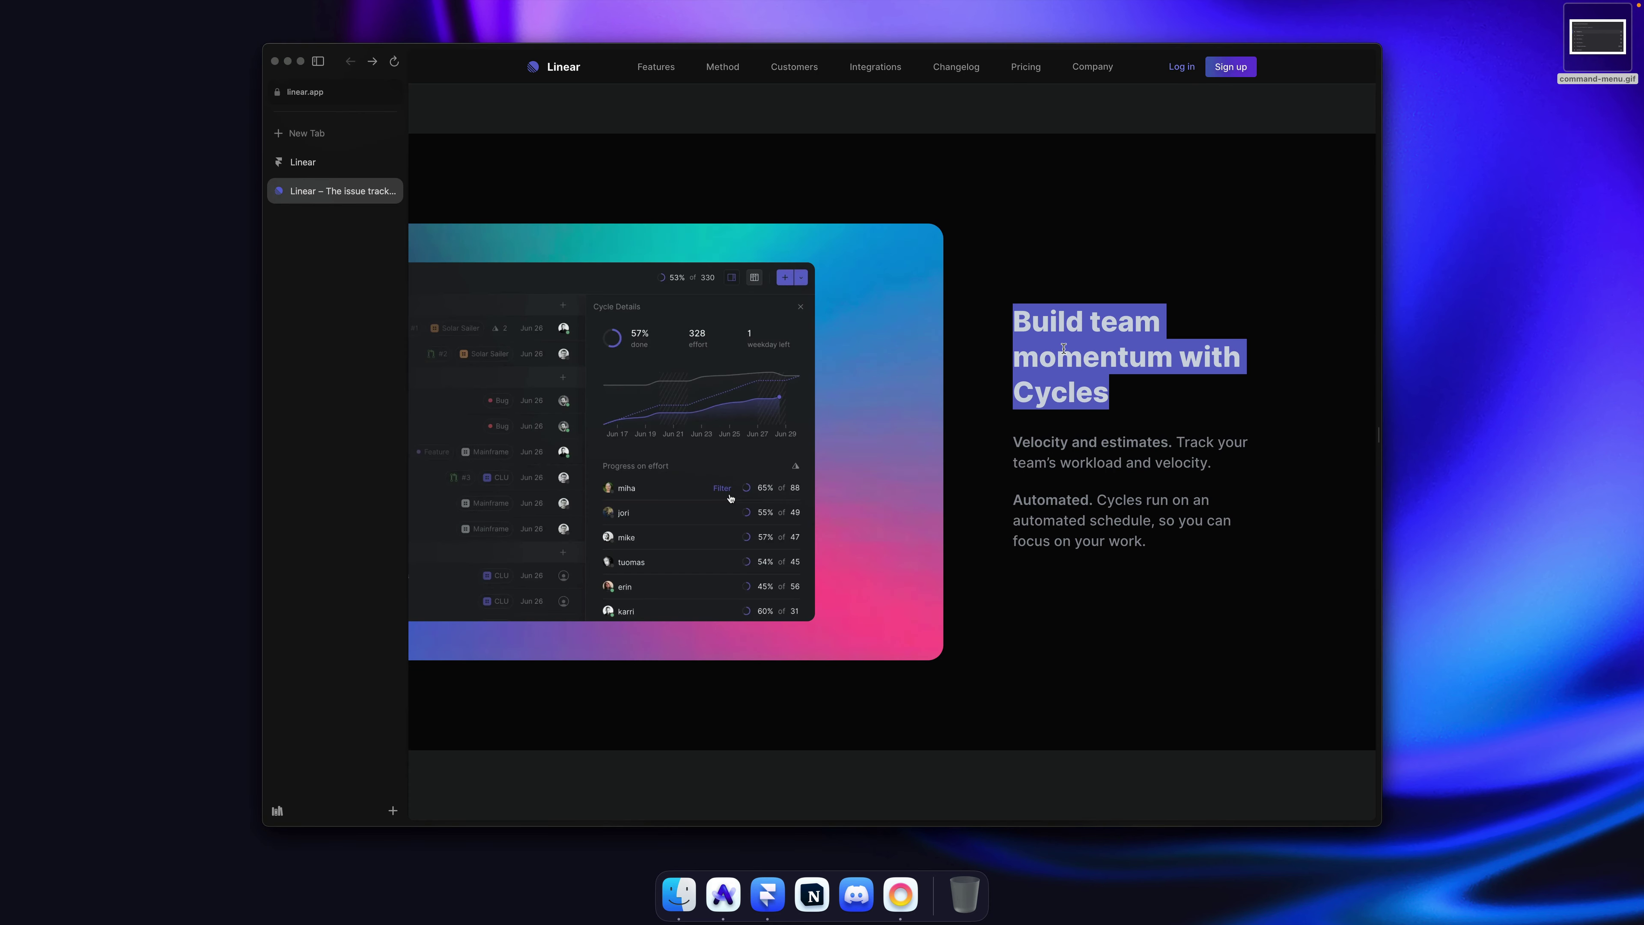
key("super+Tab")
left_click(965, 444)
double_click(965, 444)
key("super+v")
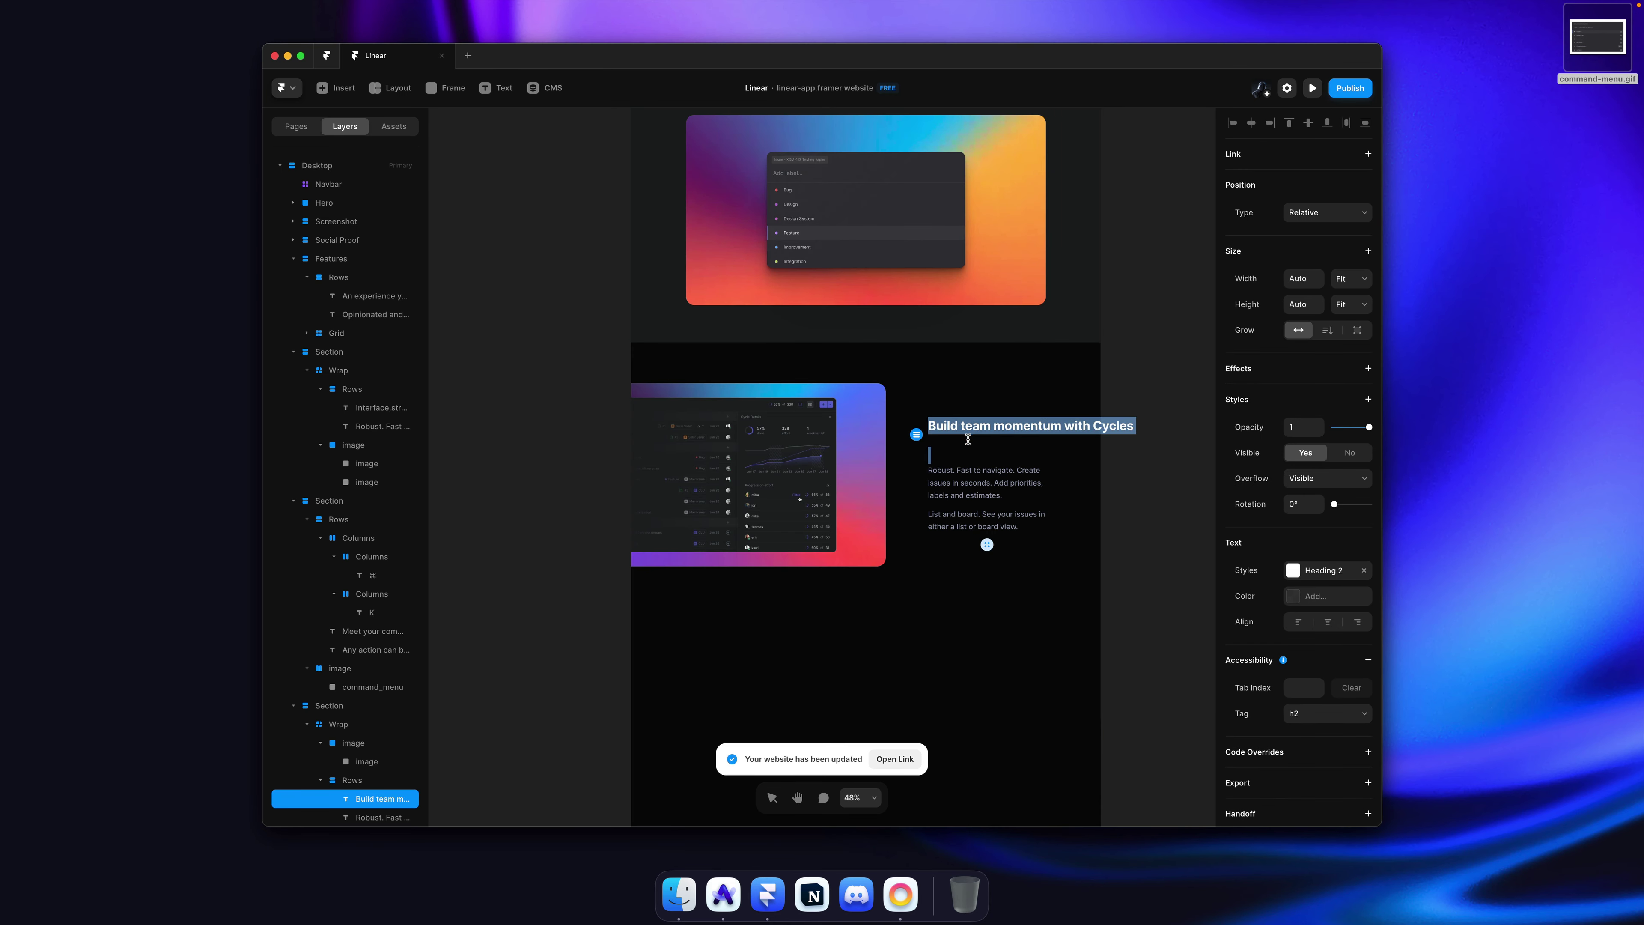
key("Escape")
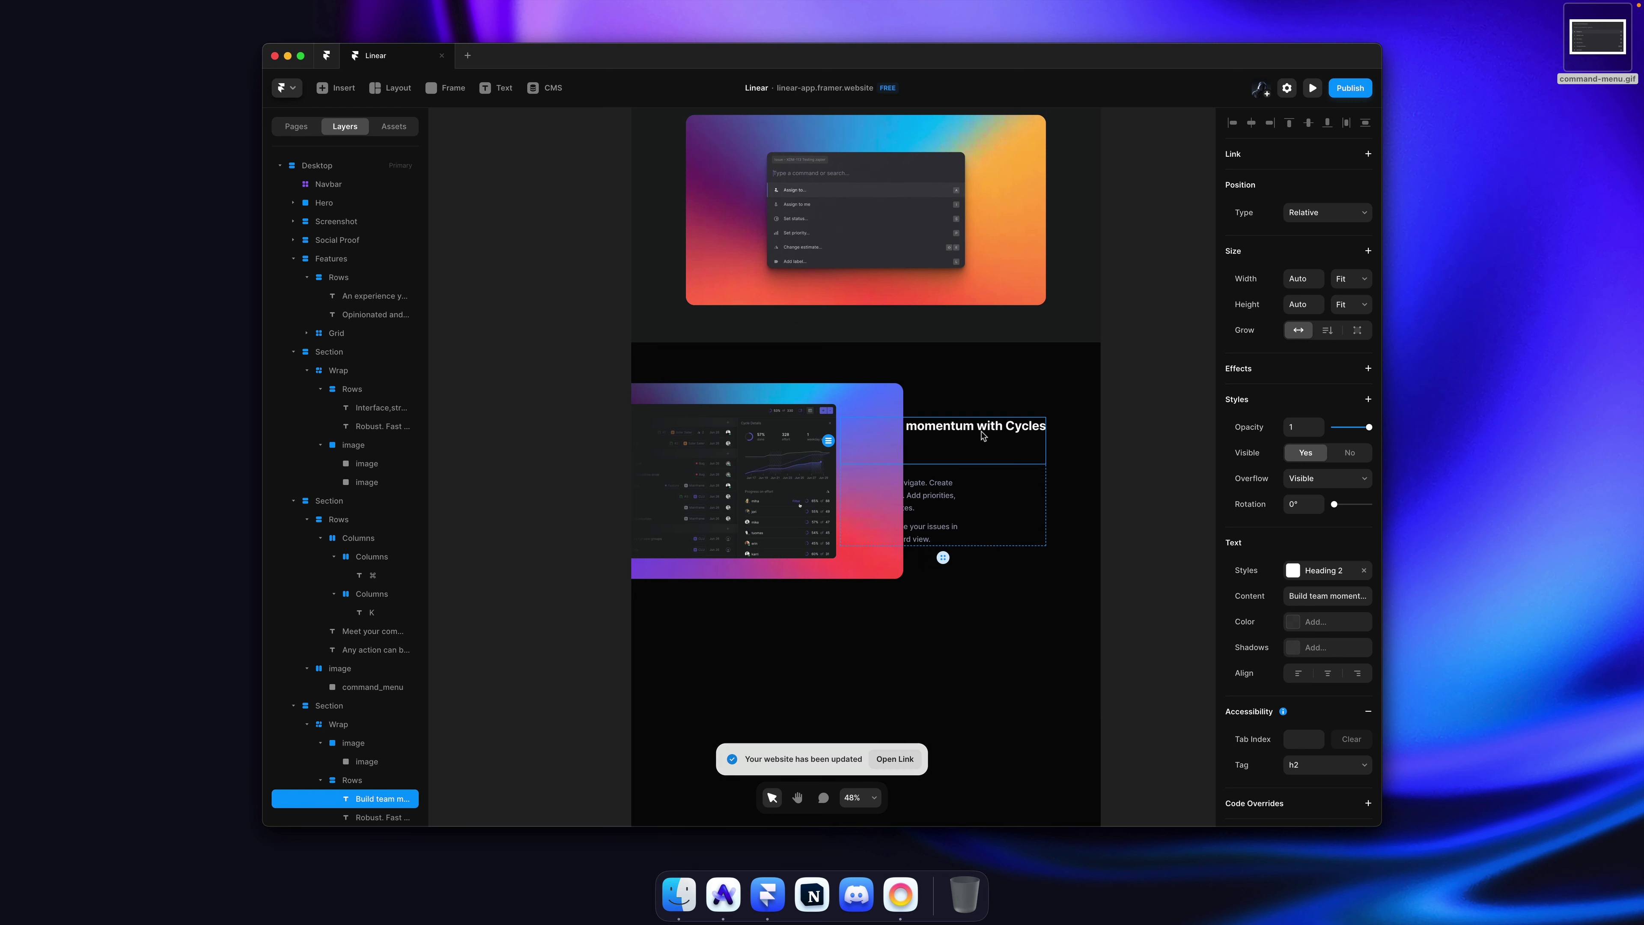
key("super+Tab")
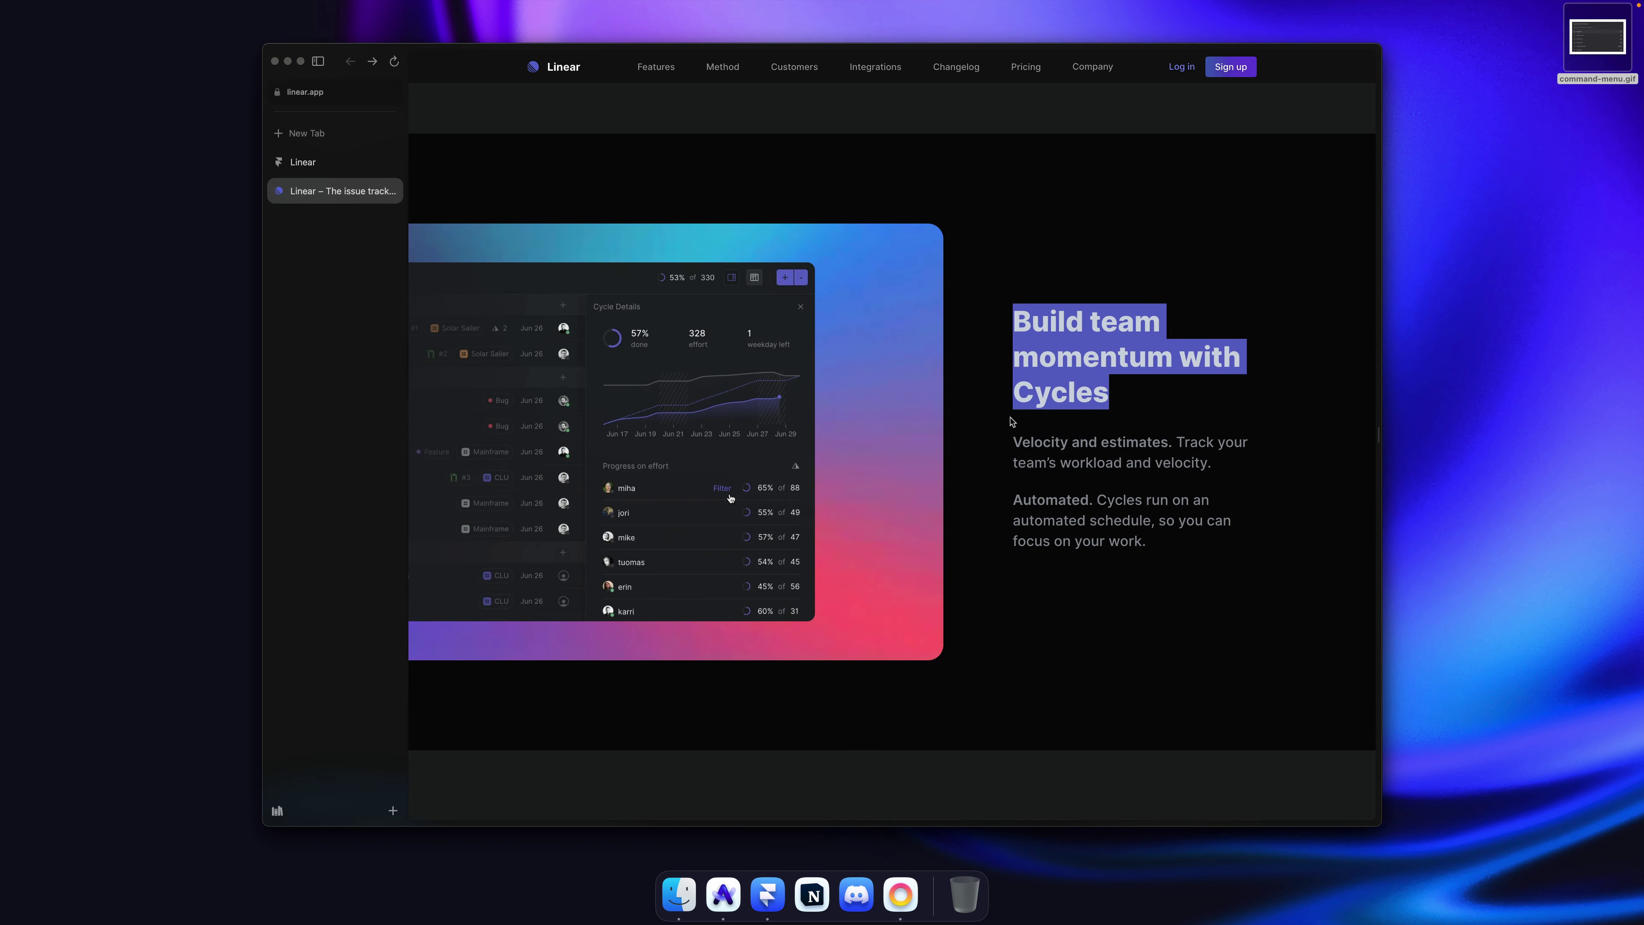
key("super+Tab")
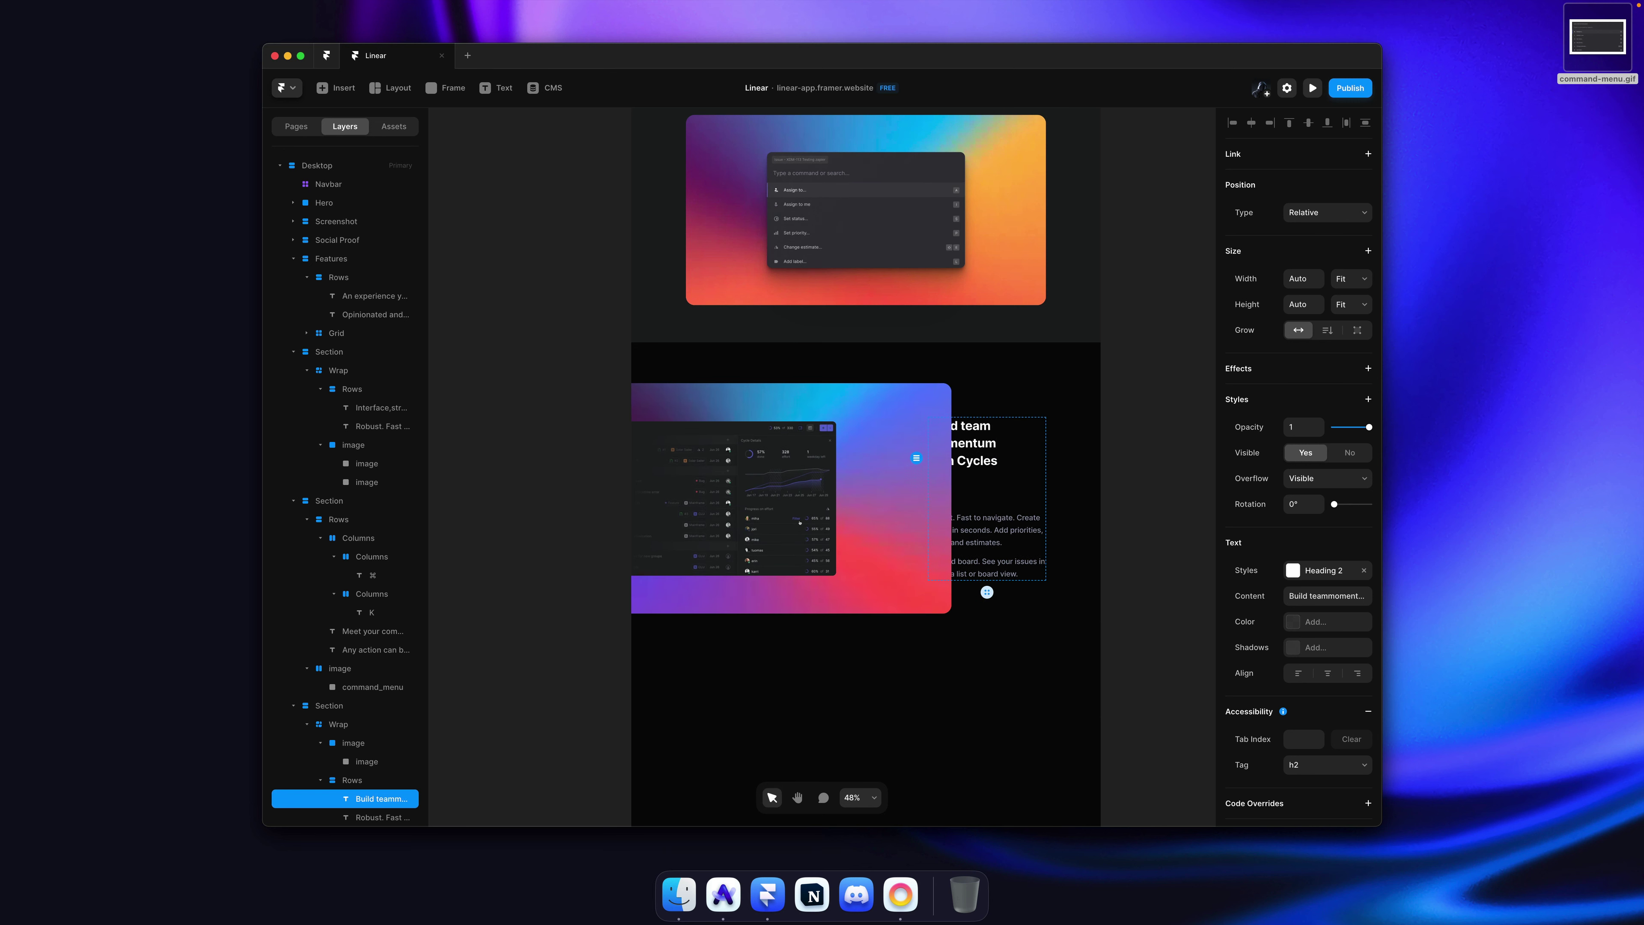
left_click(1018, 494)
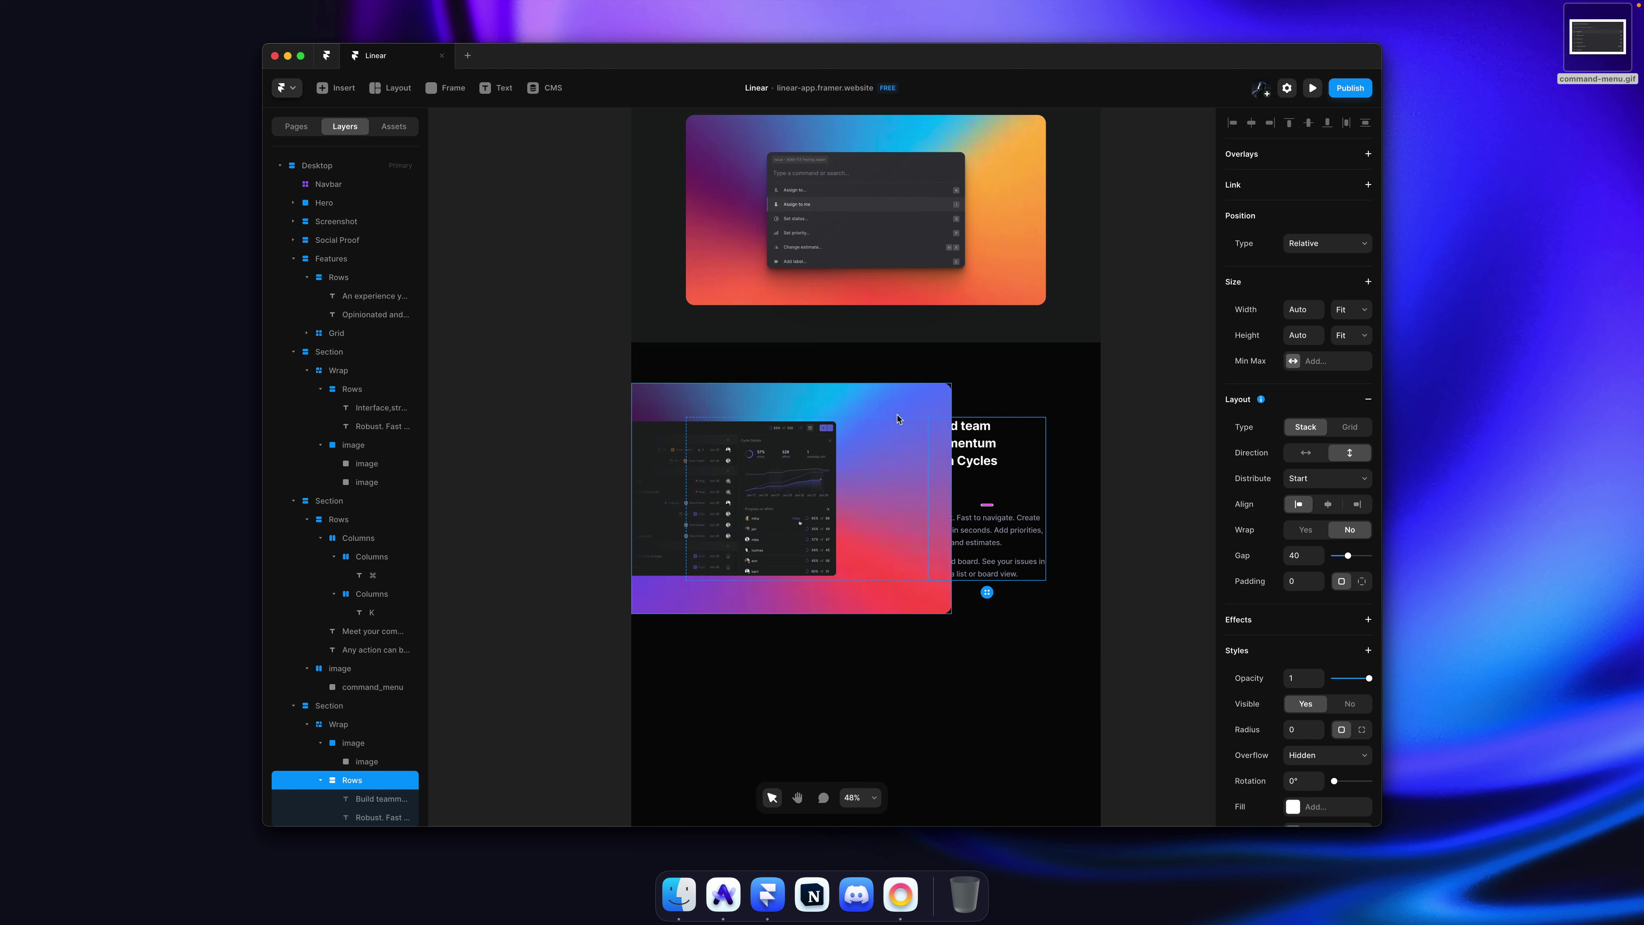
key("super+z")
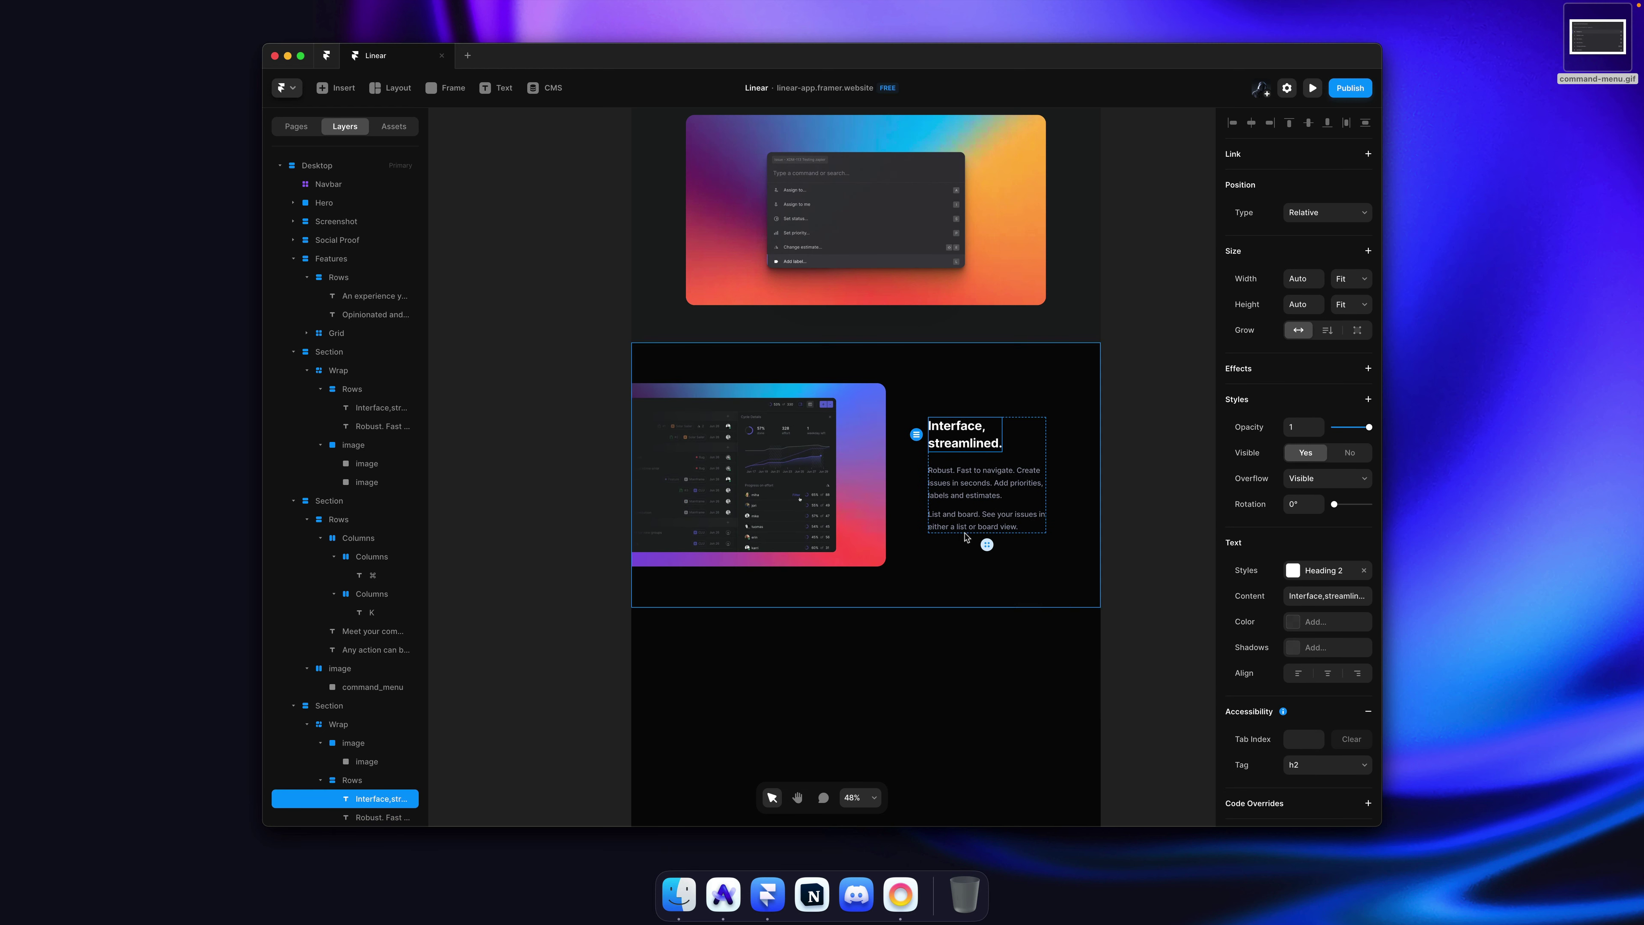
key("super+d")
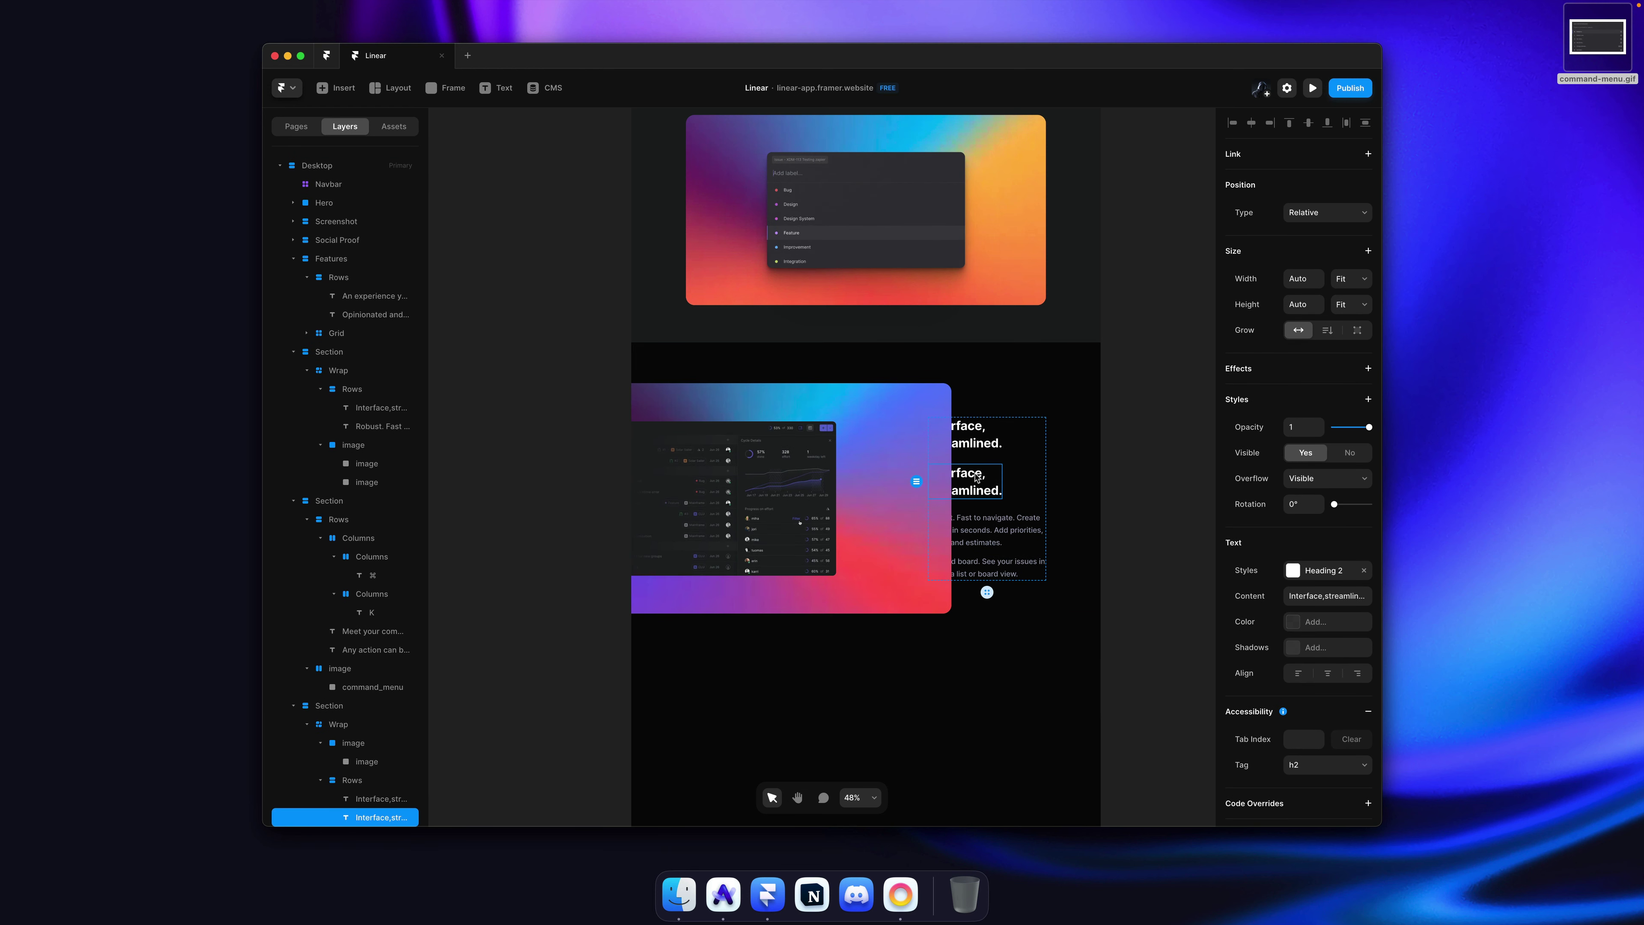
key("super+z")
key("super+z")
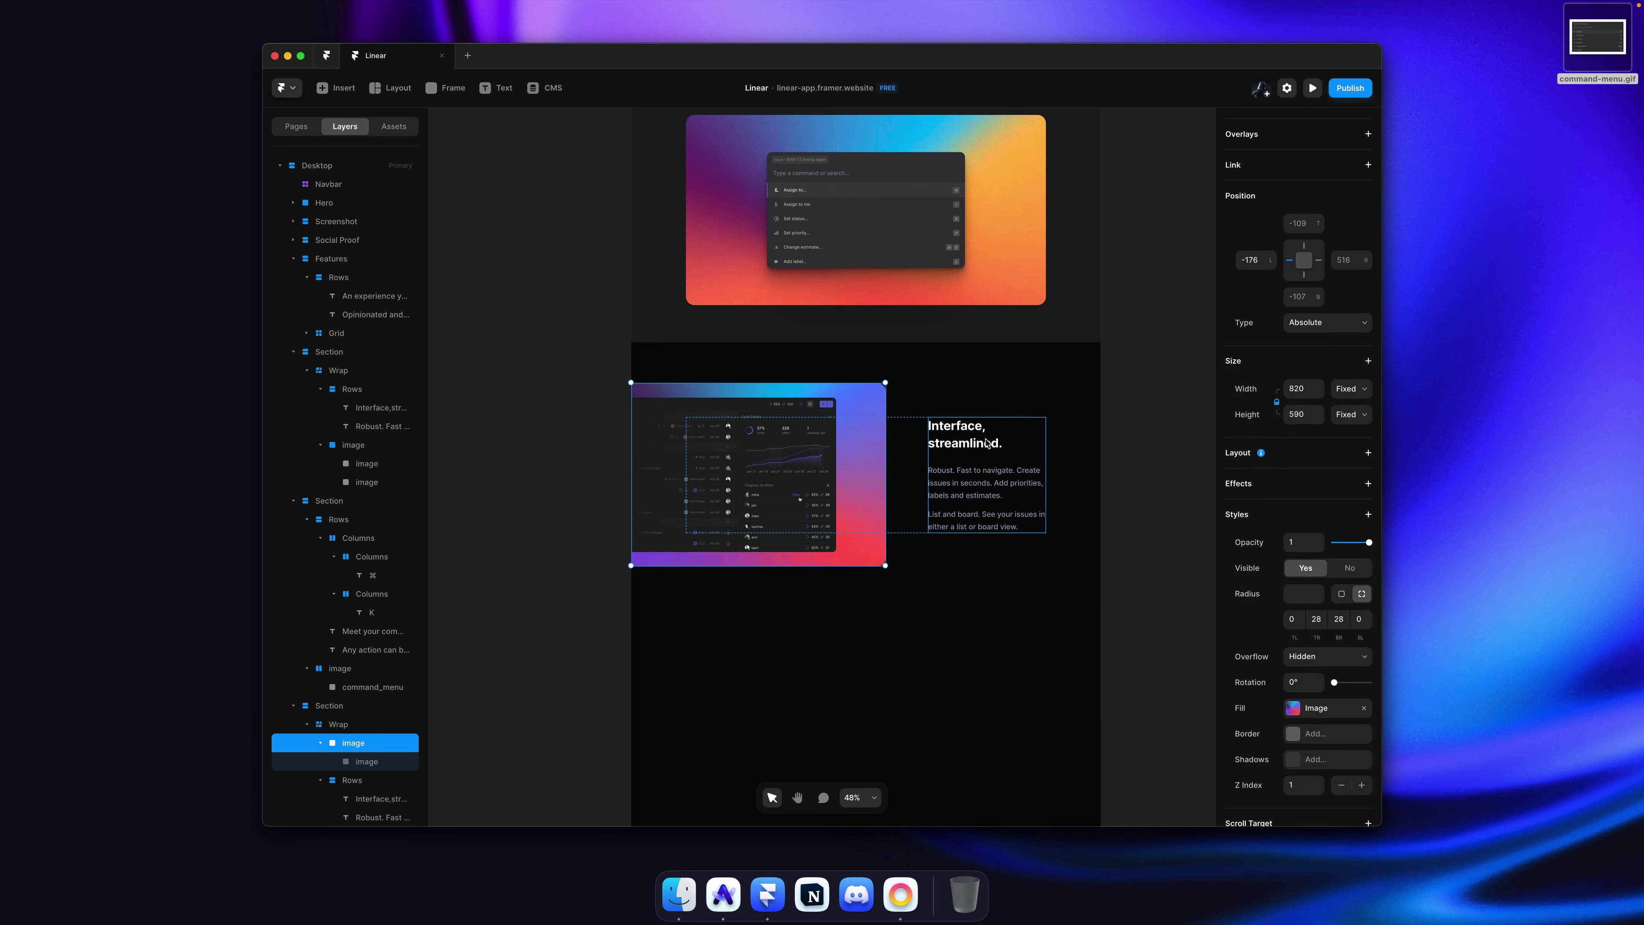
Step: Try duplicating the 'Interface, streamlined.' heading, undo it, and inspect the upper section's image corners
left_click(973, 442)
key("super+d")
key("super+z")
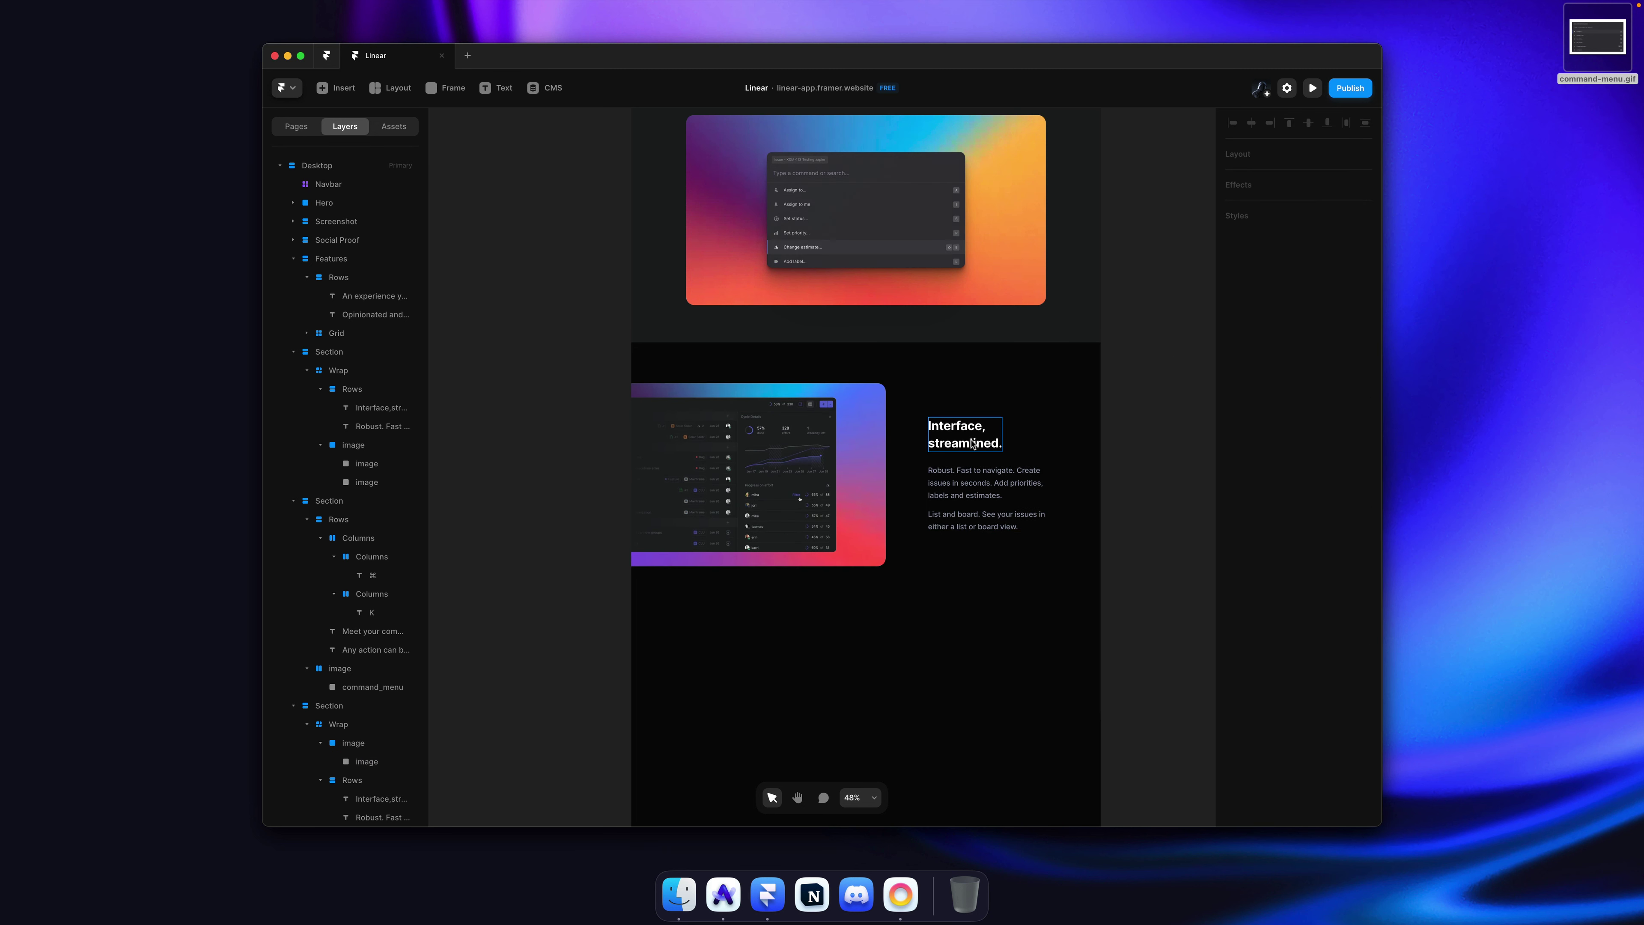
scroll(976, 421, "up", 8)
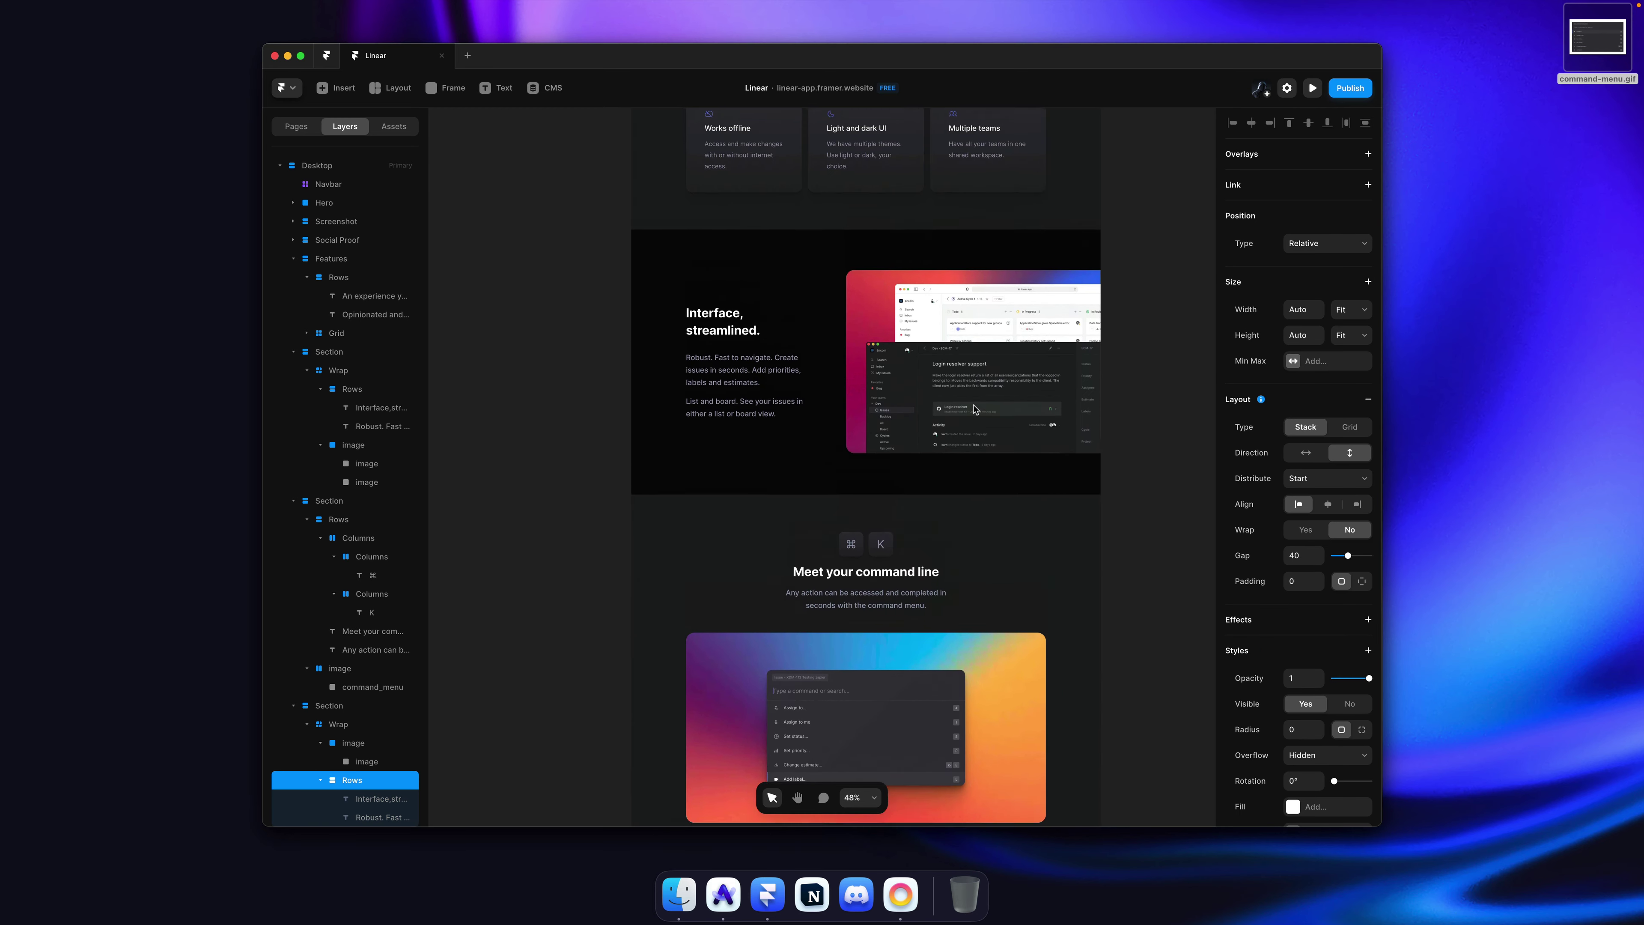
left_click(996, 342)
left_click(969, 357)
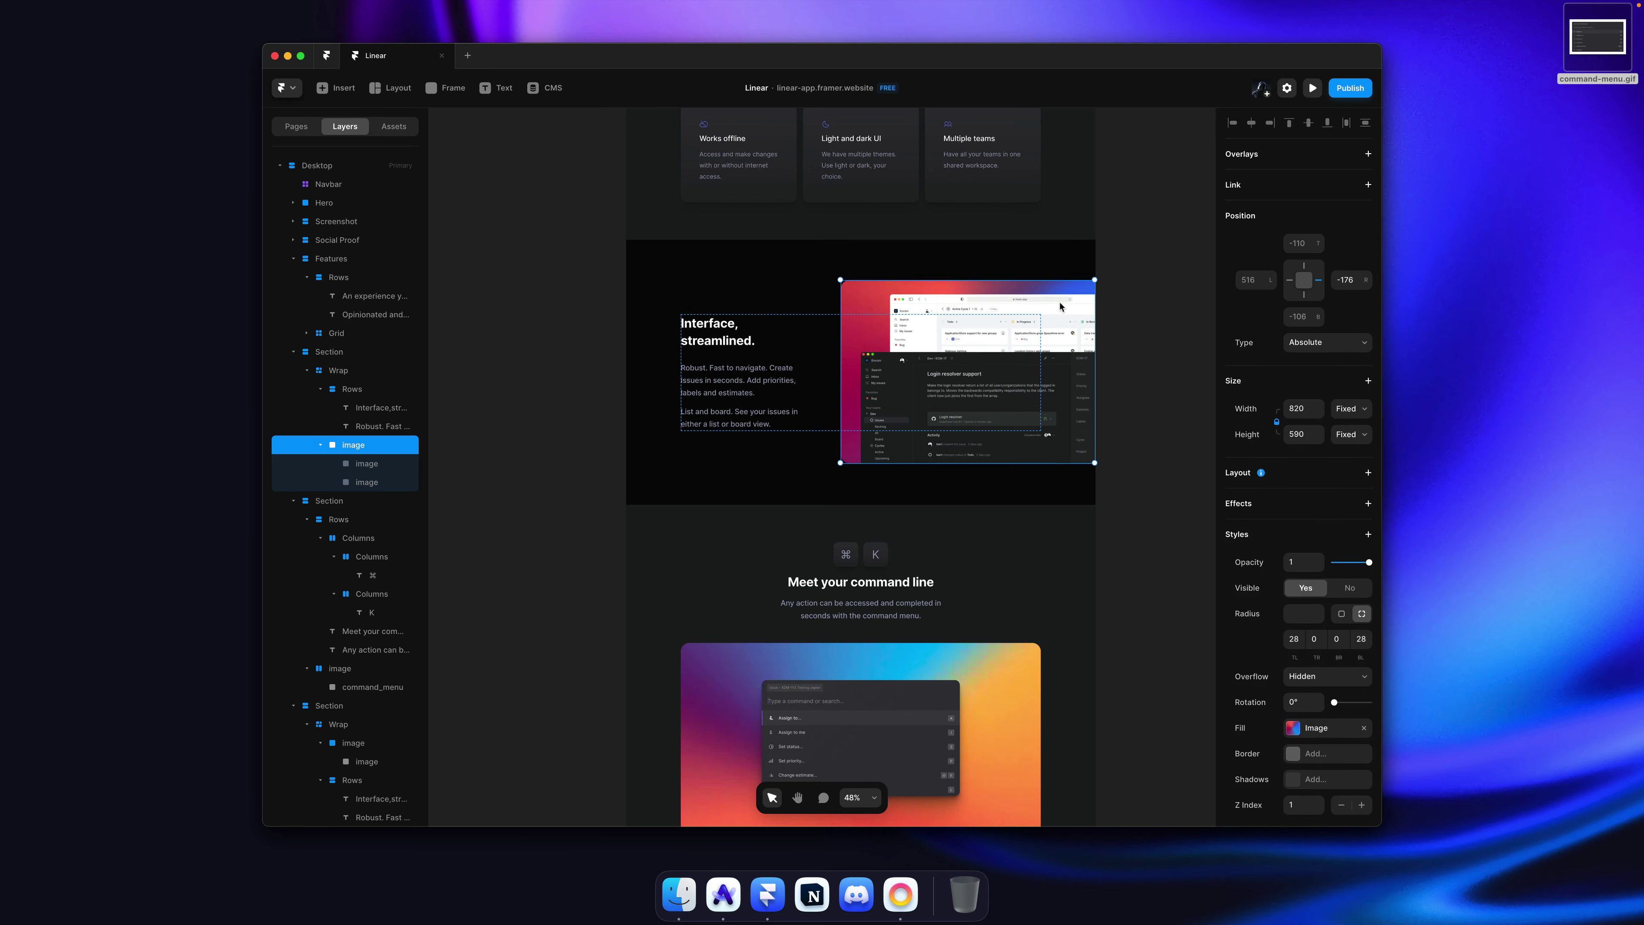
scroll(1060, 306, "down", 10)
Step: Replace the lower heading with 'Build team momentum with Cycles', breaking the line after 'Build team'
left_click(958, 321)
double_click(975, 314)
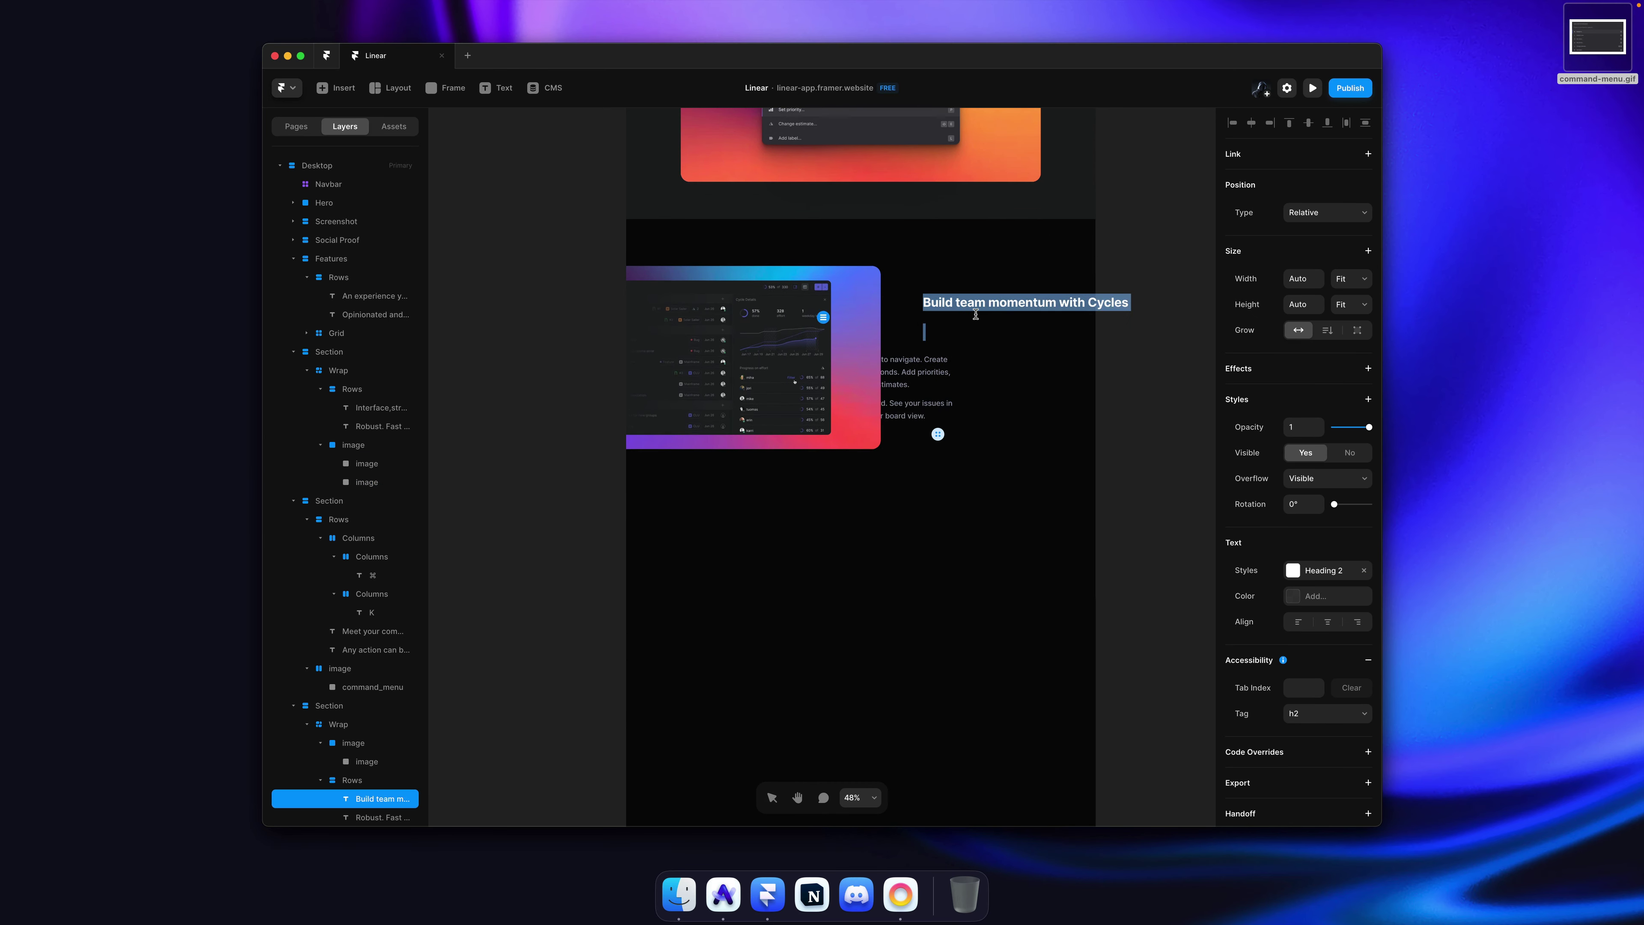
left_click(989, 304)
key("Return")
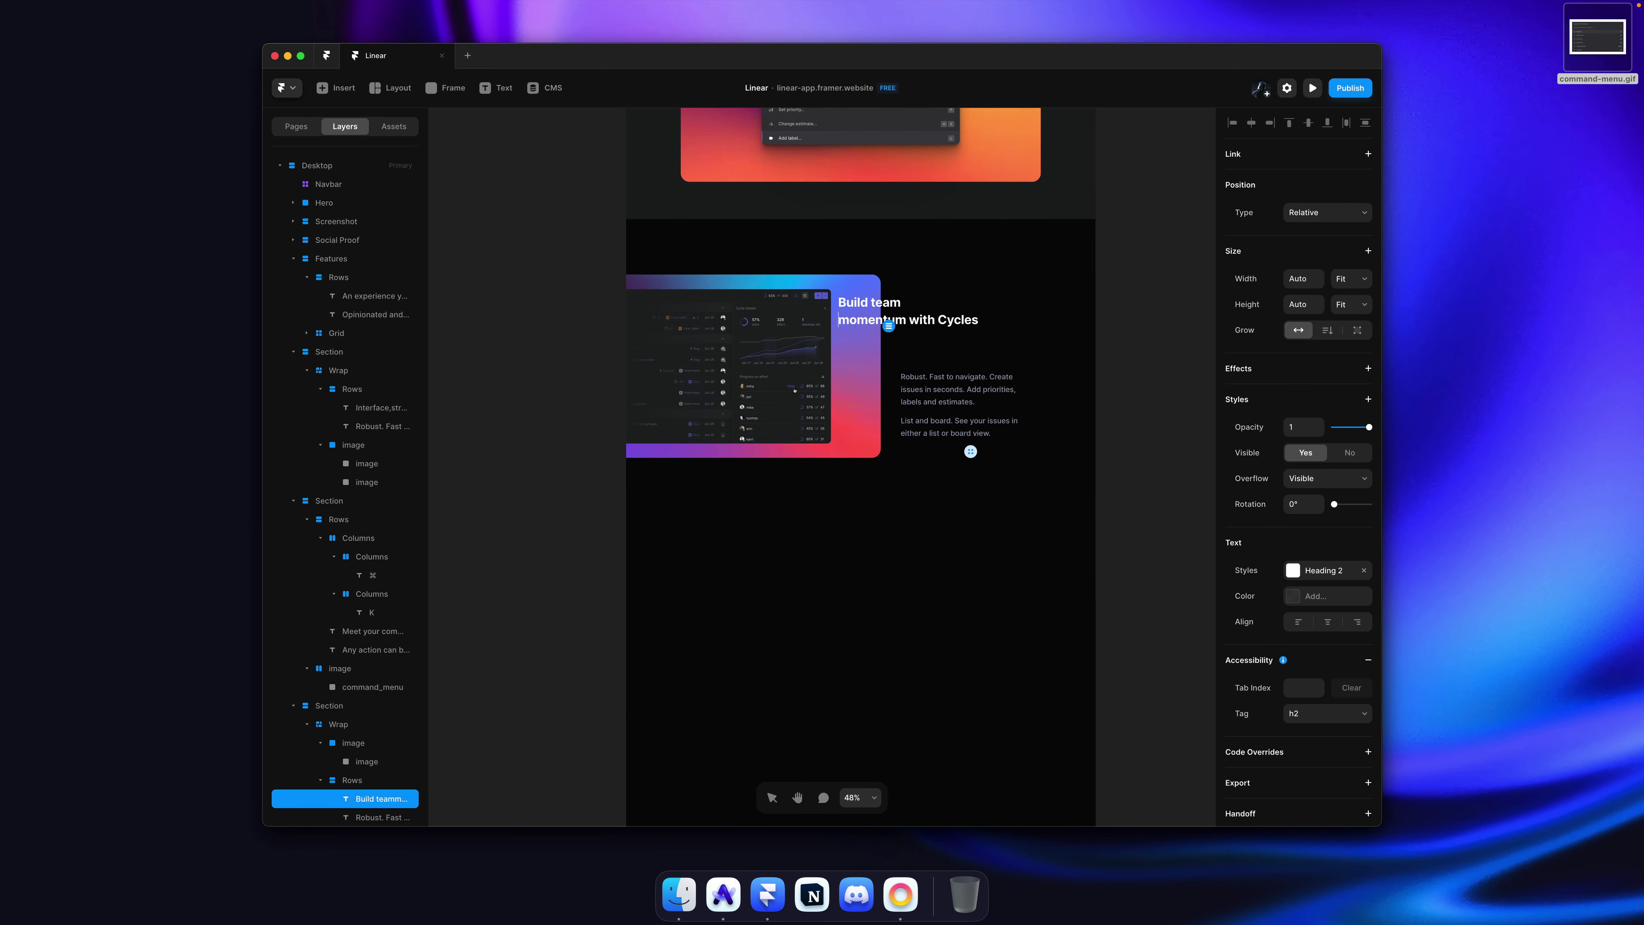
key("Escape")
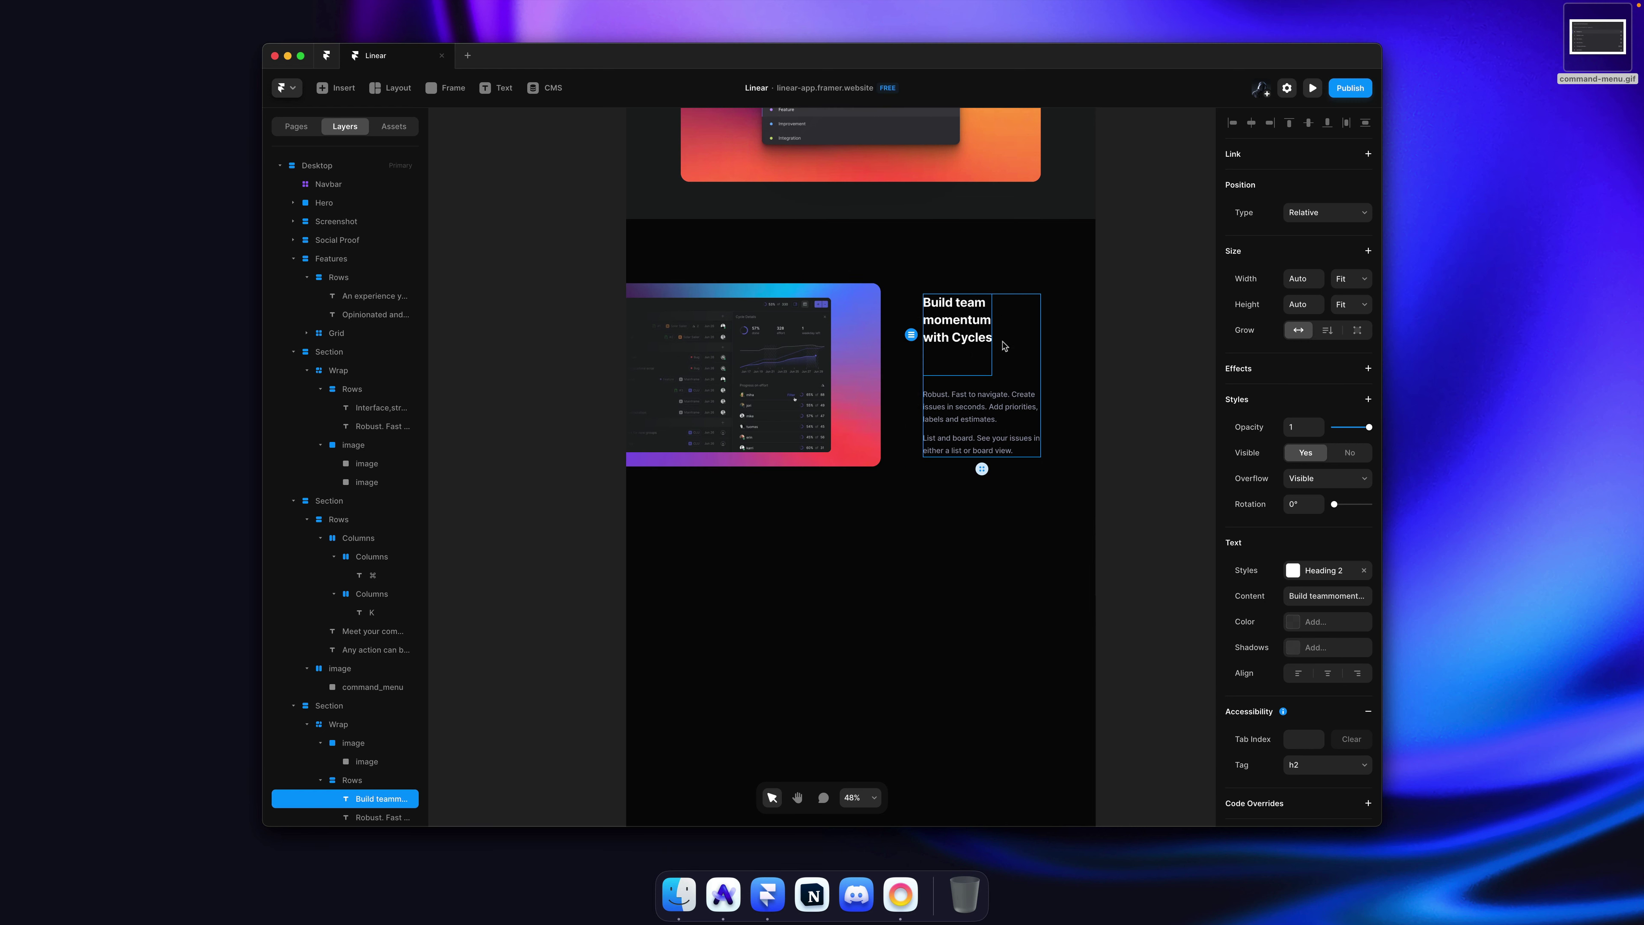
key("Return")
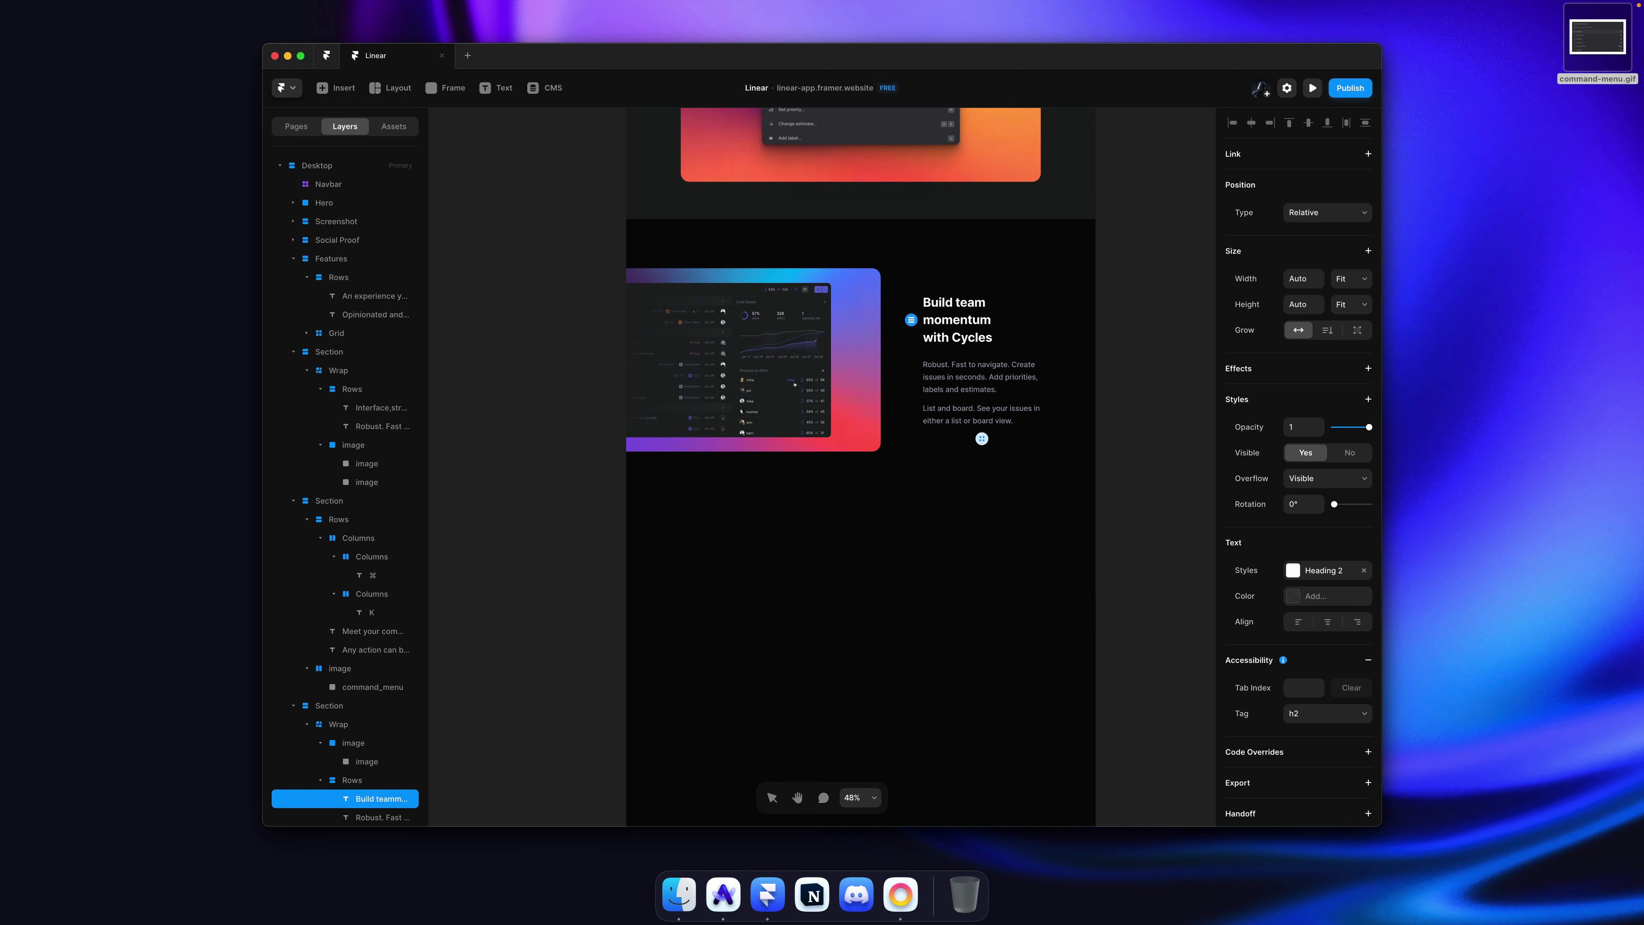
key("Escape")
scroll(1026, 349, "up", 5)
key("super+Tab")
Step: Replace the 'Robust. Fast' paragraph with Linear's 'Velocity and estimates' copy
double_click(1042, 457)
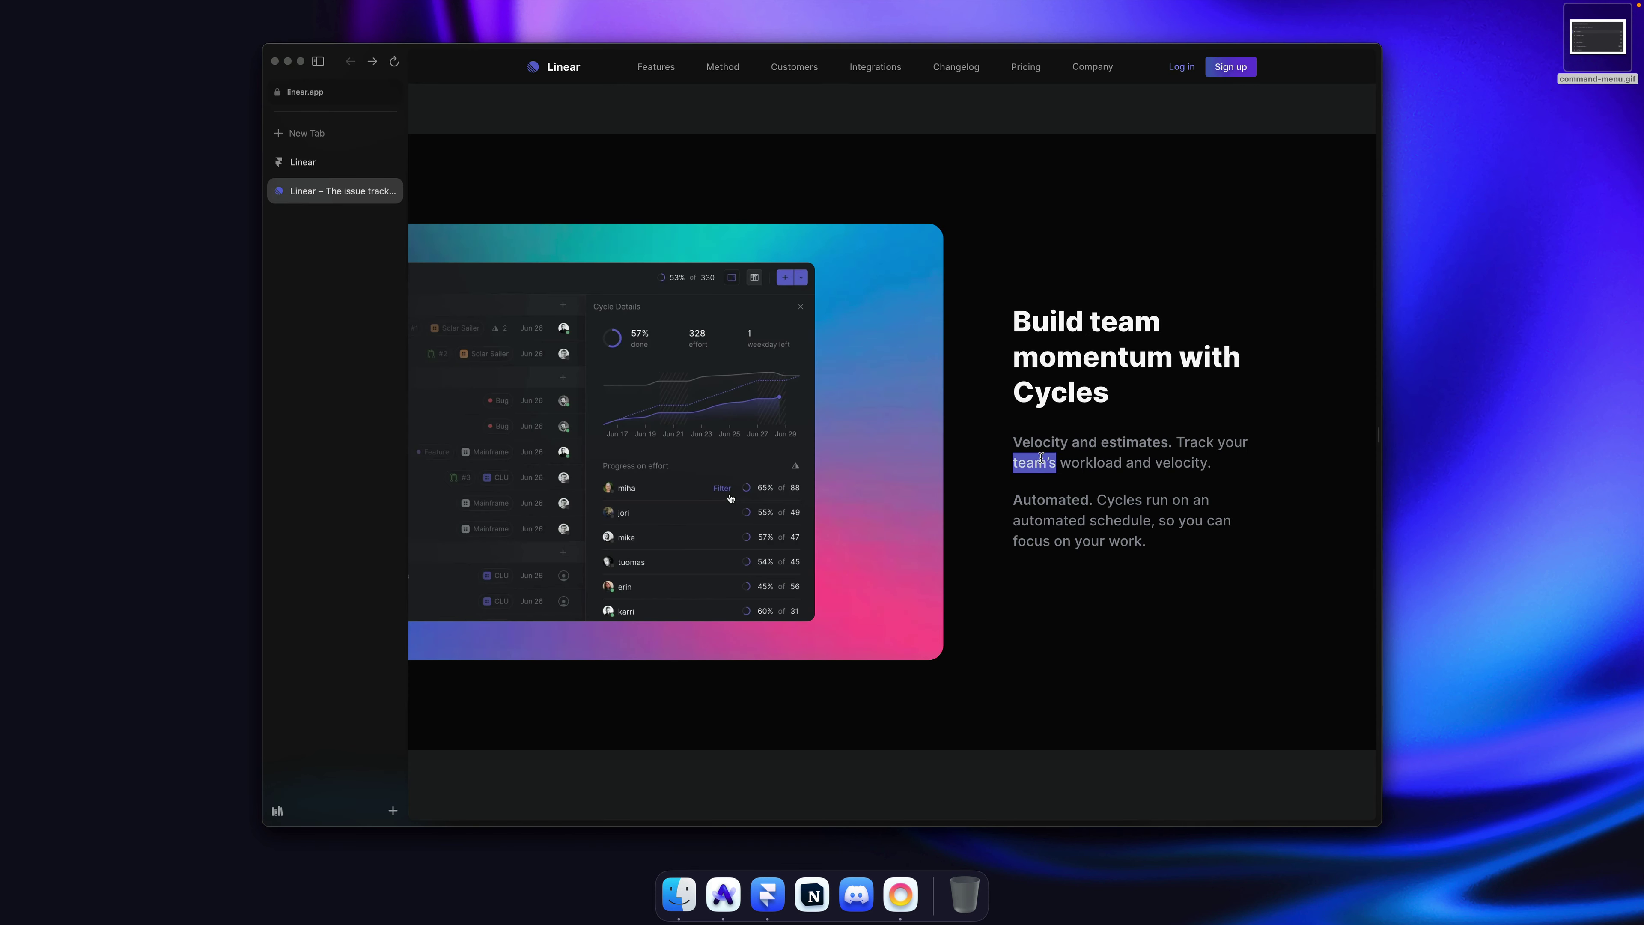
triple_click(1041, 458)
key("super+c")
key("super+Tab")
double_click(961, 408)
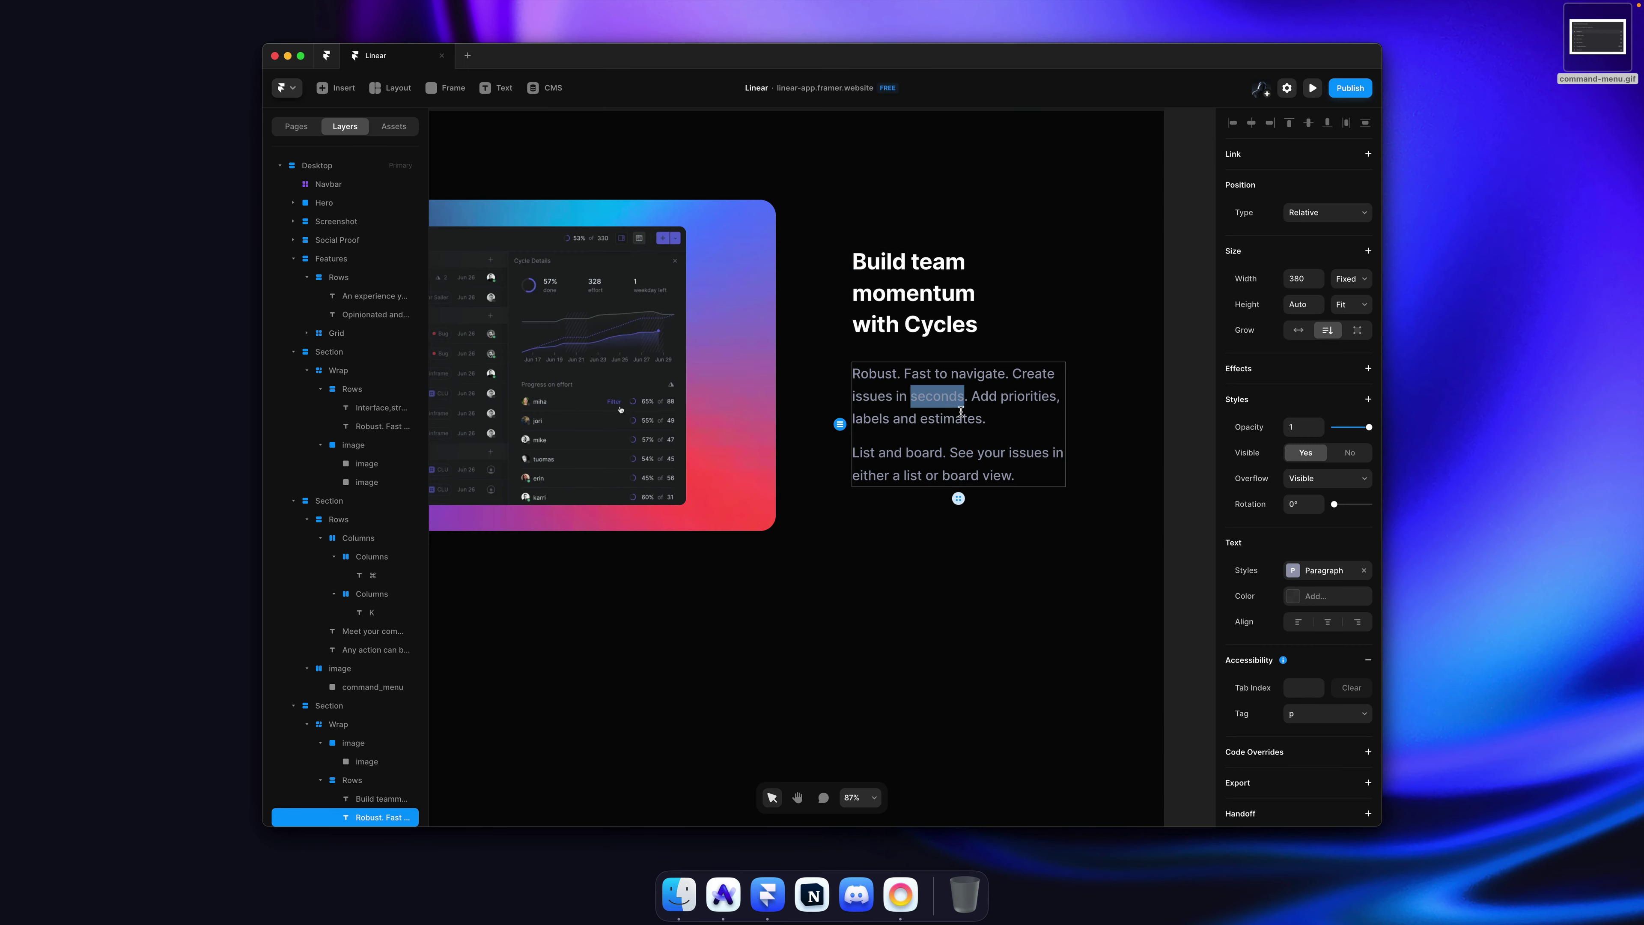
triple_click(916, 410)
key("super+v")
key("Escape")
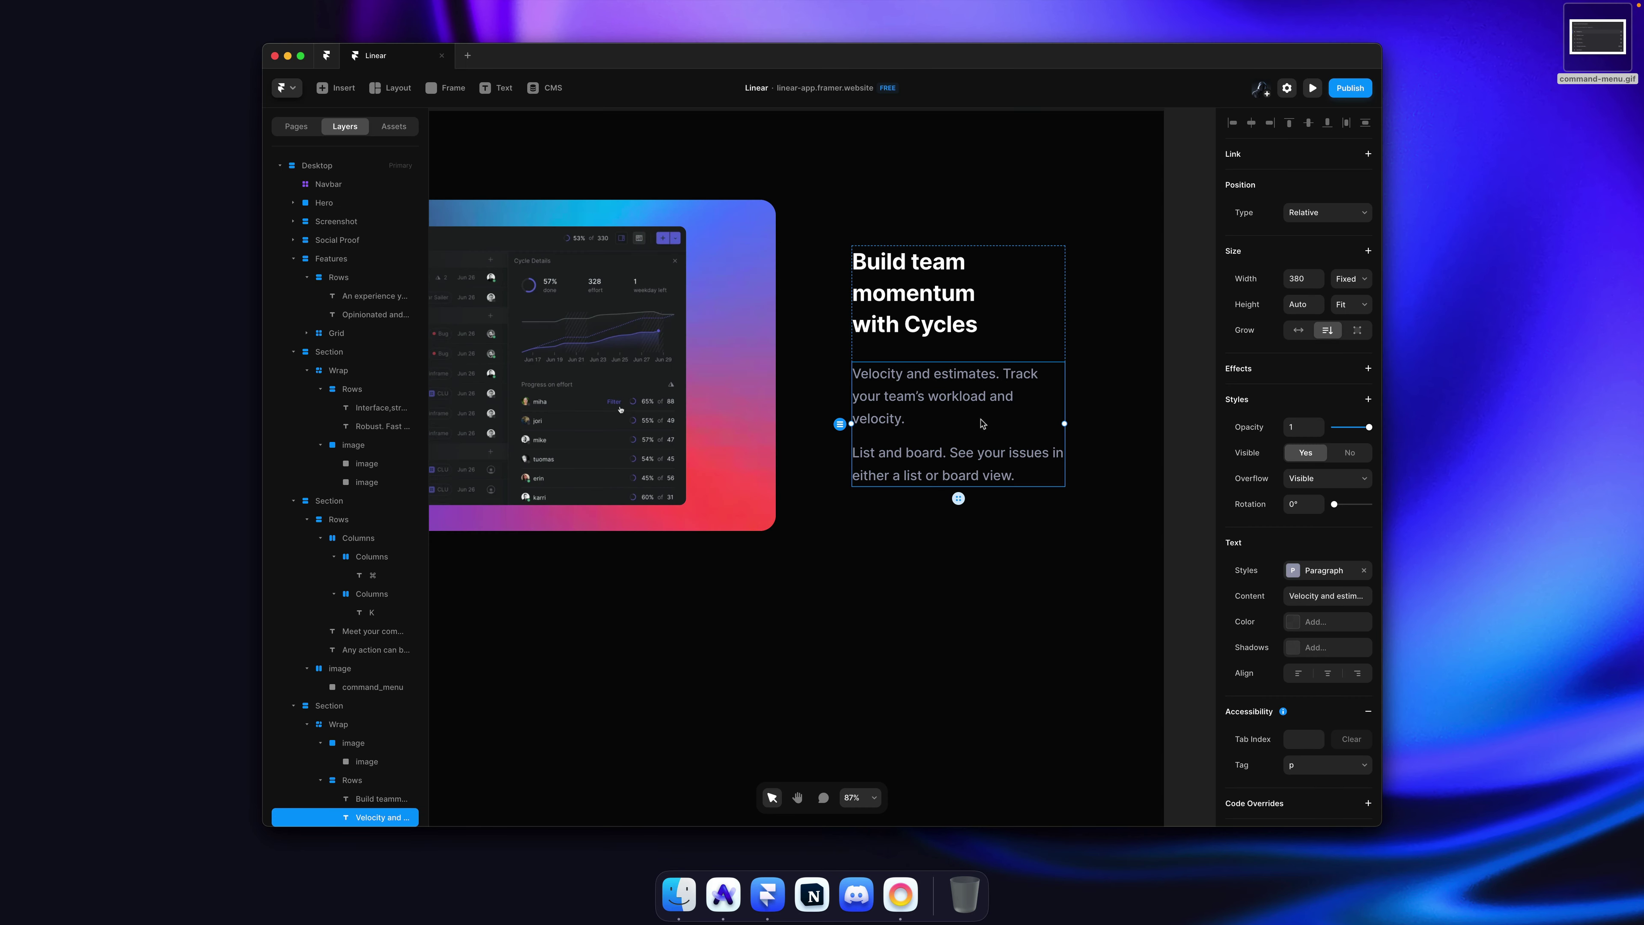
Step: Replace the 'List and board' paragraph with Linear's 'Automated' copy
key("super+Tab")
key("super+a")
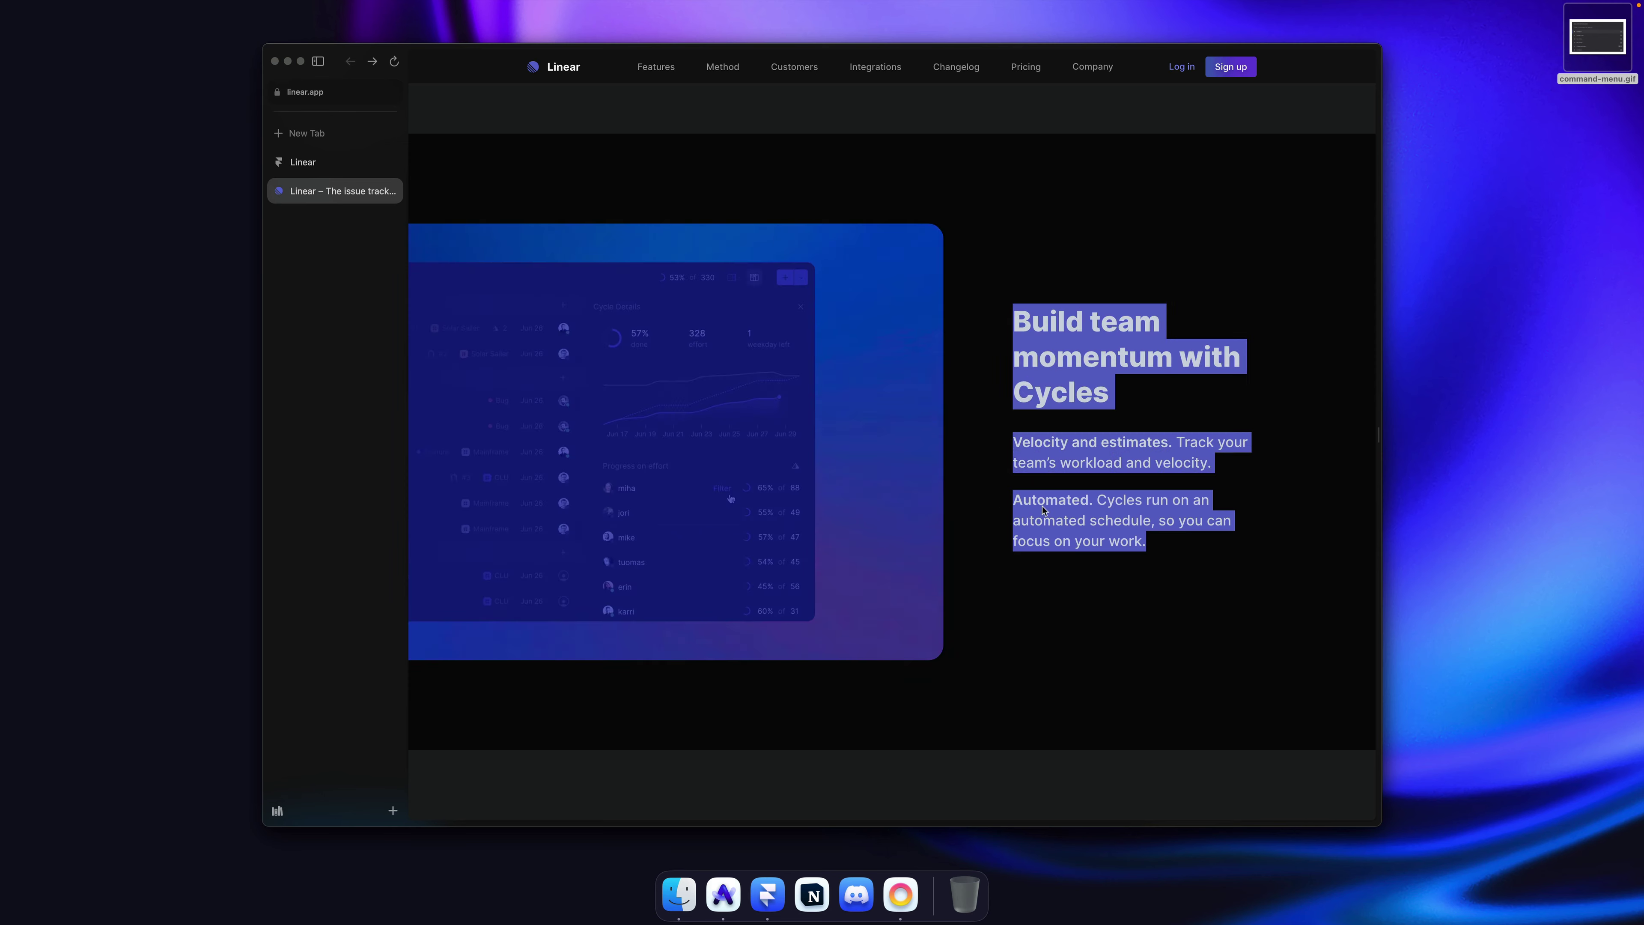
left_click(1005, 503)
left_click_drag(1083, 518, 1174, 544)
key("super+c")
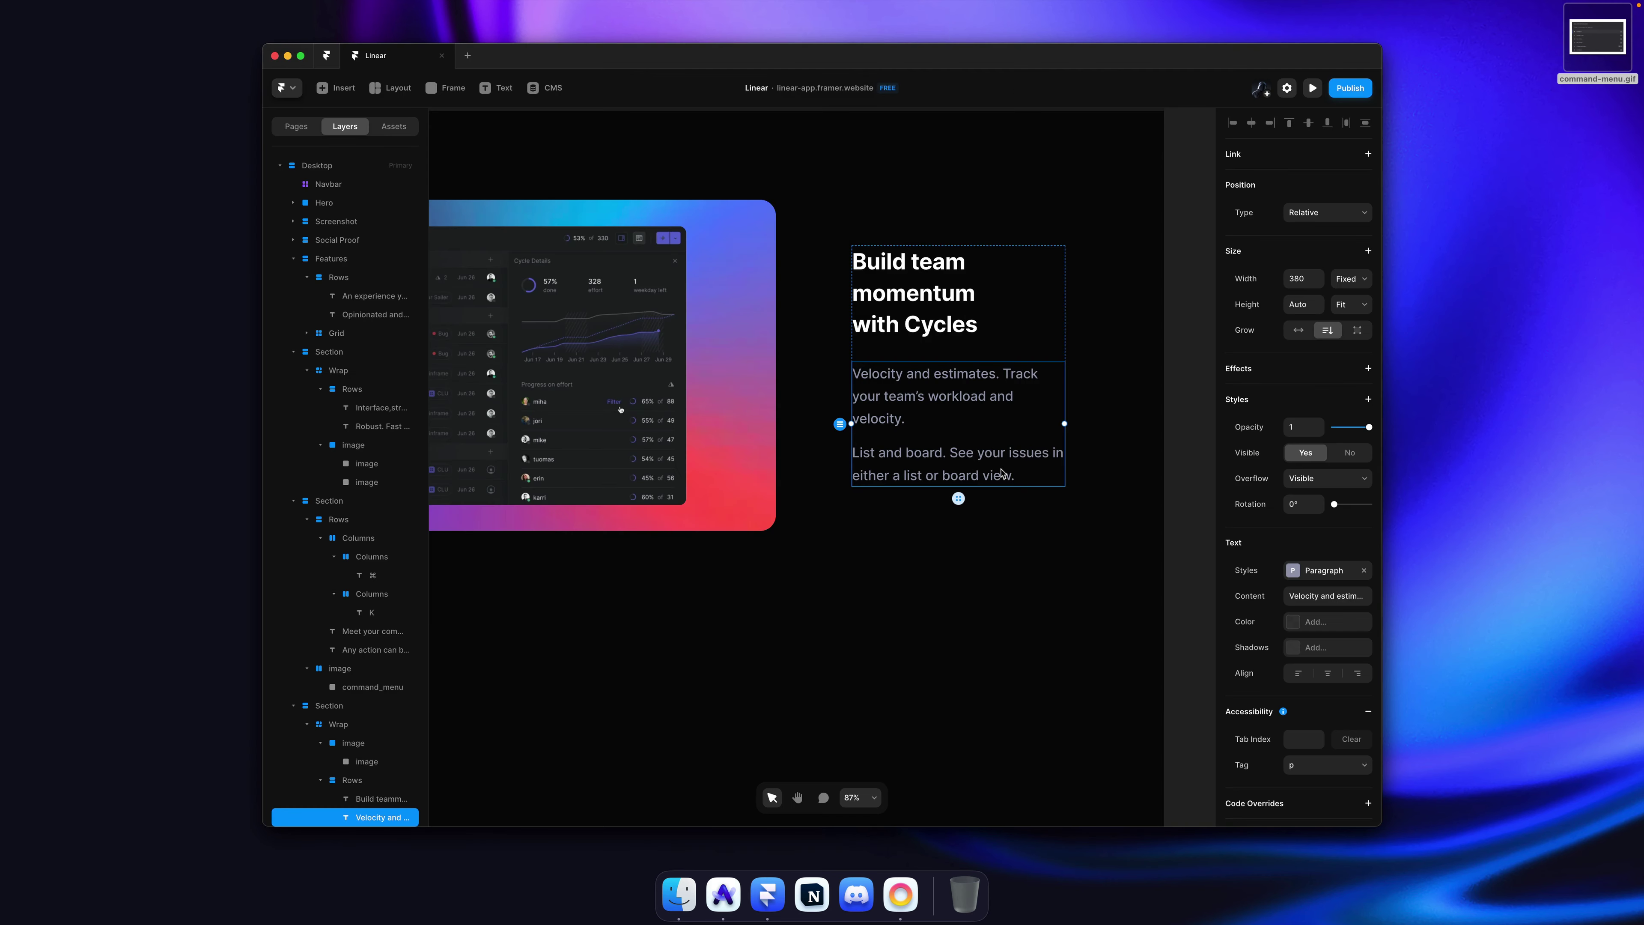
double_click(981, 460)
left_click_drag(1015, 477, 809, 456)
key("super+v")
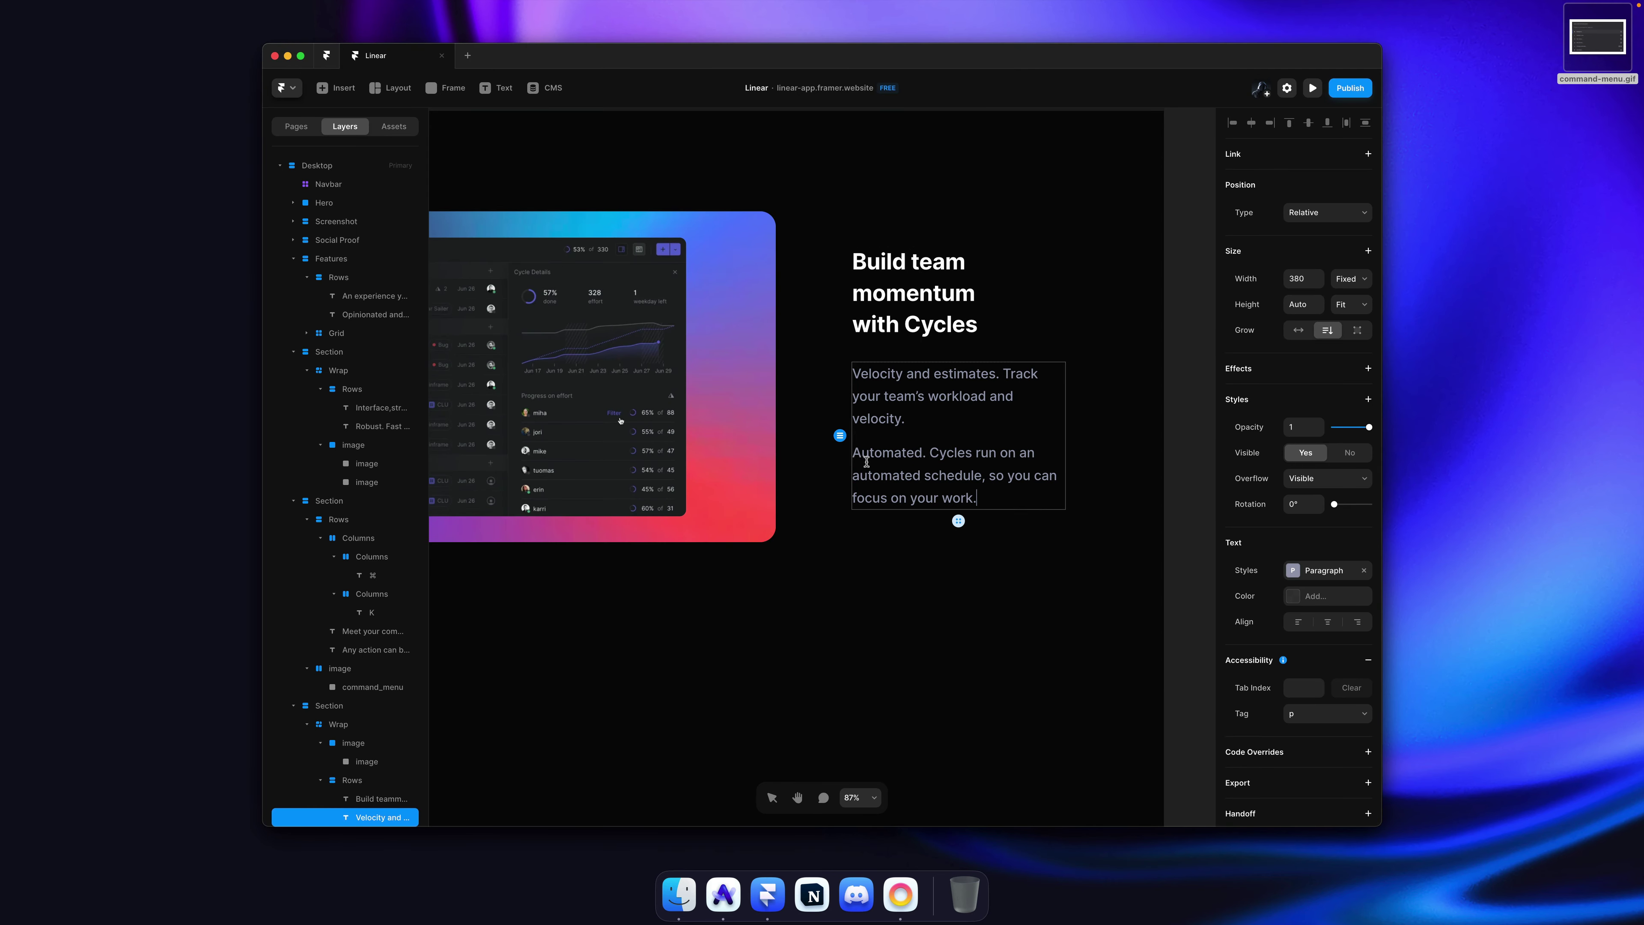
key("Escape")
Step: Save the project, move command-menu.gif from the desktop to the Trash, and save again
scroll(1149, 389, "down", 5)
left_click(1169, 375)
key("super+s")
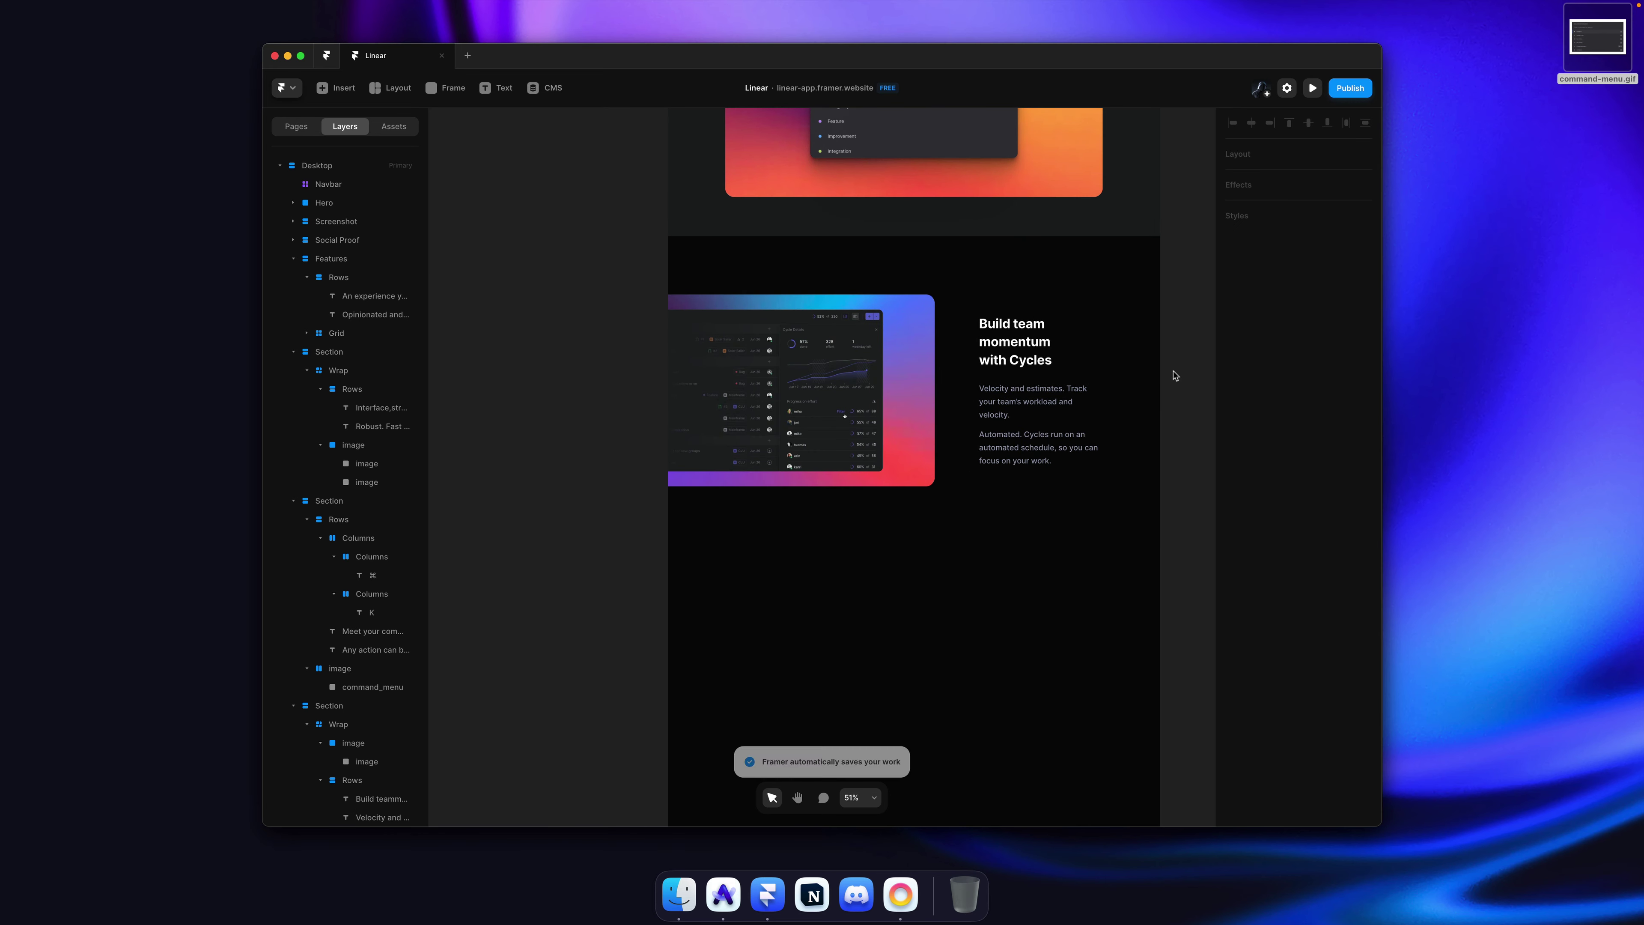
left_click(1578, 54)
key("super+BackSpace")
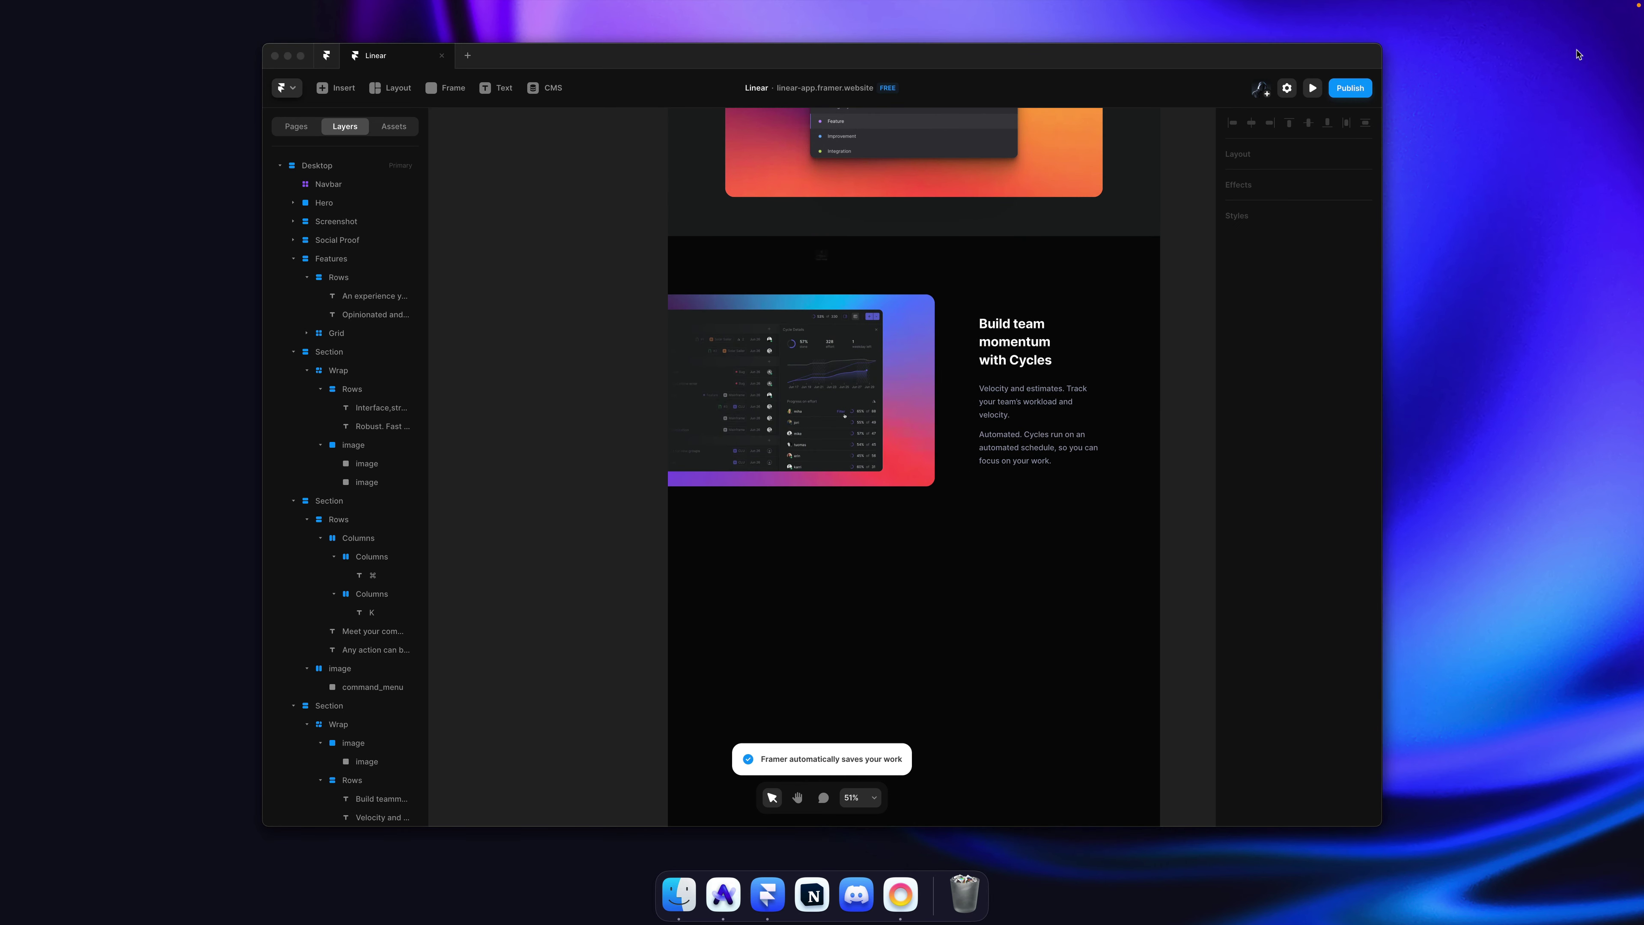
left_click(1213, 301)
key("XF86AudioRaiseVolume")
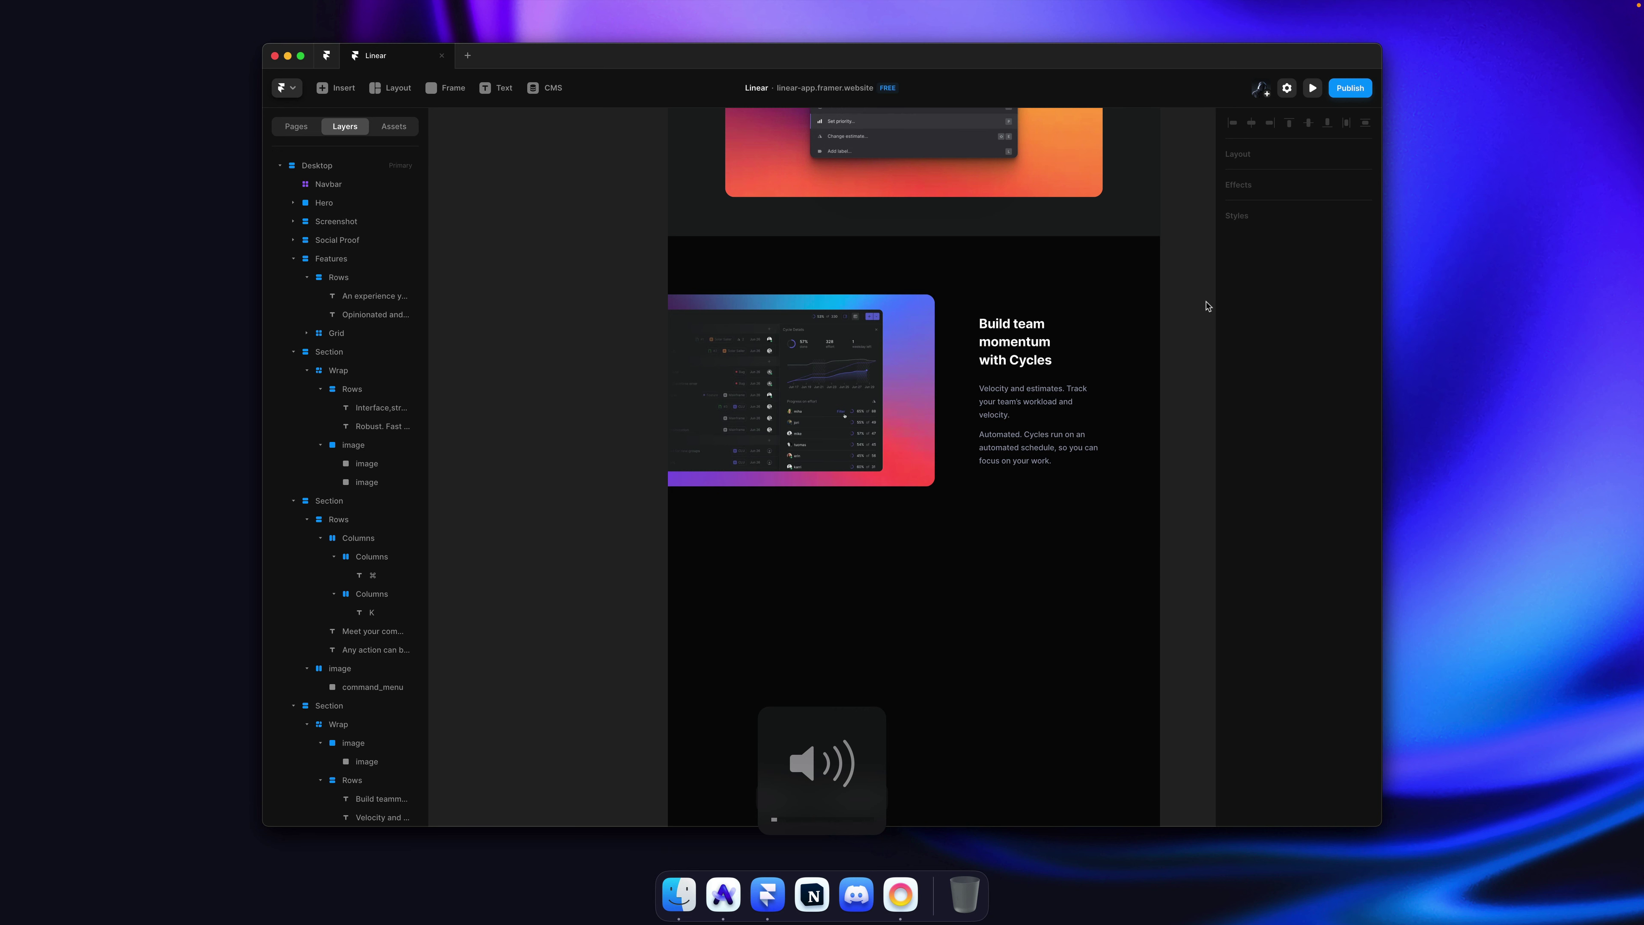
scroll(1210, 304, "up", 4)
key("super+s")
scroll(1183, 311, "down", 3)
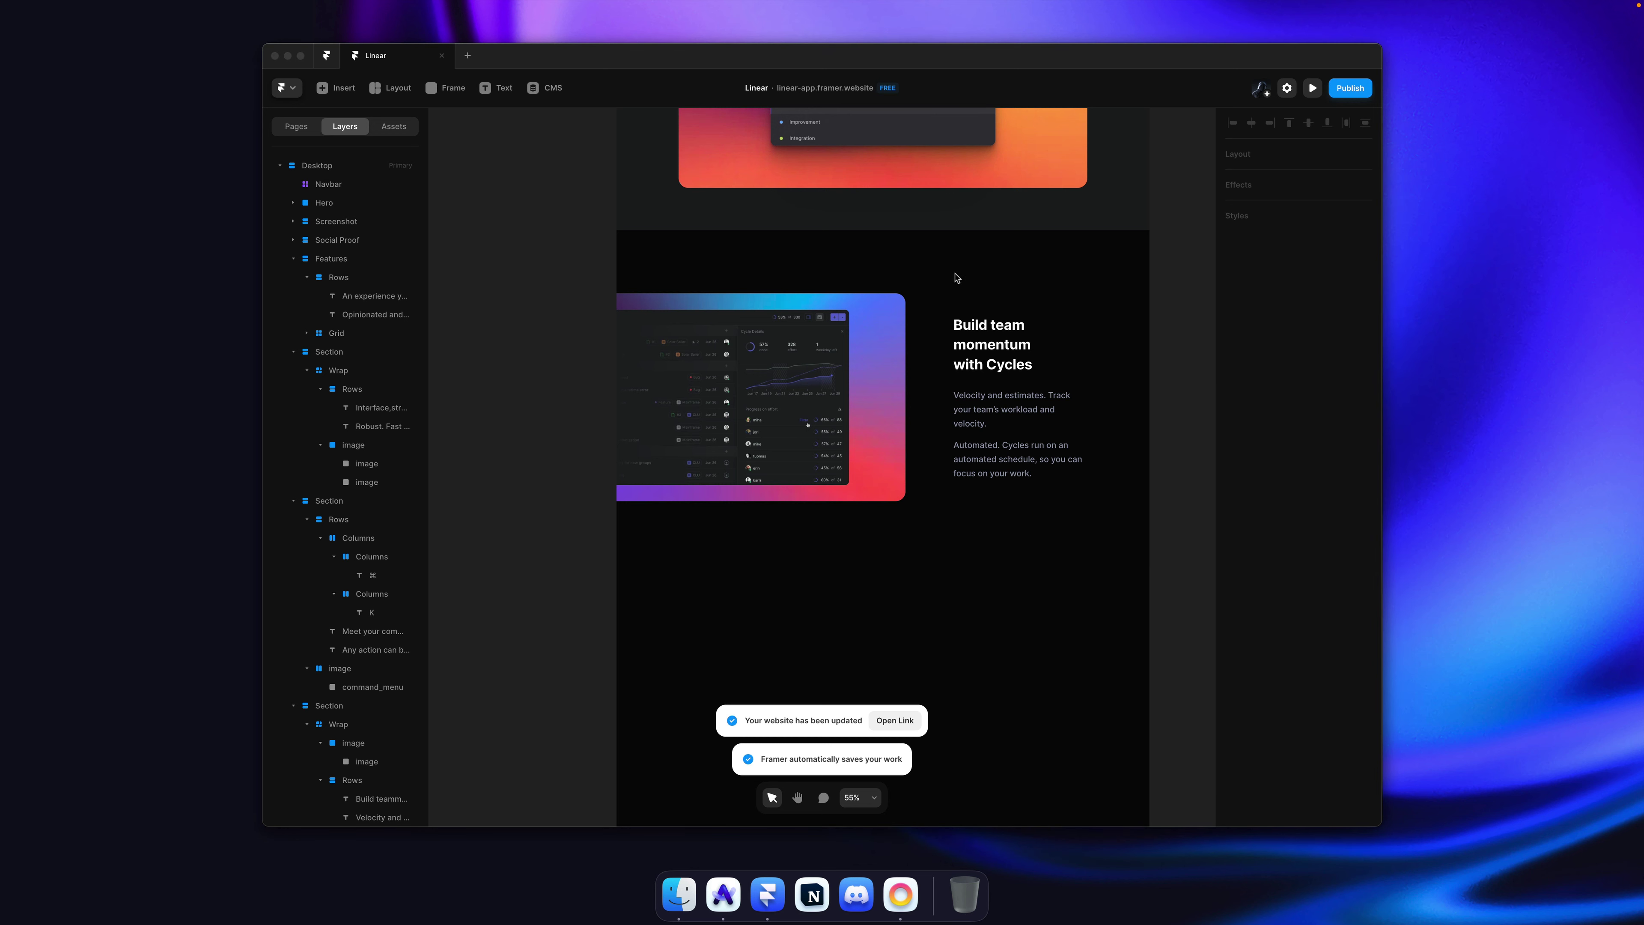
left_click(726, 886)
left_click(303, 162)
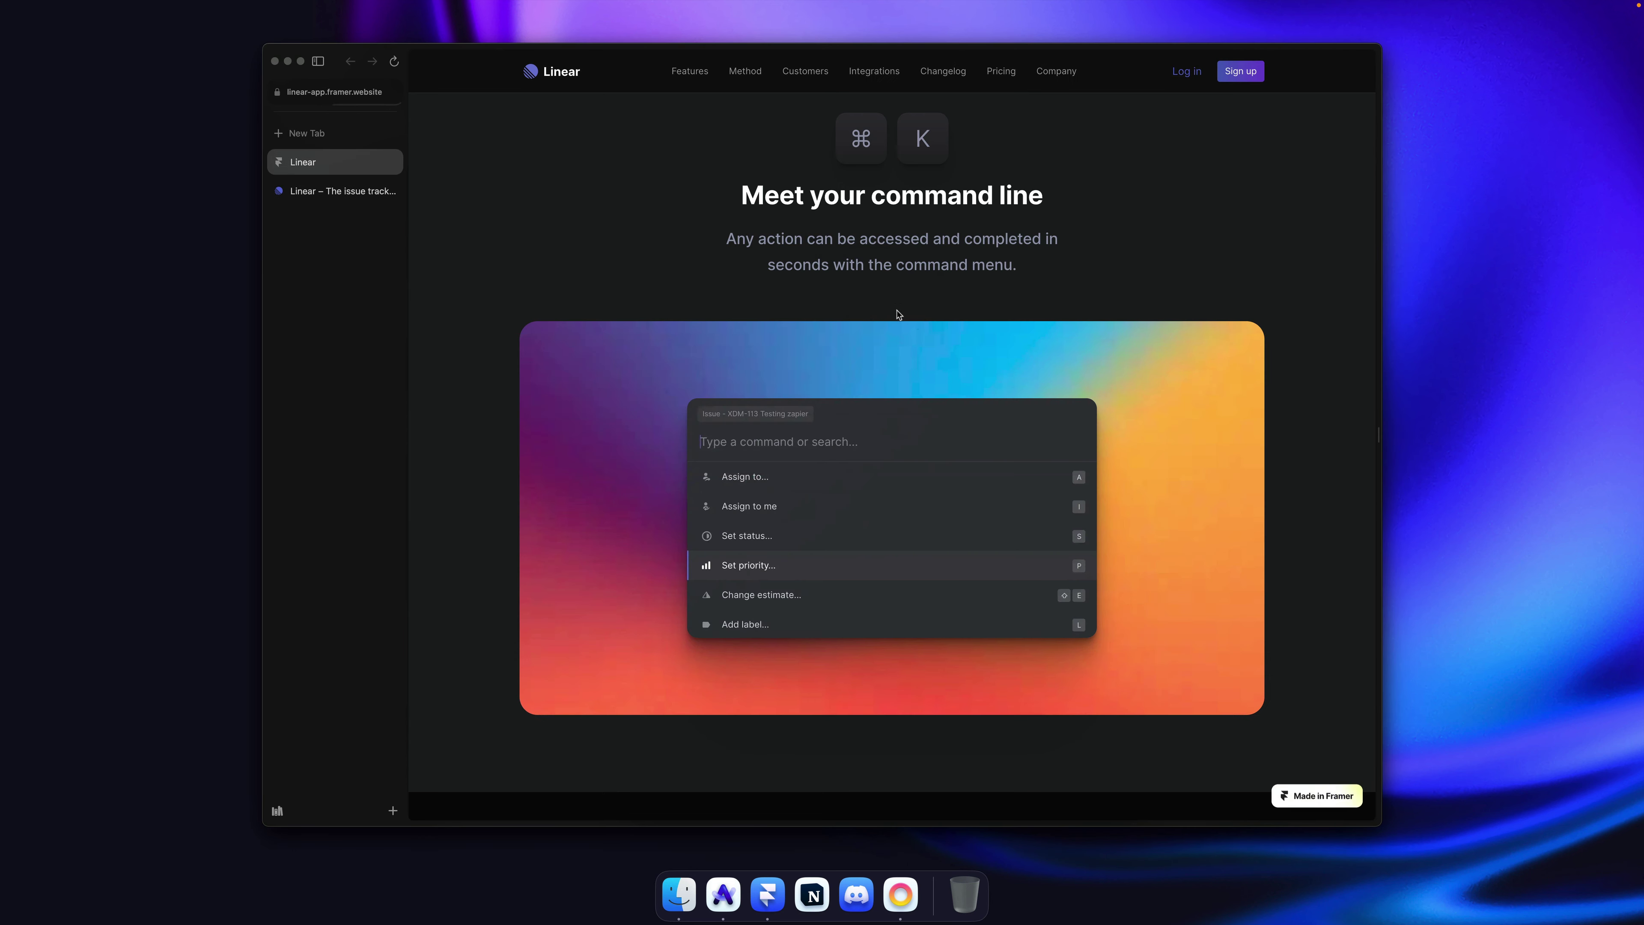
scroll(920, 328, "down", 5)
scroll(920, 327, "down", 4)
scroll(919, 327, "up", 8)
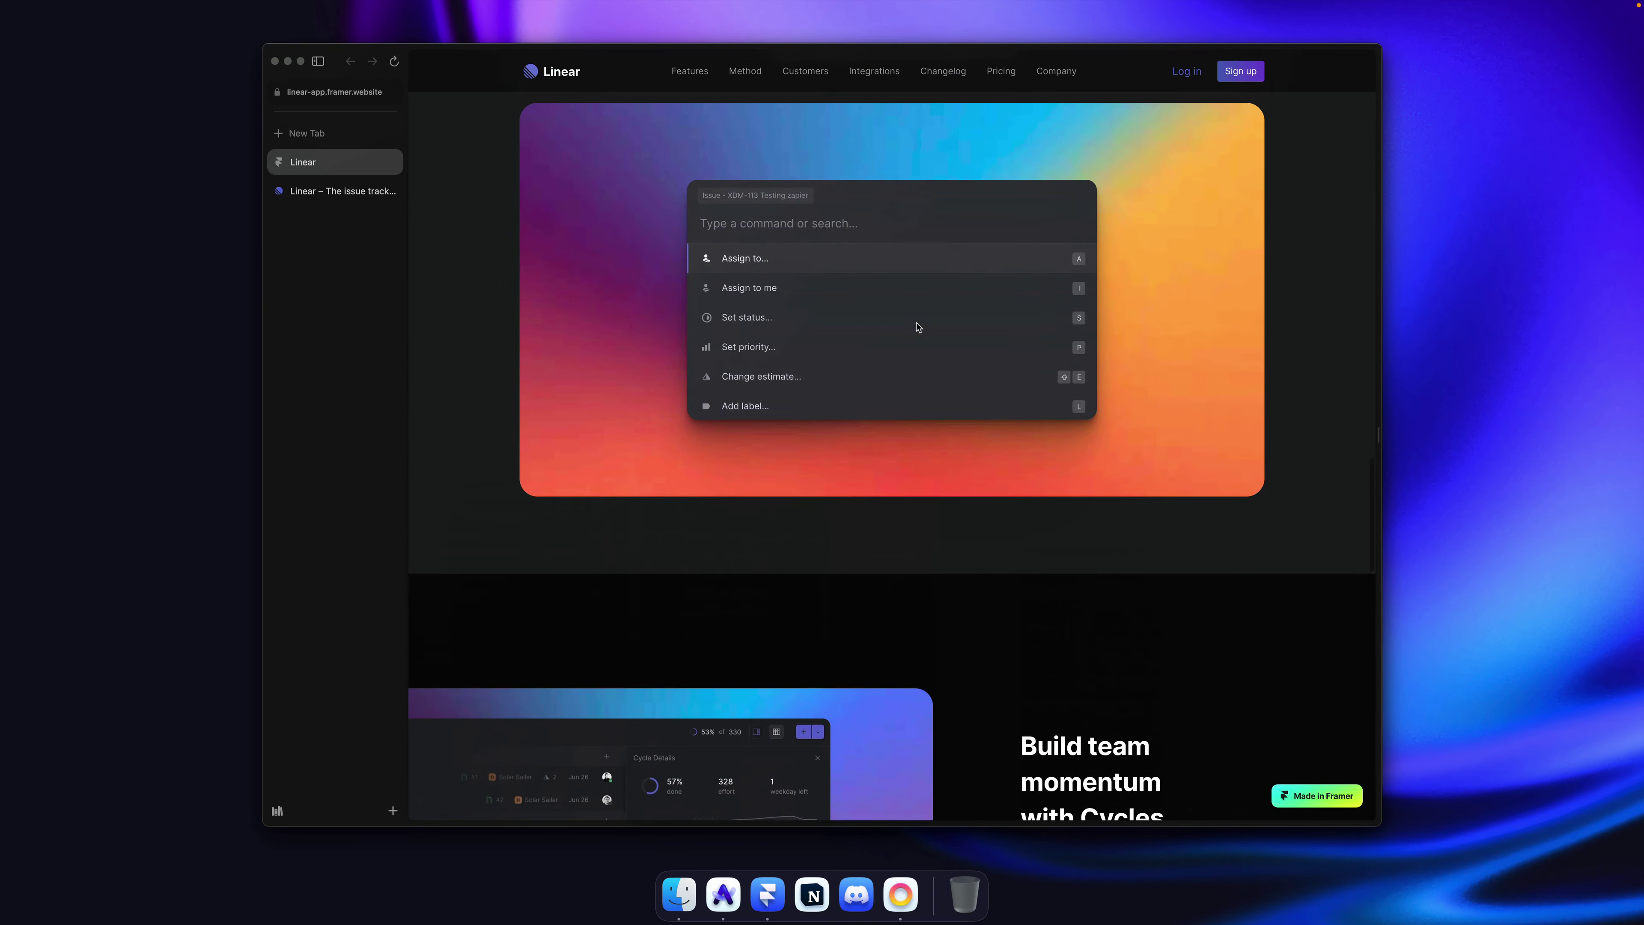
scroll(920, 327, "down", 4)
scroll(919, 328, "down", 7)
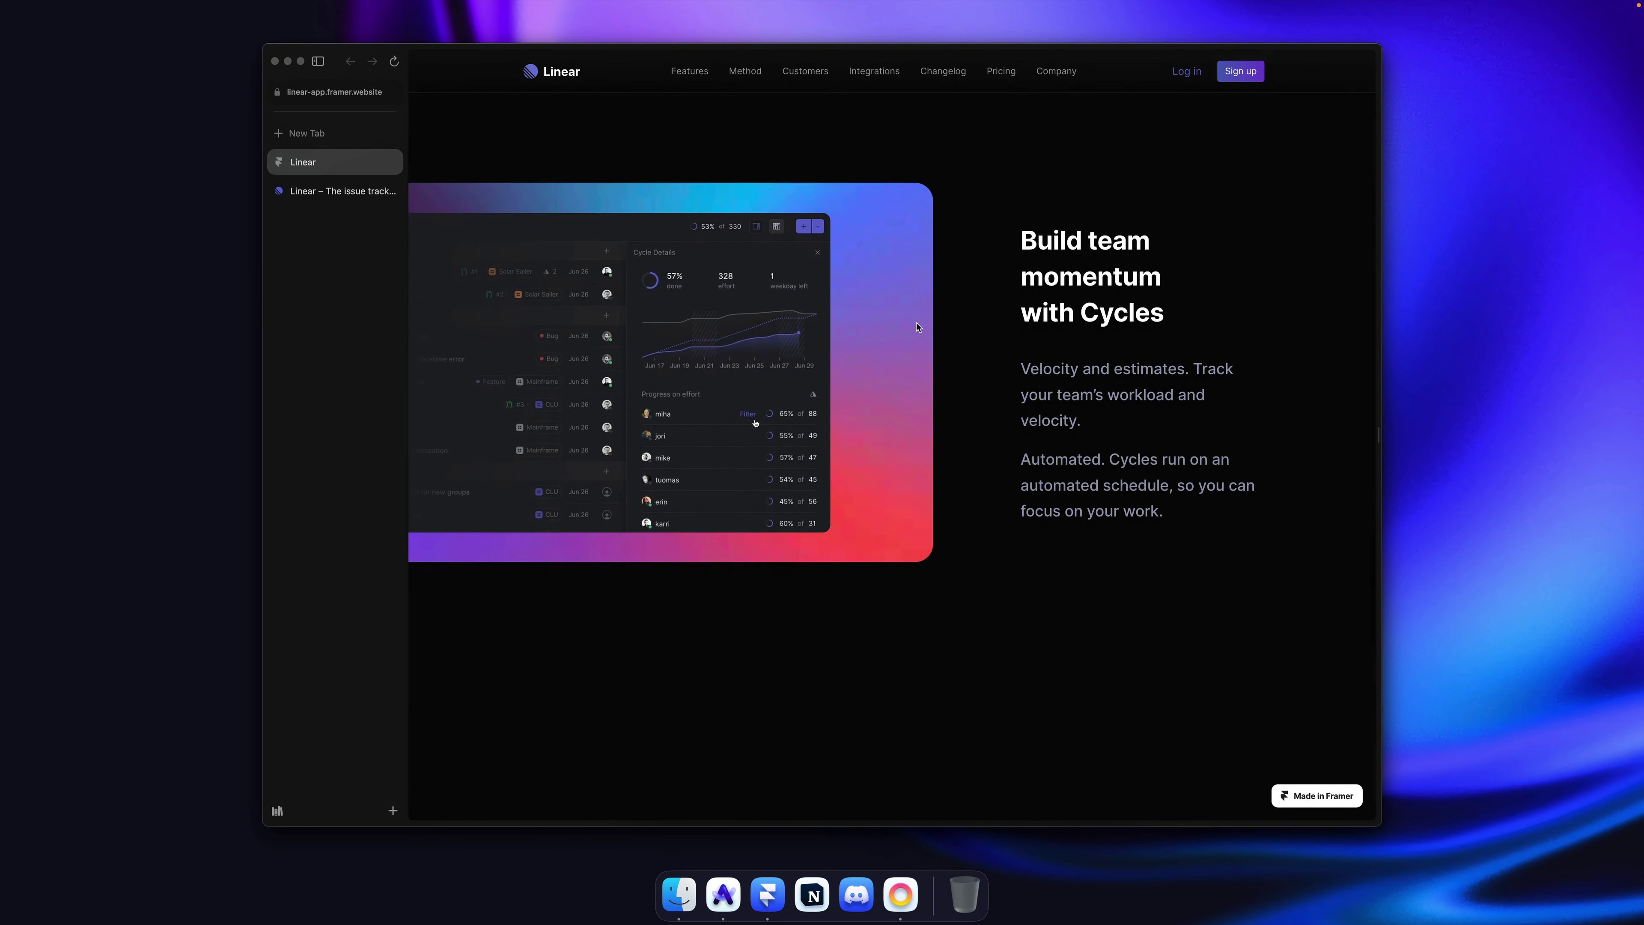
key("super+Tab")
key("super+Tab")
left_click(333, 192)
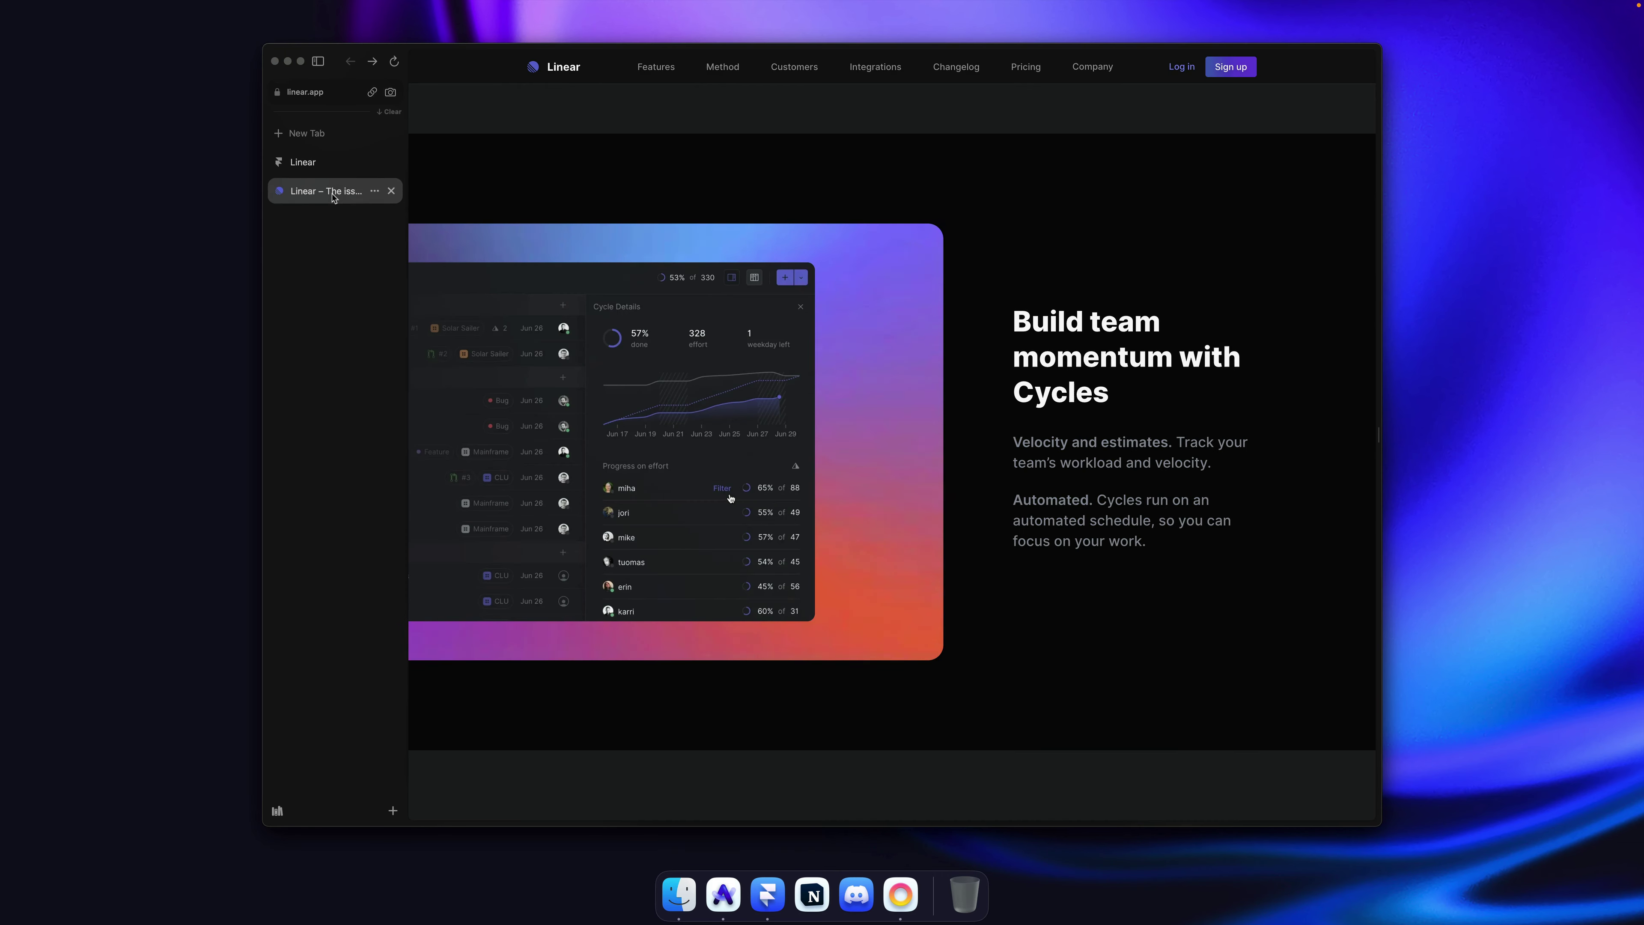
left_click(328, 169)
left_click(328, 193)
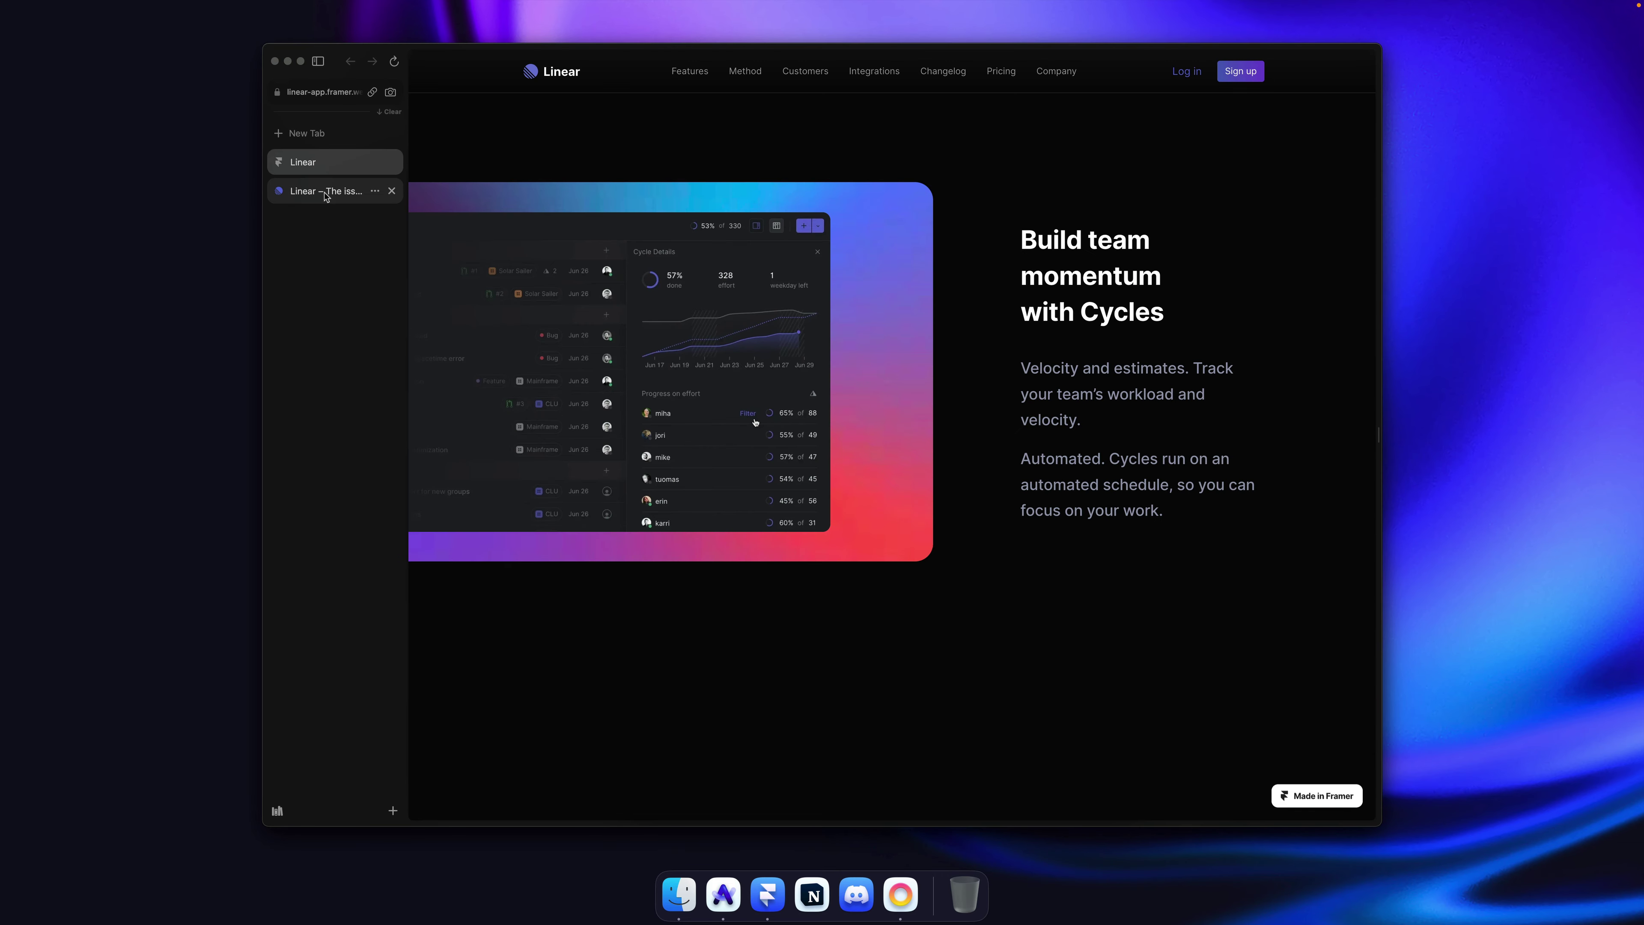
left_click(328, 174)
left_click(324, 192)
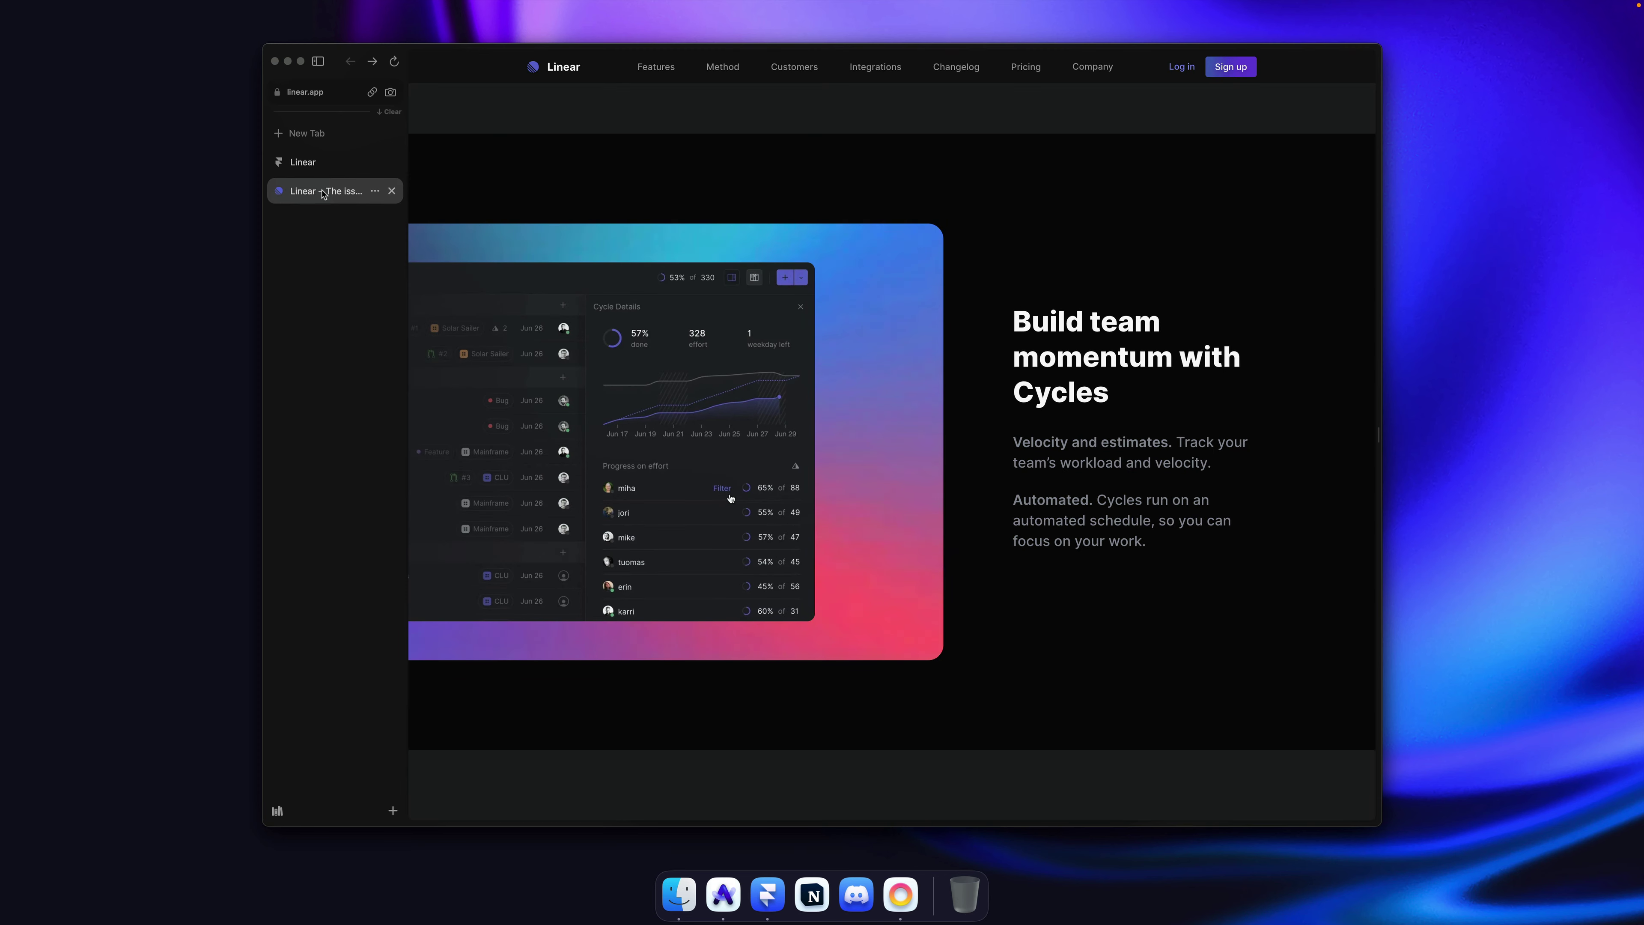
left_click(329, 170)
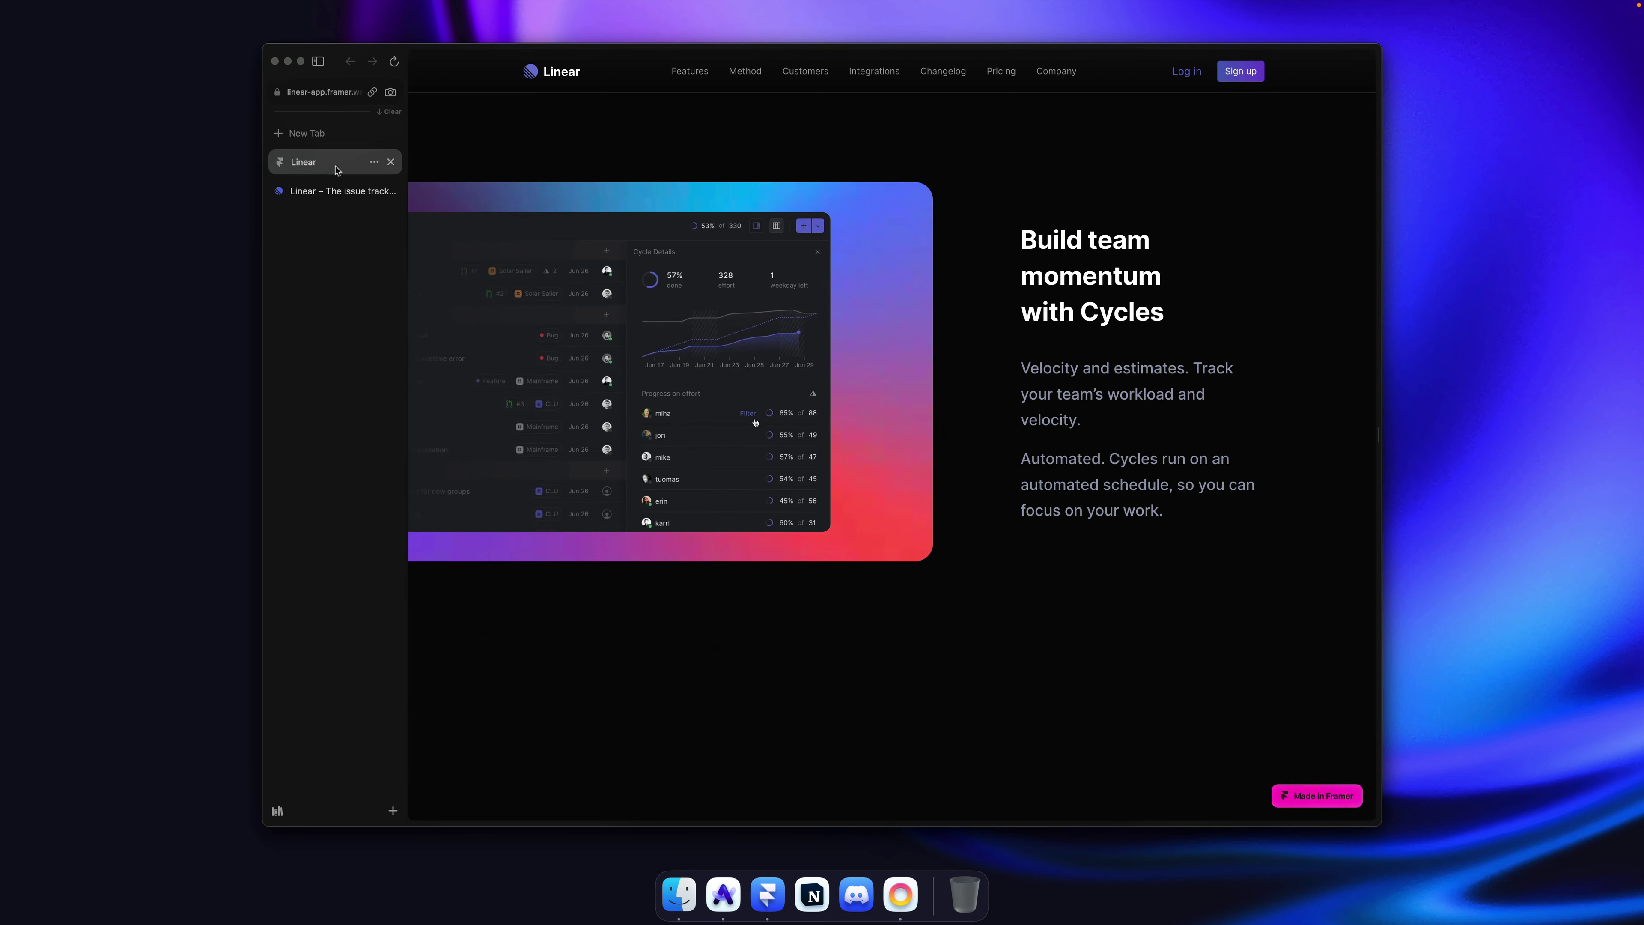
left_click(331, 188)
left_click(329, 170)
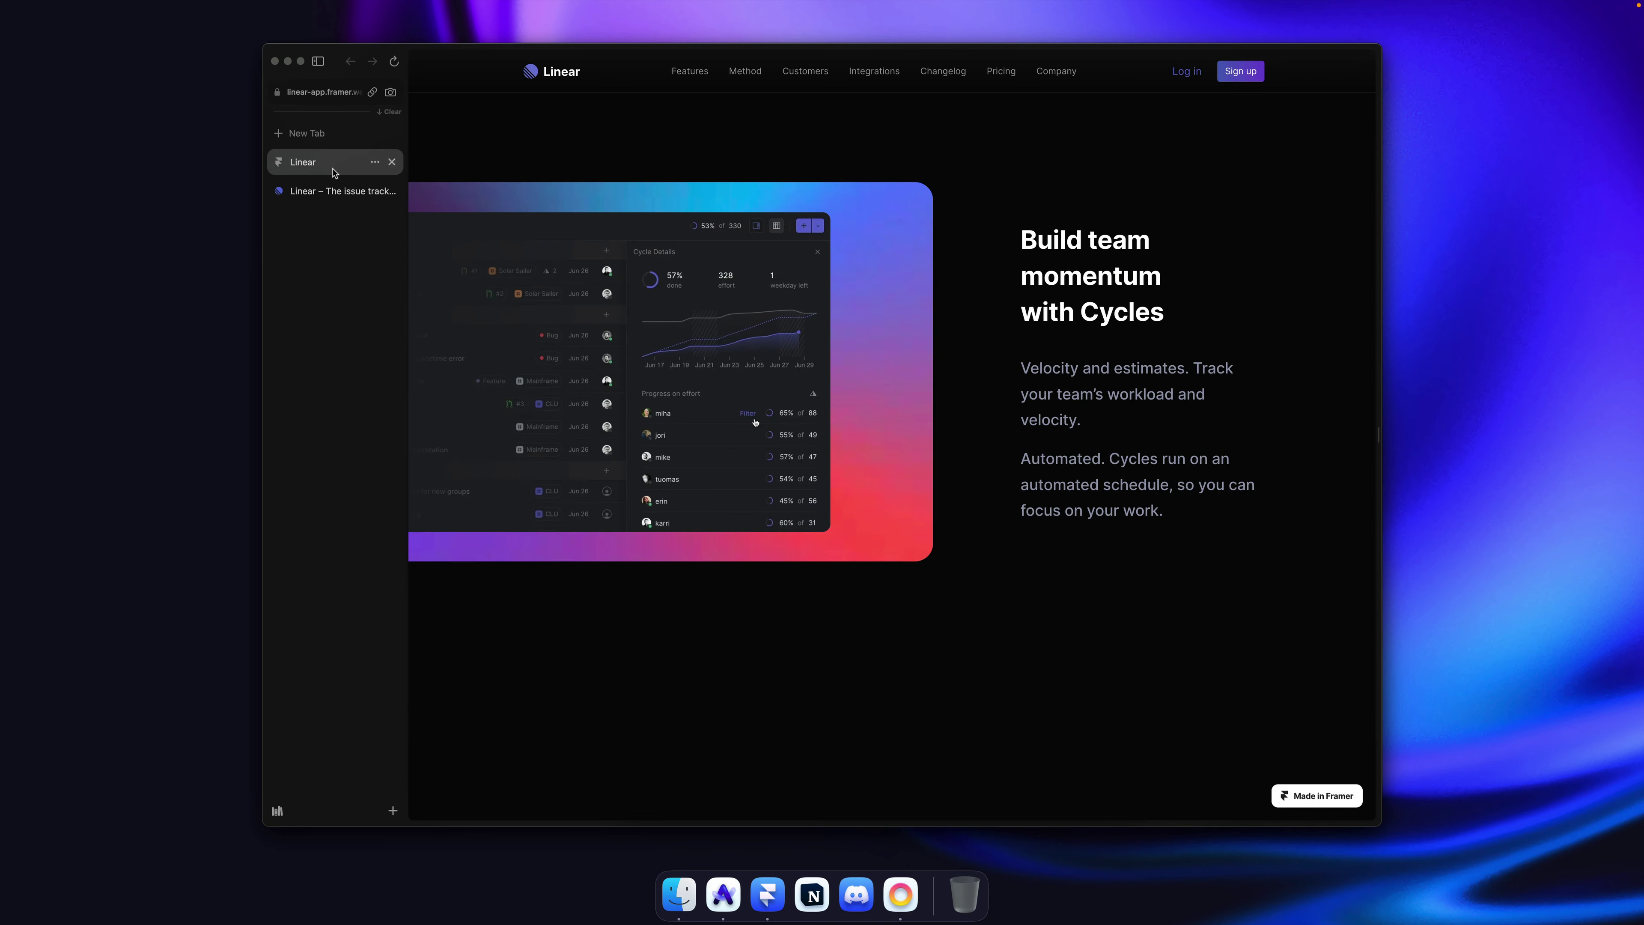
left_click(330, 189)
key("super+Tab")
Step: Remove the break after 'momentum' so the heading wraps 'Build team / momentum with / Cycles'
left_click(1026, 358)
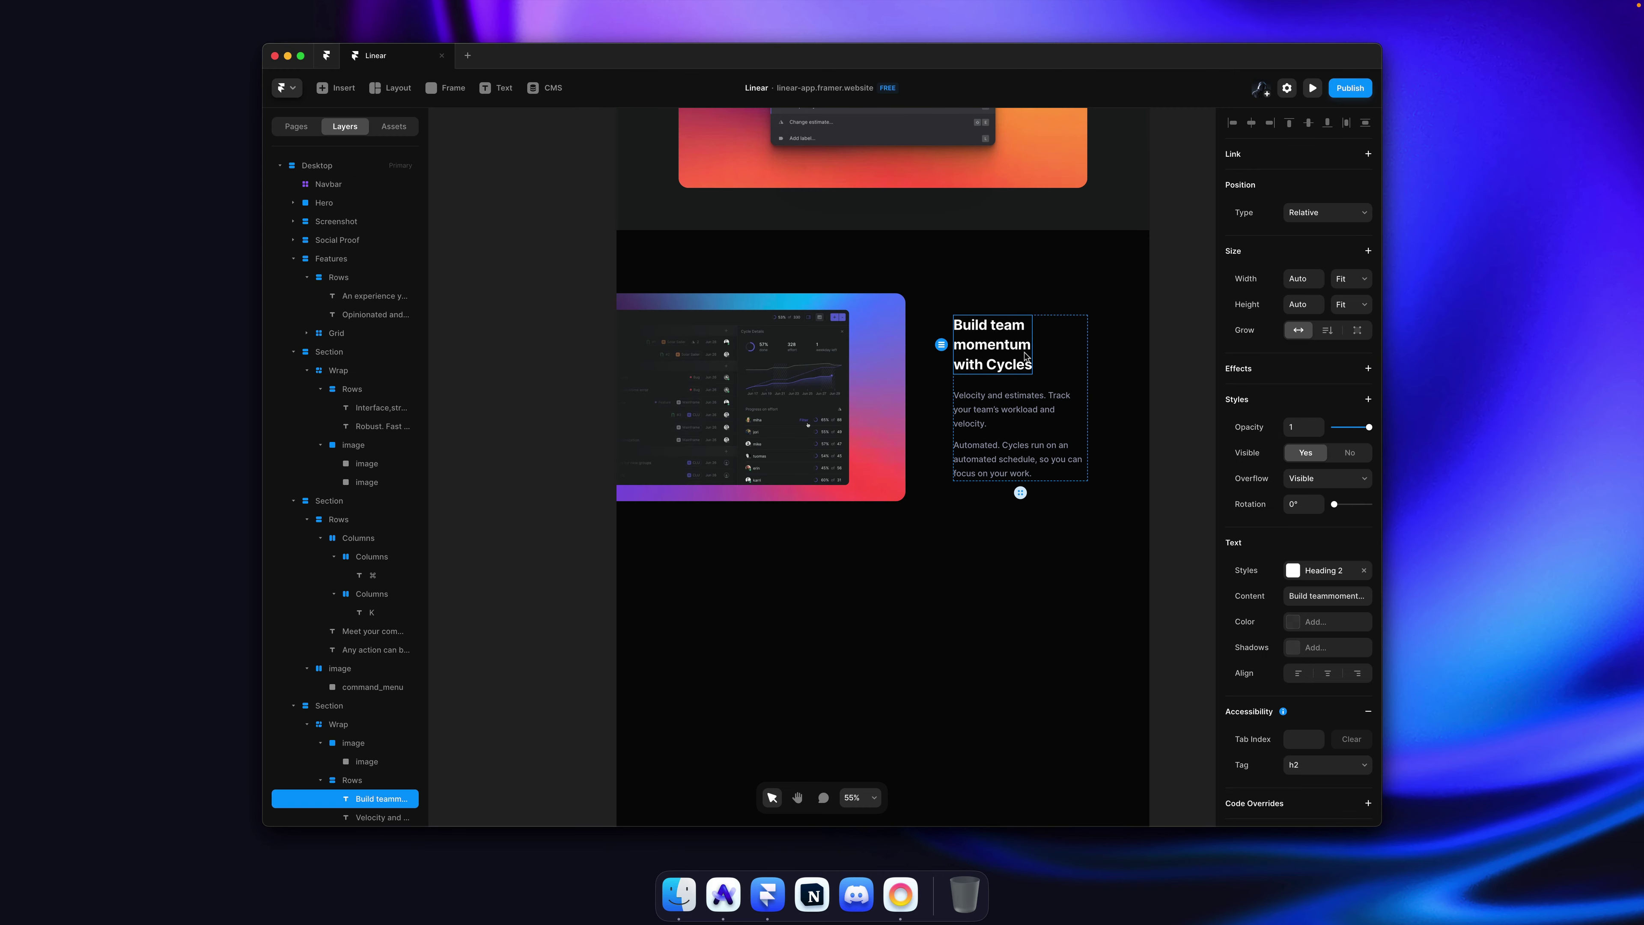
key("super+Tab")
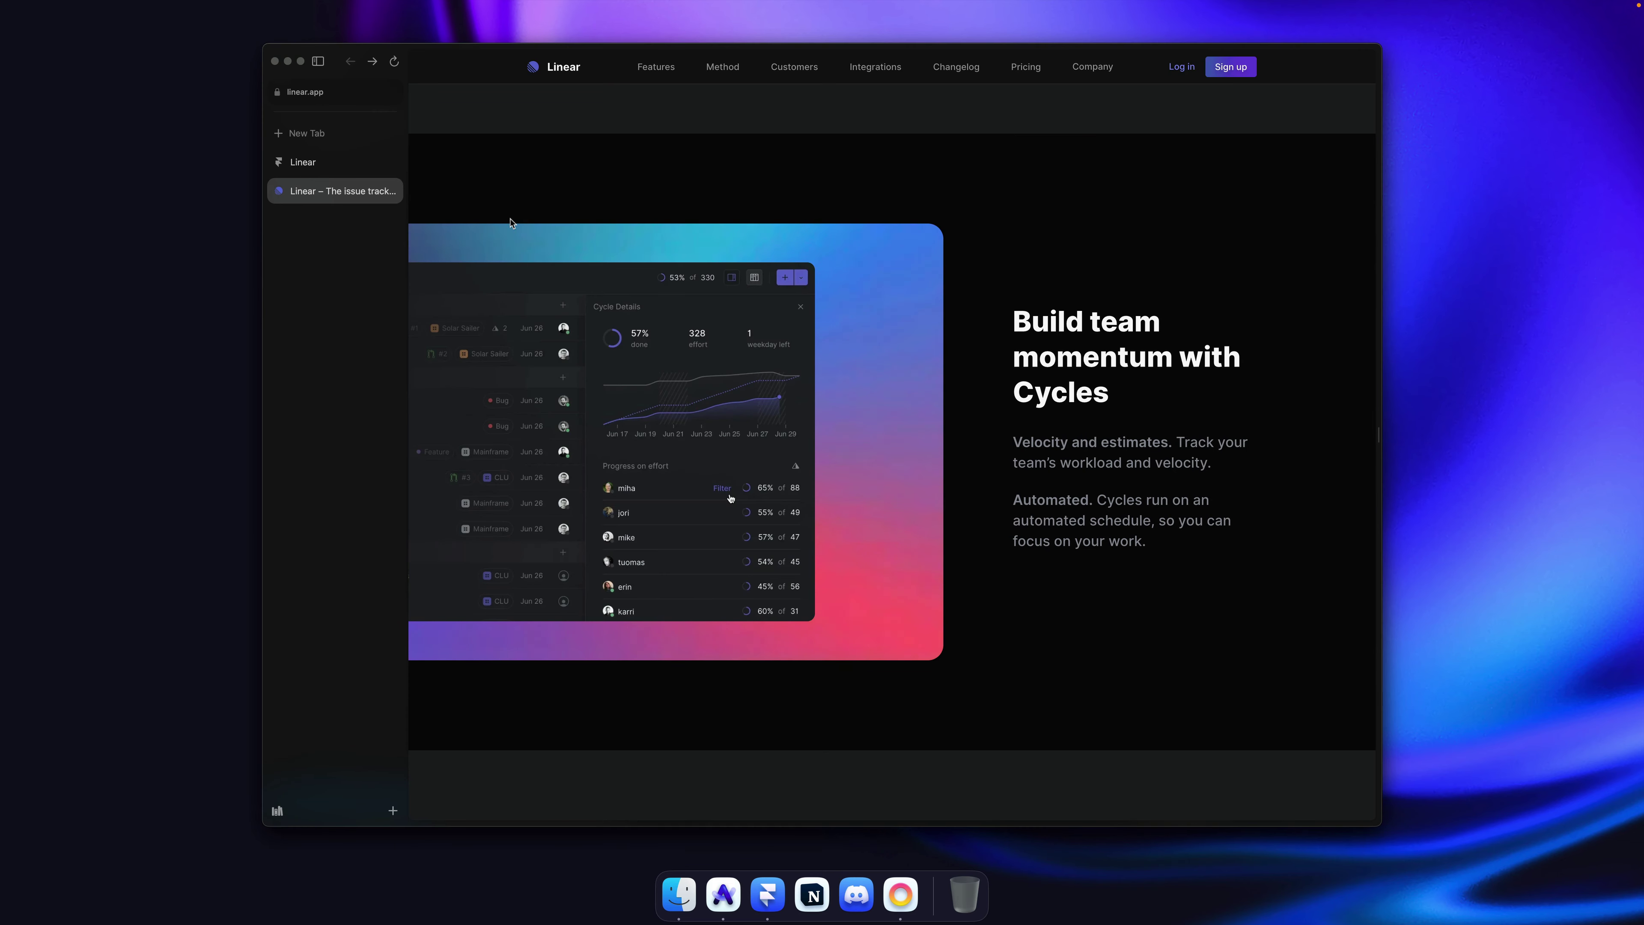
key("super+Tab")
double_click(1002, 363)
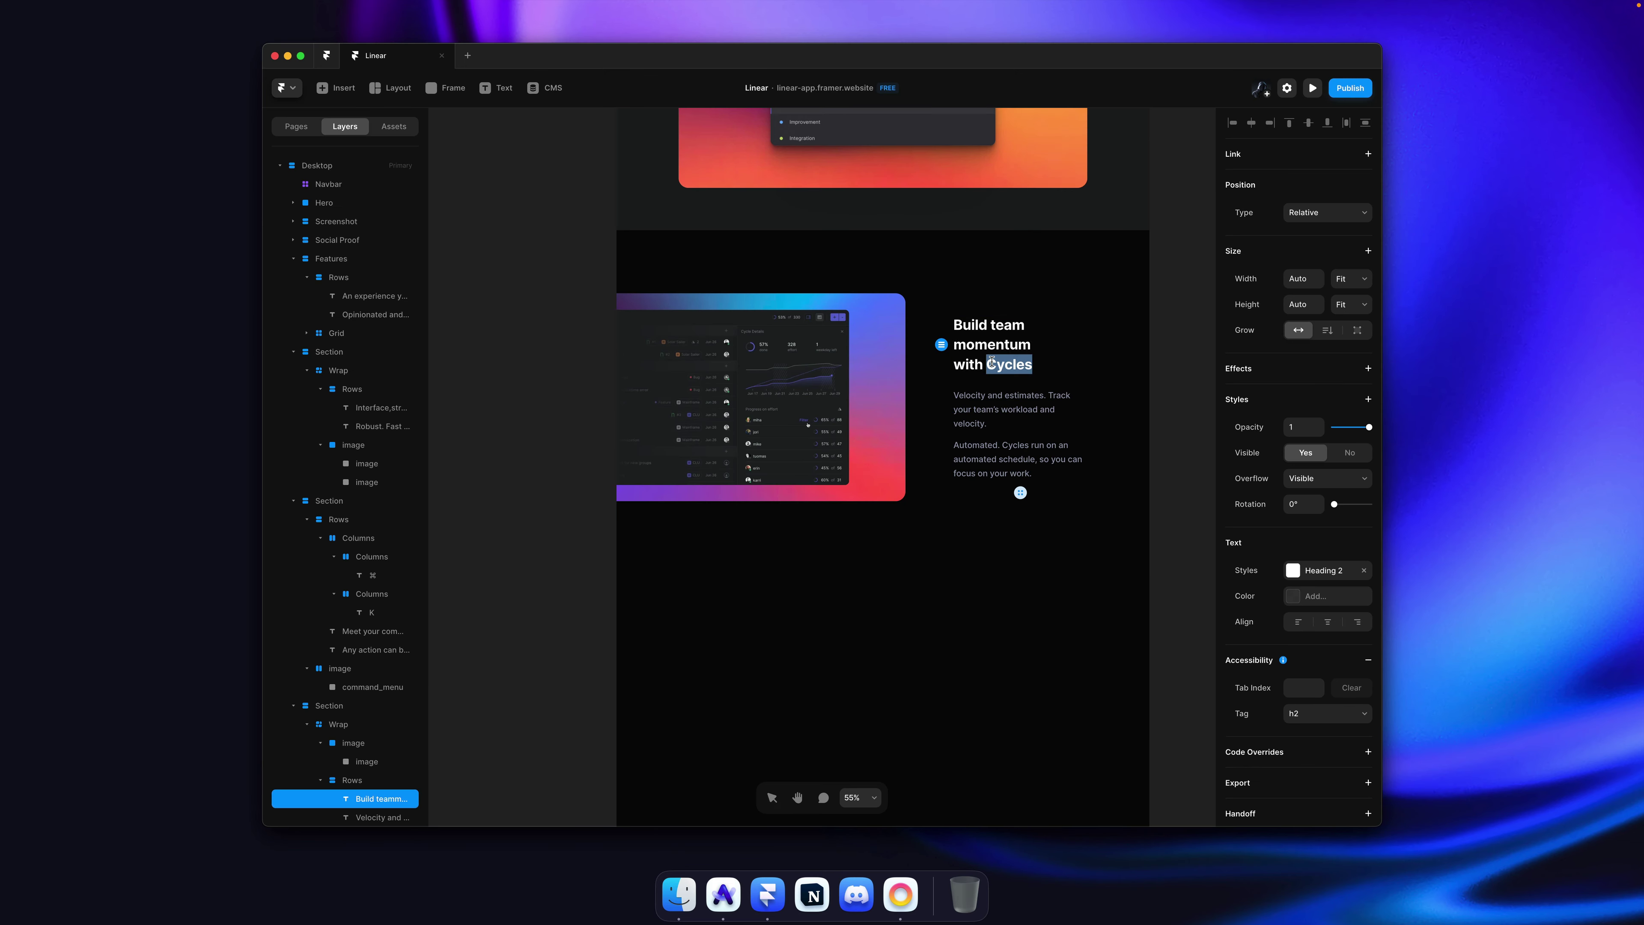
left_click(1032, 343)
key("Delete")
key("Escape")
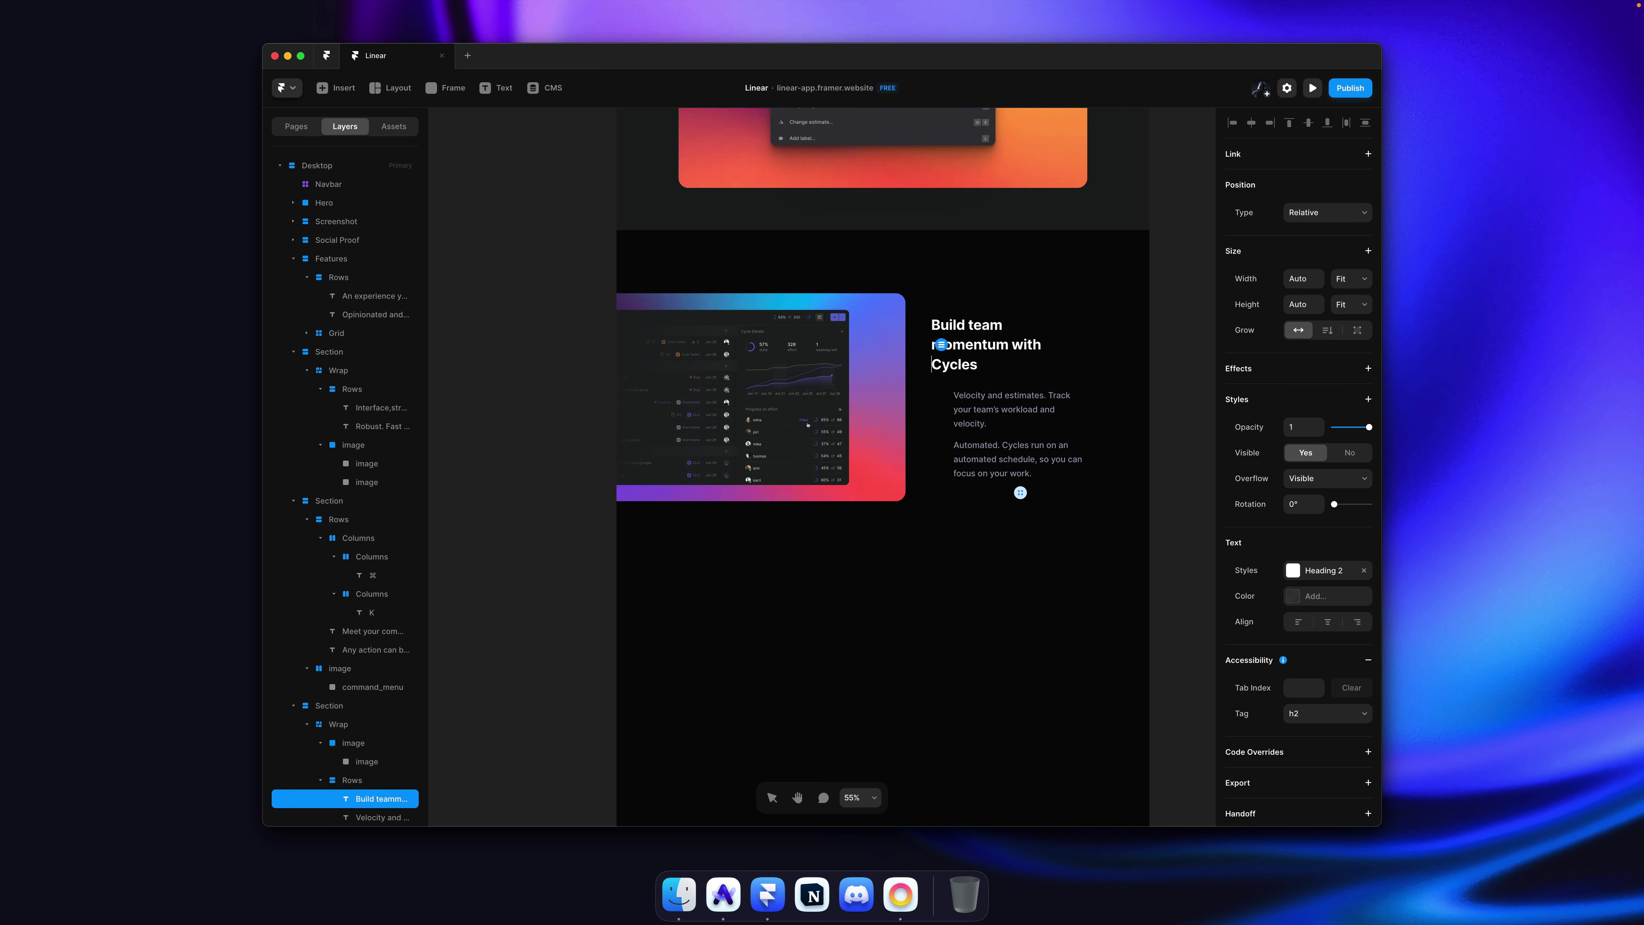
Step: Save the project and publish the site update
left_click(1152, 350)
key("super+s")
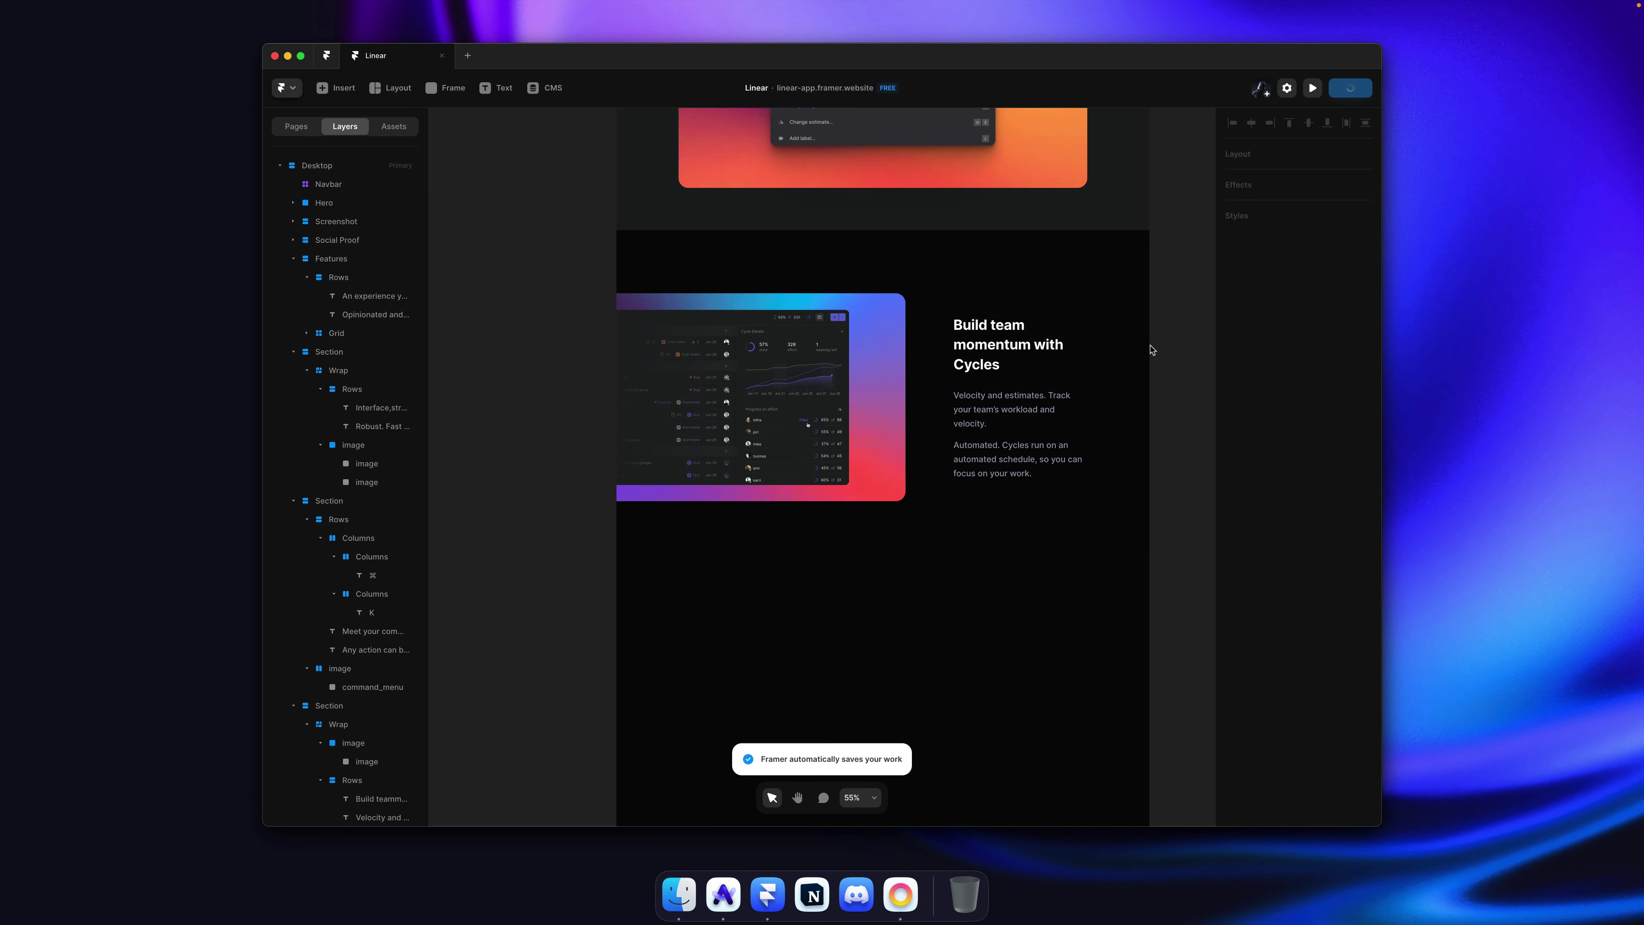
key("super+s")
key("super+Tab")
Step: Open the published site and scroll through it to check the heading update
left_click(324, 163)
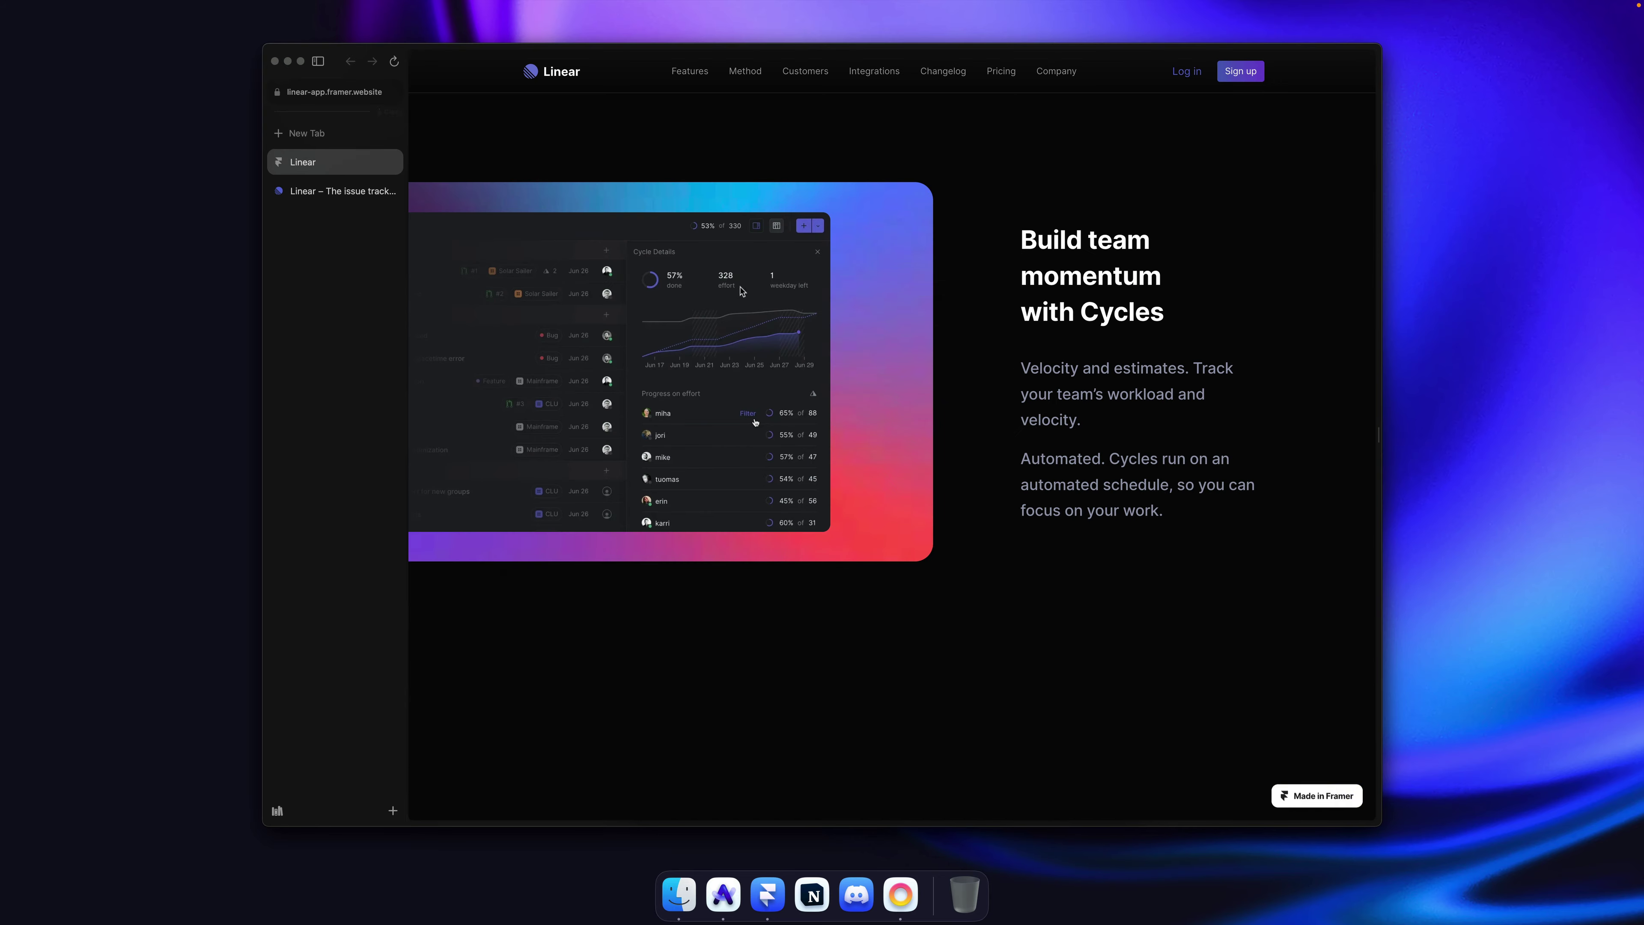
scroll(866, 333, "down", 10)
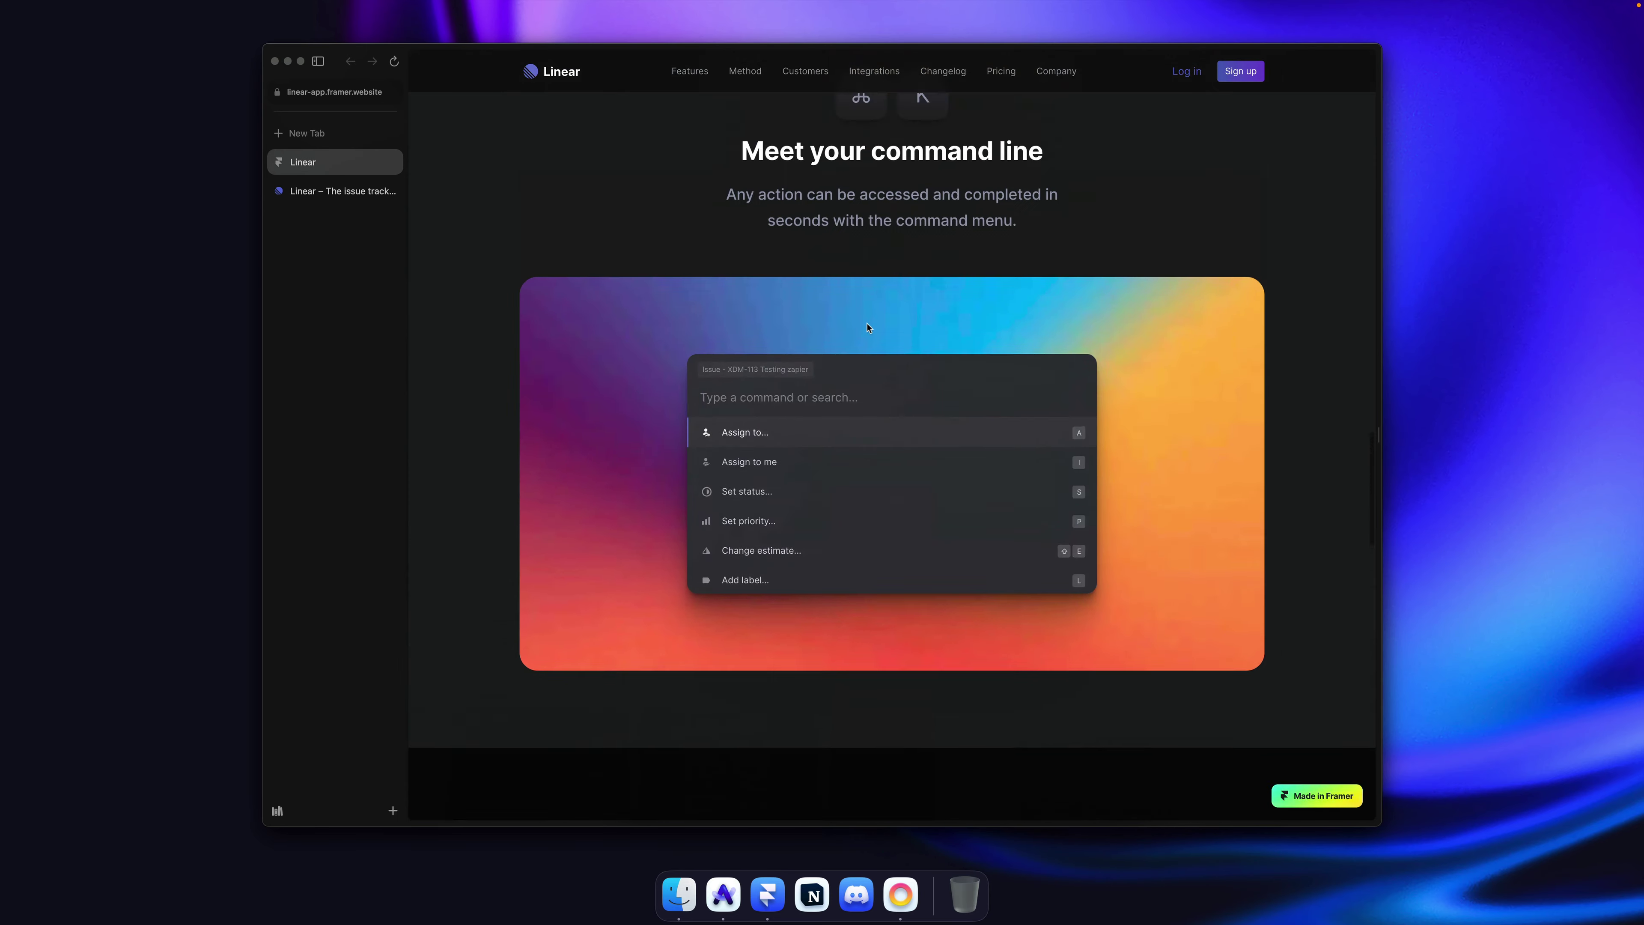
scroll(867, 328, "up", 15)
scroll(867, 323, "down", 8)
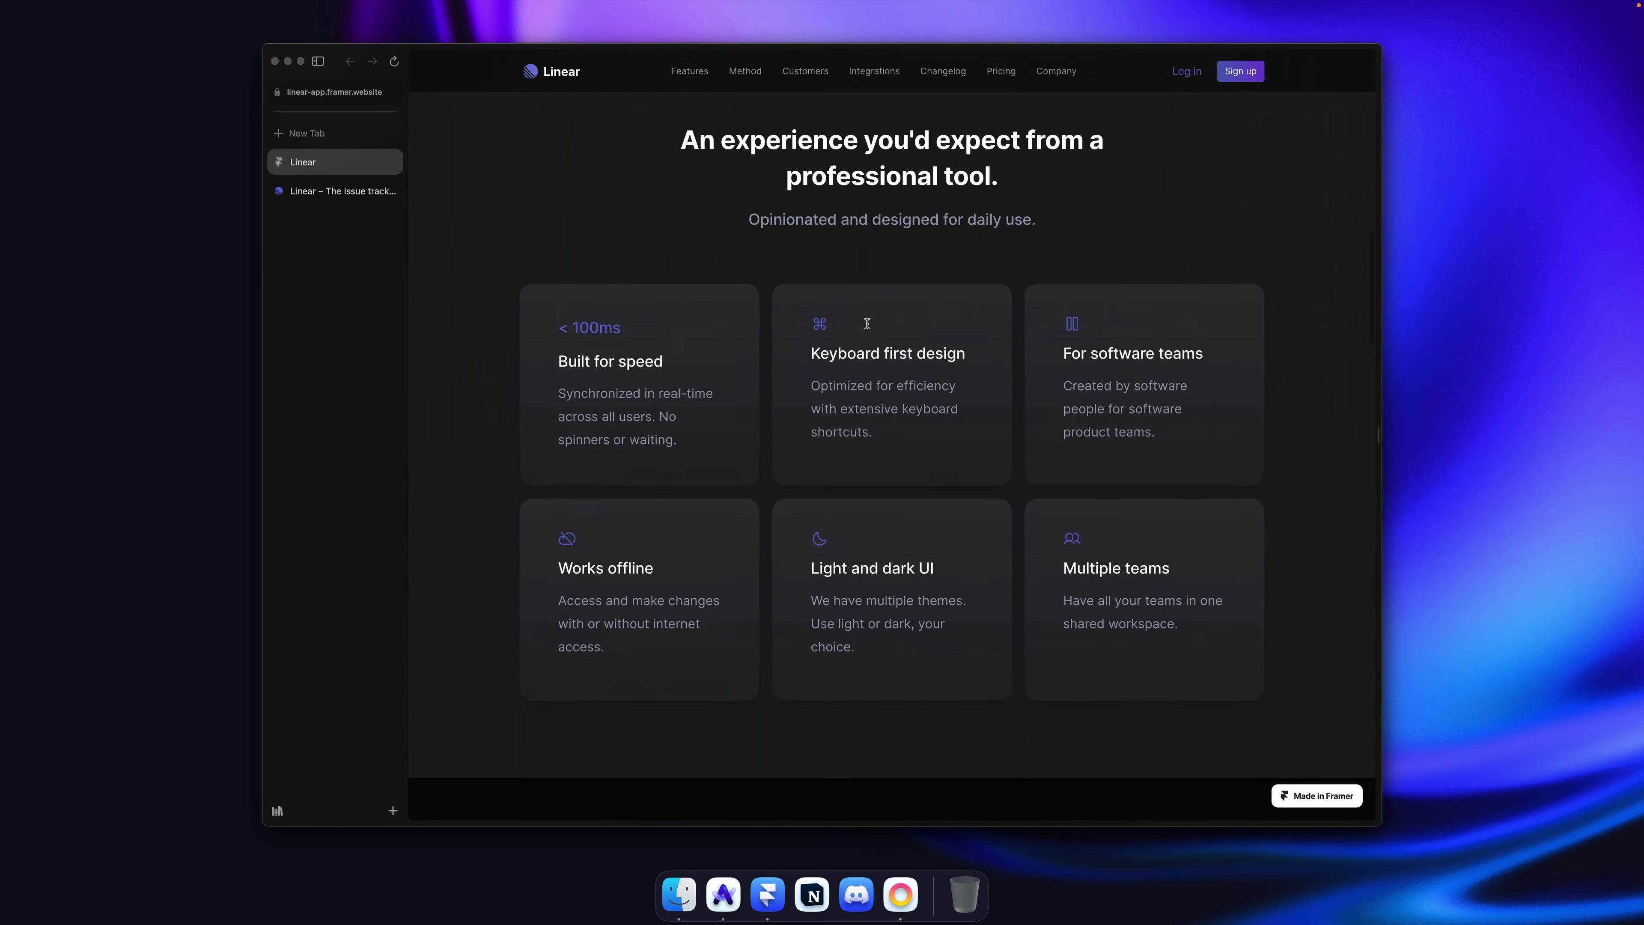
scroll(867, 327, "down", 8)
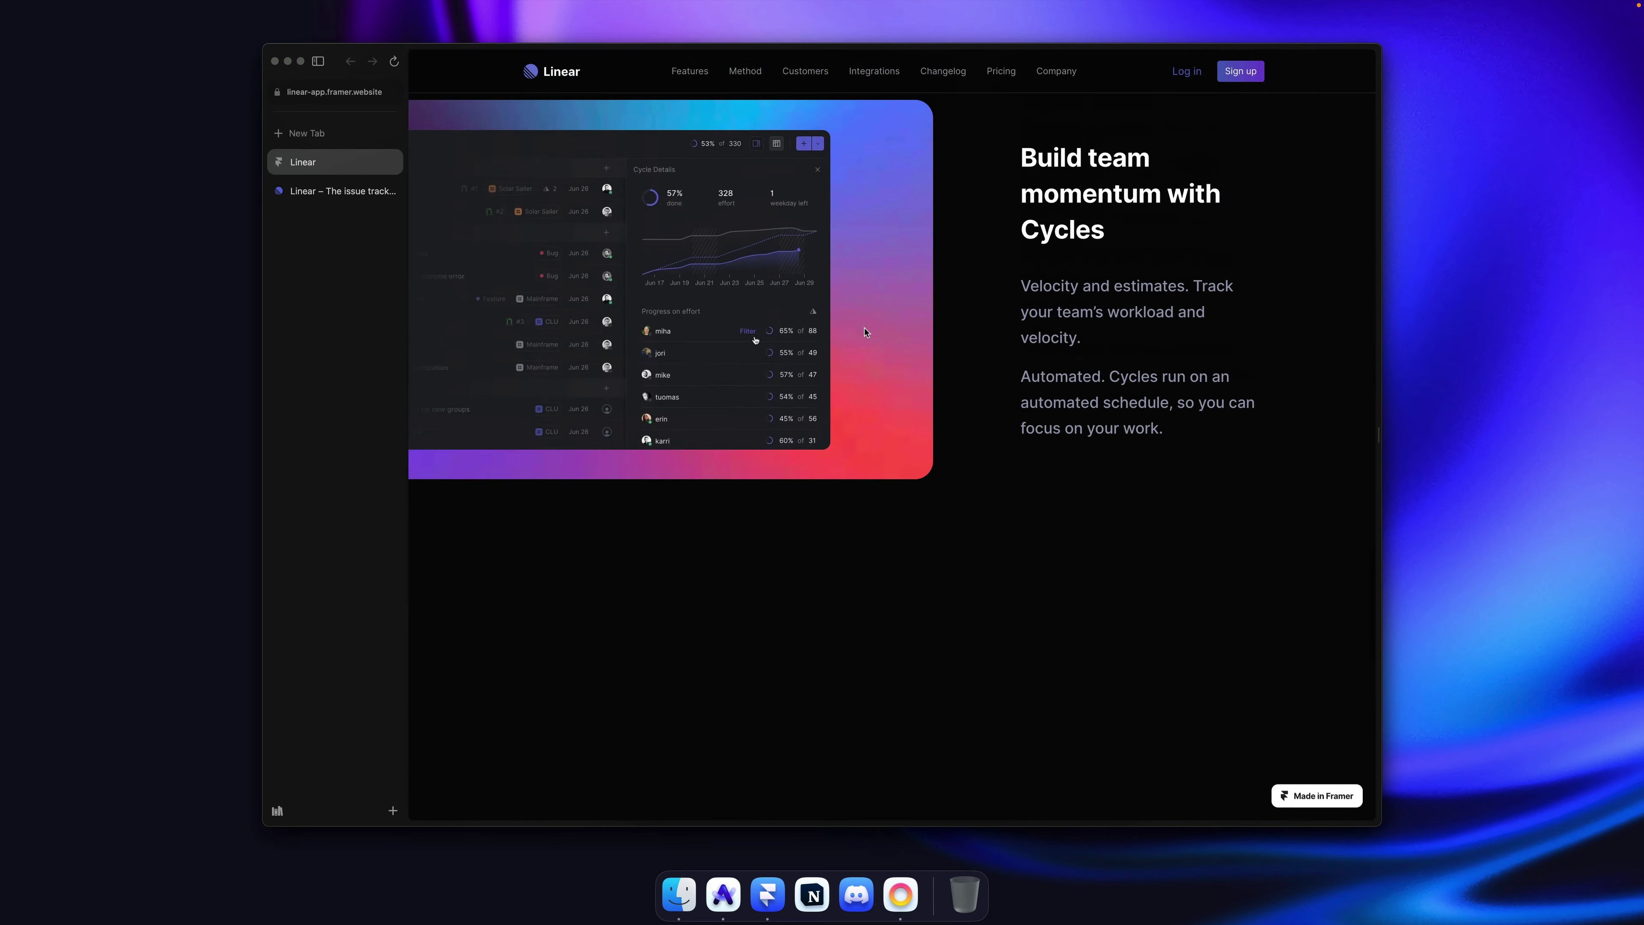
scroll(866, 332, "down", 5)
scroll(866, 333, "up", 15)
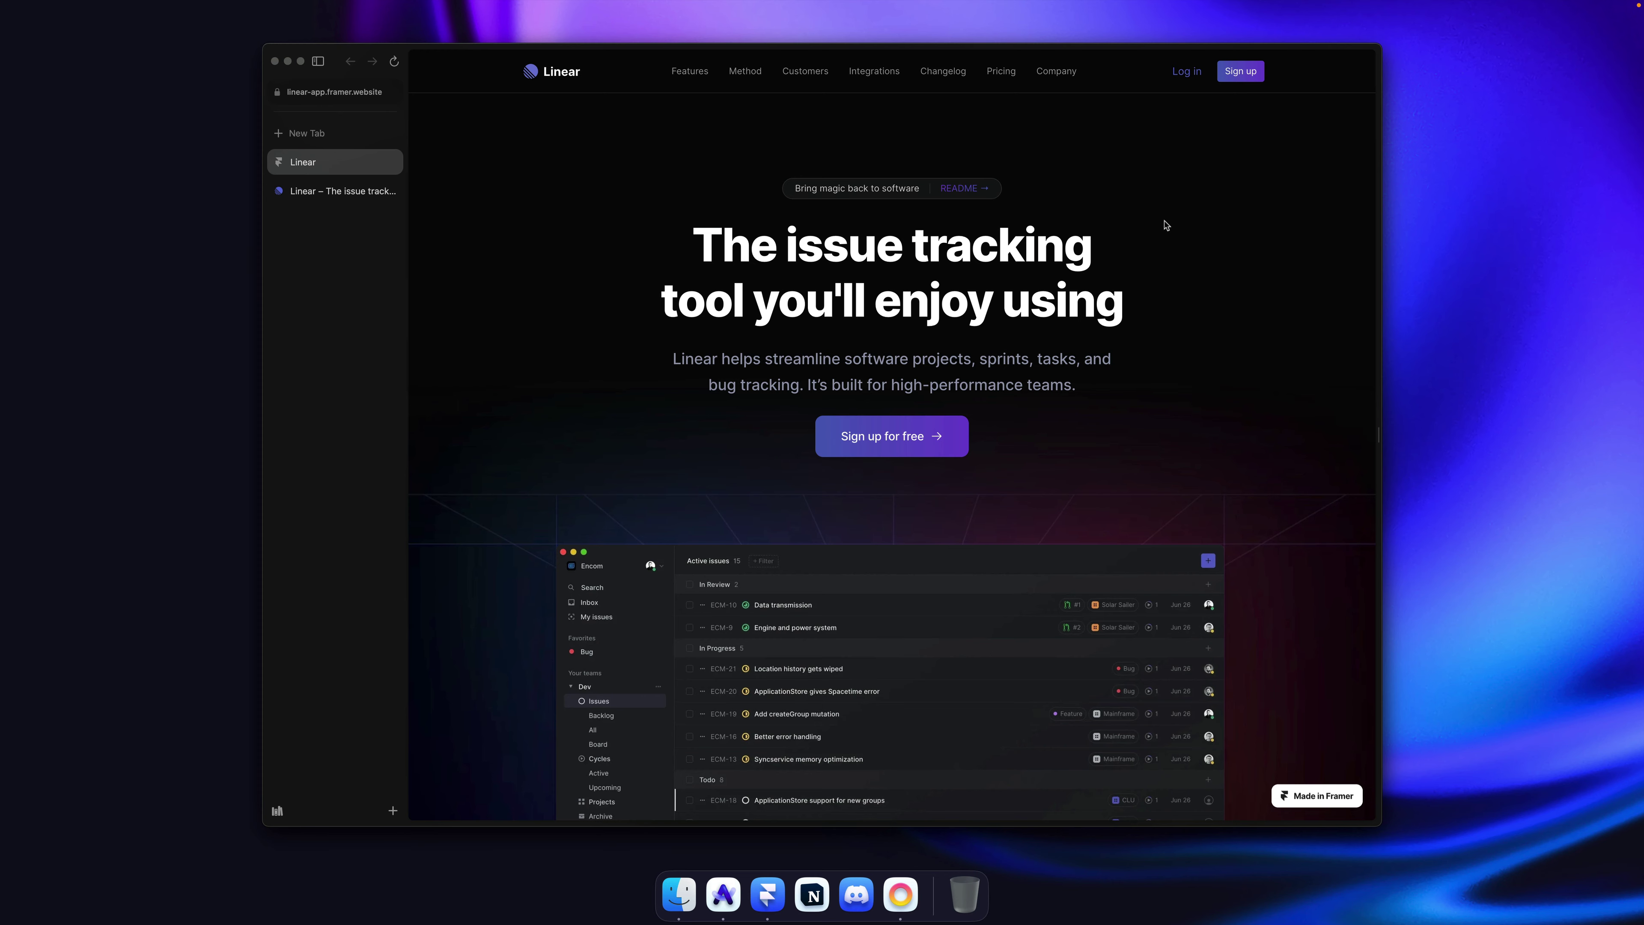
Step: Scroll linear.app between the Cycles section and the 'Set direction with Roadmap' section
key("ctrl+Tab")
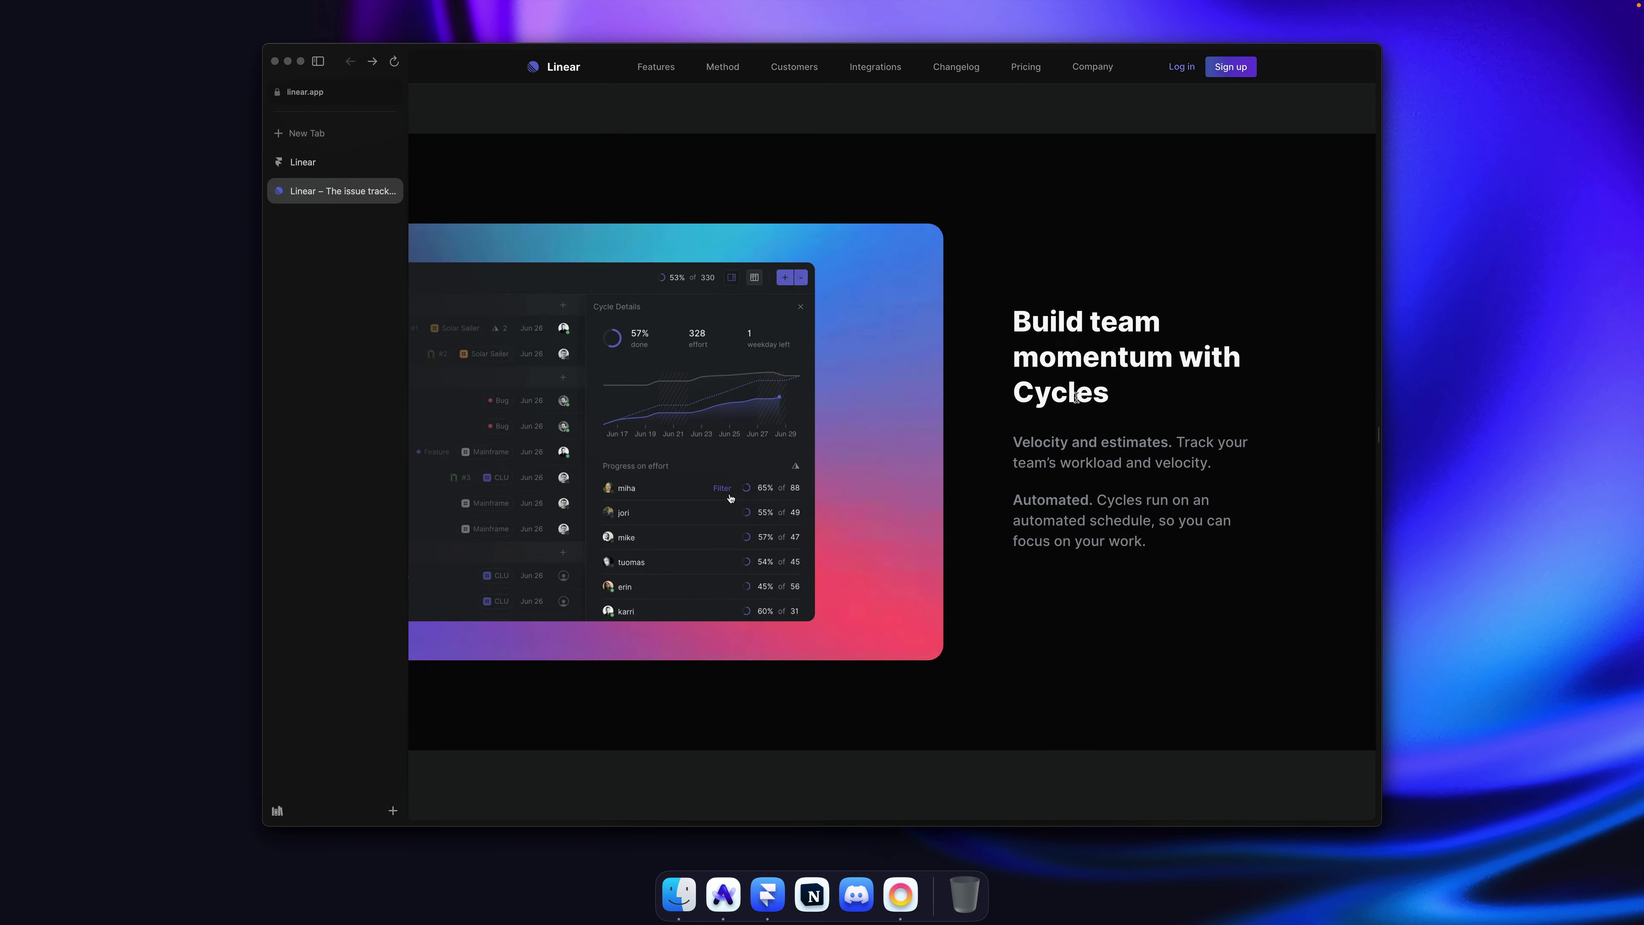
scroll(1077, 400, "down", 10)
scroll(1077, 400, "up", 6)
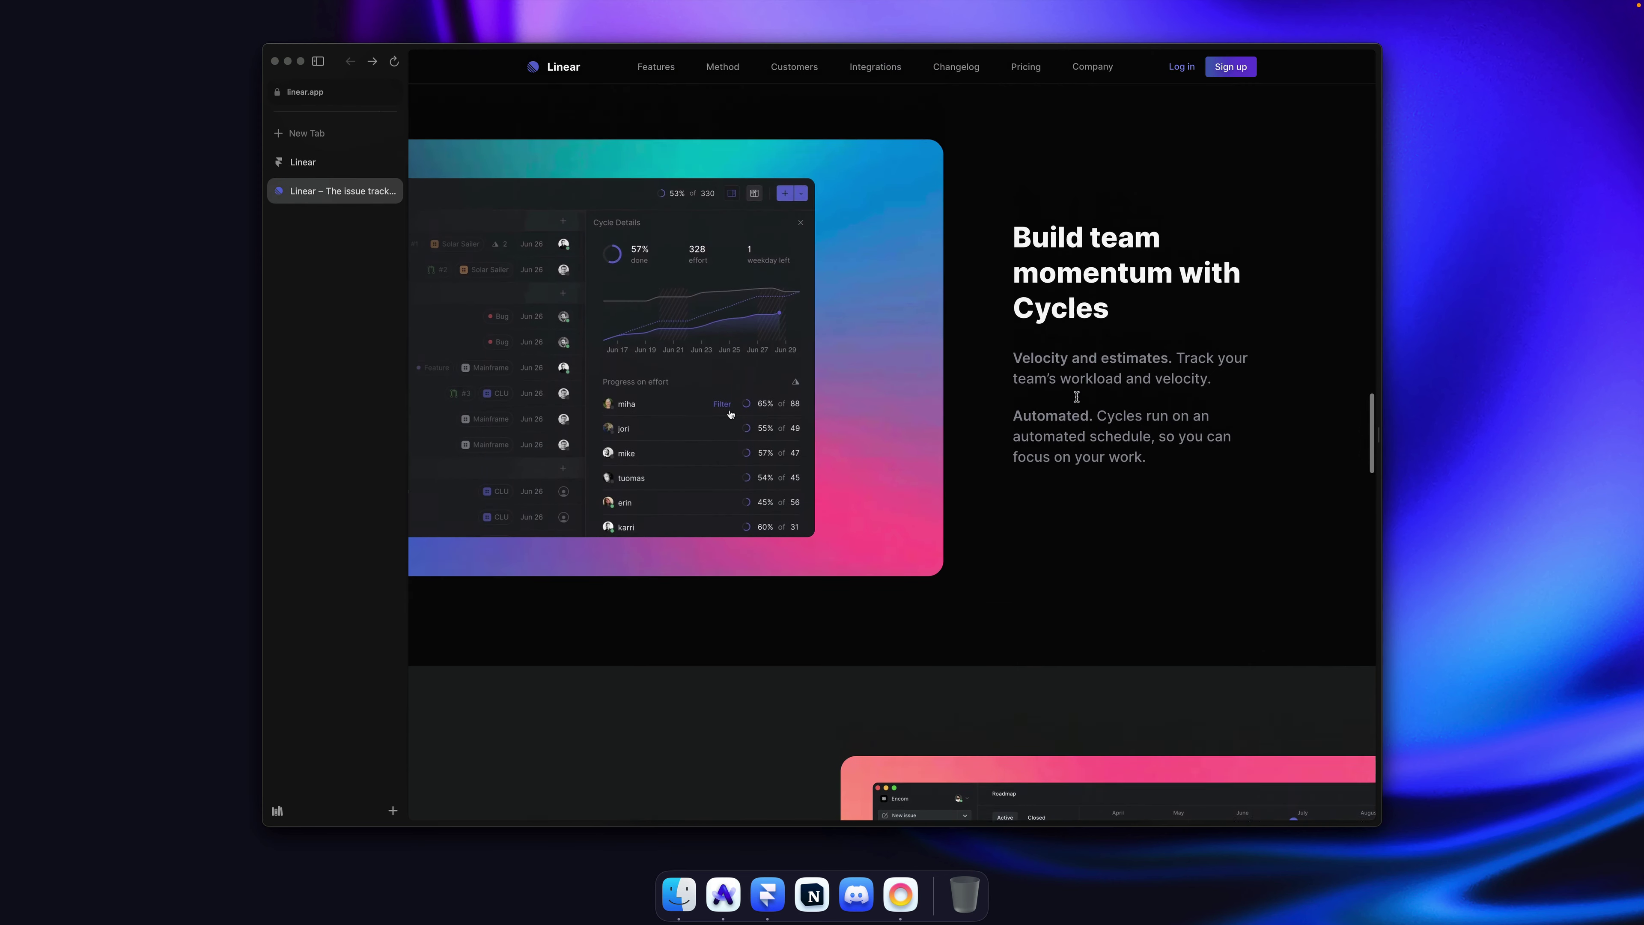
scroll(1077, 401, "down", 2)
scroll(1077, 400, "down", 8)
scroll(1077, 400, "up", 2)
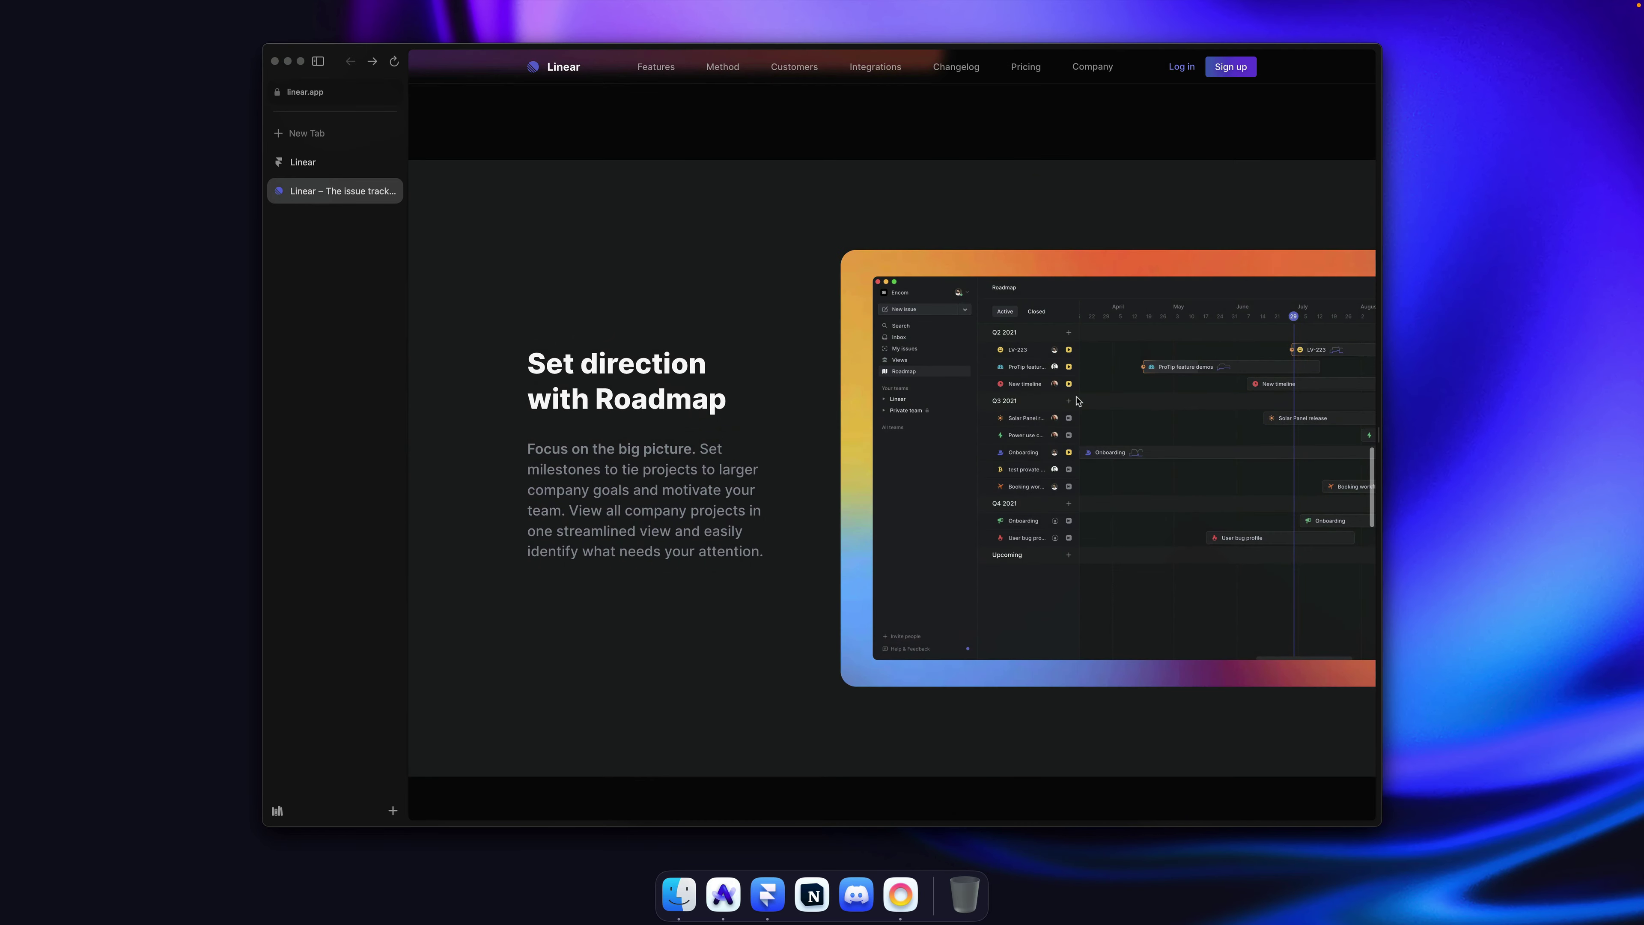
scroll(1075, 384, "down", 5)
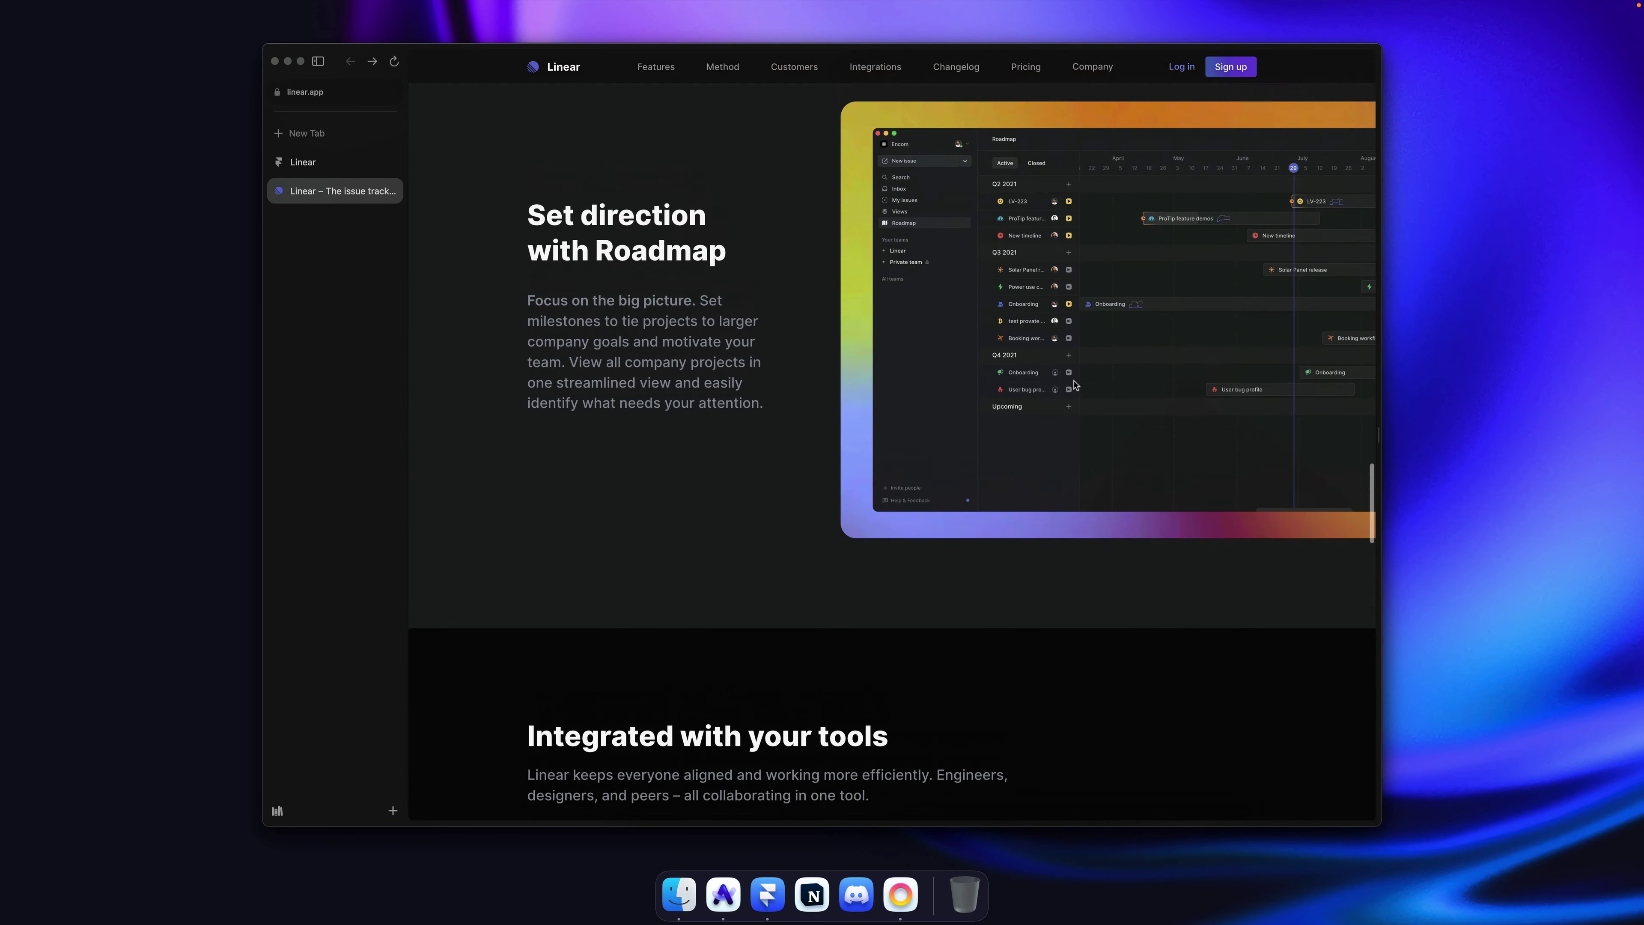
scroll(1075, 385, "up", 5)
scroll(1075, 384, "down", 4)
scroll(1074, 385, "up", 5)
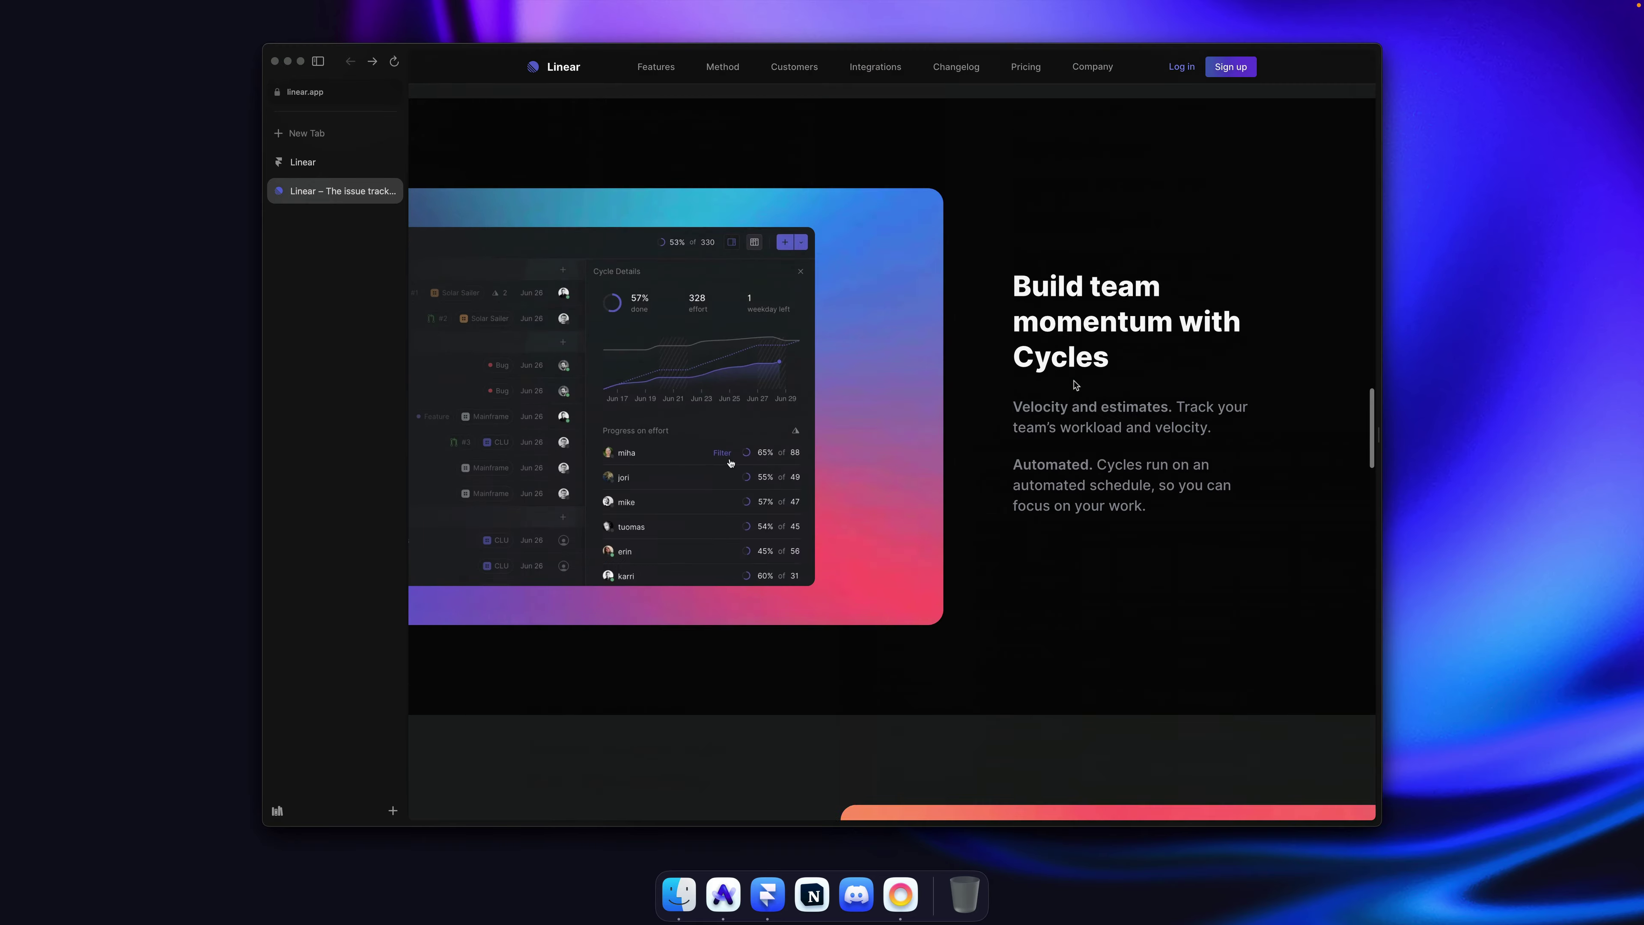
scroll(1075, 384, "down", 4)
scroll(658, 333, "up", 5)
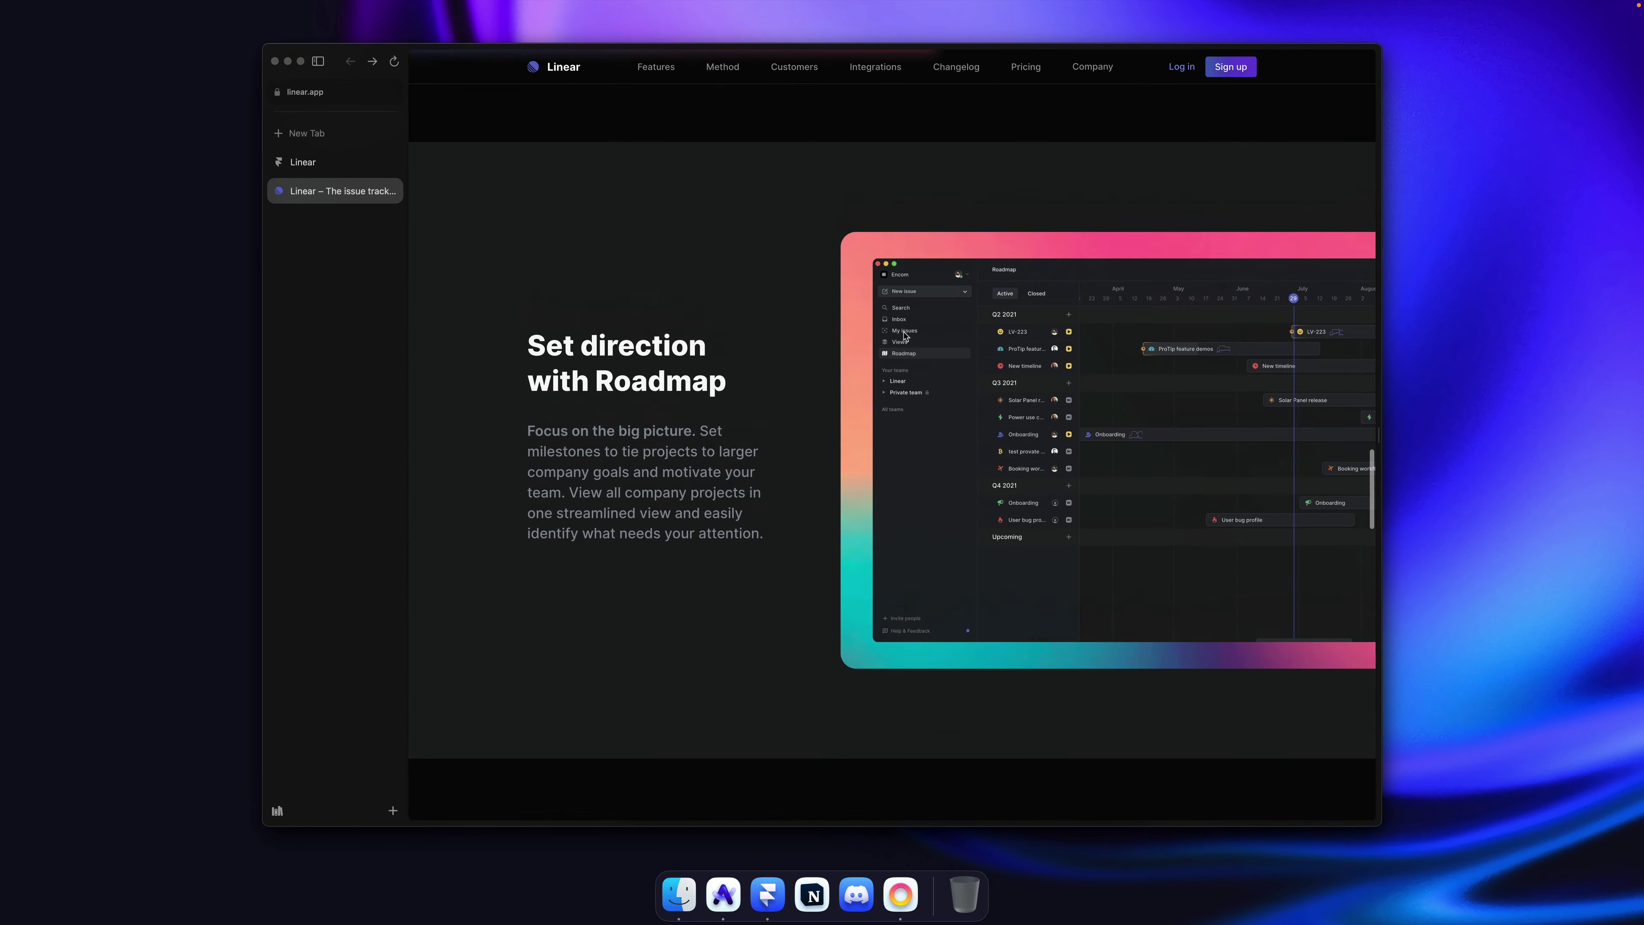
Step: Duplicate the Cycles section and give the copy a Charcoal background
key("super+Tab")
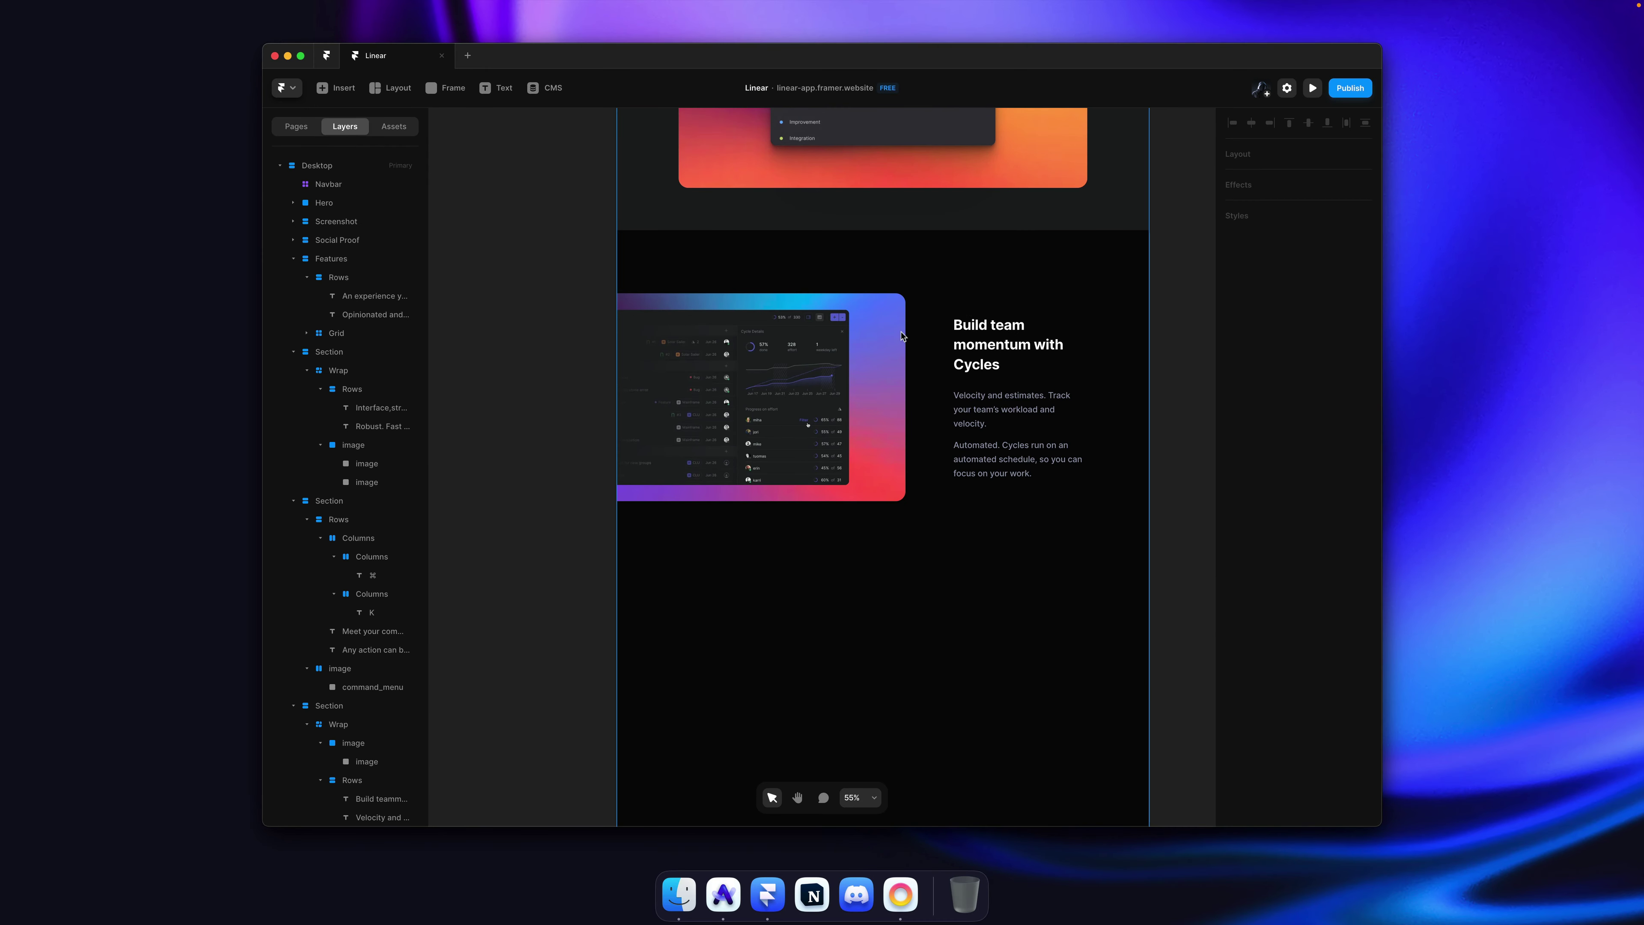
left_click(1024, 291)
key("super+d")
scroll(979, 345, "up", 10)
scroll(978, 343, "down", 15, "ctrl")
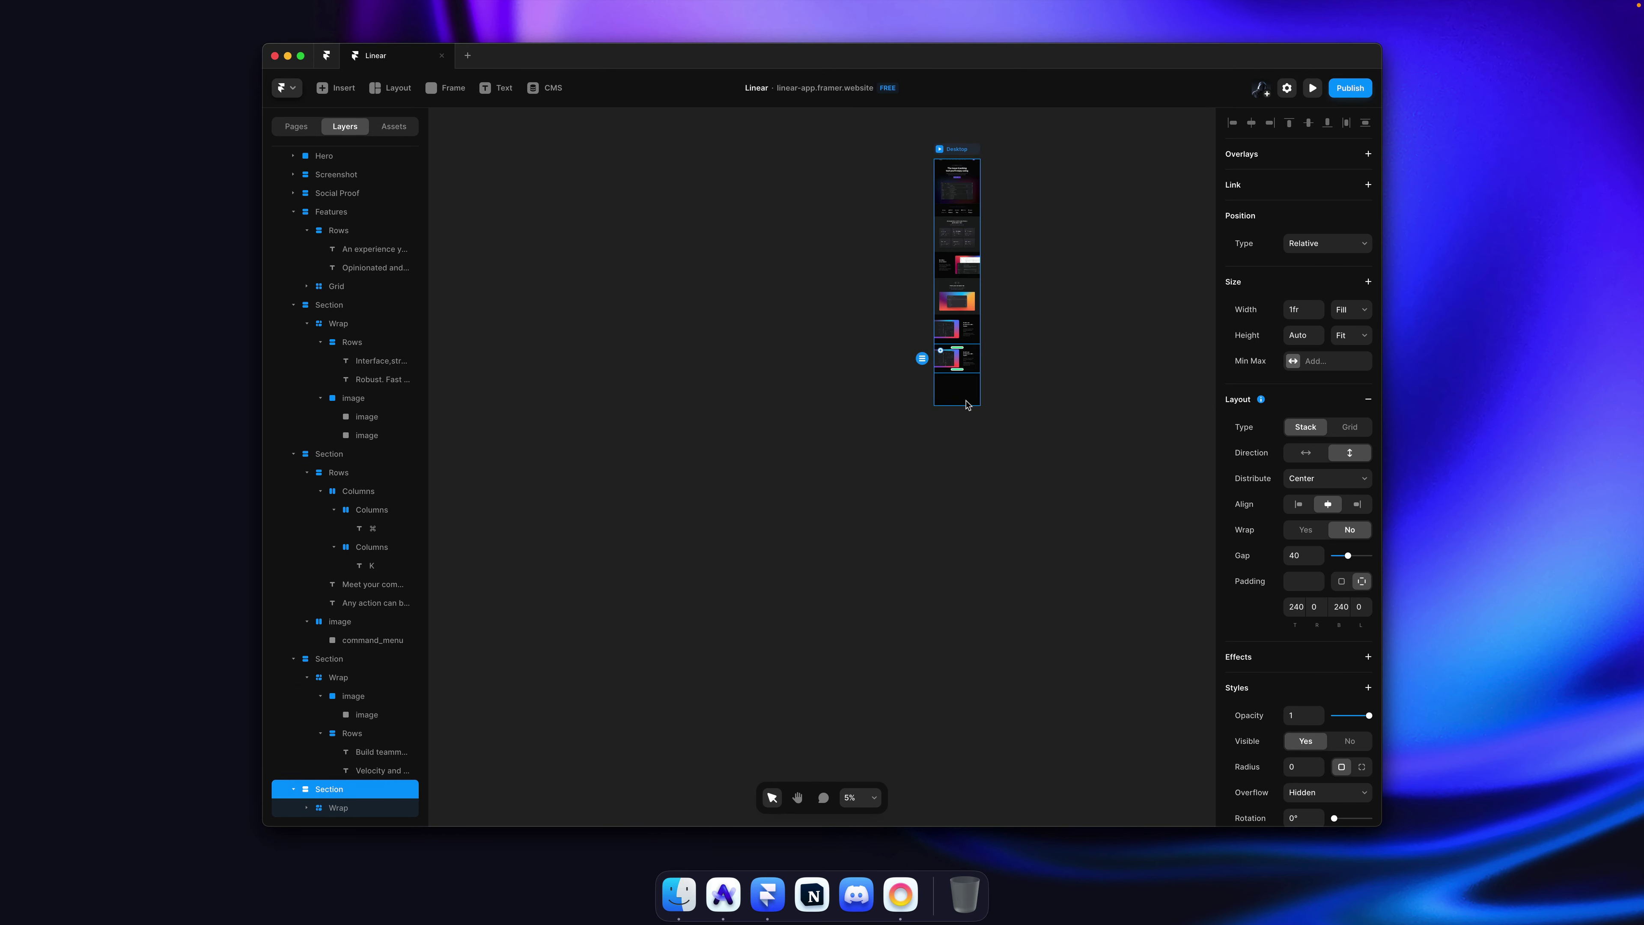
left_click(966, 407)
scroll(980, 304, "up", 10, "ctrl")
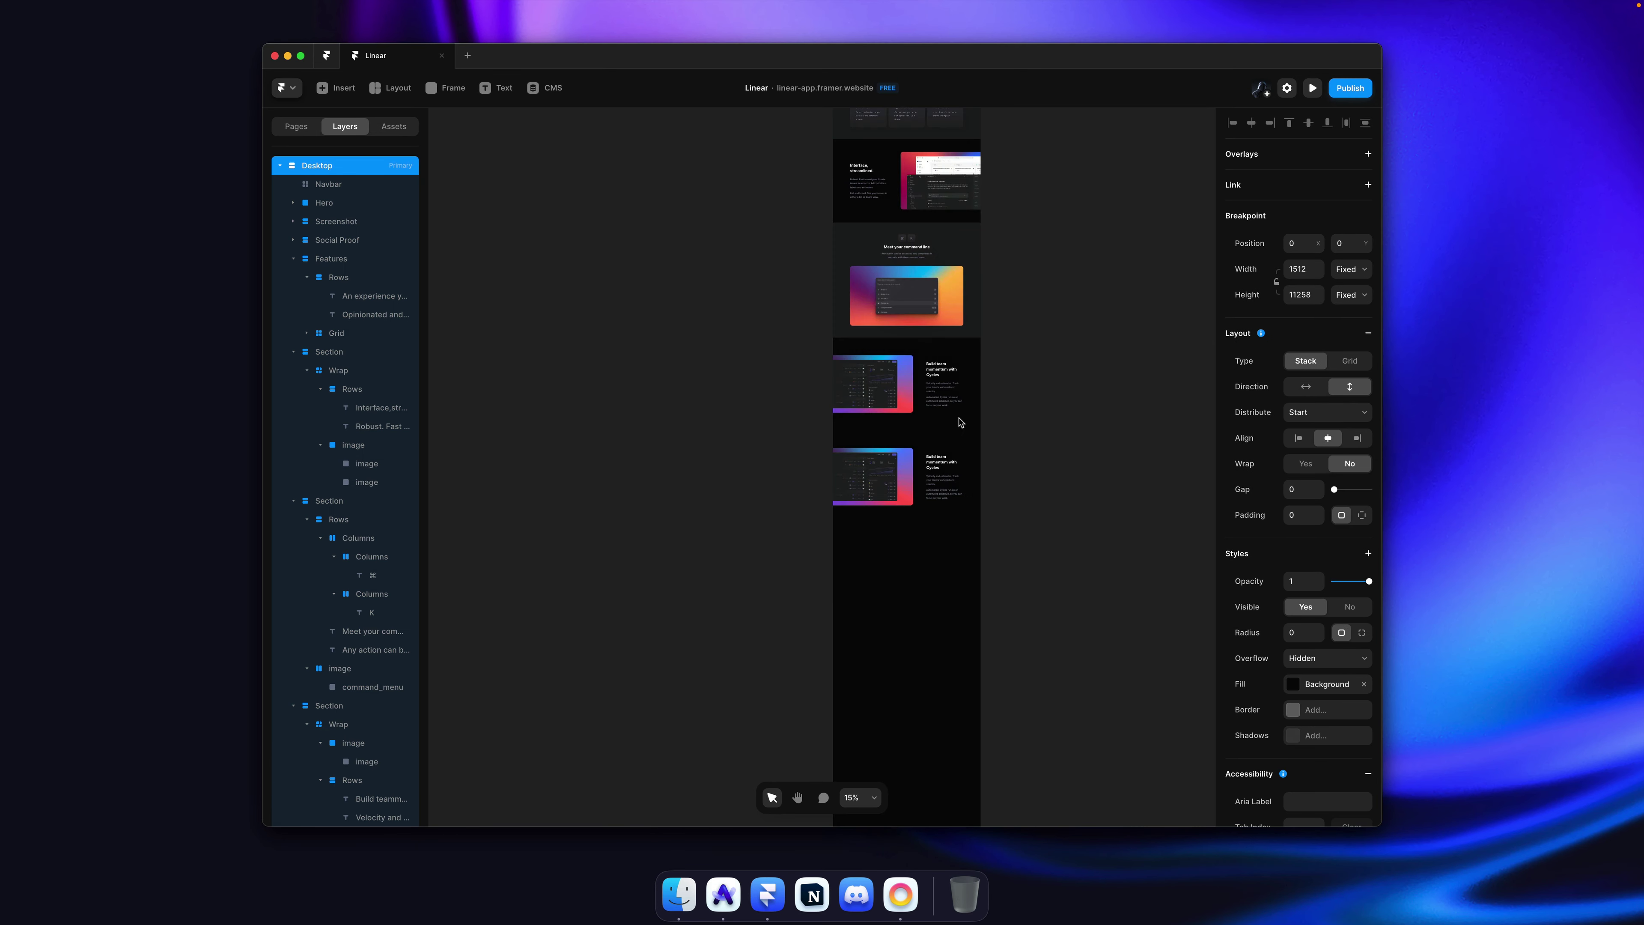
left_click(974, 449)
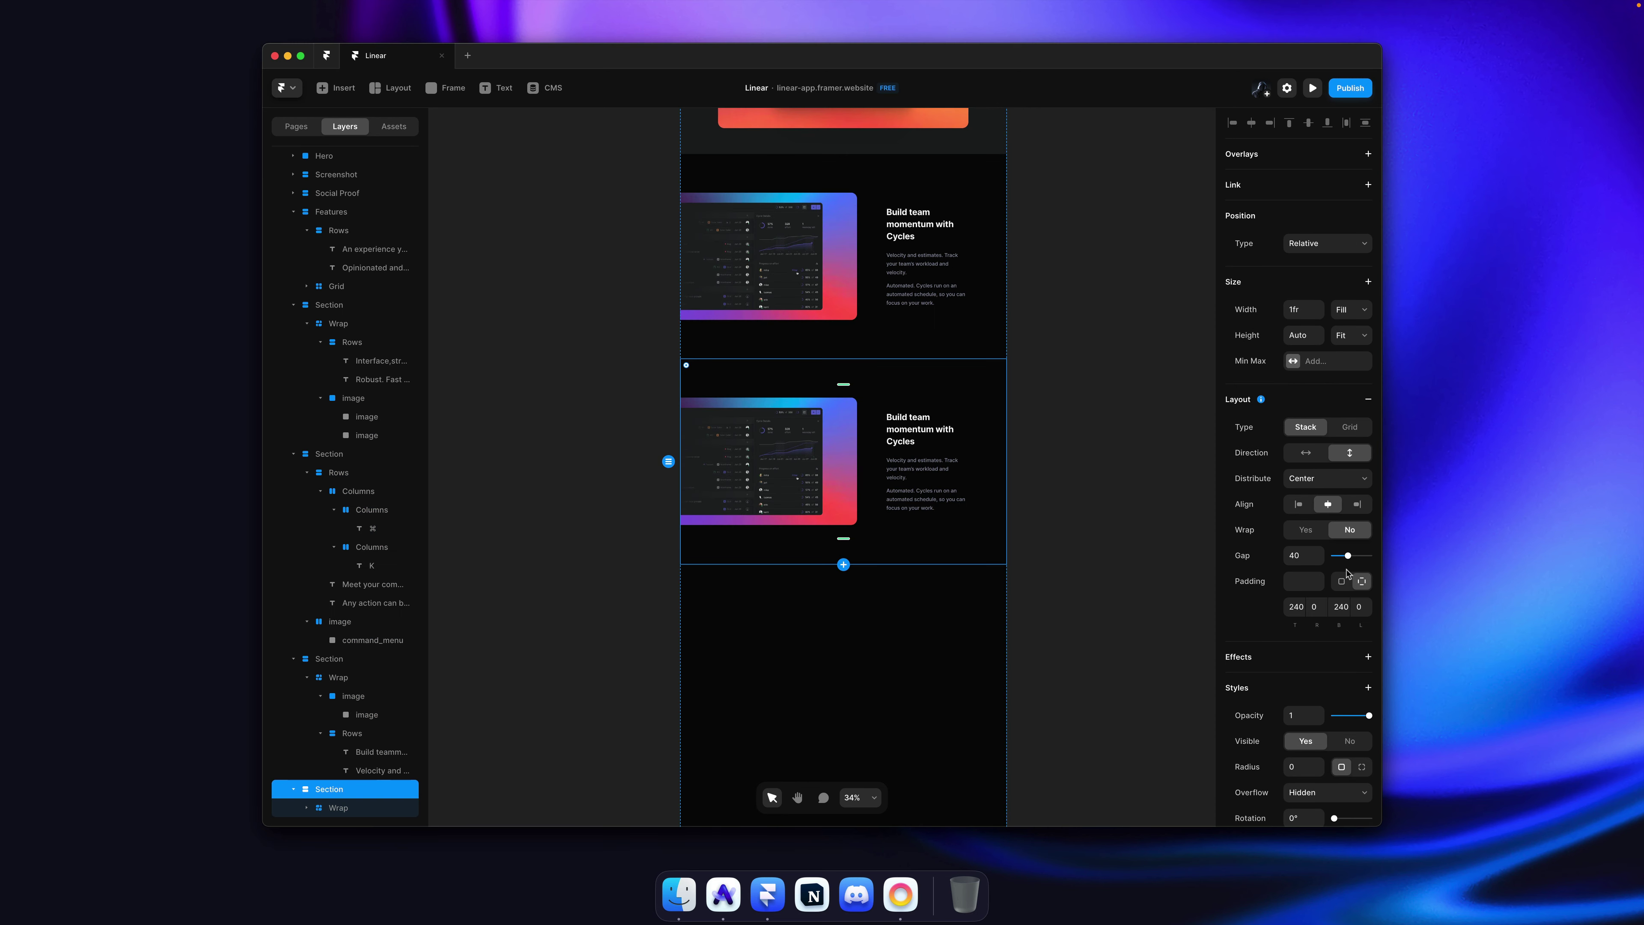
scroll(1302, 648, "down", 5)
left_click(1326, 554)
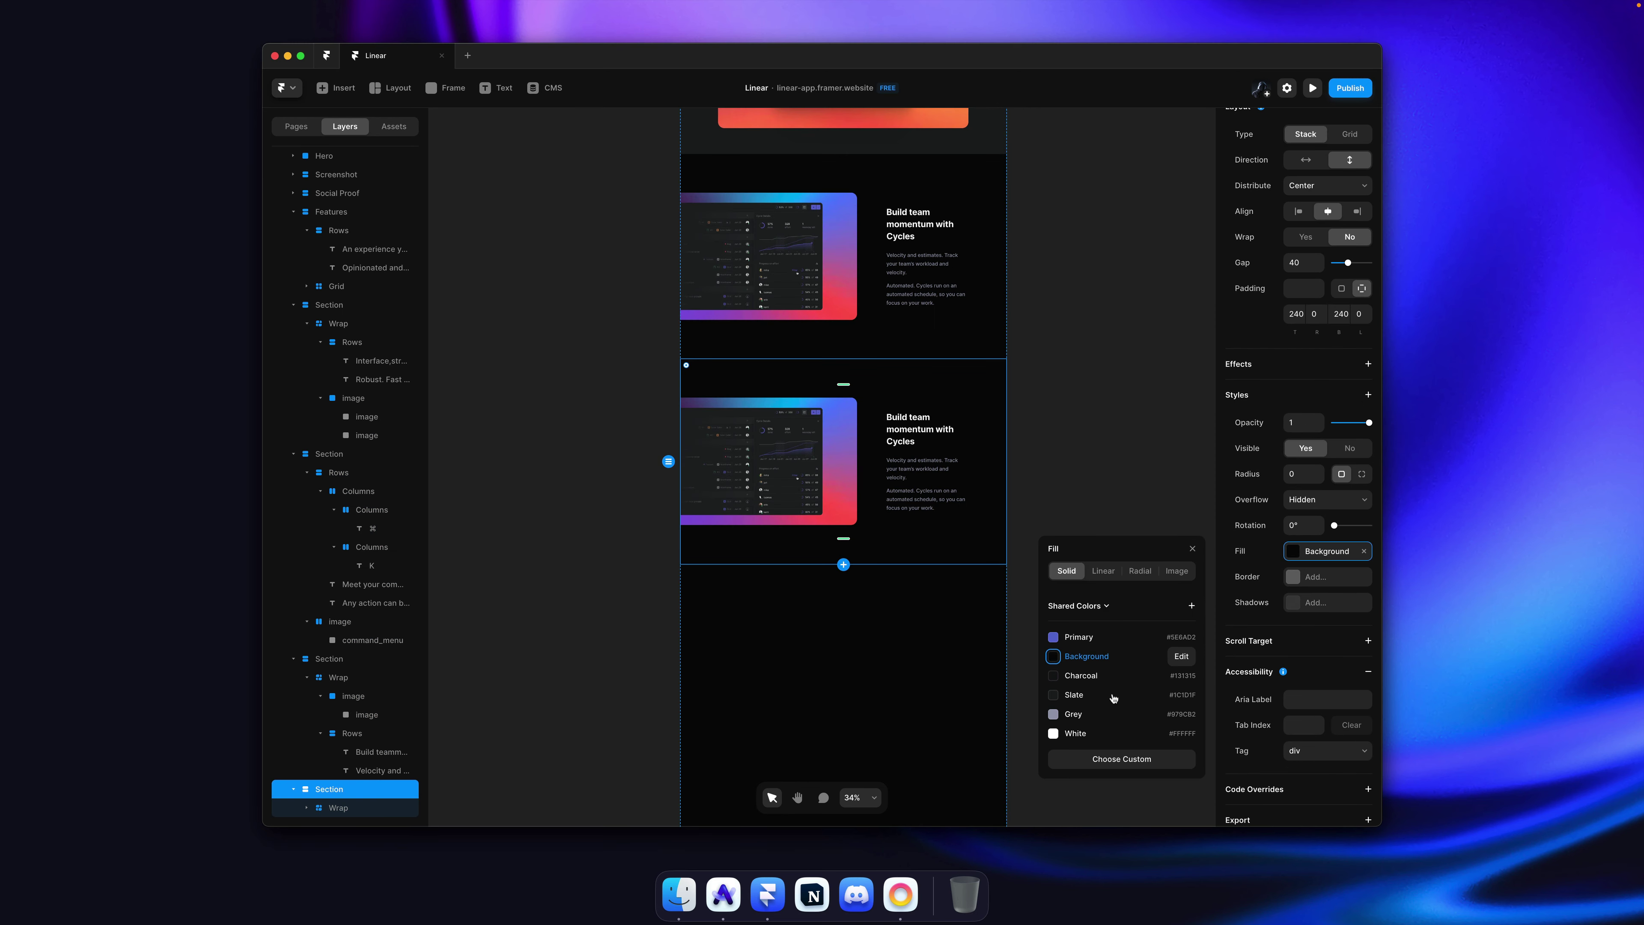
left_click(1098, 677)
left_click(1095, 496)
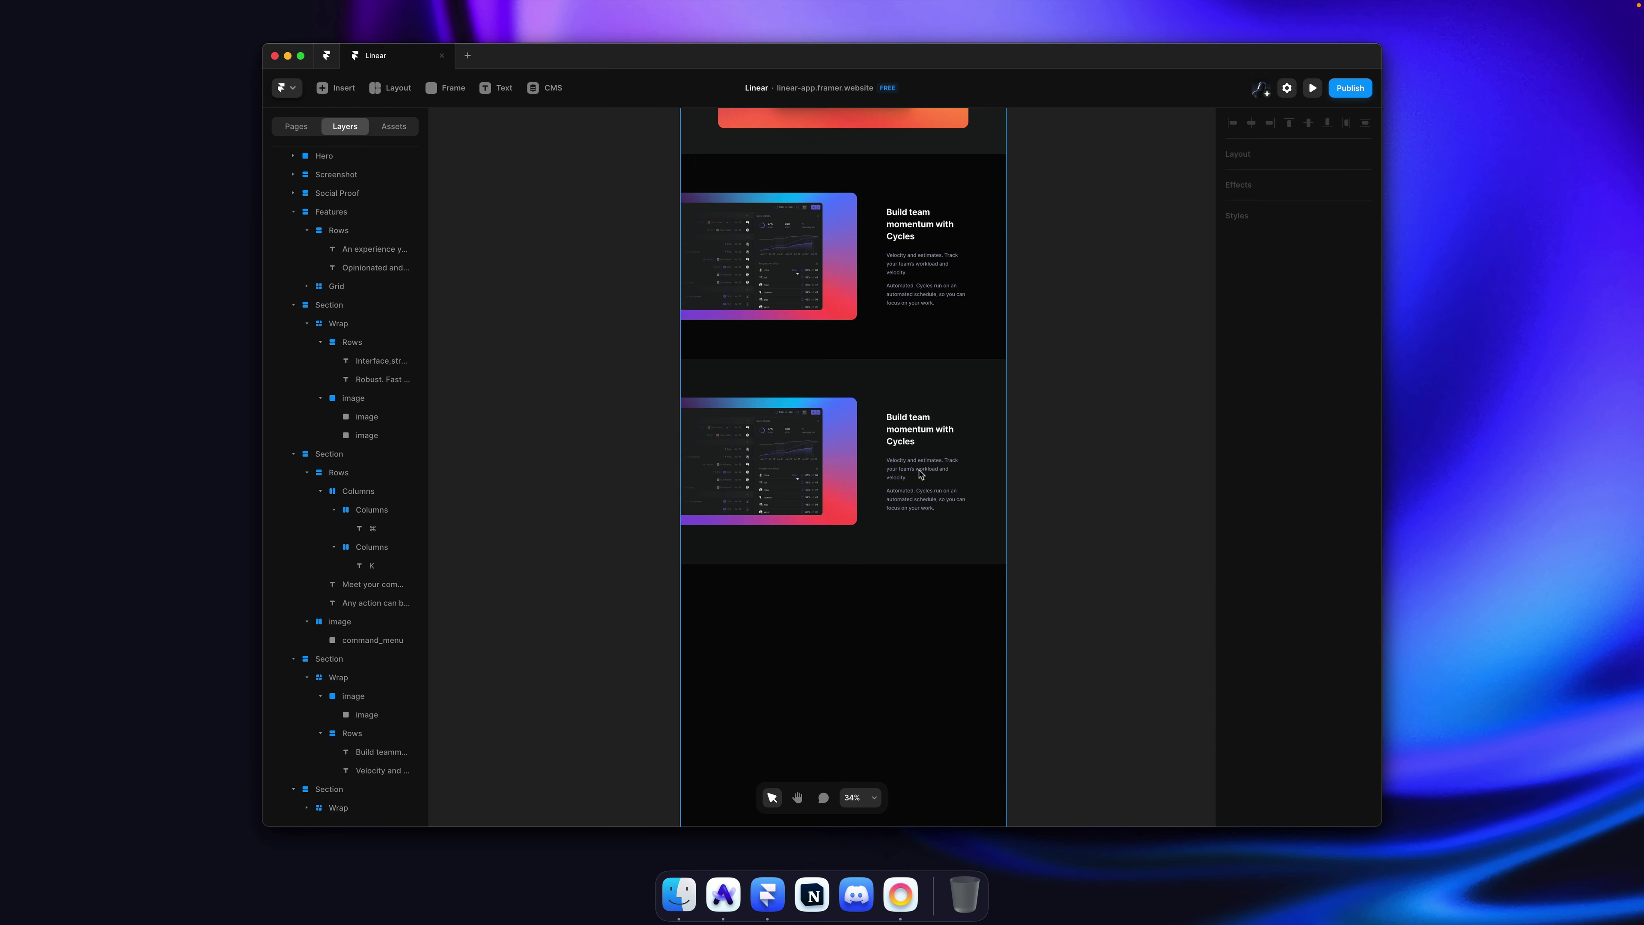
Step: Change the distribution of items in the duplicate section's Wrap
scroll(925, 473, "up", 2)
left_click(930, 445)
key("Escape")
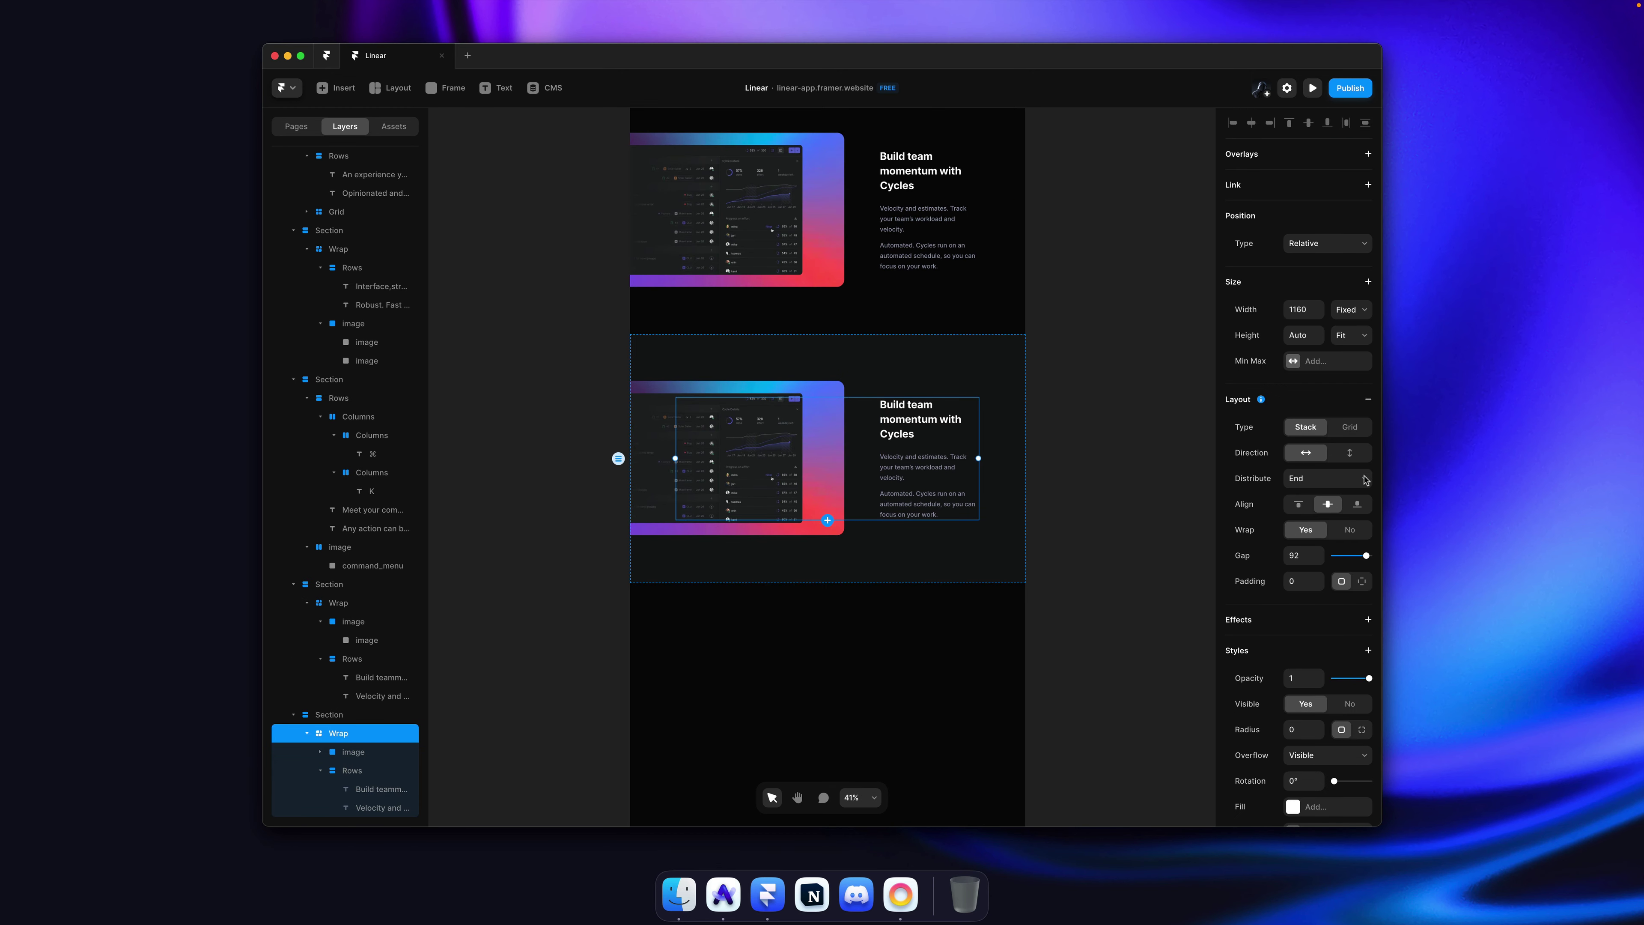
left_click(1366, 479)
left_click(1326, 458)
left_click(1079, 430)
left_click(755, 426)
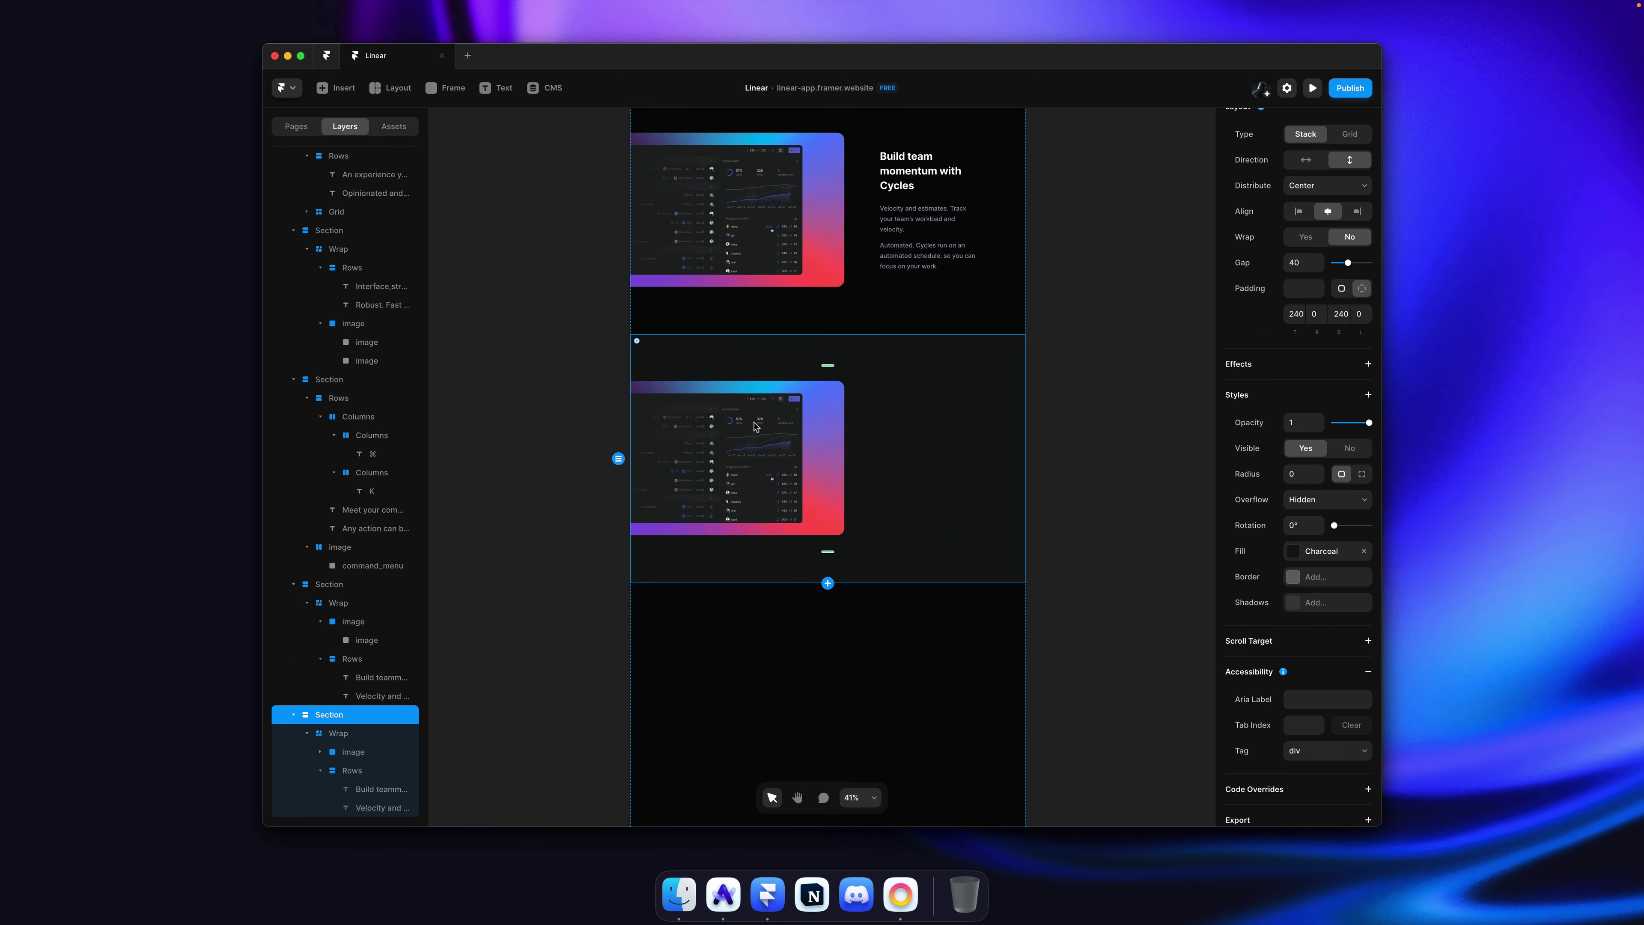
Step: Pin the screenshot to the right, move it past the text, and set a 28 top-left radius
left_click(759, 447)
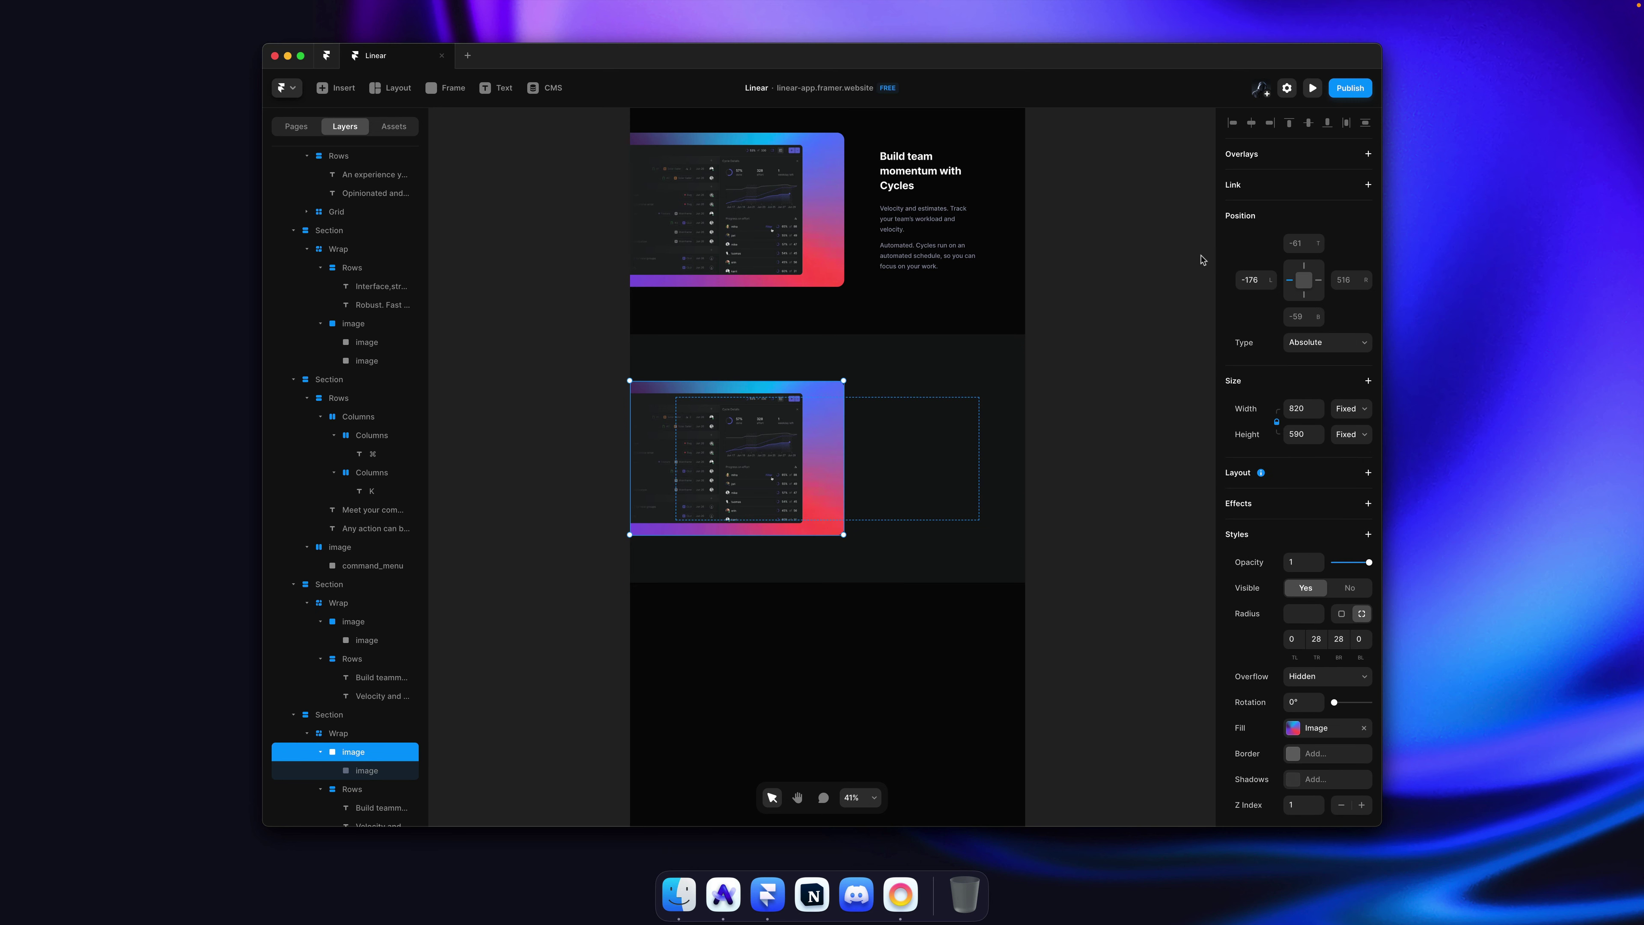
left_click(1319, 279)
left_click(1290, 280)
key("shift+Right")
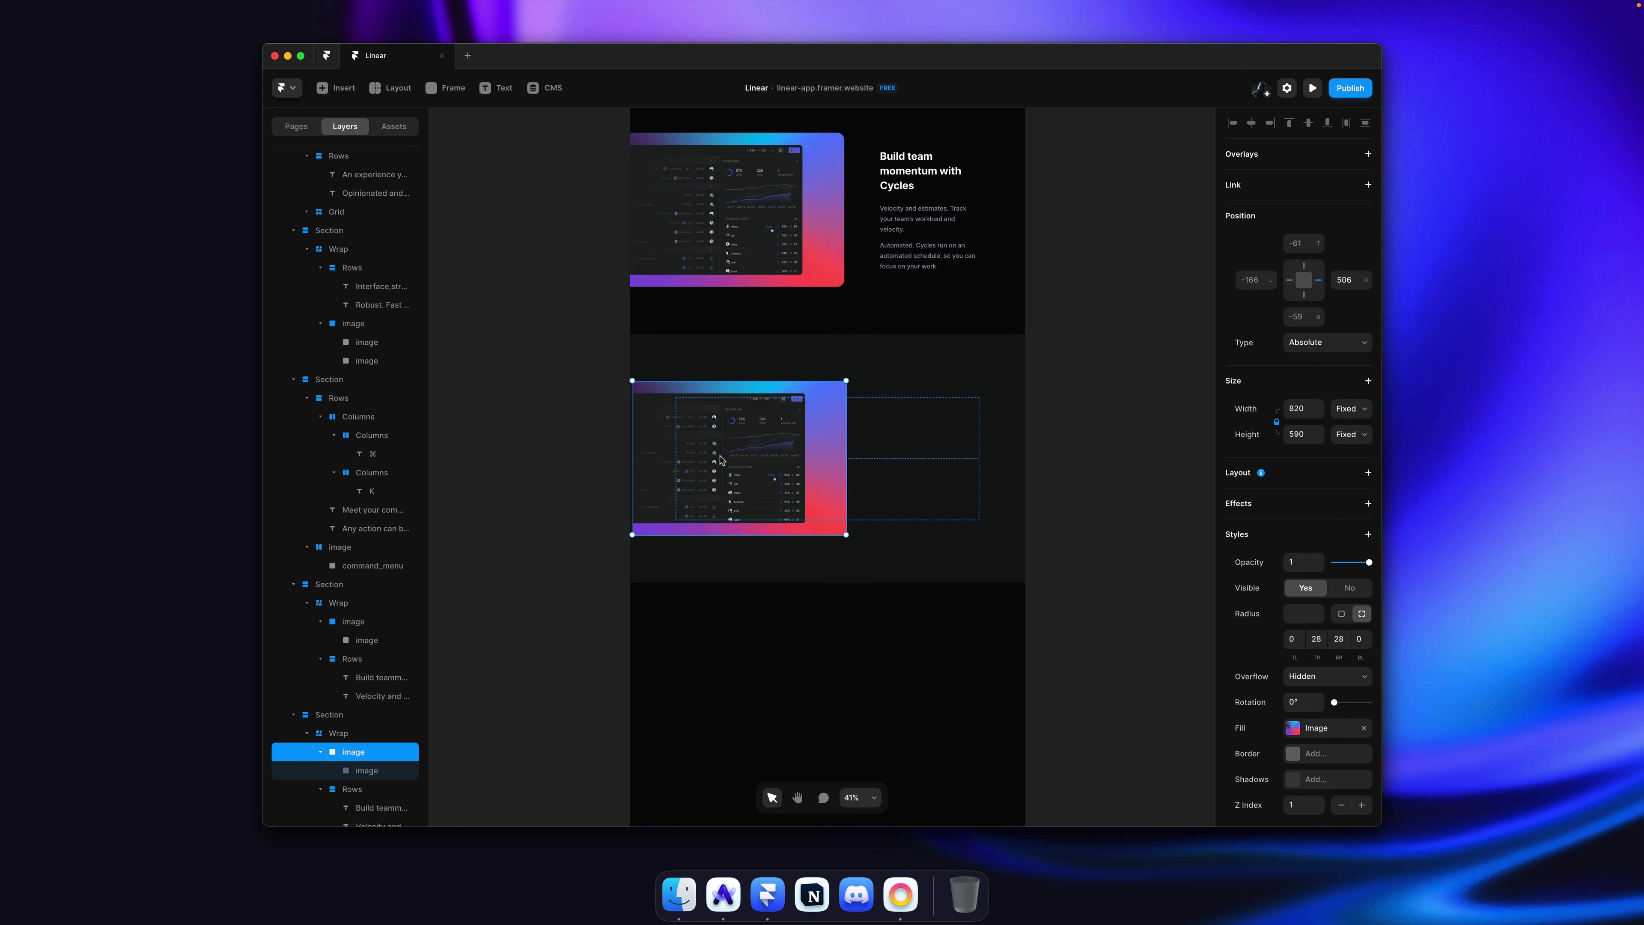
left_click_drag(720, 460, 897, 444)
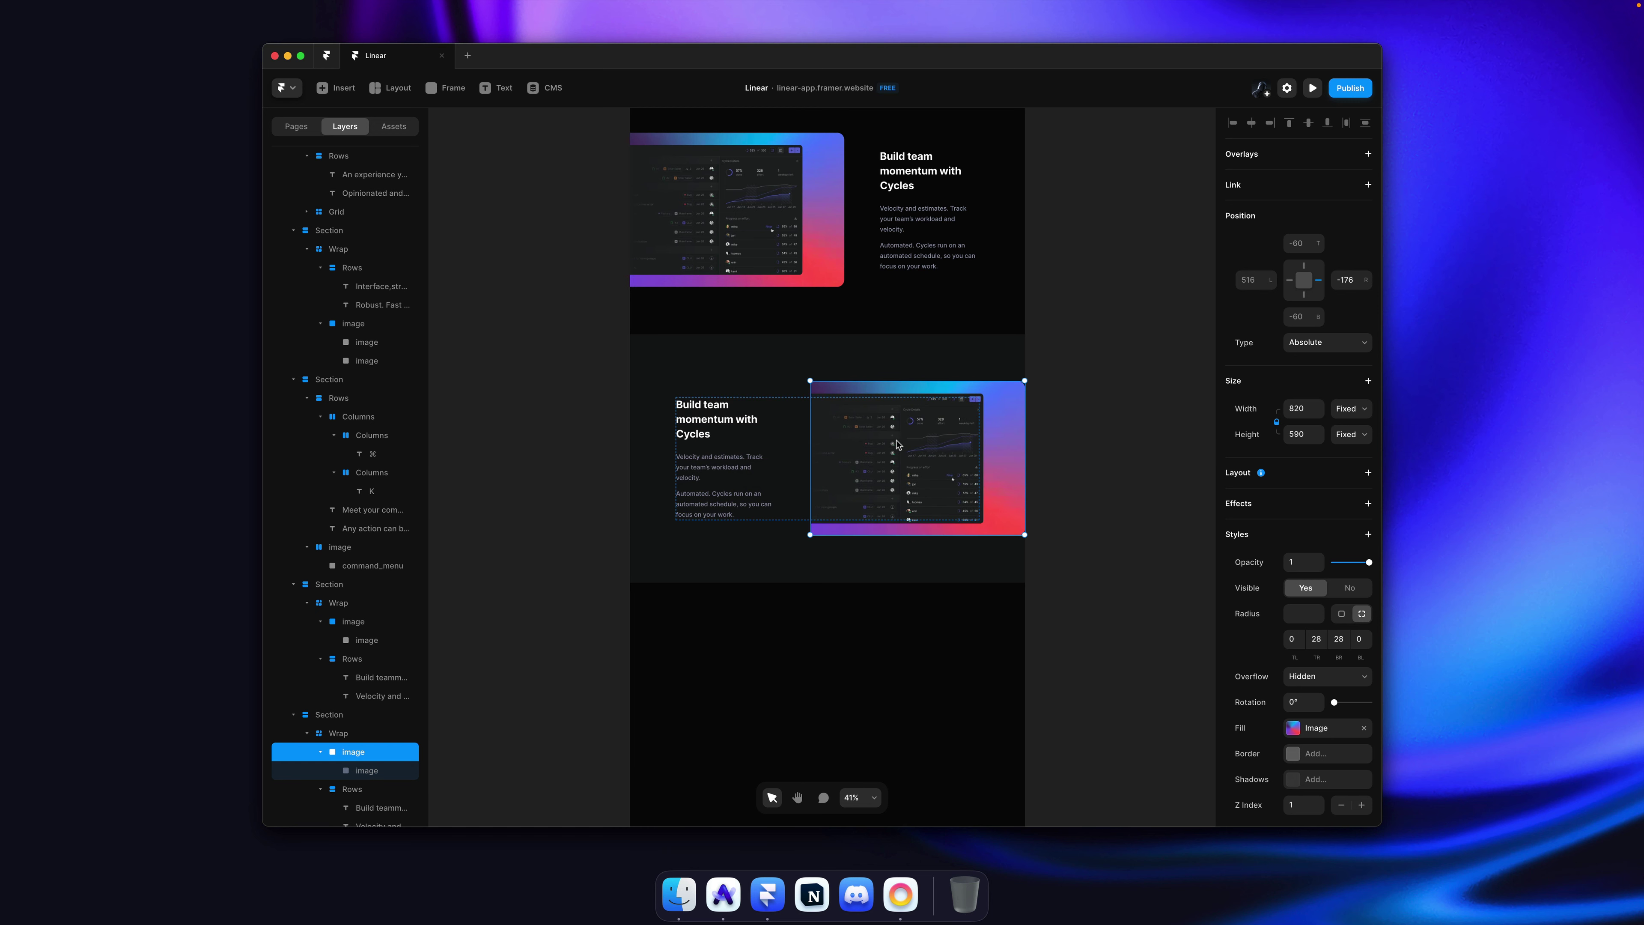
scroll(897, 444, "up", 3)
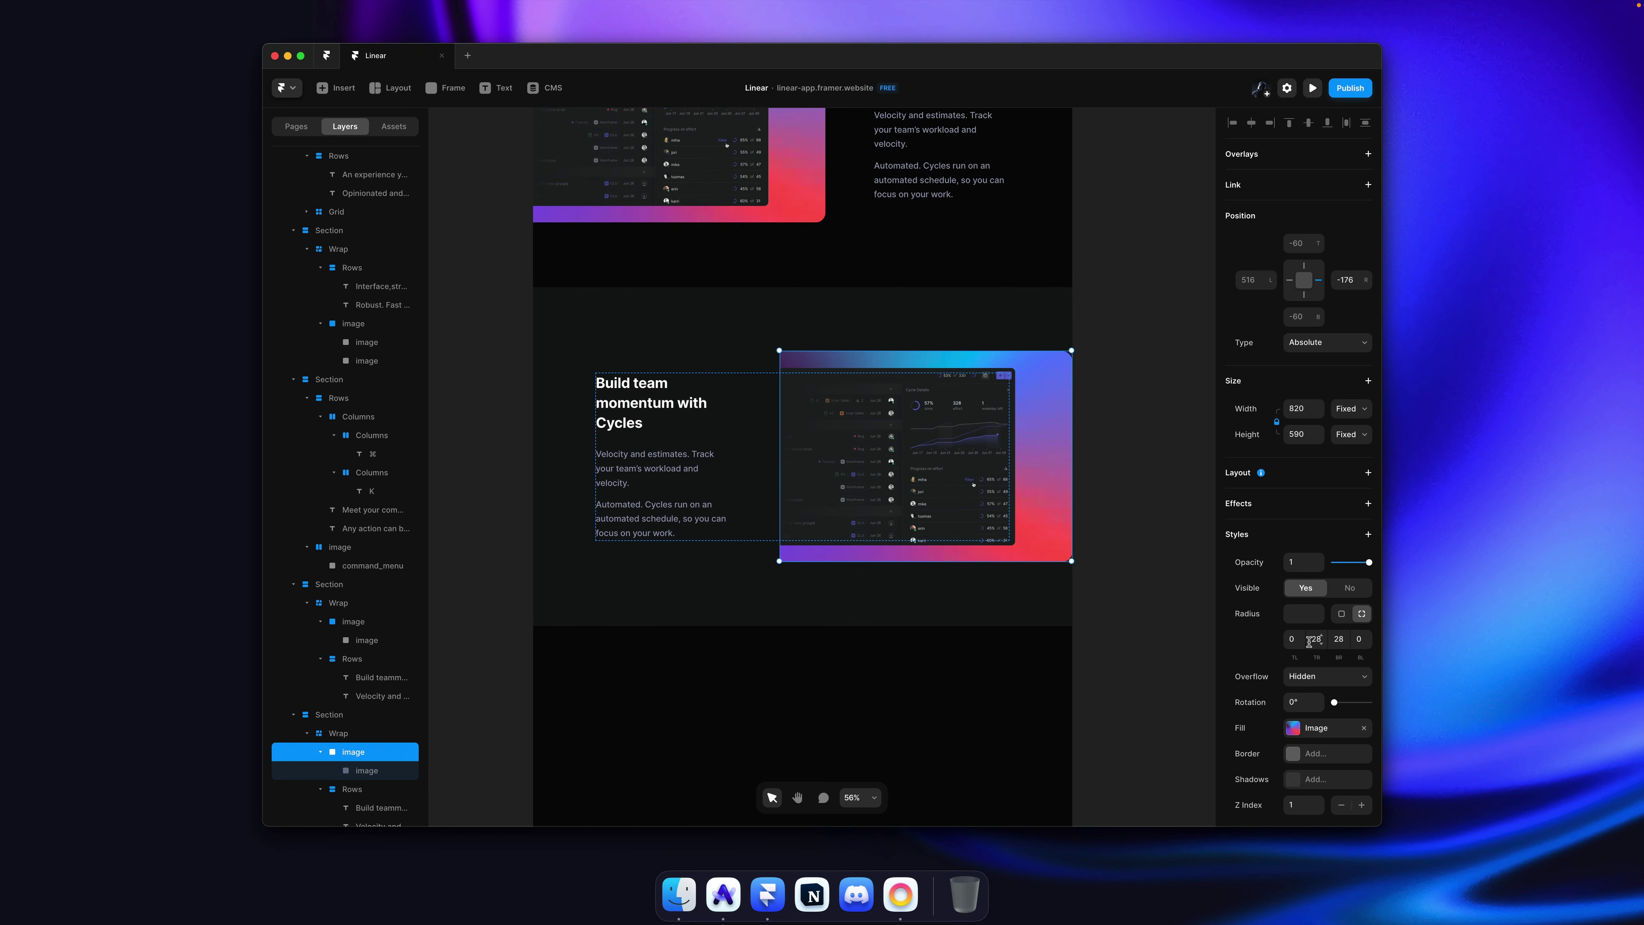
type("28")
key("Tab")
Step: Shift the inner screenshot toward the frame's right edge and set its top-right radius to 0
left_click(840, 480)
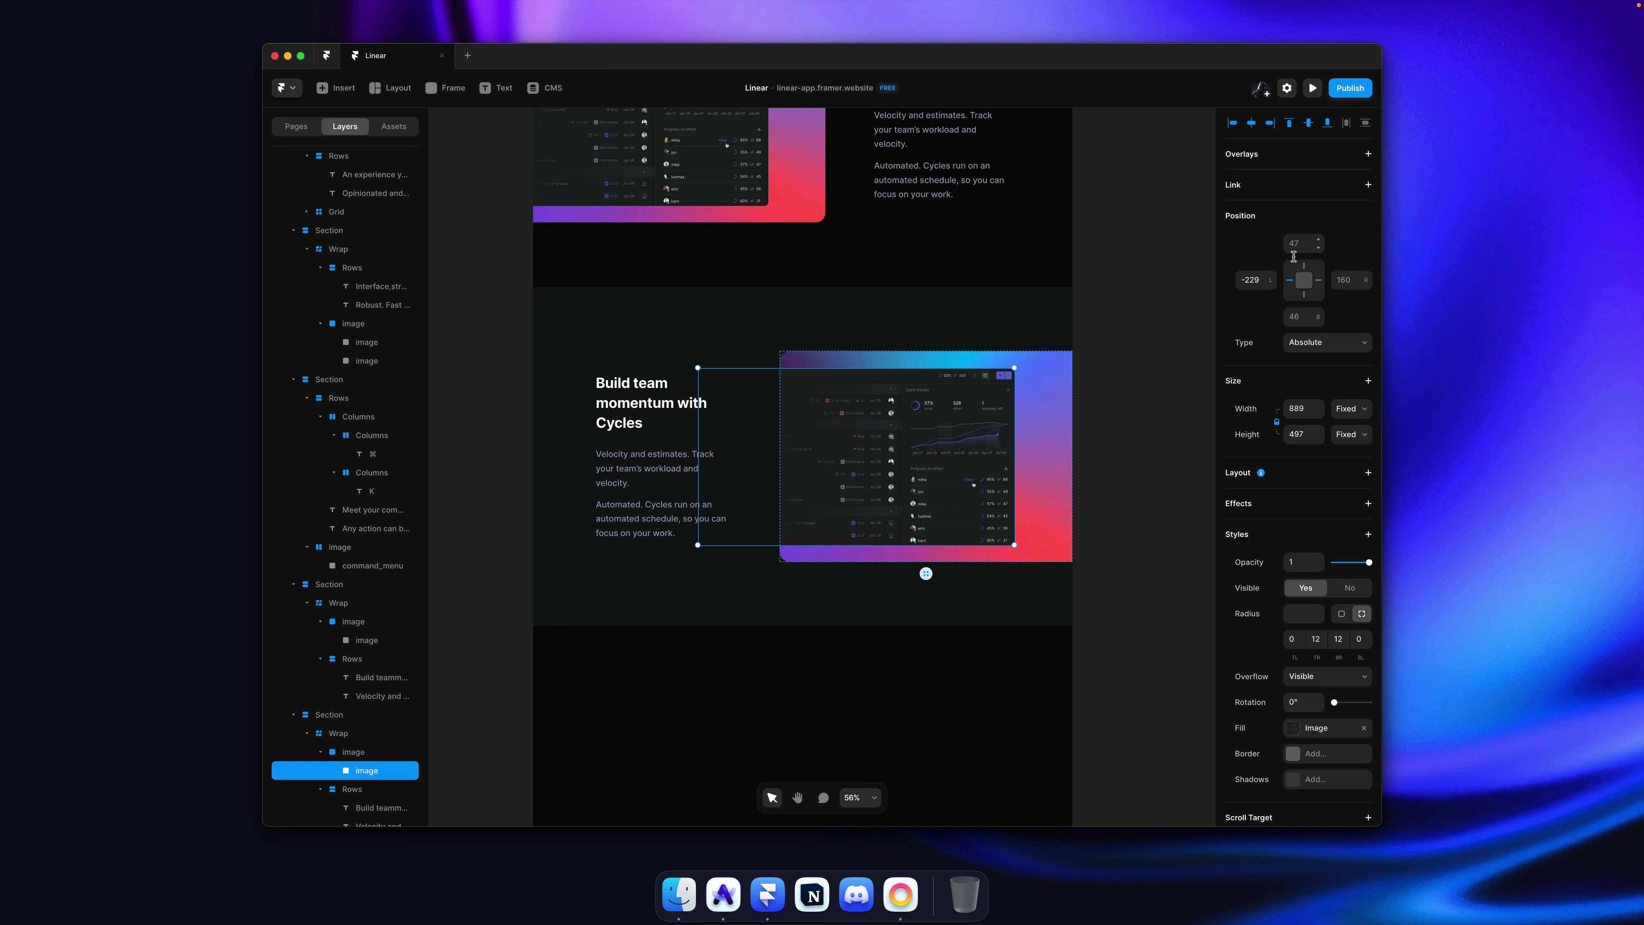
left_click_drag(903, 447, 827, 439)
key("shift+Right")
key("shift+Right")
key("shift+Right")
key("shift+Right")
key("shift+Right")
key("shift+Right")
key("shift+Right")
key("shift+Right")
key("shift+Right")
key("shift+Right")
key("shift+Right")
key("shift+Right")
key("shift+Right")
key("shift+Right")
key("shift+Right")
key("shift+Right")
key("shift+Right")
key("shift+Right")
key("shift+Right")
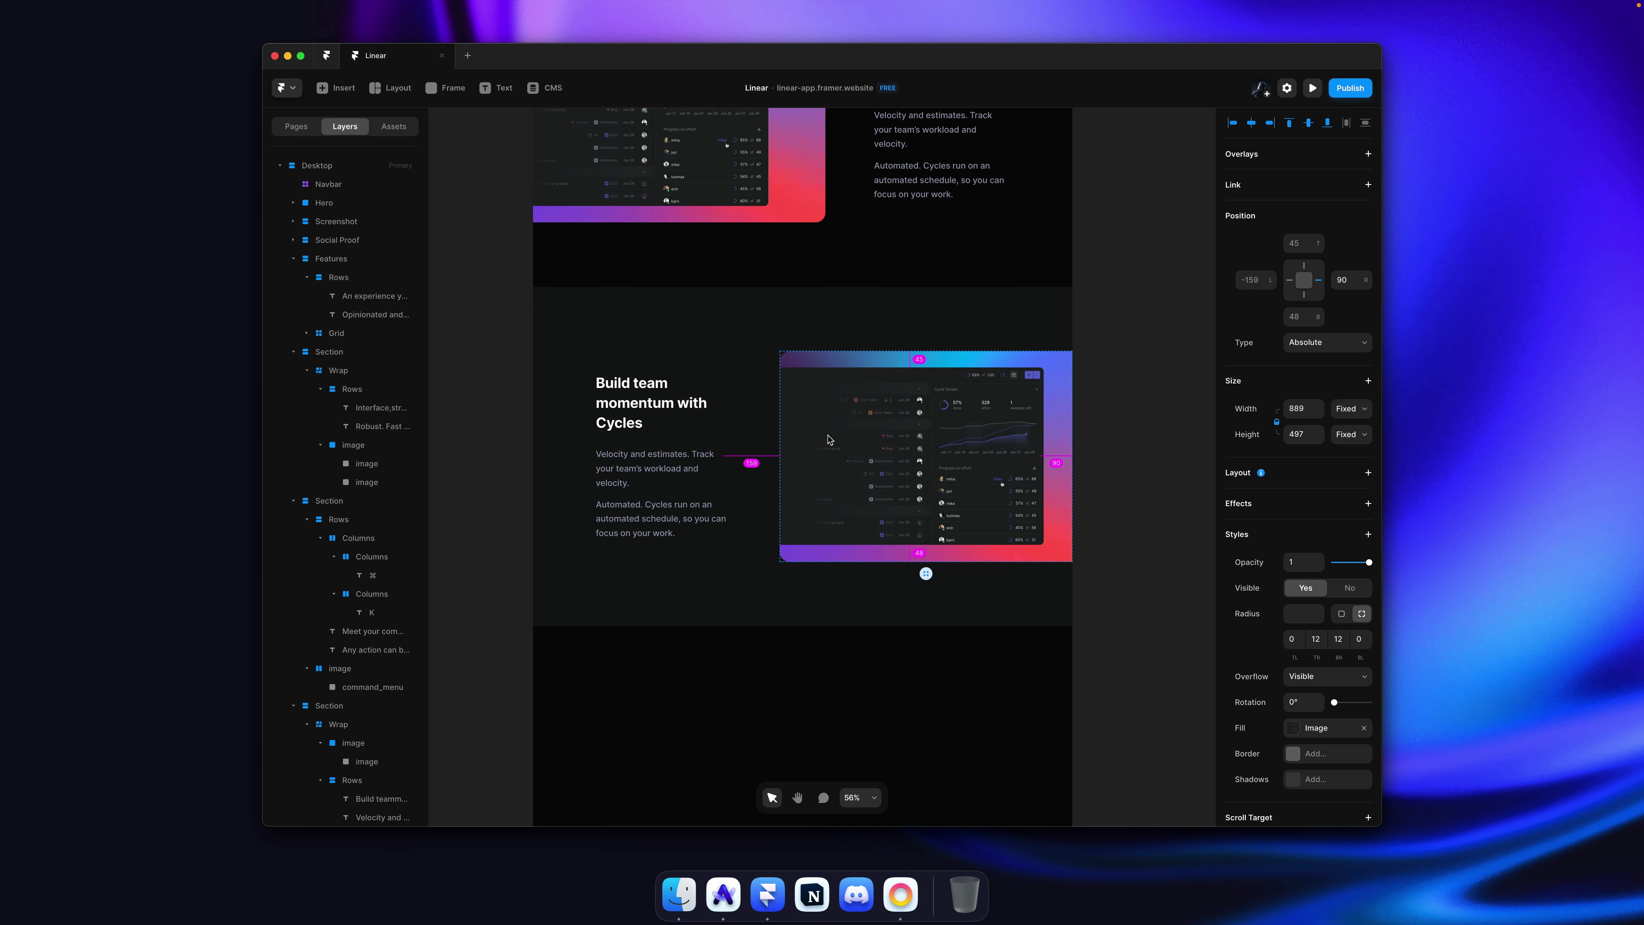
key("shift+Right")
key("shift+Right")
key("shift+Right")
key("shift+Right")
key("shift+Right")
key("shift+Right")
key("shift+Right")
key("shift+Right")
key("shift+Right")
key("shift+Right")
key("shift+Right")
key("shift+Right")
key("shift+Right")
key("shift+Right")
key("shift+Right")
key("shift+Right")
key("shift+Right")
key("shift+Right")
key("shift+Right")
key("shift+Right")
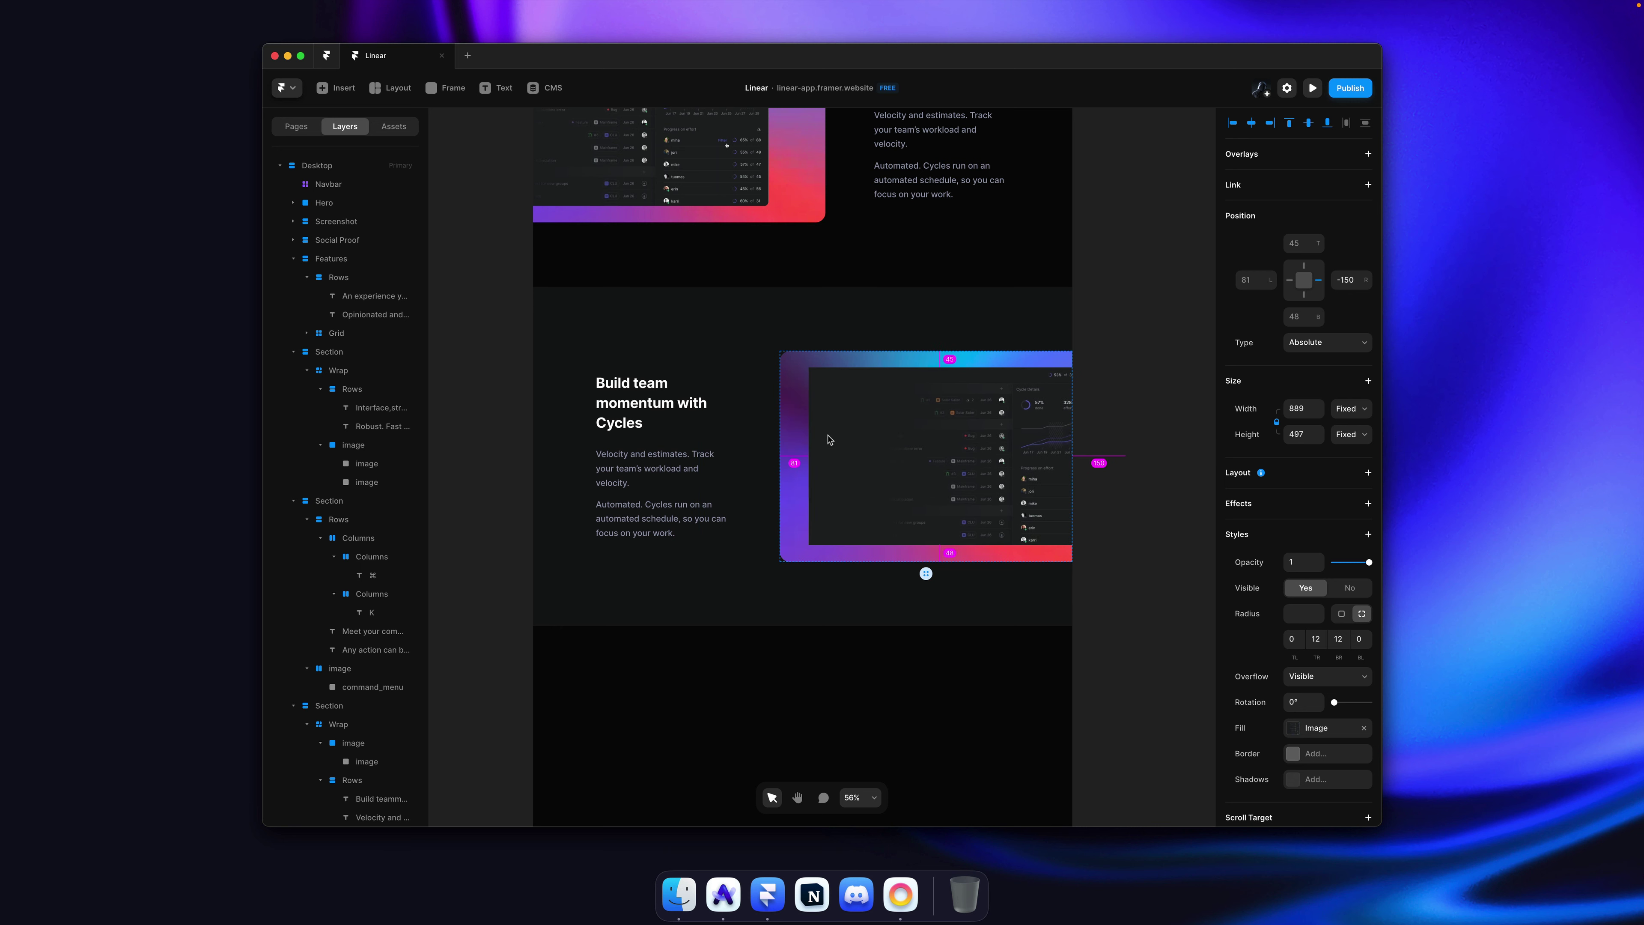
key("Left")
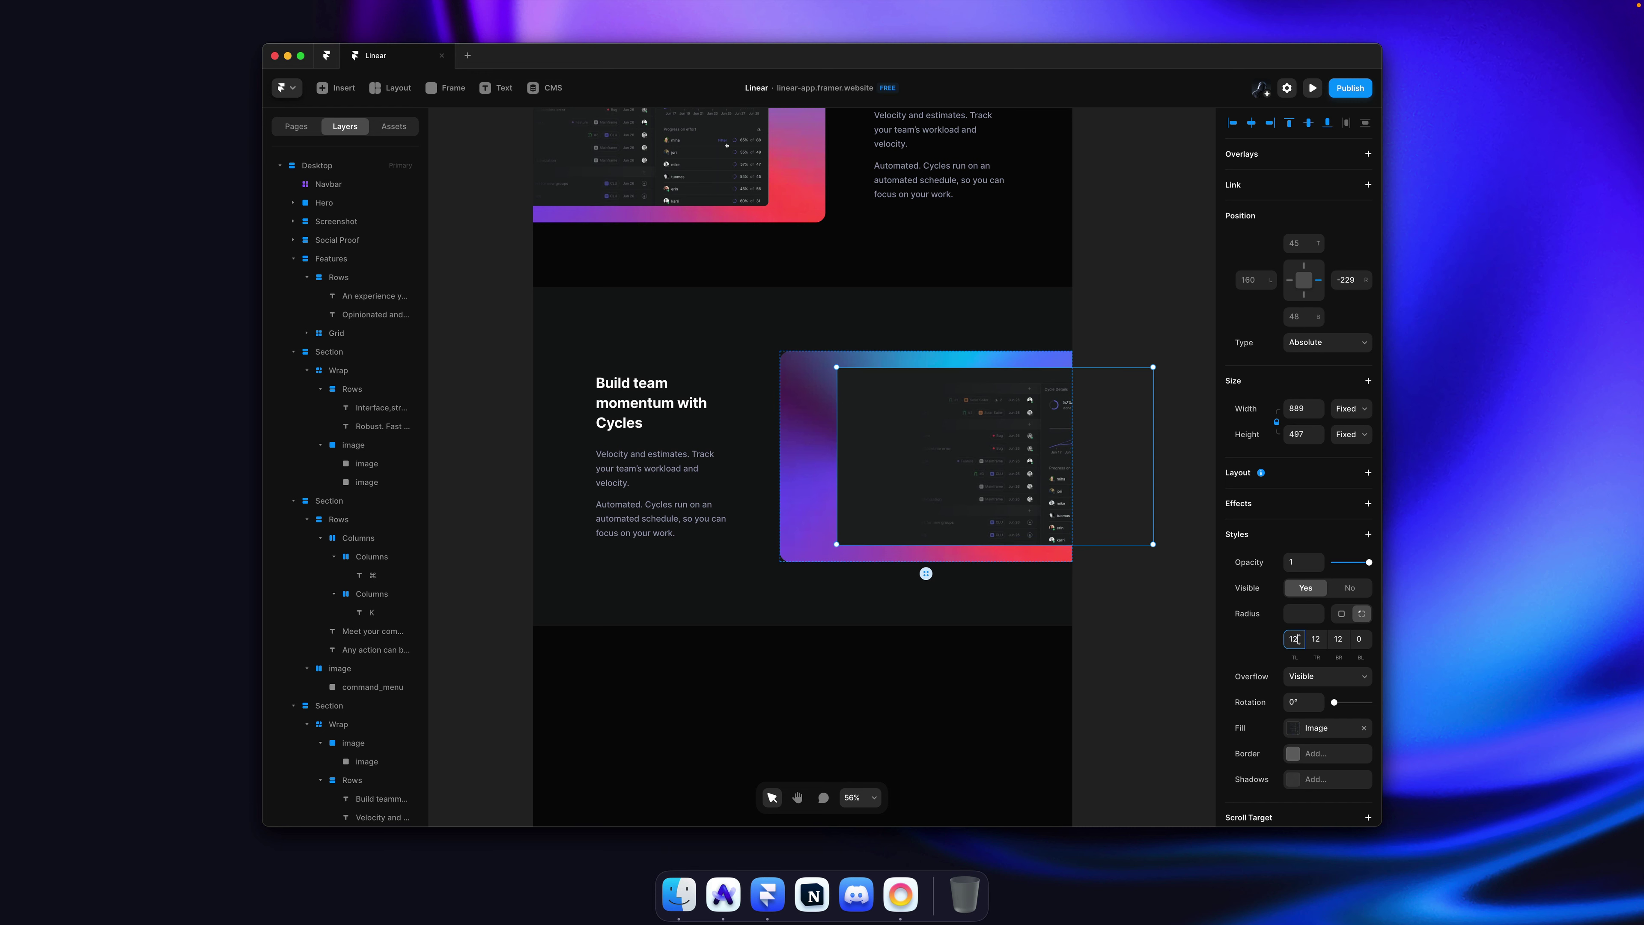
key("Tab")
type("0")
left_click(1099, 391)
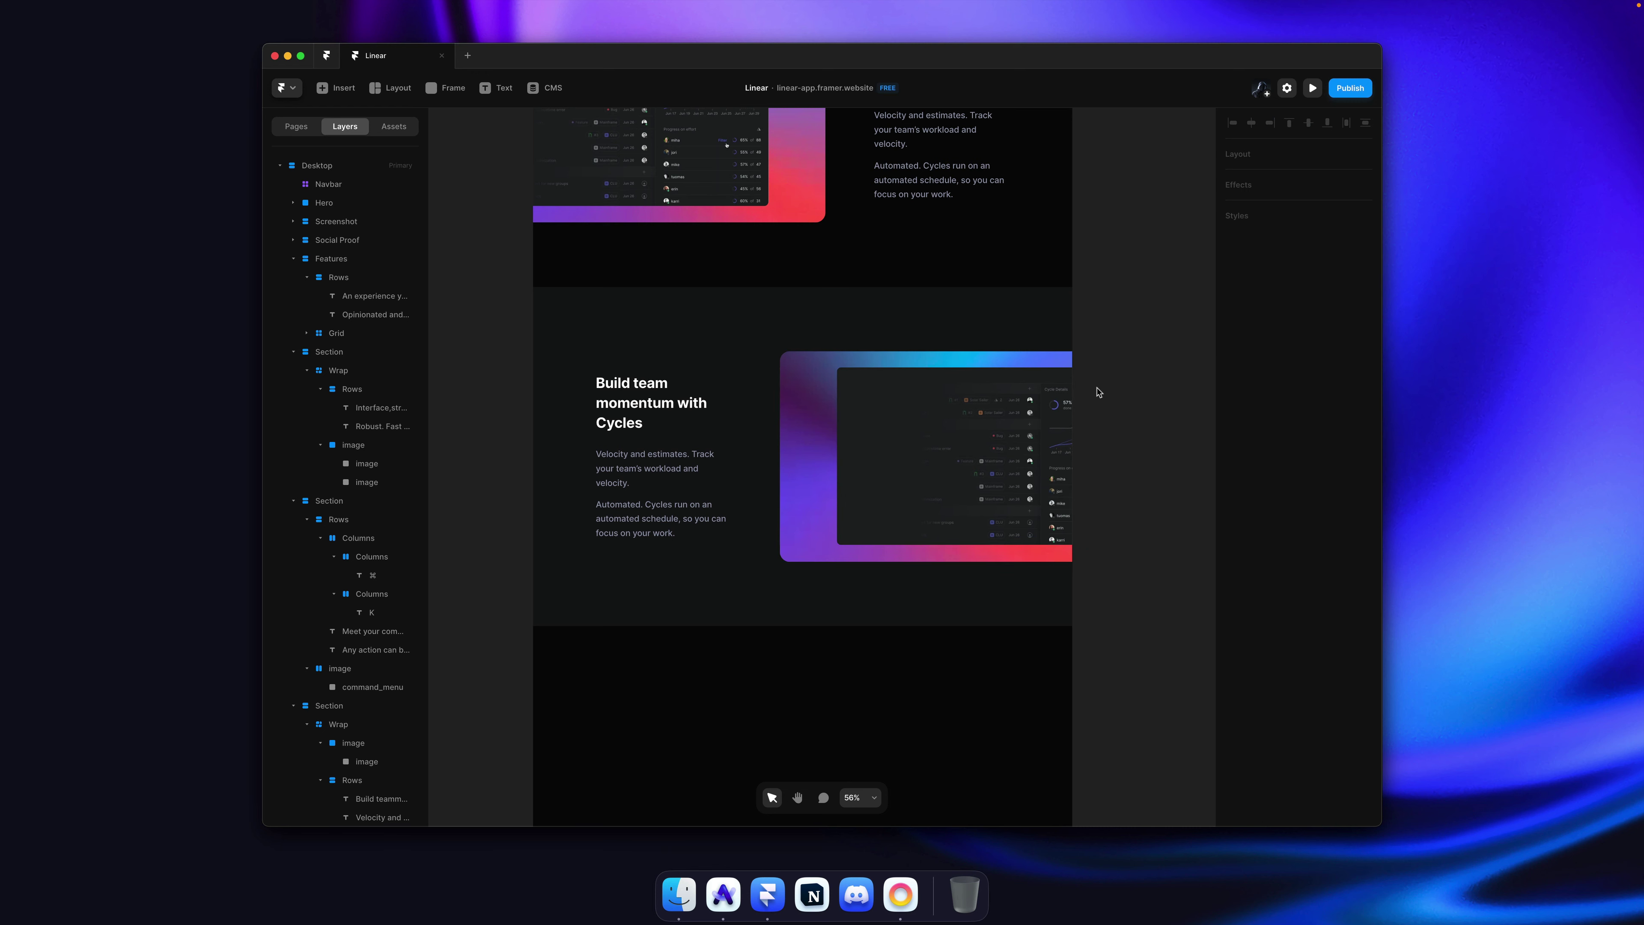
key("super+Tab")
scroll(950, 333, "up", 1)
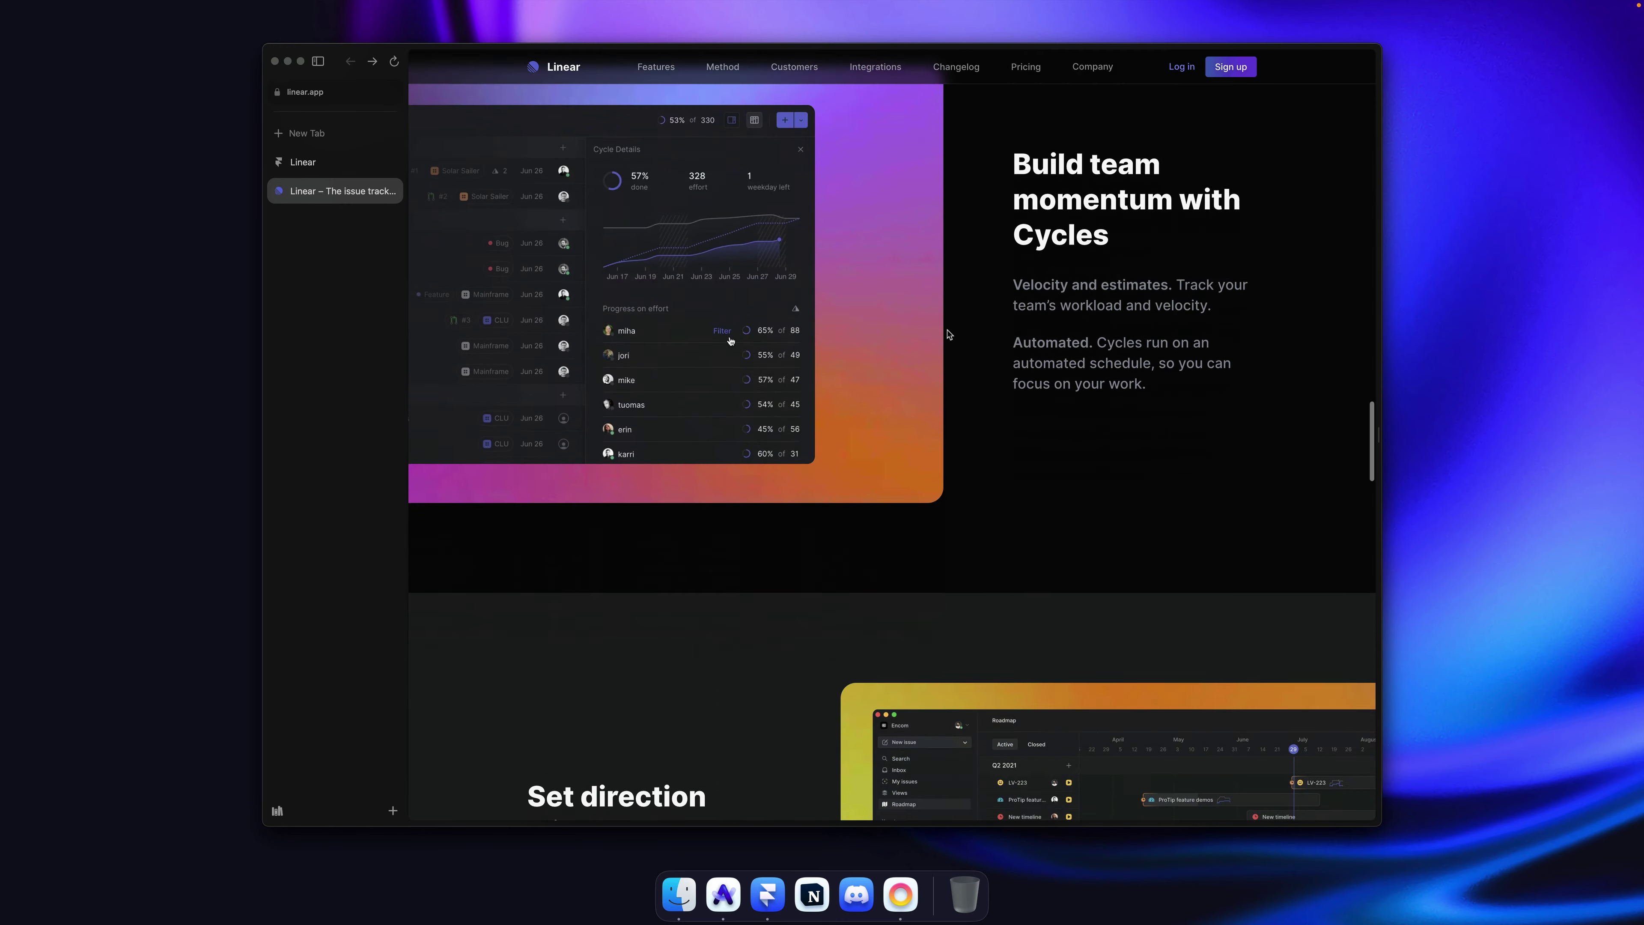
Step: Copy linear.app's Roadmap screenshot and paste it into the mirrored section's image fill
scroll(948, 334, "down", 4)
scroll(950, 335, "down", 2)
right_click(859, 400)
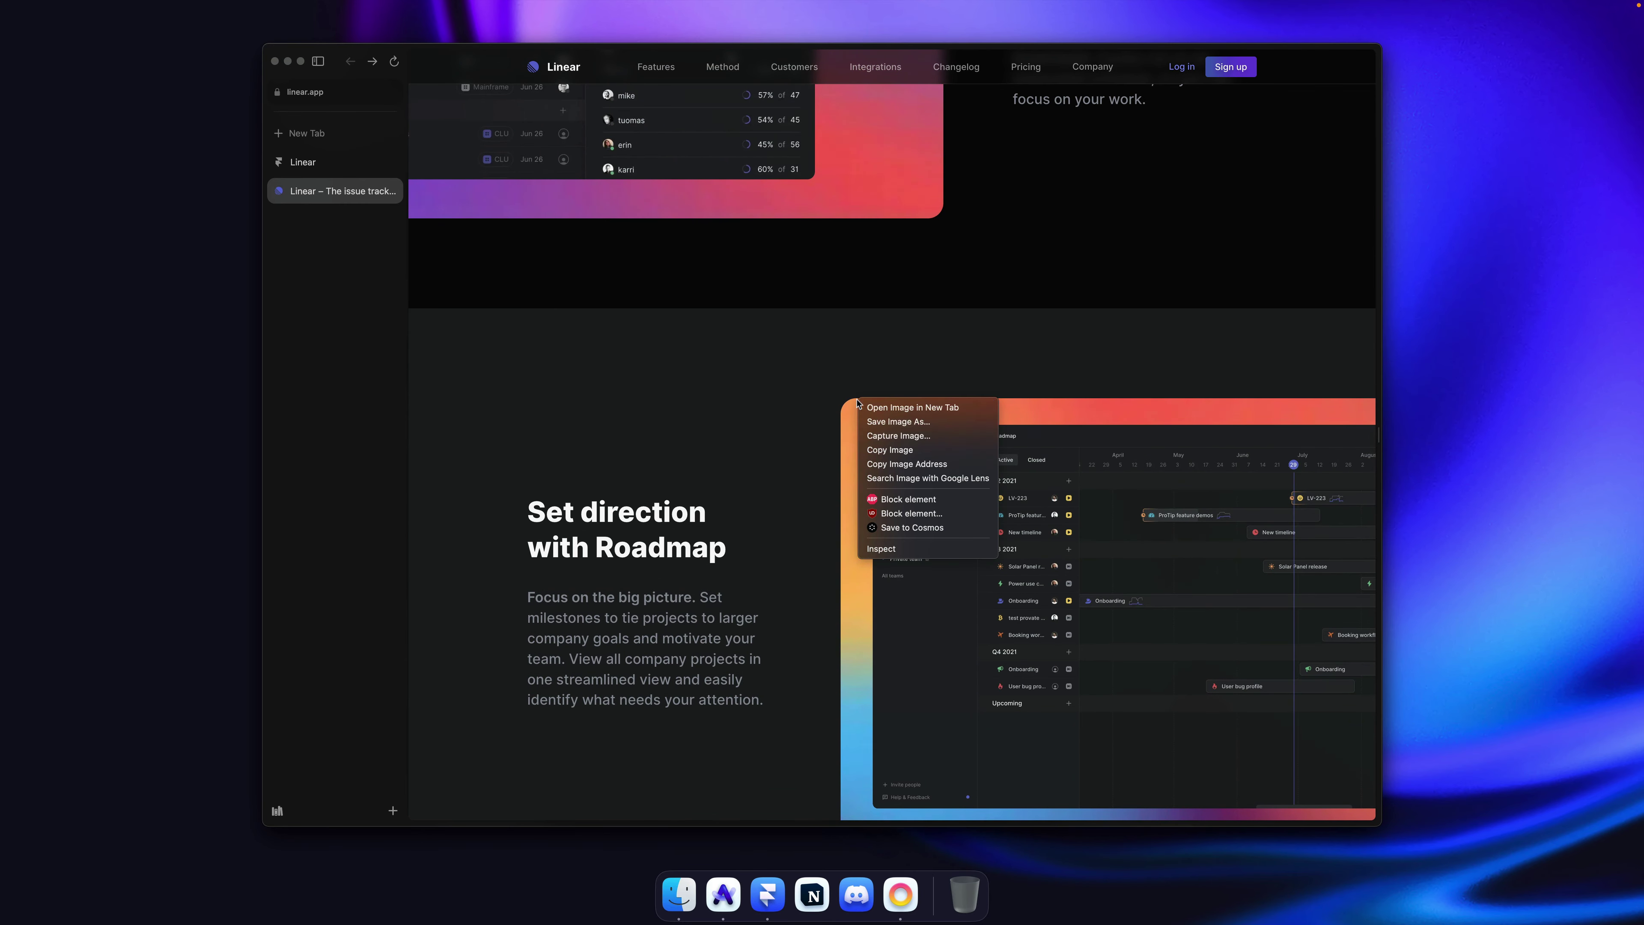
left_click(906, 449)
key("super+Tab")
left_click(939, 428)
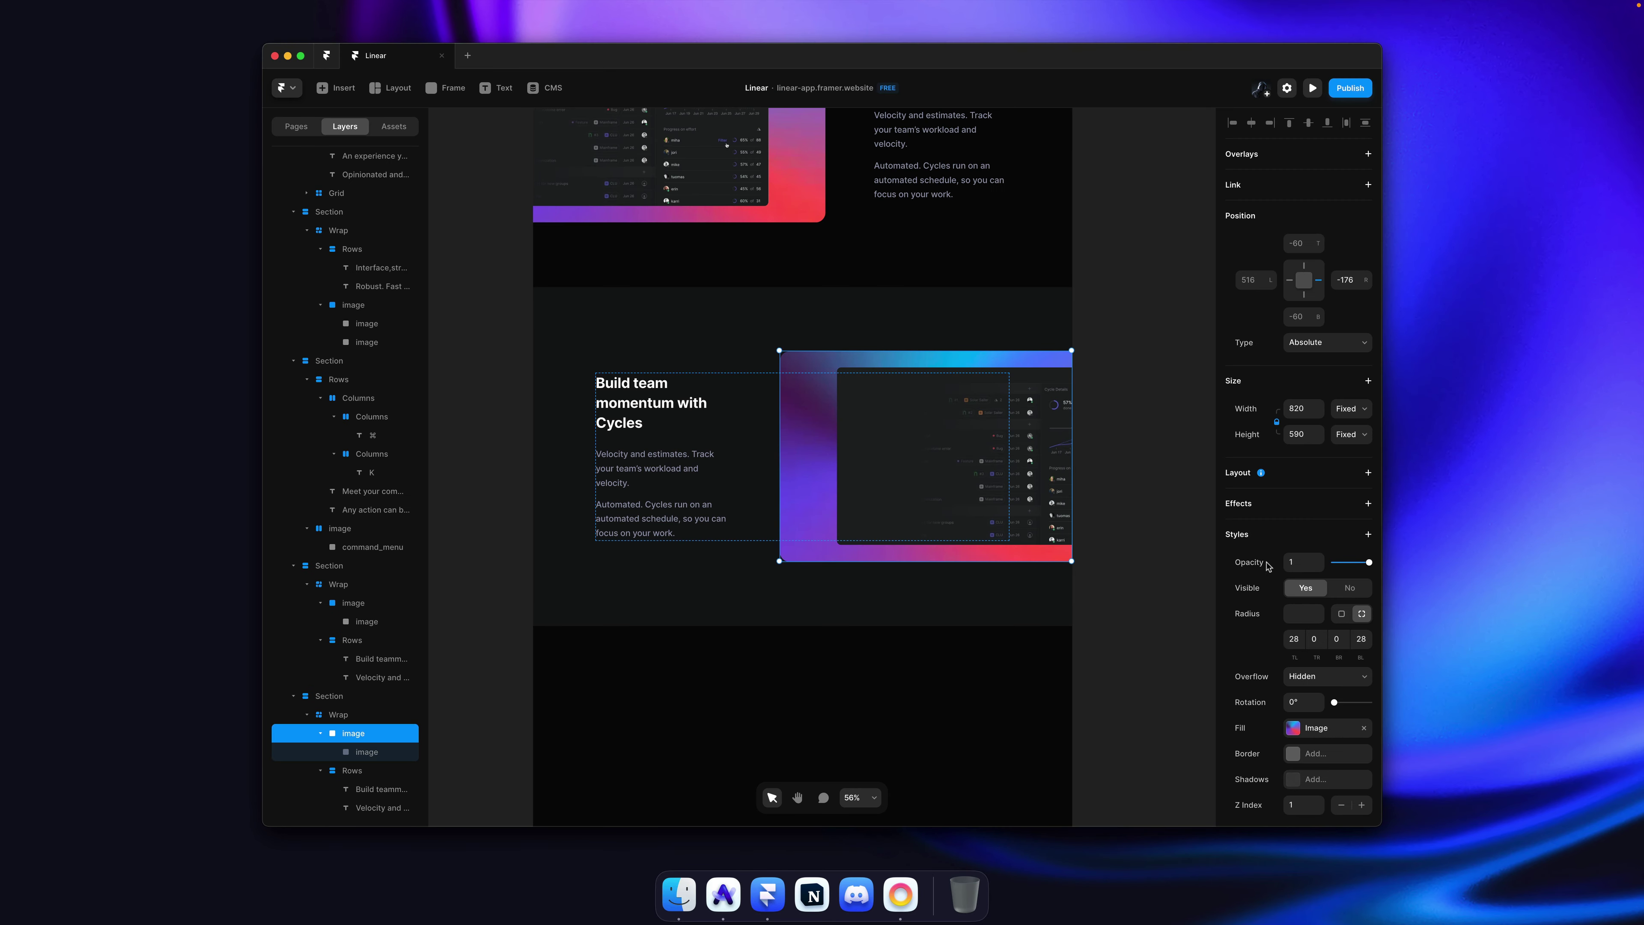
left_click(1320, 724)
key("super+v")
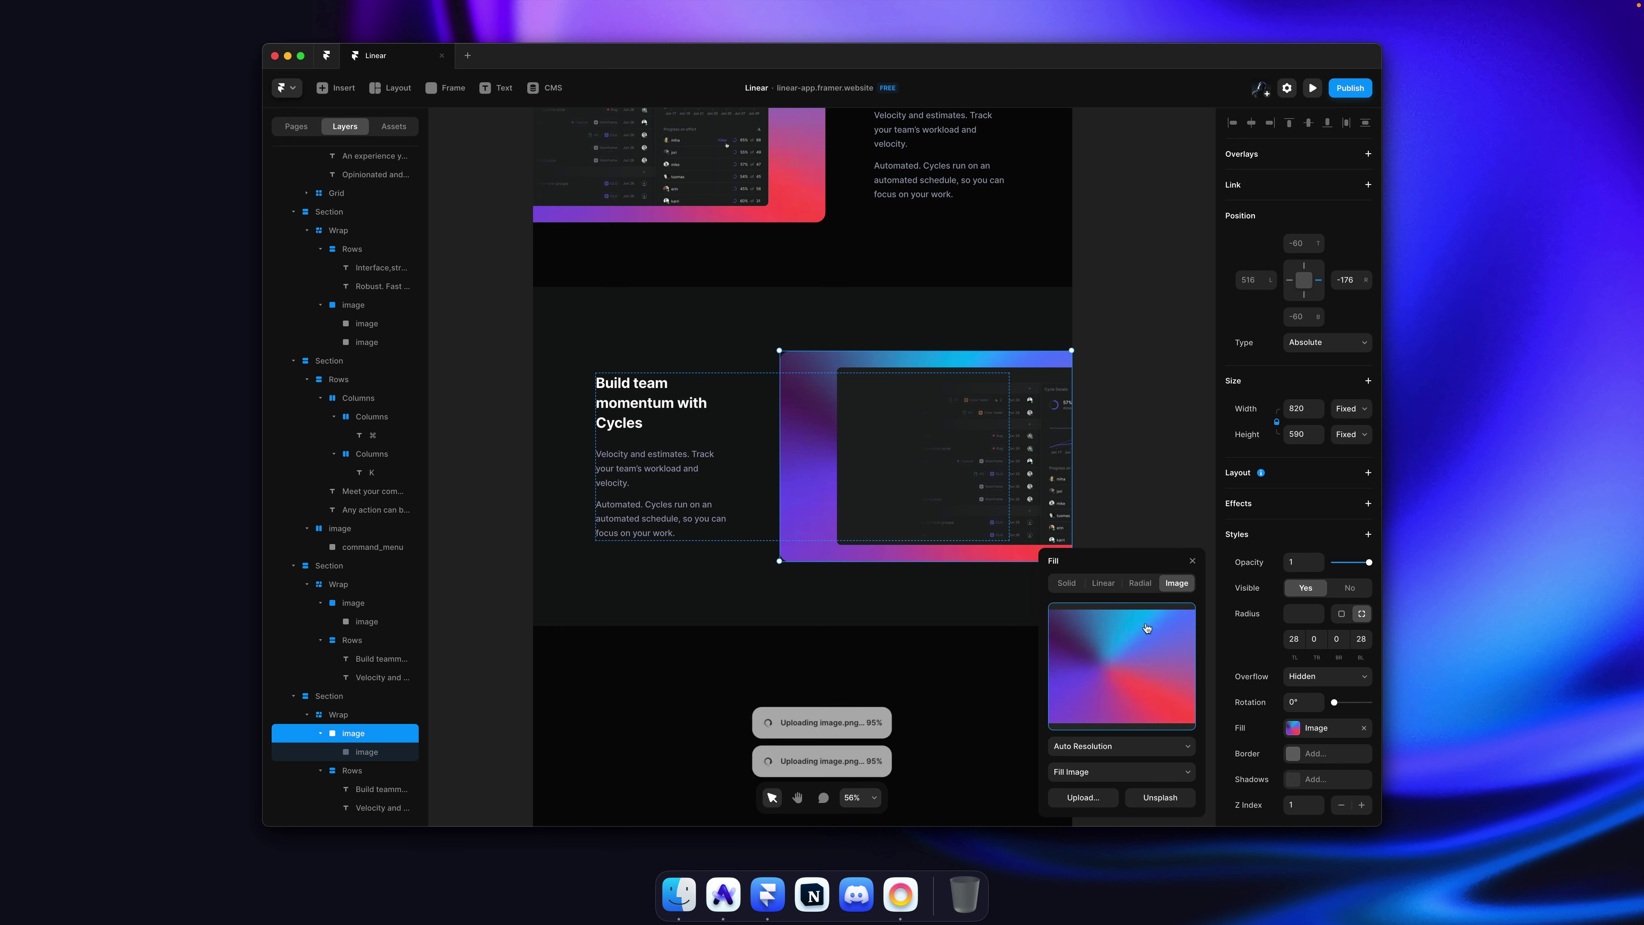
left_click(1137, 458)
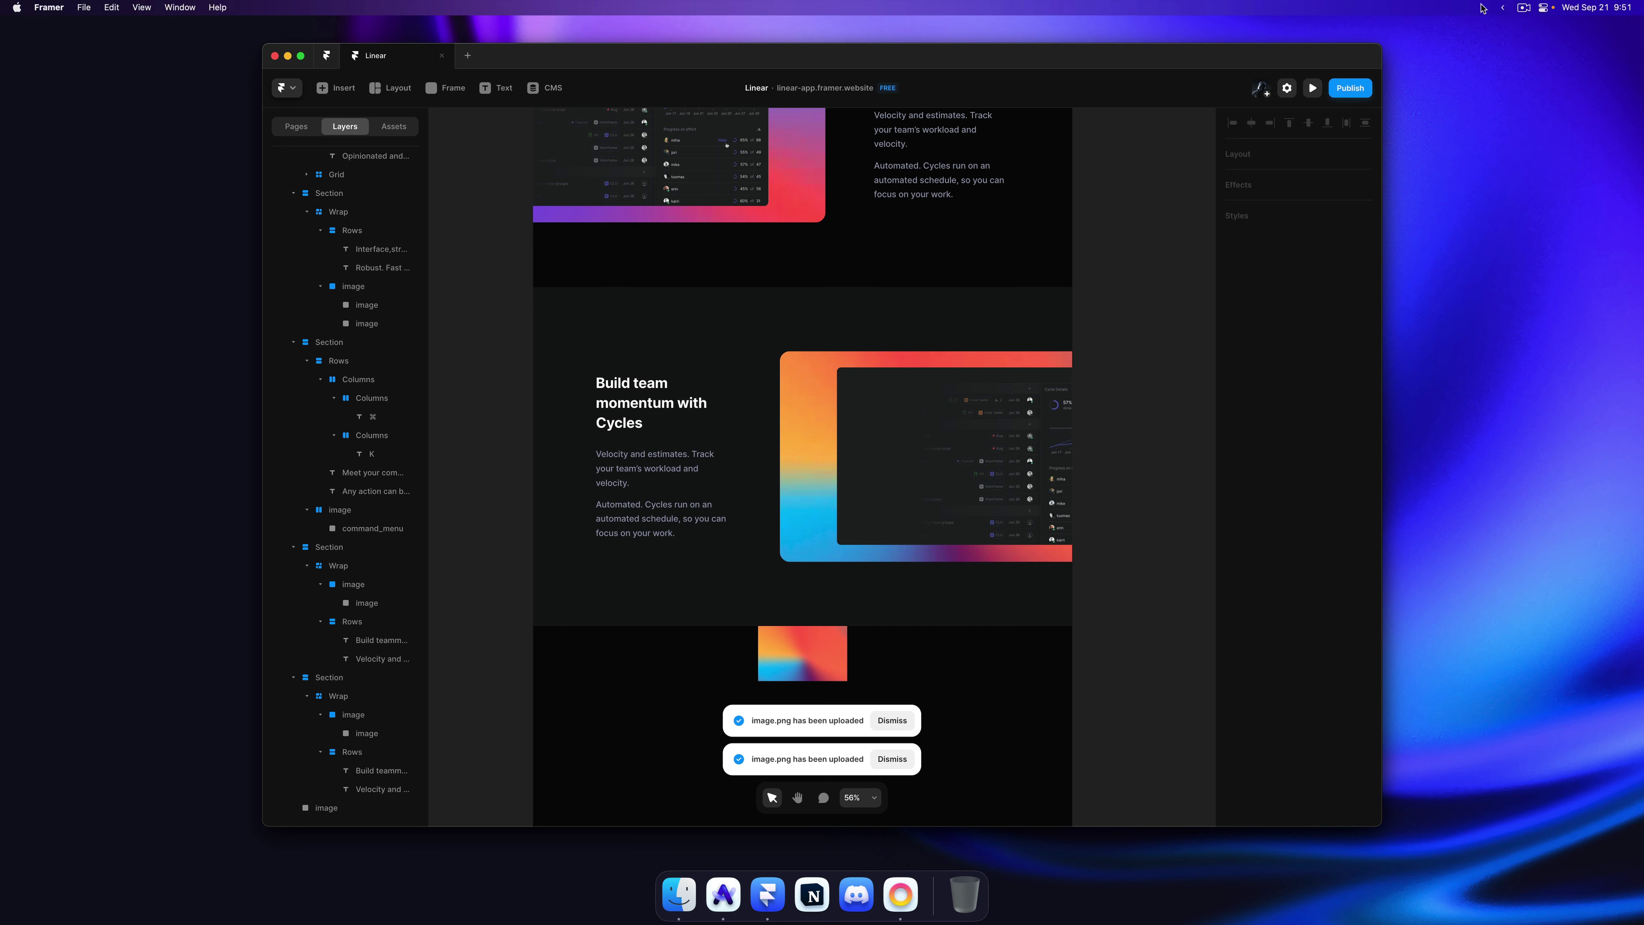
Step: Use the top-right menu-bar controls, then delete the stray pasted image below the section
left_click(1543, 9)
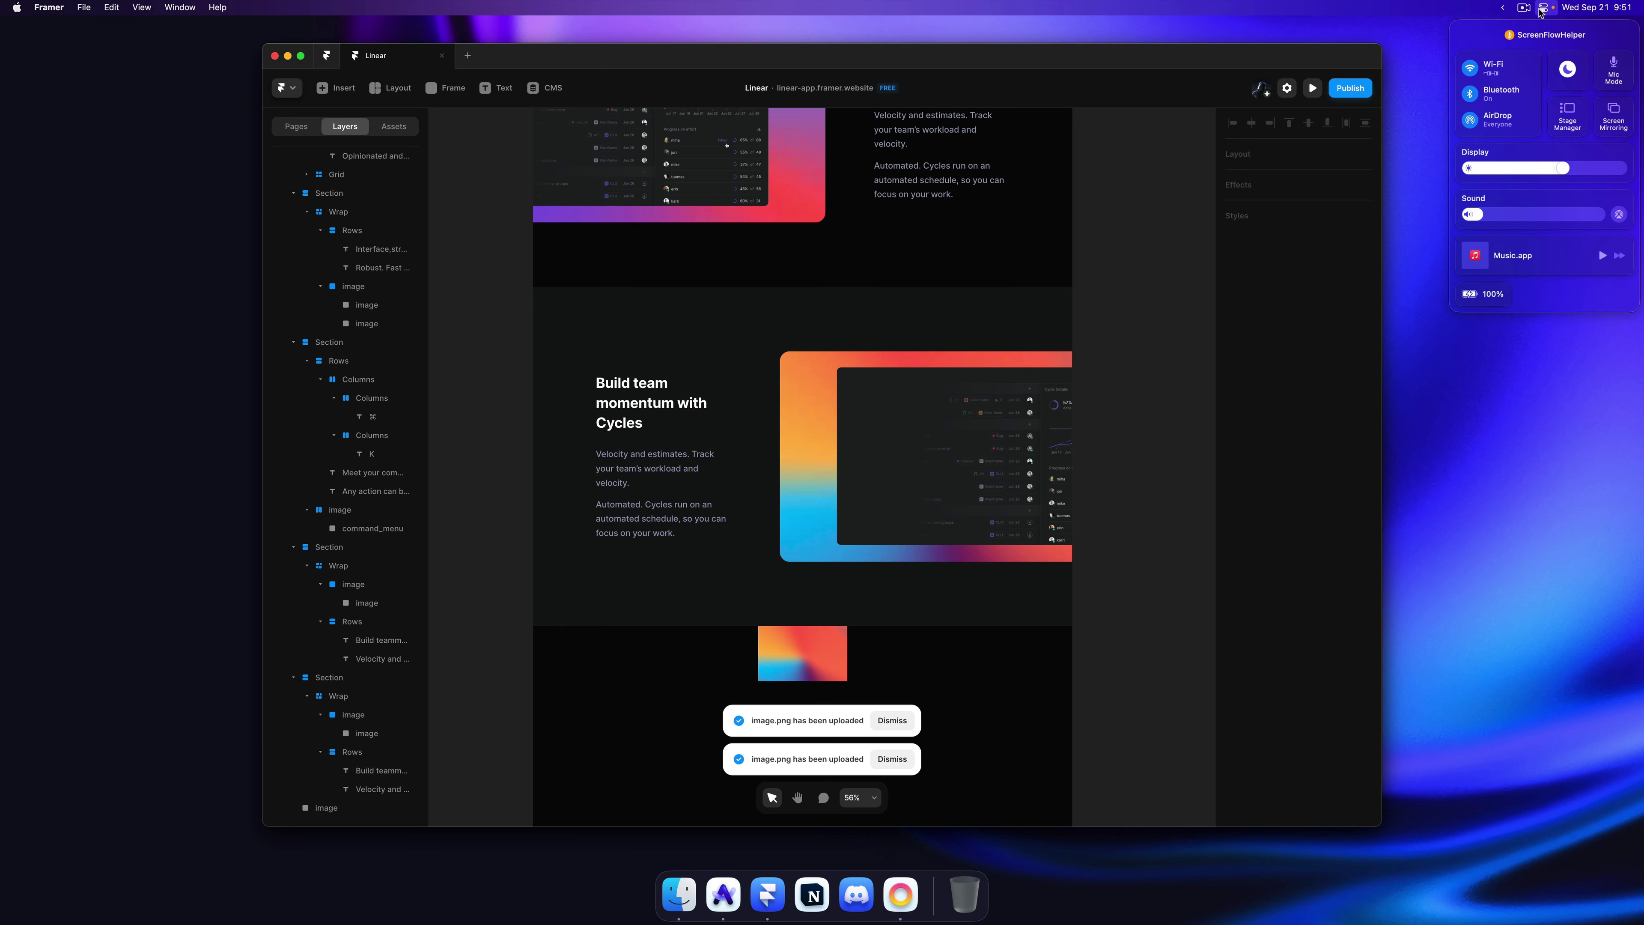
left_click(1502, 8)
left_click(1482, 8)
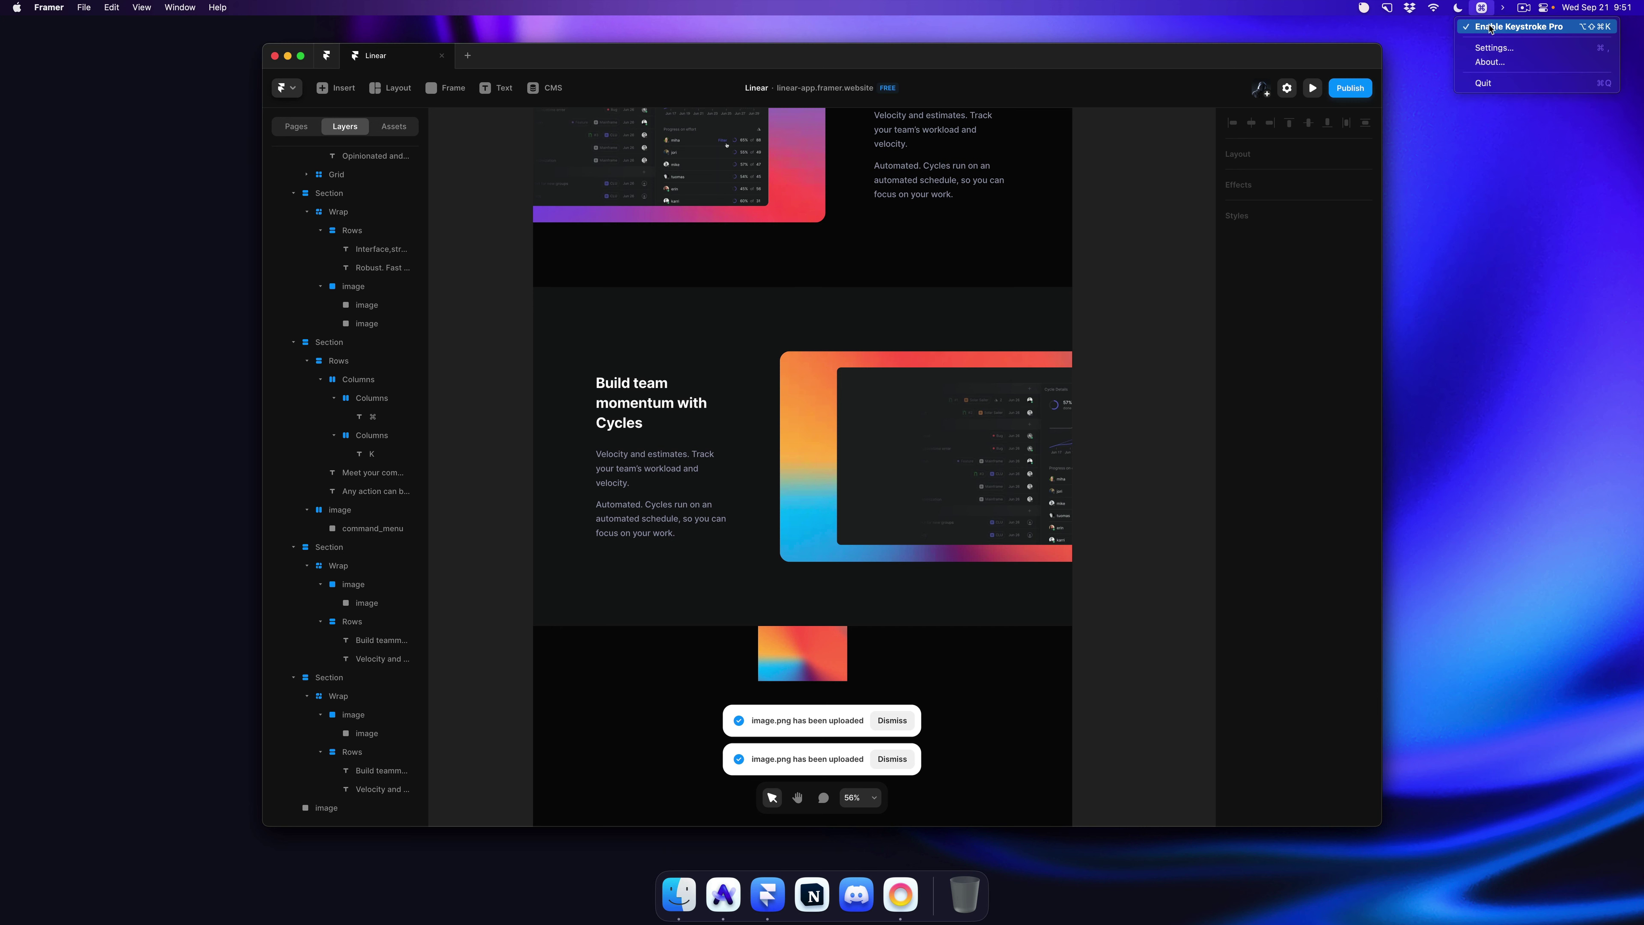
left_click(1482, 8)
left_click(1483, 8)
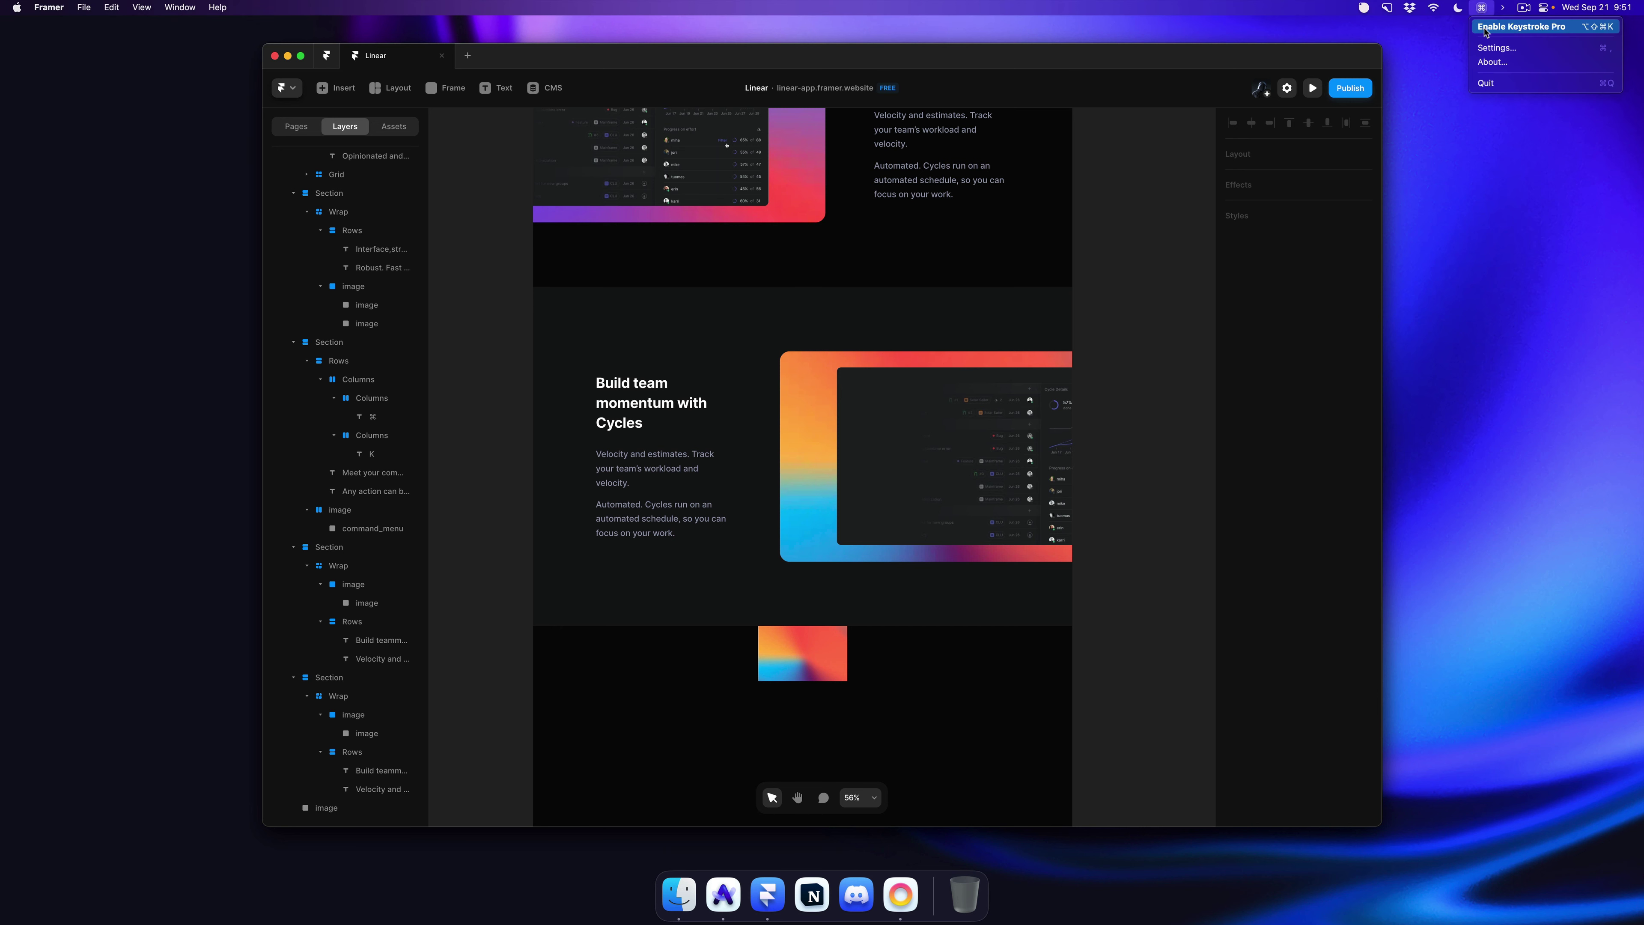
left_click(1487, 31)
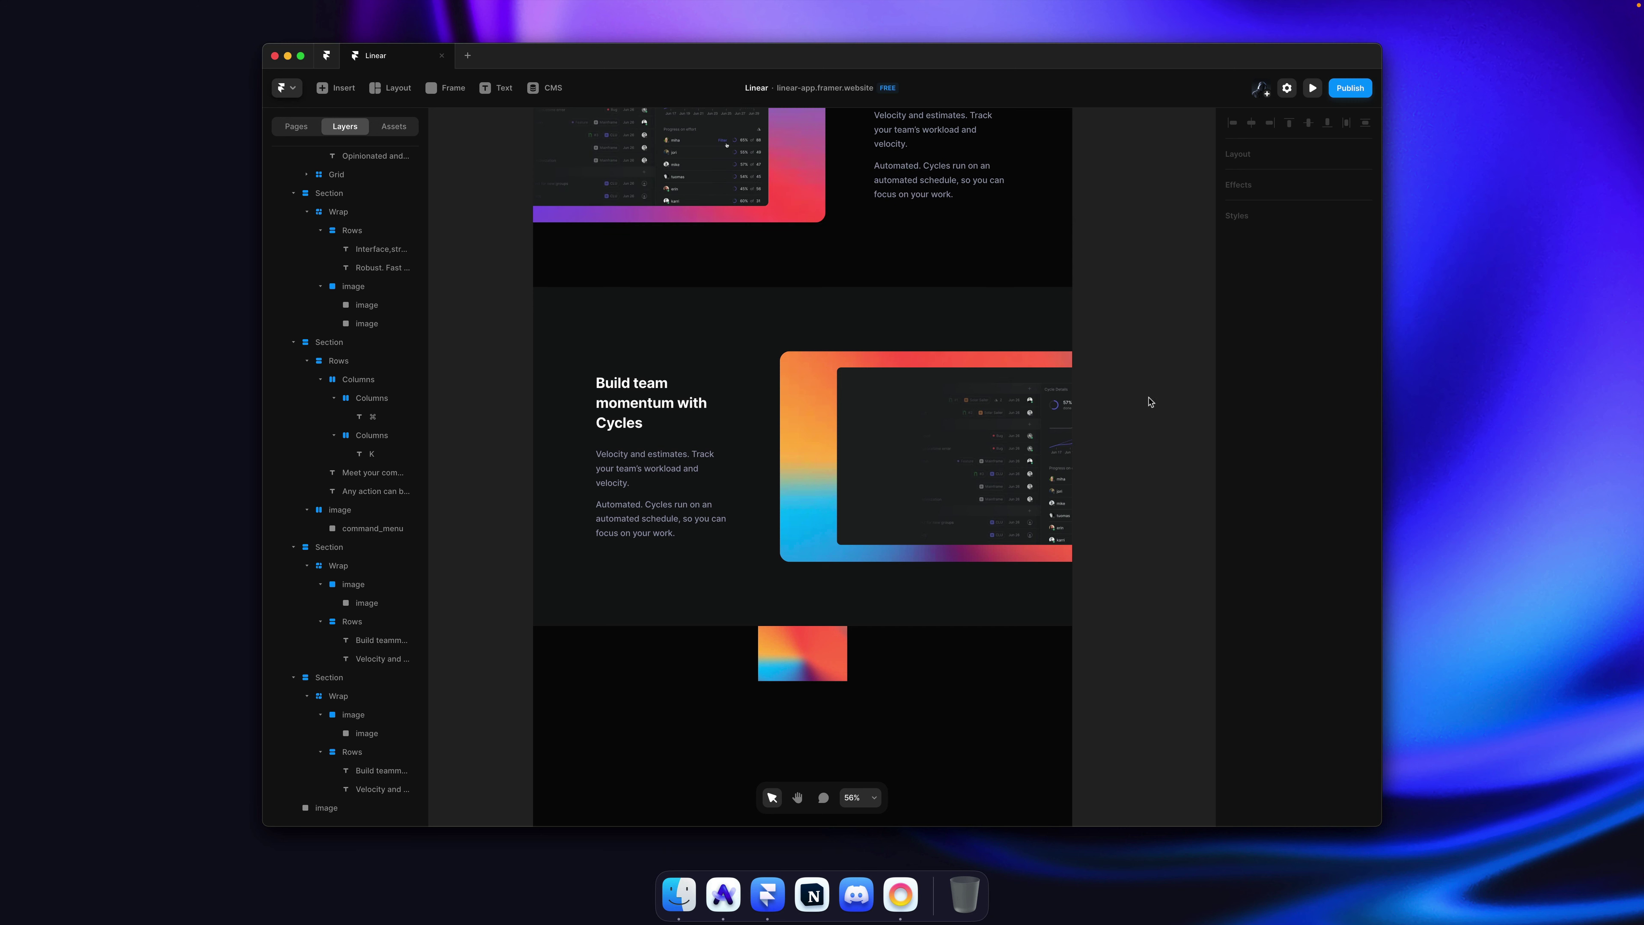
left_click(816, 673)
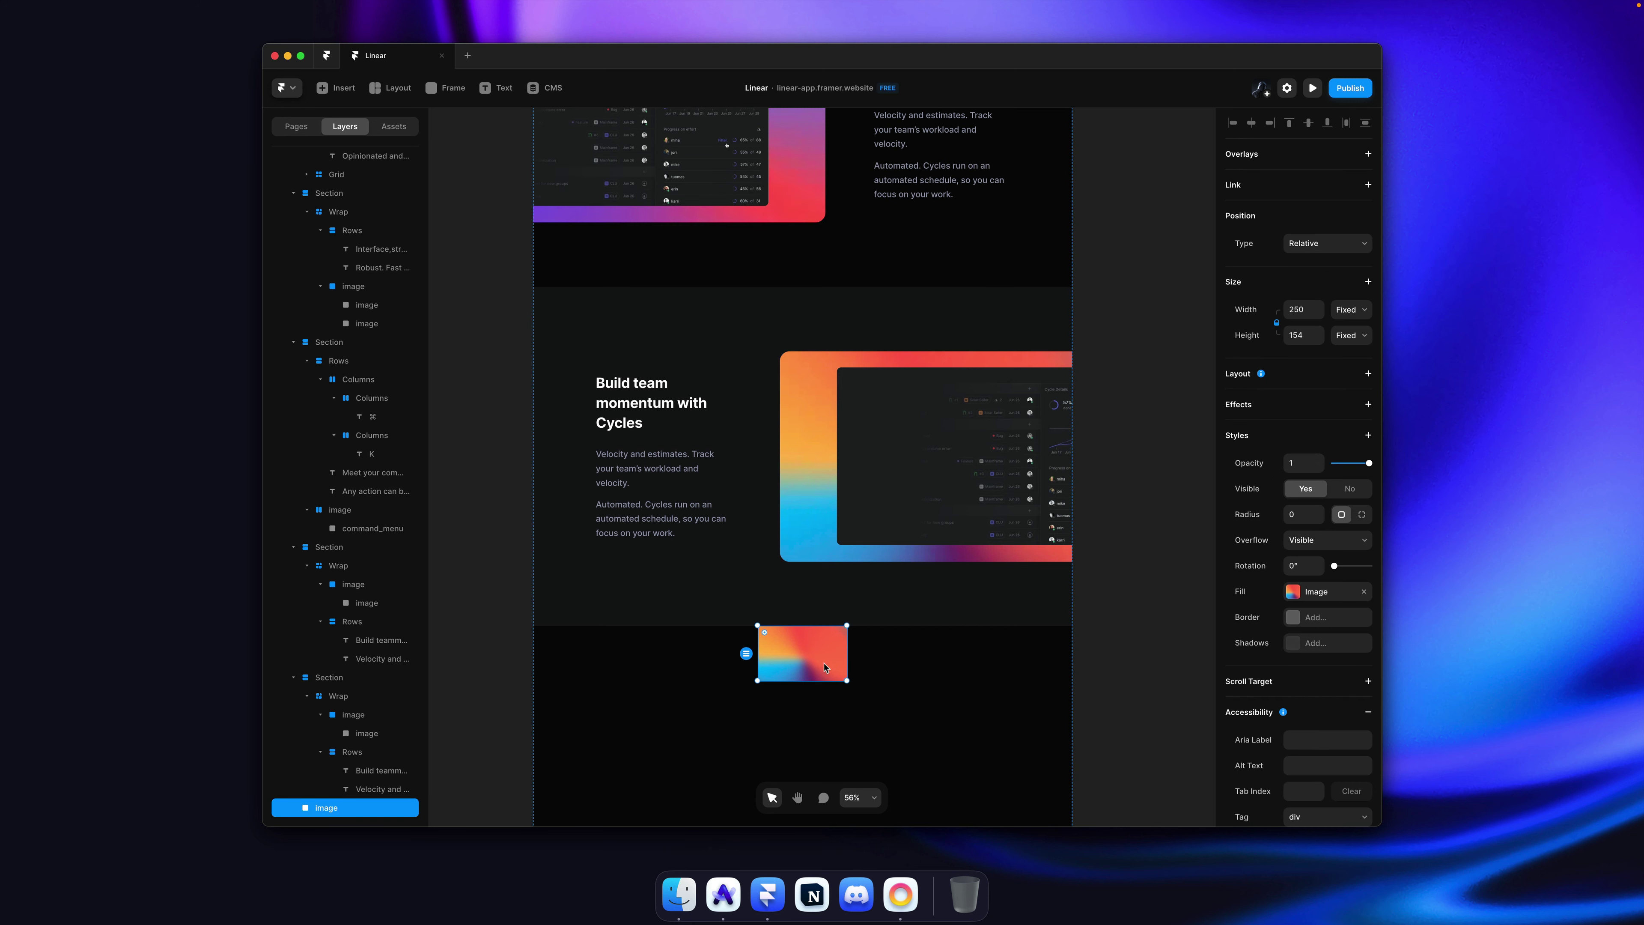
key("Delete")
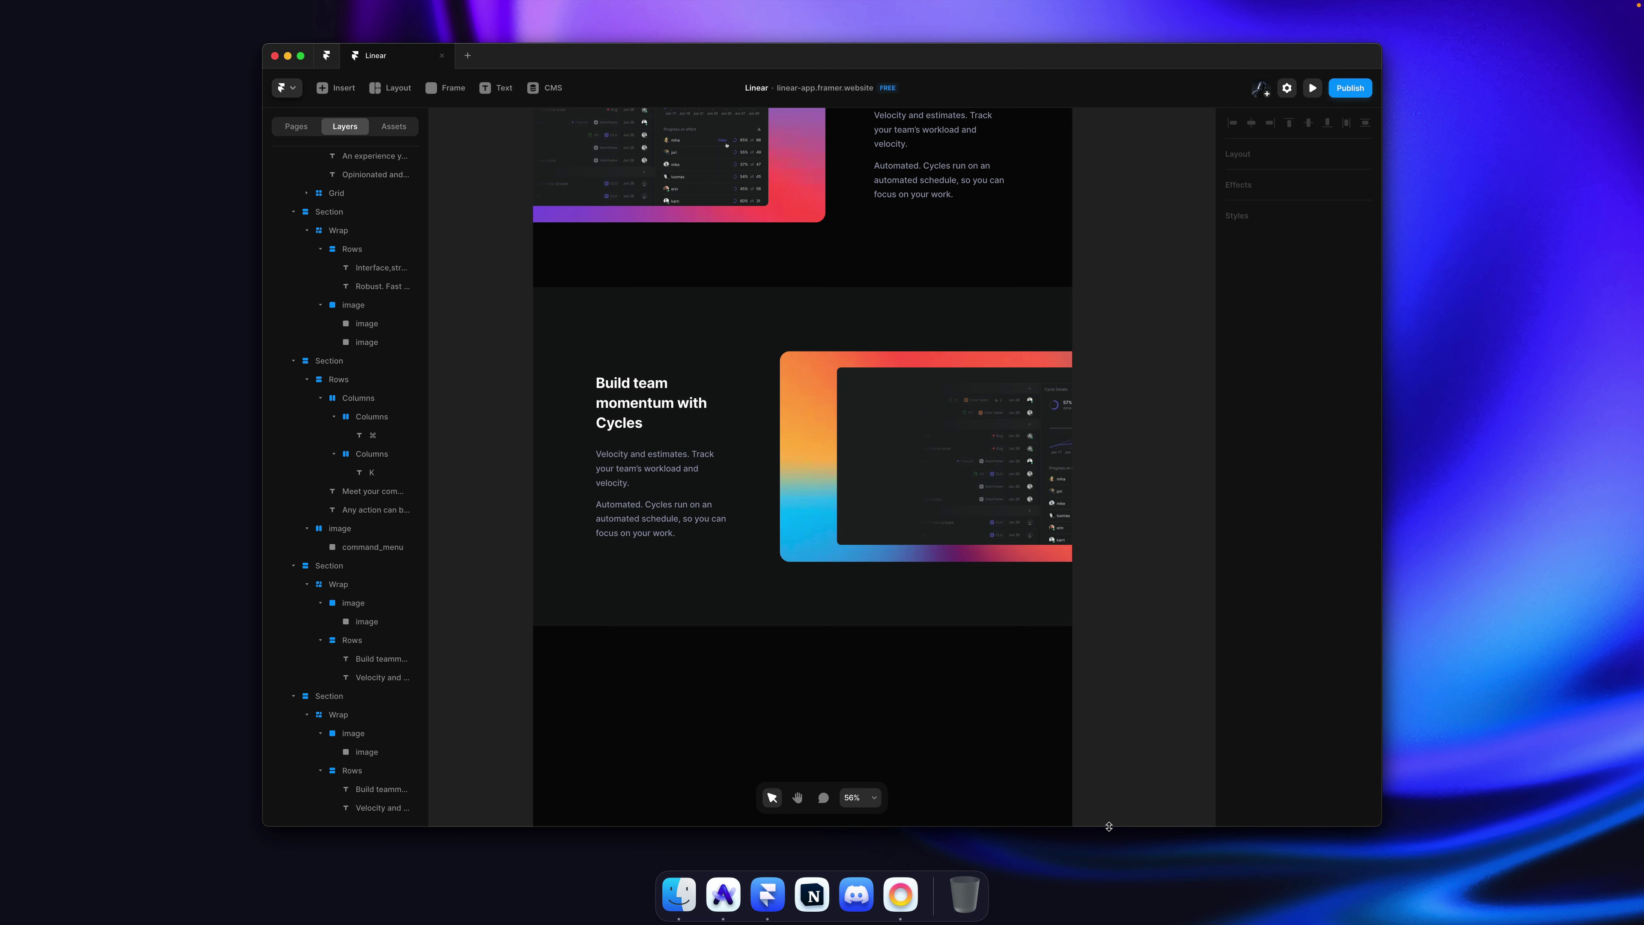
Step: Copy the Roadmap screenshot image again from the linear.app page
key("super+Tab")
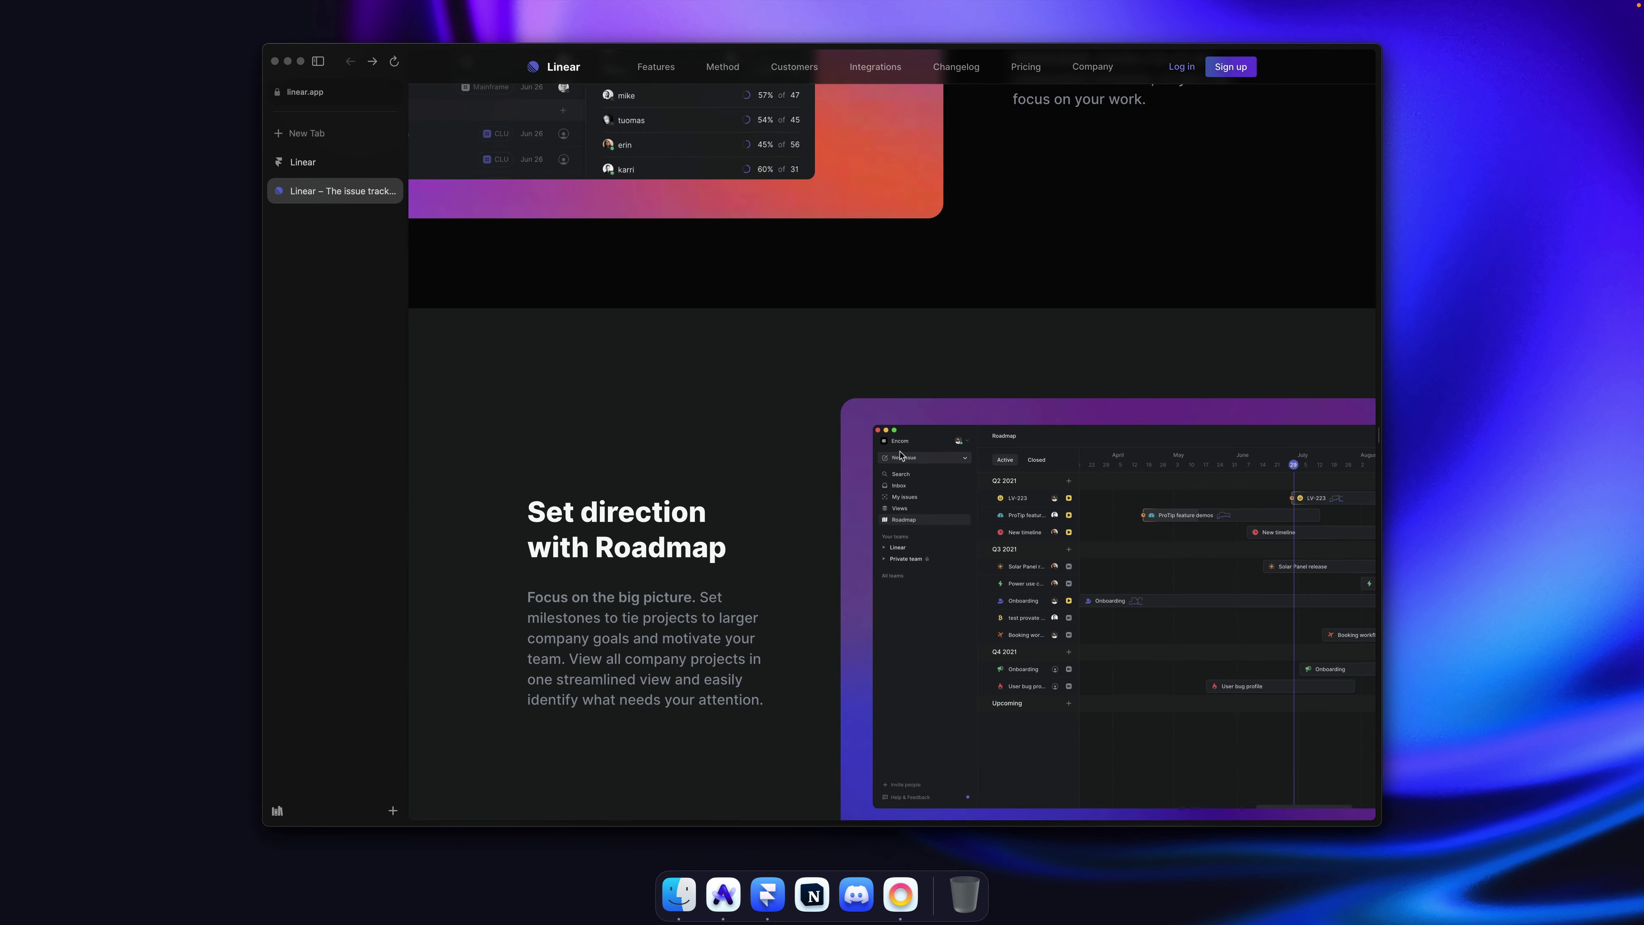
key("super+Tab")
key("super+Tab")
right_click(1018, 529)
left_click(1050, 570)
key("super+Tab")
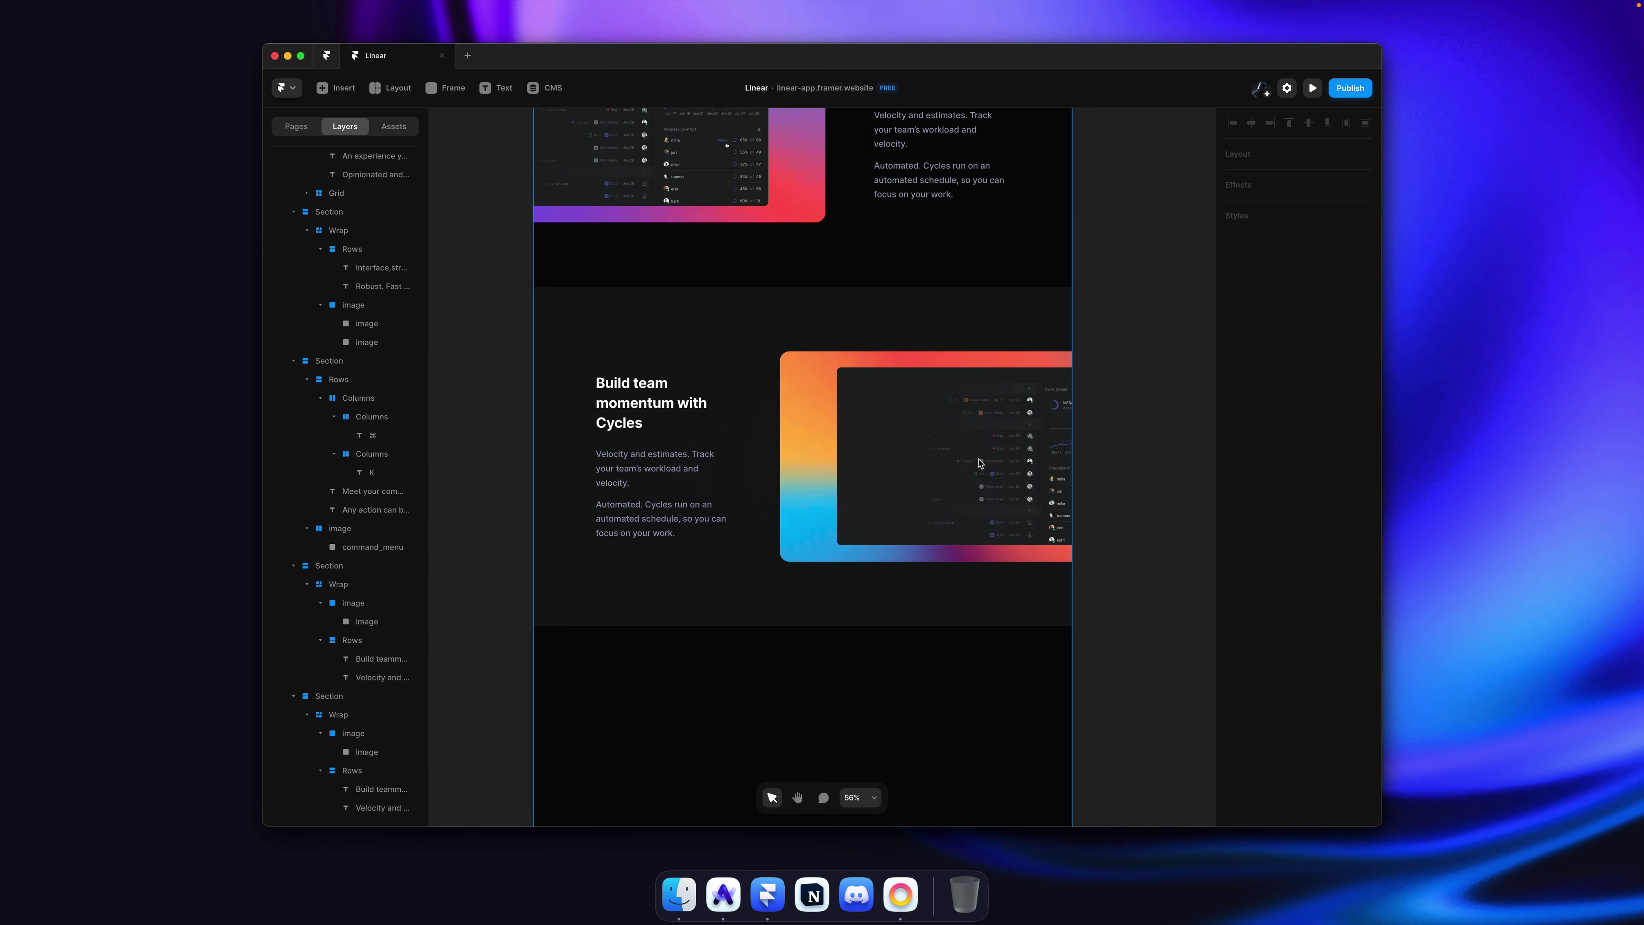
Step: Paste the Roadmap screenshot as the card image's fill and delete the stray duplicate image
left_click(1316, 727)
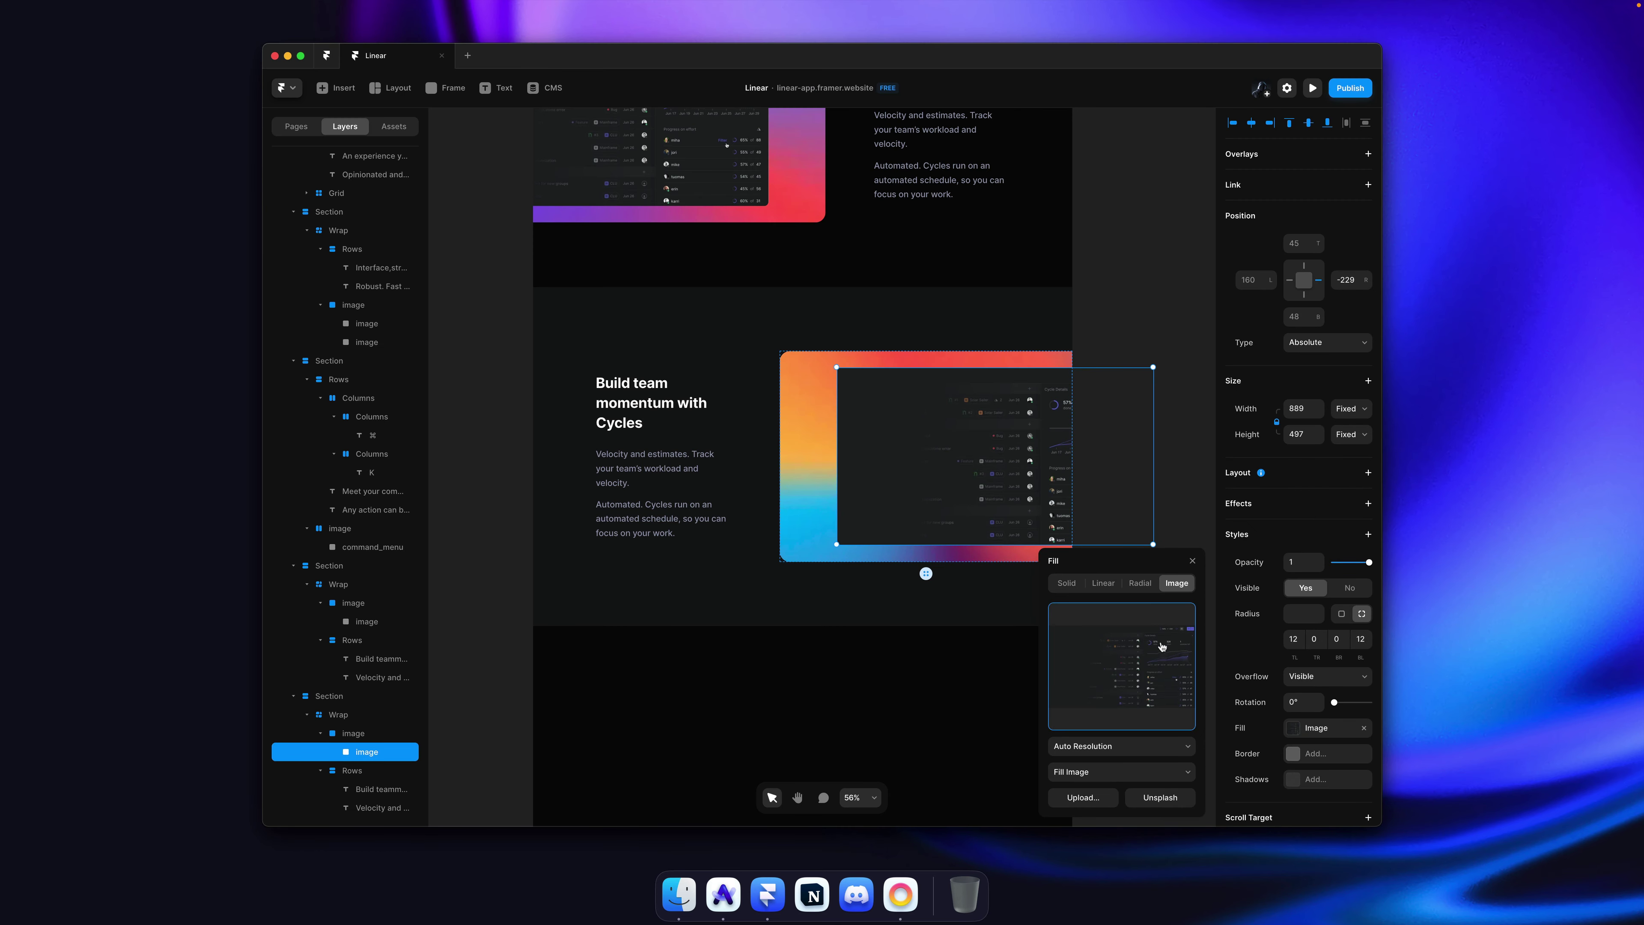
key("super+v")
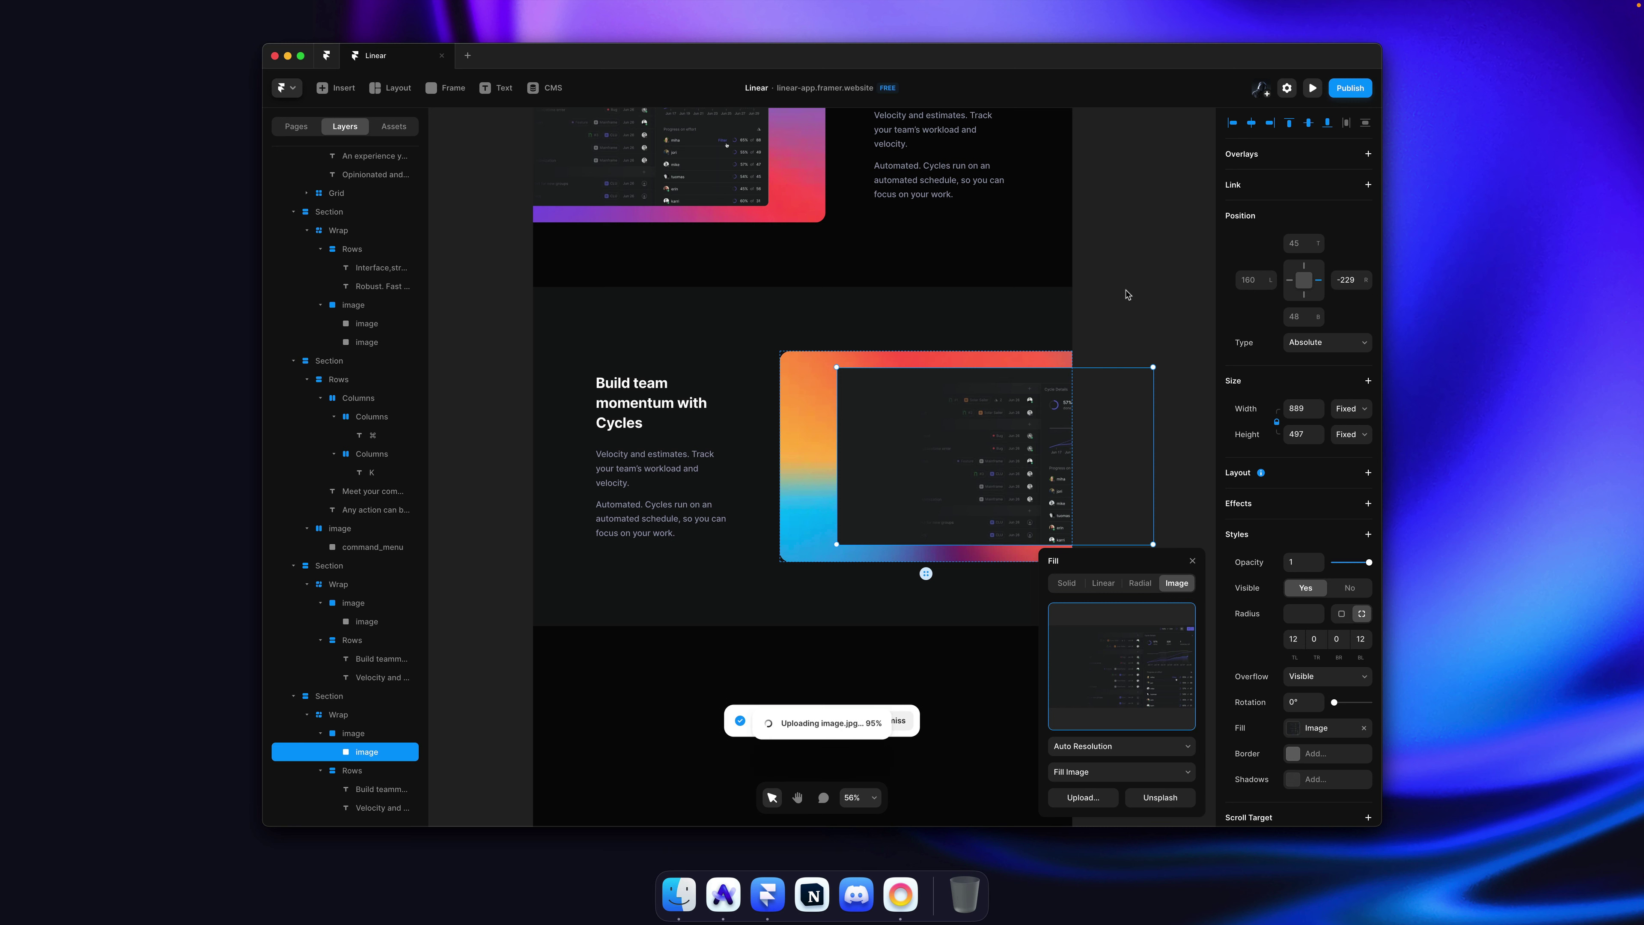
left_click(1133, 293)
left_click(706, 680)
key("Delete")
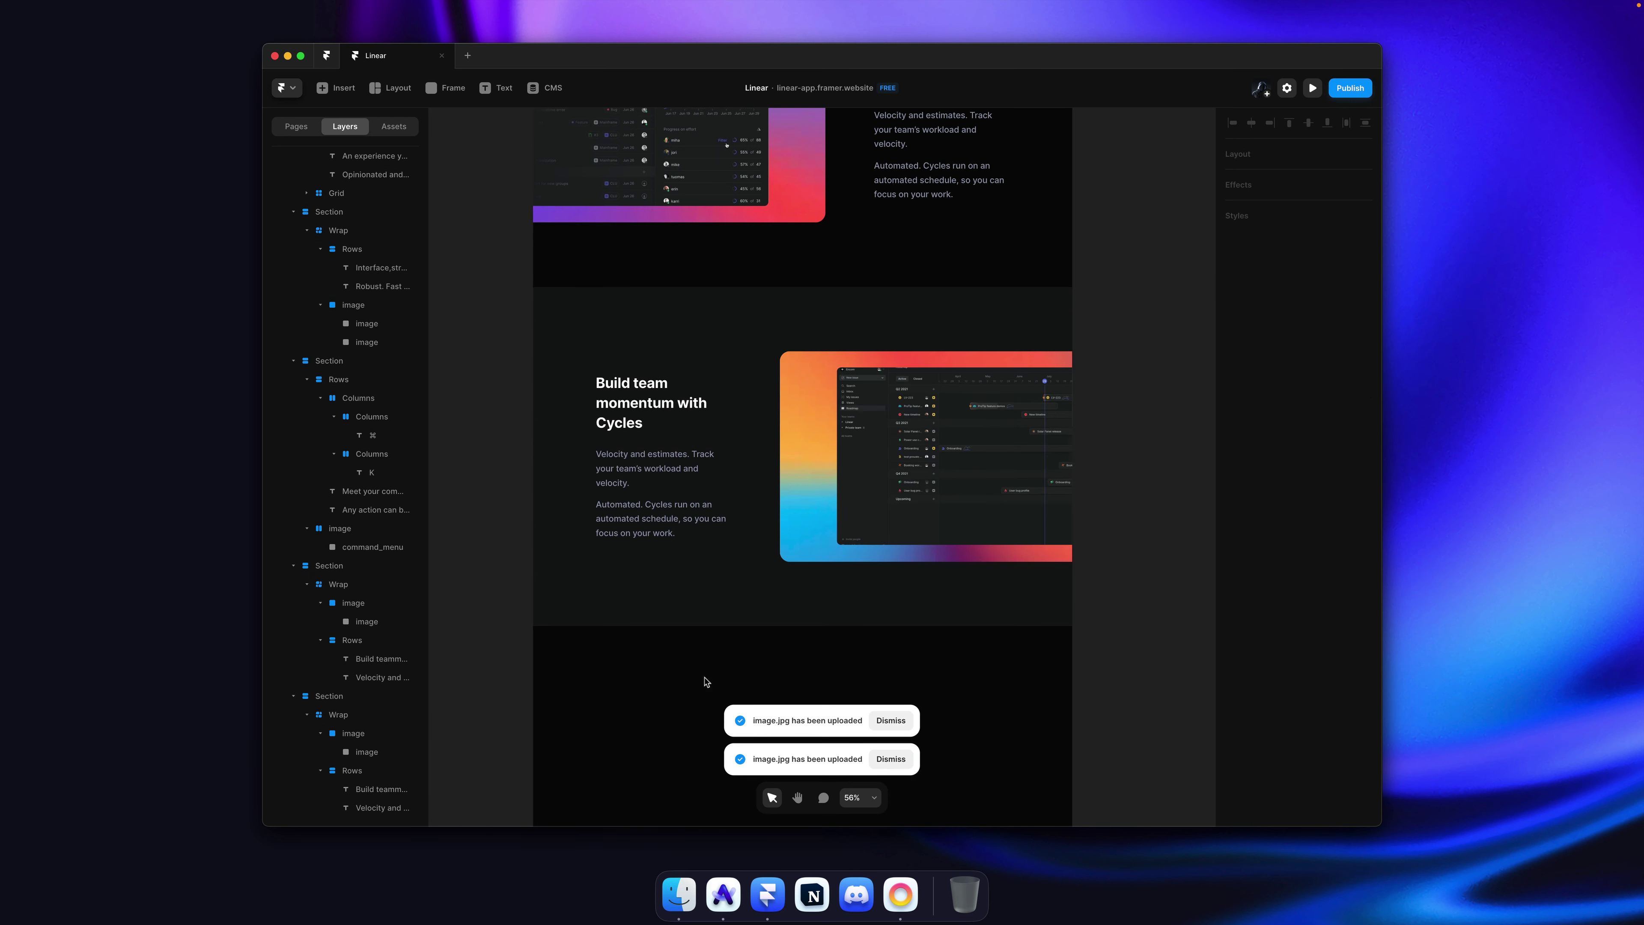
Step: Nudge the card's inner screenshot 20 px left to match linear.app's layout
left_click(949, 479)
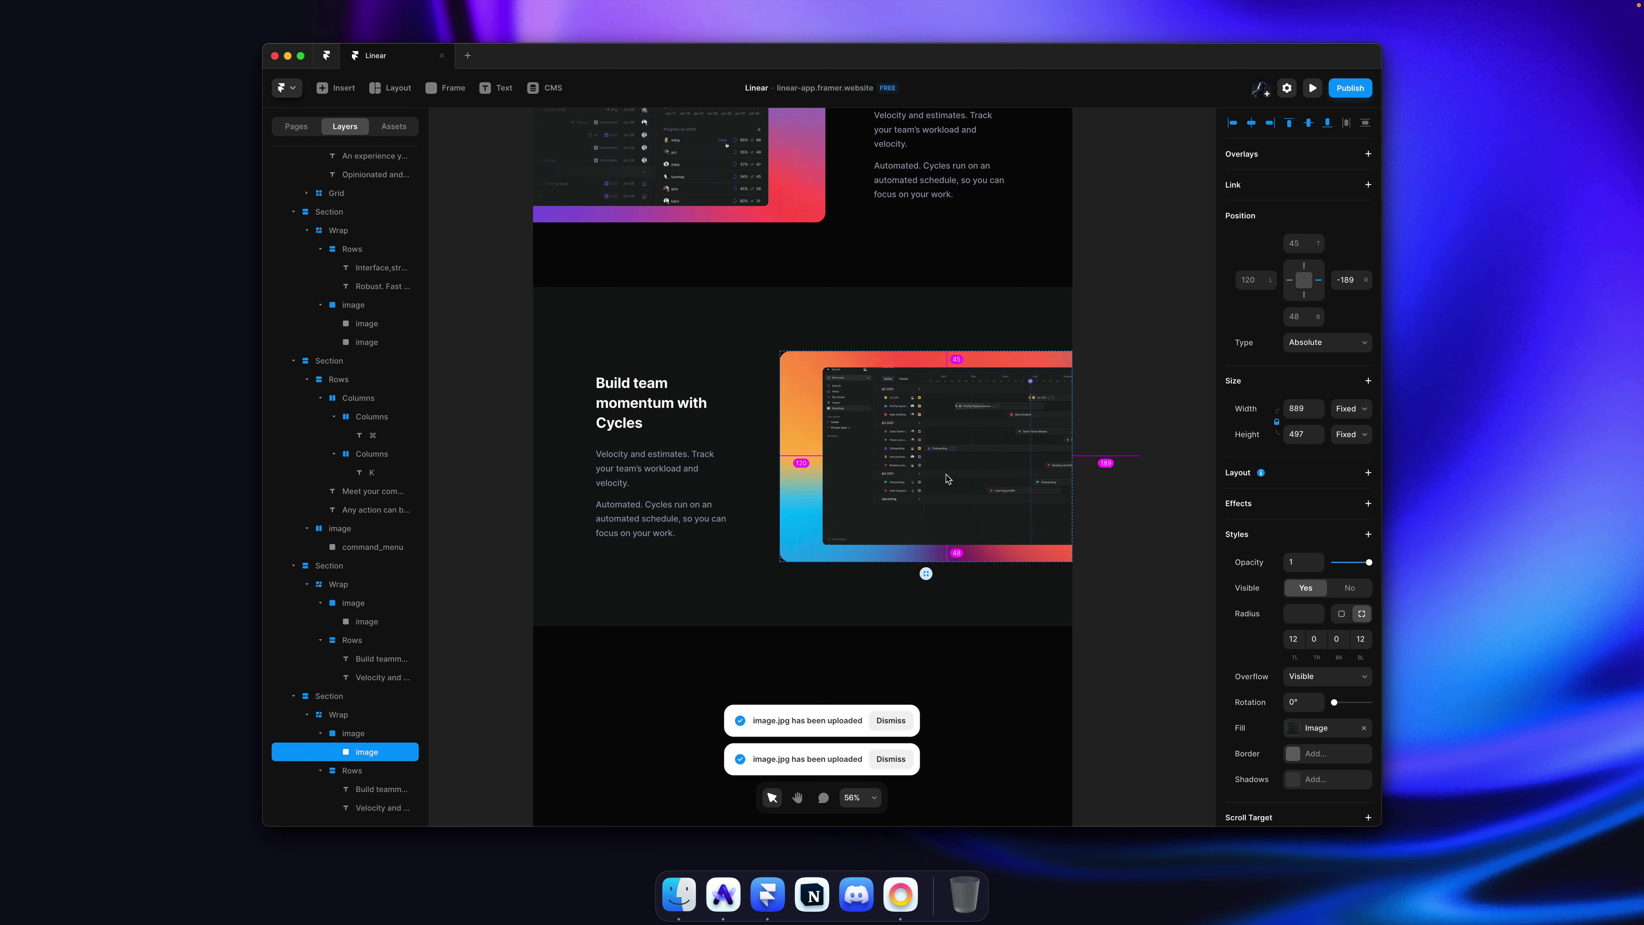
key("super+Tab")
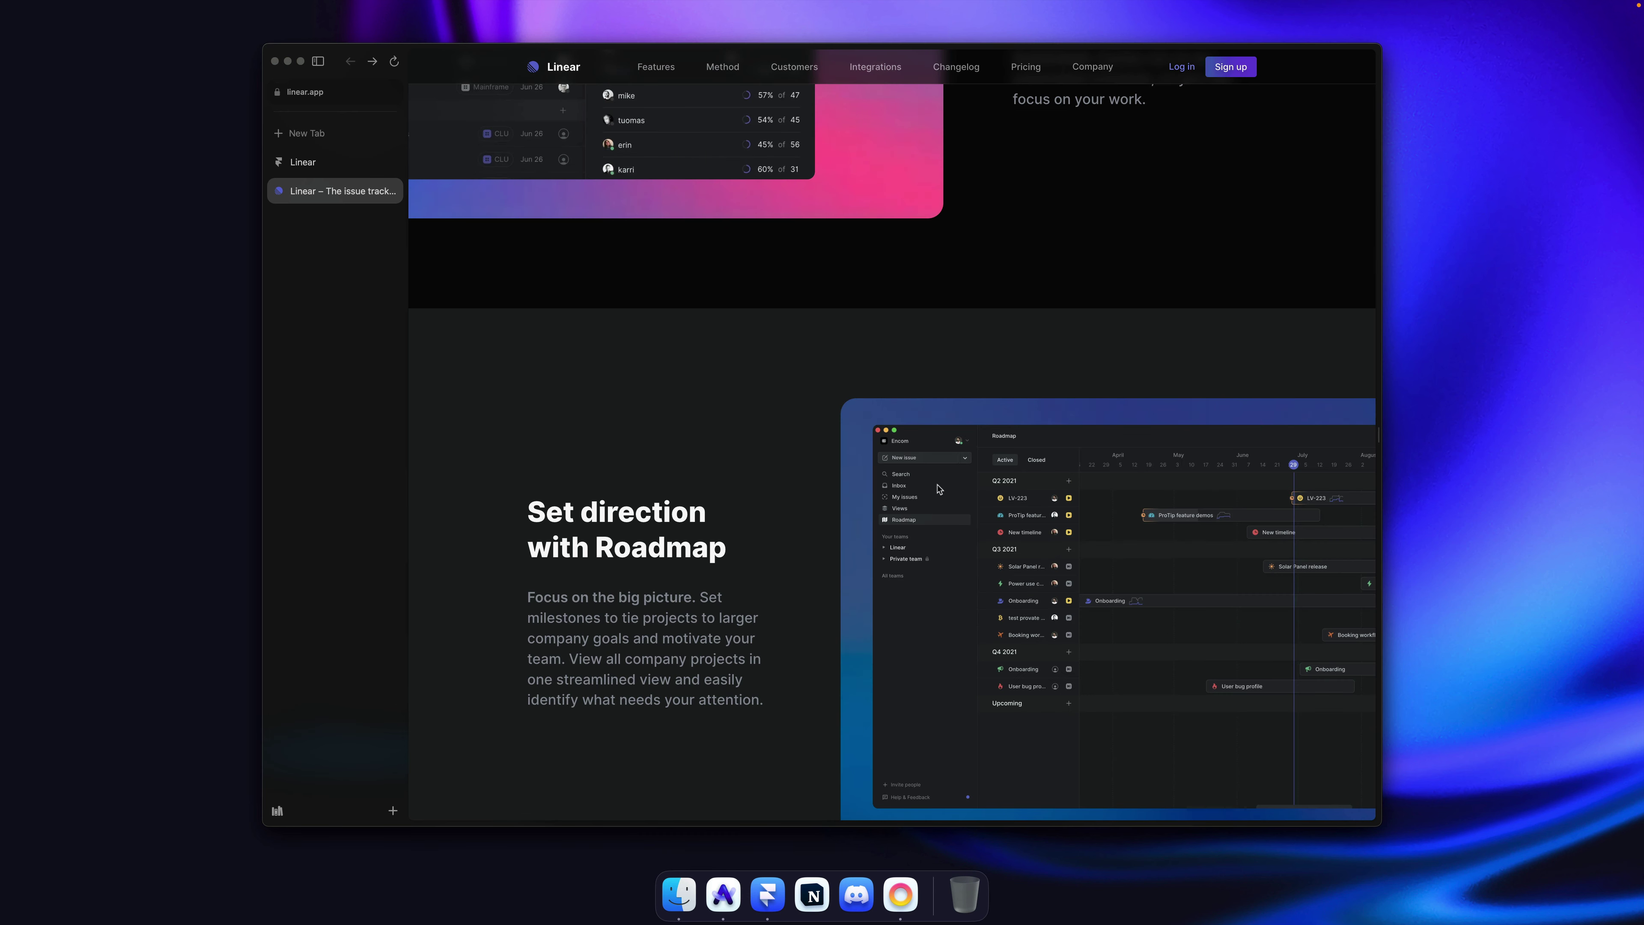
key("super+Tab")
key("shift+Left")
key("shift+Left")
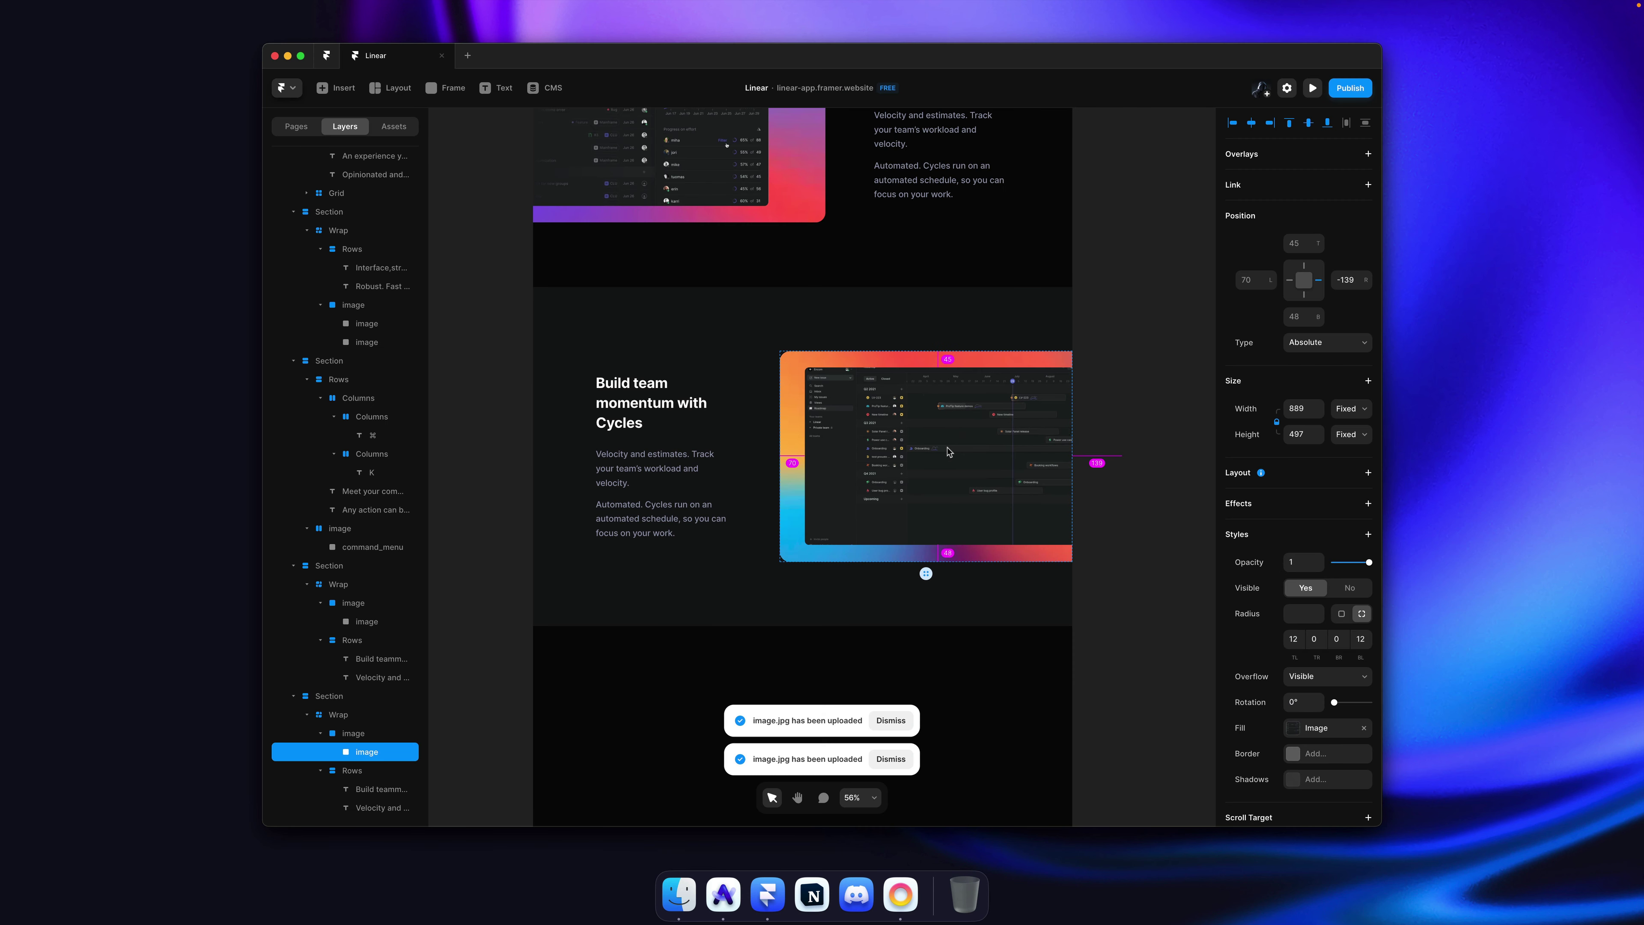
left_click(1120, 315)
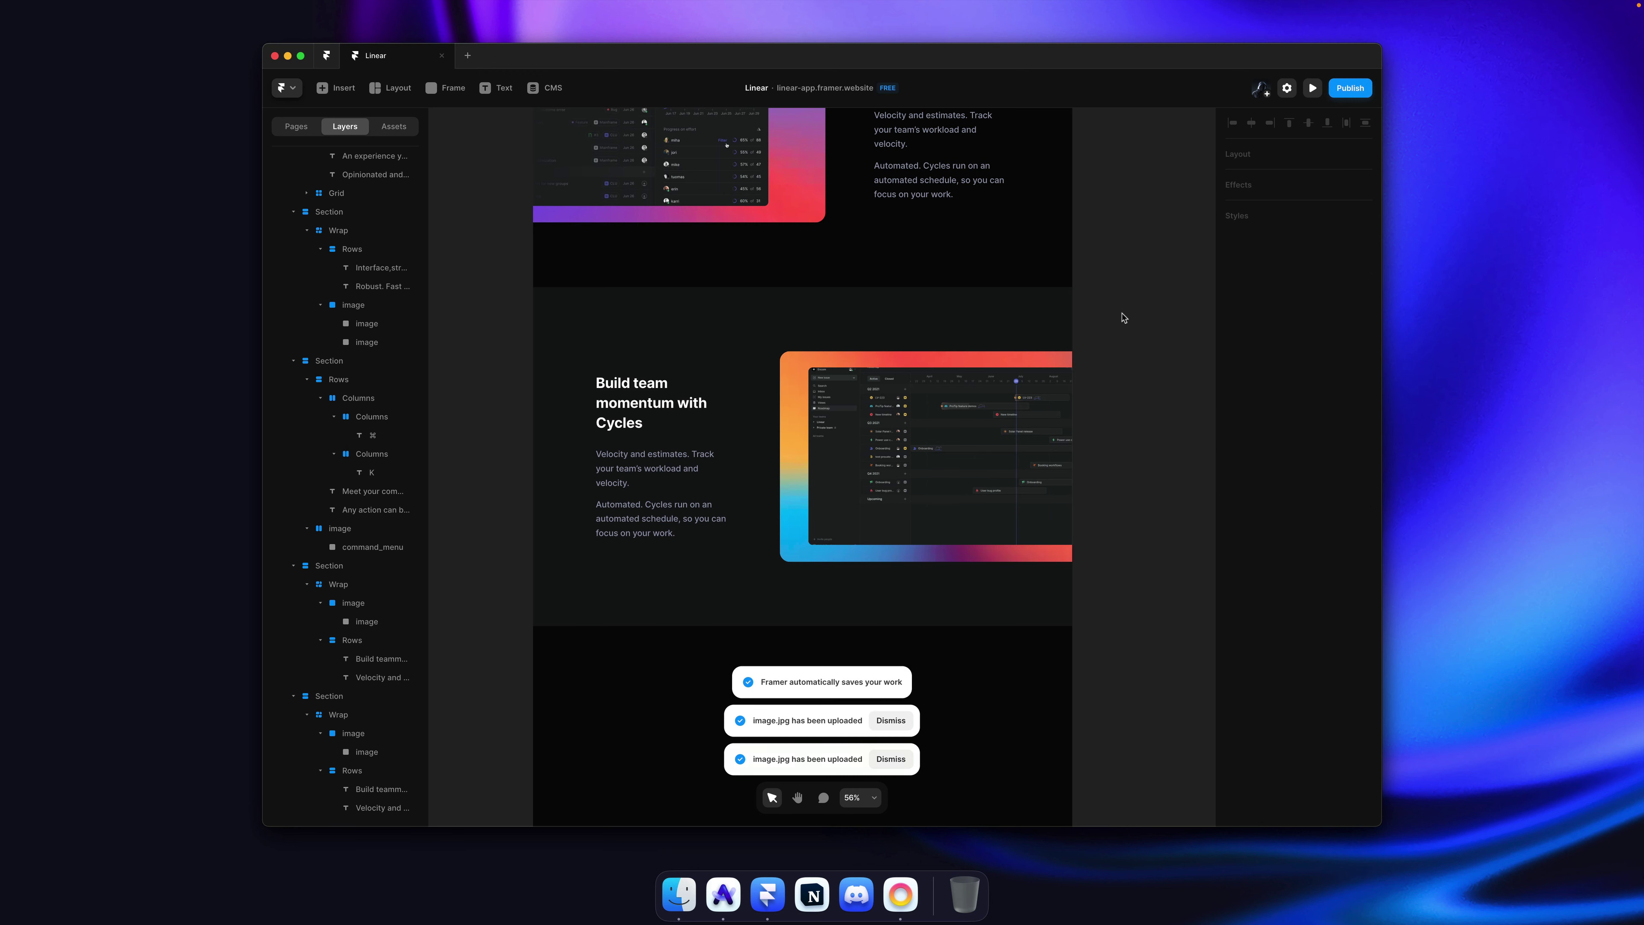
Step: Replace the Cycles heading with 'Set direction with Roadmap', broken onto two lines before 'with'
key("super+Tab")
triple_click(622, 530)
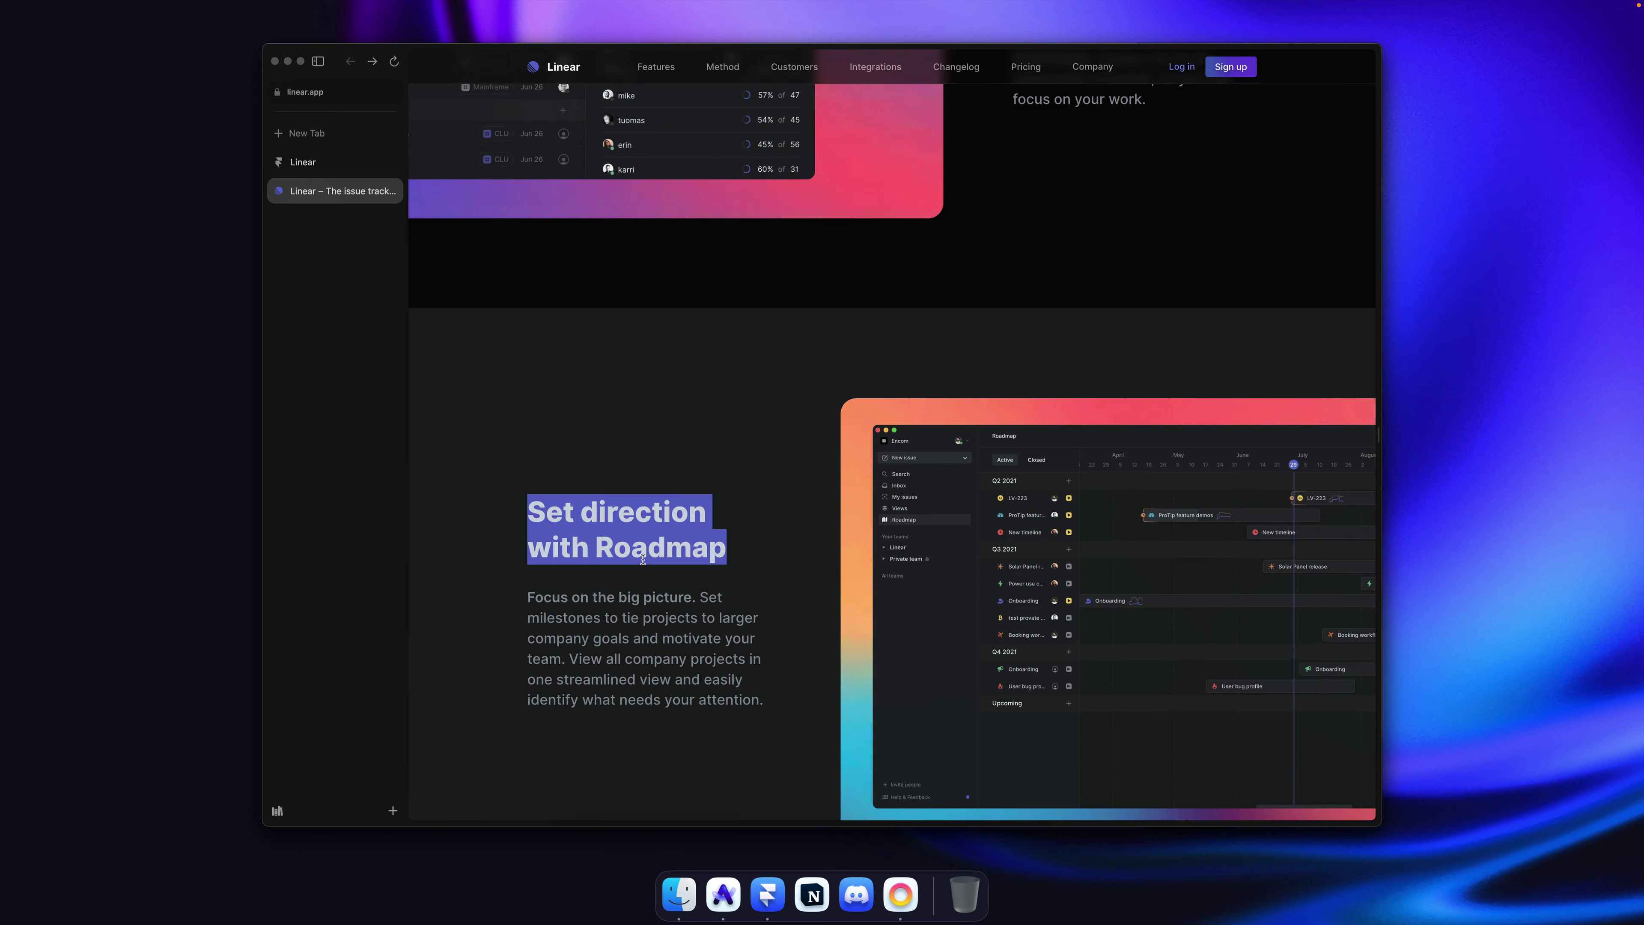
key("super+Tab")
left_click(648, 411)
double_click(648, 411)
key("super+v")
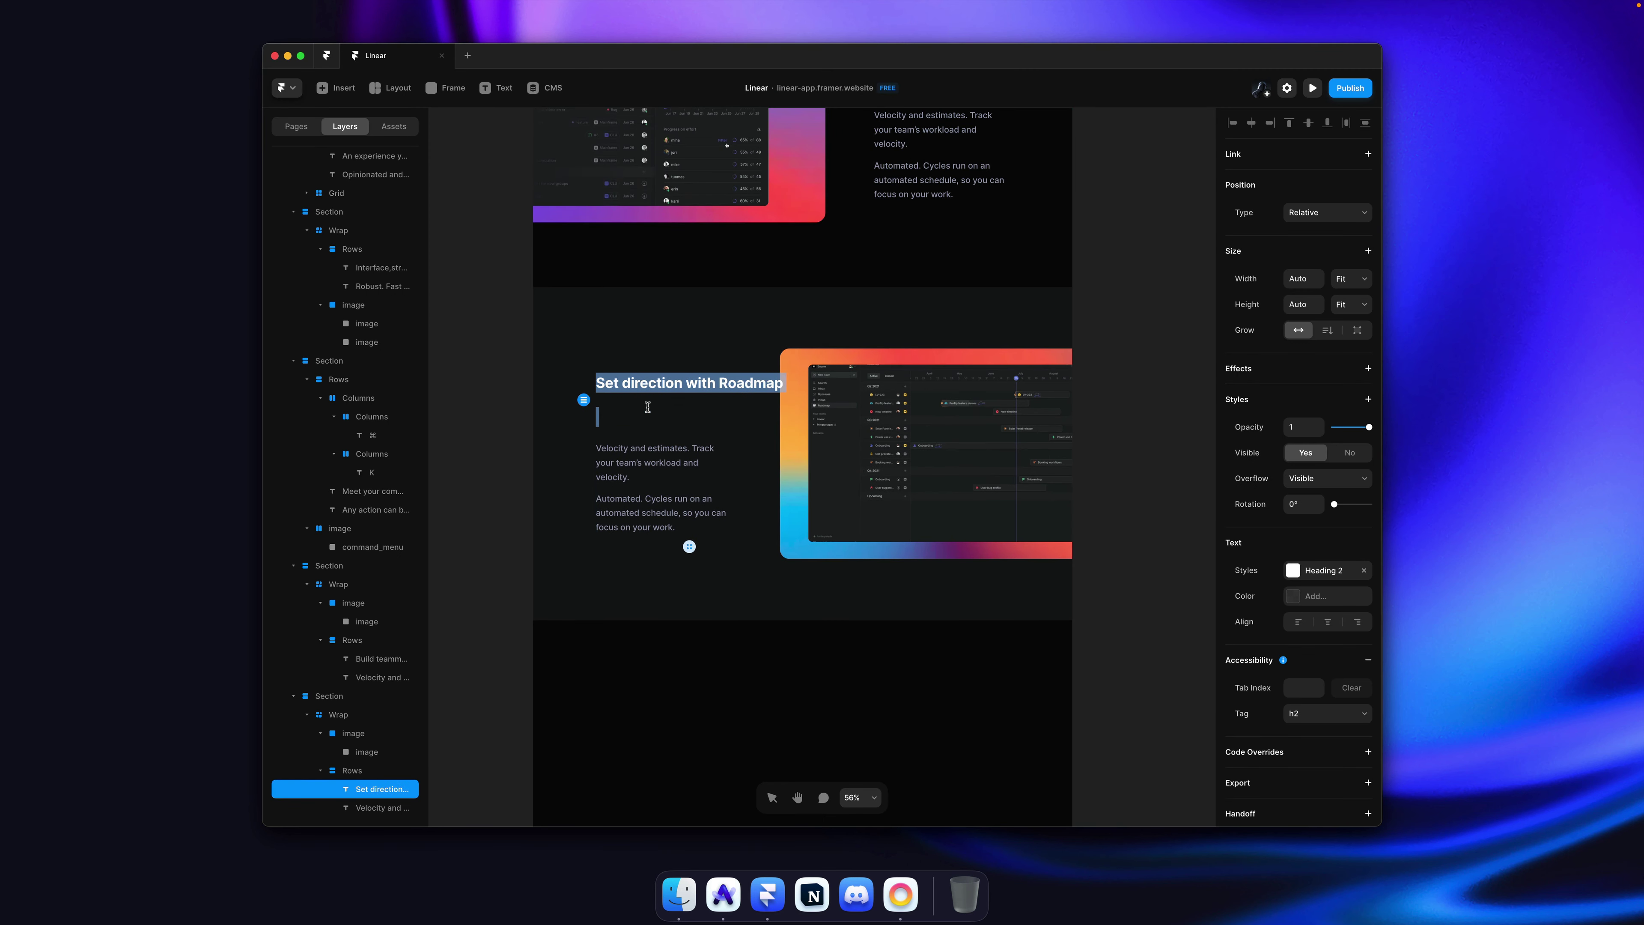
key("BackSpace")
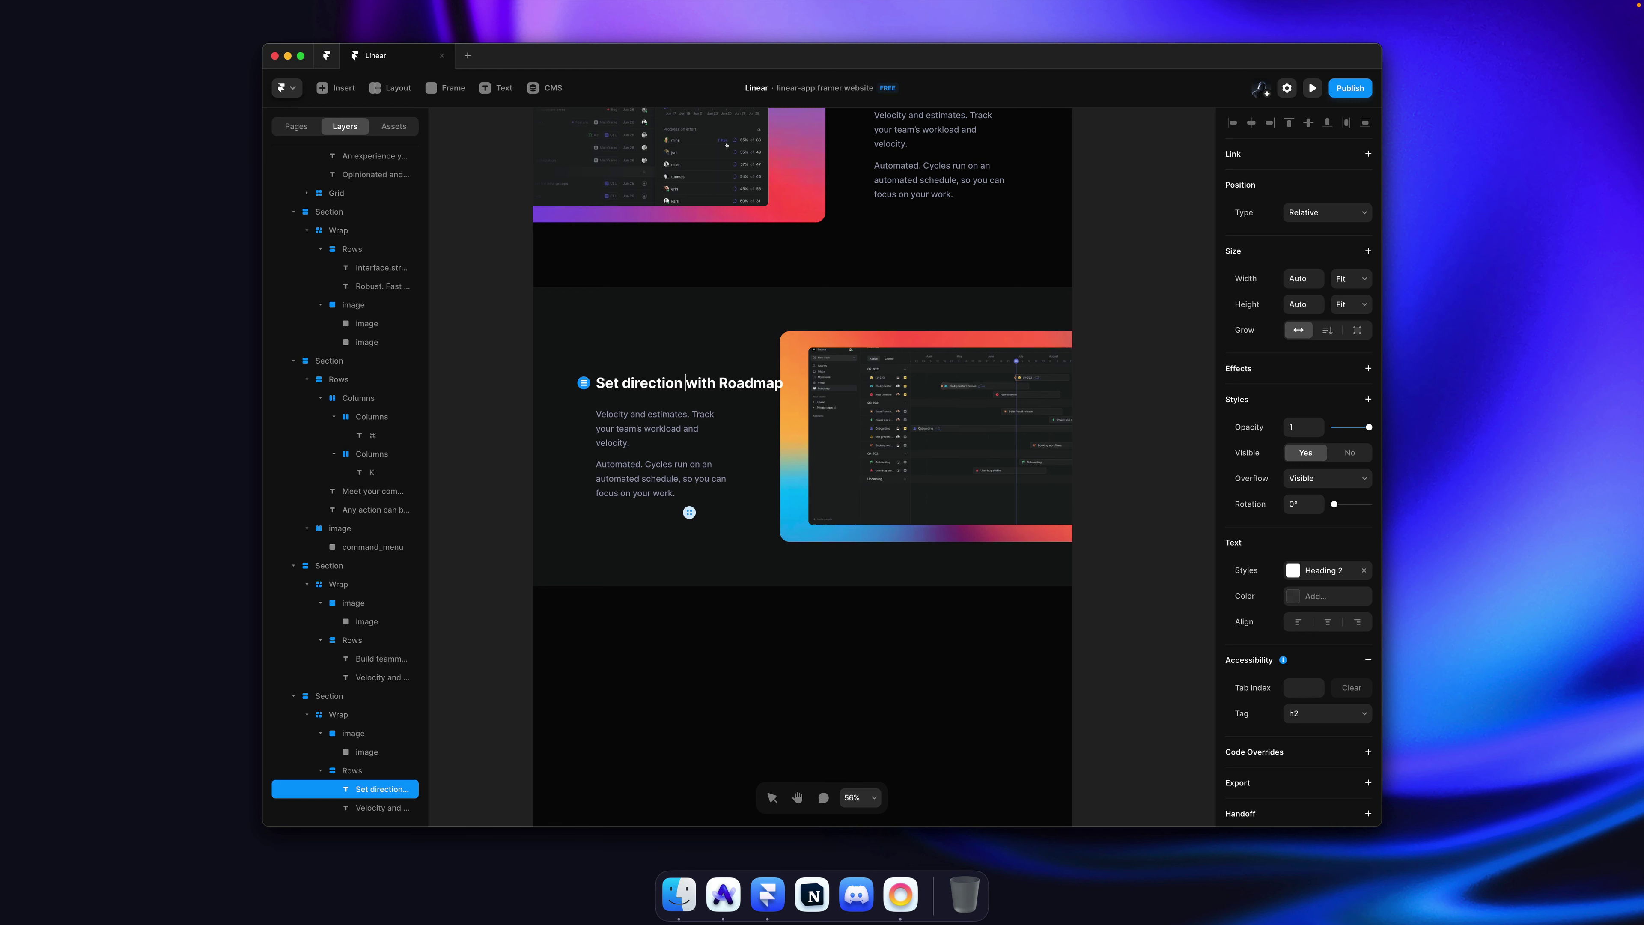
key("BackSpace")
key("shift+Return")
Step: Replace the Velocity and estimates paragraph with linear.app's 'Focus on the big picture' paragraph
key("super+Tab")
left_click(648, 609)
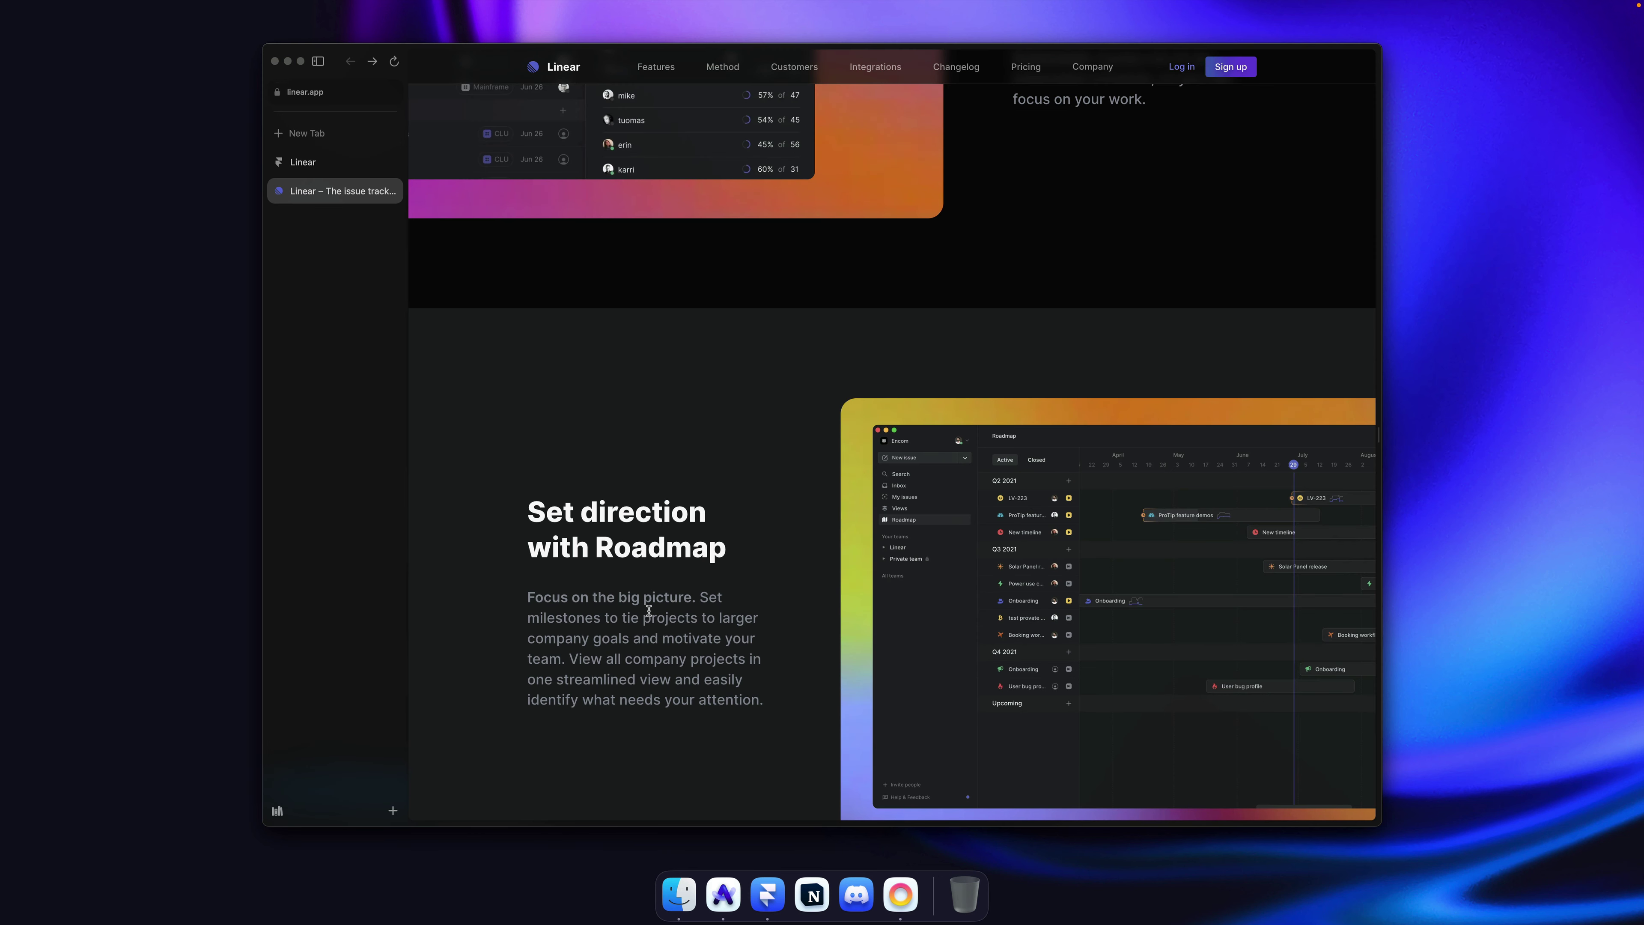
triple_click(648, 609)
key("super+c")
key("super+Tab")
double_click(685, 499)
key("super+a")
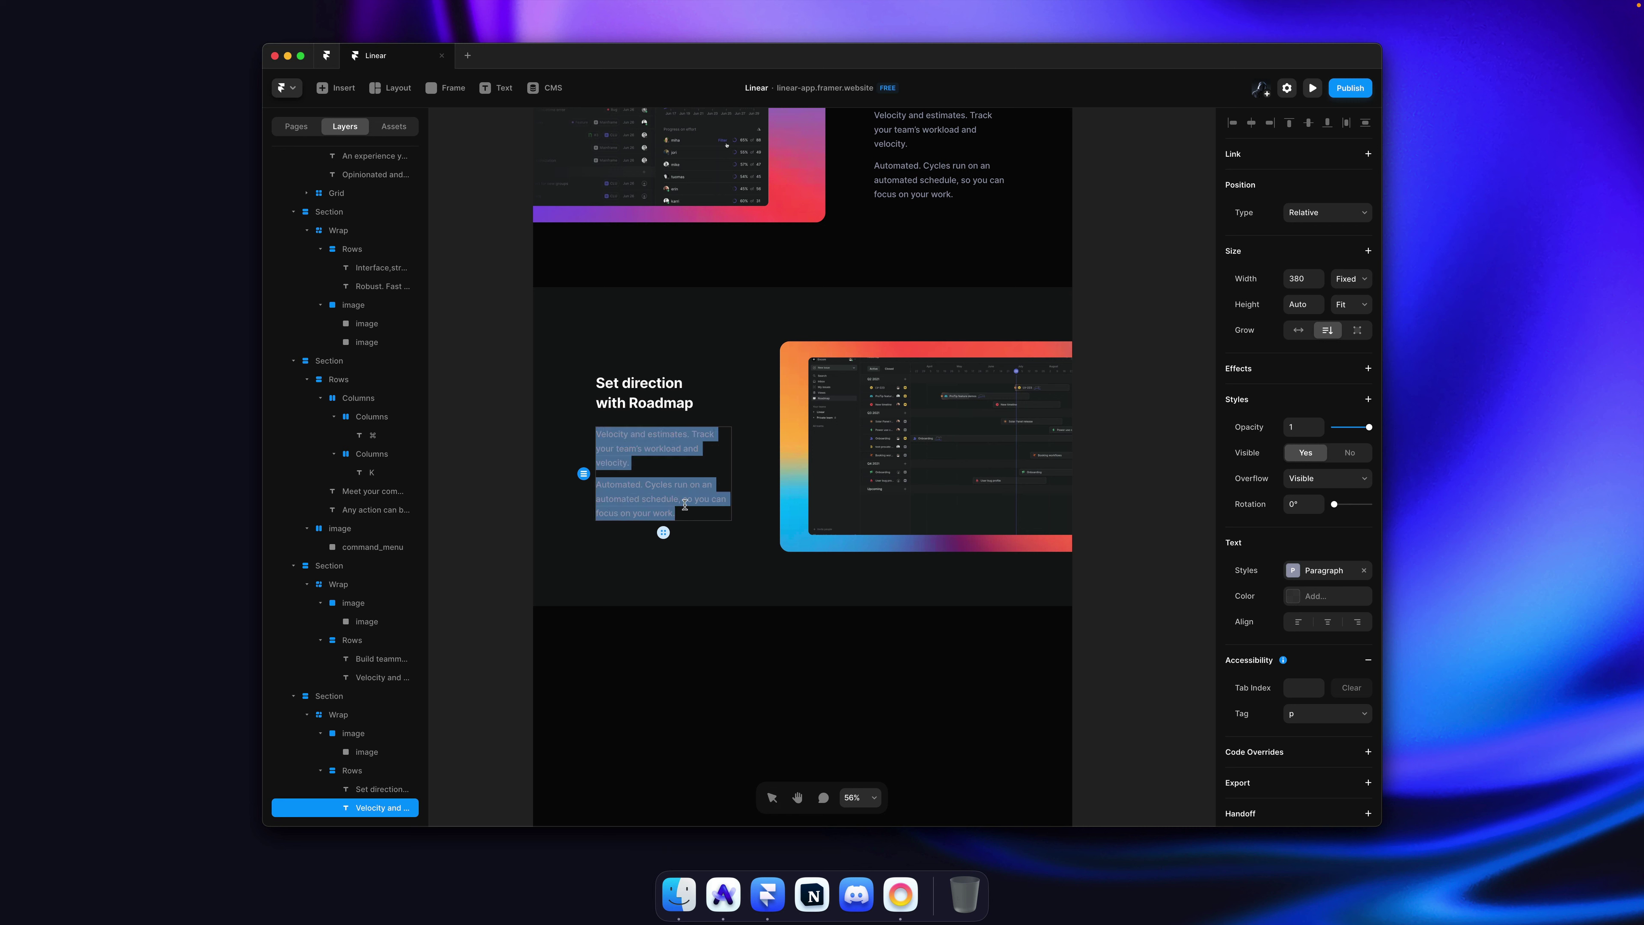
key("super+v")
key("BackSpace")
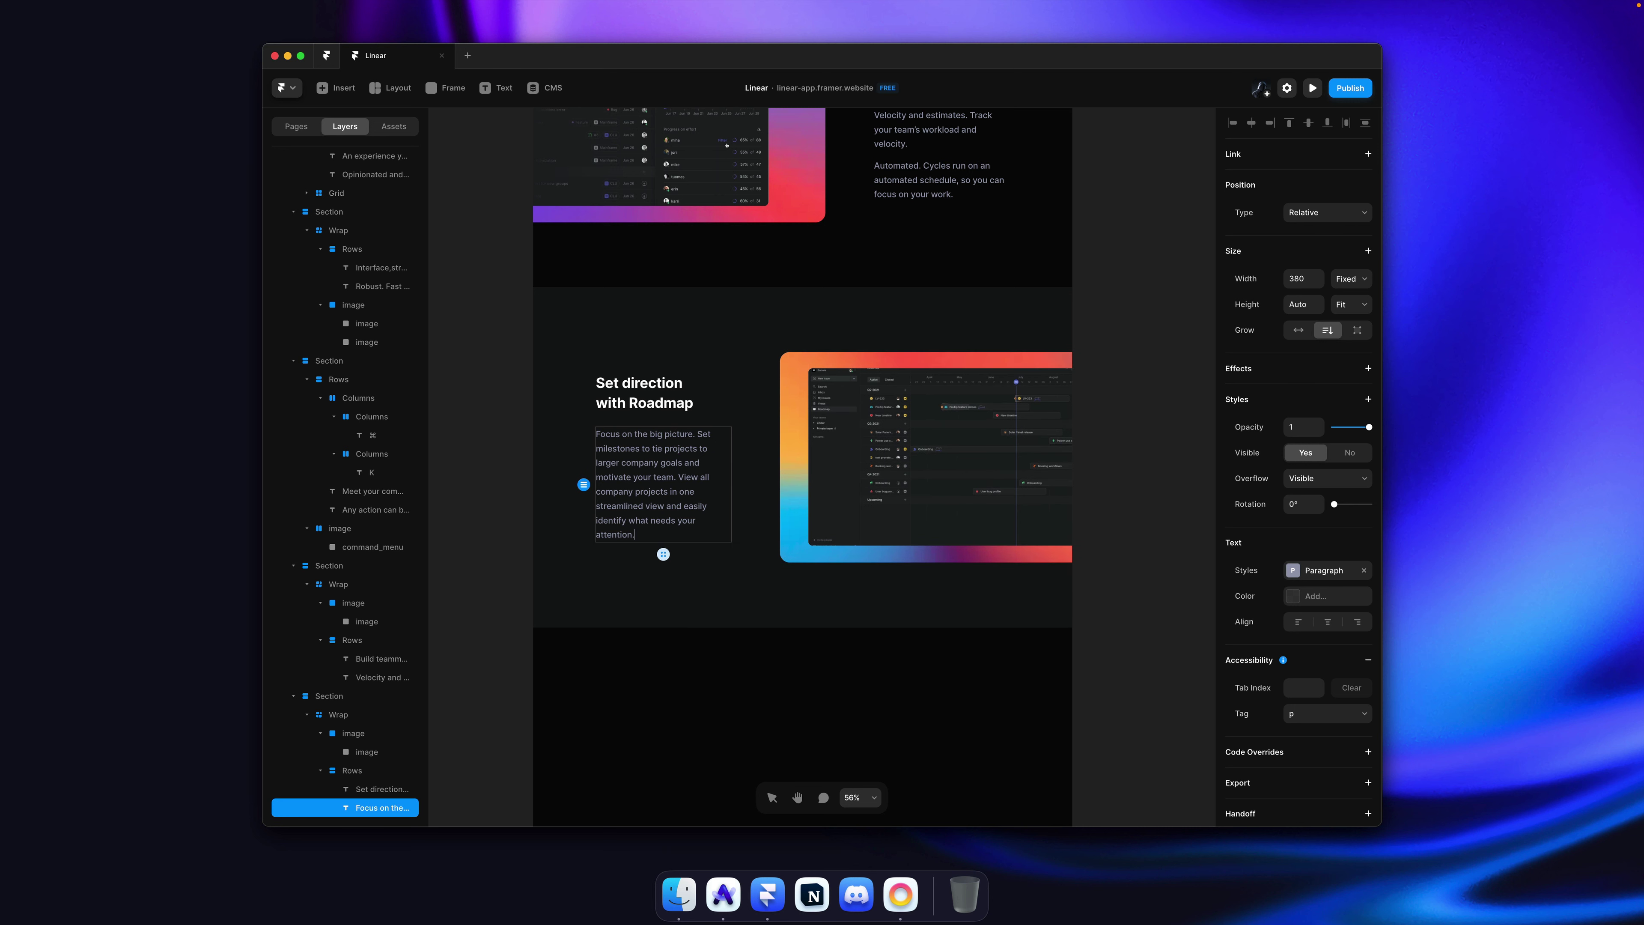
key("Escape")
Step: Save the Framer project and open the published framer.website page
left_click(1130, 408)
key("super+s")
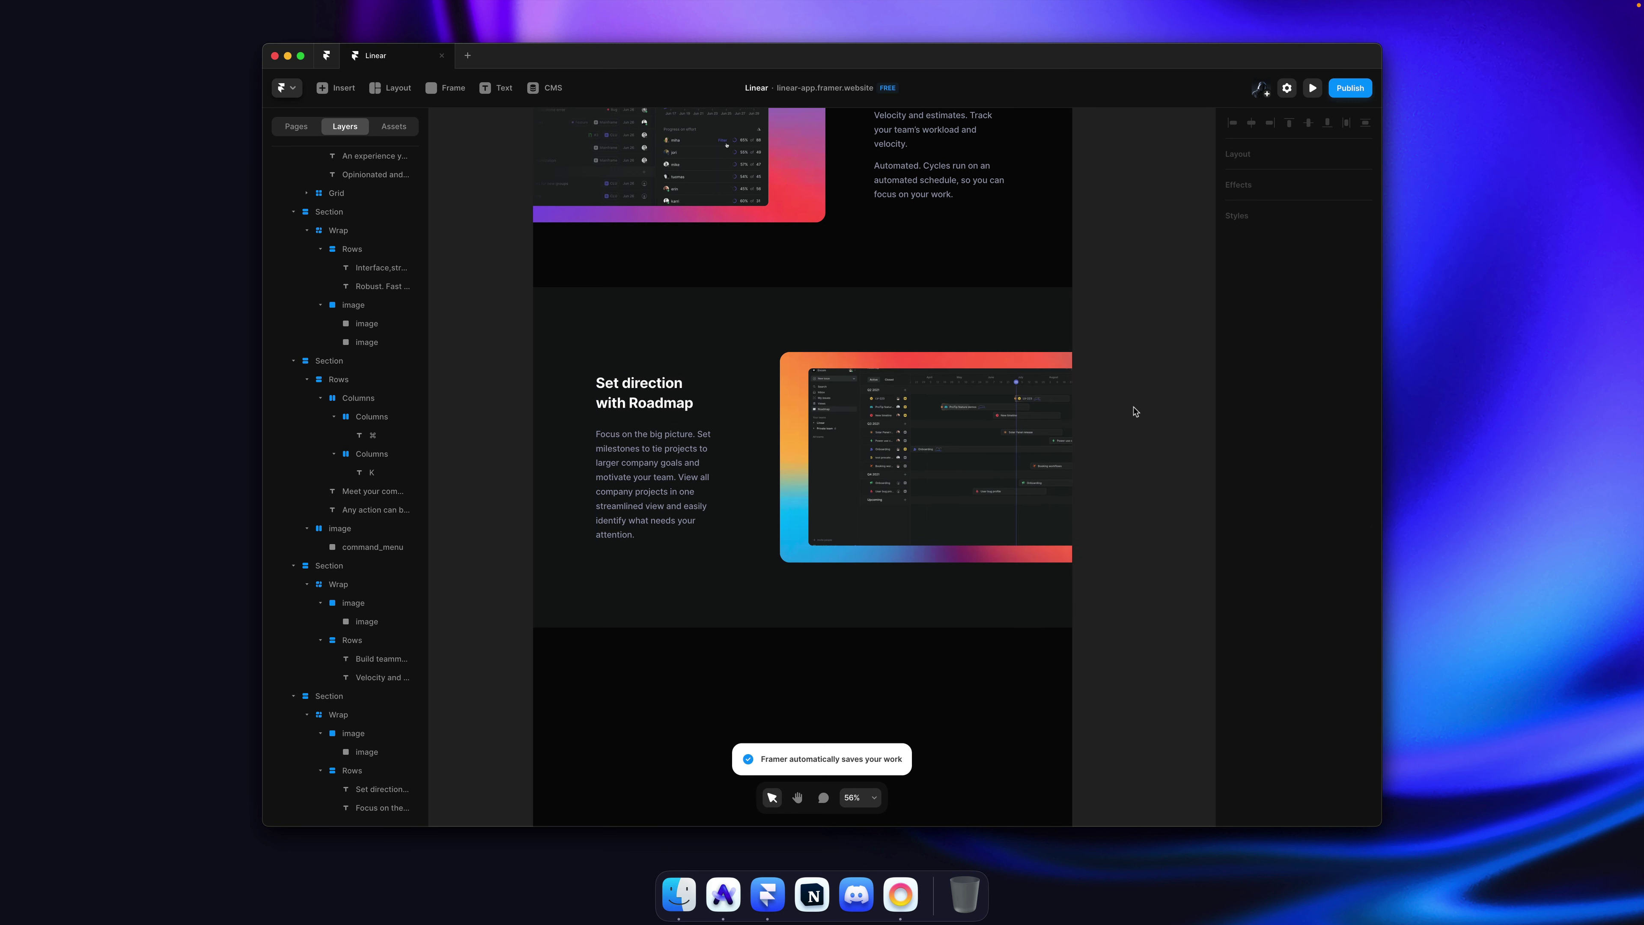
key("super+Tab")
left_click(747, 403)
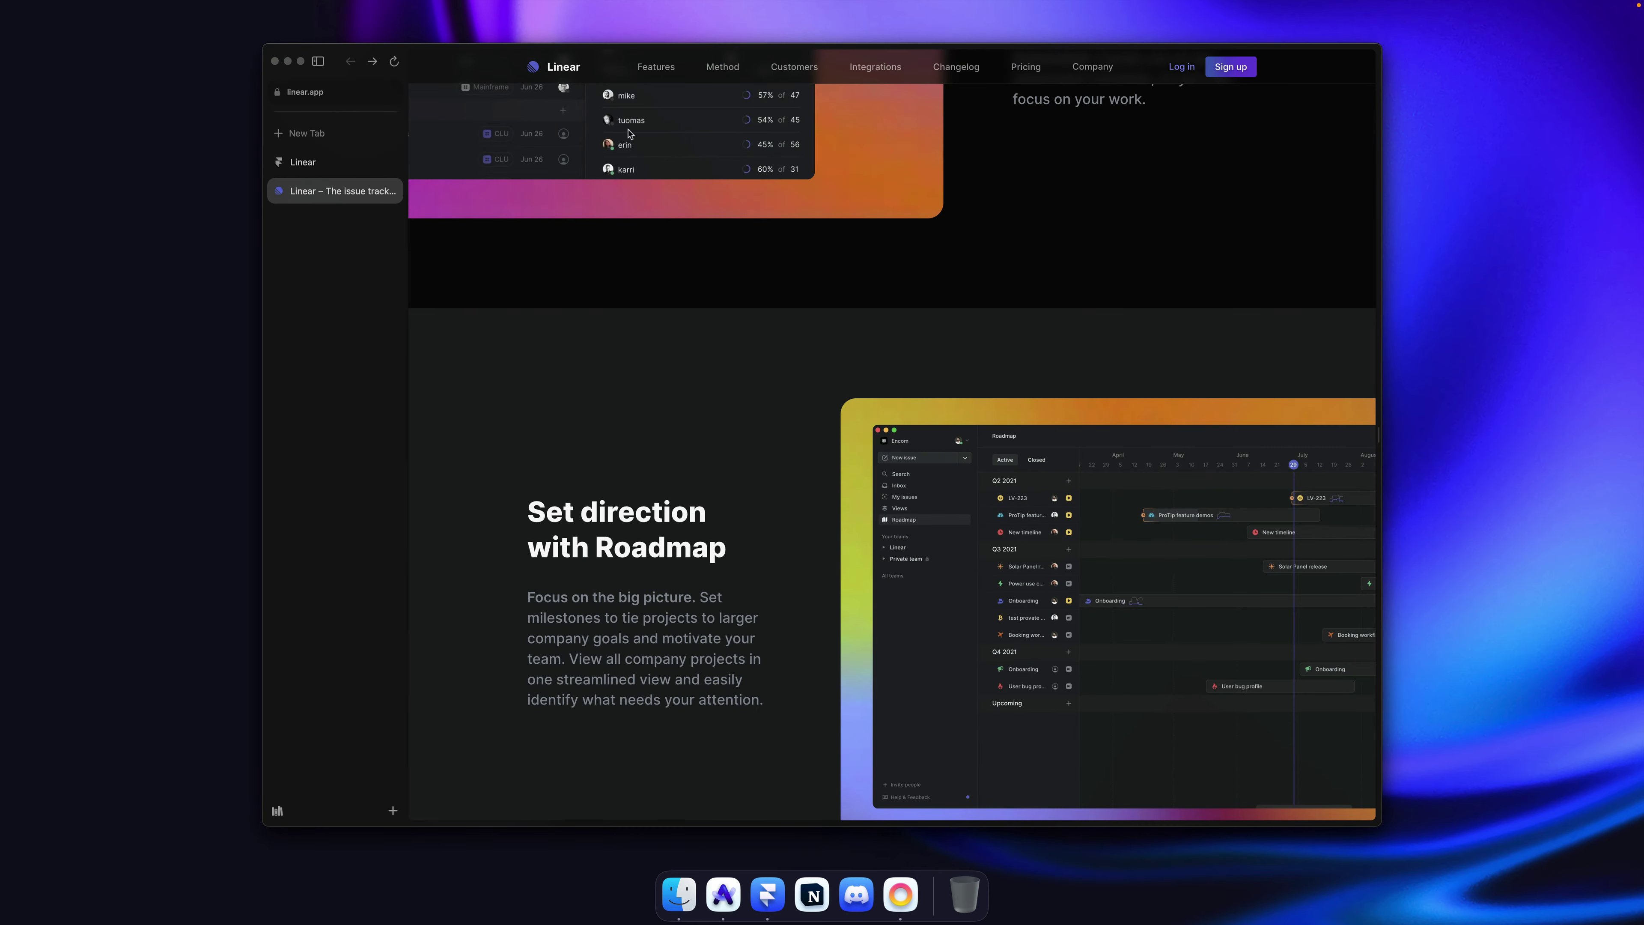
left_click(307, 162)
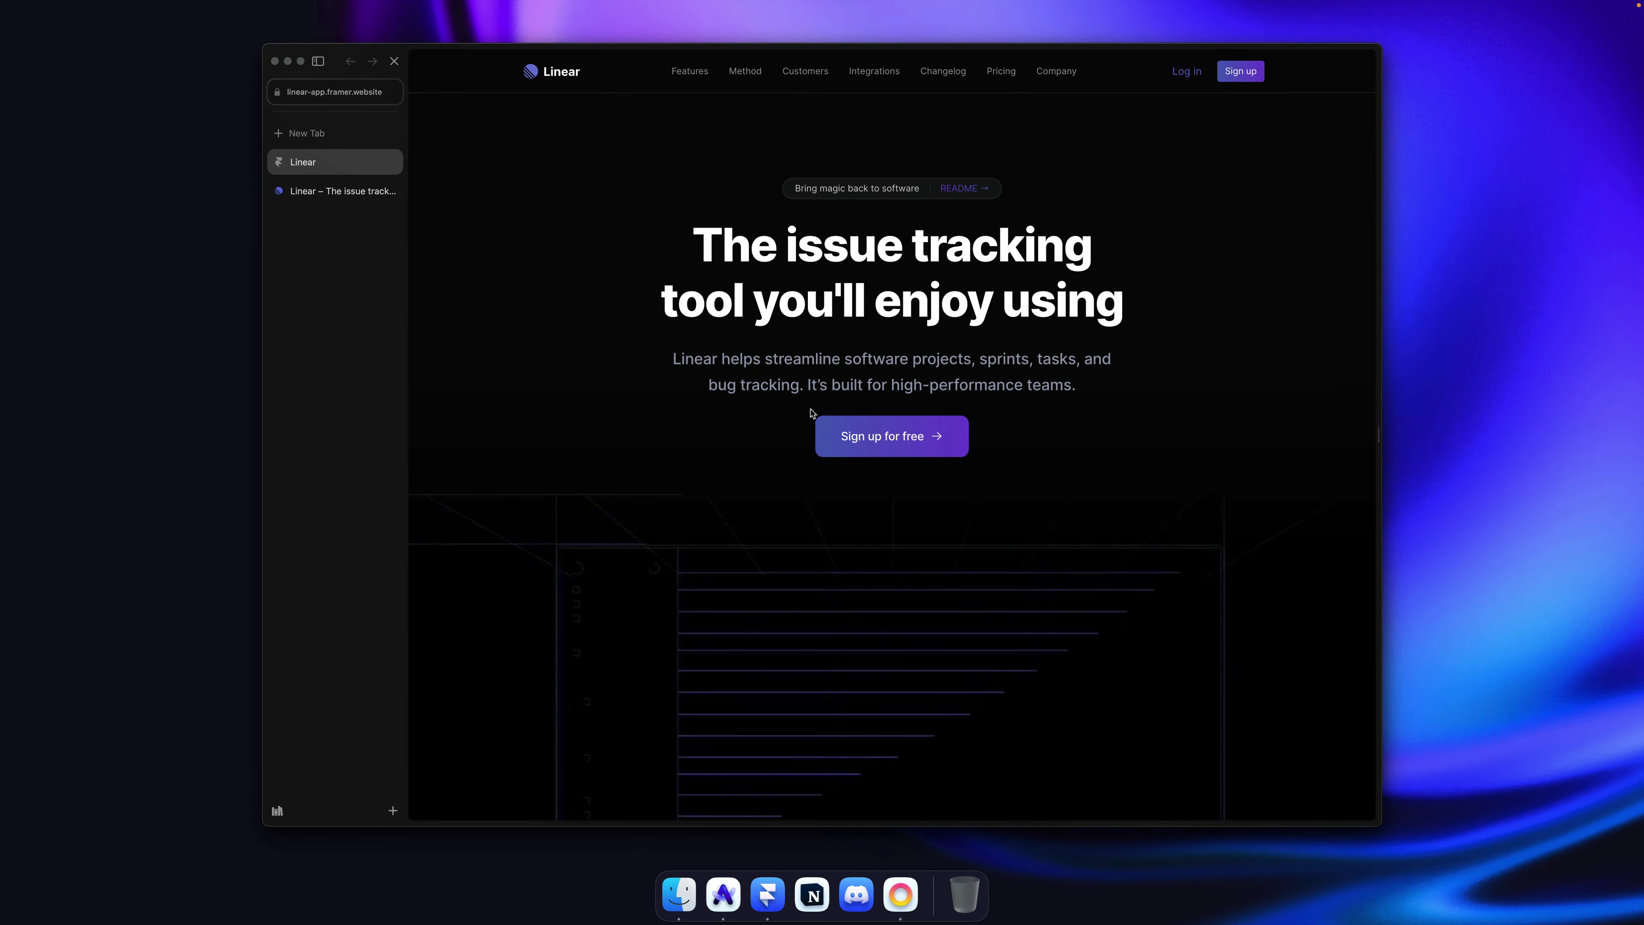
Step: Compare the published Roadmap section with linear.app's Roadmap section, switching between tabs
scroll(803, 410, "down", 15)
scroll(796, 409, "down", 20)
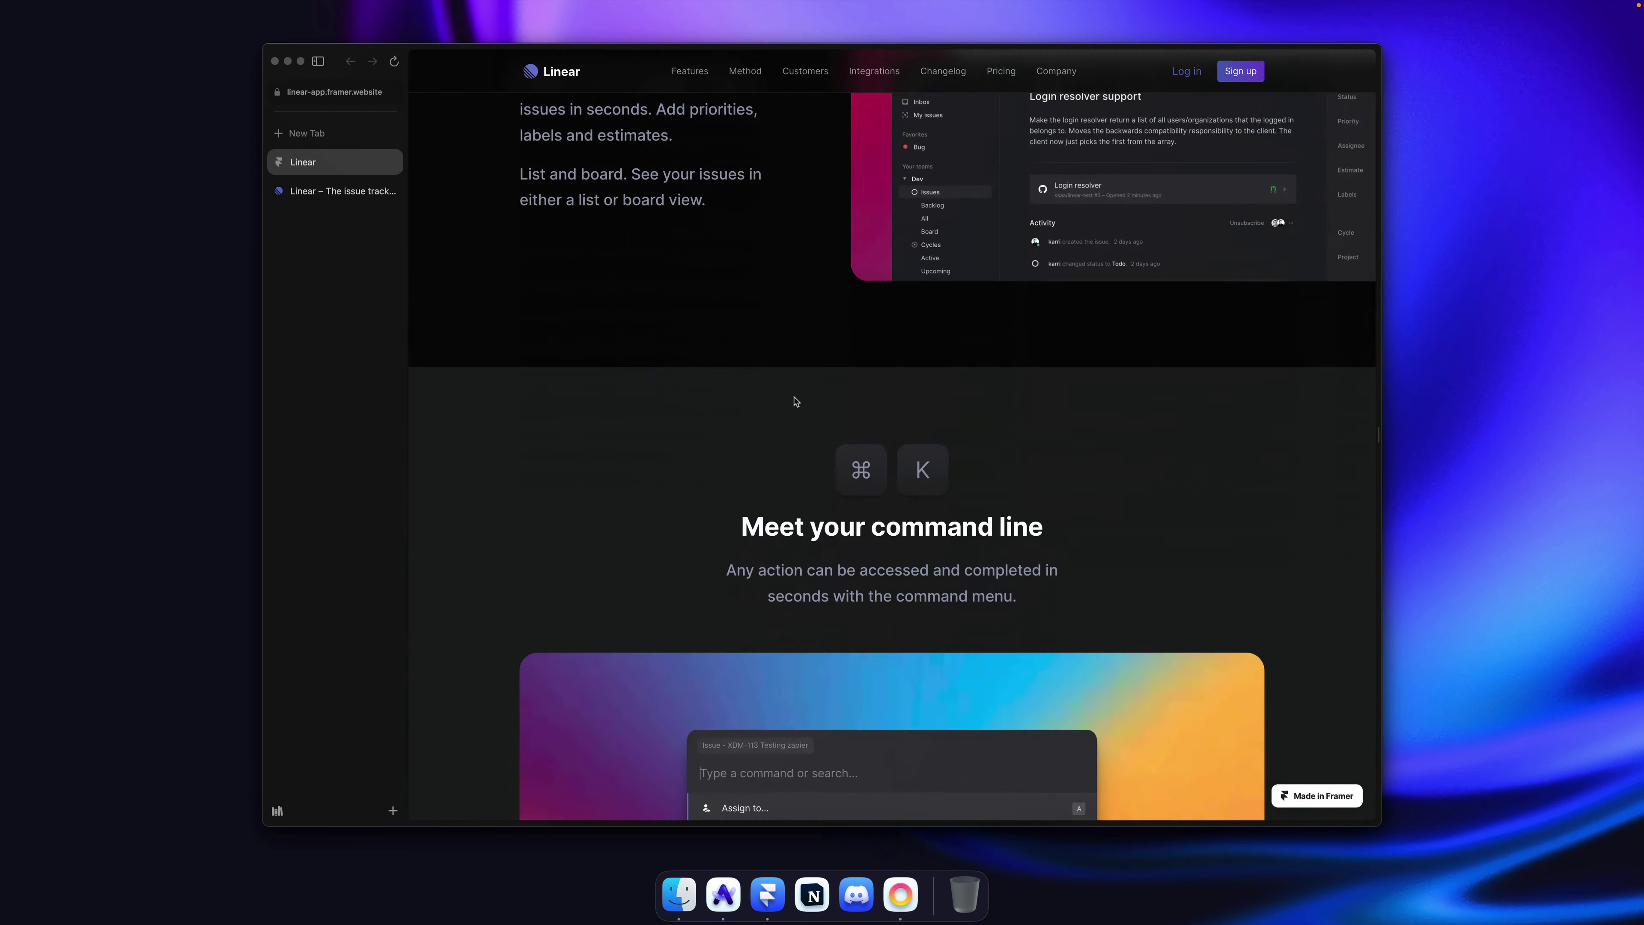
scroll(796, 399, "down", 8)
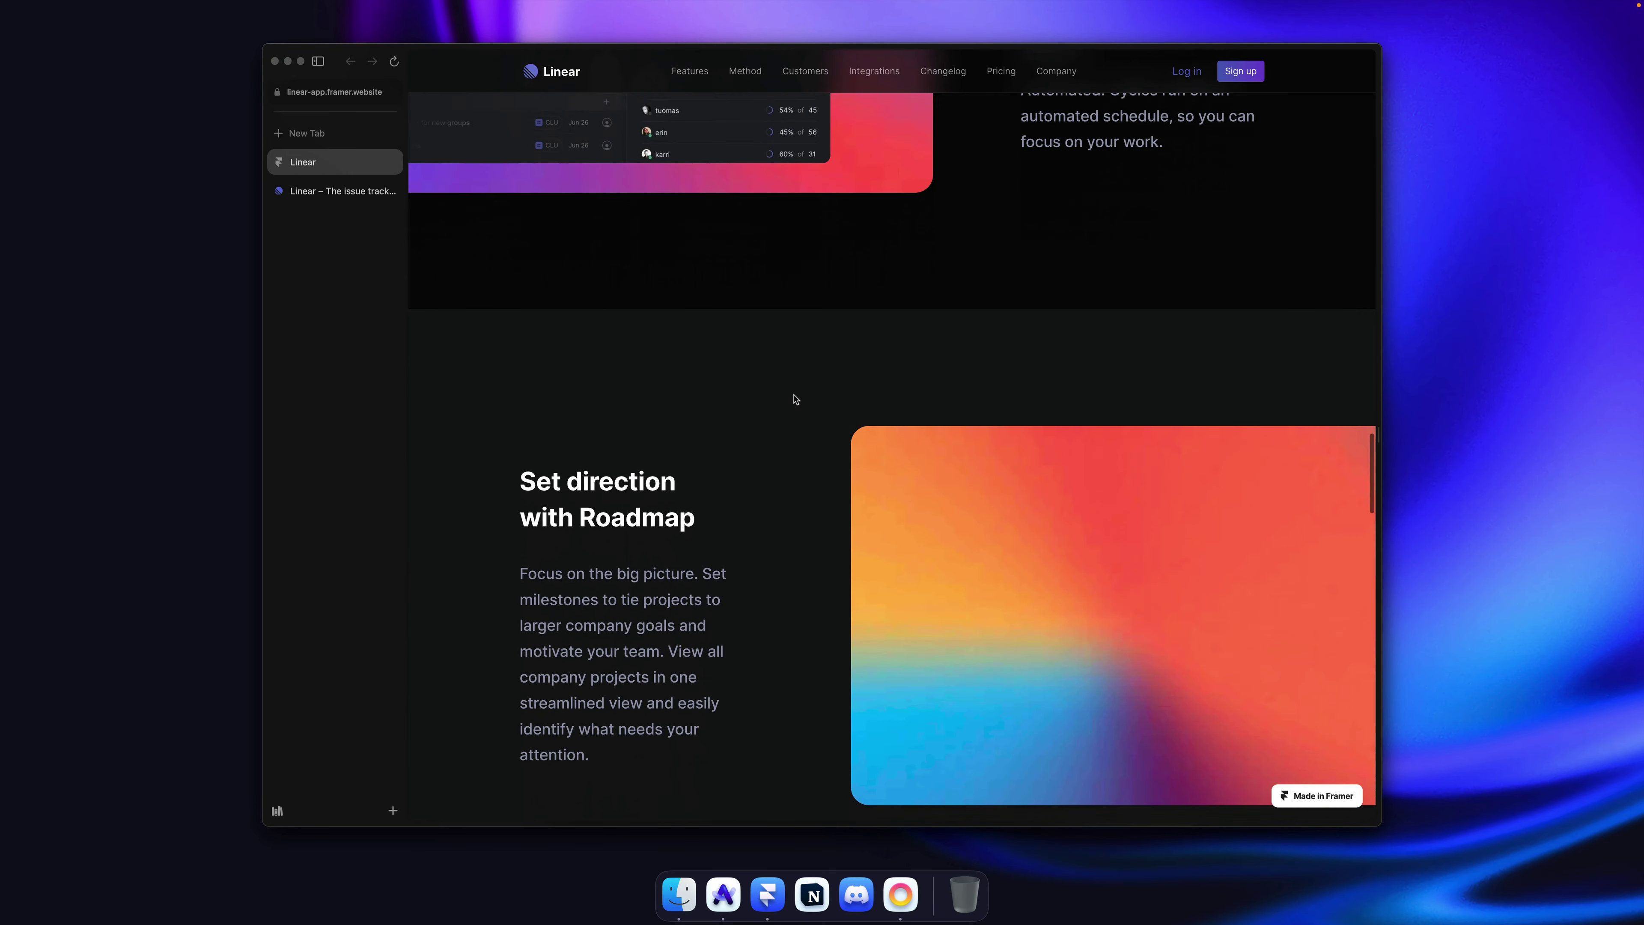
scroll(800, 406, "up", 3)
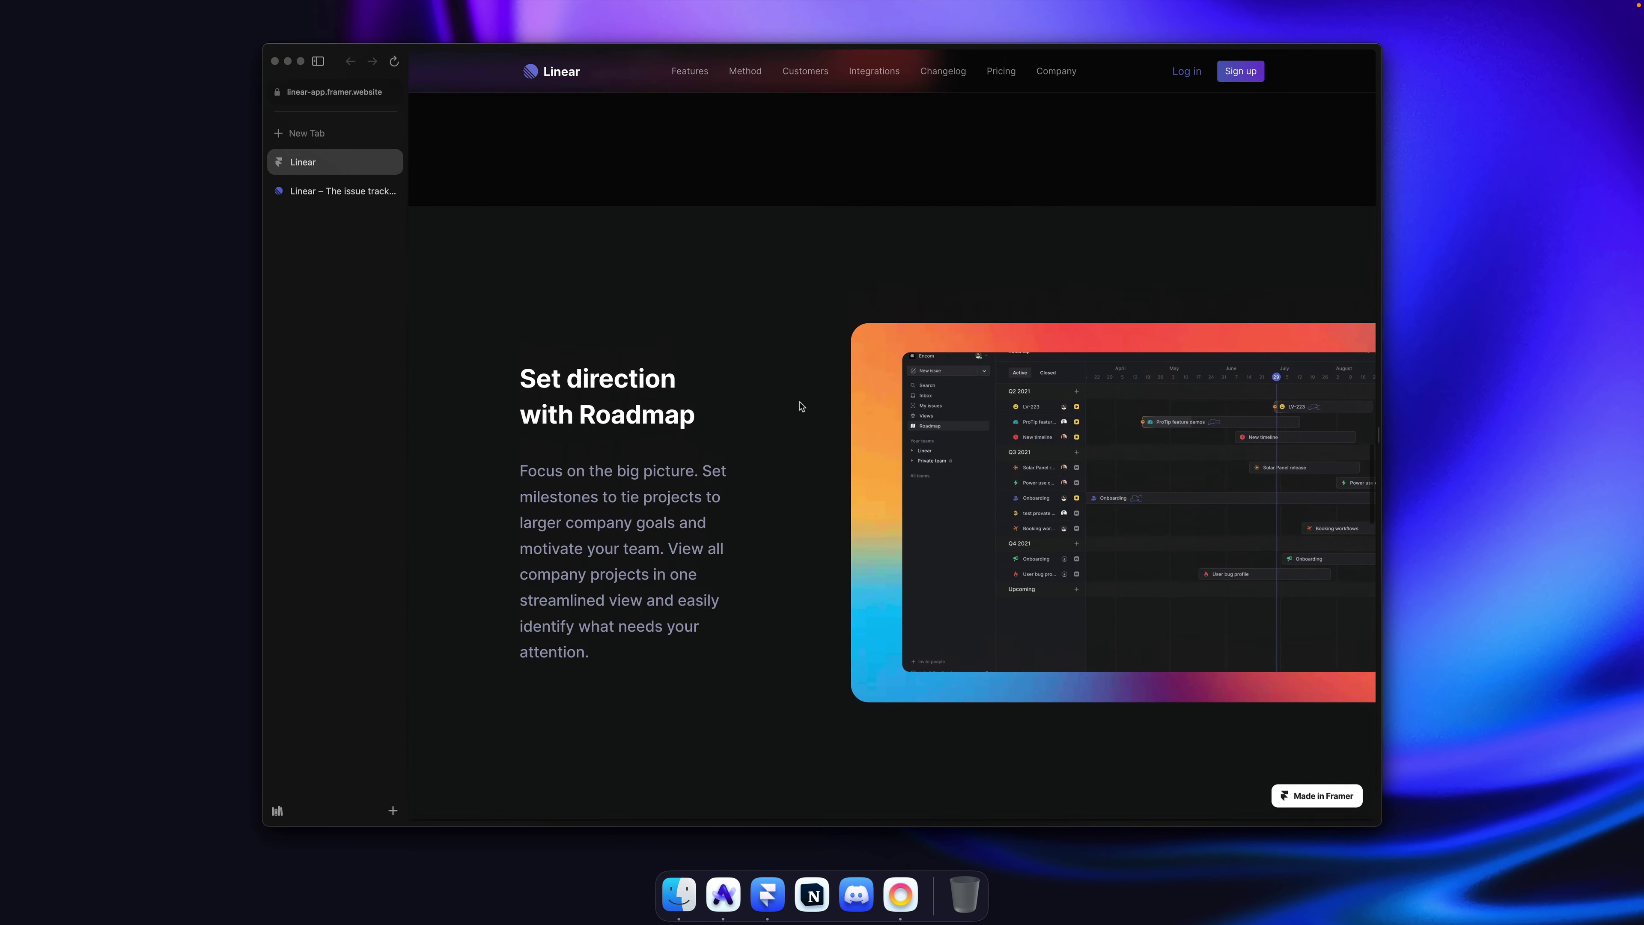
key("ctrl+Tab")
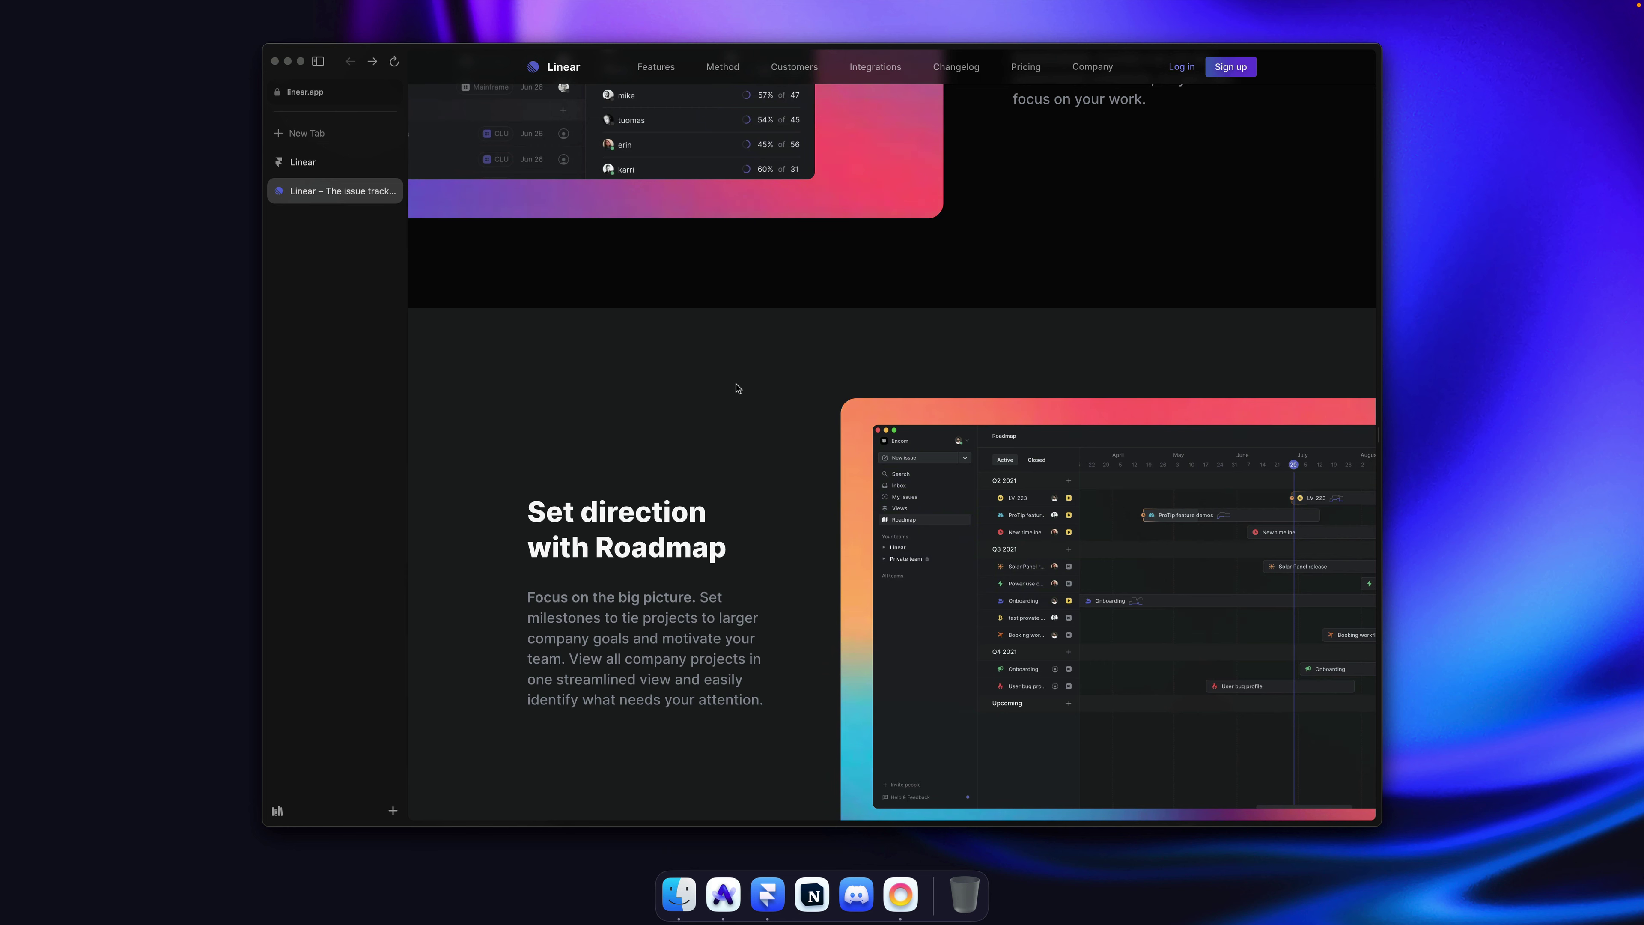
key("ctrl+Tab")
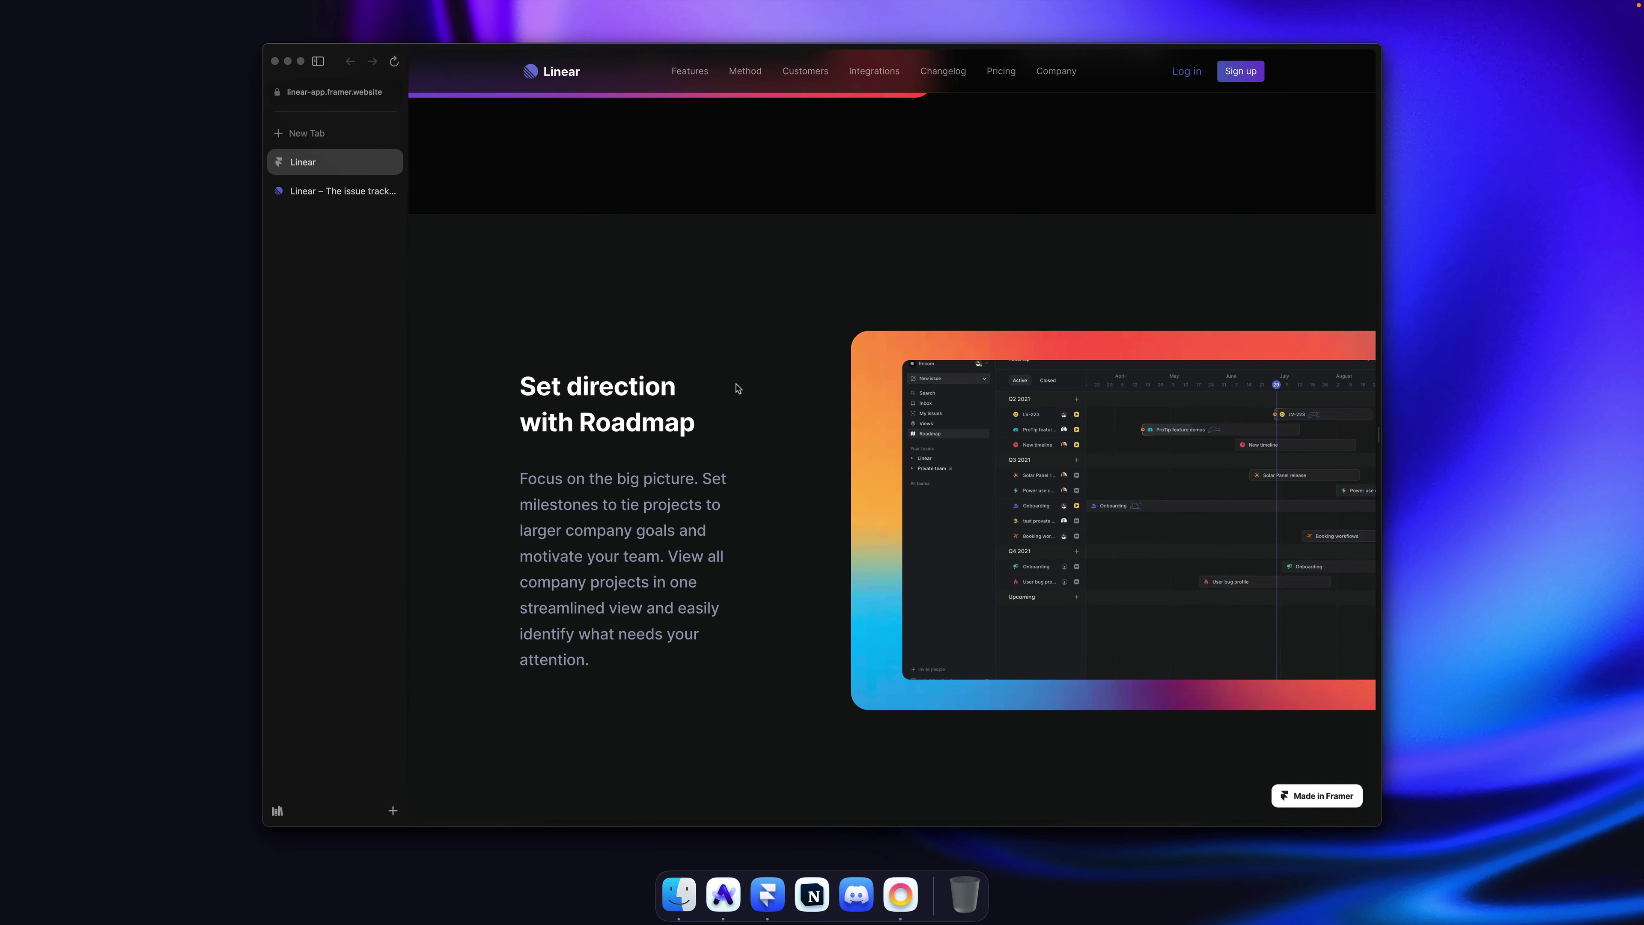
key("ctrl+Tab")
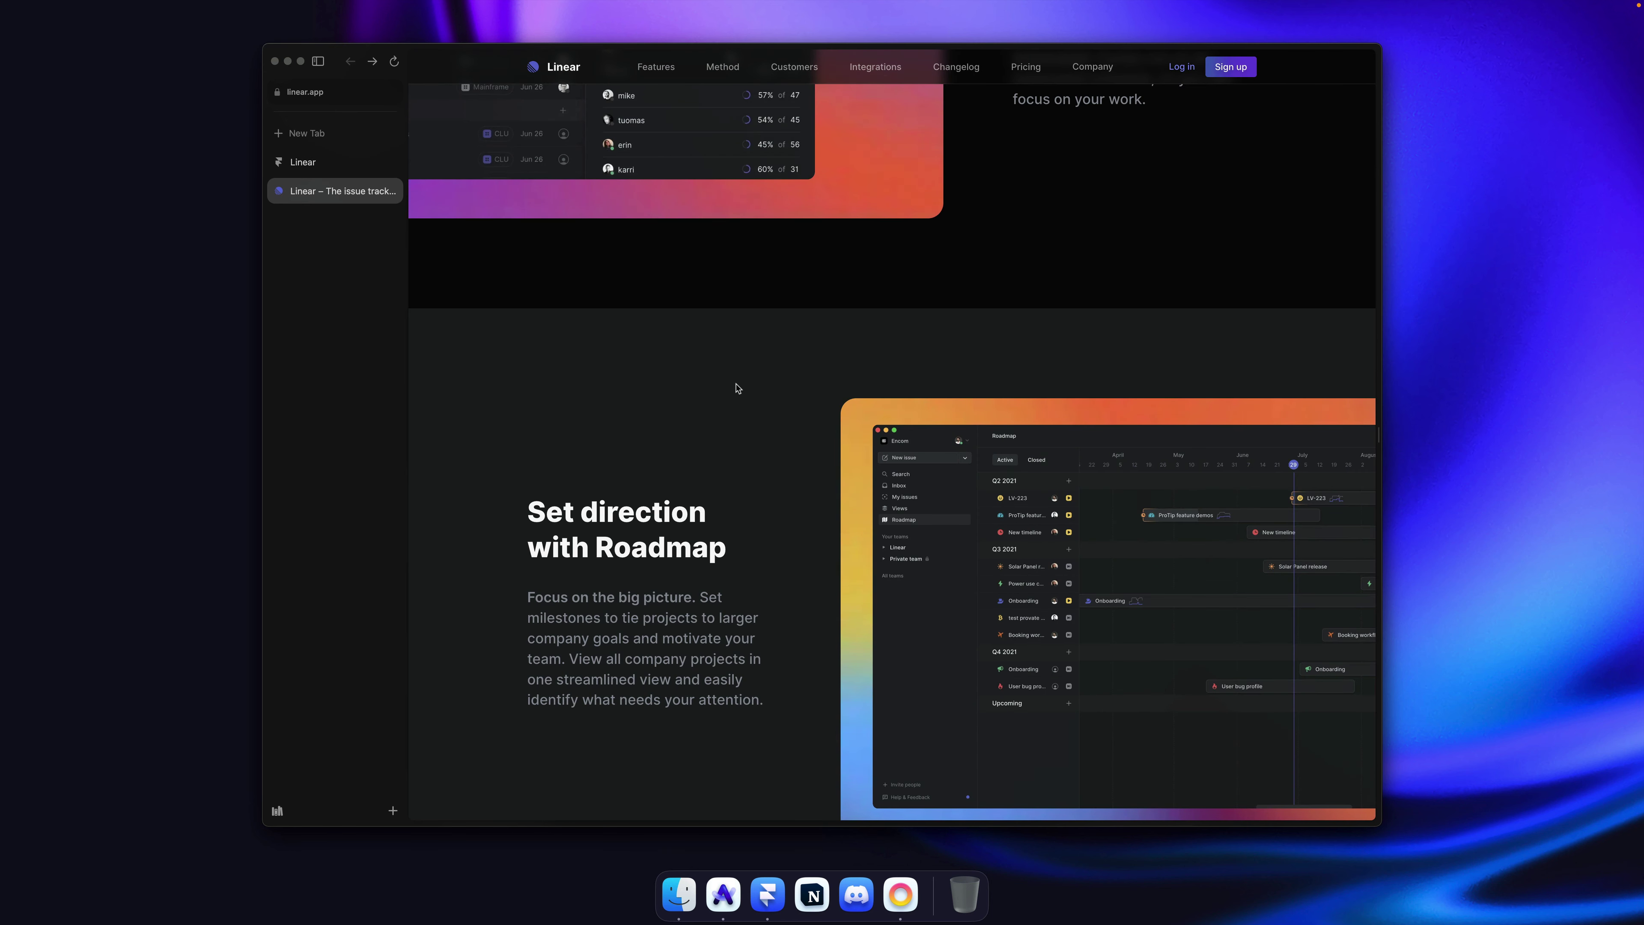
scroll(738, 389, "up", 1)
scroll(738, 389, "down", 3)
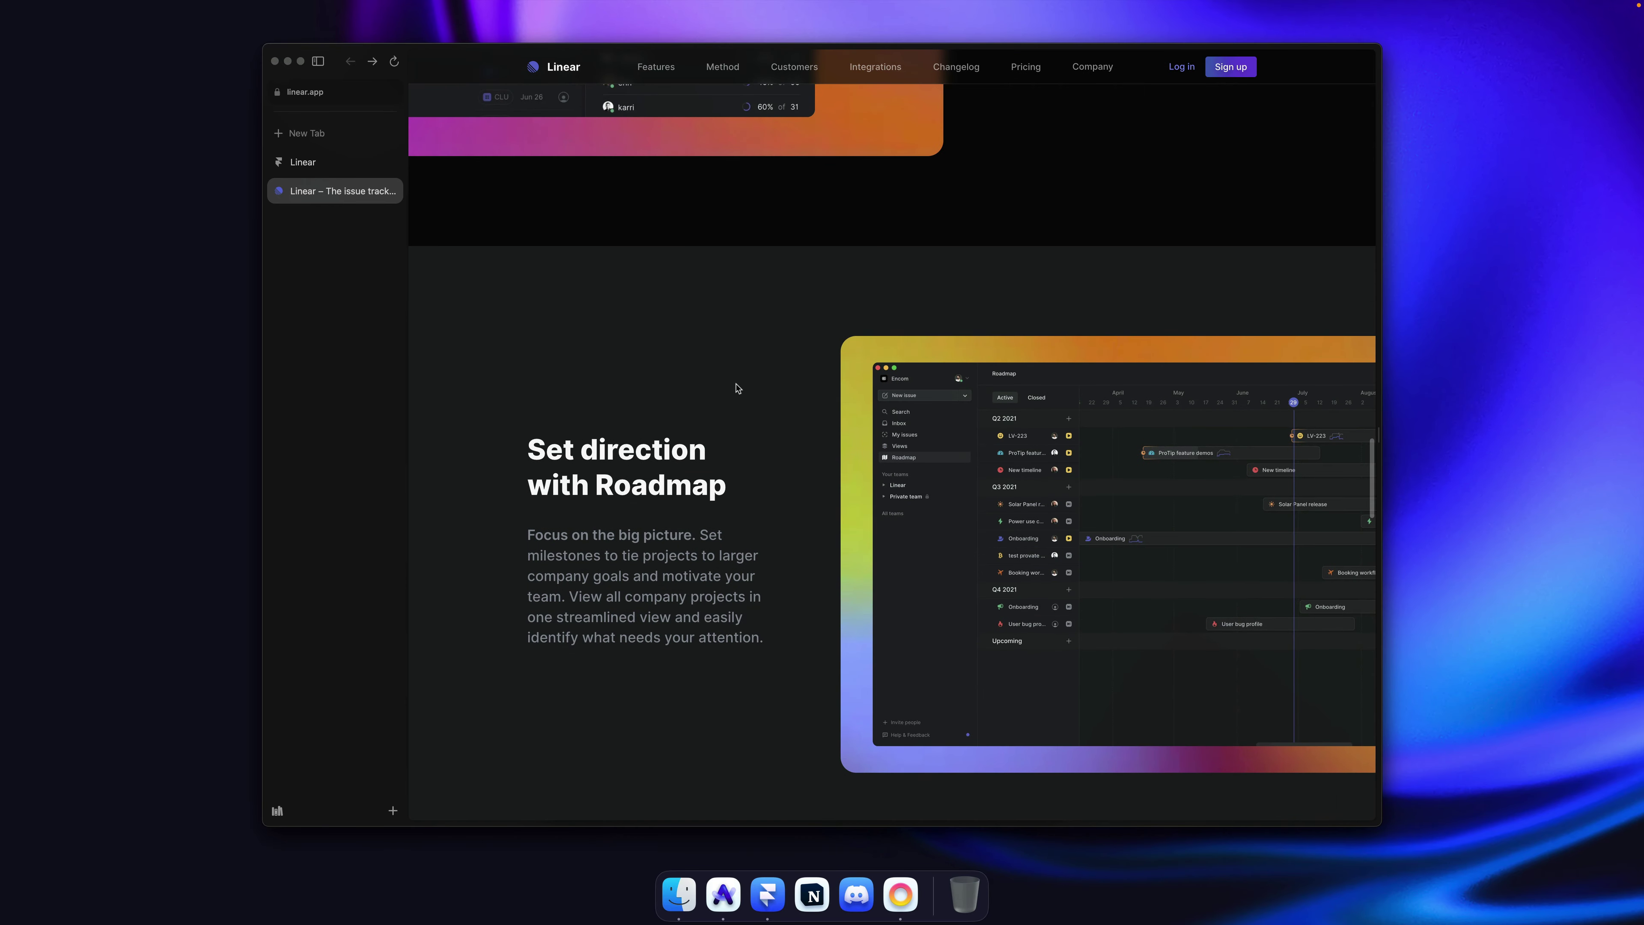
key("ctrl+Tab")
scroll(734, 385, "down", 3)
scroll(734, 385, "up", 2)
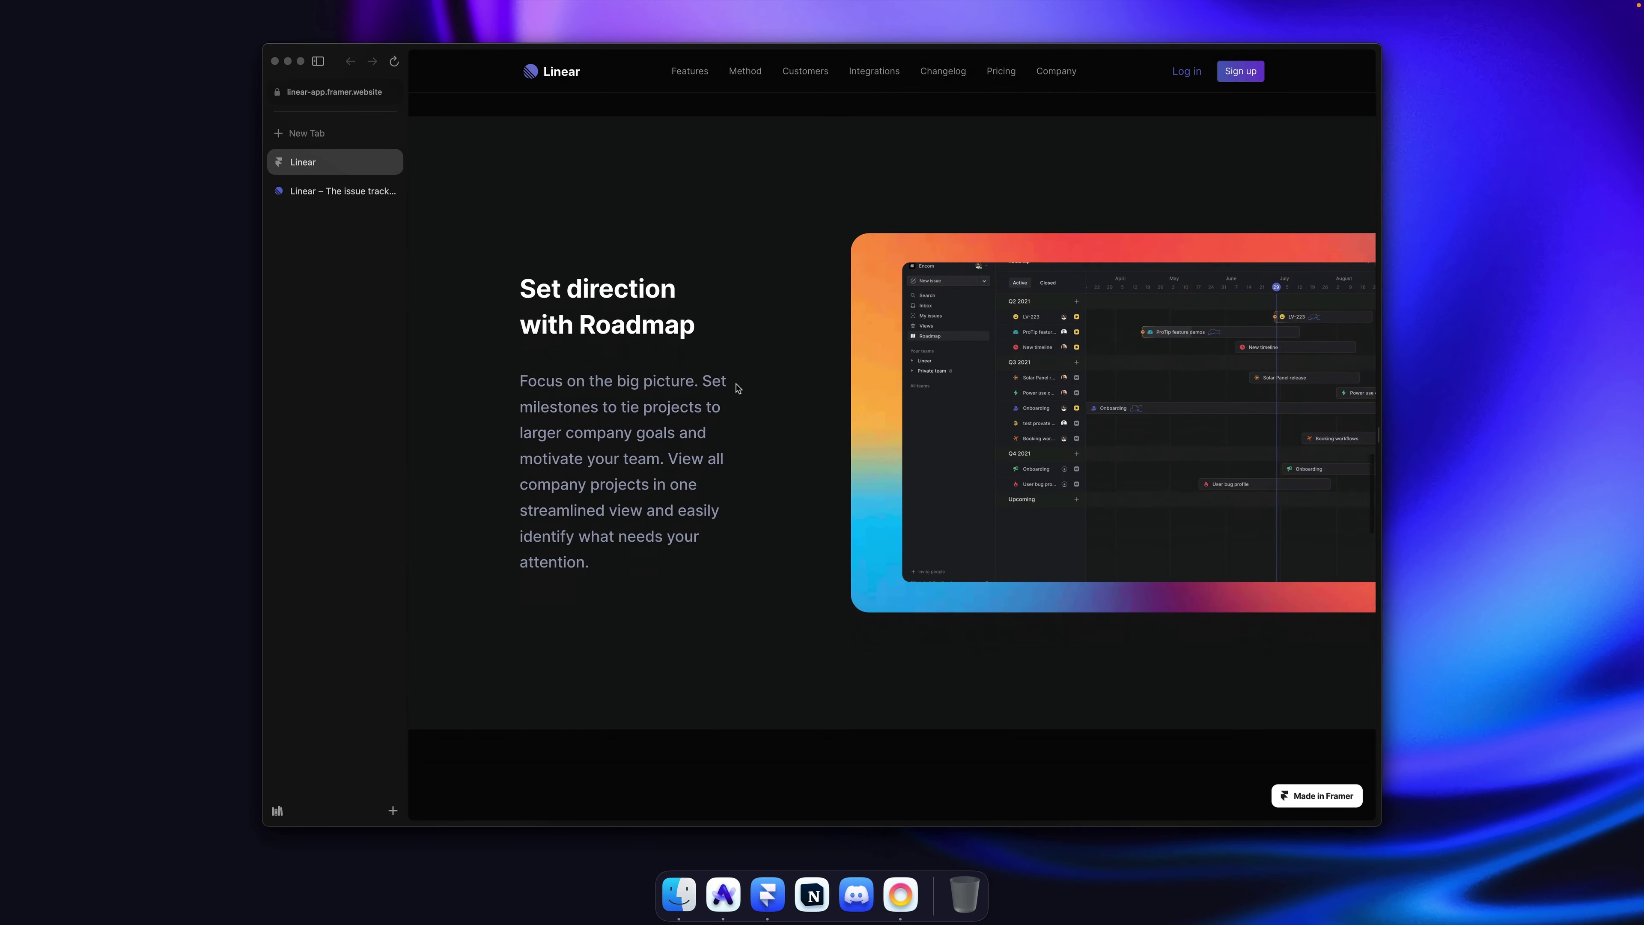
scroll(734, 385, "down", 1)
Step: Scroll linear.app down to its 'Integrated with your tools' section
left_click(332, 202)
scroll(694, 338, "down", 10)
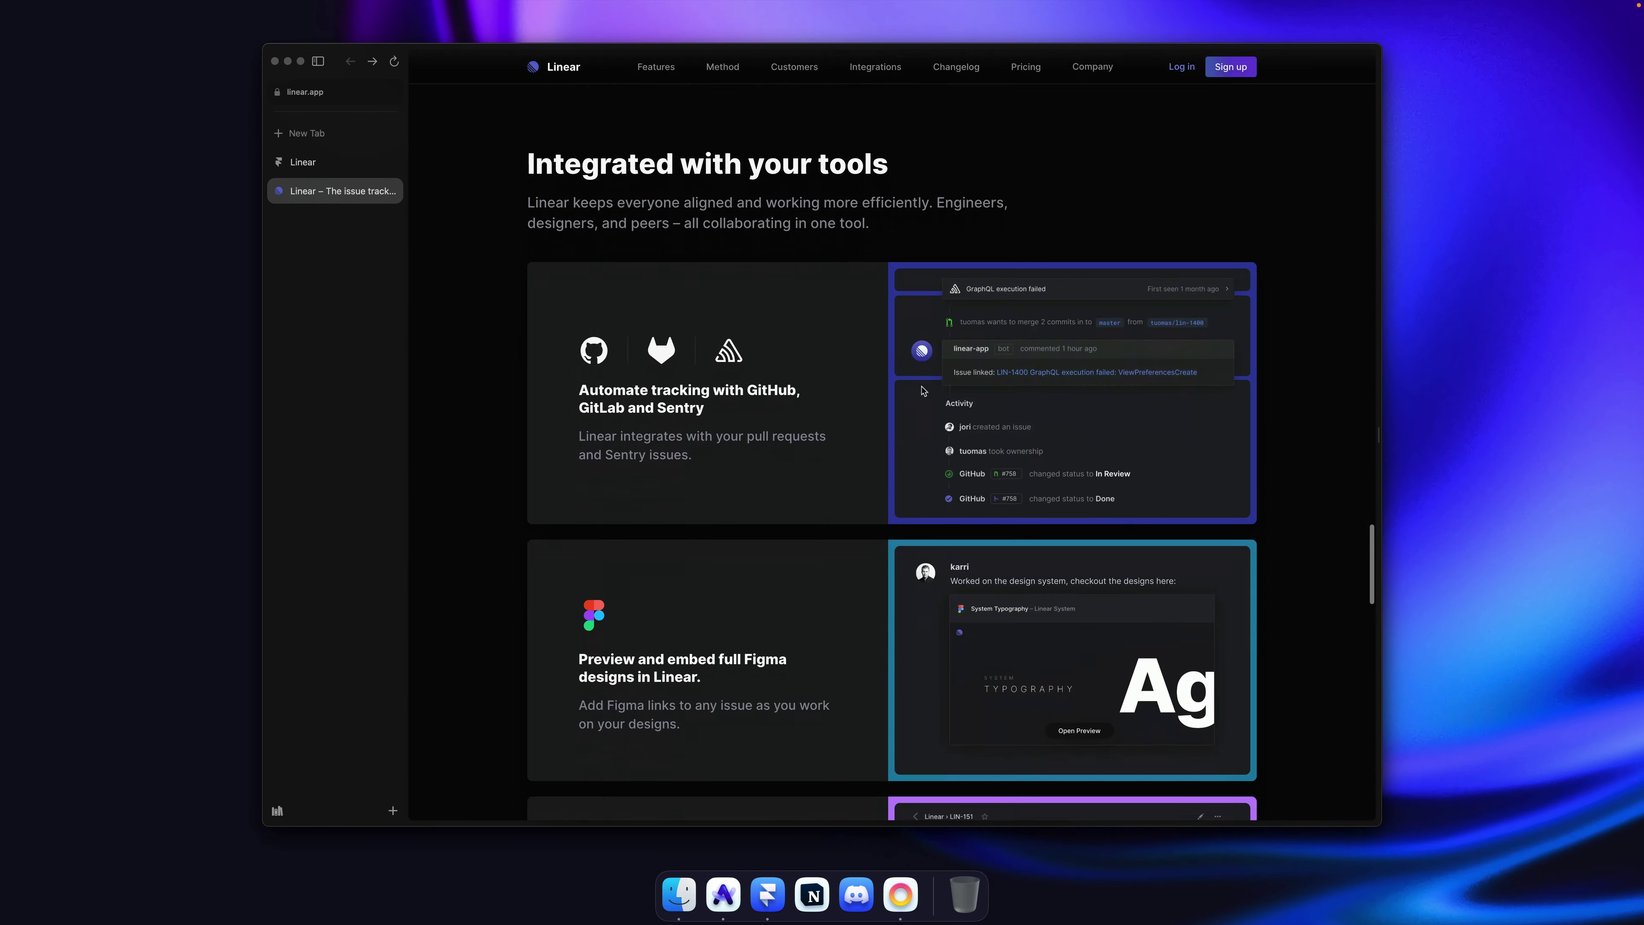
scroll(923, 390, "down", 8)
scroll(923, 391, "up", 11)
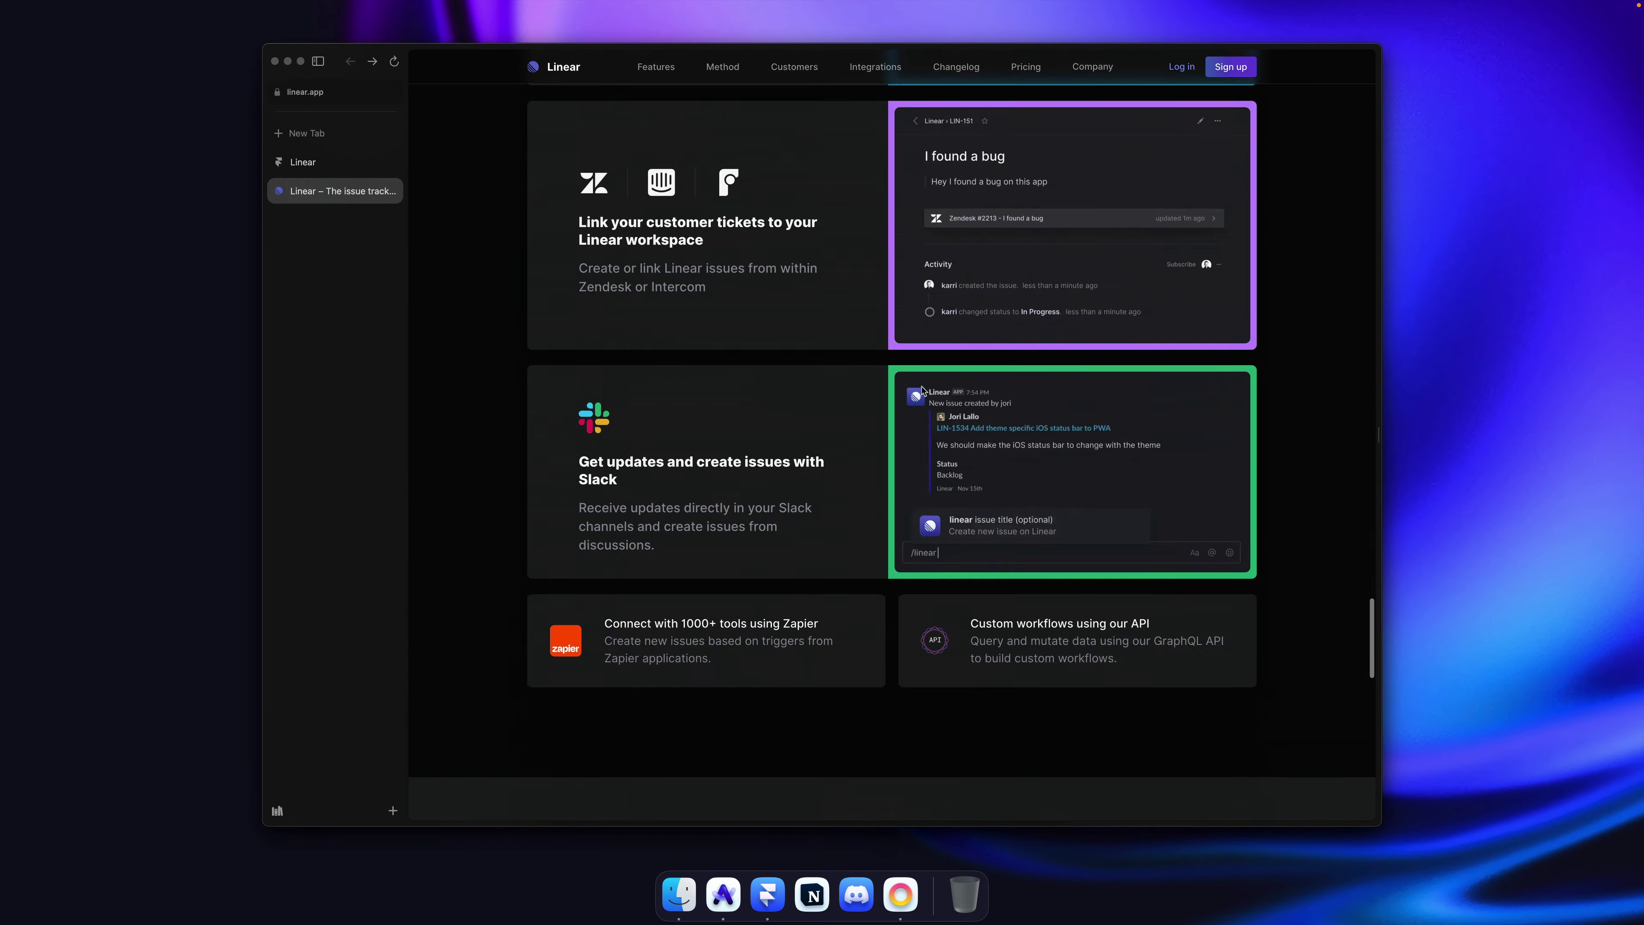
scroll(924, 391, "up", 12)
scroll(924, 390, "down", 10)
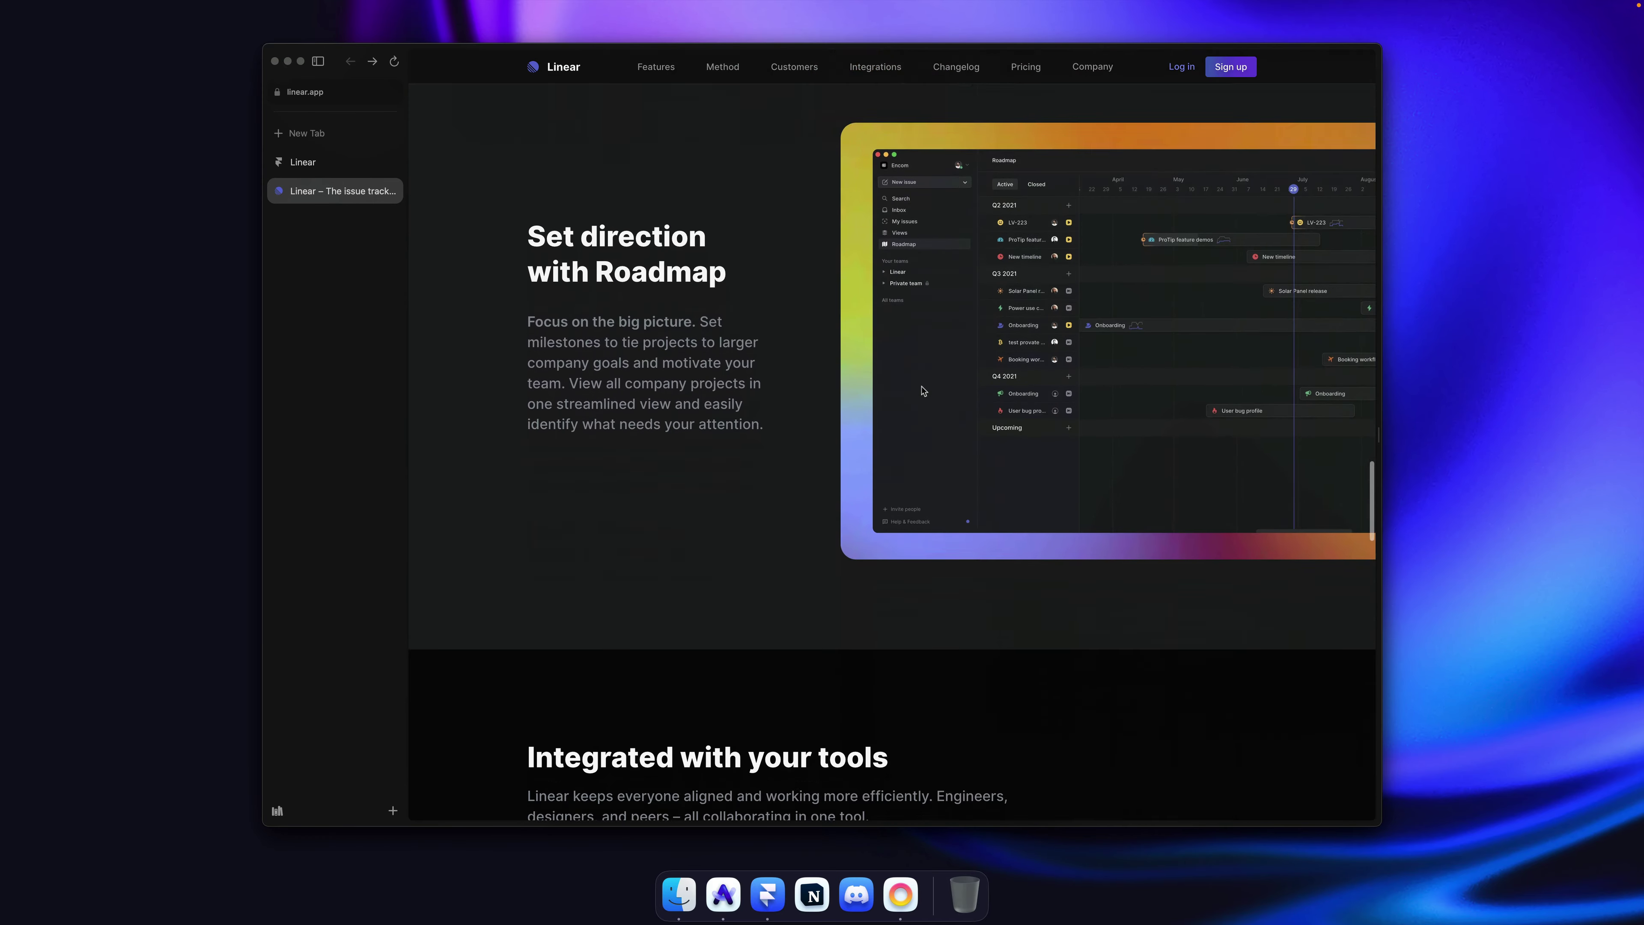
scroll(923, 390, "down", 5)
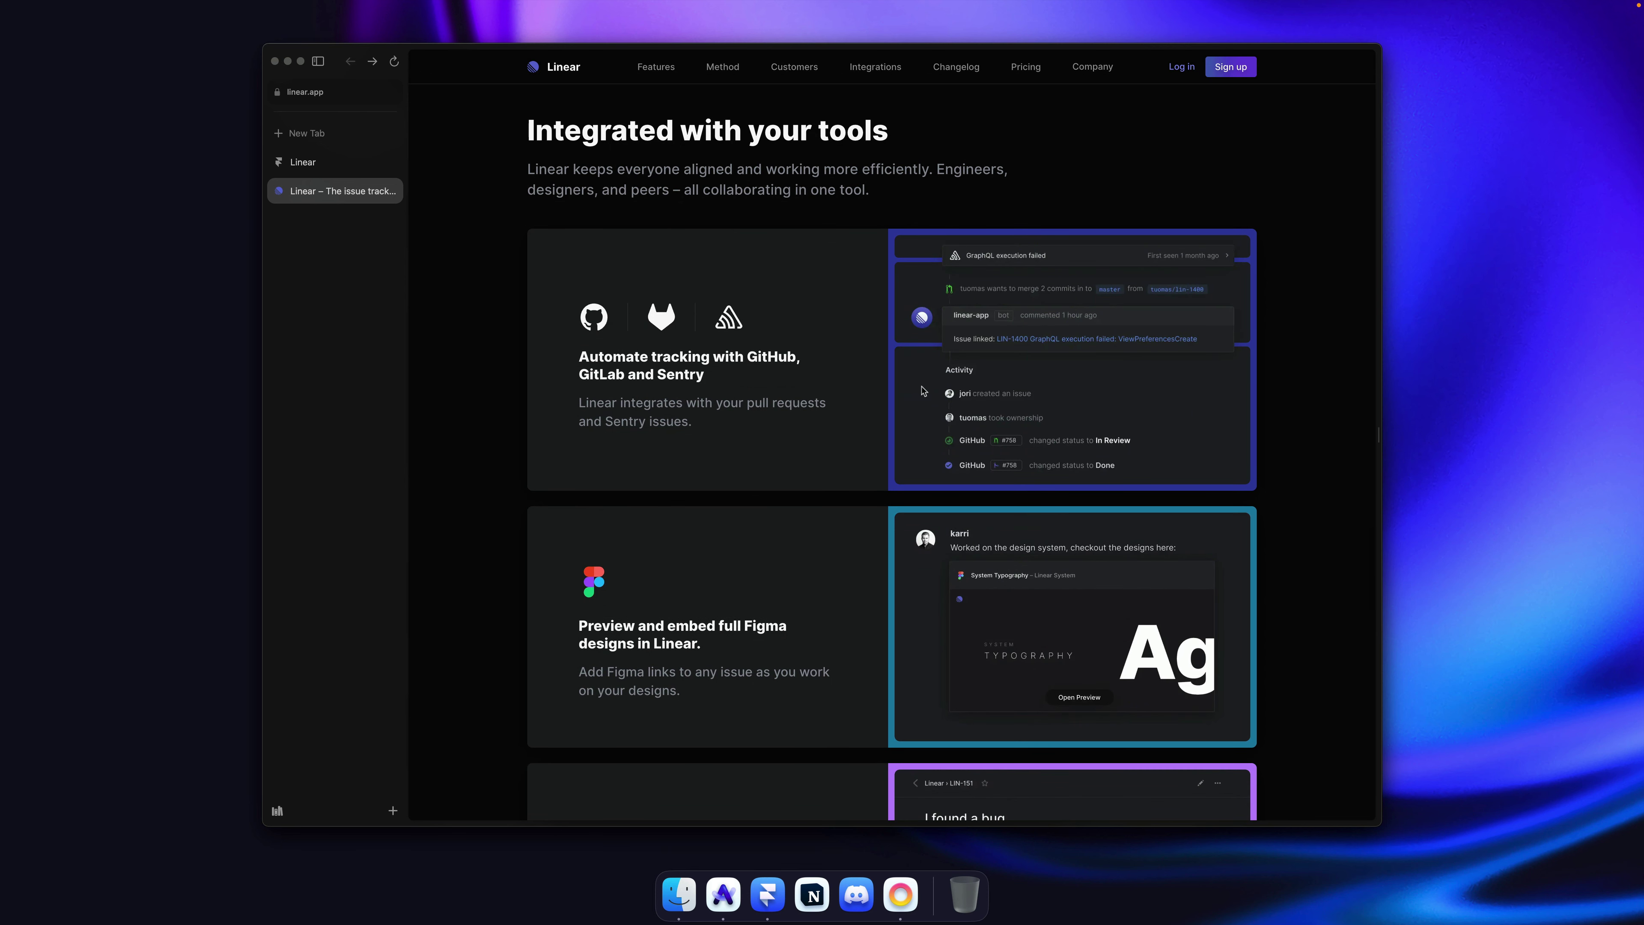
Step: Compare the published Framer site's Roadmap section with linear.app's integrations card, then return to Framer
left_click(327, 167)
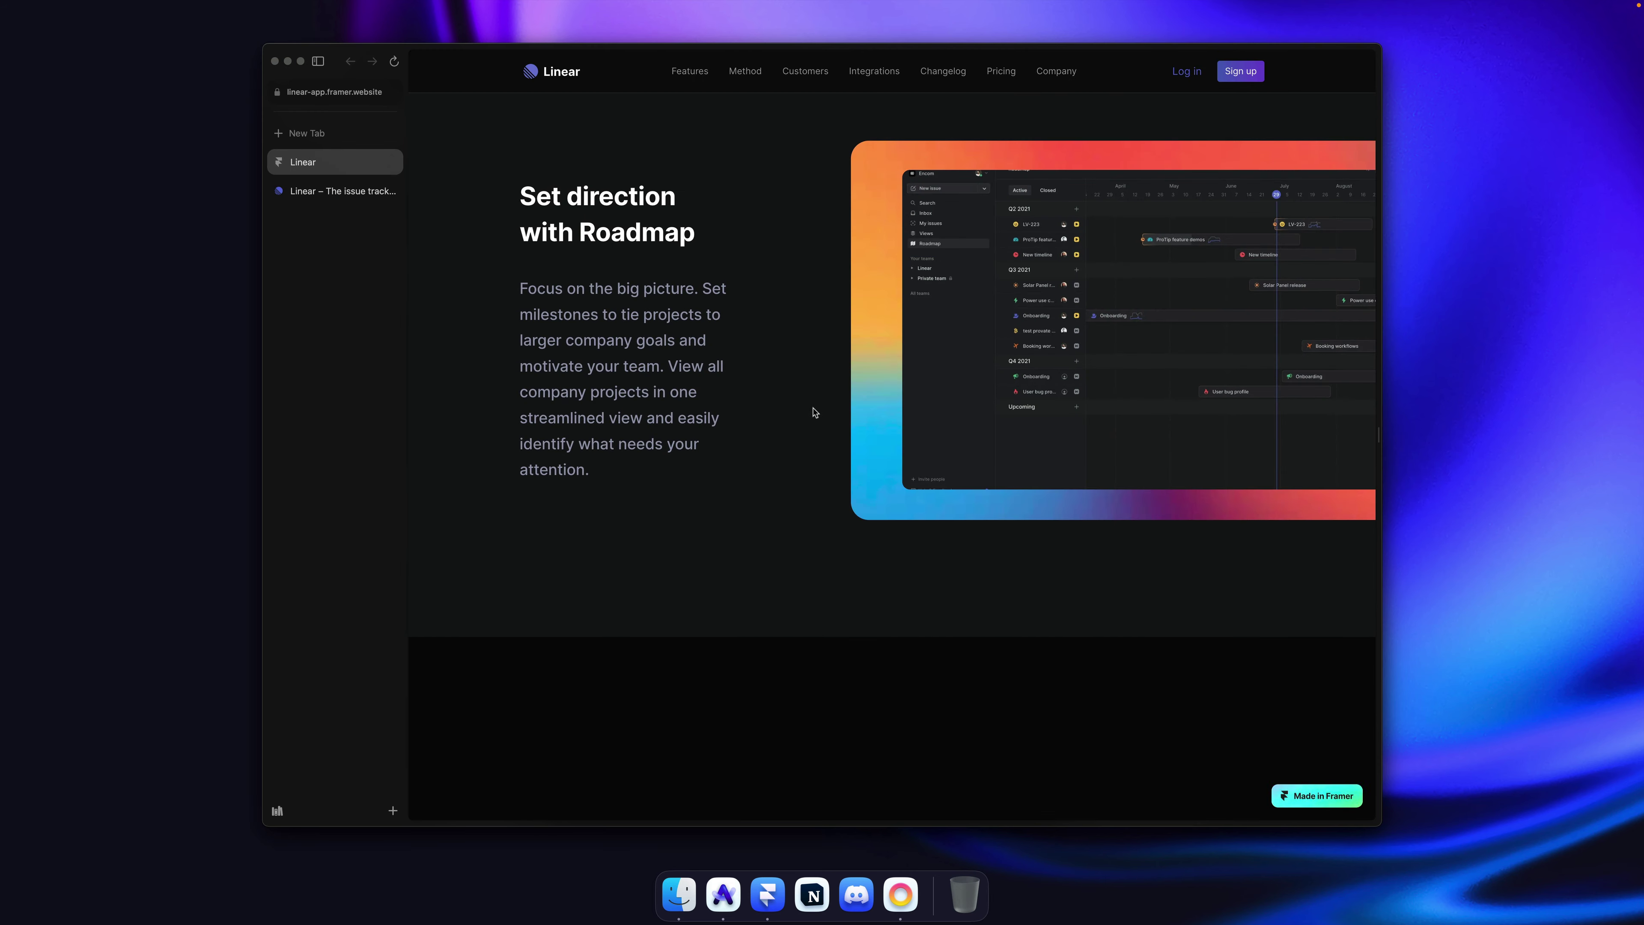
scroll(815, 411, "up", 2)
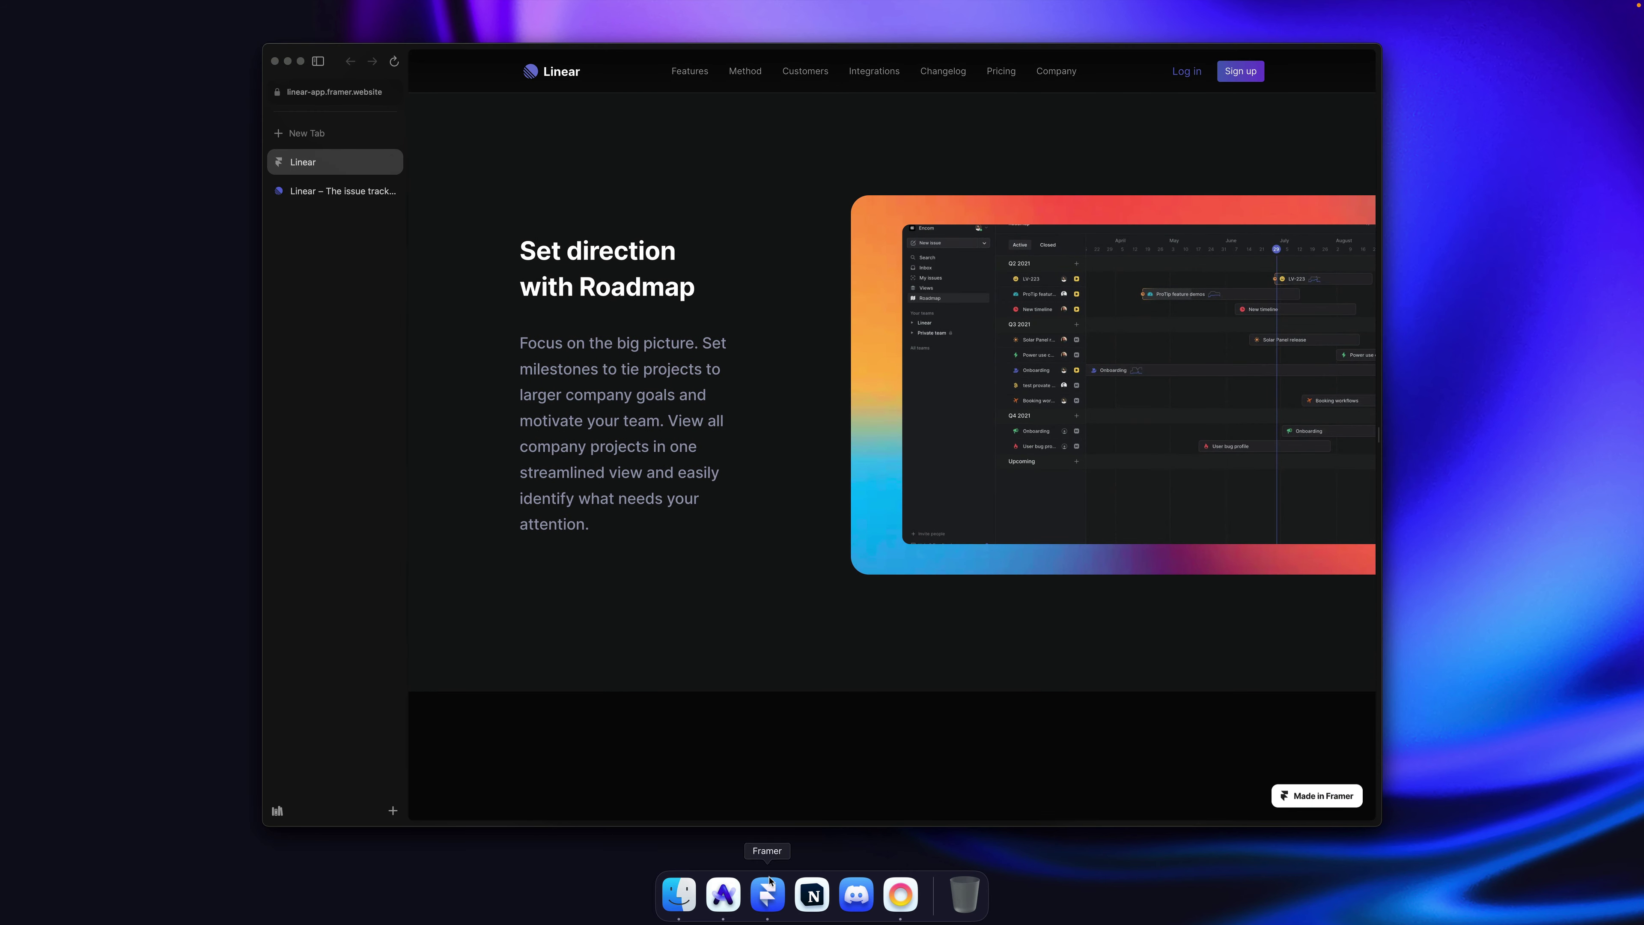
left_click(767, 892)
scroll(1145, 522, "left", 2)
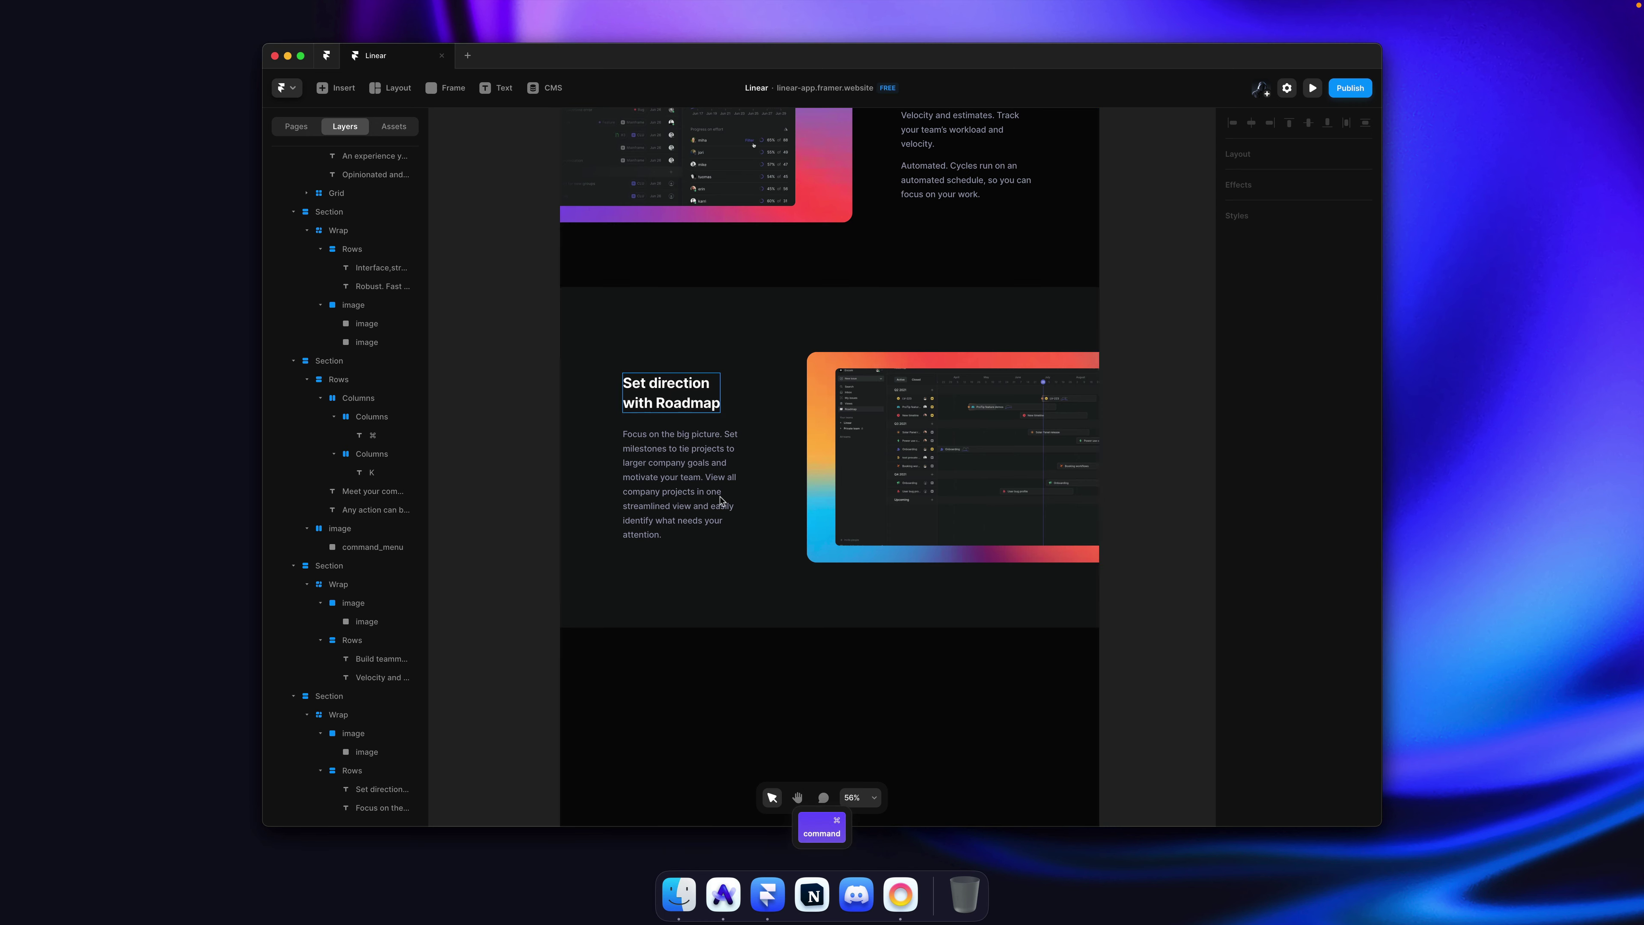
key("super+Tab")
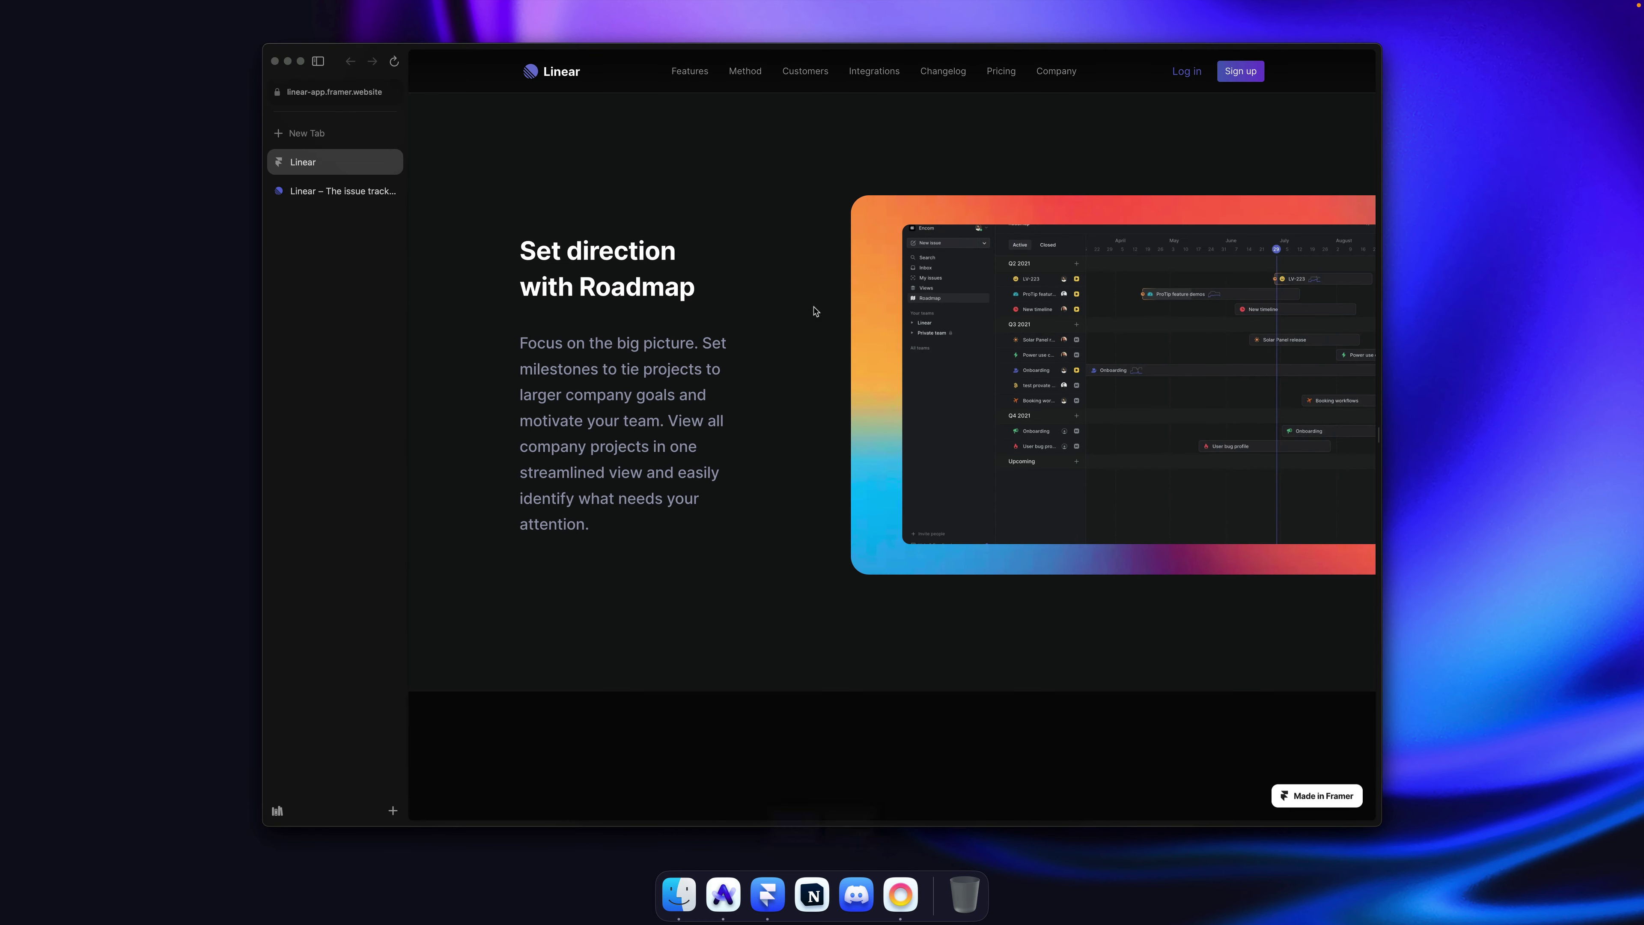
left_click(323, 191)
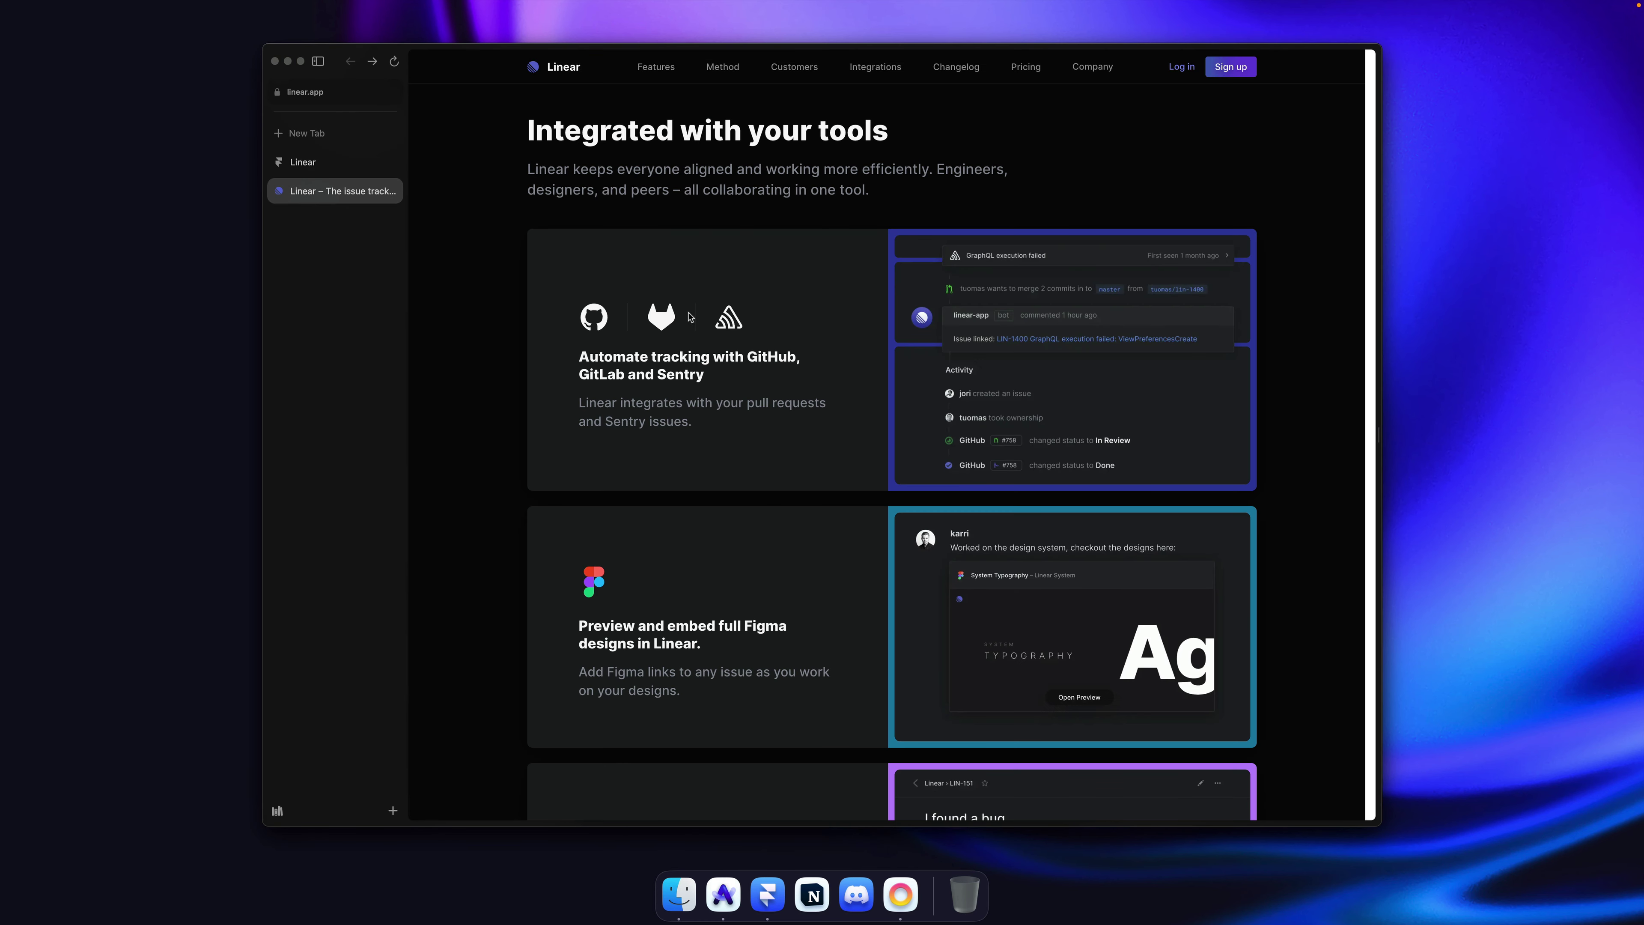
scroll(688, 317, "up", 3)
key("super+Tab")
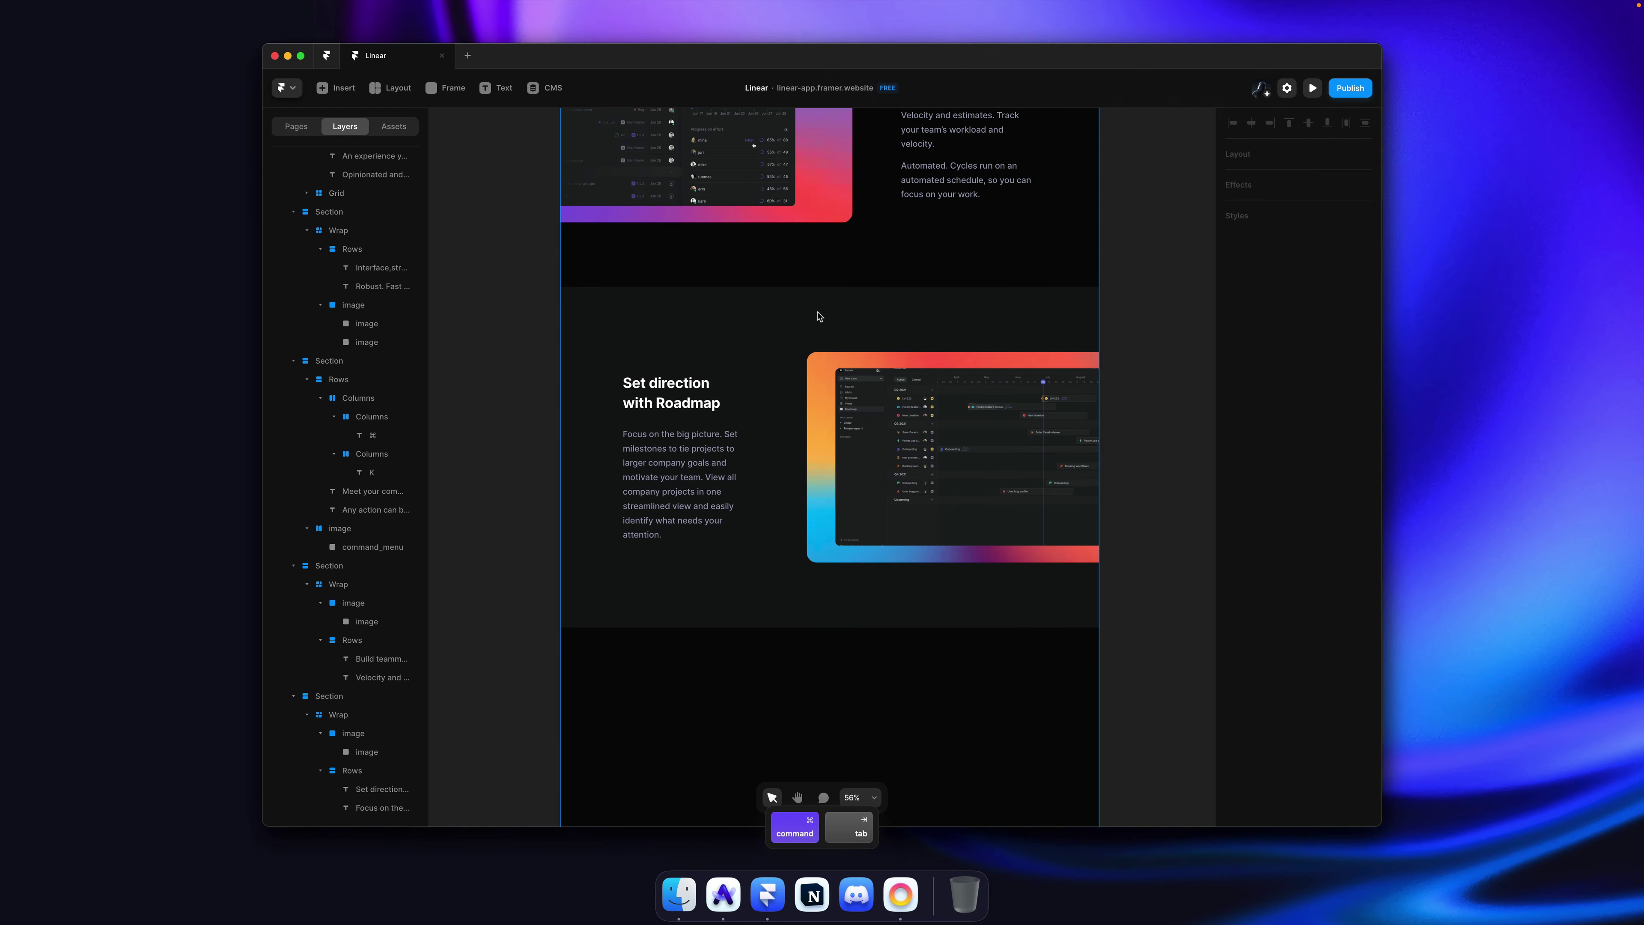
Step: Duplicate the selected section and shift the copy up and down the page order
left_click(957, 277)
key("super+d")
scroll(902, 337, "up", 10)
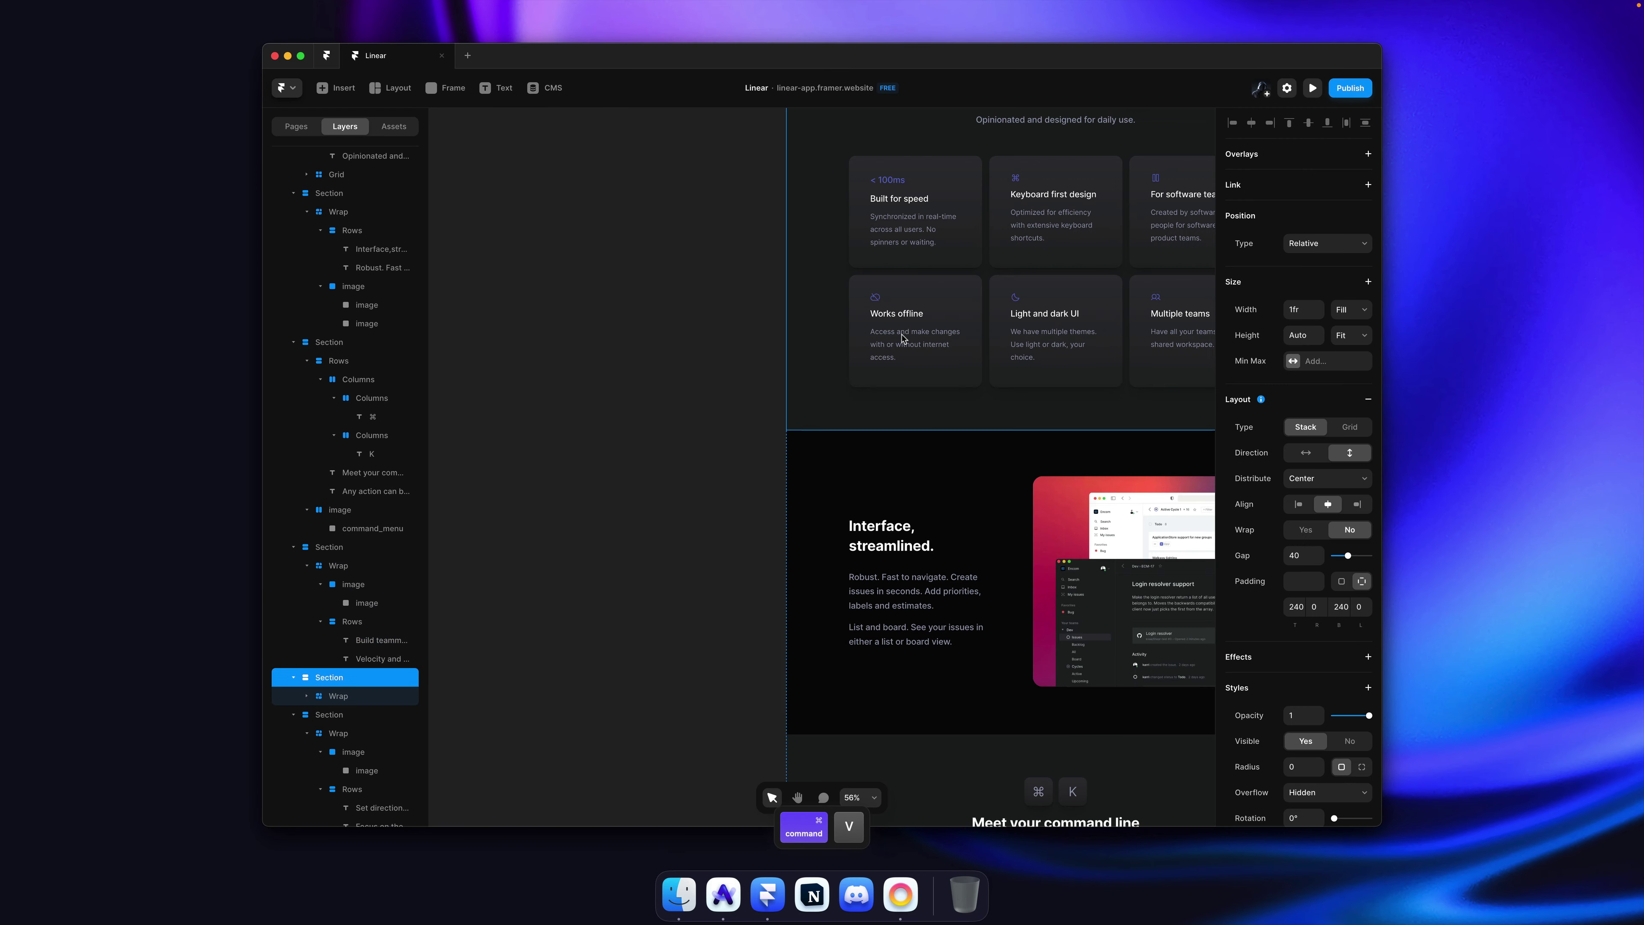
scroll(902, 337, "down", 10)
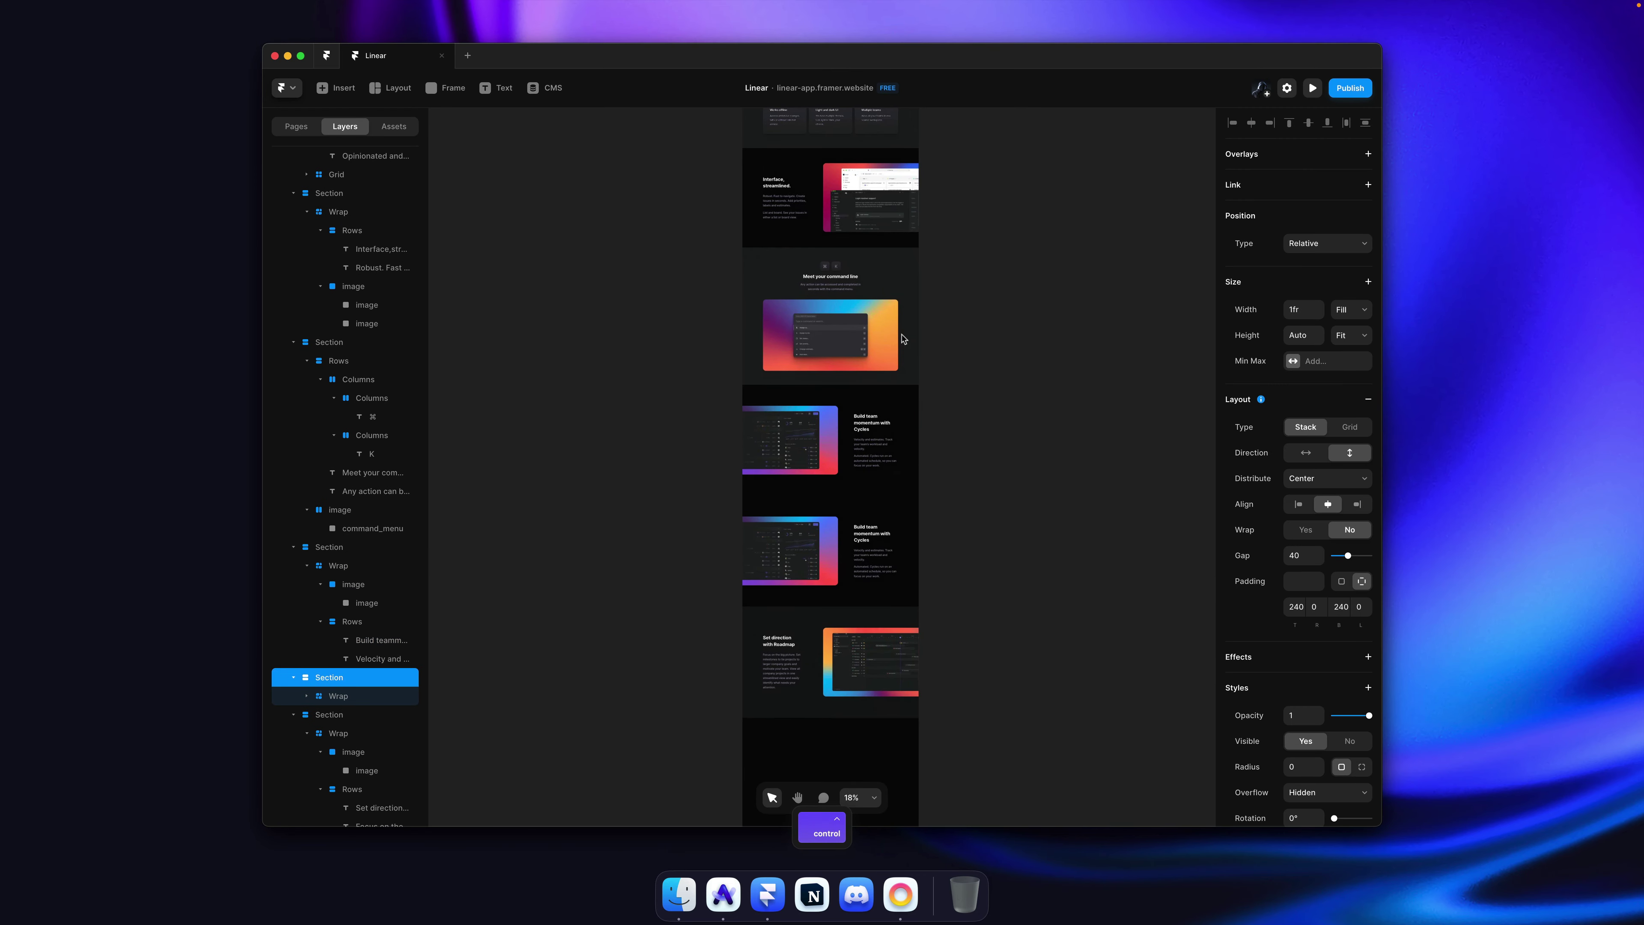
key("super+bracketleft")
key("super+bracketright")
key("super+bracketright")
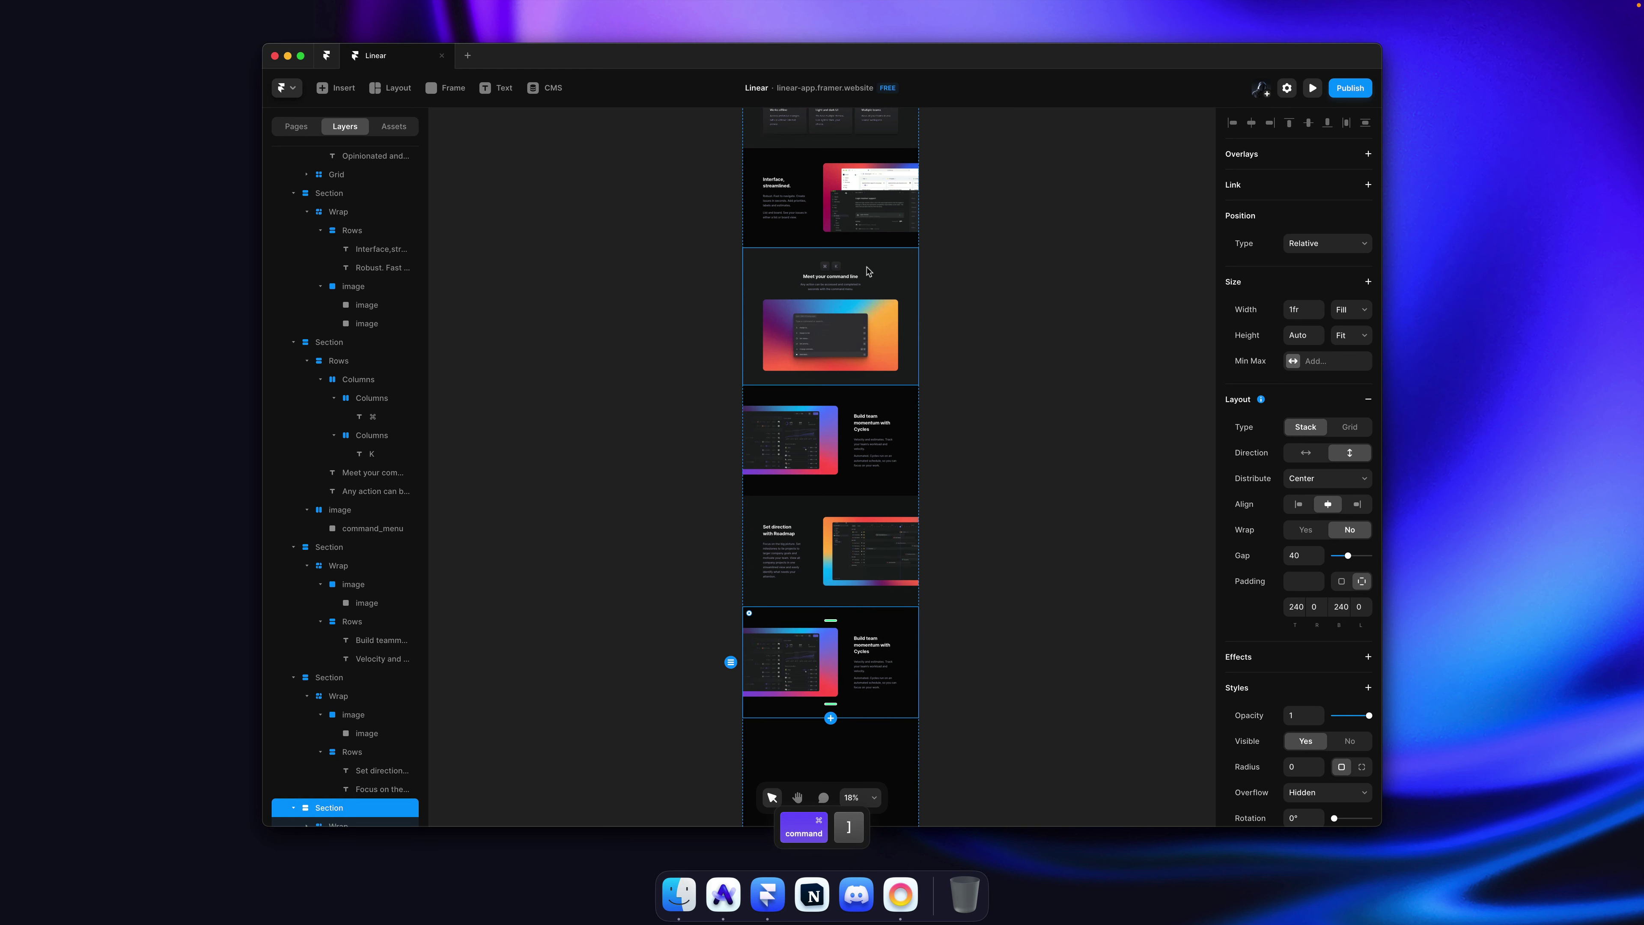
Step: Delete the leftover duplicate and paste an Interface, streamlined copy below Set direction with Roadmap
left_click(868, 194)
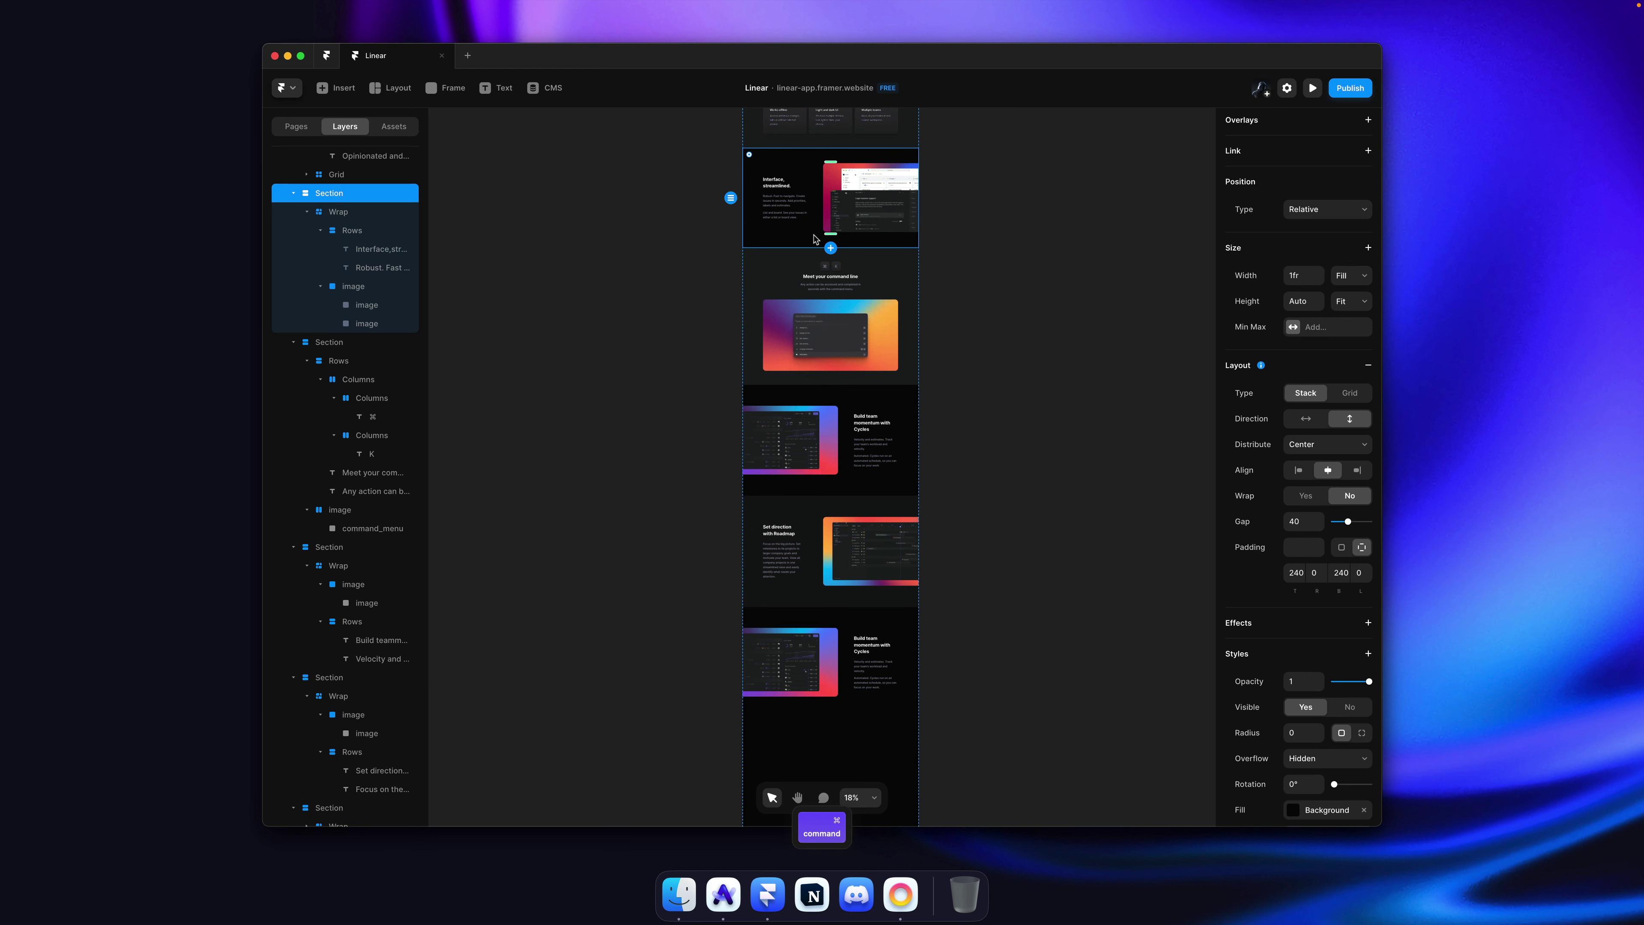
key("super+c")
left_click(909, 635)
key("BackSpace")
key("super+v")
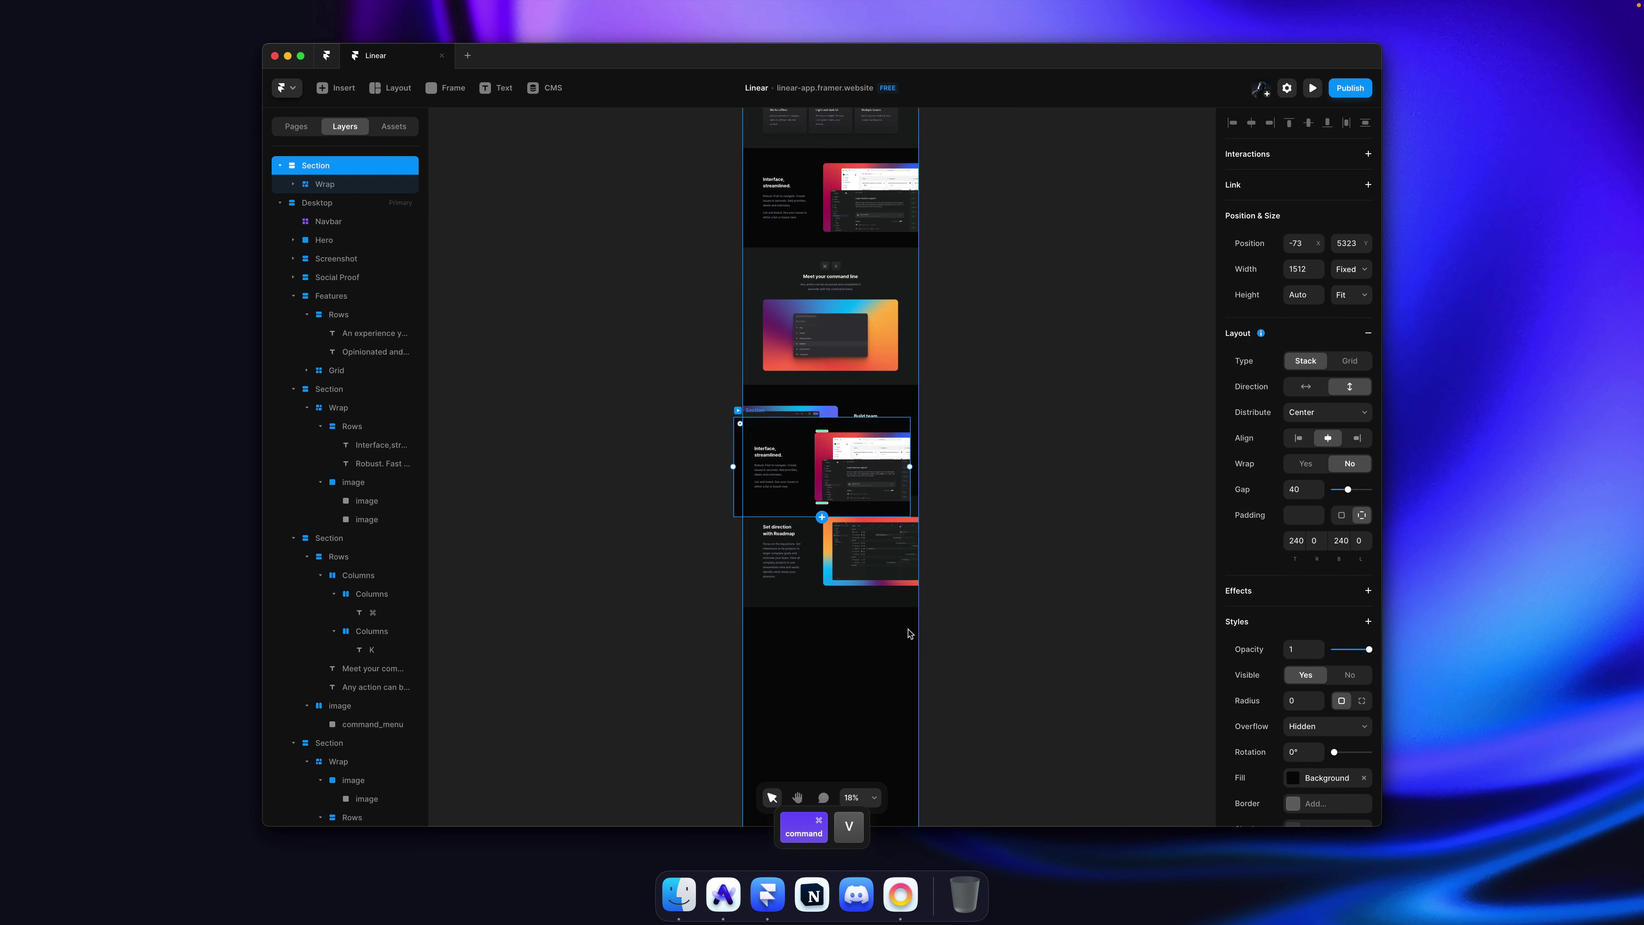
left_click_drag(841, 492, 838, 669)
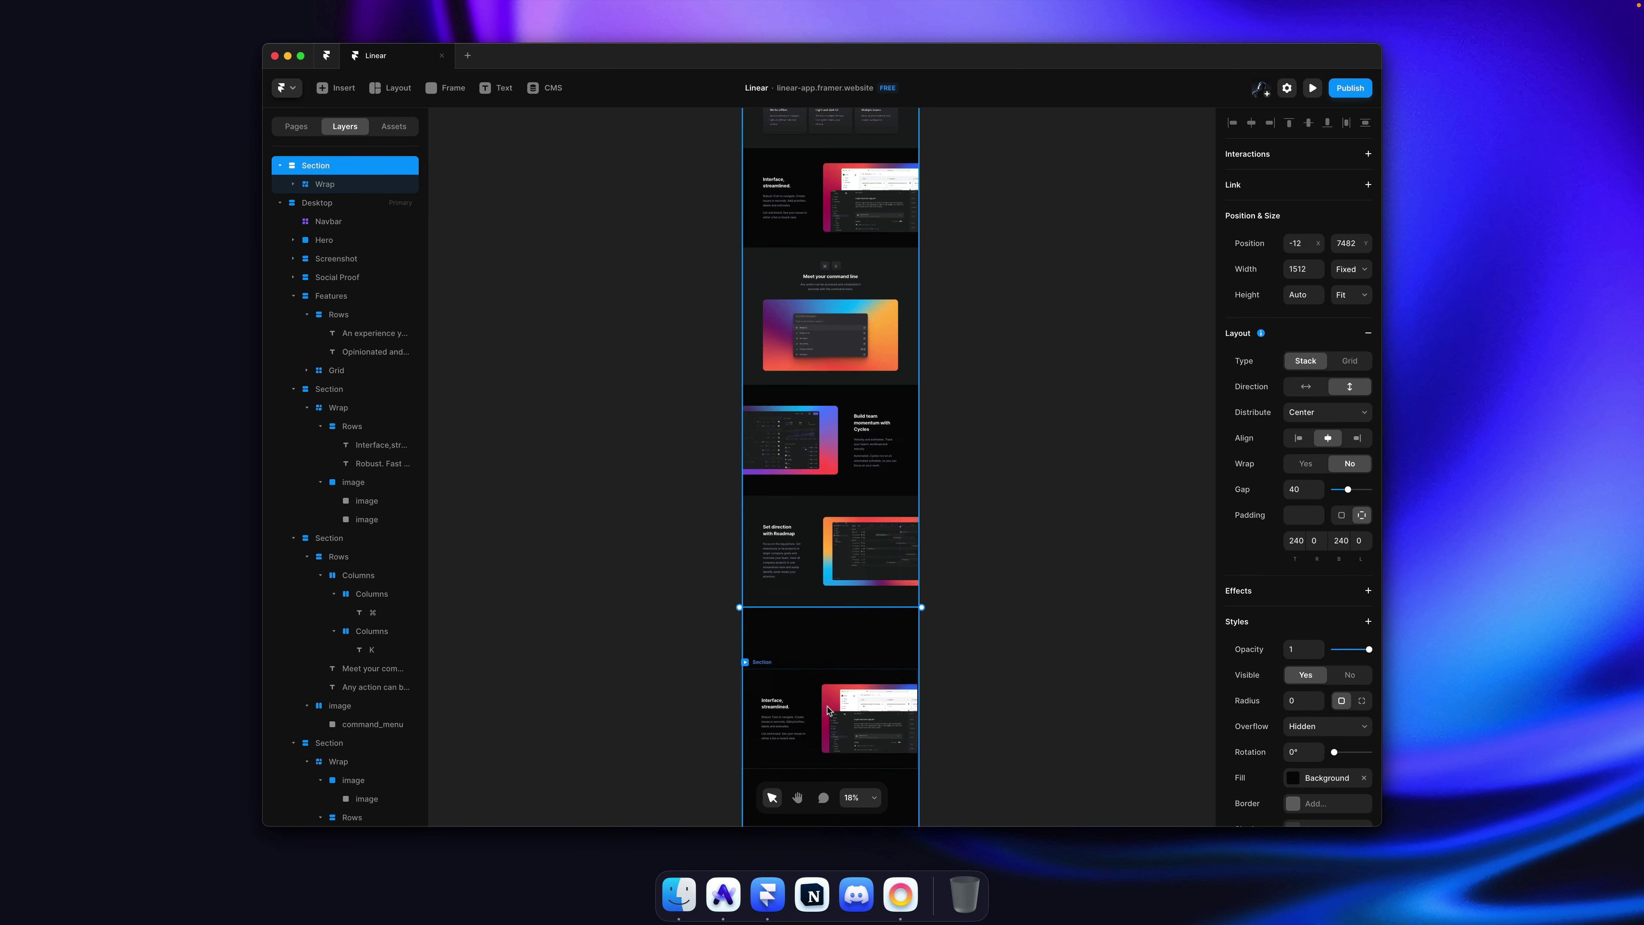
key("super+bracketright")
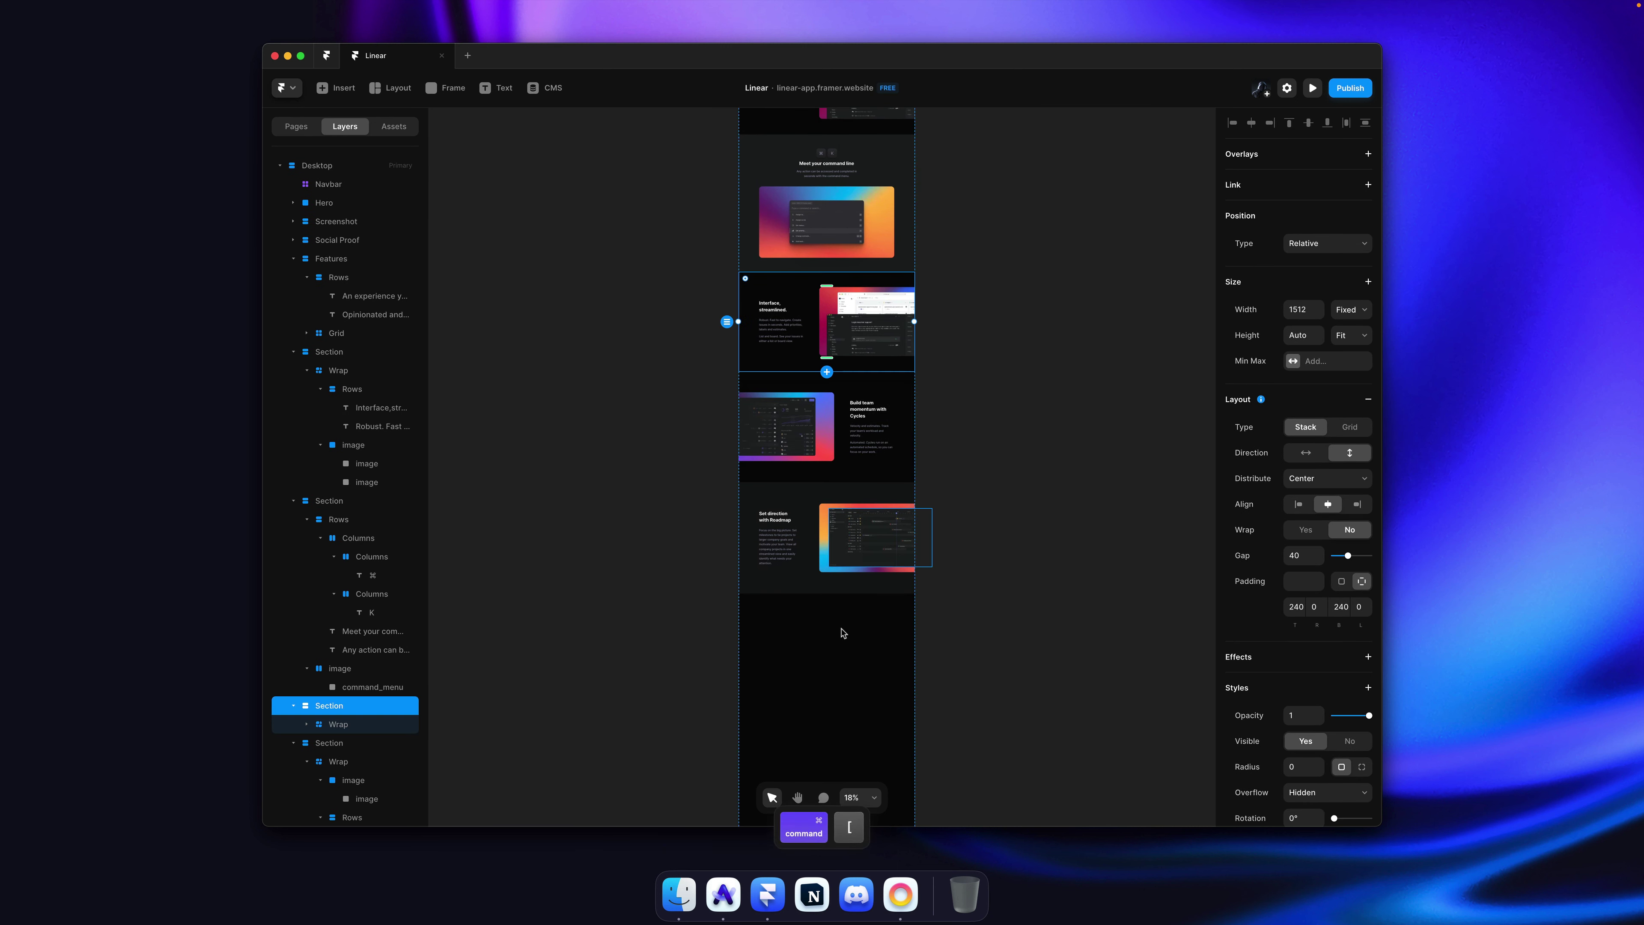
scroll(844, 632, "up", 5)
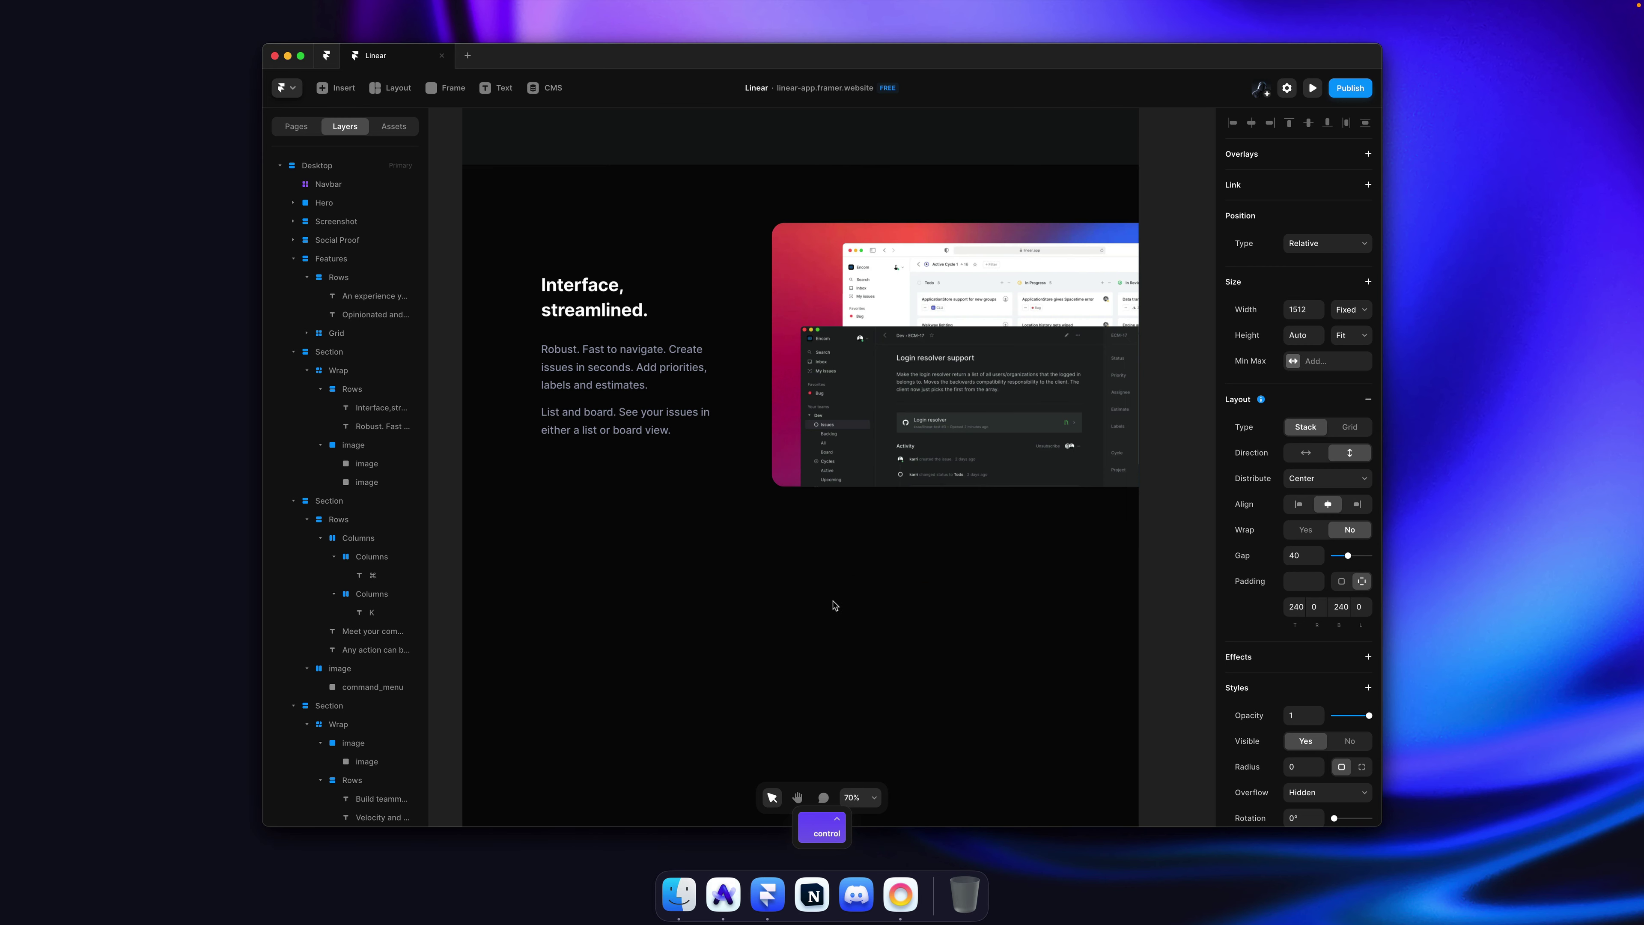
key("super+Tab")
Step: Replace the copied section's heading with linear.app's 'Integrated with your tools'
double_click(616, 306)
left_click(617, 307)
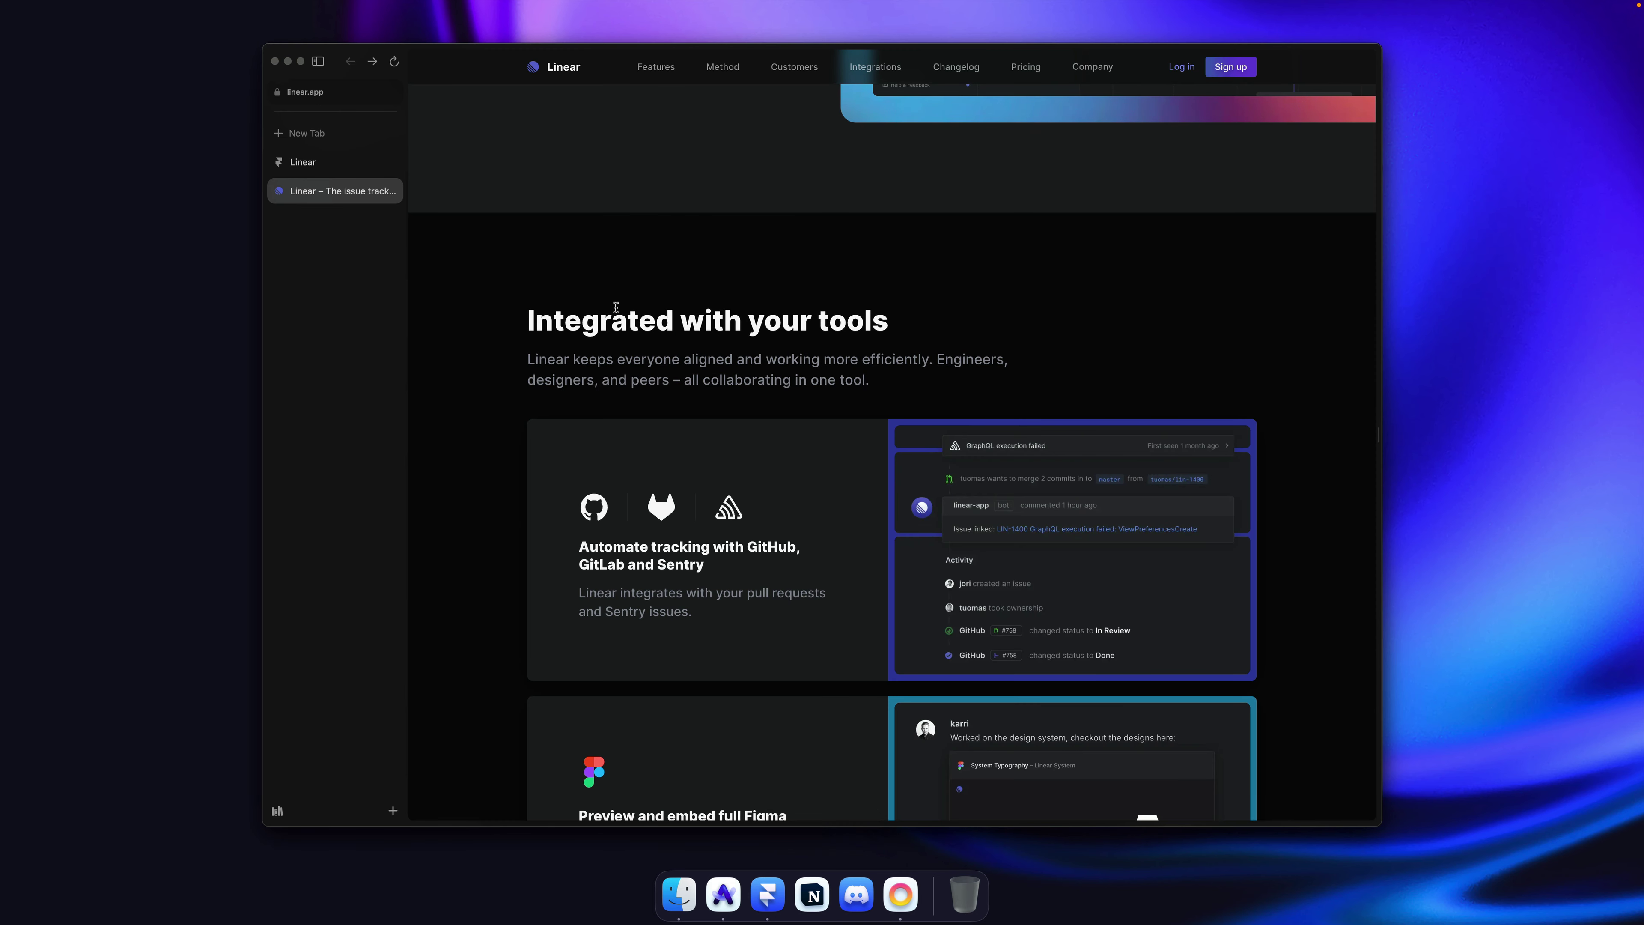
triple_click(763, 316)
key("super+c")
key("super+Tab")
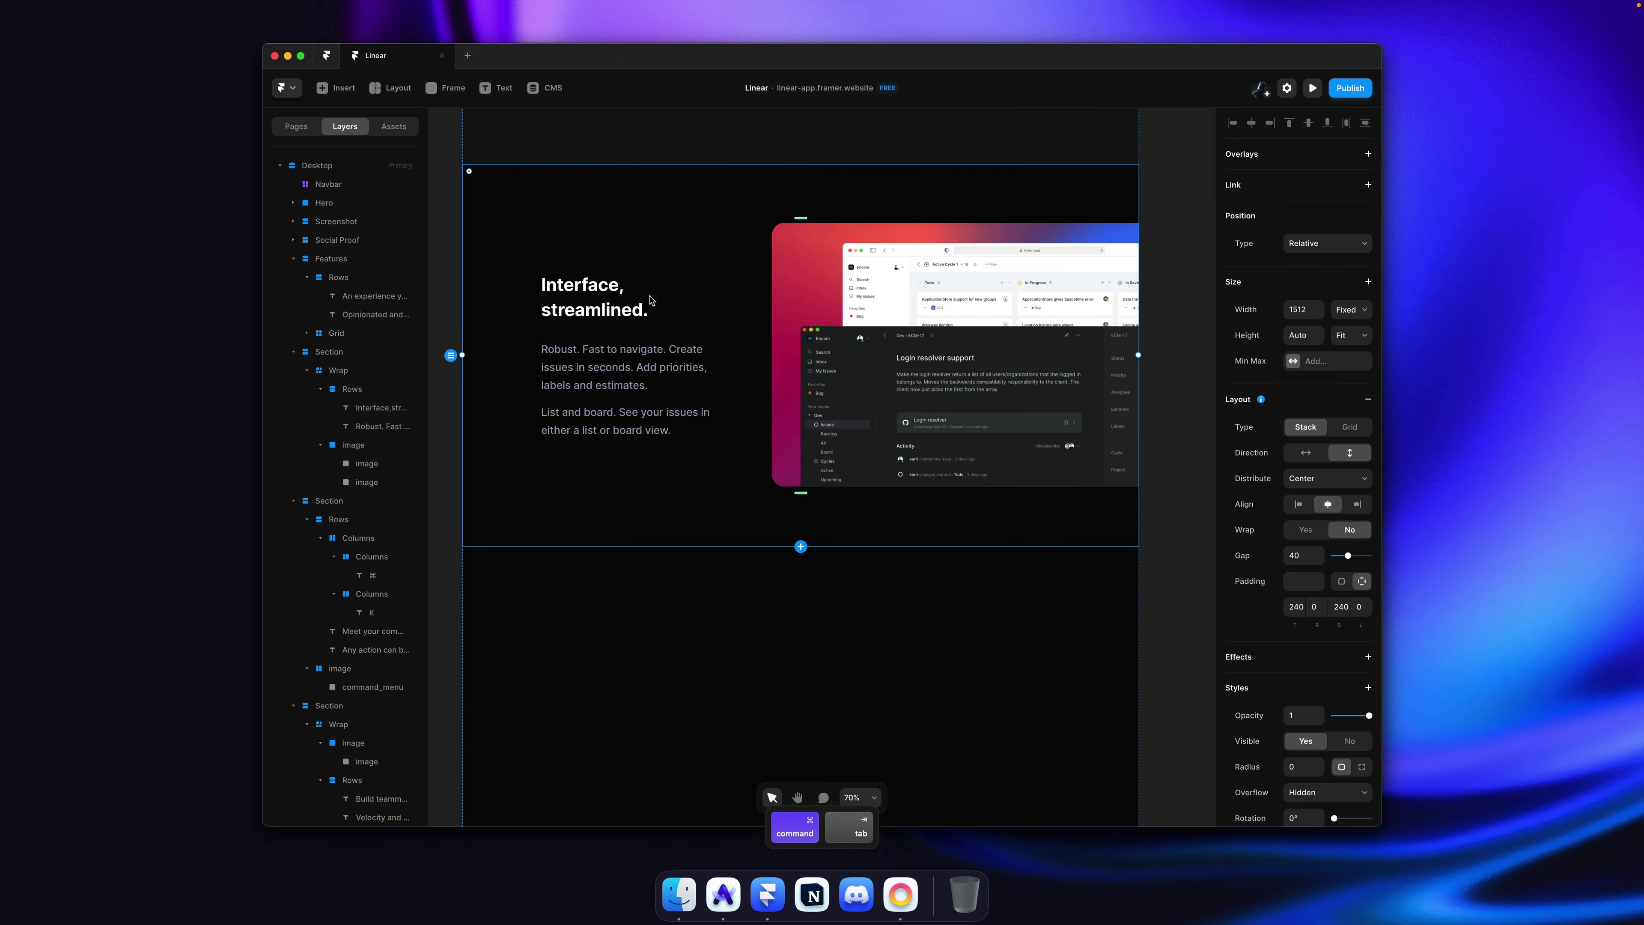
left_click(587, 290, "super")
double_click(587, 292)
key("super+v")
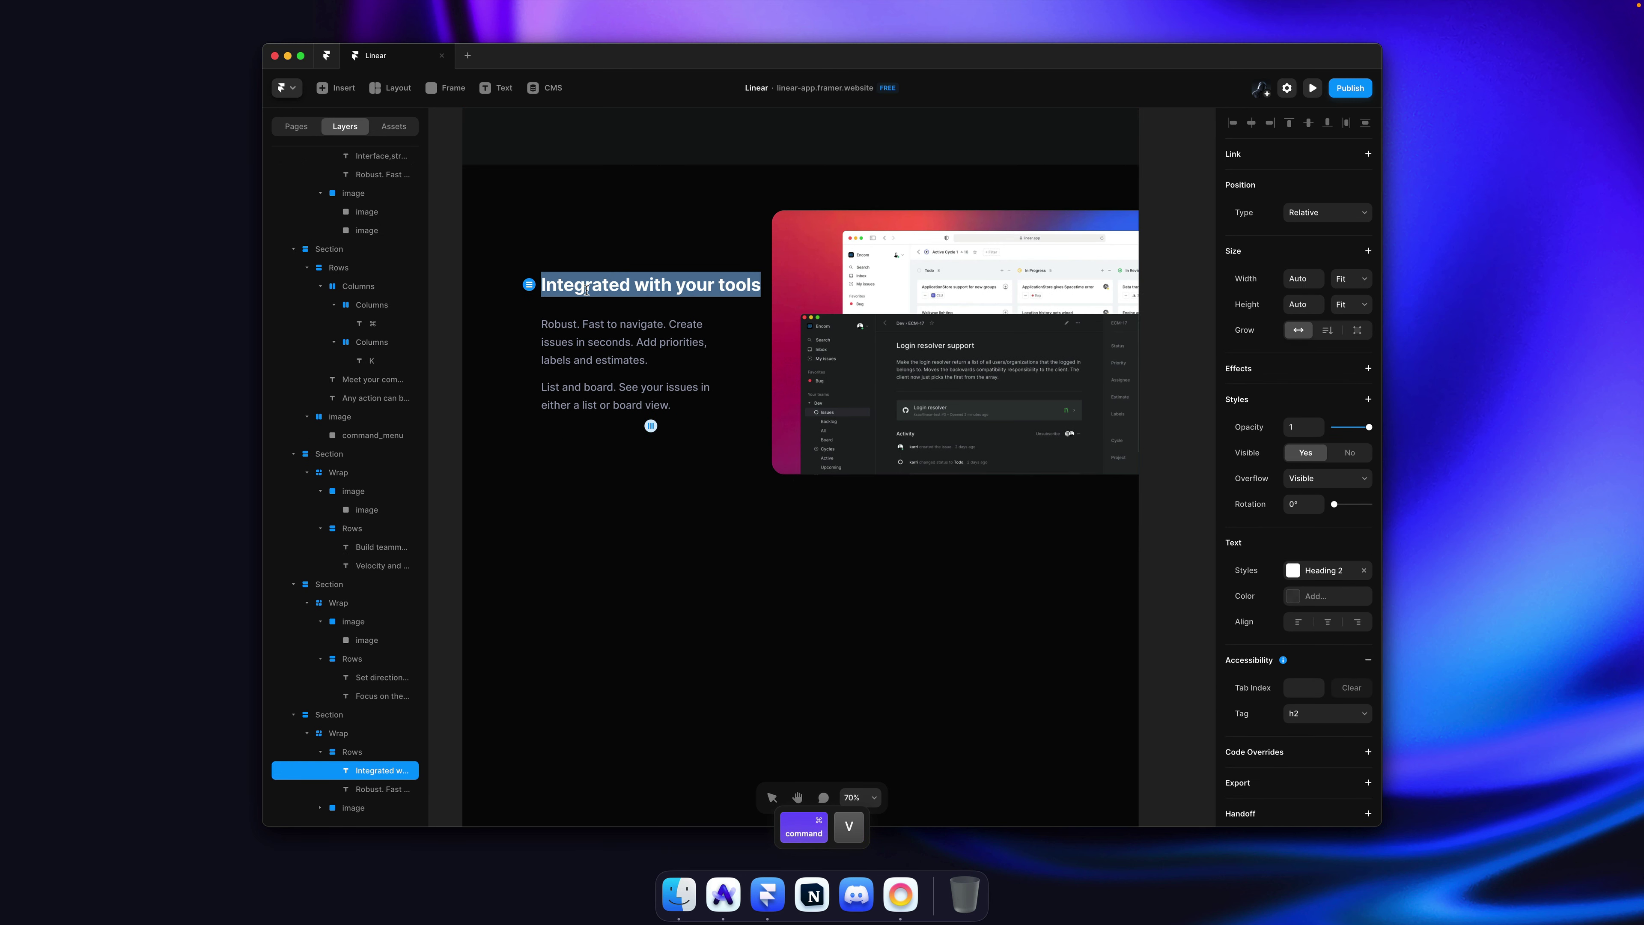
Step: Delete the section's screenshot image, keeping the text container
left_click(920, 295)
key("Delete")
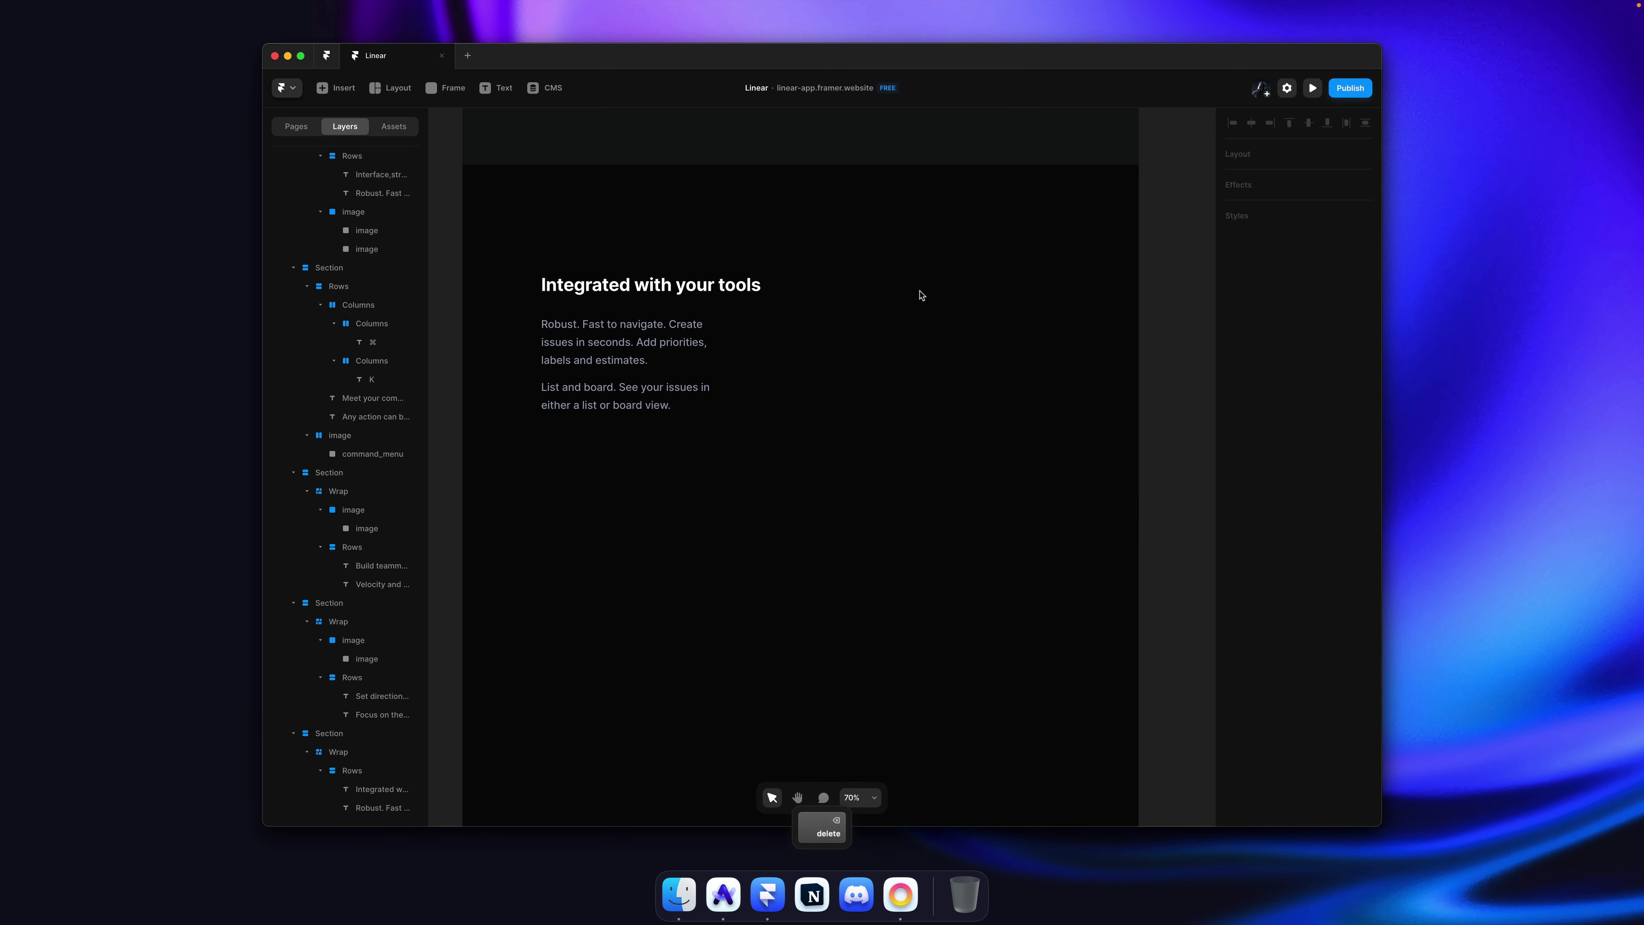
left_click(840, 325)
key("super+BackSpace")
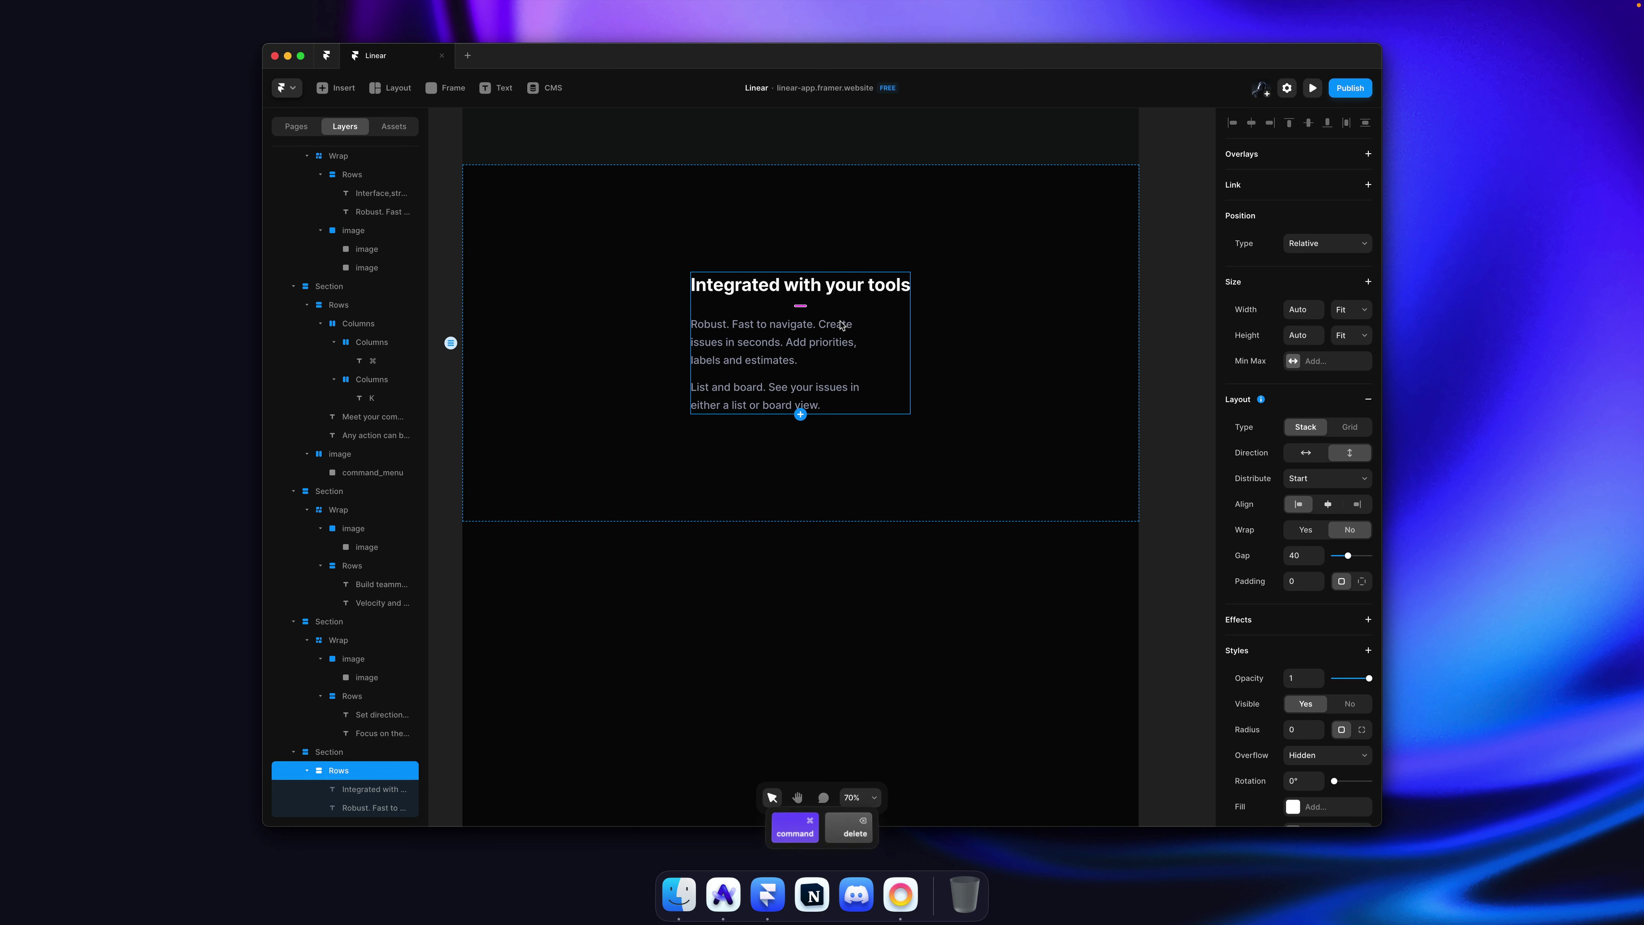
key("super+z")
Step: Replace the body text with Linear's 'Linear keeps everyone aligned…' description paragraph
key("super+Tab")
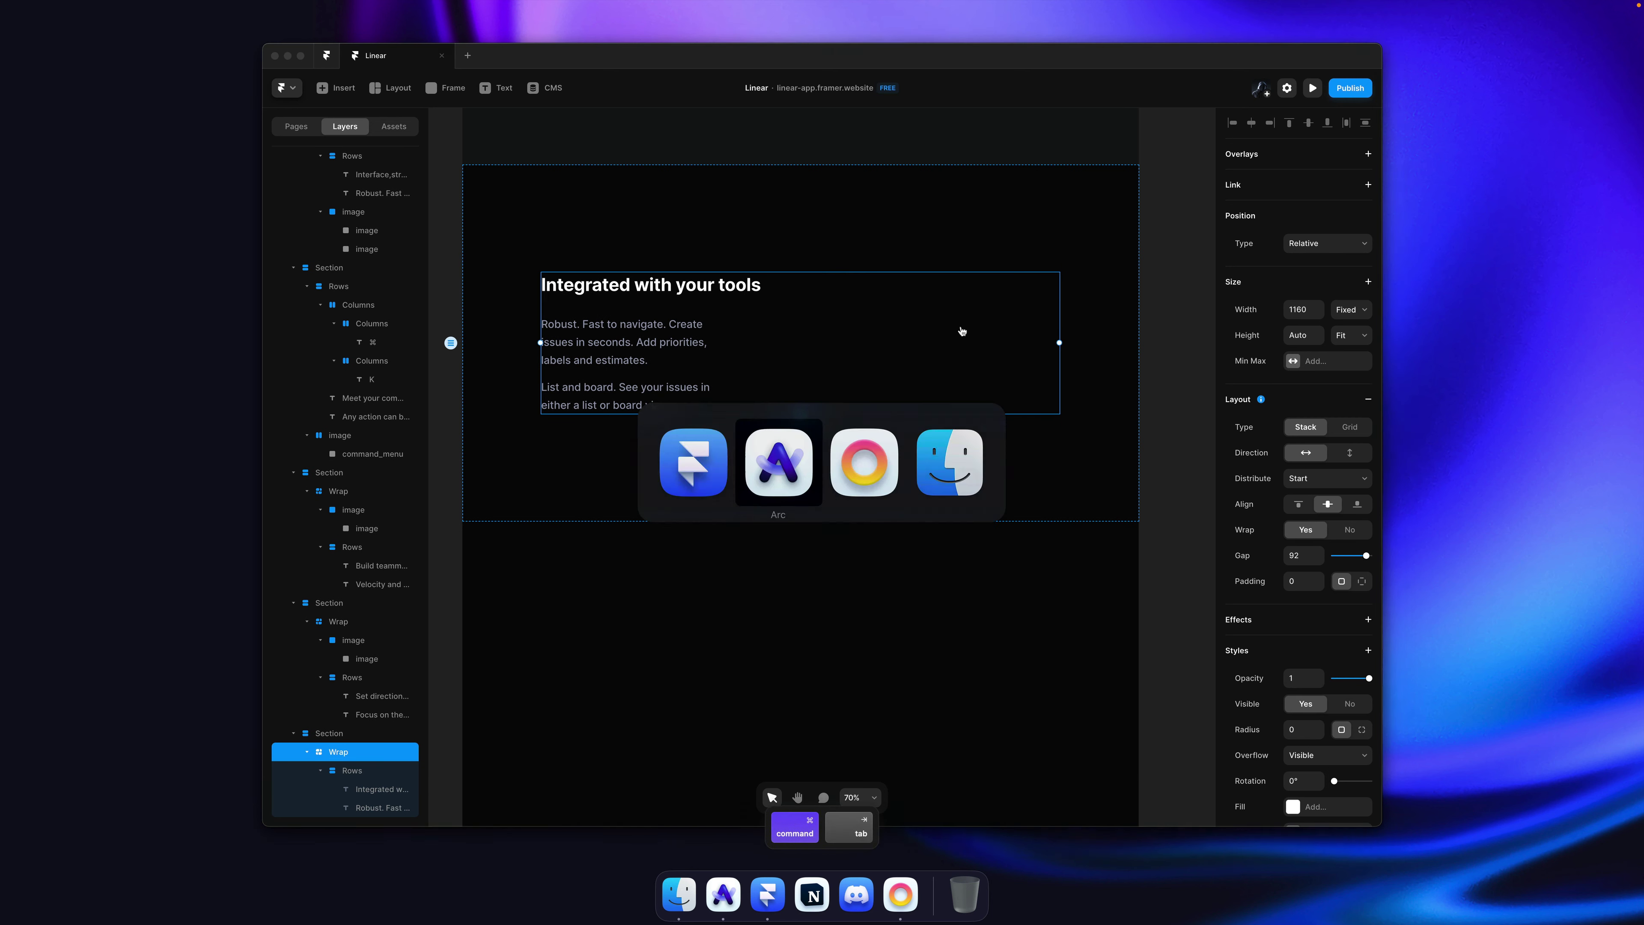
left_click_drag(902, 386, 525, 357)
key("super+Tab")
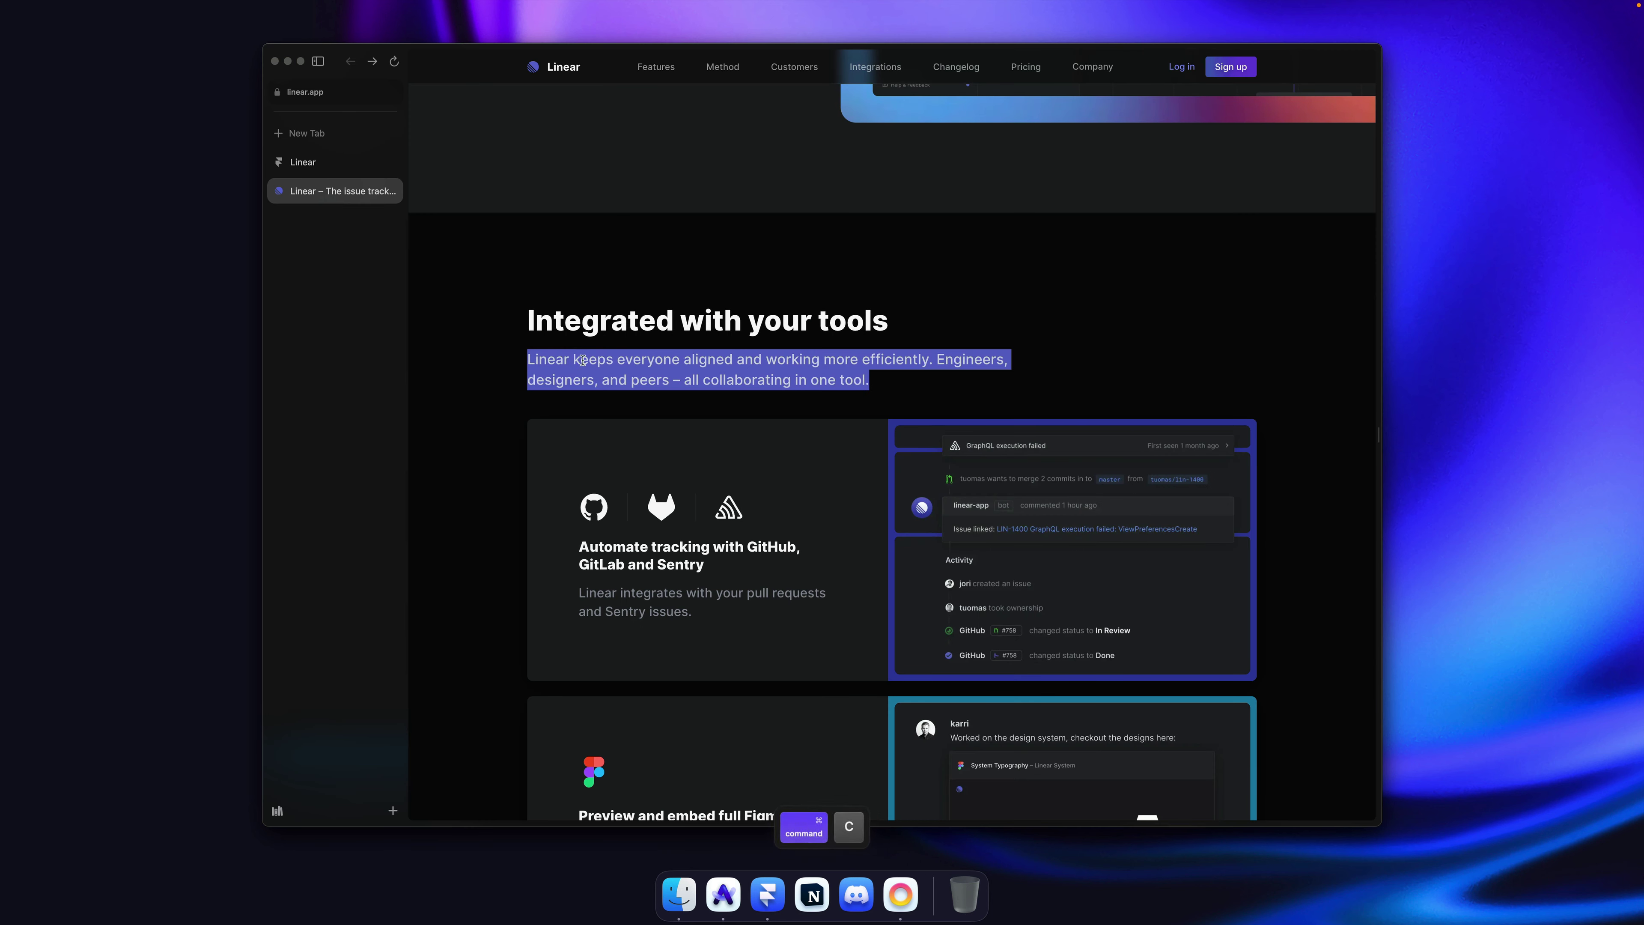
double_click(647, 338)
key("super+v")
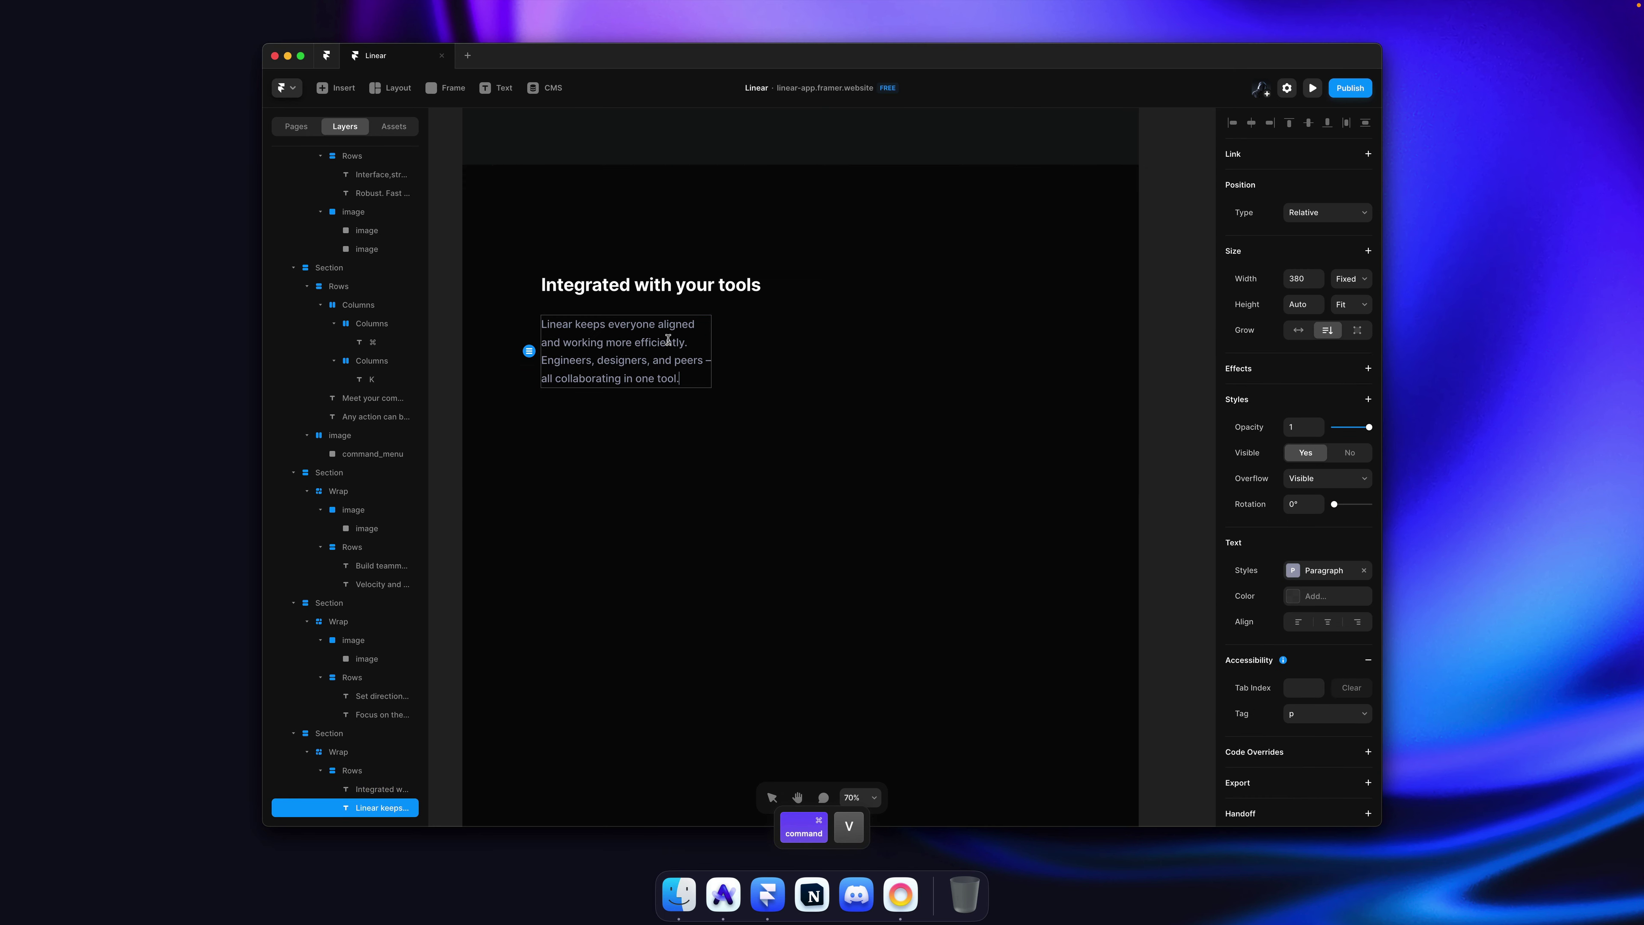
Step: Unwrap the Rows and Wrap containers so the texts sit directly in the section
left_click(736, 329)
key("super+BackSpace")
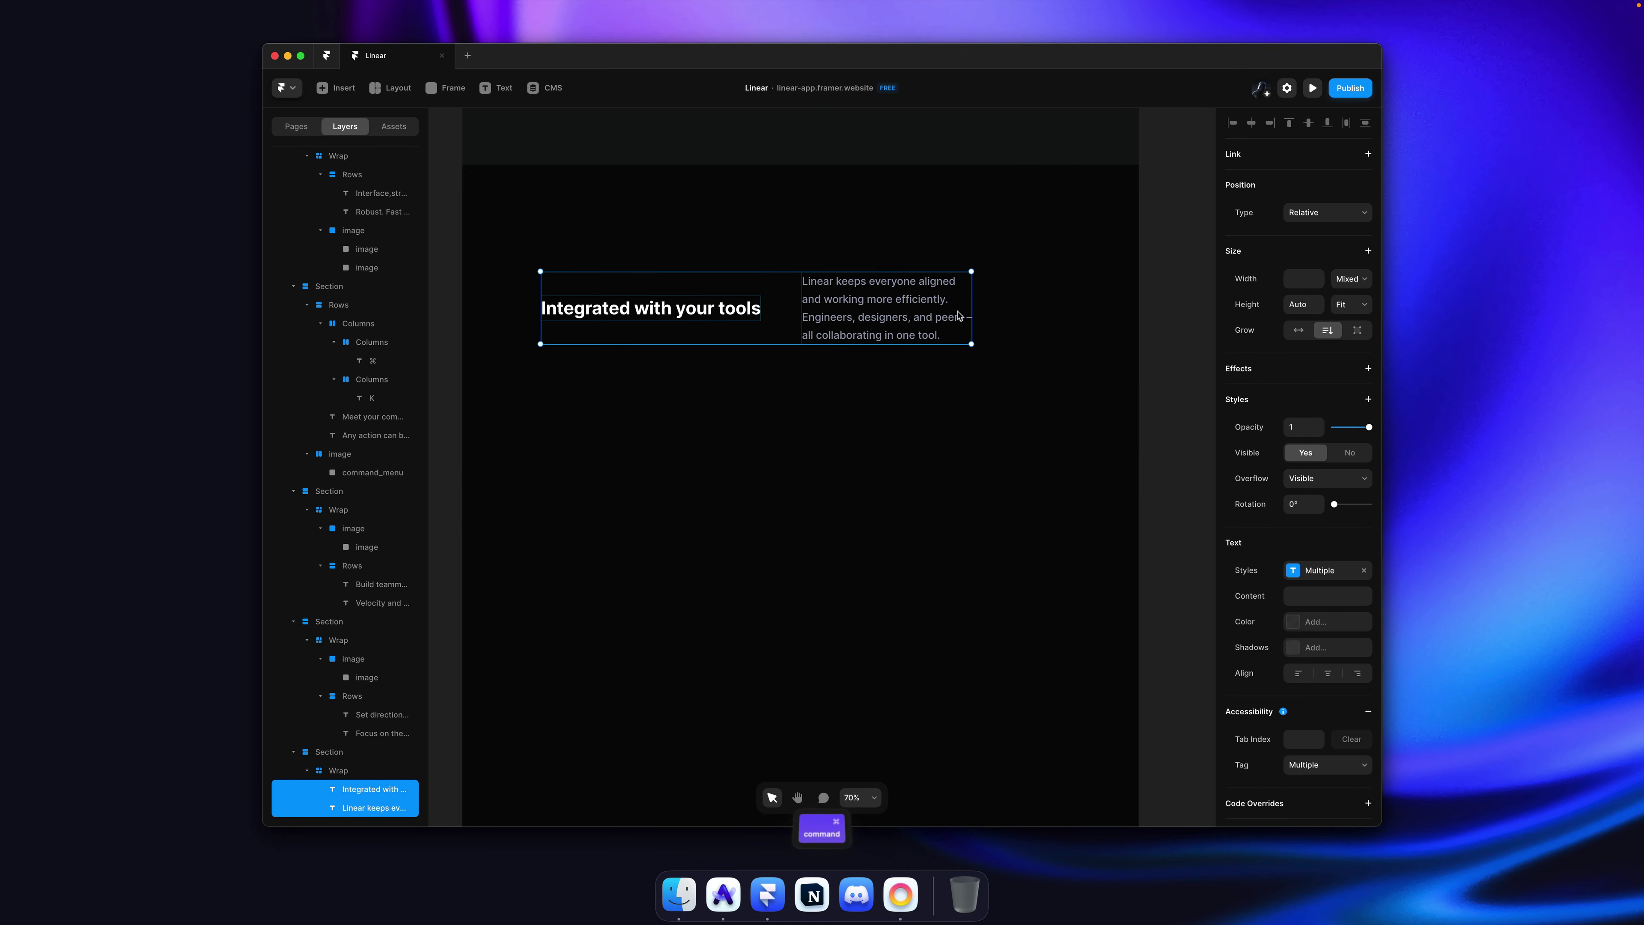
left_click(984, 312)
key("super+BackSpace")
left_click(985, 310)
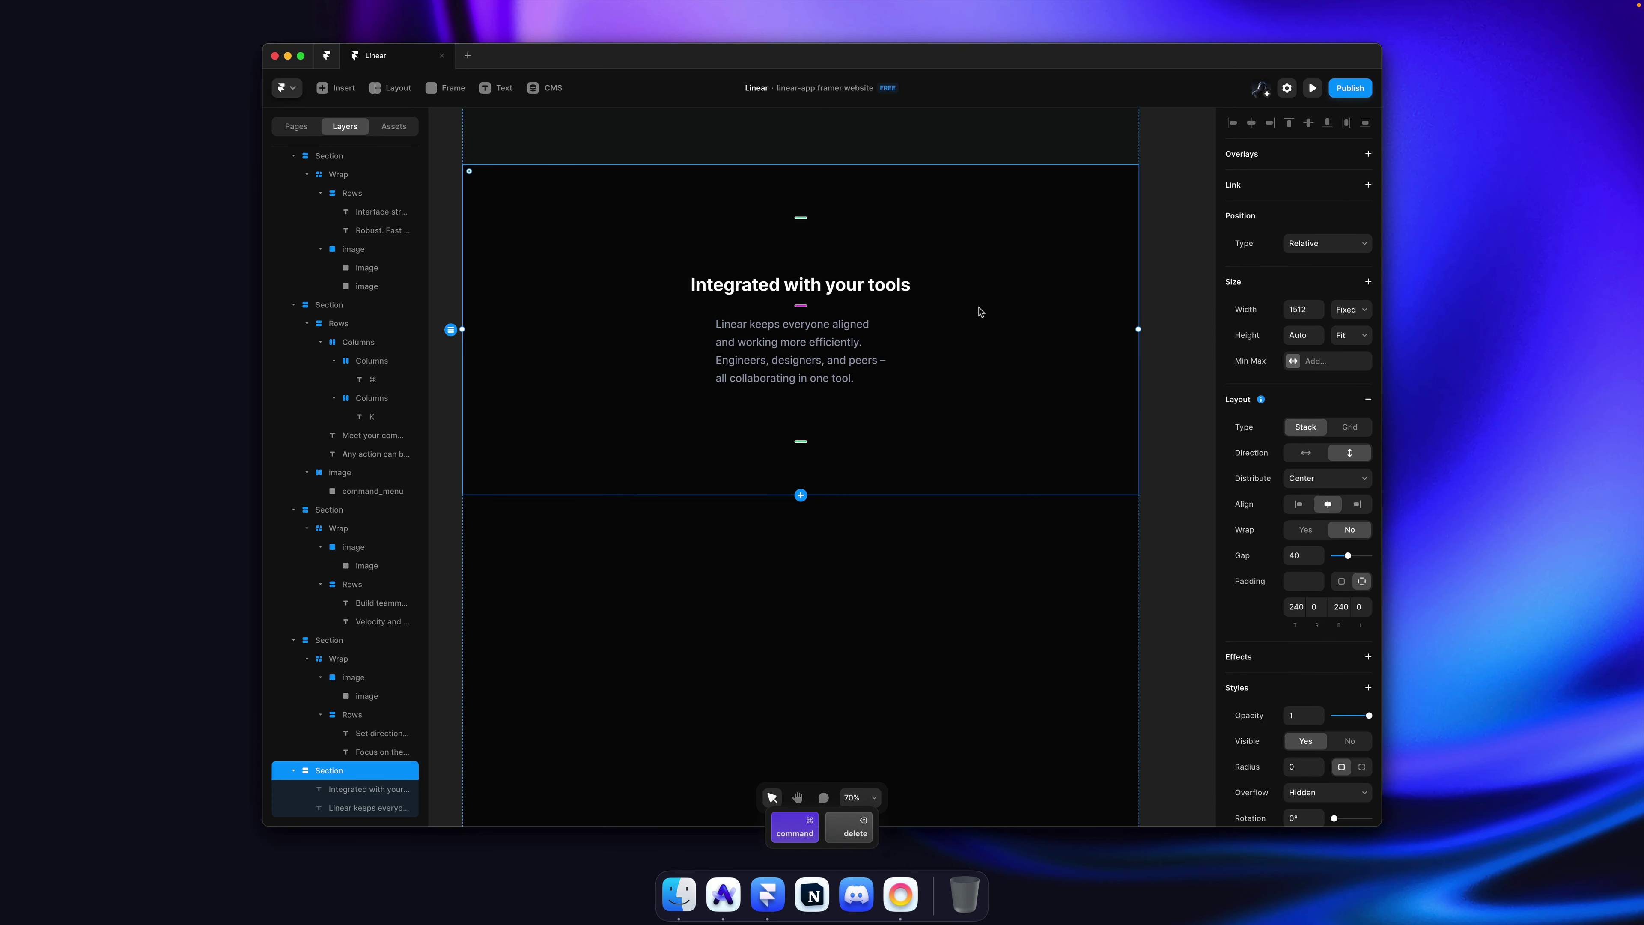
Step: Group the heading and paragraph into a stack 1160 wide
key("super+Tab")
key("super+Tab")
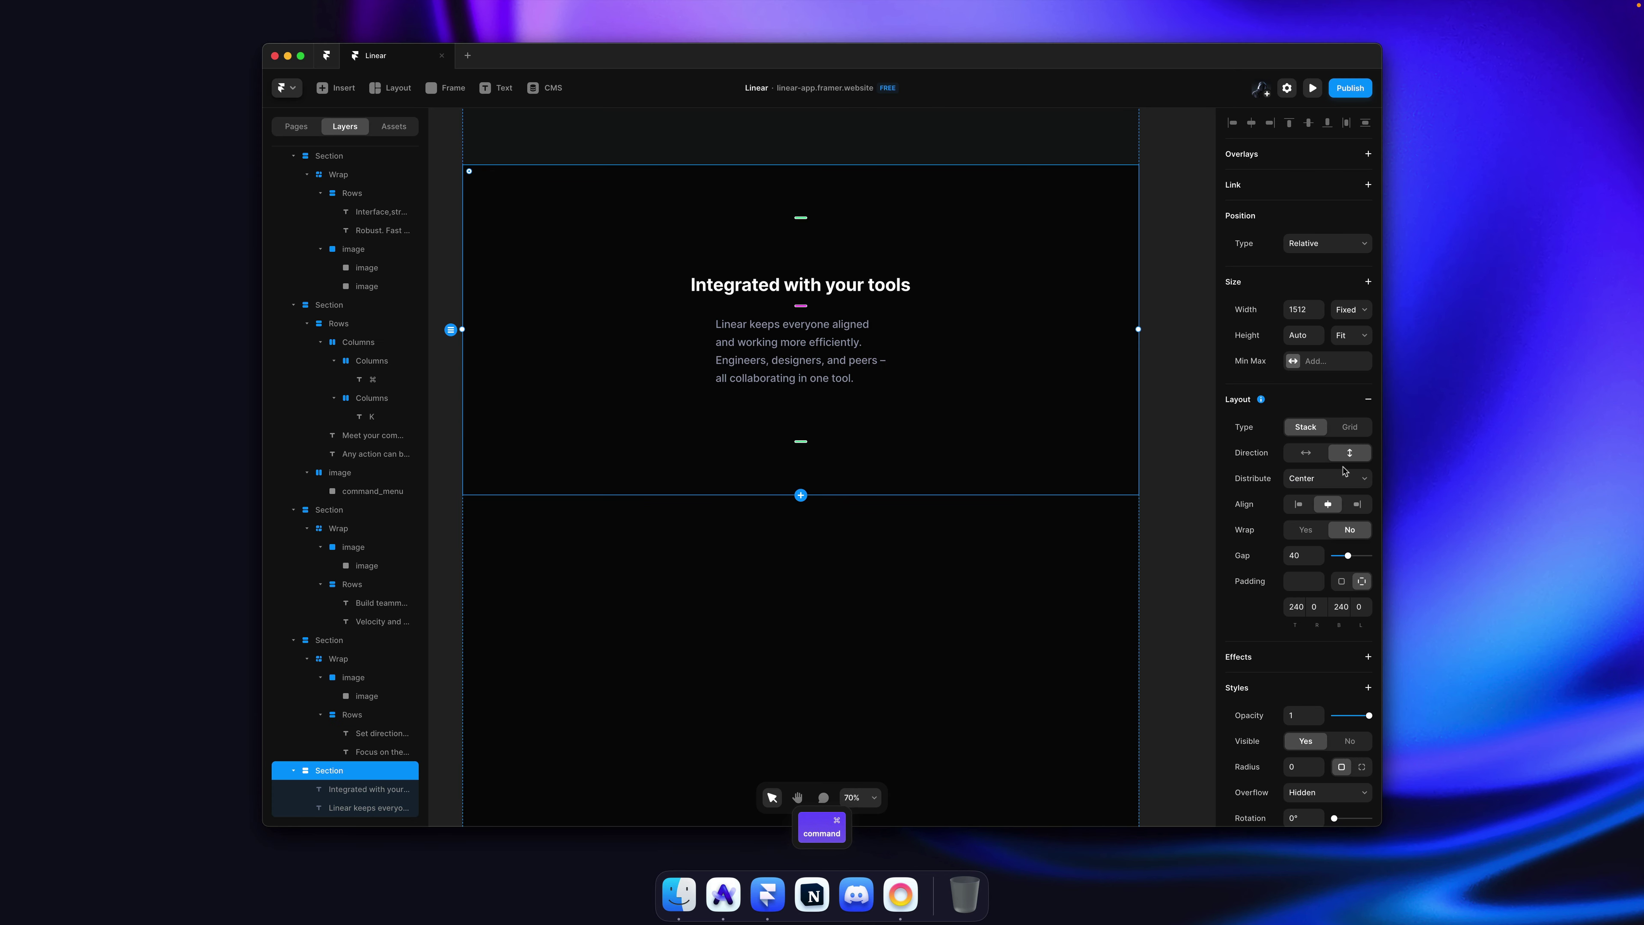
left_click(1297, 504)
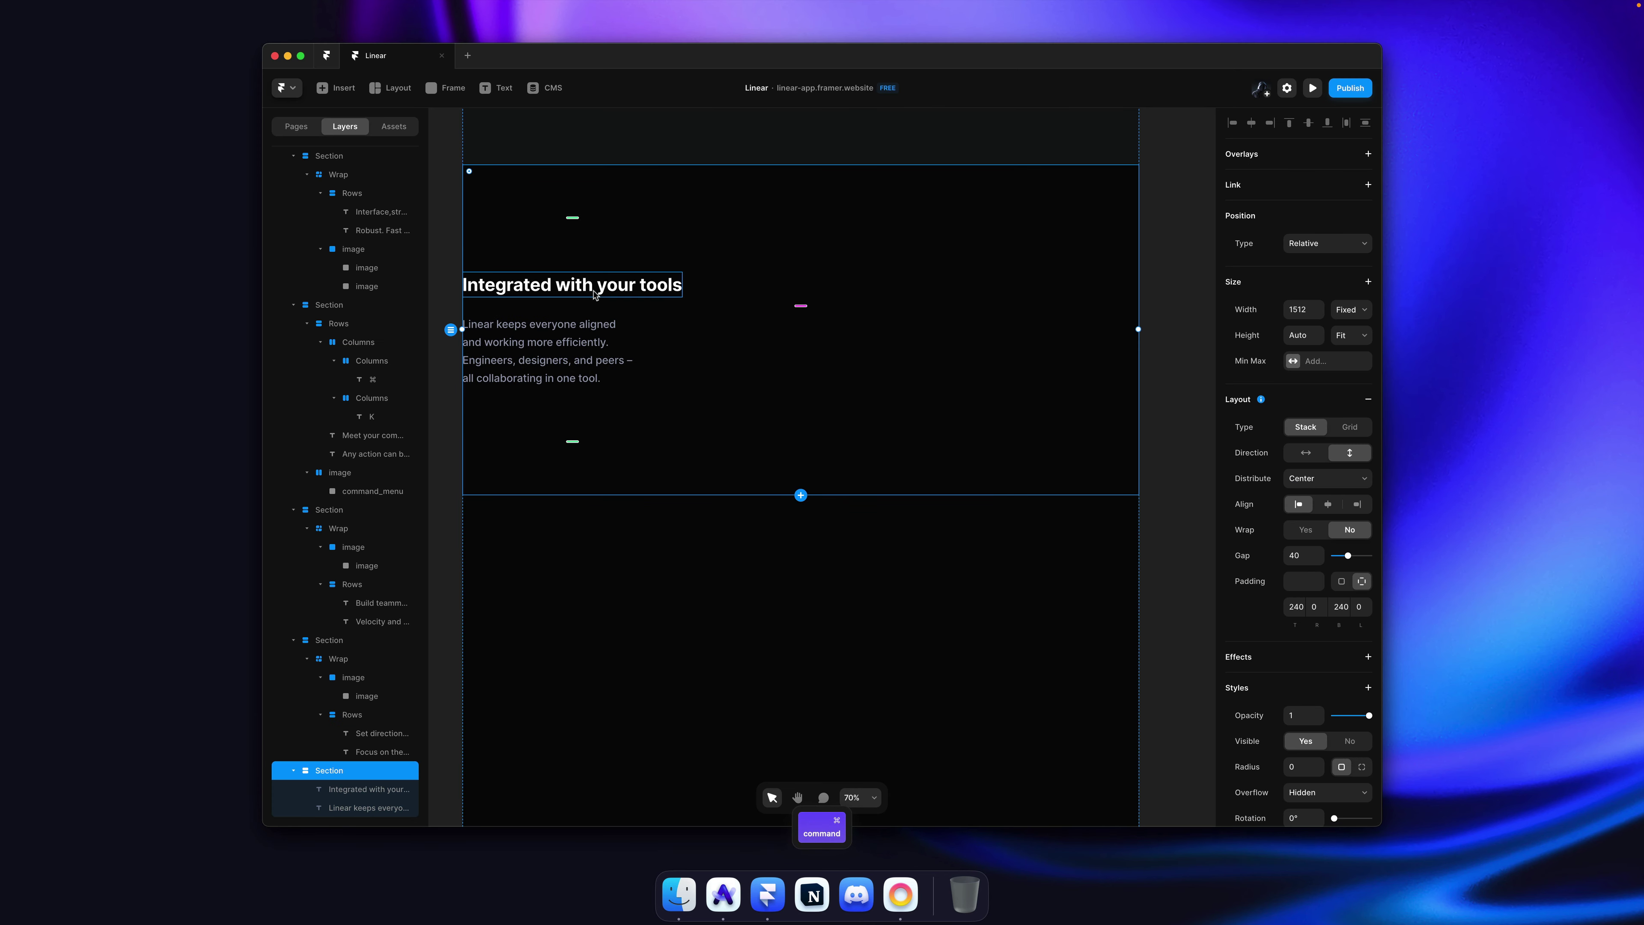
left_click(569, 285, "super")
left_click(583, 352, "shift")
key("alt+super+Return")
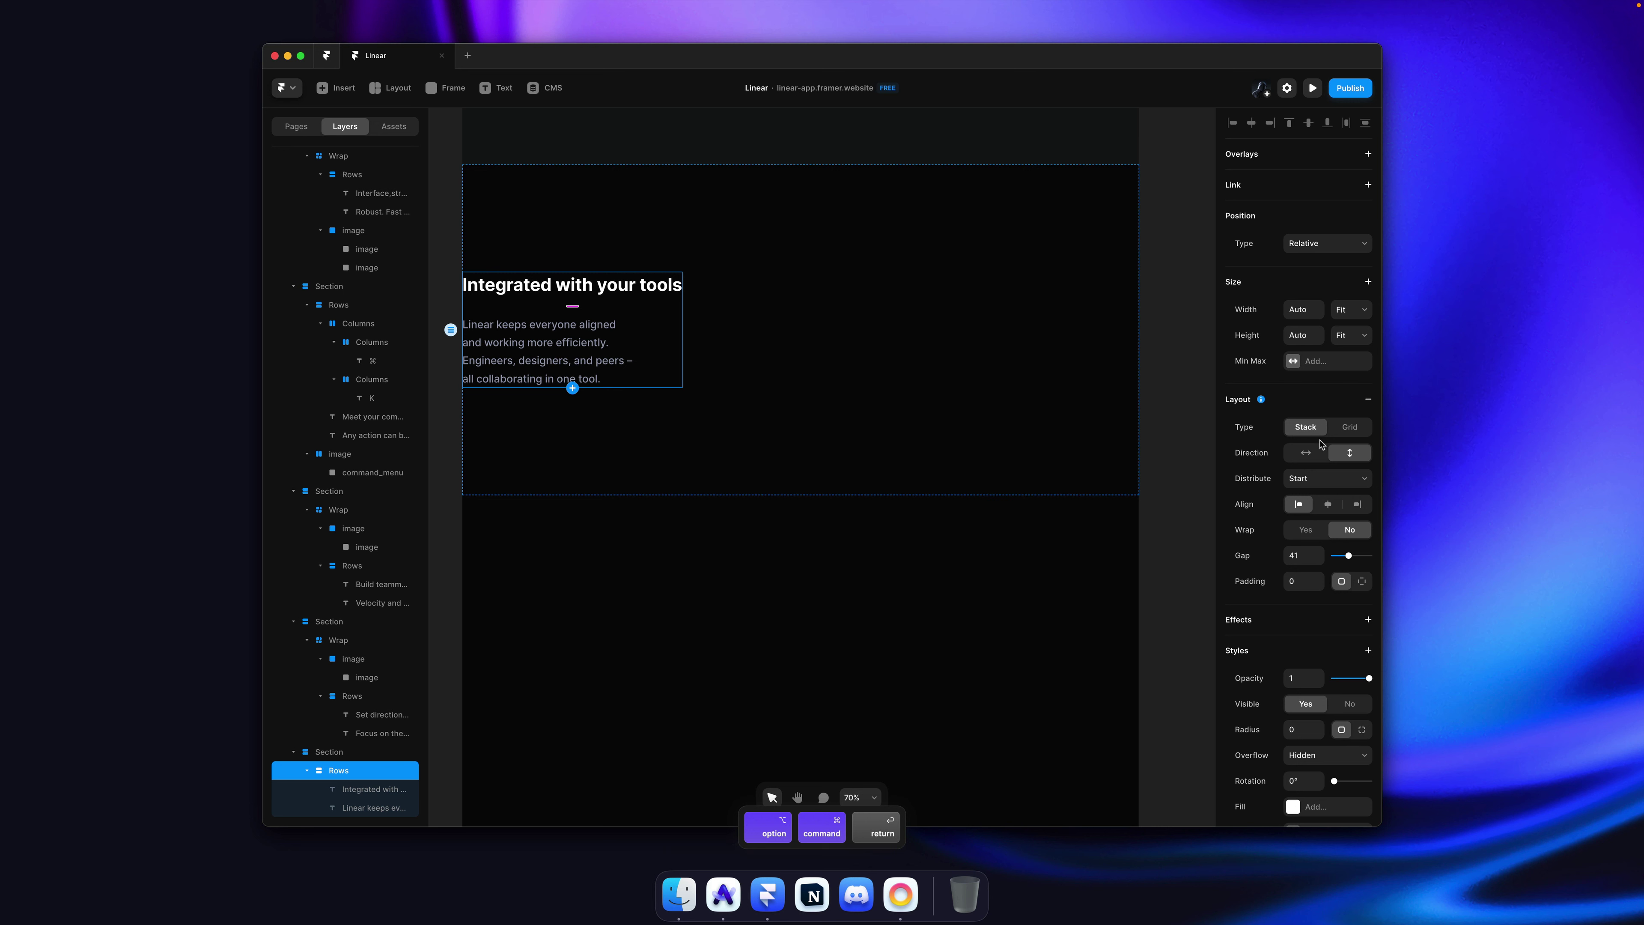
left_click(1303, 309)
type("1160")
key("Return")
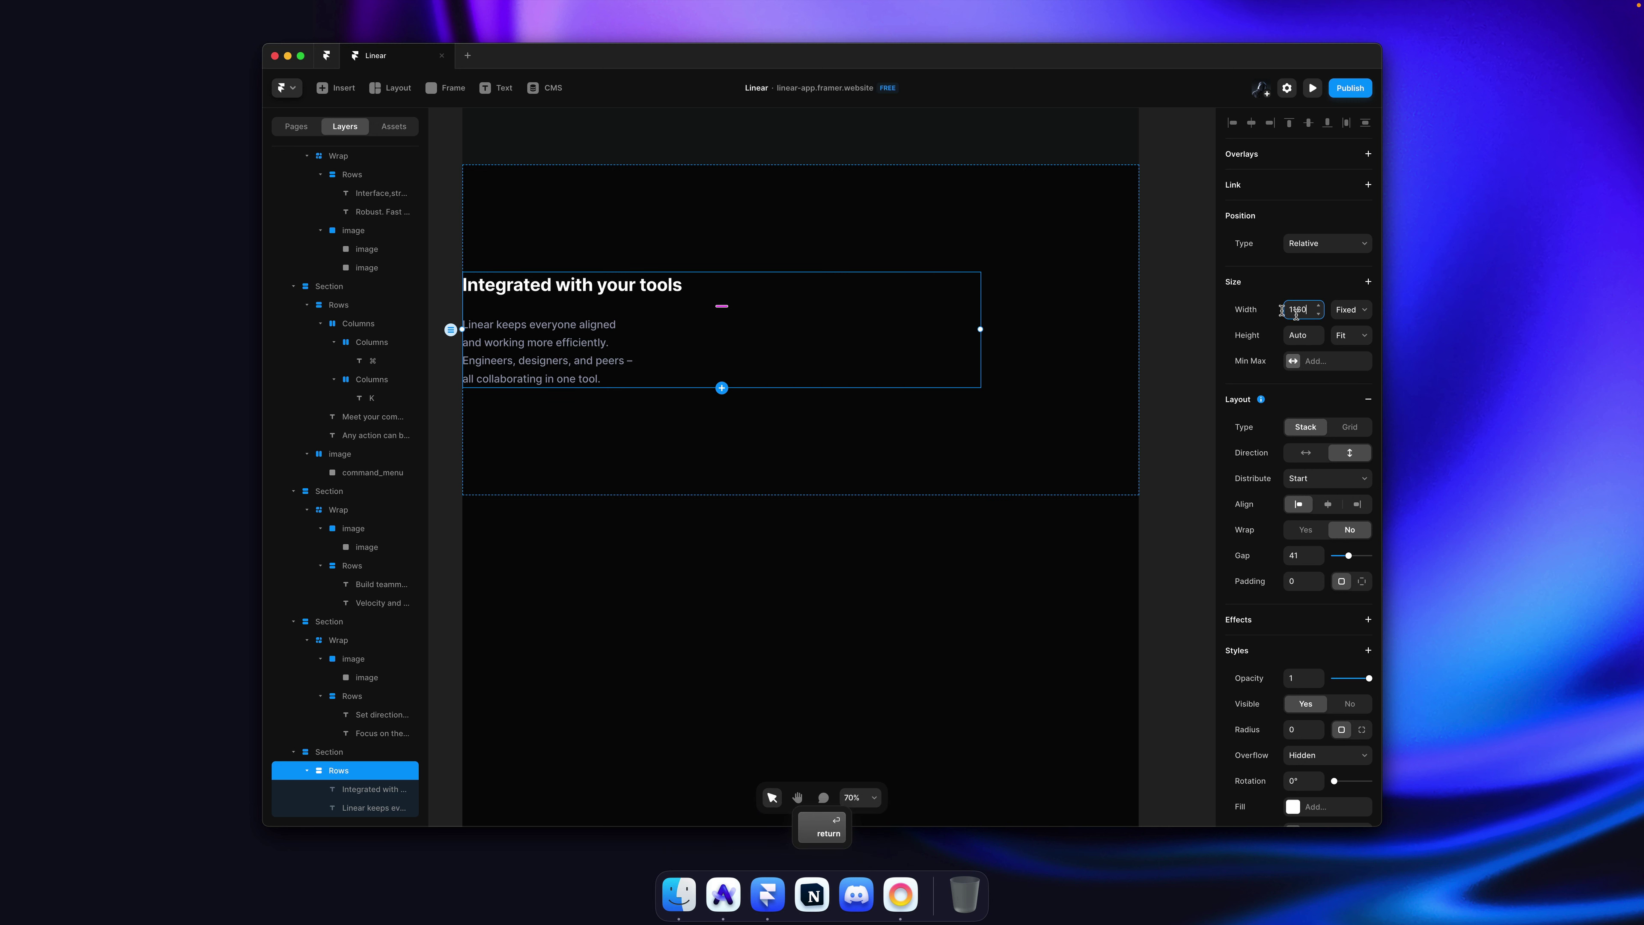
Step: Centre the section's content and set the description paragraph's width to Fill
left_click(1039, 298, "super")
left_click(1327, 503)
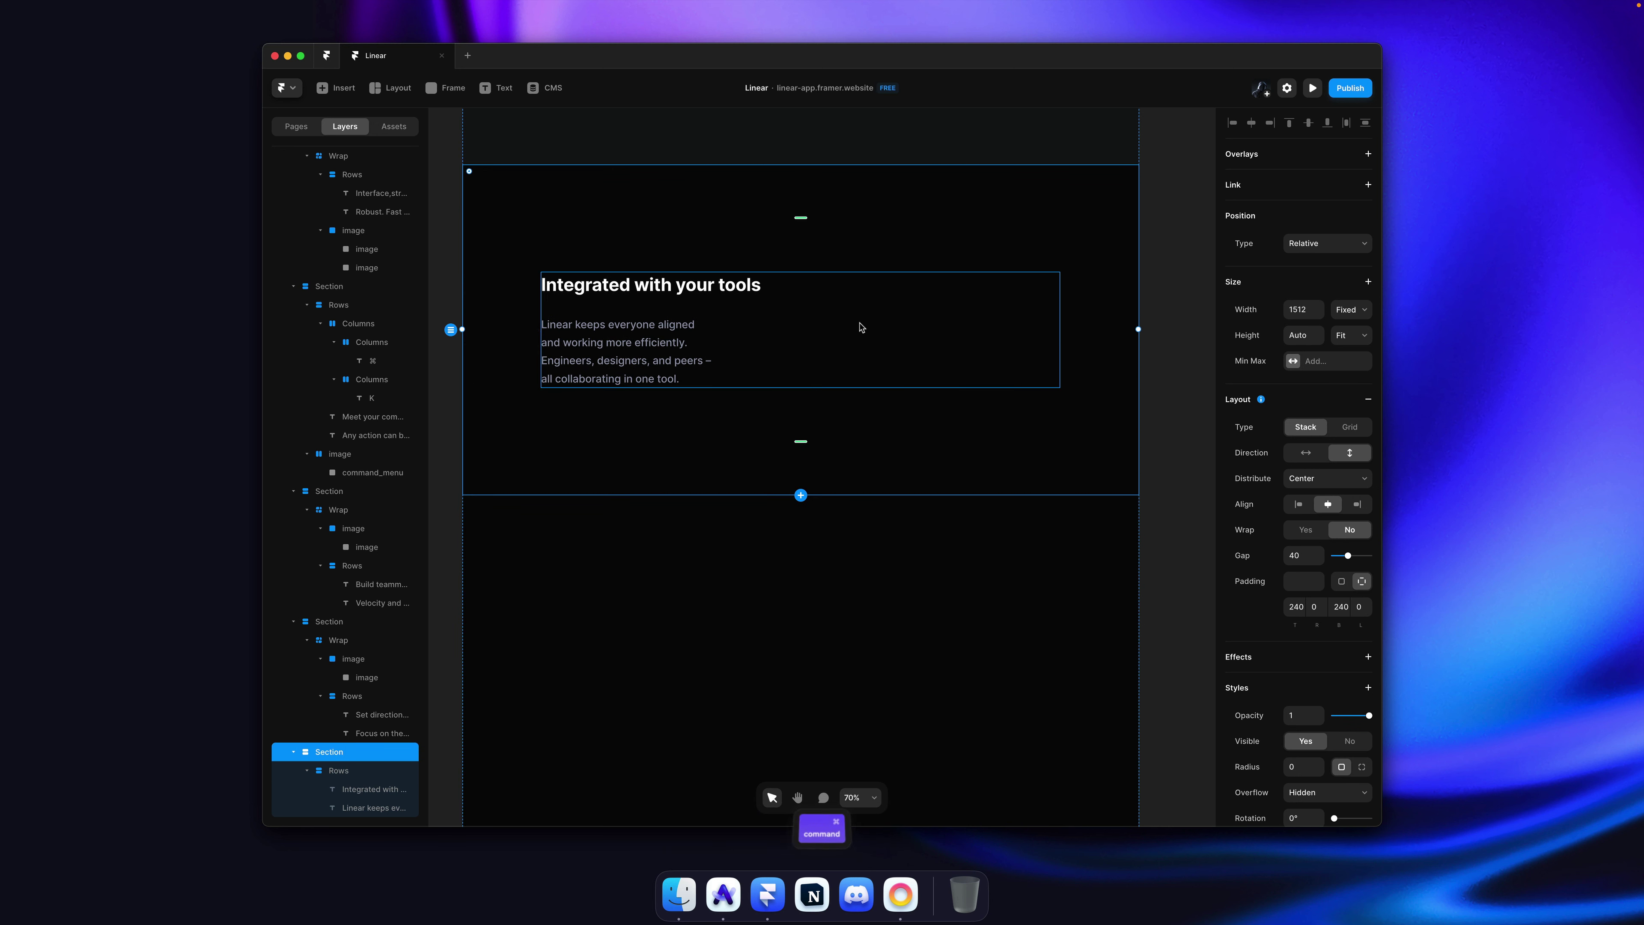
left_click(858, 327)
left_click(702, 361, "super")
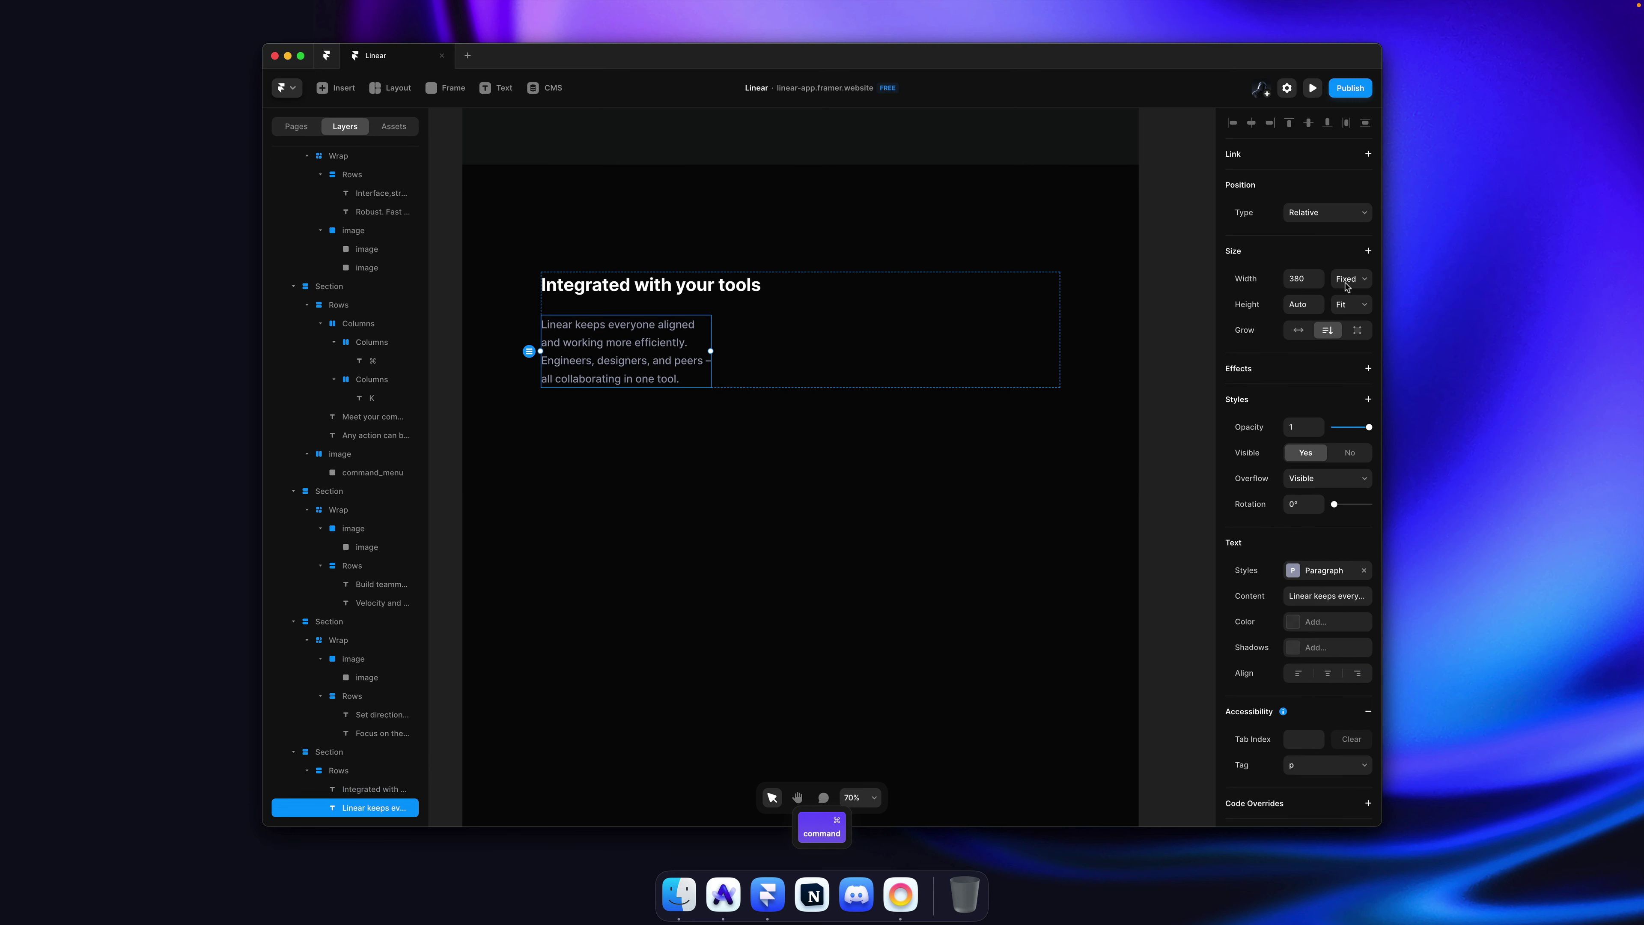
left_click(1360, 279)
left_click(1353, 310)
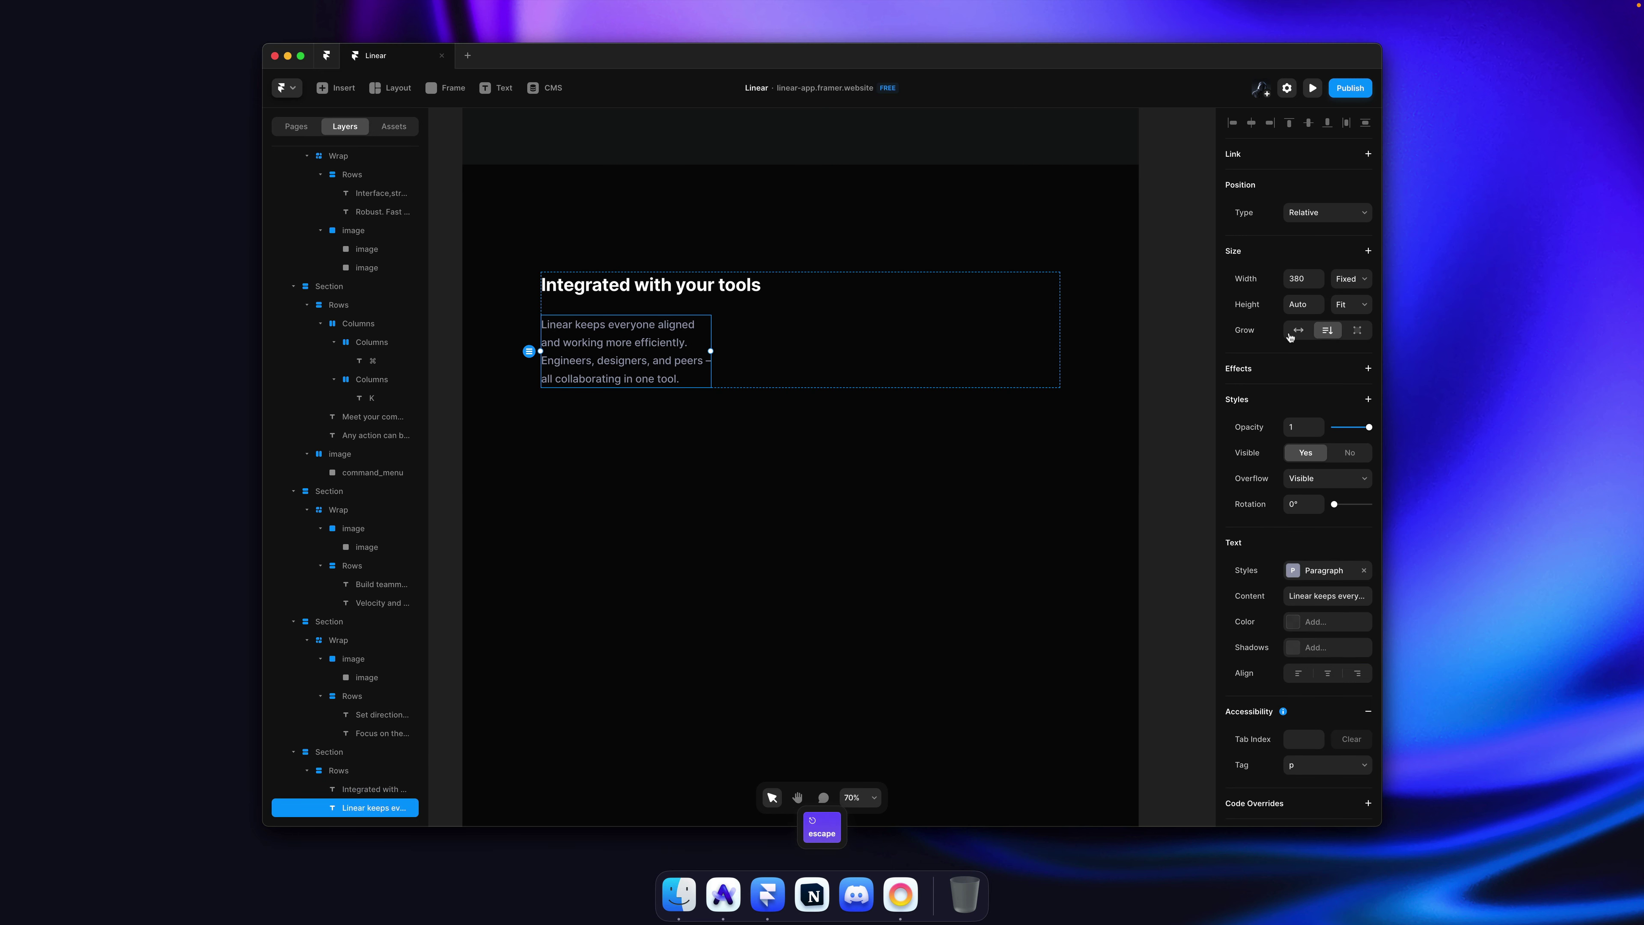
left_click(1151, 301, "super")
key("super+Tab")
key("super+Tab")
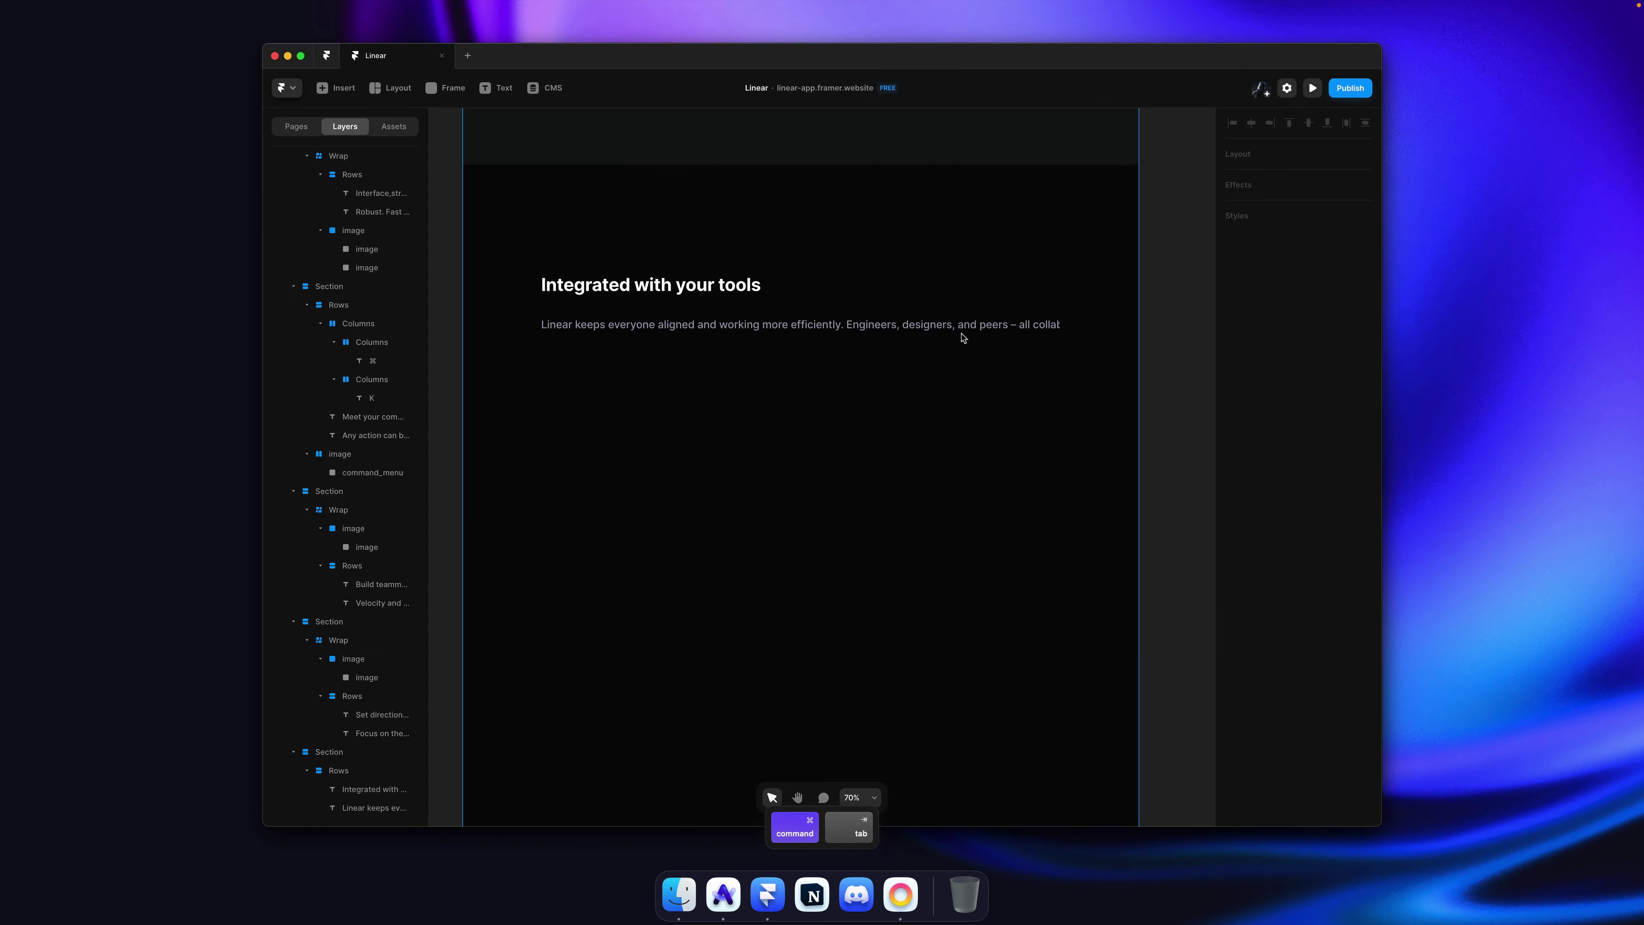
Step: Break the description onto two lines after 'efficiently.' with a soft line break
double_click(899, 332)
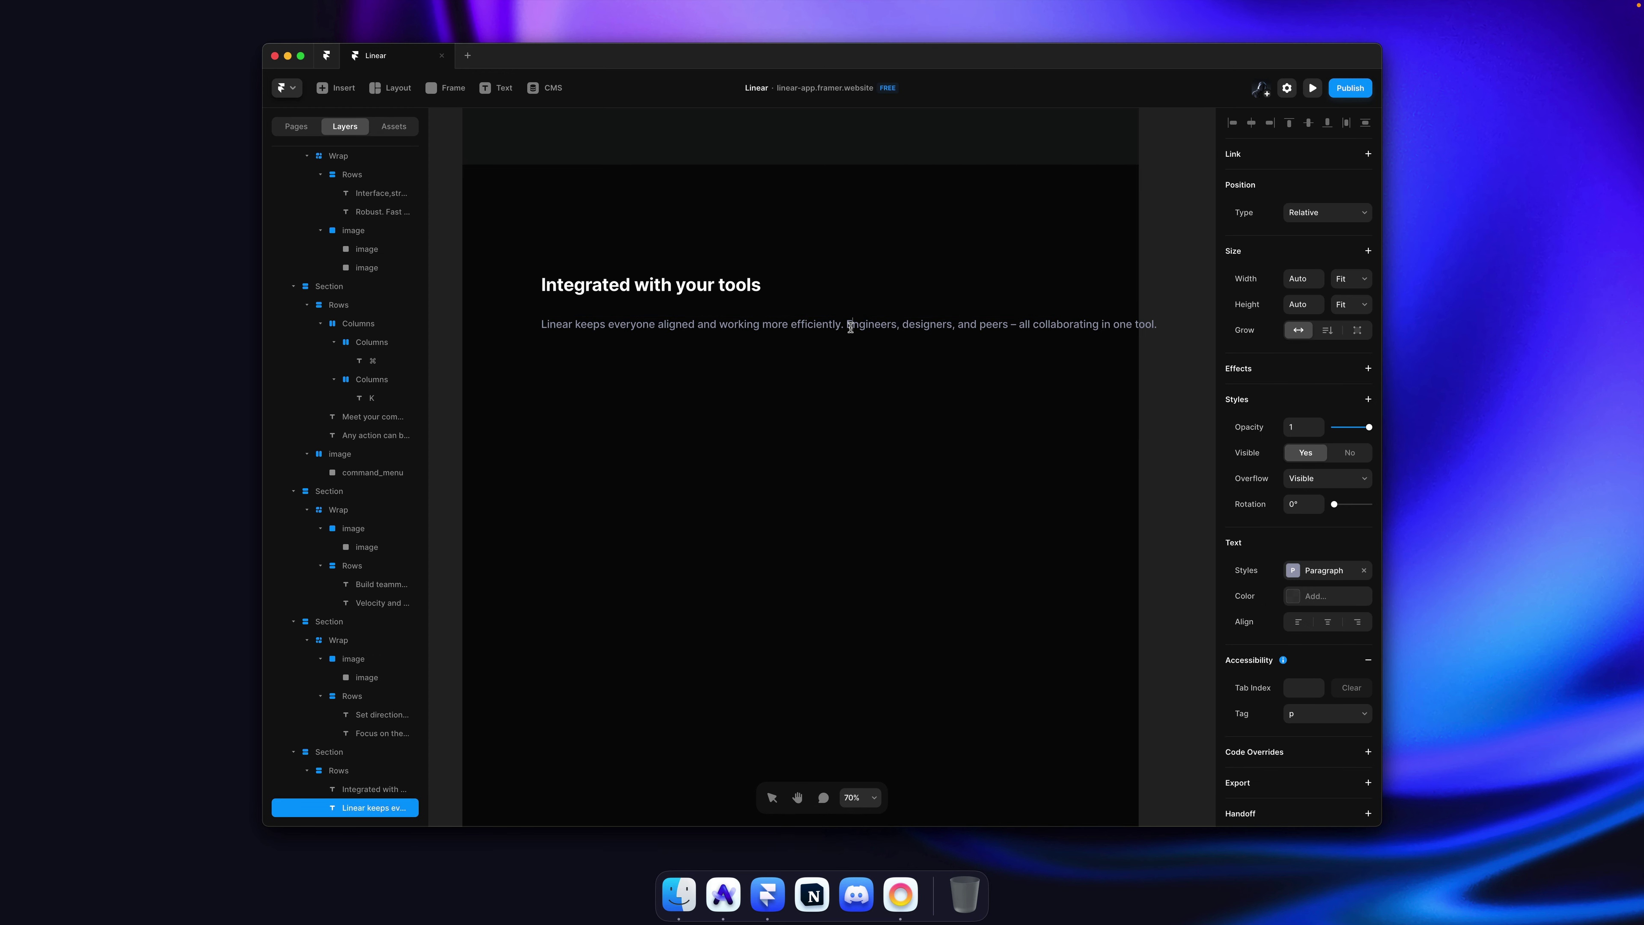
key("Return")
key("Escape")
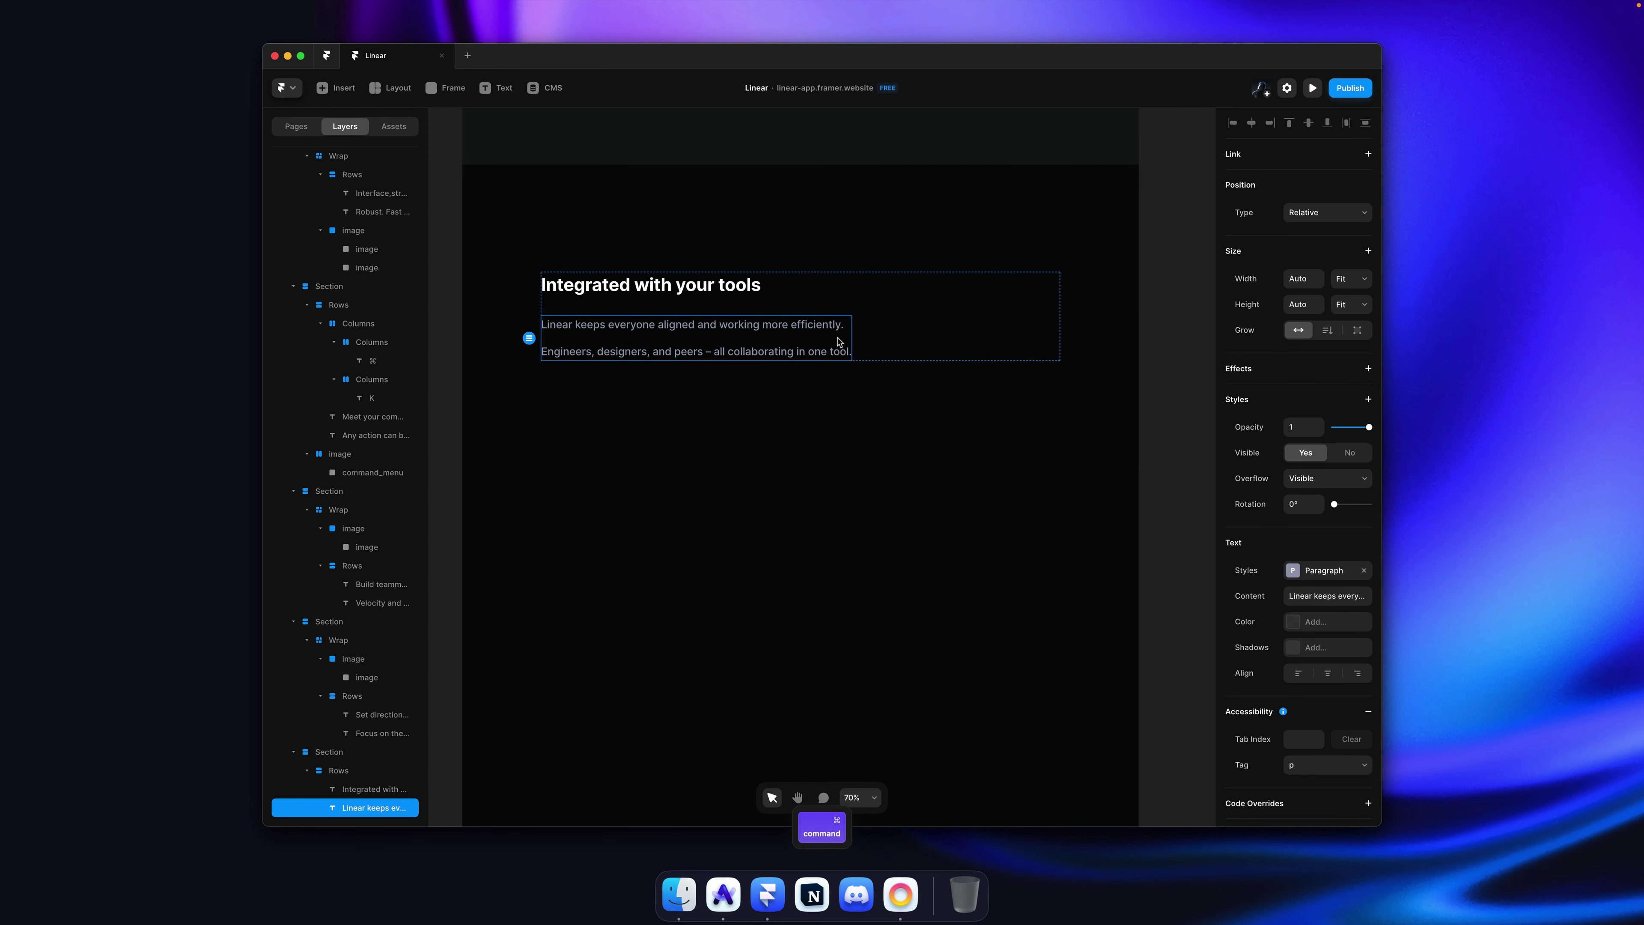
key("cmd+z")
key("shift+Return")
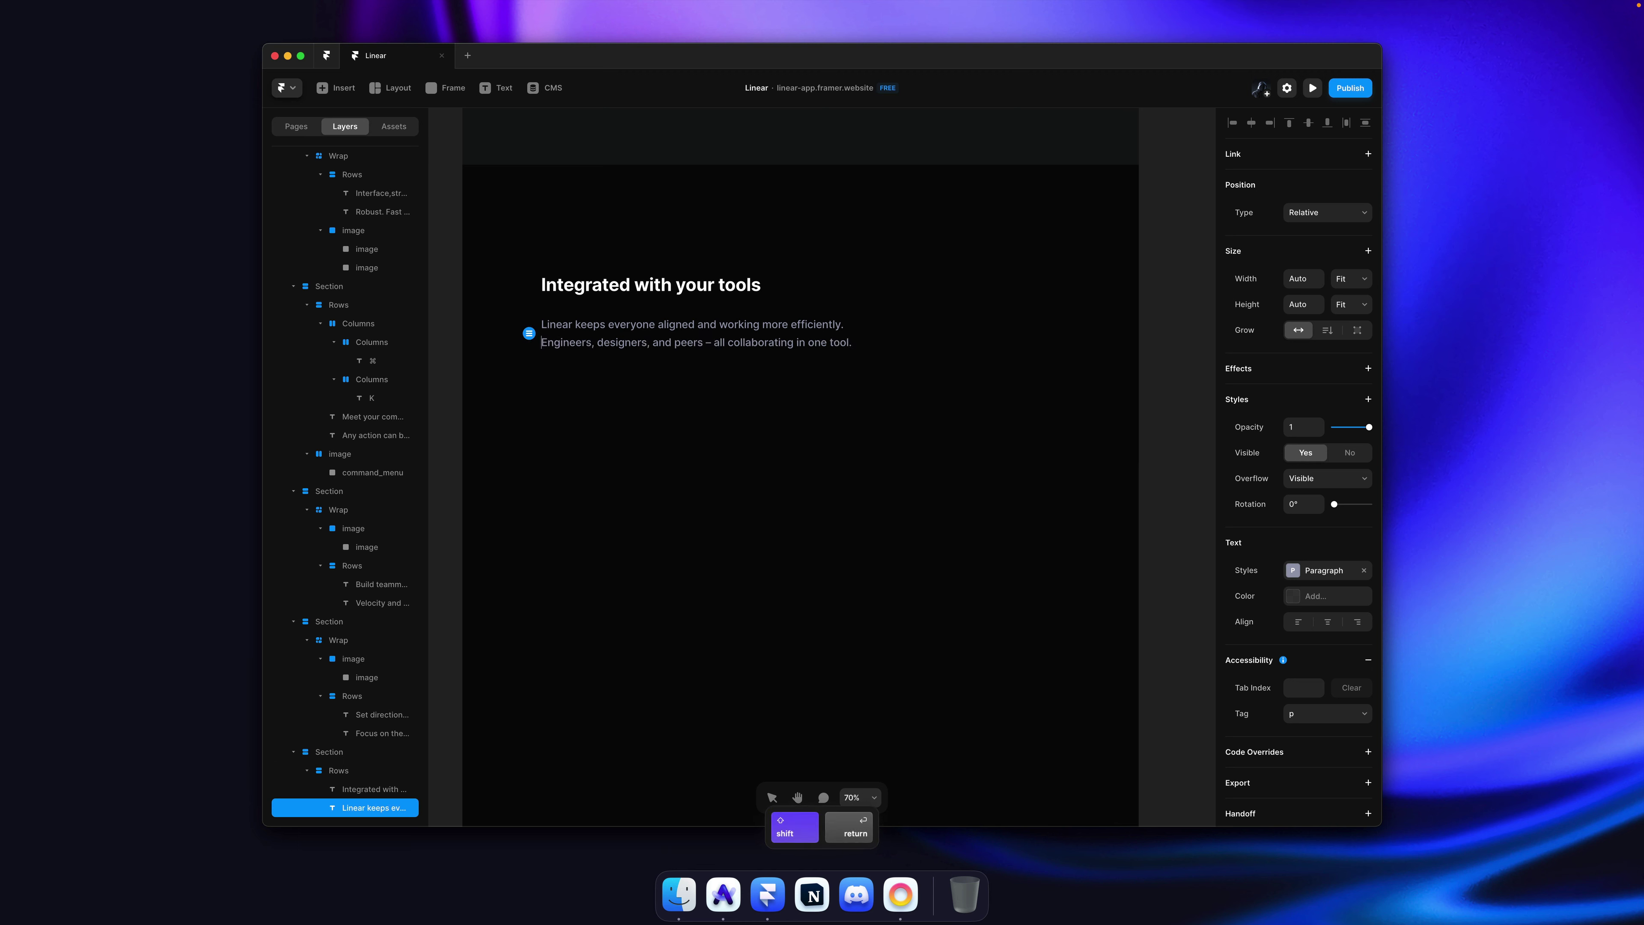
key("Escape")
left_click(1159, 337)
key("cmd+Tab")
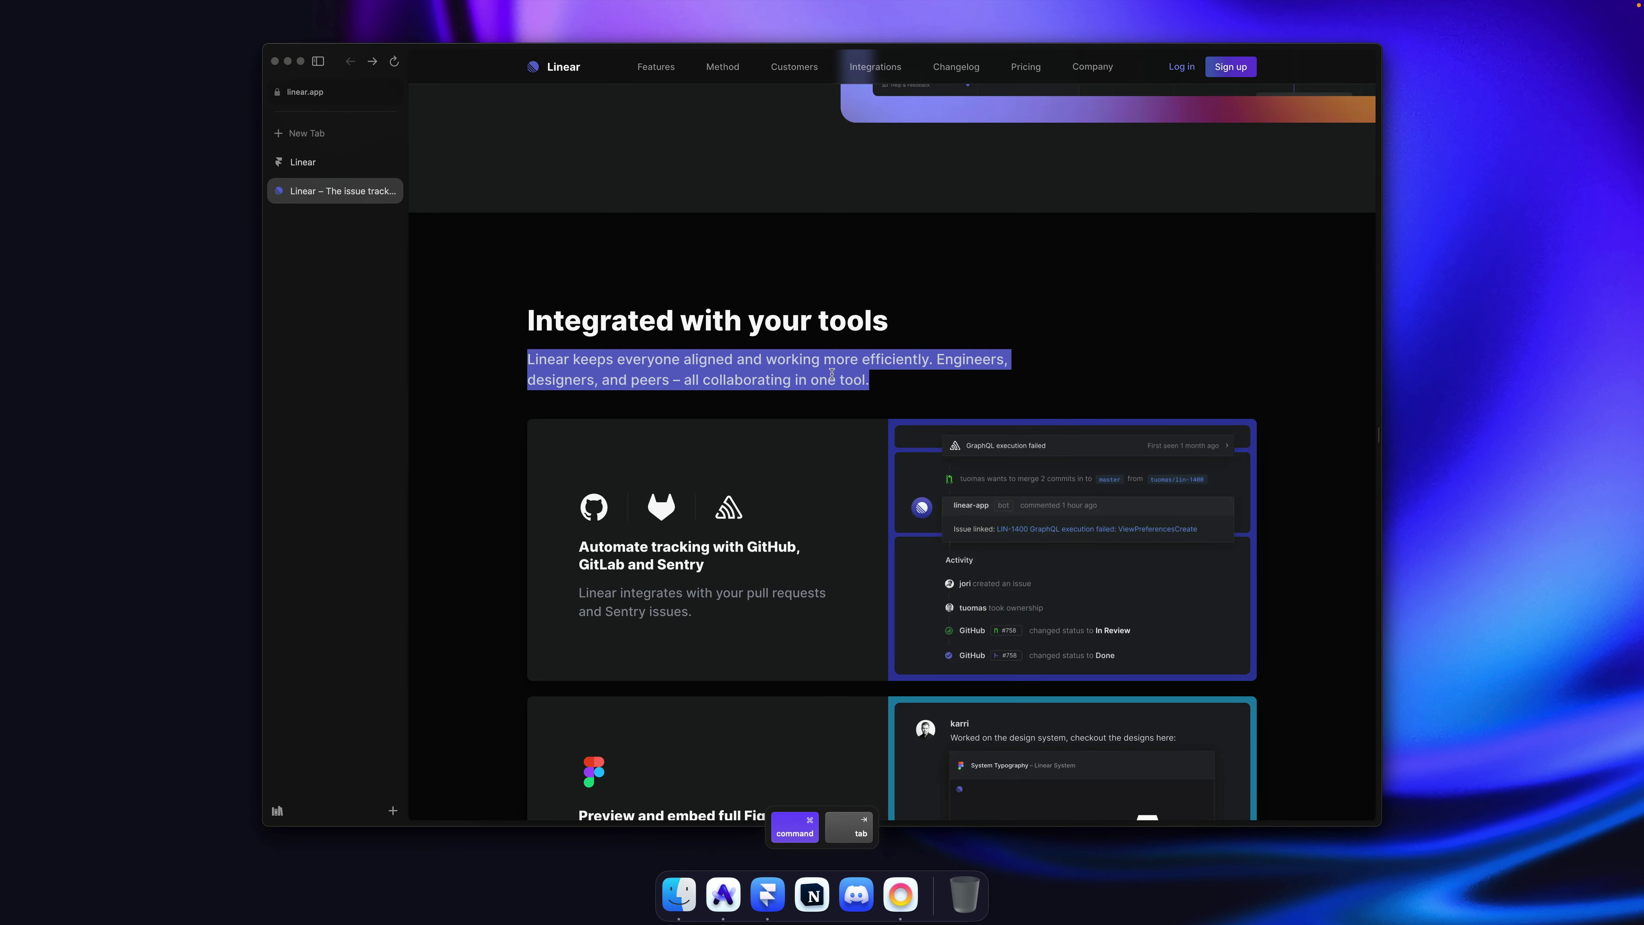
Step: Scroll through linear.app's Integrated with your tools card to study its layout
left_click(832, 374)
scroll(833, 376, "down", 3)
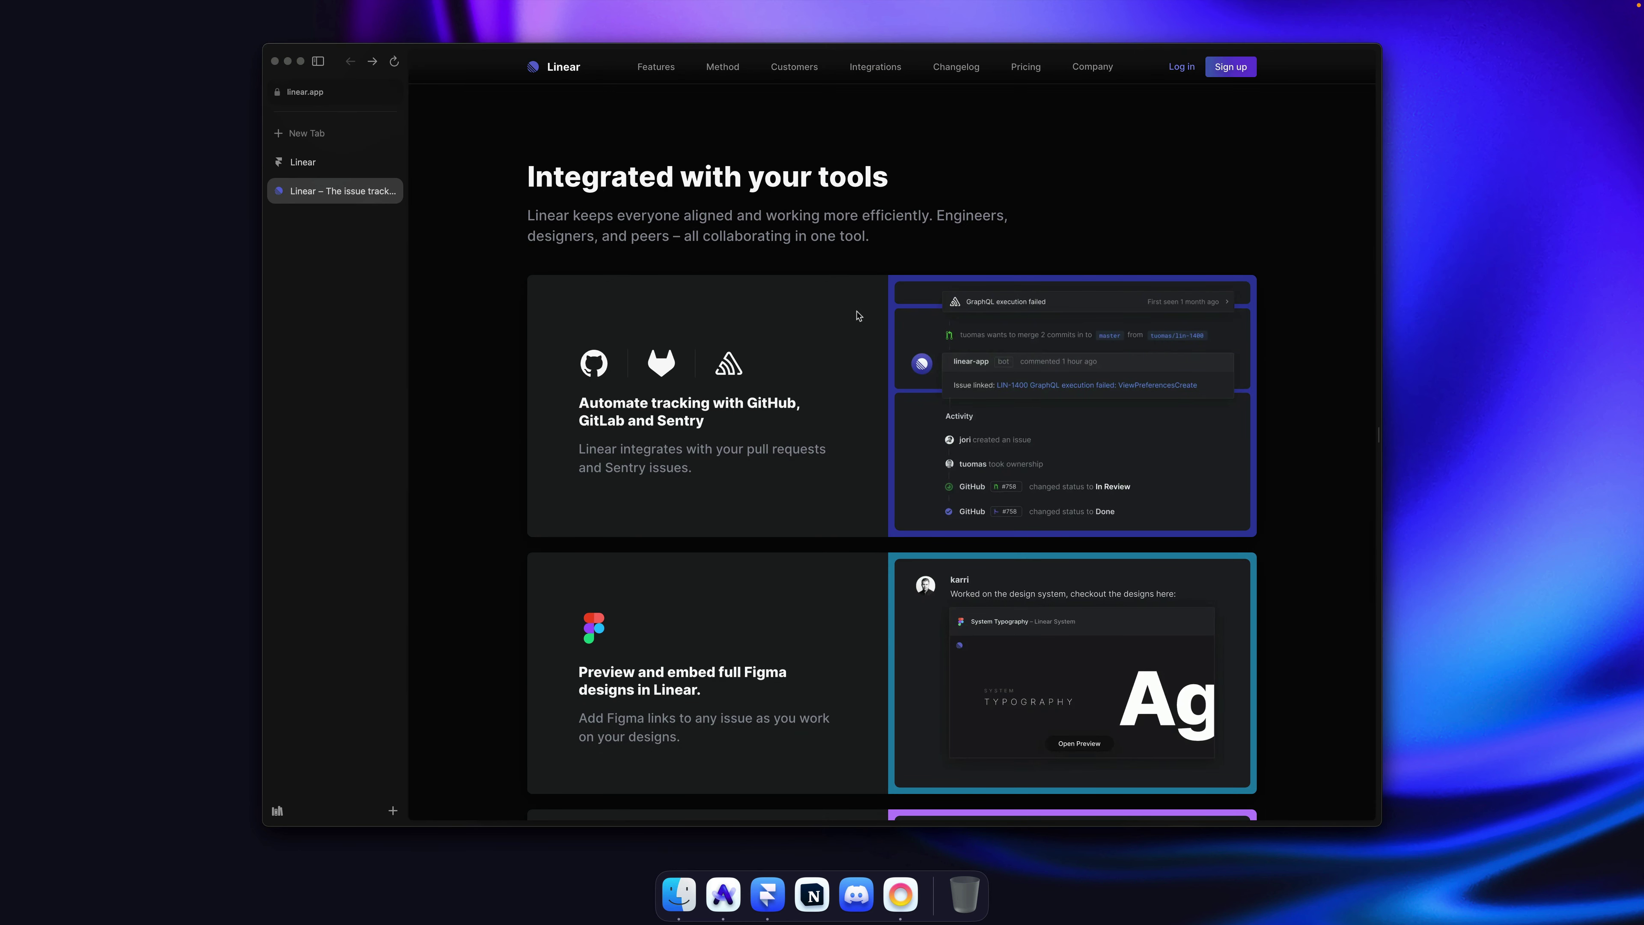
scroll(858, 316, "up", 2)
scroll(749, 266, "down", 3)
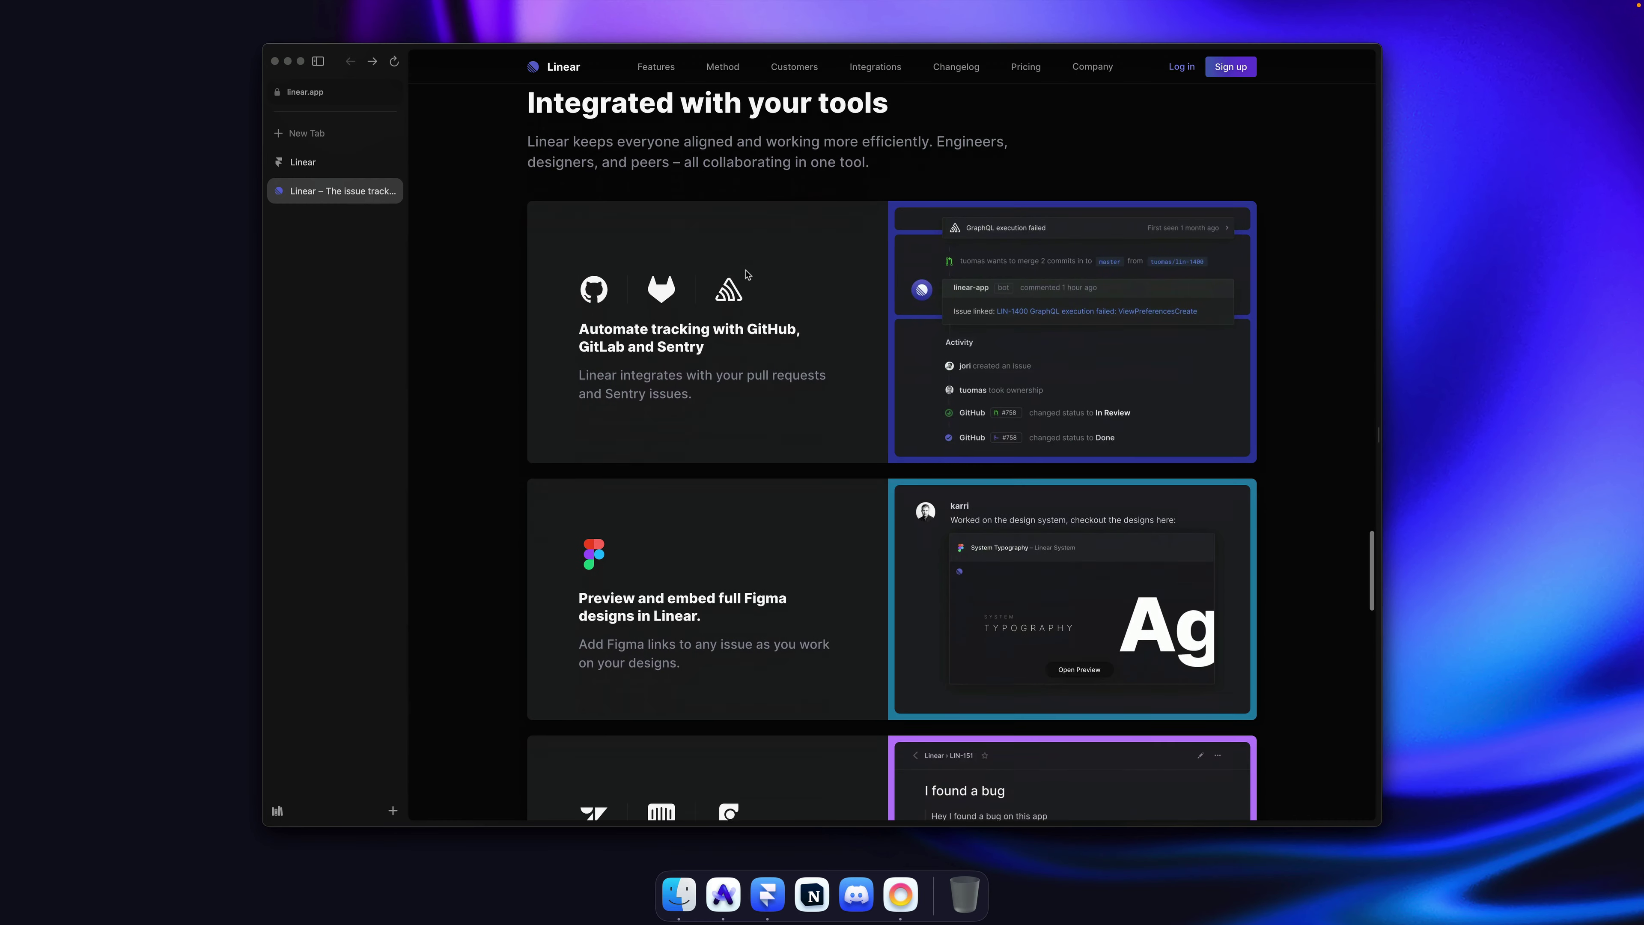
scroll(625, 222, "up", 2)
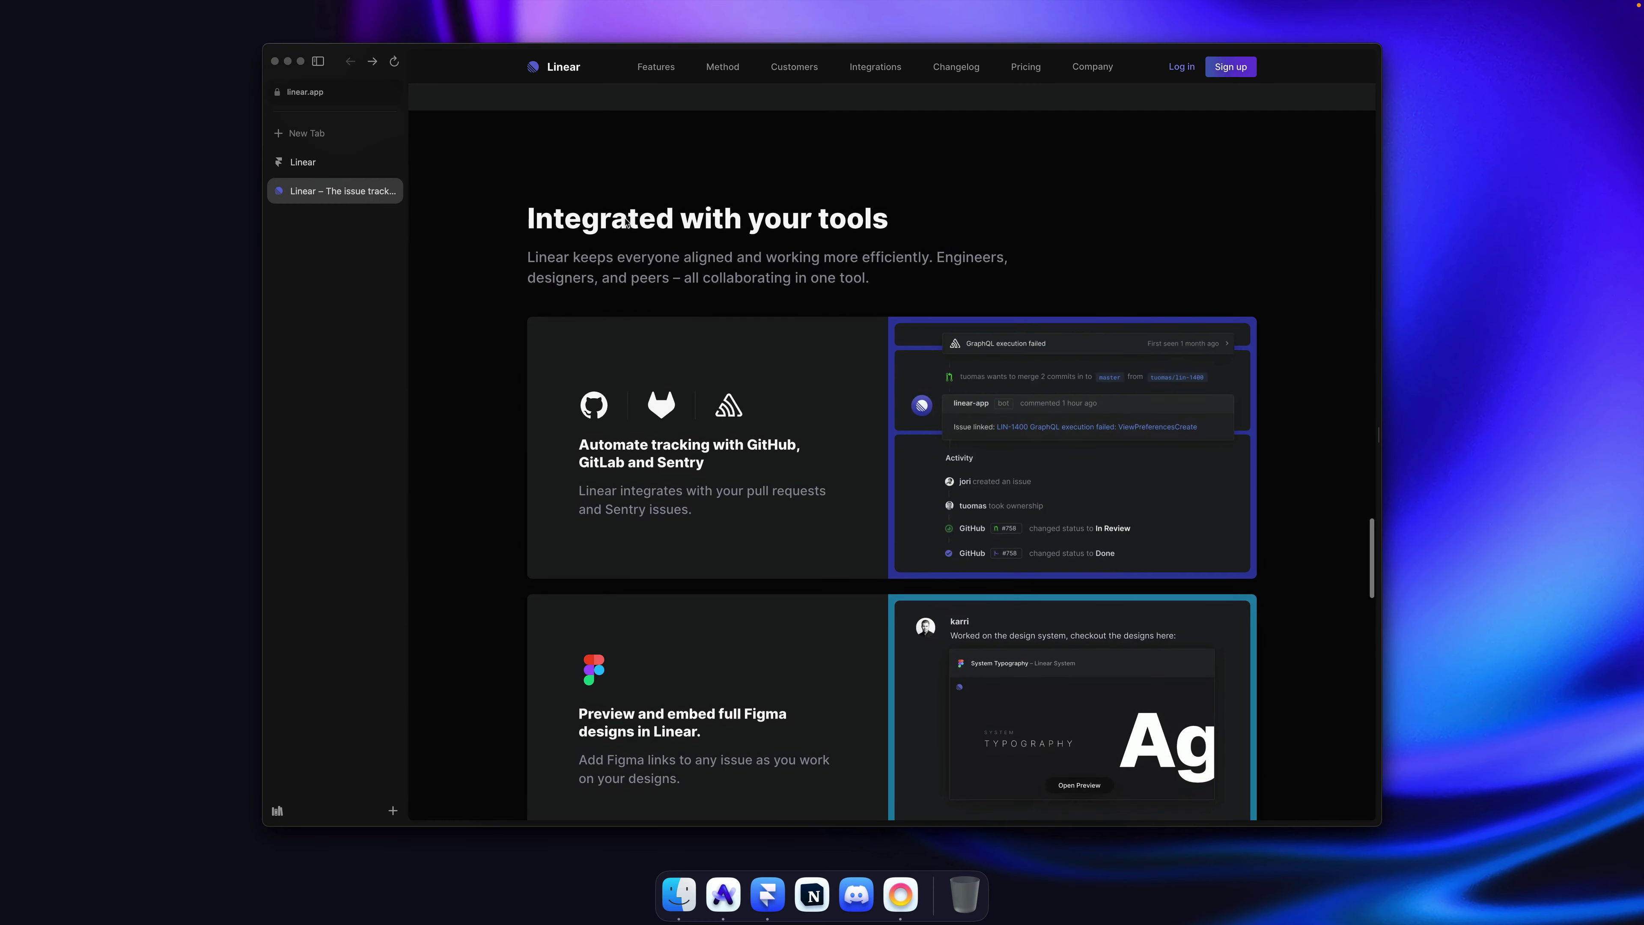
scroll(681, 259, "down", 2)
scroll(650, 168, "up", 1)
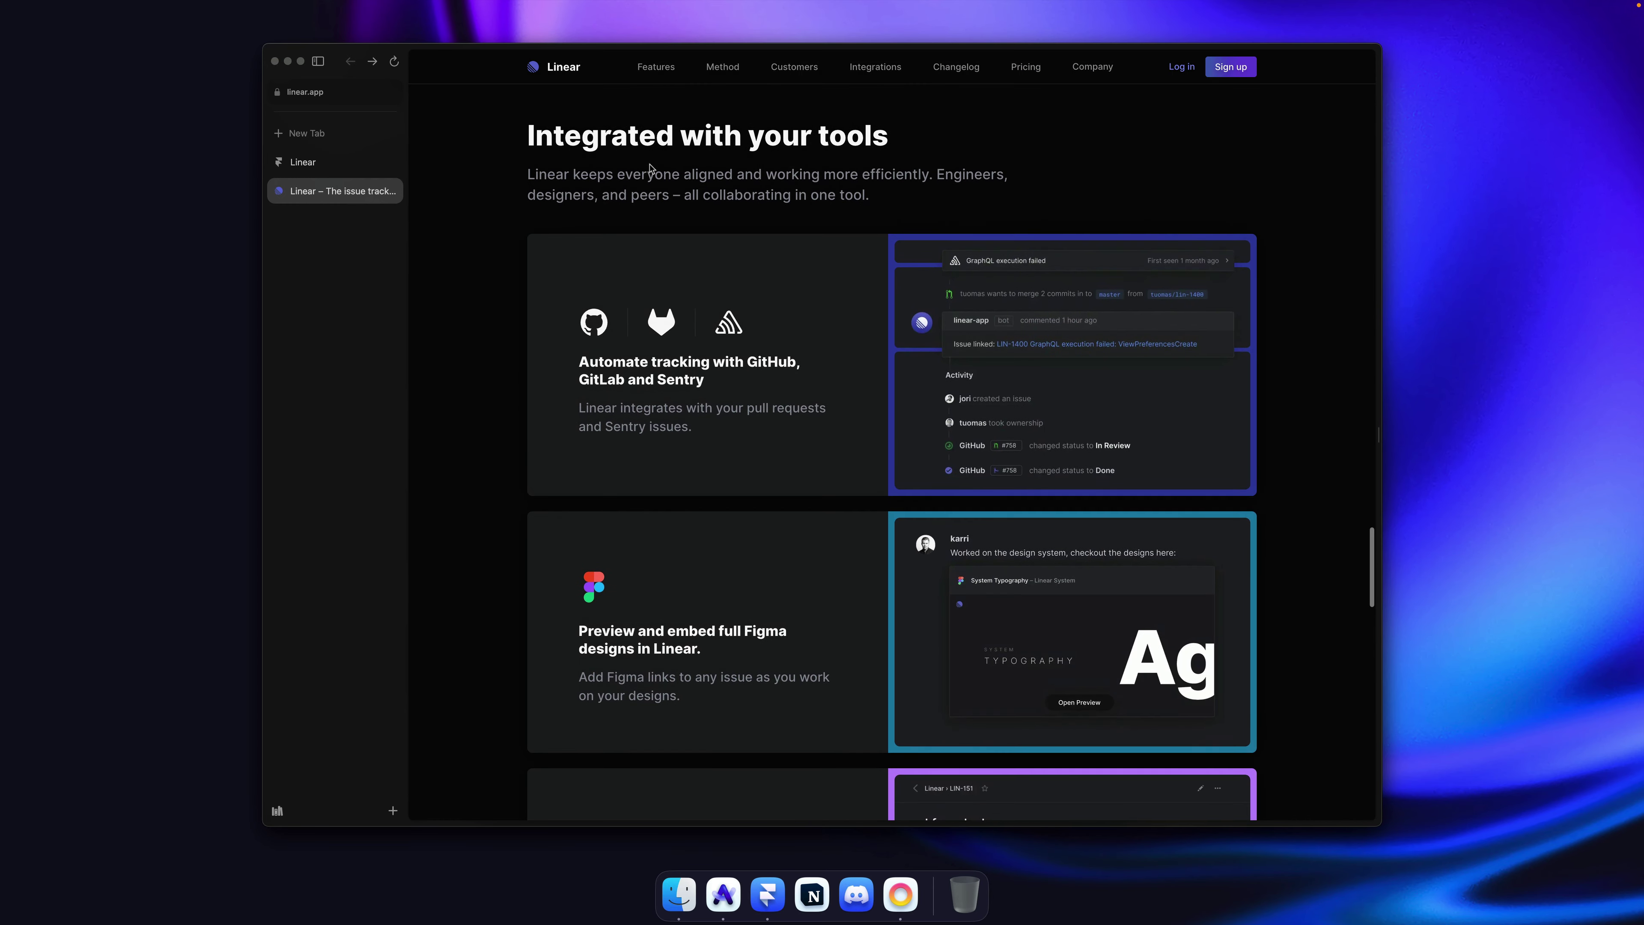
key("super+Tab")
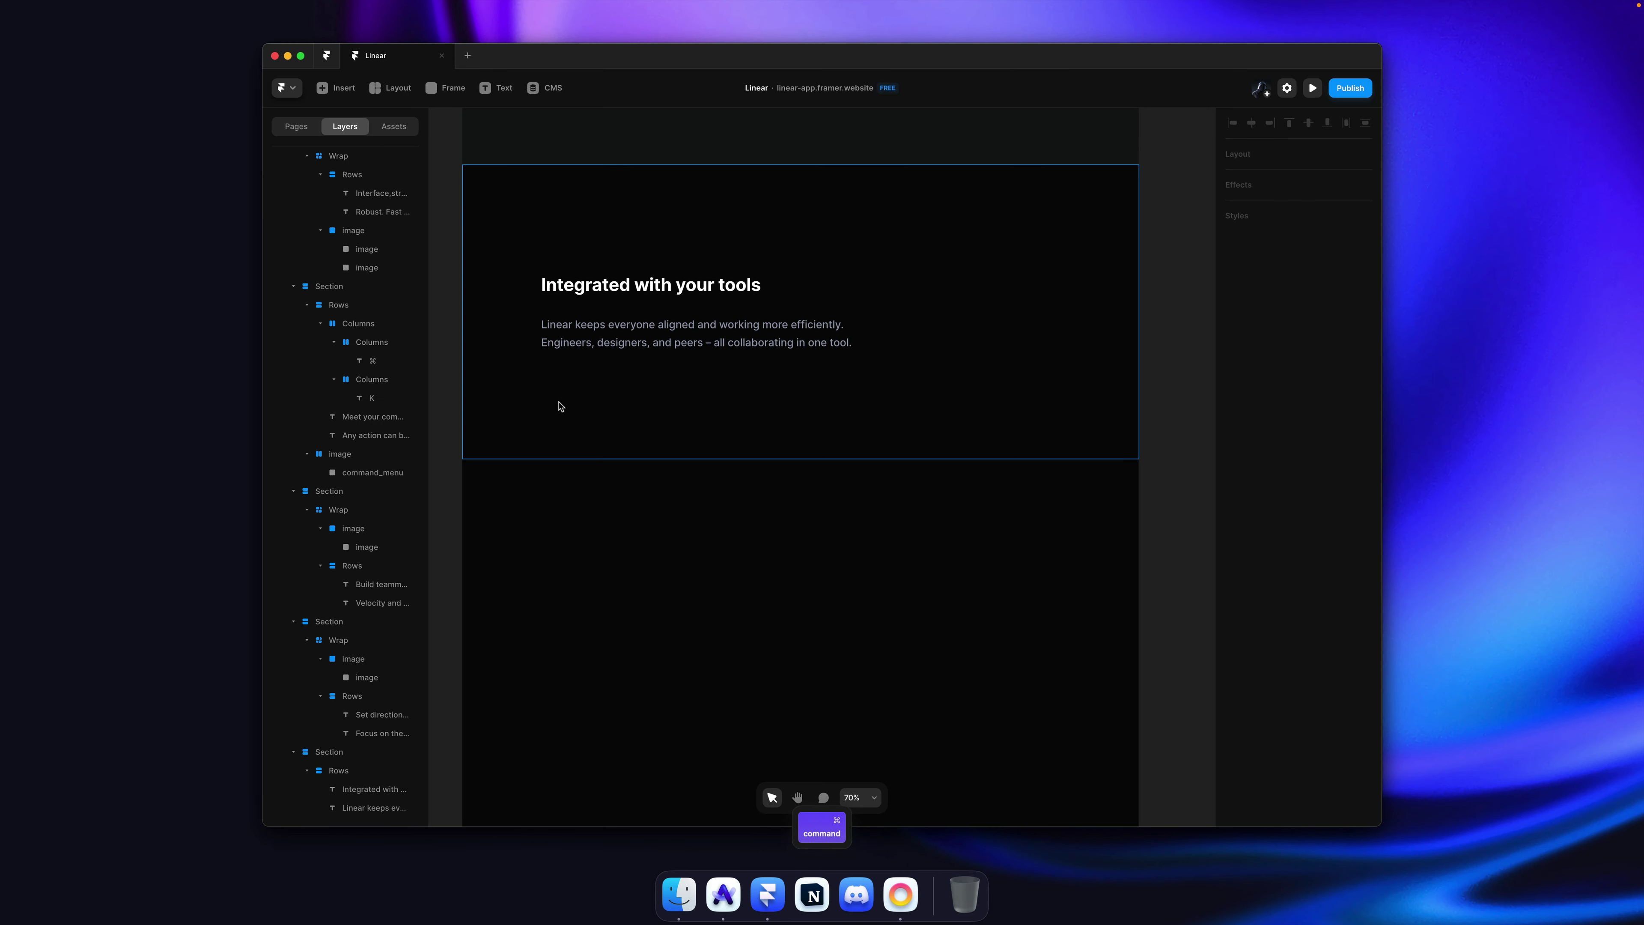
Step: Draw a 1160×118 frame beneath the heading and paragraph in the integrations section
left_click(547, 390)
key("super+Tab")
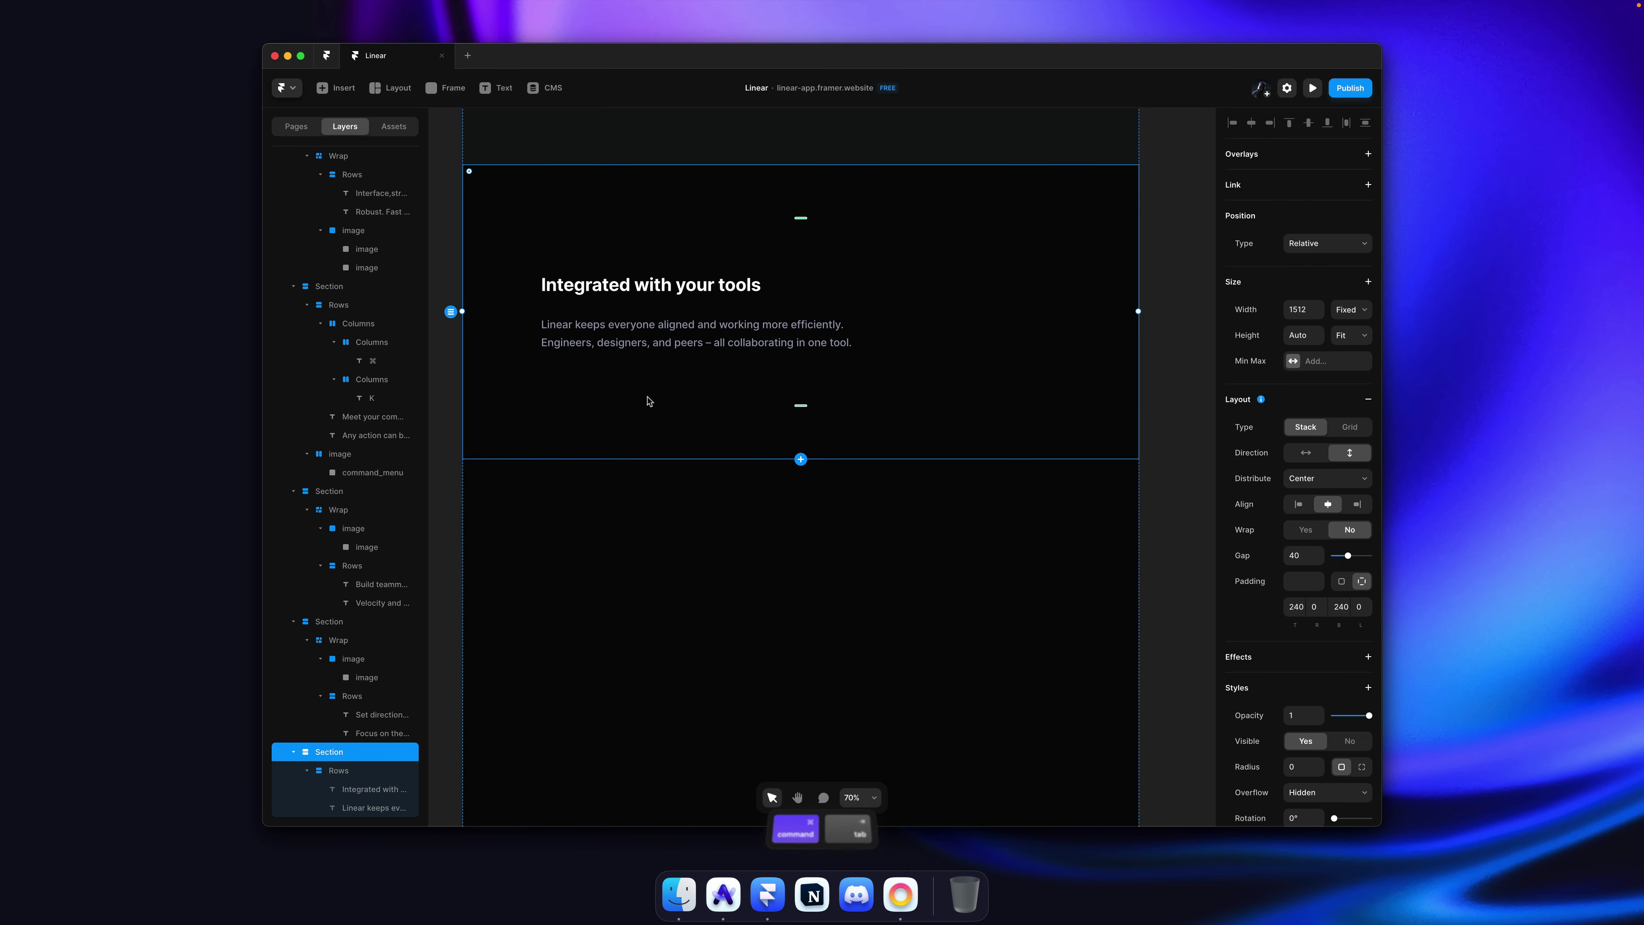
scroll(736, 396, "down", 1)
scroll(736, 396, "up", 20)
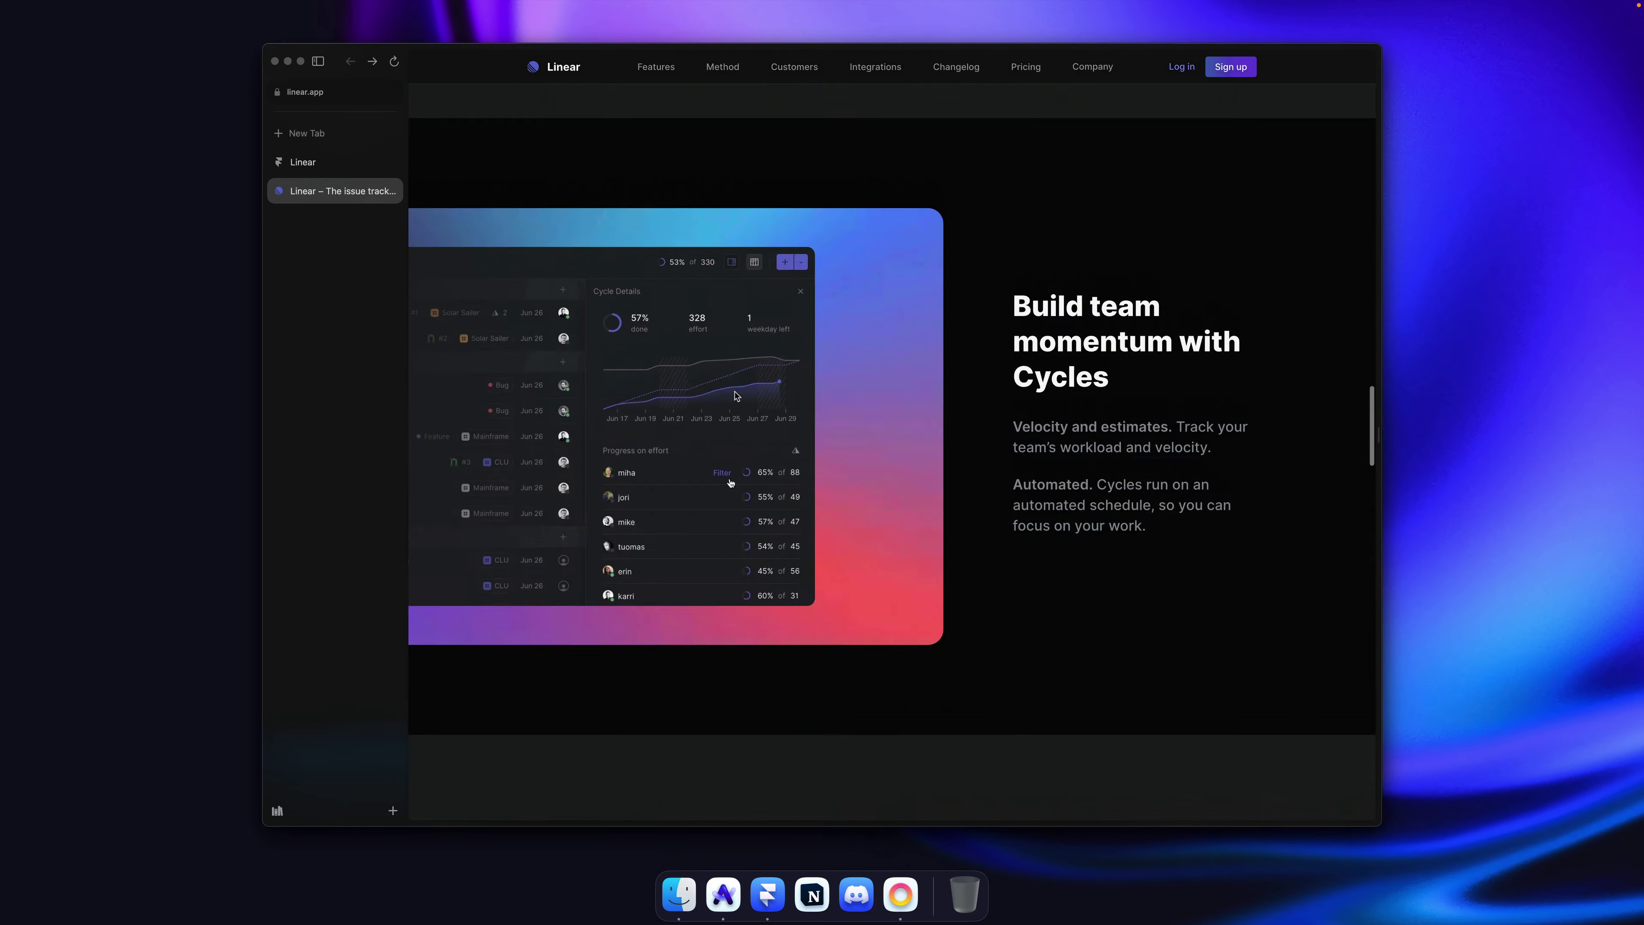
scroll(737, 396, "up", 15)
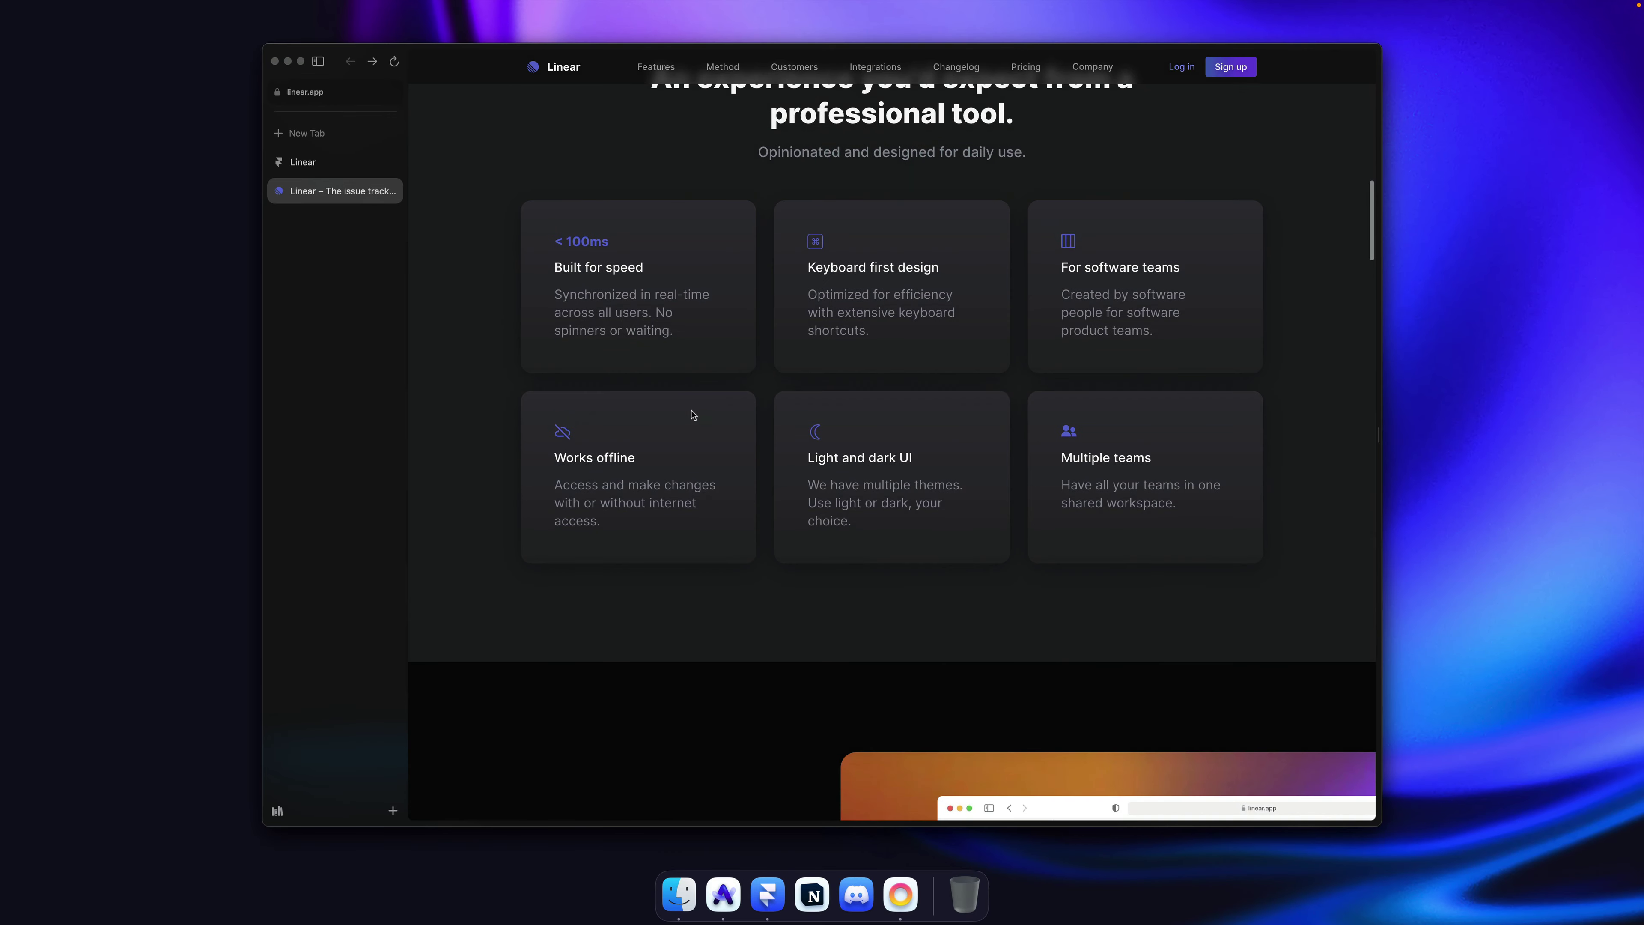
scroll(744, 335, "down", 20)
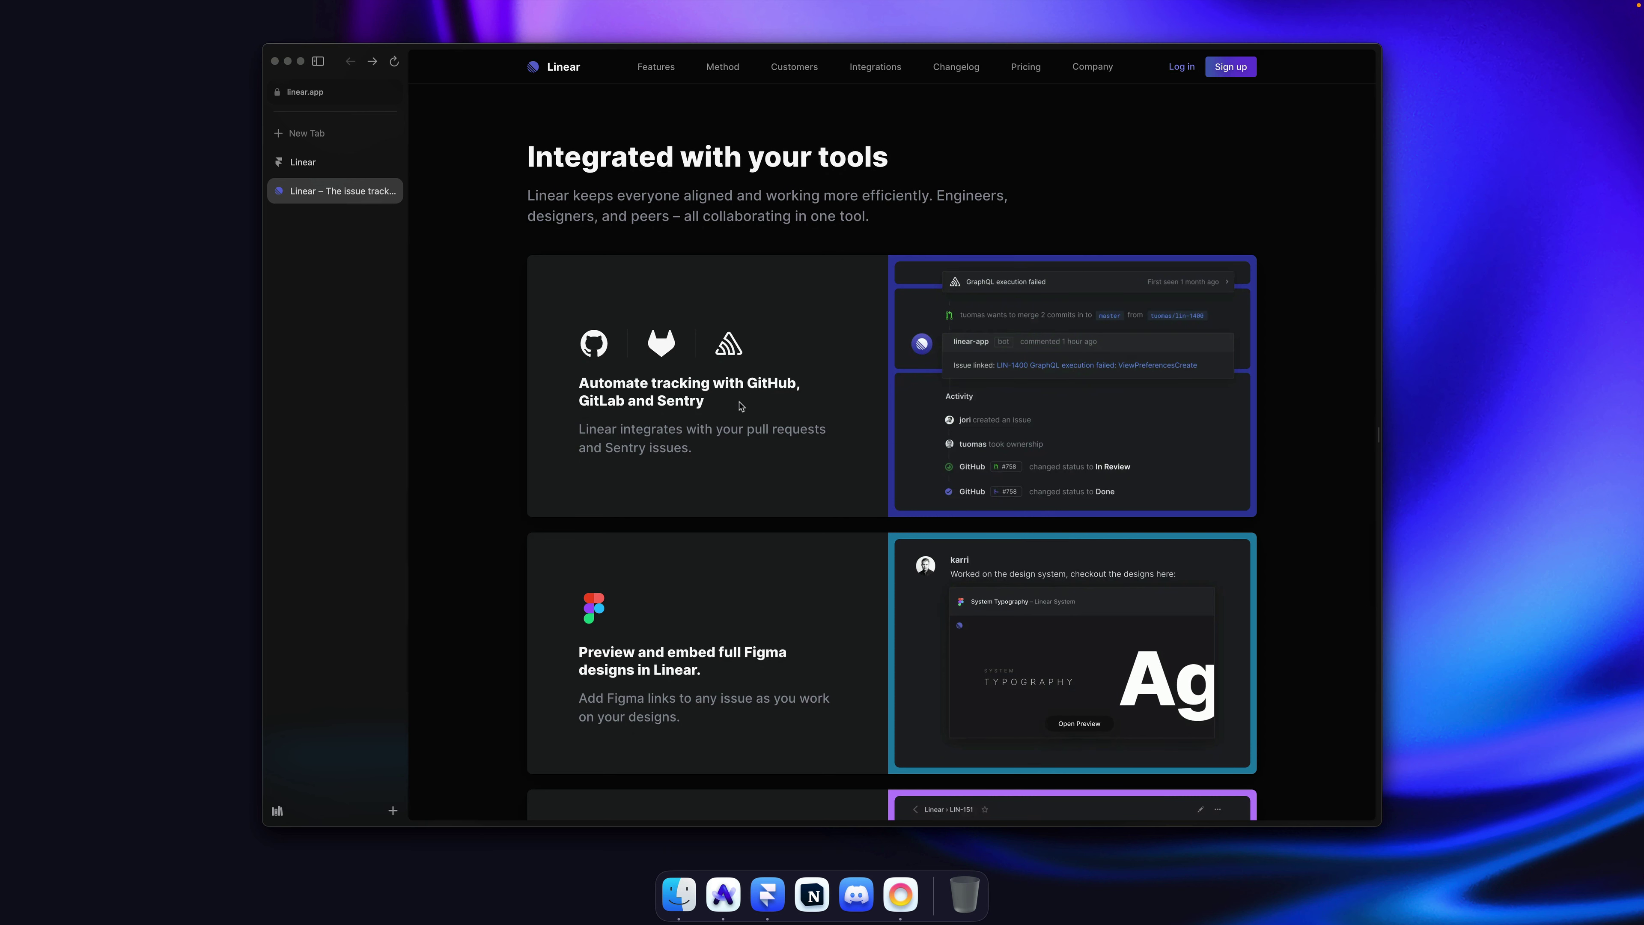
key("super+Tab")
key("f")
left_click_drag(541, 378, 1059, 431)
Step: Move the frame below the text stack, fill it Charcoal and resize it to 450 high
key("super+x")
key("super+v")
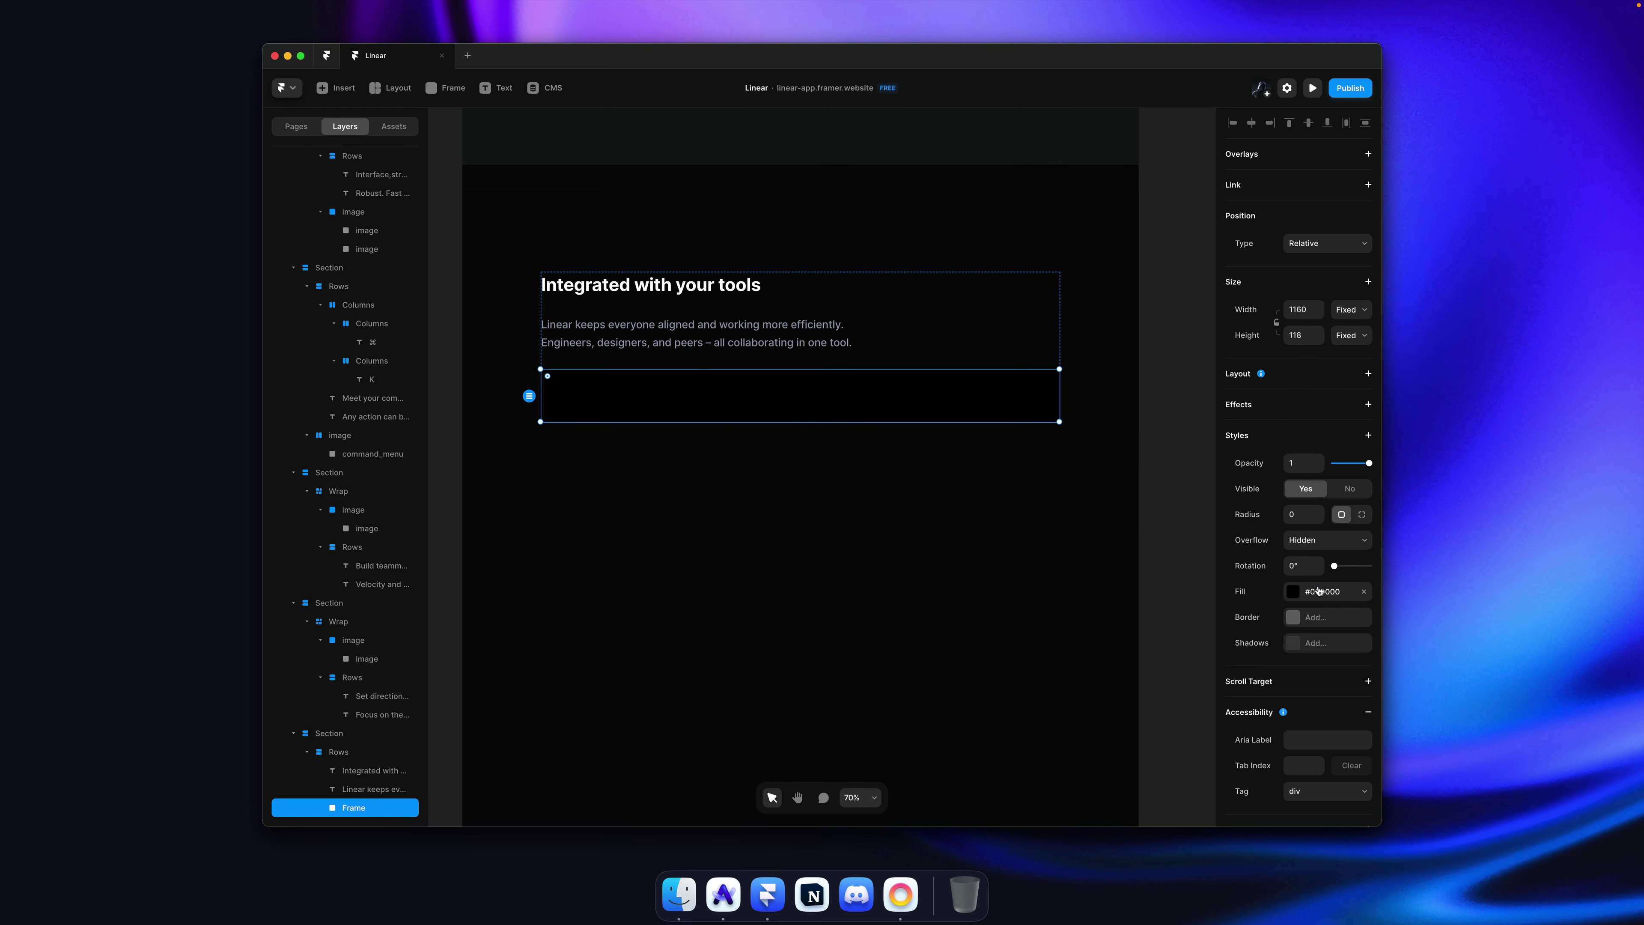
left_click(1318, 591)
key("Escape")
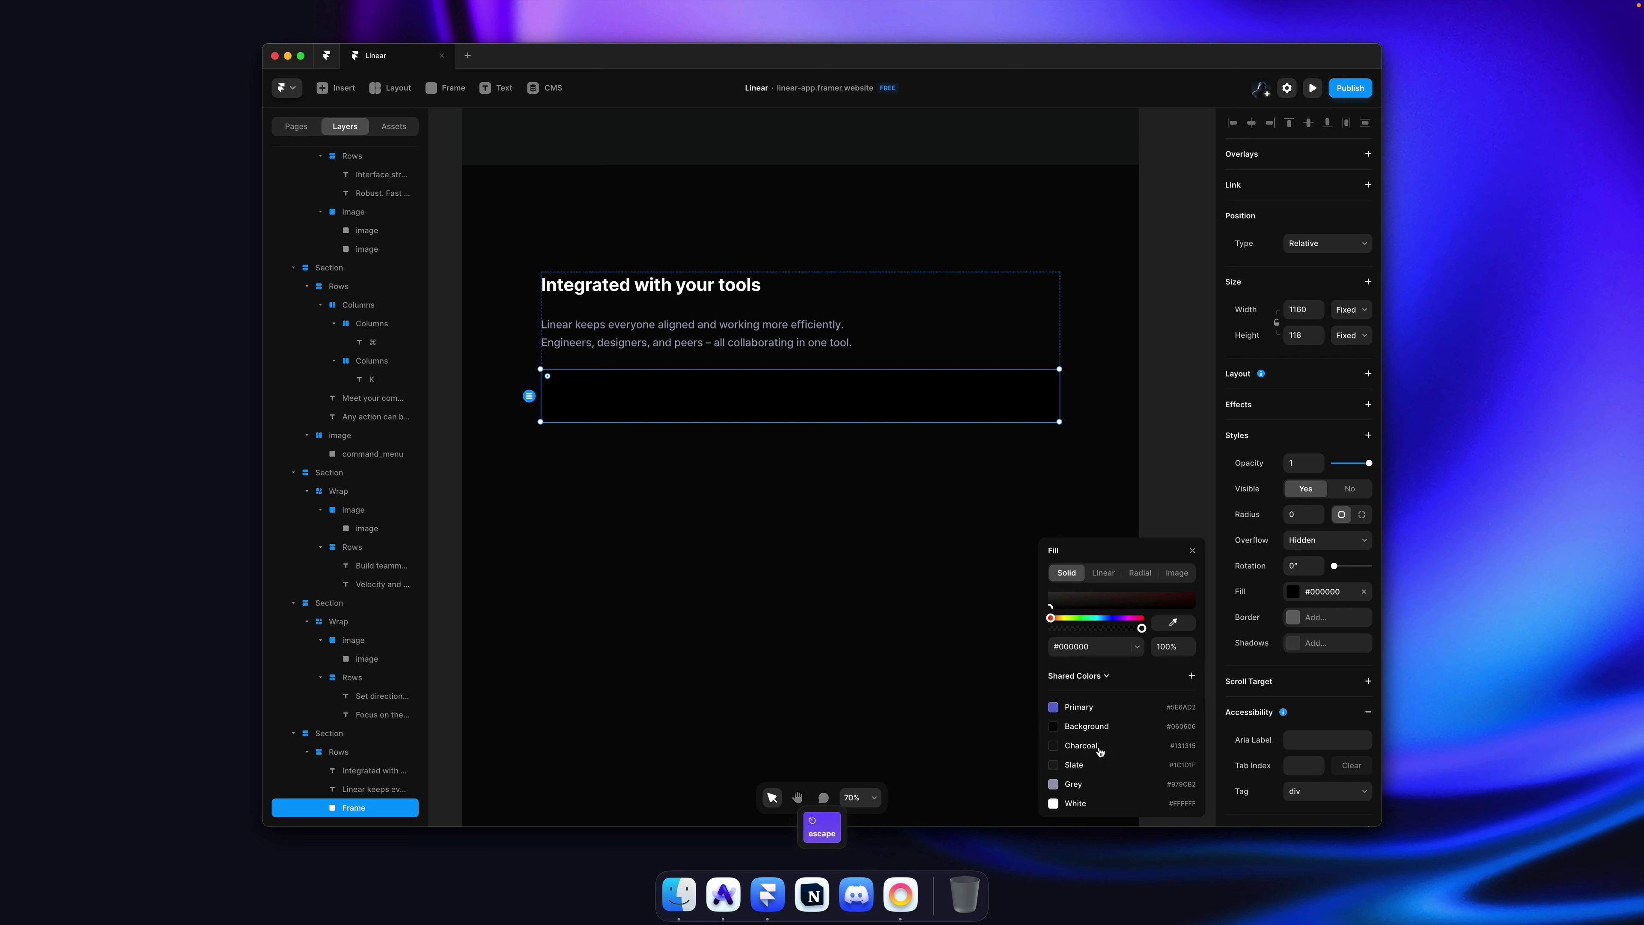
left_click(1099, 746)
key("Escape")
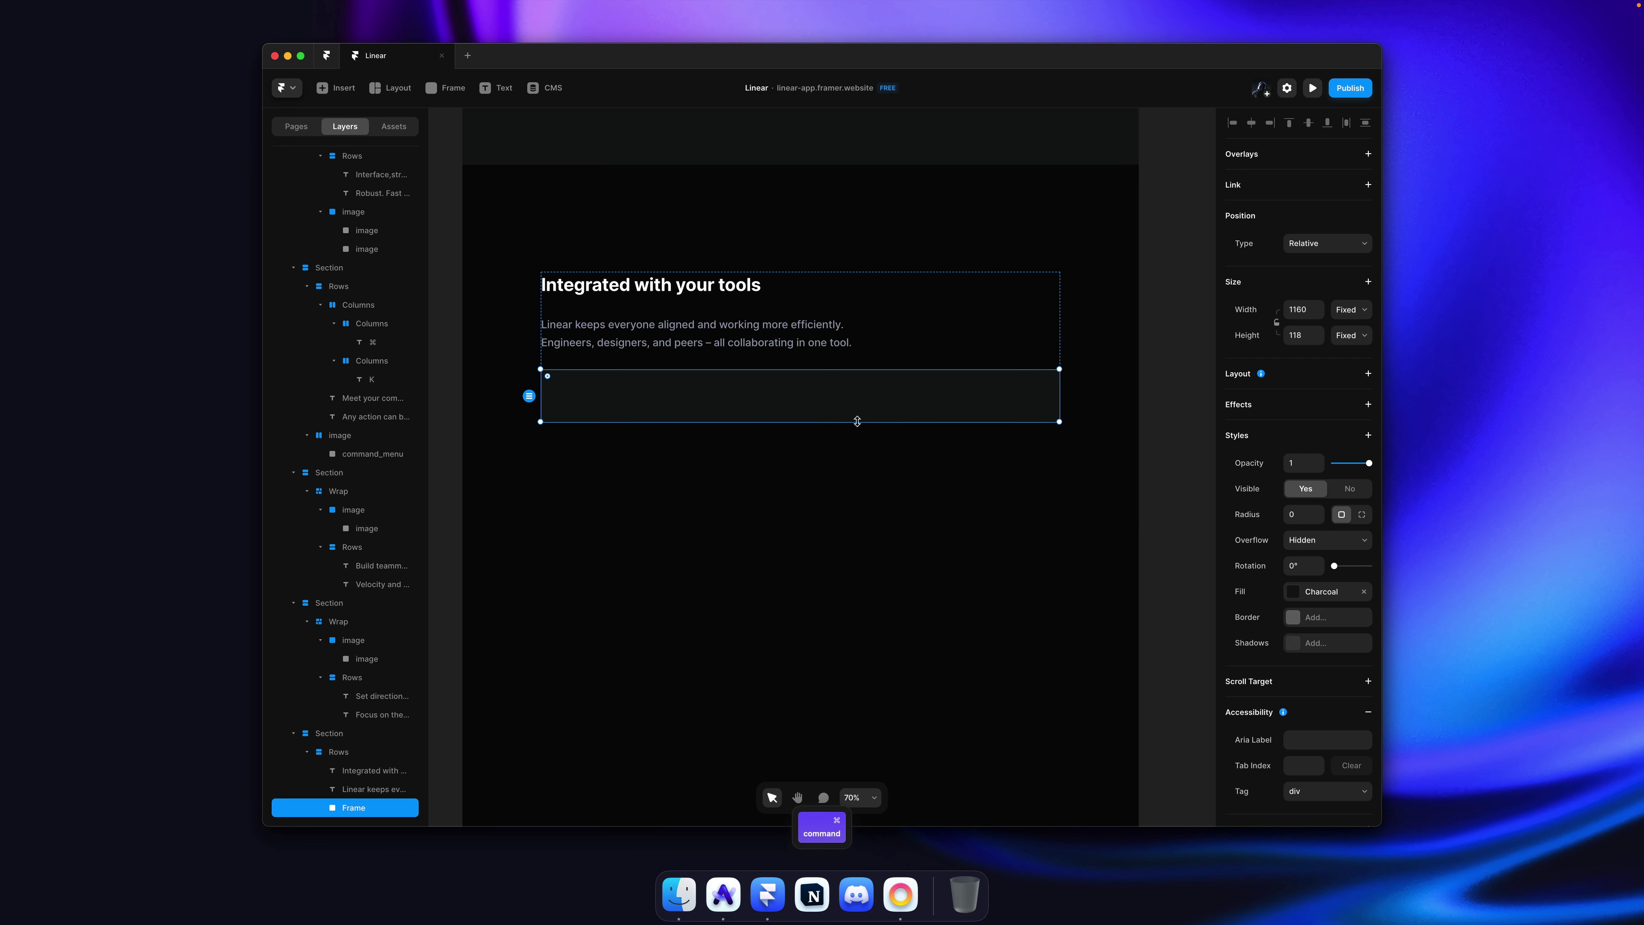
left_click_drag(857, 422, 861, 571)
key("Escape")
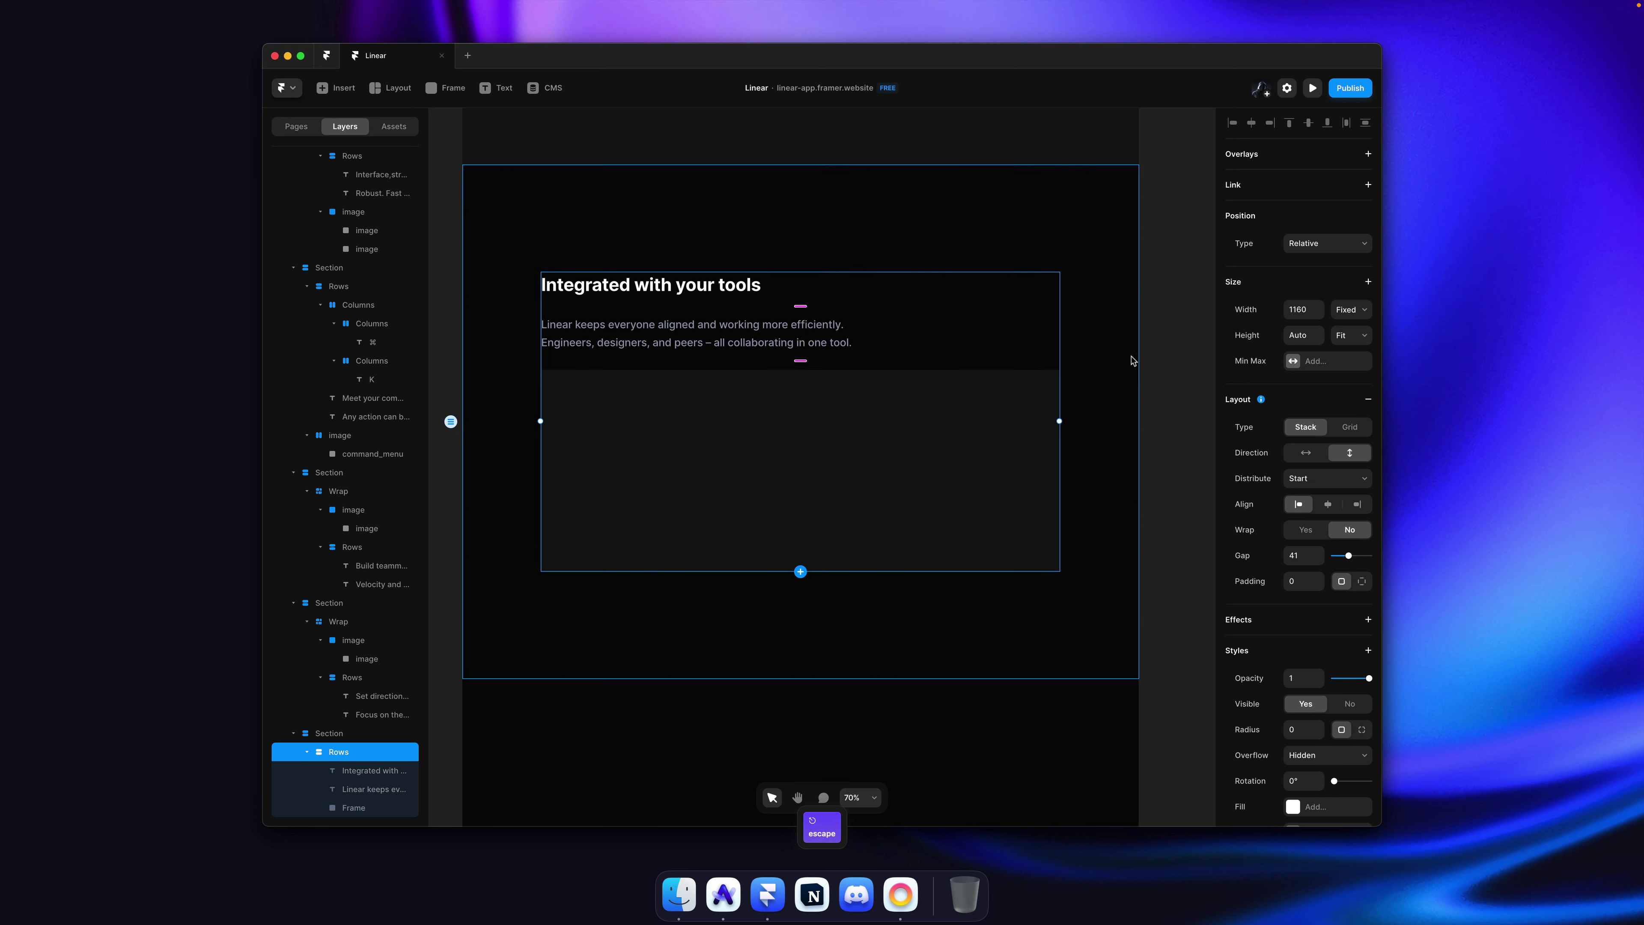
key("Escape")
key("Escape")
left_click(881, 416)
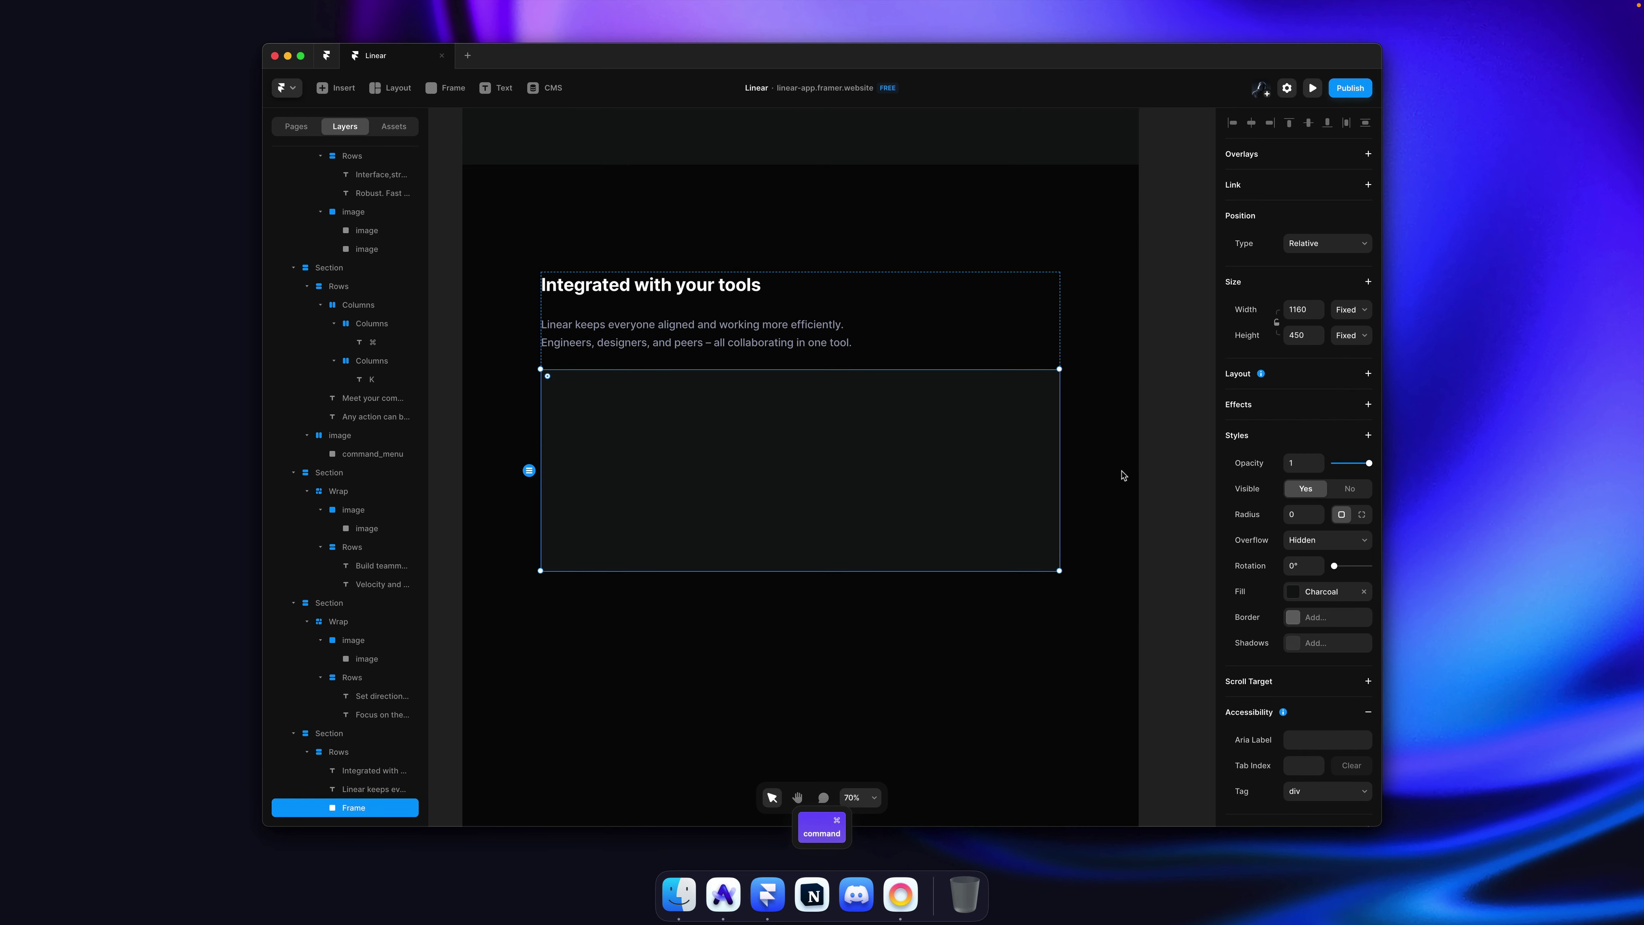
Step: Turn the Charcoal frame into a component named Card/Integration
key("alt+super")
key("alt+super+k")
type("Ca")
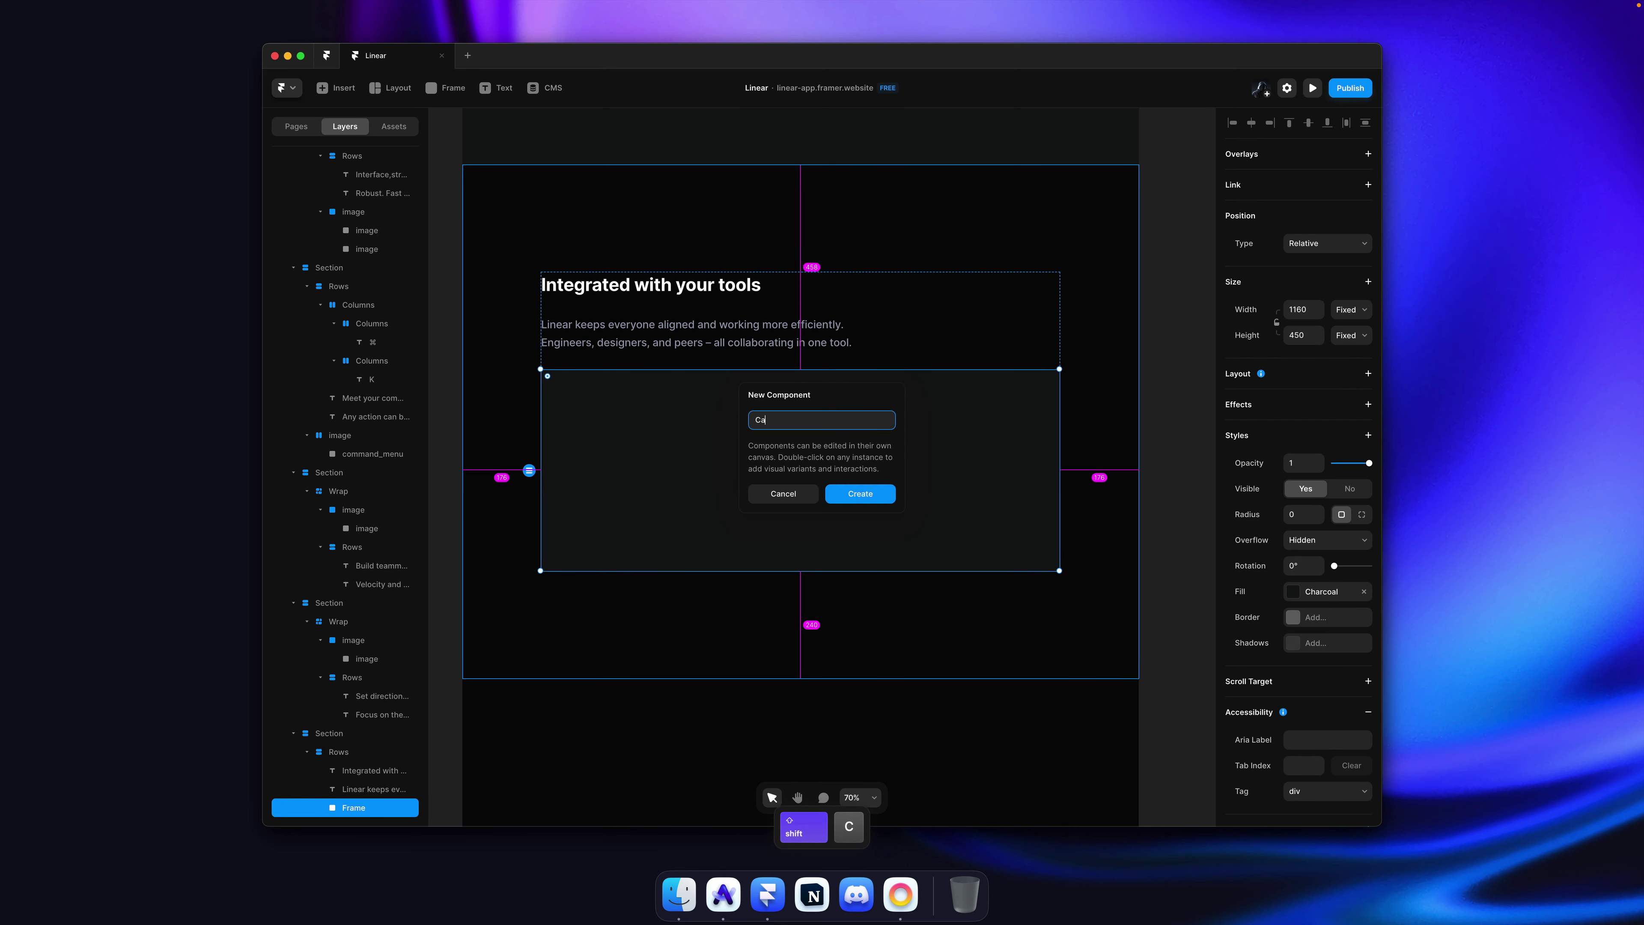
type("rd/")
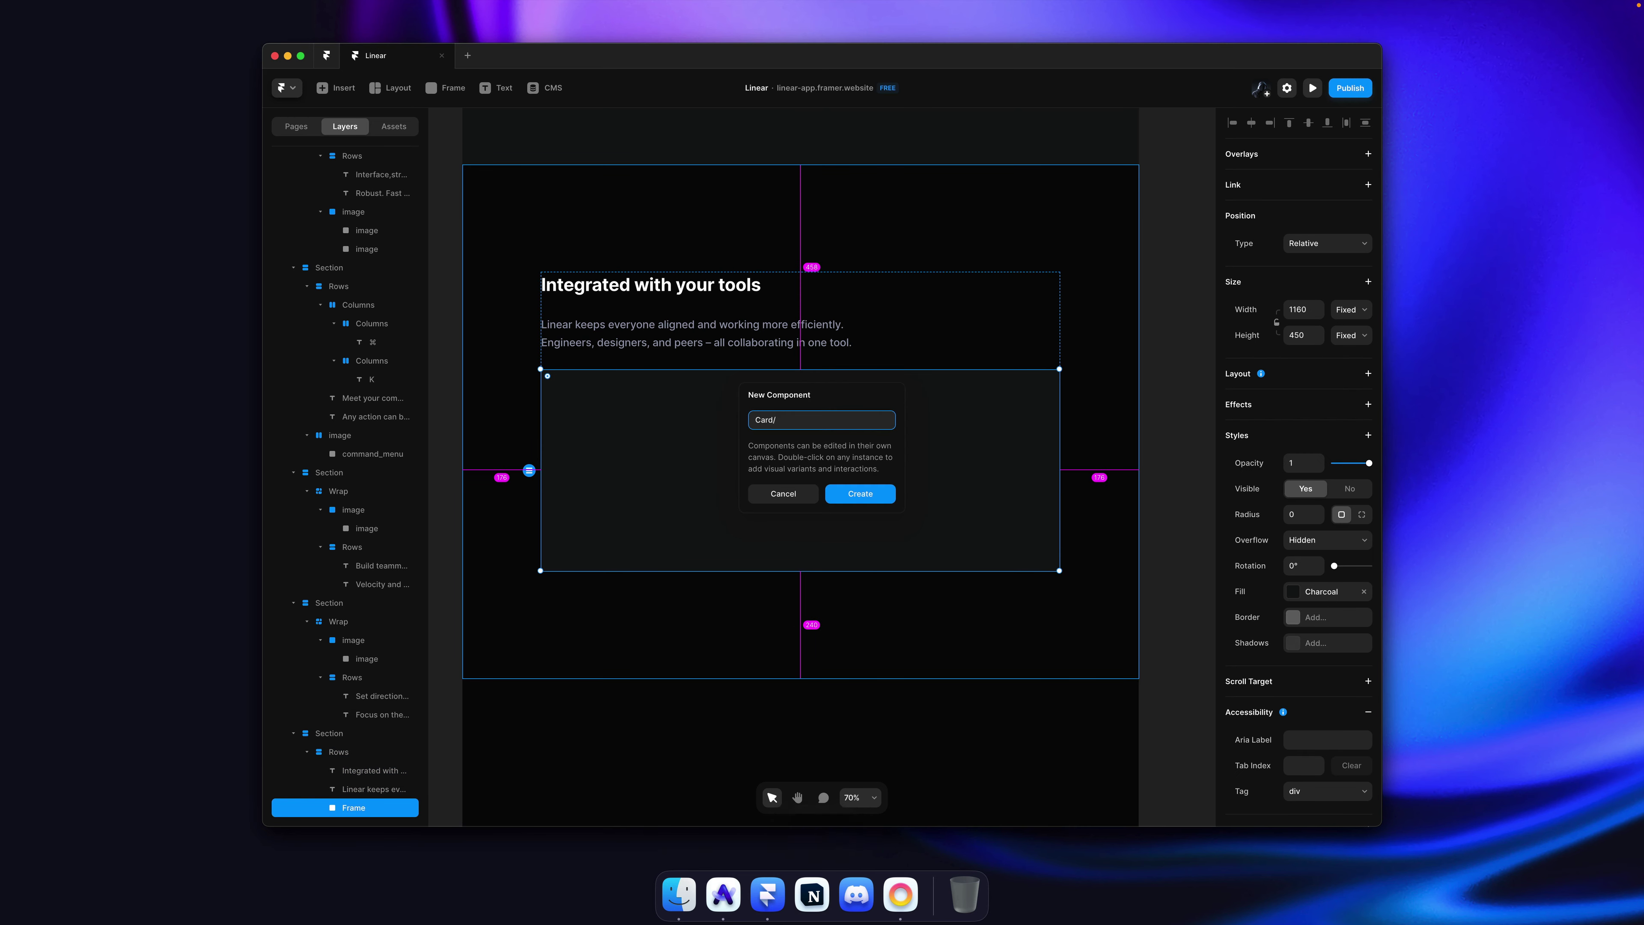
type("Integration")
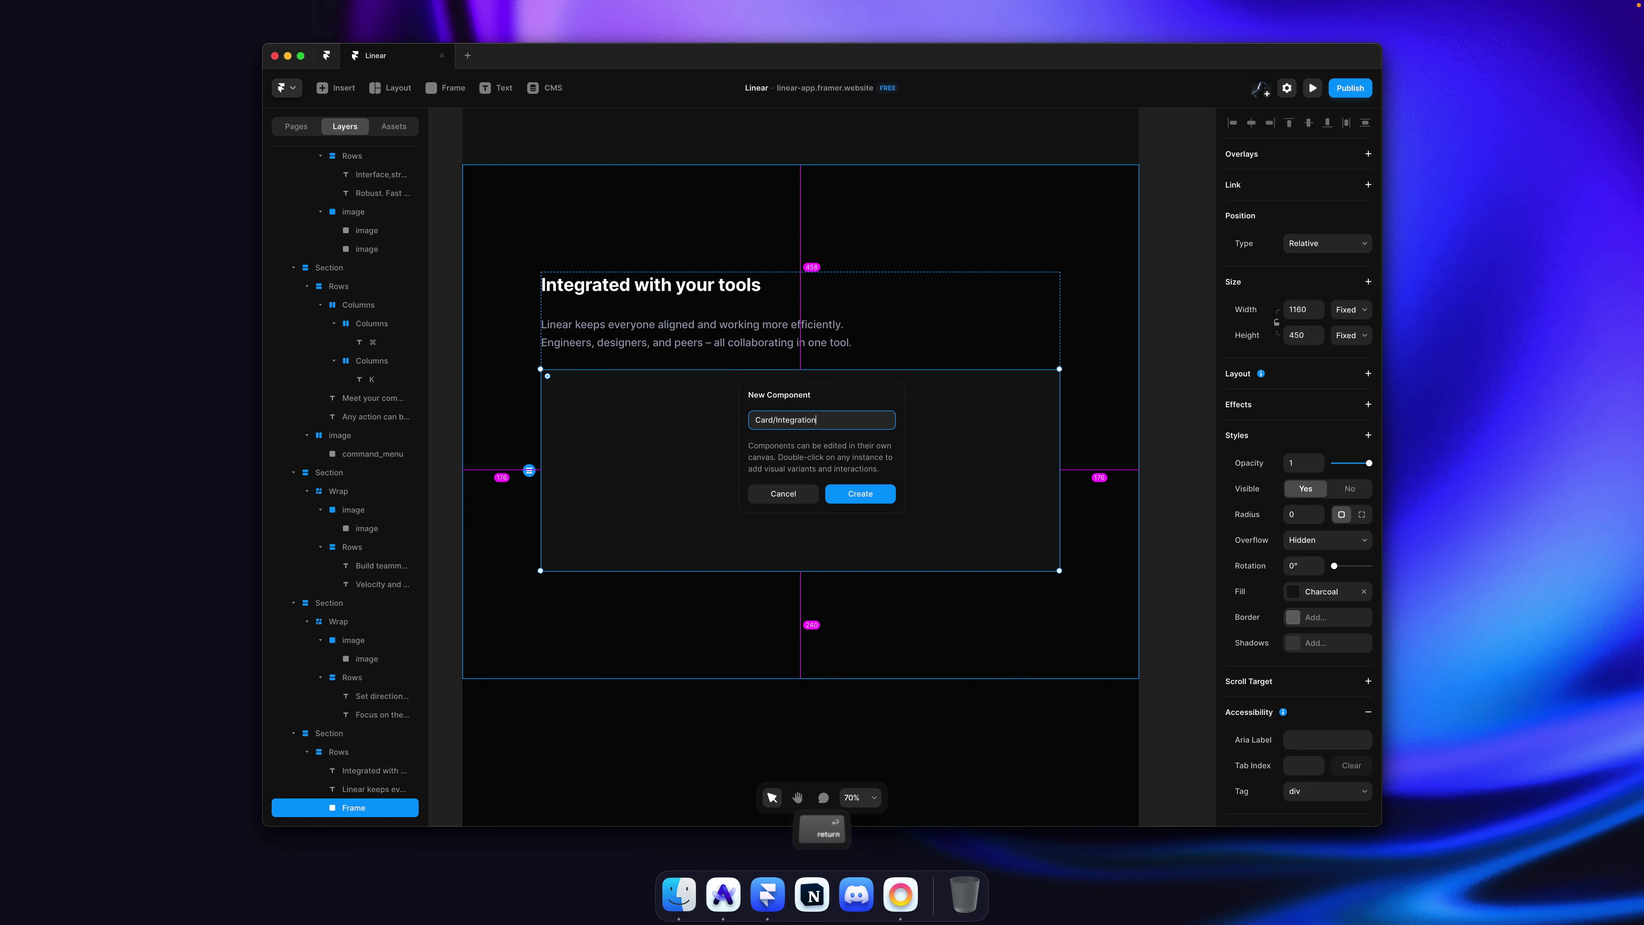
key("Return")
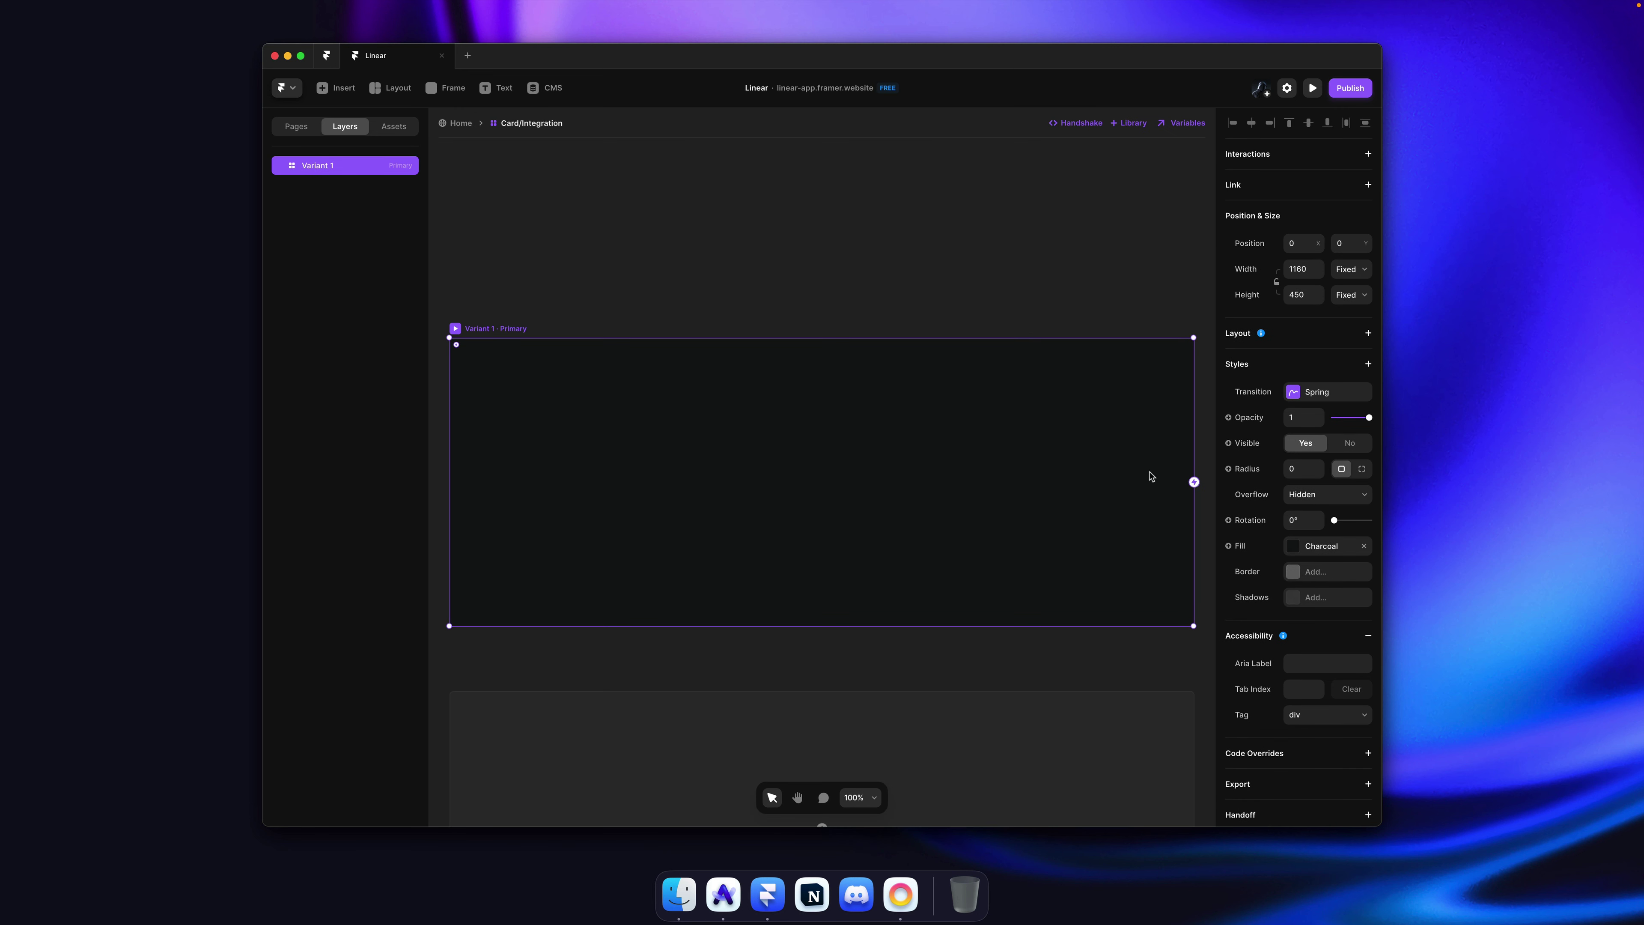
Step: Round the Card/Integration corners to radius 20
left_click_drag(1317, 471, 1320, 459)
key("super+Tab")
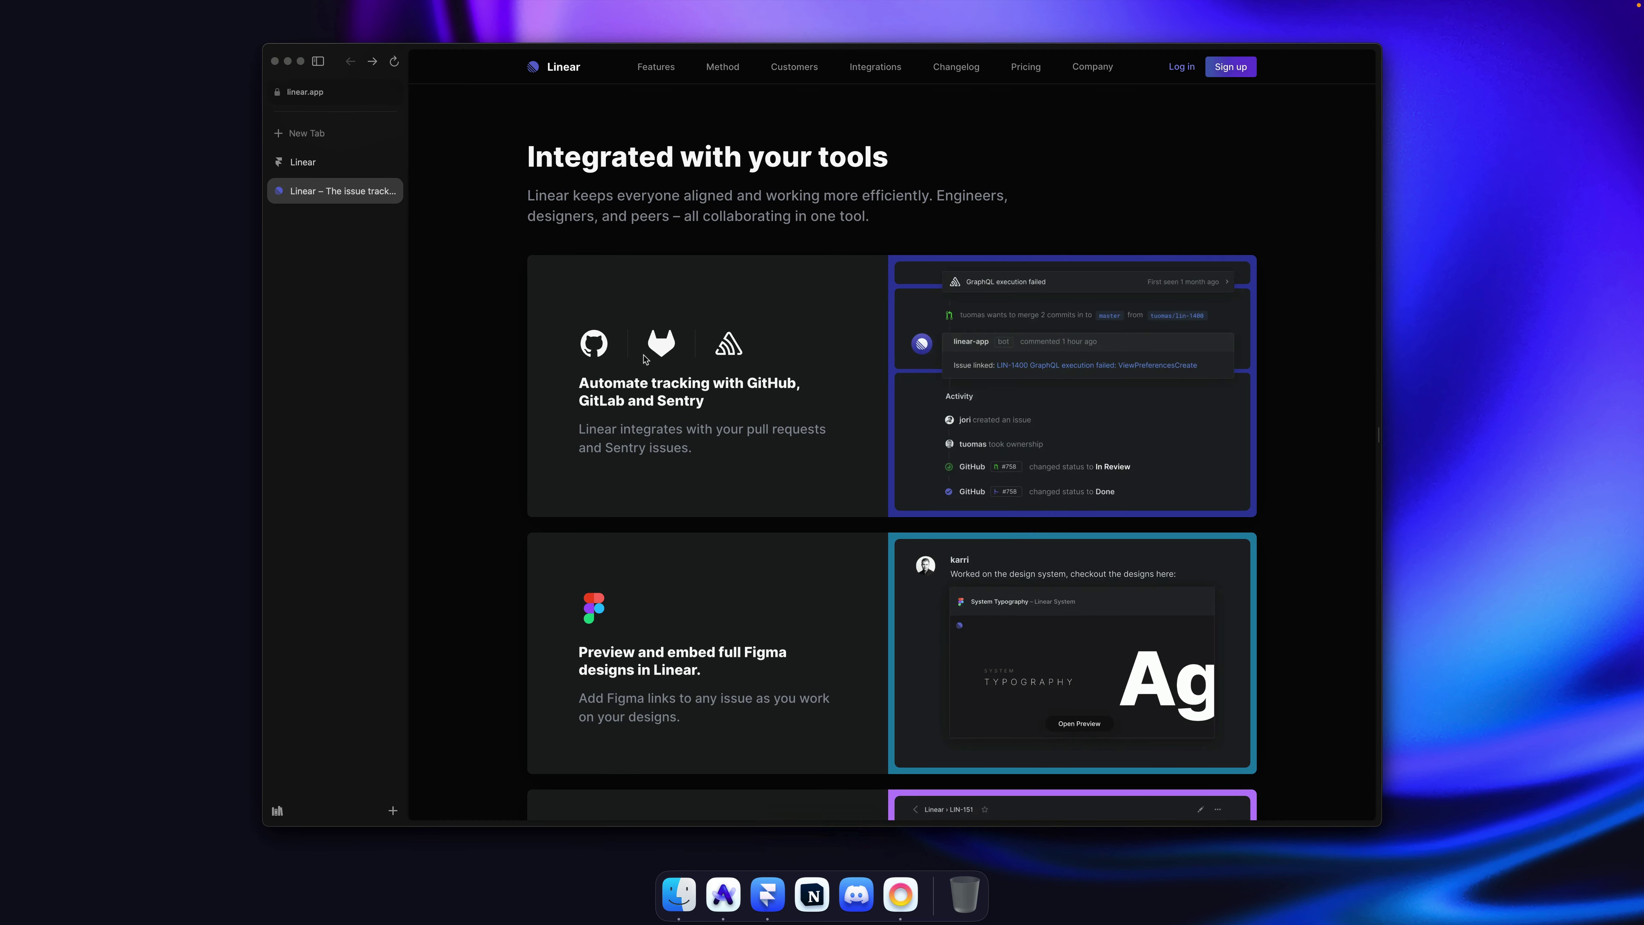
scroll(729, 415, "down", 5)
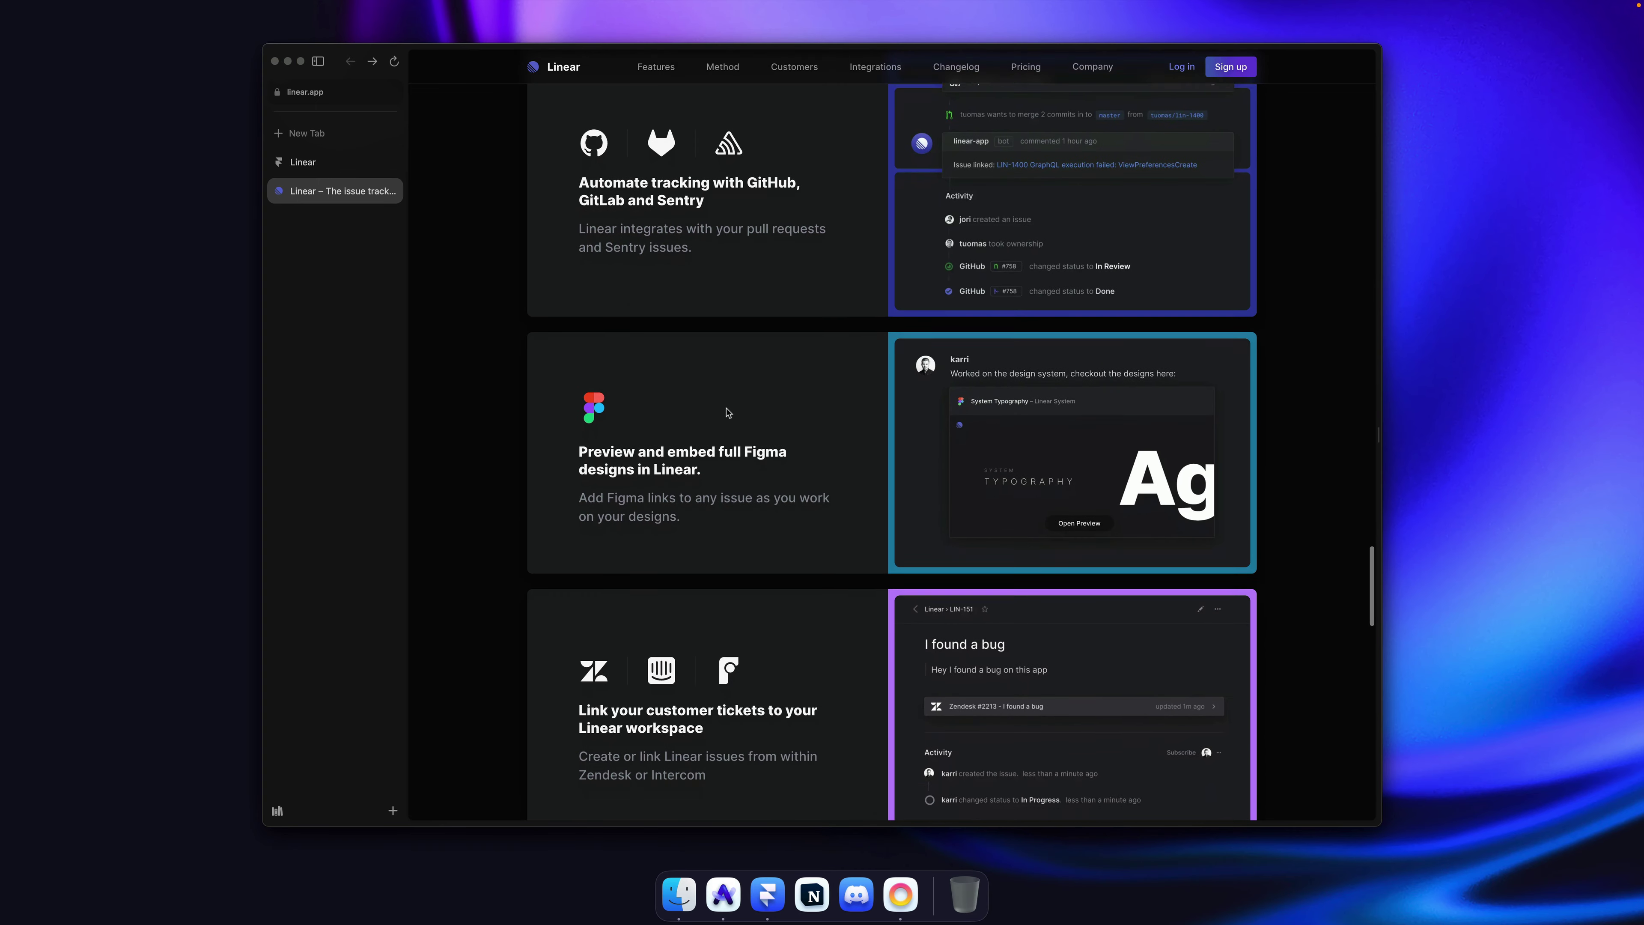
Step: Copy linear.app's 'Automate tracking with GitHub, GitLab and Sentry' heading text
scroll(851, 543, "down", 3)
scroll(851, 543, "up", 3)
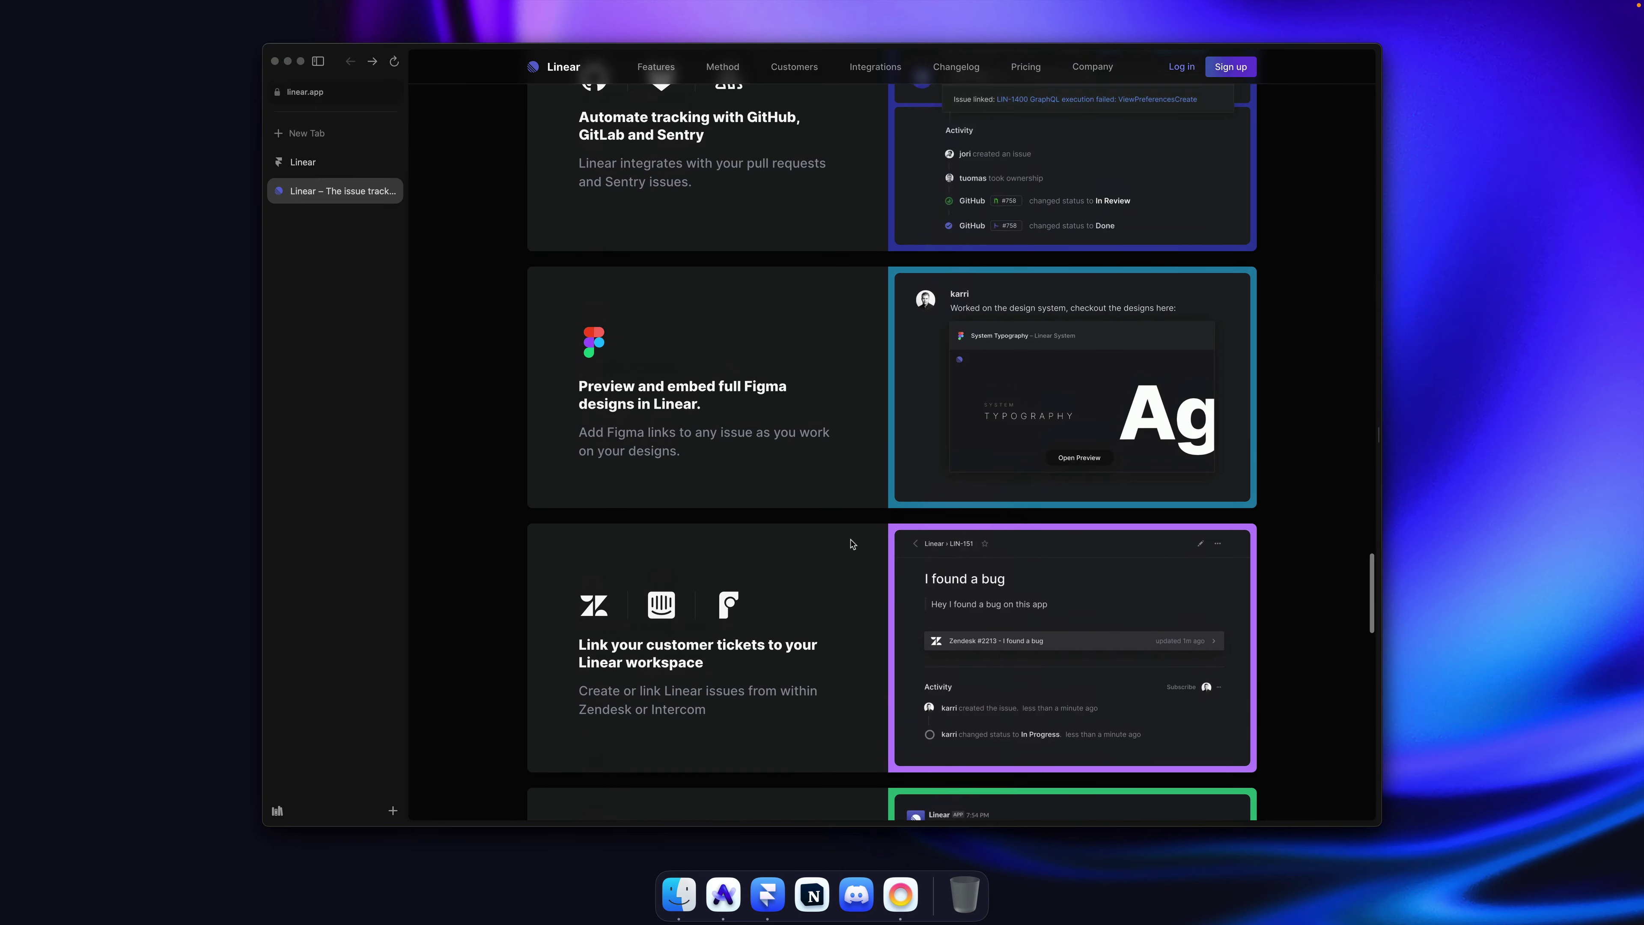
scroll(759, 457, "up", 4)
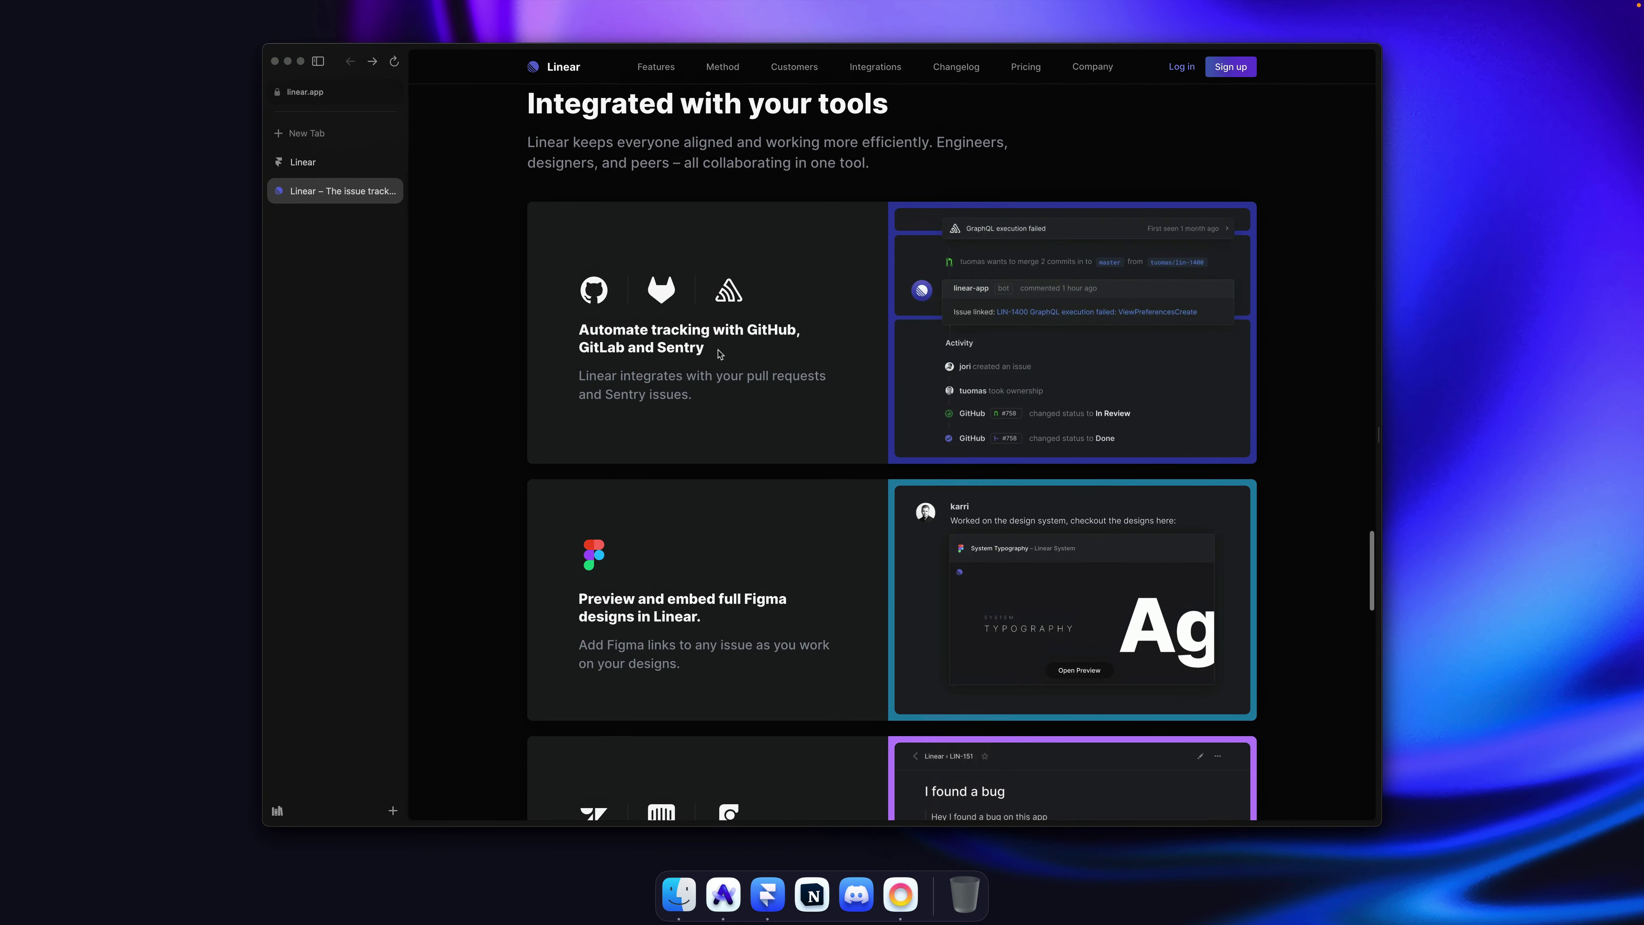
scroll(958, 311, "down", 1)
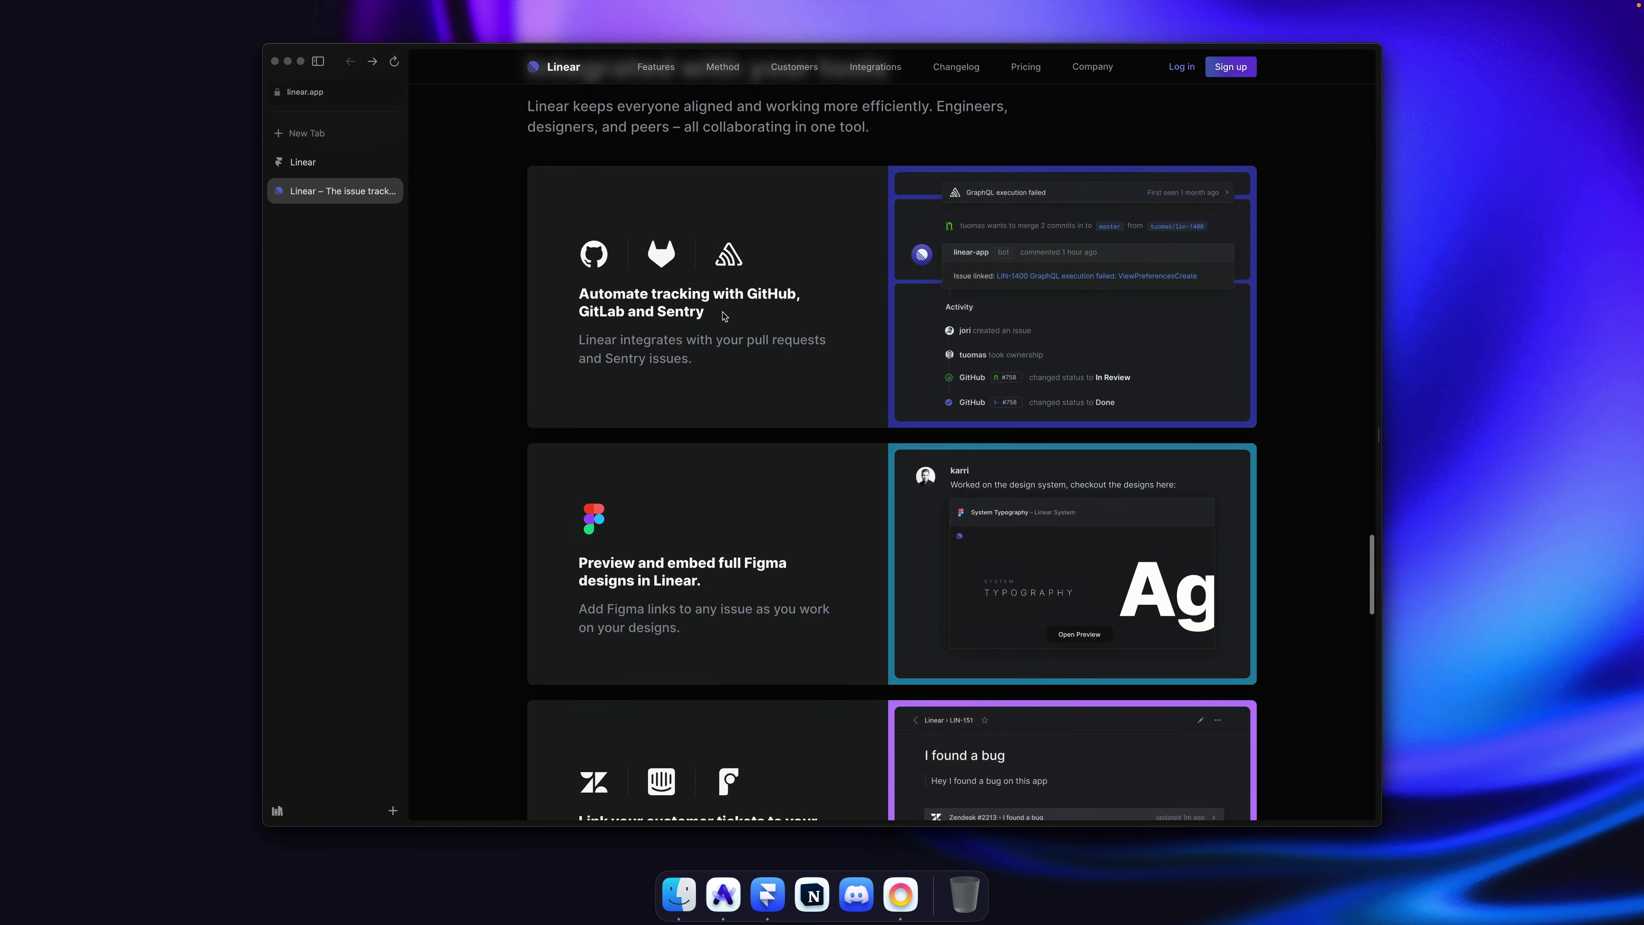
left_click_drag(724, 315, 577, 292)
key("super+c")
key("super+Tab")
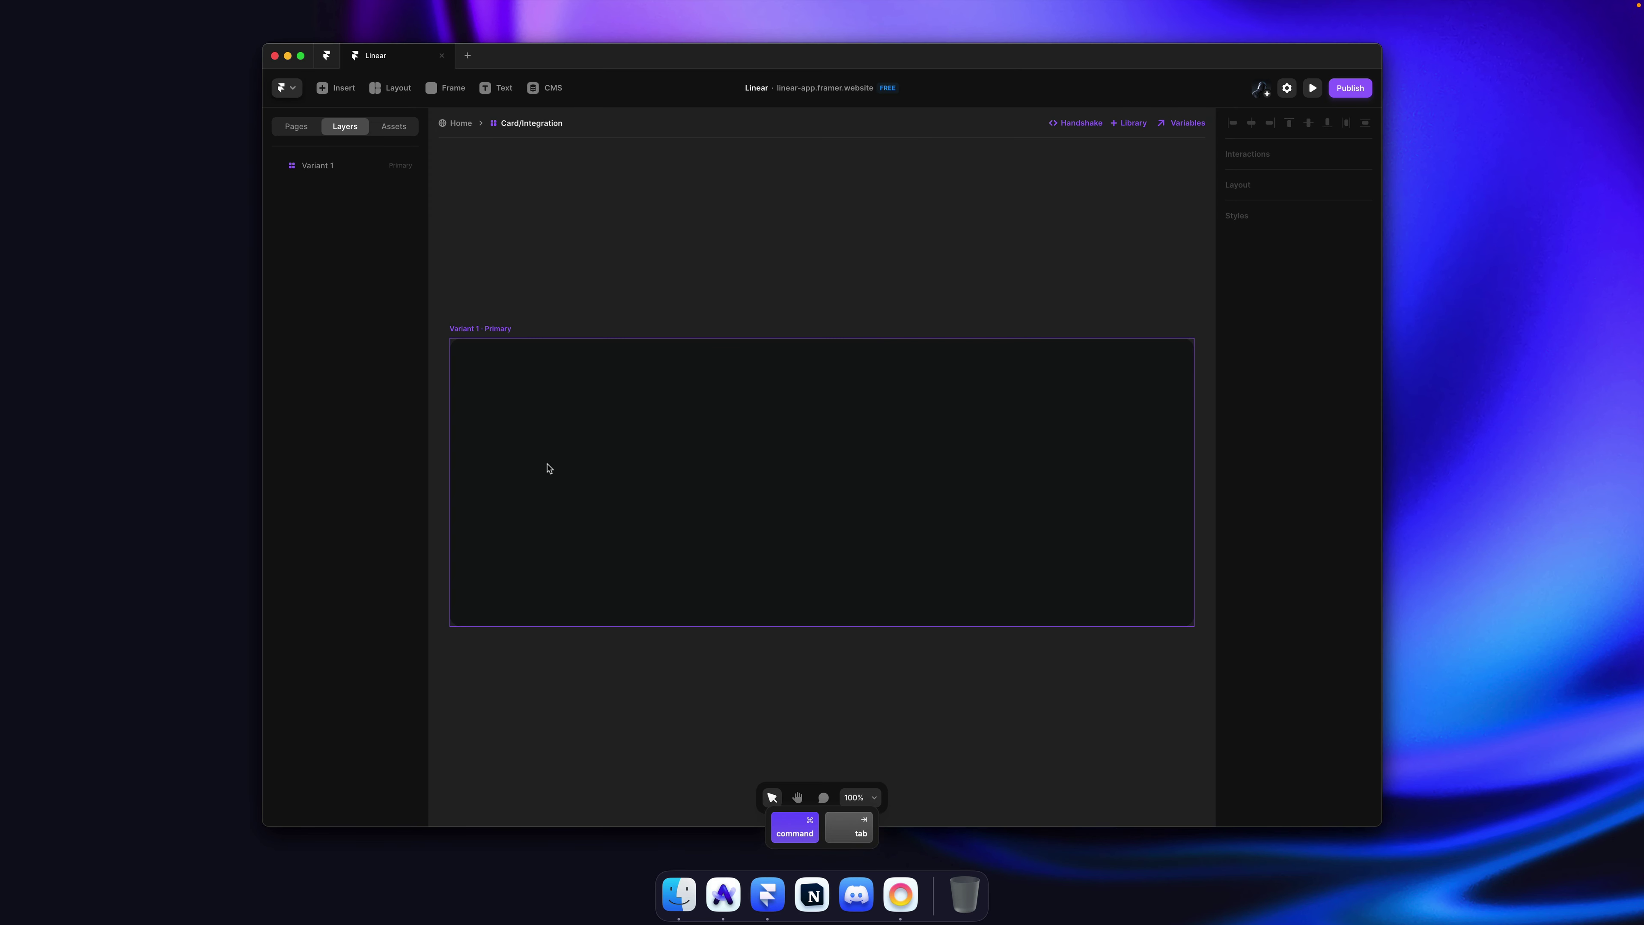
Step: Paste the GitHub, GitLab and Sentry heading into the card styled as Heading 2, then return Home
key("super+v")
key("Escape")
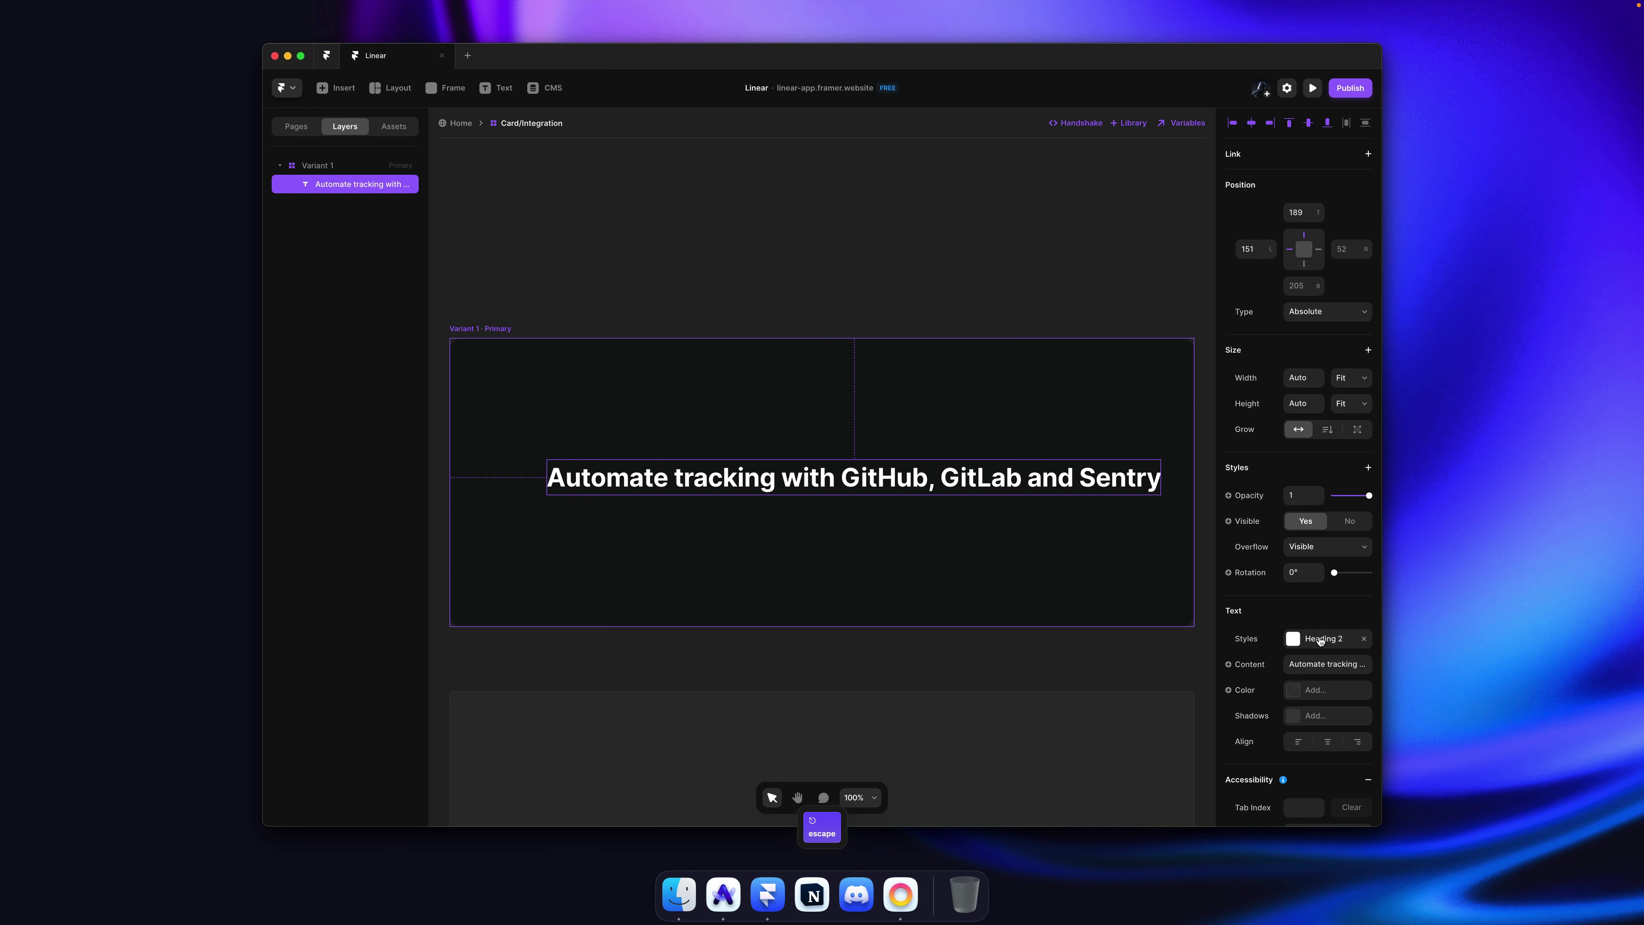
left_click(1320, 640)
left_click(1050, 468)
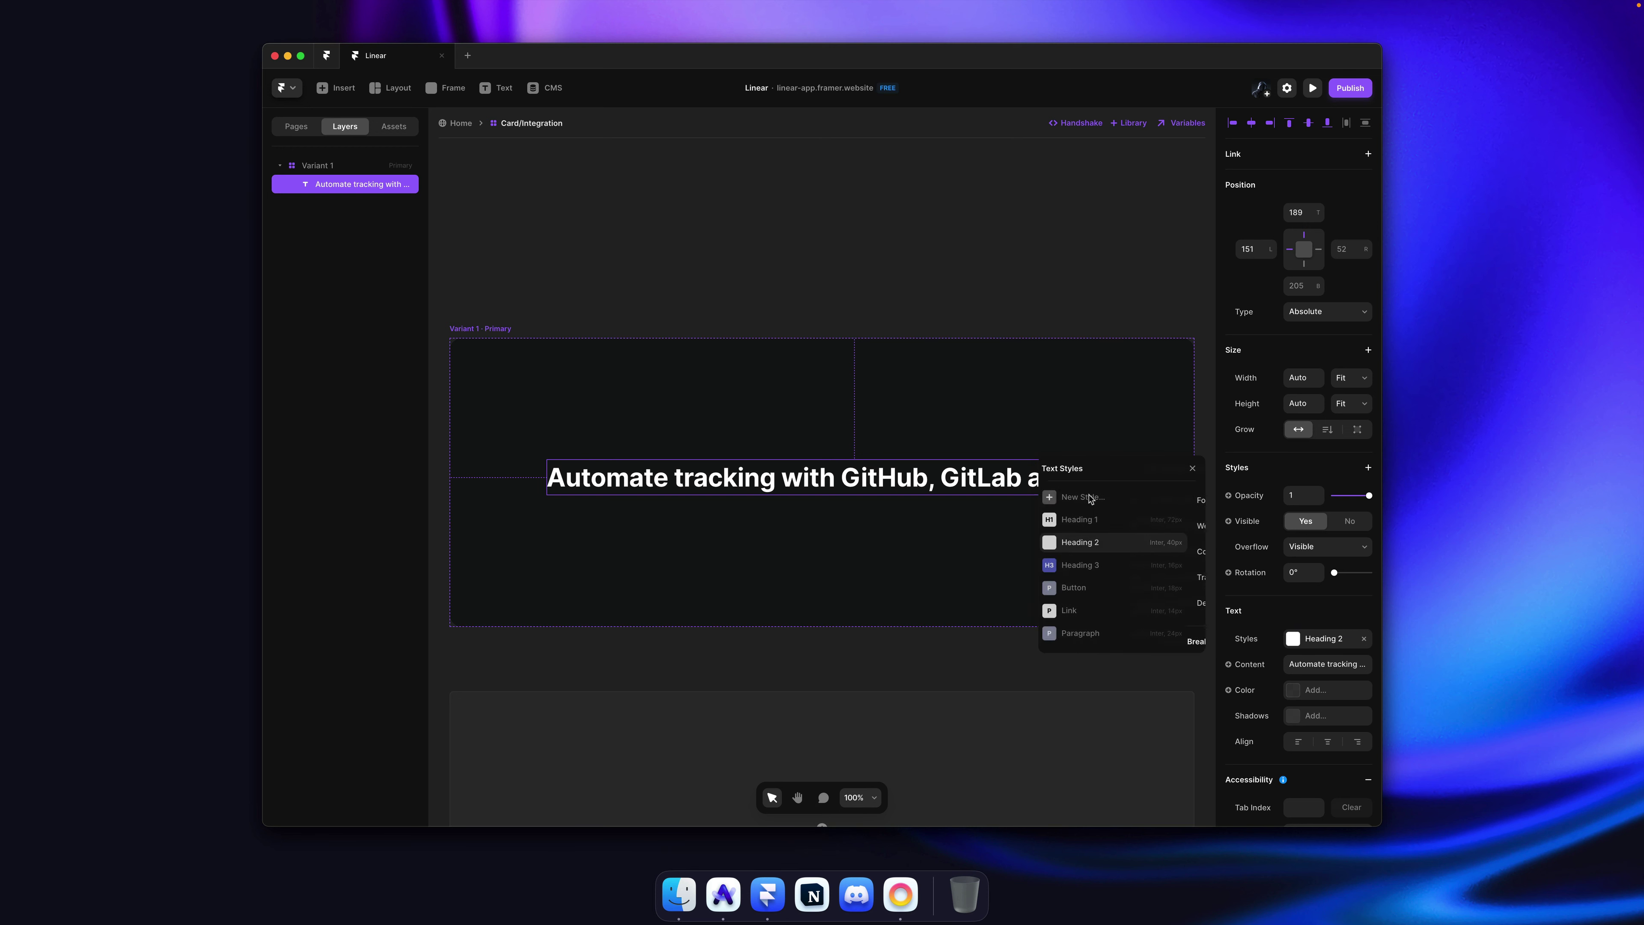
left_click(1104, 566)
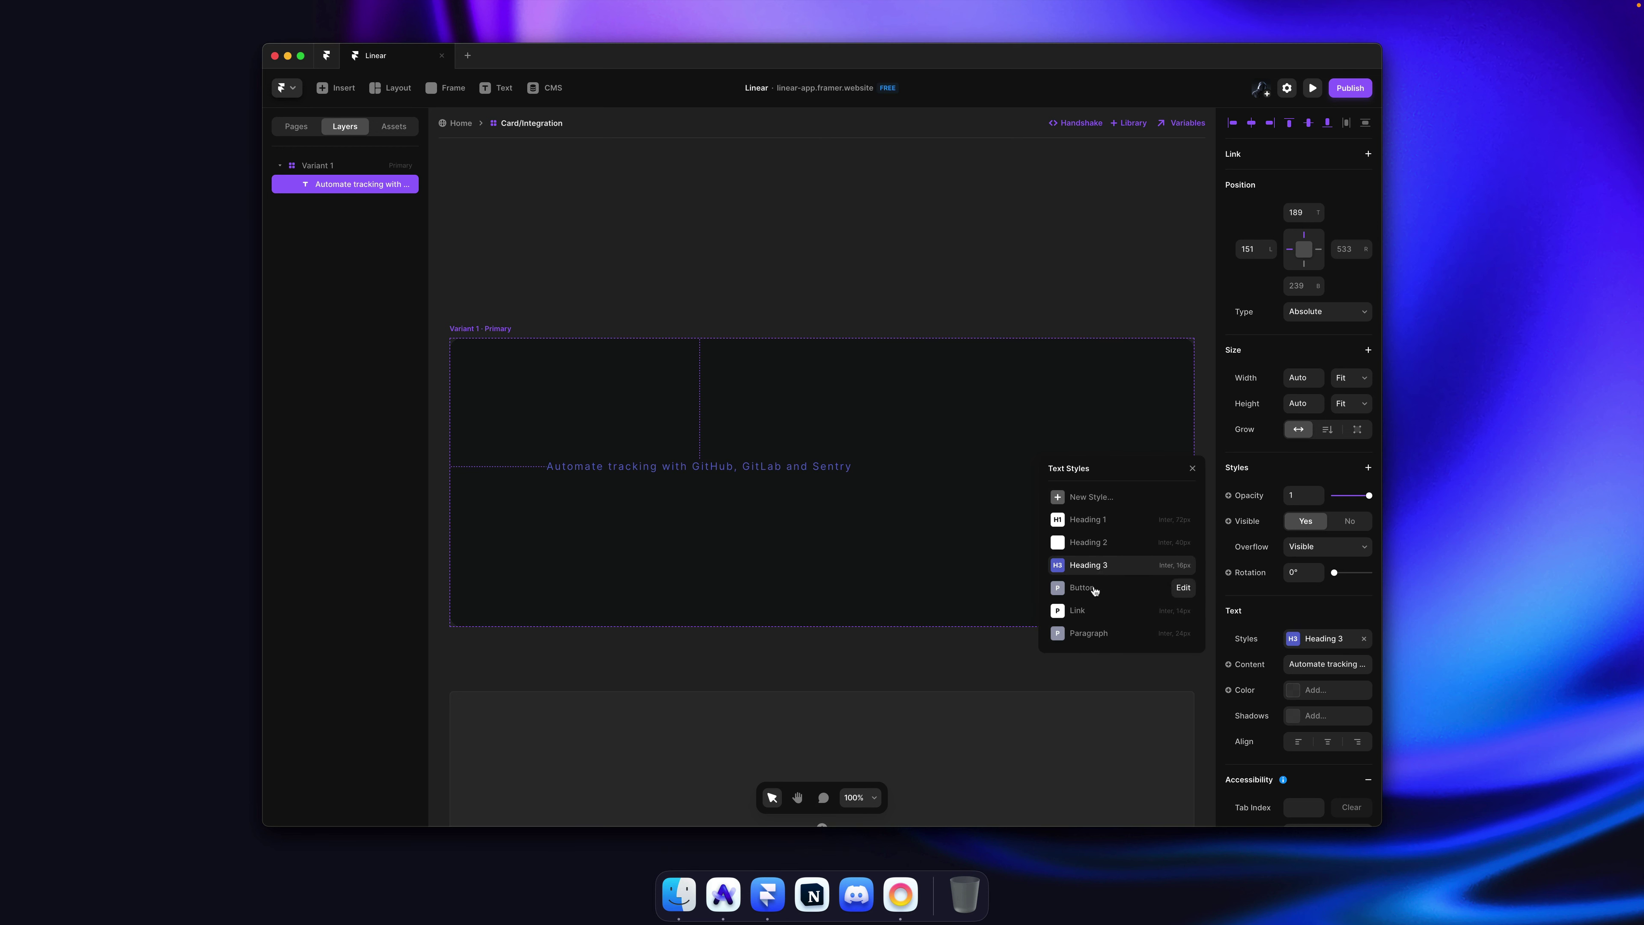
left_click(1103, 545)
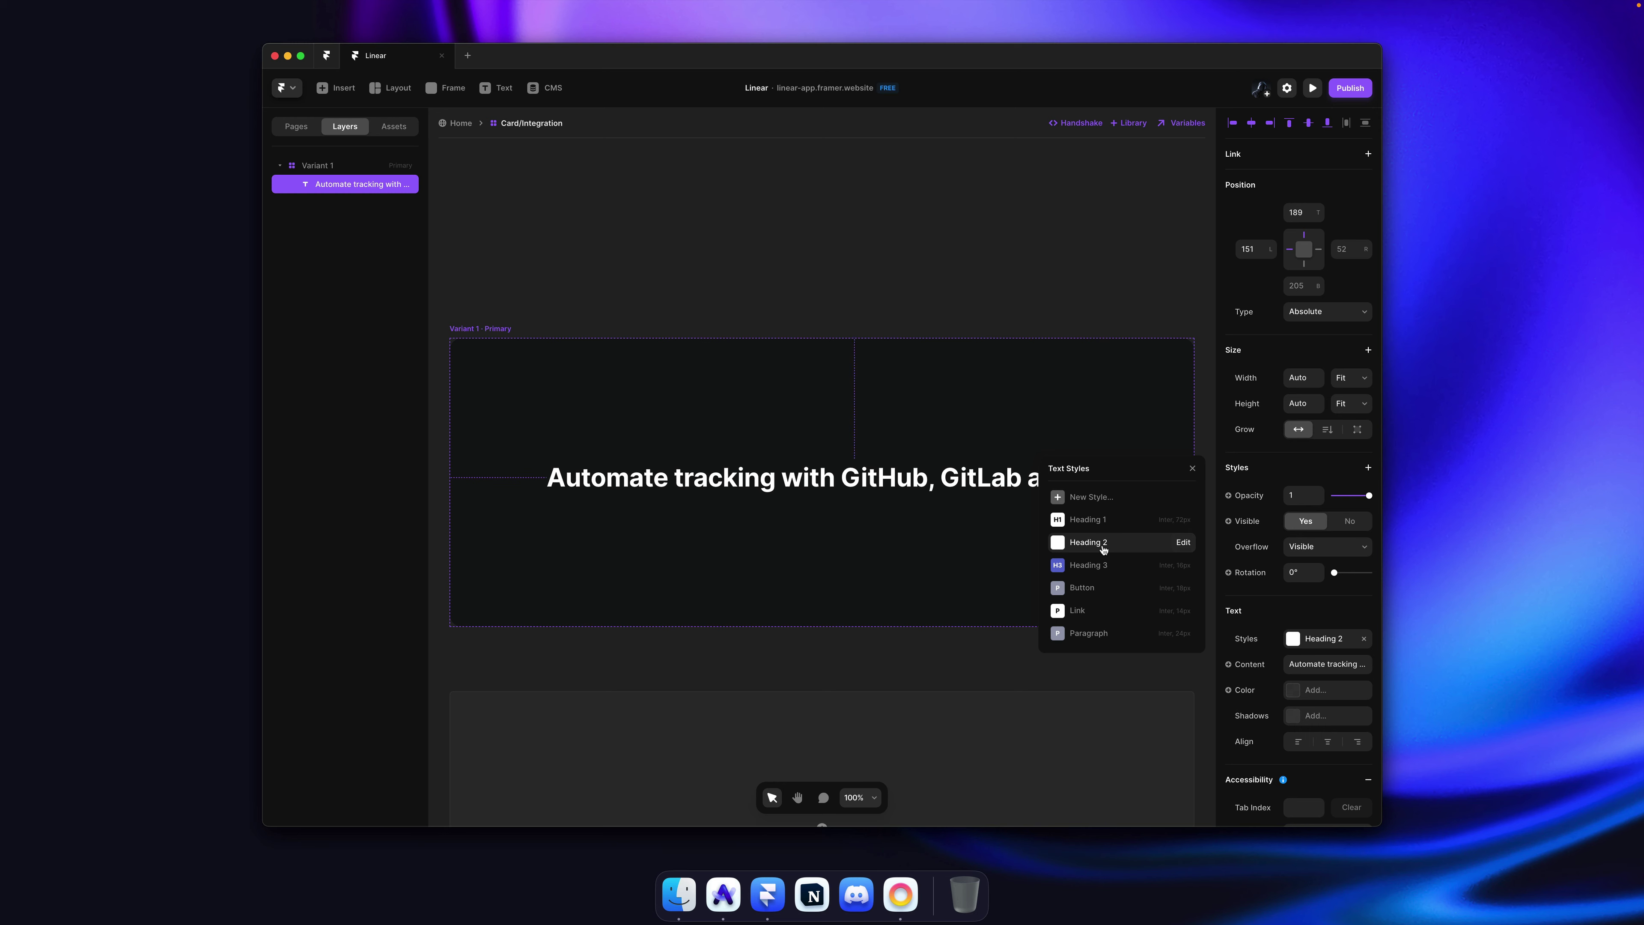
left_click(845, 275)
left_click(469, 125)
Step: Revisit the integration heading in linear.app's Integrated with your tools section
key("super")
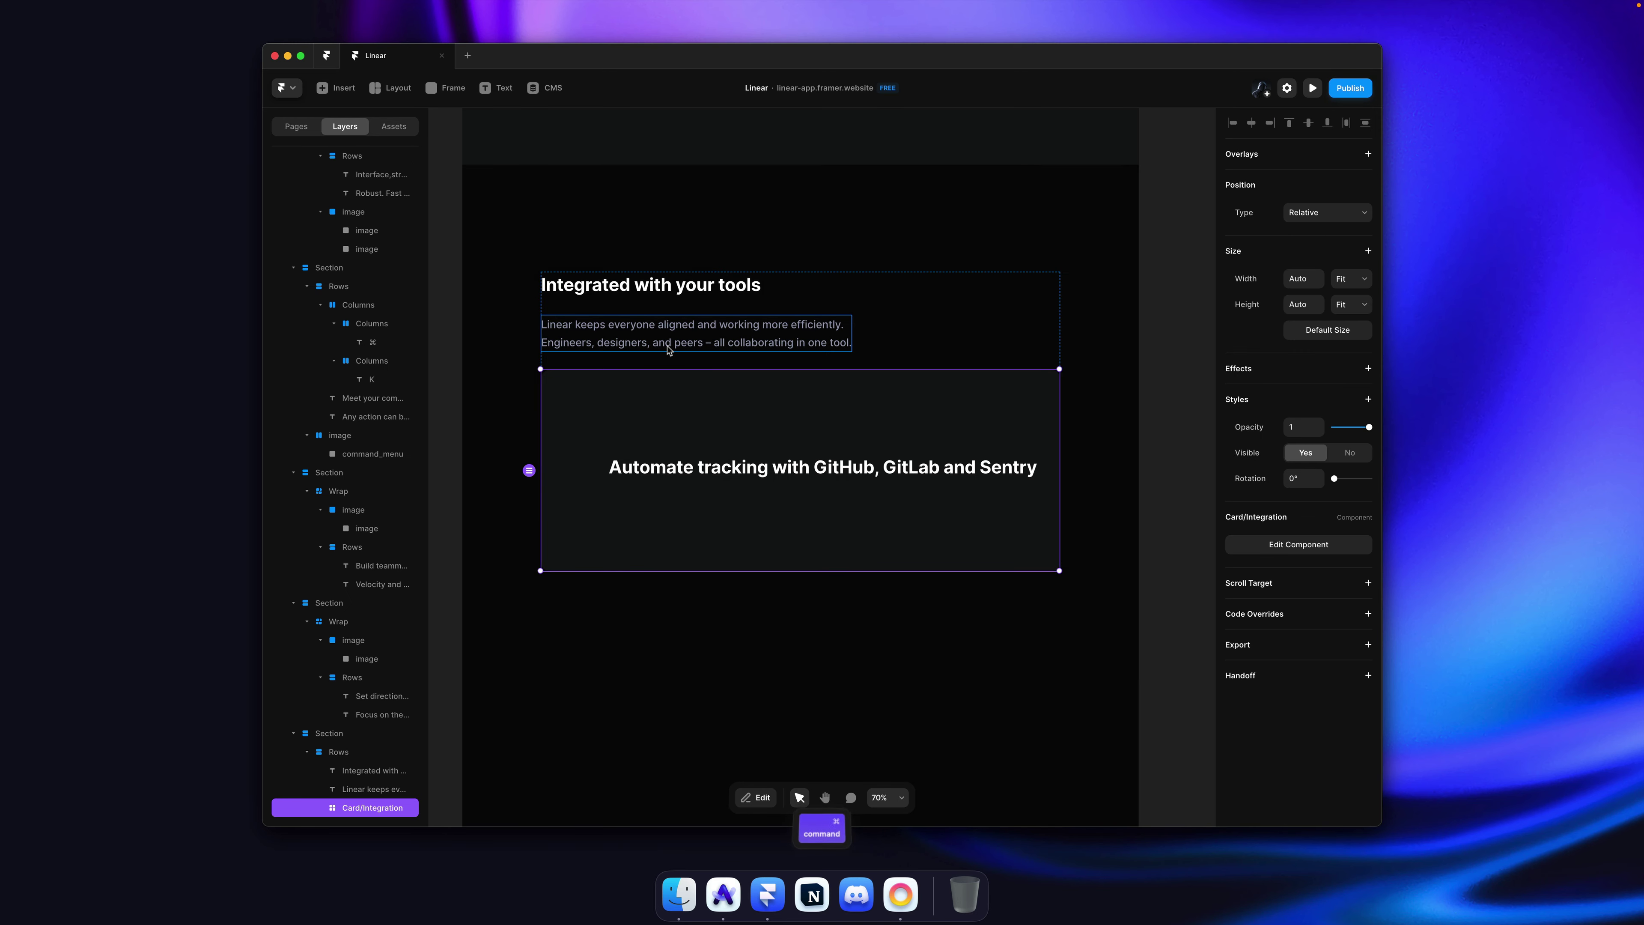
key("super+Tab")
left_click(764, 368)
scroll(765, 369, "up", 2)
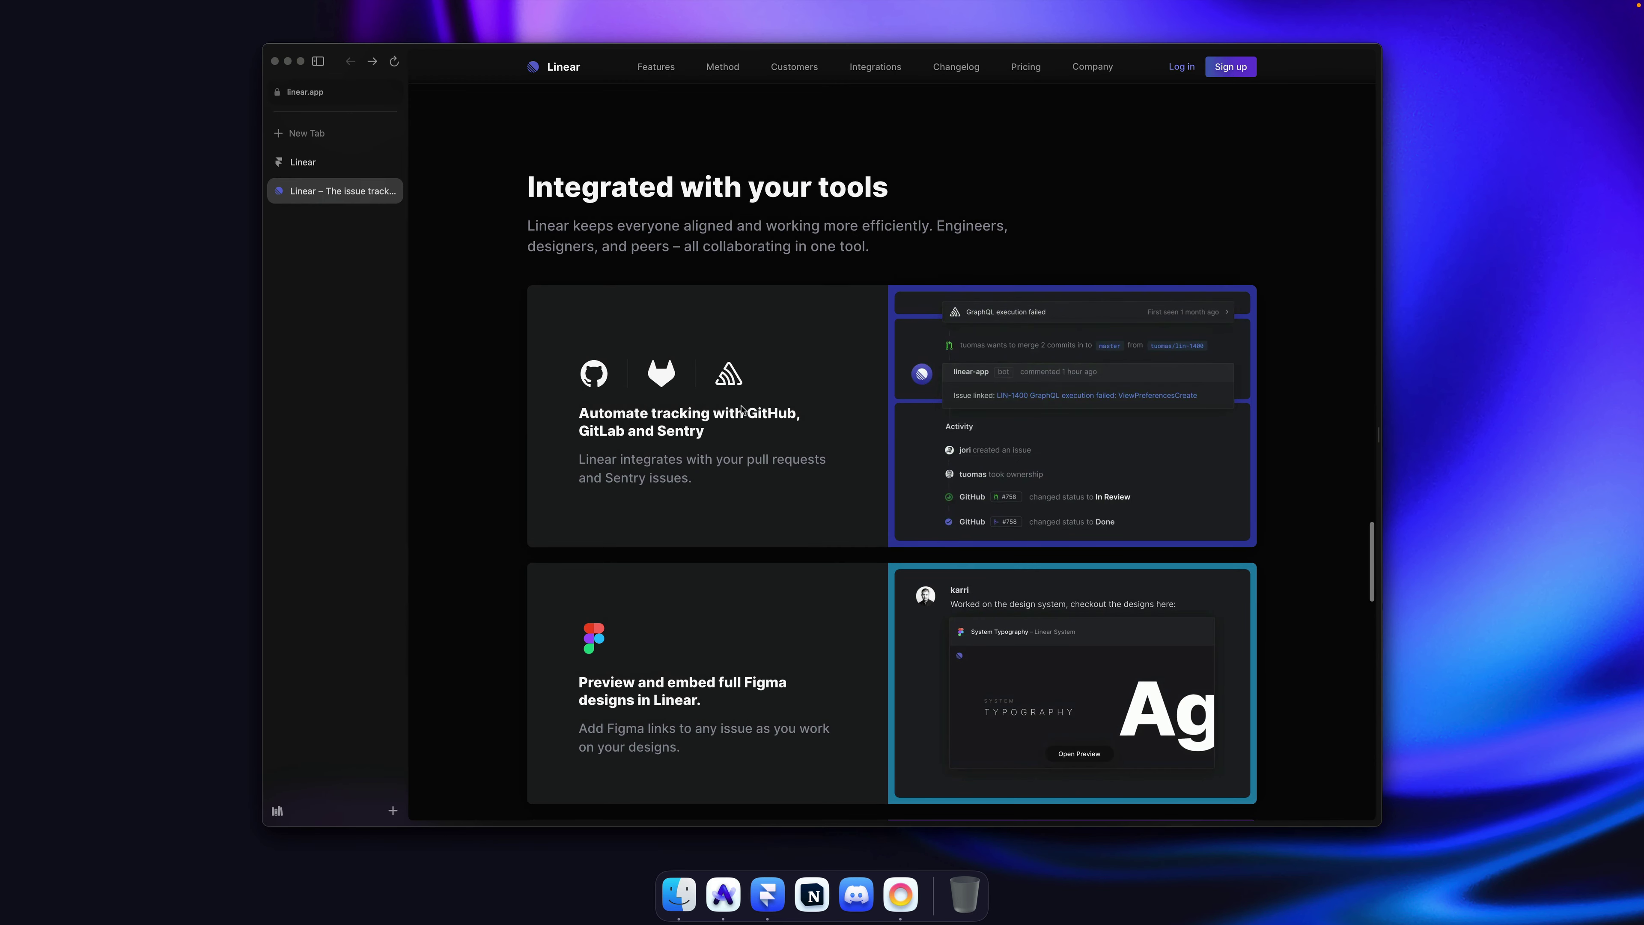
left_click_drag(722, 438, 597, 408)
left_click(583, 409)
scroll(707, 429, "up", 2)
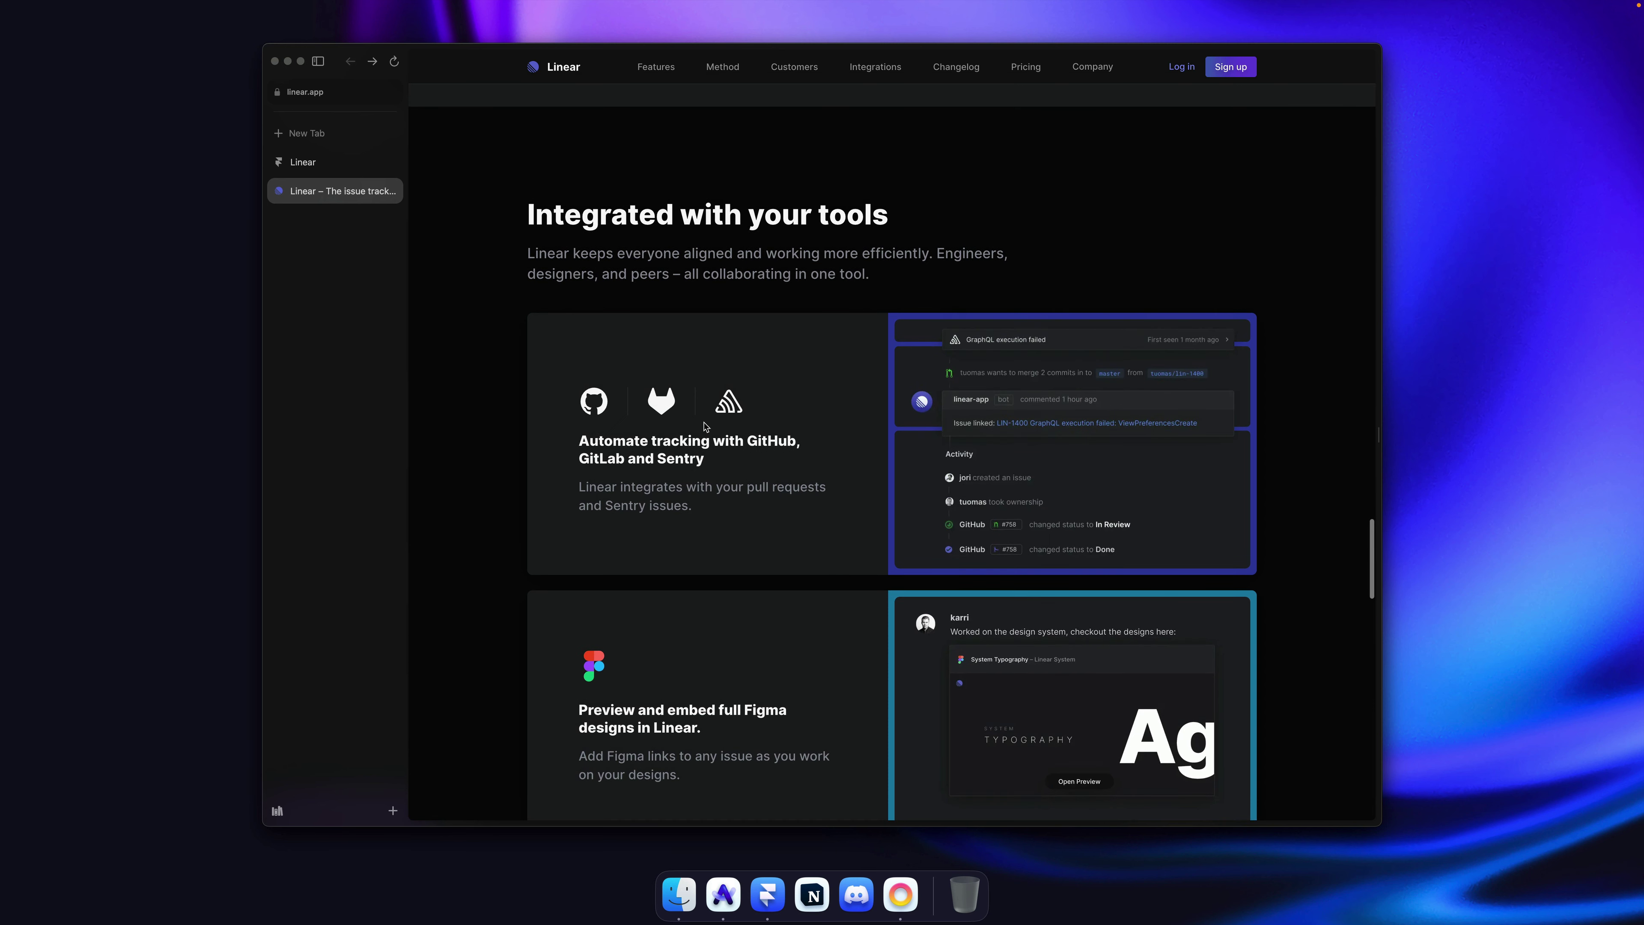
Step: Back in Framer, select the POWERING THE NEXT GENERATION OF COMPANIES label
key("super+Tab")
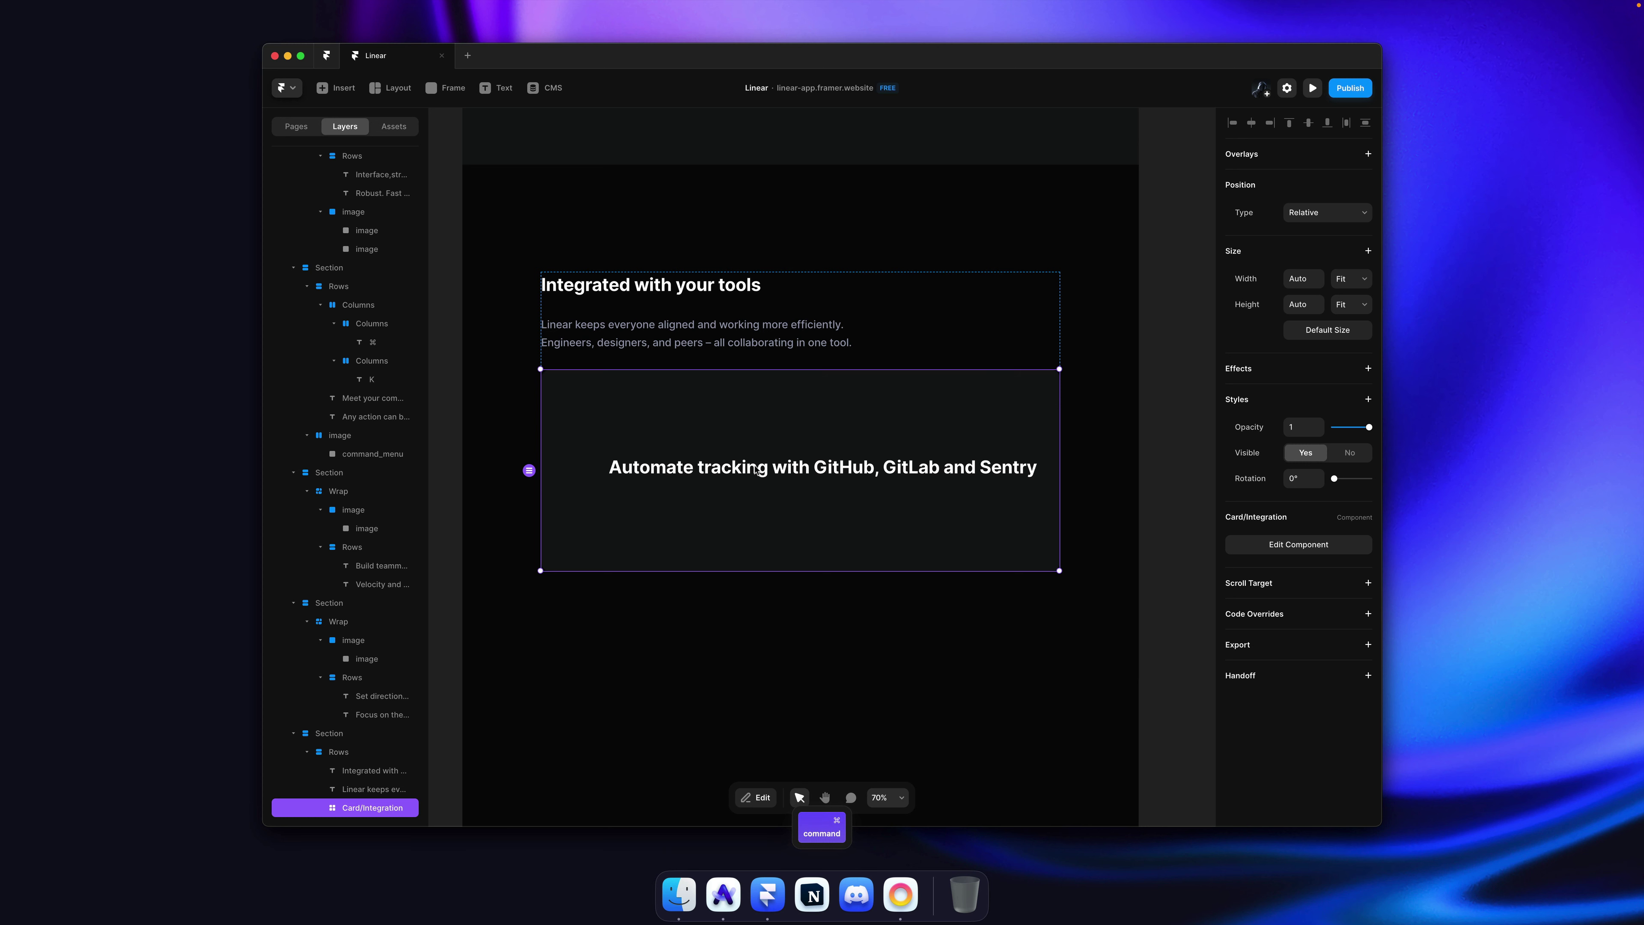
left_click(295, 127)
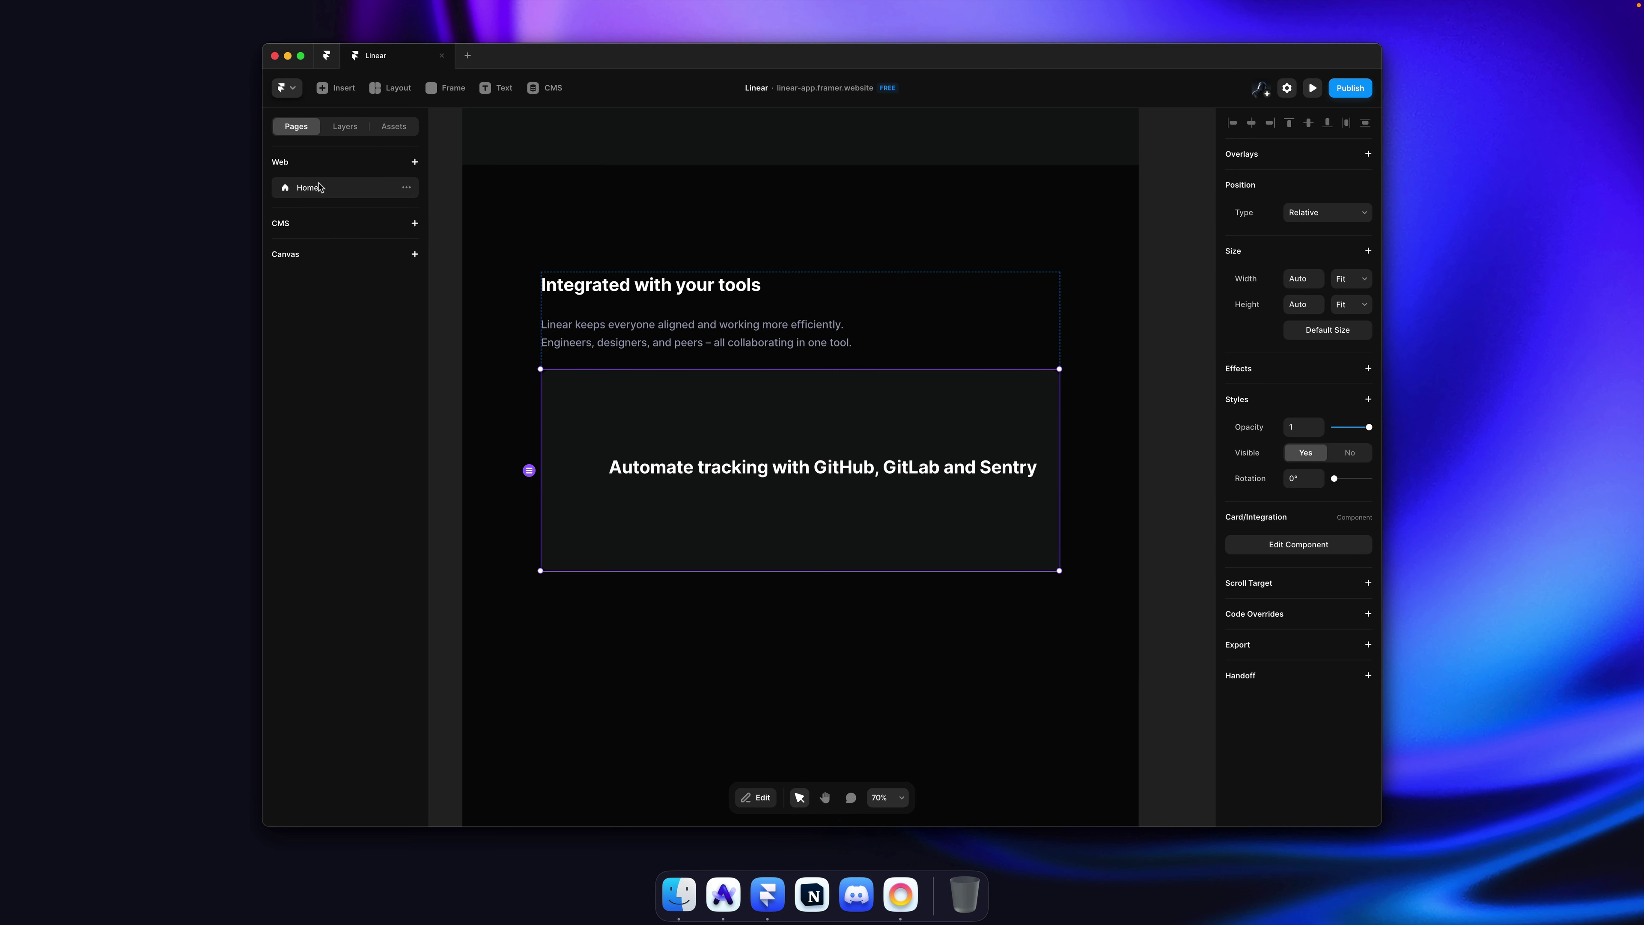
scroll(653, 294, "down", 5)
scroll(659, 299, "down", 2)
scroll(659, 299, "up", 5)
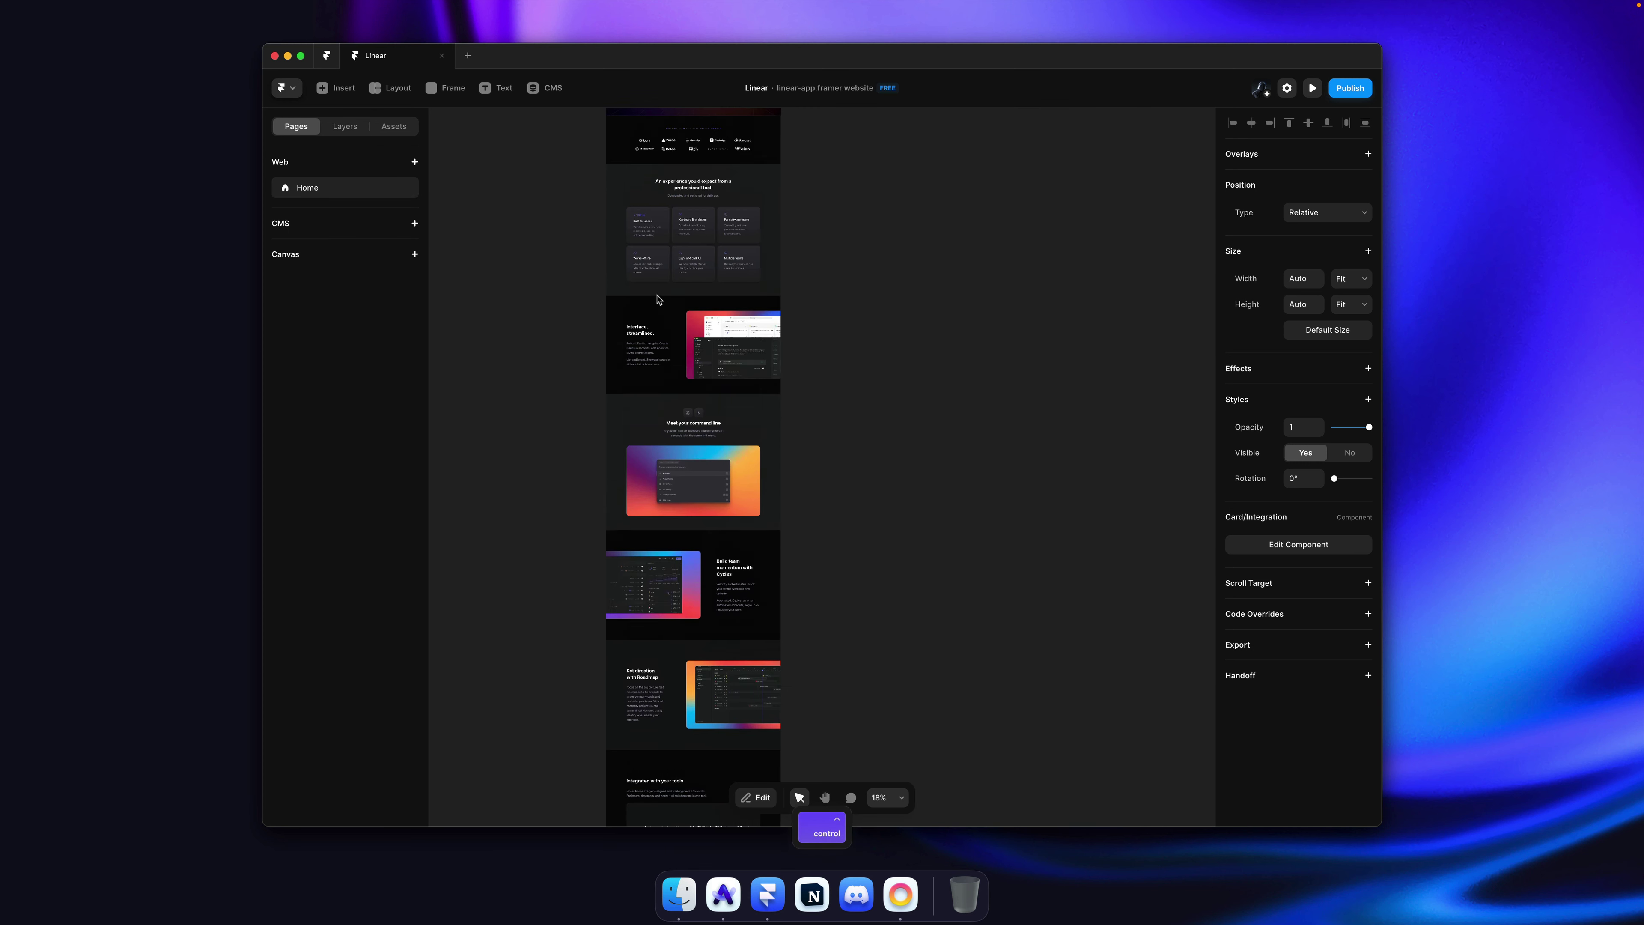
scroll(667, 350, "up", 10)
scroll(673, 398, "up", 8)
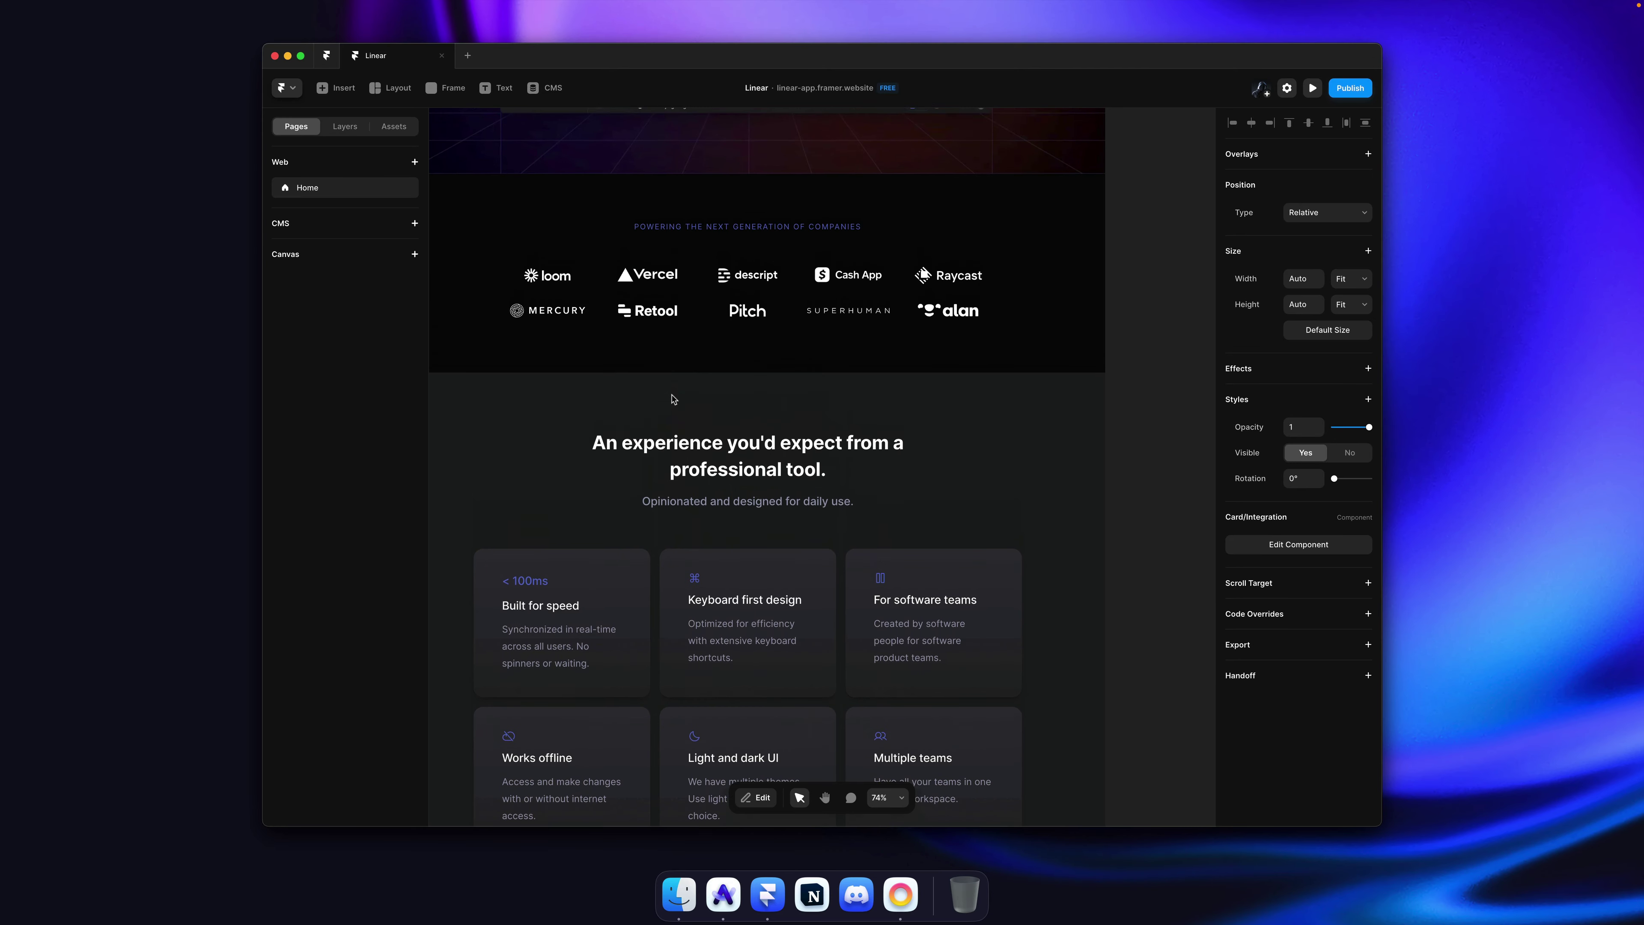
left_click(735, 465, "super")
Step: Duplicate the Heading 3 text style as a new Heading 4 style for the label
left_click(1309, 574)
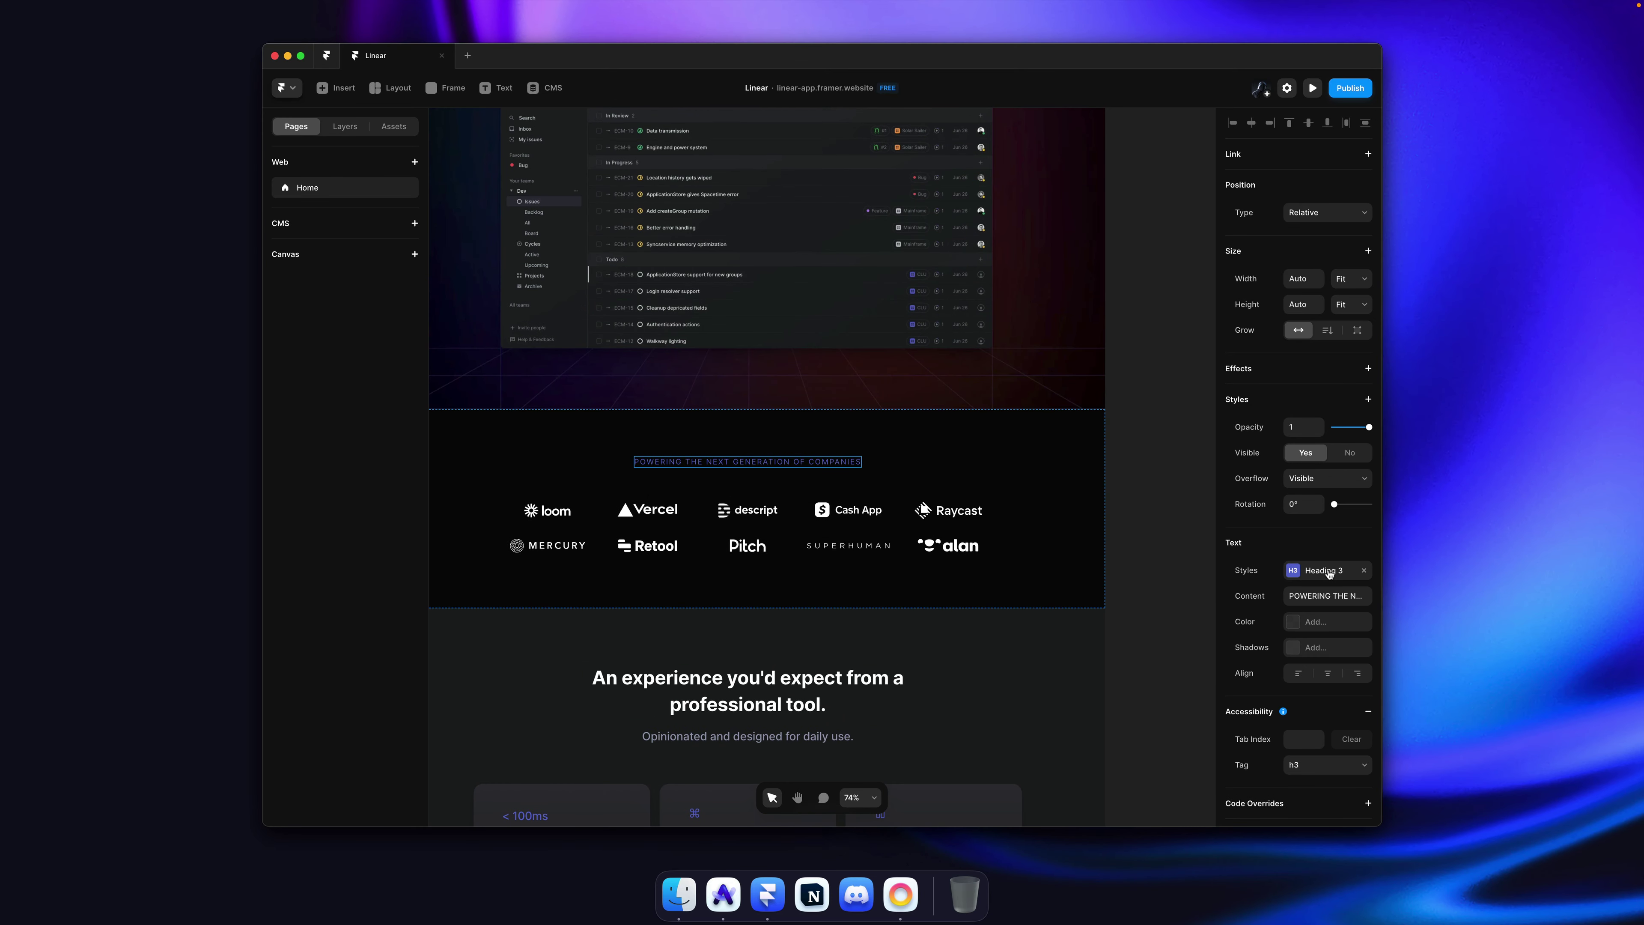
left_click(1061, 468)
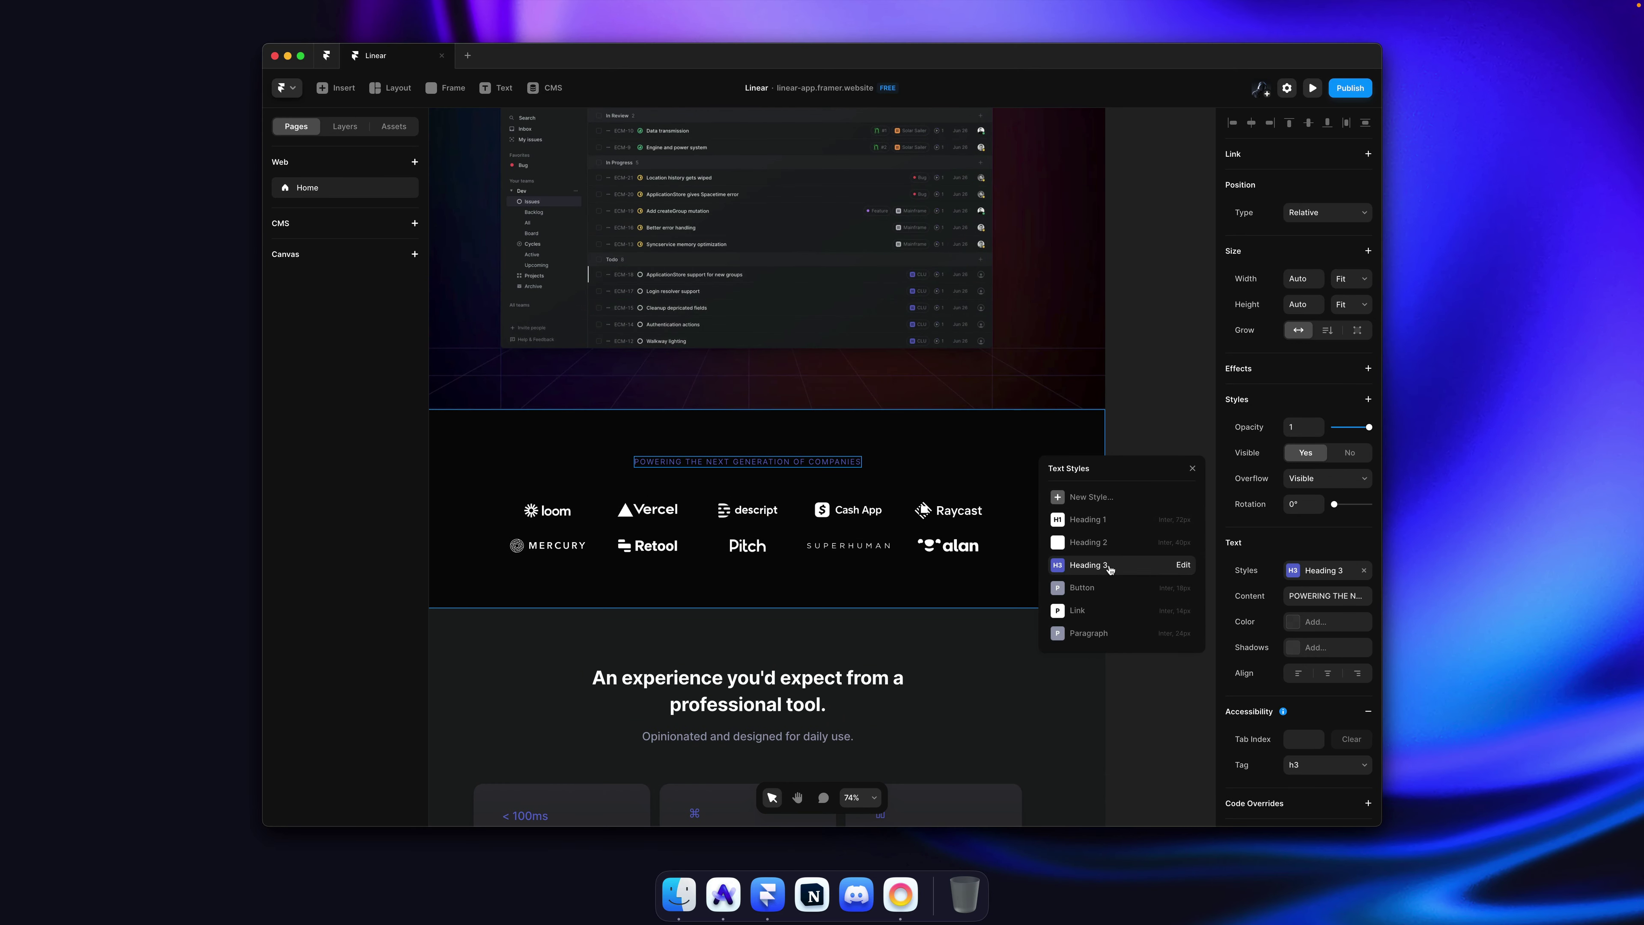
right_click(1115, 569)
left_click(1141, 595)
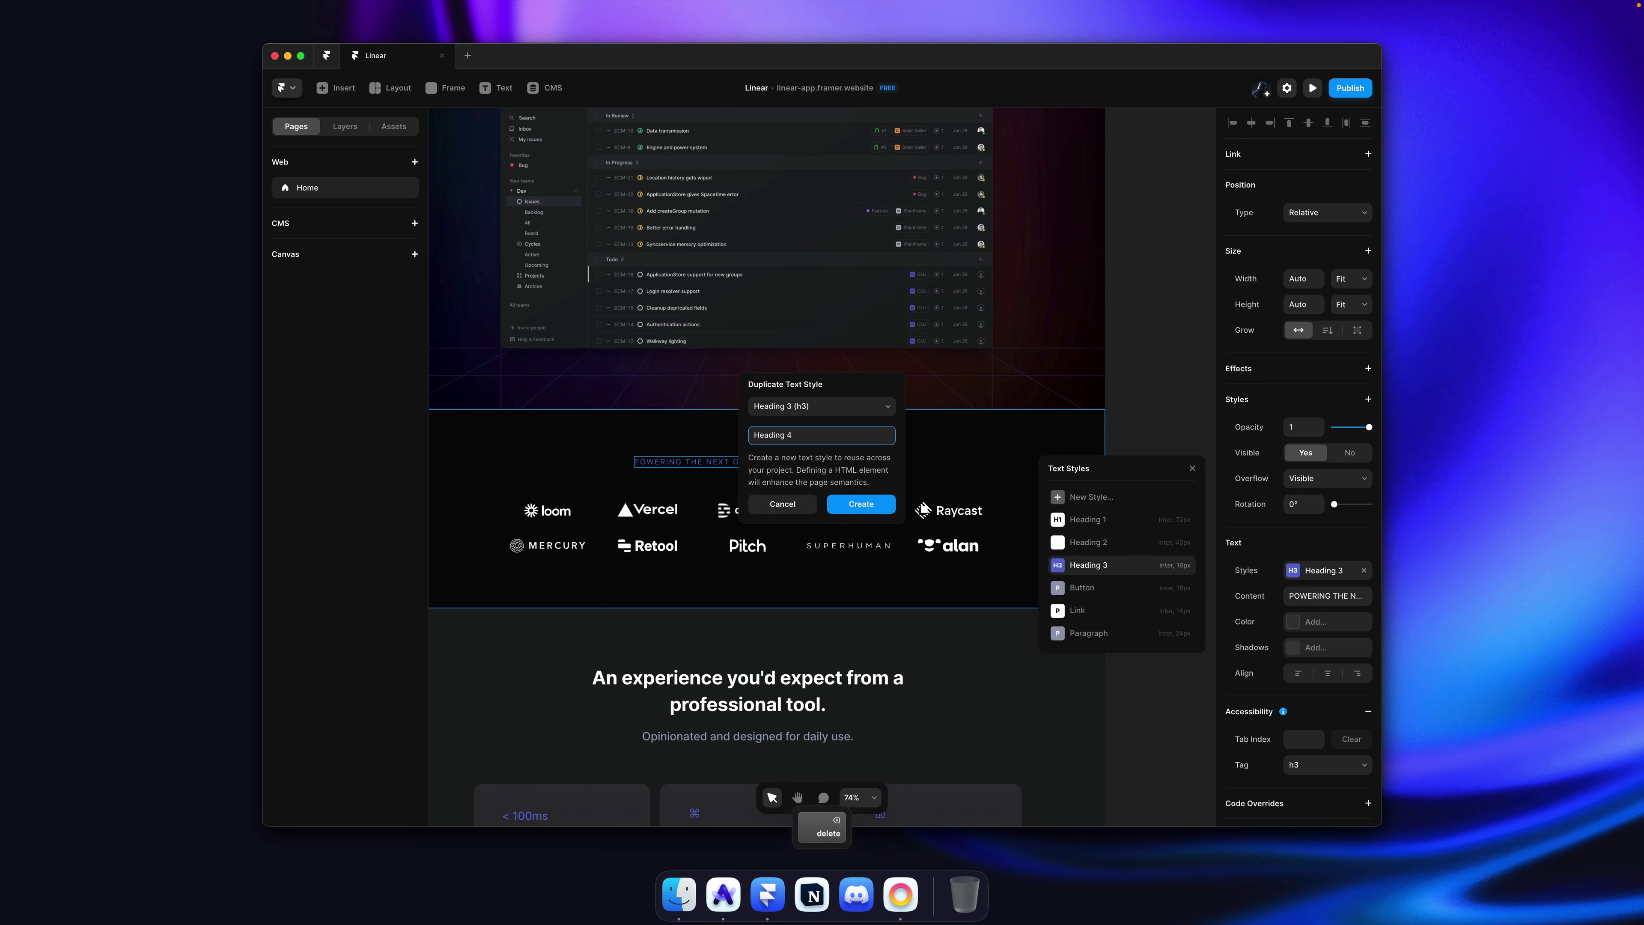
type("4")
key("Return")
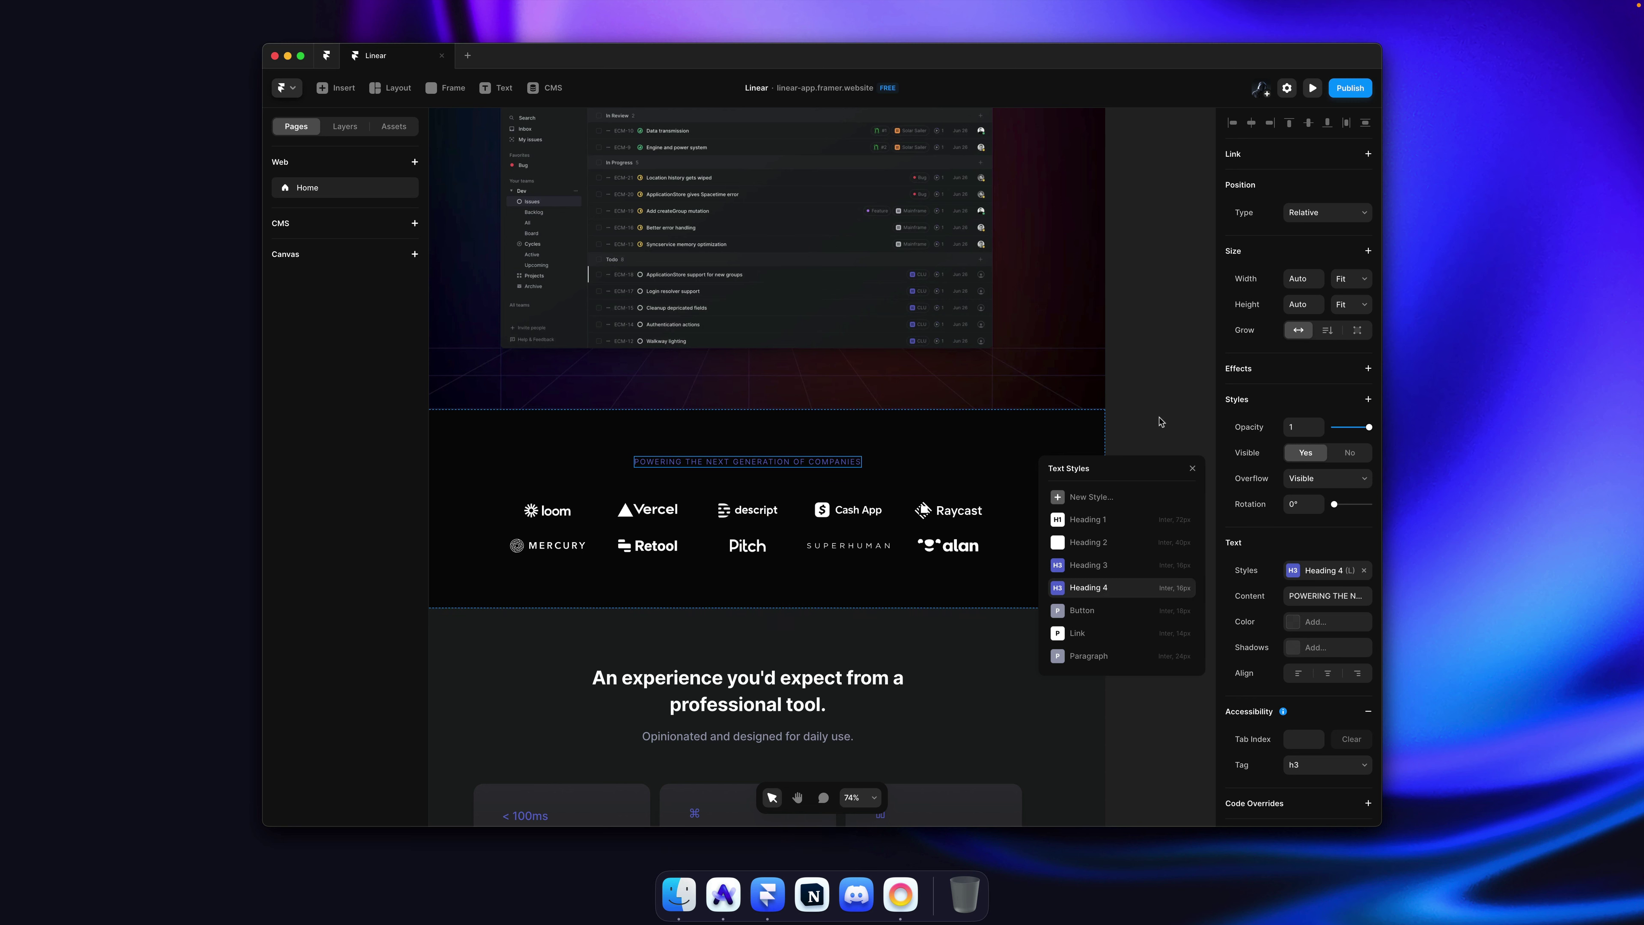
left_click(1160, 421)
scroll(623, 422, "down", 5)
Step: Inside the integration card, apply the existing Heading 3 style to the heading text
scroll(624, 423, "down", 10)
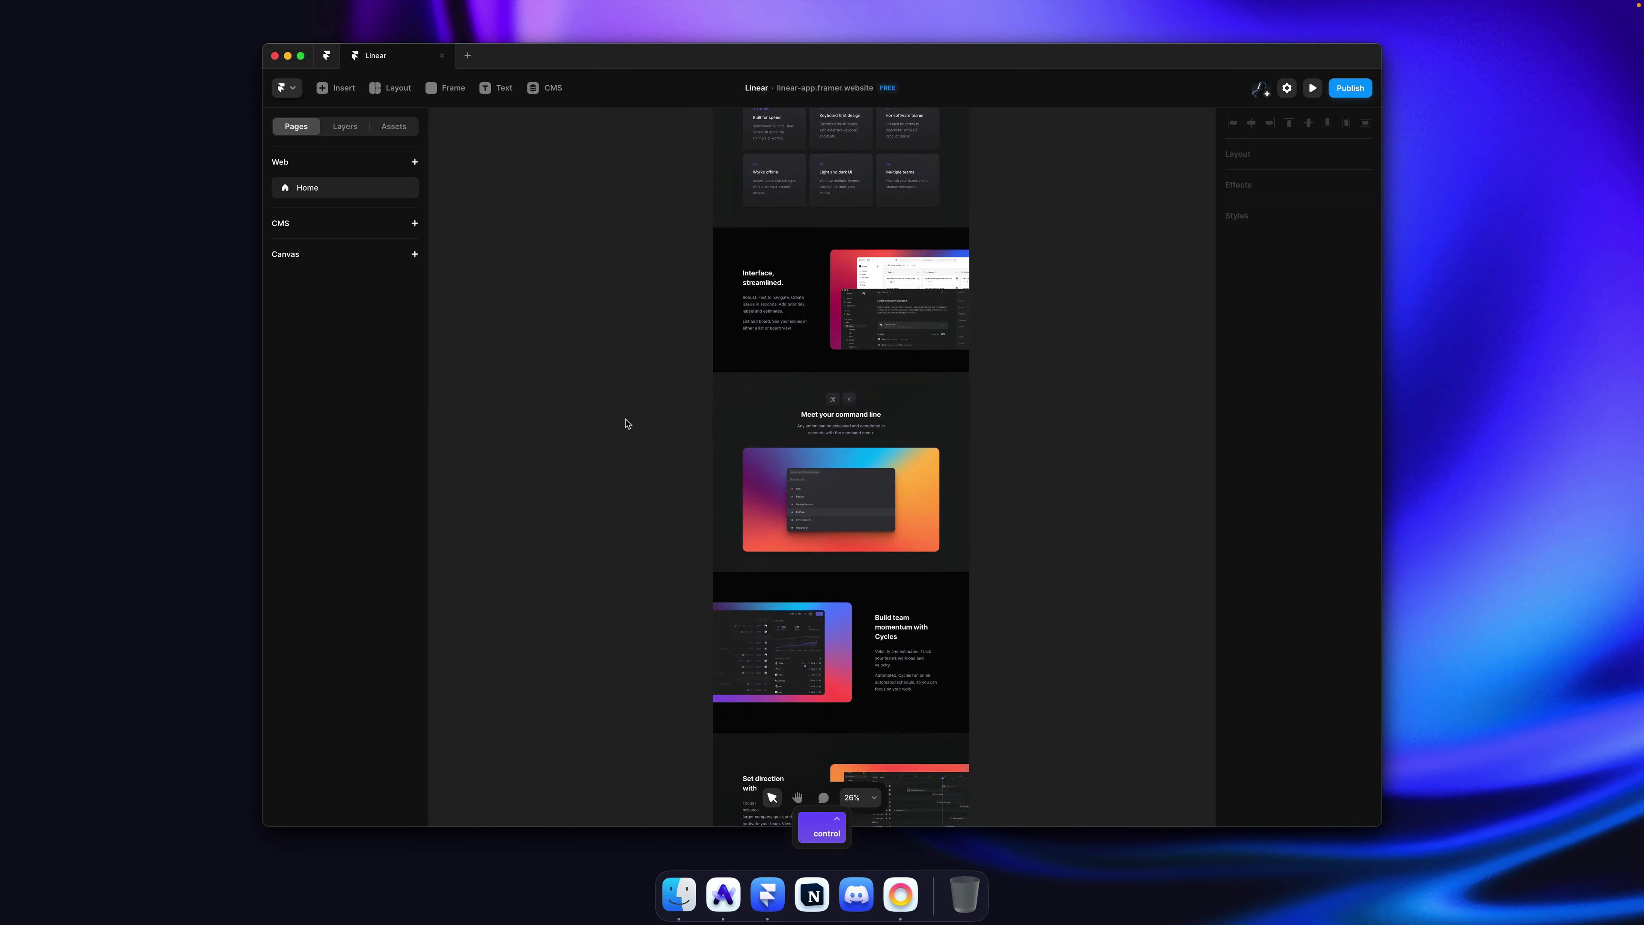
scroll(625, 424, "down", 5)
left_click(752, 429)
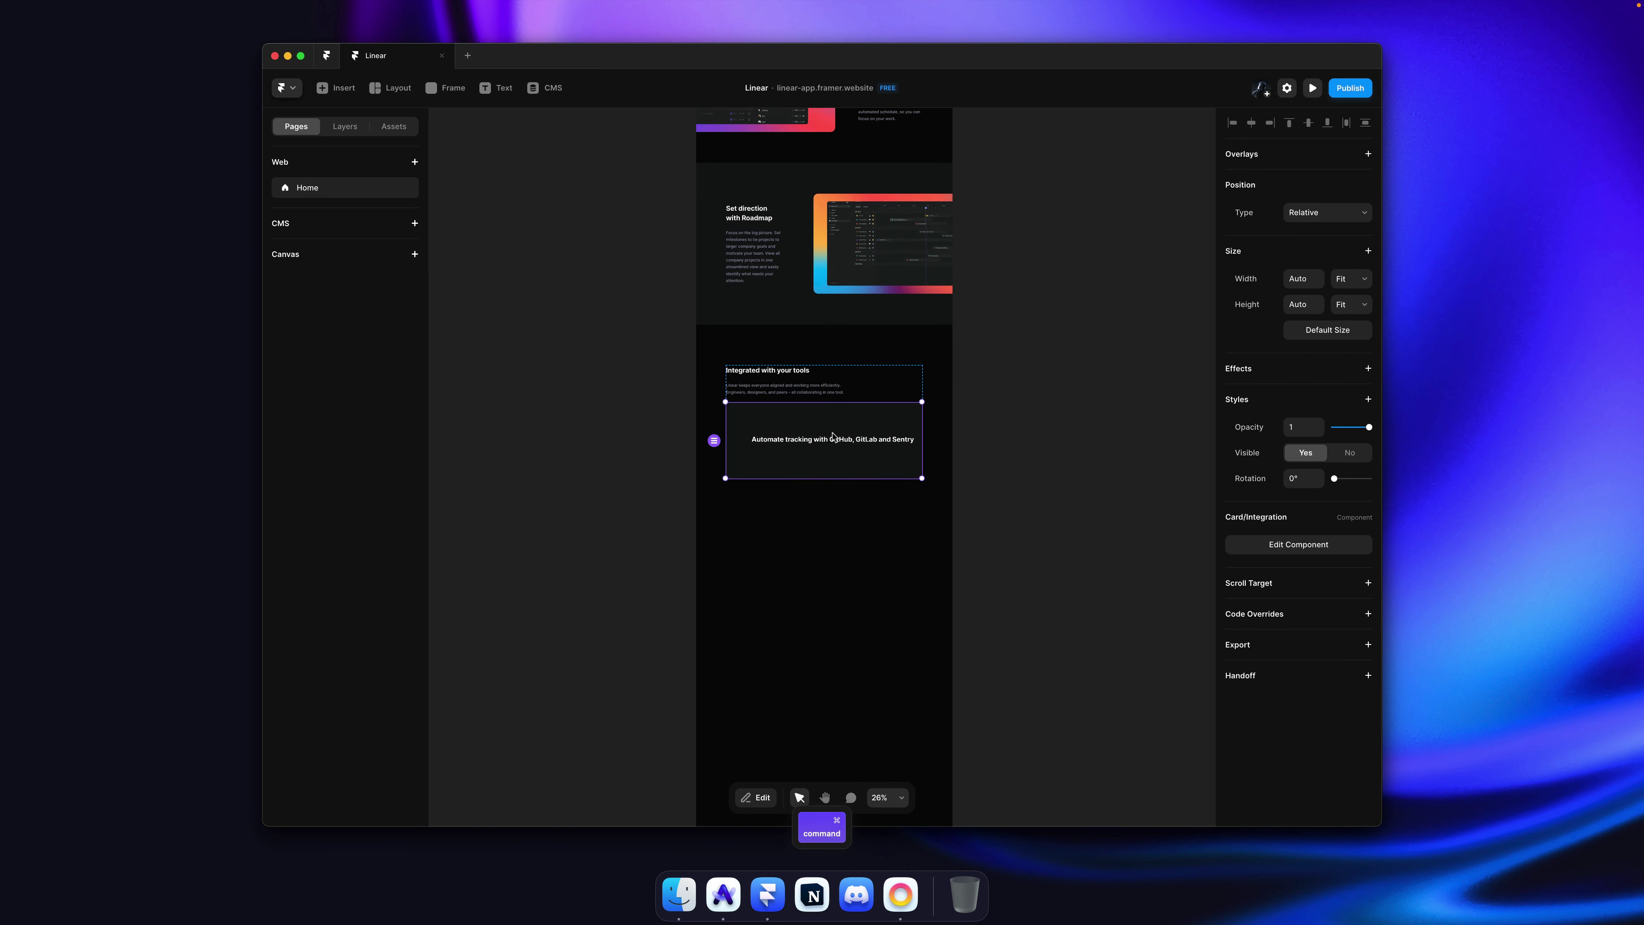
double_click(752, 430)
left_click(732, 485, "super")
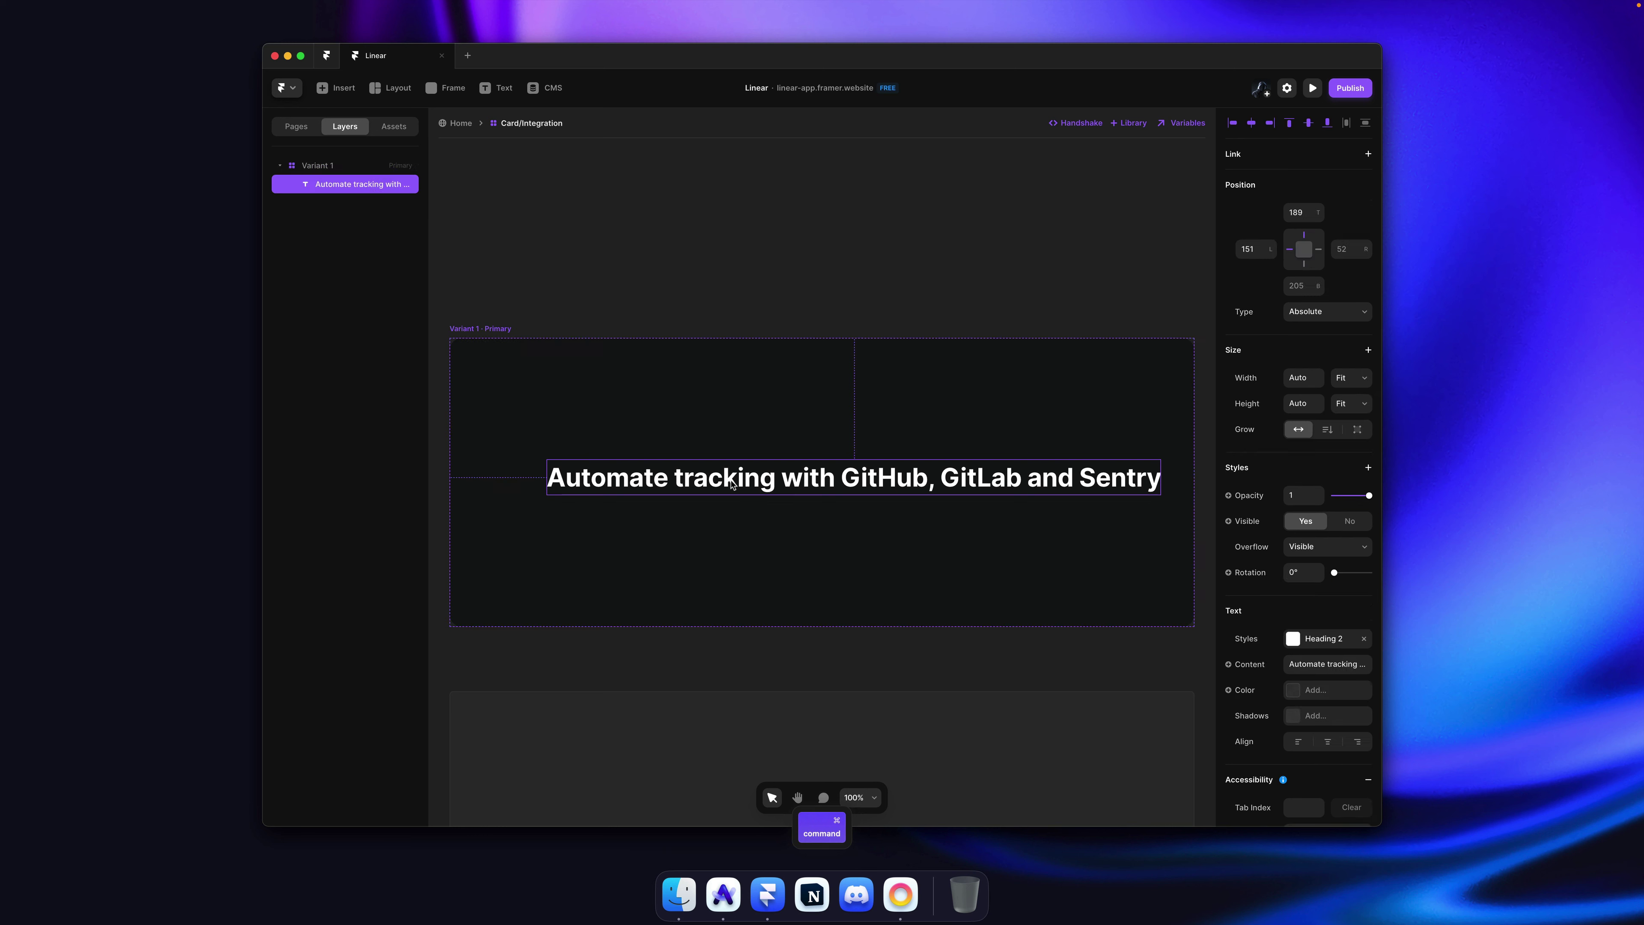
left_click(1314, 639)
left_click(1050, 469)
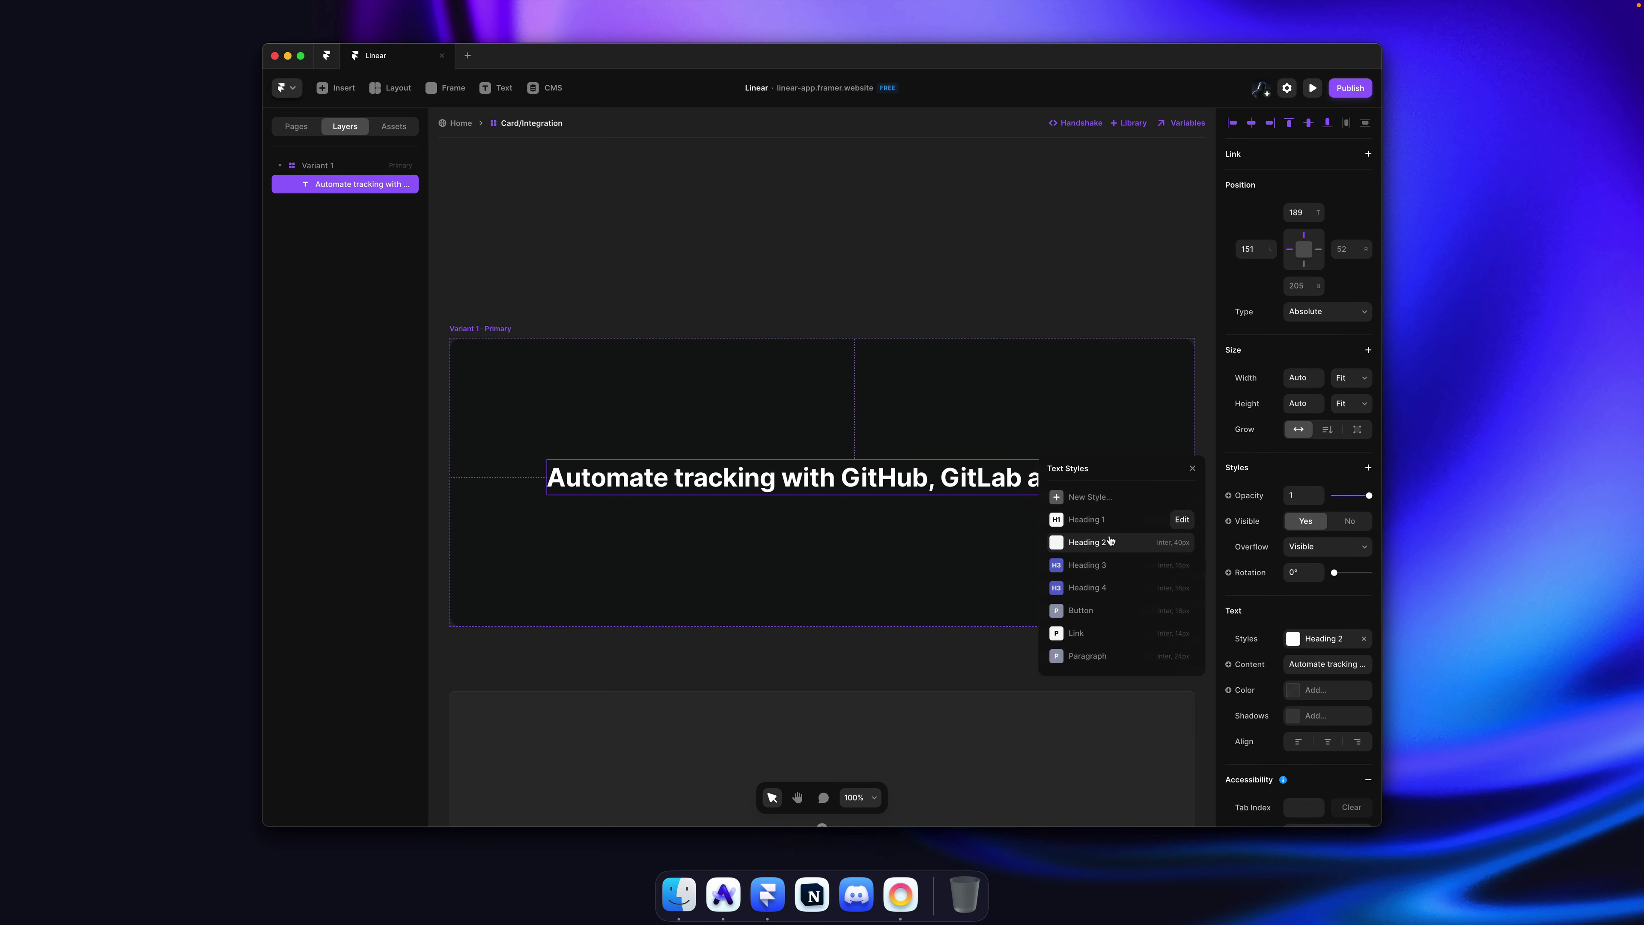
left_click(1116, 566)
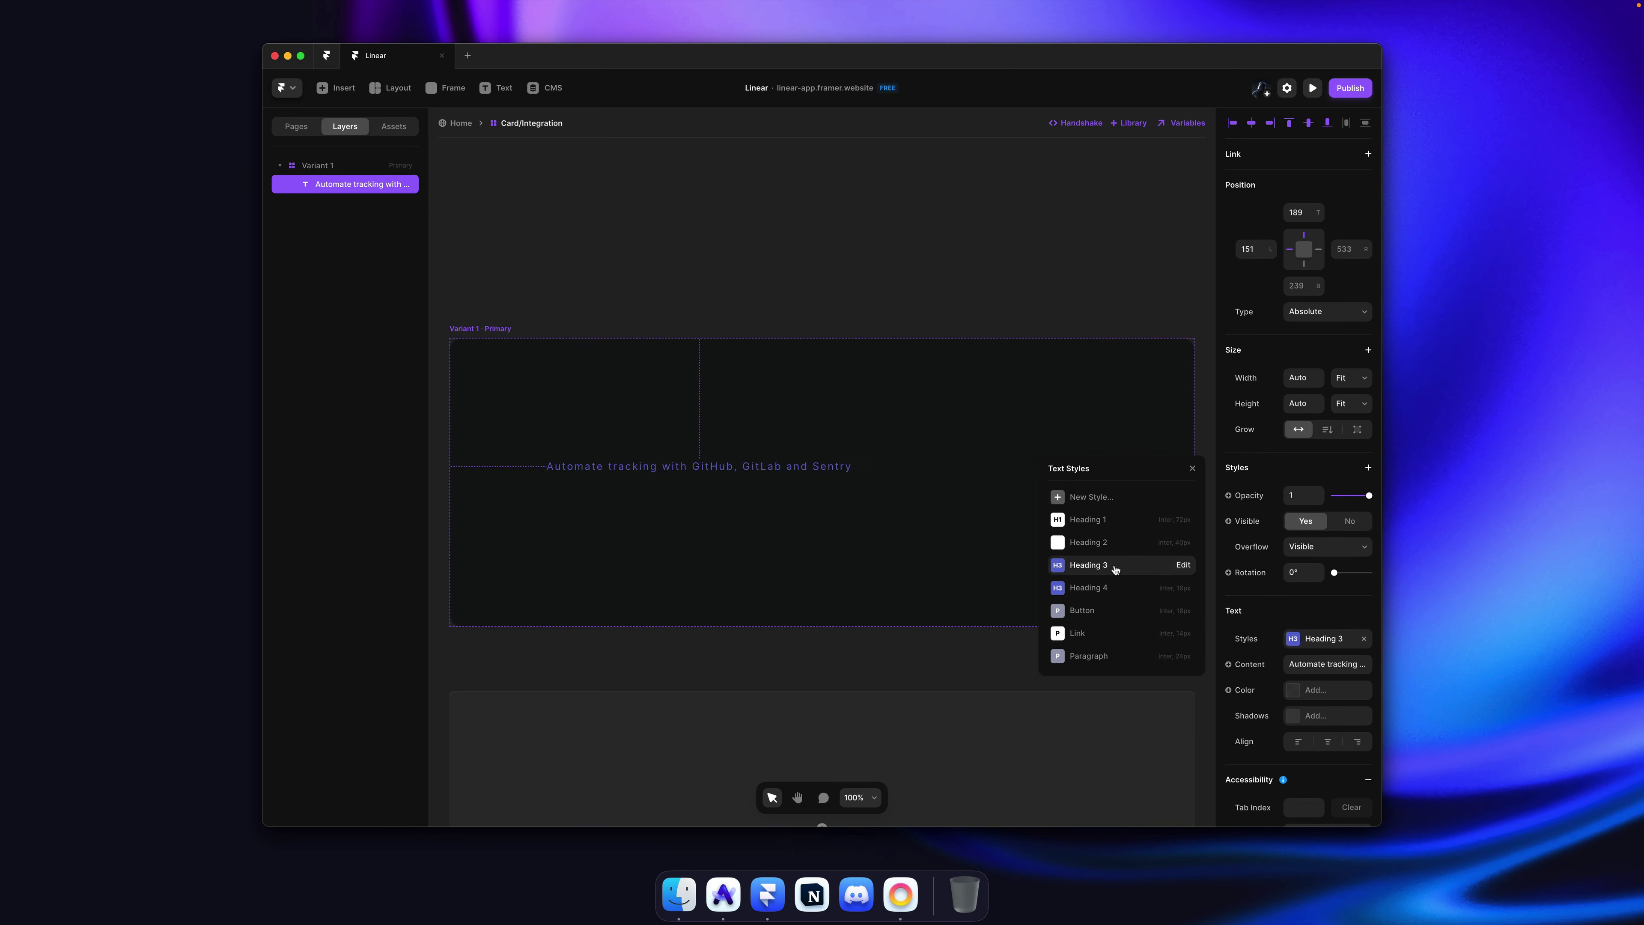
Step: Delete the existing Heading 3 text style
left_click(1176, 568)
left_click(1049, 469)
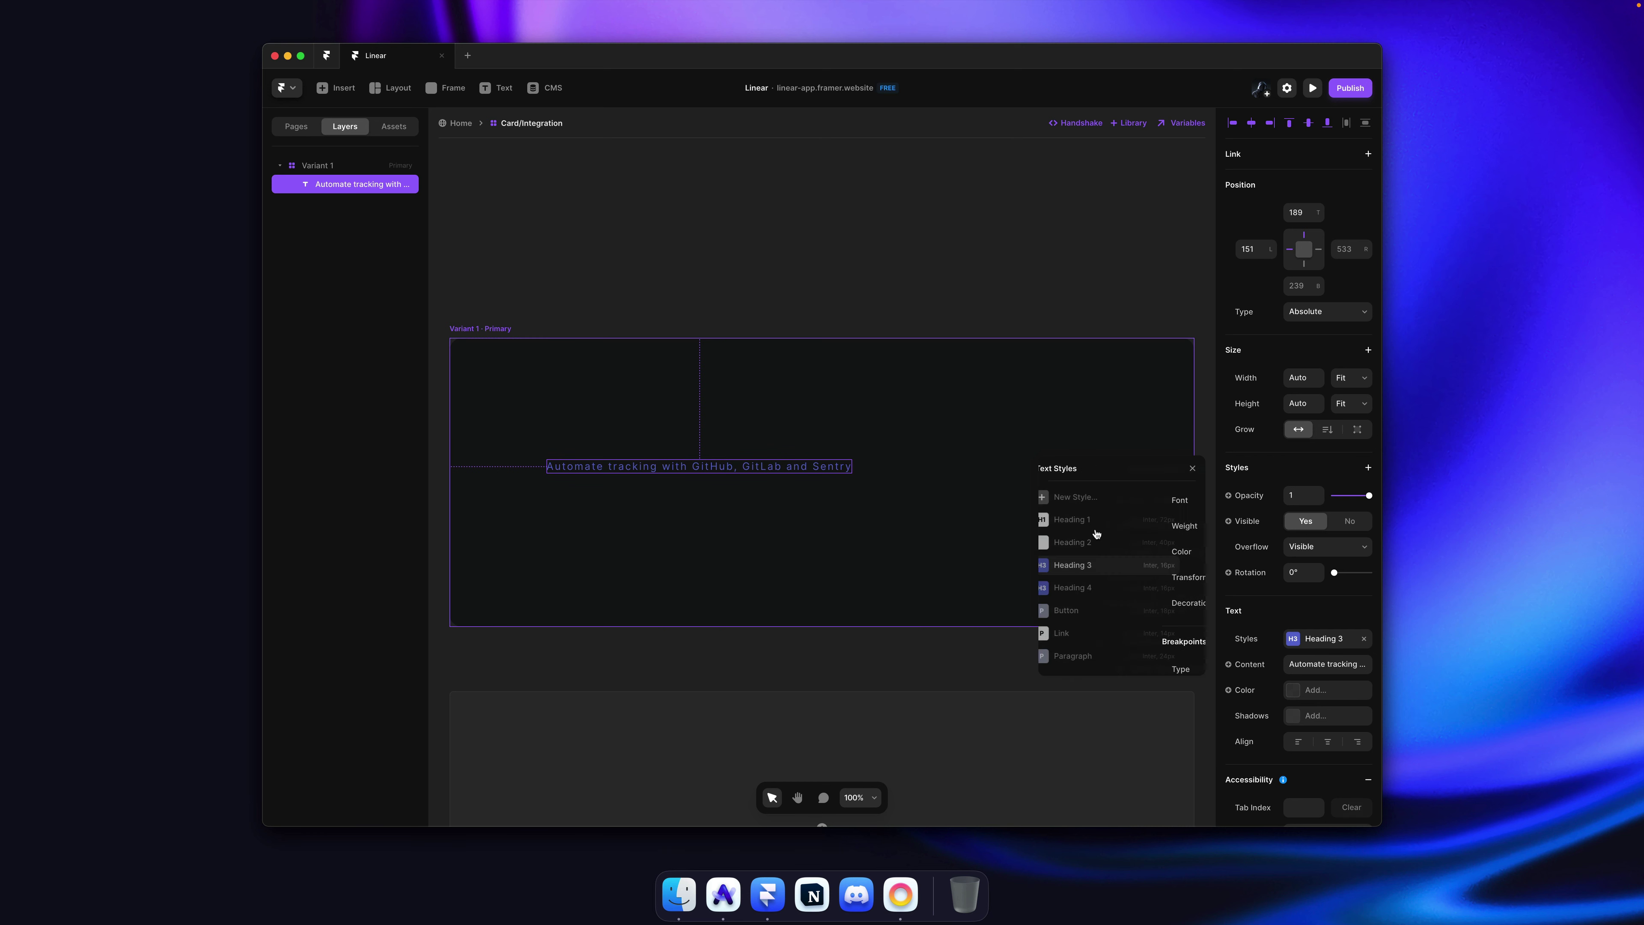
right_click(1104, 564)
left_click(1130, 624)
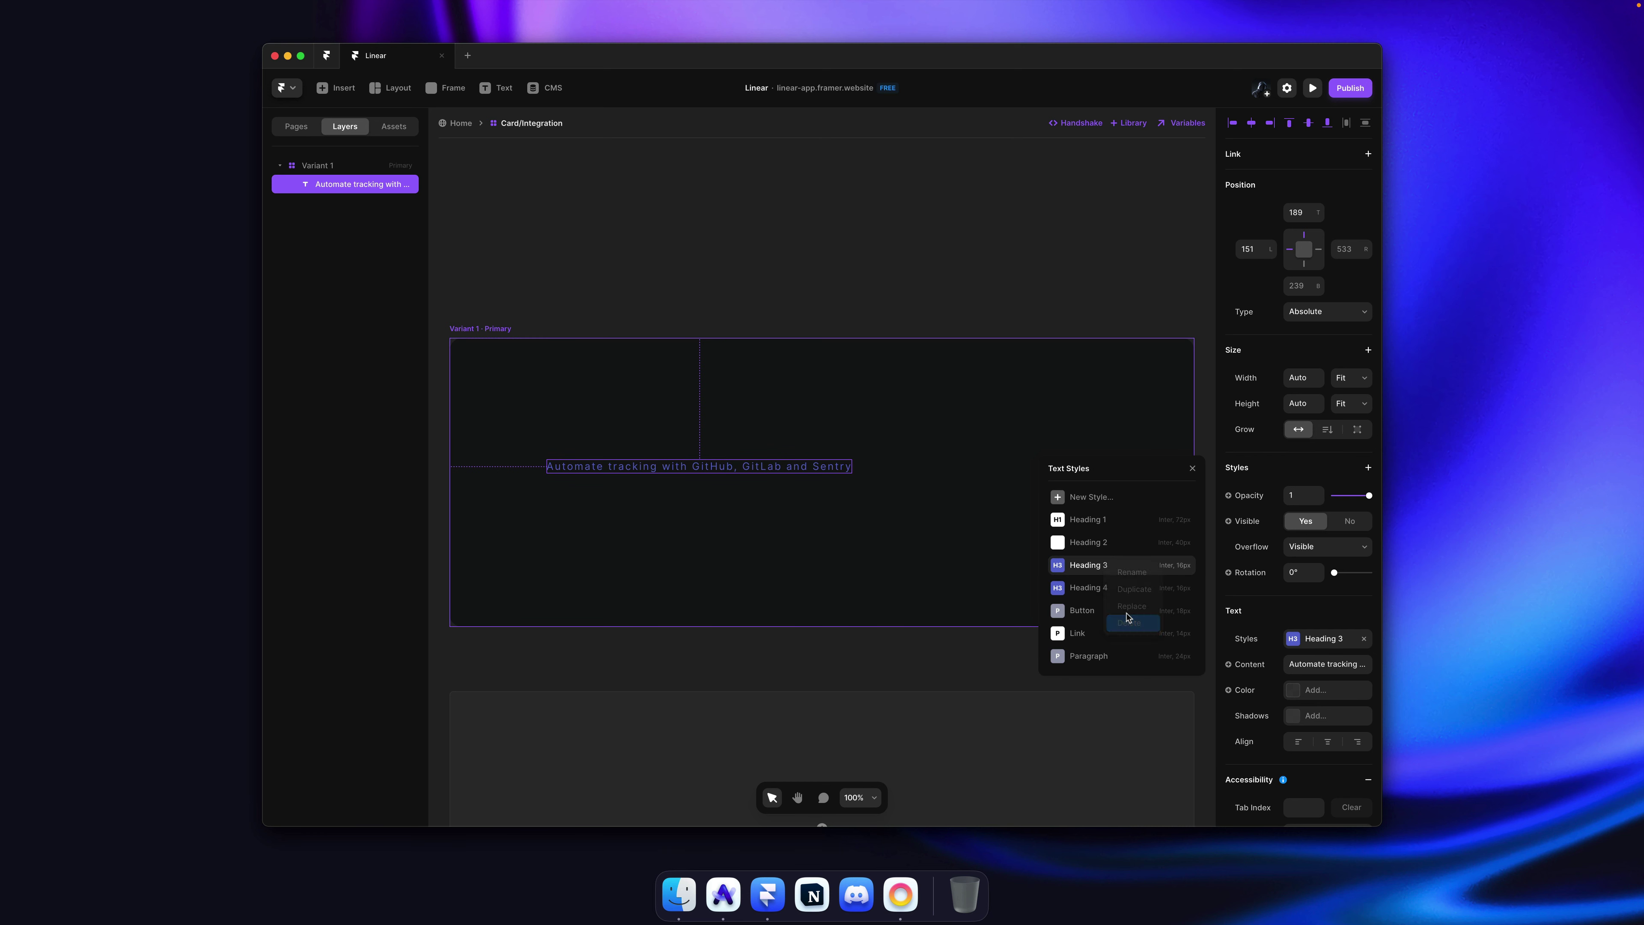
left_click(867, 477)
Step: Duplicate Heading 2 into a new h3 Heading 3 style and apply it to the heading
right_click(1110, 548)
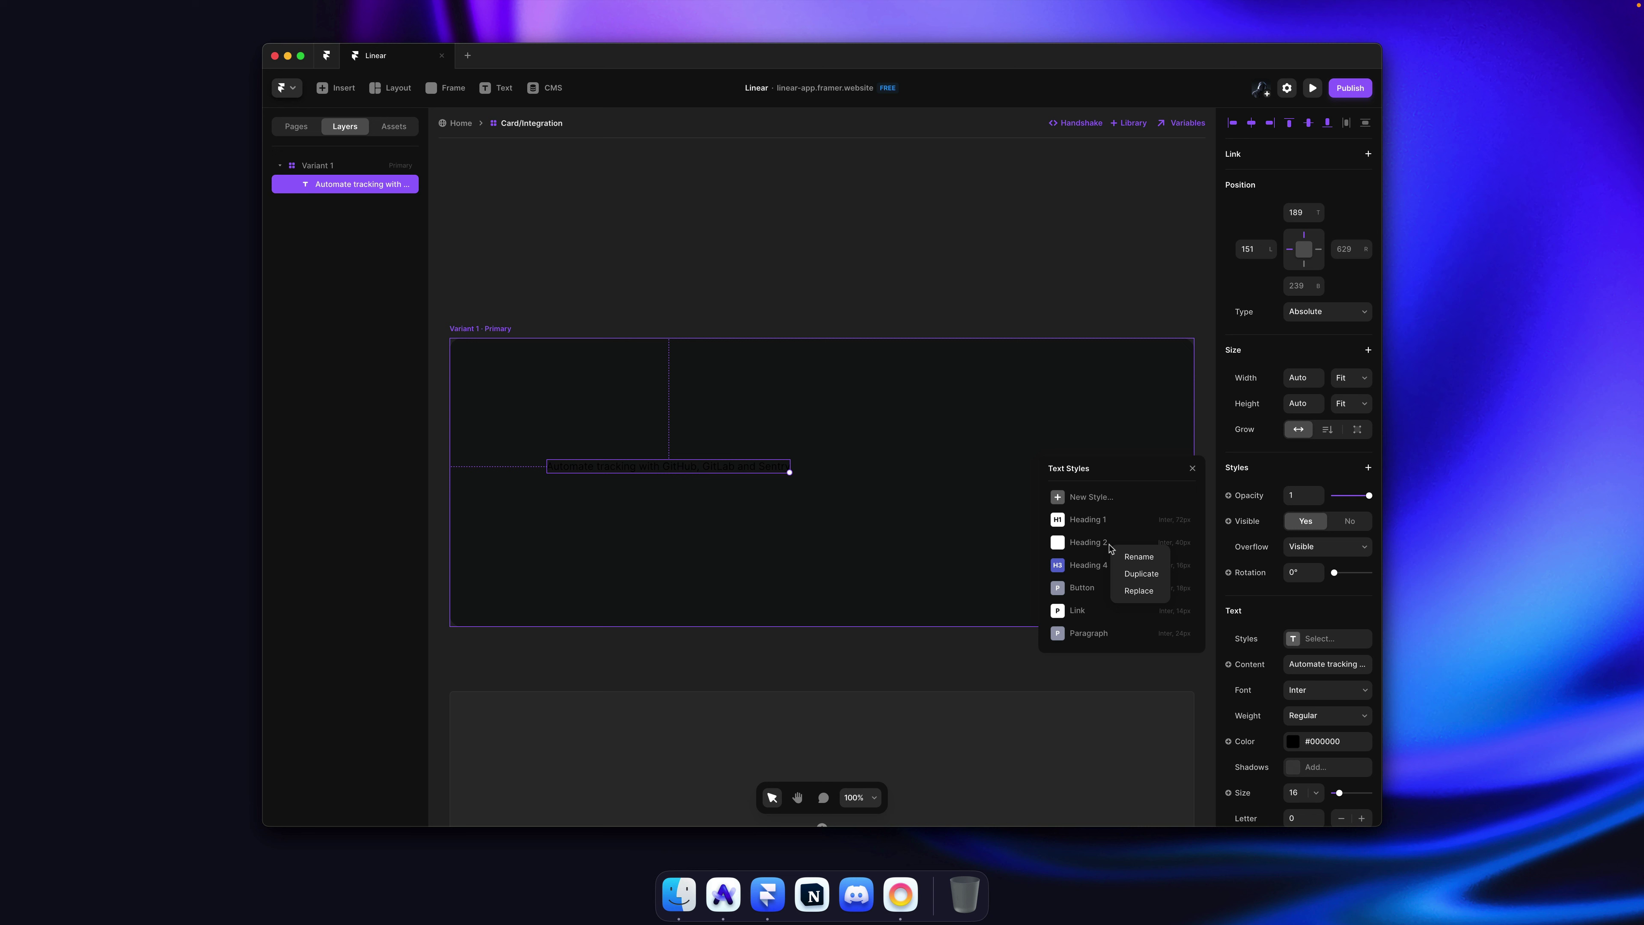
left_click(1141, 574)
key("BackSpace")
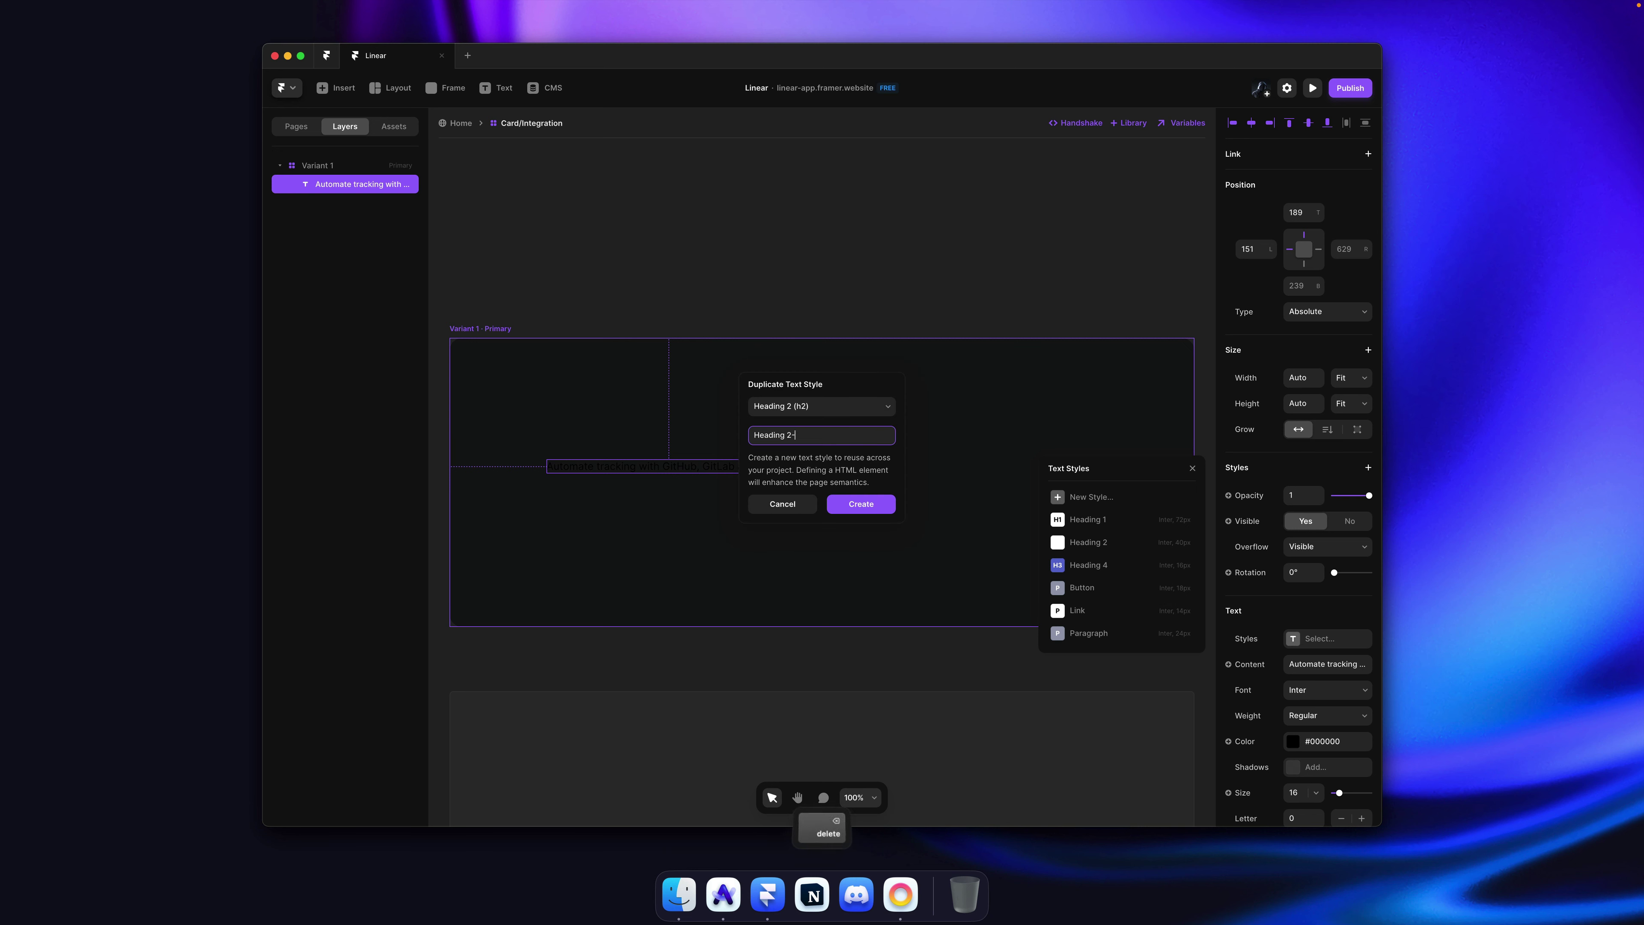
left_click(872, 410)
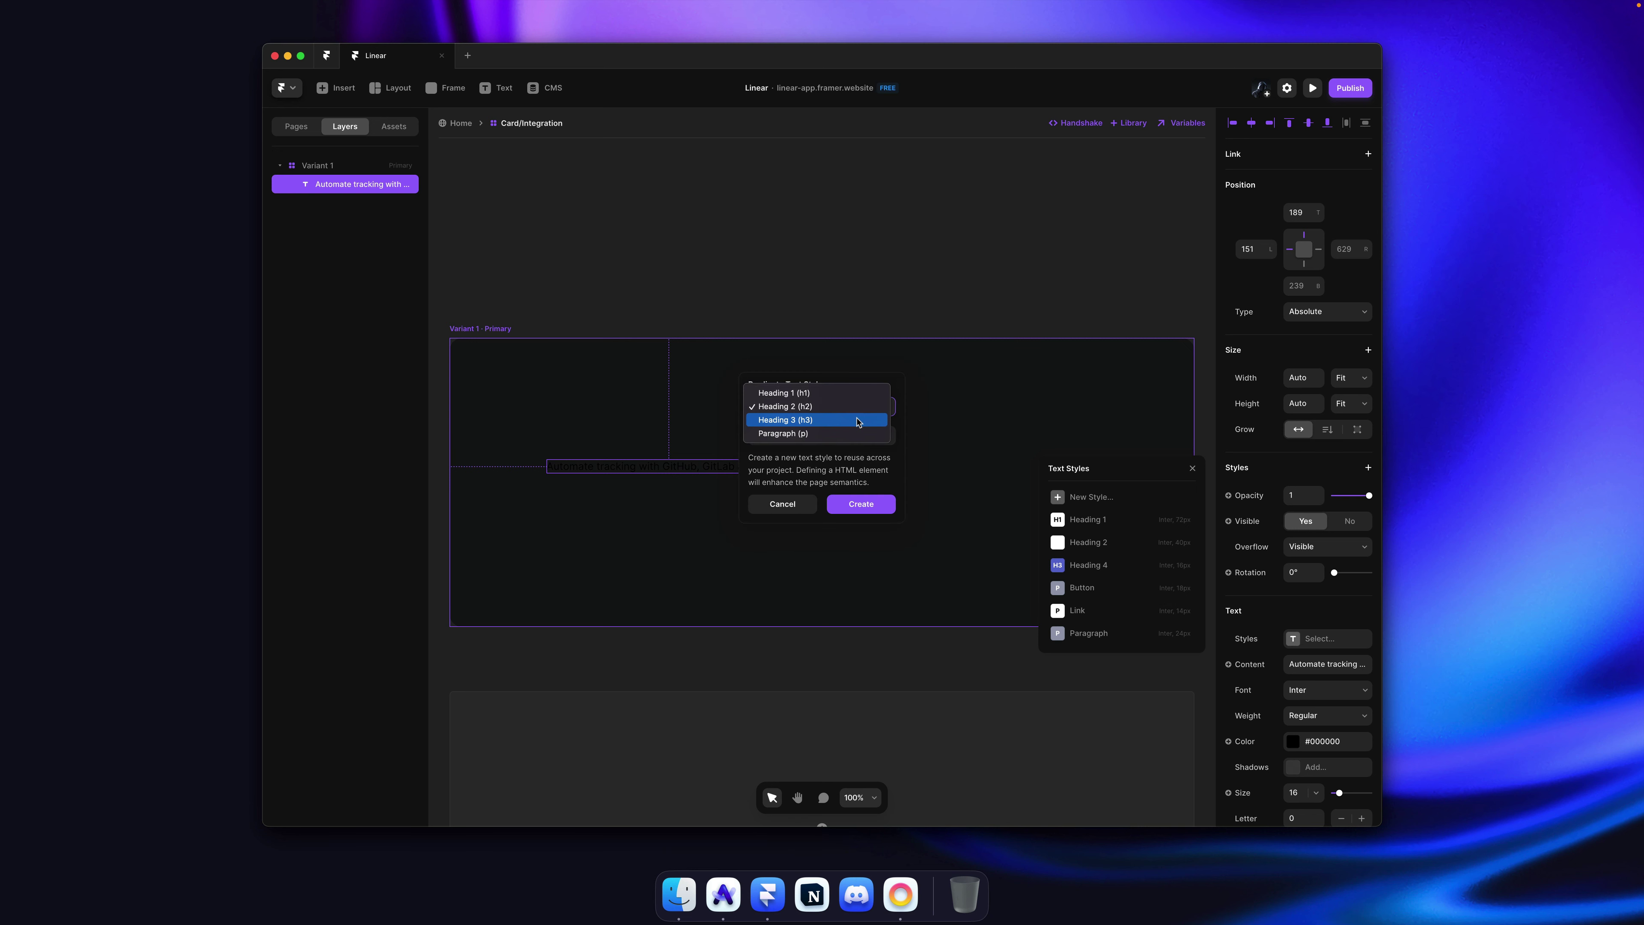
left_click(857, 419)
left_click(853, 502)
left_click(1107, 567)
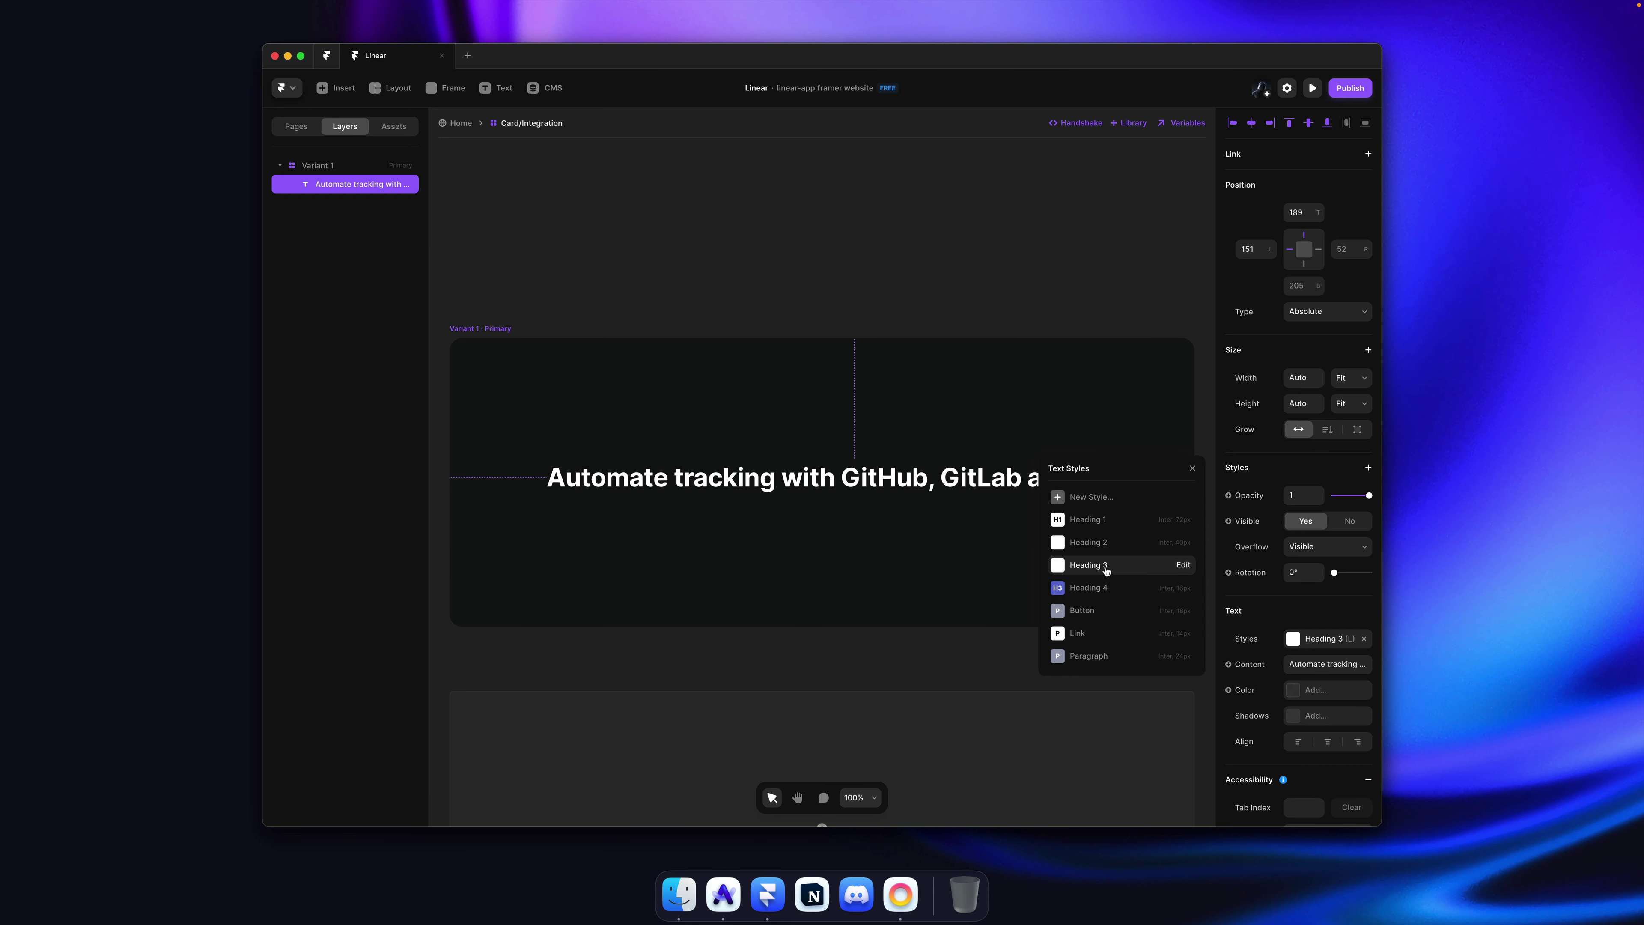
Step: Lower the new Heading 3 font size from 40 to 28
left_click(1188, 565)
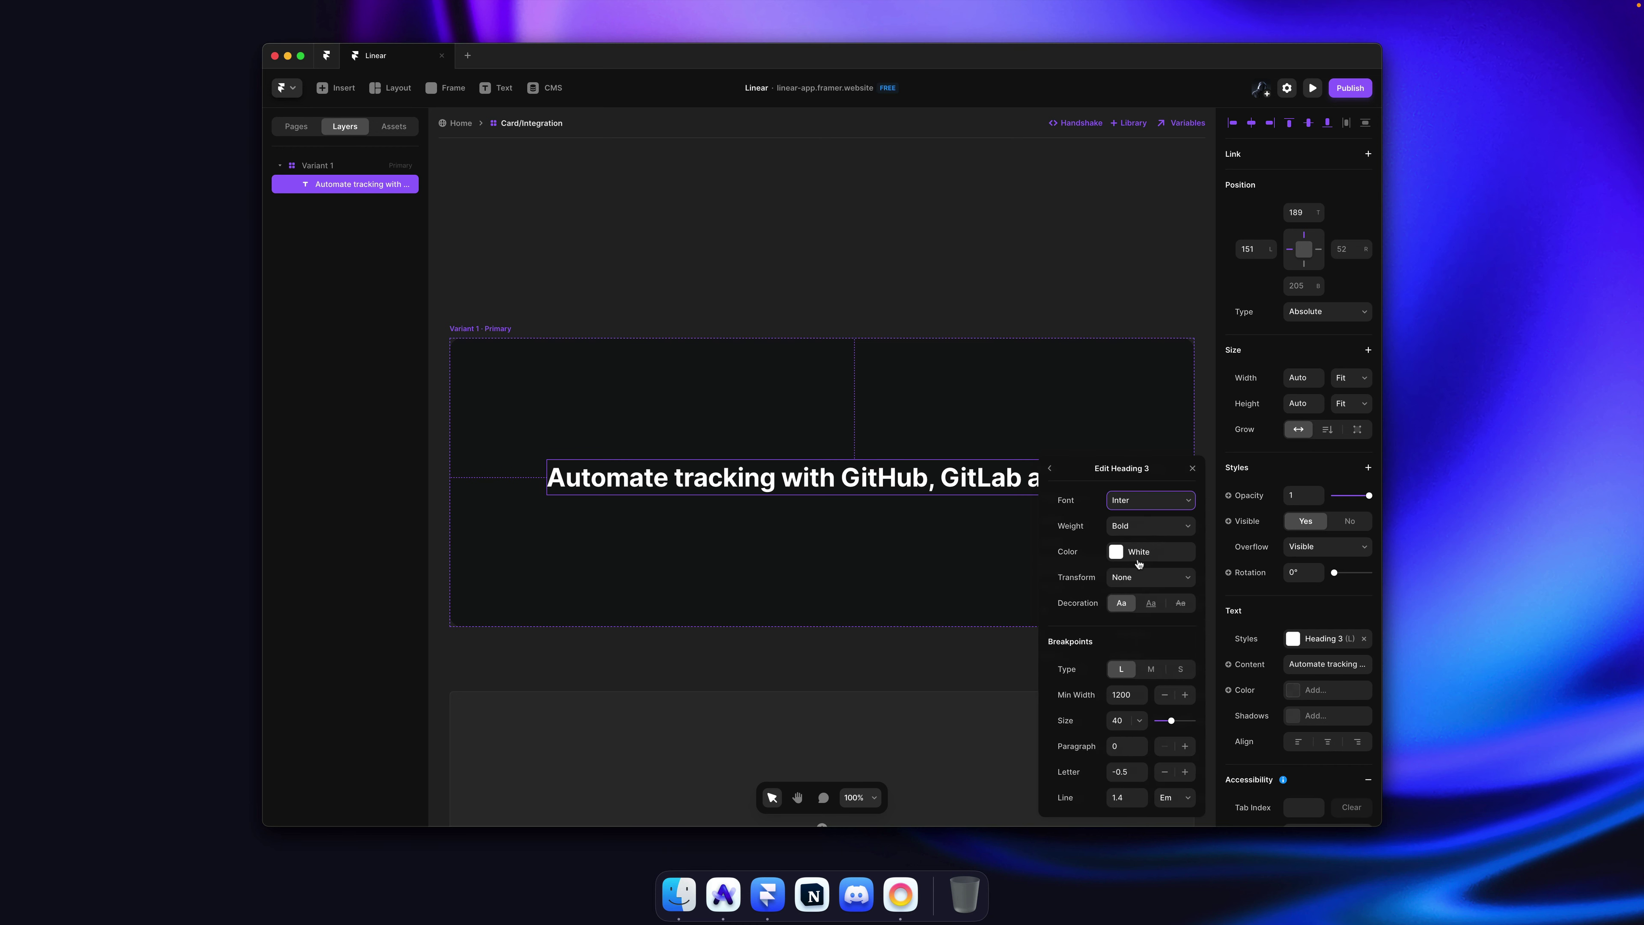
left_click(1127, 721)
key("Down")
key("Down")
key("Down")
key("Down")
key("Down")
key("Down")
key("Down")
key("Down")
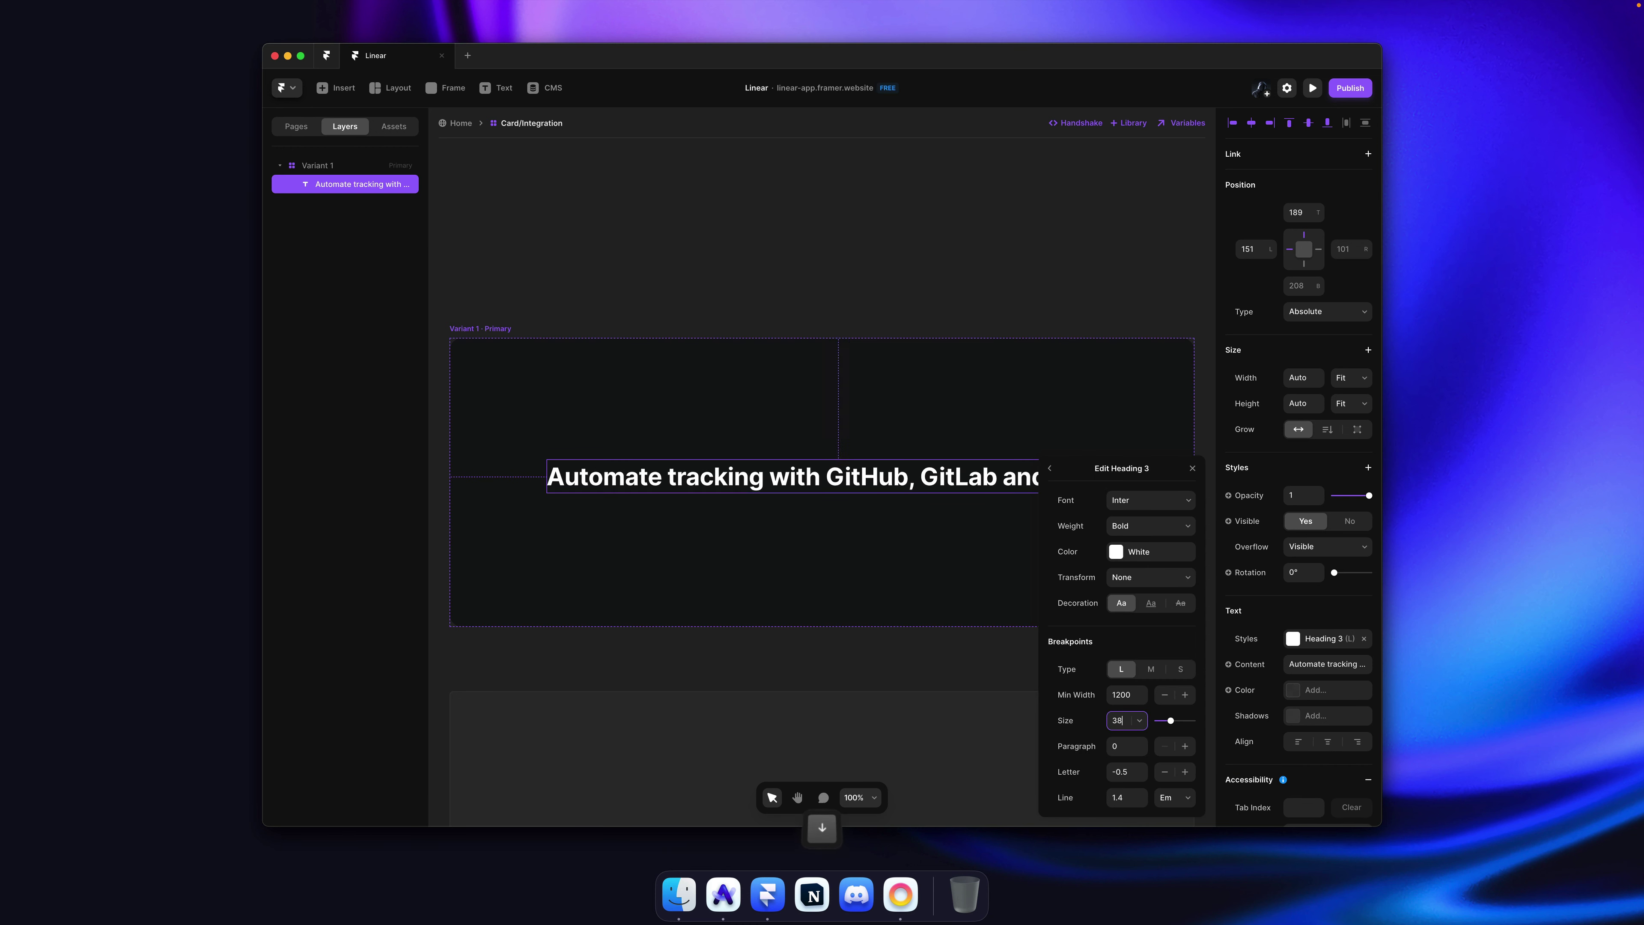
key("Down")
key("Down")
key("Down")
key("Down")
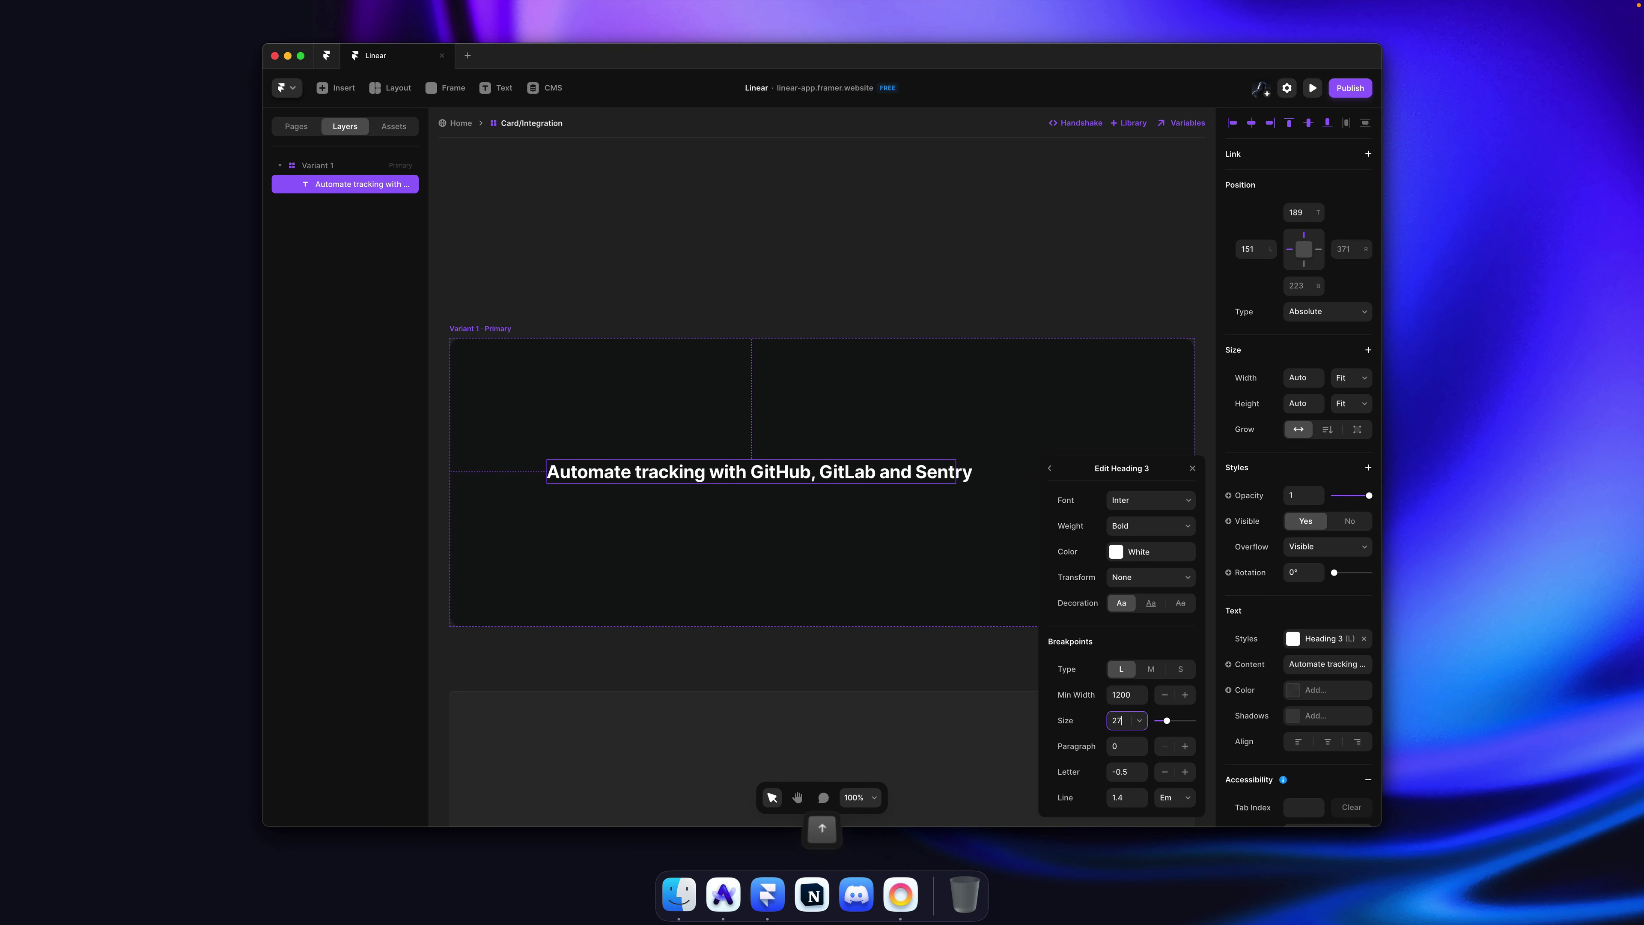
left_click(803, 218)
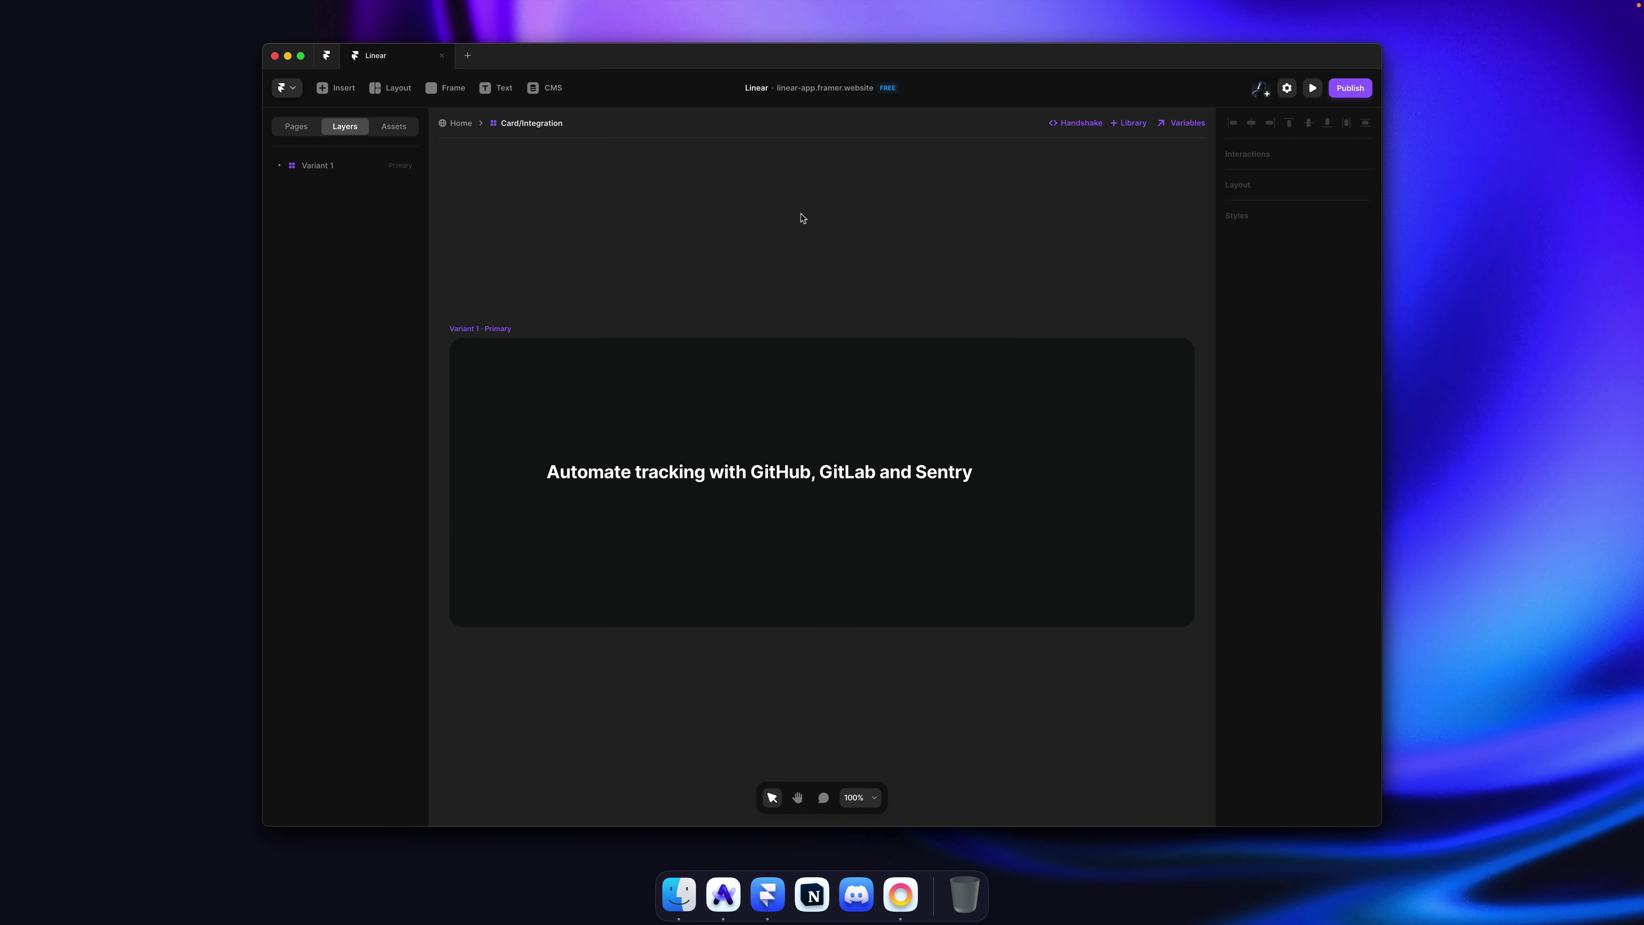
key("super+Tab")
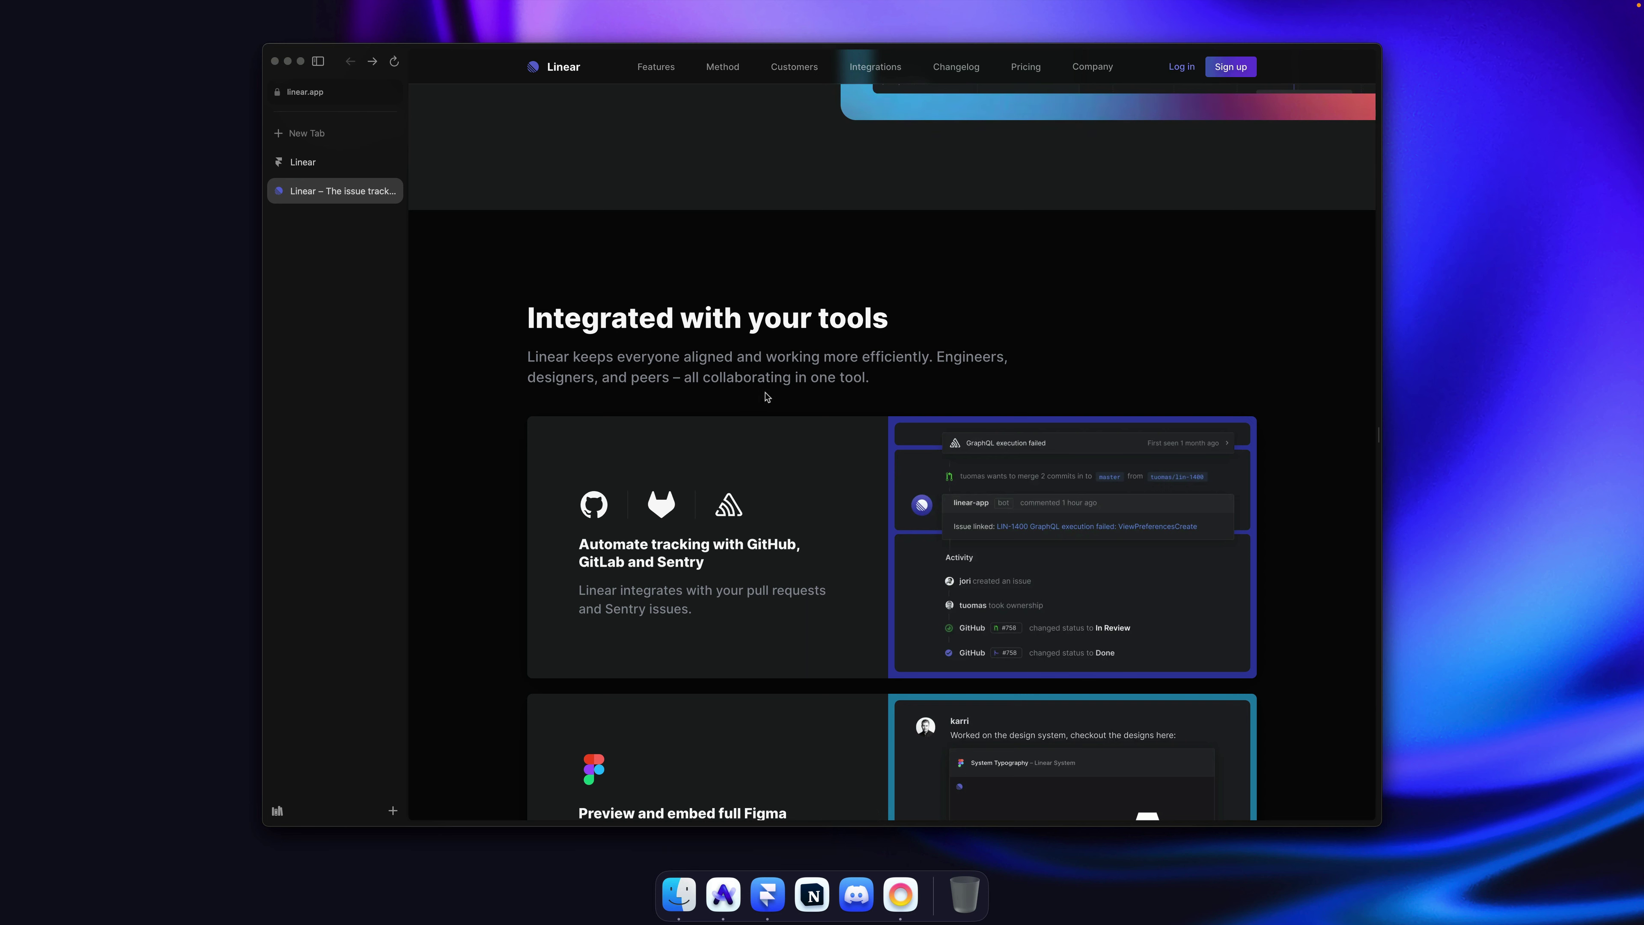
key("super+Tab")
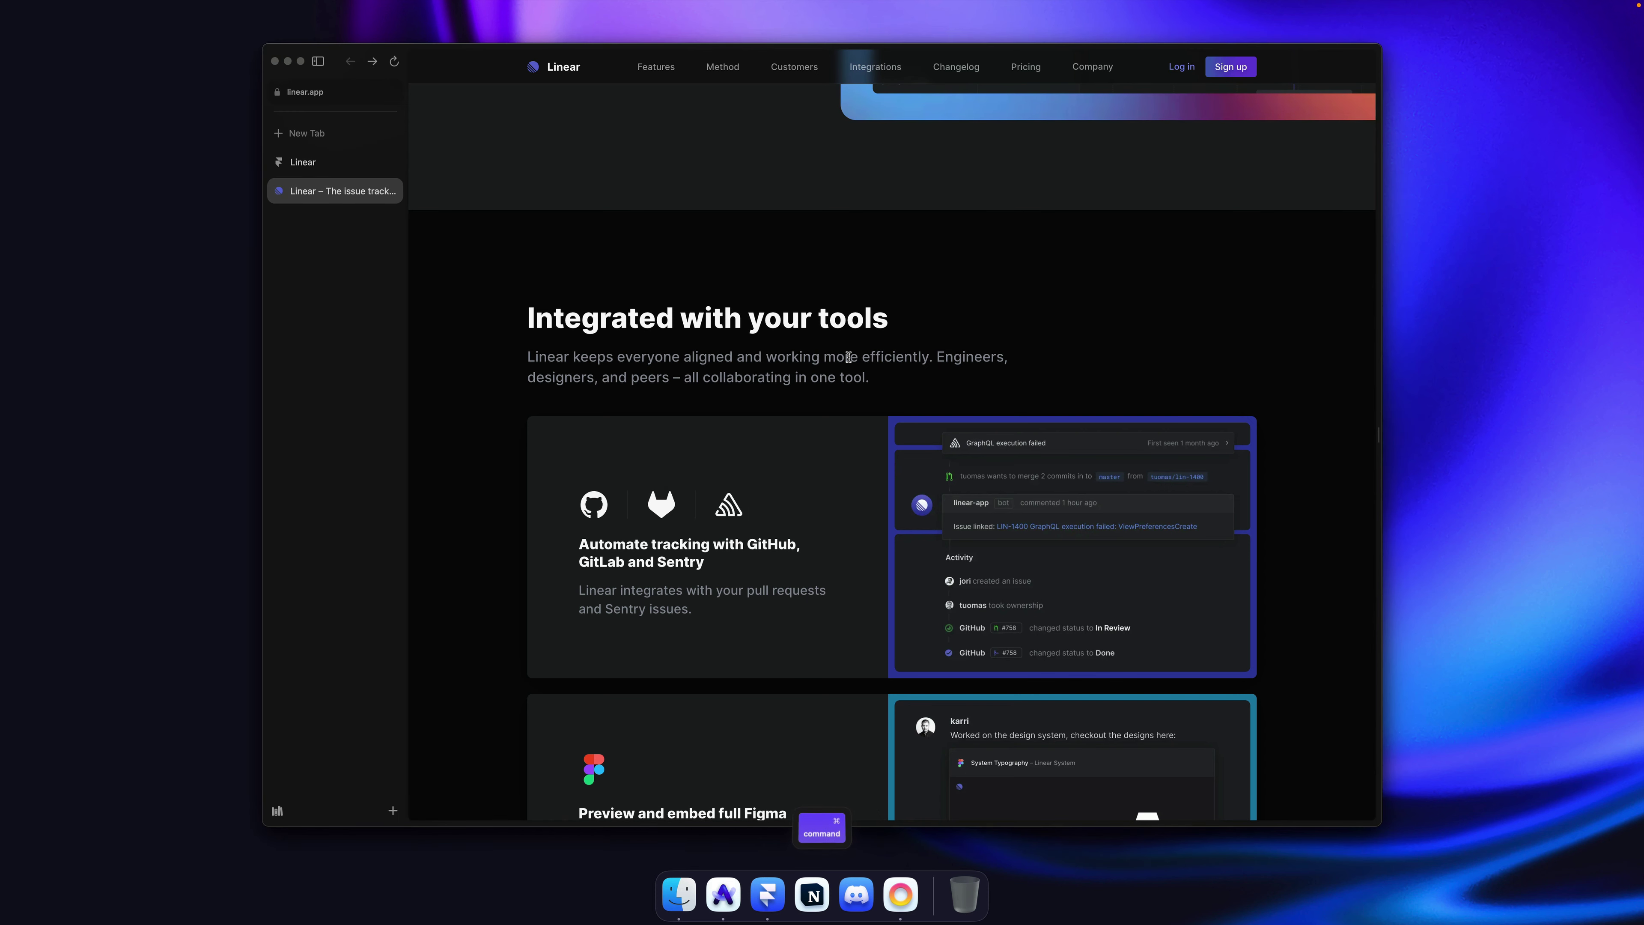
key("super+Tab")
Step: Replace the space before GitLab with a line break so the heading wraps after 'GitHub,'
left_click(858, 480)
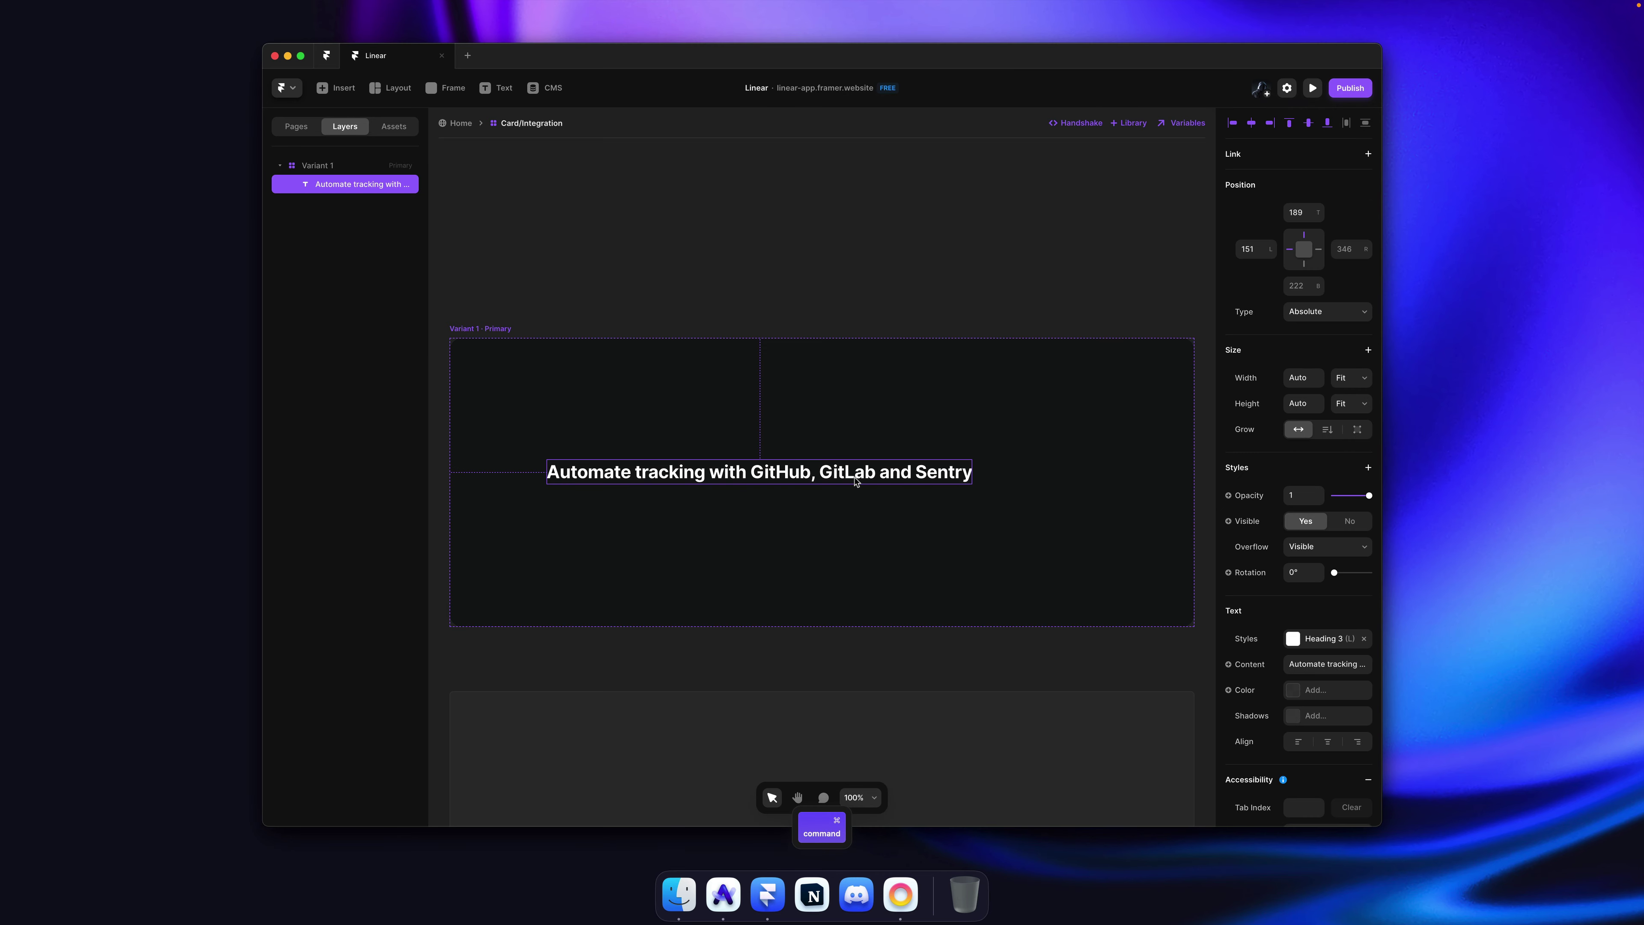
double_click(858, 480)
key("Left")
key("BackSpace")
key("Return")
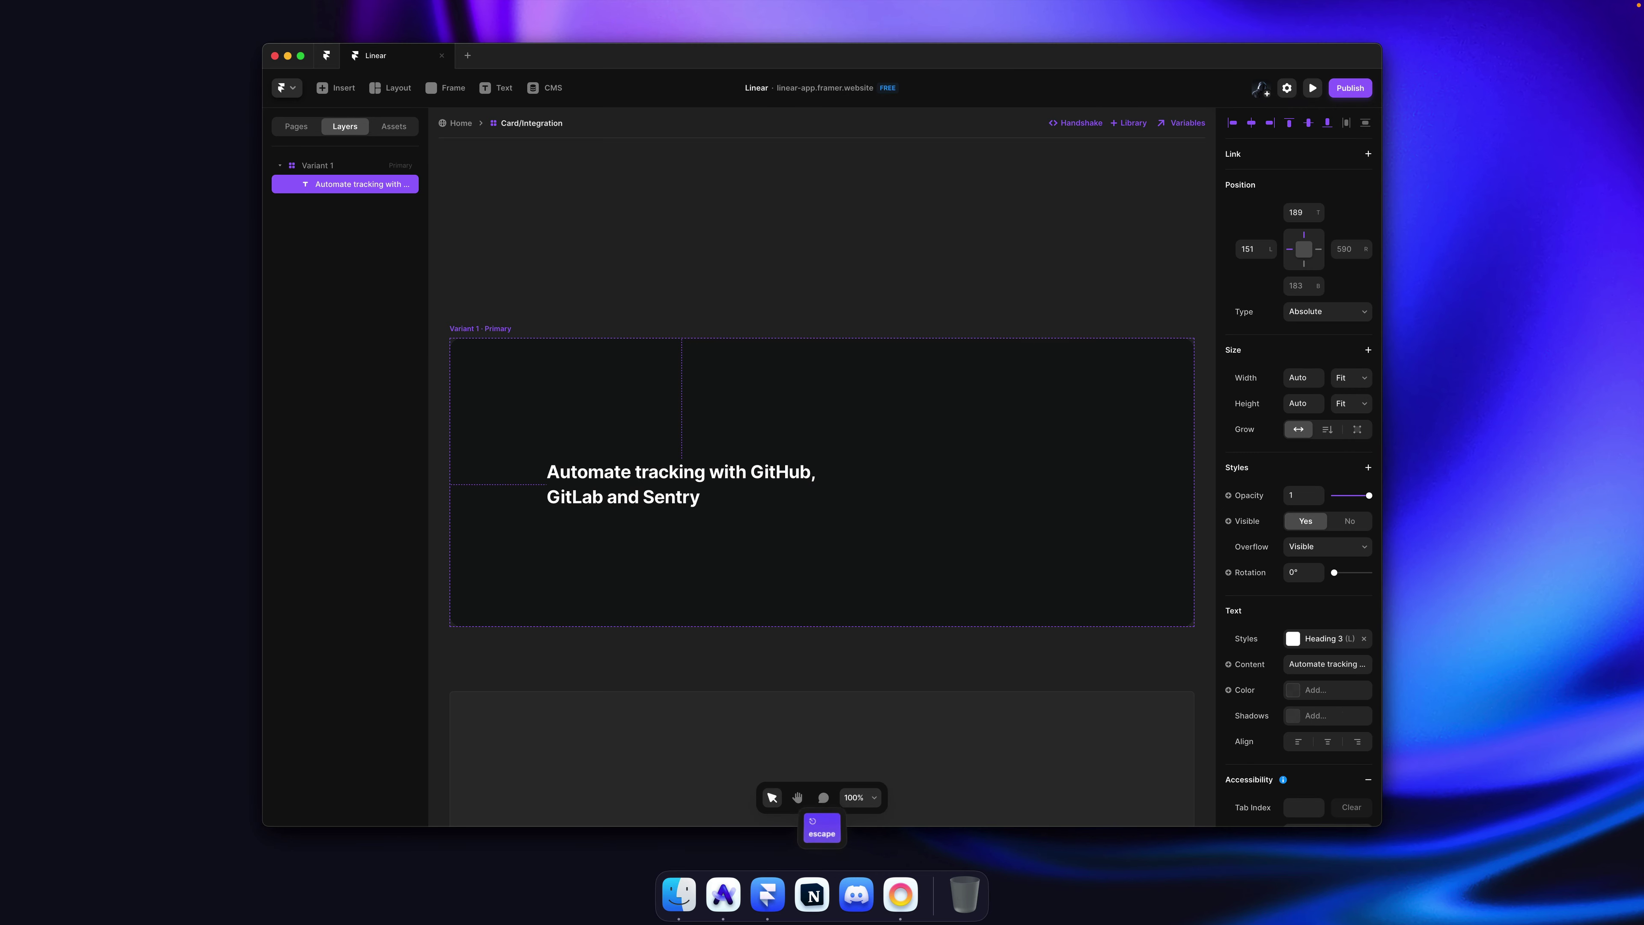
key("Escape")
Step: Add then remove the M breakpoint on Heading 3 and reduce its size to 24
left_click(1321, 638)
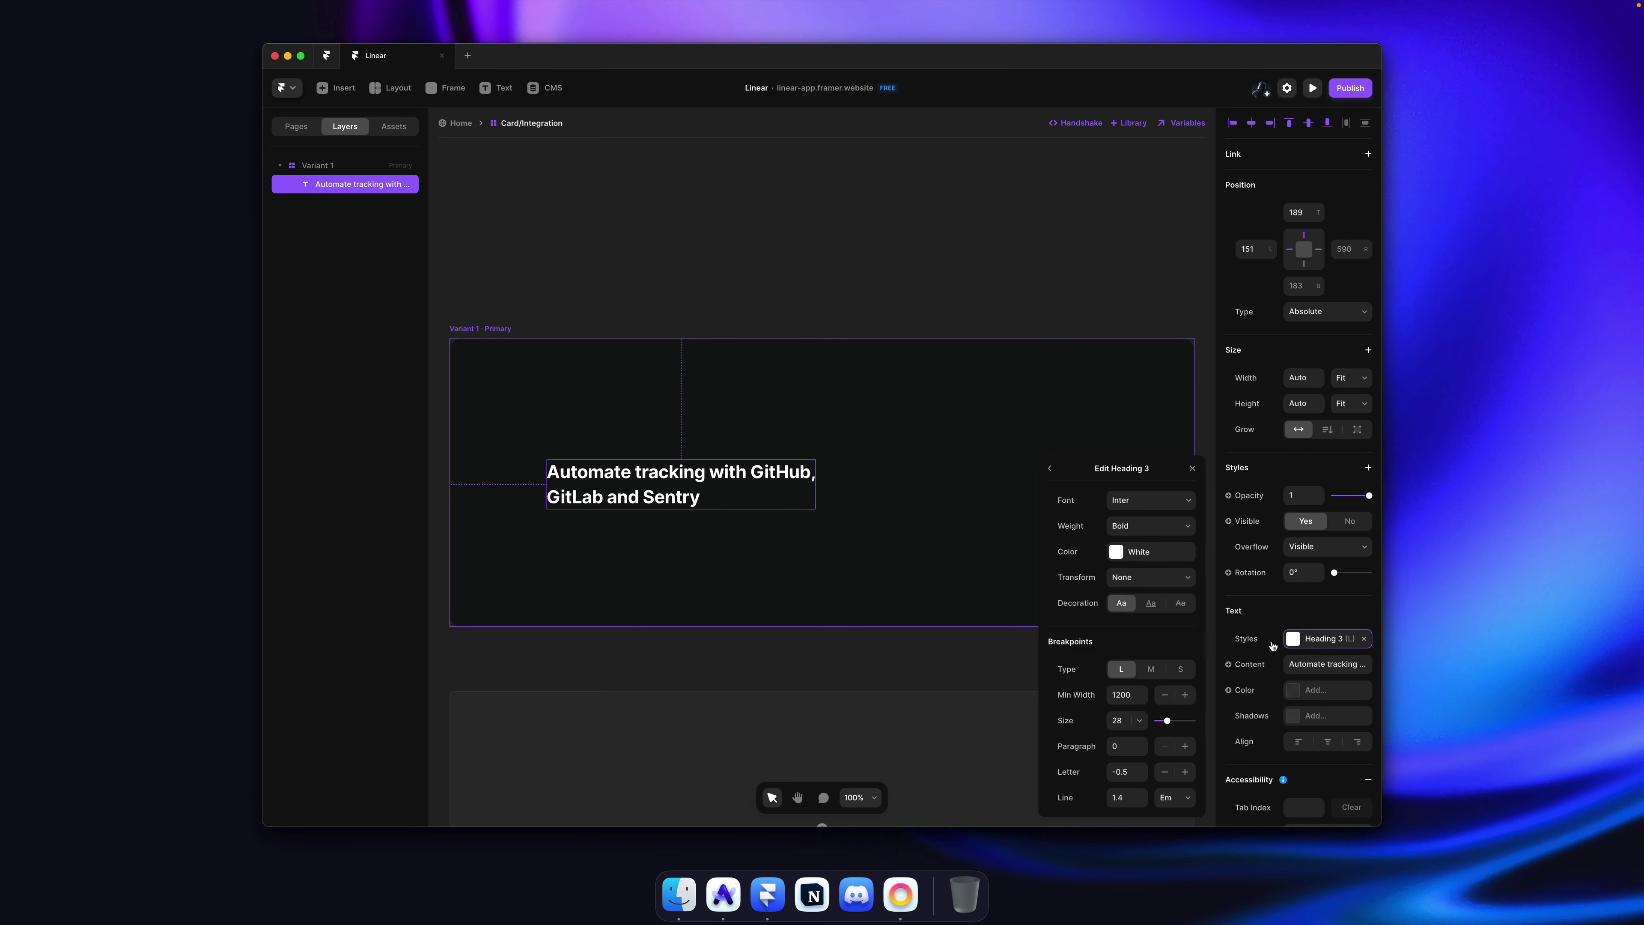
left_click(1155, 675)
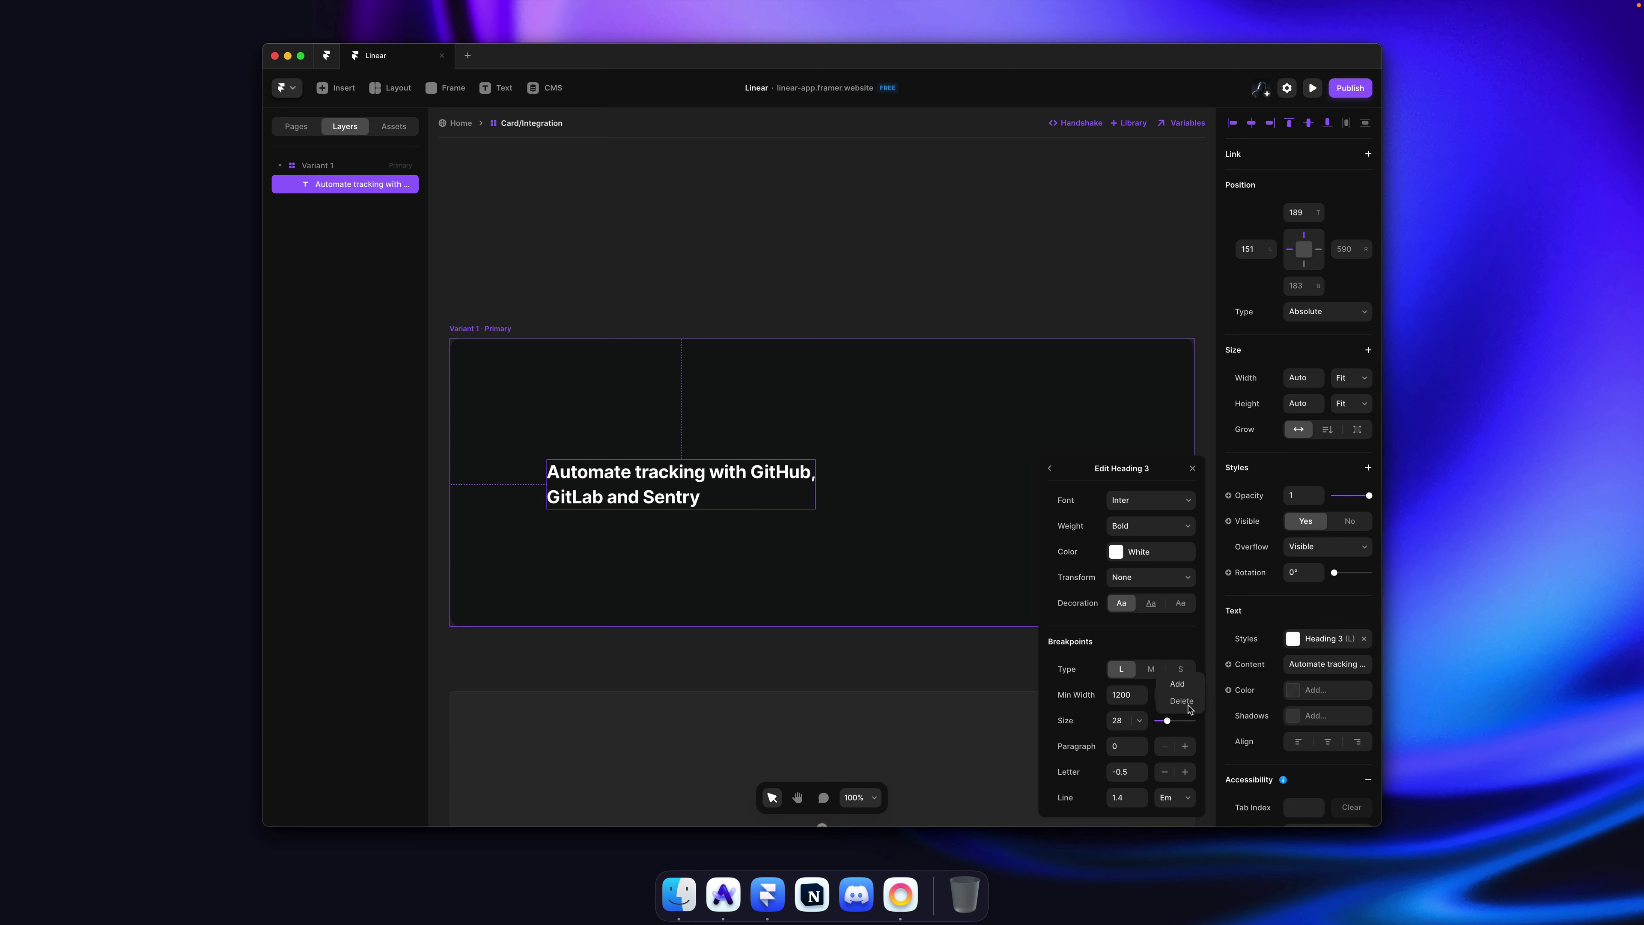
left_click(1180, 699)
left_click(1174, 674)
left_click(1199, 698)
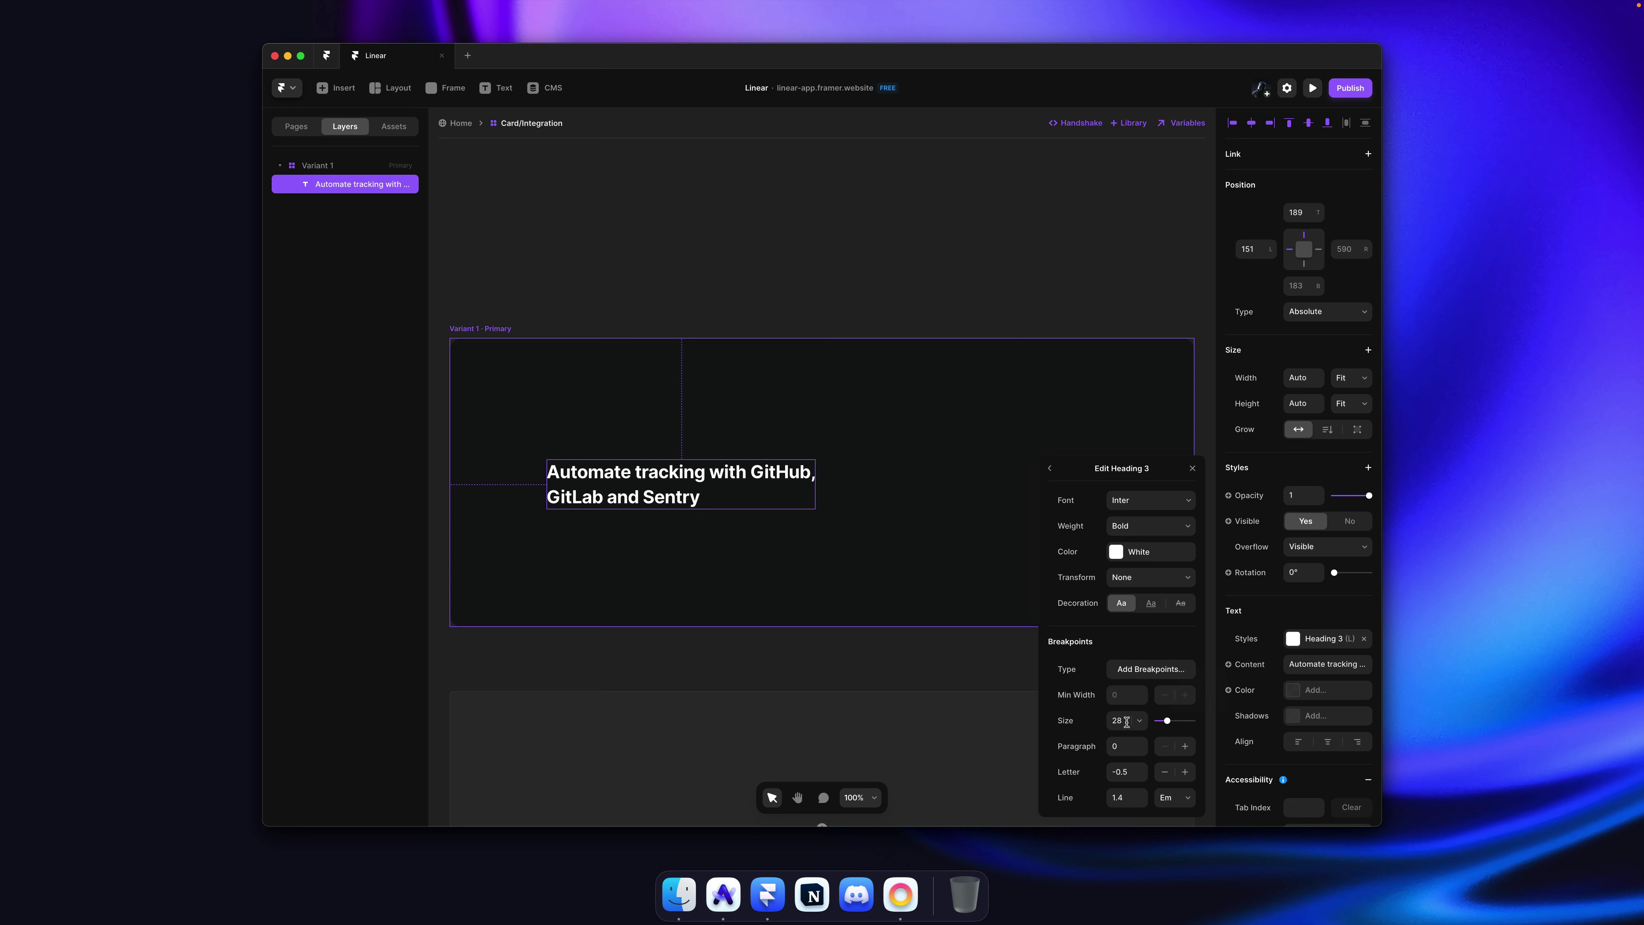
left_click(1120, 720)
key("Down")
key("Down")
key("Down")
key("Down")
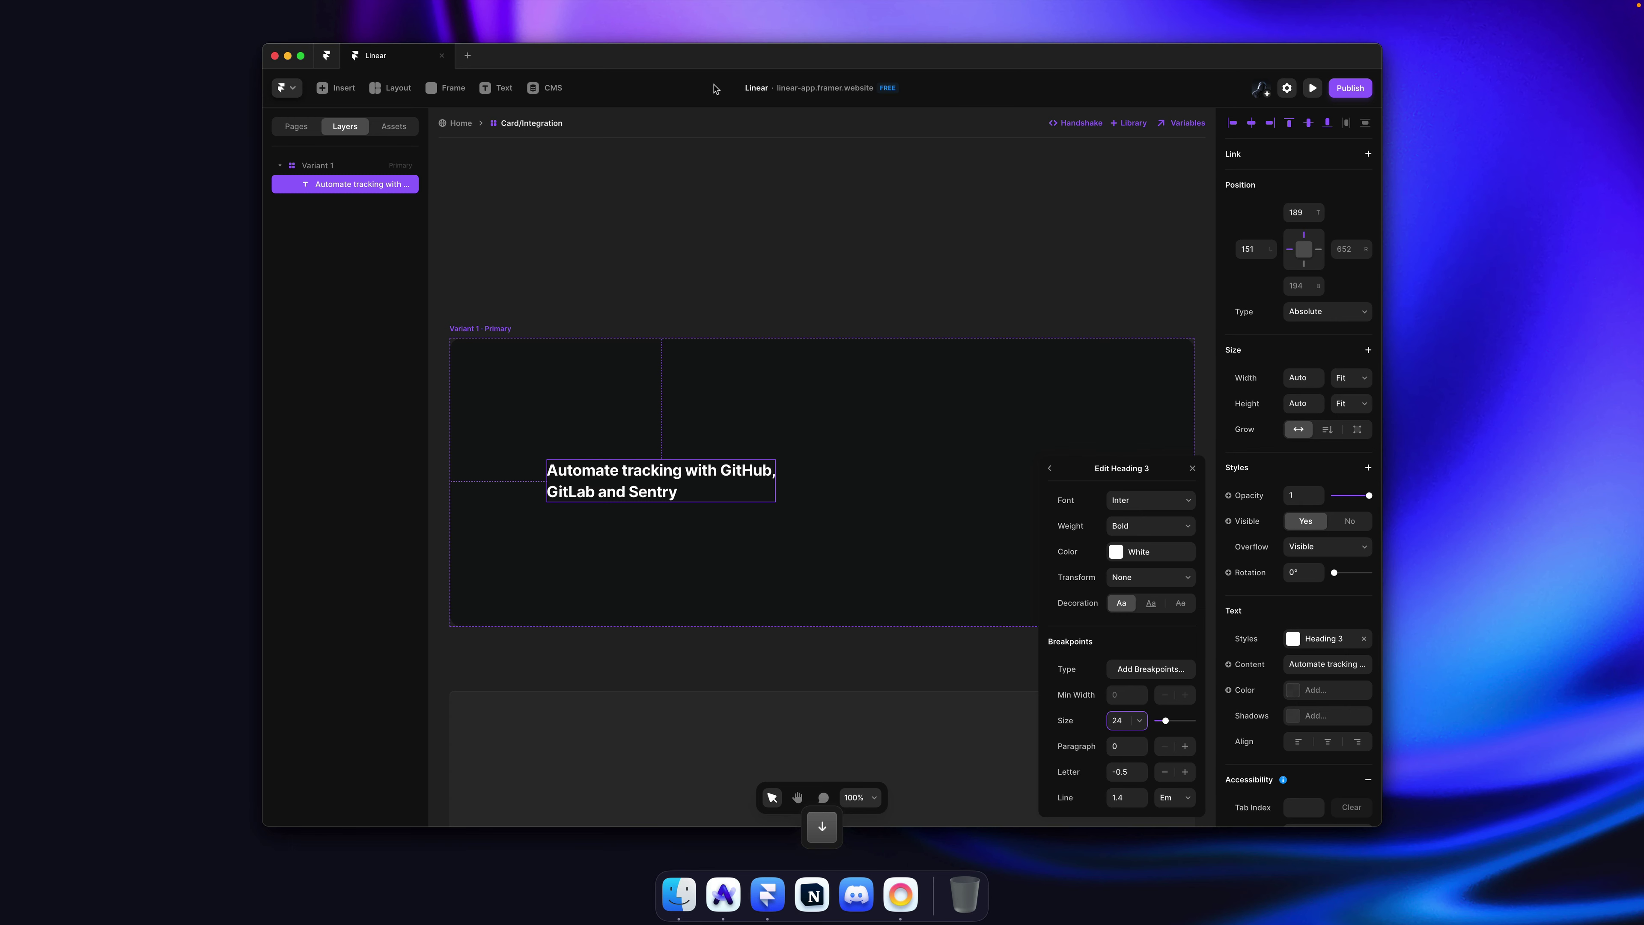
left_click(770, 231)
Step: Copy the reference card's description sentence from the Linear page
key("super+Tab")
left_click_drag(758, 606, 578, 588)
key("super+c")
Step: Duplicate the heading below itself and paste in the copied description sentence
key("super+Tab")
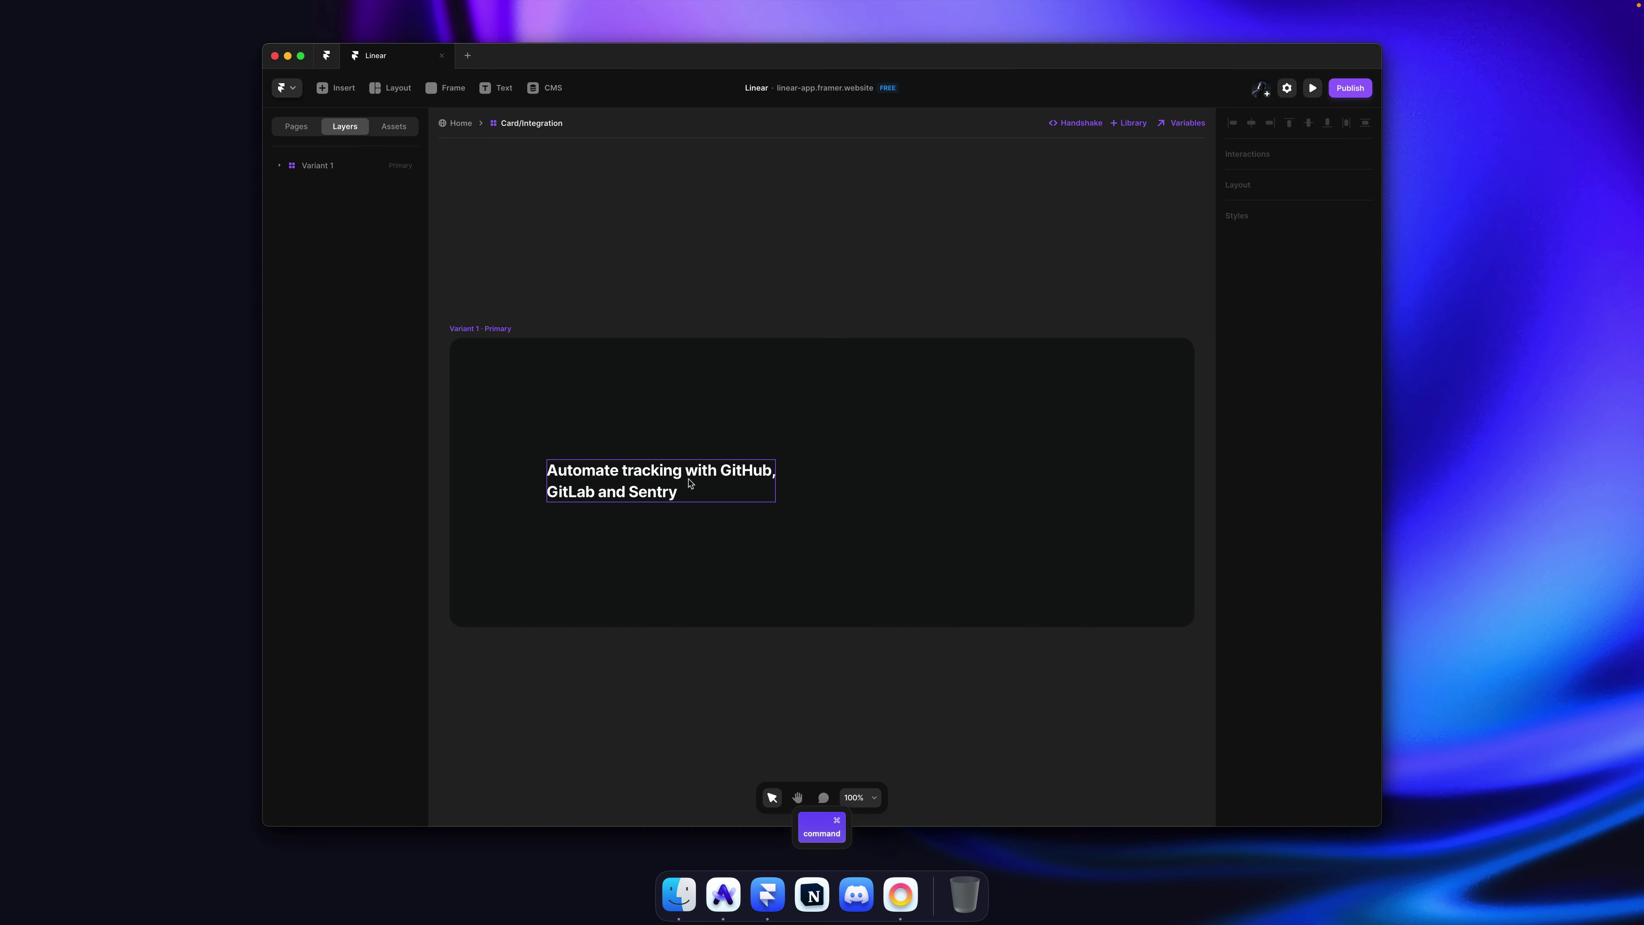
left_click_drag(688, 485, 688, 570)
key("Return")
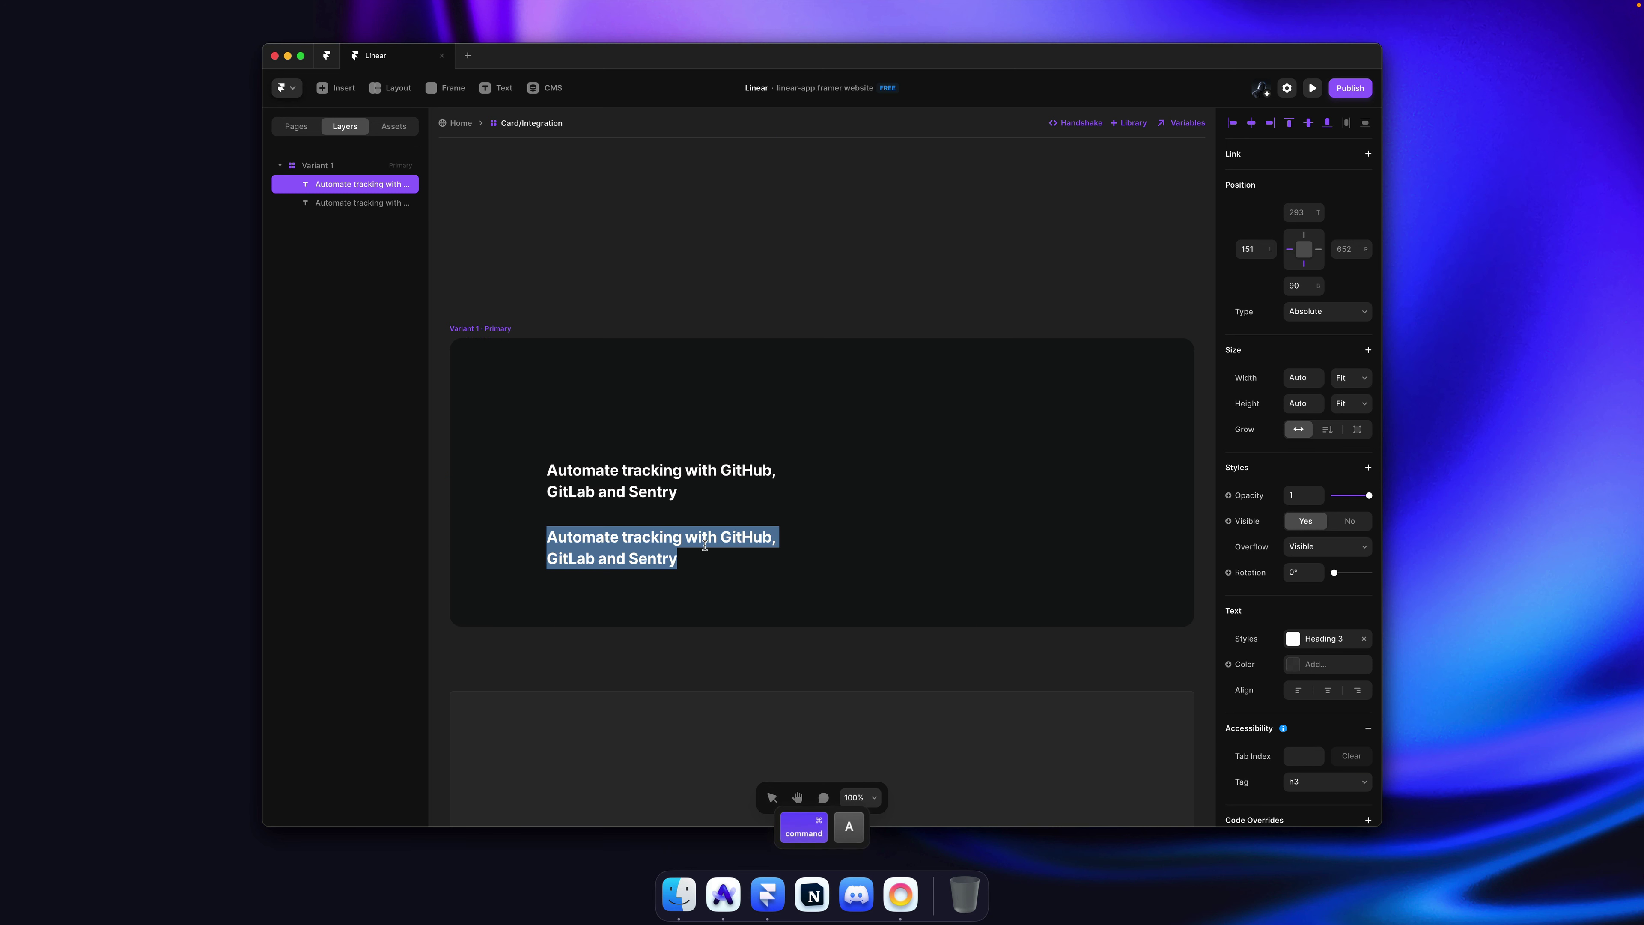
key("super+v")
key("Escape")
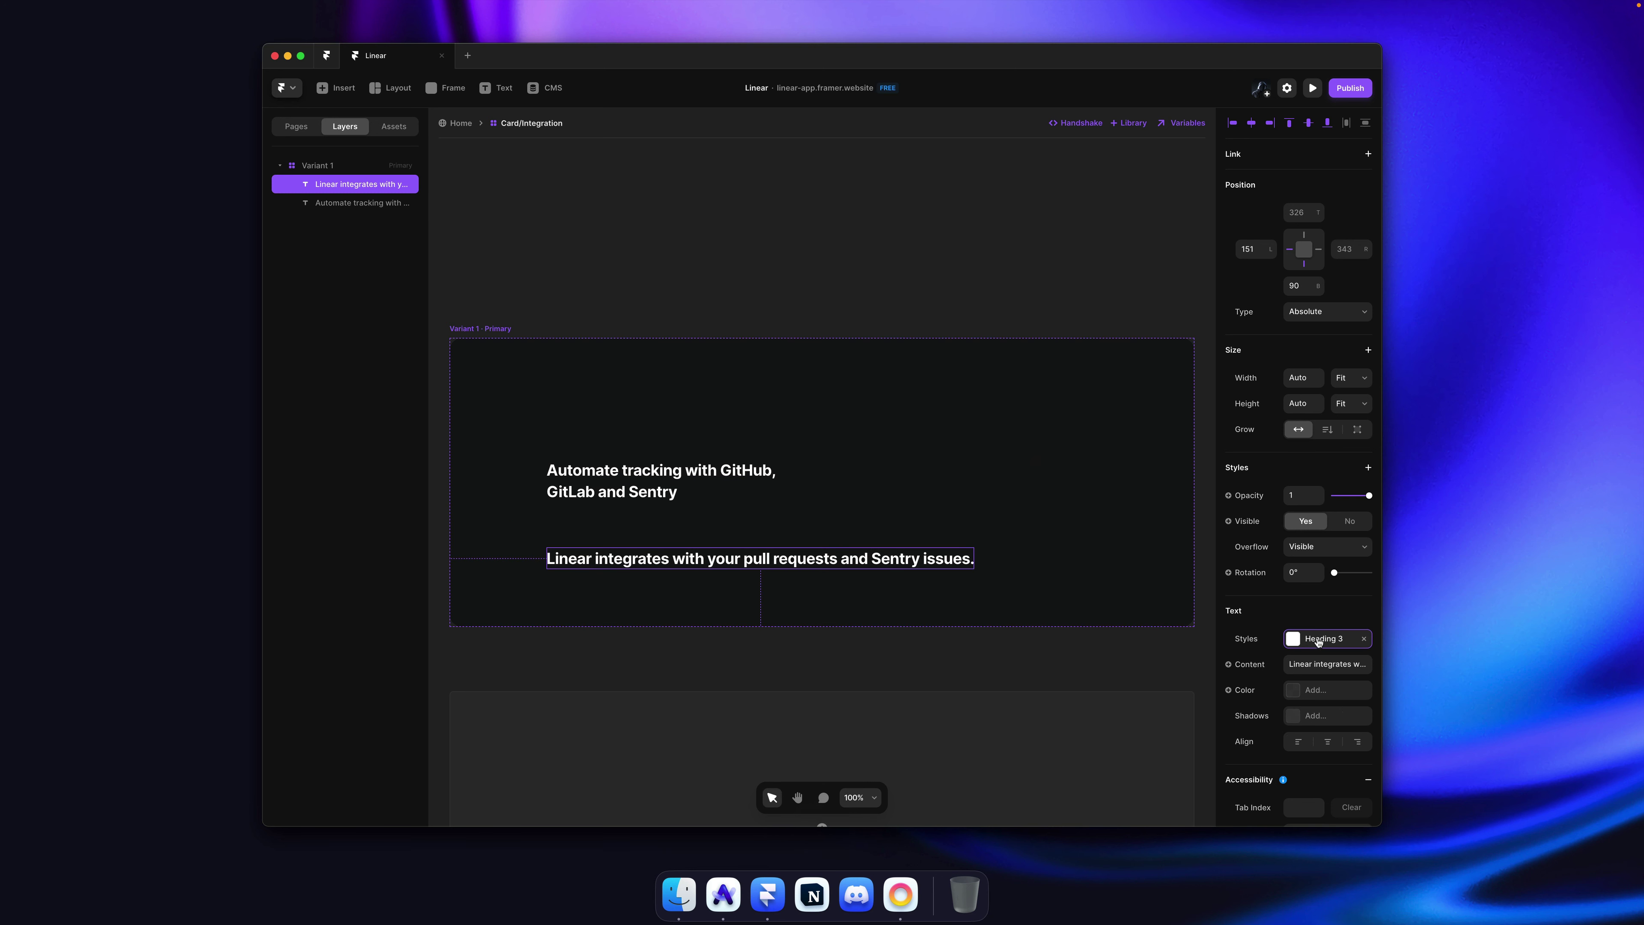
Step: Apply the Paragraph text style to the description
left_click(1314, 638)
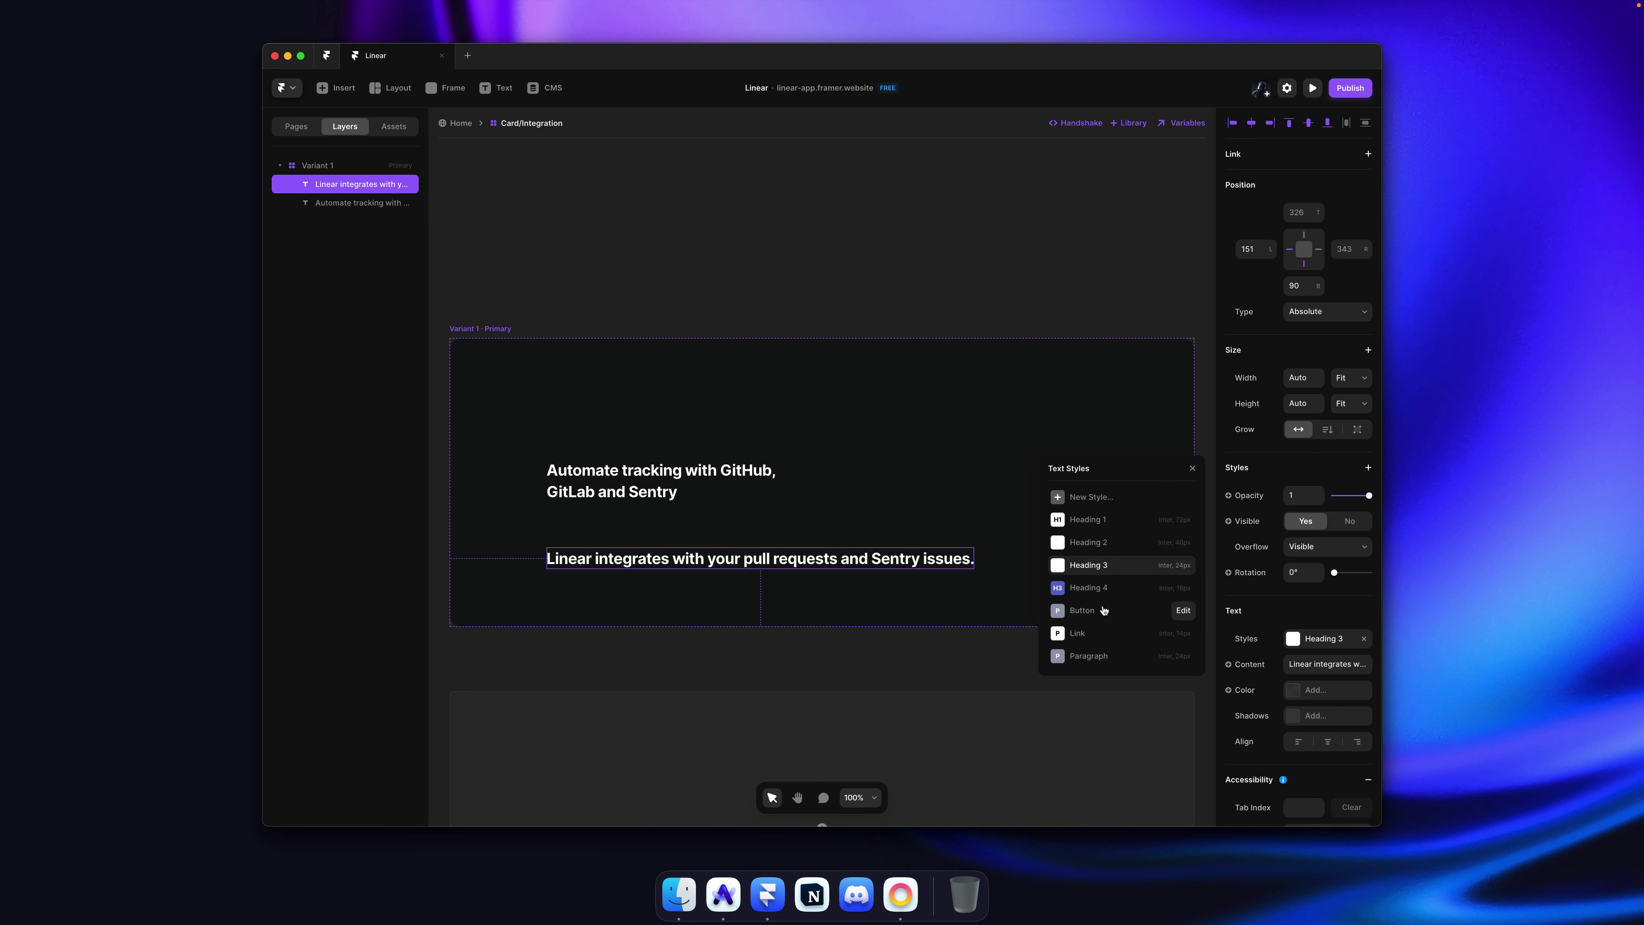
left_click(1091, 656)
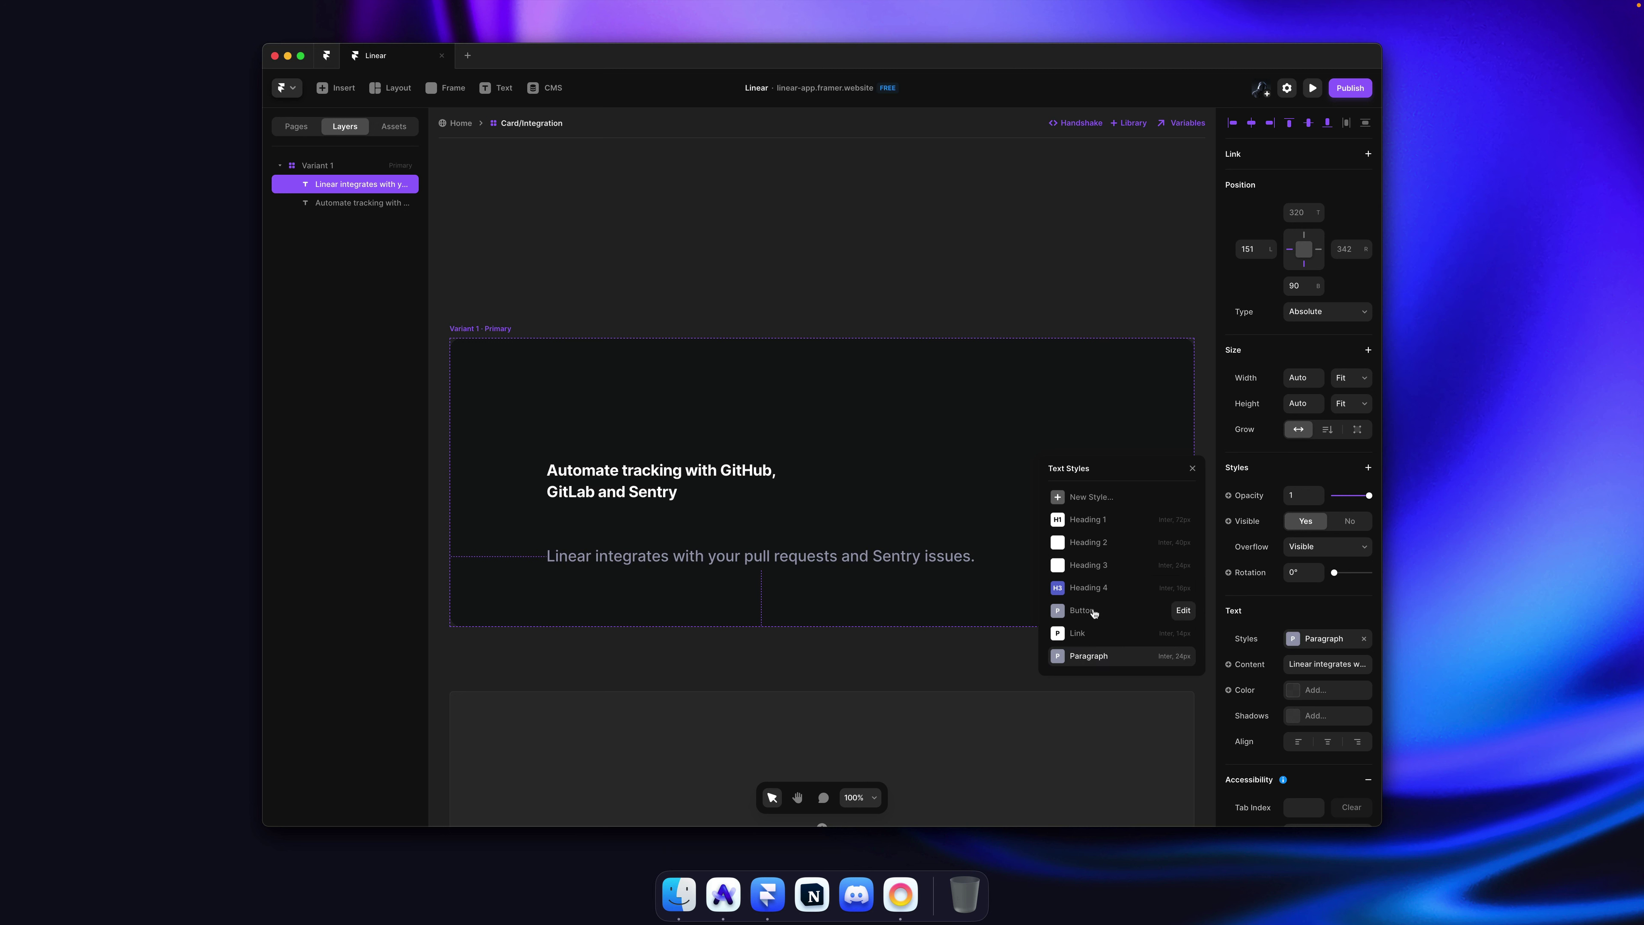
left_click(391, 128)
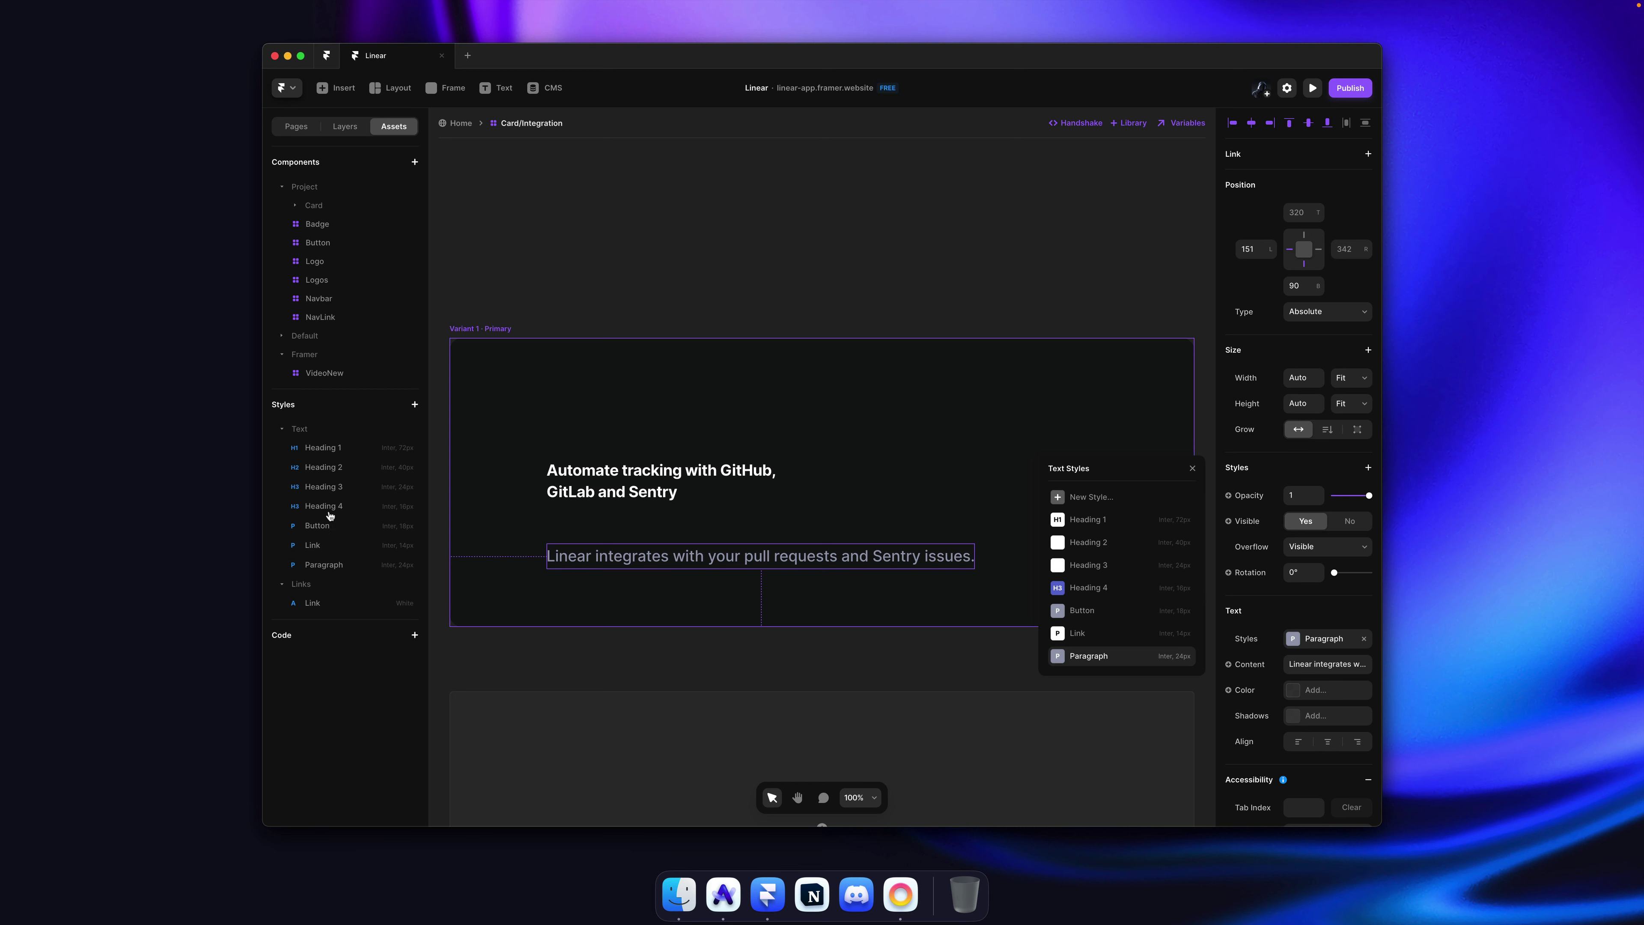
left_click(345, 126)
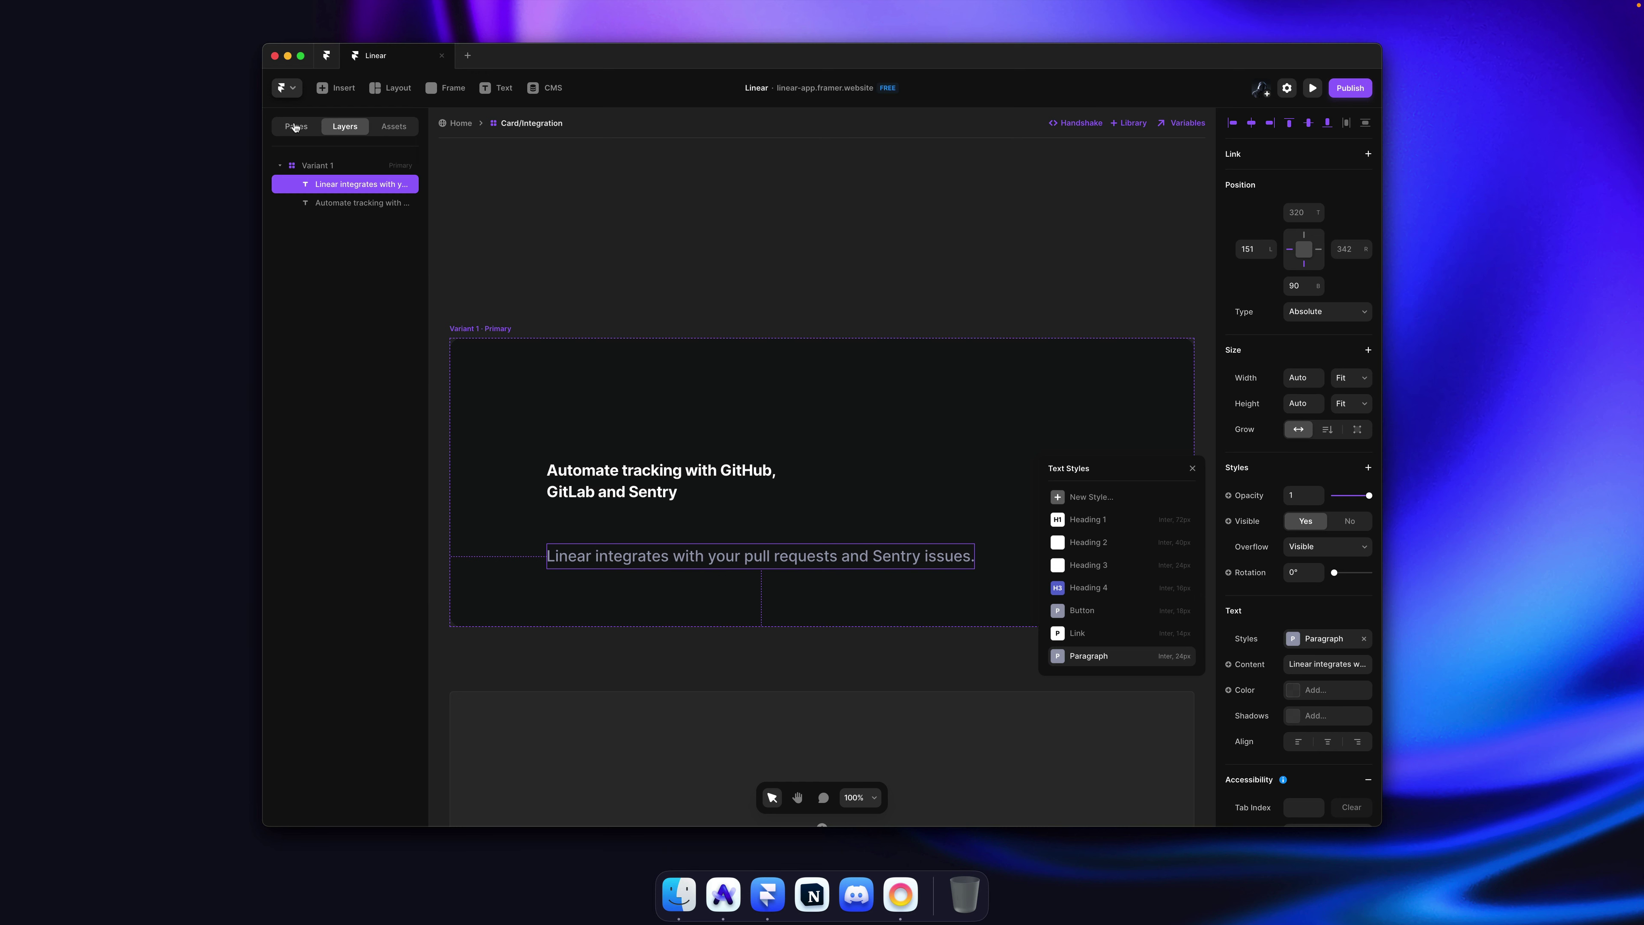
key("Escape")
Step: Copy the reference screenshot image from the Linear page
key("cmd+Tab")
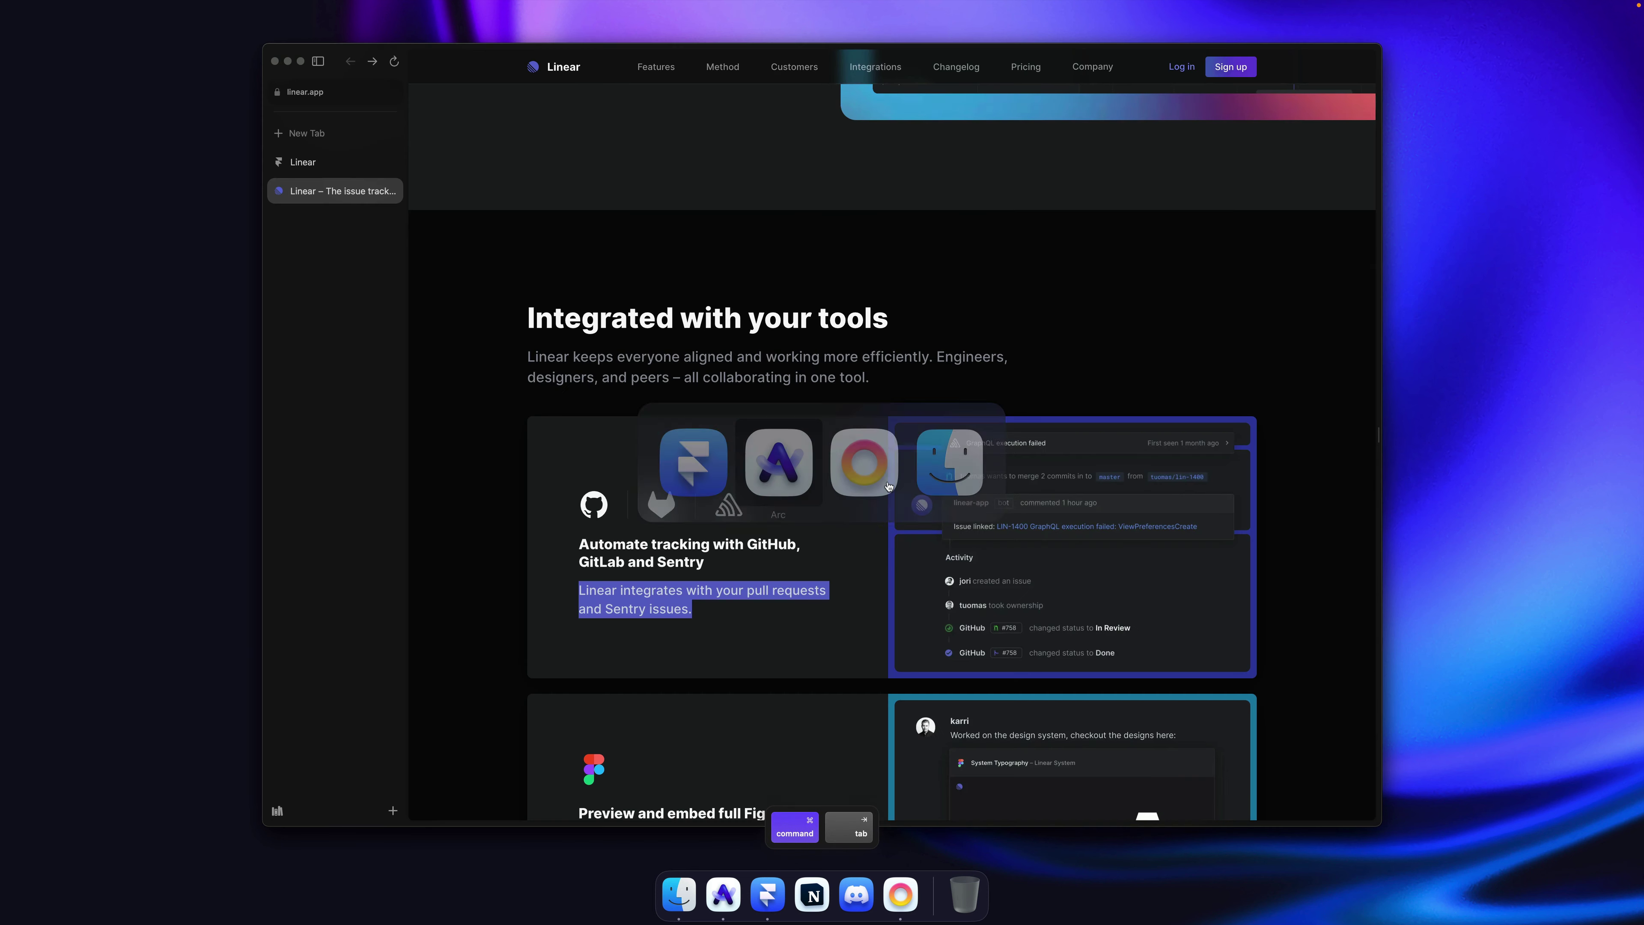
right_click(989, 495)
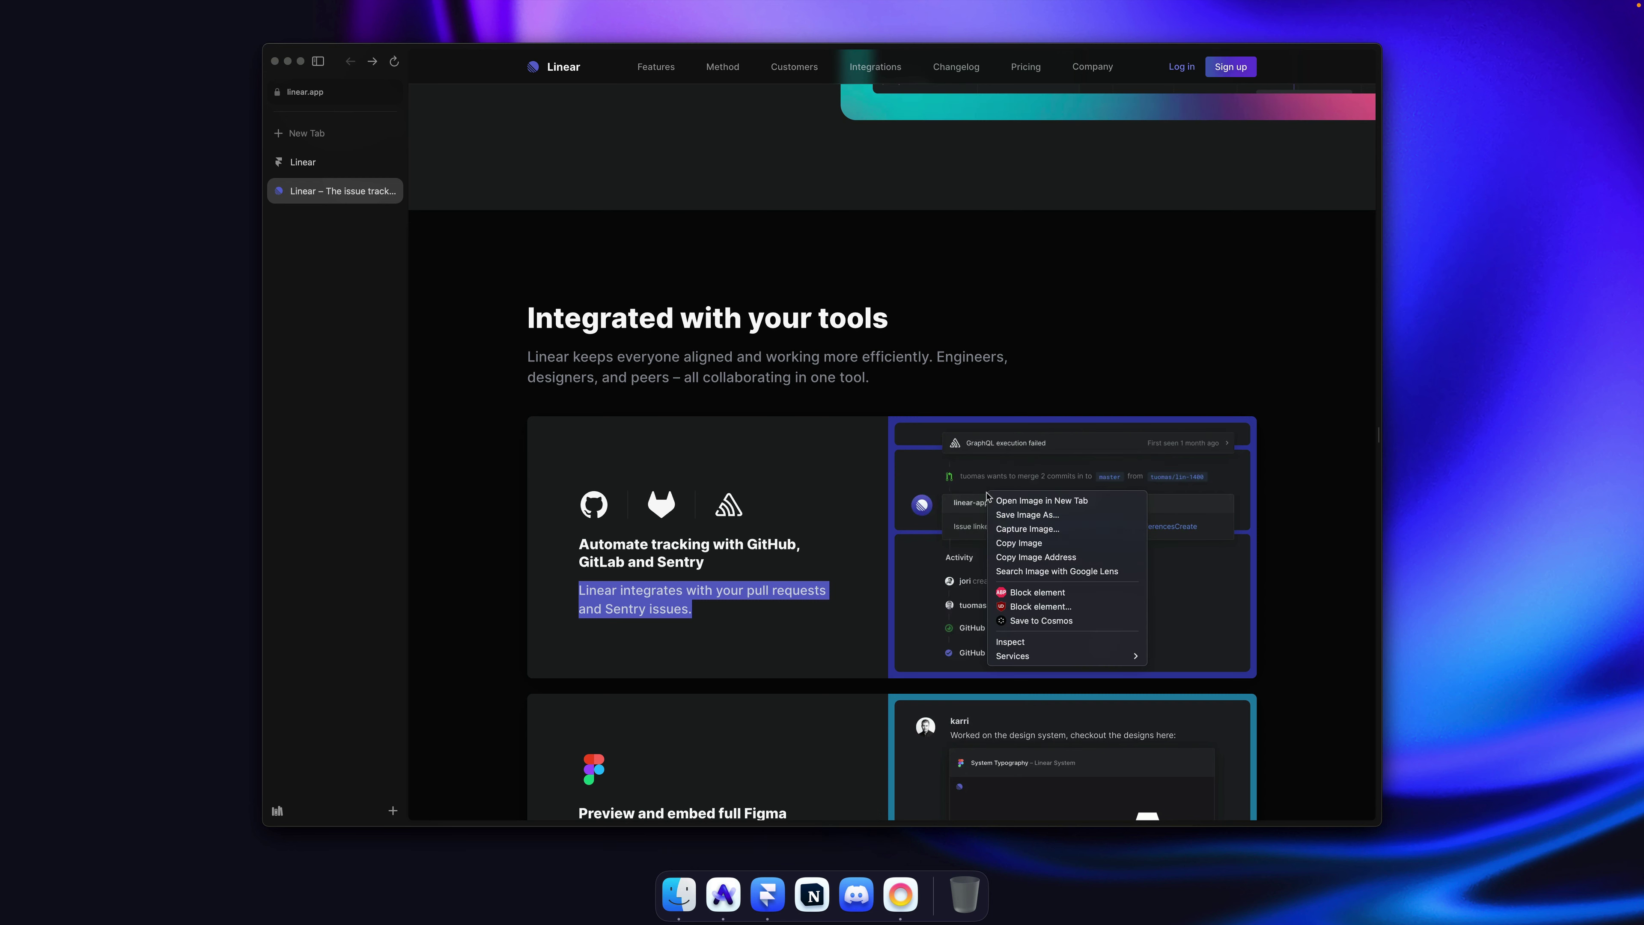
left_click(1021, 529)
key("Escape")
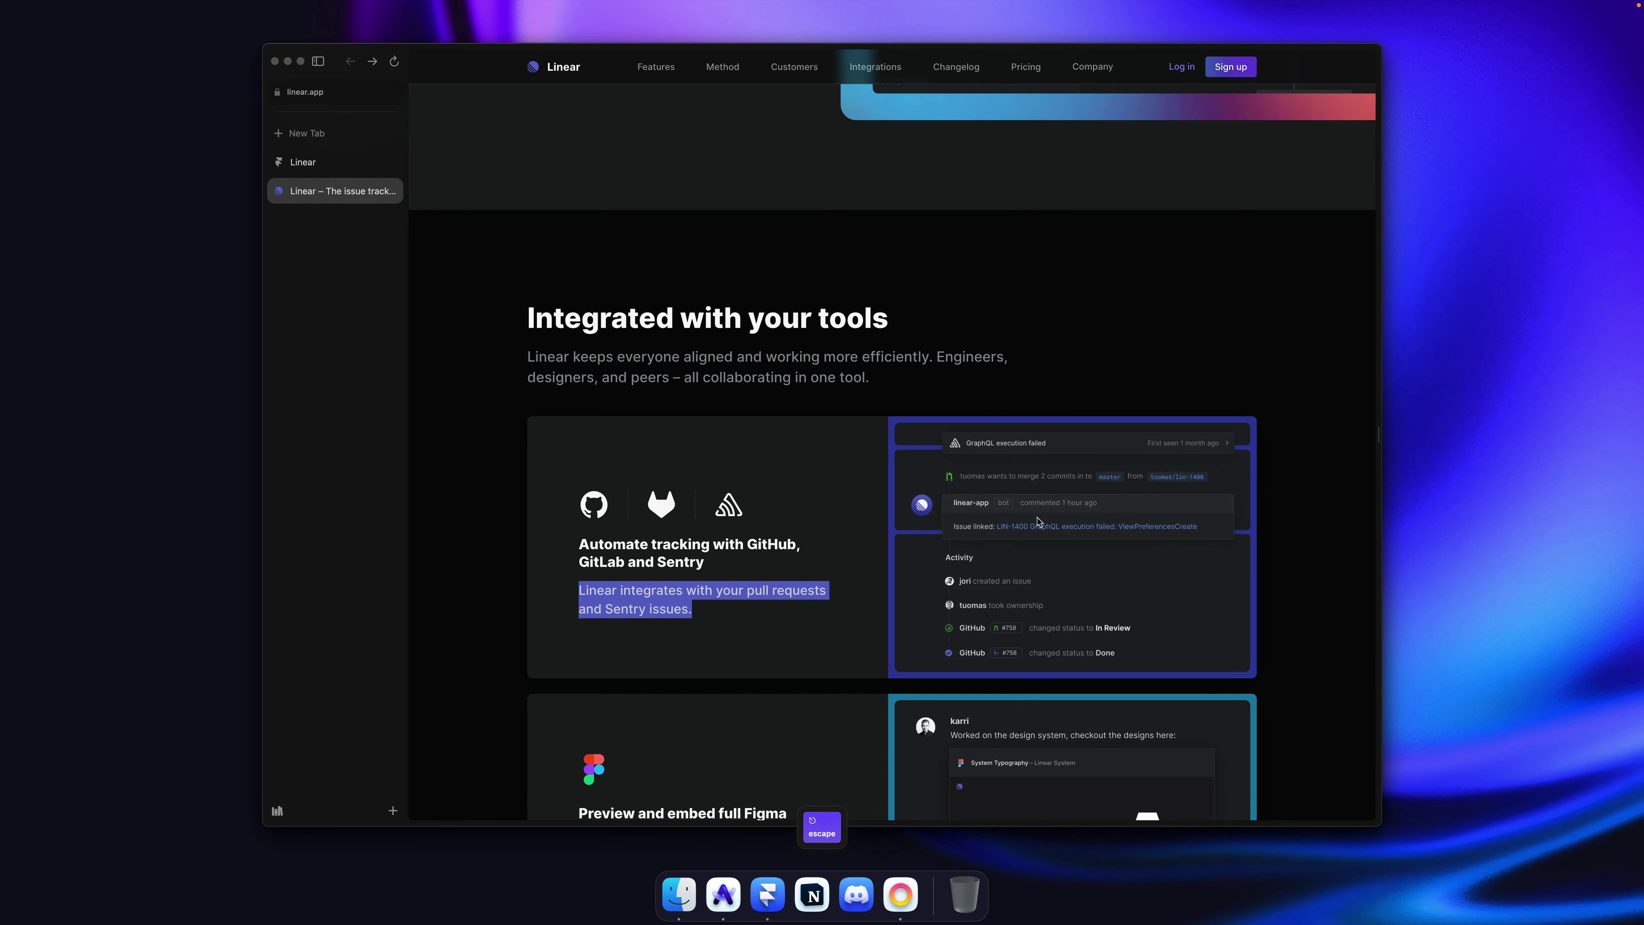
right_click(1040, 518)
left_click(1079, 568)
key("cmd+Tab")
Step: Group the heading and description into a vertical Rows stack
left_click(928, 404)
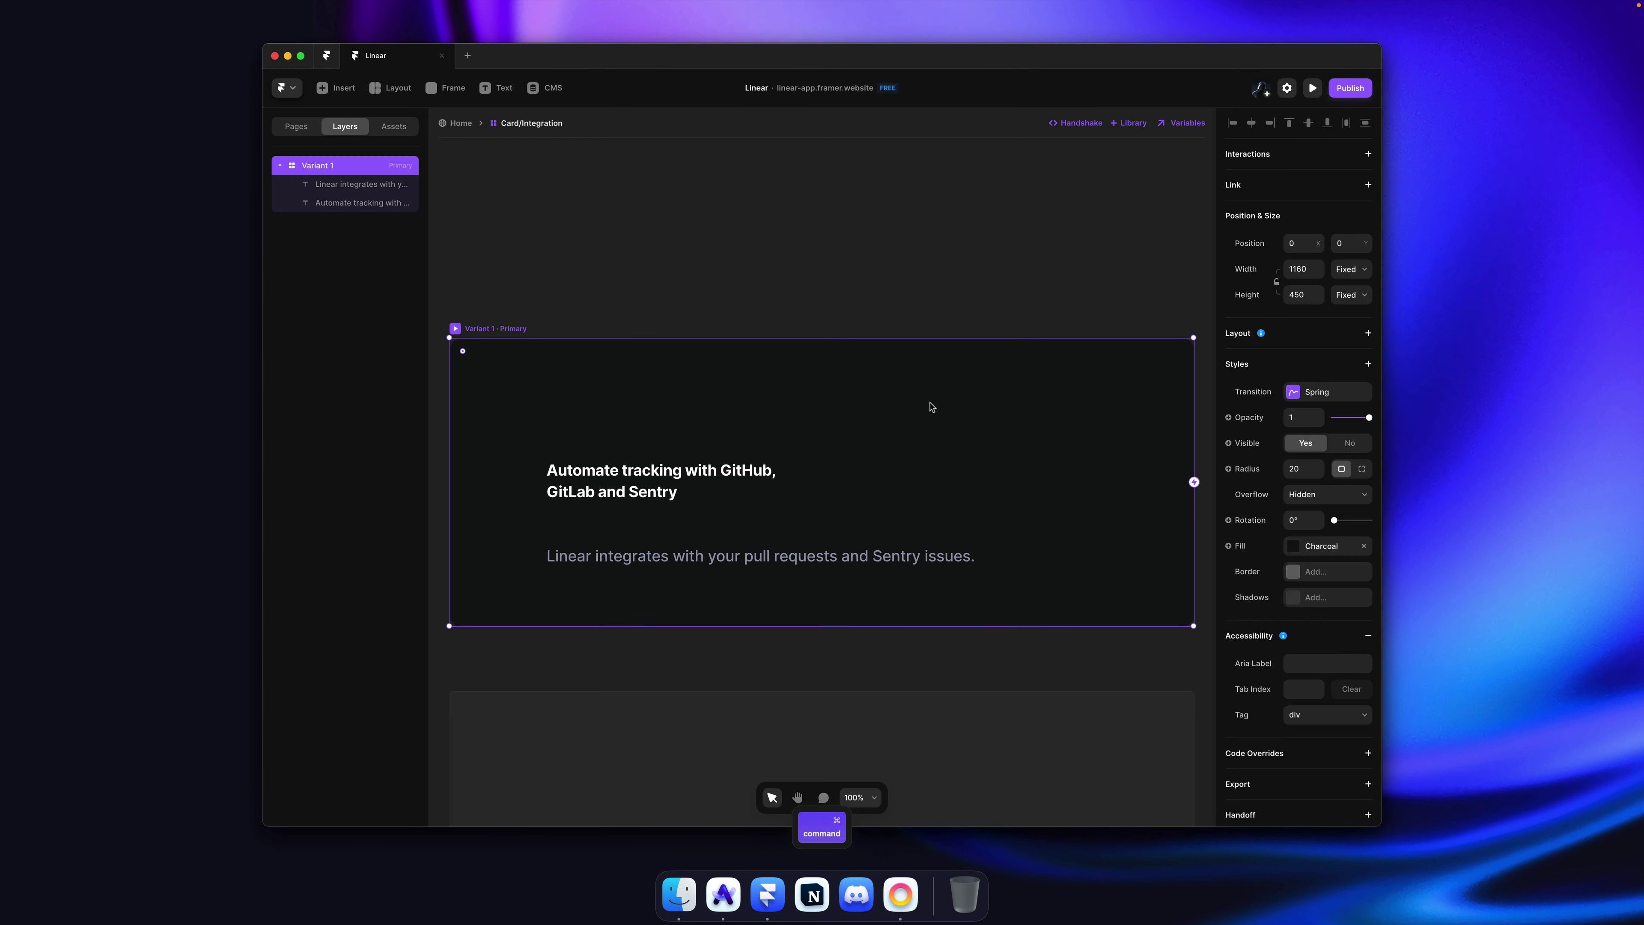
left_click(710, 465, "super")
left_click(786, 568, "shift")
key("alt+super+Return")
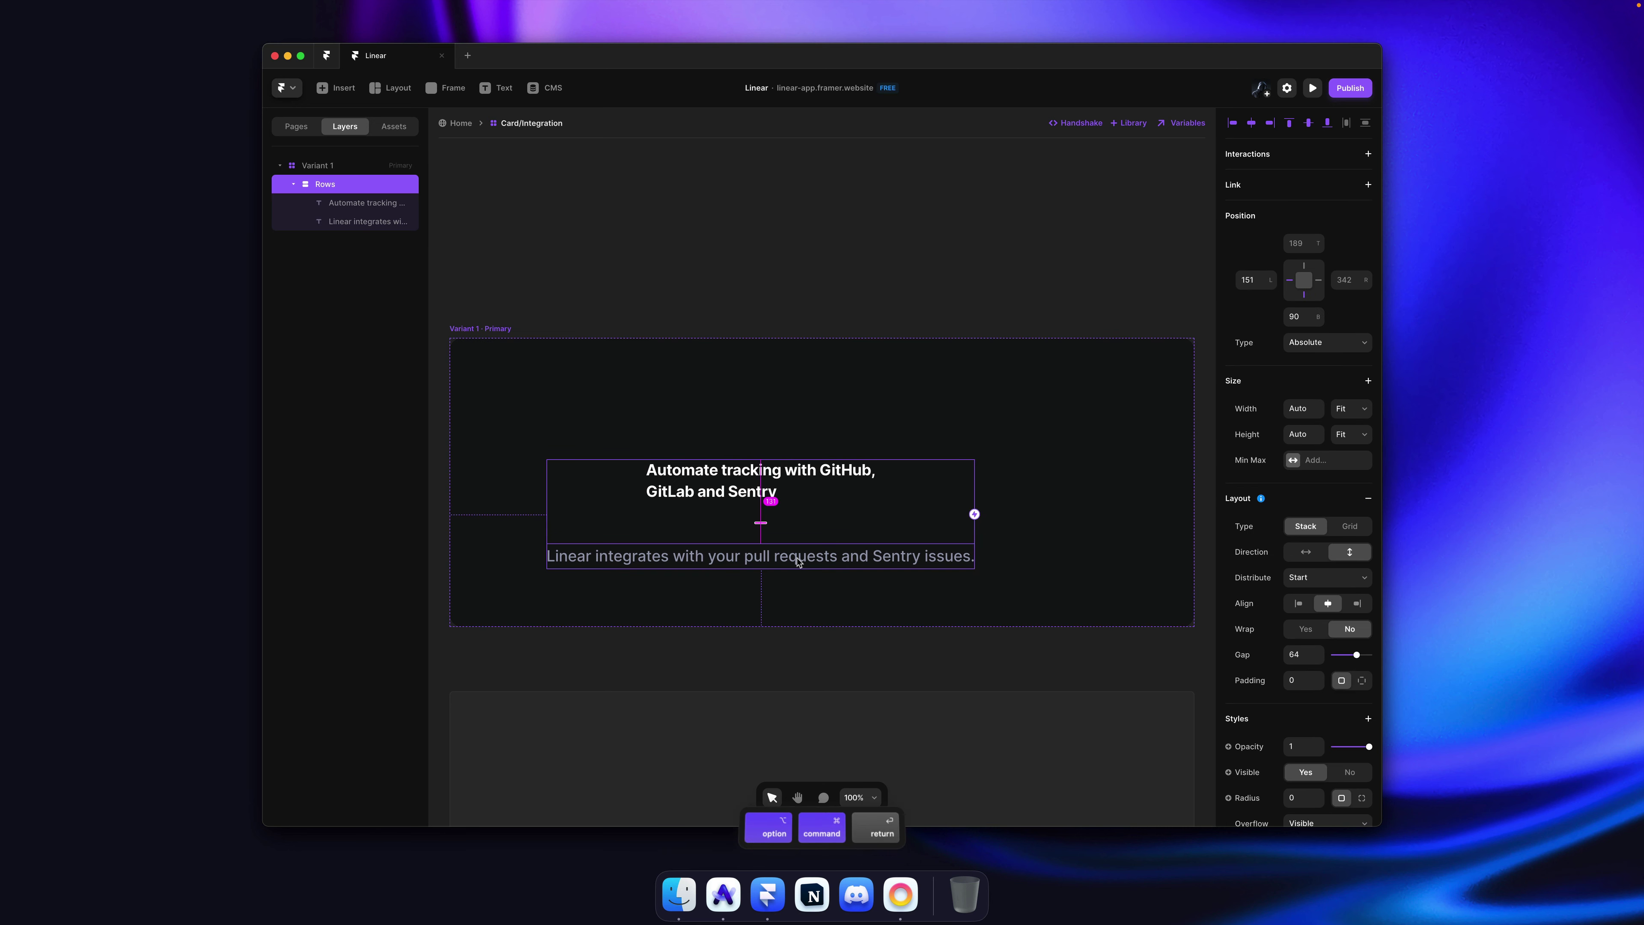
Step: Paste the reference screenshot into the card and lay its contents out side by side
left_click(1076, 487)
key("super+v")
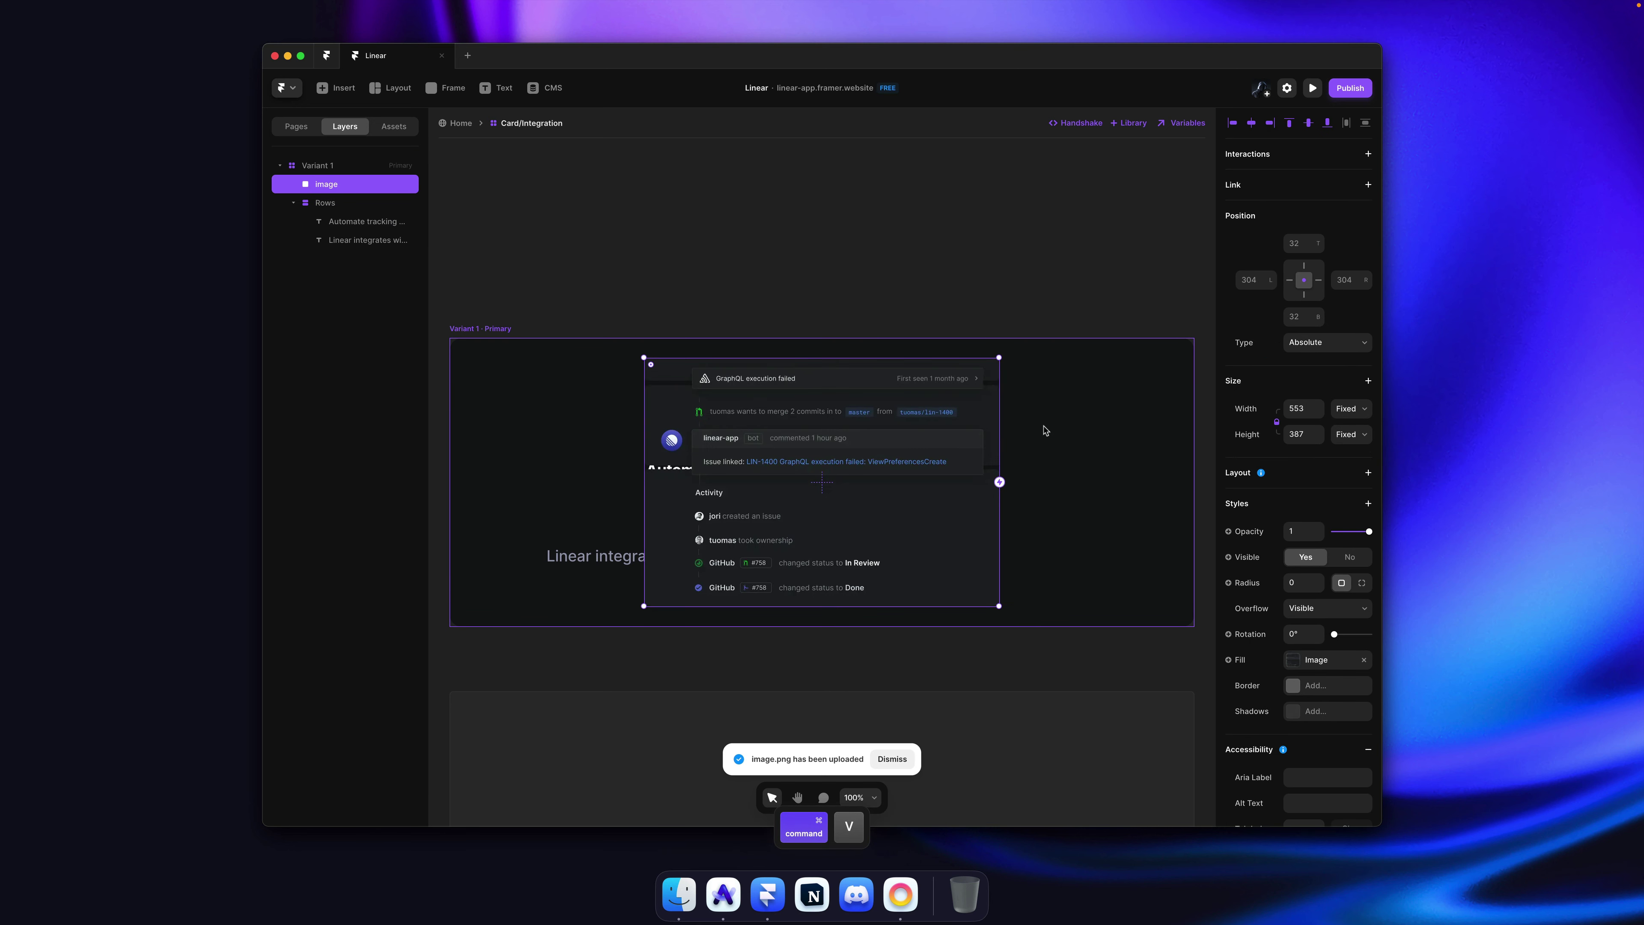
left_click(1062, 431)
left_click(1285, 333)
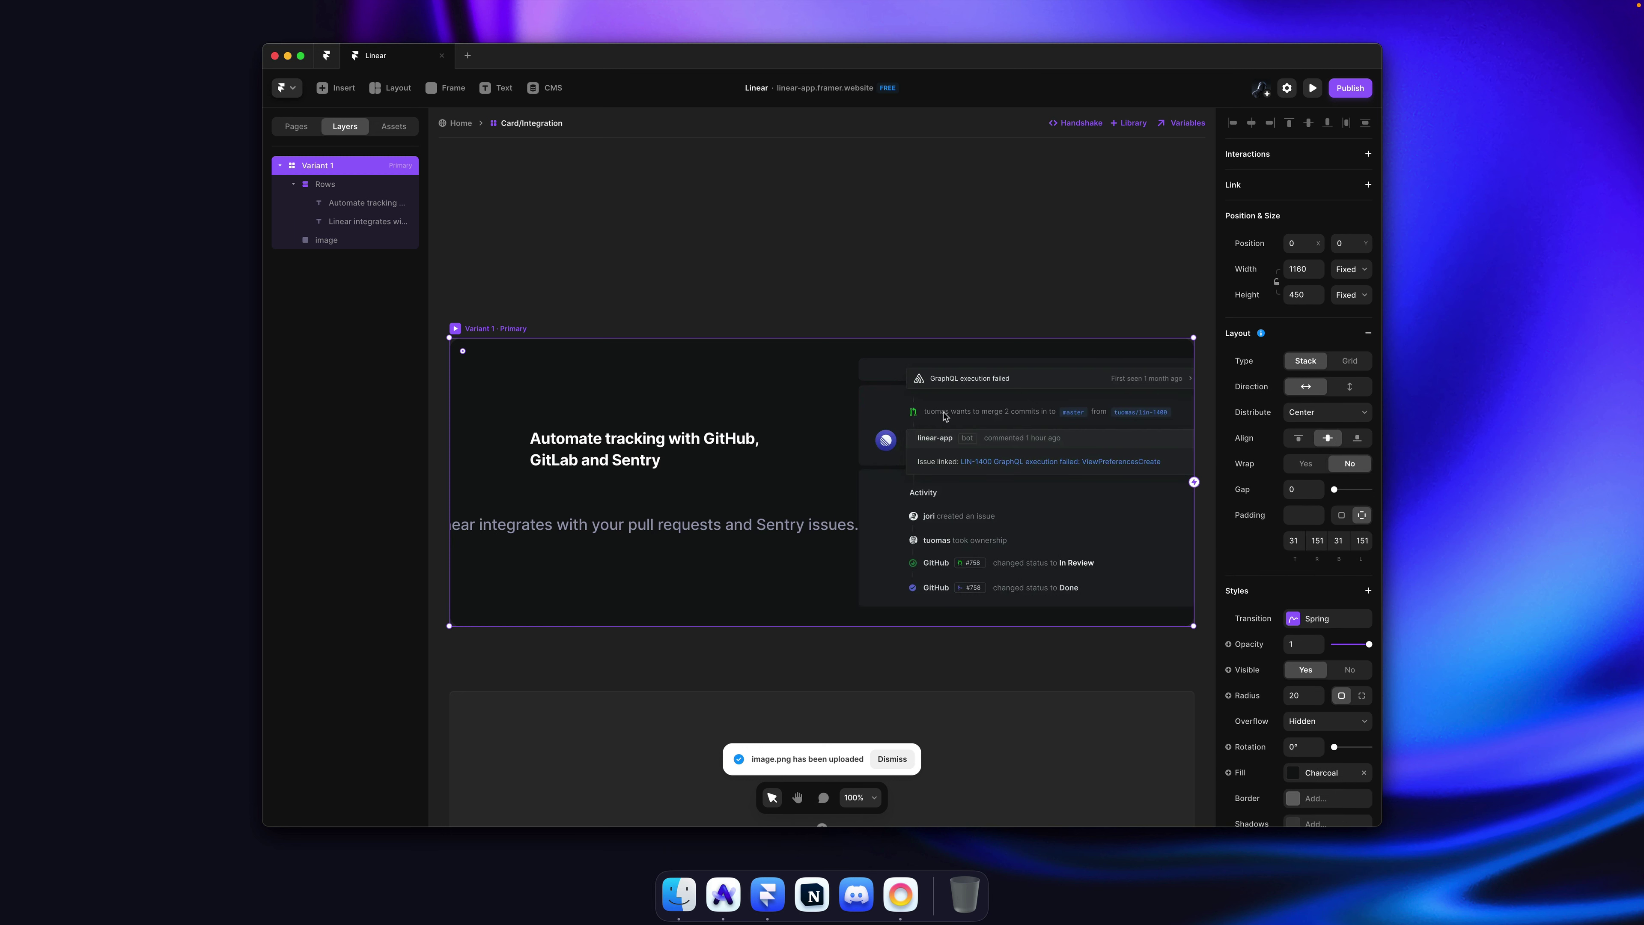
Step: Increase the Variant 1 card's inner padding to about 154
key("super+Tab")
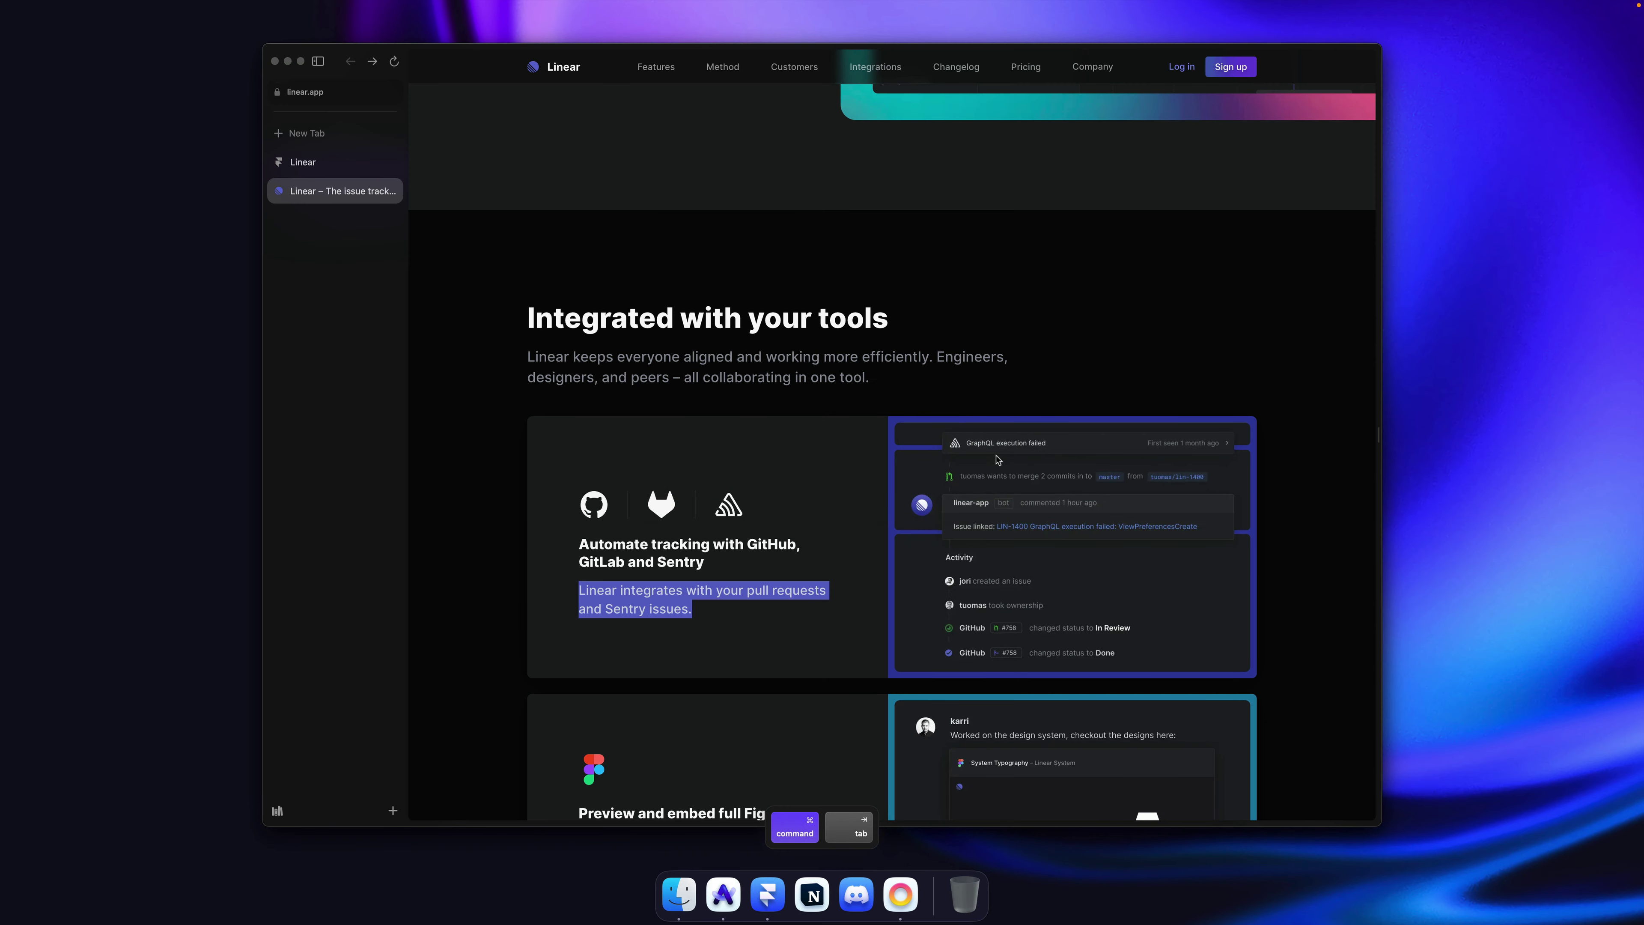
key("super+Tab")
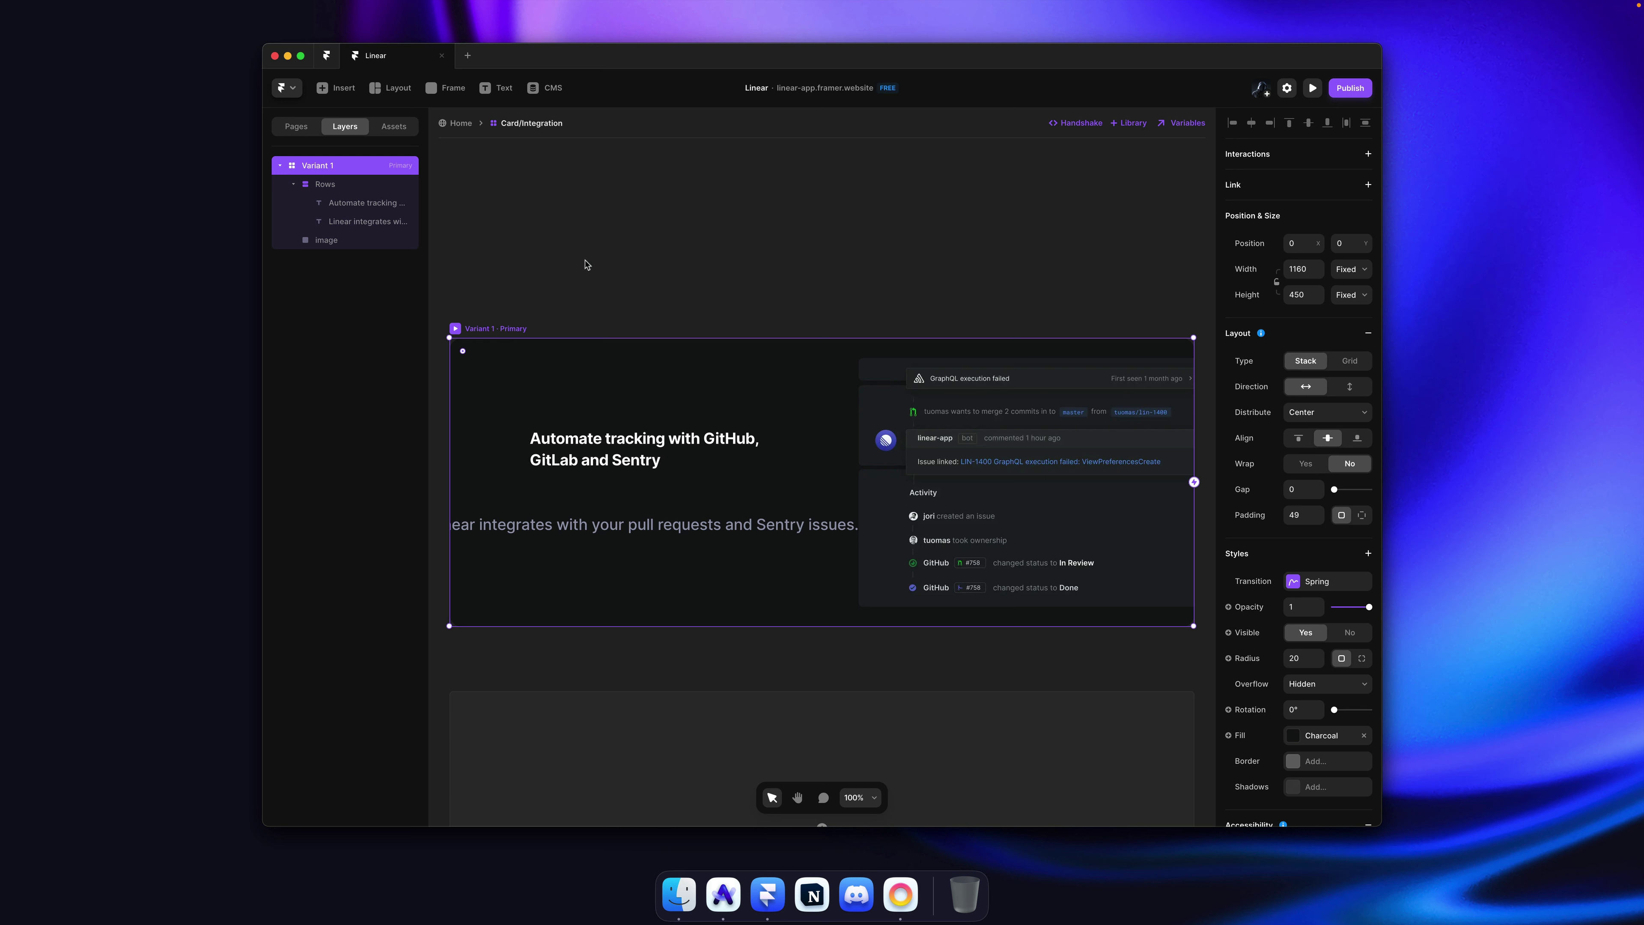
key("Escape")
left_click(329, 188)
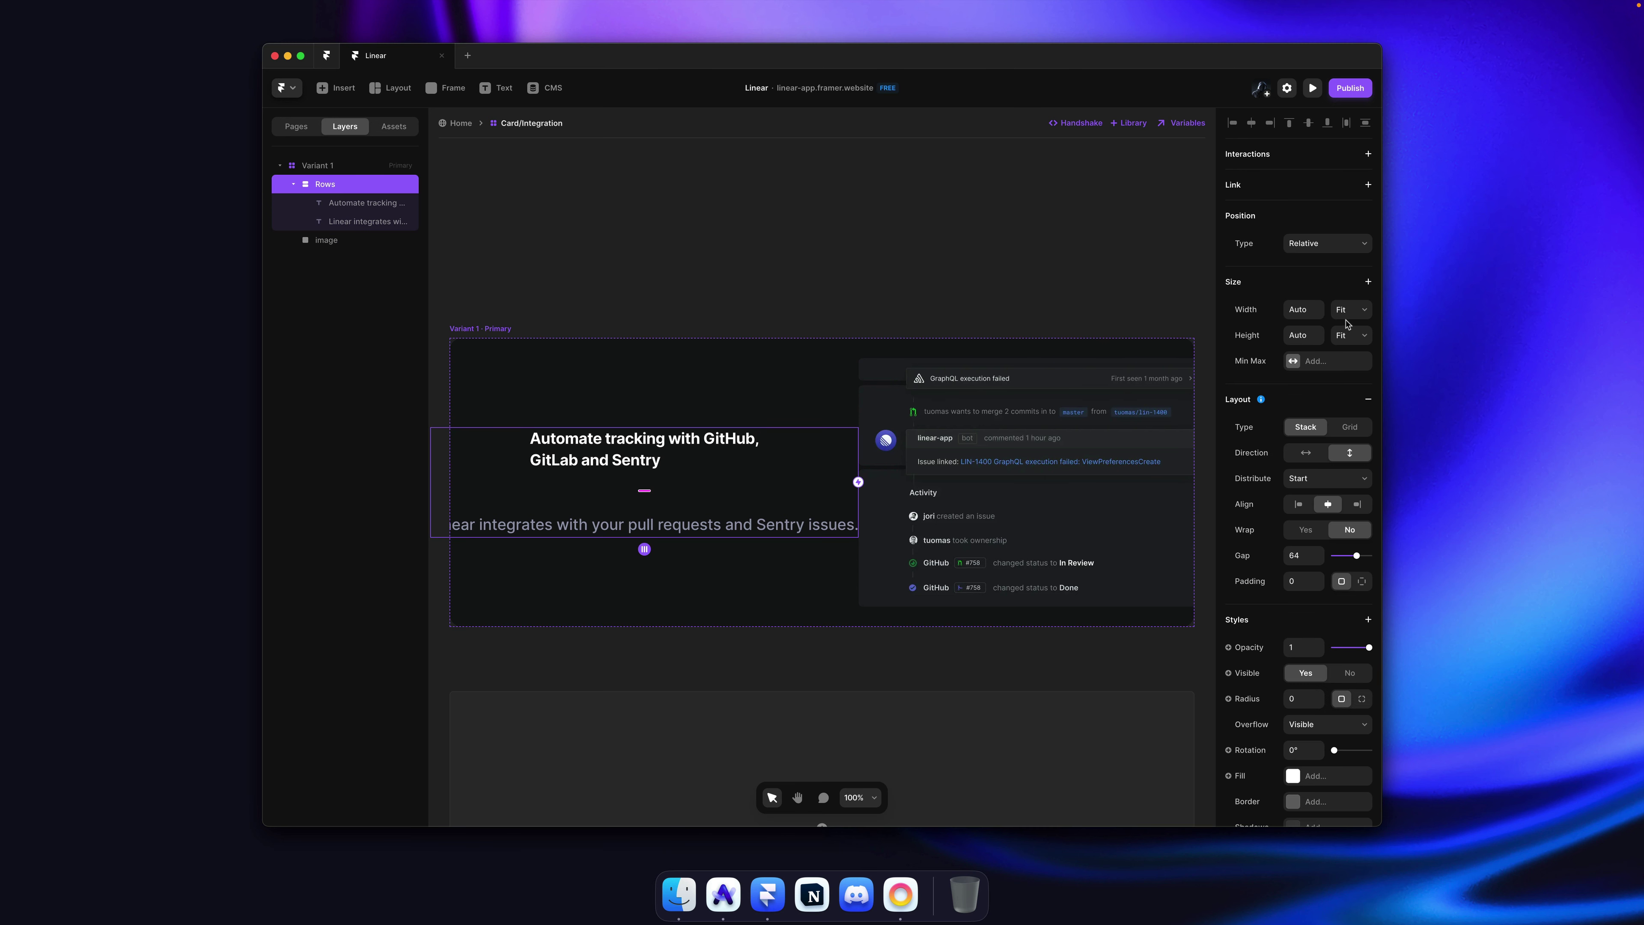
left_click(986, 397, "super")
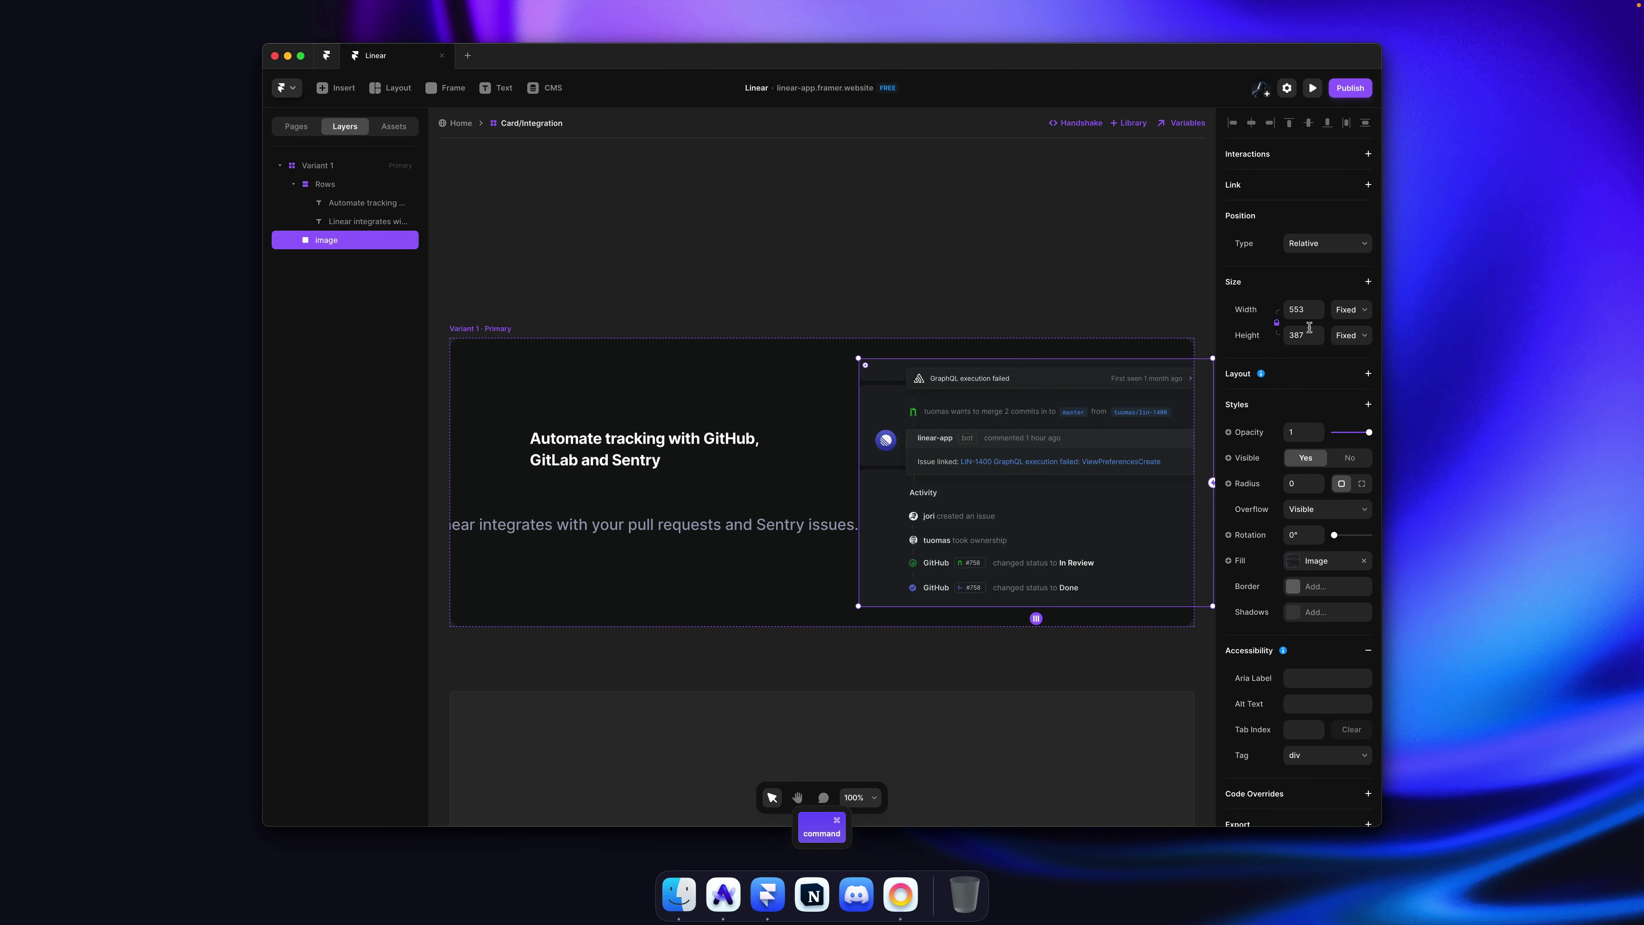
left_click(804, 360)
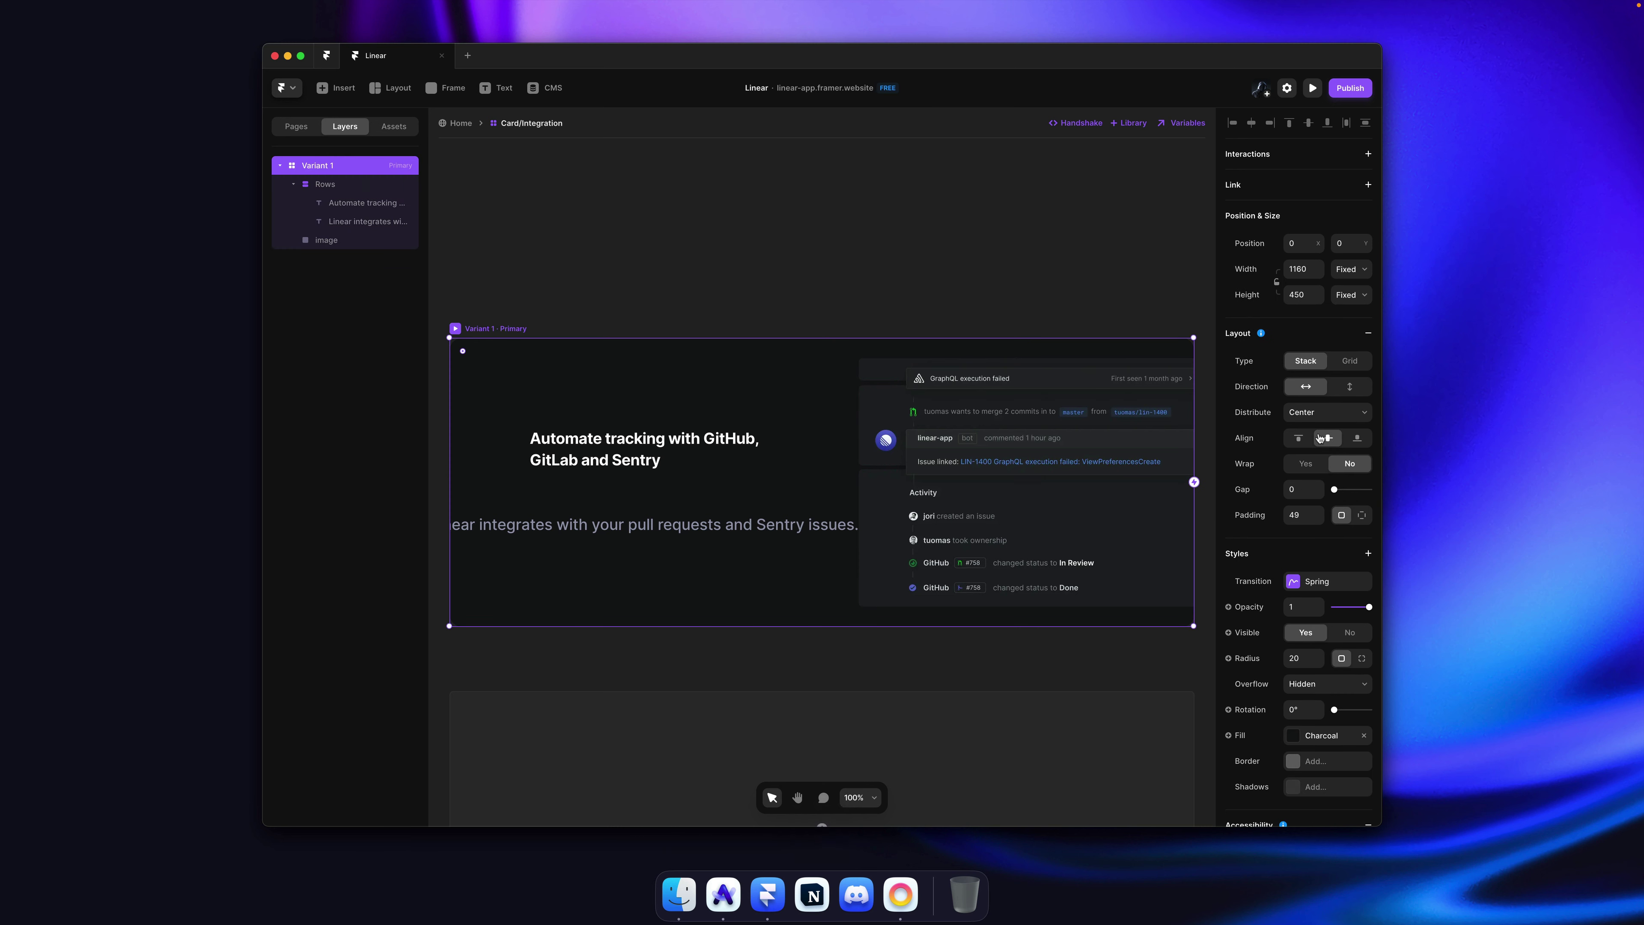
key("super")
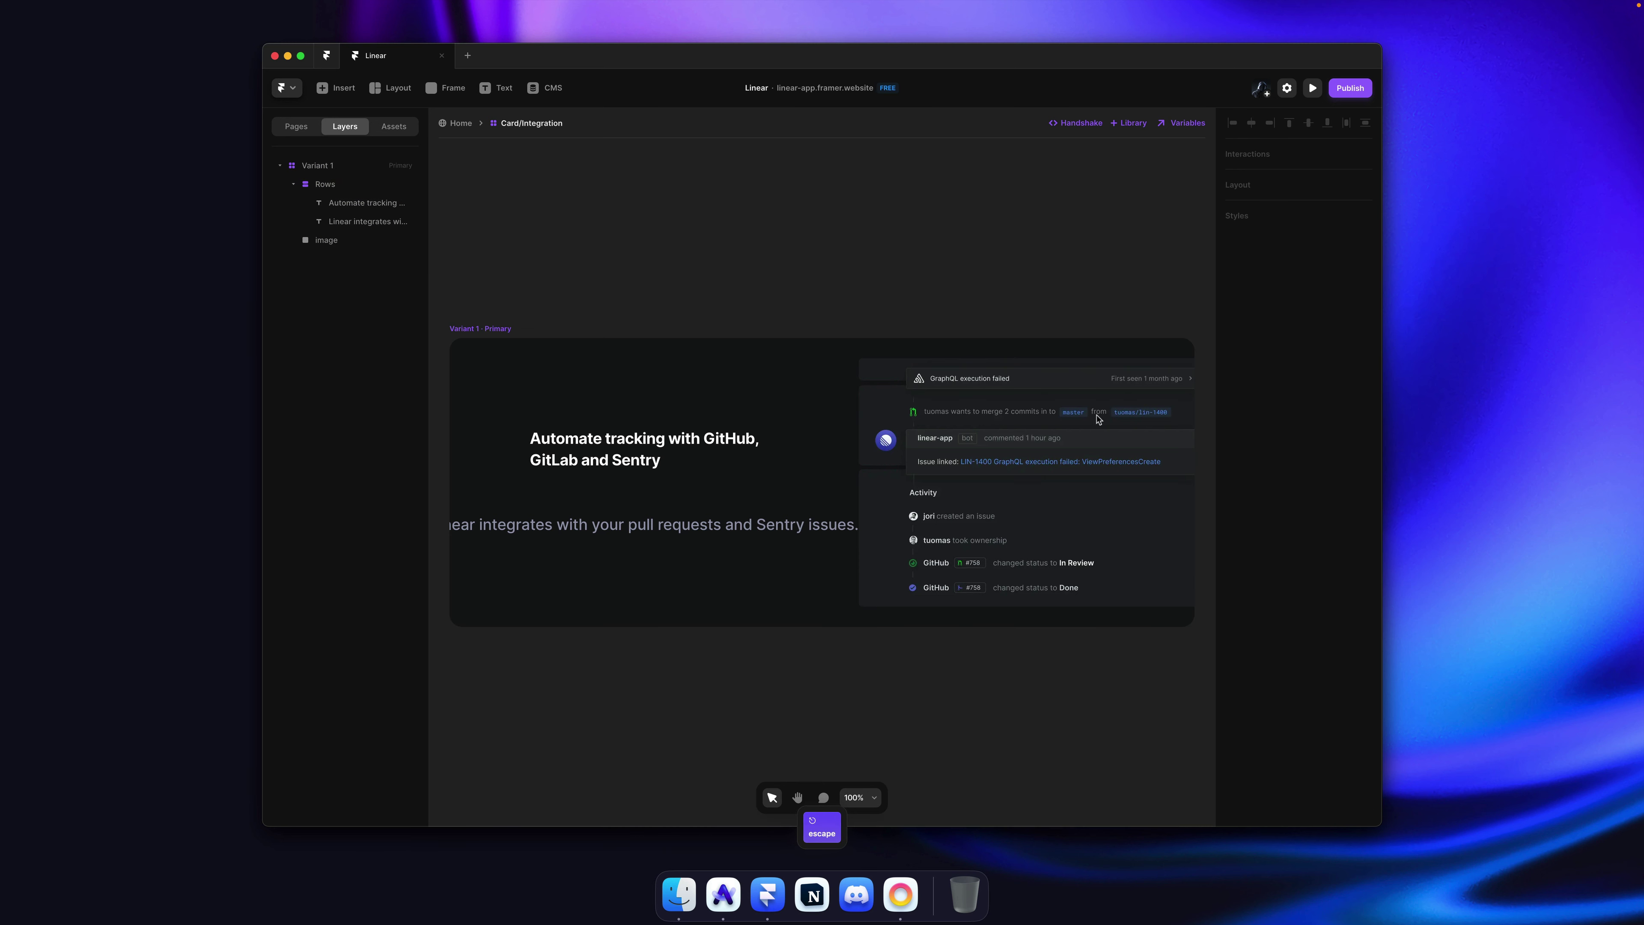
left_click_drag(1303, 517, 1312, 443)
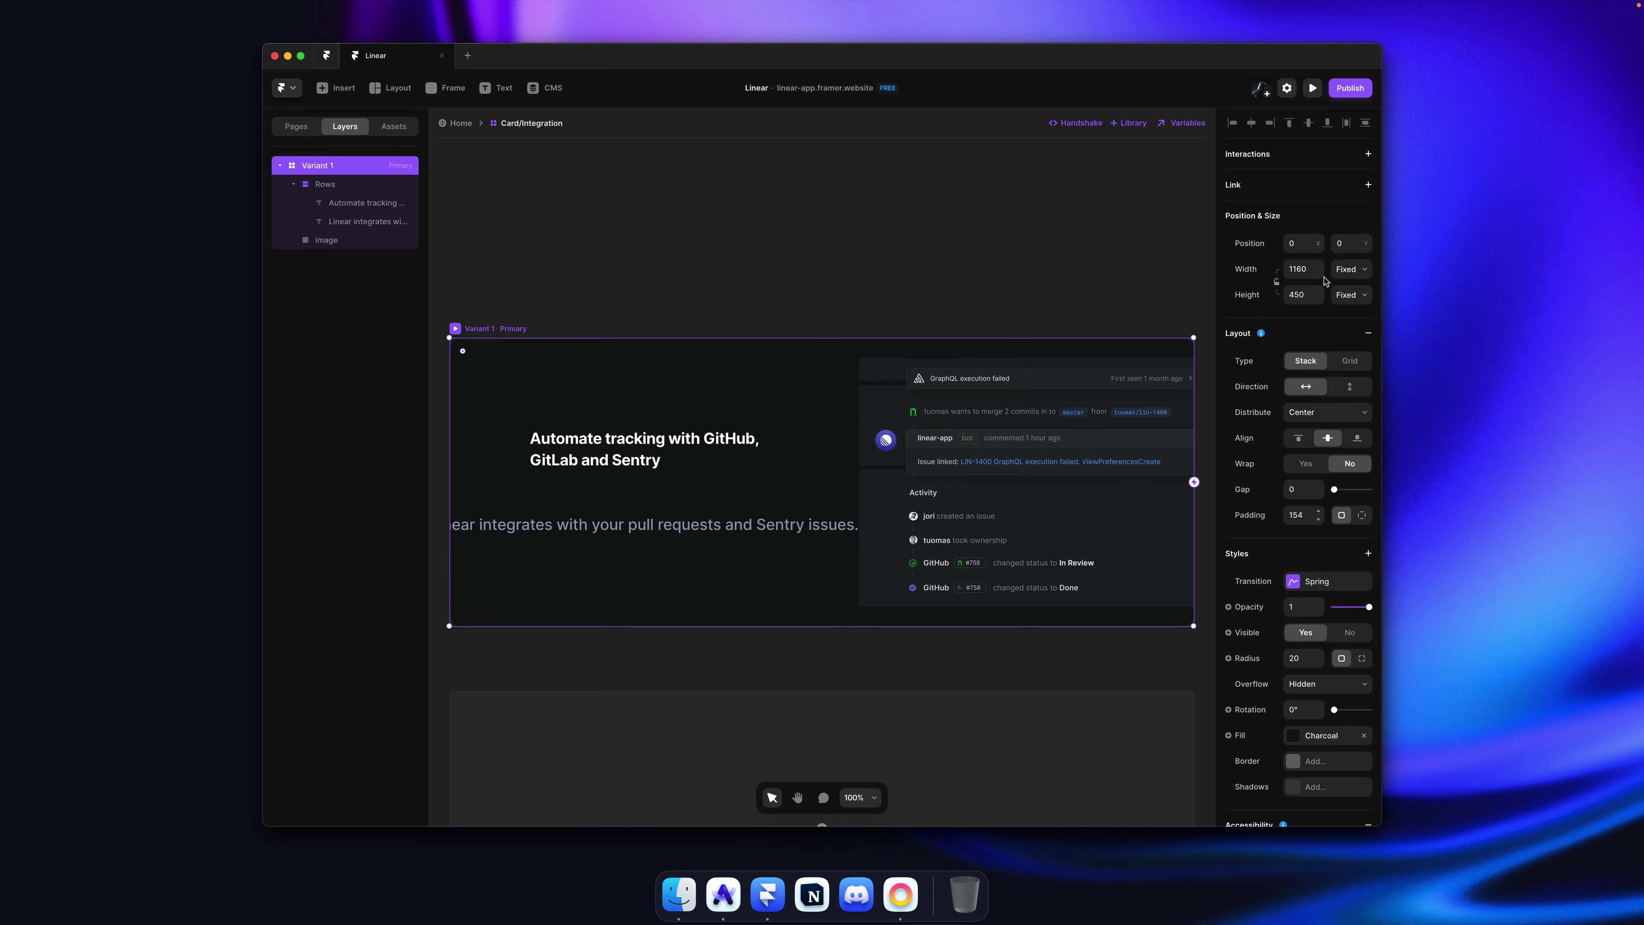
Step: Set the card's width and height to Fit Content with 80 padding
left_click(1351, 269)
left_click(1359, 309)
left_click(1351, 295)
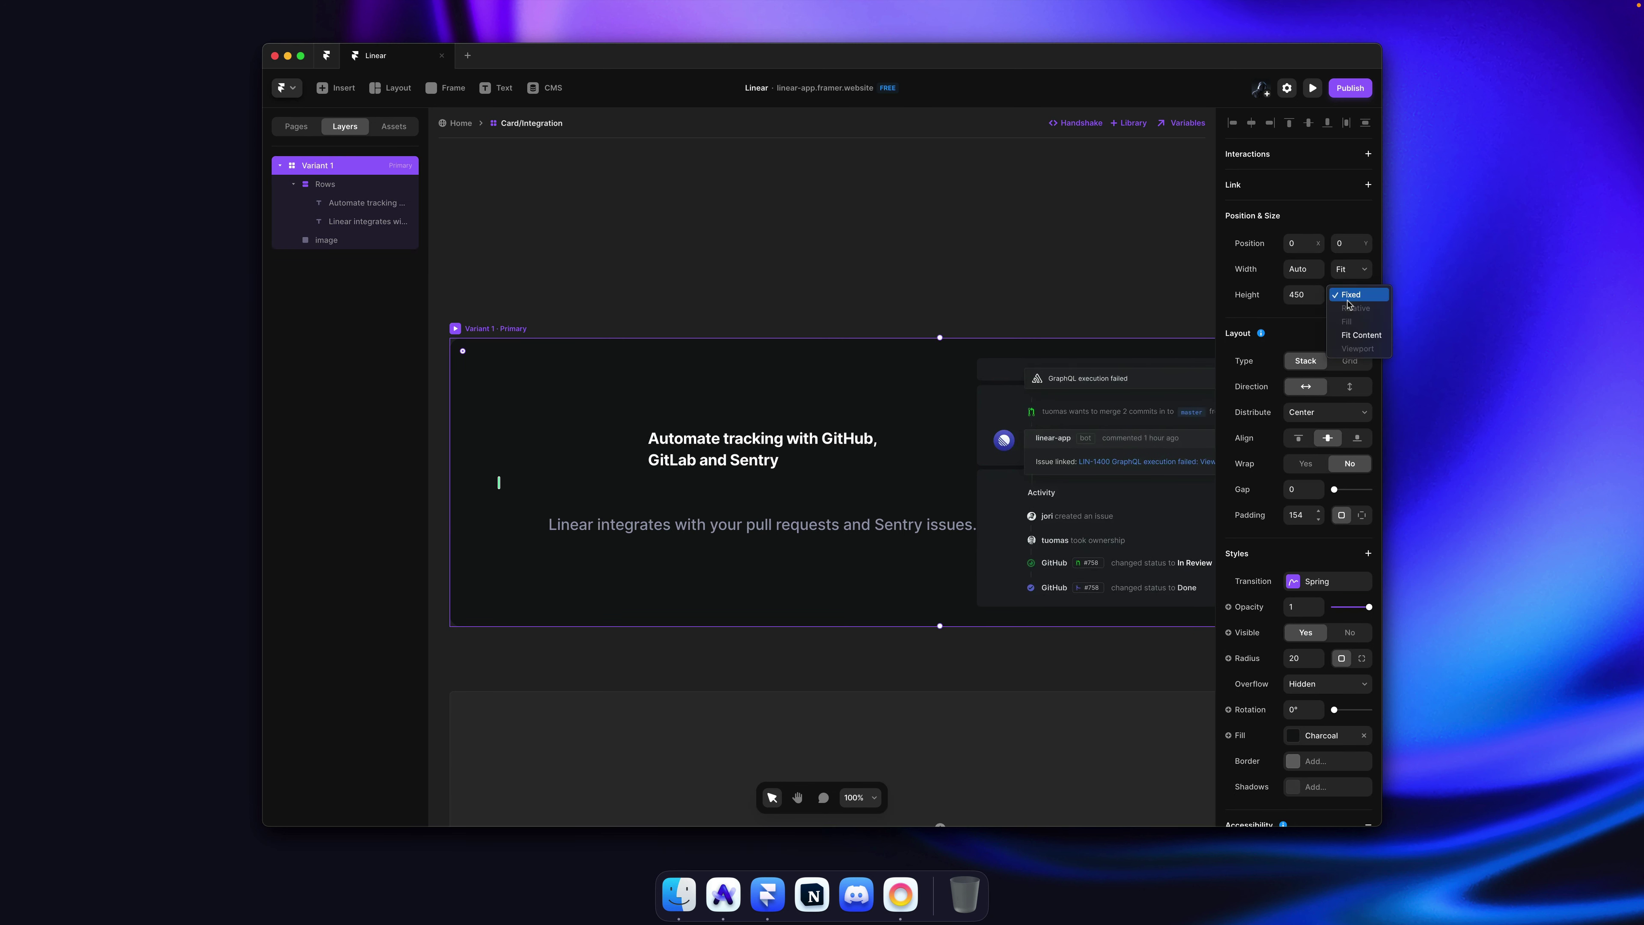
left_click(1350, 334)
scroll(948, 396, "down", 5)
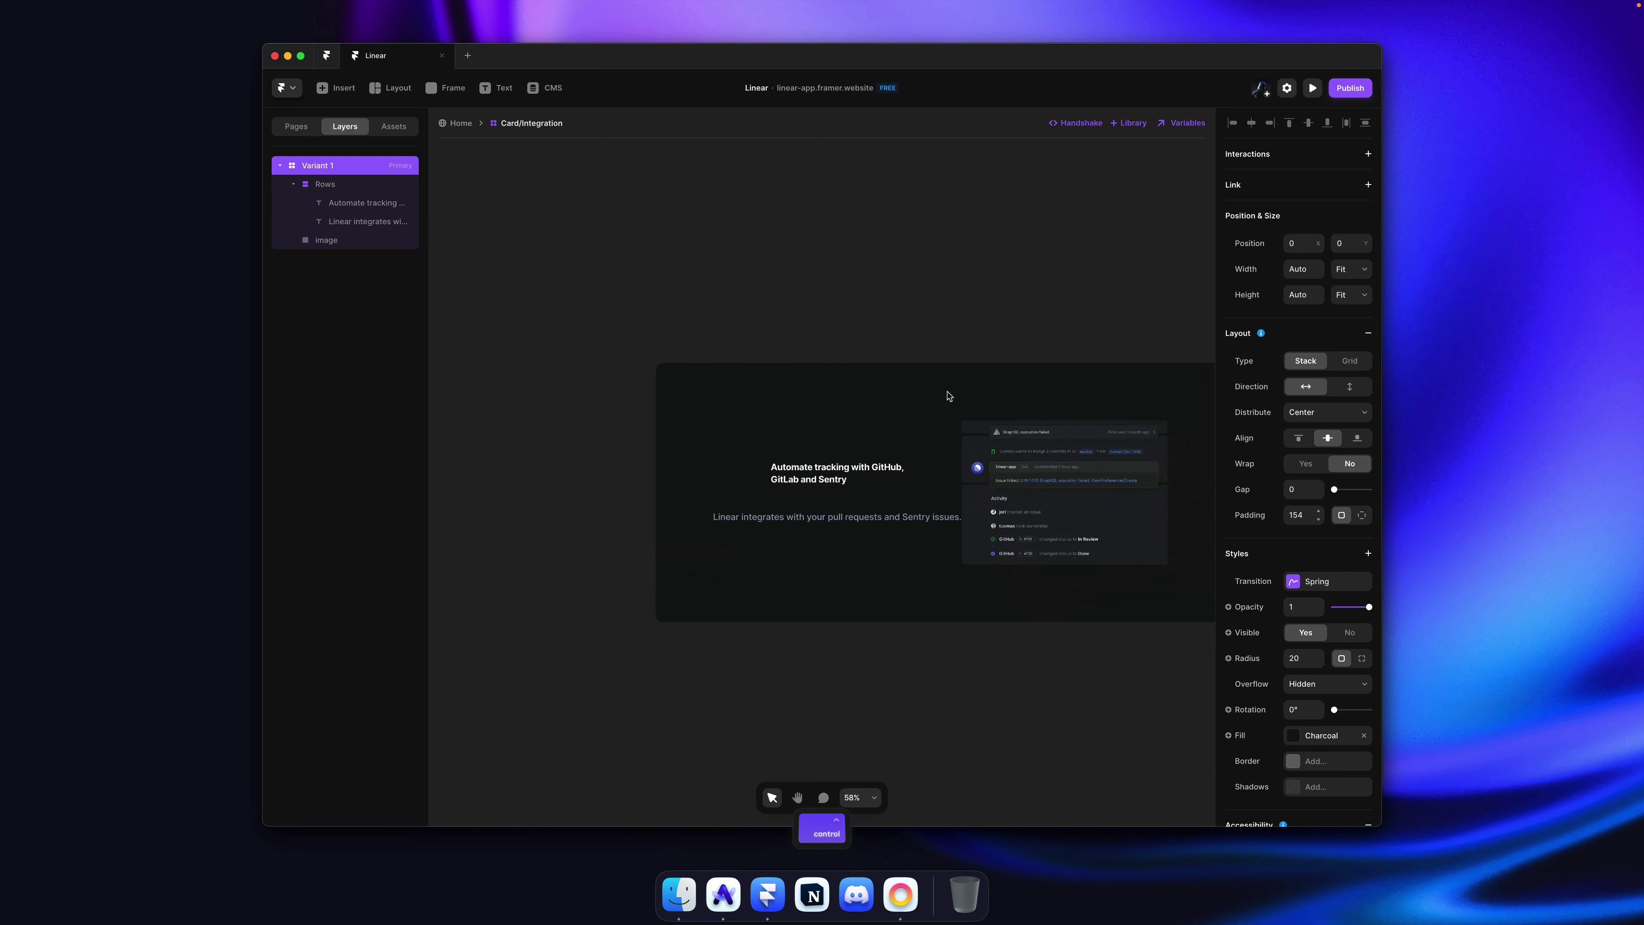
left_click_drag(1314, 516, 1319, 560)
scroll(929, 478, "down", 5)
scroll(817, 462, "up", 10)
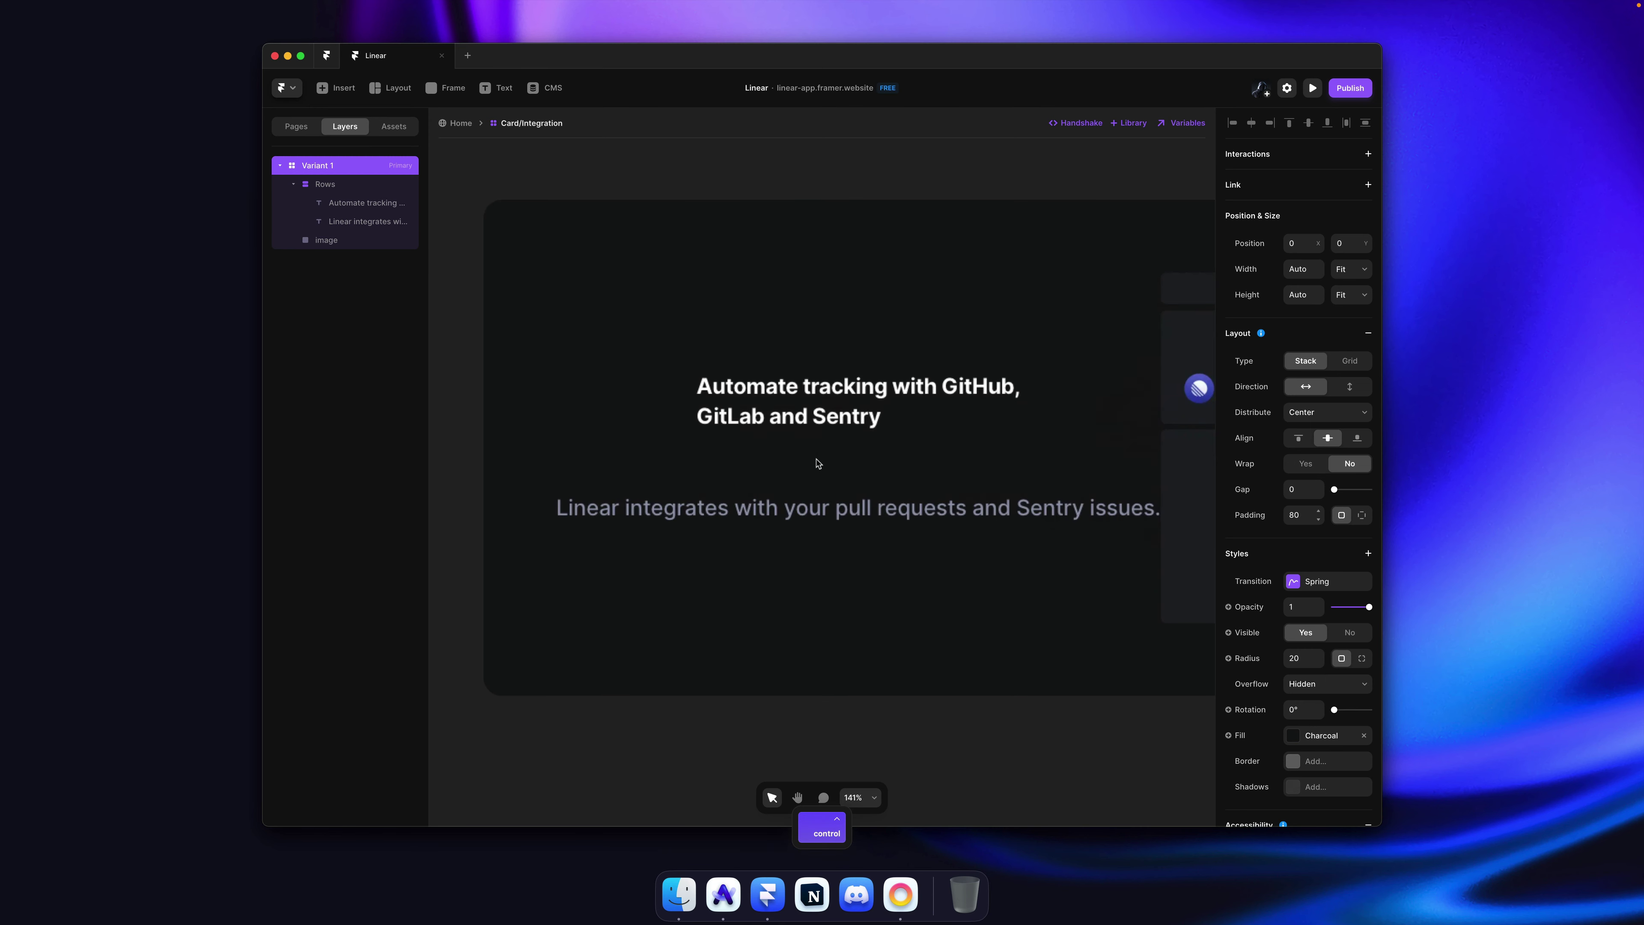
scroll(817, 462, "down", 2)
Step: Left-align the Rows stack of heading and description with a 12 gap
left_click(797, 458, "super")
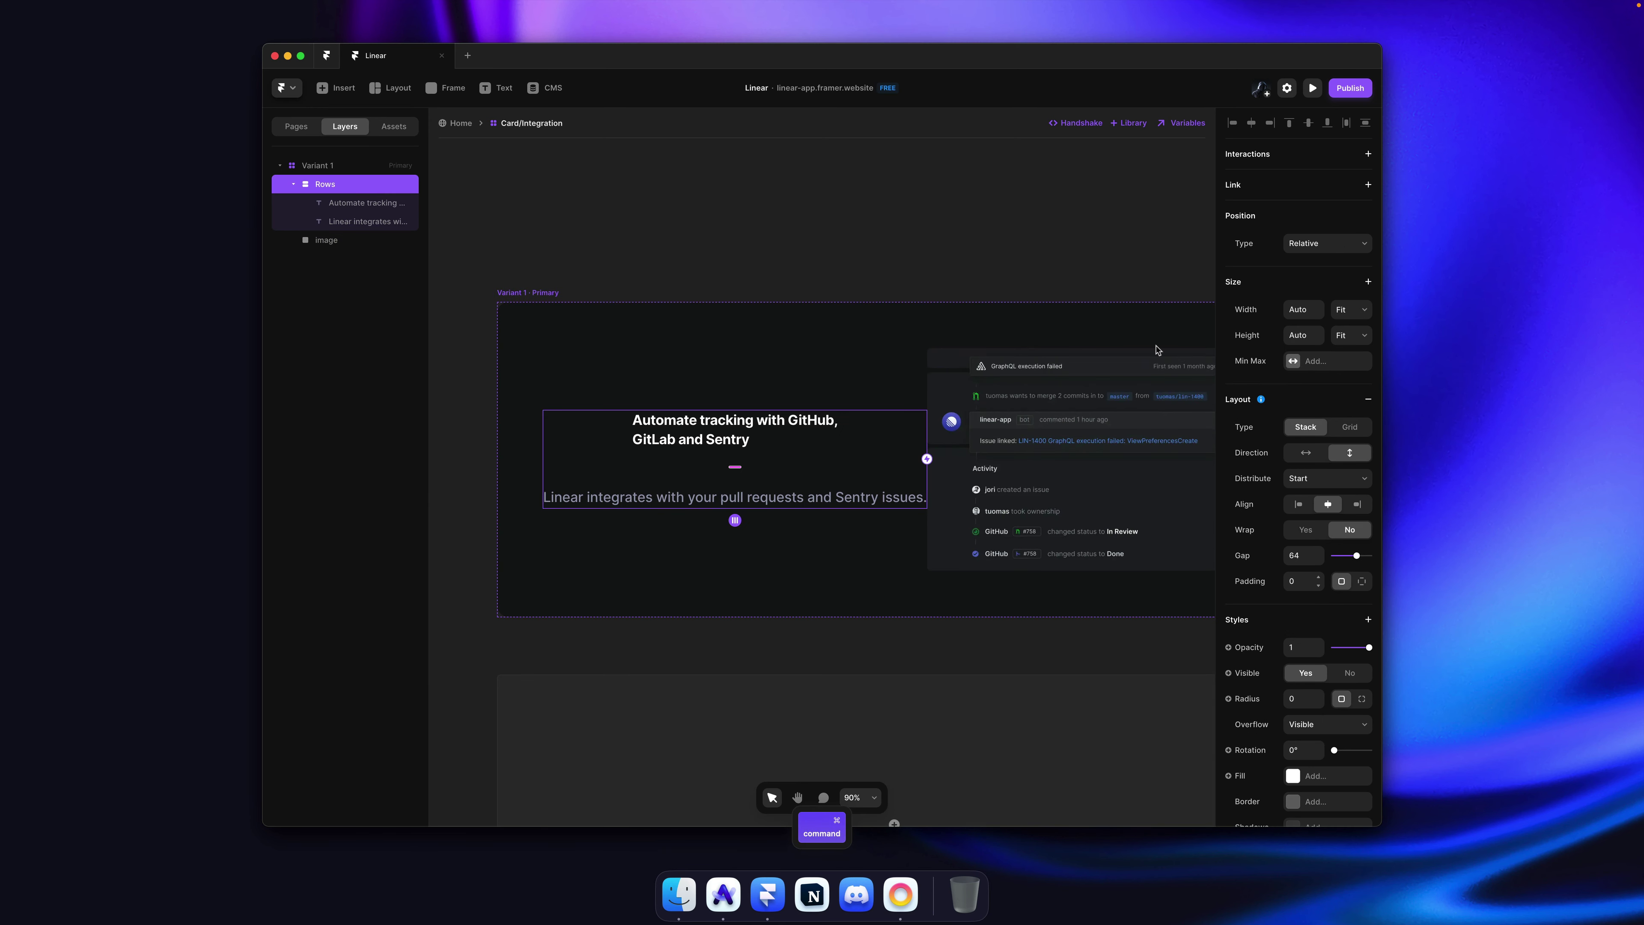
left_click(1298, 504)
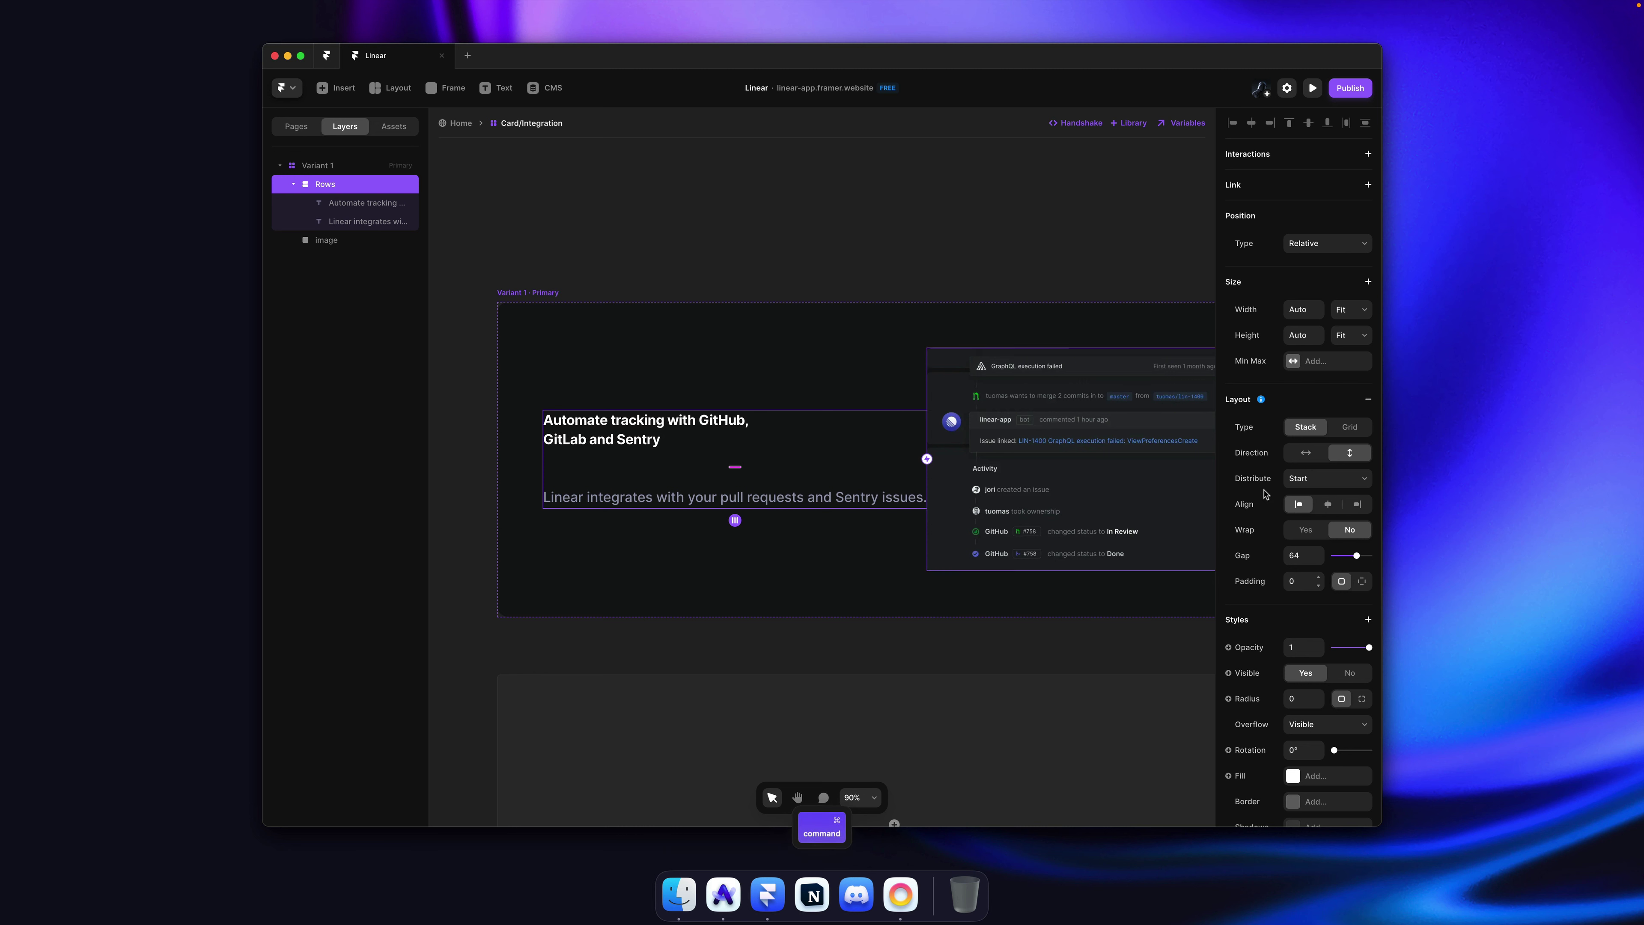
left_click_drag(1321, 548, 1319, 584)
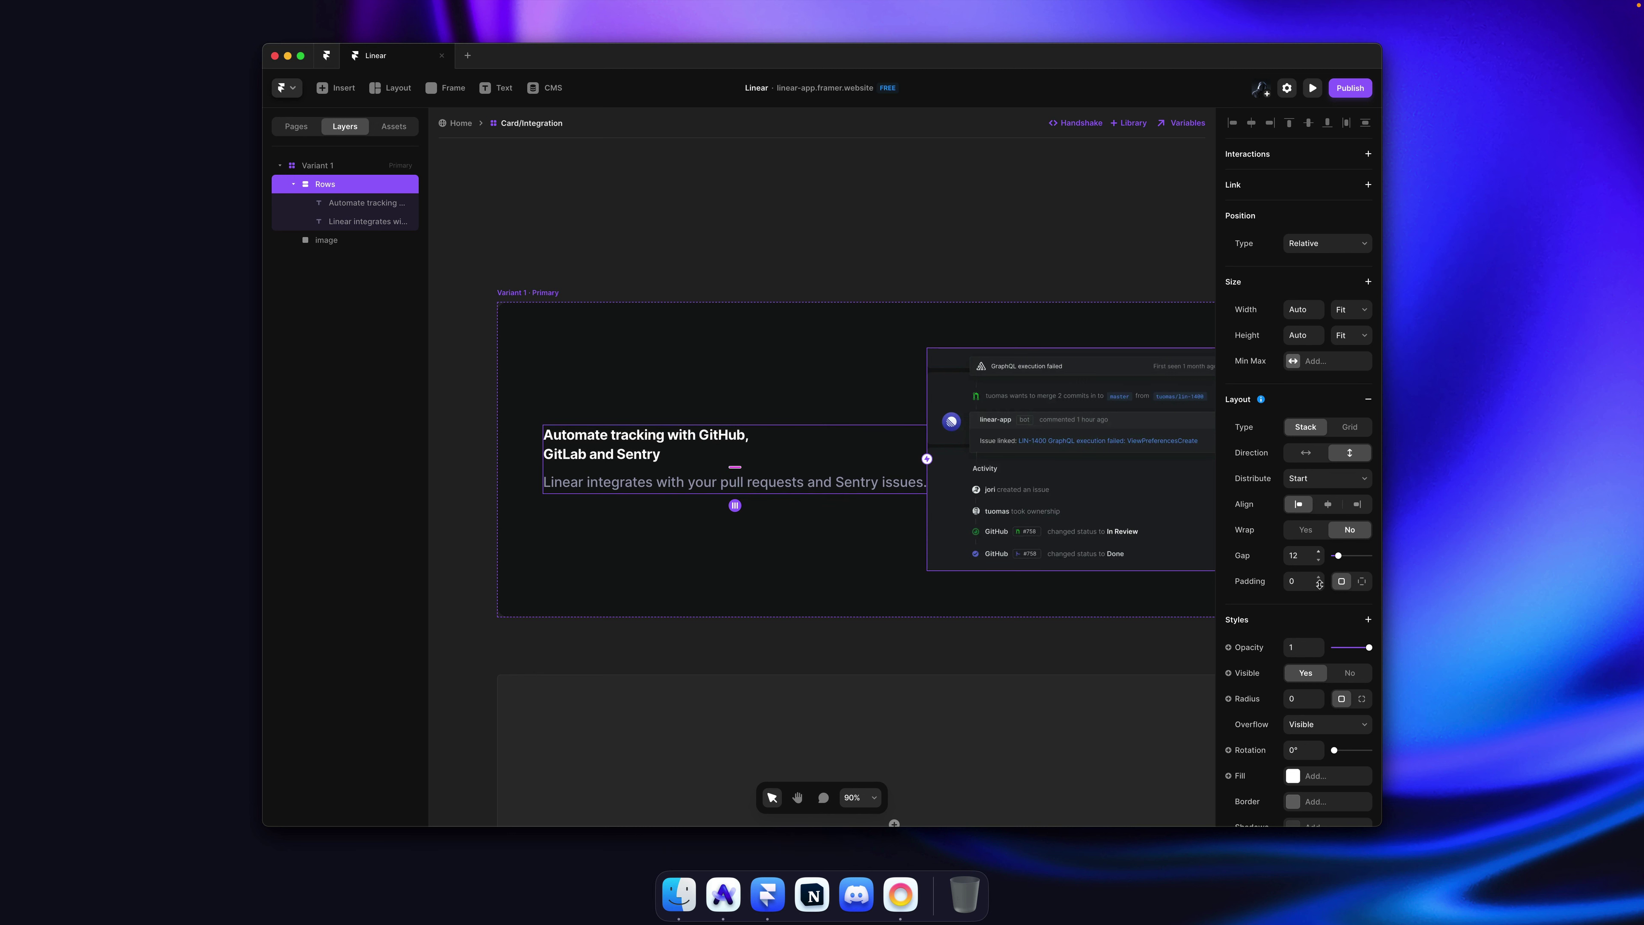
Step: Briefly enter the description text, then select the Automate tracking heading
left_click(769, 481)
double_click(768, 480)
double_click(769, 481)
key("Escape")
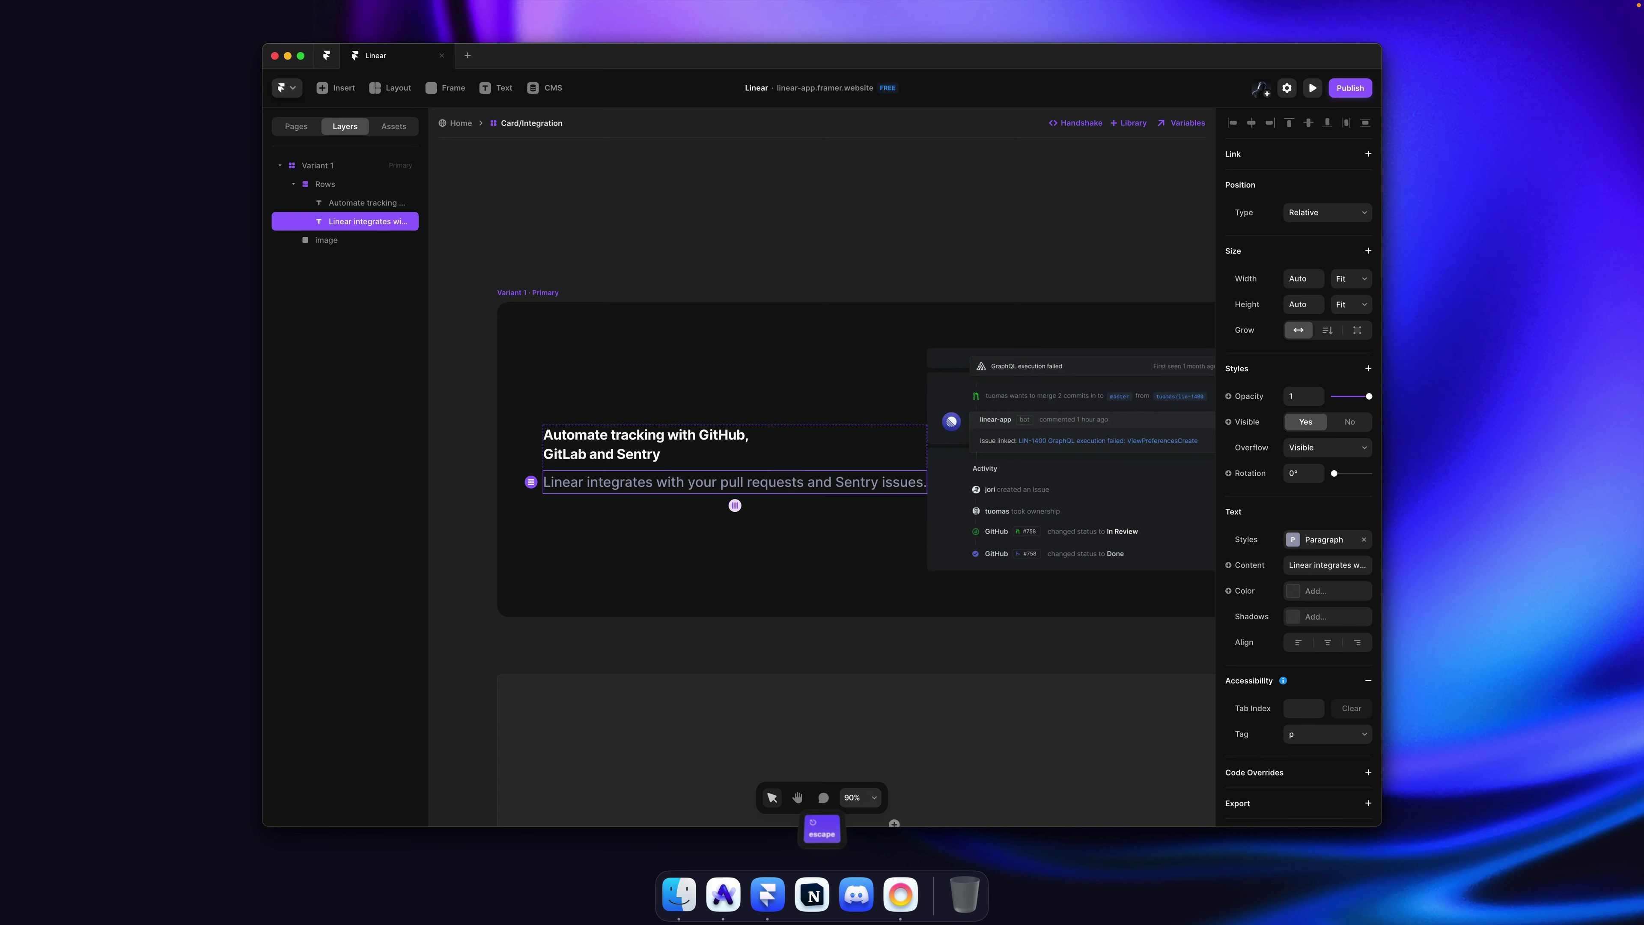
key("Escape")
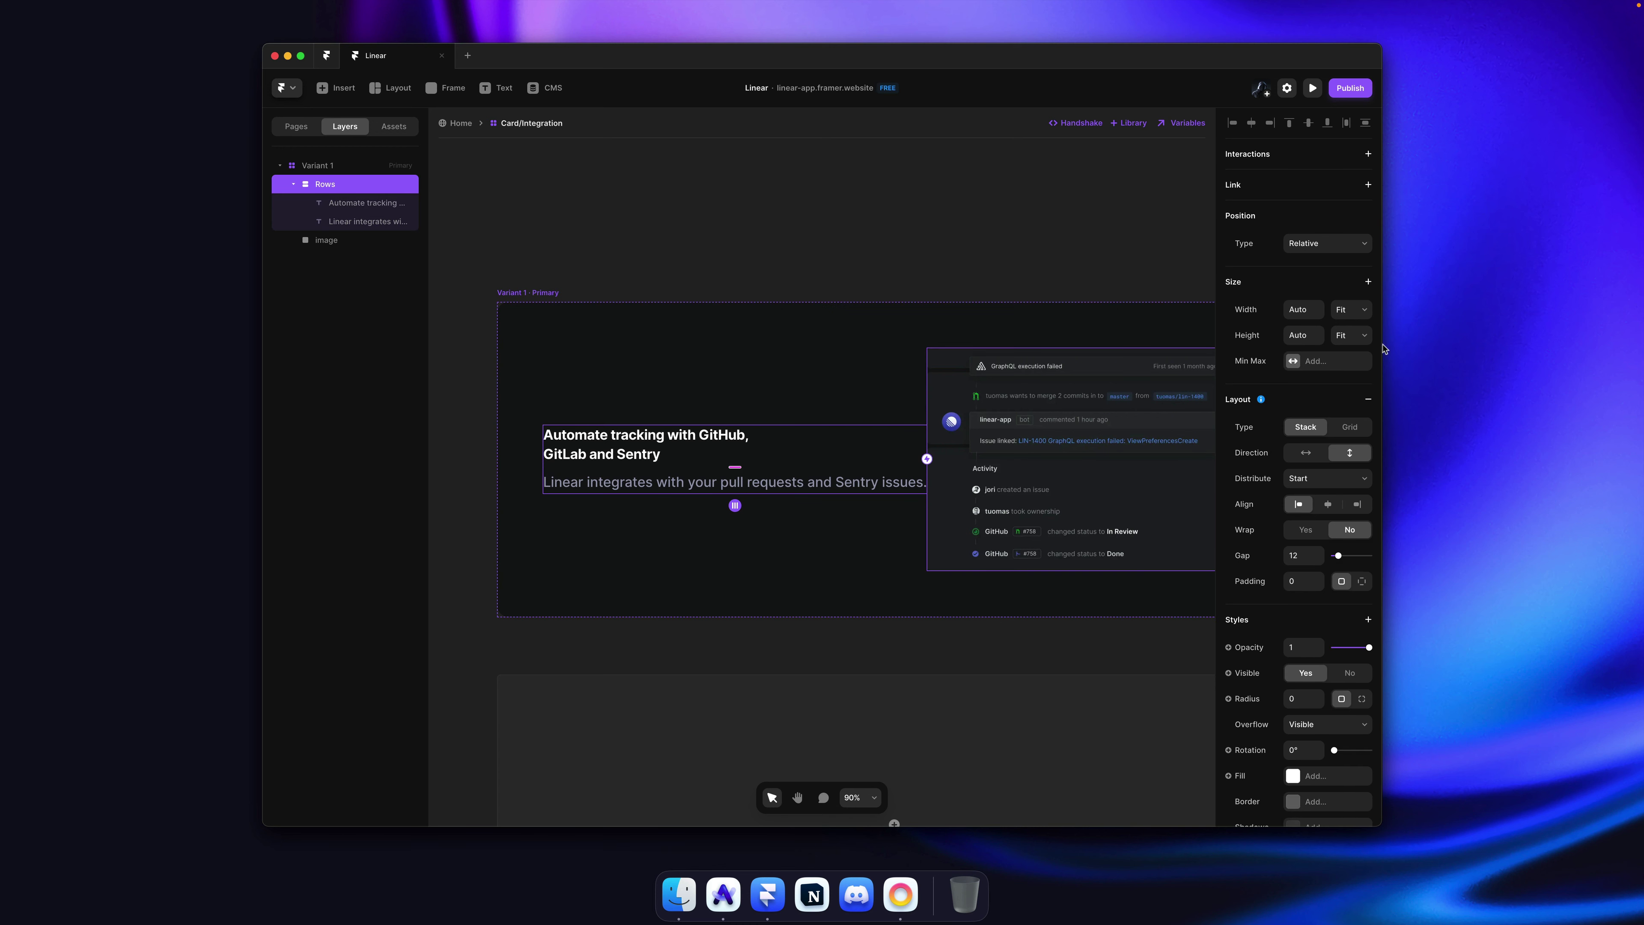
left_click(659, 455, "super")
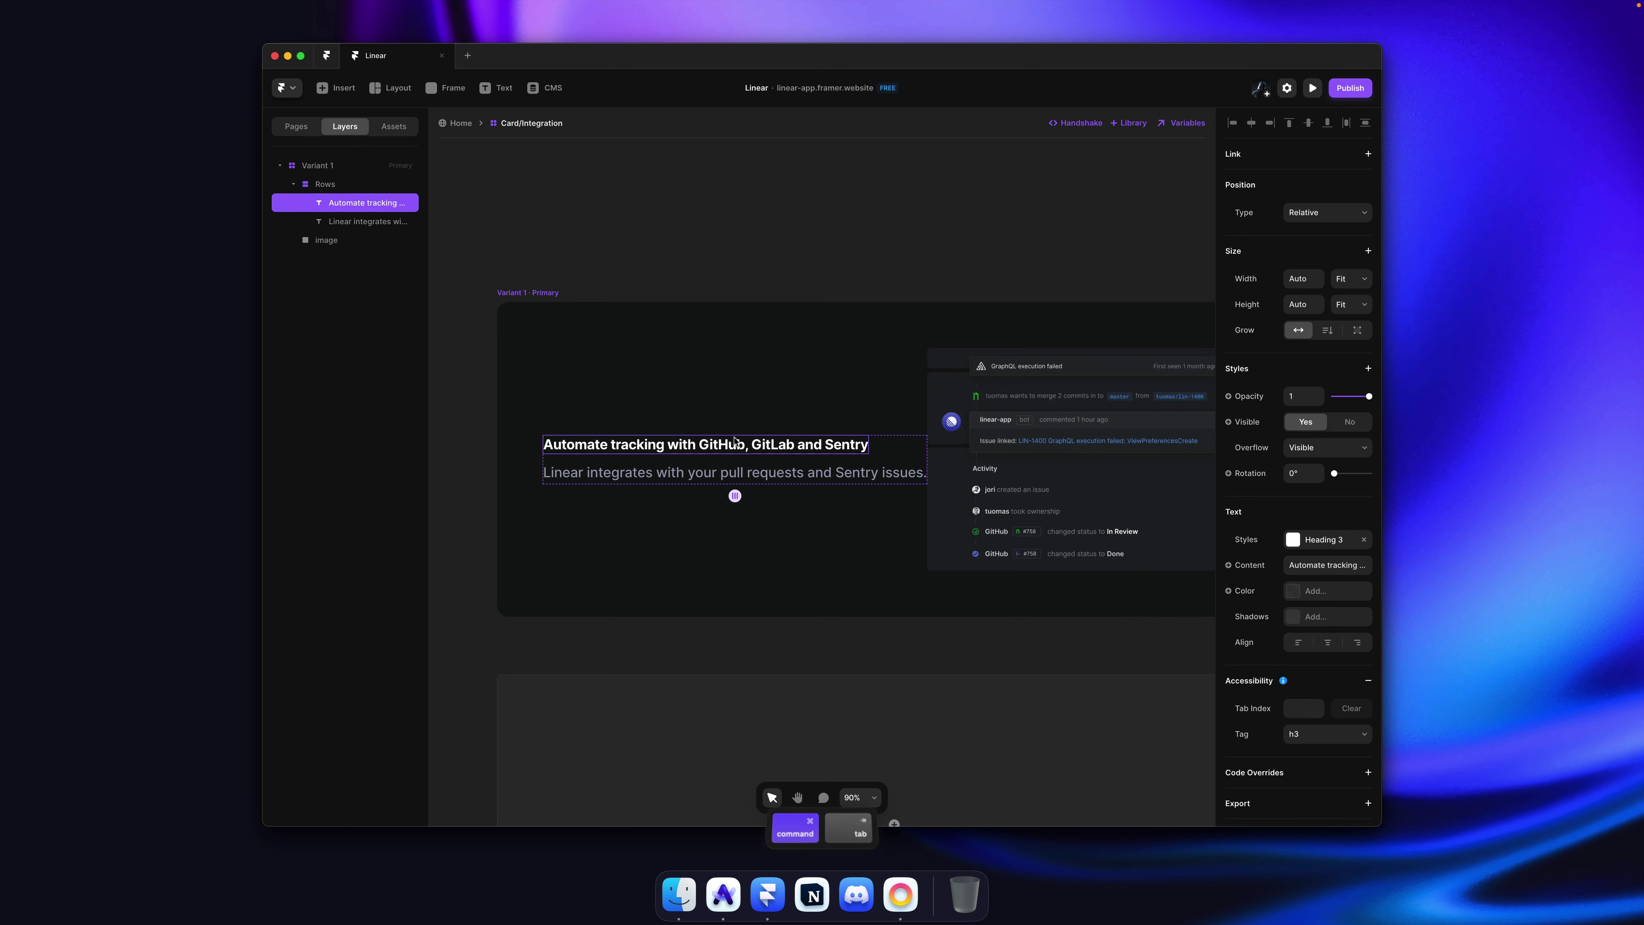
Step: Take a screenshot of the Linear GitHub integration card for reference
key("super+Tab")
left_click(739, 426)
scroll(740, 426, "down", 3)
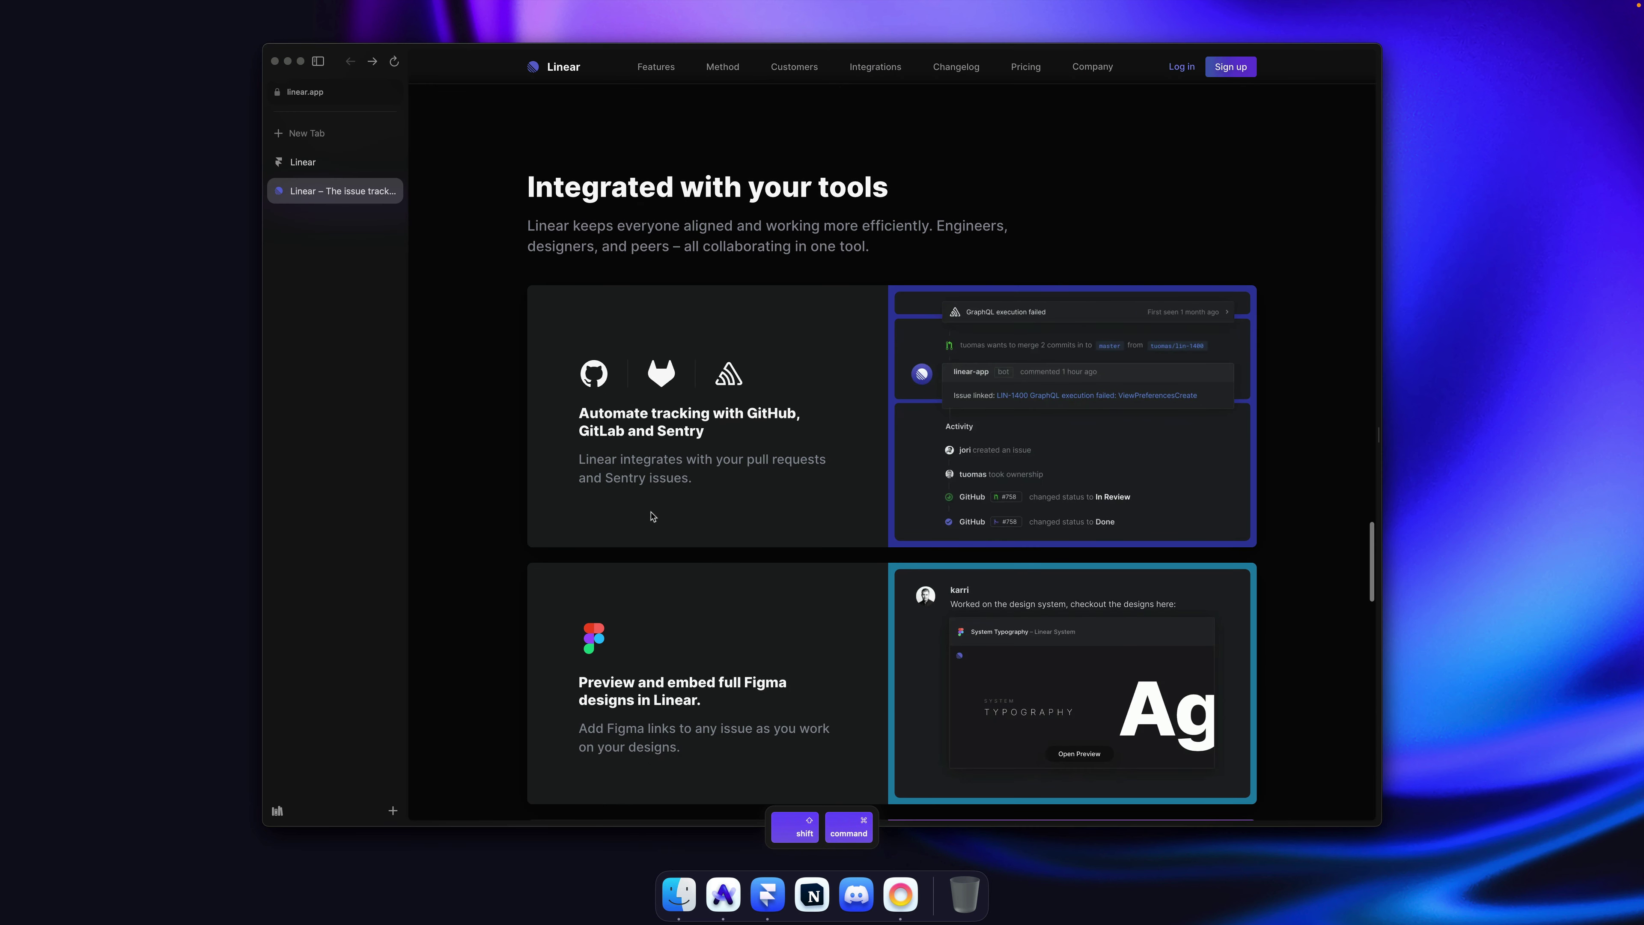
key("shift+super+4")
left_click_drag(581, 403, 838, 777)
key("super+Tab")
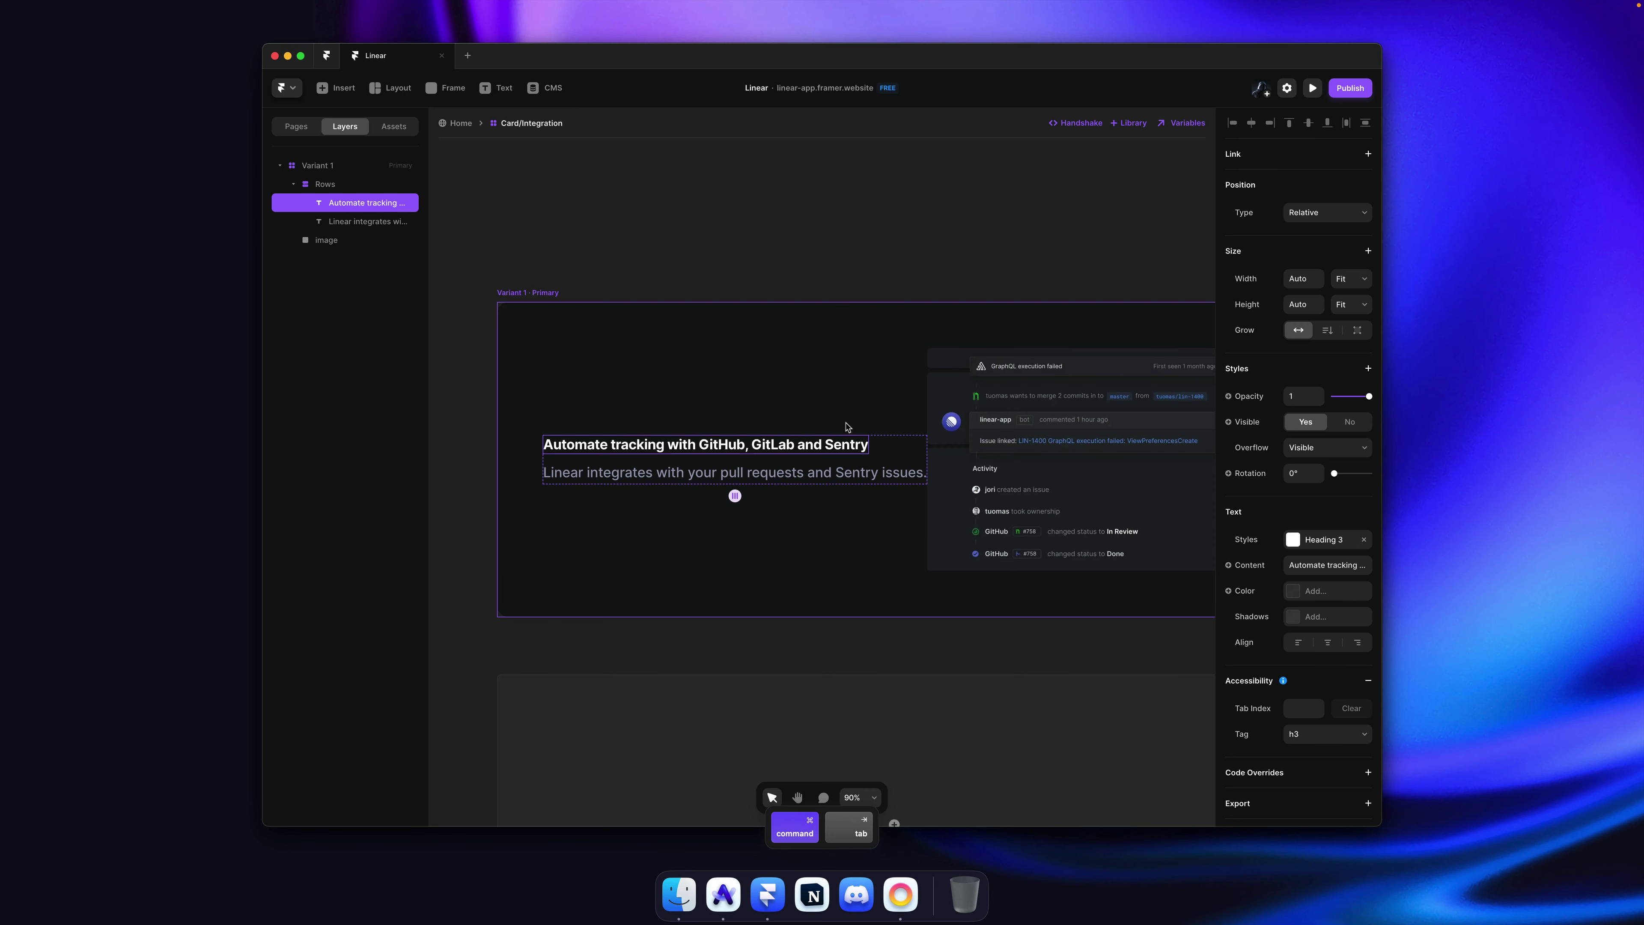
Step: Give the Rows stack a fixed width of 400
left_click(880, 456)
left_click(1296, 309)
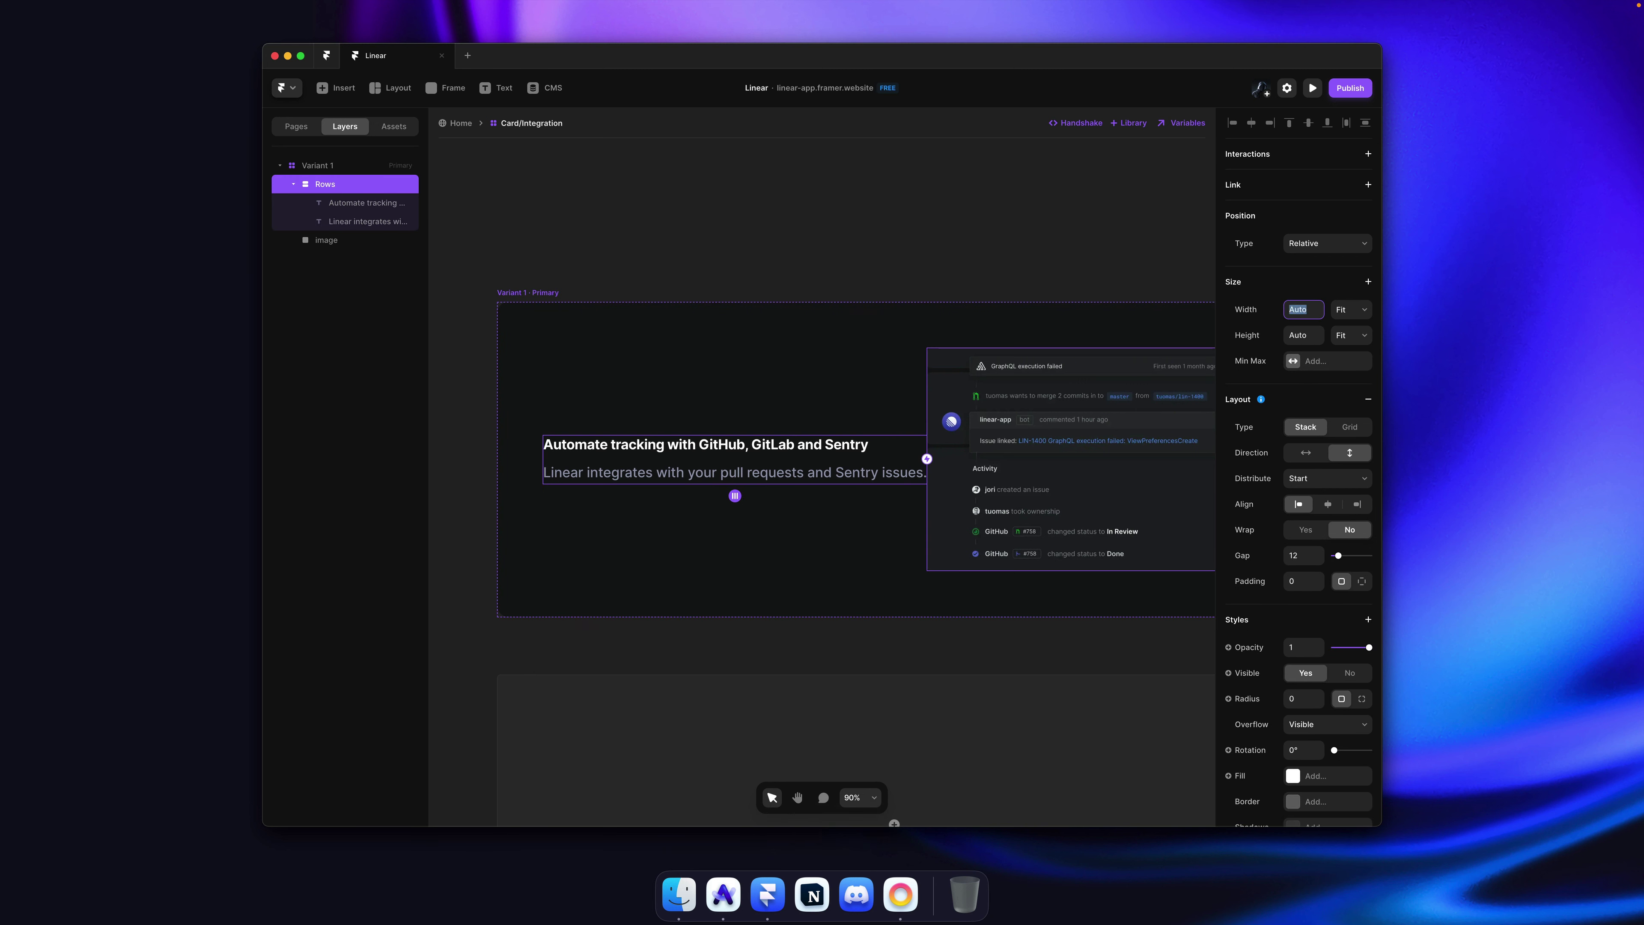
type("400")
key("Return")
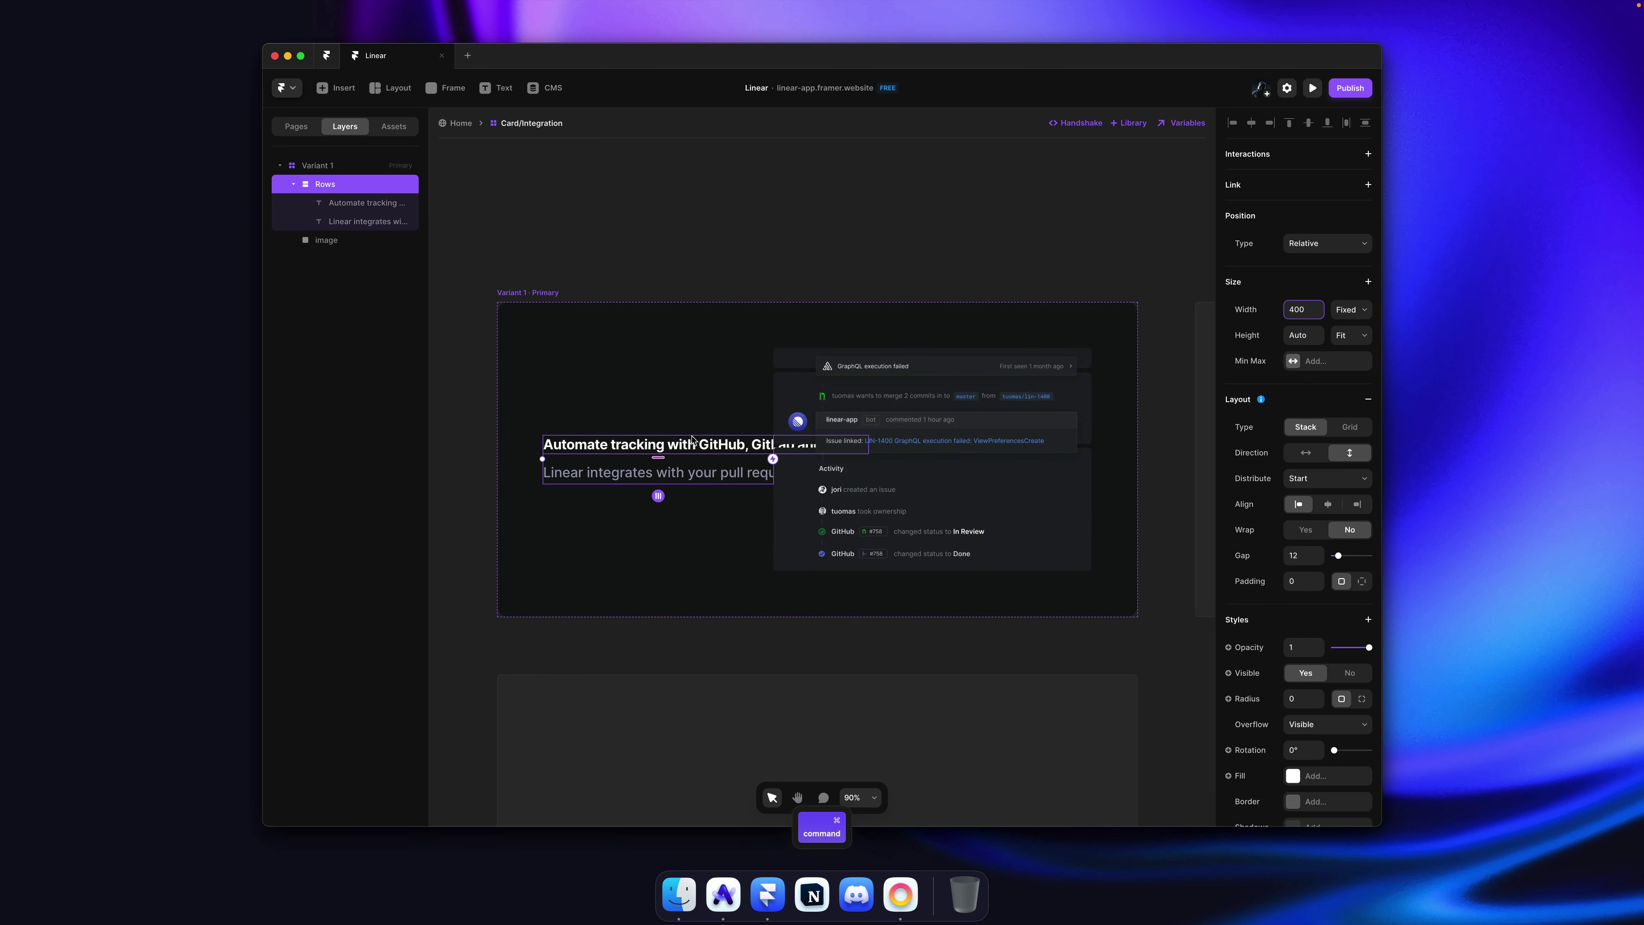
Step: Set both the heading and description widths to Fill
left_click(382, 206)
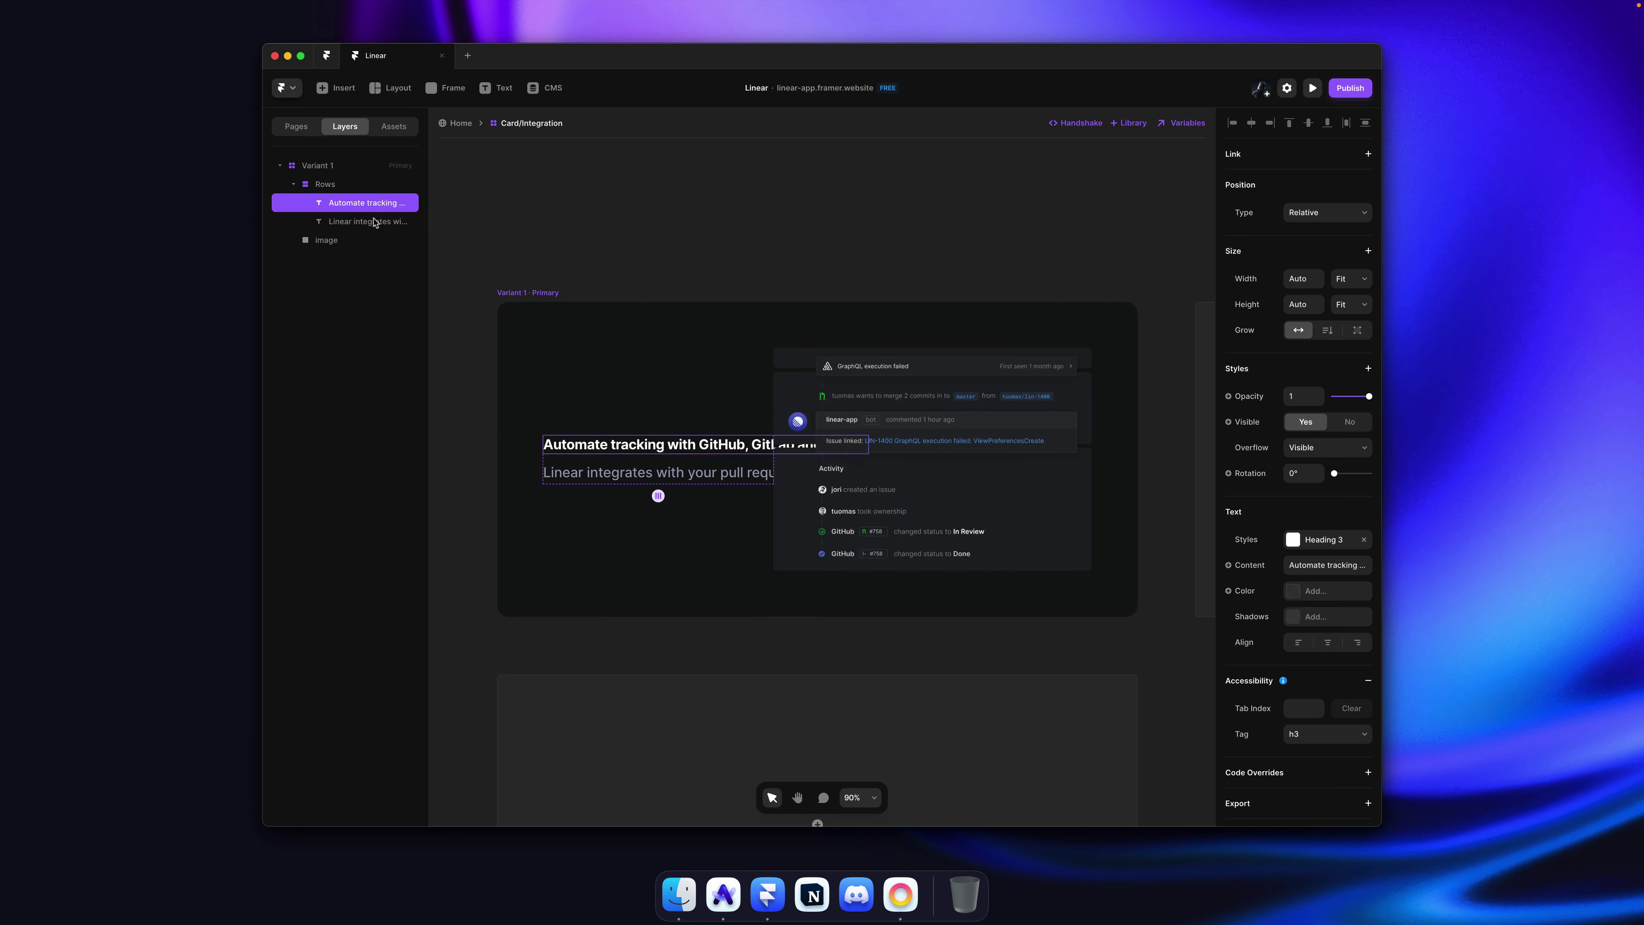
left_click(372, 221, "super")
left_click(1371, 282)
left_click(1353, 265)
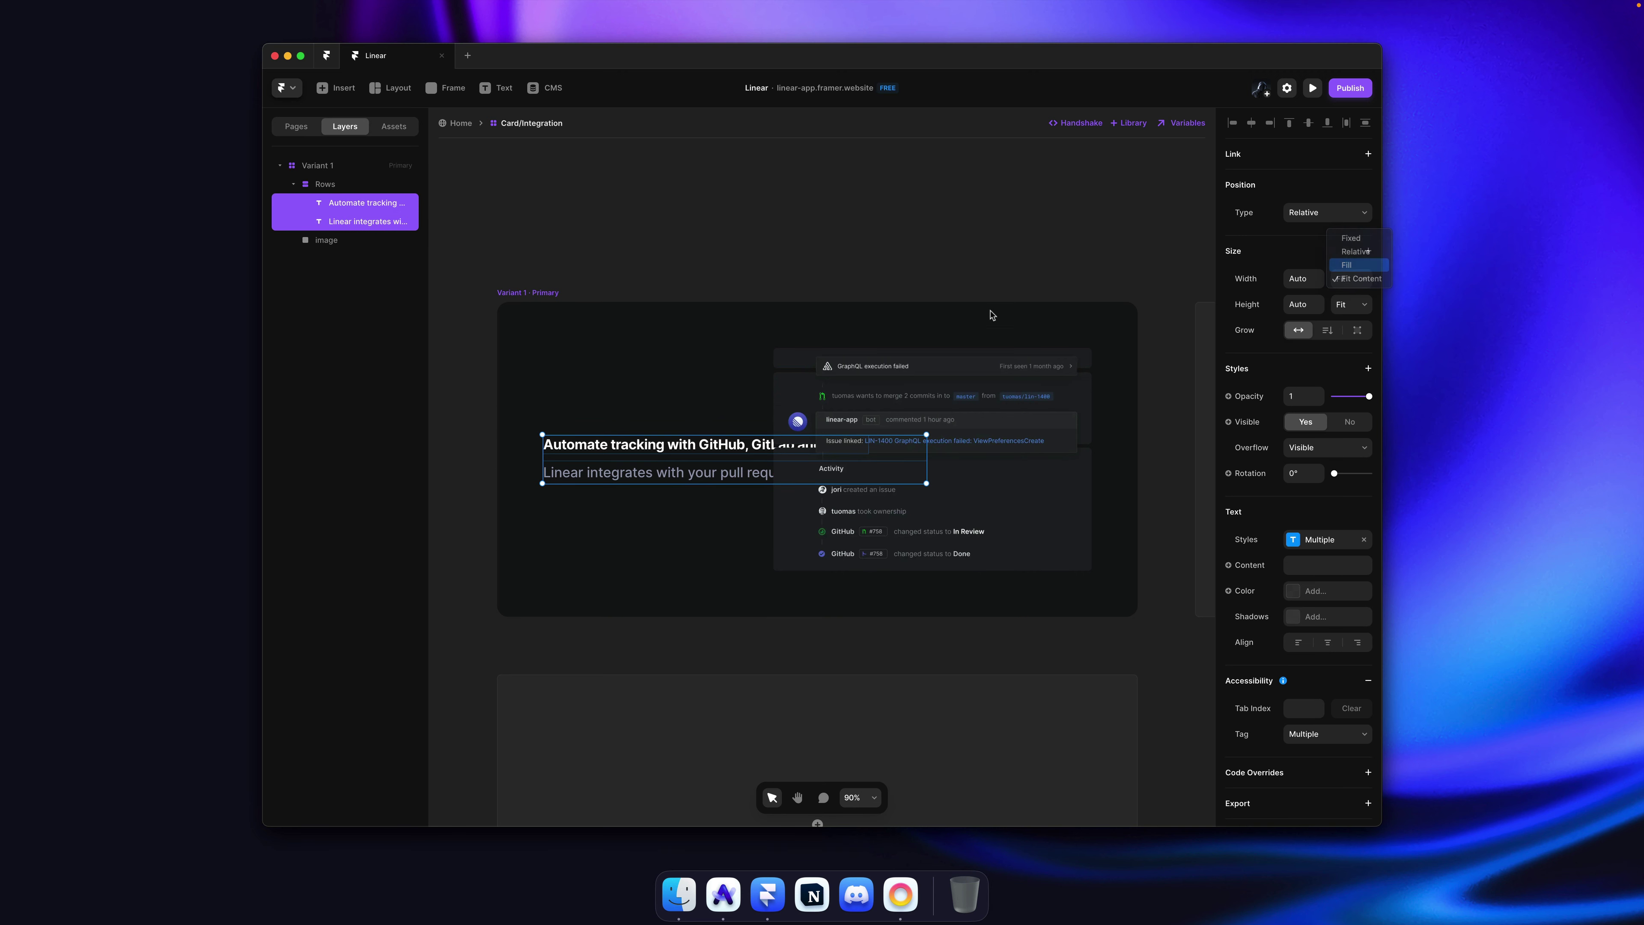
Step: Set the Variant 1 gap between text and image to 60, then compare with the Linear reference
left_click(745, 356, "super")
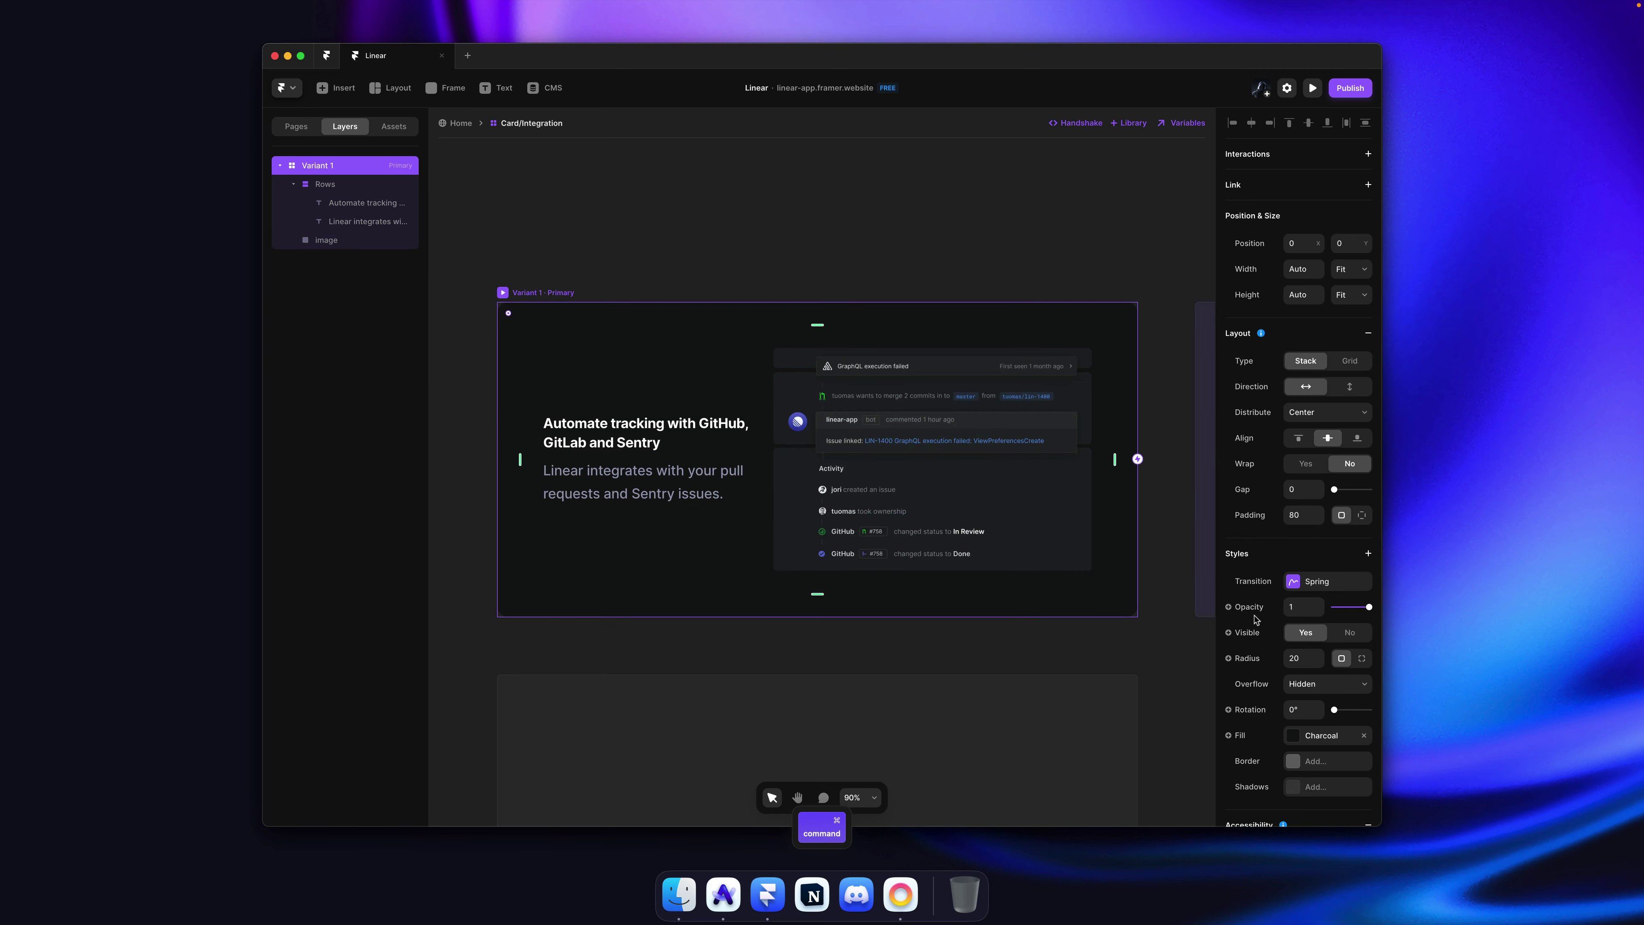
left_click_drag(1316, 496, 1317, 468)
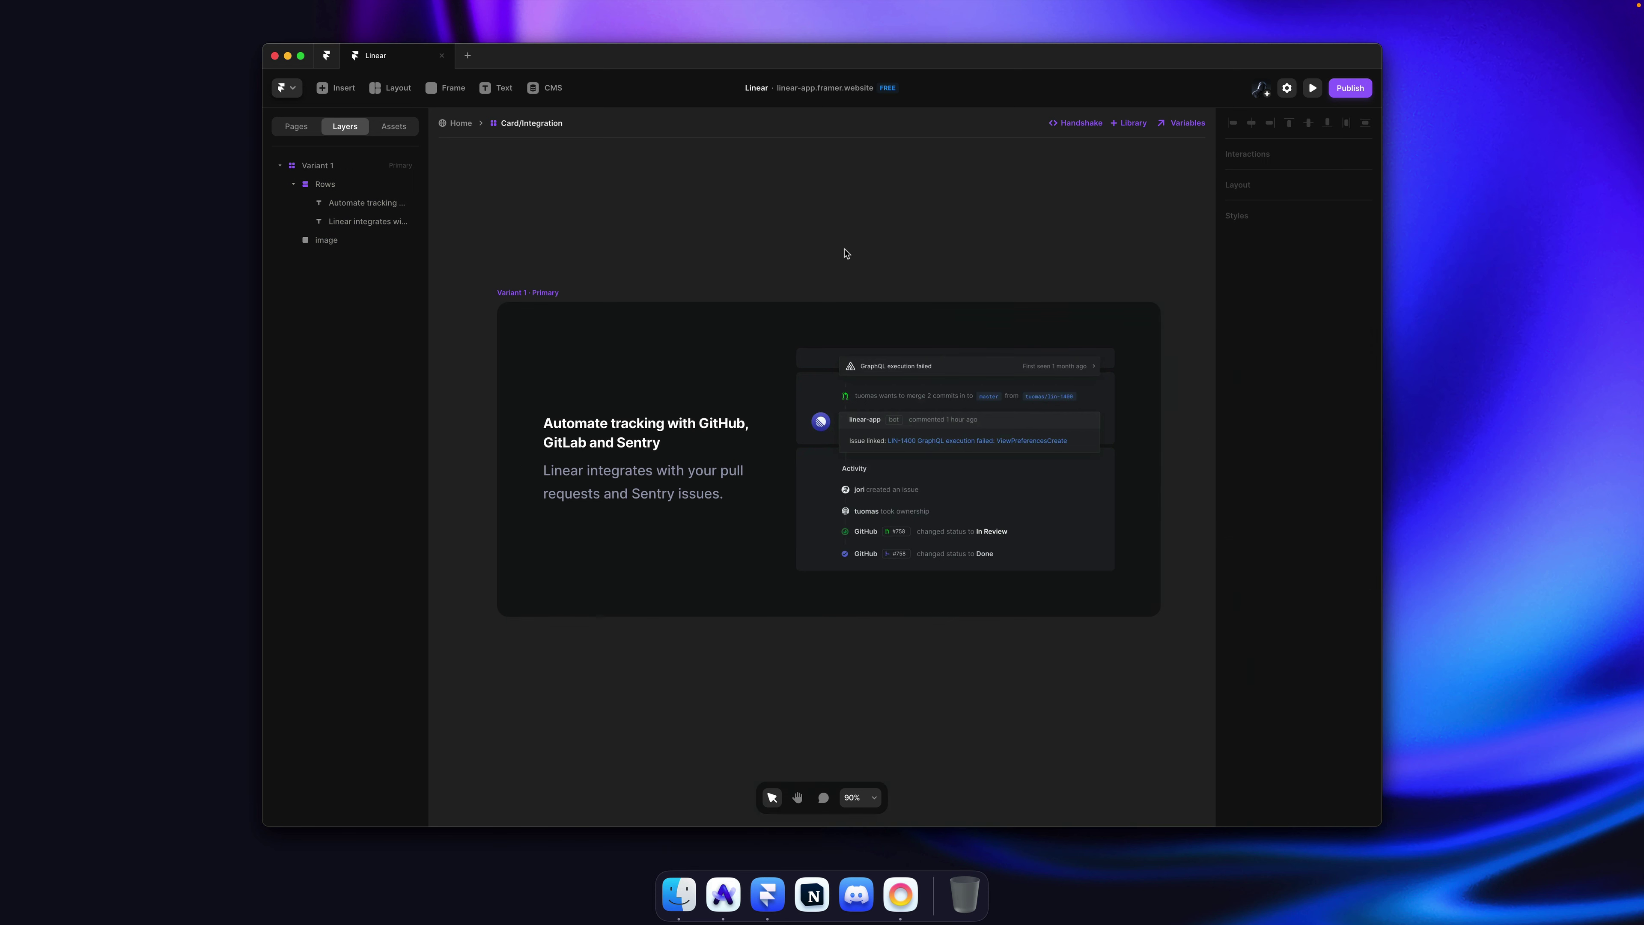
key("super+Tab")
key("super+Tab")
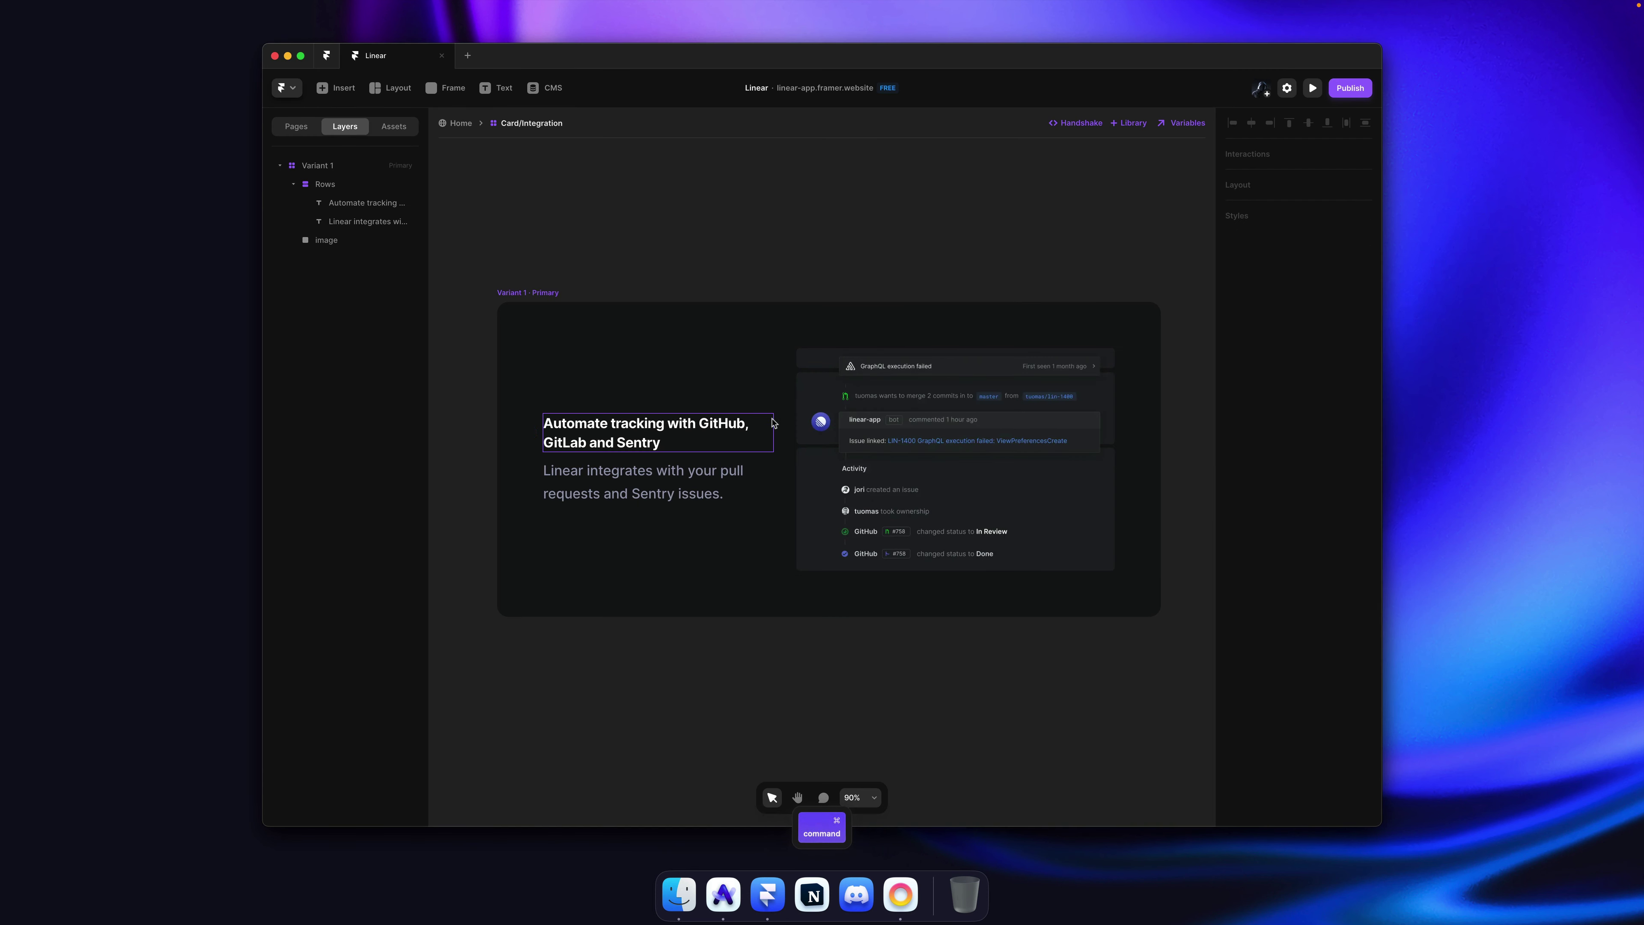
key("Escape")
key("Escape")
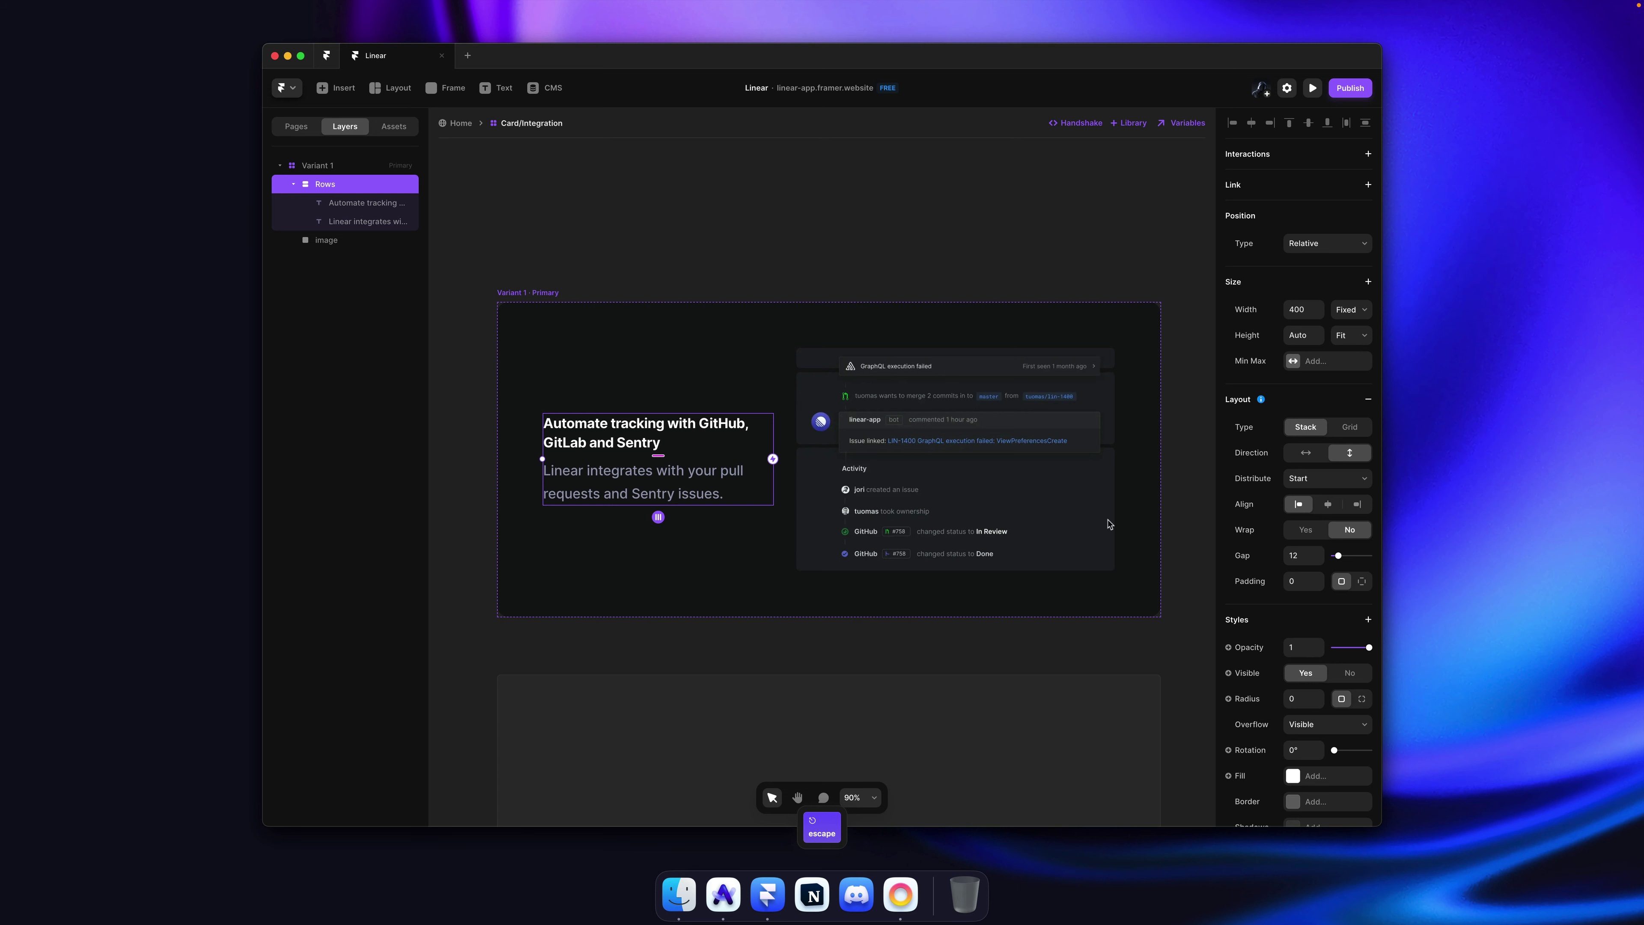
key("Escape")
left_click(1311, 488)
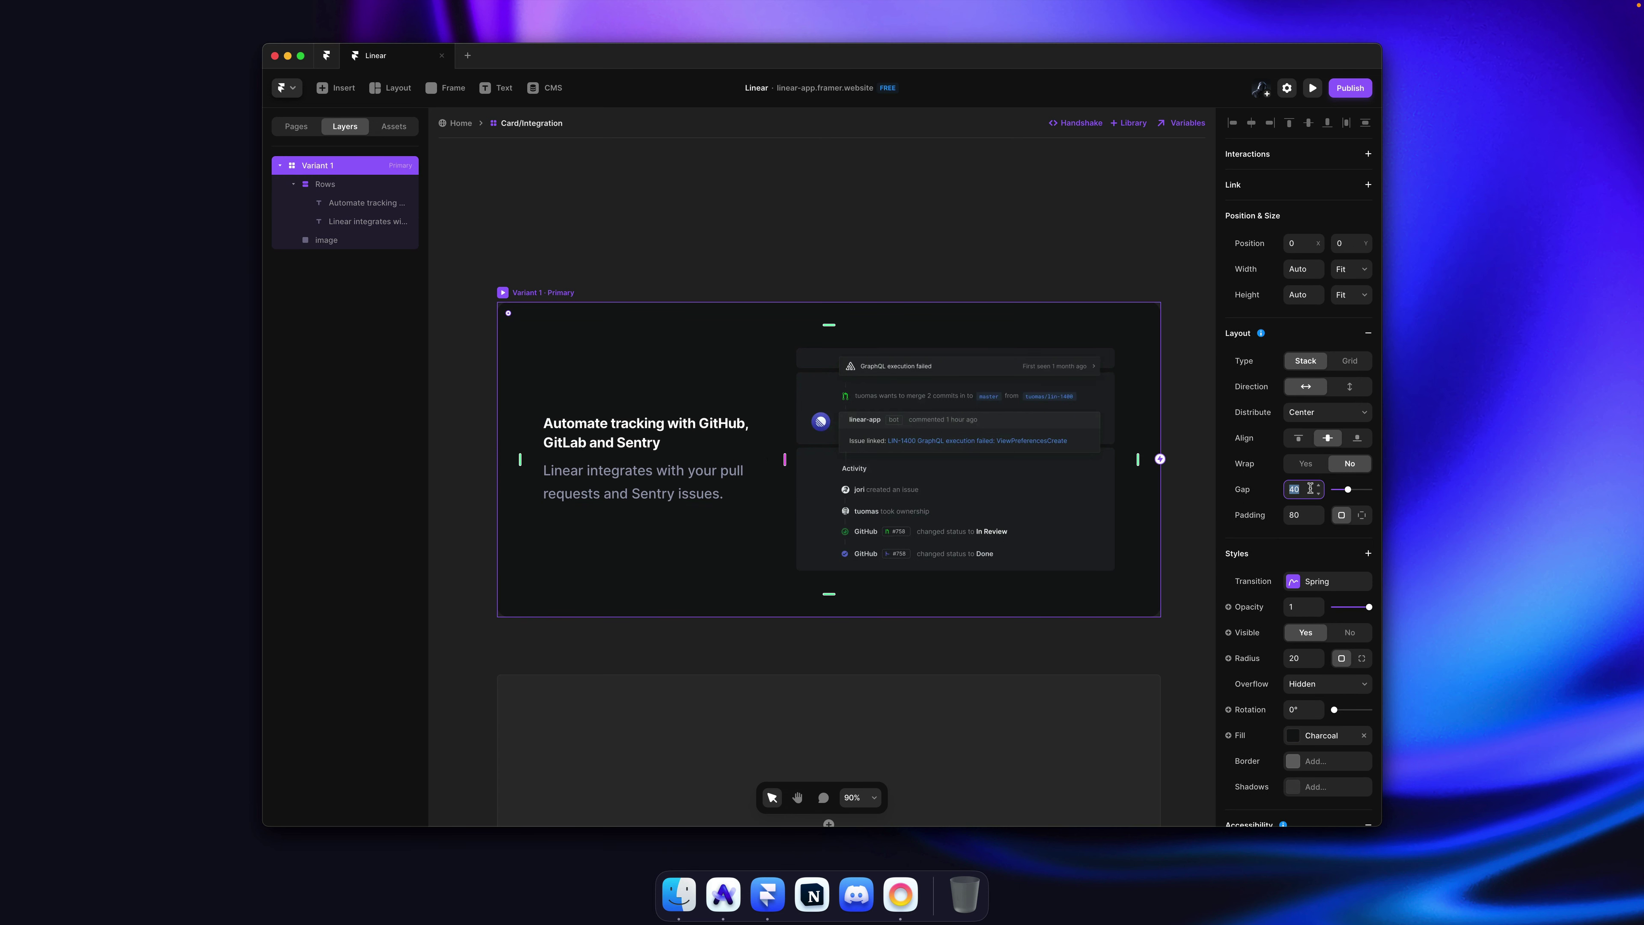
type("60")
key("Return")
left_click(785, 266)
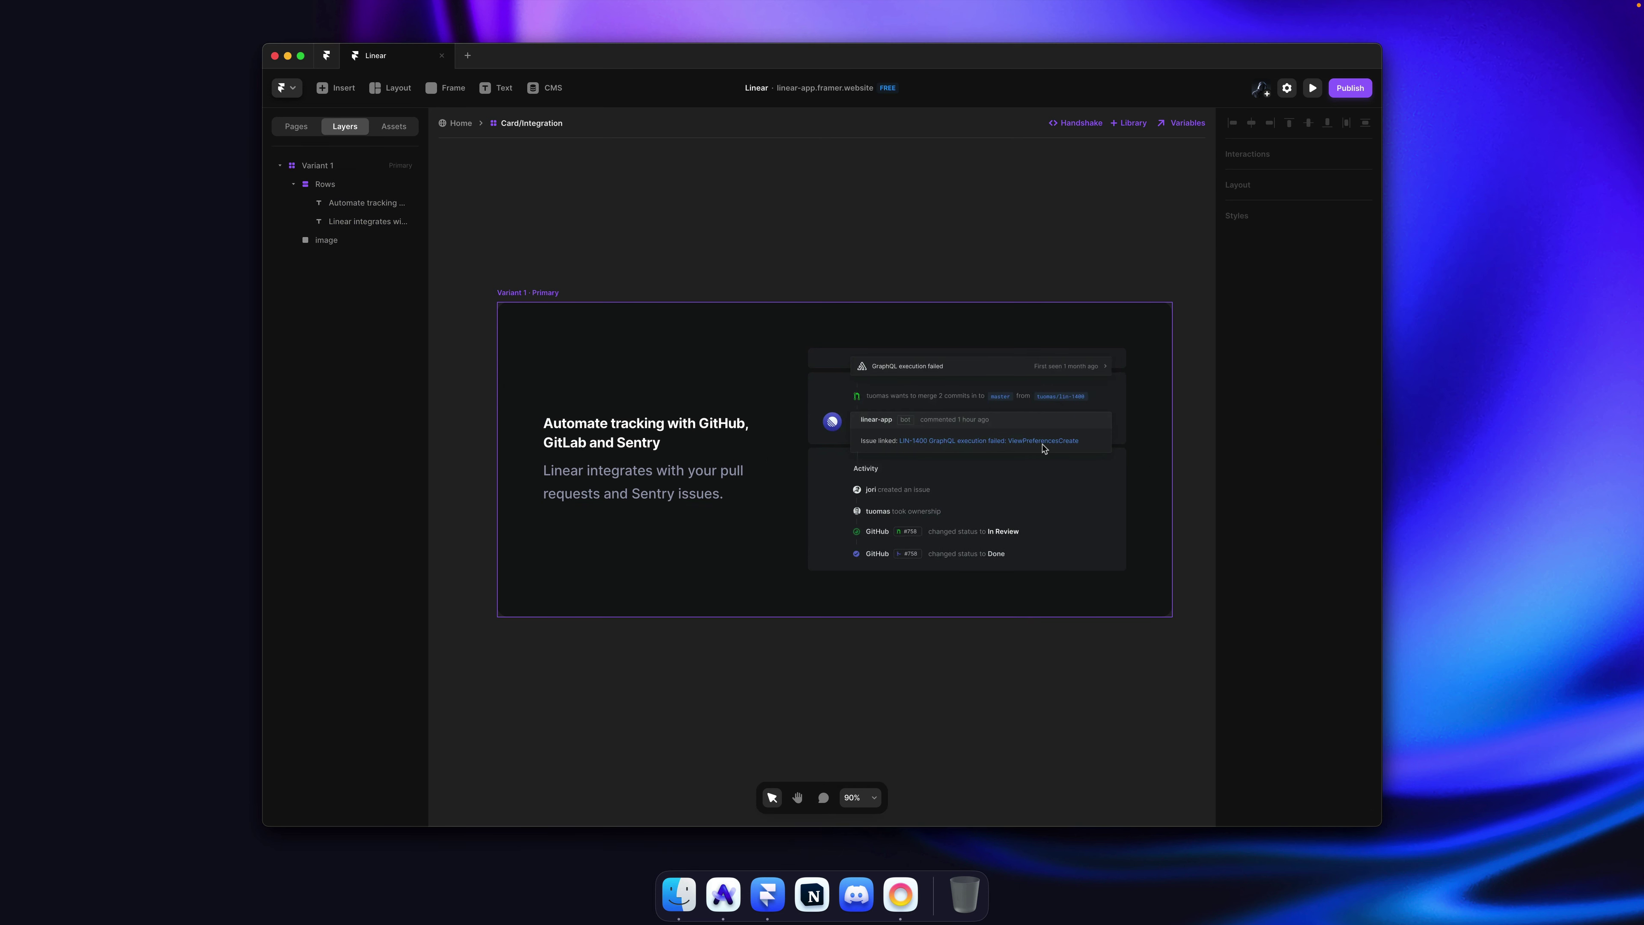
key("super+Tab")
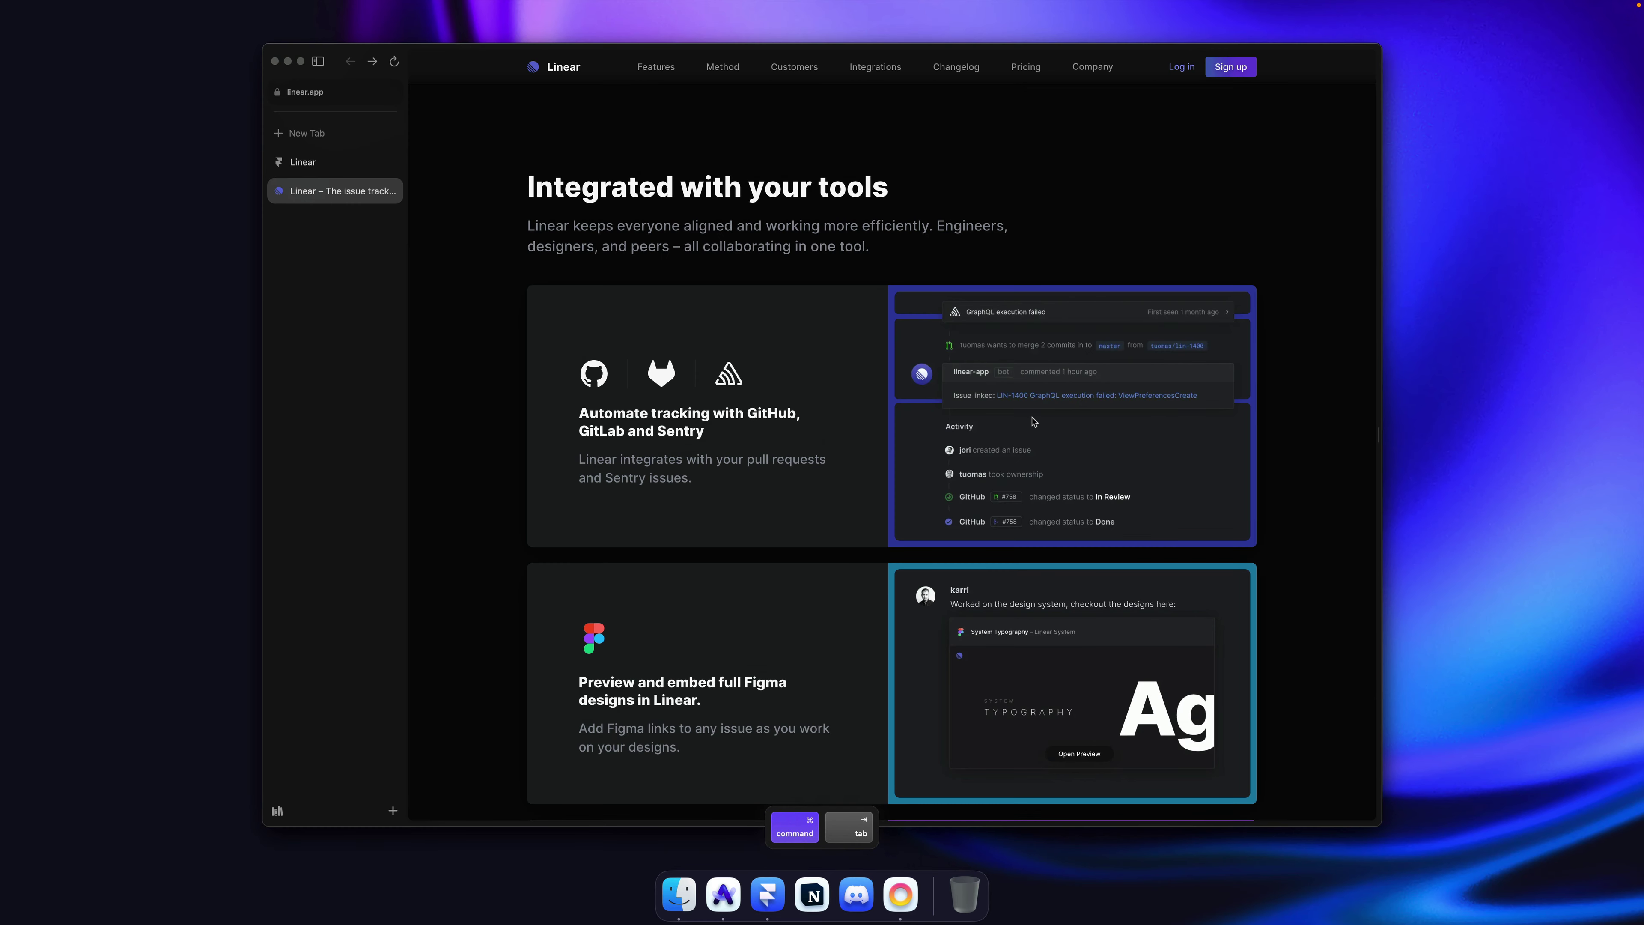
Step: Sample the blue #323da2 from Linear's card border, then select the Framer card's screenshot image
scroll(1034, 421, "down", 3)
scroll(1030, 408, "up", 3)
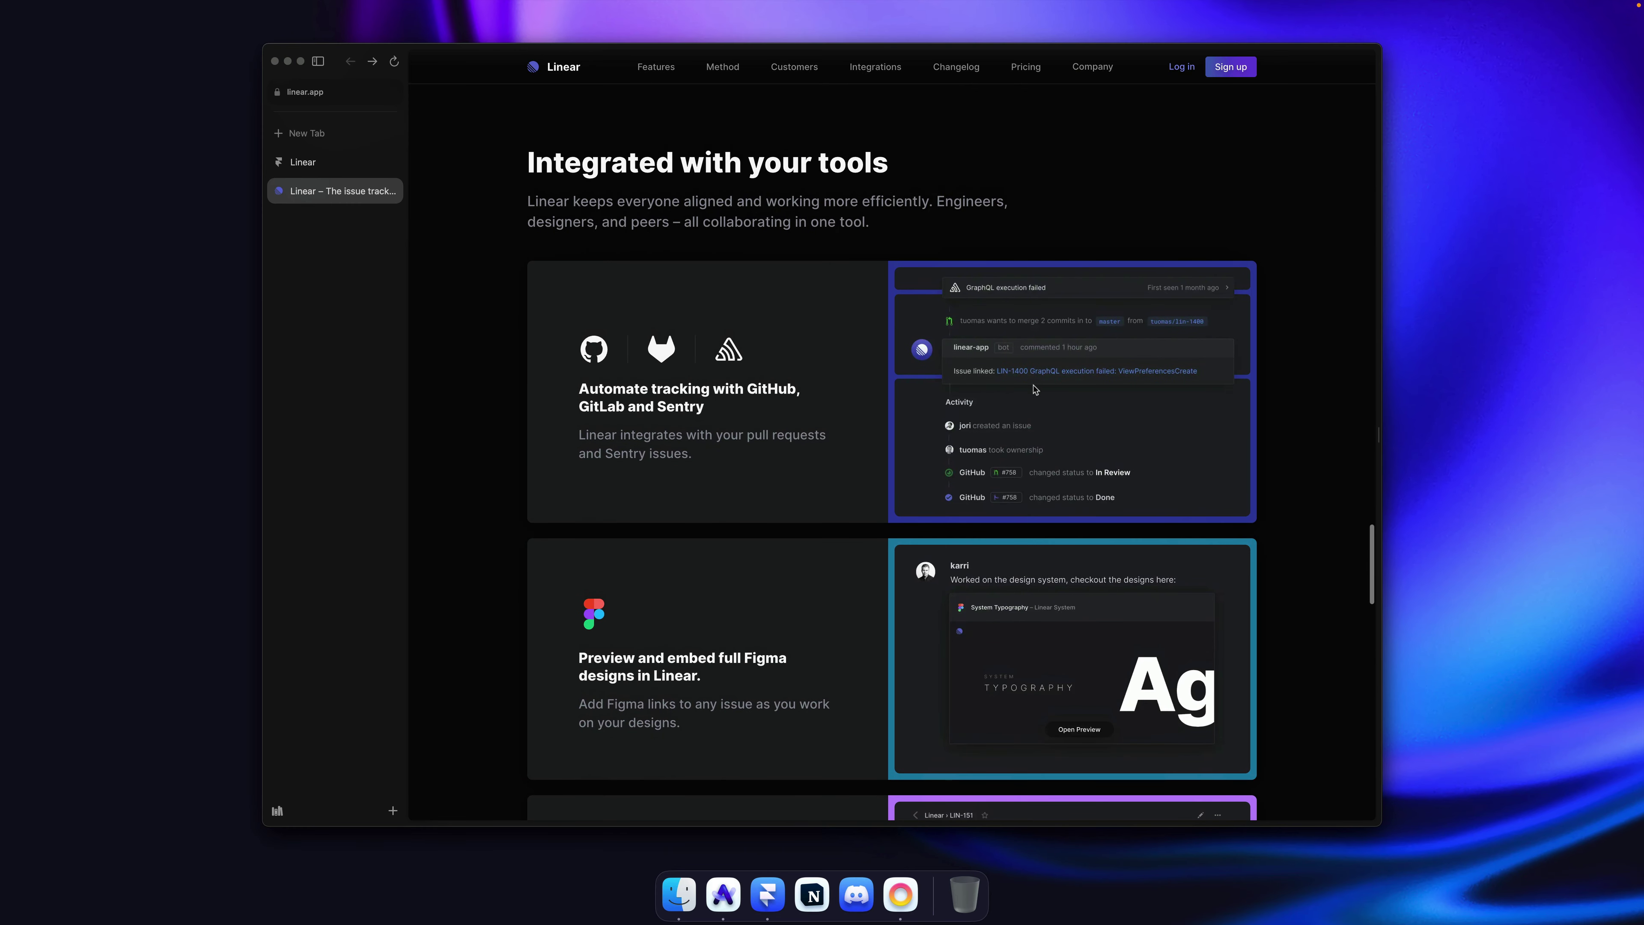
scroll(1034, 389, "down", 5)
scroll(1028, 315, "up", 4)
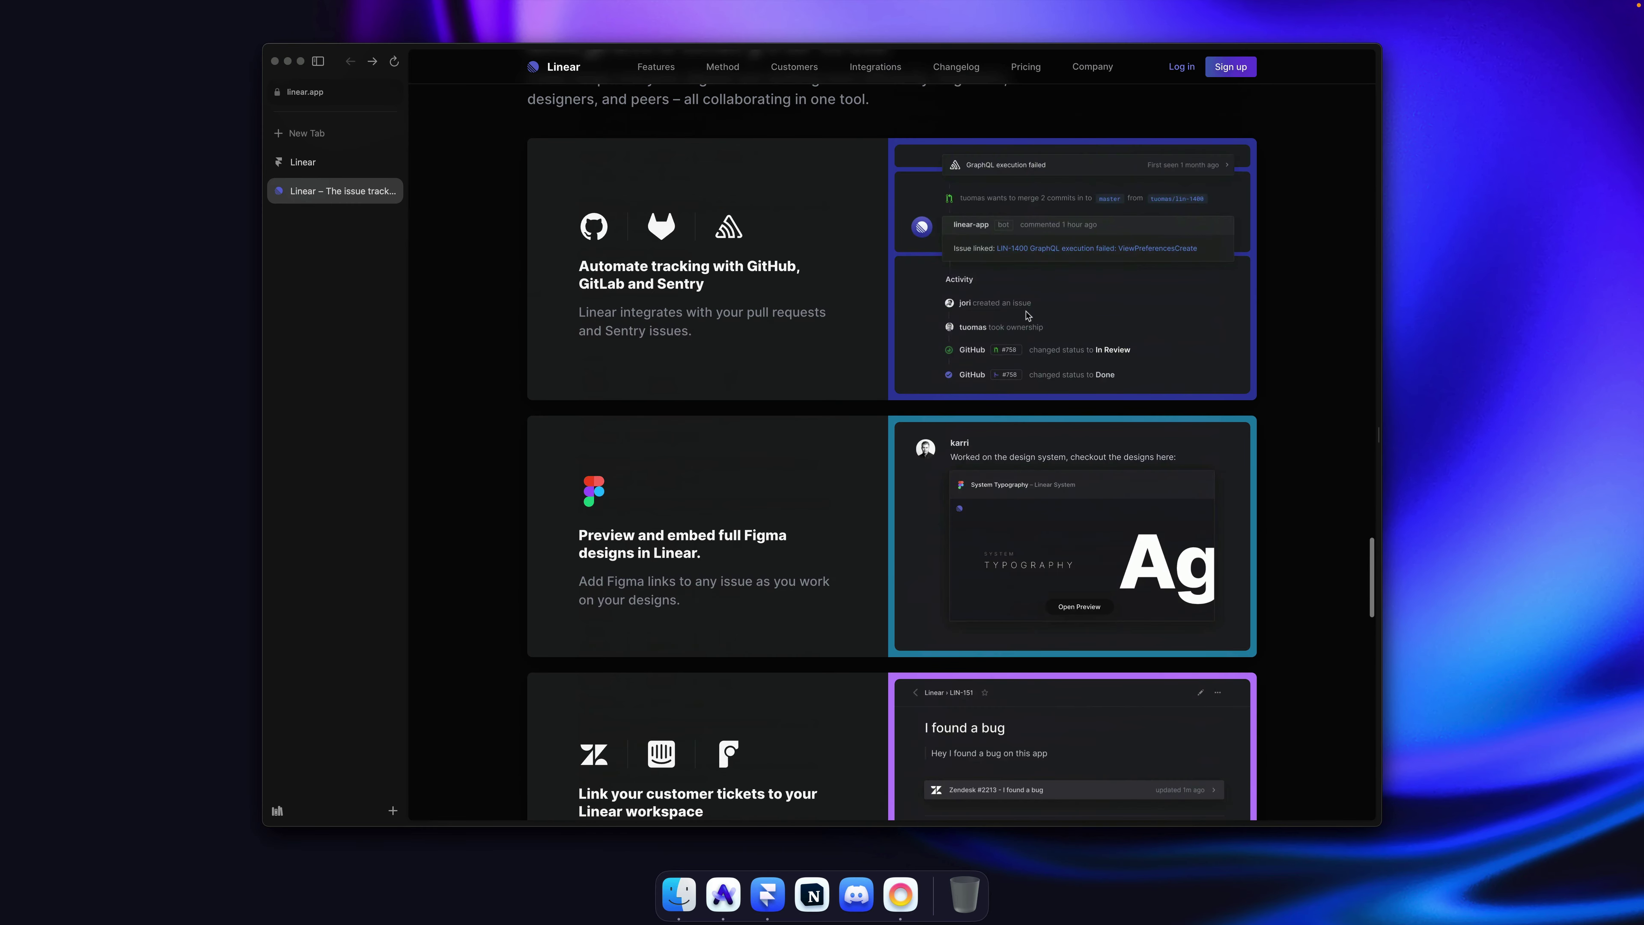
scroll(1029, 233, "up", 1)
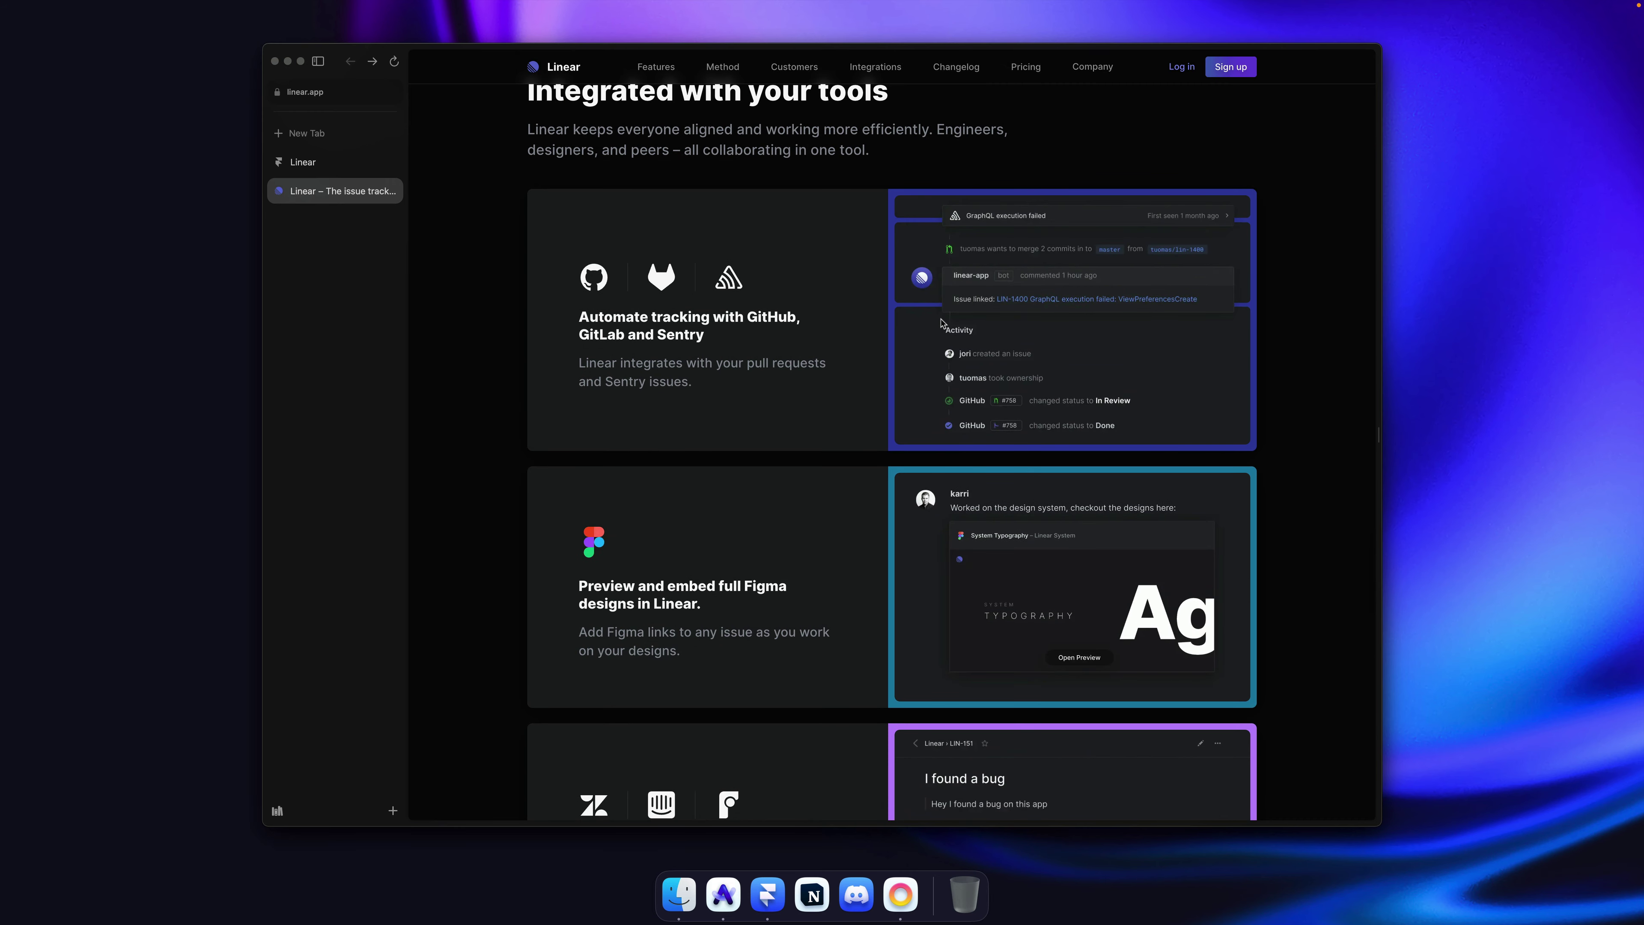
key("super")
key("super+shift+c")
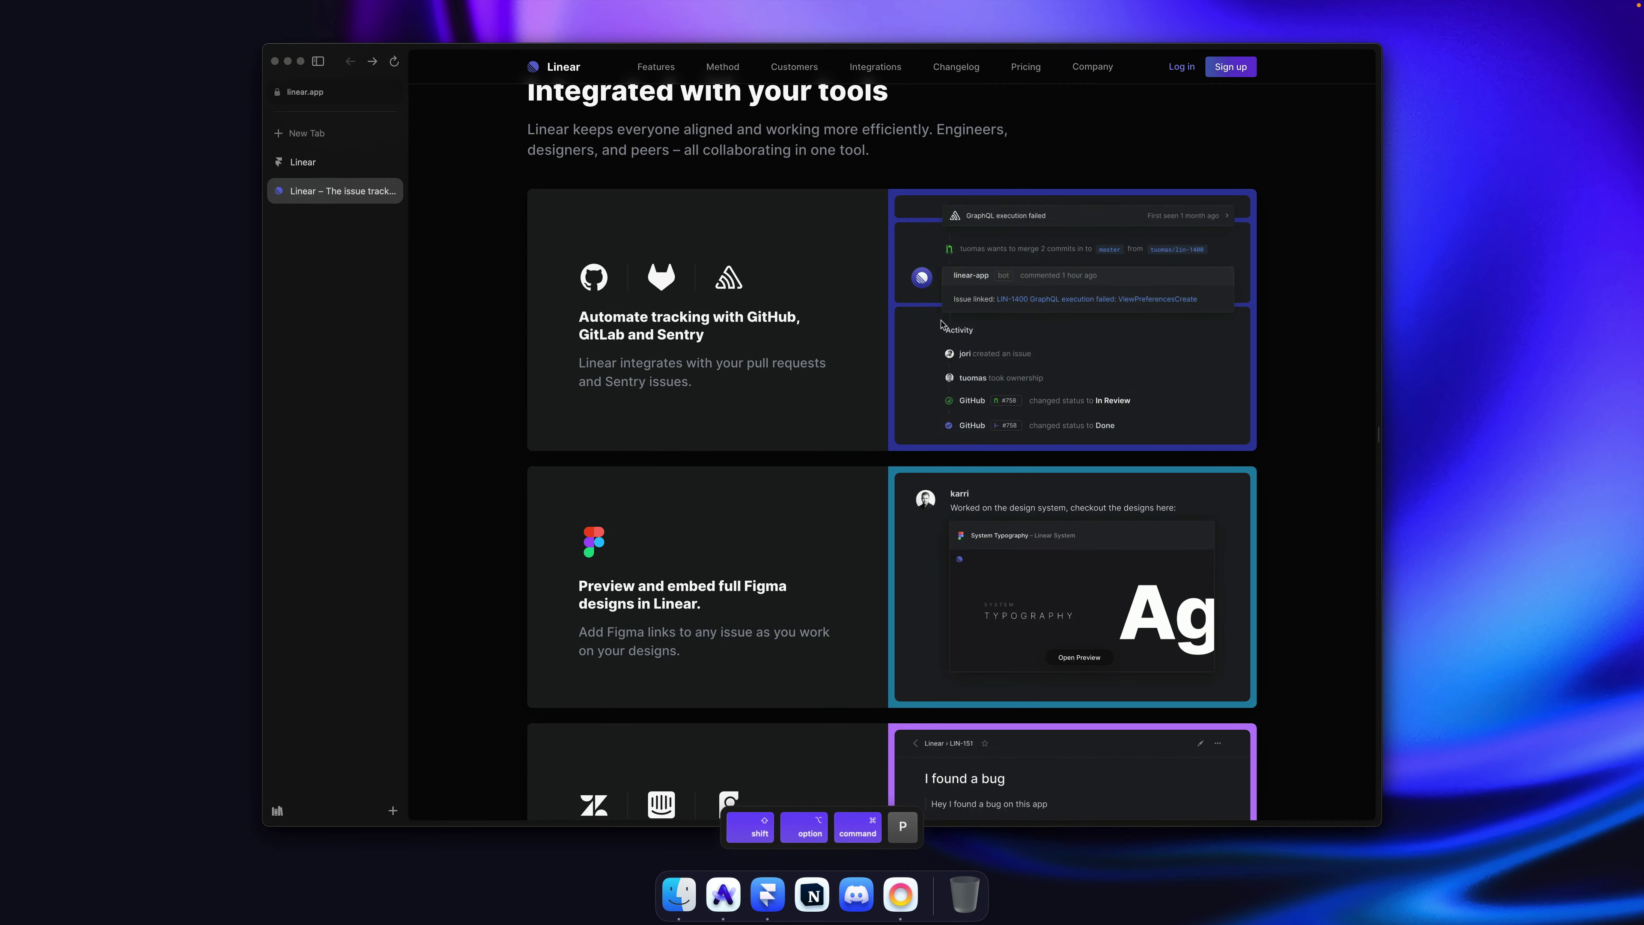
left_click(899, 304)
key("super+Tab")
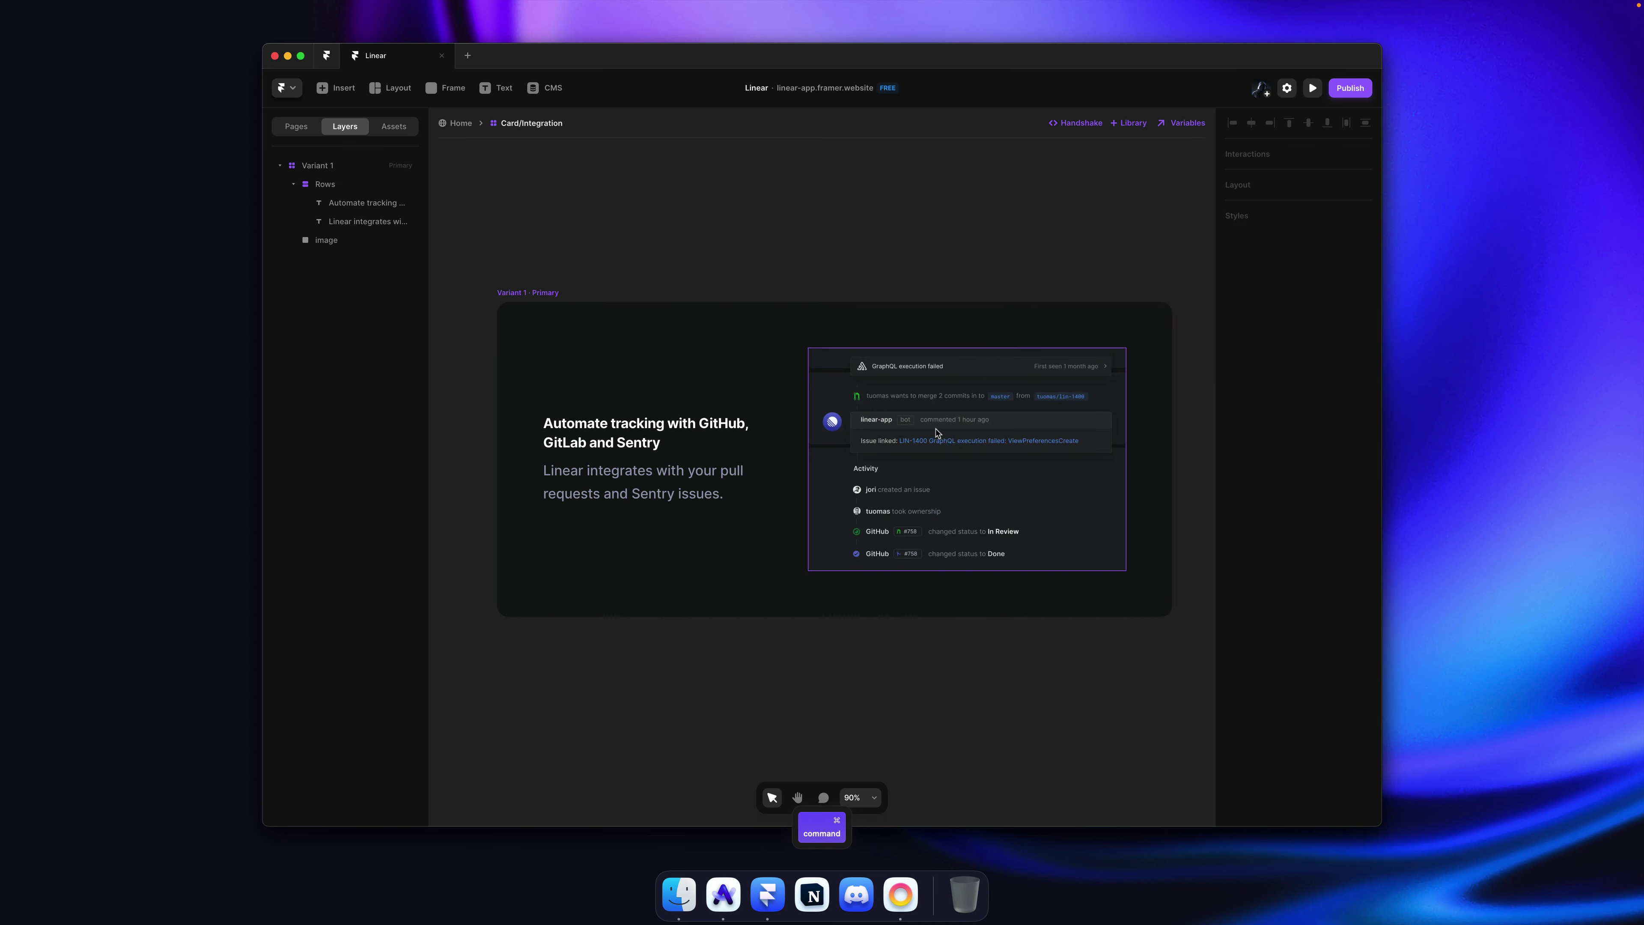
left_click(939, 422, "super")
Step: Add a #323DA2 shadow to the card's screenshot with Y offset 0 and blur 80
left_click(1315, 612)
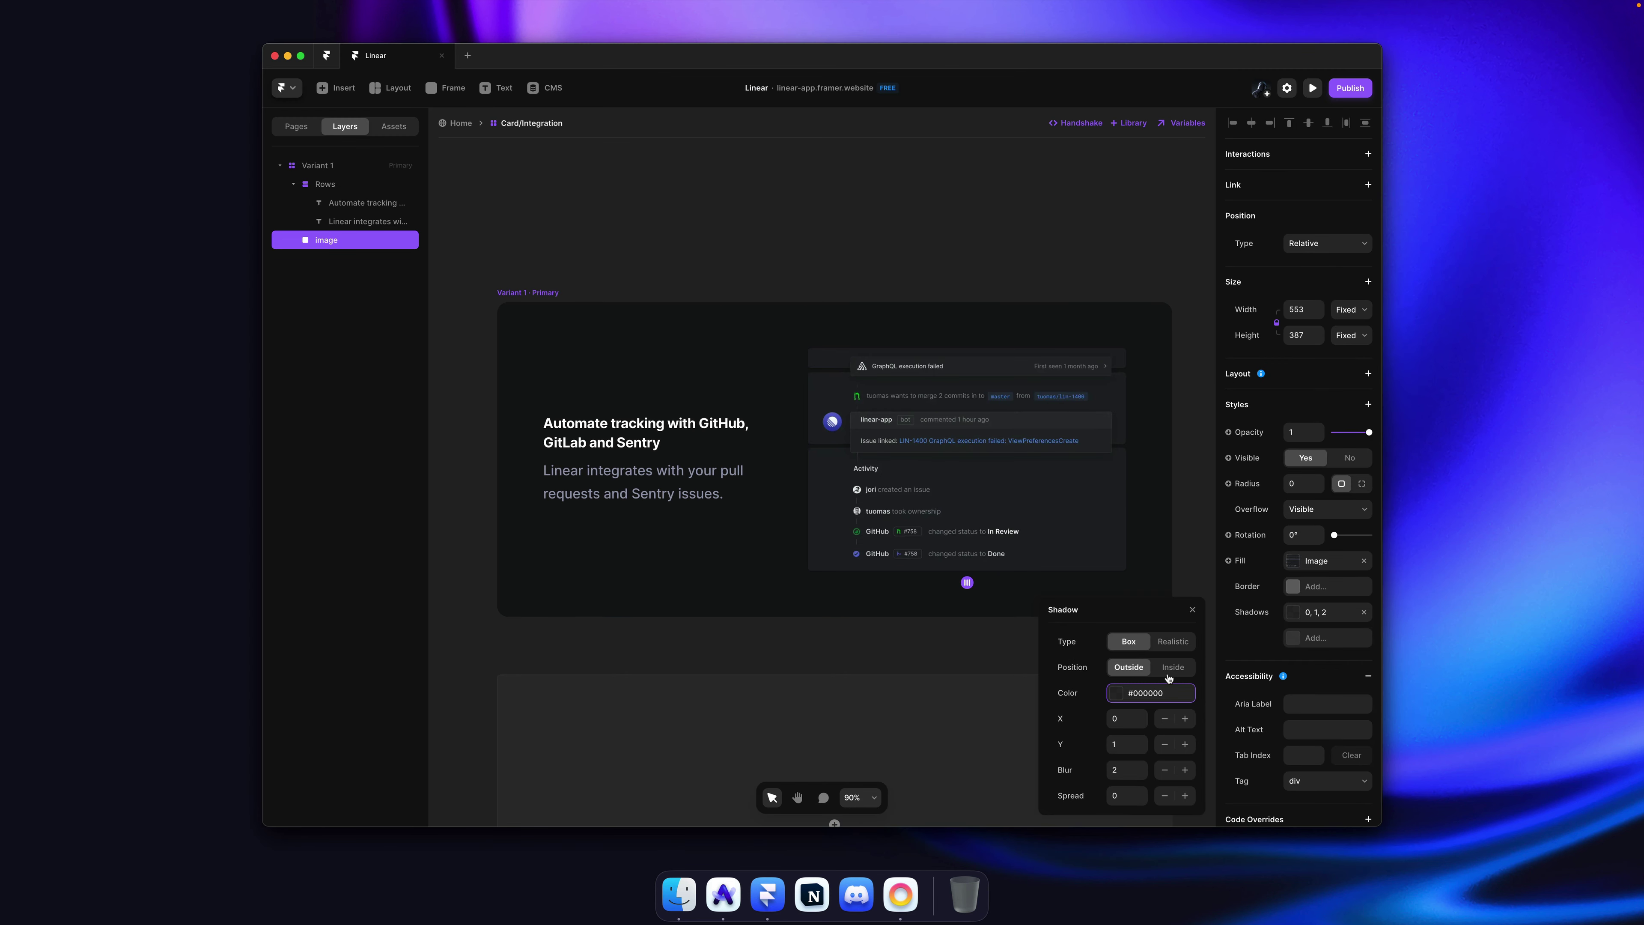
left_click(1158, 693)
key("super+v")
key("Return")
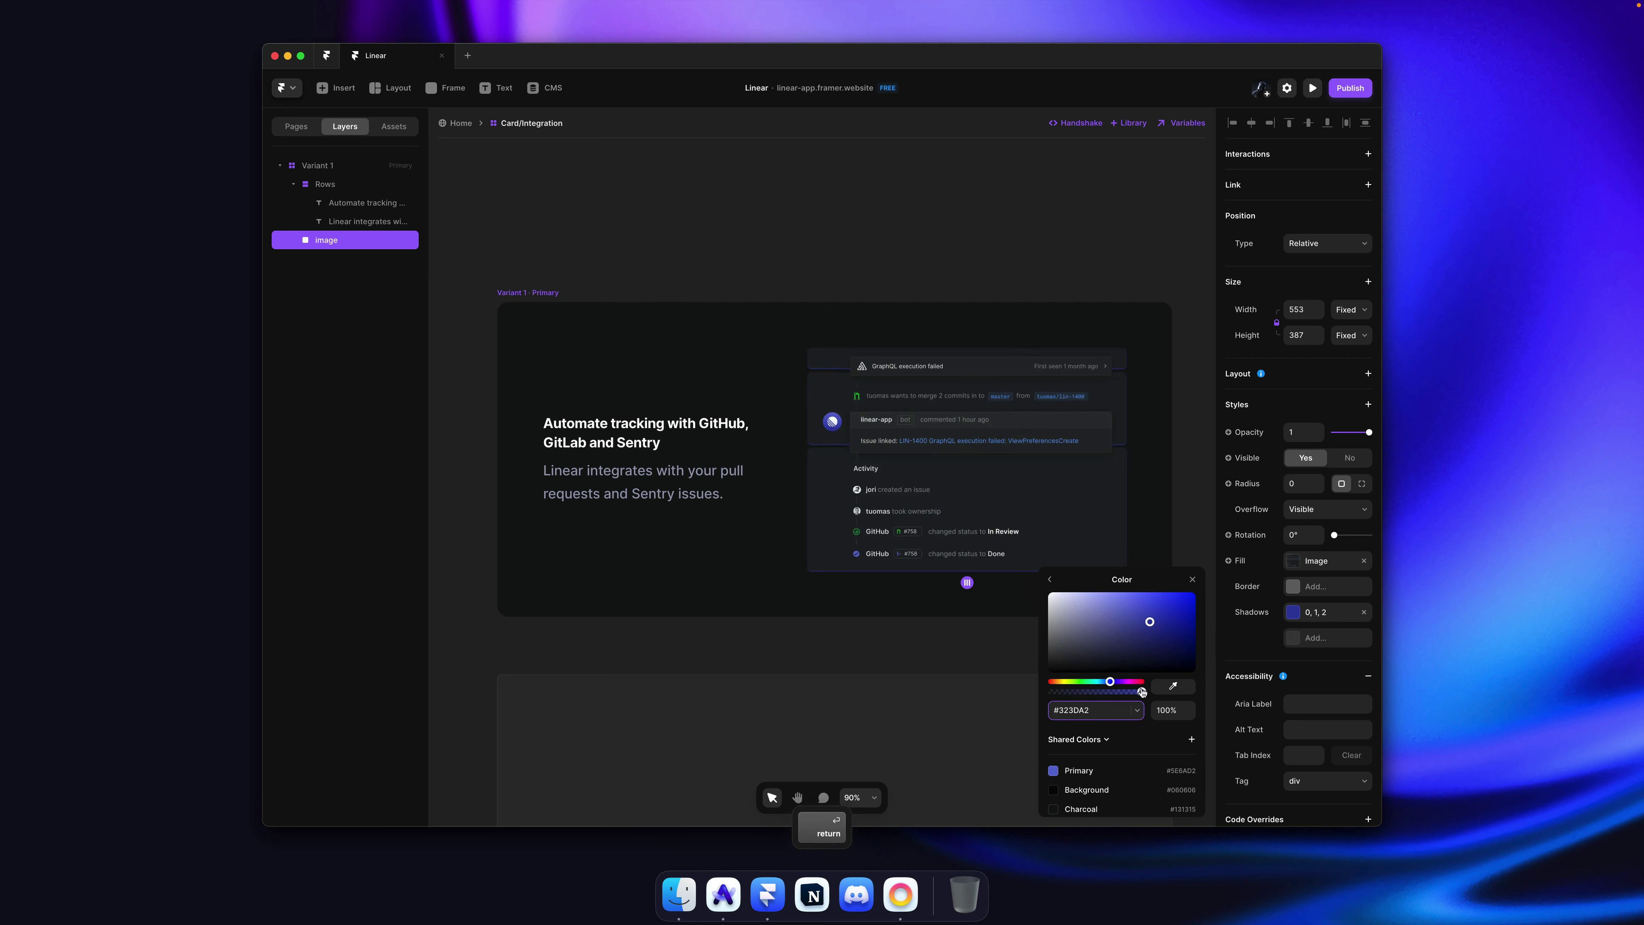
left_click(1049, 579)
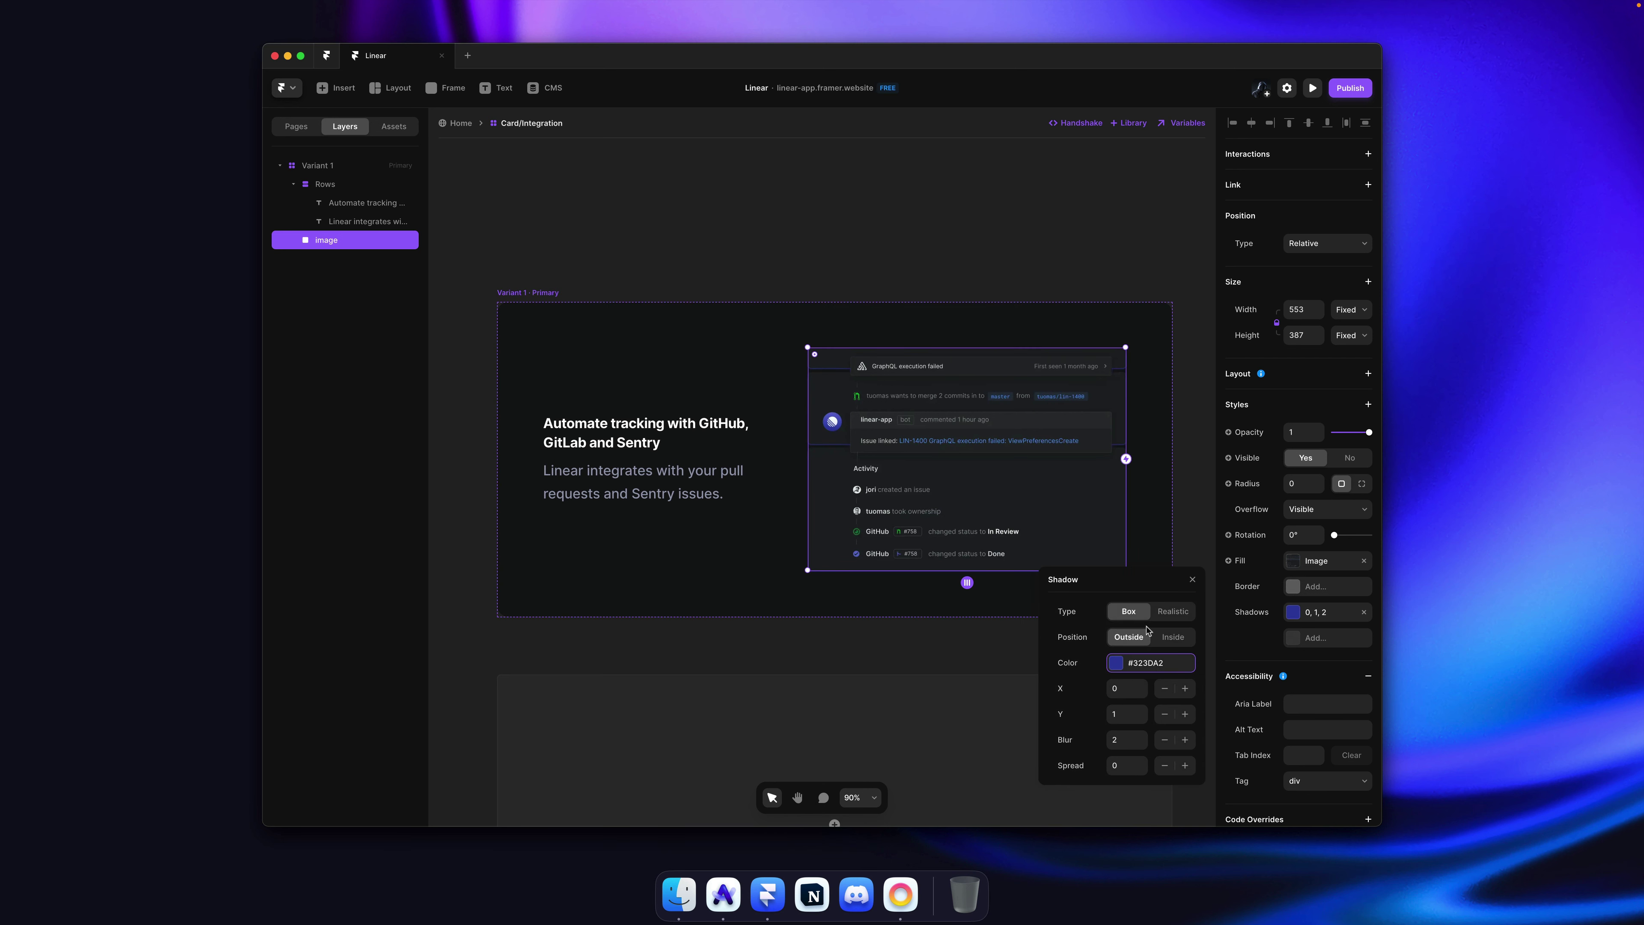
left_click(1128, 716)
type("0")
key("Tab")
type("80")
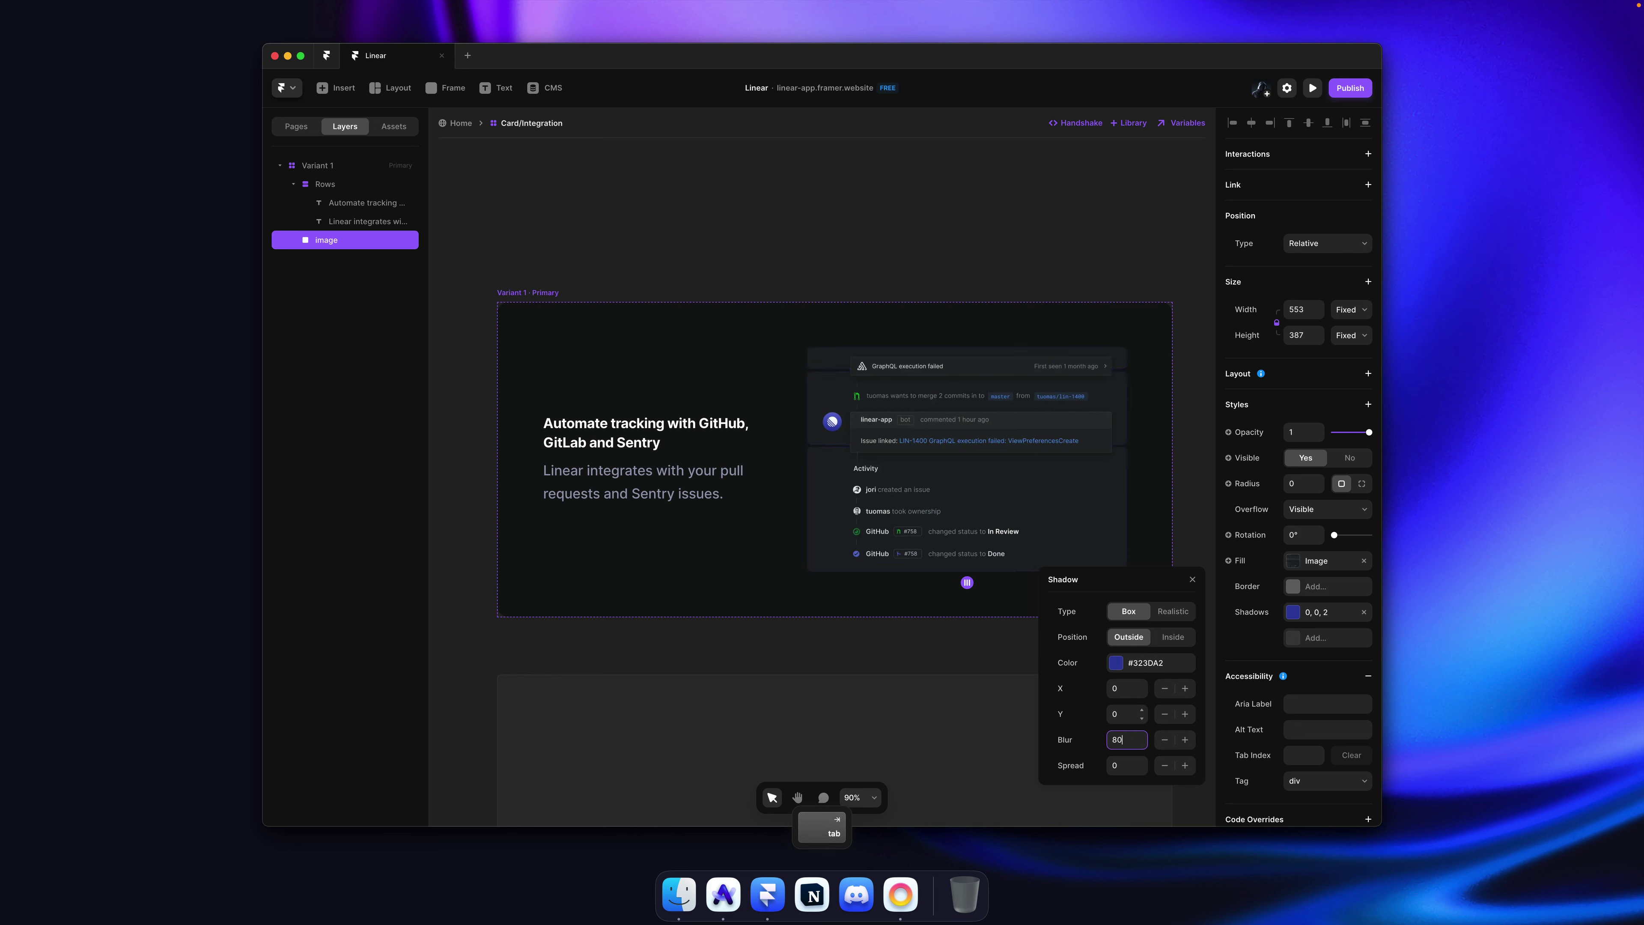
key("Return")
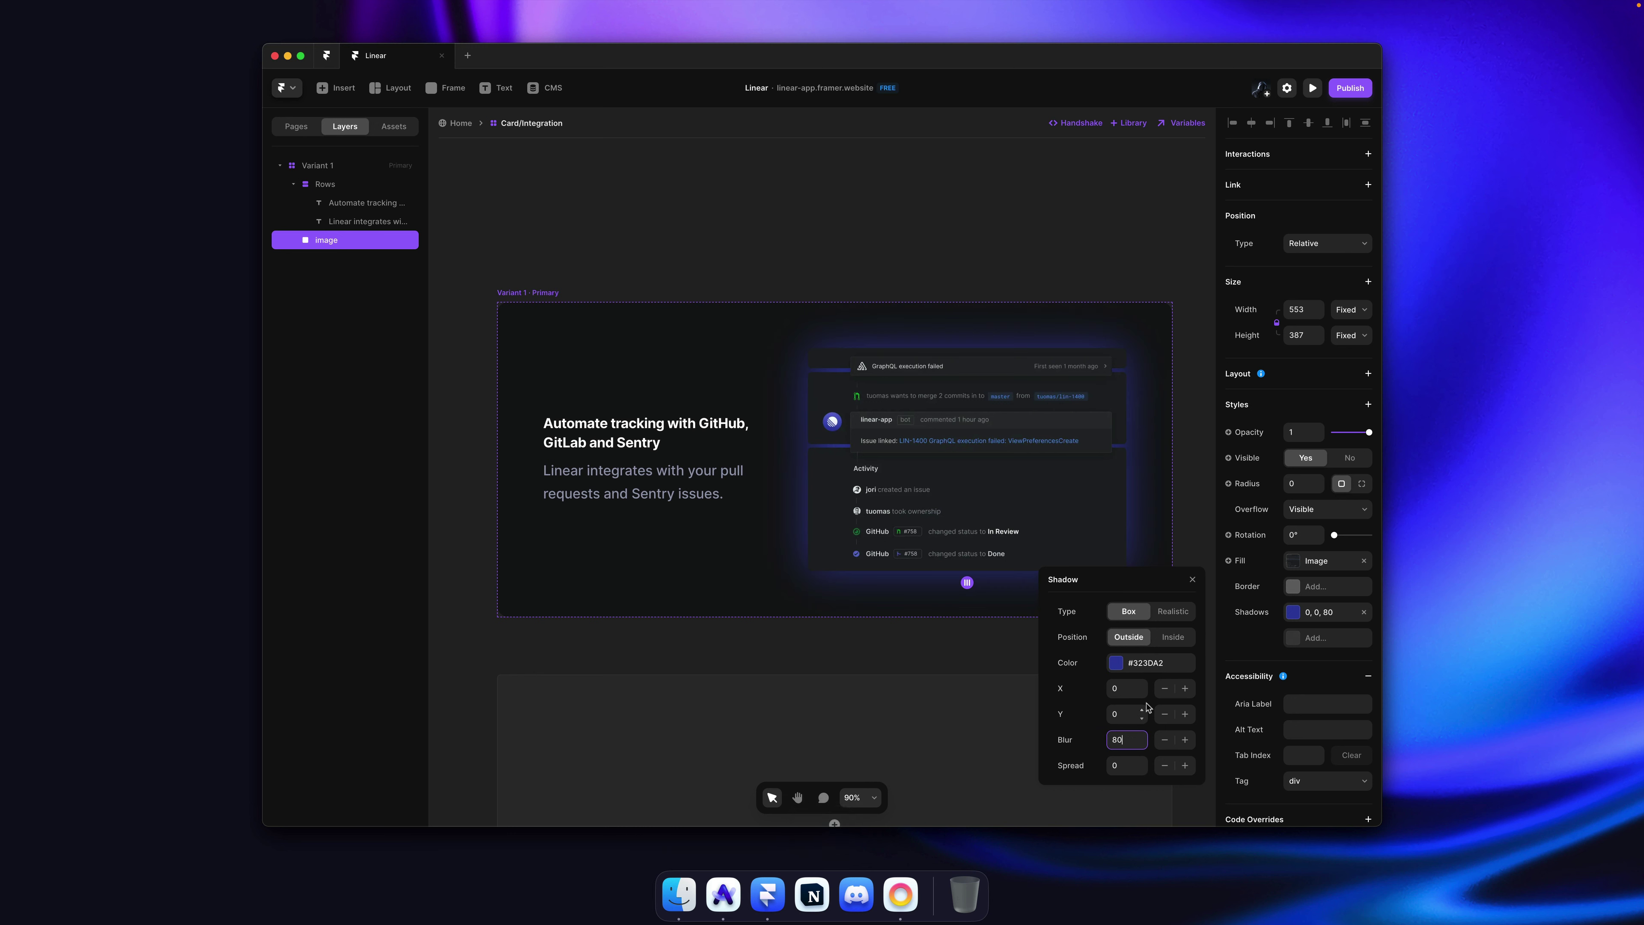
Step: Lower the shadow colour's opacity to 20% and save the project
left_click(1158, 673)
left_click_drag(1190, 711, 1189, 724)
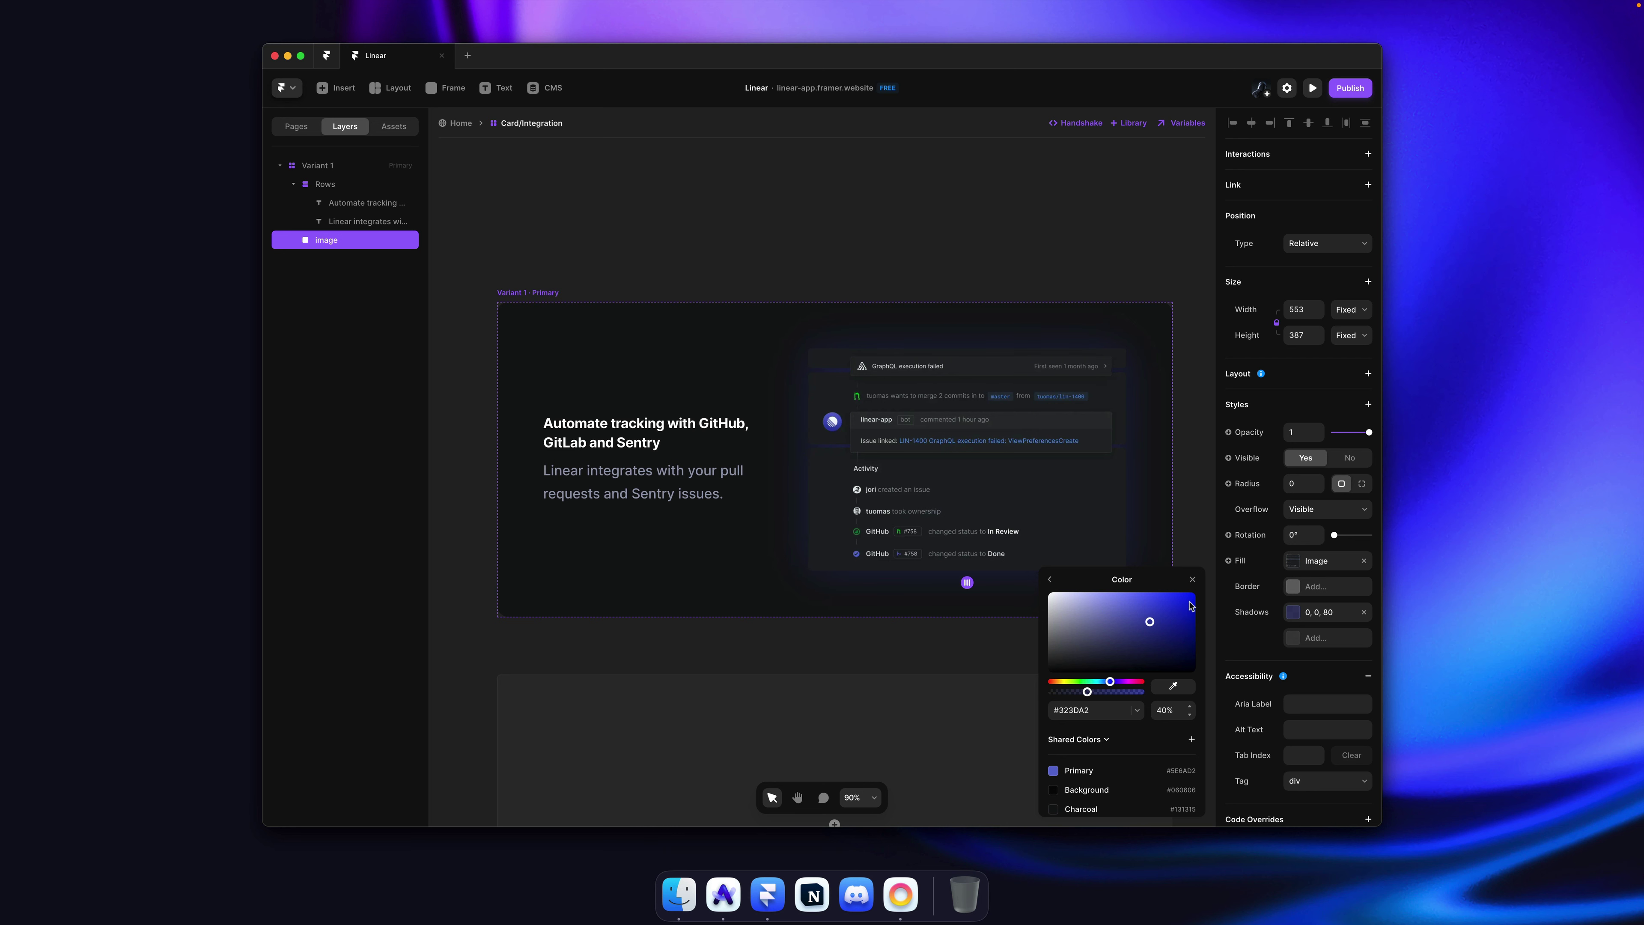
left_click(1192, 528)
key("super+s")
left_click(1016, 477)
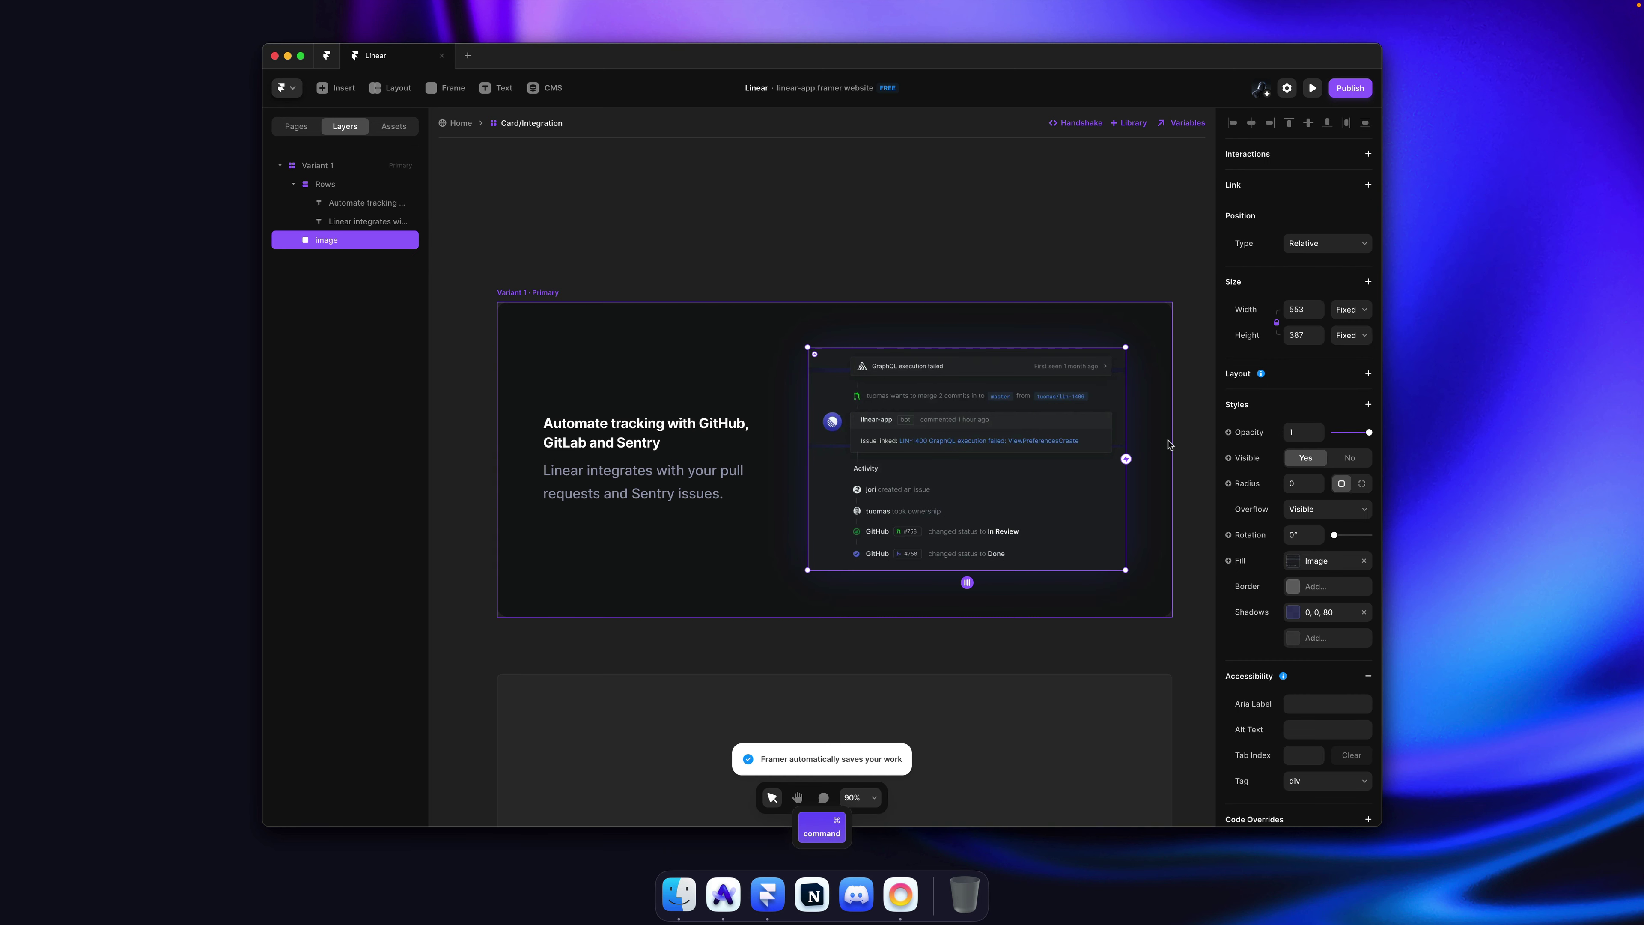
scroll(1169, 447, "up", 5)
scroll(1175, 444, "down", 5)
key("Escape")
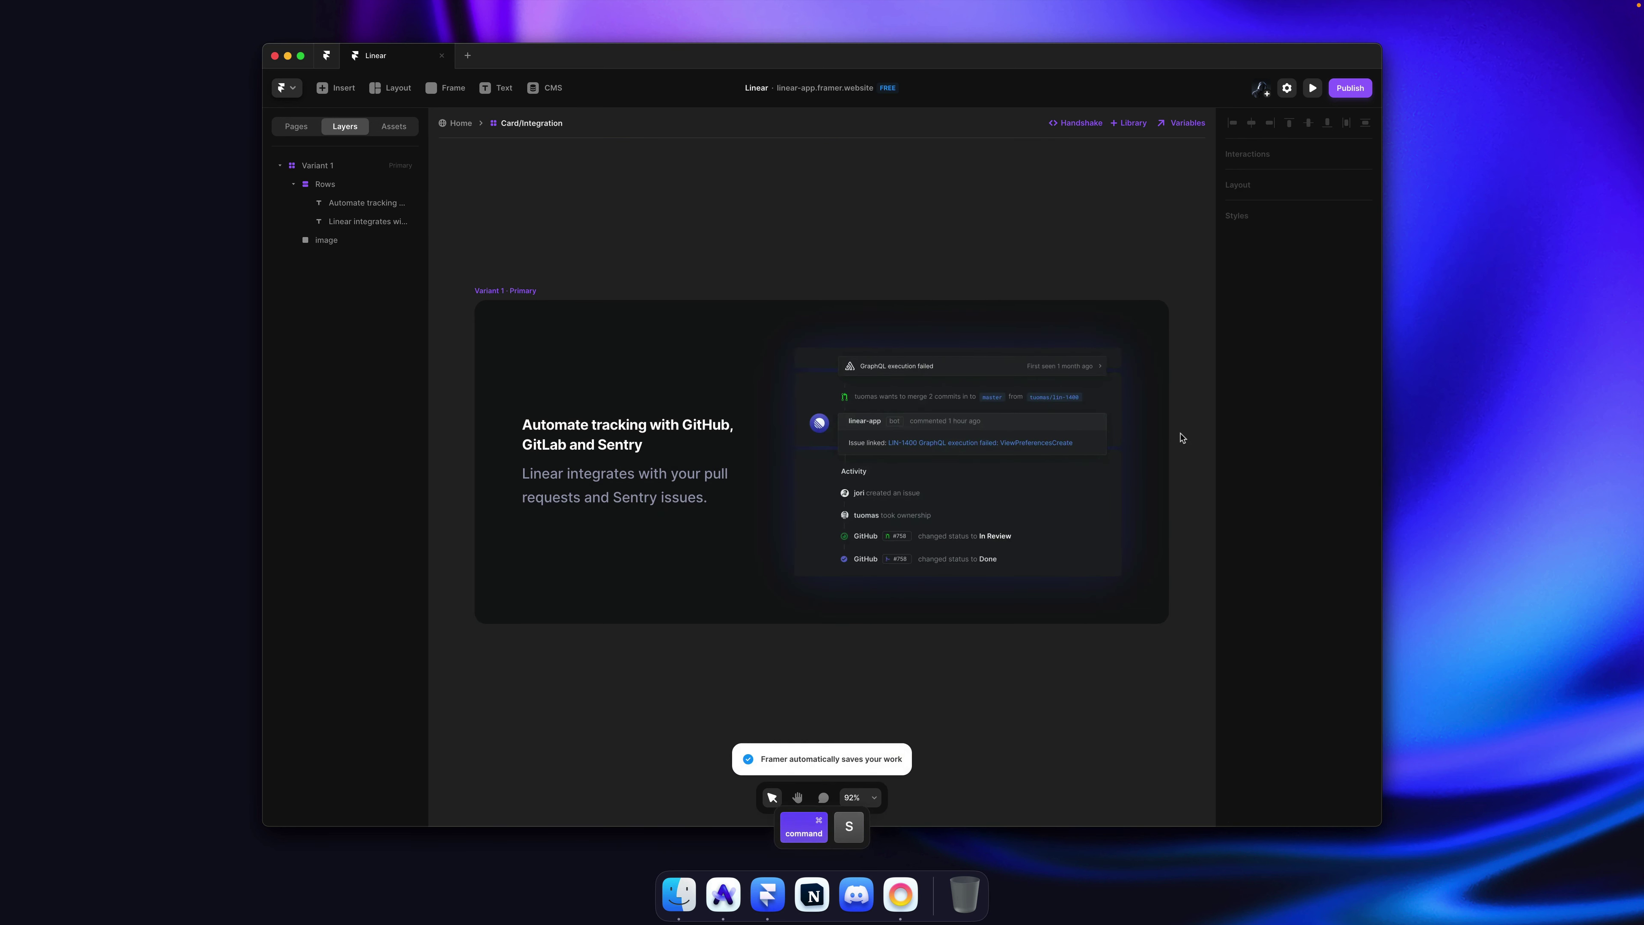
key("Escape")
key("Escape")
Step: Widen the screenshot's glow by raising its shadow blur to 121
scroll(760, 477, "up", 5)
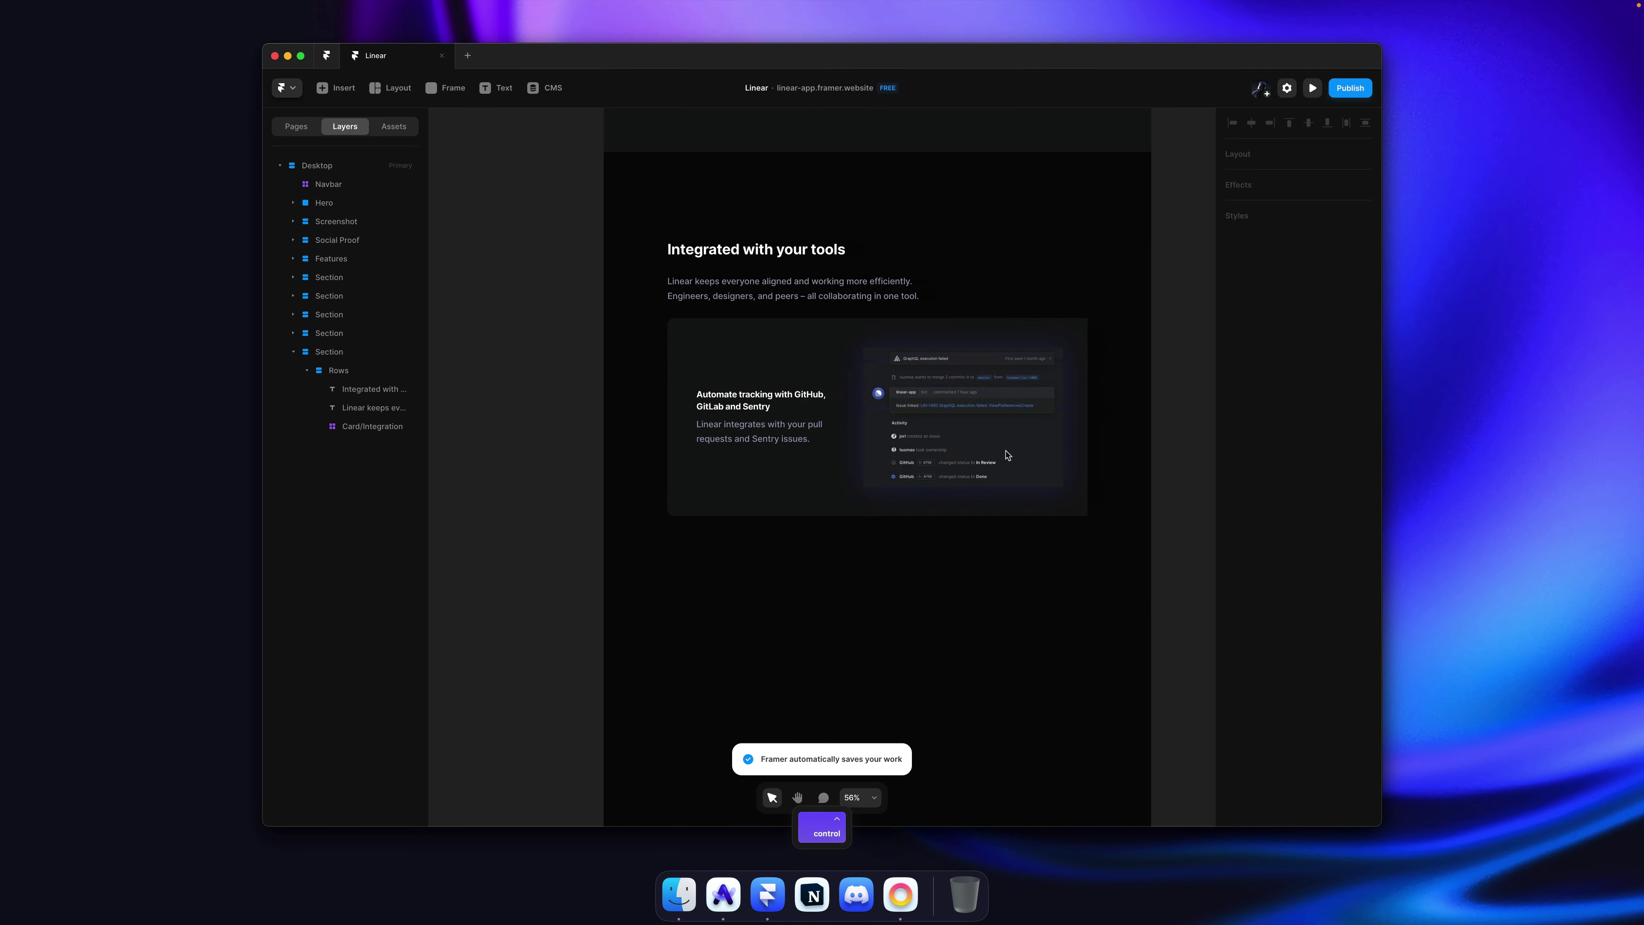
double_click(972, 459)
left_click(976, 487, "super")
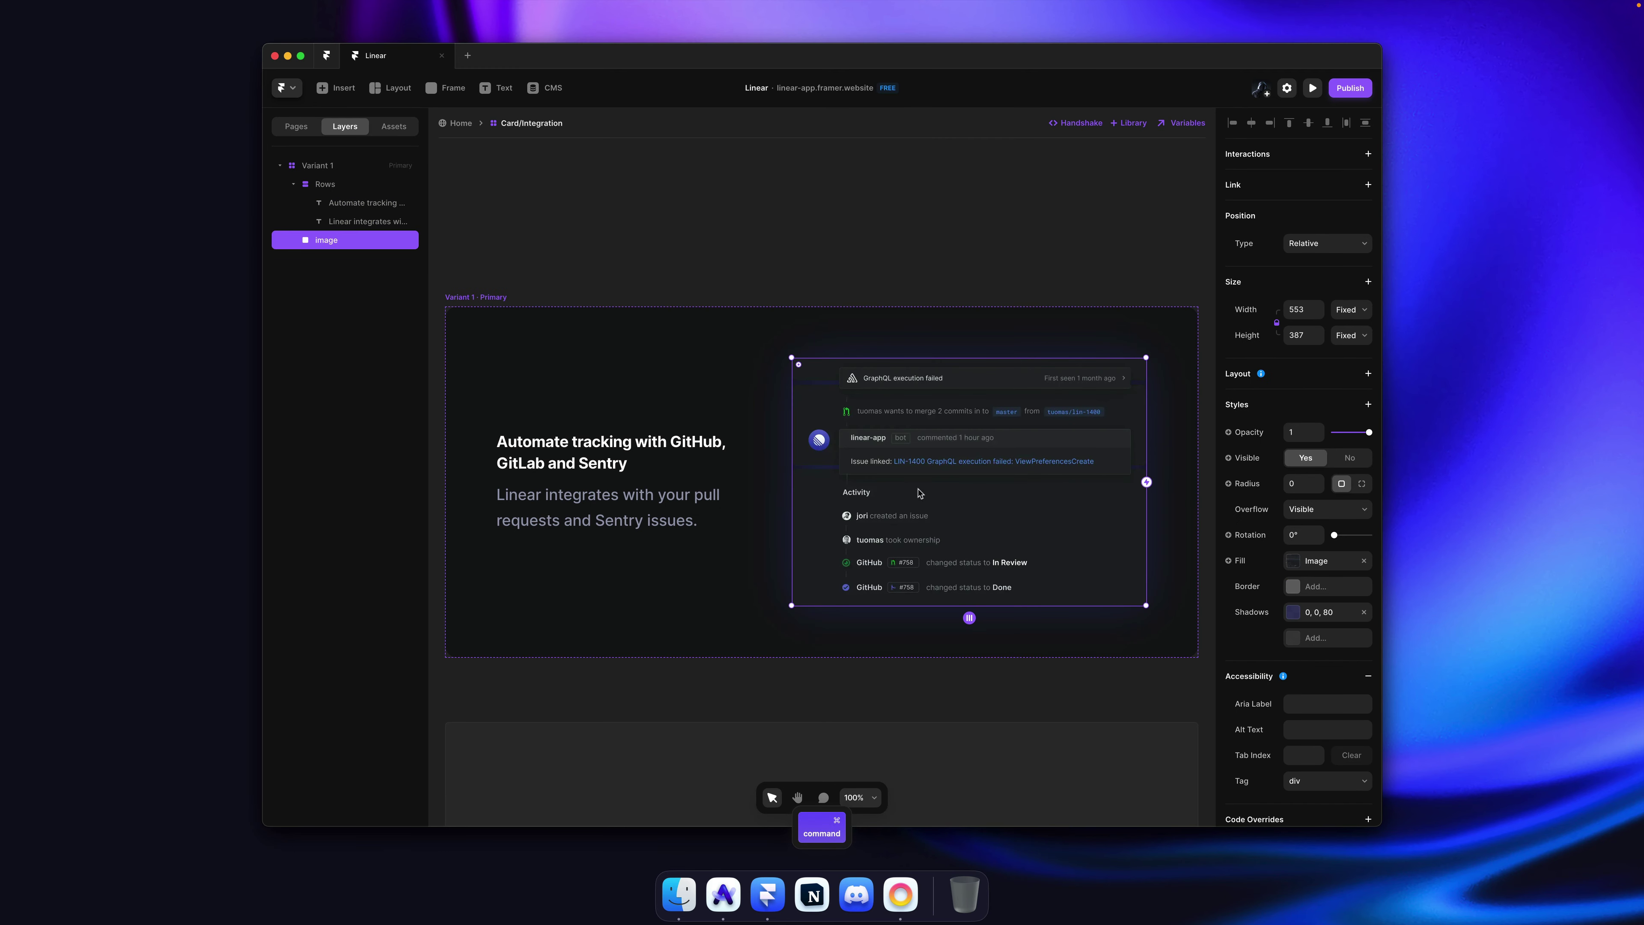
left_click(1323, 616)
left_click(1158, 693)
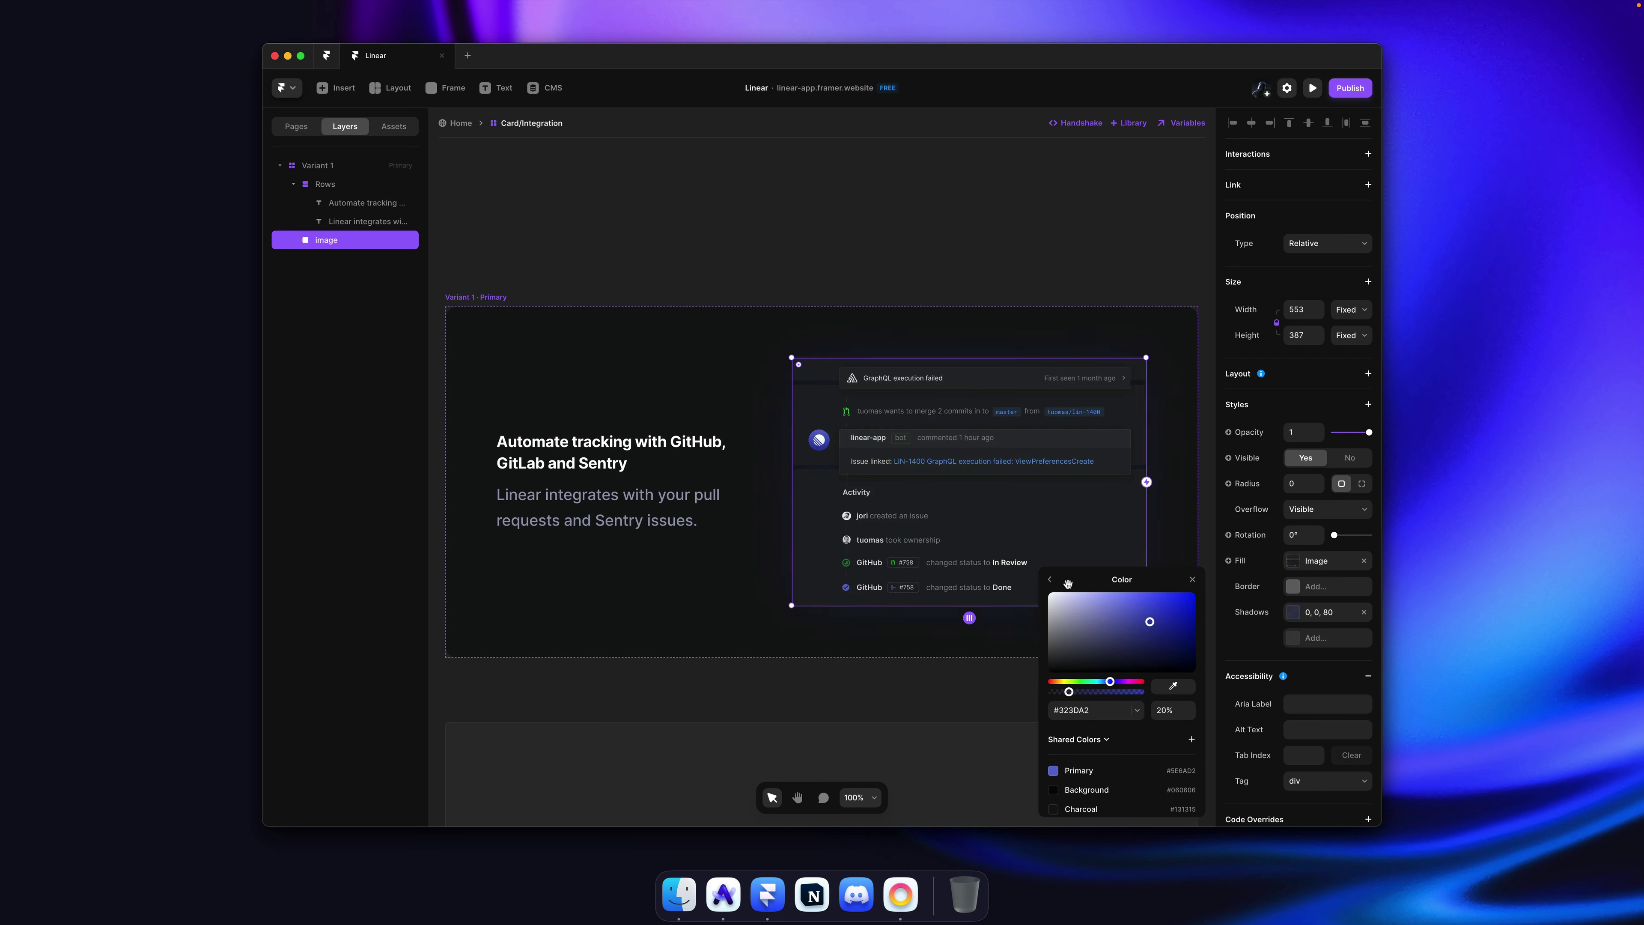
left_click(1050, 579)
left_click_drag(1144, 743, 1143, 720)
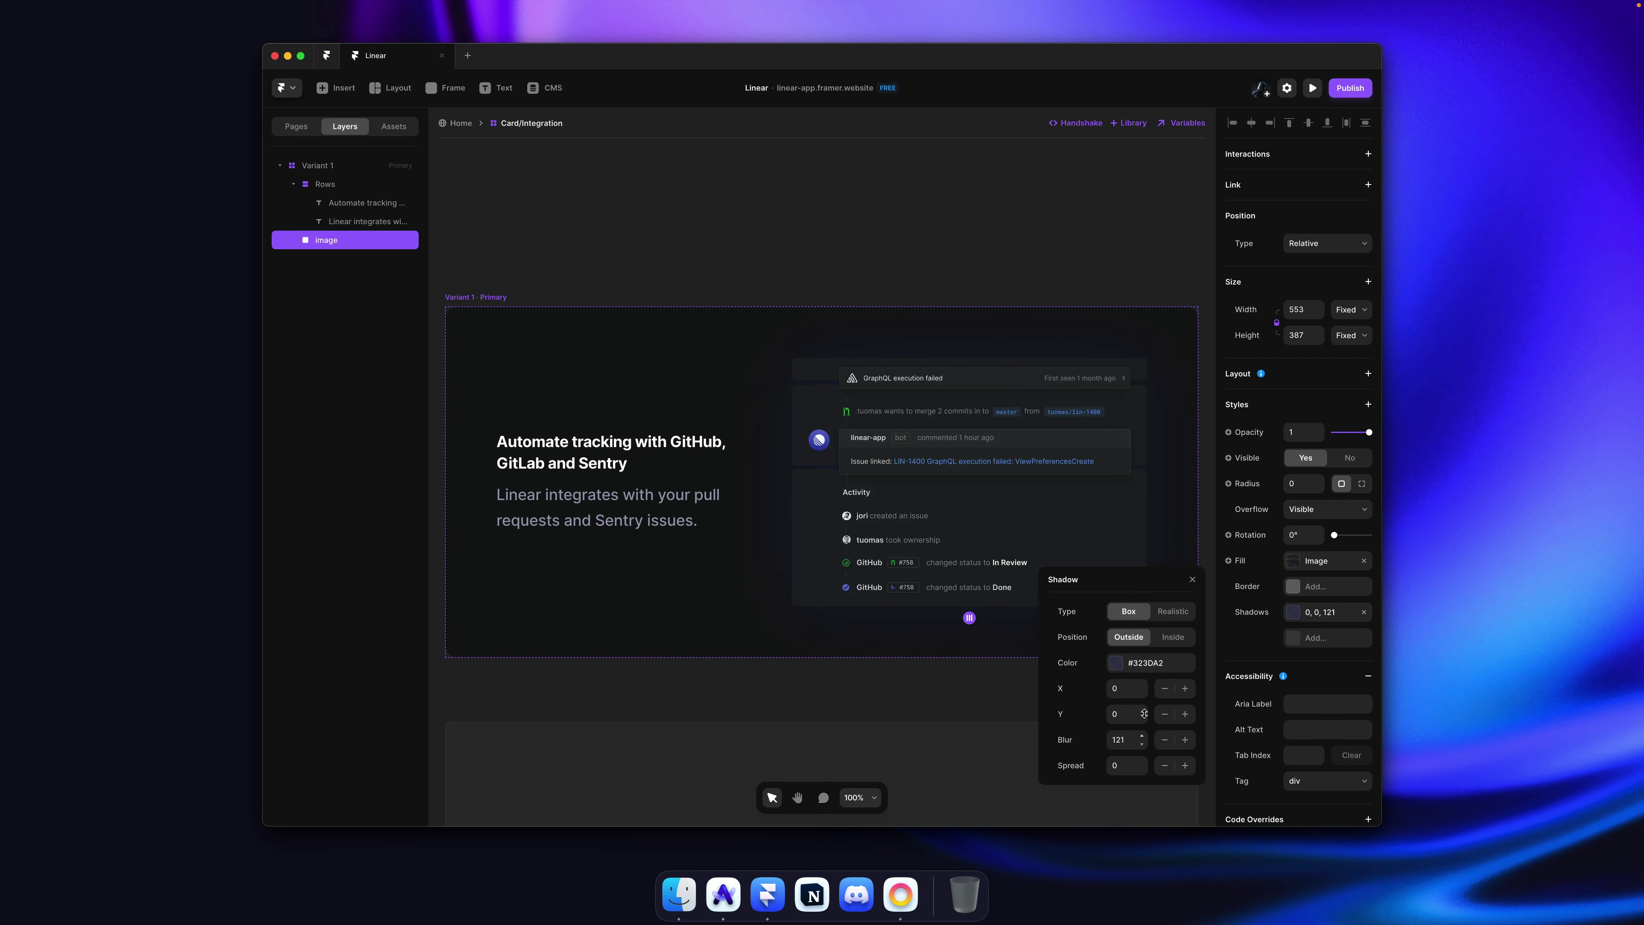
left_click(888, 209)
scroll(887, 214, "down", 3)
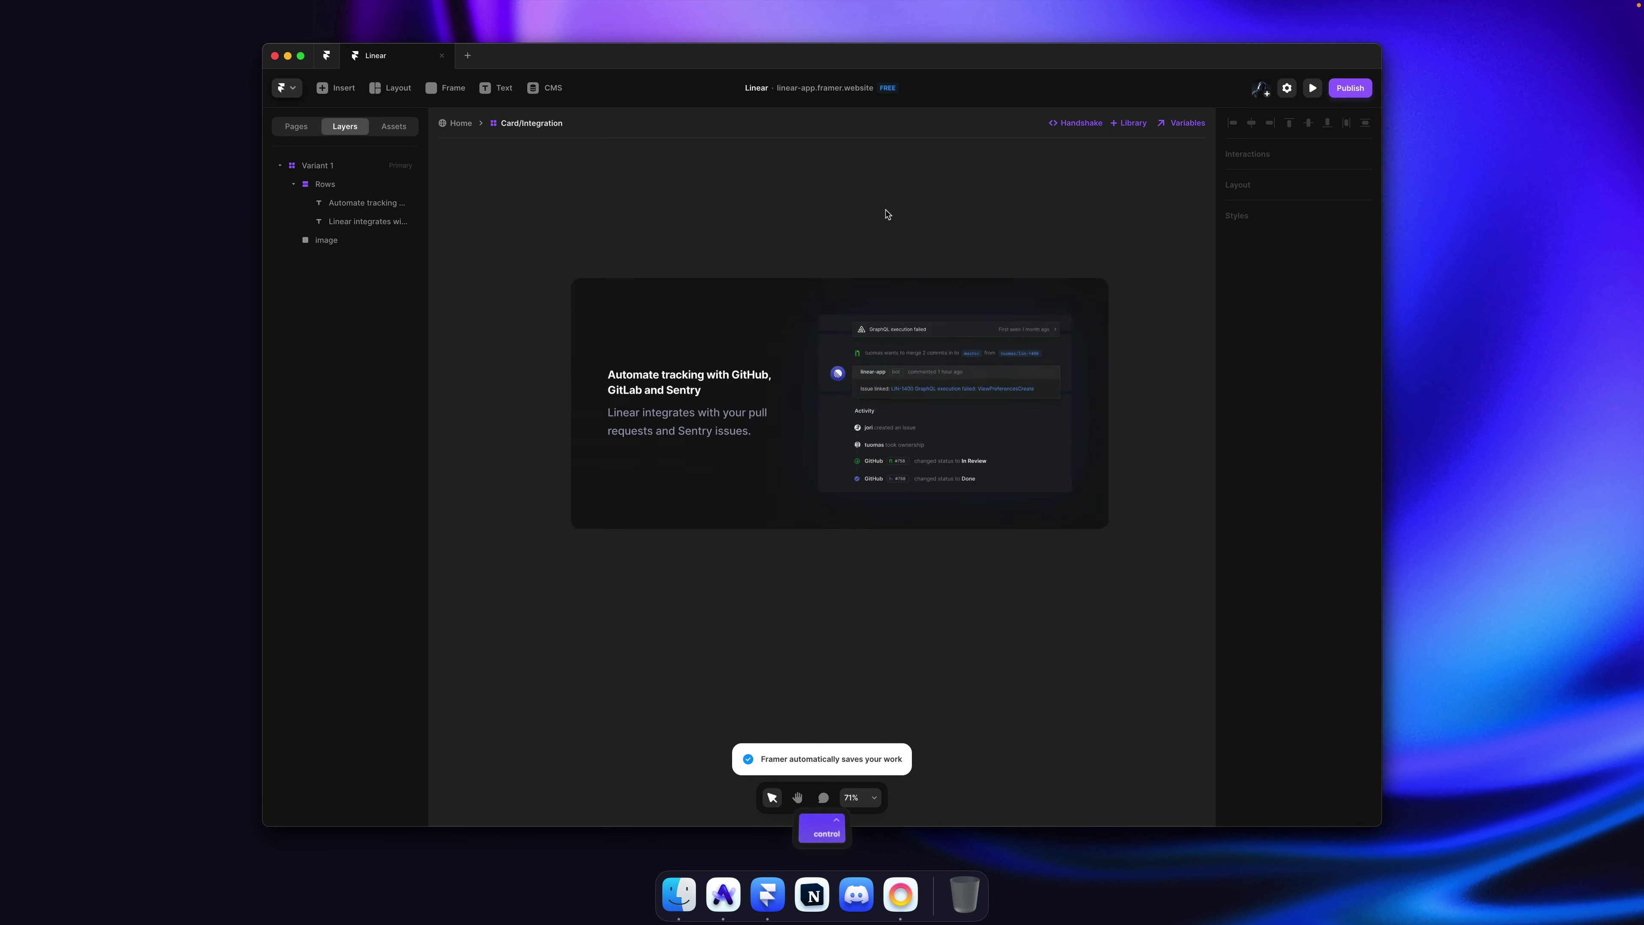
Step: Reduce the card variant's padding to 40 after comparing with Linear's card
key("super+Tab")
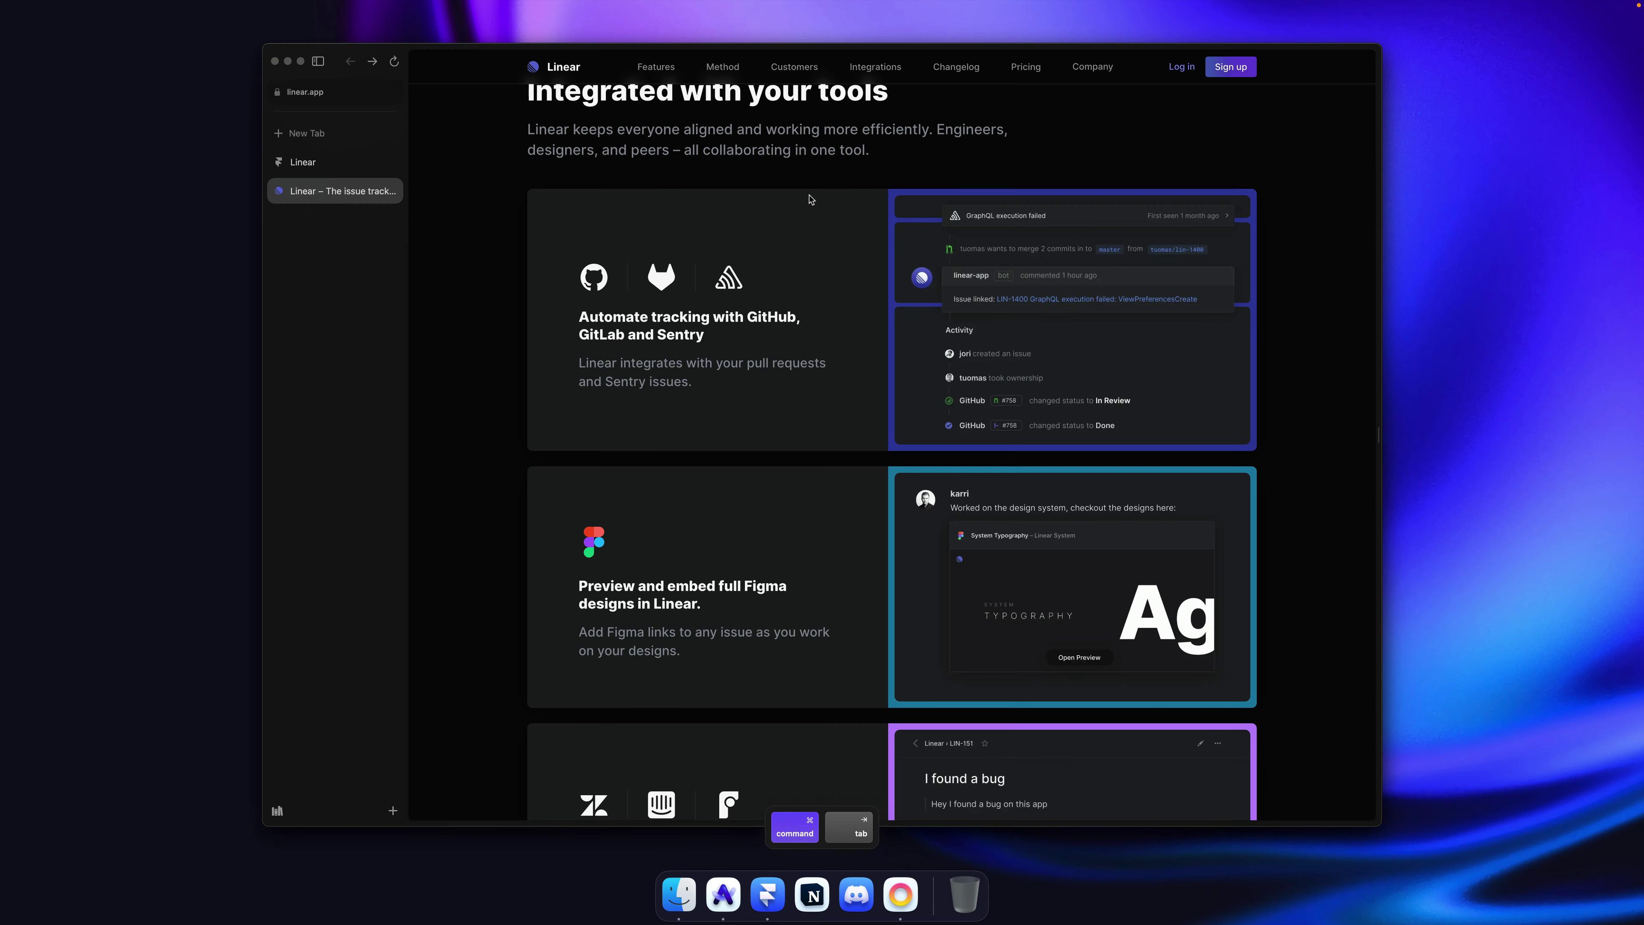
key("super+Tab")
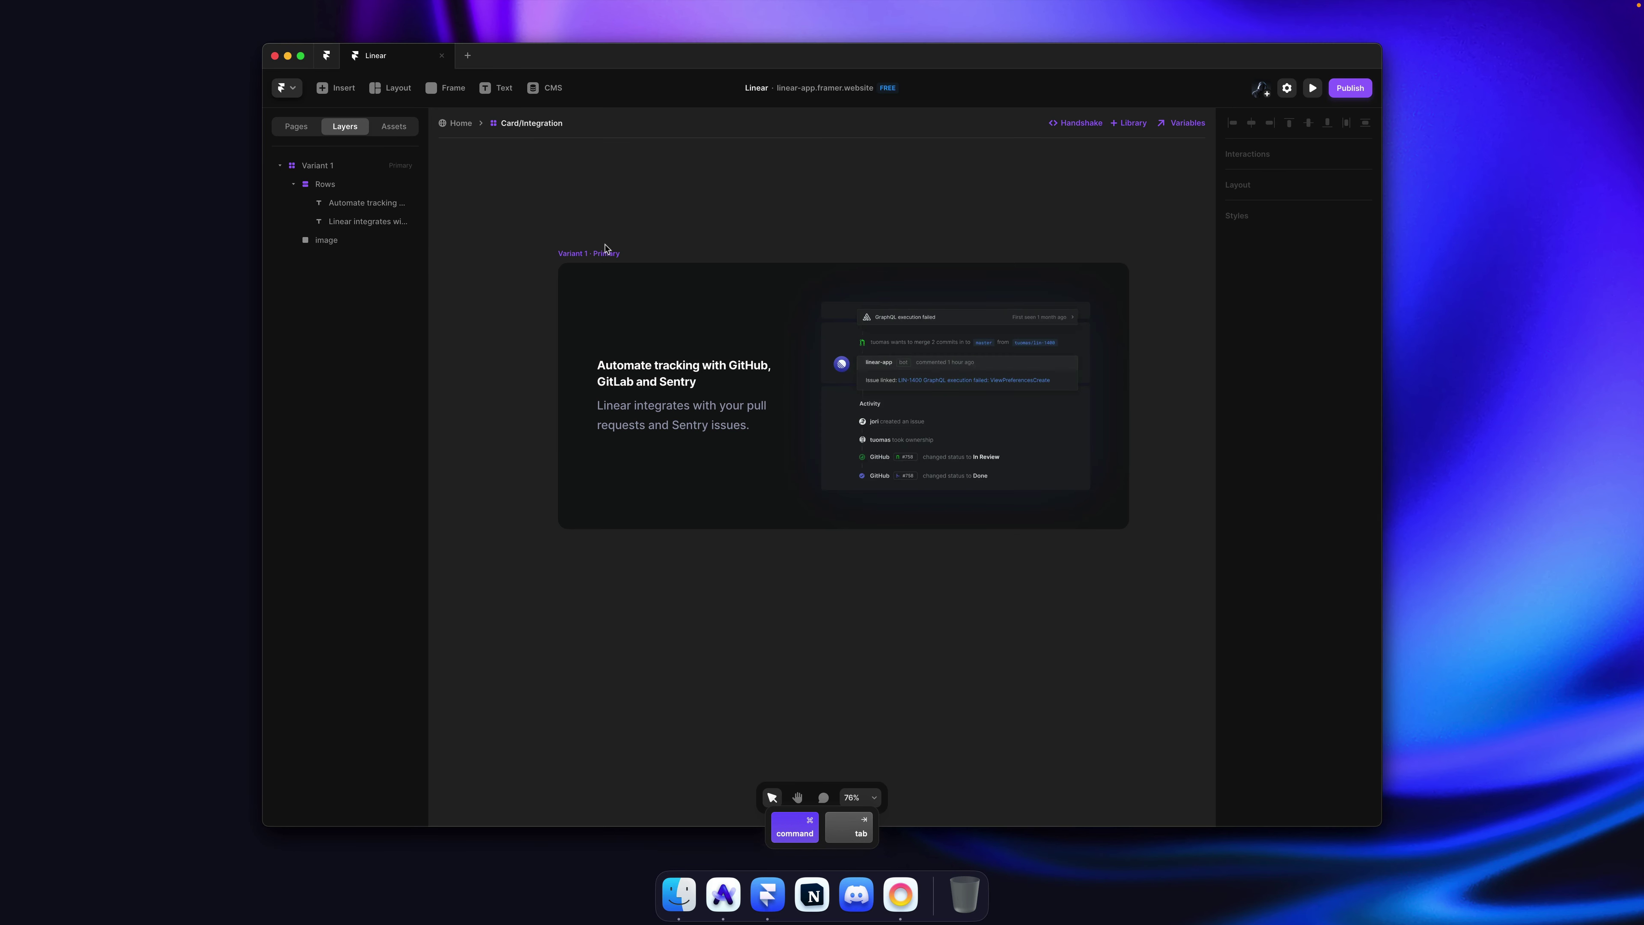
left_click(606, 252)
left_click_drag(1318, 522, 1318, 542)
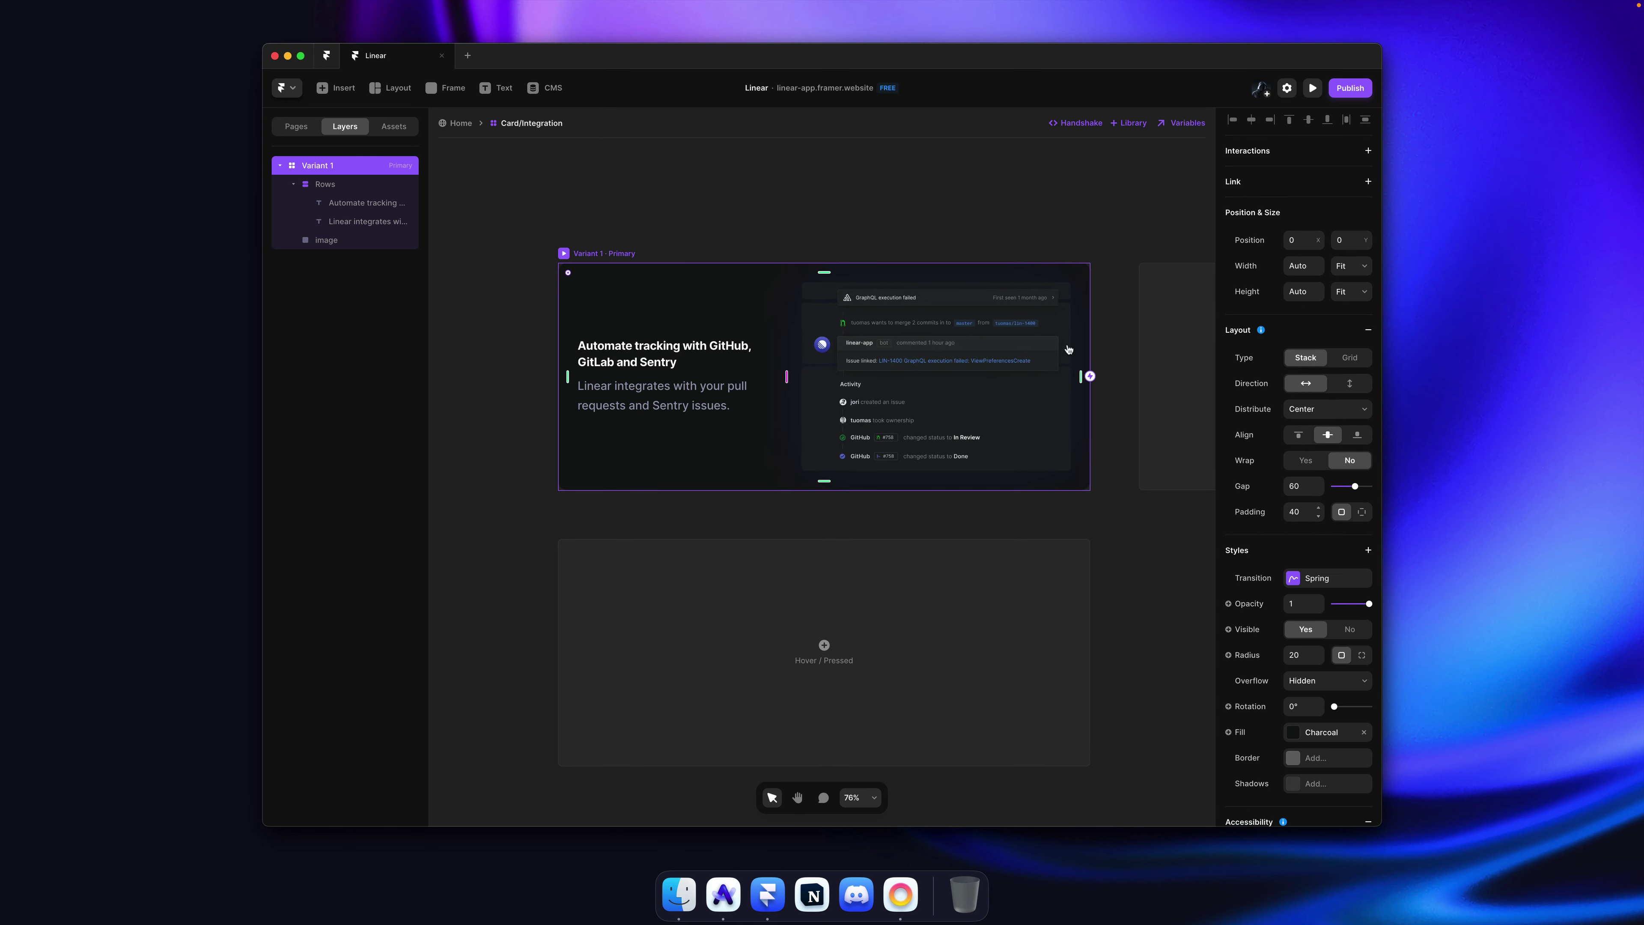
left_click(811, 184)
key("super+Tab")
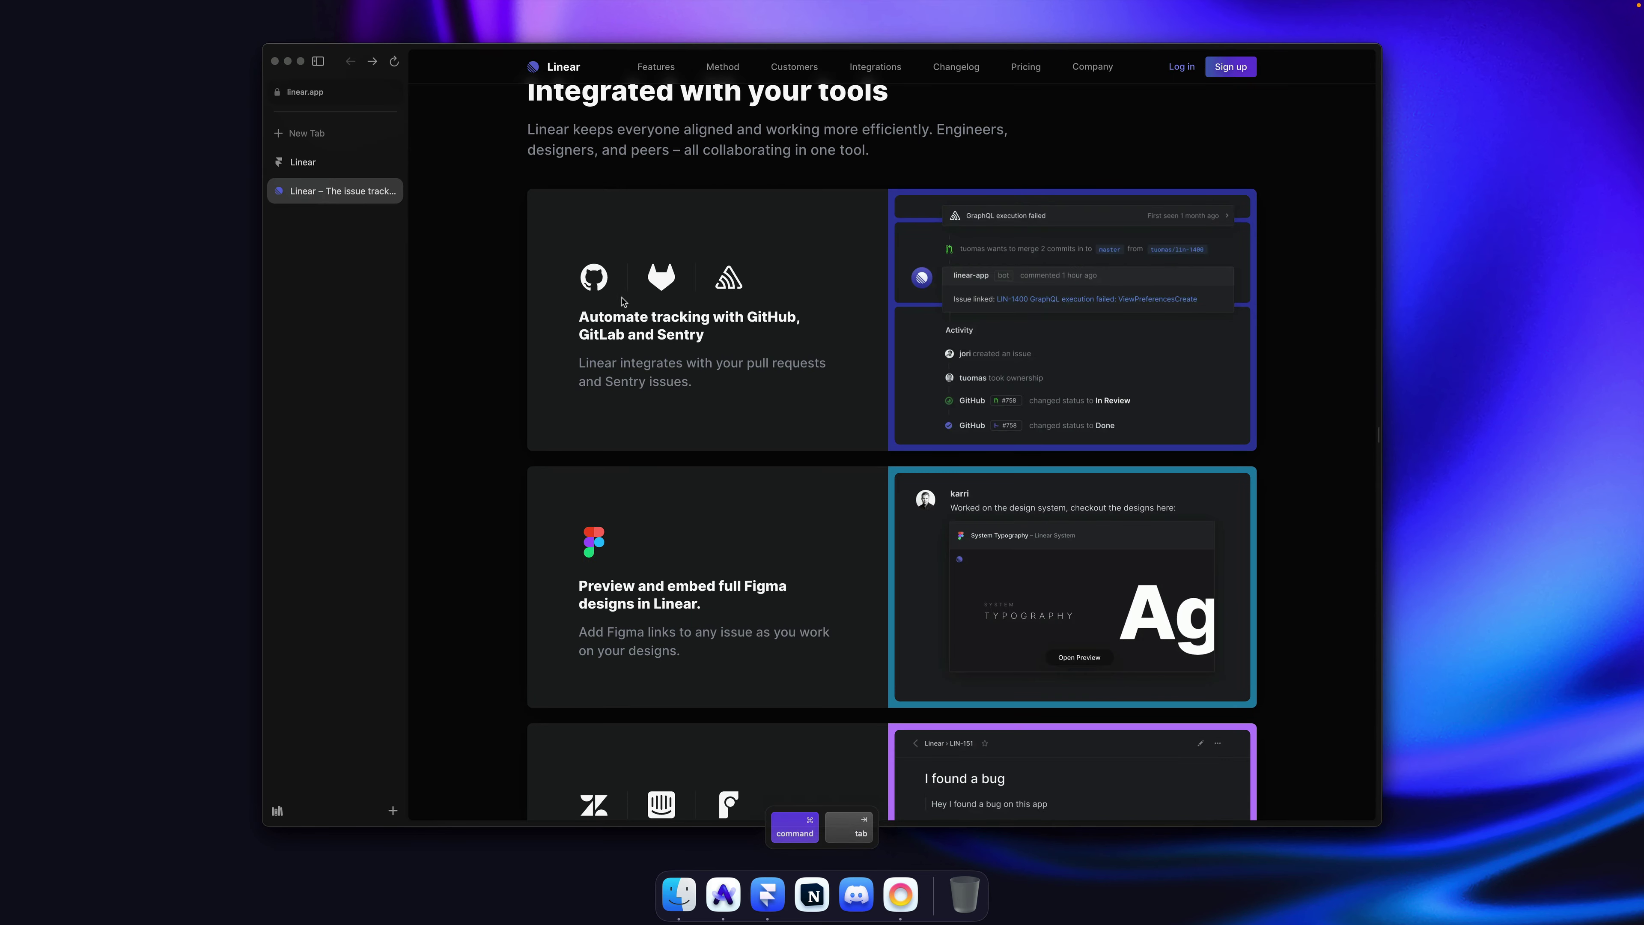
Step: Copy the GitHub icon's svg element from Linear's page in DevTools
right_click(599, 286)
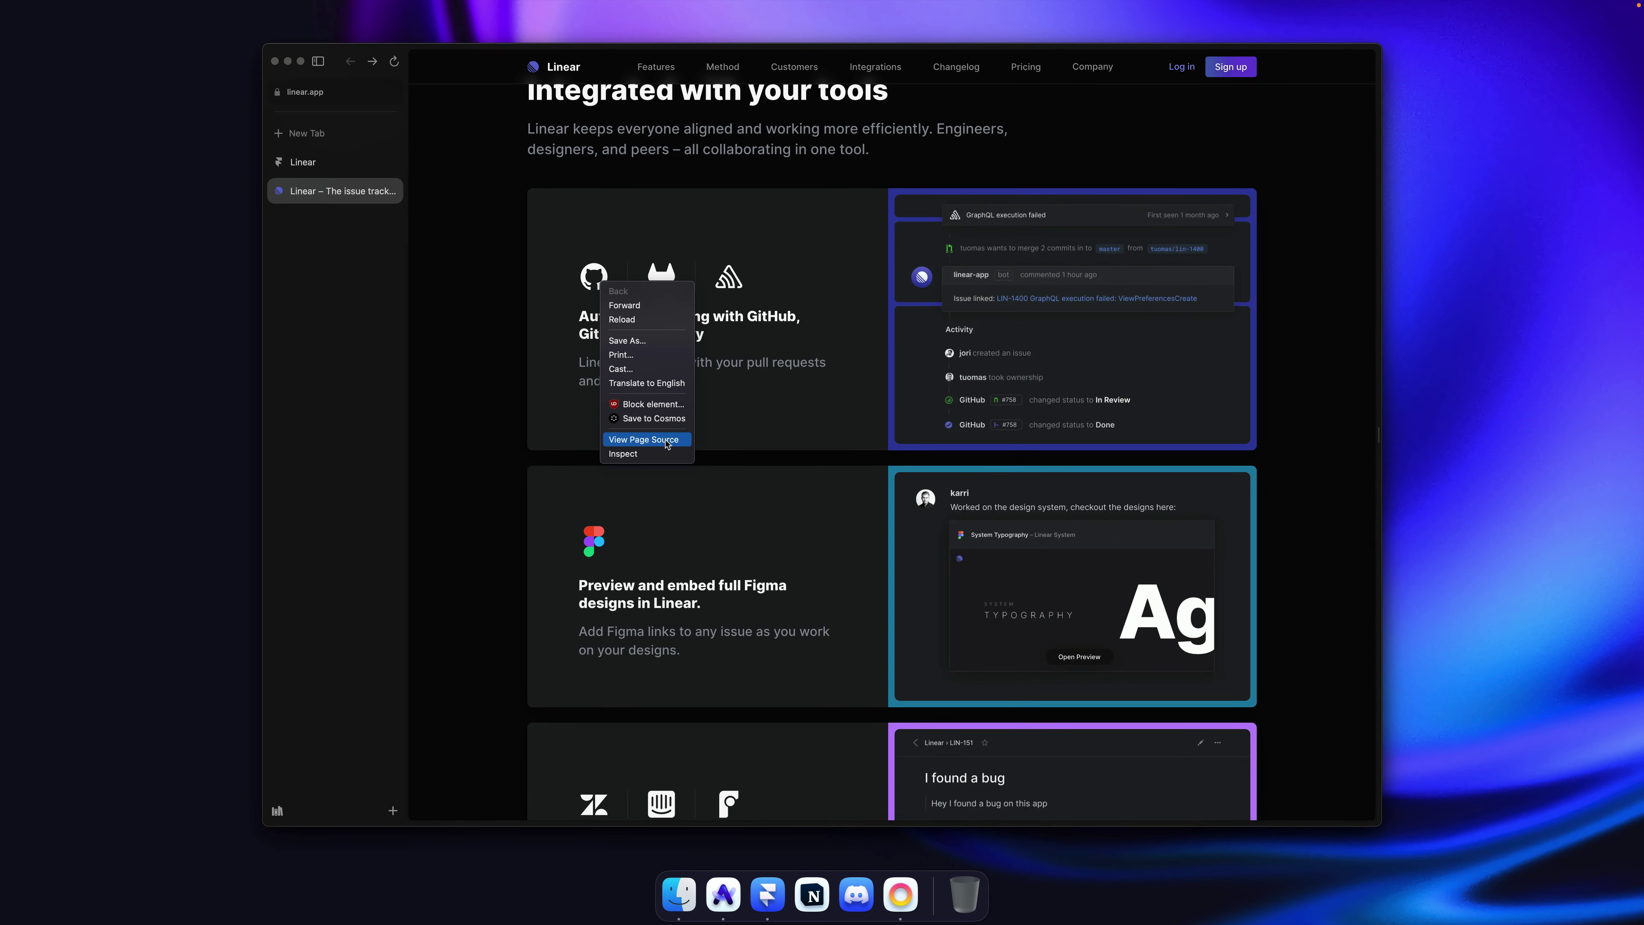
left_click(660, 455)
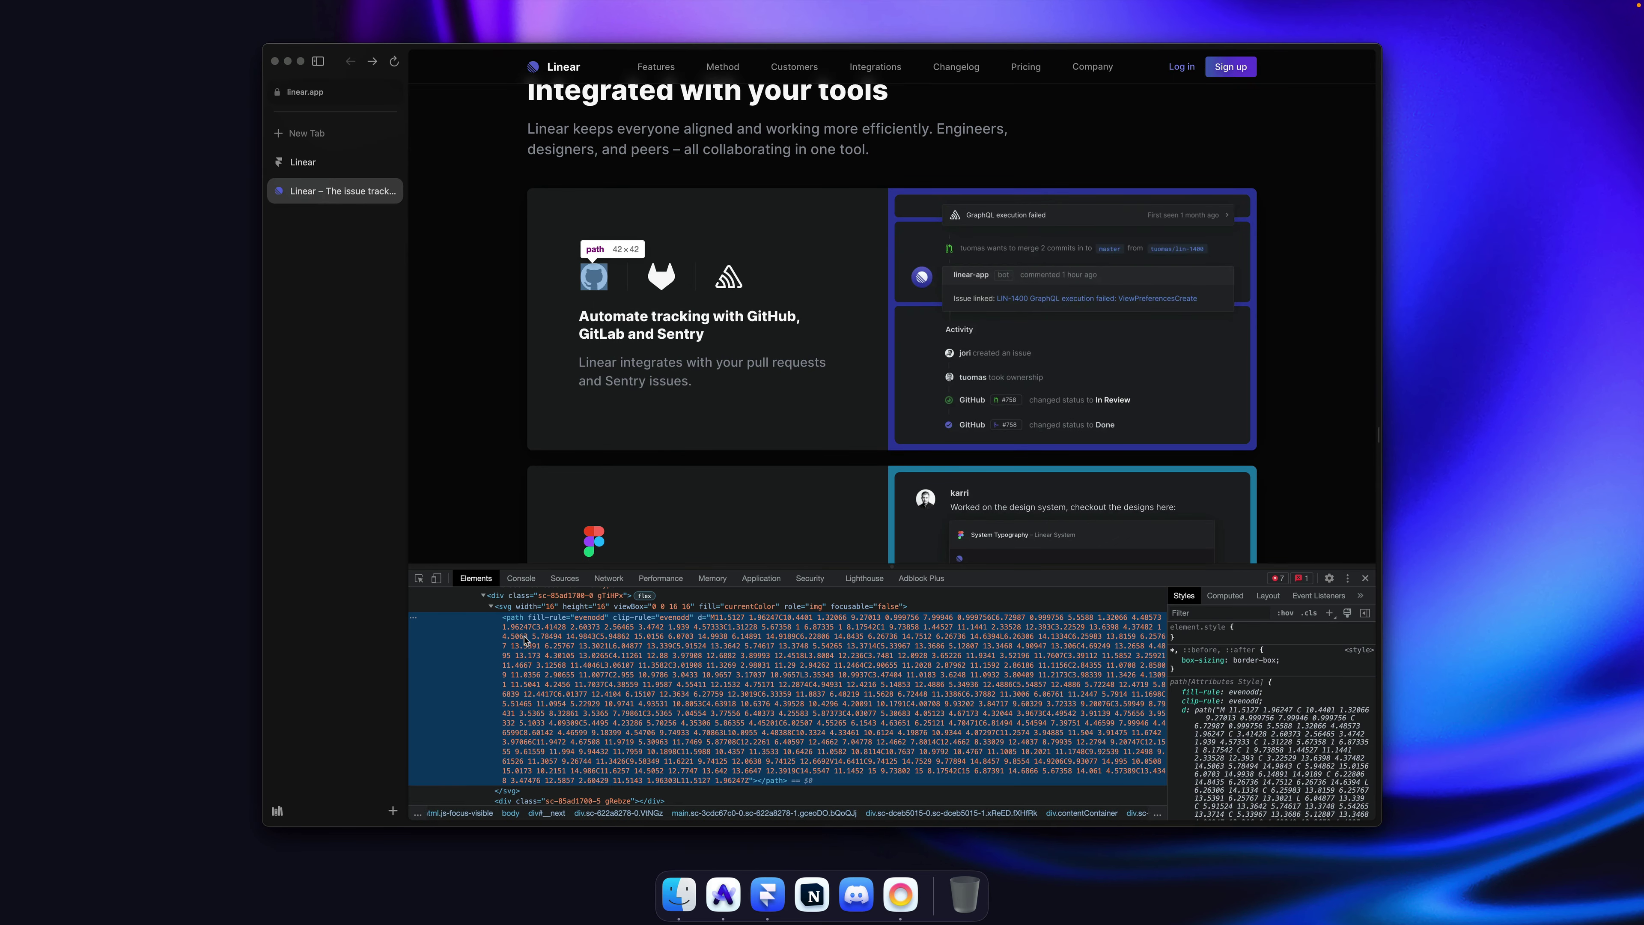
left_click(528, 663)
key("Left")
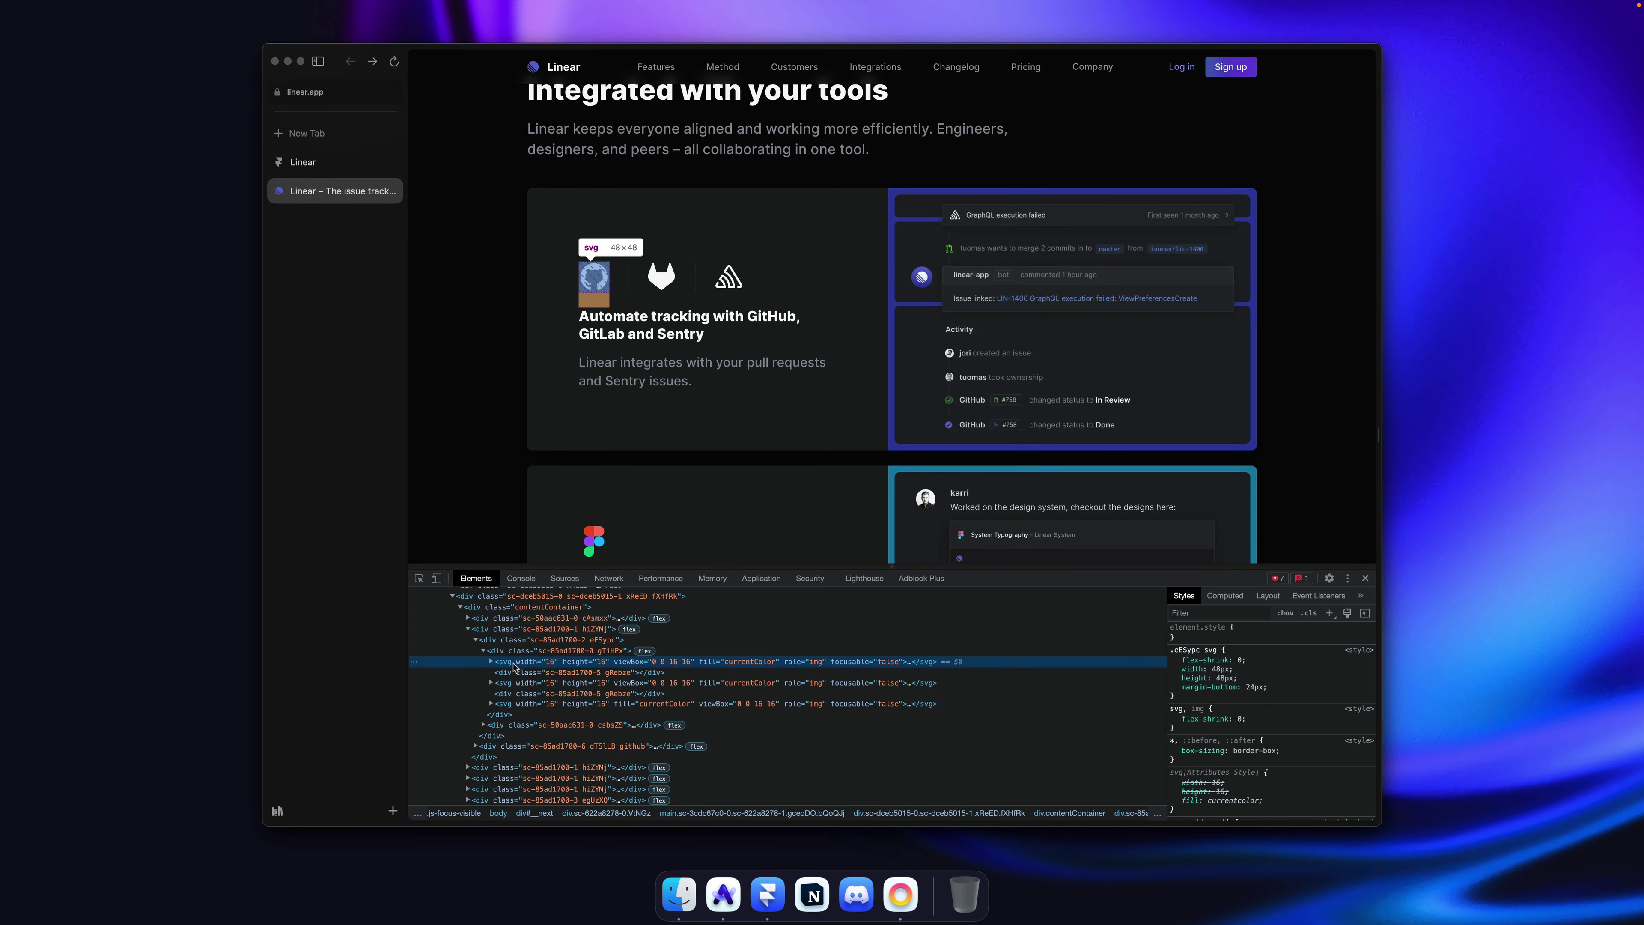
right_click(518, 661)
left_click(689, 731)
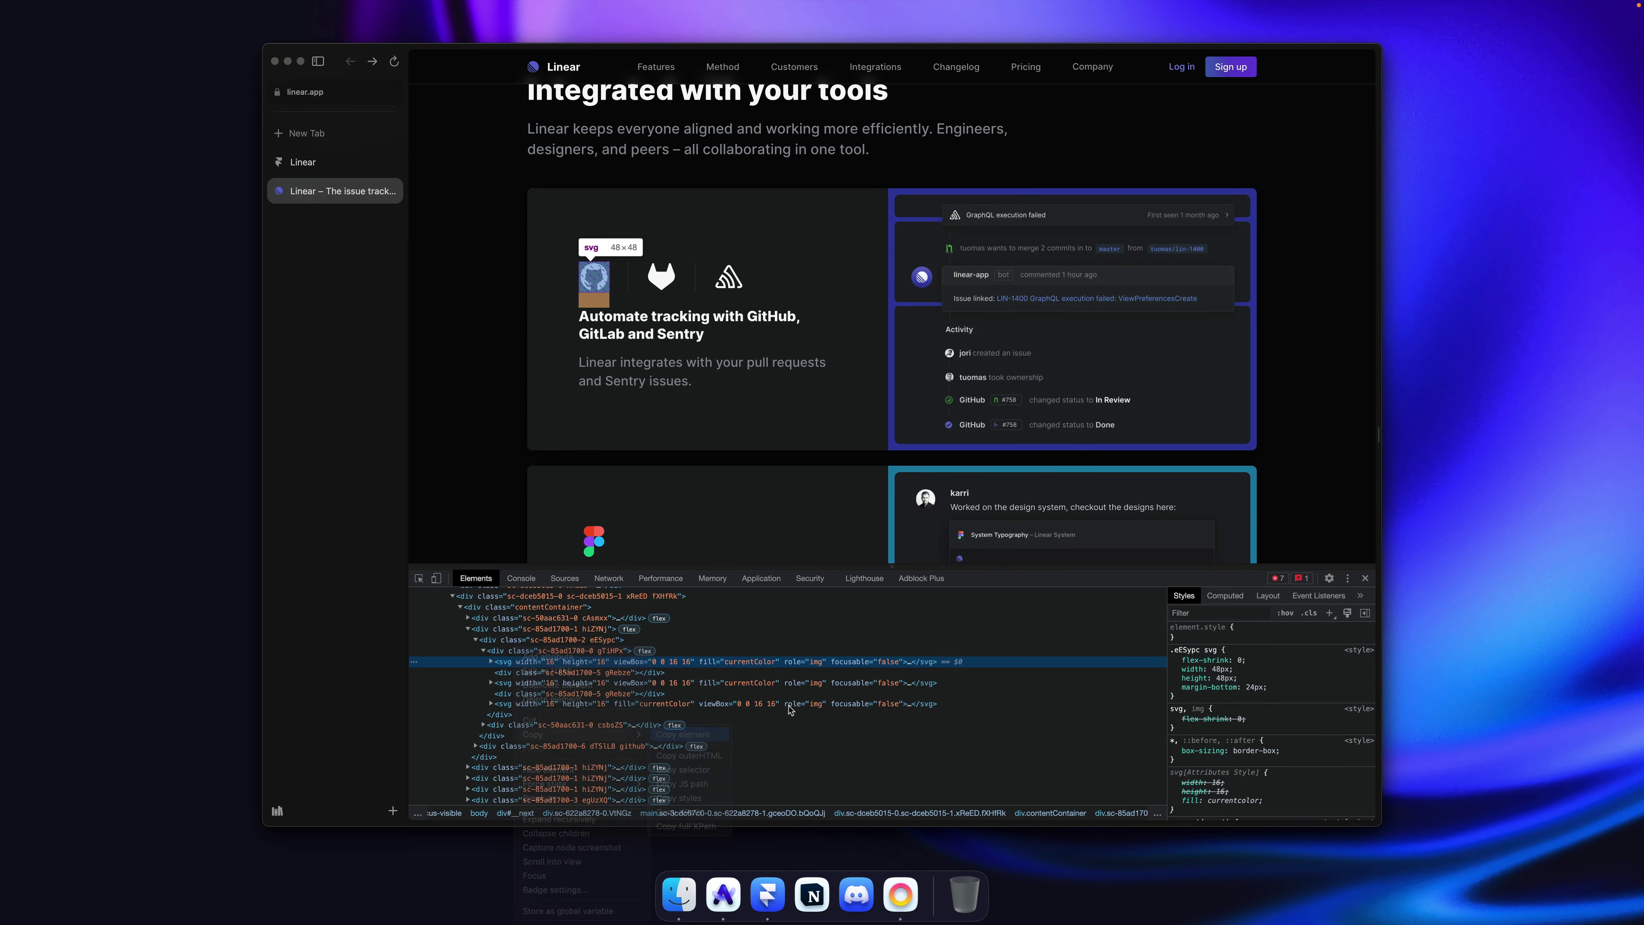
Step: Paste the GitHub icon into the card's Rows stack above the heading and description
key("super+Tab")
left_click(622, 285, "super")
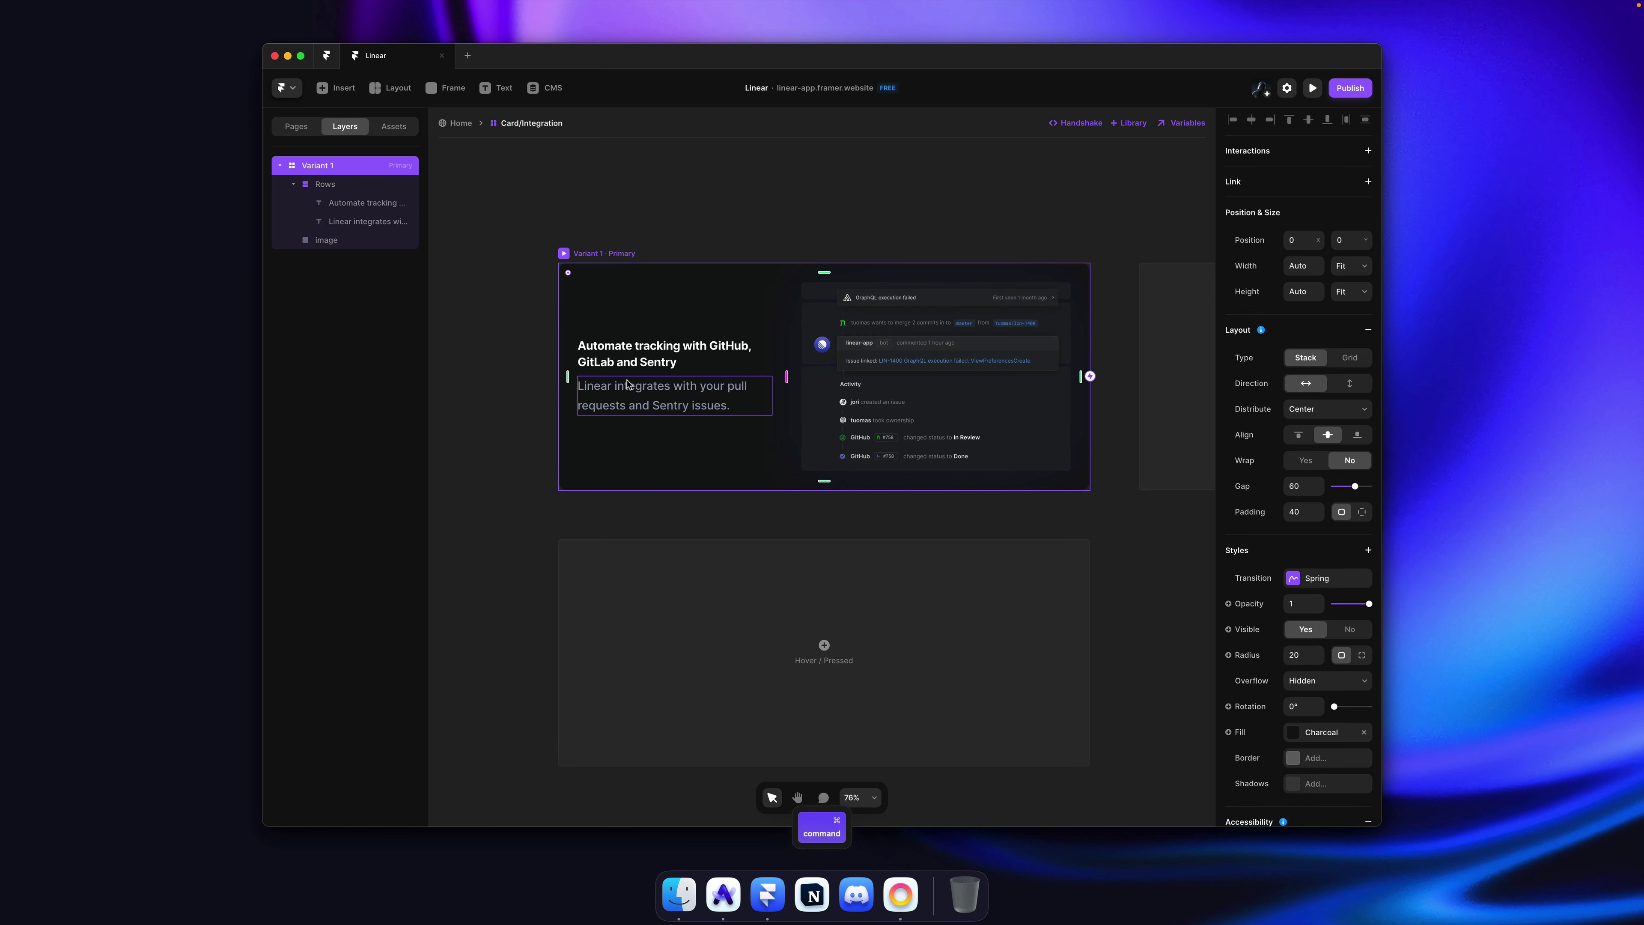
left_click(660, 379, "super")
key("super+v")
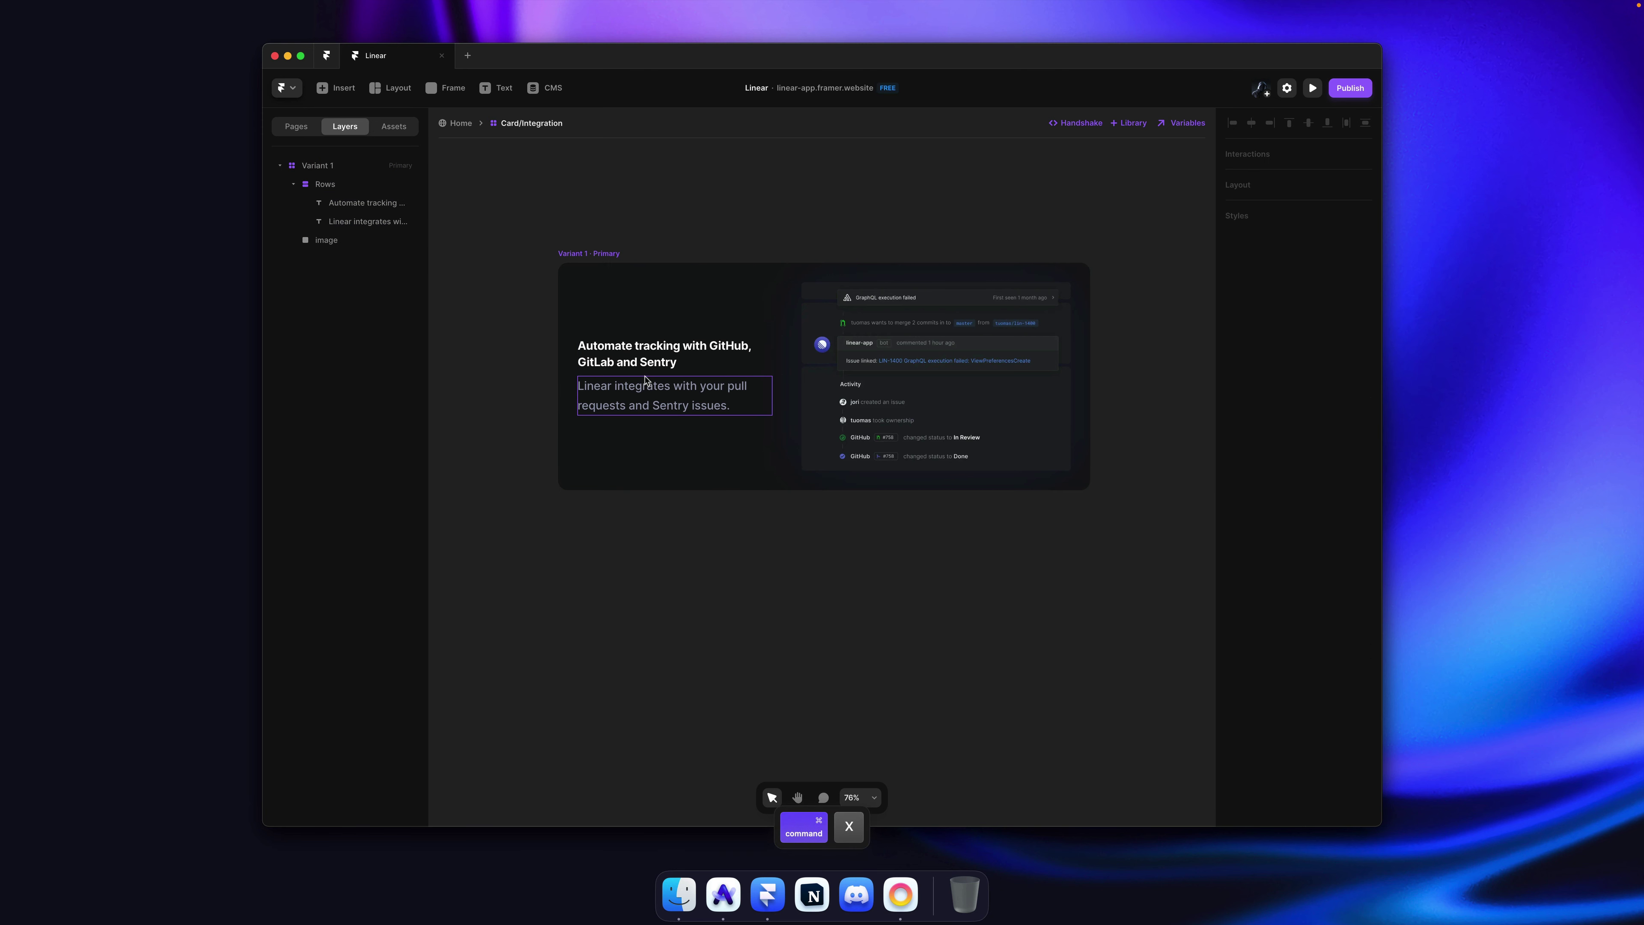
key("super+z")
key("Escape")
key("super+v")
key("super+bracketright")
key("super+bracketright")
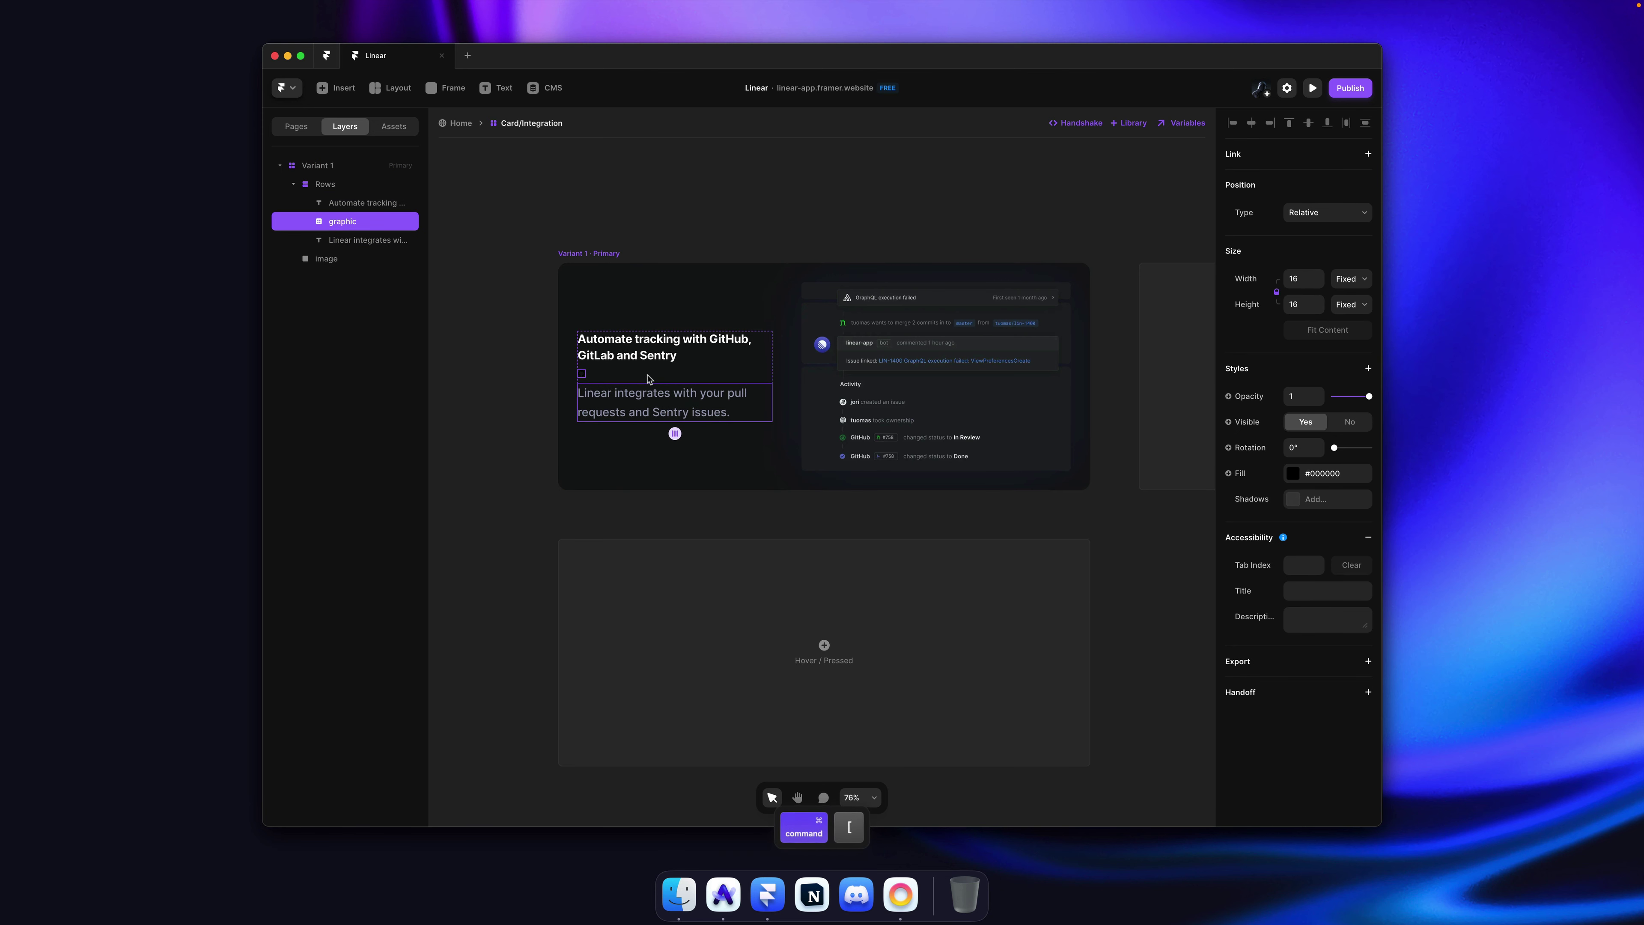
left_click(572, 337, "ctrl")
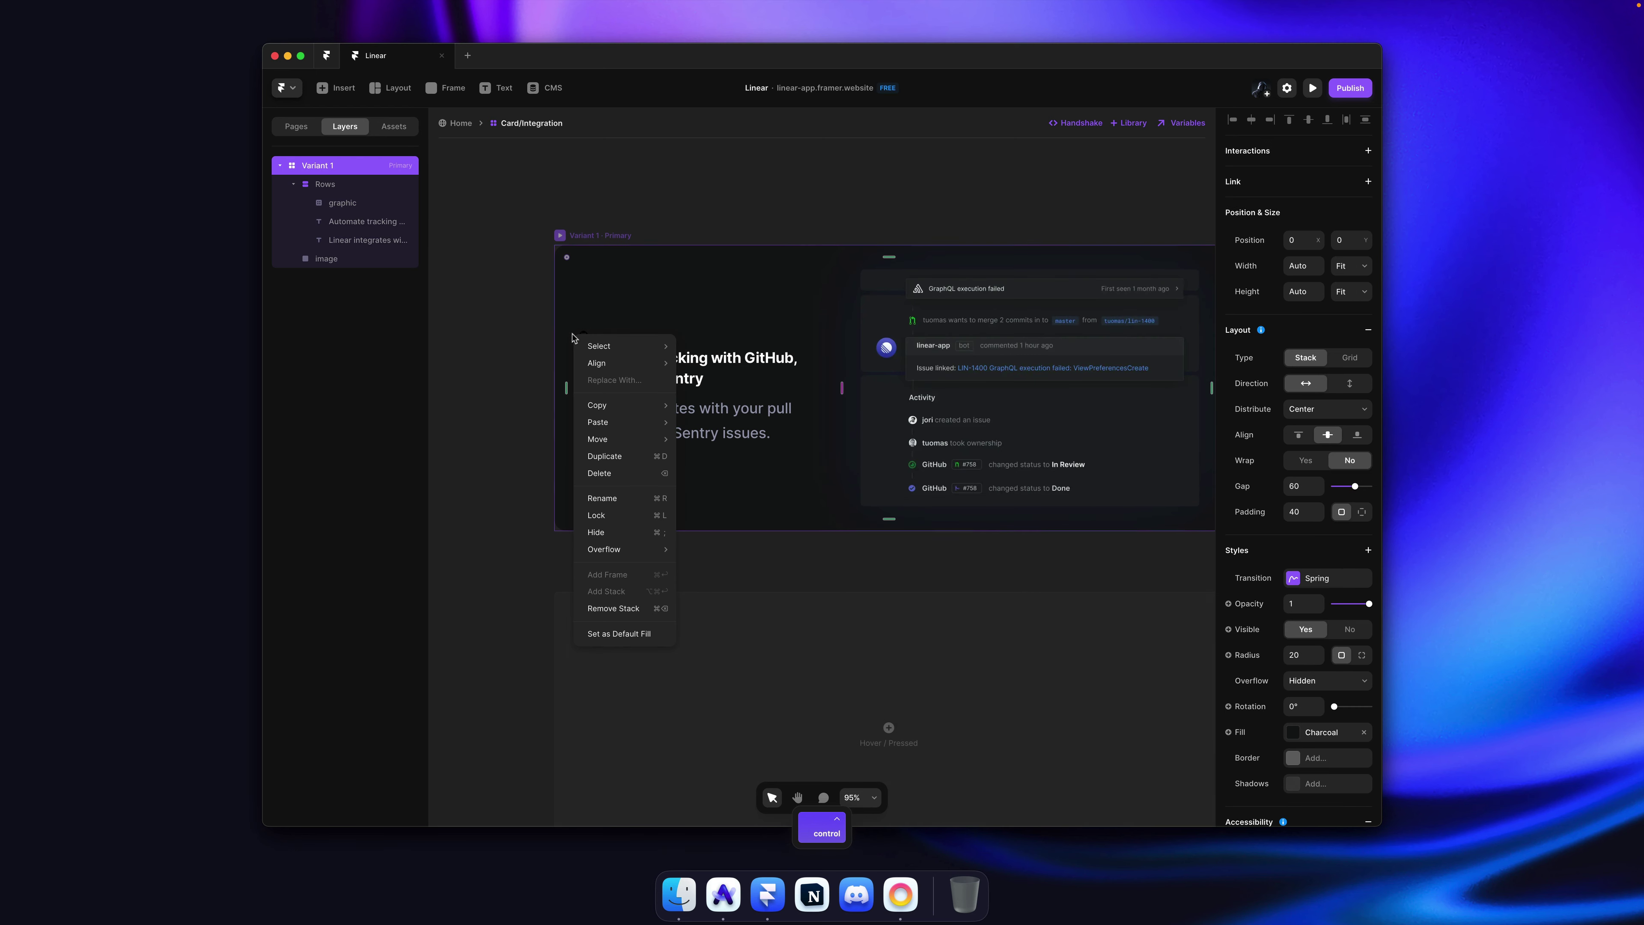
key("Escape")
scroll(618, 350, "up", 10)
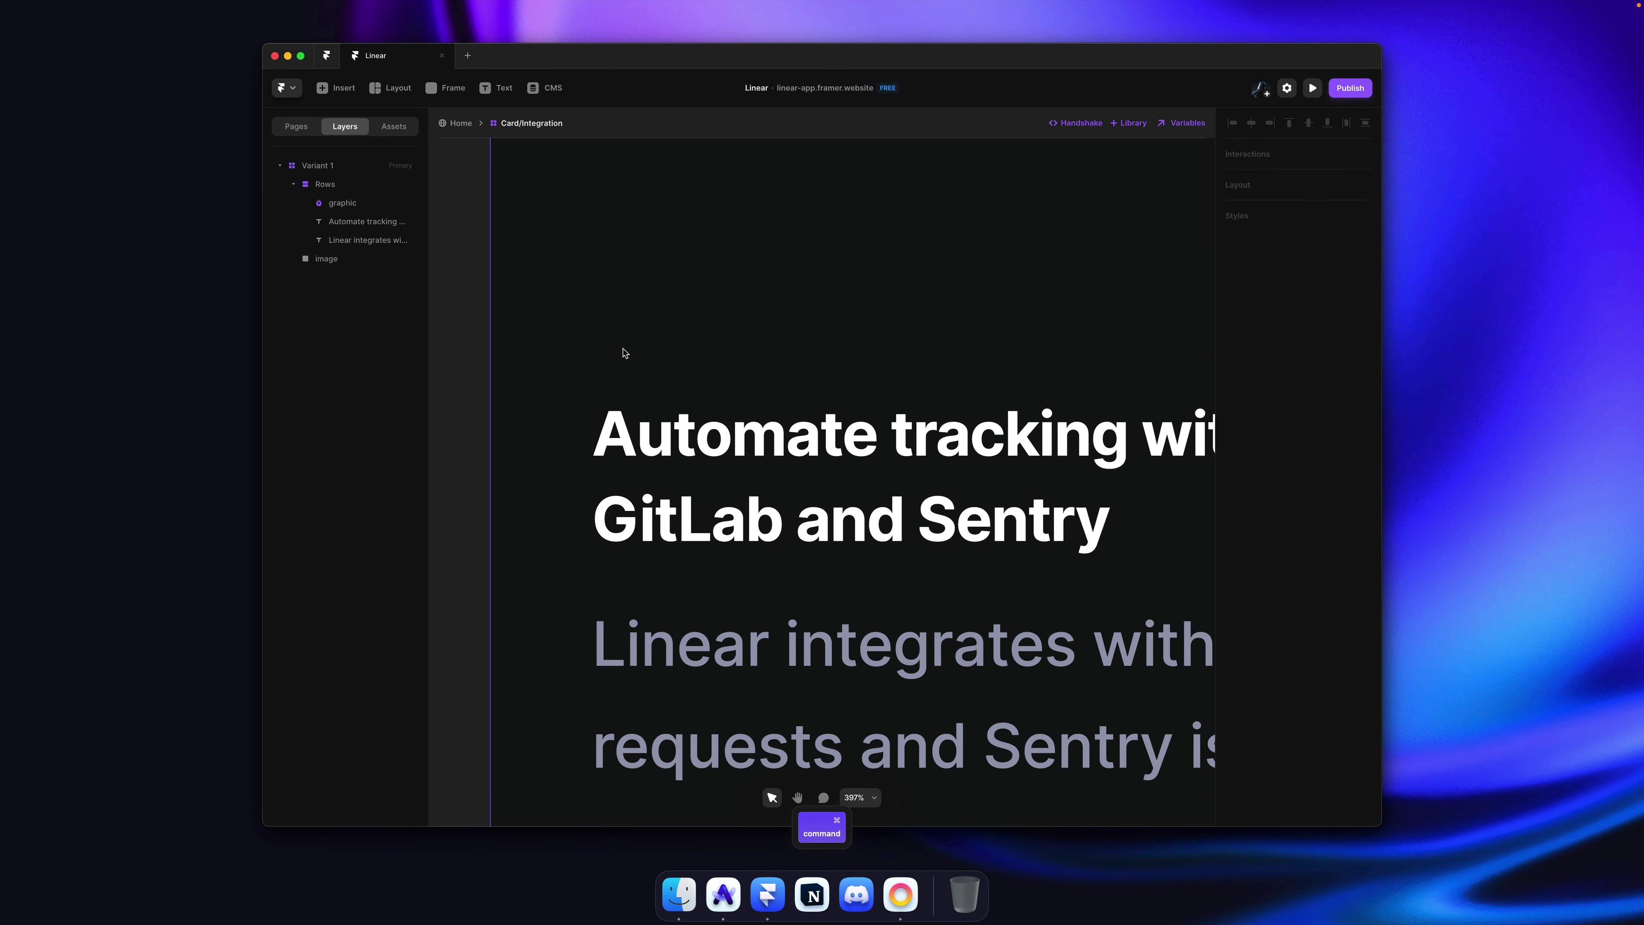
Step: Give the GitHub icon a white fill and resize it to about 40 px
double_click(618, 346)
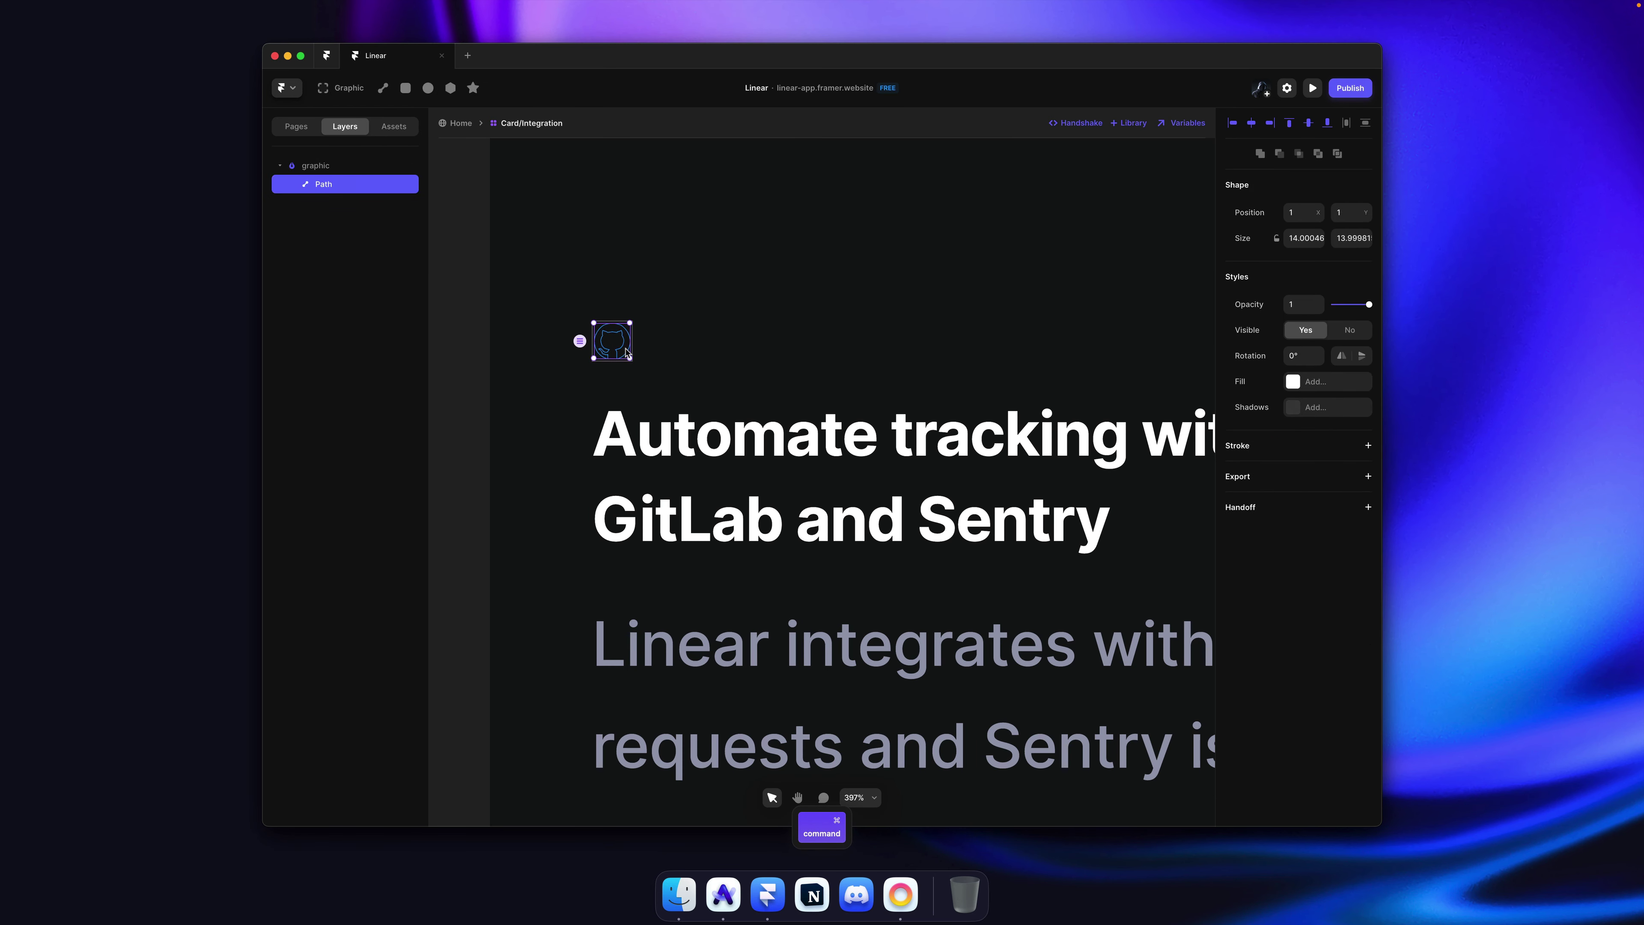
left_click(1338, 381)
left_click(1081, 637)
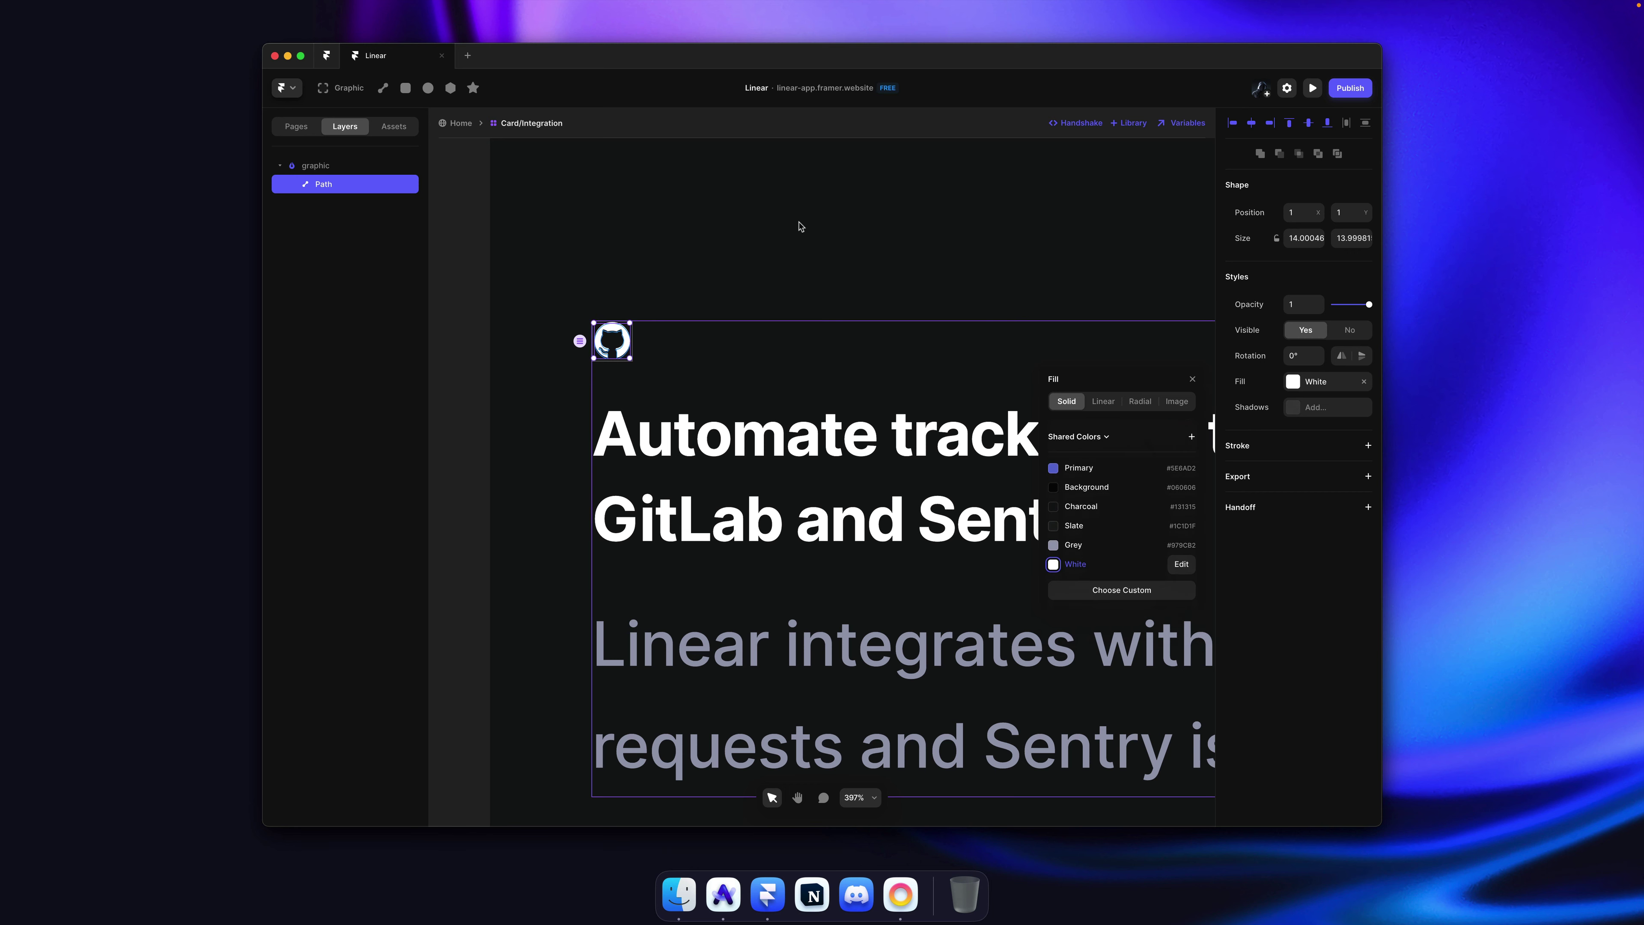
left_click(770, 234)
left_click(625, 348)
mouse_move(633, 341)
left_mouse_down()
mouse_move(705, 345)
mouse_move(661, 344)
left_mouse_up()
scroll(661, 344, "down", 10)
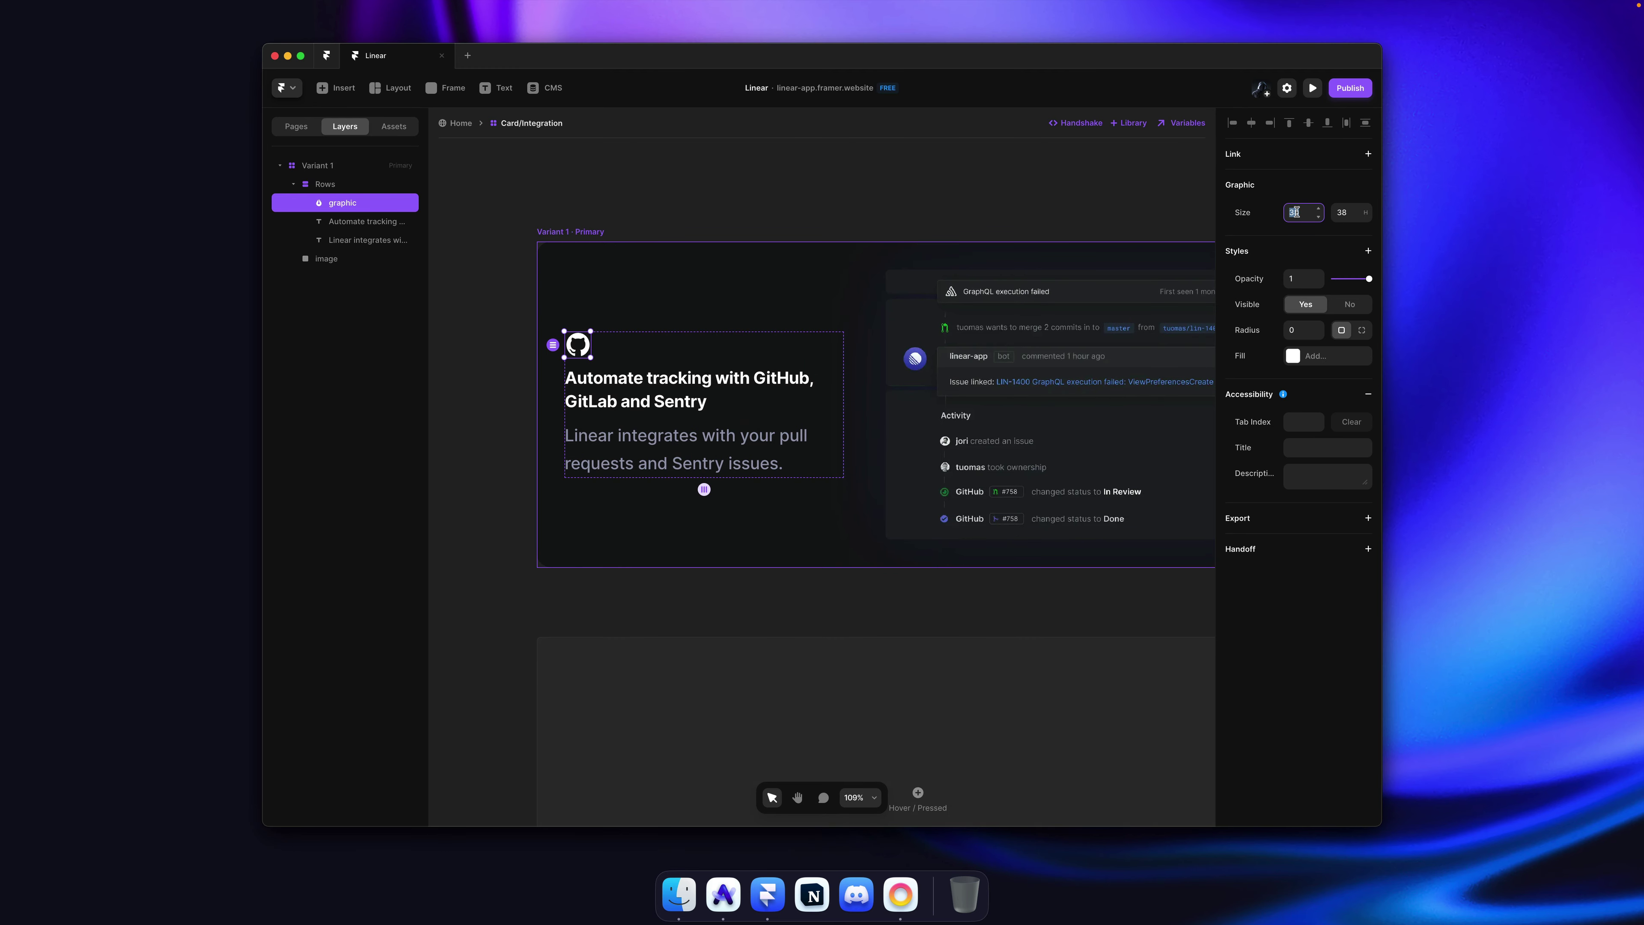
key("Up")
left_click(686, 158)
Step: Copy the GitLab icon's svg markup from Linear's page in DevTools
key("super+Tab")
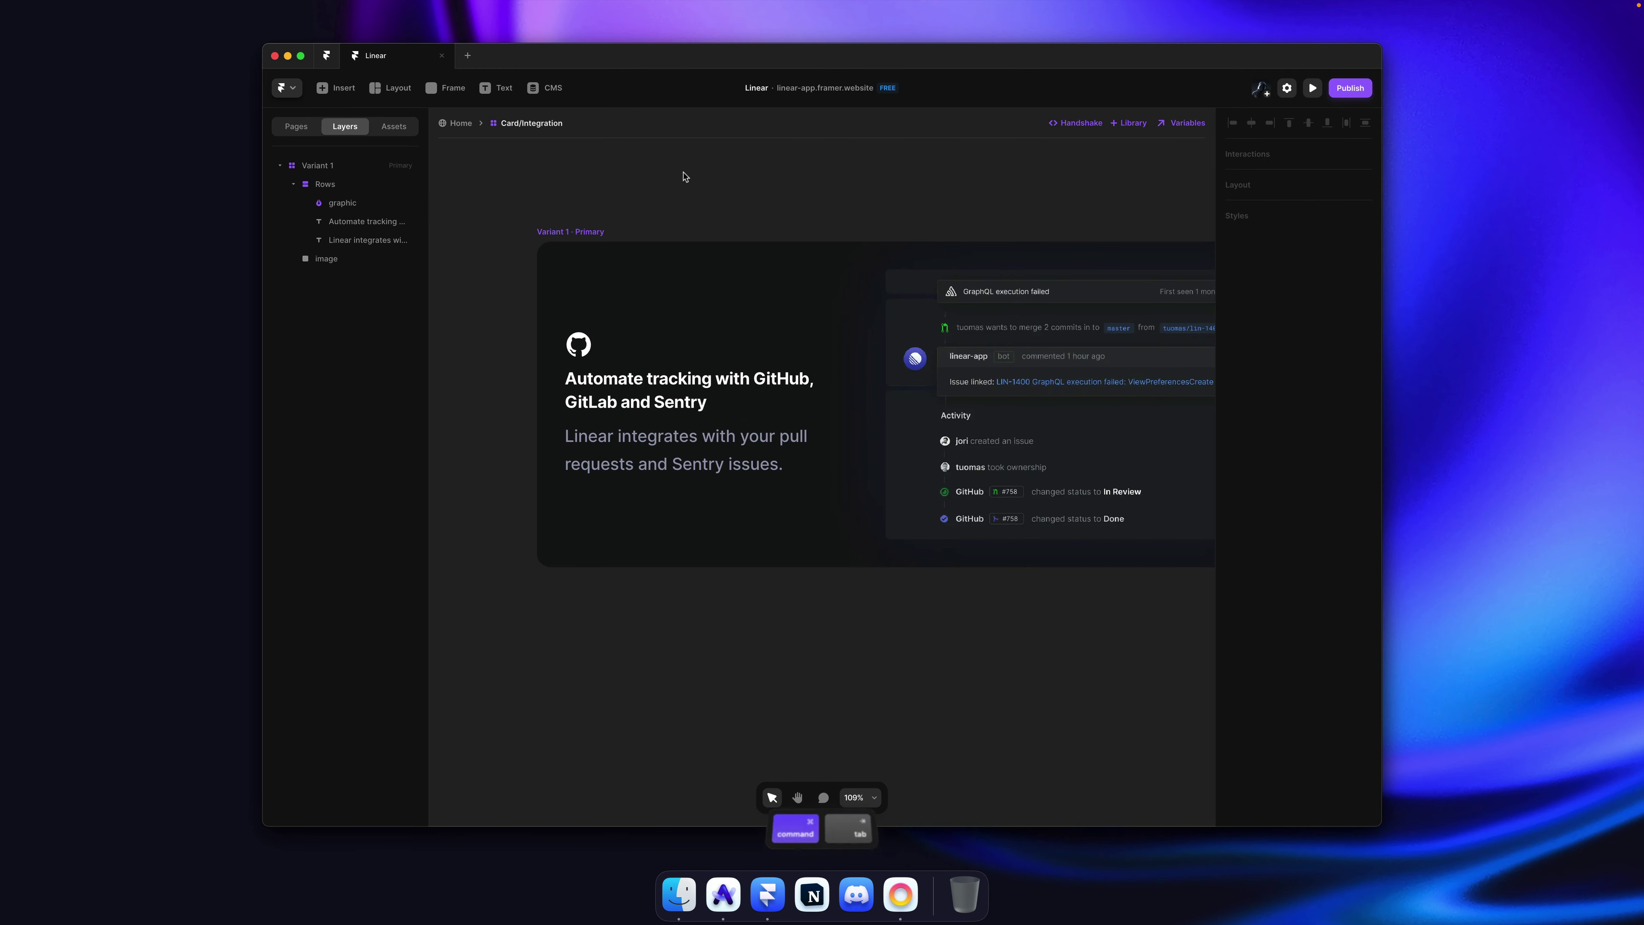
right_click(654, 271)
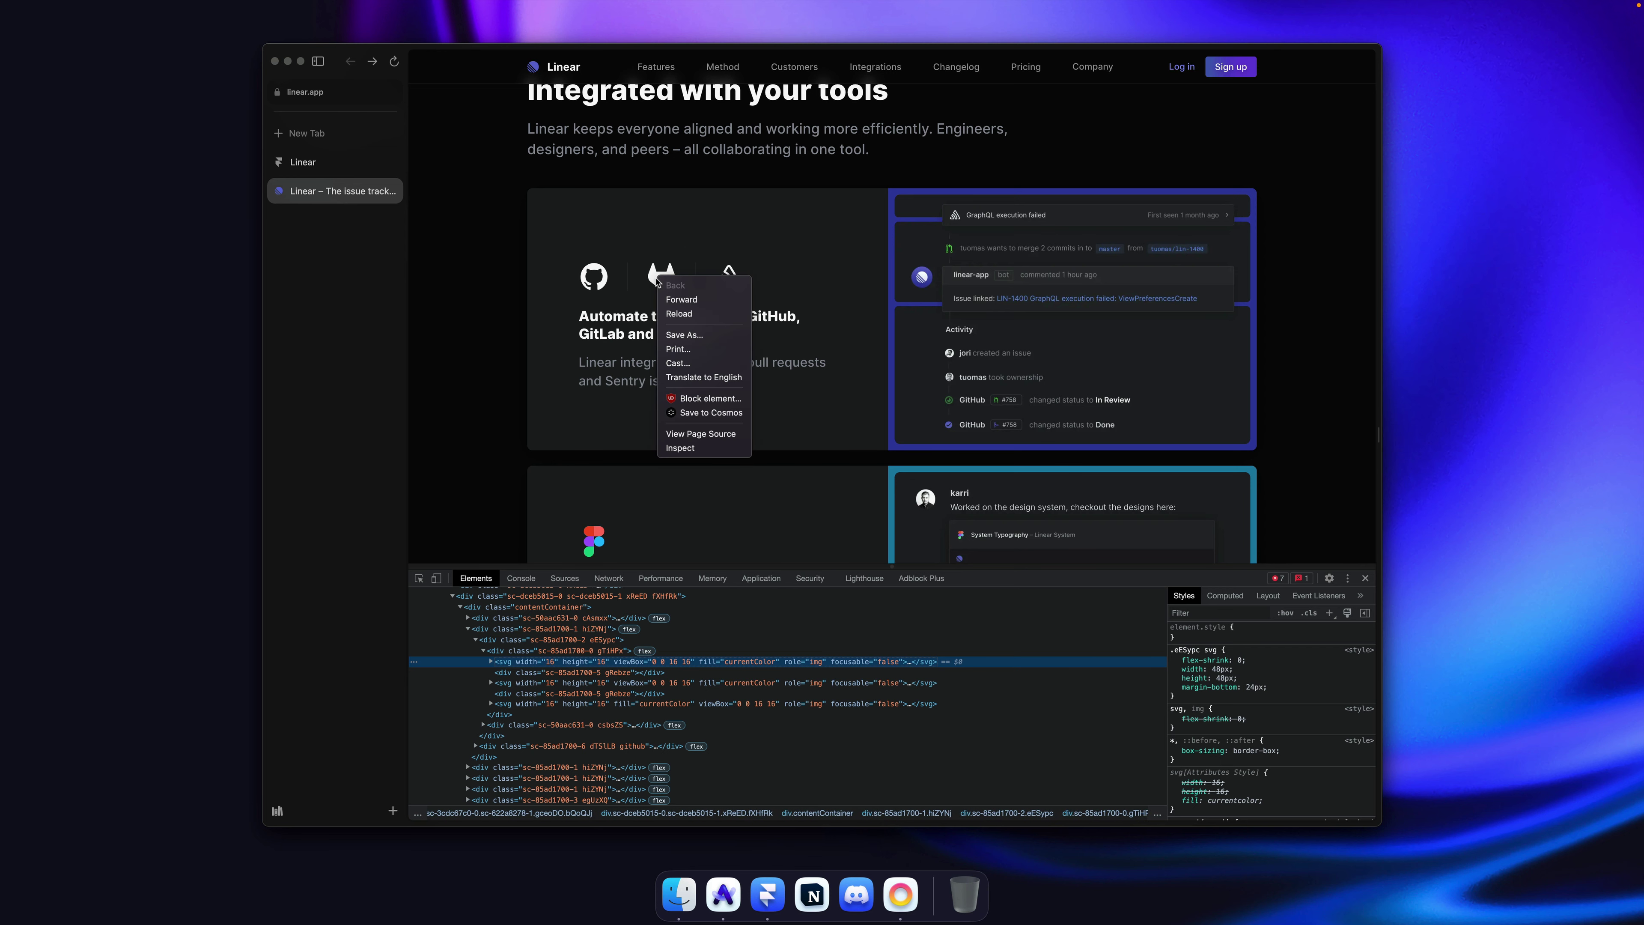
key("Escape")
right_click(539, 682)
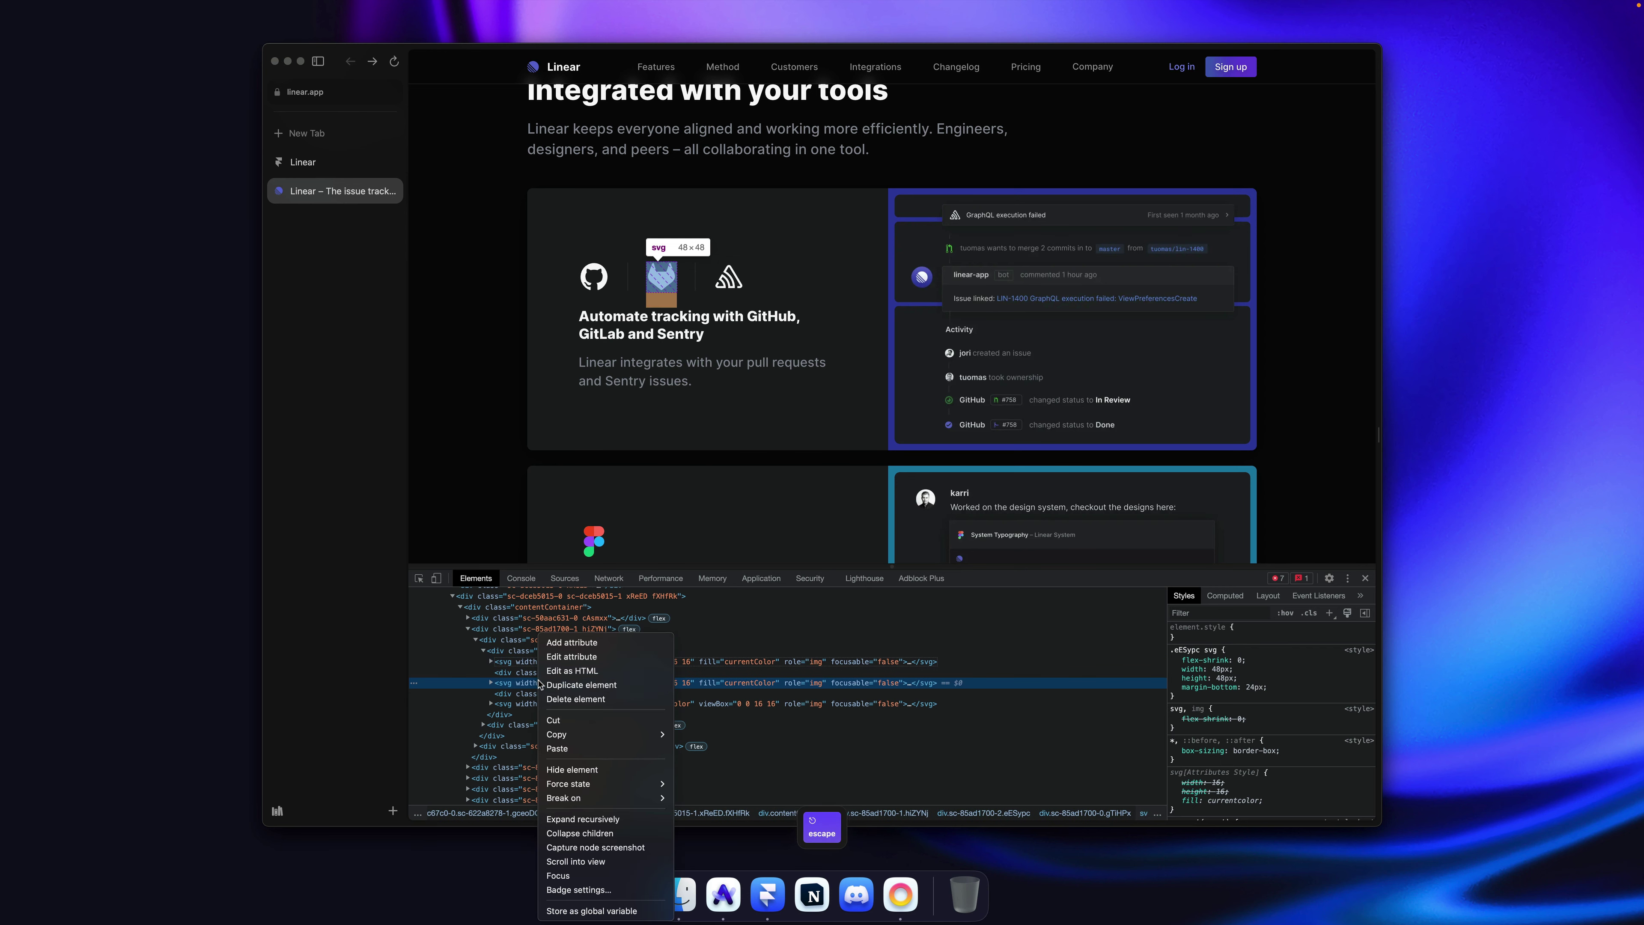
mouse_move(622, 734)
left_click(703, 741)
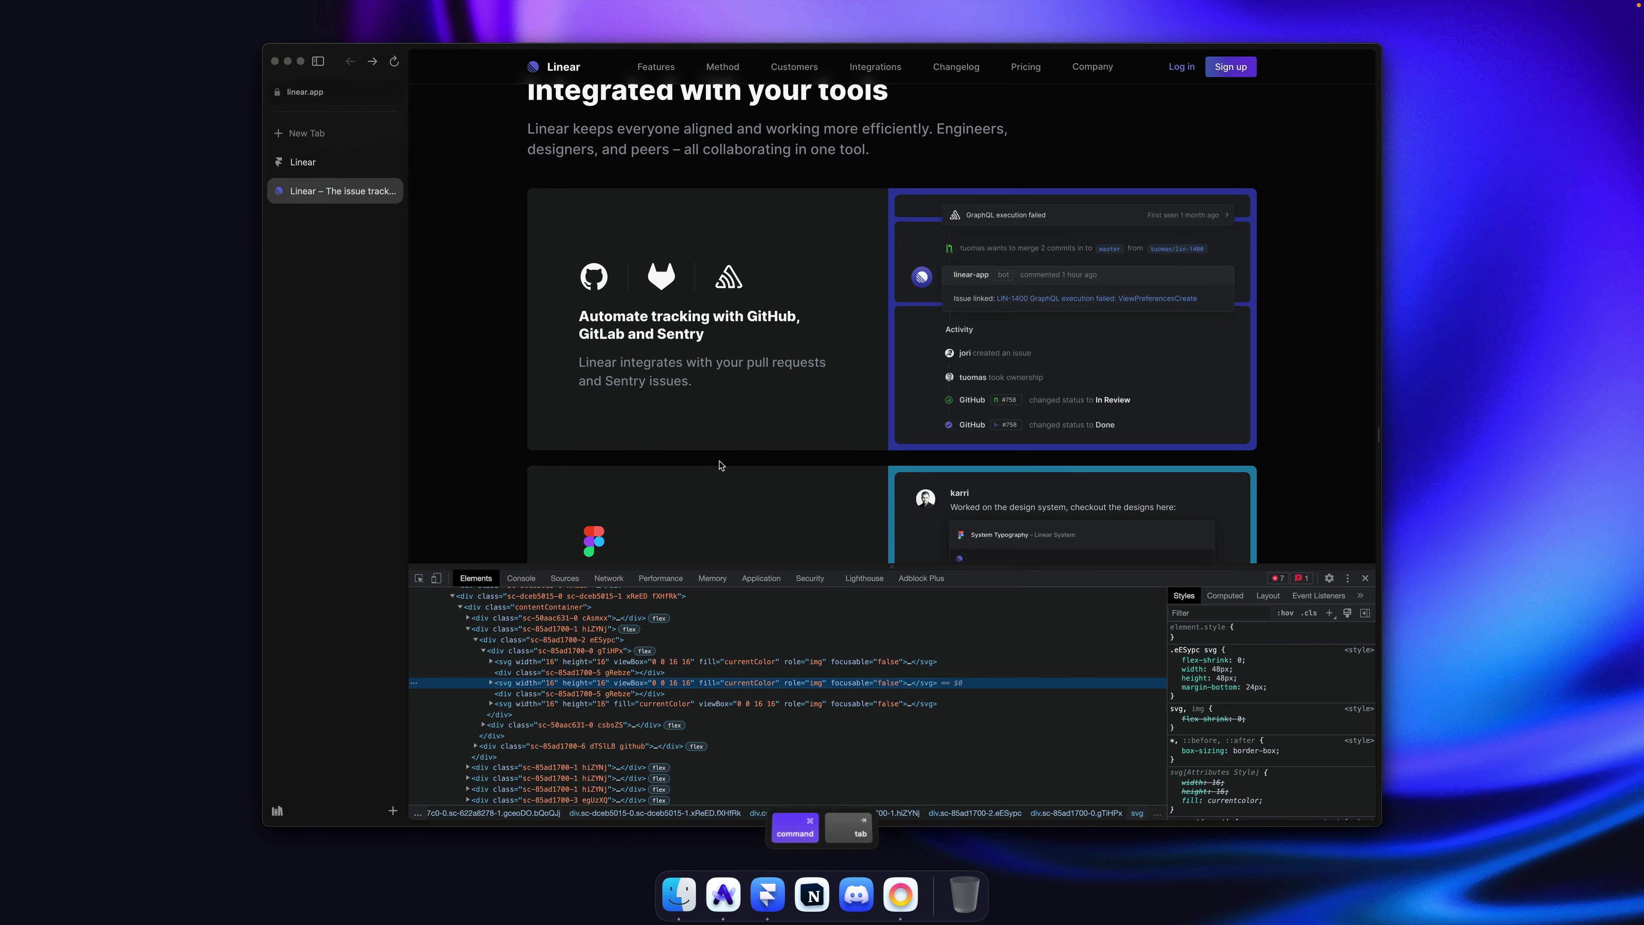
key("super+Tab")
Step: Wrap the GitHub icon in a horizontal stack and add a white, 40-wide GitLab icon beside it
left_click(593, 349, "super")
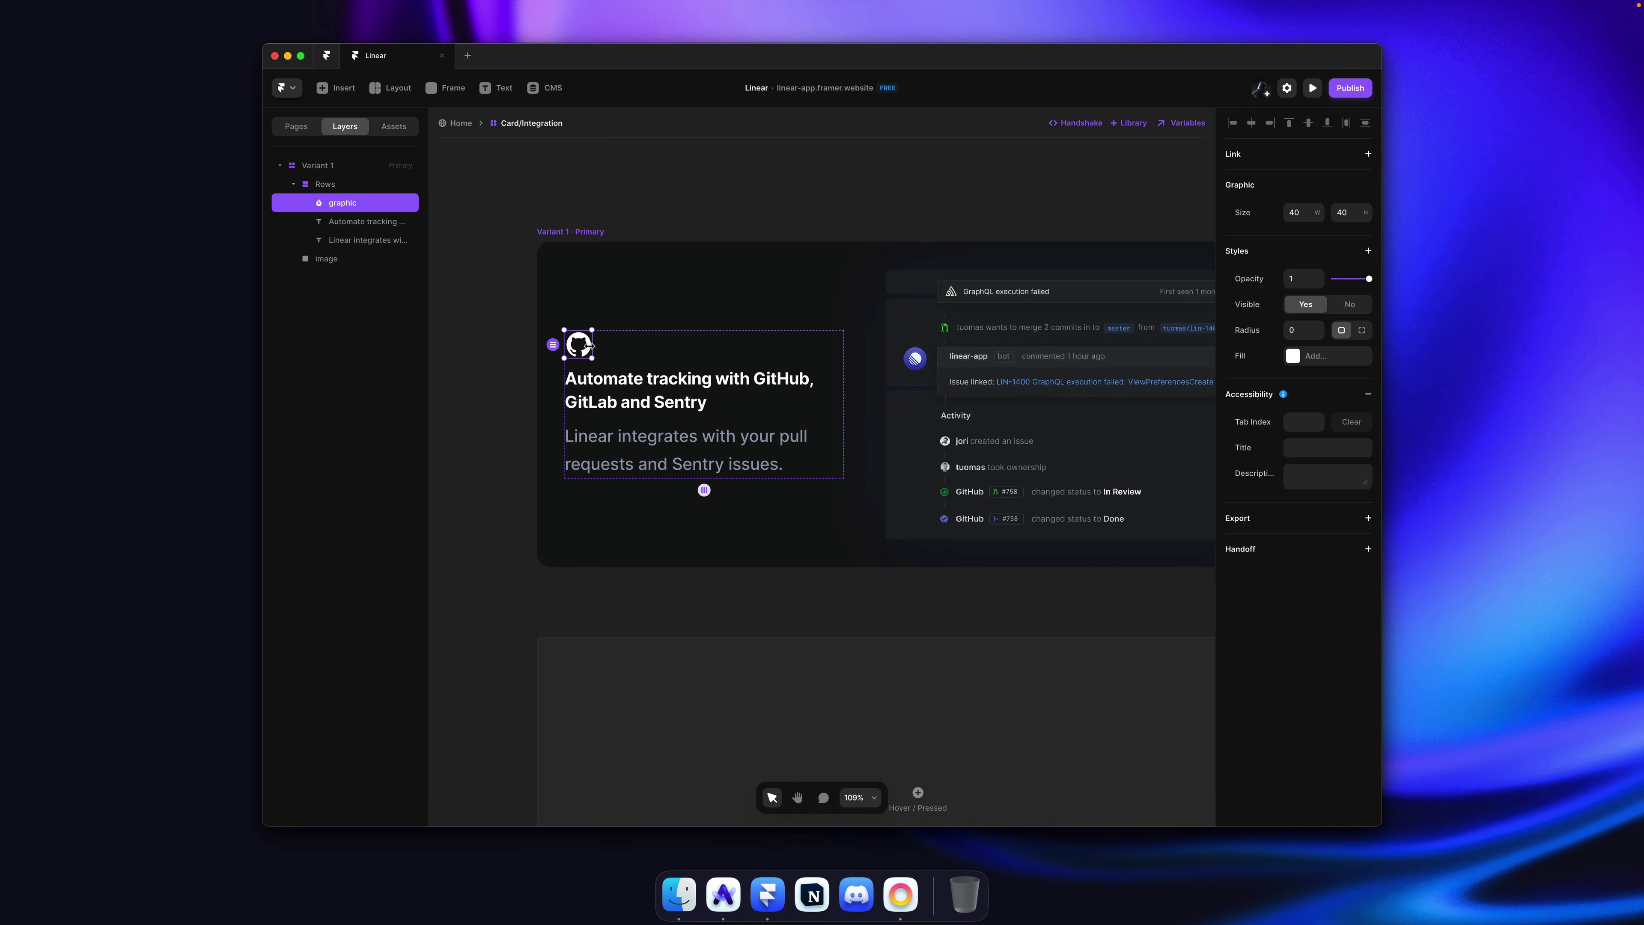
key("alt+super+Return")
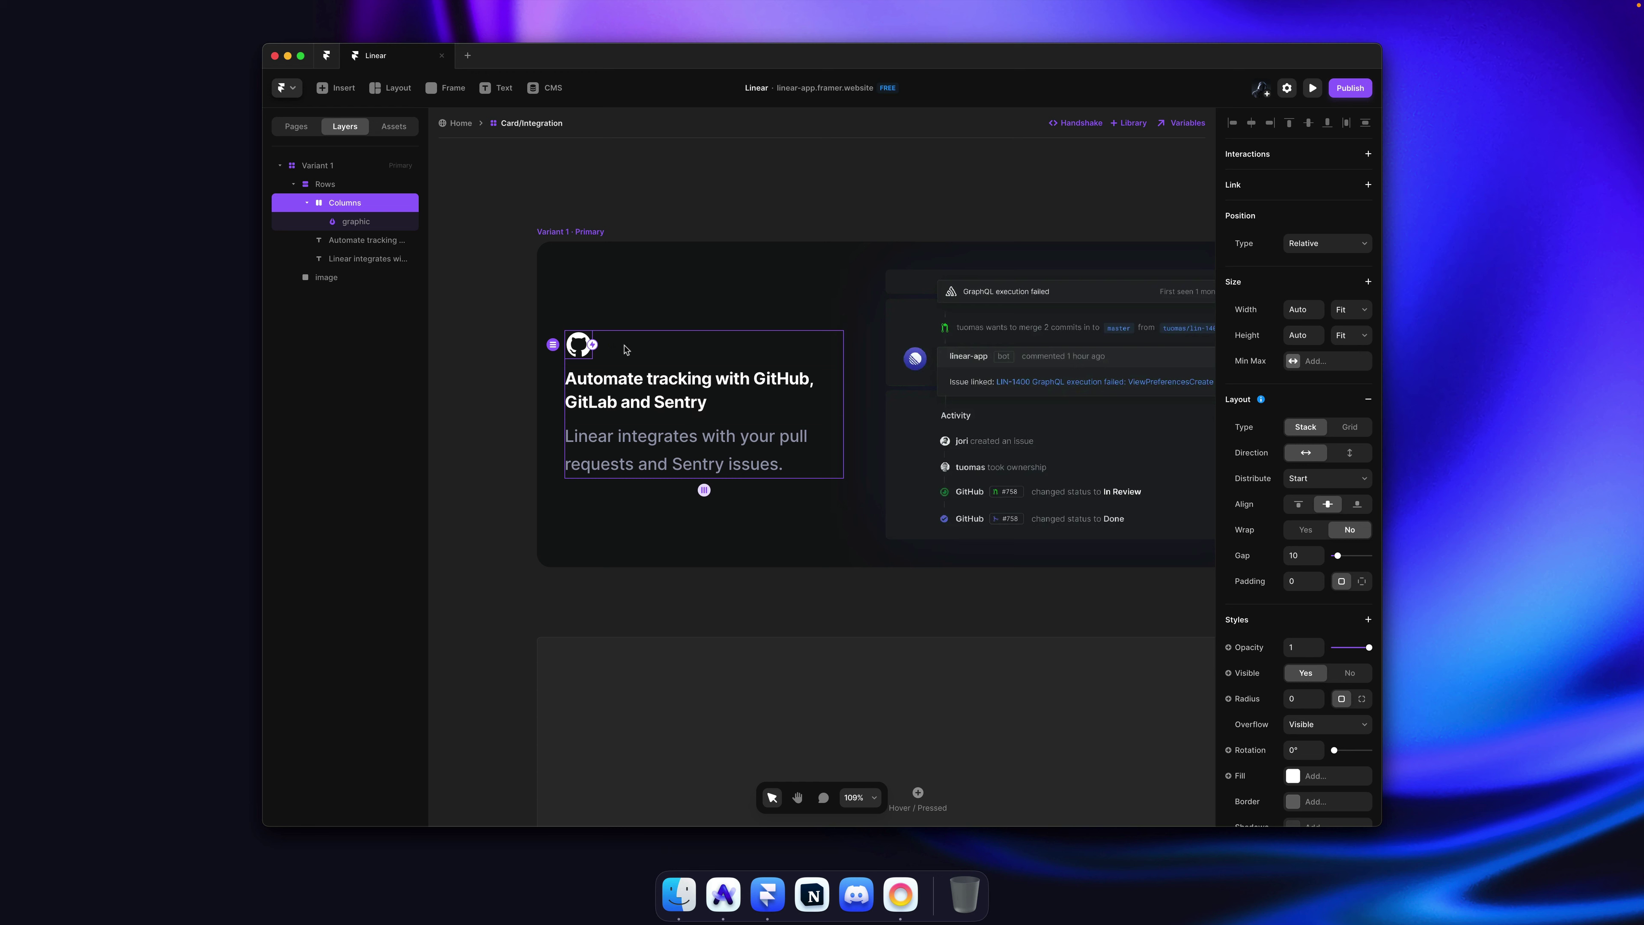
key("super+z")
left_click(585, 350, "super")
key("alt+super+Return")
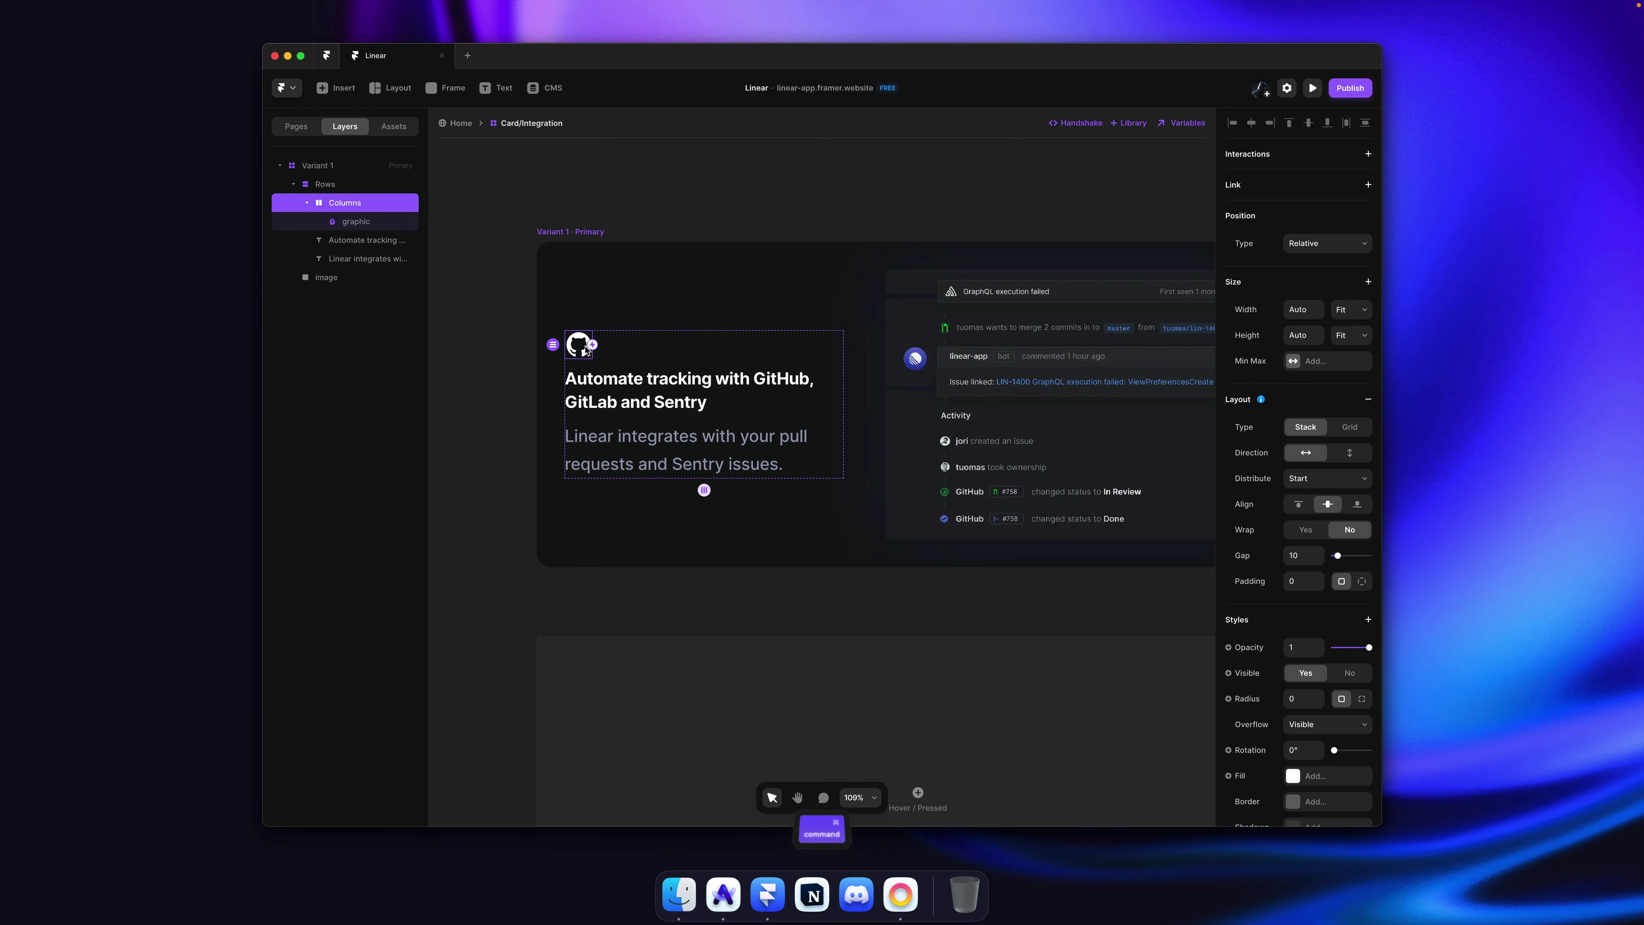
key("super+v")
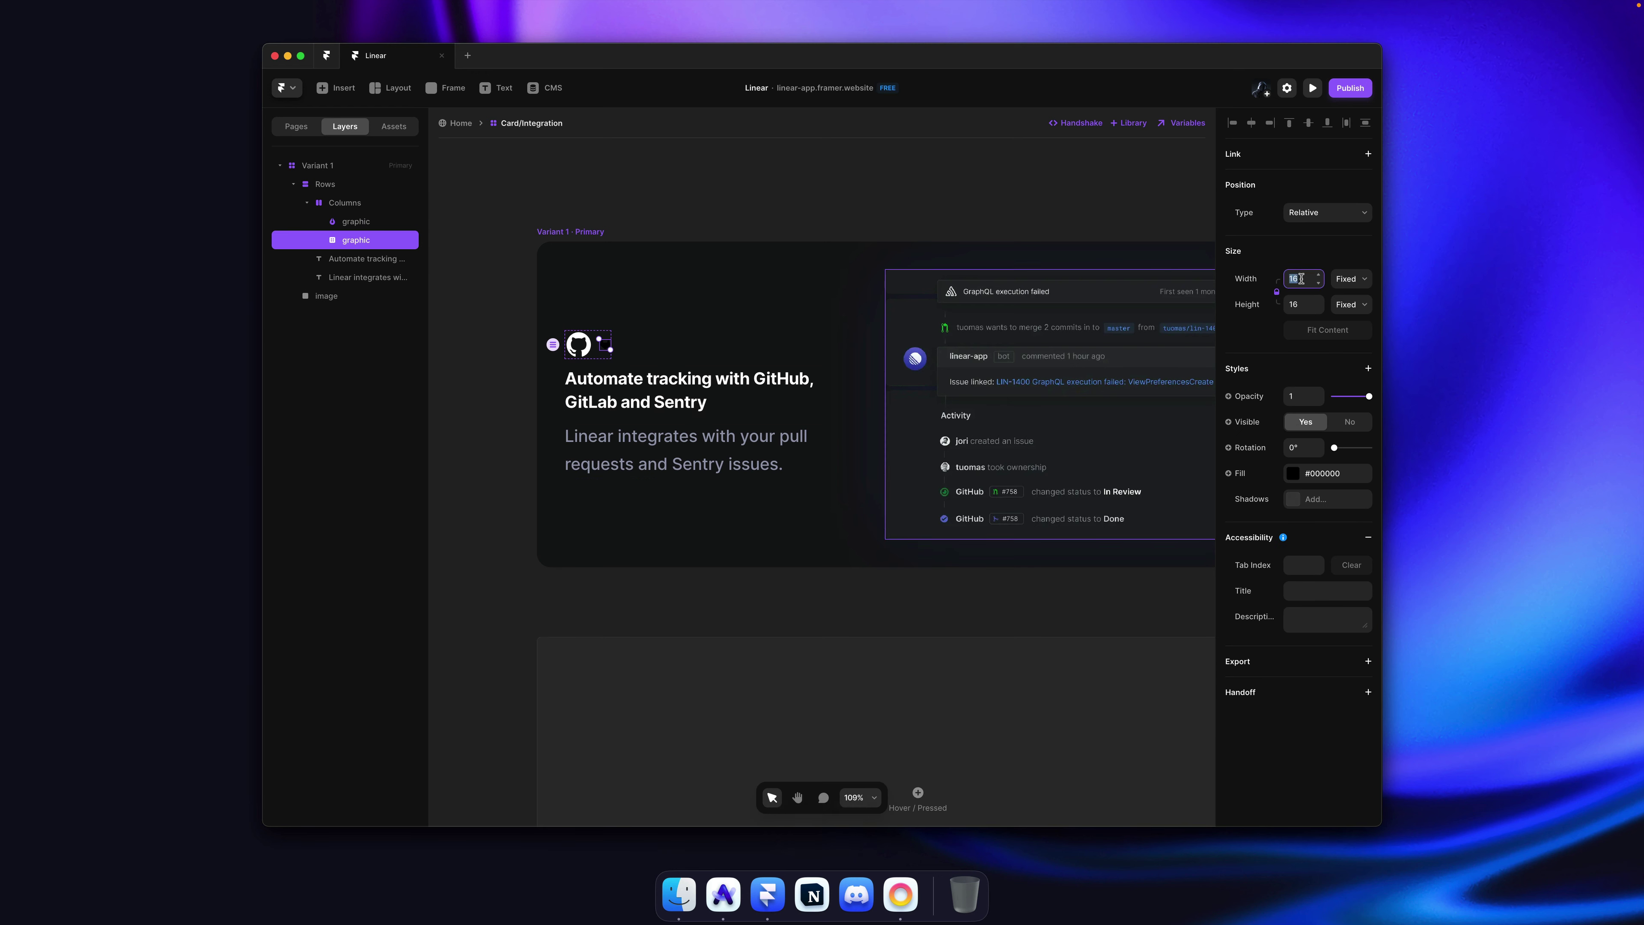
type("40")
key("Return")
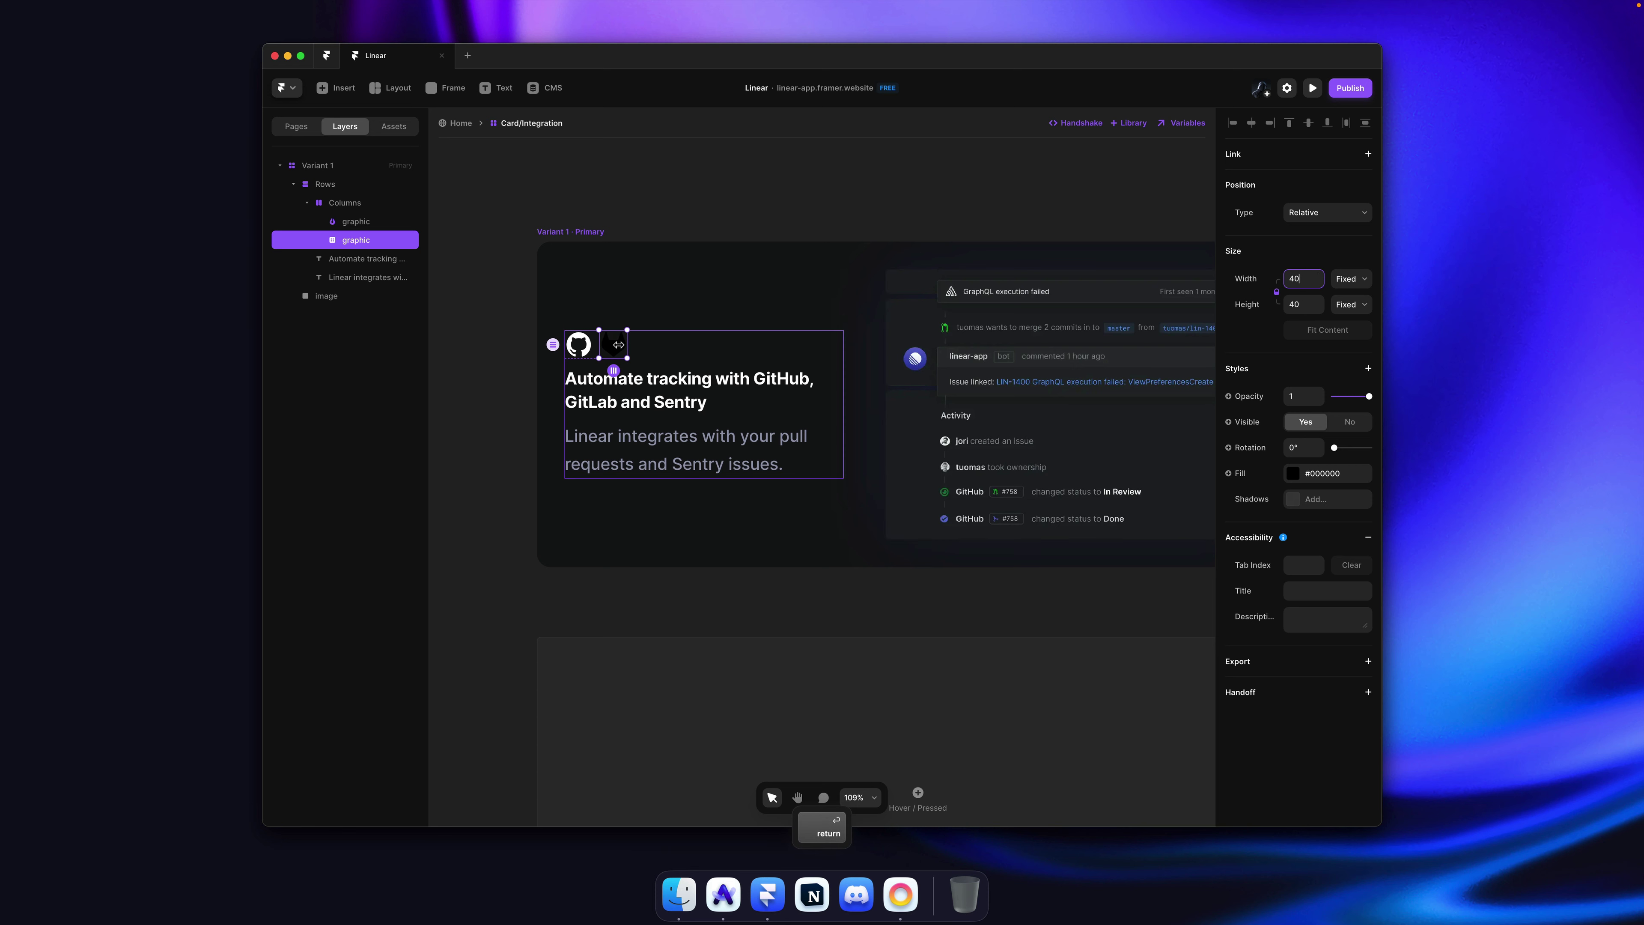
key("Return")
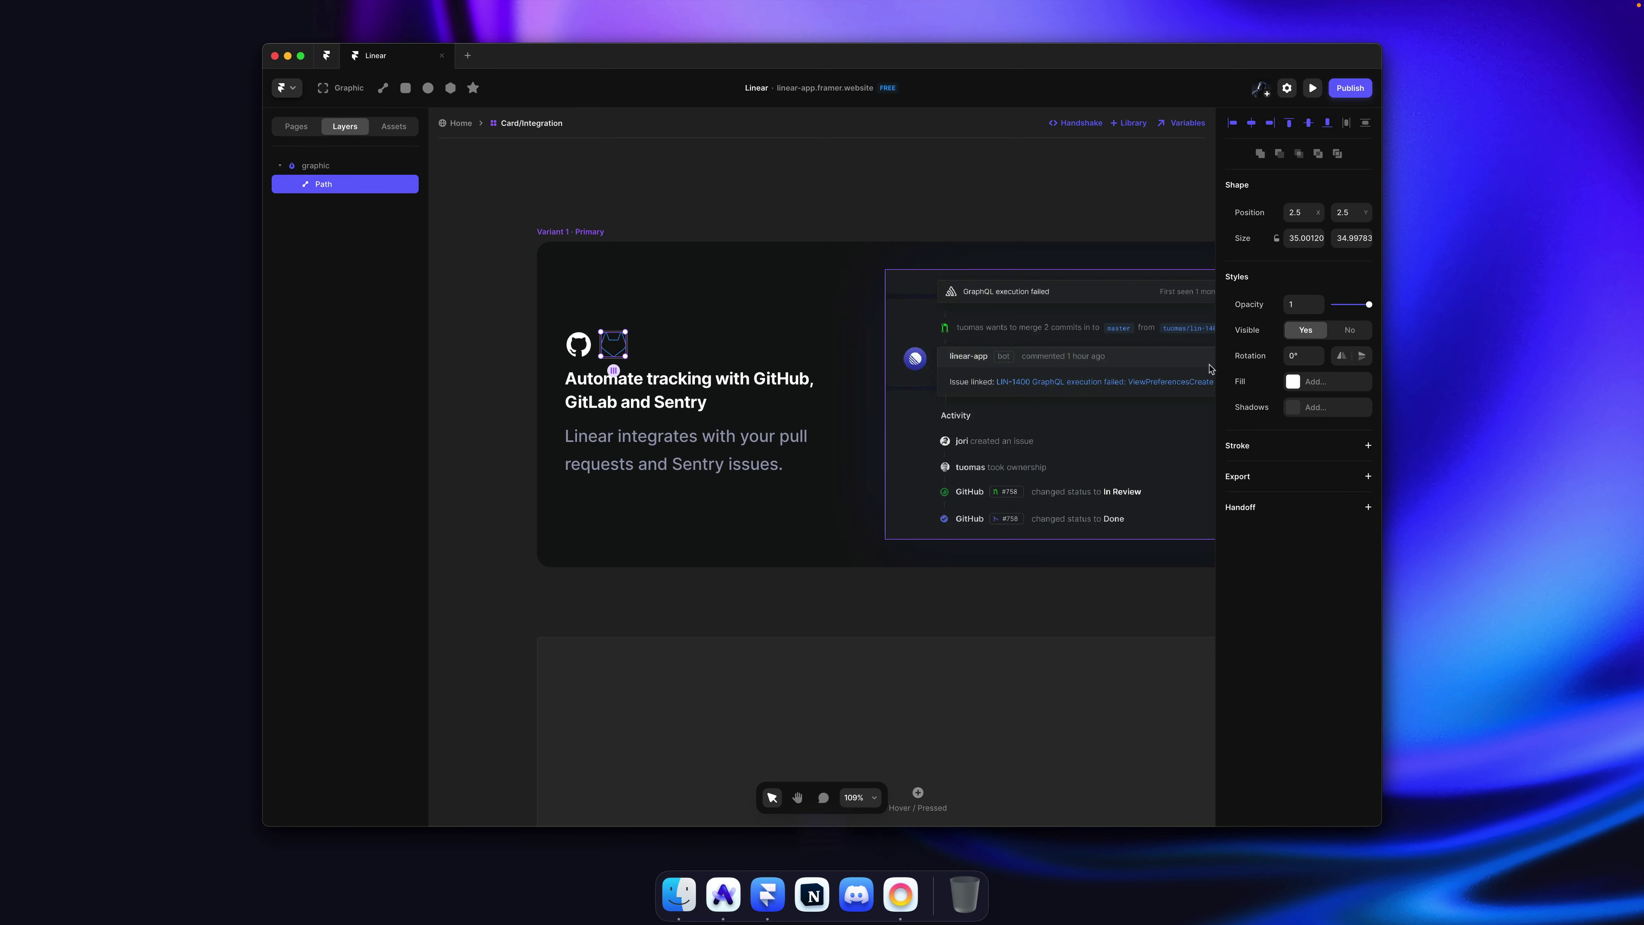
left_click(1309, 382)
scroll(1103, 618, "down", 3)
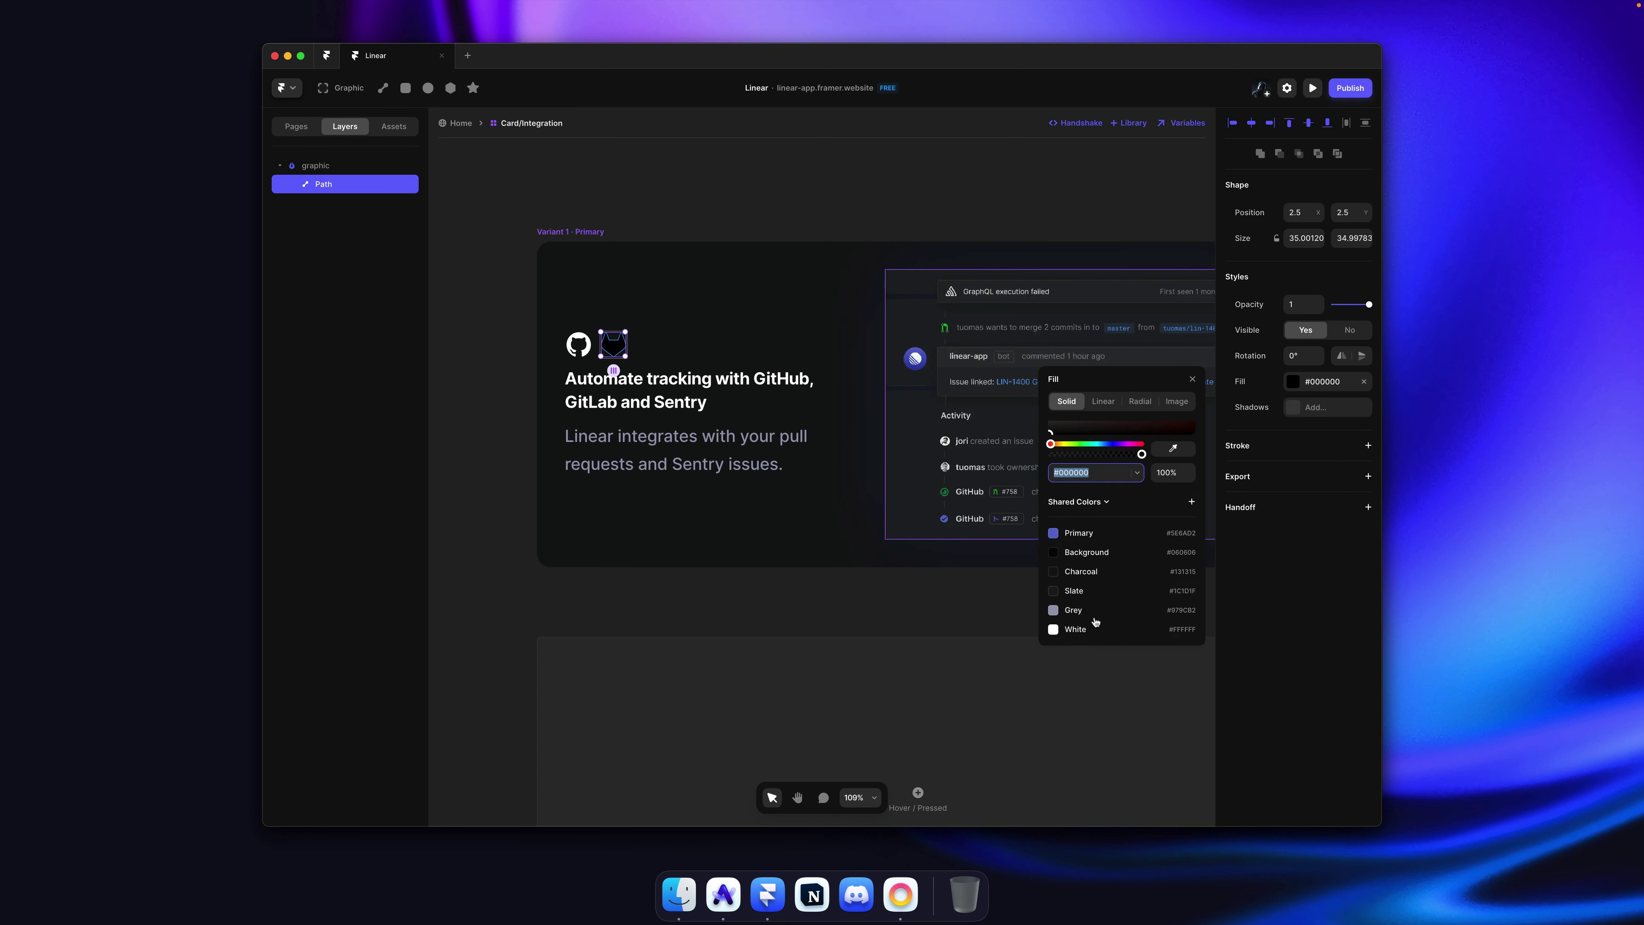
left_click(644, 195)
Step: Copy the Sentry icon's svg markup from Linear's page in DevTools
key("super+Tab")
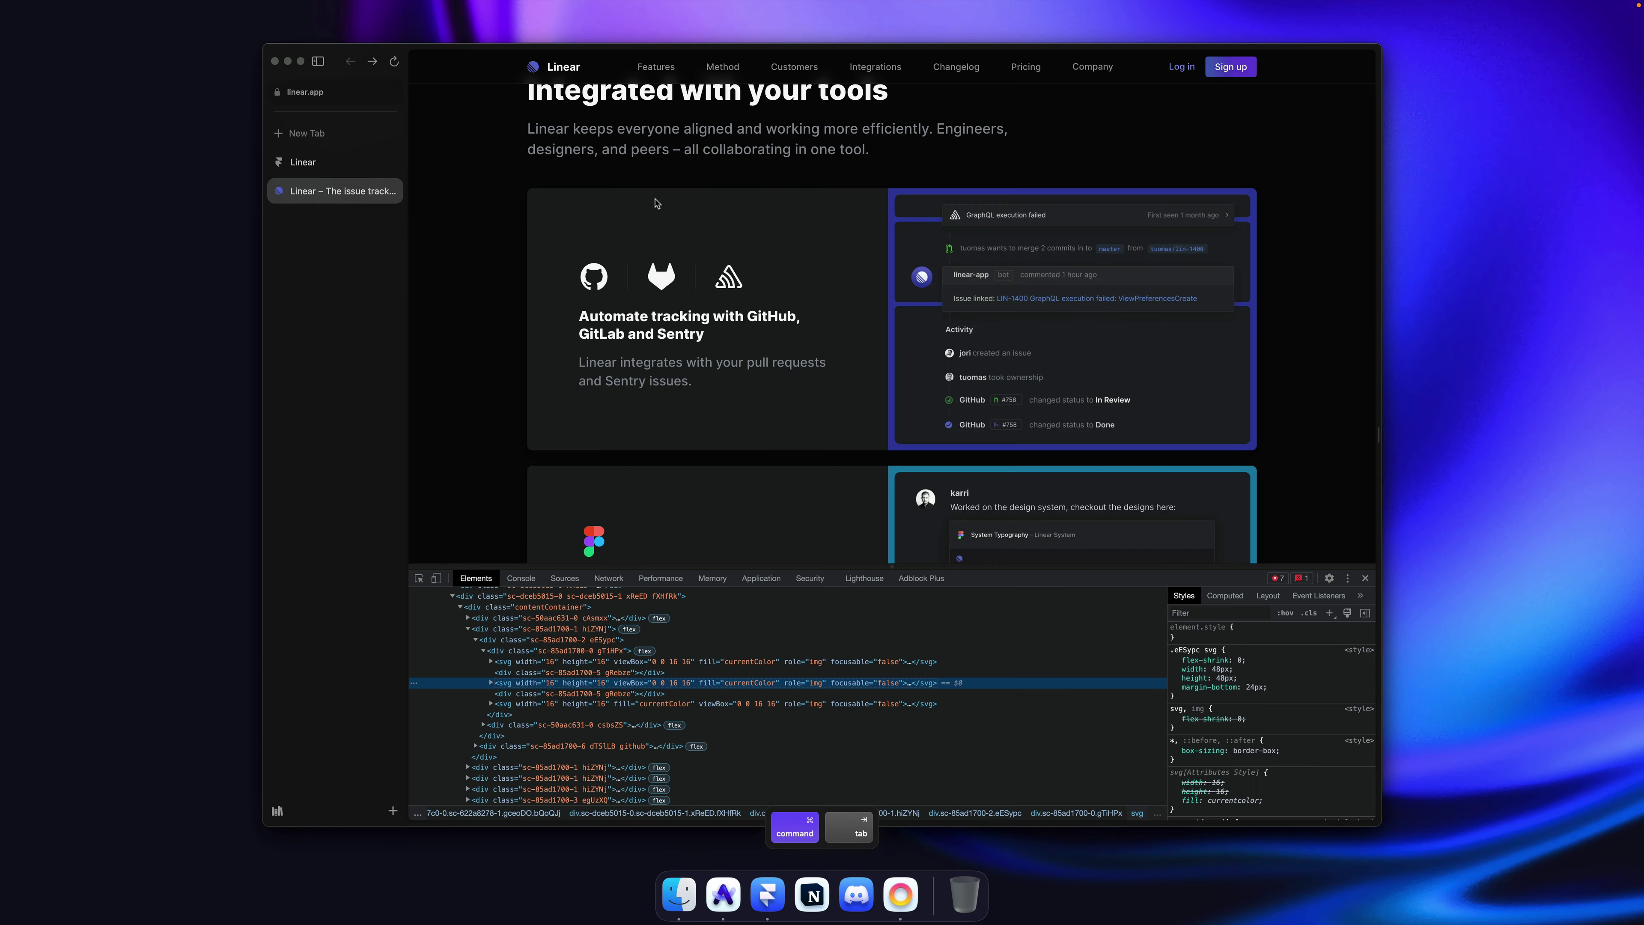
left_click(546, 703)
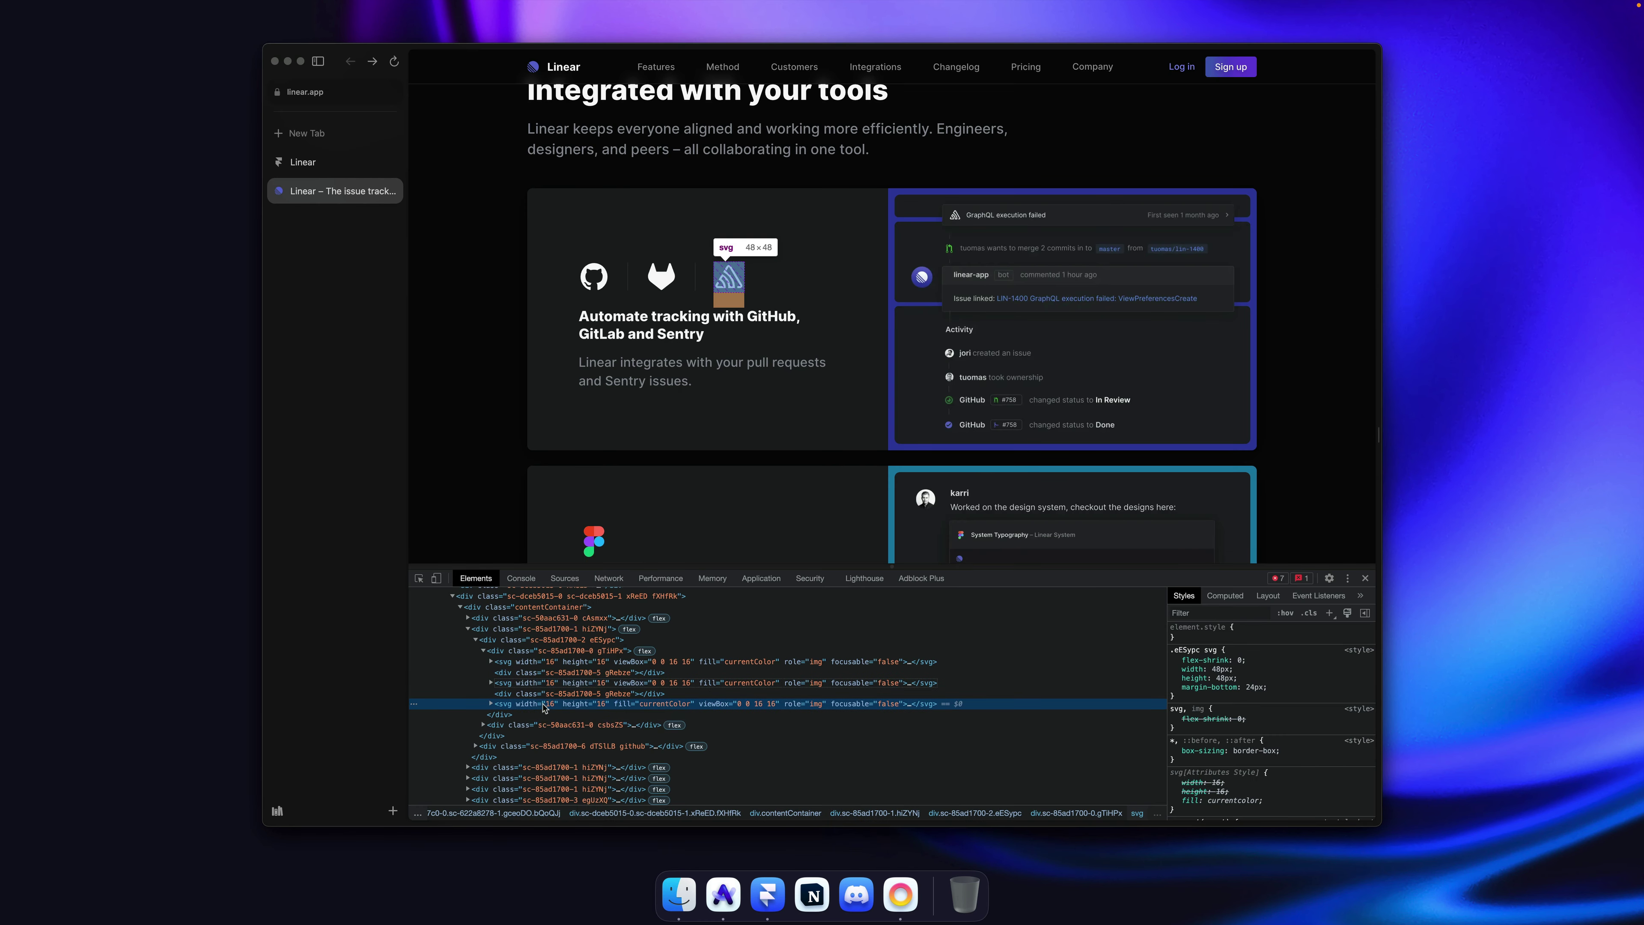
right_click(547, 704)
mouse_move(648, 734)
left_click(712, 734)
key("super+Tab")
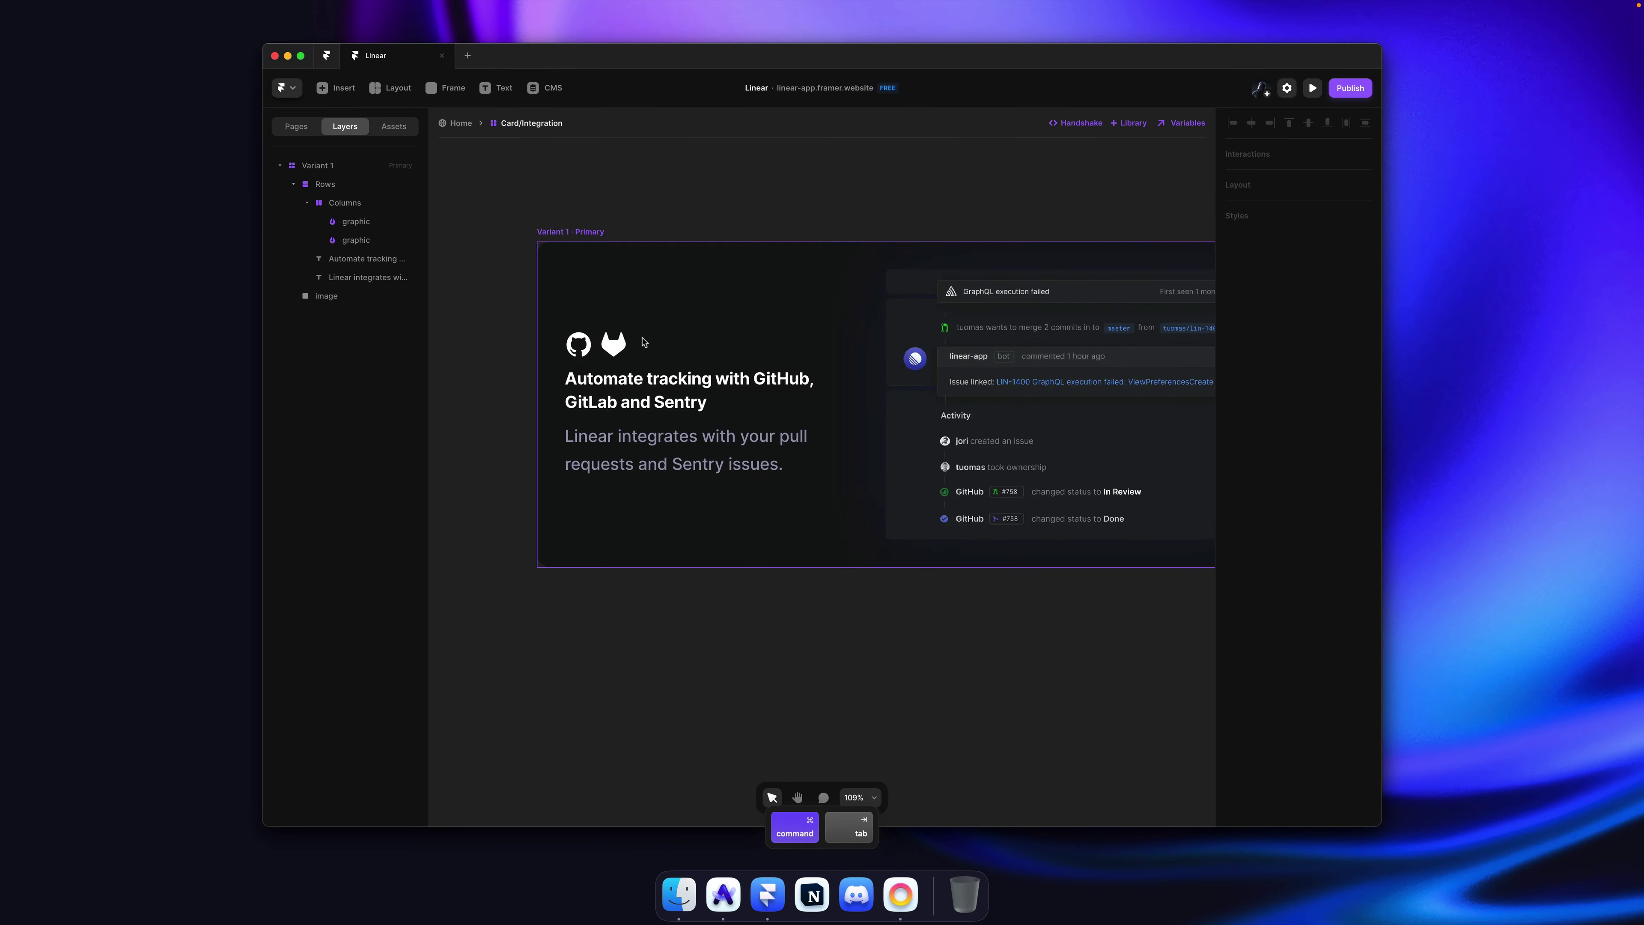
Step: Paste the Sentry icon into the icon row, size it to 40 and fill it white
key("super+v")
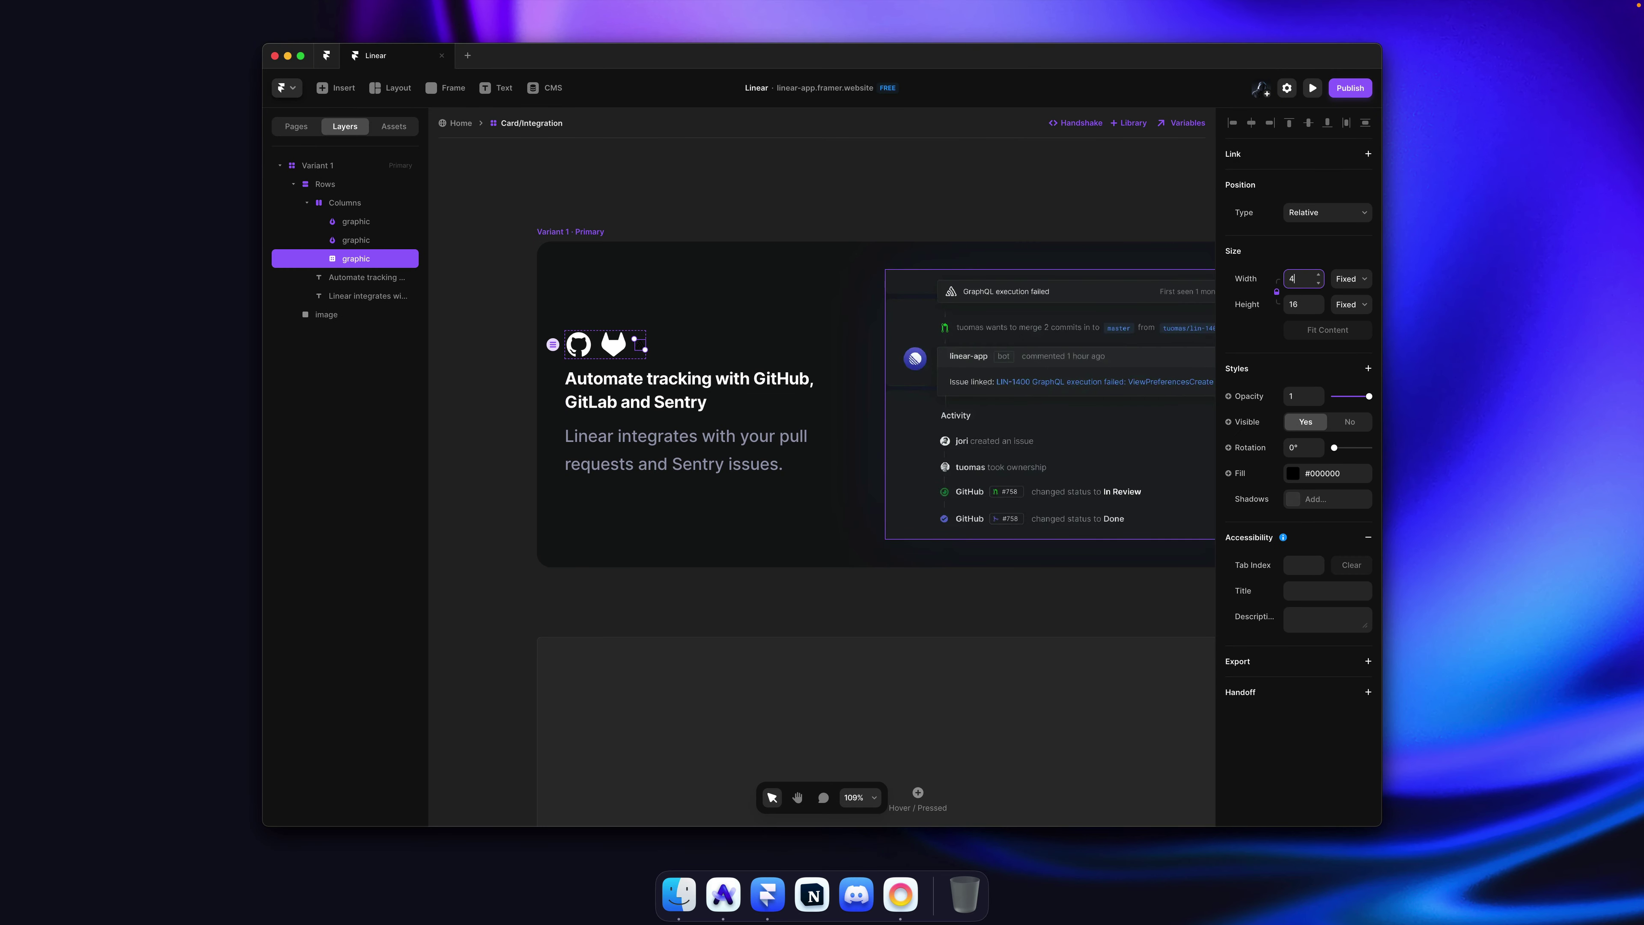
type("4")
key("Return")
key("Escape")
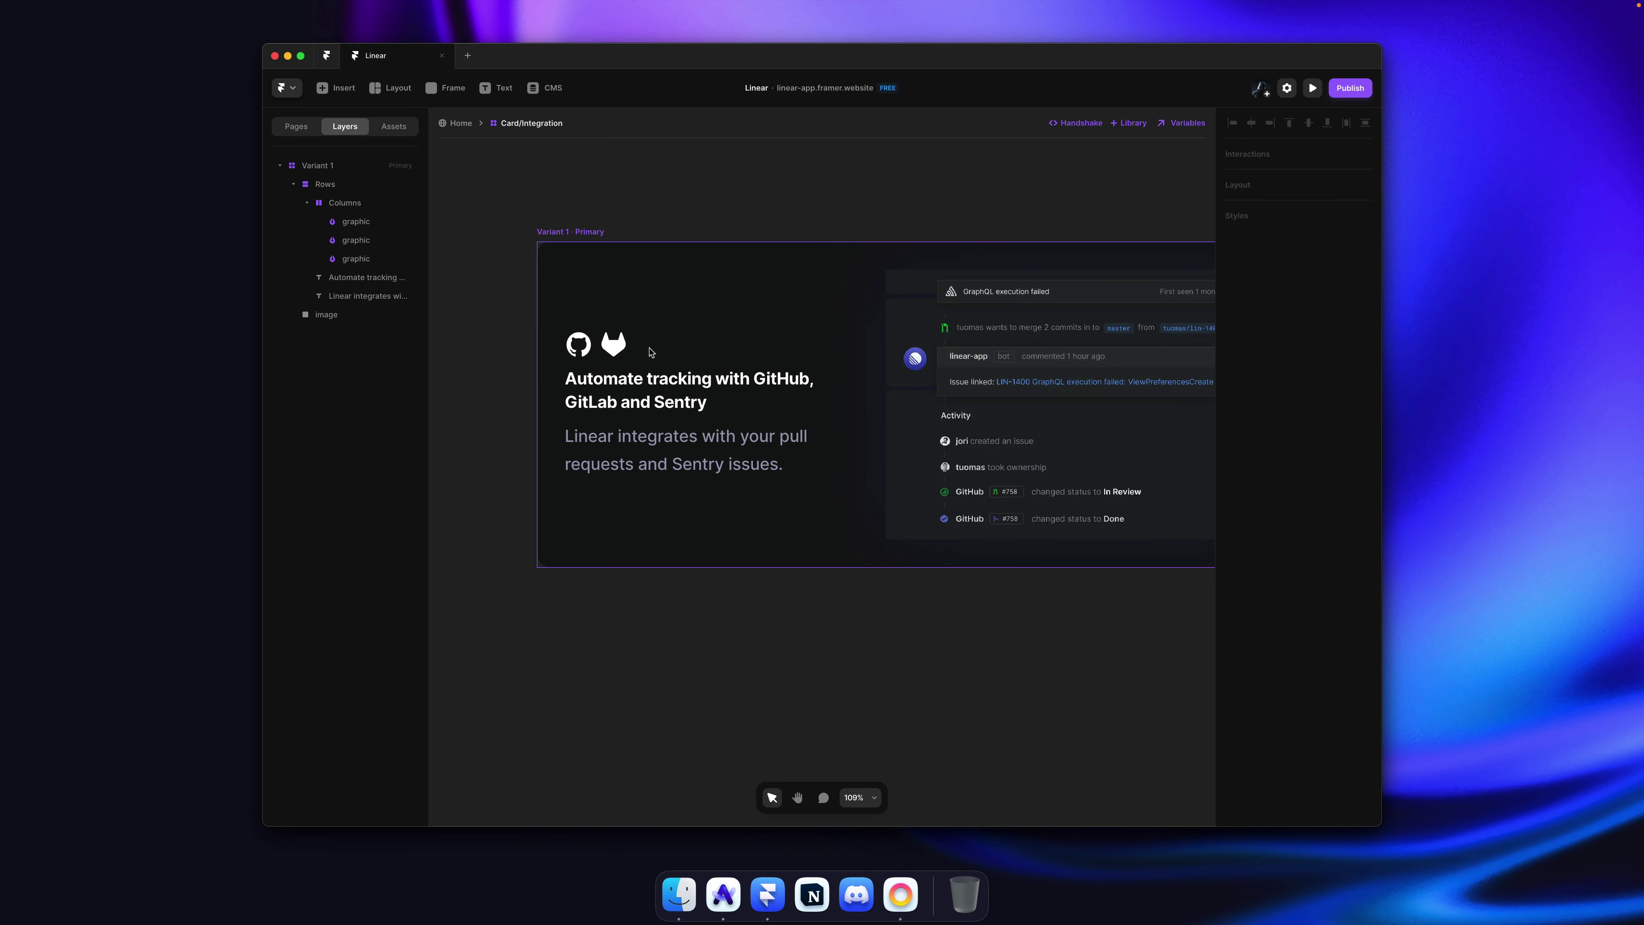
left_click(650, 351, "super")
double_click(652, 349)
left_click(650, 350)
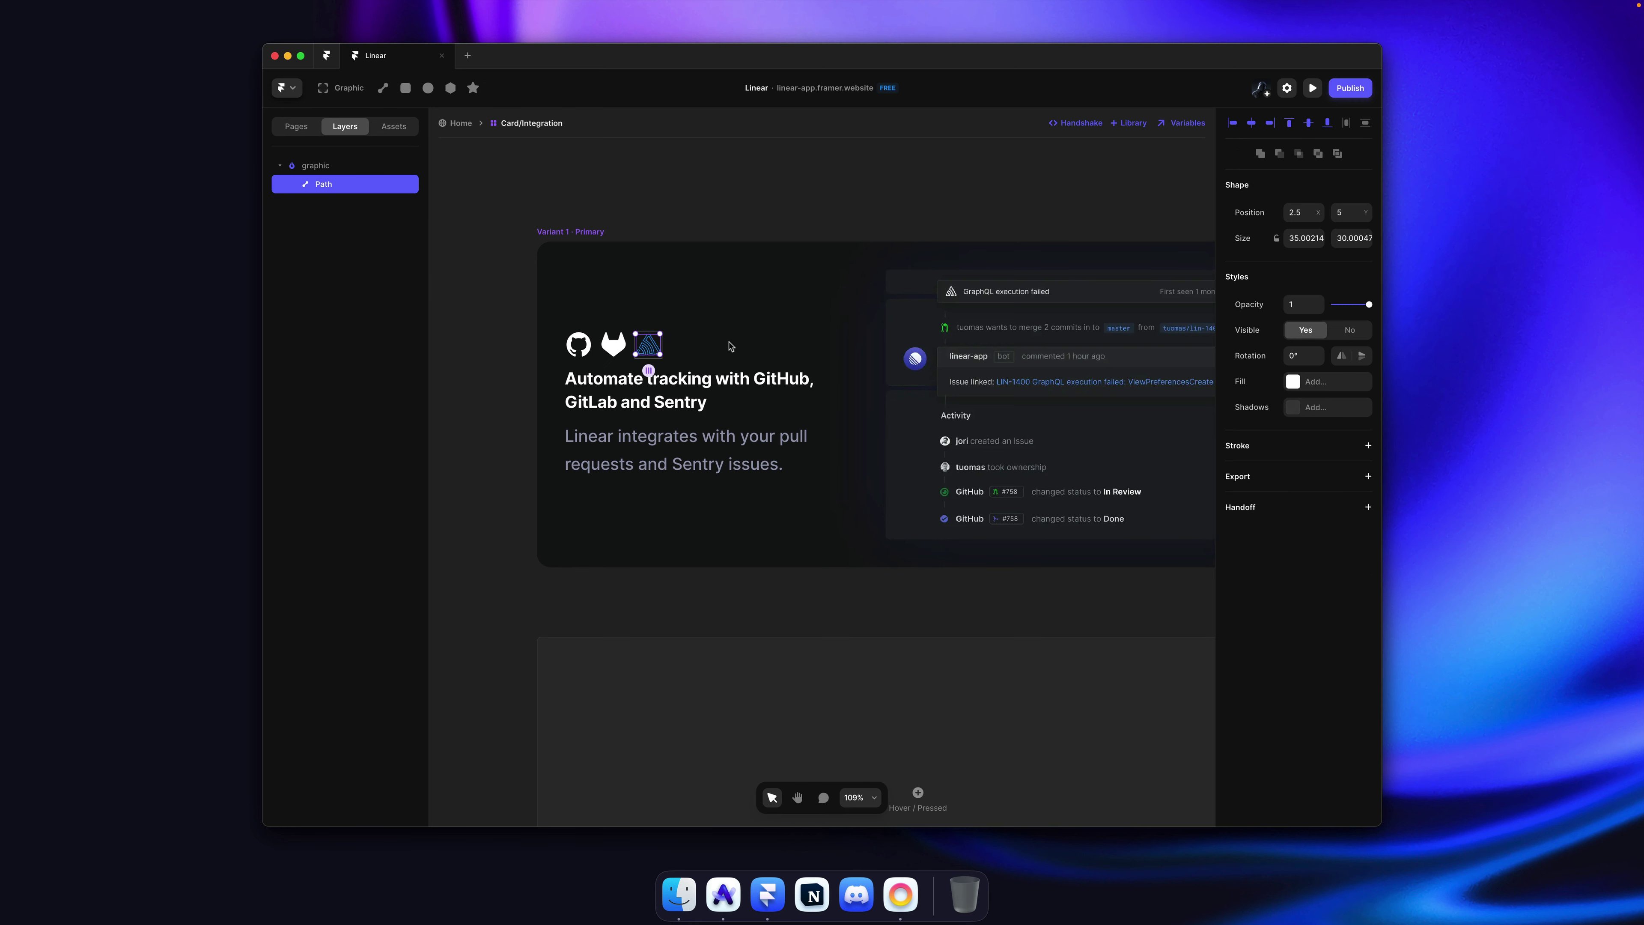
left_click(1324, 383)
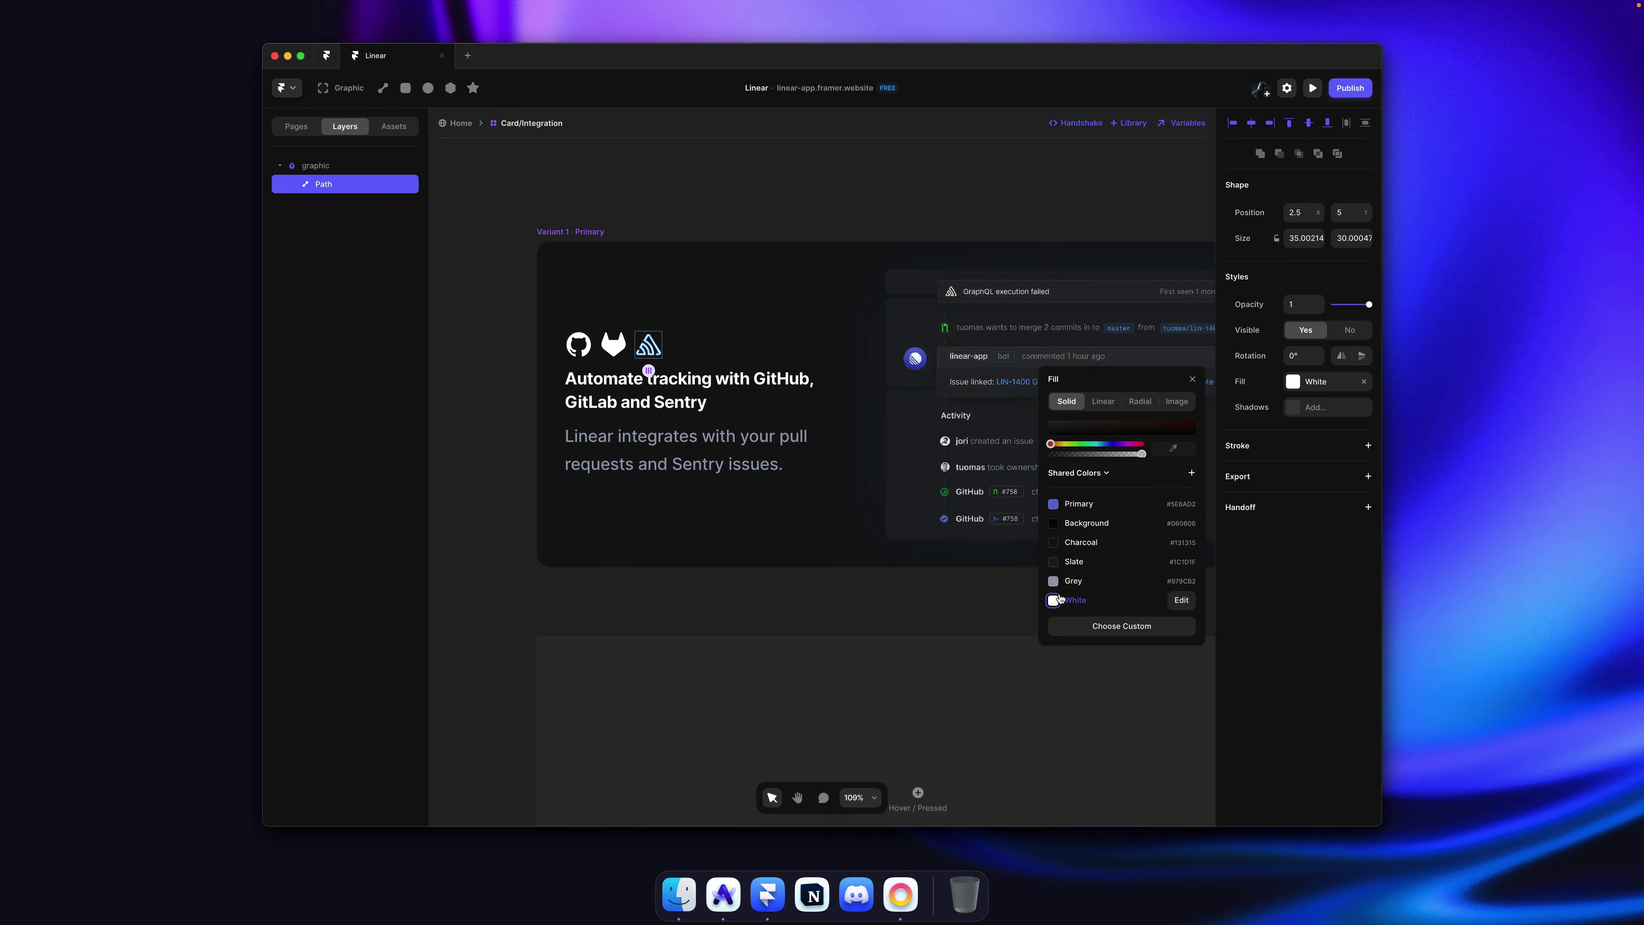
key("Escape")
key("Escape")
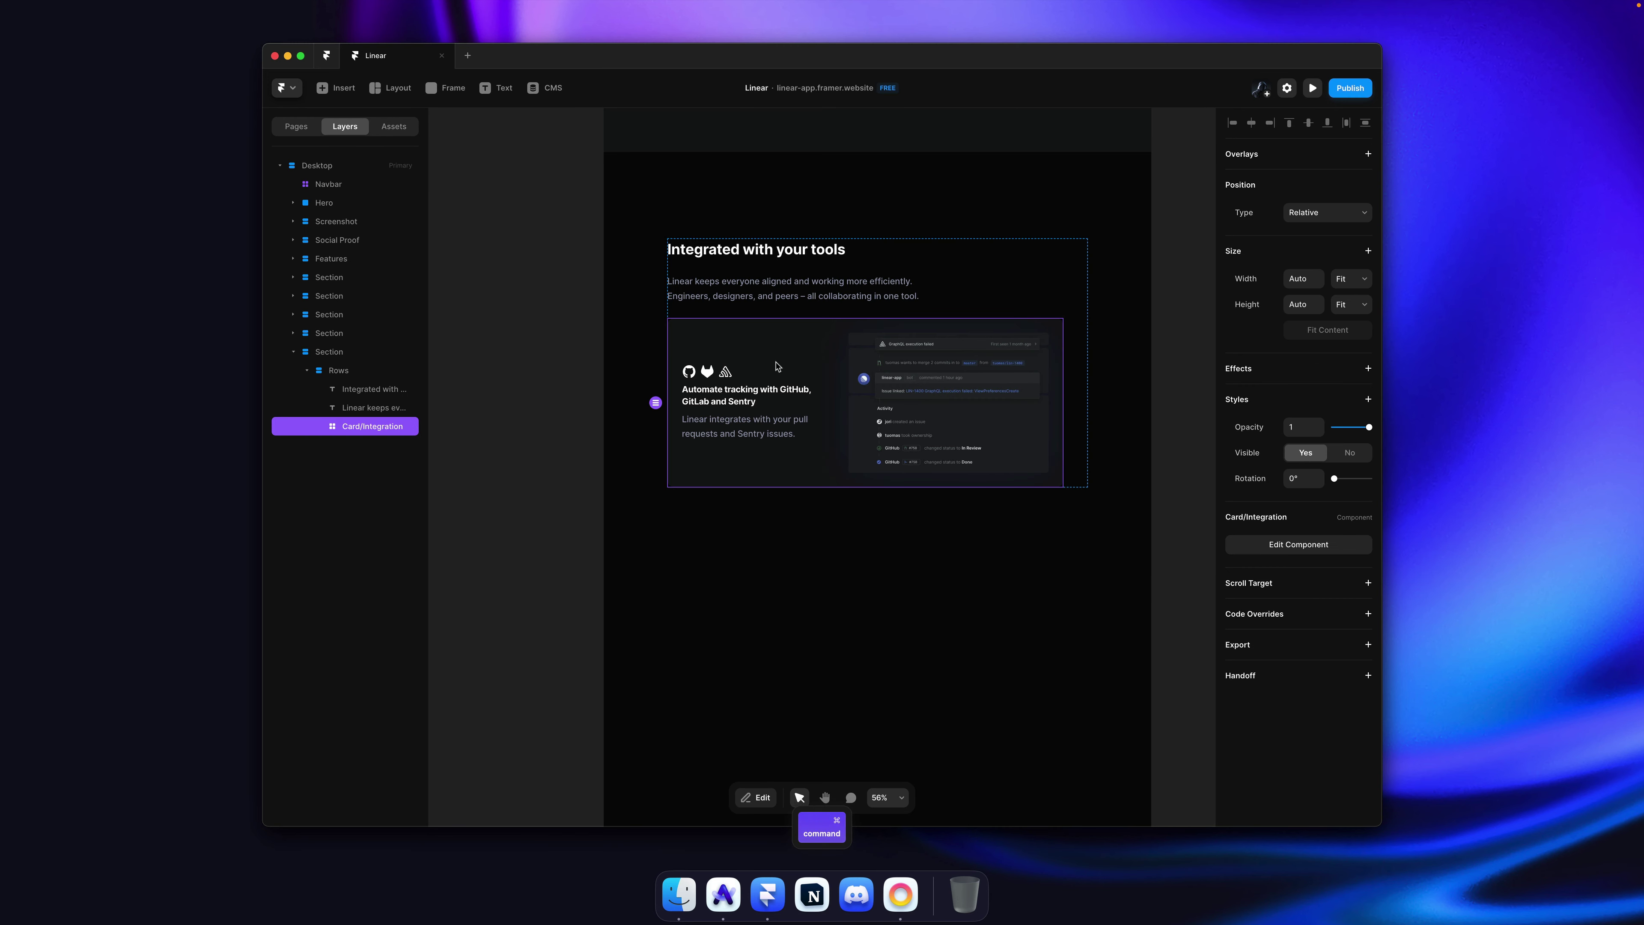
Step: Review the card's heading and description text styles against Linear's card, then save
double_click(777, 364)
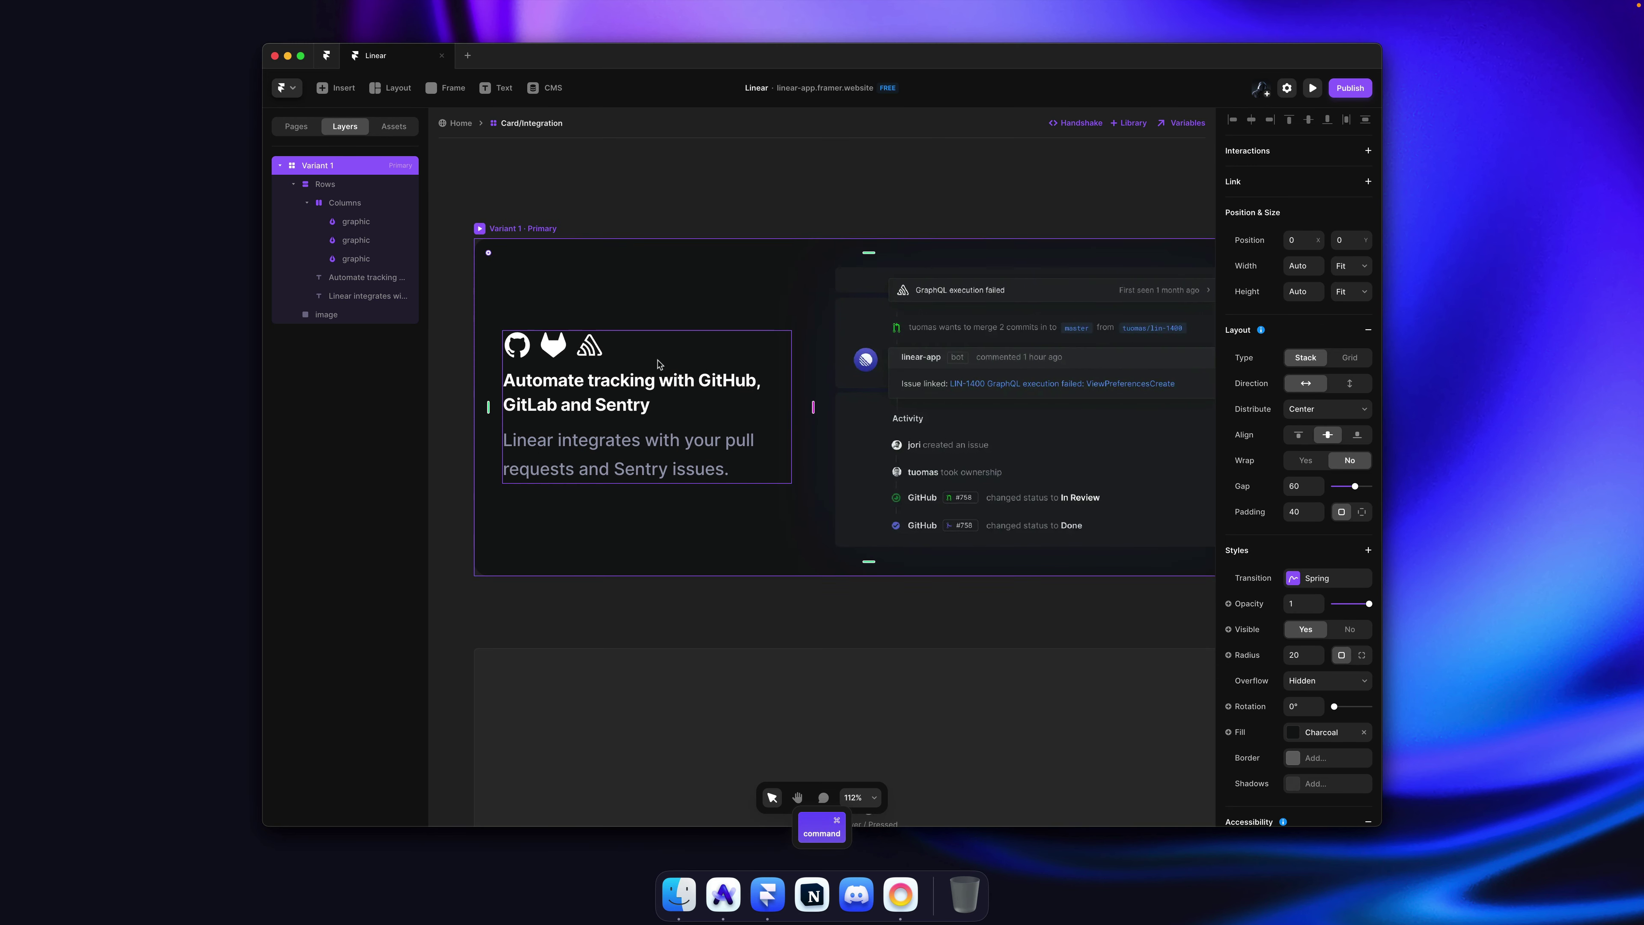
left_click(674, 364)
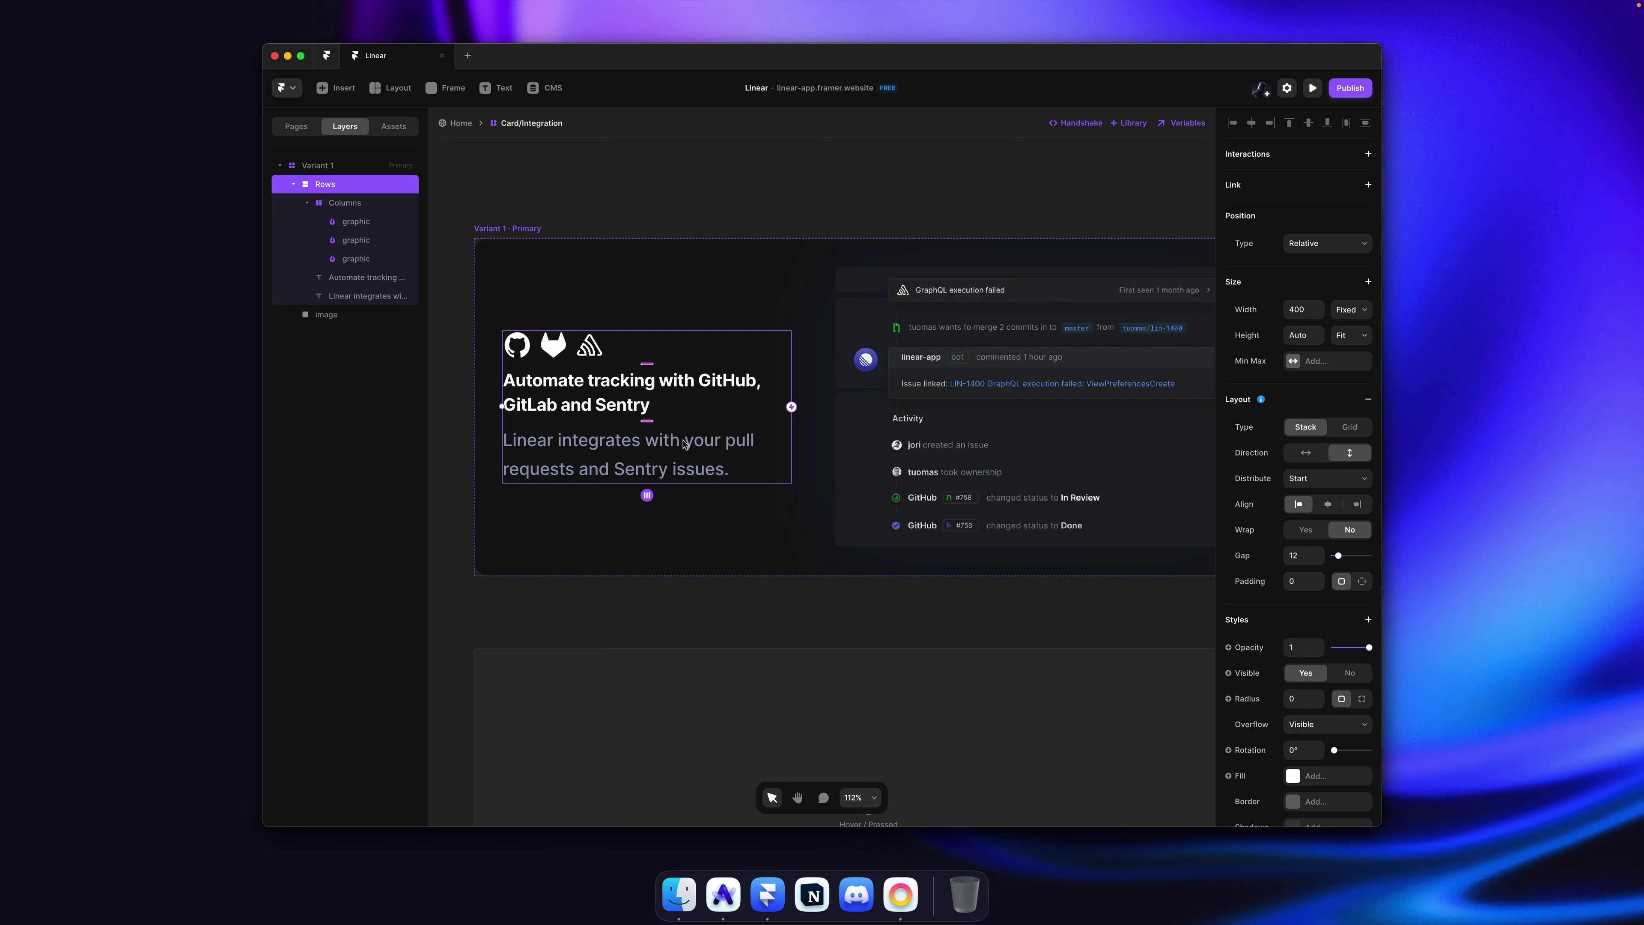
key("super")
left_click(612, 468, "super")
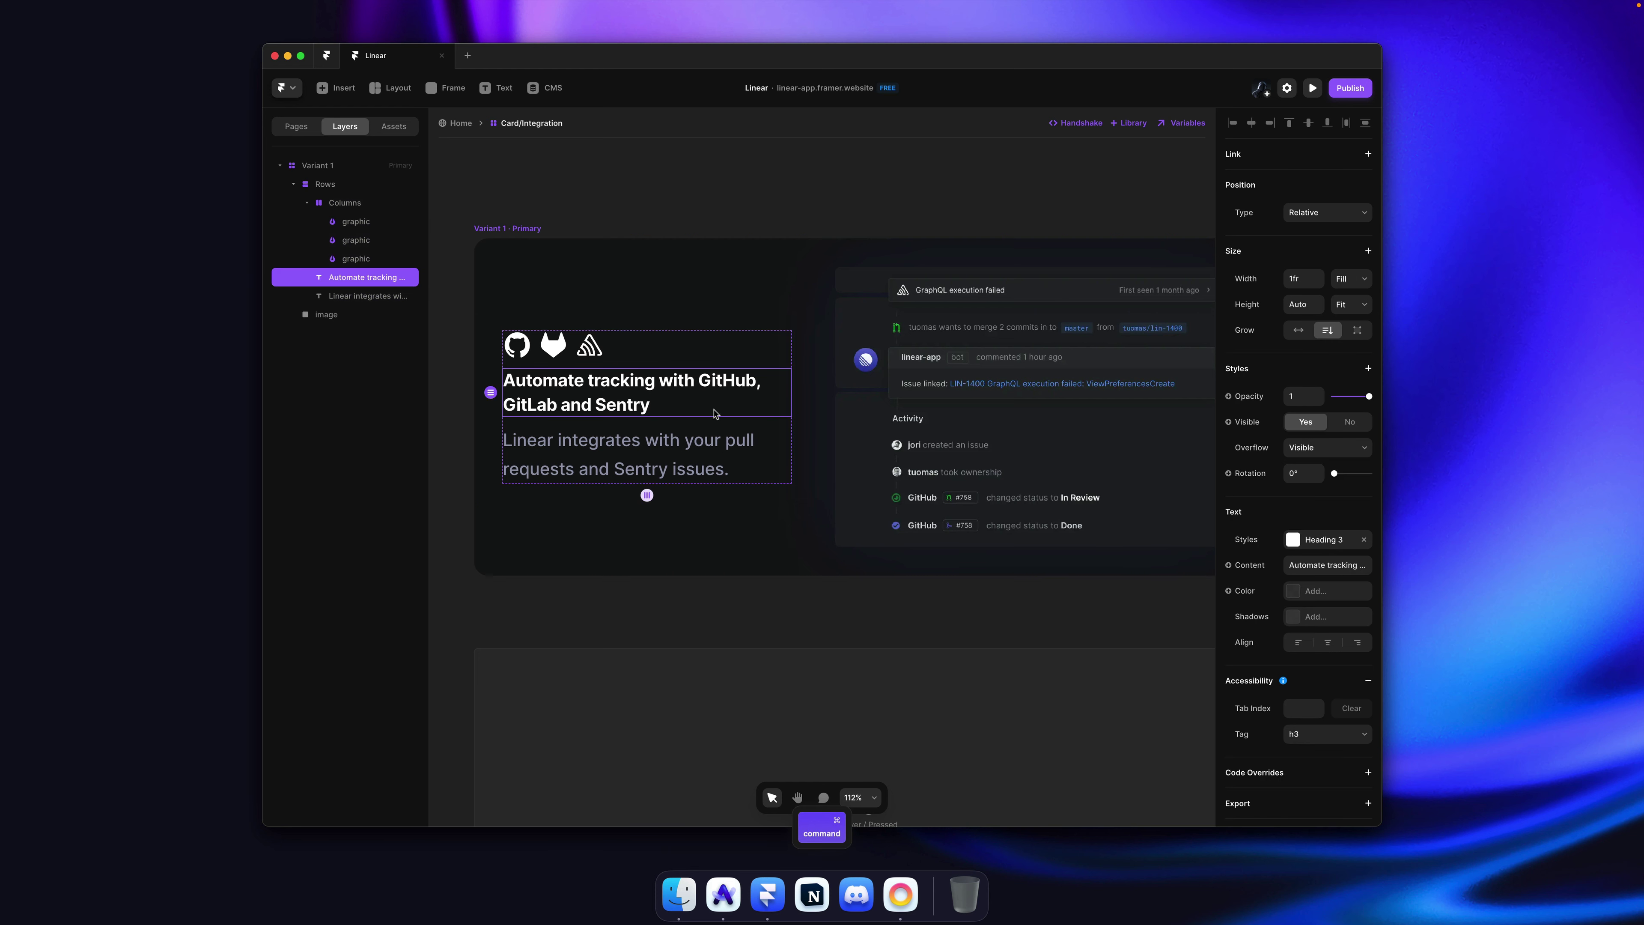
key("super+Tab")
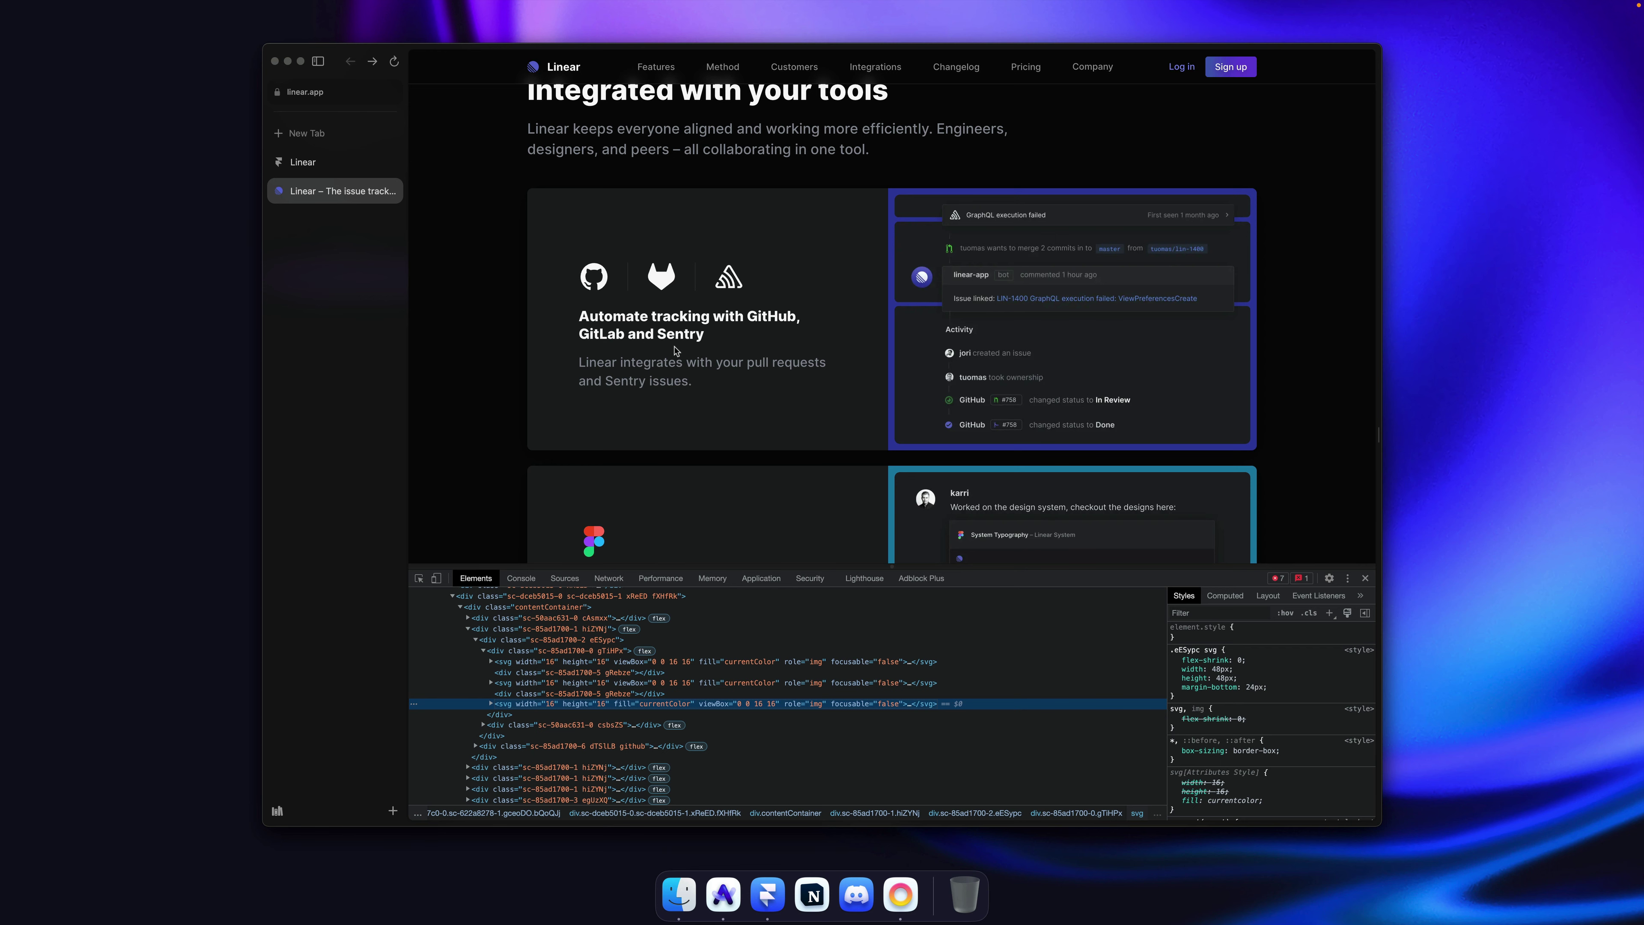
key("super+Tab")
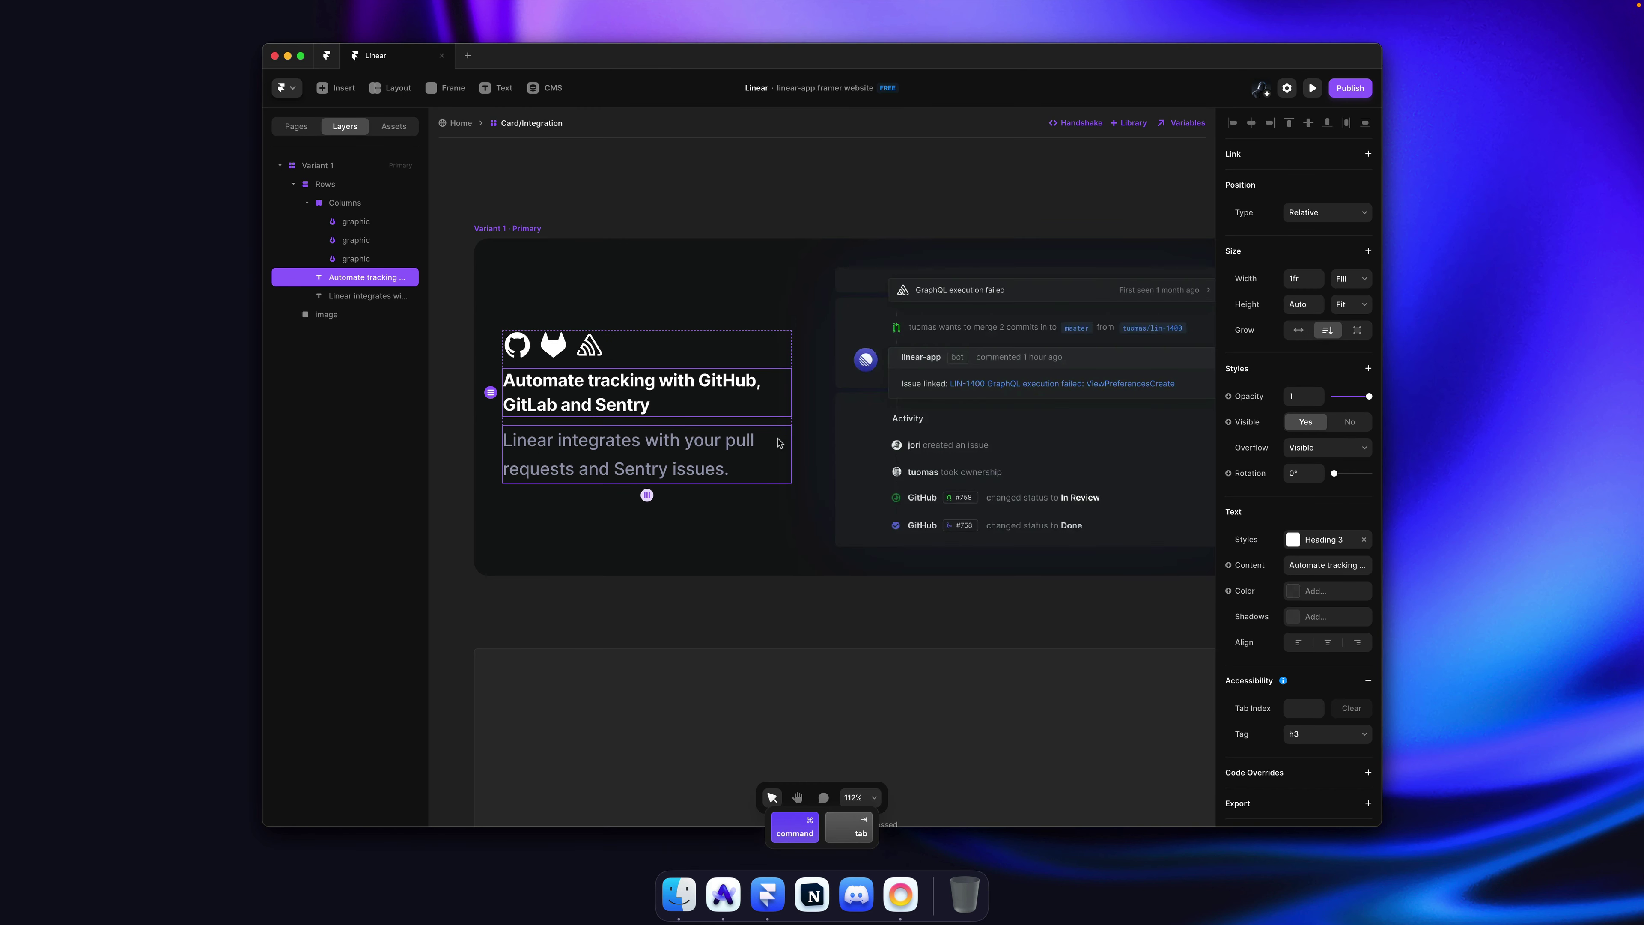
left_click(739, 453)
left_click(1326, 540)
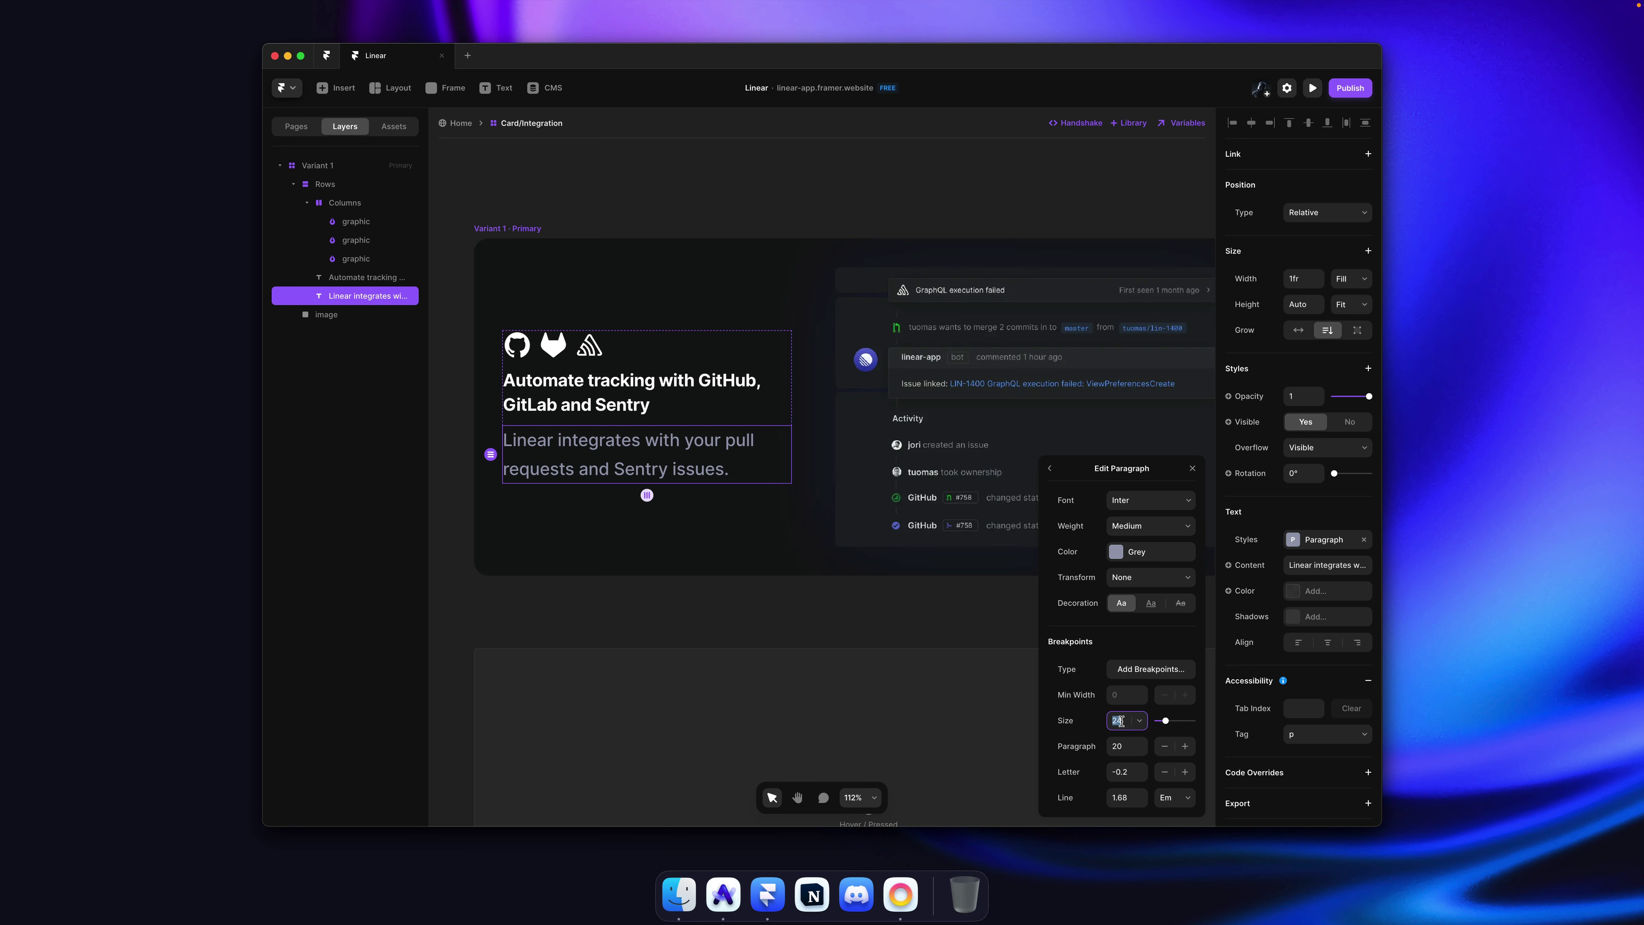
left_click(597, 388, "super")
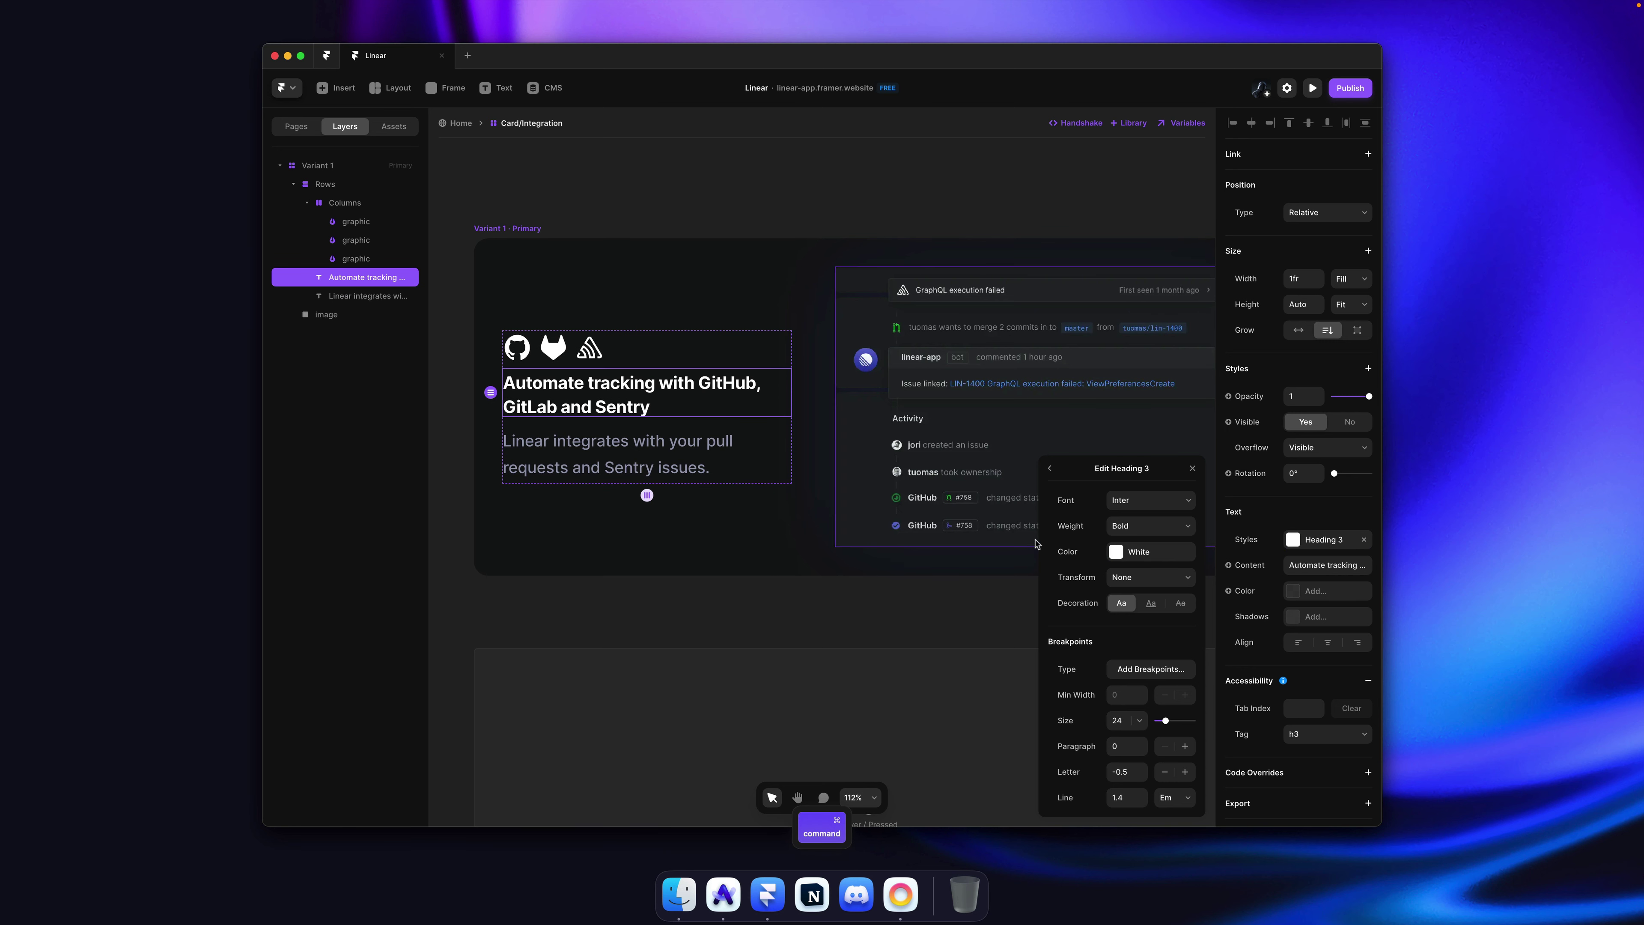
left_click(746, 193)
key("super+s")
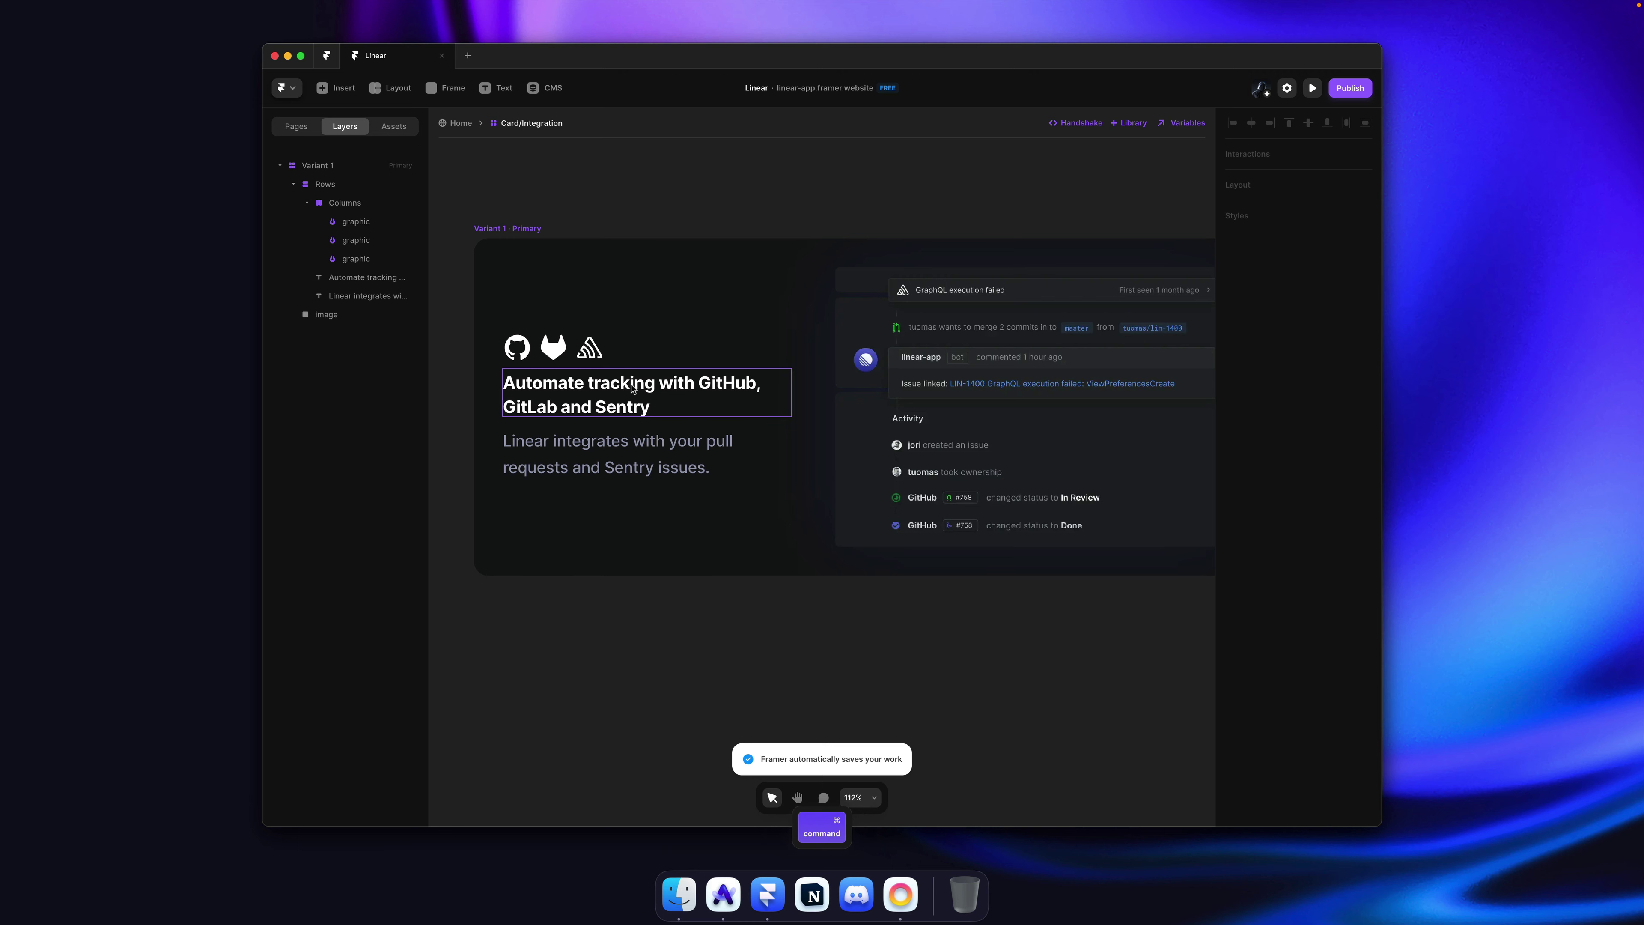
Step: Adjust the main stack spacing and stretch the icon row's width to Fill
left_click(634, 387)
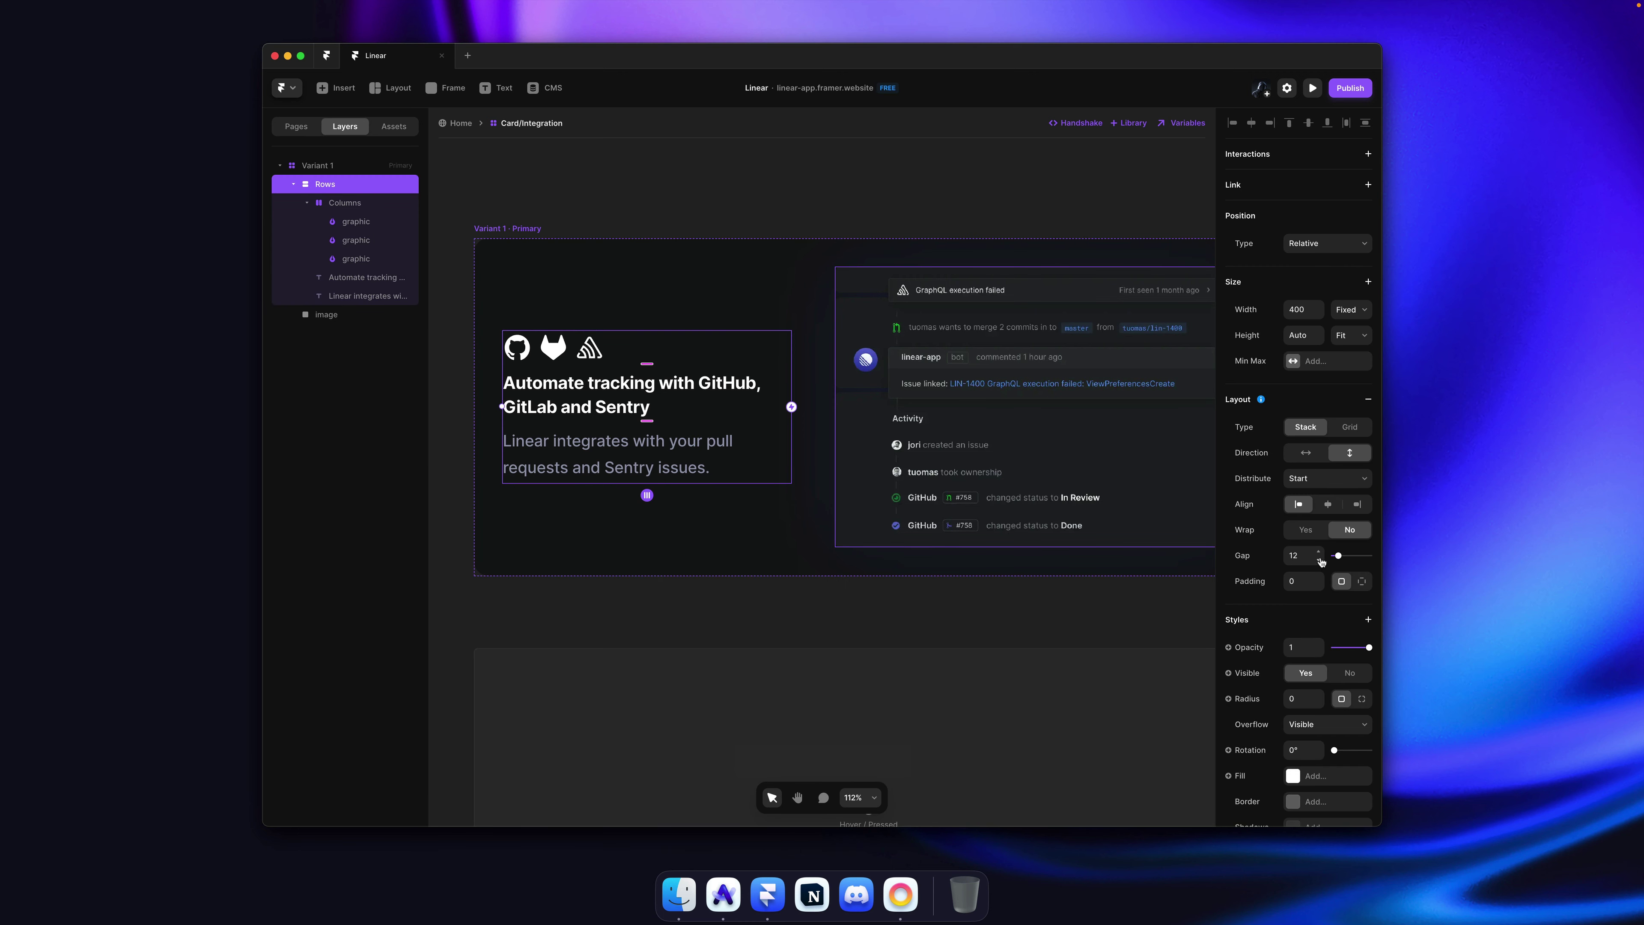
left_click_drag(1321, 560, 1320, 555)
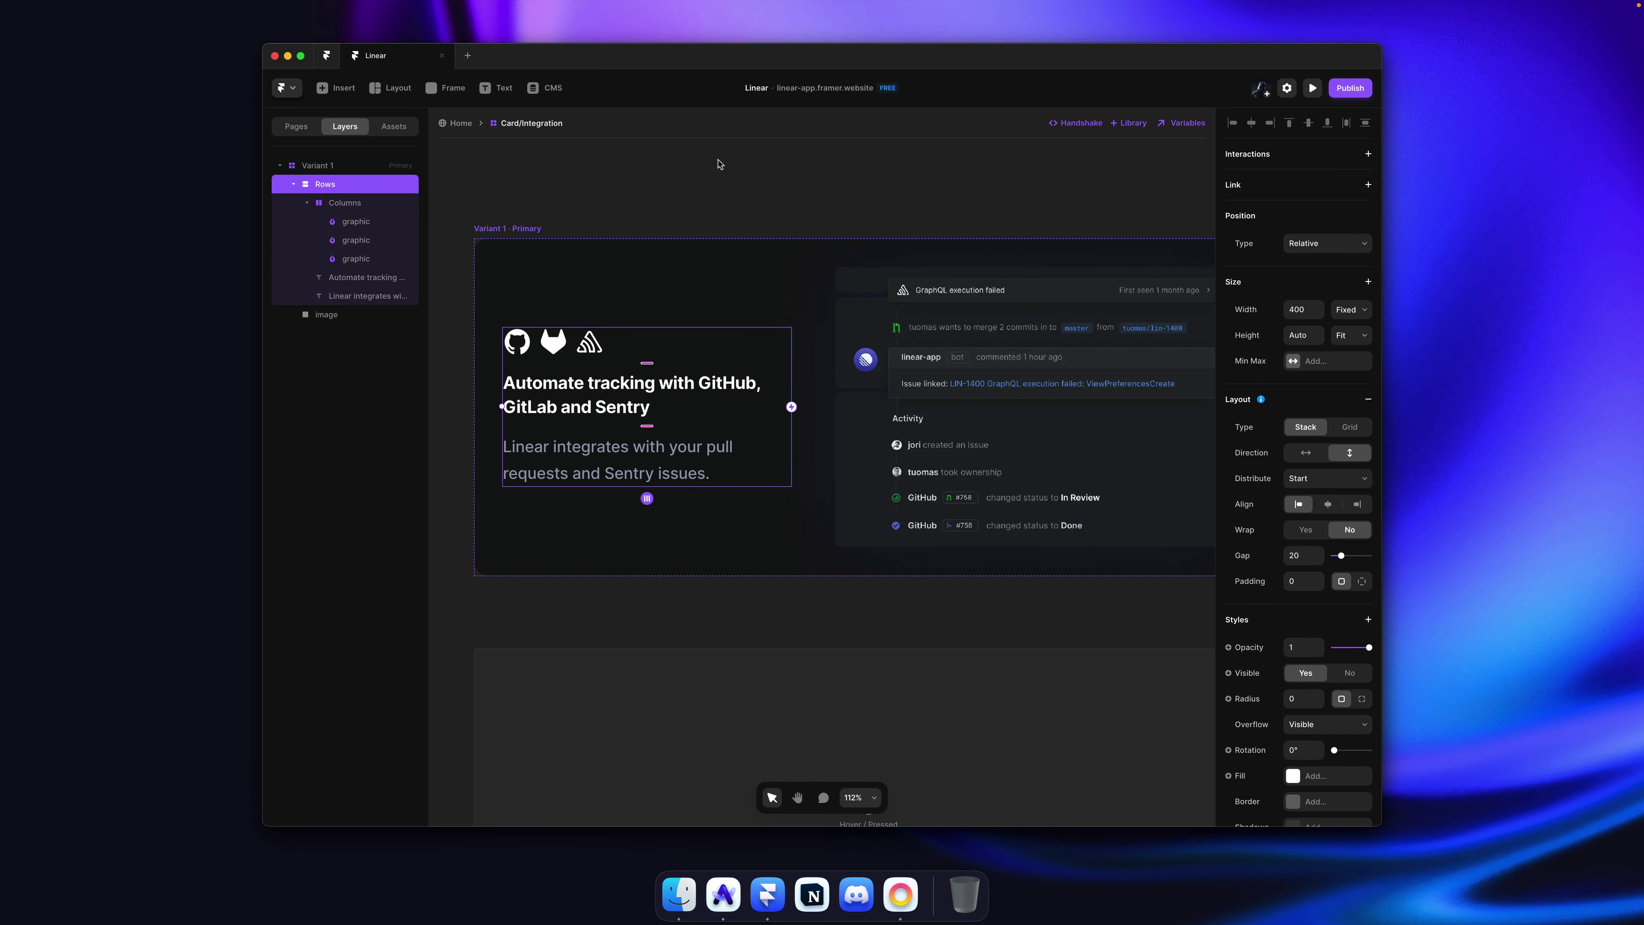
key("super+Tab")
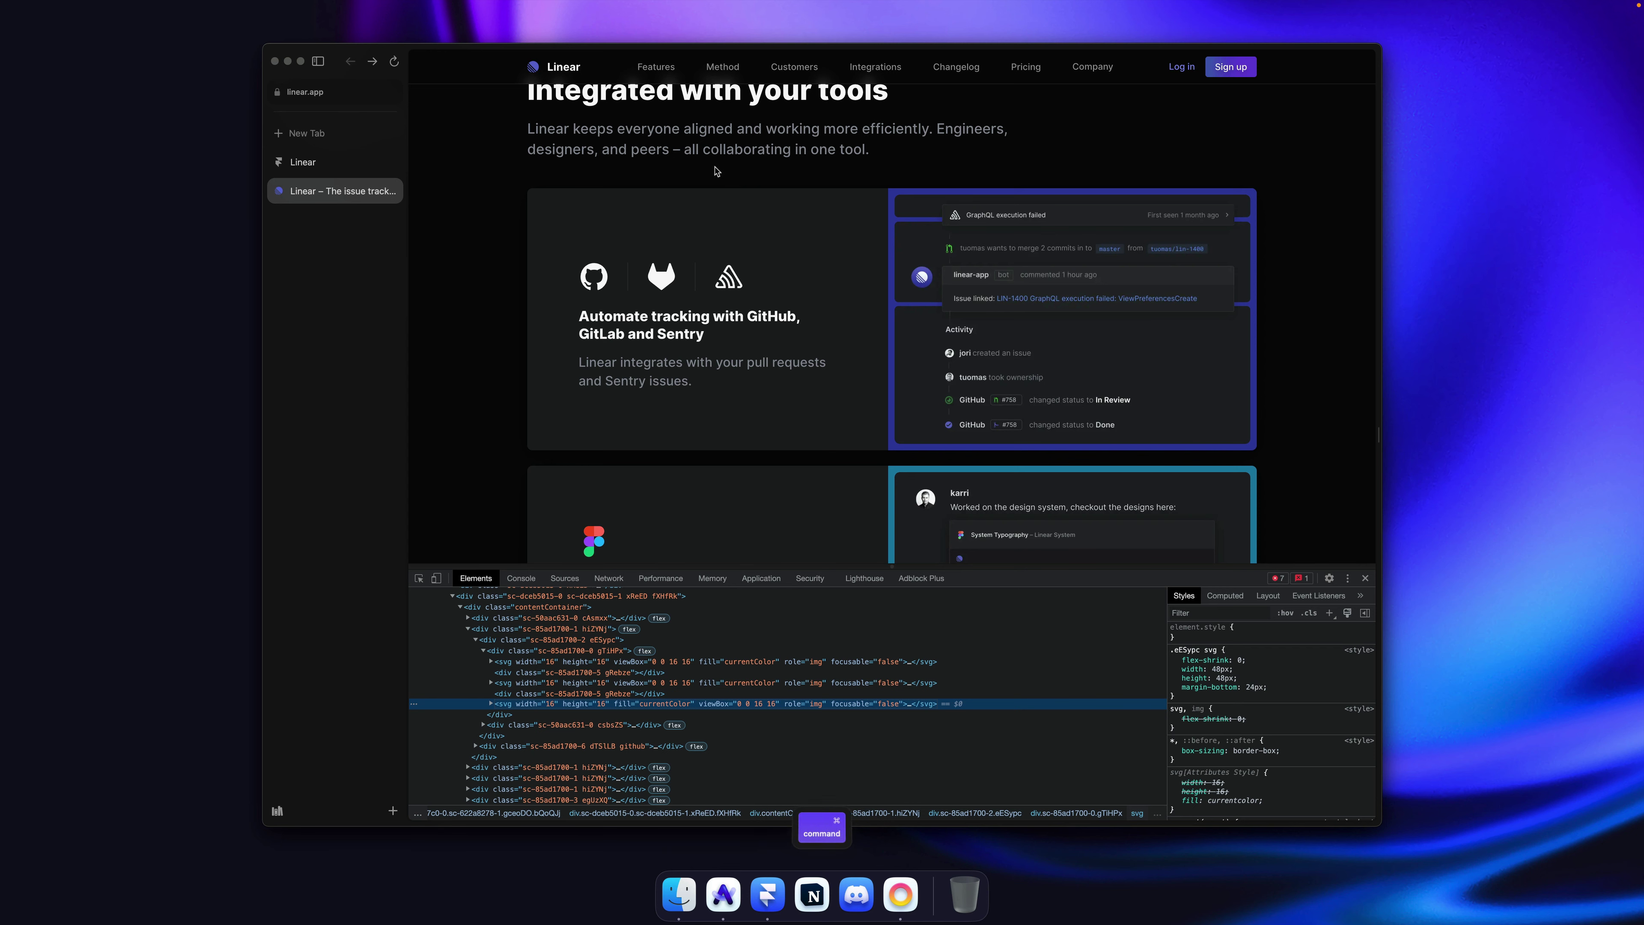
key("super+Tab")
left_click(575, 345)
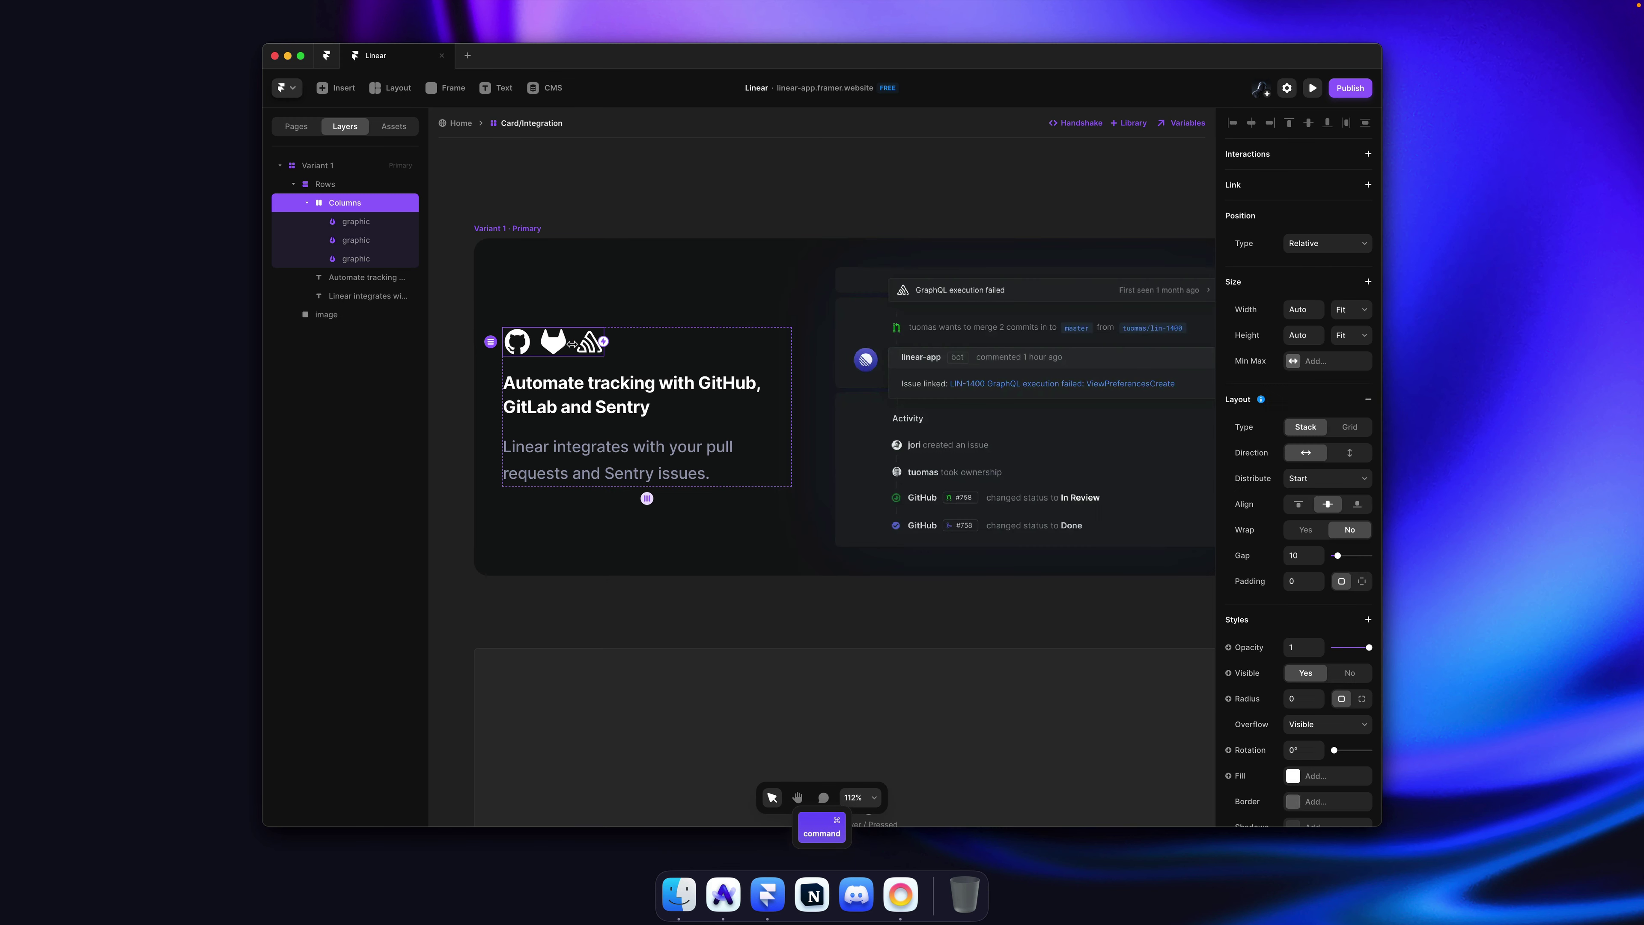
left_click(1349, 309)
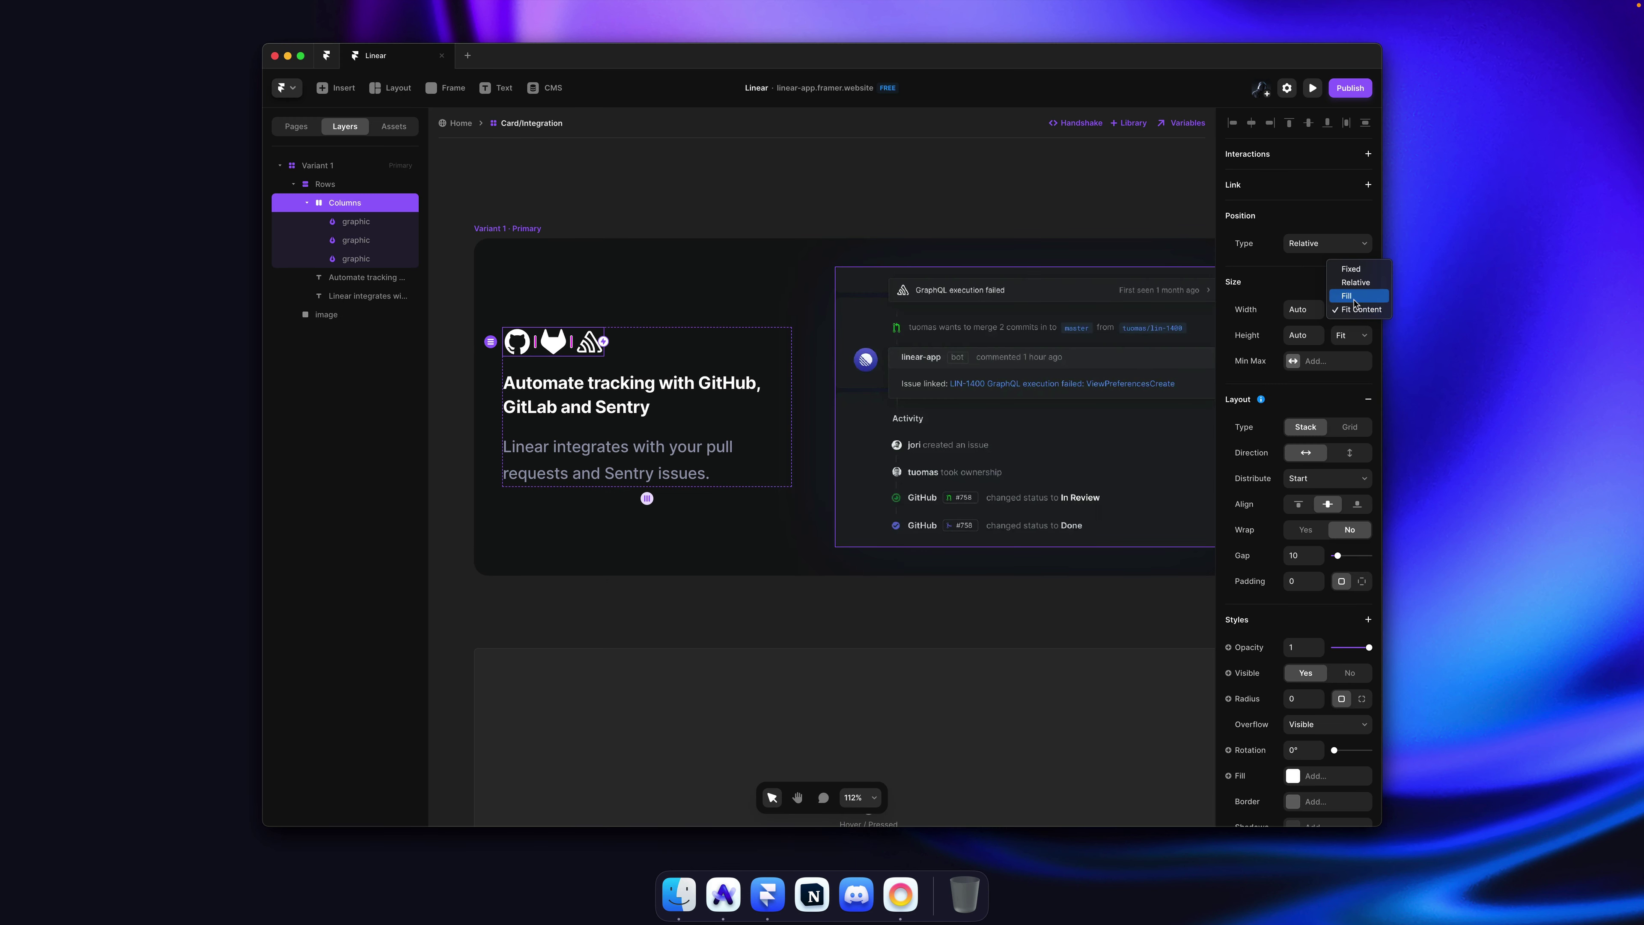
left_click(1353, 297)
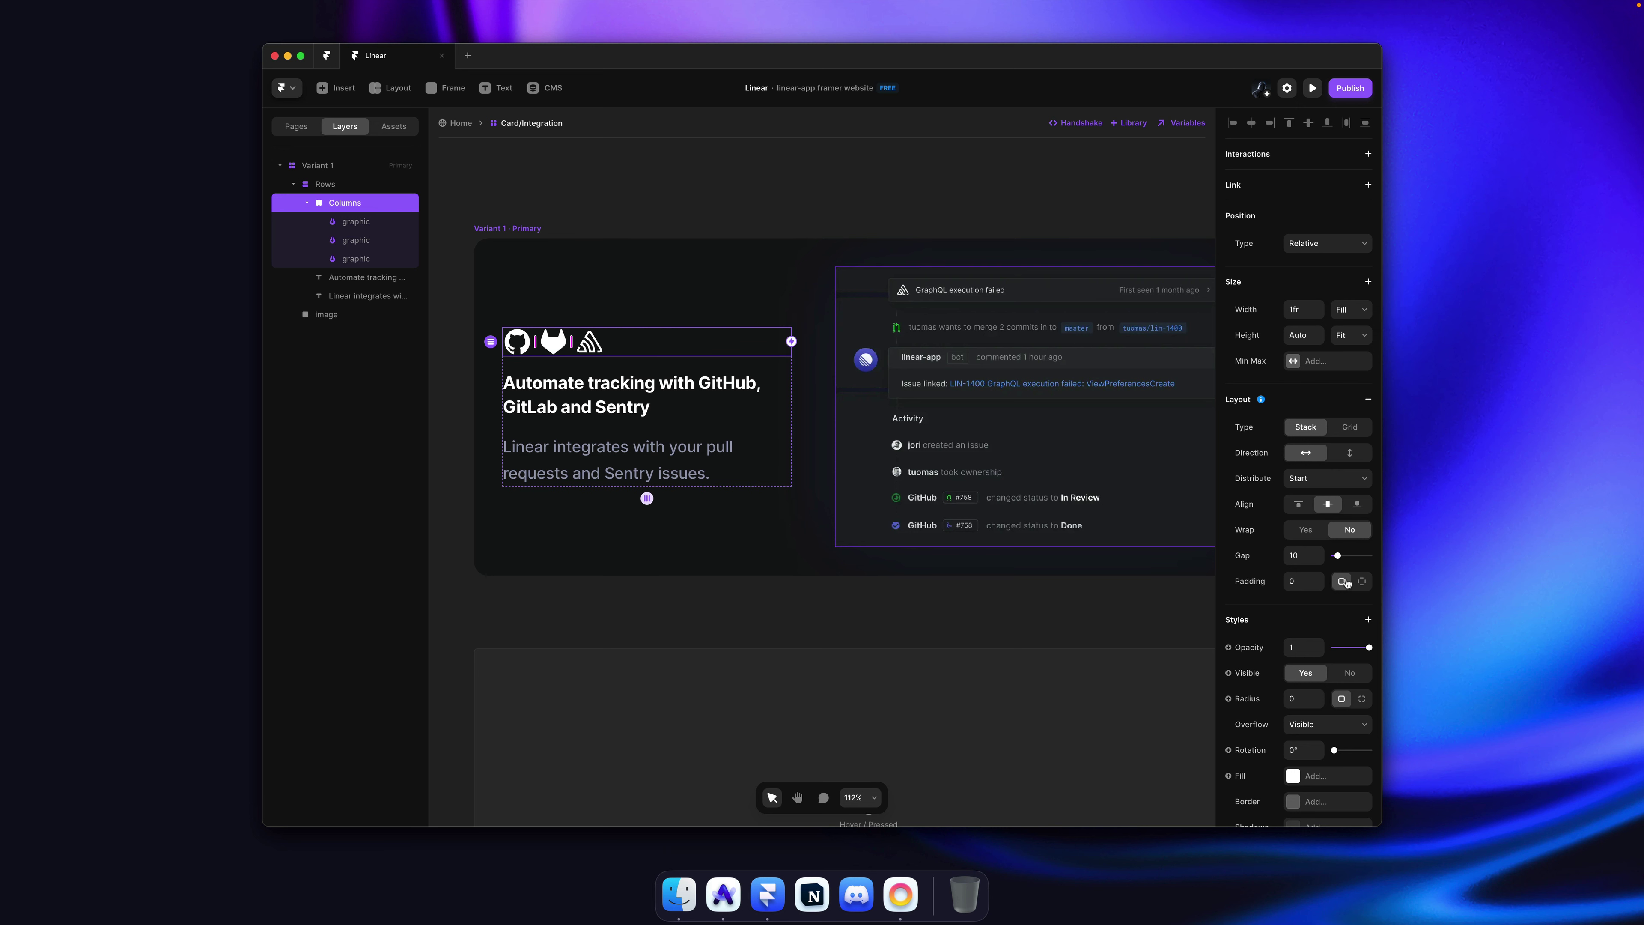
key("Escape")
Step: Set the Rows gap to 12 and give the icon row 17 bottom padding
left_click(1301, 555)
type("12")
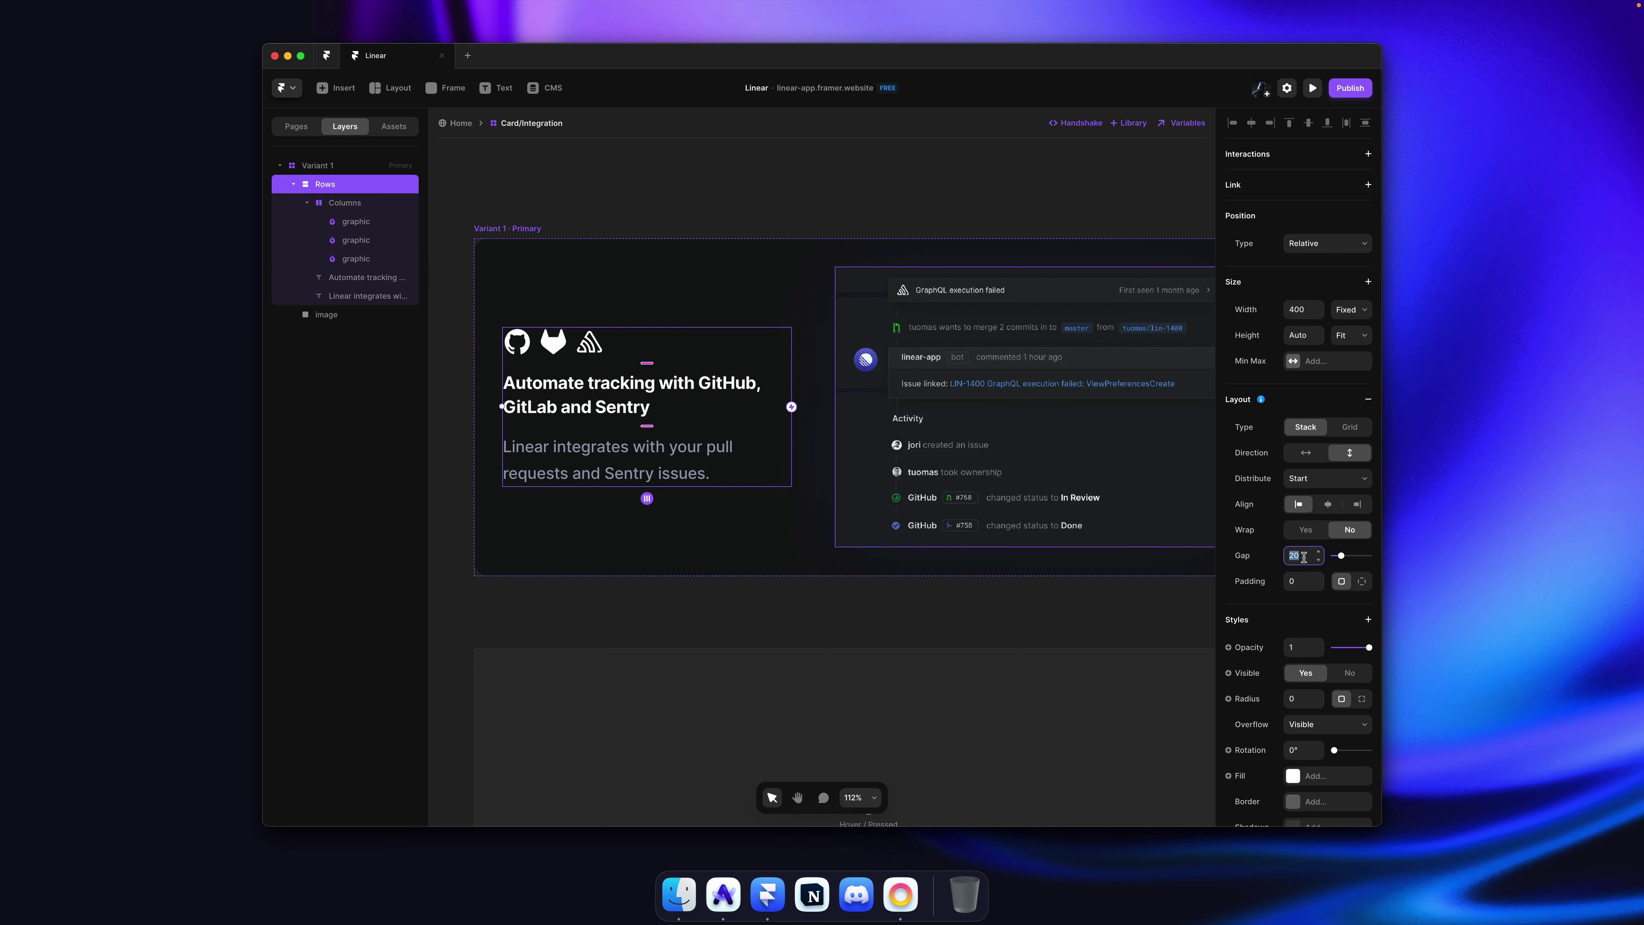
key("Return")
left_click(702, 354, "super")
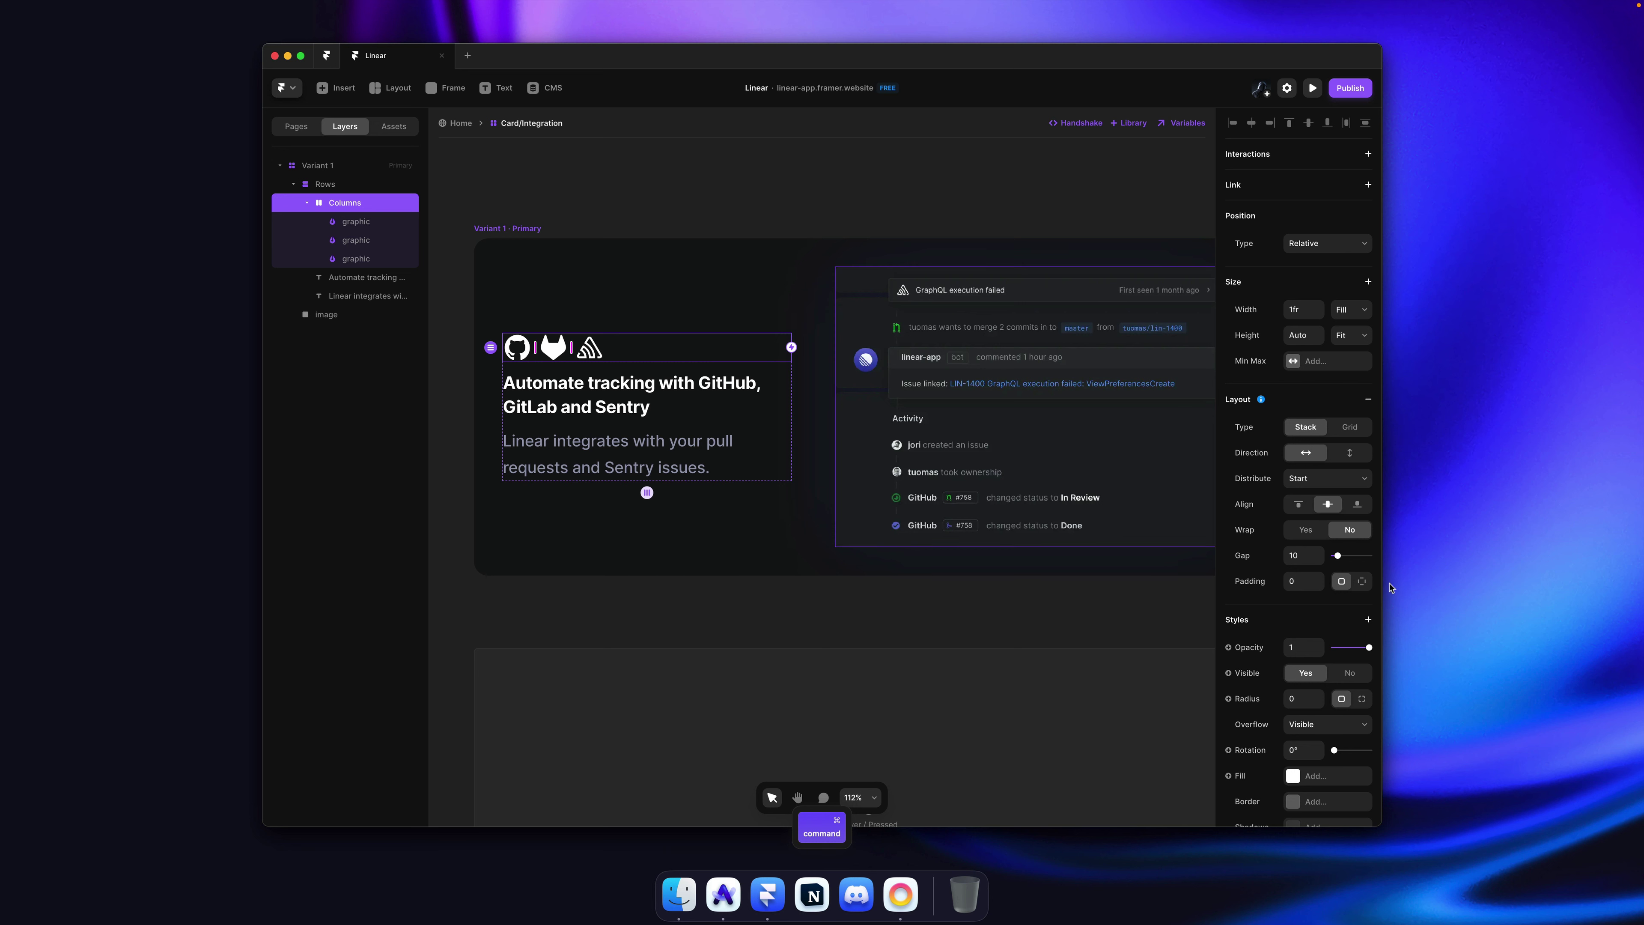
left_click(1363, 582)
left_click_drag(1346, 613, 1347, 599)
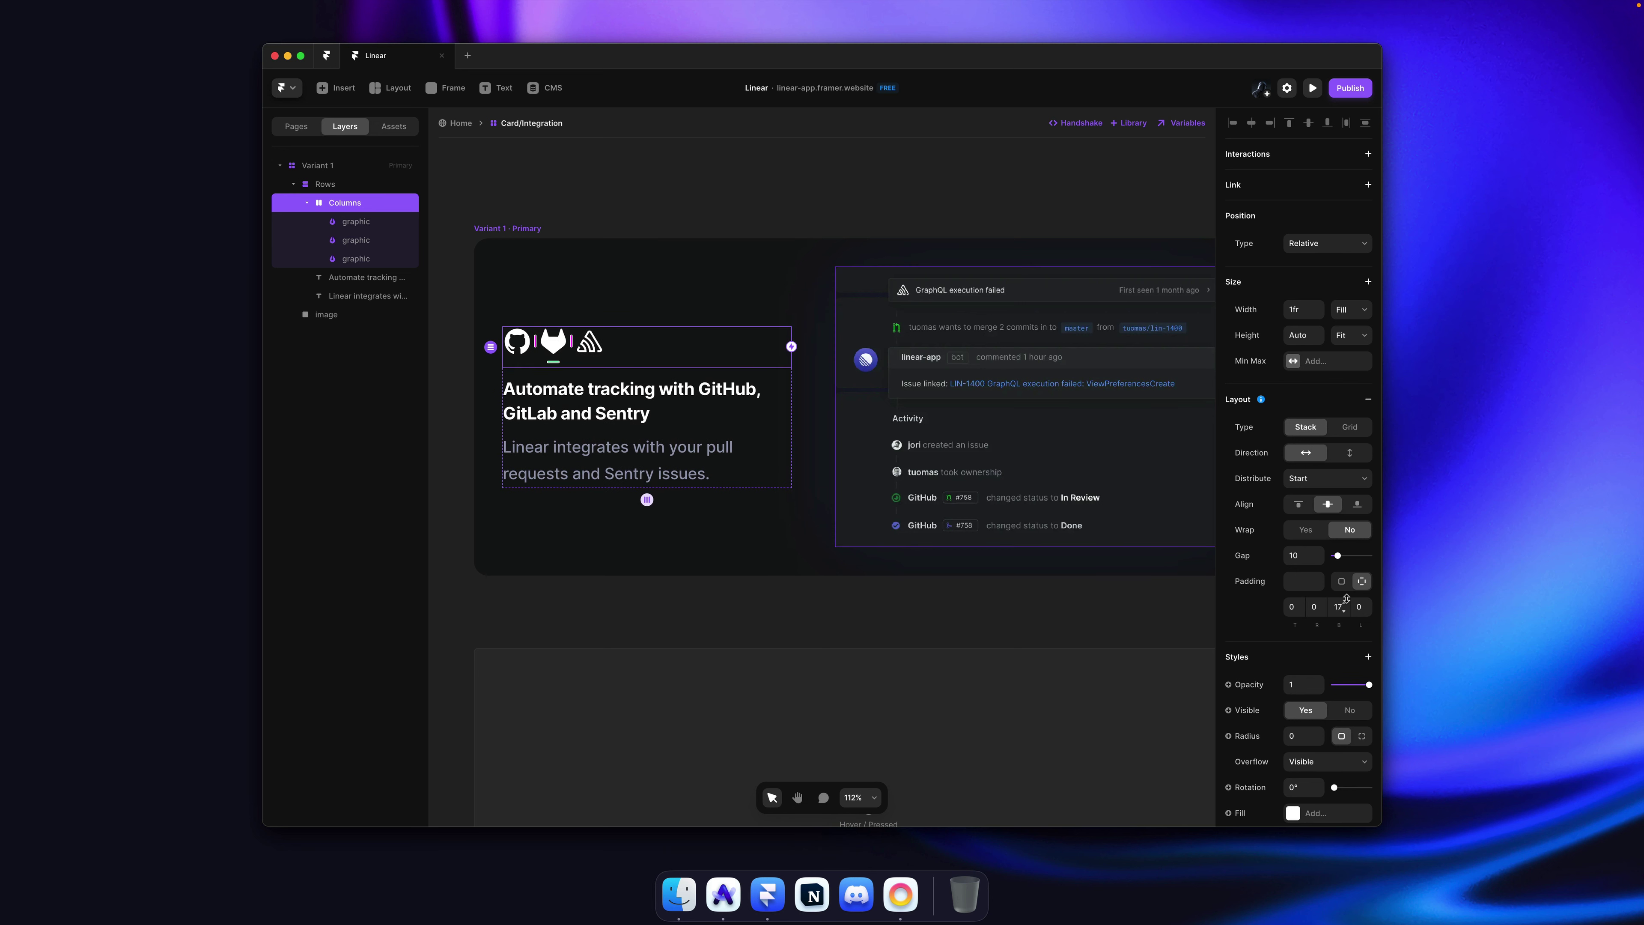
left_click(730, 189)
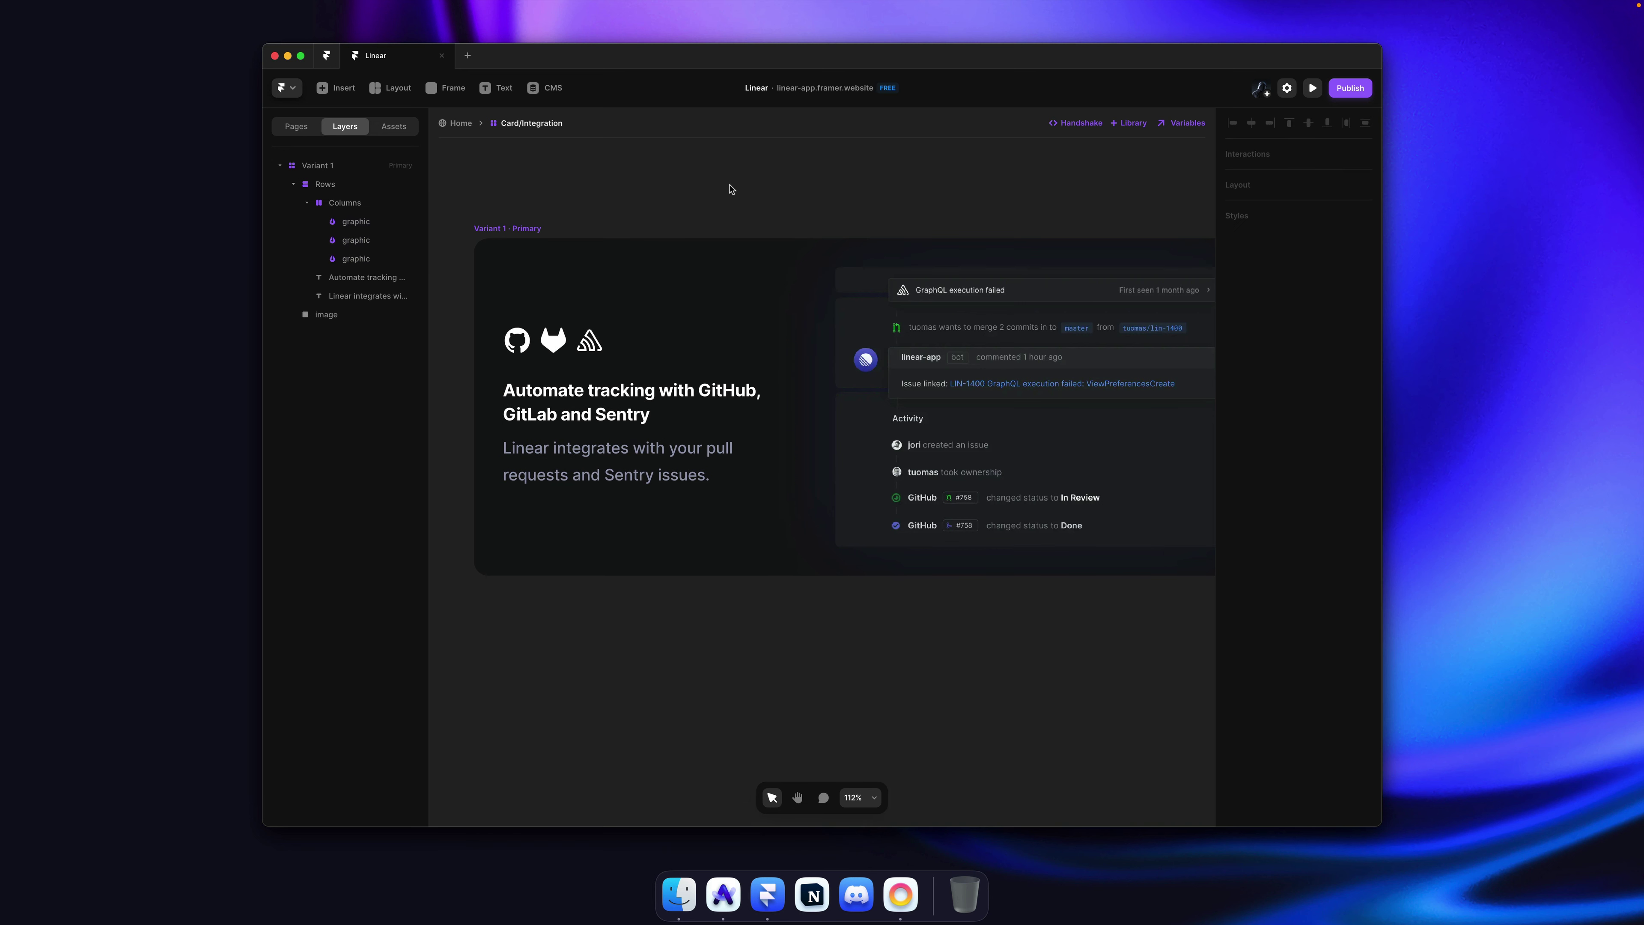
key("cmd+Tab")
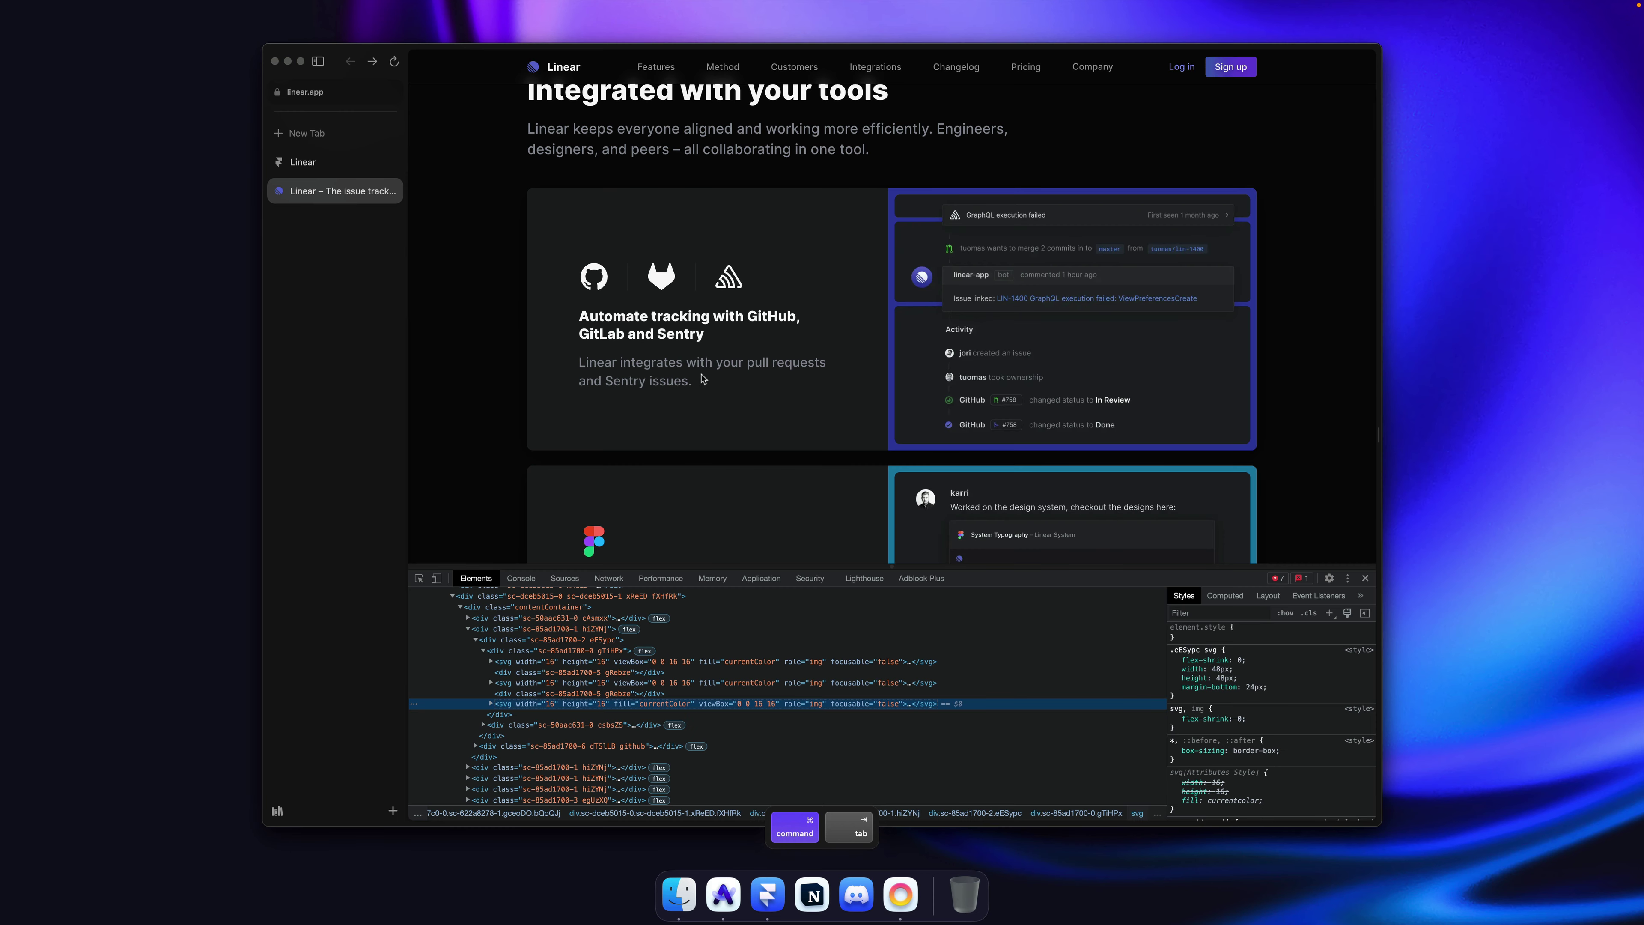
key("super+Tab")
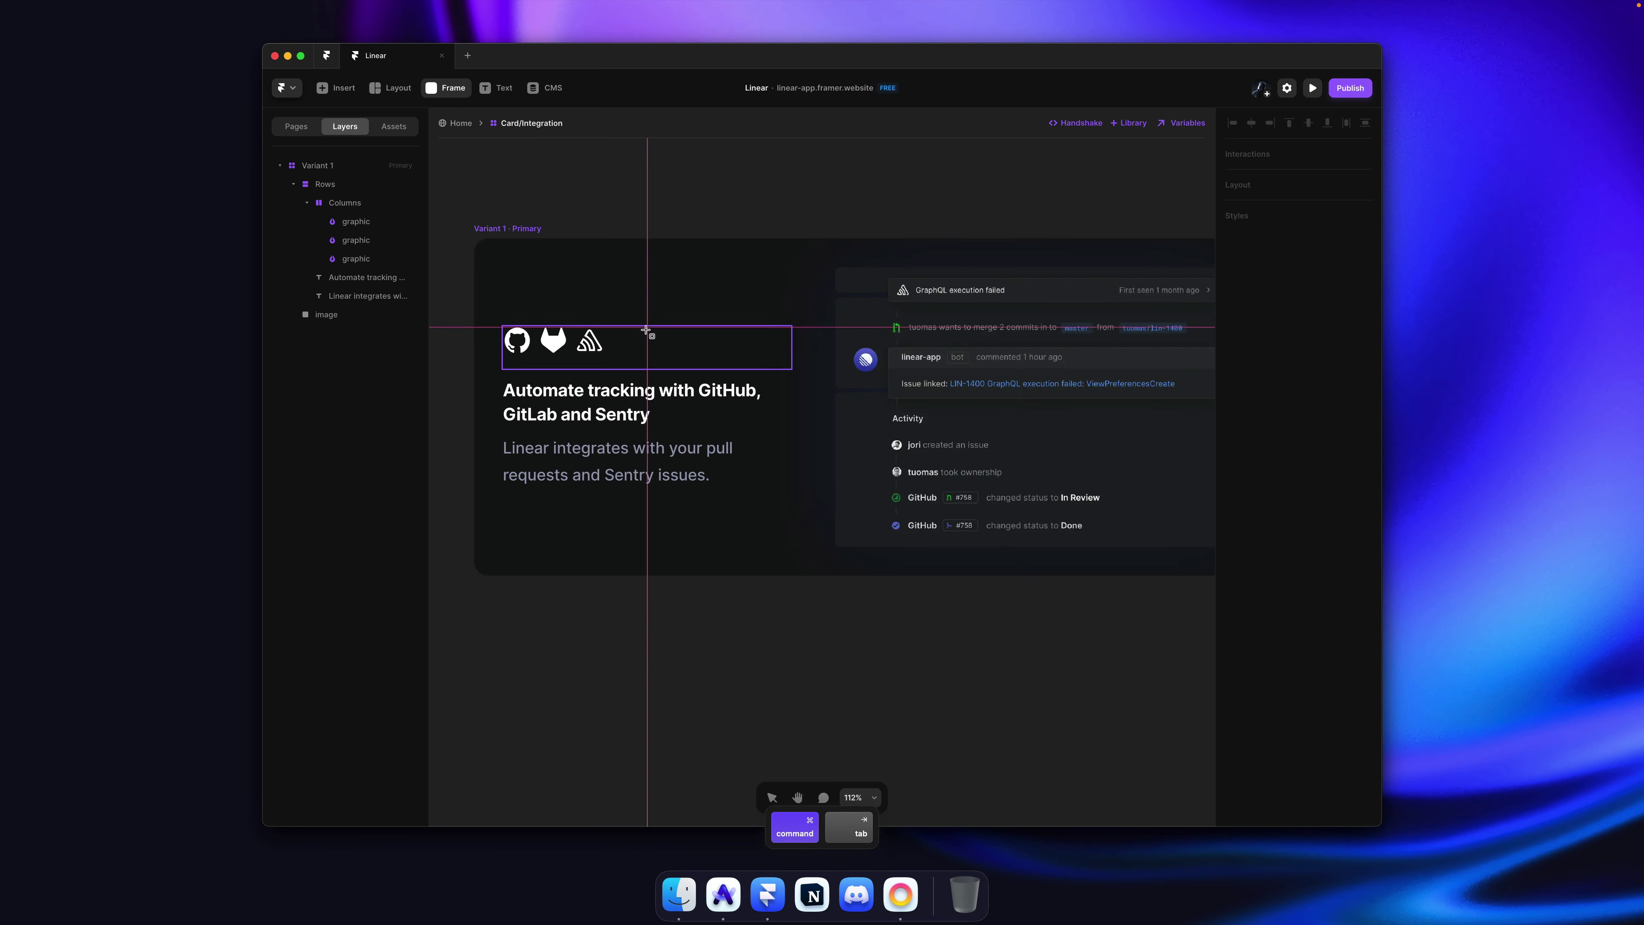
Step: Draw a small frame in the icon row, place it after GitHub, and make it 1 px wide
left_click_drag(652, 340, 655, 355)
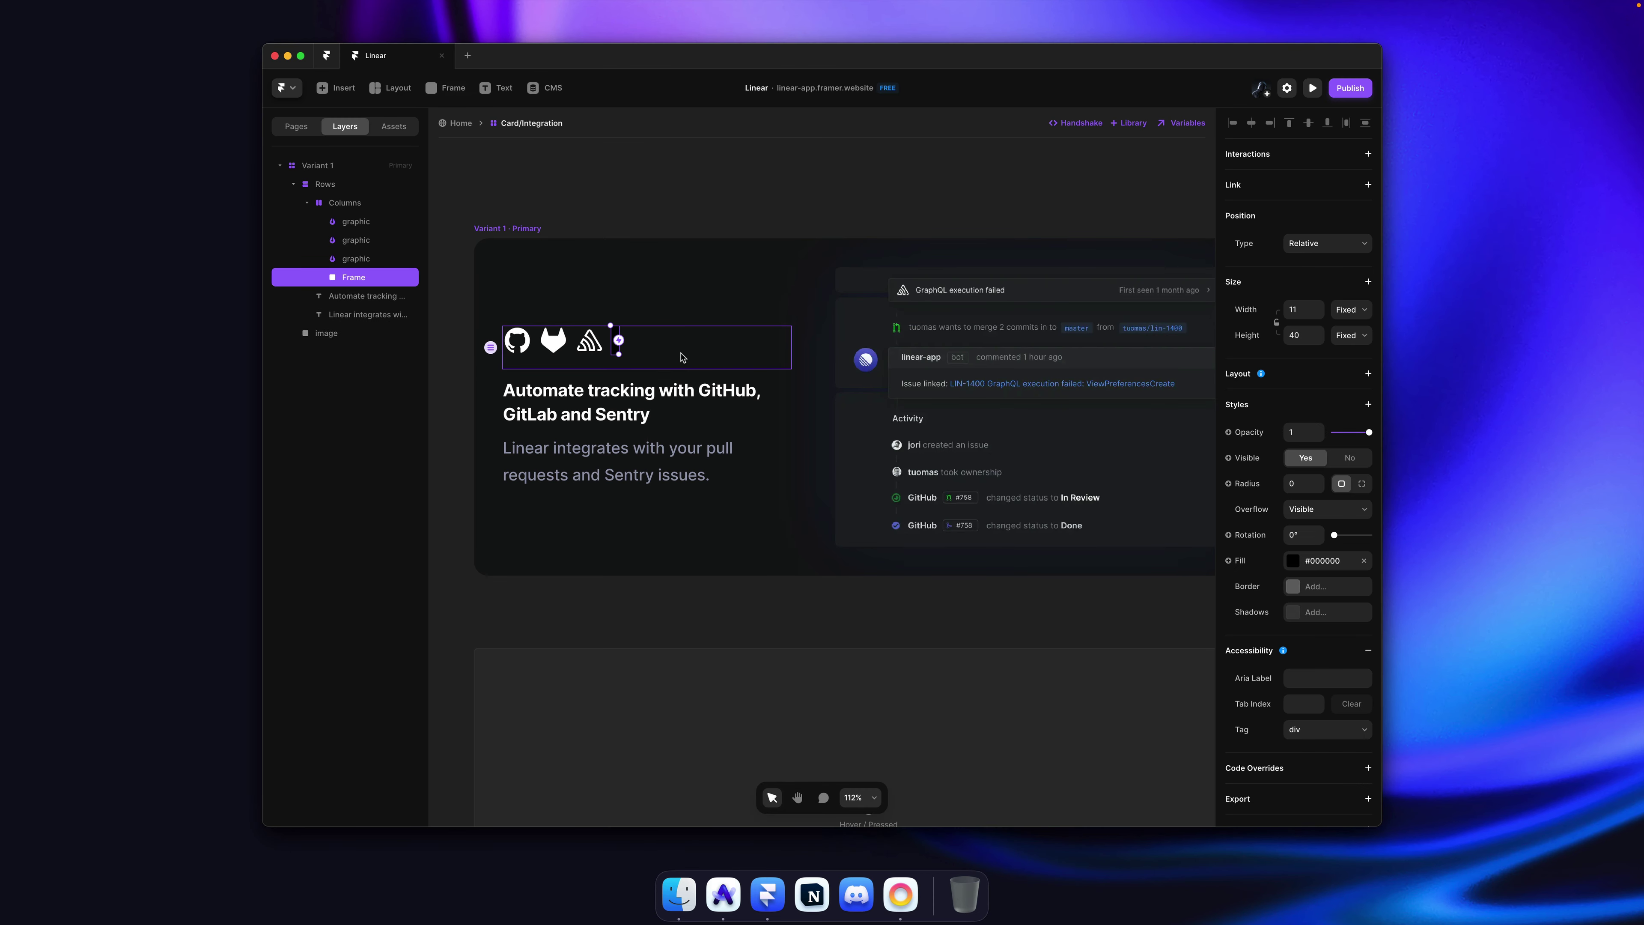
key("super+bracketleft")
key("super+bracketleft")
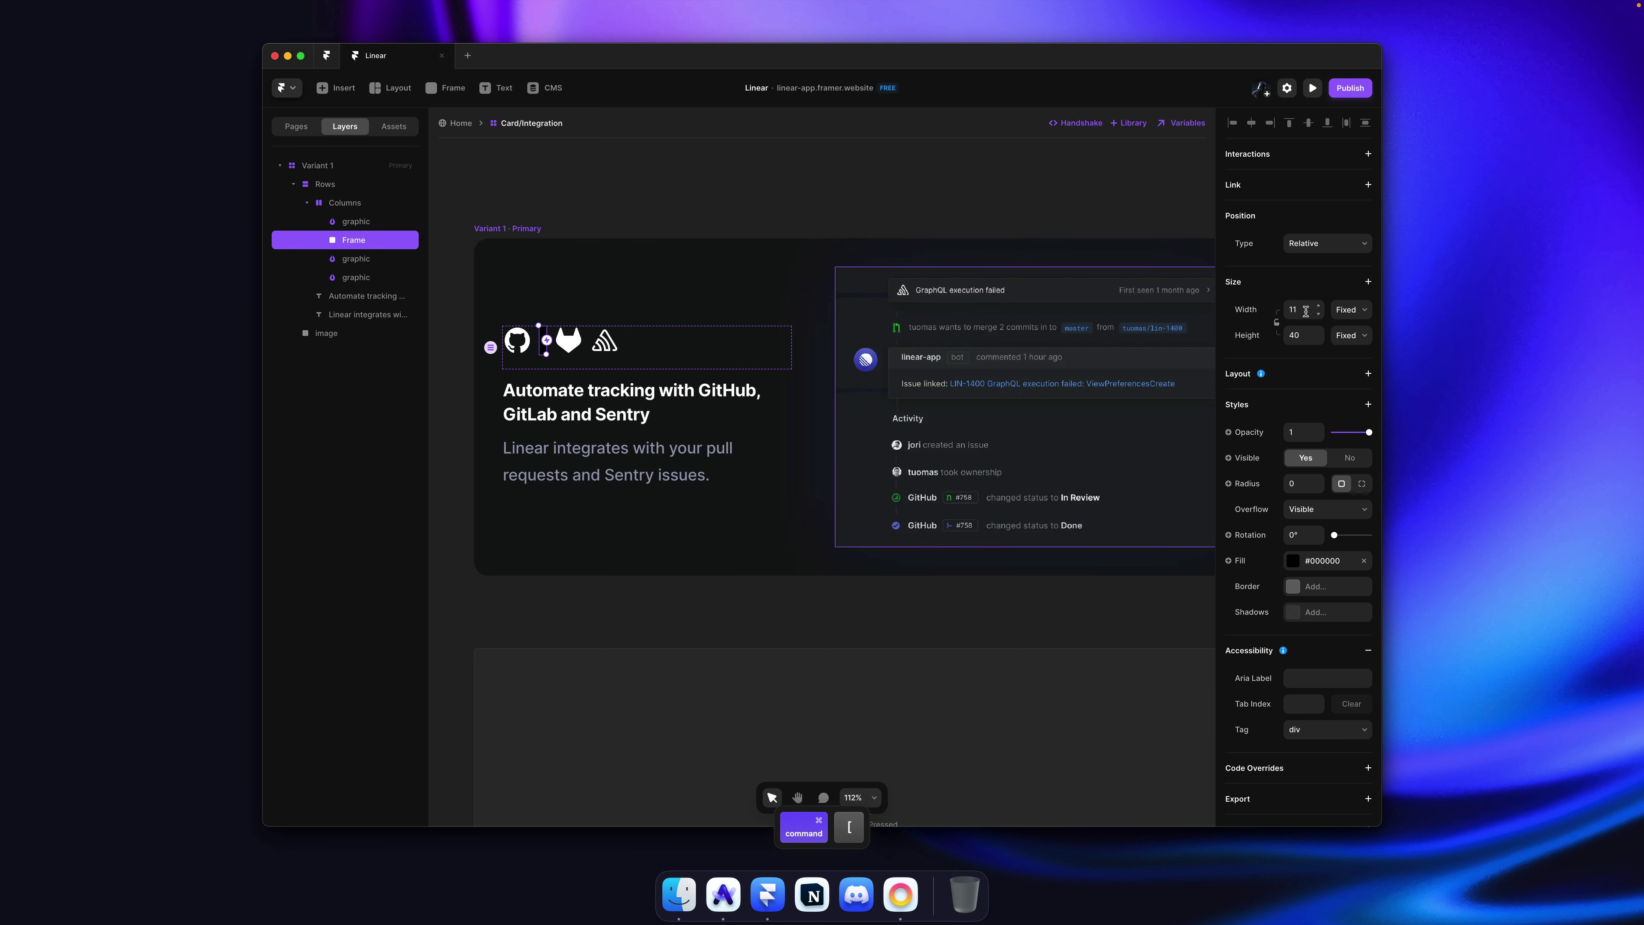
left_click(1306, 313)
type("1")
key("Return")
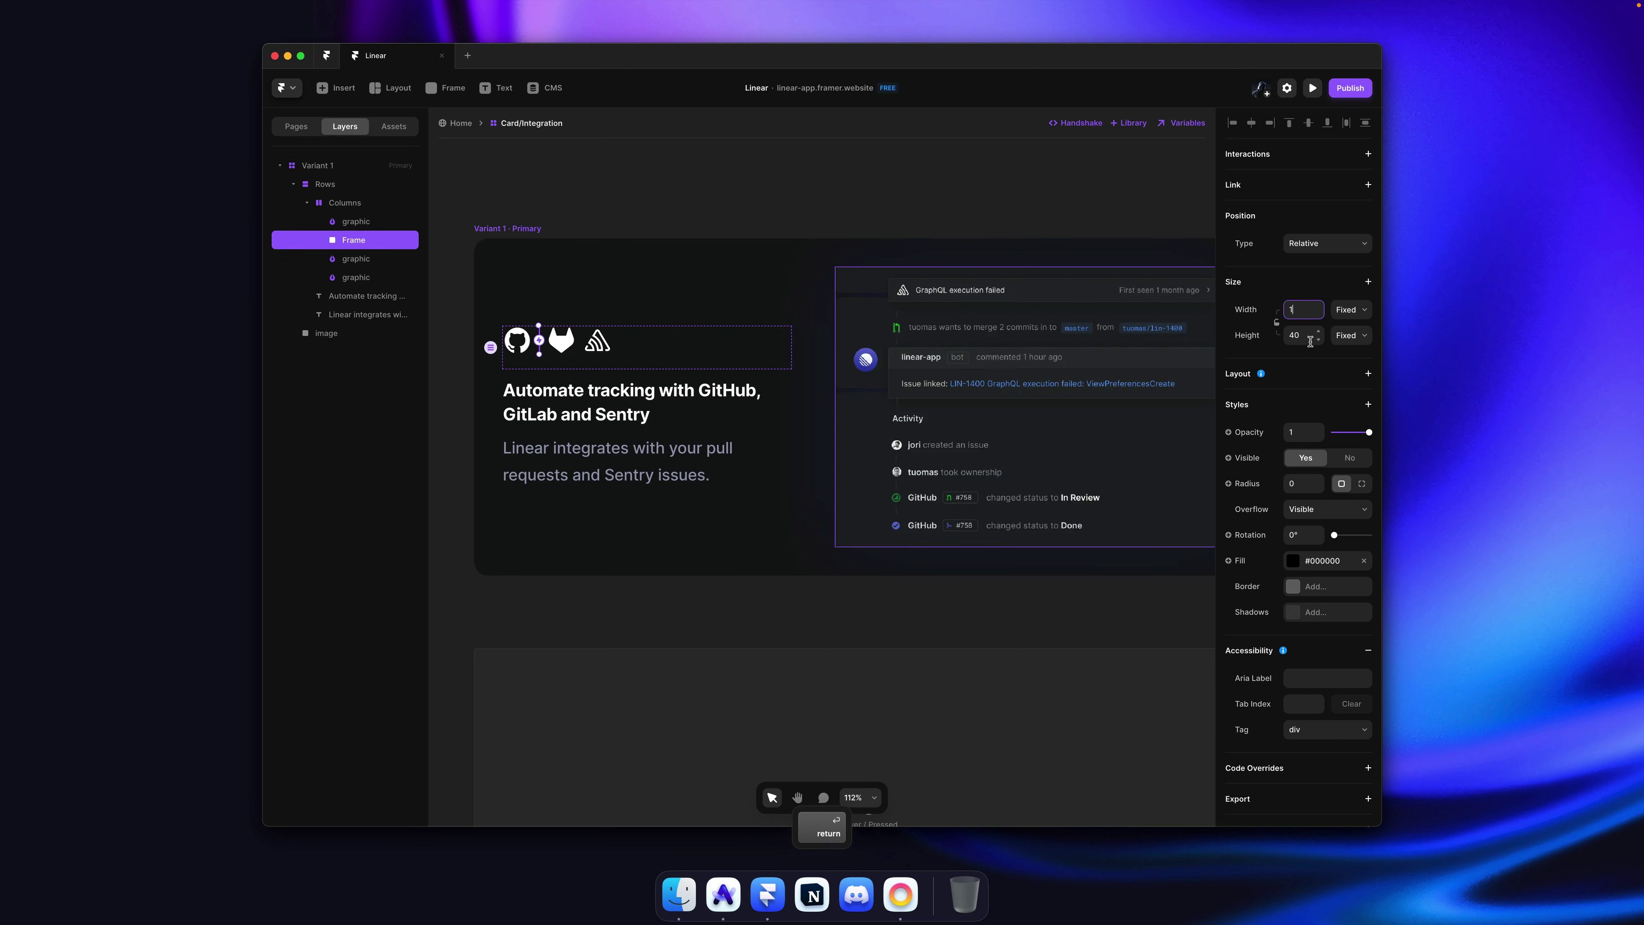
Step: Give the divider a white #FFFFFF fill at 0.12 opacity
left_click(1327, 566)
left_click(1050, 583)
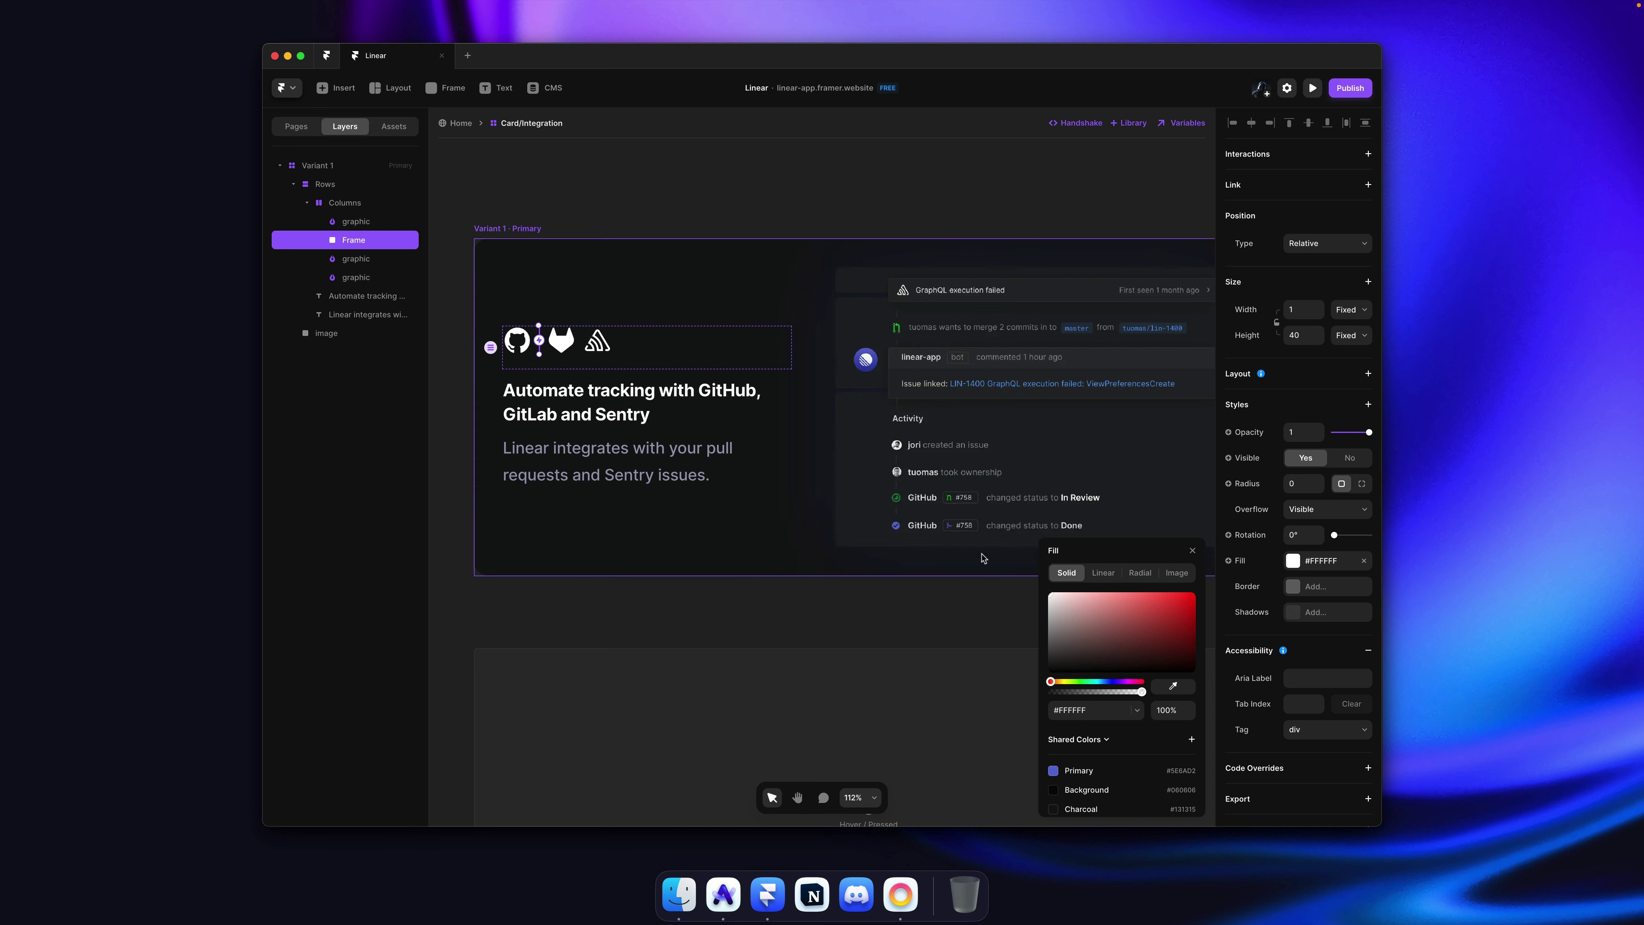
left_click(1291, 435)
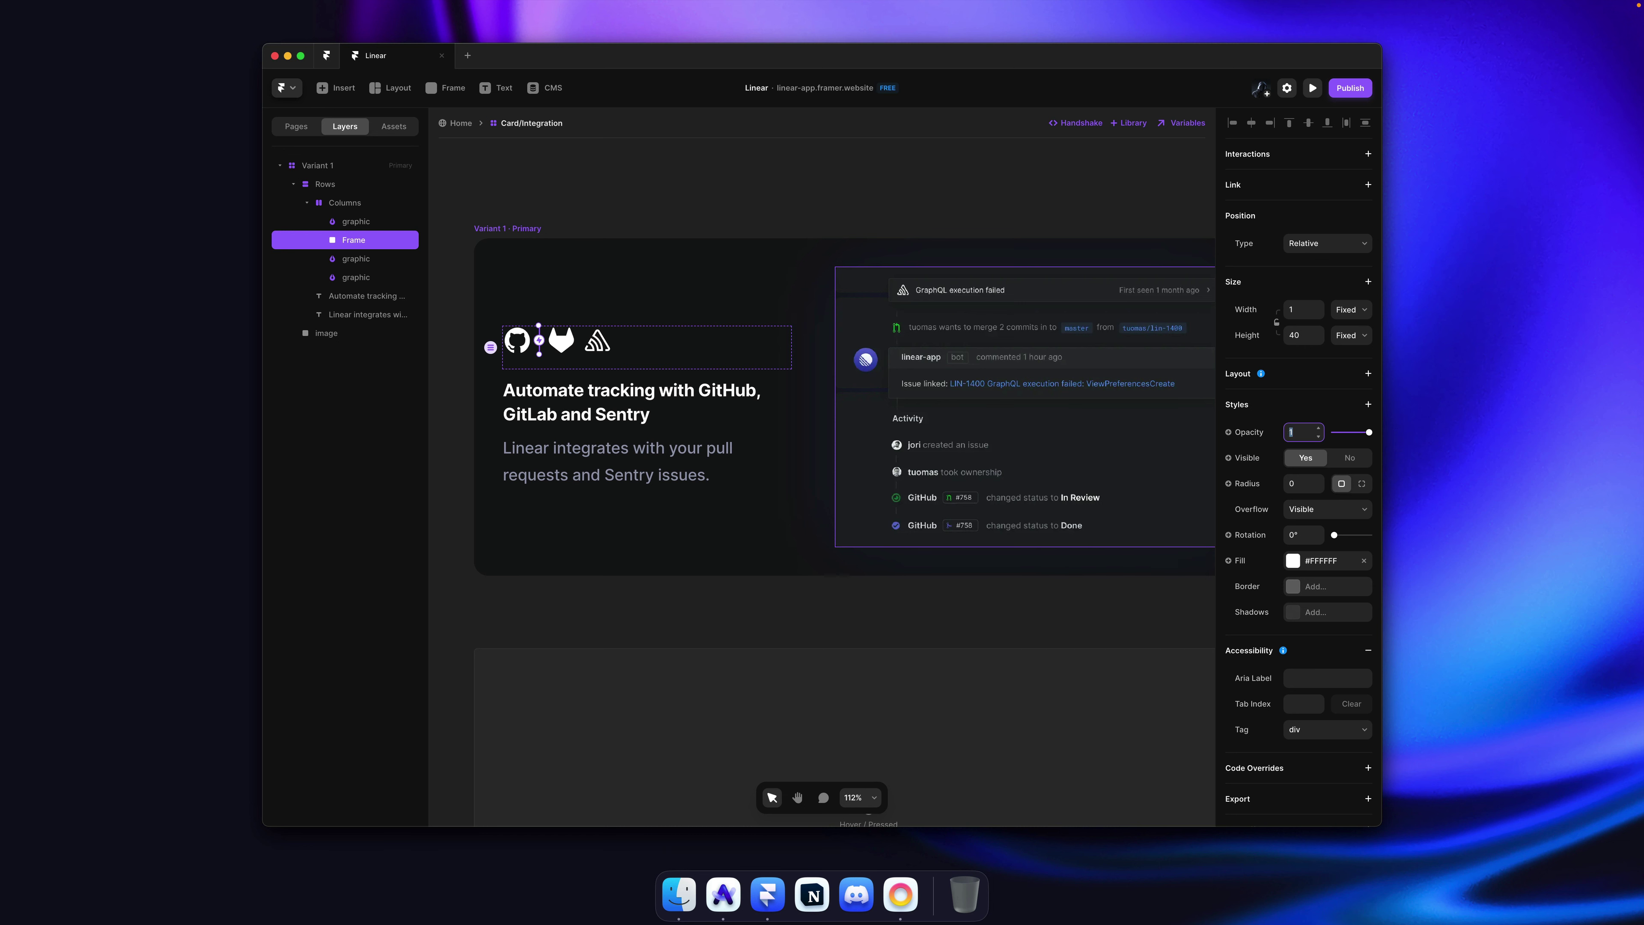
left_click(635, 210)
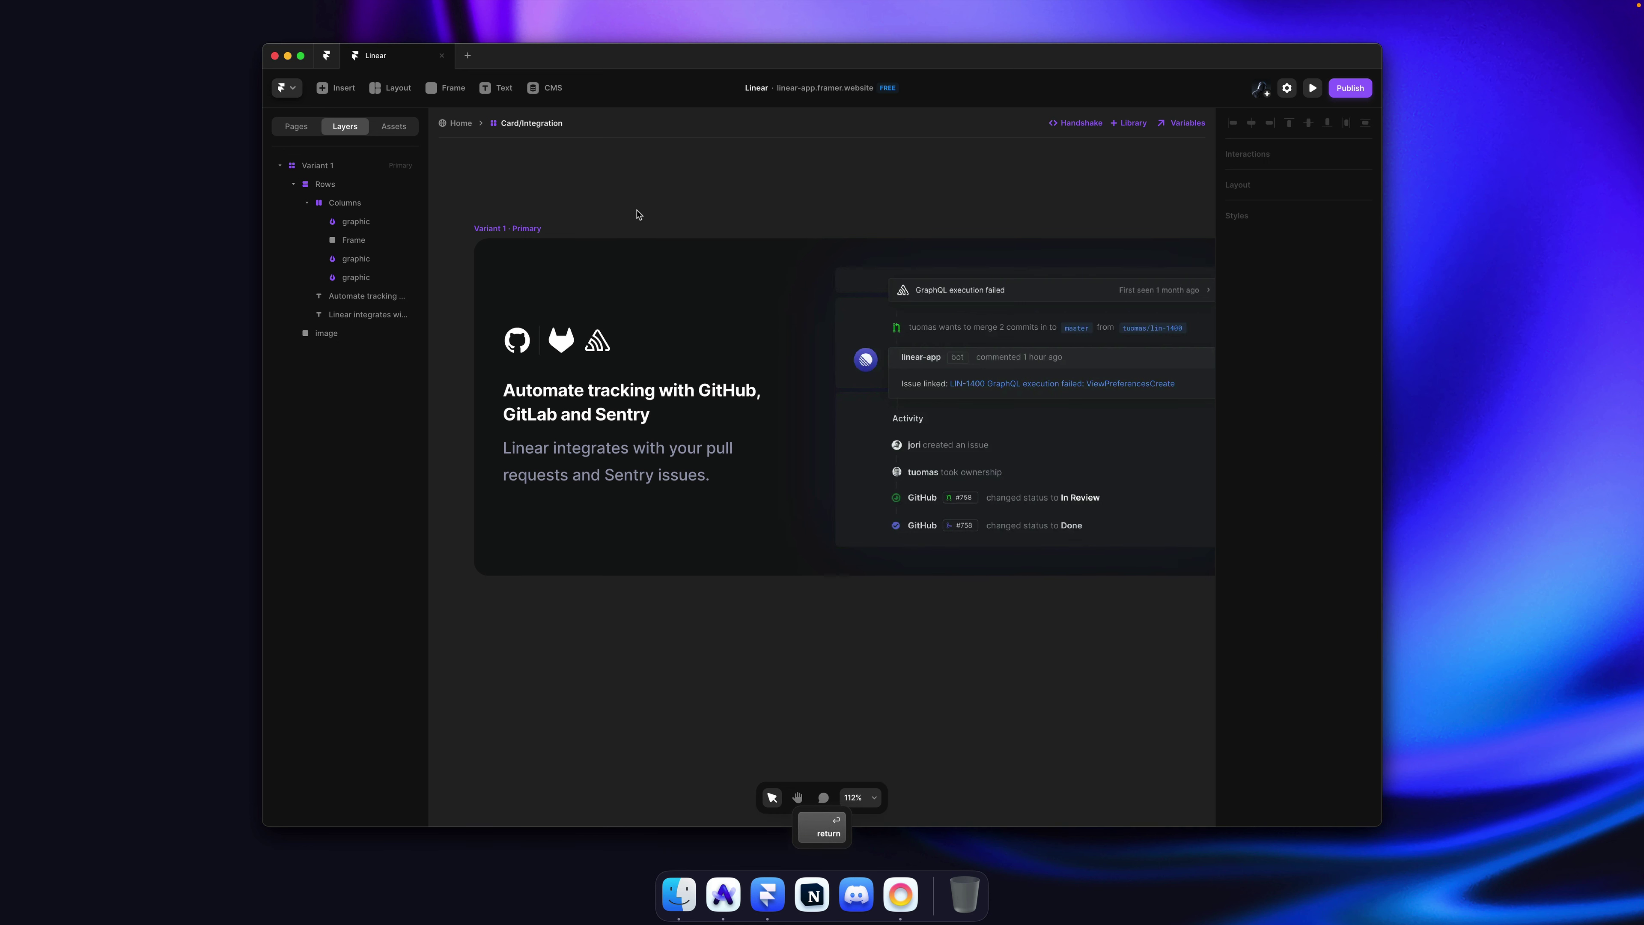
Step: Duplicate the divider, position the copy between GitLab and Sentry, and save the design
left_click(543, 339, "super")
key("super+d")
key("super+bracketleft")
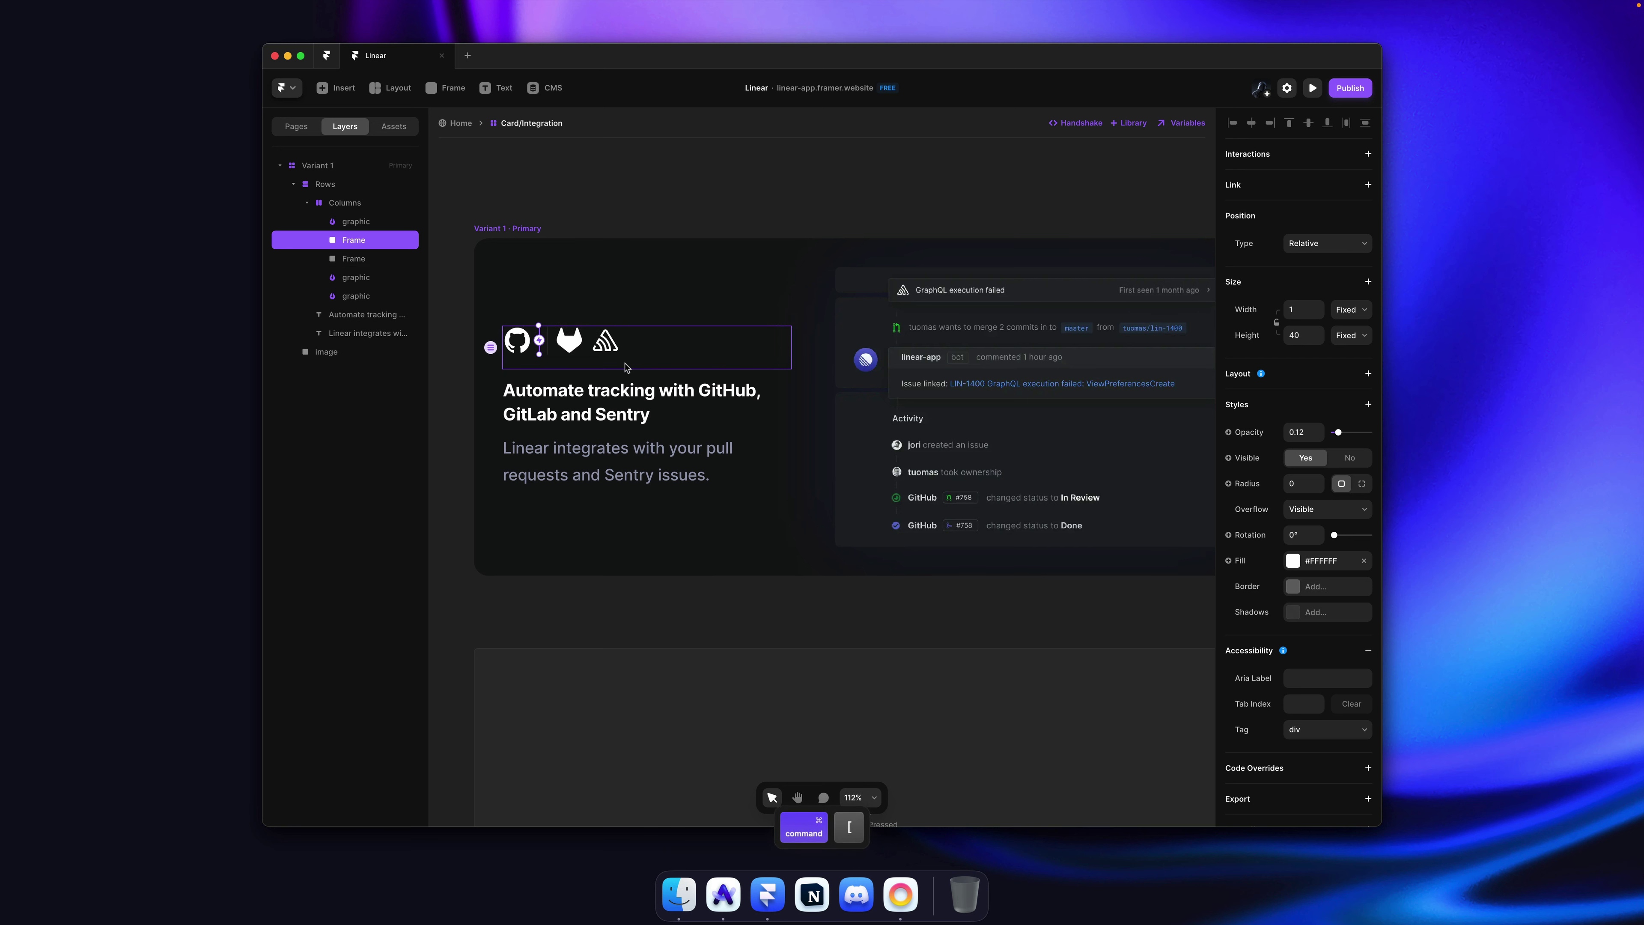
key("super+bracketleft")
key("super+bracketleft")
key("Escape")
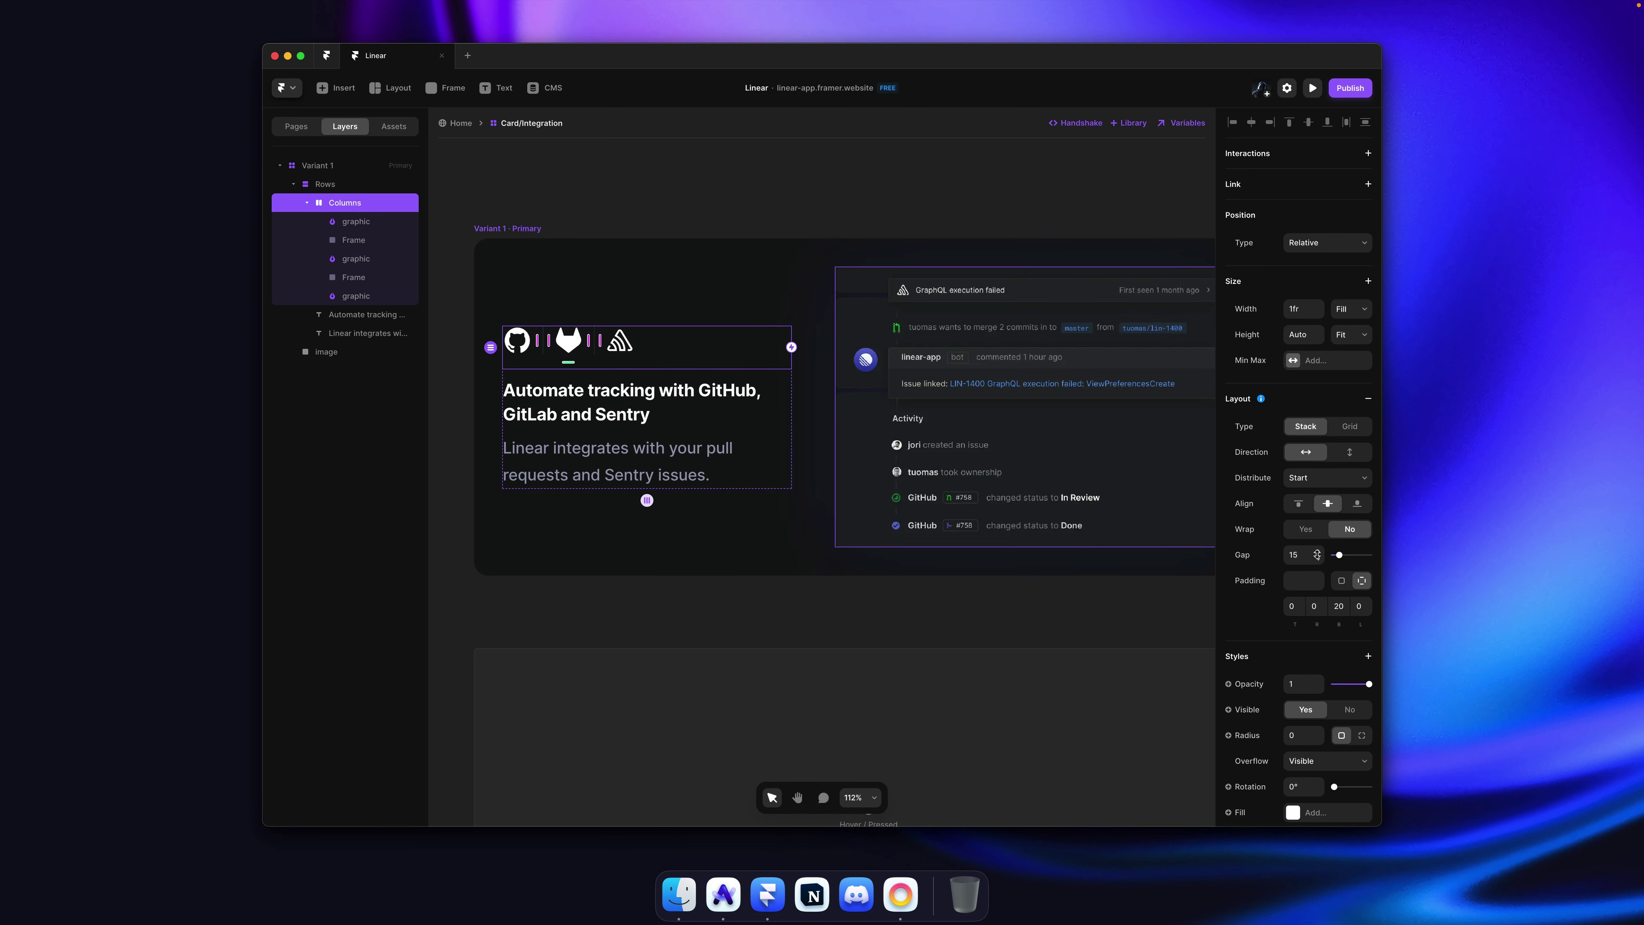
left_click(794, 220)
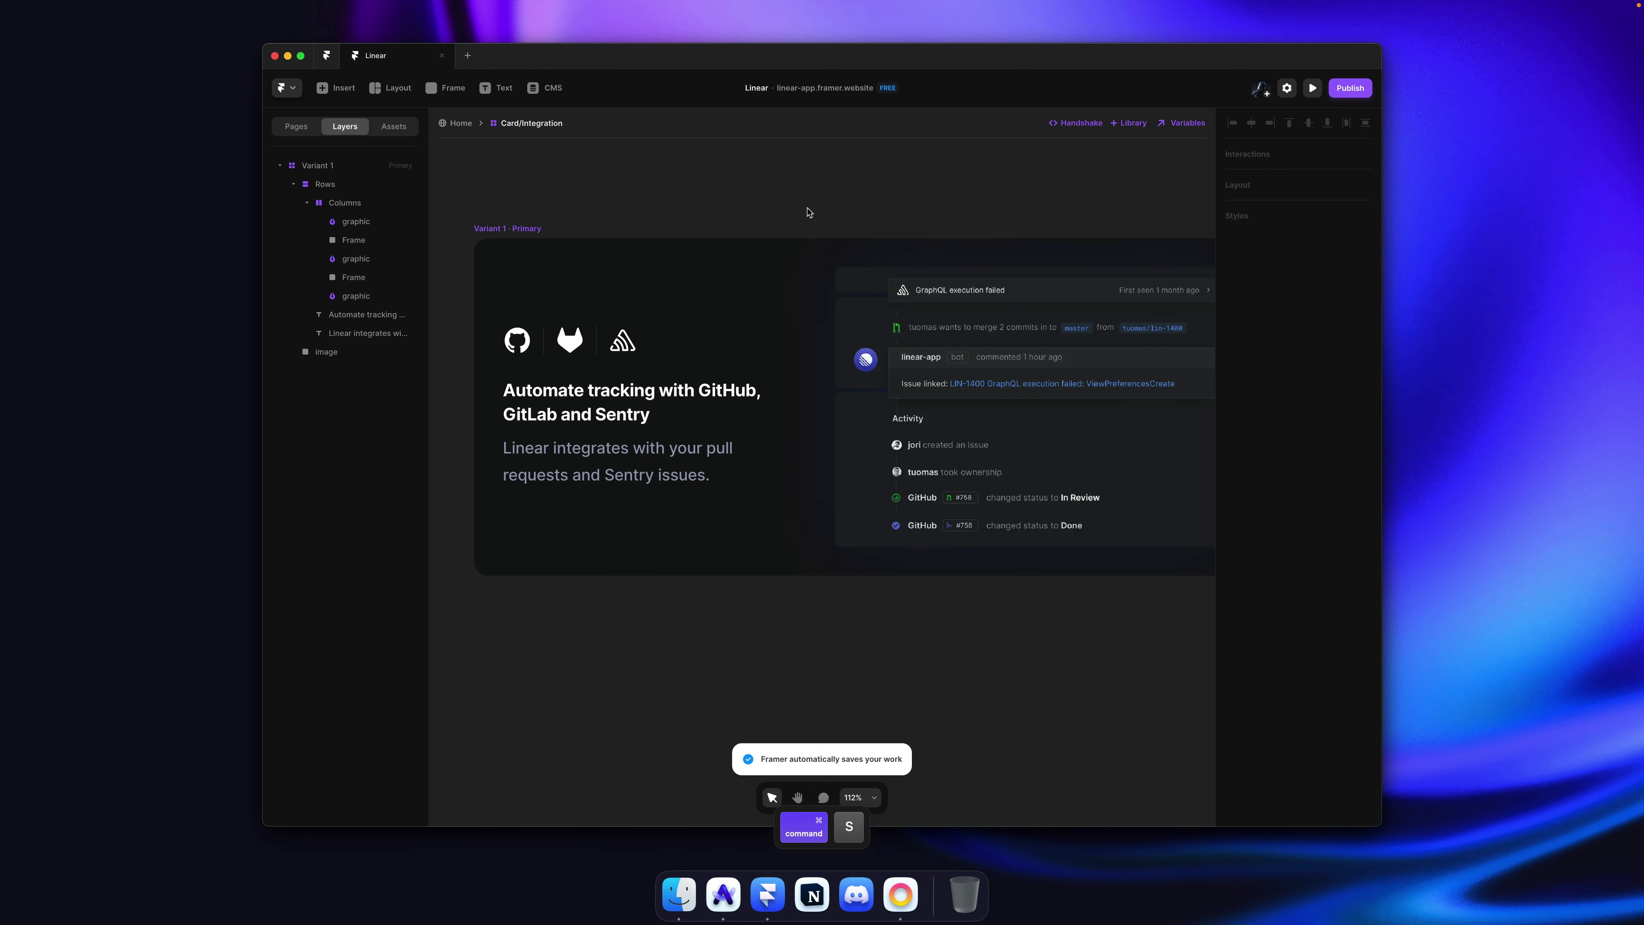
key("super+Tab")
key("super+Tab")
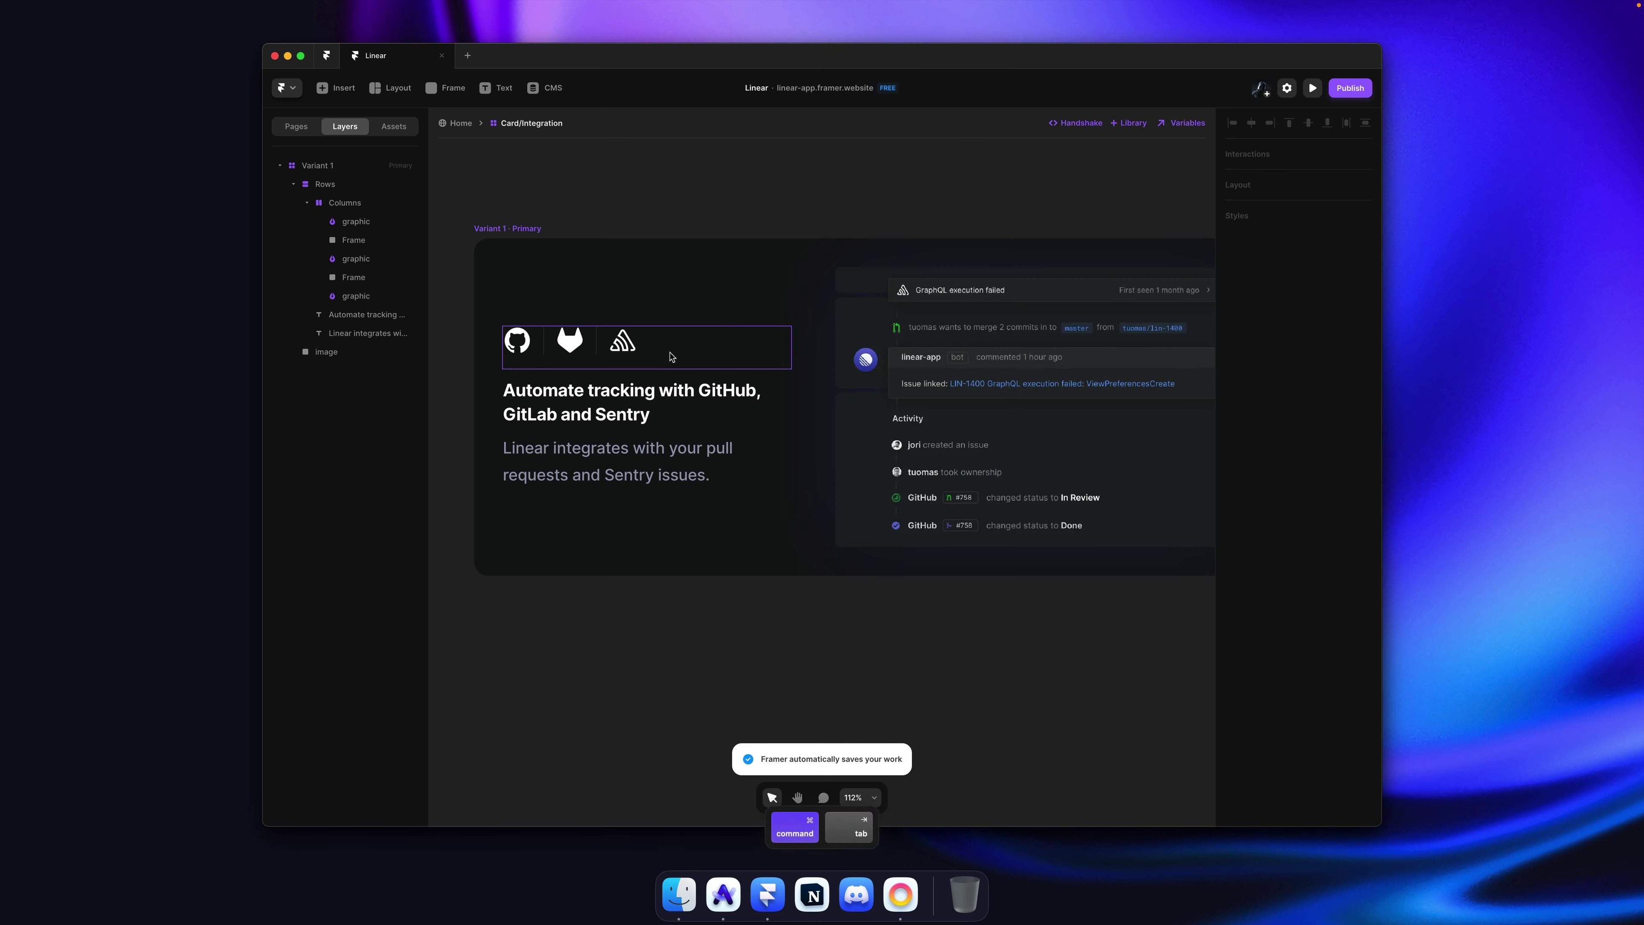
left_click(608, 353)
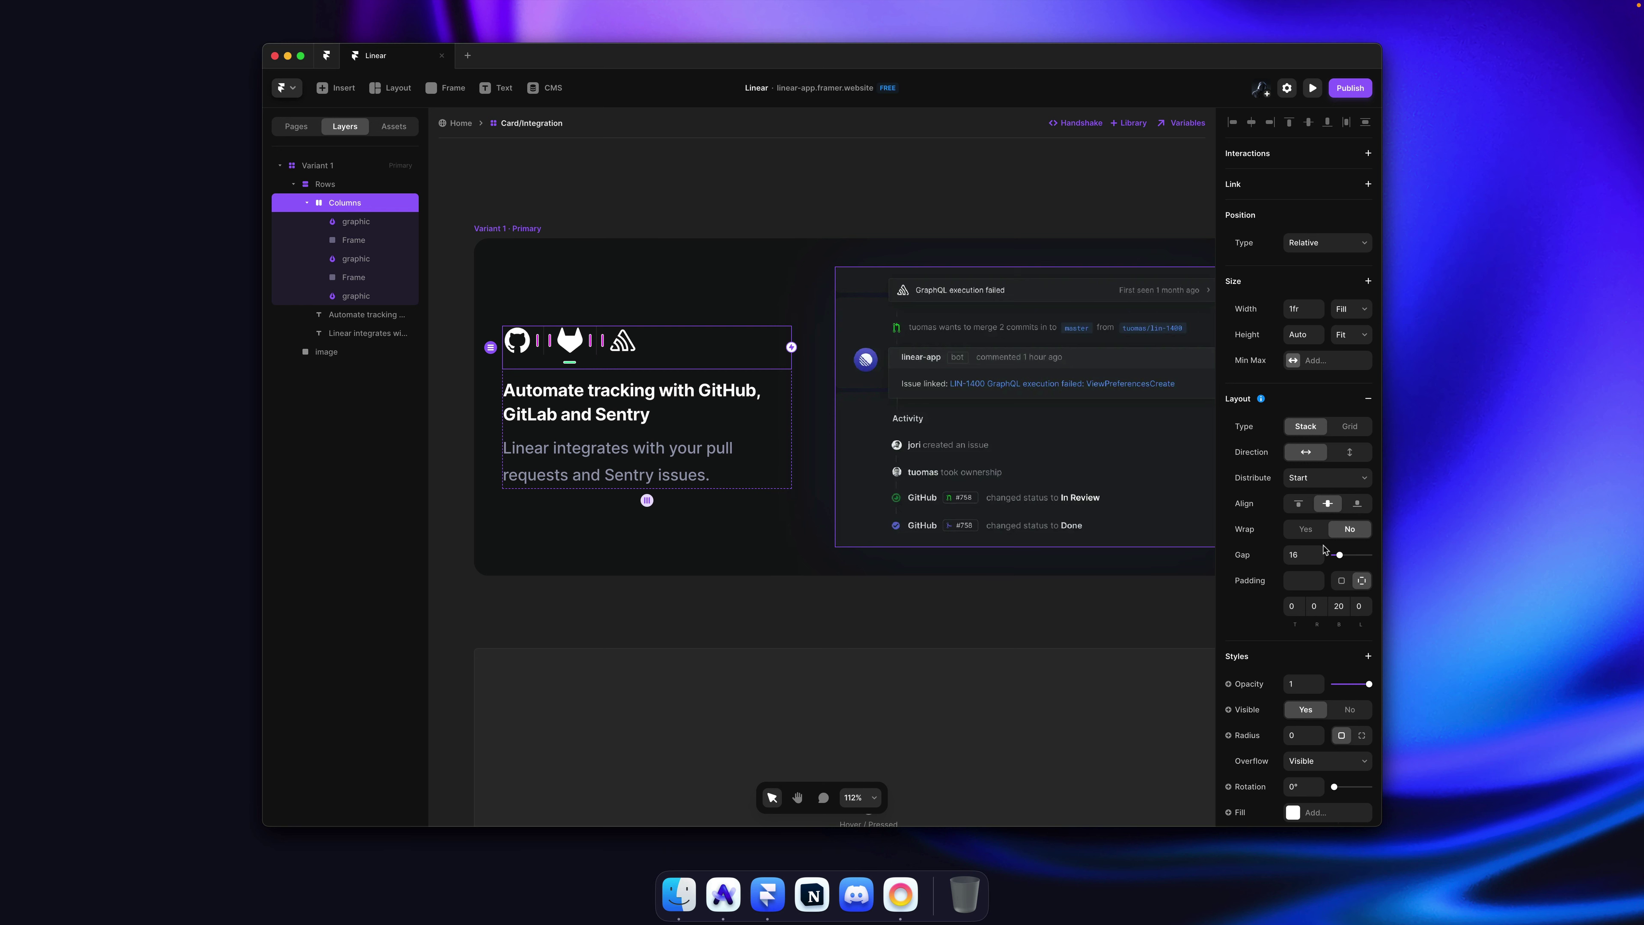
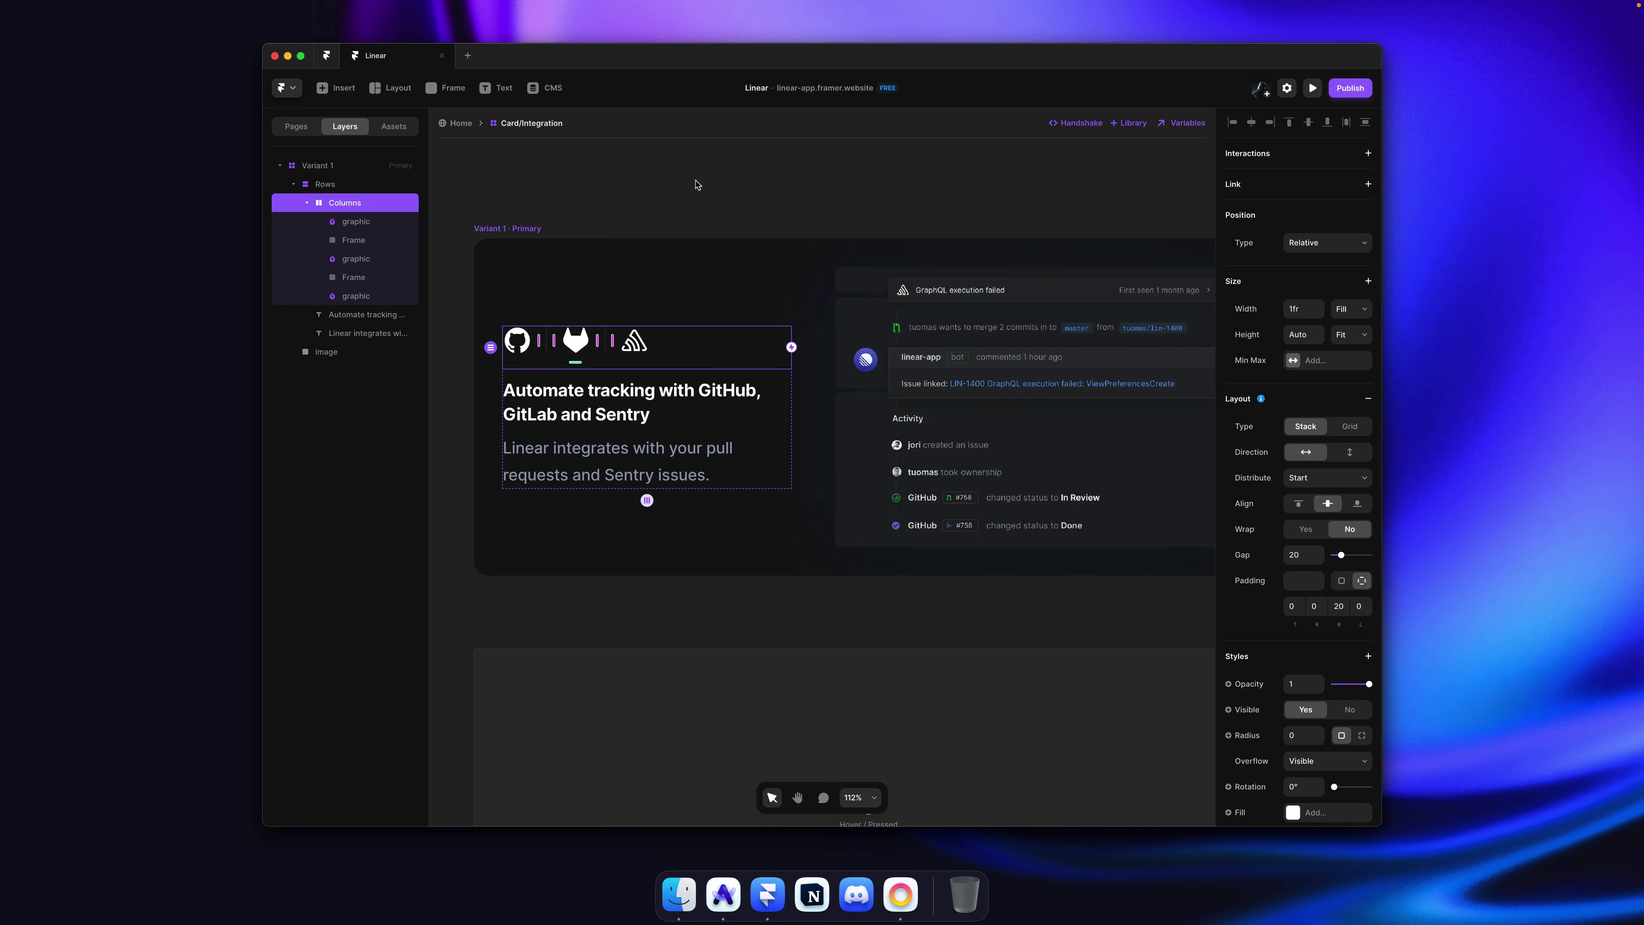
Step: Save the Card/Integration component, return to the Desktop page, and zoom the canvas to 74%
key("super+s")
key("Escape")
scroll(860, 328, "up", 4)
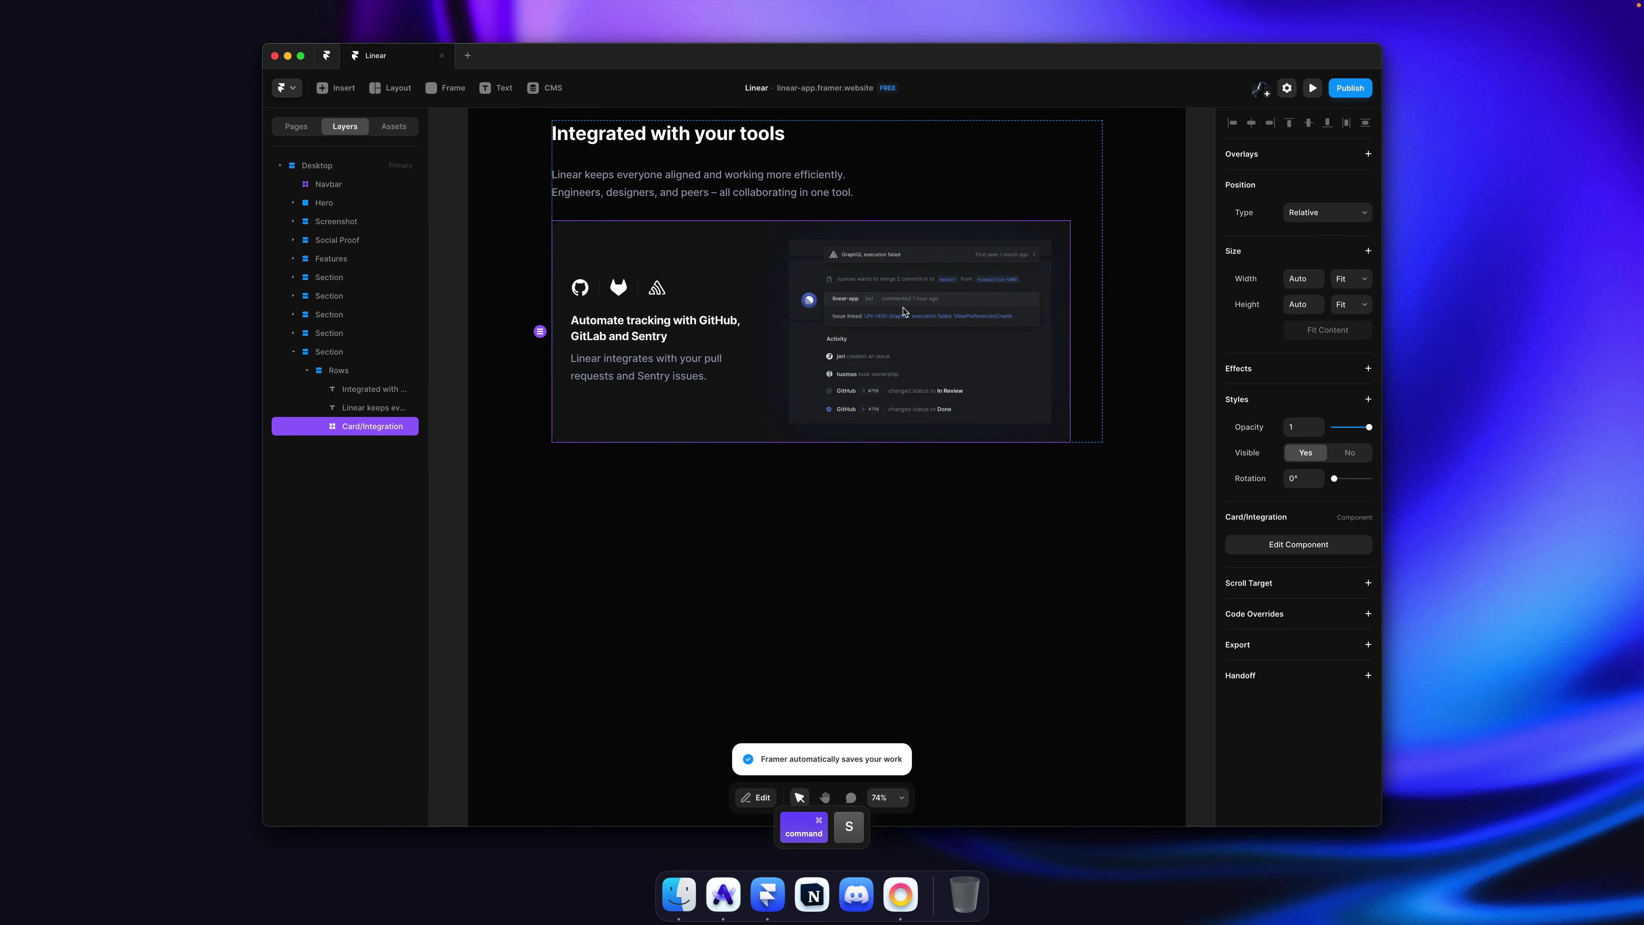
Step: Save the project again and reload the published Framer site in Arc
key("super+s")
key("super+Tab")
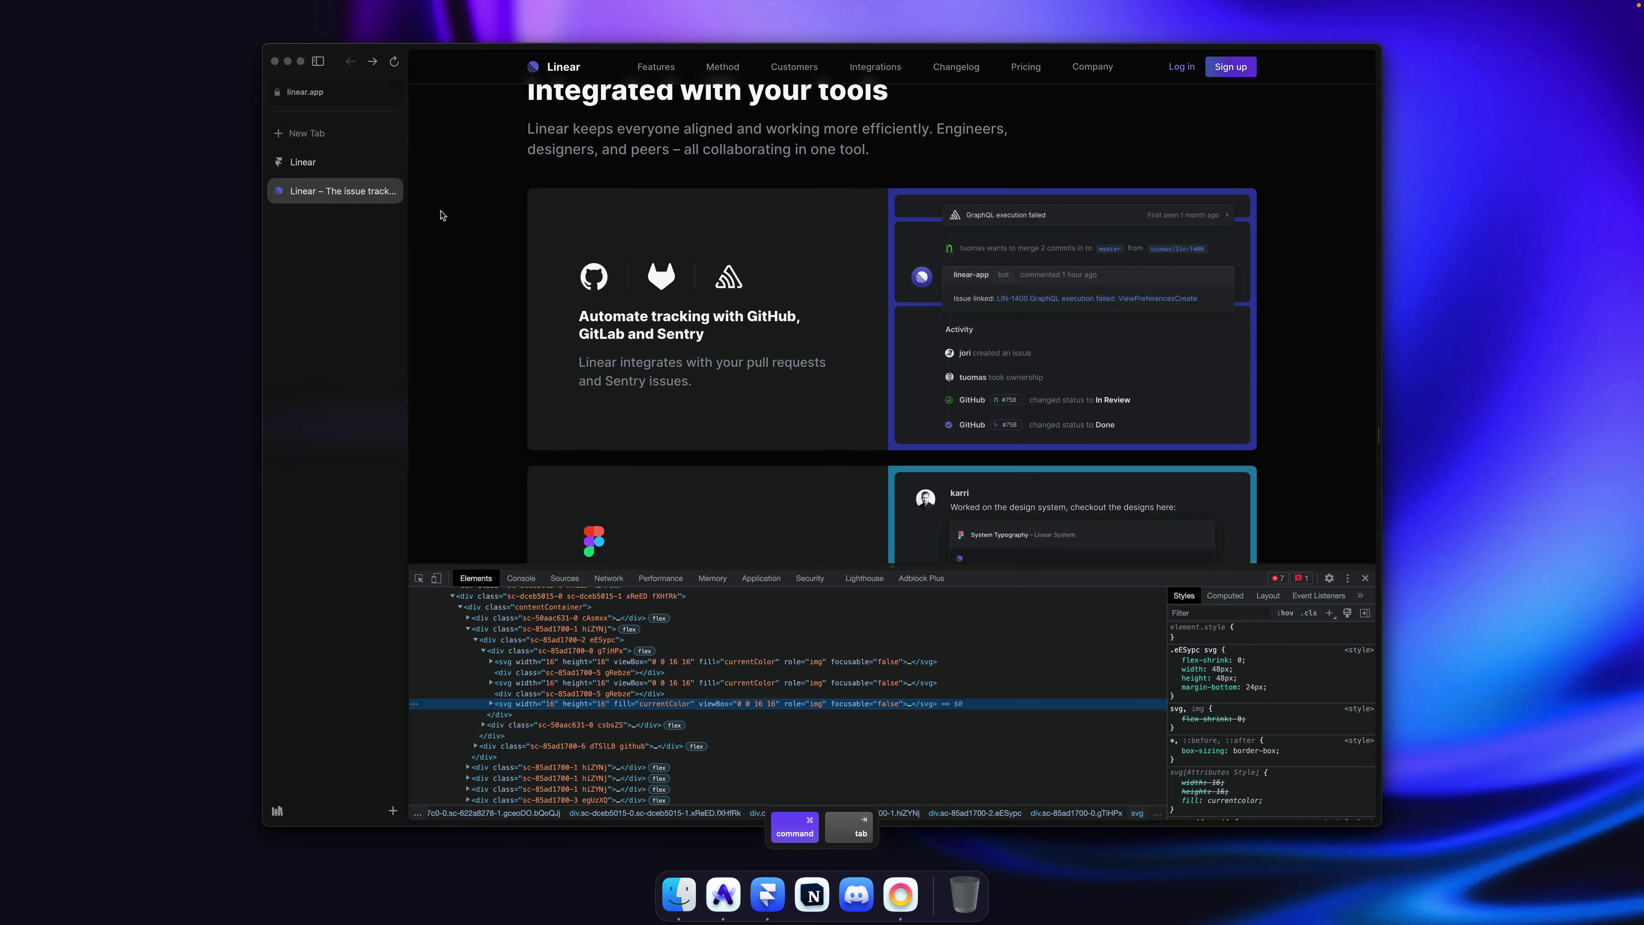
left_click(322, 162)
key("super+r")
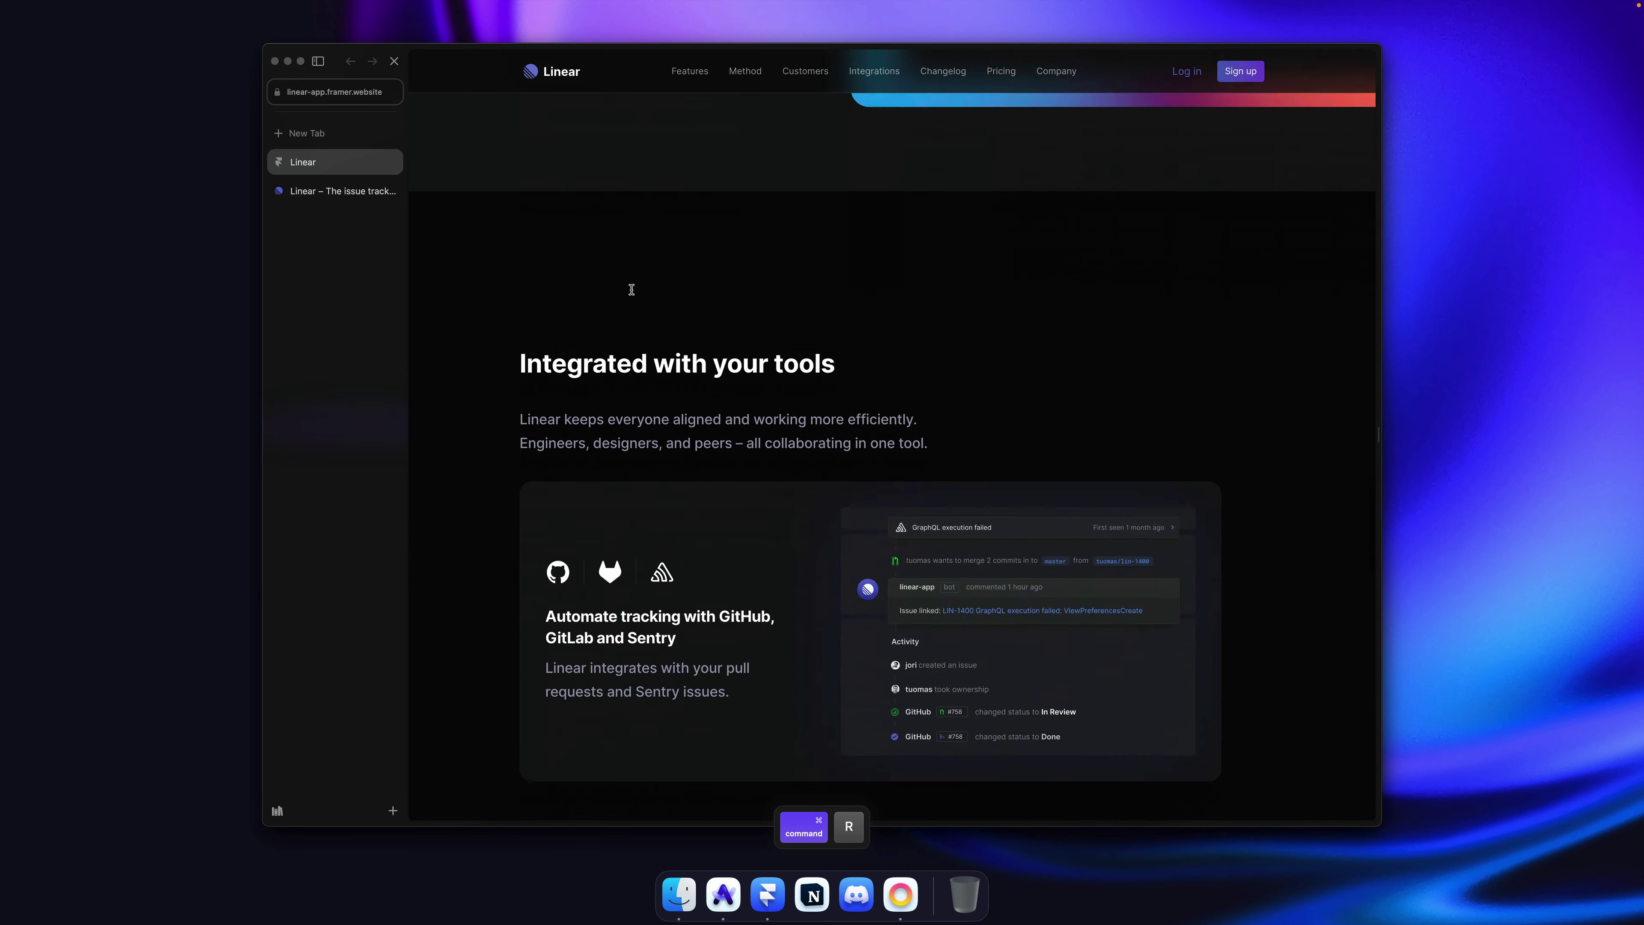
Step: Compare it with the original linear.app integrations section, then return to Framer
key("super+Tab")
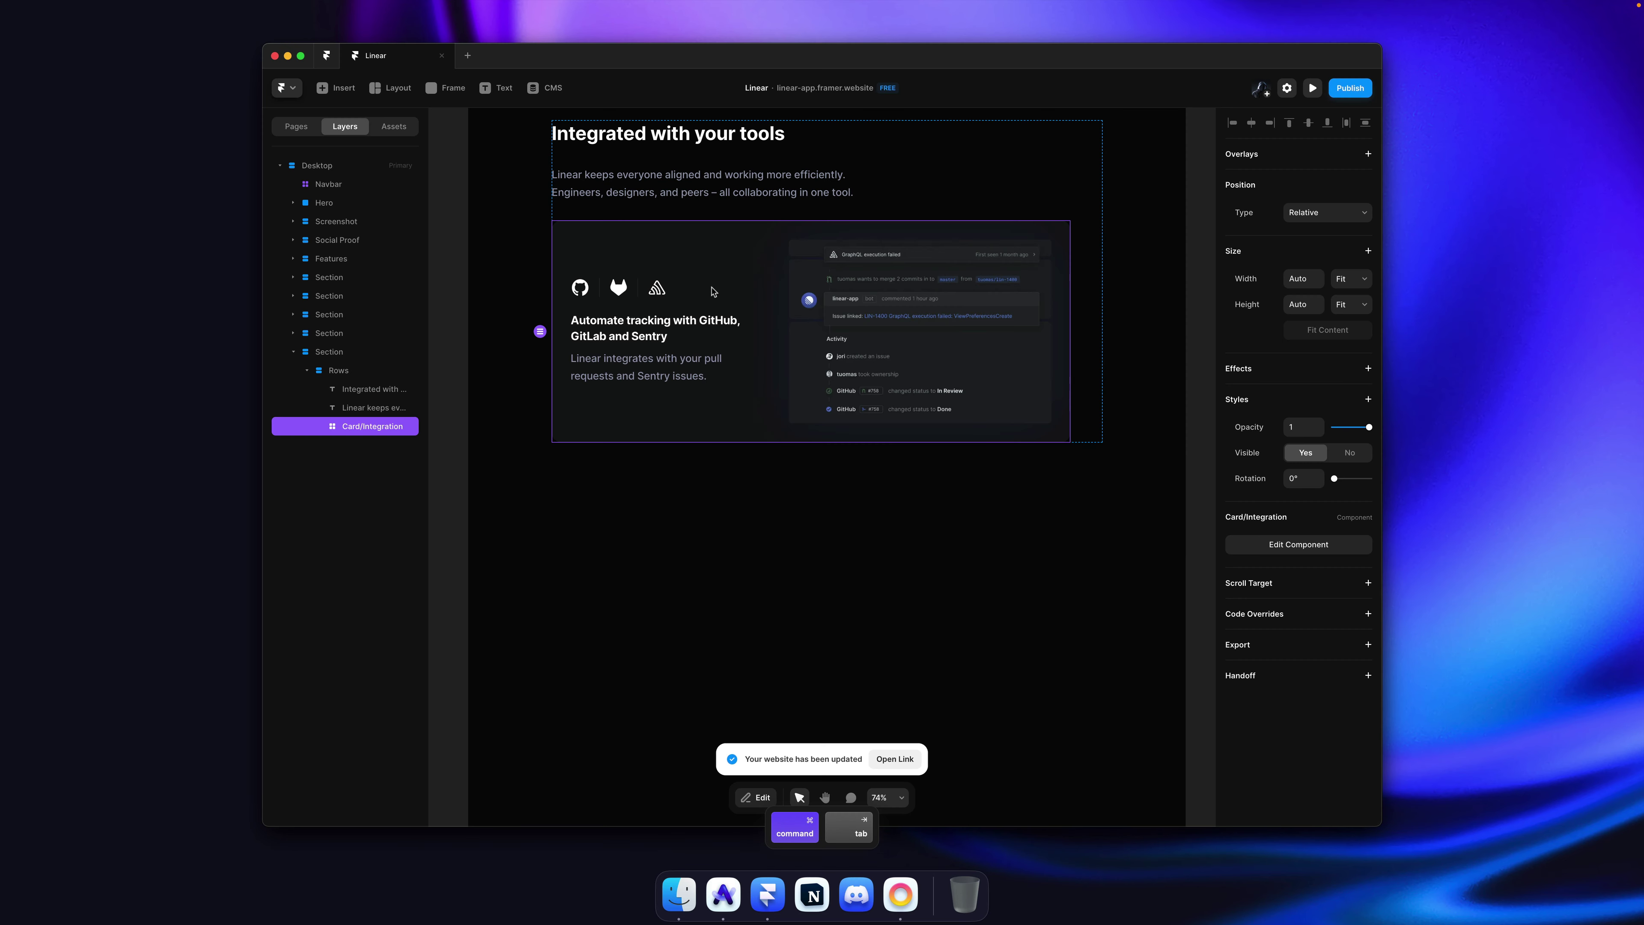
key("super+Tab")
left_click(305, 192)
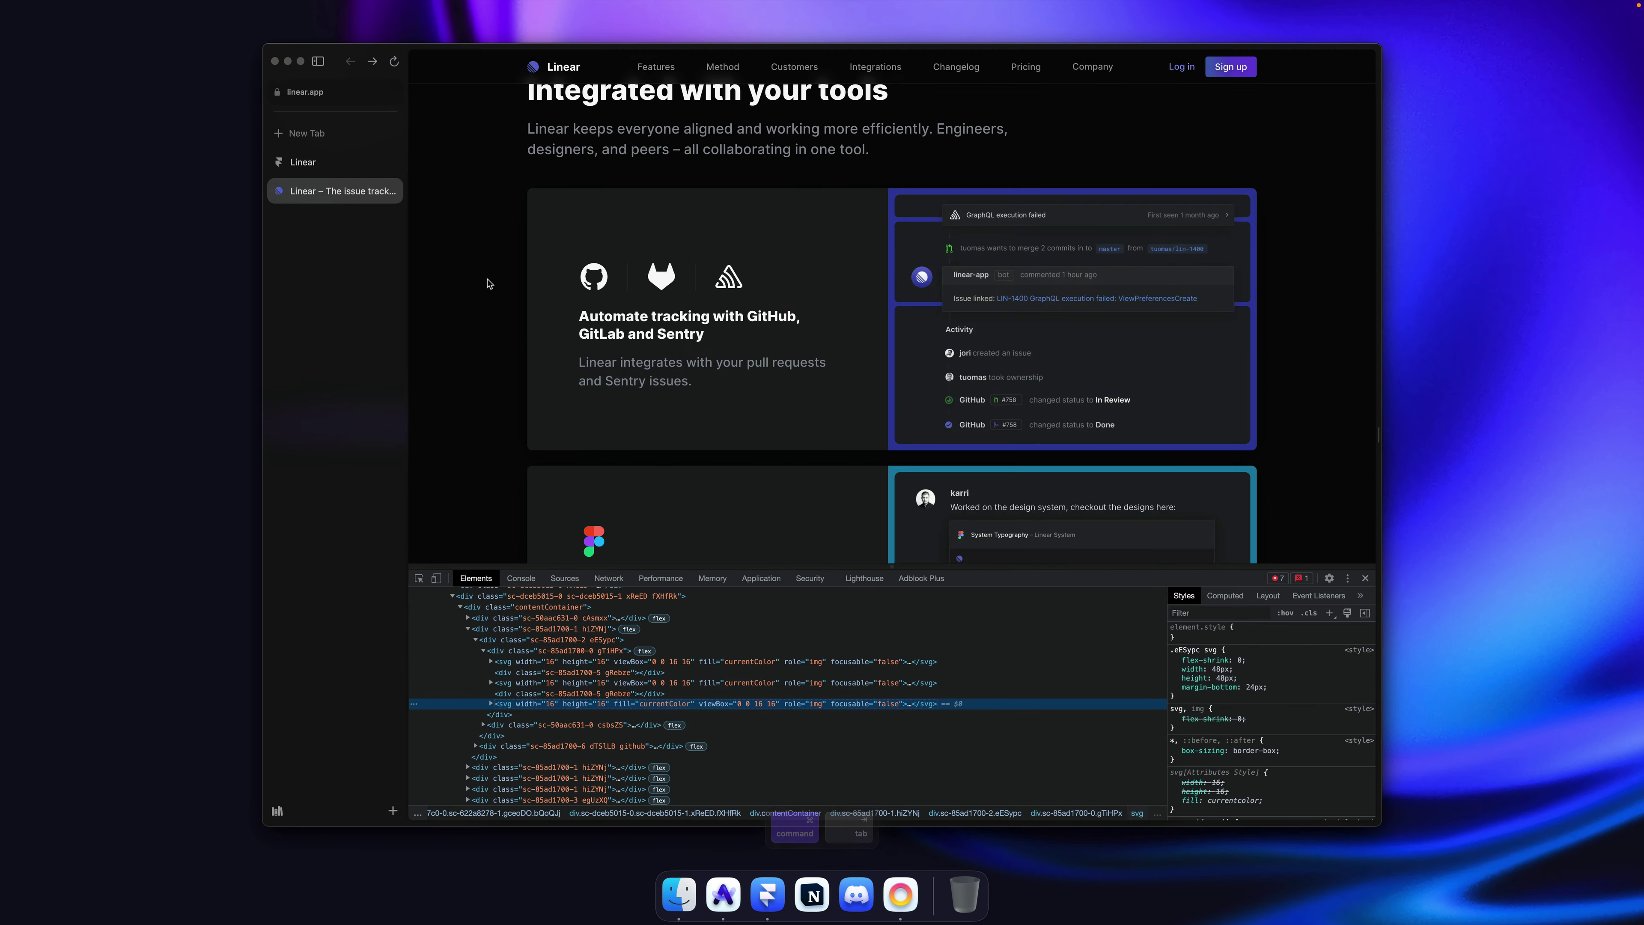
scroll(488, 283, "up", 3)
key("super+Tab")
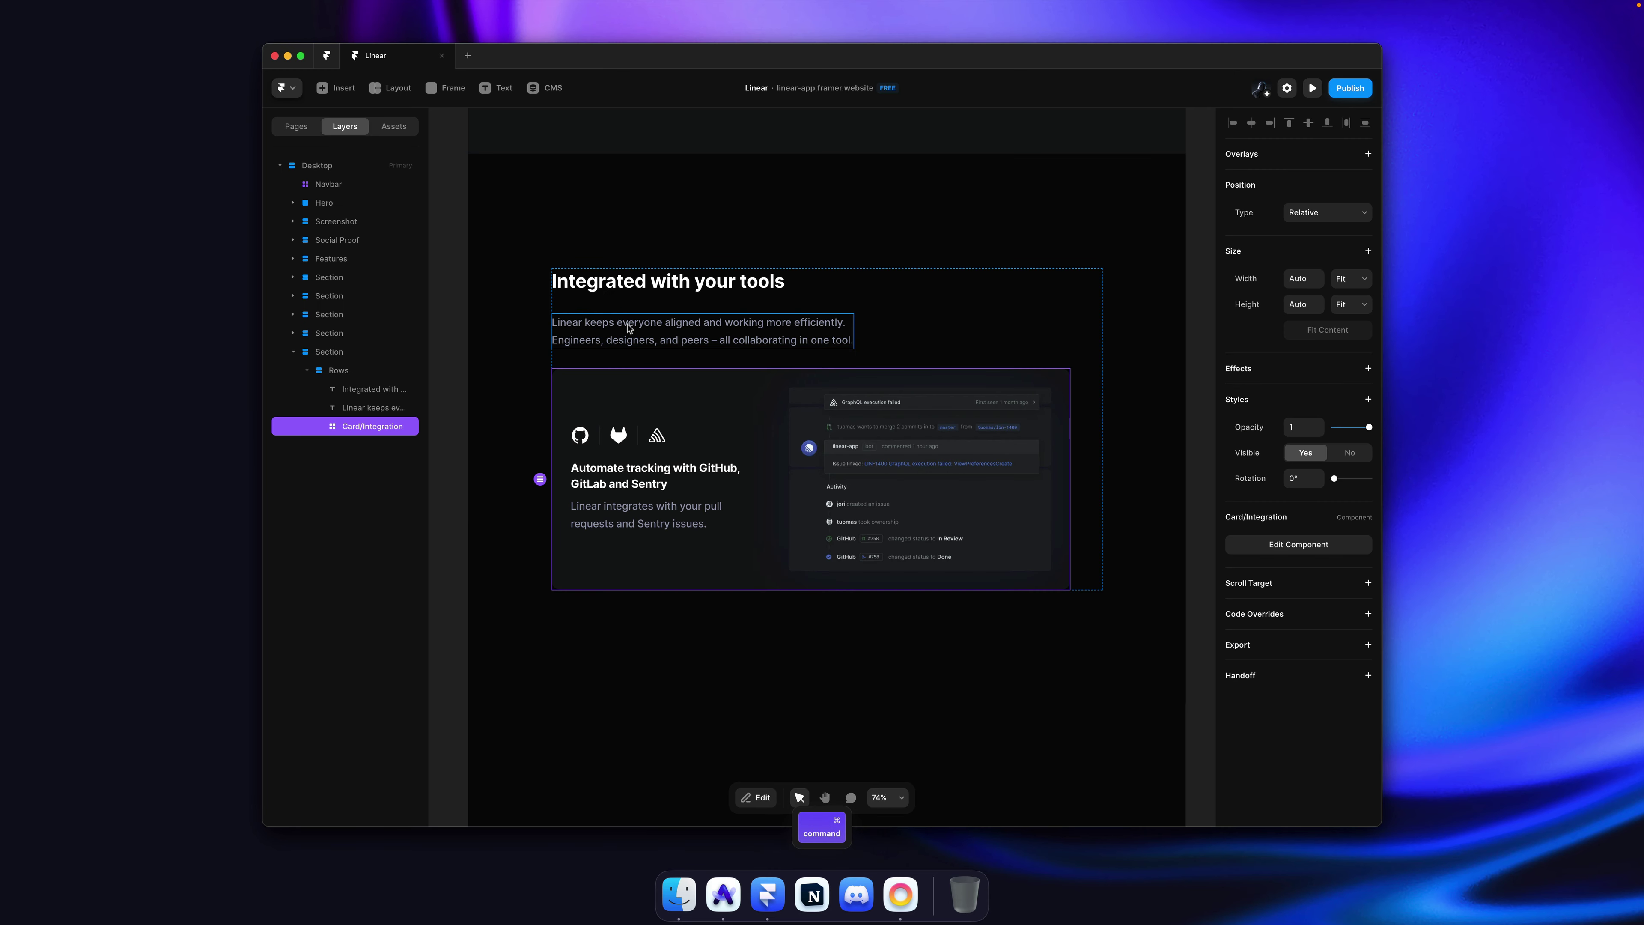
Step: Raise the intro paragraph's Paragraph text style to size 24
key("super+Tab")
key("super+Tab")
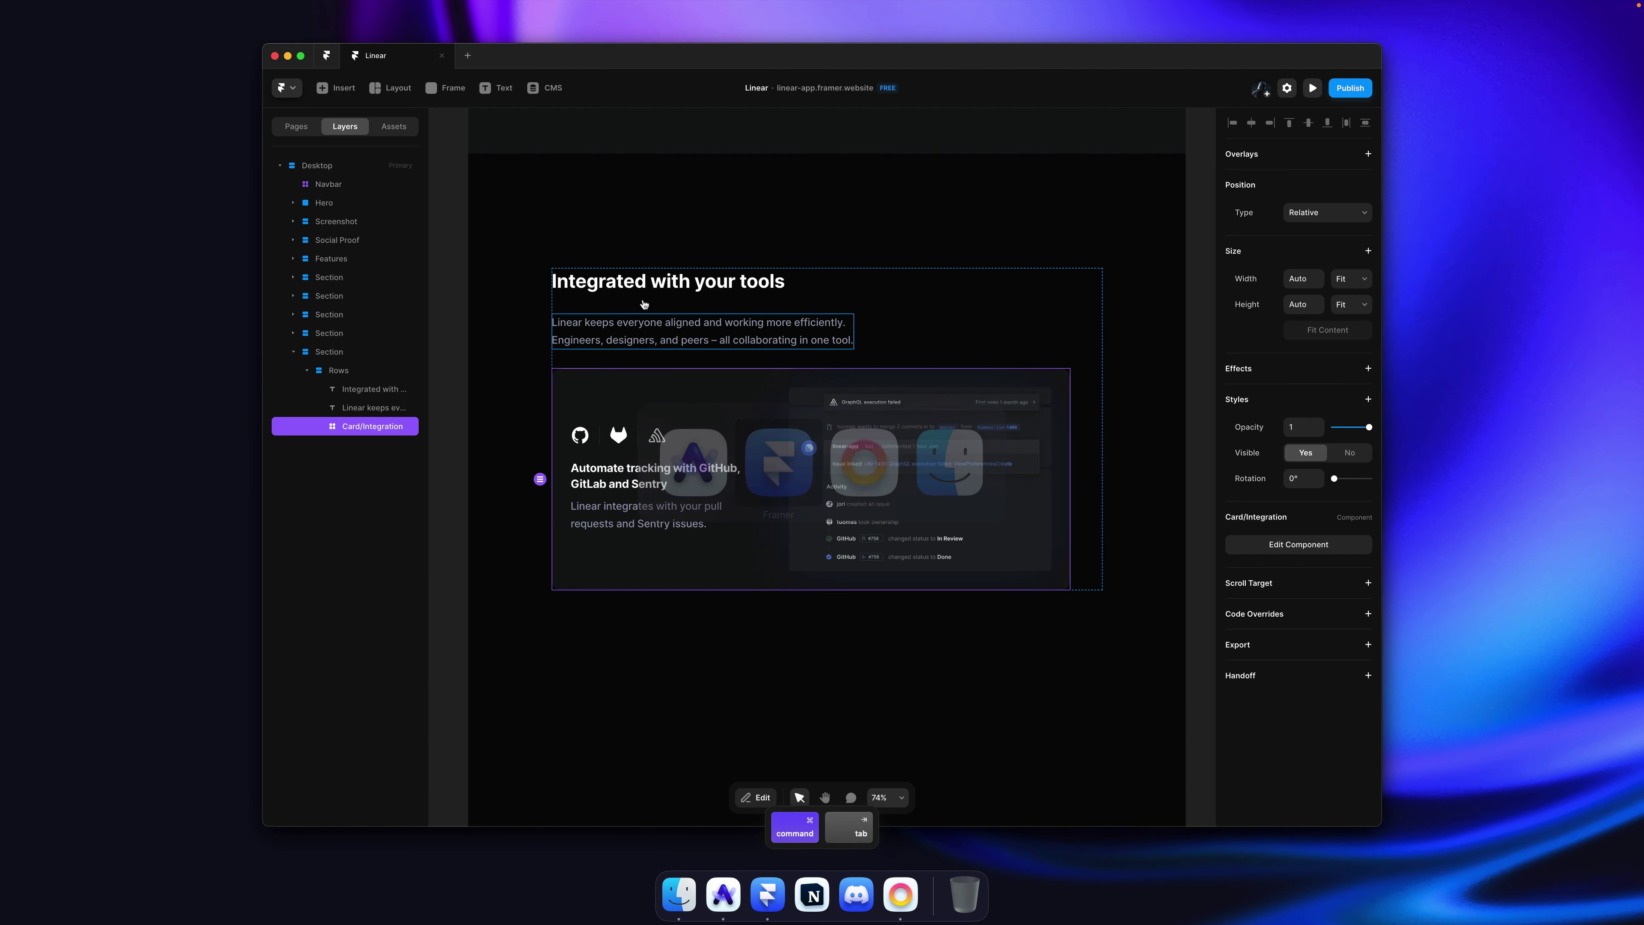
left_click(646, 330)
left_click(1321, 570)
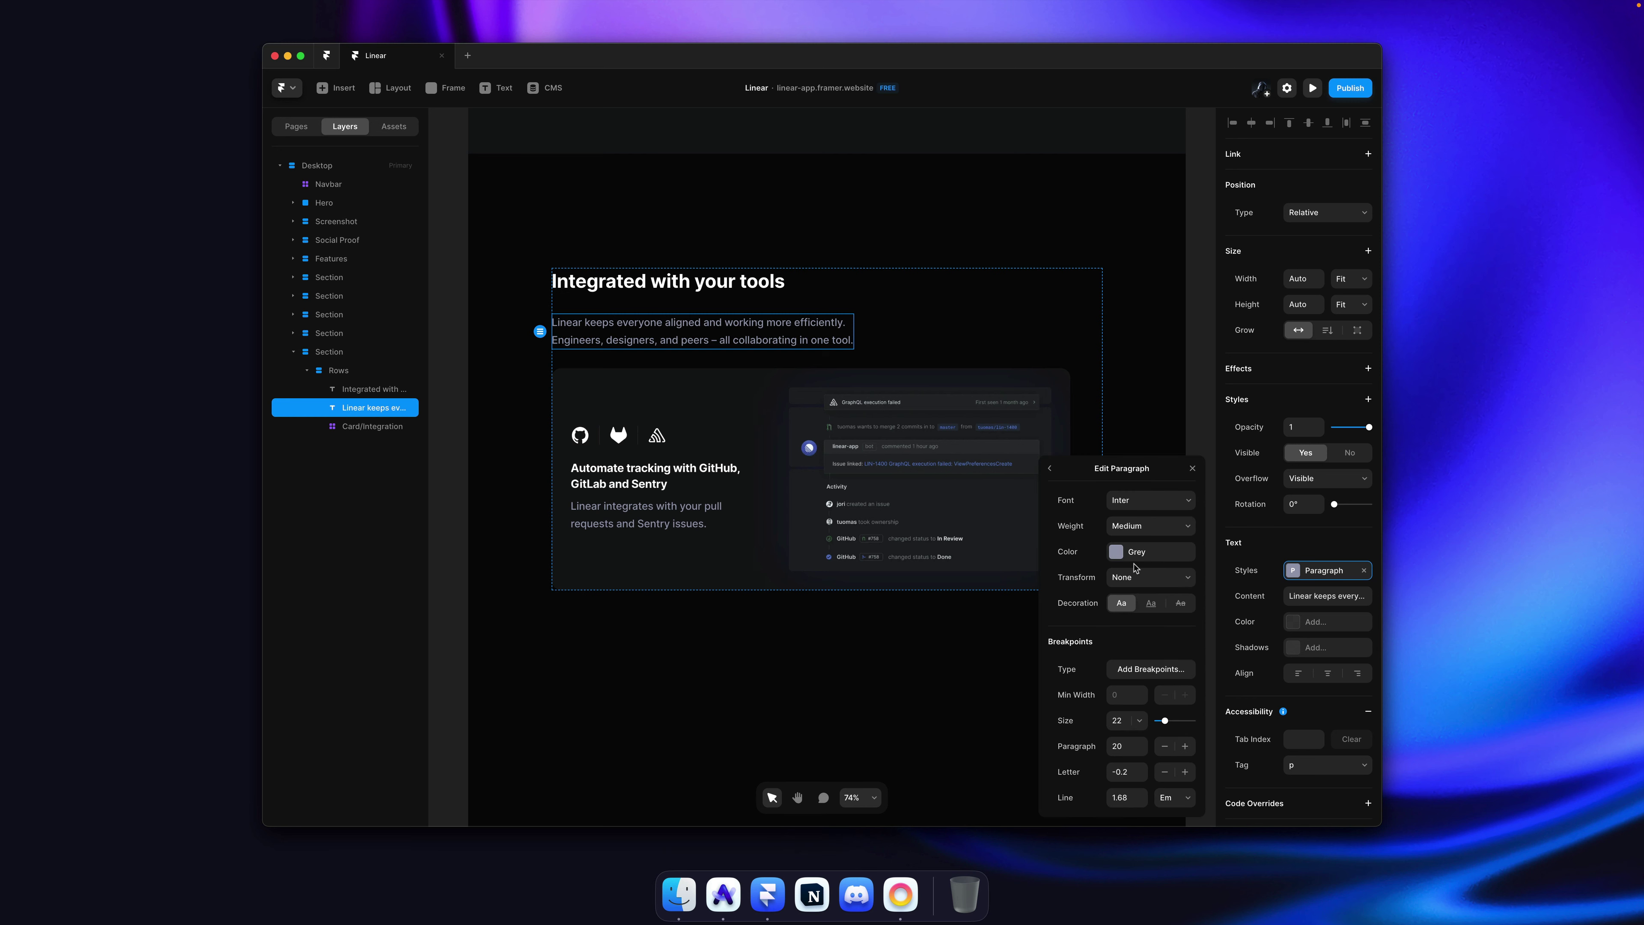
key("Up")
key("Up")
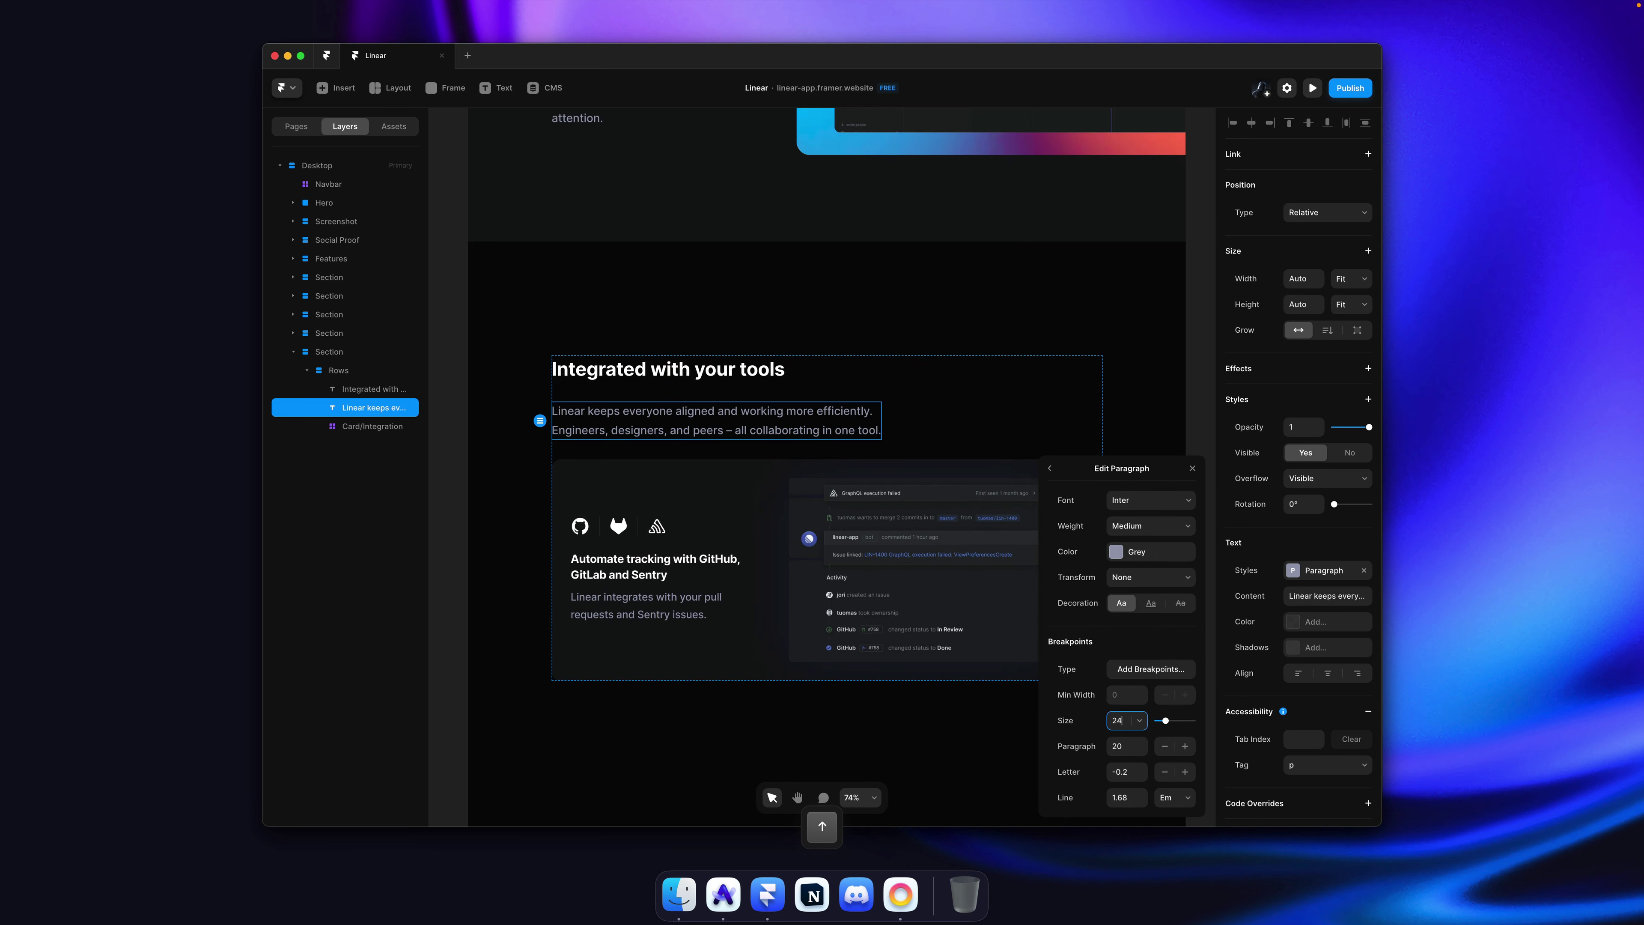
Step: Stack the heading and paragraph together at full width with a tight 17 gap
left_click(780, 371, "super")
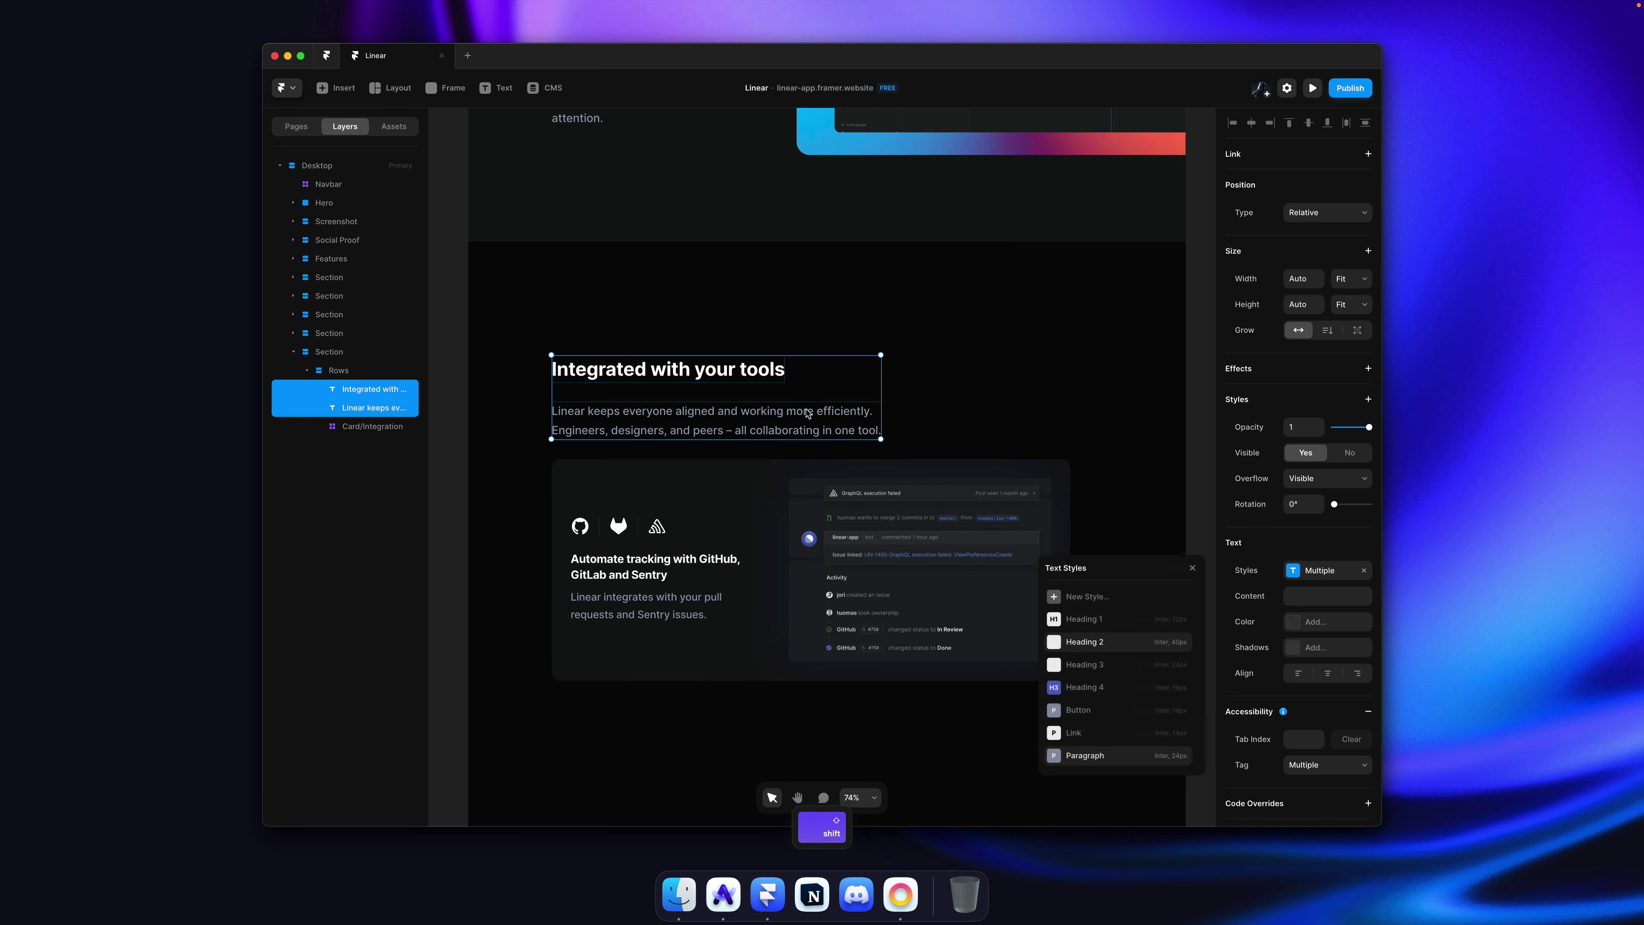
key("super+alt+Return")
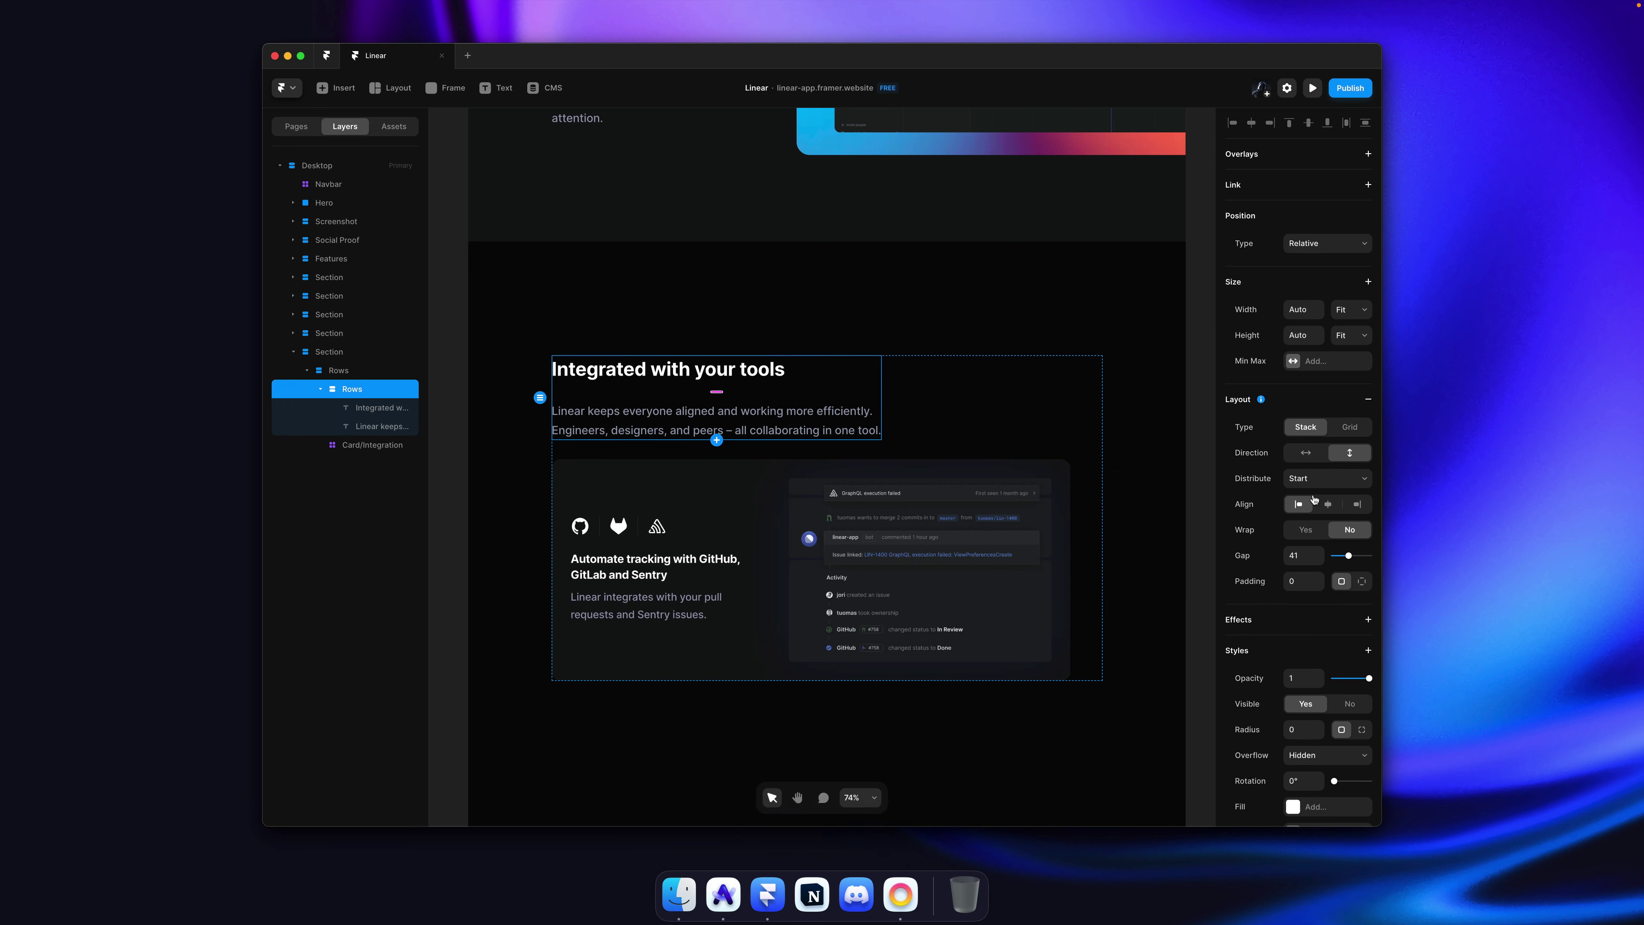
left_click(1348, 312)
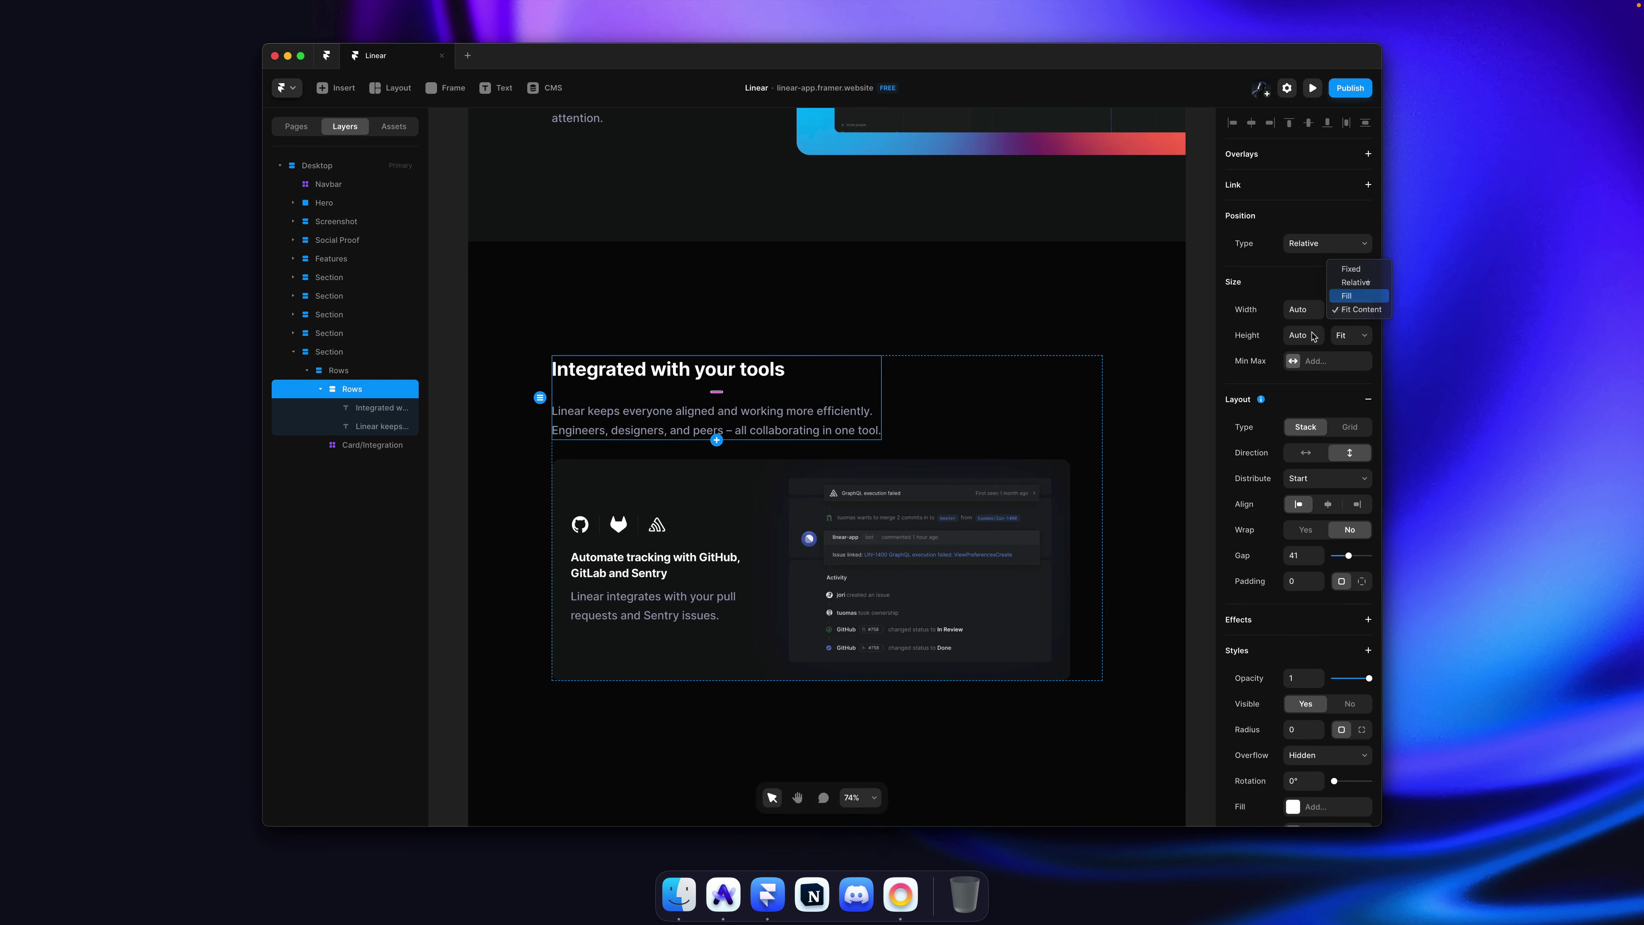
key("Return")
mouse_move(1314, 556)
left_mouse_down()
mouse_move(1315, 571)
mouse_move(1323, 546)
left_mouse_up()
Step: Select the parent Rows stack, deselect, then save and republish the site
key("Escape")
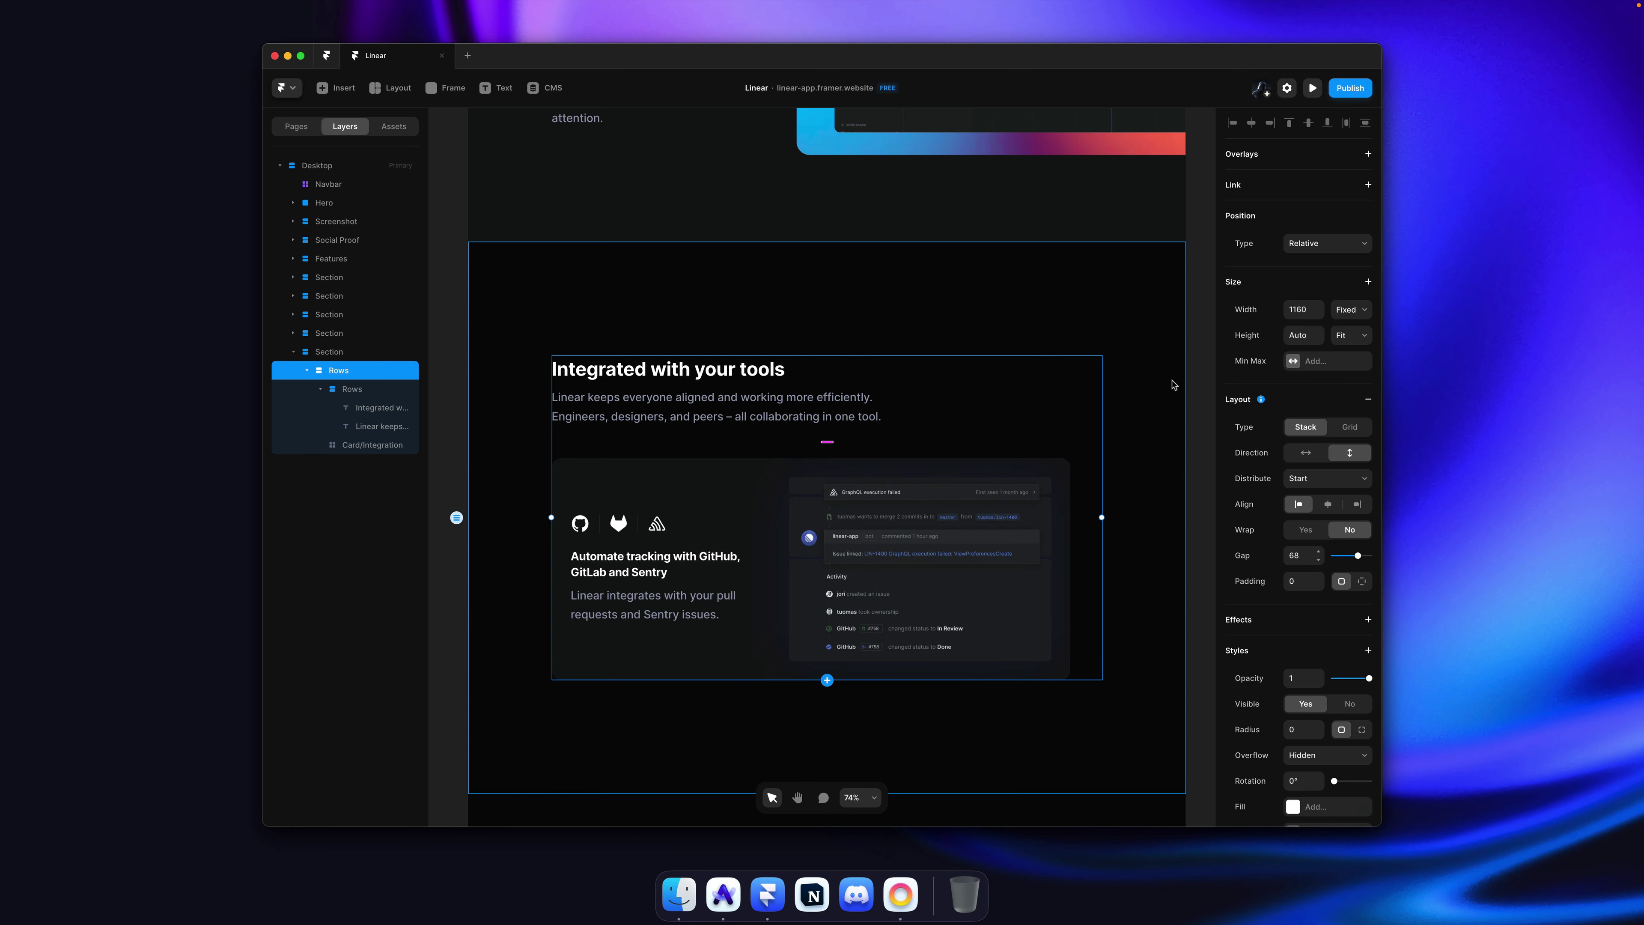
left_click(1164, 368)
key("ctrl+s")
key("ctrl+shift+p")
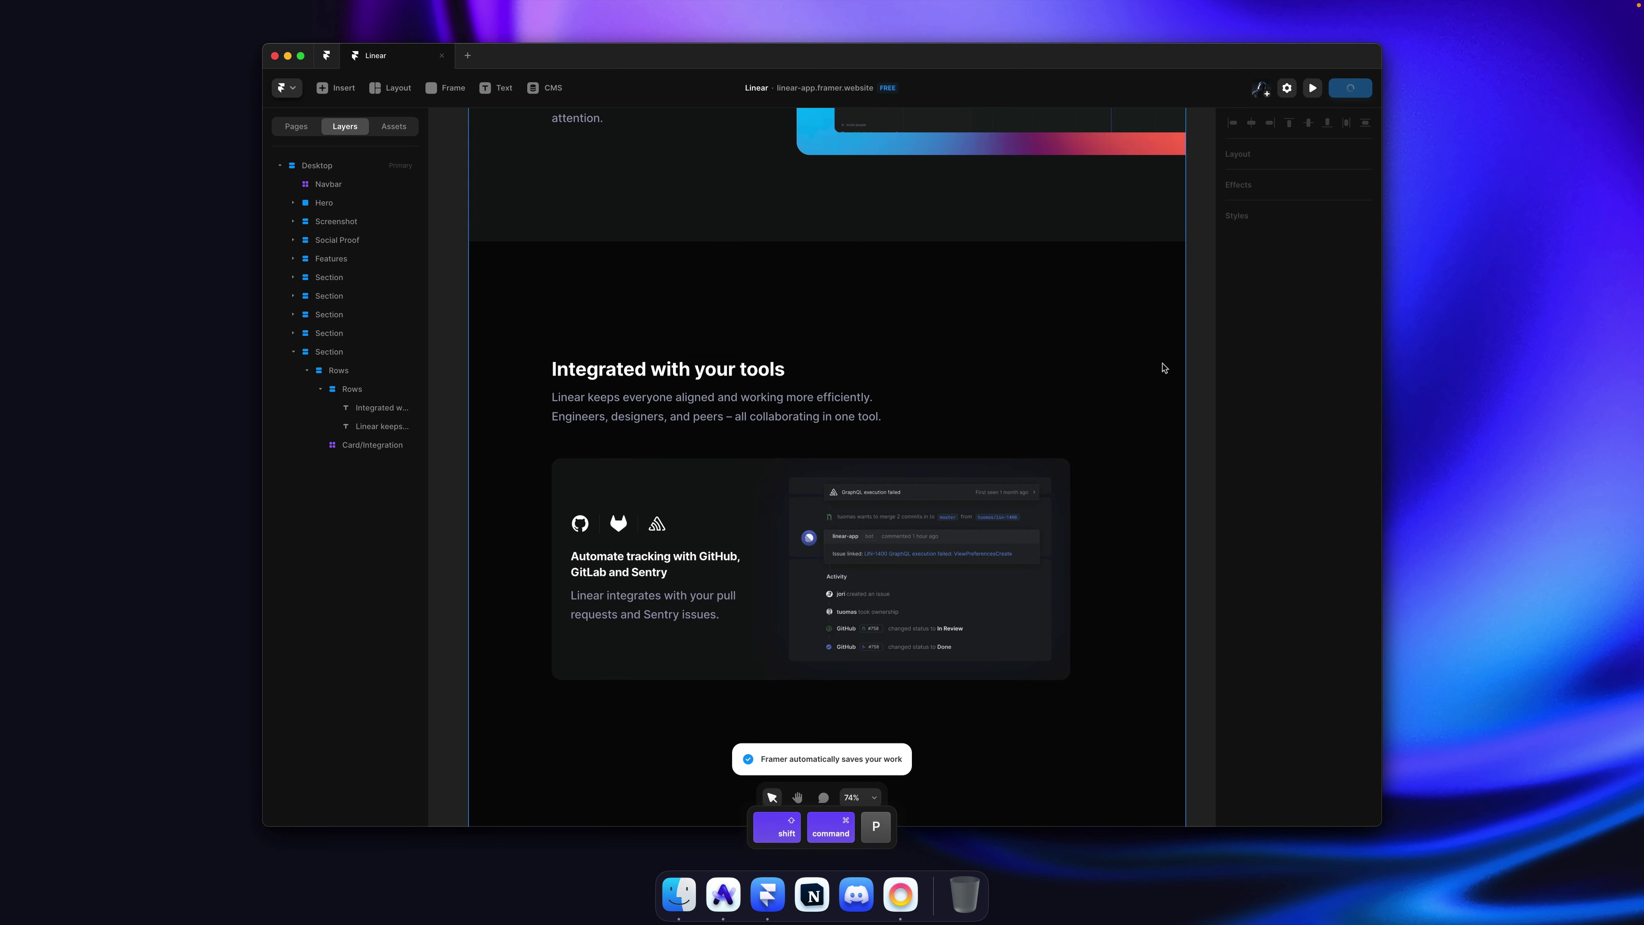
Step: In Arc, reload linear.app, close DevTools, and reload the published clone
key("super+Tab")
key("super+r")
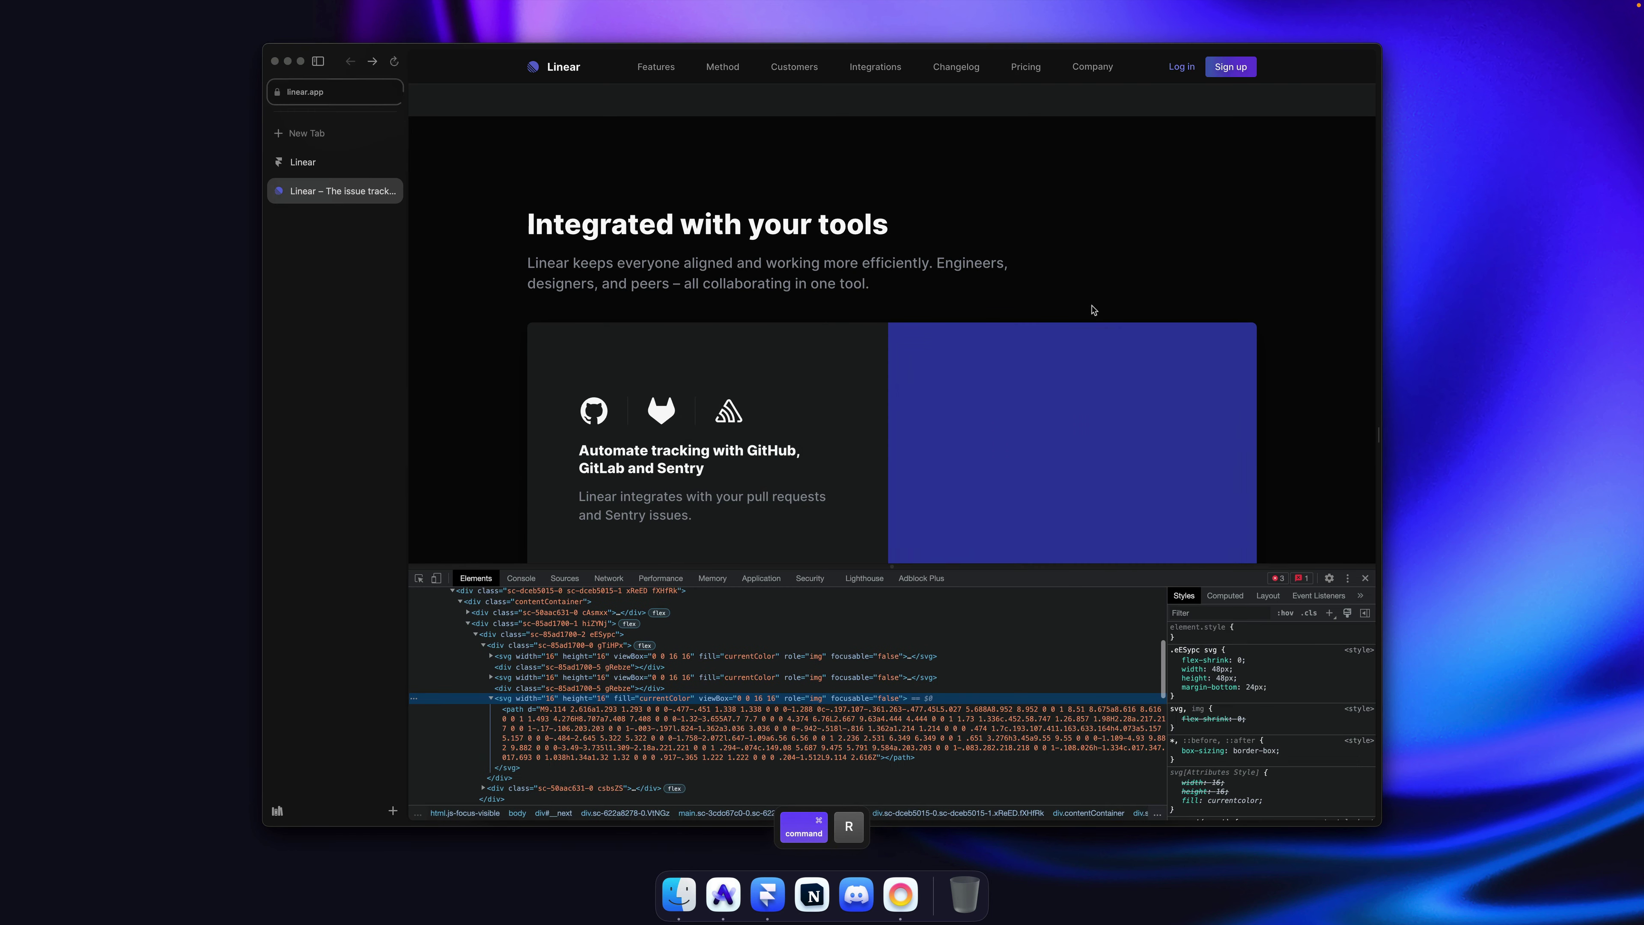
key("super+alt+i")
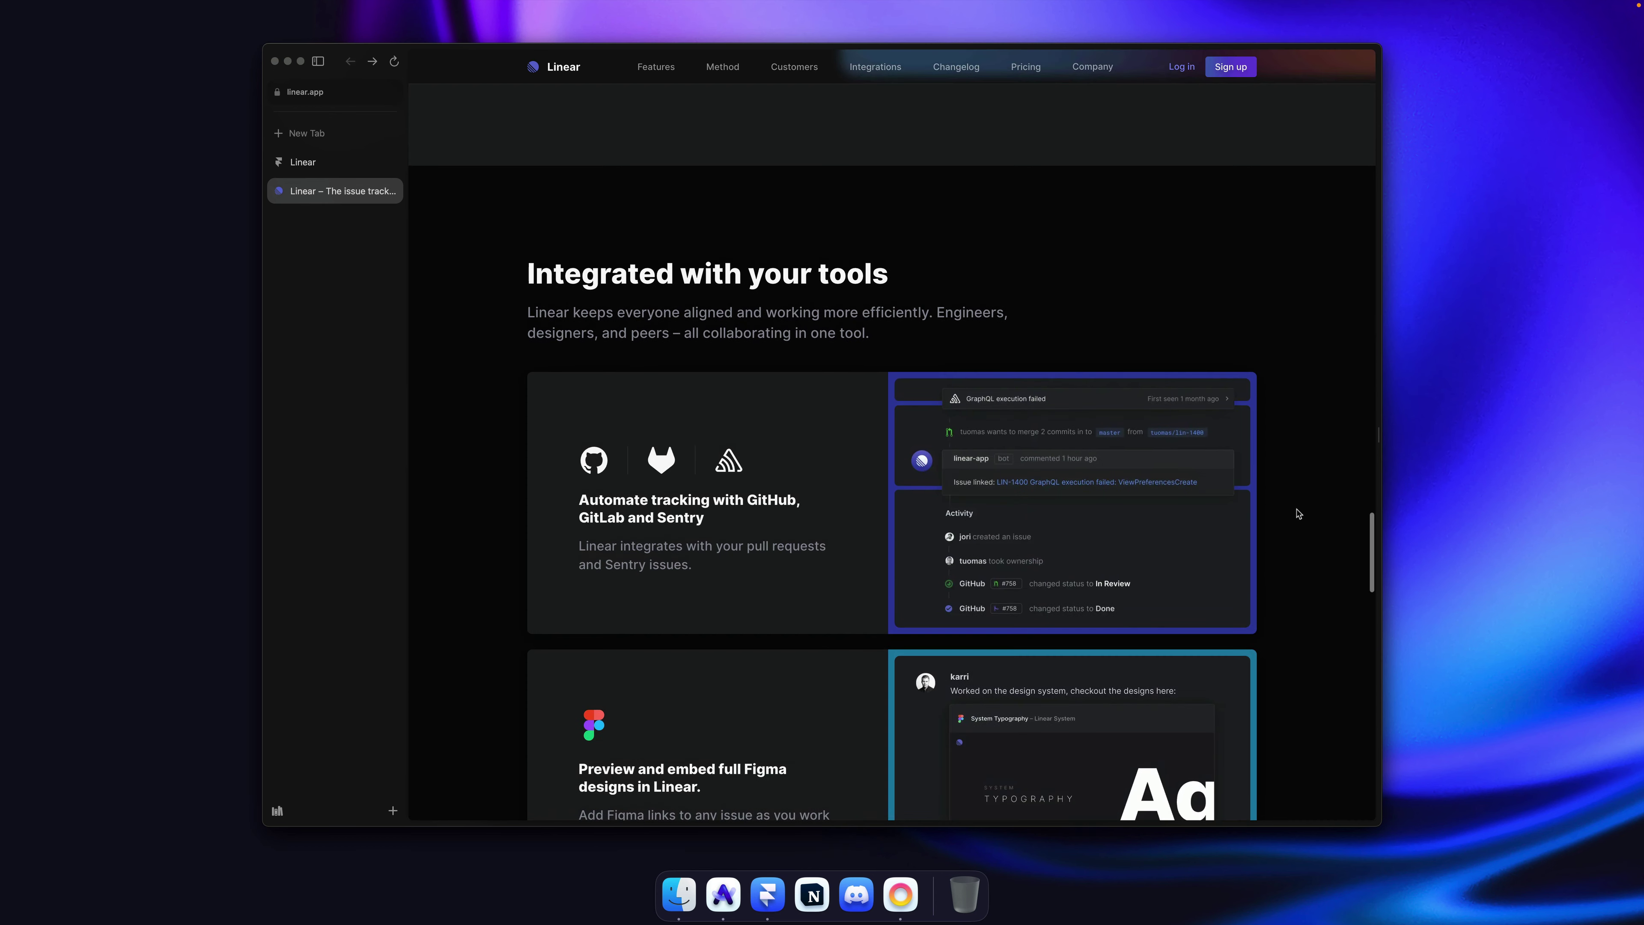
key("super+alt+Up")
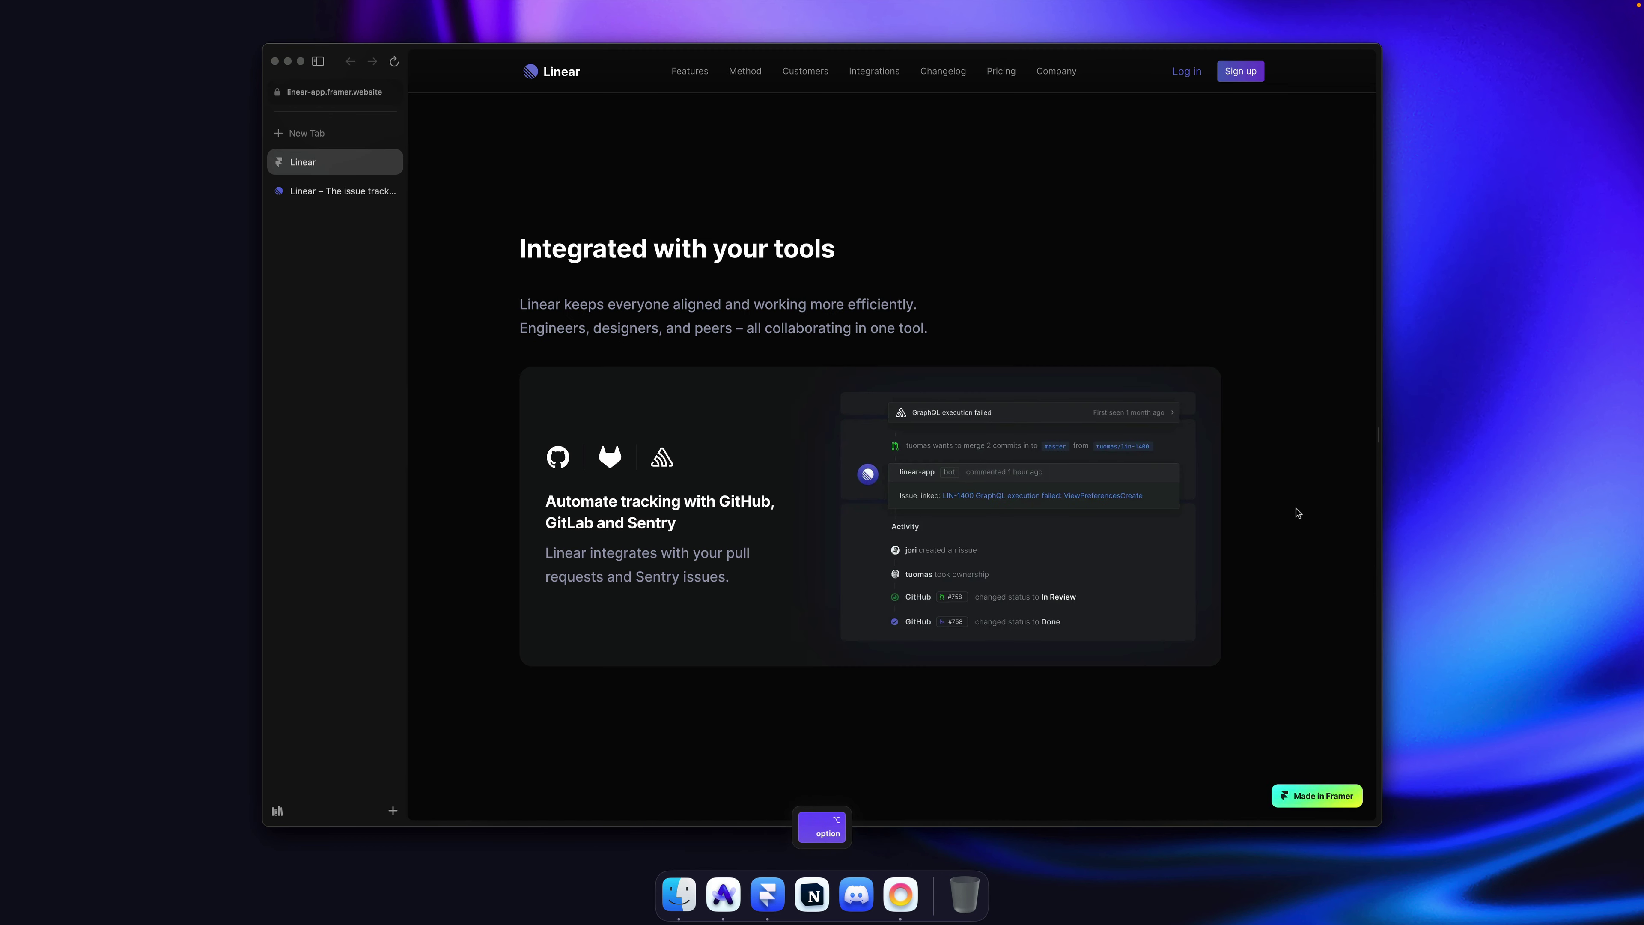
key("super+r")
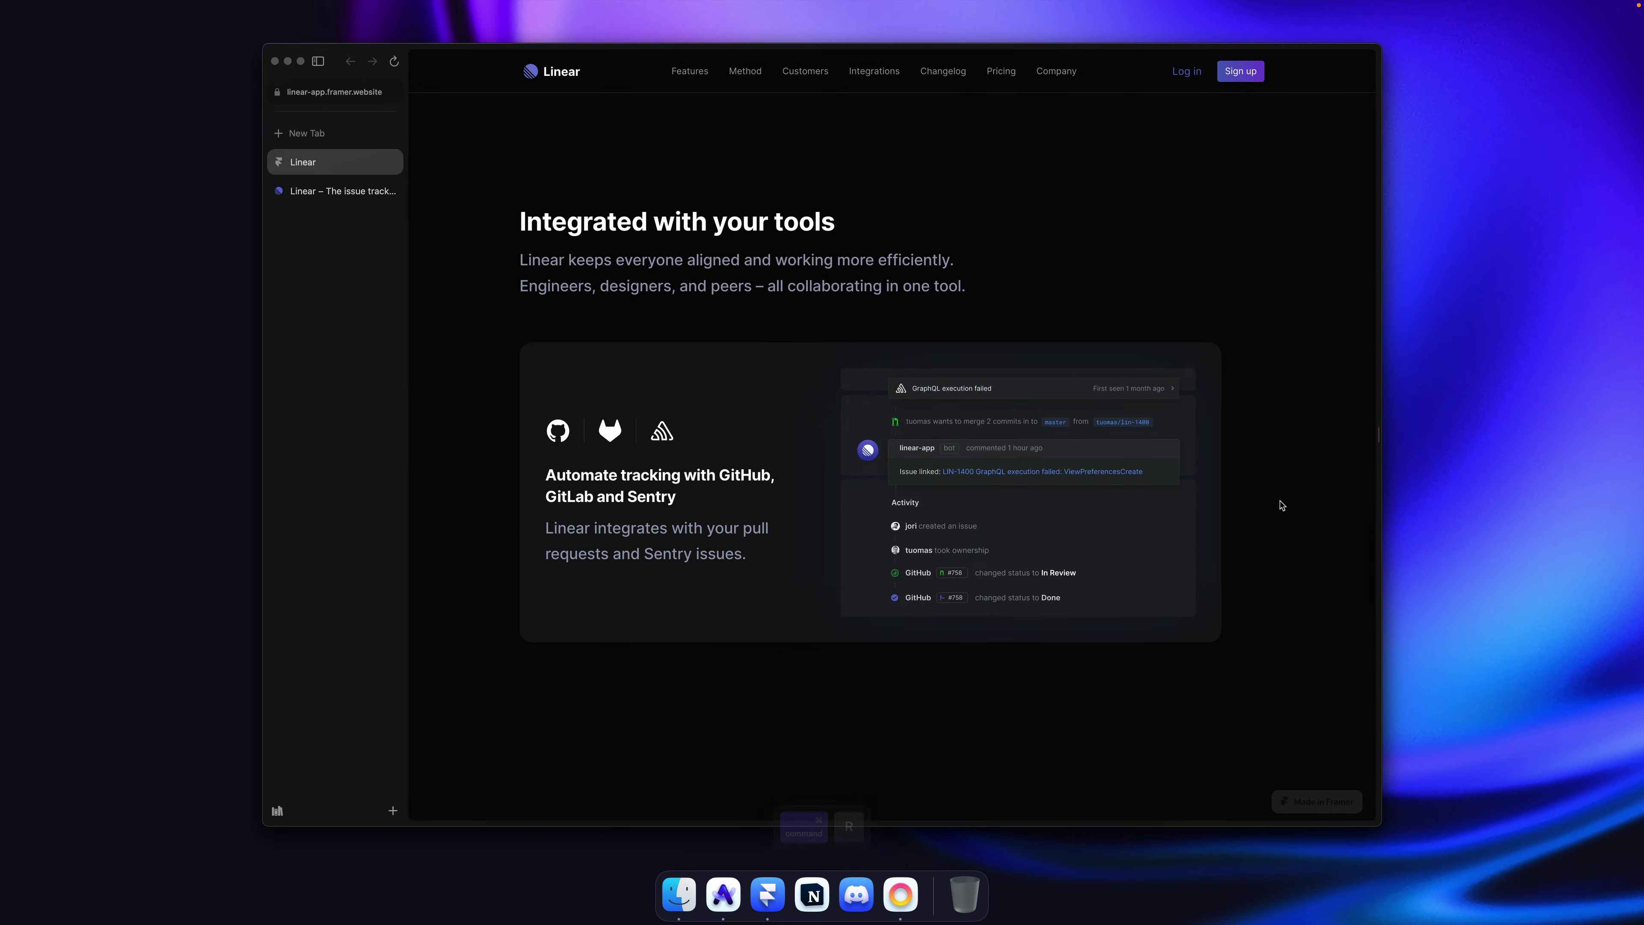
Step: Flip between linear.app and the clone to compare their integrations sections
key("super+alt+Right")
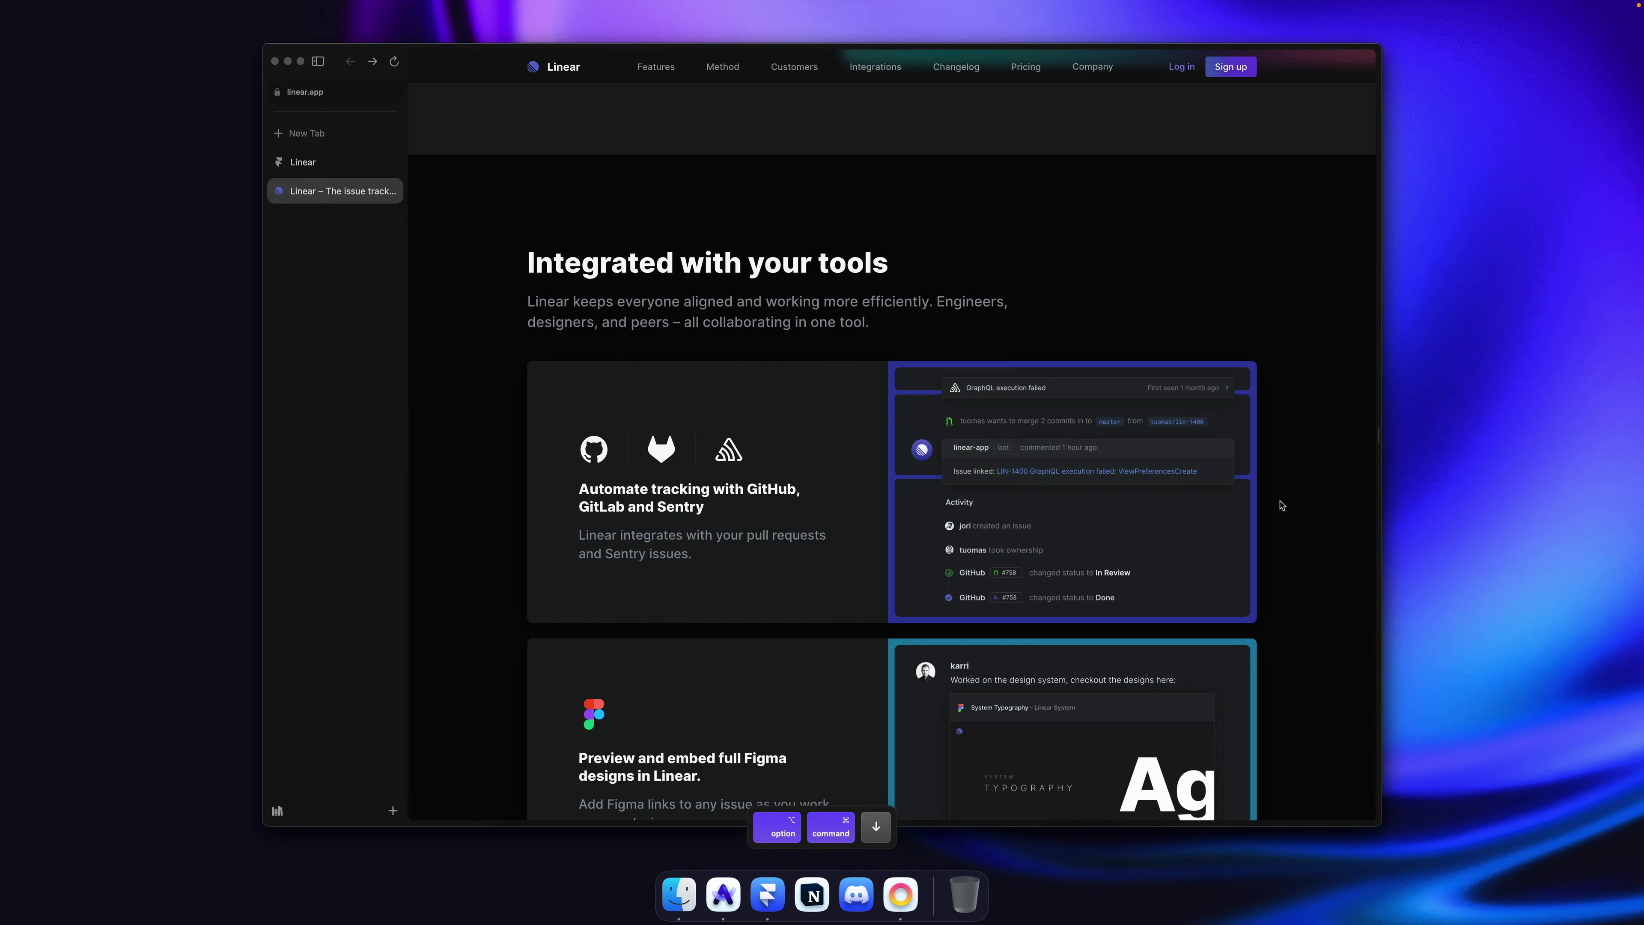
key("super+alt+Up")
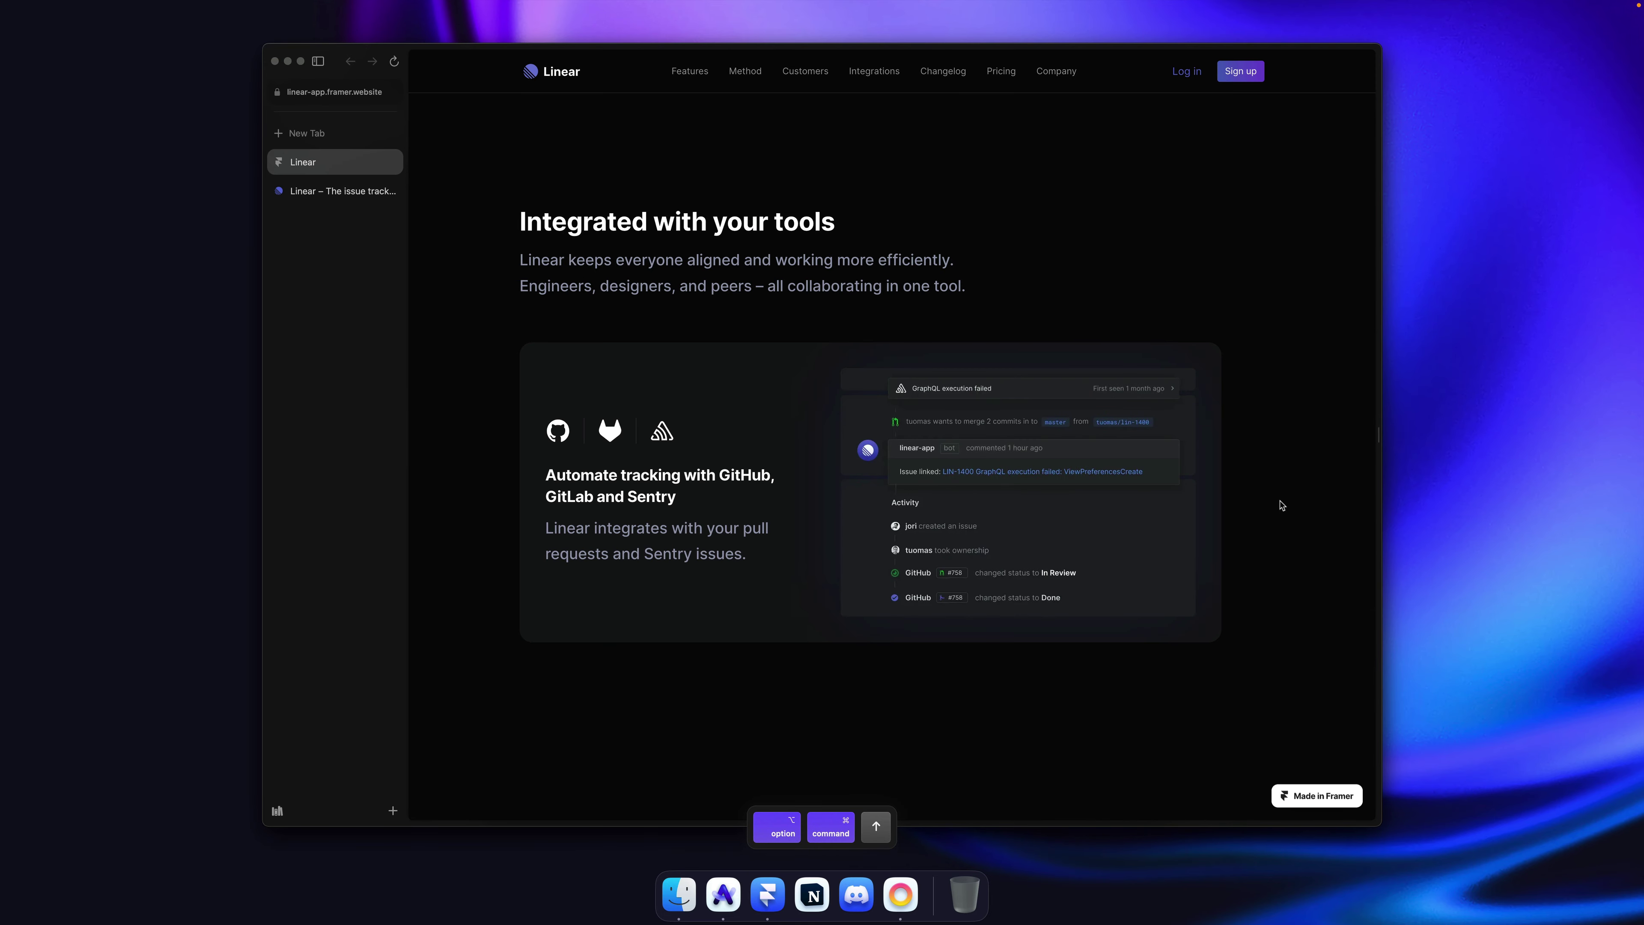
key("super+alt+Down")
scroll(1281, 506, "down", 2)
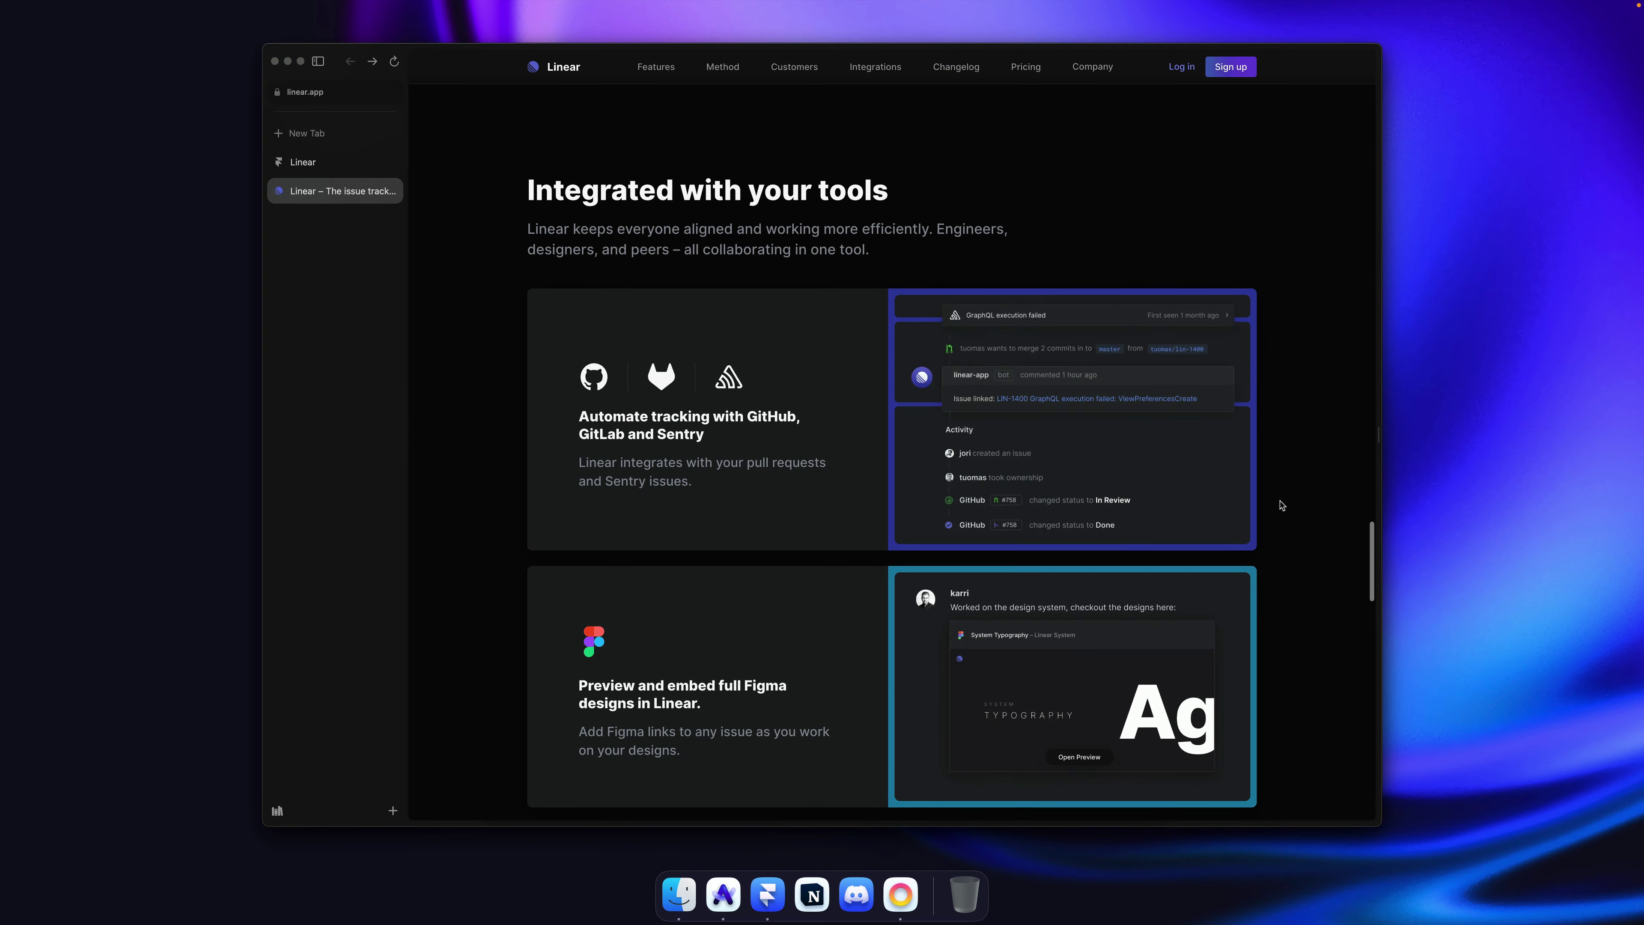
key("super+alt+Up")
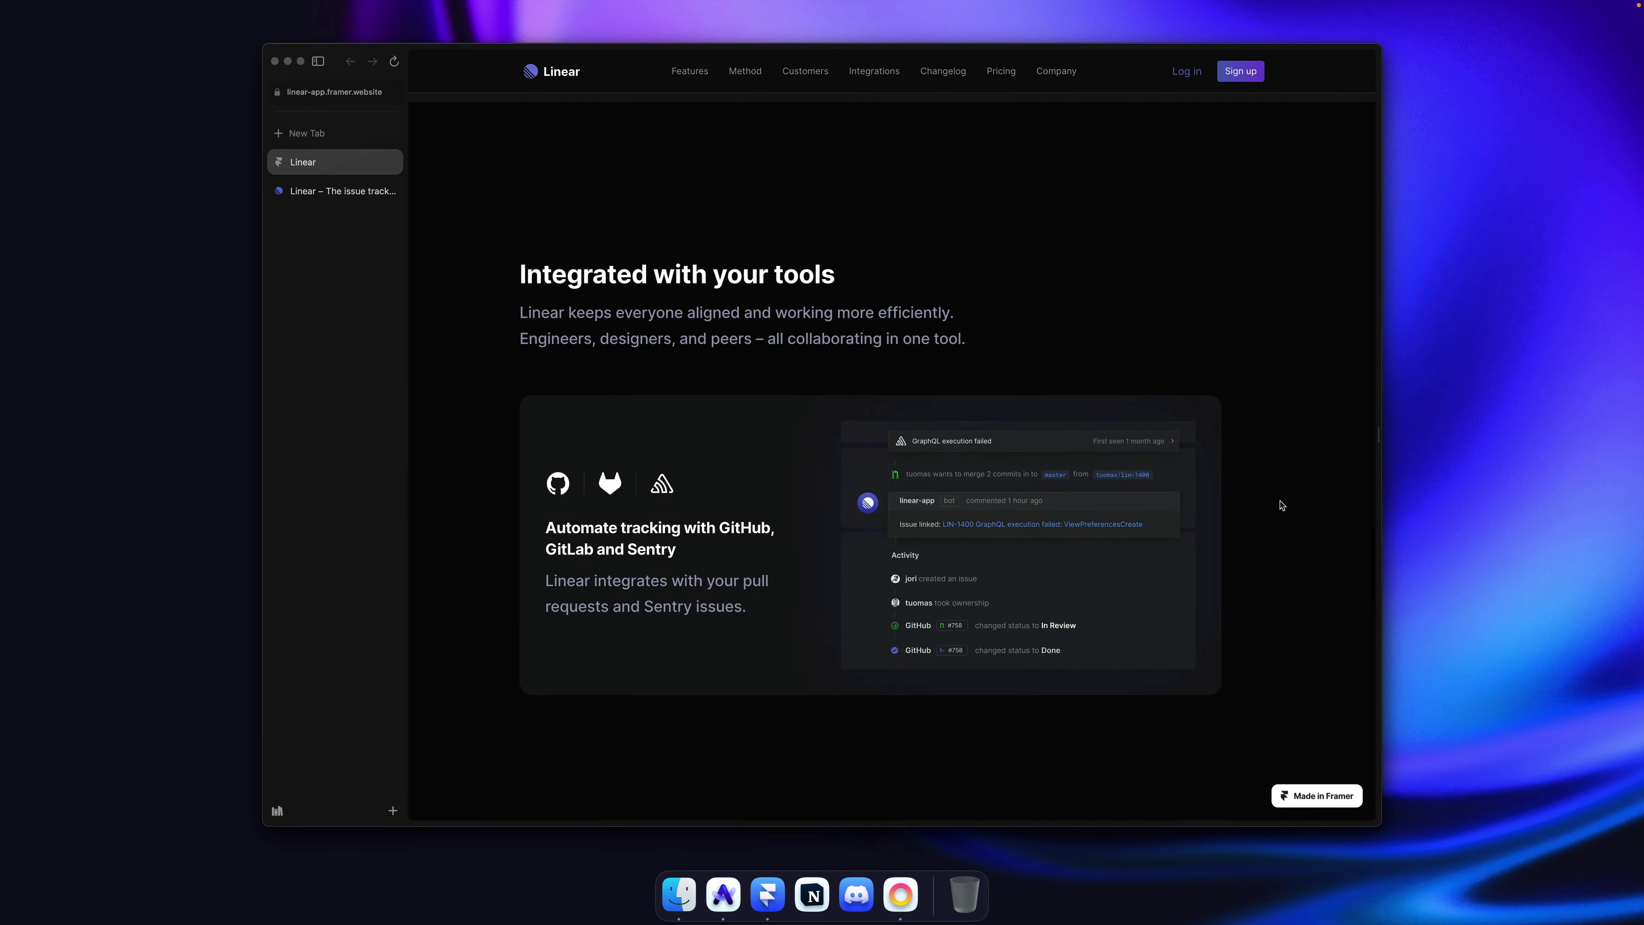
key("super+alt+Down")
key("super+alt+Up")
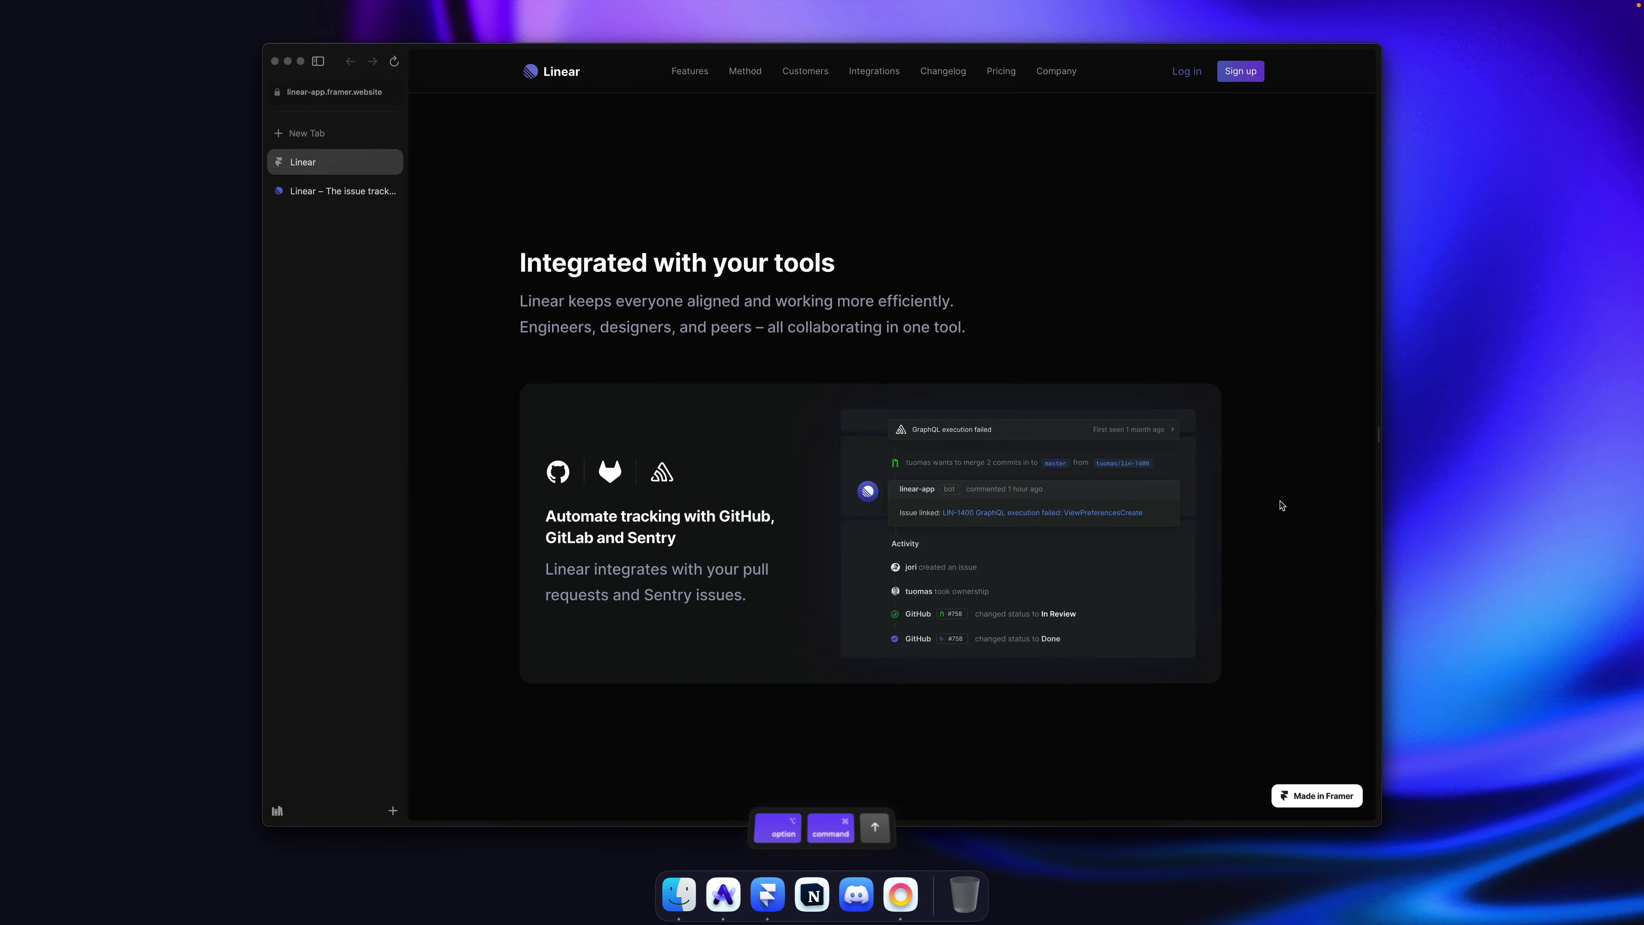
Step: Set the integrations section's bottom padding to 120
key("super+Tab")
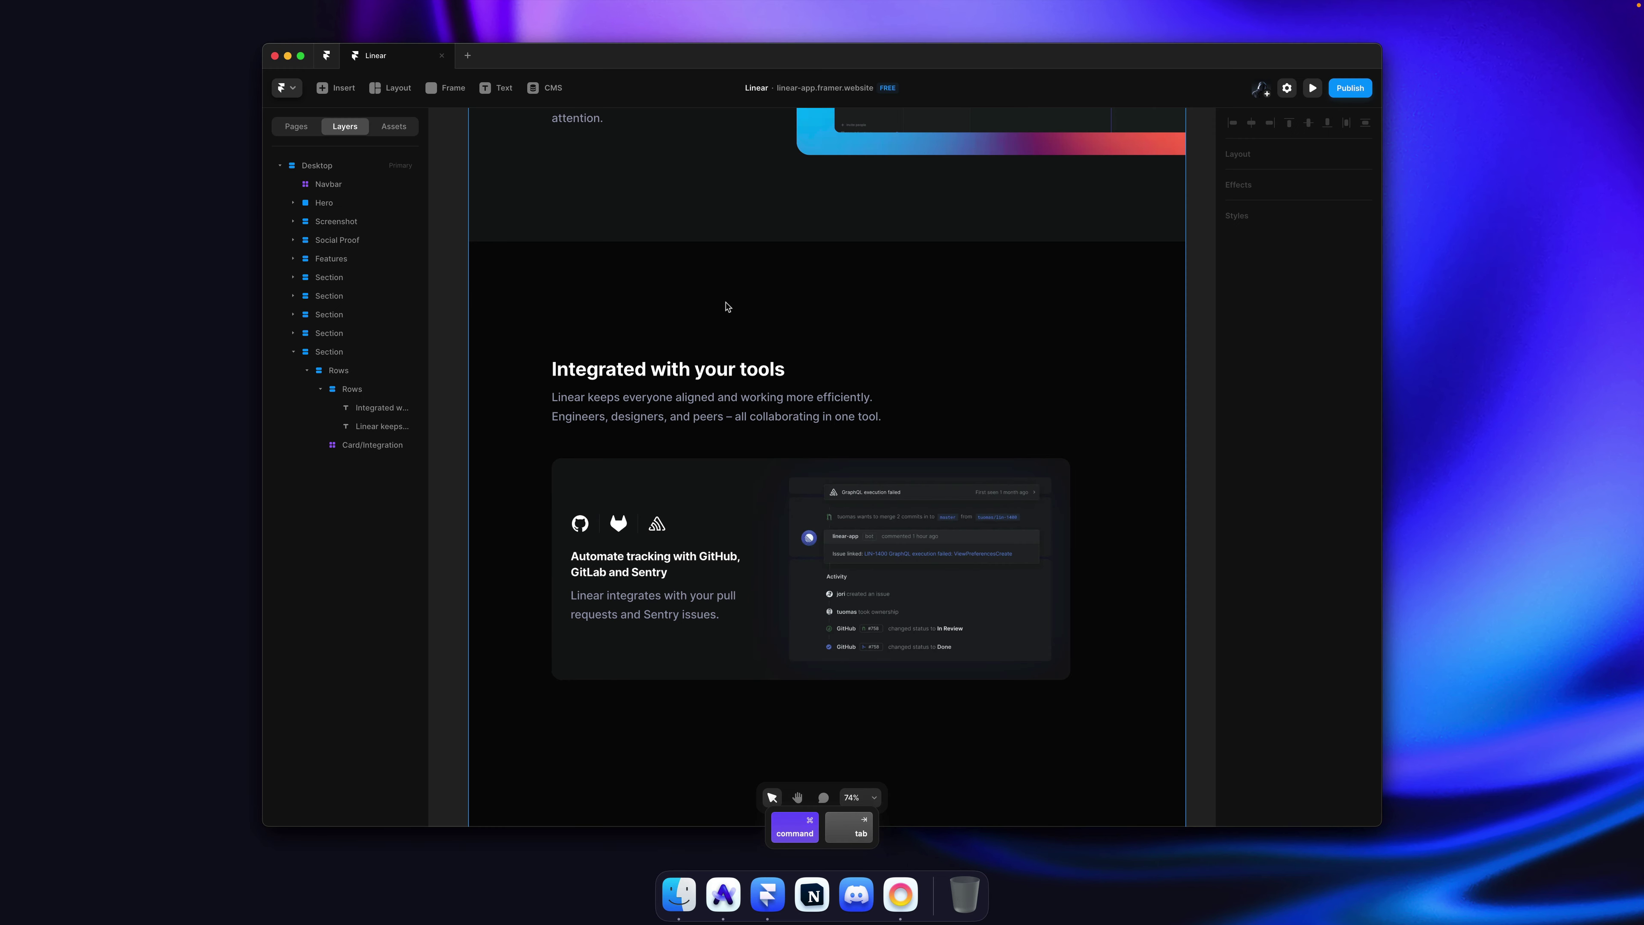
left_click(708, 314)
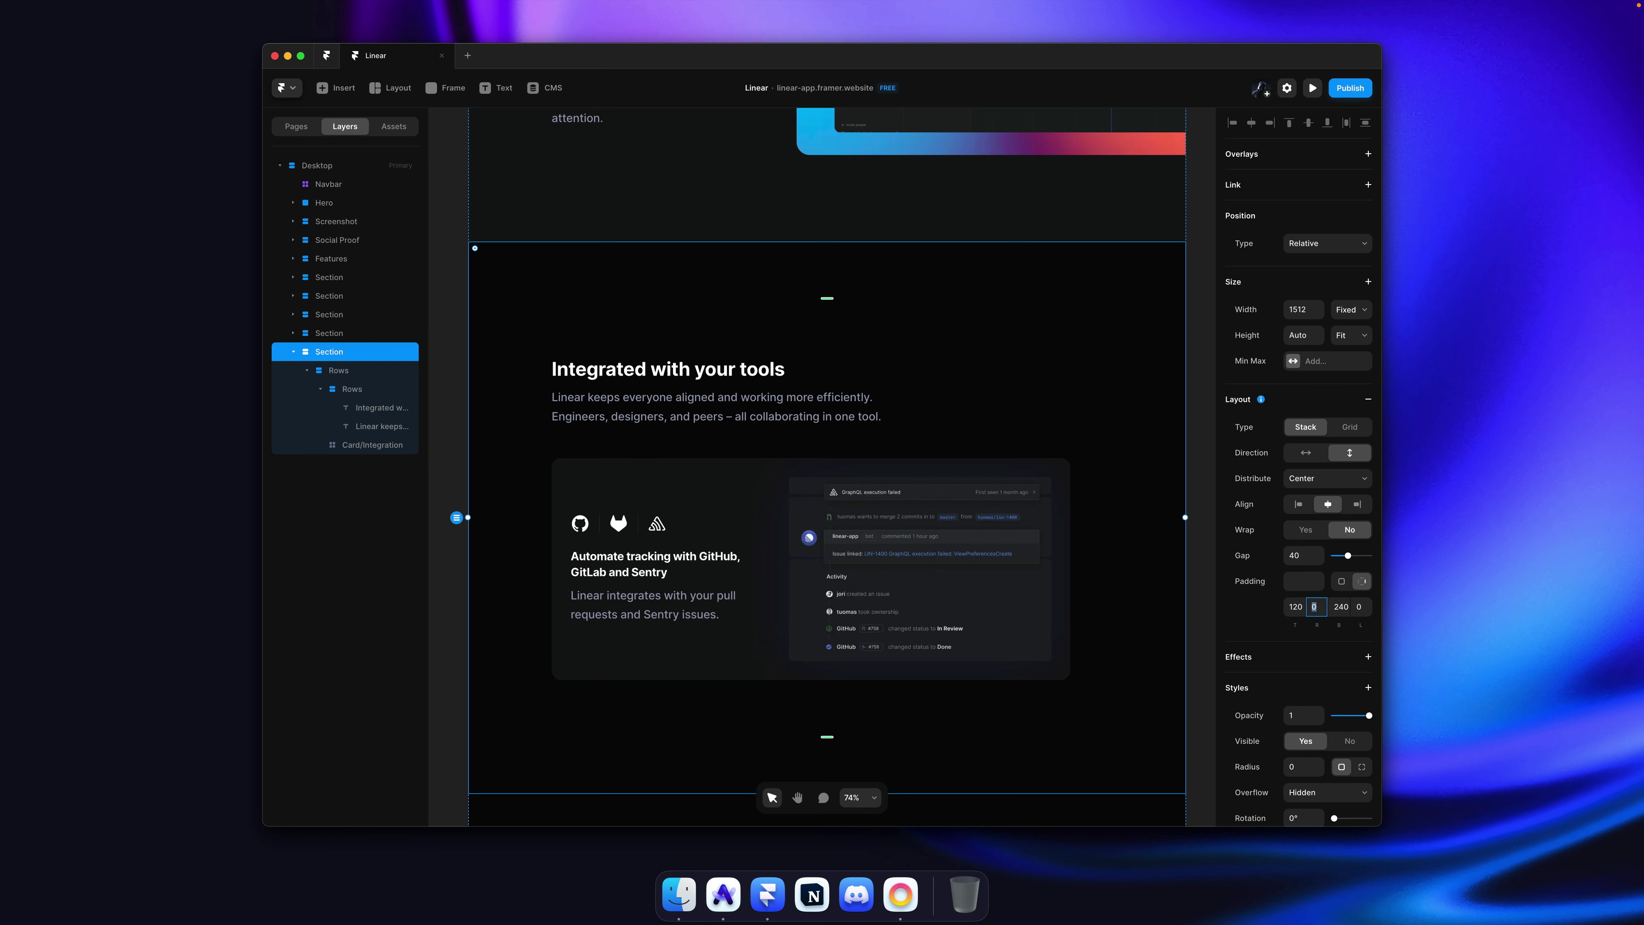
key("Tab")
type("120")
key("Return")
Step: Save and publish the site, then view it in the browser
left_click(1199, 418)
key("super+s")
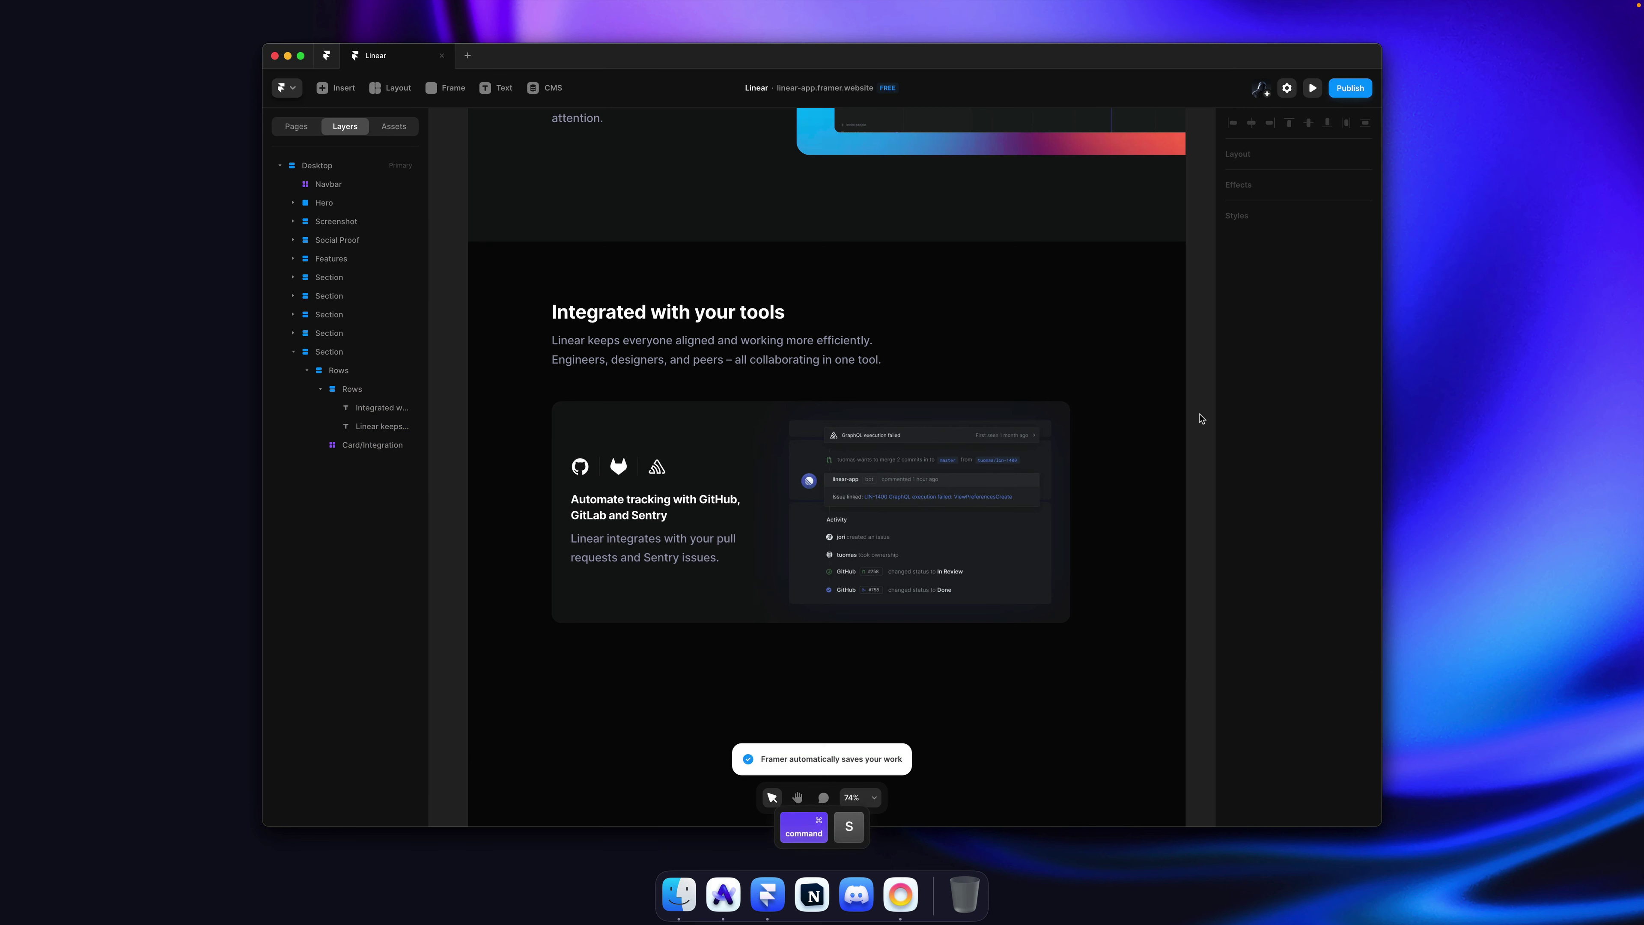
key("super+shift+p")
scroll(1054, 360, "up", 1)
key("super+Tab")
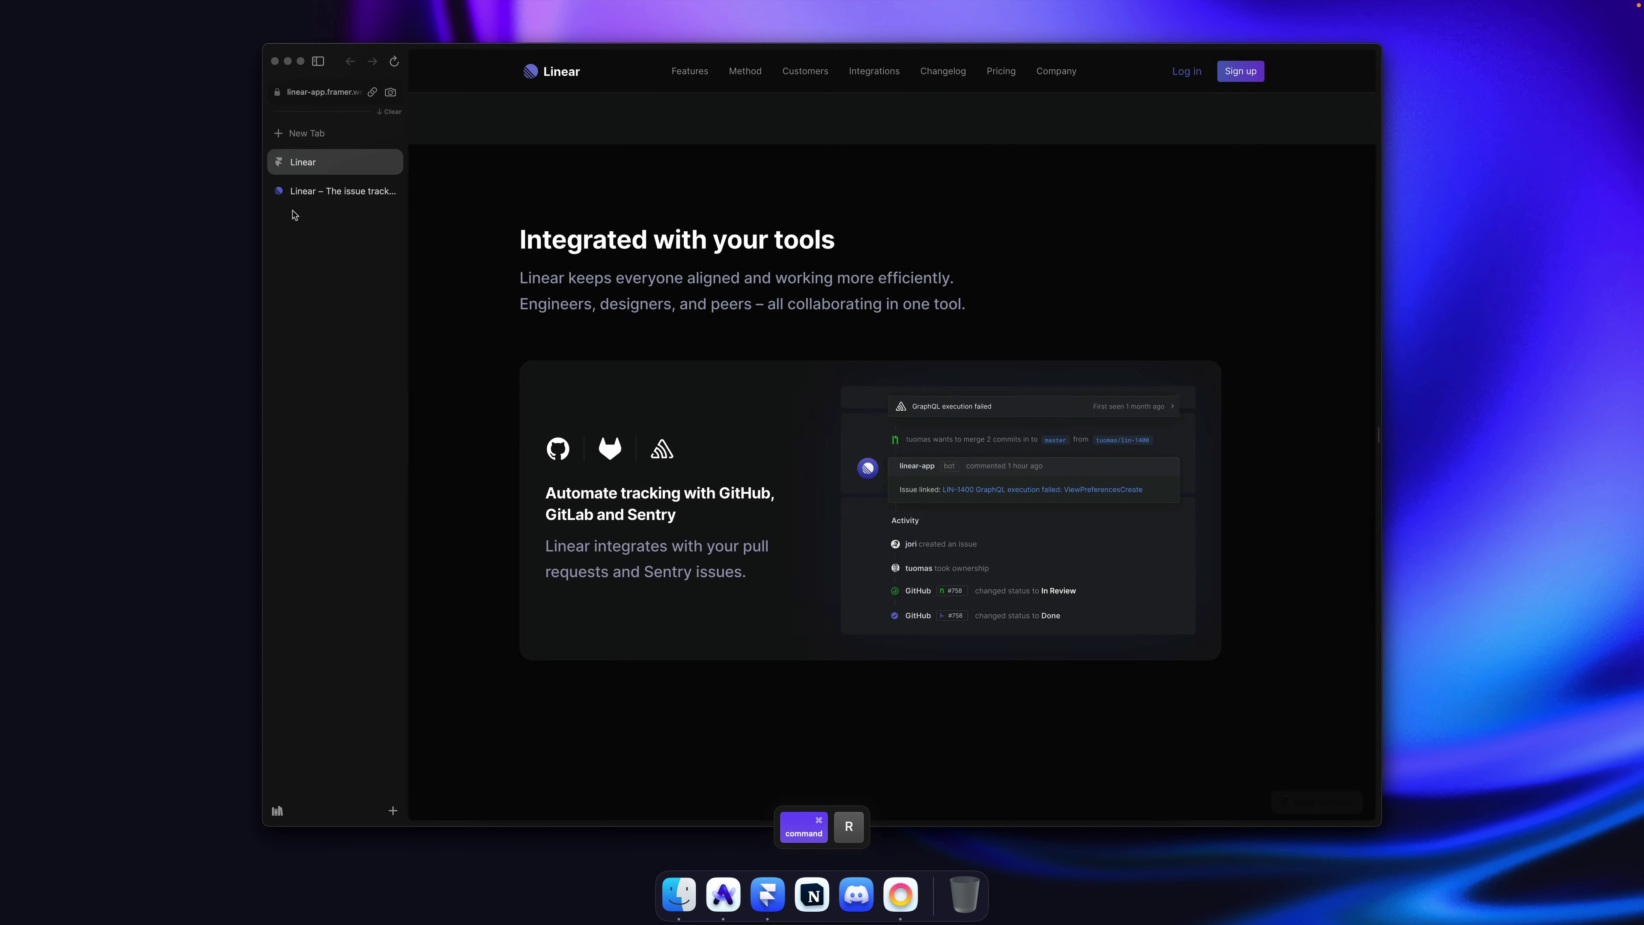
Step: Toggle between the linear.app and published clone tabs to compare the integrations sections
left_click(375, 192)
left_click(343, 170)
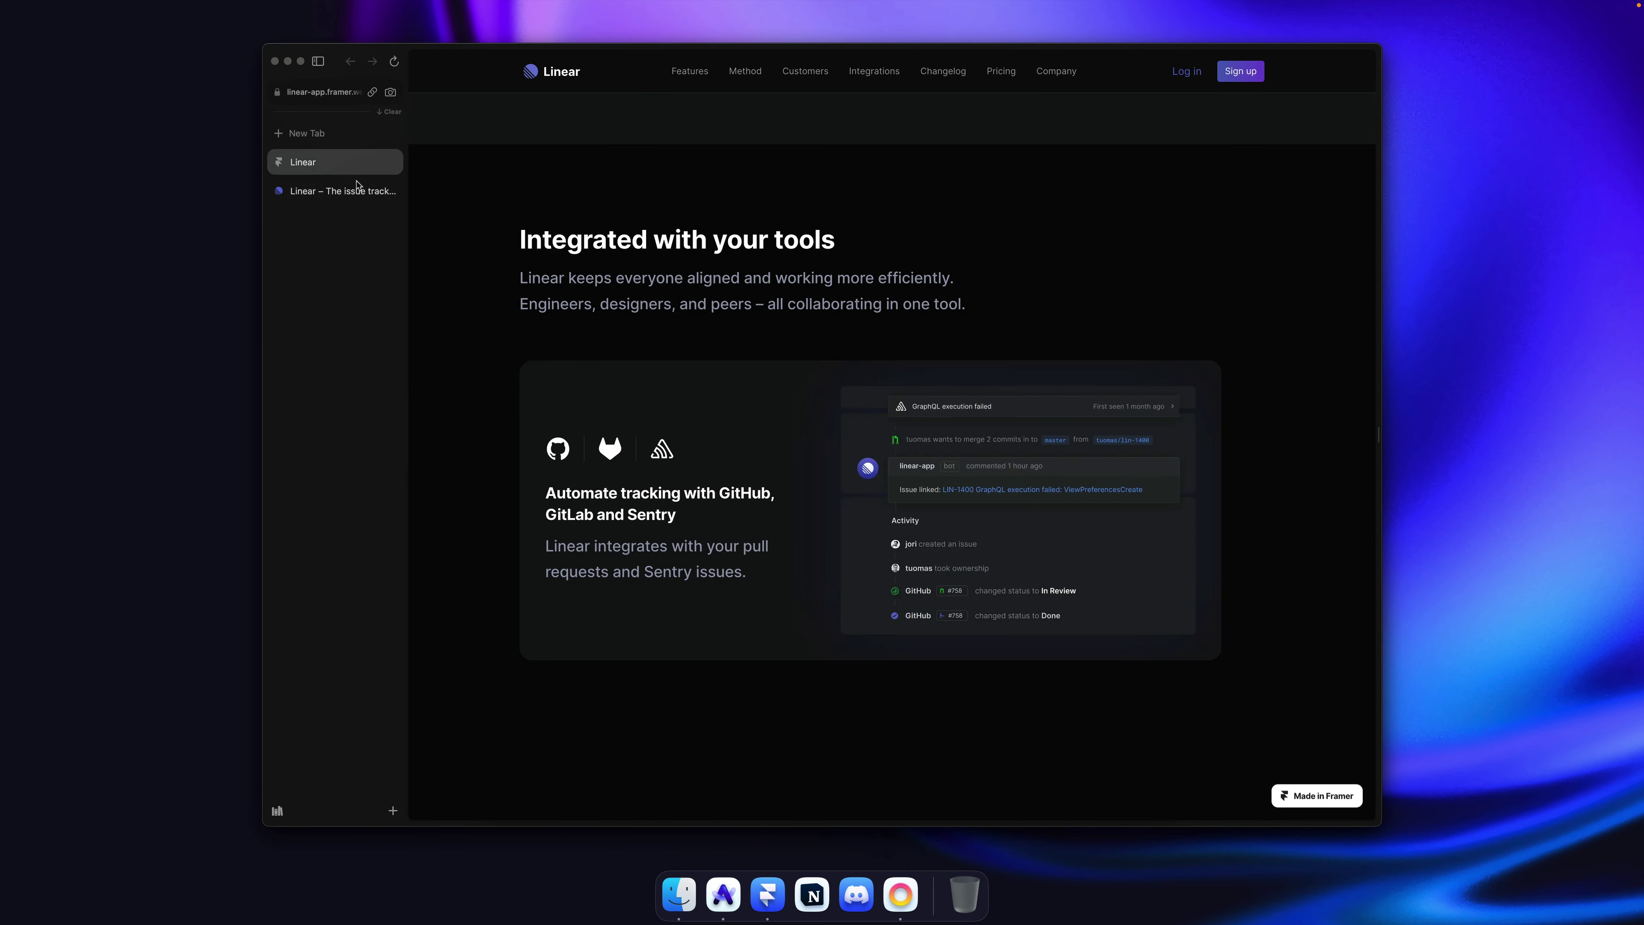
left_click(319, 202)
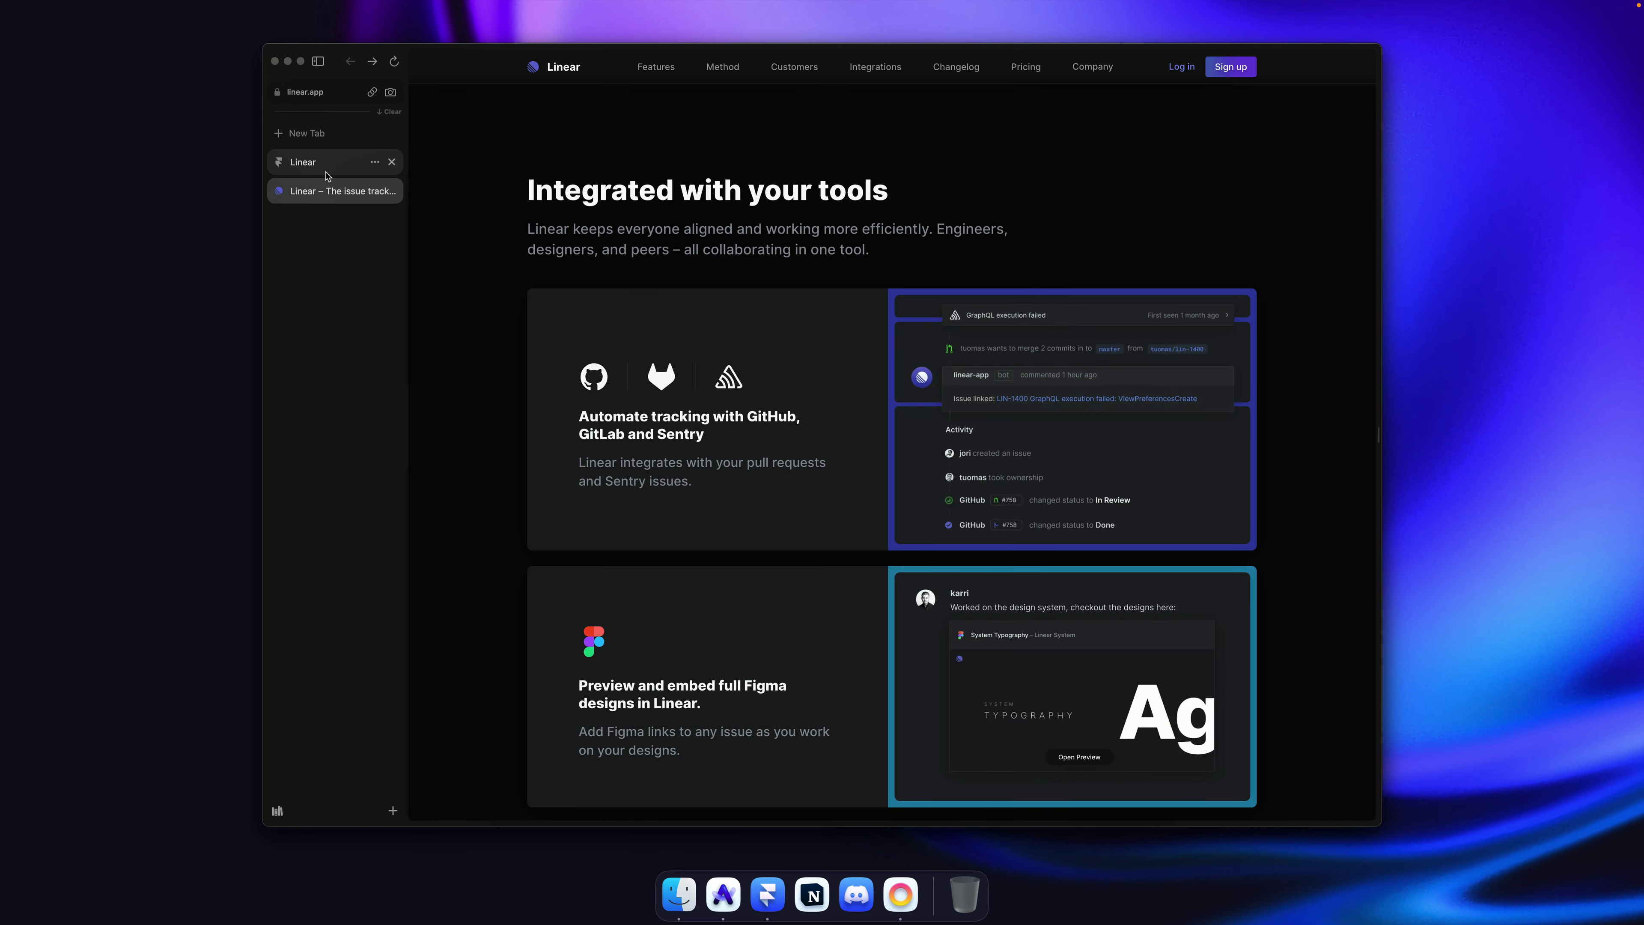
left_click(326, 175)
left_click(318, 198)
left_click(319, 166)
scroll(493, 224, "down", 2)
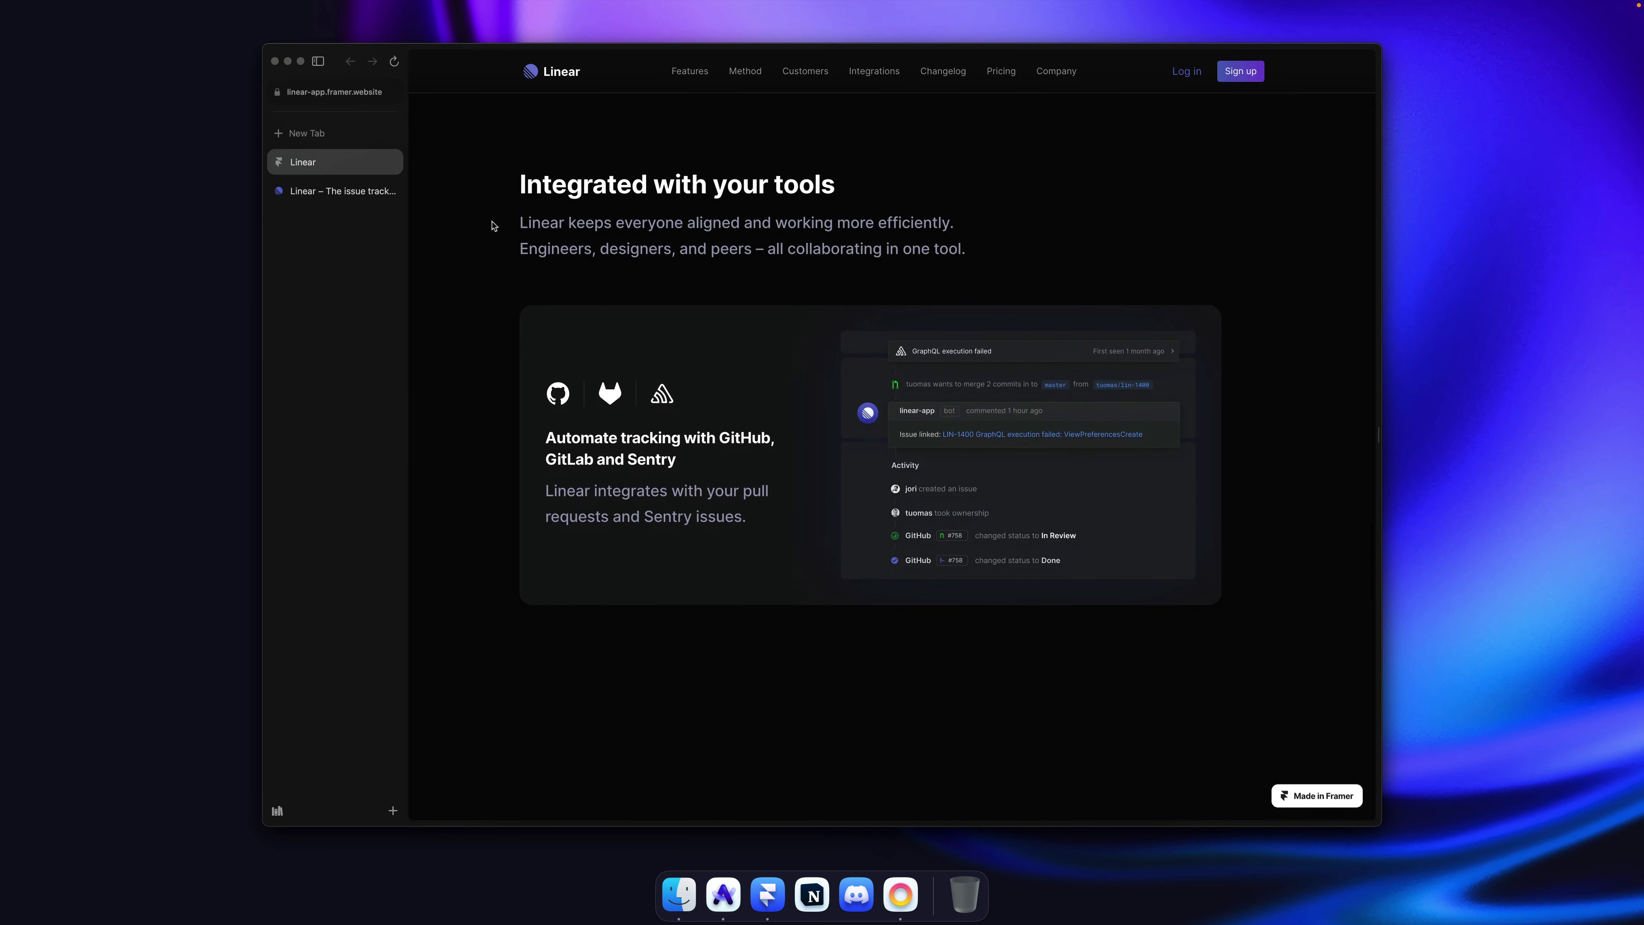
left_click(317, 189)
left_click(316, 167)
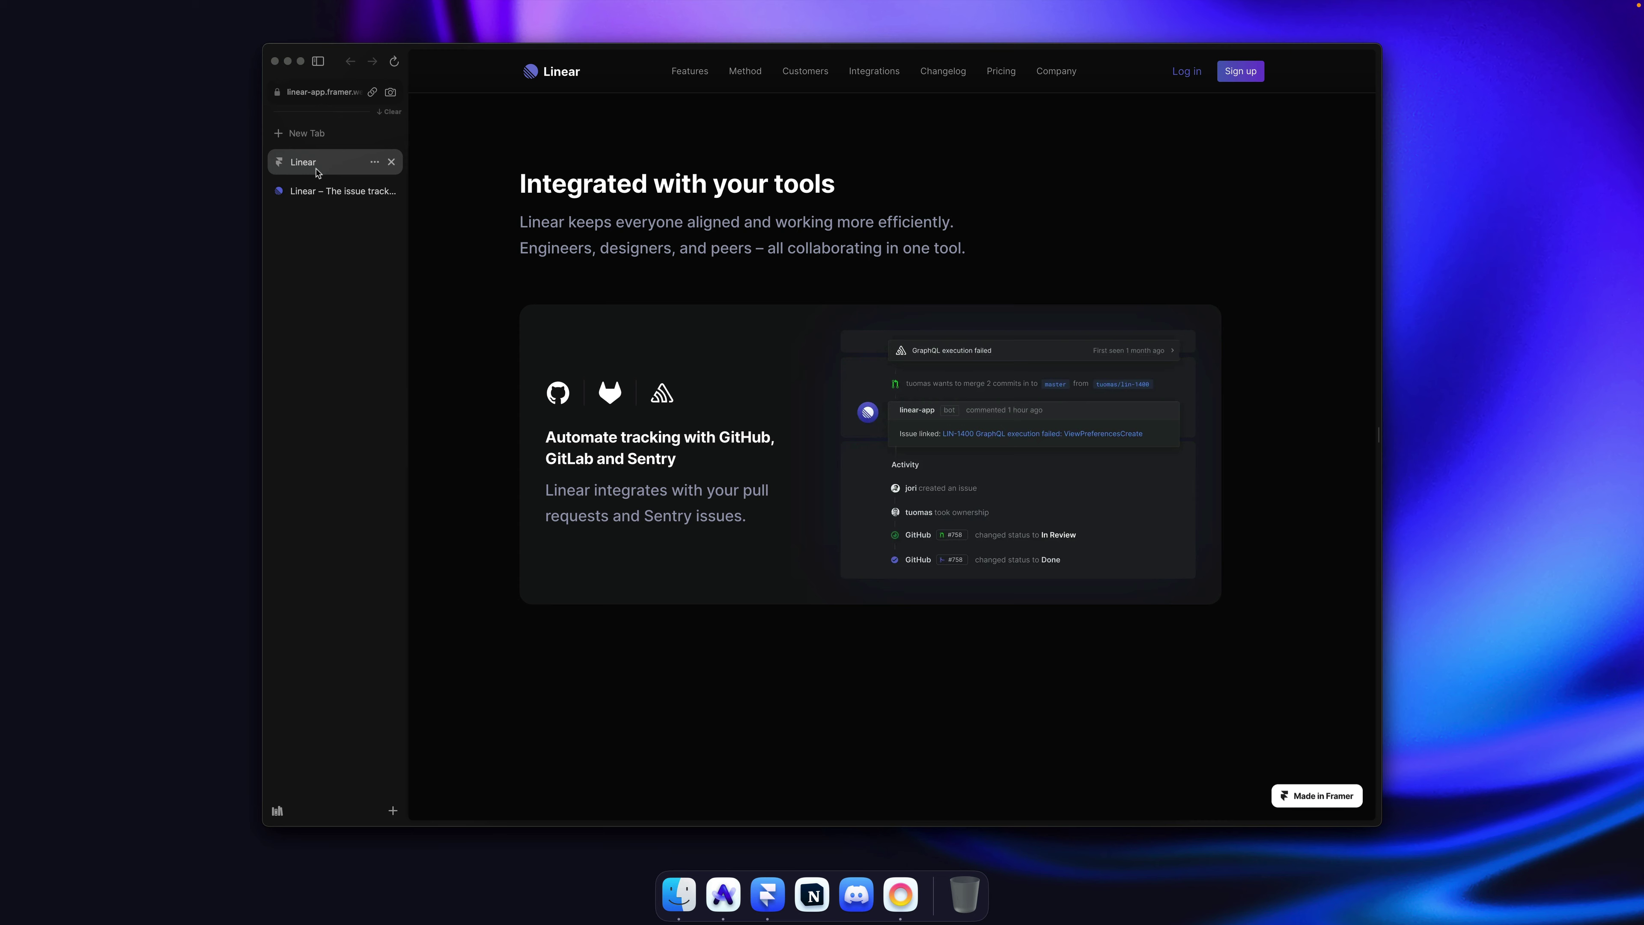
left_click(318, 190)
left_click(315, 167)
left_click(318, 190)
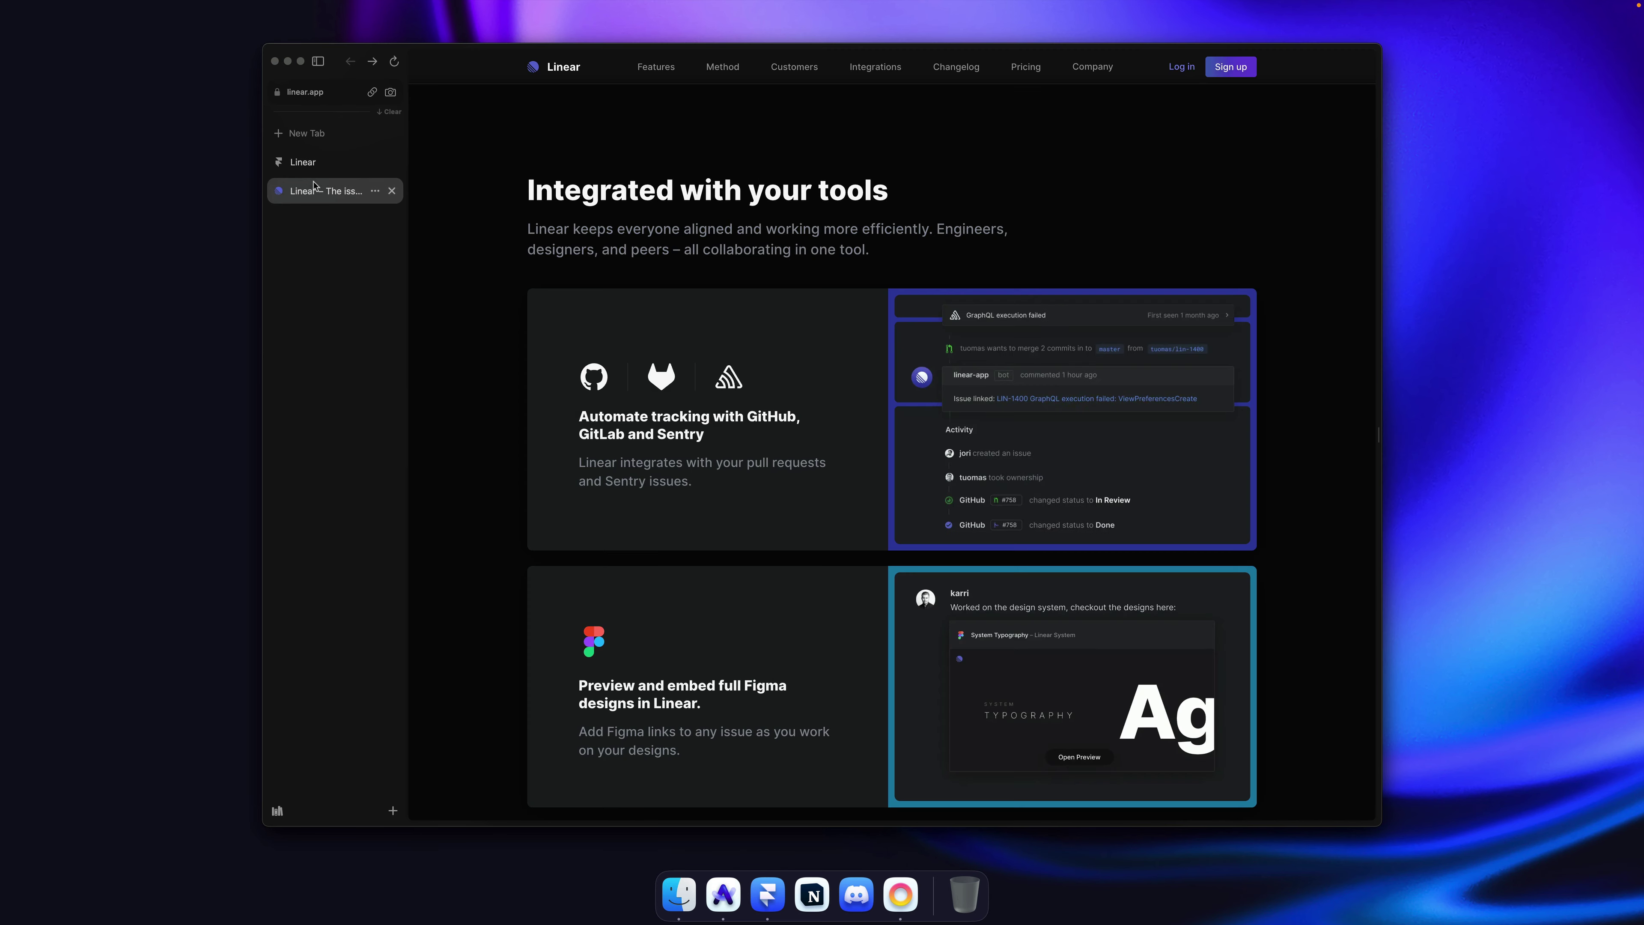
left_click(316, 167)
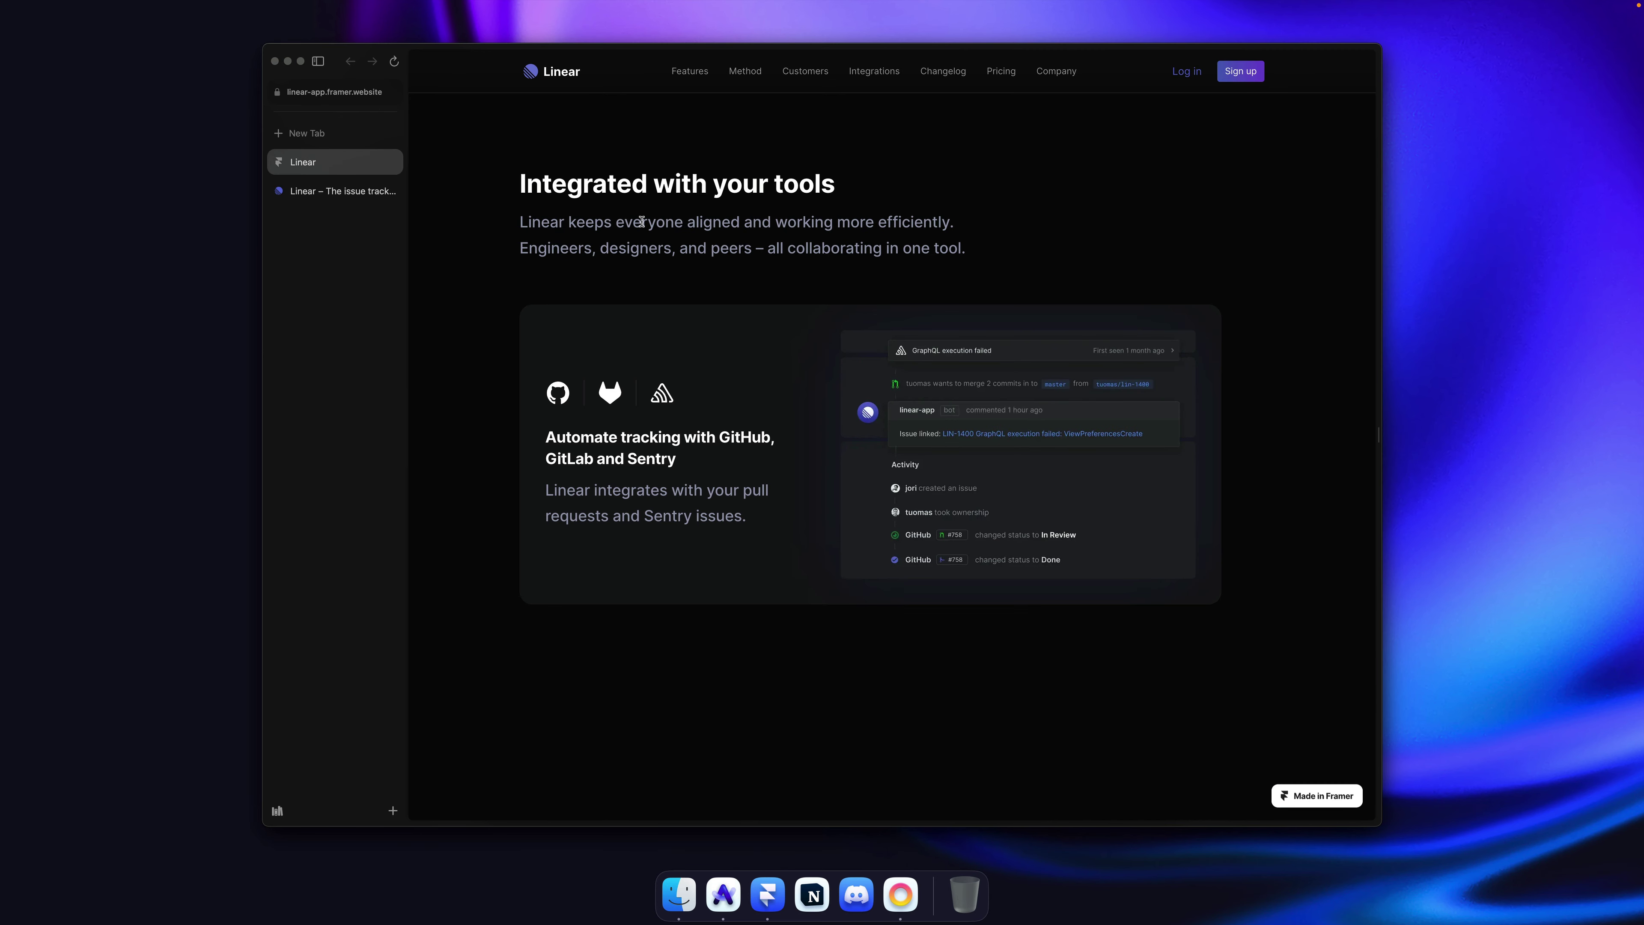
Step: Use the Sip colour picker to sample the intro paragraph's grey
key("super+space")
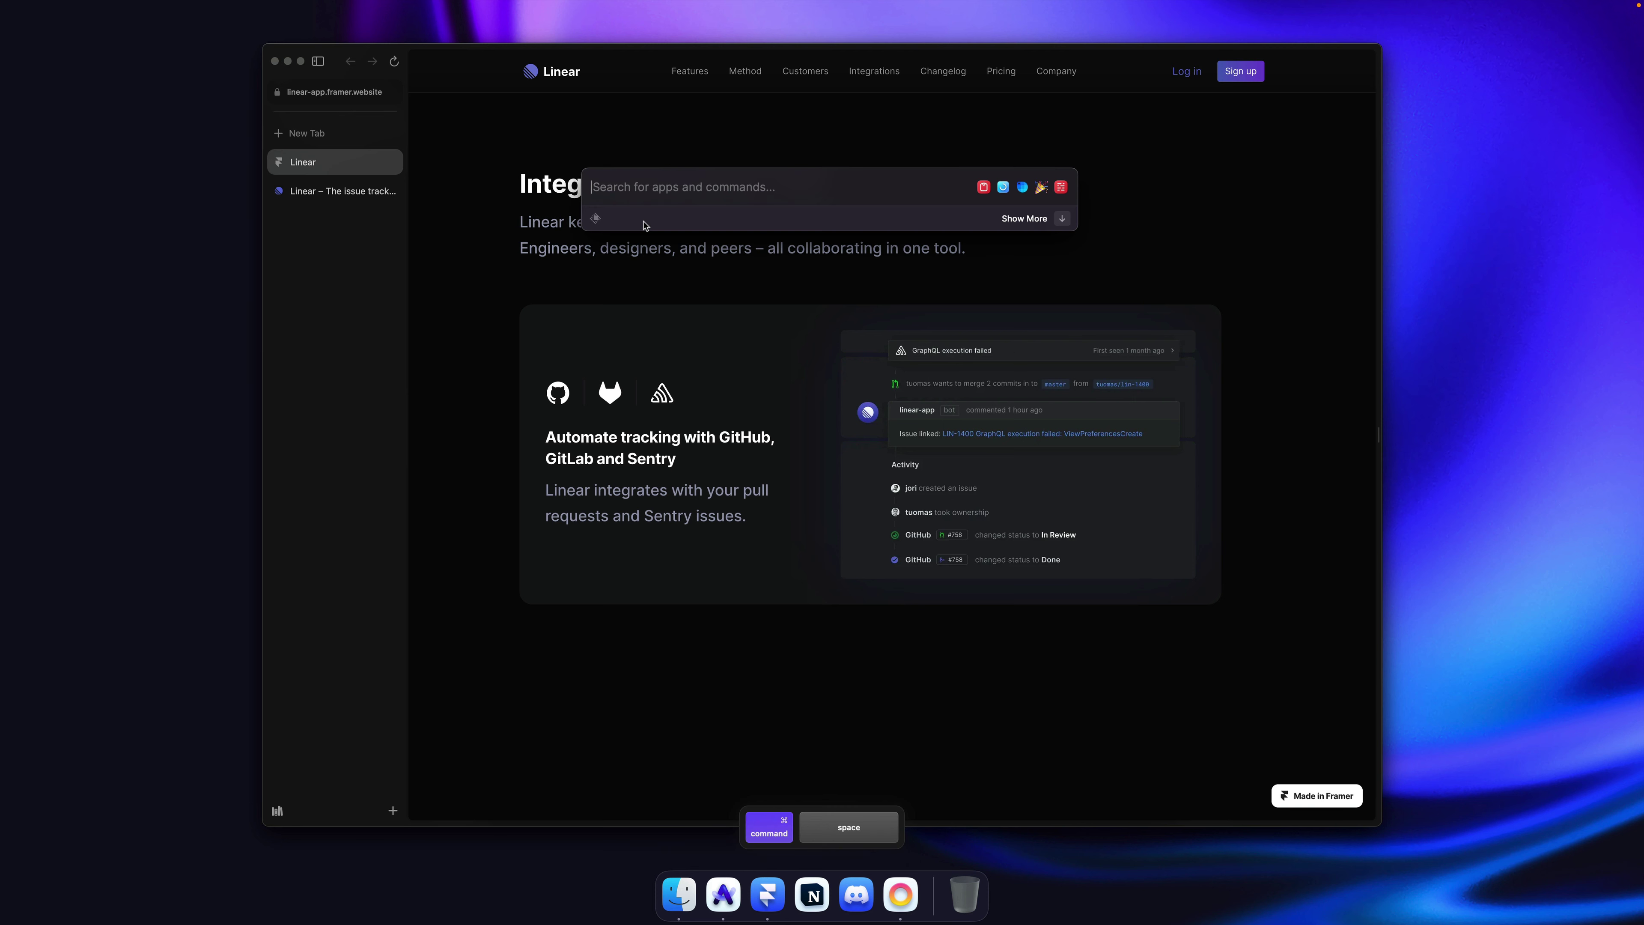
key("super+space")
key("super")
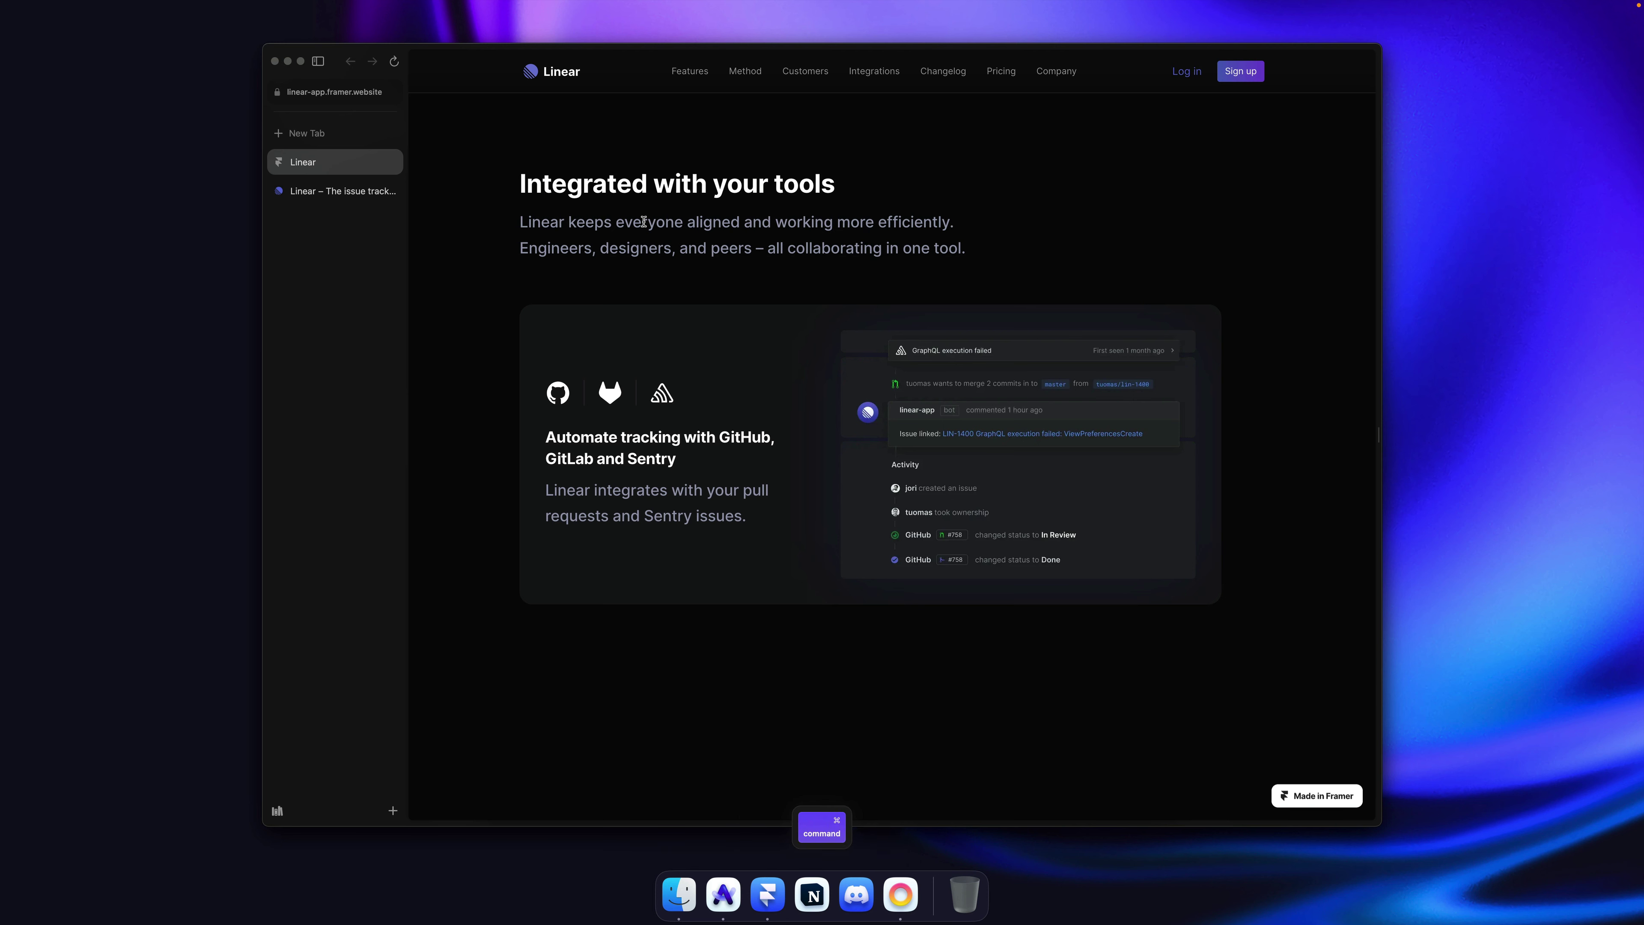
key("ctrl+alt+super+c")
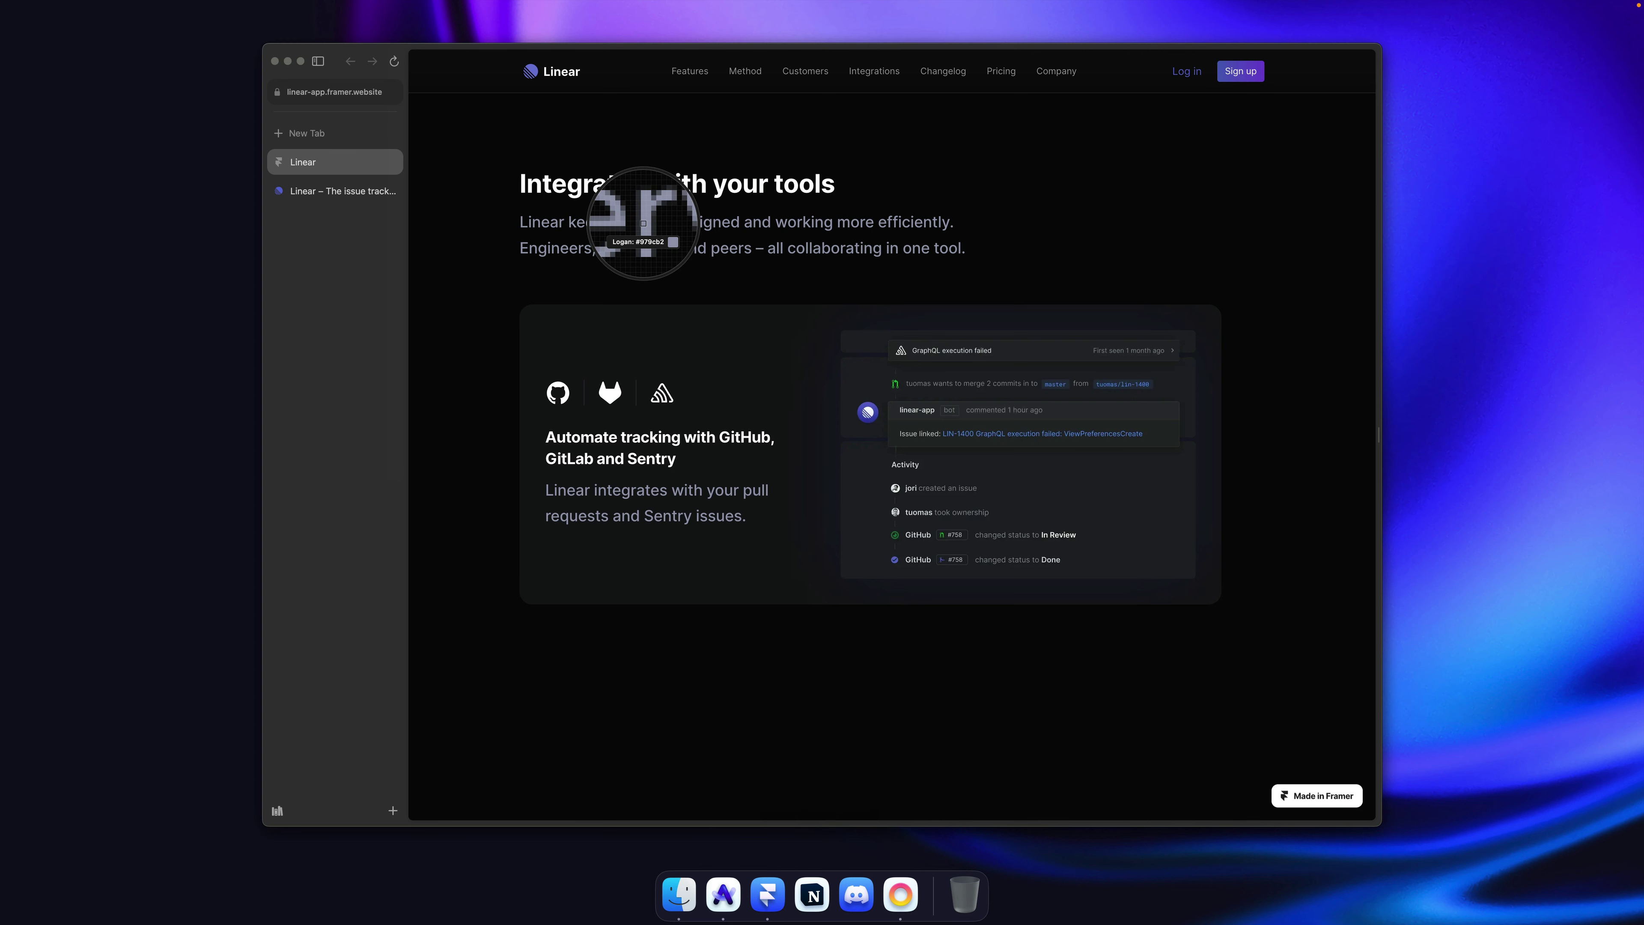
left_click(643, 224)
Step: Change the Paragraph style's shared Grey colour to #979cb2
key("super+Tab")
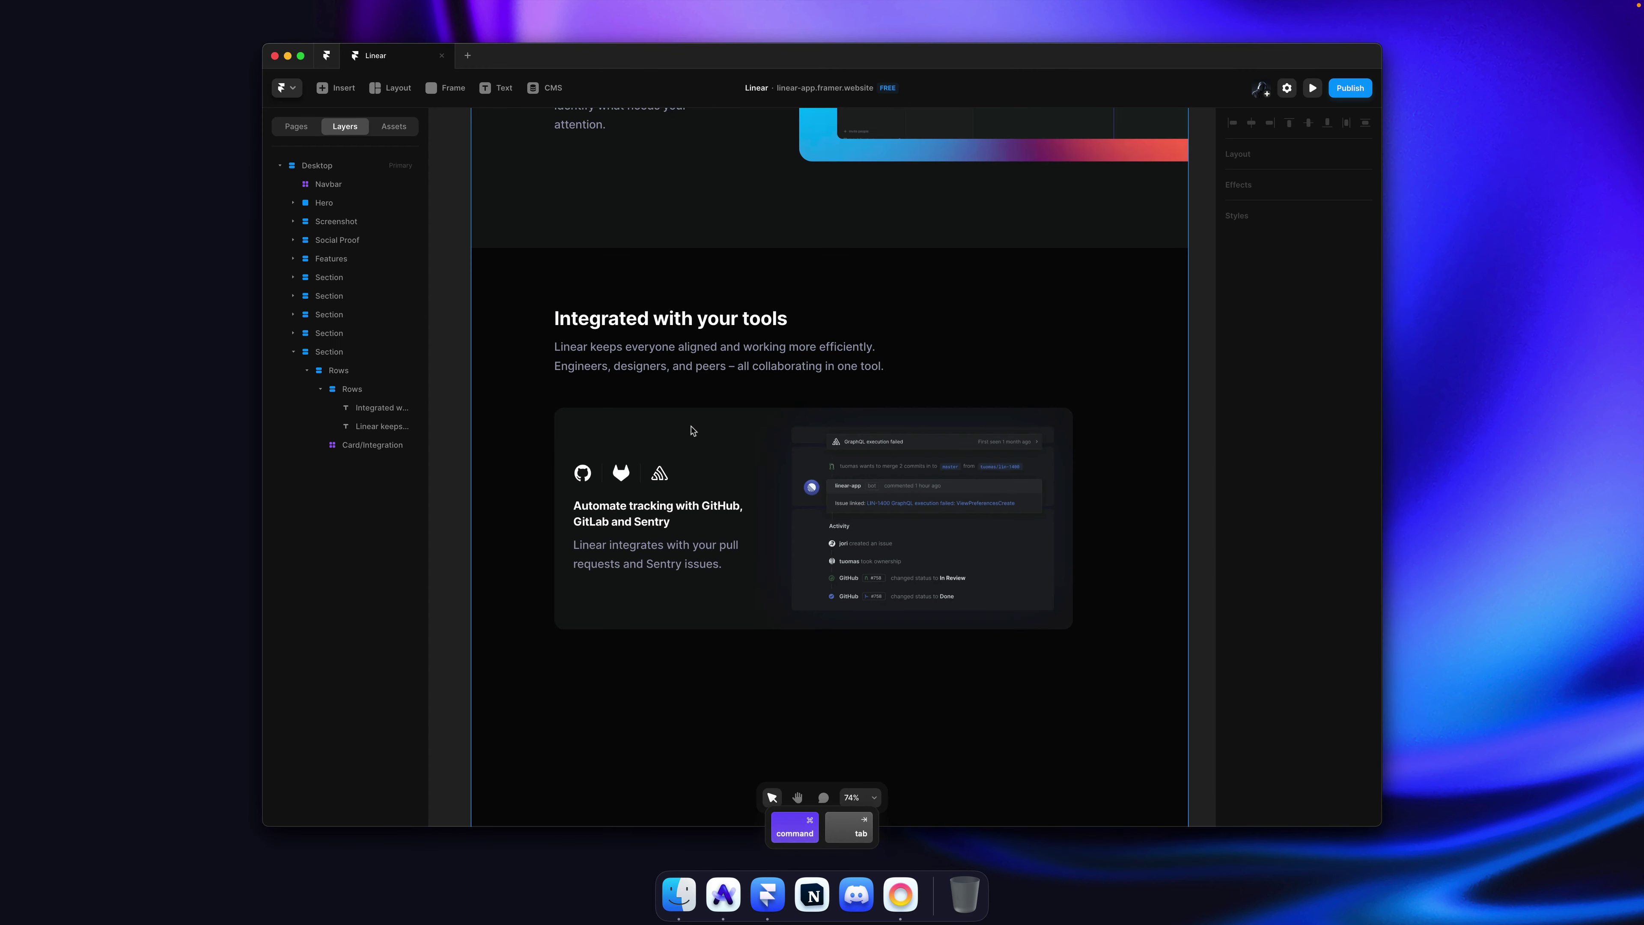
left_click(701, 363, "super")
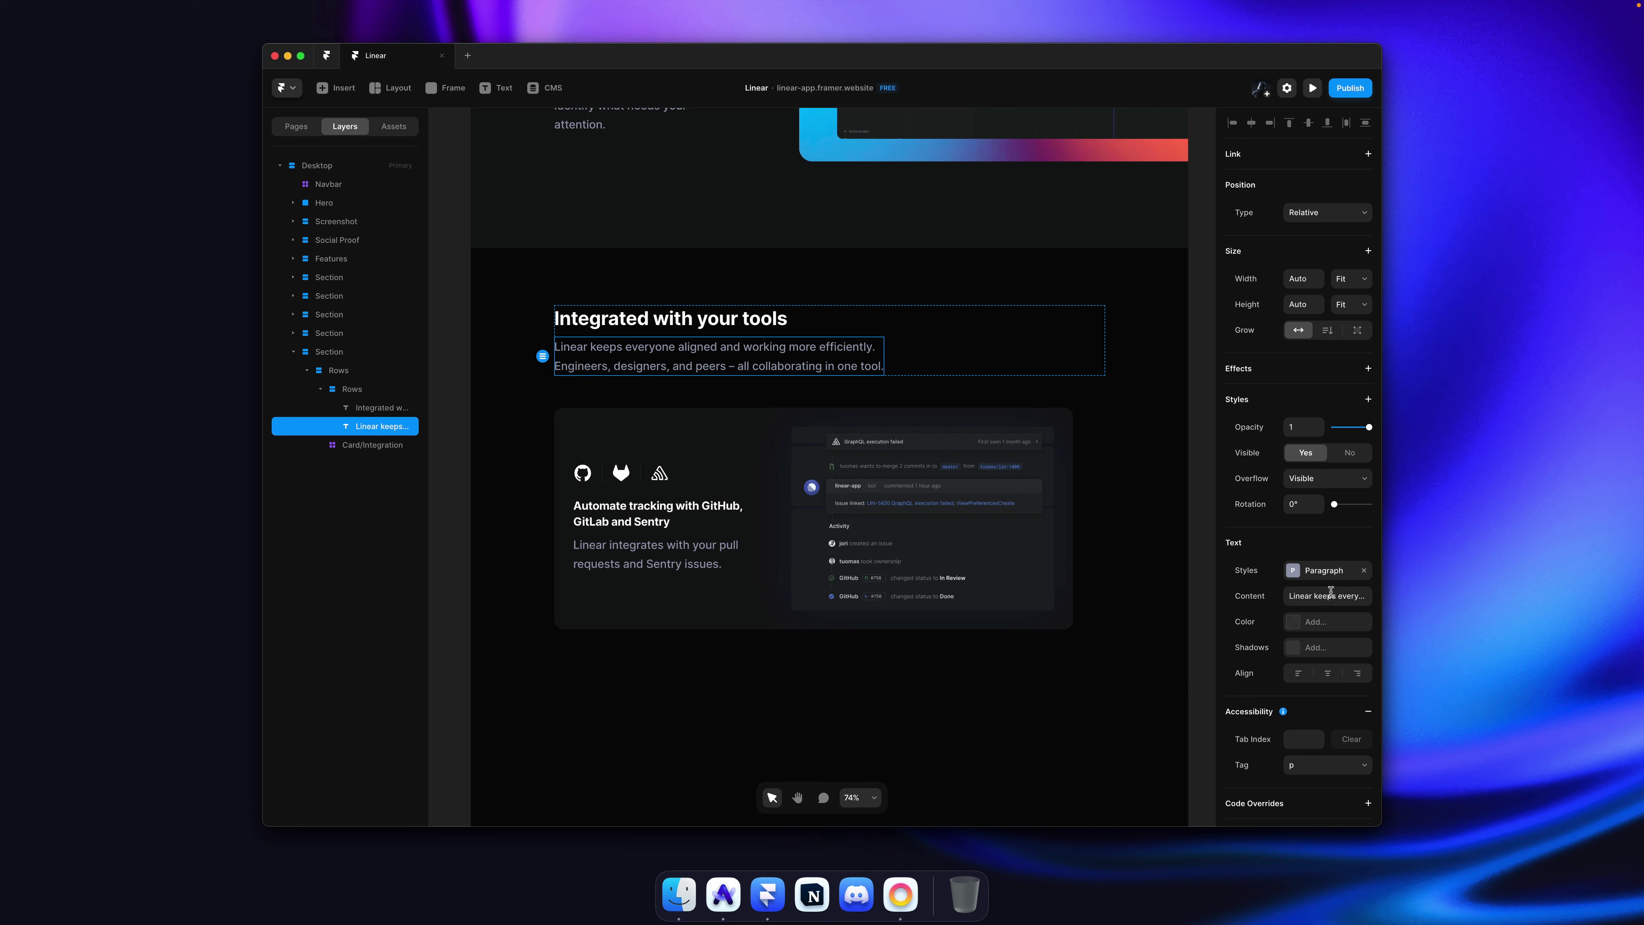
left_click(1325, 570)
left_click(1149, 554)
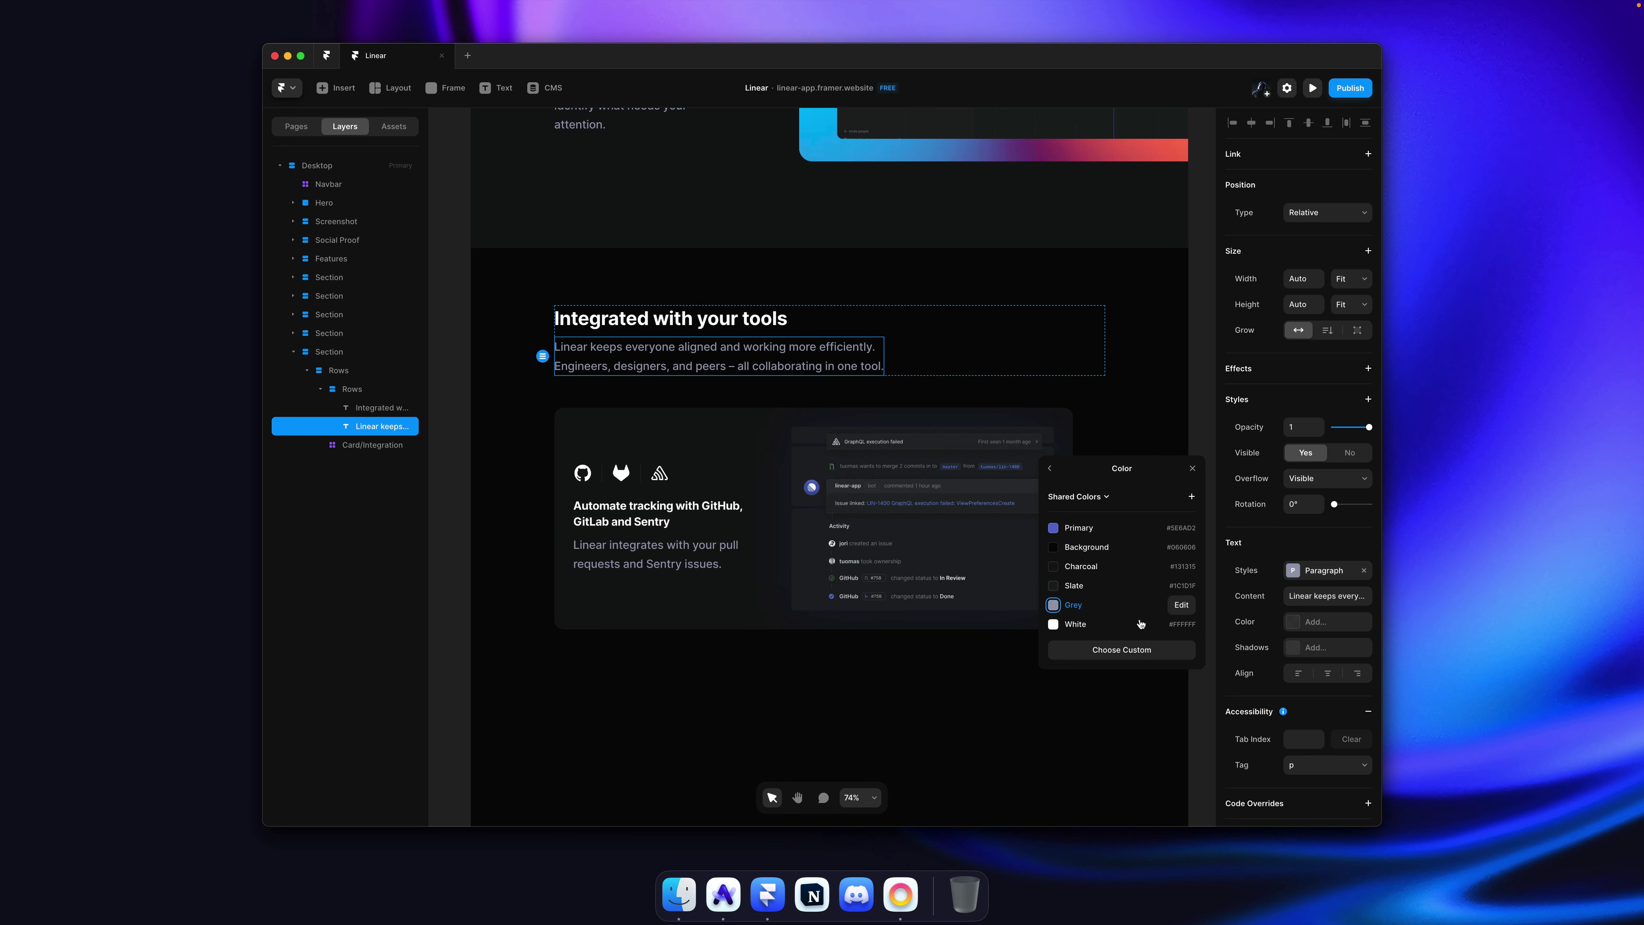
left_click(1178, 605)
left_click(1118, 628)
type("#979cb2")
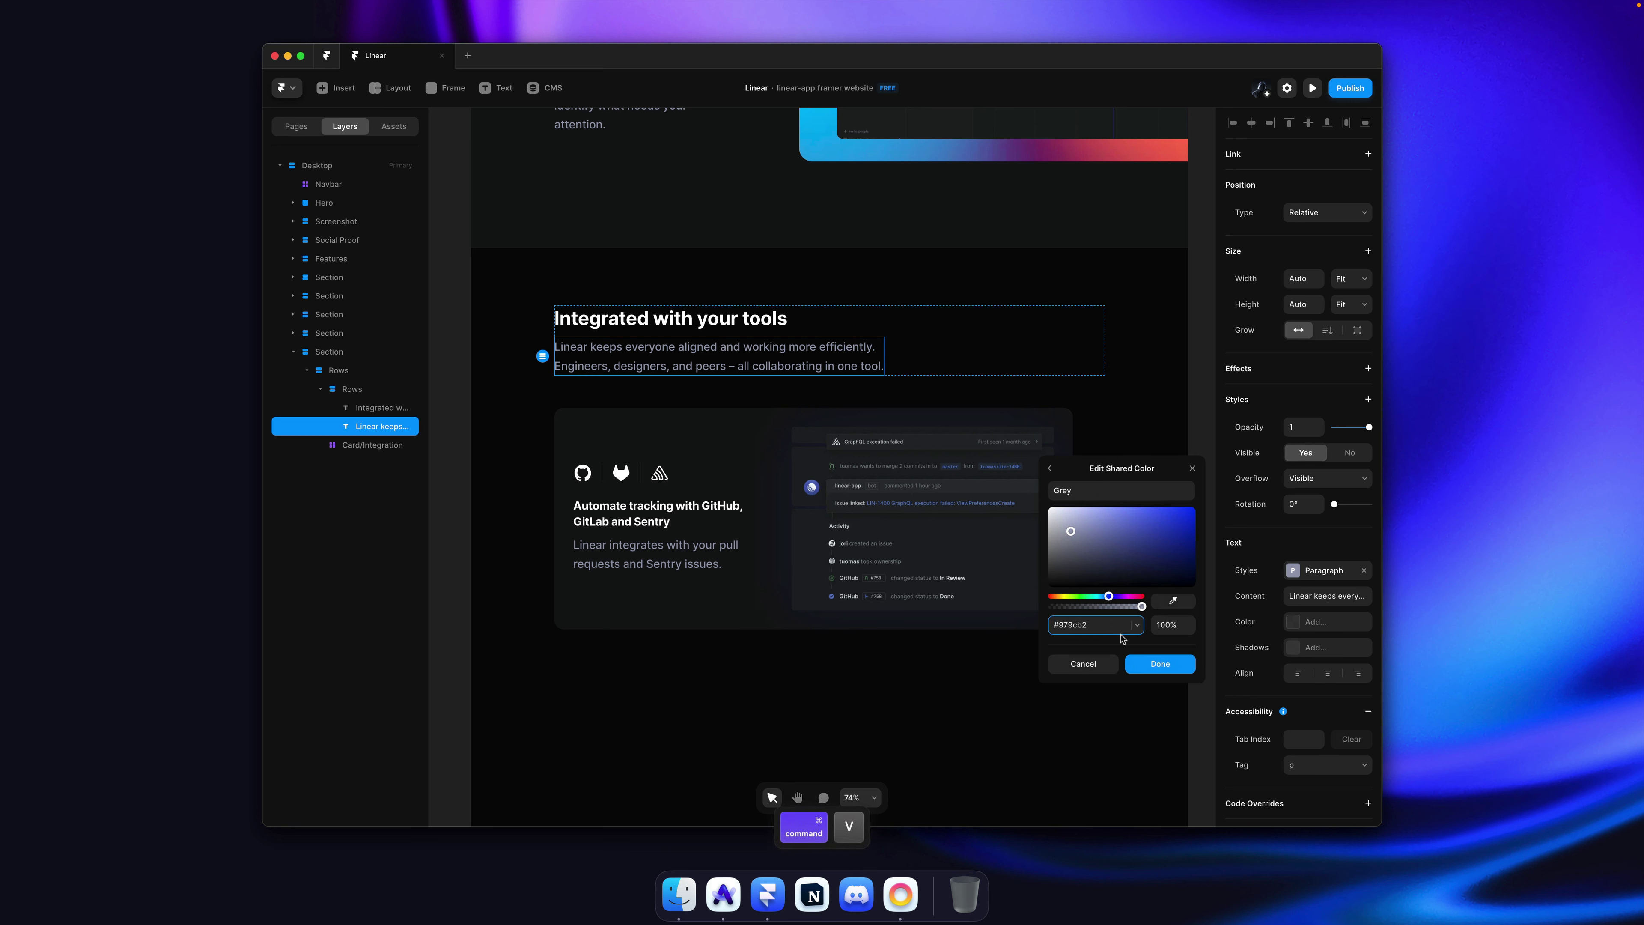
key("Return")
left_click(1134, 658)
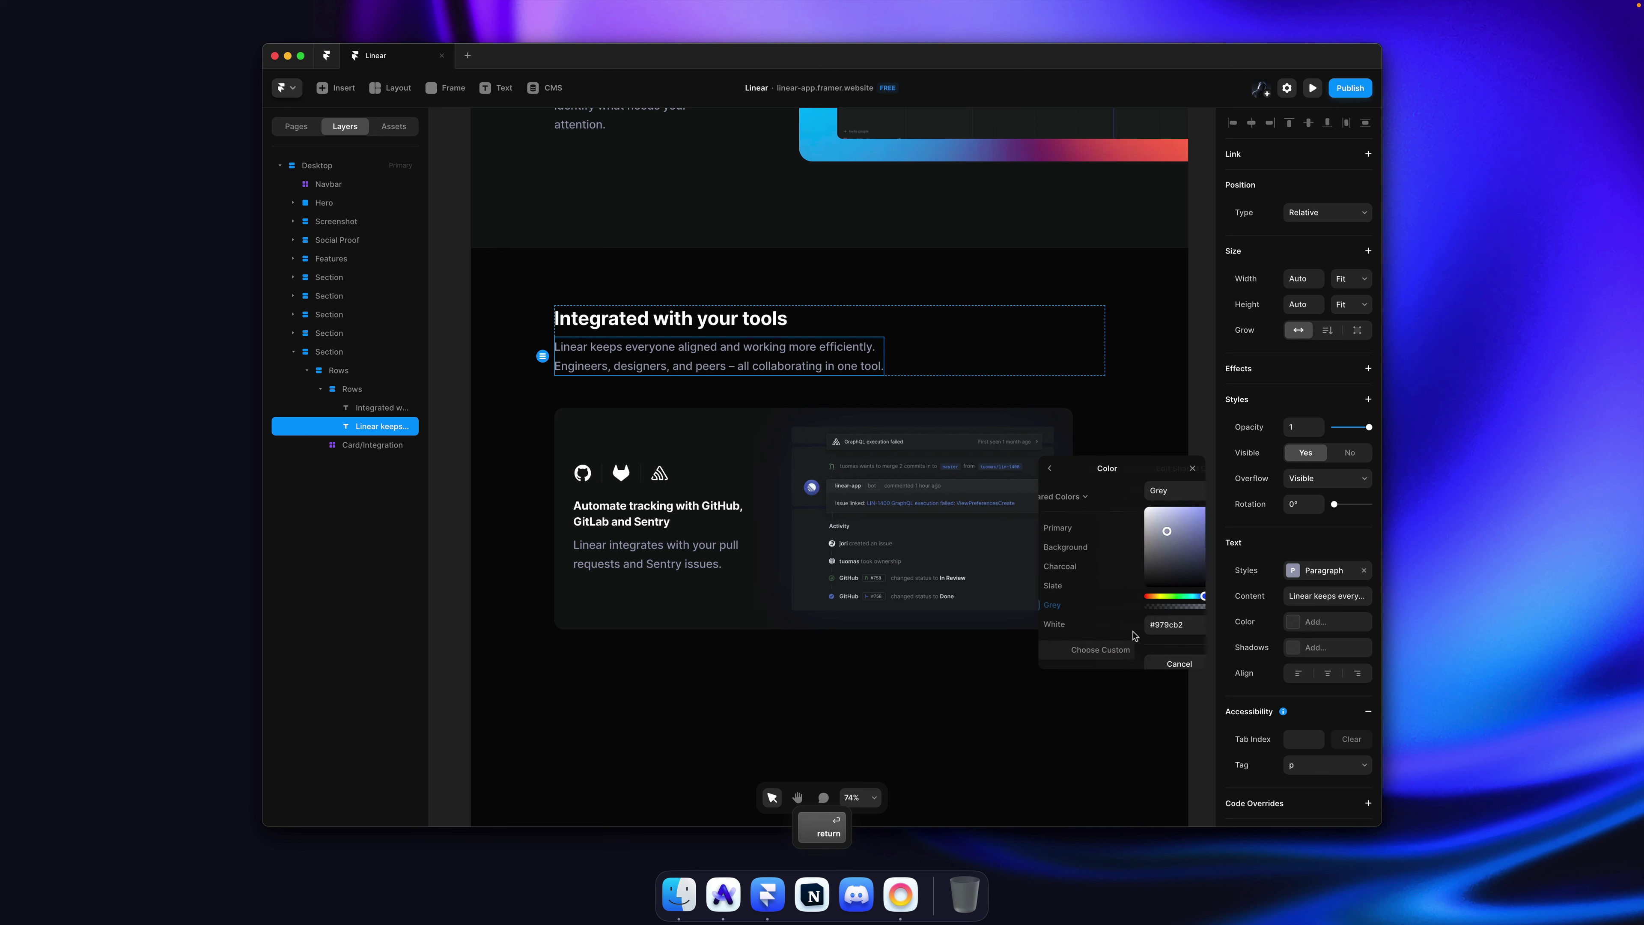
Step: Save the project and bring up linear.app in Arc for comparison
left_click(1180, 418)
left_click(1194, 412)
key("super+s")
key("super+Tab")
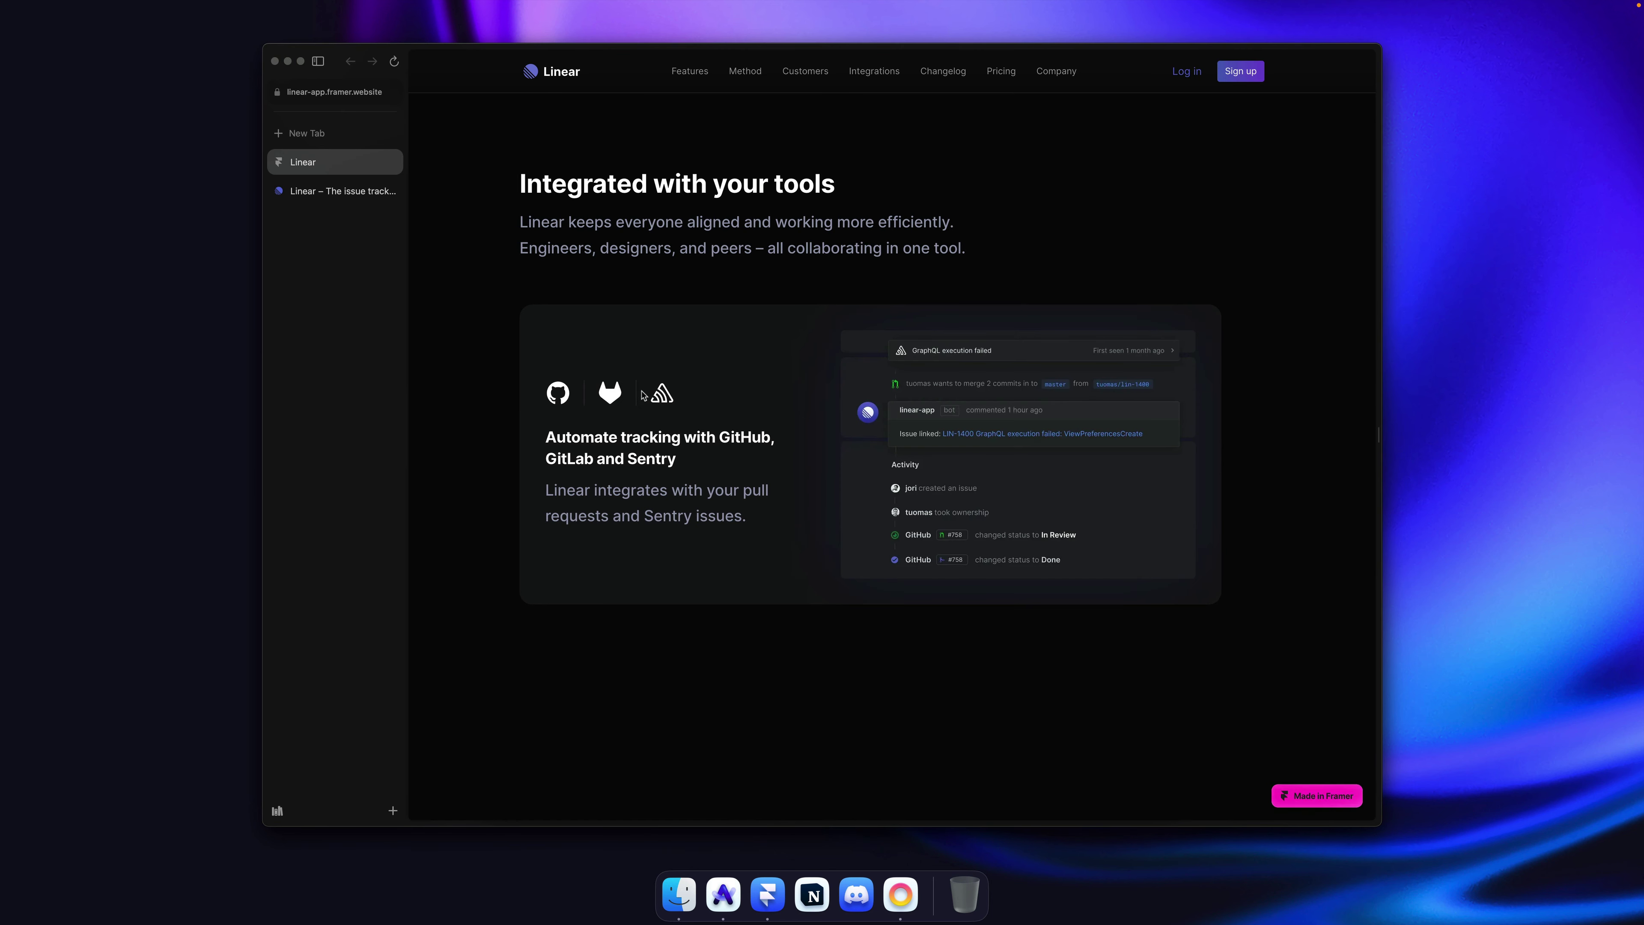
left_click(327, 192)
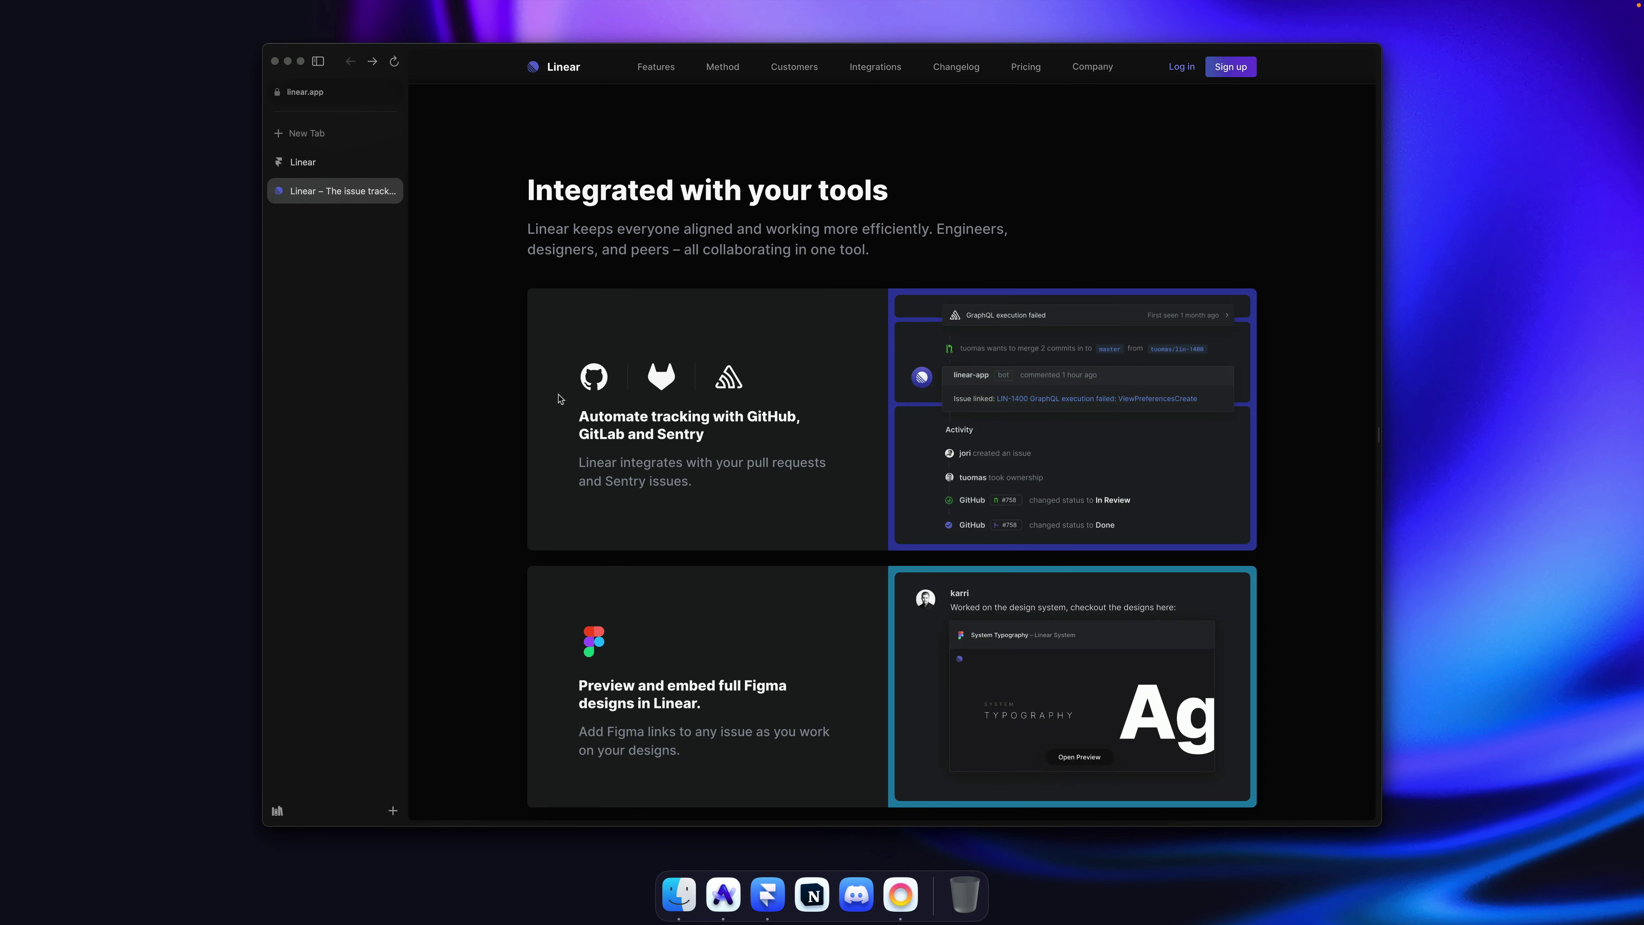
Step: Give the Card/Integration Variant 1 per-side padding of 40, 40, 40 and 80 left
key("super+Tab")
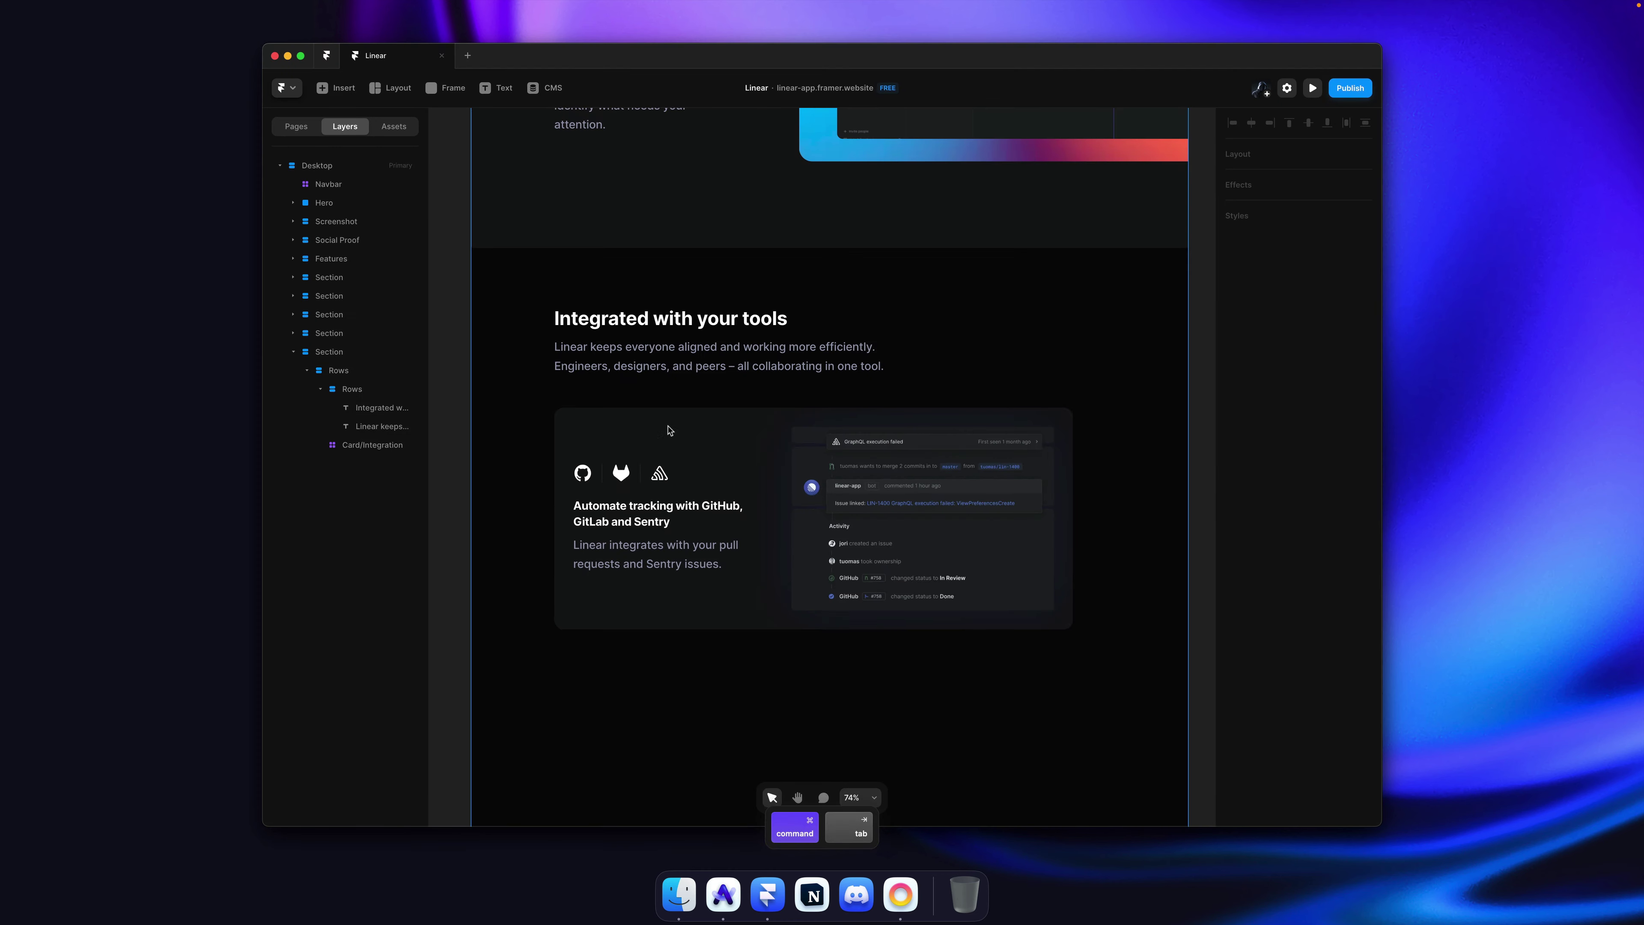
double_click(713, 509)
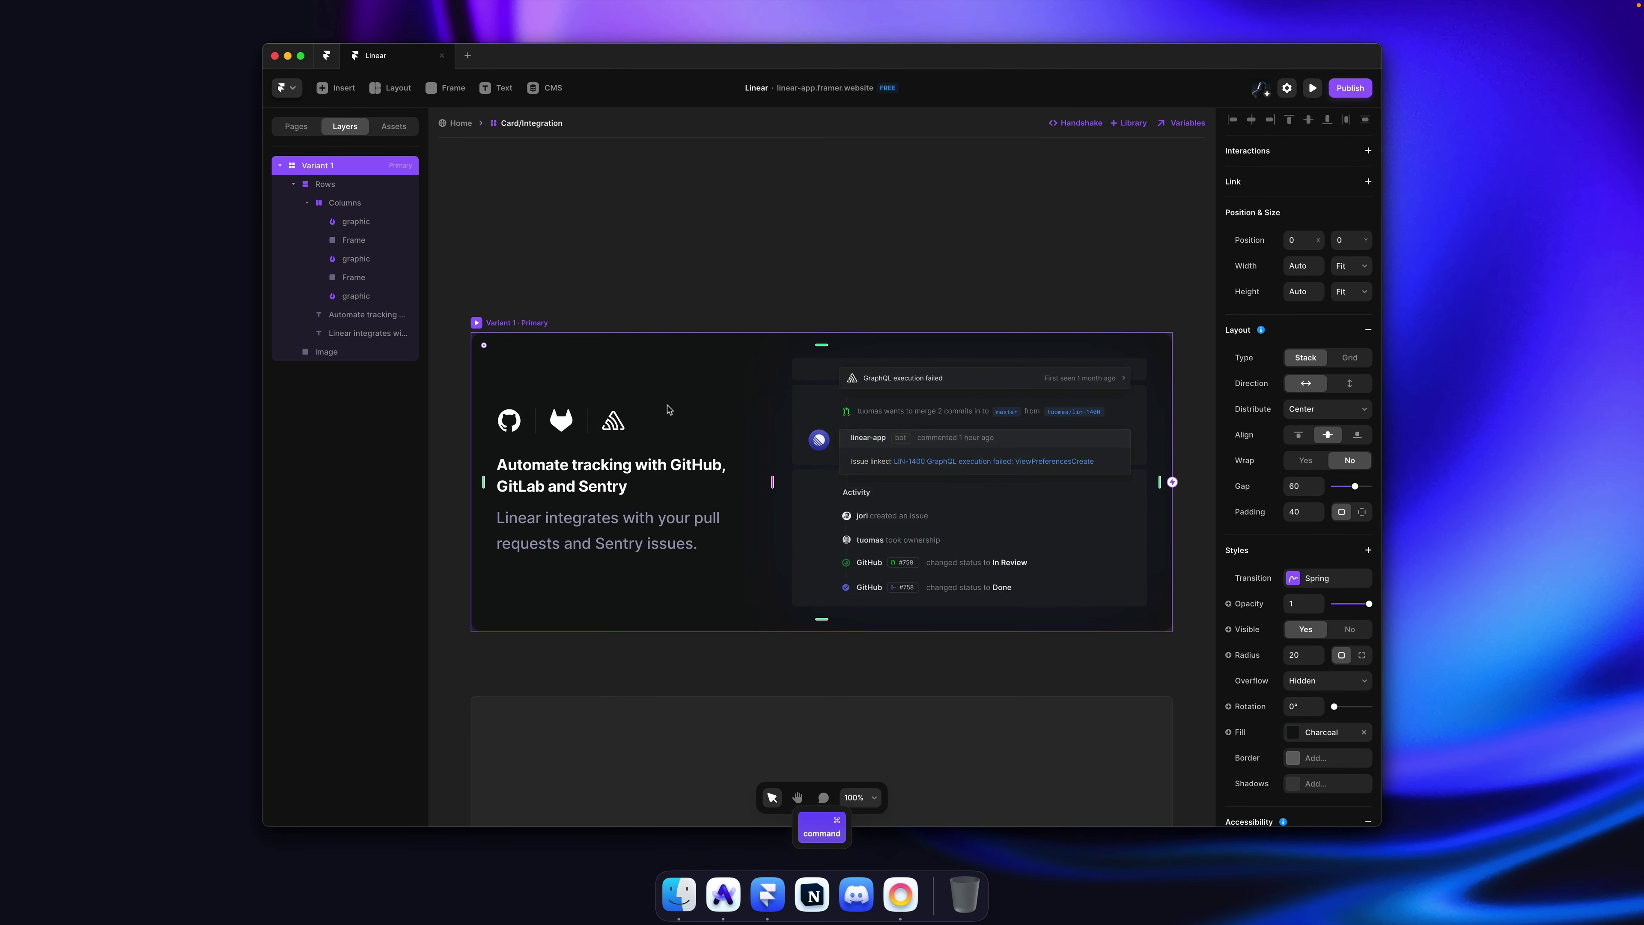
left_click(667, 451)
left_click(710, 605)
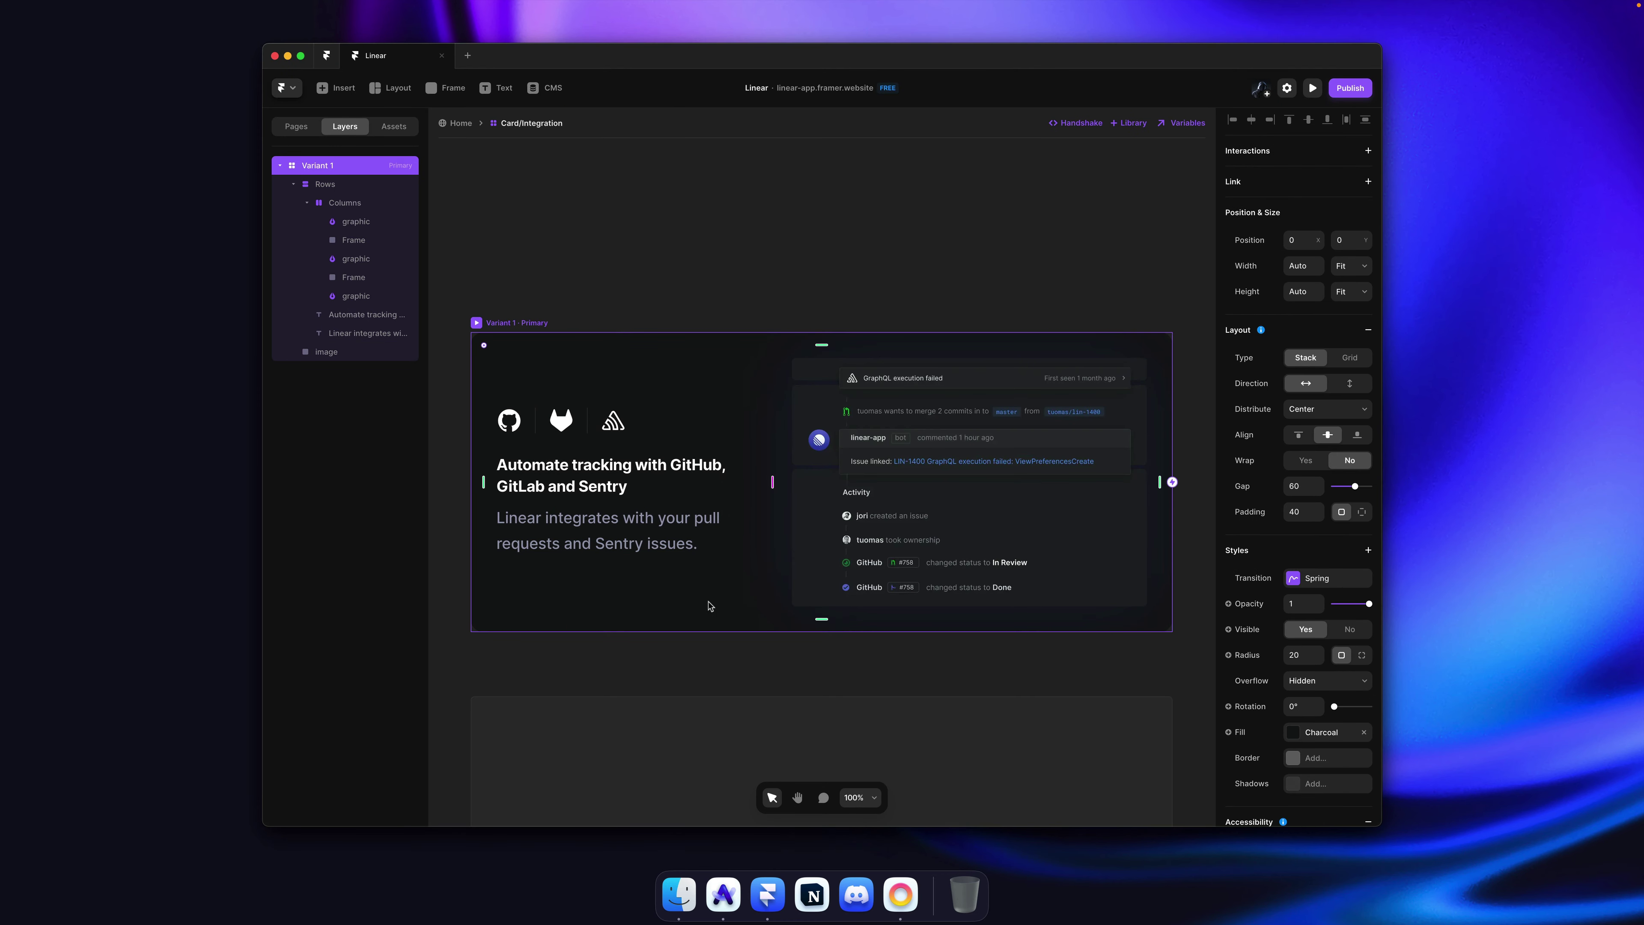
left_click(1362, 512)
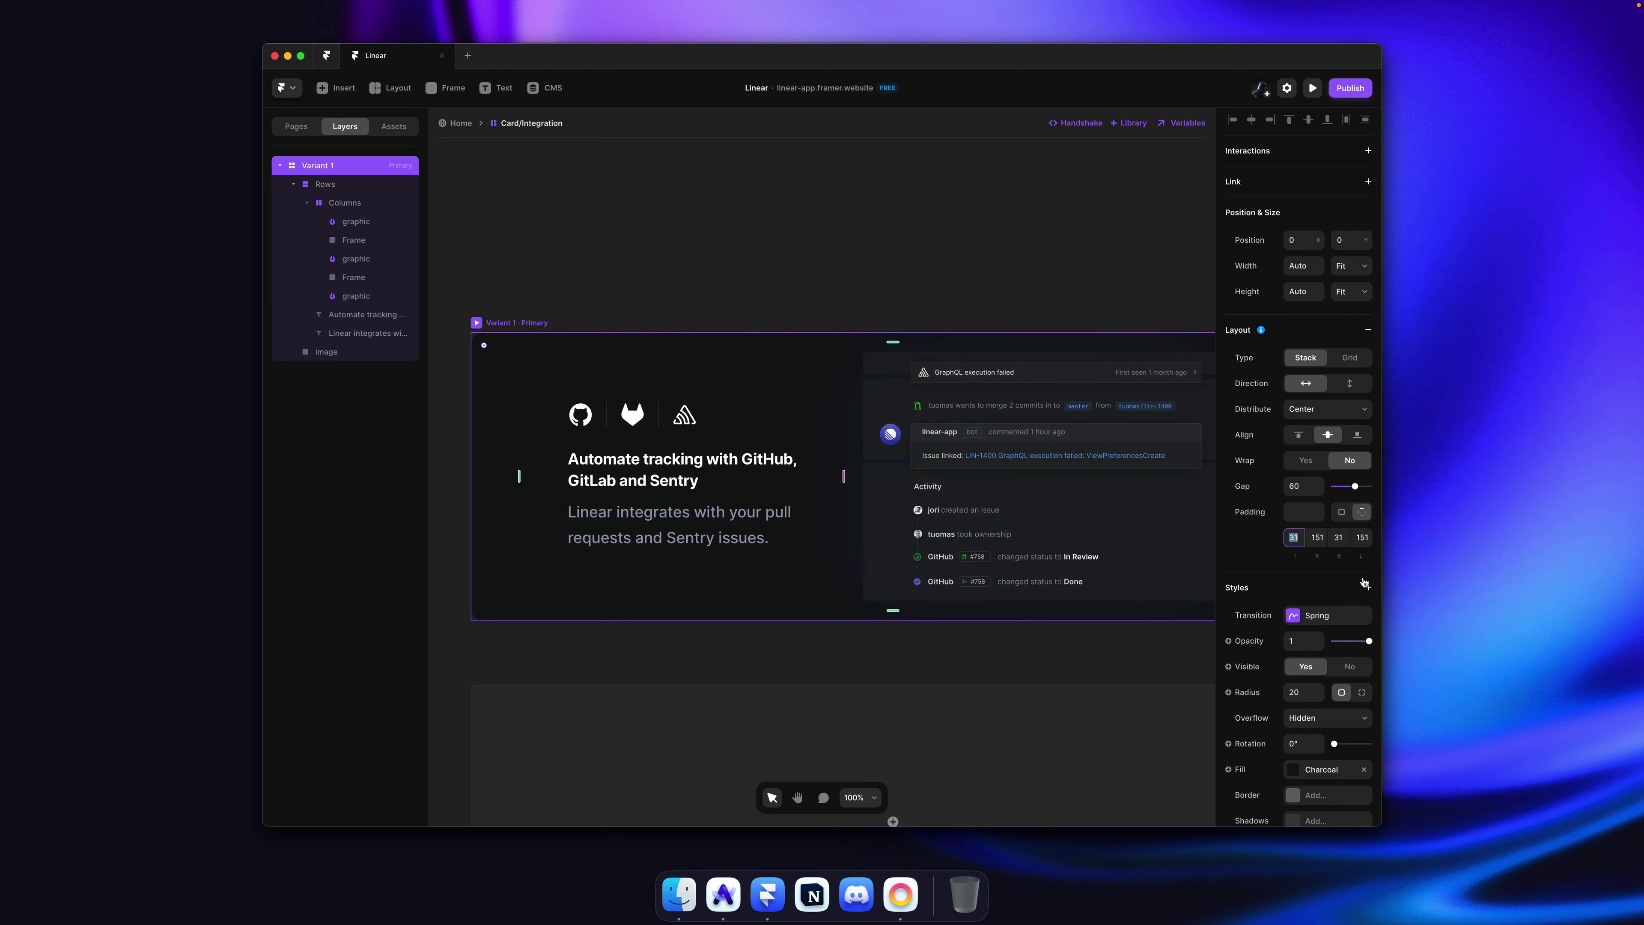
type("40")
key("Tab")
type("40")
key("Tab")
type("80")
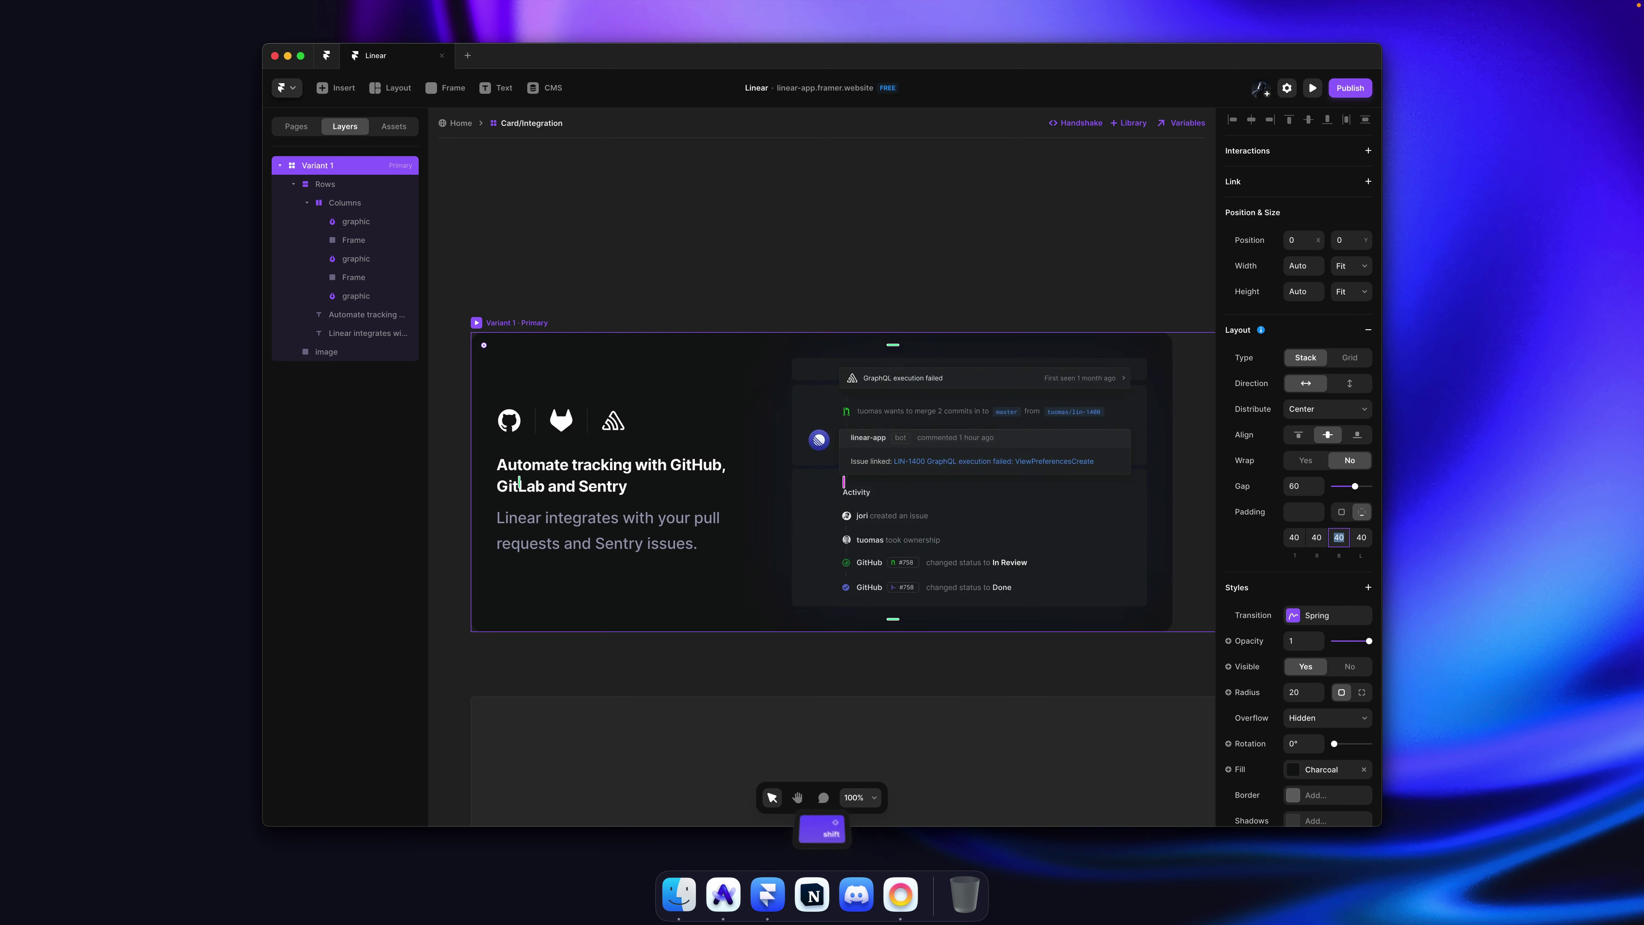
key("Return")
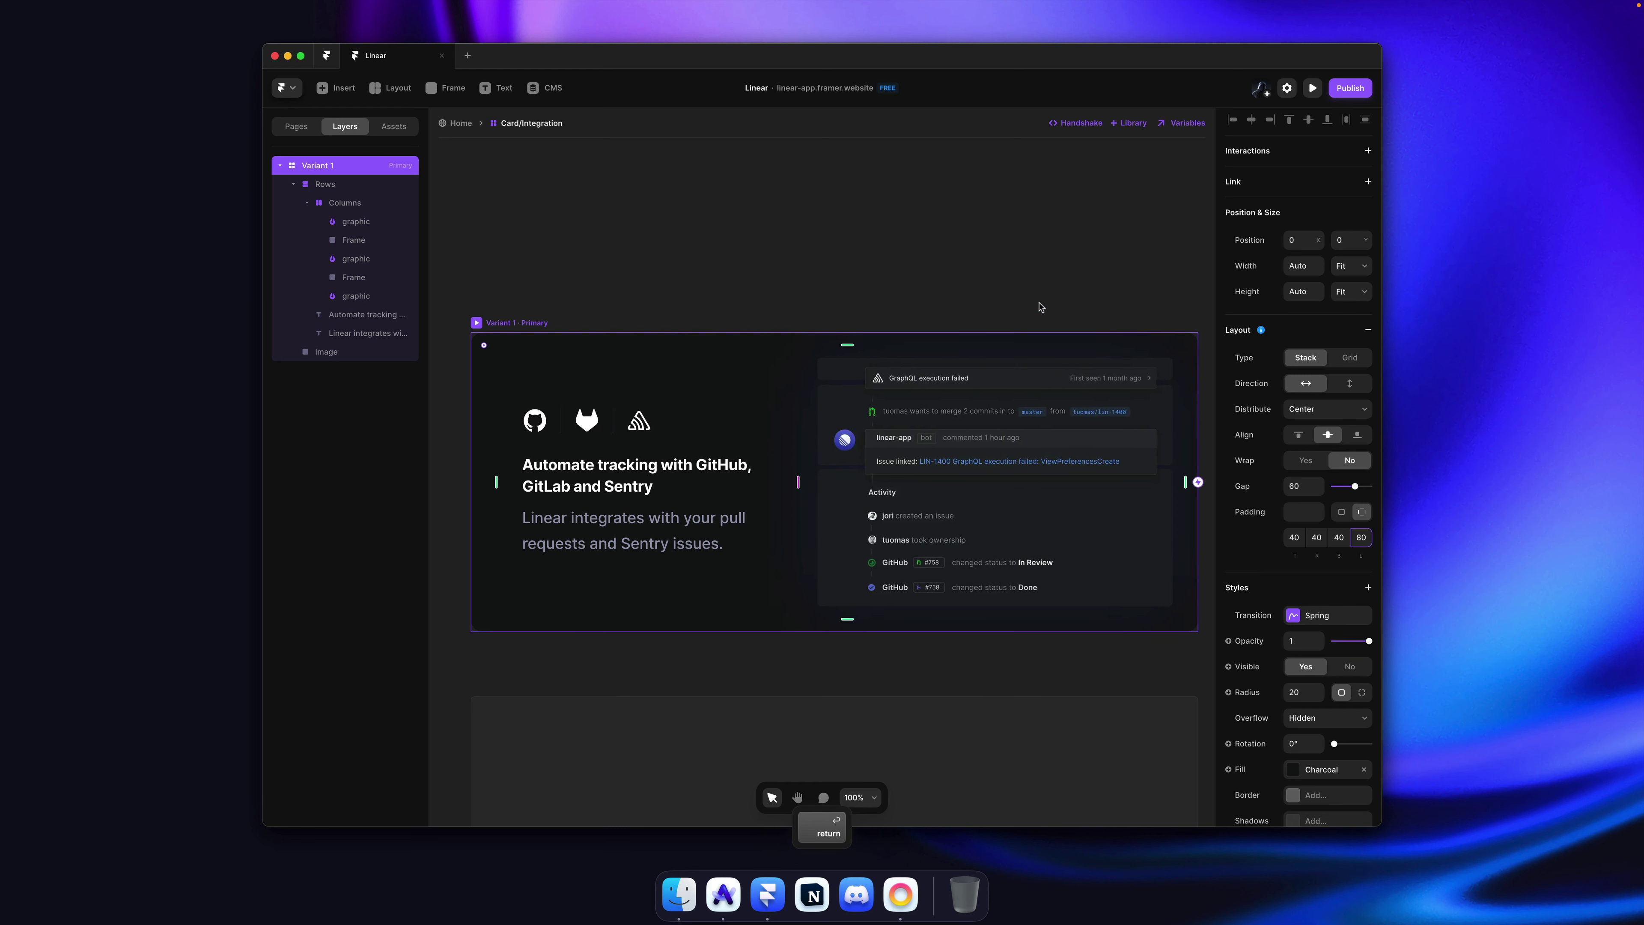
Step: Publish, then set the card instance's width to Fill on the Home page and save
key("shift+super+p")
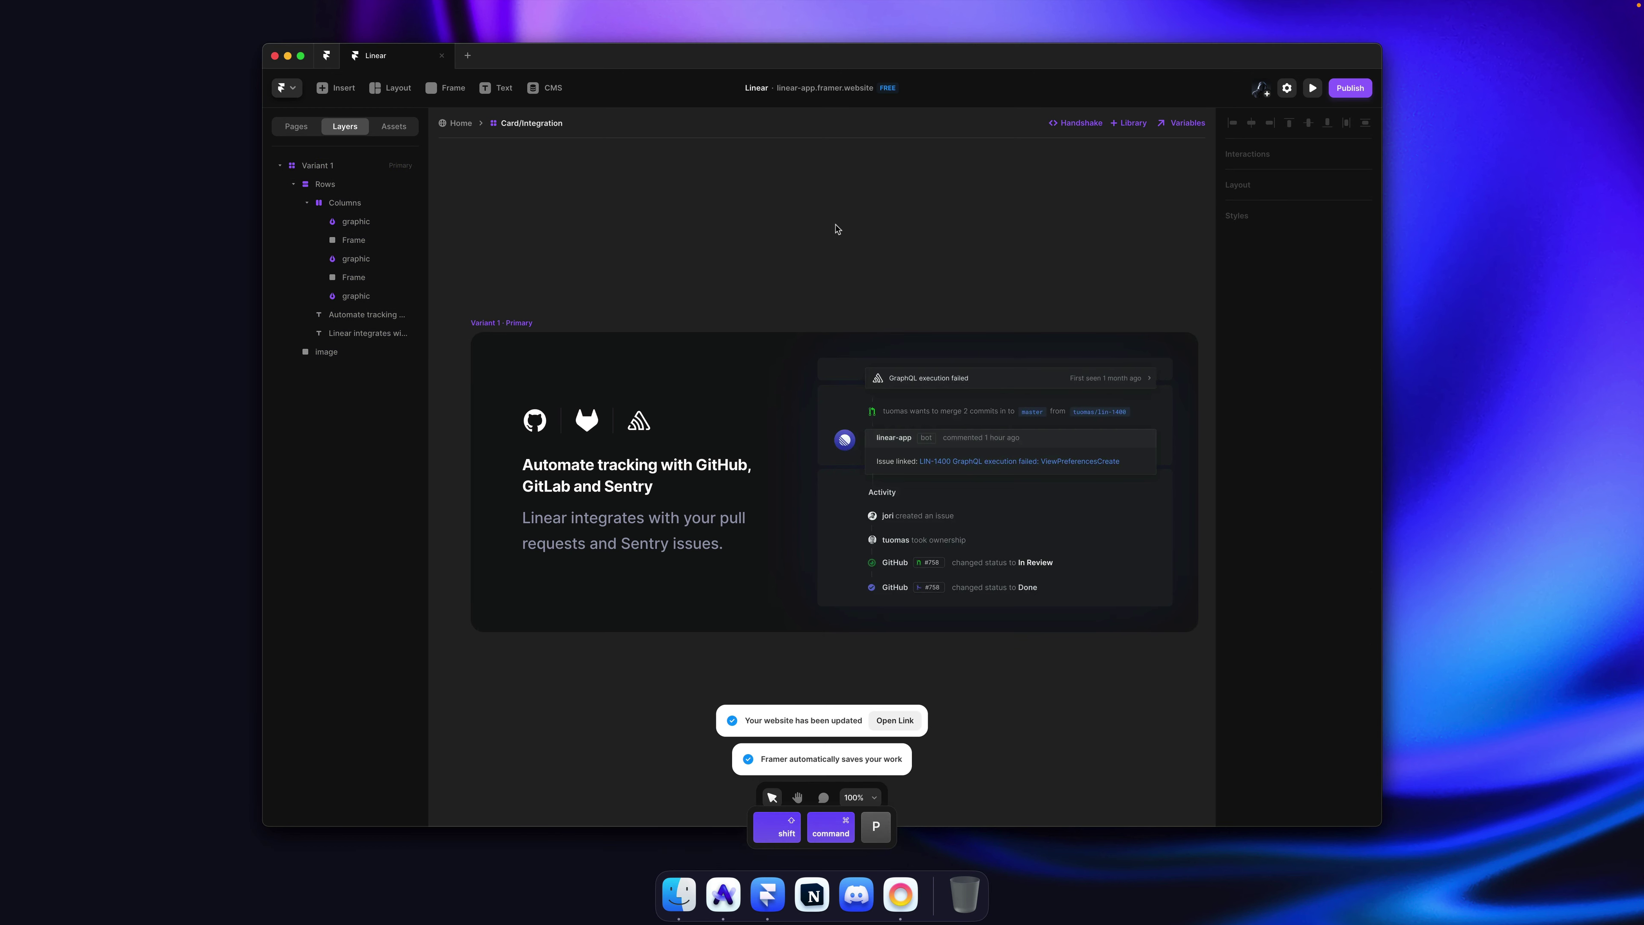
left_click(462, 123)
scroll(1021, 421, "down", 2)
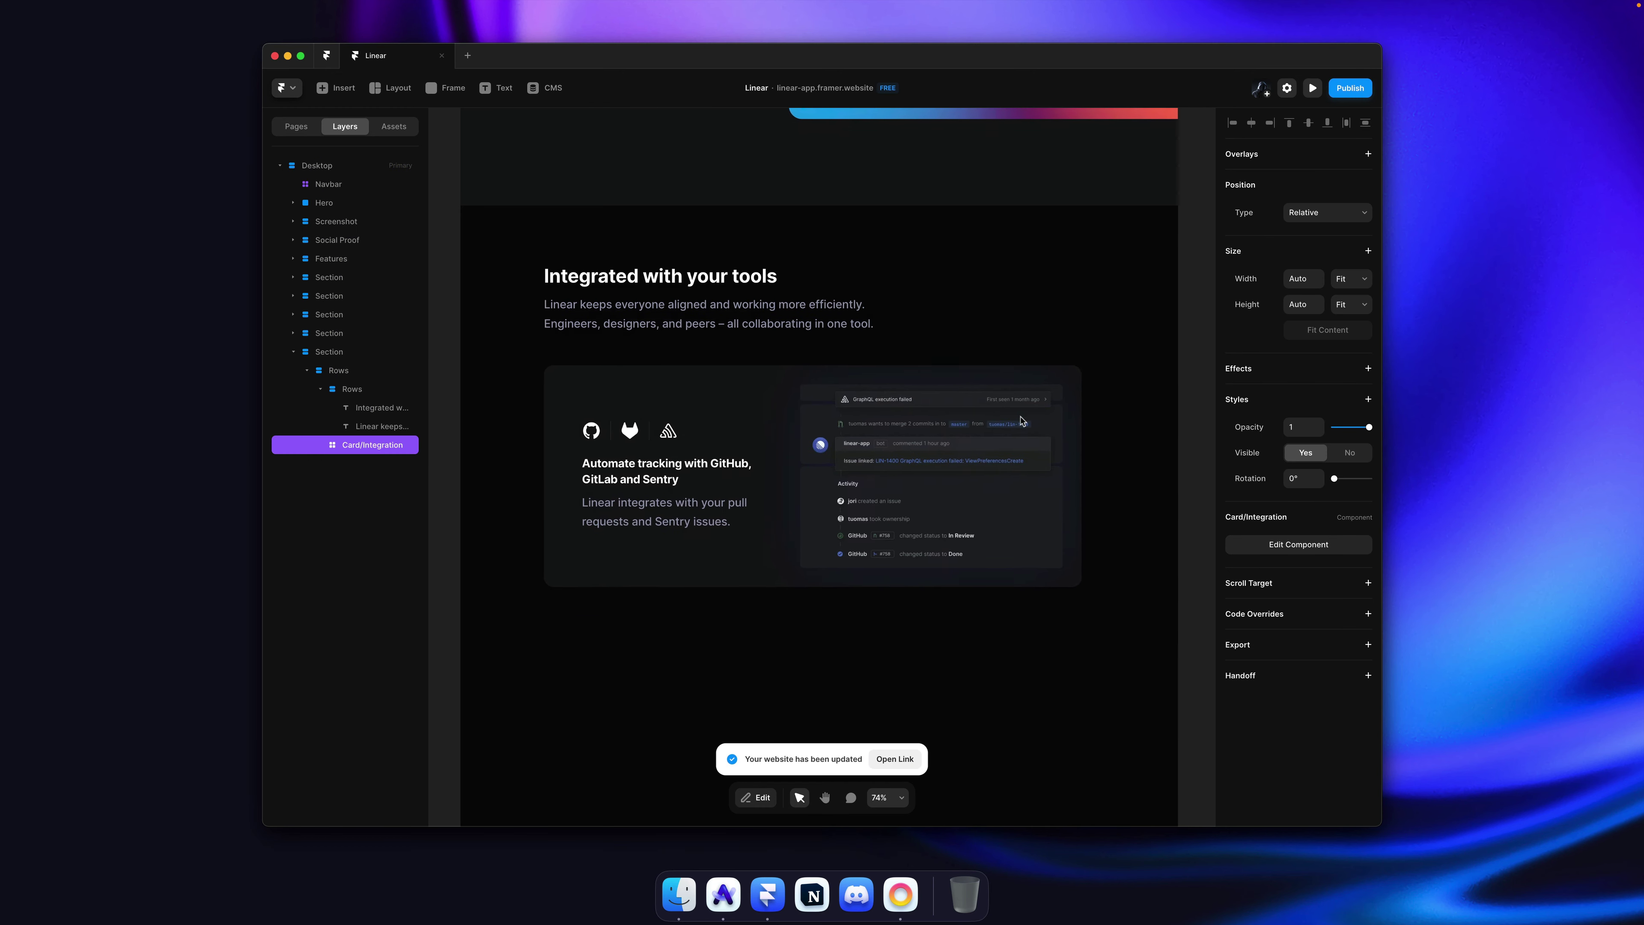
left_click(1351, 279)
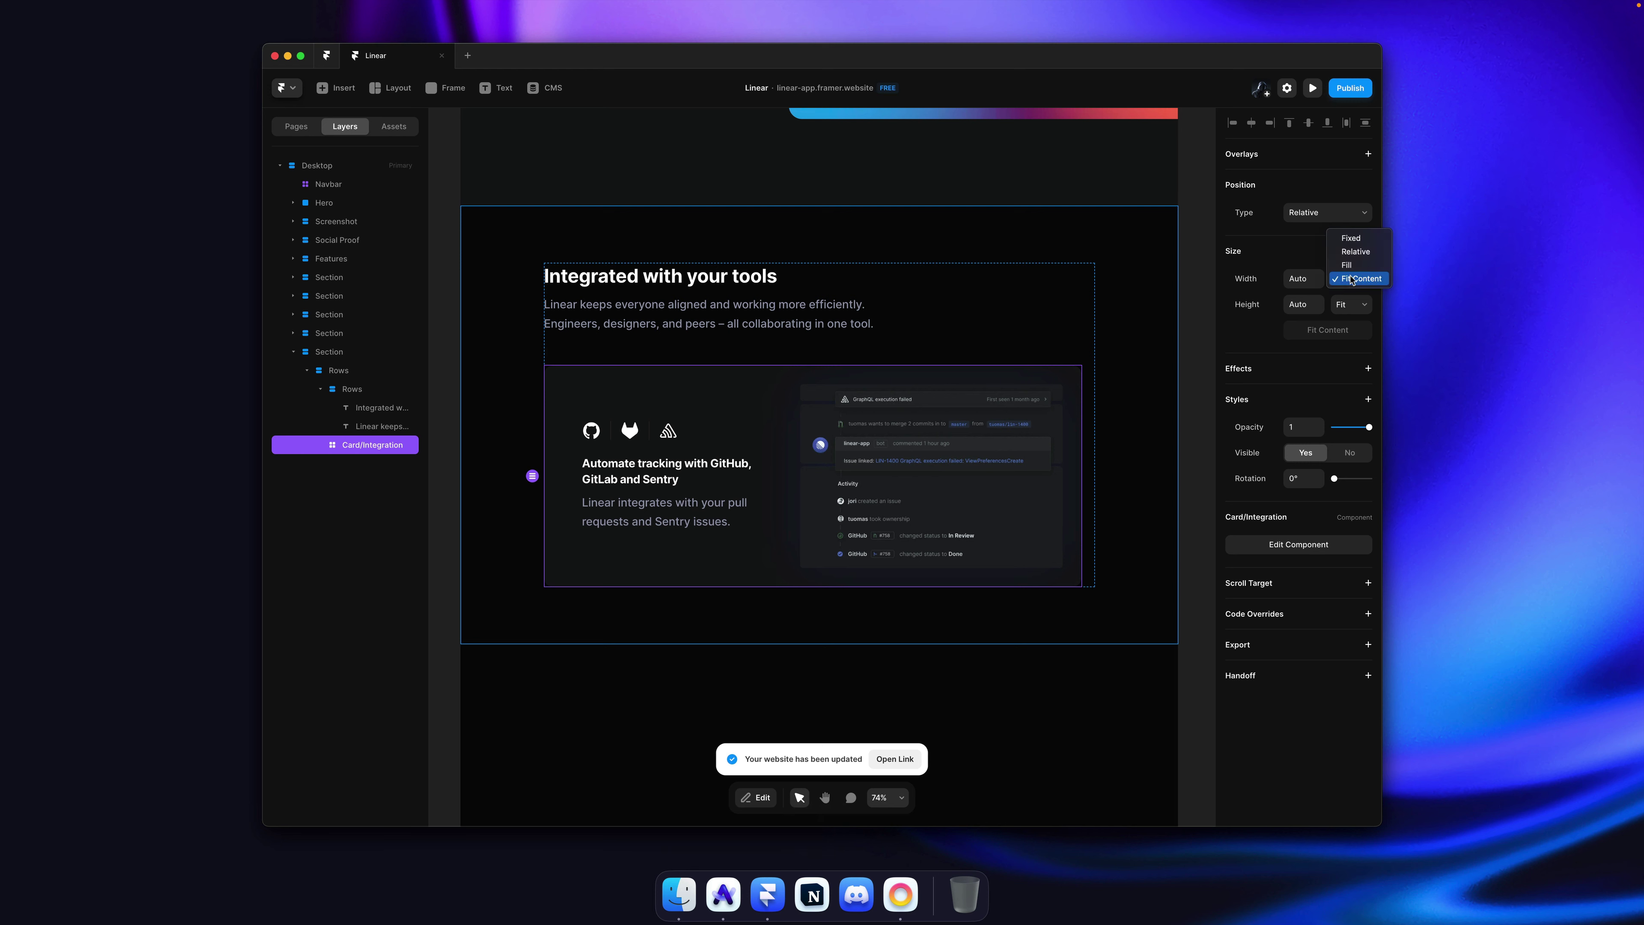
left_click(1350, 266)
left_click(1190, 338)
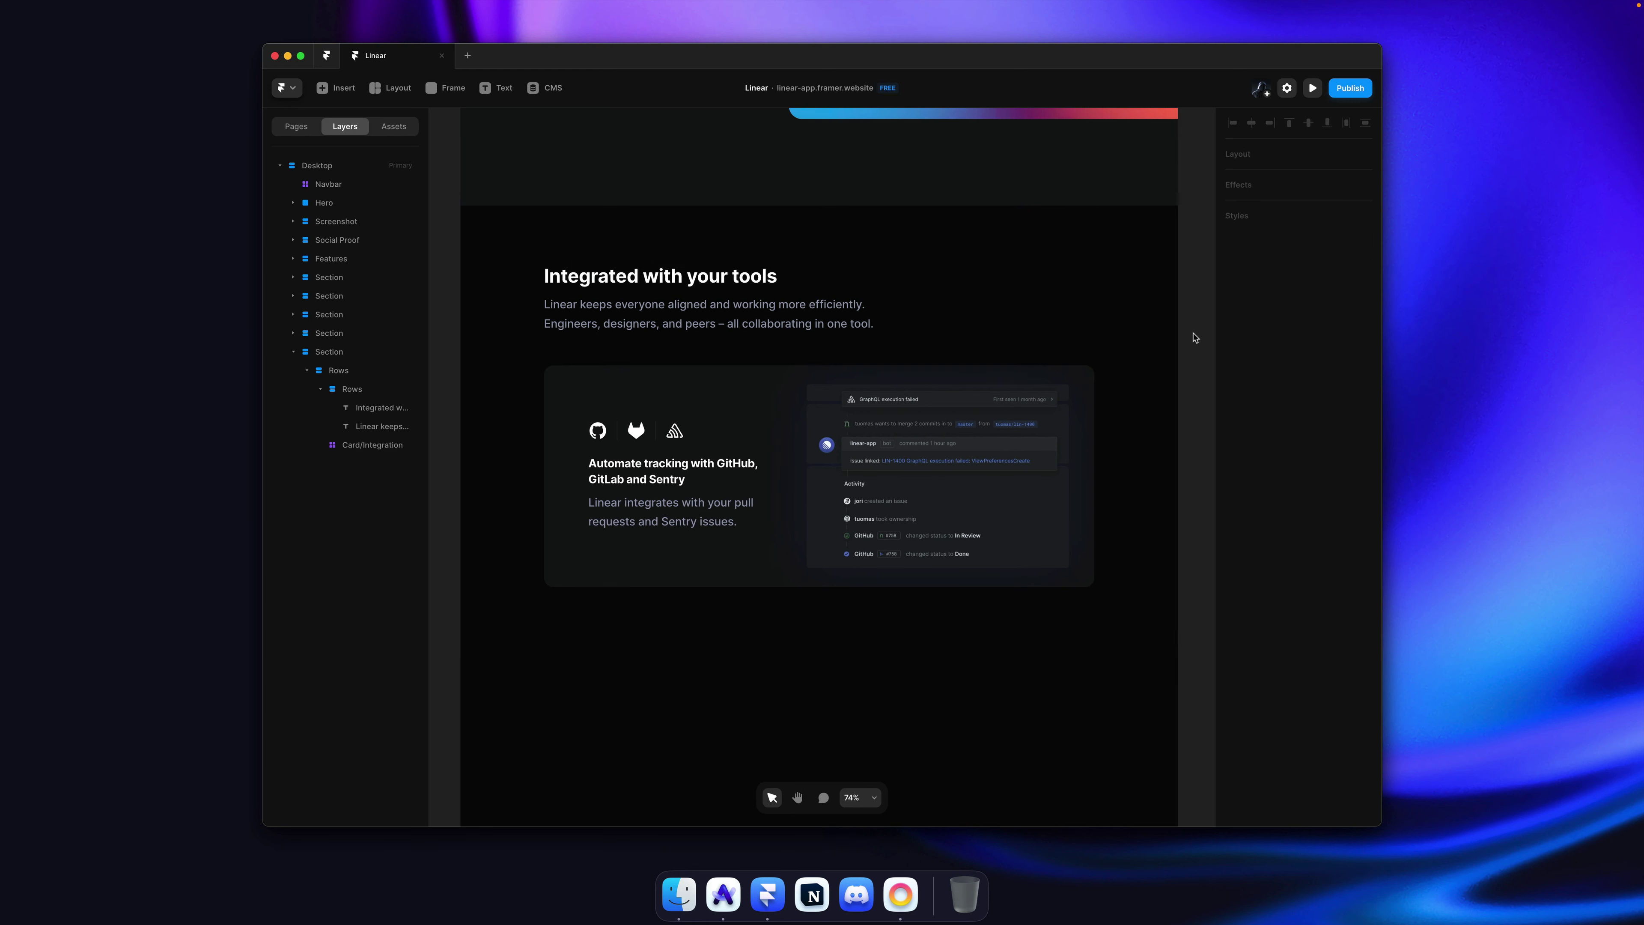
key("super+s")
Step: Reload the published clone in Arc and scroll through it down to the Roadmap section
key("super+Tab")
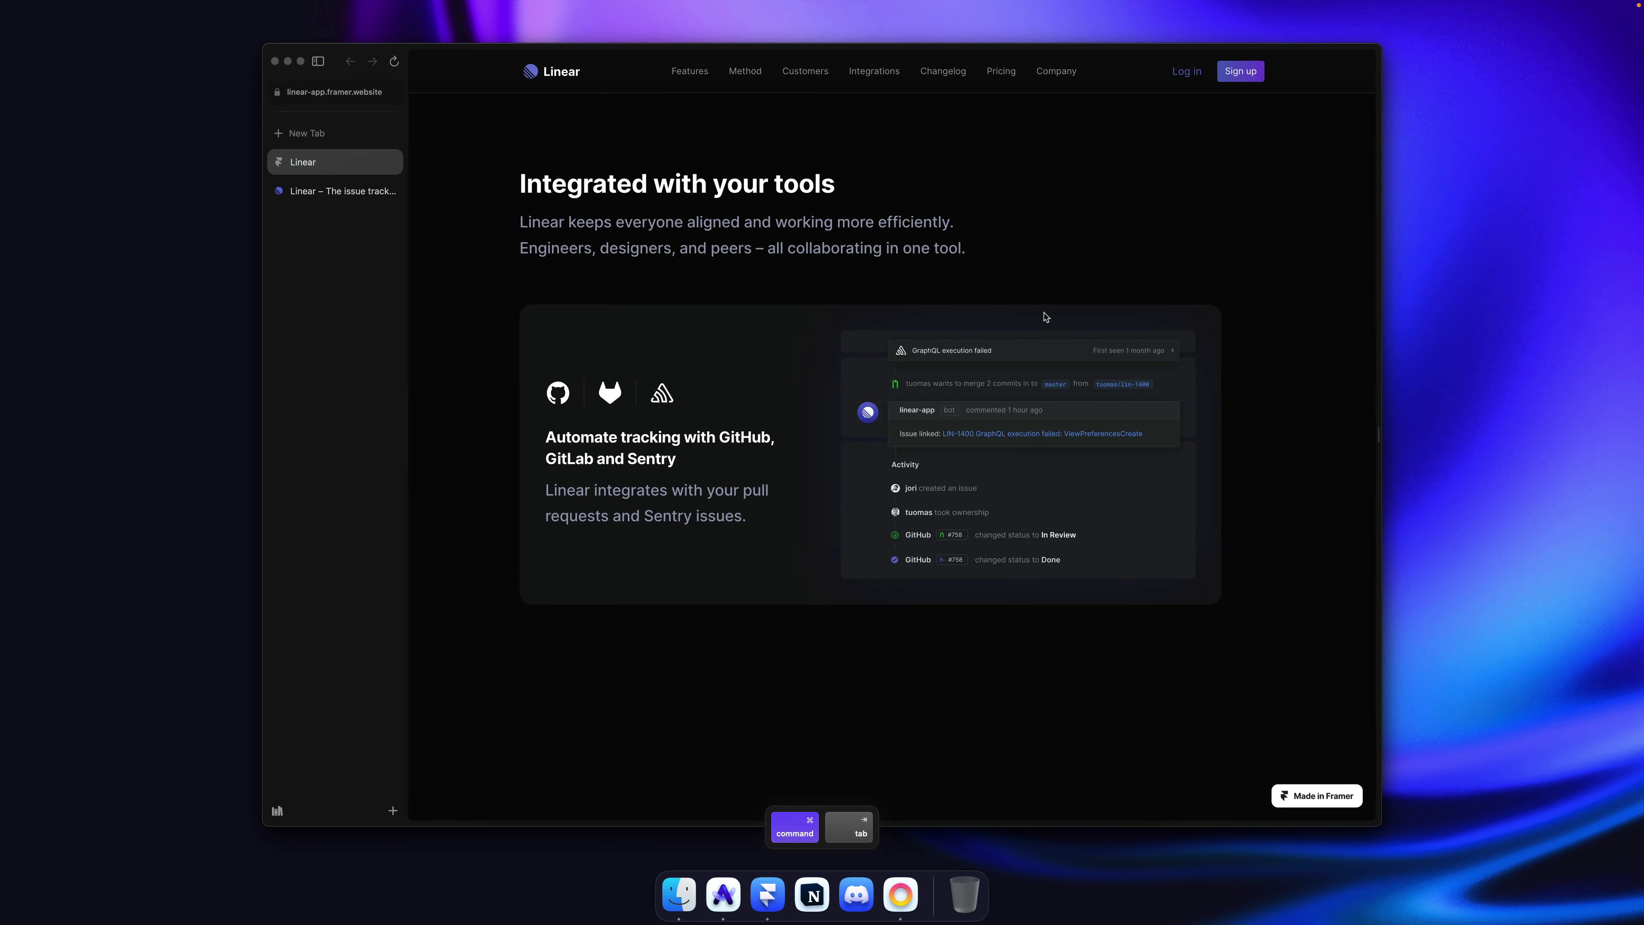
key("super+r")
scroll(874, 285, "down", 5)
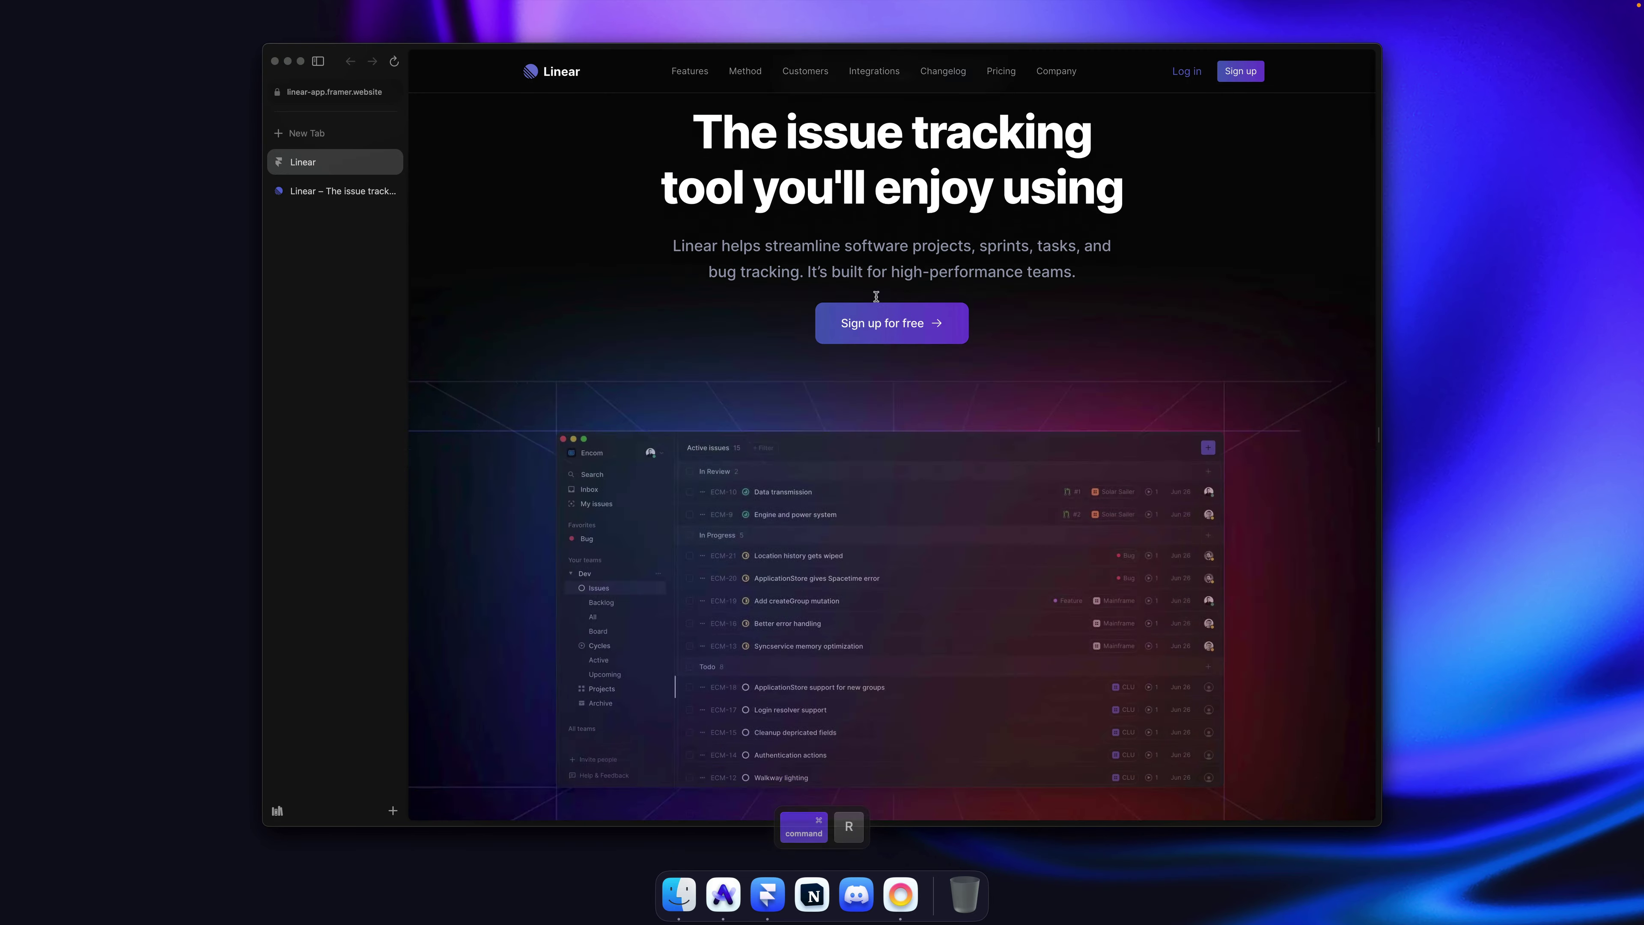
scroll(875, 296, "down", 20)
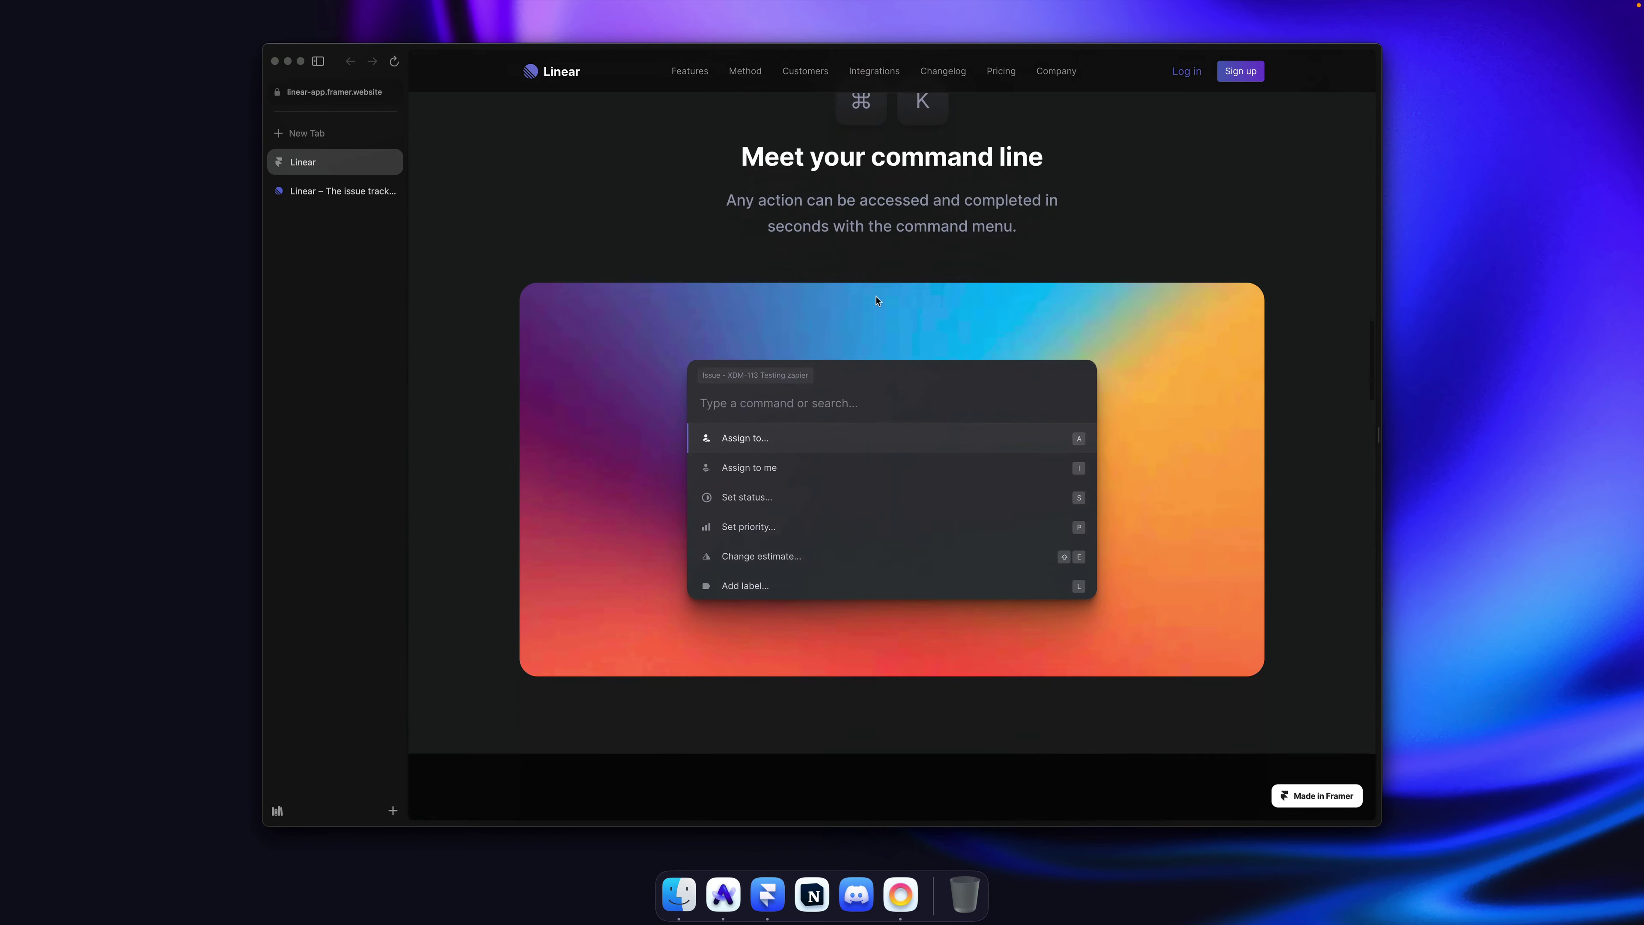
scroll(876, 300, "down", 20)
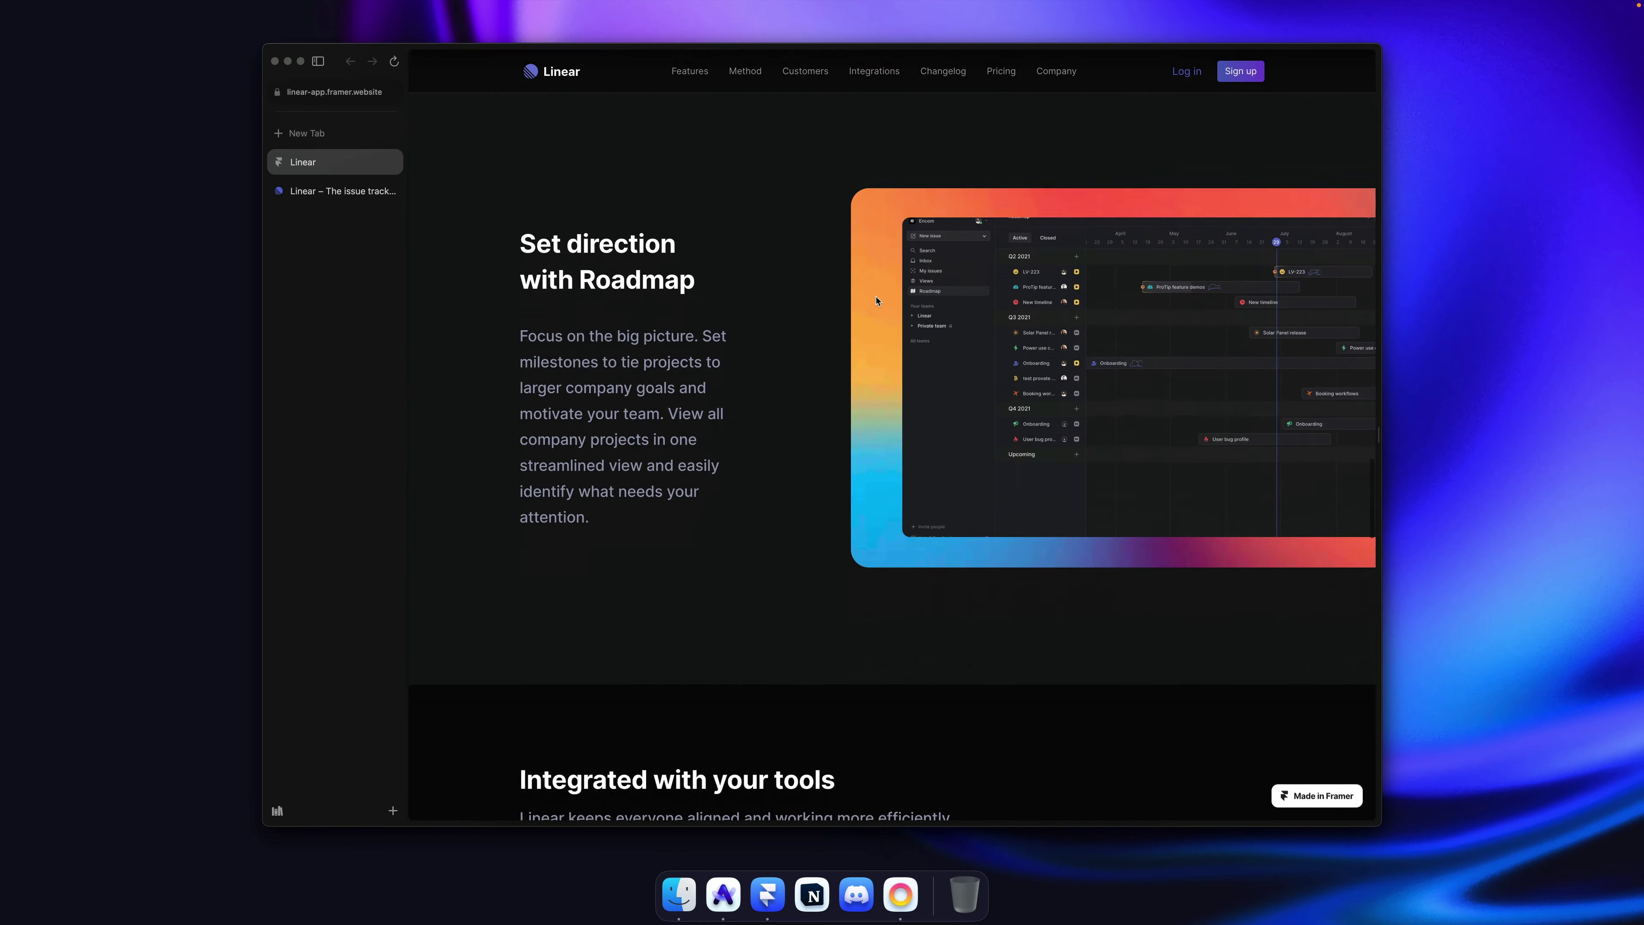
scroll(878, 300, "up", 3)
scroll(877, 301, "down", 1)
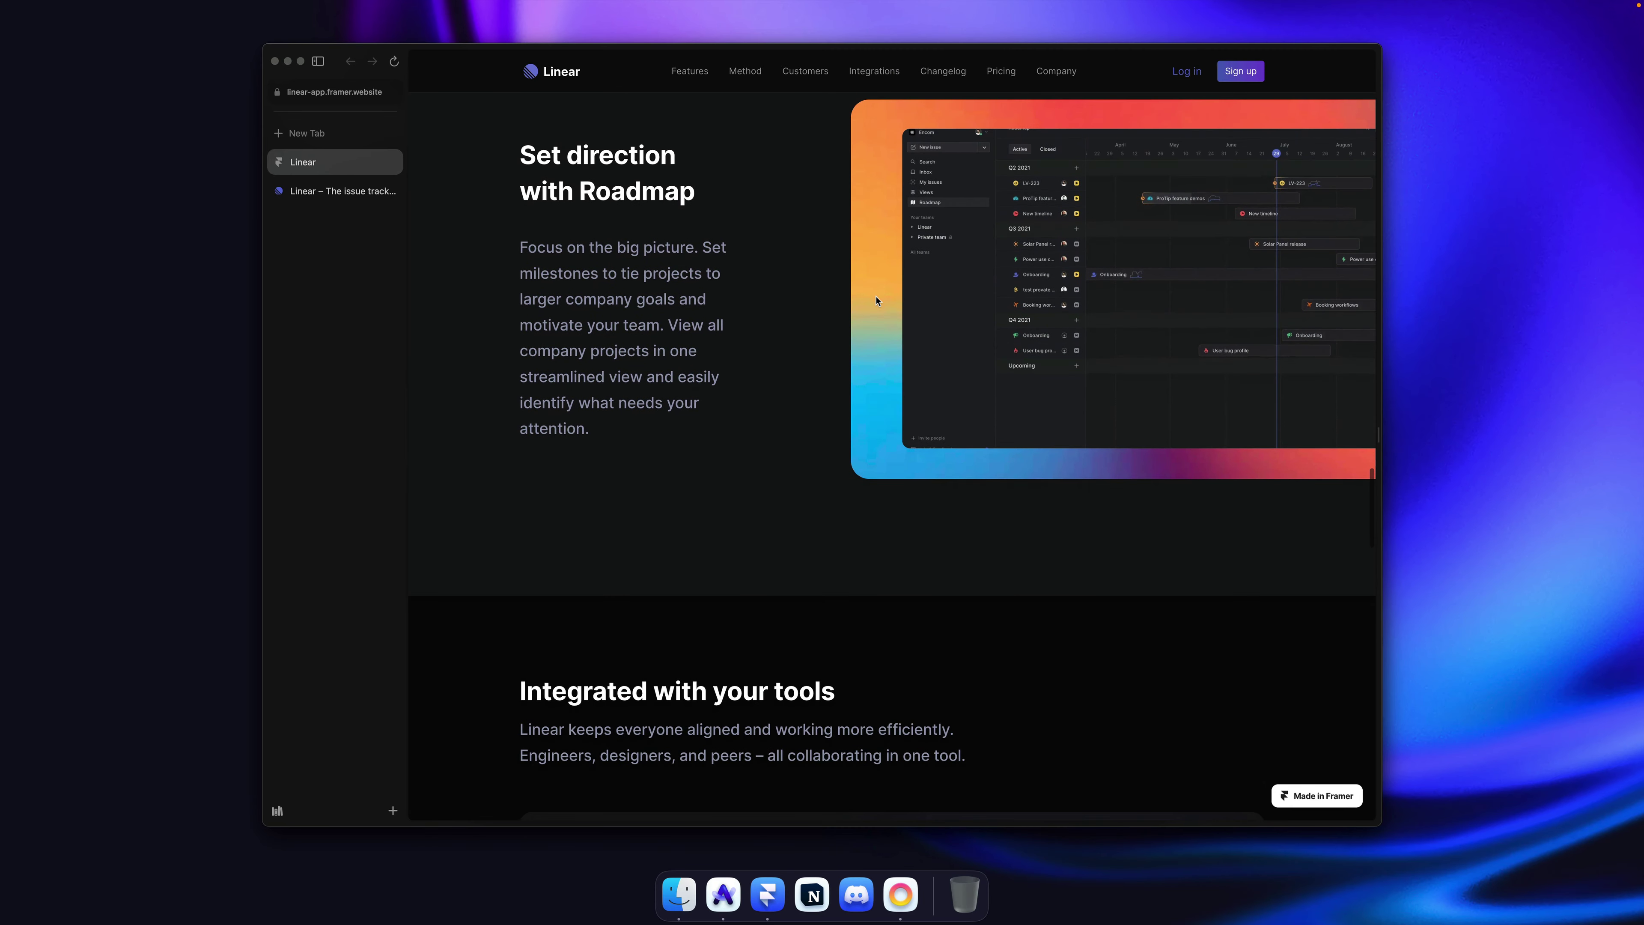
scroll(893, 285, "up", 3)
Step: Make the Roadmap screenshot taller, resizing it to 889 × 531
key("super+Tab")
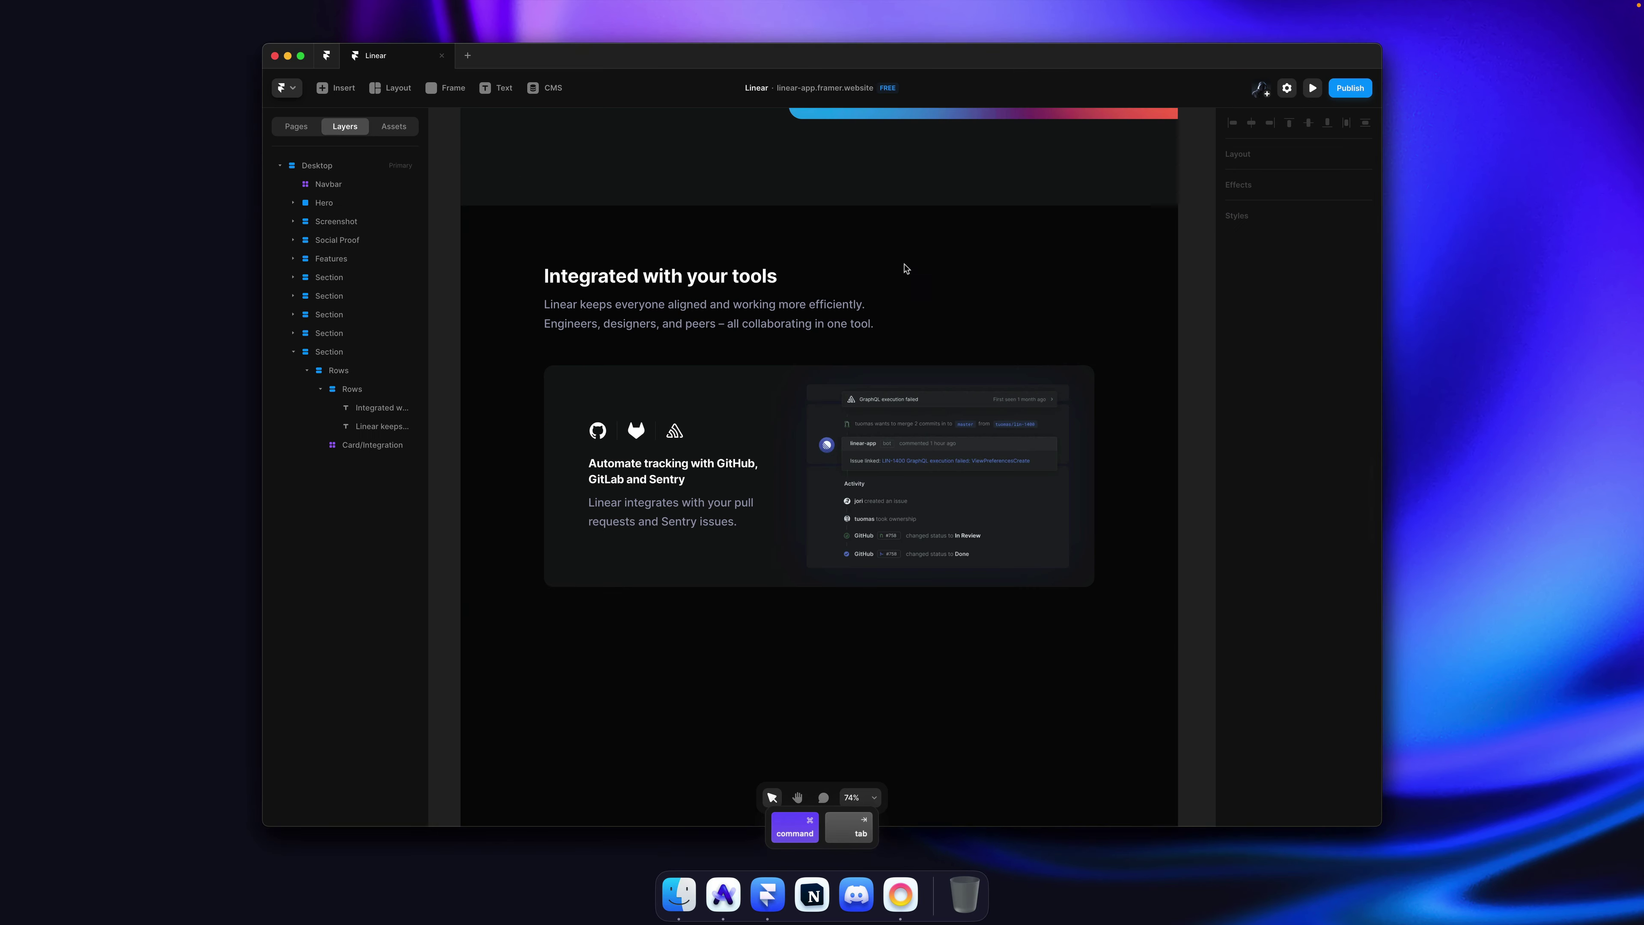
scroll(838, 271, "up", 10)
left_click(999, 488, "super")
scroll(999, 488, "up", 5, "ctrl")
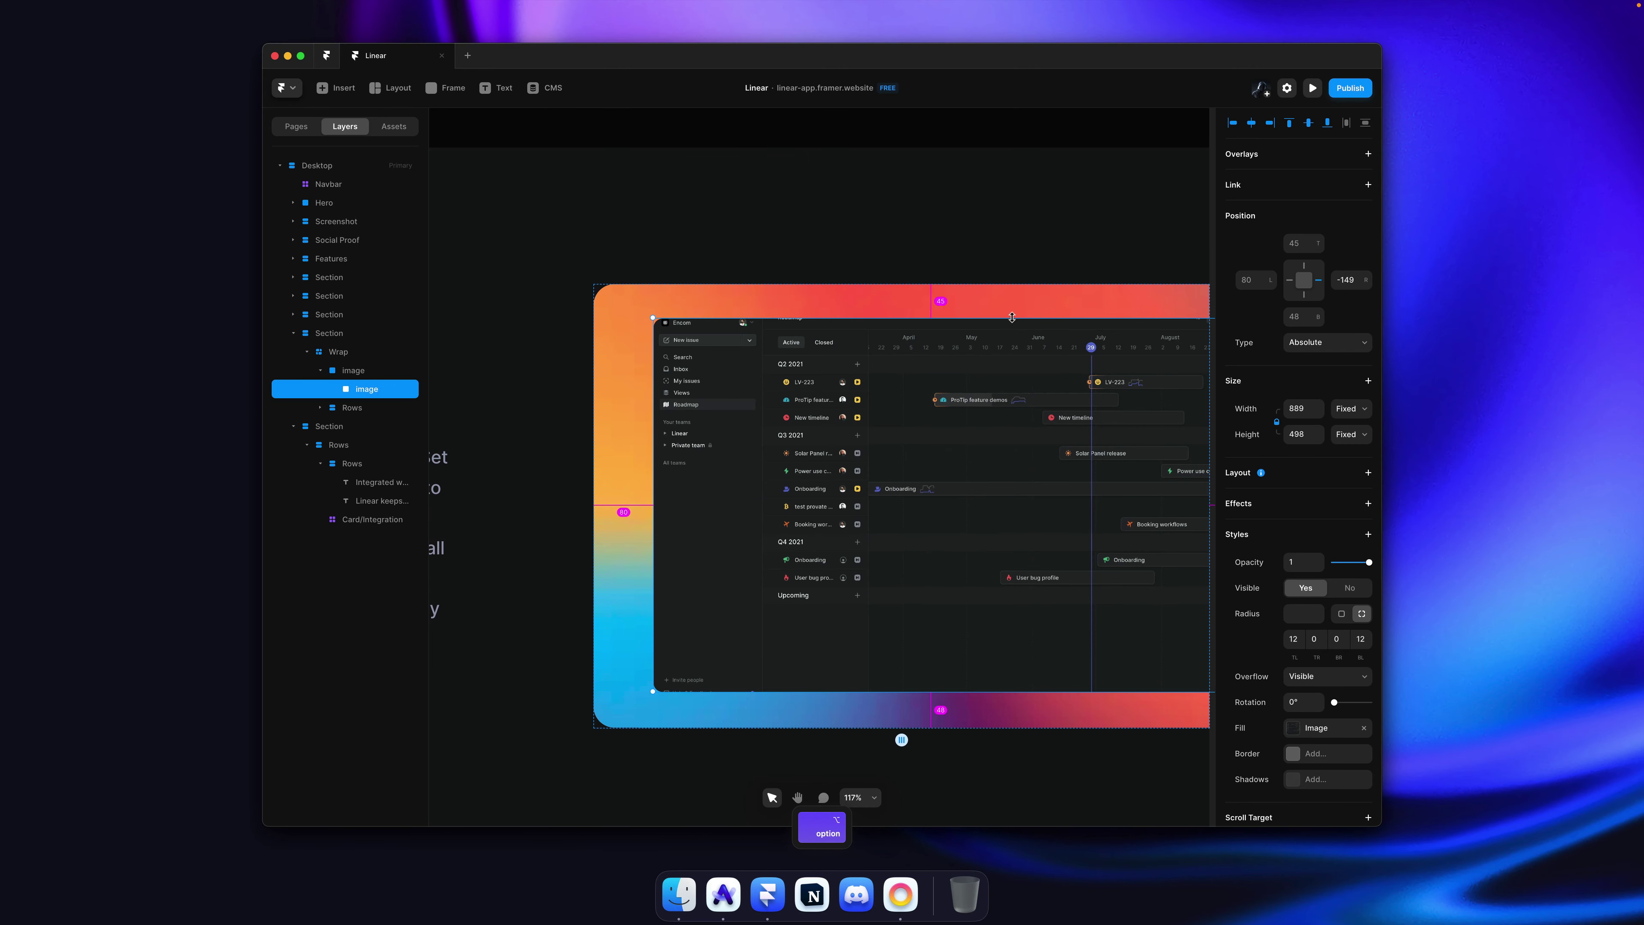
left_click_drag(1012, 318, 1036, 311)
key("super+z")
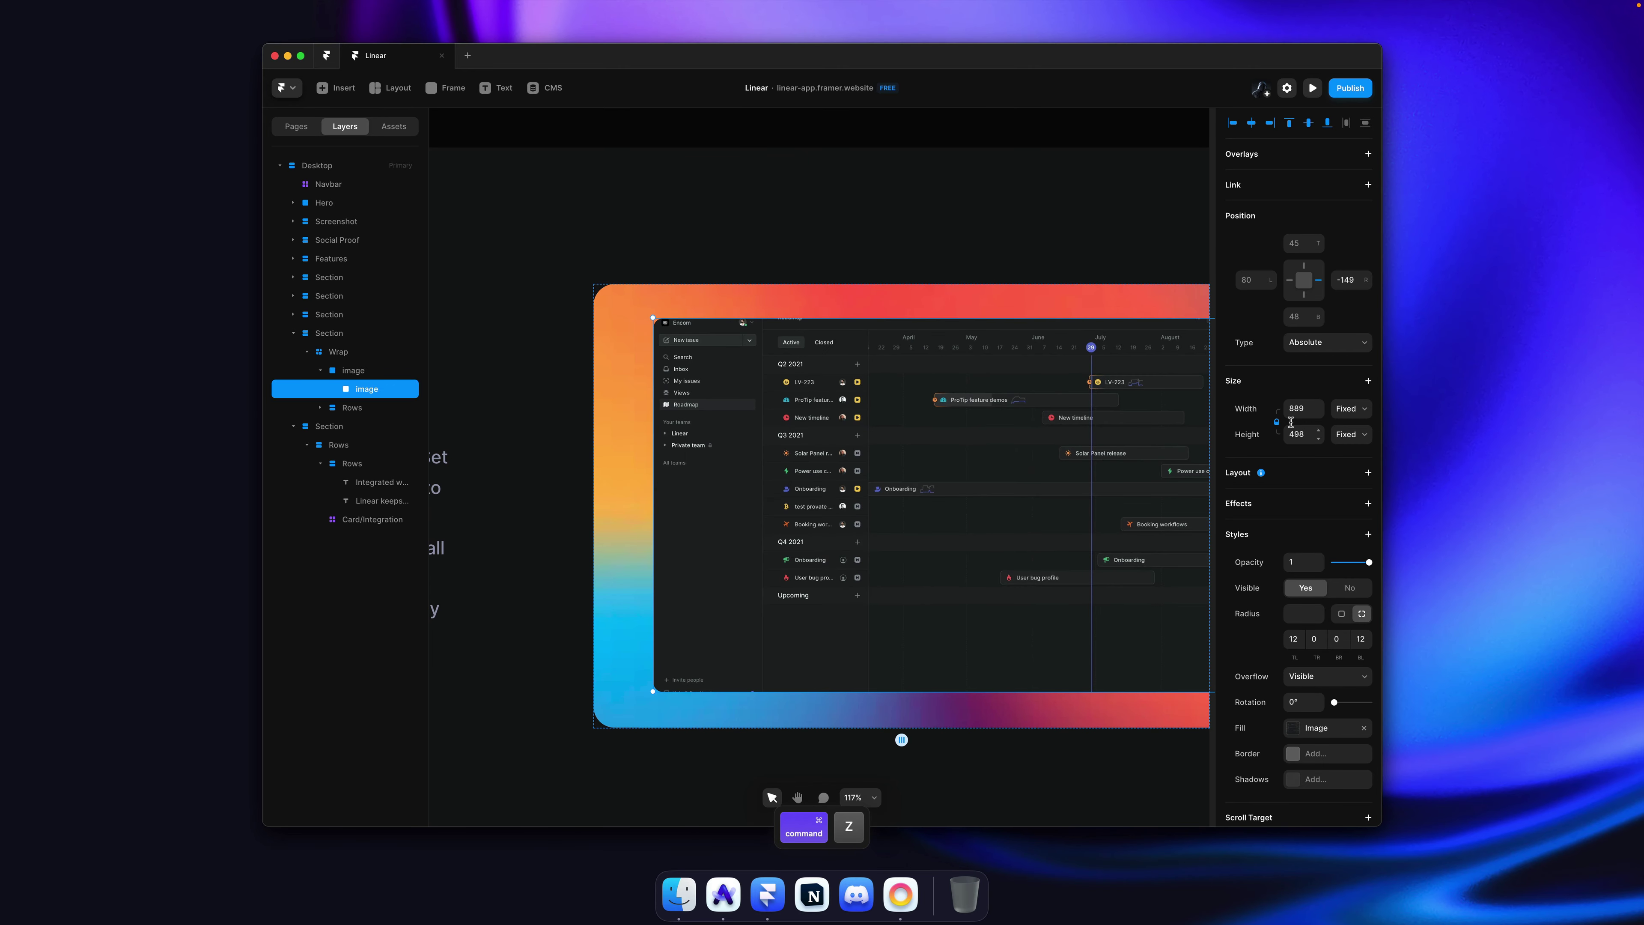
left_click_drag(879, 316, 882, 305)
Step: Select the Roadmap section, scroll to 'Integrated with your tools', then switch to Arc
scroll(1068, 363, "down", 1)
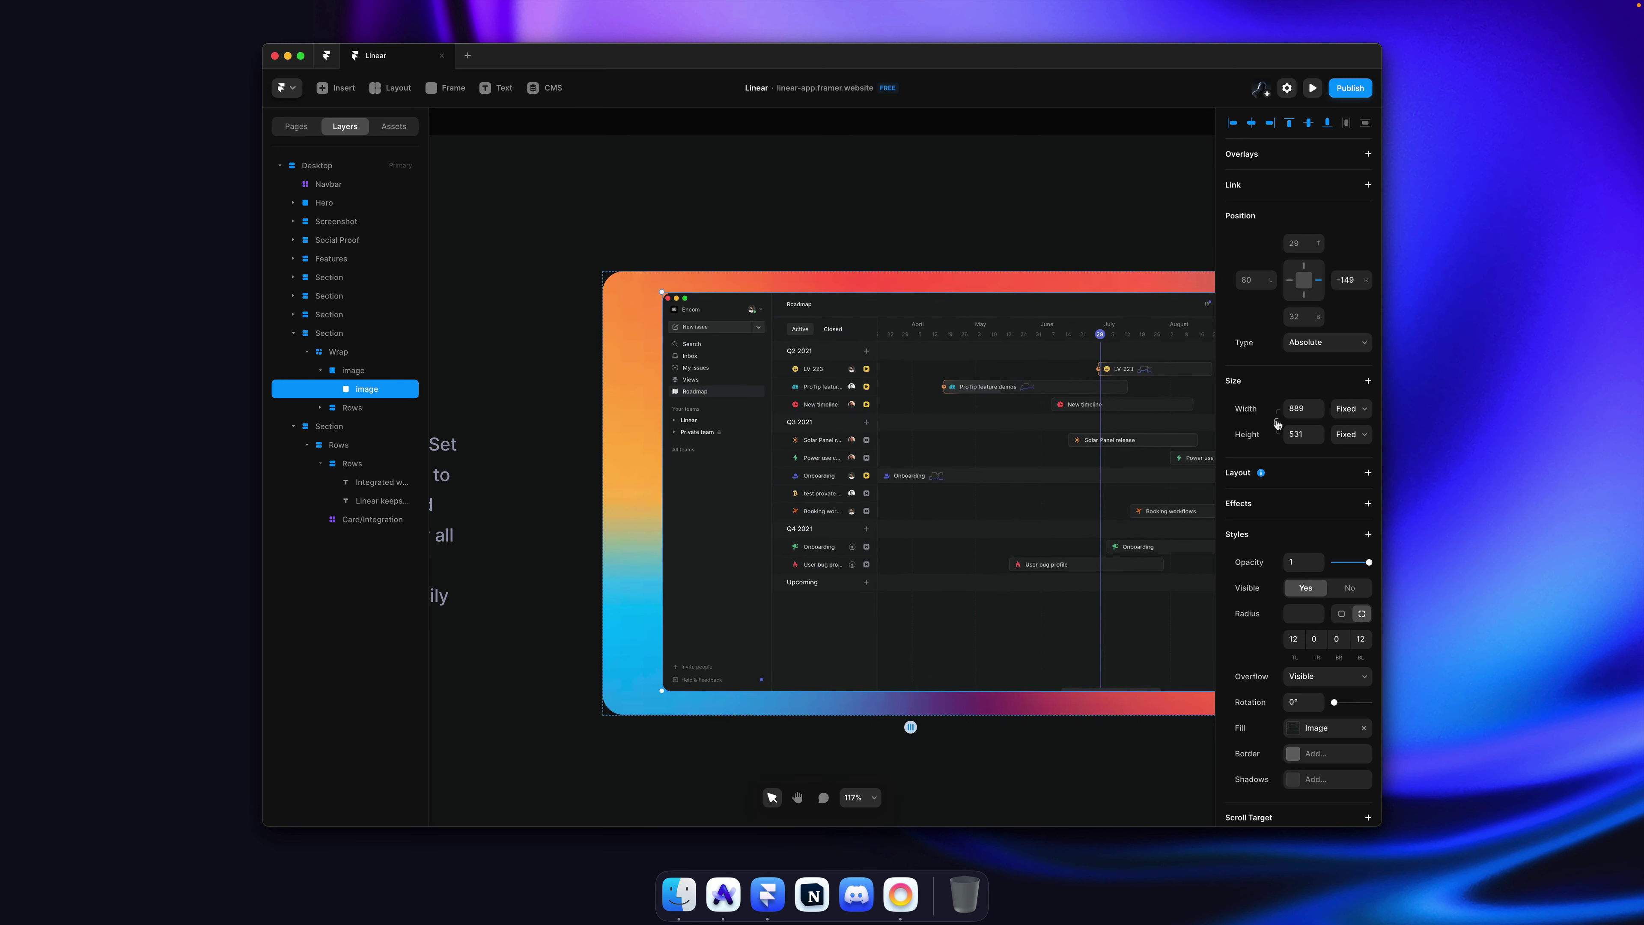
left_click(689, 160)
scroll(844, 250, "down", 5)
scroll(844, 250, "up", 4)
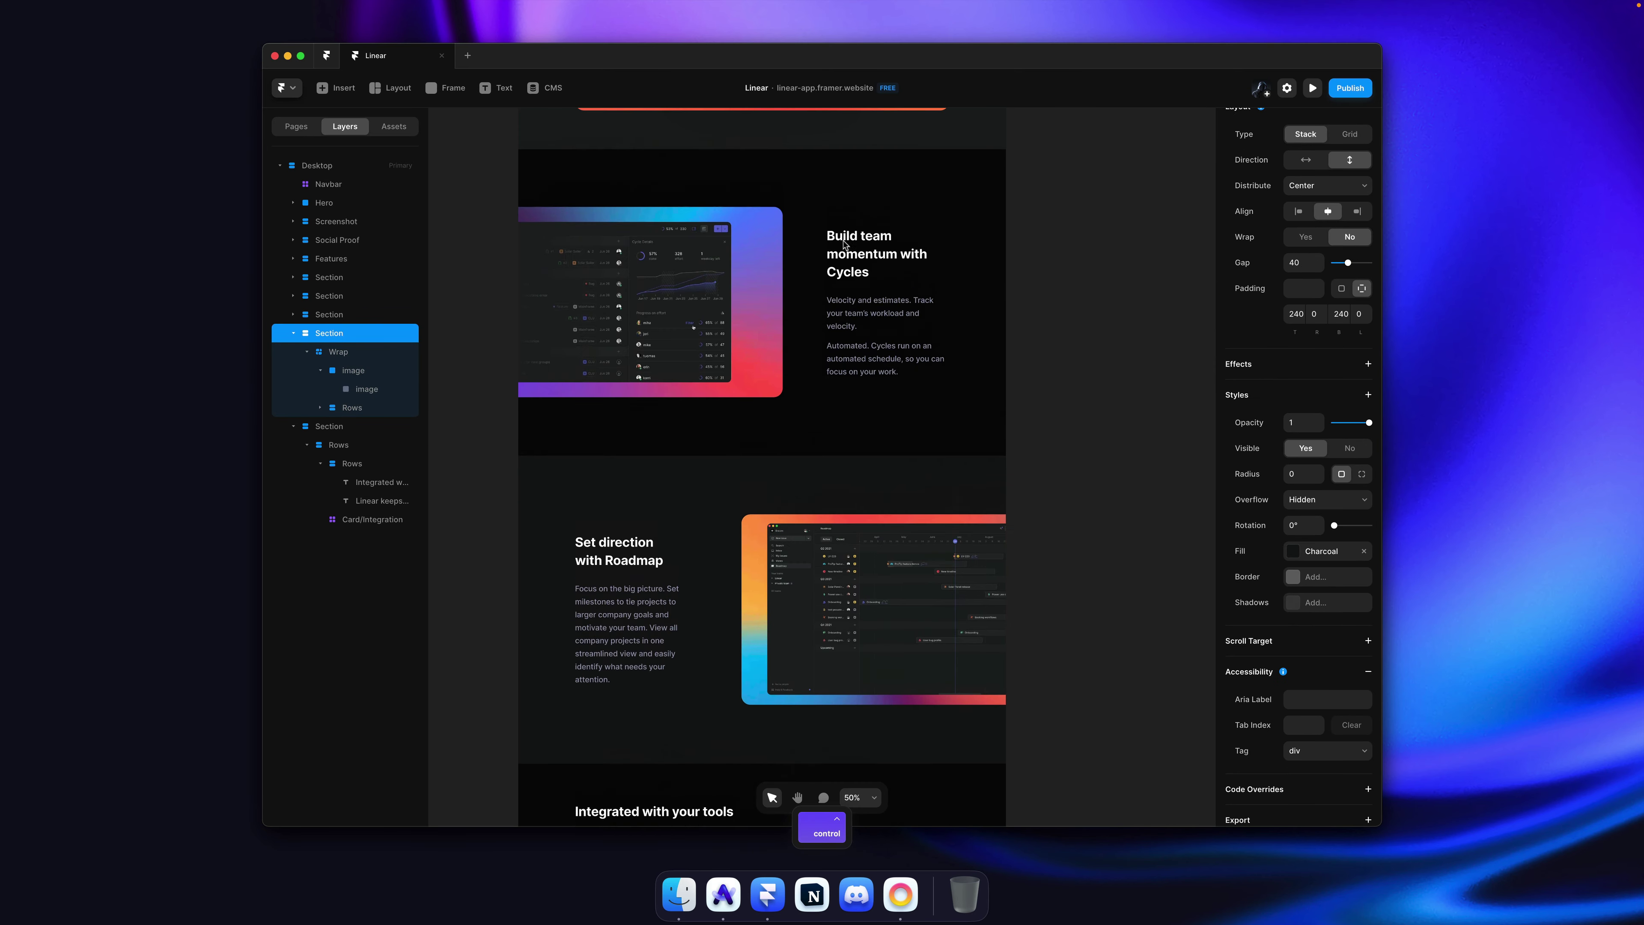
scroll(691, 252, "up", 2)
scroll(692, 252, "down", 10)
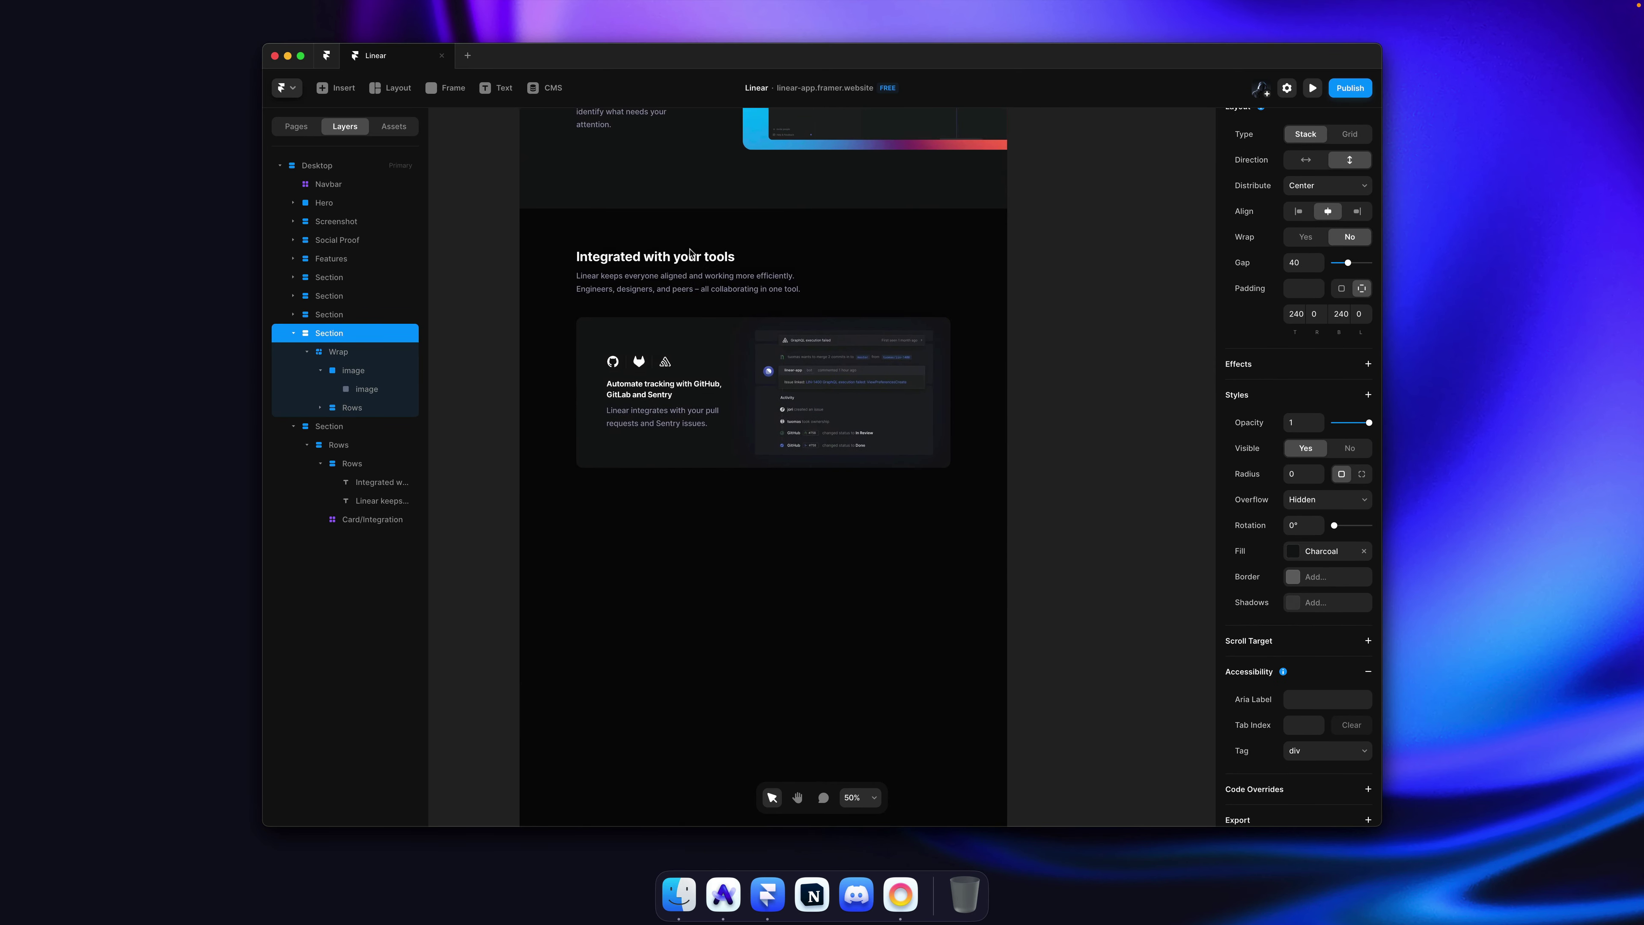
key("super+Tab")
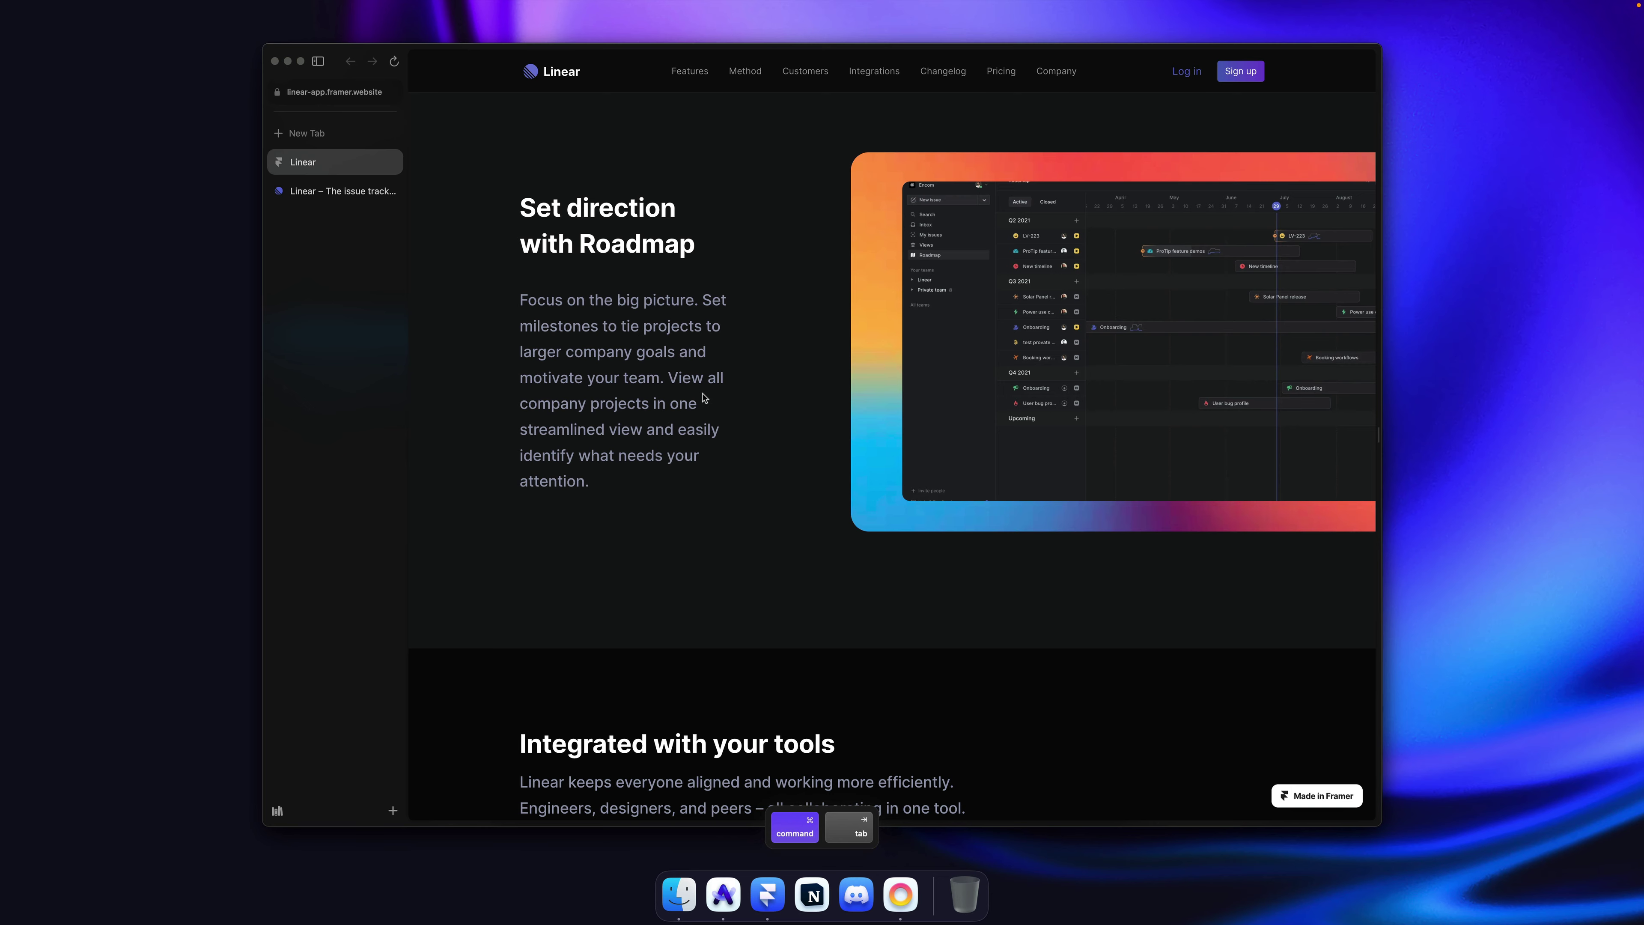
Step: Flip between the published clone and linear.app's integration section to compare them
scroll(706, 395, "down", 10)
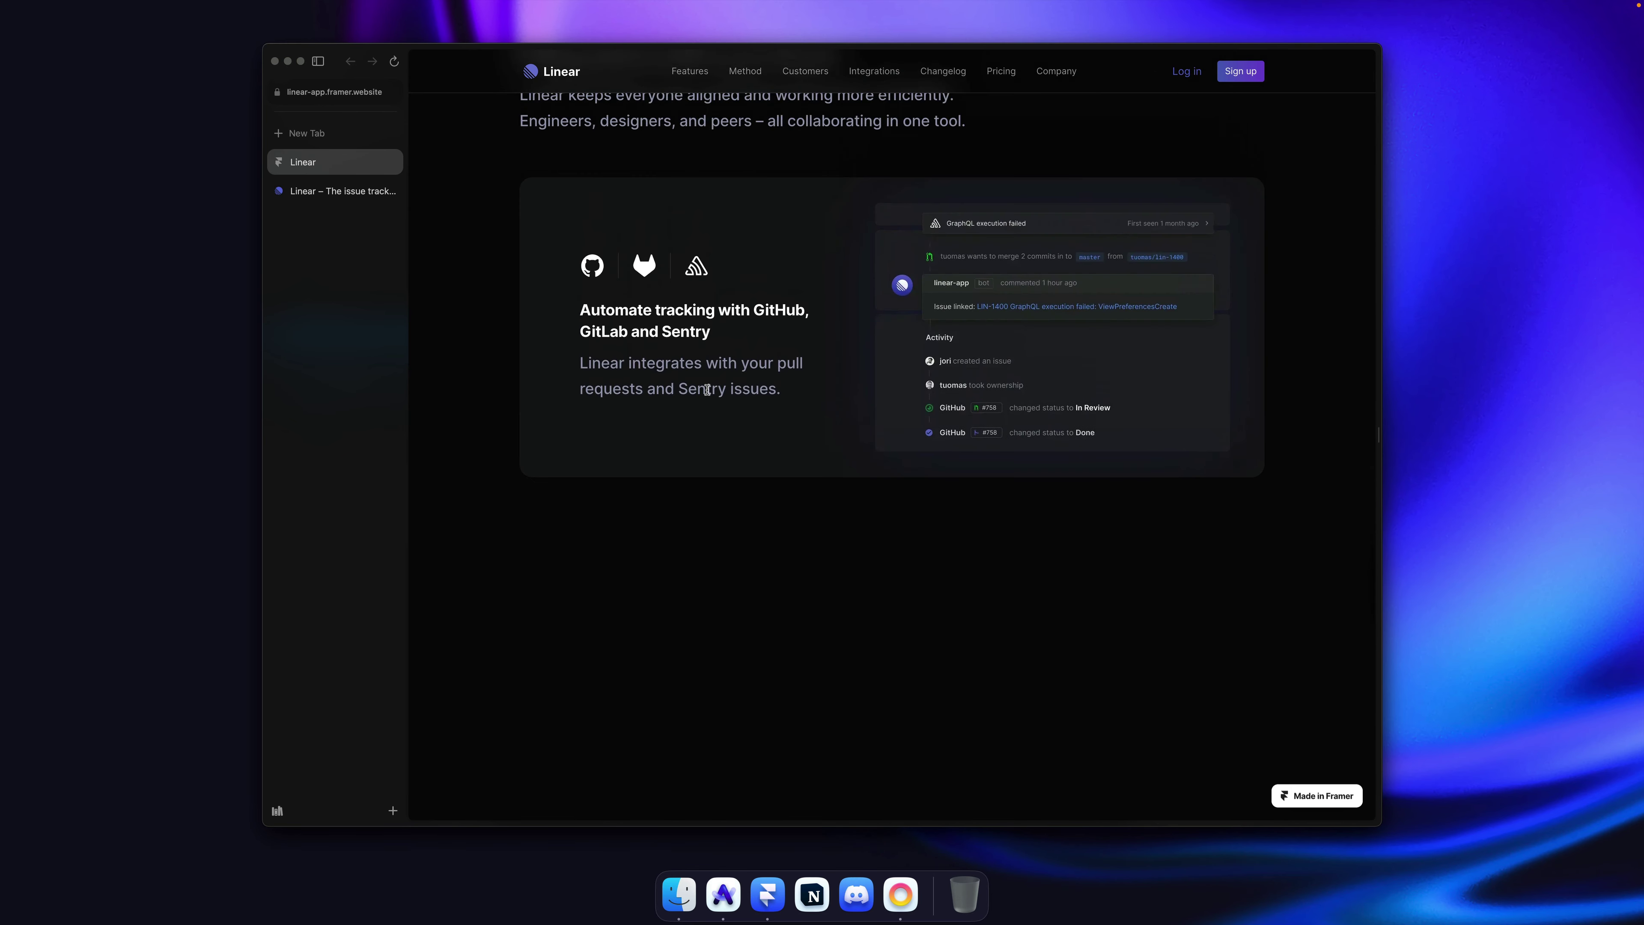
scroll(707, 389, "up", 3)
left_click(337, 193)
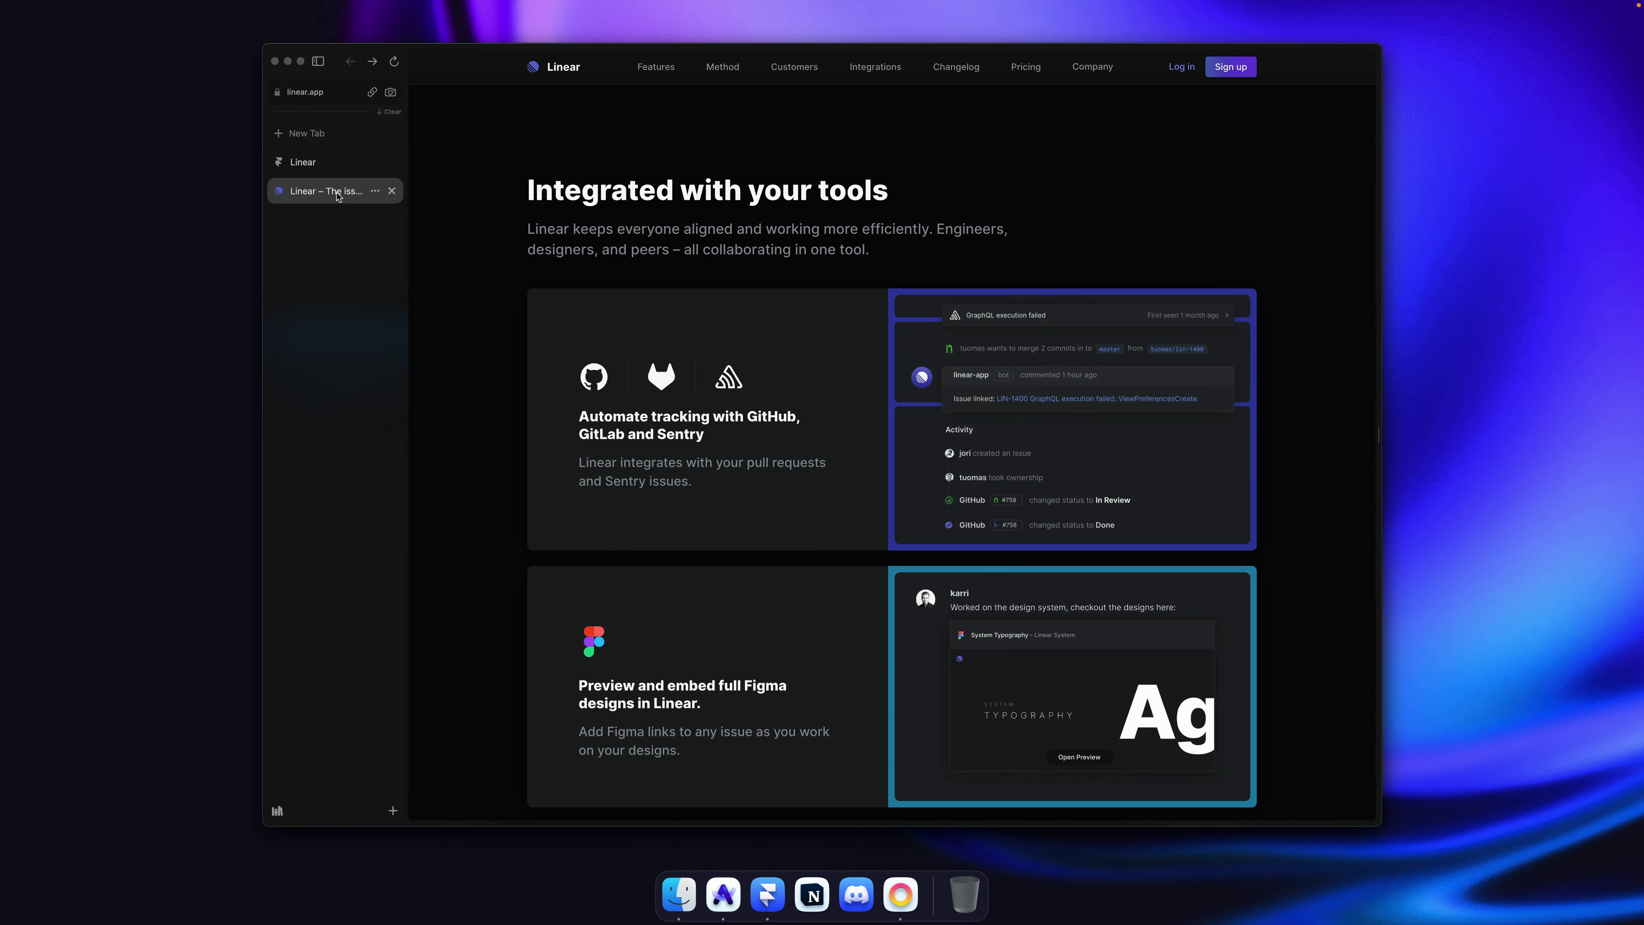
left_click(317, 174)
left_click(316, 190)
left_click(320, 169)
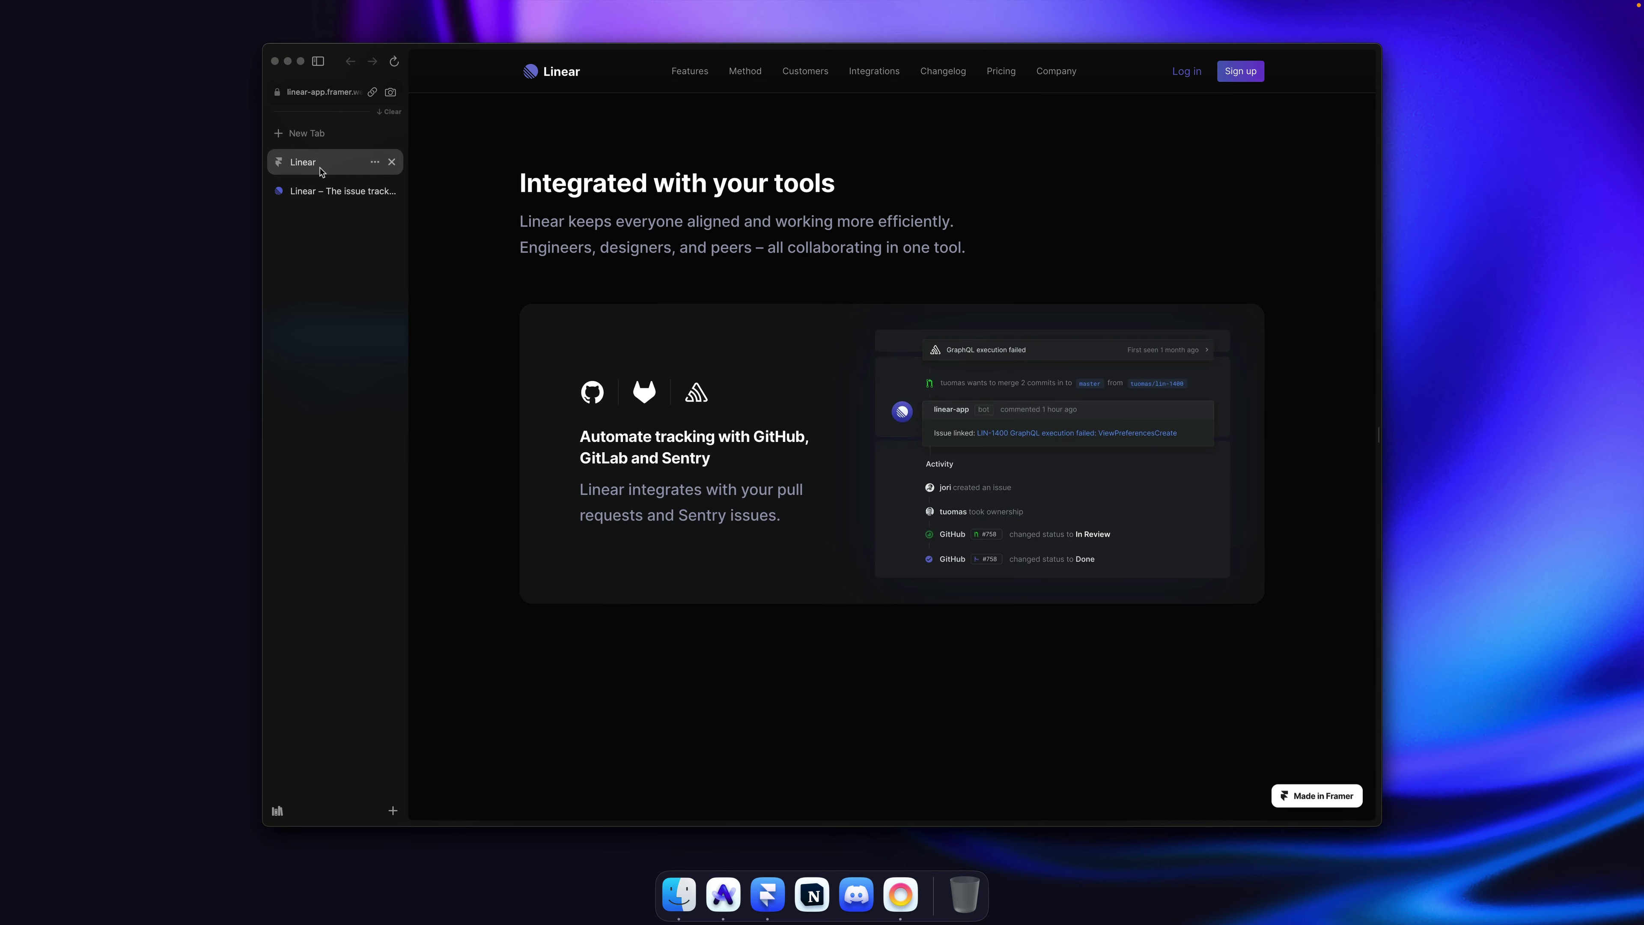
left_click(340, 193)
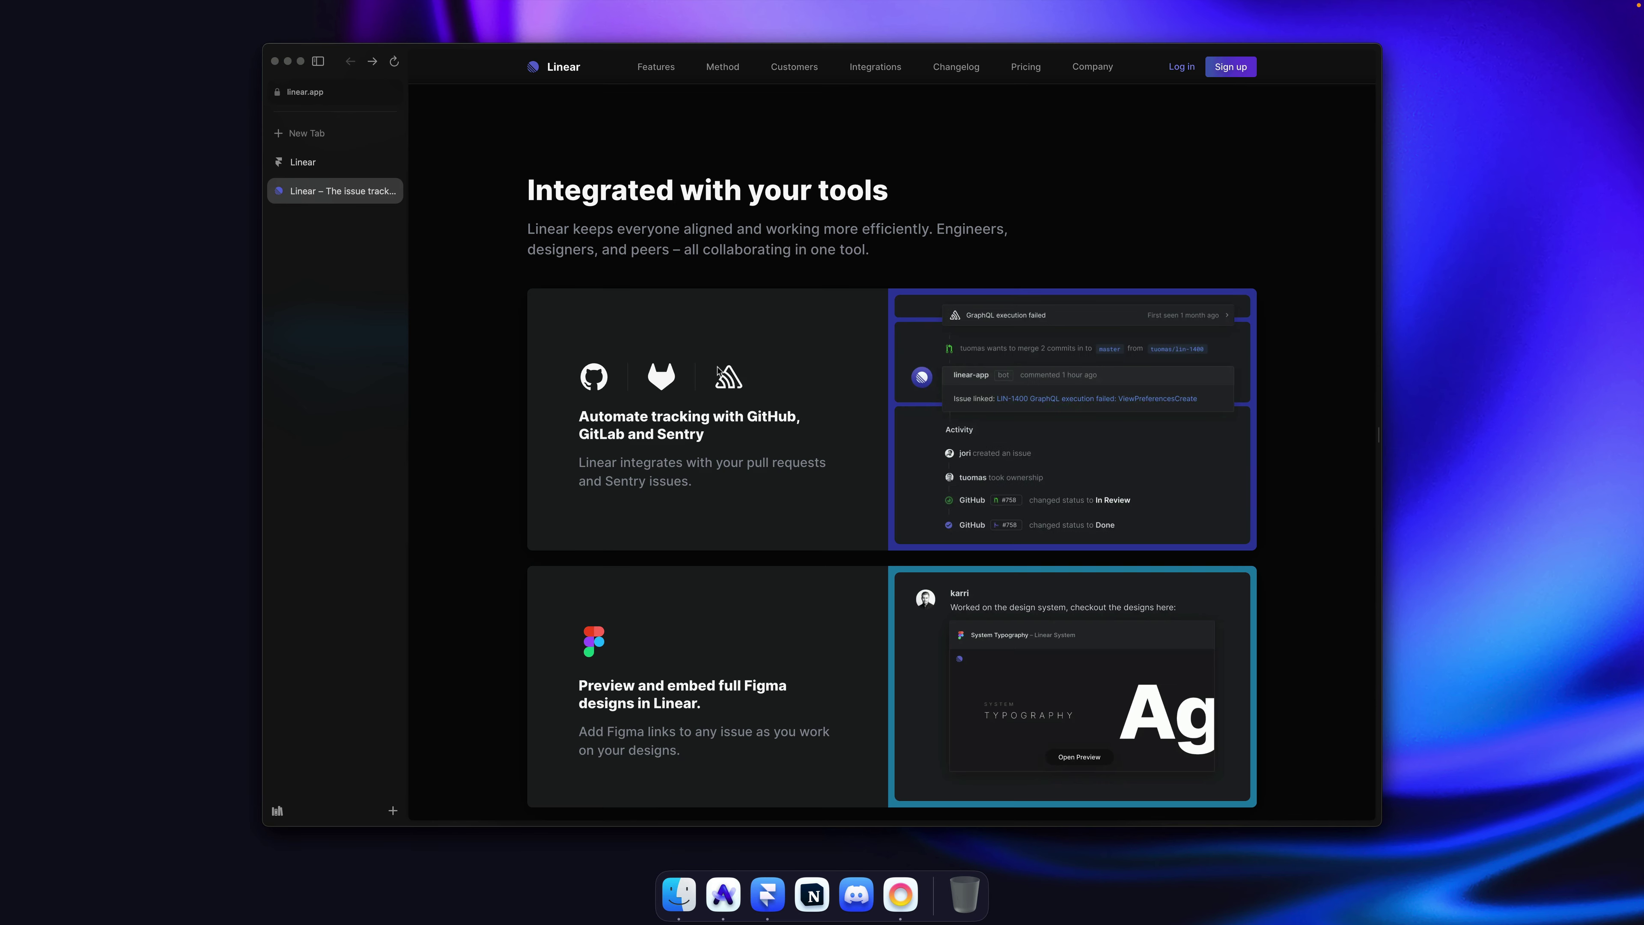
Step: Scroll through linear.app's GitHub, Figma, Zendesk and Slack integration cards for reference
scroll(712, 401, "down", 3)
scroll(621, 473, "up", 1)
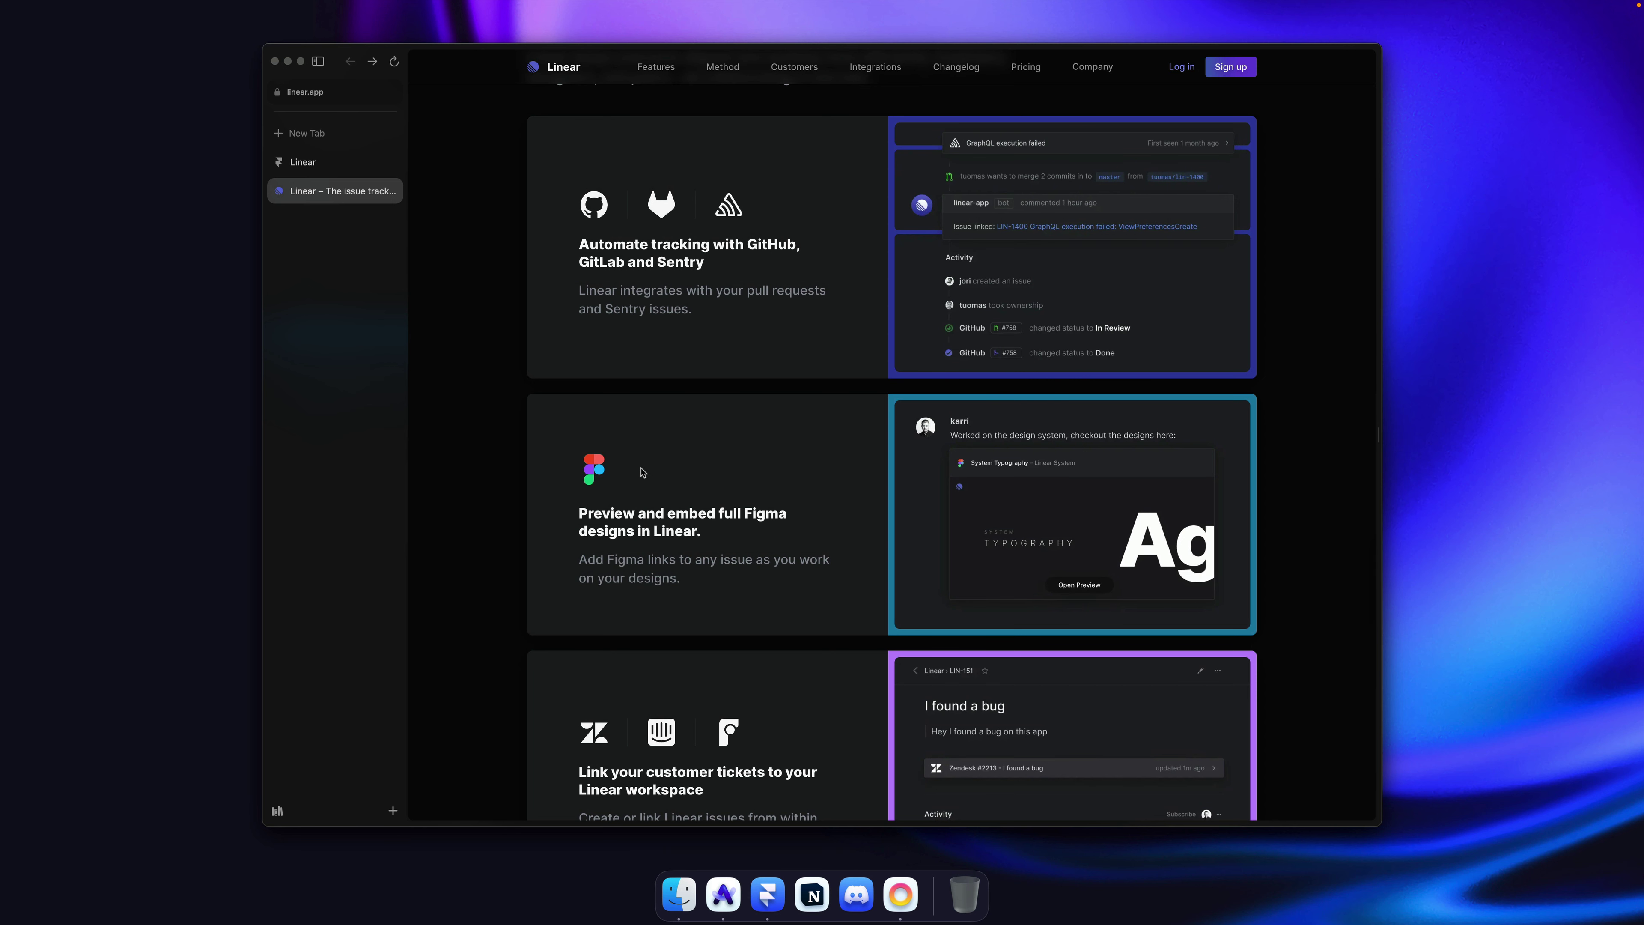
scroll(692, 361, "up", 2)
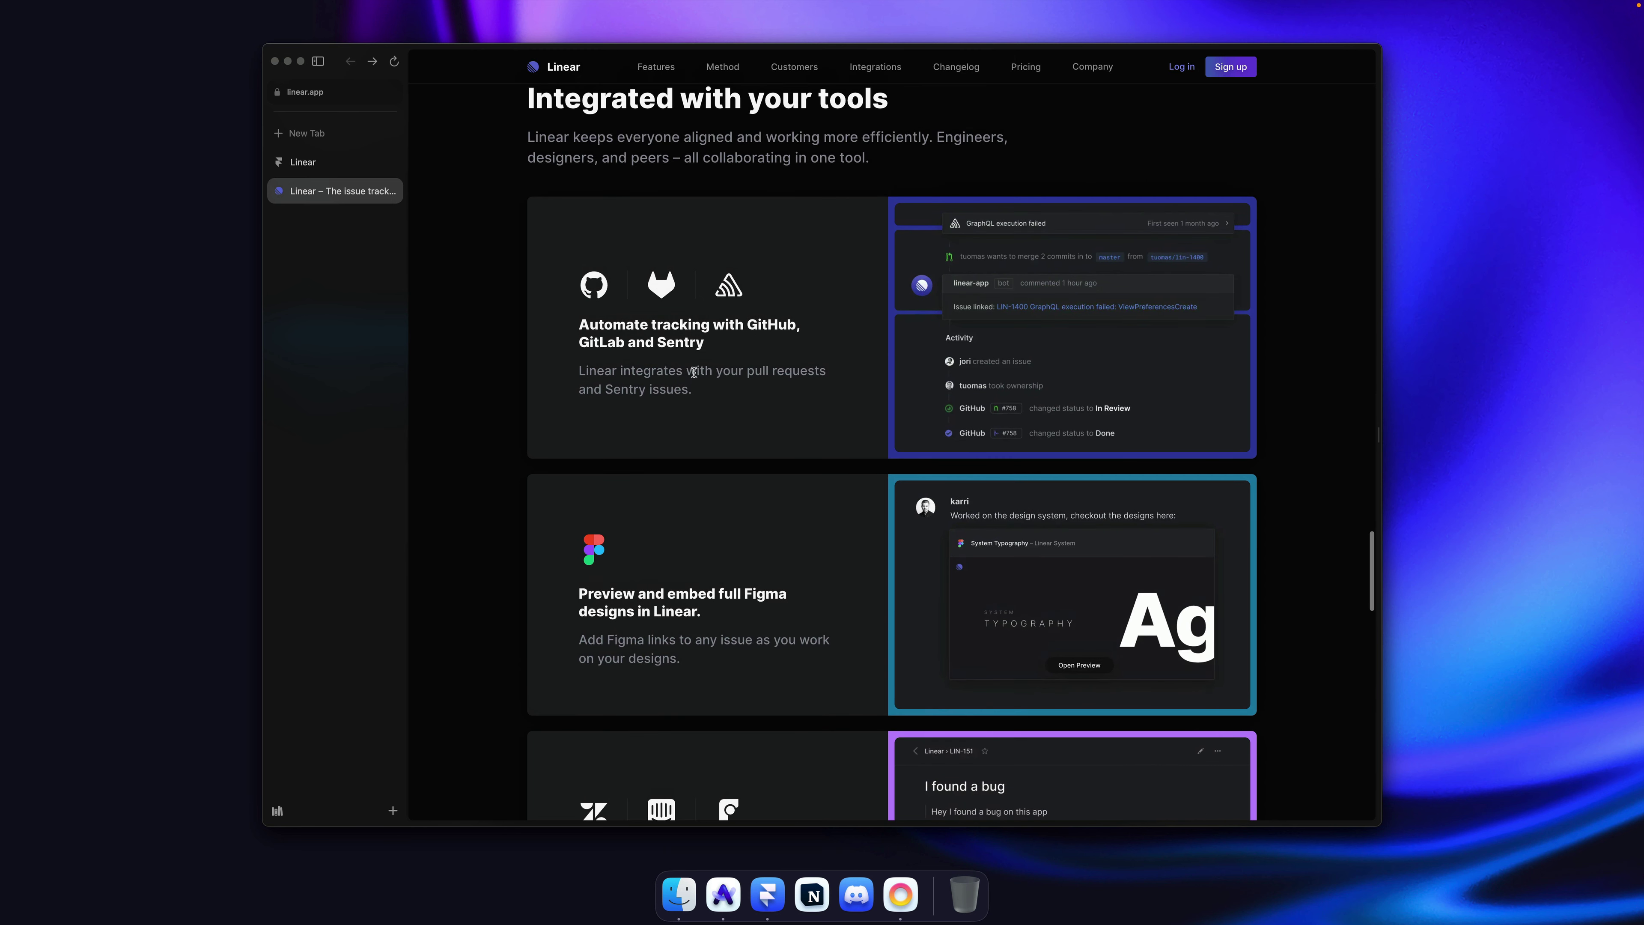
scroll(697, 380, "down", 1)
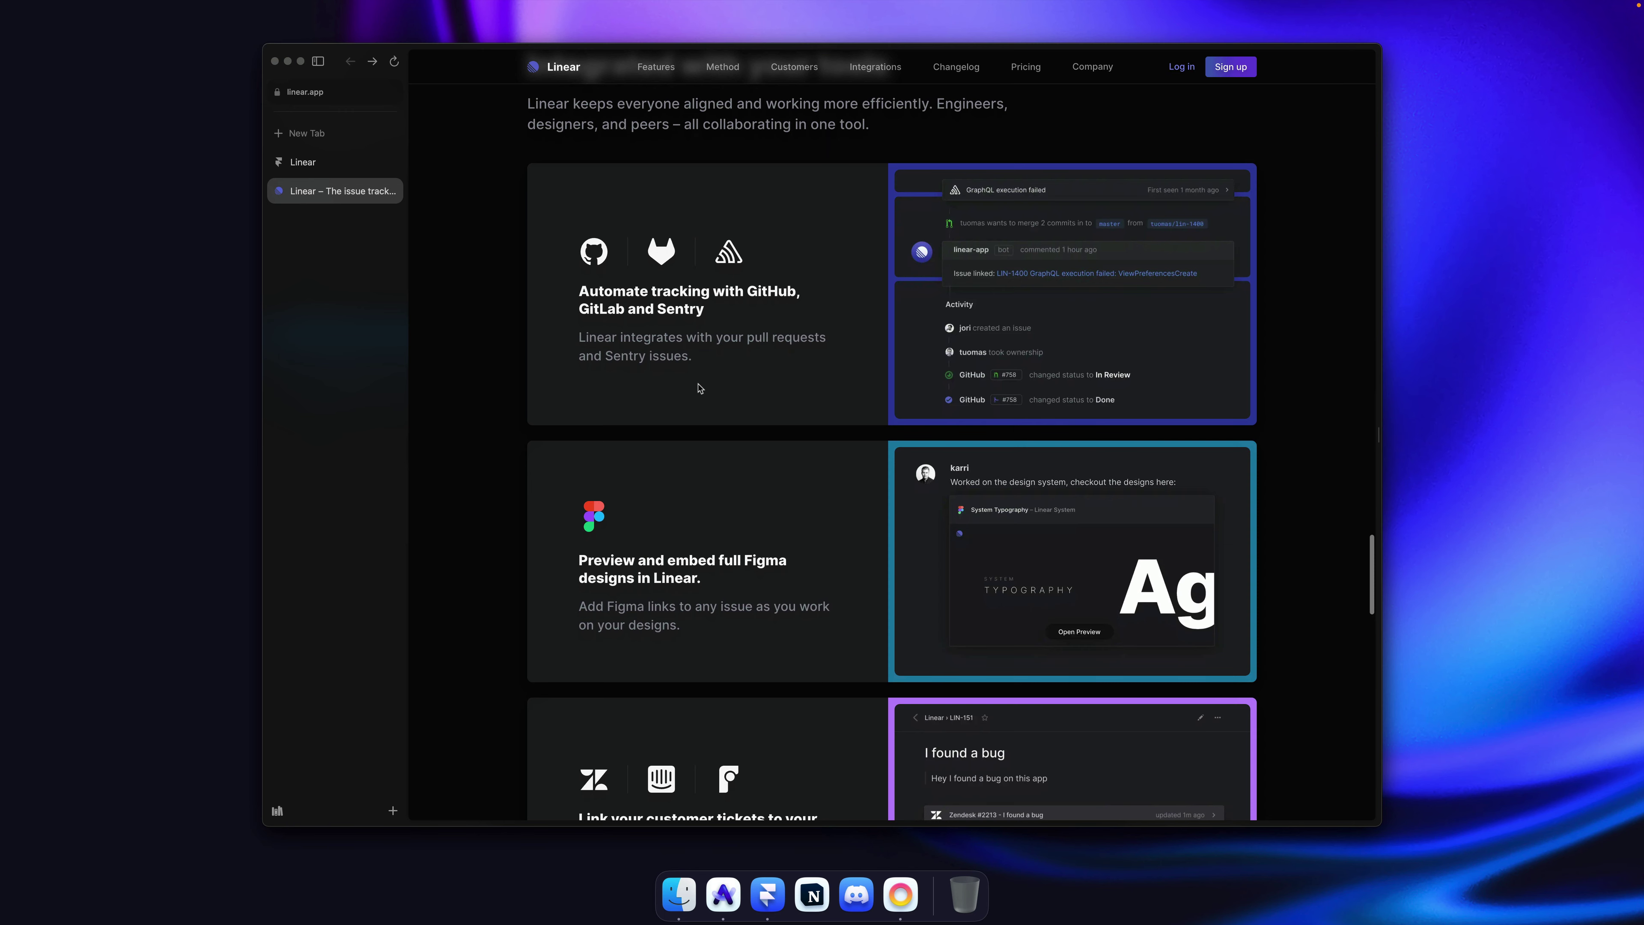
scroll(699, 388, "down", 1)
scroll(699, 389, "down", 1)
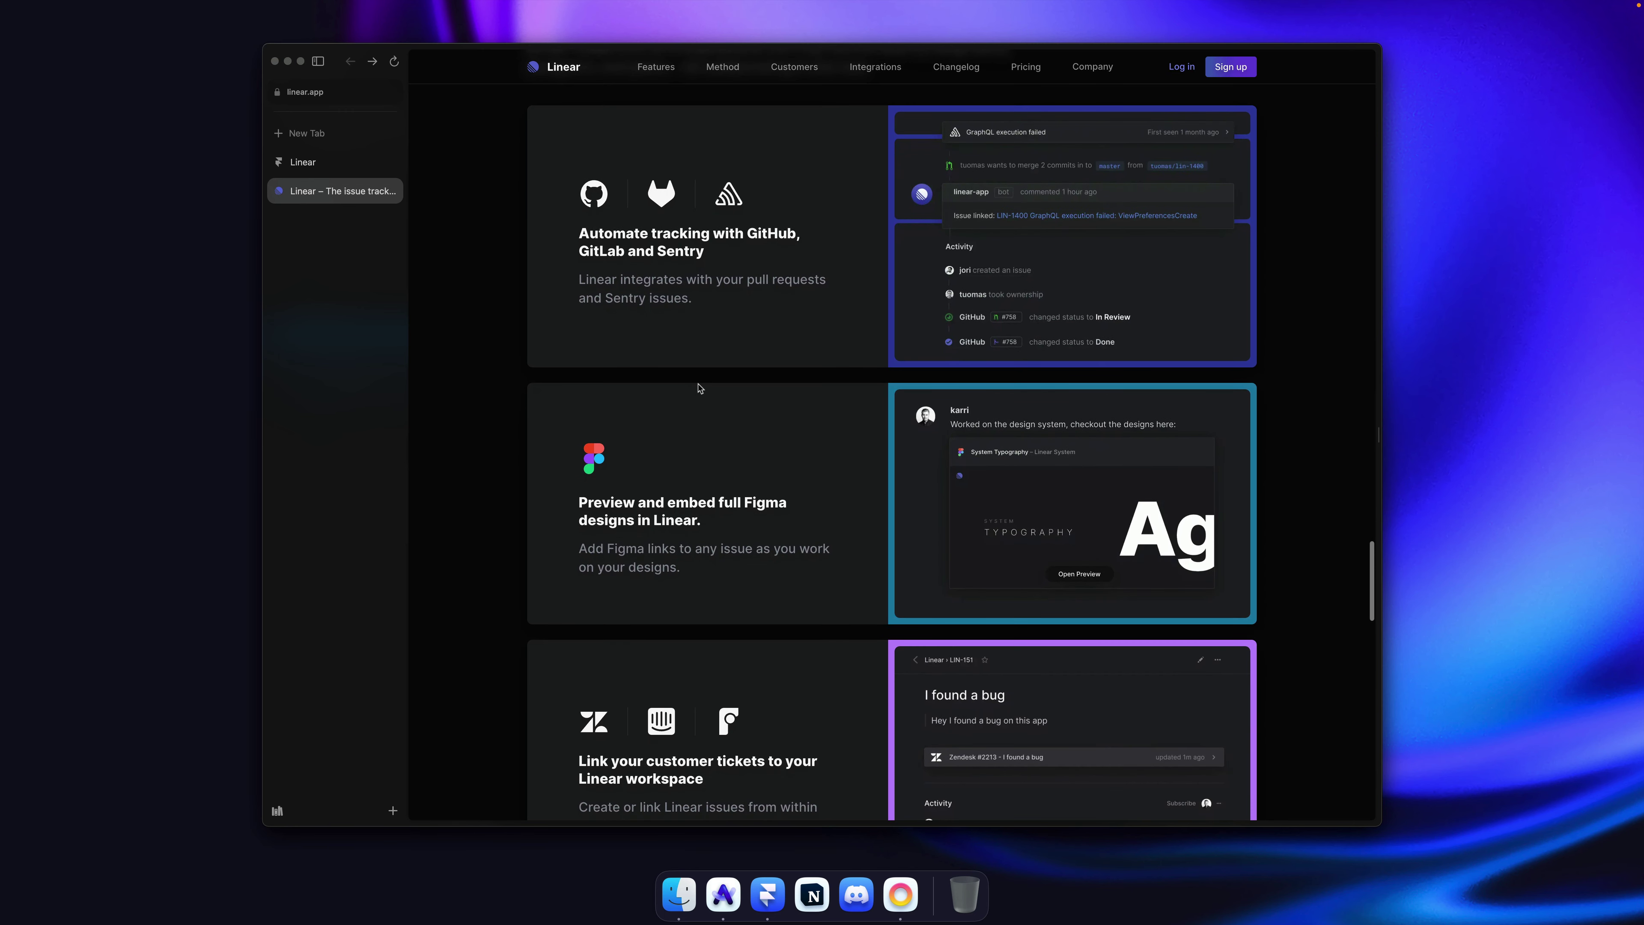
scroll(763, 382, "down", 4)
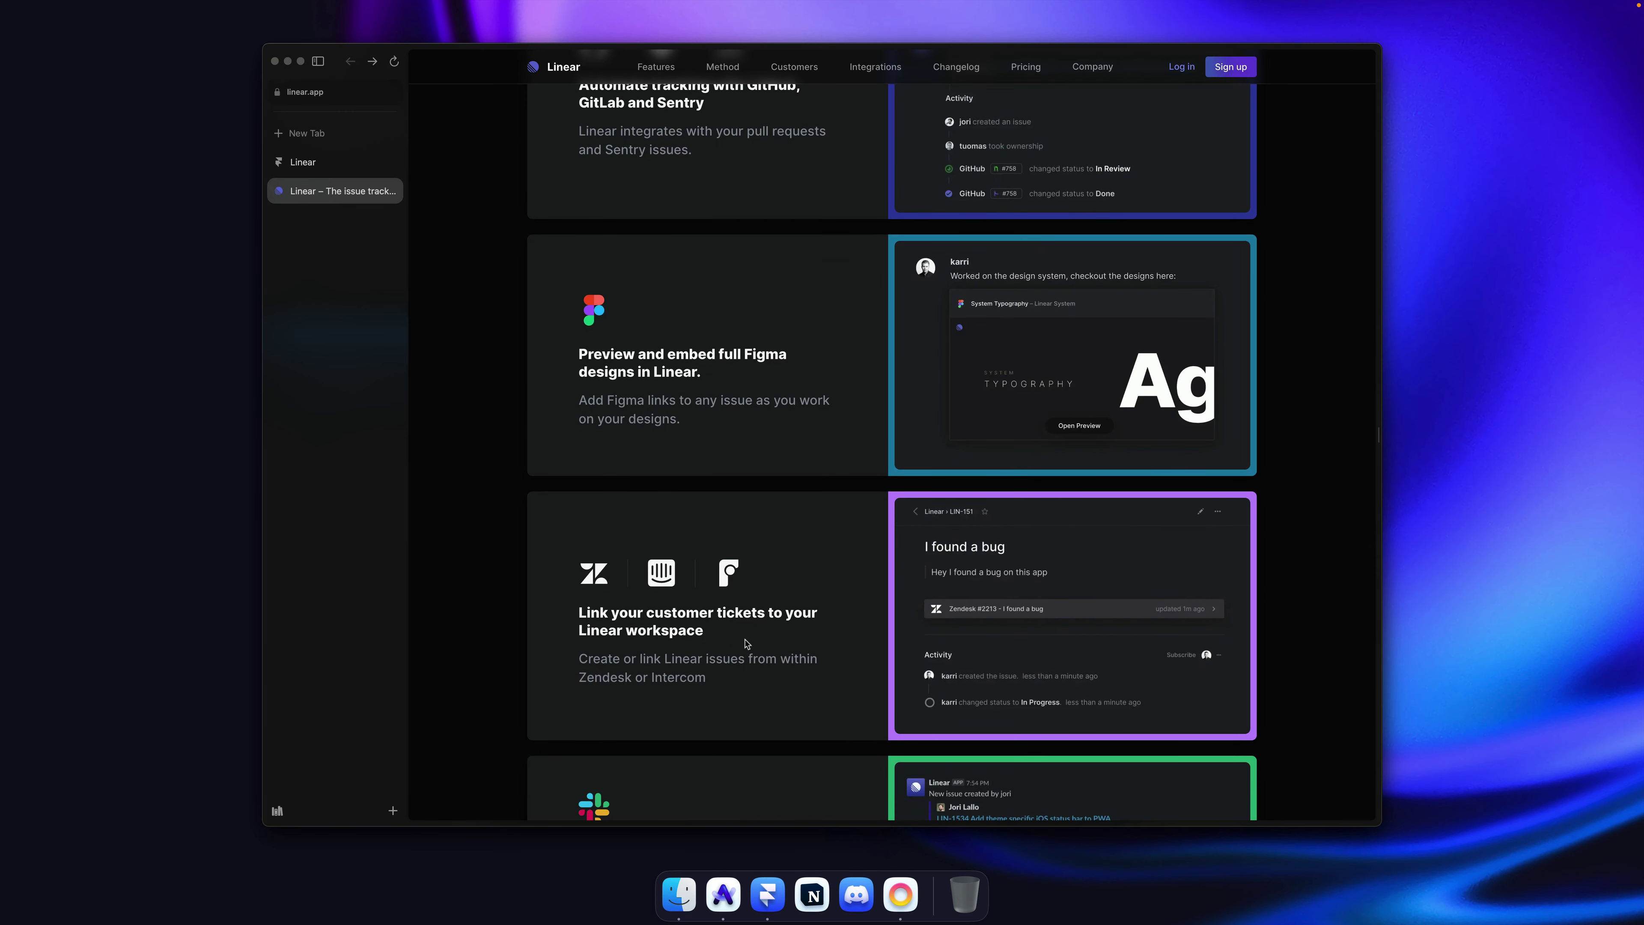
scroll(747, 643, "down", 1)
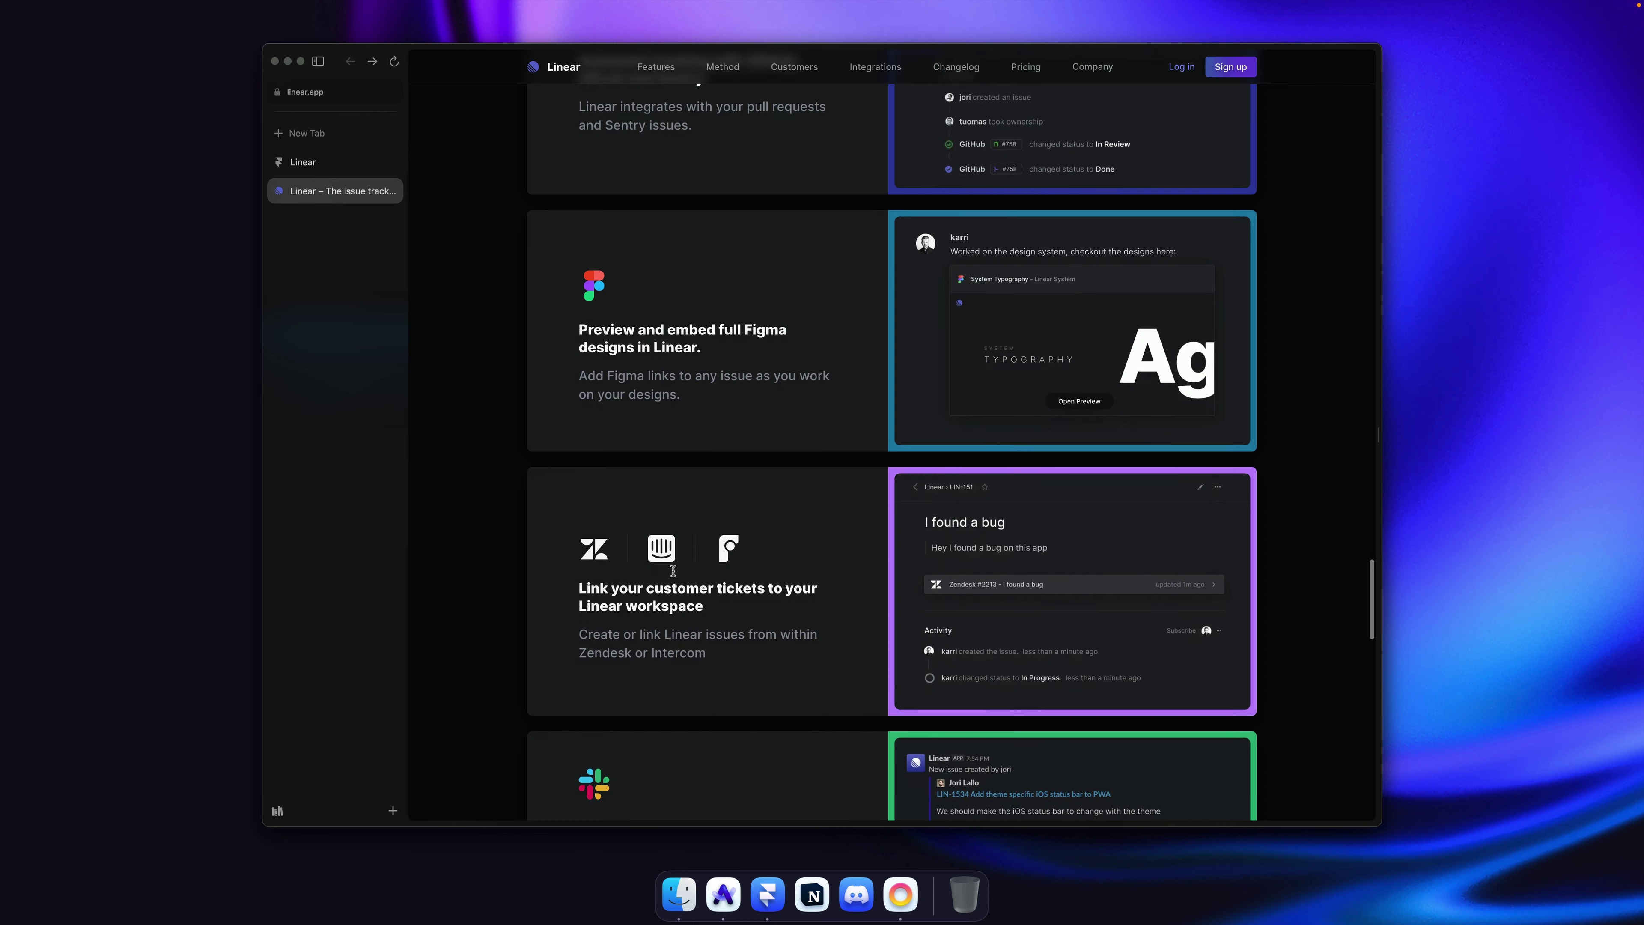
scroll(666, 551, "down", 2)
scroll(687, 522, "down", 2)
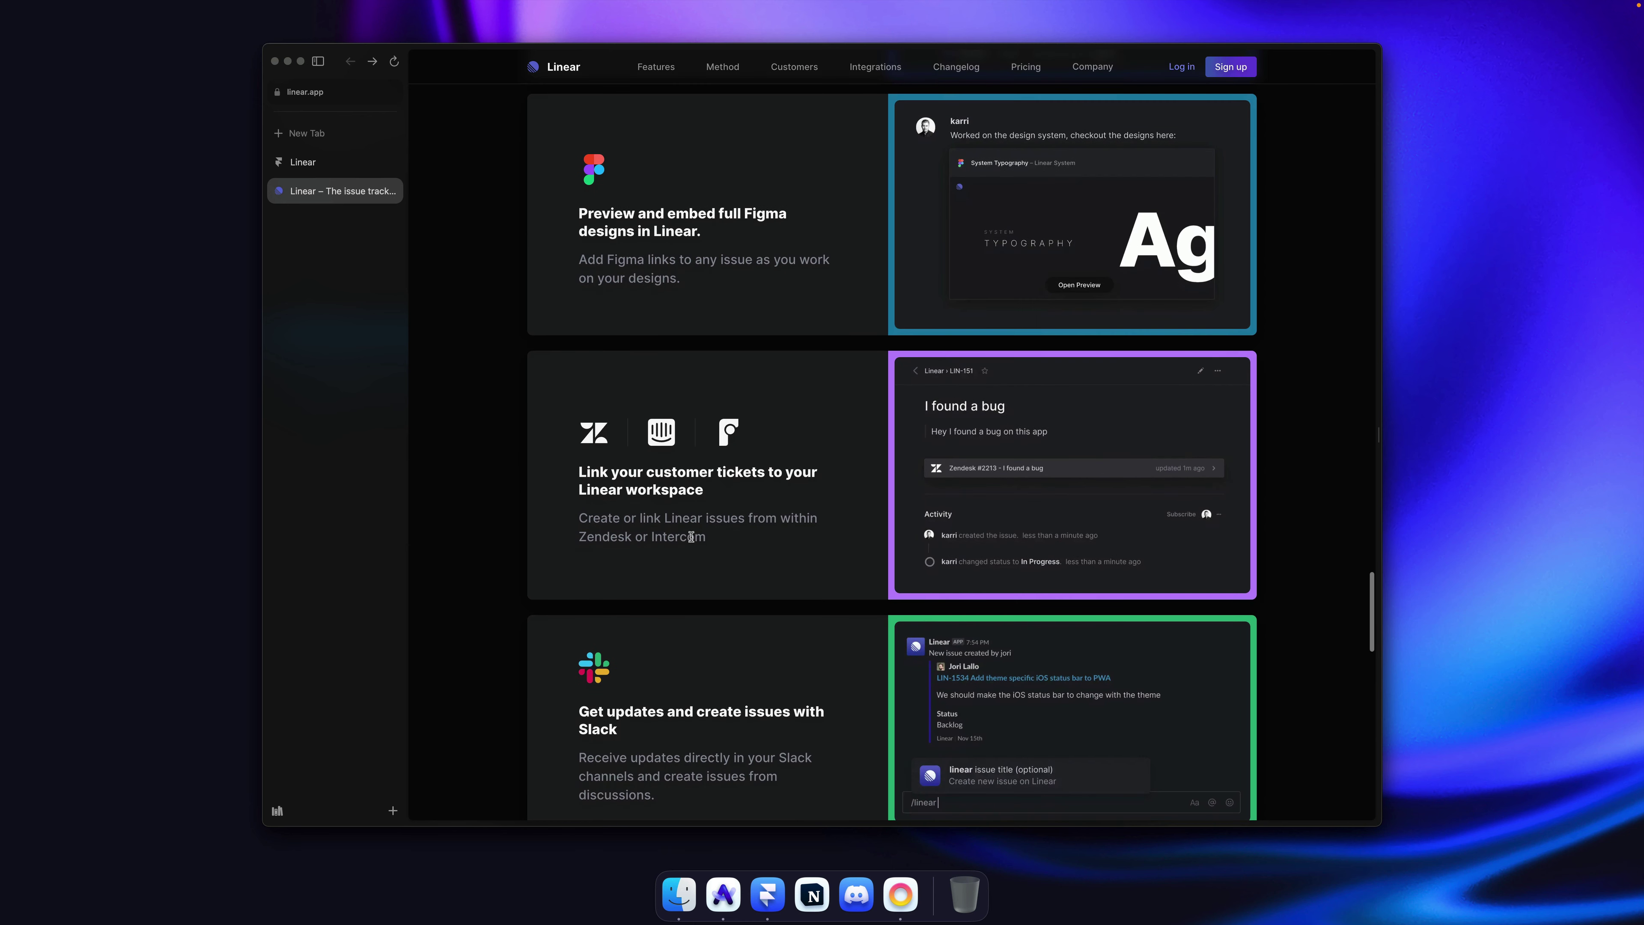
scroll(795, 533, "up", 3)
scroll(795, 532, "down", 4)
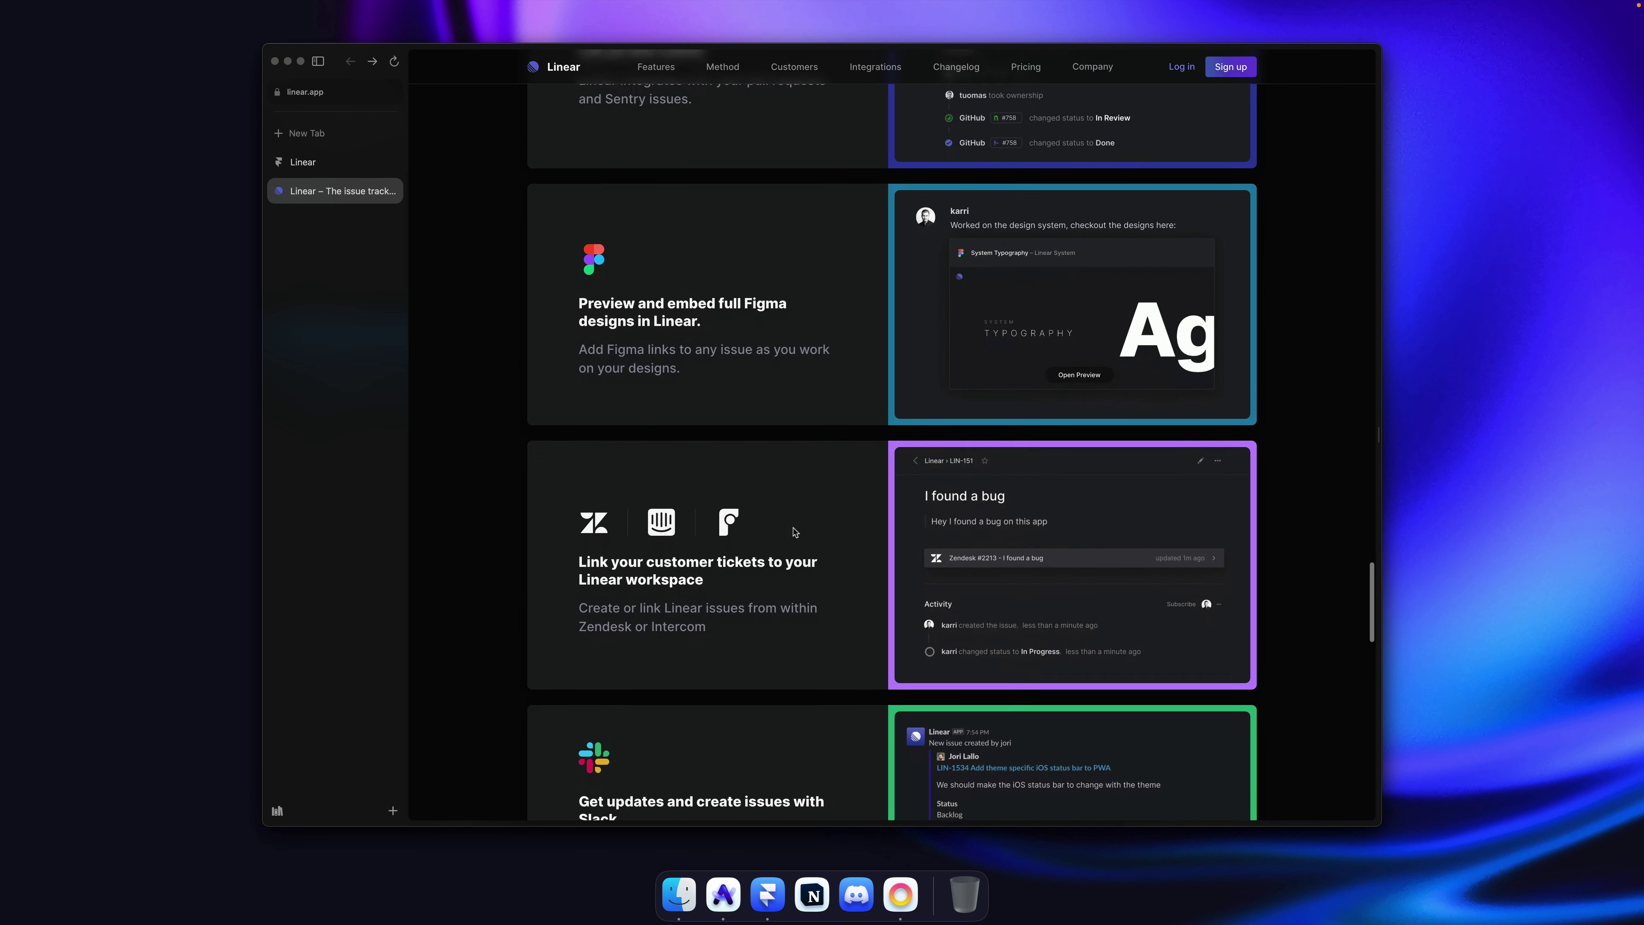
scroll(795, 533, "up", 7)
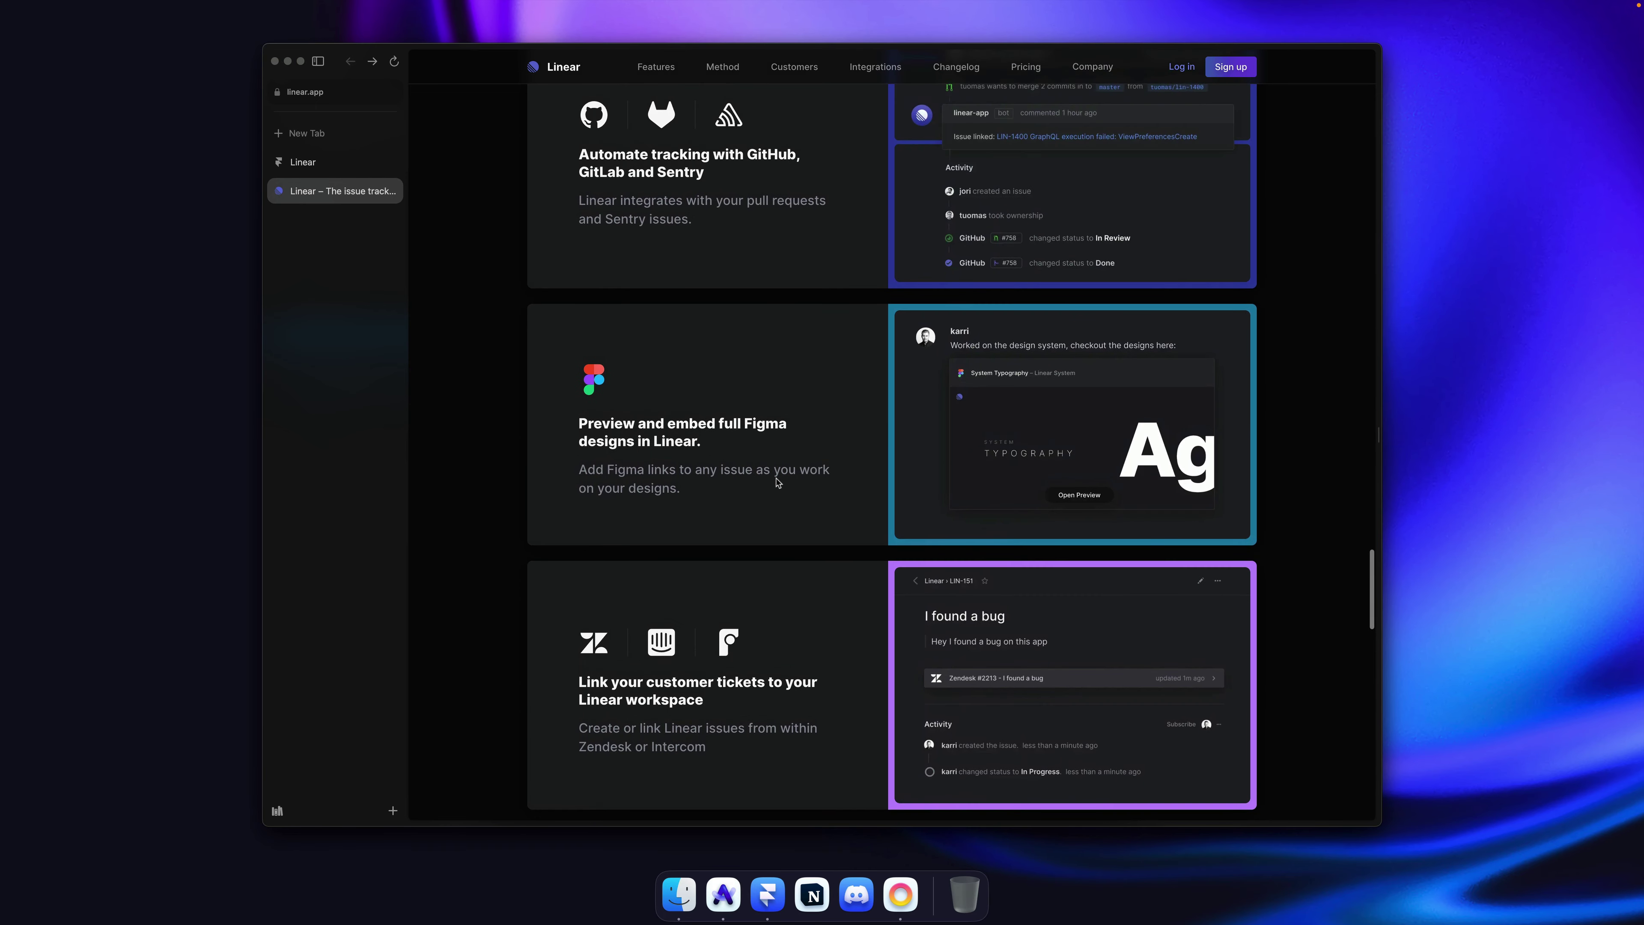
scroll(631, 367, "up", 3)
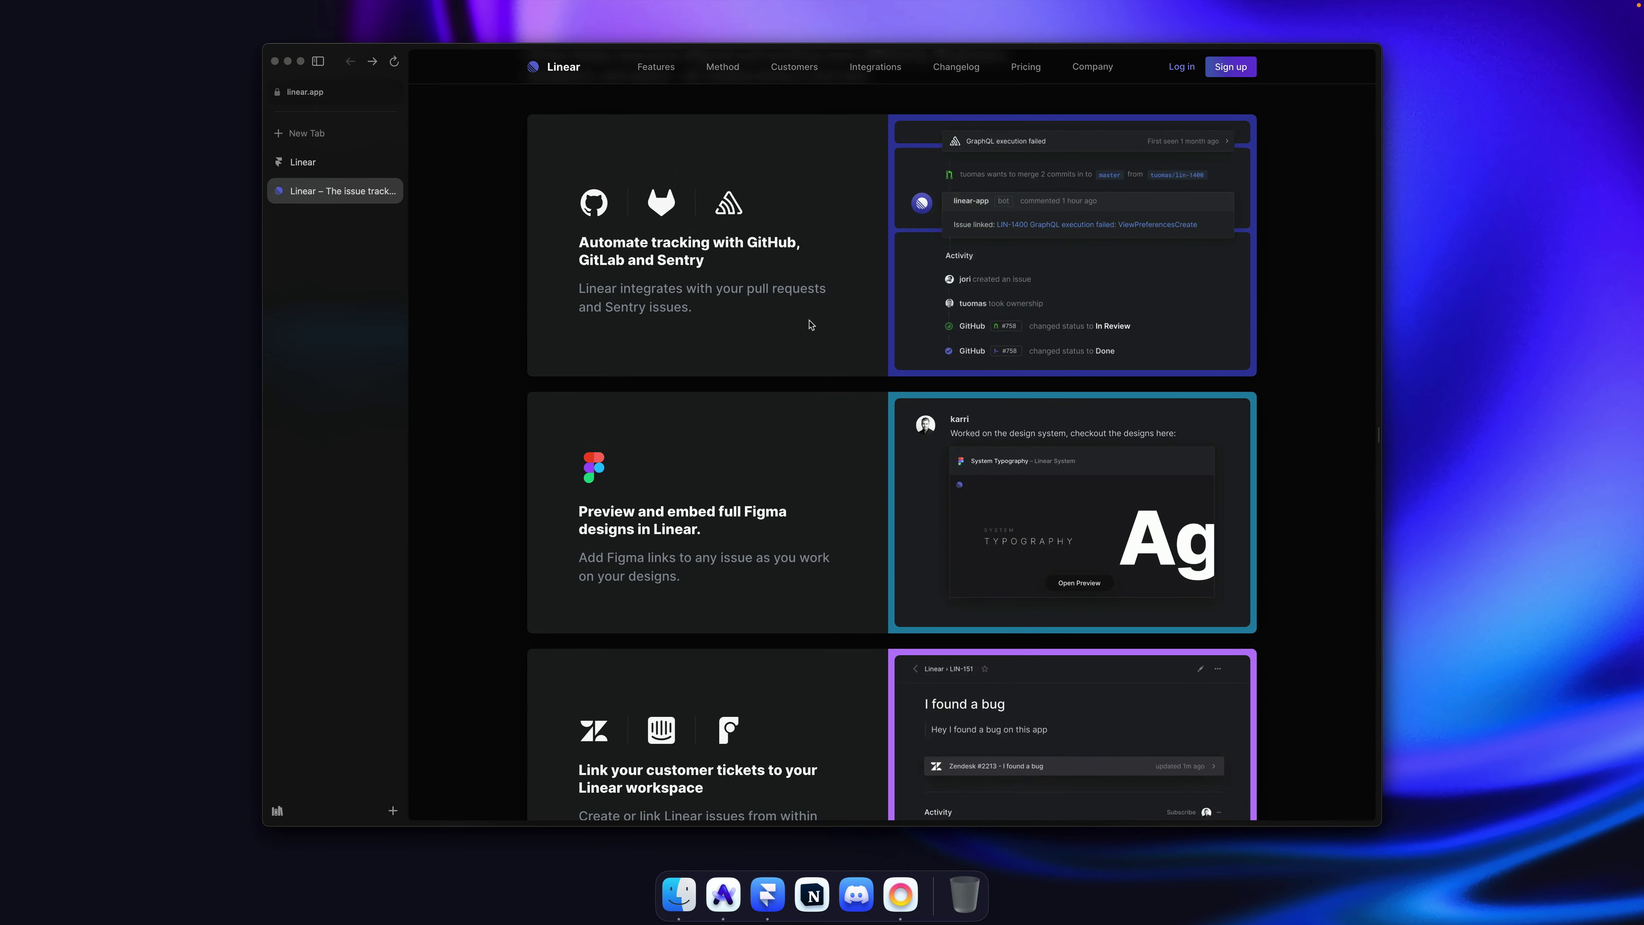
scroll(993, 443, "down", 1)
Step: Open the Card/Integration component and rename its first variant to Git
key("super+Tab")
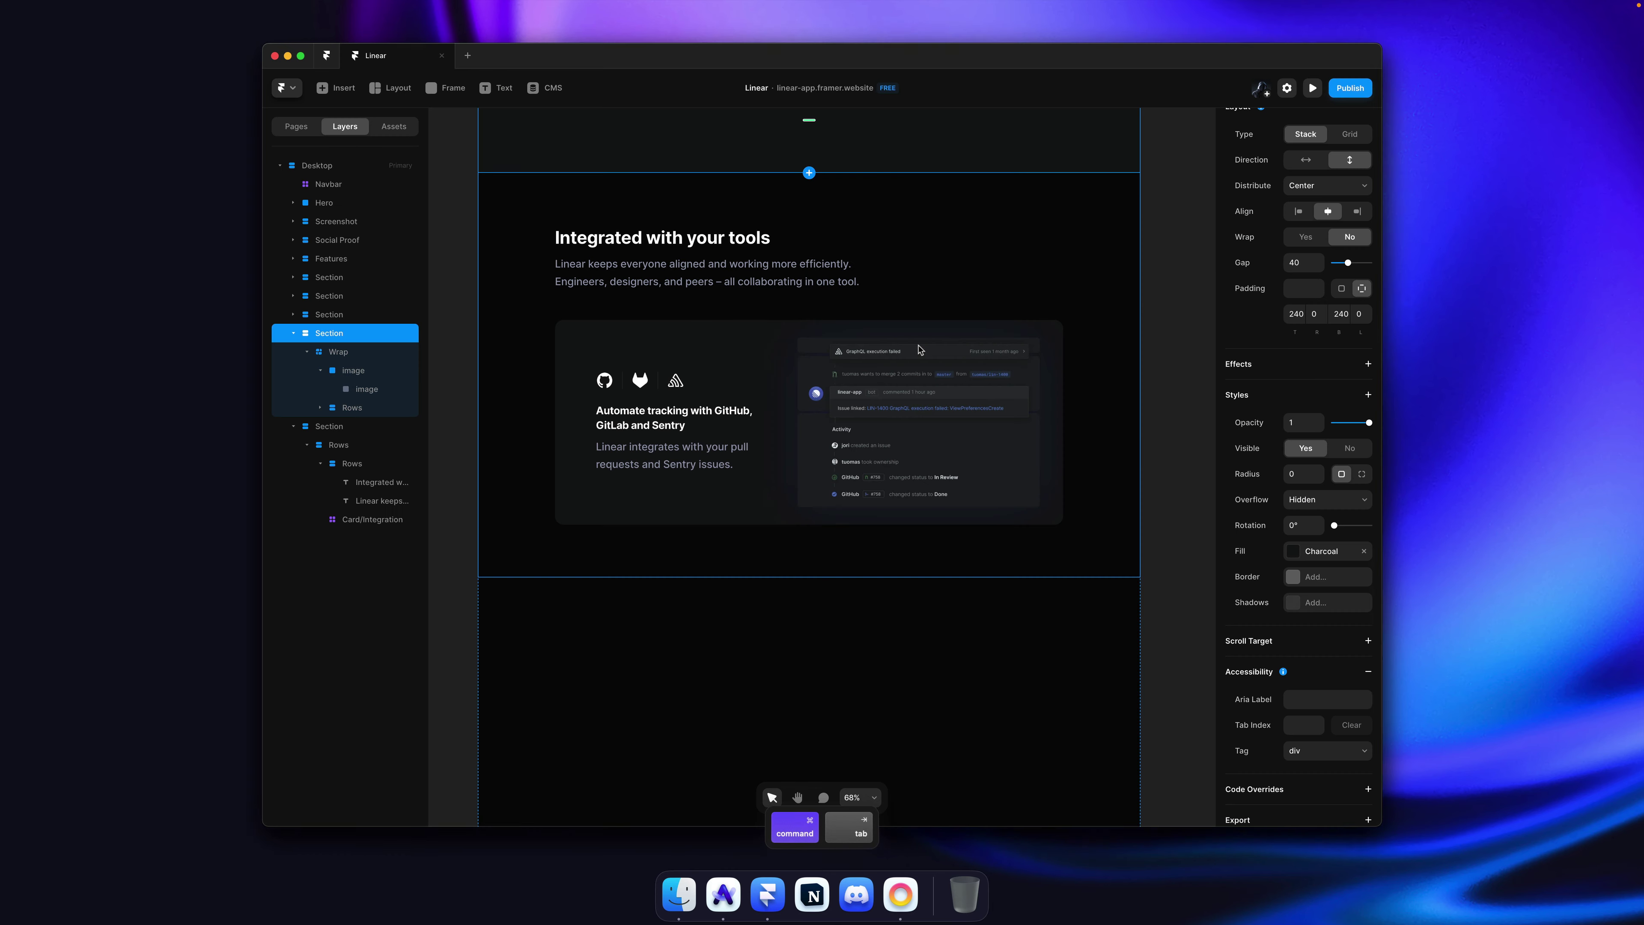
left_click(735, 395, "super")
double_click(735, 396)
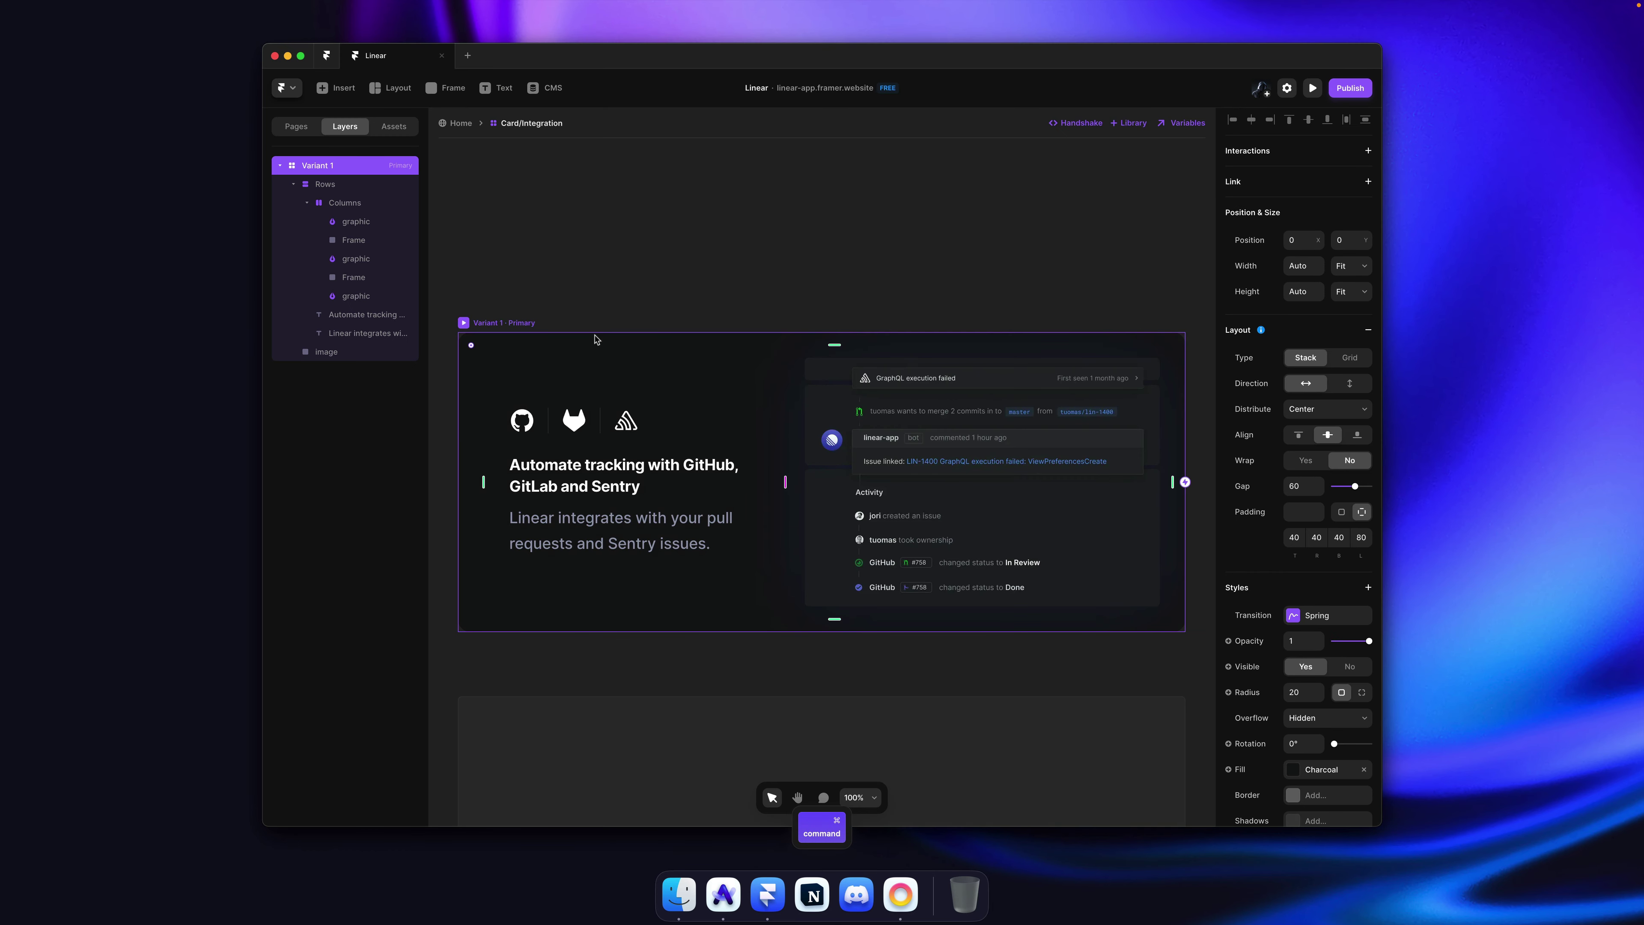
left_click(529, 311)
key("super+r")
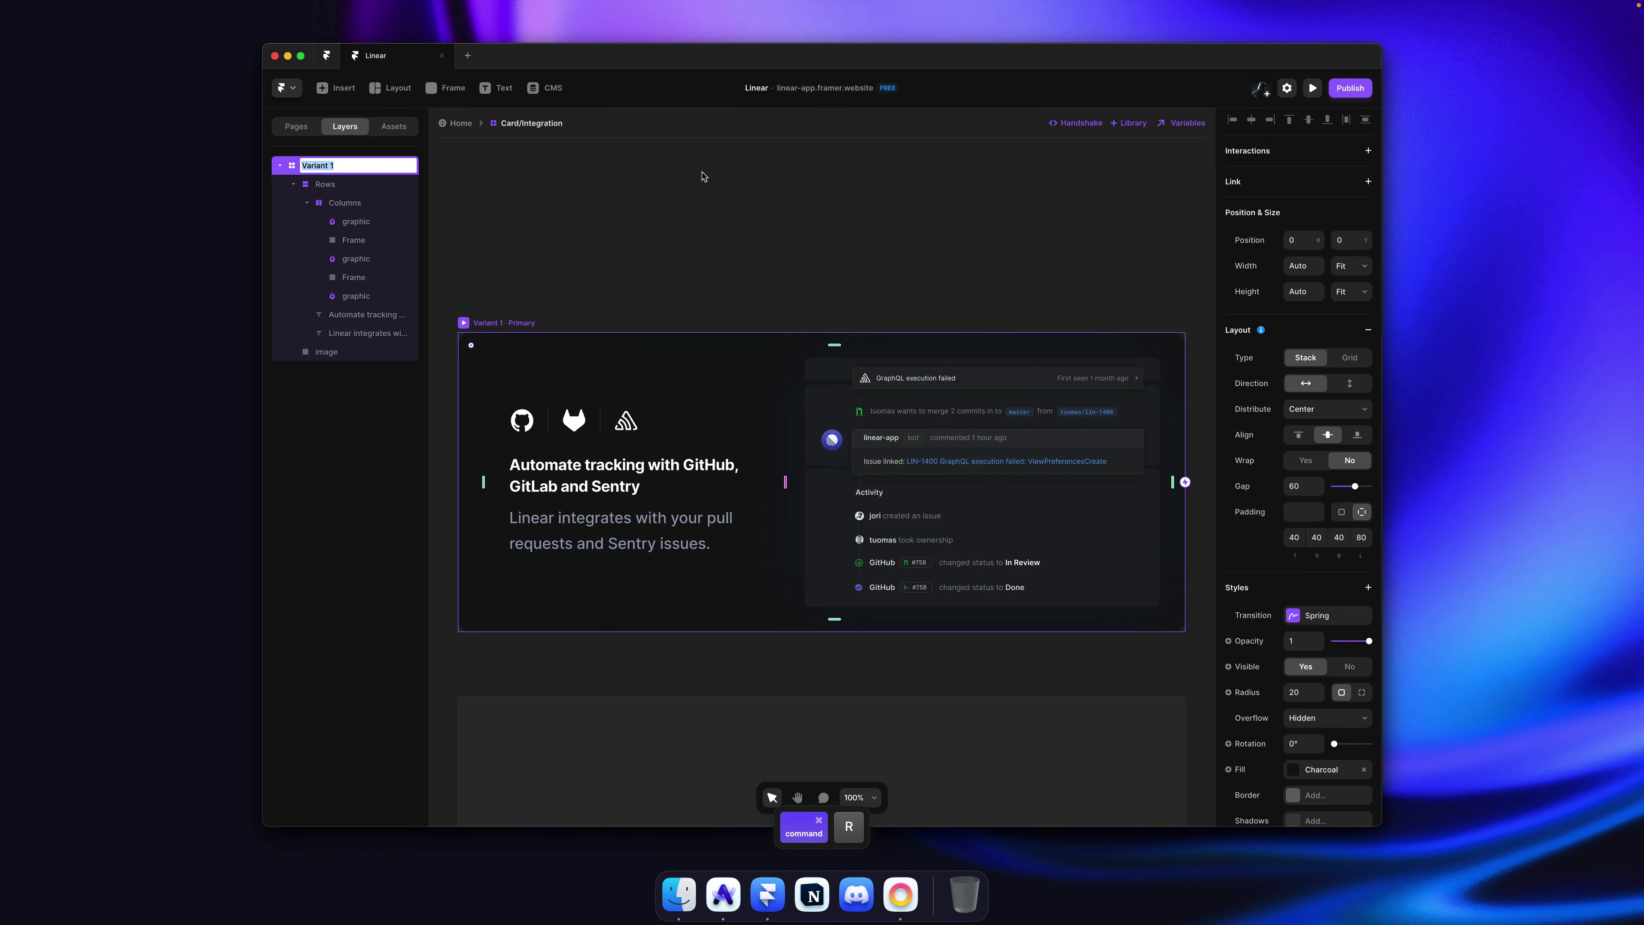
type("Git")
key("Return")
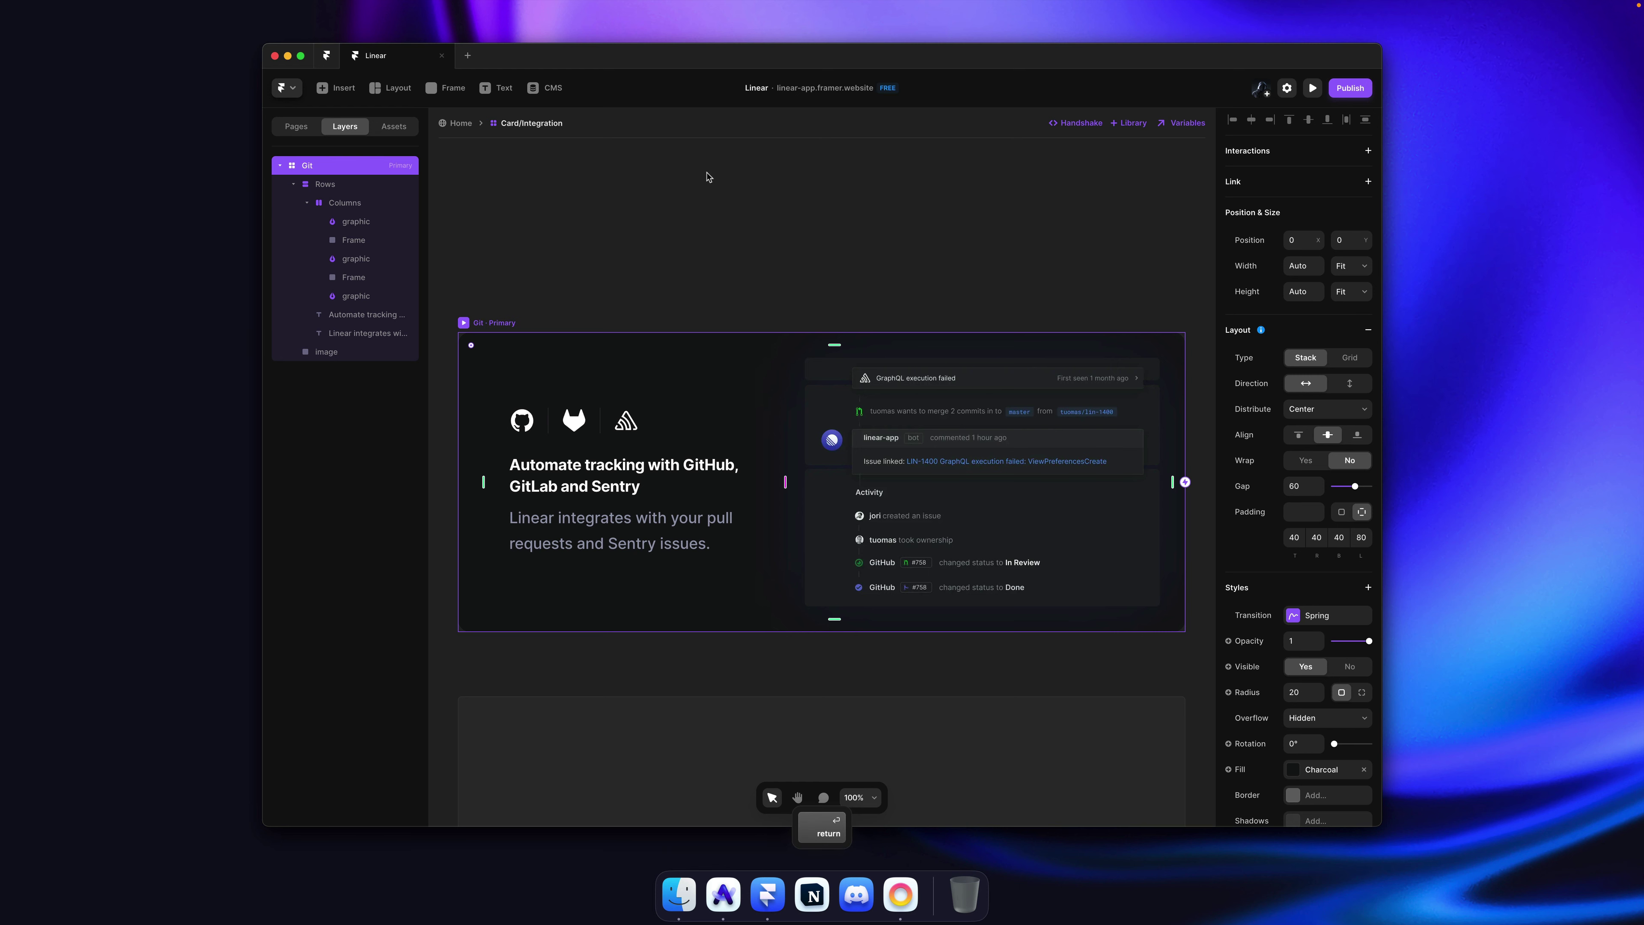
Step: Add a second variant to the component and name it Figma
scroll(707, 176, "down", 5)
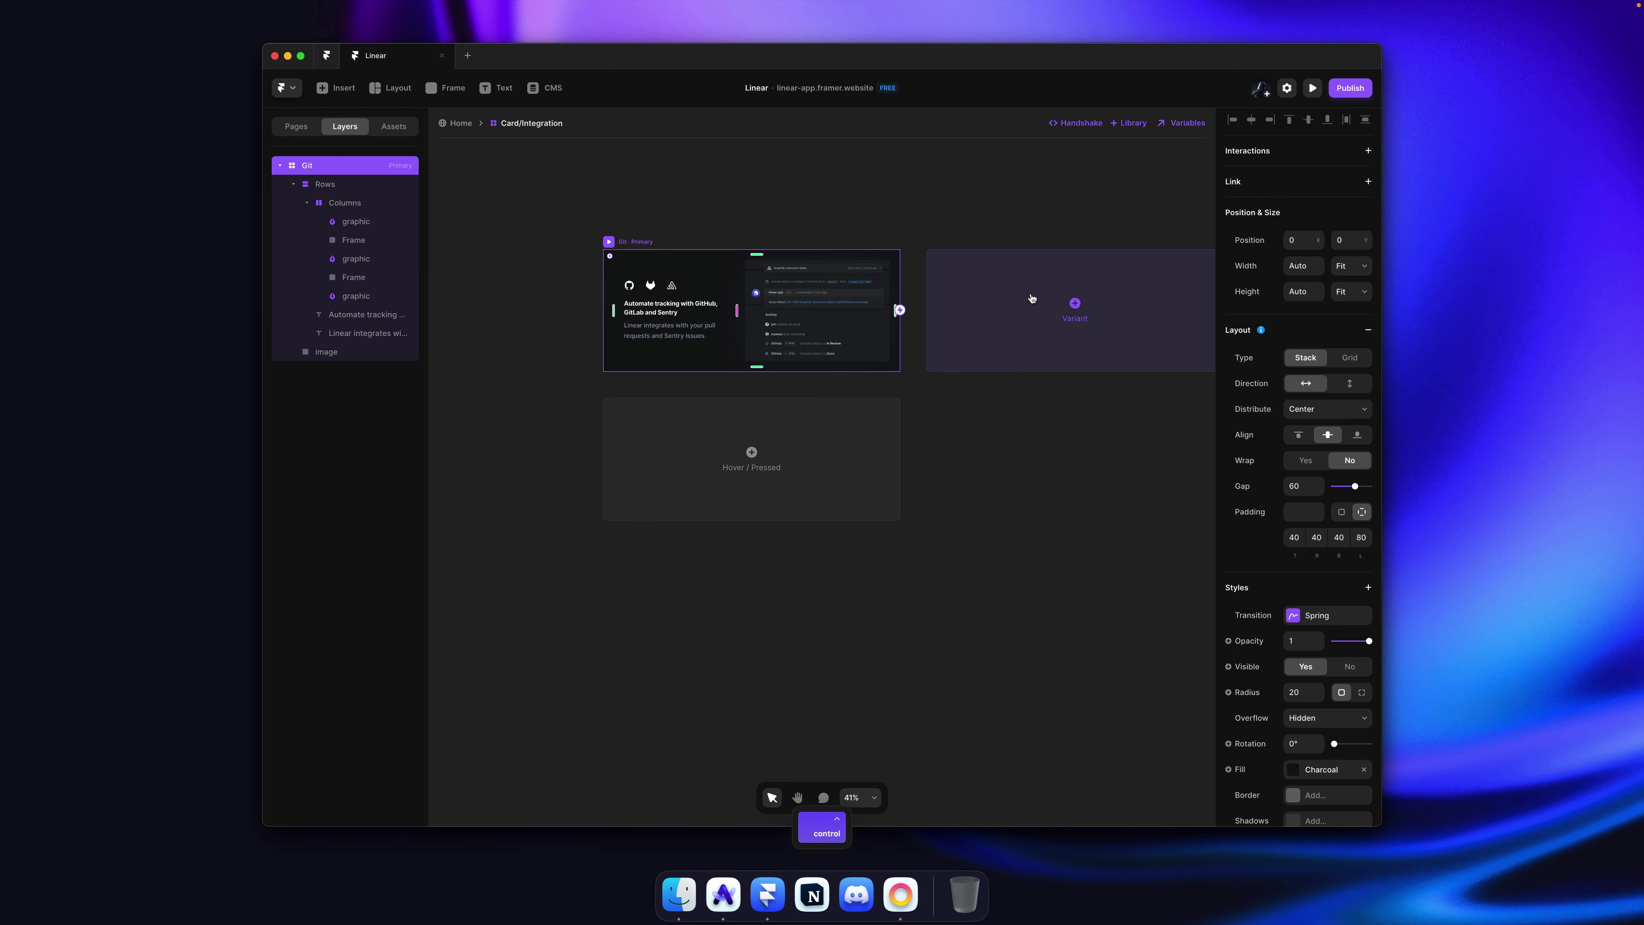
left_click(1031, 298)
scroll(787, 422, "up", 5)
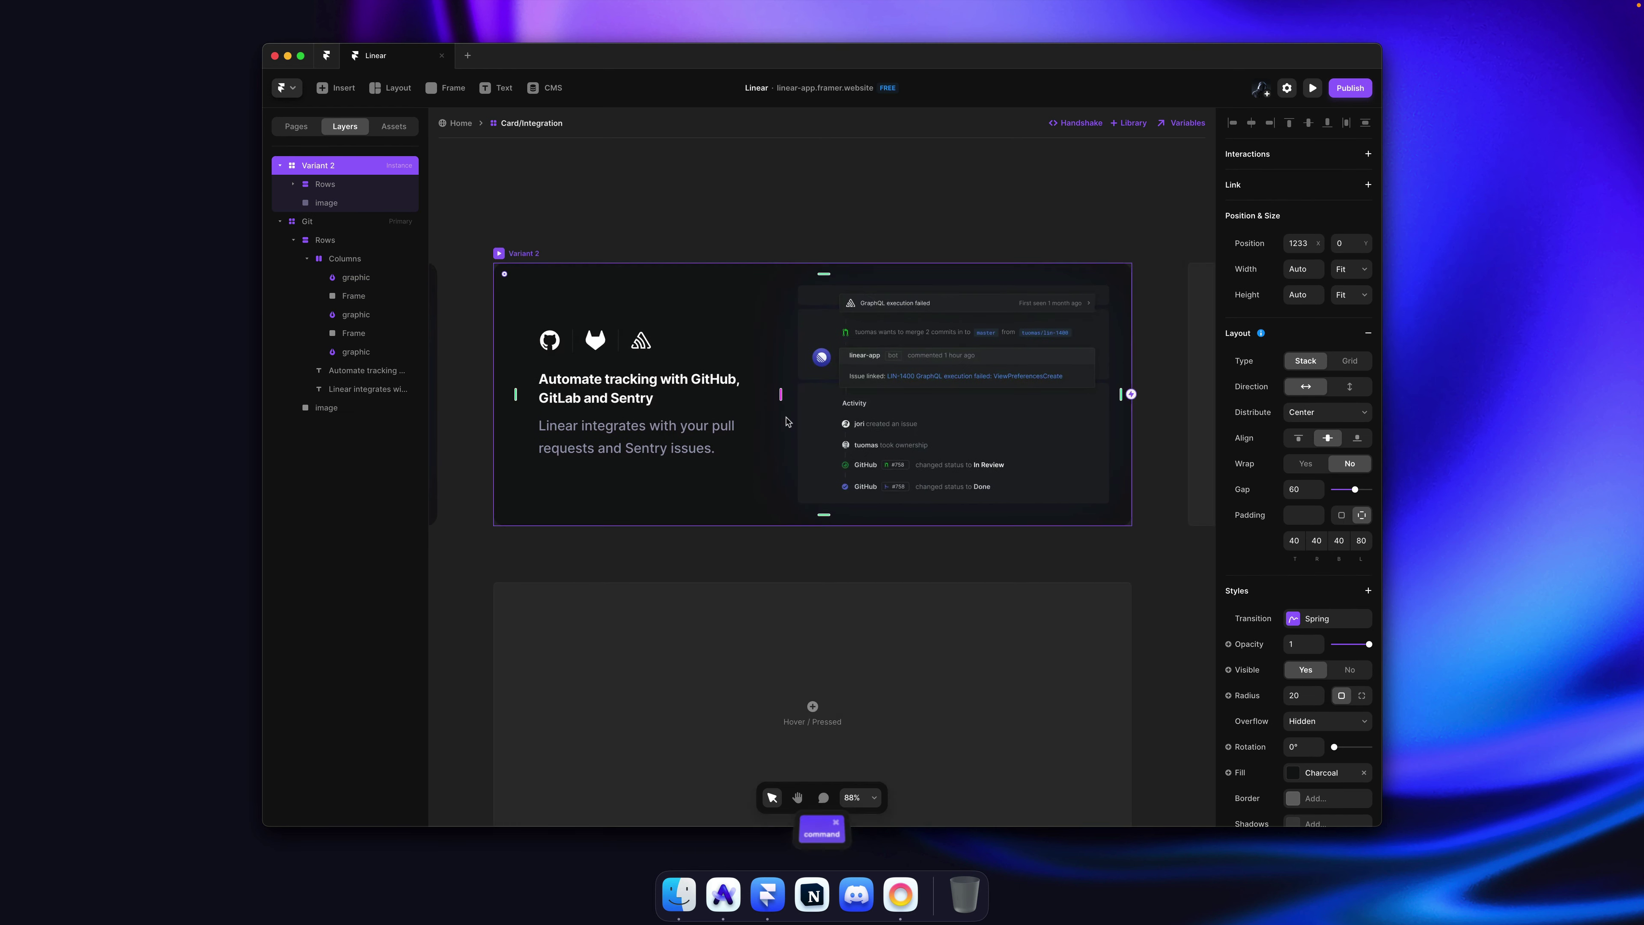
key("super+Tab")
key("super+Tab")
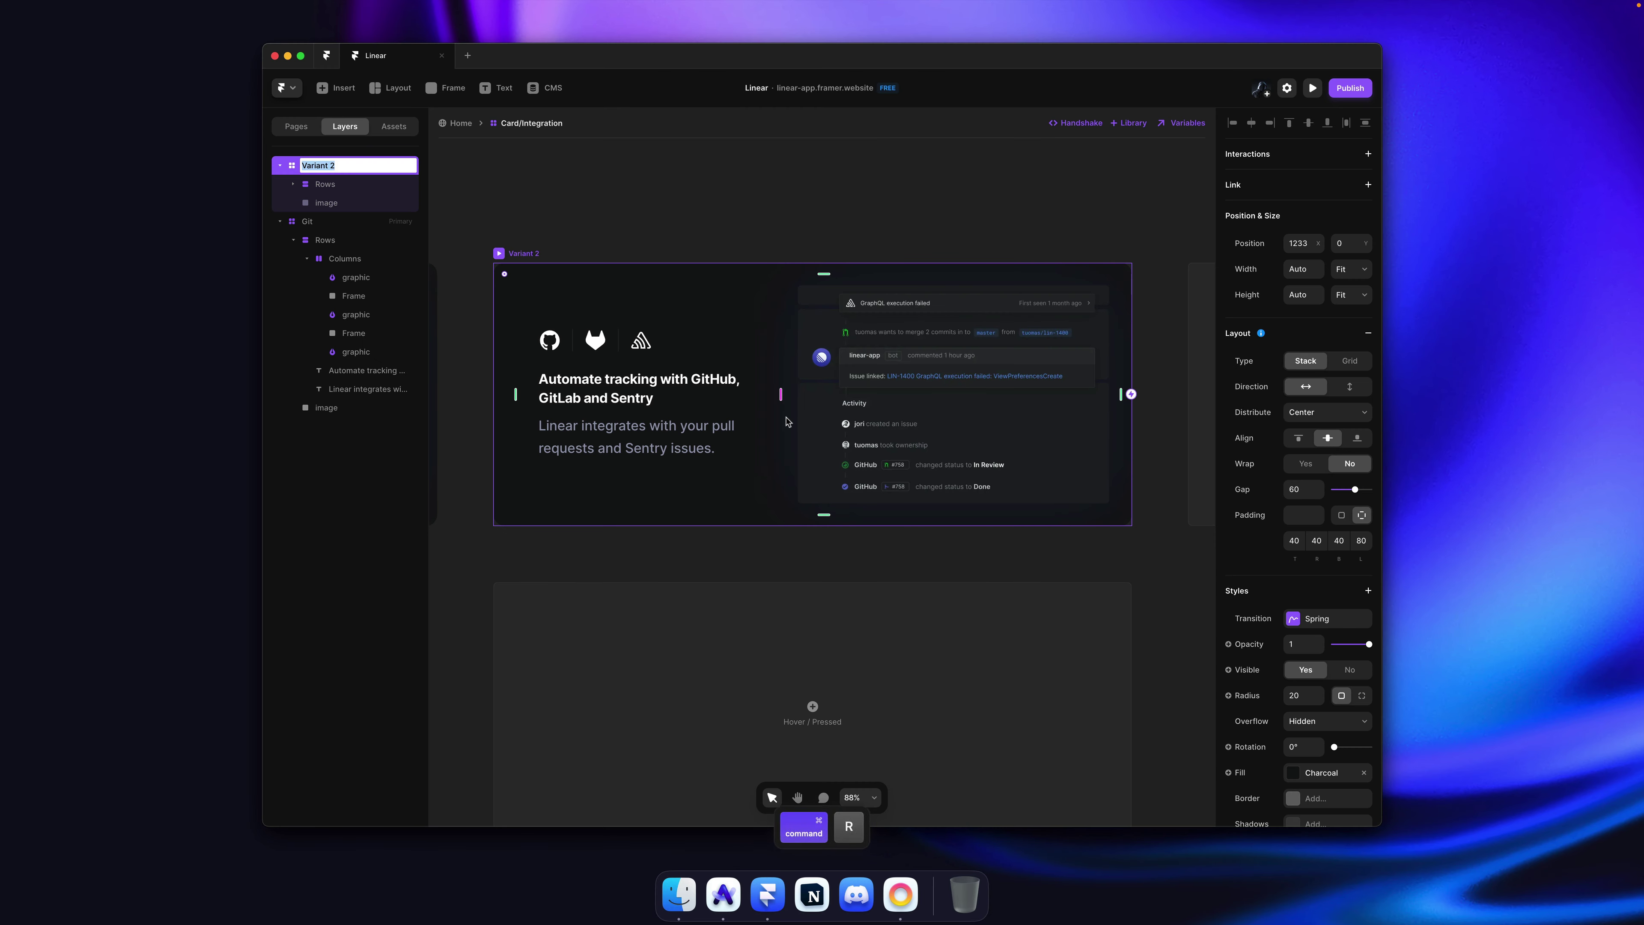
key("Return")
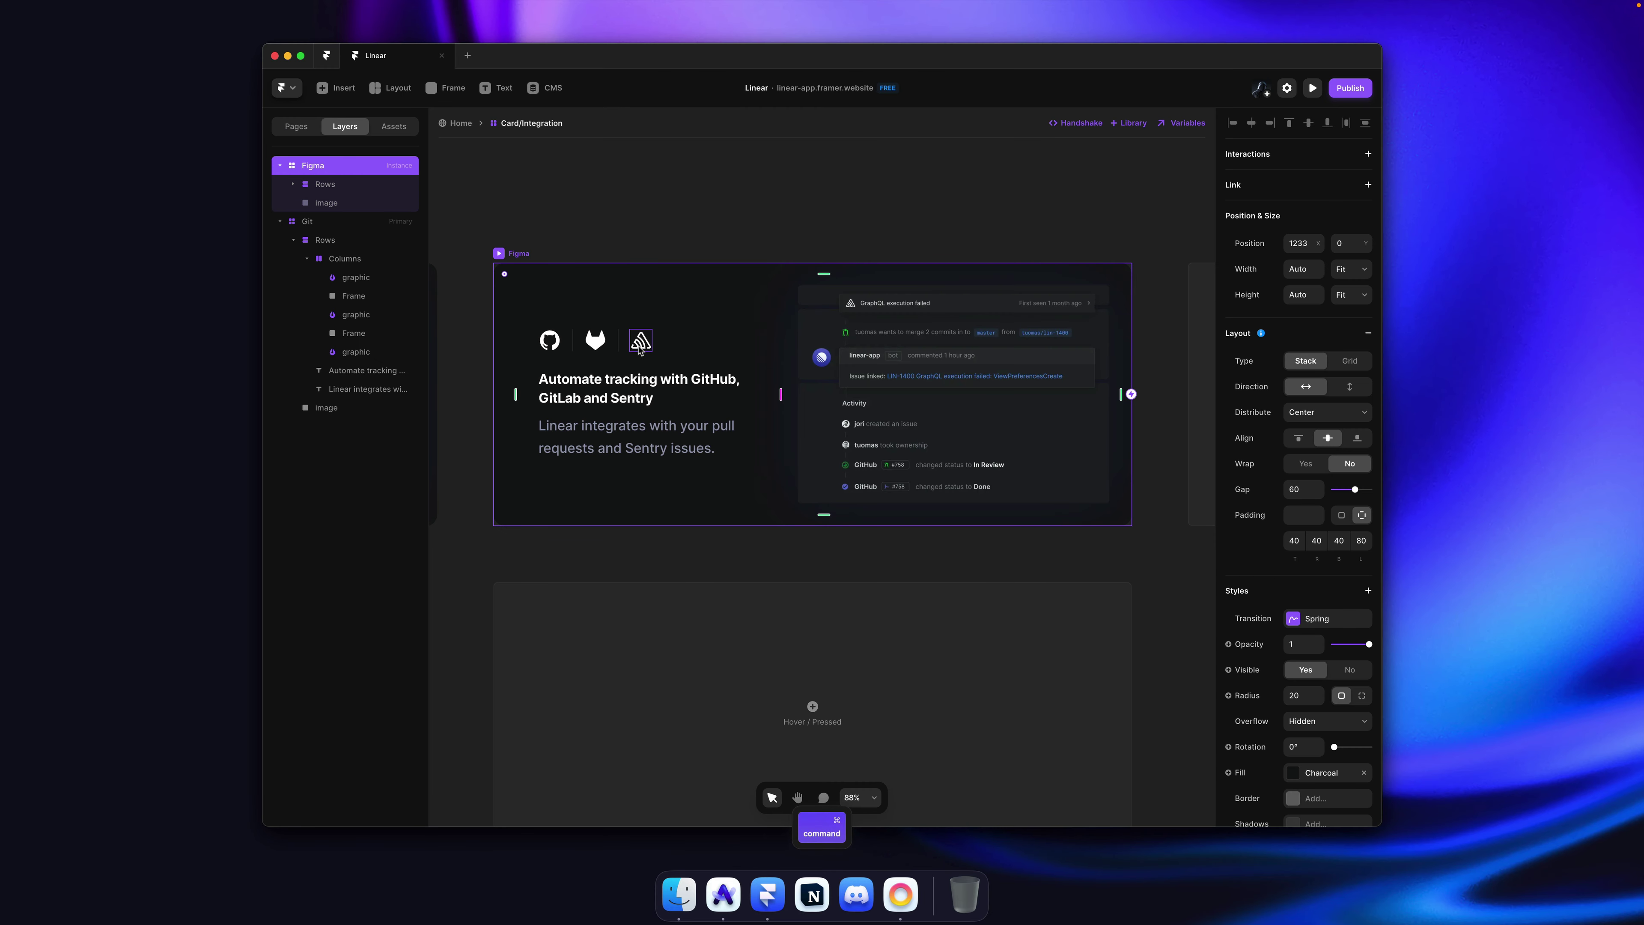
Step: Copy the Figma logo's SVG code from linear.app's page inspector
double_click(662, 347)
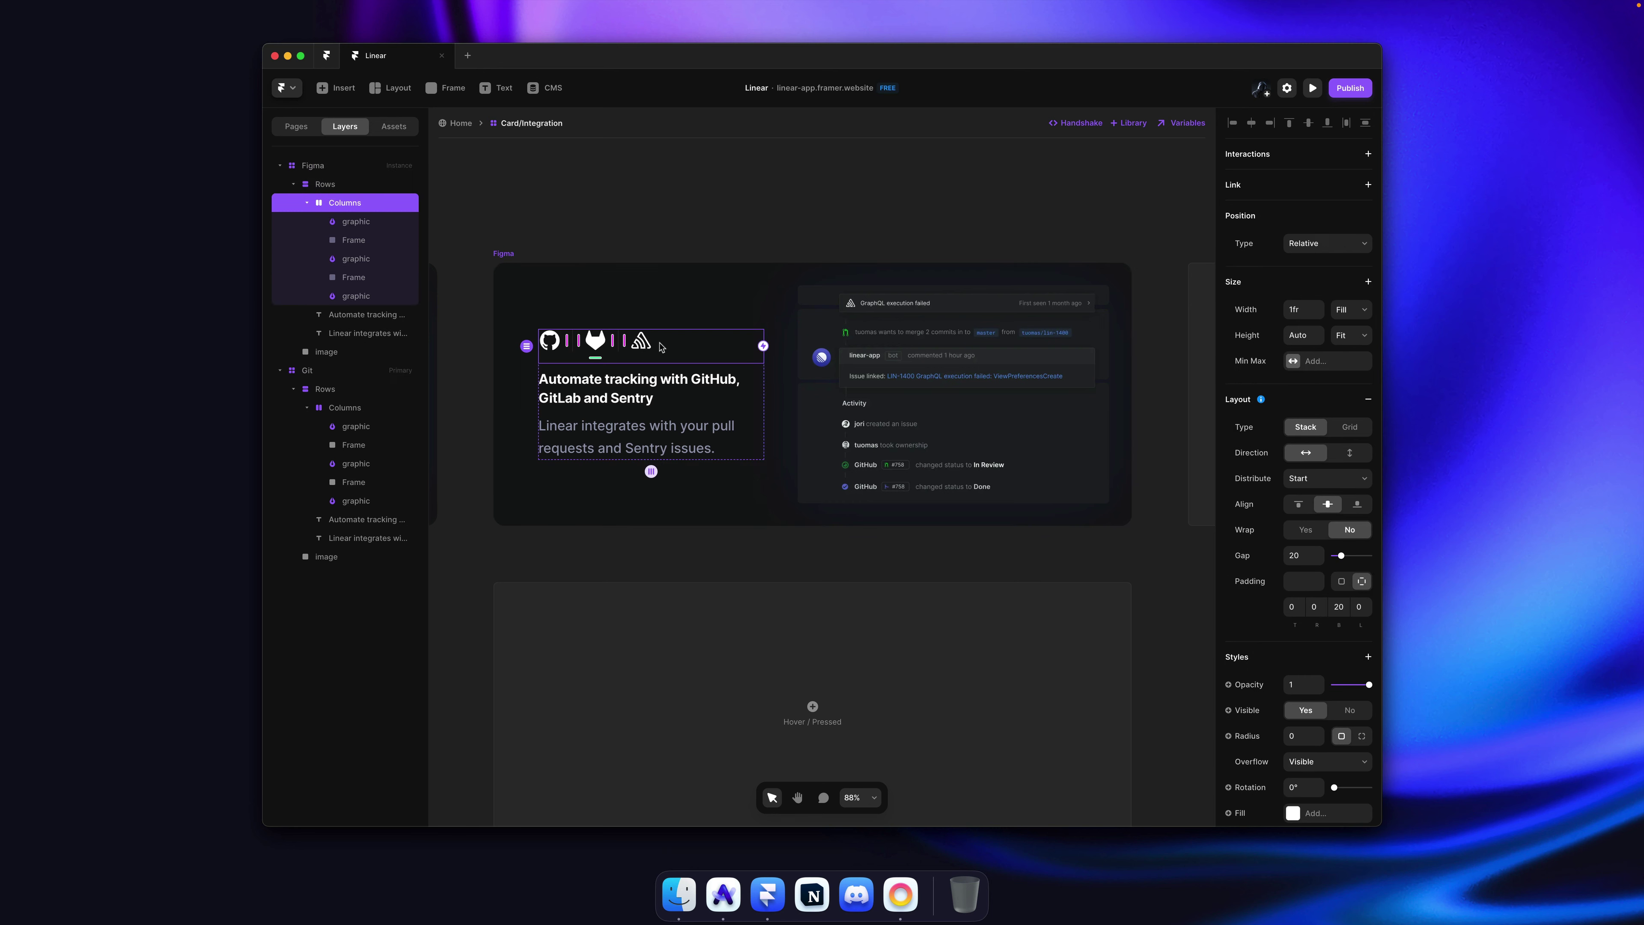
key("super+Tab")
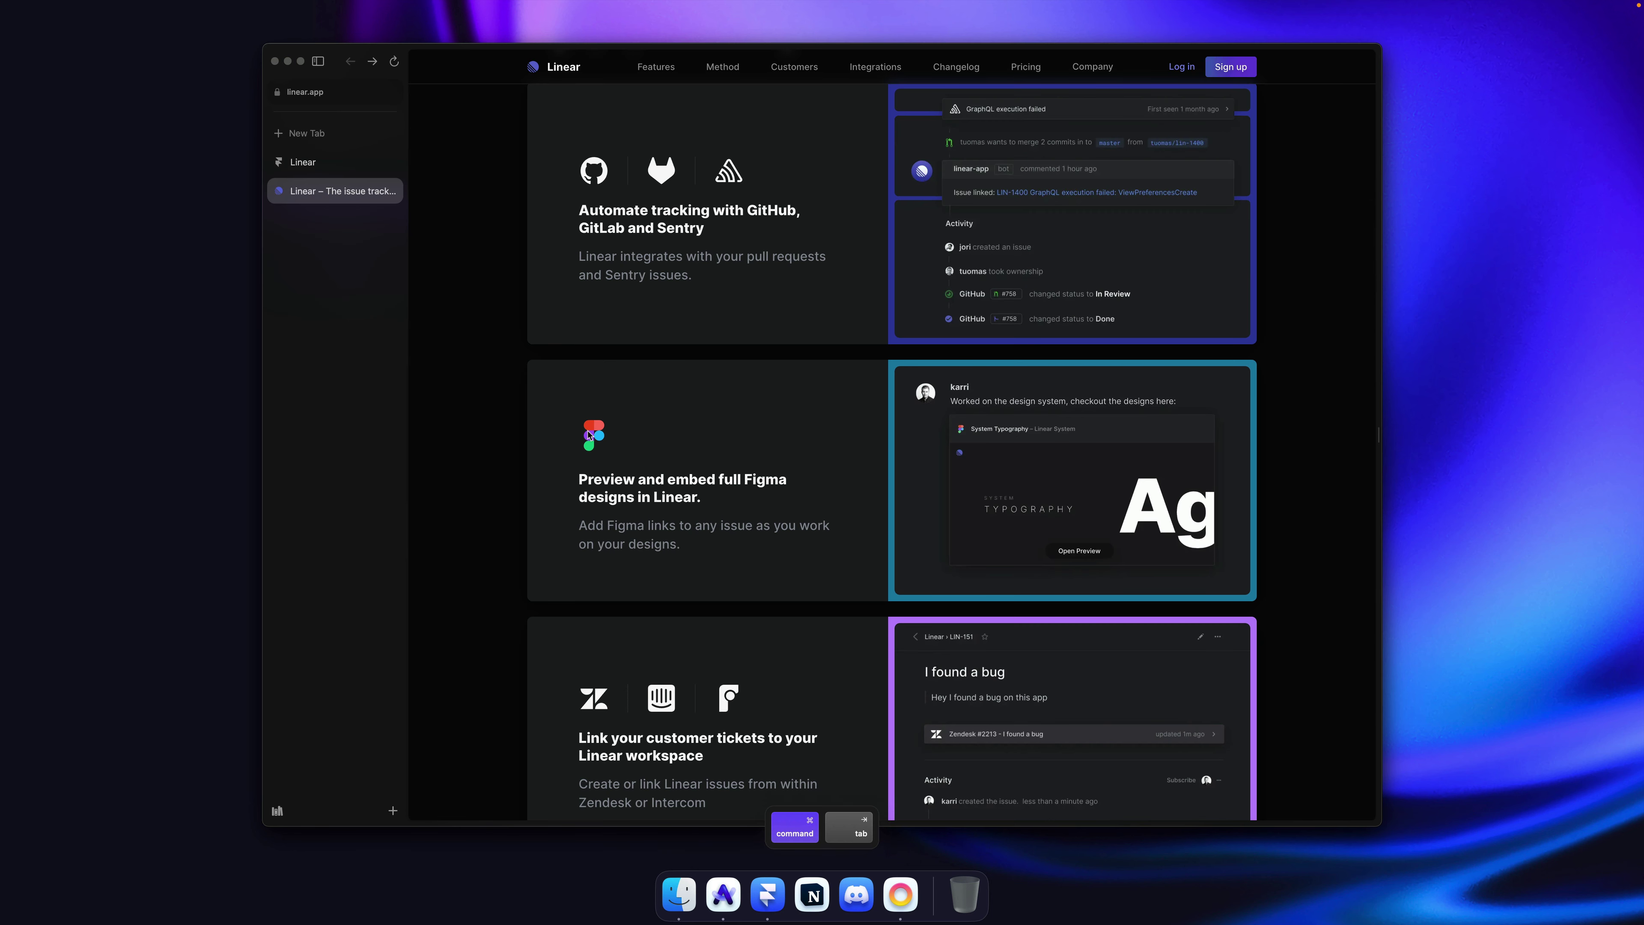
right_click(589, 433)
left_click(626, 602)
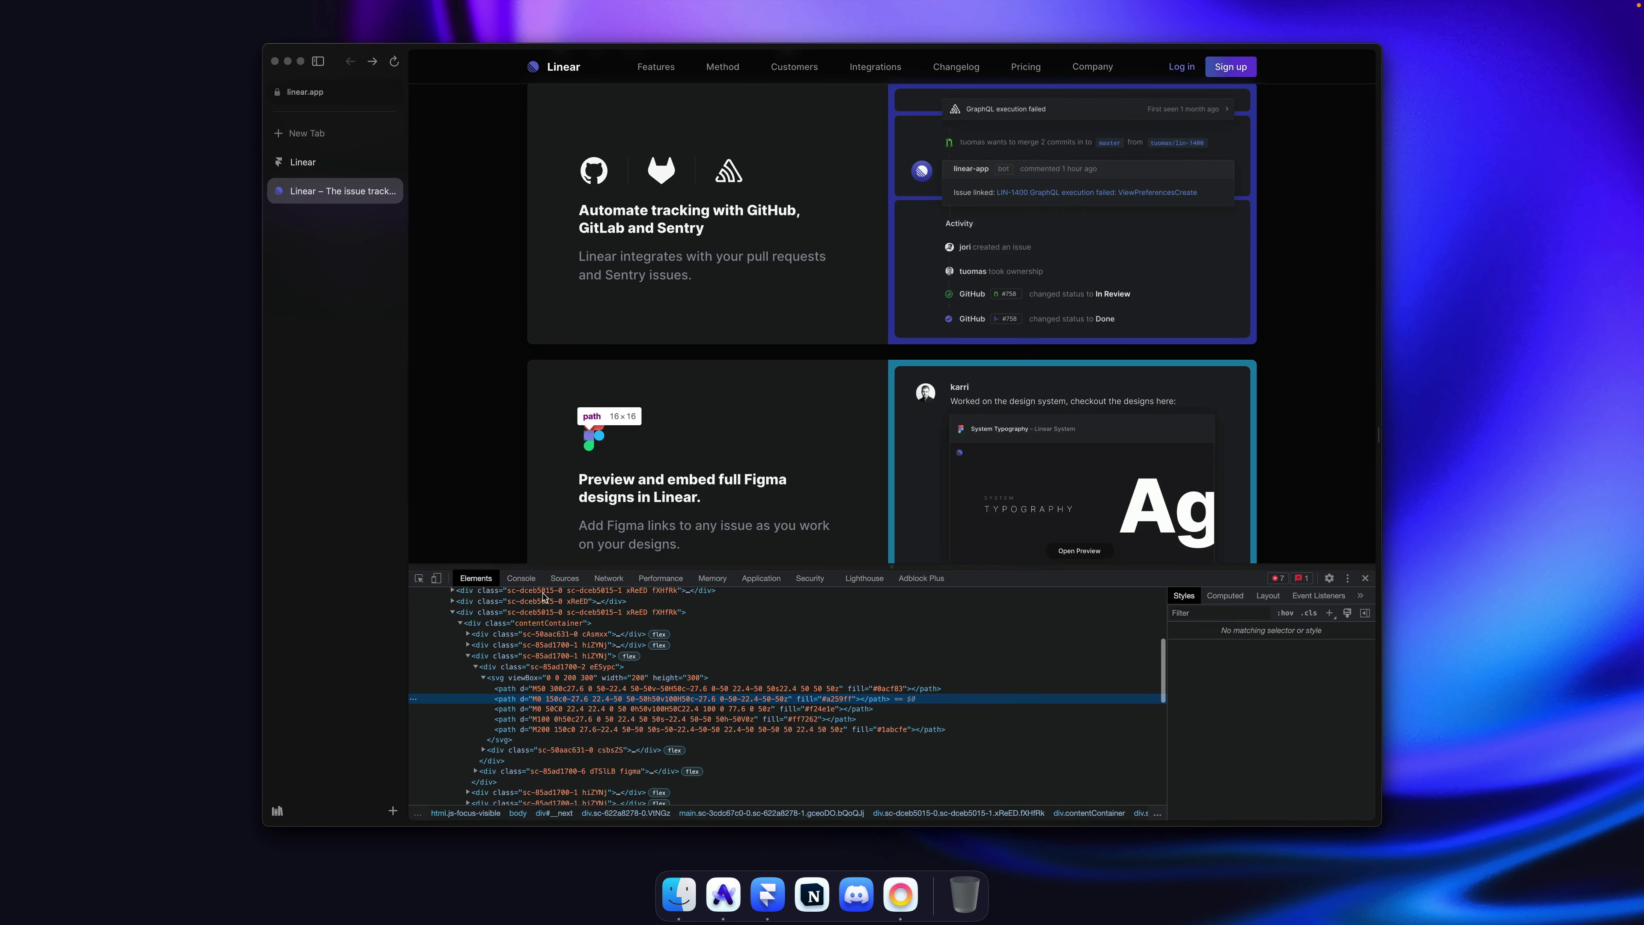
right_click(521, 678)
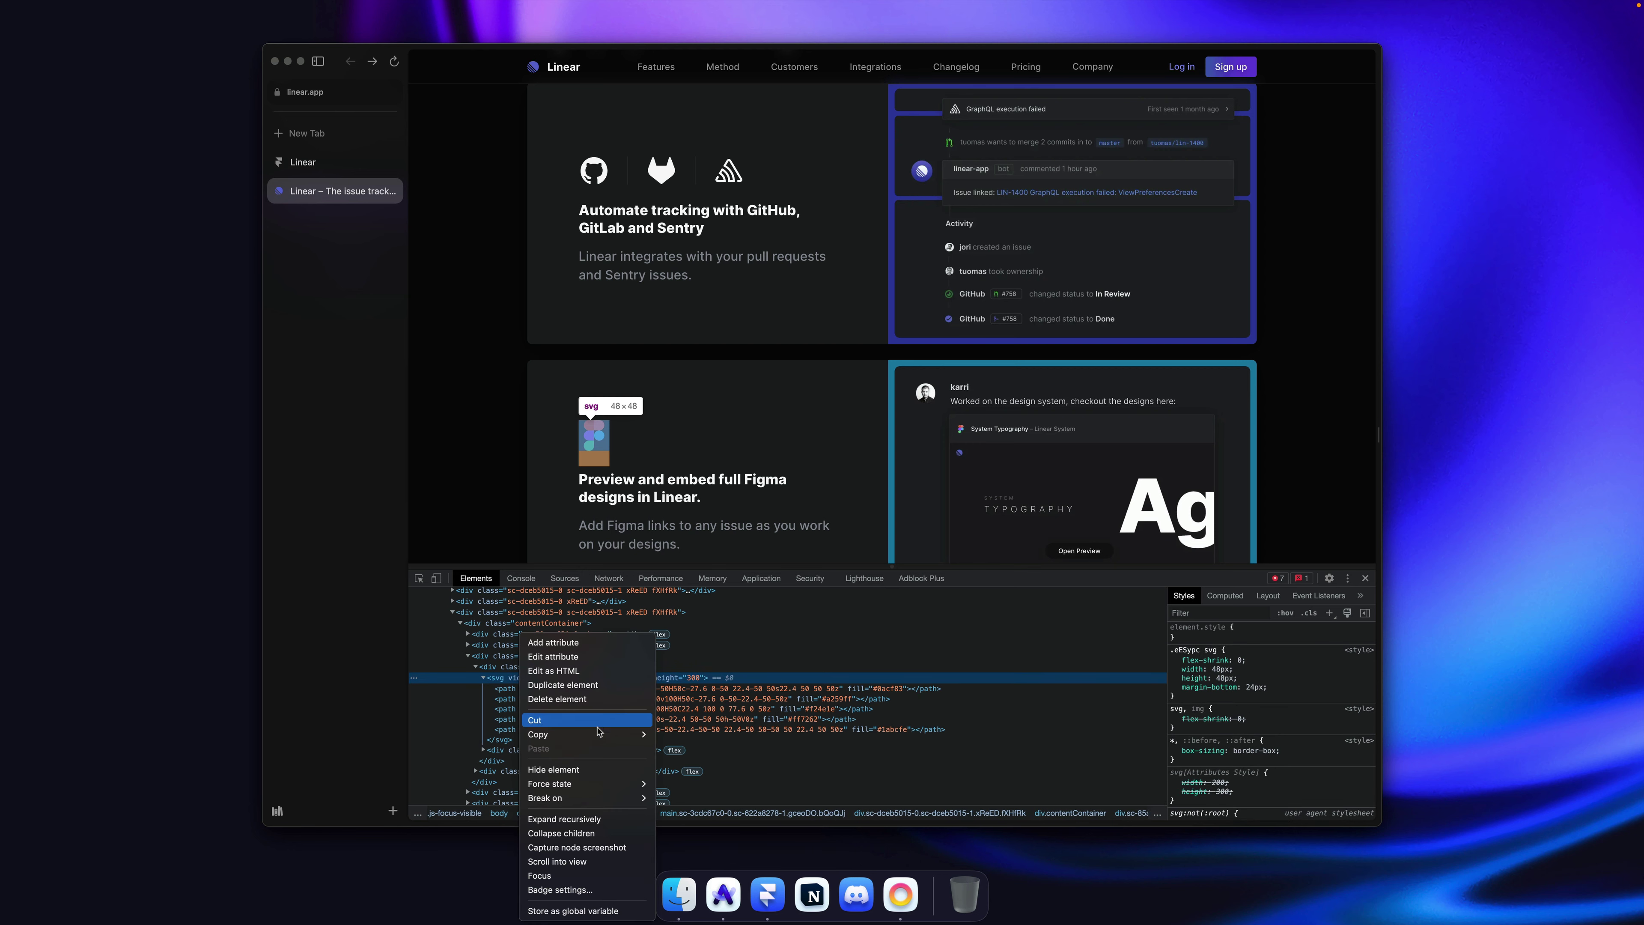
left_click(693, 737)
Step: Paste the Figma logo into the card's icon row and size it to 40
key("super+Tab")
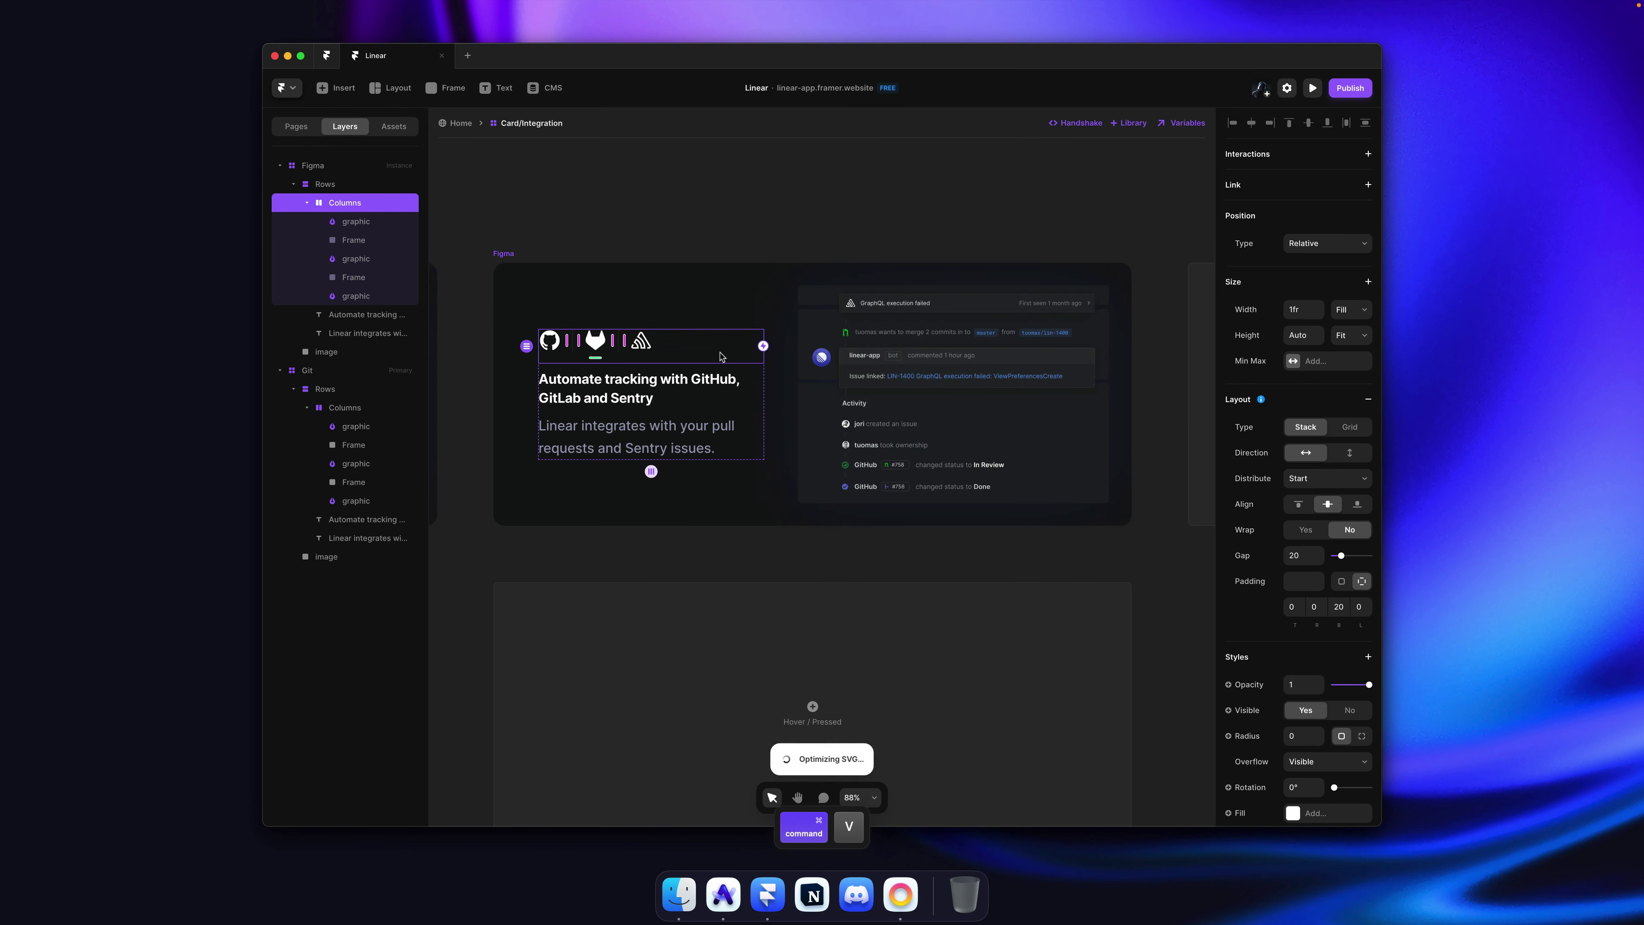
key("super+v")
key("super+x")
key("super+v")
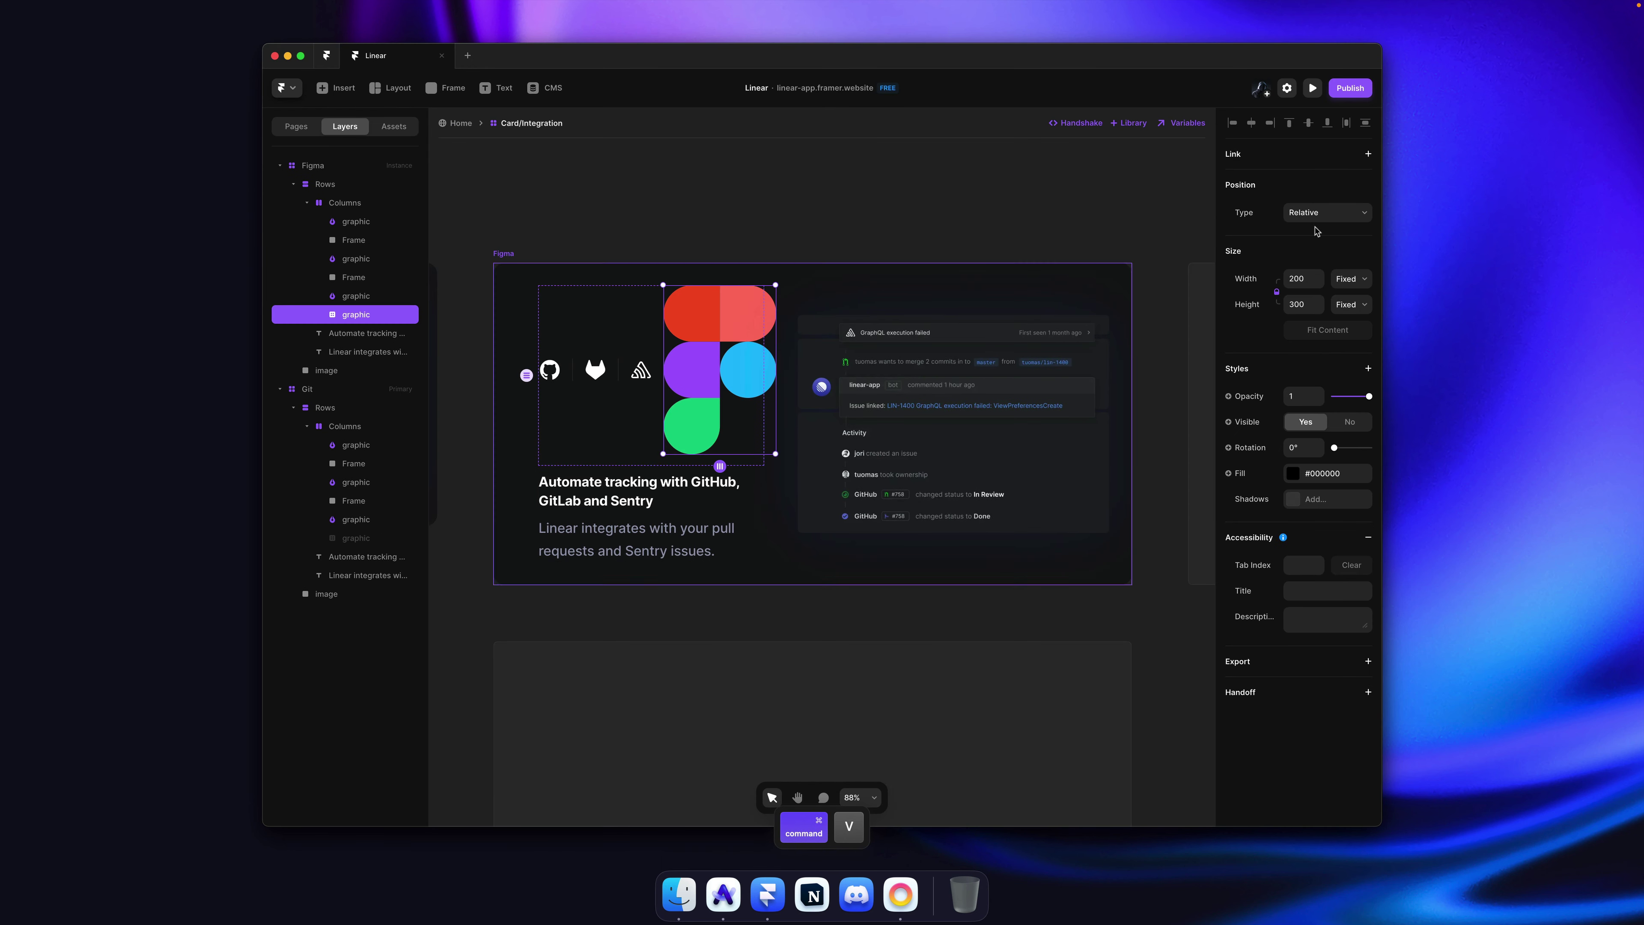
type("40")
key("Return")
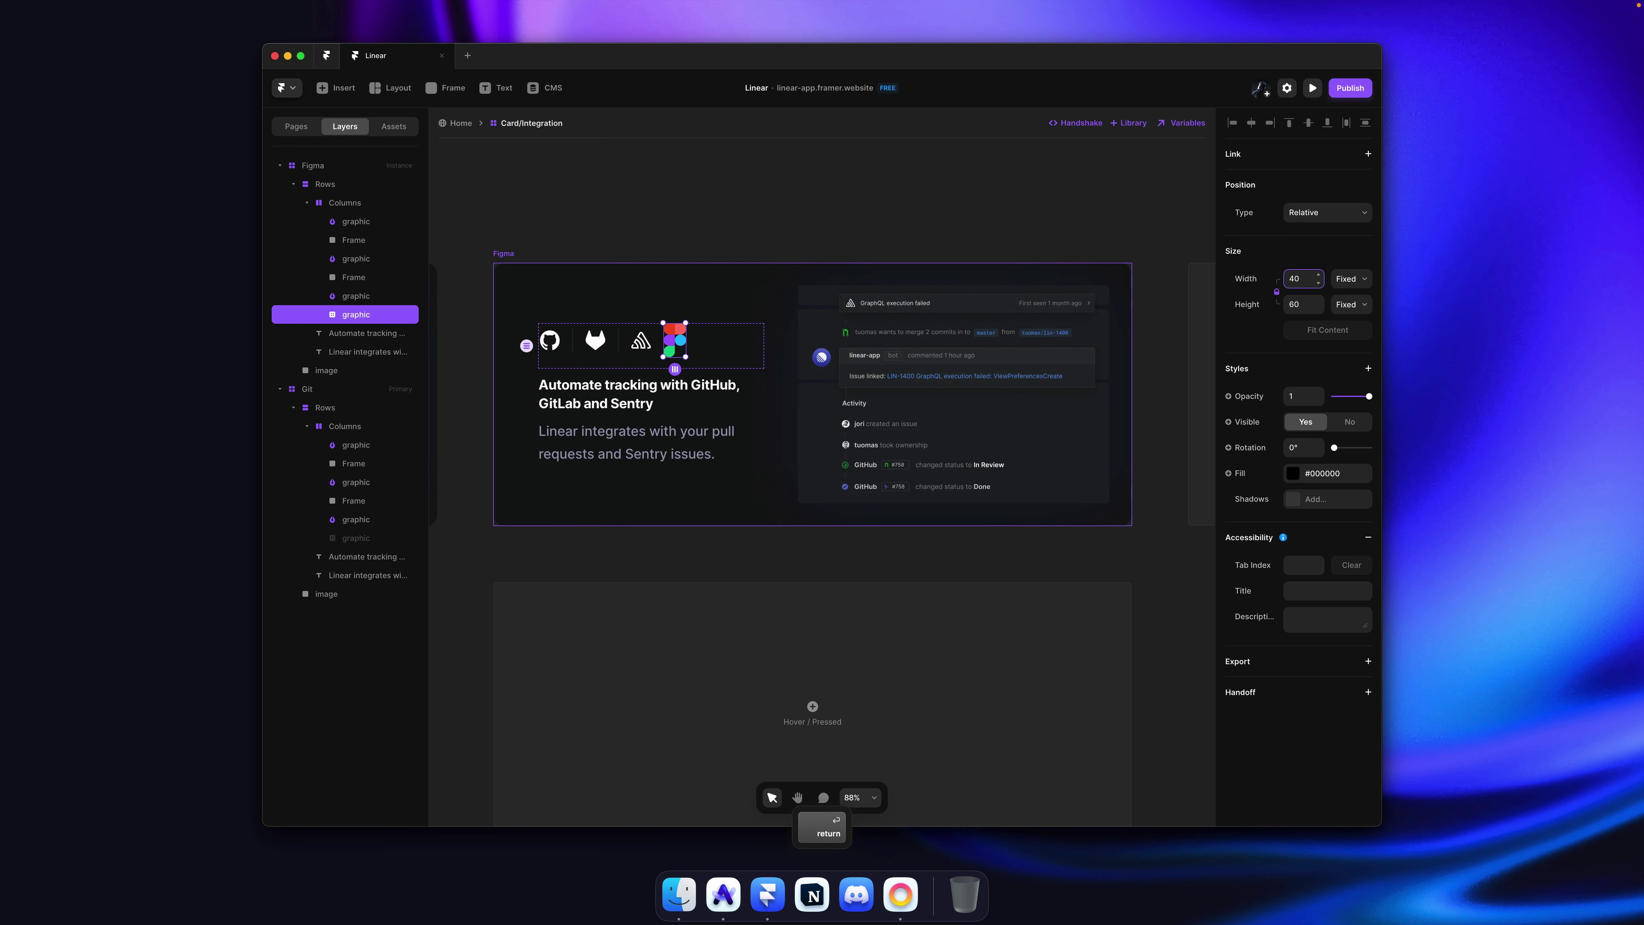
key("Return")
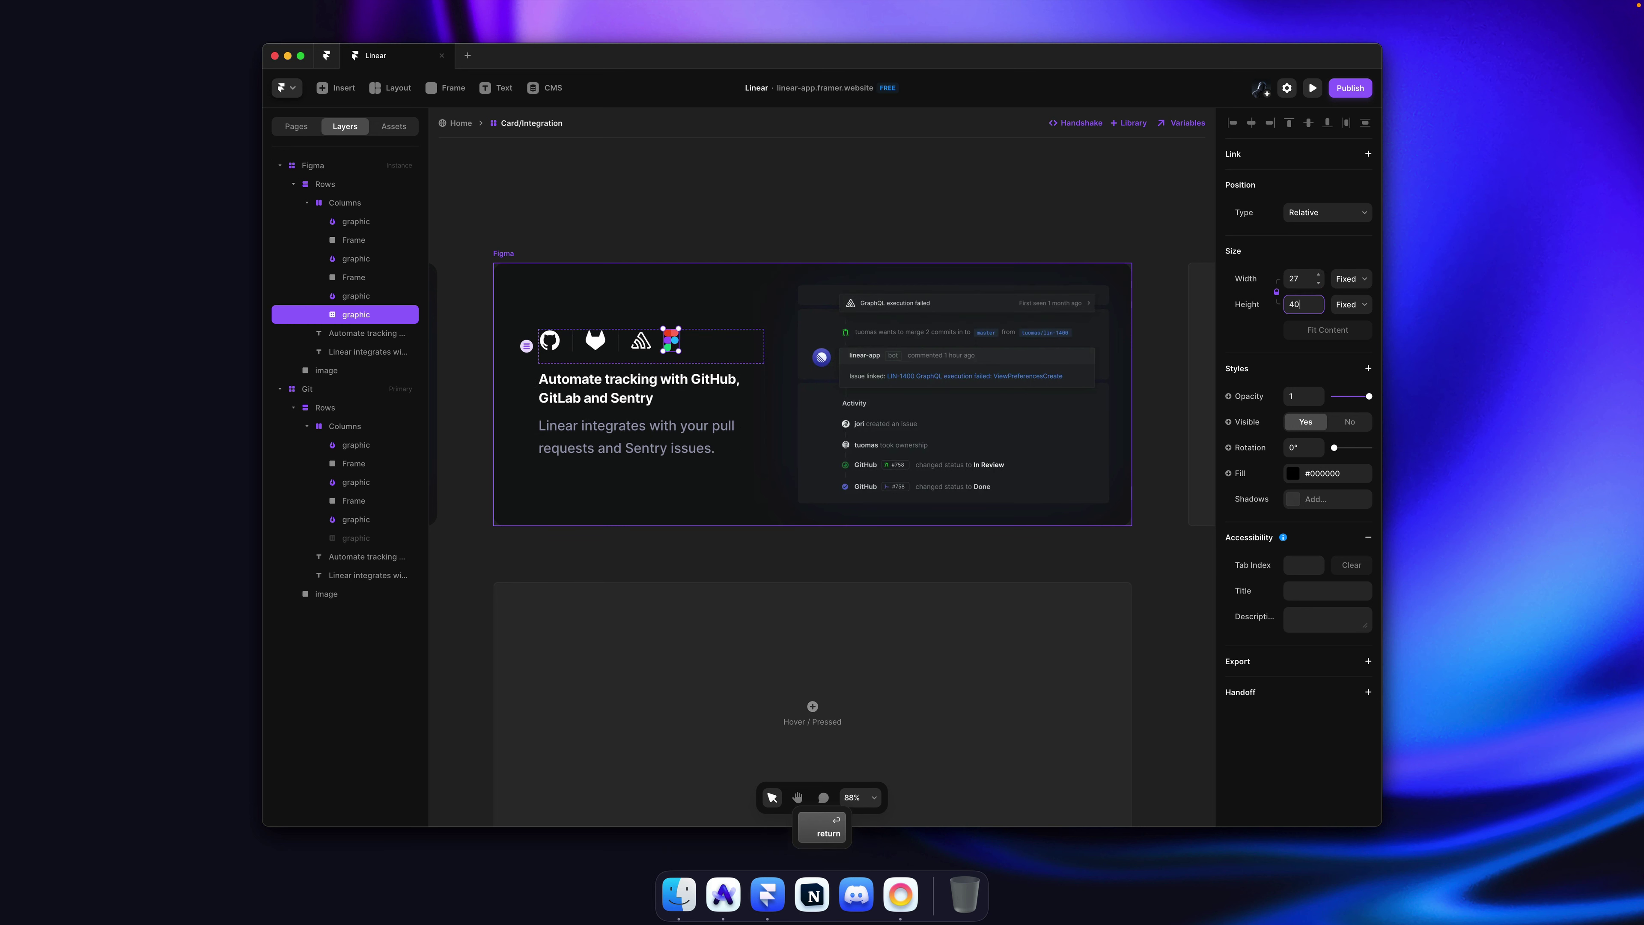
Step: Hide the GitHub, GitLab and Sentry icons and their dividers in the Figma variant
scroll(633, 350, "left", 3)
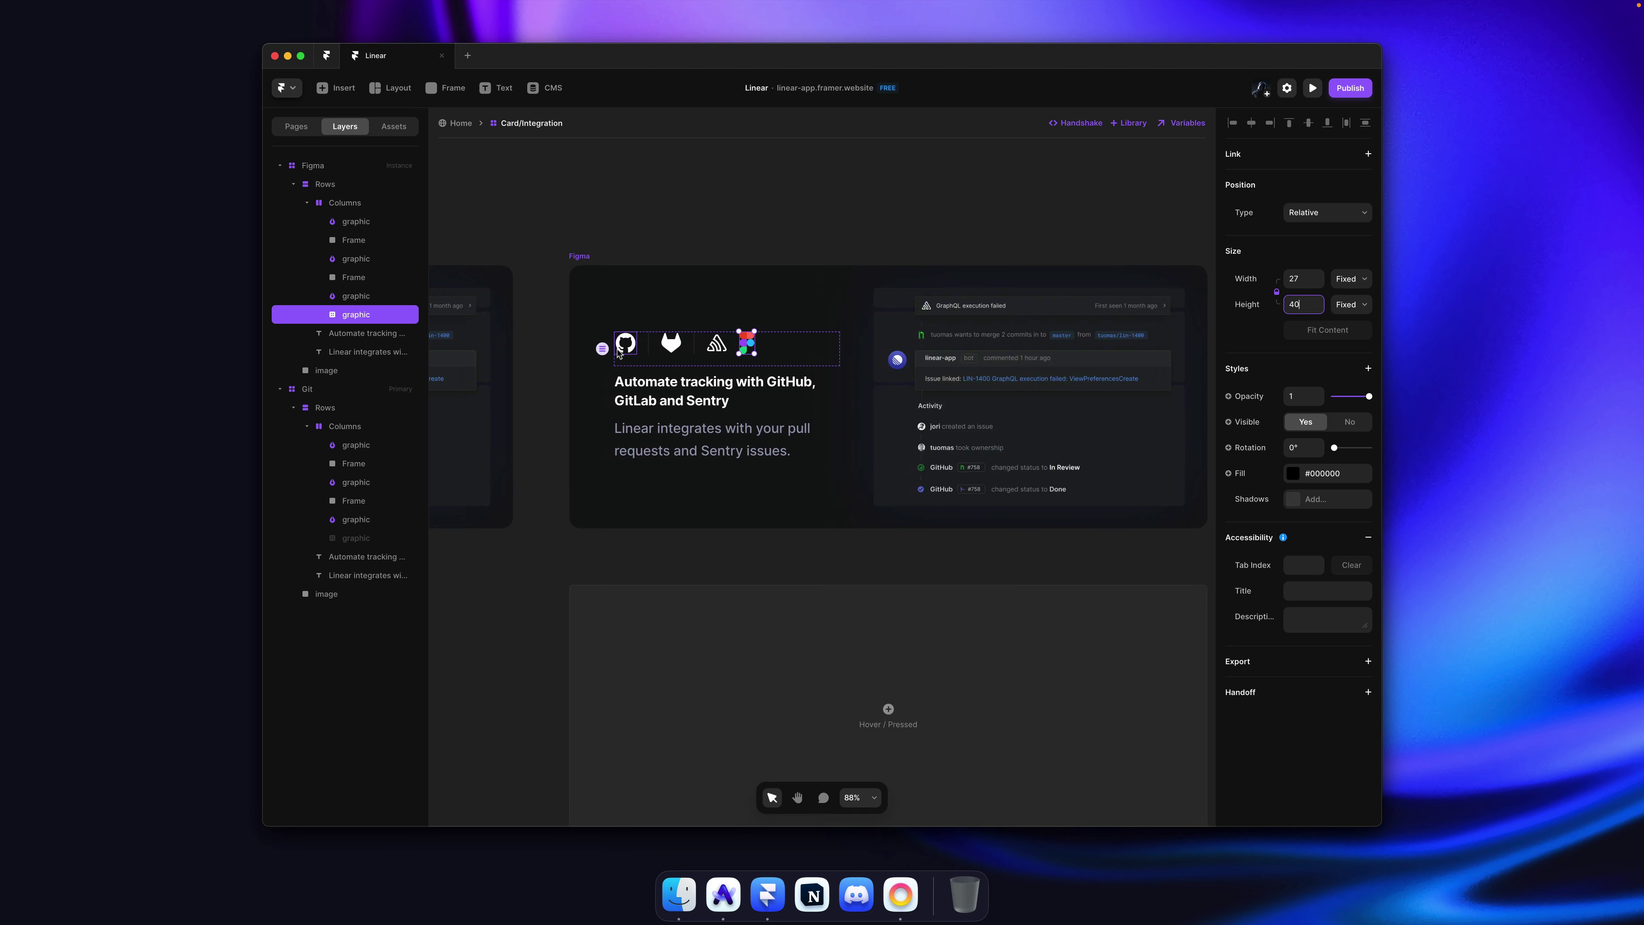
left_click(620, 349, "super")
left_click(649, 345, "shift+super")
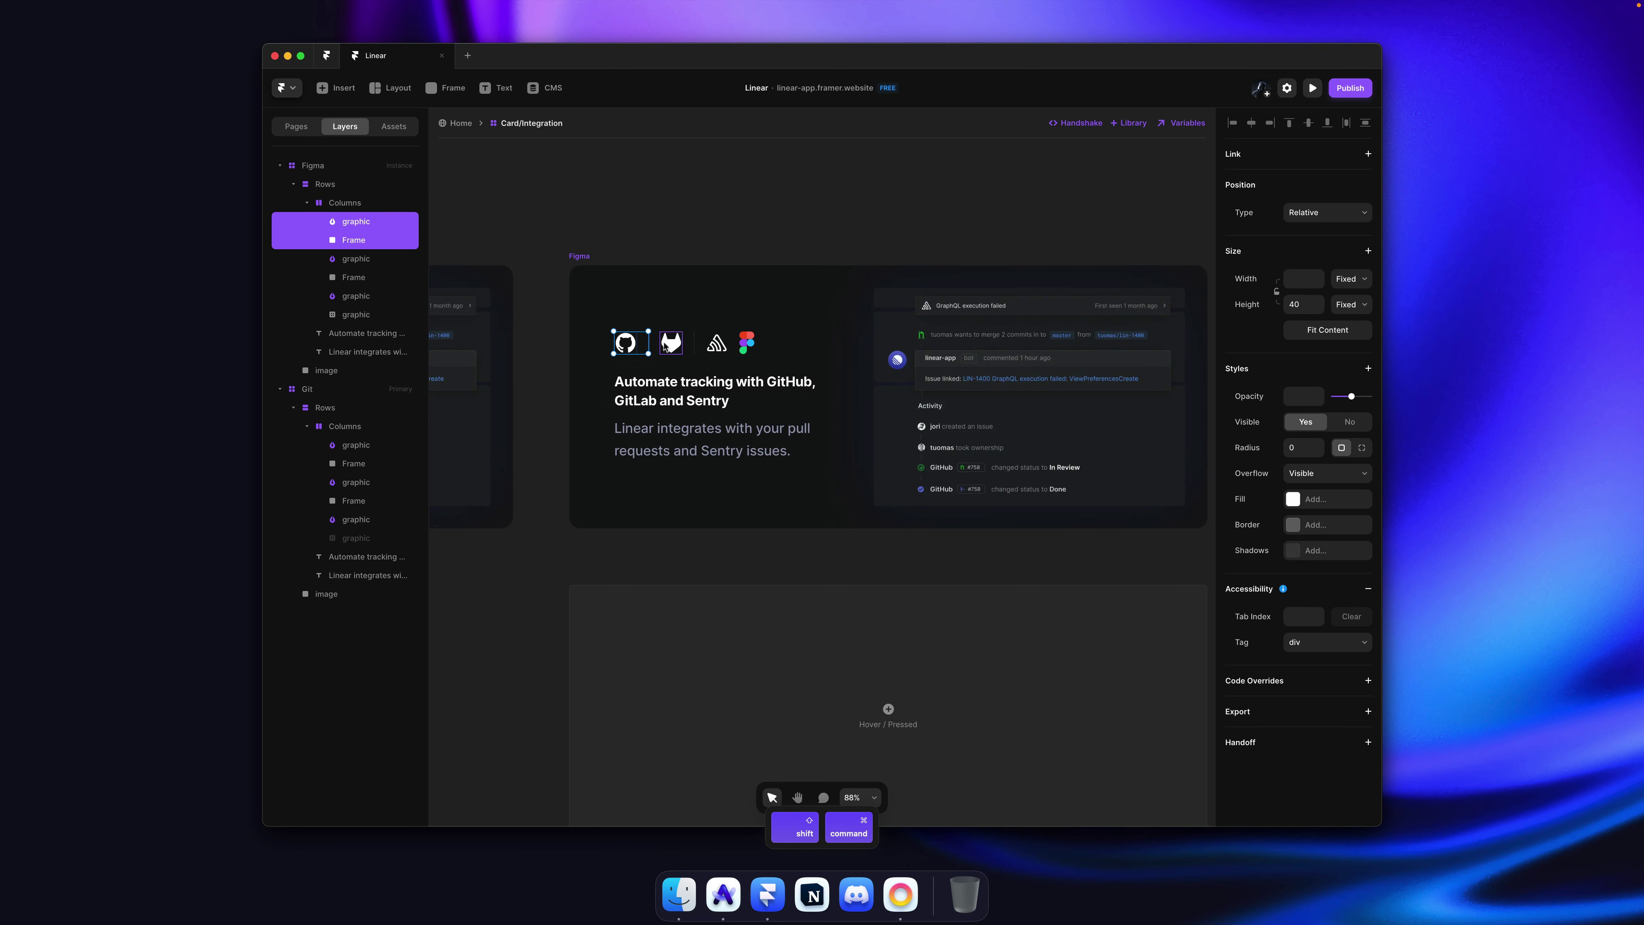
left_click(671, 343, "shift+super")
left_click(695, 345, "shift+super")
left_click(717, 343, "shift+super")
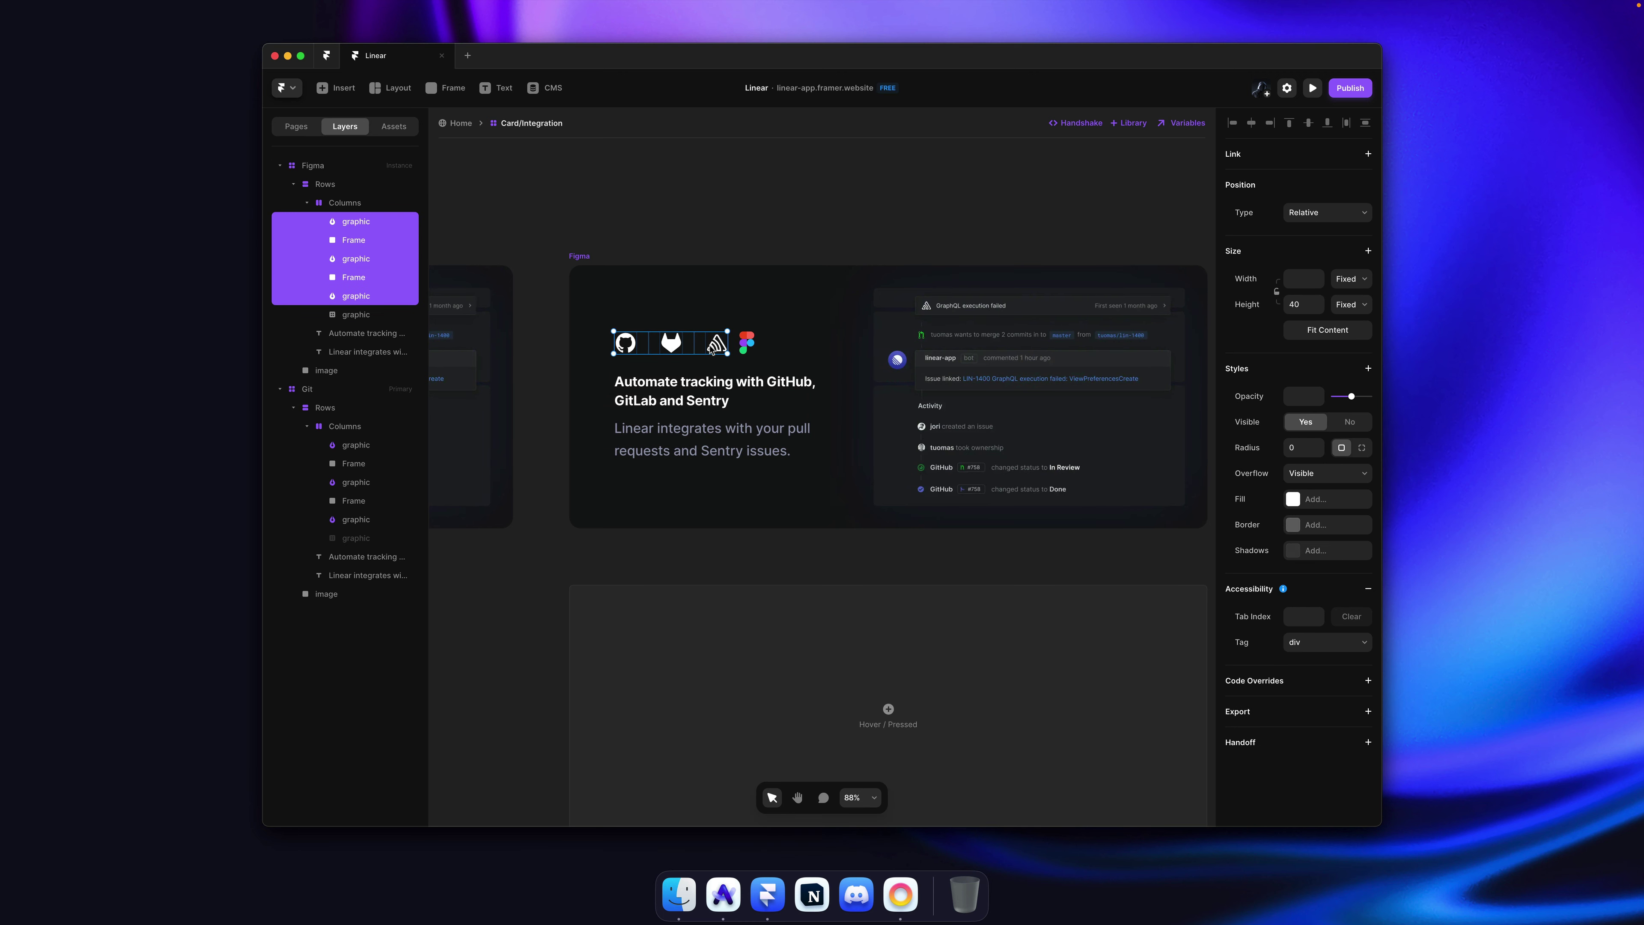
left_click(1350, 422)
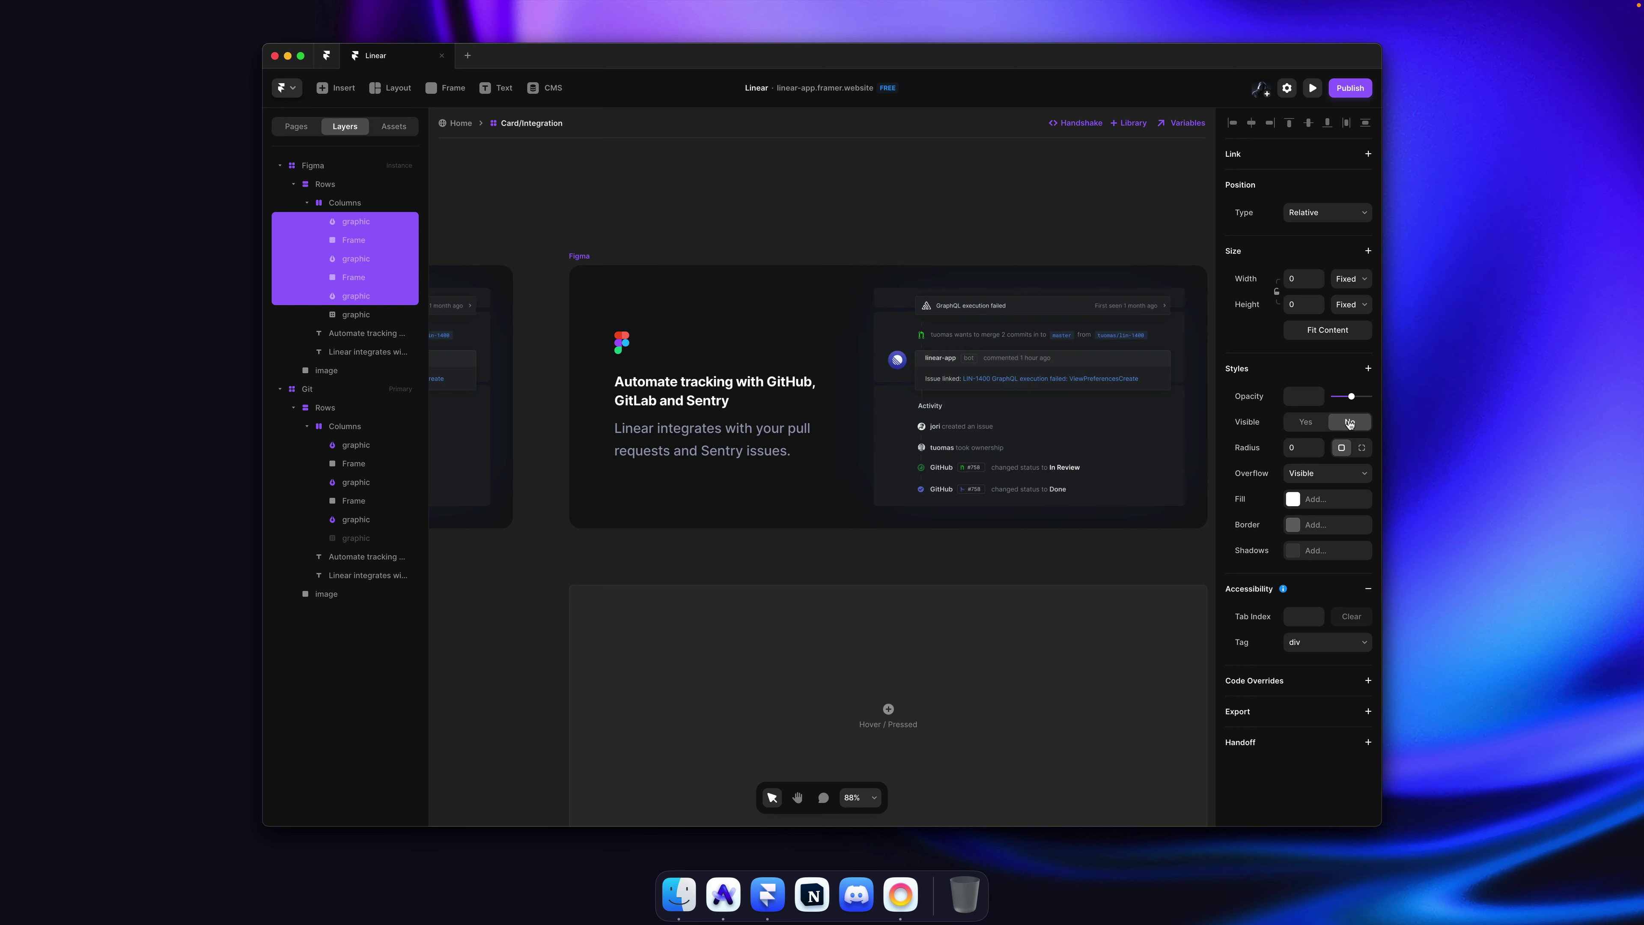
left_click(819, 188)
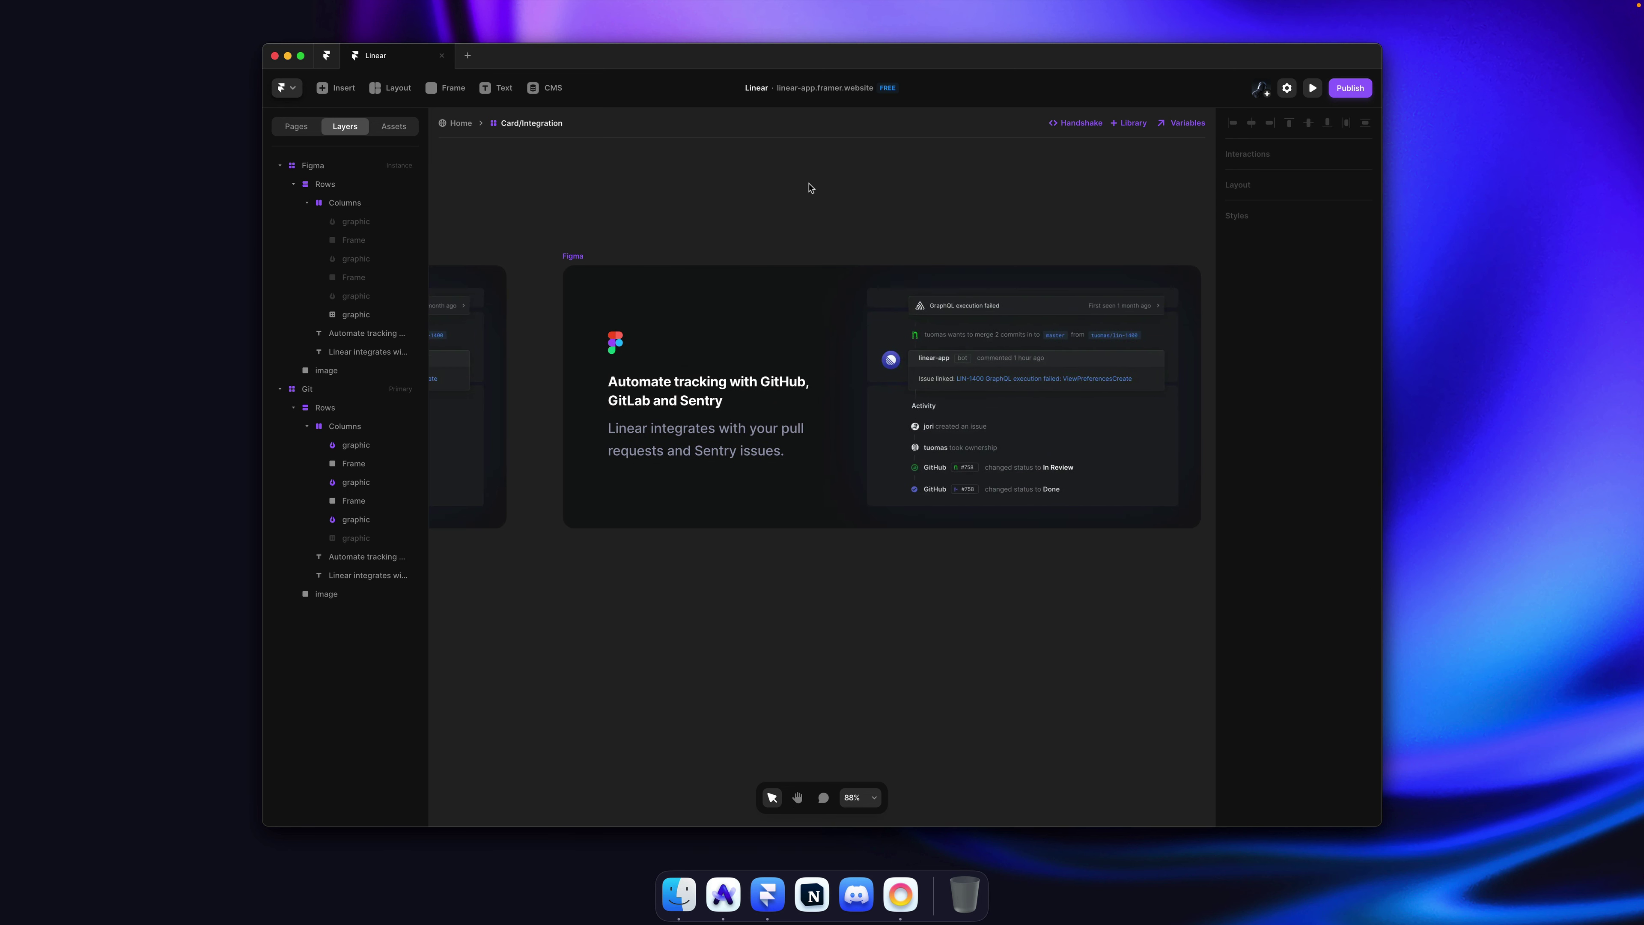
key("super+Tab")
Step: Replace the card heading with 'Preview and embed full Figma designs in Linear.'
triple_click(686, 497)
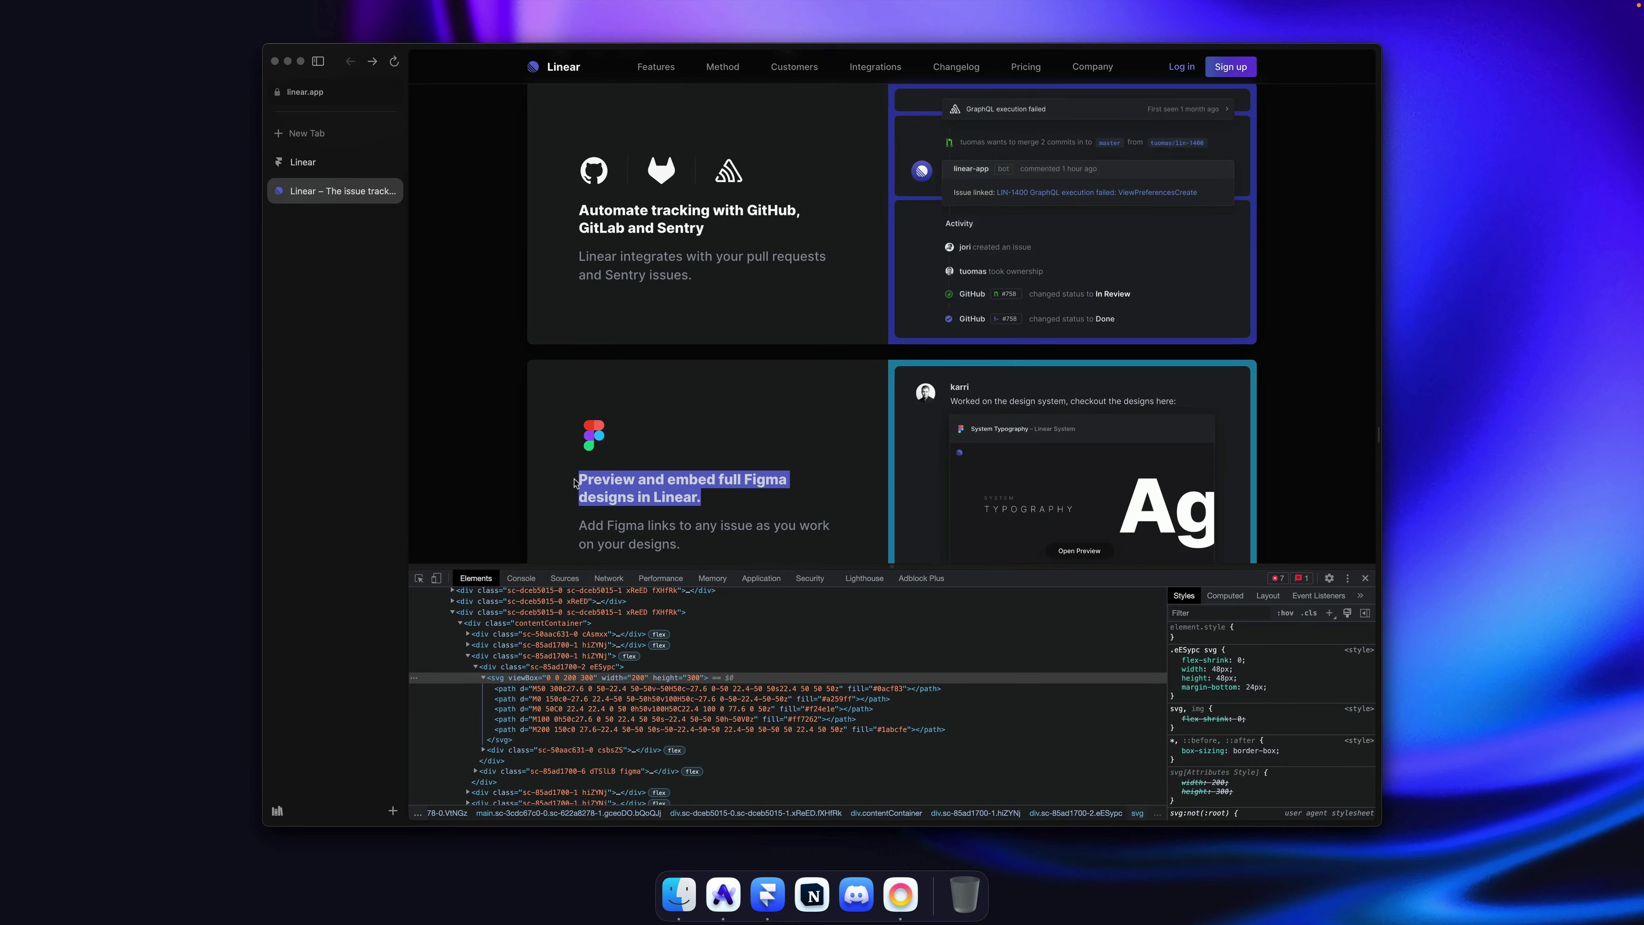
key("super+Tab")
double_click(699, 405)
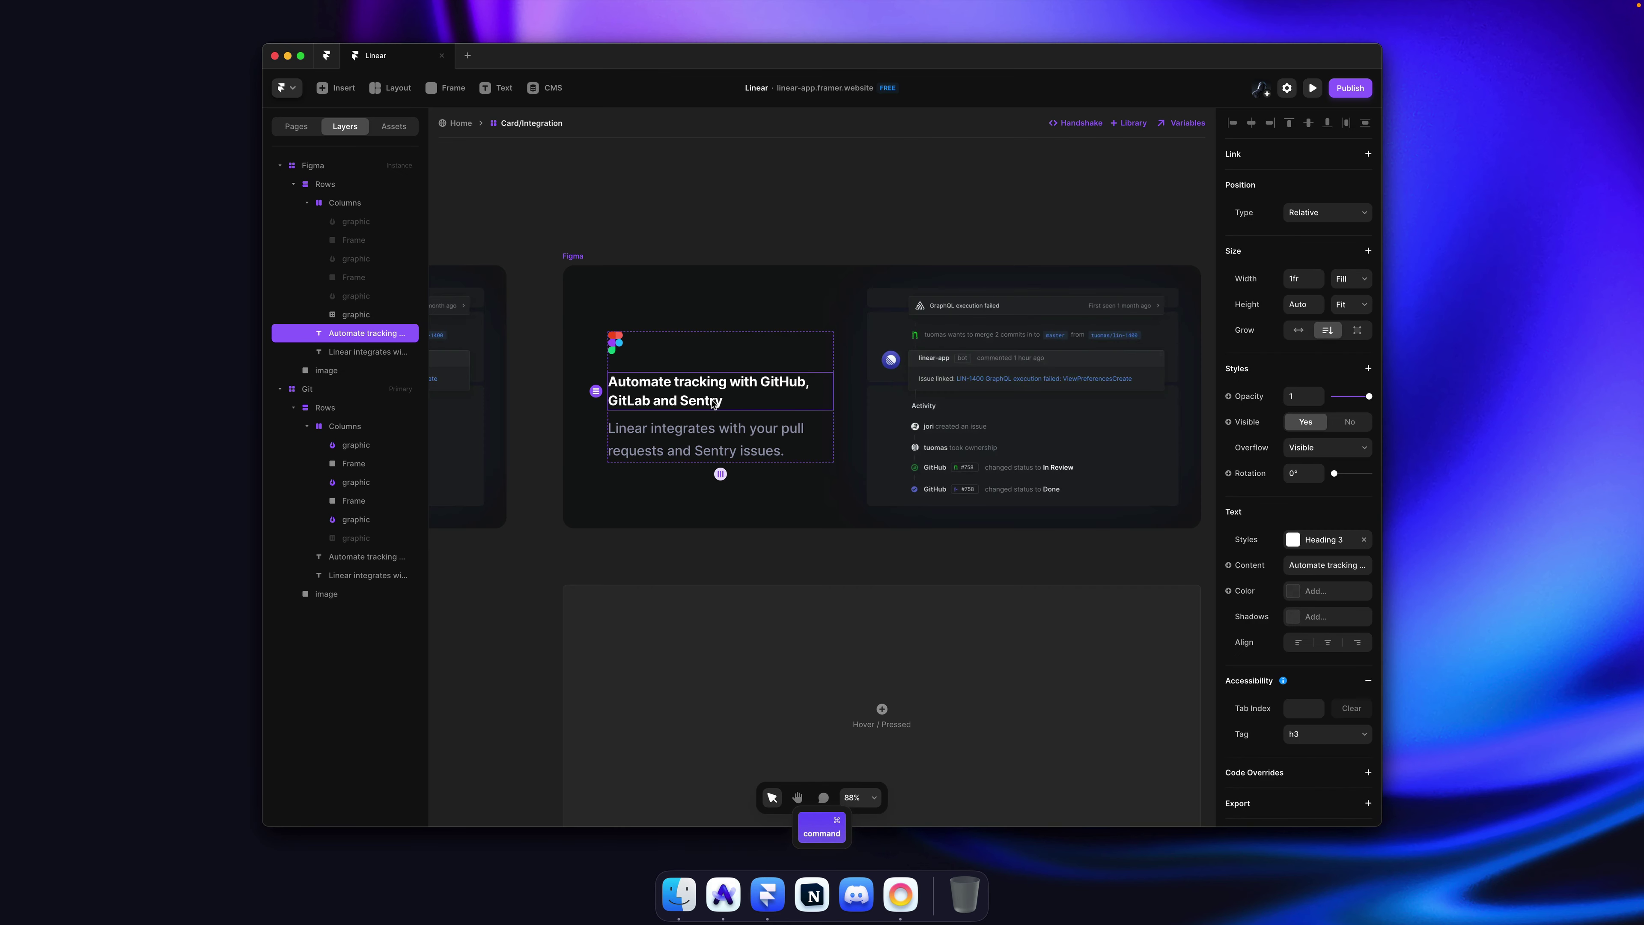
key("super+a")
key("super+v")
Step: Replace the card's description paragraph with linear.app's Figma description text
key("super+Tab")
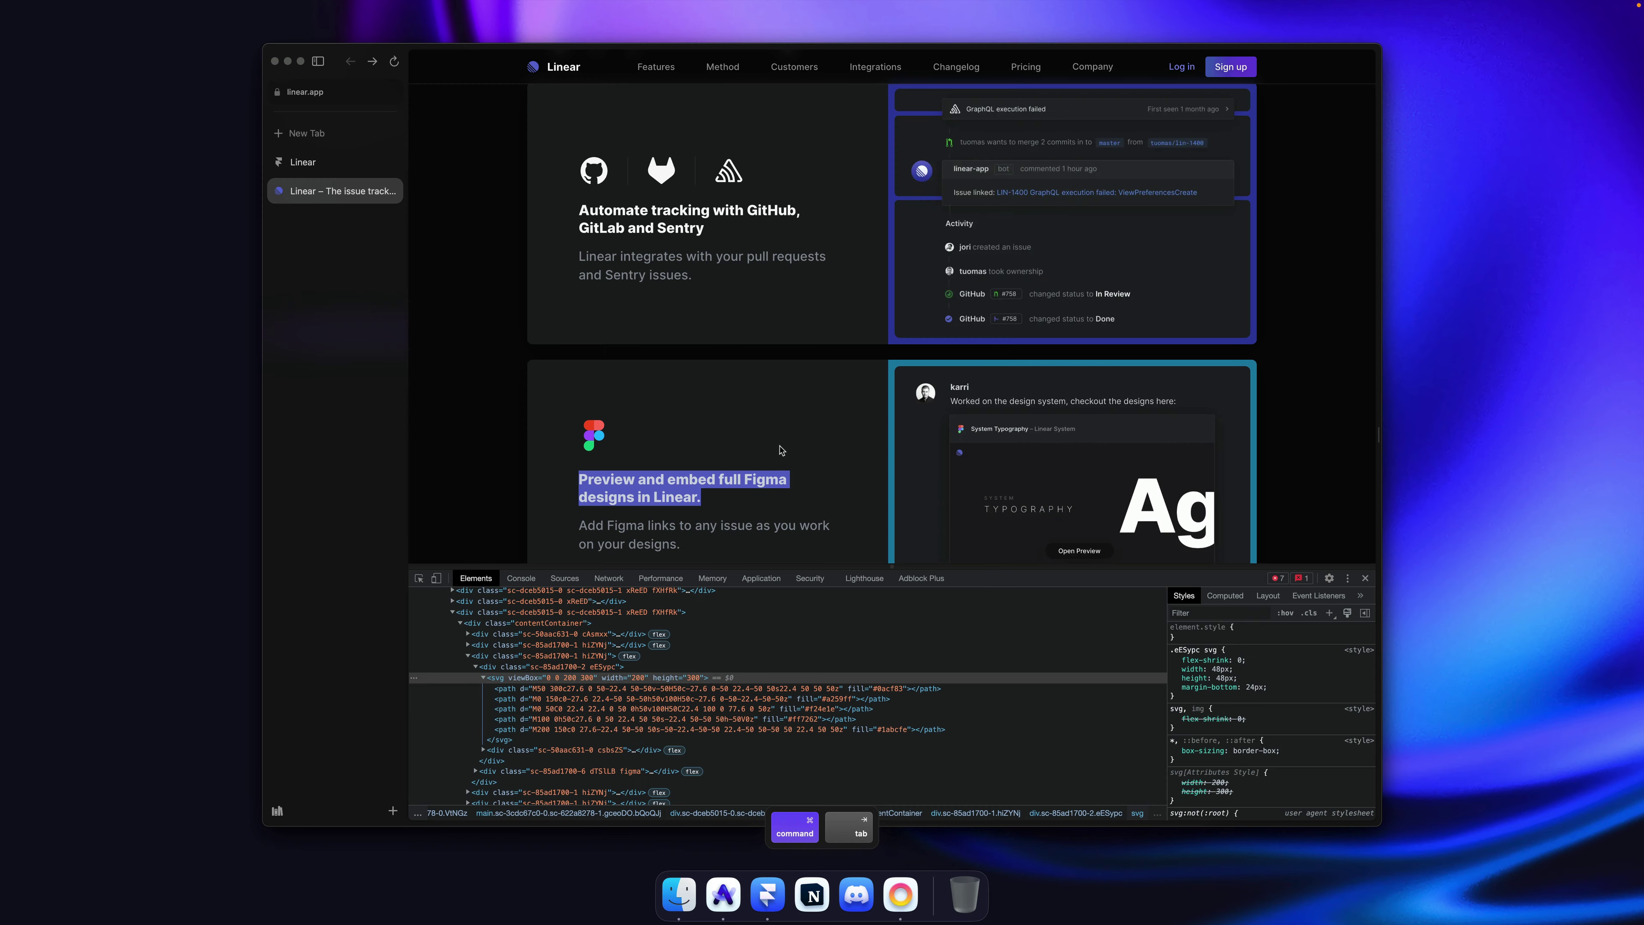
scroll(753, 514, "down", 2)
left_click_drag(690, 471, 572, 448)
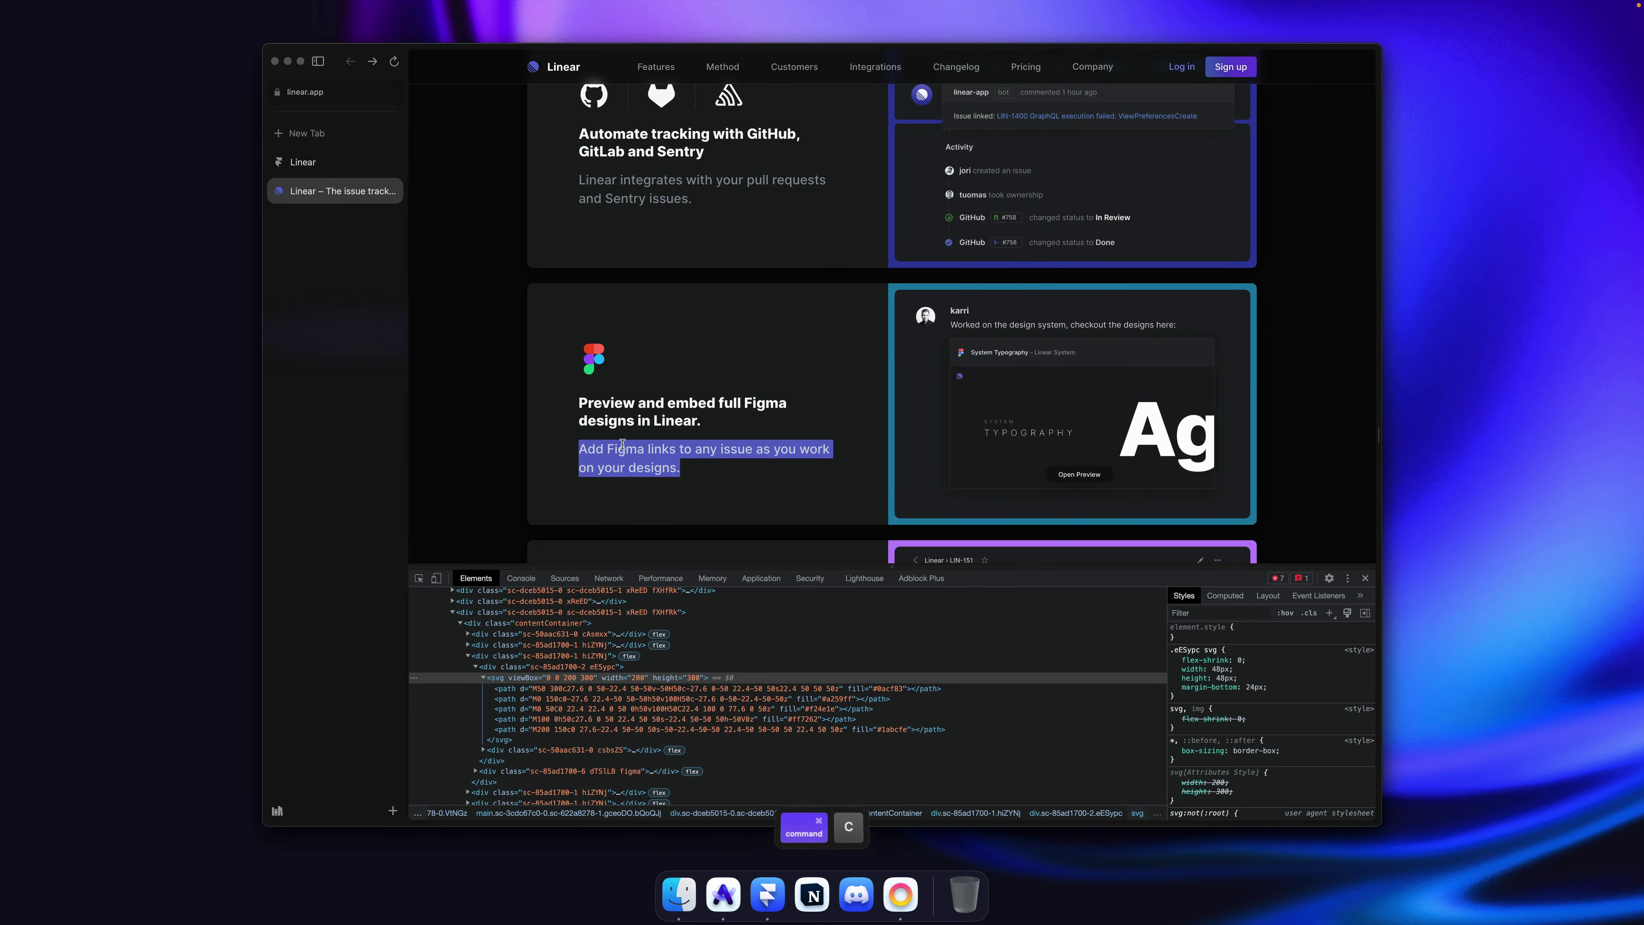
key("super+Tab")
double_click(695, 434)
key("super+a")
key("super+v")
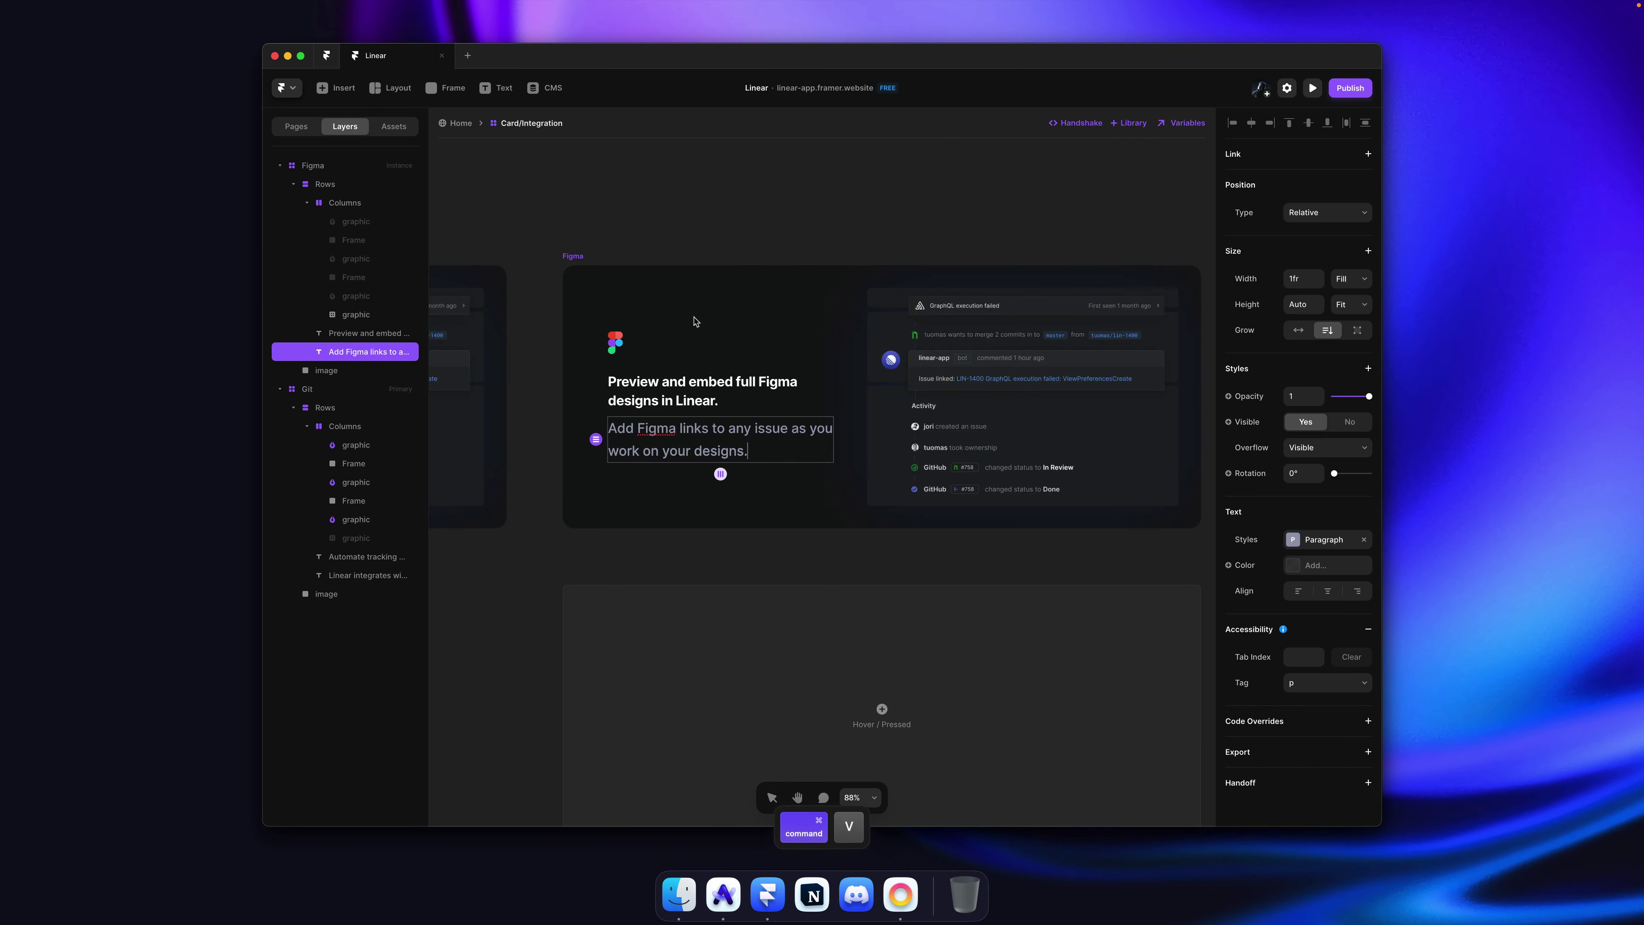
key("Escape")
key("Escape")
Step: Review the Figma variant's updated heading and description on the canvas
scroll(740, 229, "up", 5, "ctrl")
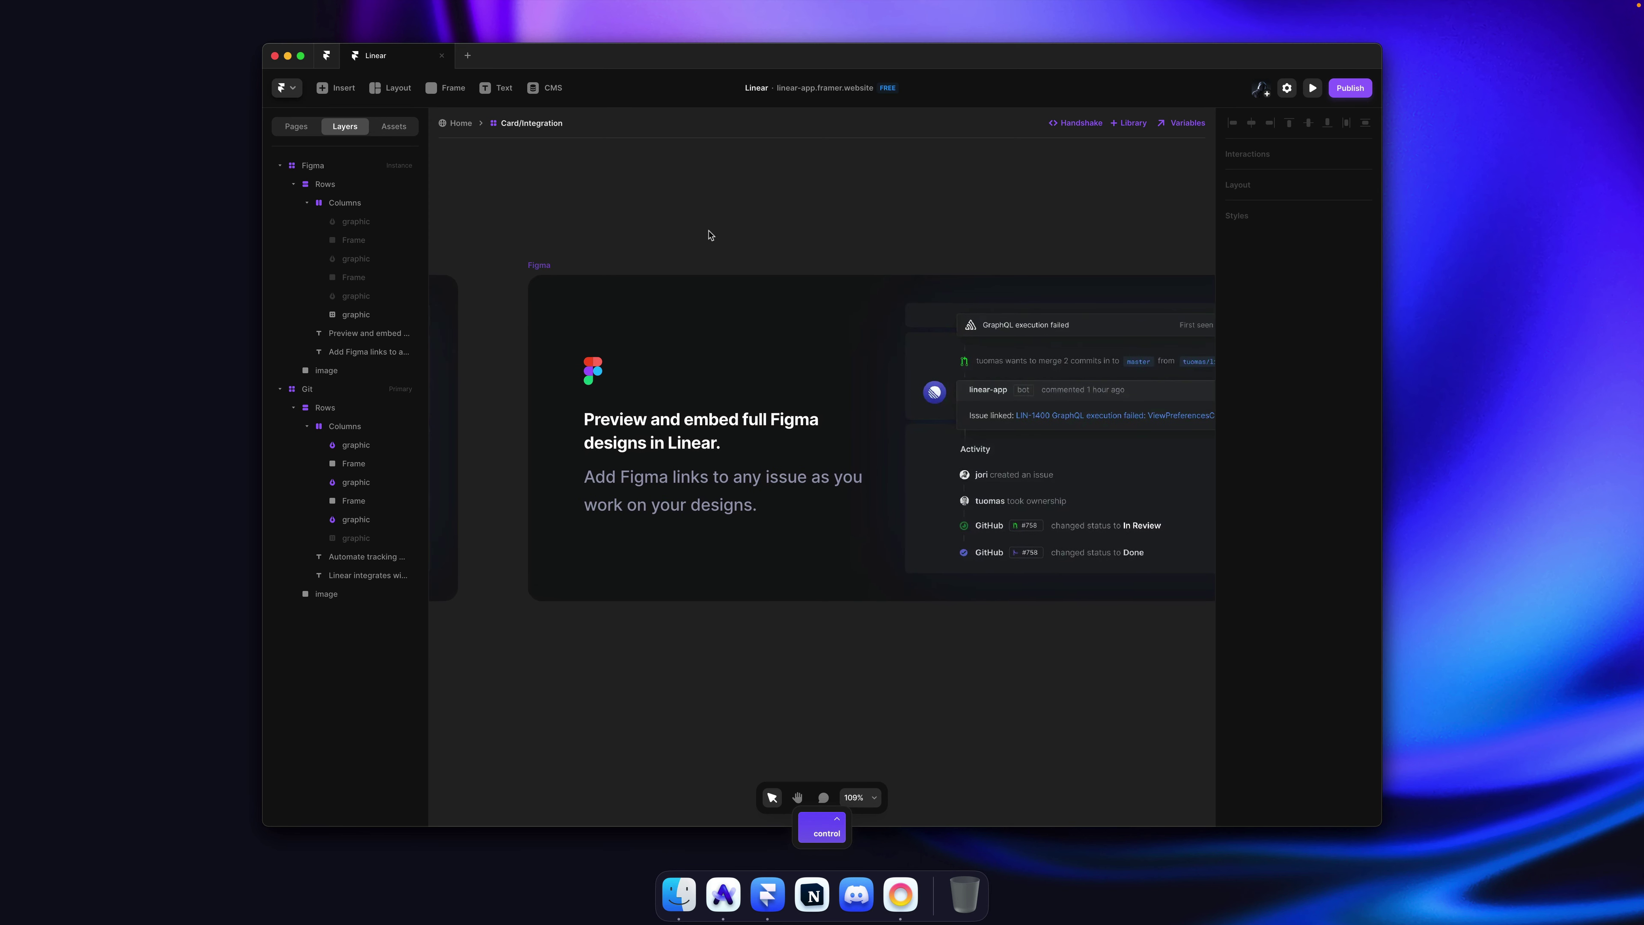
scroll(565, 283, "down", 5, "ctrl")
left_click(556, 269)
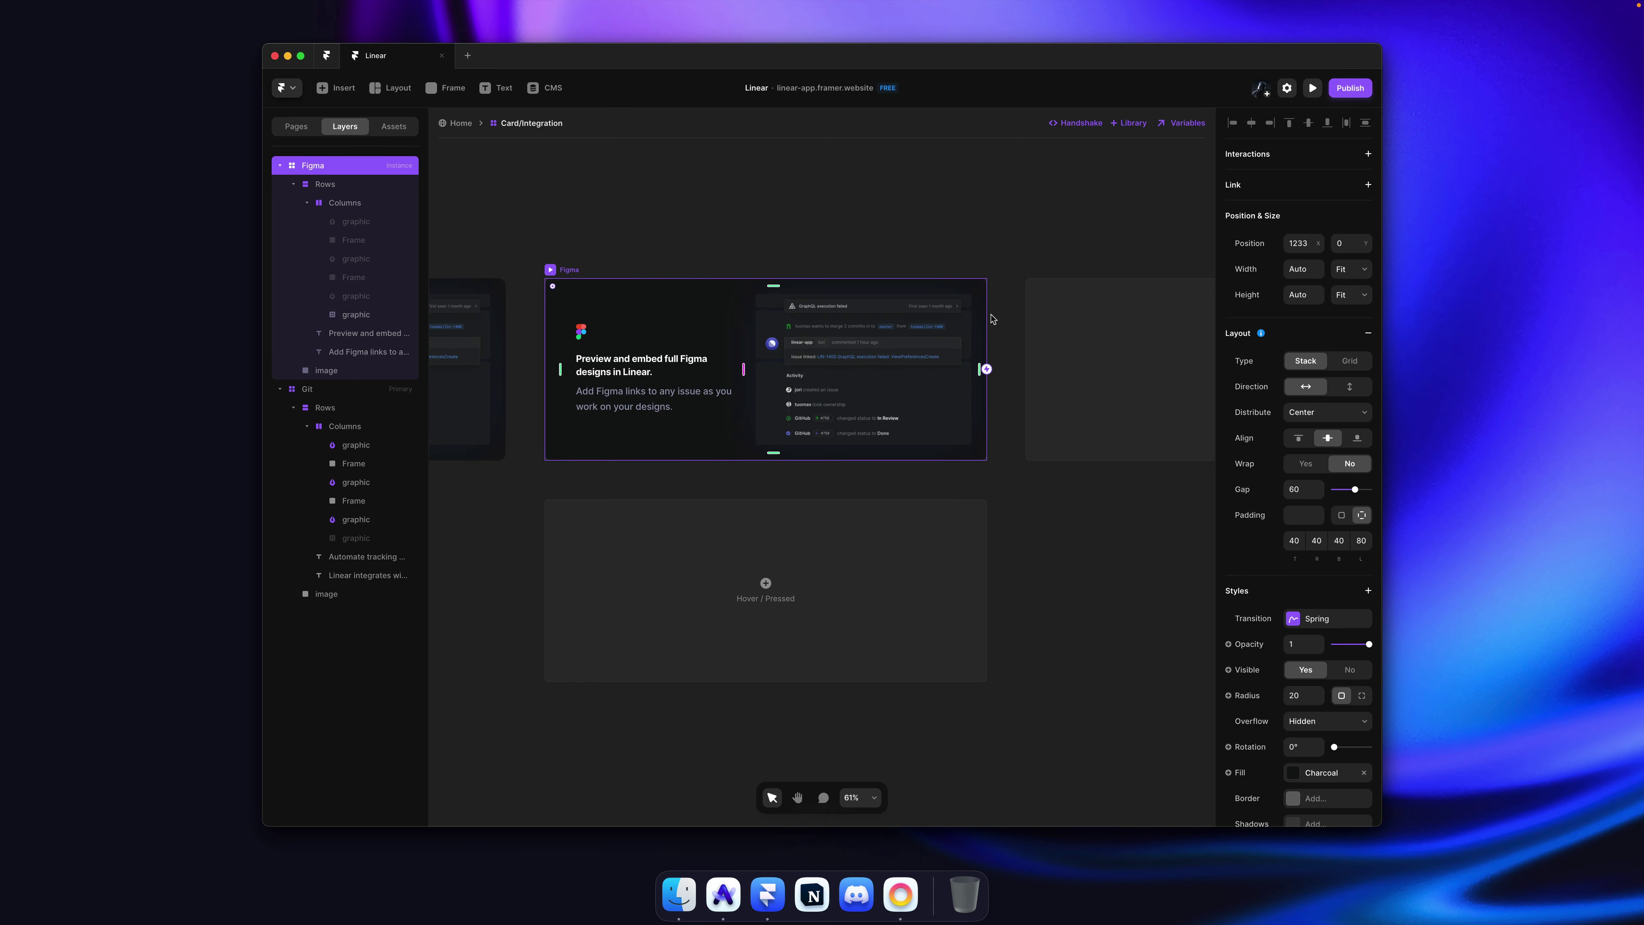
scroll(971, 316, "right", 5)
scroll(960, 372, "left", 5)
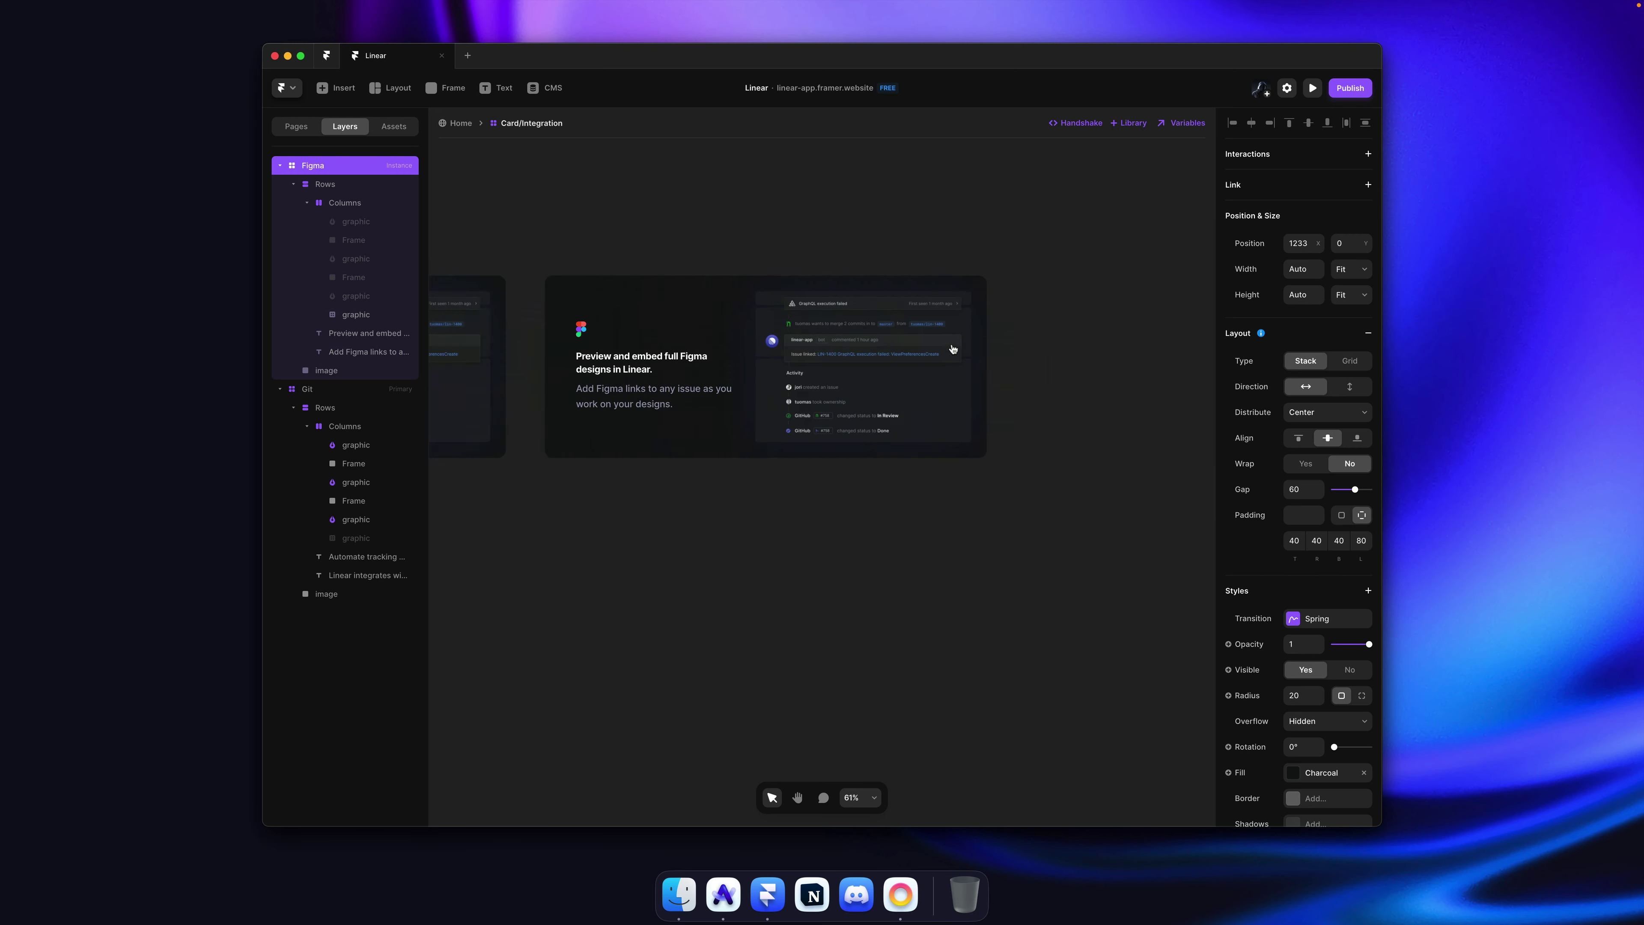
left_click(956, 366, "super")
scroll(956, 366, "left", 3)
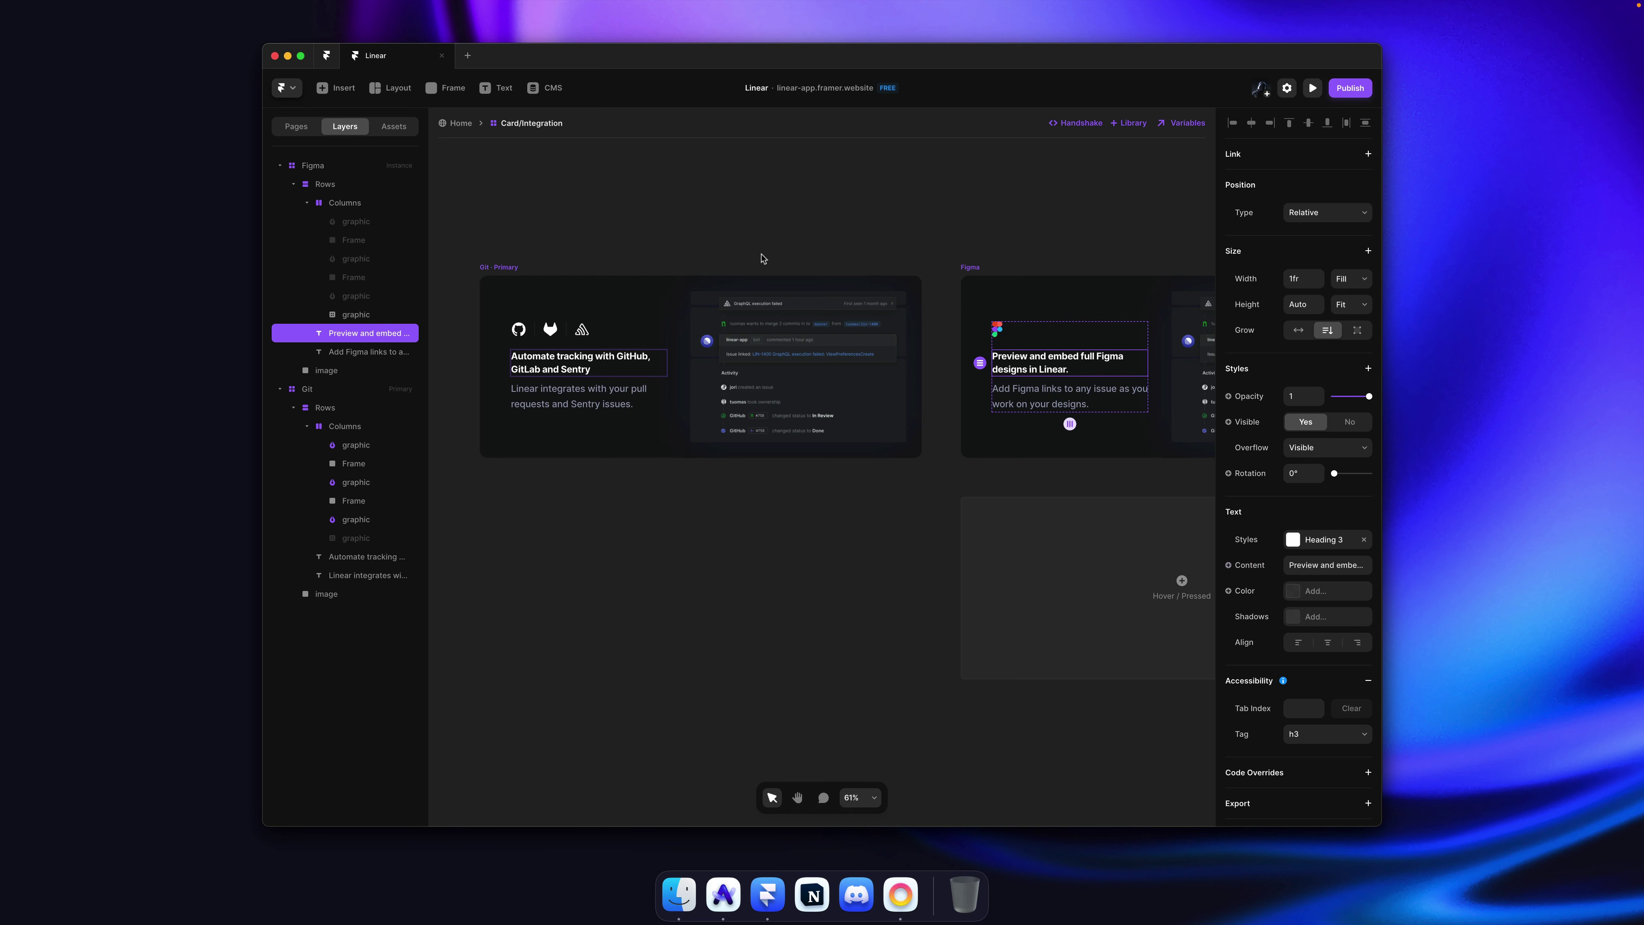
left_click(657, 223)
scroll(682, 220, "right", 5)
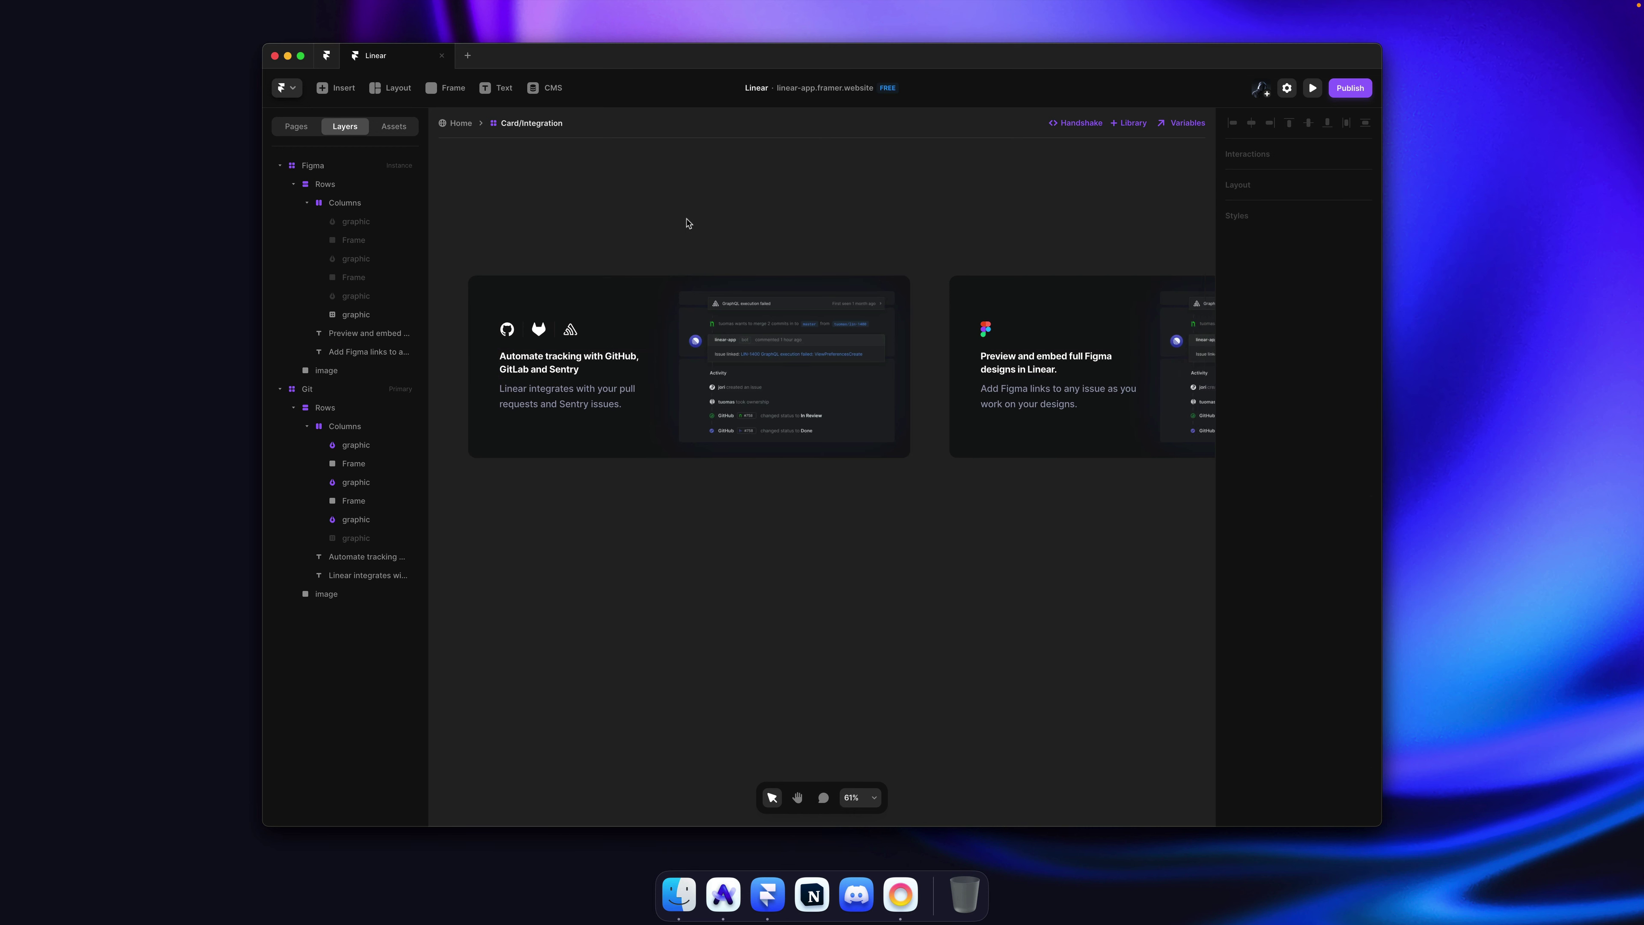
Step: Compare linear.app's Figma card with the Figma variant in Framer
key("super+Tab")
scroll(686, 226, "up", 5)
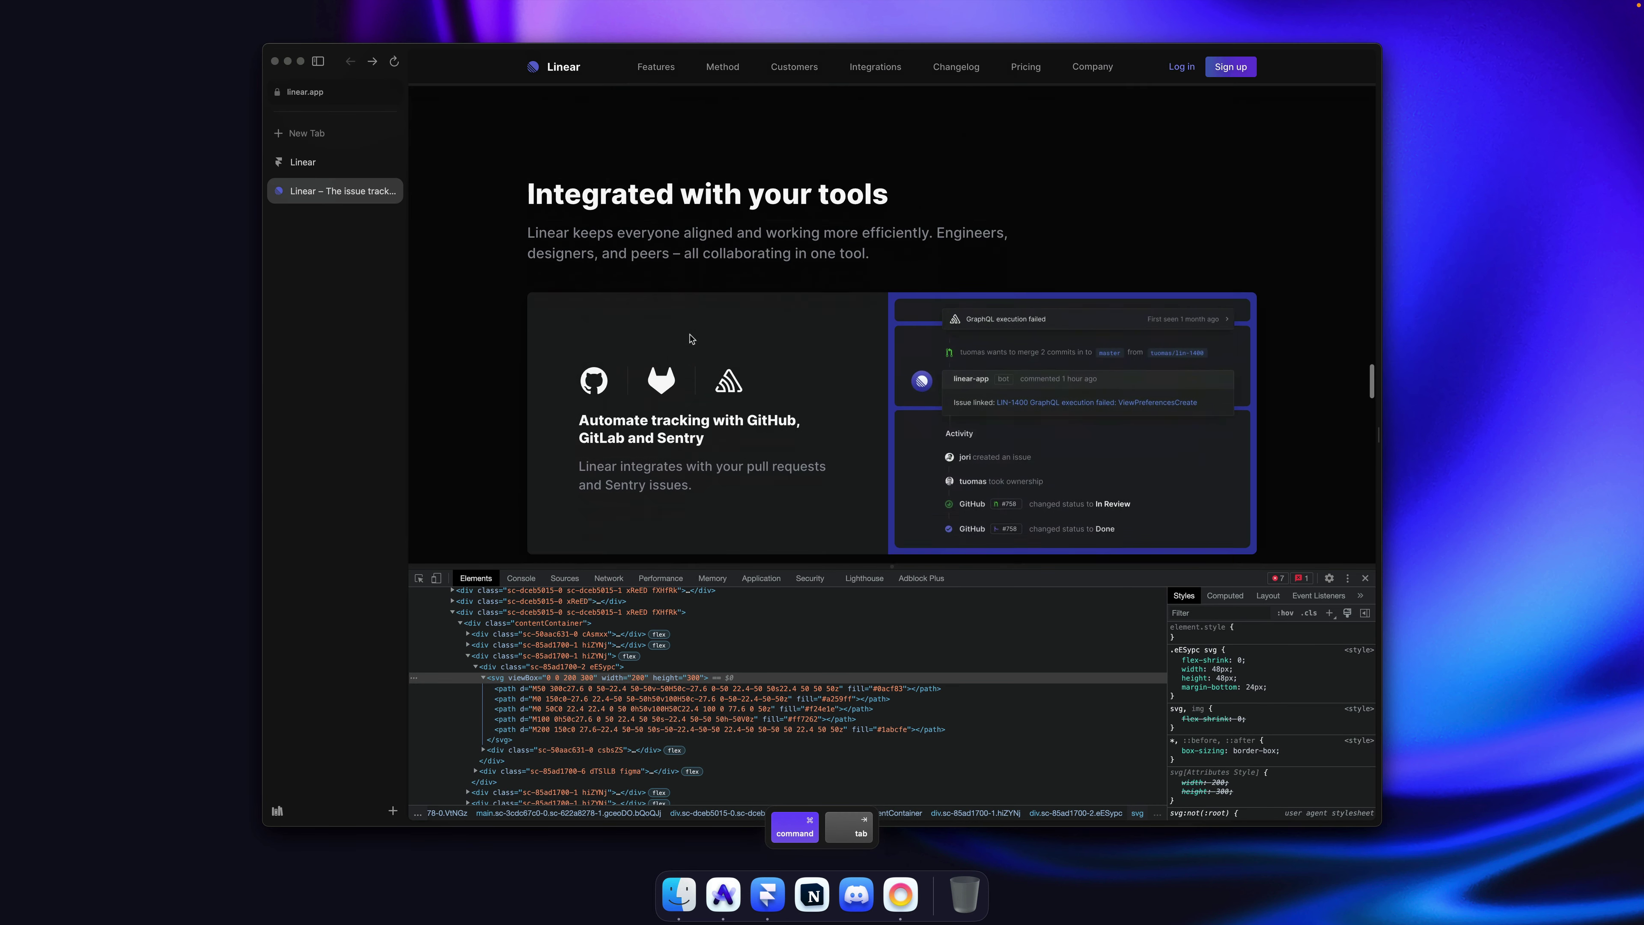
scroll(677, 246, "down", 3)
scroll(650, 357, "down", 5)
triple_click(648, 463)
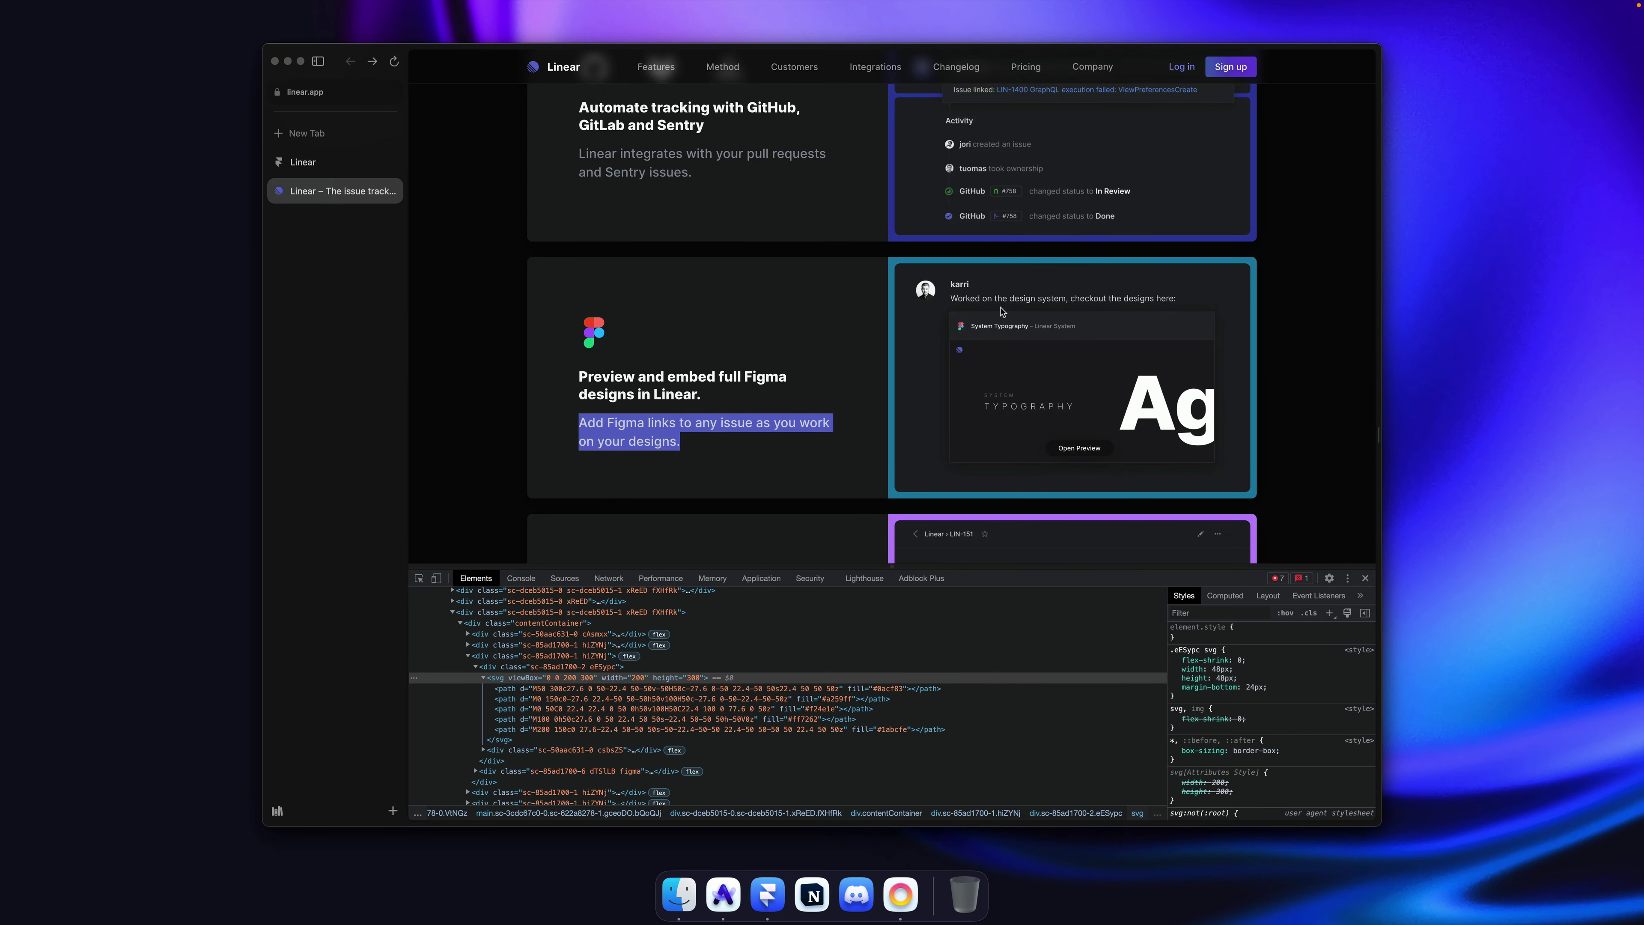
scroll(956, 308, "up", 1)
scroll(966, 360, "down", 3)
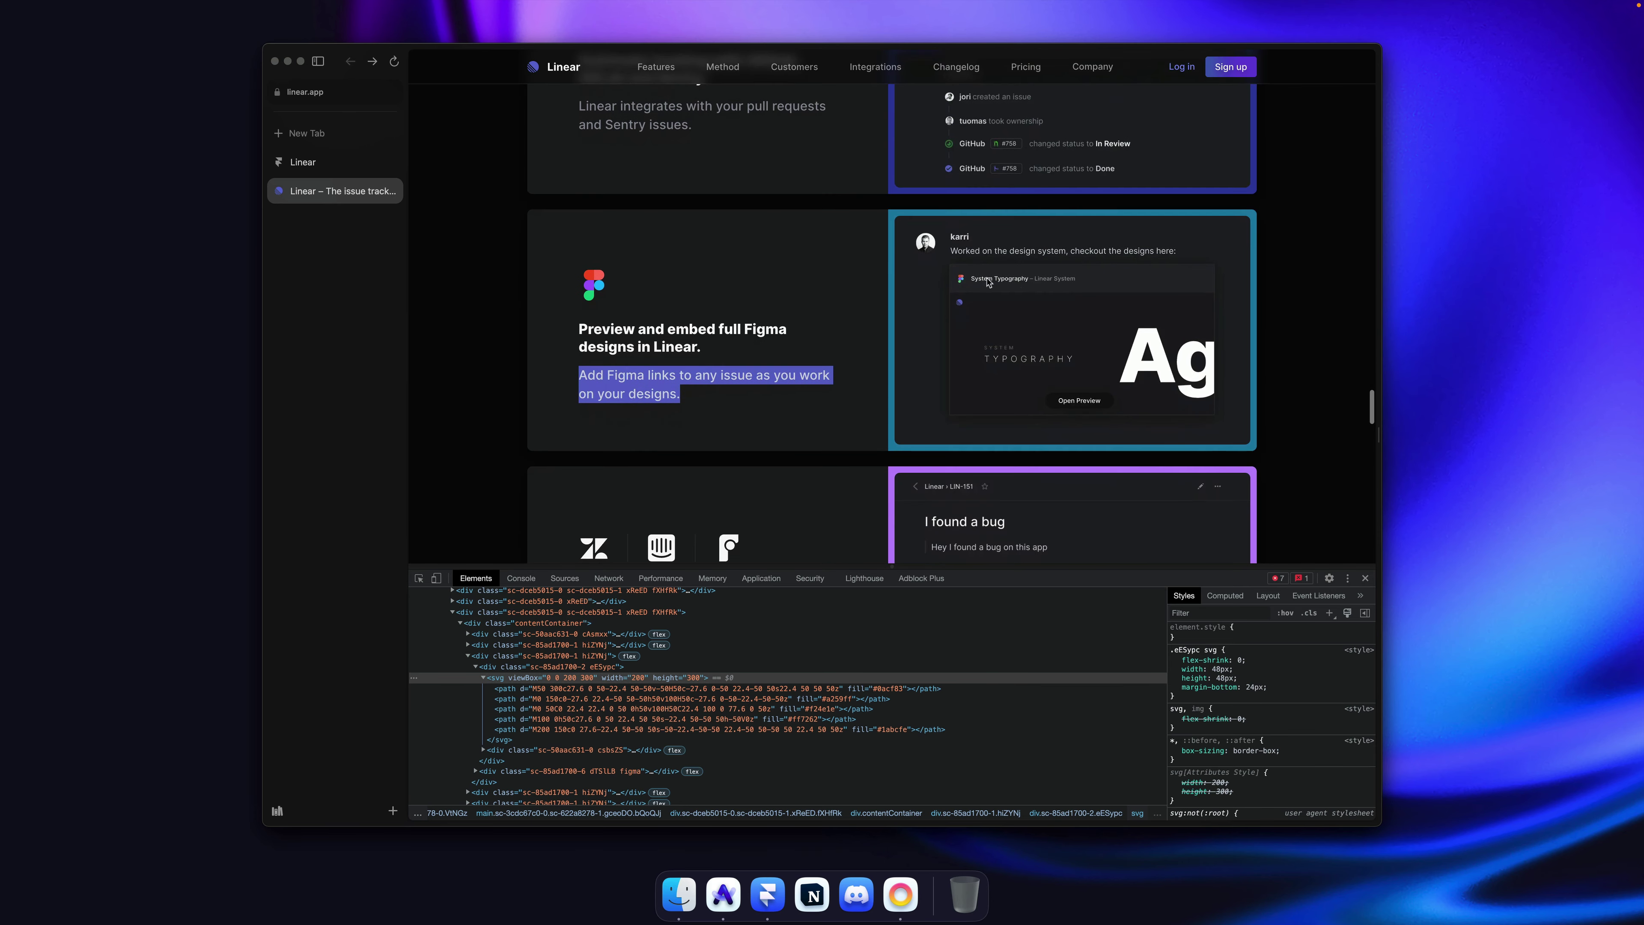
scroll(1004, 292, "down", 12)
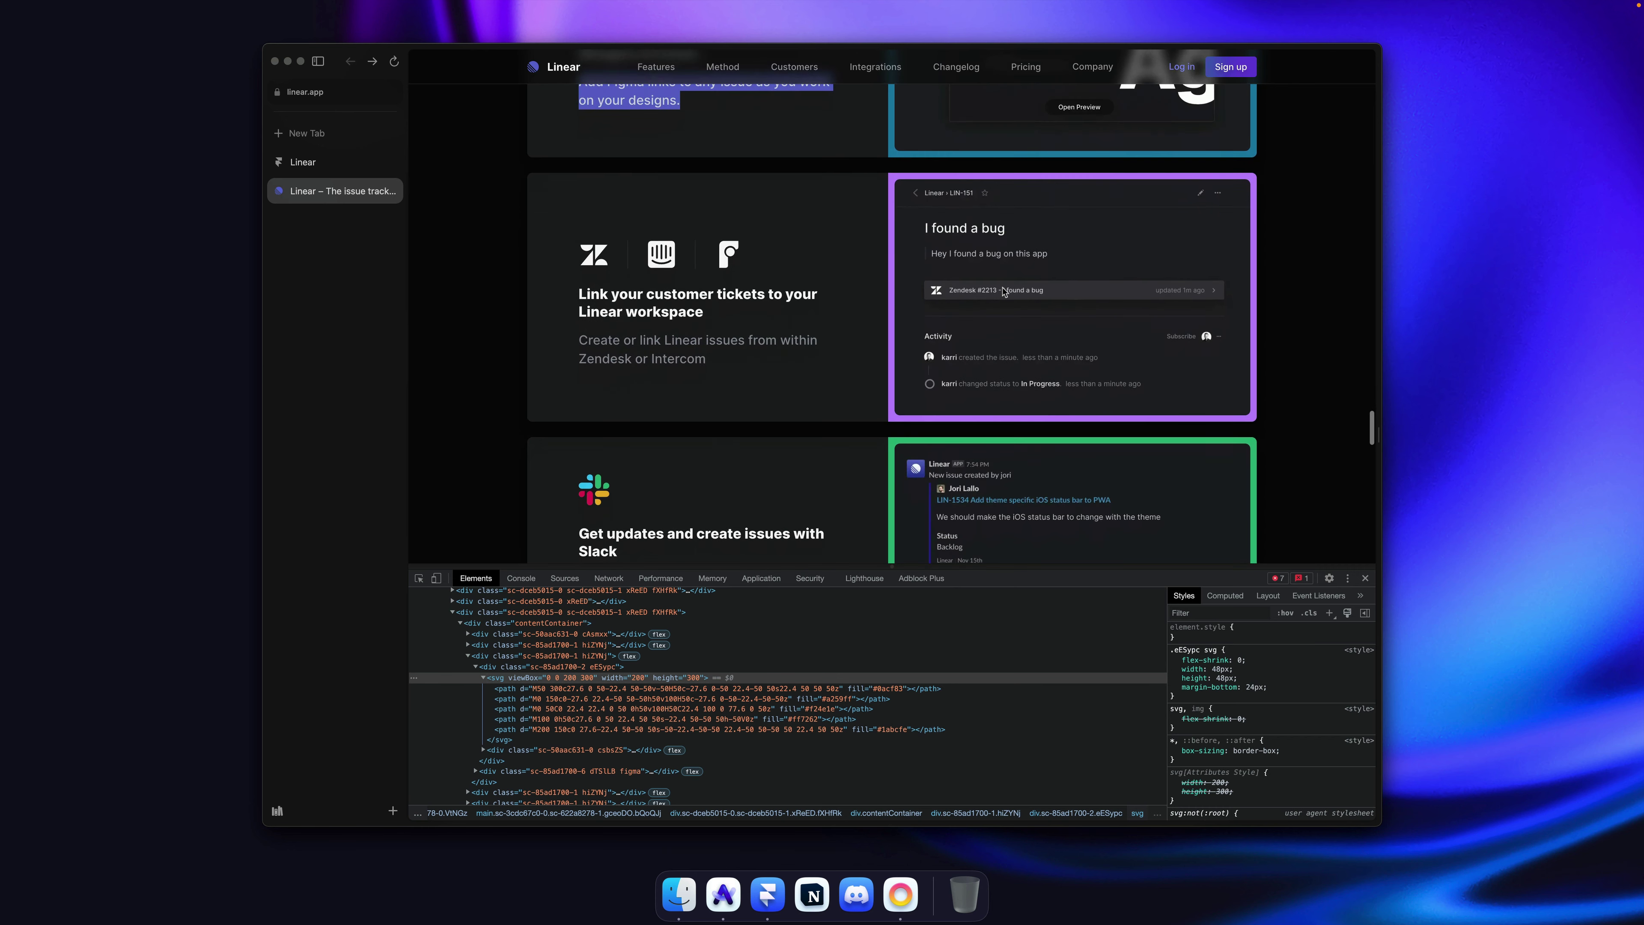
scroll(1005, 292, "down", 4)
scroll(1004, 291, "up", 10)
key("super+Tab")
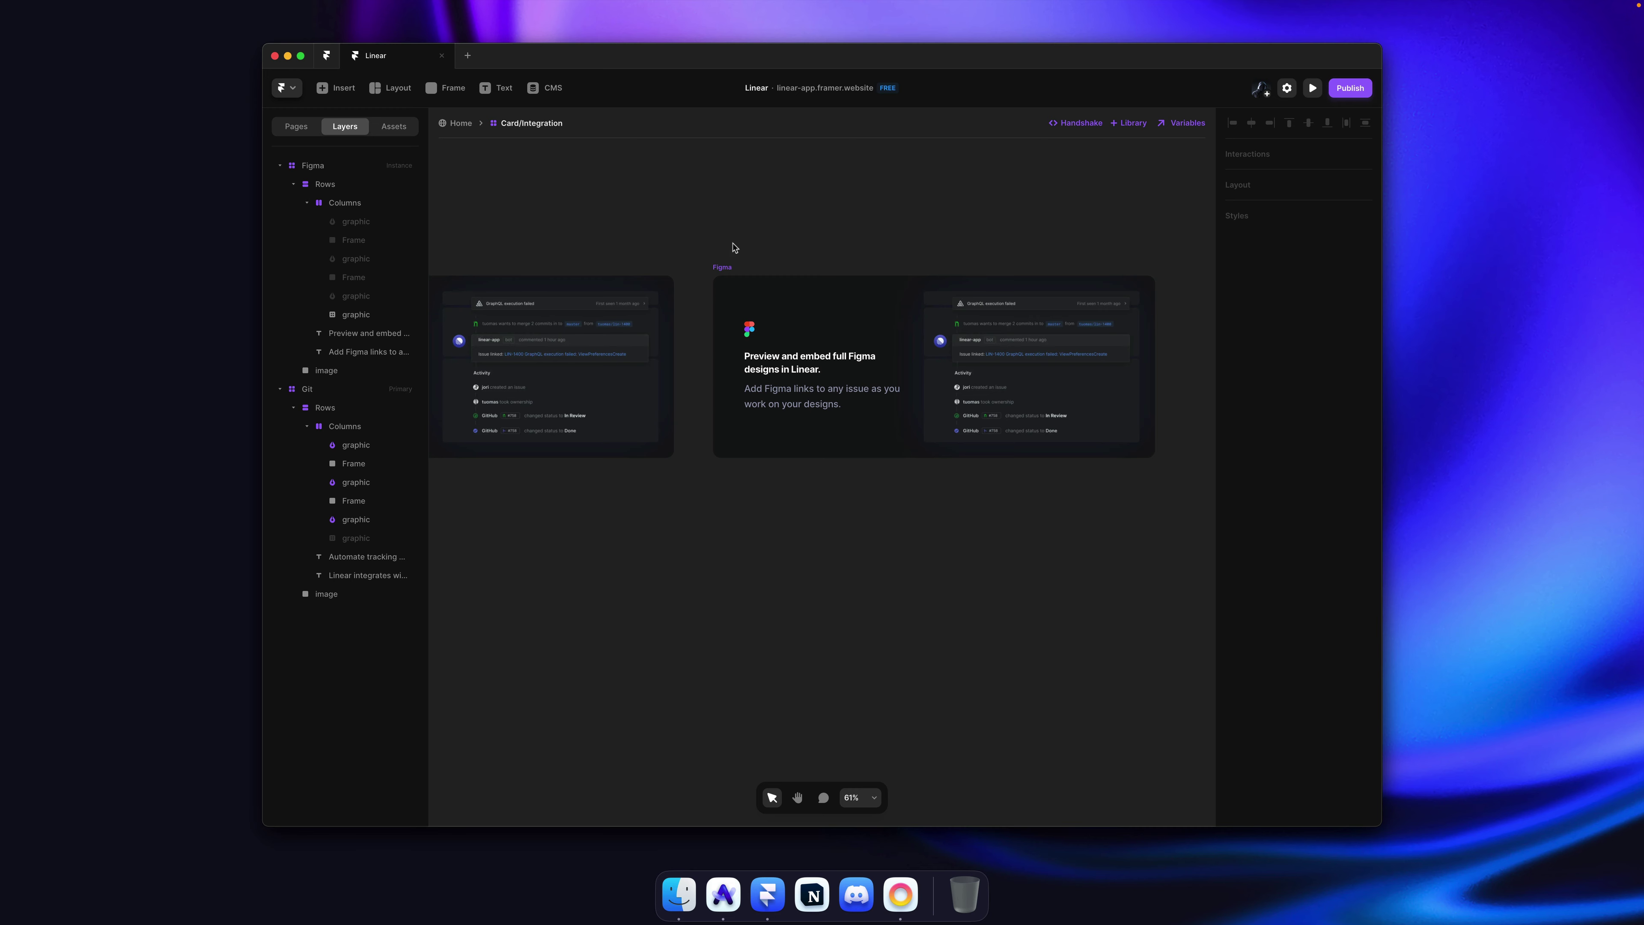
left_click(722, 265)
scroll(777, 240, "right", 5)
left_click(957, 225)
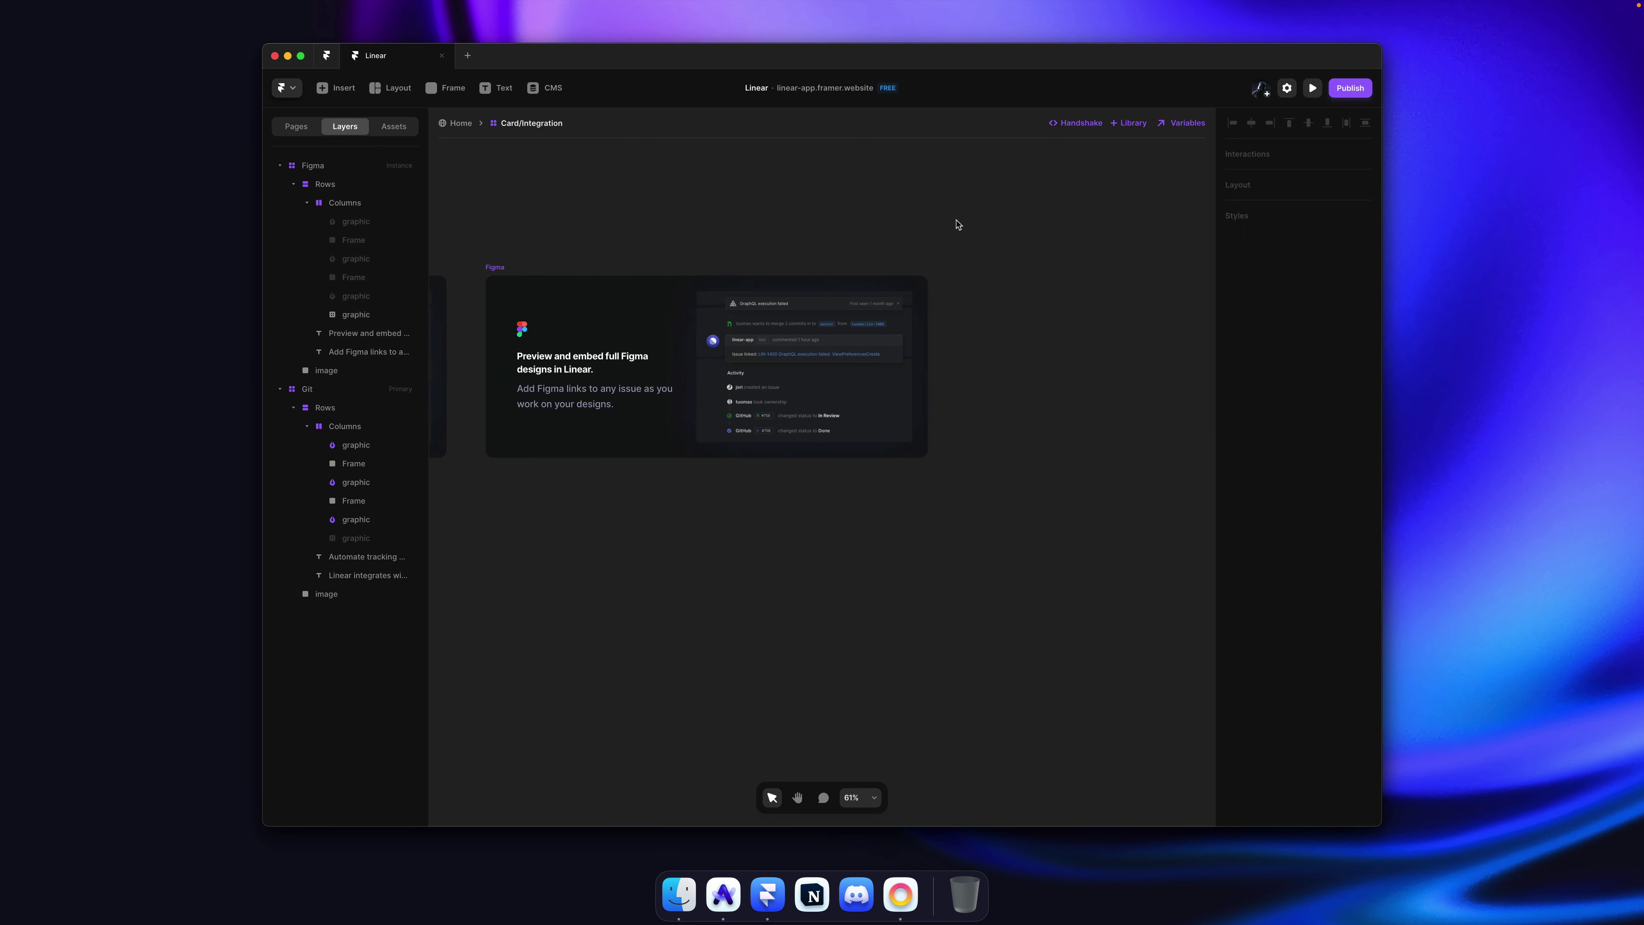
scroll(888, 250, "down", 3)
key("super+Tab")
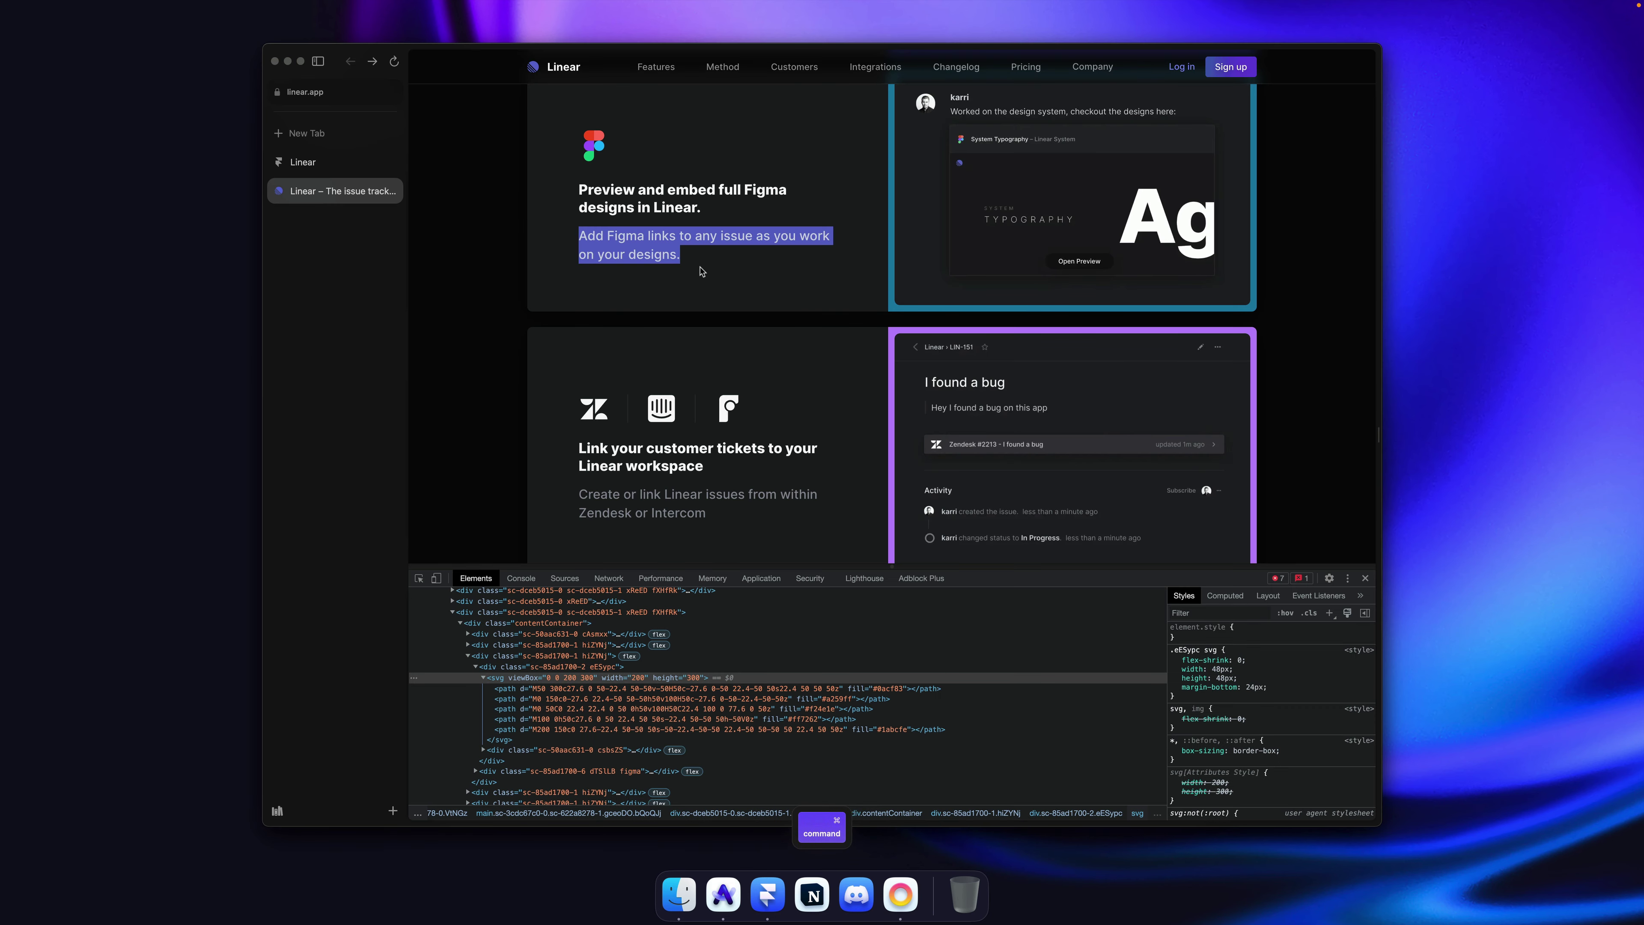
key("super+Tab")
Step: Fill the preview image with the copied 'I found a bug' screenshot and delete the extra pasted layer
left_click(973, 350, "super")
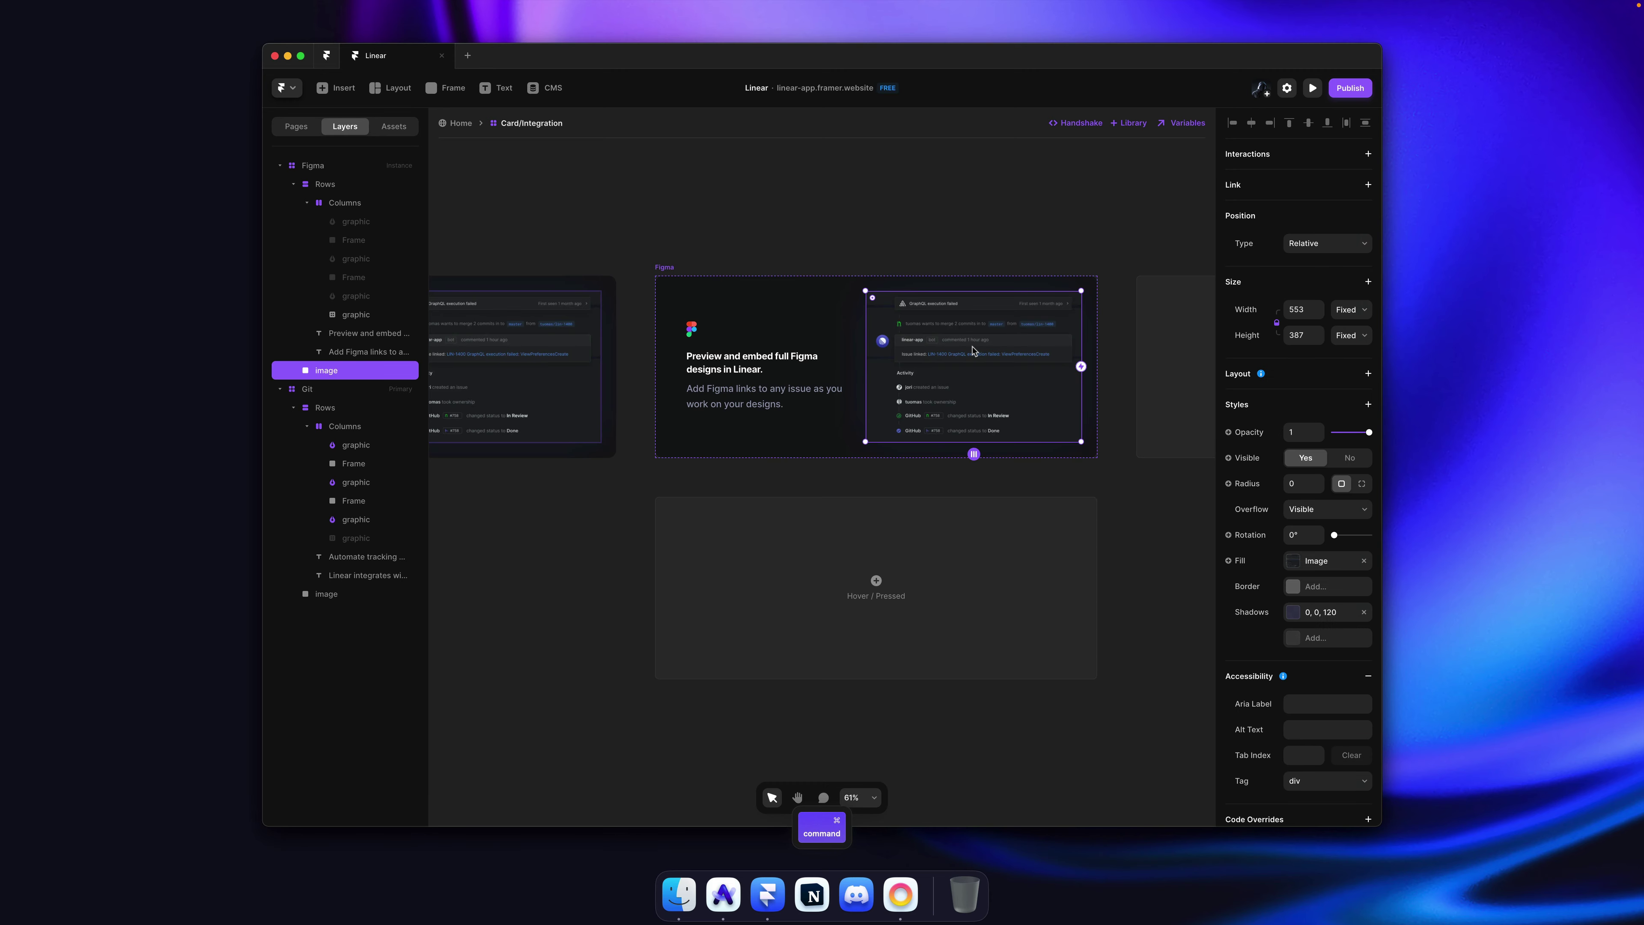
key("super+Tab")
right_click(993, 398)
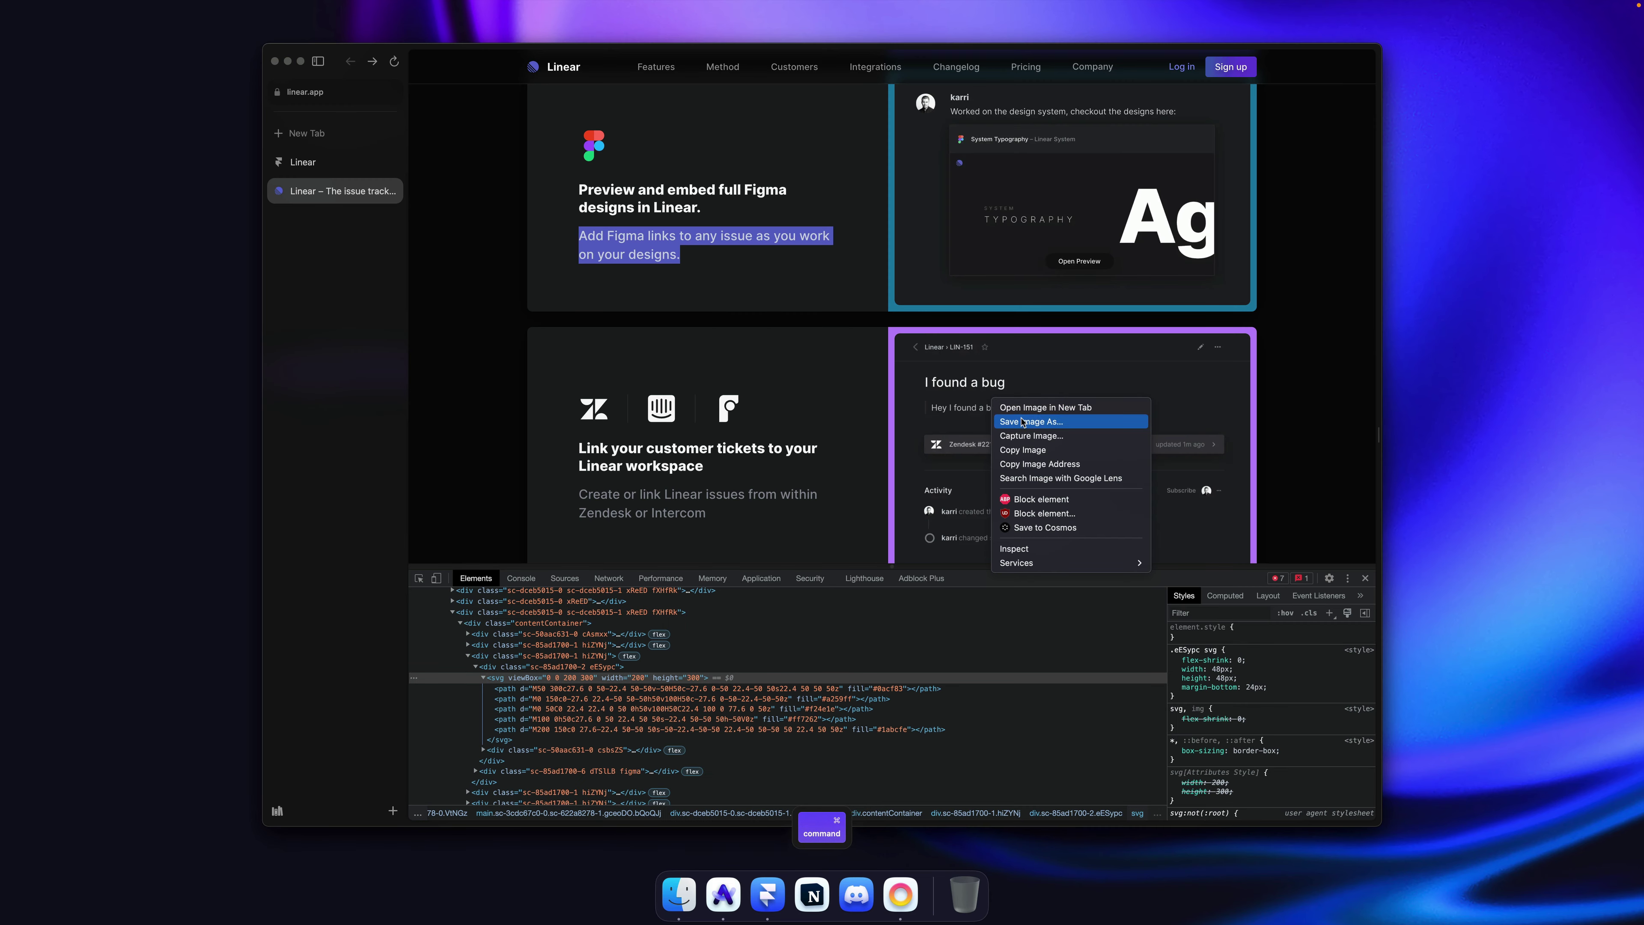
left_click(1023, 450)
key("super+Tab")
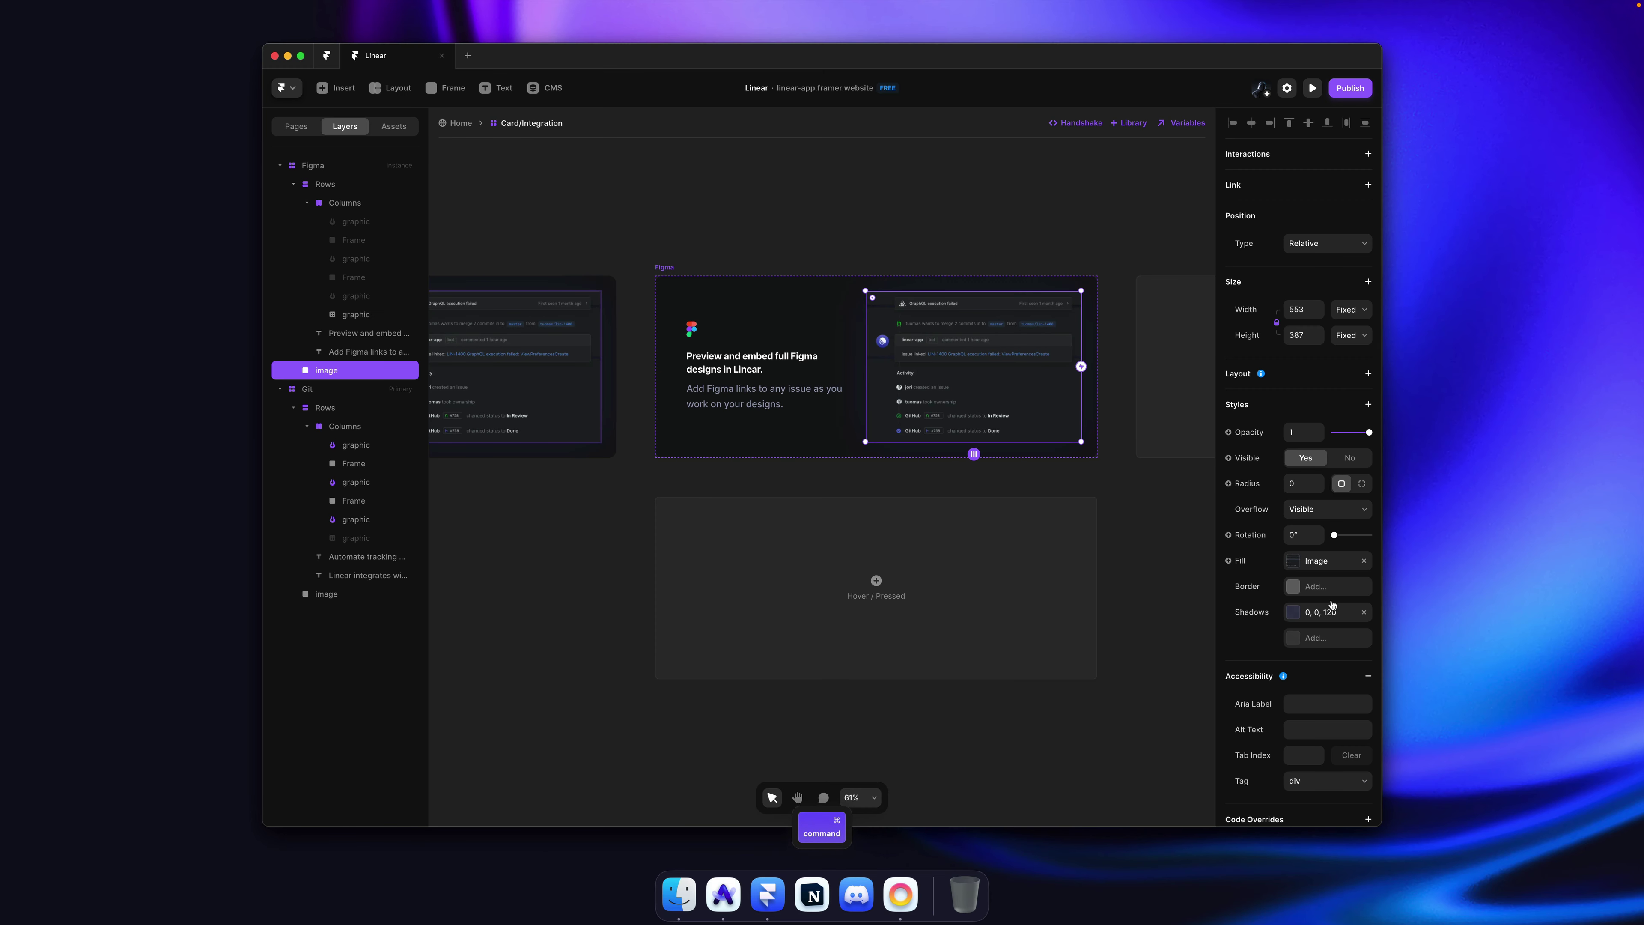
left_click(1317, 561)
key("super+v")
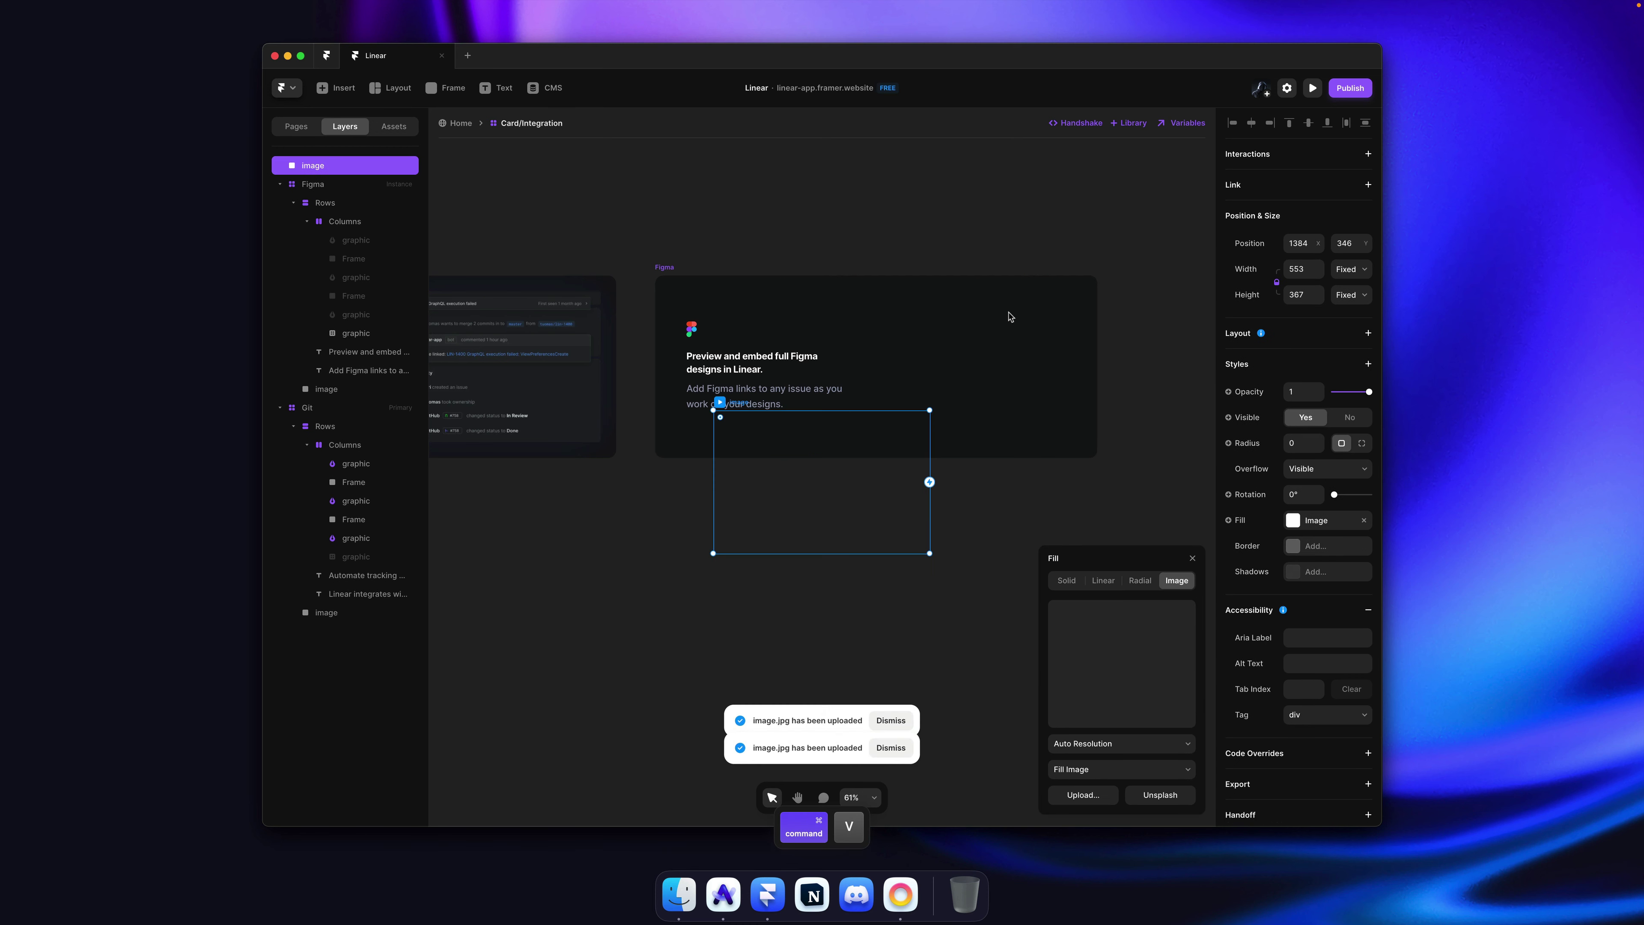
key("Delete")
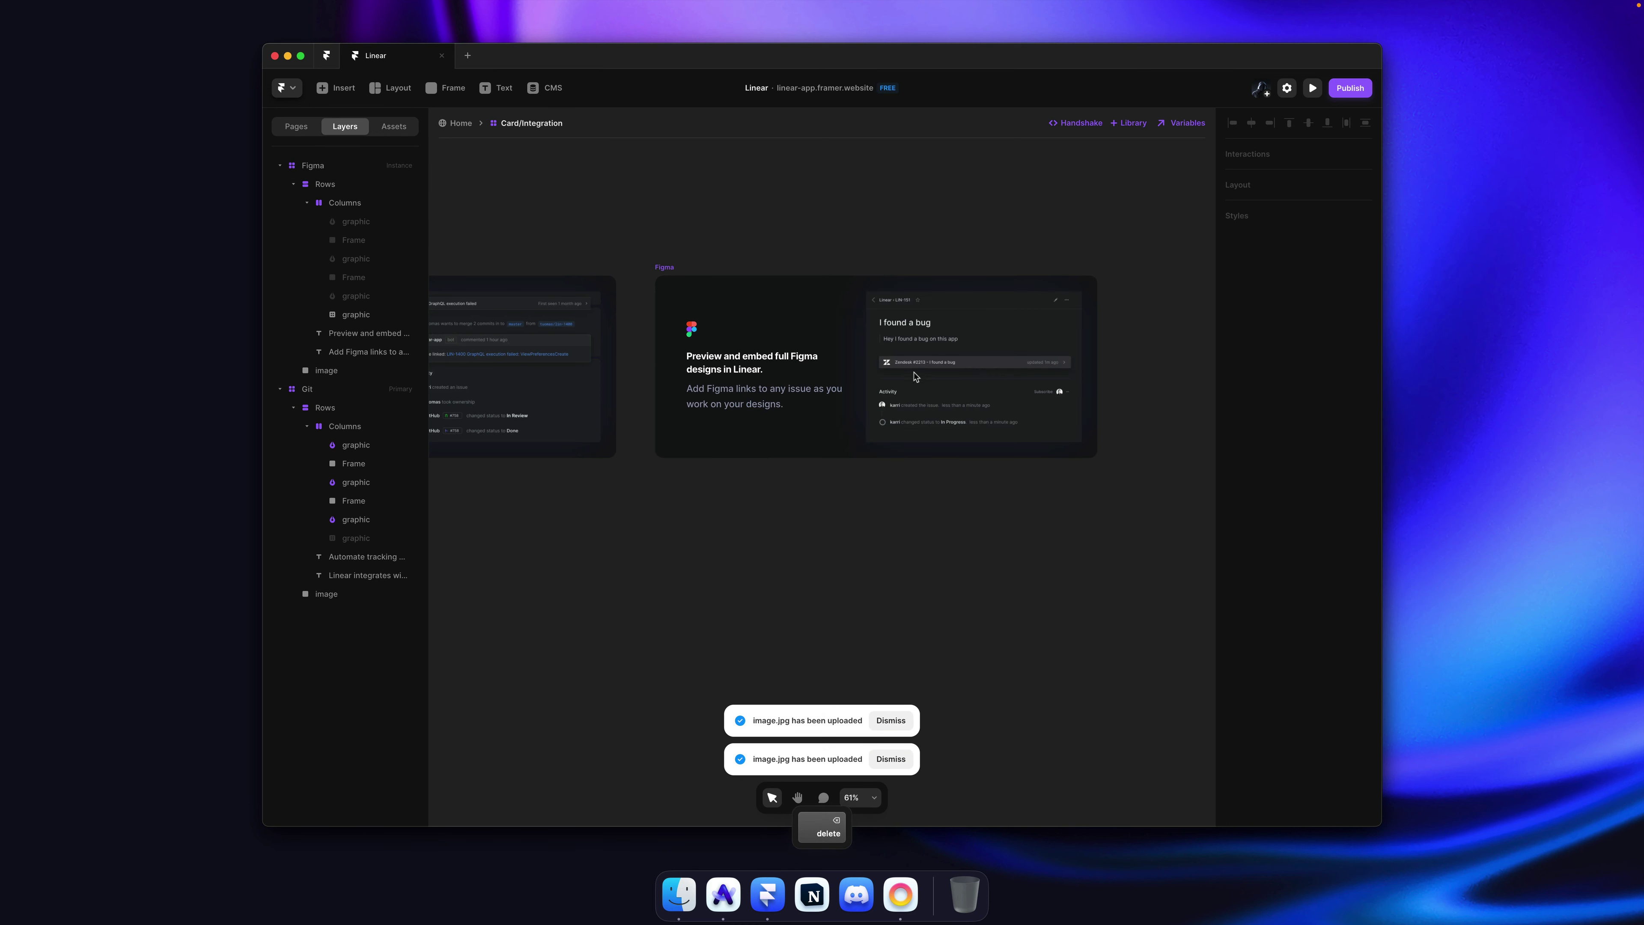
scroll(1000, 313, "up", 5, "ctrl")
Step: Round the Git card preview image's corners to a radius of 16 and save
scroll(874, 321, "down", 5, "ctrl")
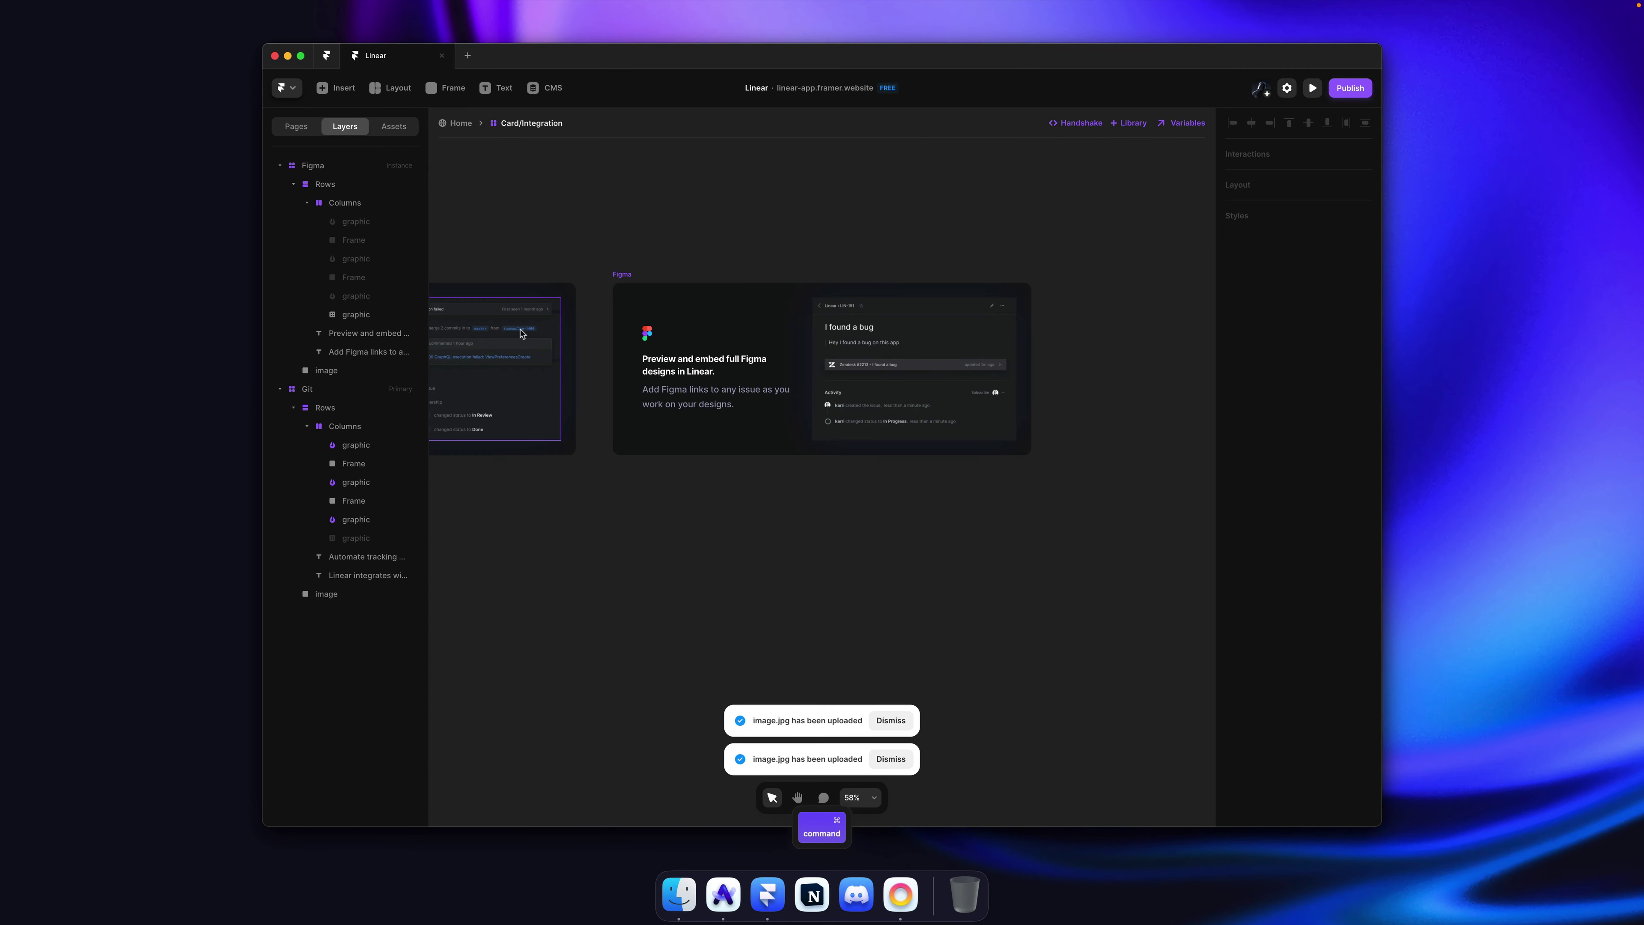
left_click(522, 332, "super")
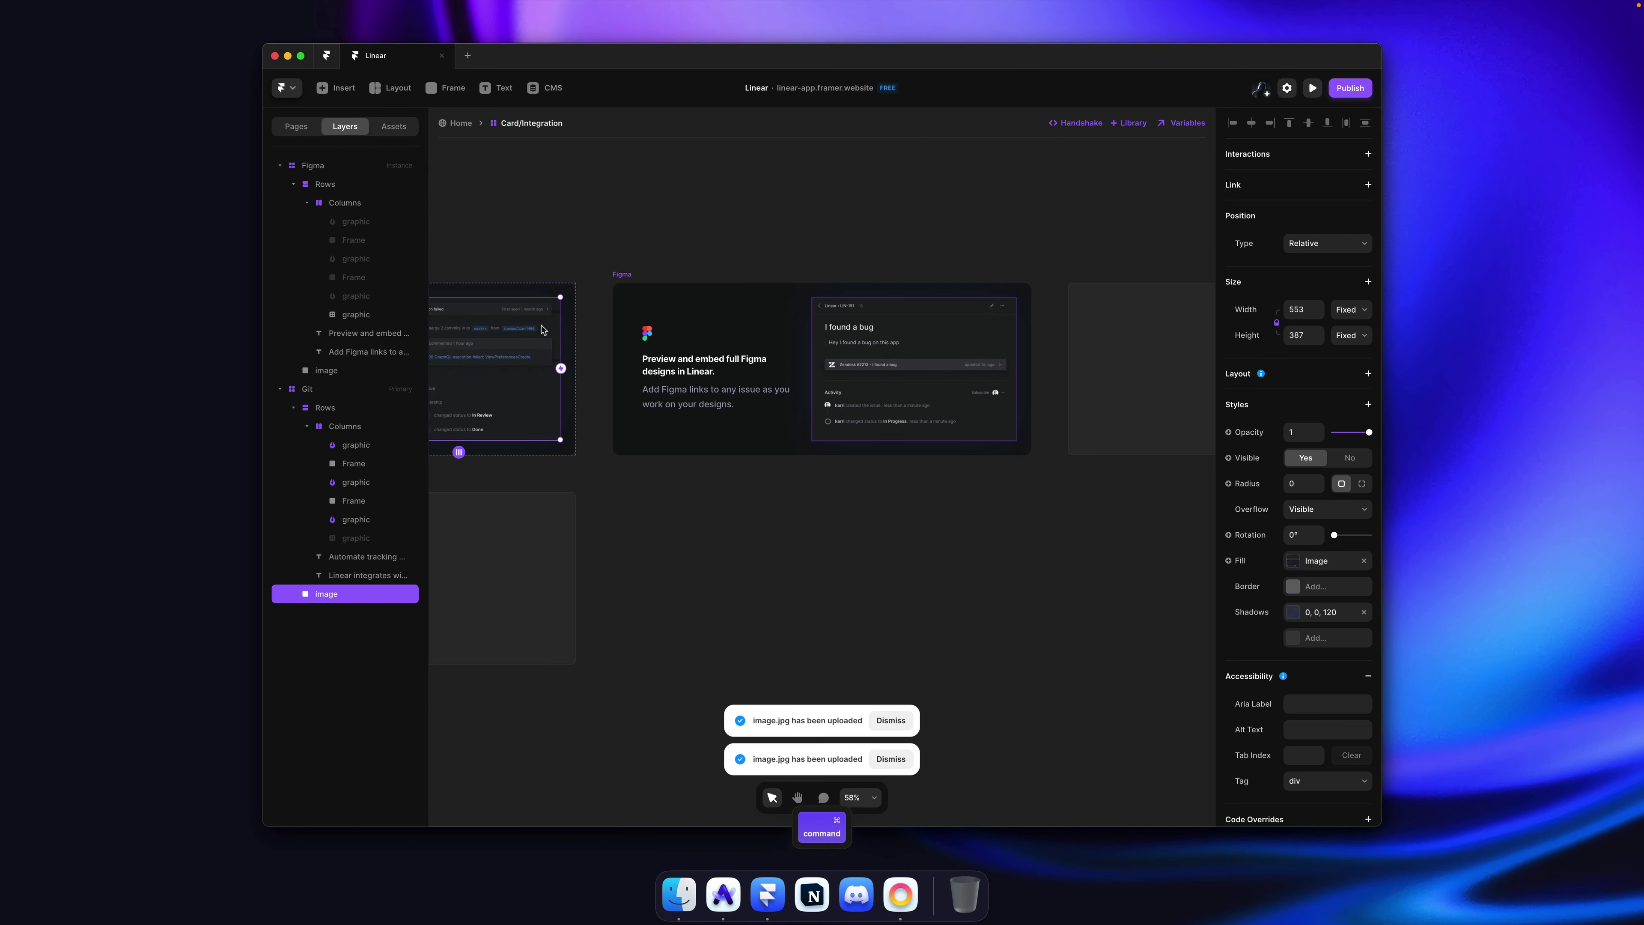
scroll(544, 330, "left", 4)
scroll(681, 317, "up", 4, "ctrl")
scroll(683, 316, "up", 3, "ctrl")
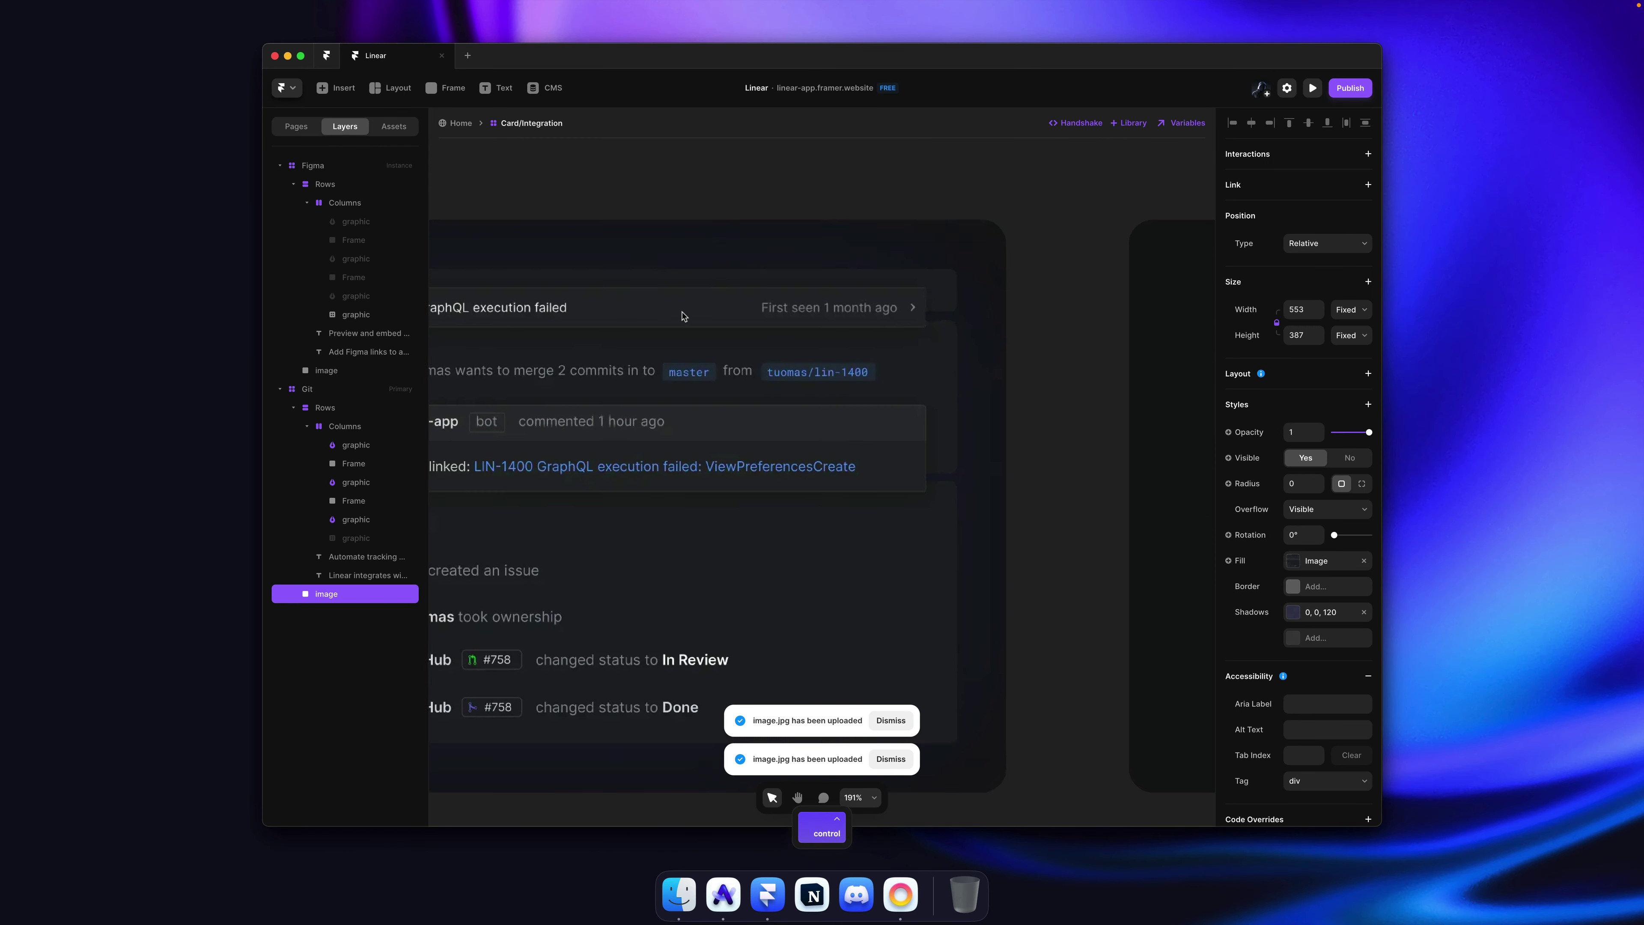
scroll(684, 316, "right", 8)
scroll(687, 316, "down", 3, "ctrl")
scroll(684, 316, "left", 3)
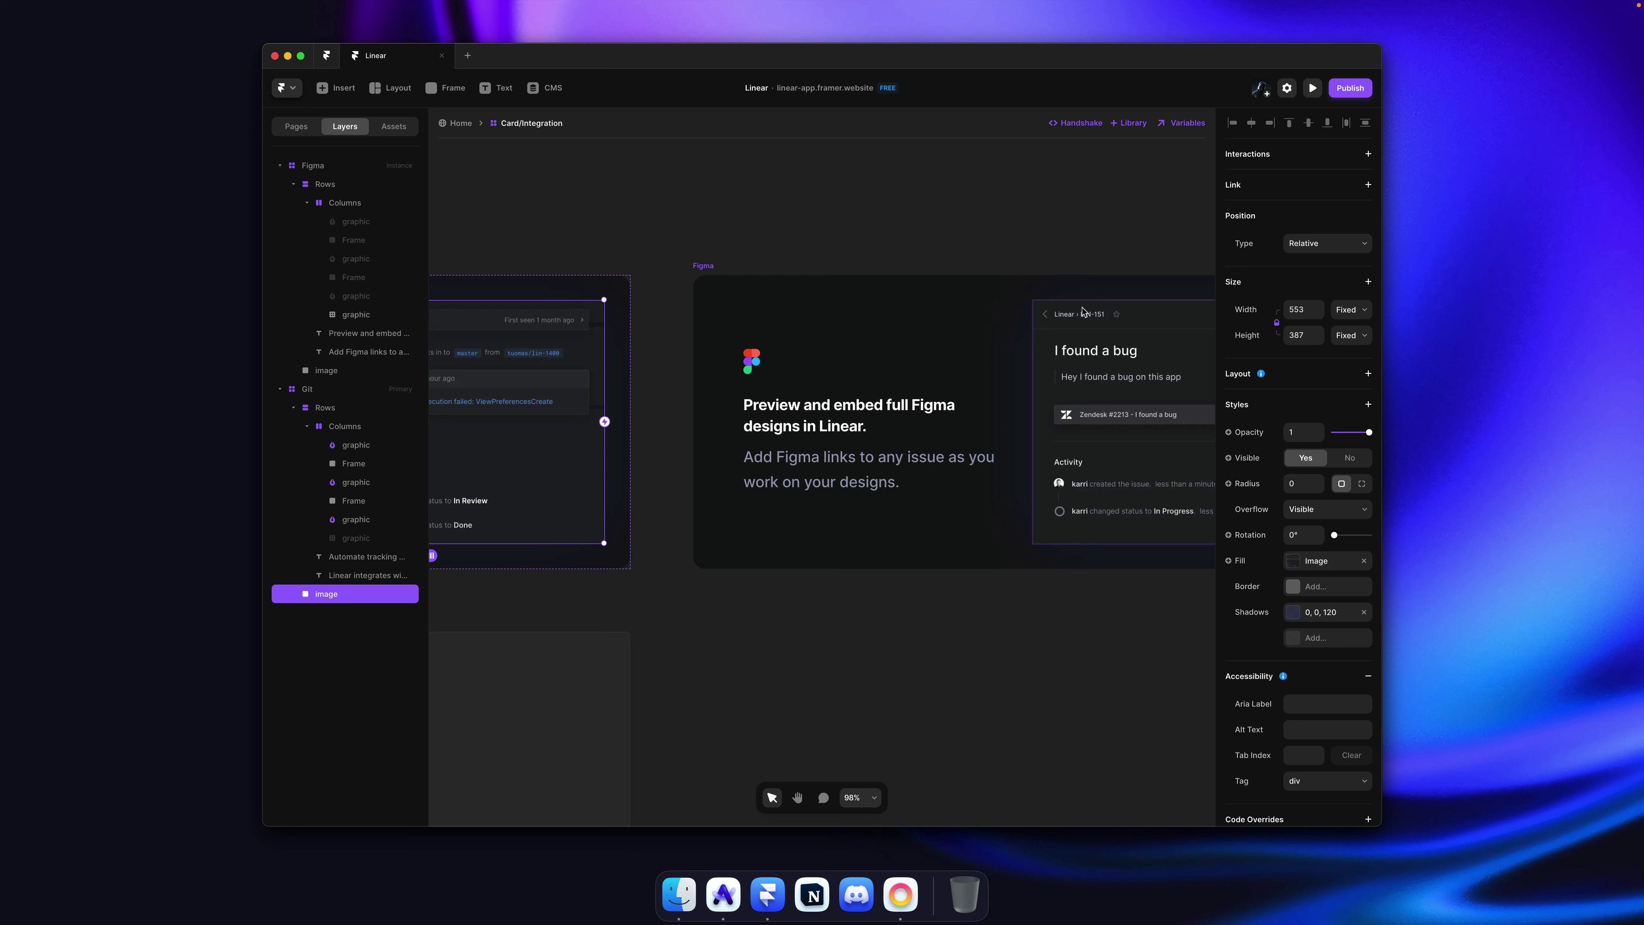
left_click_drag(1320, 489, 1324, 403)
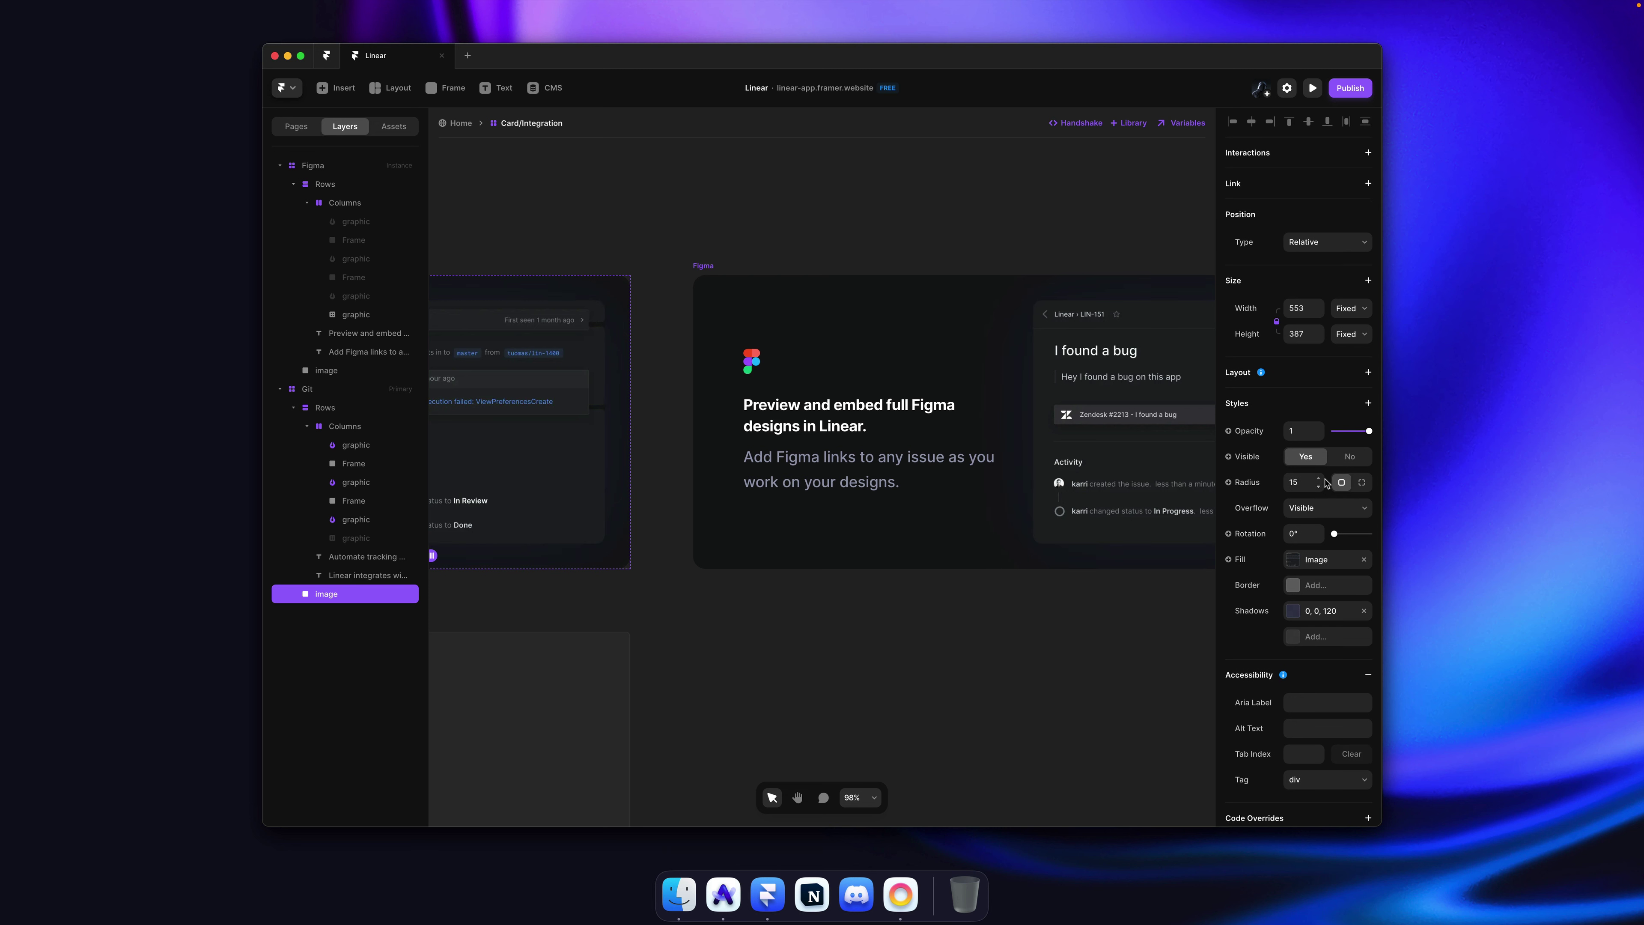
left_click(1319, 480)
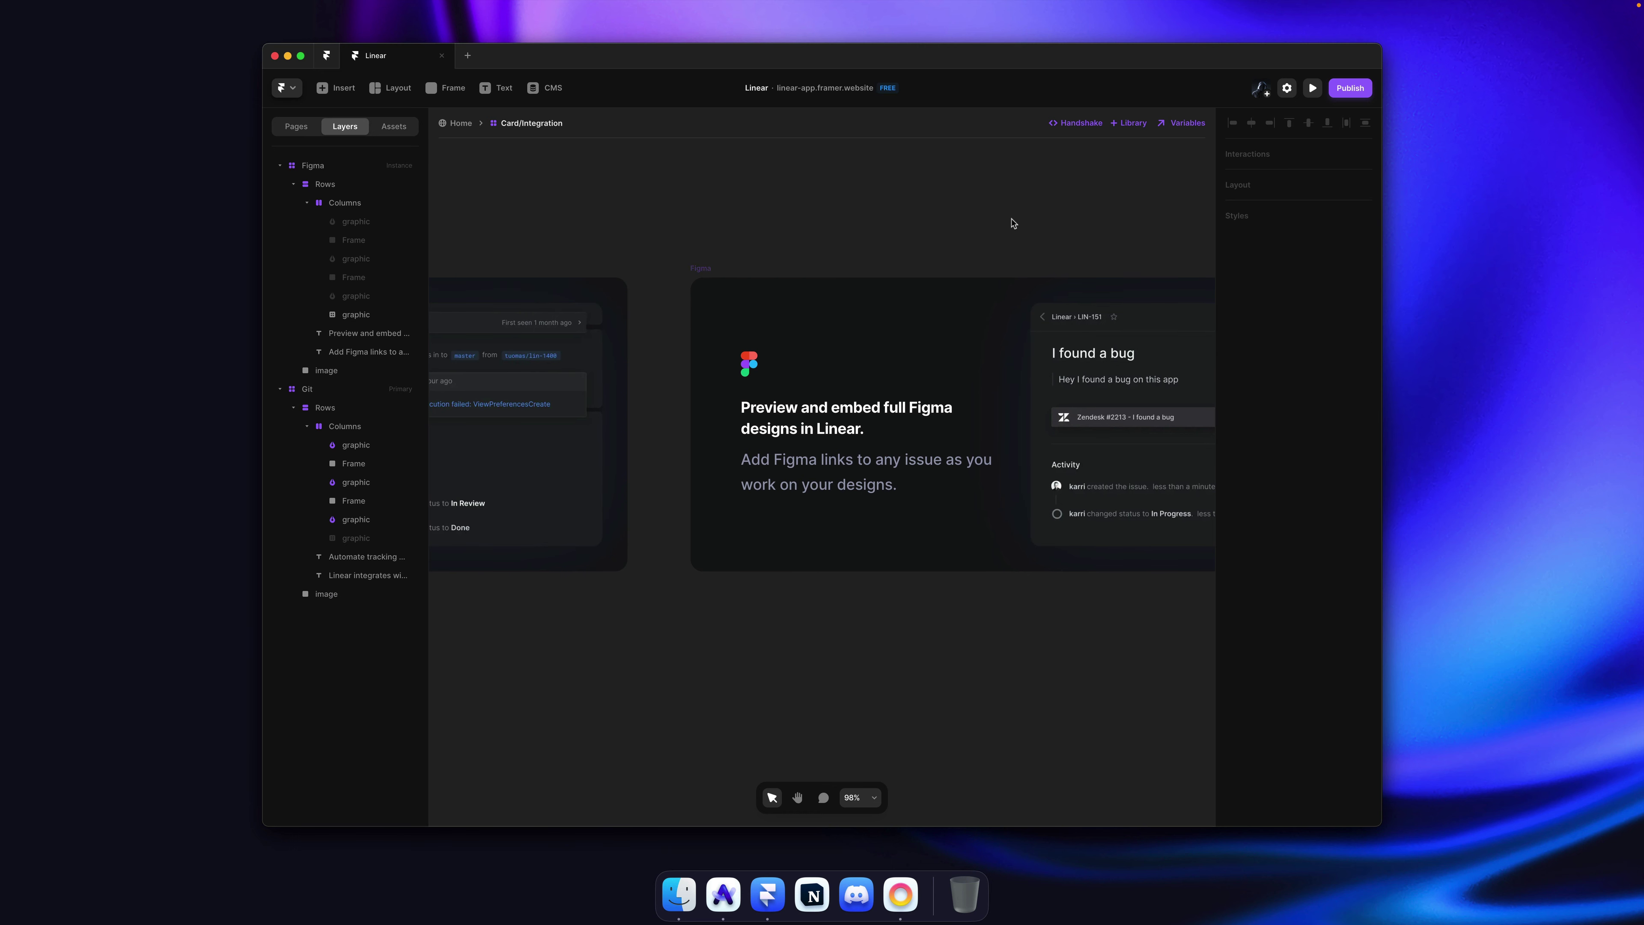
key("super+s")
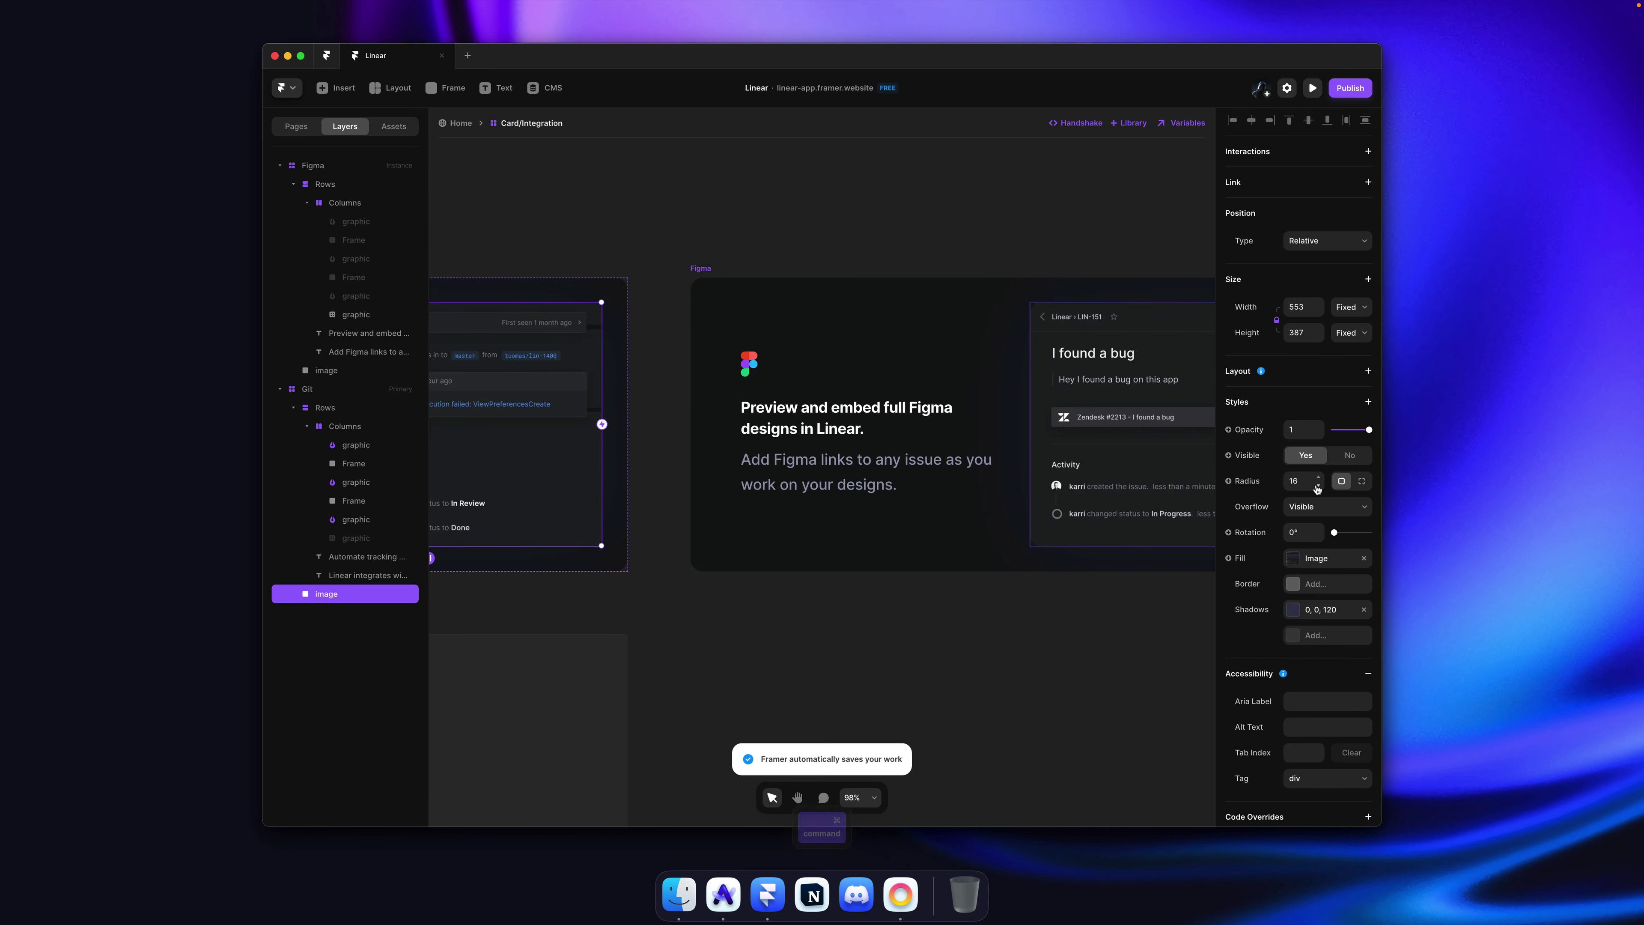
Step: Check the rounded corners, save again, and select the Figma card's preview image
left_click(1013, 216)
key("super+s")
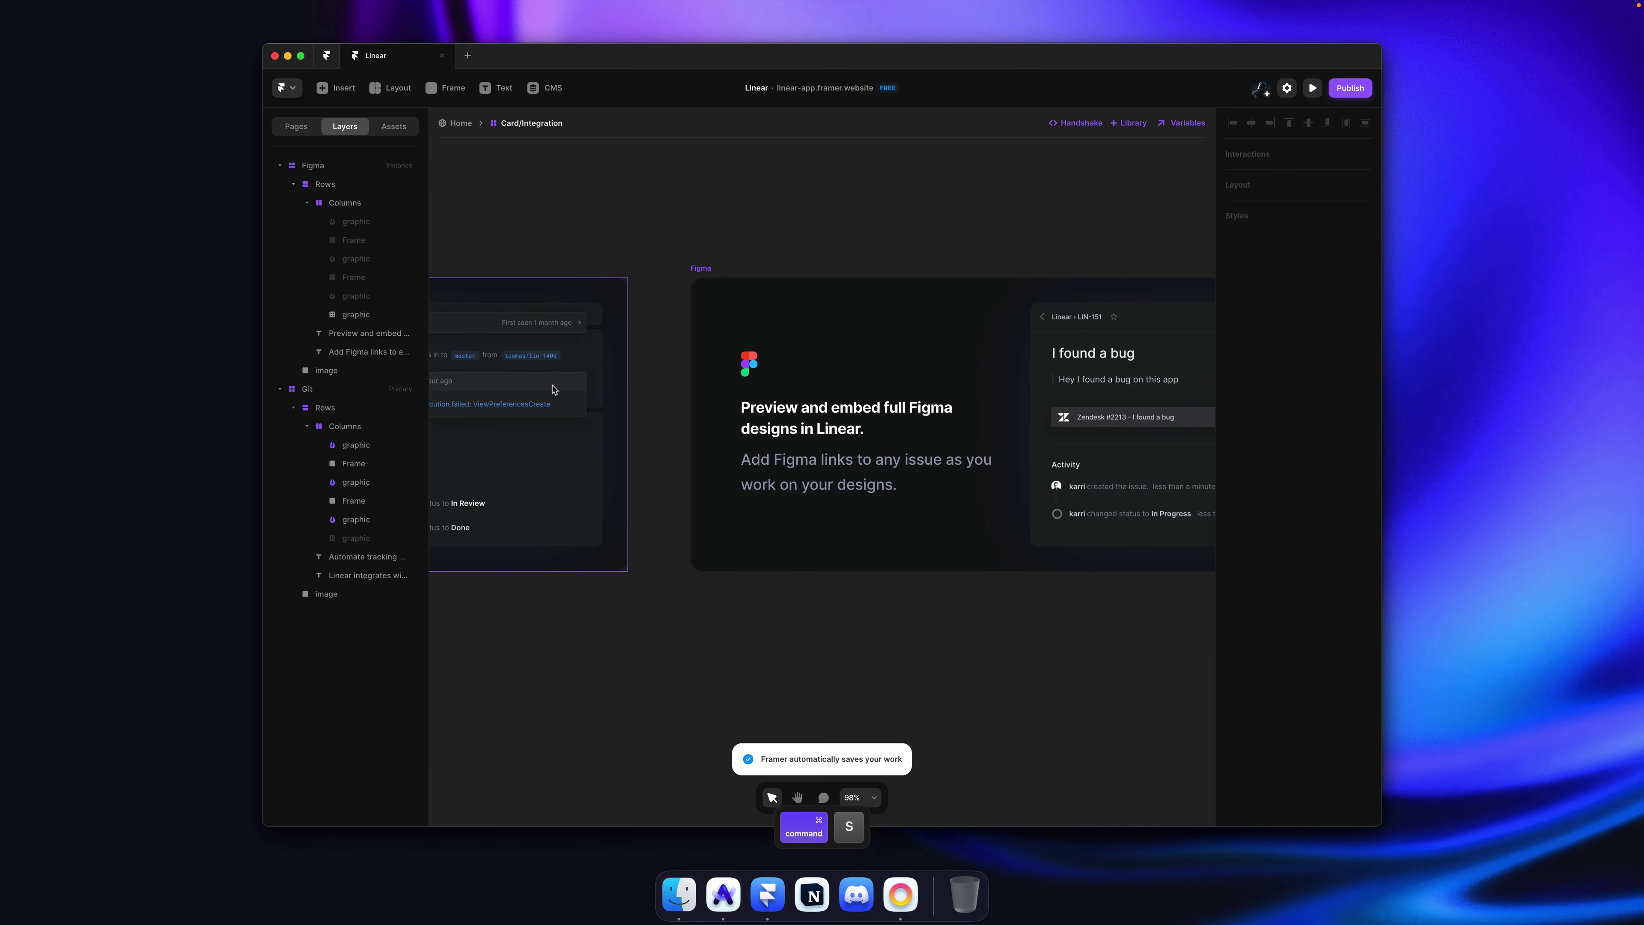
left_click(554, 389)
scroll(644, 339, "down", 3)
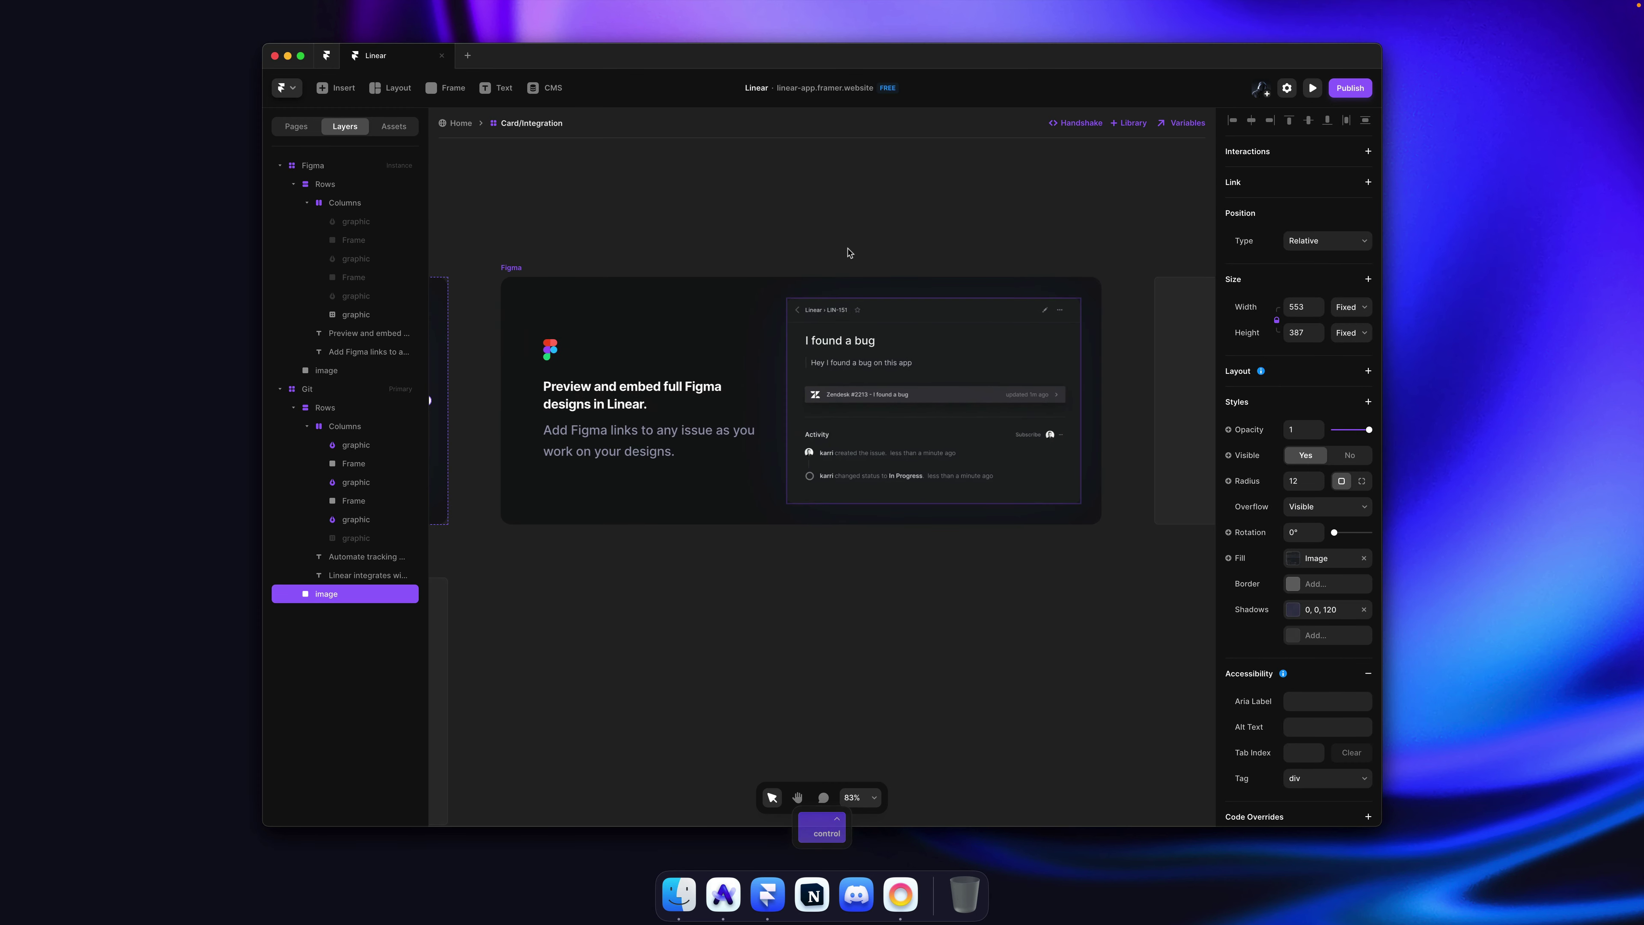
left_click(934, 396, "super")
key("super+Tab")
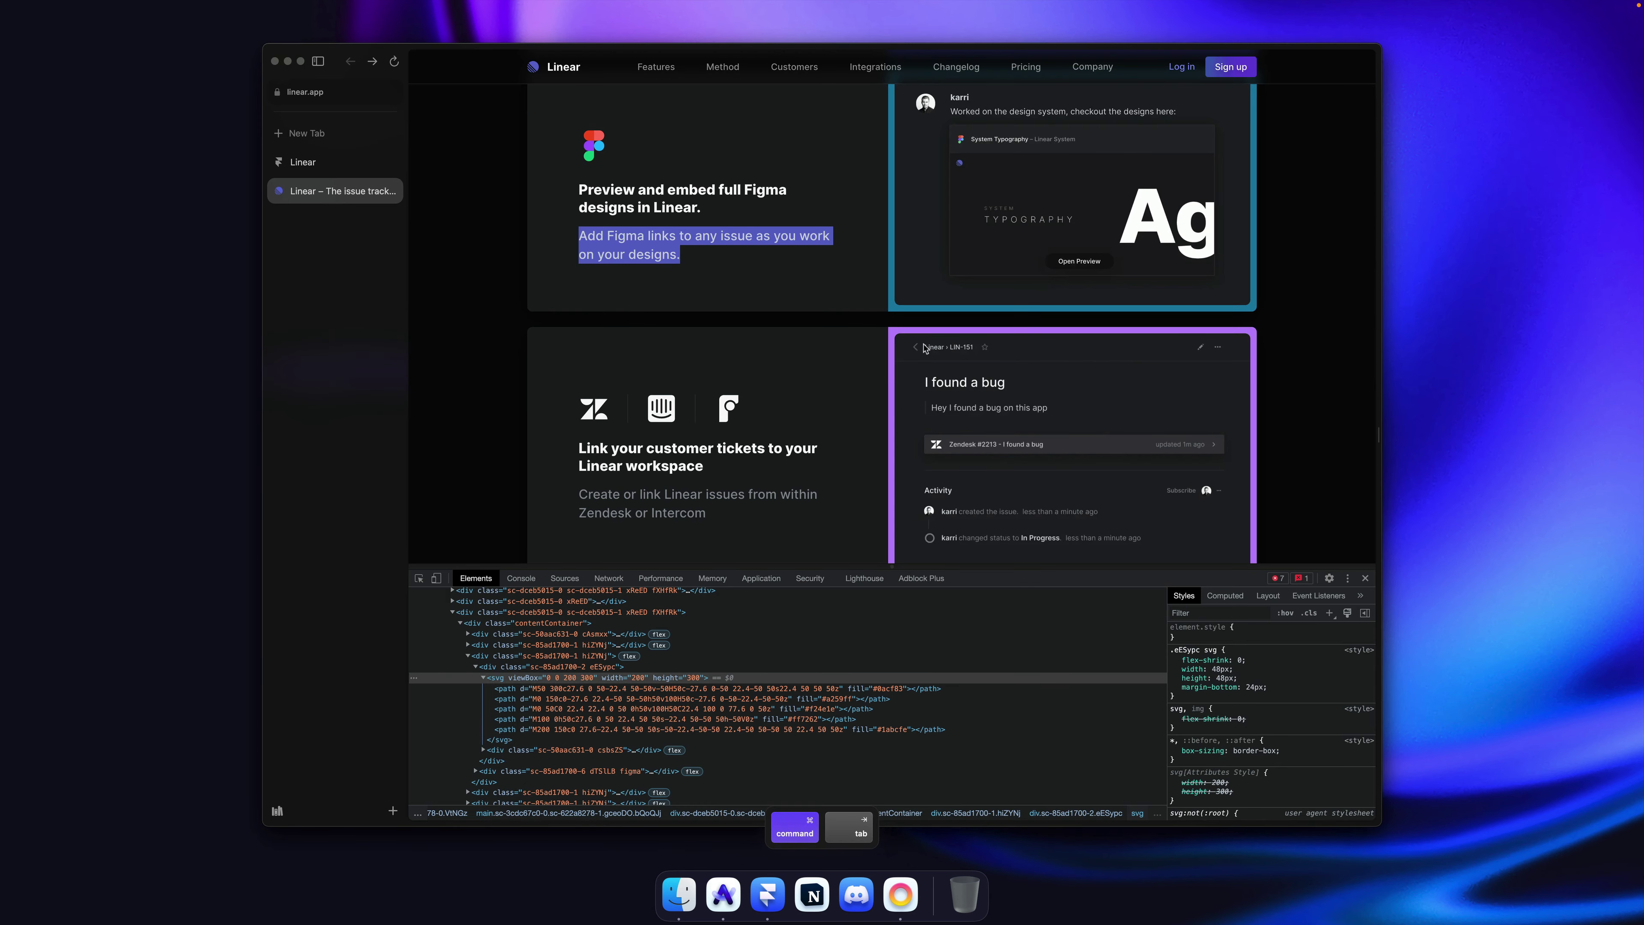
Step: Sample the teal border colour of linear.app's Figma card with the Sip picker
scroll(932, 392, "up", 3)
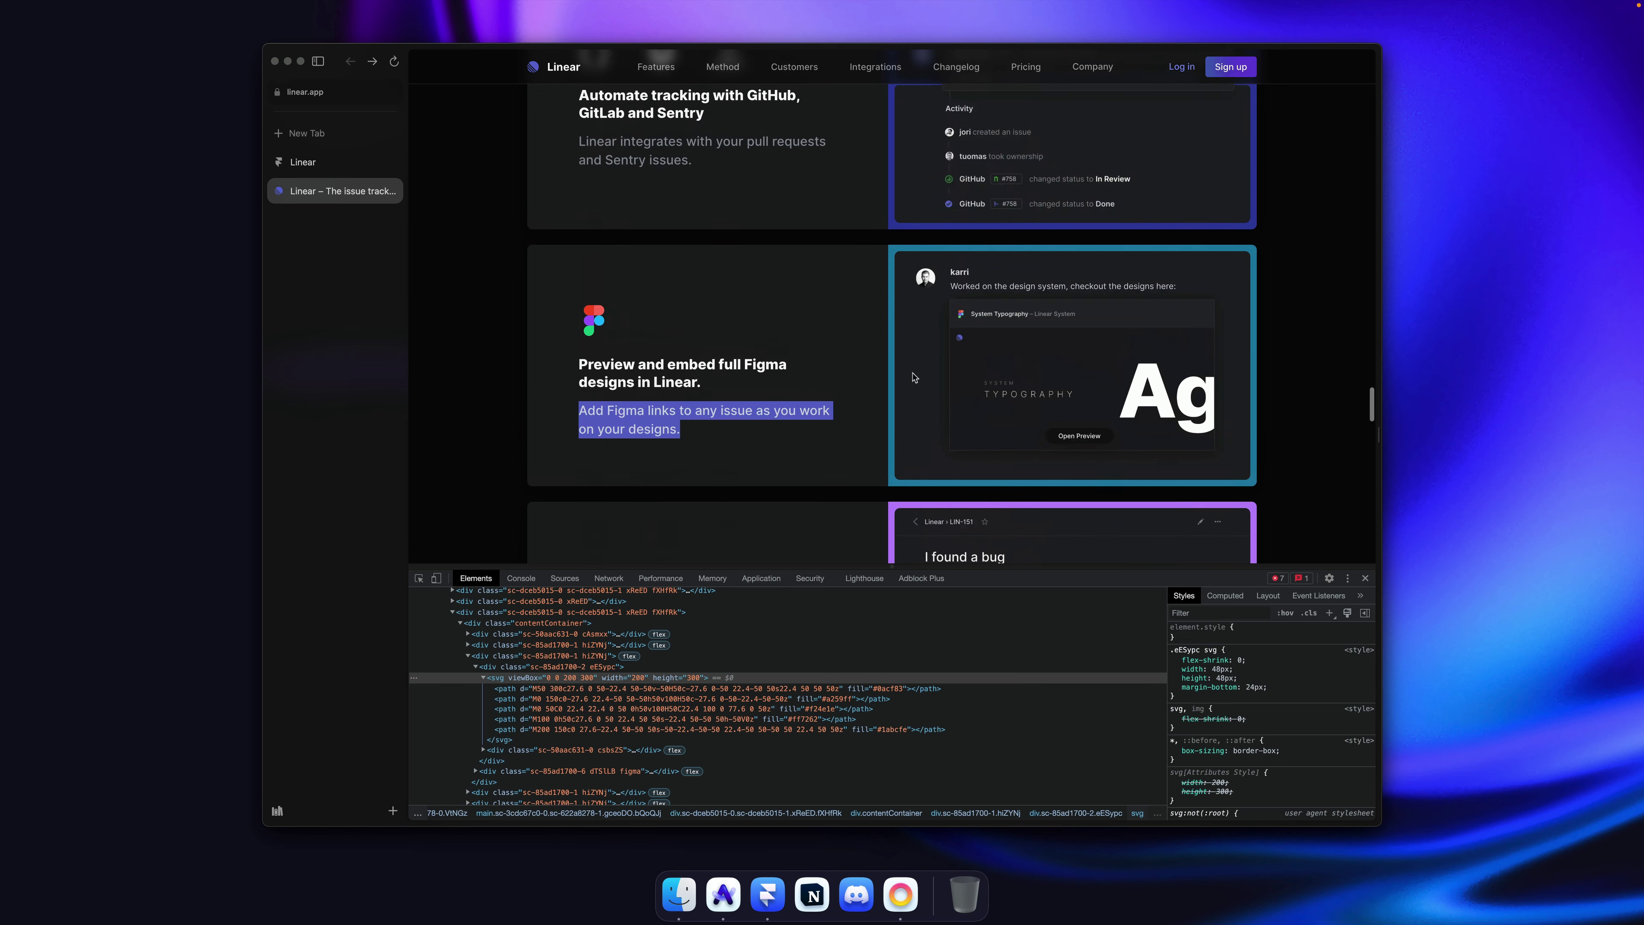
left_click(885, 327)
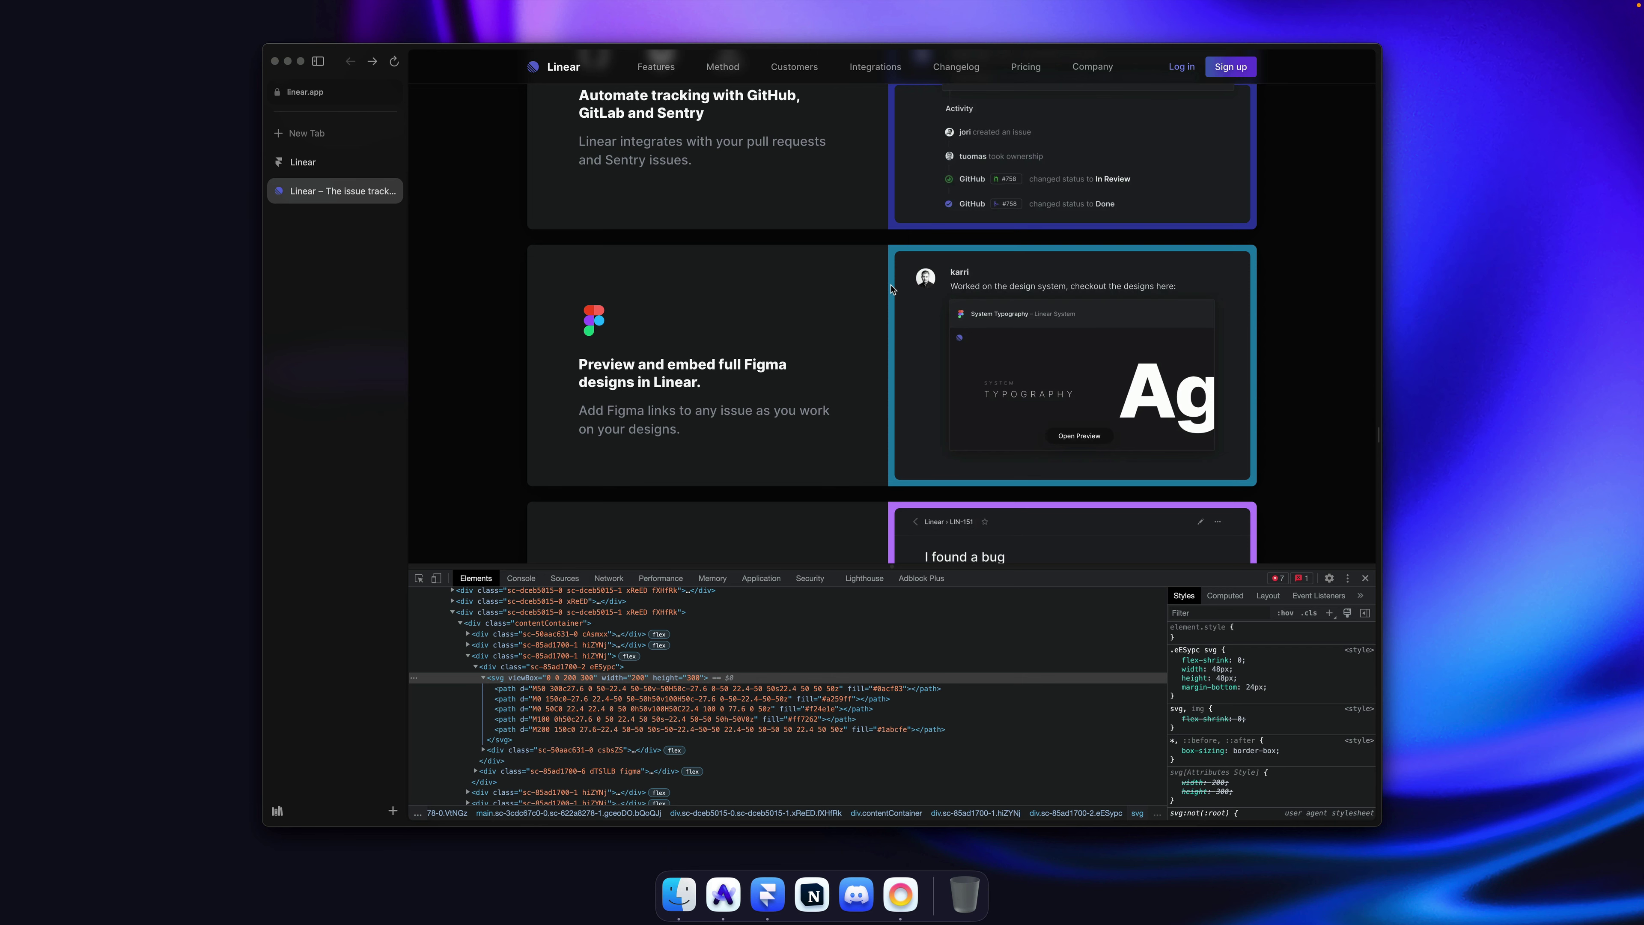
key("ctrl+alt+super+c")
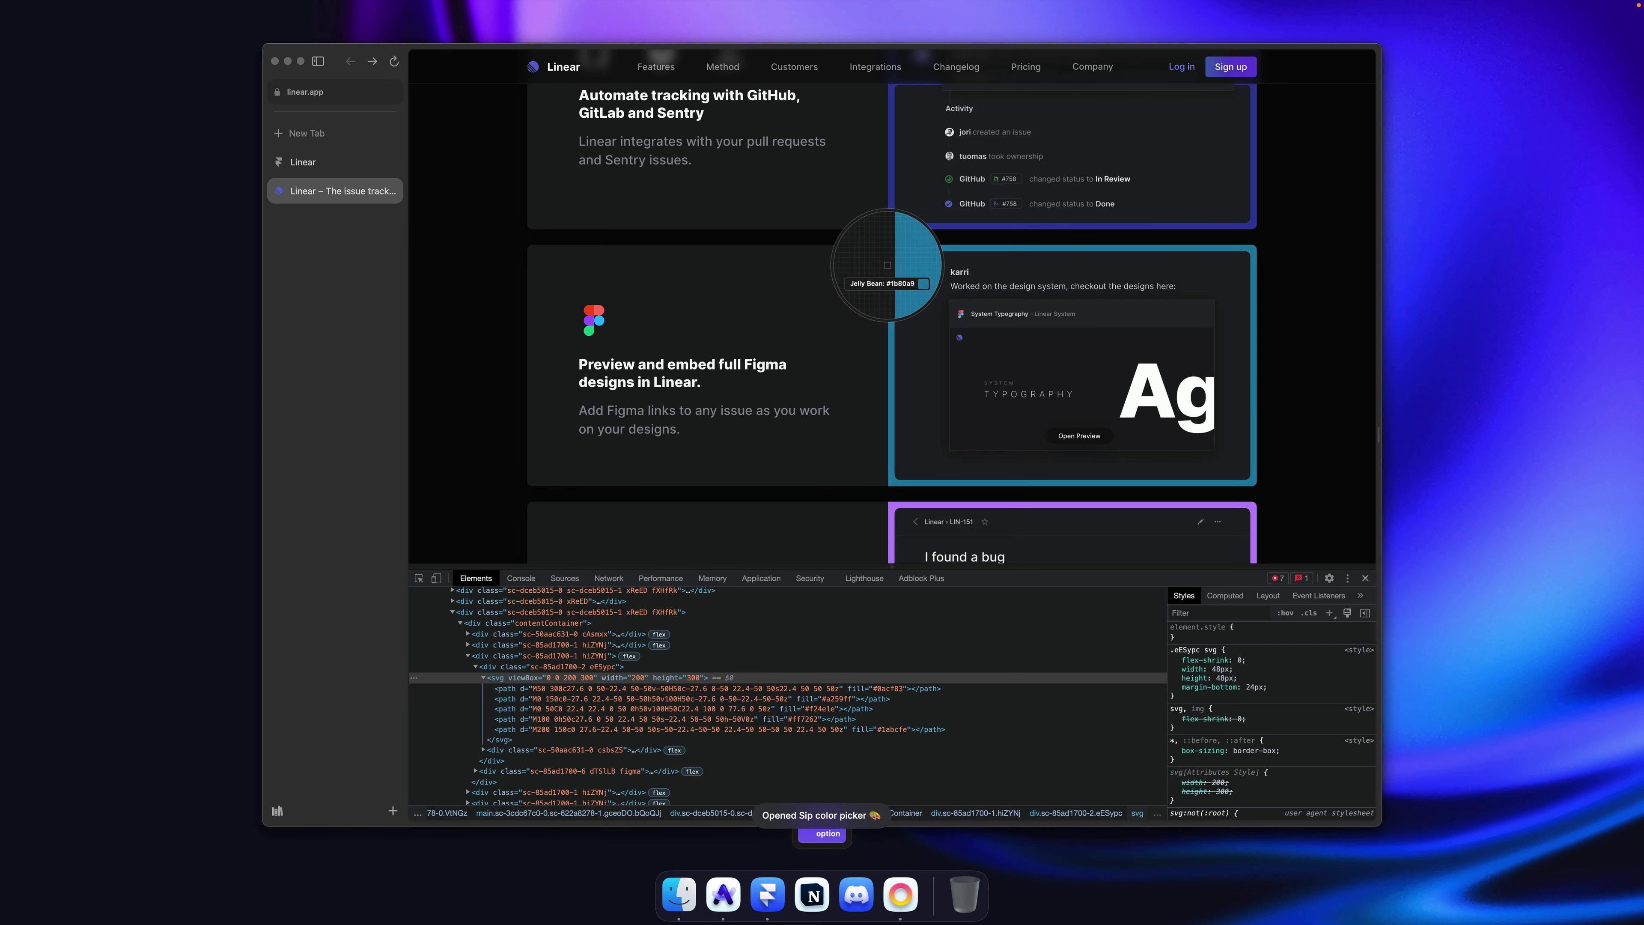
key("super+Tab")
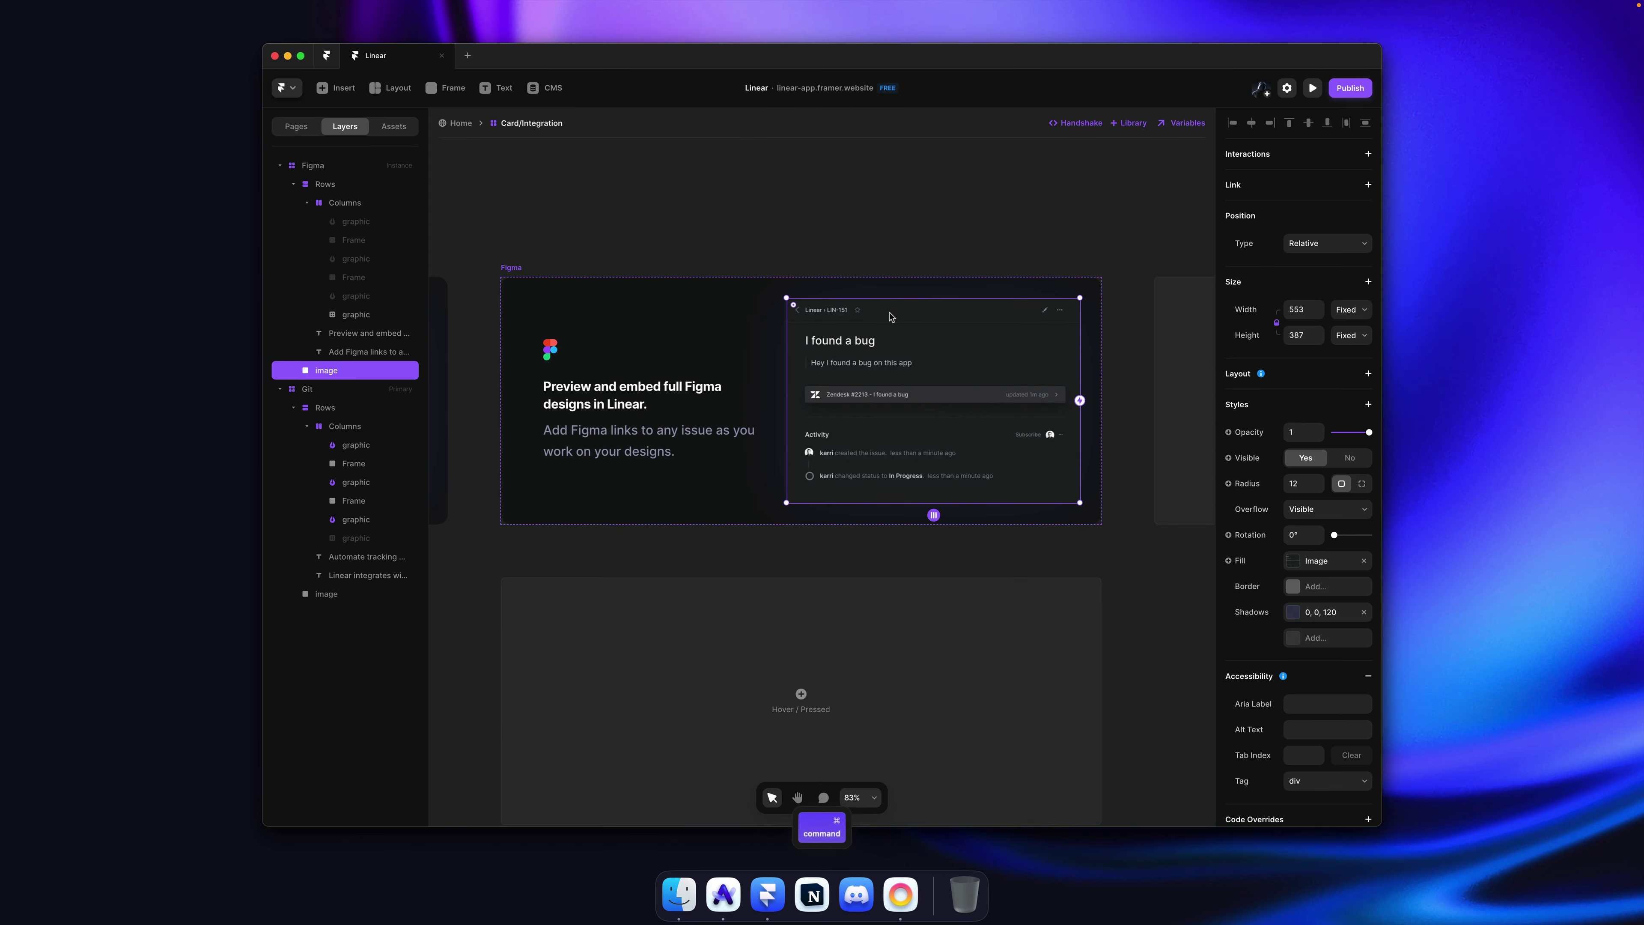
Step: Add a #1B80A9 shadow at 20% opacity to the Figma card's preview image and save
left_click(1337, 609)
left_click(1171, 693)
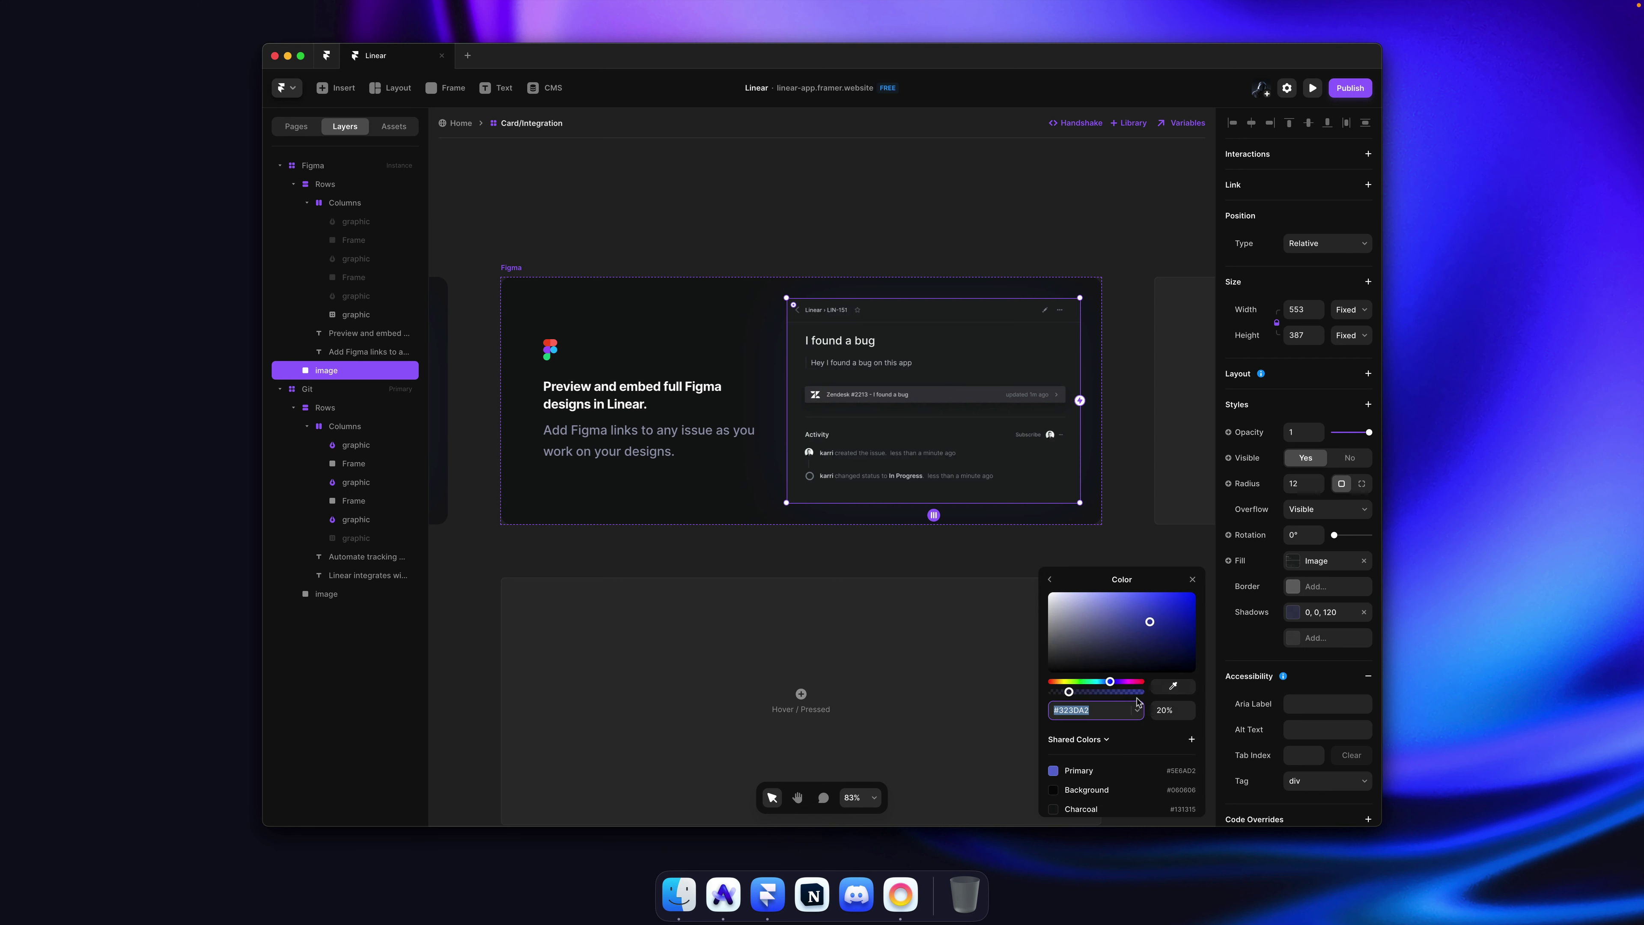
left_click(1121, 708)
key("super+v")
key("Return")
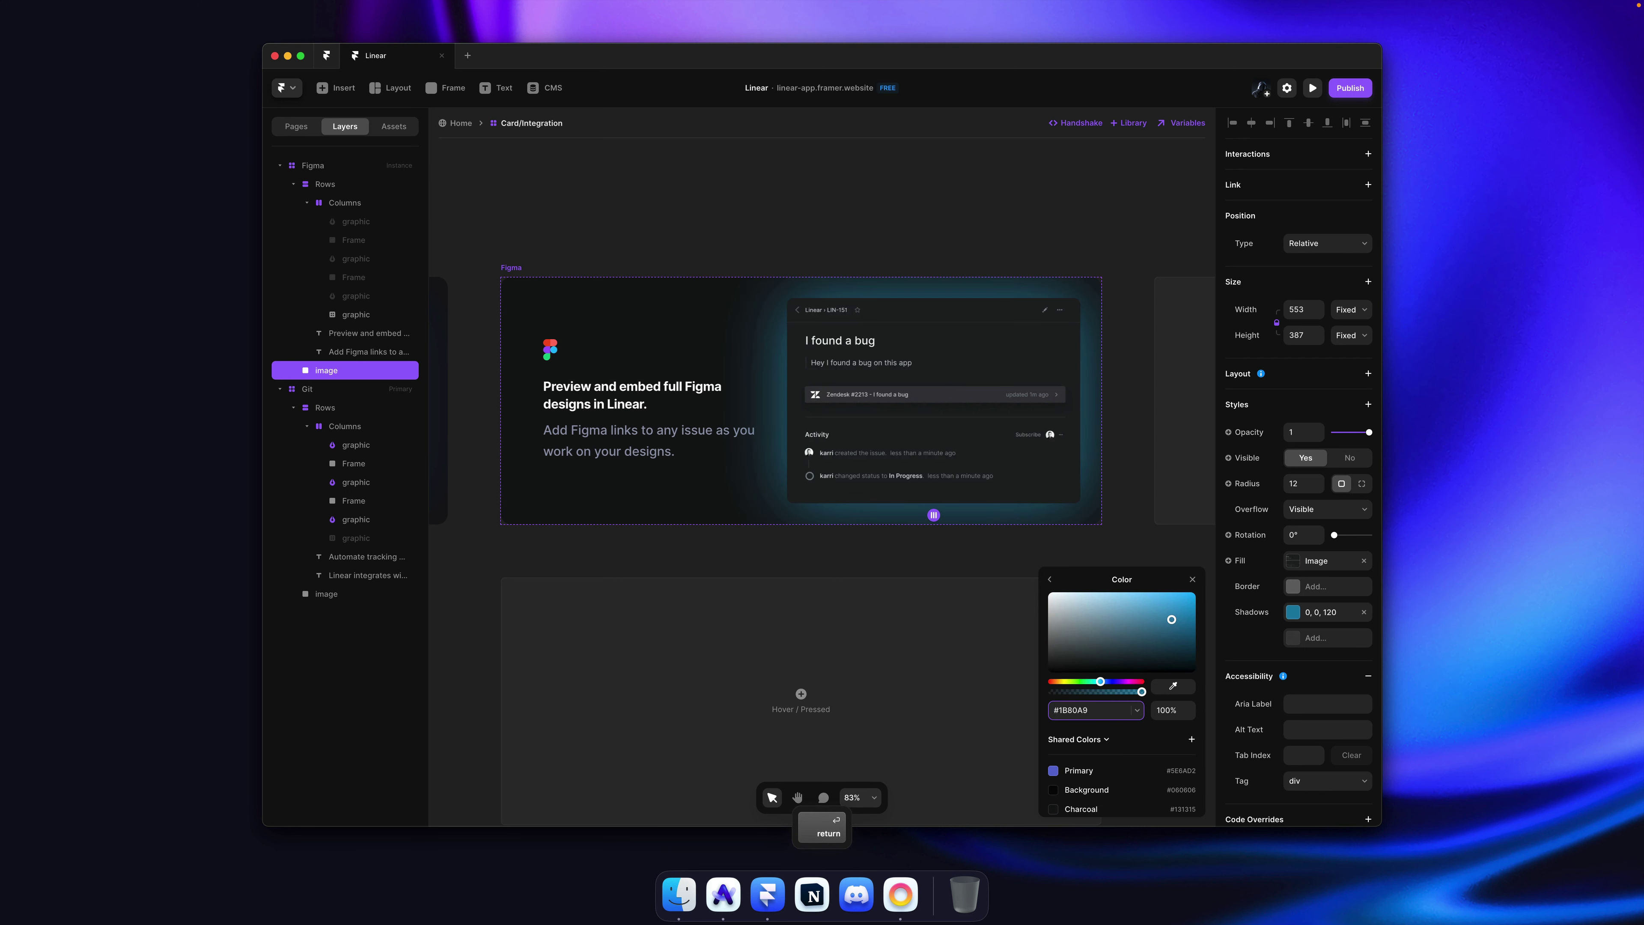
left_click_drag(1191, 711, 1191, 736)
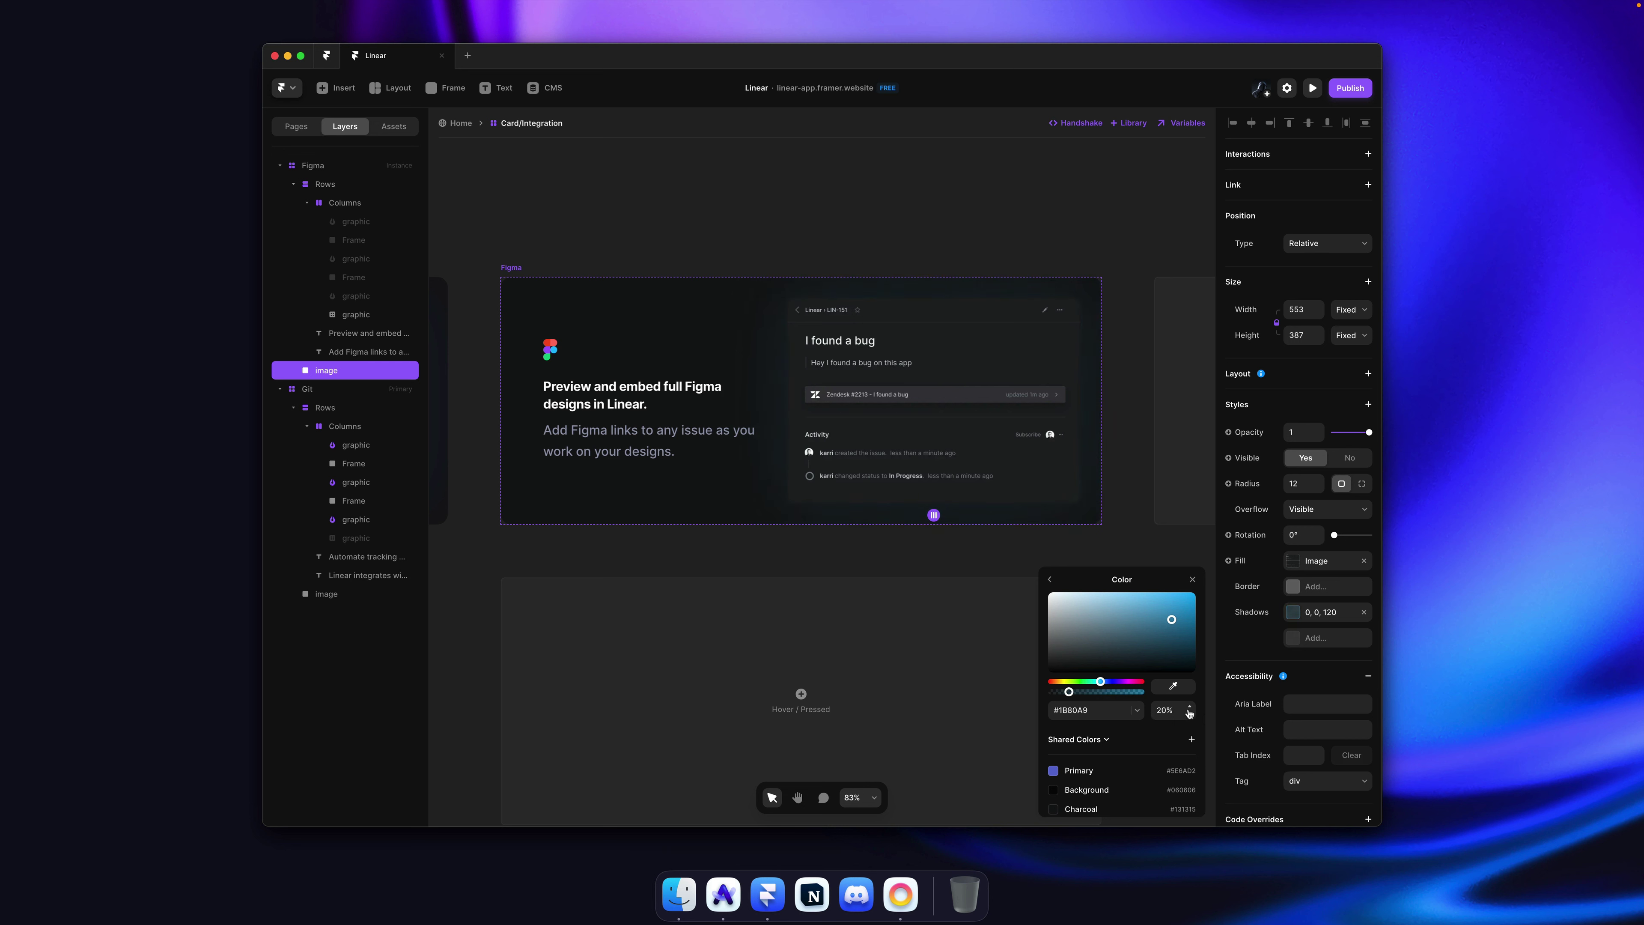
left_click(873, 220)
key("super+s")
scroll(867, 214, "down", 5)
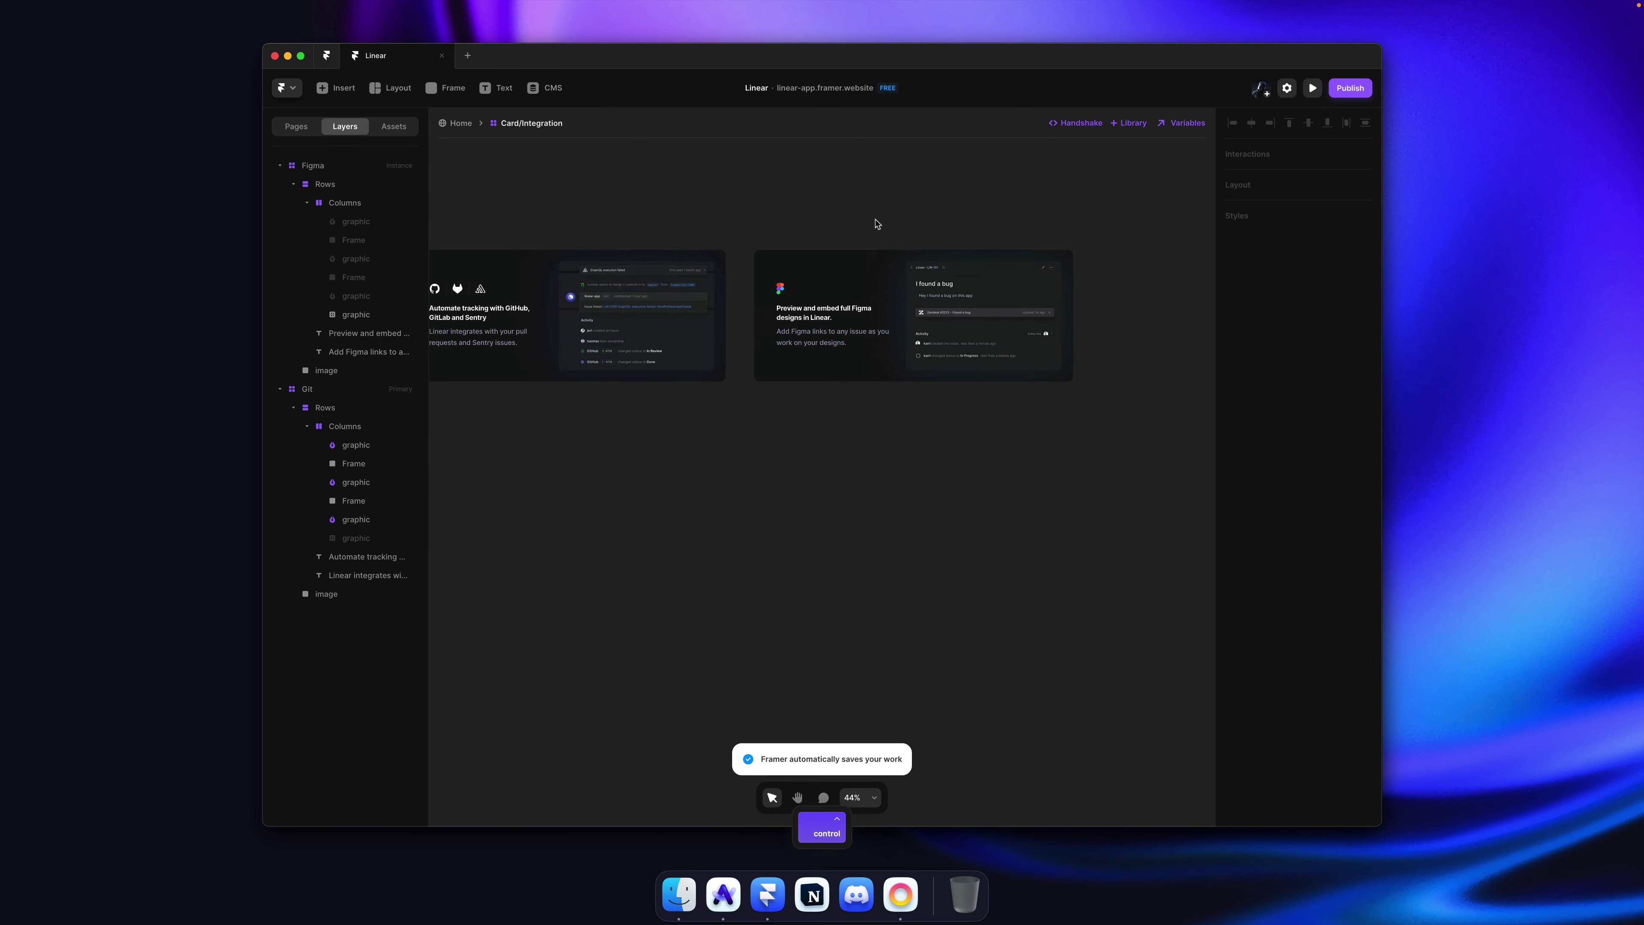
scroll(856, 201, "left", 3)
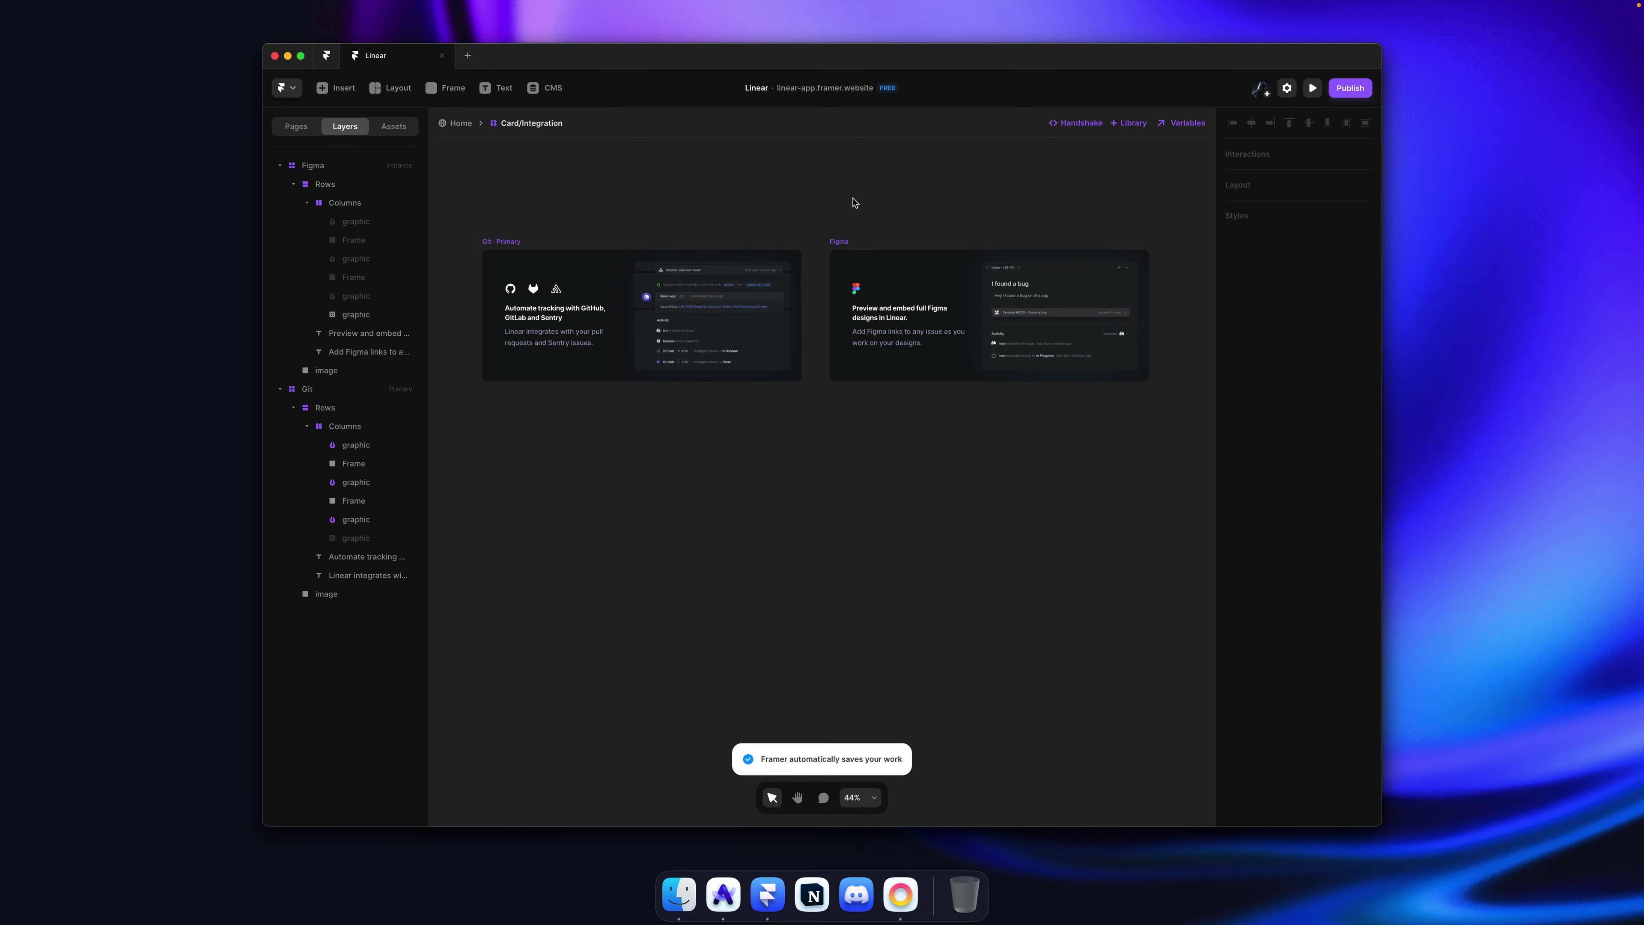
key("super+Tab")
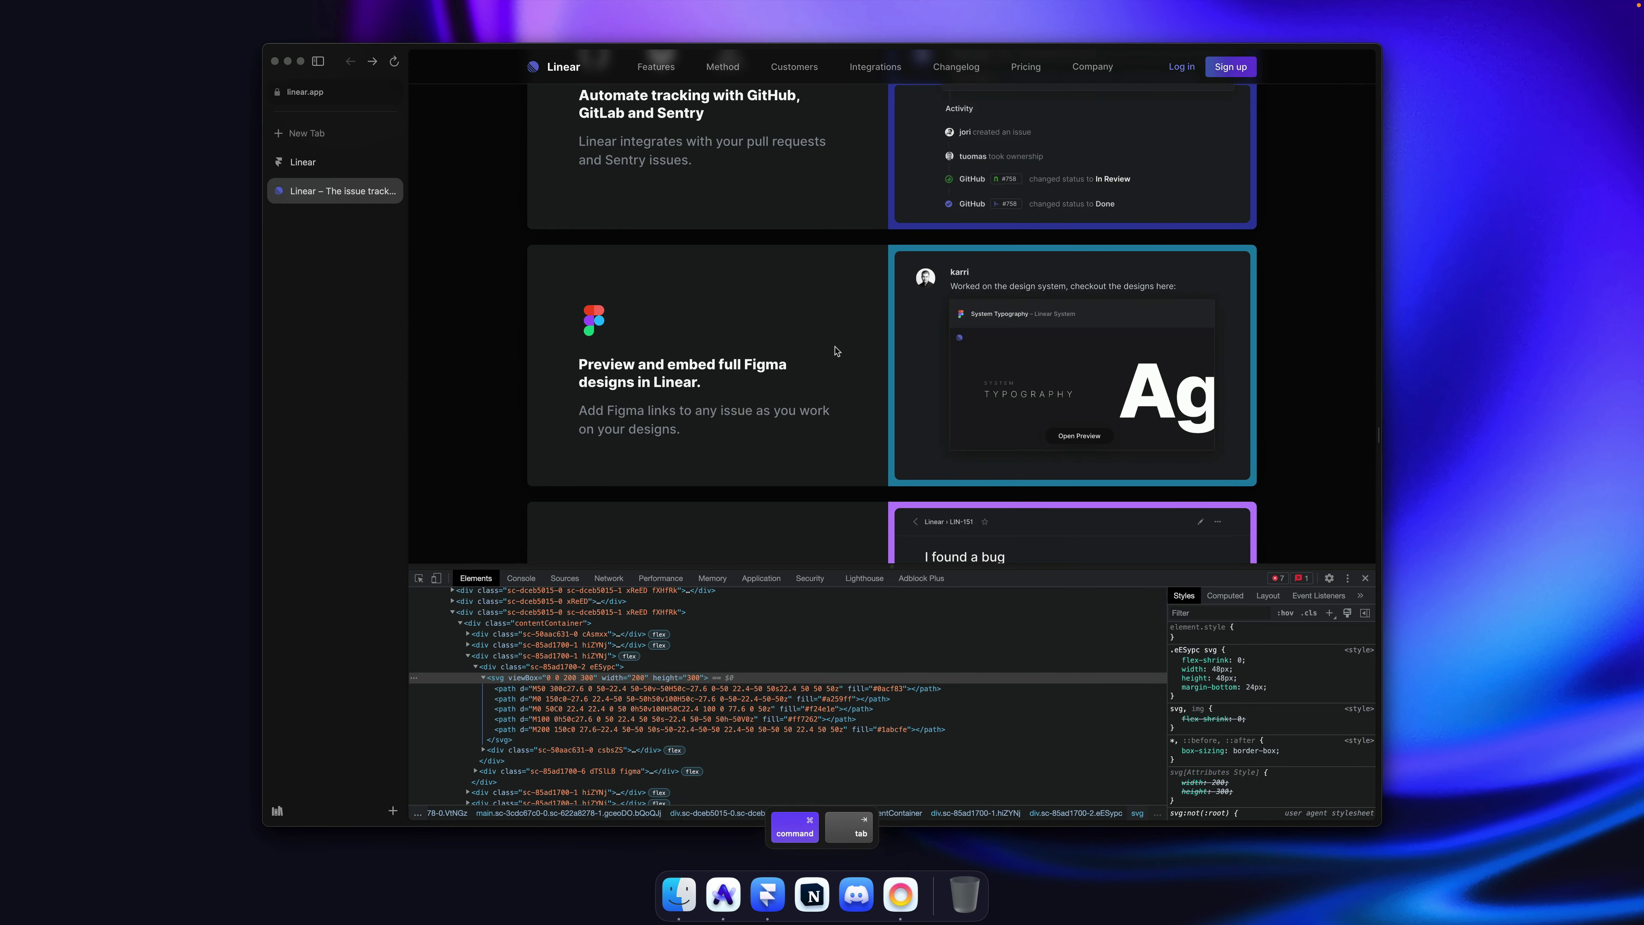
Step: Copy the Figma card's typography preview image from linear.app and bring it back to Framer
scroll(835, 350, "down", 5)
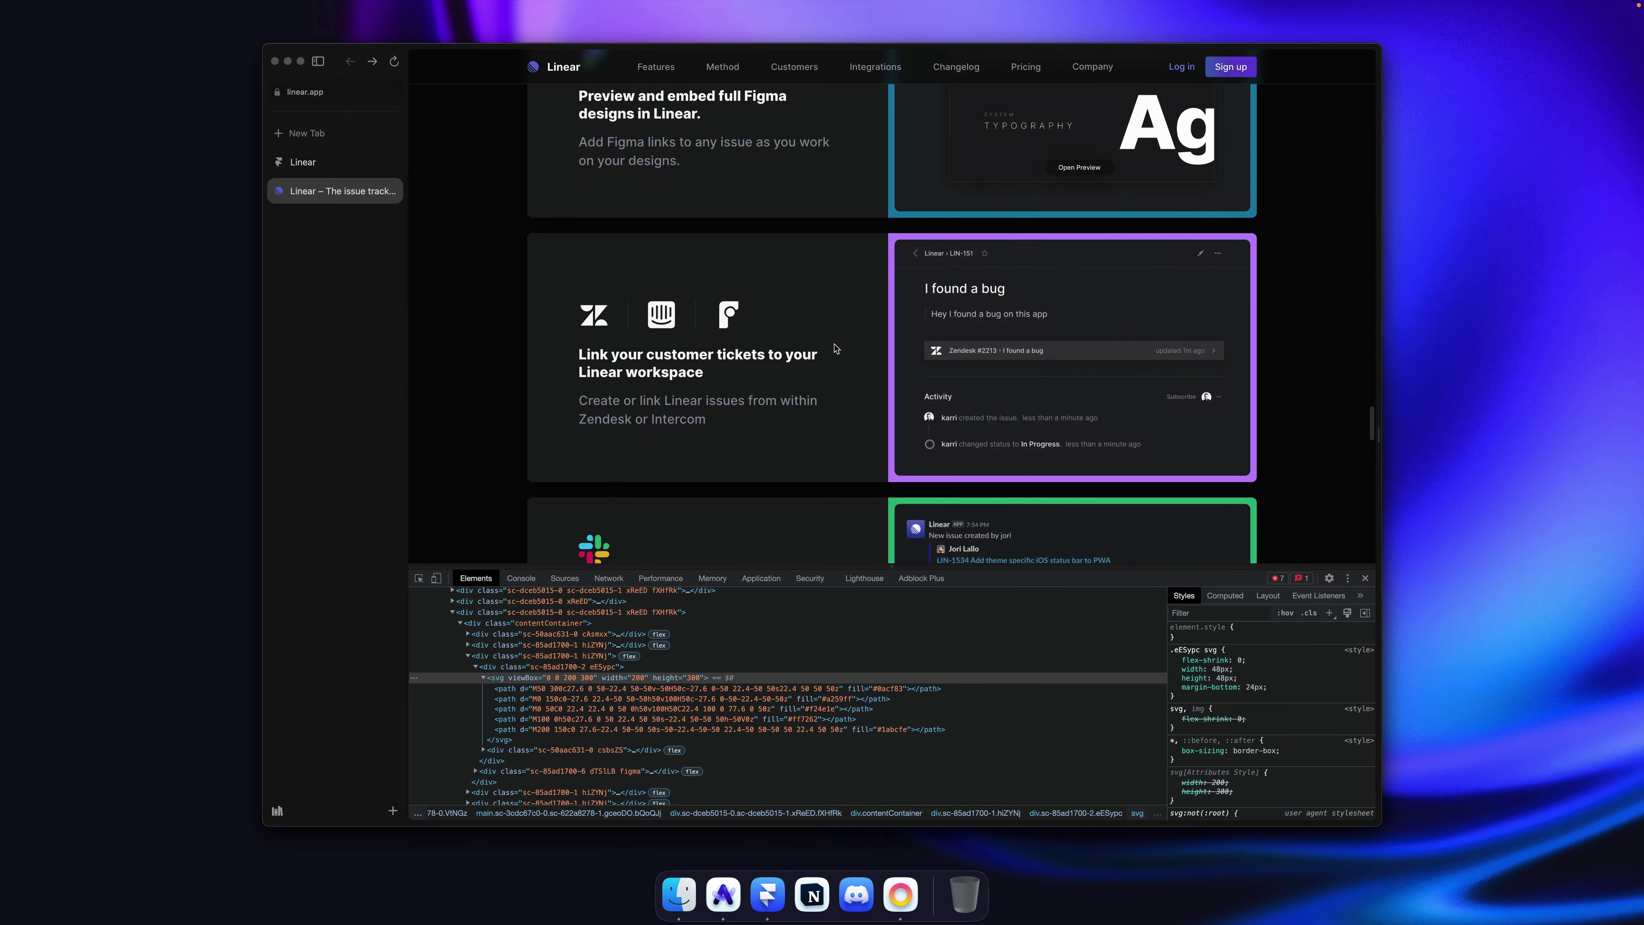
scroll(817, 341, "up", 3)
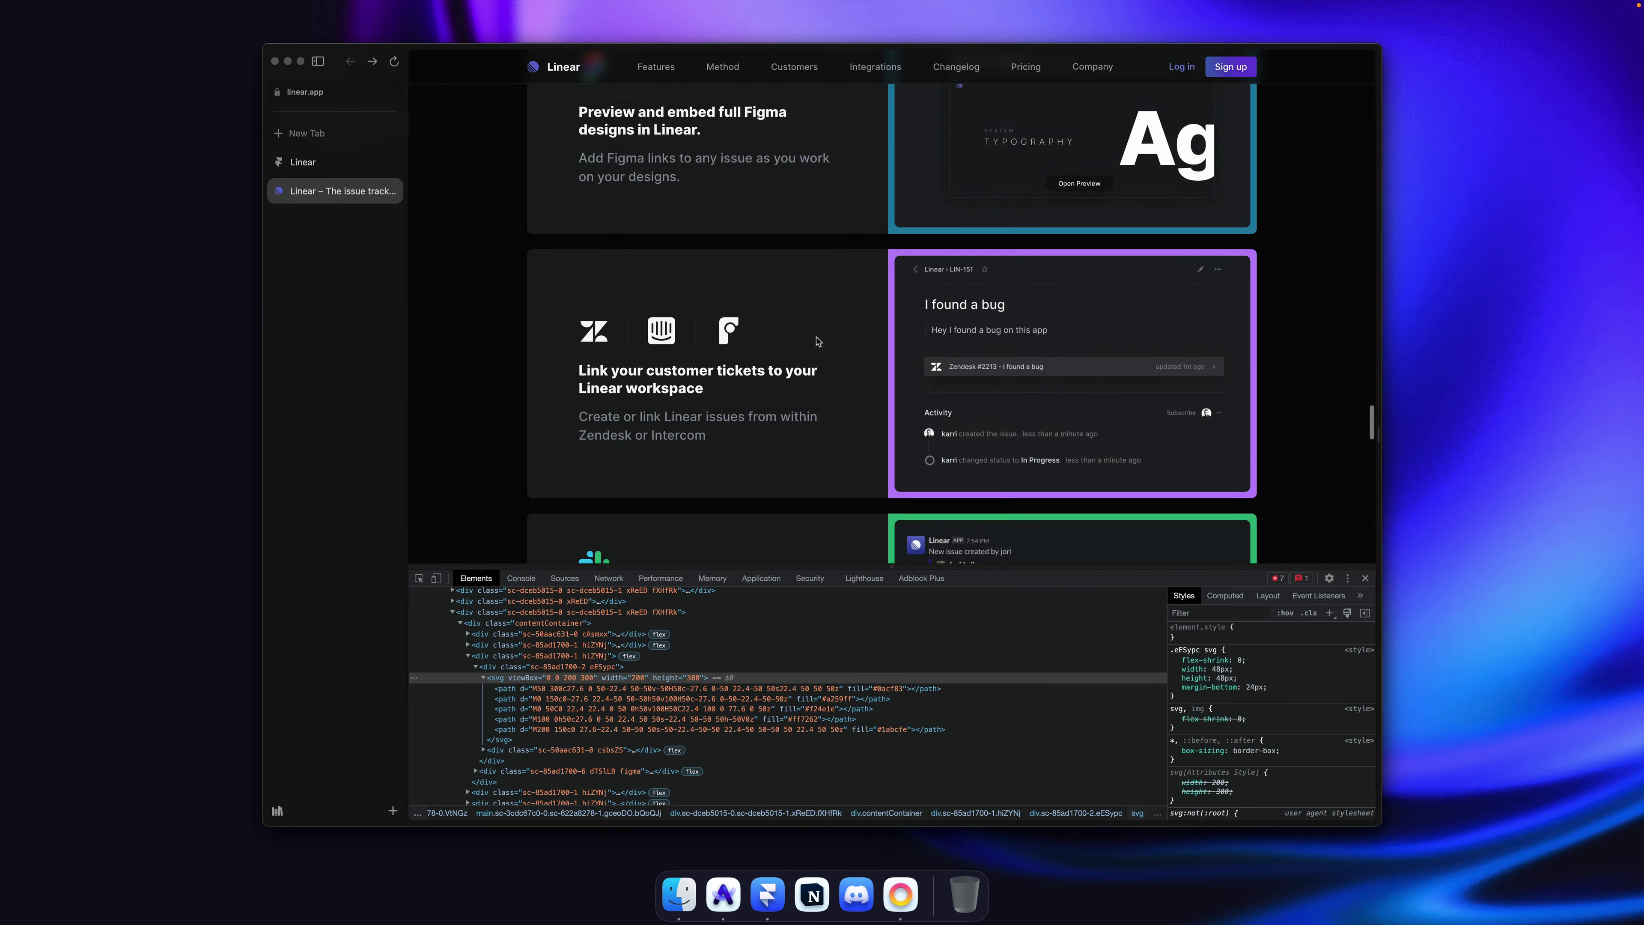
right_click(1027, 234)
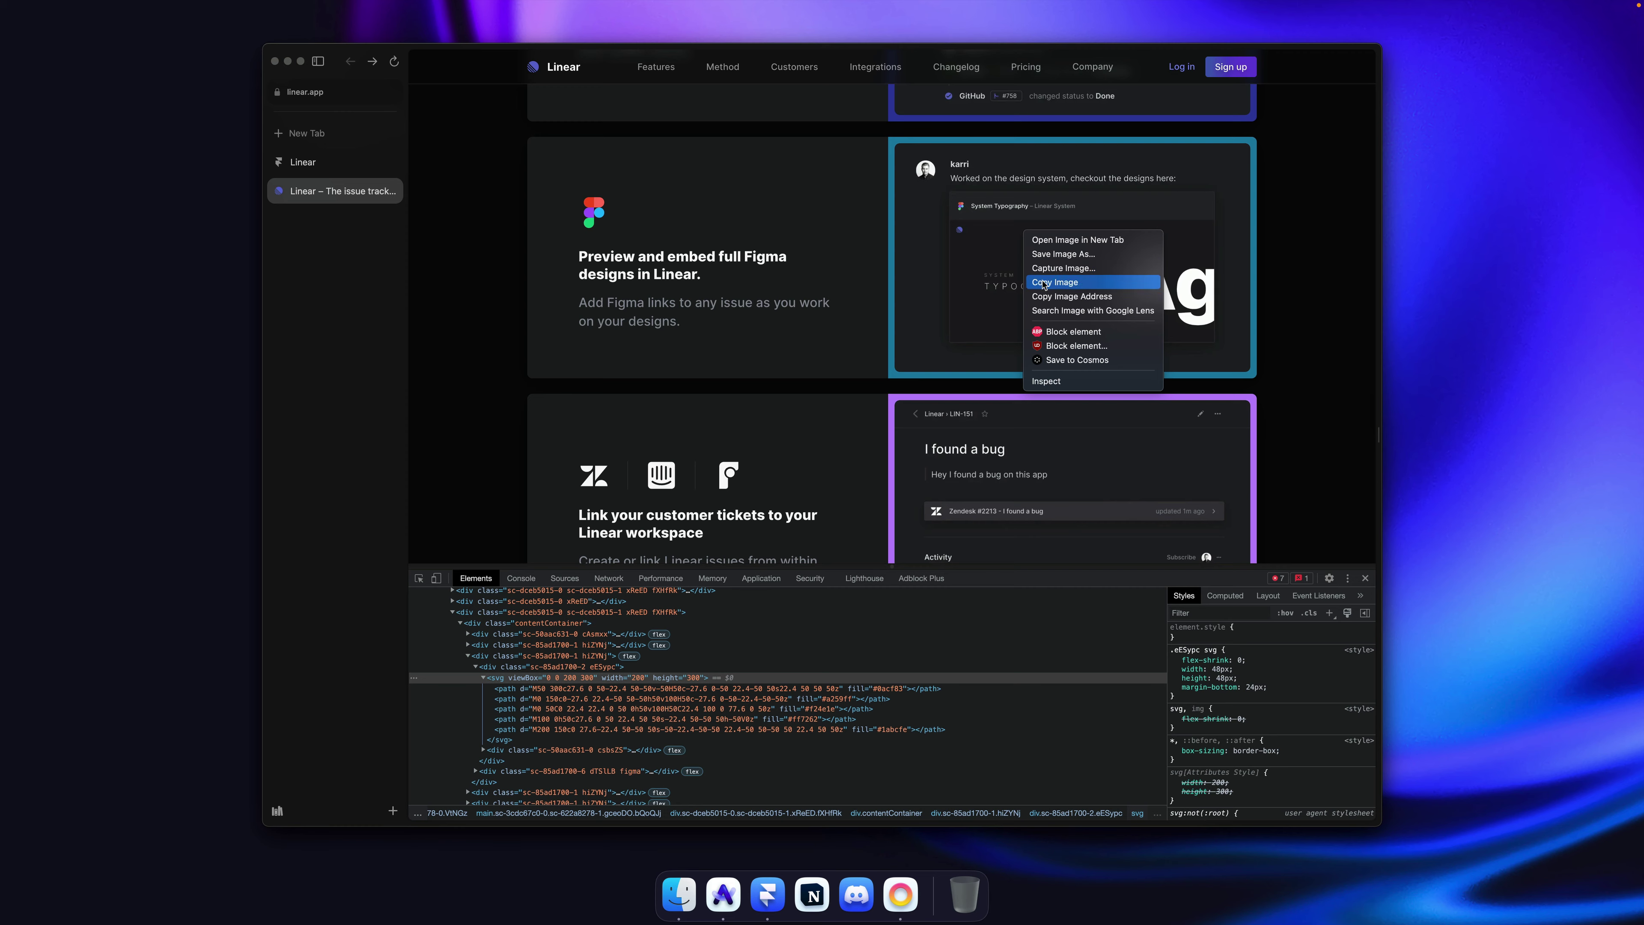
left_click(1055, 282)
key("super+Tab")
key("super+v")
Step: Paste the typography image into the Figma card's preview fill, delete the stray pasted layer, and save
left_click(1317, 561)
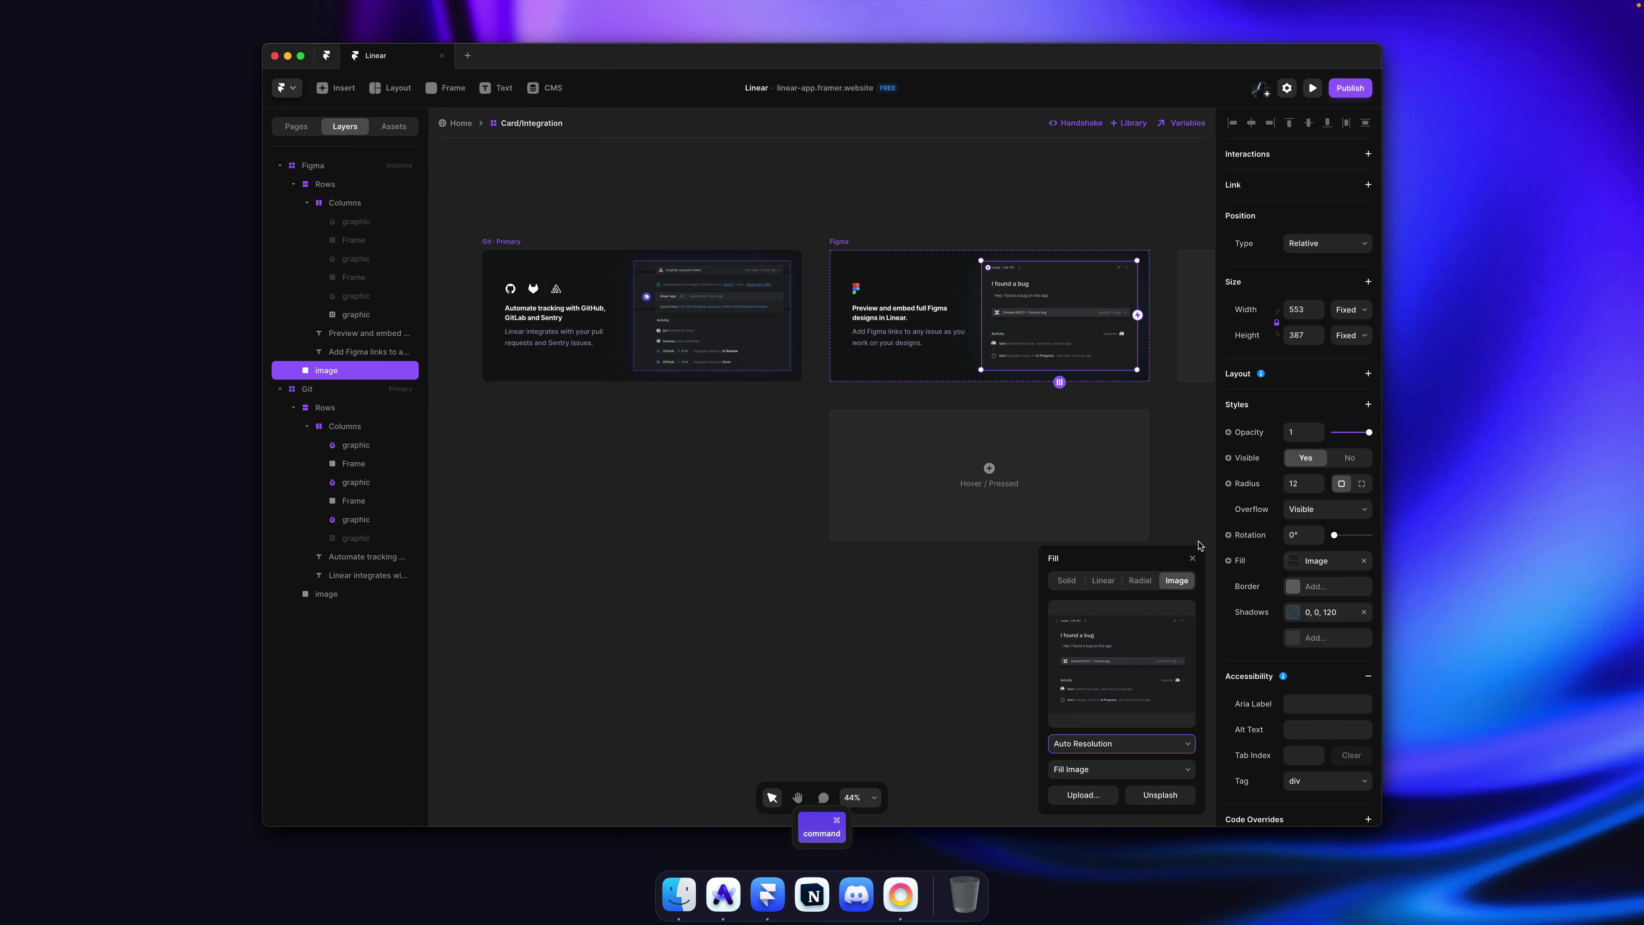
key("super+v")
left_click(886, 235)
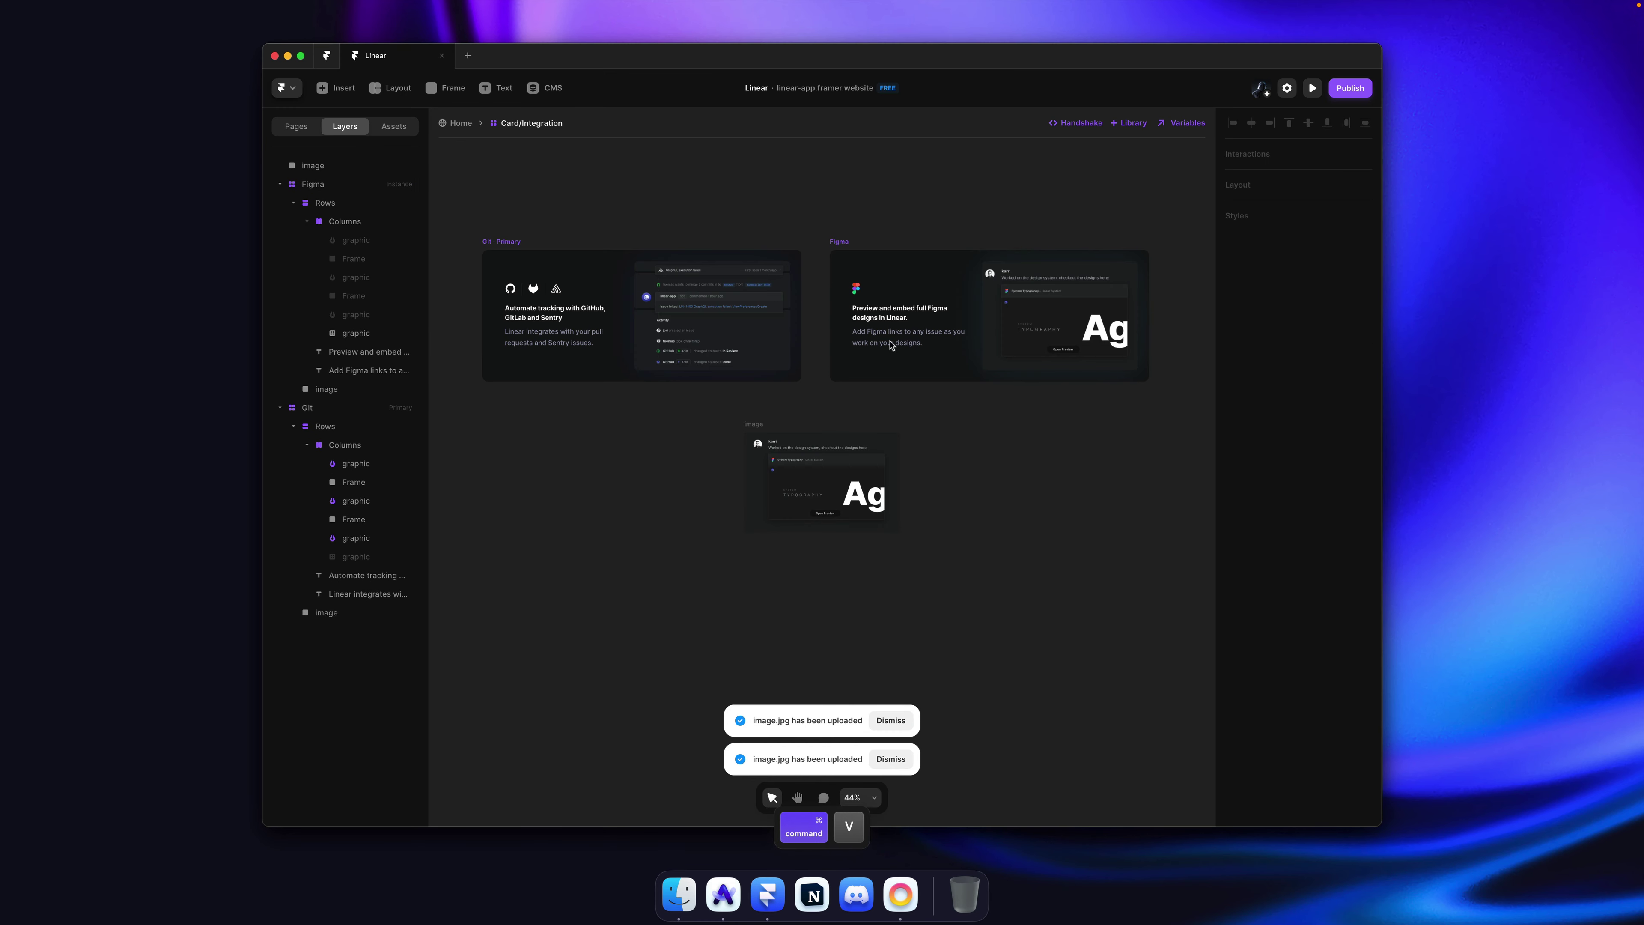
left_click(826, 507)
key("Delete")
key("super+s")
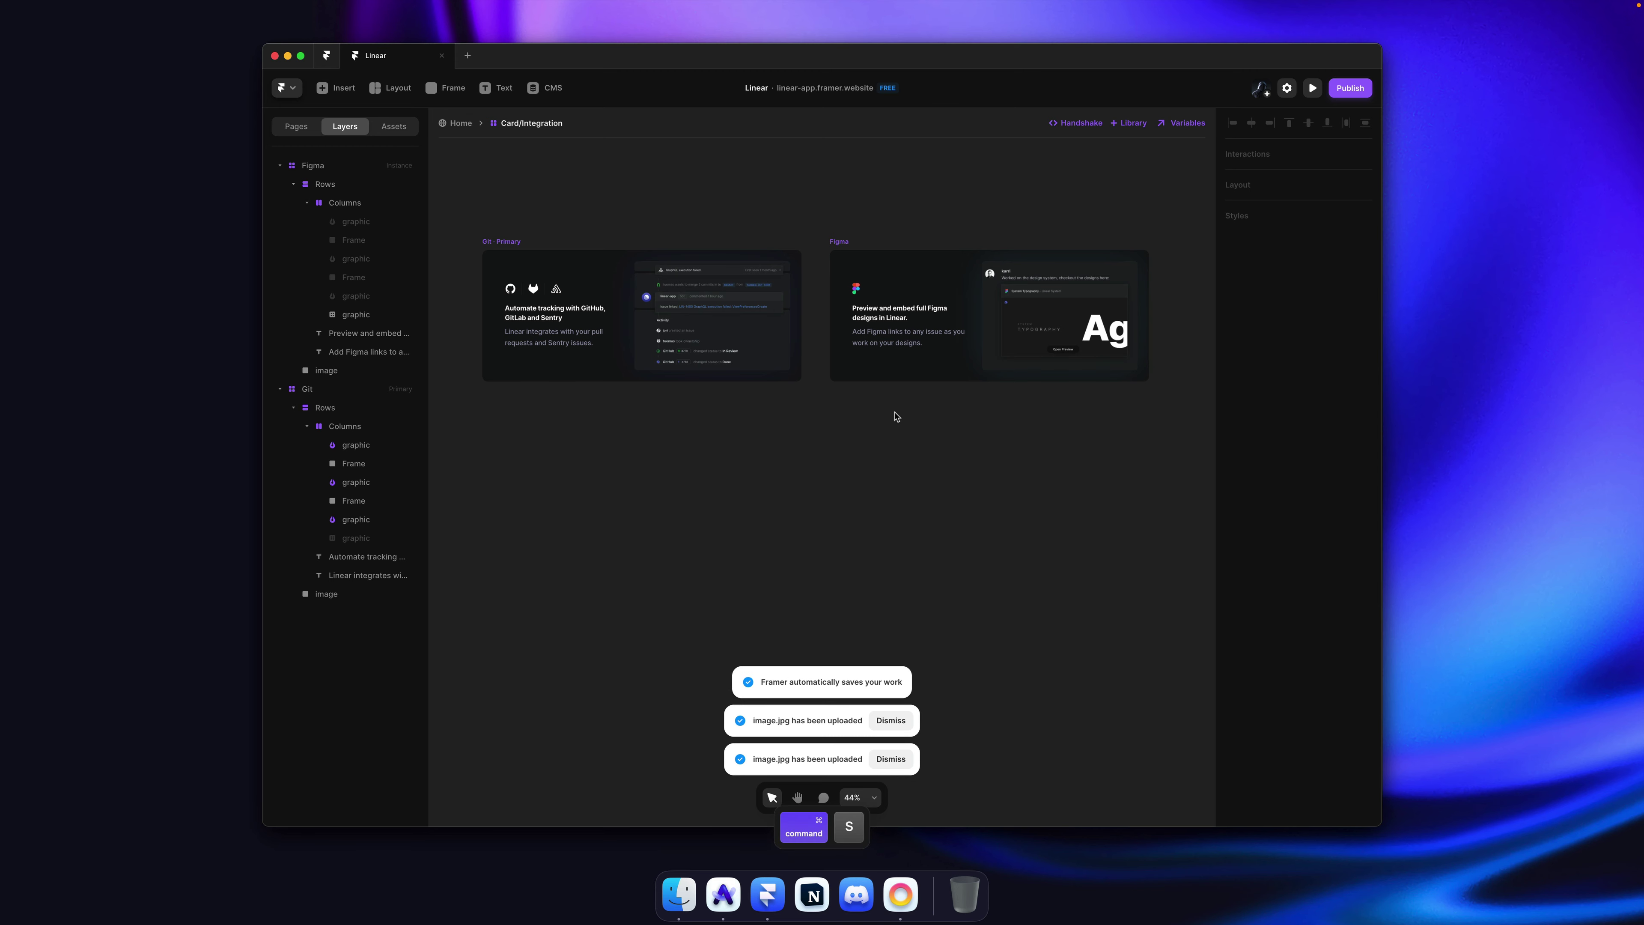
scroll(1036, 220, "up", 3)
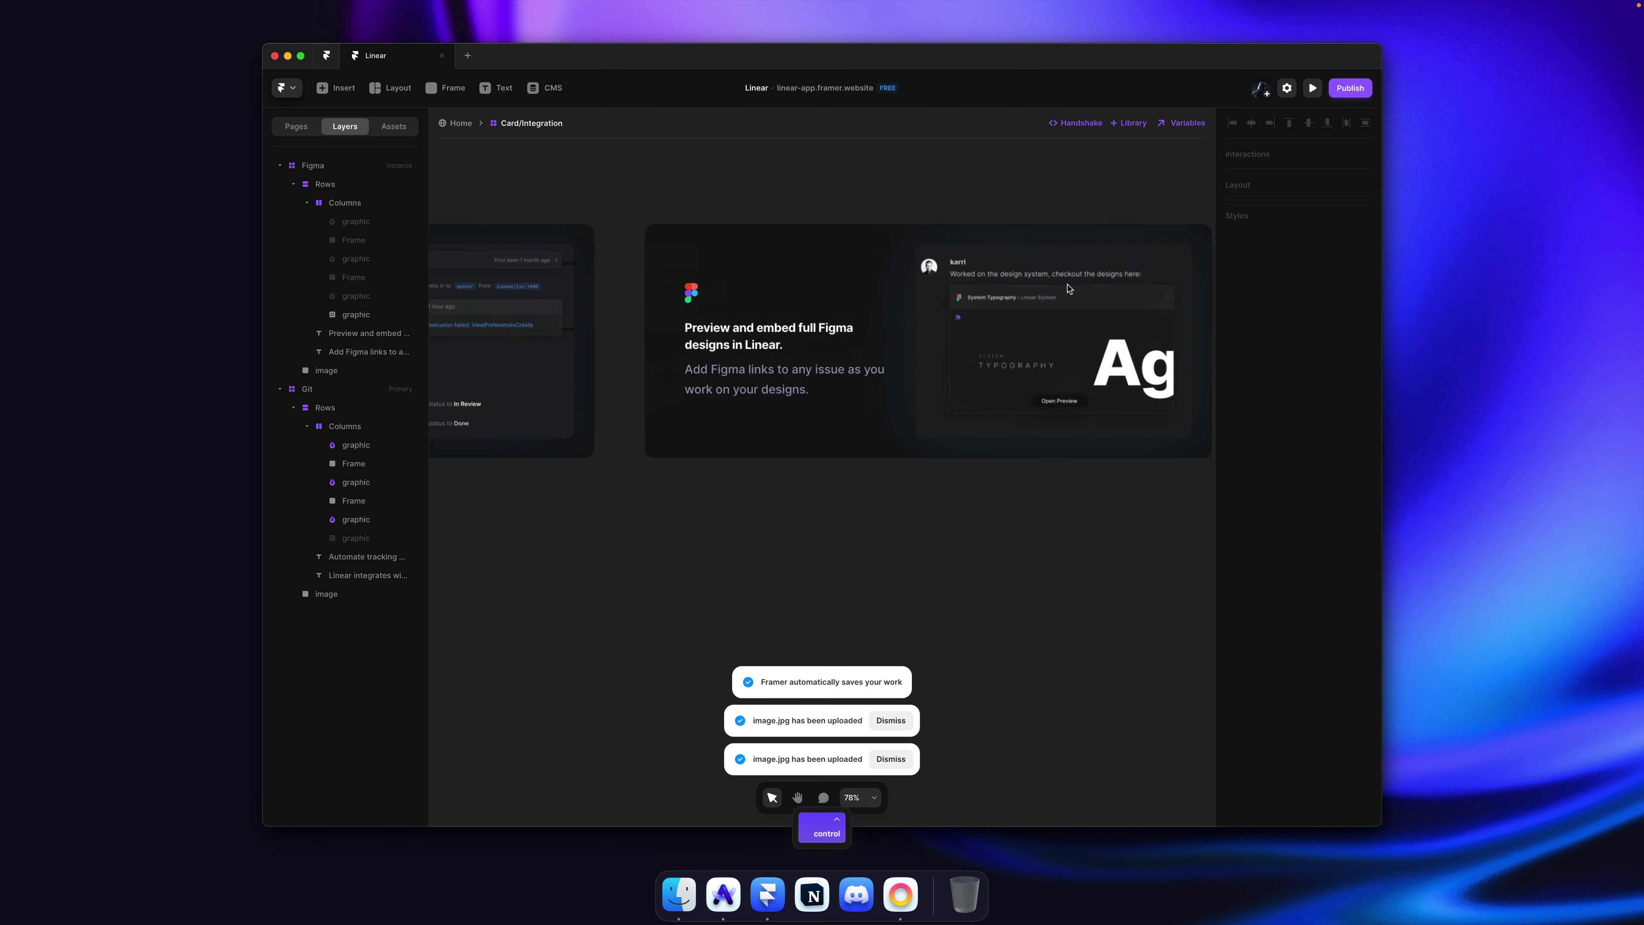
scroll(872, 193, "down", 4)
key("super+s")
Step: Add a new variant from the Figma card and name it 'Support'
key("super+Tab")
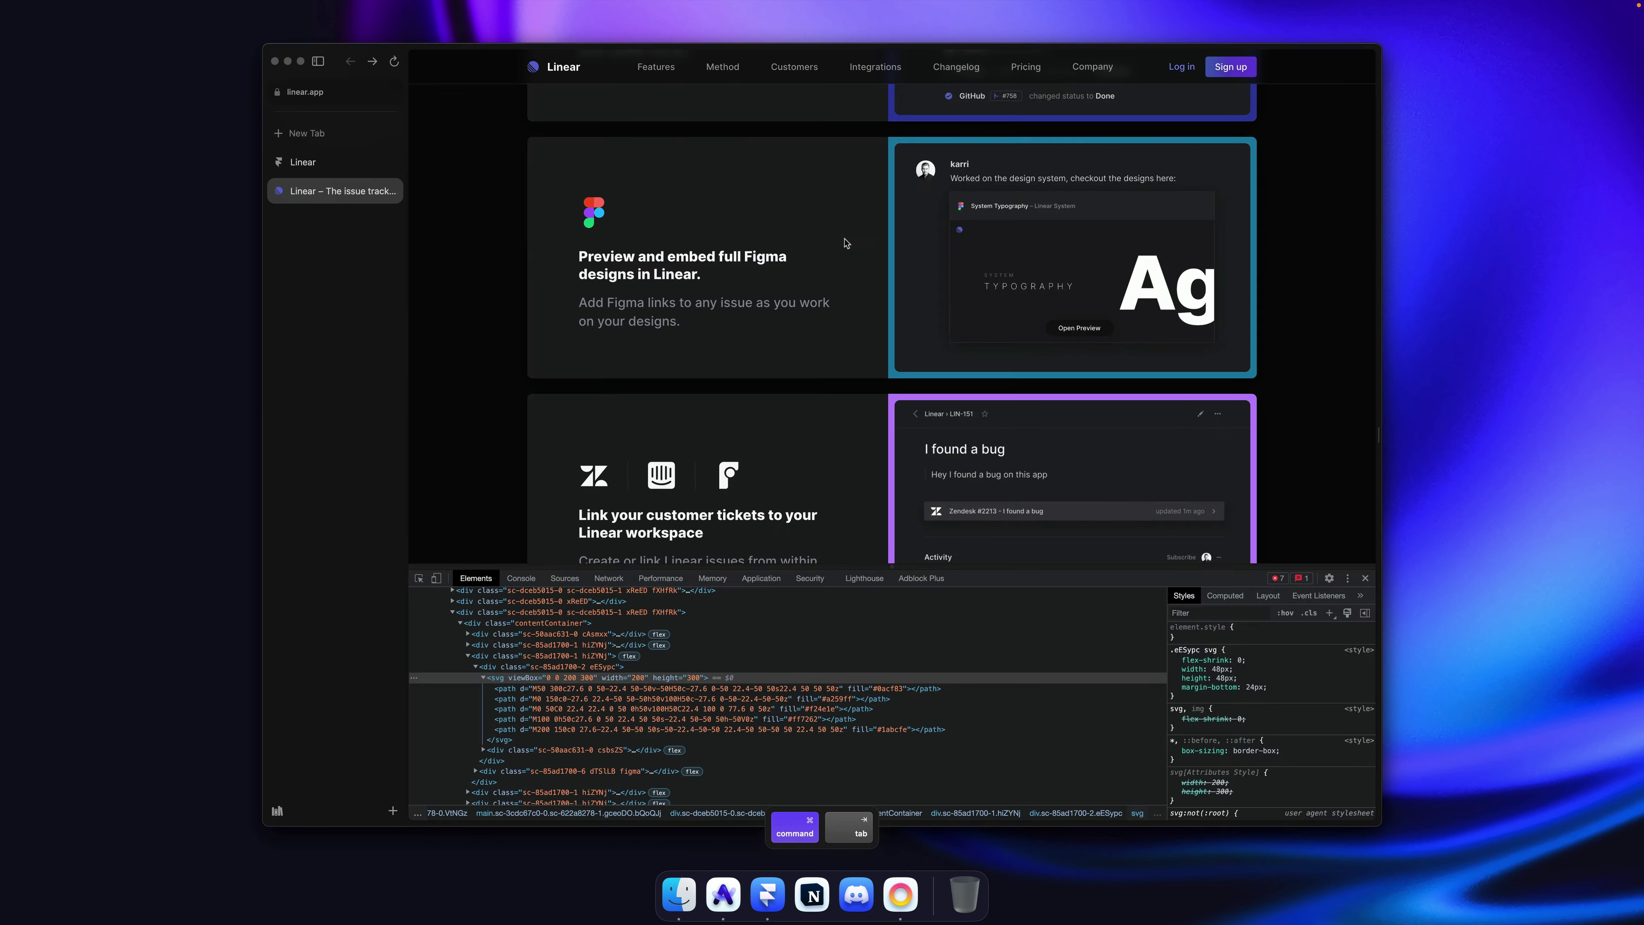
scroll(773, 298, "down", 3)
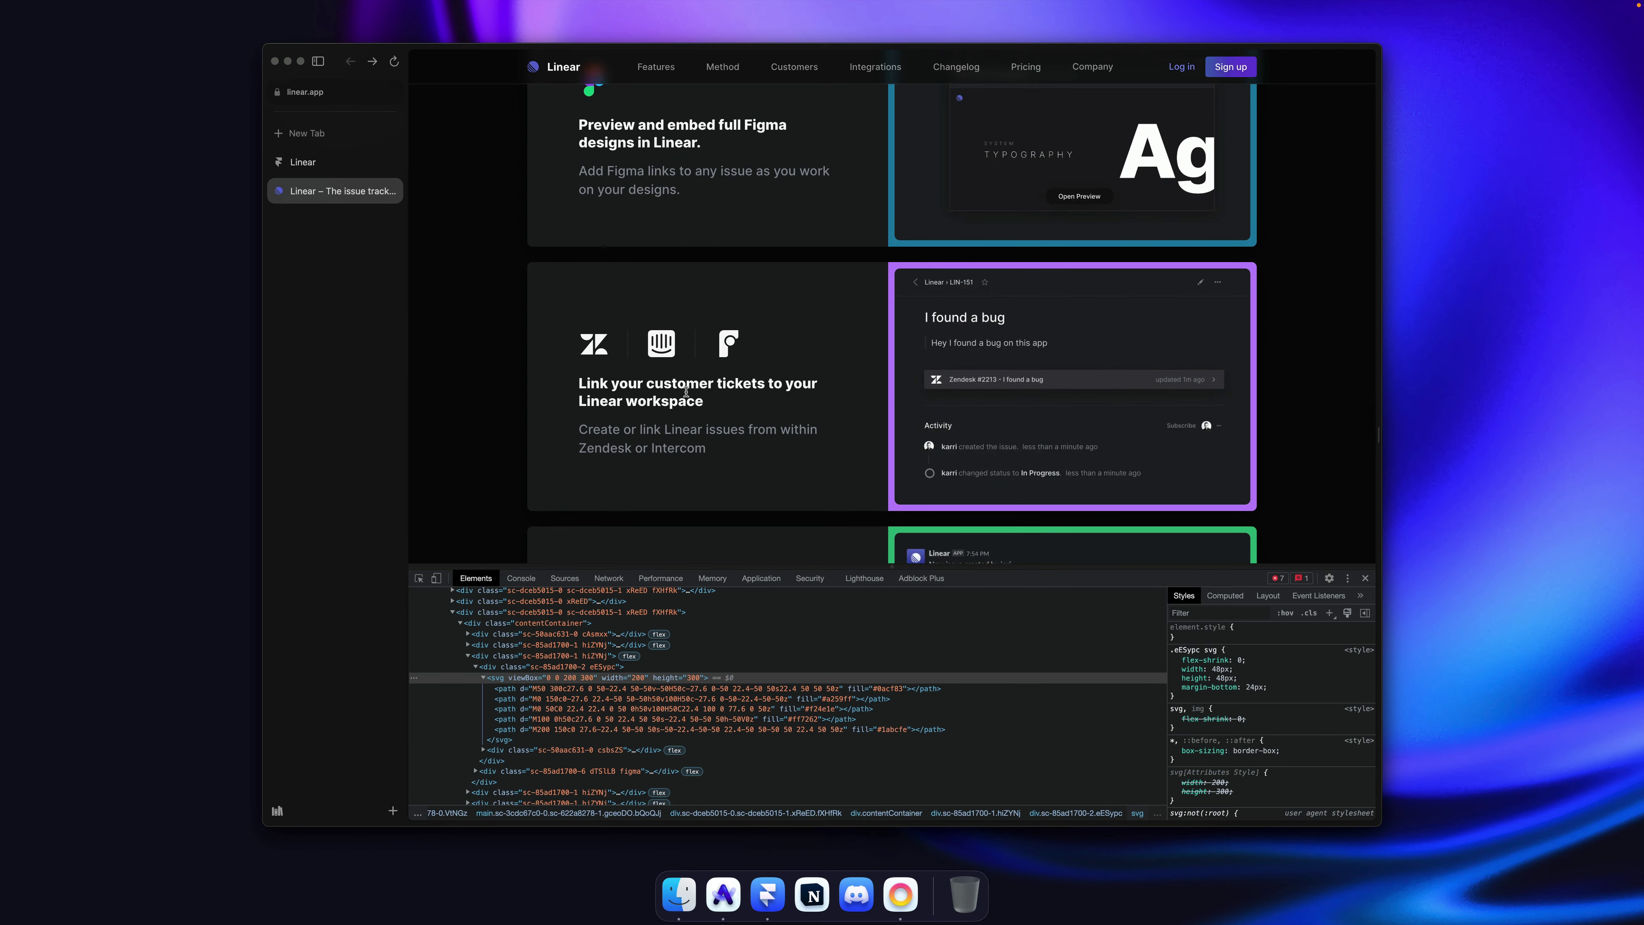
key("super+Tab")
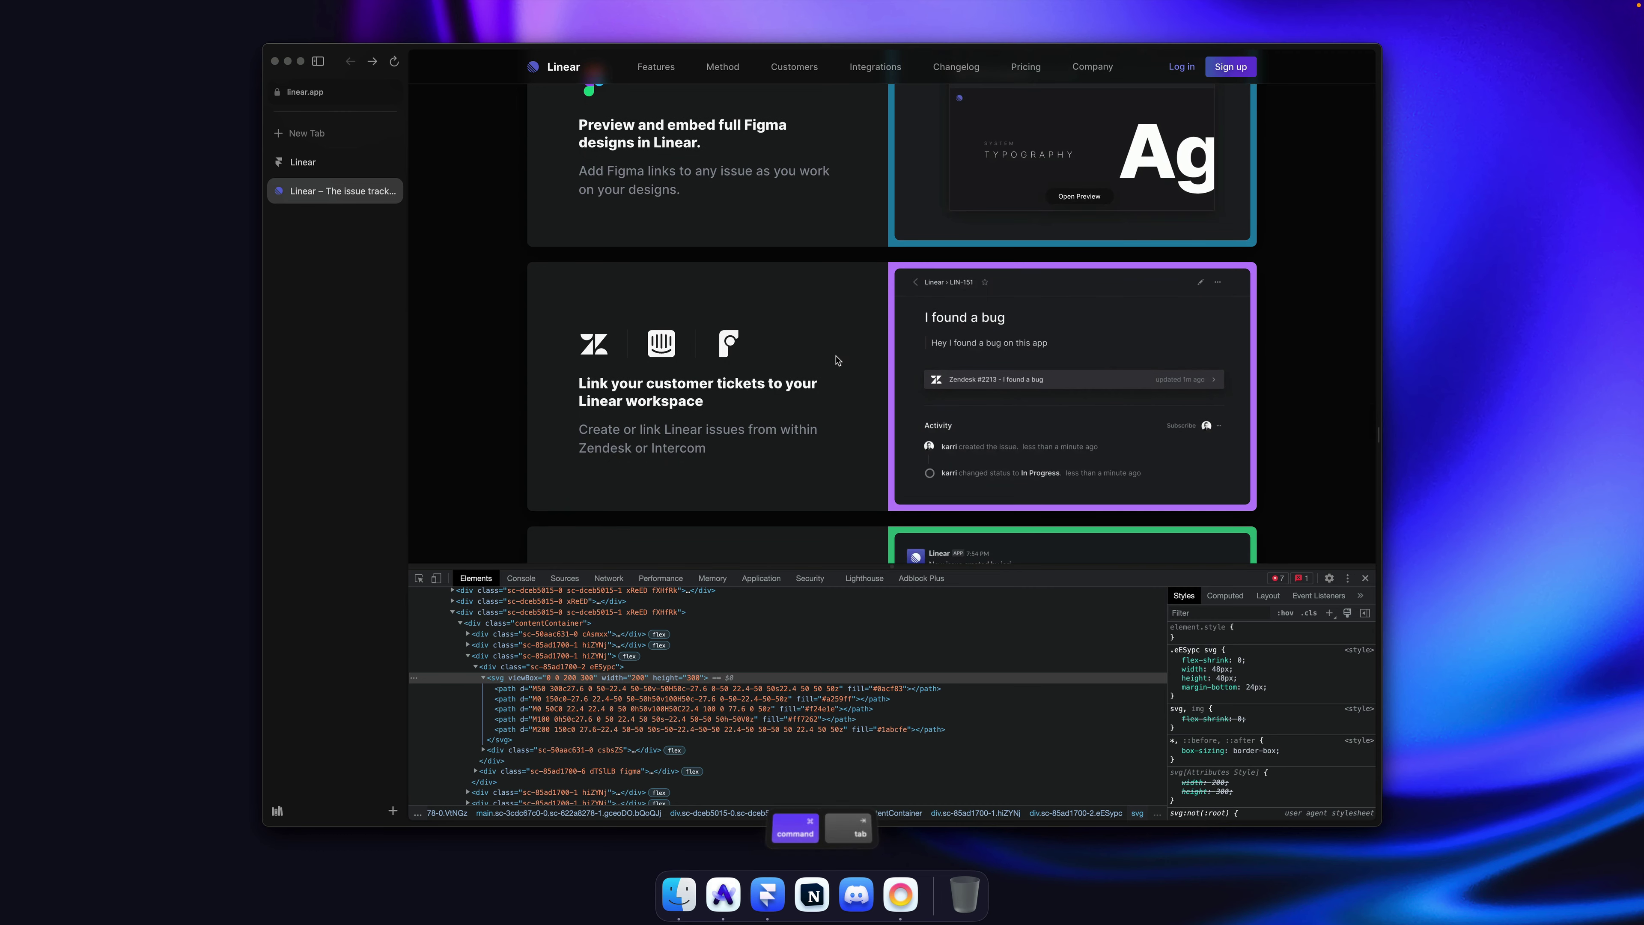
left_click(1136, 317)
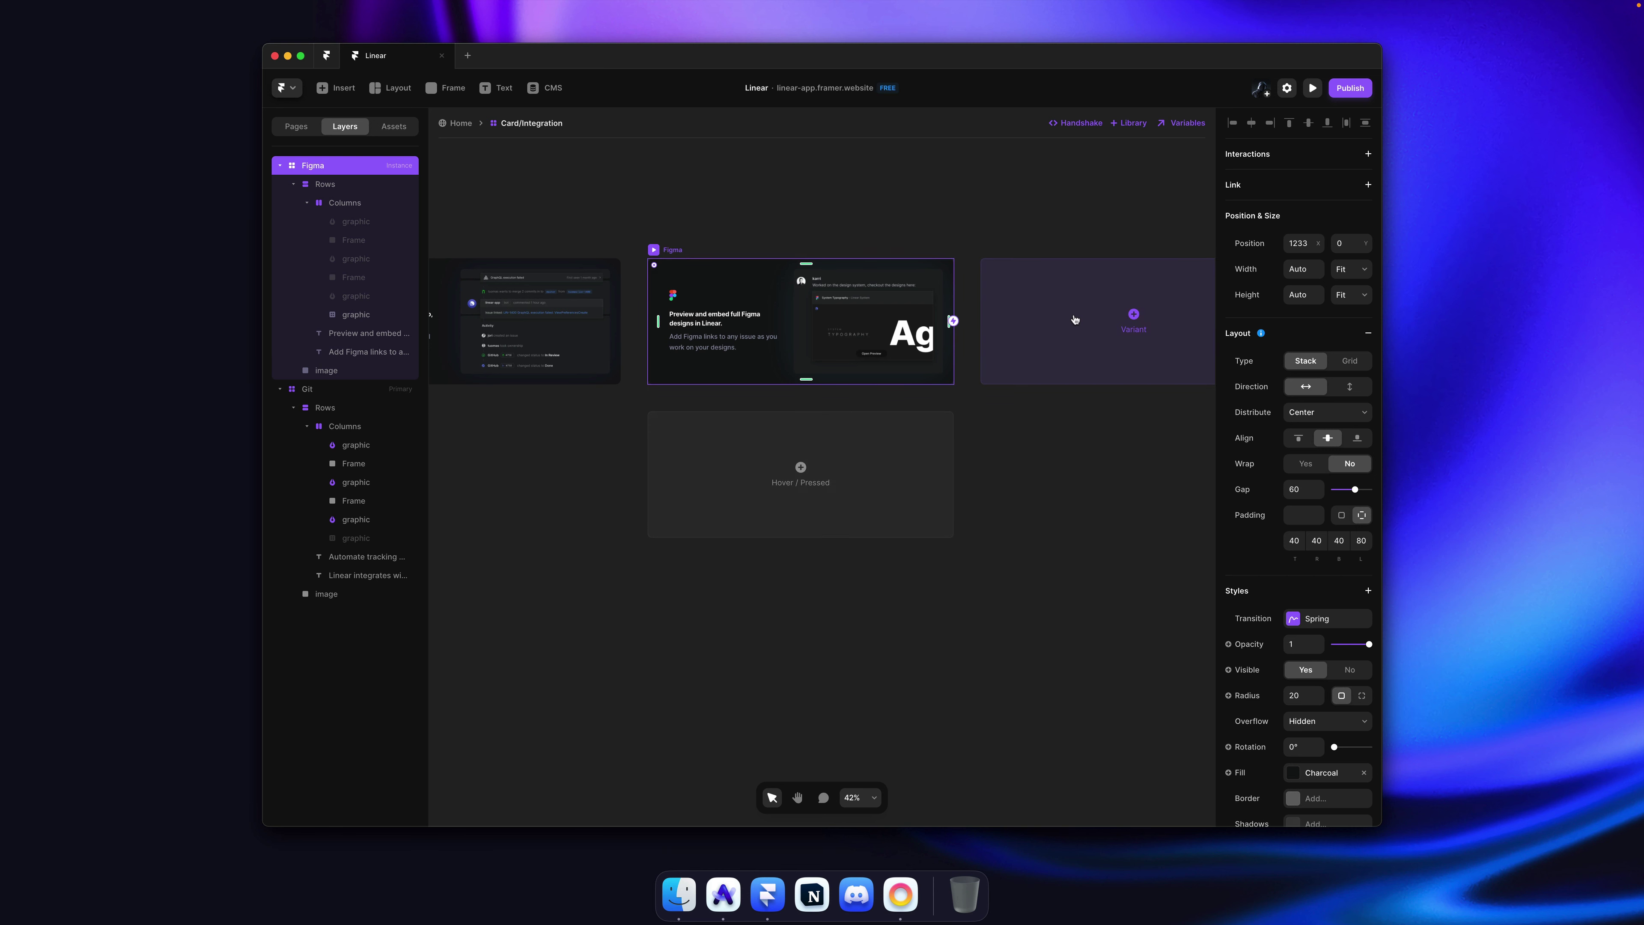
left_click(1074, 318)
type("S")
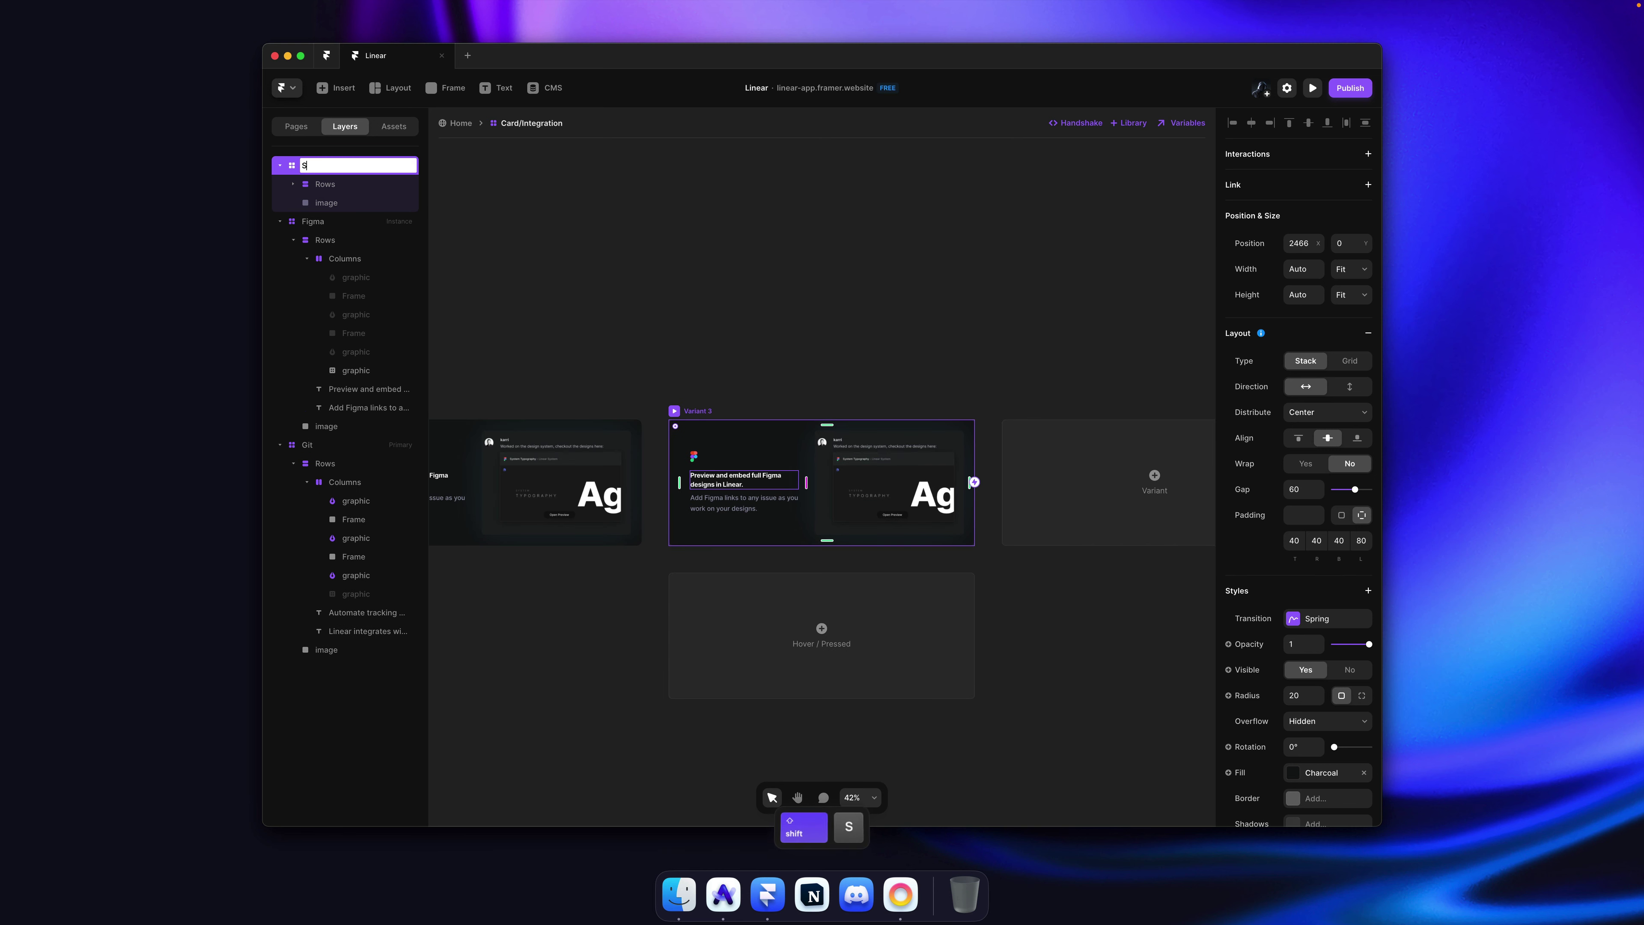
type("upport")
key("Return")
Step: Inspect the Zendesk icon on the customer-tickets card and copy its svg element
key("super+Tab")
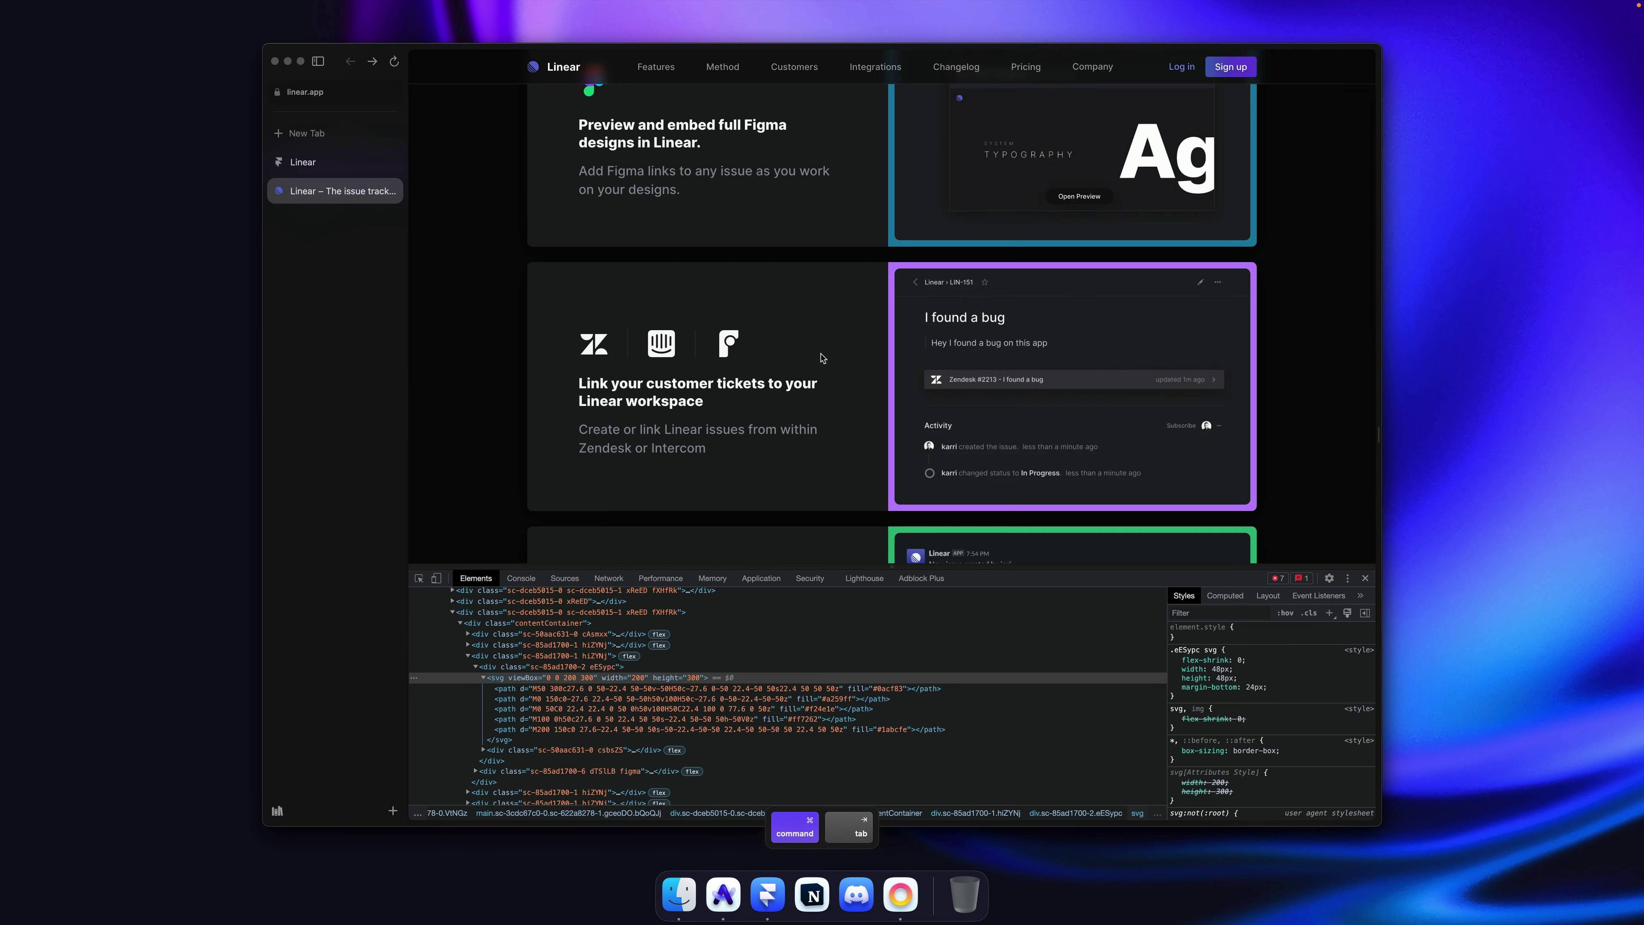
right_click(596, 350)
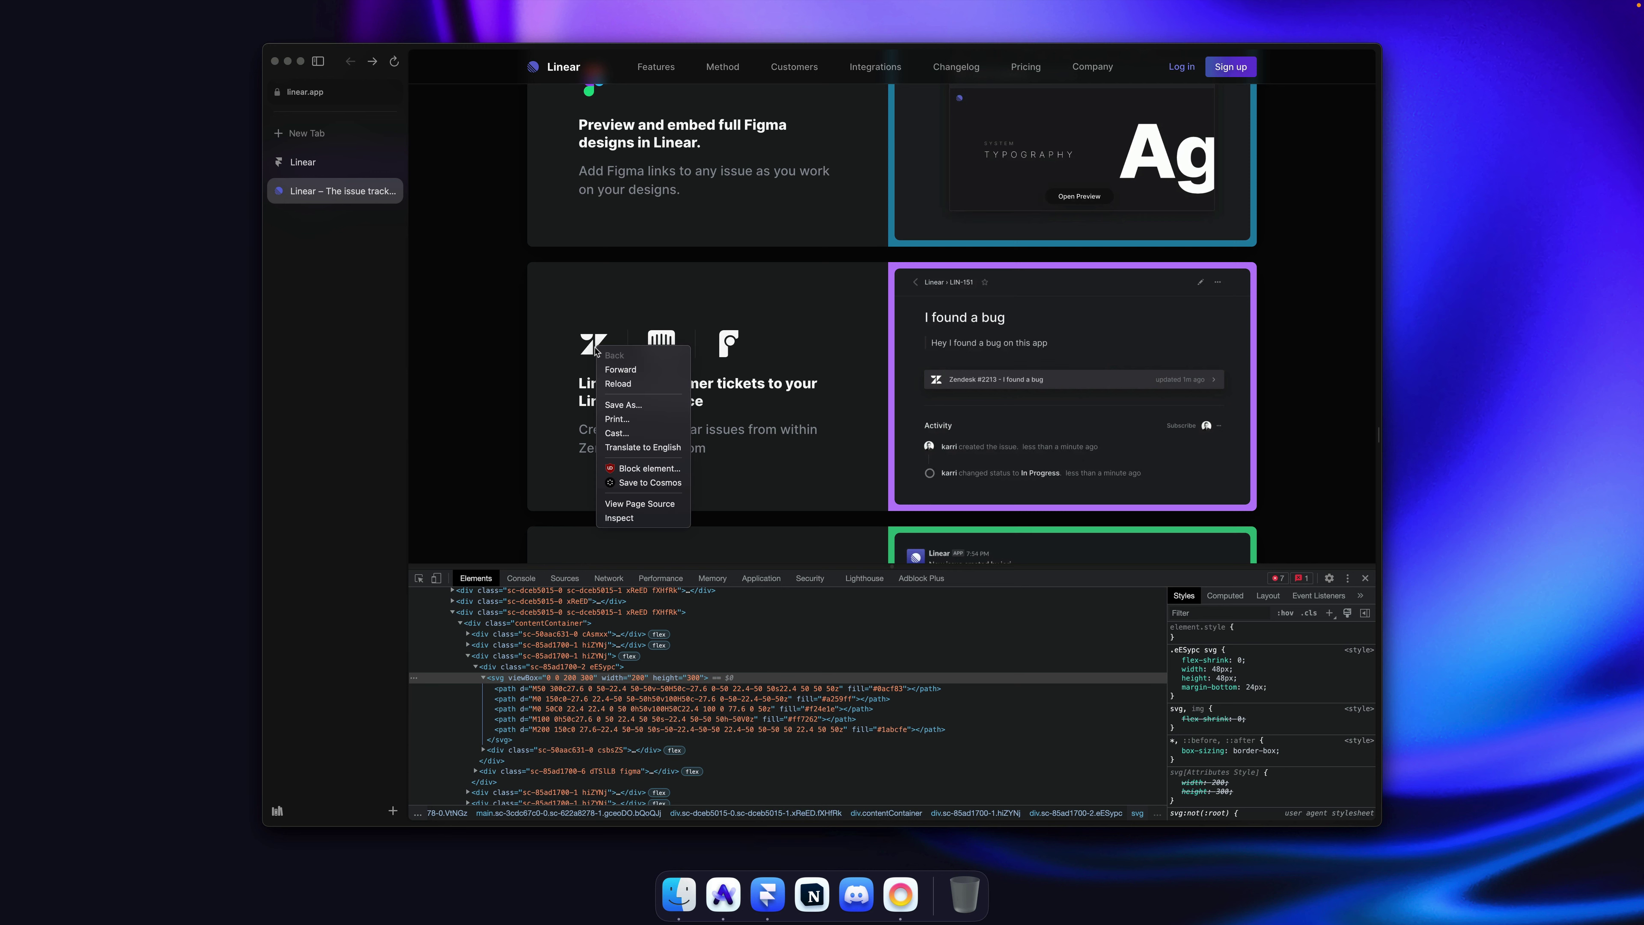
left_click(589, 361)
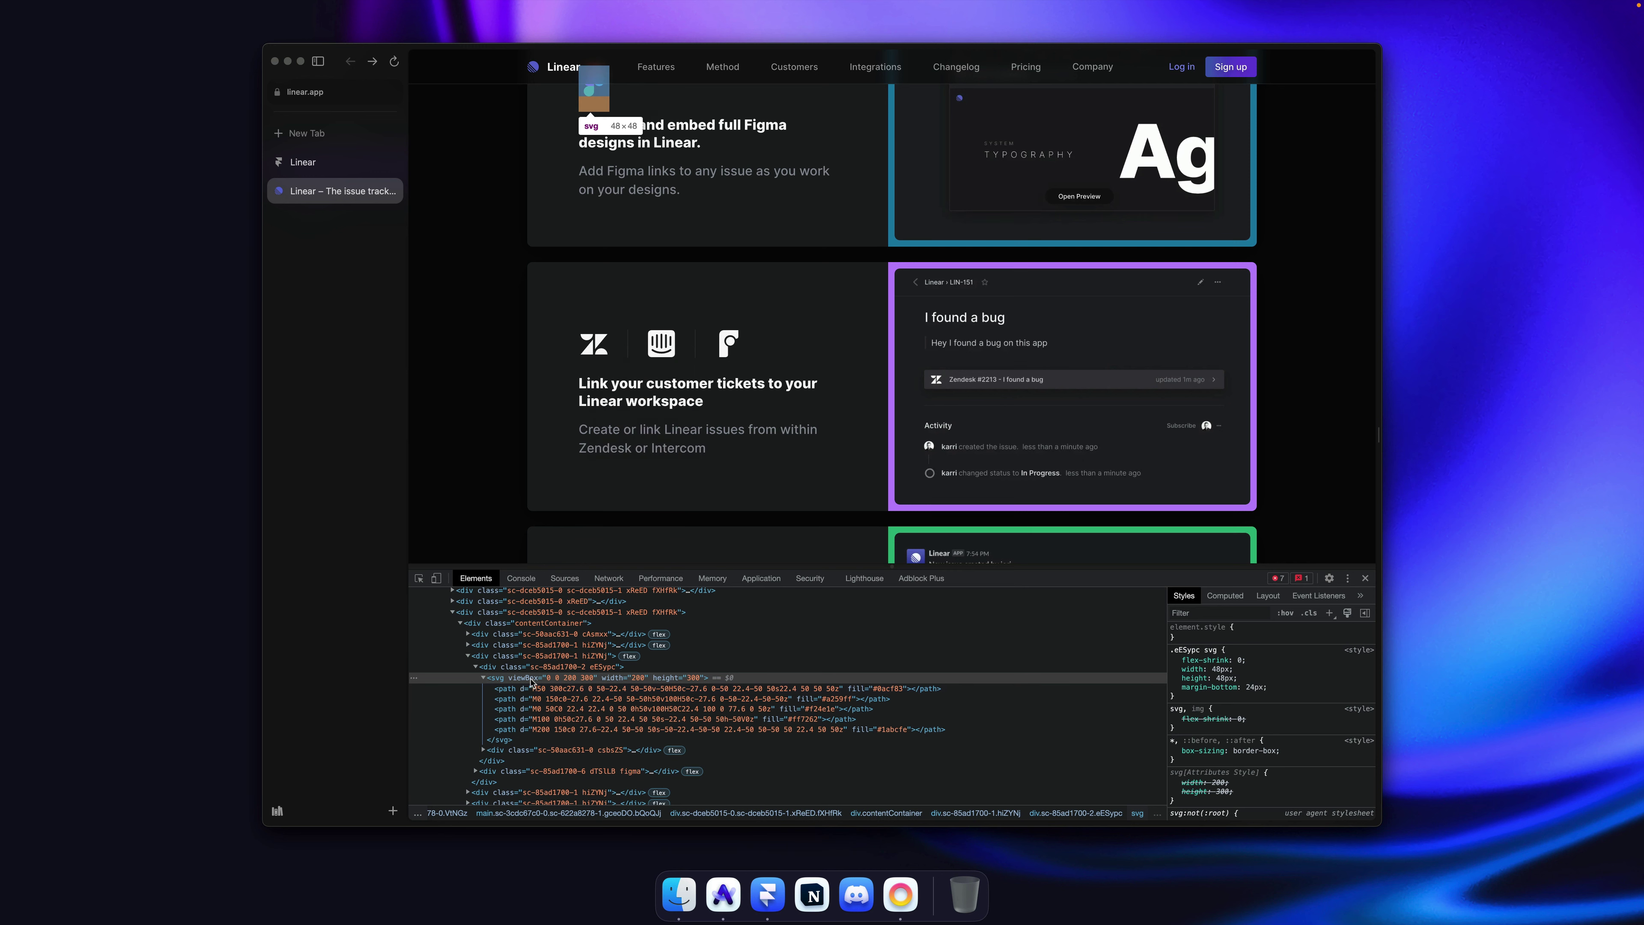
right_click(589, 361)
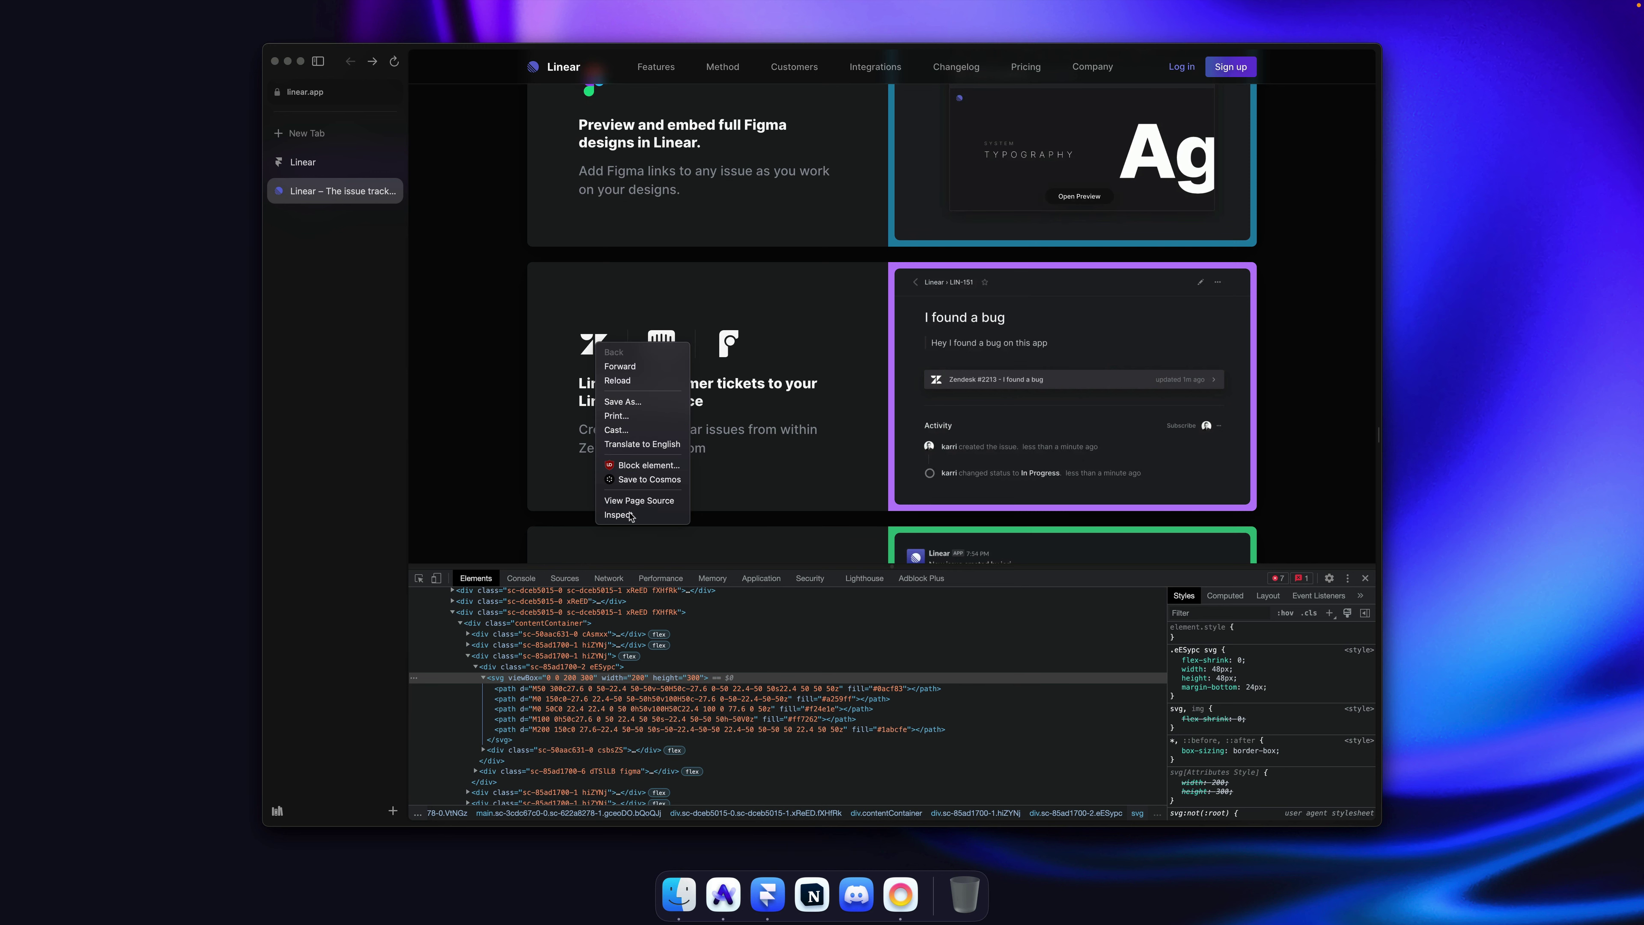
left_click(641, 518)
right_click(518, 695)
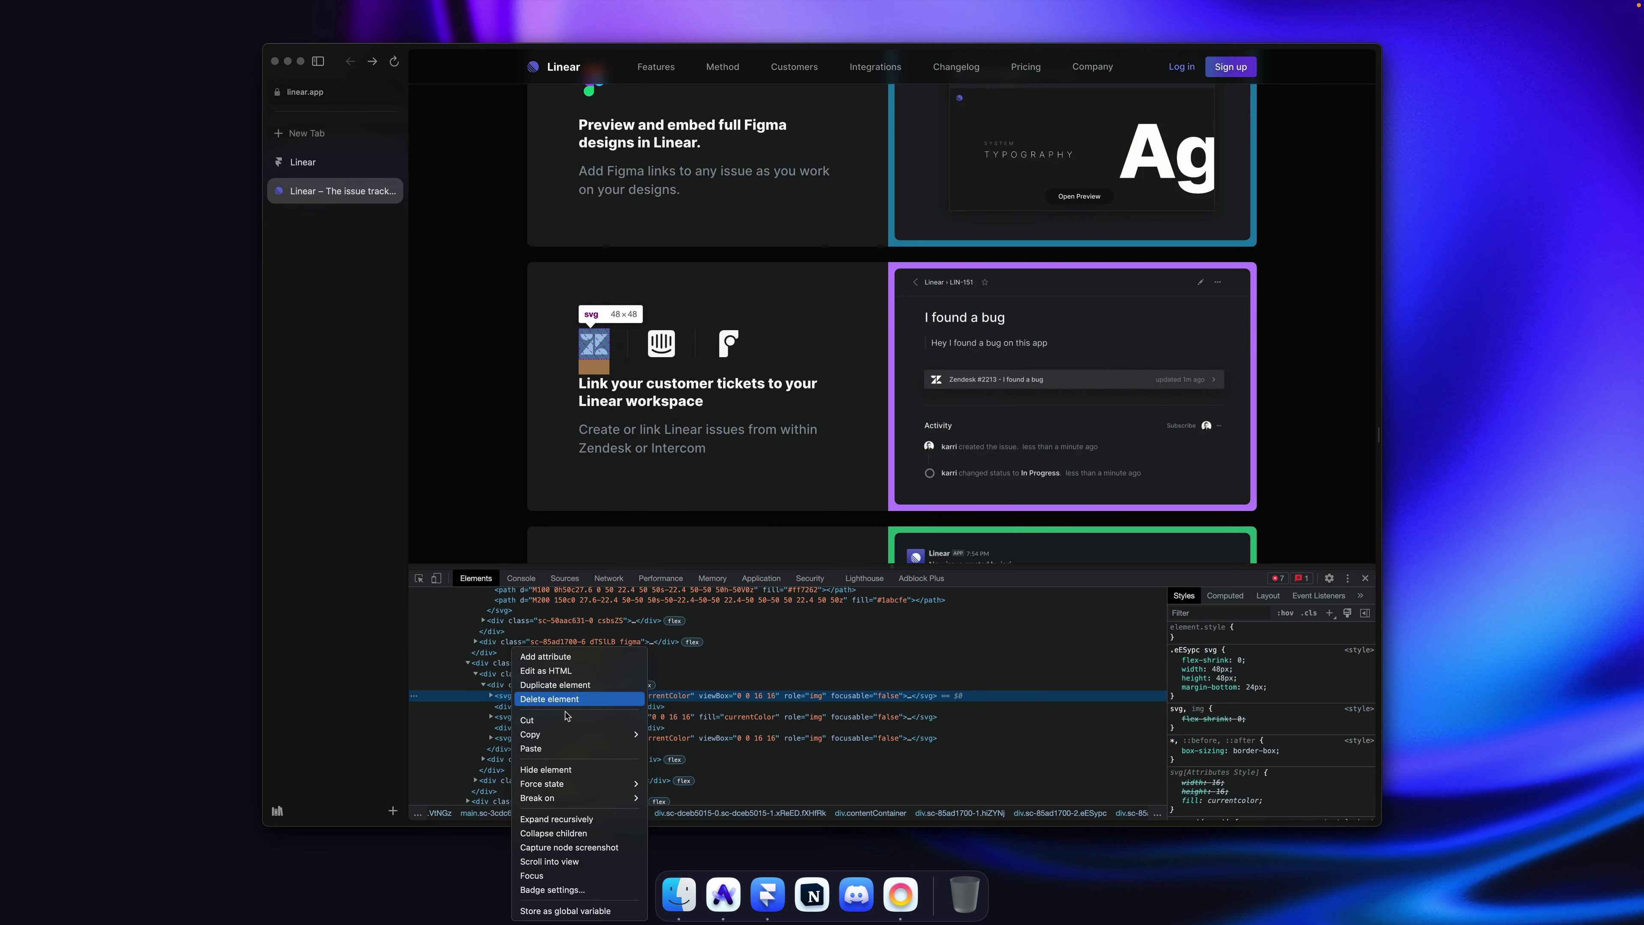
left_click(655, 734)
Step: Hide the Figma logo graphic in the Support card's logo row
key("super+Tab")
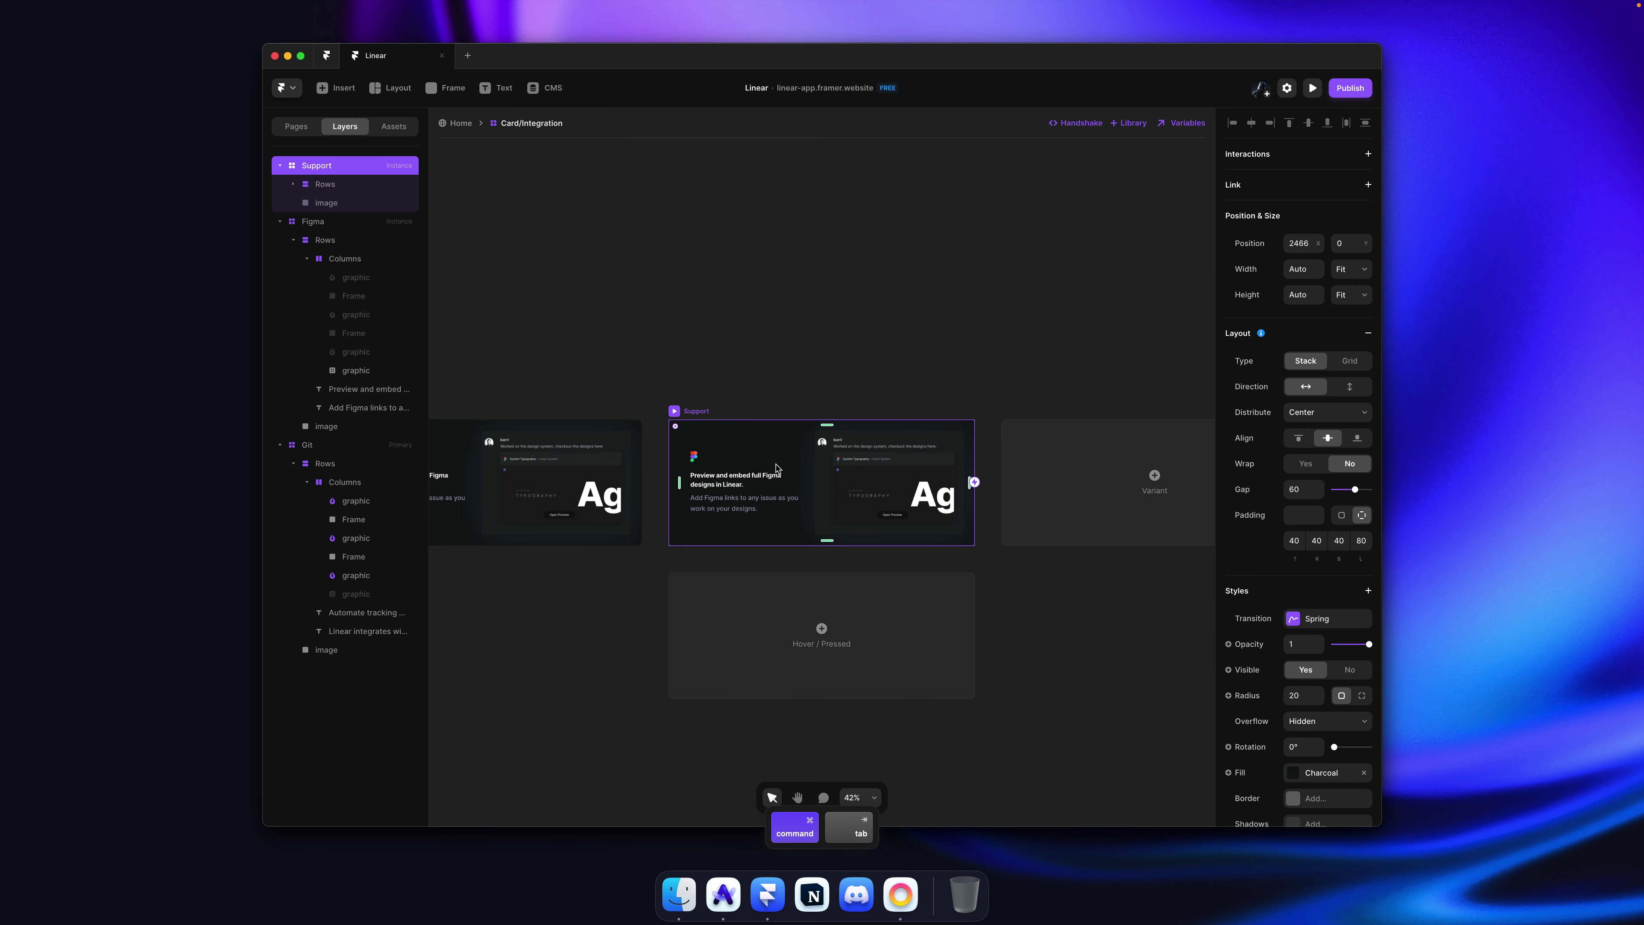
scroll(712, 467, "up", 10)
left_click(649, 453)
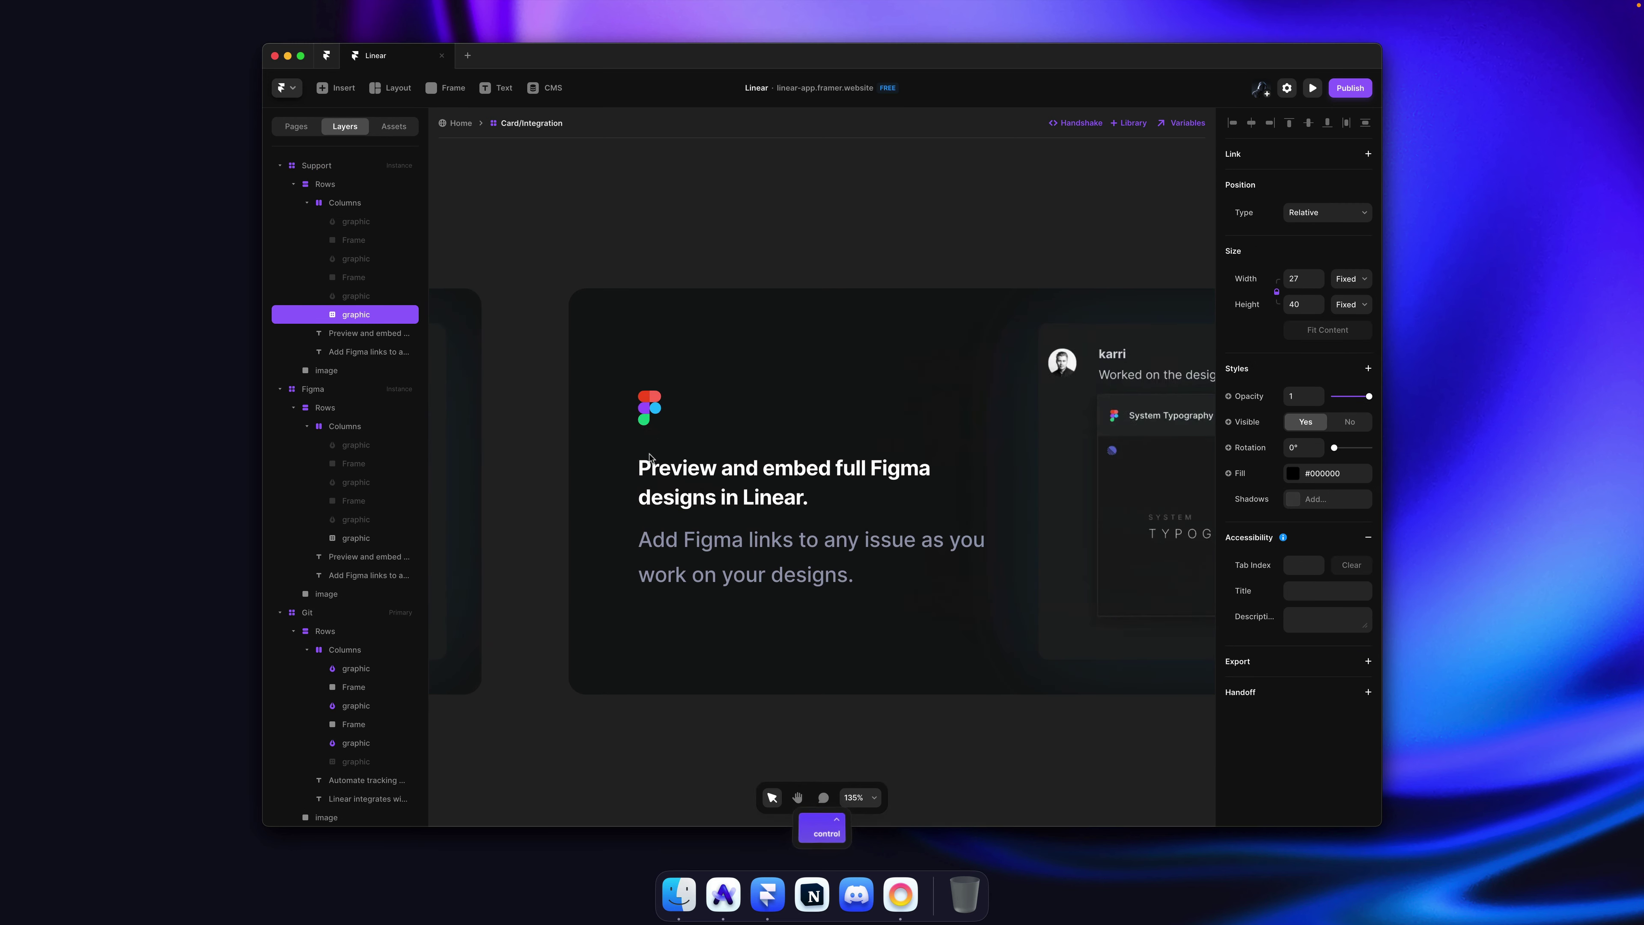
left_click(364, 280)
left_click(361, 241, "super")
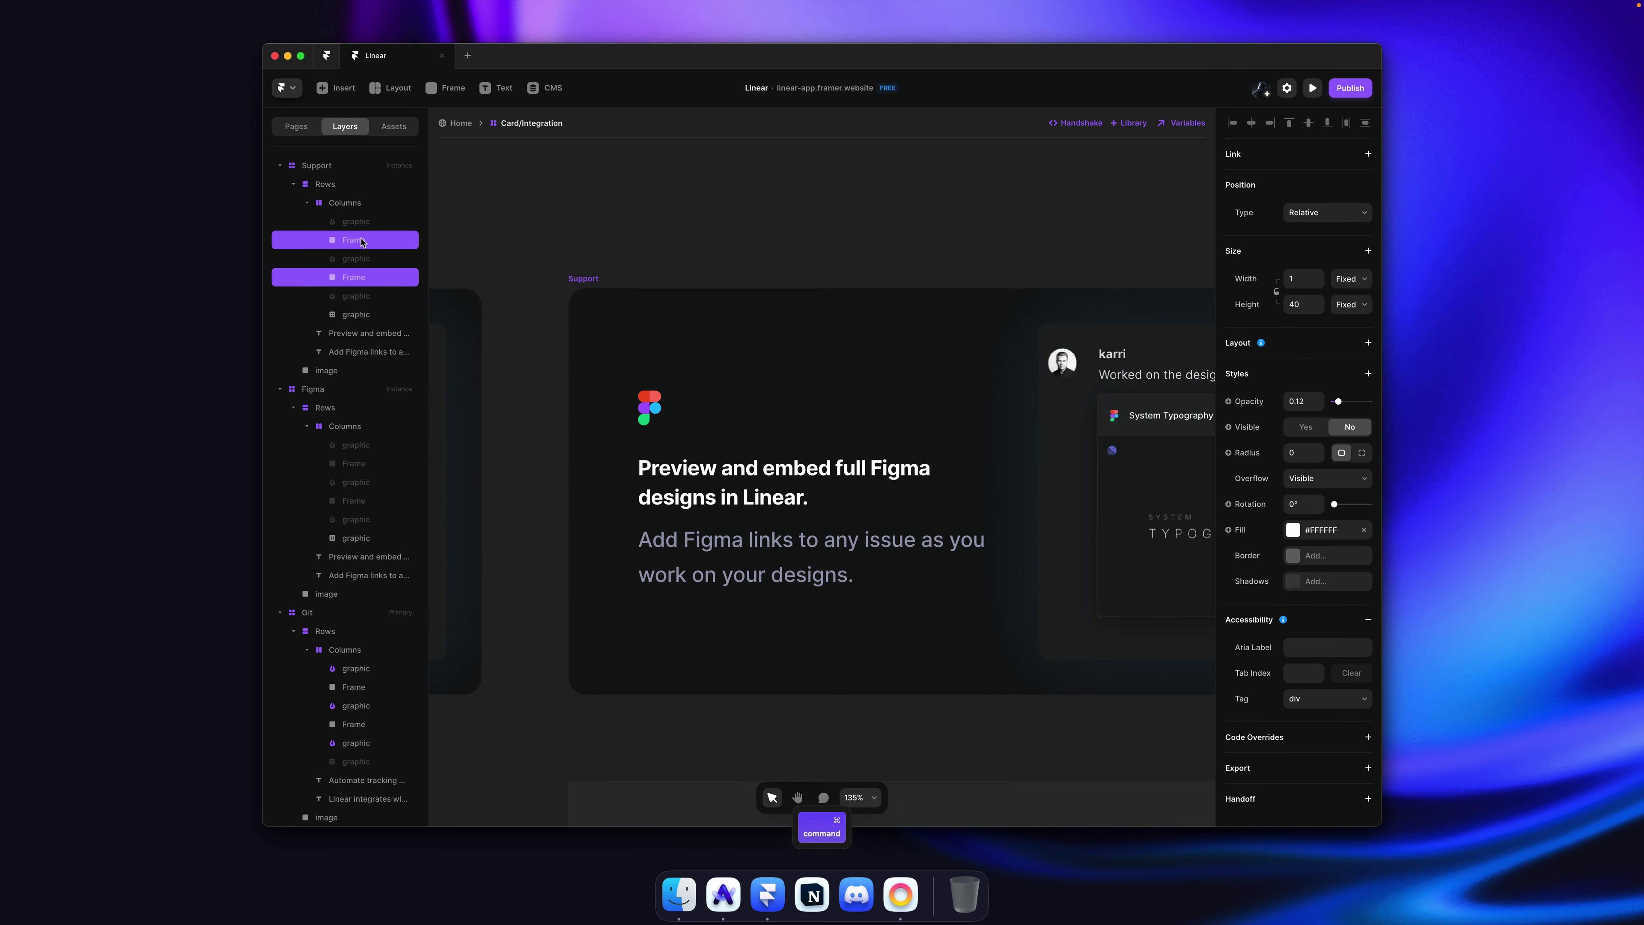
left_click(693, 216)
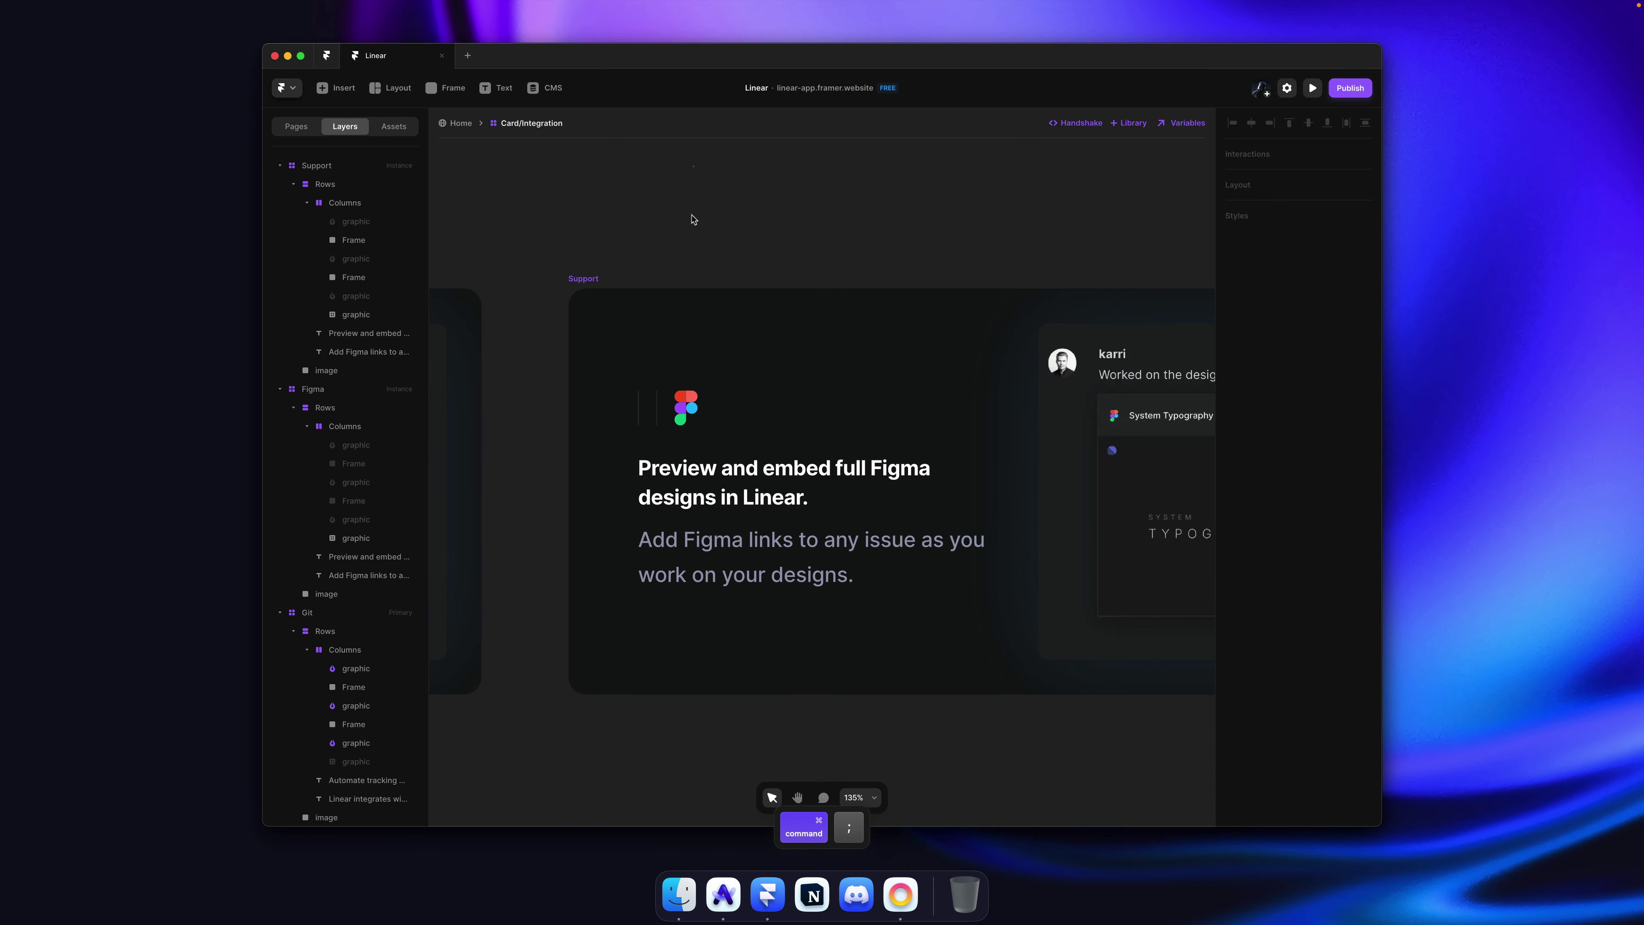
left_click(687, 408, "super")
key("super+semicolon")
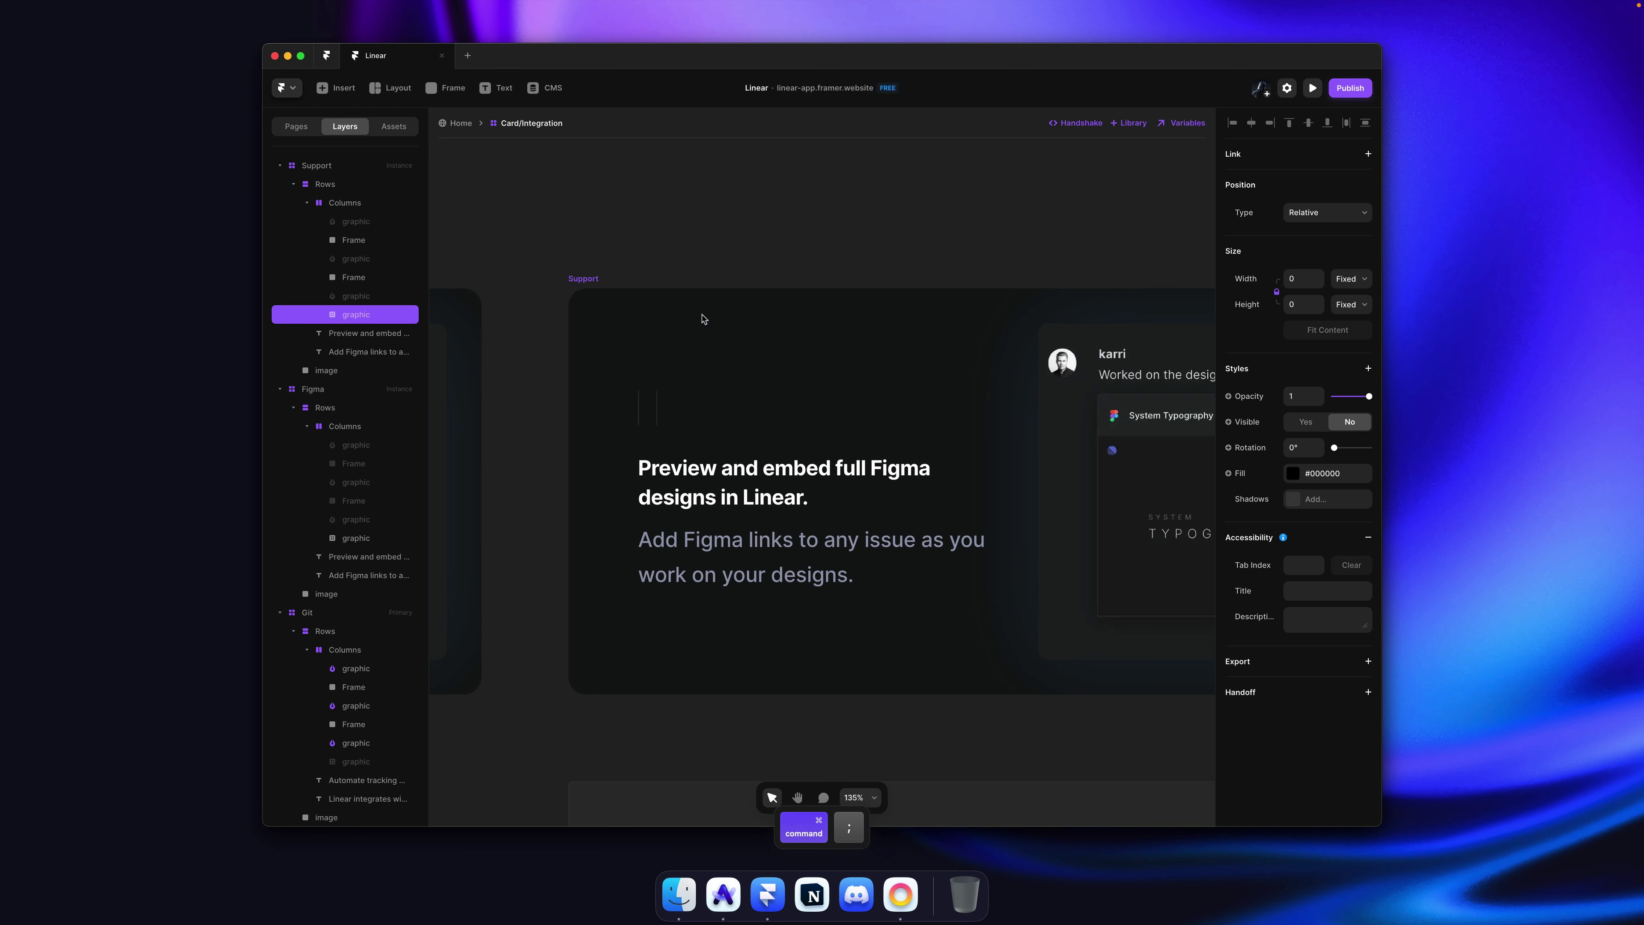
Step: Paste the Zendesk svg into the Columns logo row and set its width to 40
left_click(678, 413, "super")
key("super+v")
key("super+z")
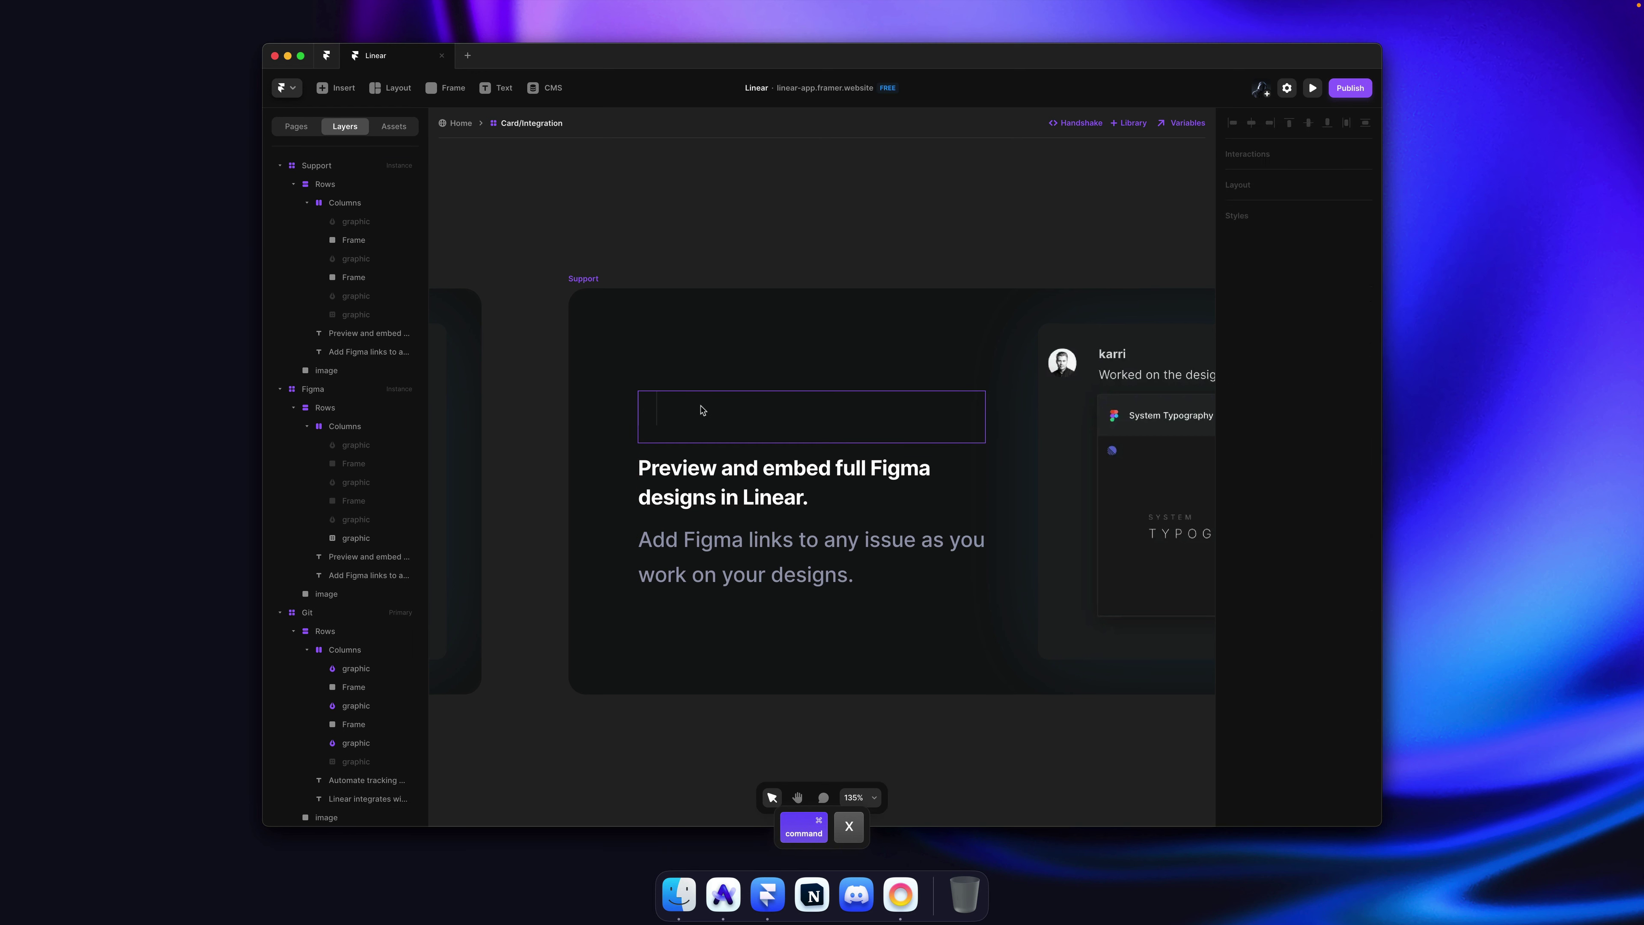
left_click(730, 412, "super")
key("super+v")
type("40")
key("Return")
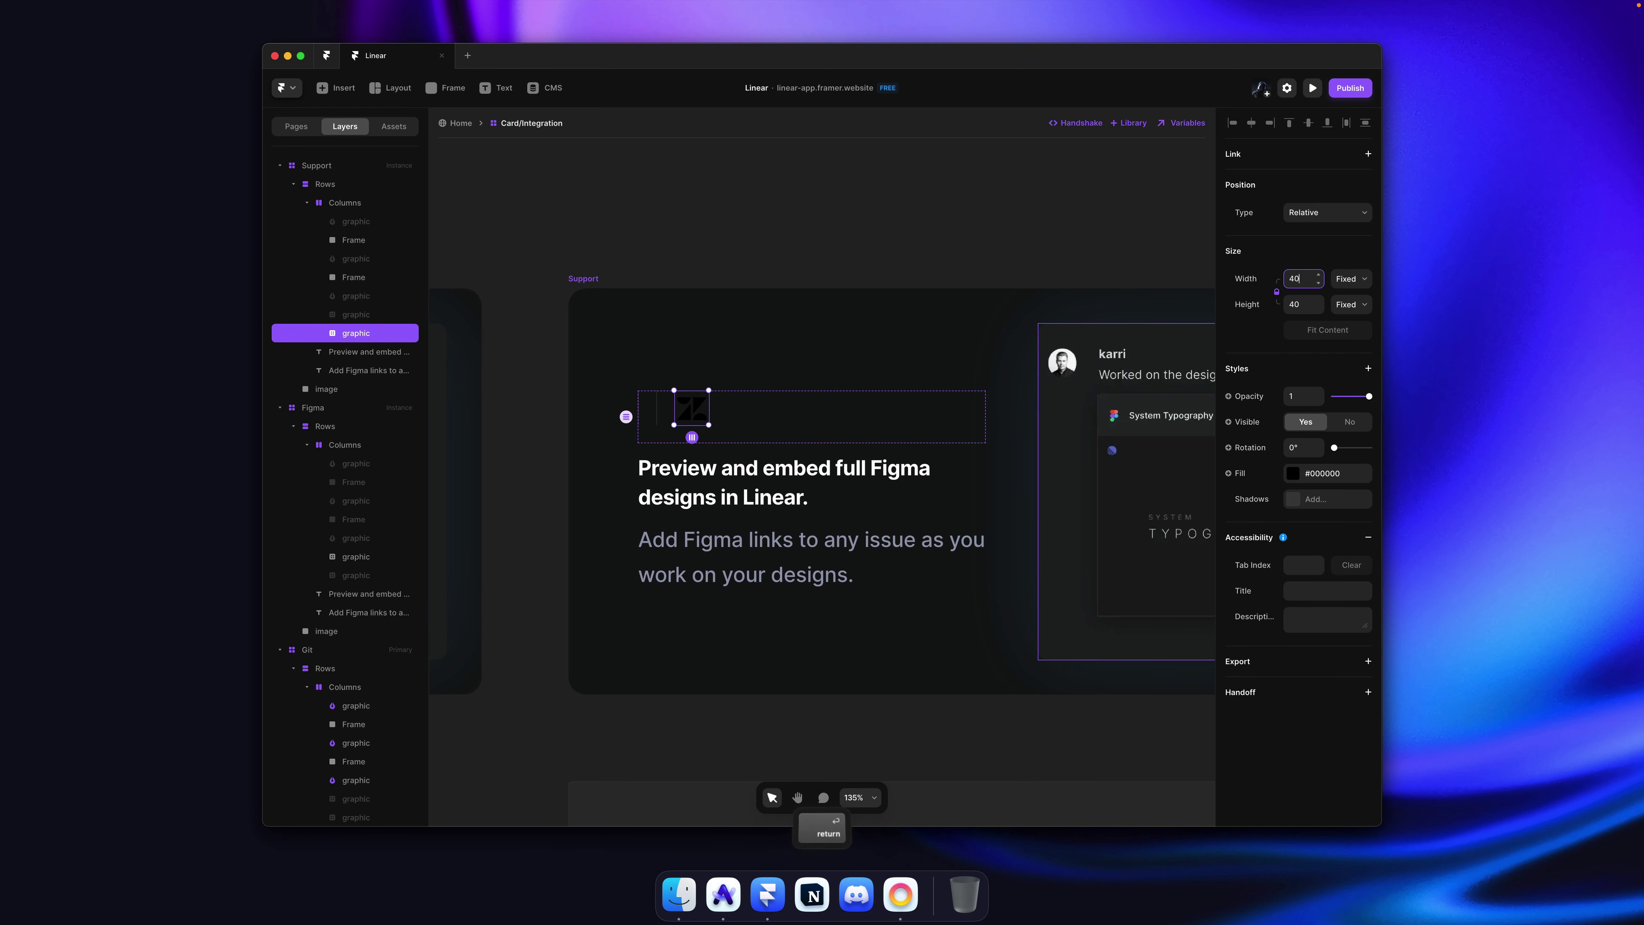
key("super")
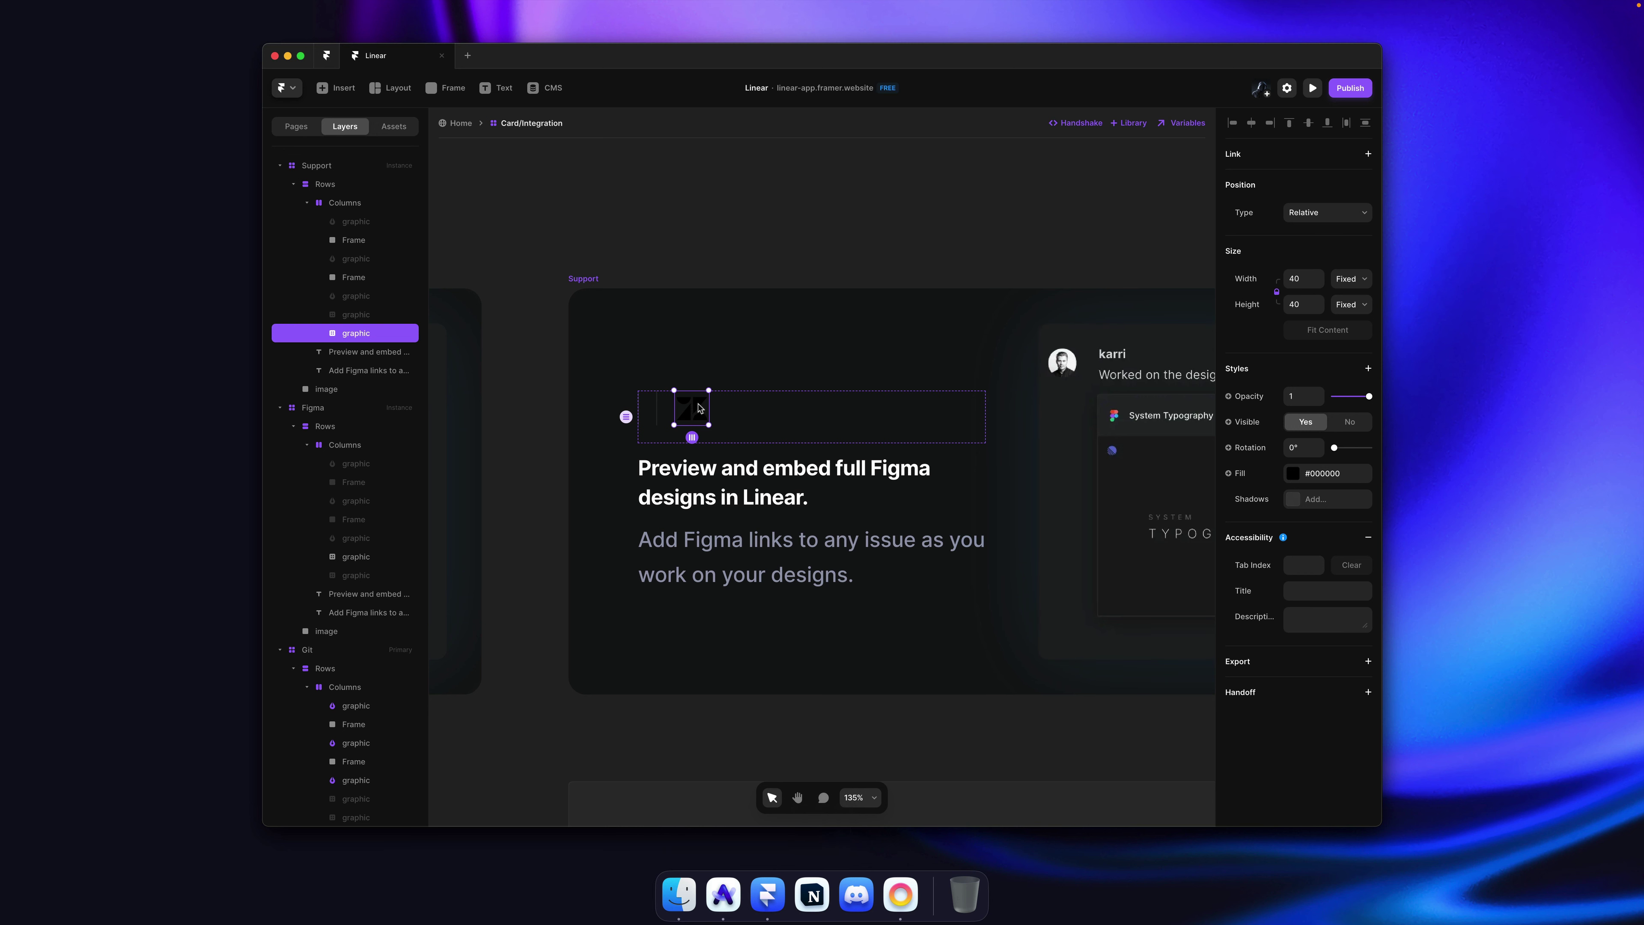
key("super")
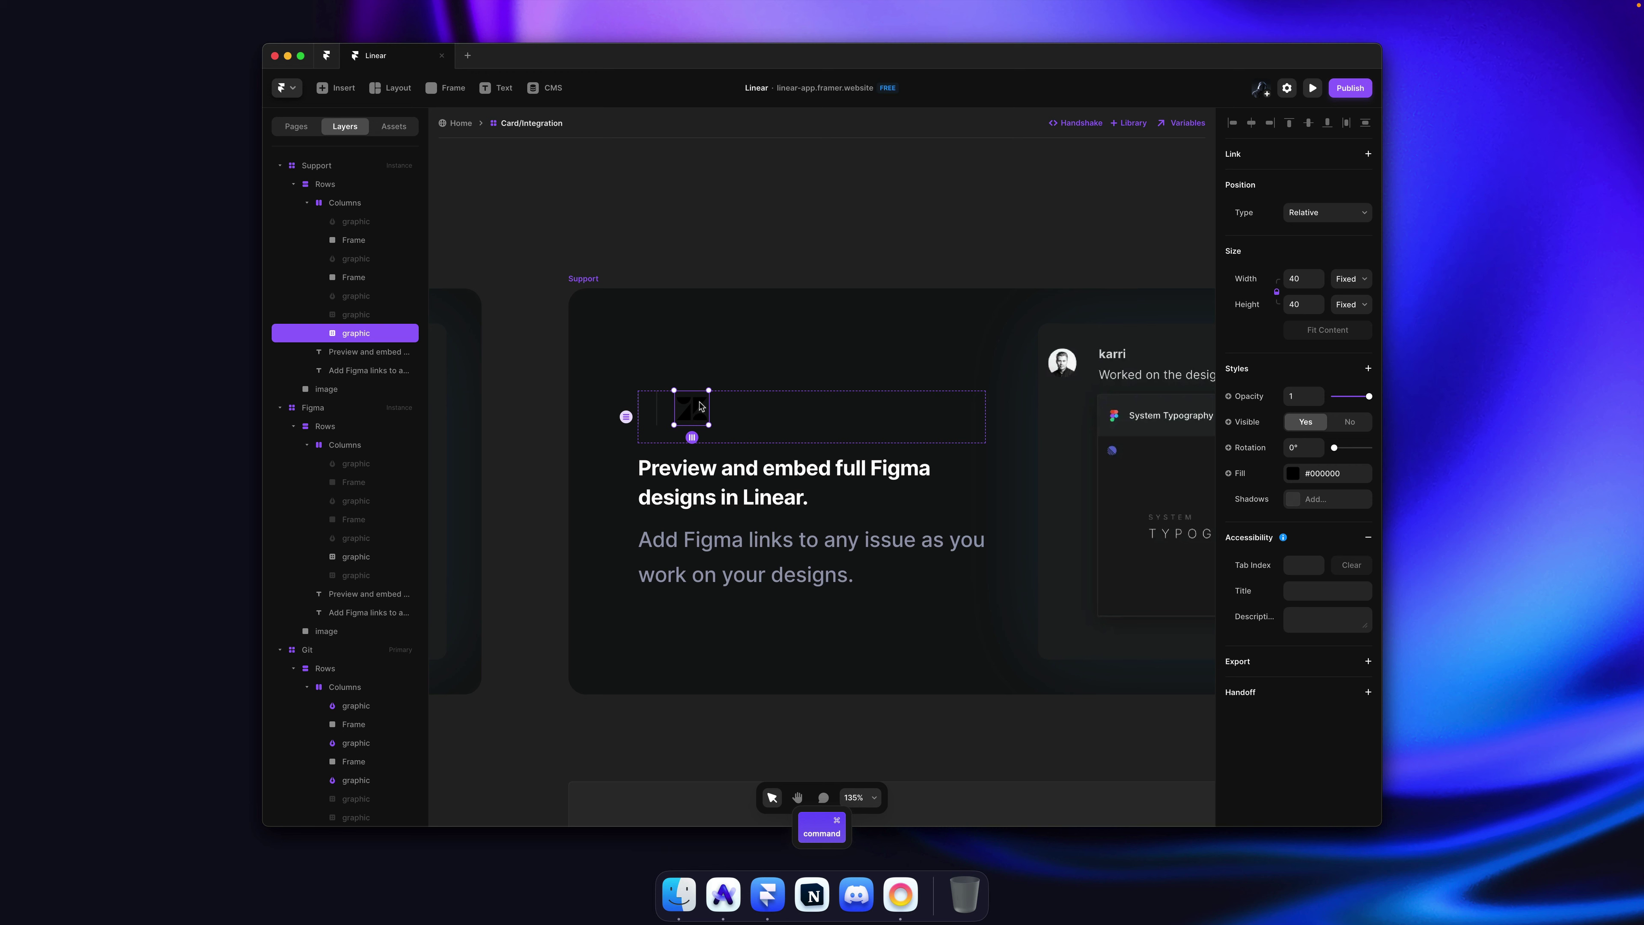
Step: Make the Zendesk logo White and move it to the start of the row
scroll(971, 454, "down", 1)
left_click(1327, 473)
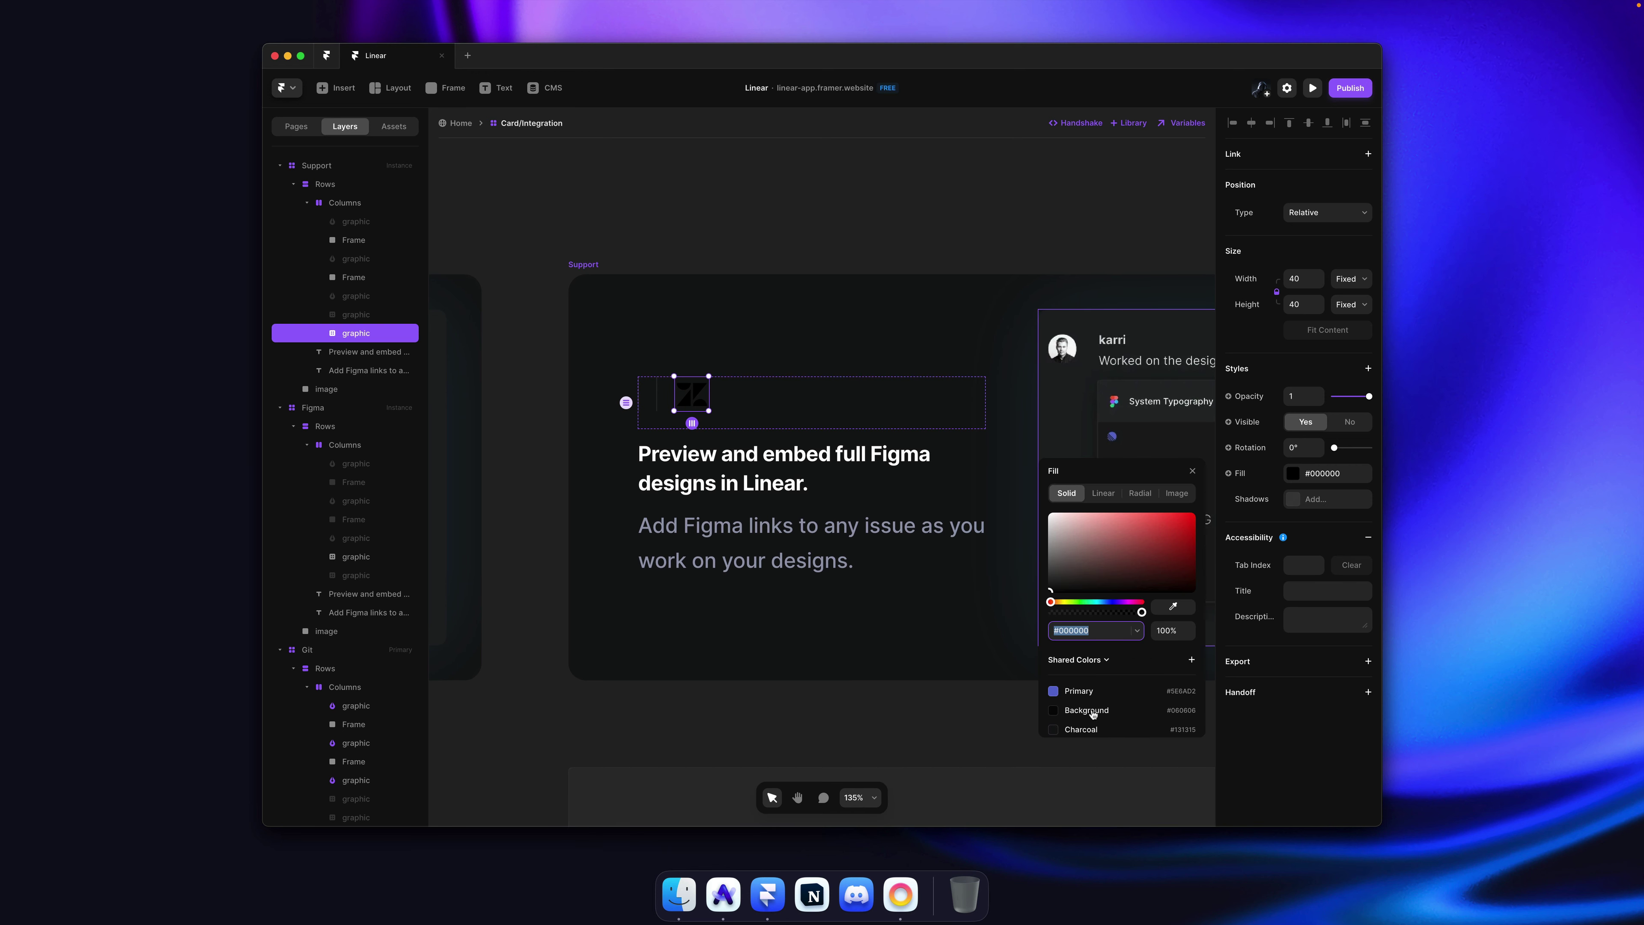
scroll(1093, 714, "down", 2)
left_click(1084, 721)
key("super+s")
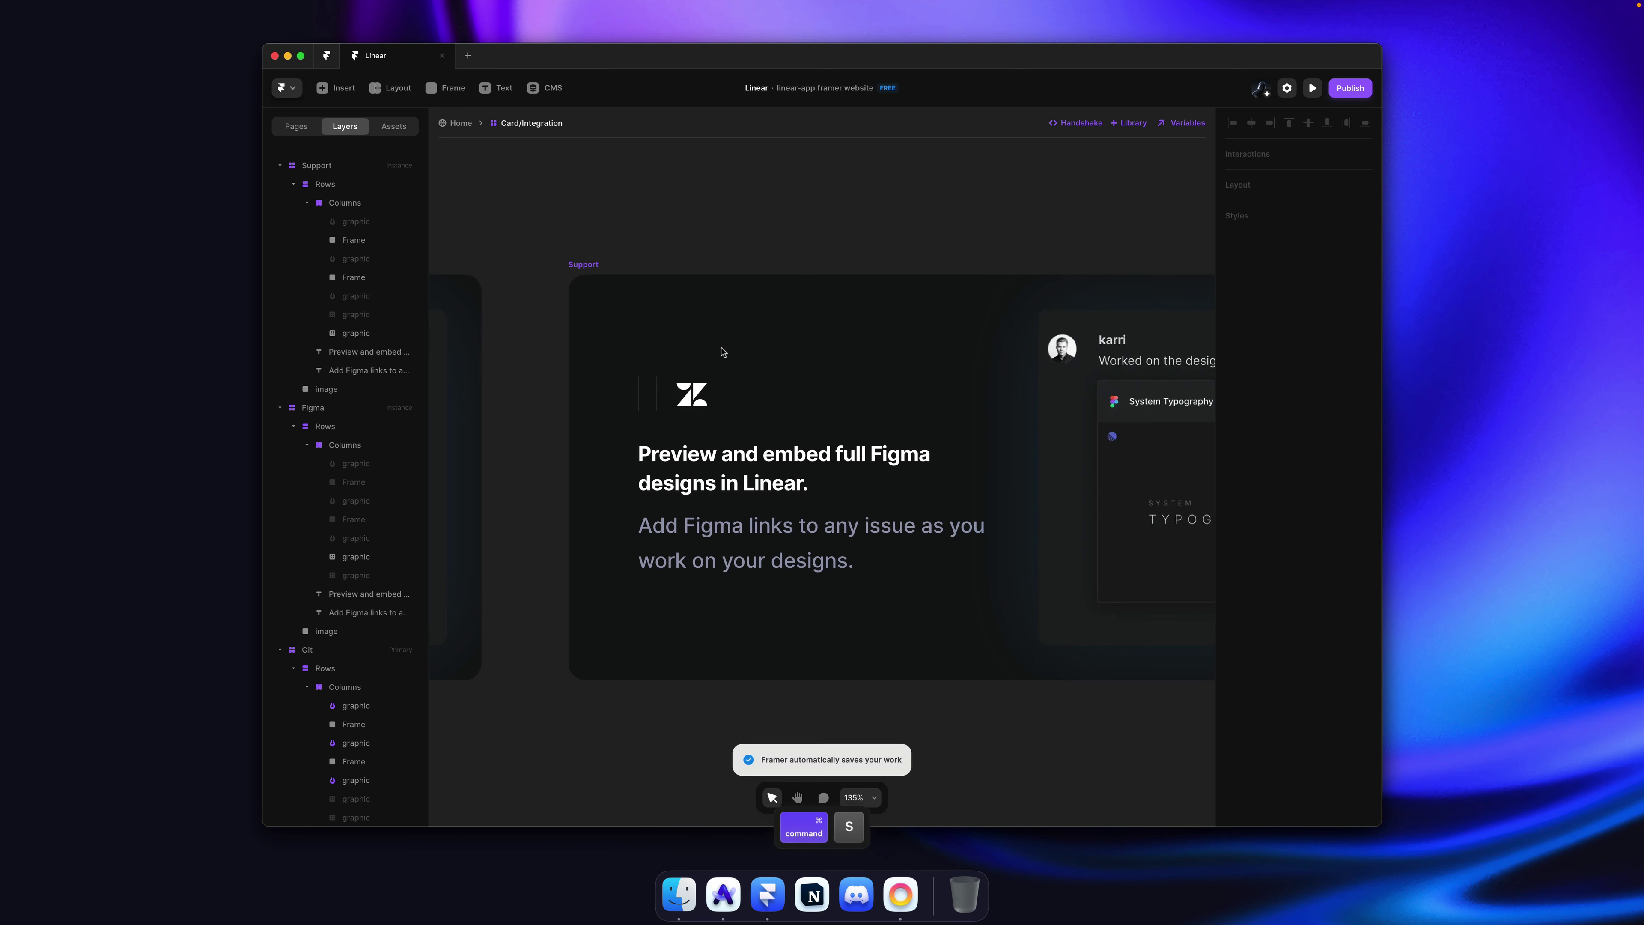
left_click(698, 392)
key("super+bracketleft")
key("super+bracketright")
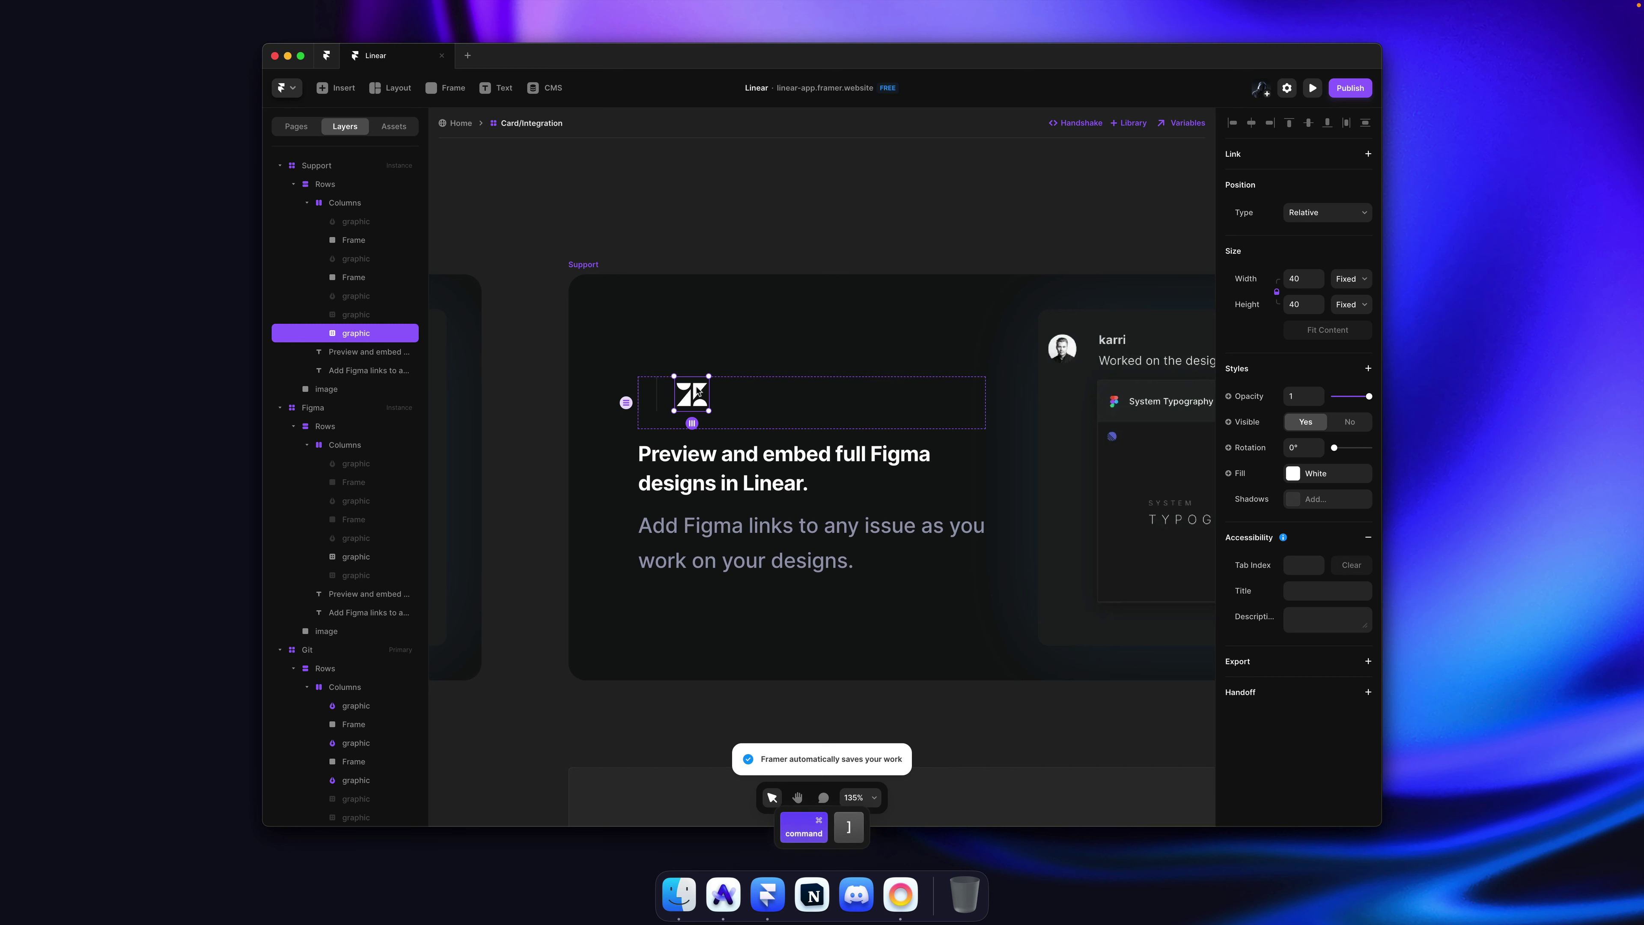
key("super+bracketleft")
key("super+bracketleft")
key("super+bracketleft")
key("super+bracketleft")
key("super+bracketleft")
key("super+bracketleft")
Step: Copy the Intercom icon's svg from linear.app and paste it into the Columns row
key("super+Tab")
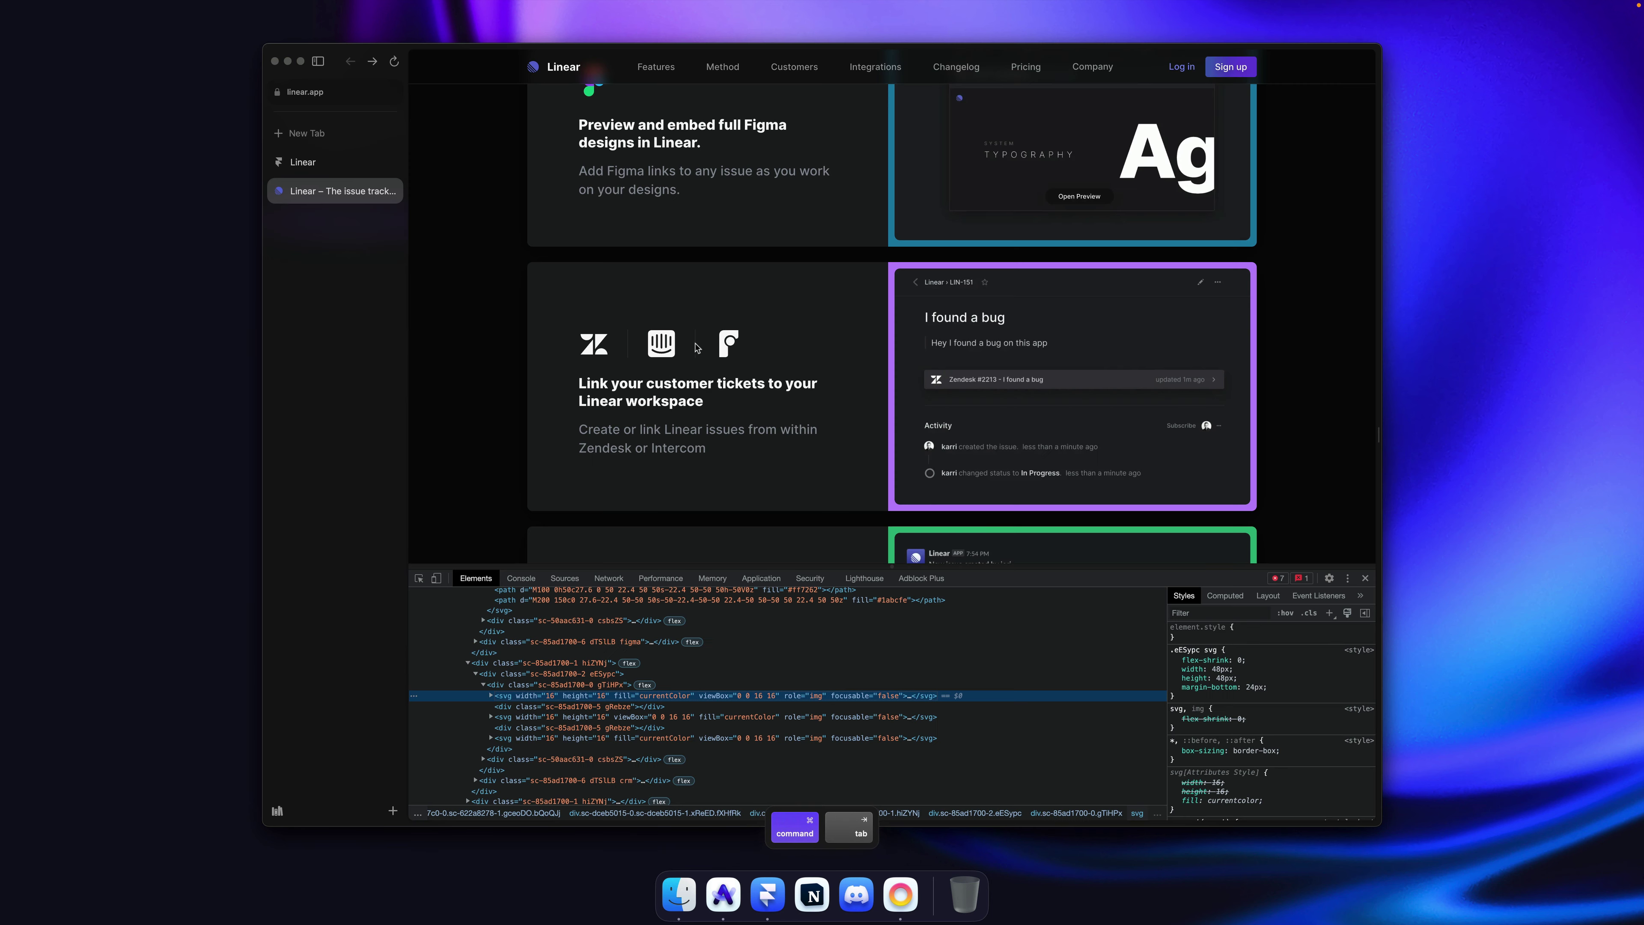
left_click(512, 716)
right_click(511, 717)
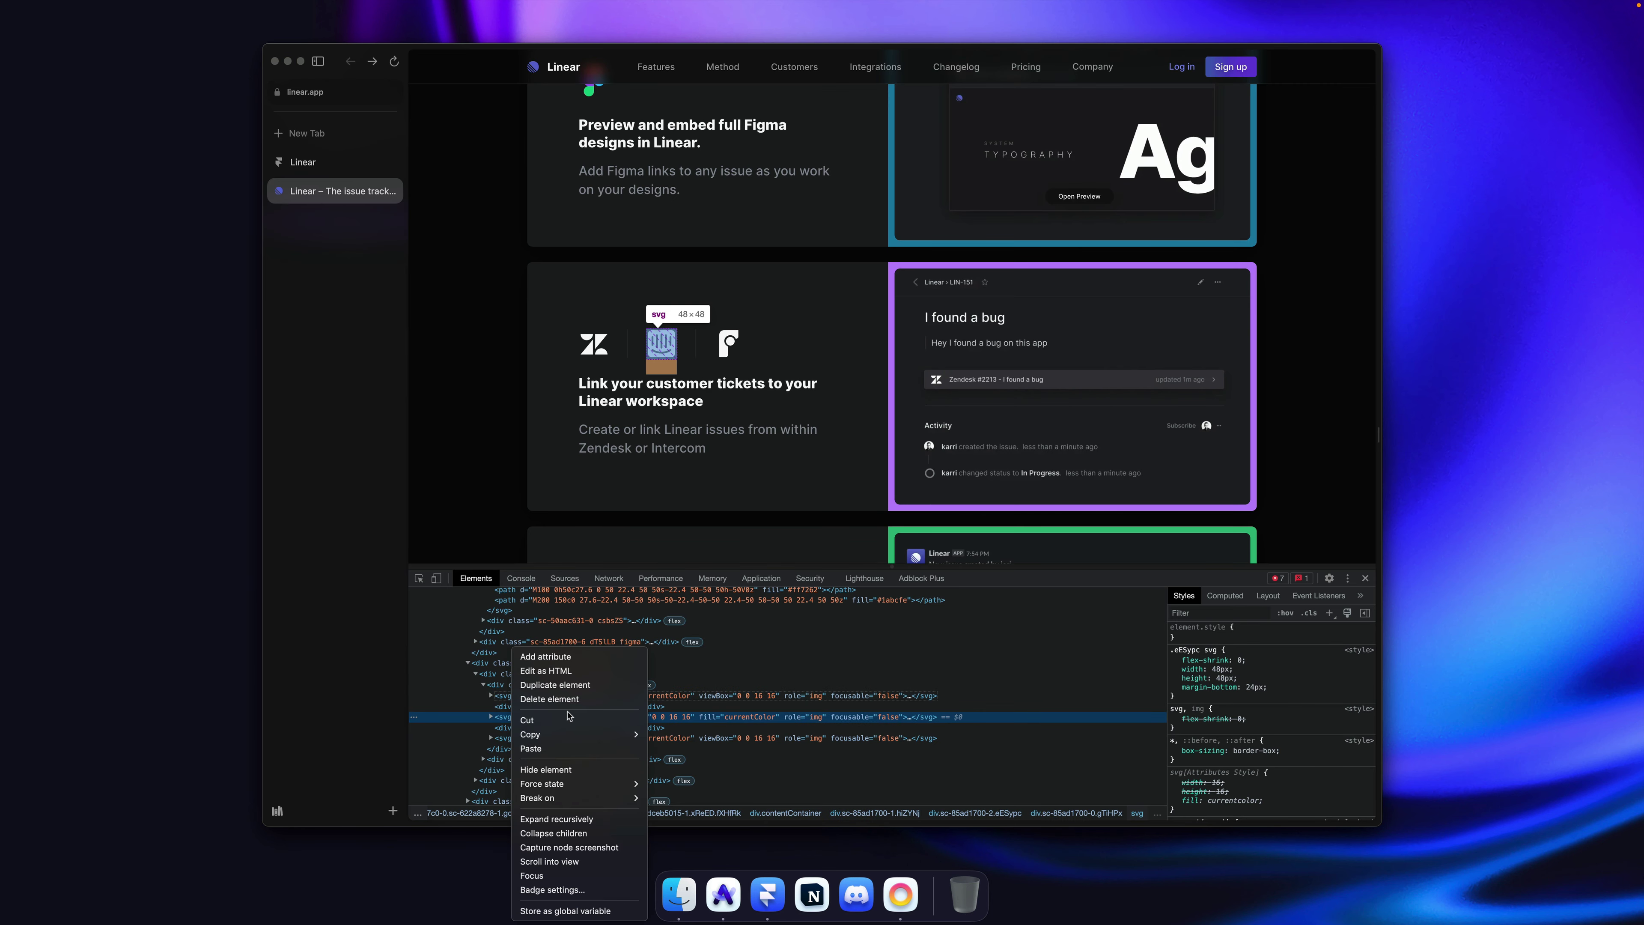
mouse_move(570, 737)
left_click(679, 736)
key("super+Tab")
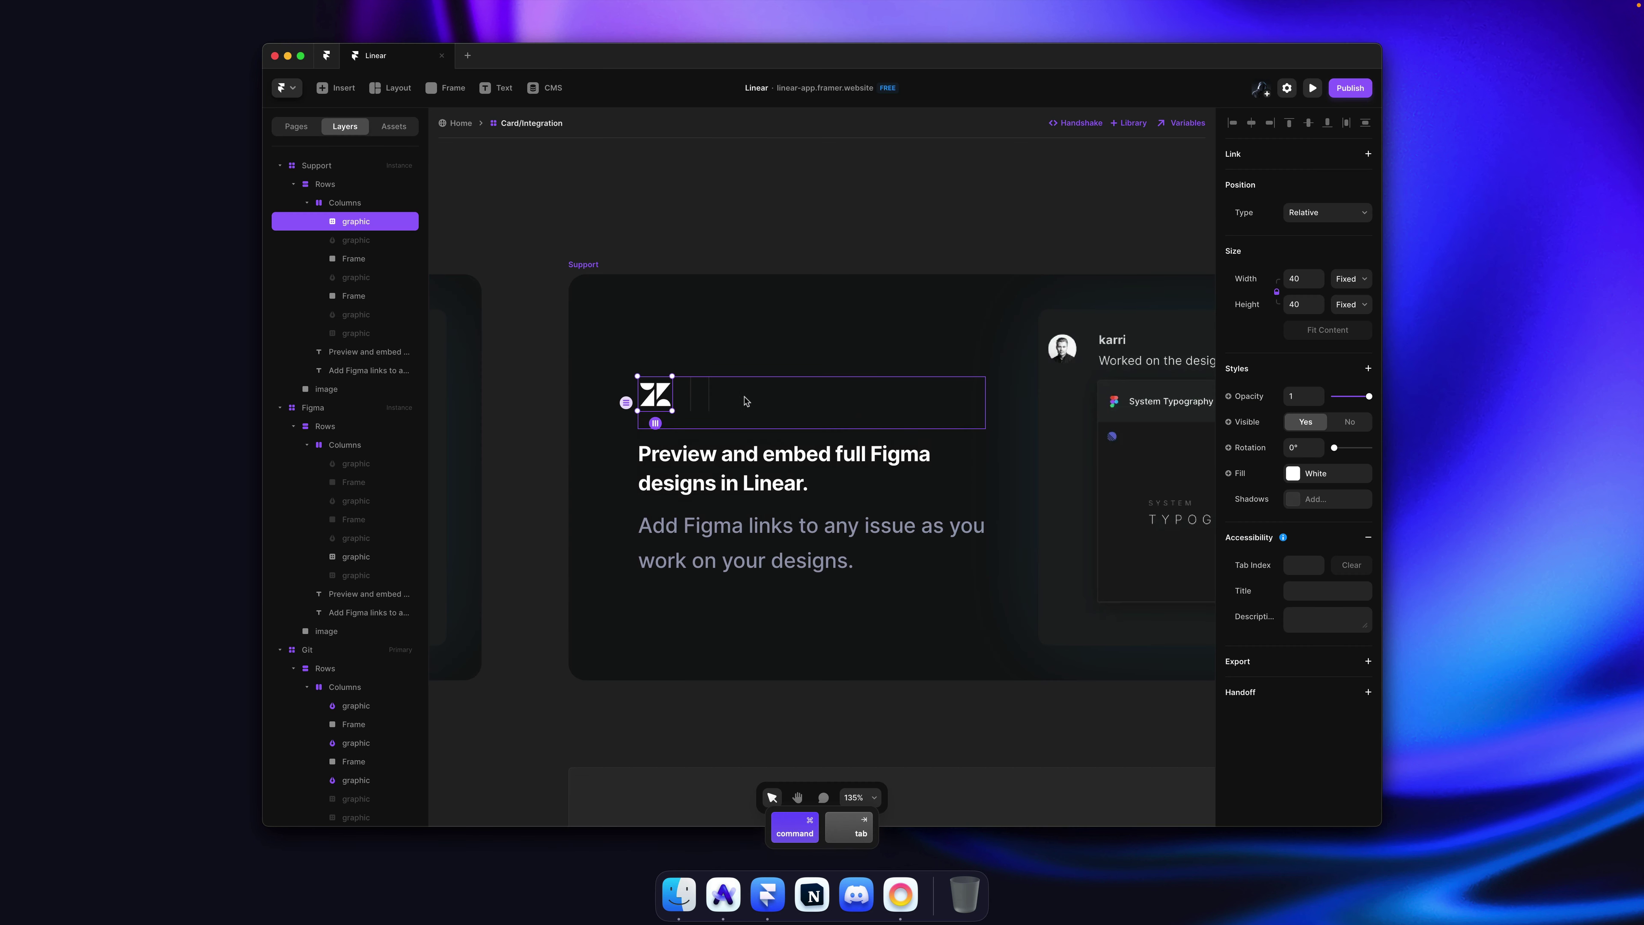
left_click(748, 397)
key("super+x")
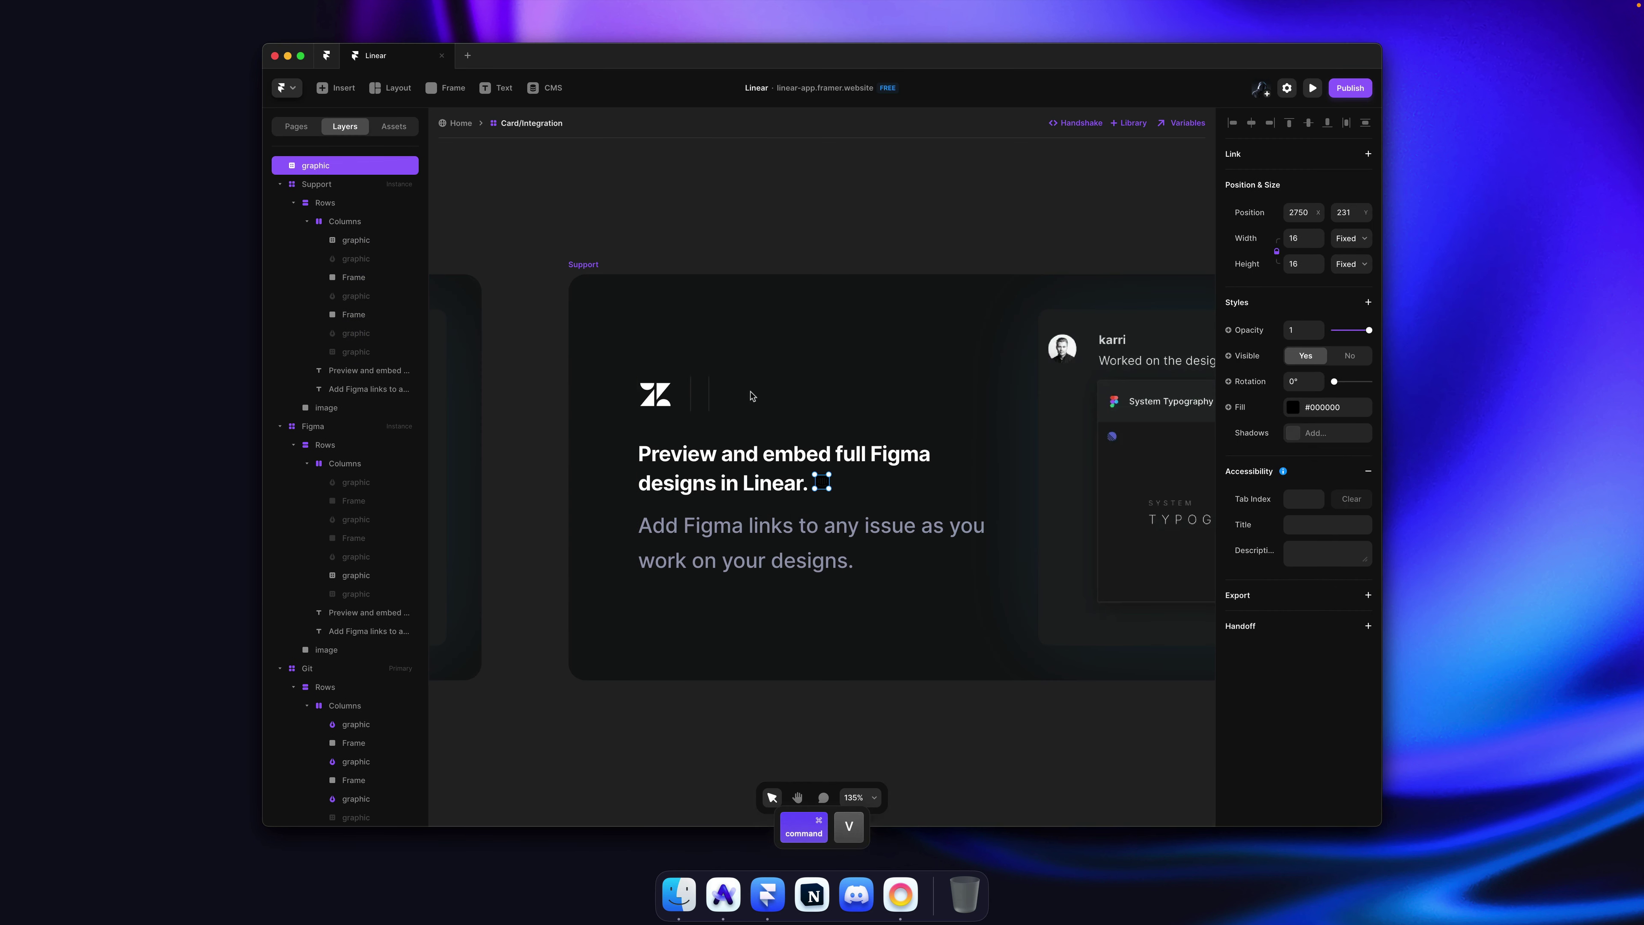
key("super+v")
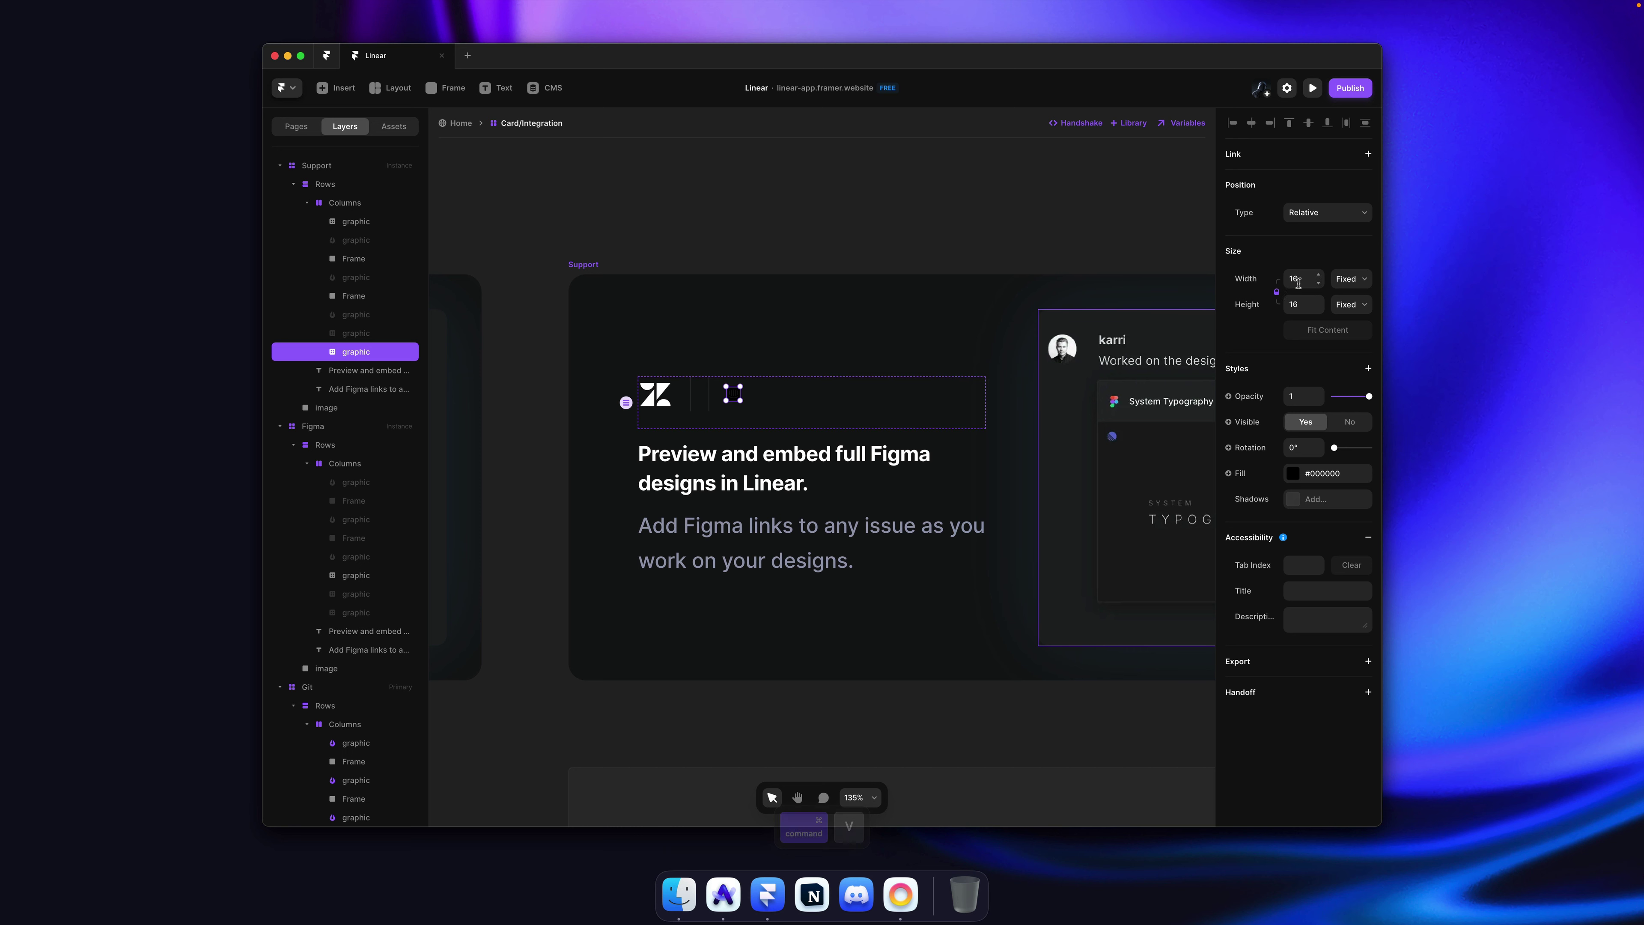
Step: Set the Intercom logo to 40 px wide, White fill, and adjust its layer order
left_click(1301, 279)
type("40")
key("Return")
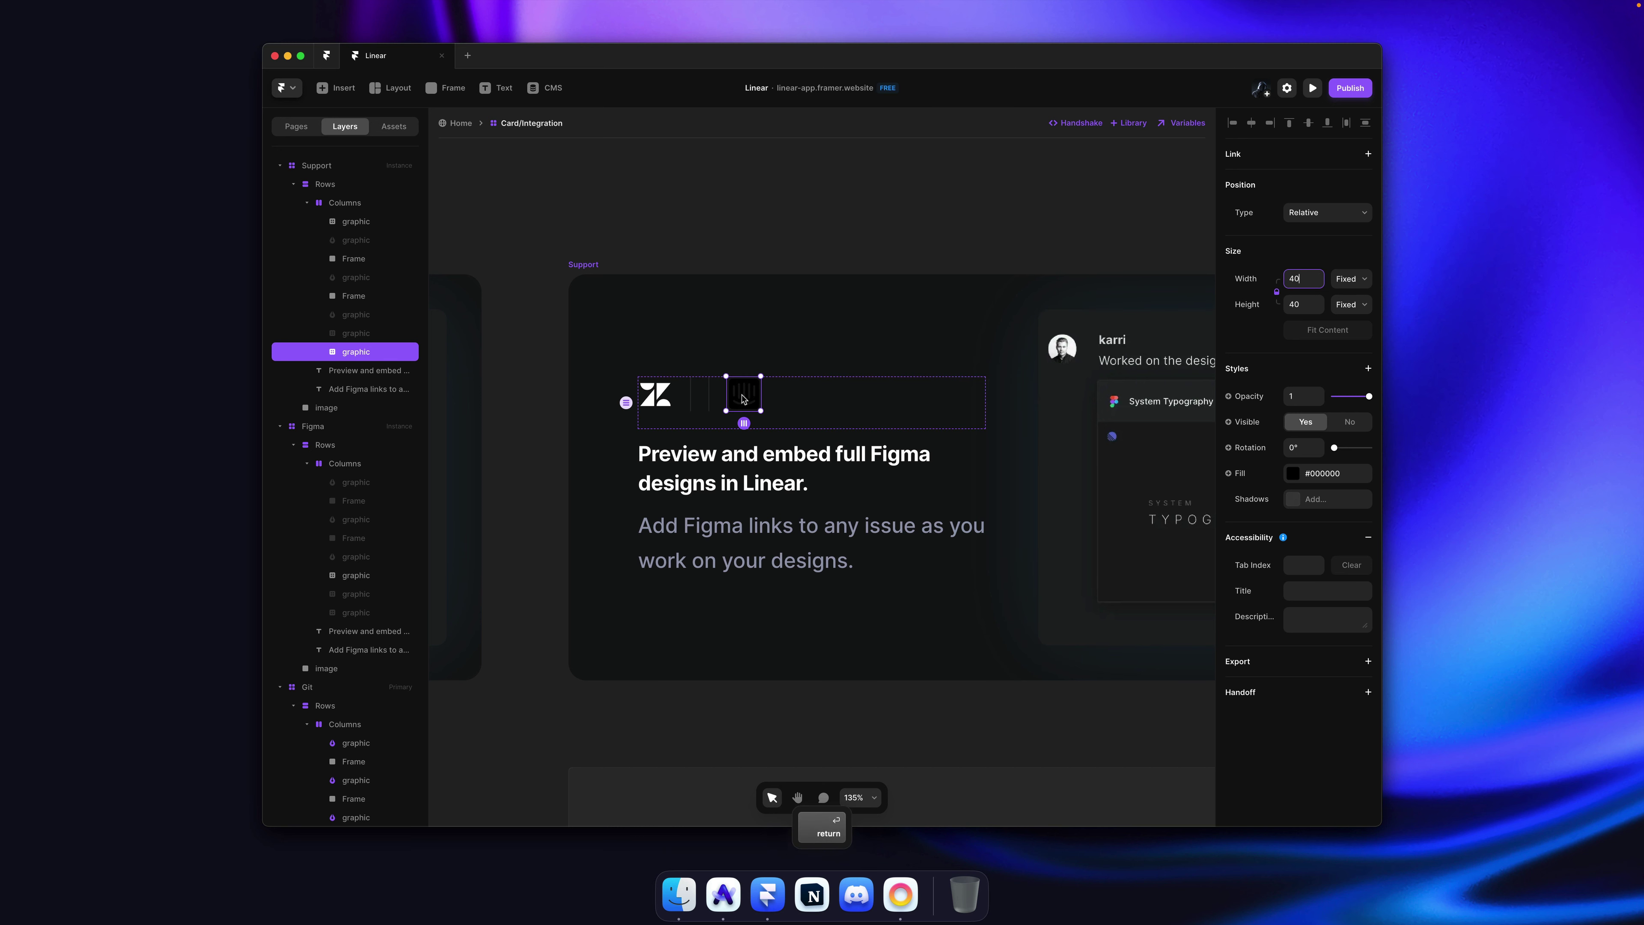
left_click(1353, 475)
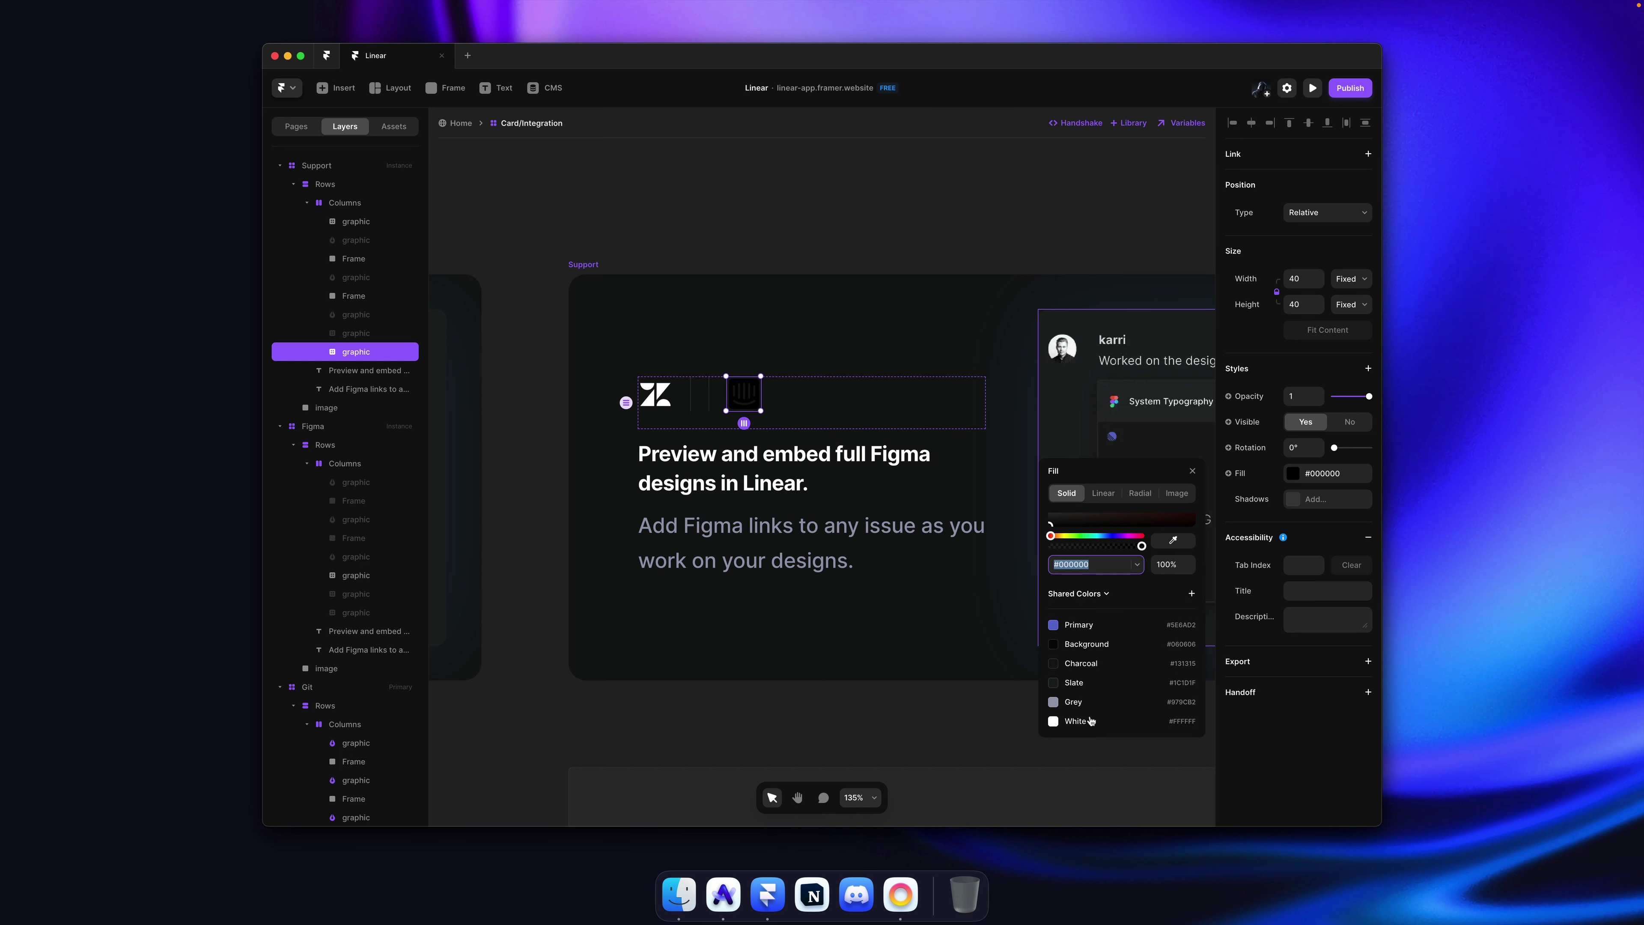
left_click(1092, 721)
key("Escape")
left_click(744, 393)
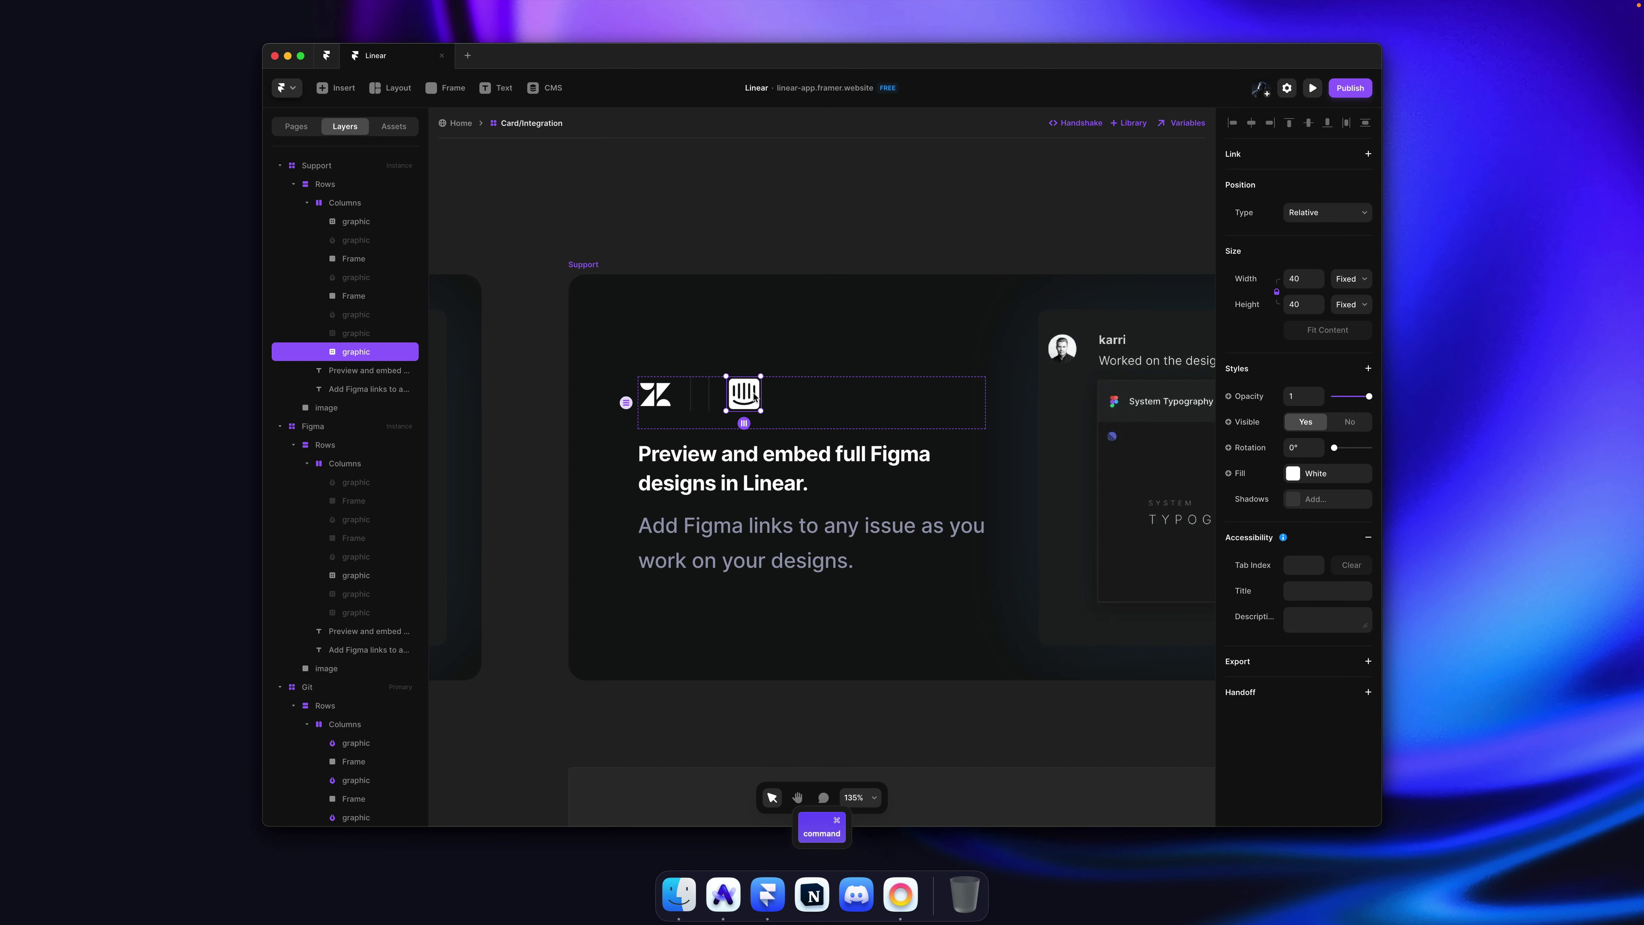
key("super+bracketleft")
key("super+bracketleft")
key("super+bracketleft")
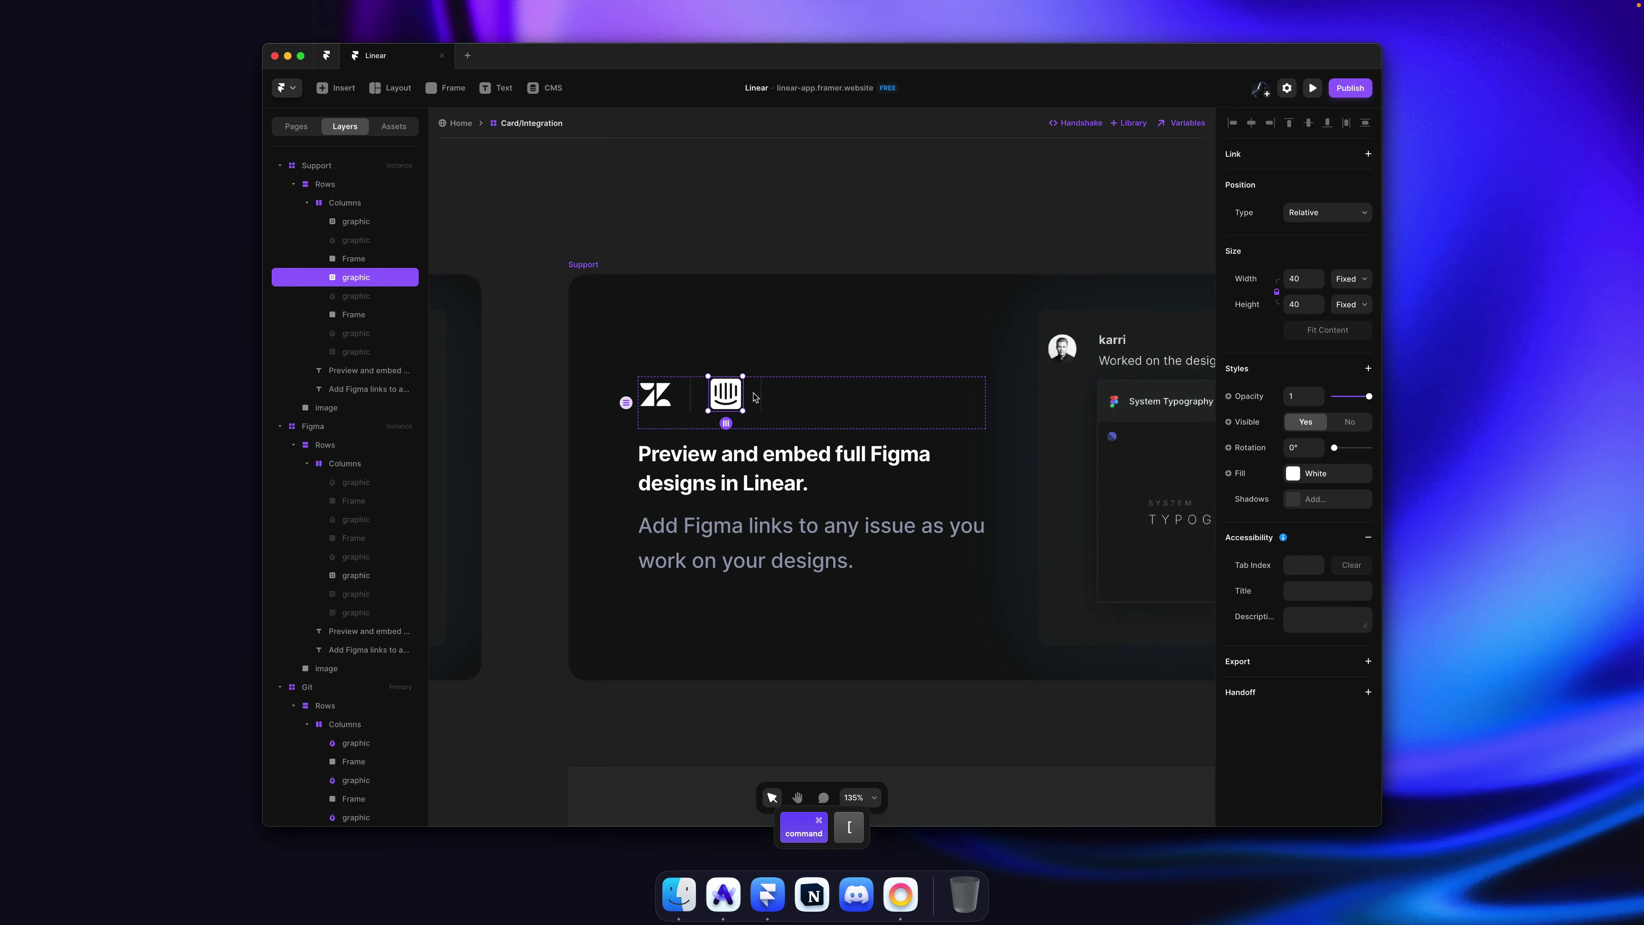
key("super+bracketleft")
key("super+bracketright")
Step: Copy the third (Front) icon's svg and paste it into the Columns row
key("super+Tab")
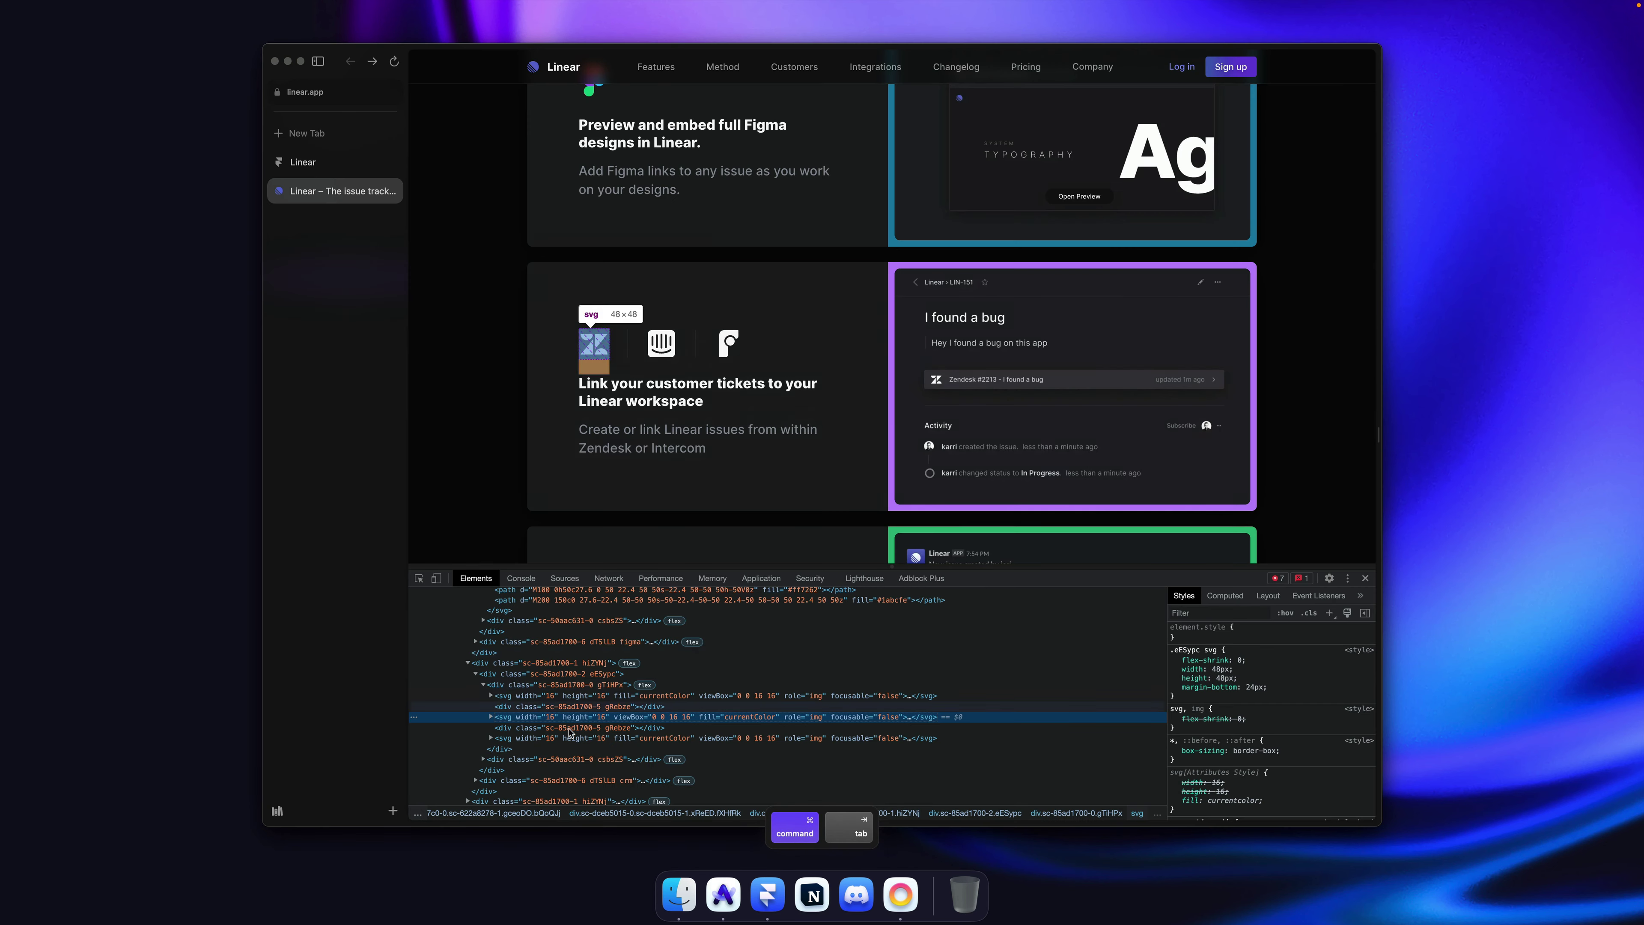
right_click(558, 738)
mouse_move(648, 734)
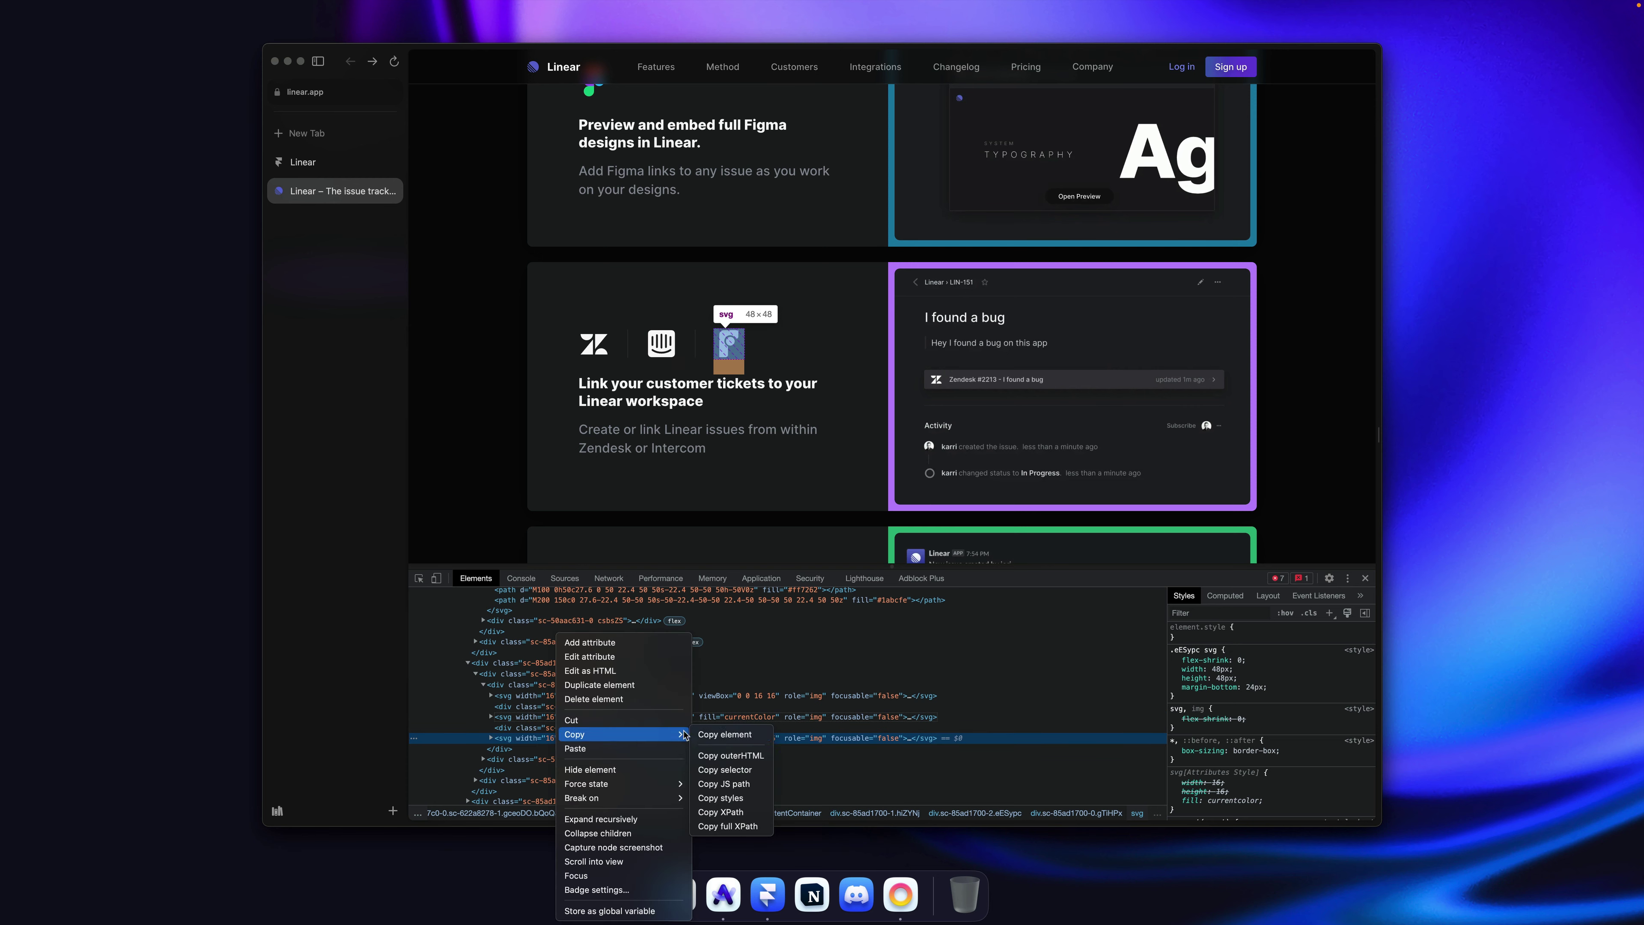
left_click(724, 736)
key("super+Tab")
key("super+v")
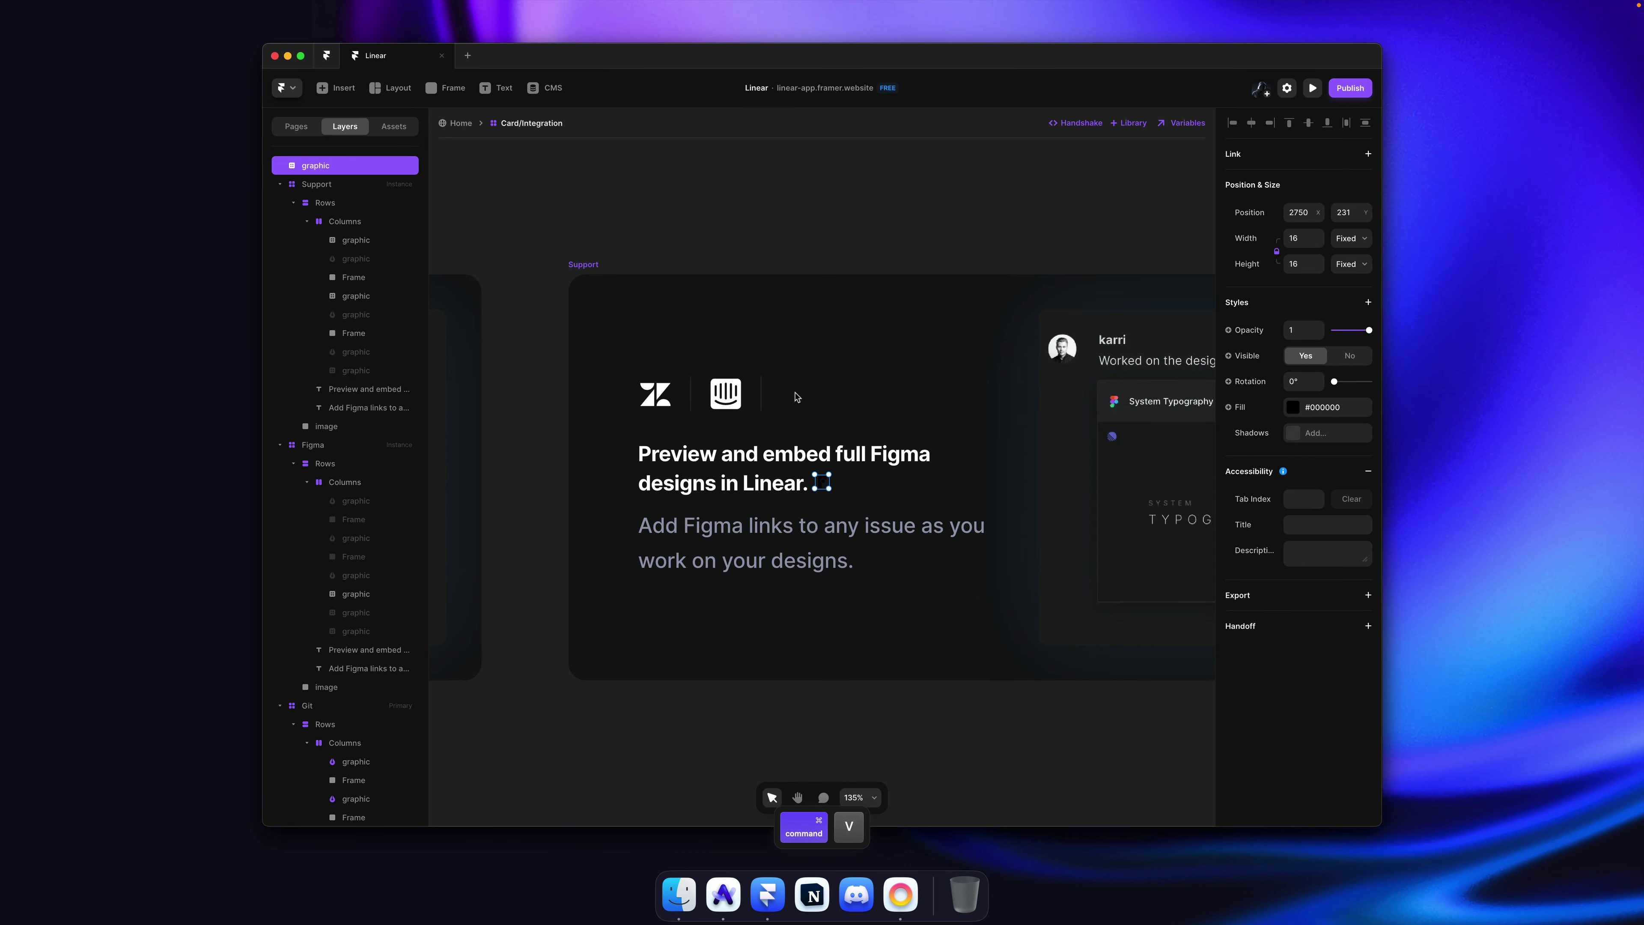
key("super+z")
left_click(810, 400, "super")
key("super+v")
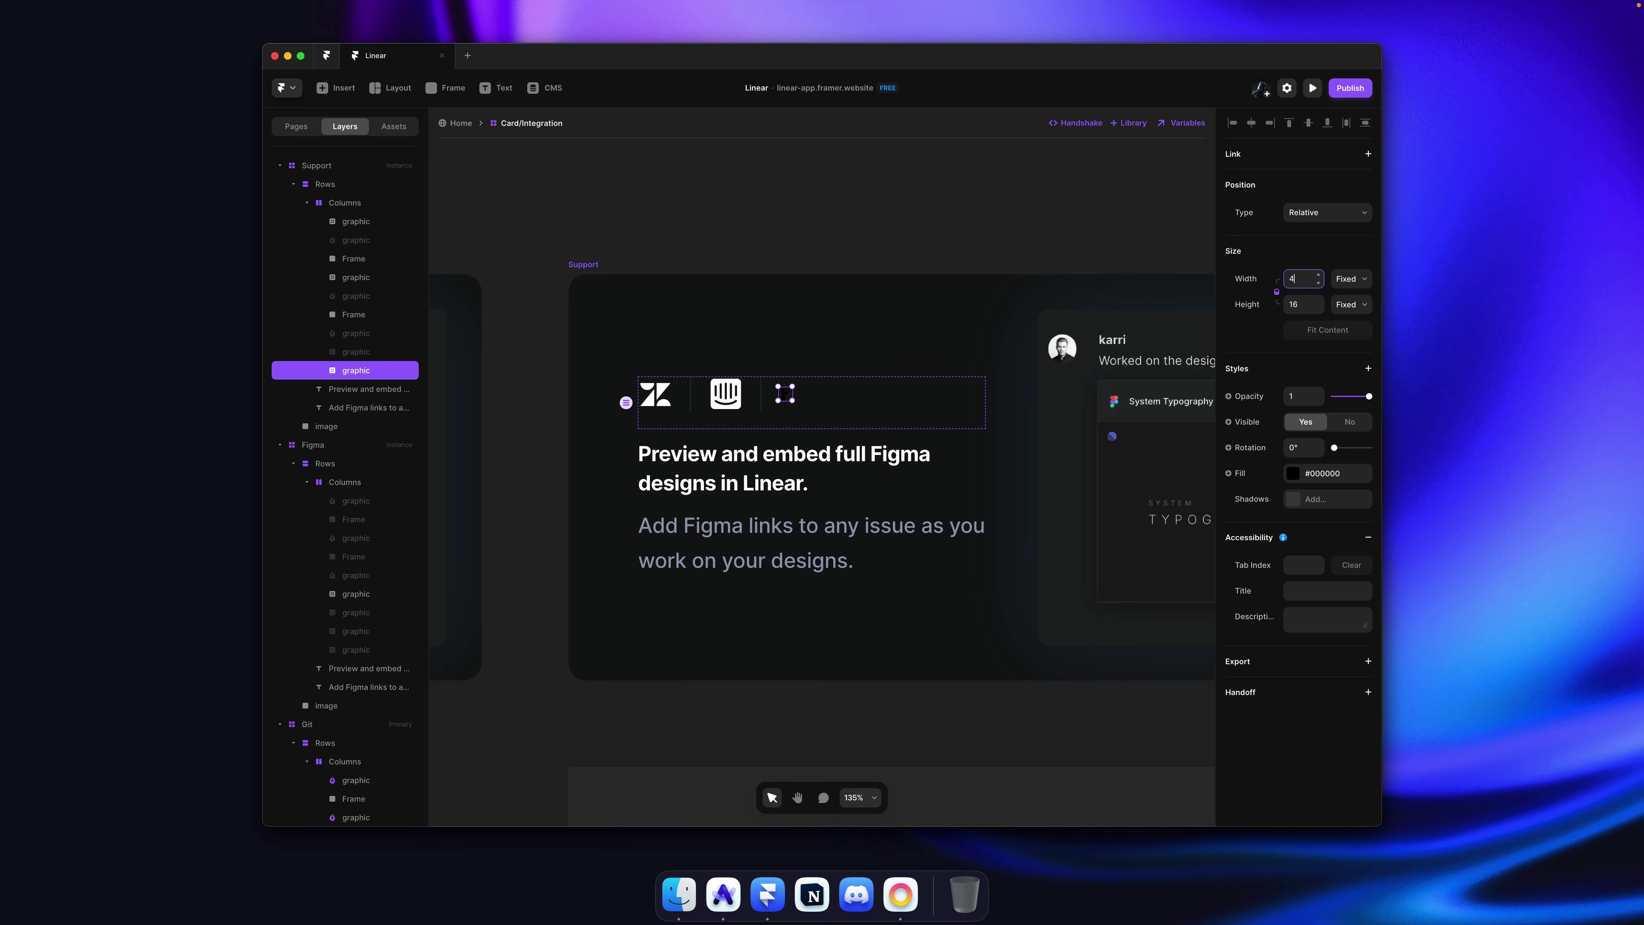
Step: Give the third logo a 40 px width and White fill, then save
type("0")
key("Return")
left_click(1293, 473)
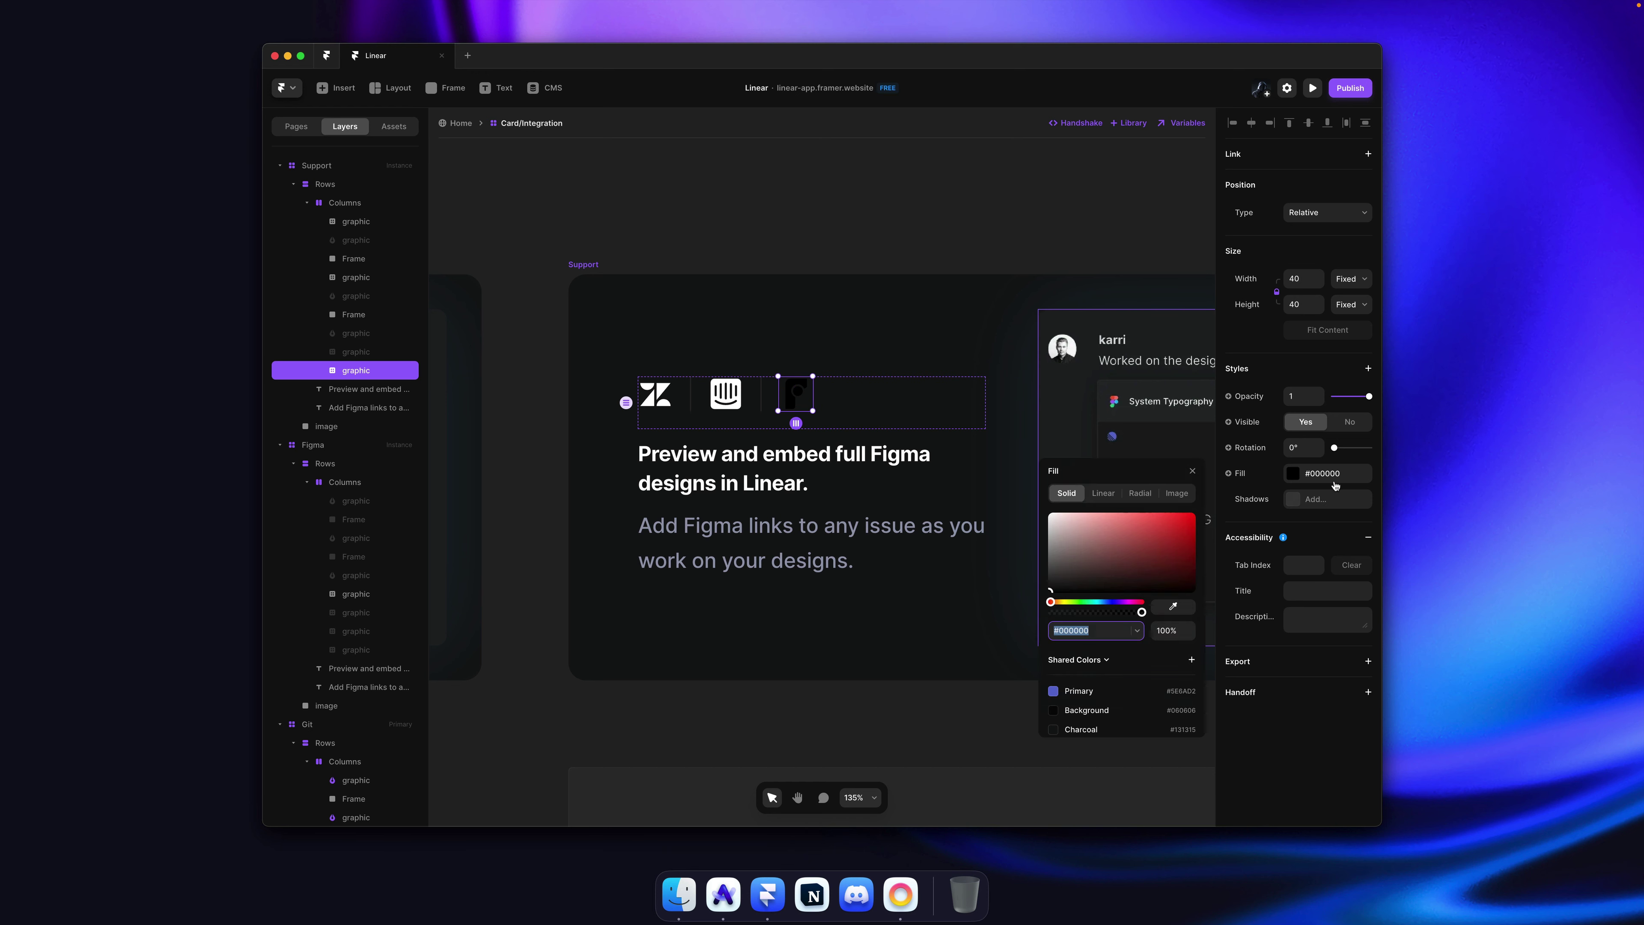
left_click(1075, 721)
left_click(884, 218)
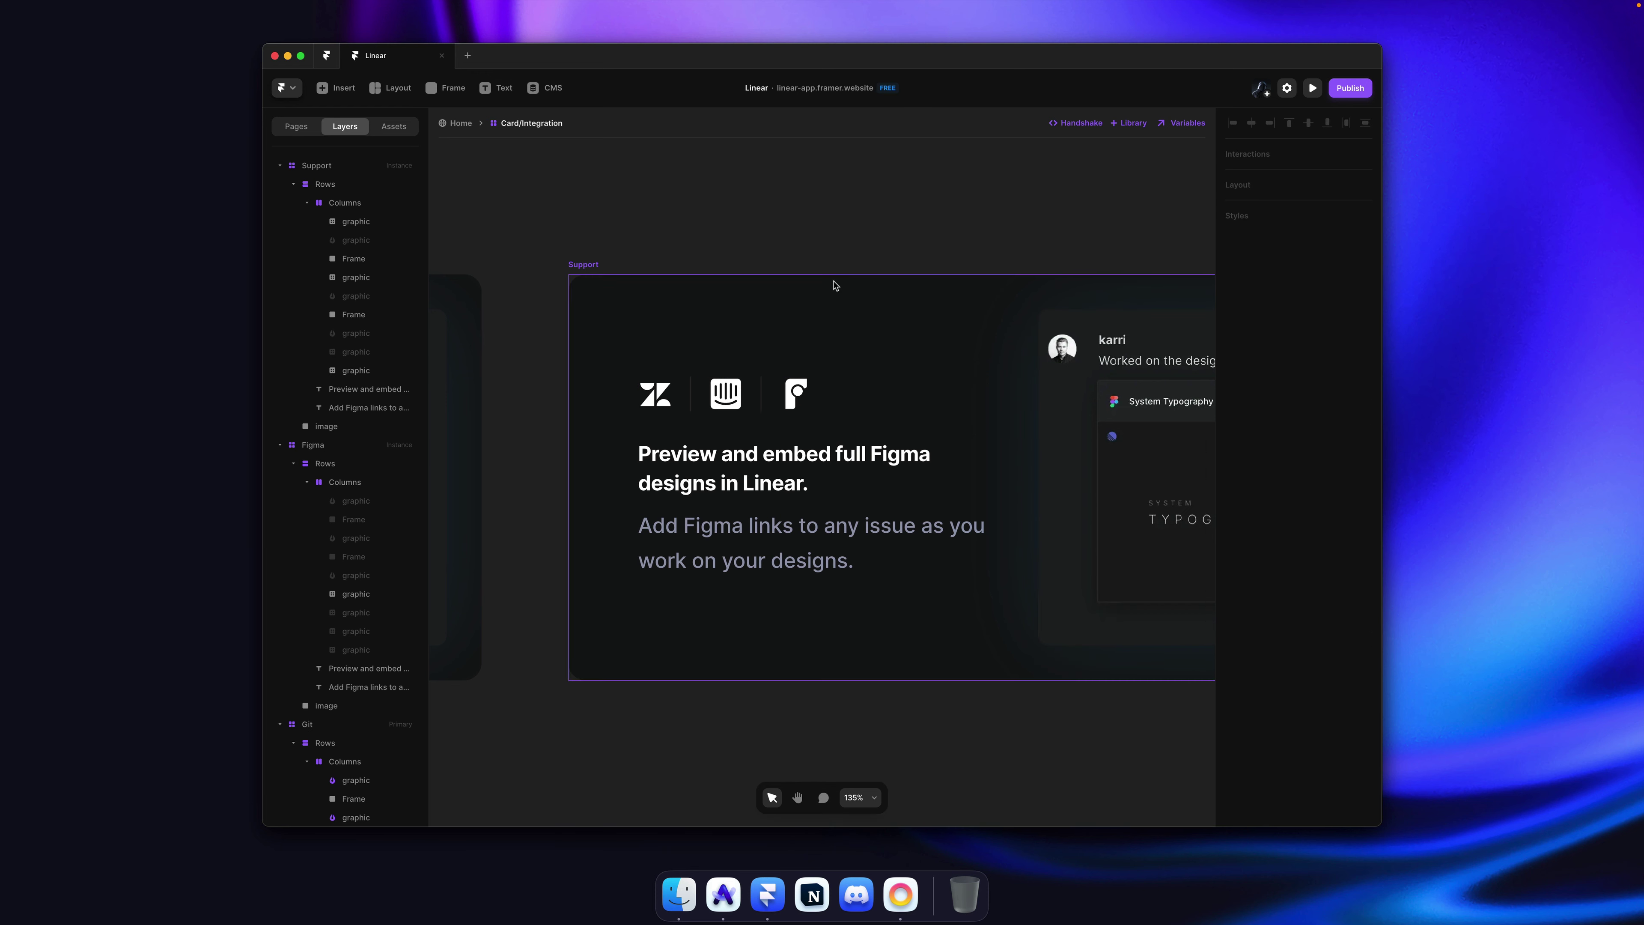
key("super+s")
Step: Select the 'Link your customer tickets to your Linear workspace' heading on Linear's page
scroll(844, 225, "down", 3)
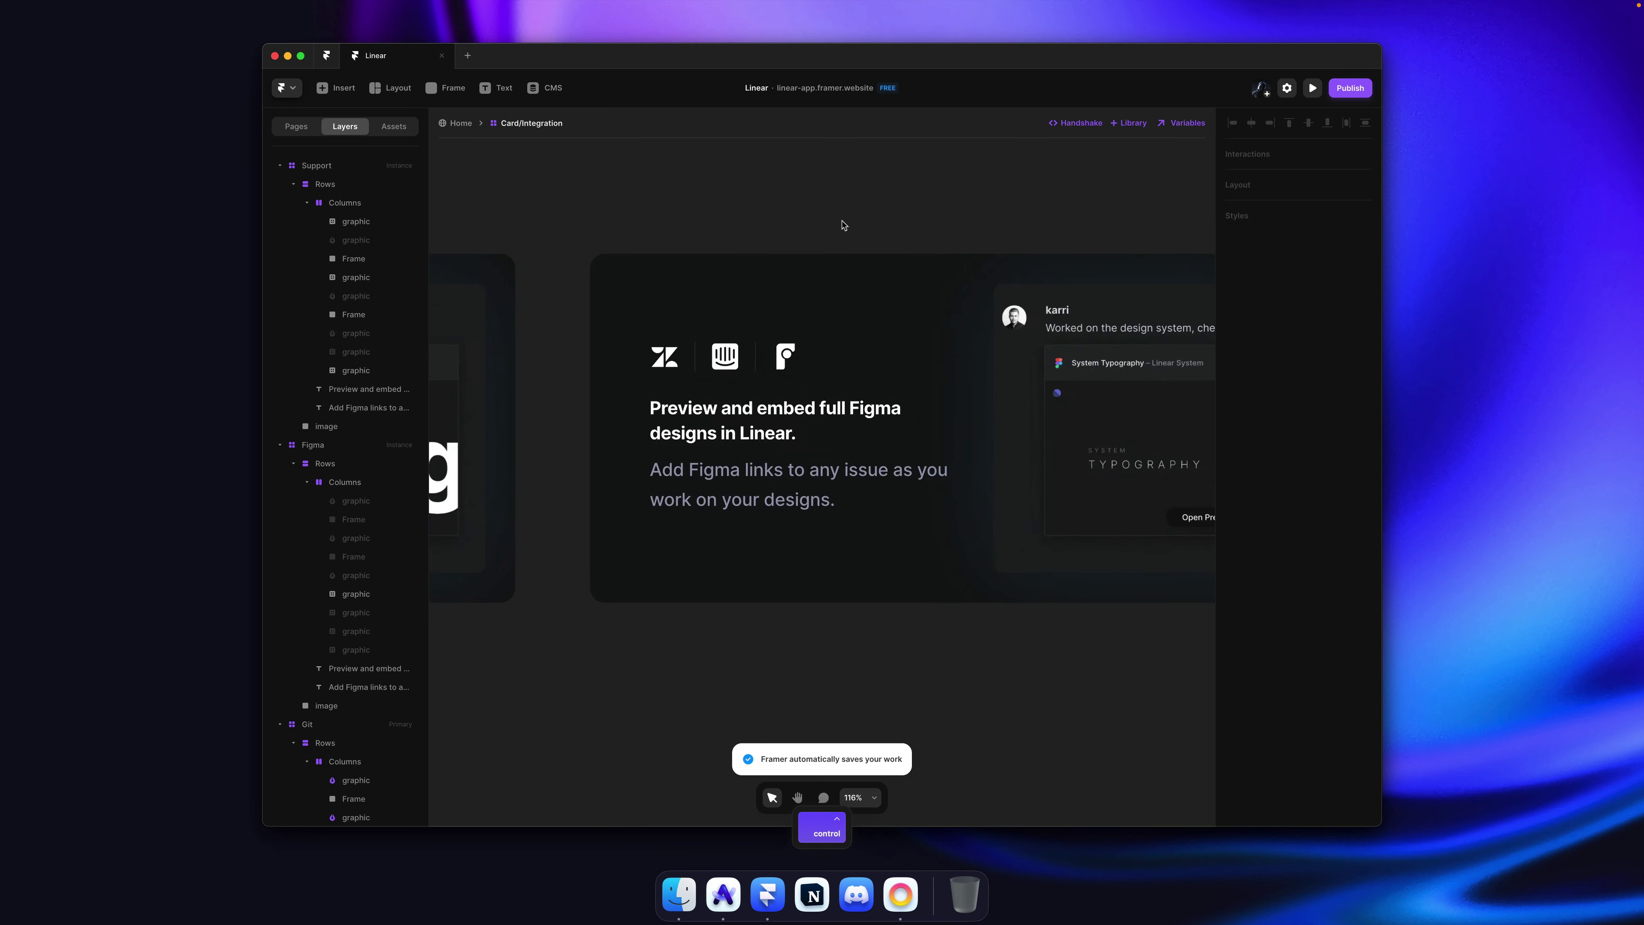
key("super+Tab")
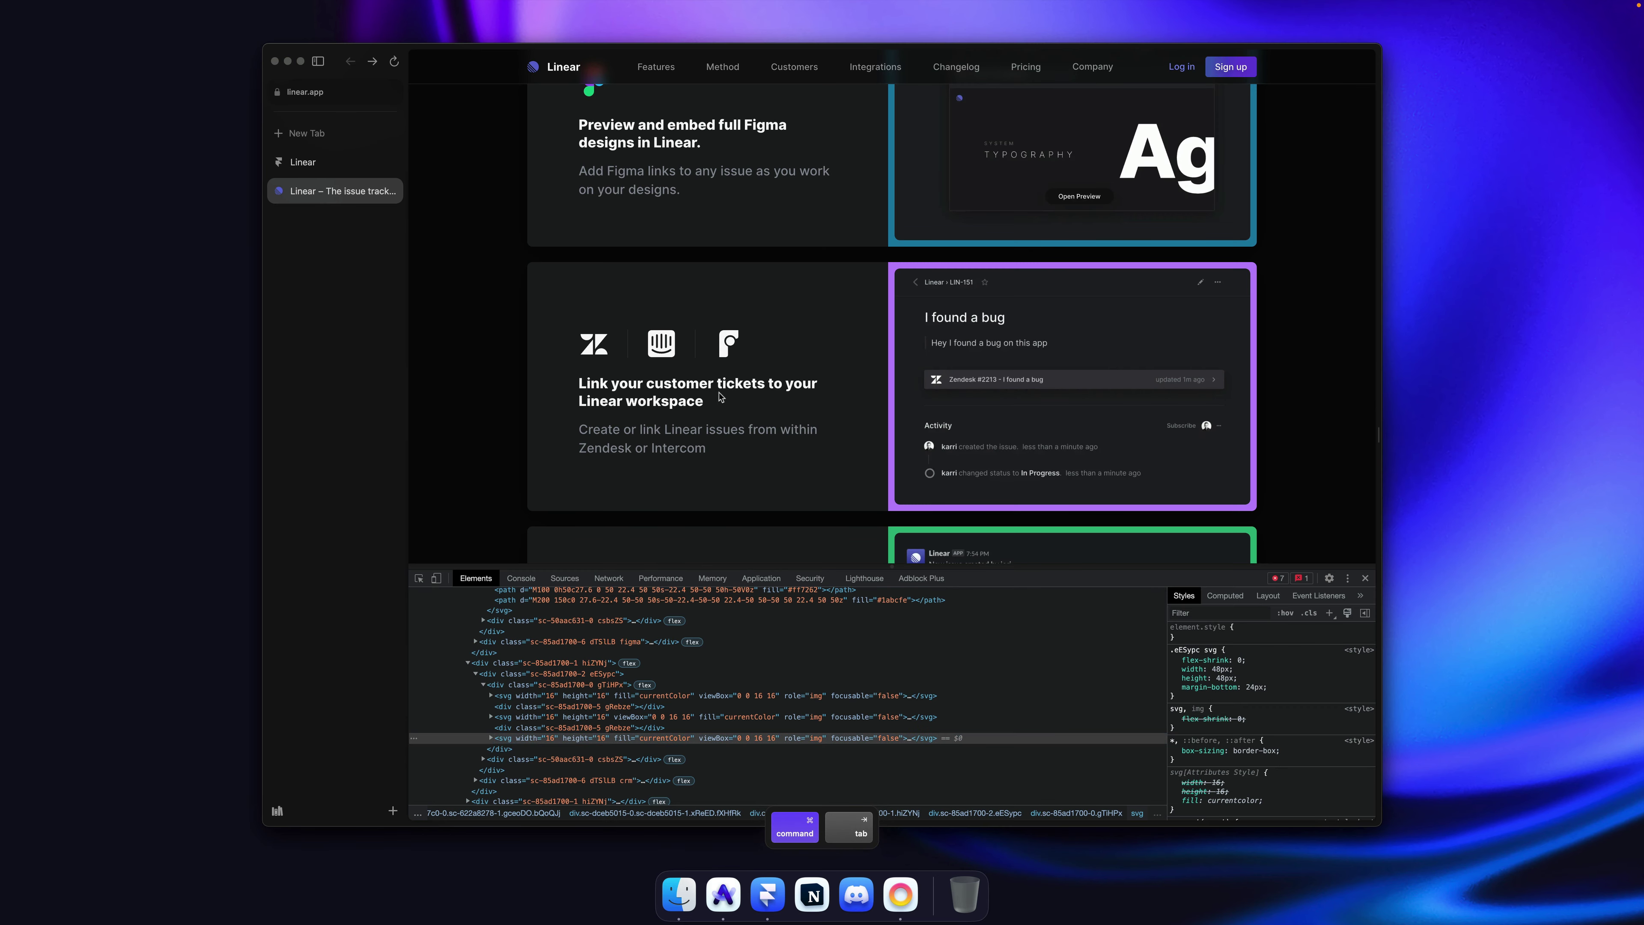
left_click_drag(705, 402, 681, 389)
key("super+Tab")
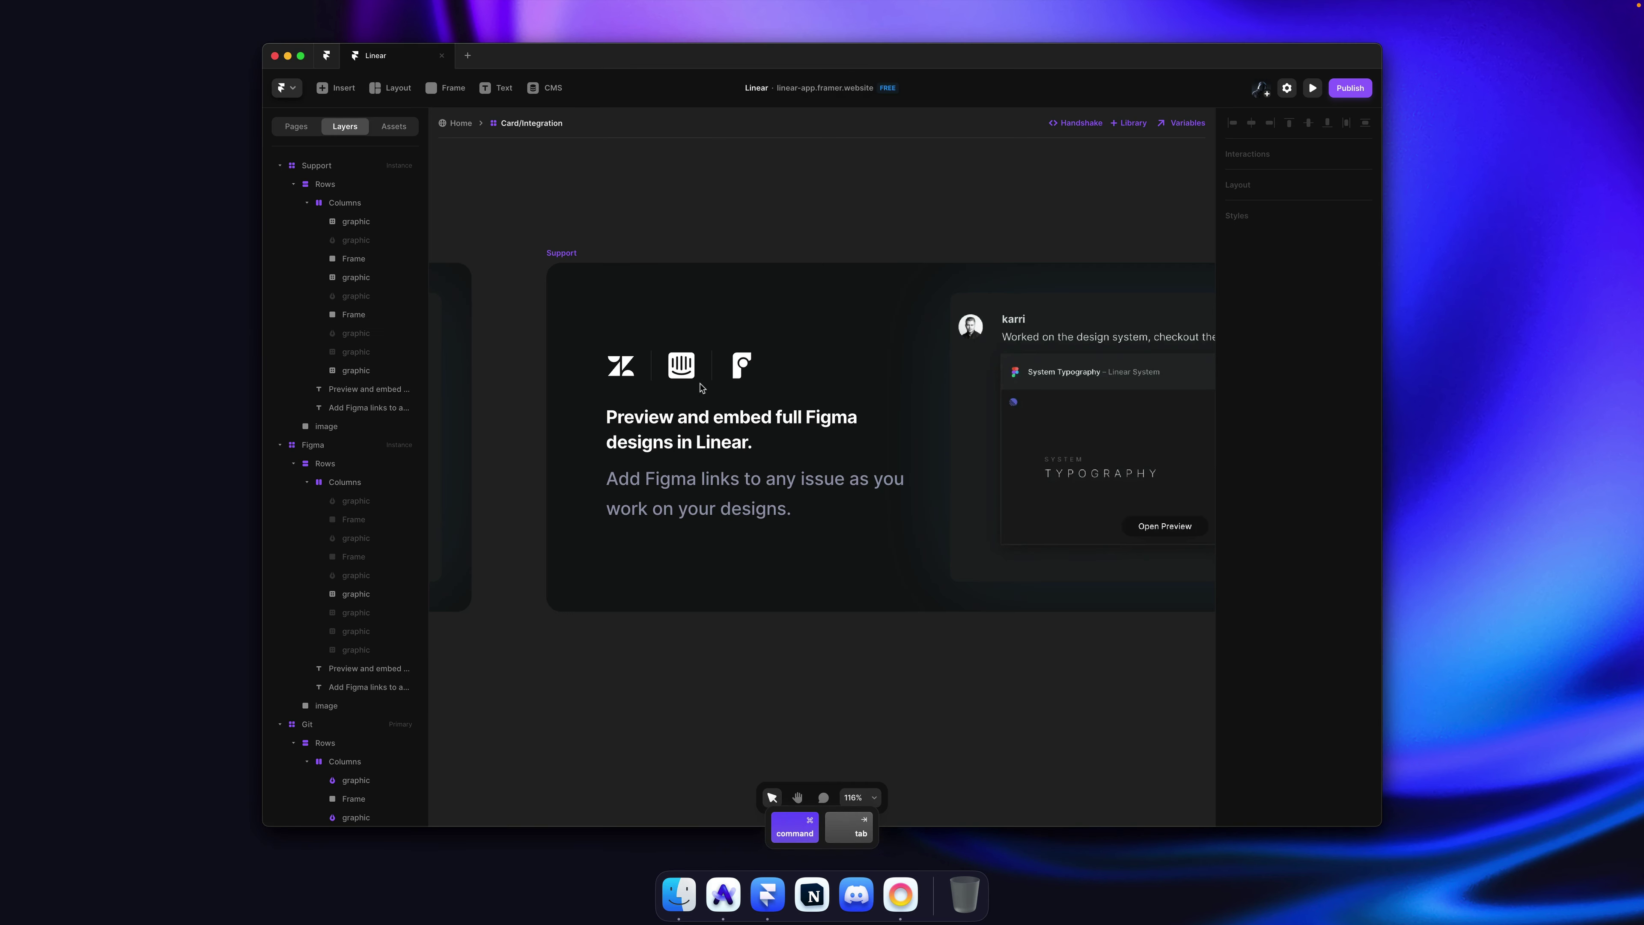
scroll(708, 379, "down", 5)
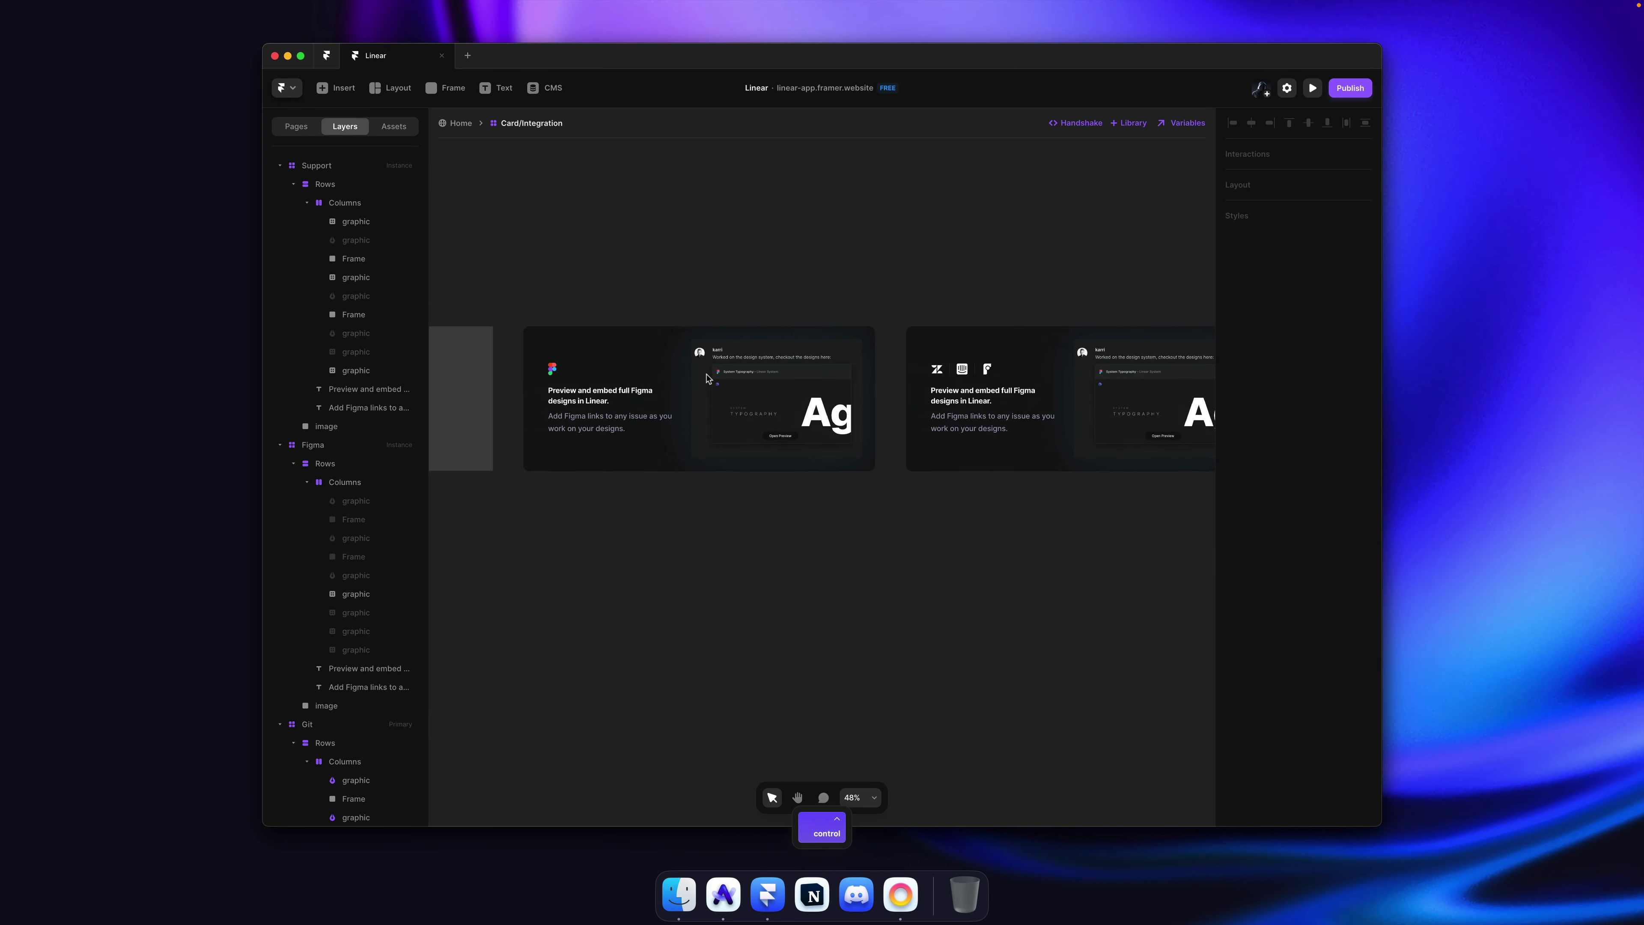
Step: Replace the Support card's heading and description with the copied Zendesk/Intercom text
scroll(708, 379, "up", 8)
left_click(626, 444, "super")
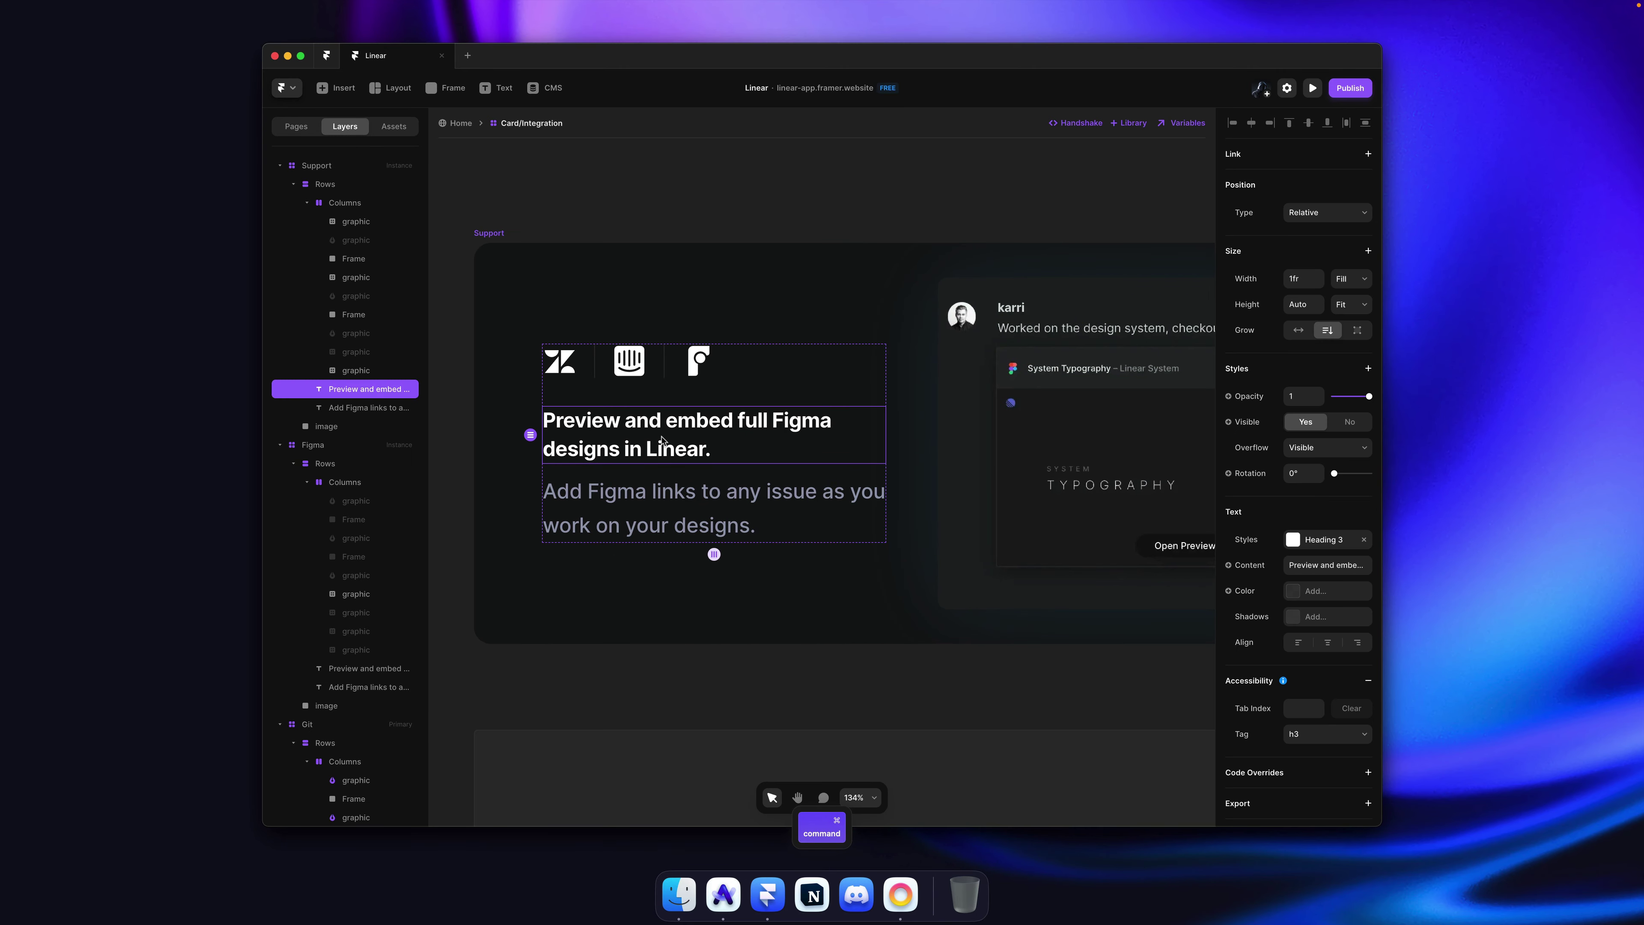
key("super+v")
key("super+Tab")
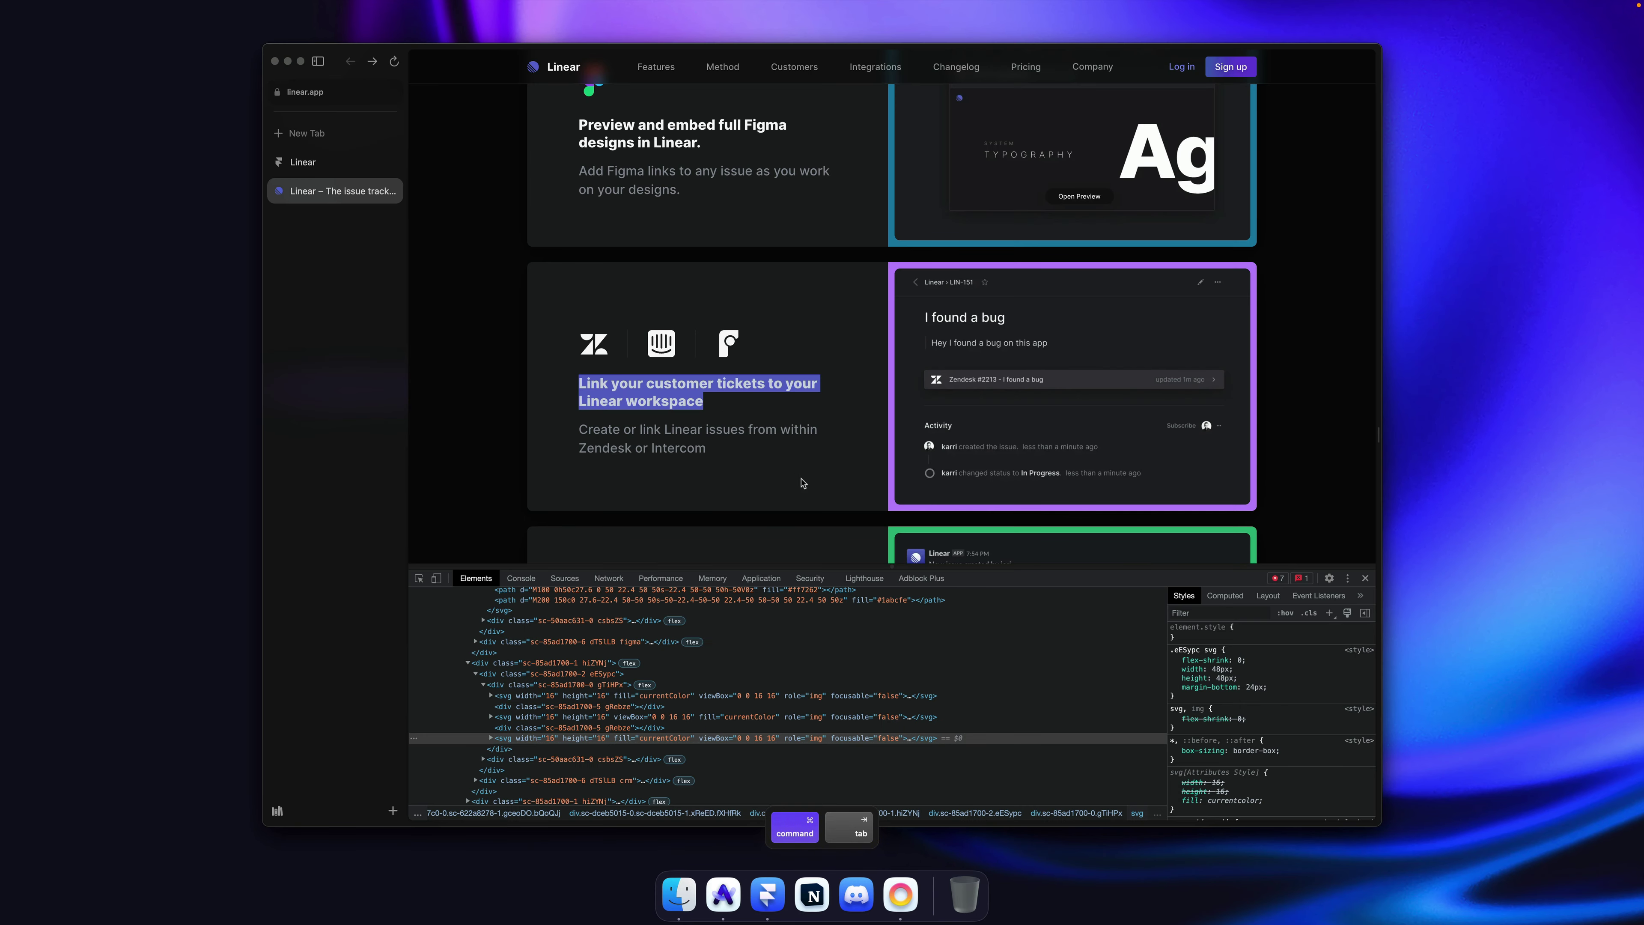
left_click_drag(801, 483, 547, 431)
key("super+c")
key("super+Tab")
left_click(649, 494, "super")
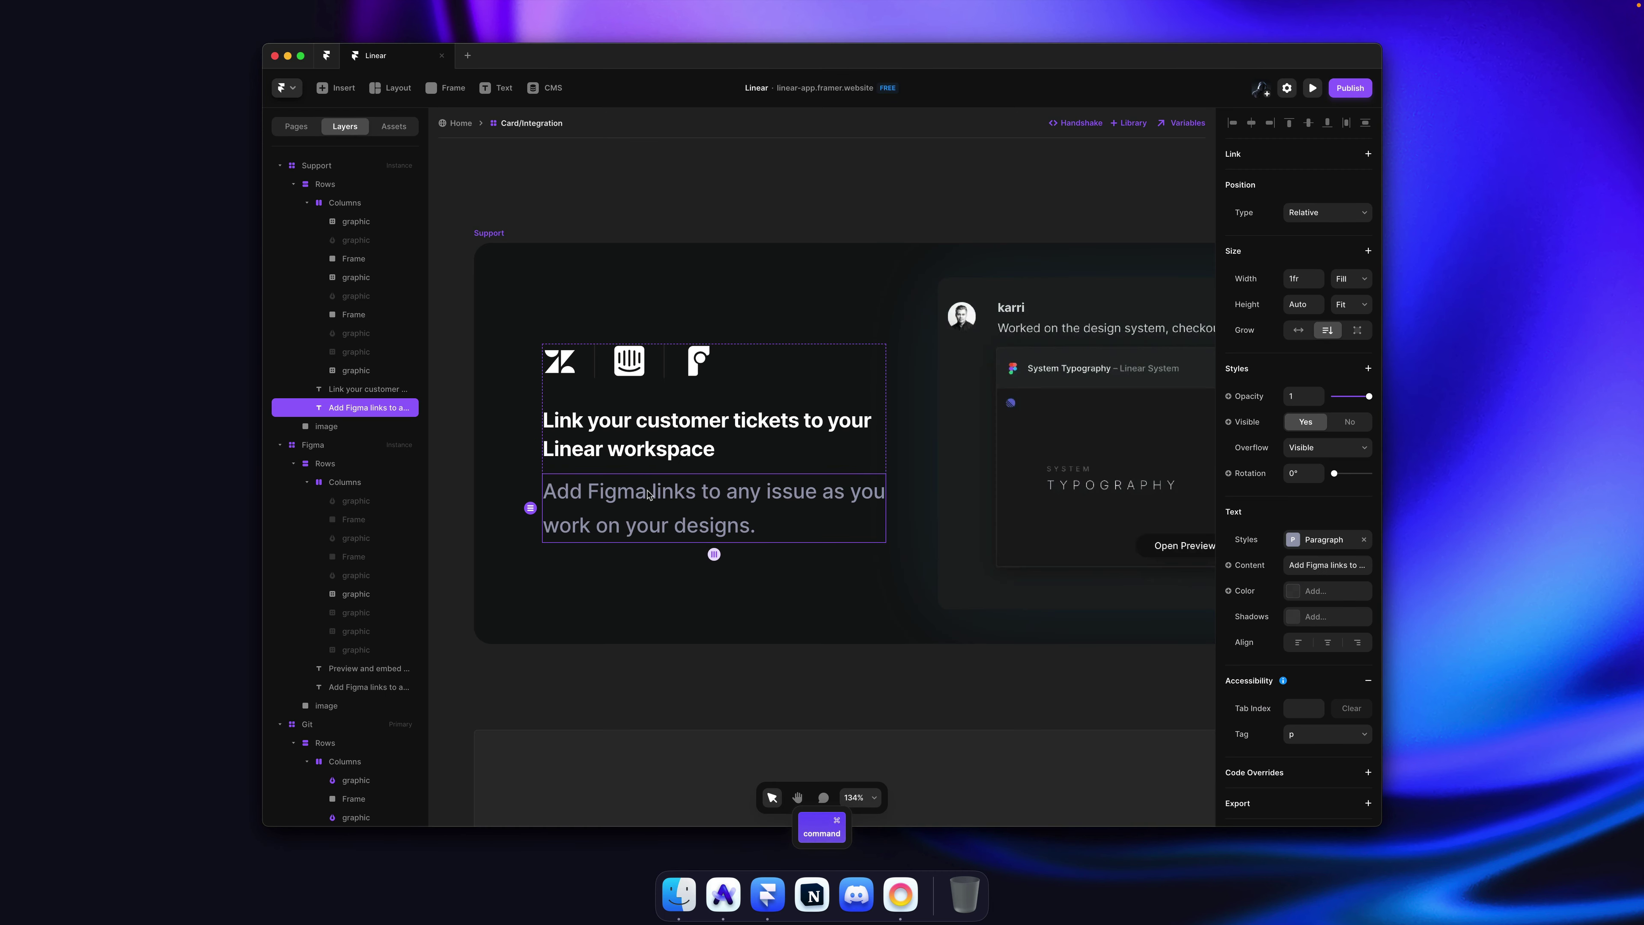
double_click(649, 494)
key("super+v")
Step: Copy Linear's issue-card image and paste it into the card's preview image fill
key("super+Tab")
left_click(855, 332)
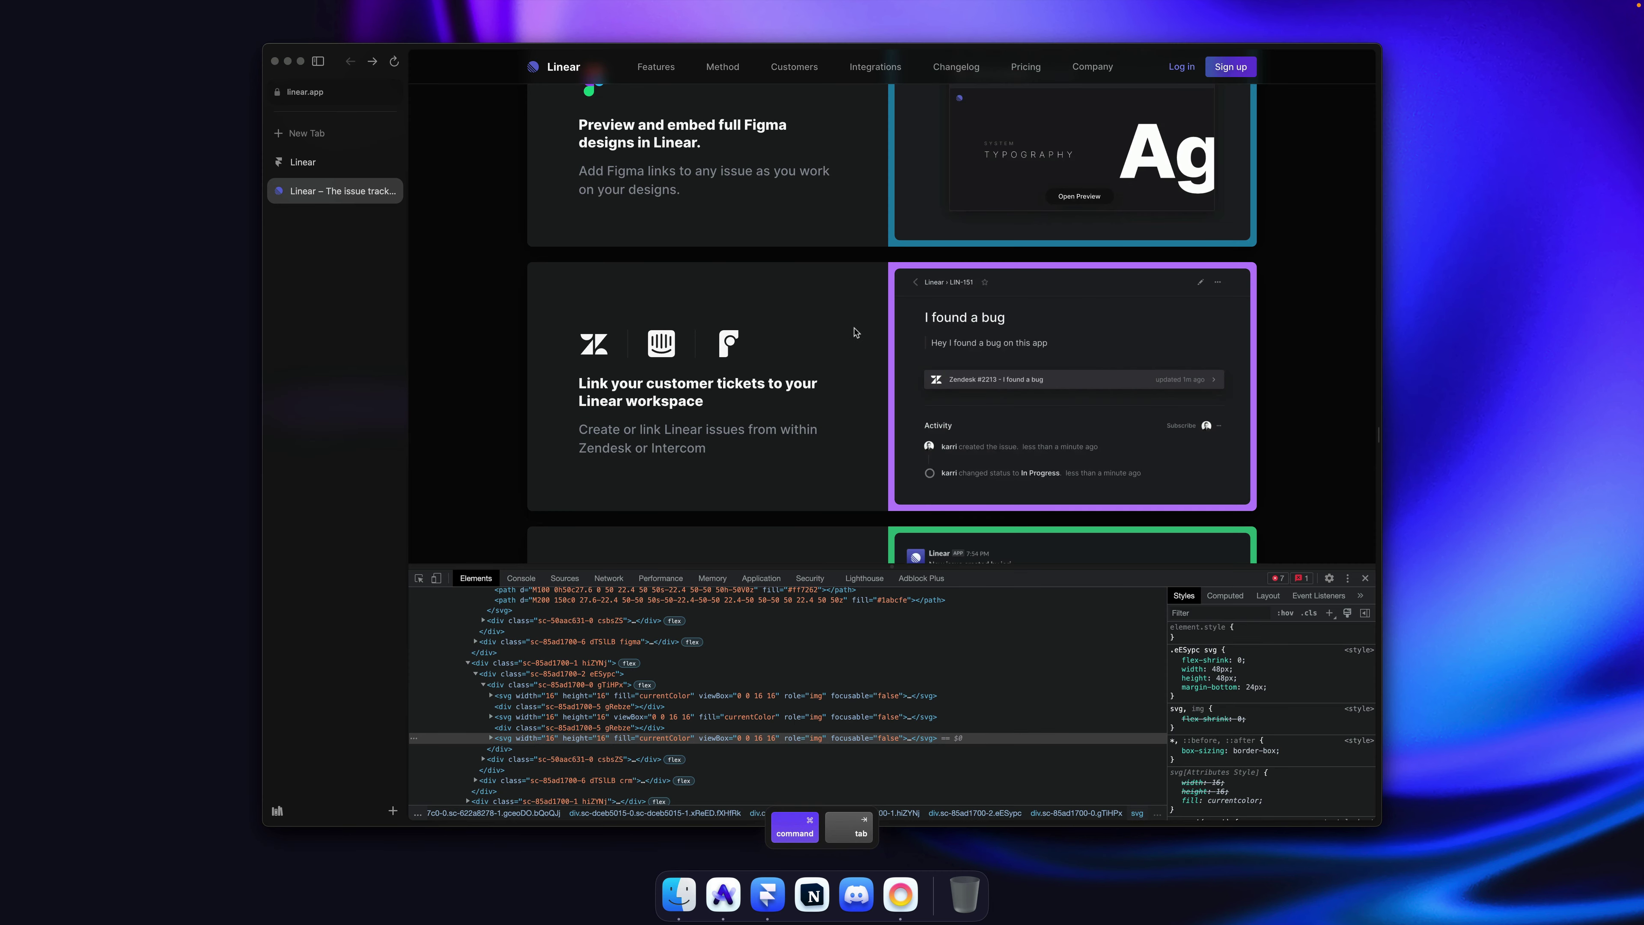
right_click(1076, 366)
left_click(1101, 420)
key("super+Tab")
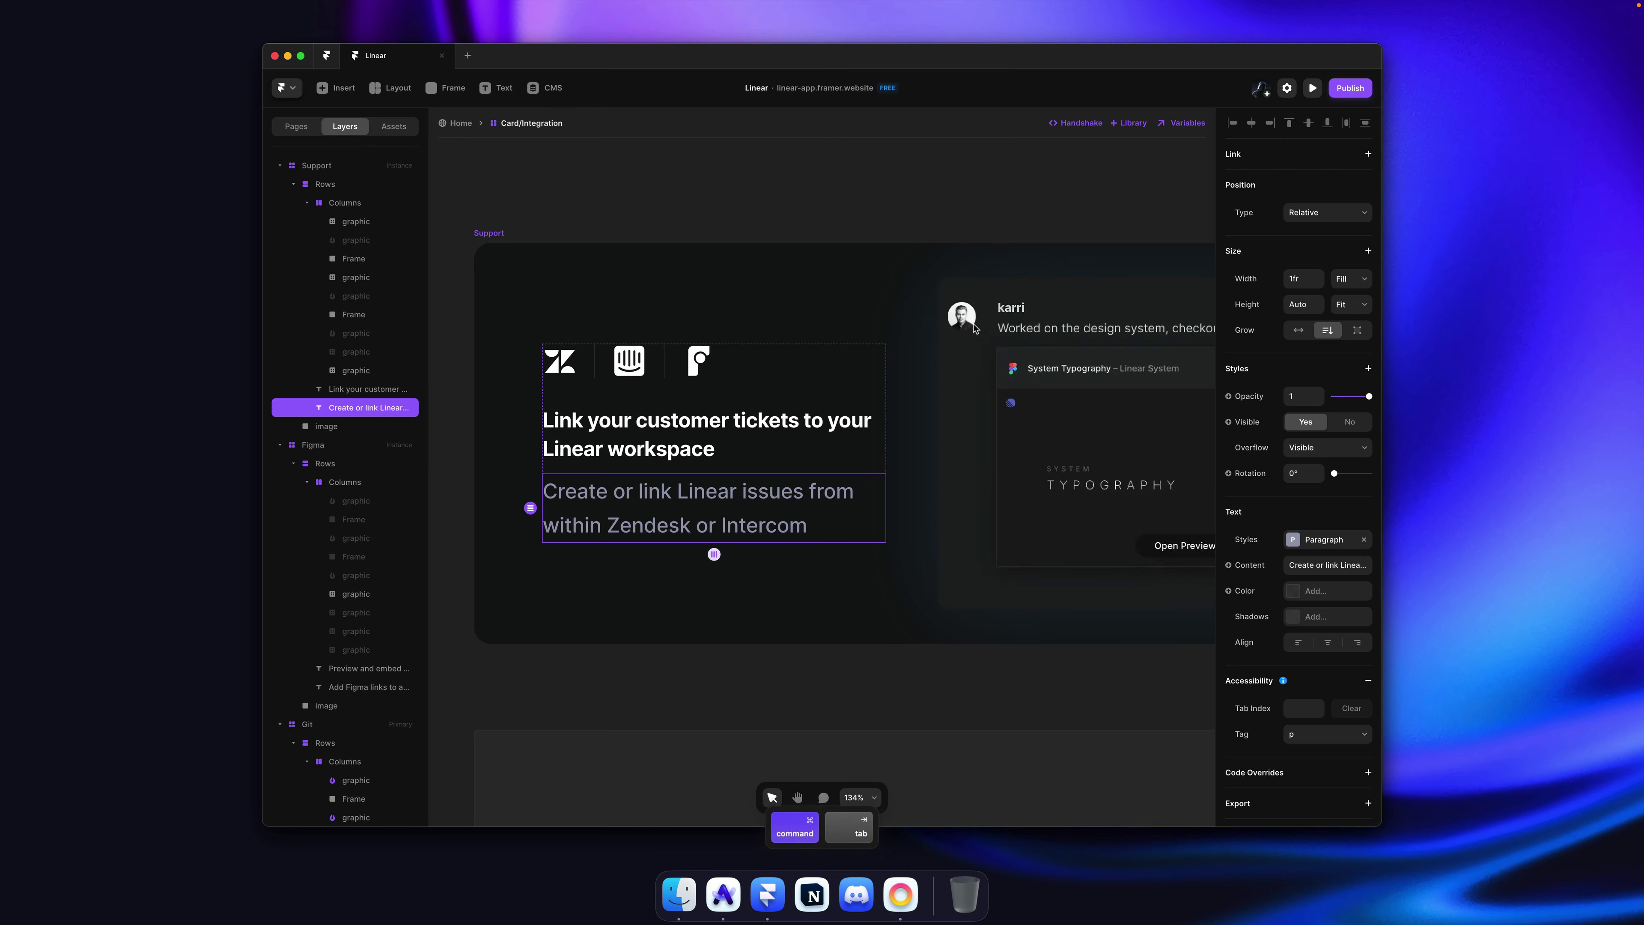
left_click(975, 329)
key("super+v")
double_click(1138, 603)
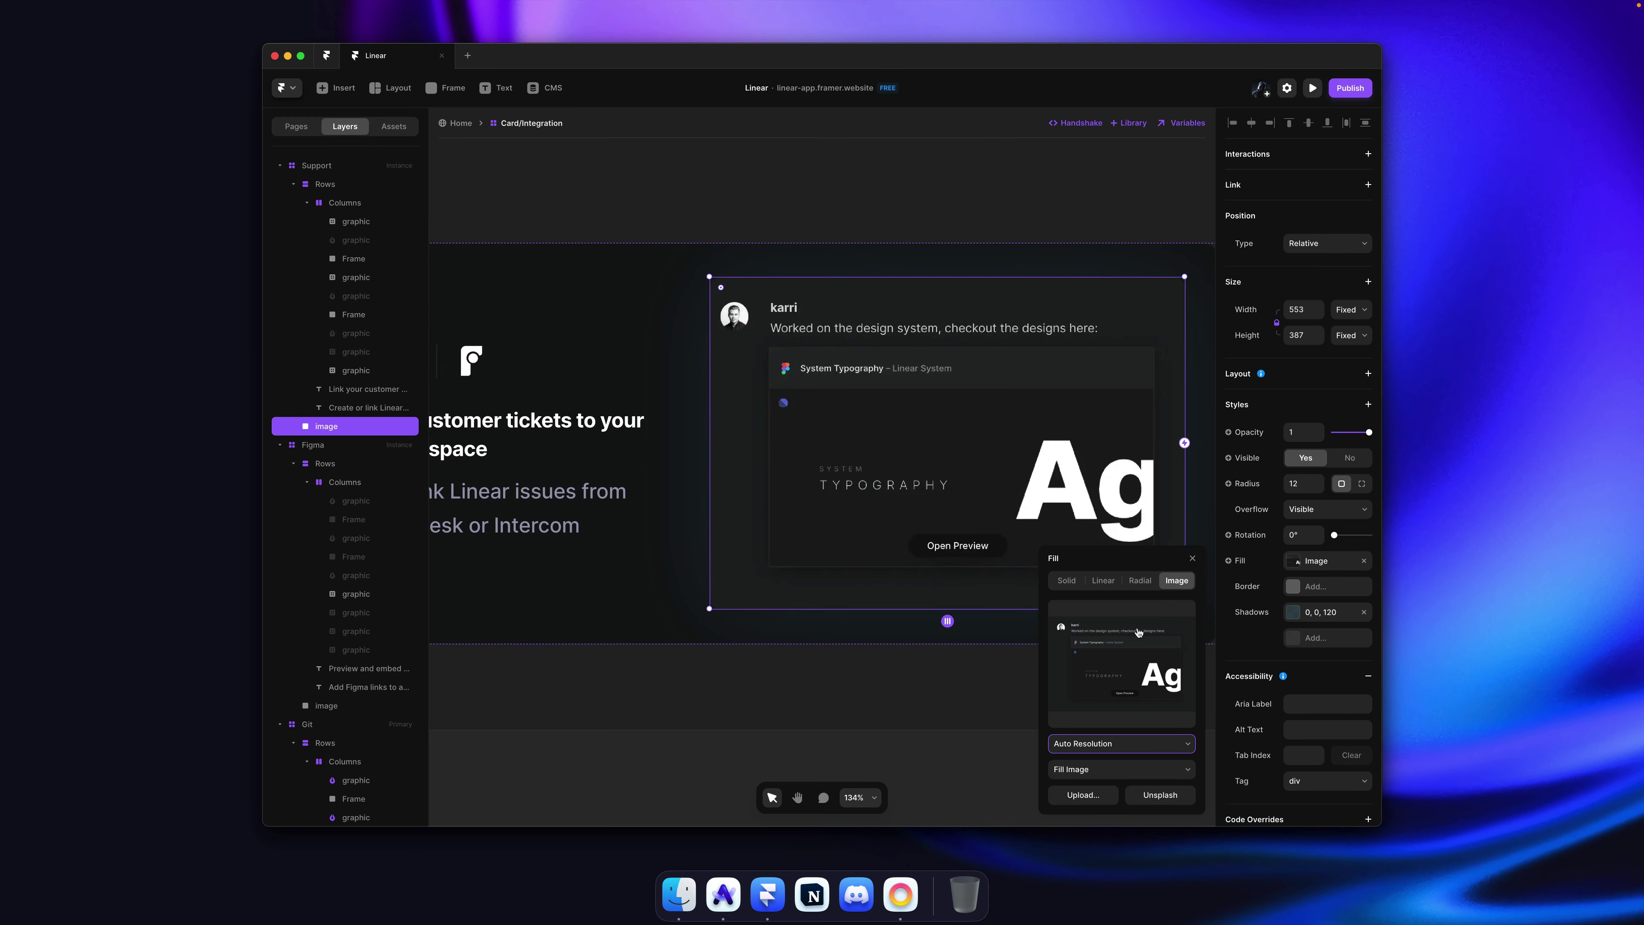
key("super+v")
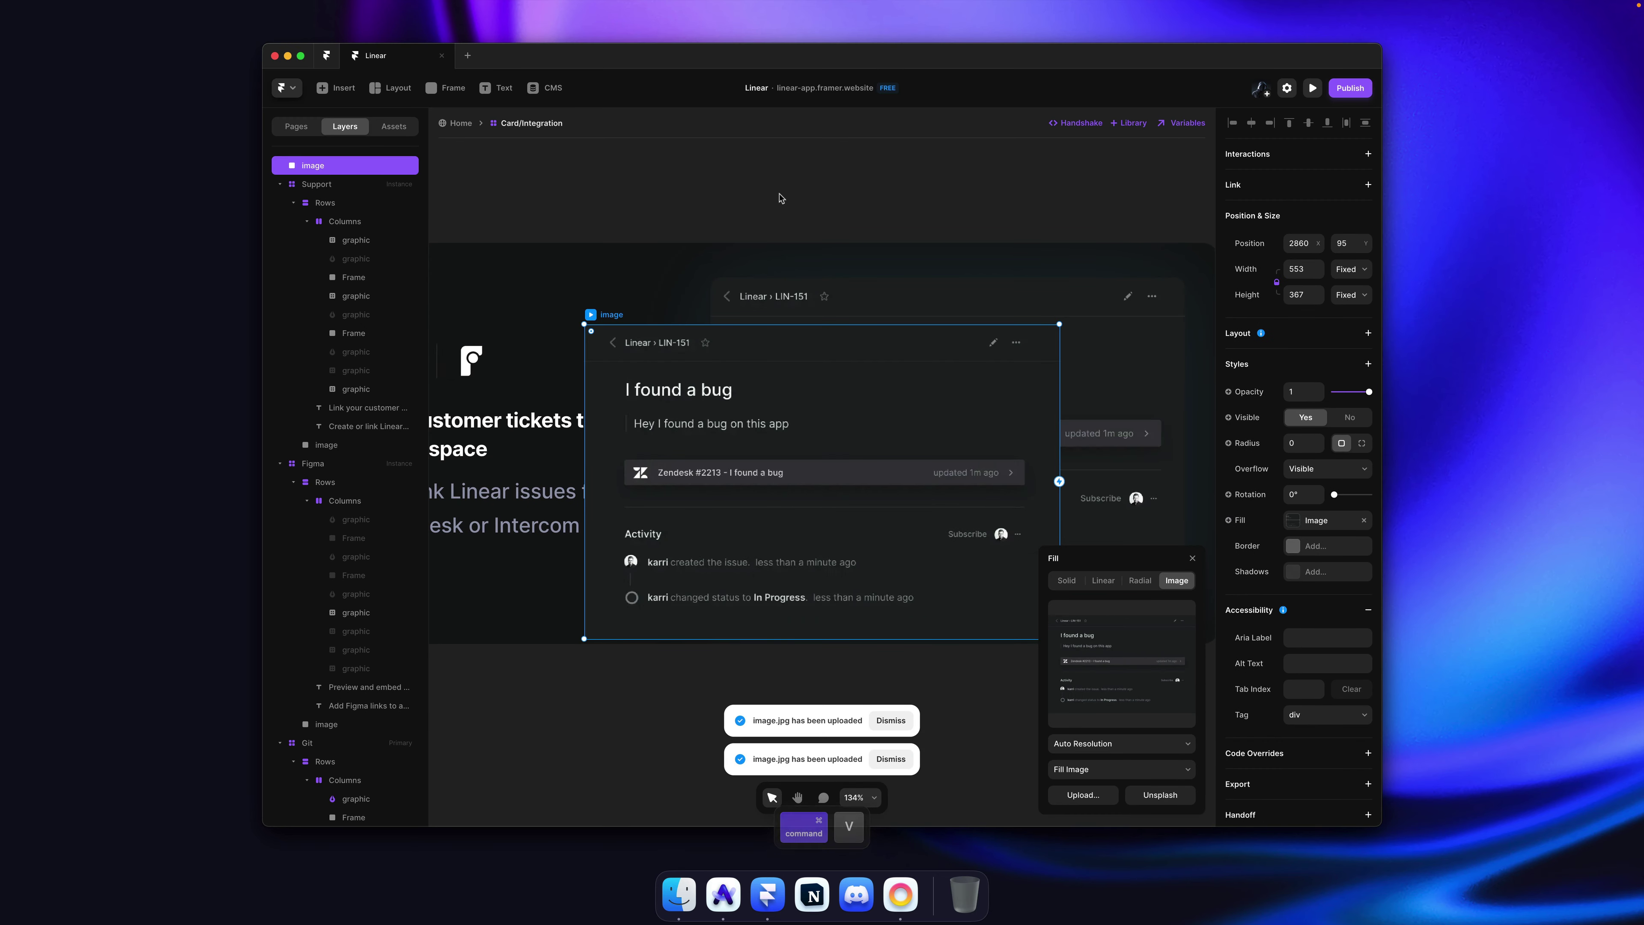
left_click(738, 369)
Step: Sample the violet outline colour and set the image shadow colour to #BB87FC
key("super+Tab")
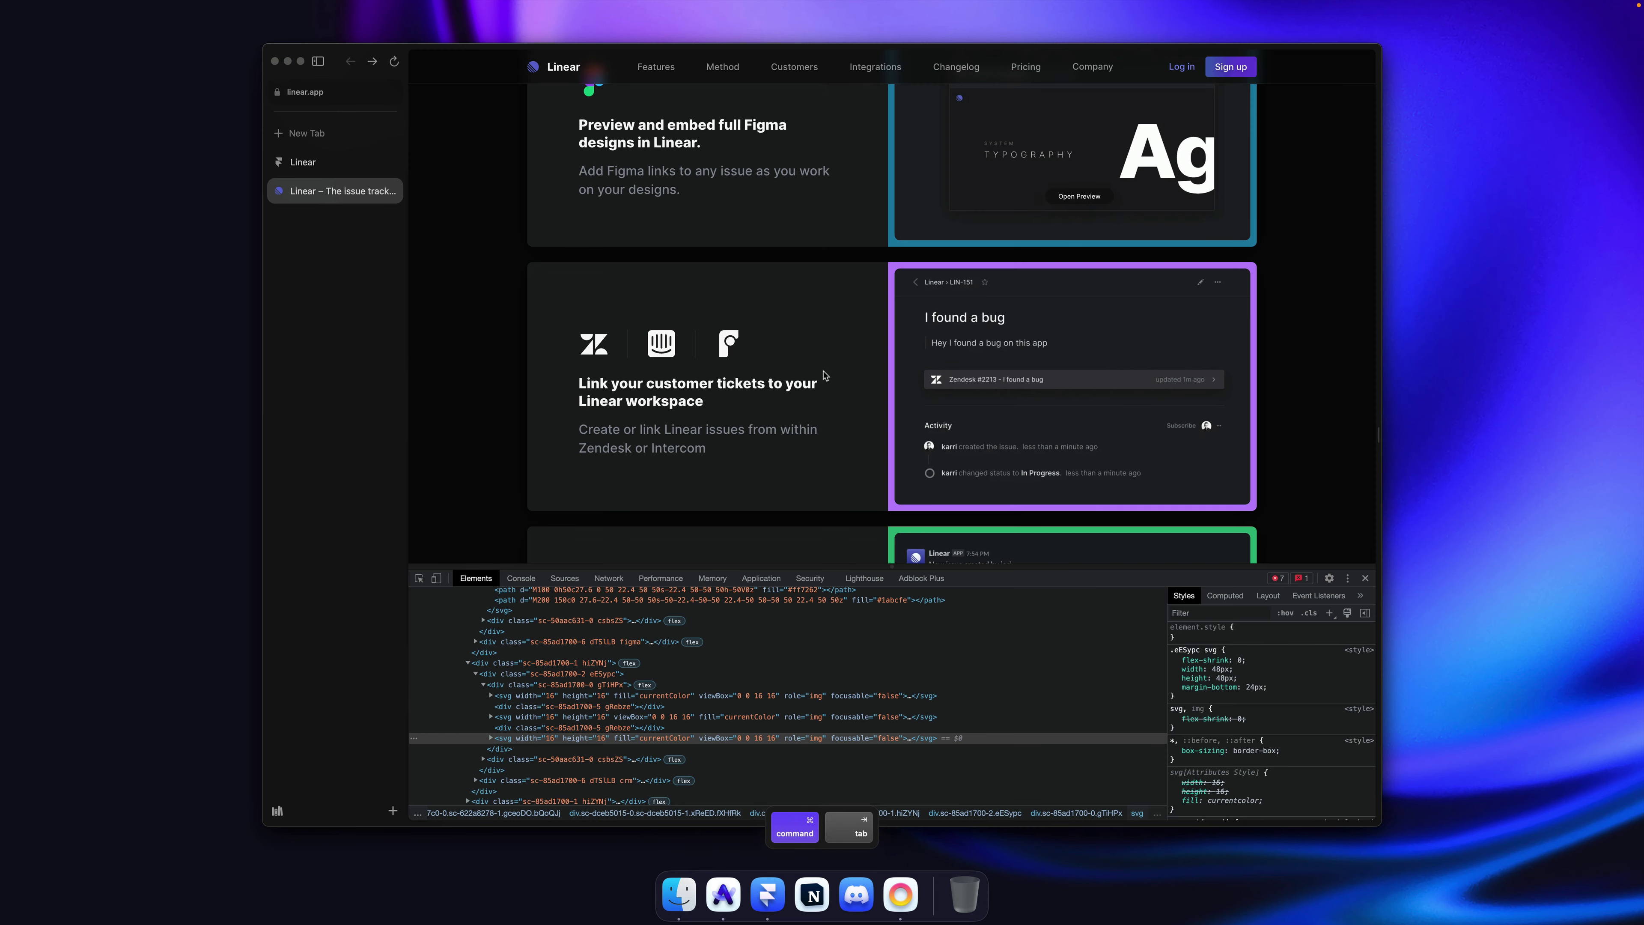
key("super+shift+alt+c")
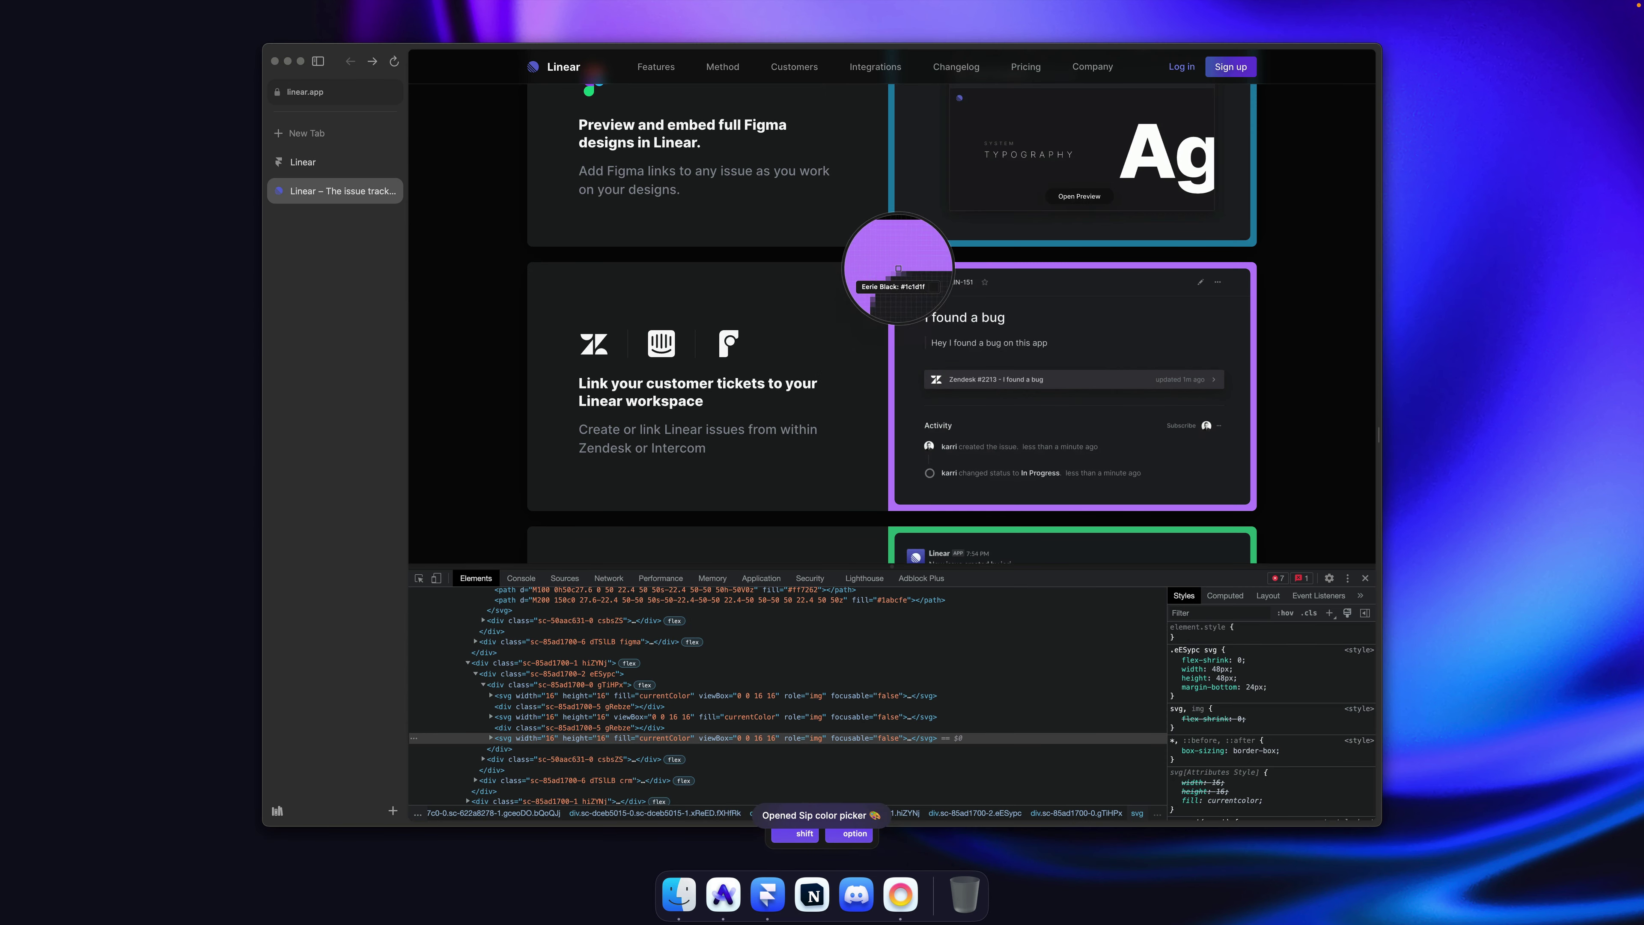
left_click(898, 265)
key("super+Tab")
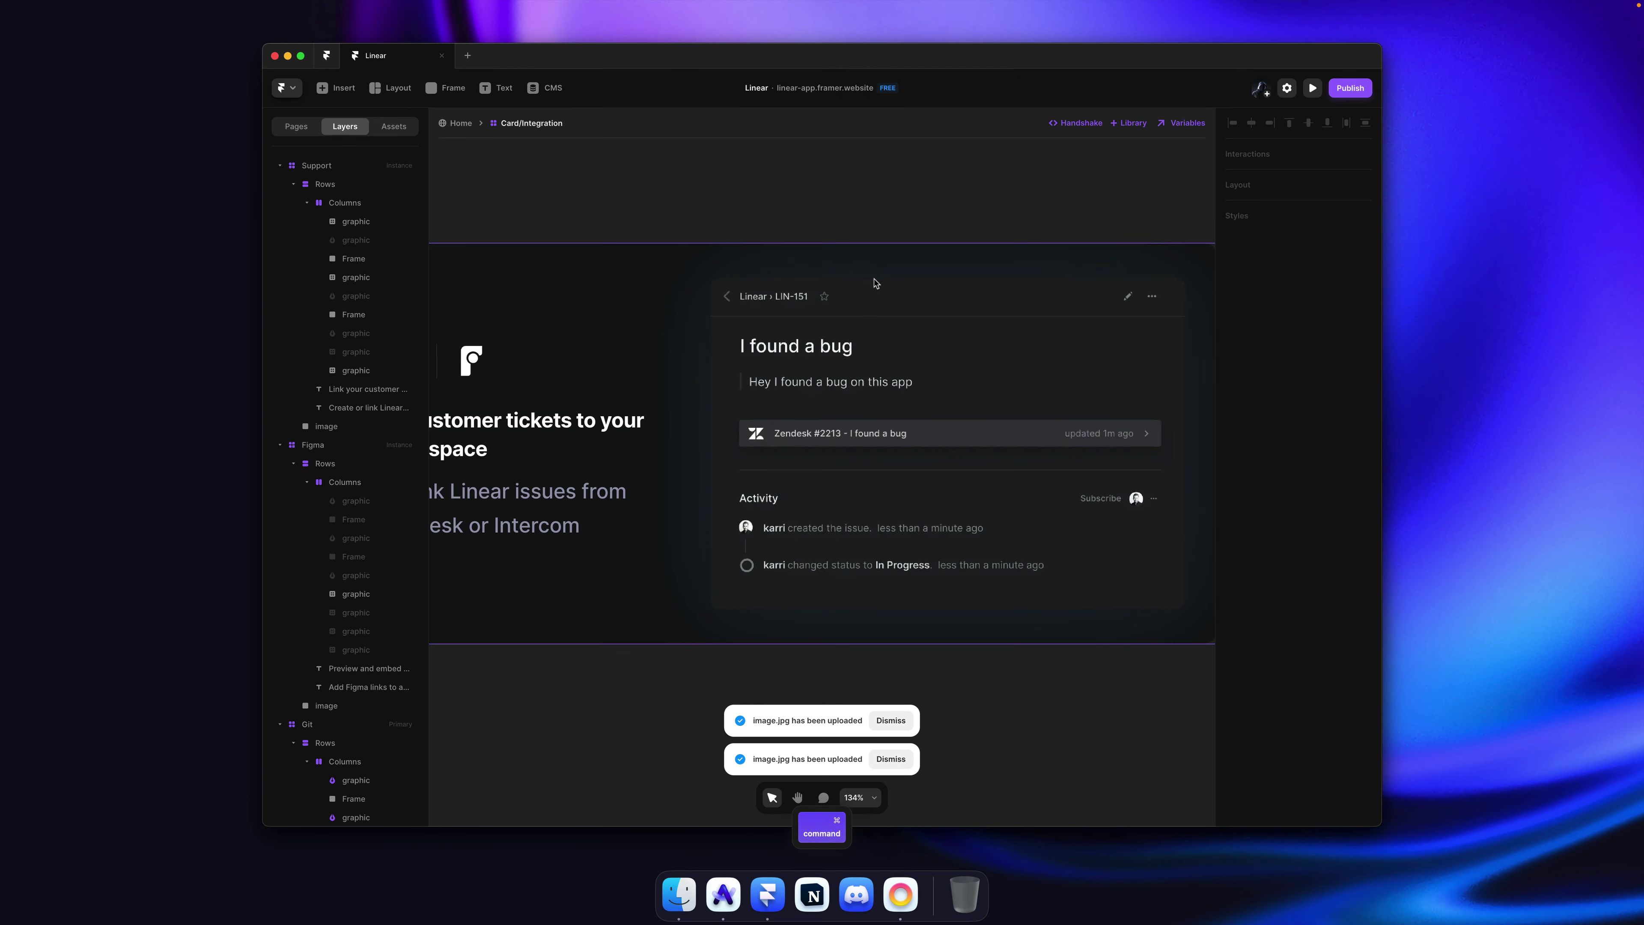
left_click(1323, 614)
left_click(1169, 699)
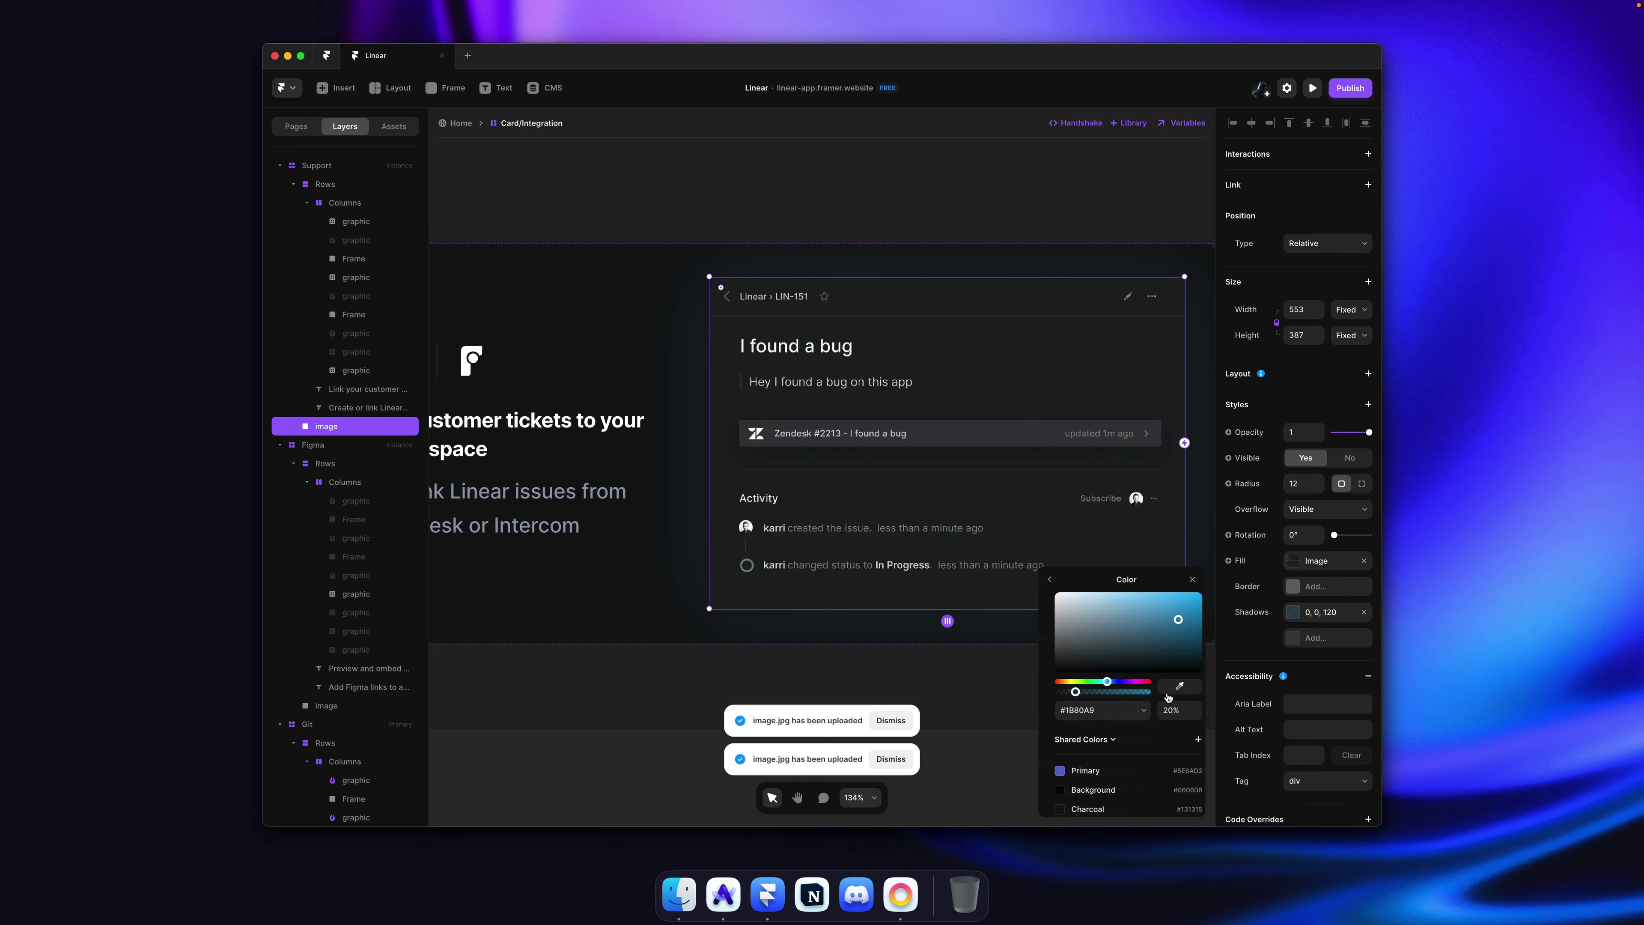
left_click(1117, 713)
key("super+v")
key("Return")
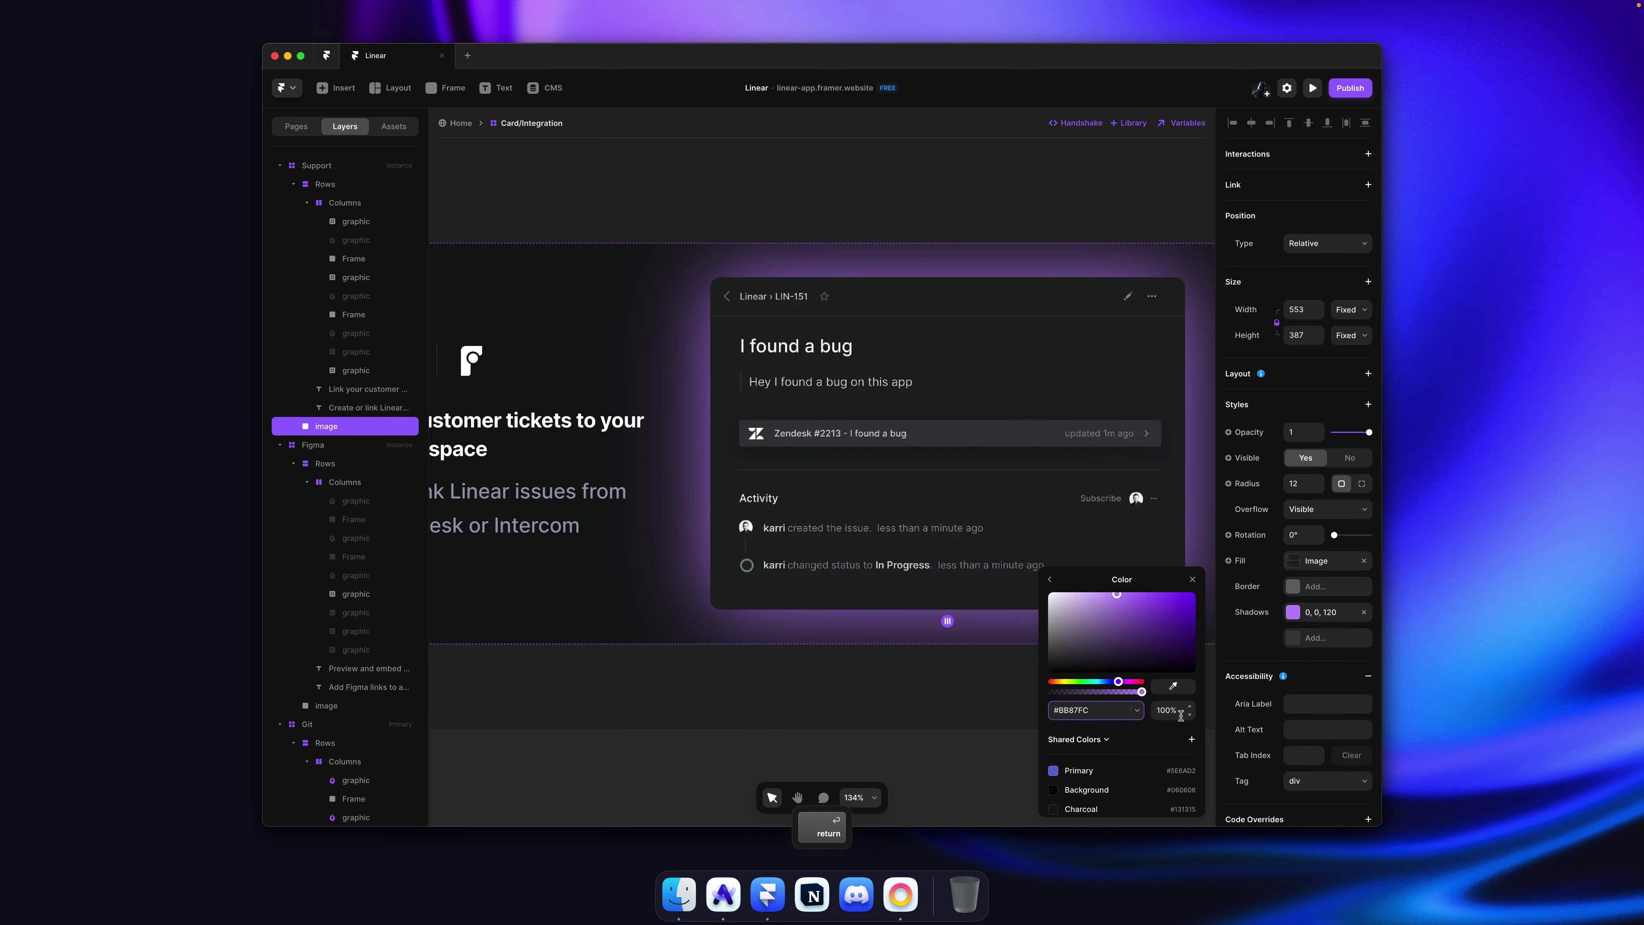
Step: Lower the shadow colour's alpha to a faint value (2) and save the project
type("2")
left_click(882, 163)
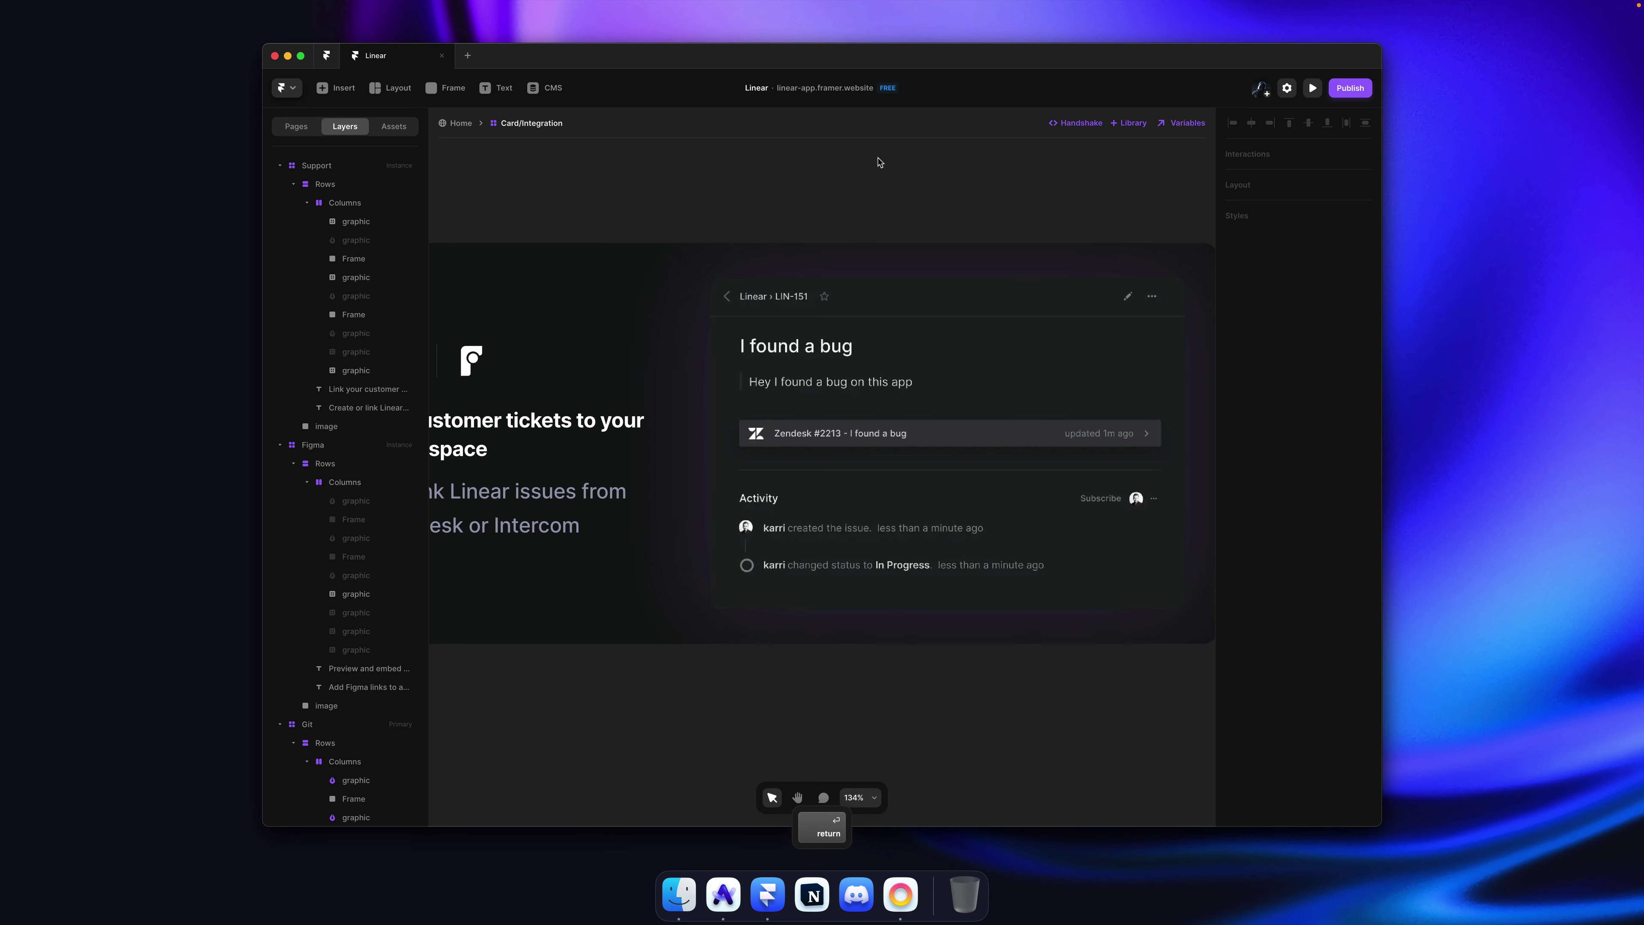
scroll(888, 198, "down", 2)
scroll(888, 197, "down", 4)
key("super+s")
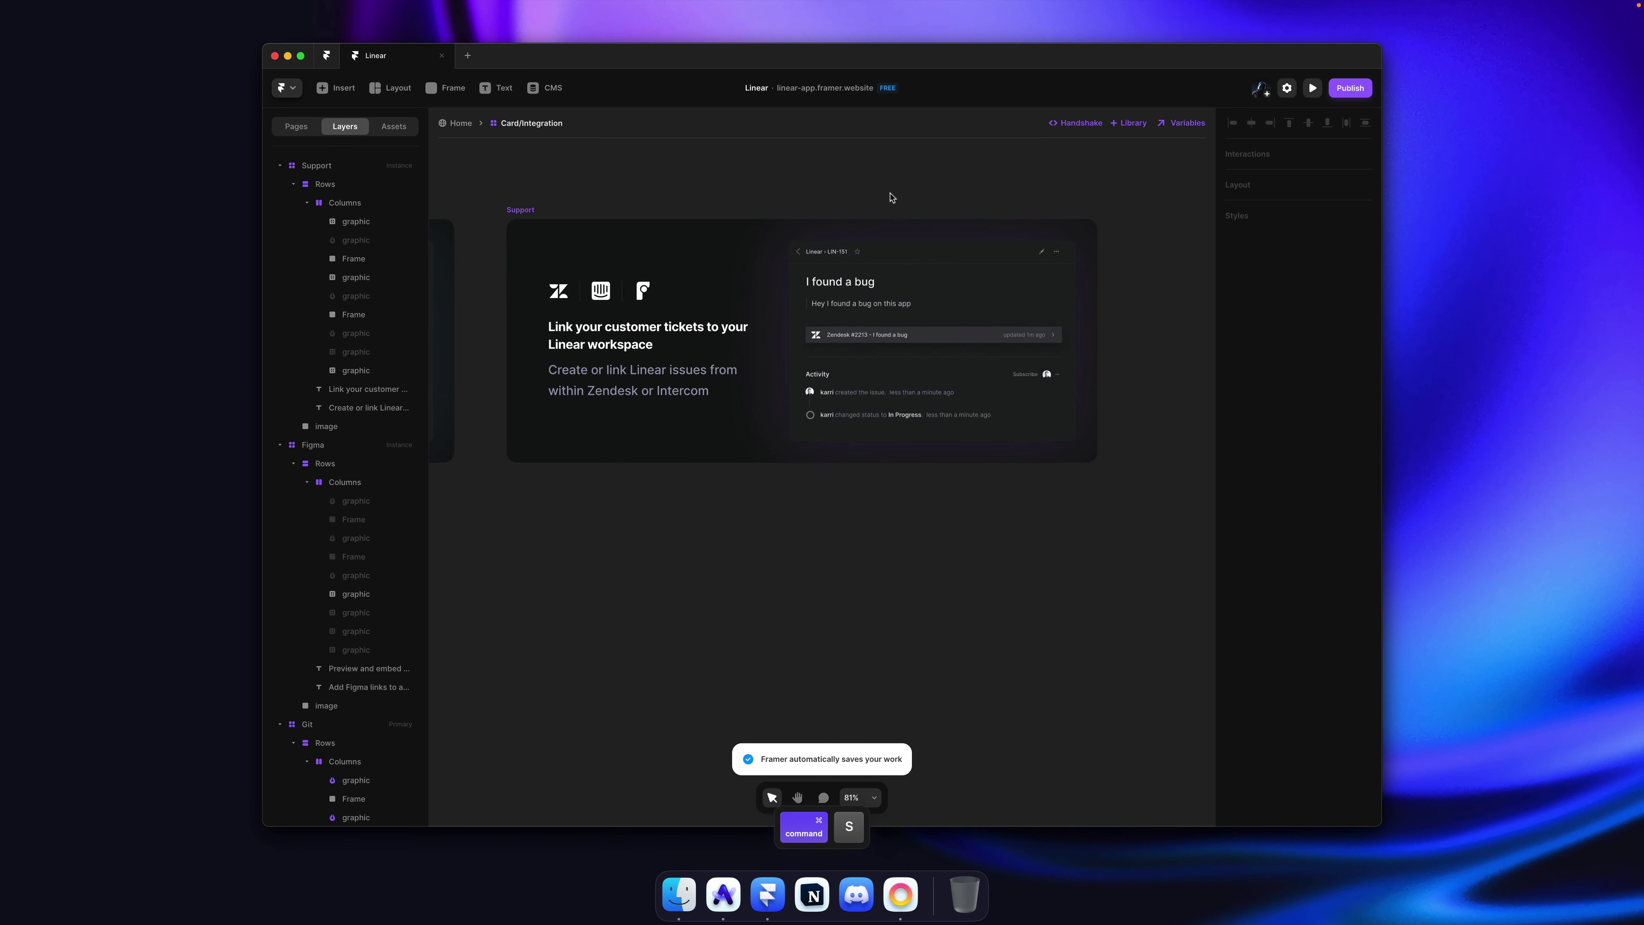
scroll(891, 198, "down", 5)
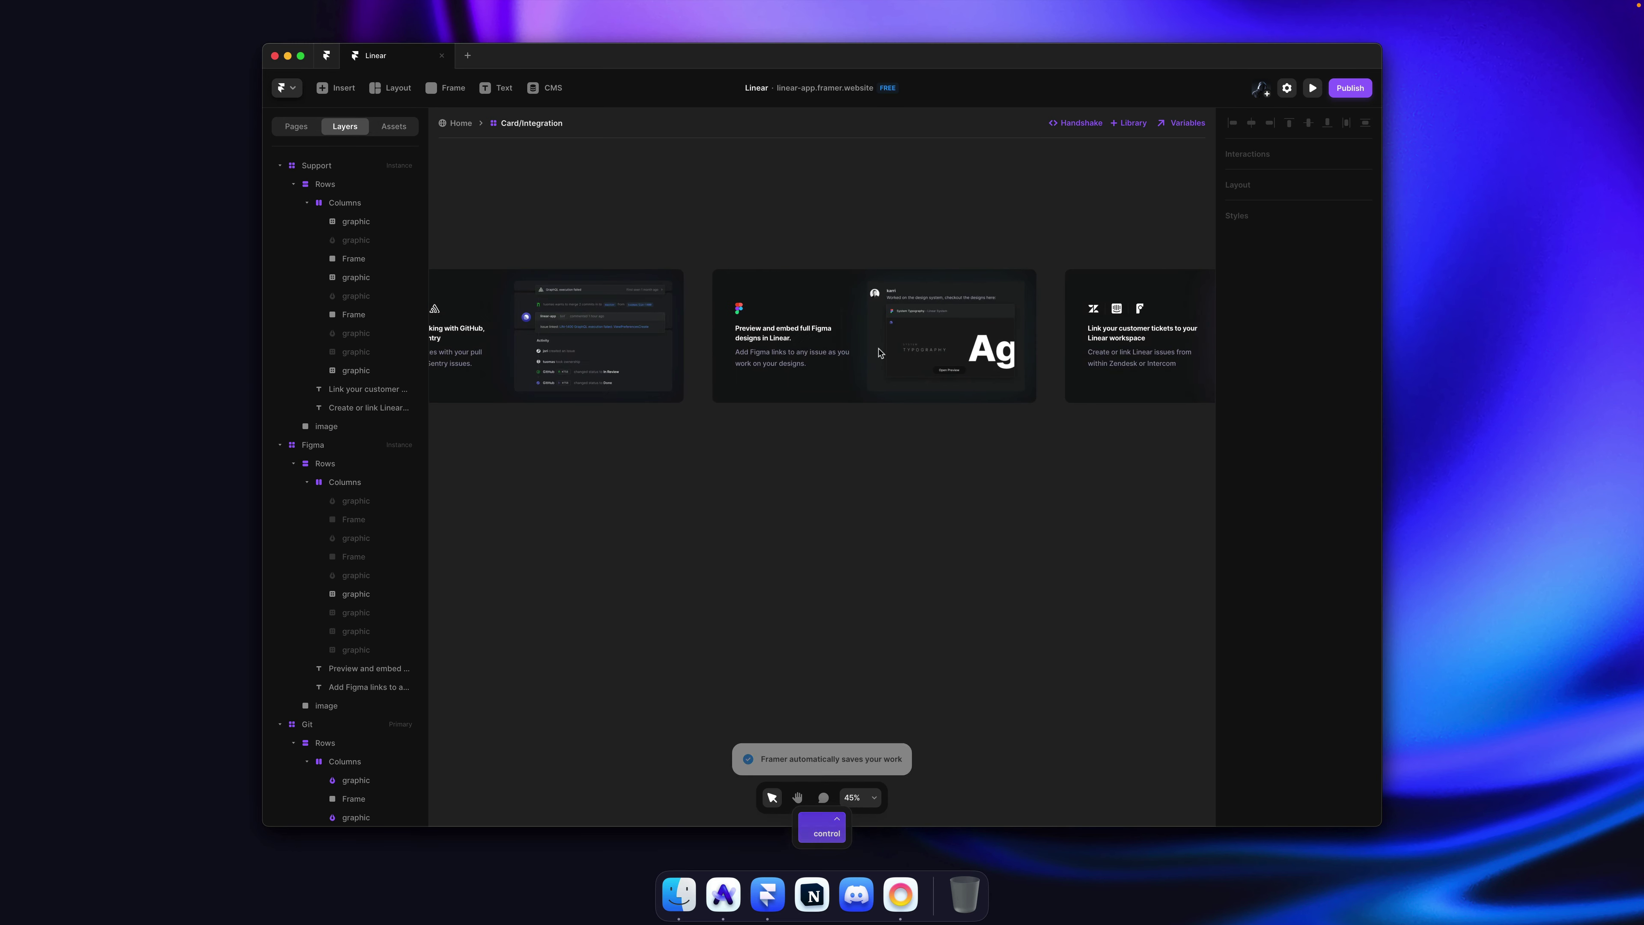
Step: Give the Git card's preview image a white #FFFFFF border at 12% opacity
scroll(880, 353, "up", 10)
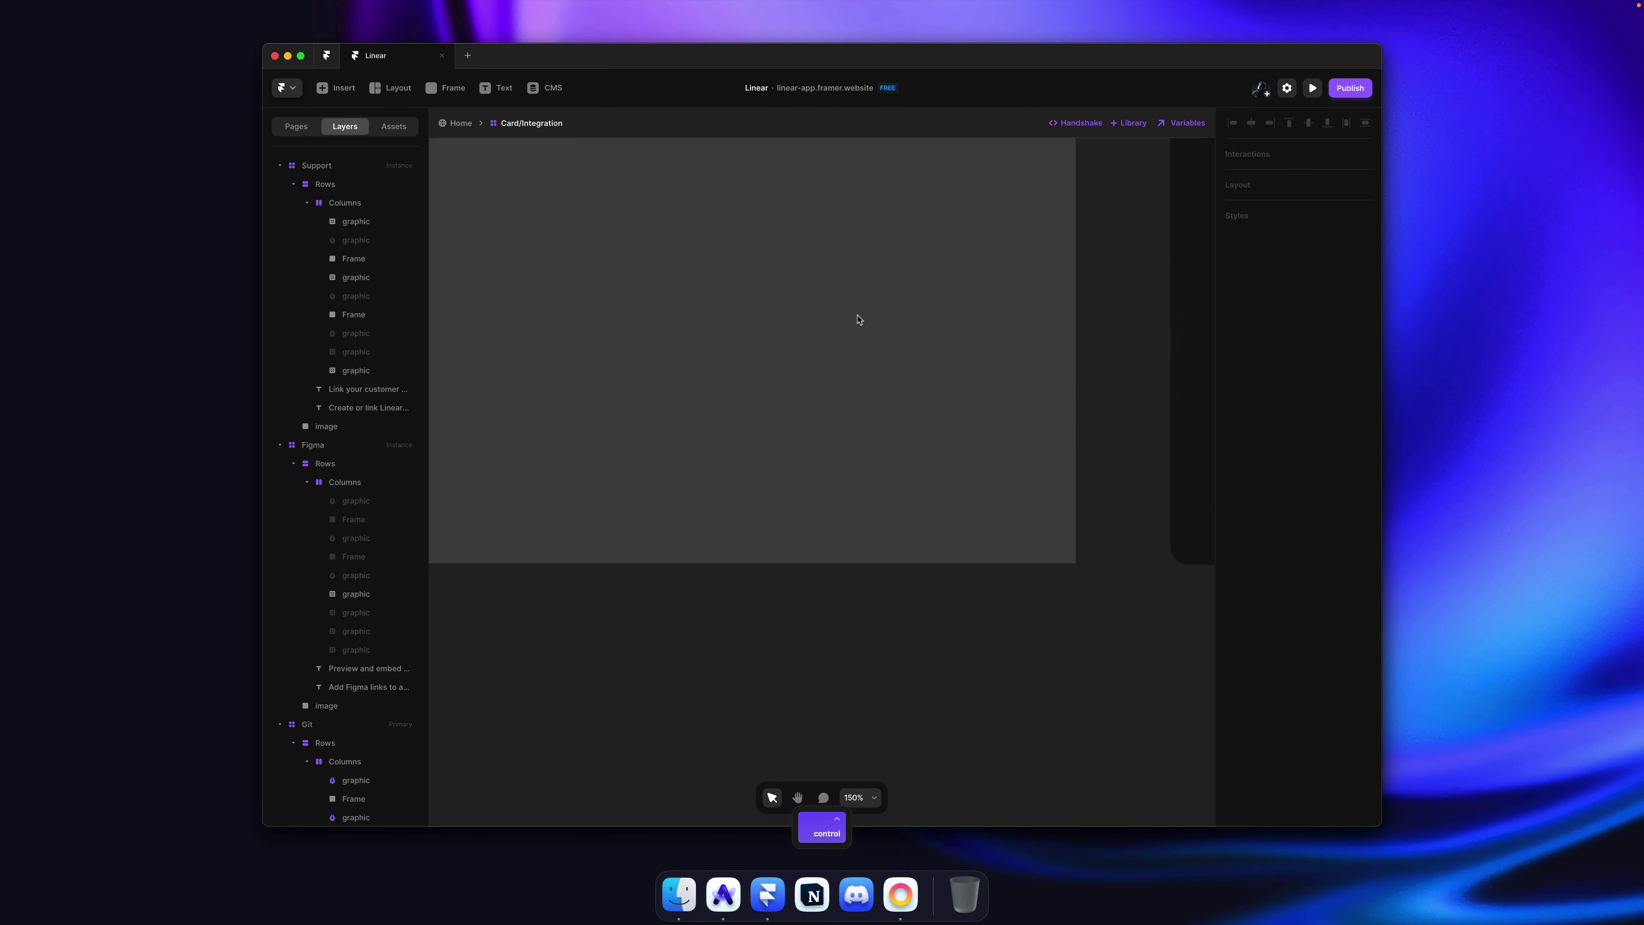
scroll(859, 319, "down", 5)
scroll(864, 316, "up", 3)
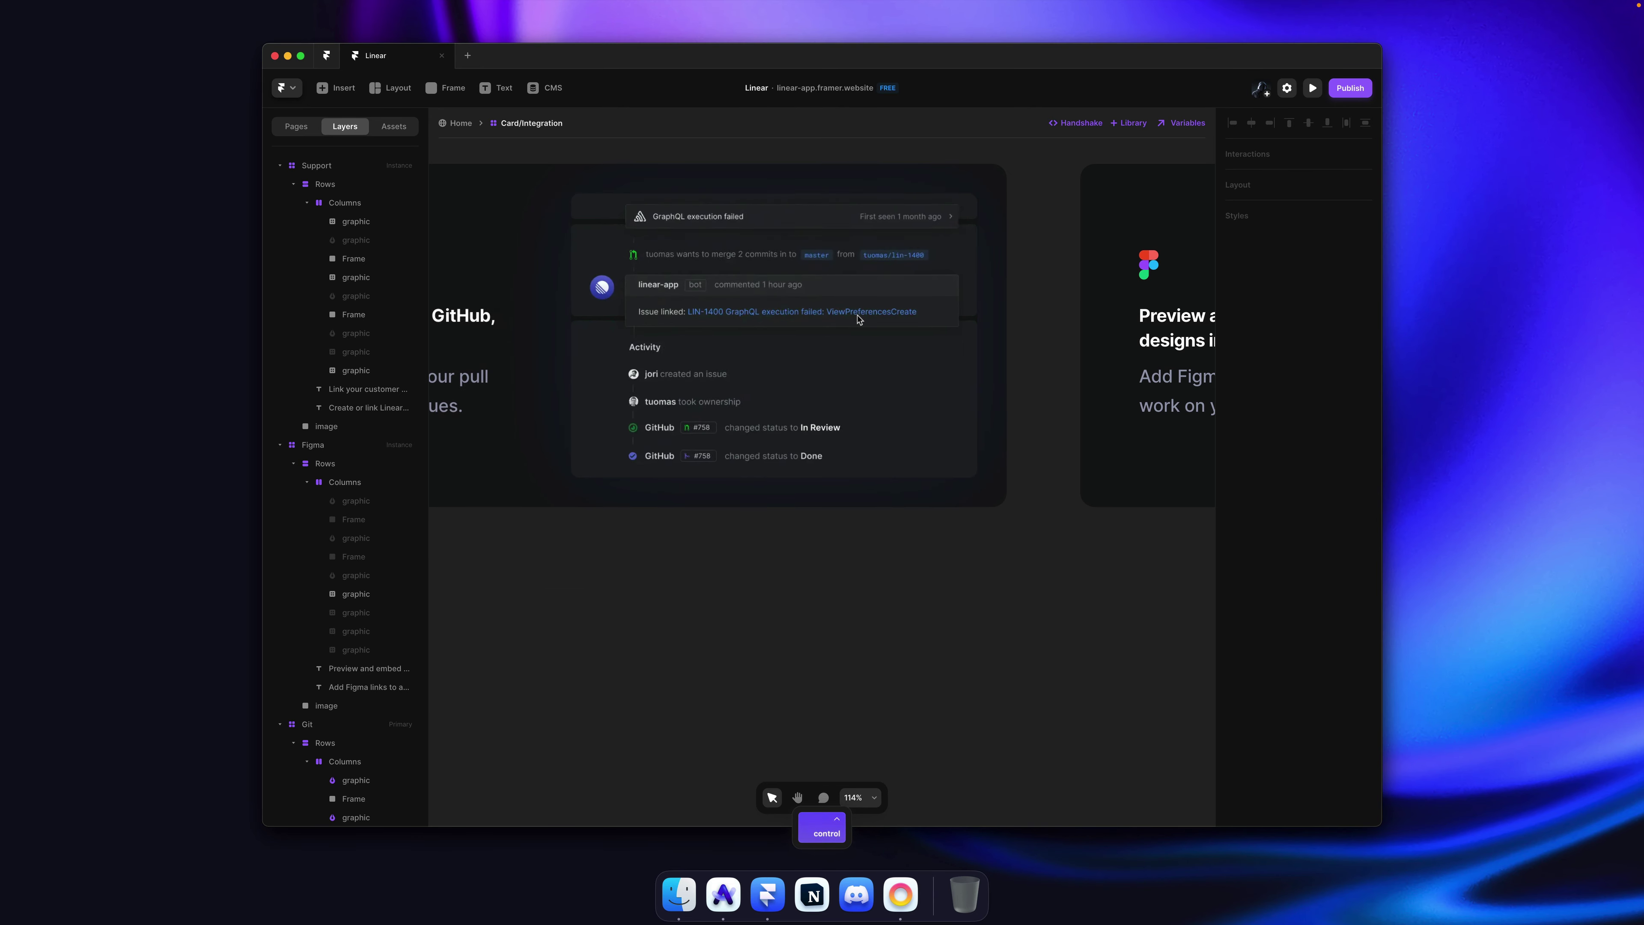
left_click(898, 267, "super")
left_click(1315, 584)
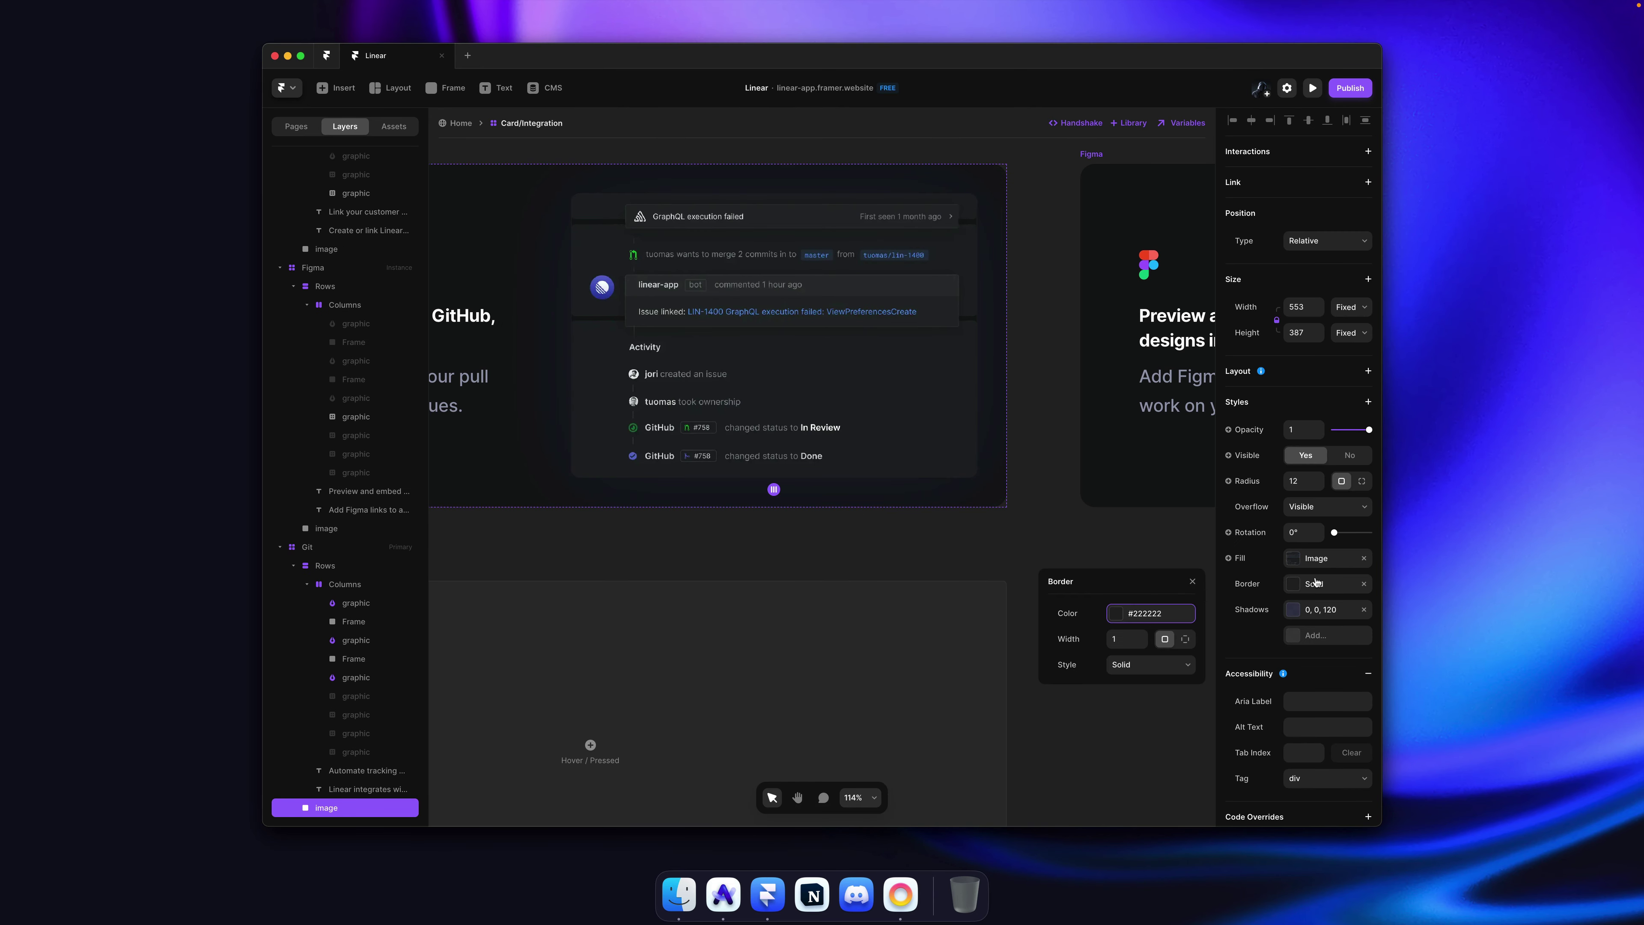
left_click(1130, 616)
left_click(1143, 691)
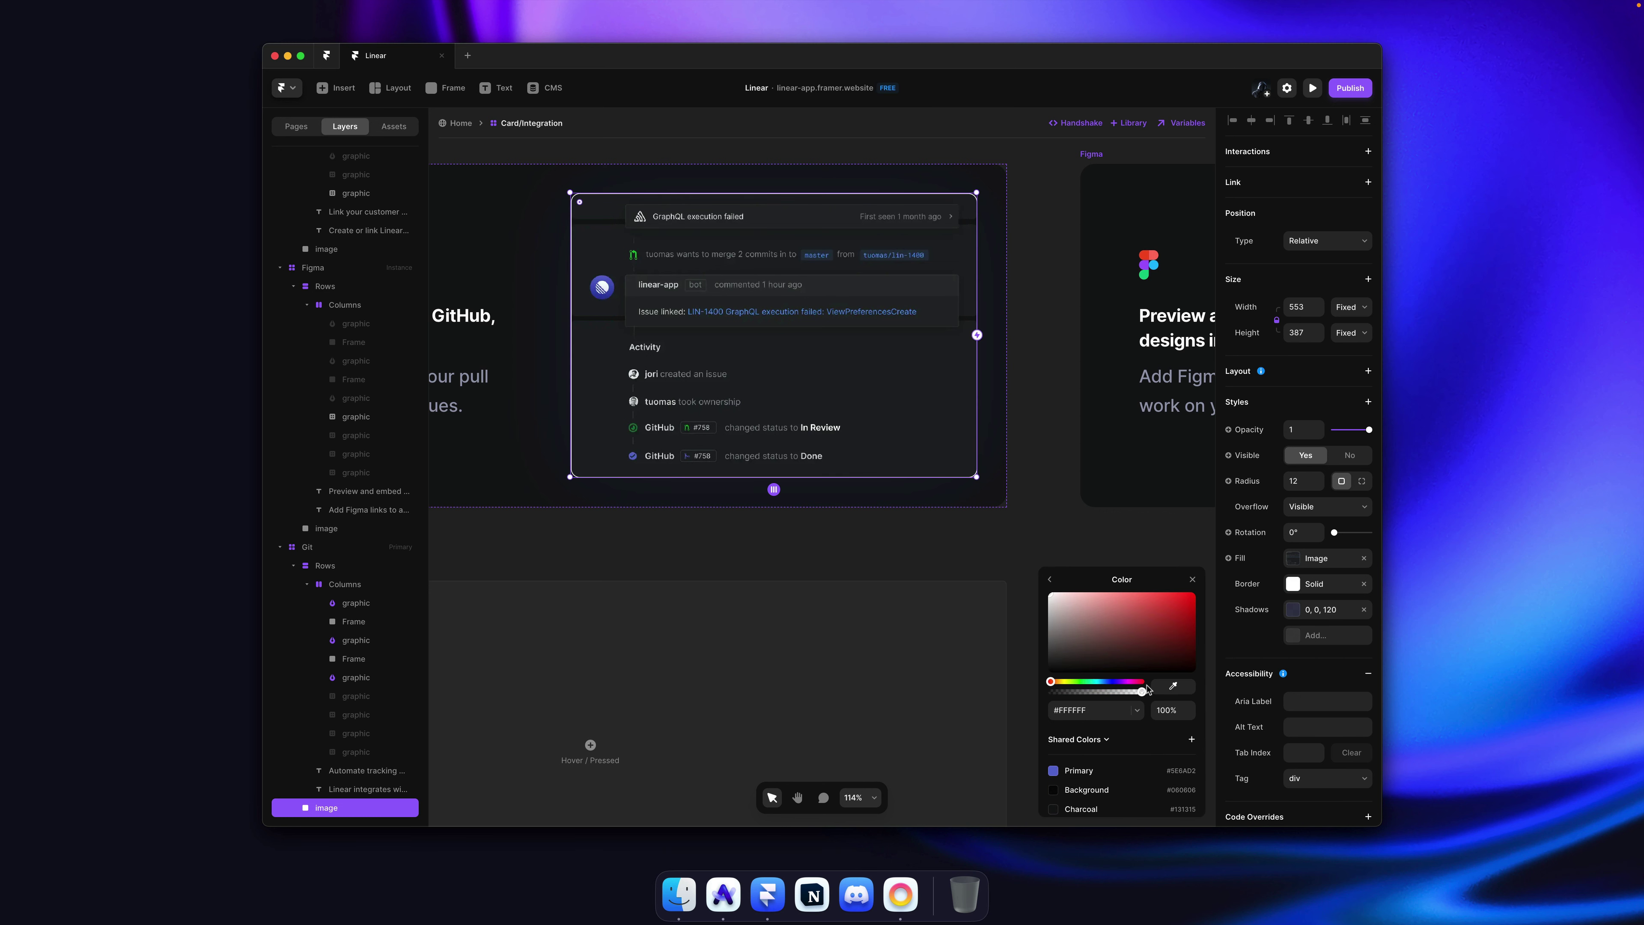
type("12")
key("Return")
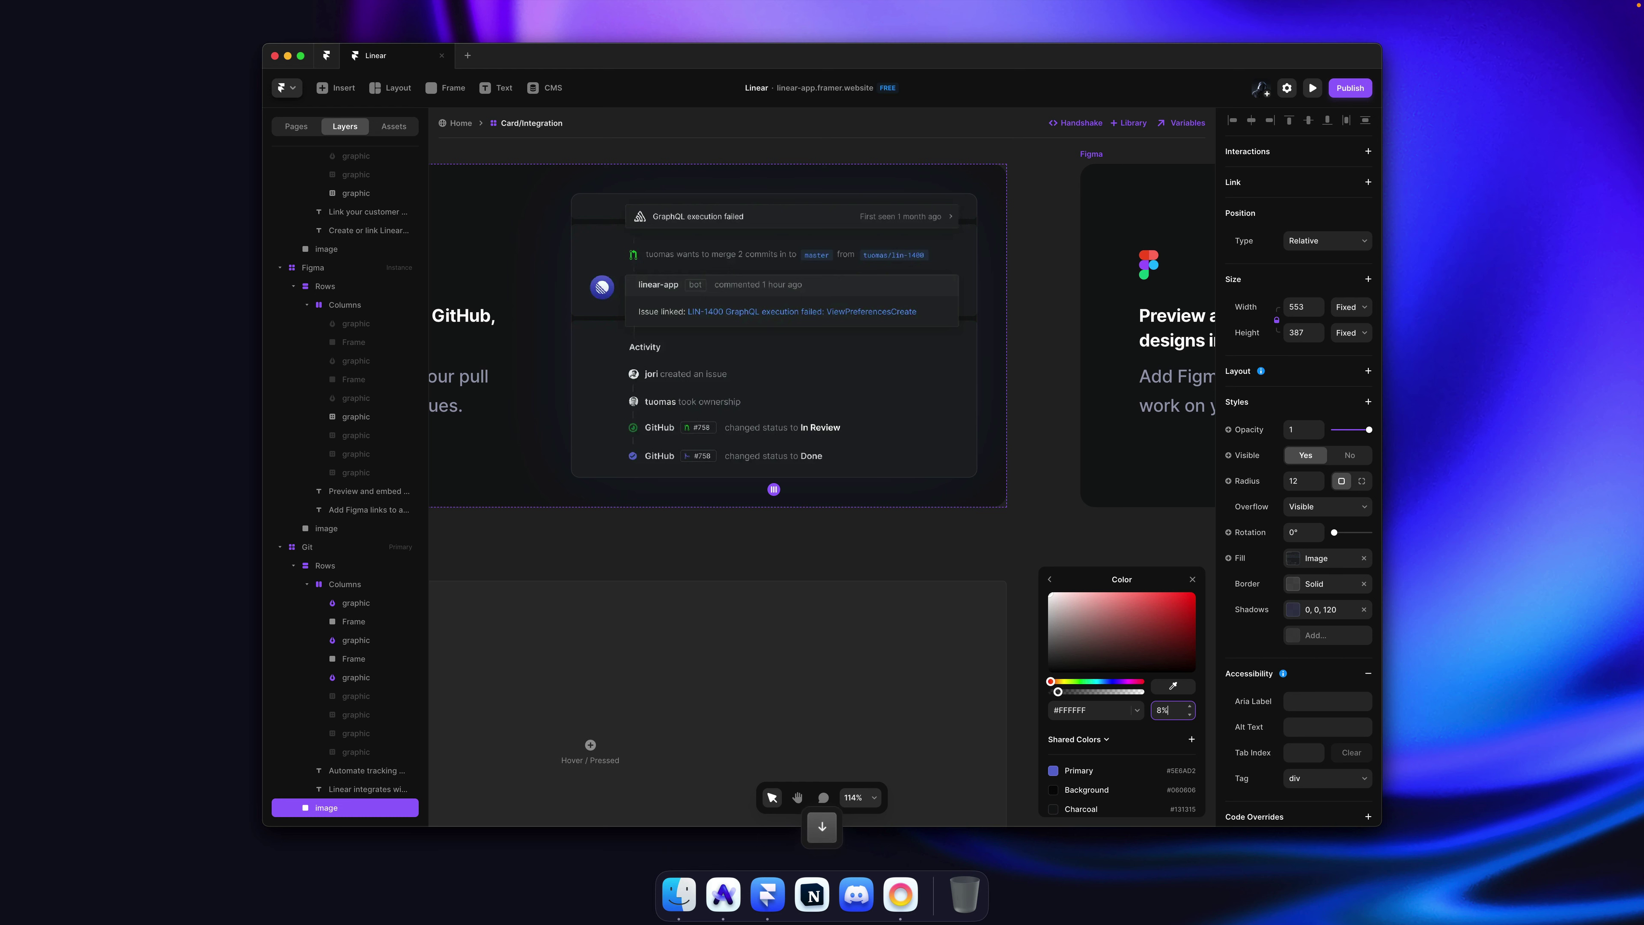
left_click(1073, 511)
Step: Save the project and republish the website
scroll(865, 488, "right", 10)
key("cmd+s")
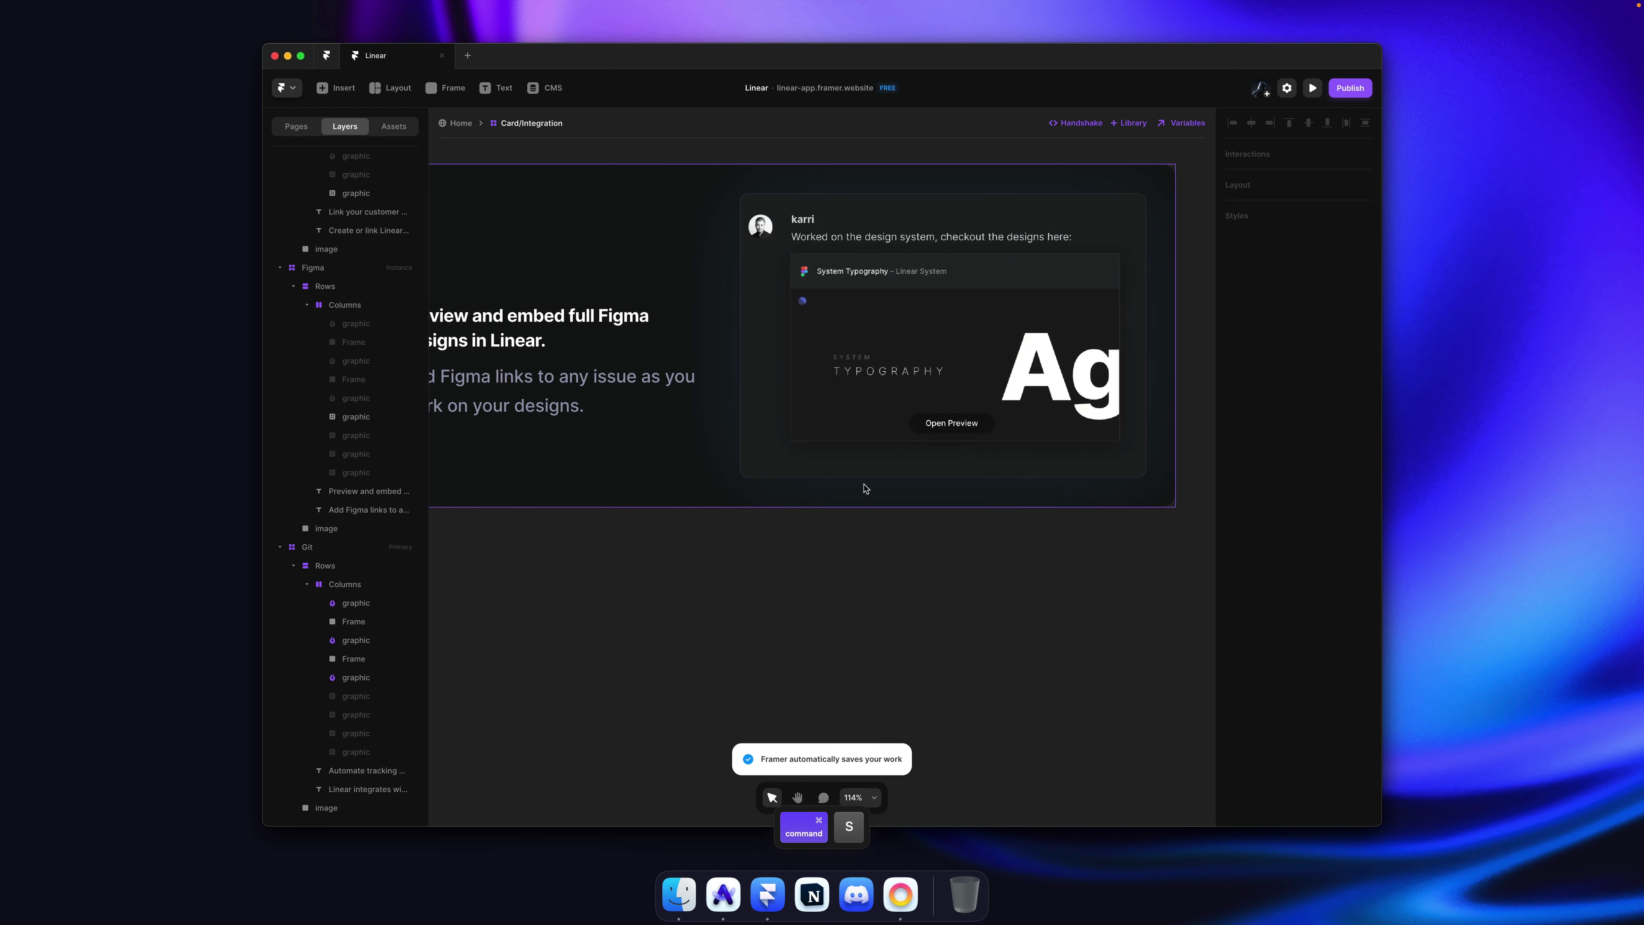
scroll(866, 489, "down", 5)
key("shift+cmd+p")
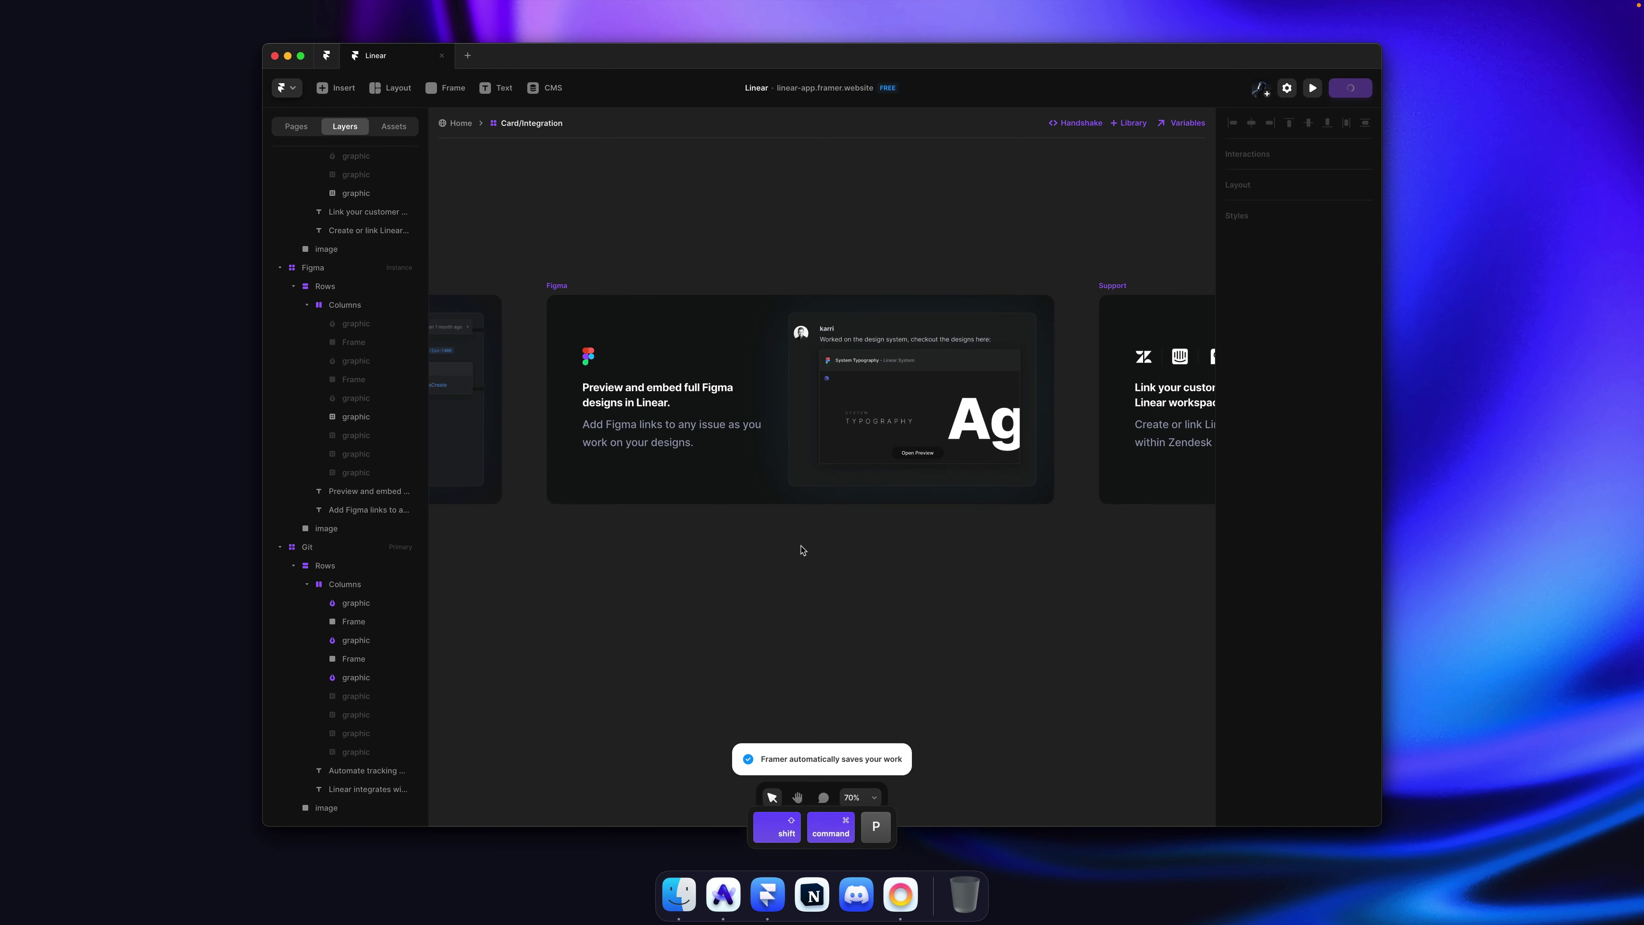
scroll(851, 503, "right", 10)
Step: Check Linear's Slack card, then add a fourth Card/Integration variant named 'Slack'
scroll(670, 402, "down", 5)
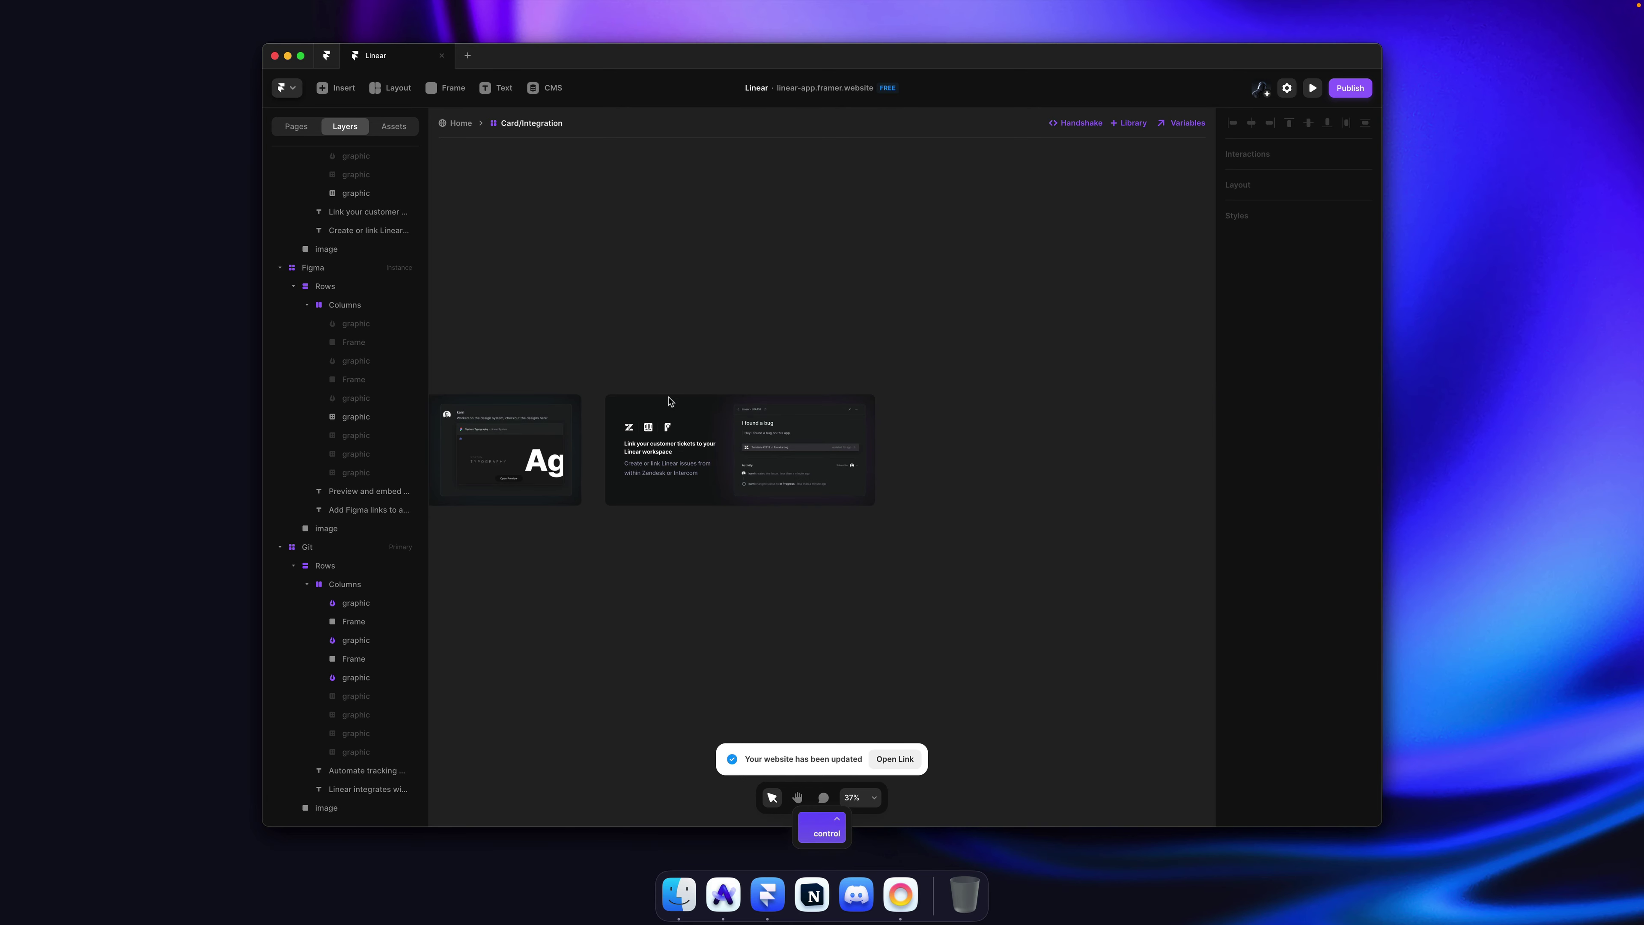
left_click(614, 385)
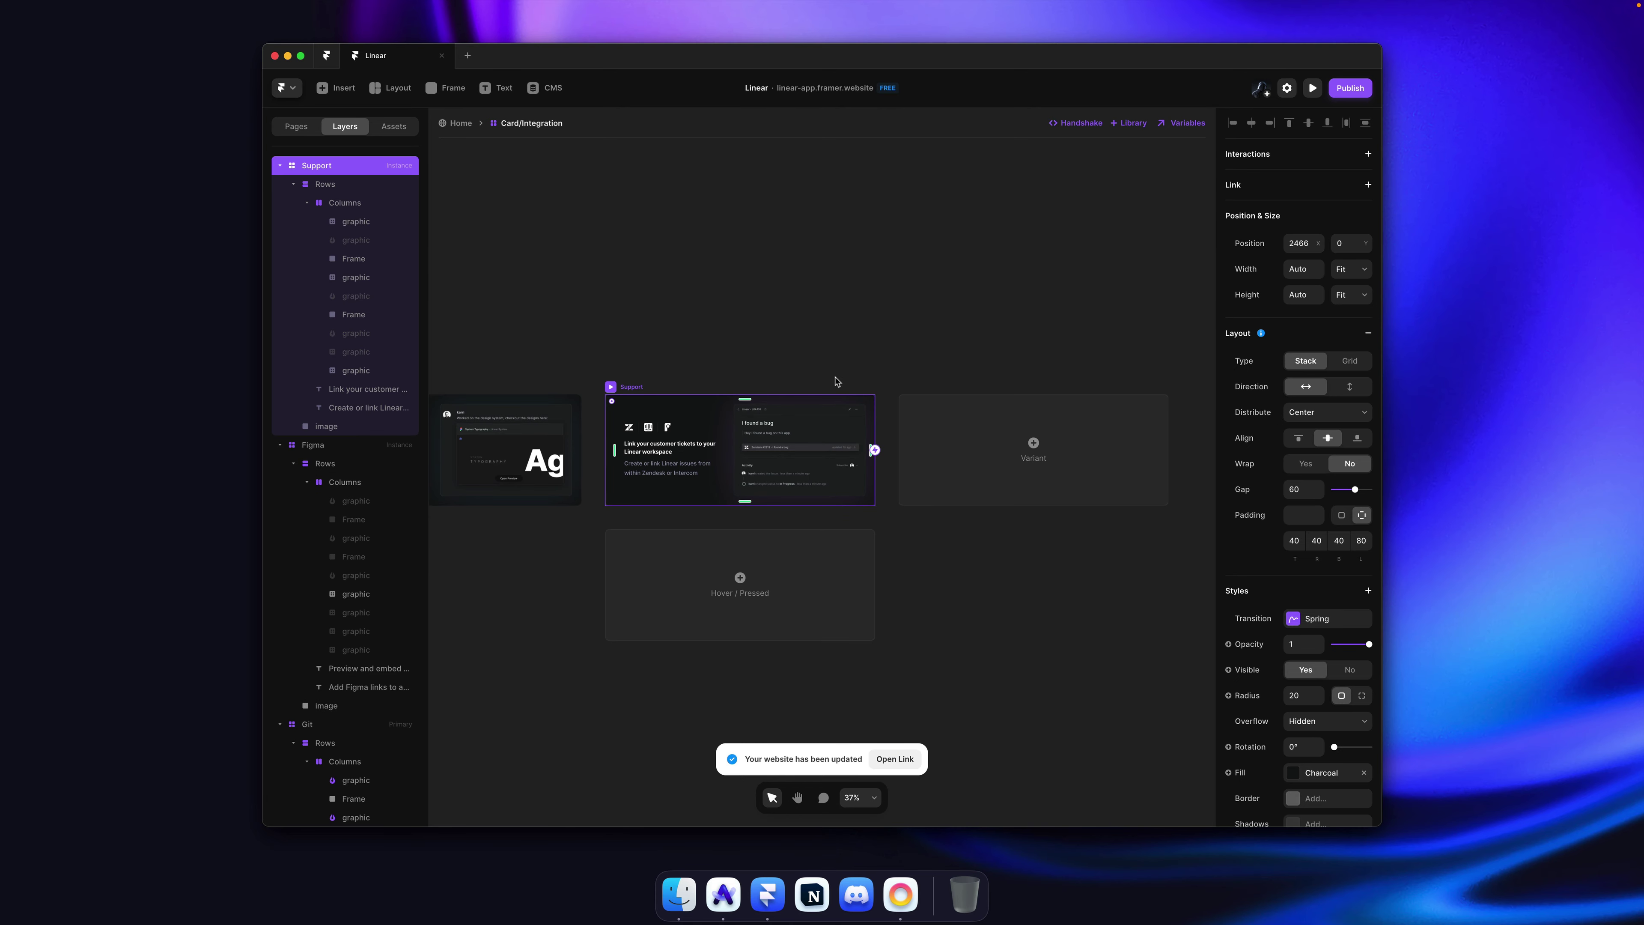
key("cmd+Tab")
scroll(773, 421, "down", 5)
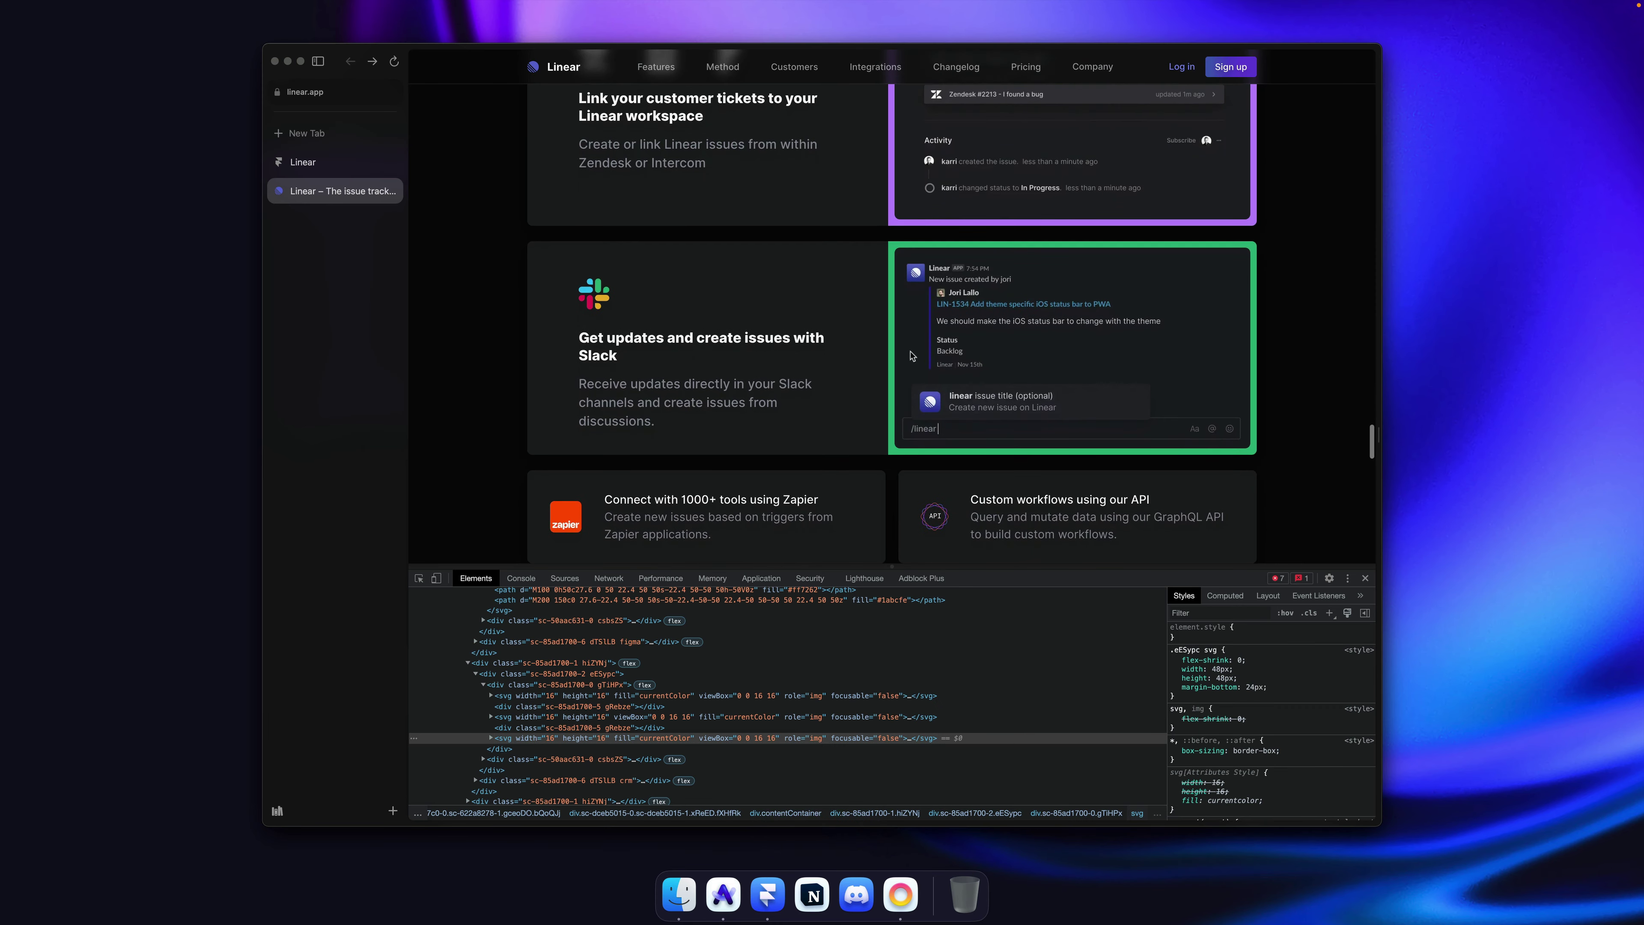
key("cmd+Tab")
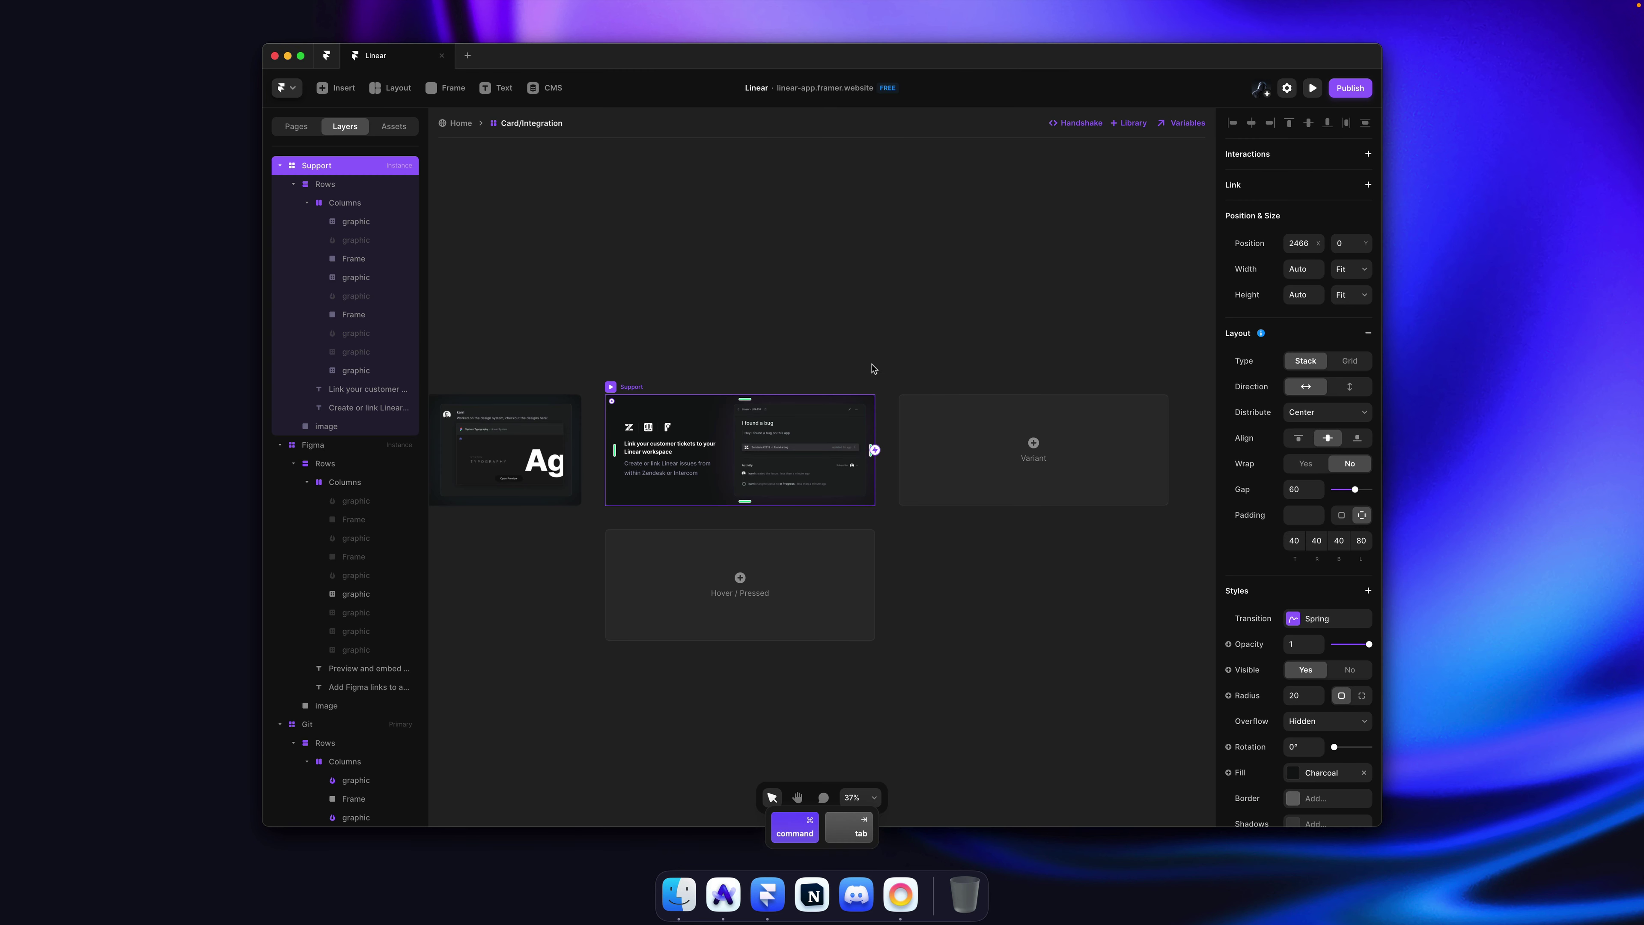
left_click(951, 432)
key("super+r")
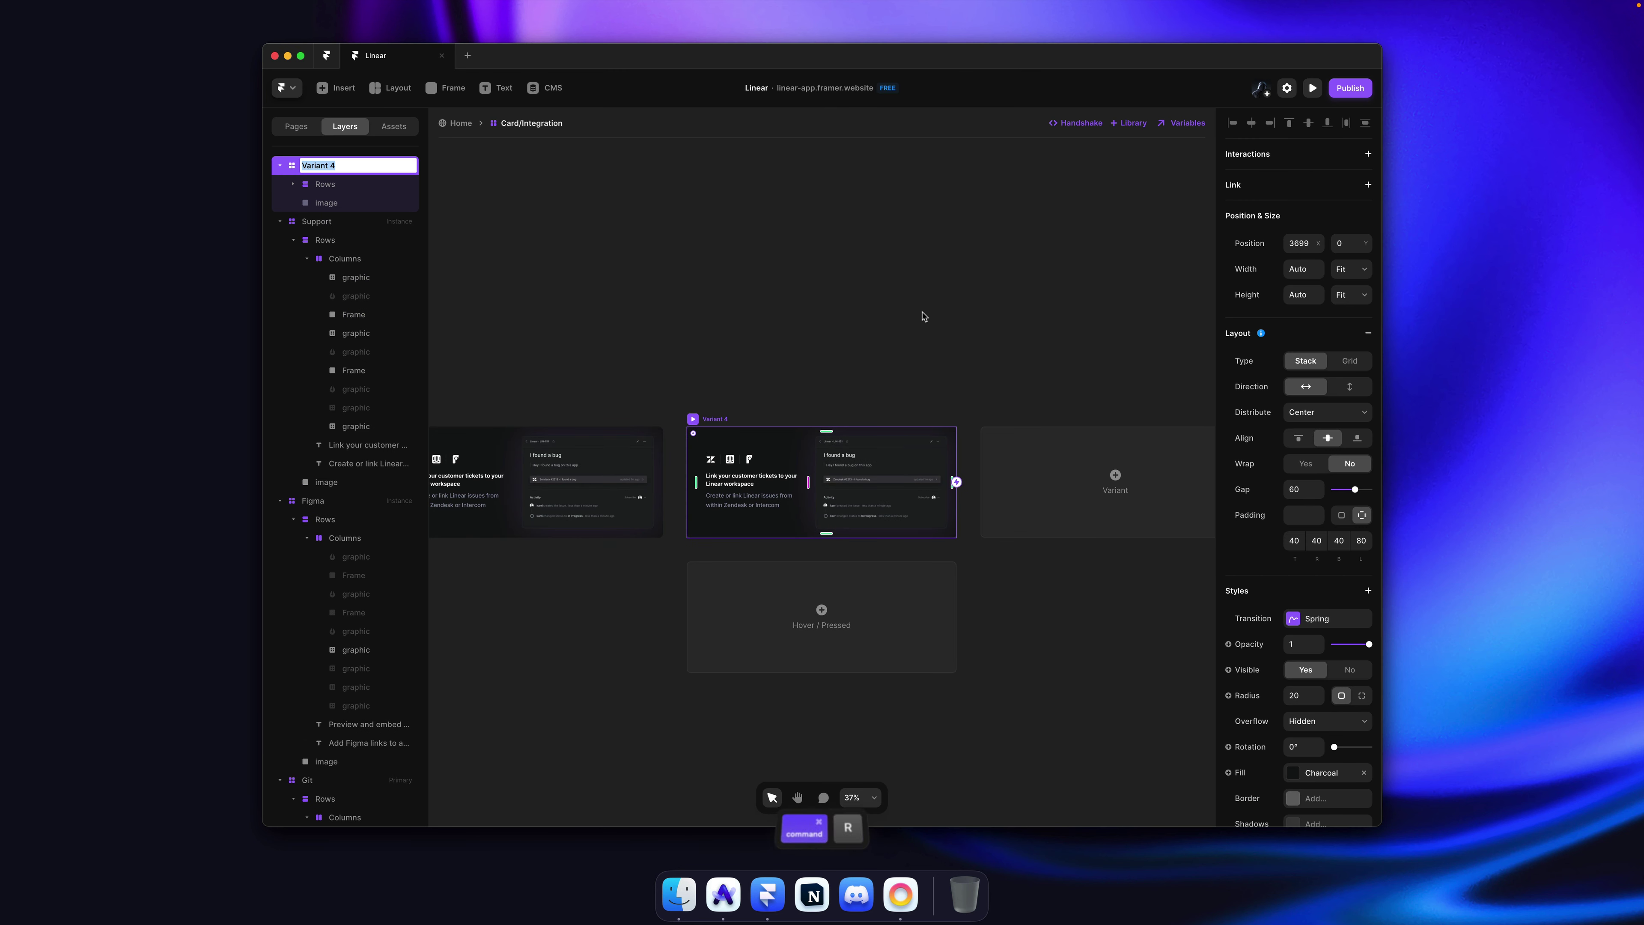
type("Slack")
key("Return")
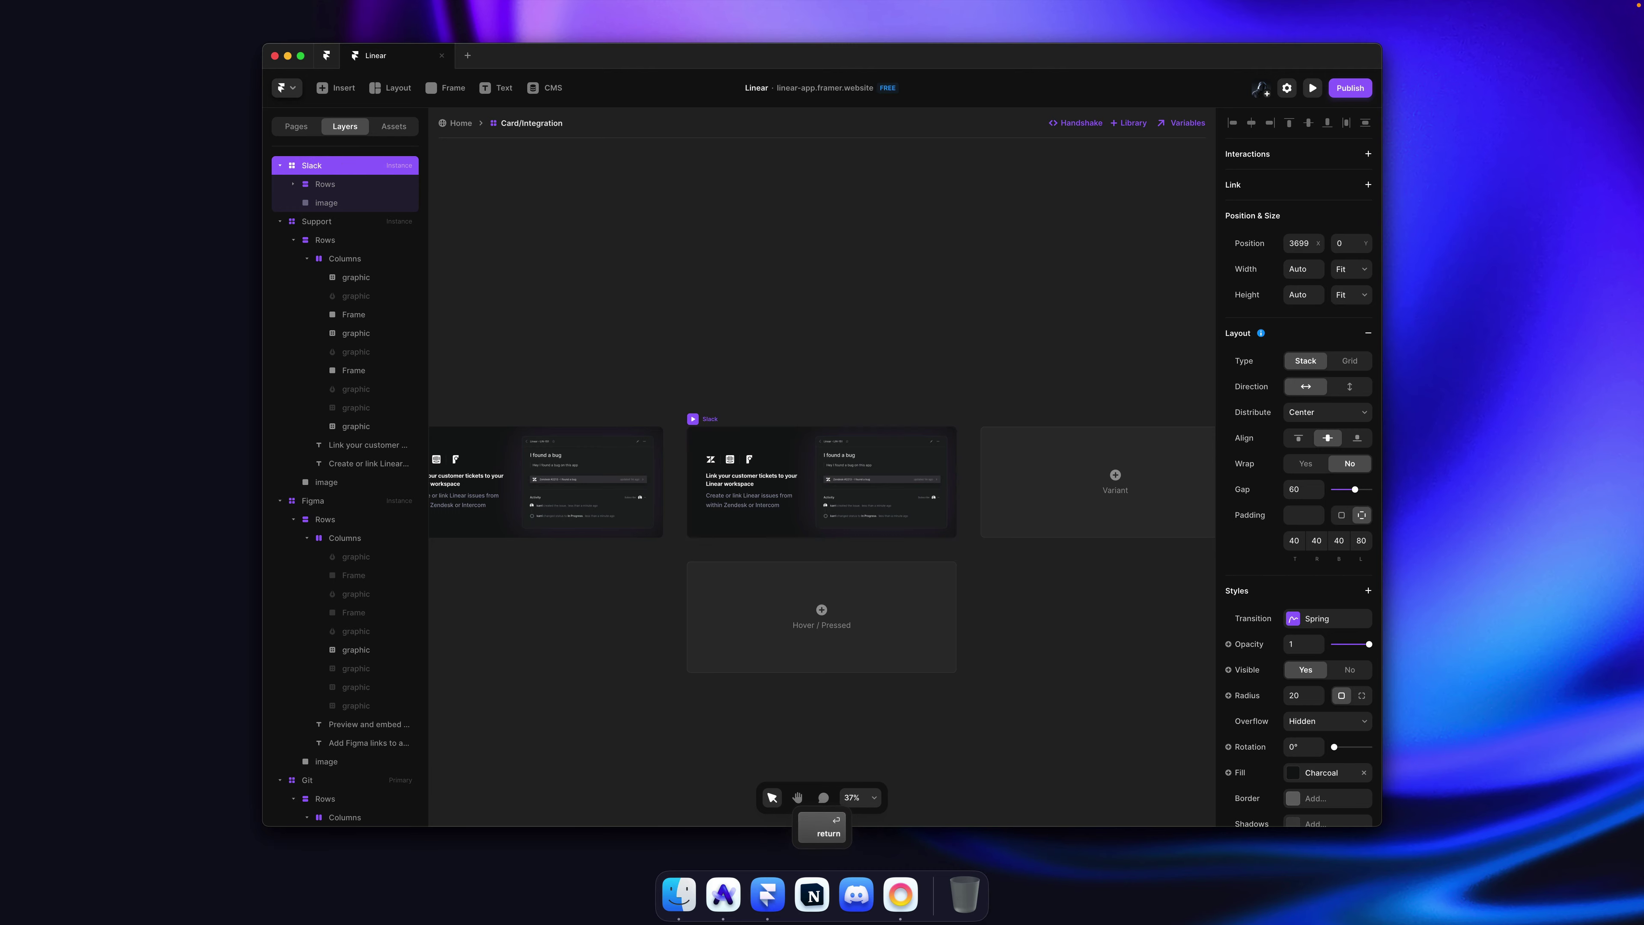
scroll(803, 324, "up", 5)
Step: Inspect the Slack logo on linear.app and copy its whole svg element for Framer
key("super+Tab")
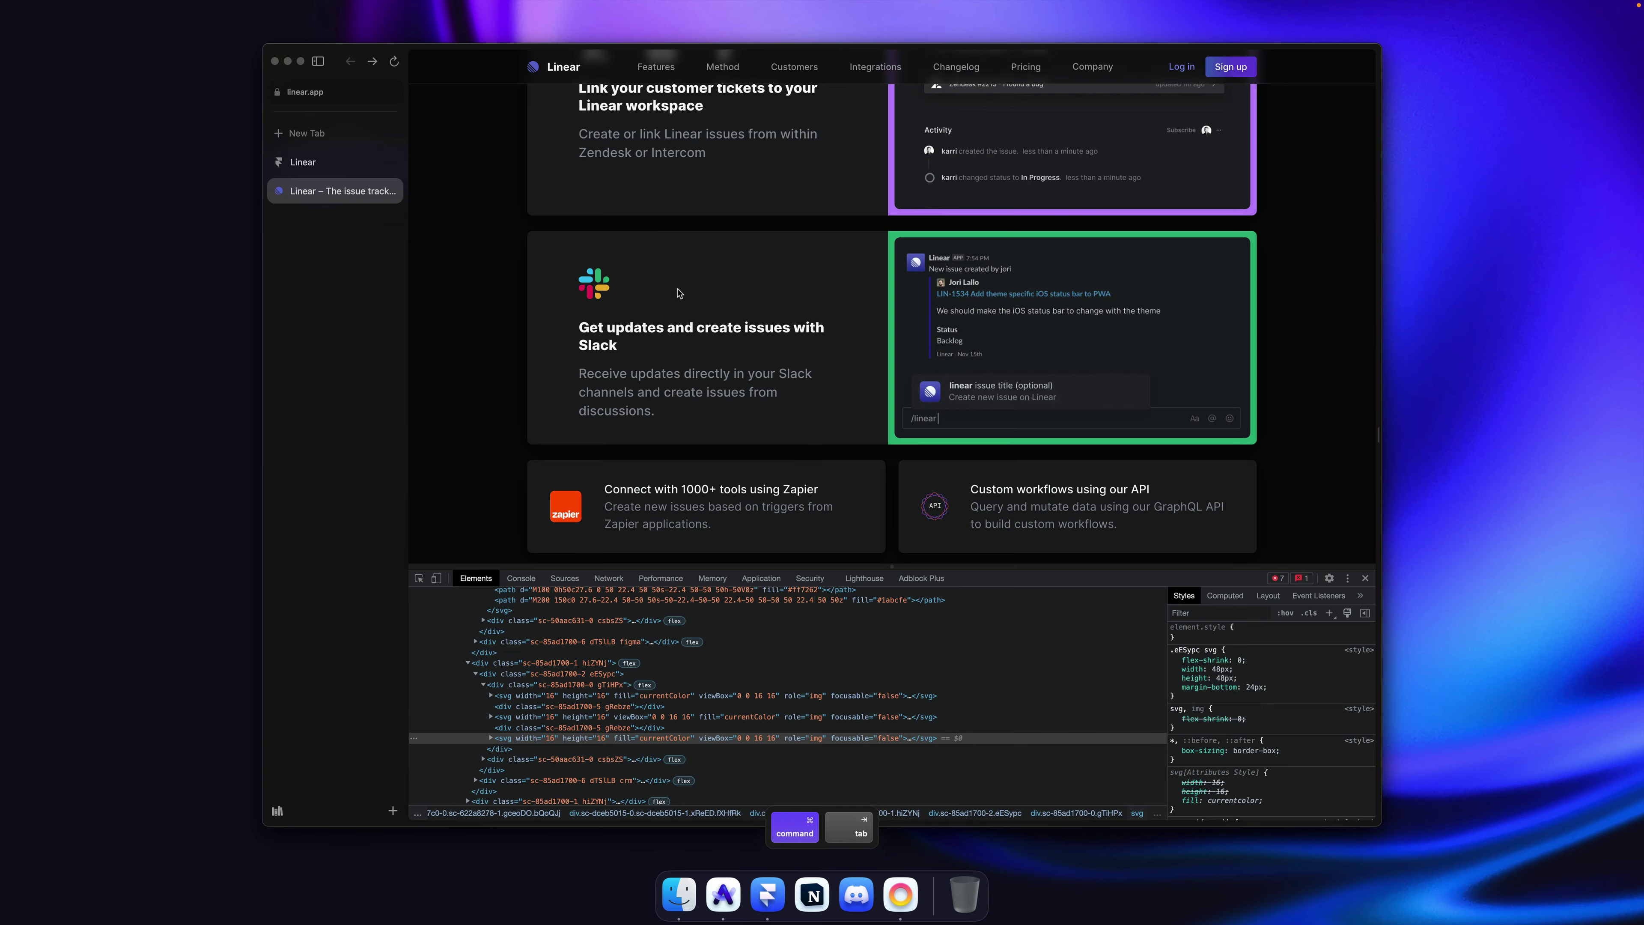
right_click(590, 289)
left_click(615, 444)
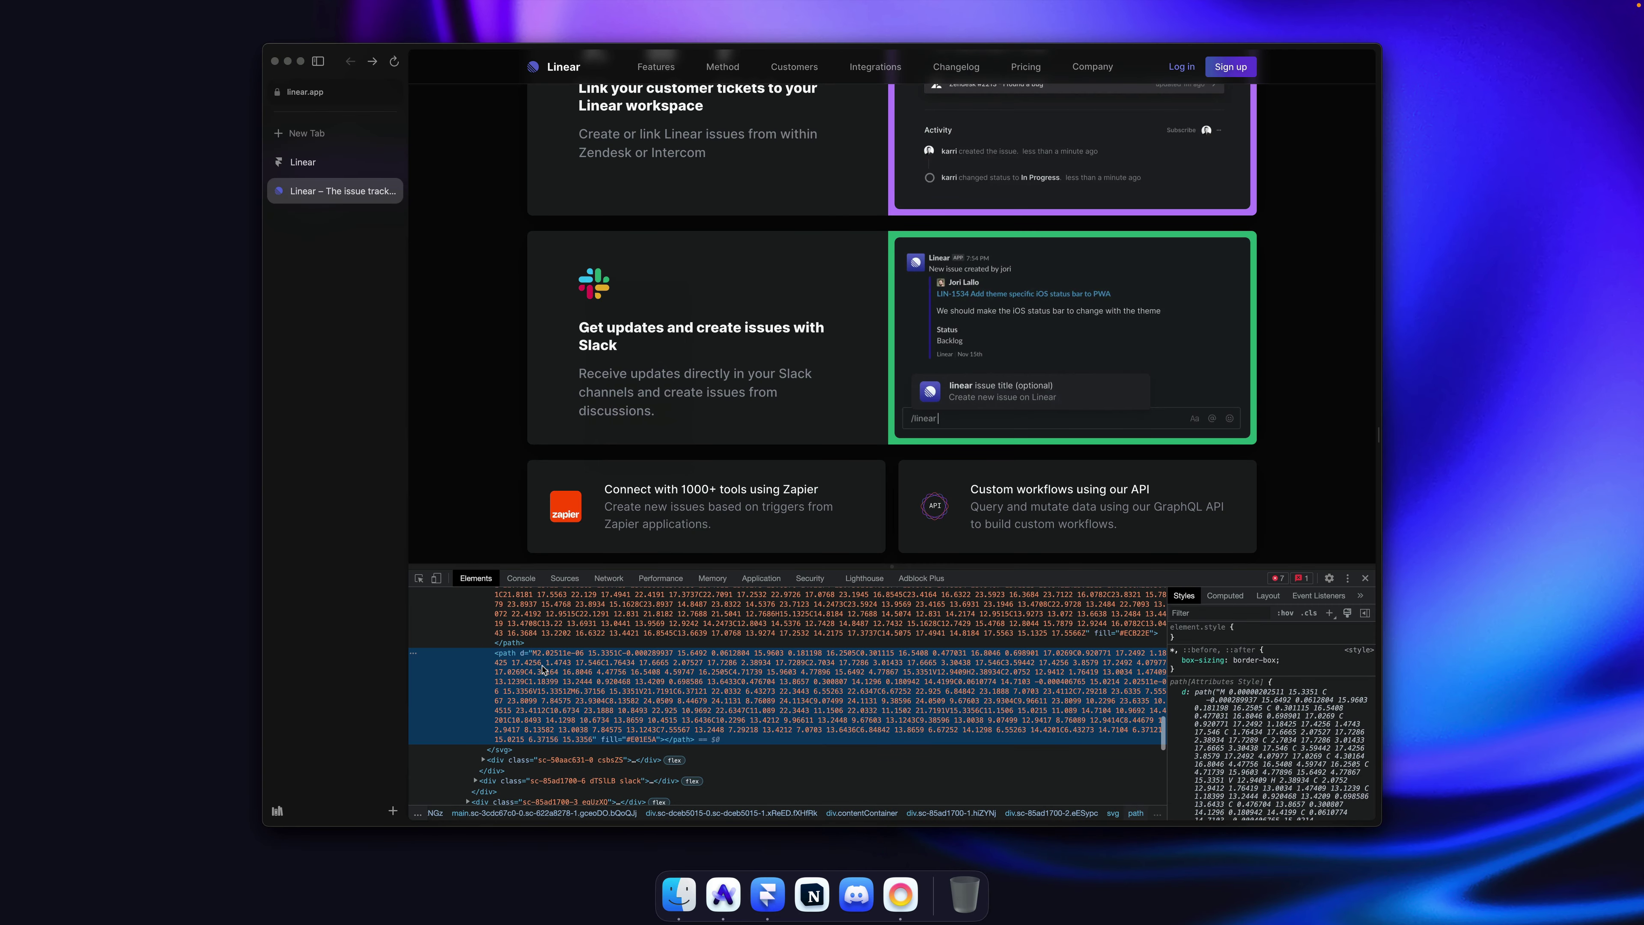
scroll(528, 659, "up", 3)
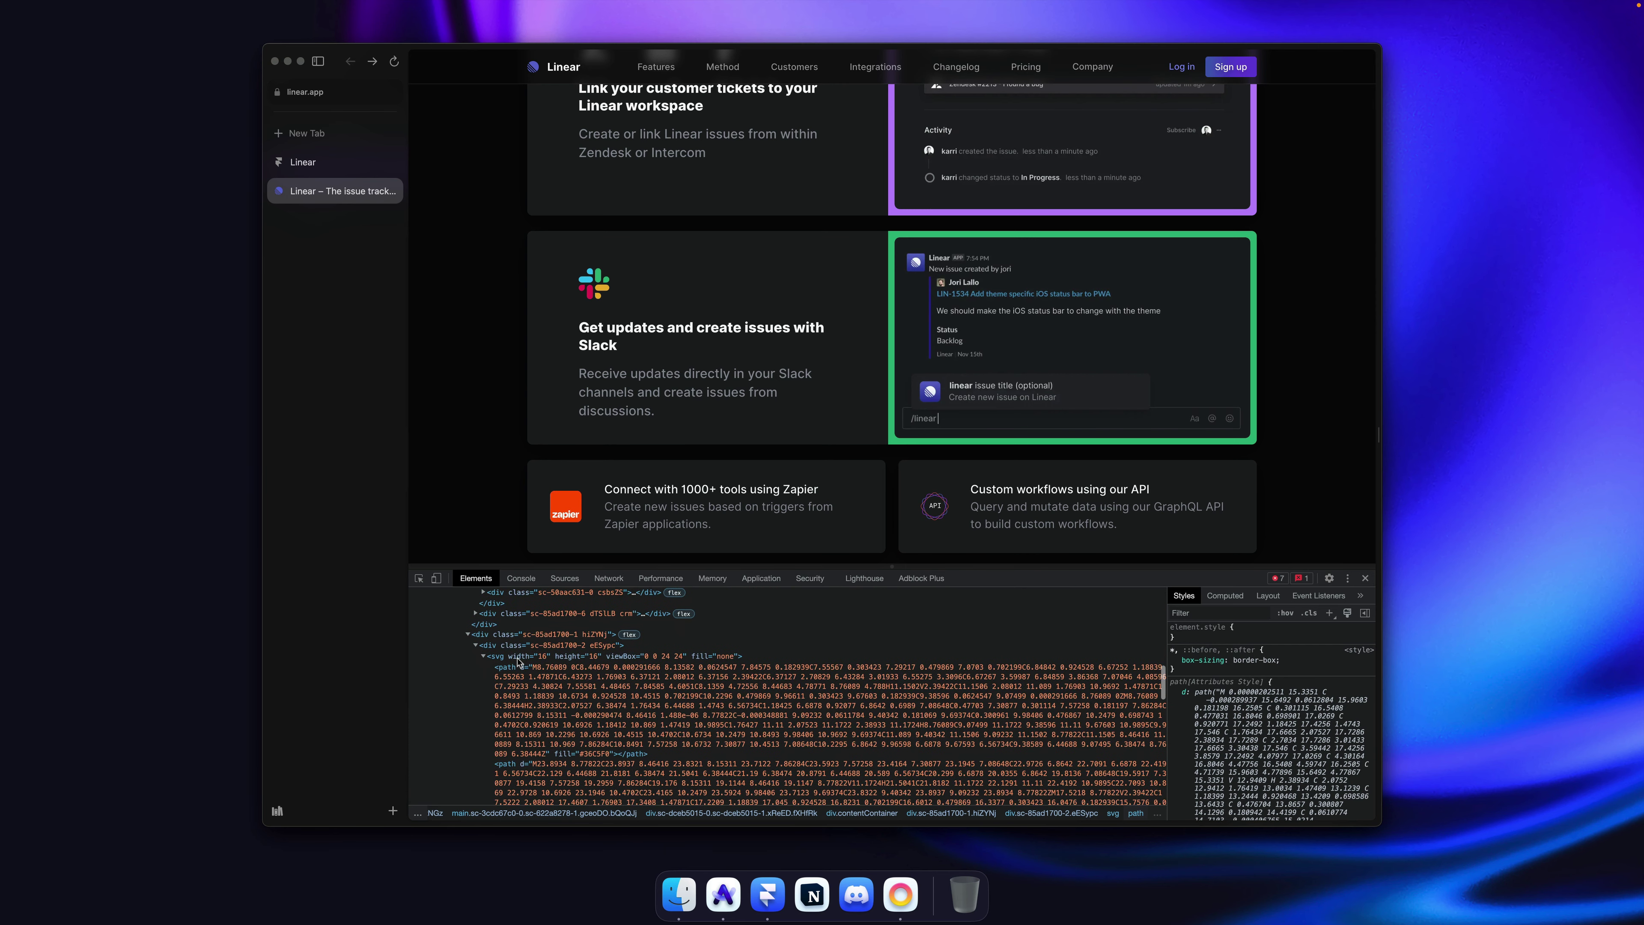
left_click(518, 656)
right_click(537, 660)
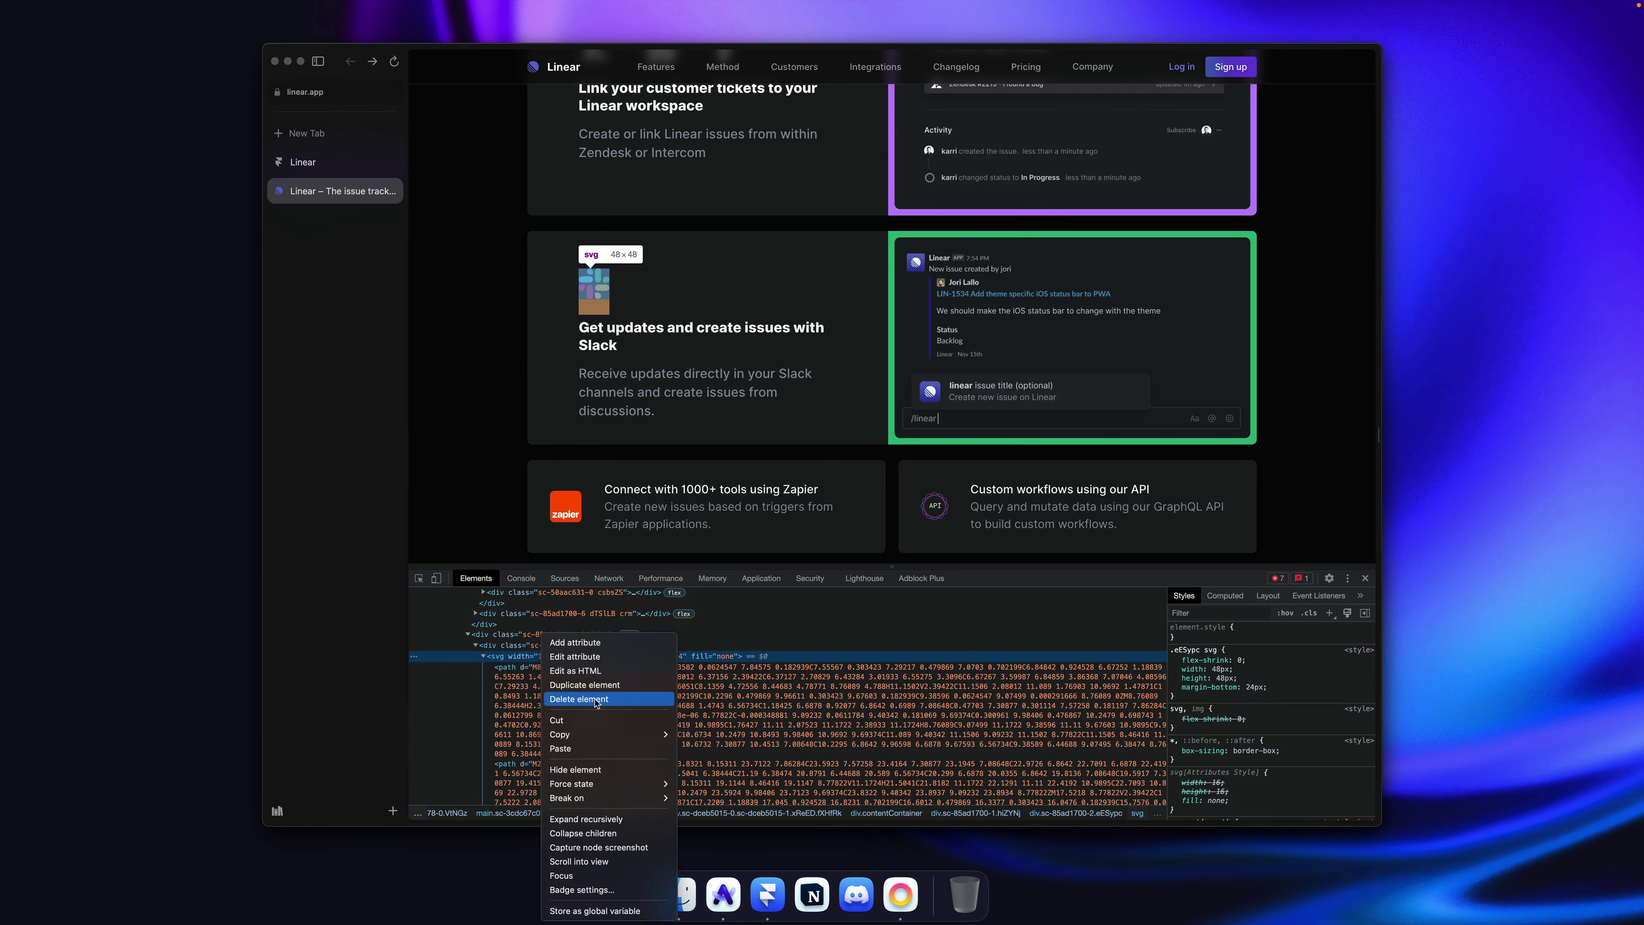
mouse_move(622, 734)
left_click(694, 741)
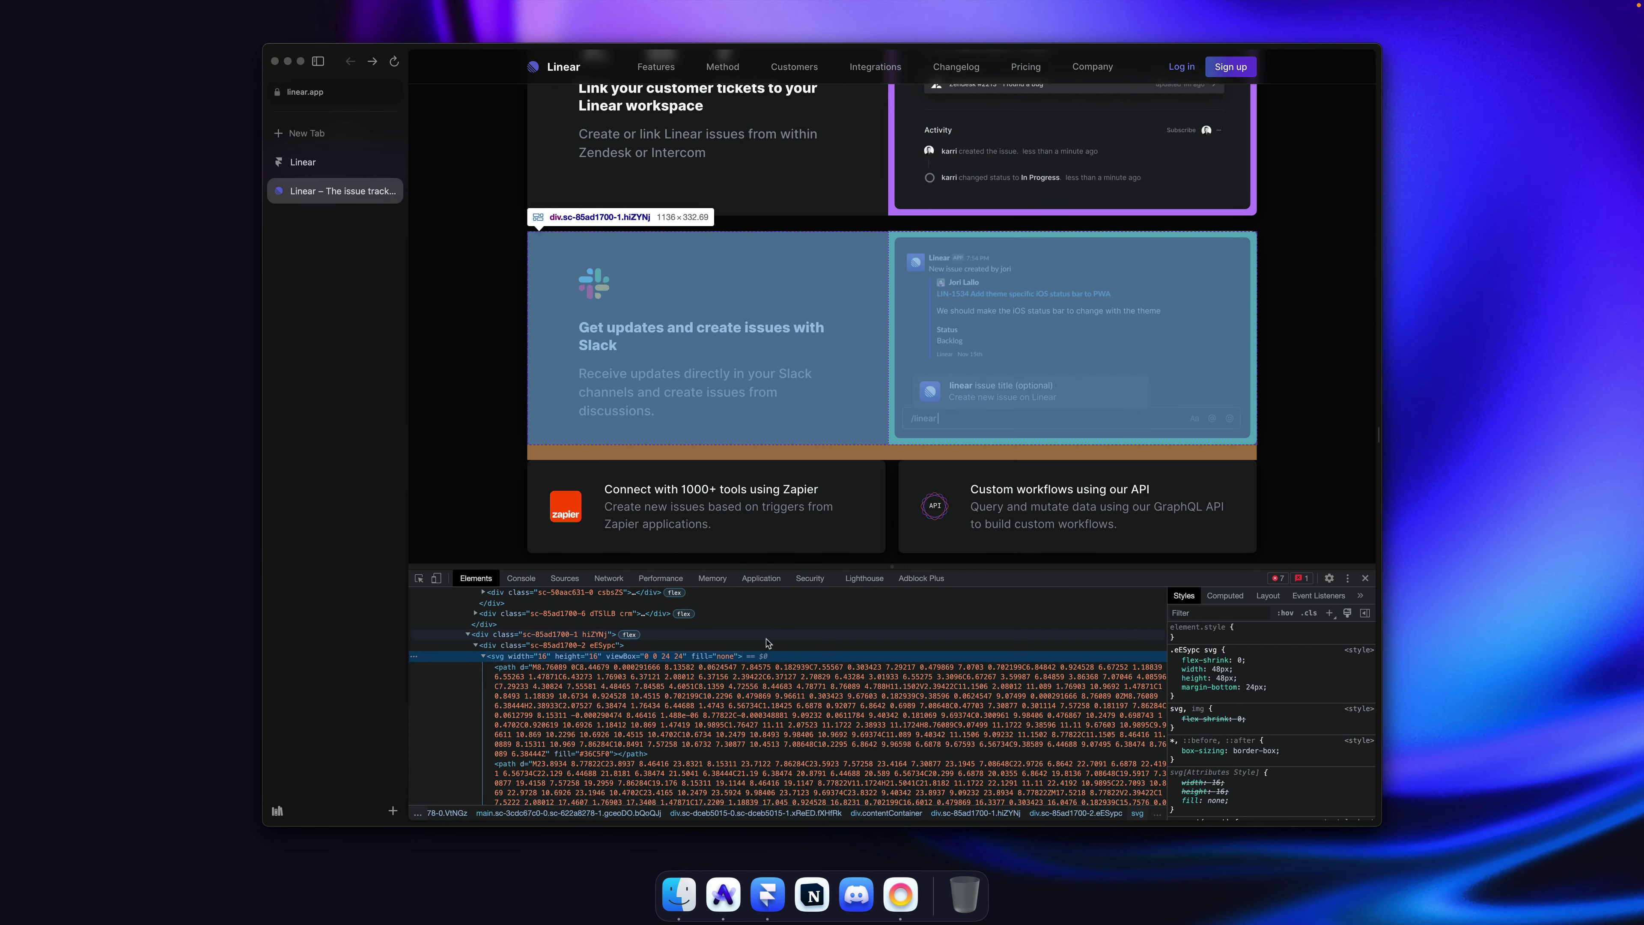
key("super+Tab")
left_click(667, 375)
Step: Place the Slack logo in the icon row, hide the old icons, and size it to 40 px
key("super+v")
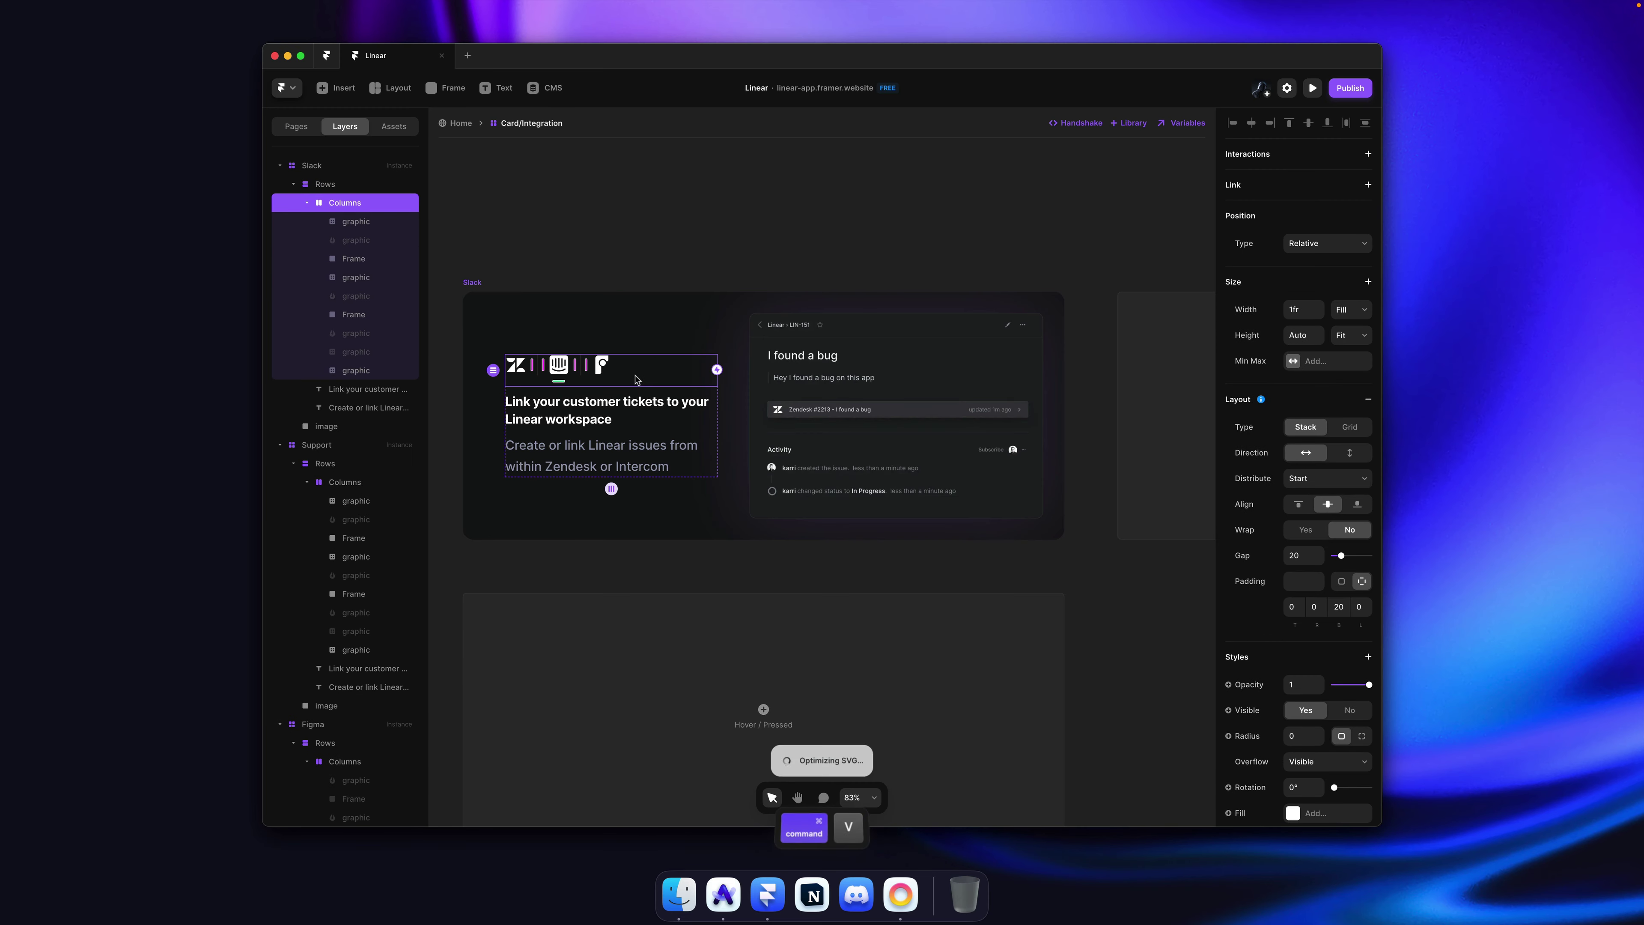
scroll(637, 380, "up", 3)
scroll(638, 380, "up", 1)
key("super+x")
left_click(745, 369)
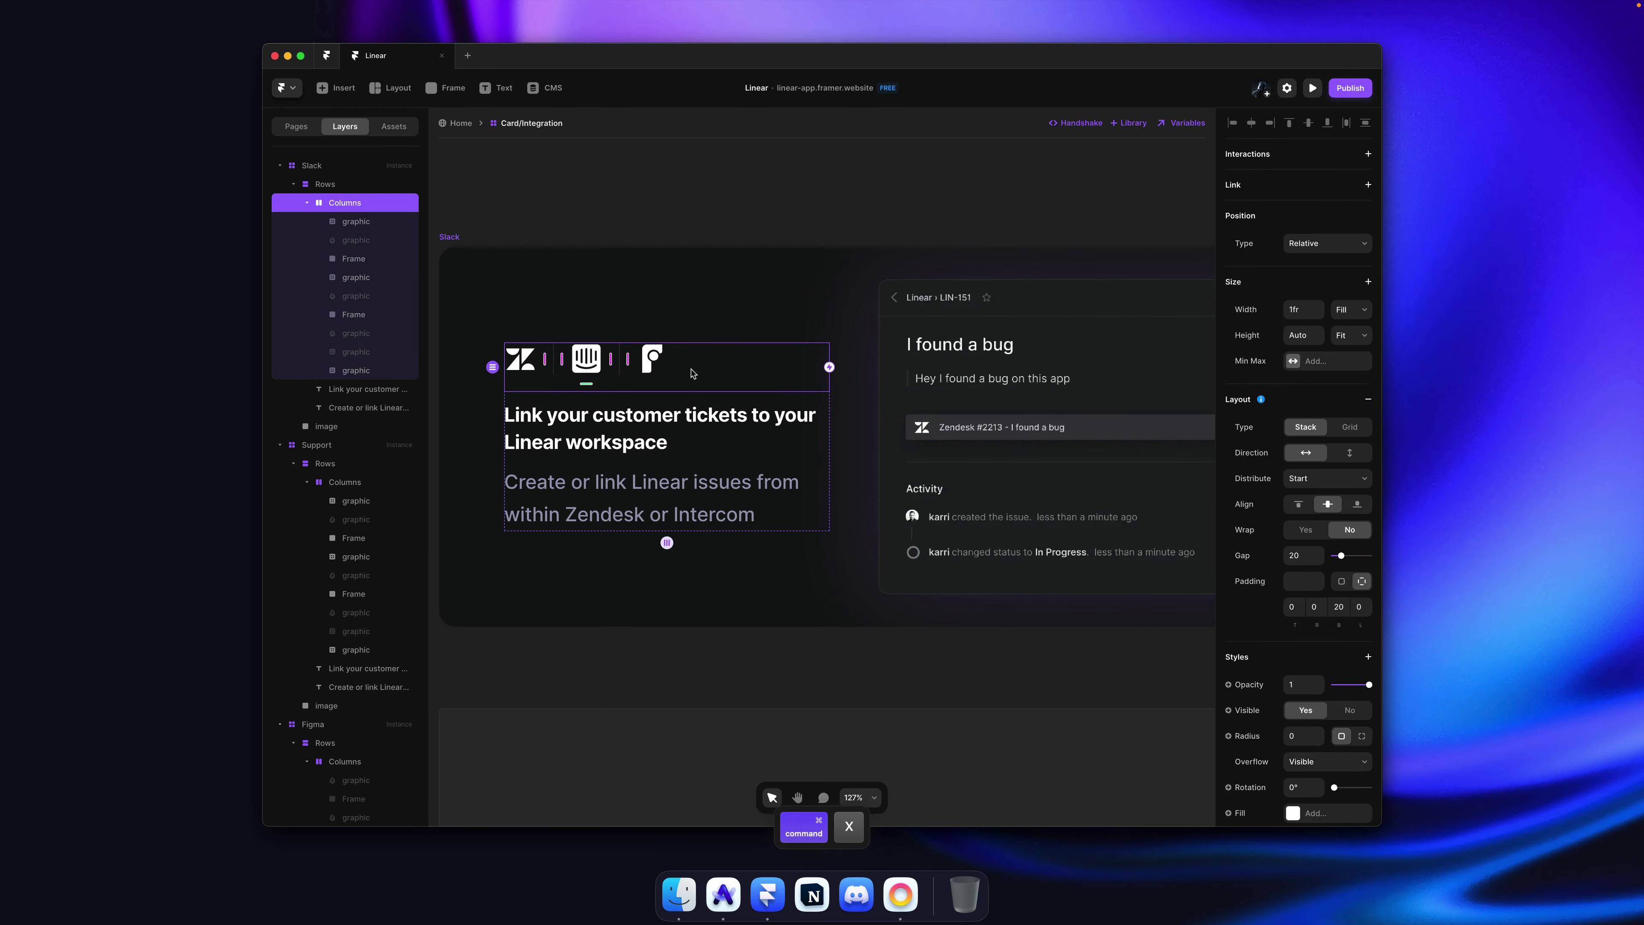
key("super+v")
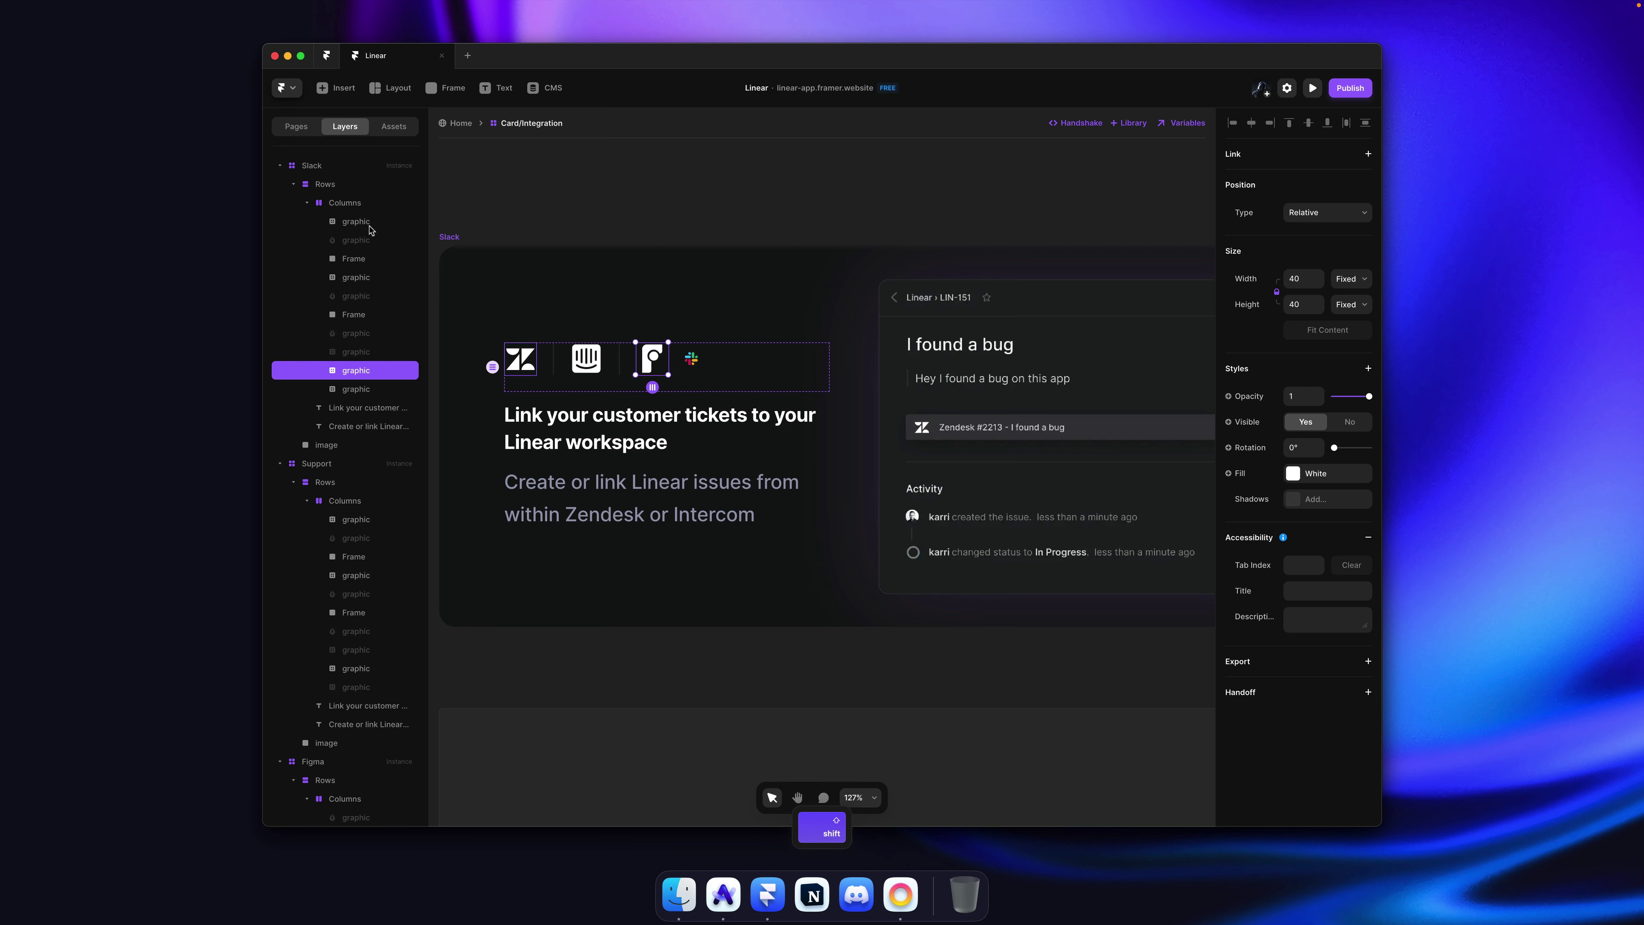
left_click(369, 229, "shift")
key("super+semicolon")
key("super+semicolon")
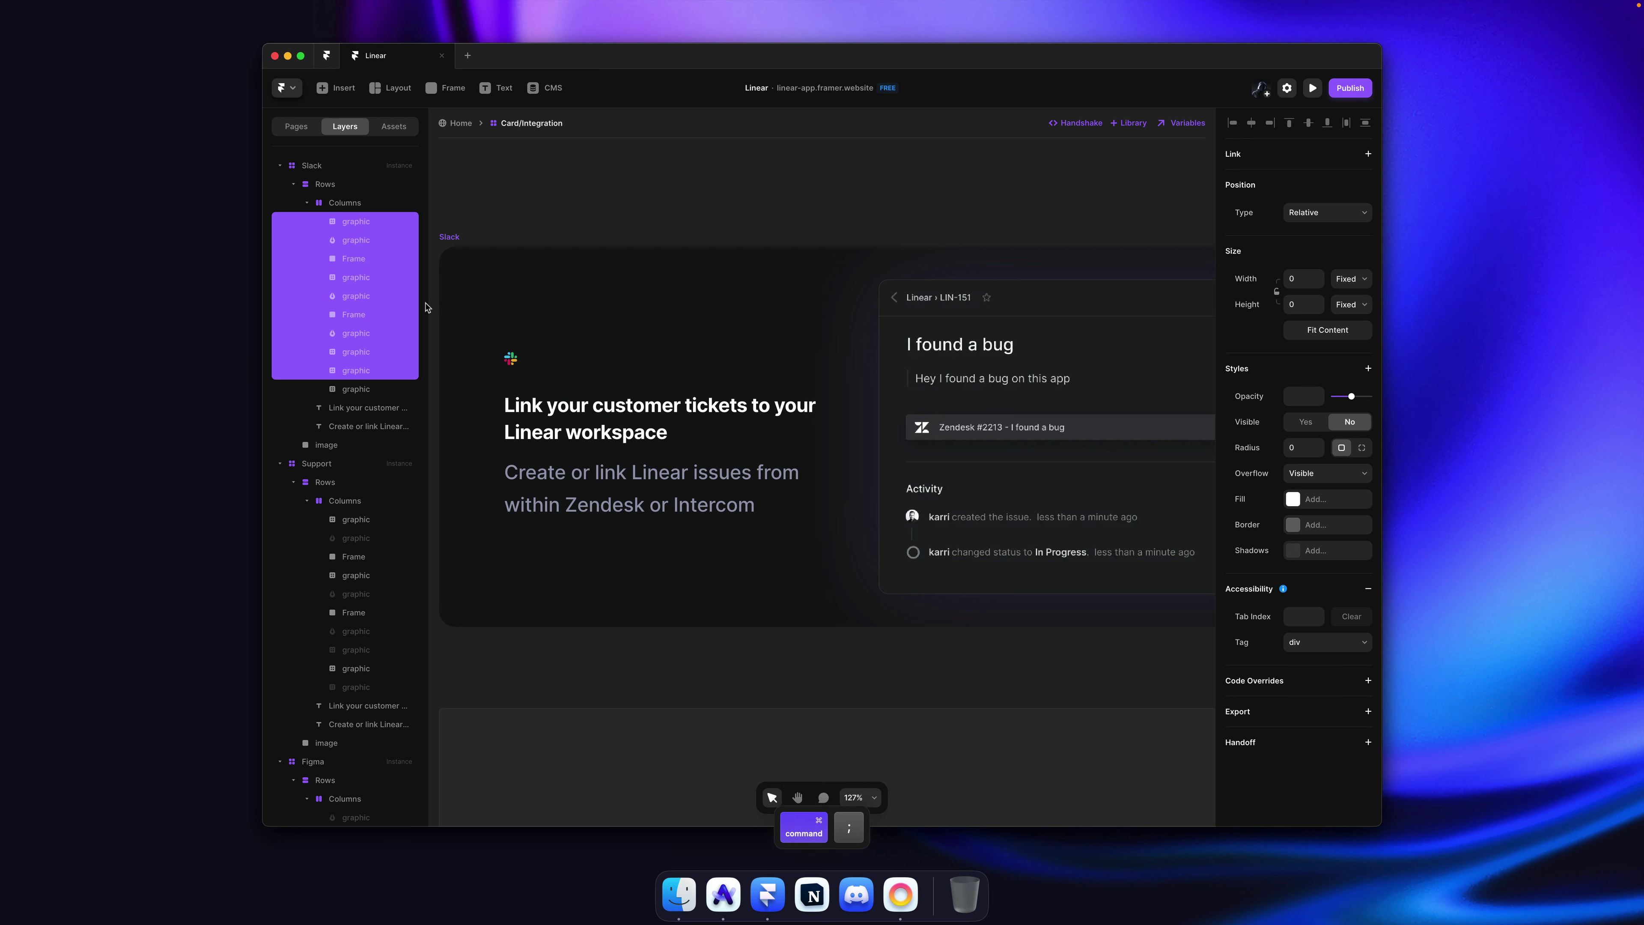
left_click(511, 358, "super")
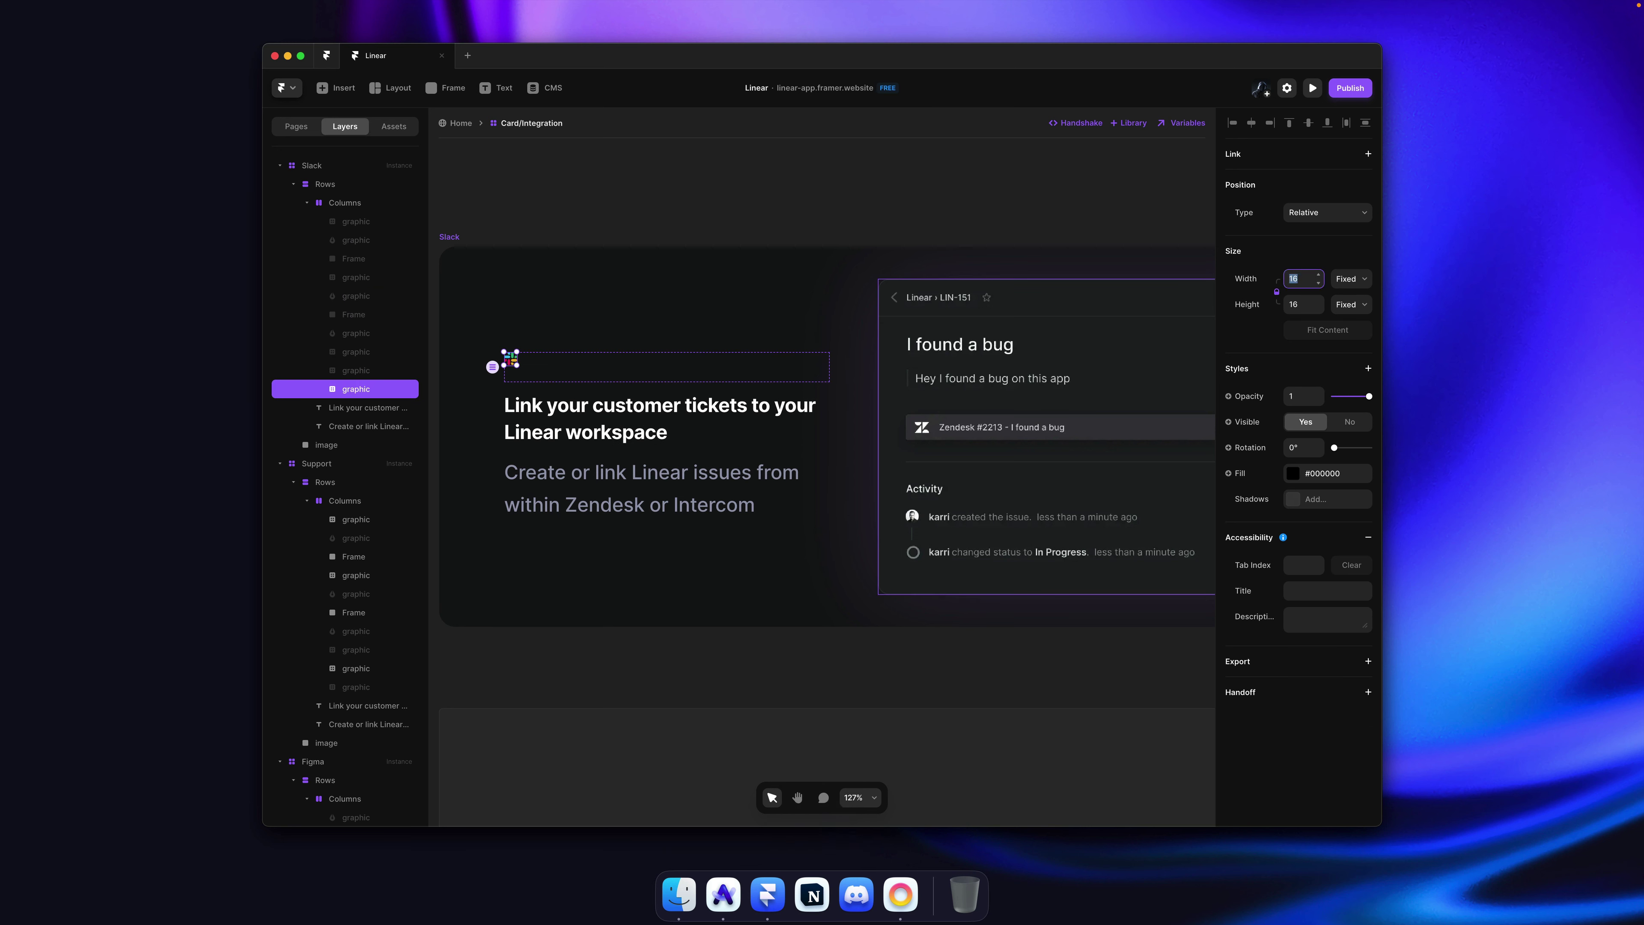
type("40")
key("Return")
left_click(672, 176)
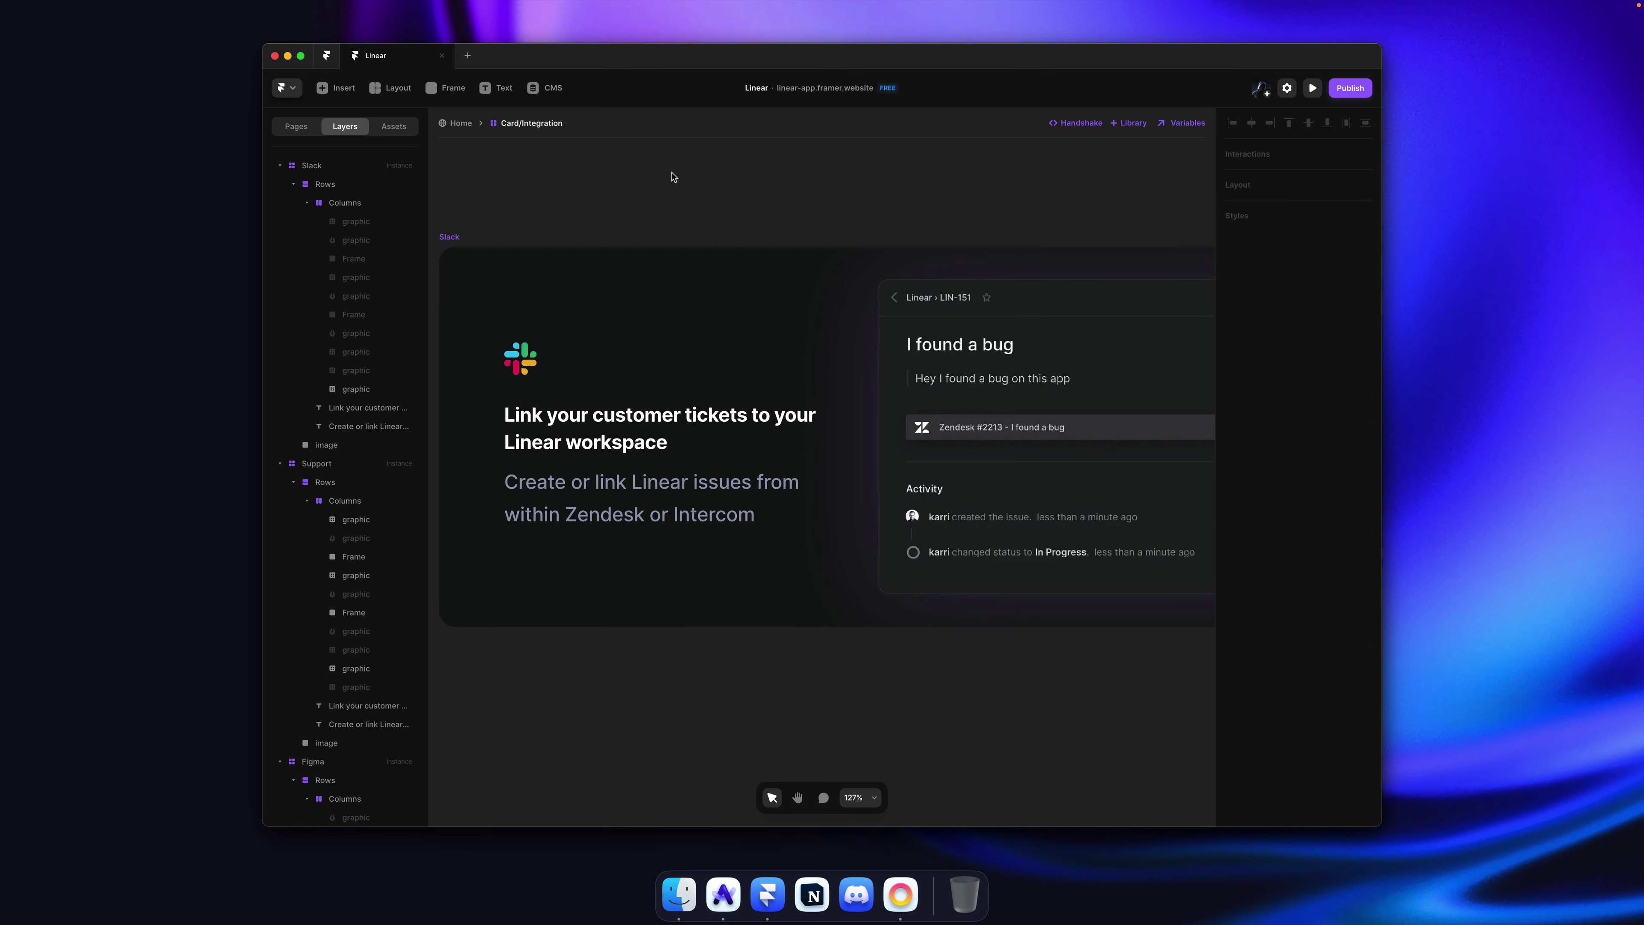
Step: Replace the card heading with Linear's 'Get updates and create issues with Slack'
key("super+Tab")
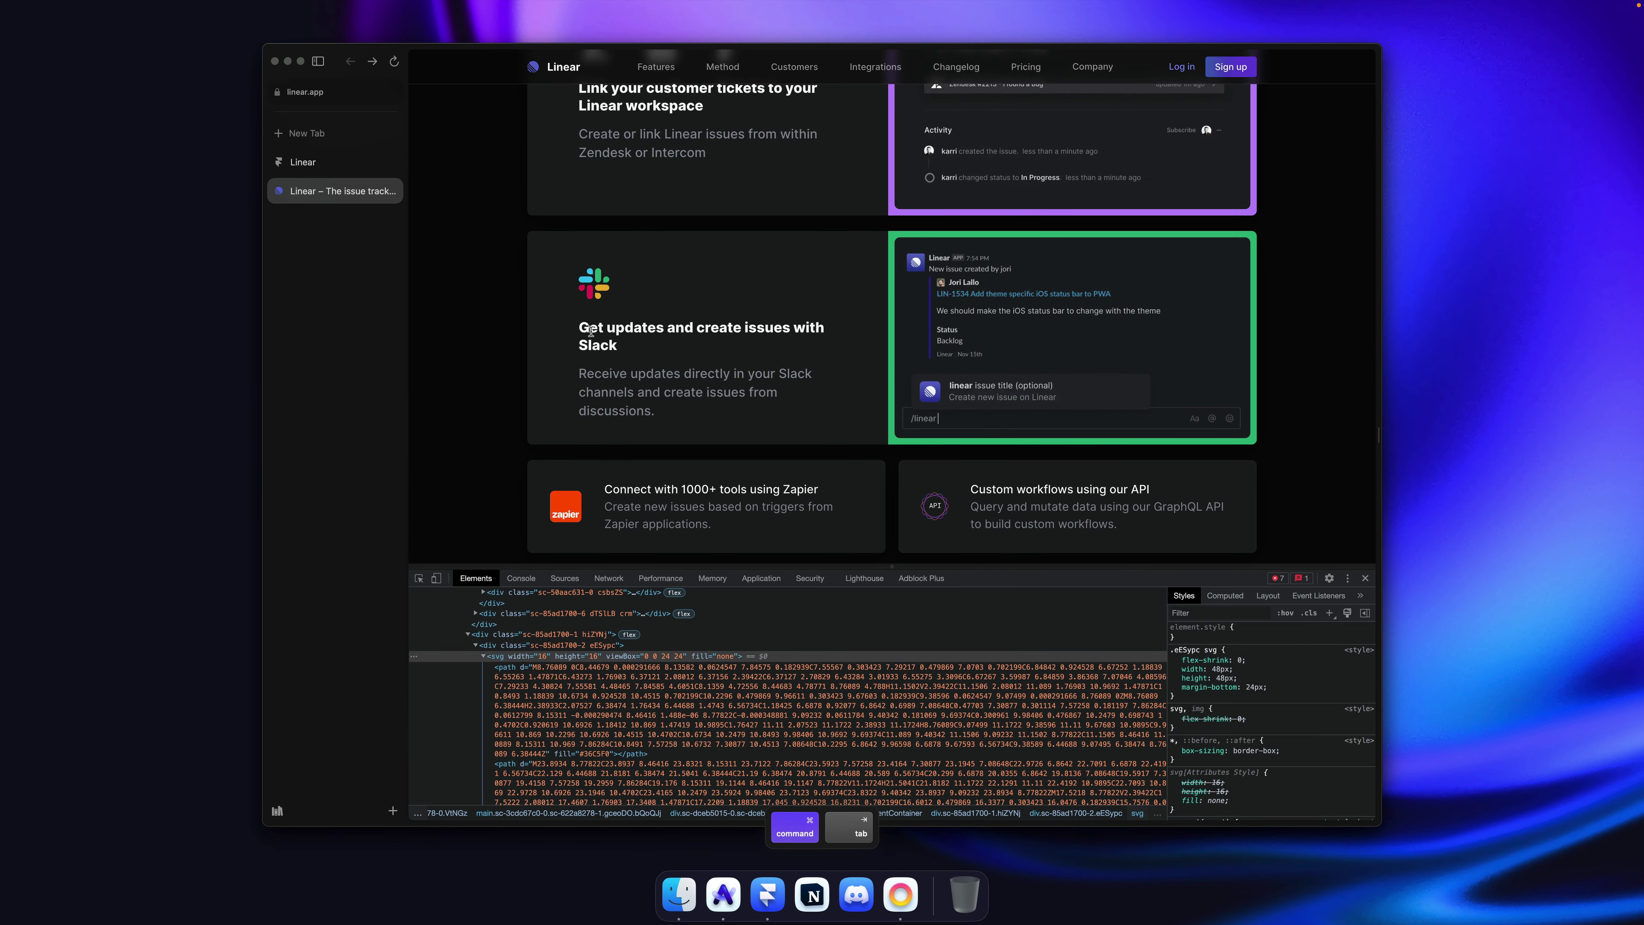
left_click_drag(666, 362, 563, 328)
key("super+c")
key("super+Tab")
left_click(612, 426)
double_click(612, 426)
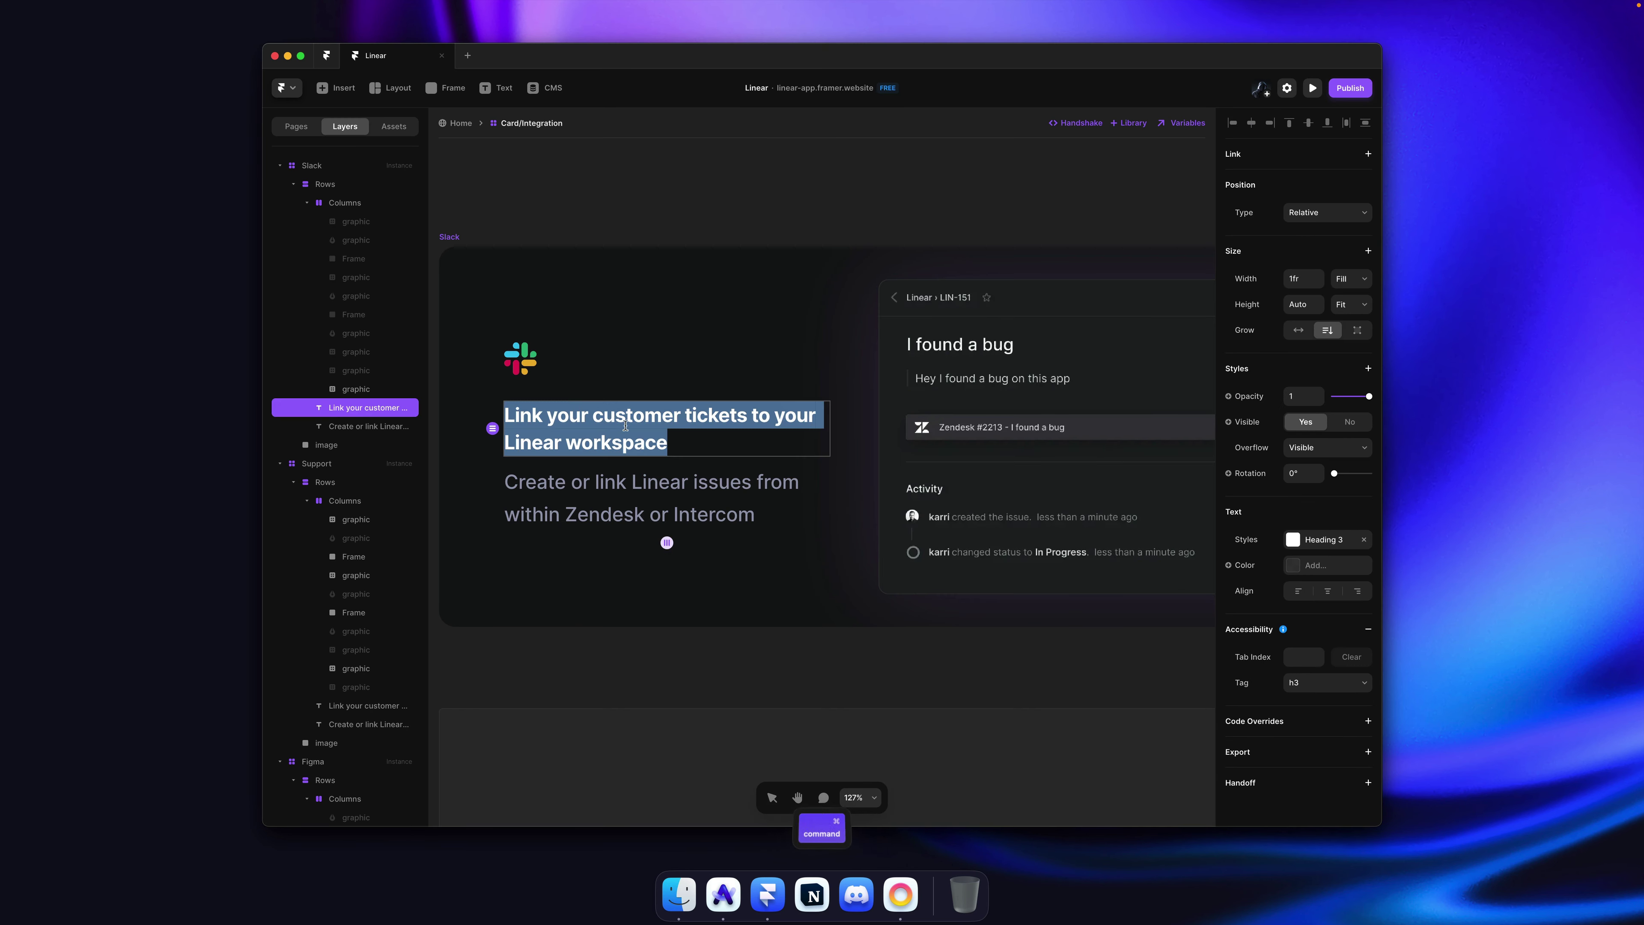
key("super+v")
Step: Replace the card description with Linear's matching Slack description text
key("super+Tab")
left_click_drag(670, 415, 569, 367)
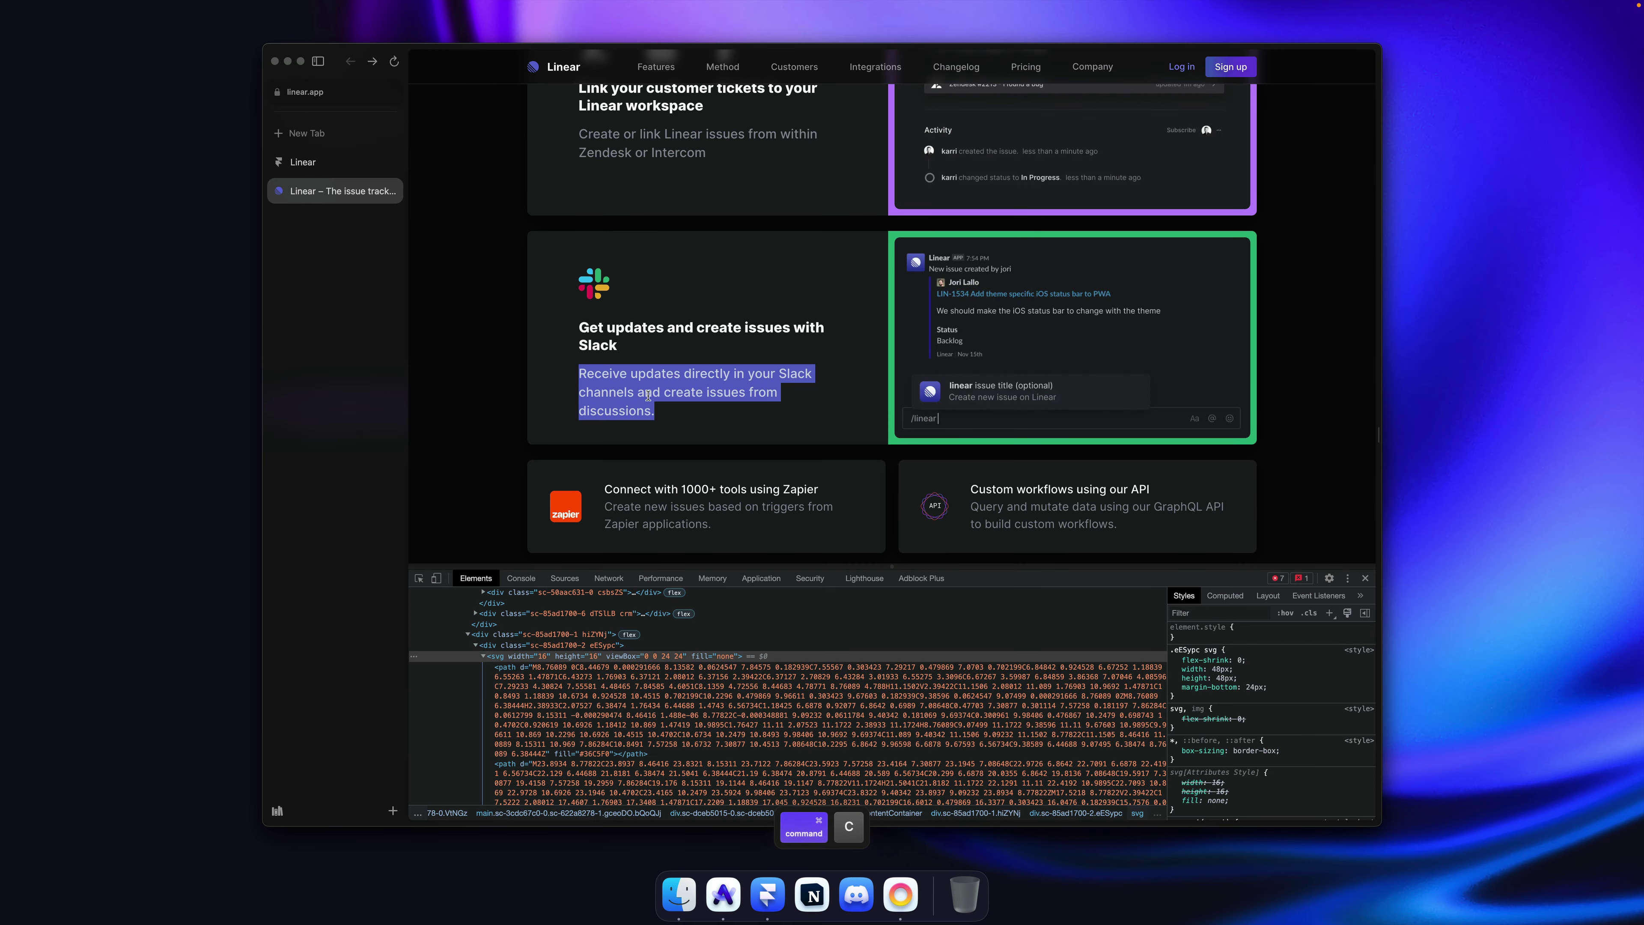
key("super+c")
key("super+Tab")
left_click(614, 534)
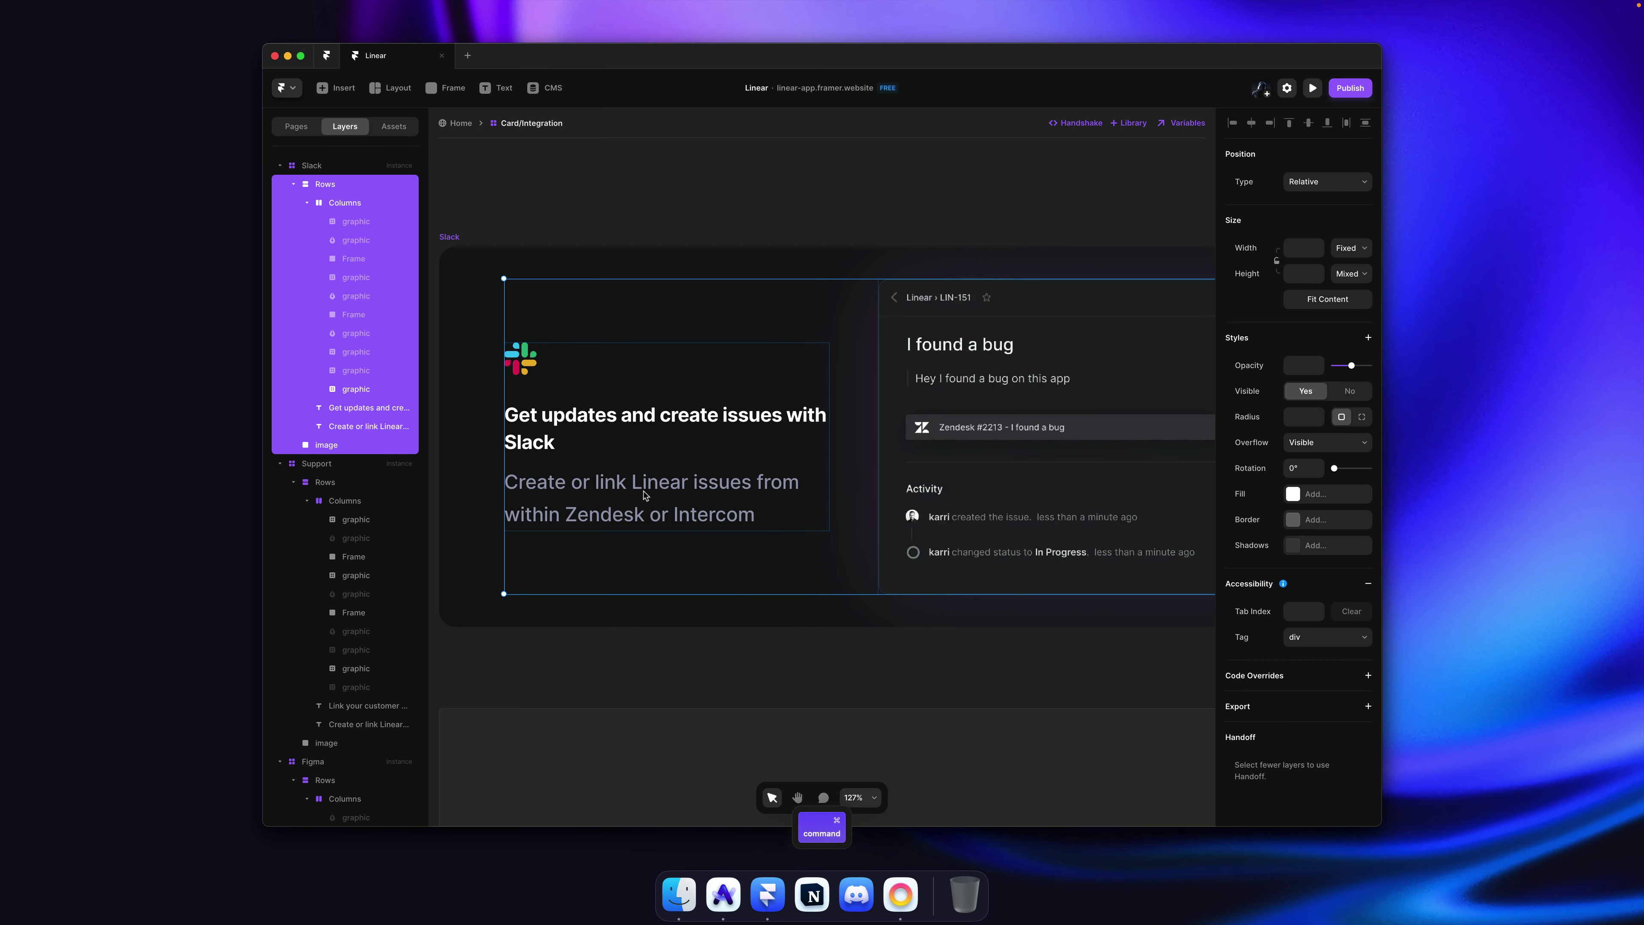
left_click(614, 533)
double_click(621, 515)
key("super+v")
Step: Copy the Slack preview screenshot from Linear's site for the card's preview image
key("super+Tab")
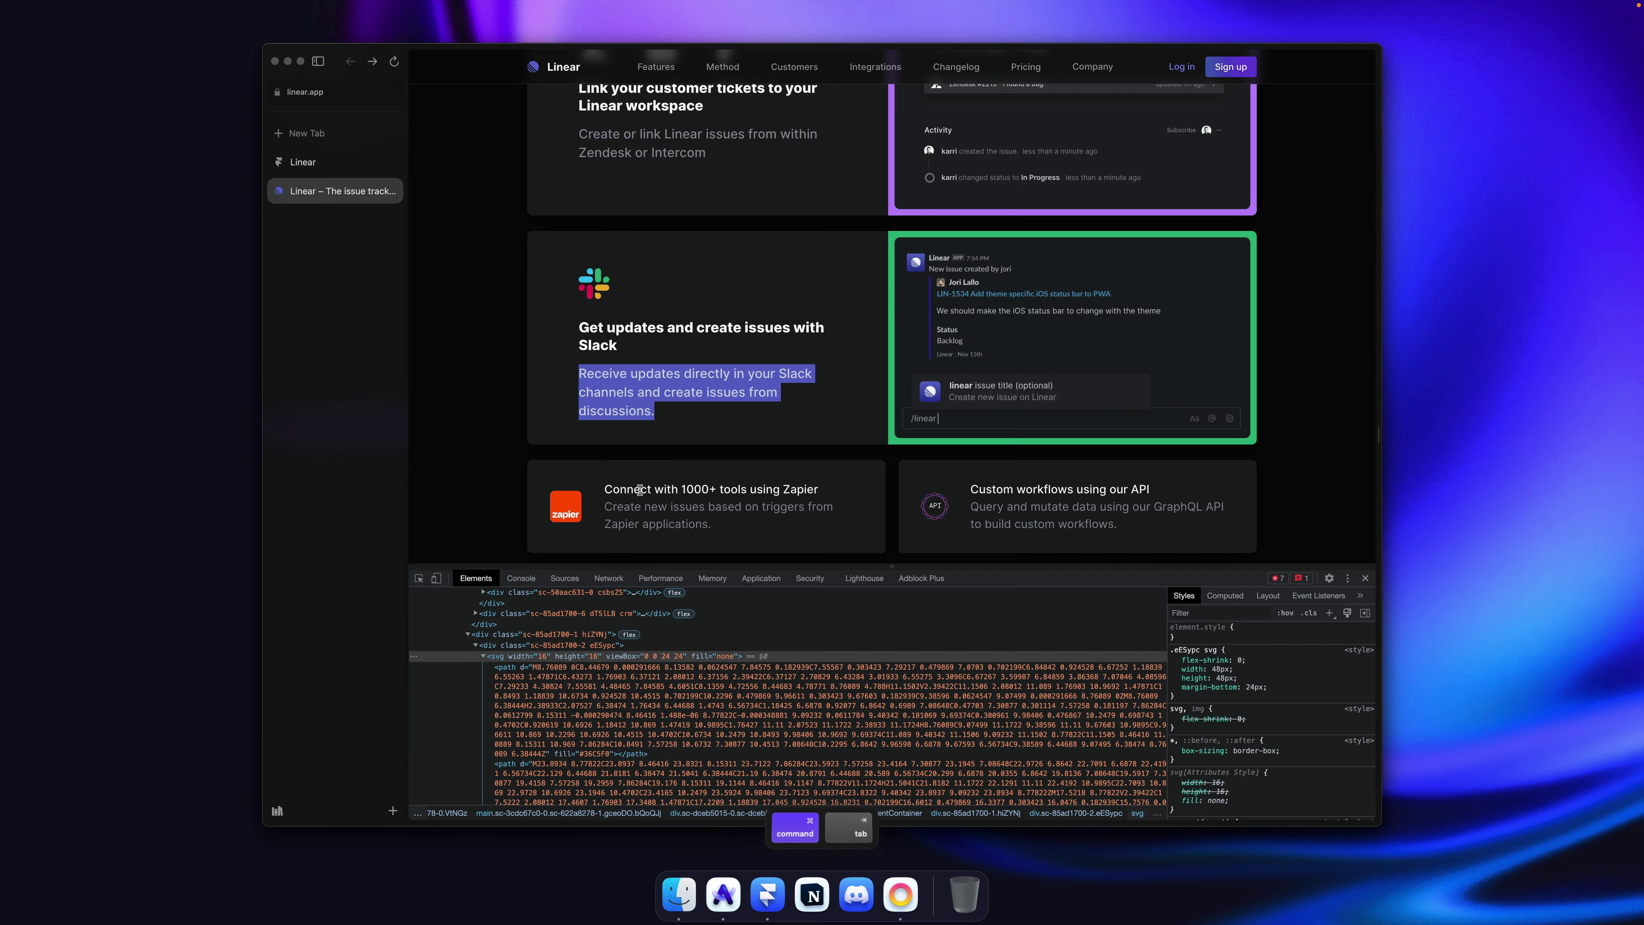
right_click(987, 343)
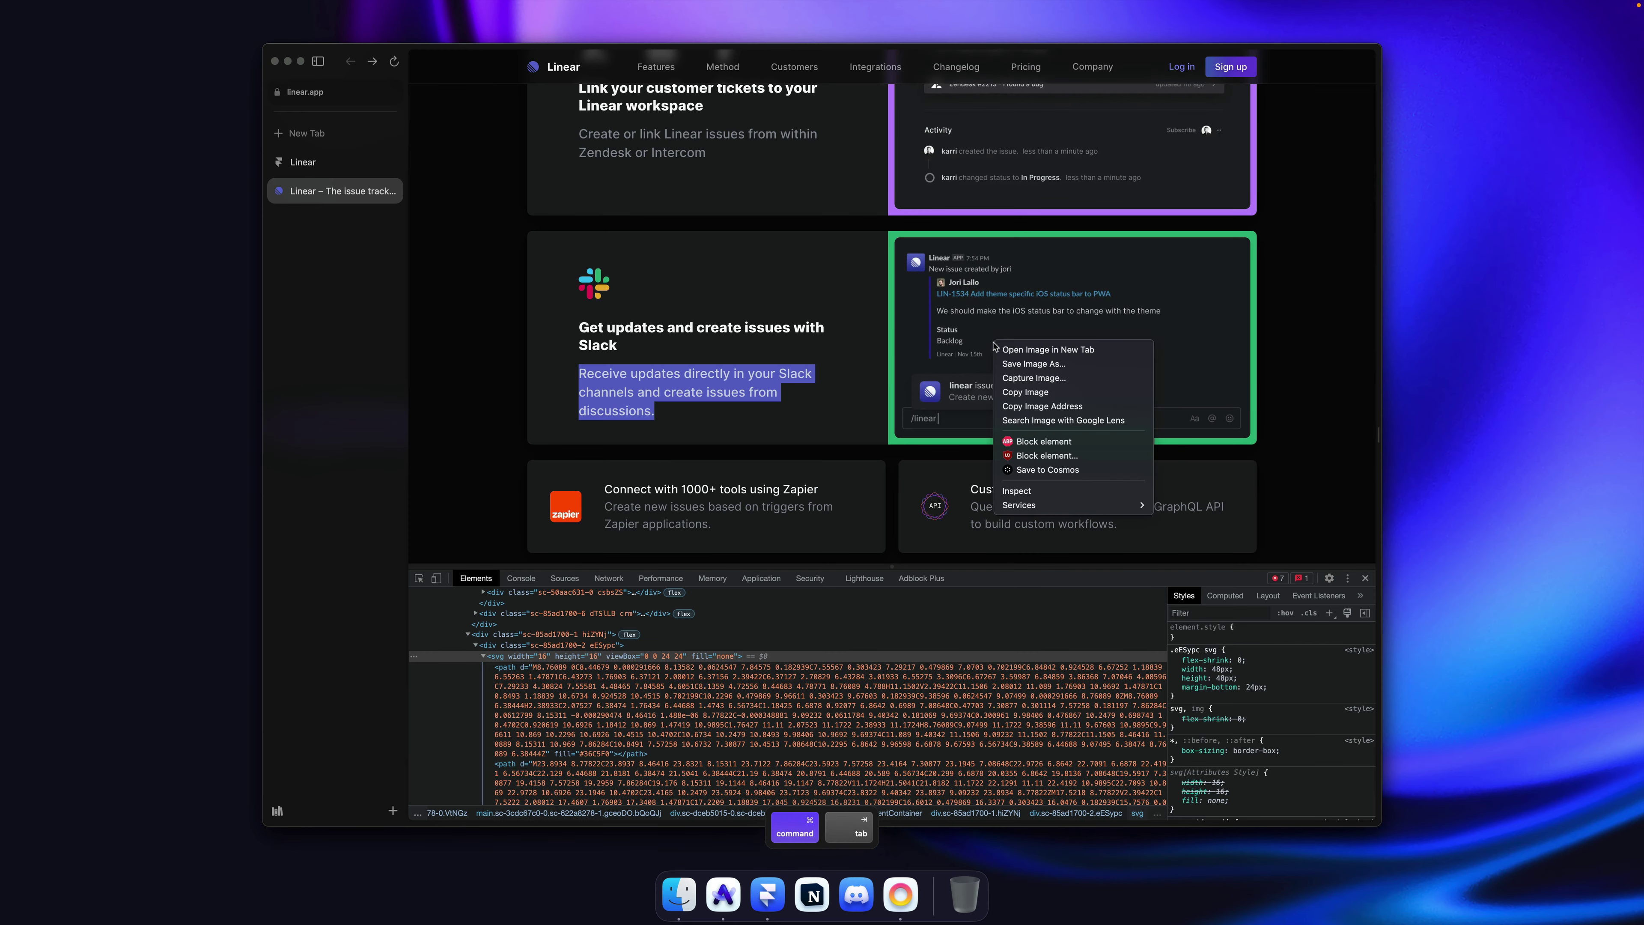
left_click(1034, 395)
key("super+Tab")
left_click(1068, 577)
Step: Fill the preview image with the copied Slack chat screenshot and widen it leftward to 692 × 387
left_click(1316, 561)
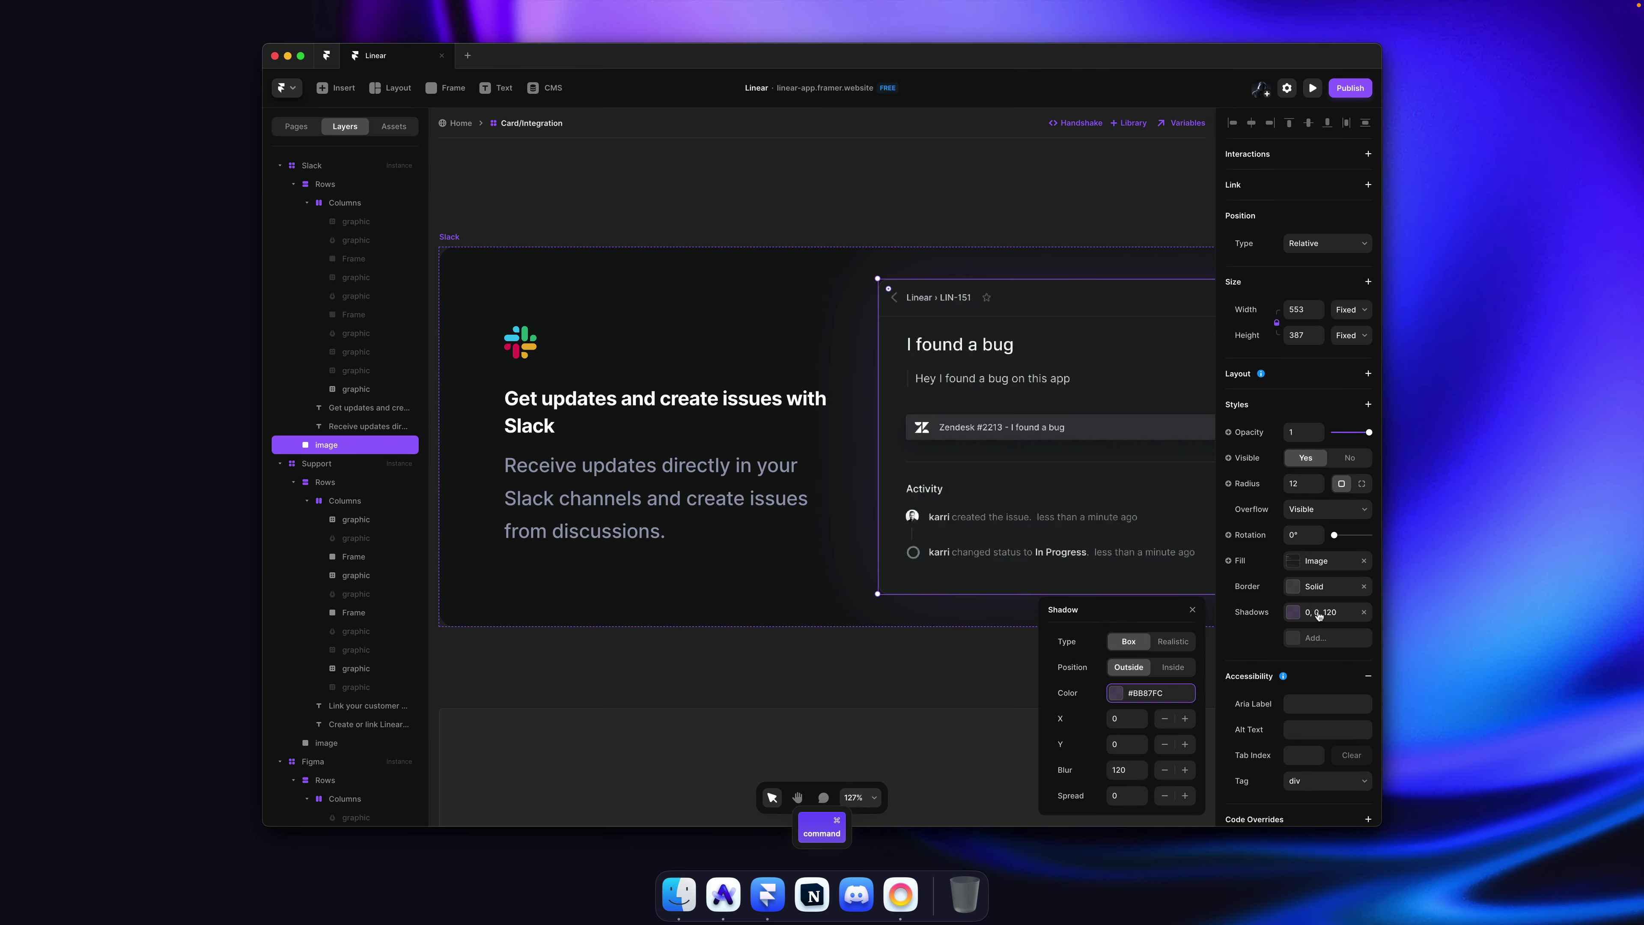
key("super+v")
key("super+v")
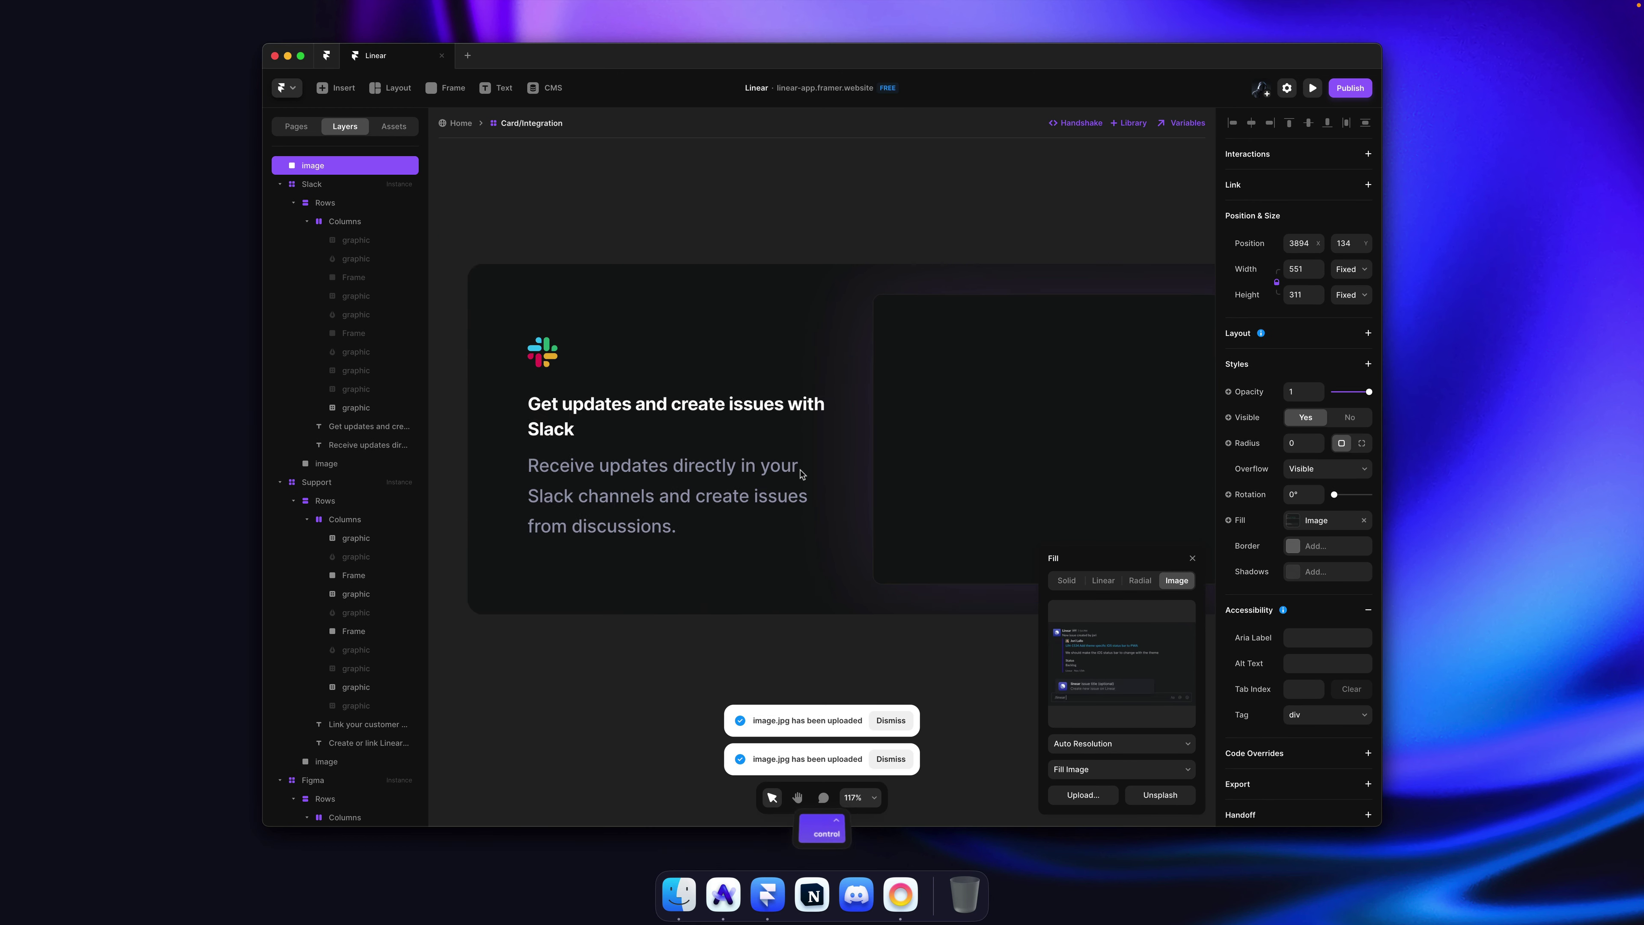
scroll(810, 469, "down", 5)
key("super+z")
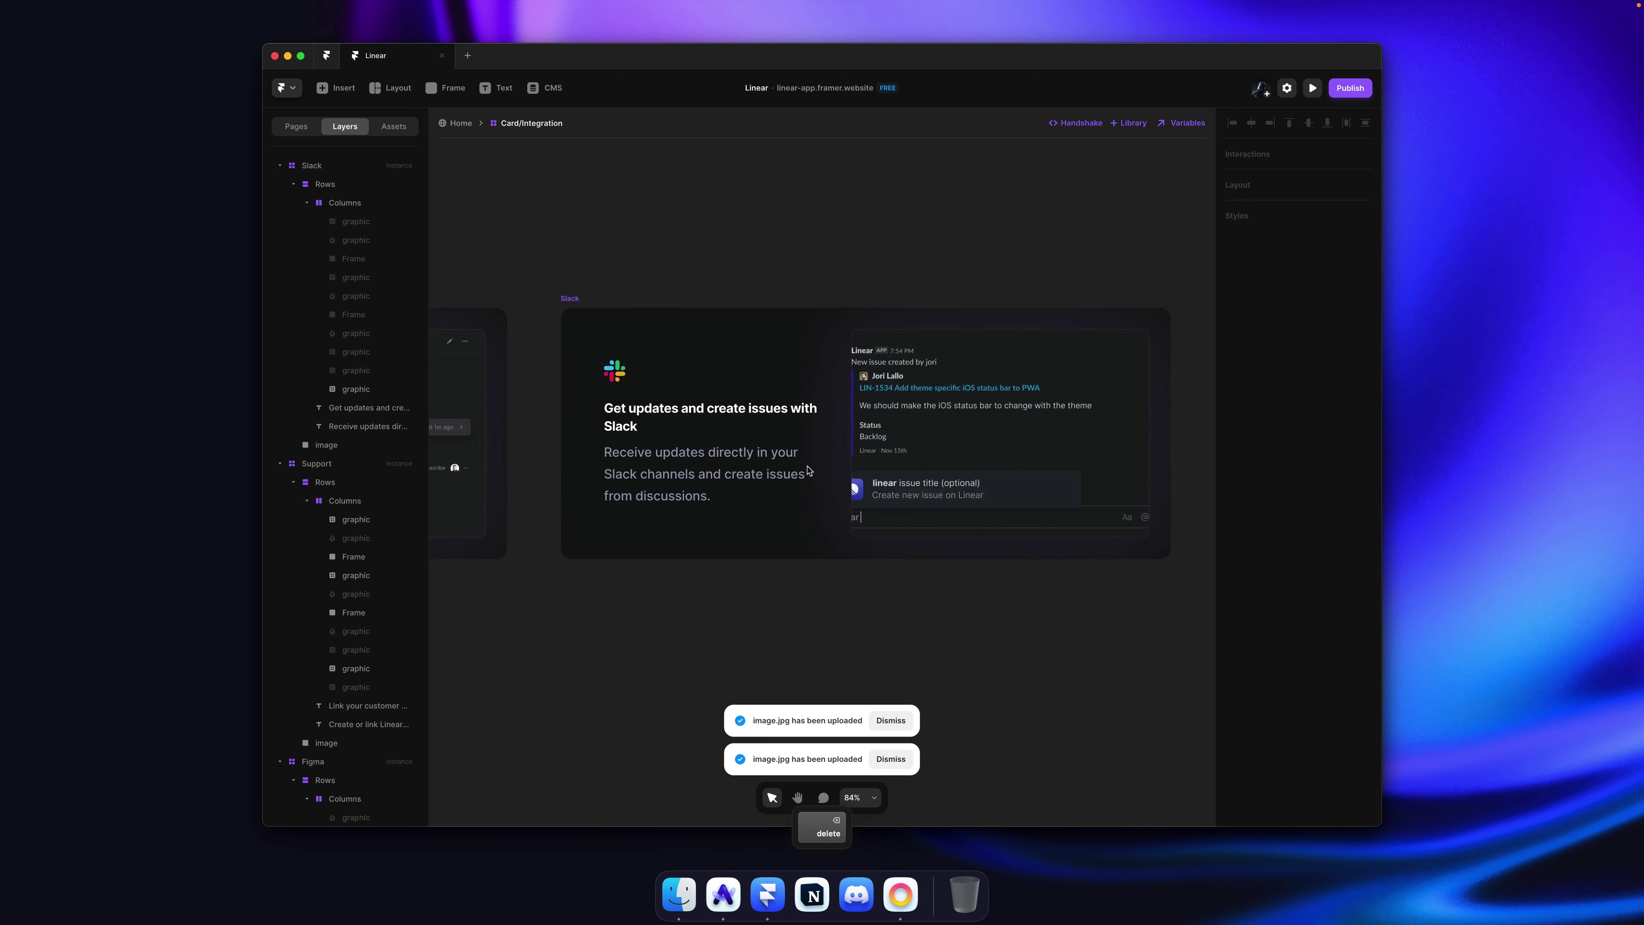
left_click(964, 332, "super")
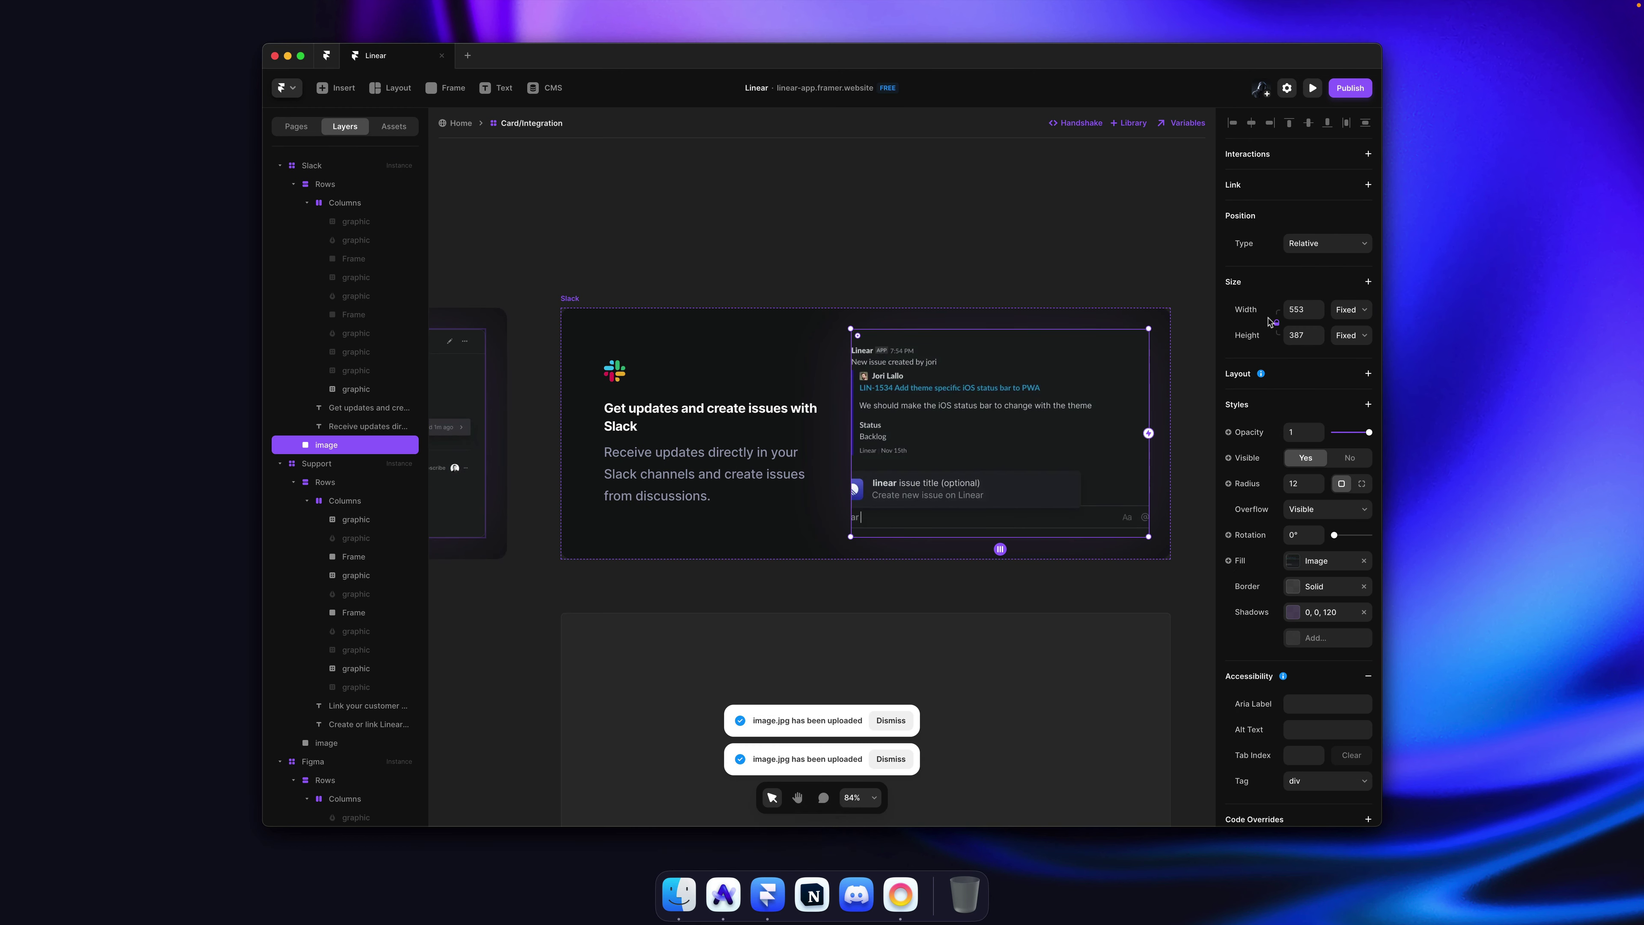
left_click_drag(852, 397, 785, 398)
left_click(771, 272)
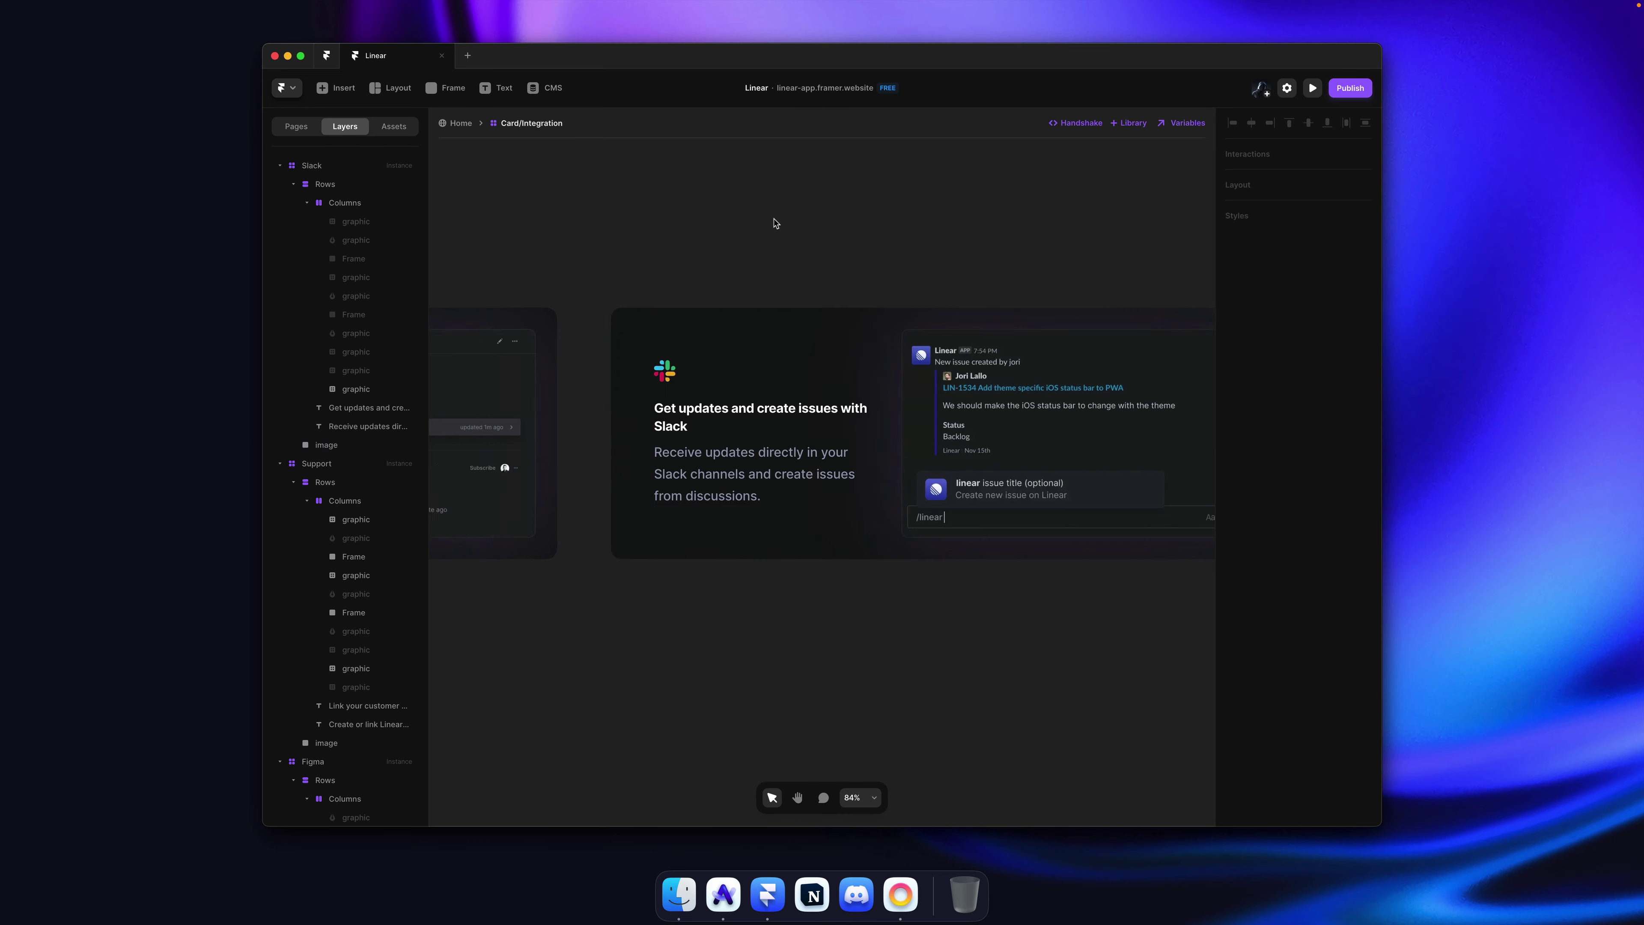
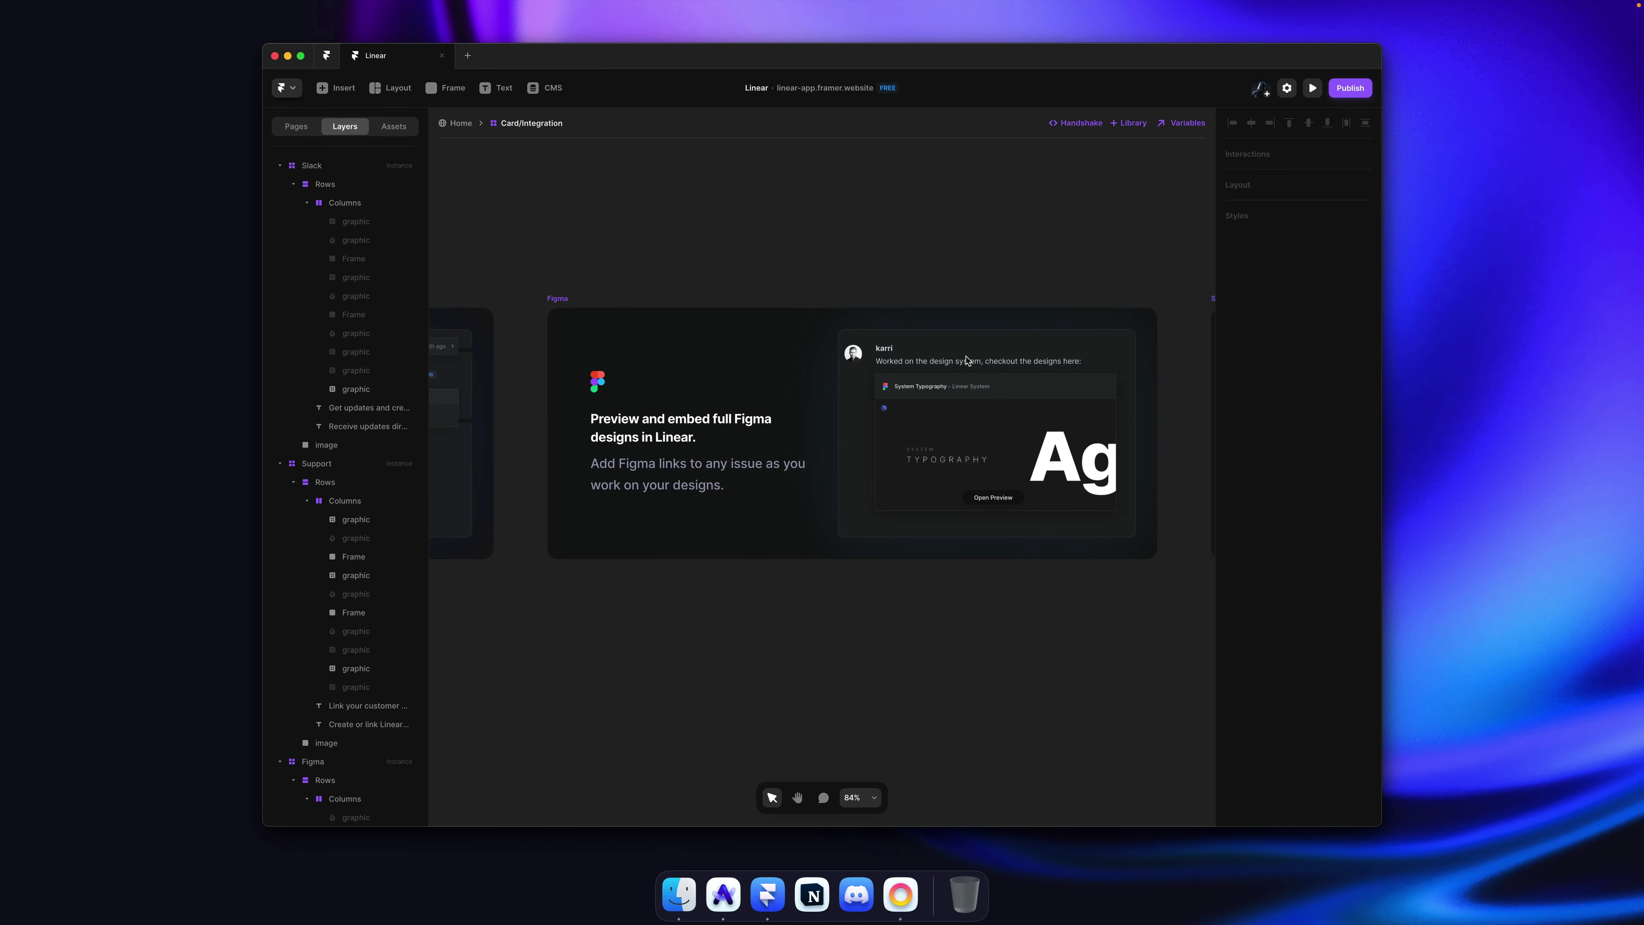
Step: Undo the last change made to the Figma card's preview image
left_click(842, 396, "super")
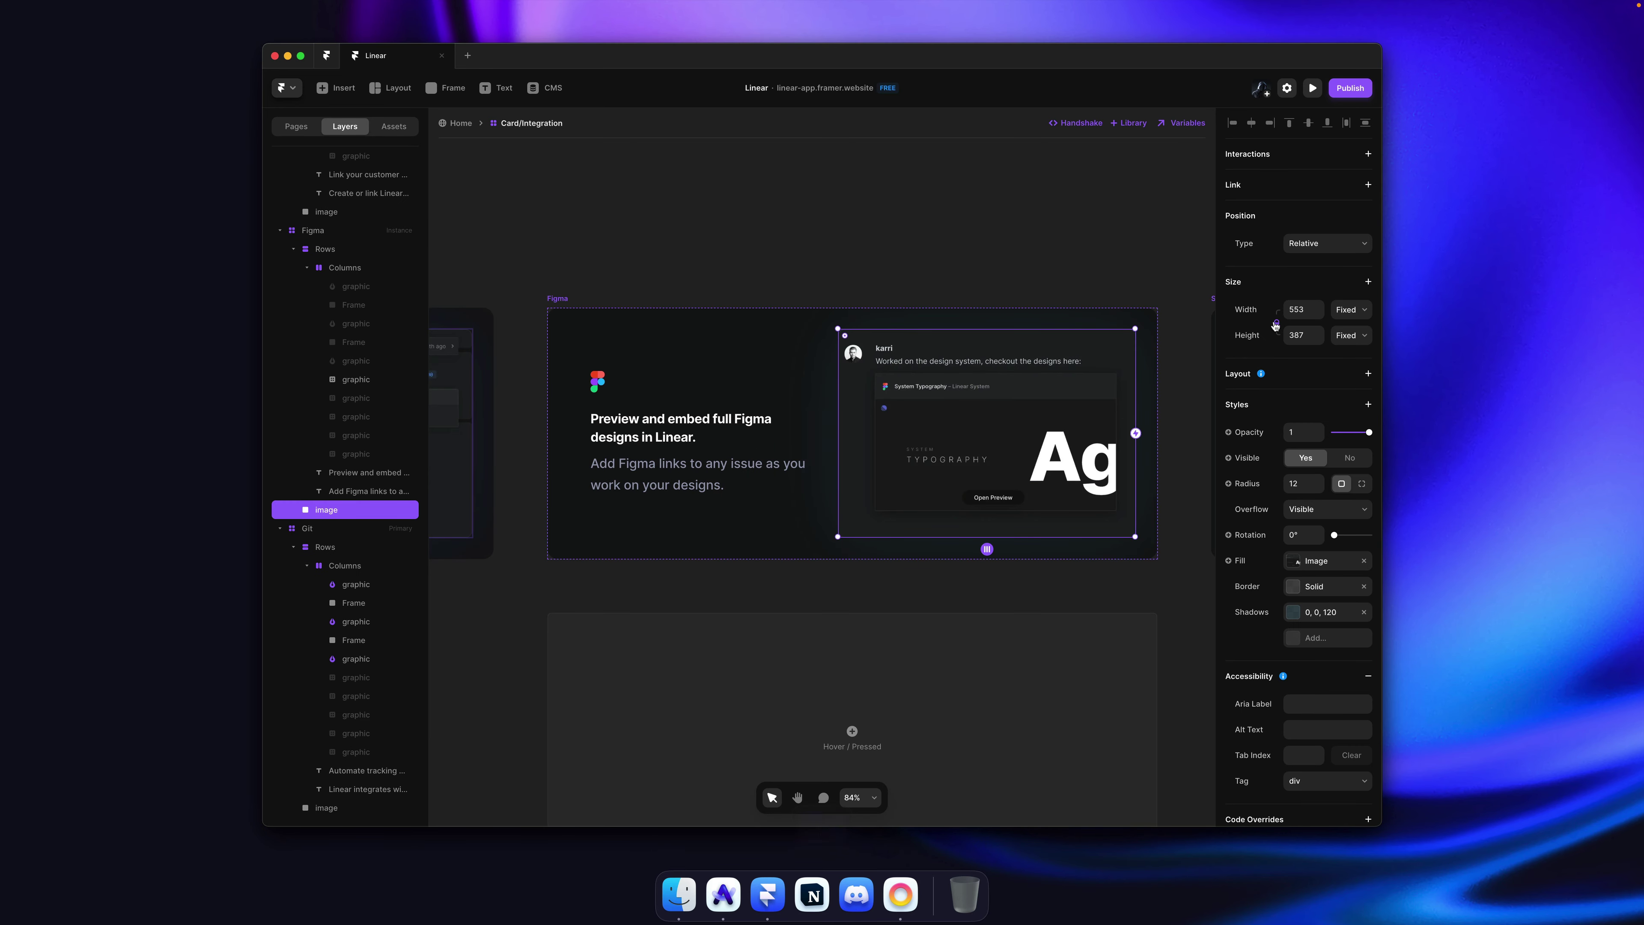
key("super+z")
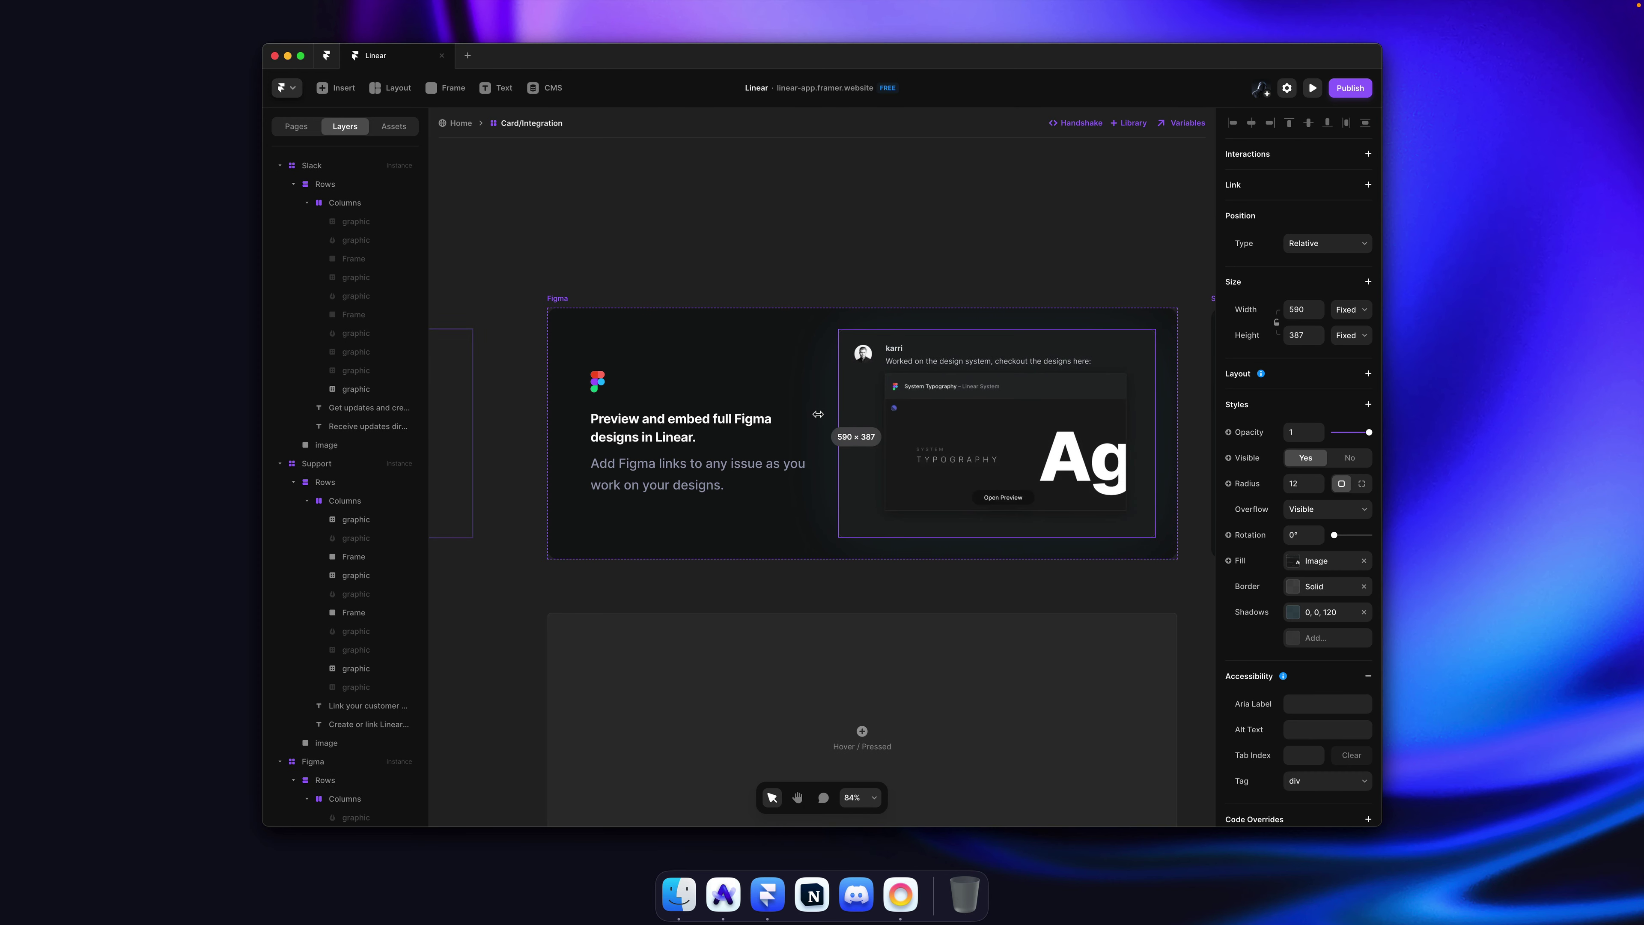
left_click(891, 204)
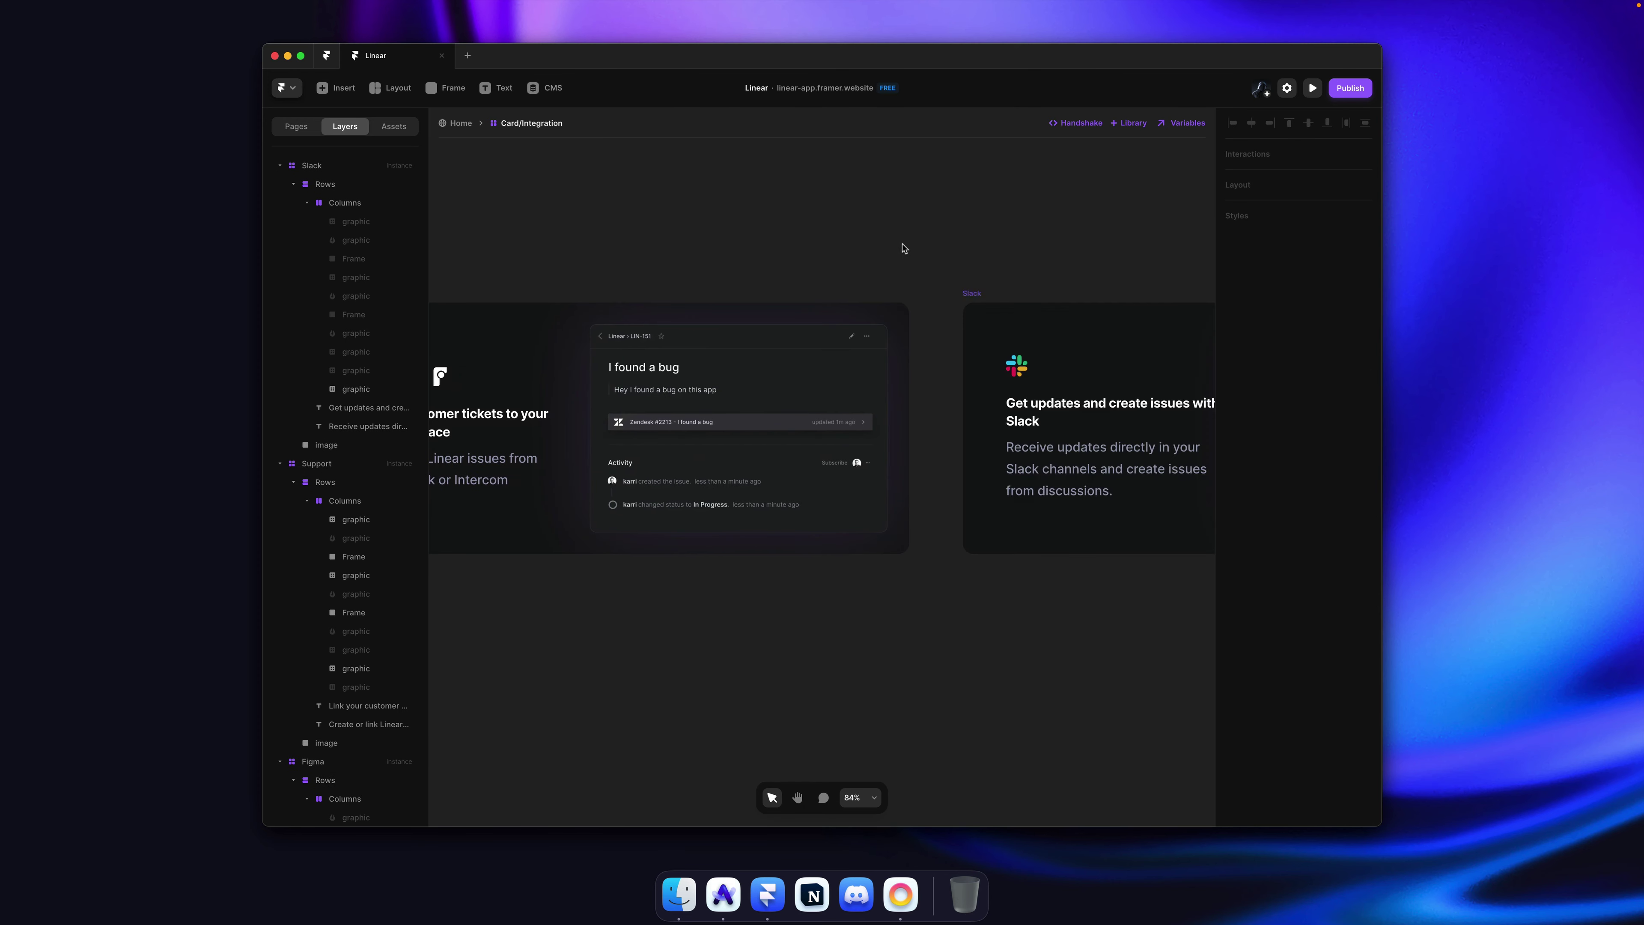
Step: Sample Linear's Slack green and set the Slack image shadow colour to #2EB67D, then save
key("super+Tab")
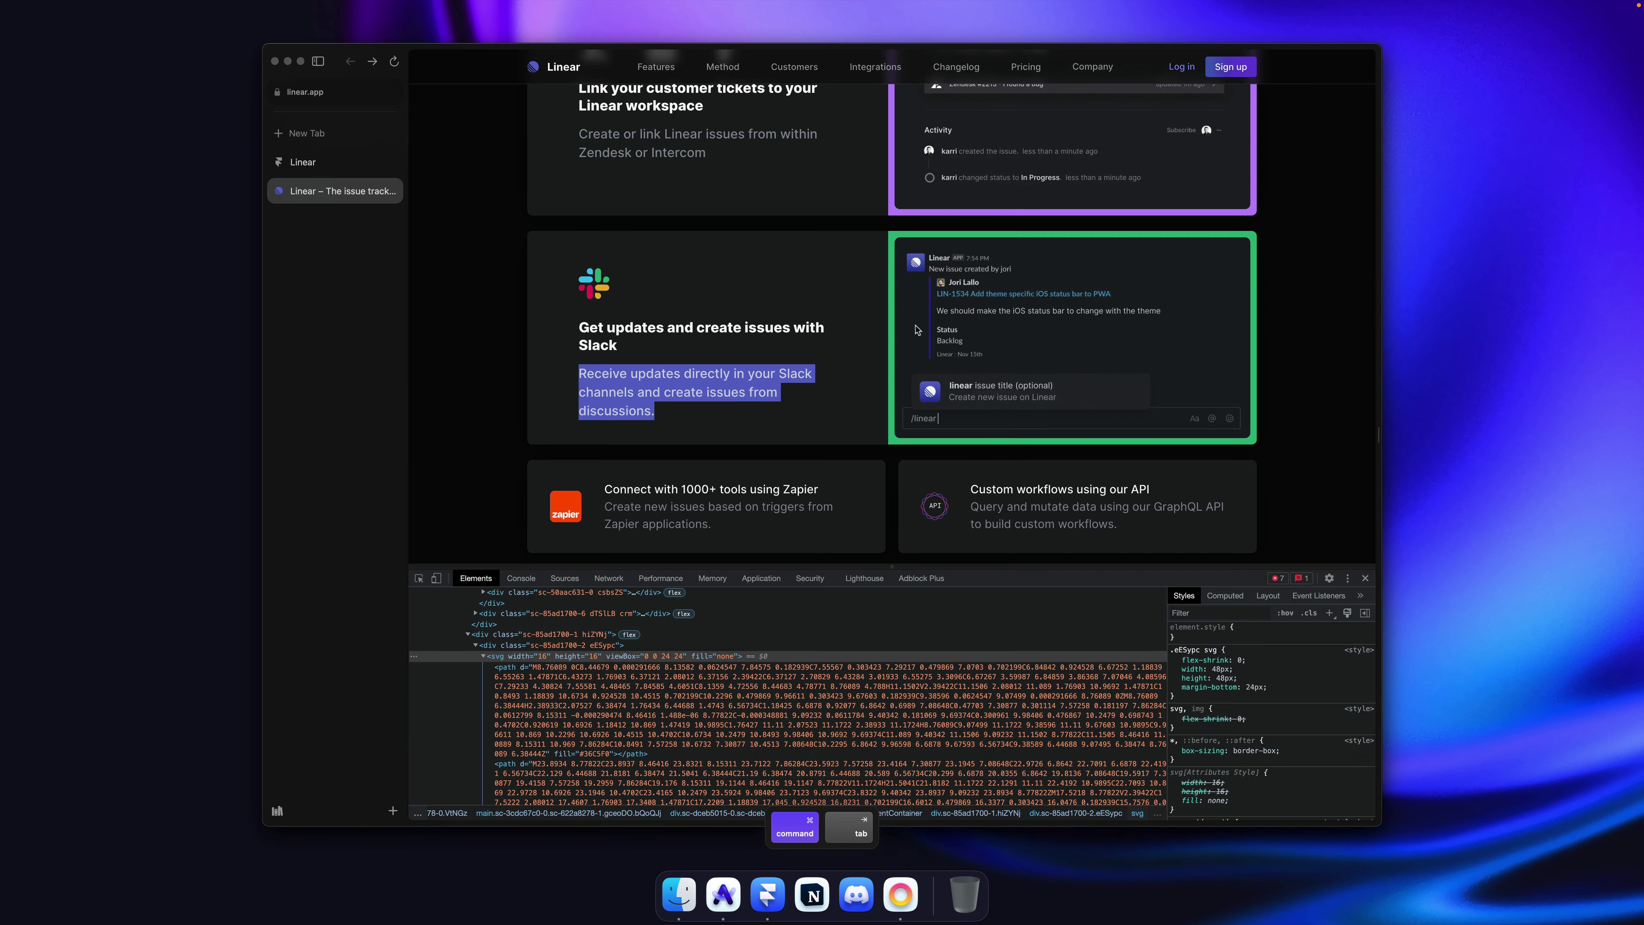
key("super+shift+p")
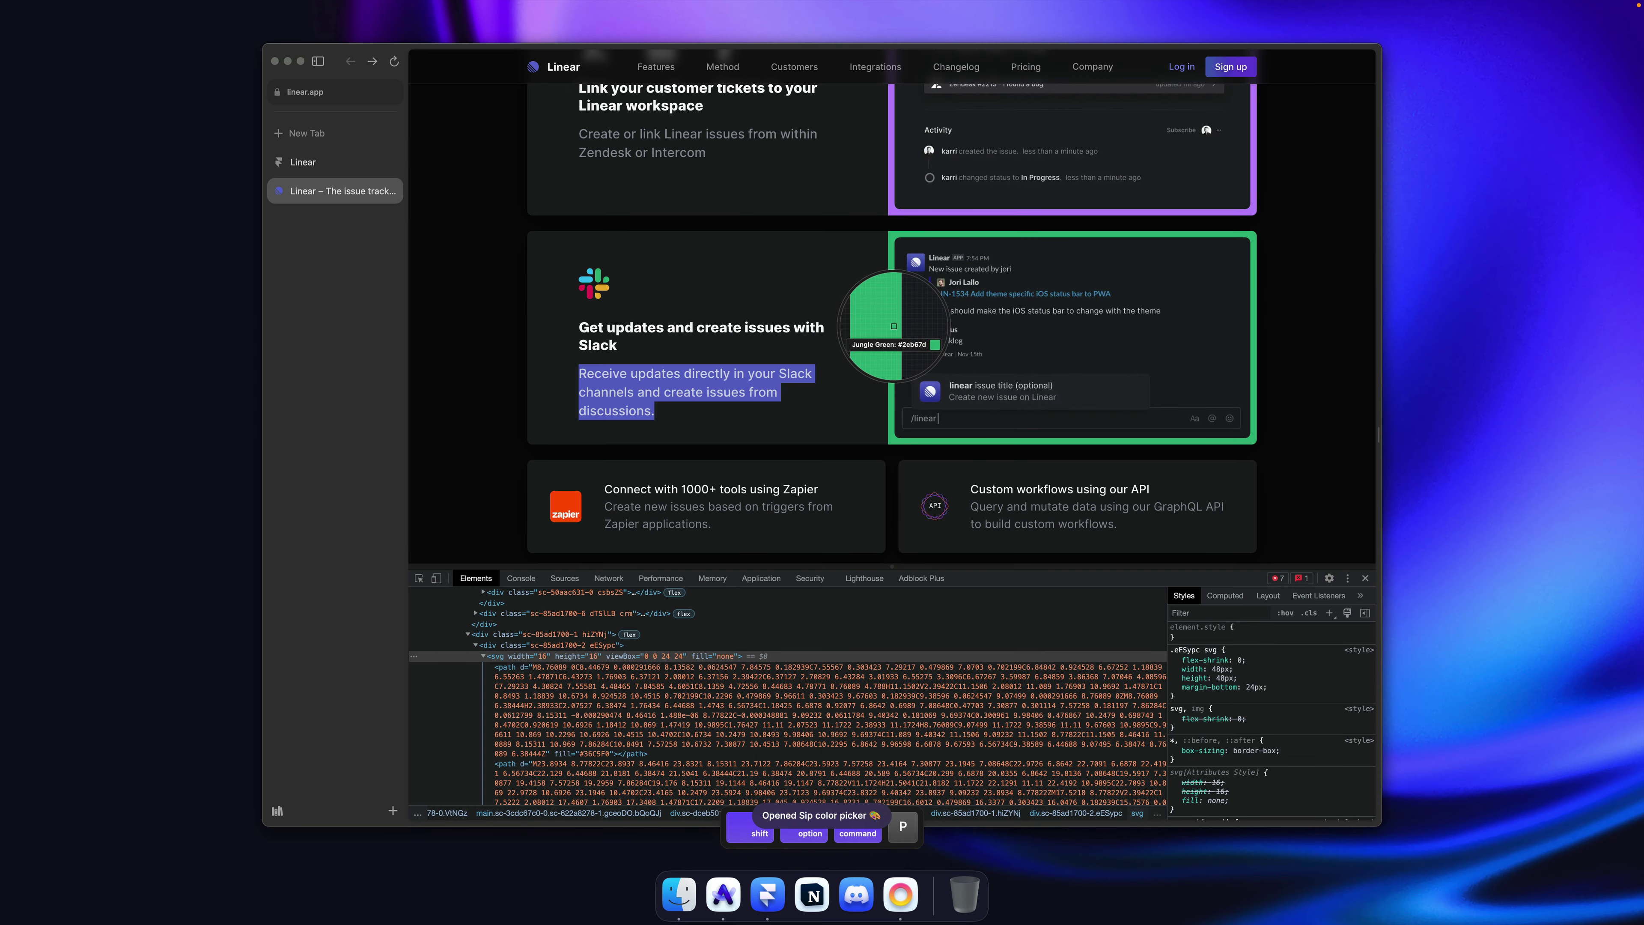
left_click(890, 327)
key("super+Tab")
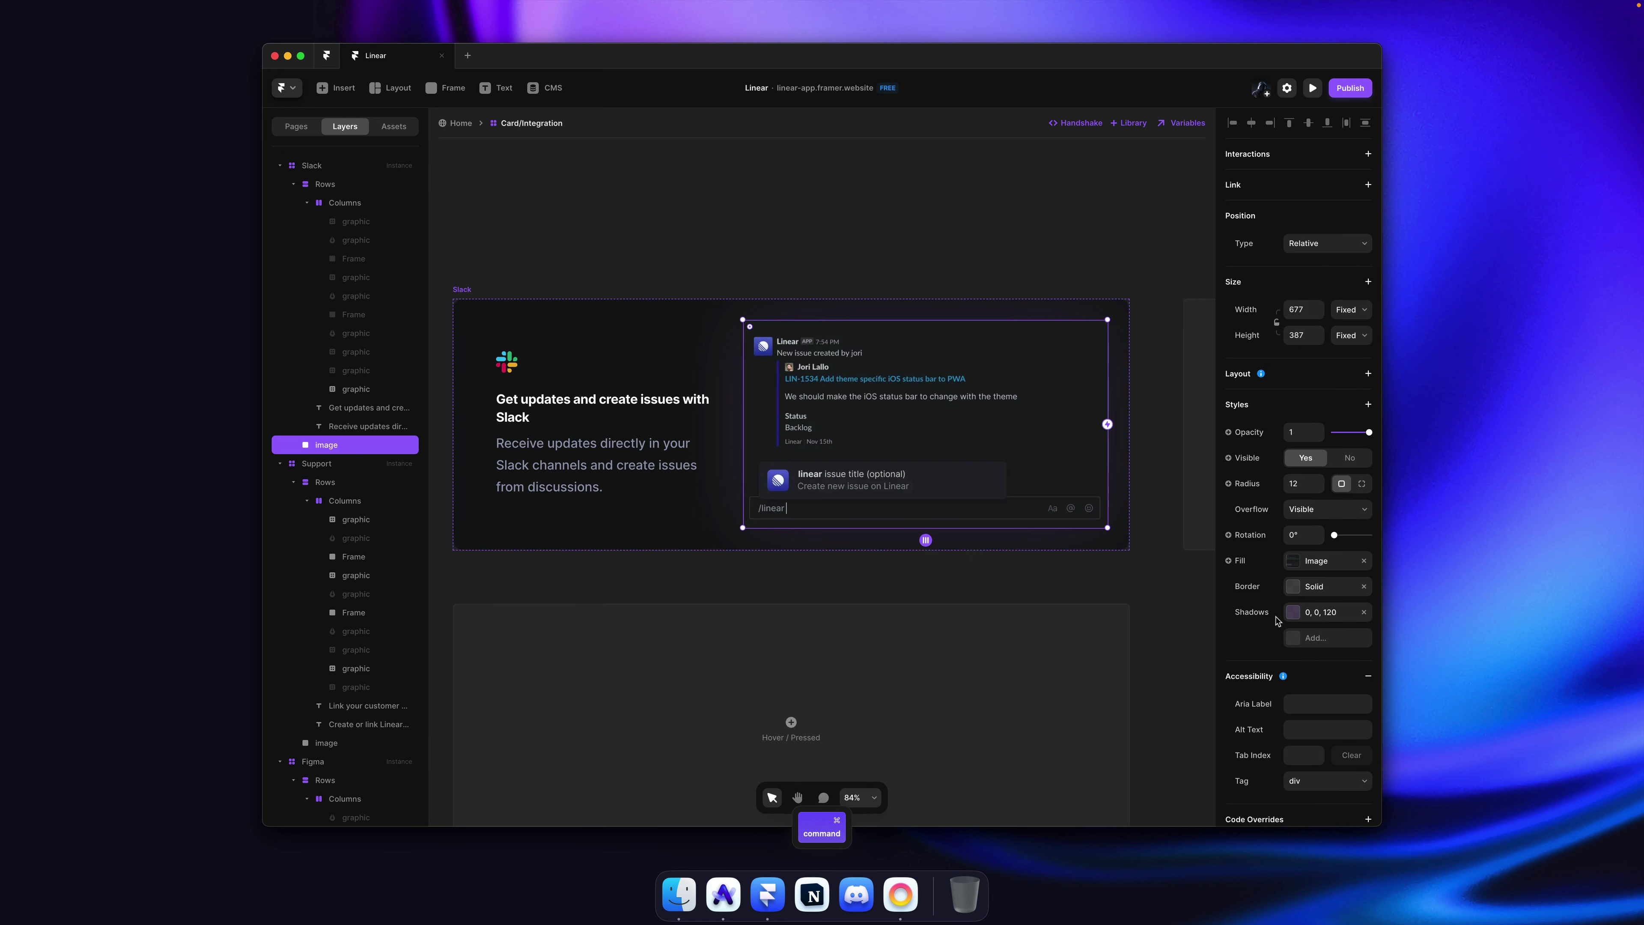
left_click(1321, 616)
left_click(1144, 693)
type("#2EB67D")
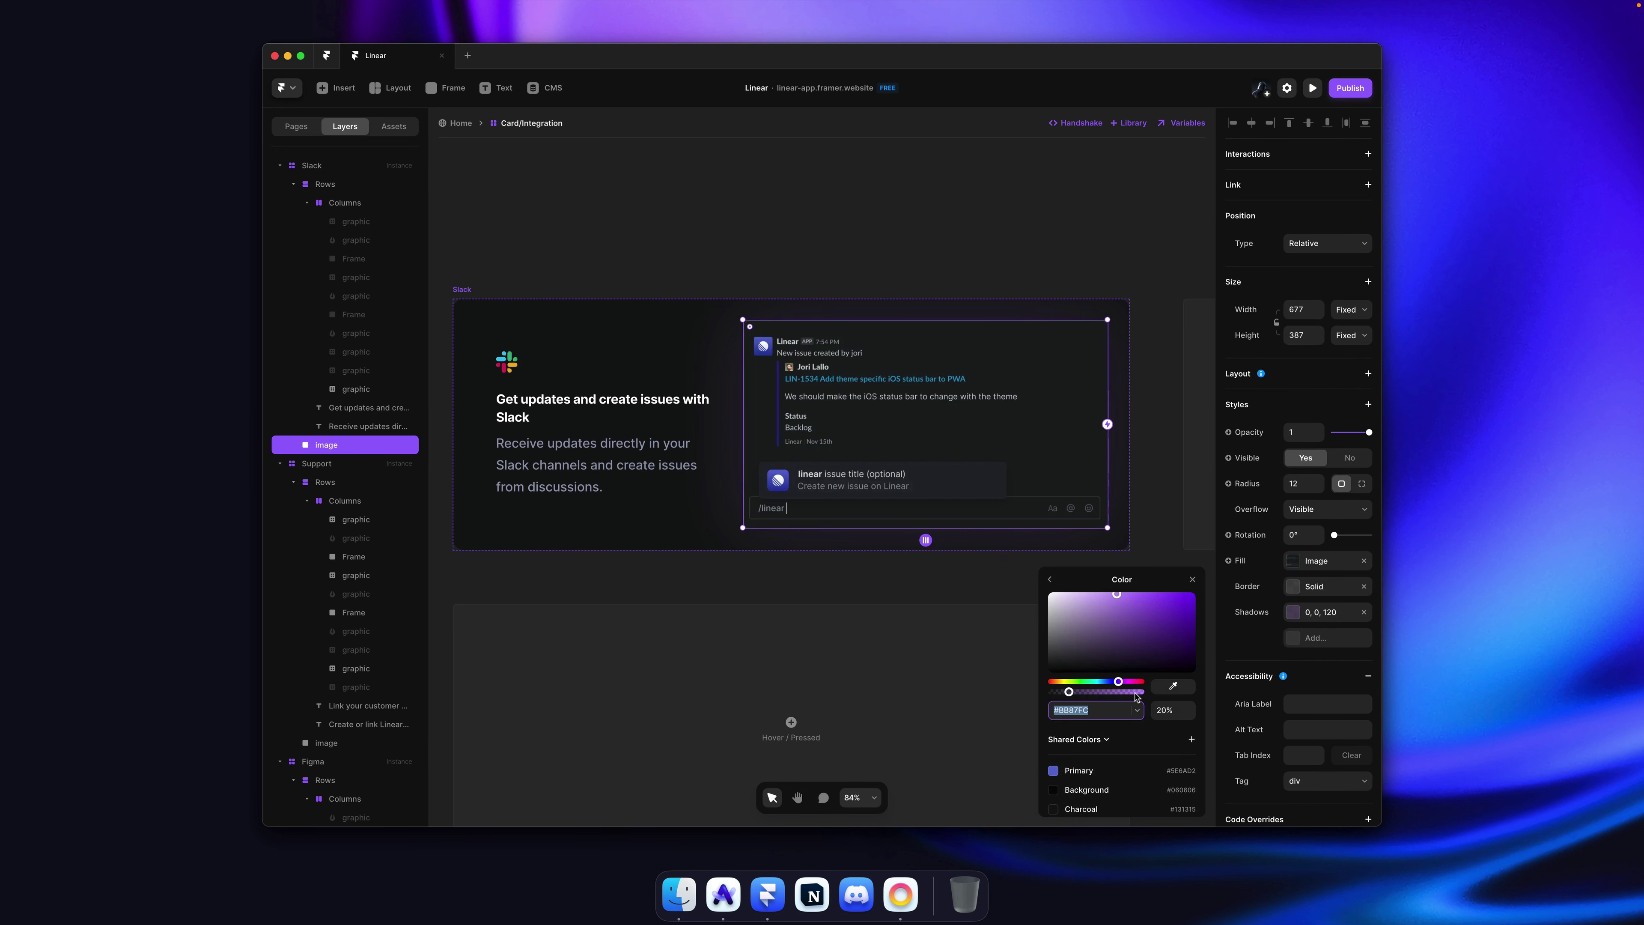
key("Return")
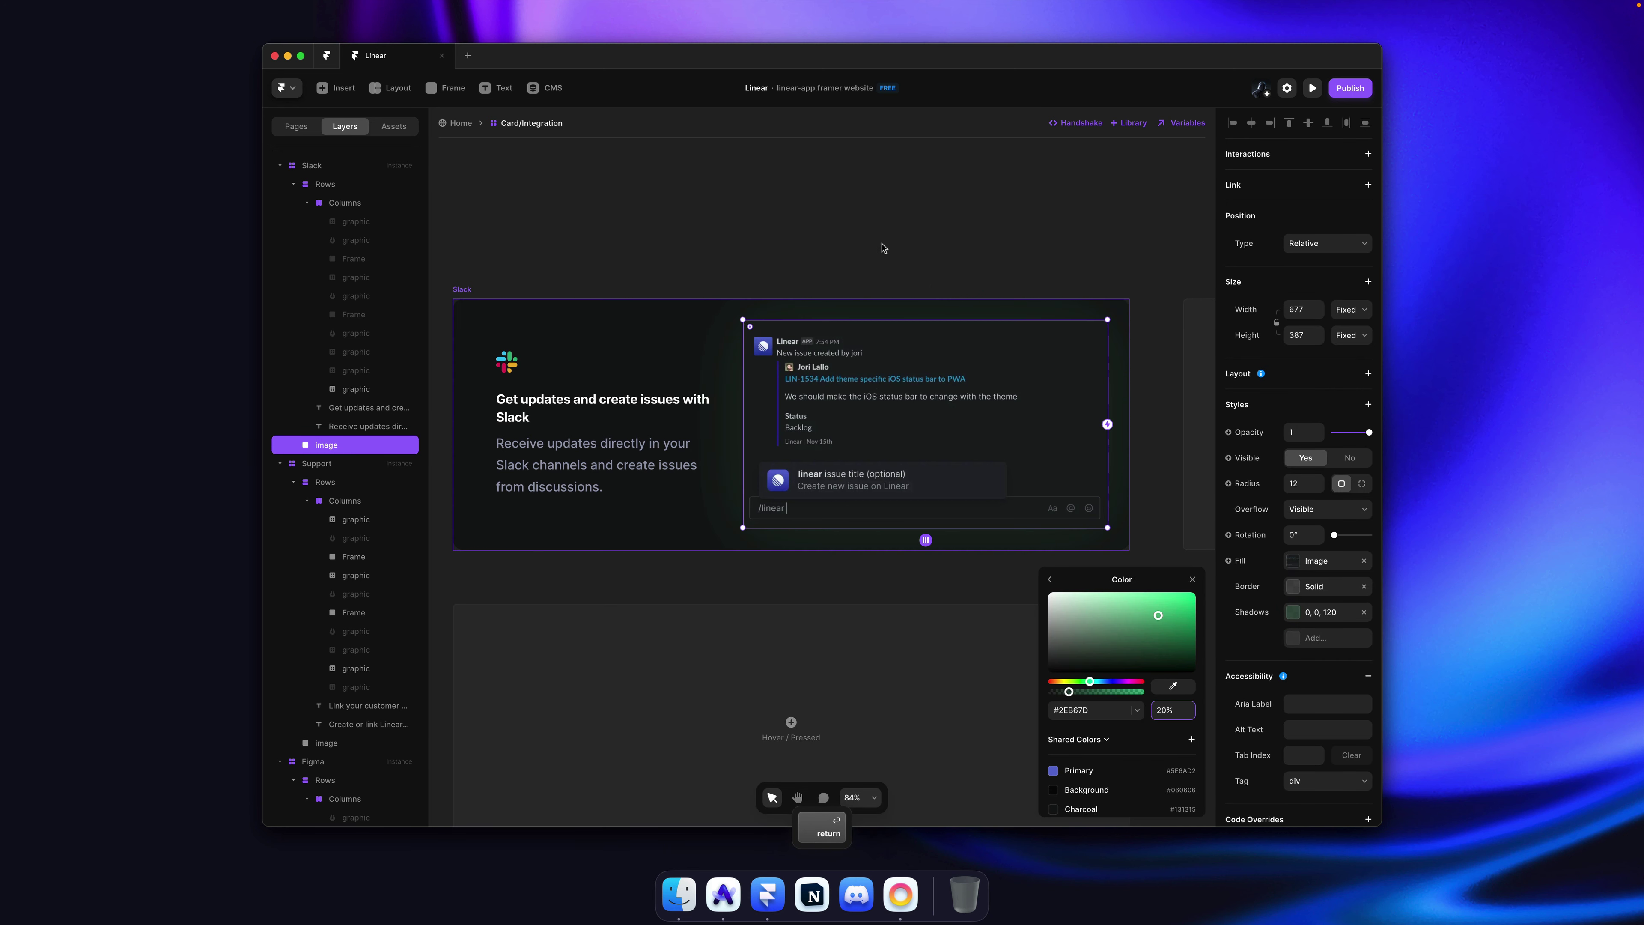
double_click(882, 237)
key("super+s")
Step: Paste three more copies of the integration card into the stack
scroll(952, 302, "down", 2)
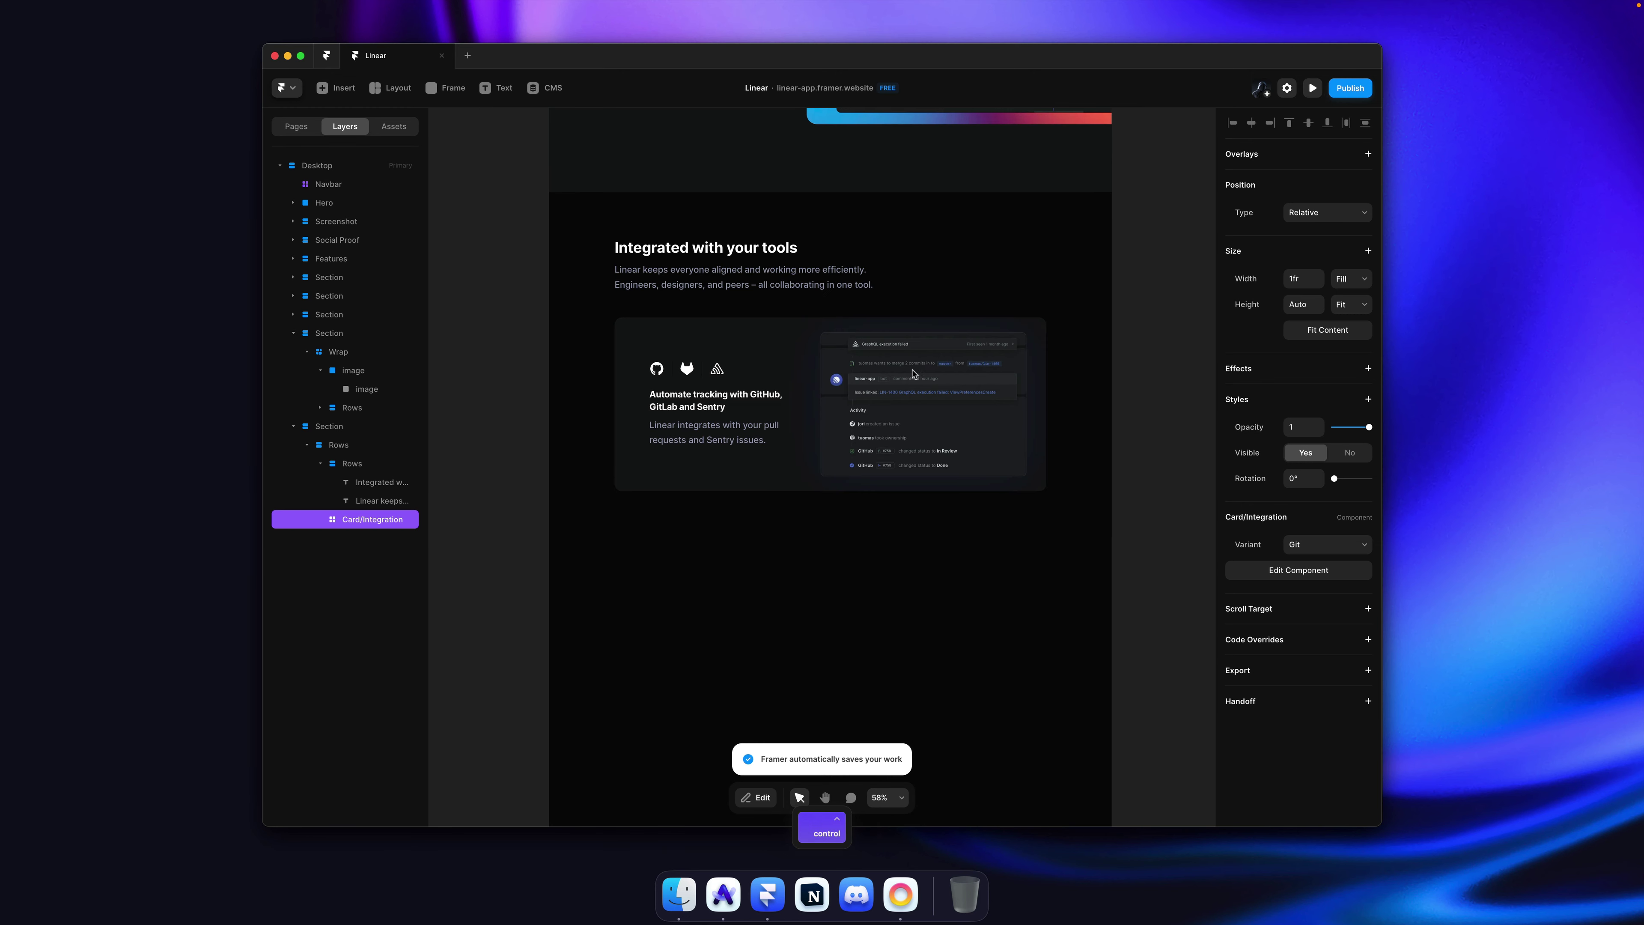
key("super+v")
key("super+v")
key("super+v")
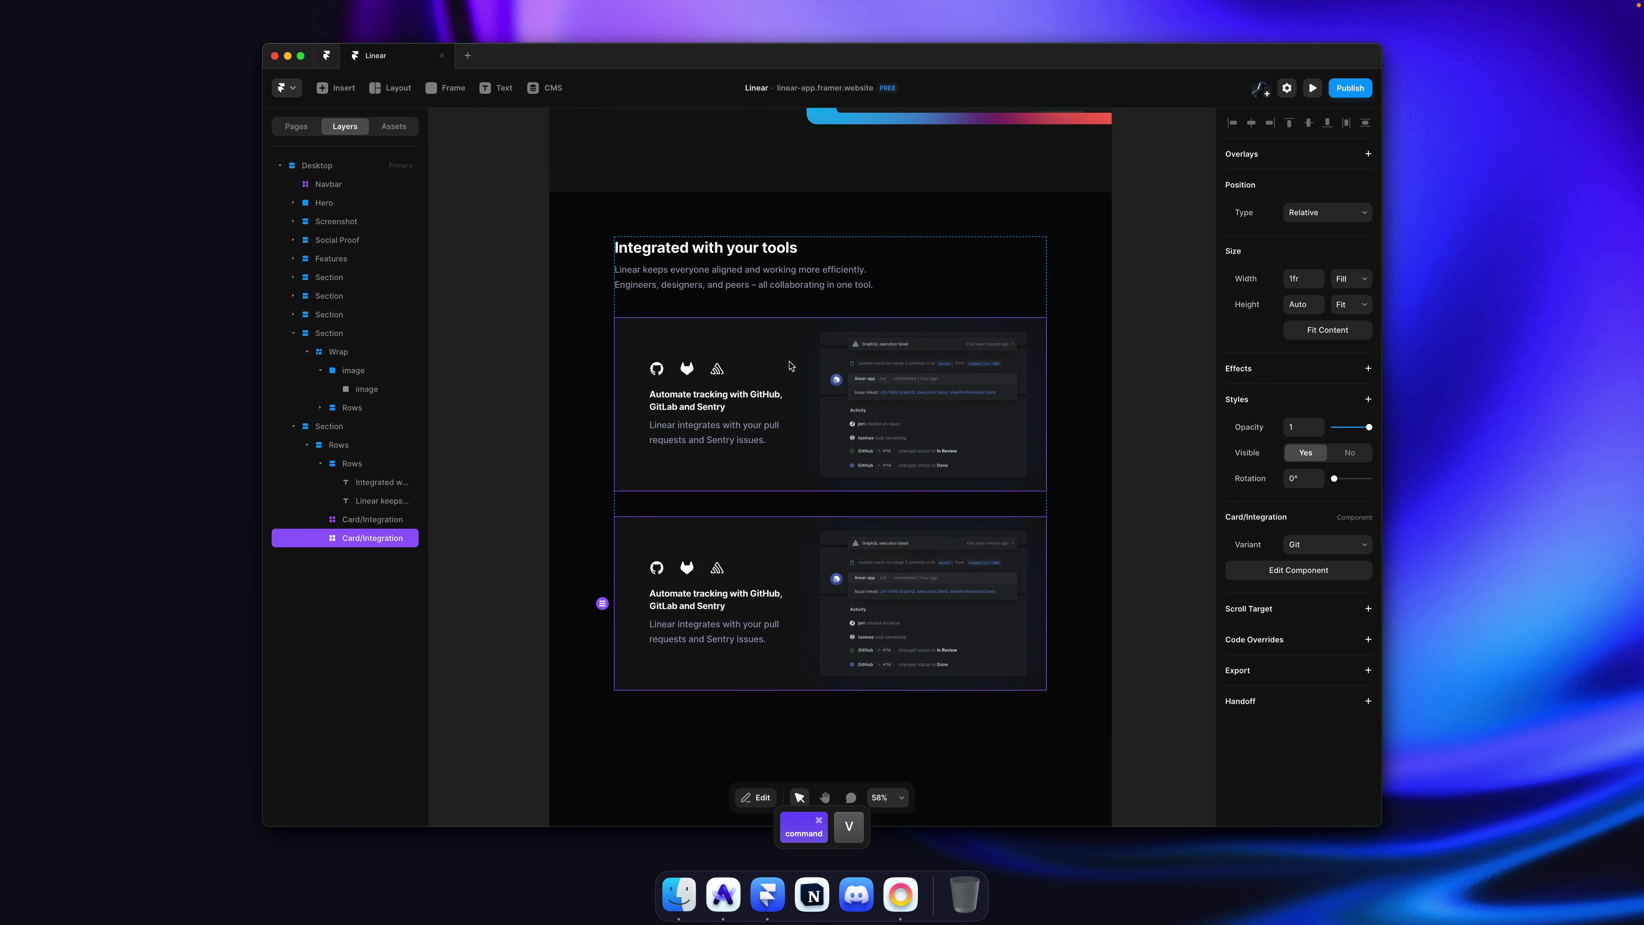
scroll(790, 366, "down", 5)
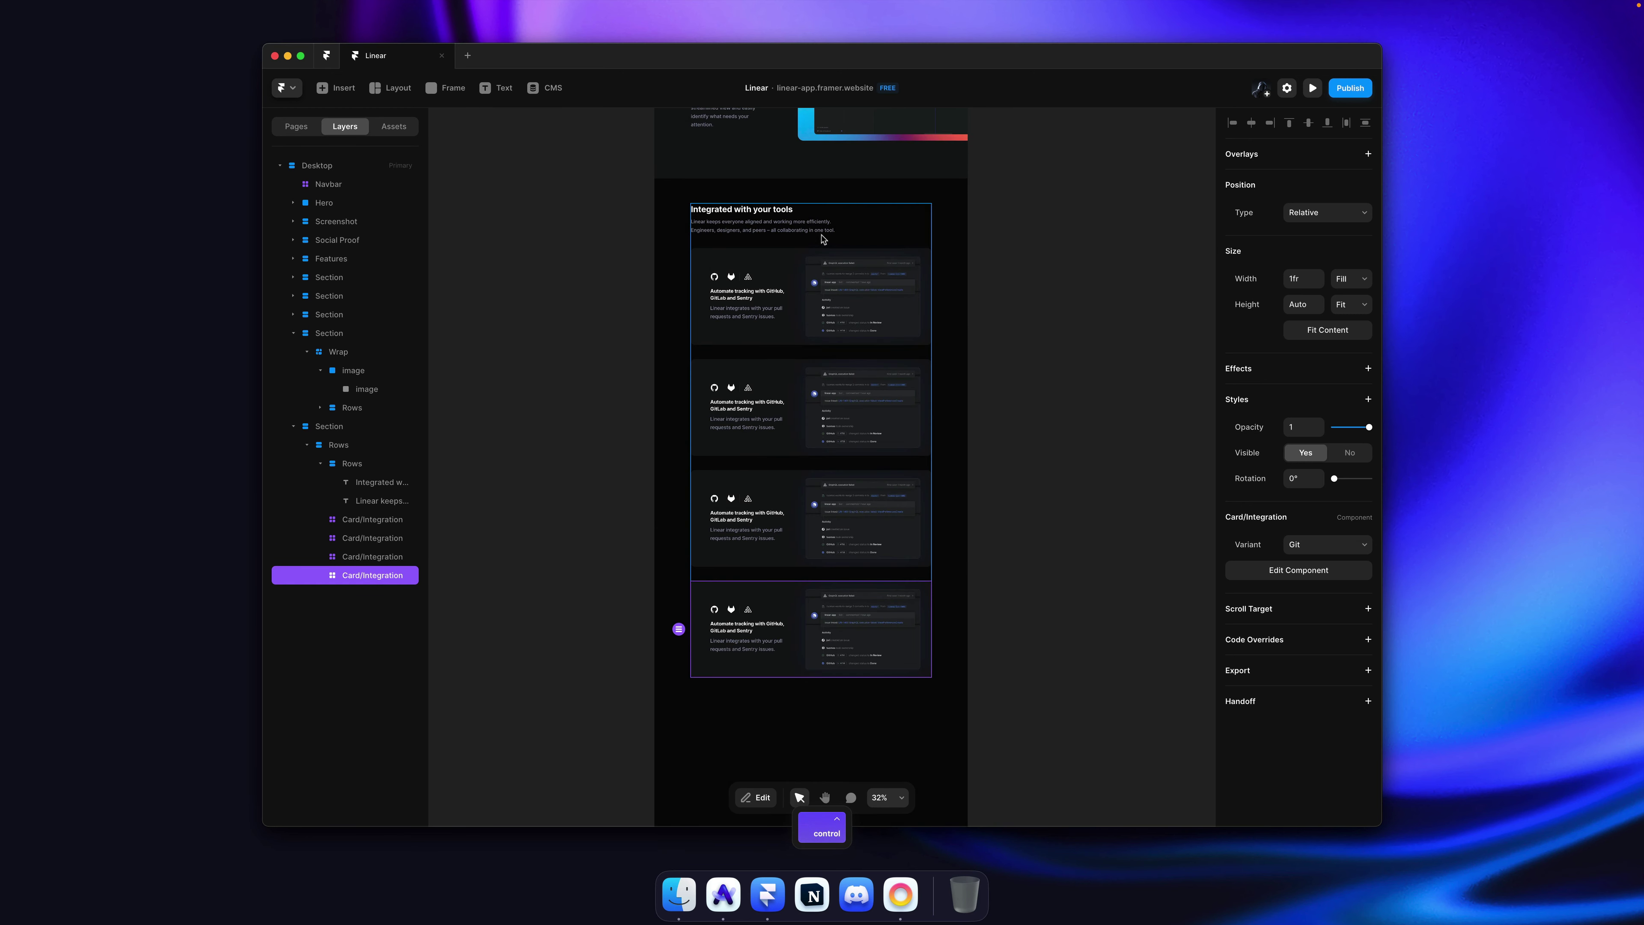
left_click(871, 245)
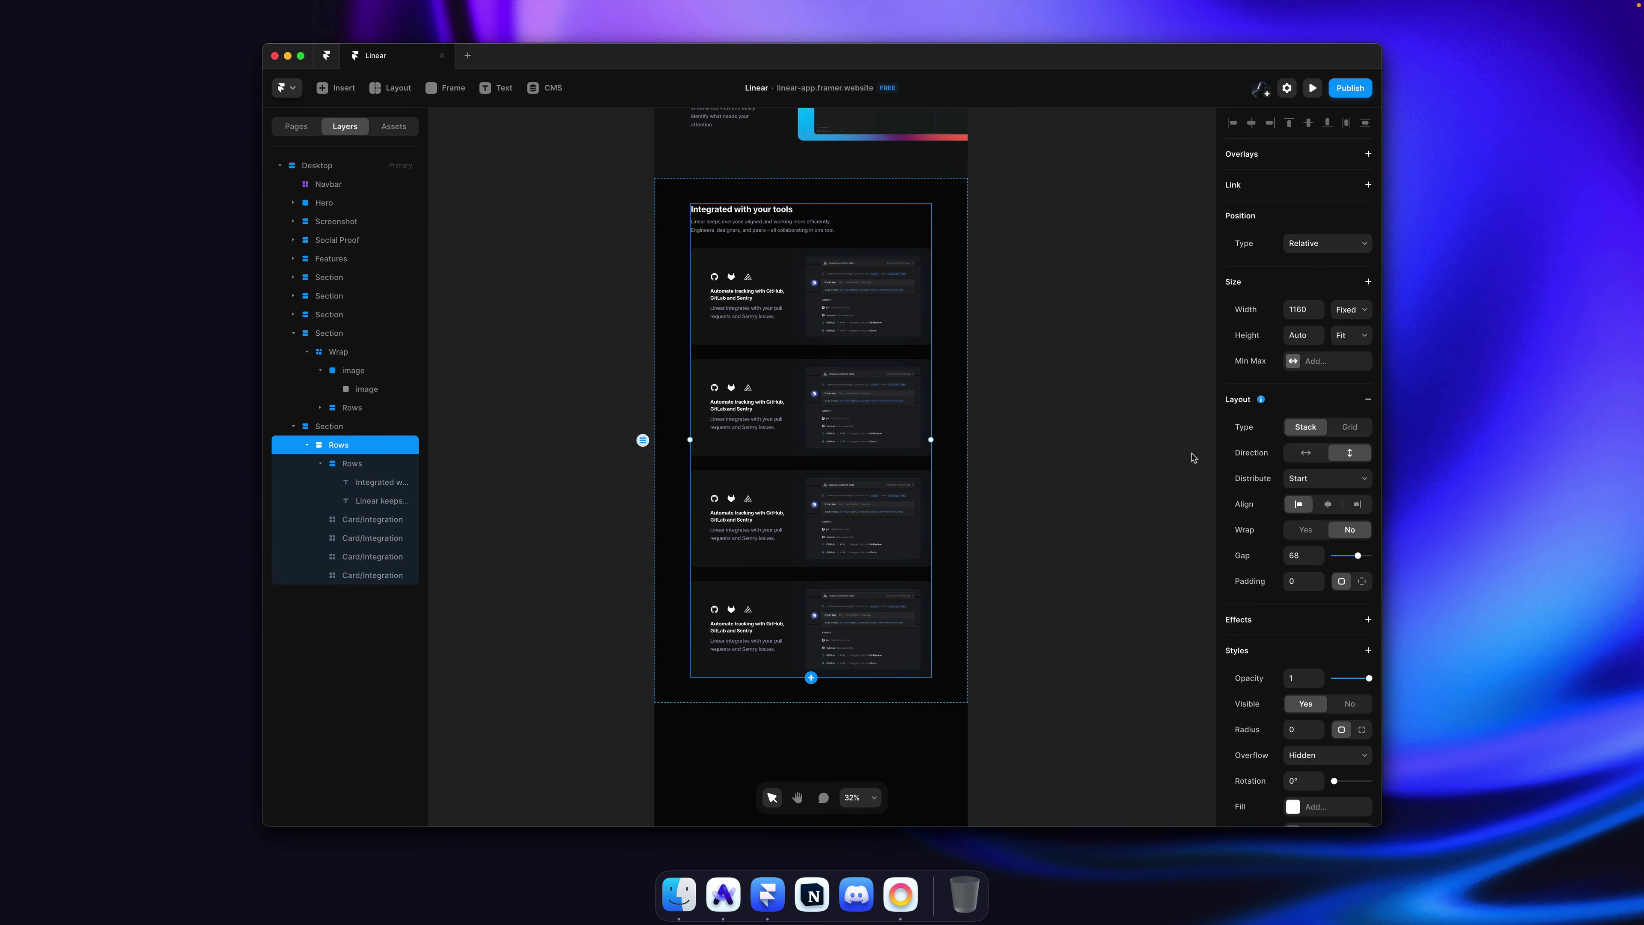
Step: Compare spacing with the original Linear page and tighten the gap between the cards
key("super+Tab")
left_click(498, 261)
scroll(502, 258, "down", 2)
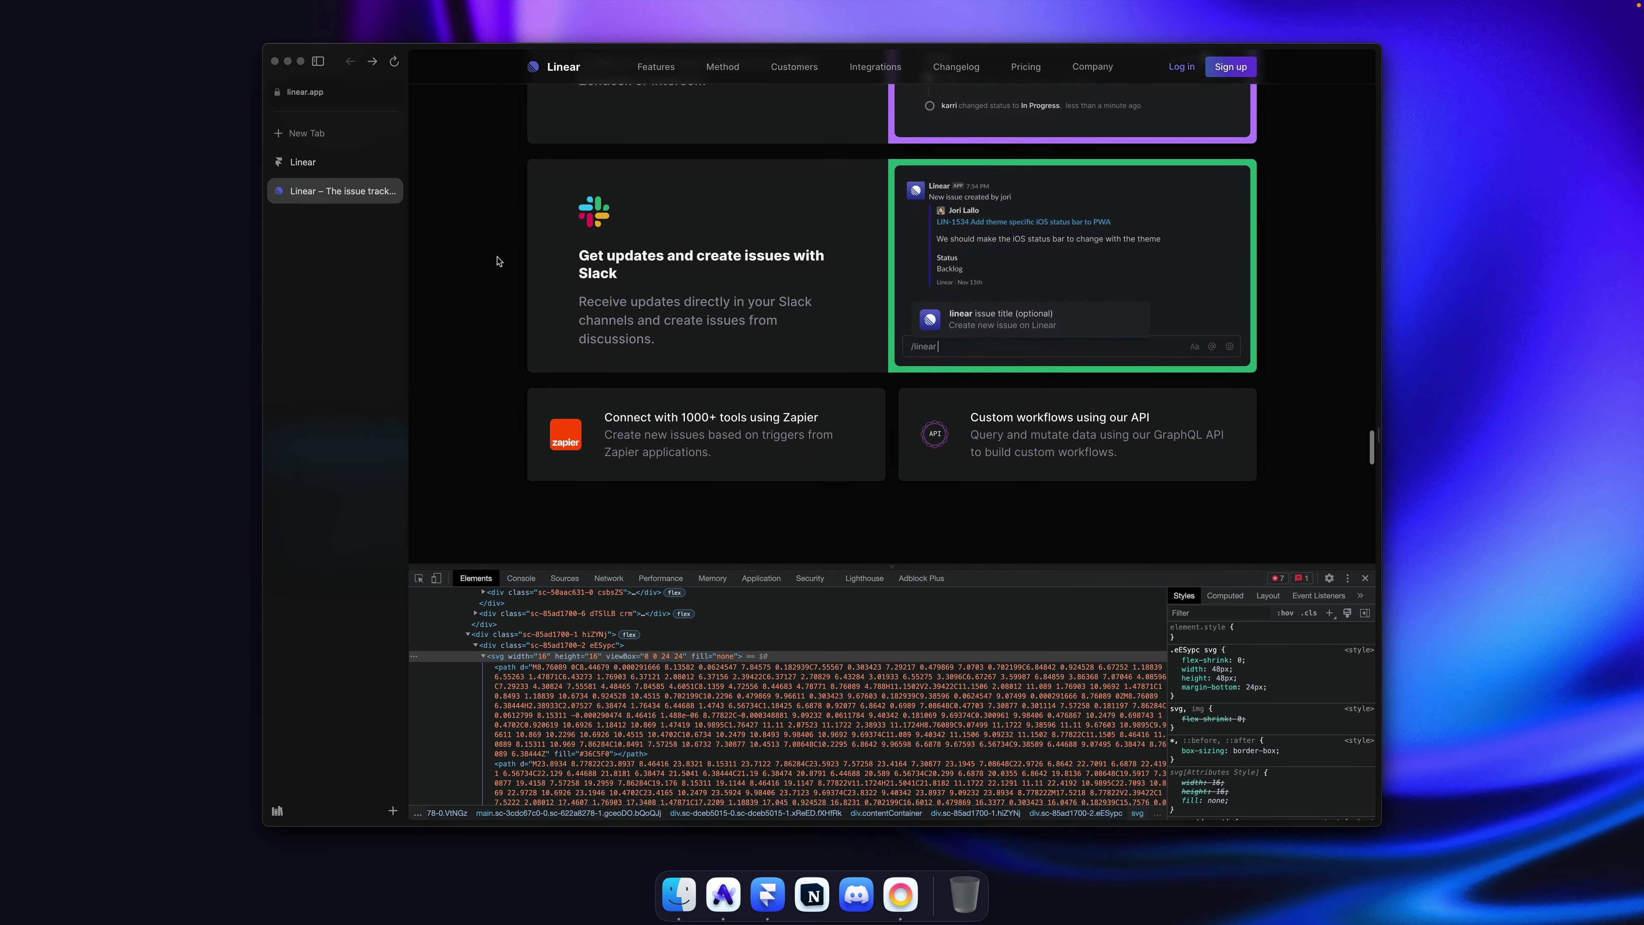
scroll(508, 260, "up", 2)
key("super+Tab")
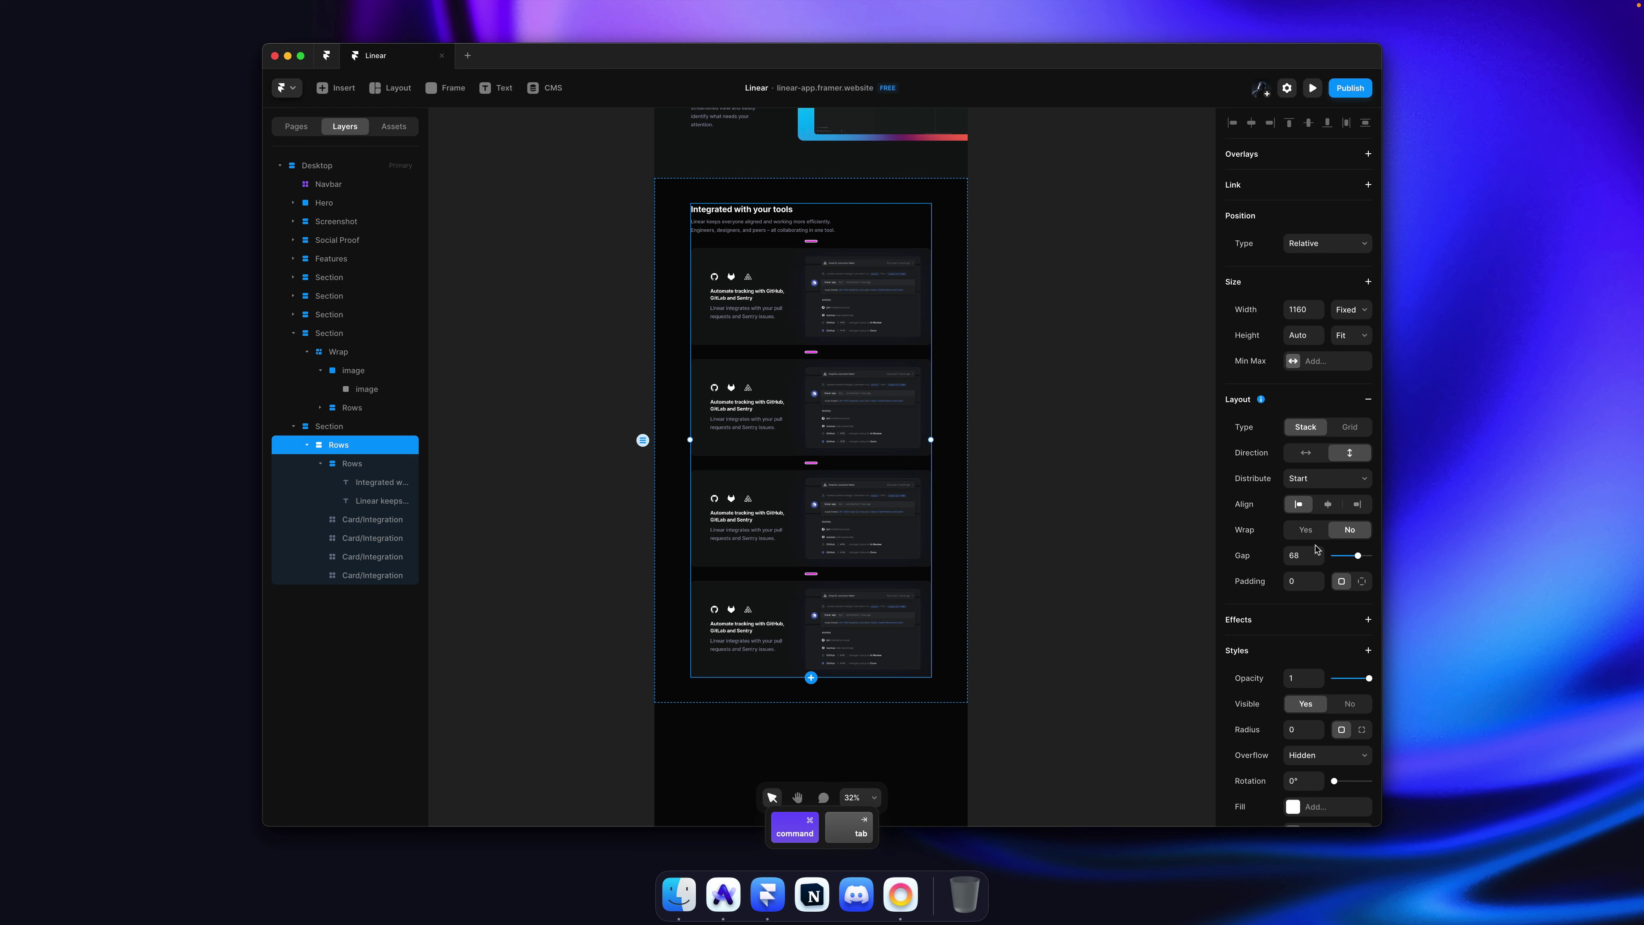
left_click_drag(1316, 549, 1319, 579)
left_click(857, 228, "super")
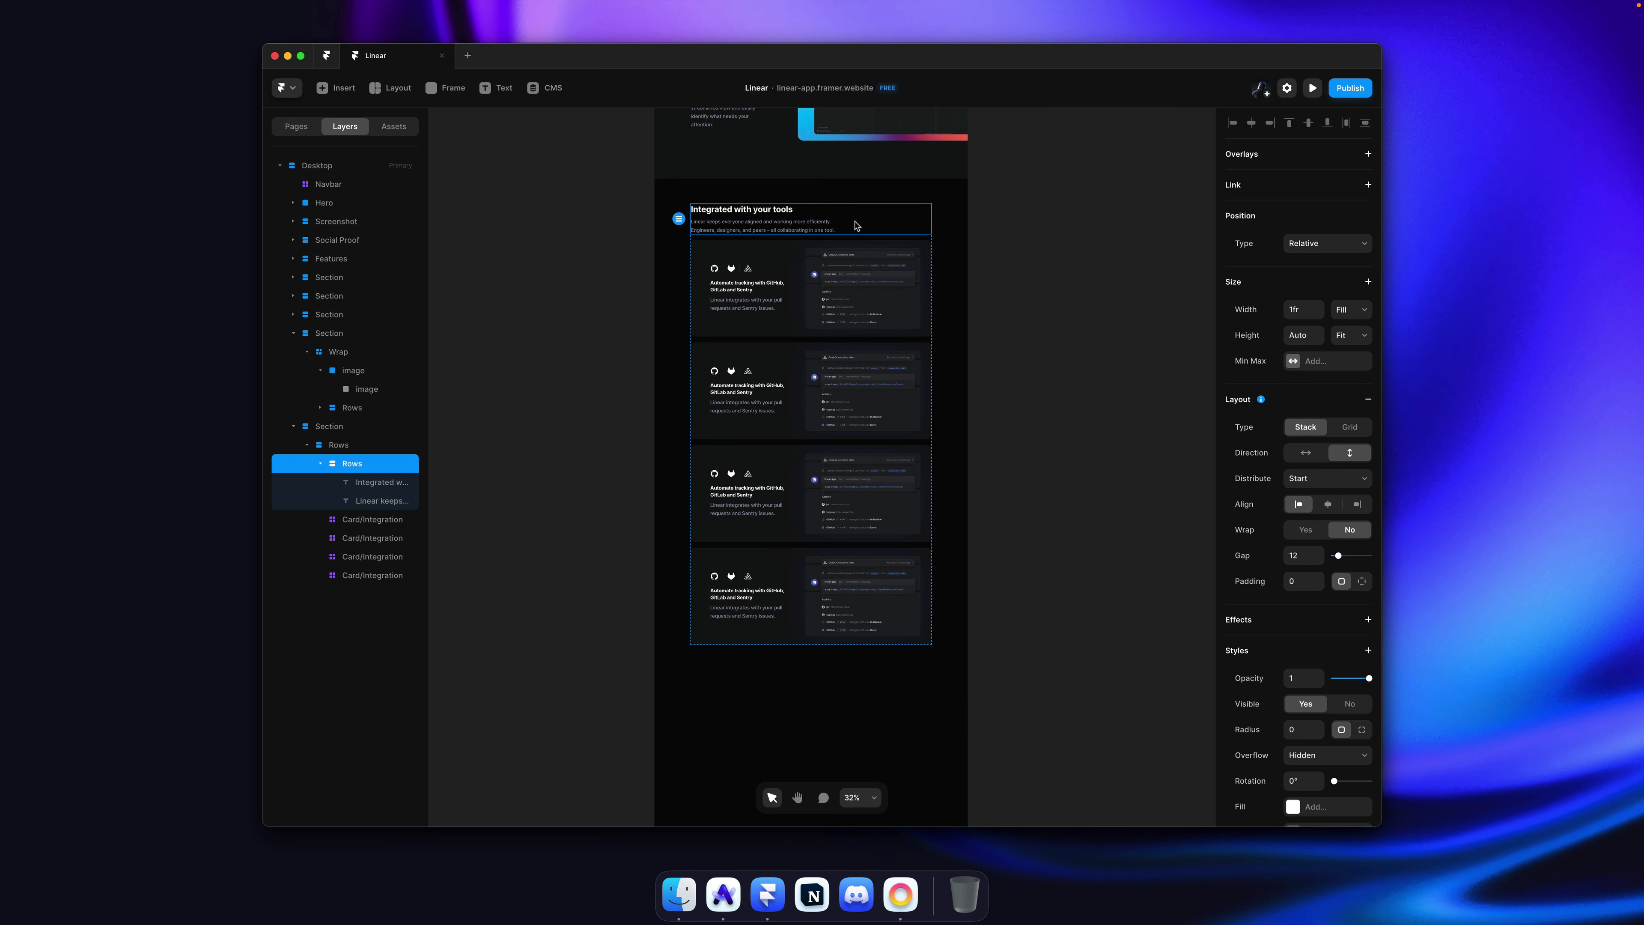
left_click(849, 240)
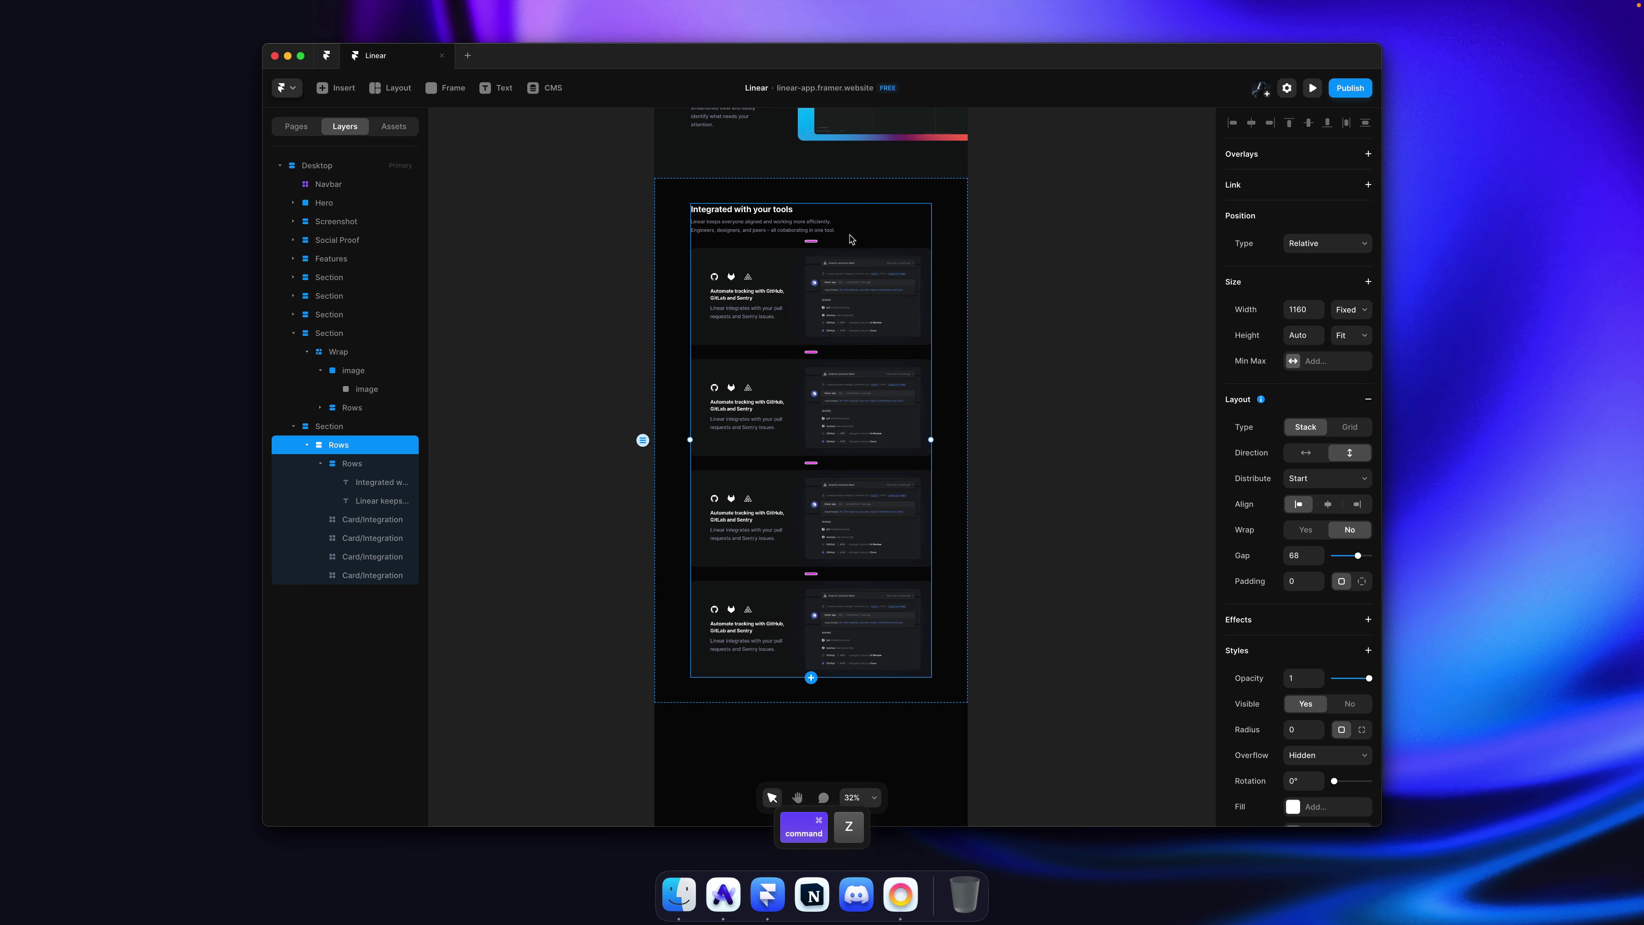
Step: Wrap the four integration cards in their own stack set to Fill width
left_click(841, 298)
left_click(829, 401, "shift")
left_click(822, 513, "shift")
left_click(817, 589, "shift")
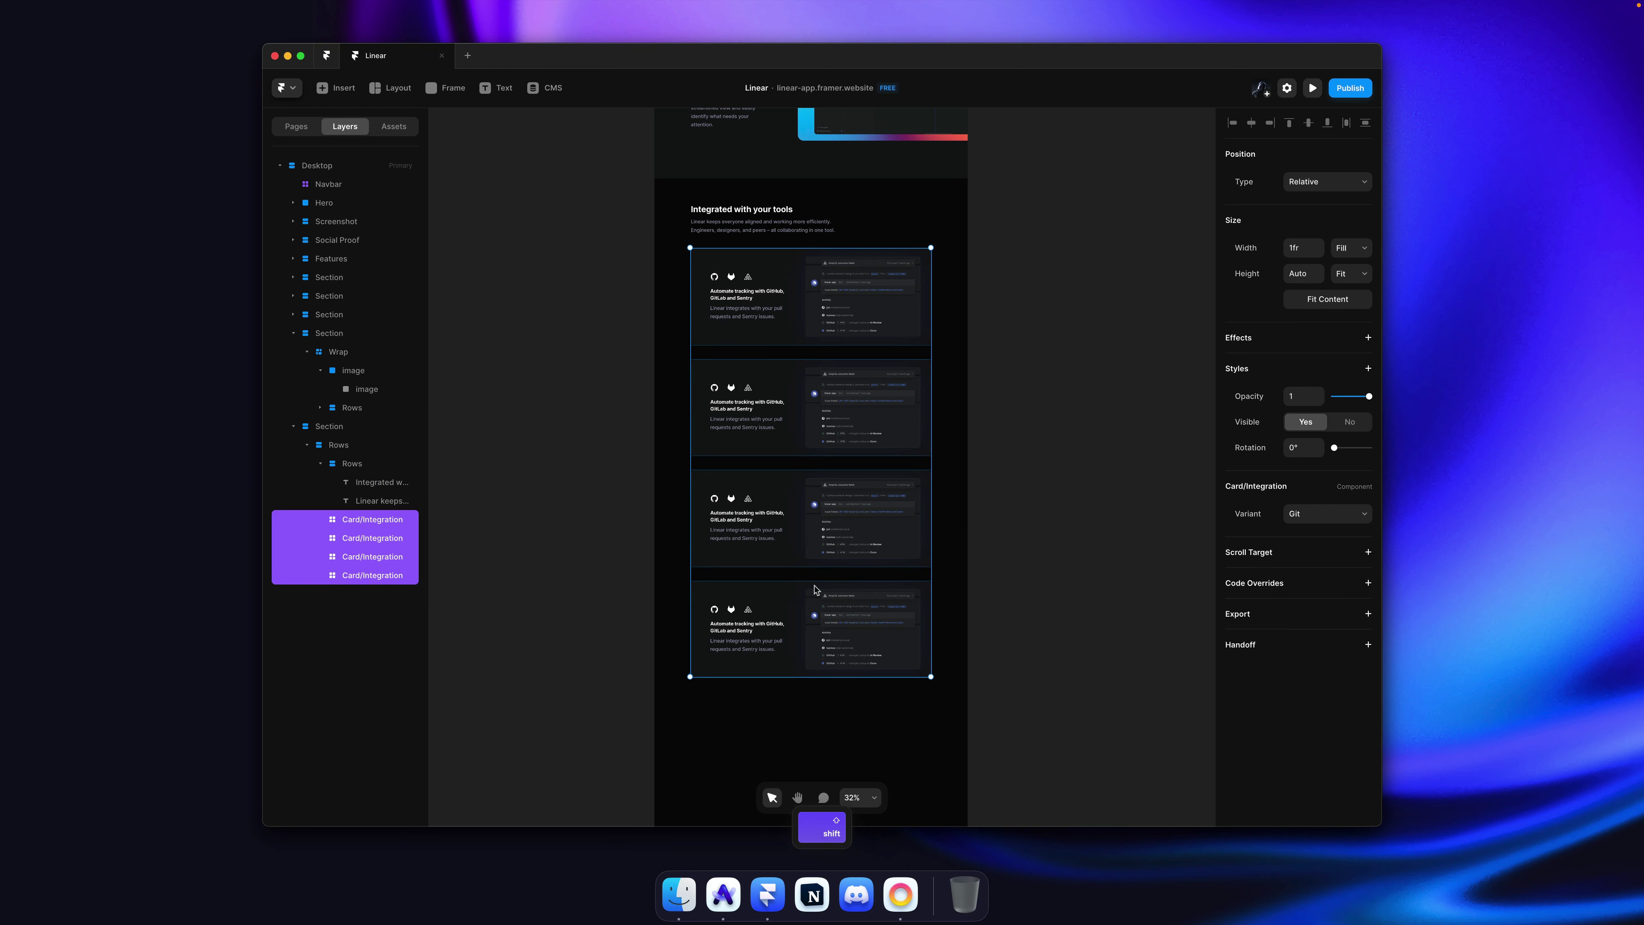
key("alt+super+Return")
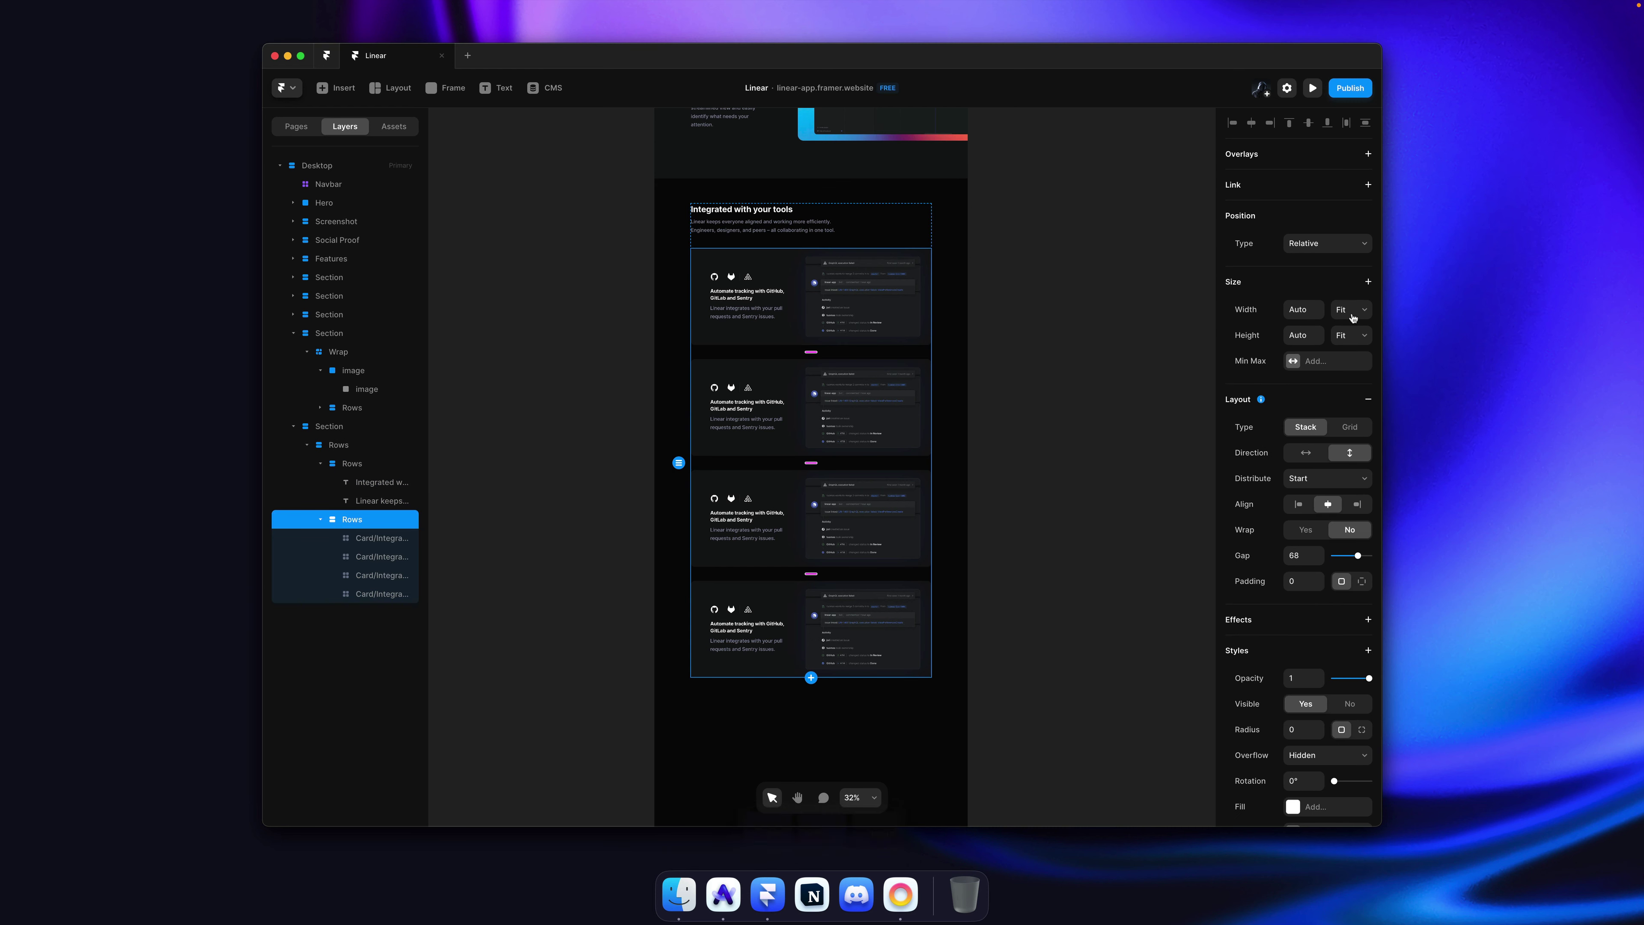
left_click(1351, 309)
left_click(1349, 297)
Step: Set all four cards' width to Fill the new stack
left_click(884, 310, "super")
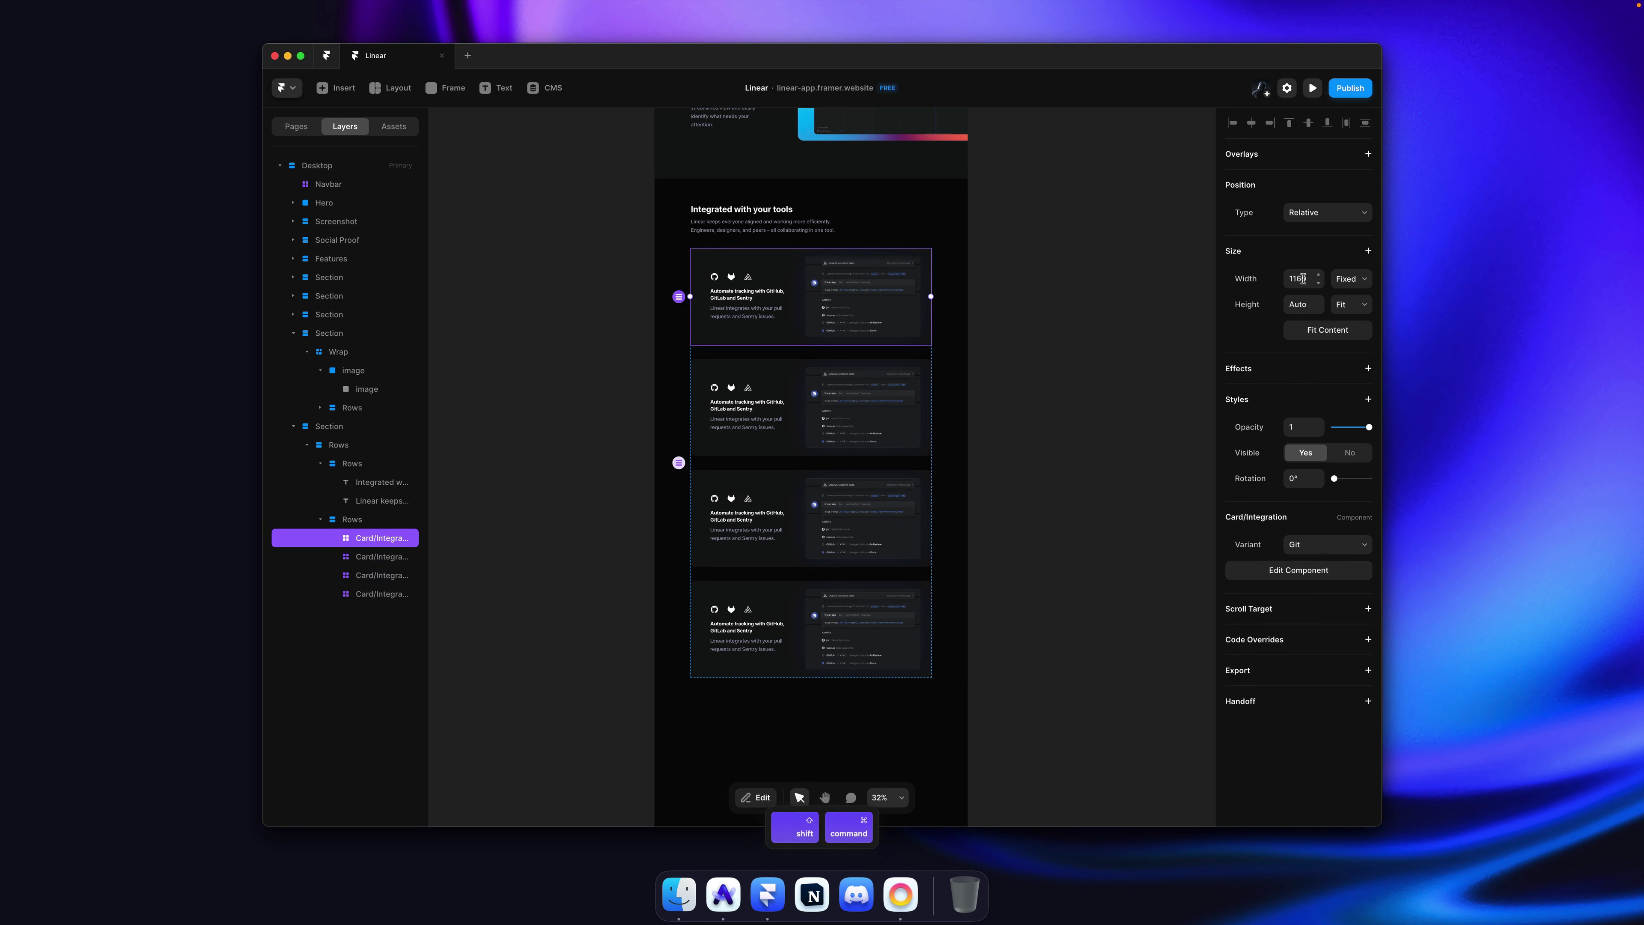
key("alt+super+a")
left_click(1357, 249)
left_click(1353, 276)
Step: Give the card stack a gap of 28 and save the project
left_click(1069, 352)
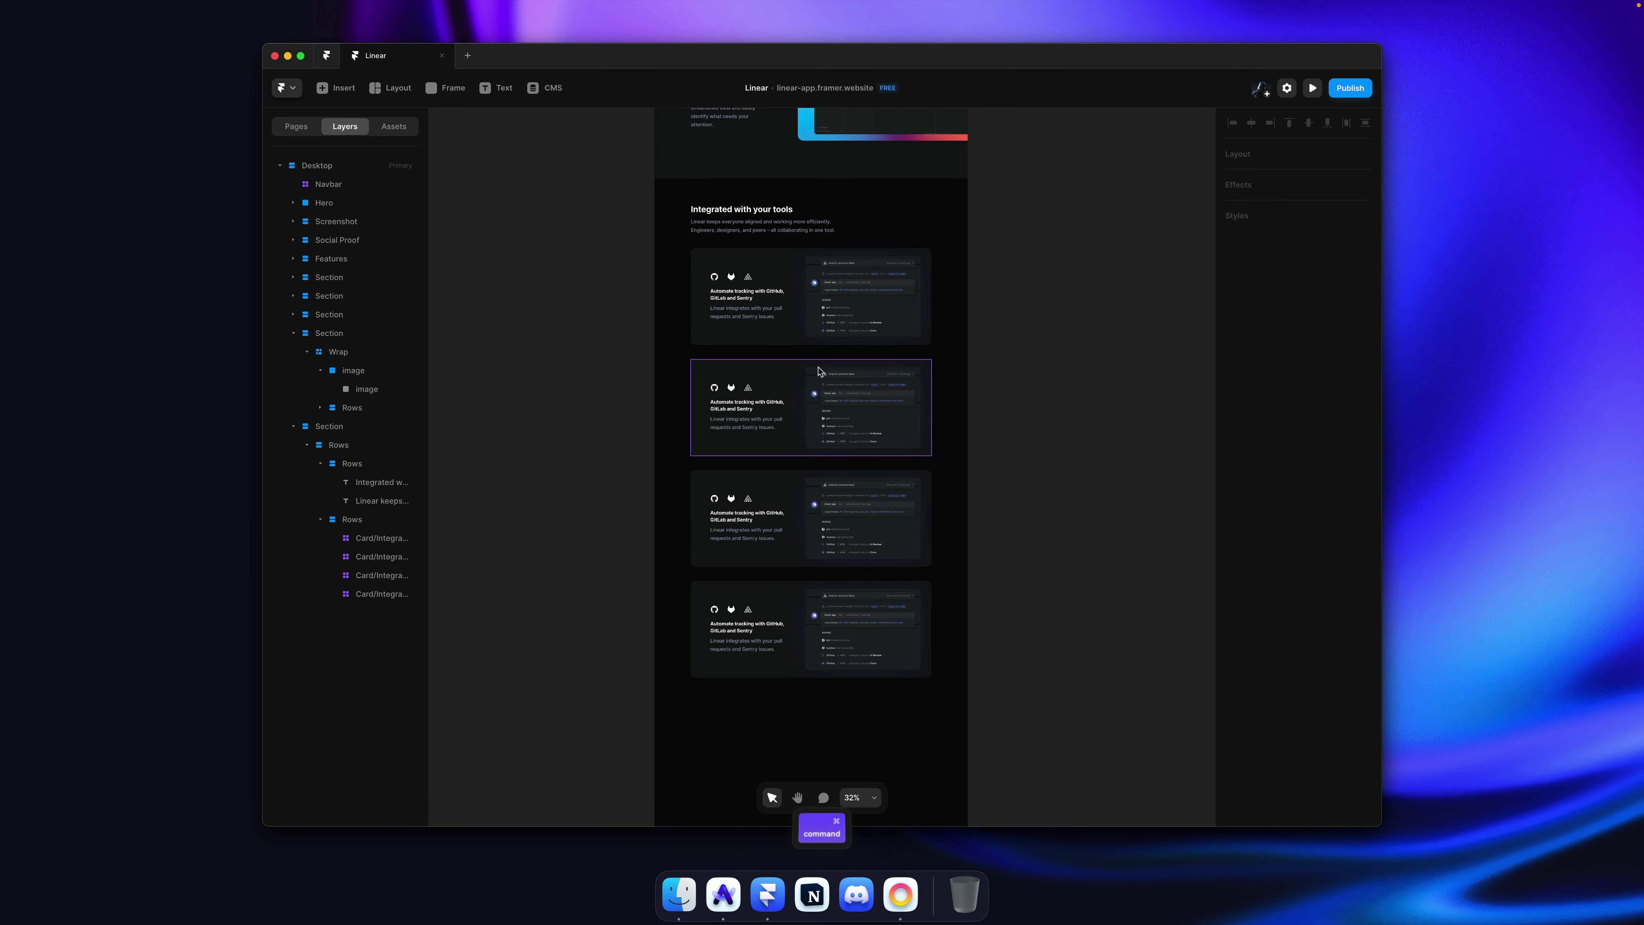
left_click(809, 405)
type("28")
key("Return")
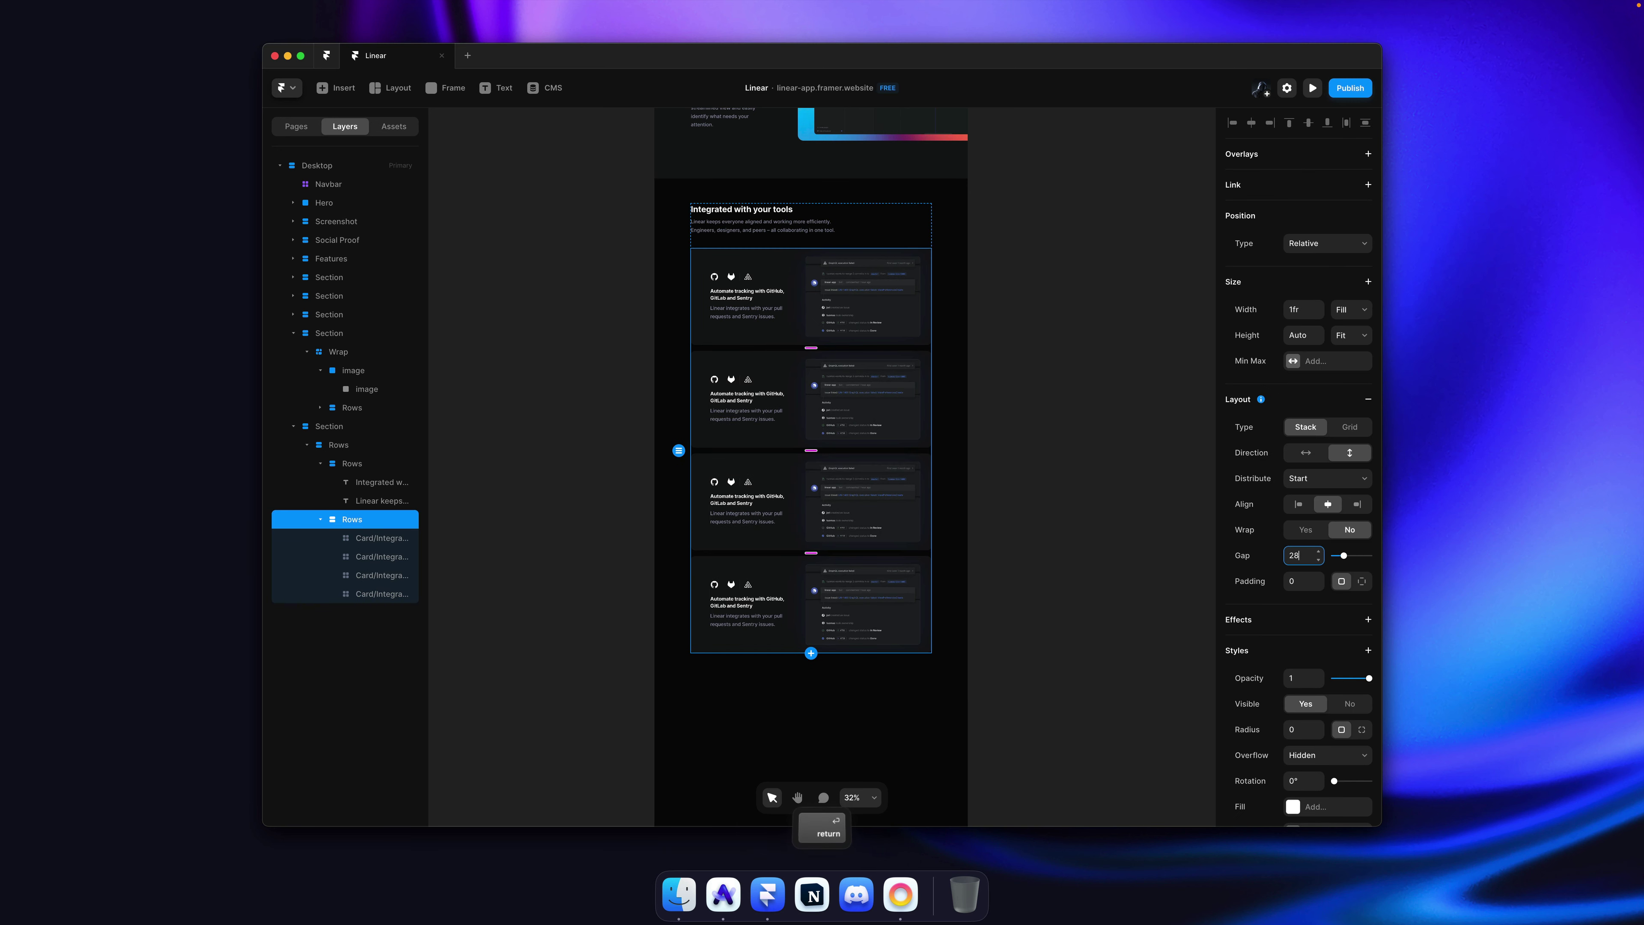
key("super+s")
left_click(875, 244)
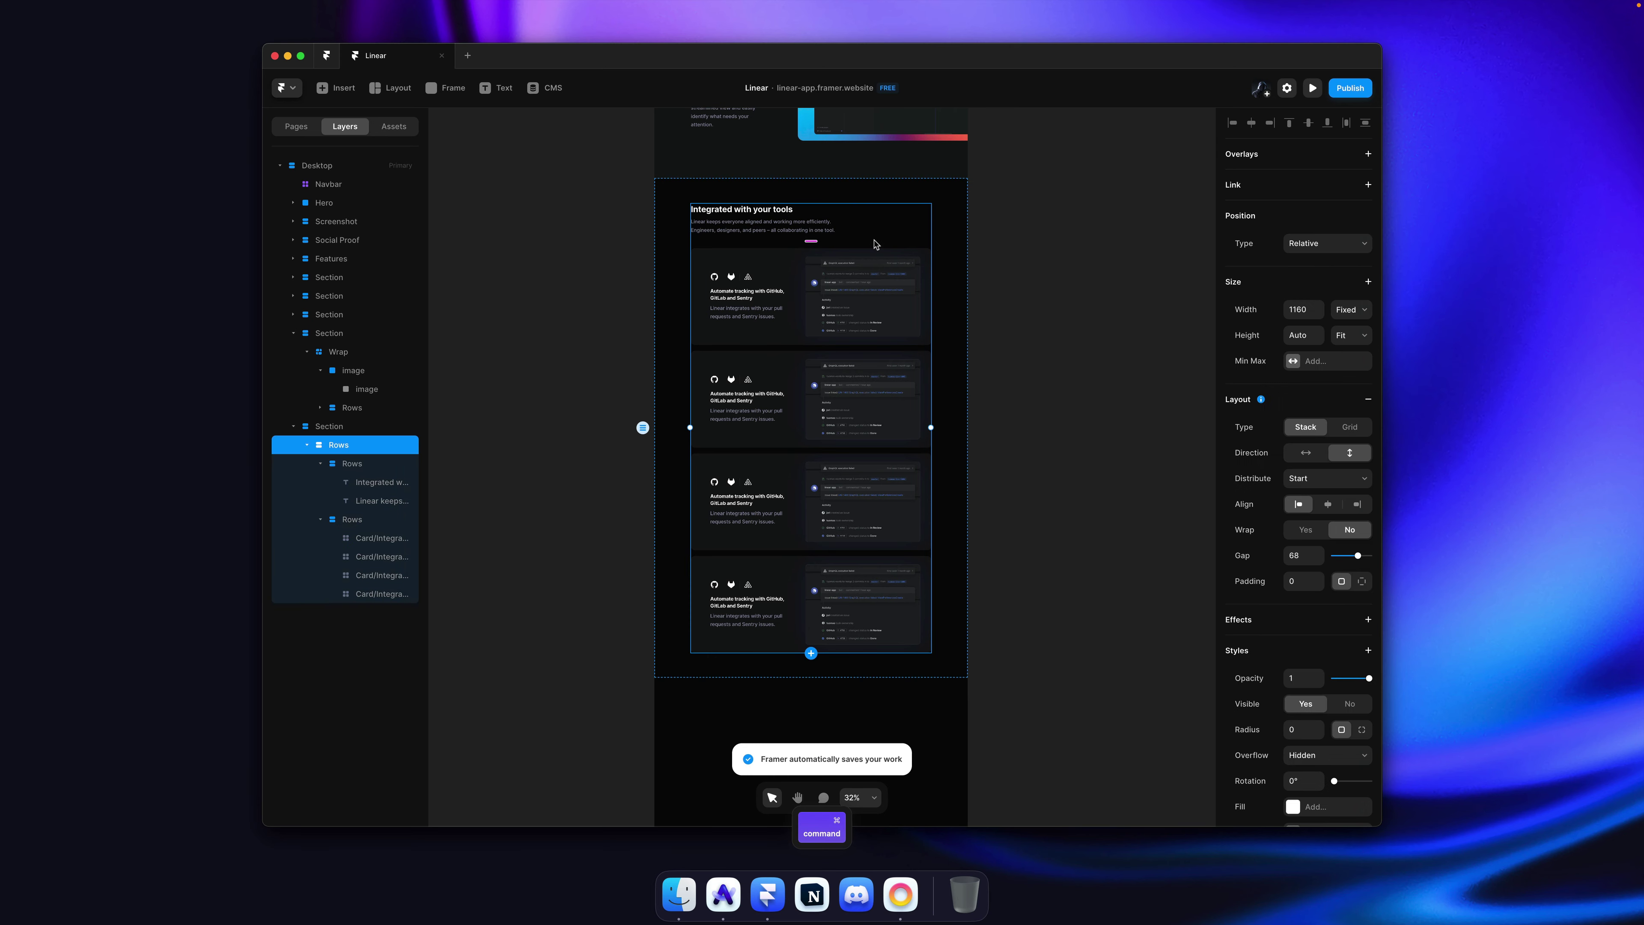
left_click(1025, 264)
Step: Switch the second card to the Figma variant and the third to the Support variant
scroll(754, 435, "up", 3, "ctrl")
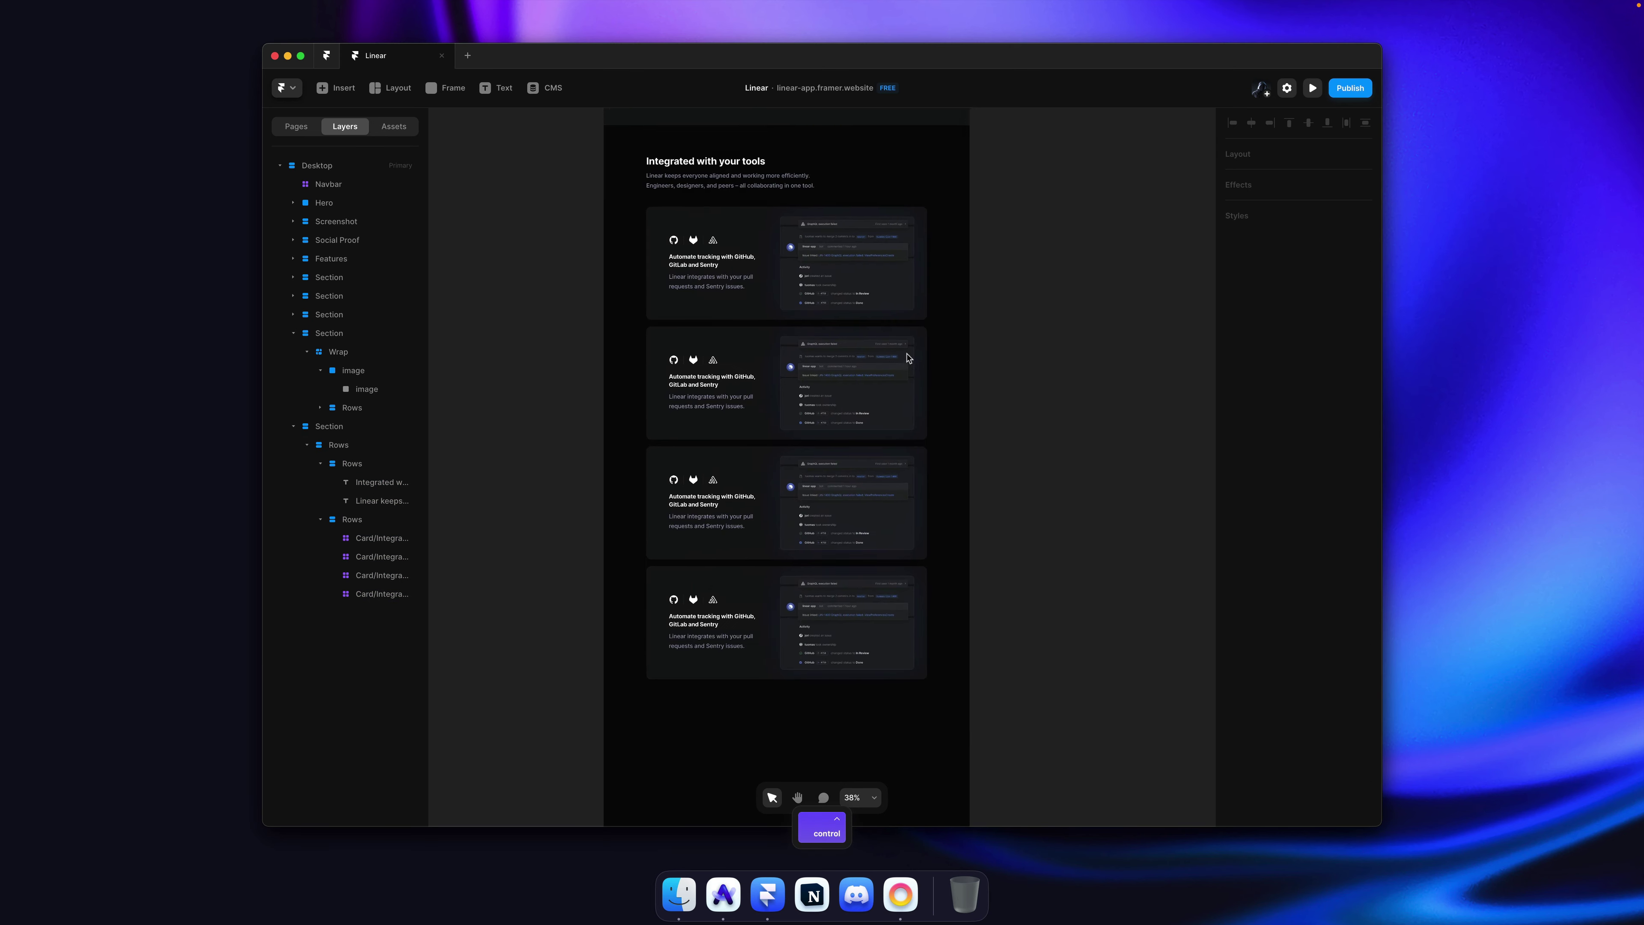
scroll(754, 435, "down", 1)
scroll(754, 435, "up", 5, "ctrl")
left_click(754, 435, "super")
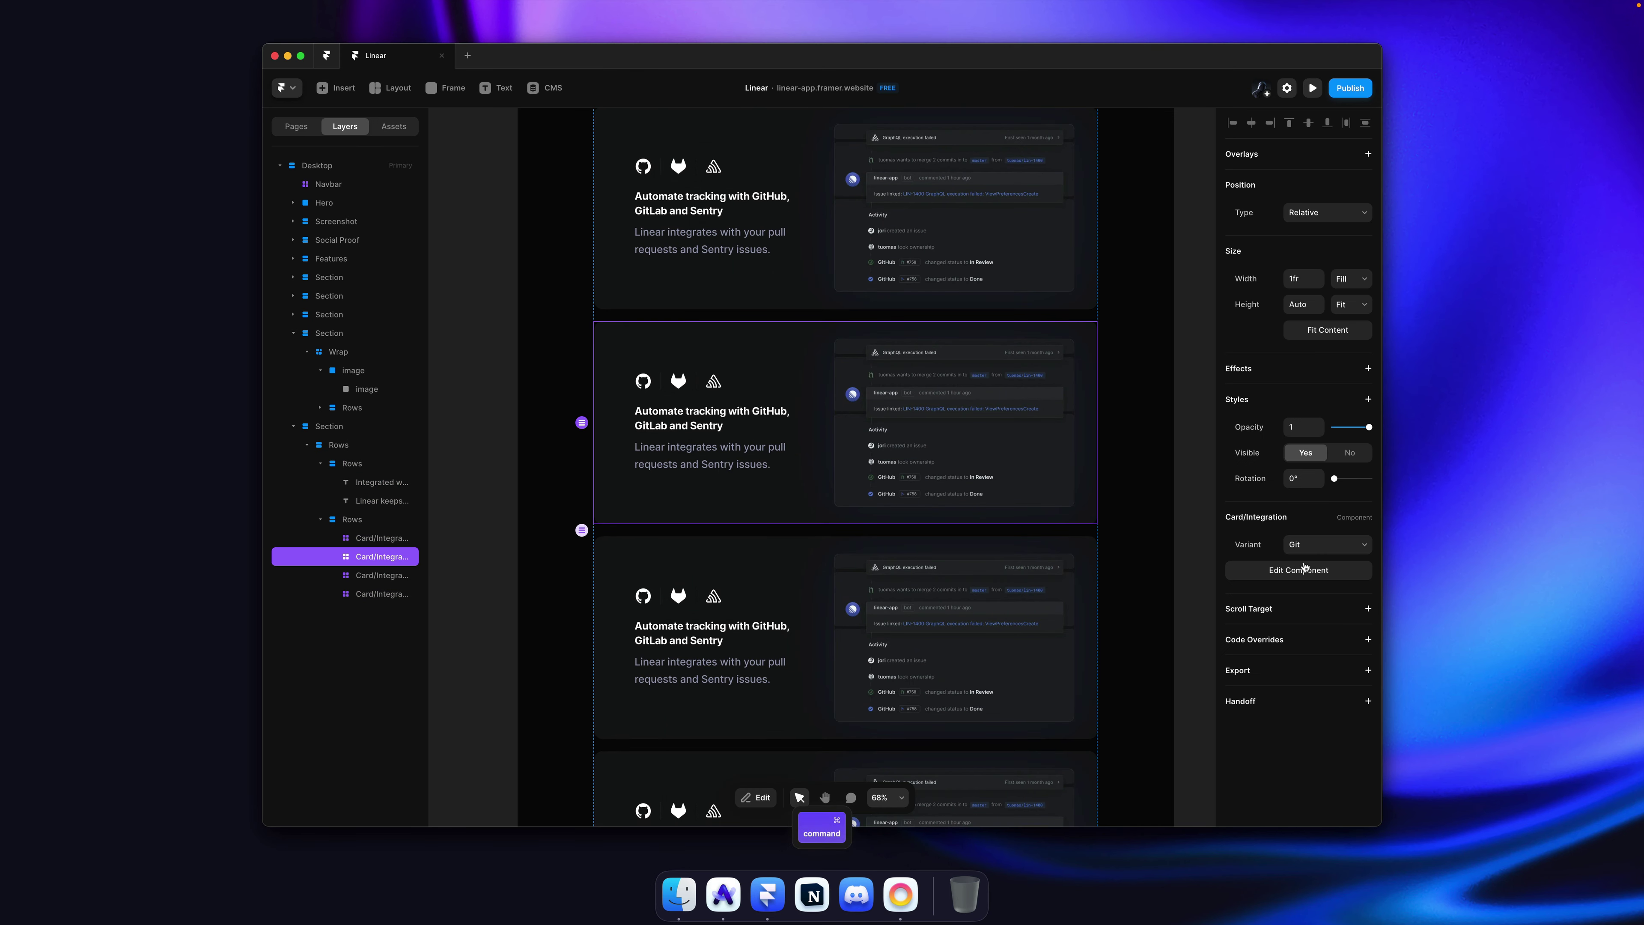
left_click(1334, 543)
left_click(1314, 558)
left_click(949, 586, "super")
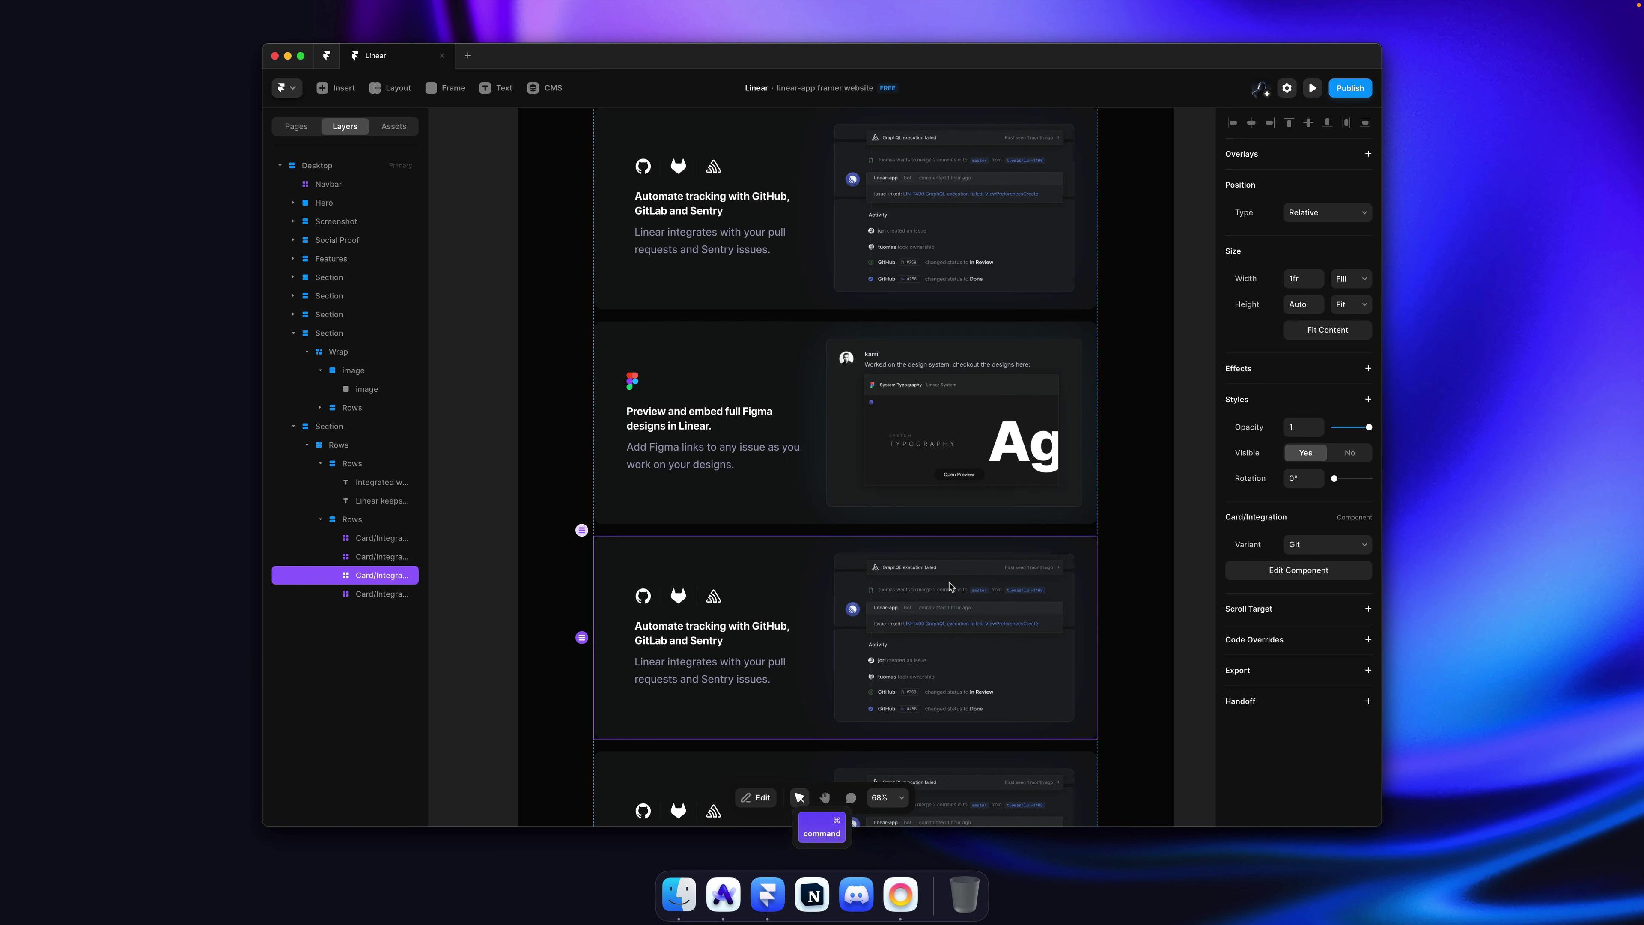
left_click(1334, 544)
left_click(1321, 572)
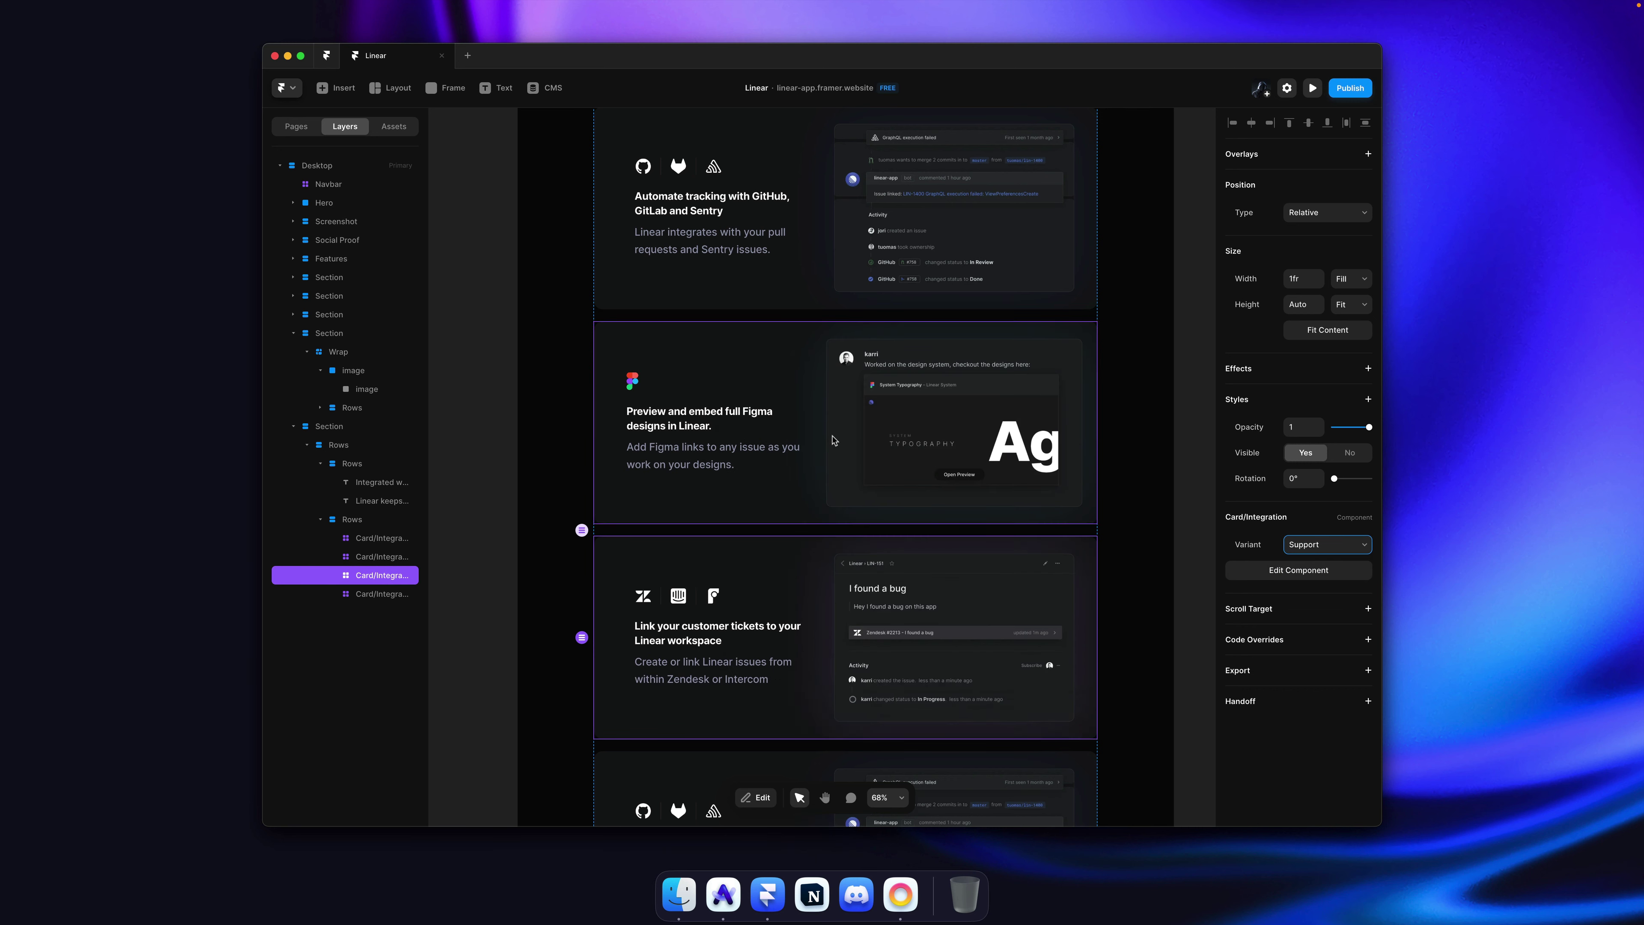
Step: Switch the fourth card to the Slack variant and preview the card set
scroll(833, 441, "down", 5)
left_click(855, 460, "super")
left_click(1327, 545)
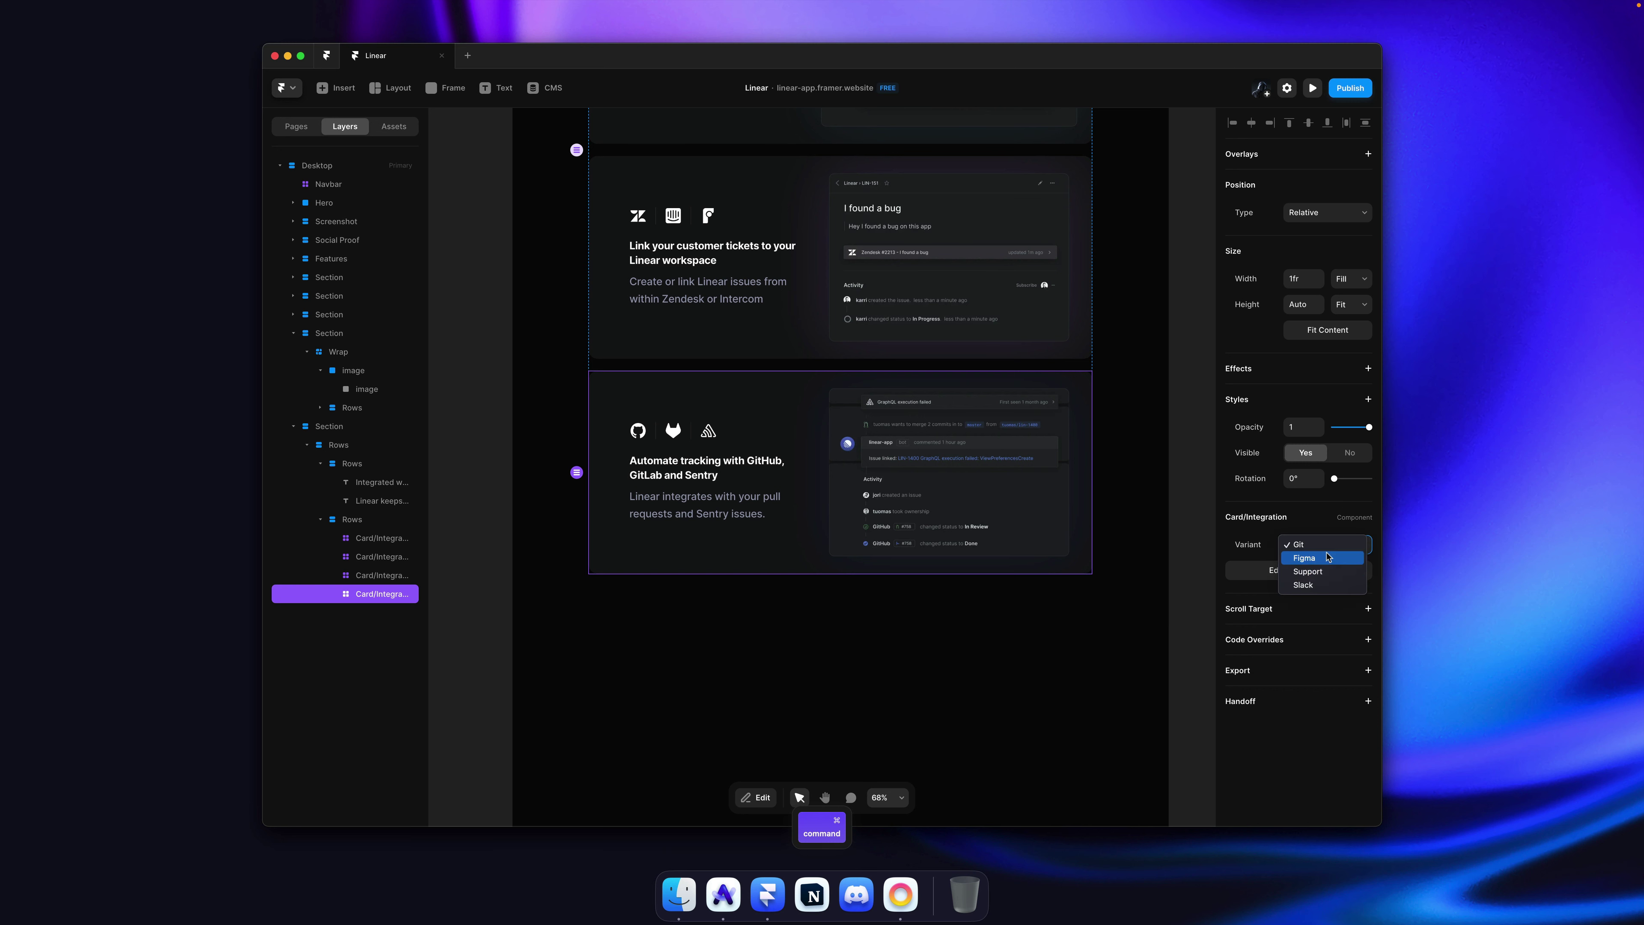
left_click(1320, 587)
scroll(969, 474, "right", 2)
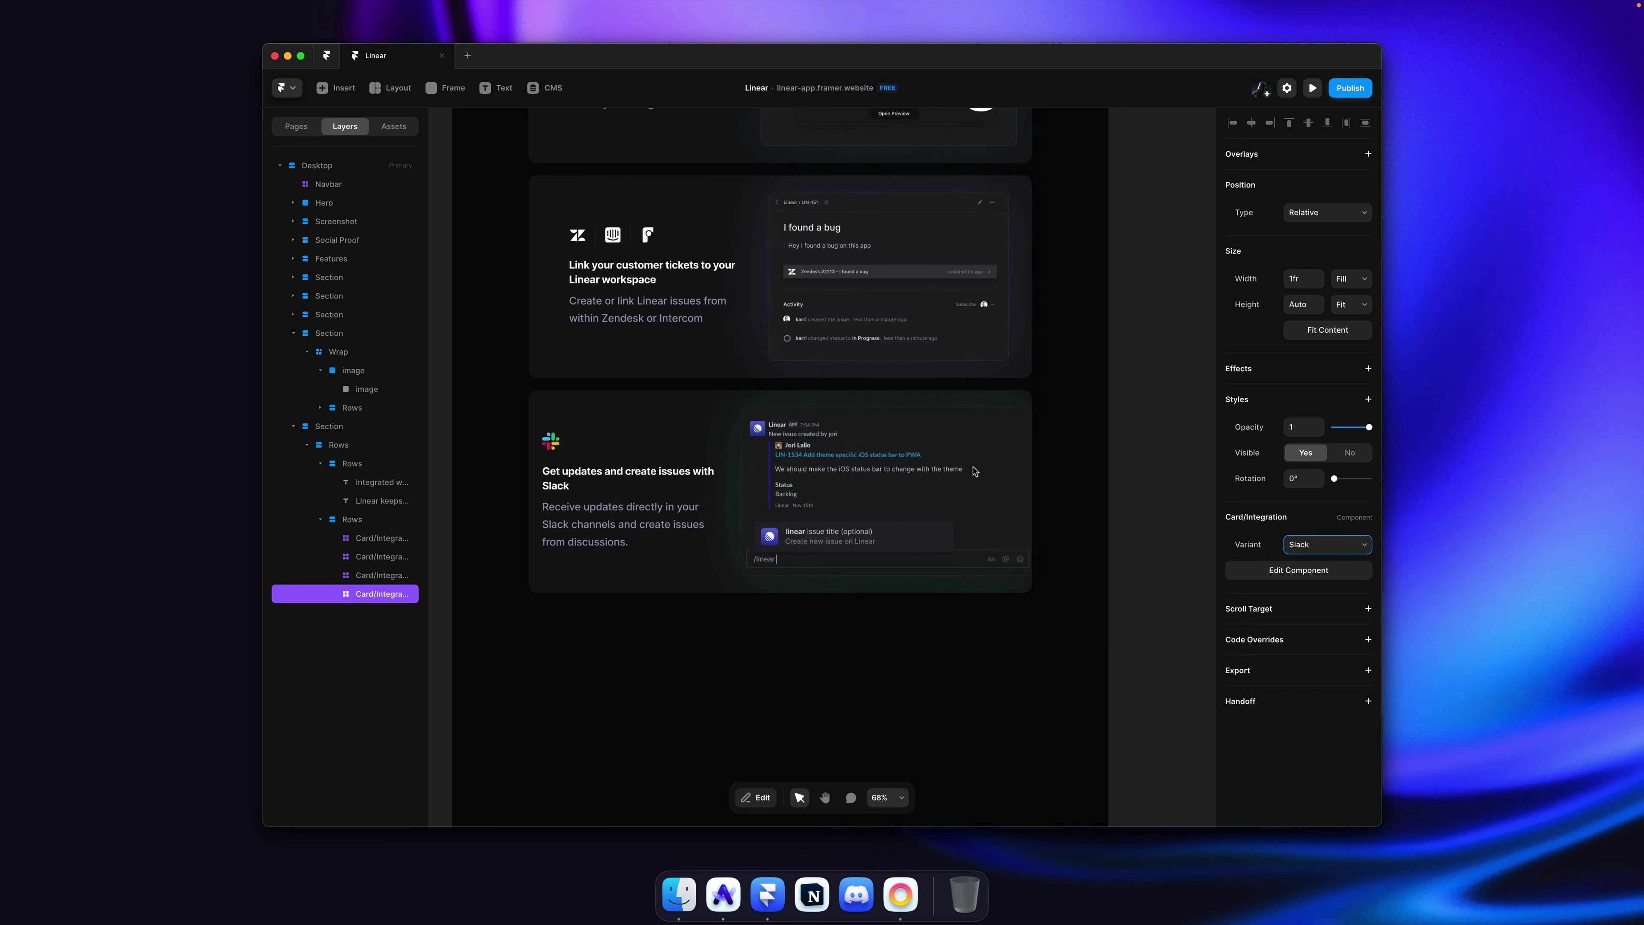
left_click(1114, 396)
left_click(915, 453, "super")
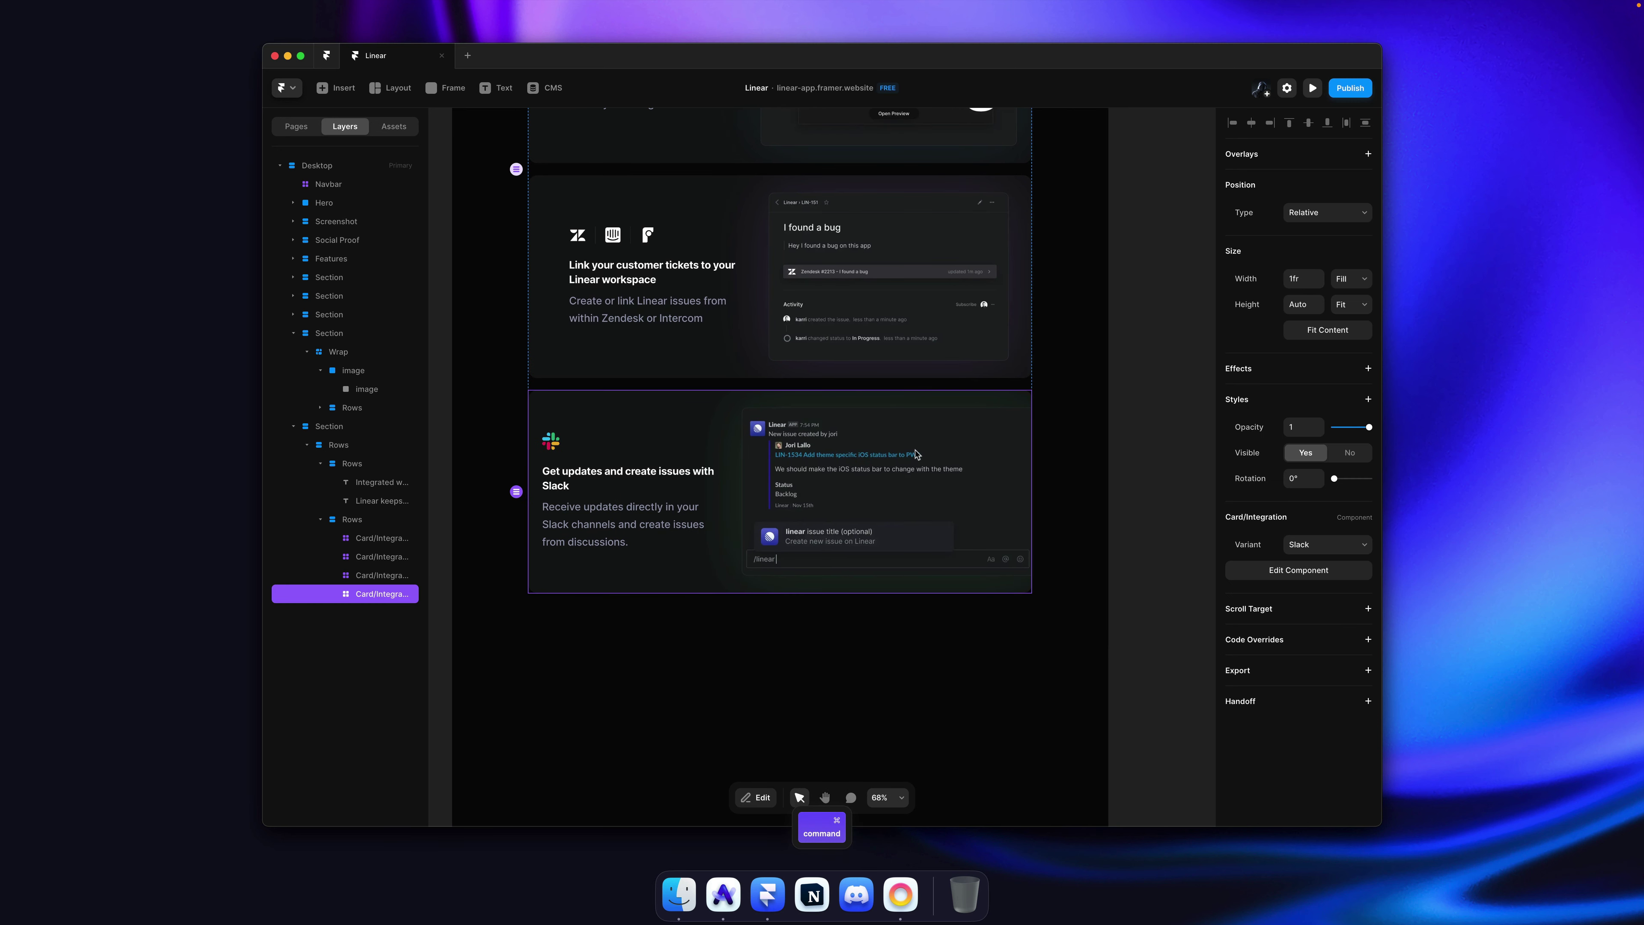
scroll(915, 454, "up", 2)
scroll(916, 453, "down", 3)
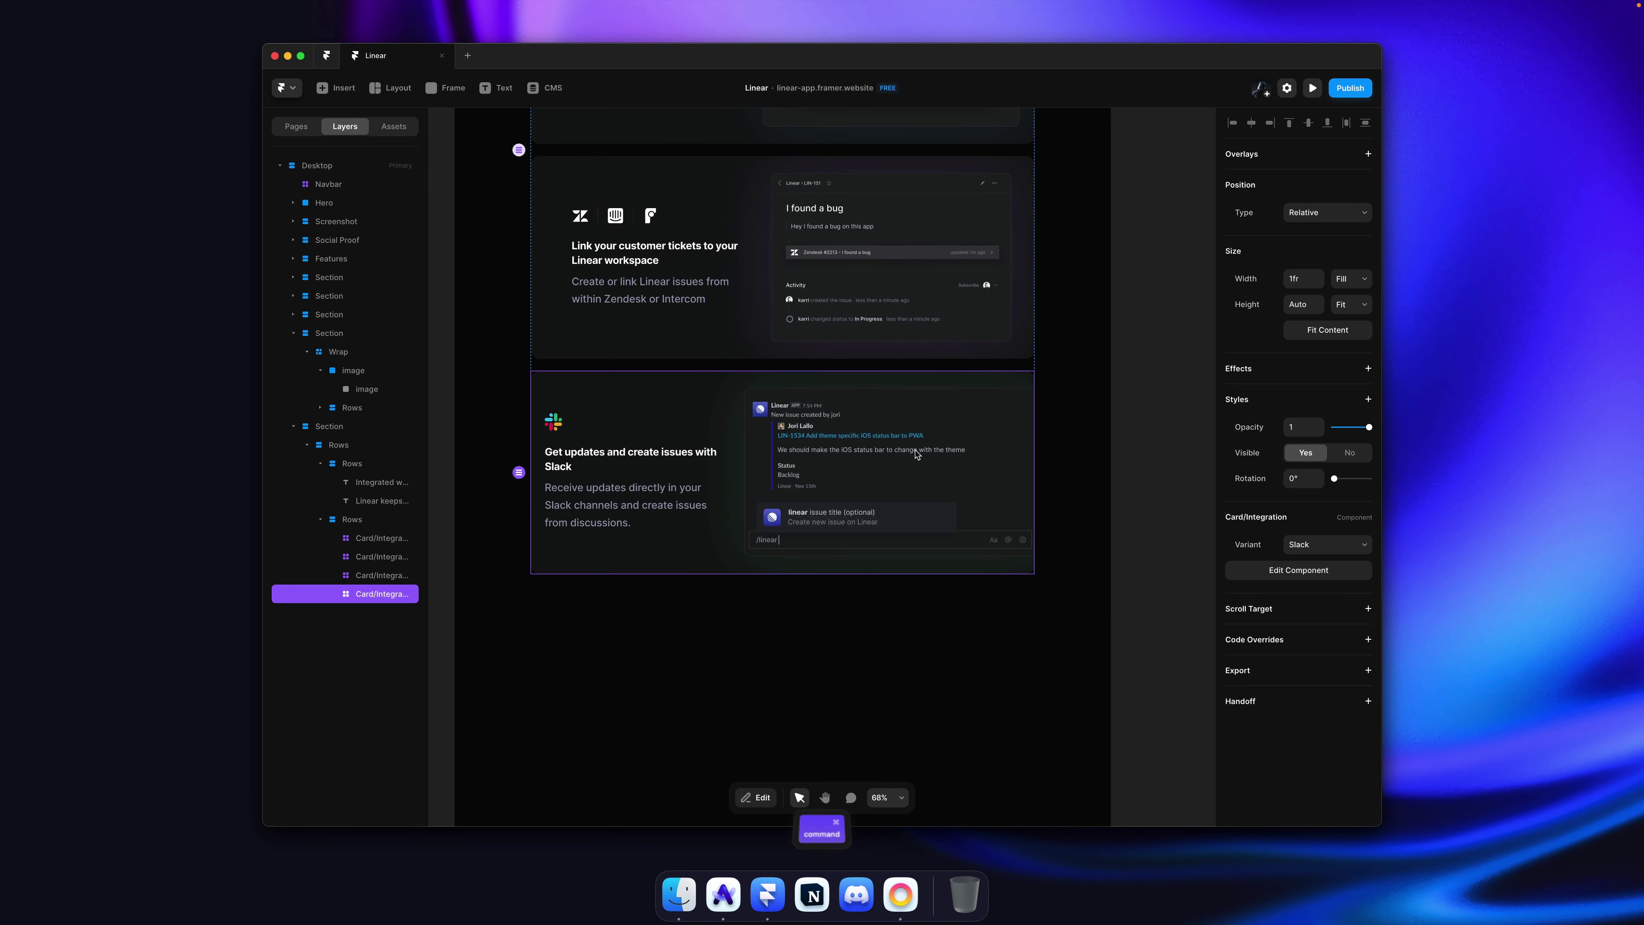
Step: Compare the cards with the original Linear site, then edit the Card/Integration component
key("super+Tab")
scroll(922, 454, "down", 2)
scroll(922, 453, "up", 2)
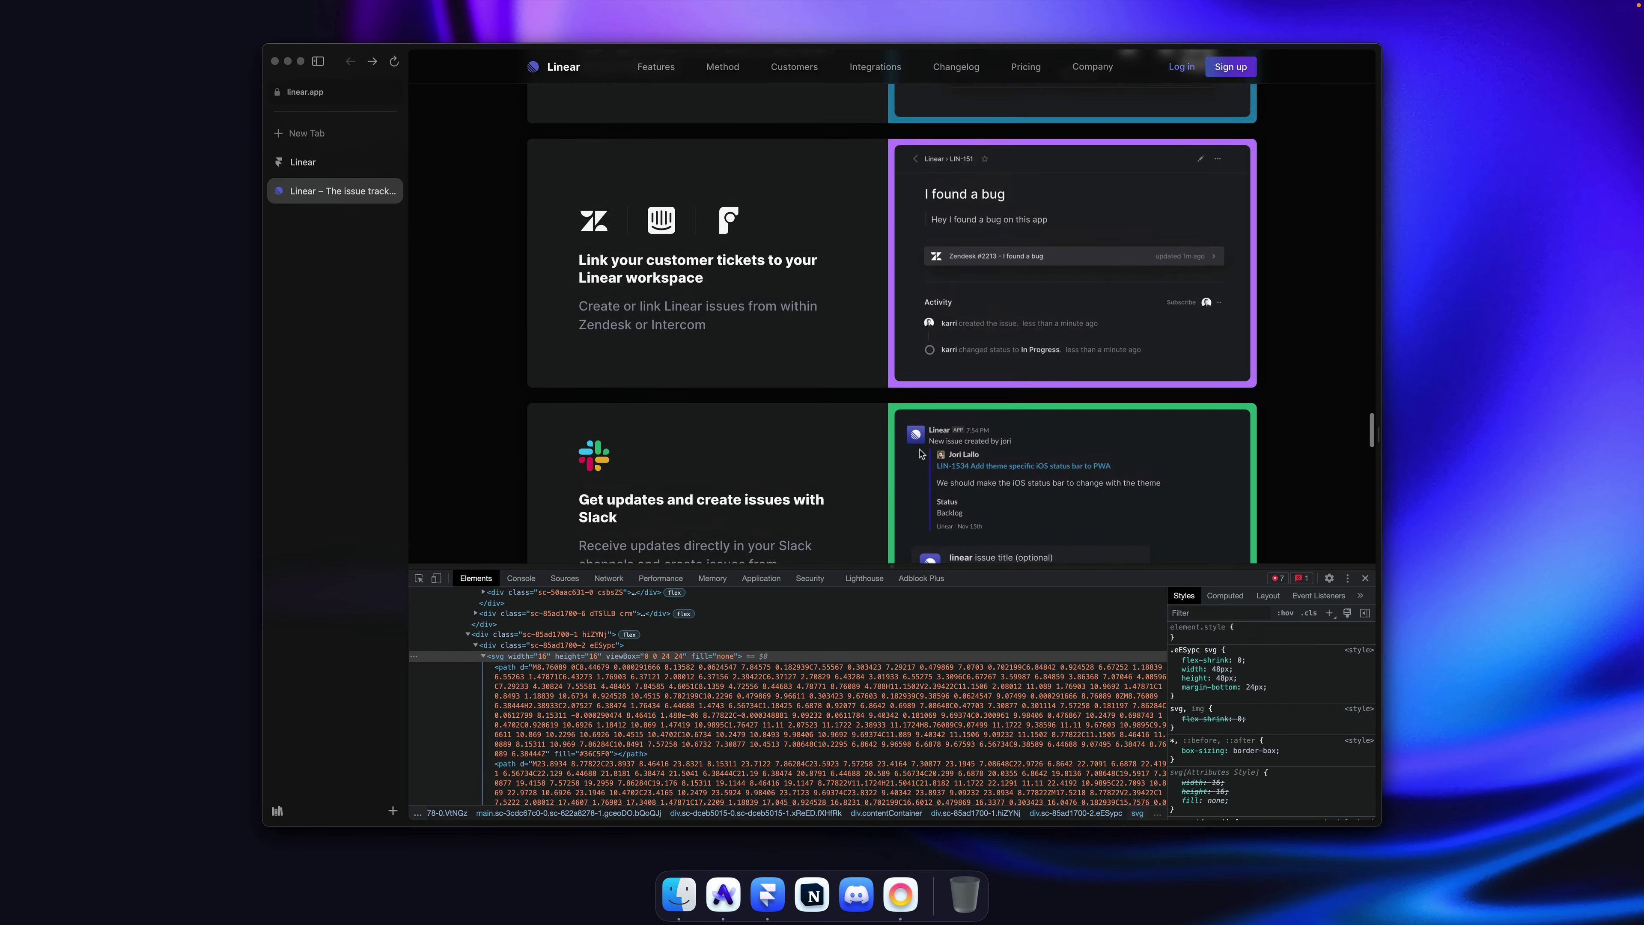
scroll(913, 454, "down", 3)
scroll(899, 453, "up", 2)
scroll(898, 453, "down", 3)
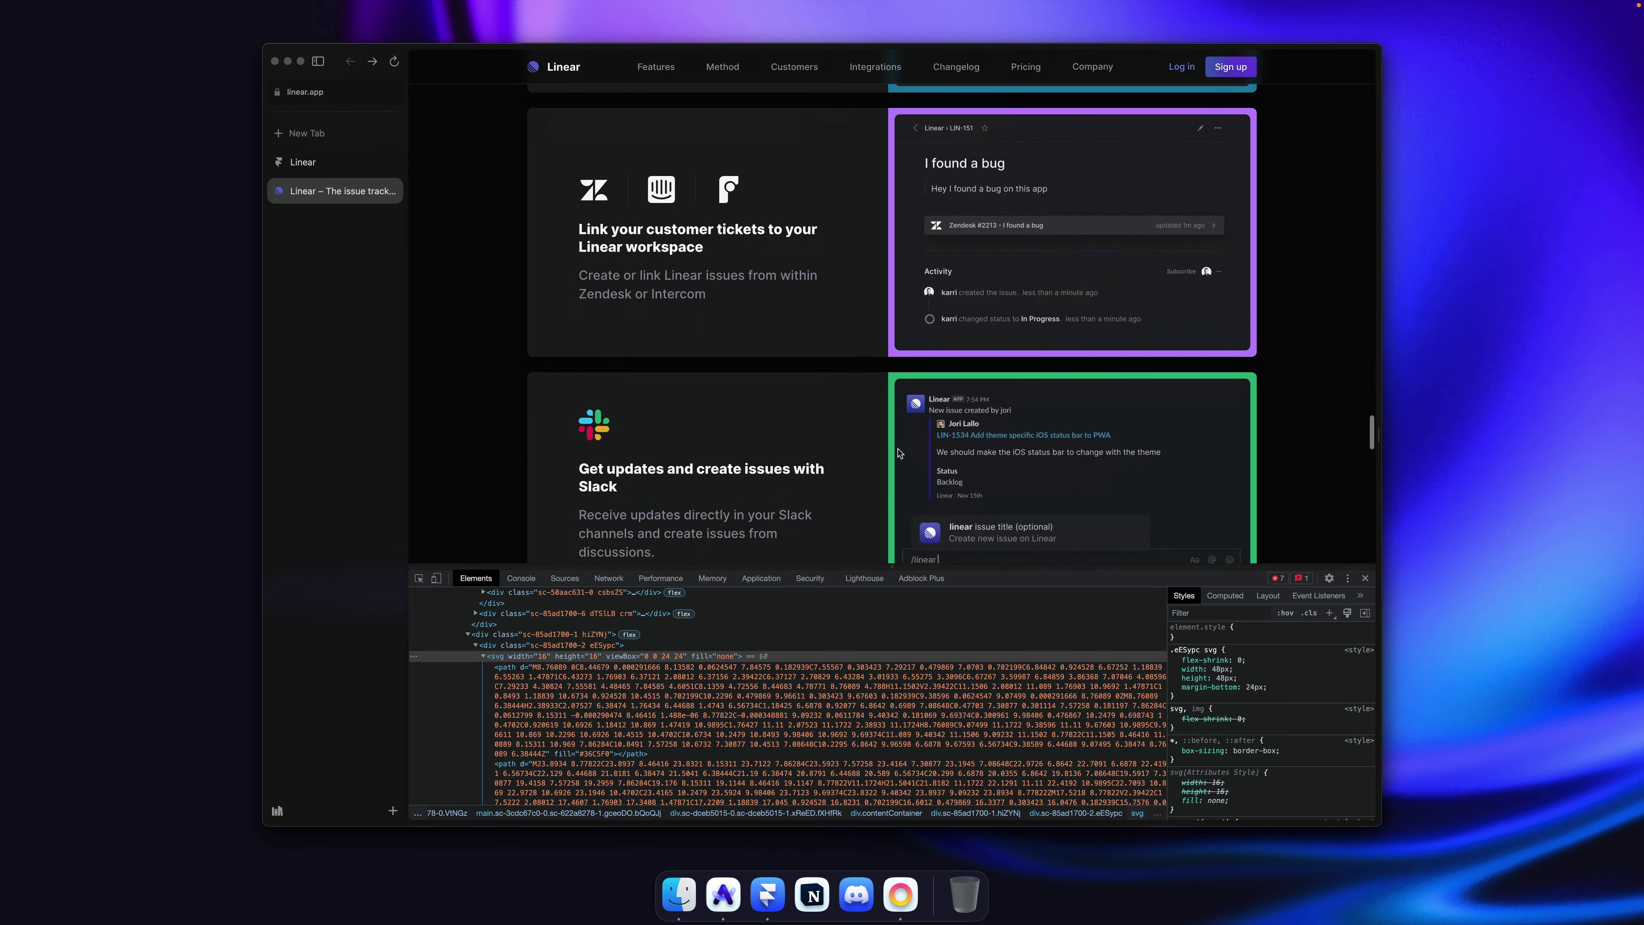
scroll(898, 453, "up", 2)
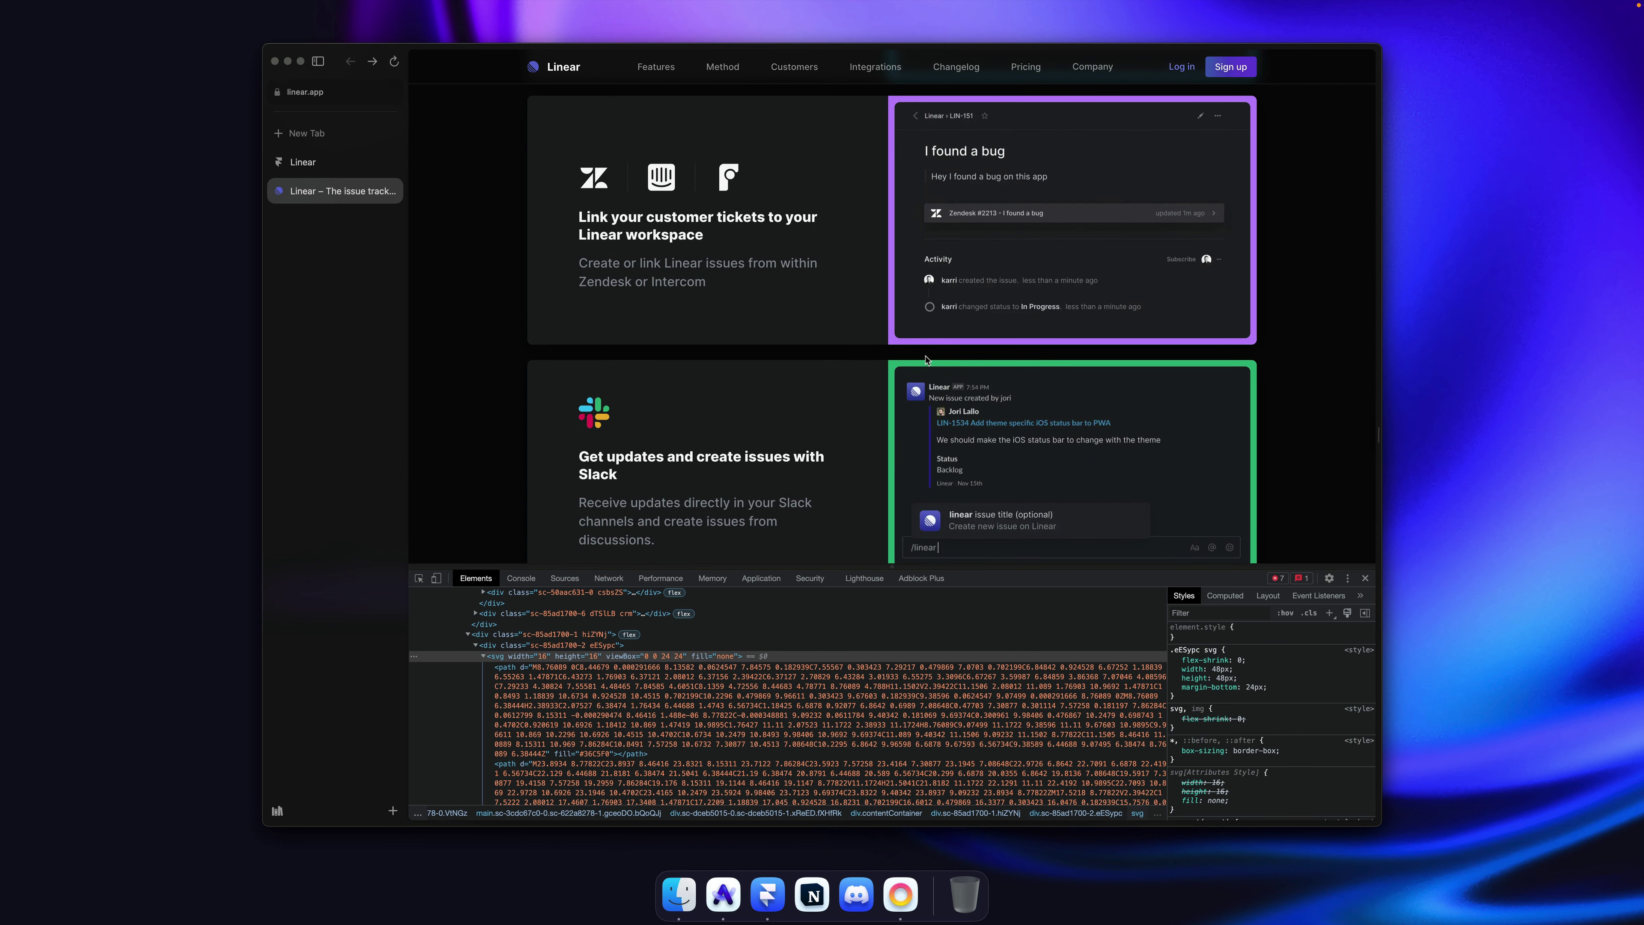
scroll(893, 354, "up", 5)
scroll(893, 354, "down", 3)
key("super+Tab")
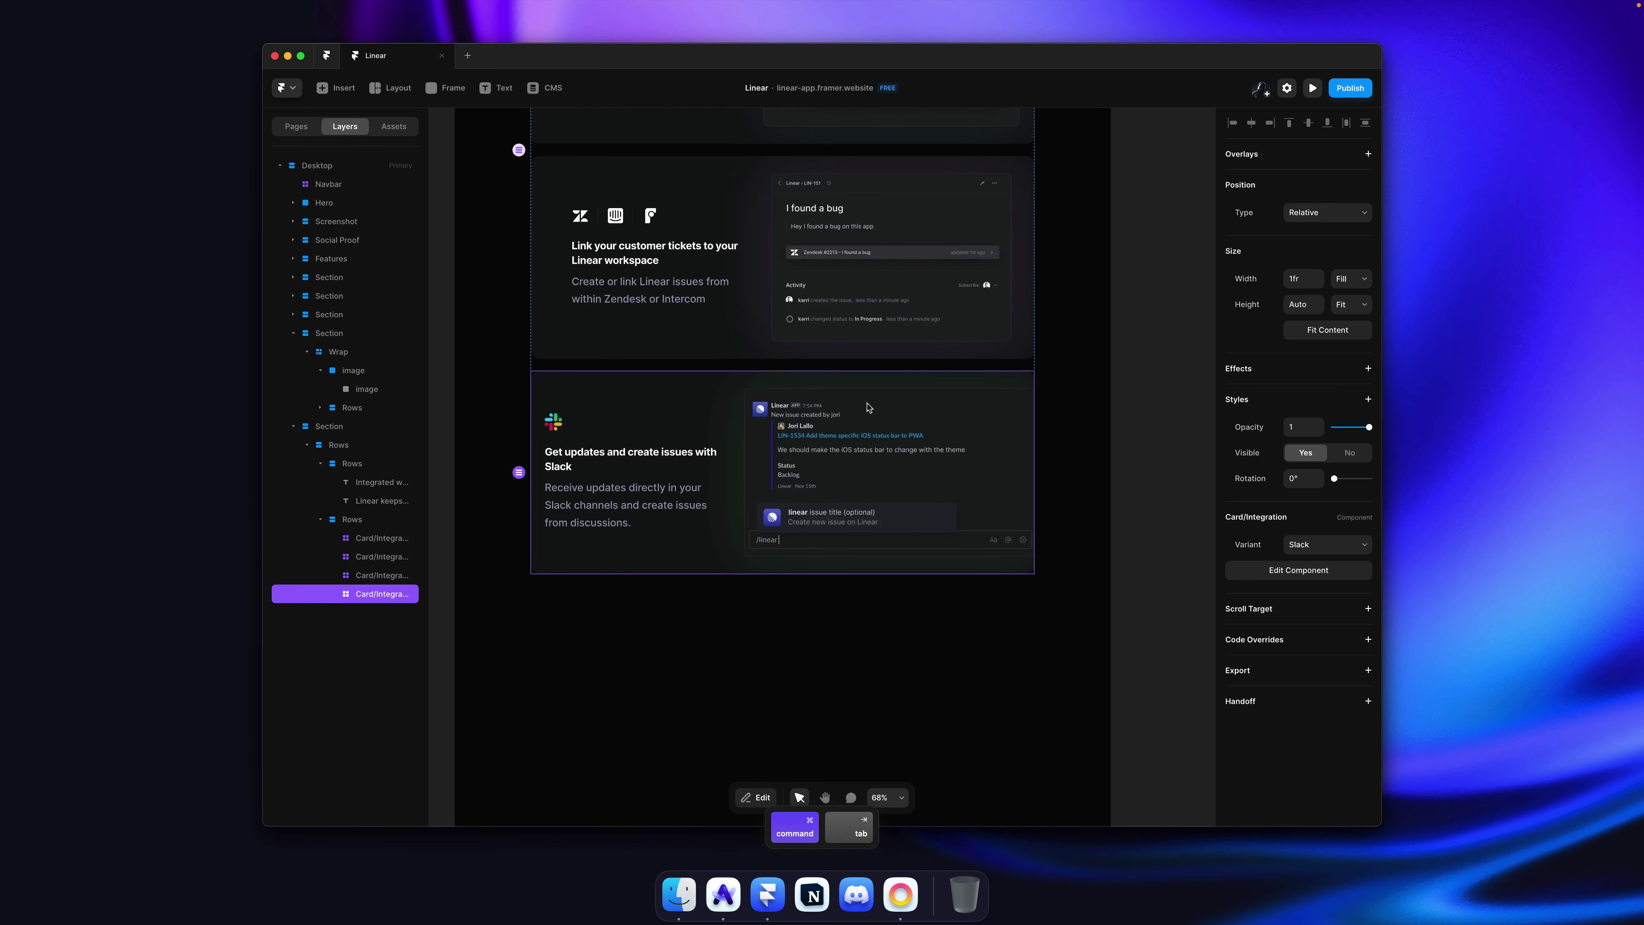
double_click(823, 435)
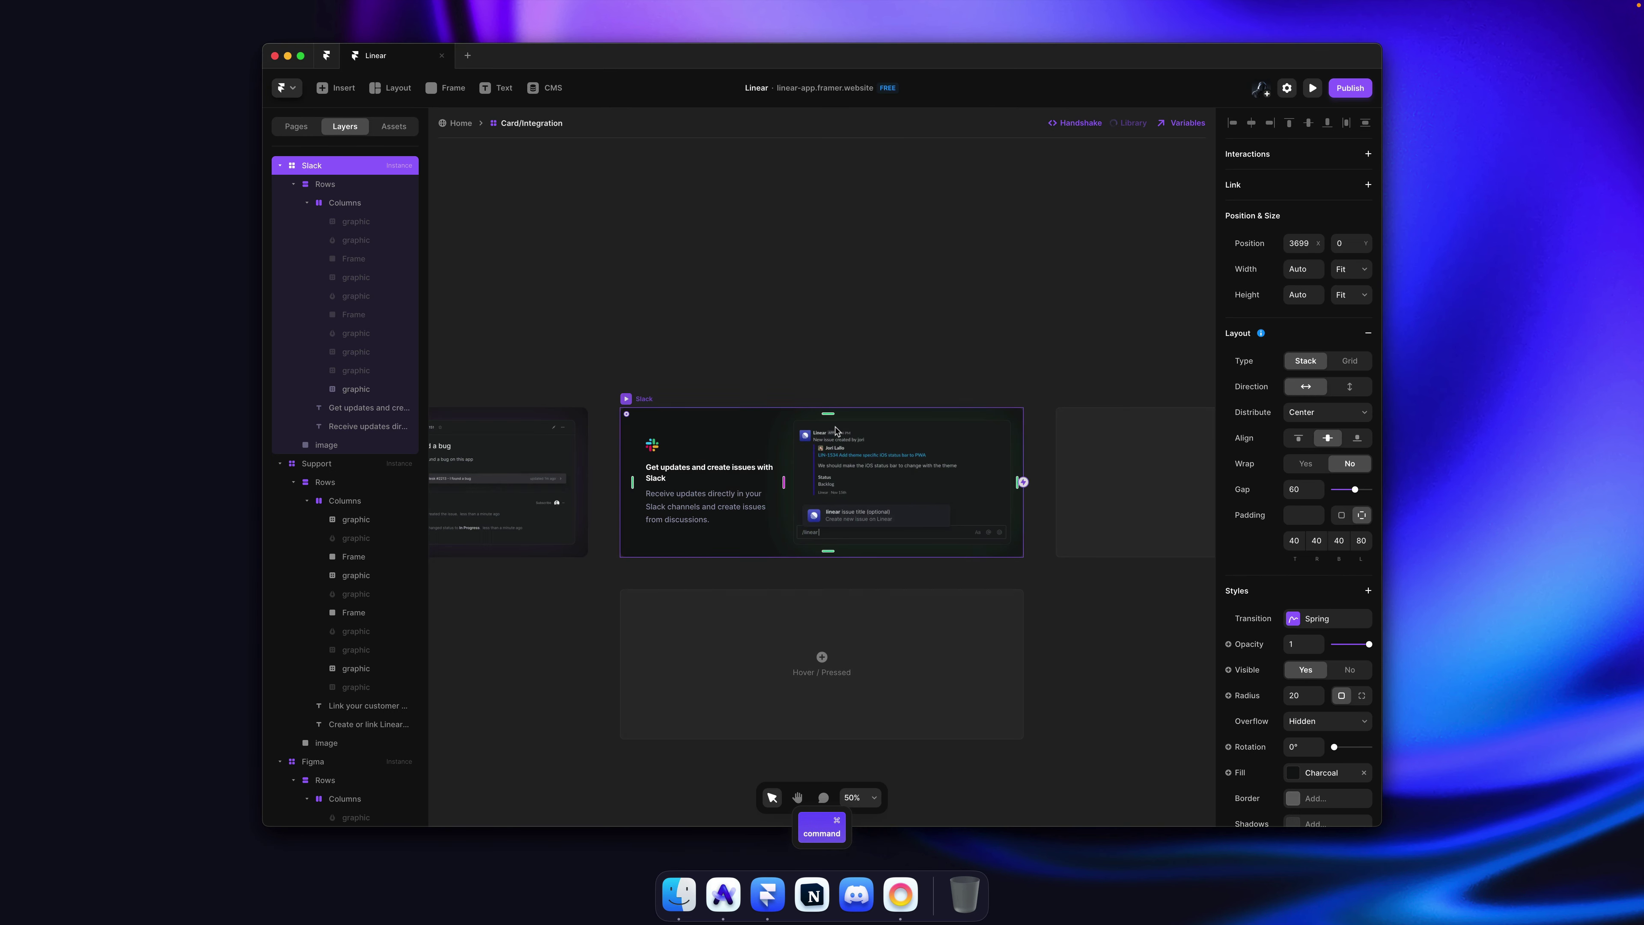
Step: Reset the Slack card screenshot's width override back to 553
left_click(853, 463)
scroll(855, 470, "right", 10)
left_click(775, 472, "super")
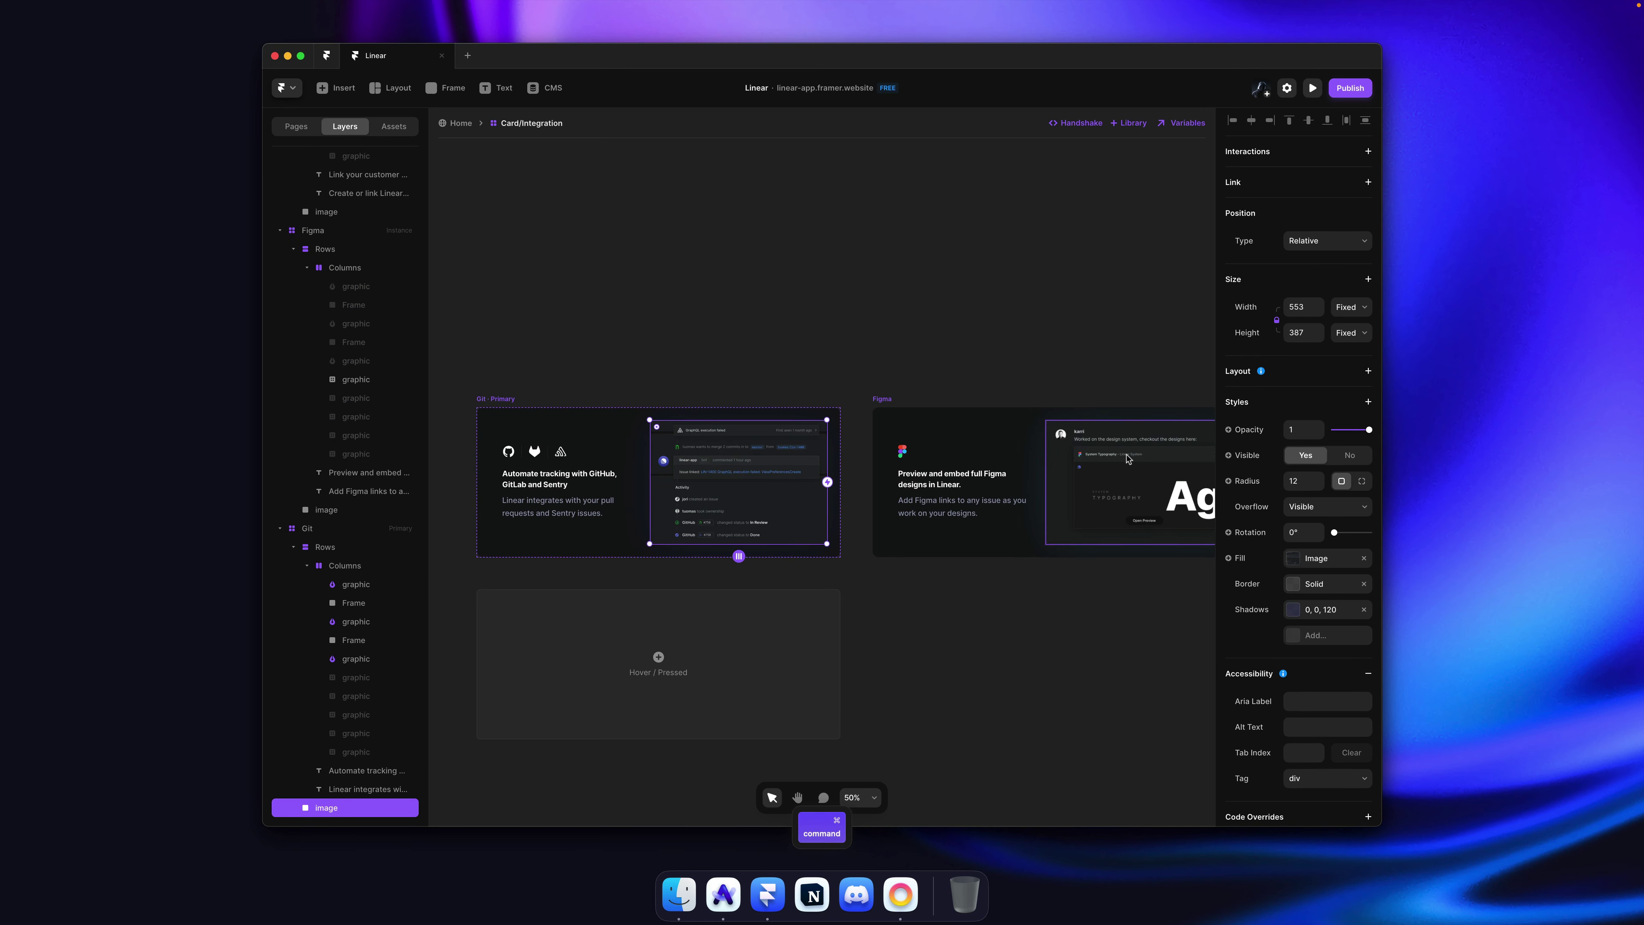
scroll(1133, 447, "right", 7)
scroll(1133, 447, "down", 2)
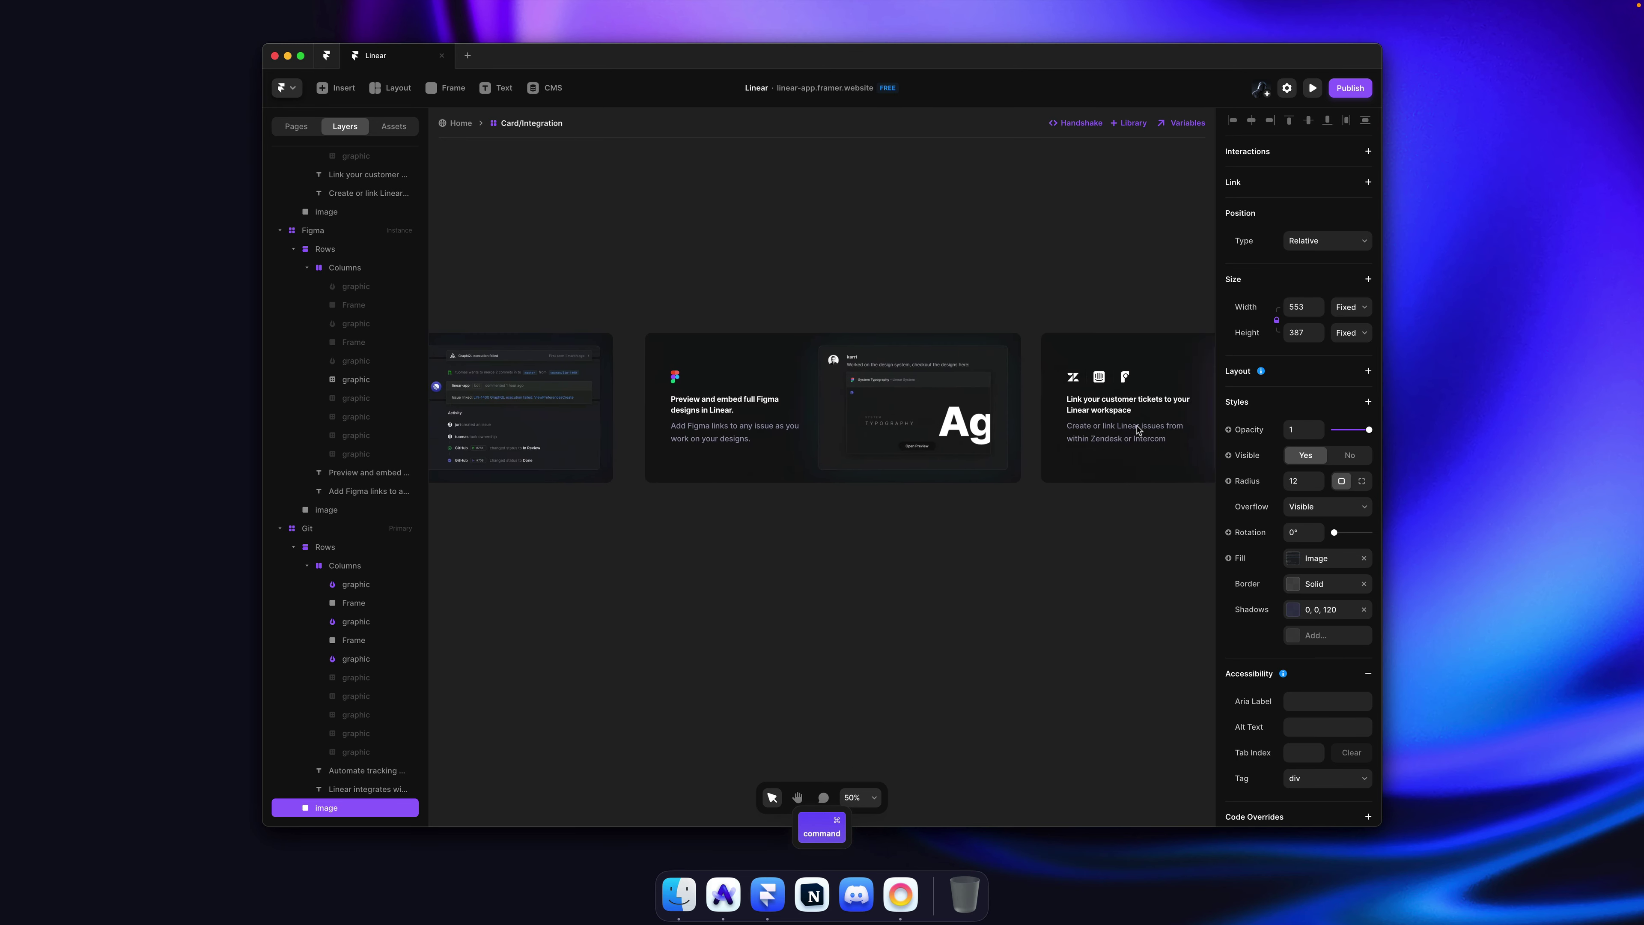
scroll(1138, 430, "right", 2)
left_click(1206, 325, "super")
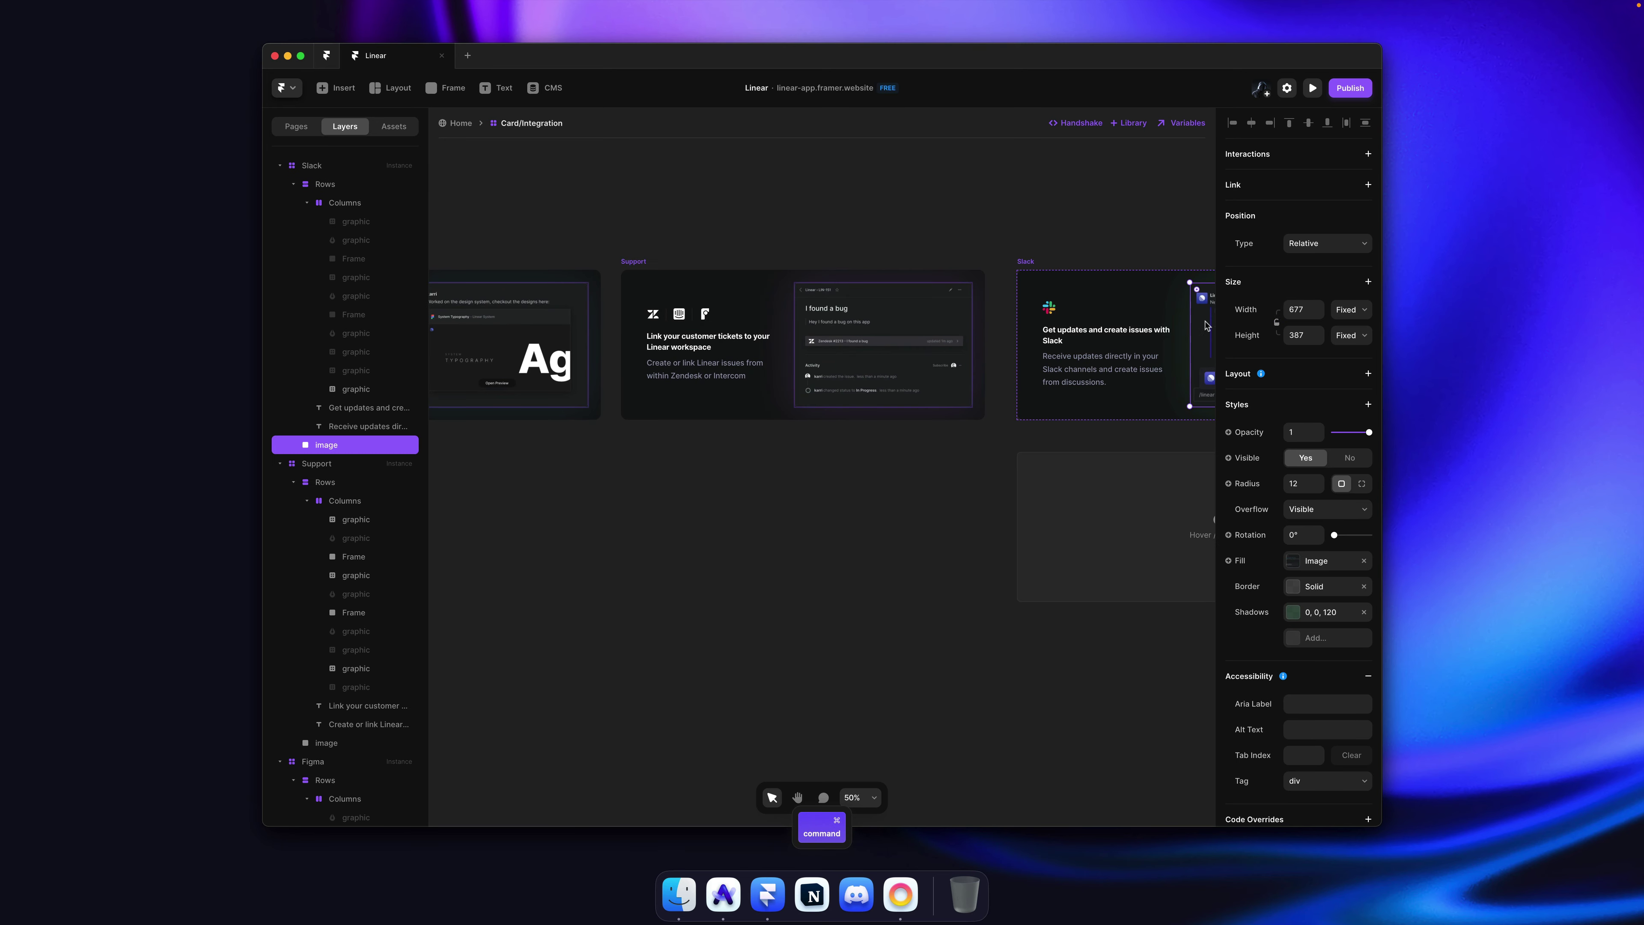
left_click(1255, 315)
left_click(1264, 323)
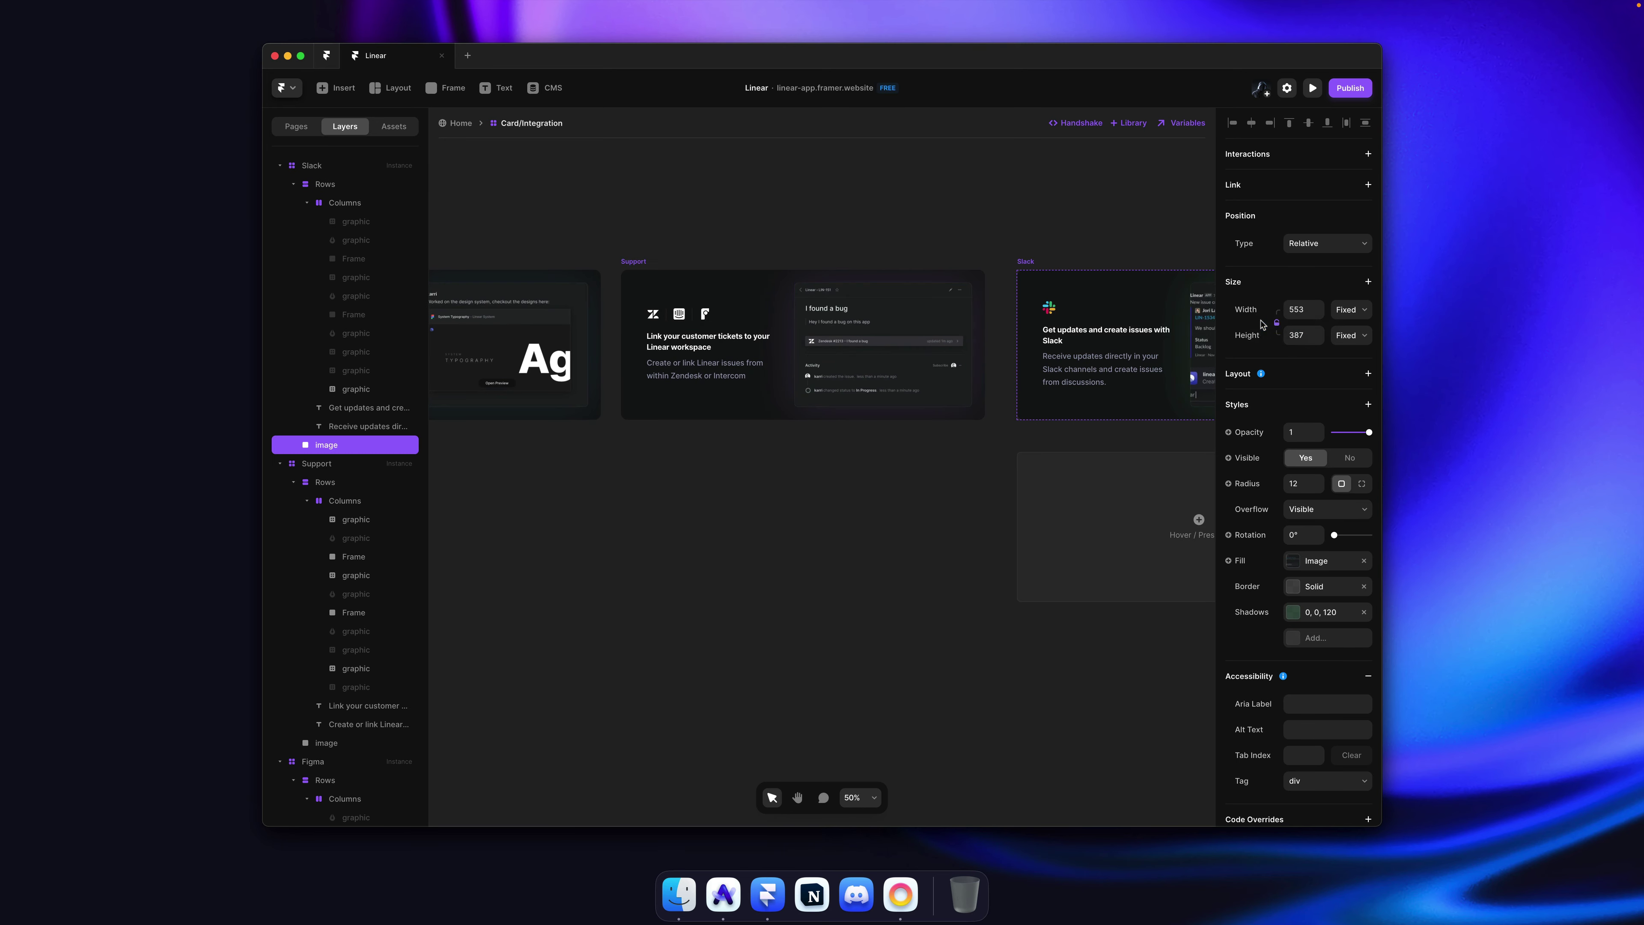
Step: Reset the Figma card screenshot's width override back to 553
left_click(883, 343, "super")
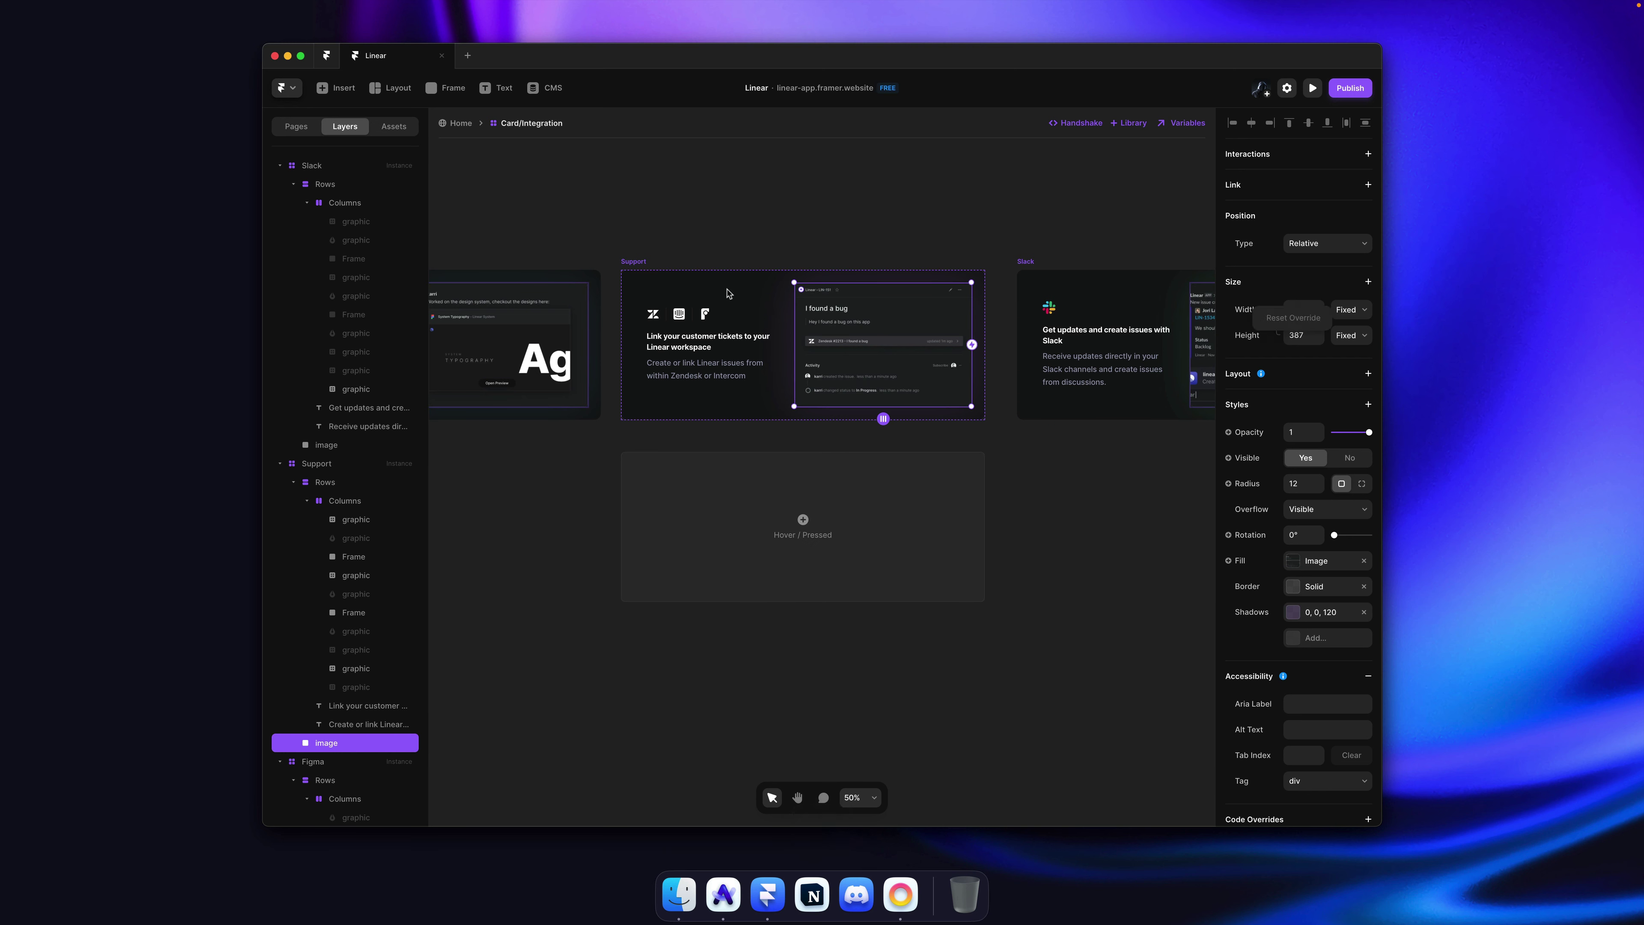
left_click(569, 327, "super")
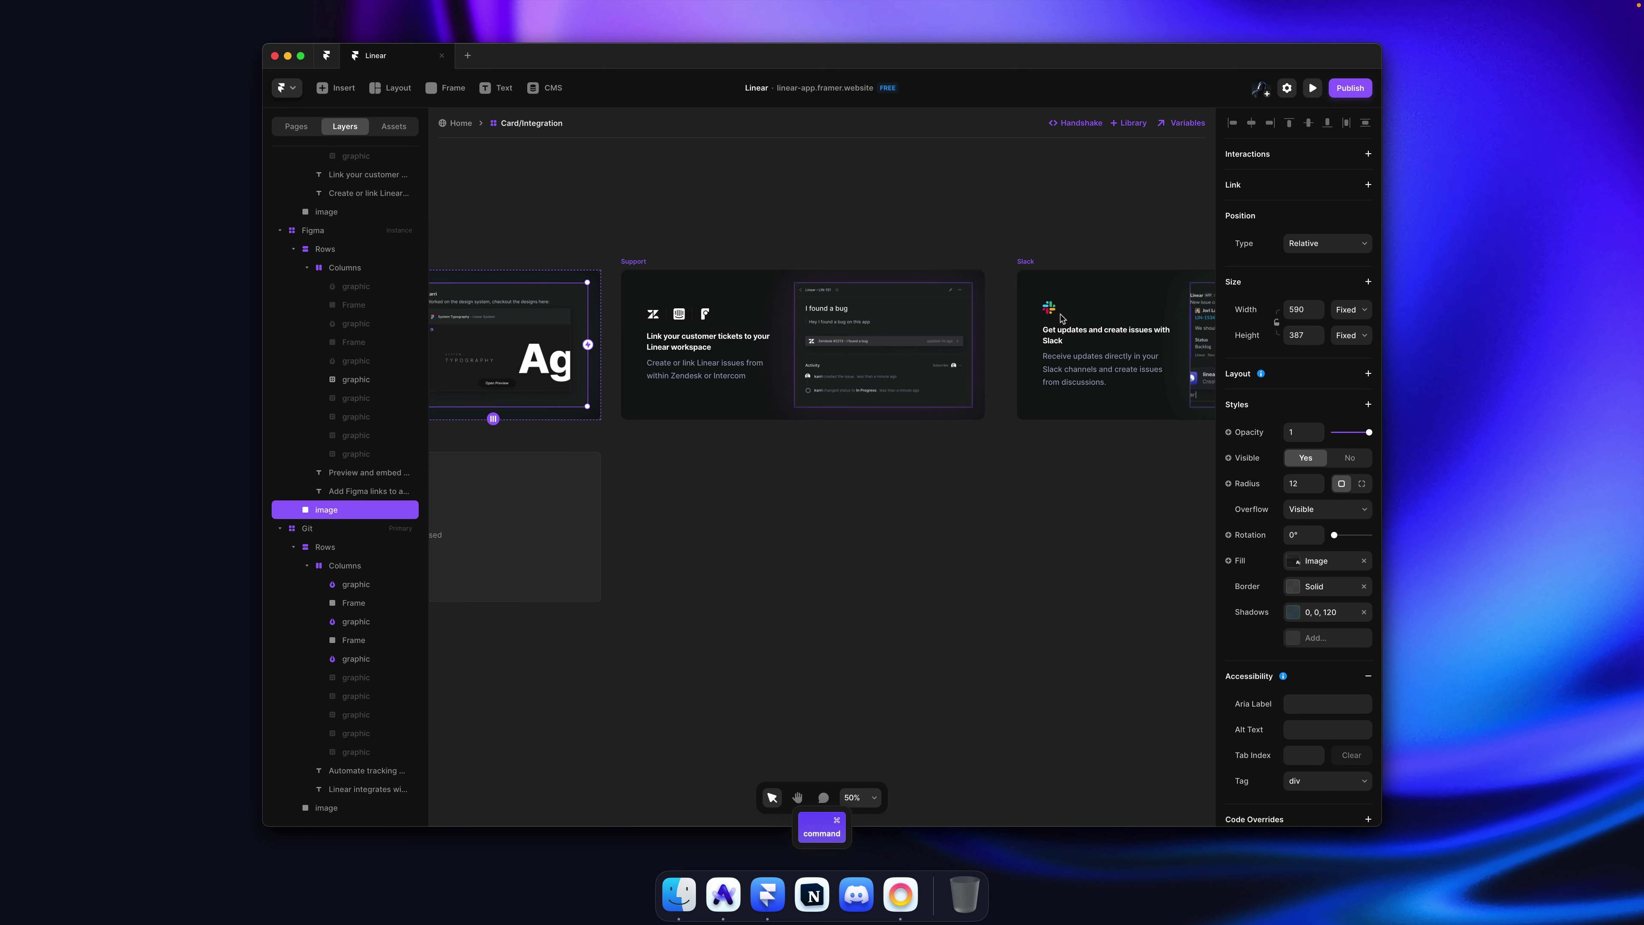
right_click(1249, 318)
left_click(1256, 325)
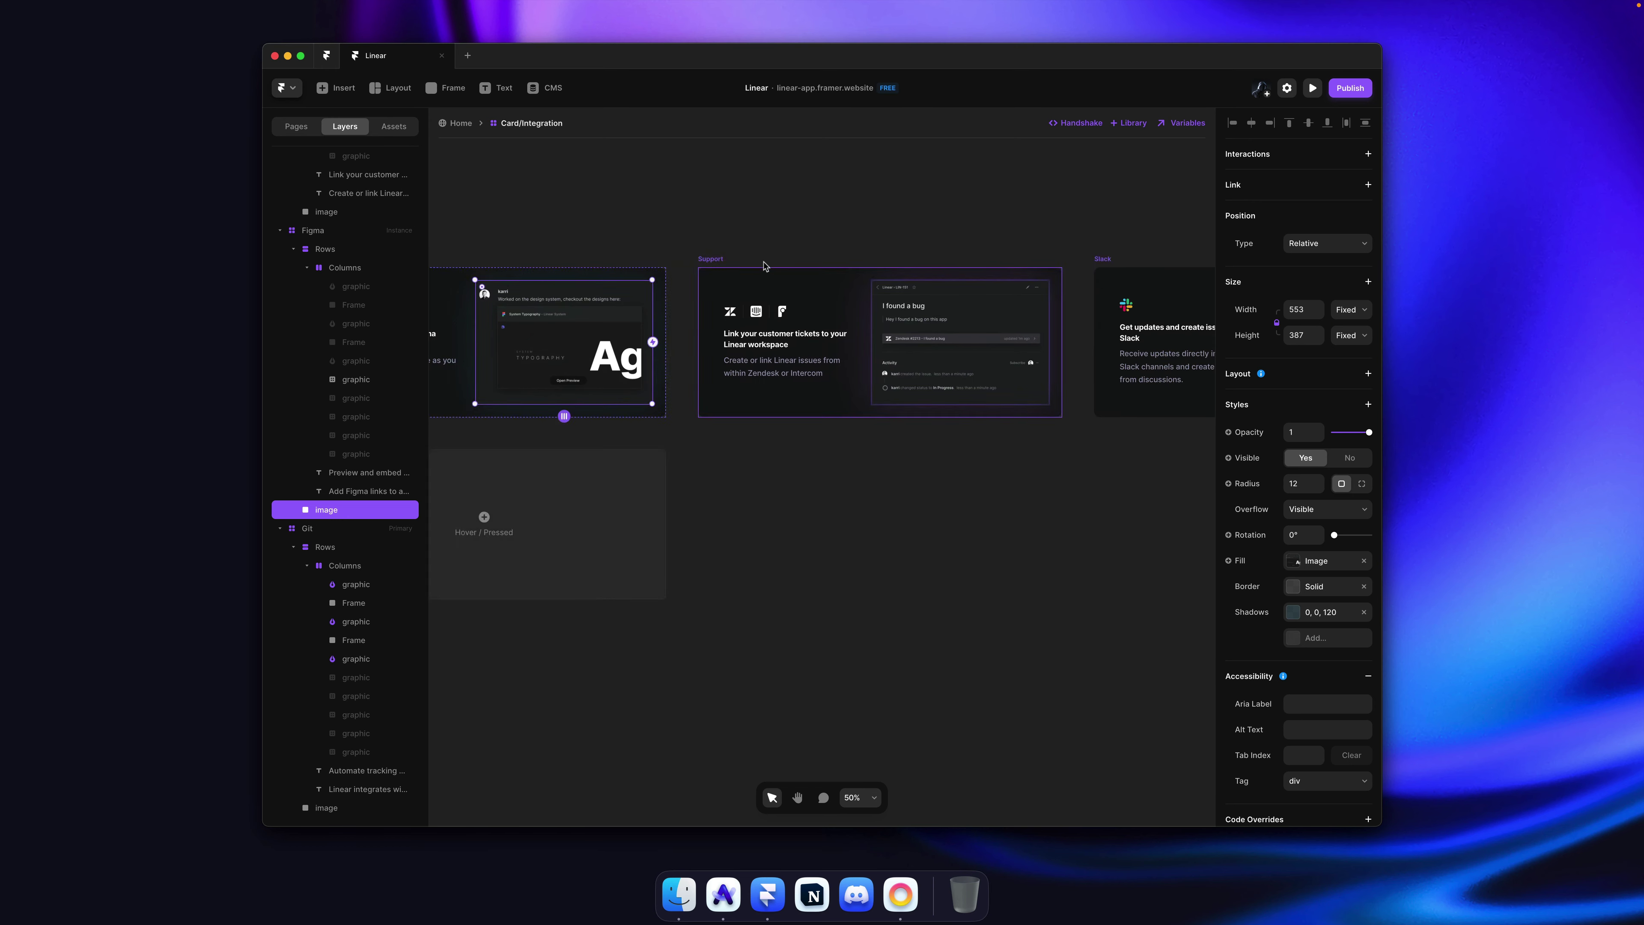
Step: Shorten the Slack card screenshot to about 312 high
left_click(977, 347, "super")
scroll(971, 337, "up", 5)
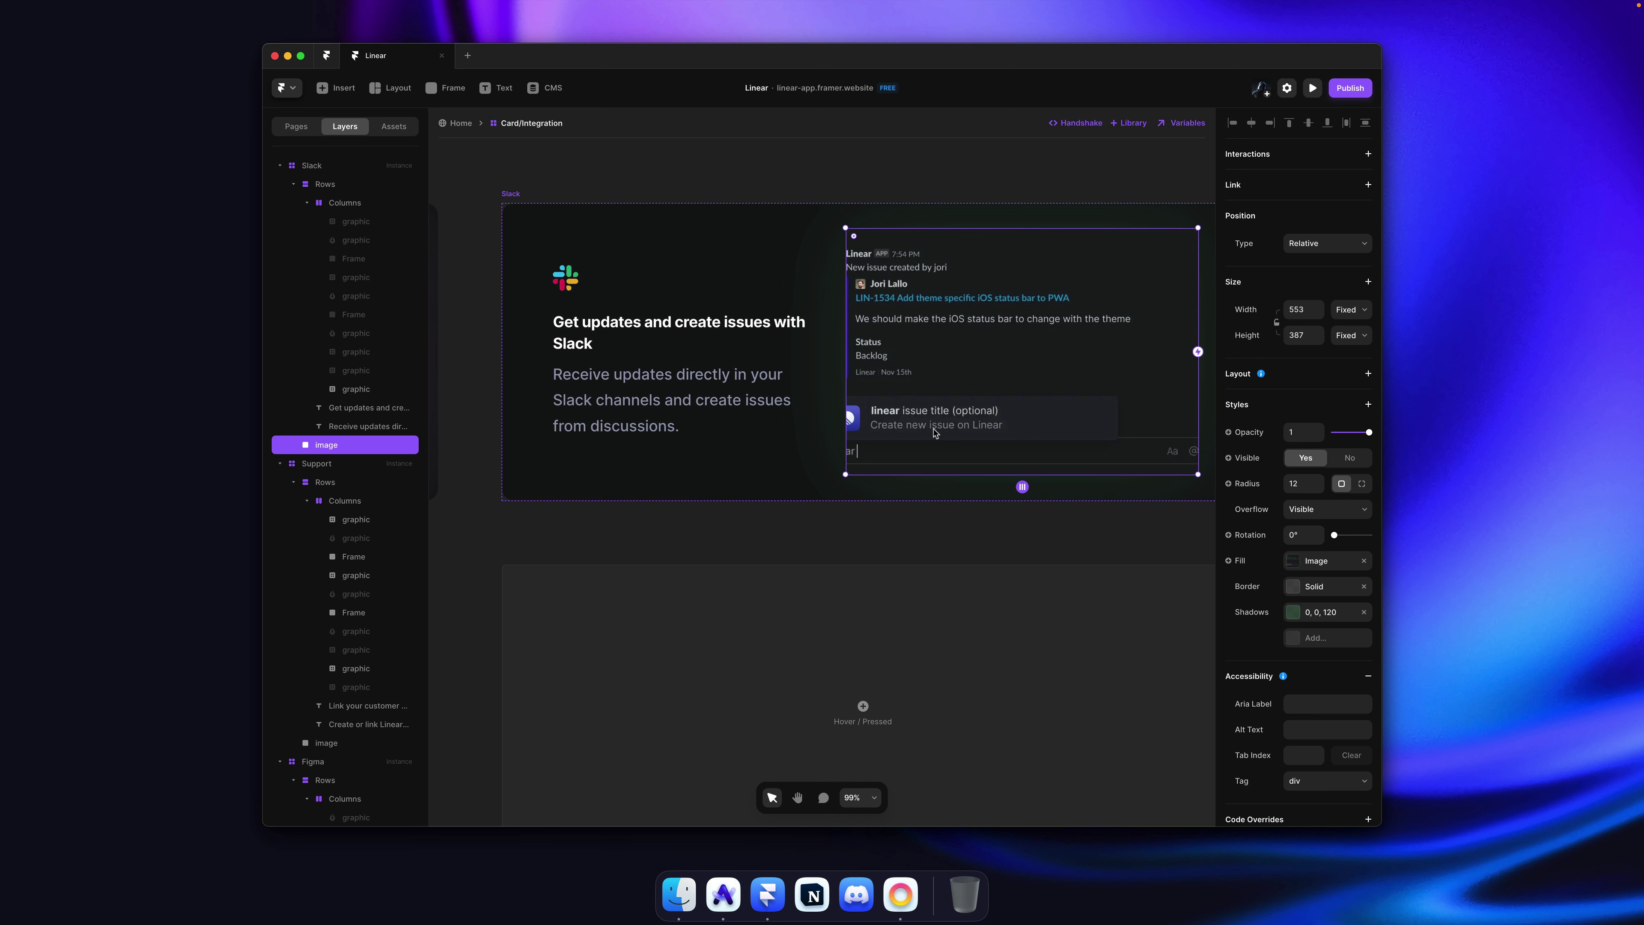
left_click_drag(927, 469, 928, 428)
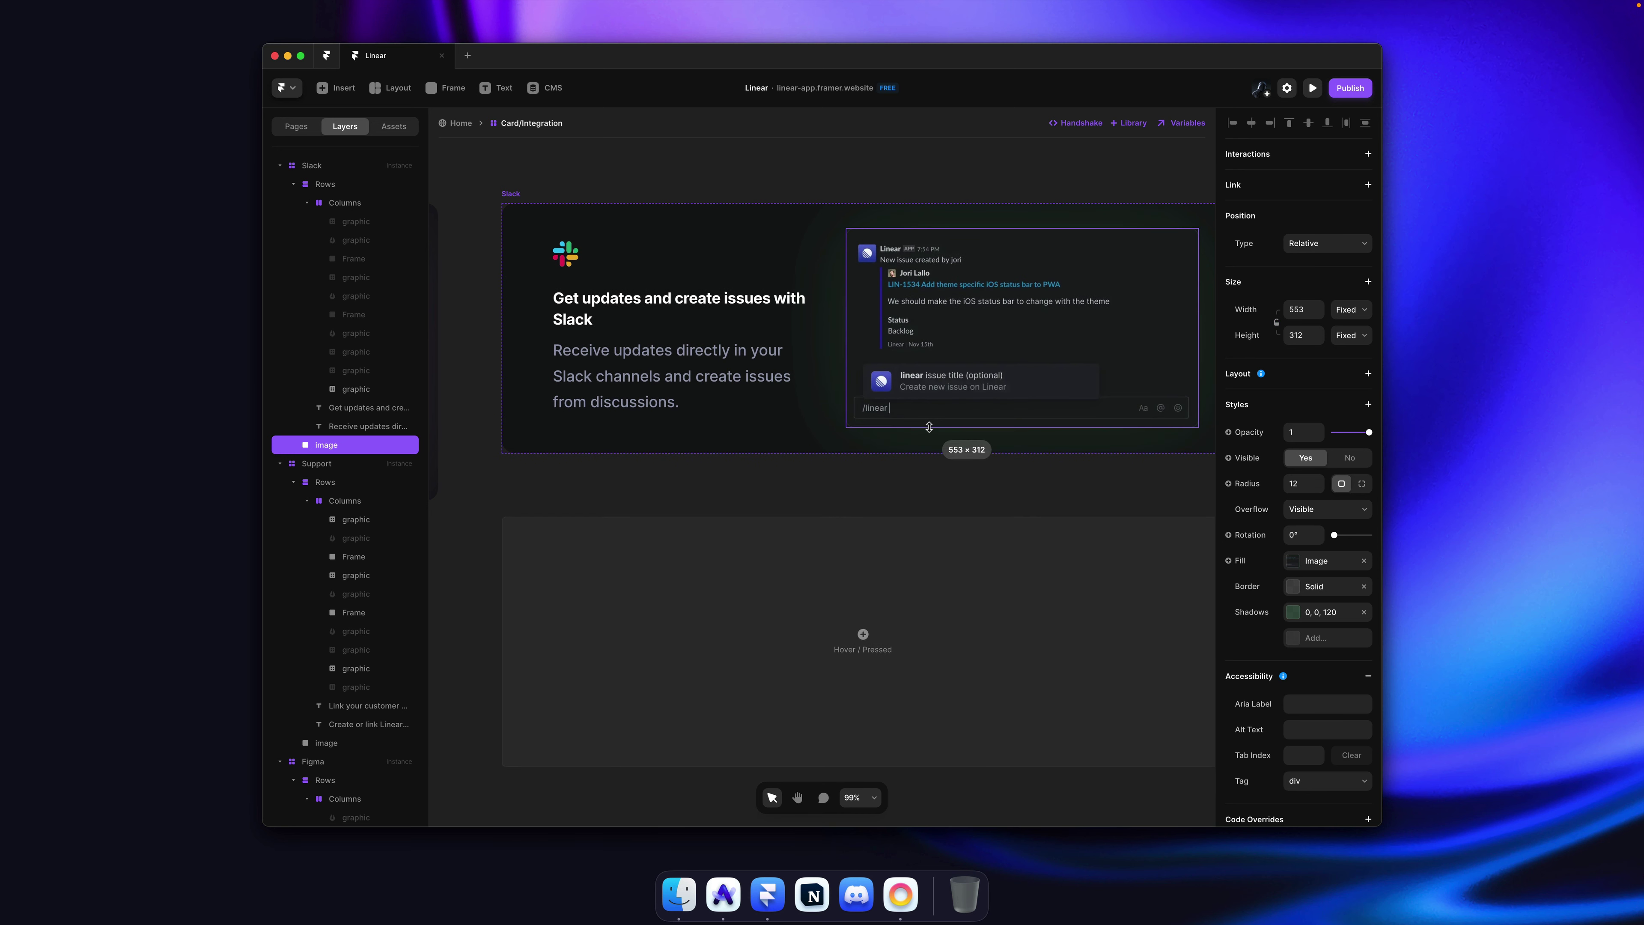
left_click(899, 469)
Step: Try resizing the Figma screenshot and undo it, then save and go back Home
scroll(881, 461, "down", 6)
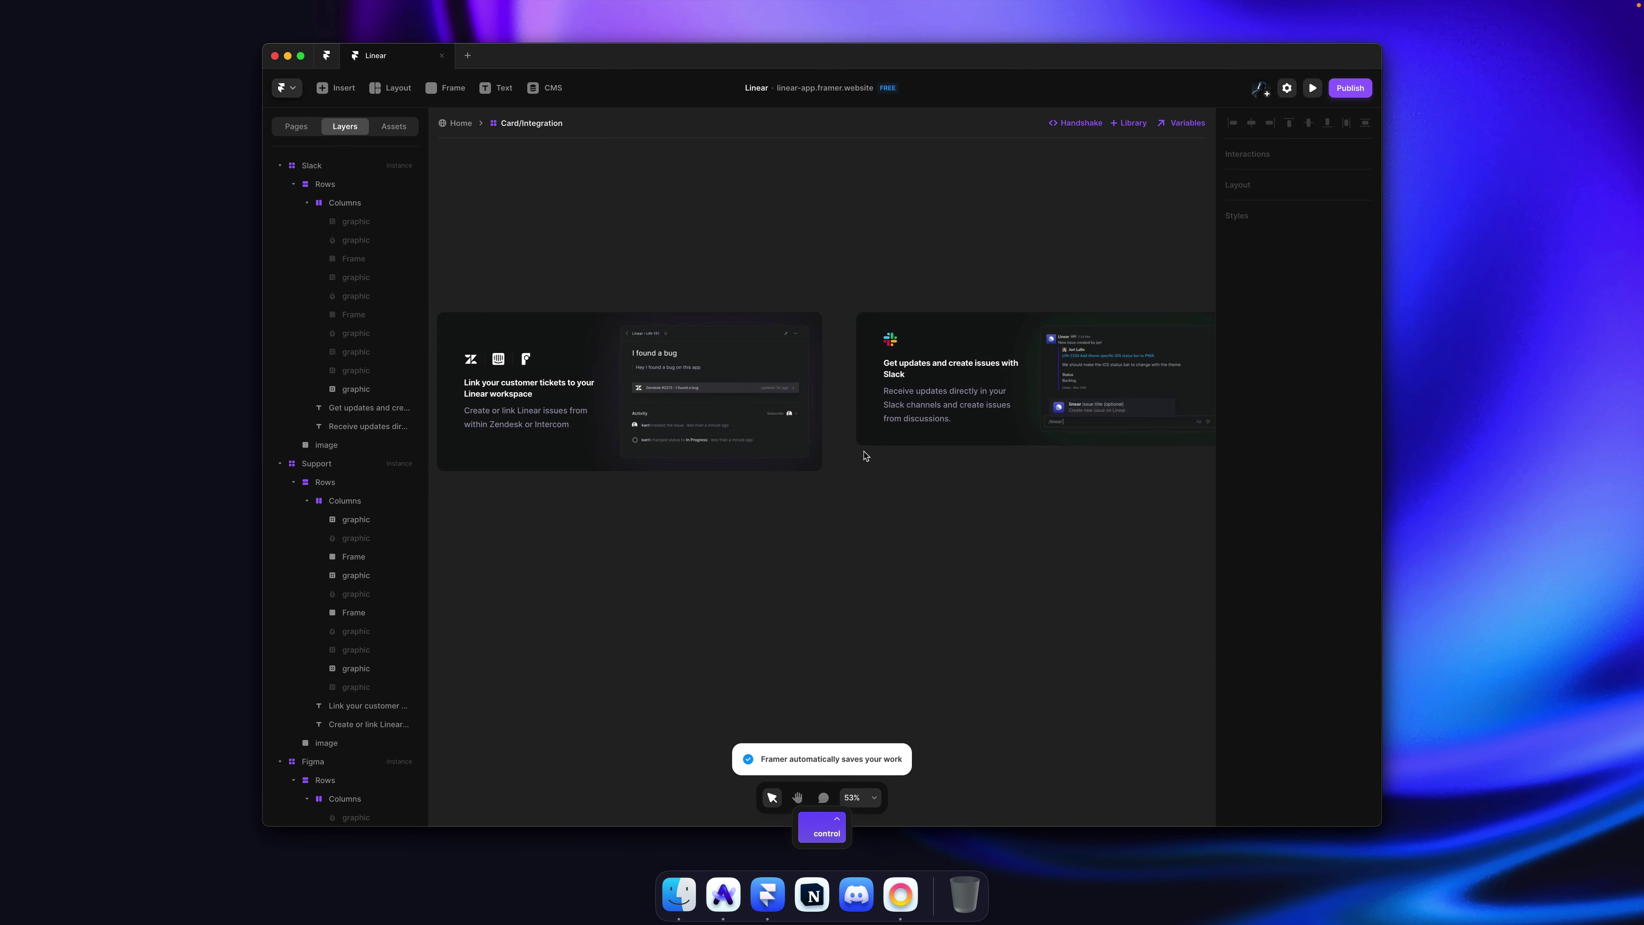
scroll(679, 246, "left", 5)
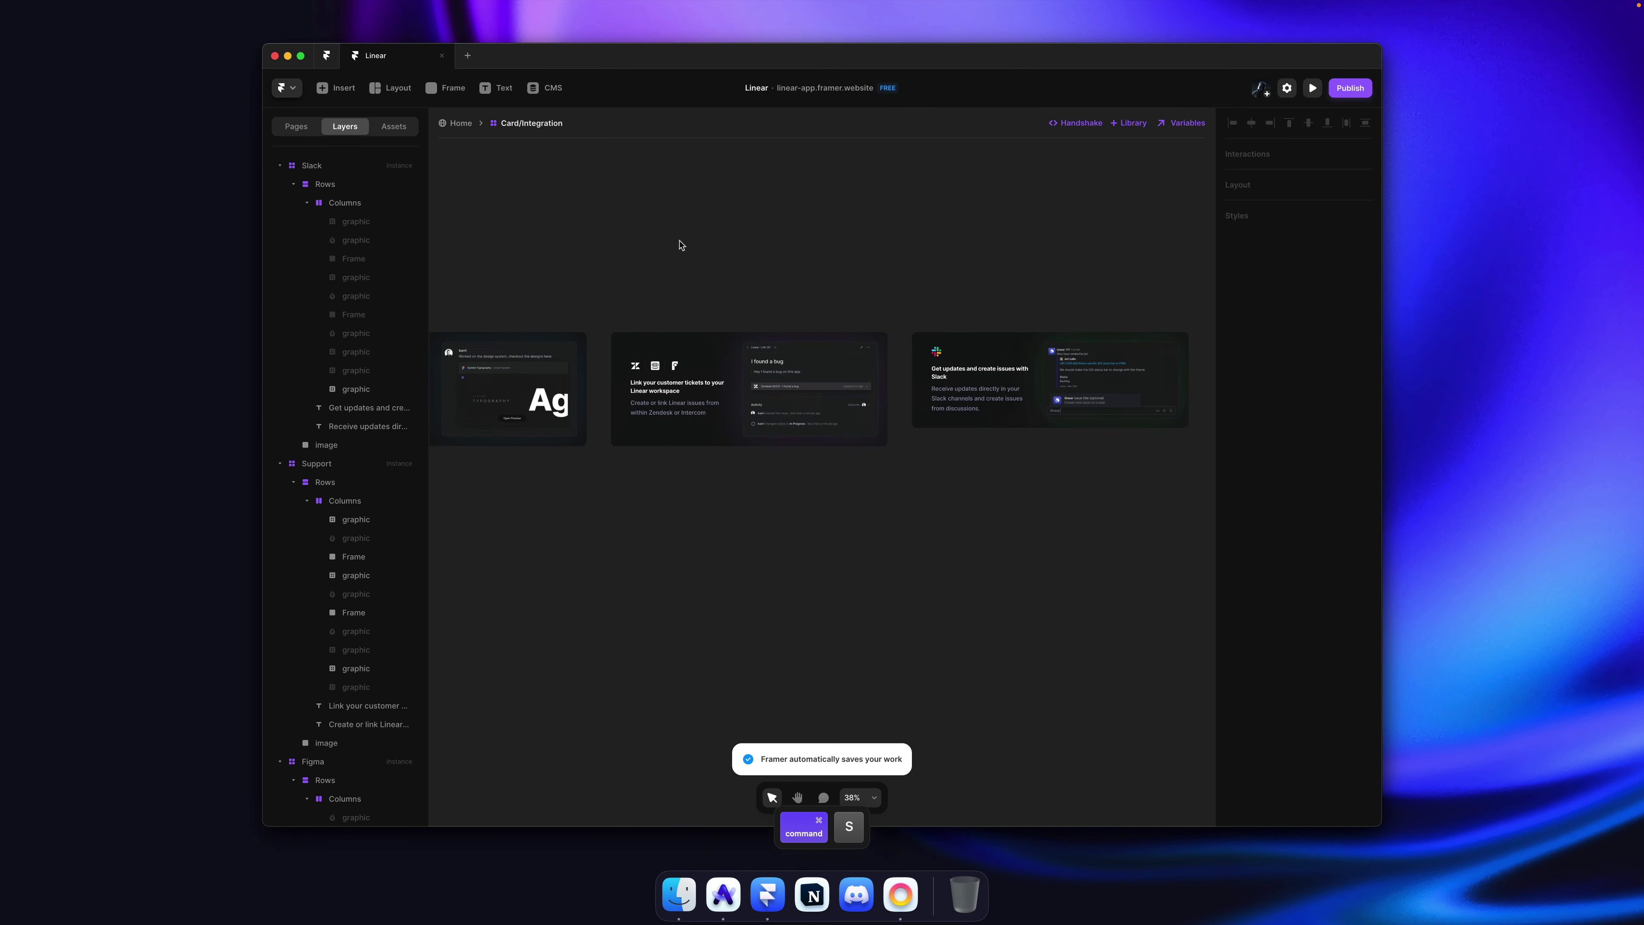
scroll(679, 246, "up", 3)
left_click(682, 358, "super")
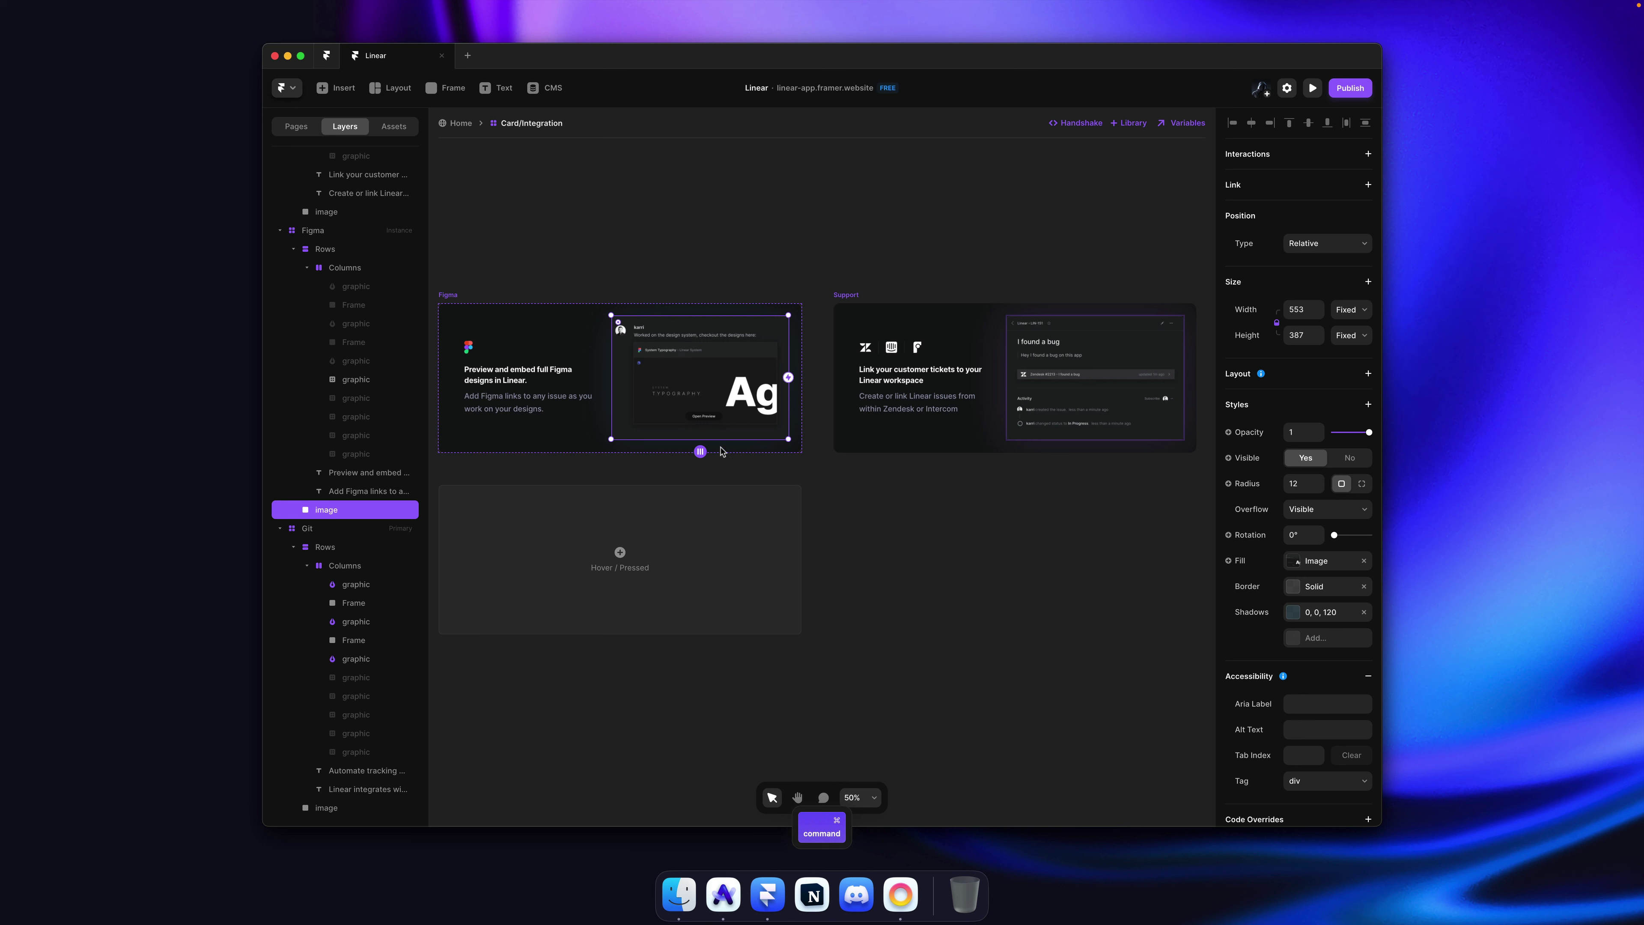
mouse_move(721, 439)
left_mouse_down()
mouse_move(720, 453)
mouse_move(706, 430)
left_mouse_up()
key("super+z")
left_click(782, 273)
key("super+s")
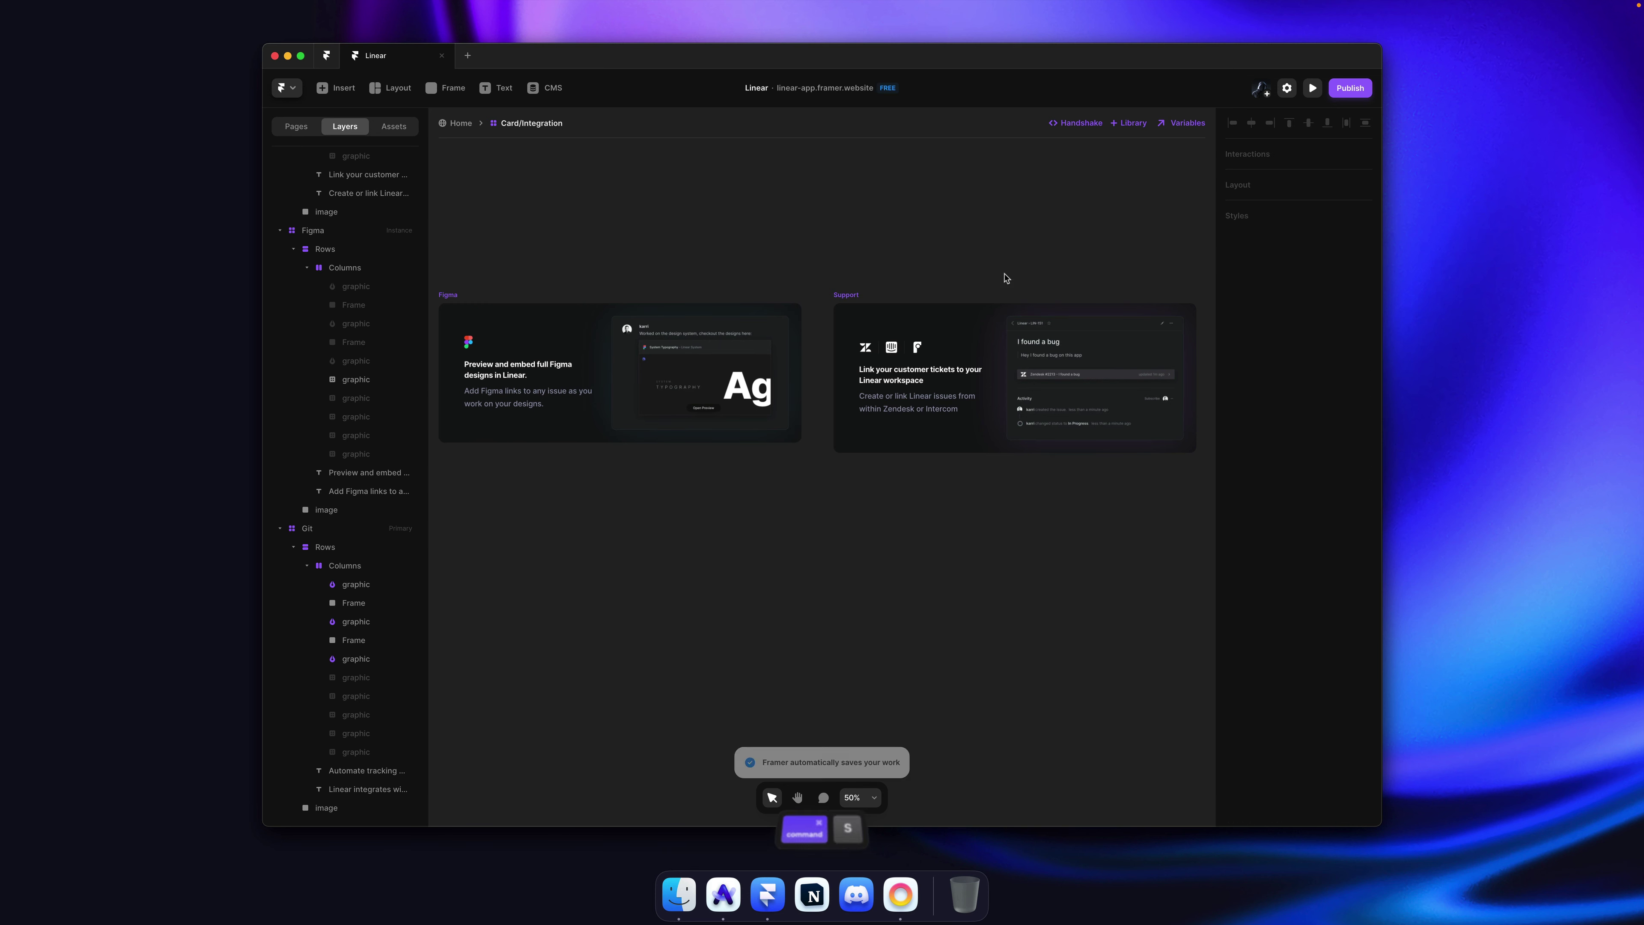
scroll(826, 287, "left", 8)
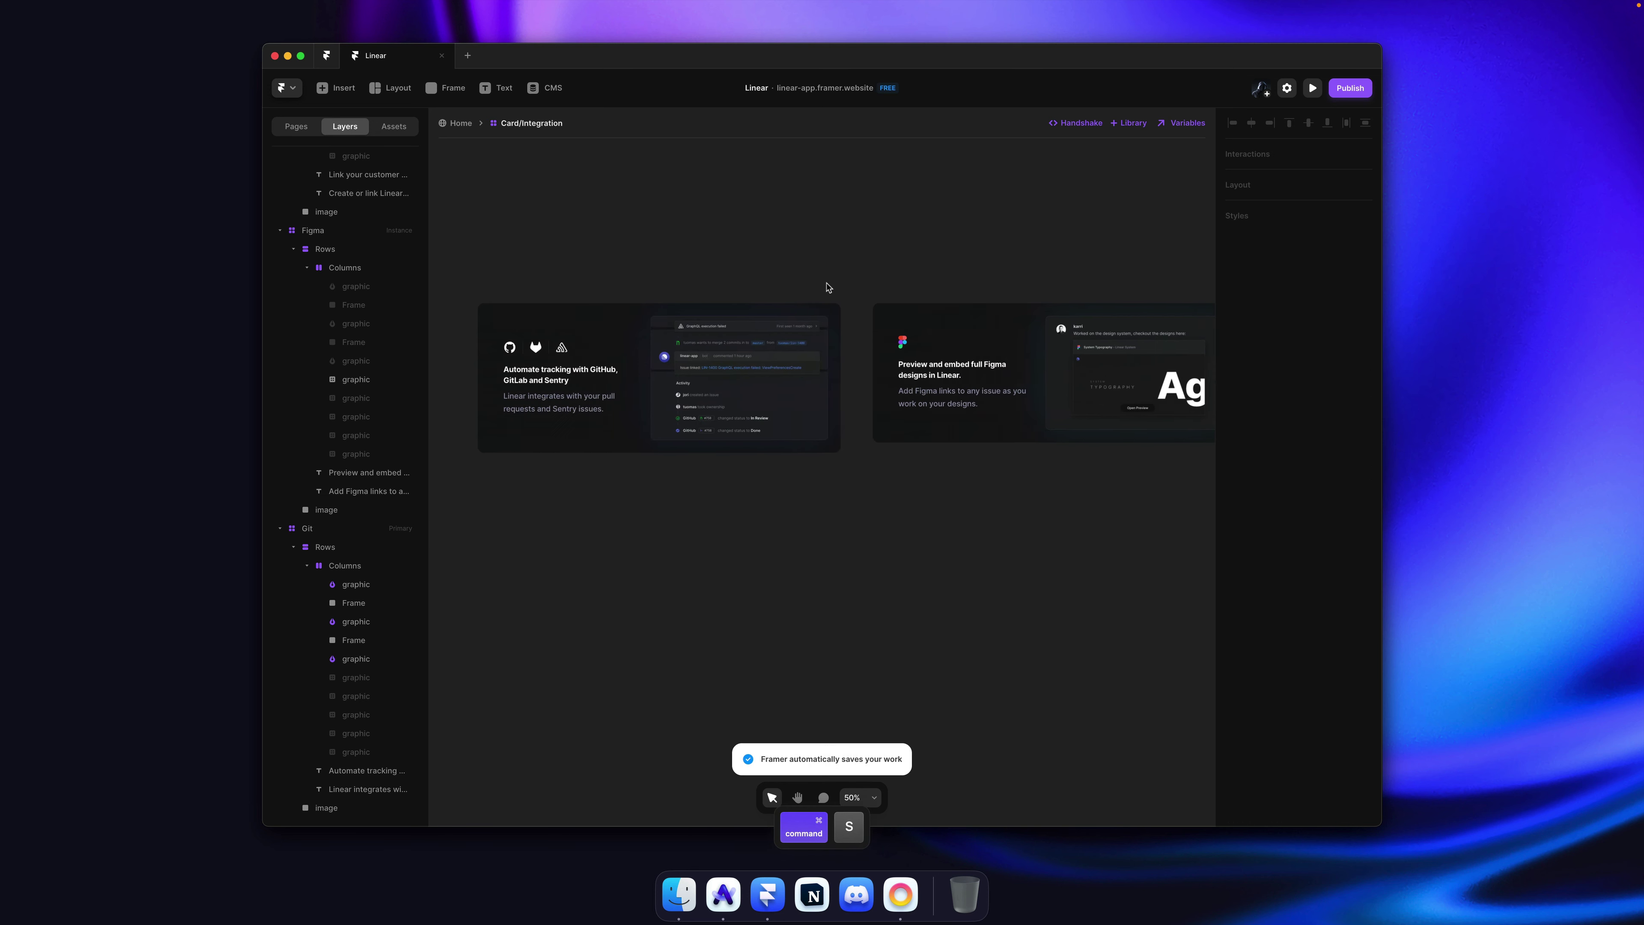
left_click(457, 123)
Step: Publish the updated site and reload the published framer.website tab in Arc
key("Escape")
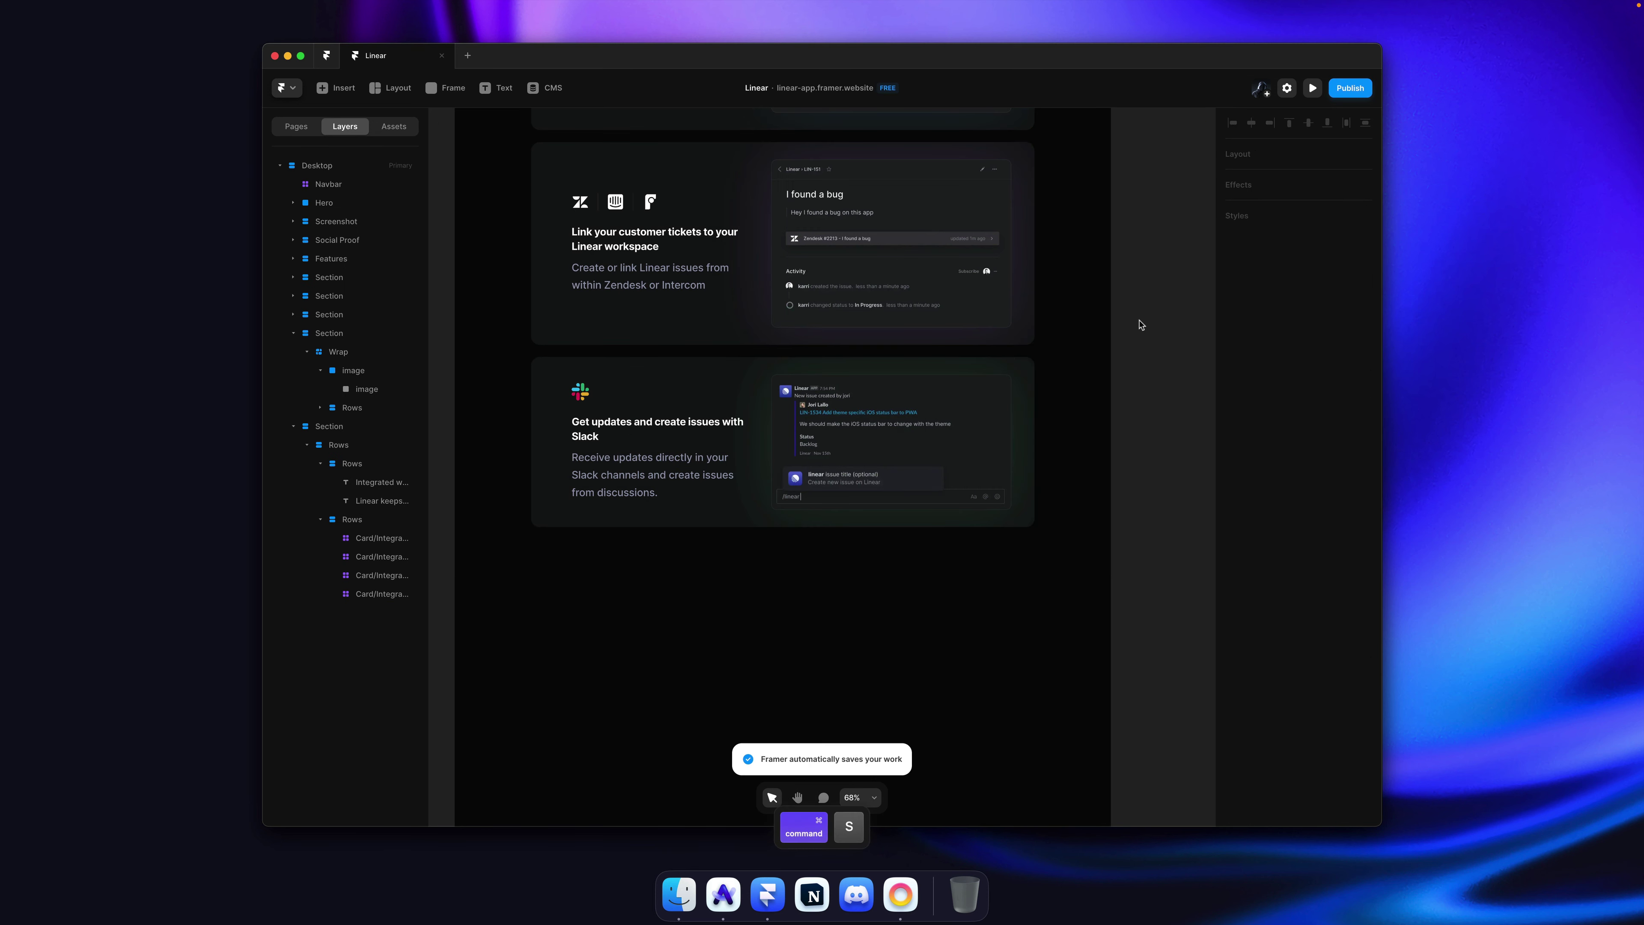
scroll(1141, 323, "up", 3)
key("shift+super+p")
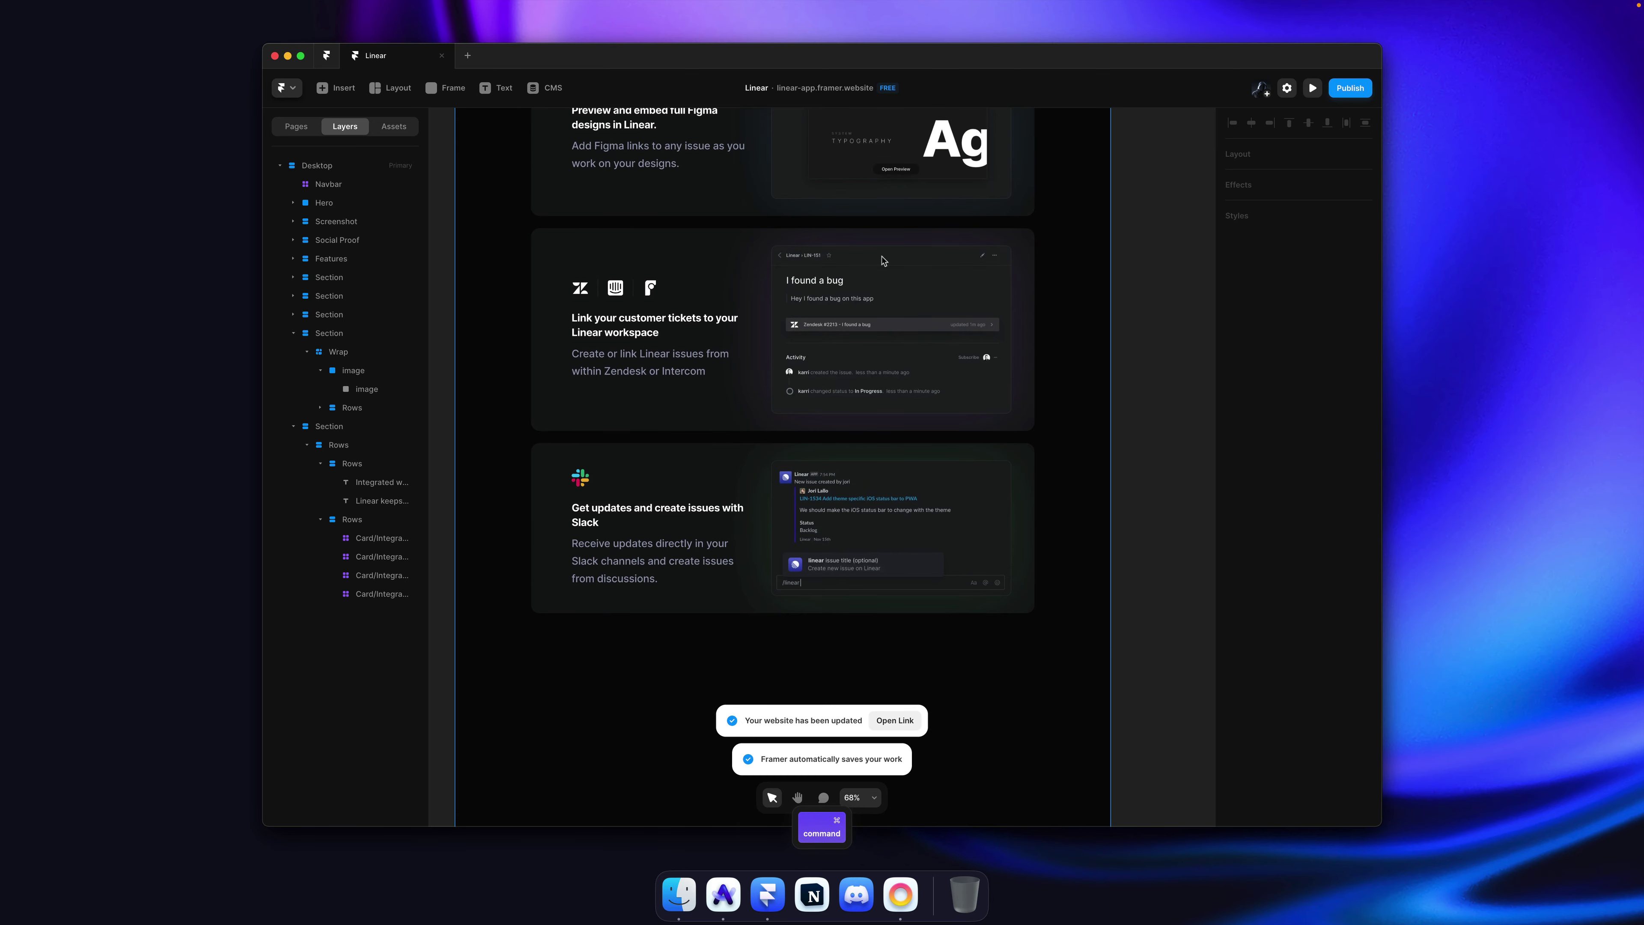
key("super+Tab")
left_click(329, 166)
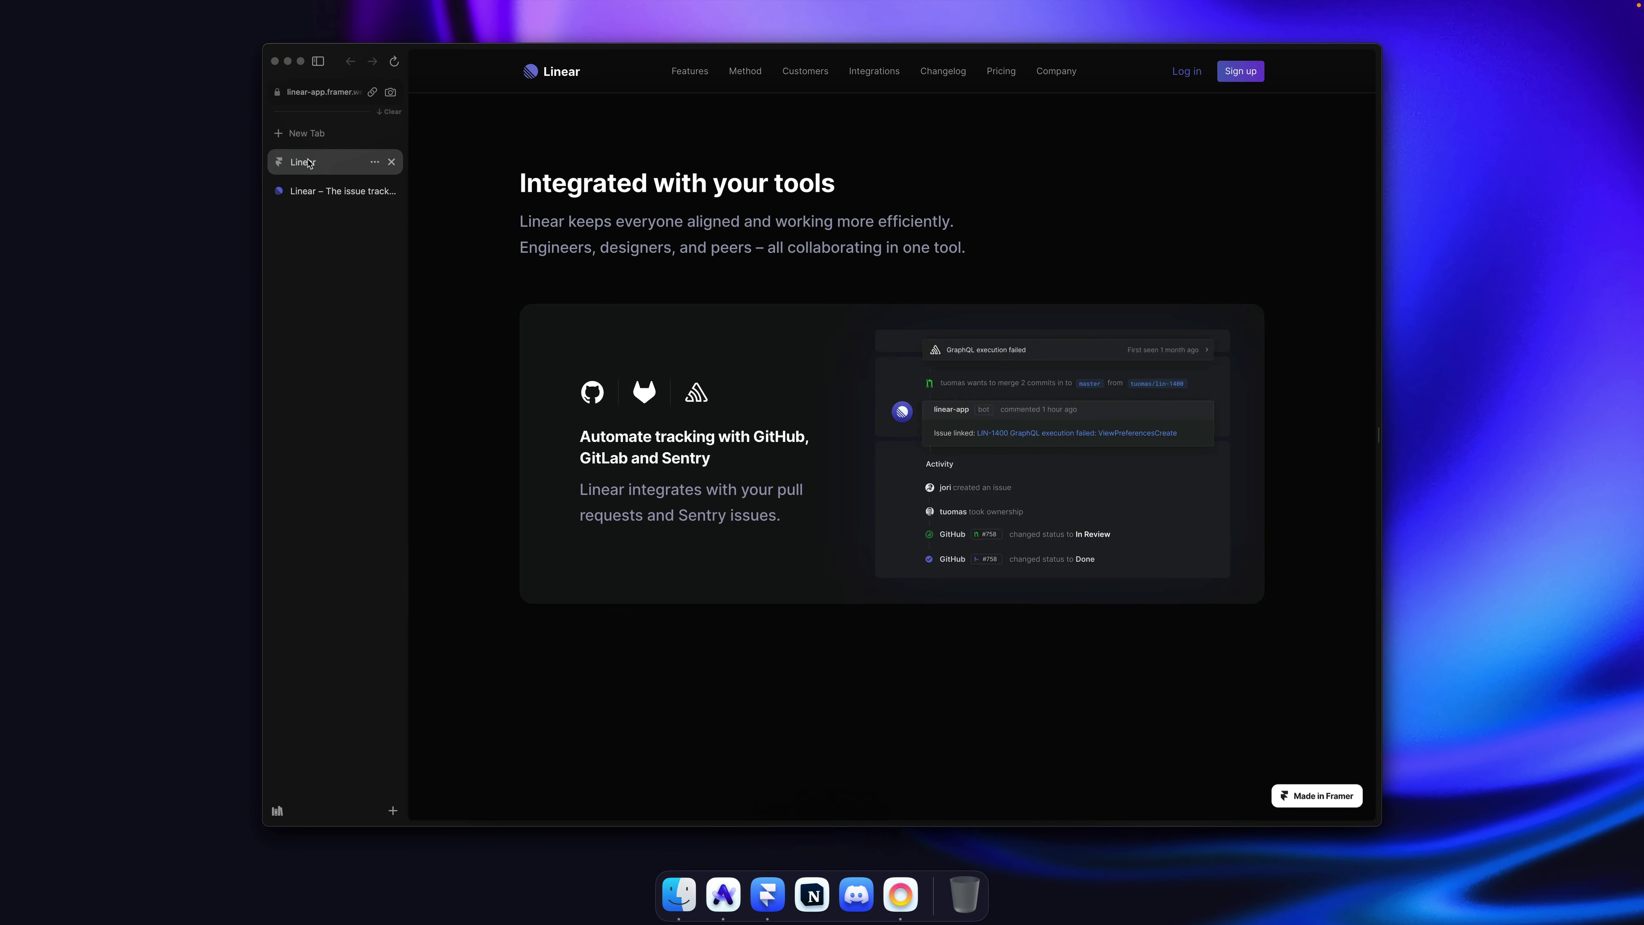
key("super+r")
Step: Scroll the published site, then view the original linear.app page with dev tools closed
scroll(623, 336, "down", 5)
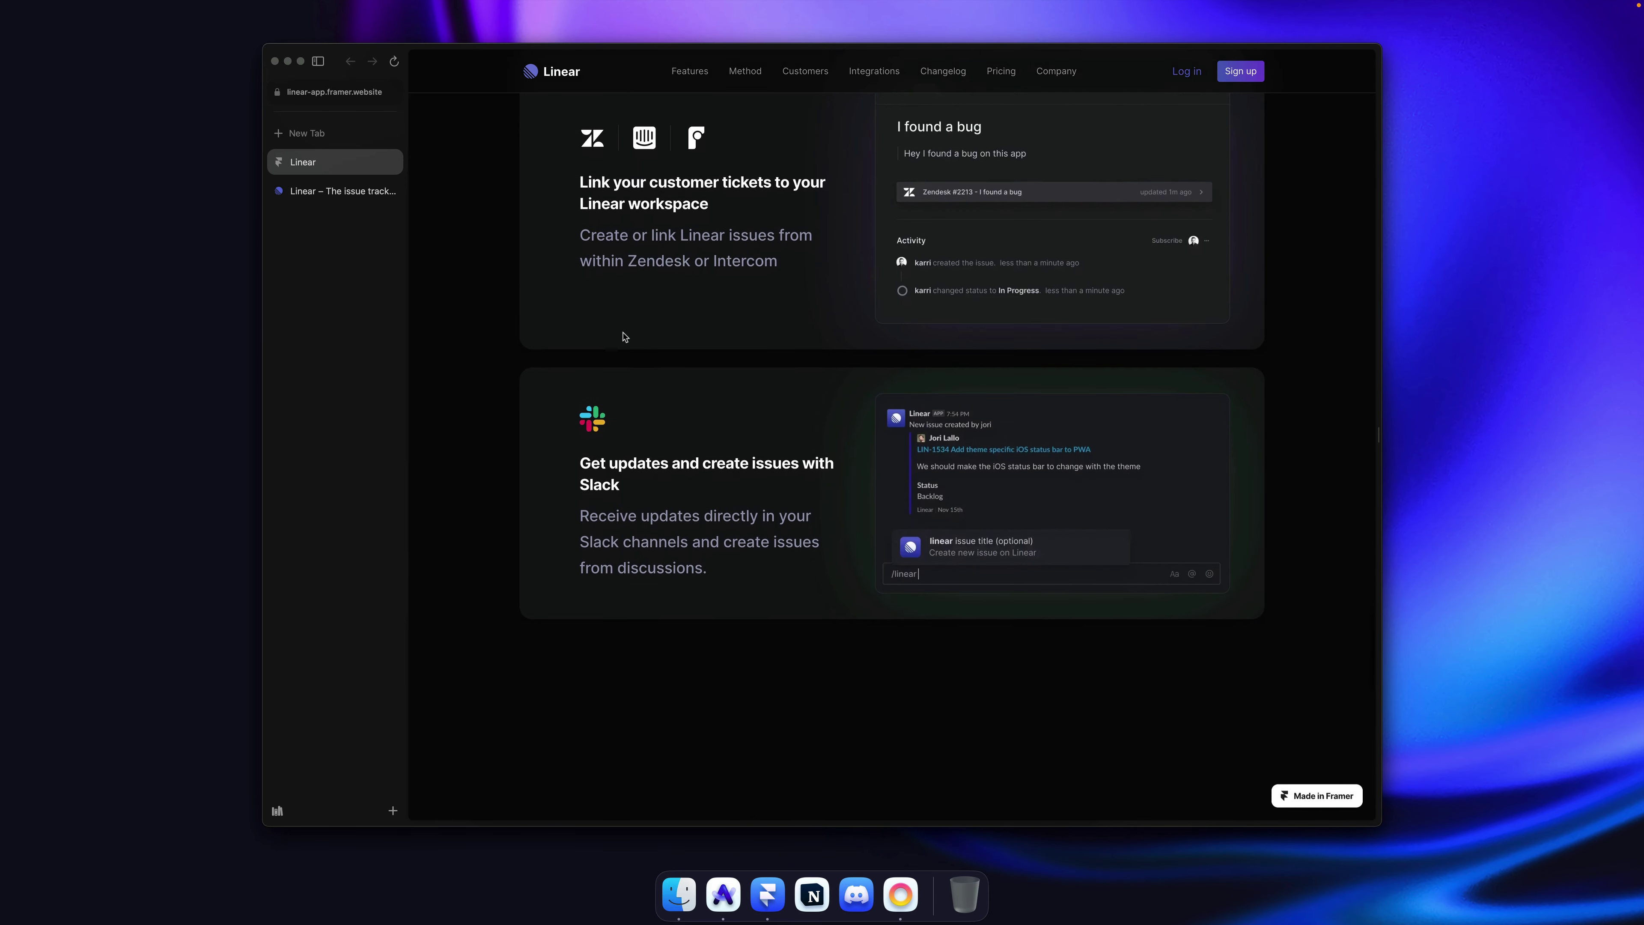
left_click(343, 190)
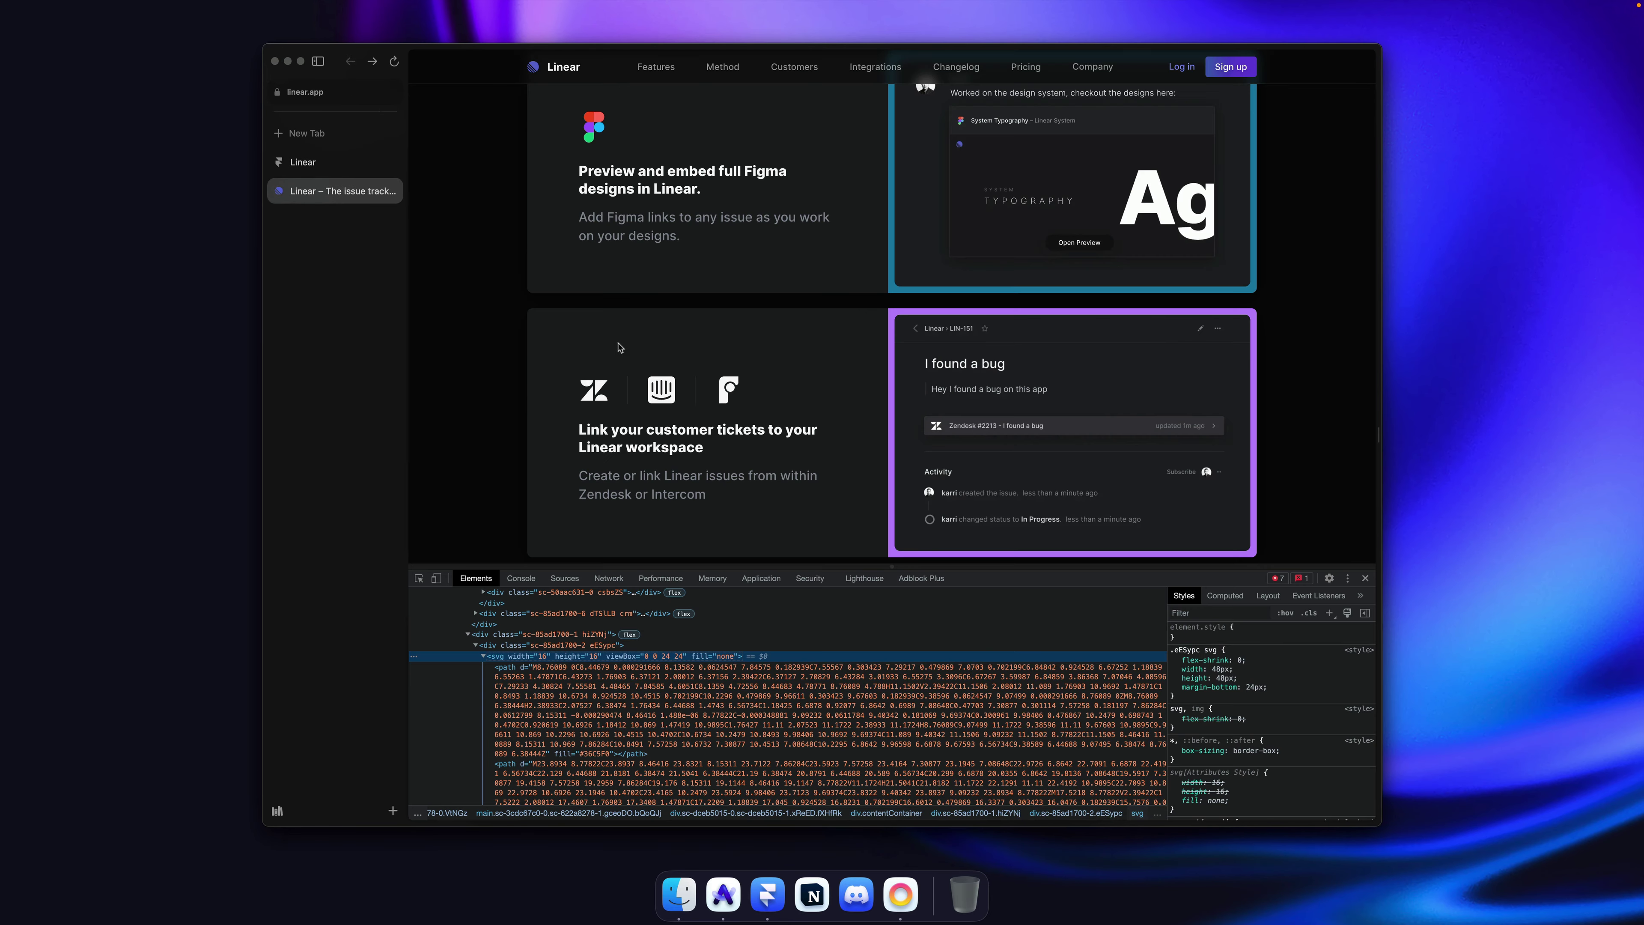
left_click(1365, 578)
scroll(1112, 357, "down", 5)
scroll(1112, 356, "up", 2)
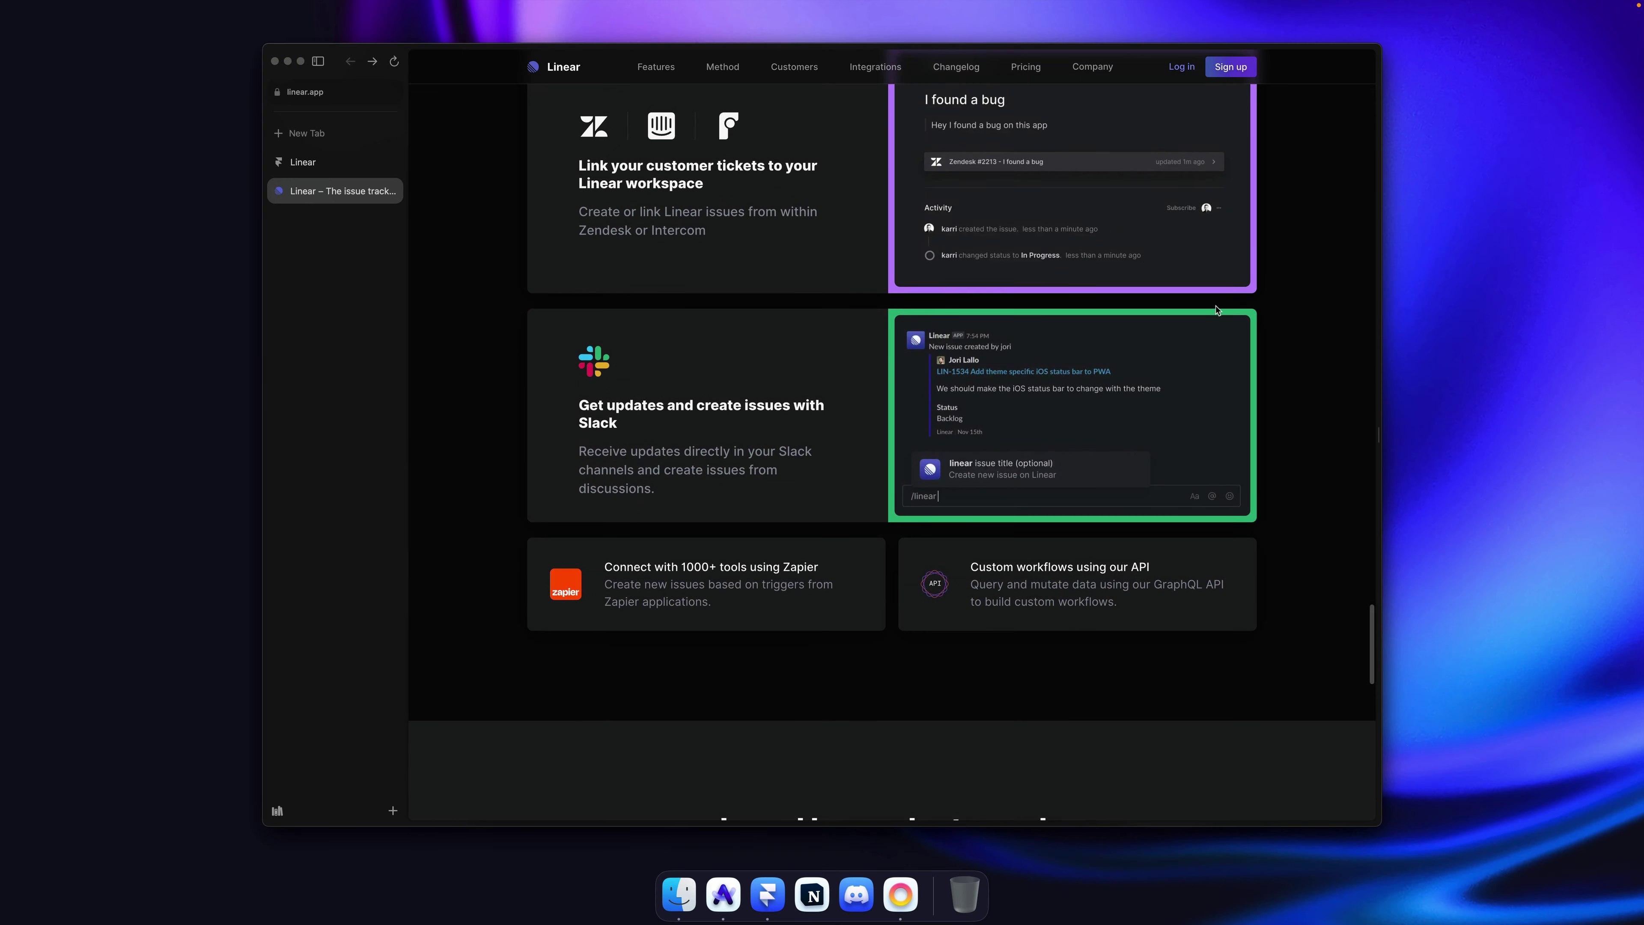
Step: Review the published integration cards against the original, then return to Framer
left_click(302, 162)
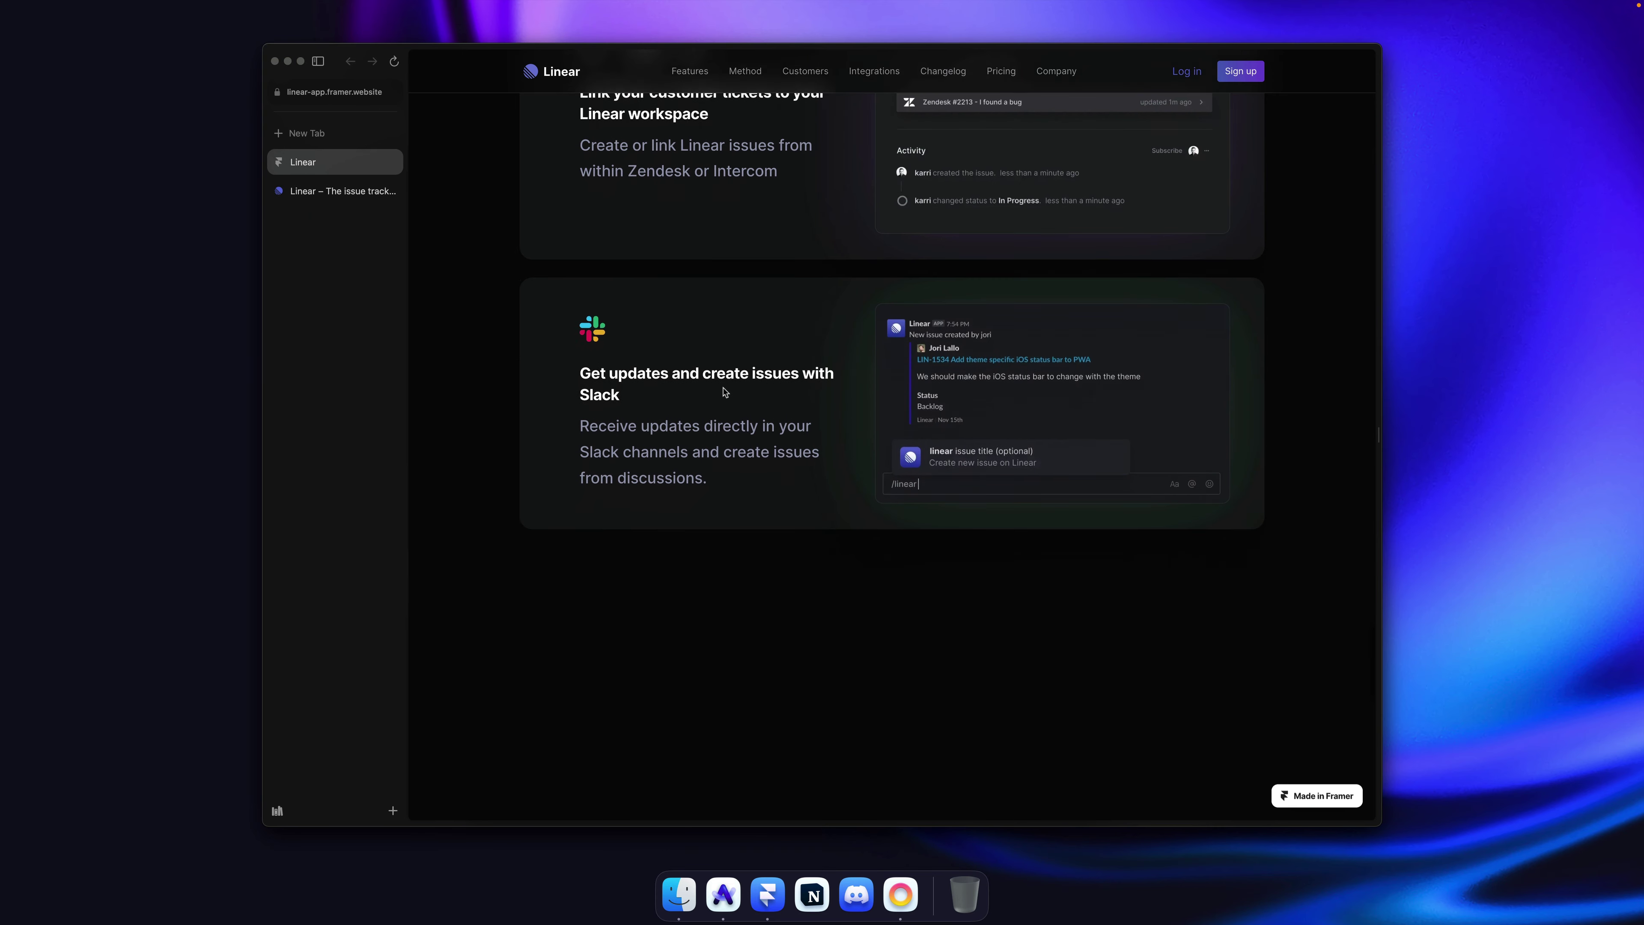
scroll(969, 471, "up", 6)
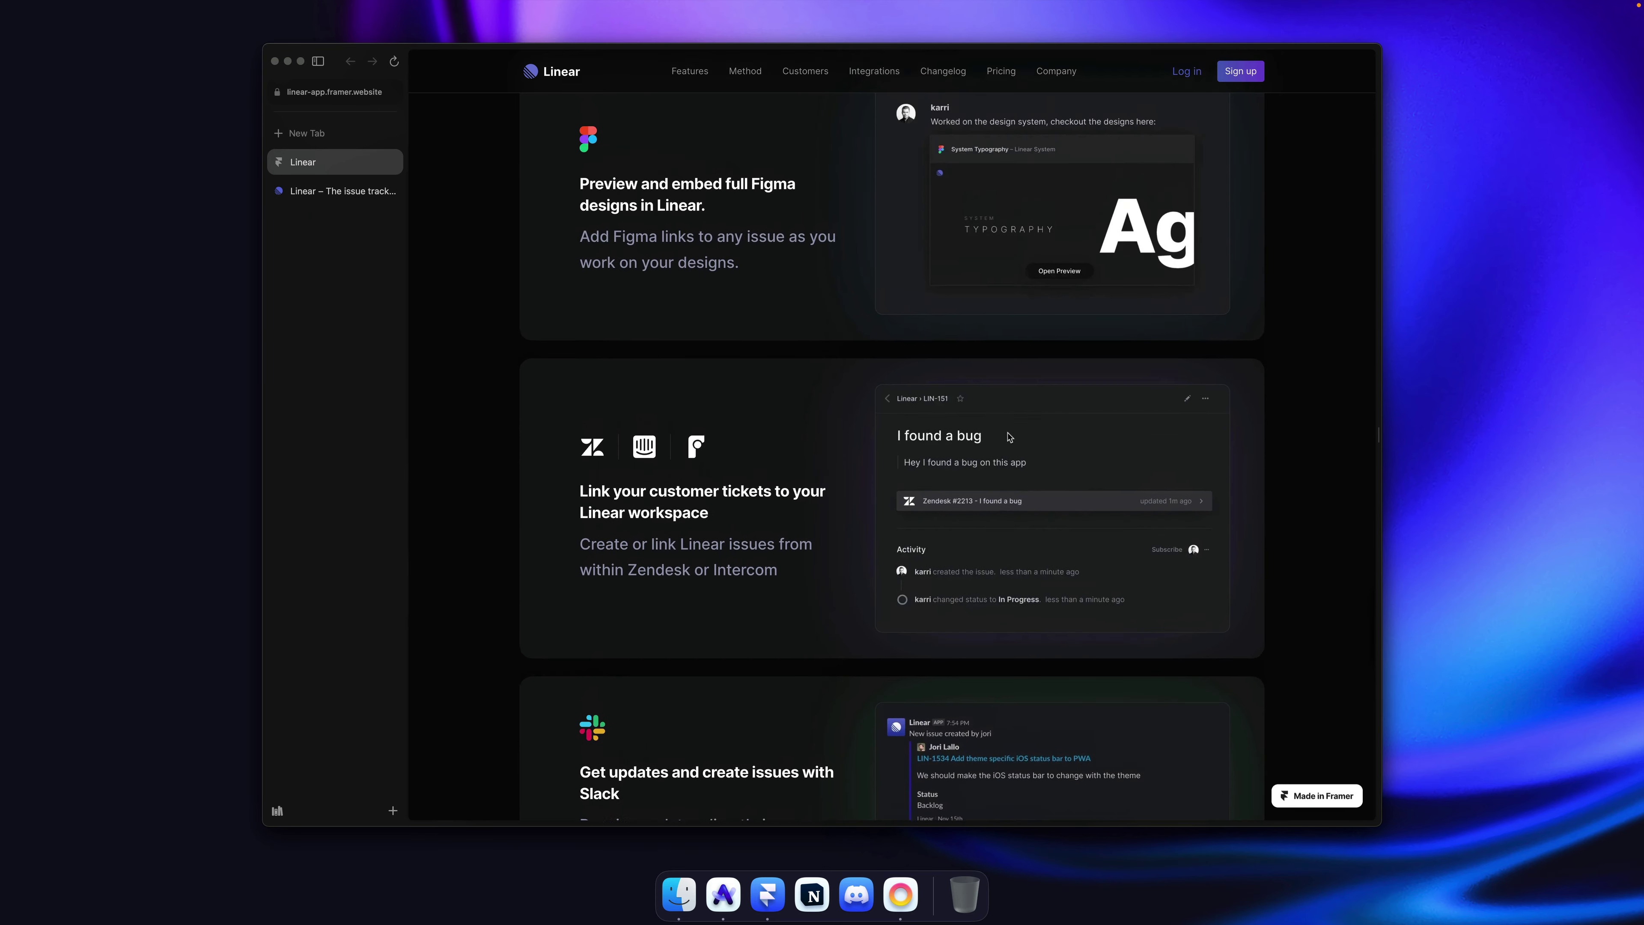
scroll(1007, 437, "up", 8)
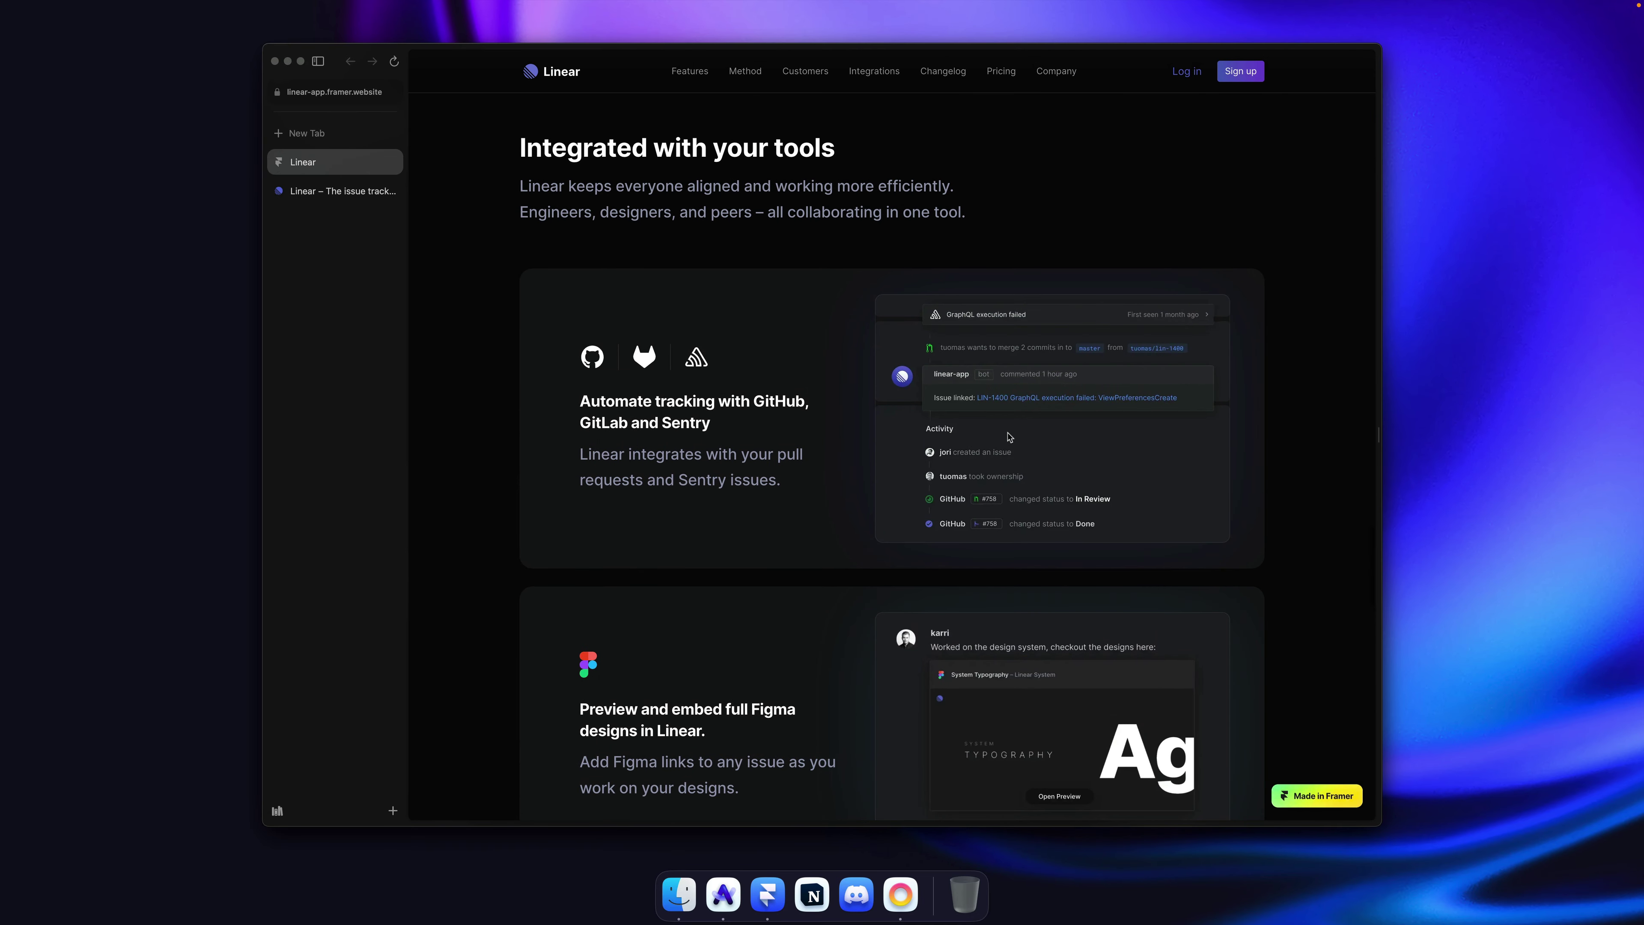
scroll(1008, 438, "down", 10)
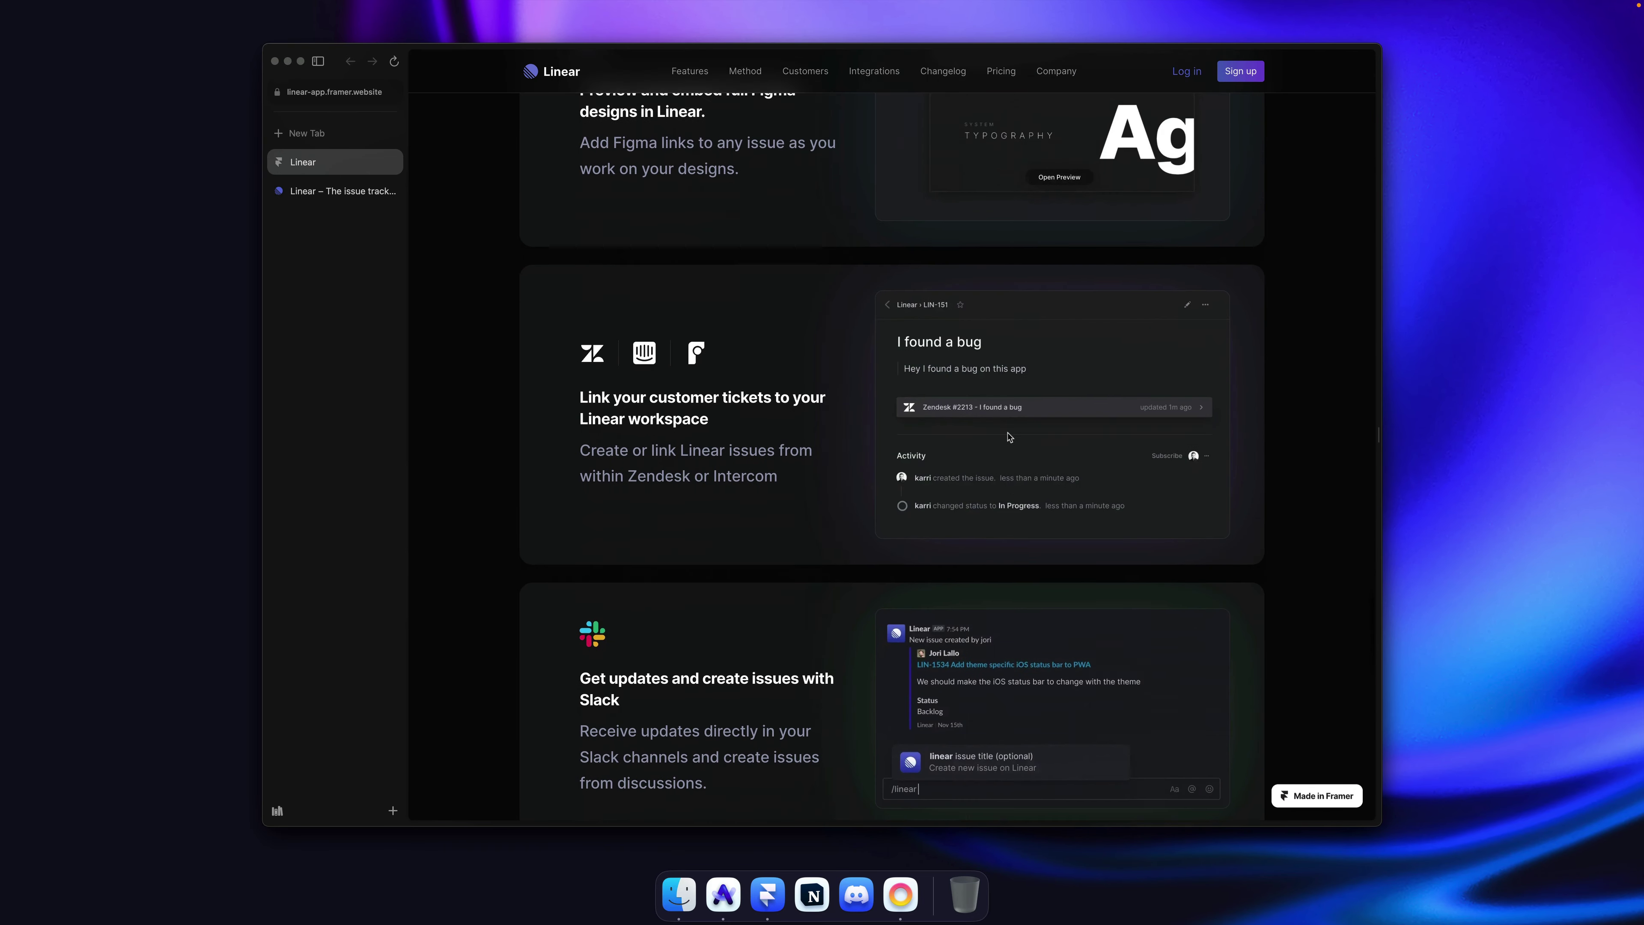
scroll(1008, 437, "down", 4)
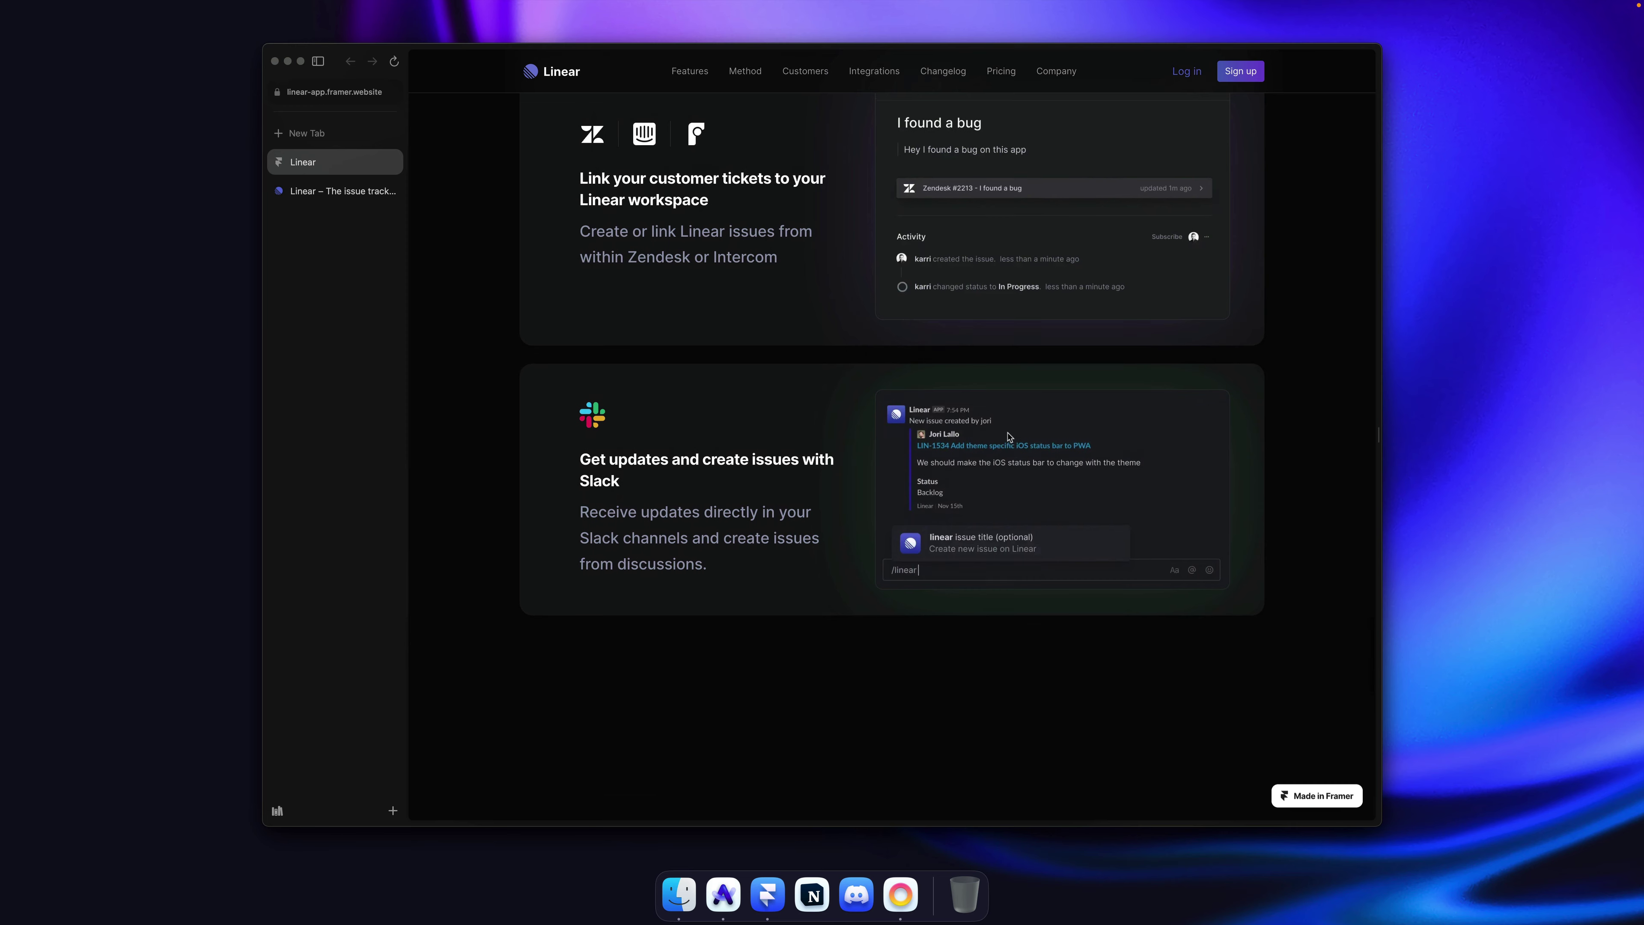
scroll(1008, 435, "up", 3)
scroll(1006, 438, "down", 5)
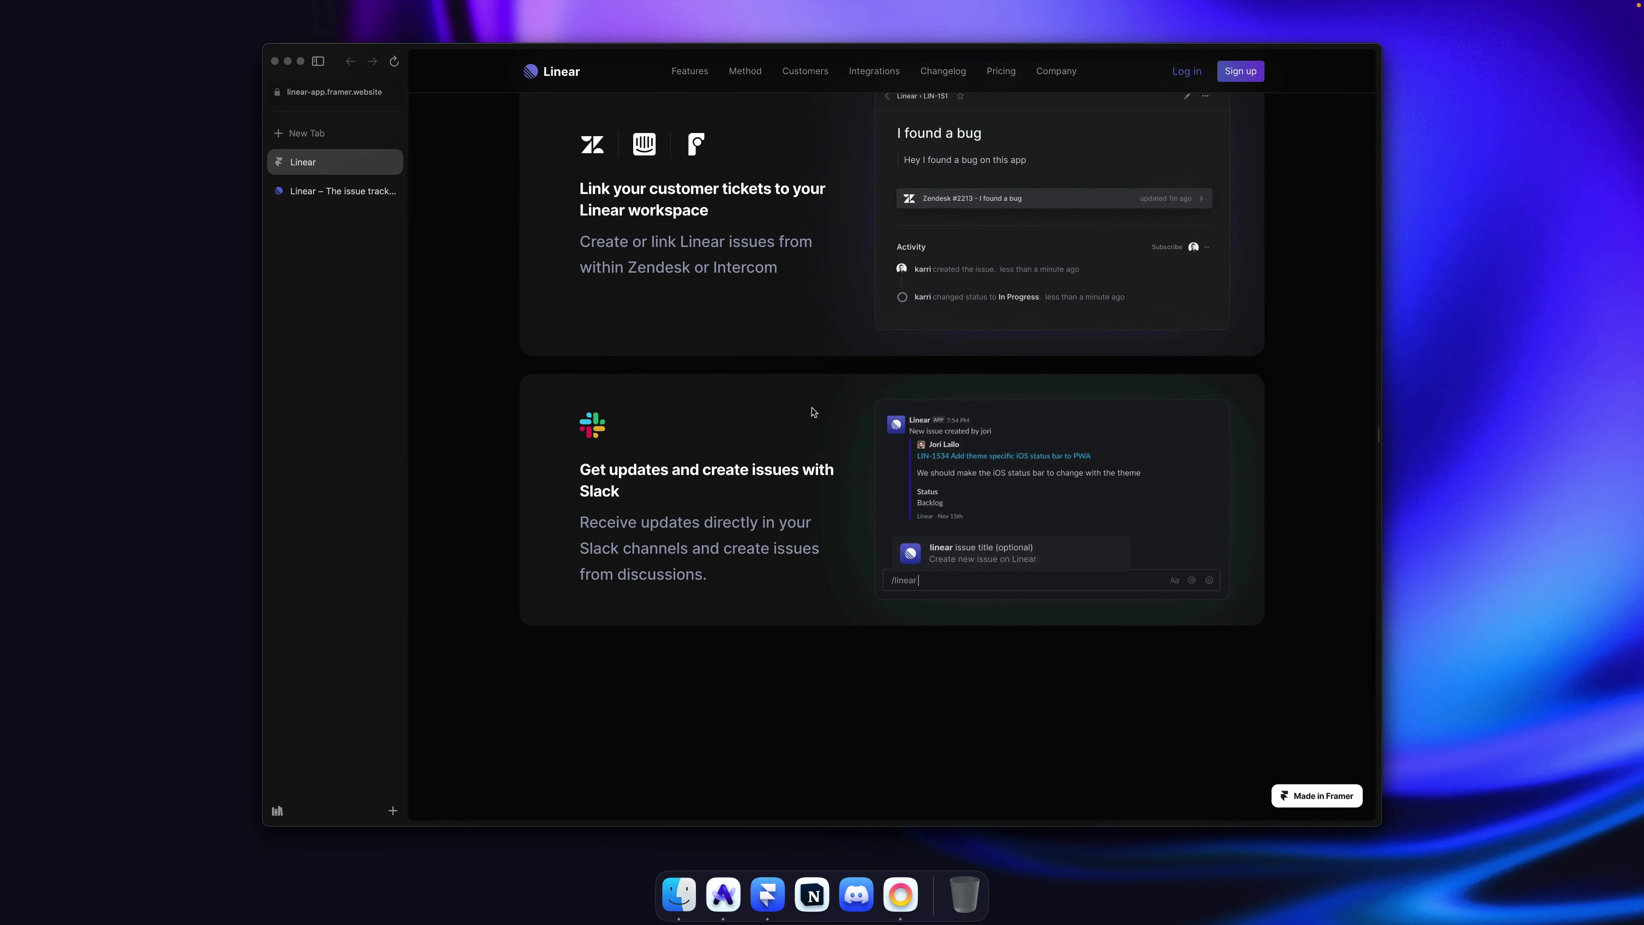
key("super+Tab")
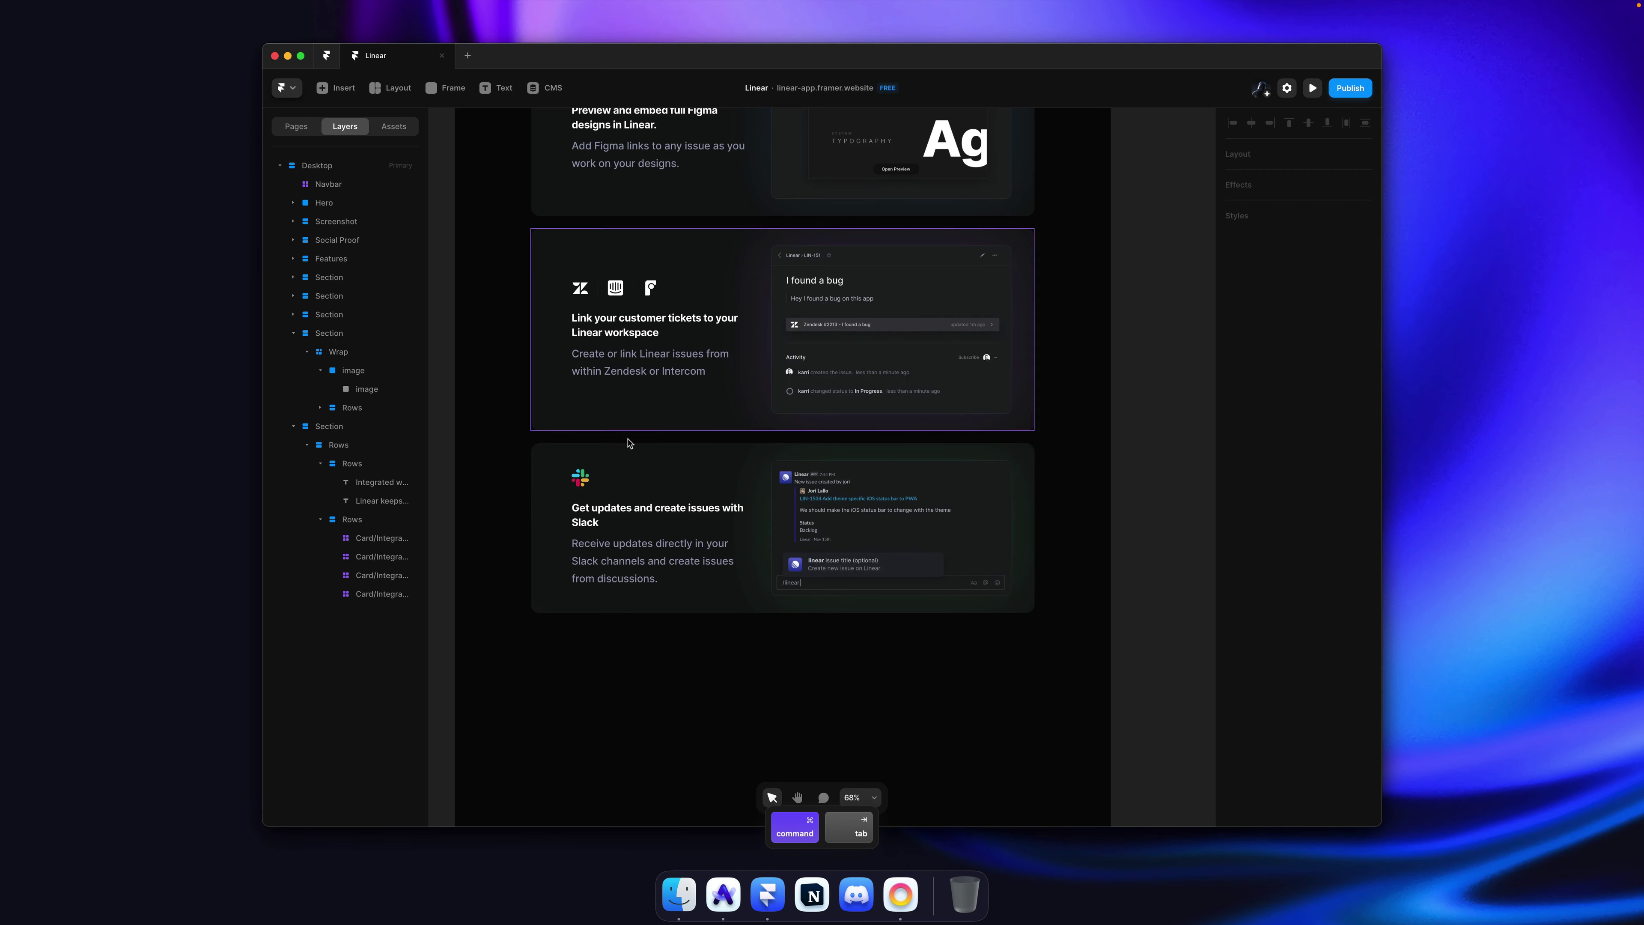
left_click(1300, 555)
type("2")
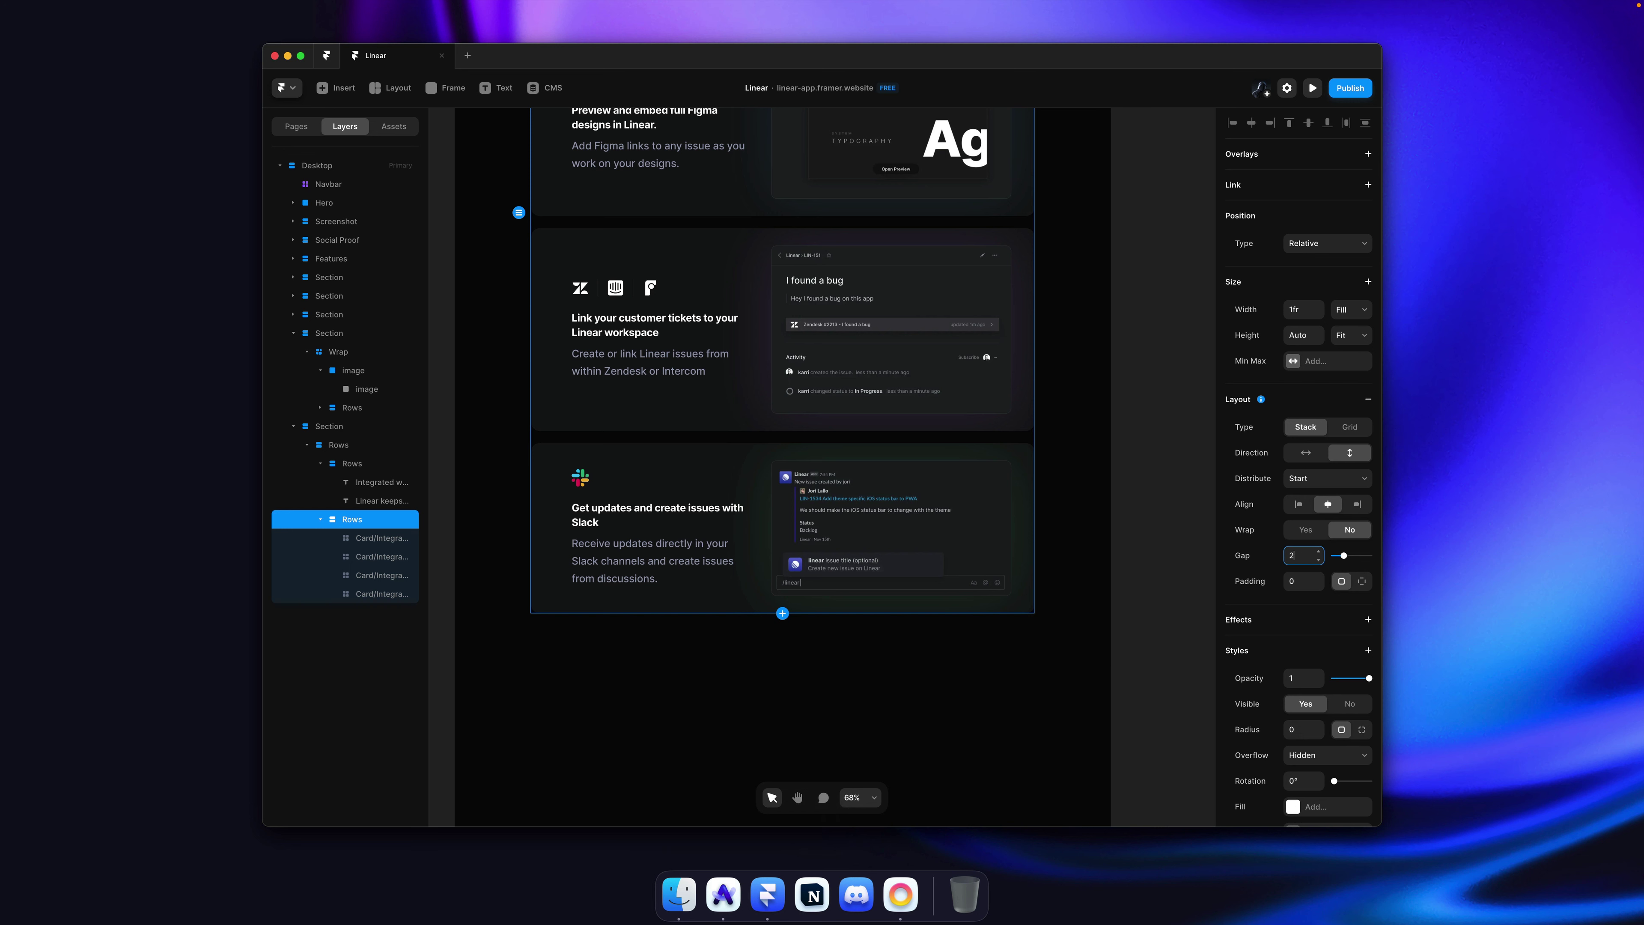
type("0")
key("Return")
left_click(1120, 427)
key("super+s")
key("super+shift+p")
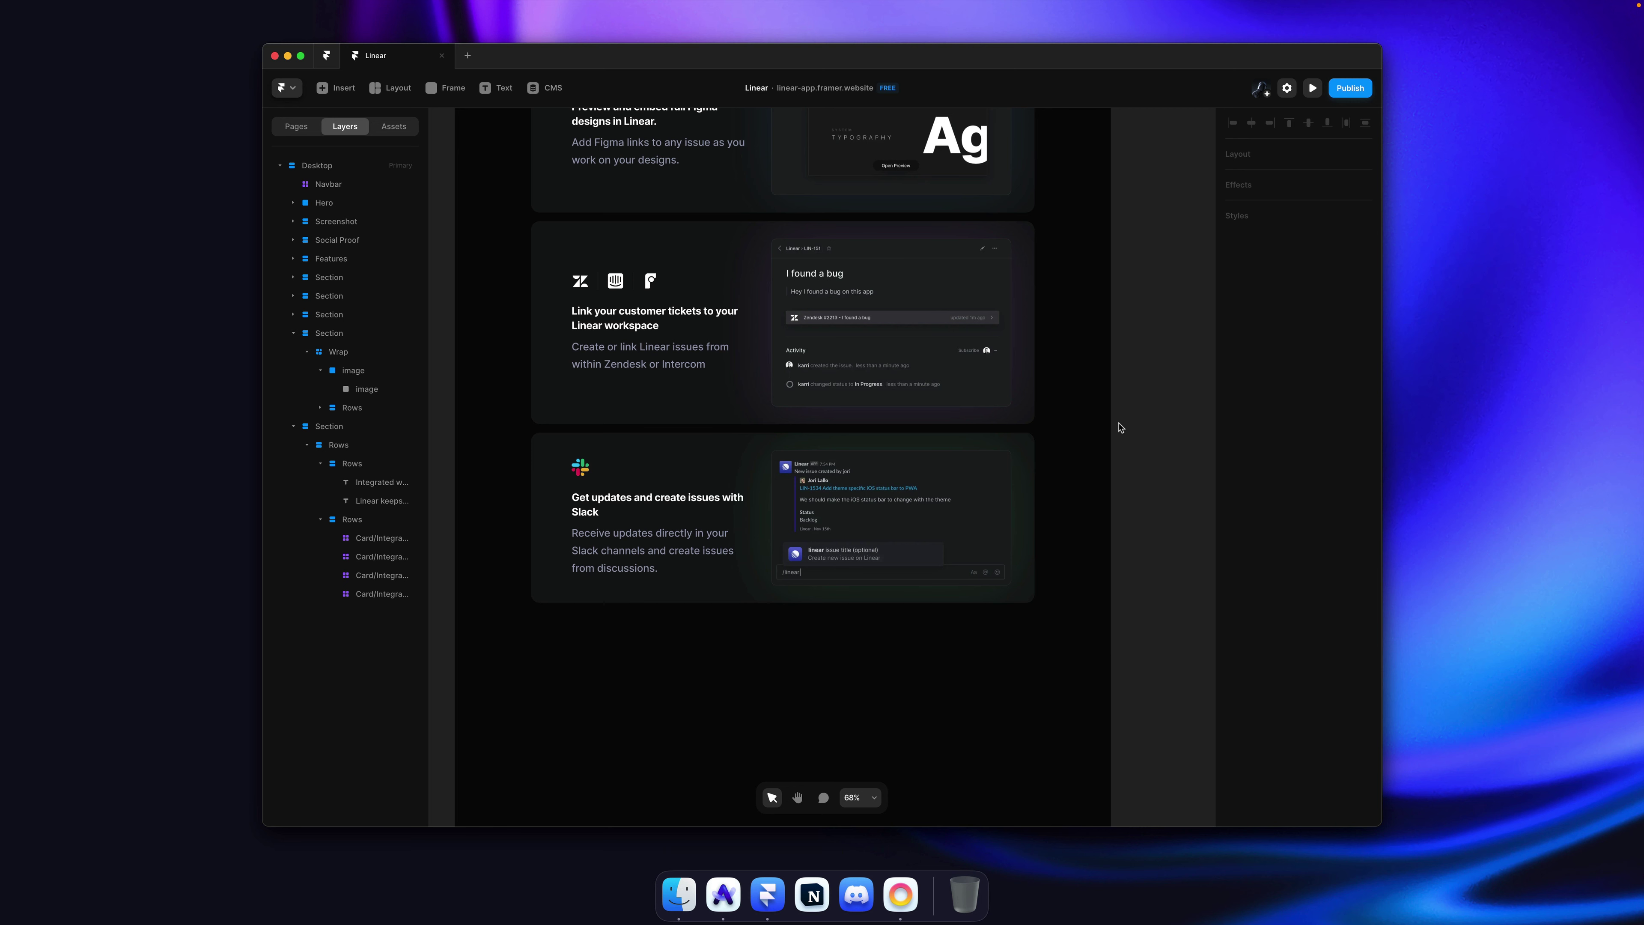
key("super+Tab")
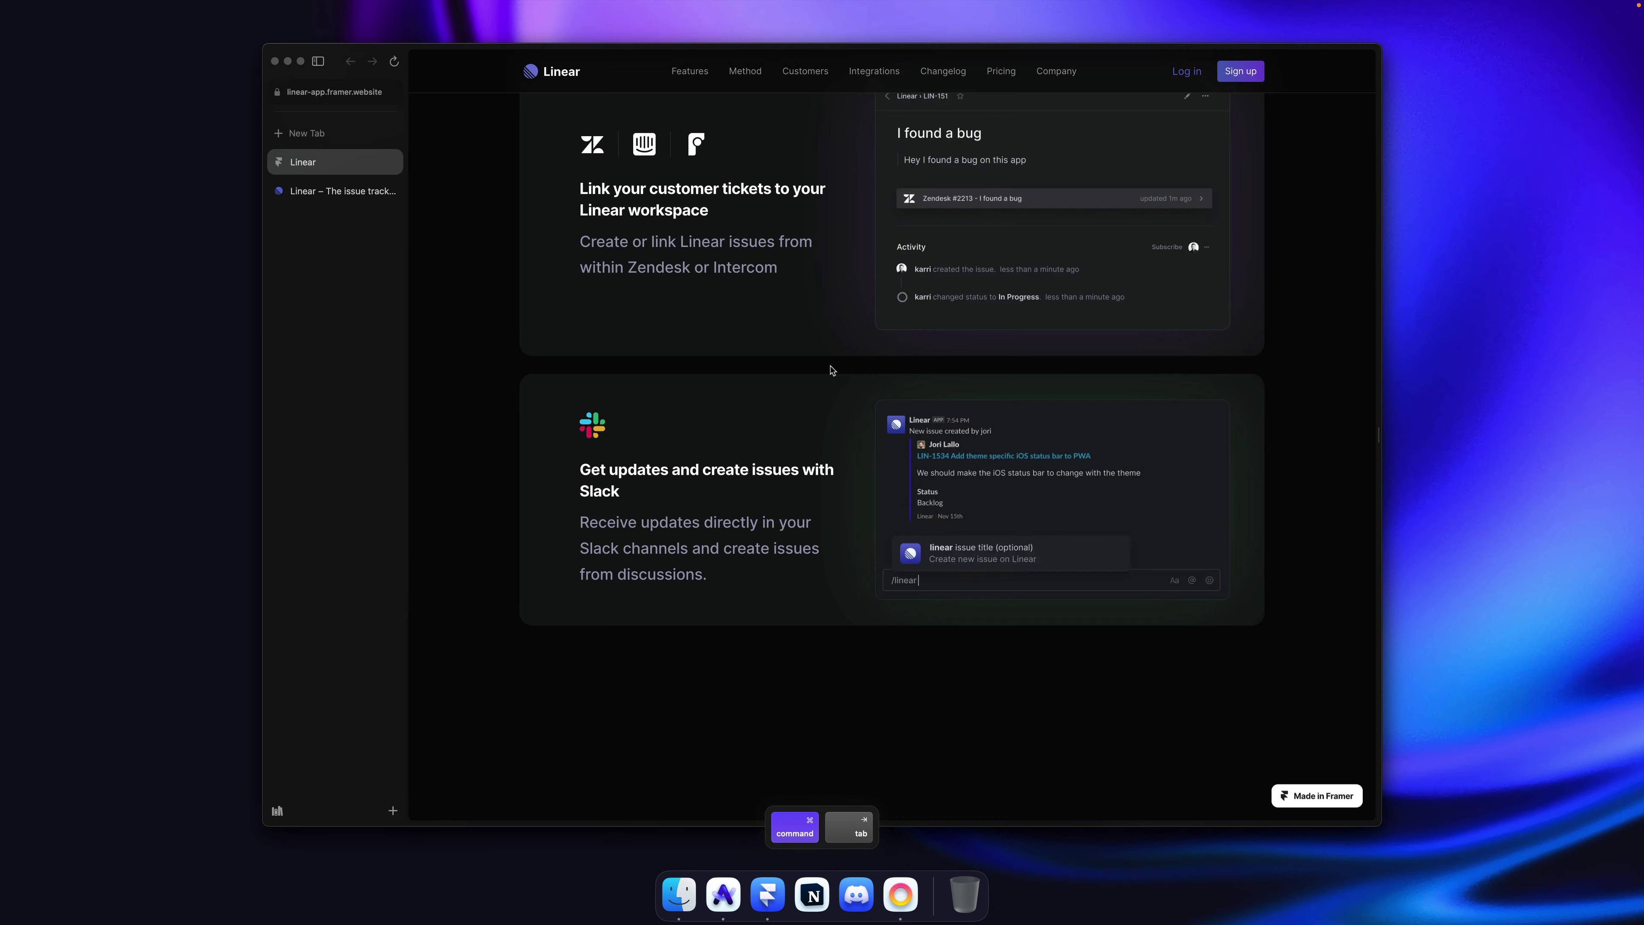
scroll(832, 370, "up", 6)
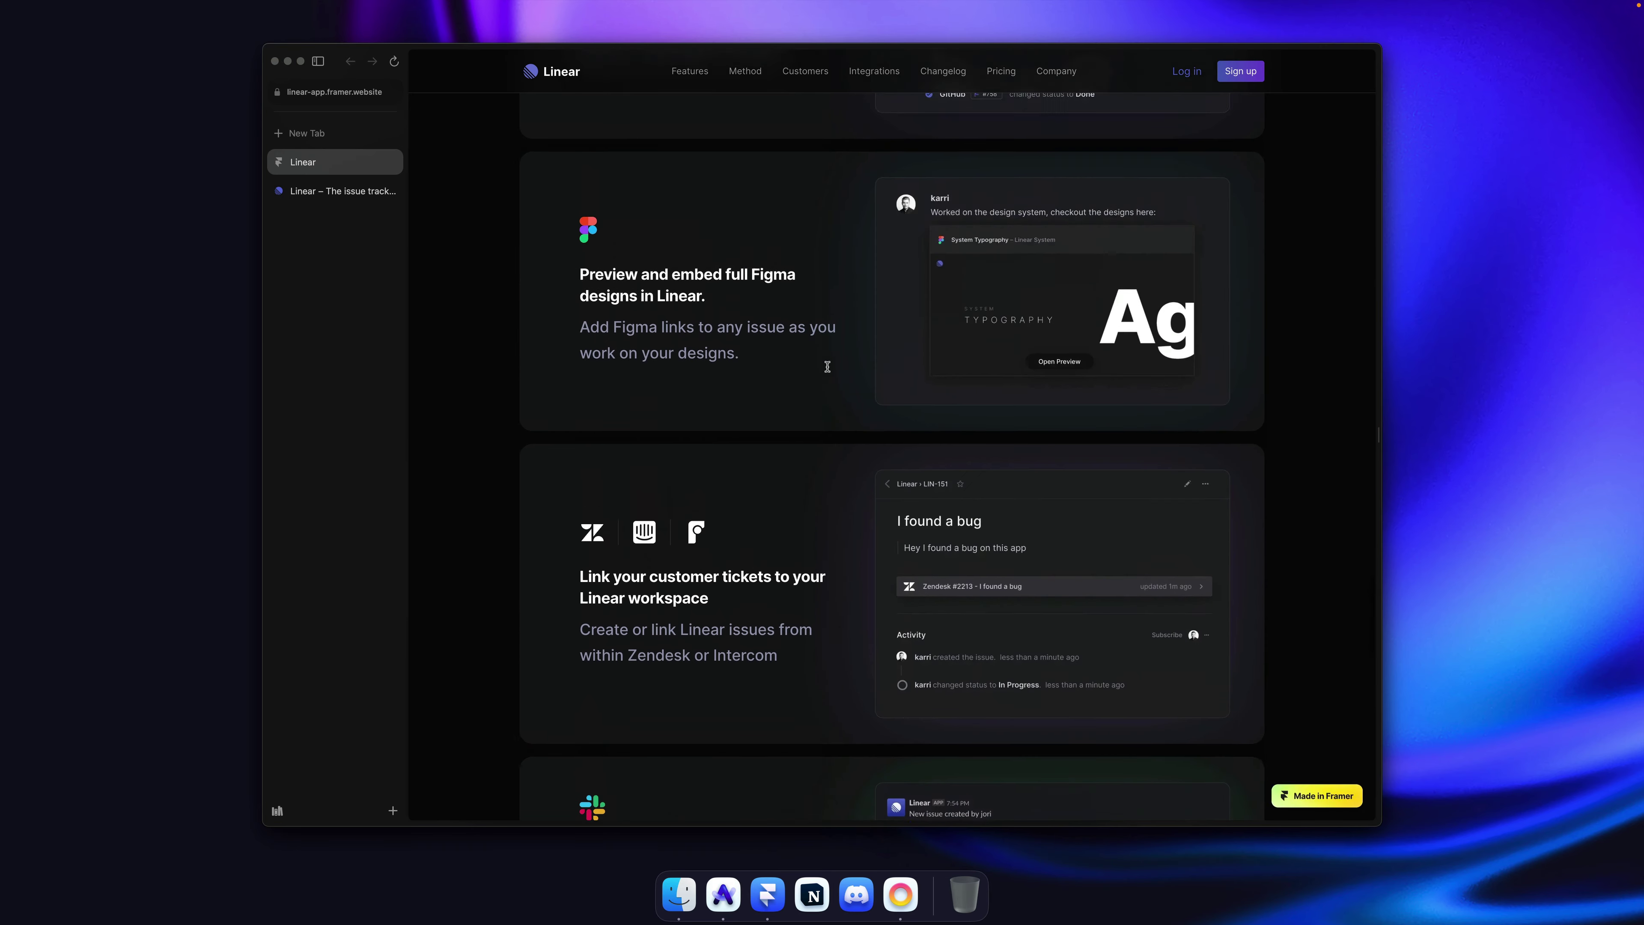
scroll(827, 366, "up", 11)
scroll(501, 251, "down", 4)
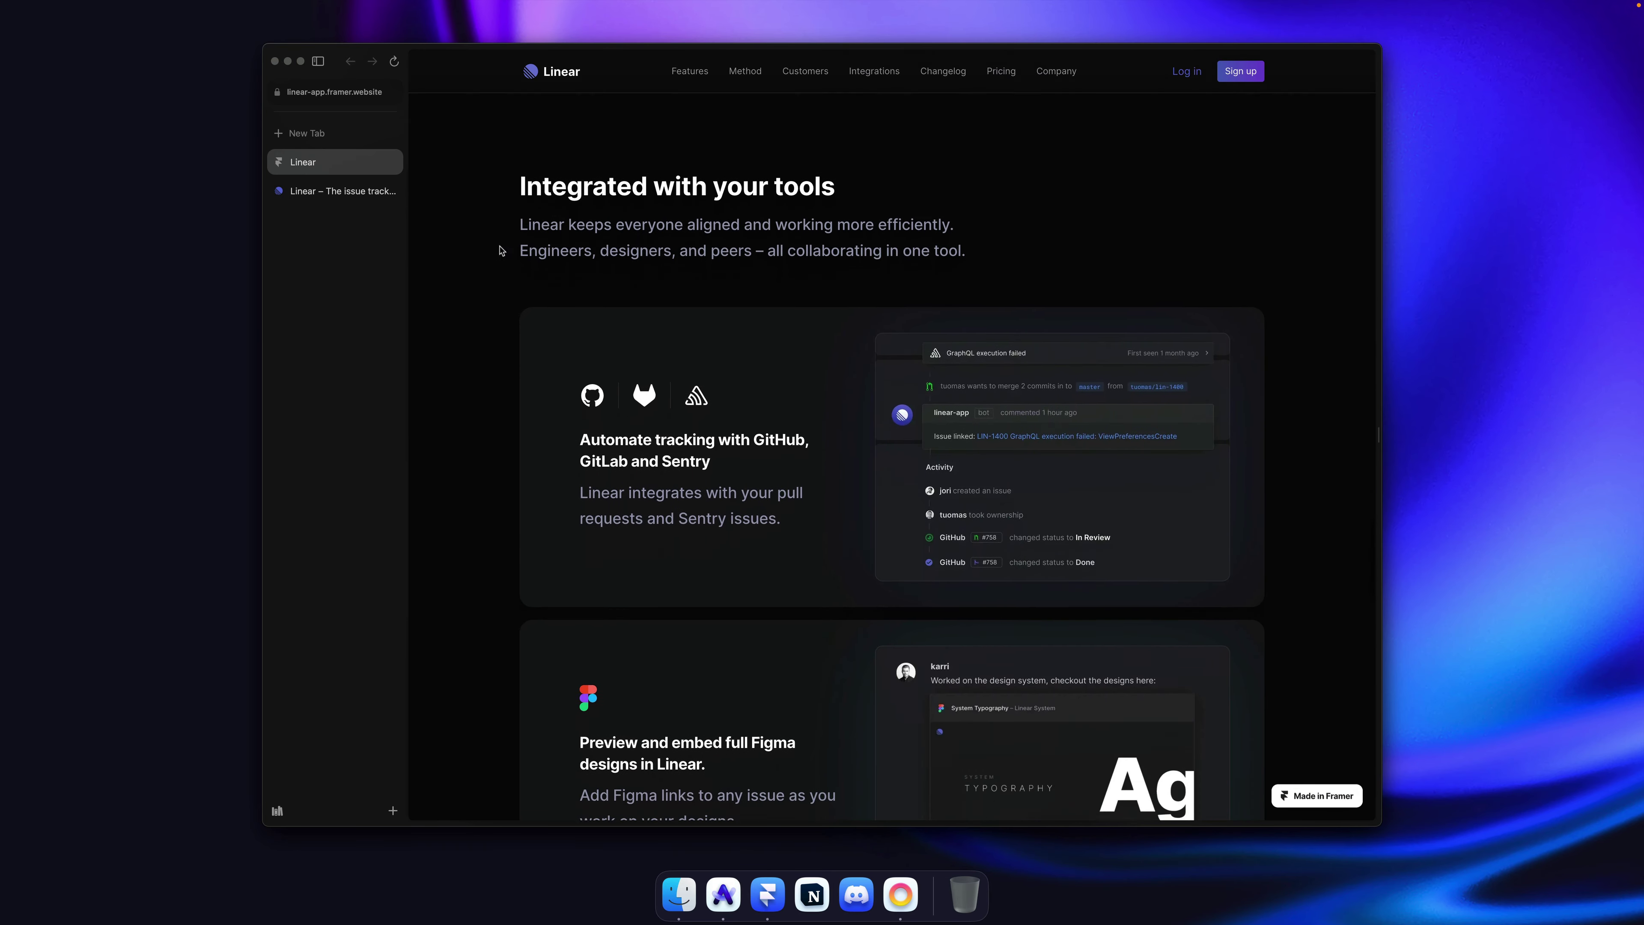
key("ctrl+Tab")
scroll(670, 391, "down", 5)
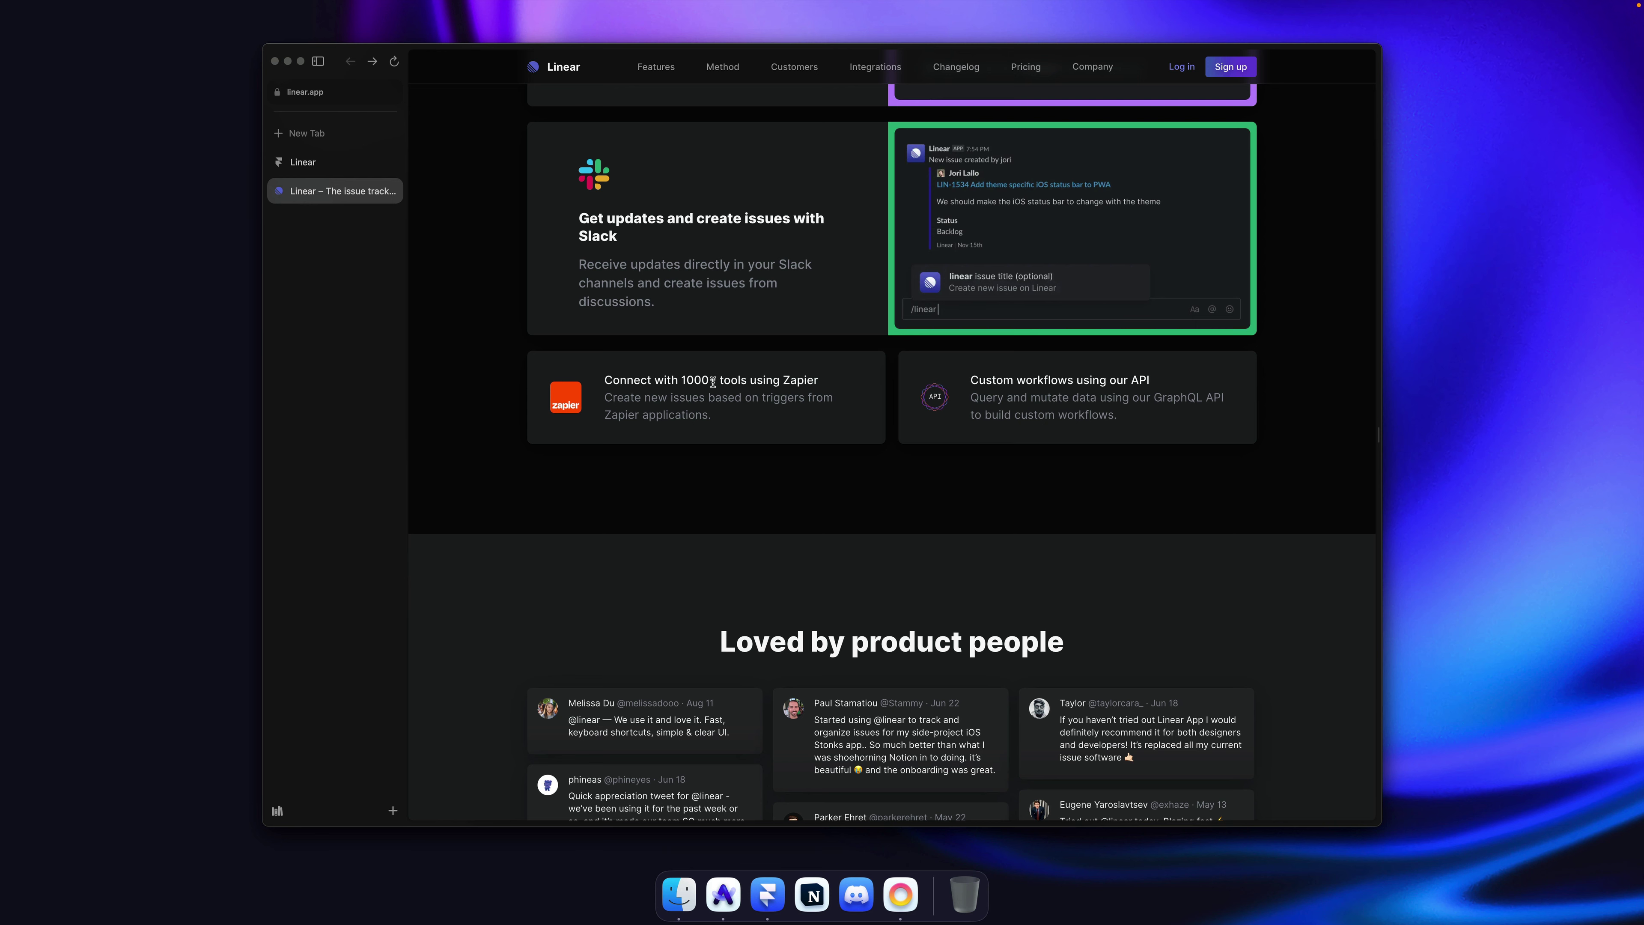
key("super+Tab")
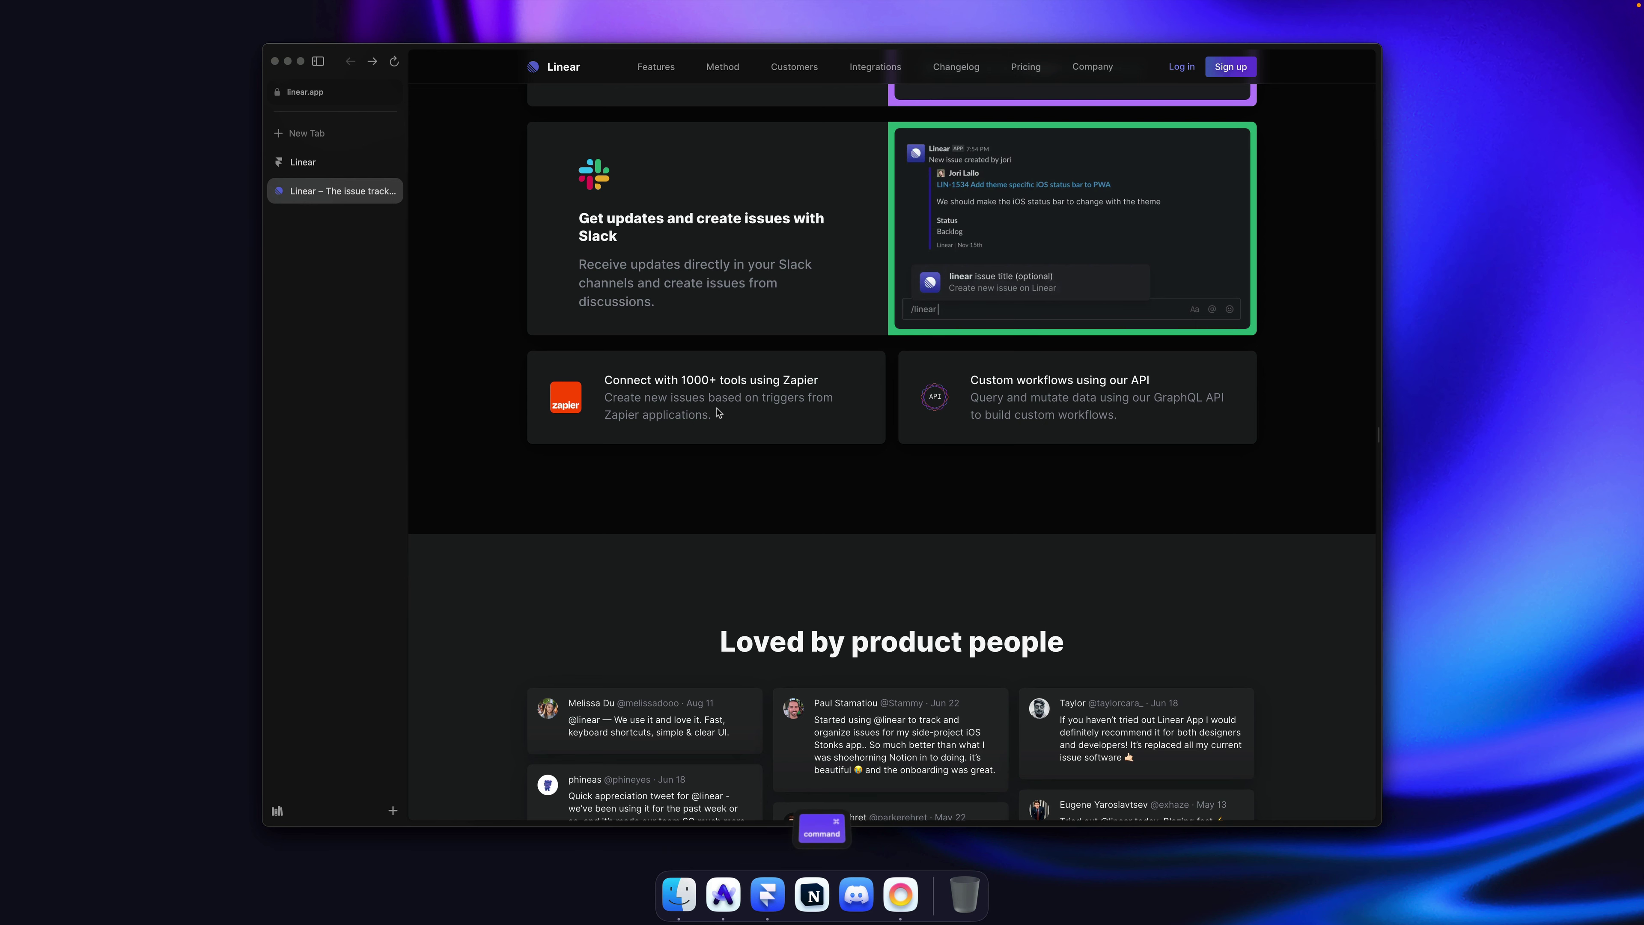
left_click(702, 506)
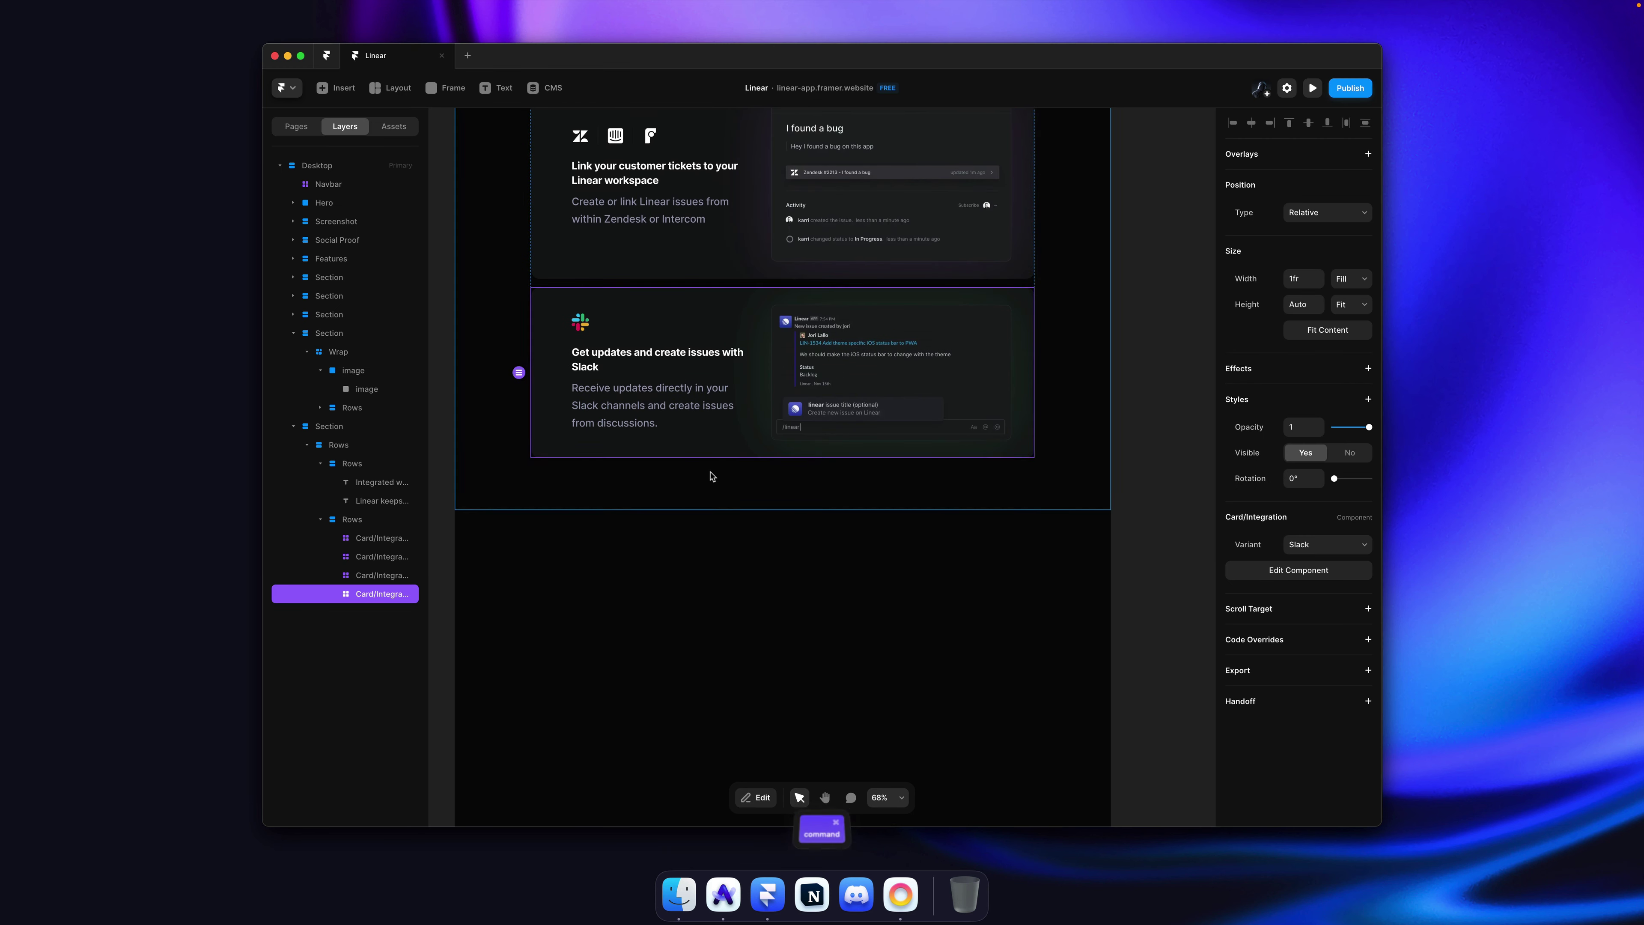
key("super+Tab")
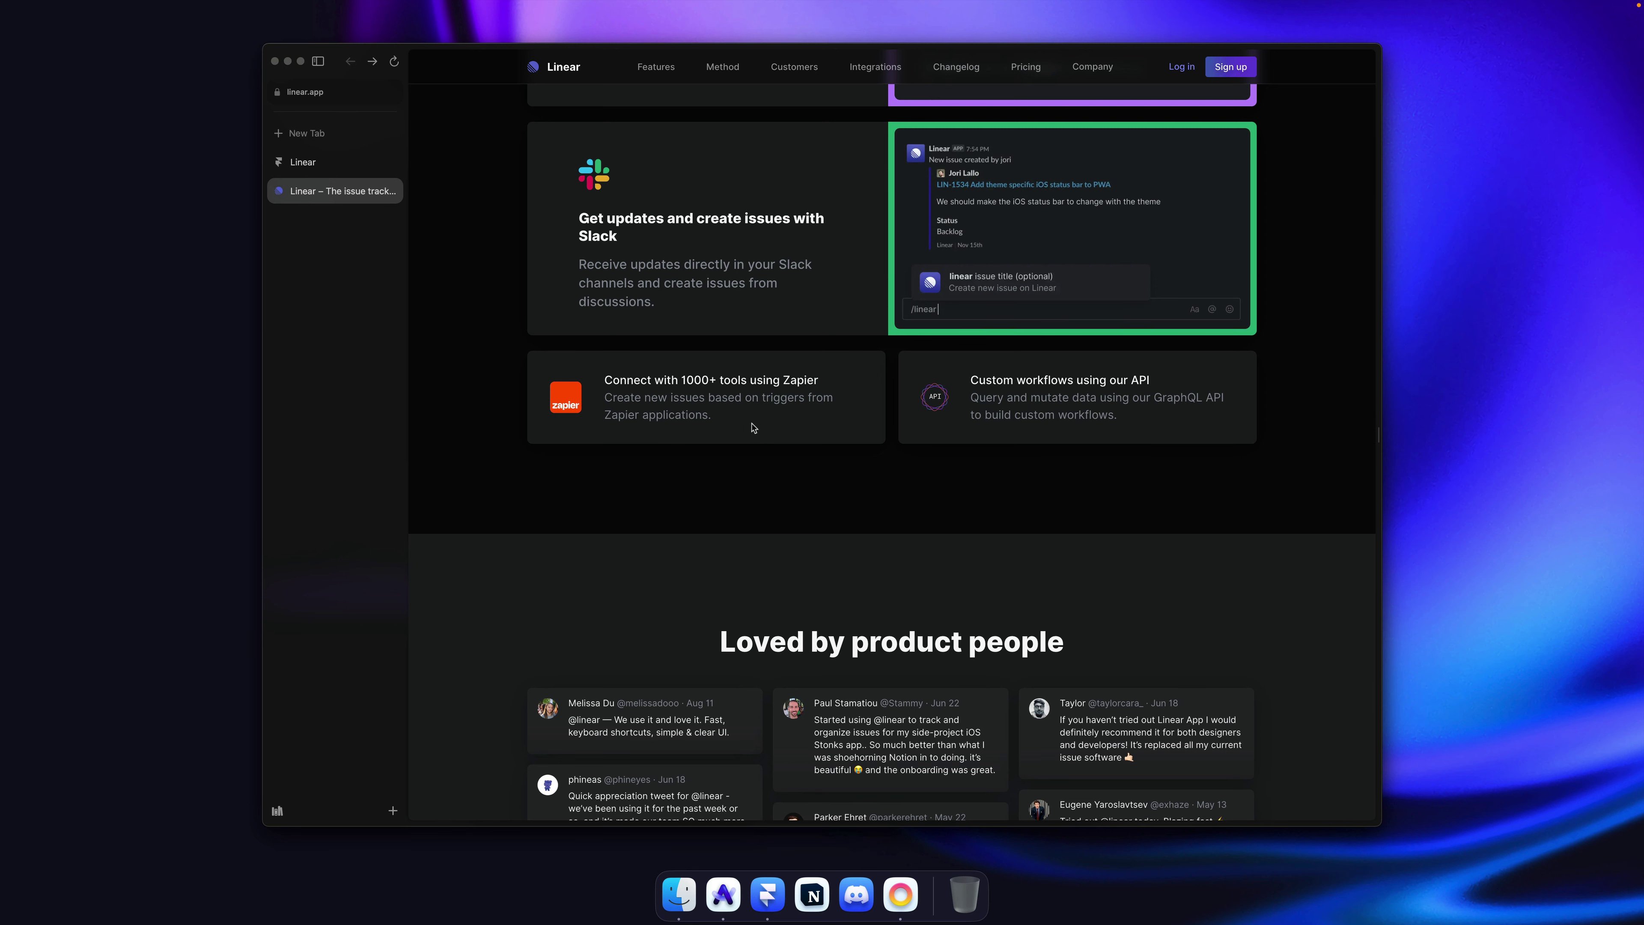
key("super+Tab")
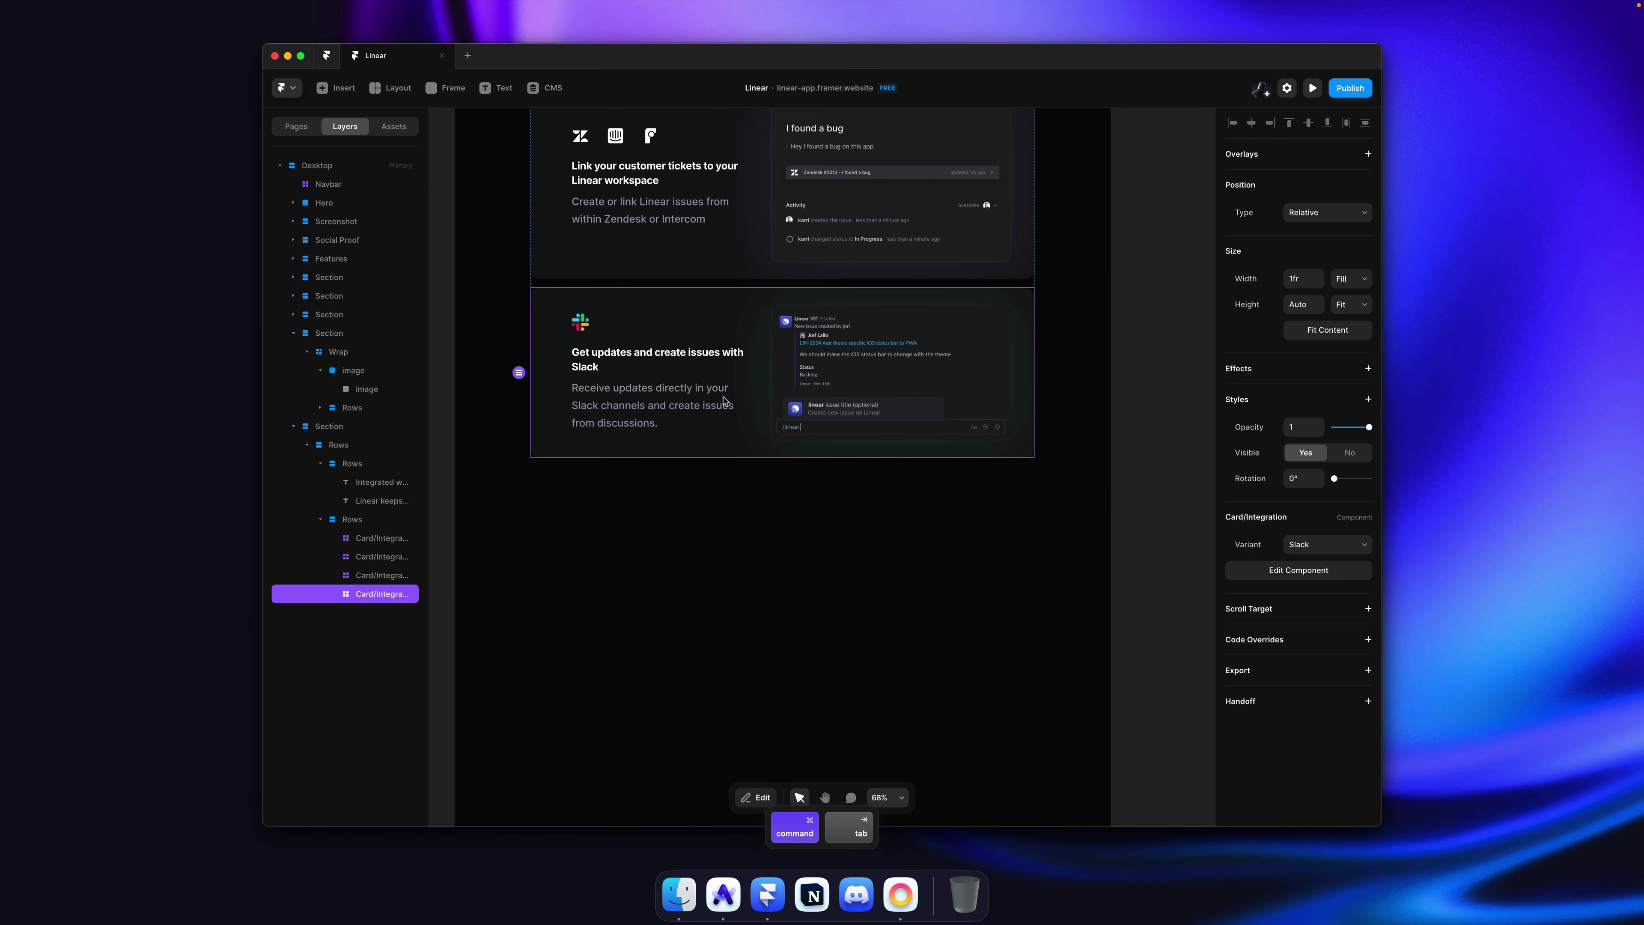
Step: Open the integration card component and name the new variant 'Mini'
double_click(724, 400)
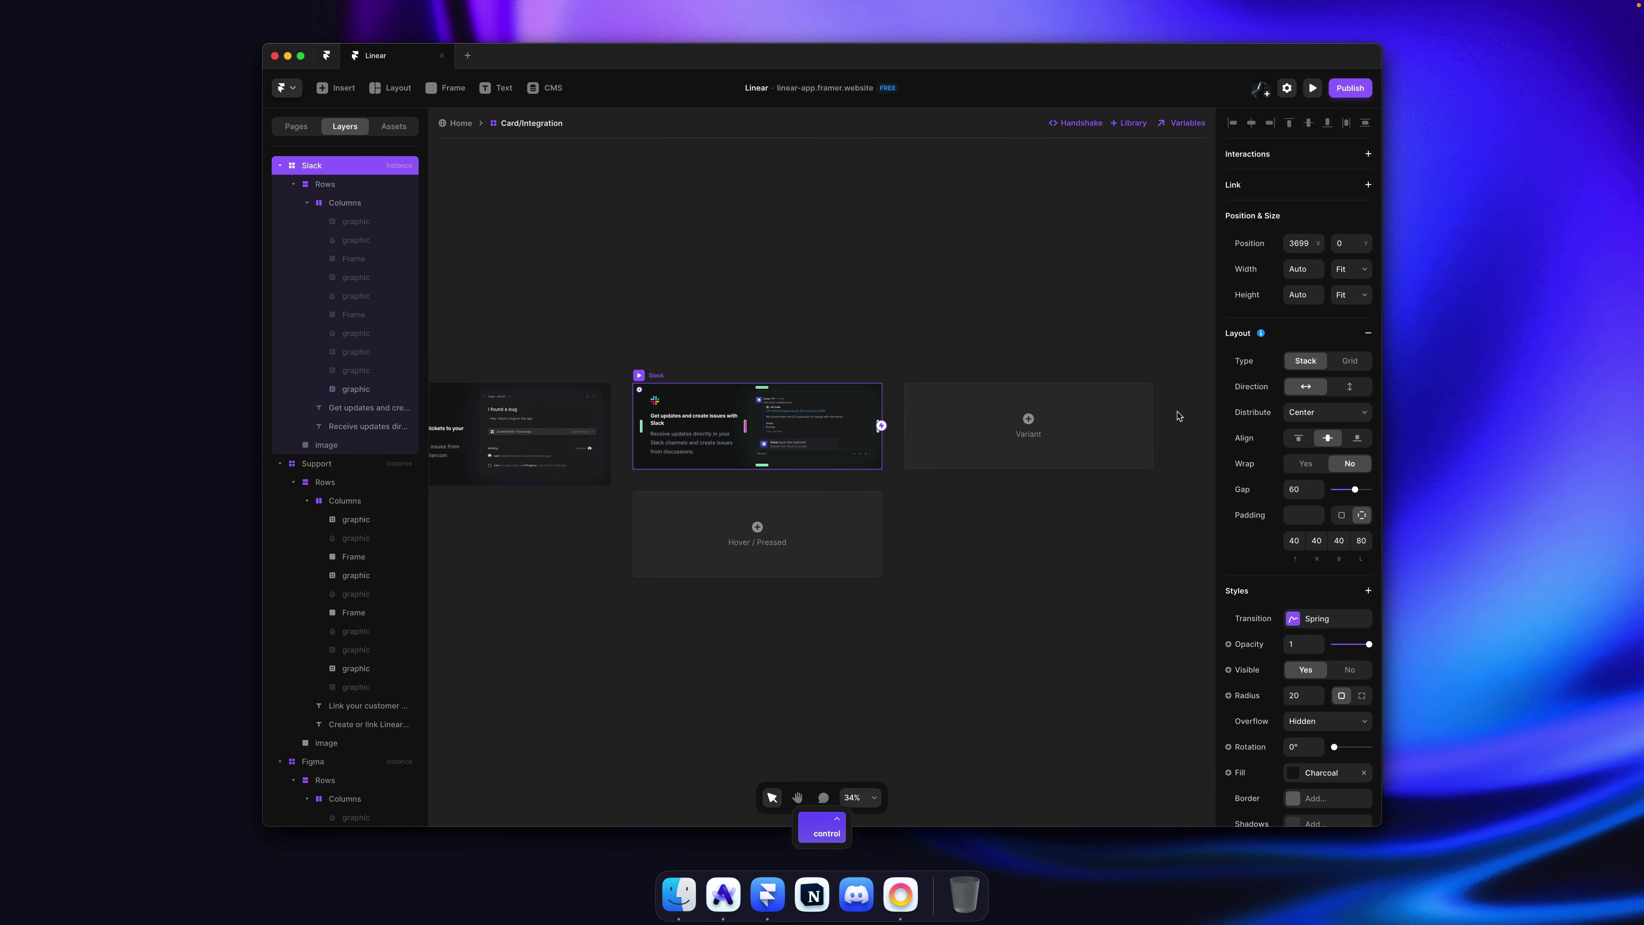
scroll(927, 424, "up", 5)
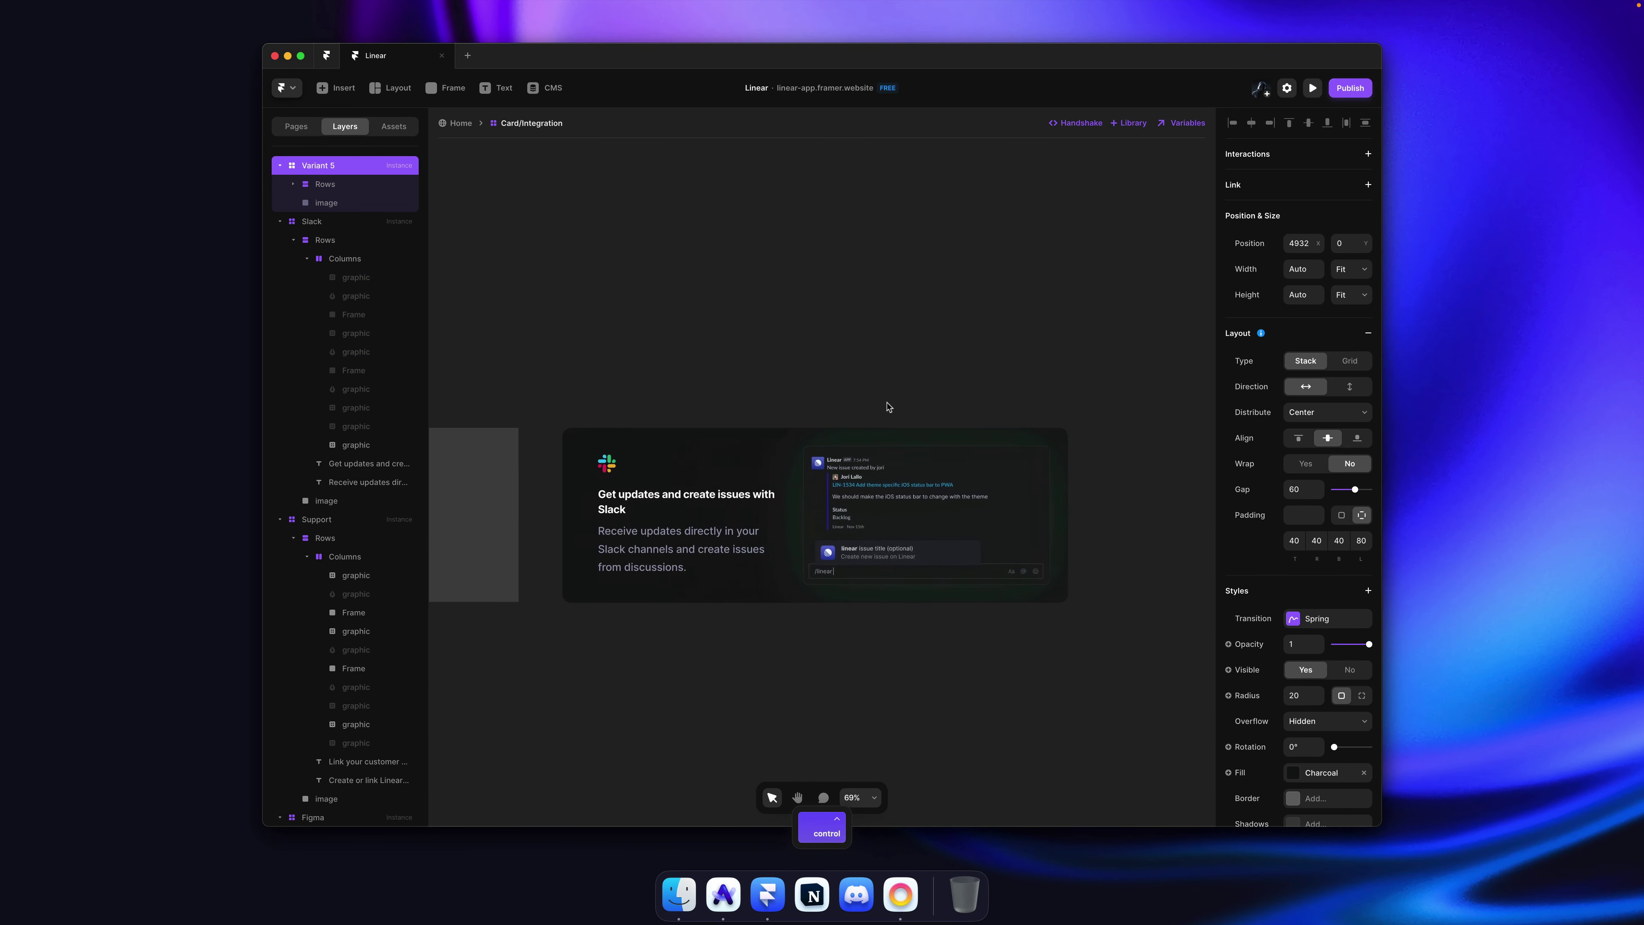
scroll(884, 407, "down", 3)
key("super+r")
type("Mini")
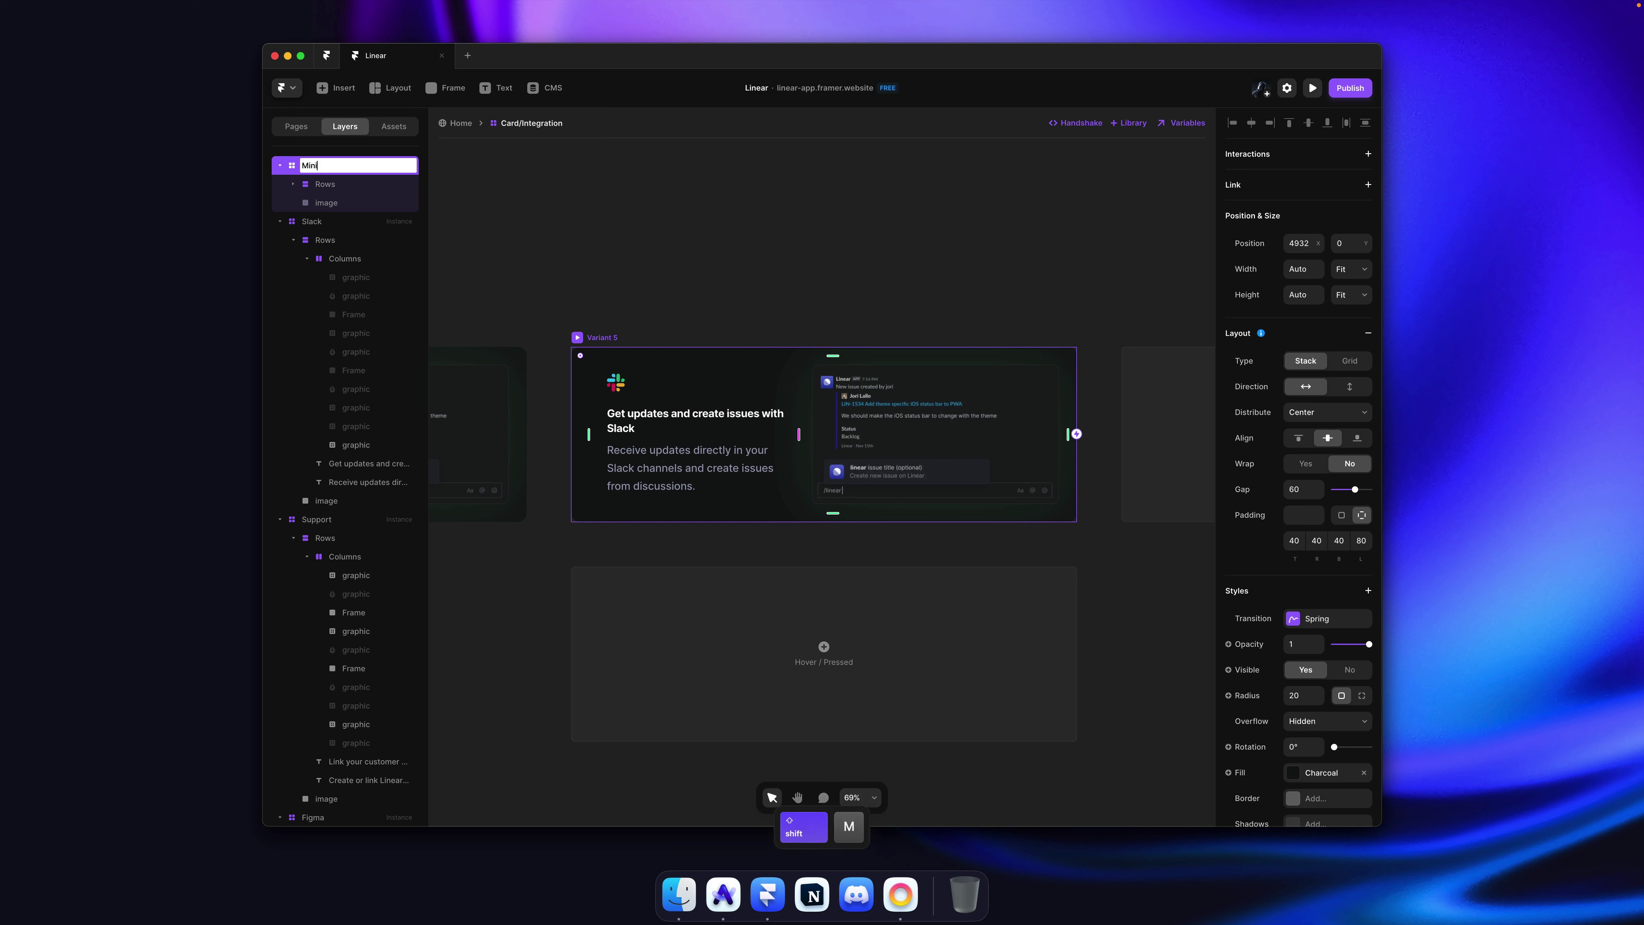
key("Return")
Step: Hide the Mini card's screenshot image and try a side-by-side text layout, then undo it
scroll(736, 279, "down", 2)
scroll(902, 379, "up", 1)
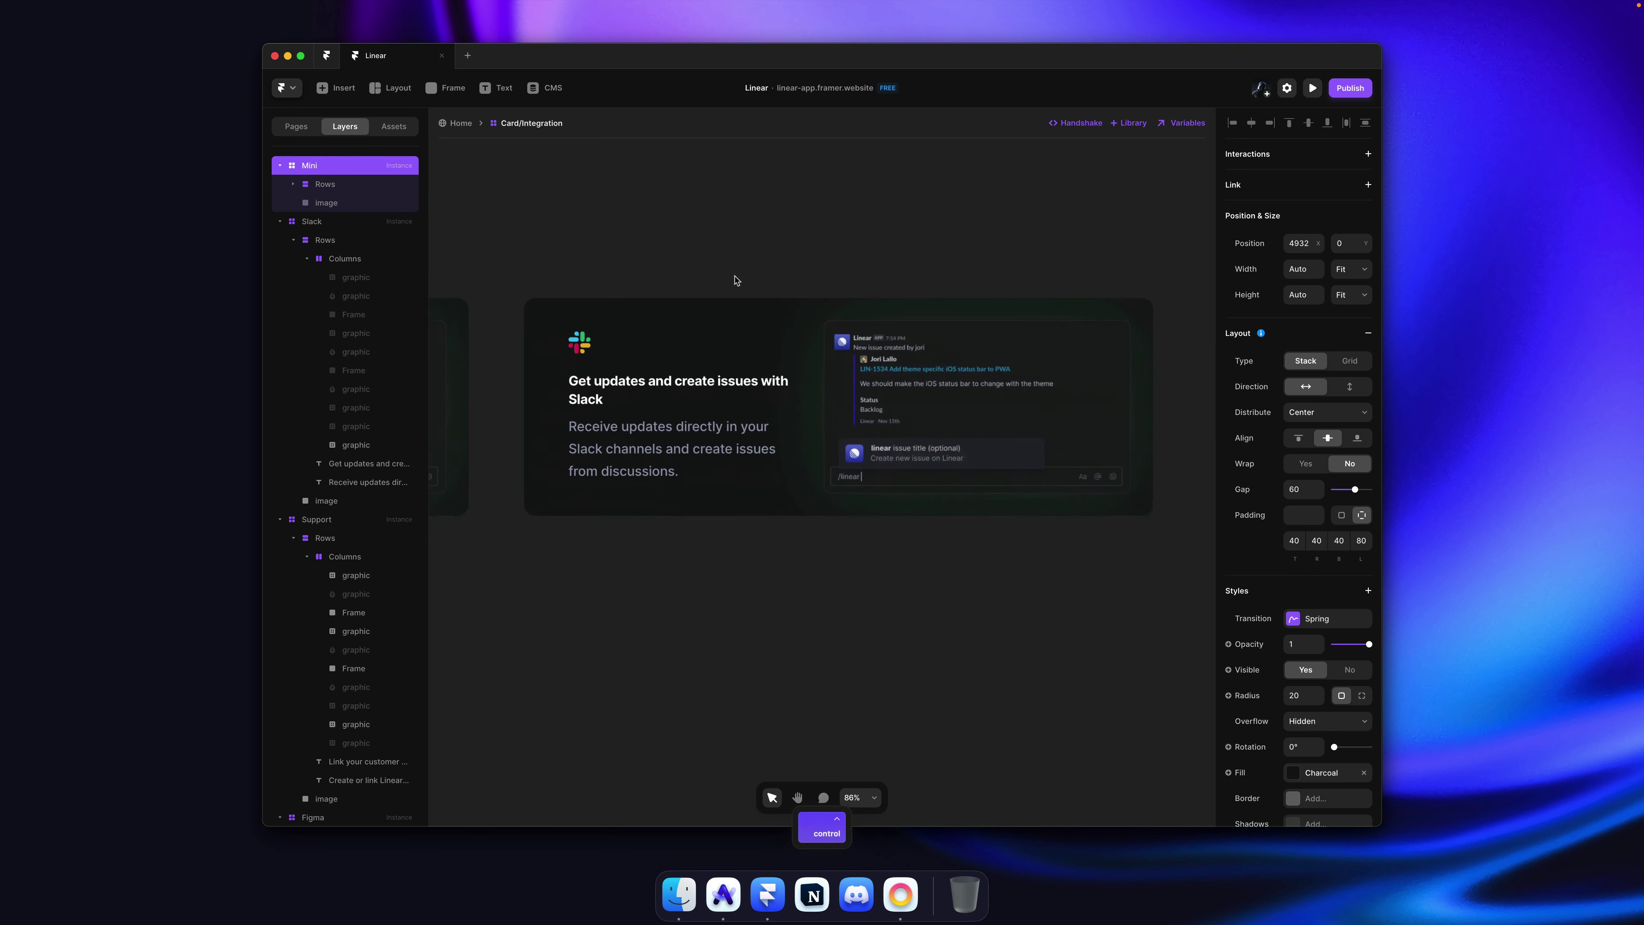
left_click(902, 379, "super")
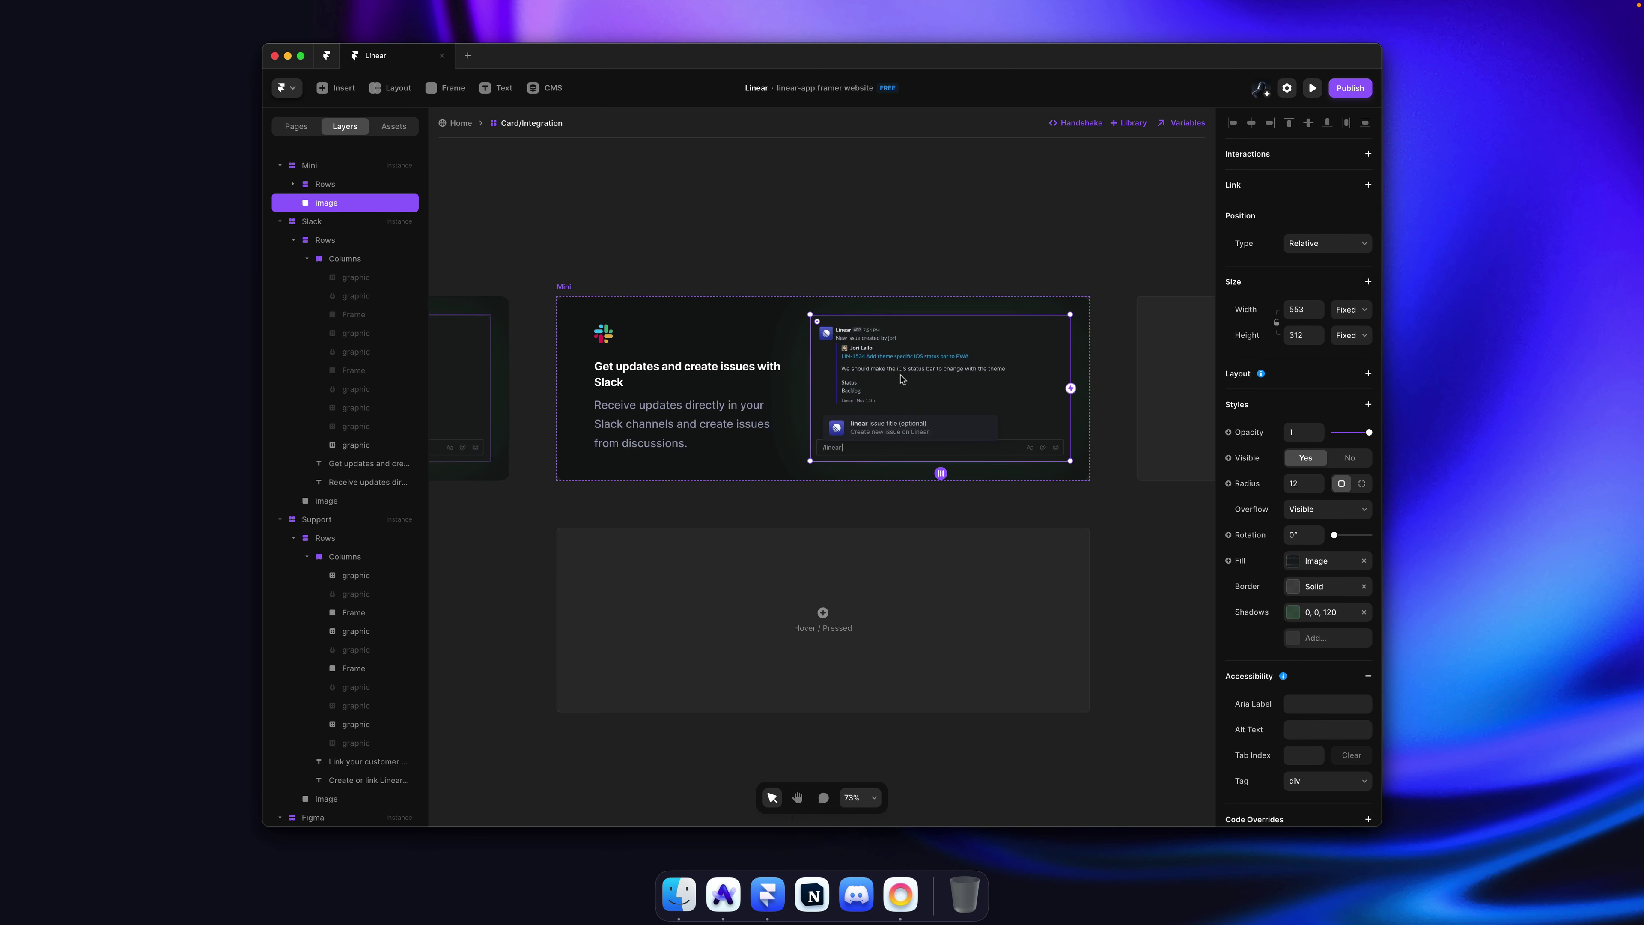
key("super+semicolon")
scroll(899, 379, "left", 3)
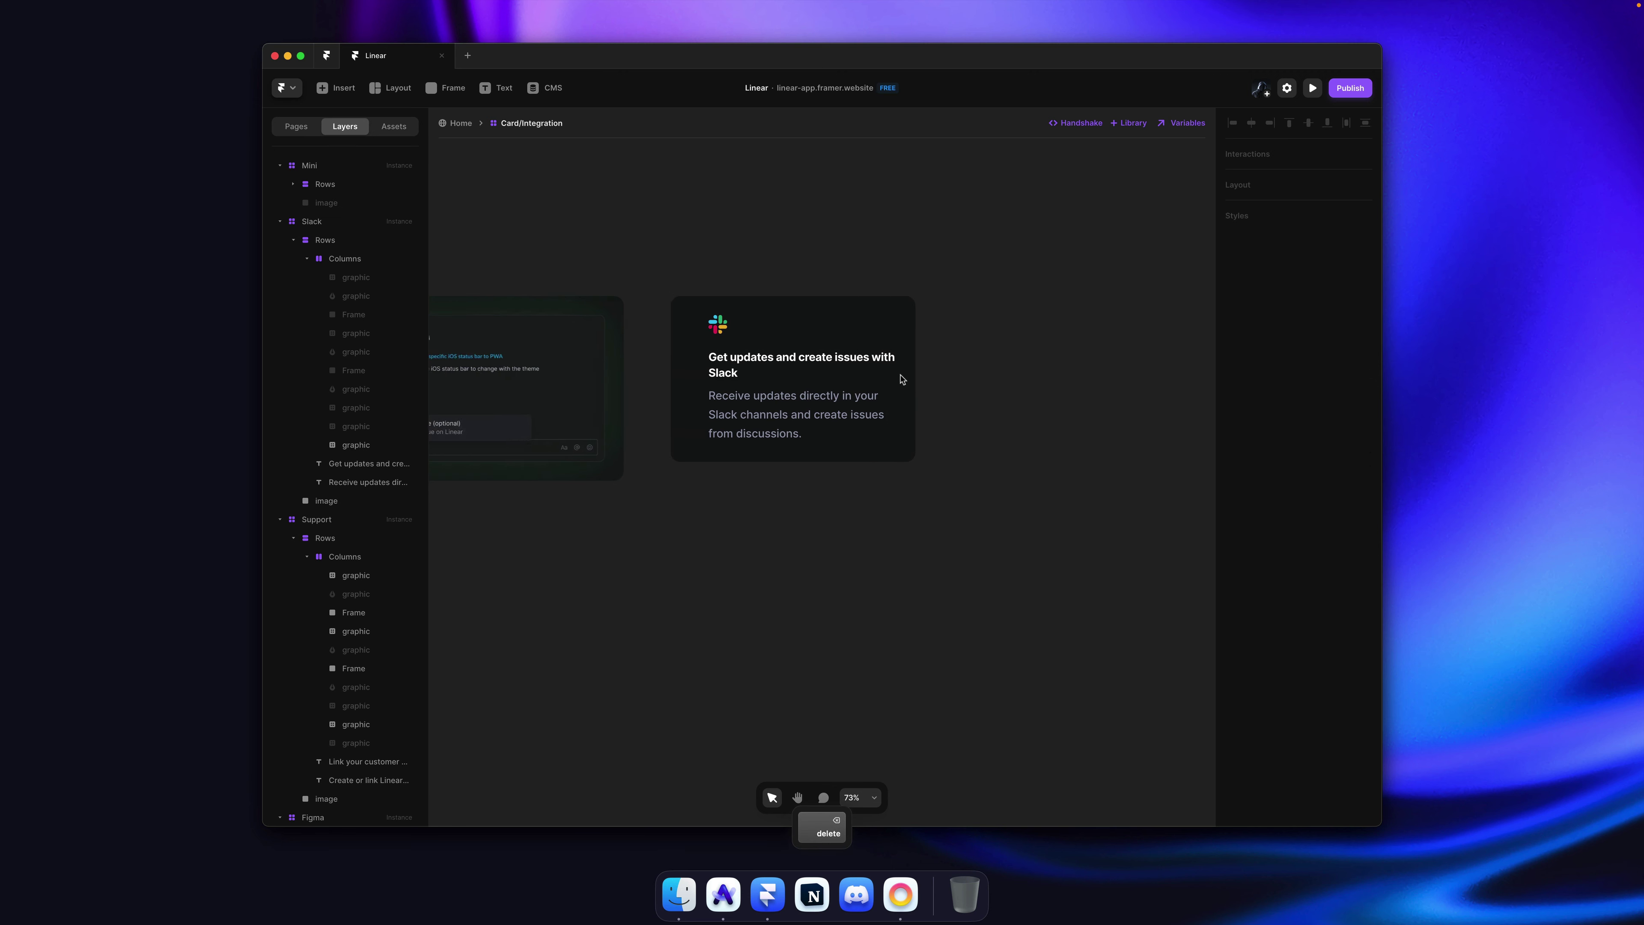
scroll(906, 337, "up", 2)
left_click(915, 310, "super")
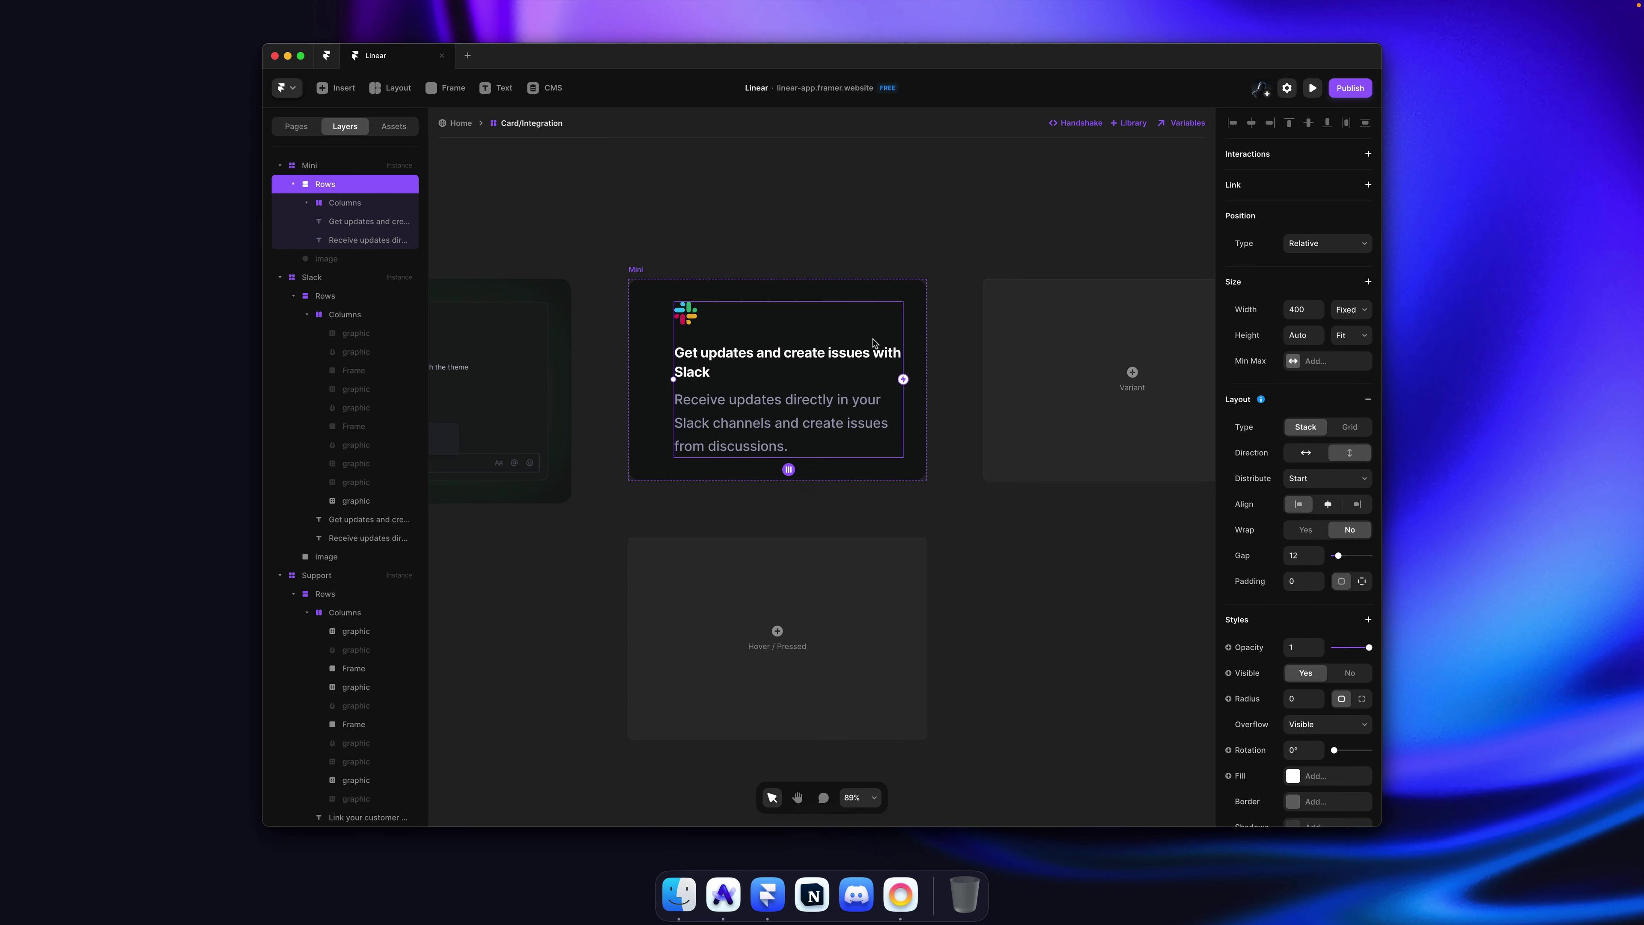
left_click(1305, 452)
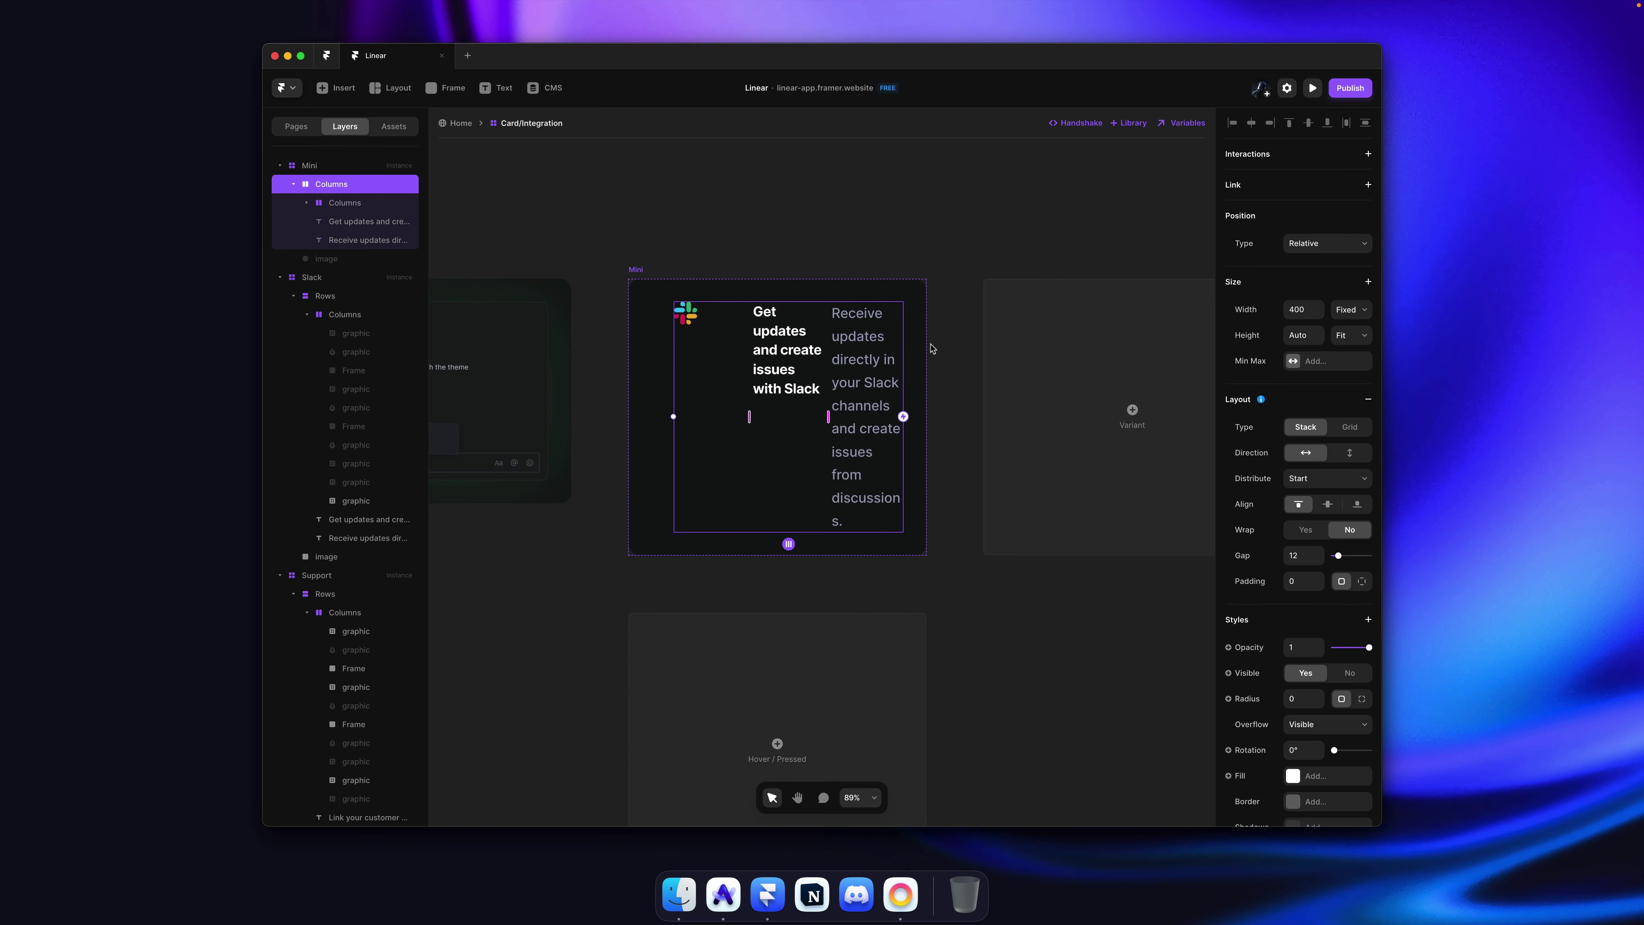
key("super+Tab")
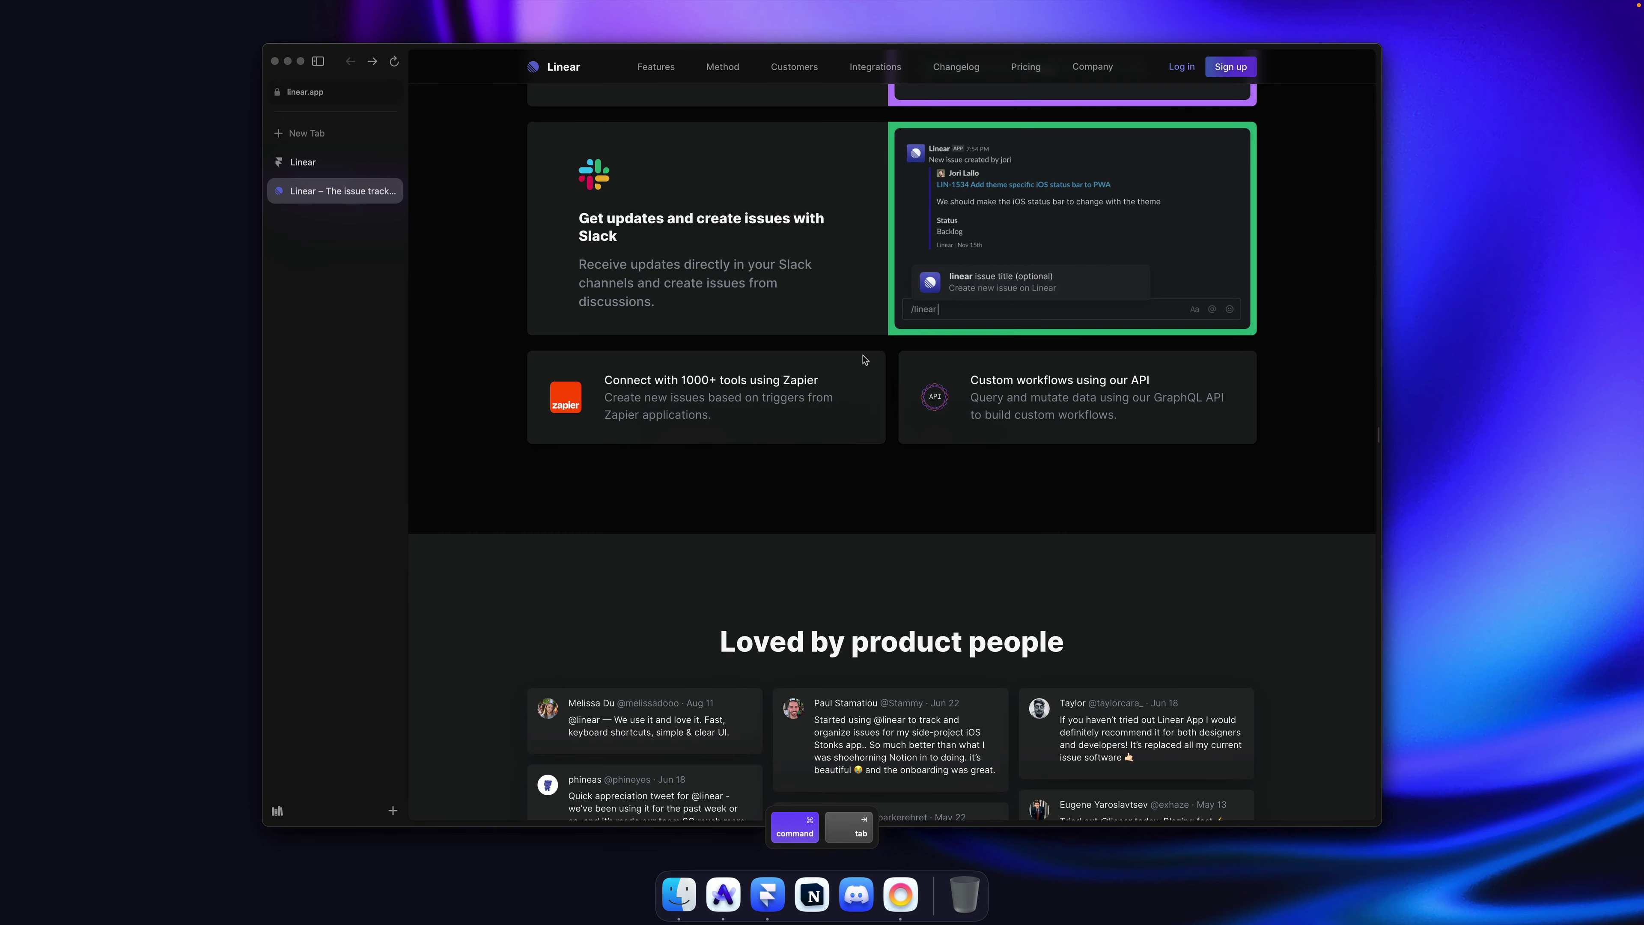
key("super+Tab")
key("super+z")
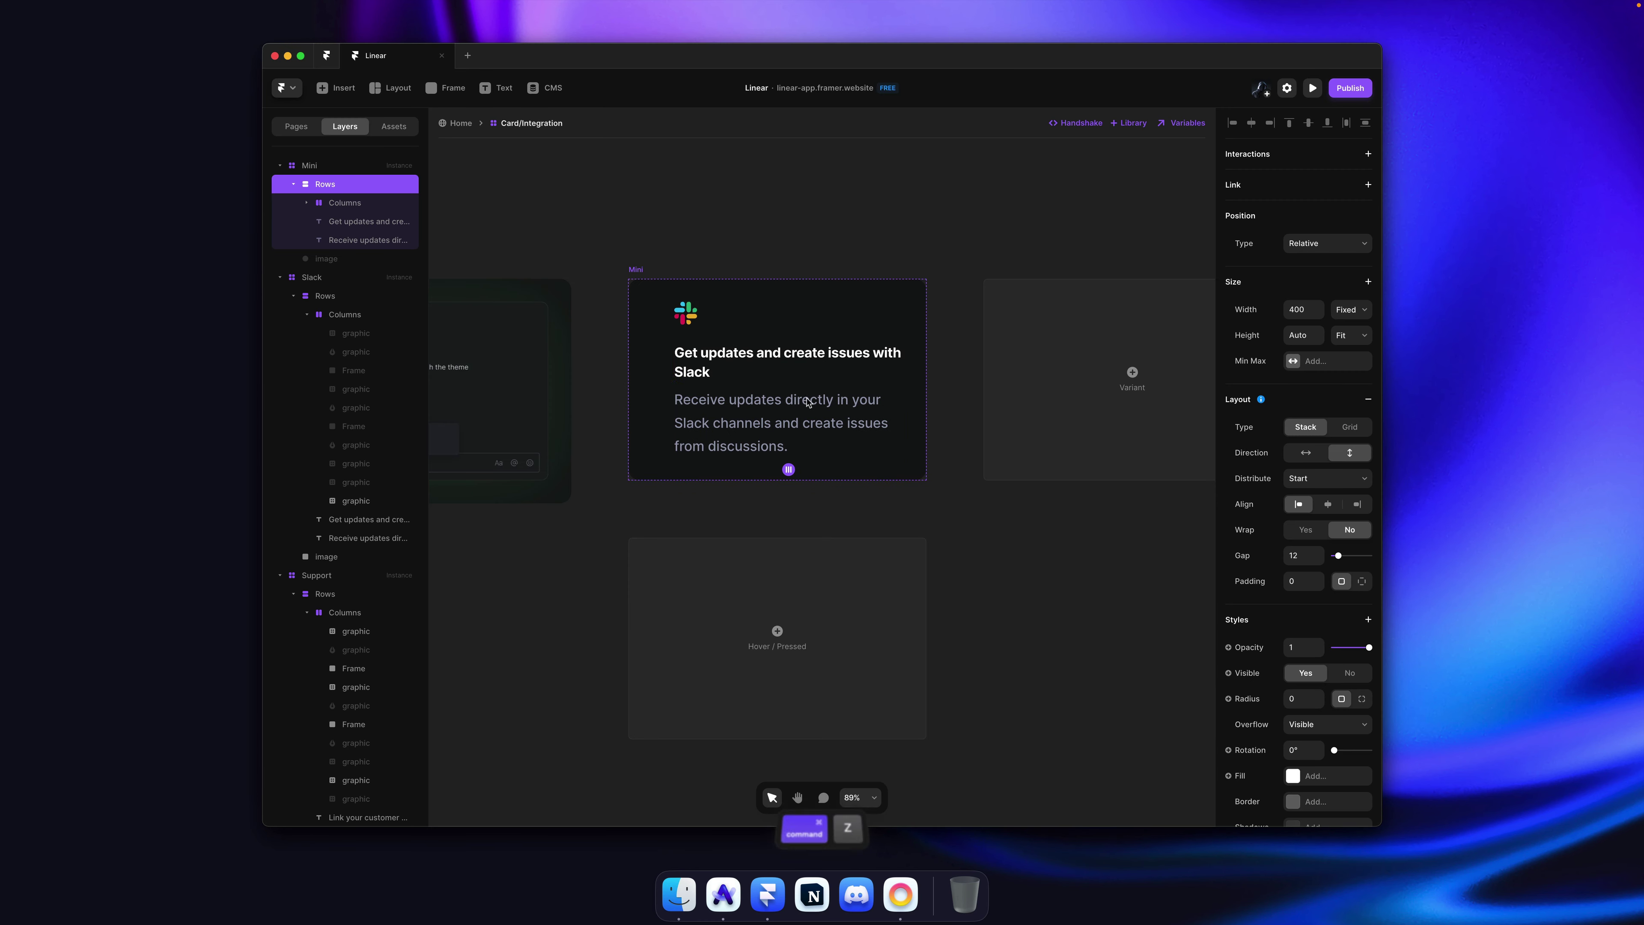
key("super+z")
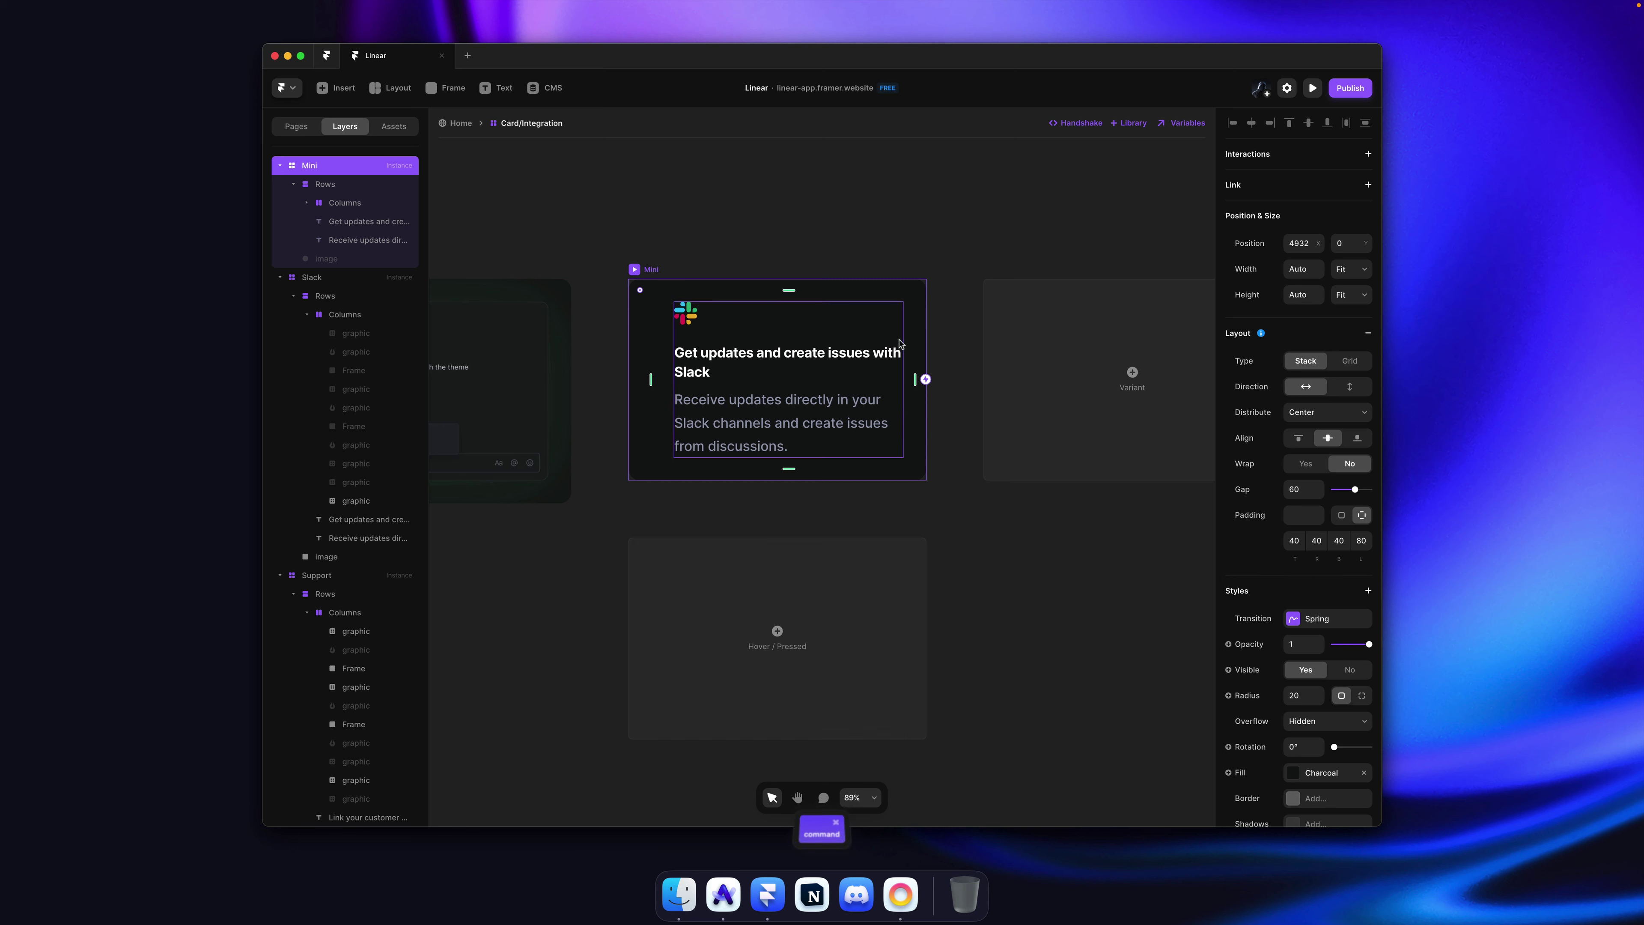
Step: Compare with the original Linear site and inspect the cards' nested text groups
key("super+Tab")
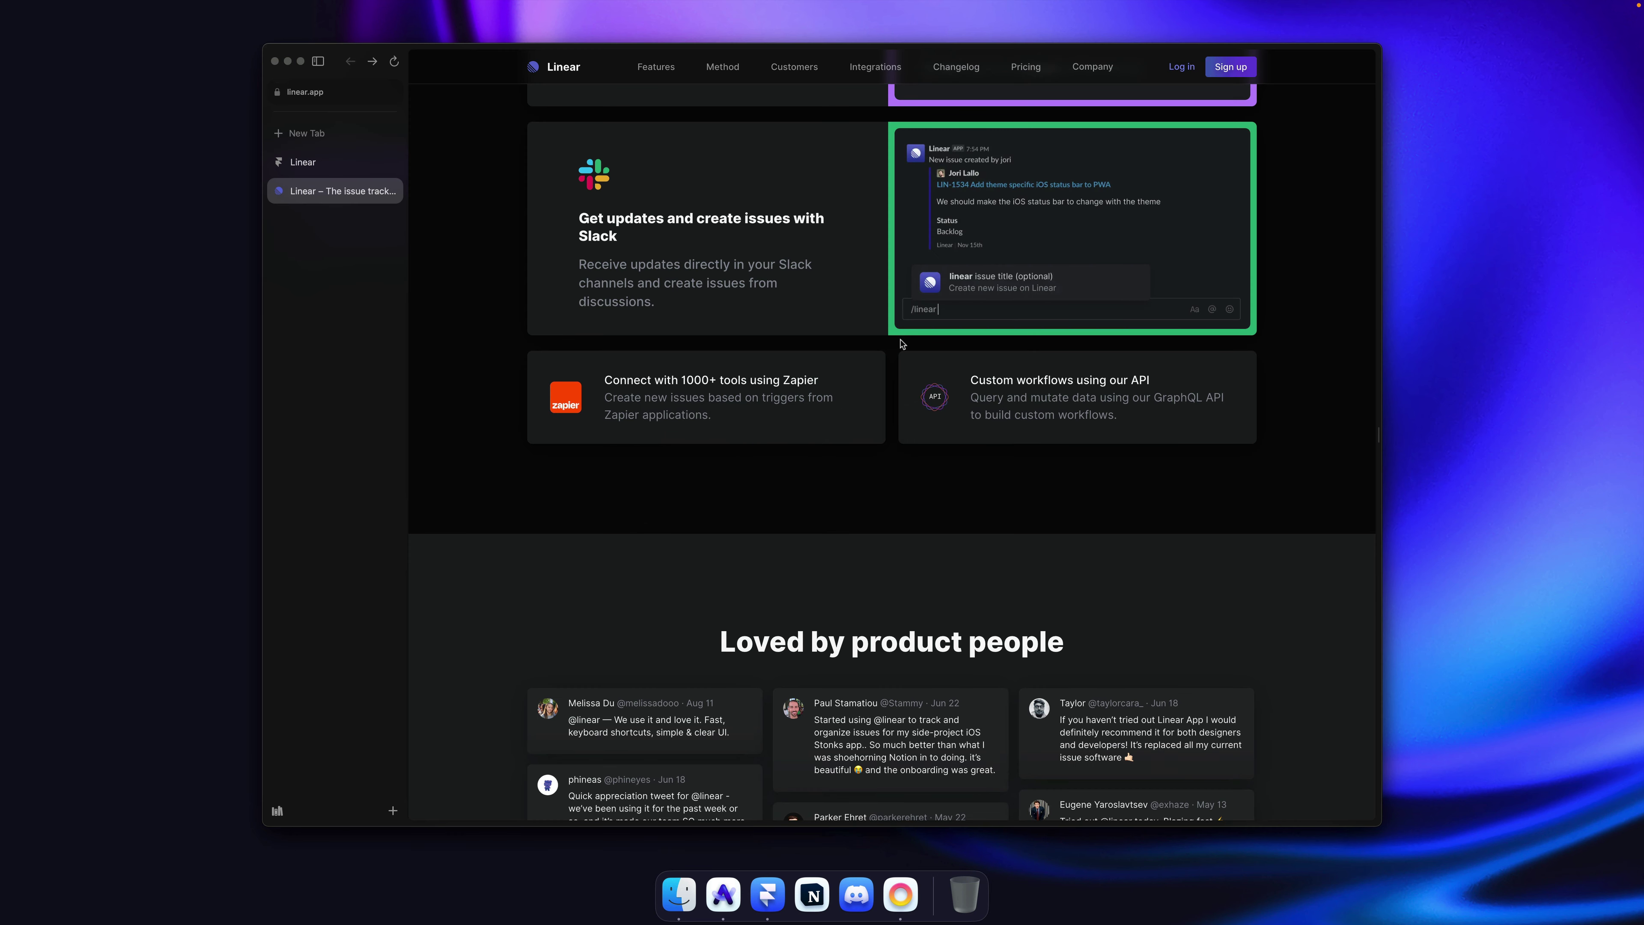
key("super")
key("super+Tab")
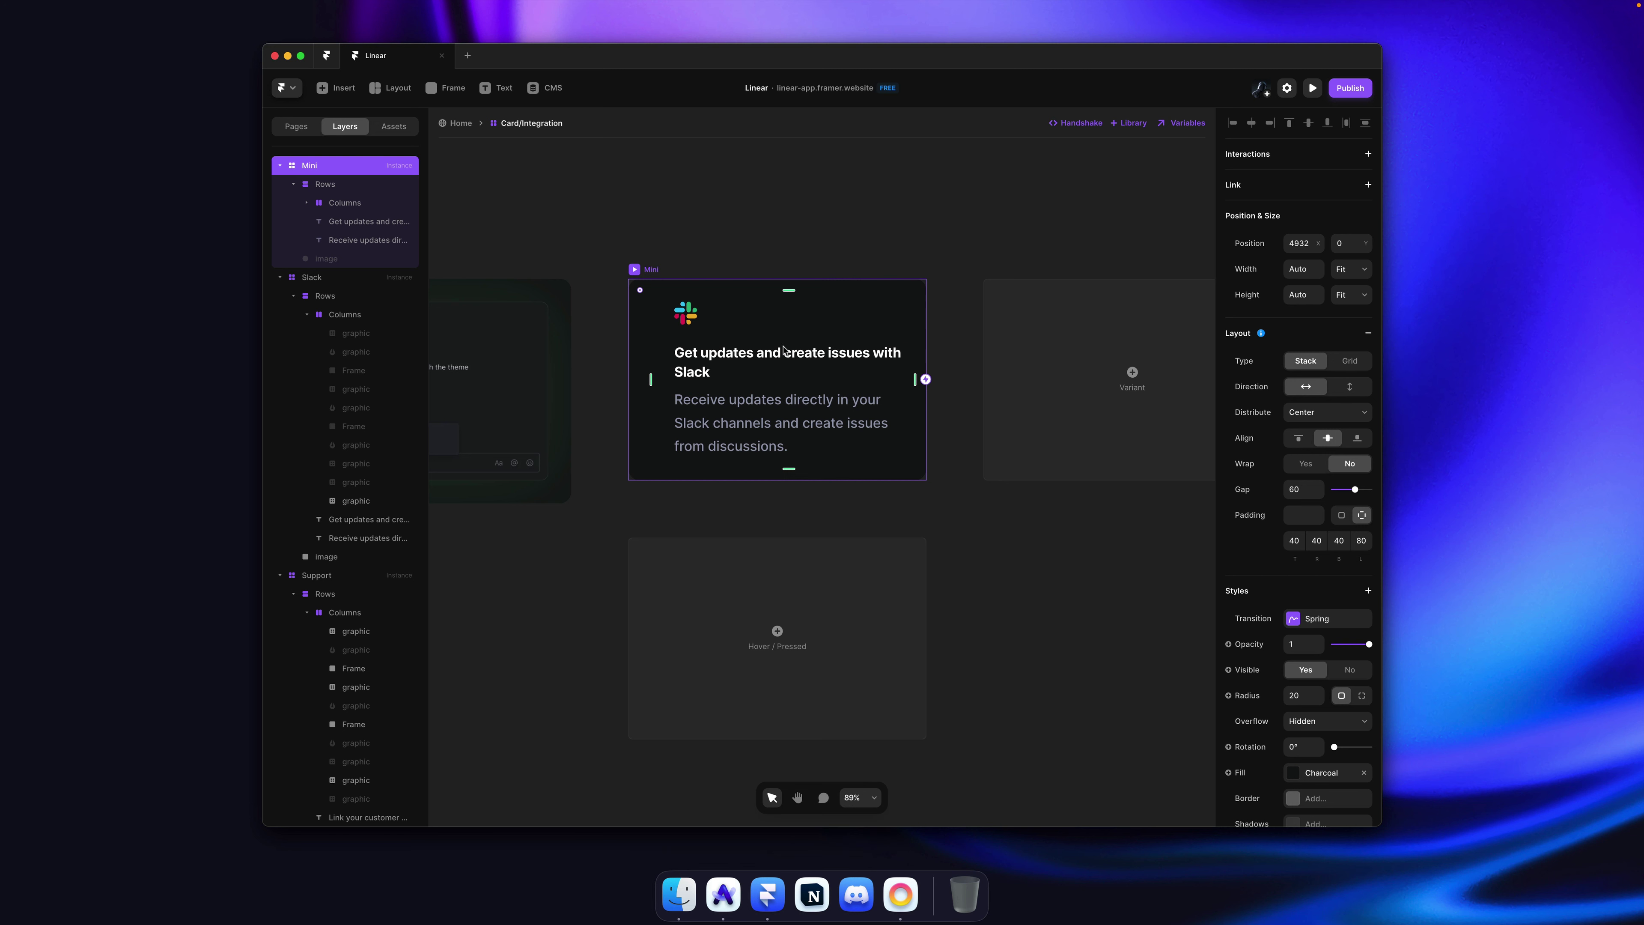
key("super")
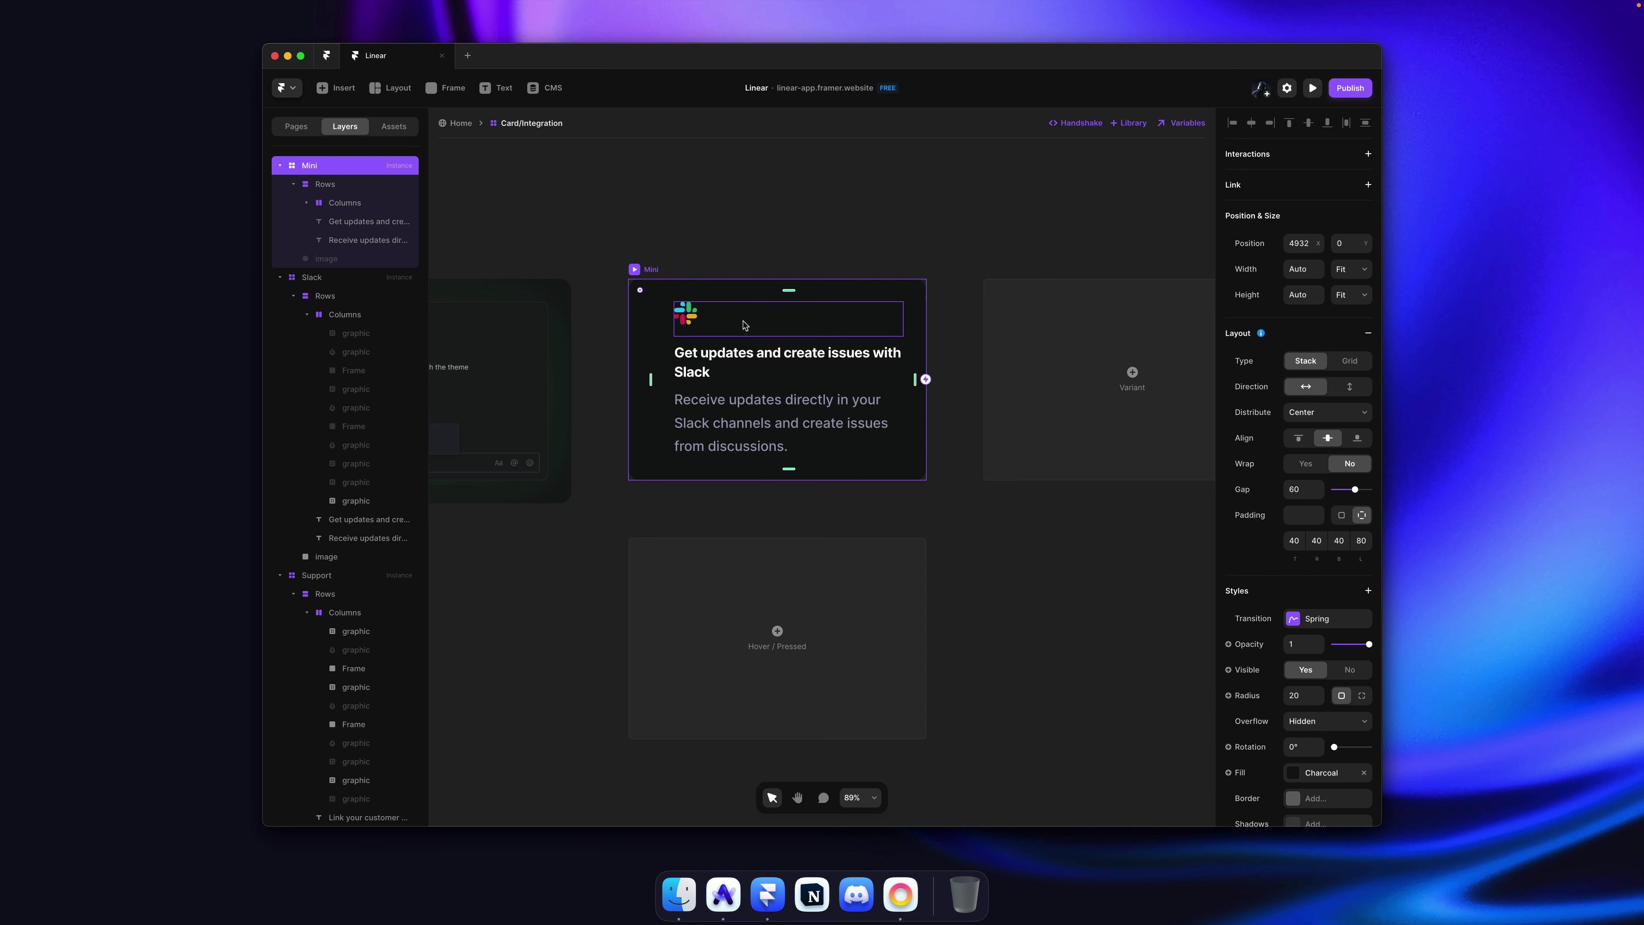
scroll(743, 325, "down", 2)
scroll(743, 325, "left", 20)
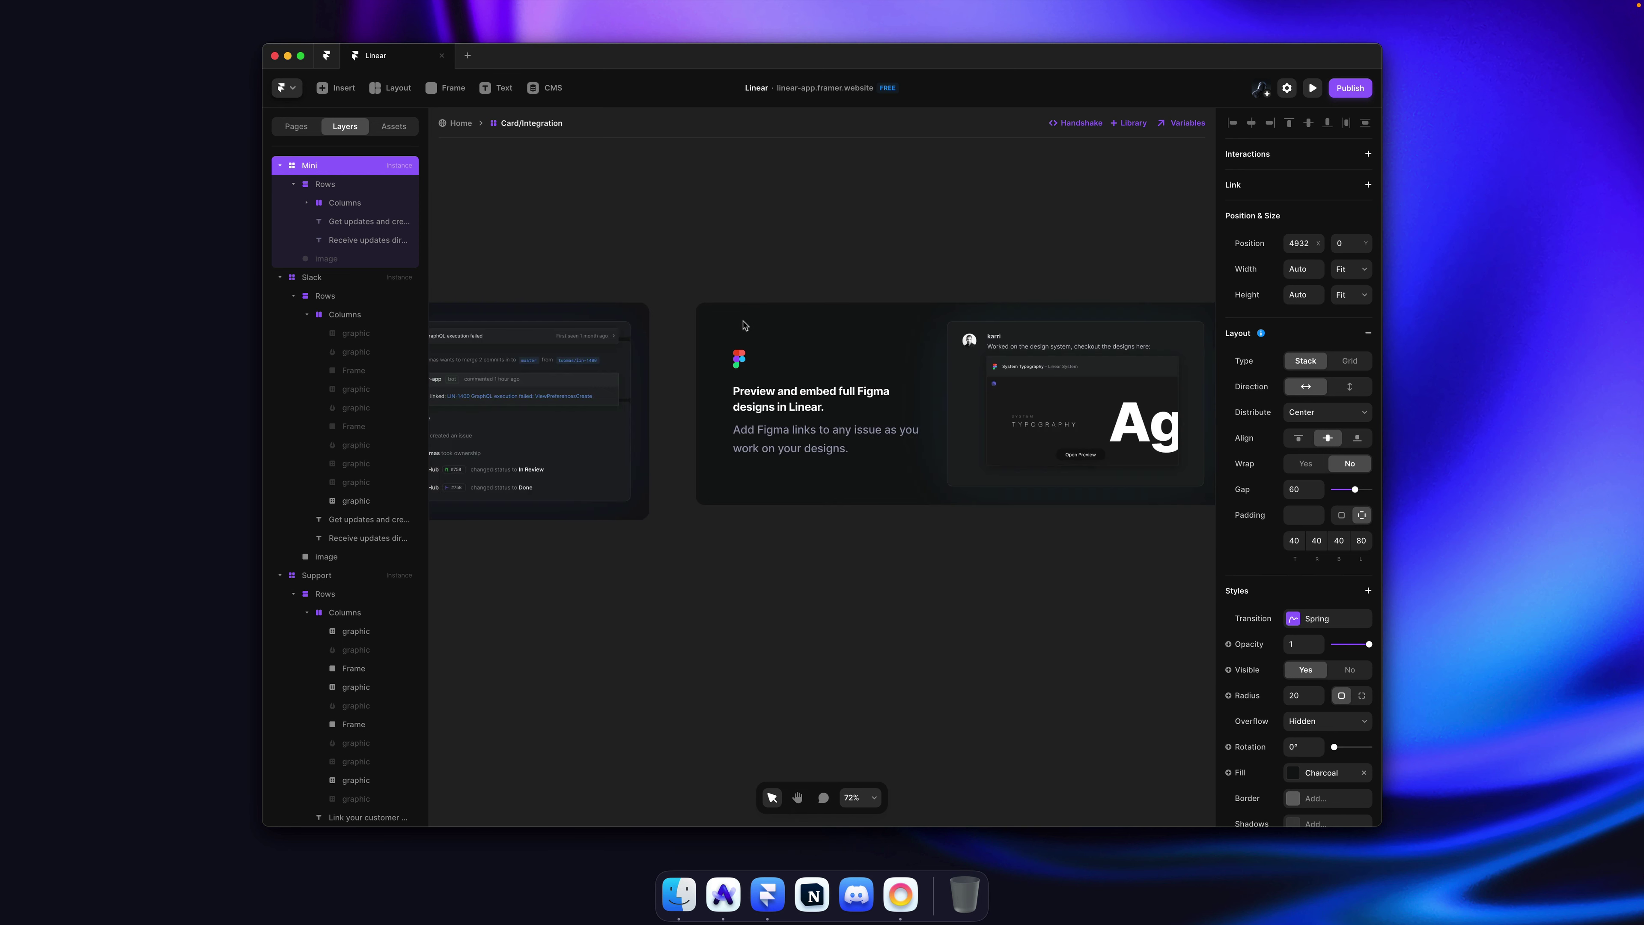
scroll(743, 325, "left", 10)
key("super")
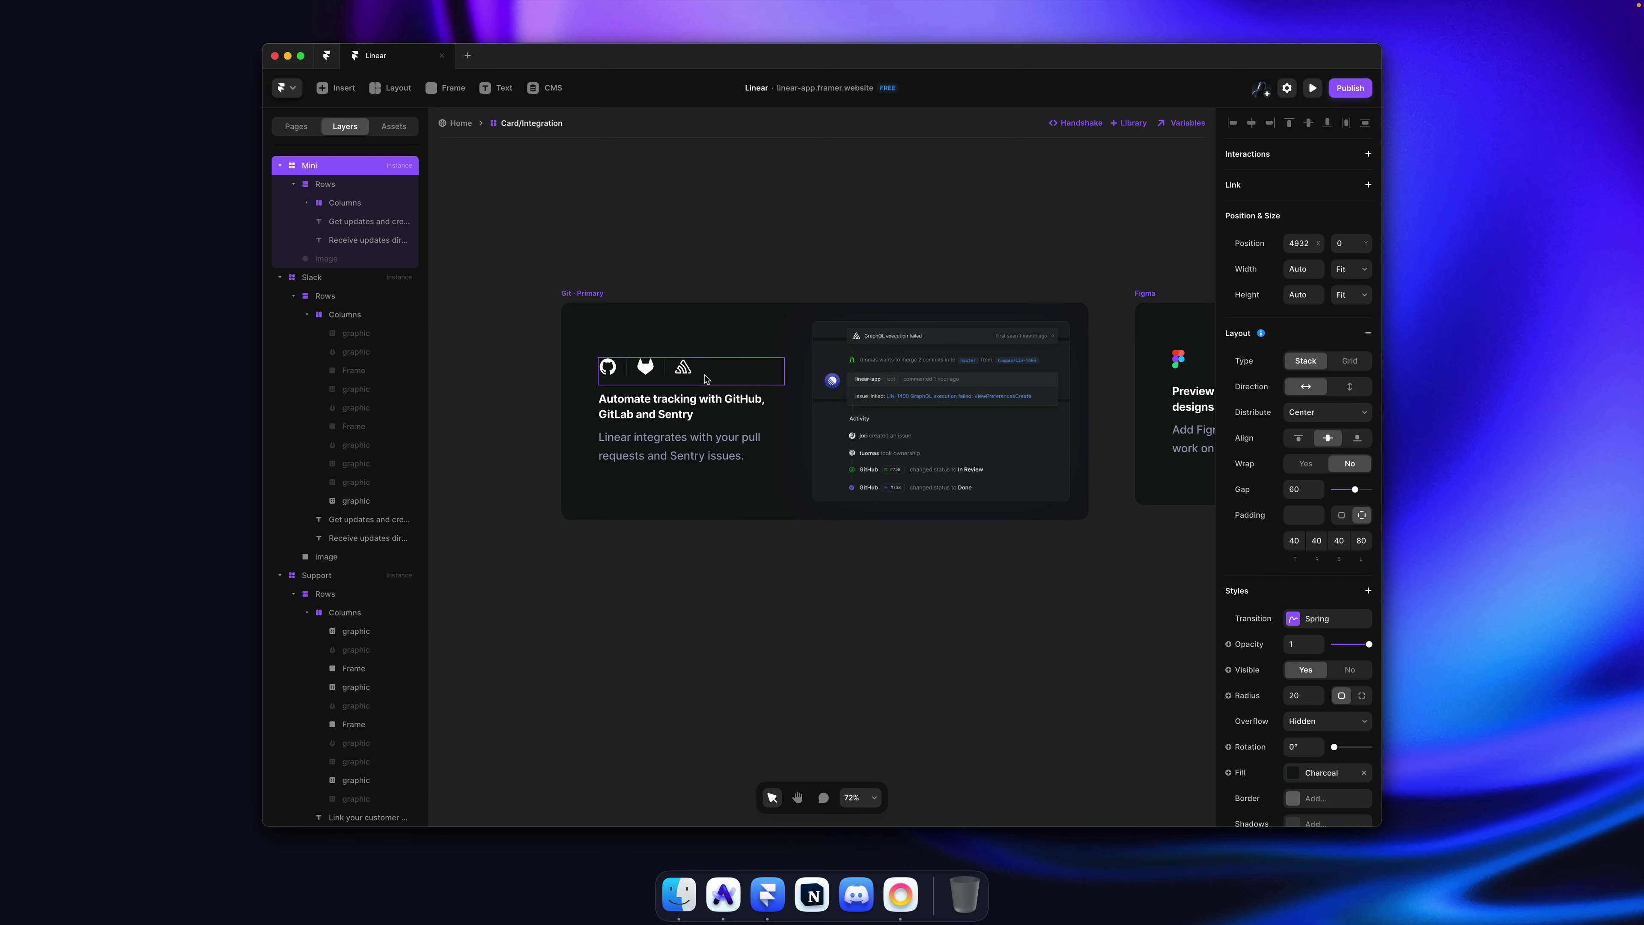
scroll(706, 379, "down", 5)
scroll(745, 379, "left", 15)
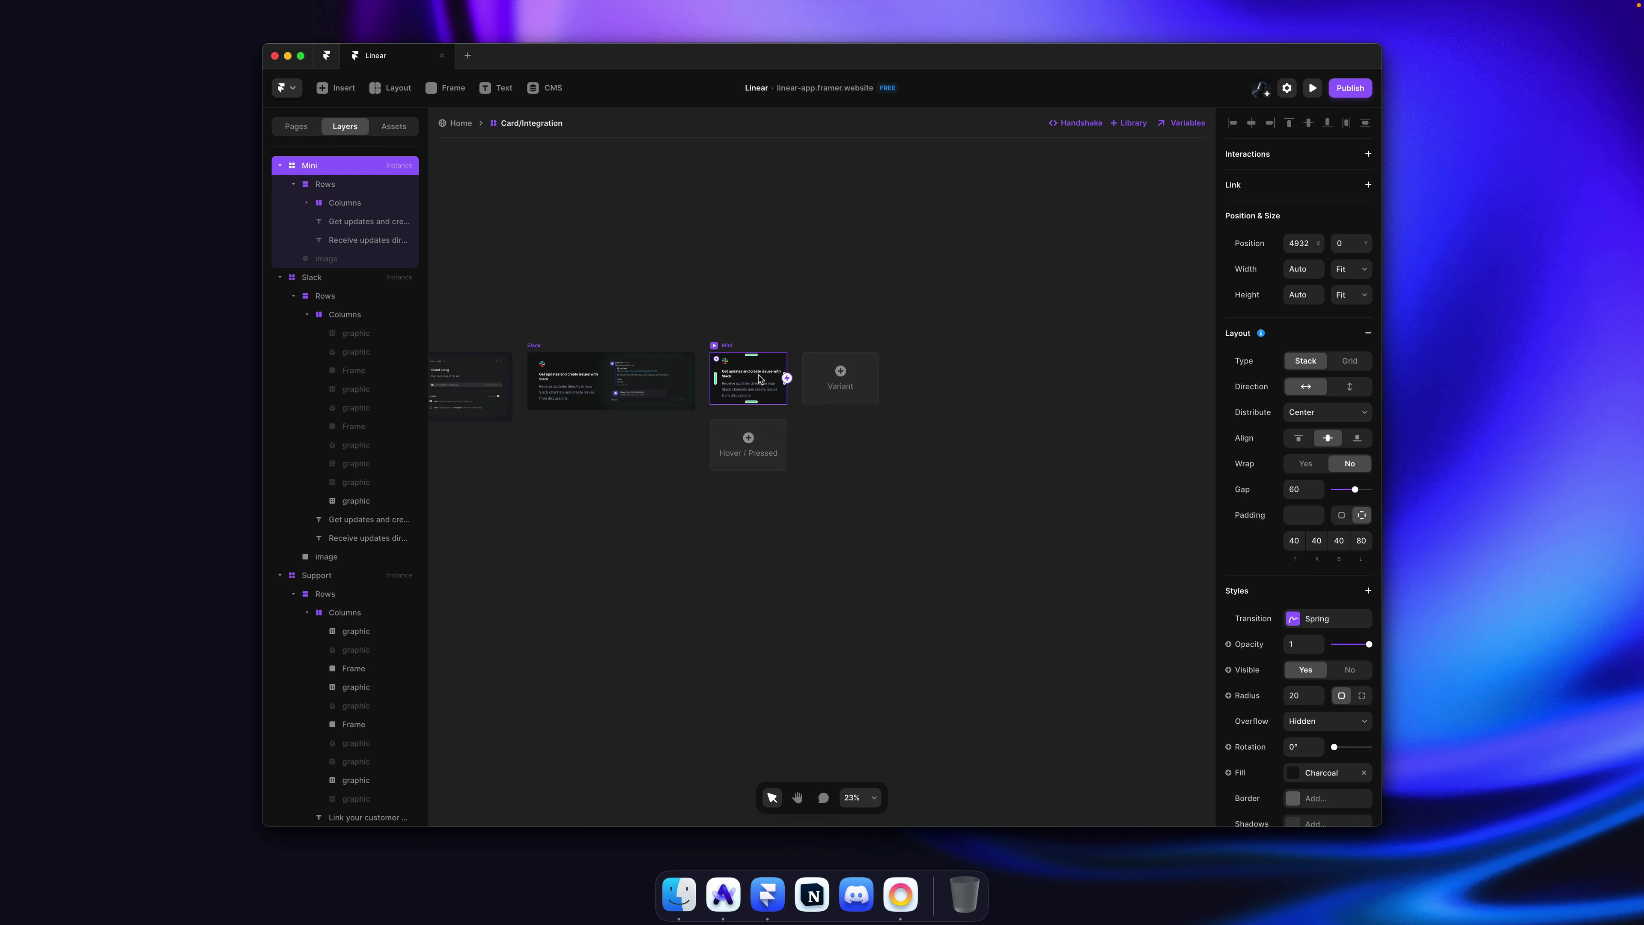
scroll(759, 379, "up", 6)
Step: Try a single-column grid layout on the Mini card, then undo it
left_click(754, 355, "super")
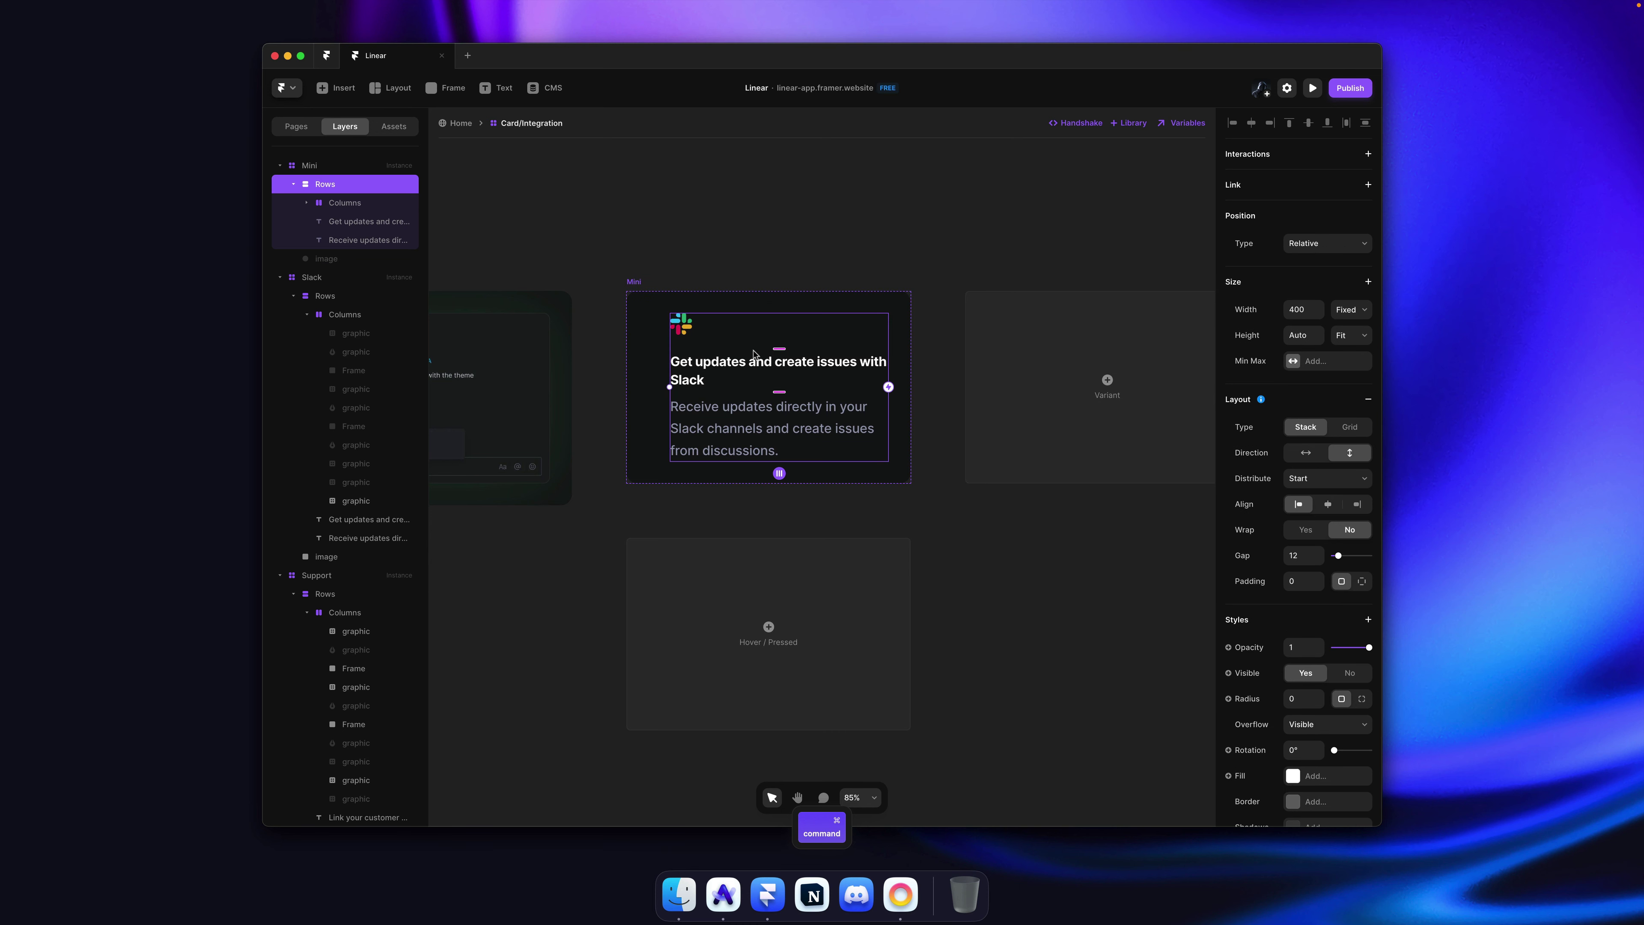
left_click(343, 202)
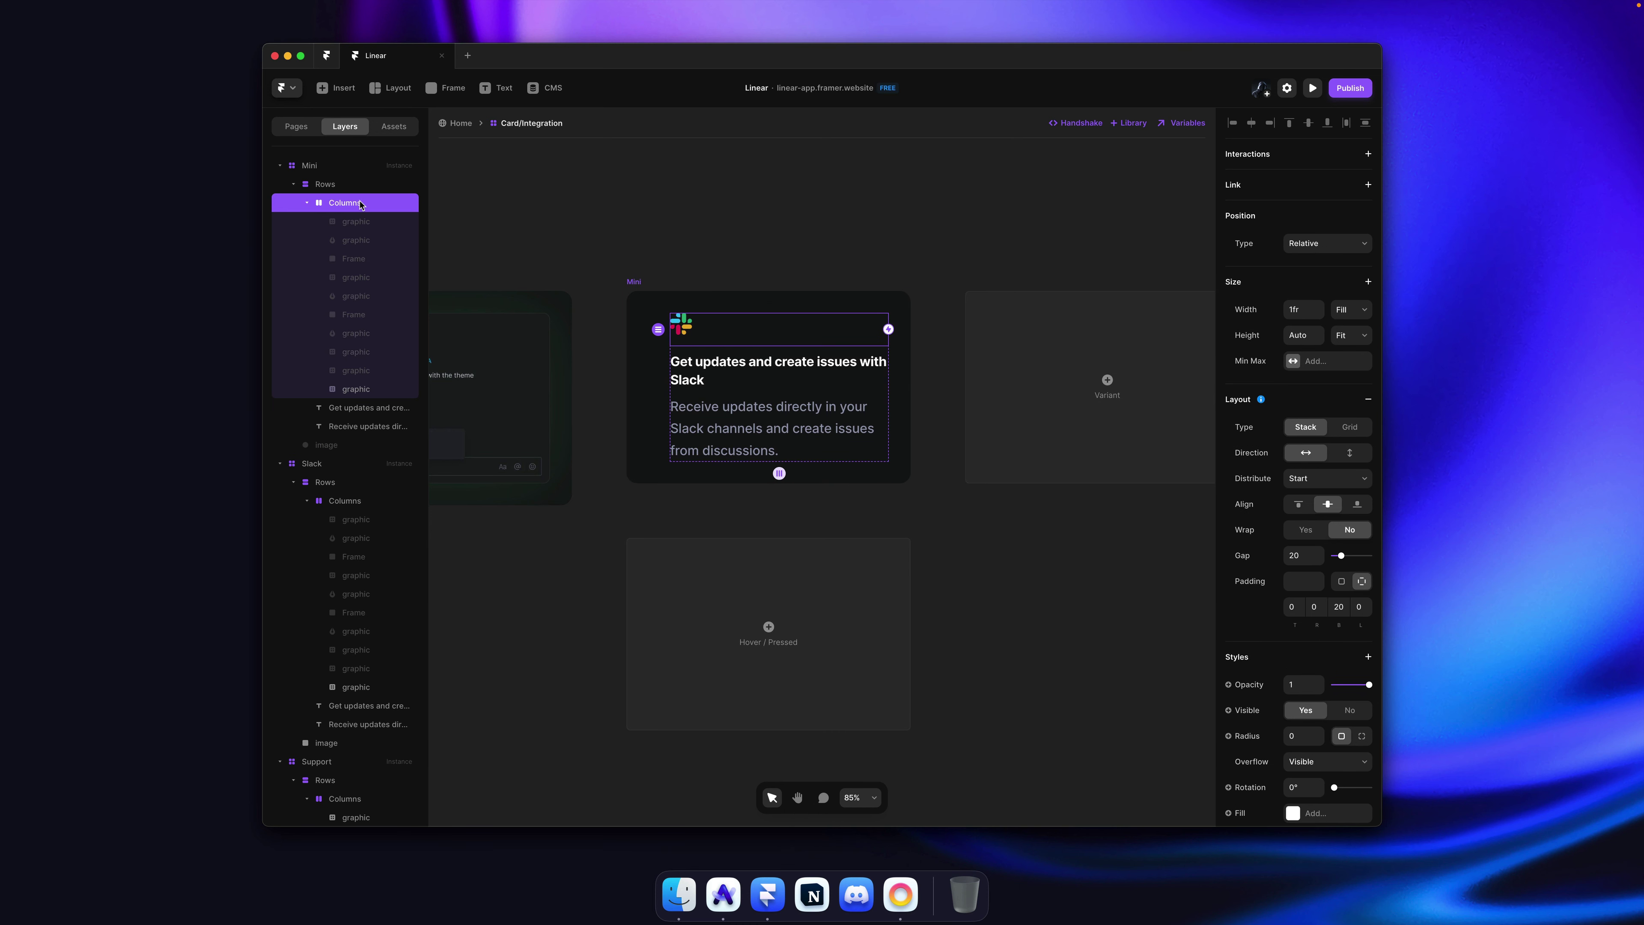
left_click(929, 371)
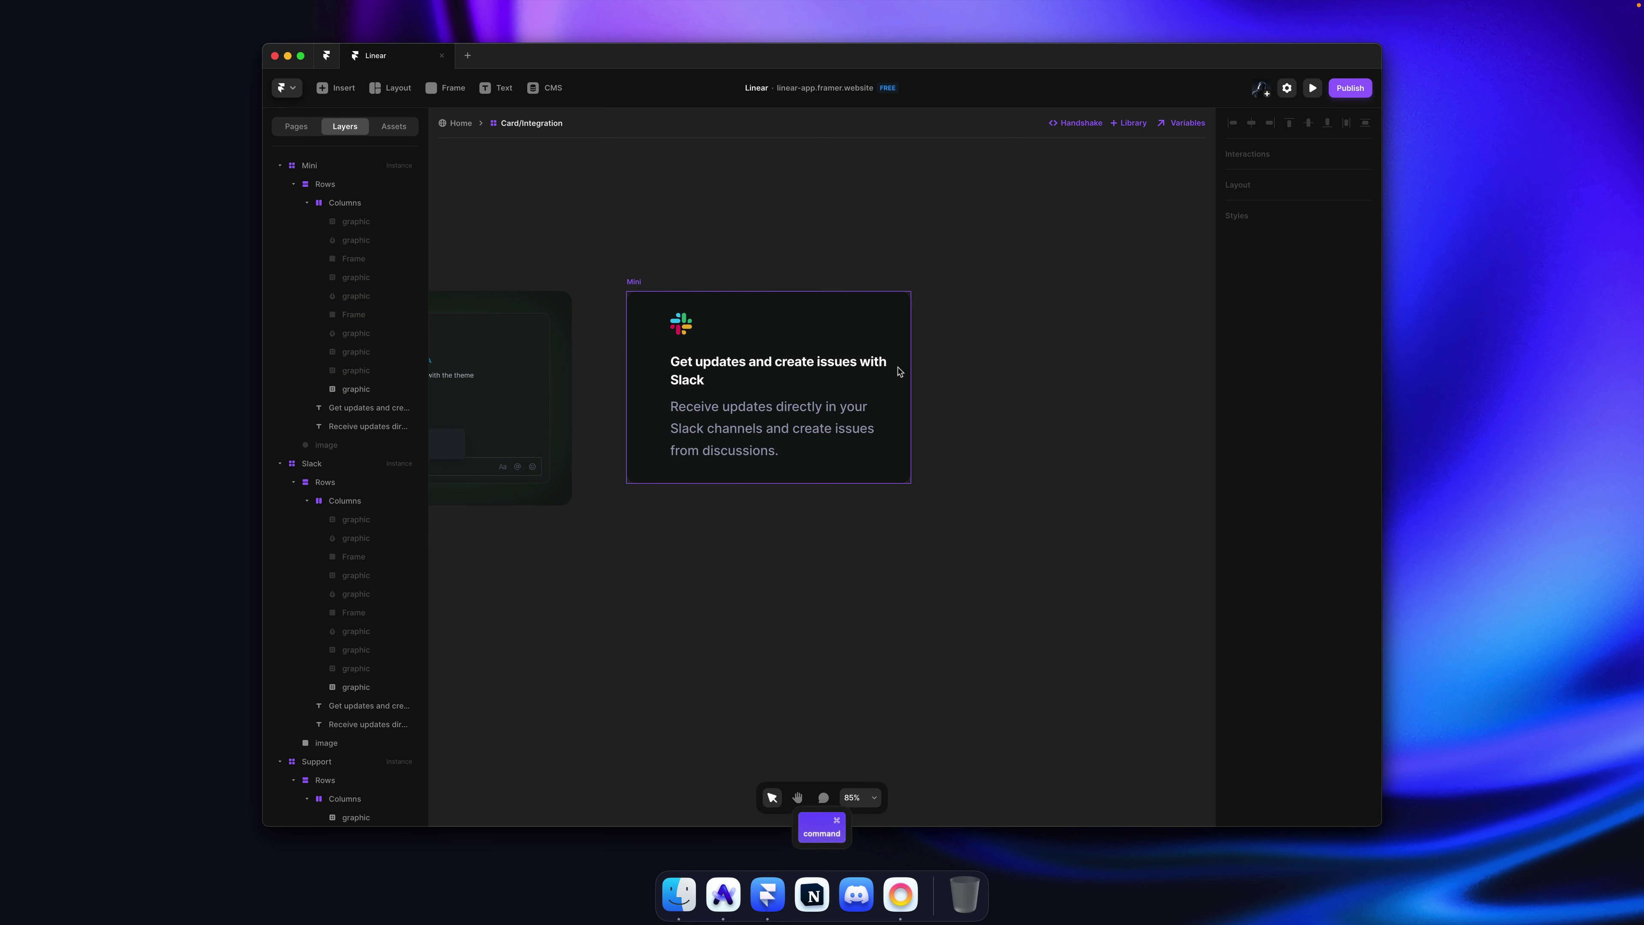
key("super+a")
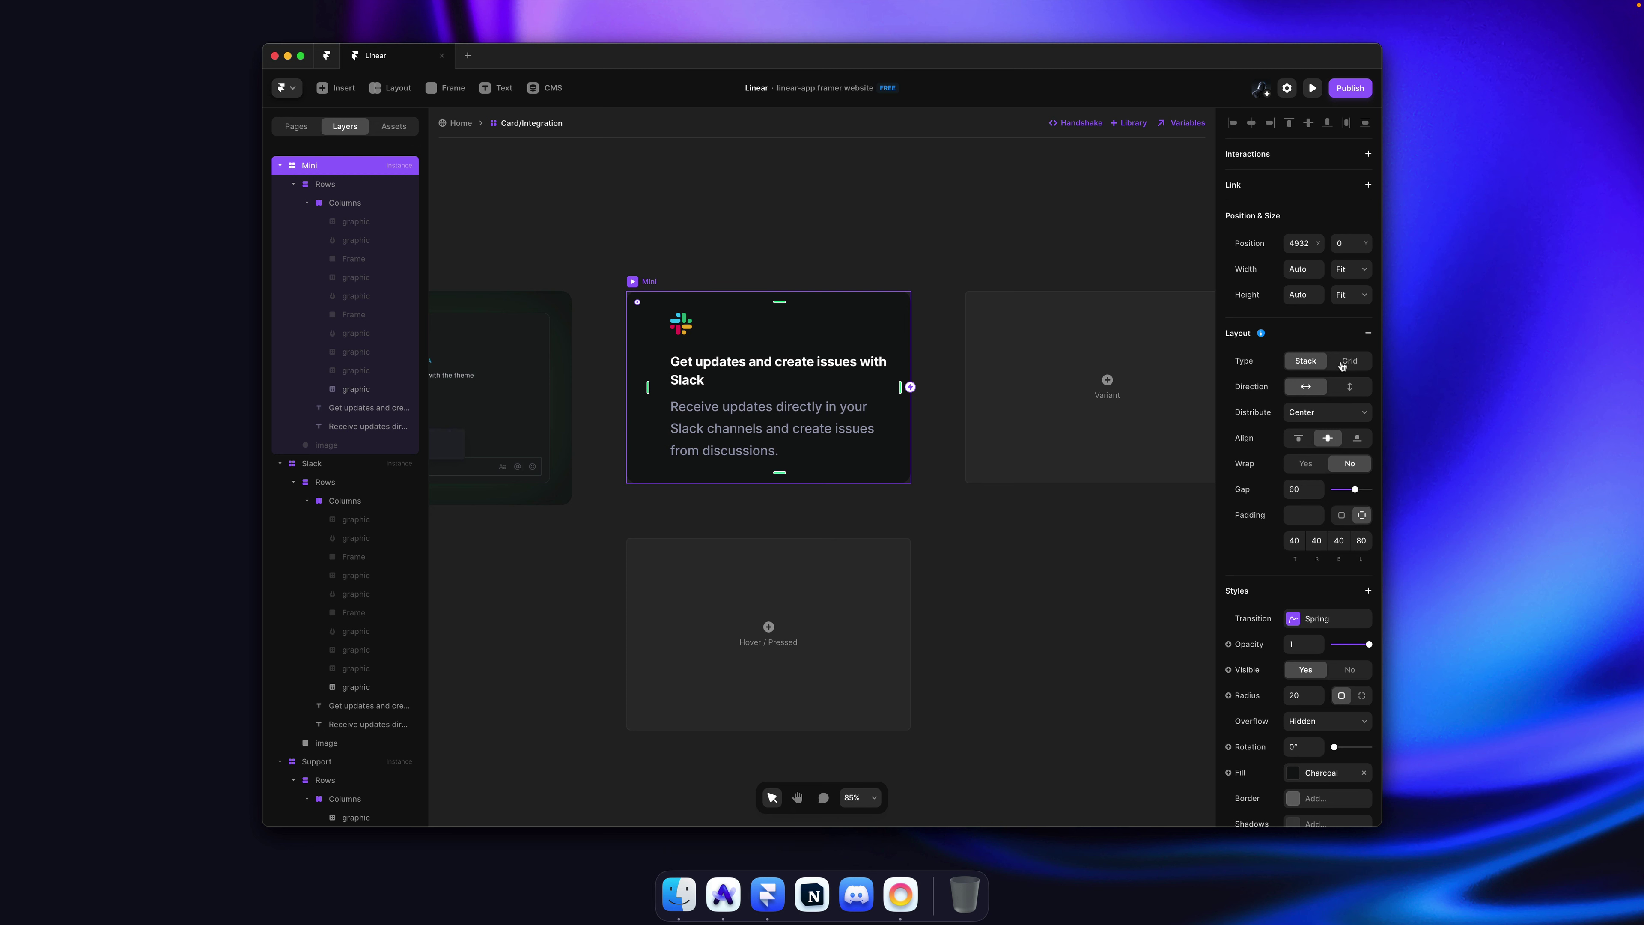
left_click(1346, 362)
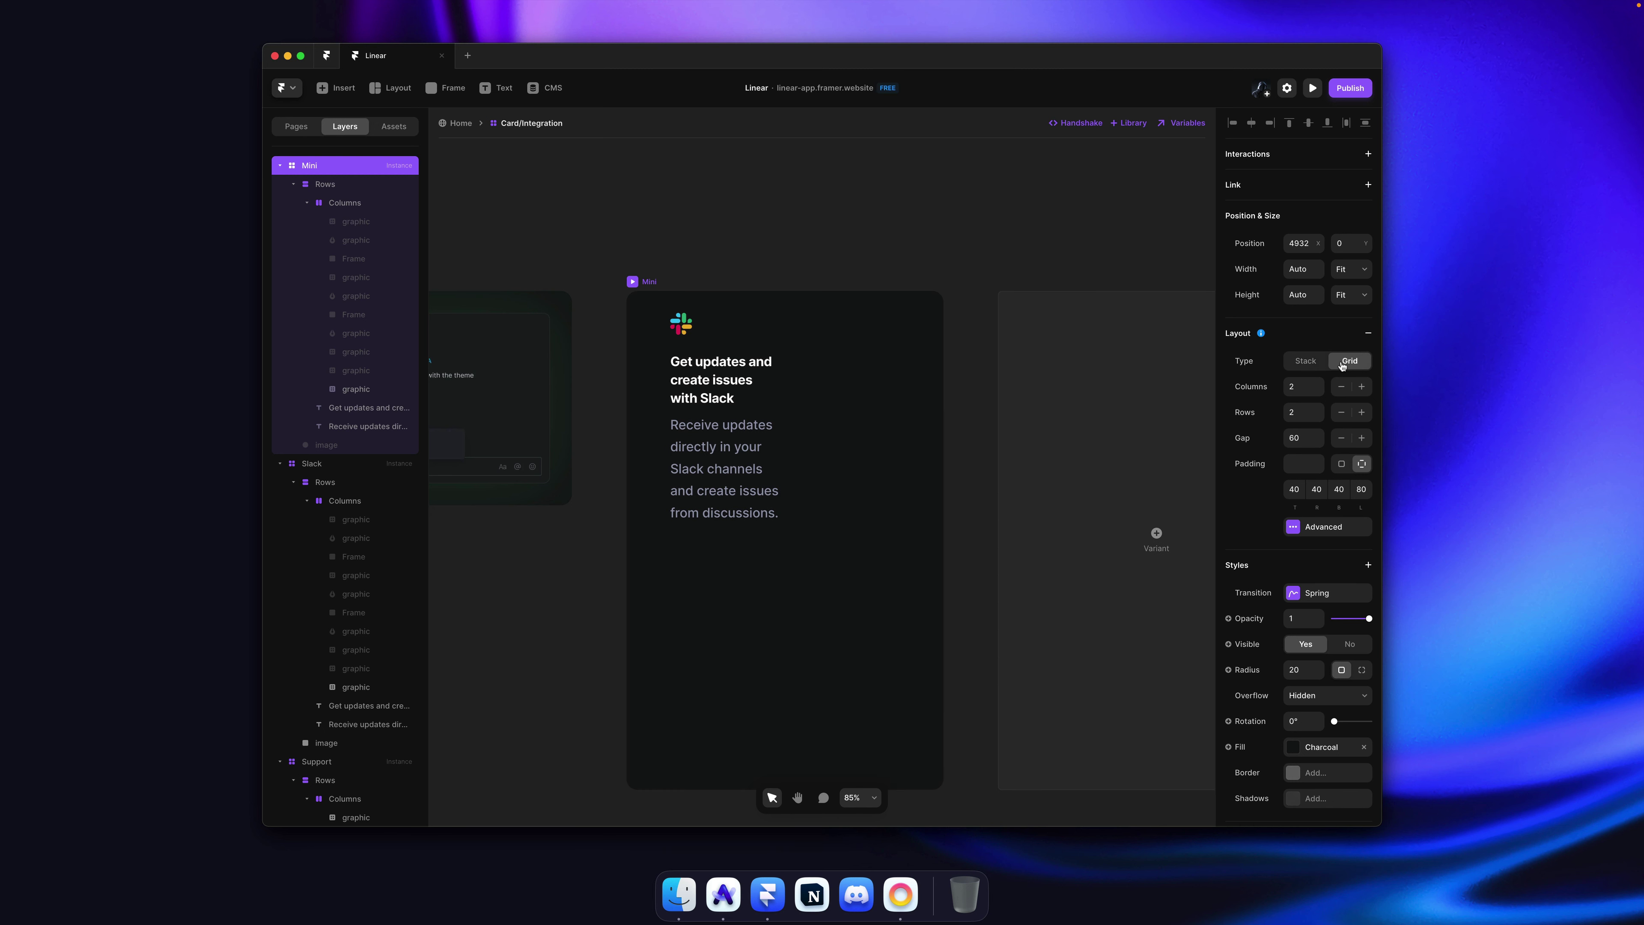
left_click(1319, 392)
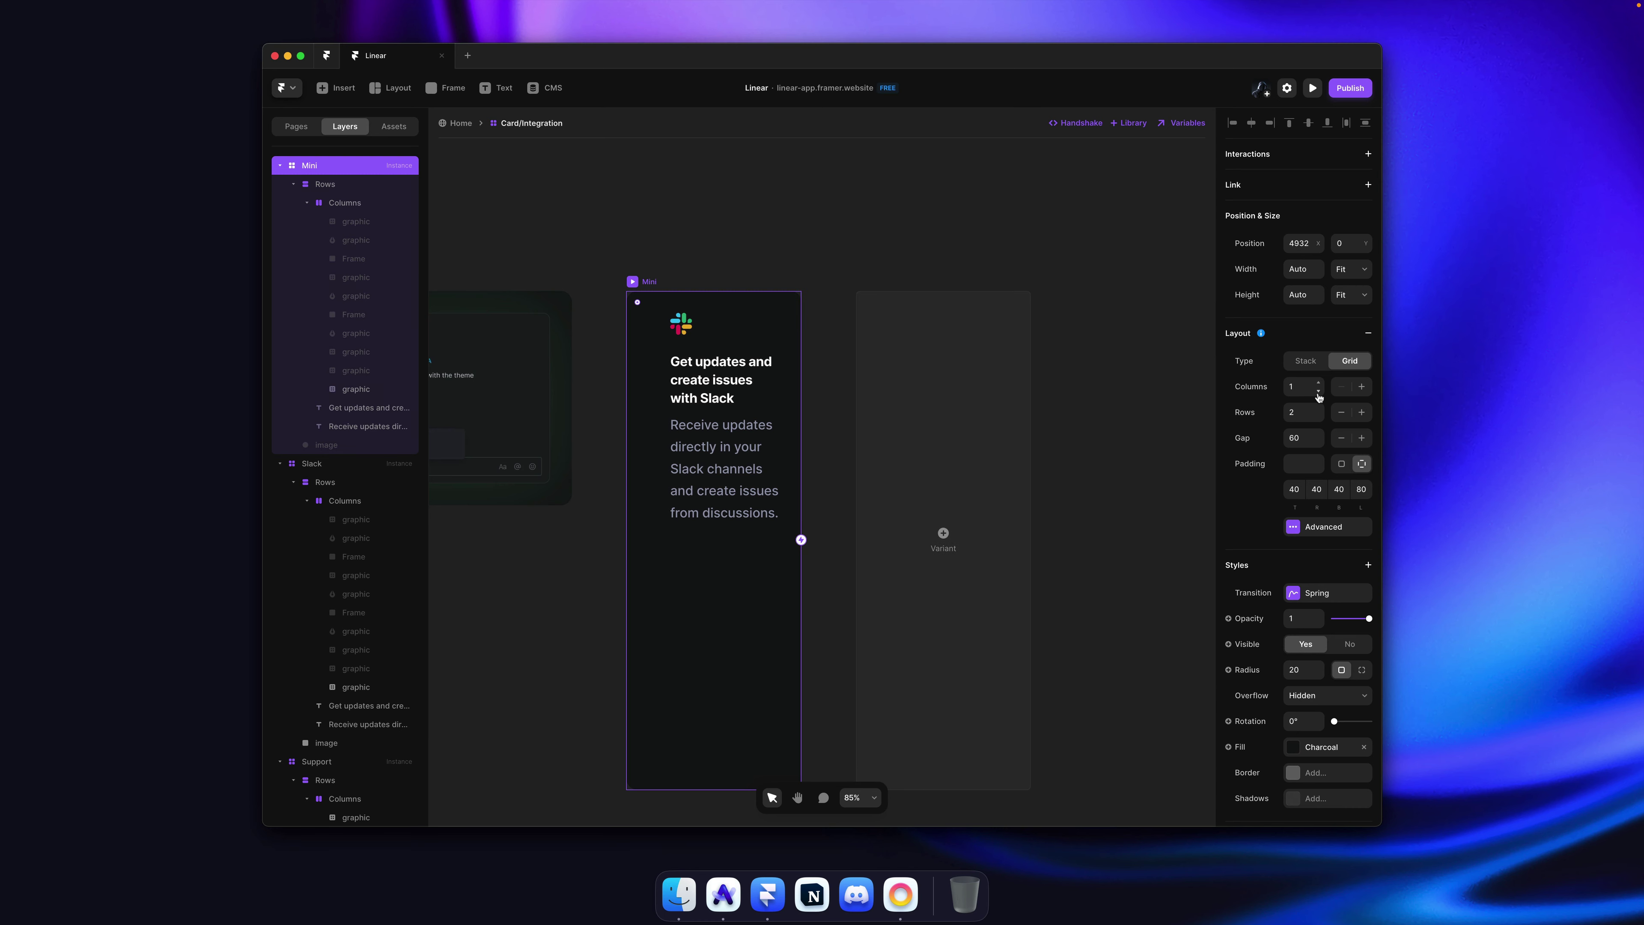
key("super+z")
key("super+z")
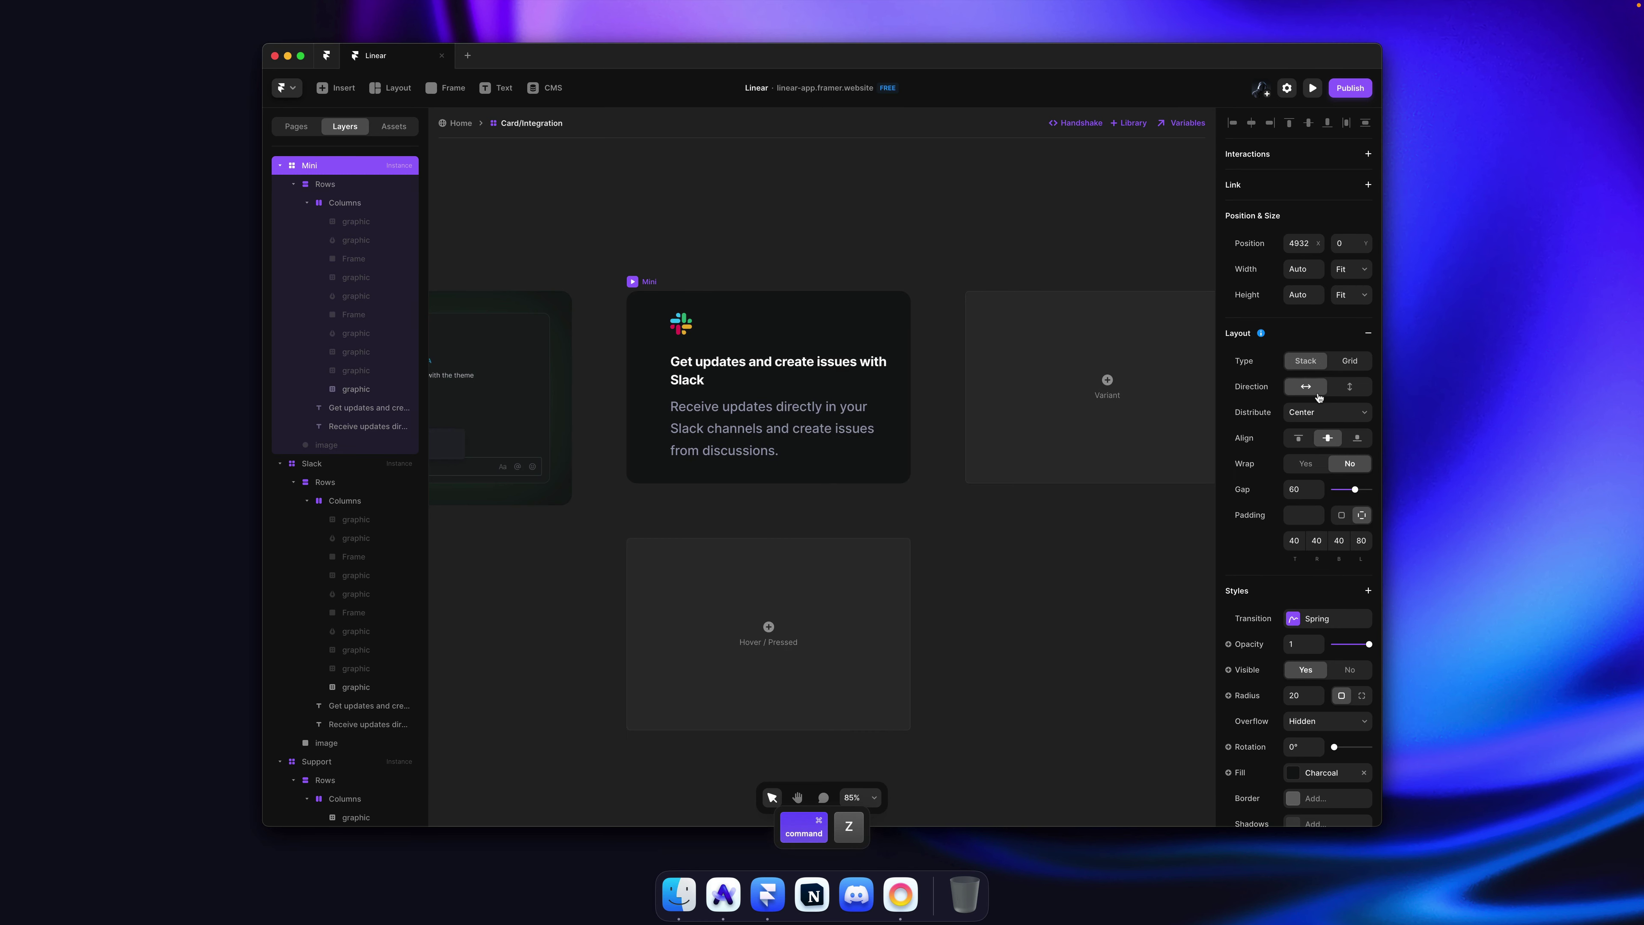
Step: Delete the Mini variant after checking the original site, and save the project
key("super+Tab")
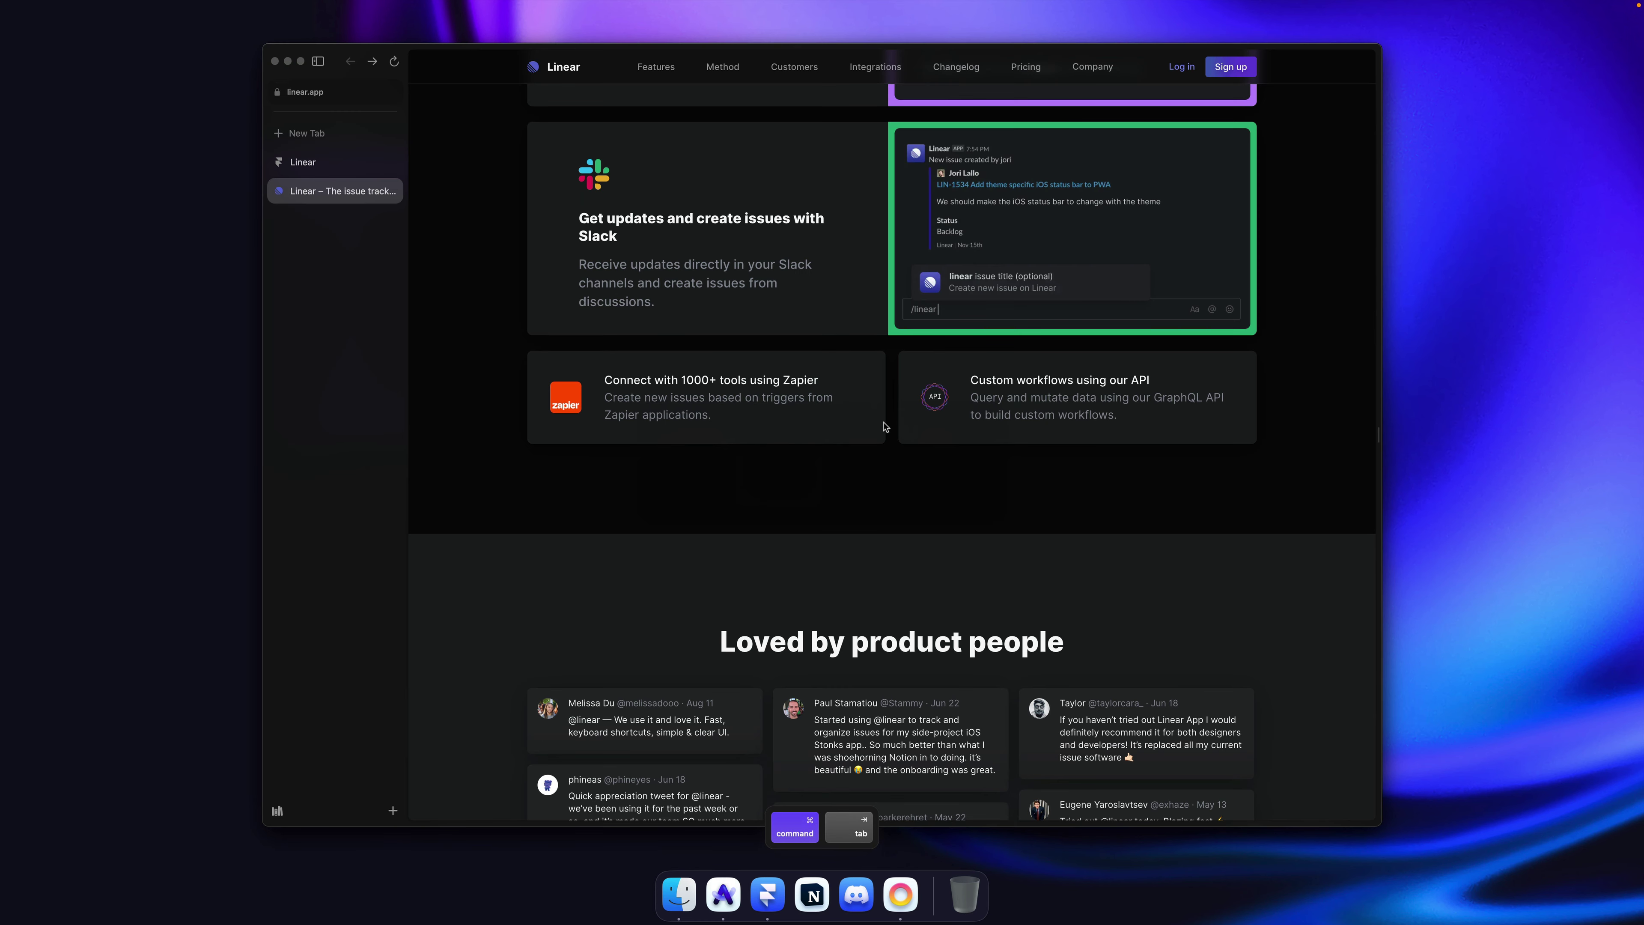
key("super+Tab")
key("Escape")
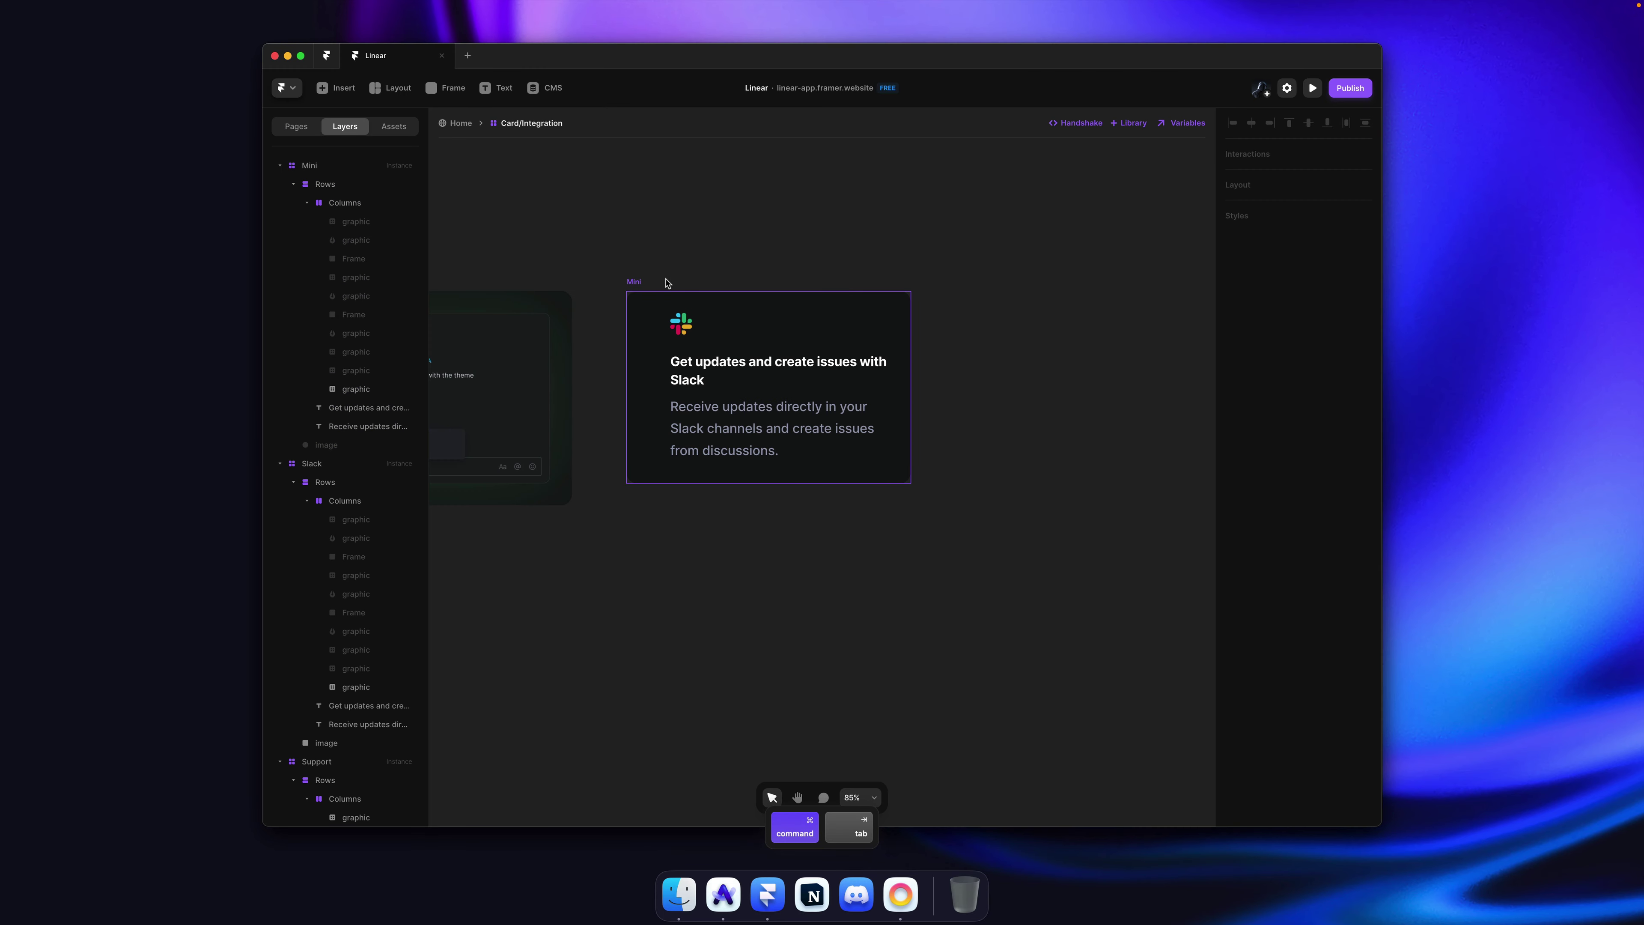
left_click(638, 283)
key("BackSpace")
key("super+s")
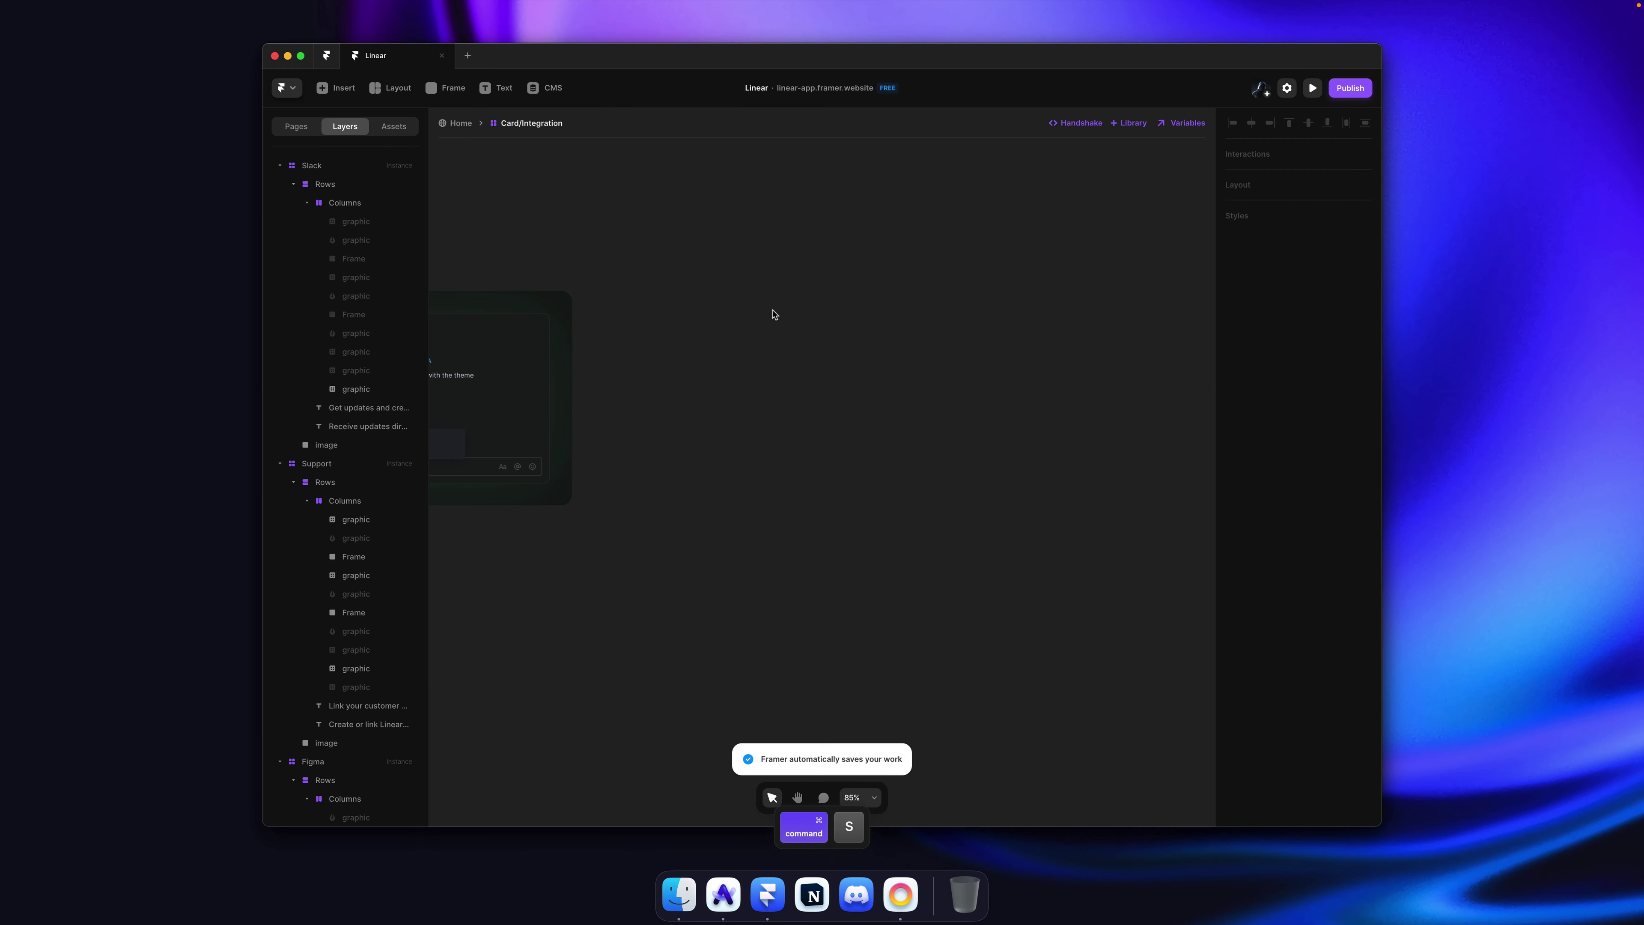
Step: Duplicate the Slack card, detach the copy from the component, and delete its image
left_click(460, 123)
key("super+d")
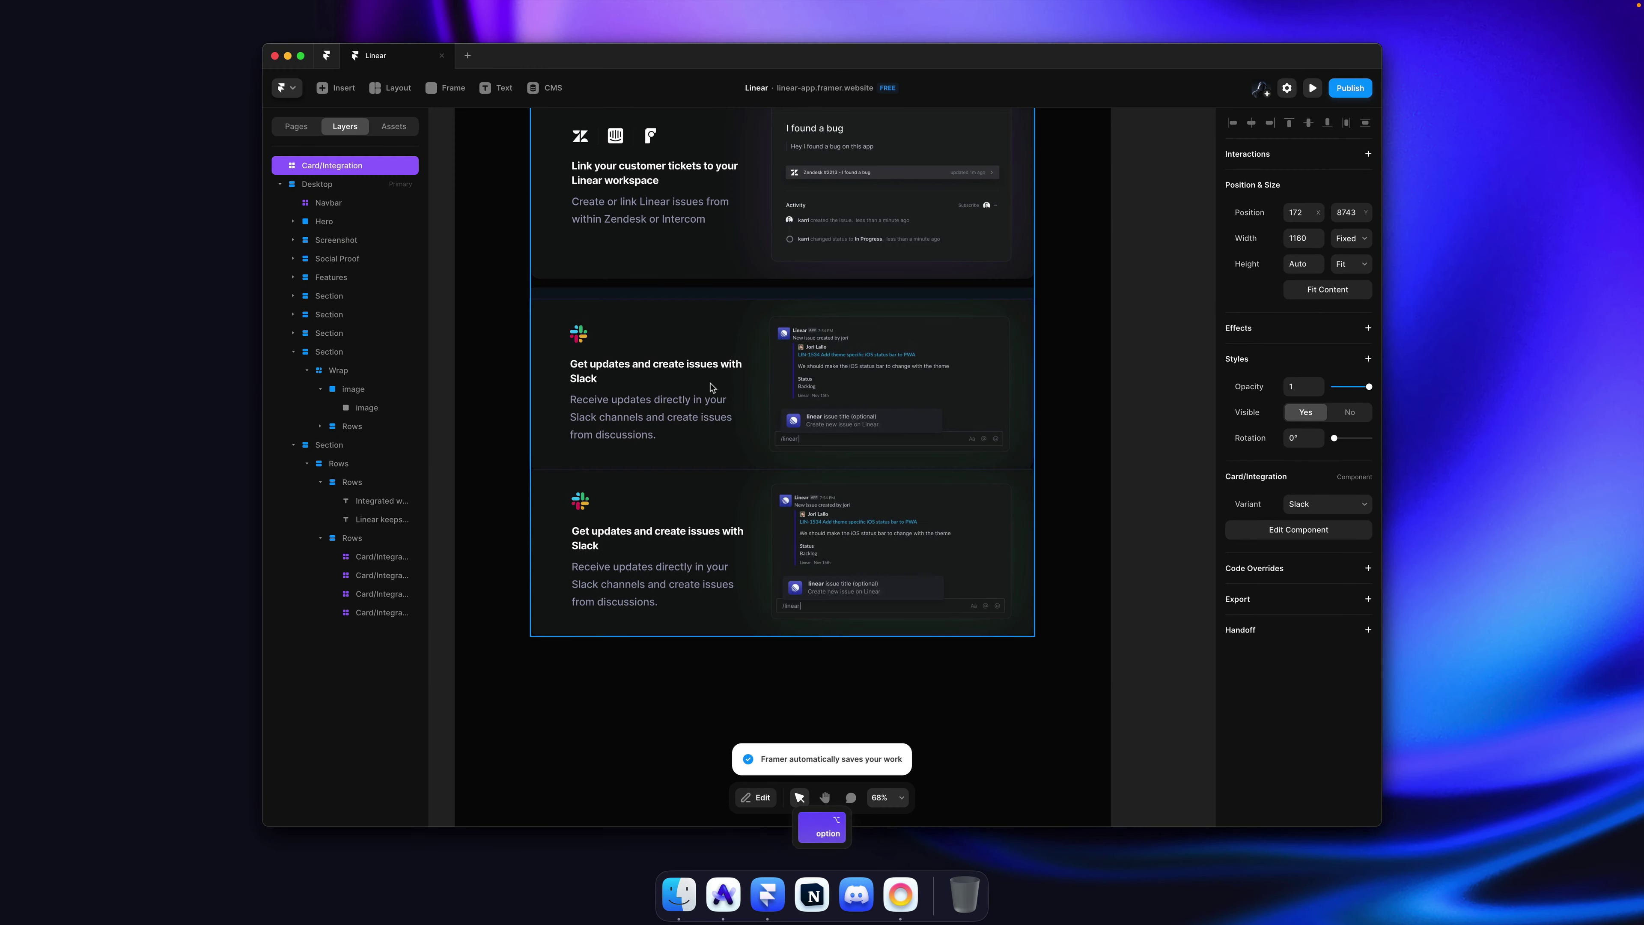
right_click(704, 483)
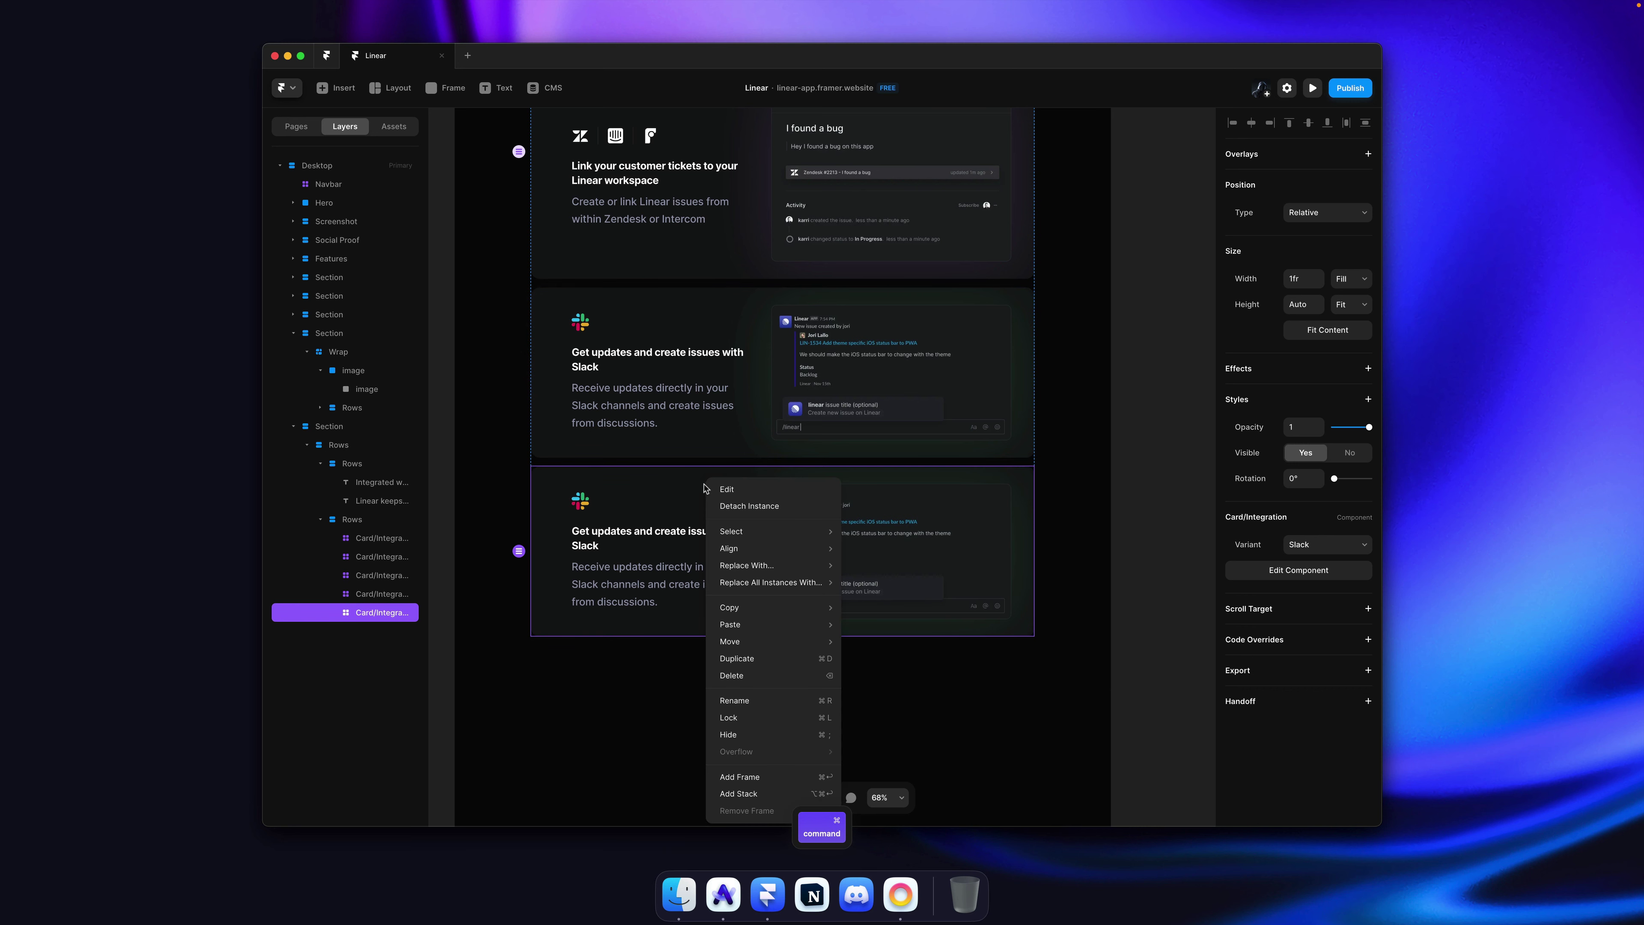
left_click(735, 507)
scroll(728, 495, "up", 3)
left_click(904, 439)
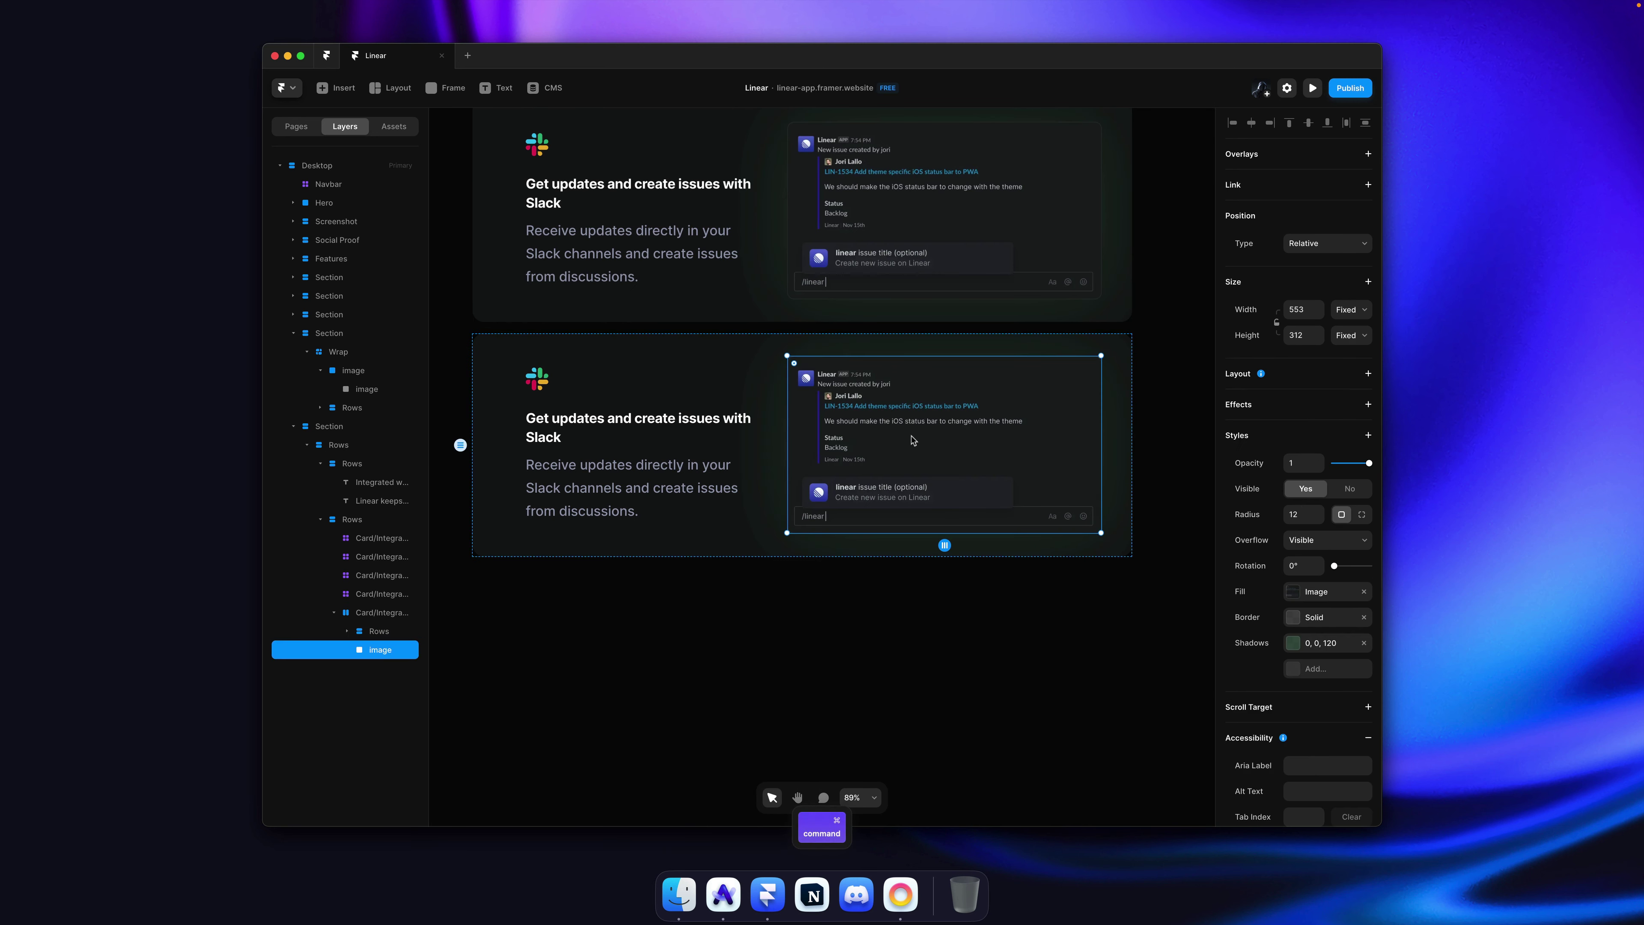
key("BackSpace")
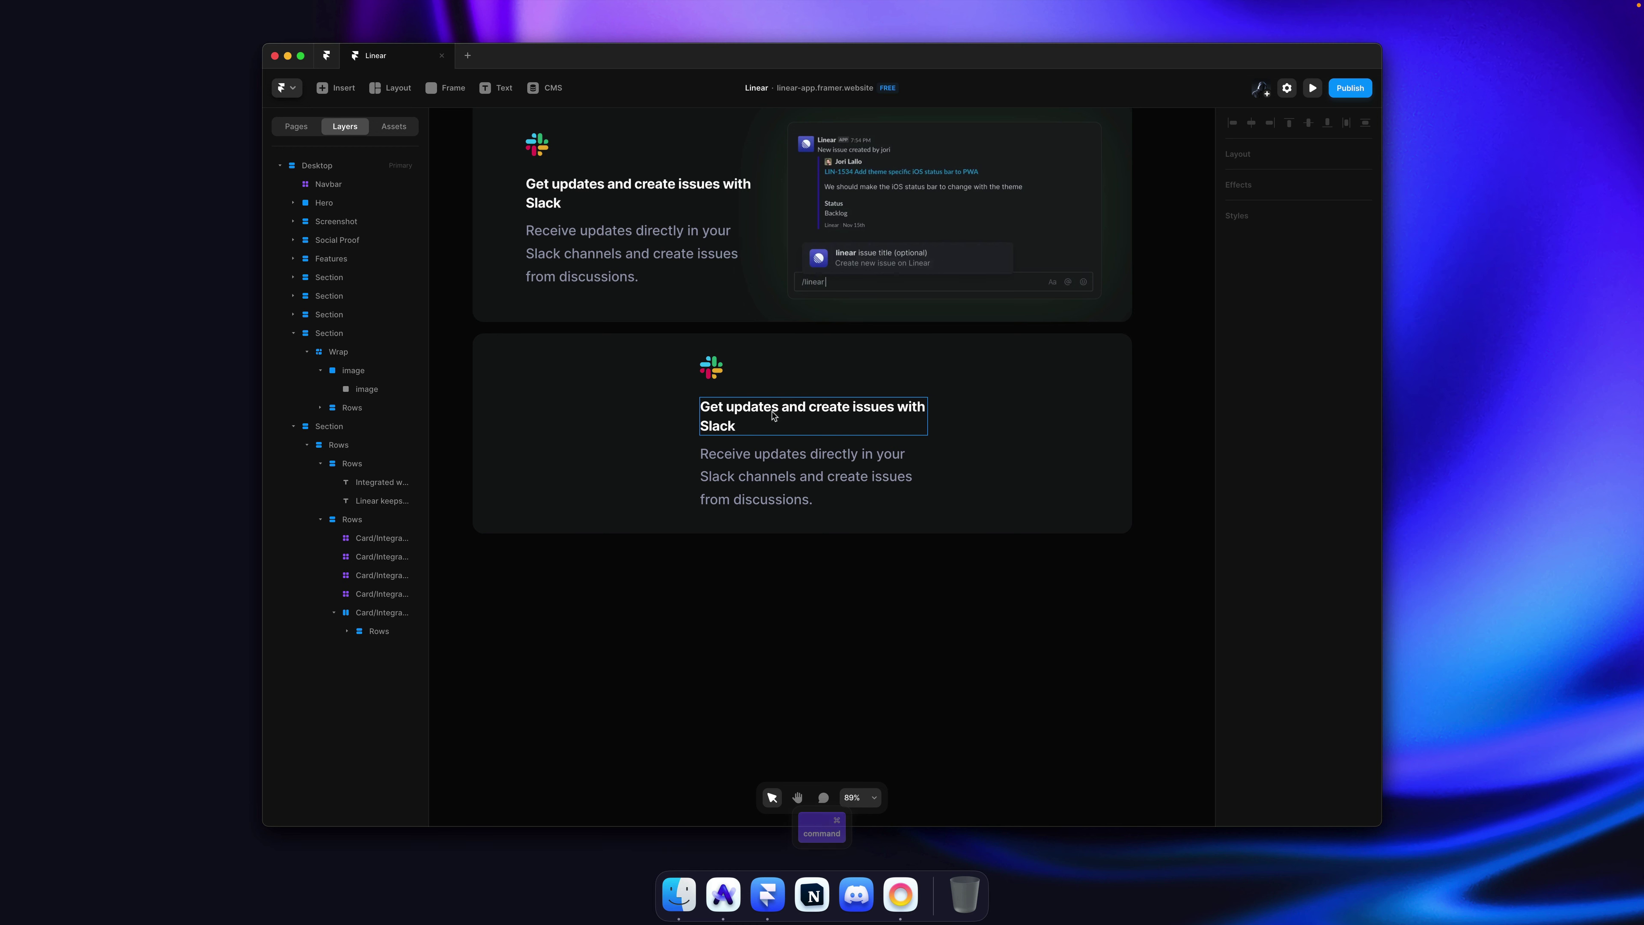
Step: Remove the leftover graphic layers and the Columns wrapper, keeping only the icon
left_click(915, 397)
key("super+z")
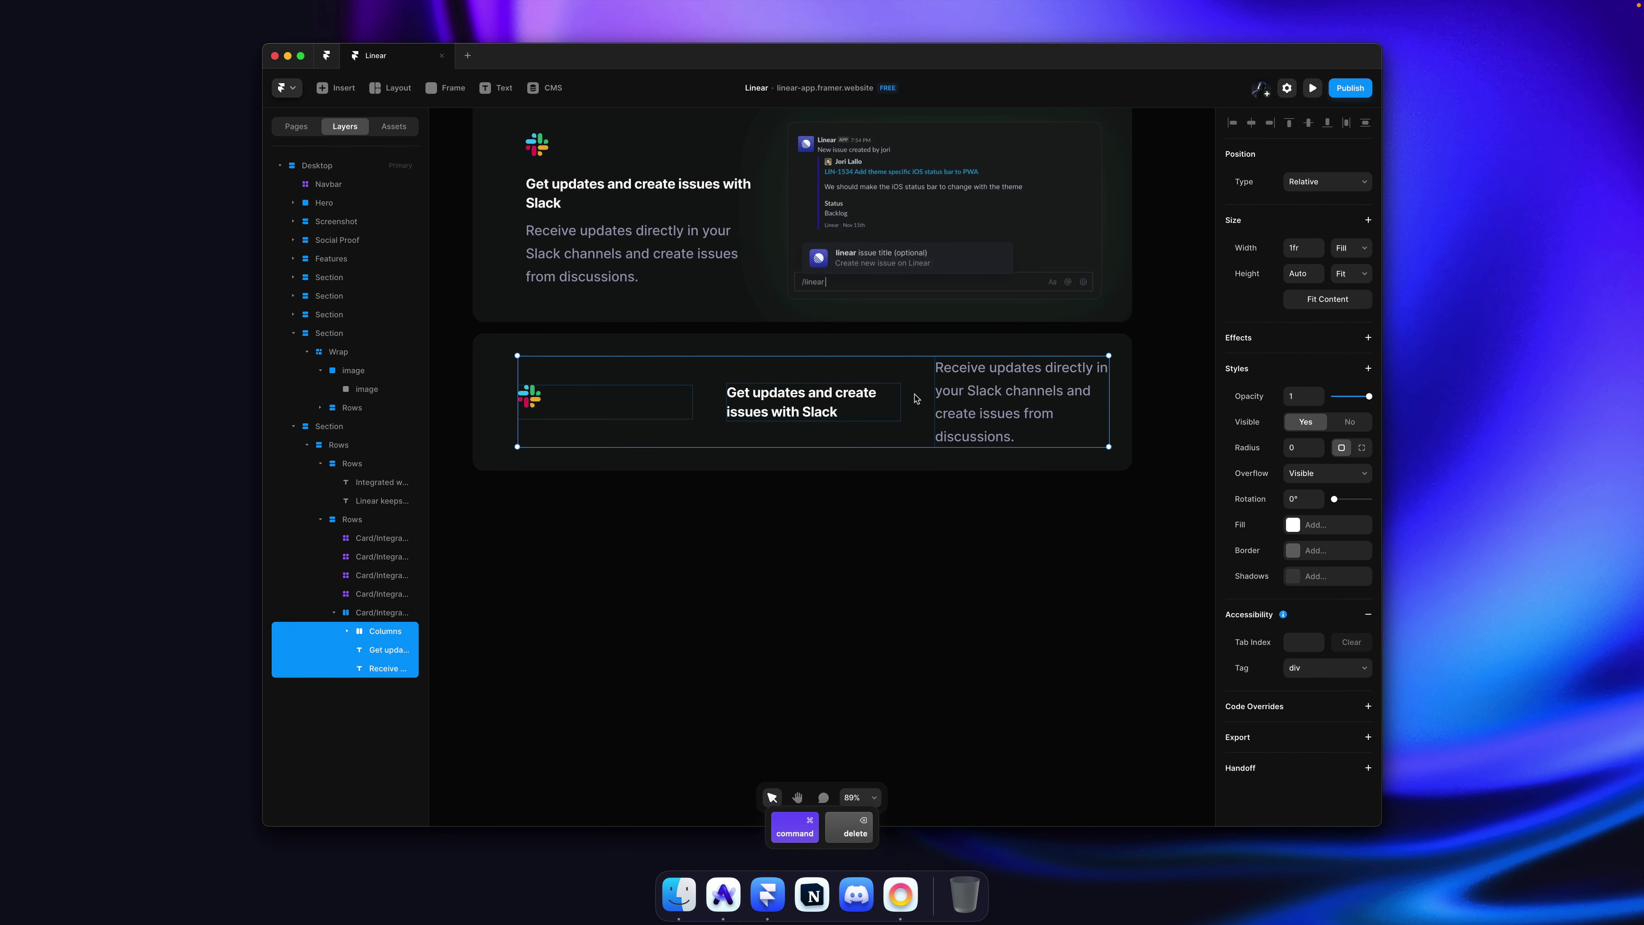
key("super+z")
key("super+z")
key("super+z")
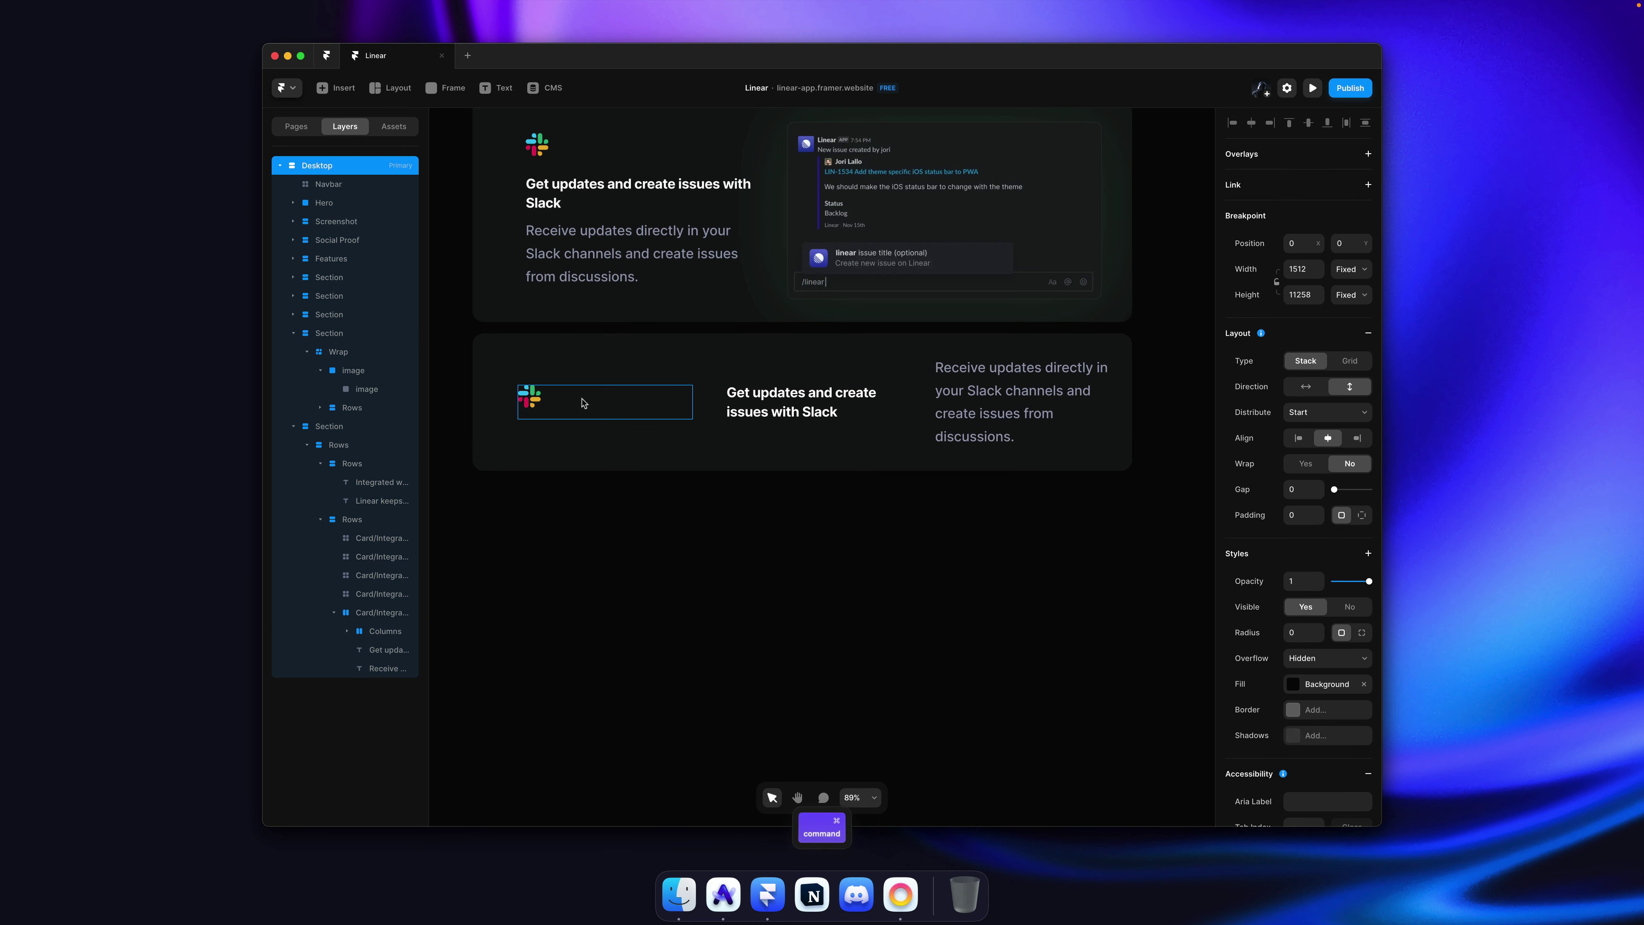
left_click(388, 603)
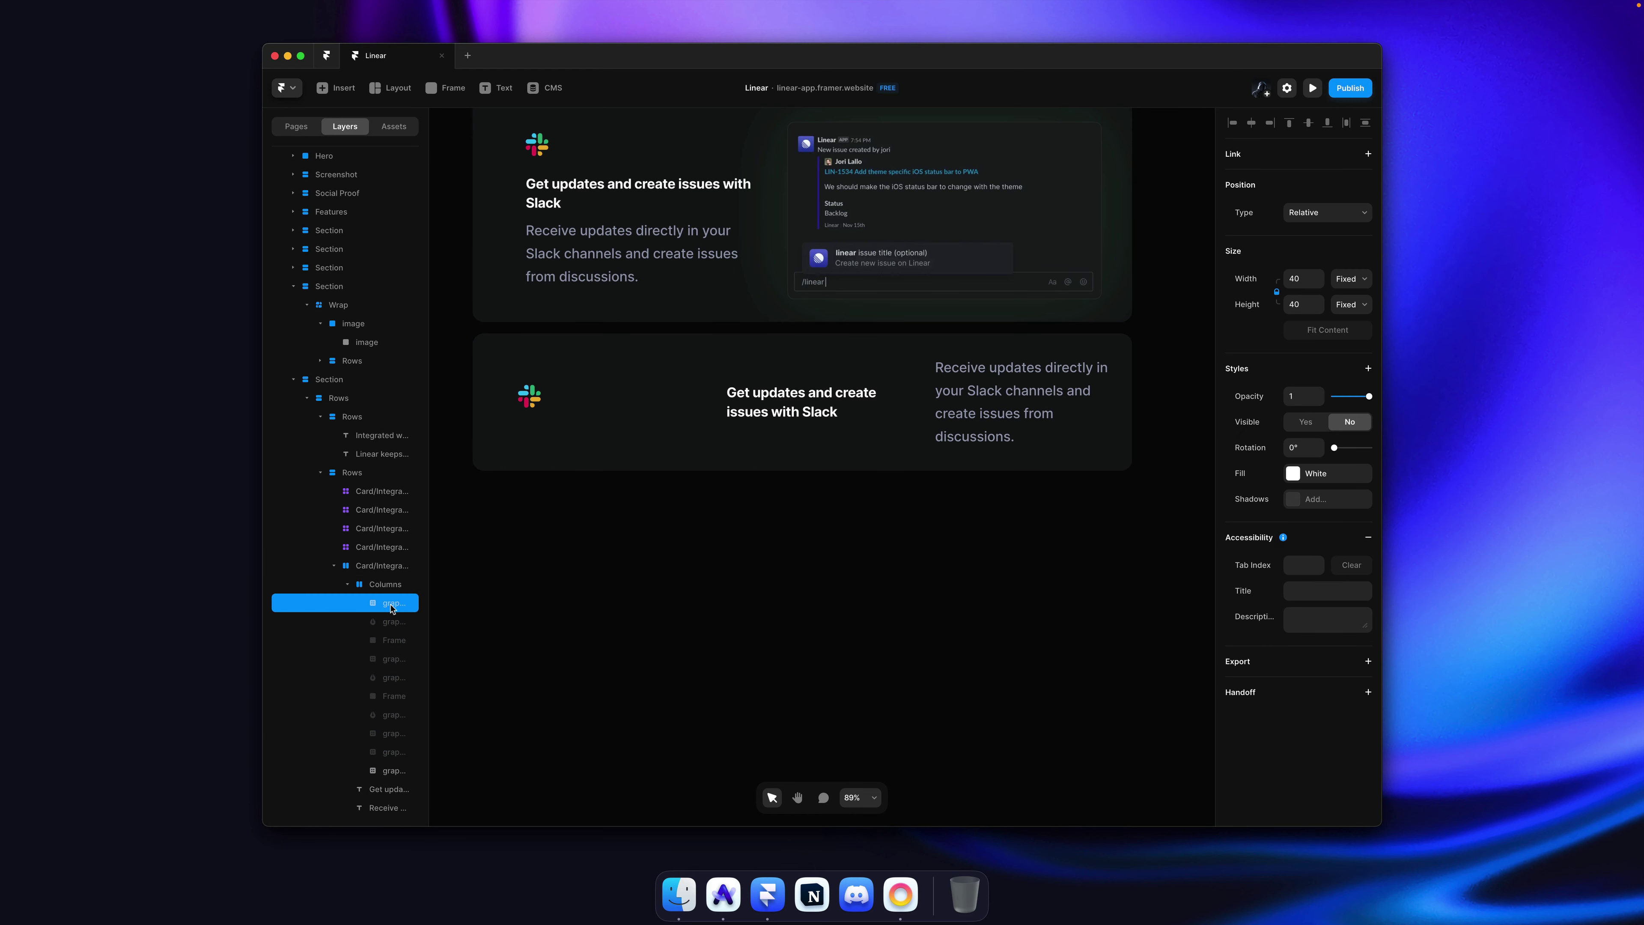
left_click(392, 756, "shift")
key("Delete")
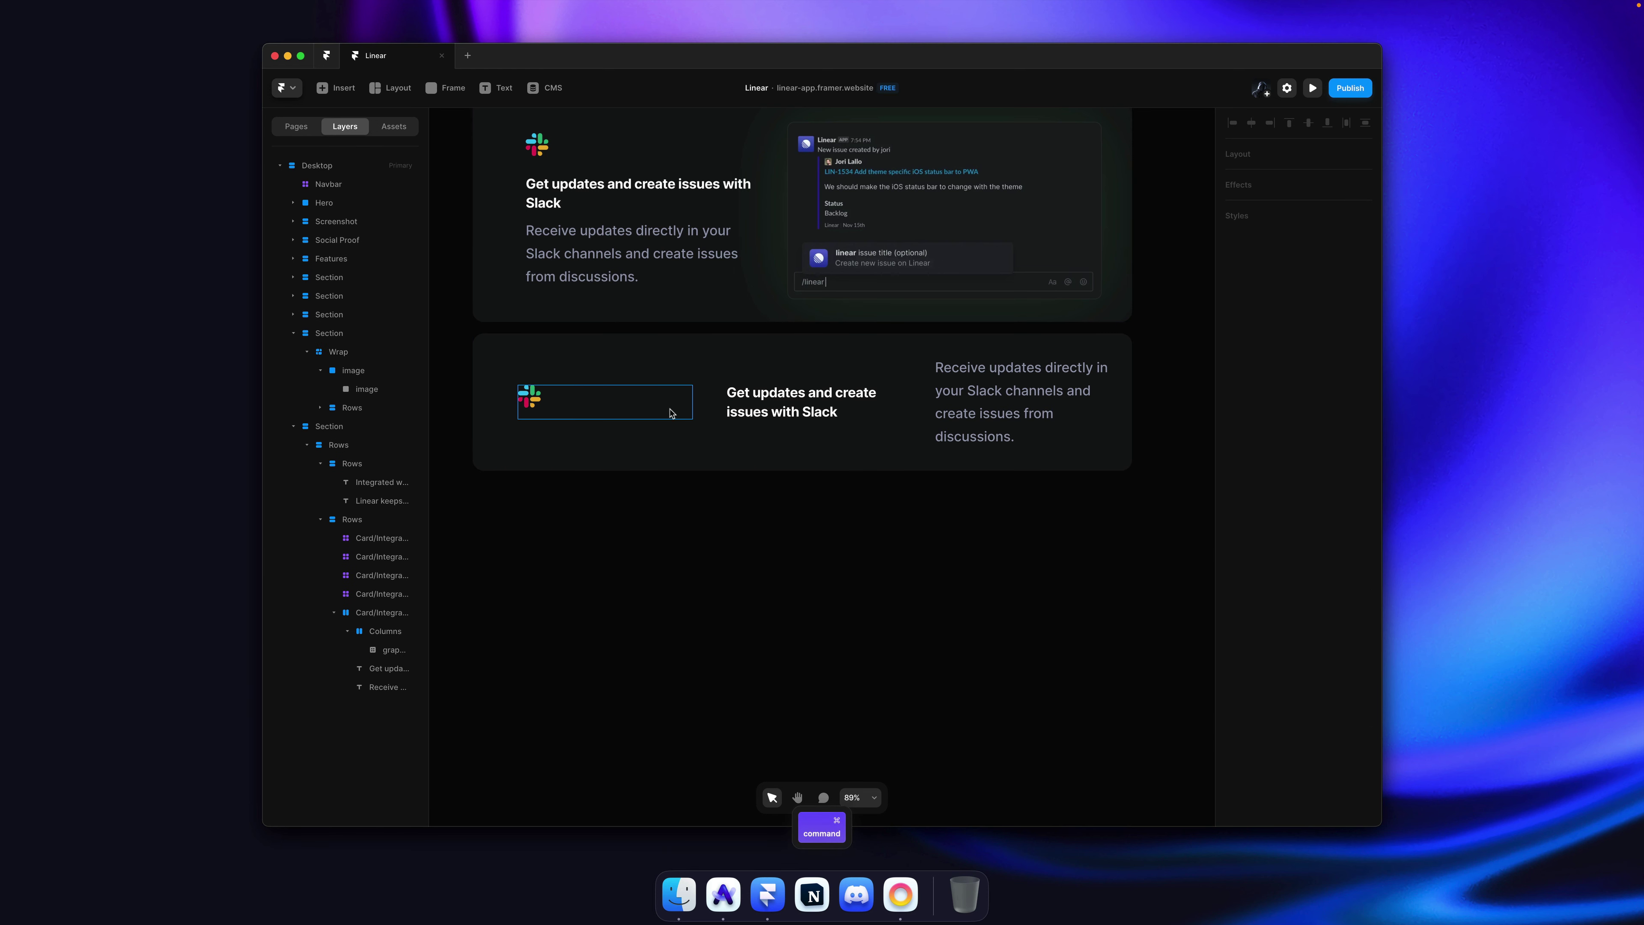
left_click(621, 413)
key("super+BackSpace")
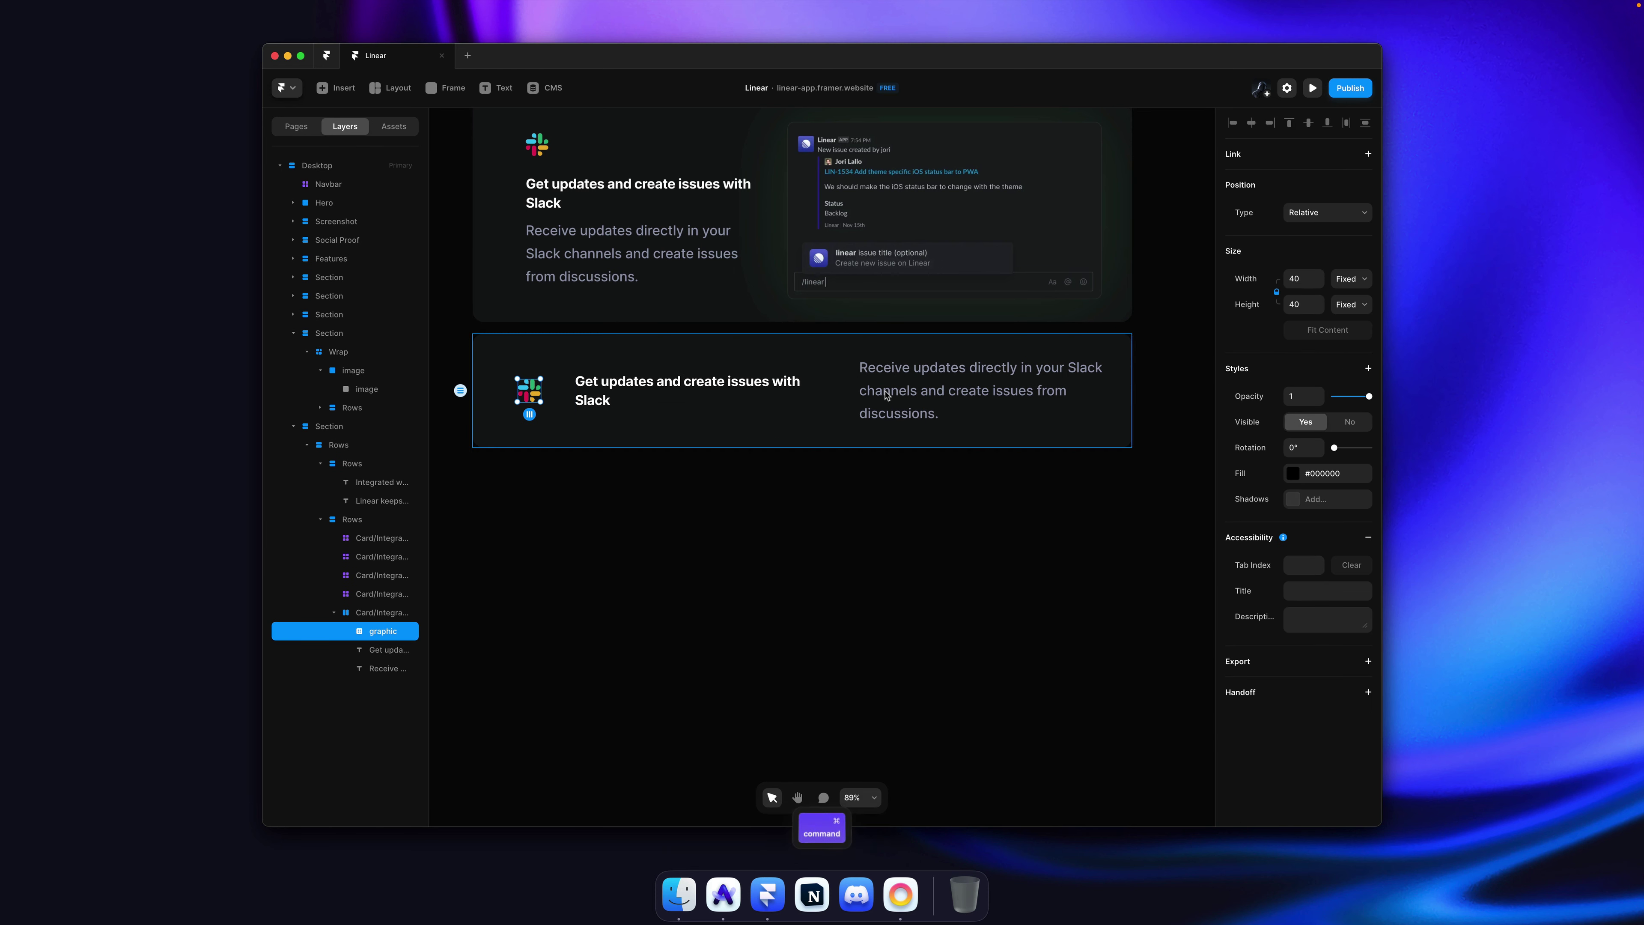
Step: Wrap the heading and description in a vertical, left-aligned stack
left_click(884, 394, "super")
left_click(706, 390, "shift")
key("alt+super+Return")
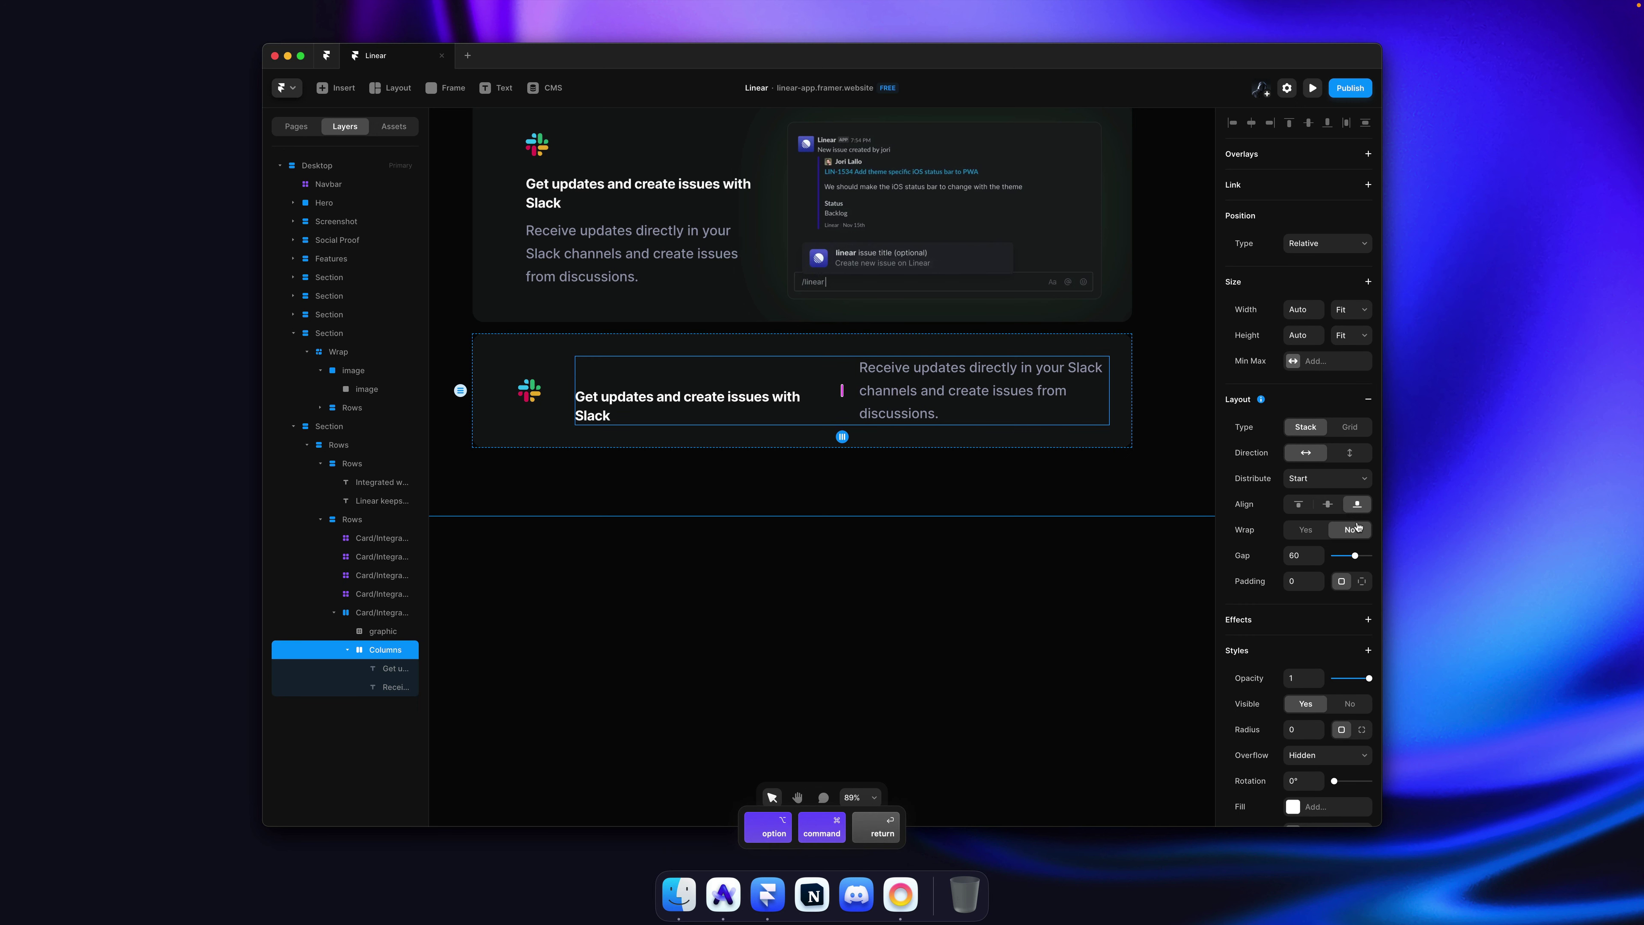
left_click(1350, 453)
left_click(1300, 506)
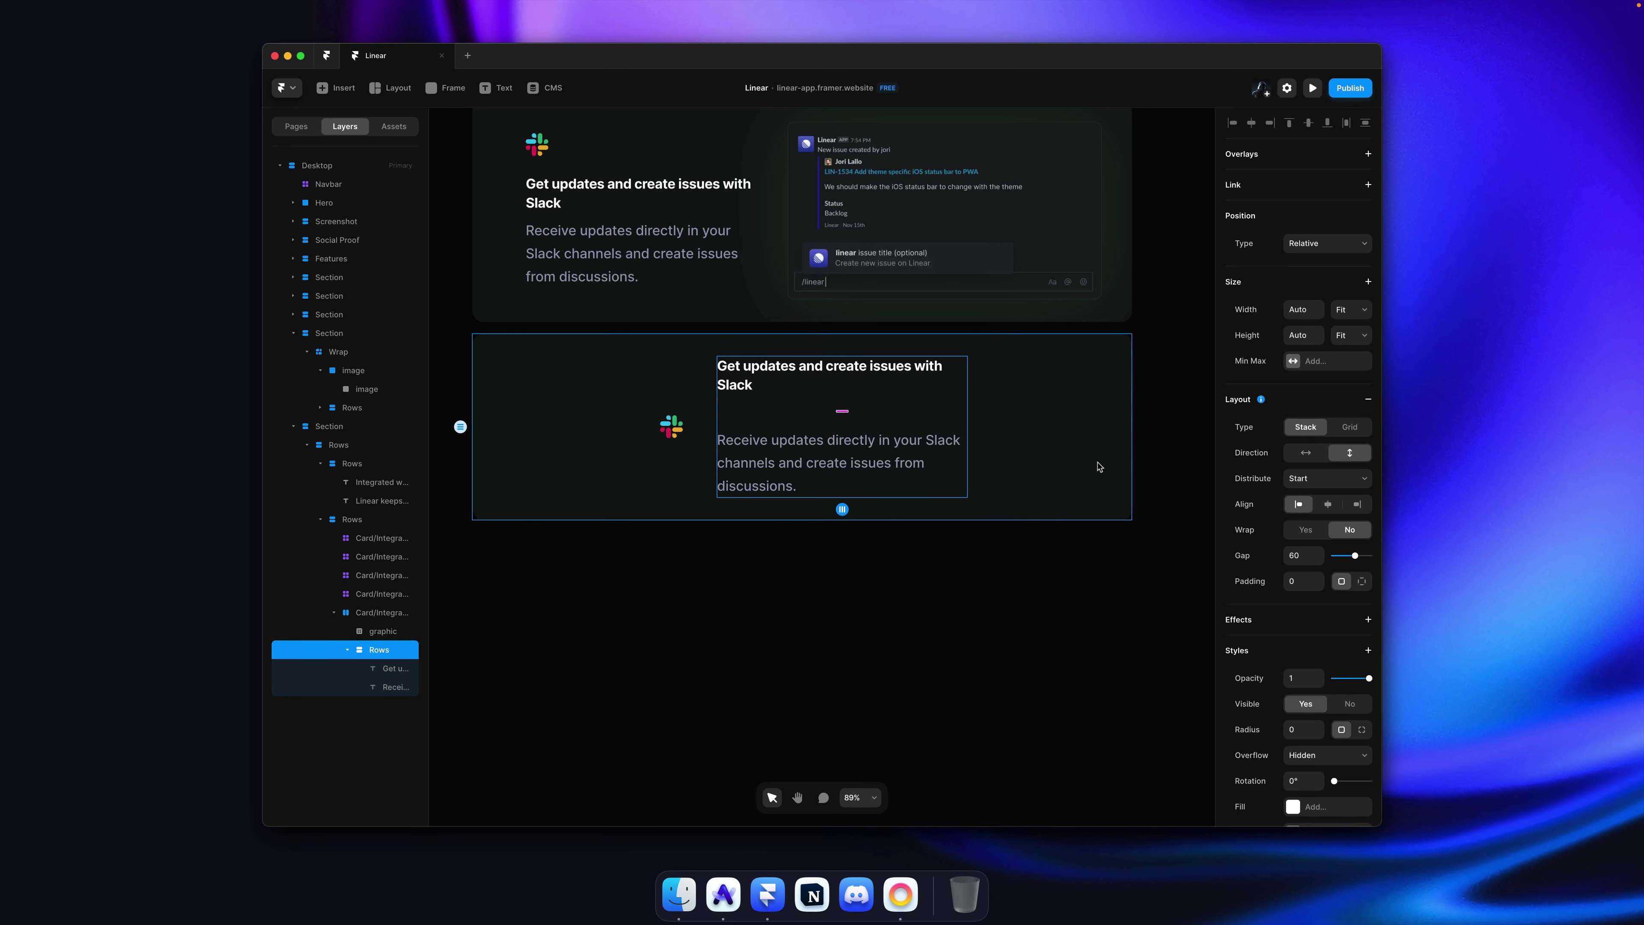
Step: Set the card's width to Fit Content
left_click(1050, 413)
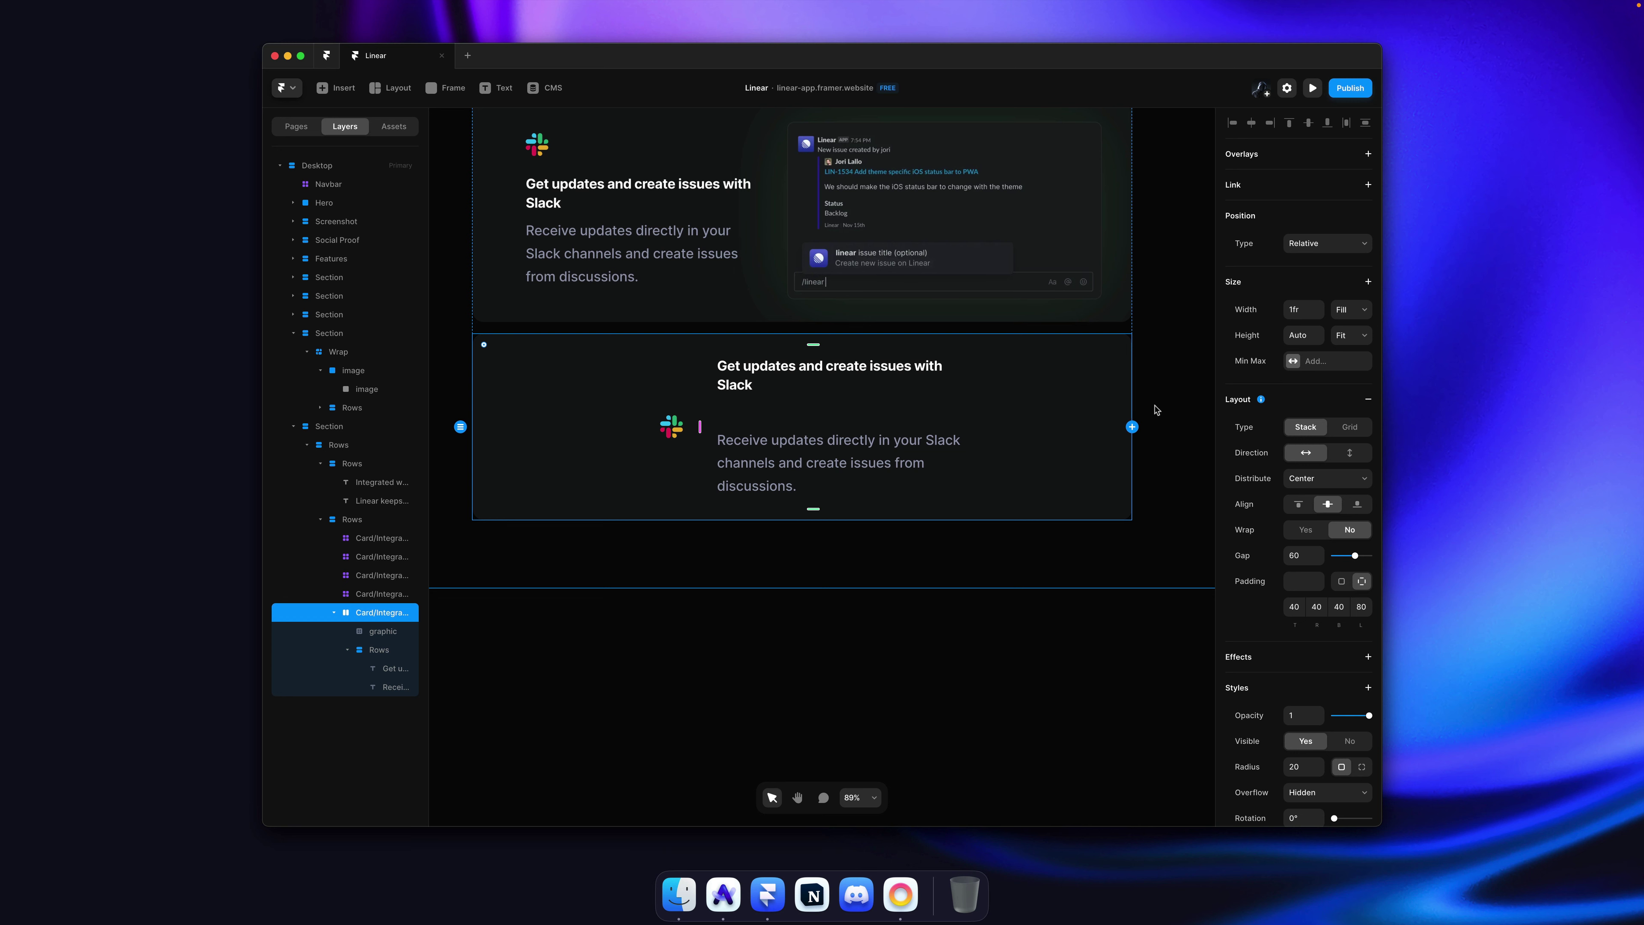
key("super")
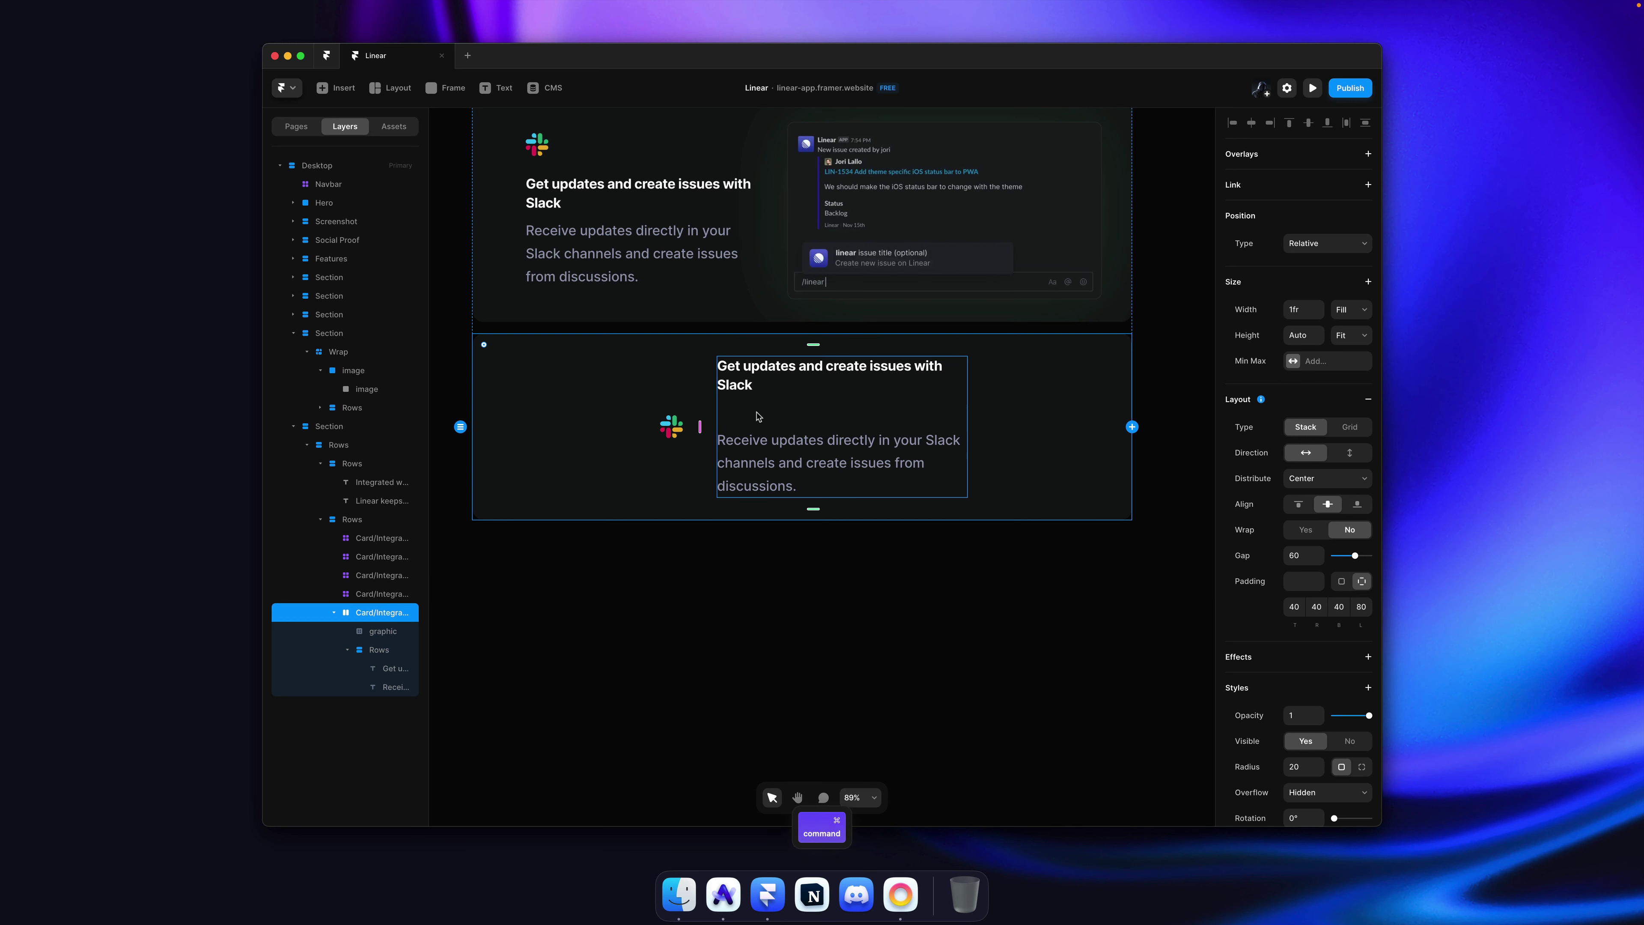
left_click(1348, 311)
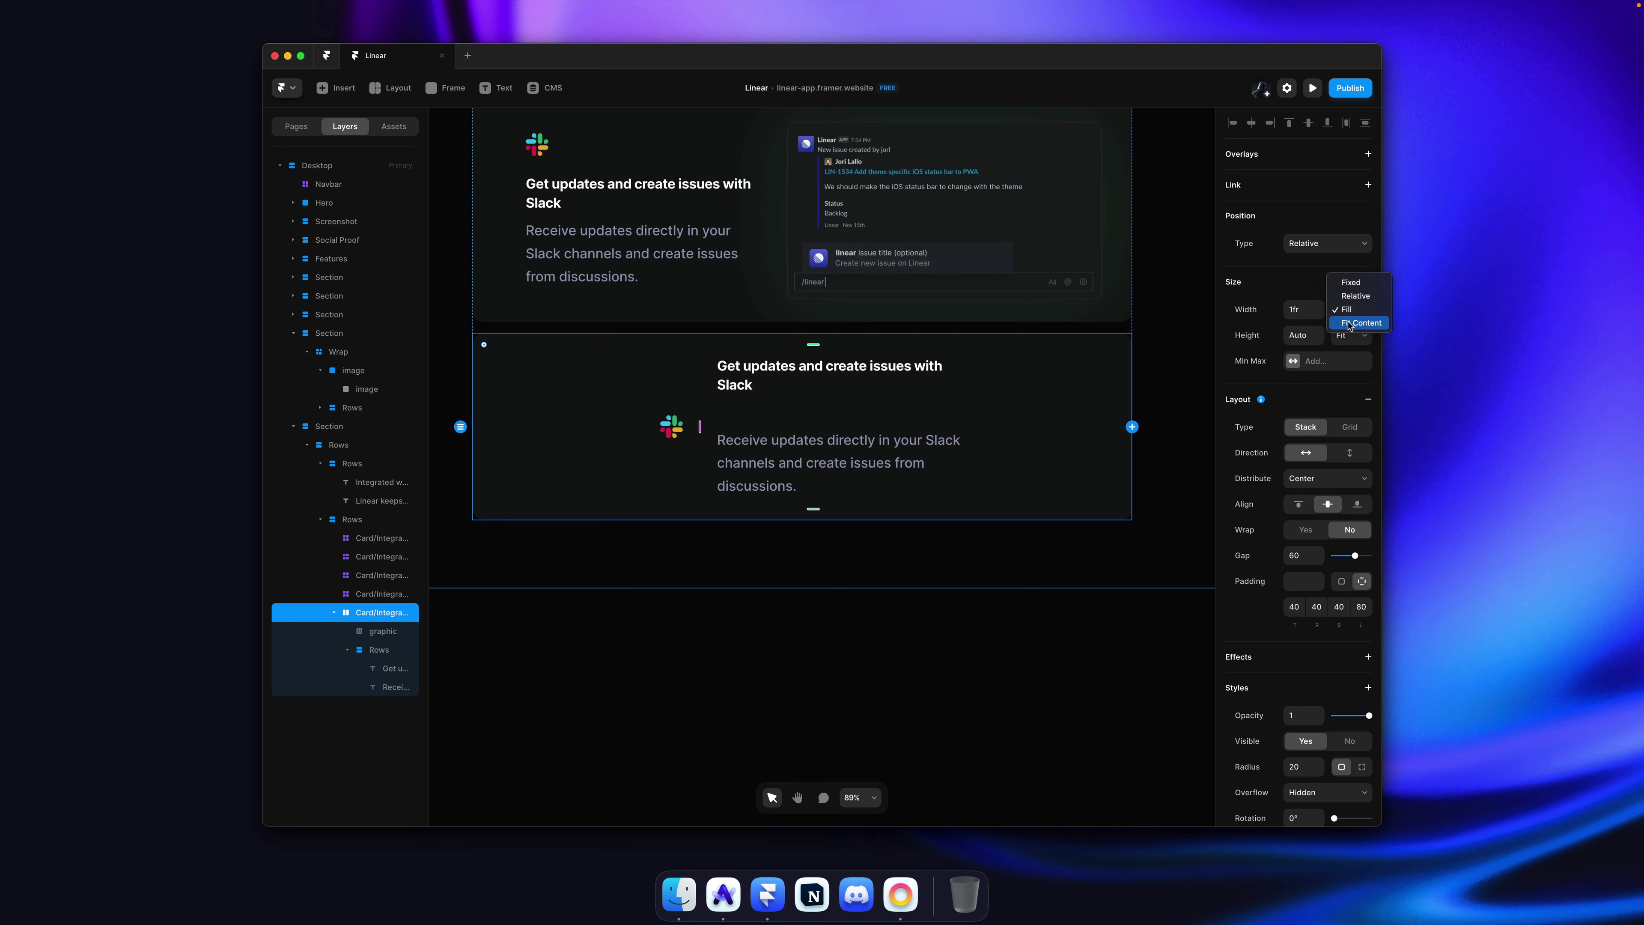
left_click(1360, 322)
key("super")
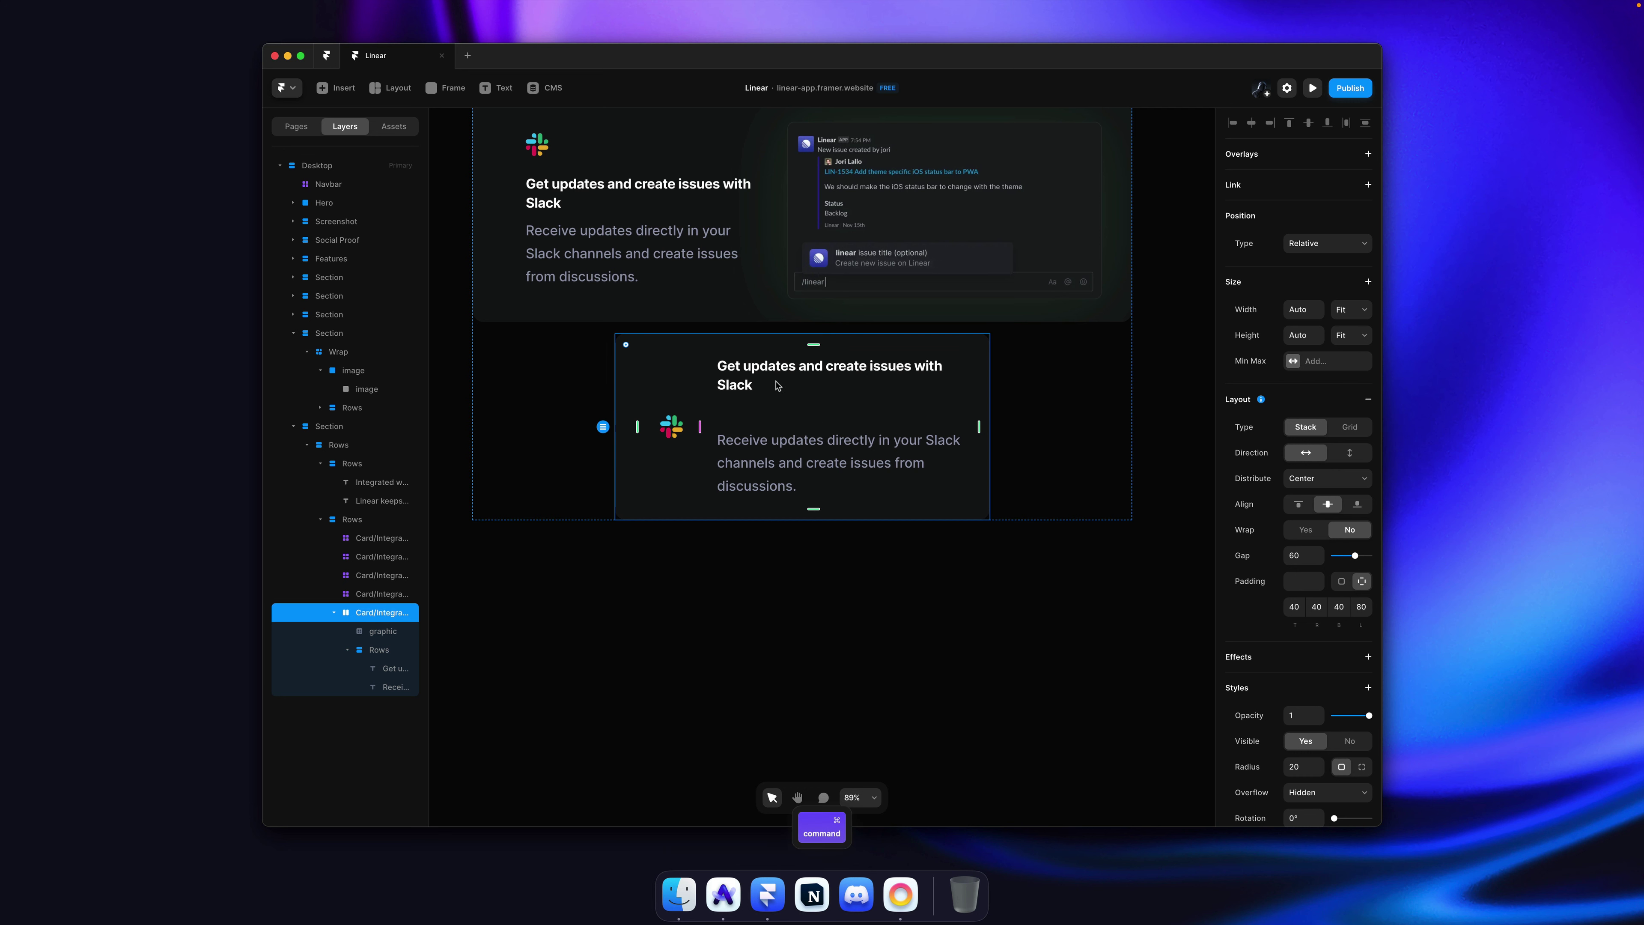
Step: Copy the Zapier card heading from linear.app and begin editing the card's heading
left_click(784, 391)
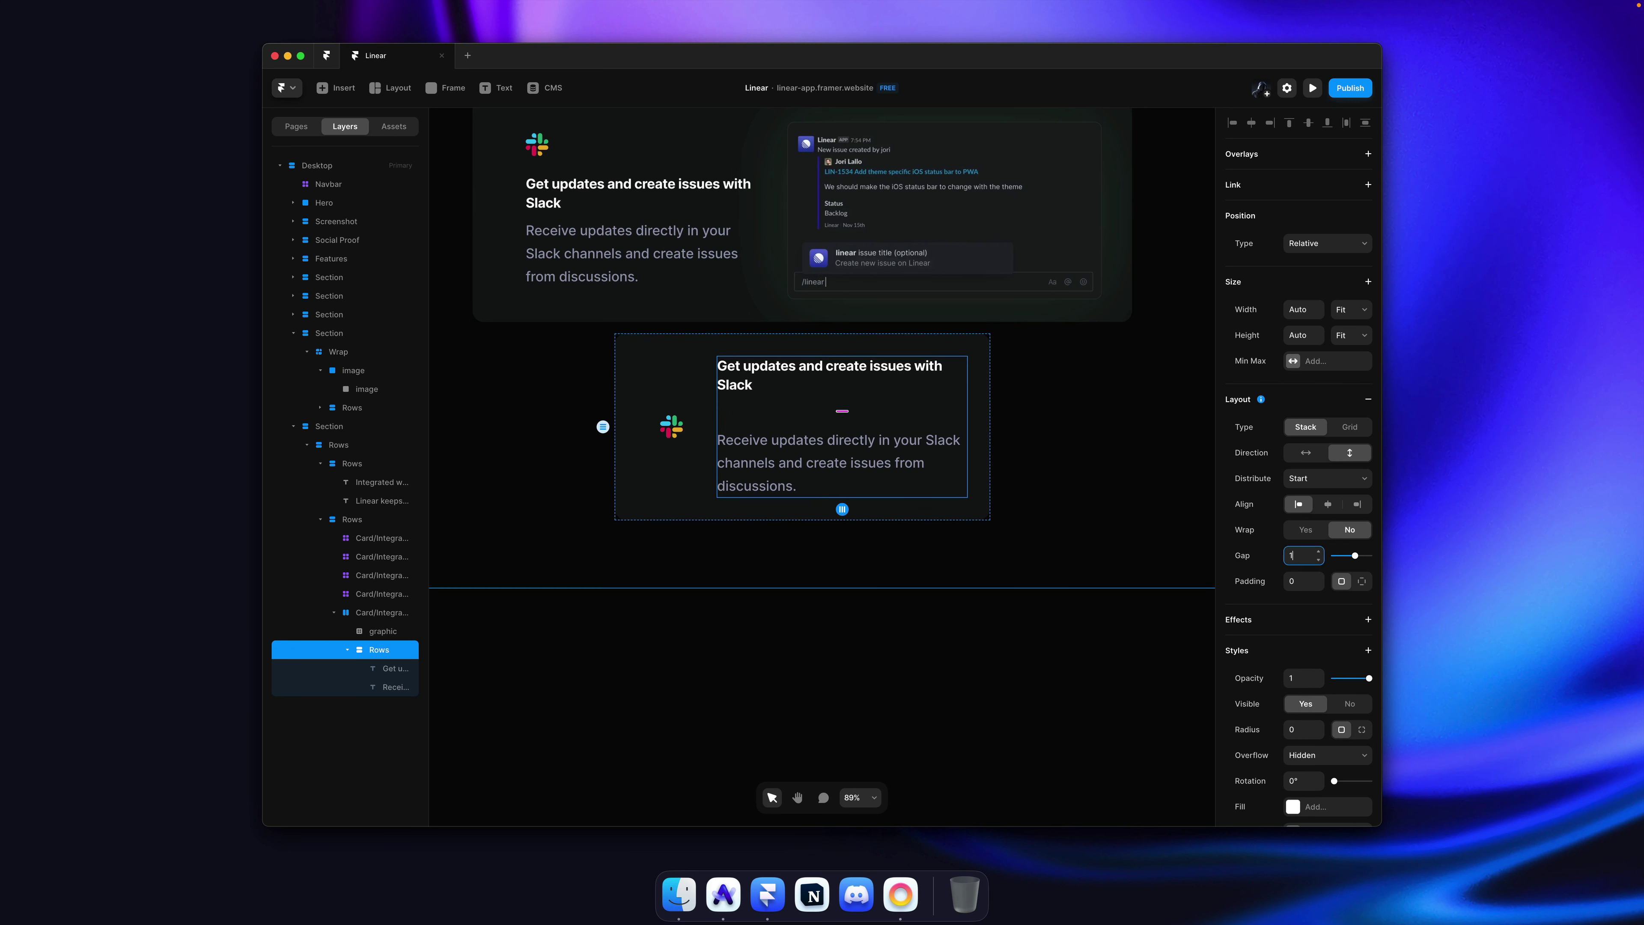
key("super+Tab")
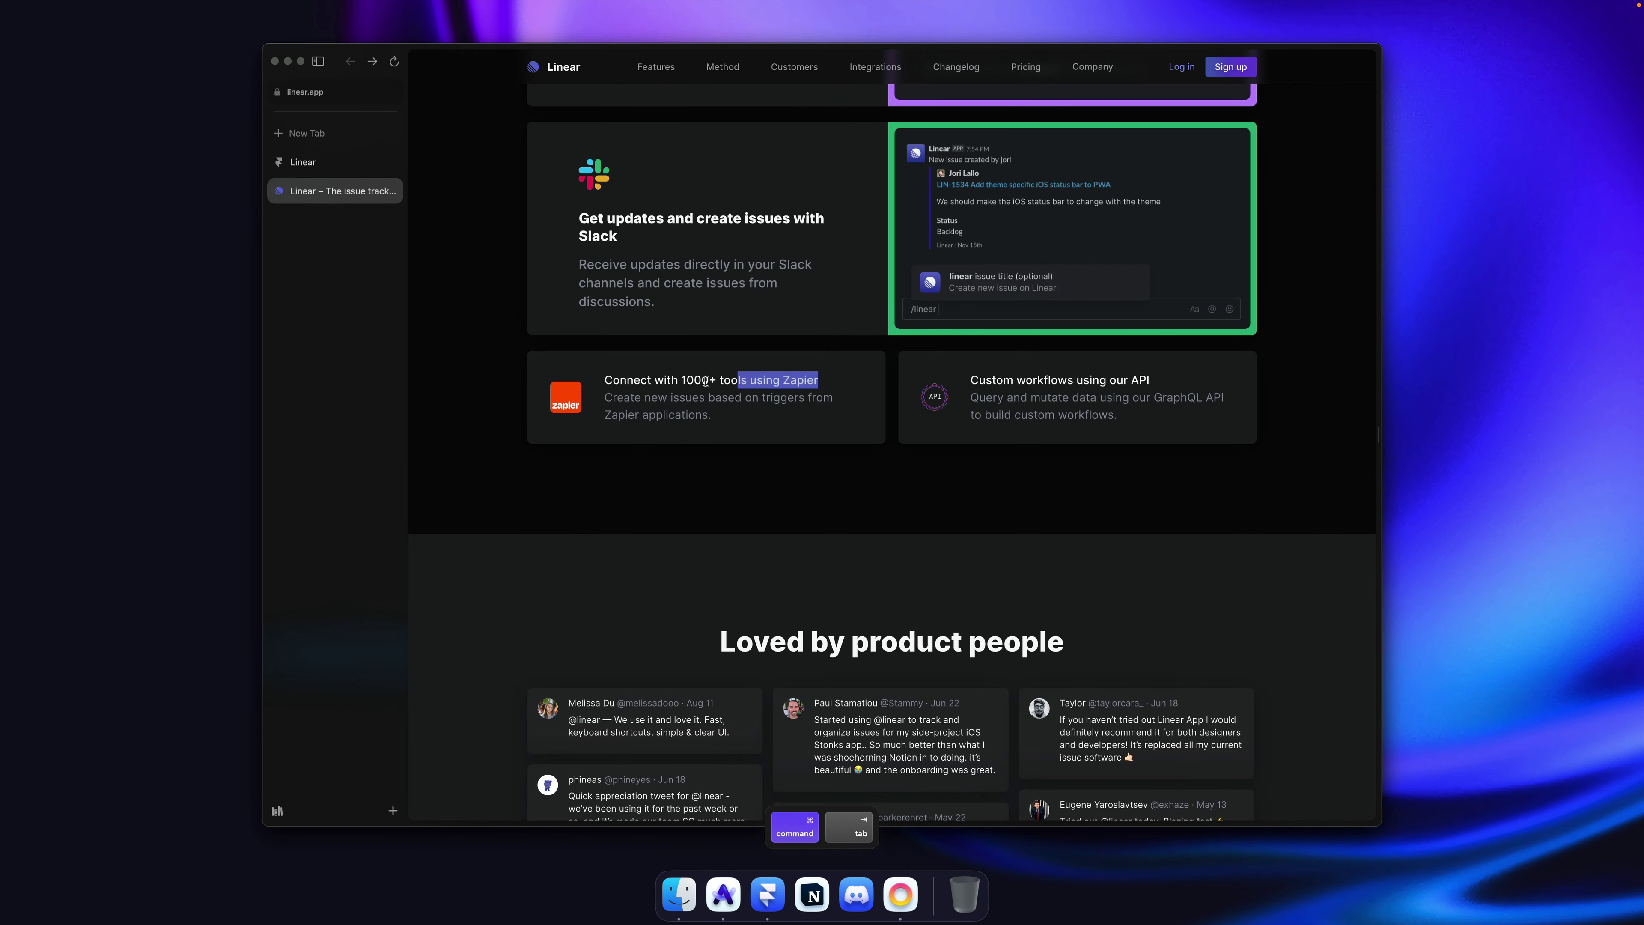
left_click_drag(705, 381, 604, 382)
key("super+c")
key("super+Tab")
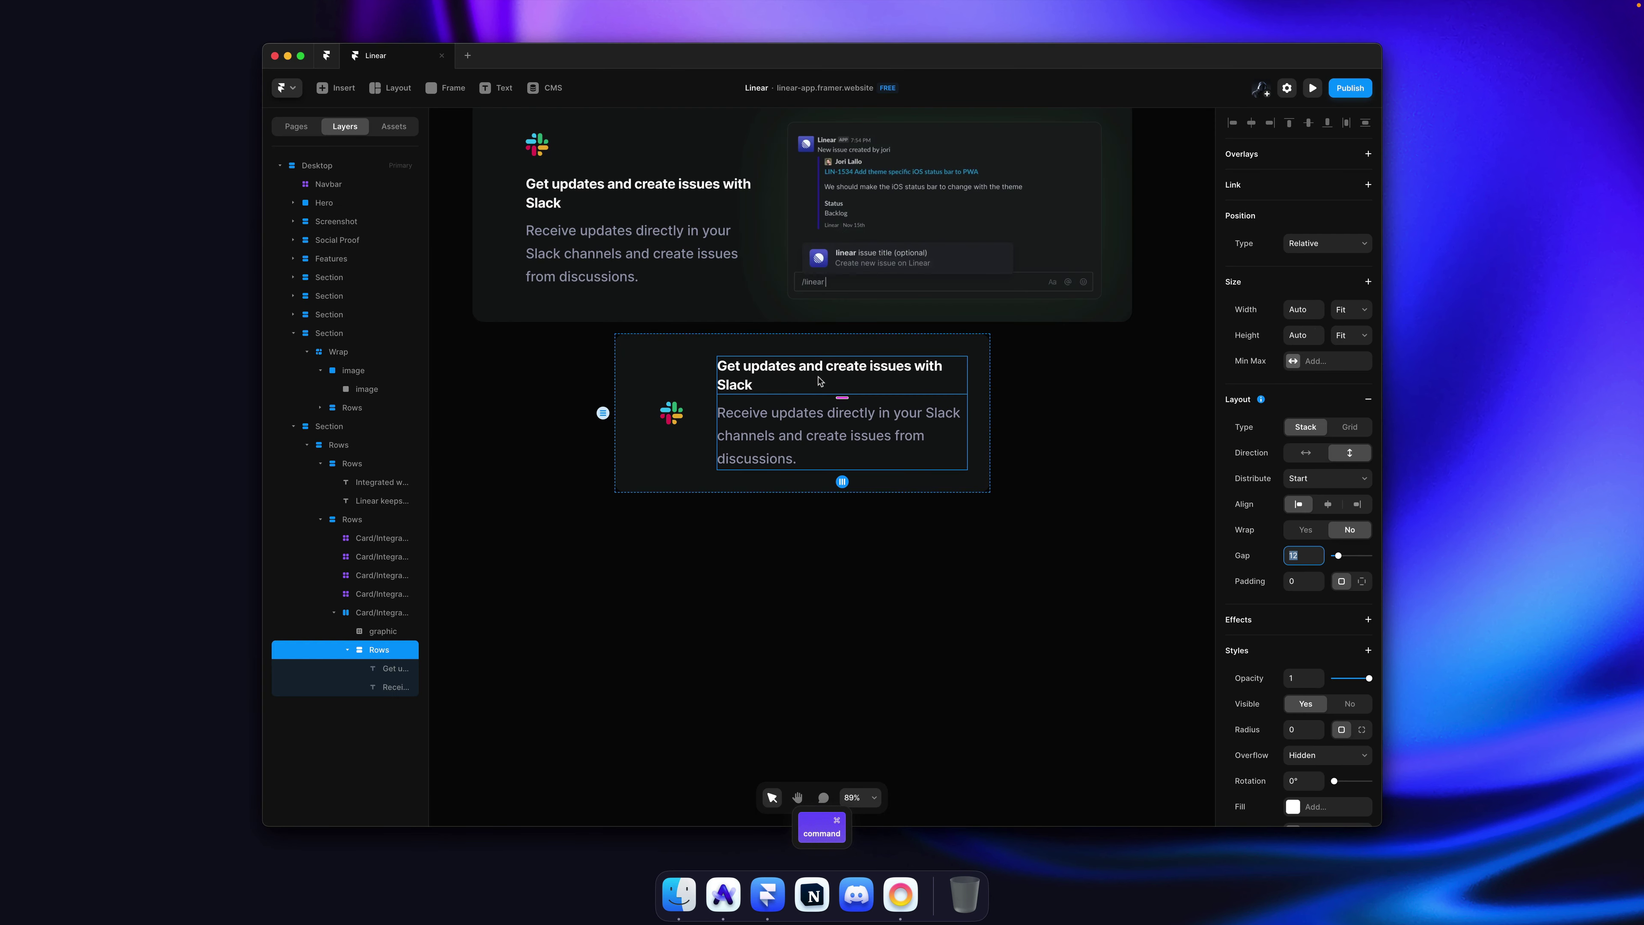
double_click(819, 381)
Step: Paste 'Connect with 1000+ tools using Zapier' as the heading and give it the Paragraph text style
key("super+v")
key("Escape")
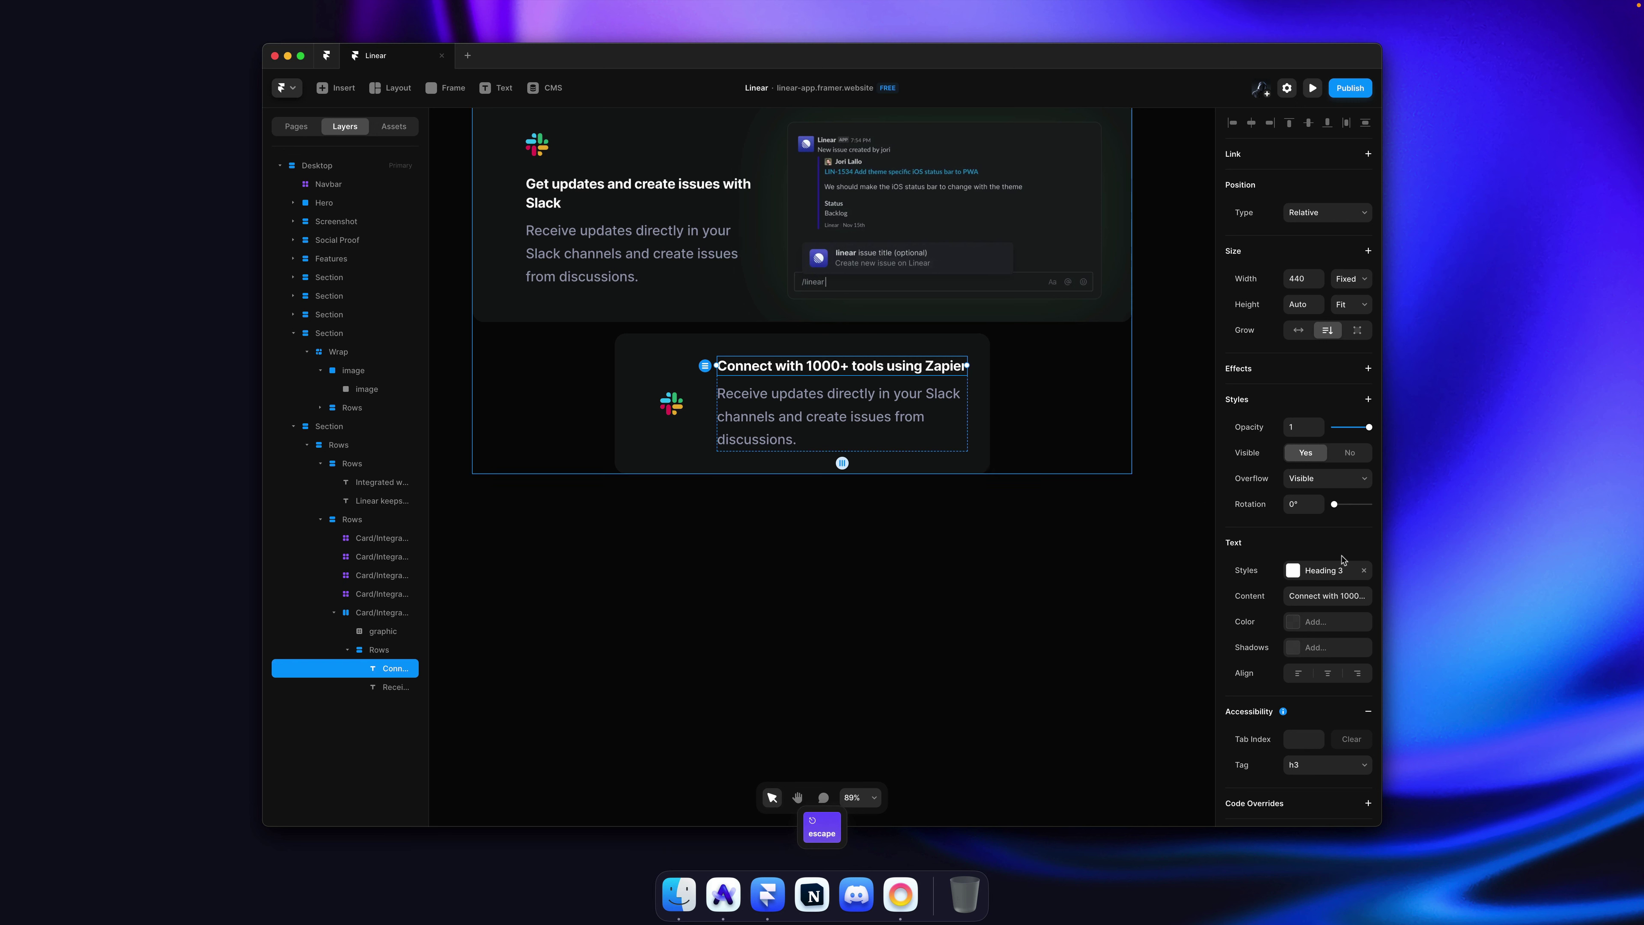
left_click(1343, 570)
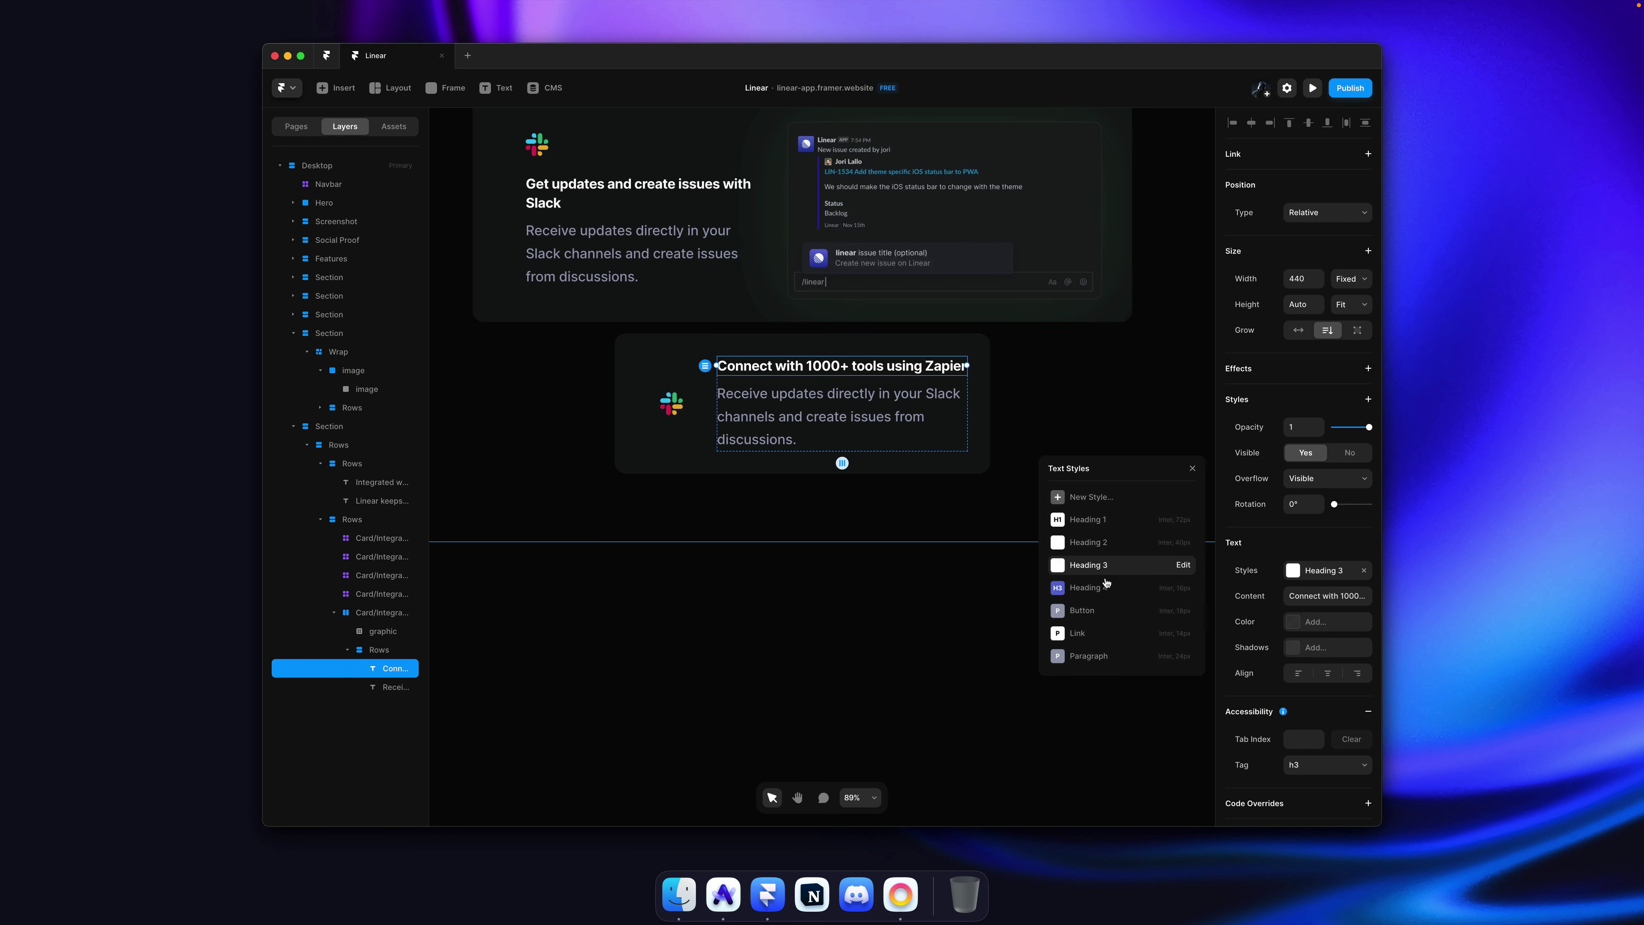
left_click(1097, 658)
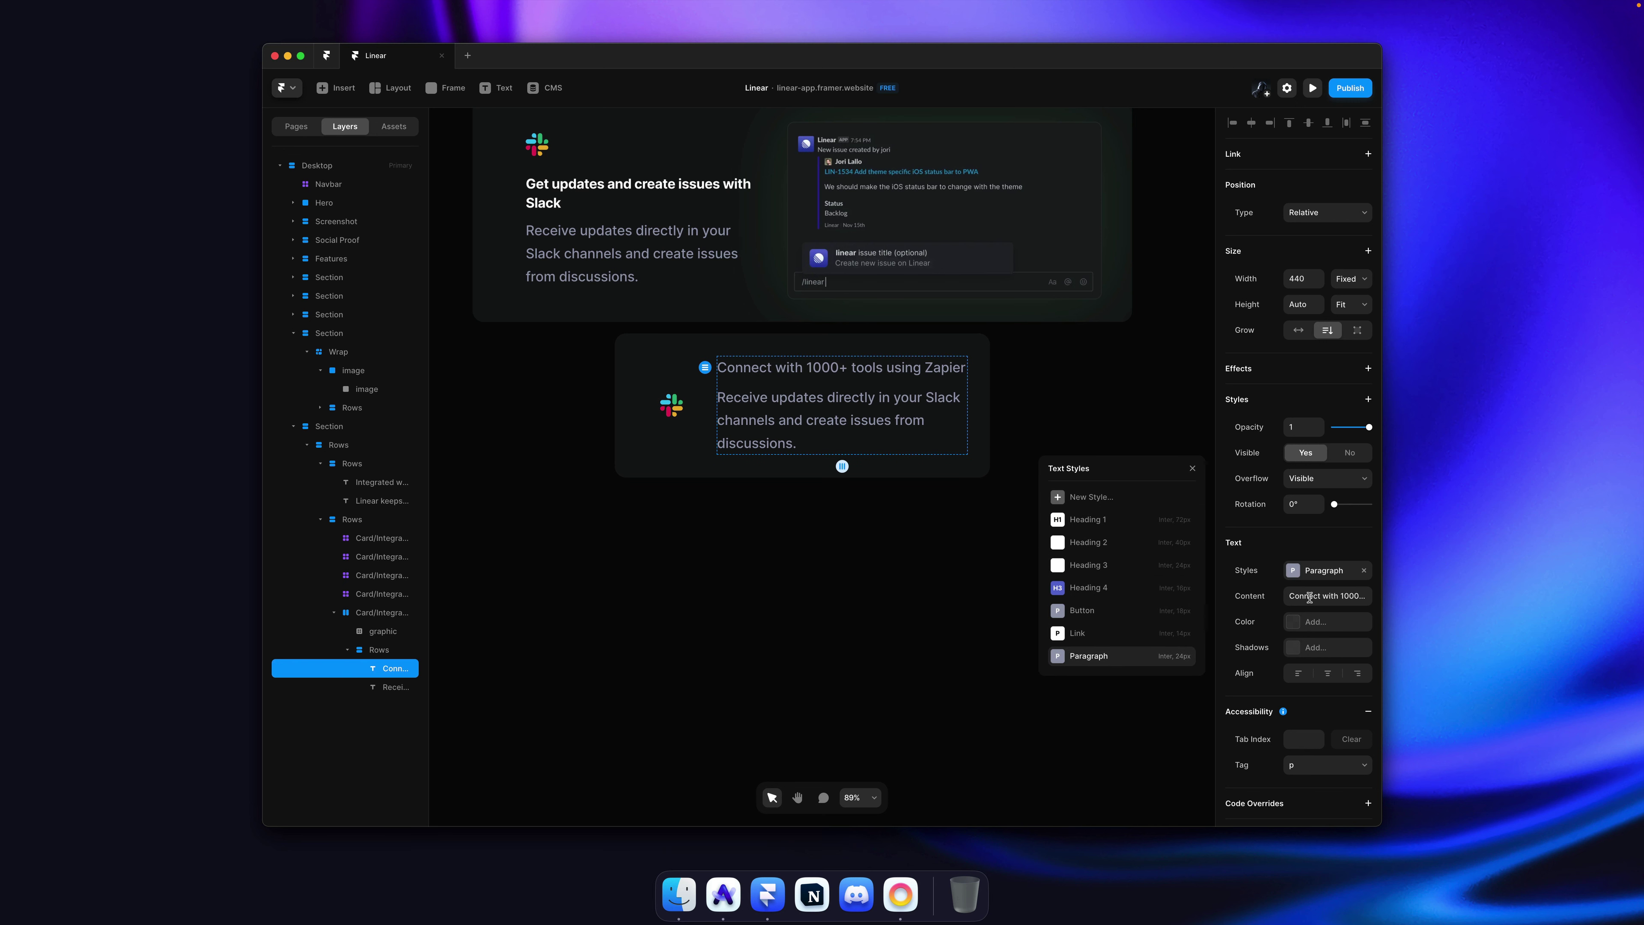
left_click(1315, 622)
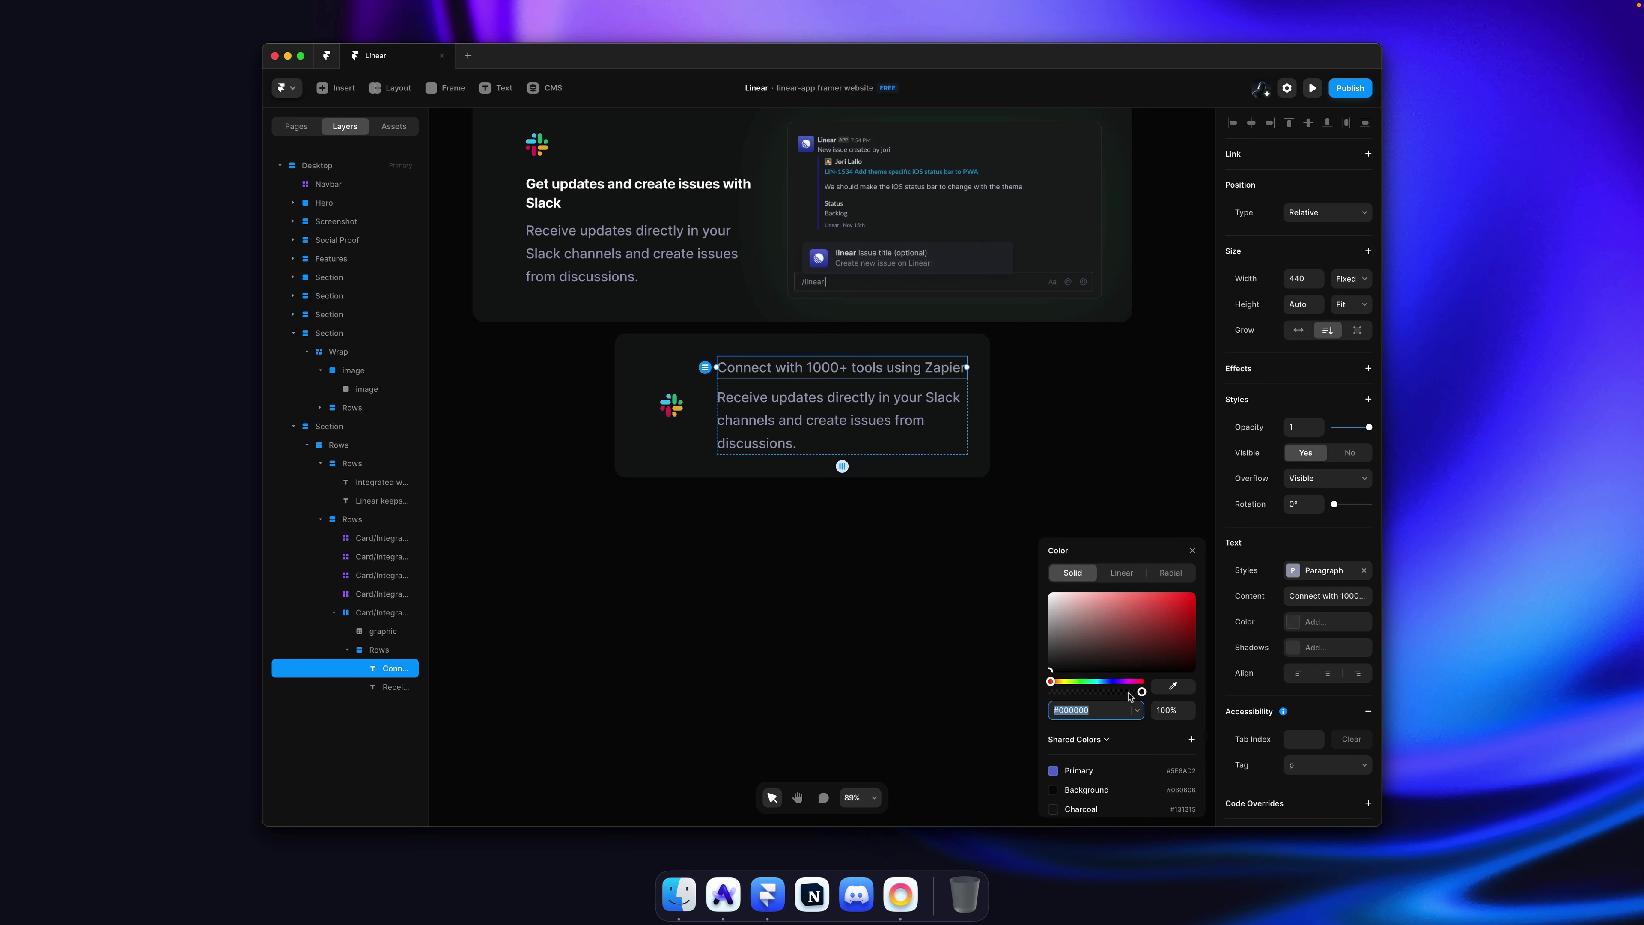
Step: Give the description the Button text style and rename that style to 'Paragraph Small'
left_click(834, 428, "super")
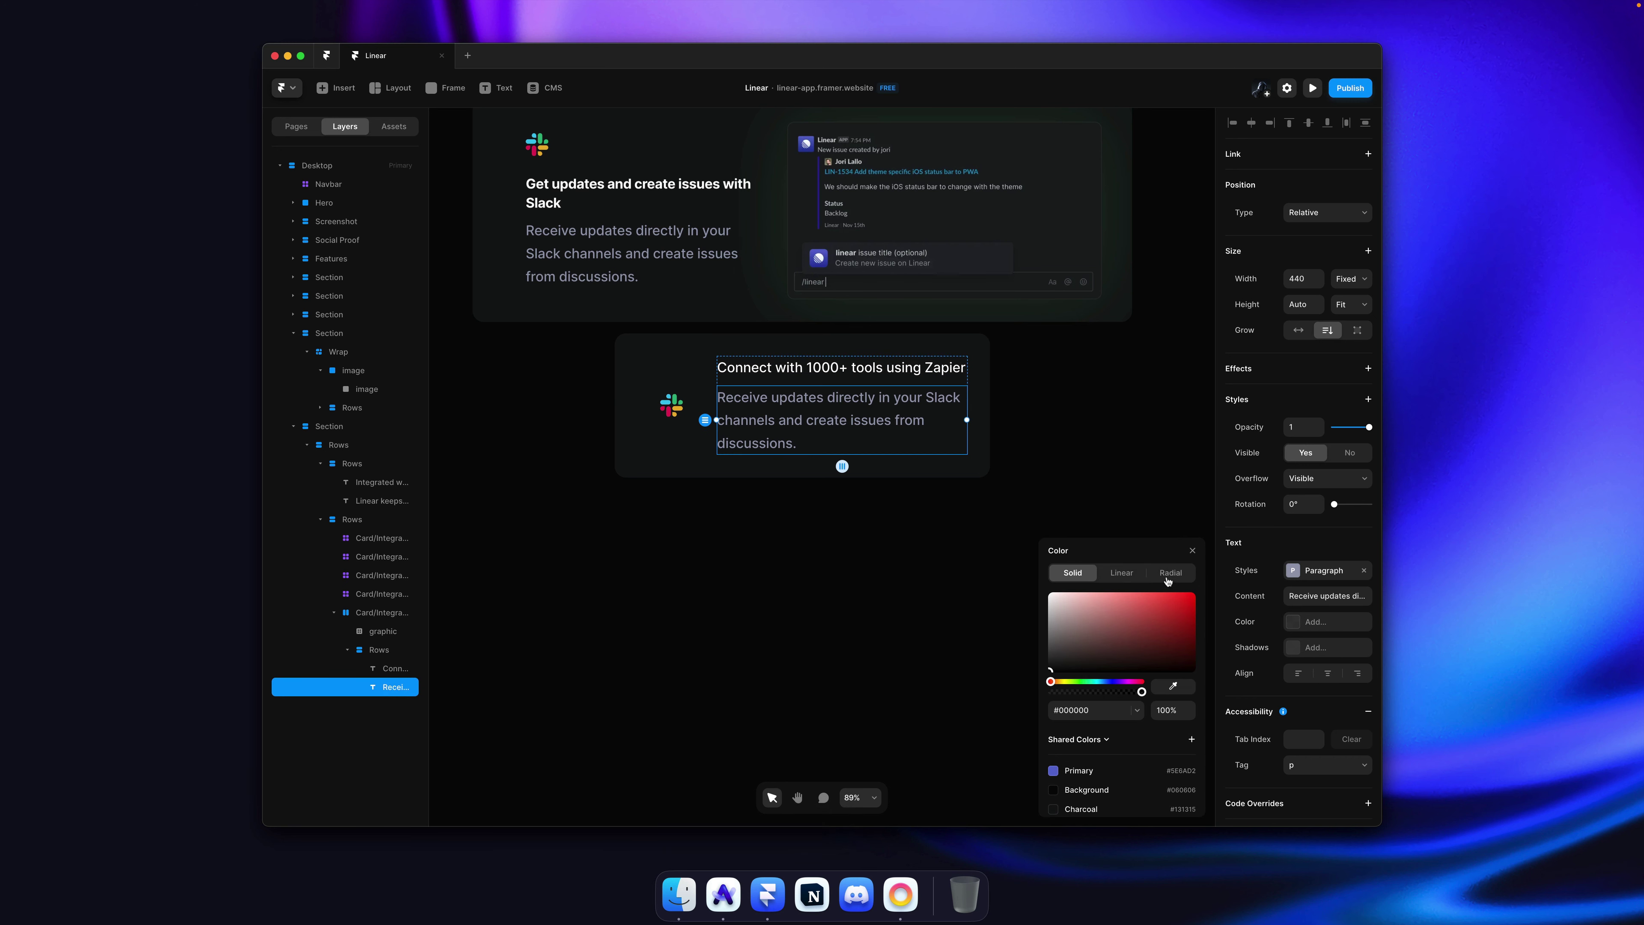
left_click(1324, 571)
left_click(1050, 469)
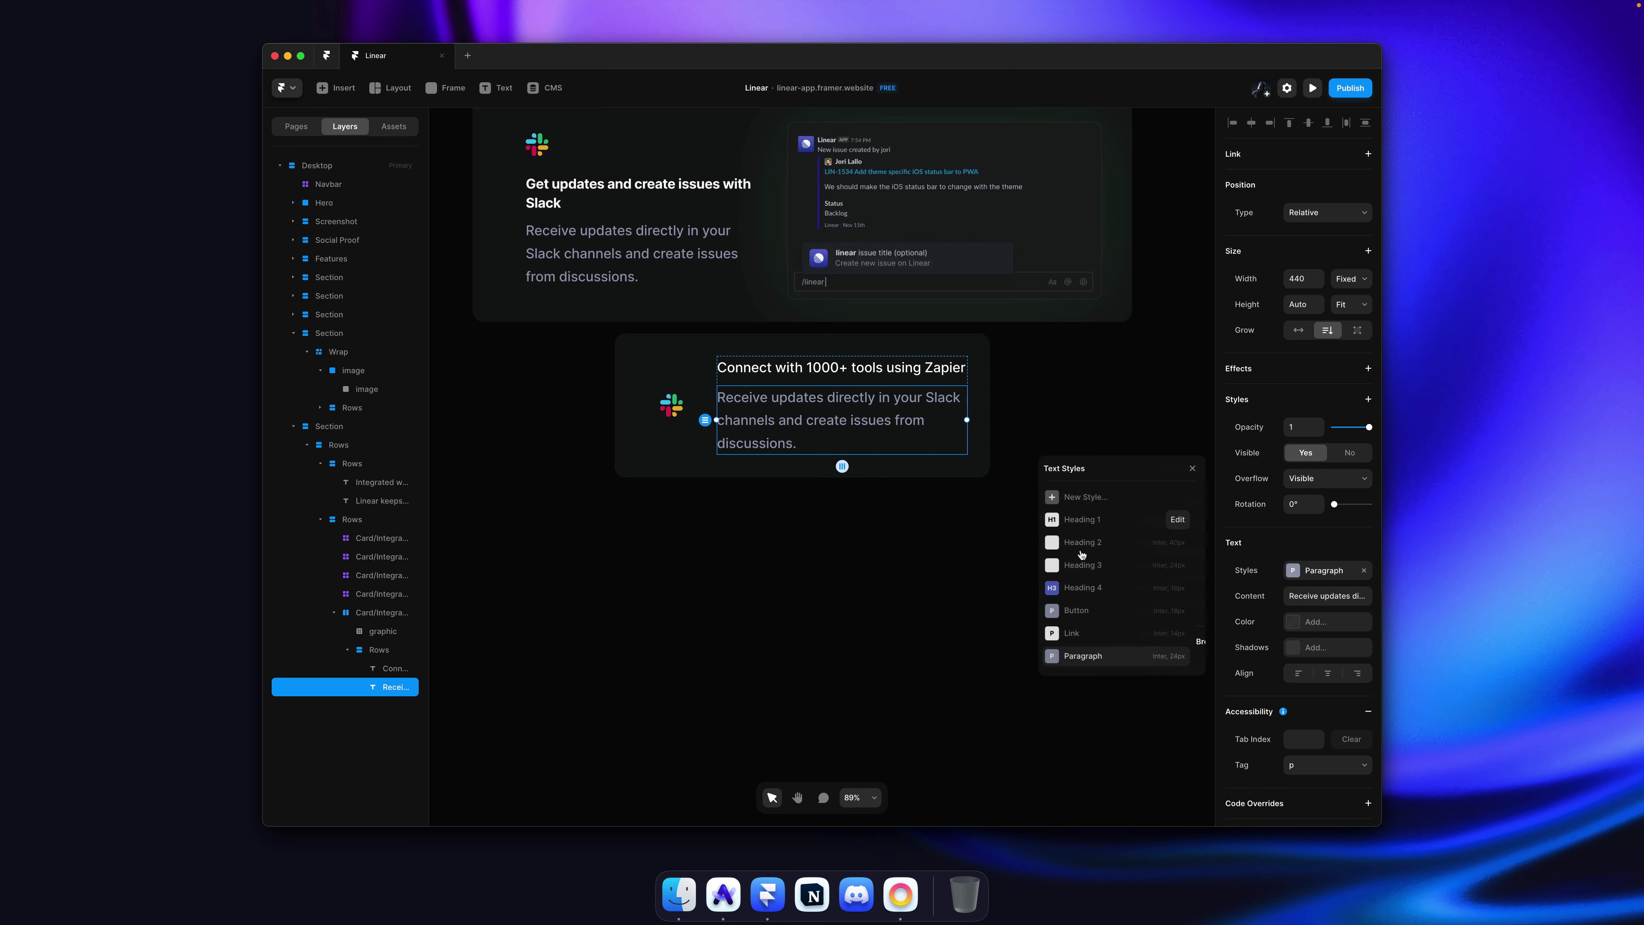
left_click(1098, 635)
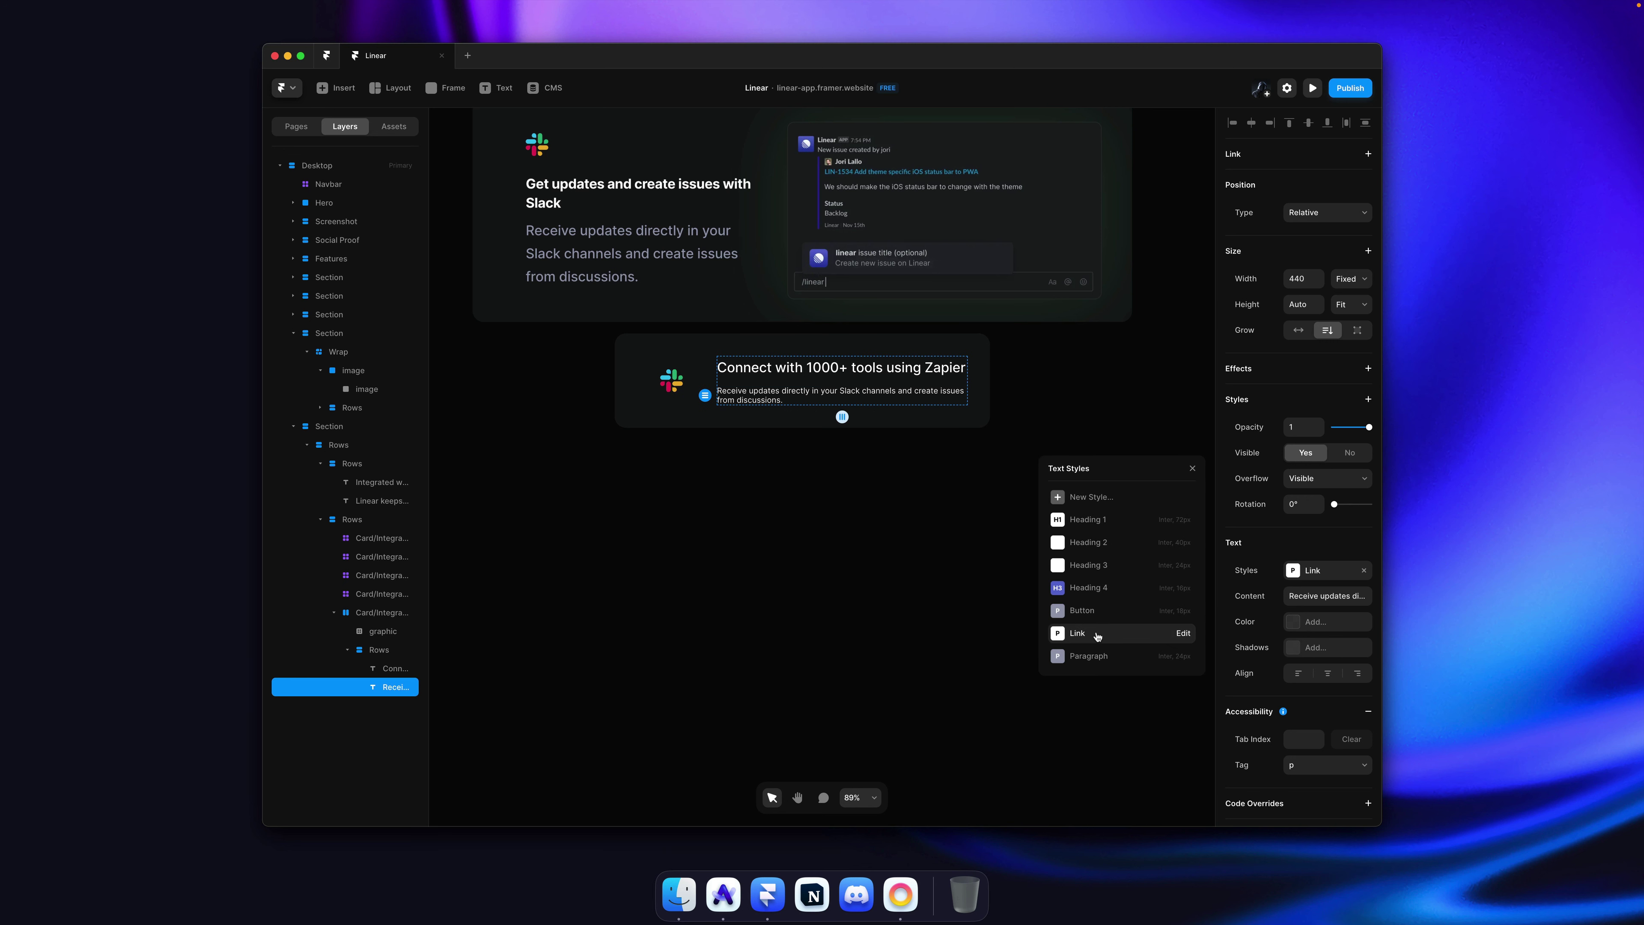
left_click(1098, 612)
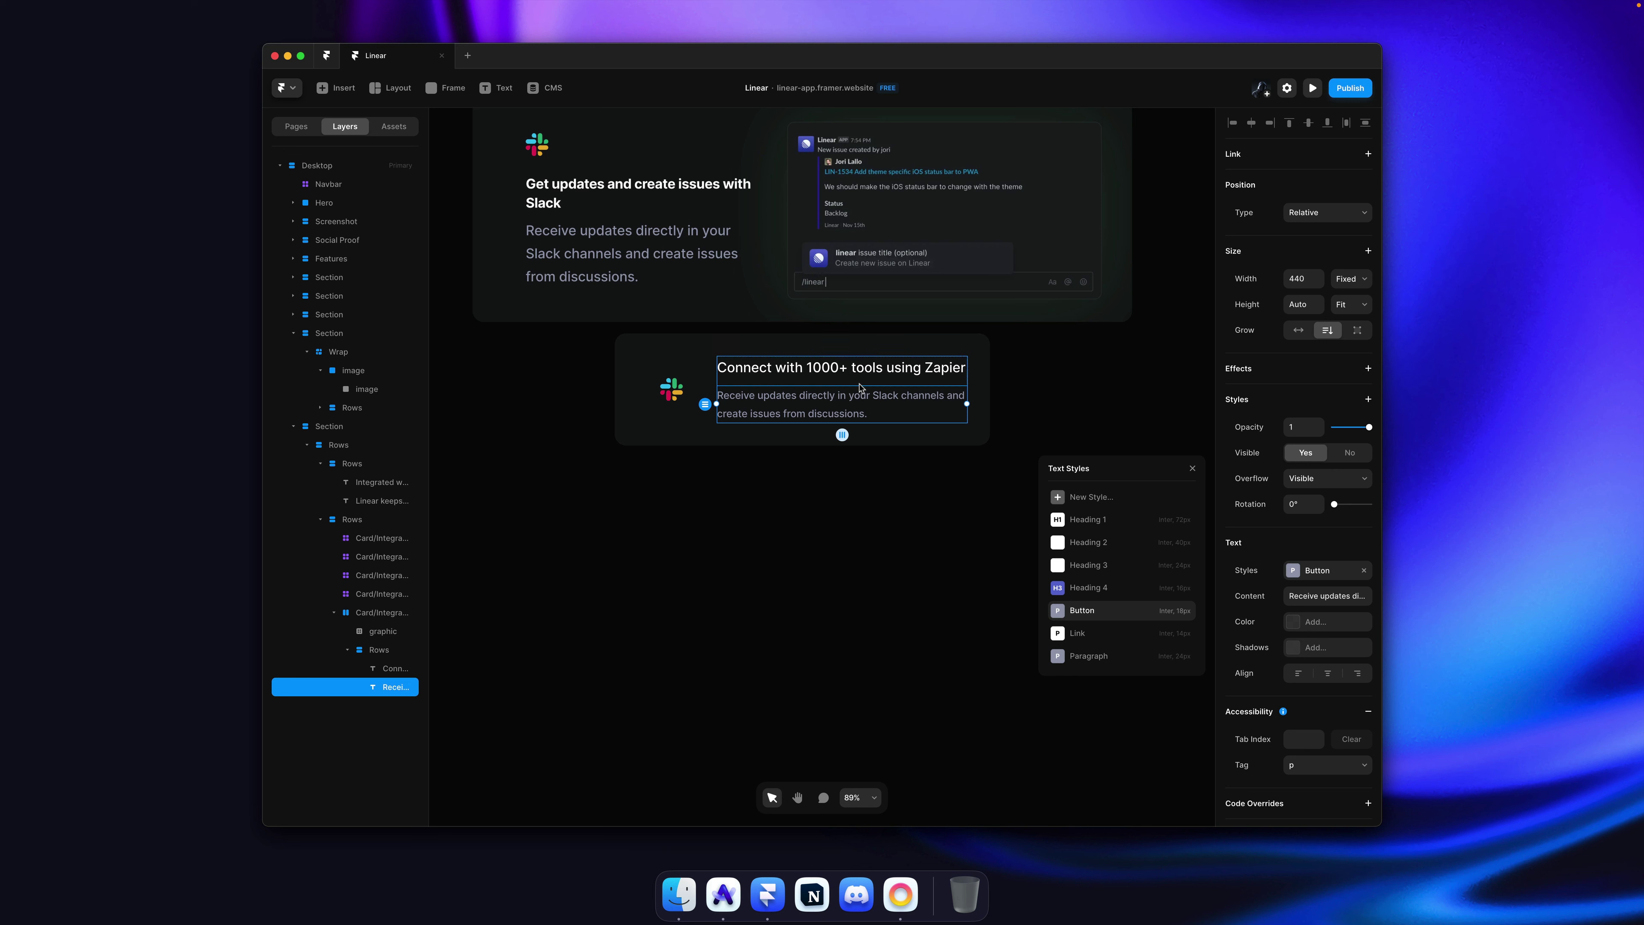
right_click(1080, 615)
left_click(1093, 623)
key("super+a")
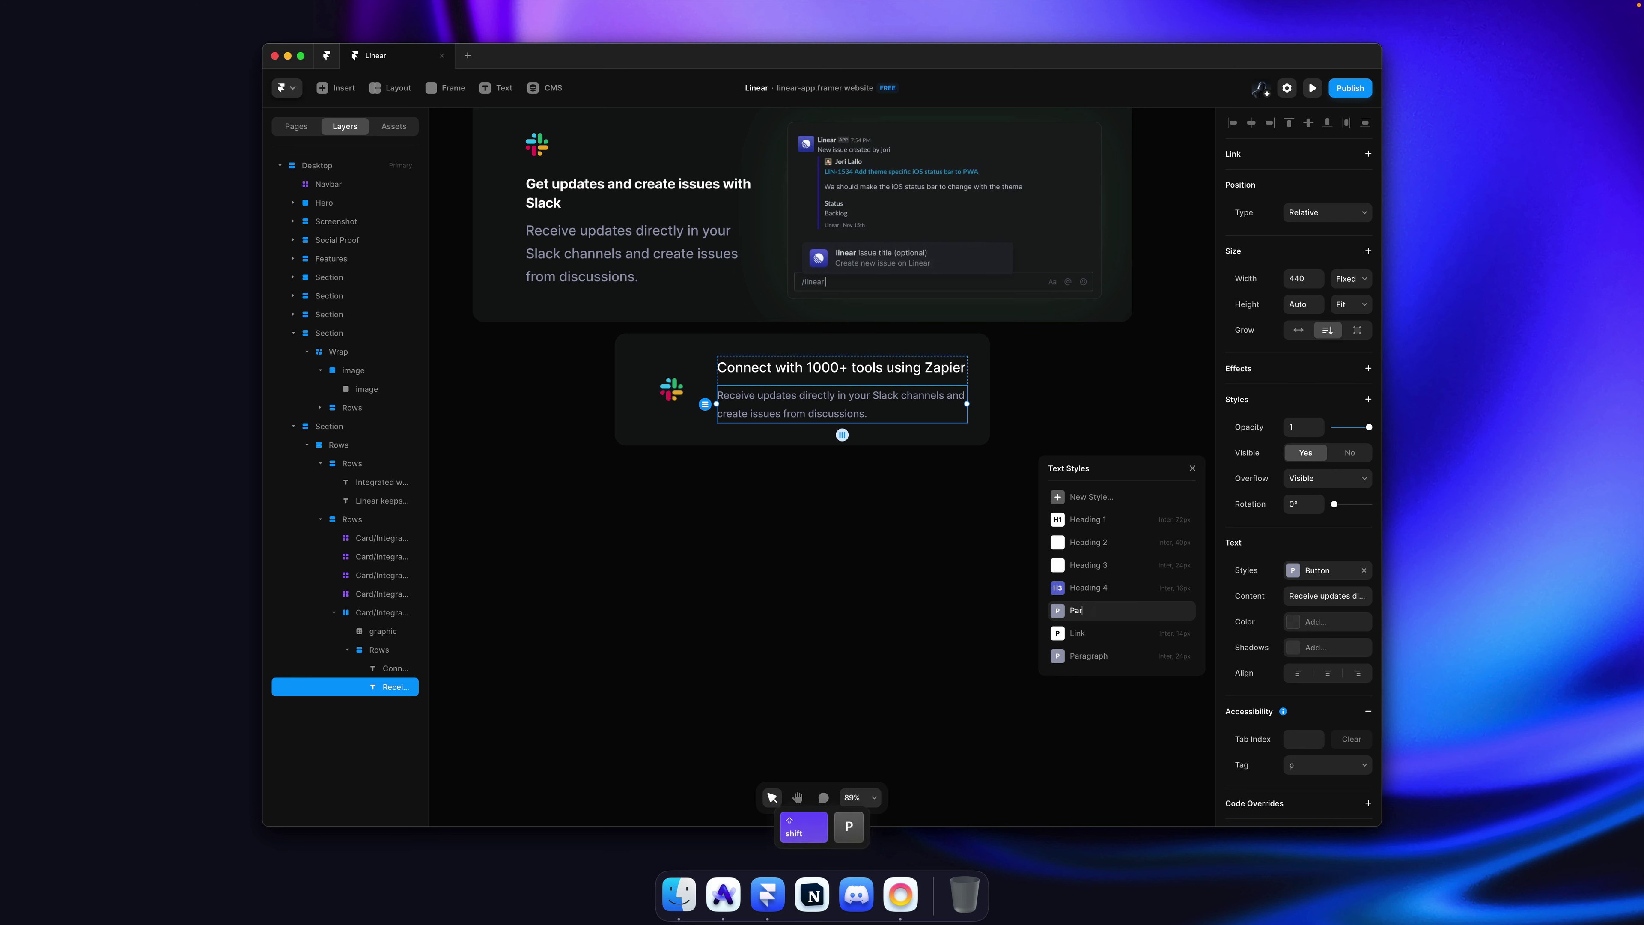
type("Paragraph Small")
key("Return")
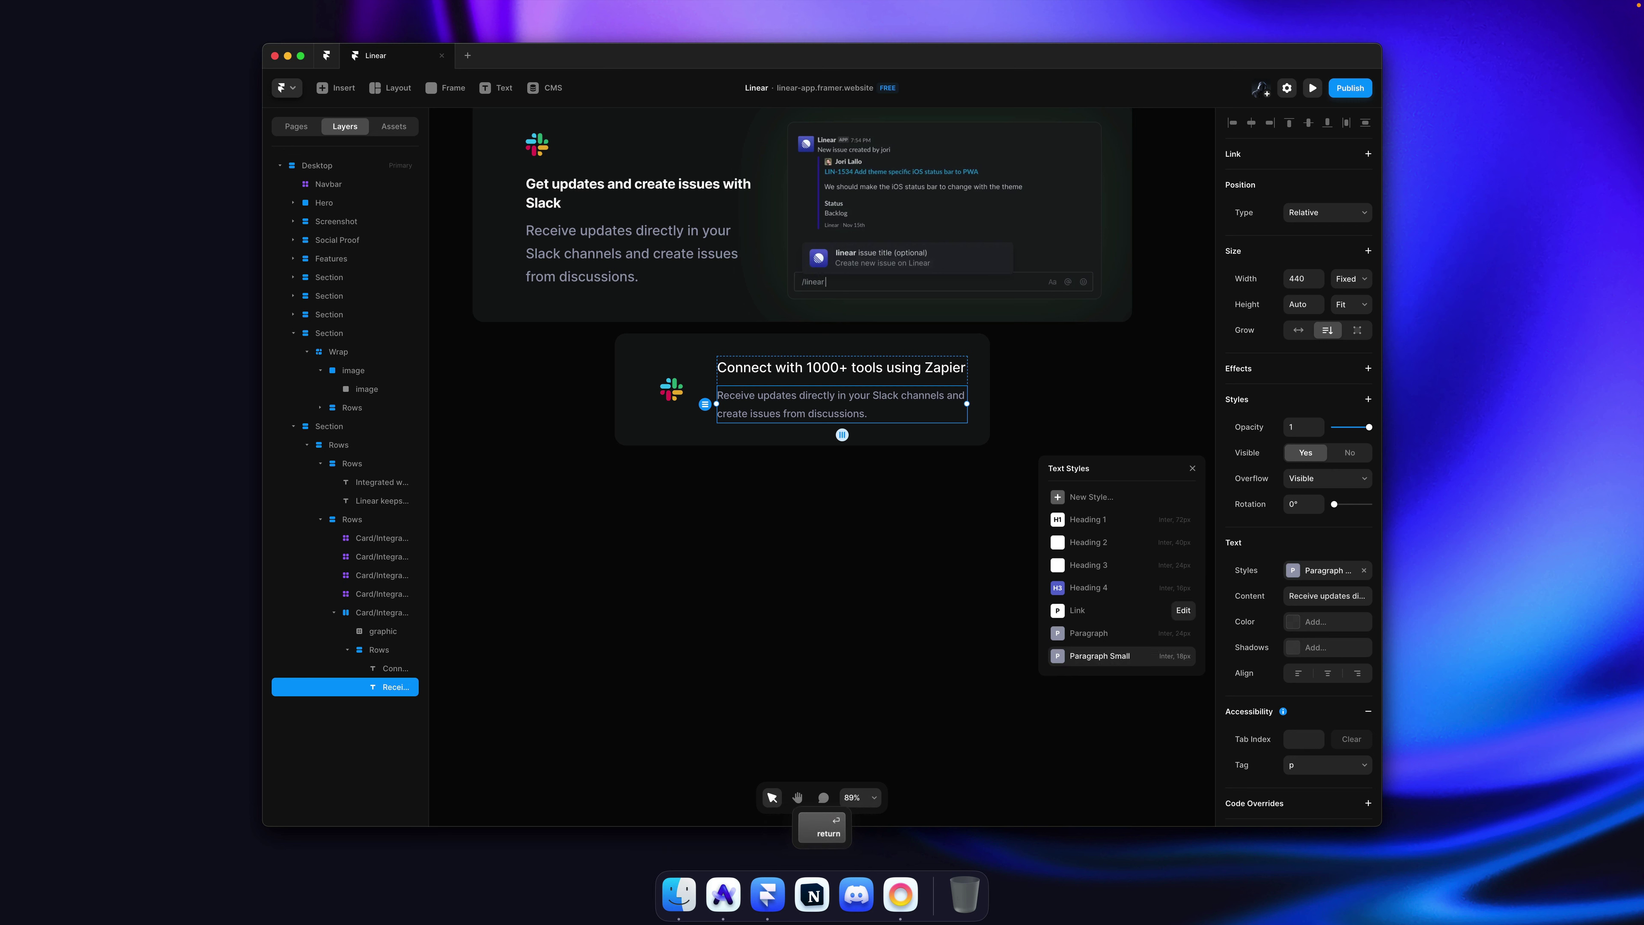
left_click(916, 436)
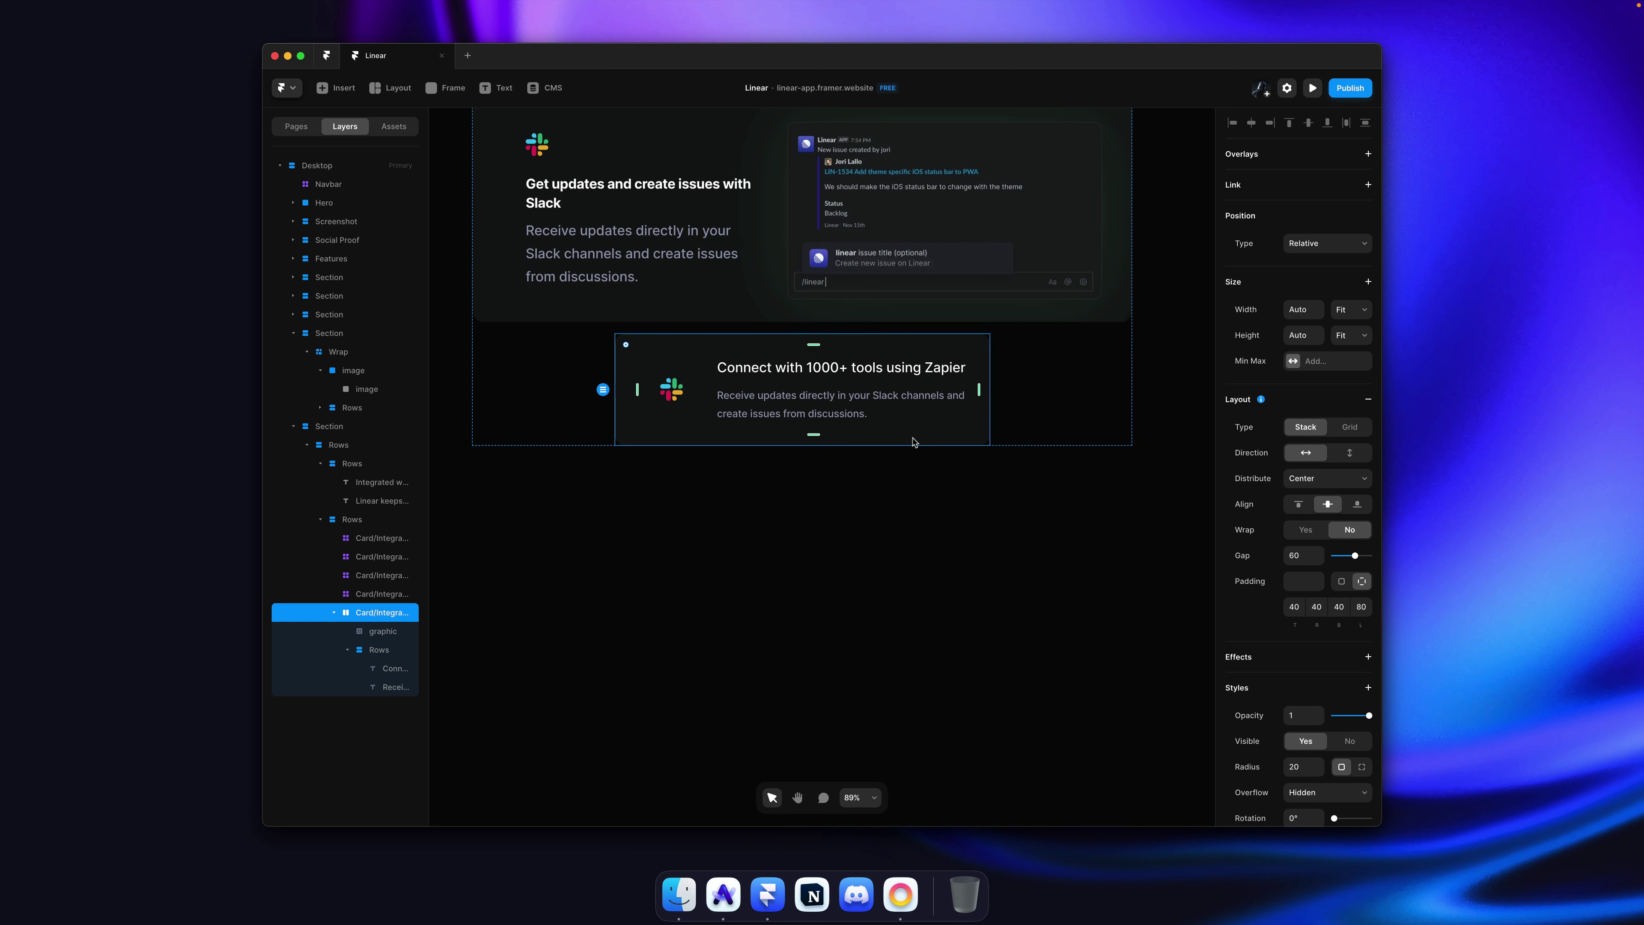
left_click(903, 386)
Step: Set the gap between the heading and description to 8
type("8")
key("Return")
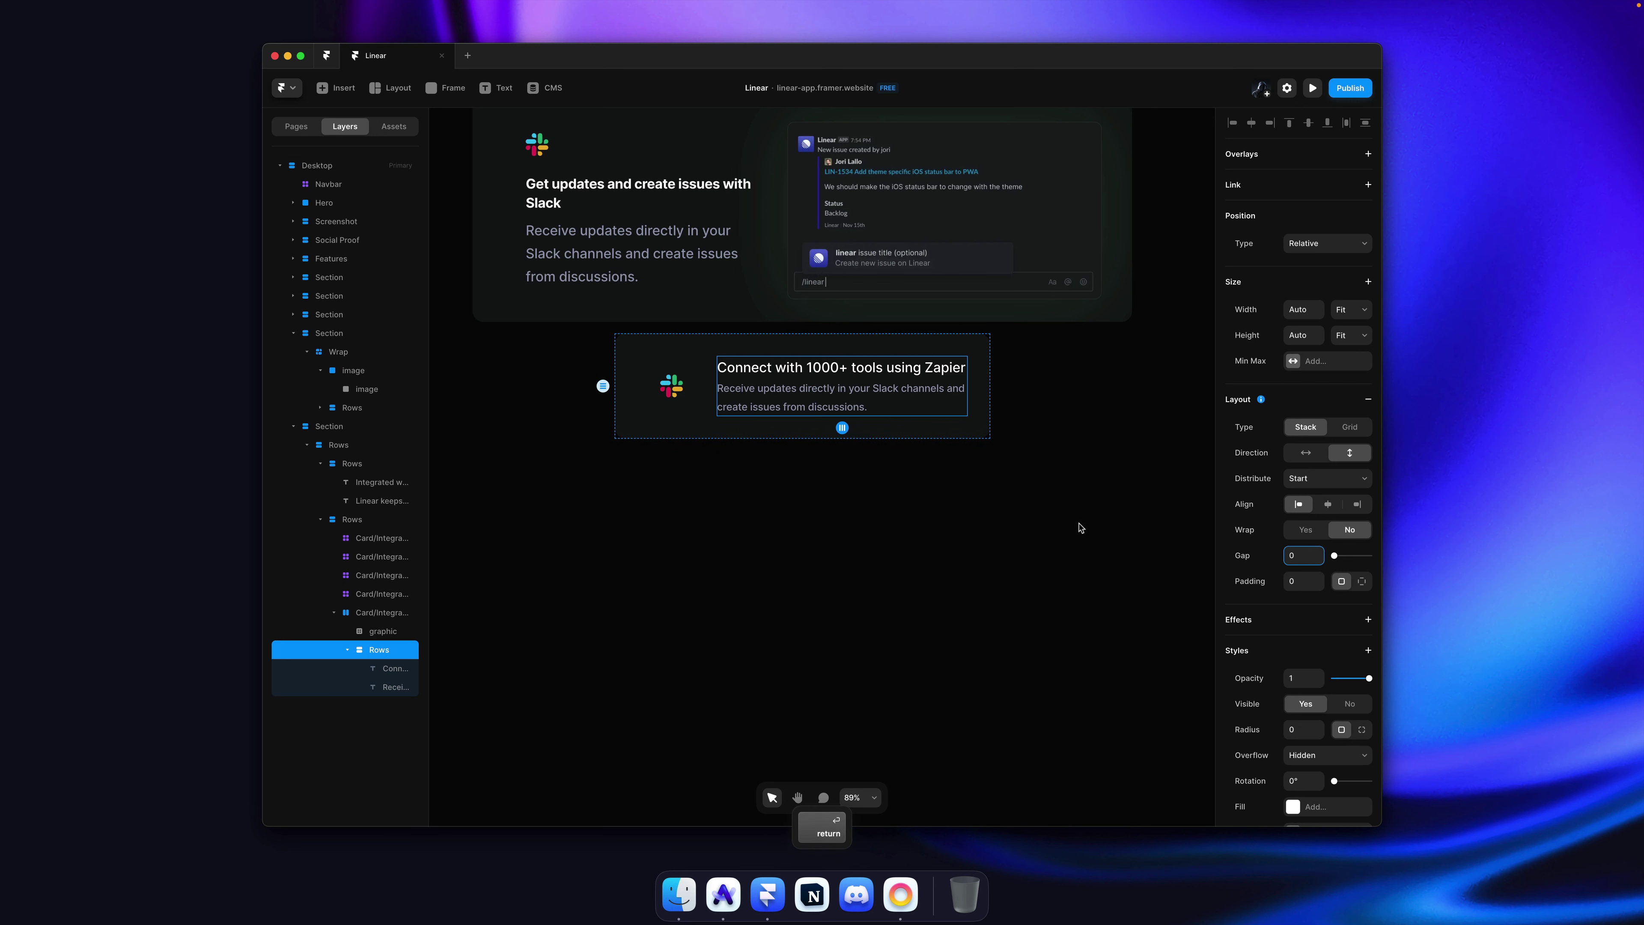
left_click(887, 564)
Step: Inspect the Zapier logo on linear.app and copy its svg element
key("super+Tab")
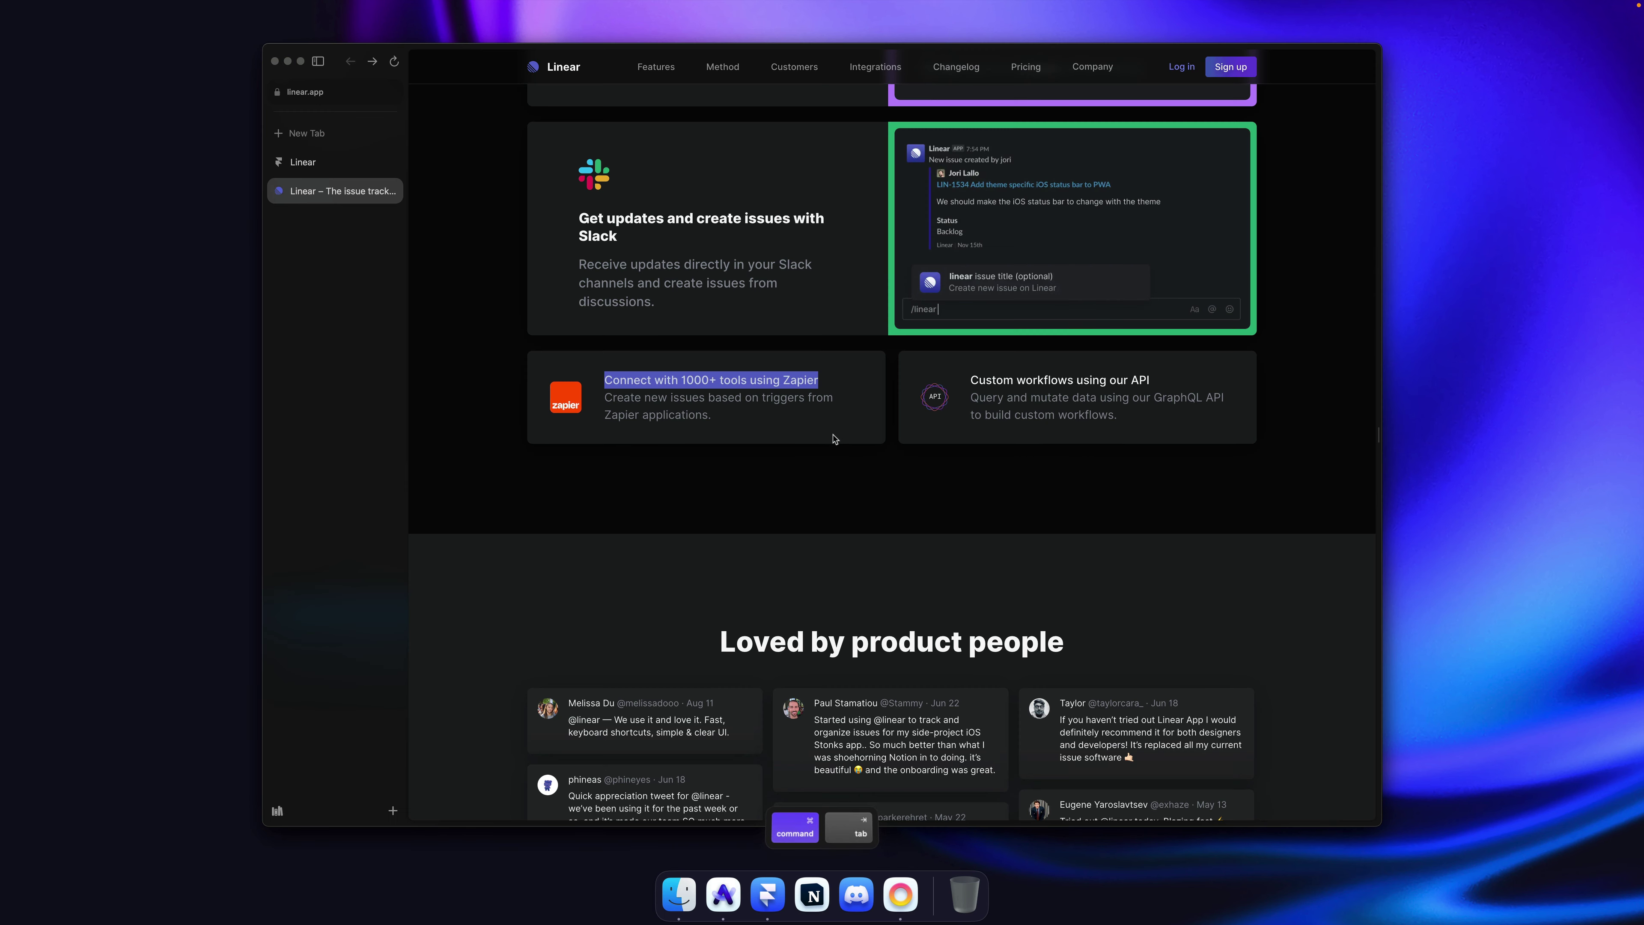
right_click(574, 400)
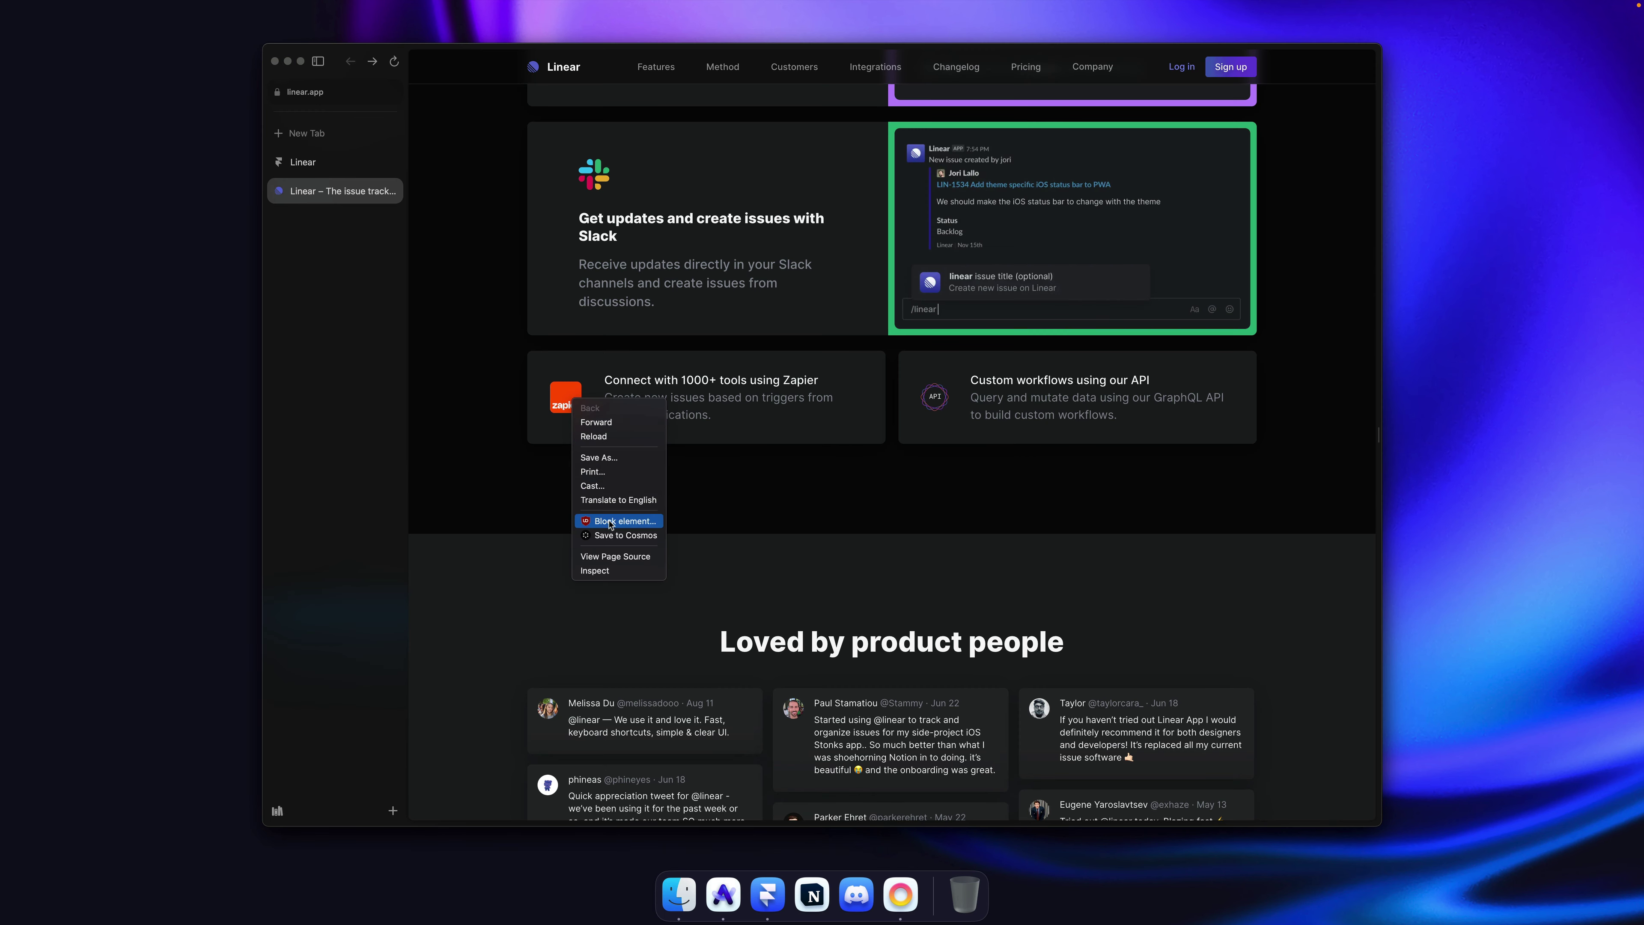
left_click(606, 571)
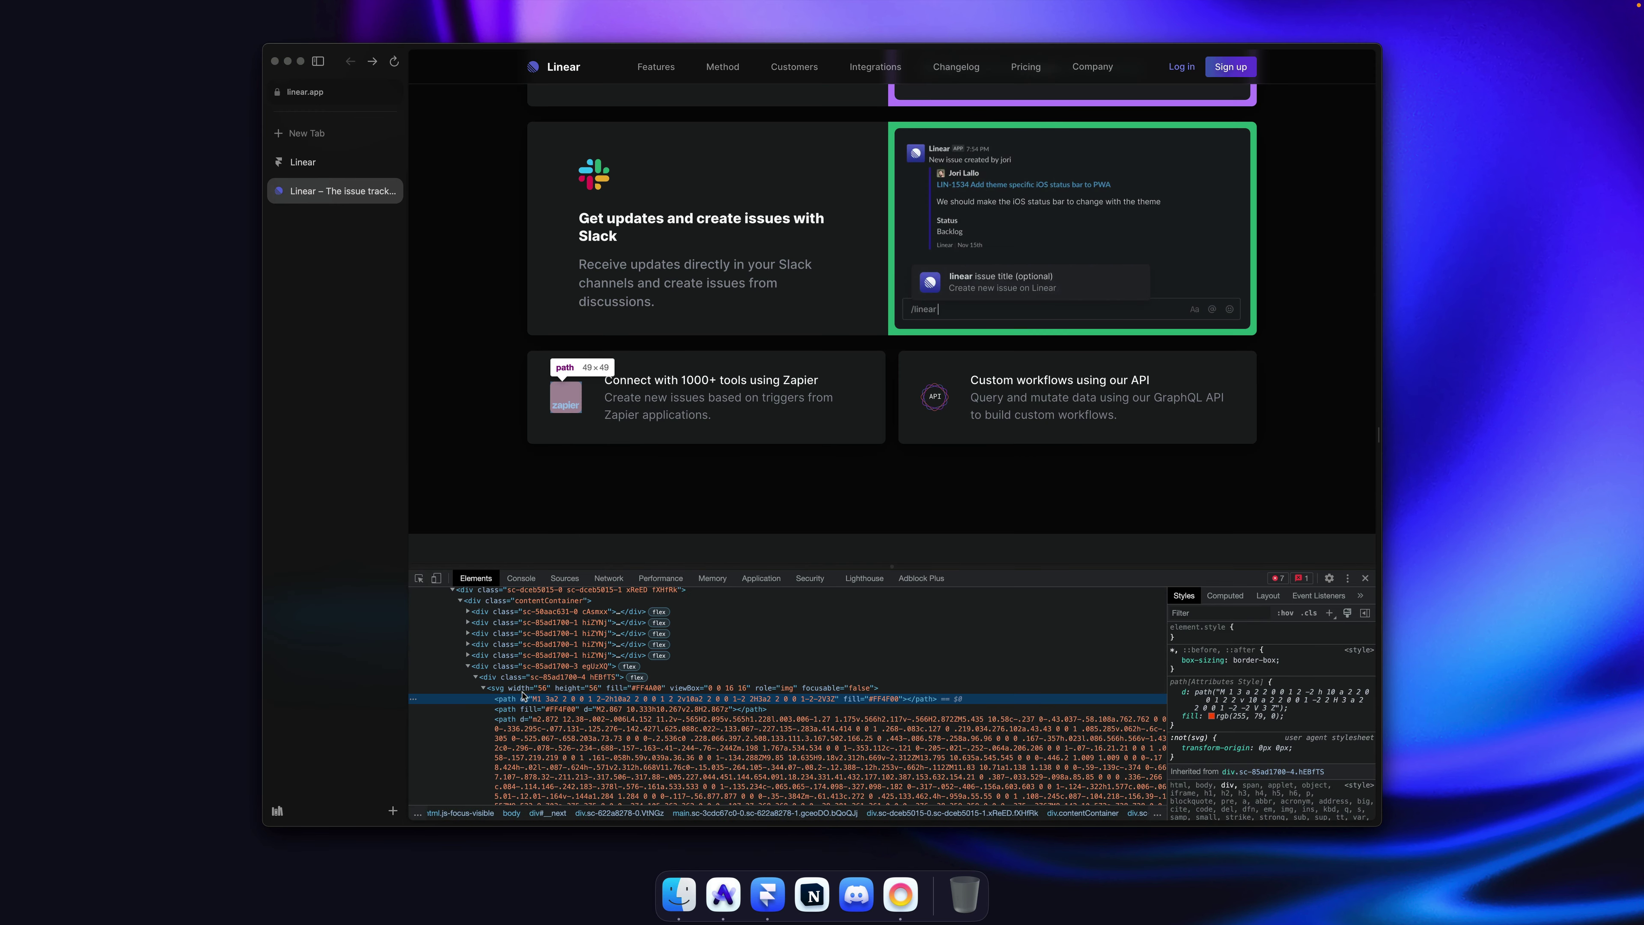
right_click(520, 692)
mouse_move(621, 734)
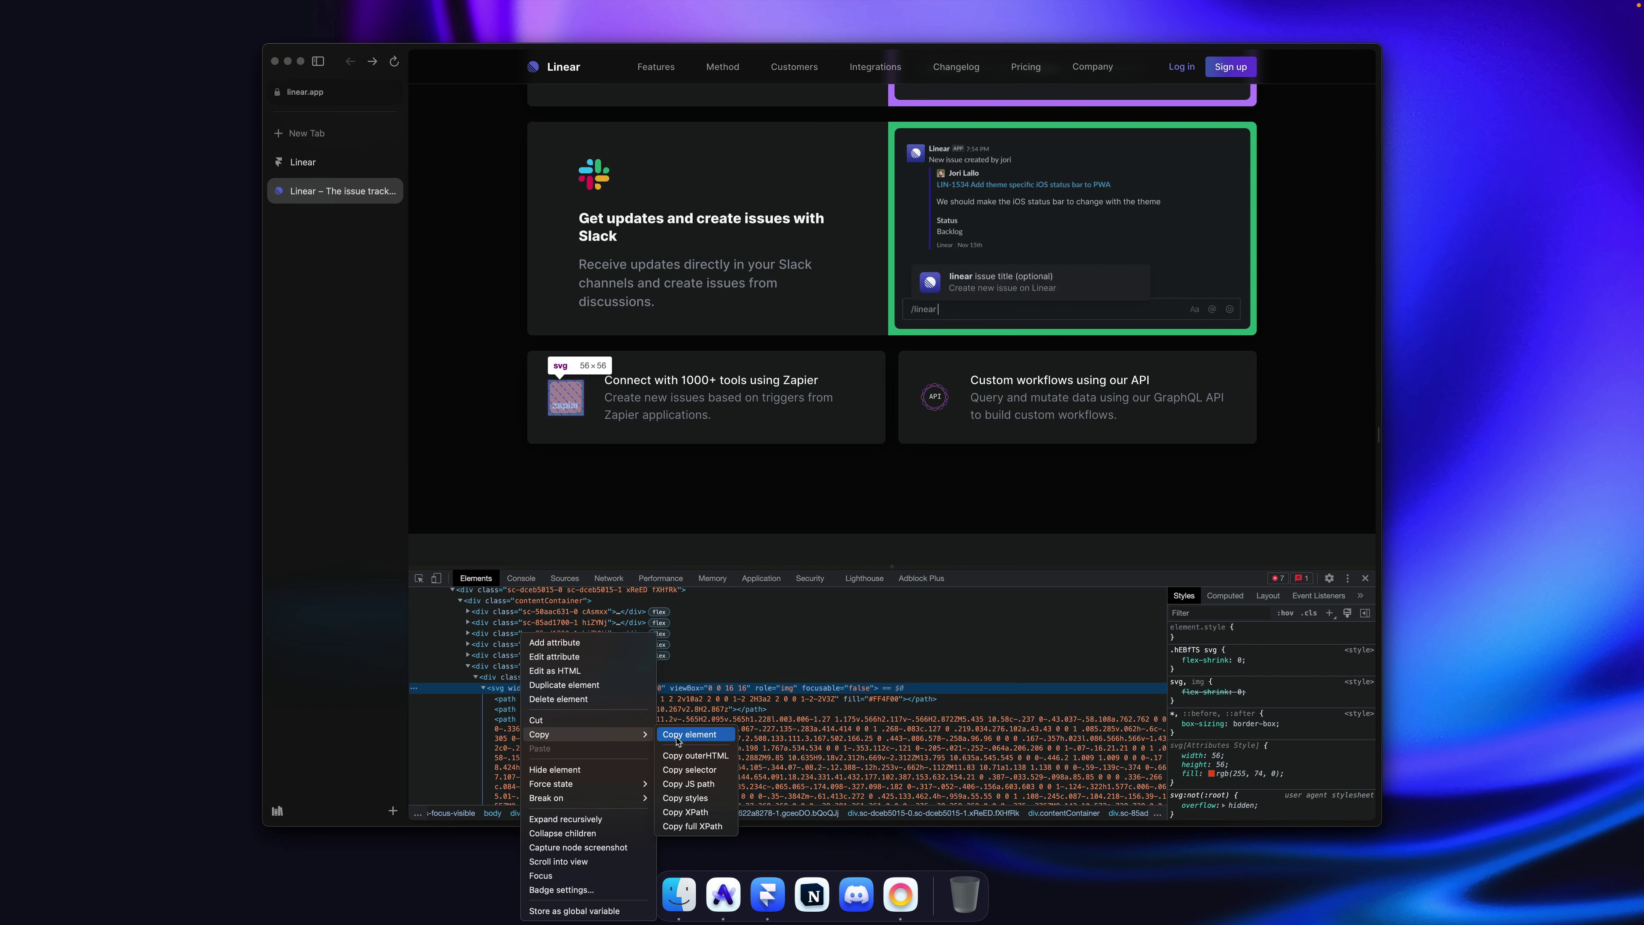
left_click(688, 735)
key("super+Tab")
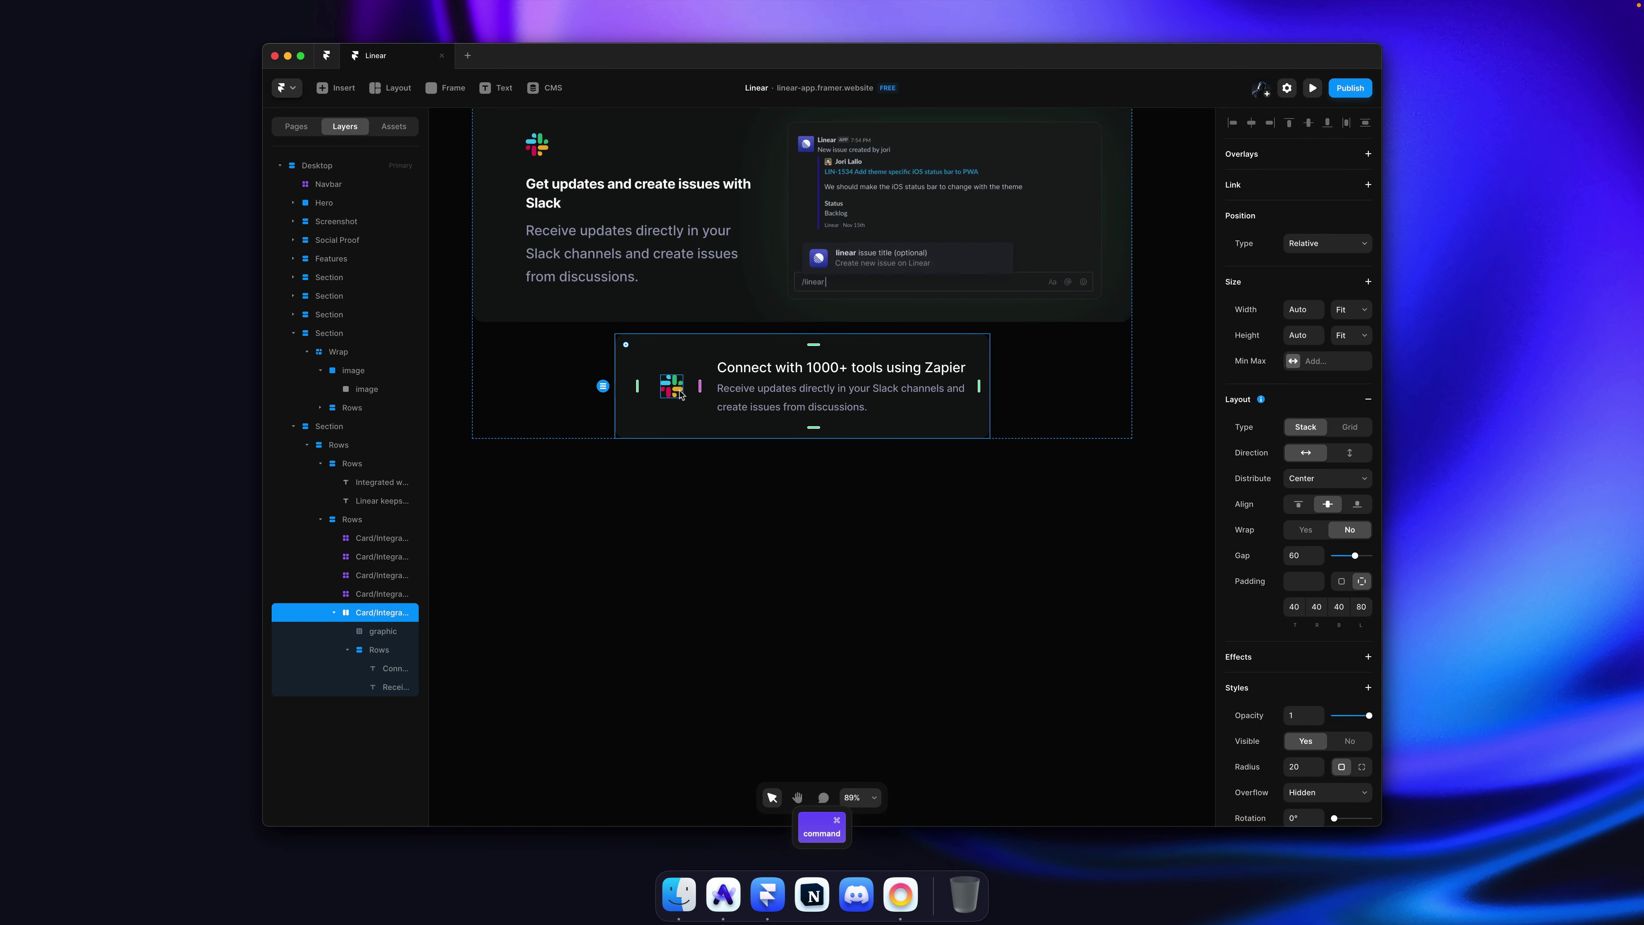
Step: Replace the old Slack icon with the pasted Zapier logo, placed ahead of the text
left_click(673, 387, "super")
key("BackSpace")
left_click(679, 427)
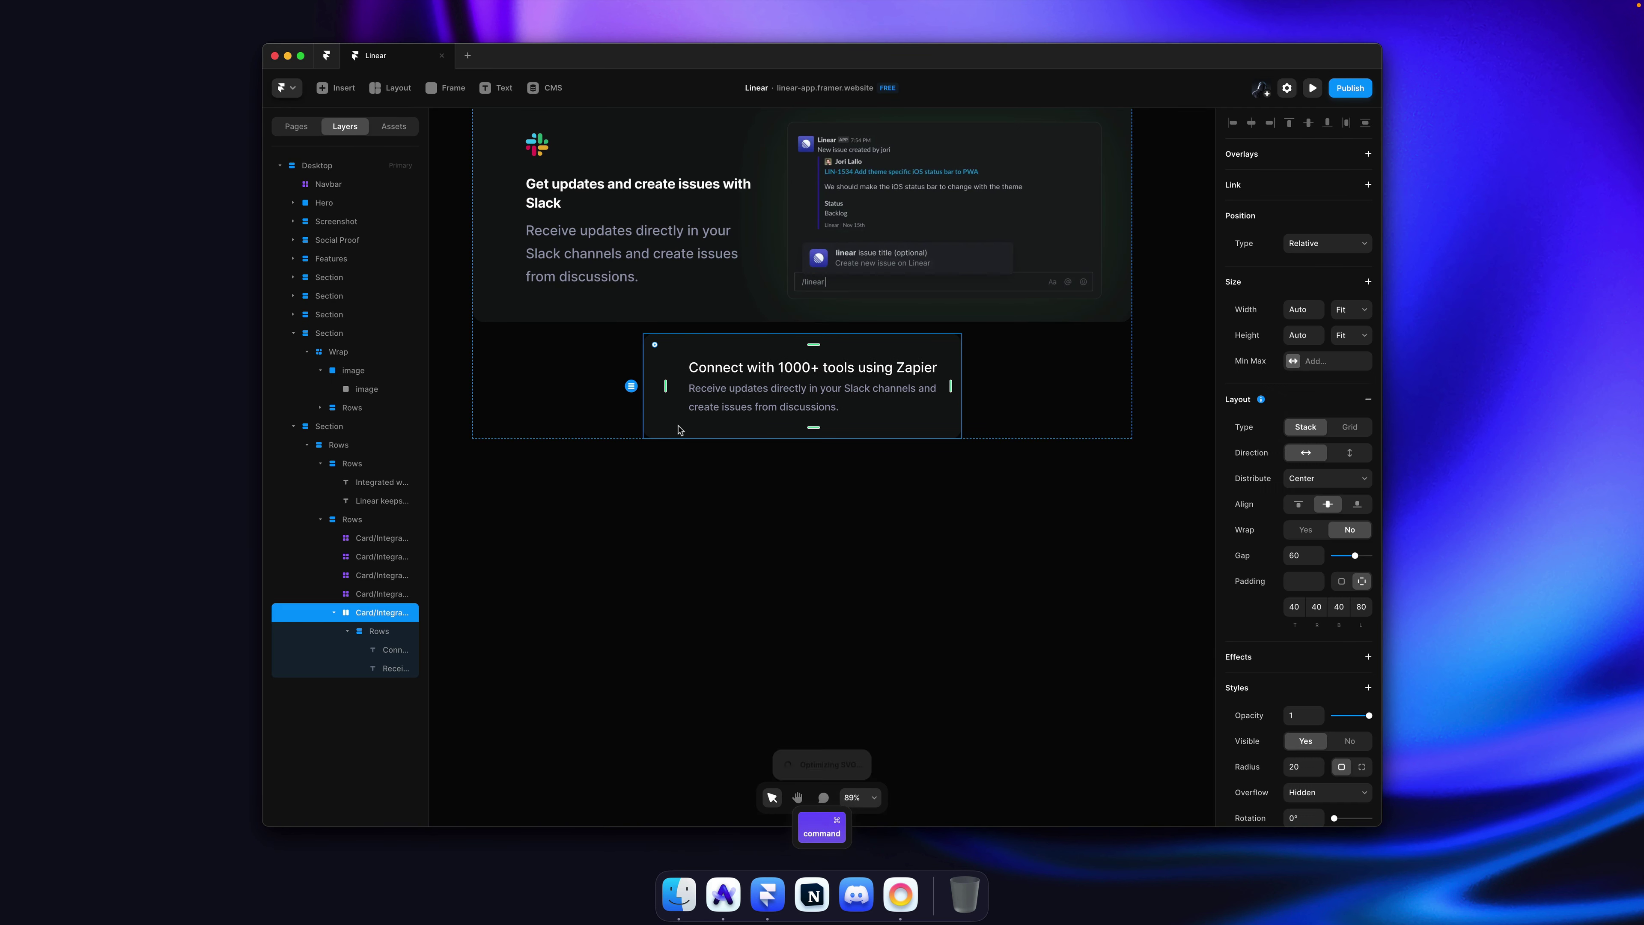
key("super+v")
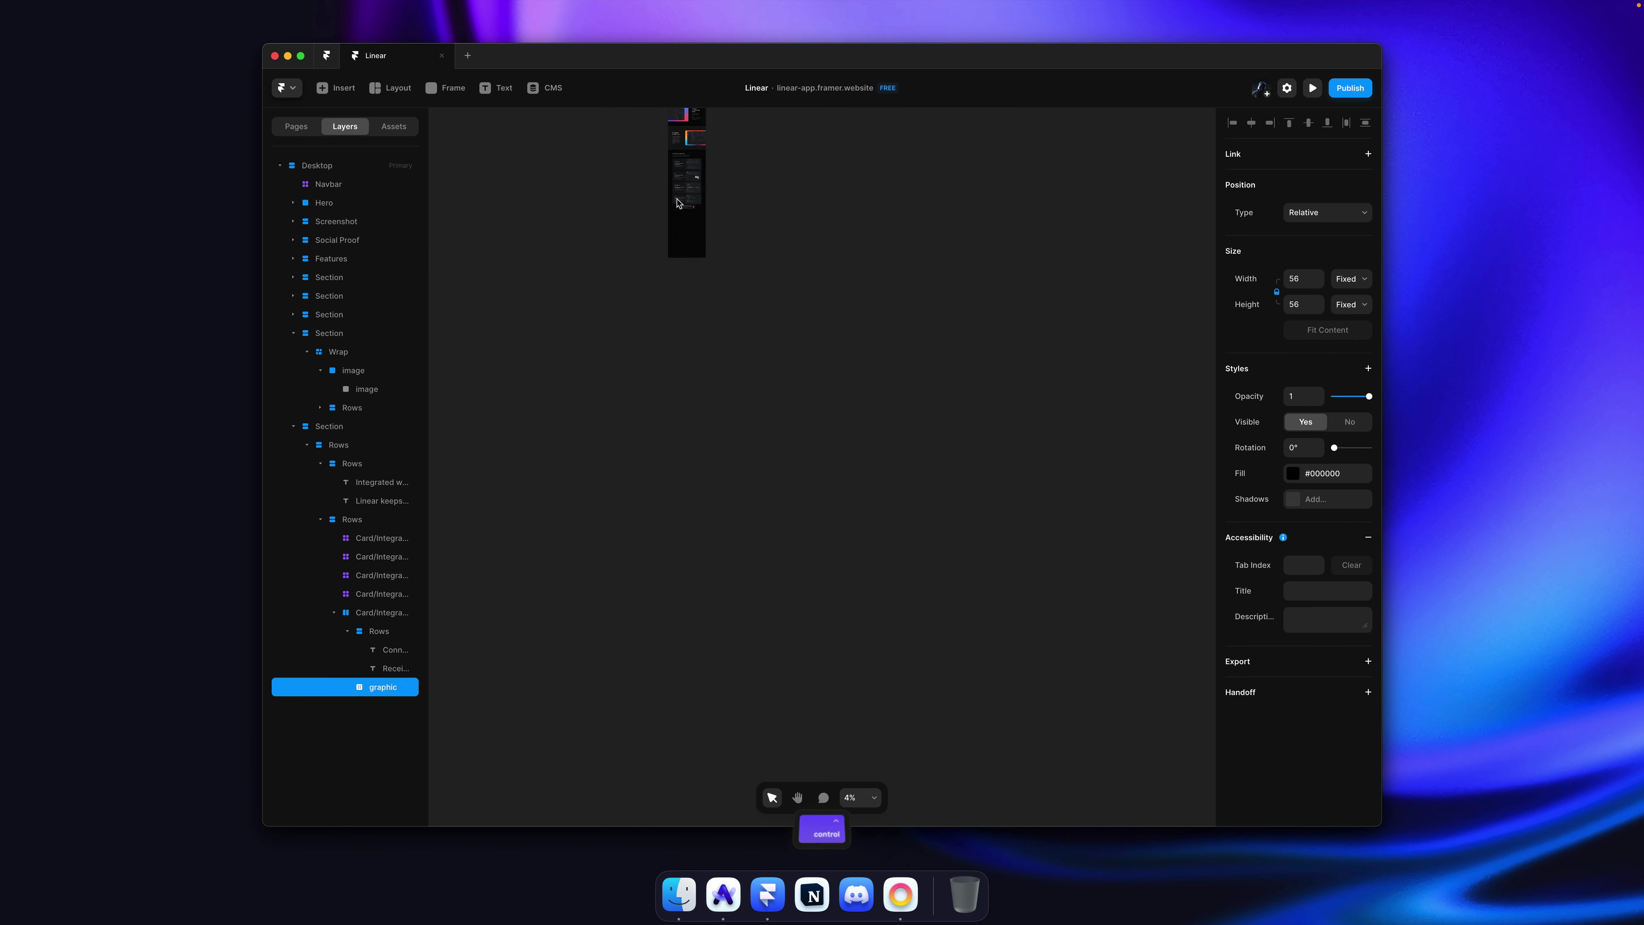
scroll(676, 282, "up", 10)
scroll(701, 281, "down", 5)
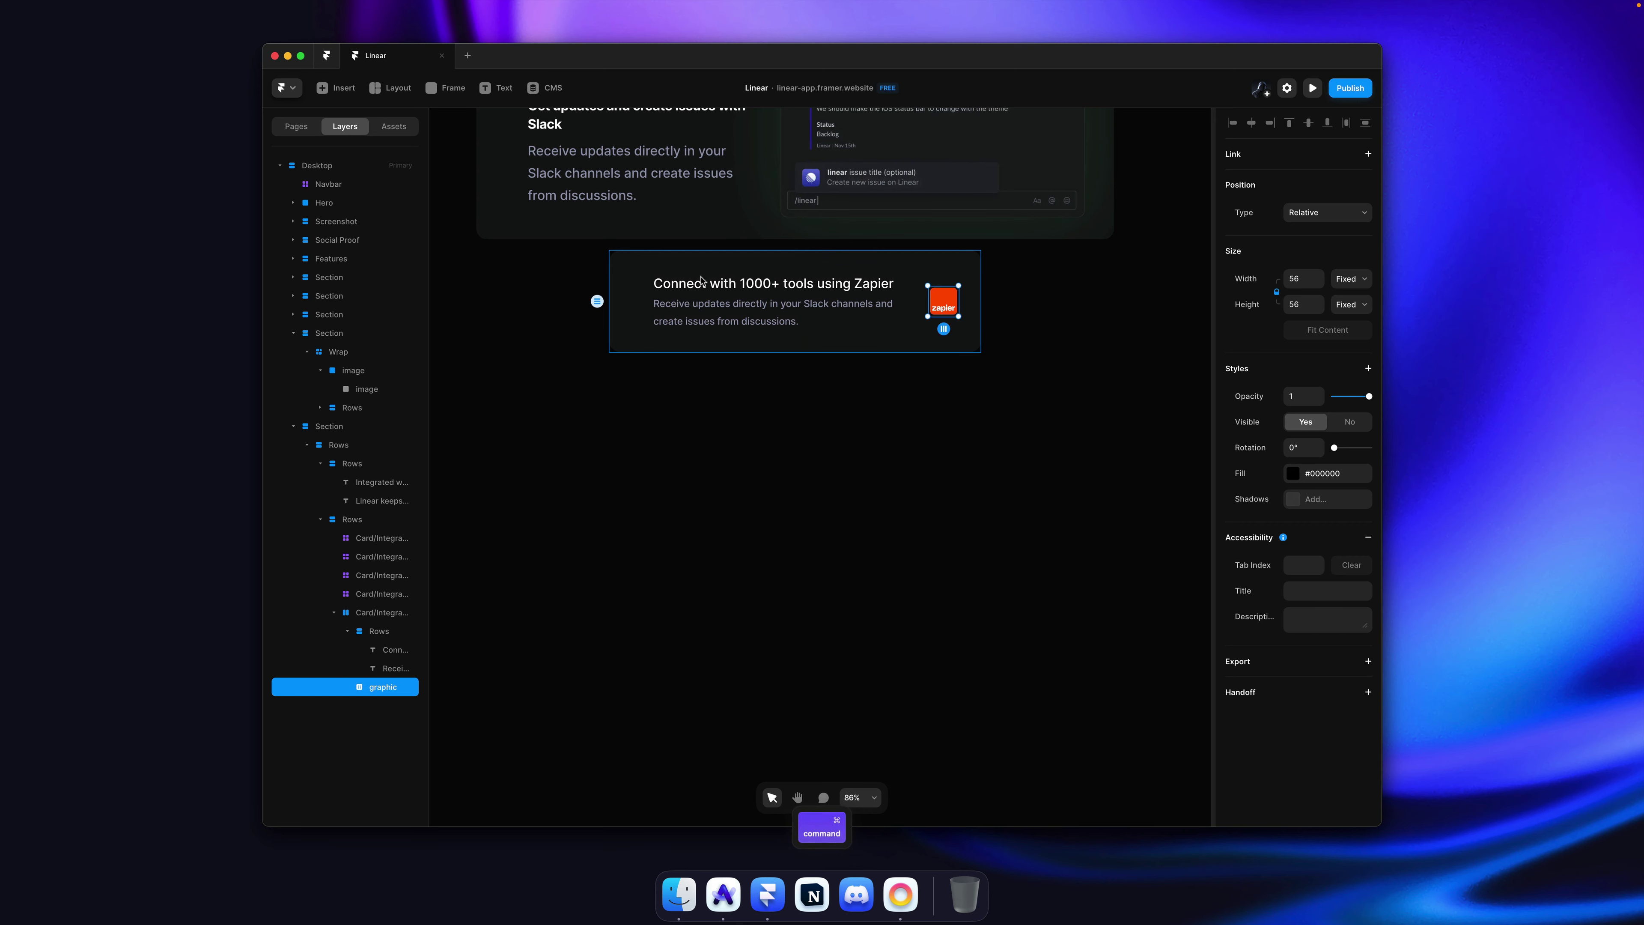
key("super+bracketleft")
Step: Make the card's padding equal and smaller, and enlarge the Zapier logo to 82×82
scroll(701, 281, "up", 1)
scroll(701, 281, "up", 2)
left_click(694, 331)
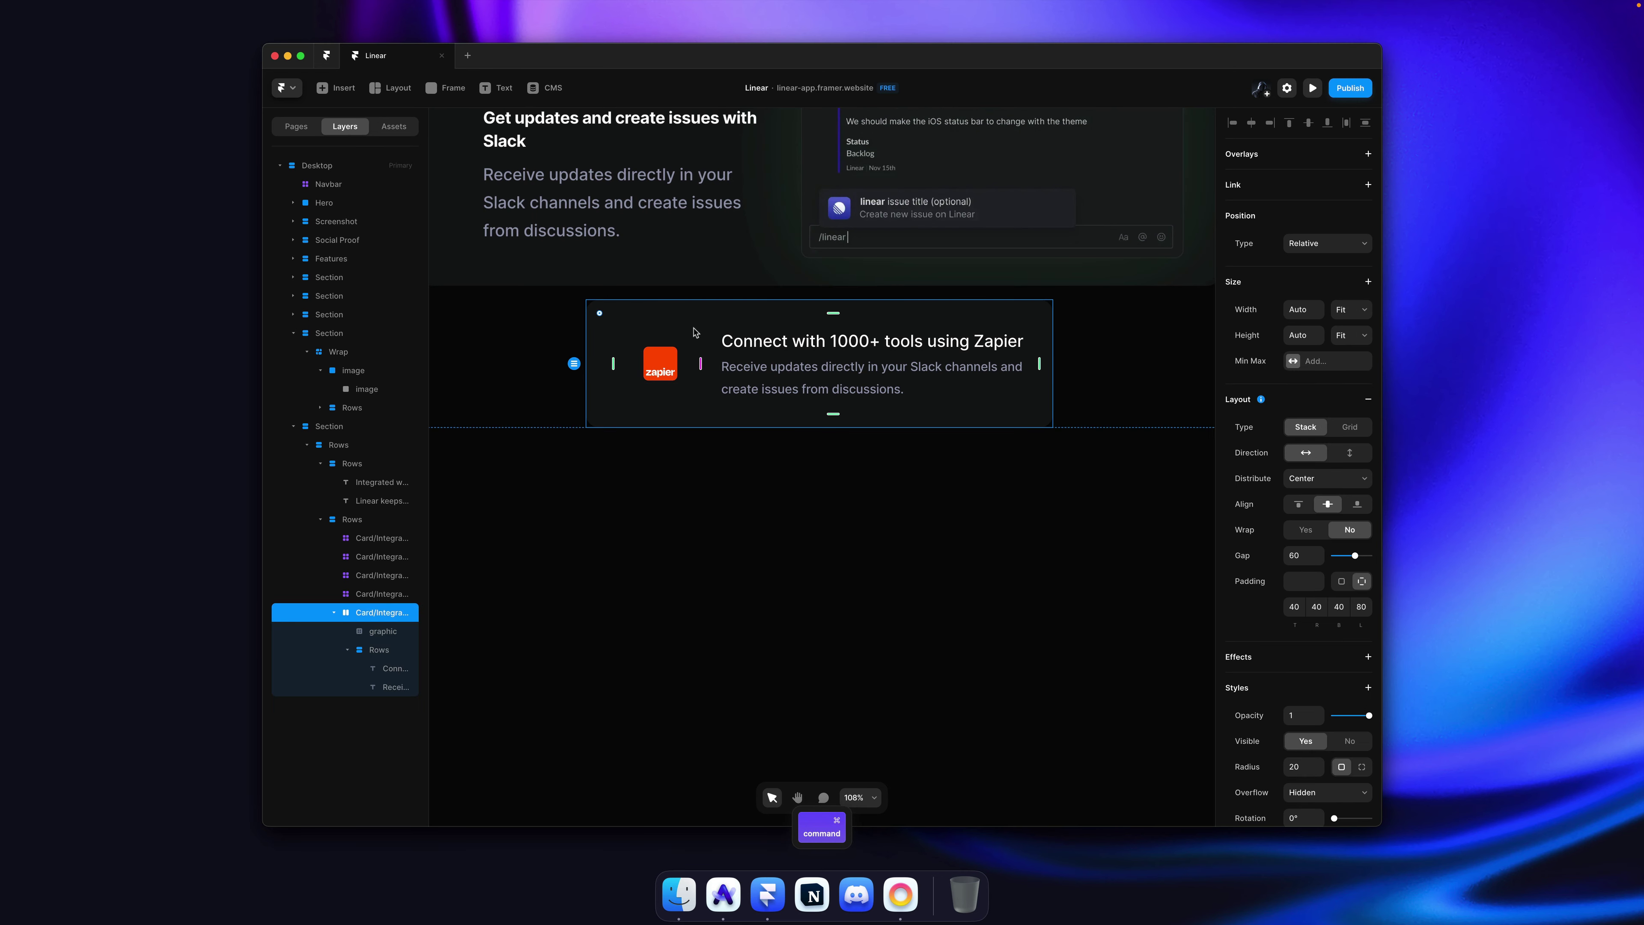
key("super+Tab")
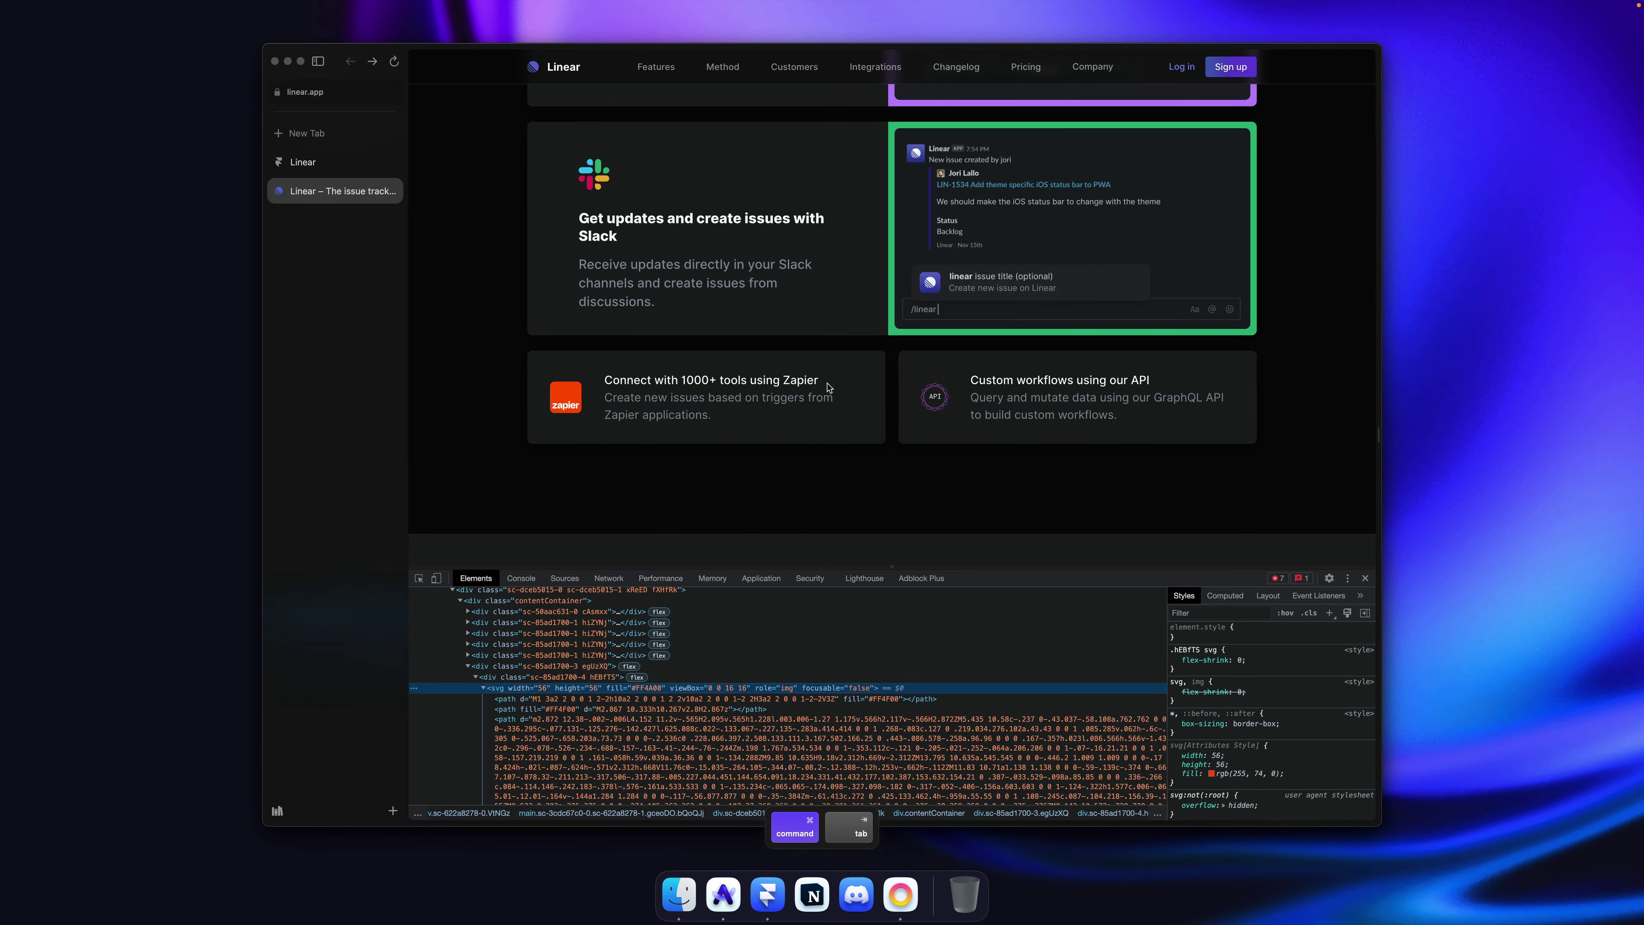
key("super+Tab")
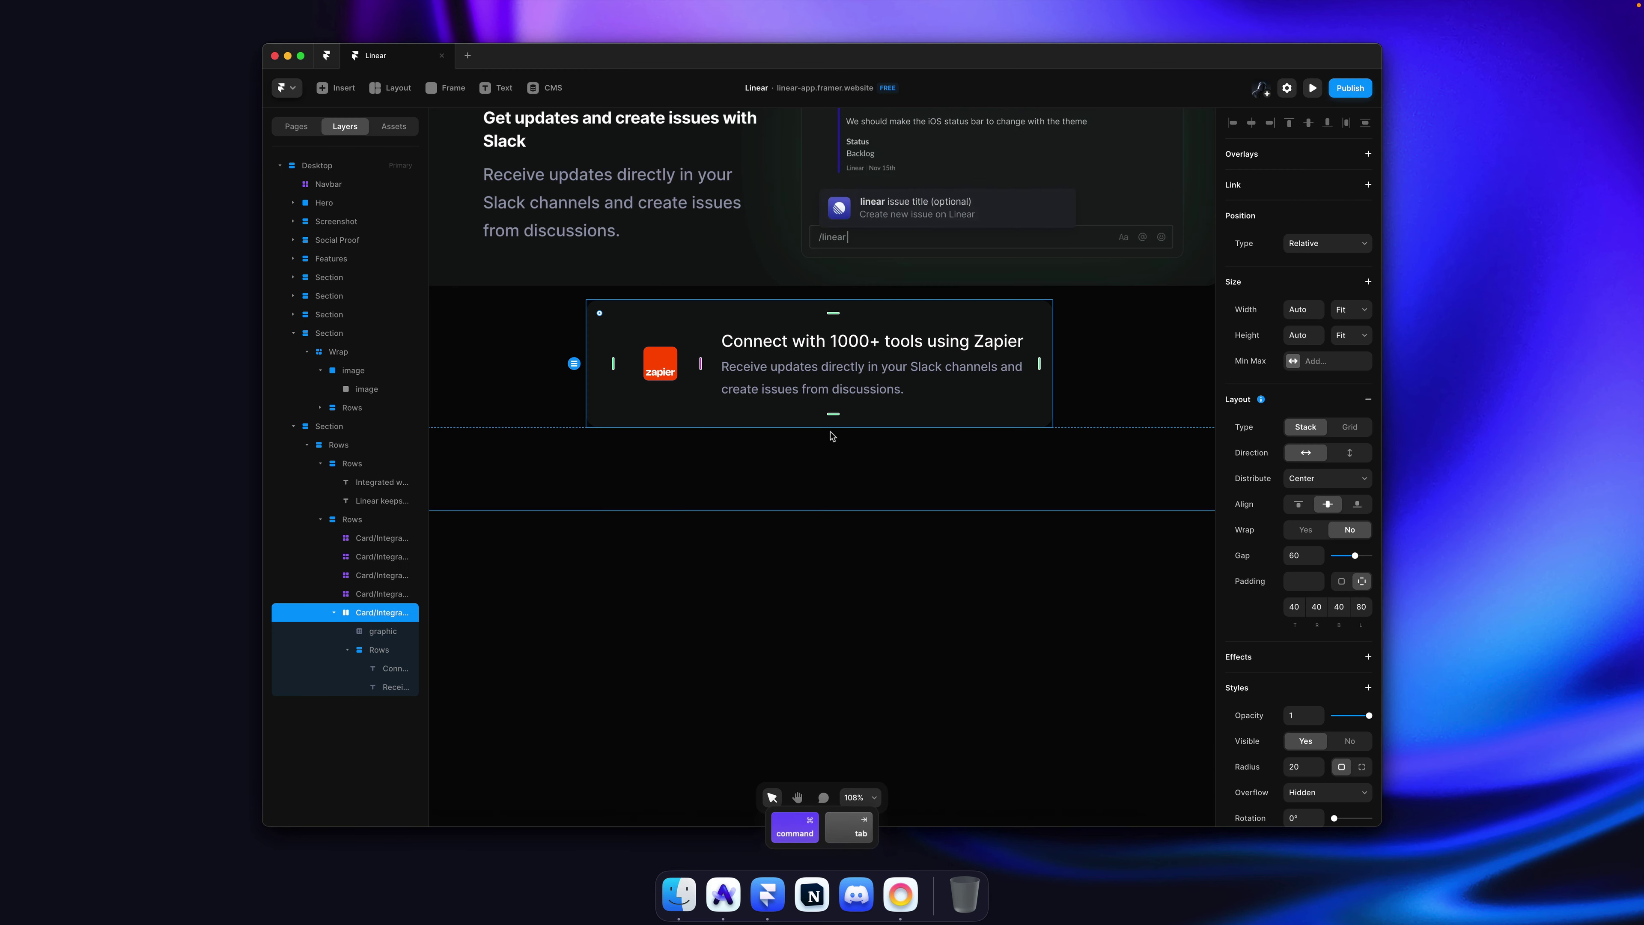
left_click(662, 367)
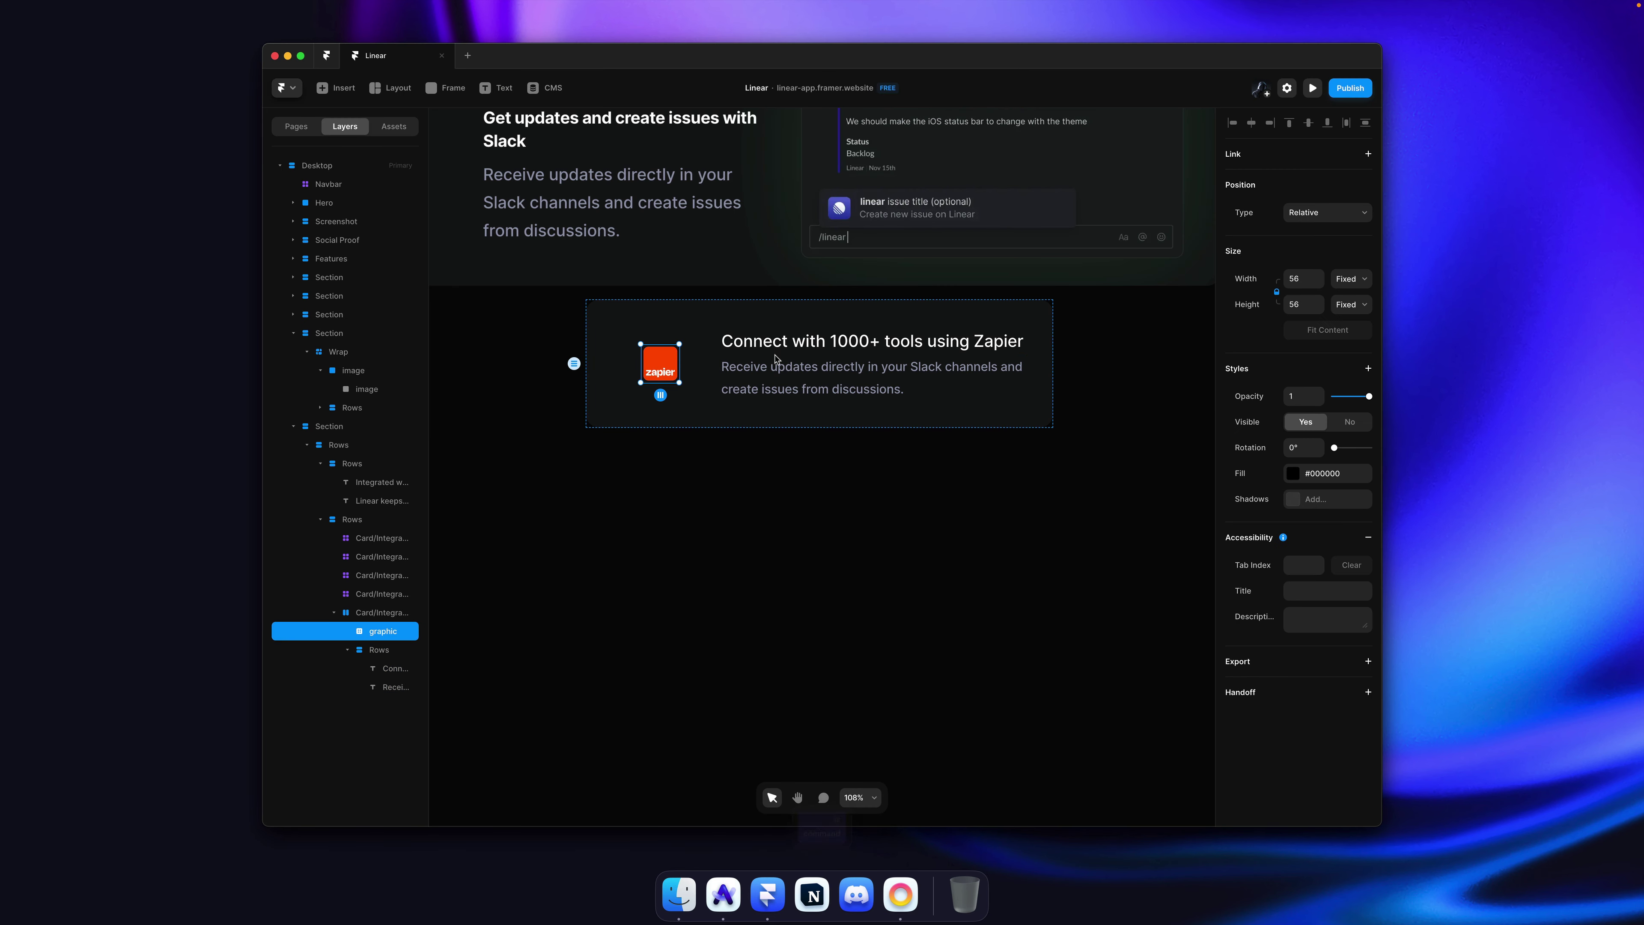
key("super")
left_click(1033, 399)
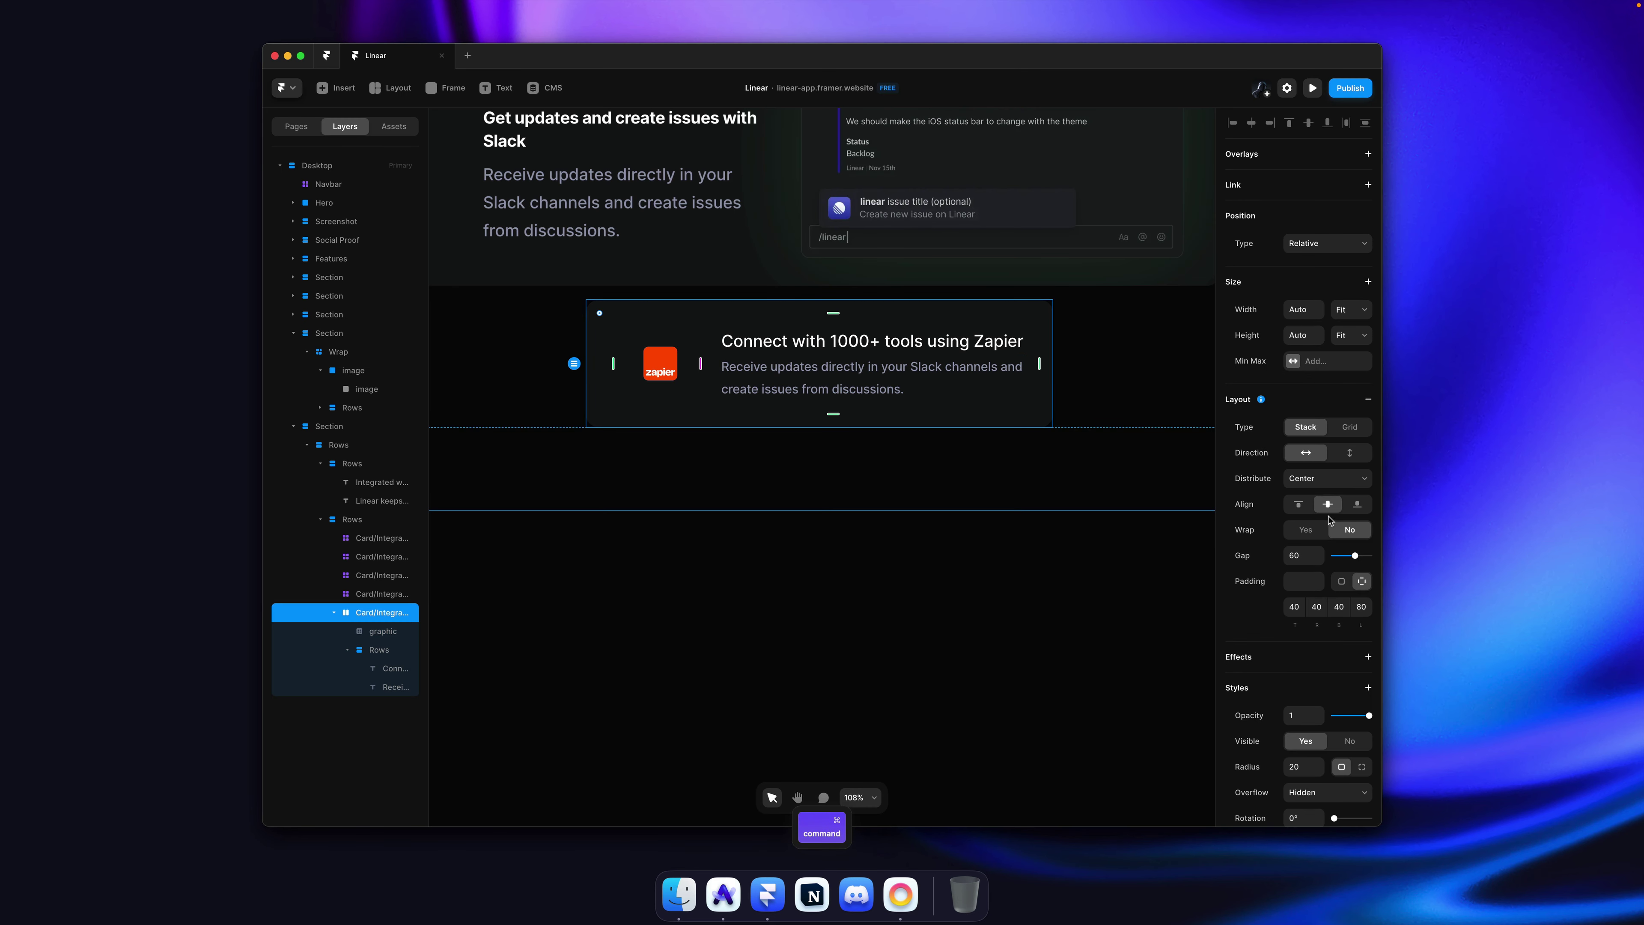
left_click_drag(1318, 583, 1317, 564)
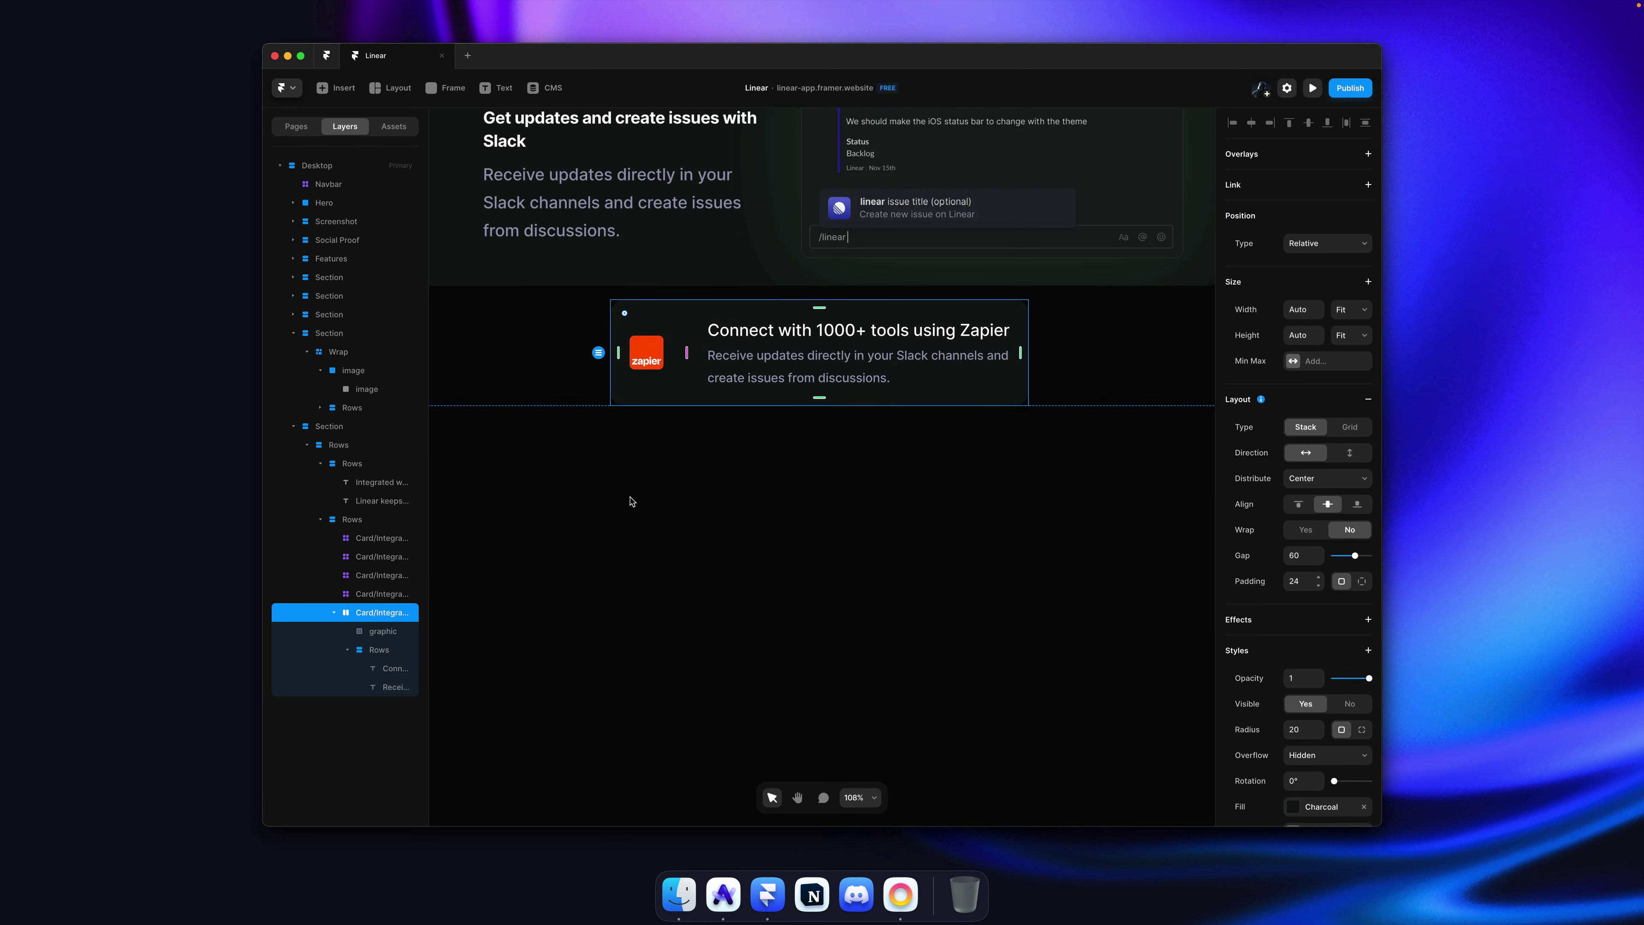
left_click(675, 463)
left_click(655, 361, "super")
left_click_drag(671, 358, 683, 352)
Step: Try reducing the integrations section's row spacing, then undo it
left_click(719, 463)
scroll(719, 462, "down", 6)
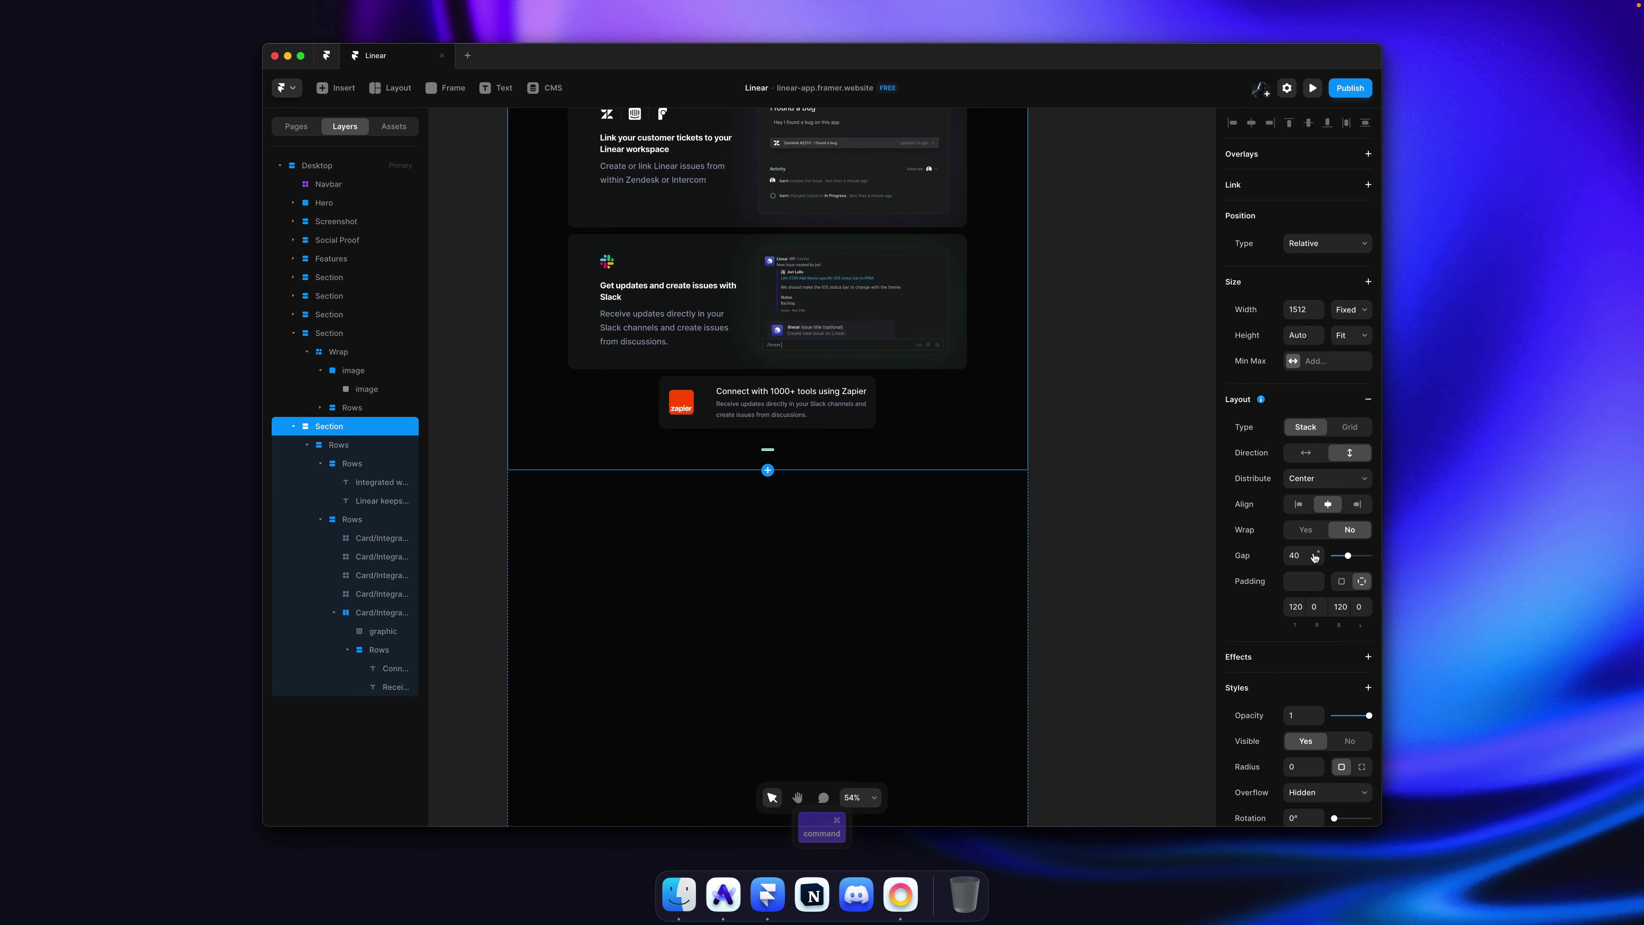
left_click_drag(1314, 557, 1318, 568)
key("super+z")
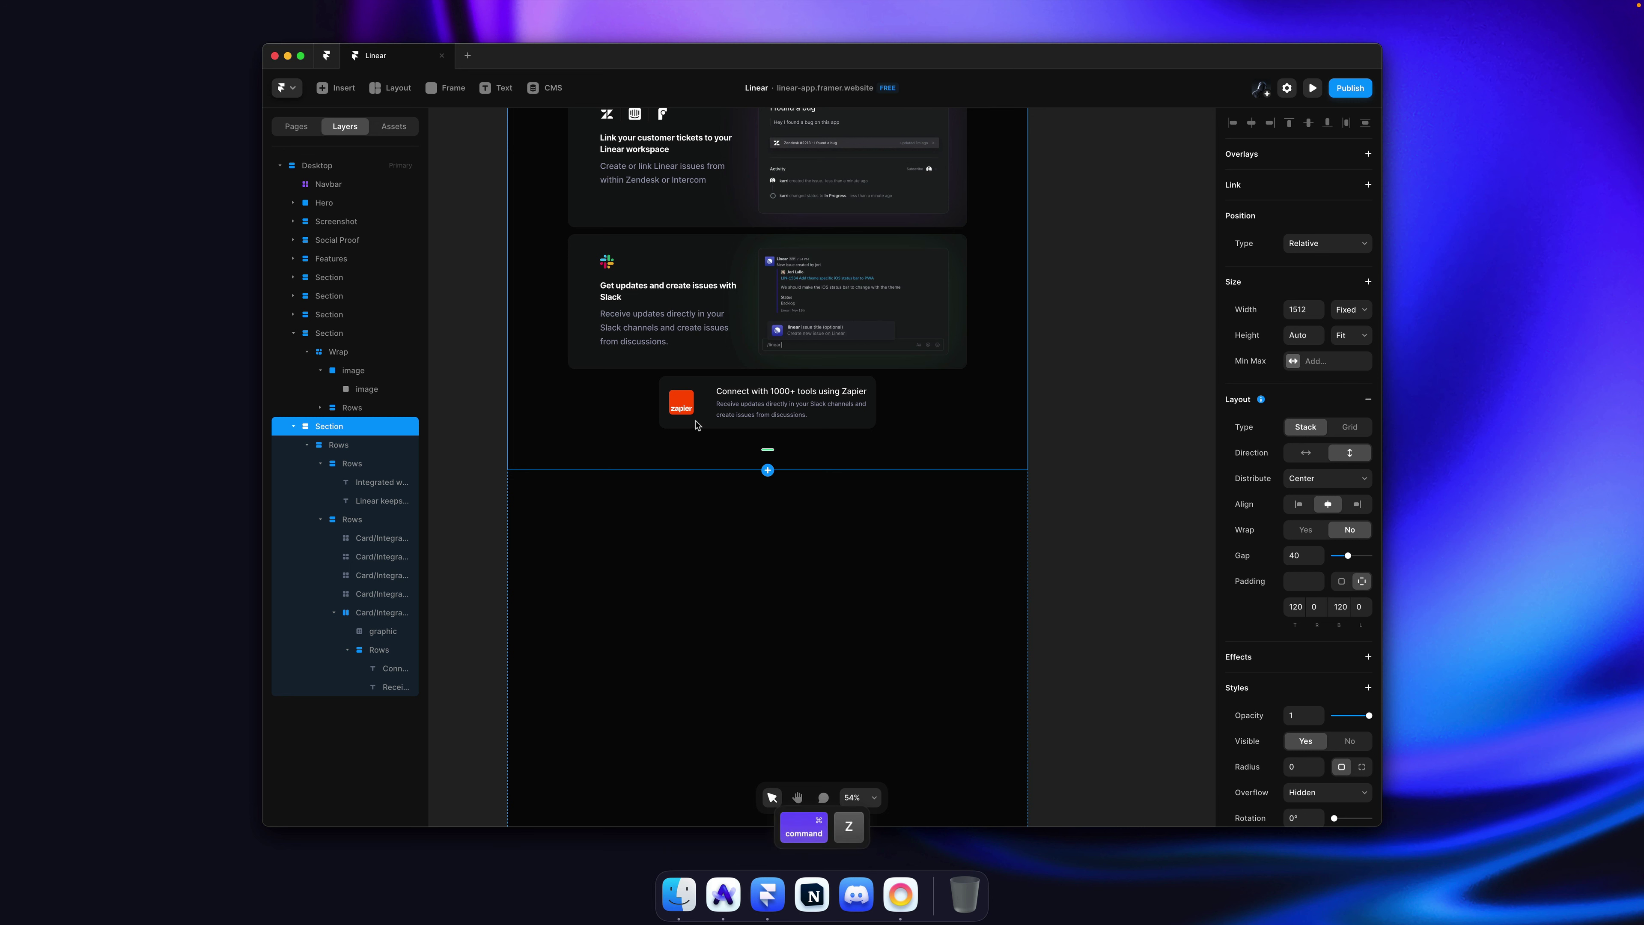
Step: Set the Zapier card's gap to 24 and save the project
left_click(710, 410, "super")
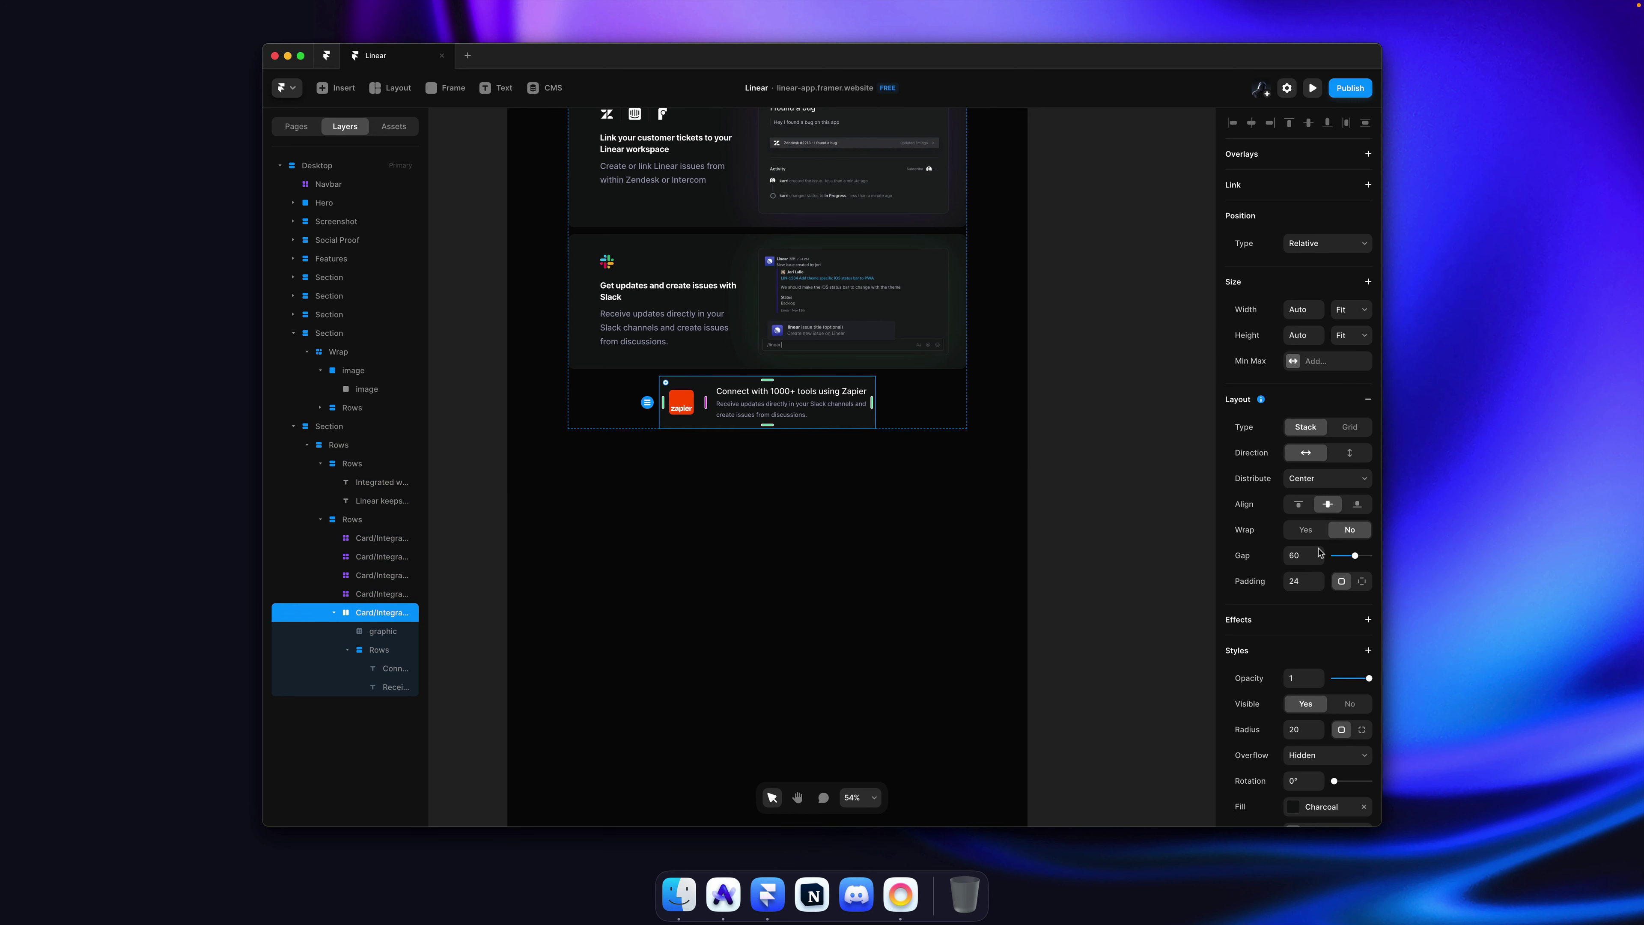
type("24")
key("Return")
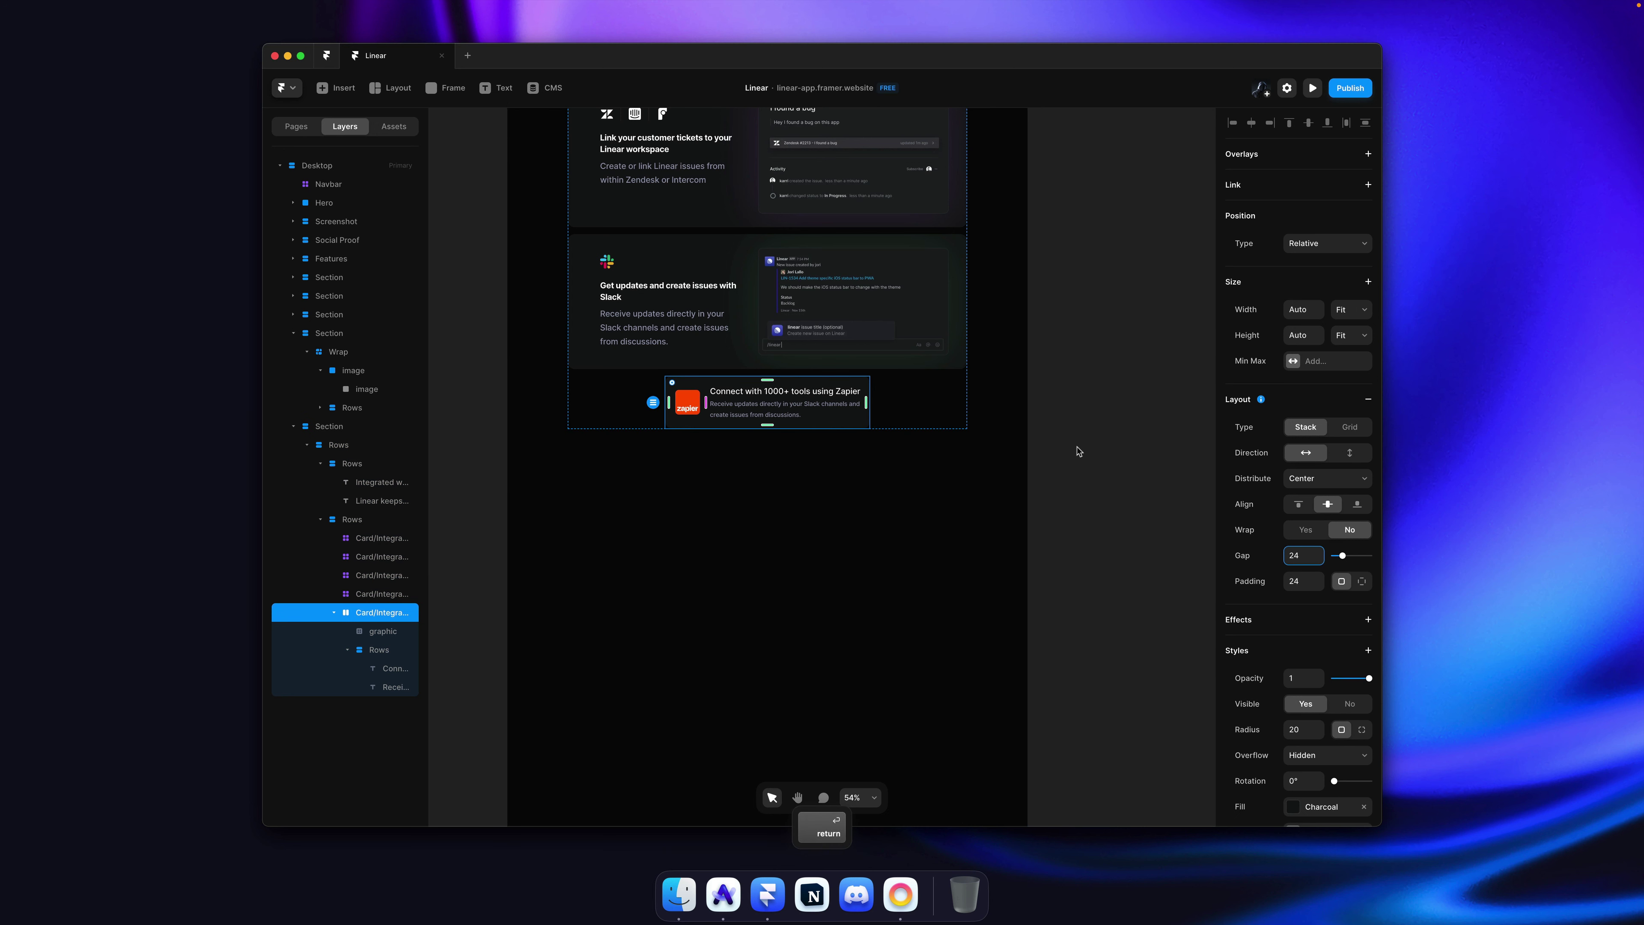
left_click(1061, 429)
key("super+s")
scroll(702, 429, "up", 5)
Step: Set the Zapier card's padding to 40, checking it against the original site
key("super+Tab")
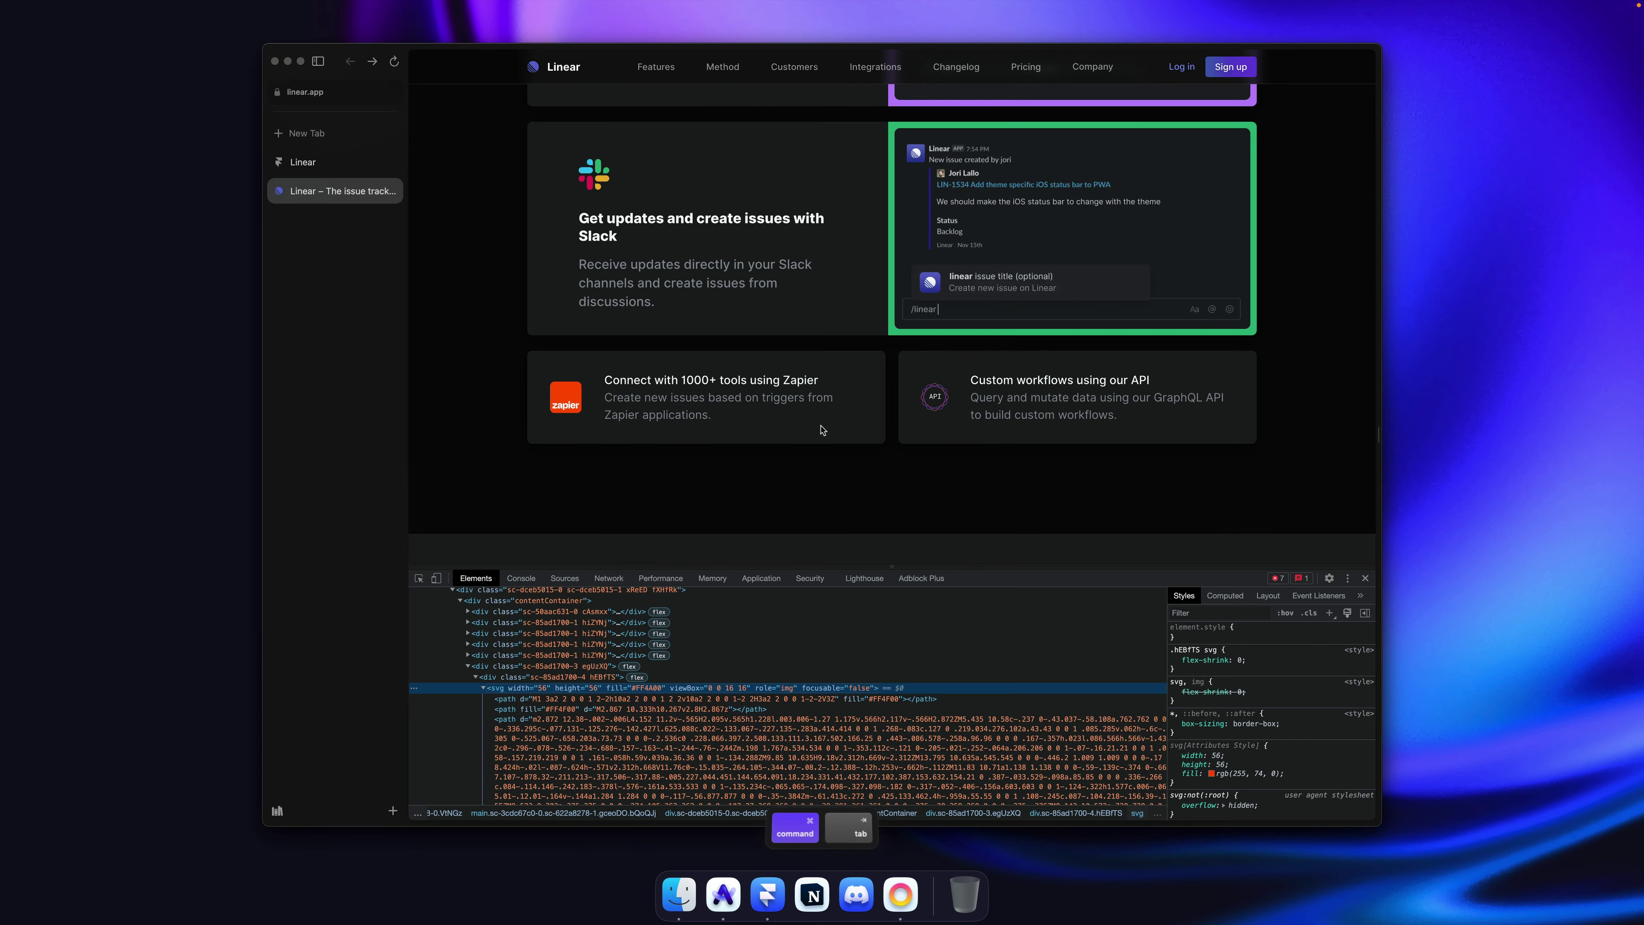
key("super+Tab")
left_click(897, 421, "super")
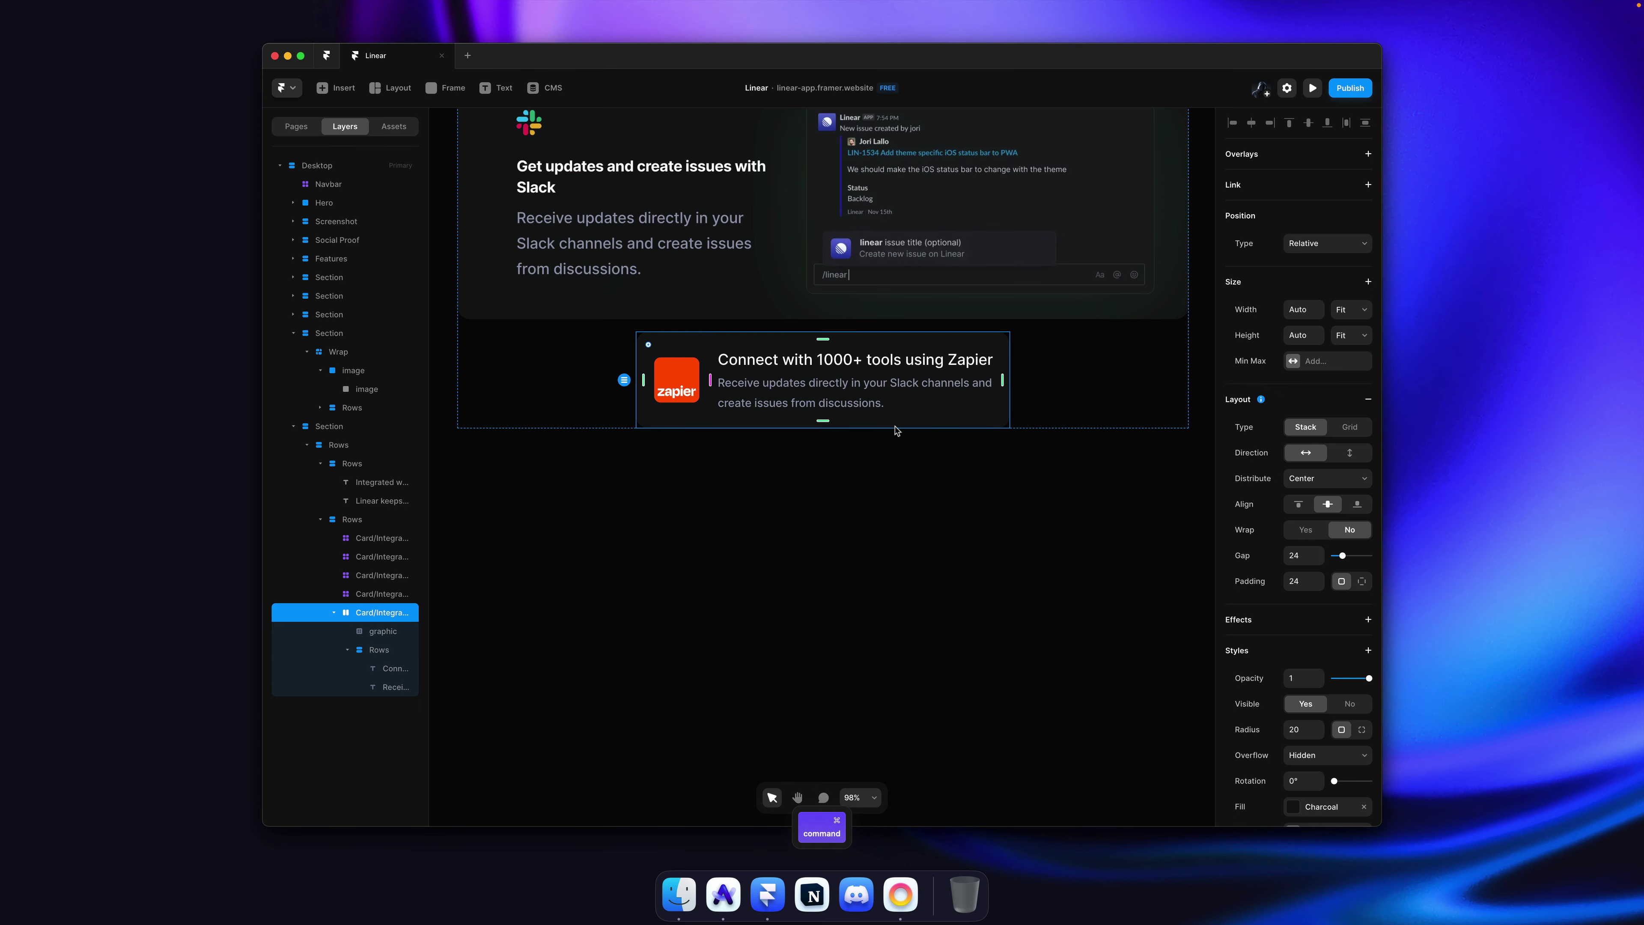
left_click(1302, 581)
type("40")
key("Return")
left_click(932, 536)
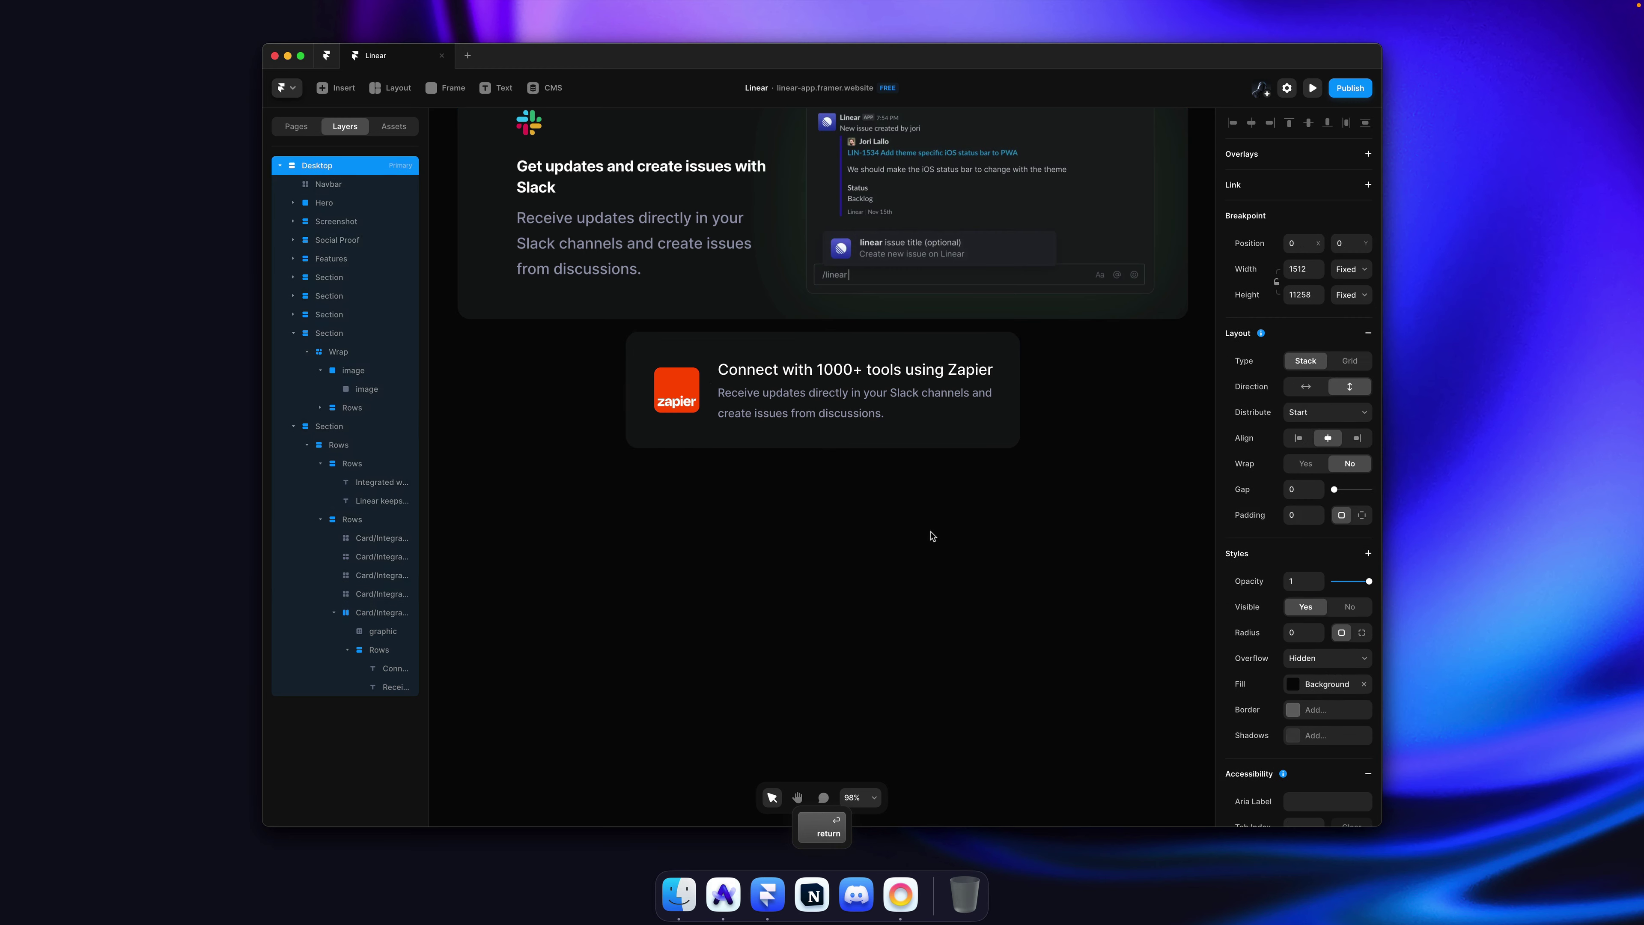
key("super+Tab")
key("super+Tab")
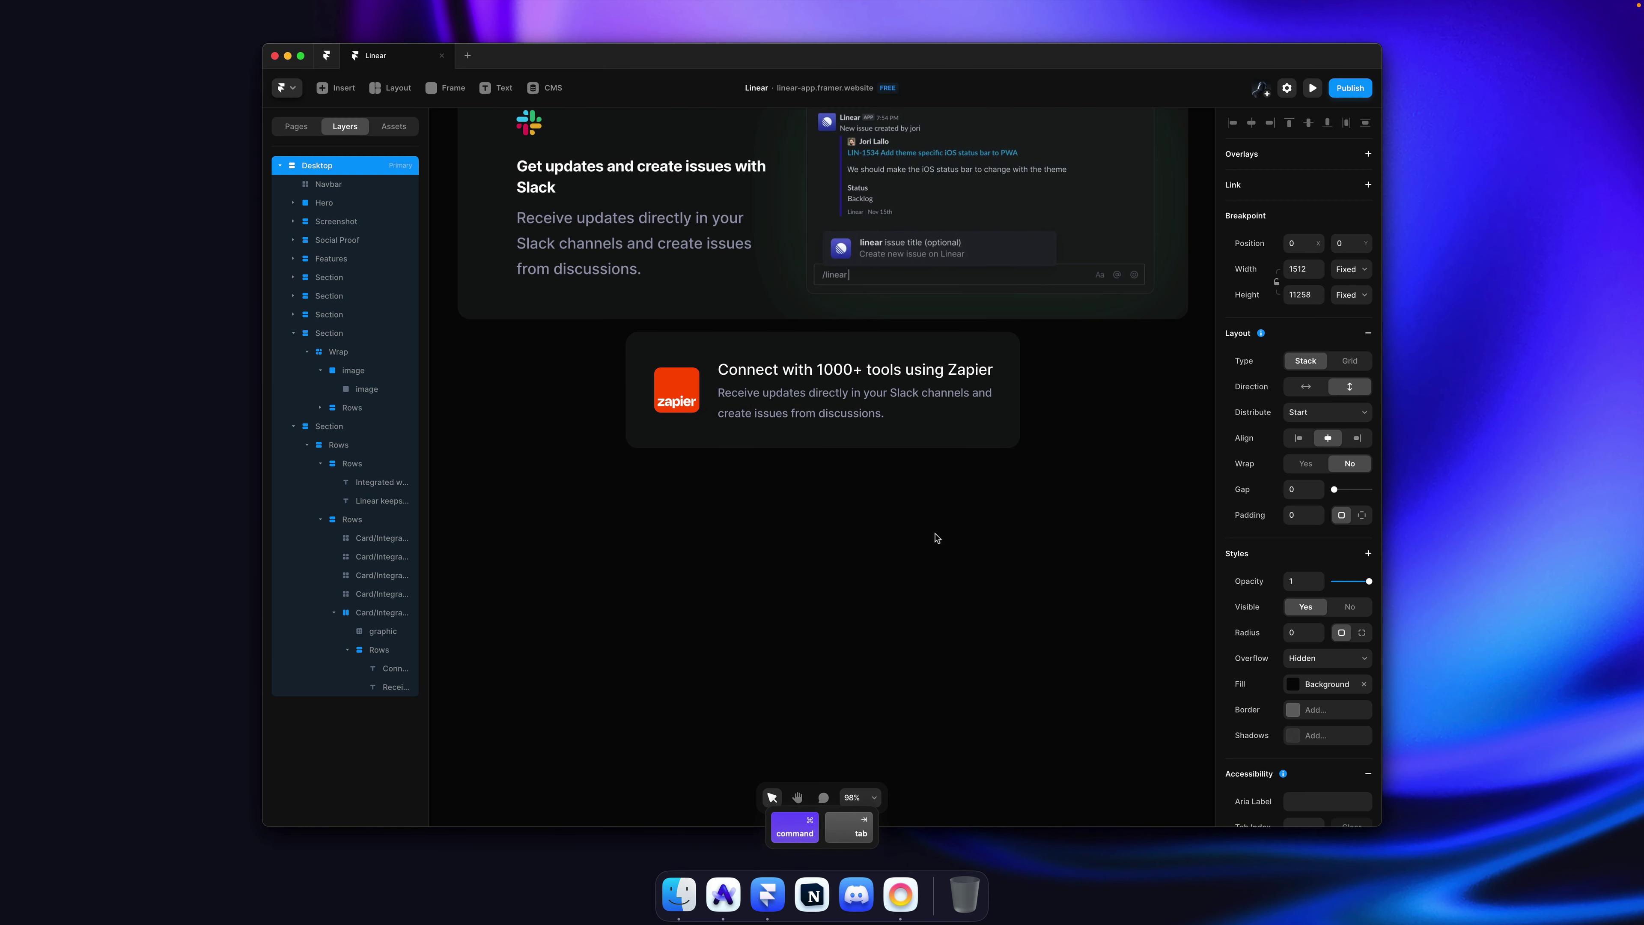
left_click(868, 418)
scroll(866, 421, "down", 5)
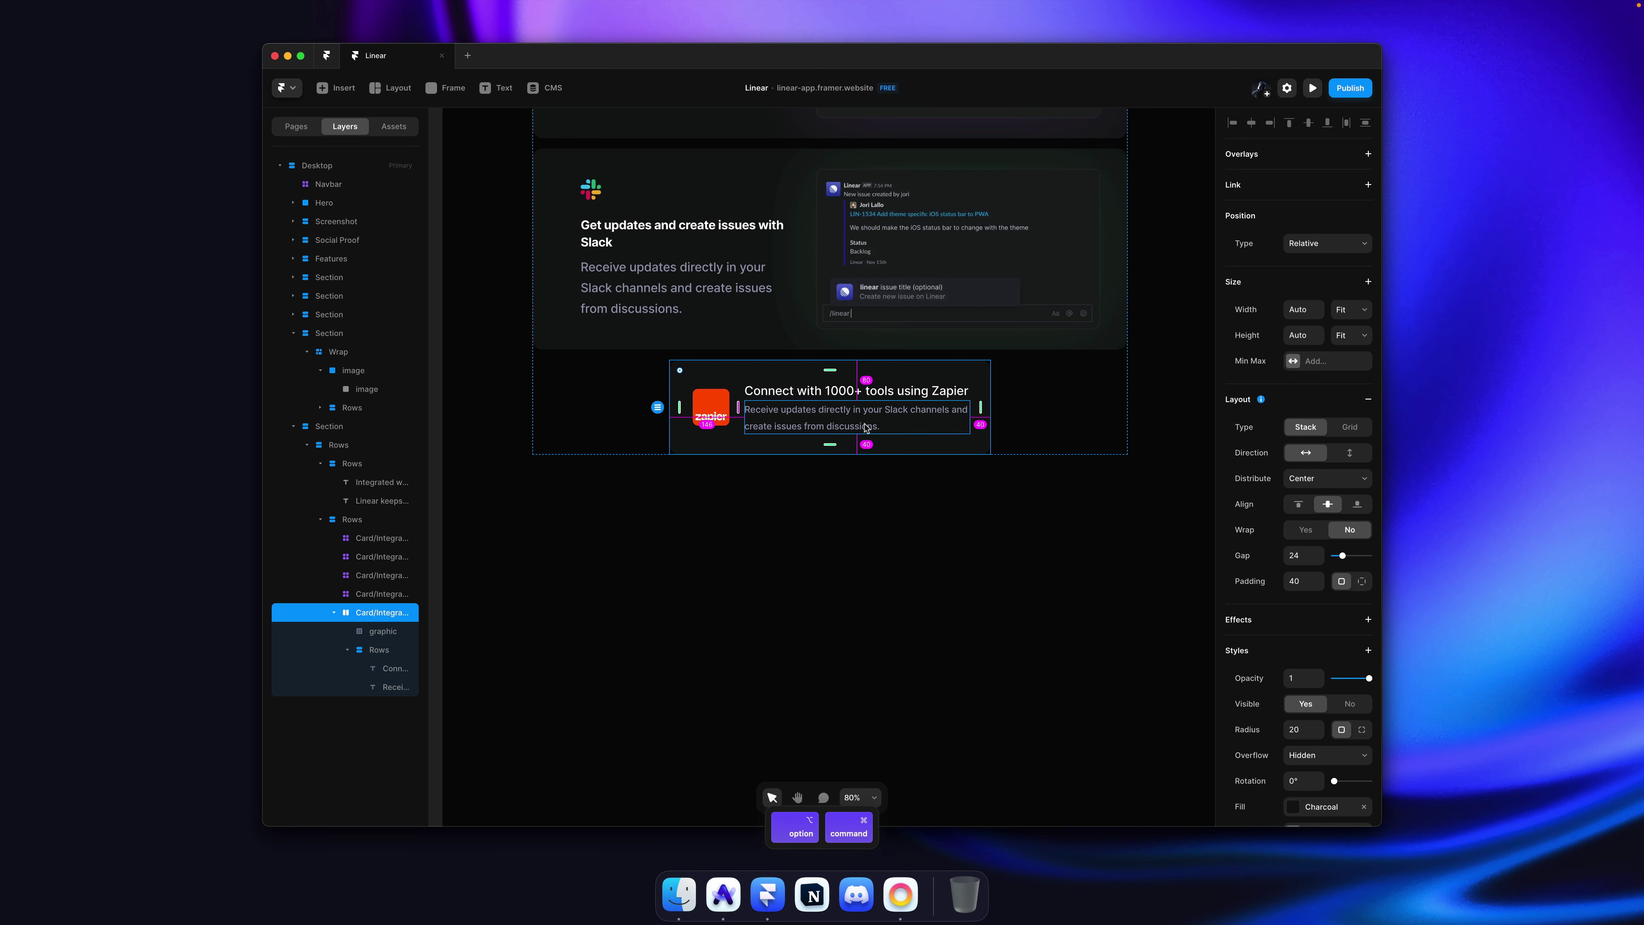
Step: Wrap the Zapier card in a horizontal Columns stack set to fill the full width
key("alt+super+Return")
left_click(1353, 310)
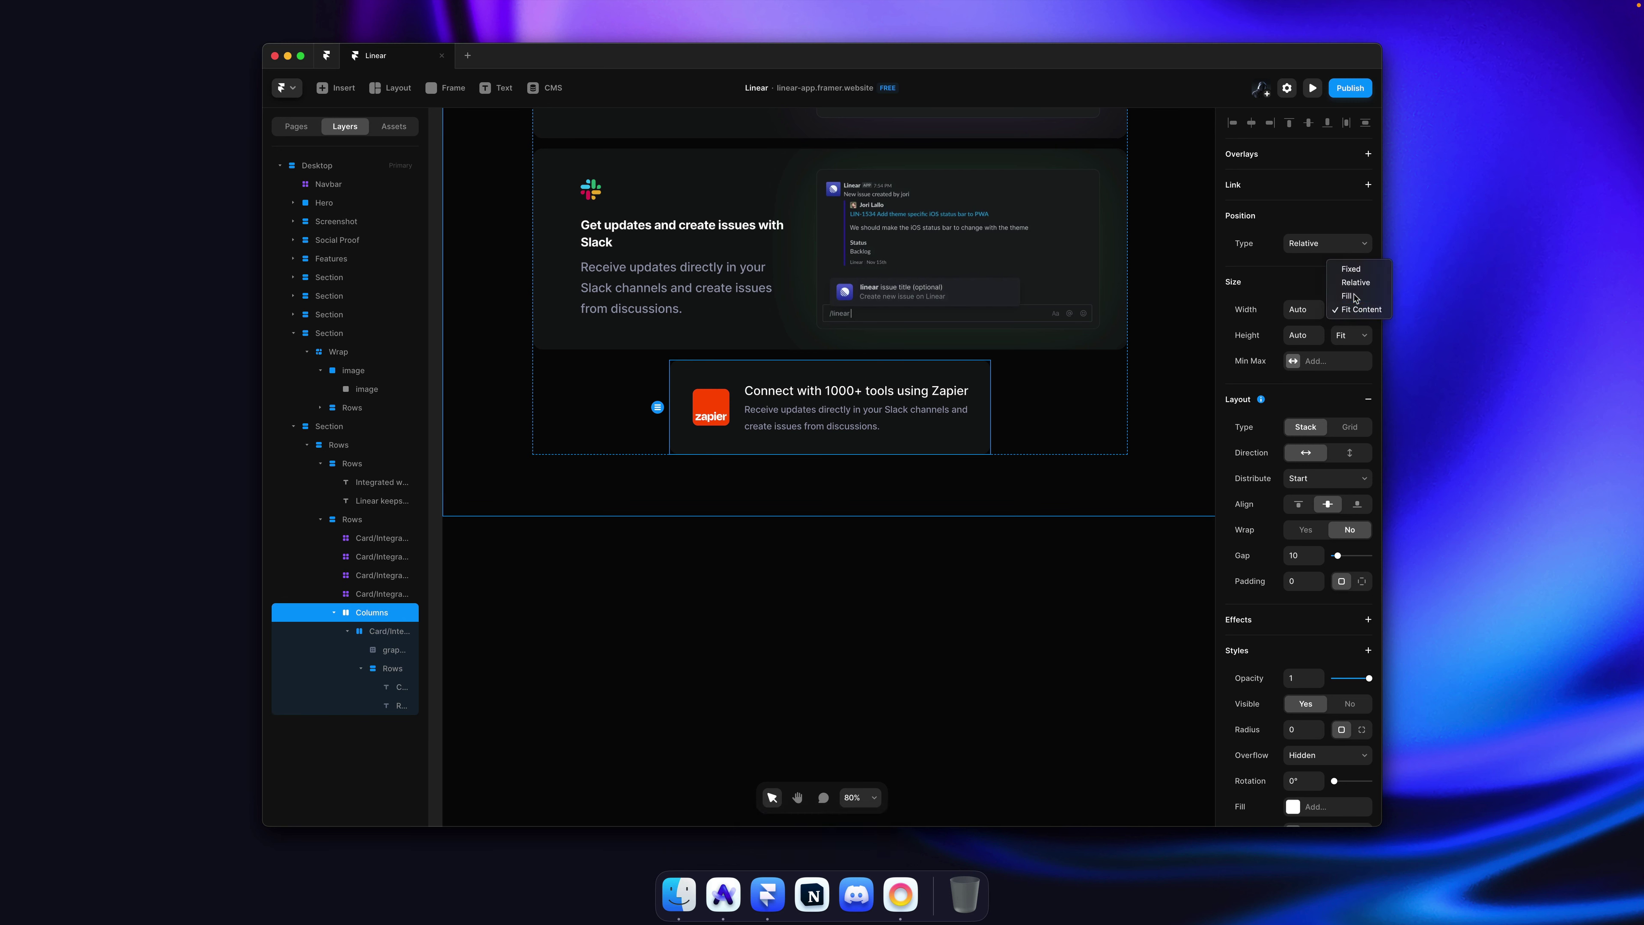
left_click(1355, 296)
left_click(850, 420, "super")
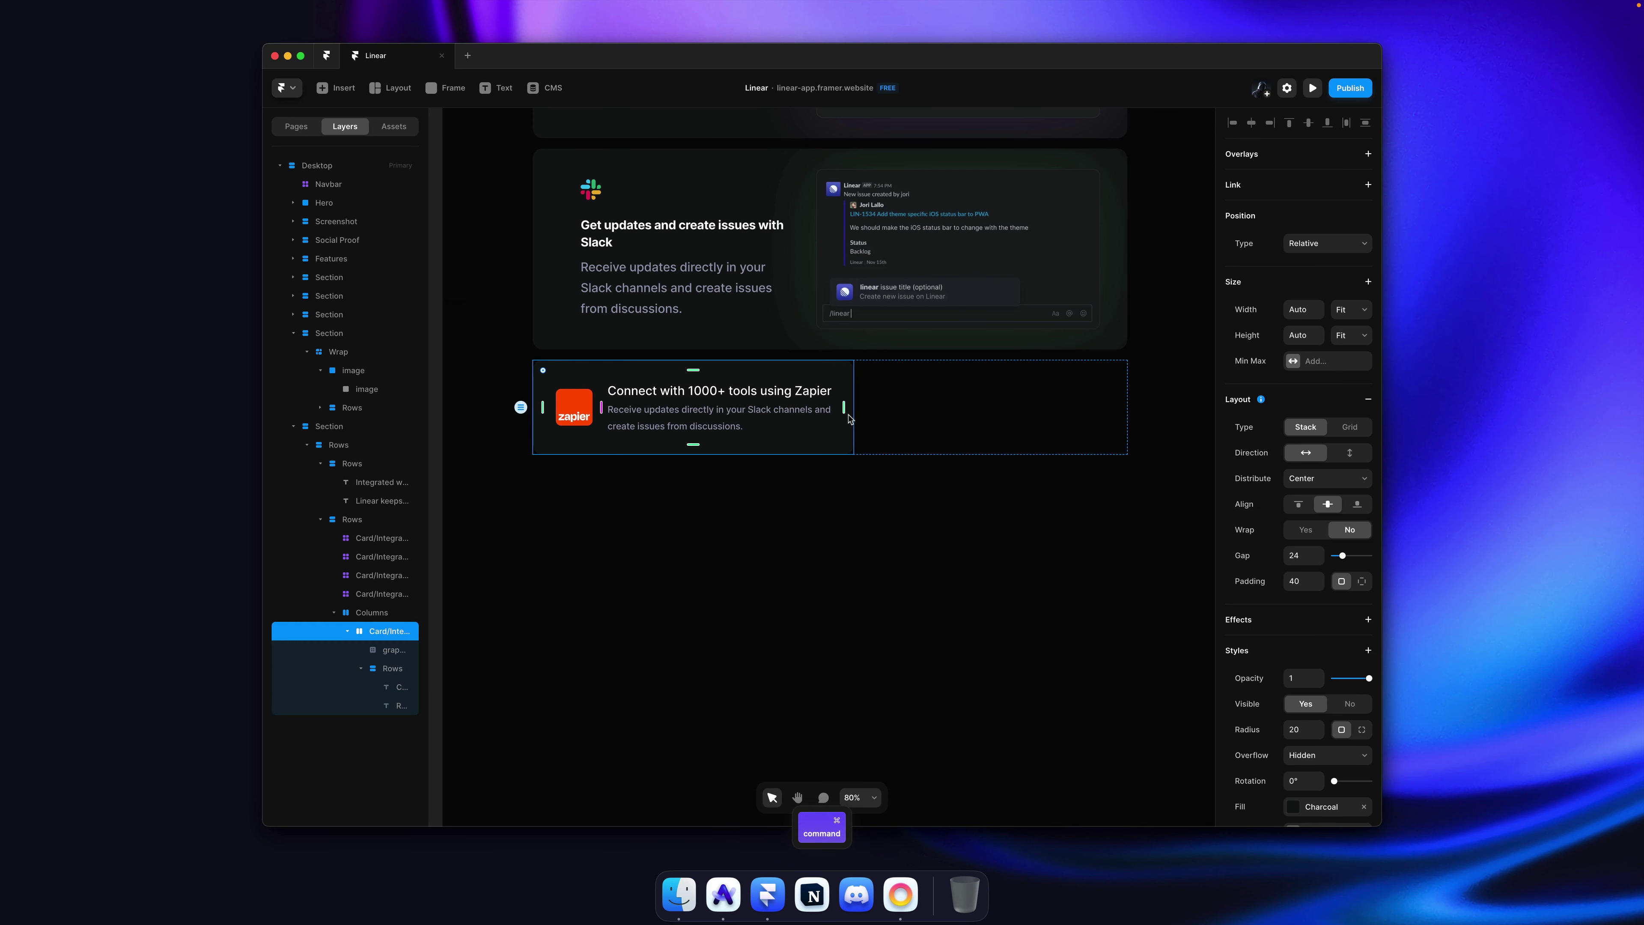
key("super+v")
key("super+z")
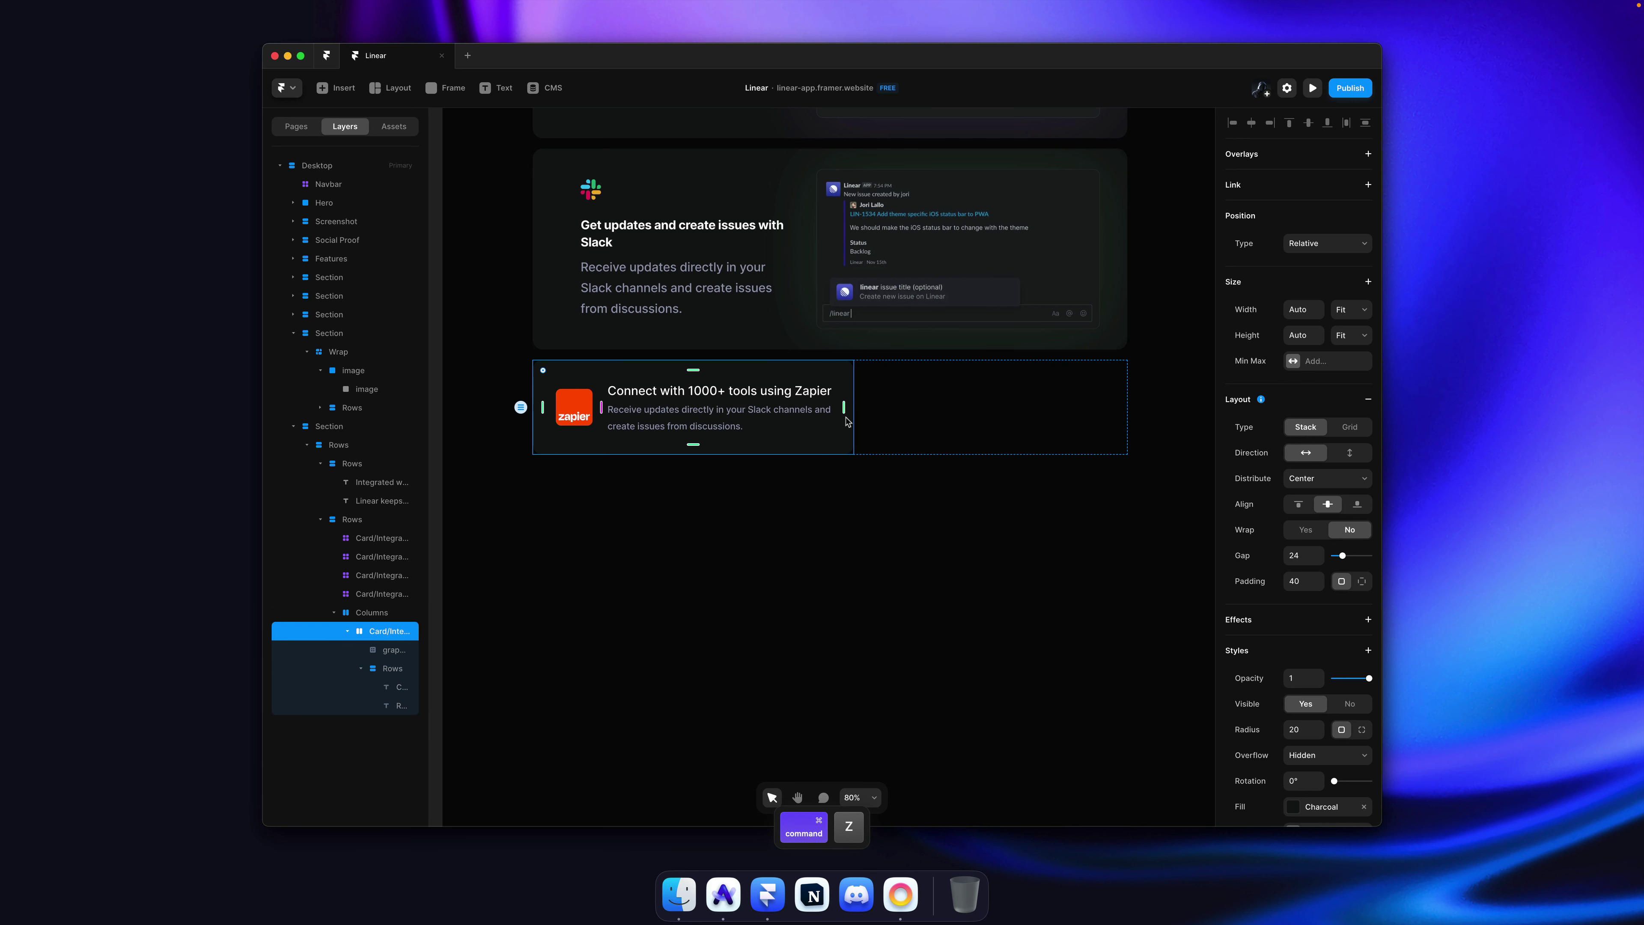
Step: Make the Zapier card a Card/IntegrationMini component, name its variant Zapier, and add a second variant
key("super+k")
type("Card/")
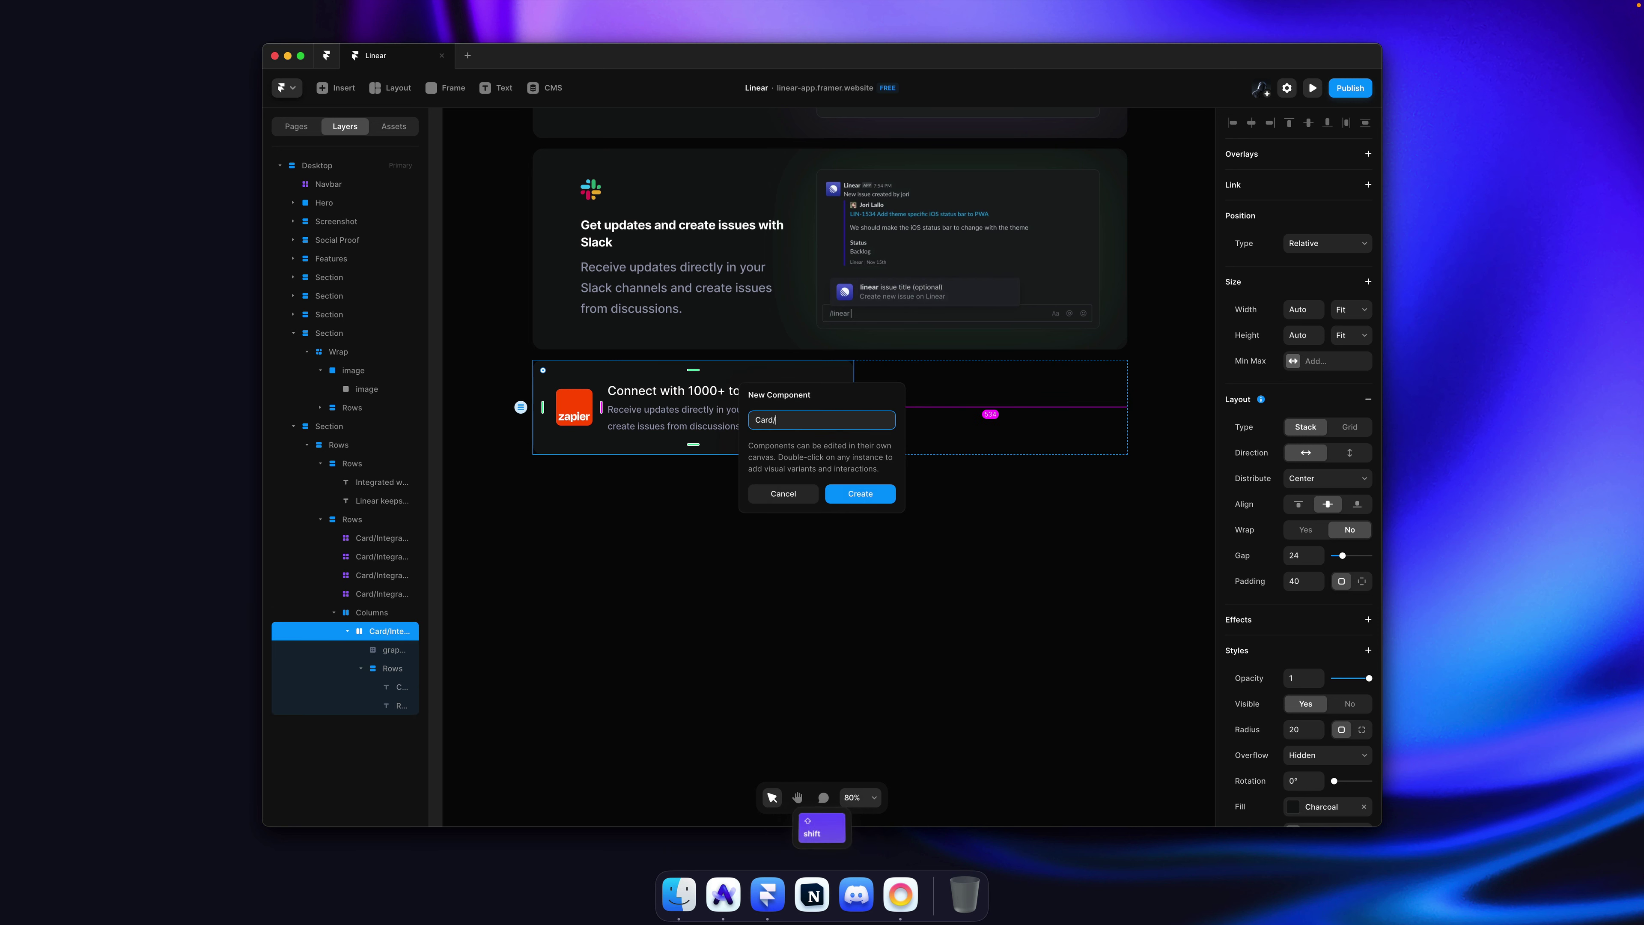
type("IntegrationMini")
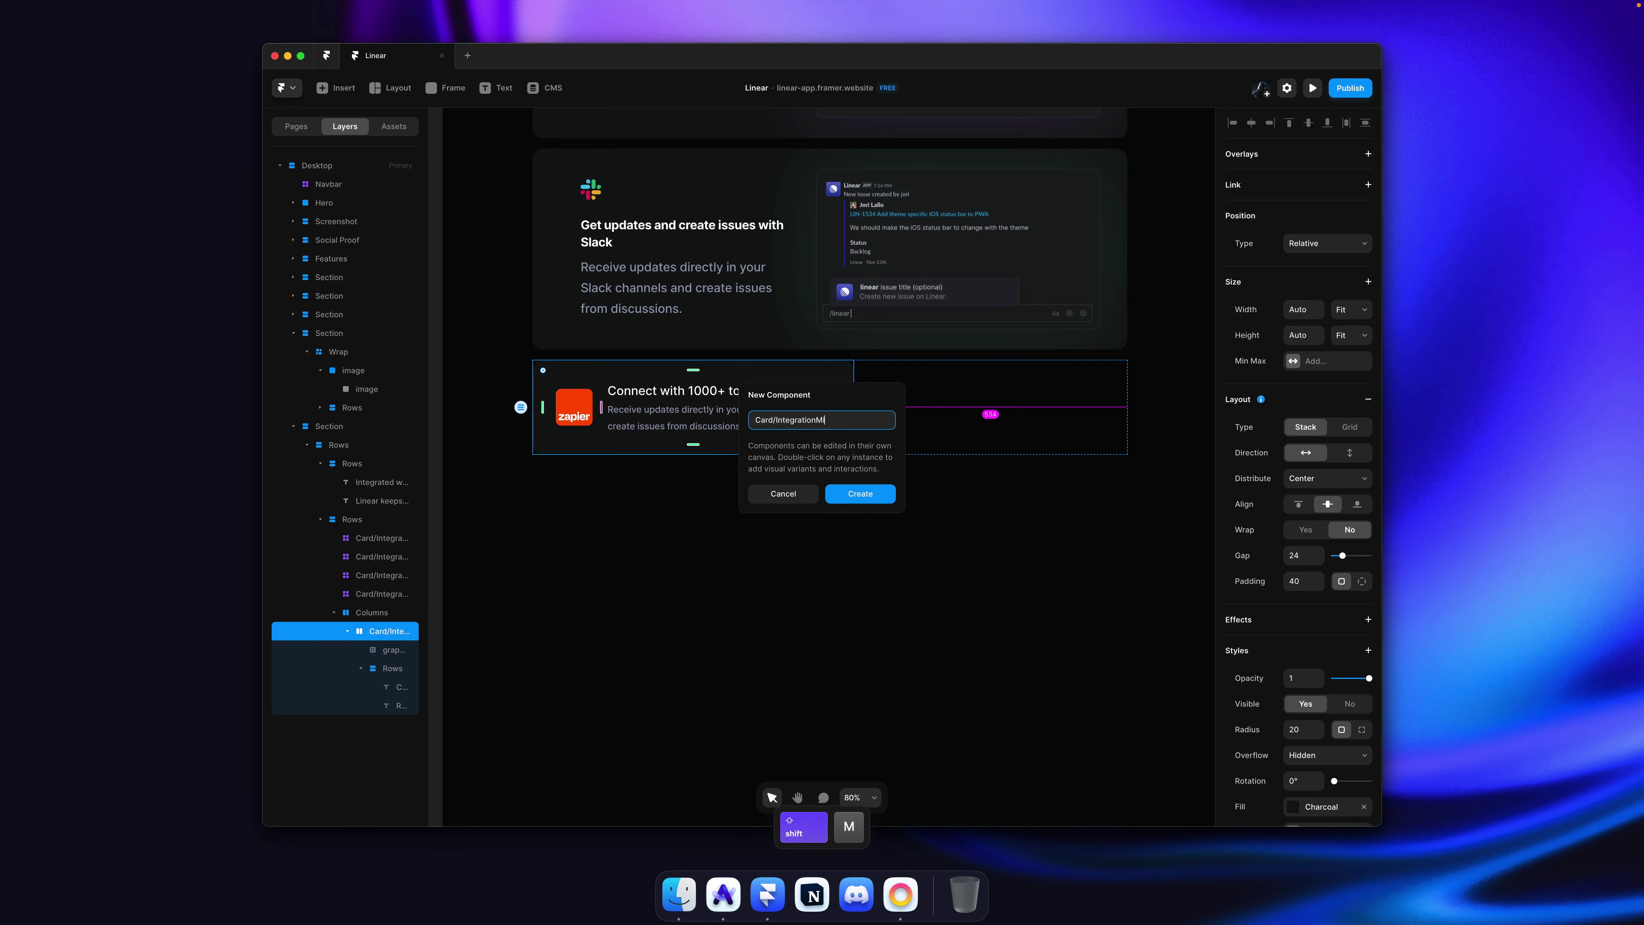
key("Return")
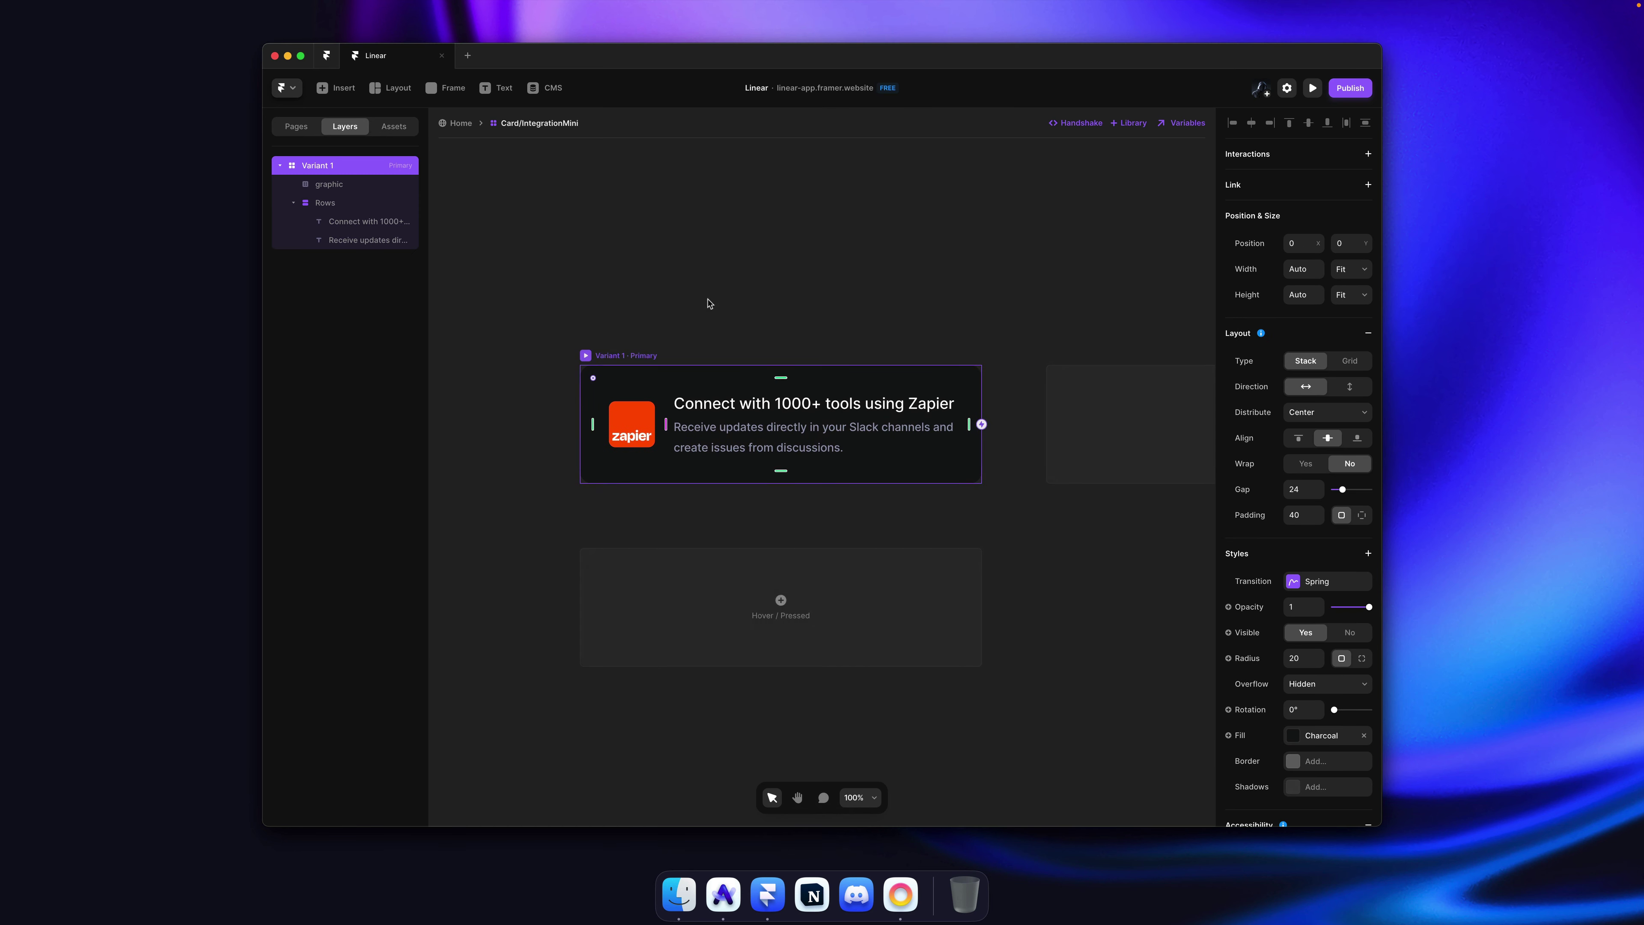
key("ctrl+r")
type("Zapier")
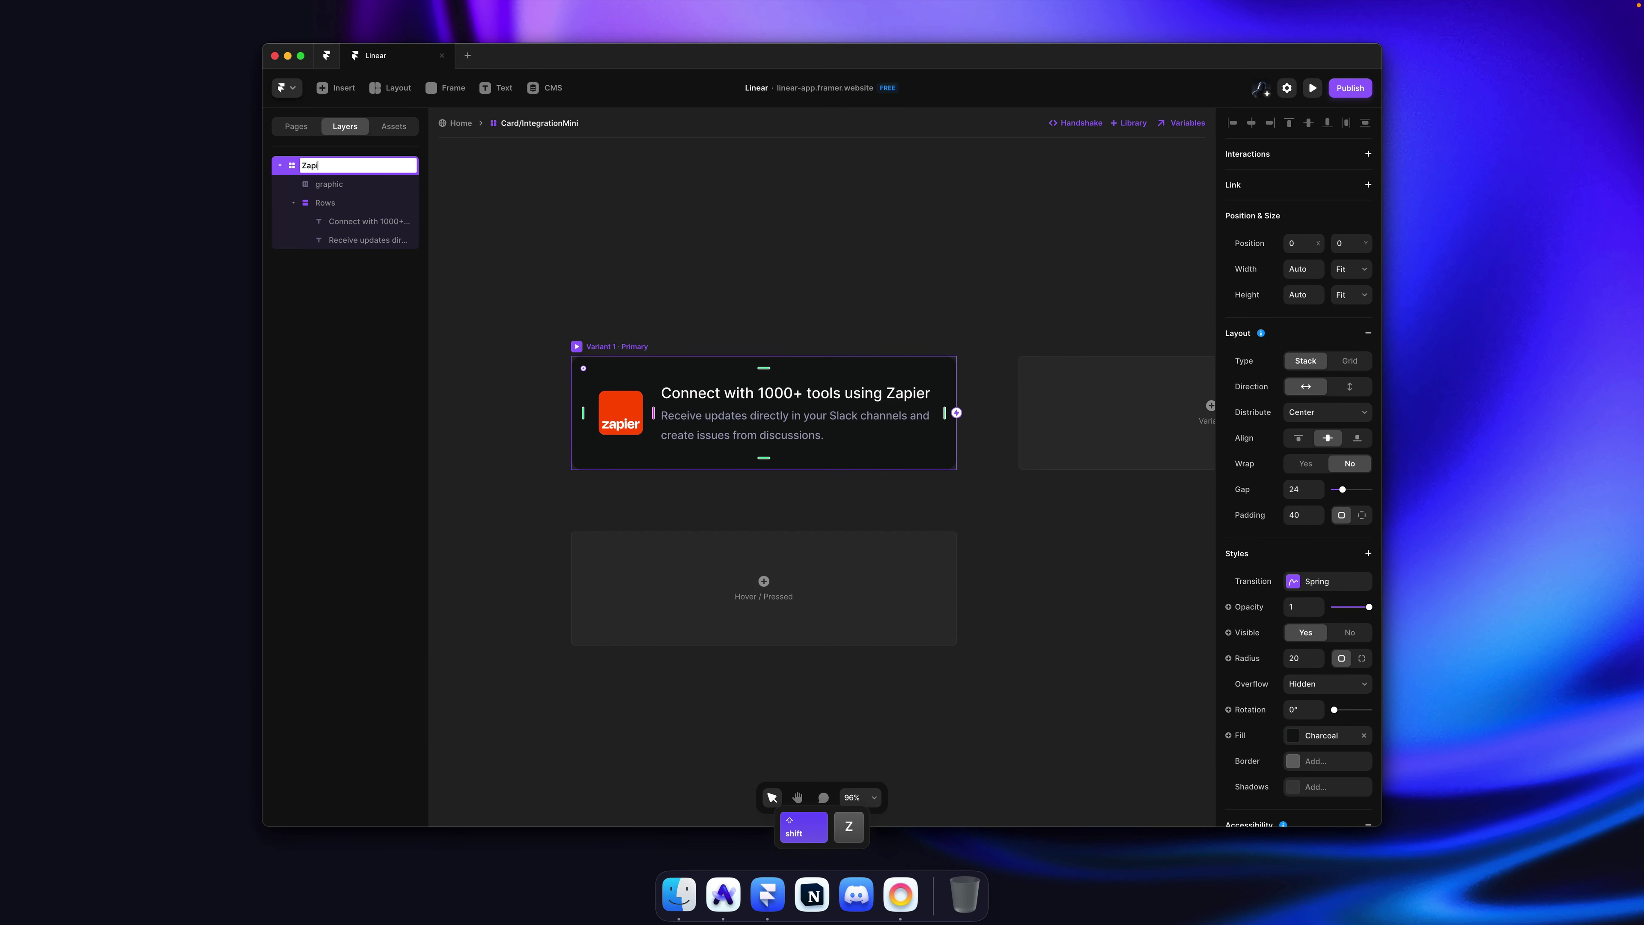
key("Return")
left_click(1126, 420)
left_click(826, 301)
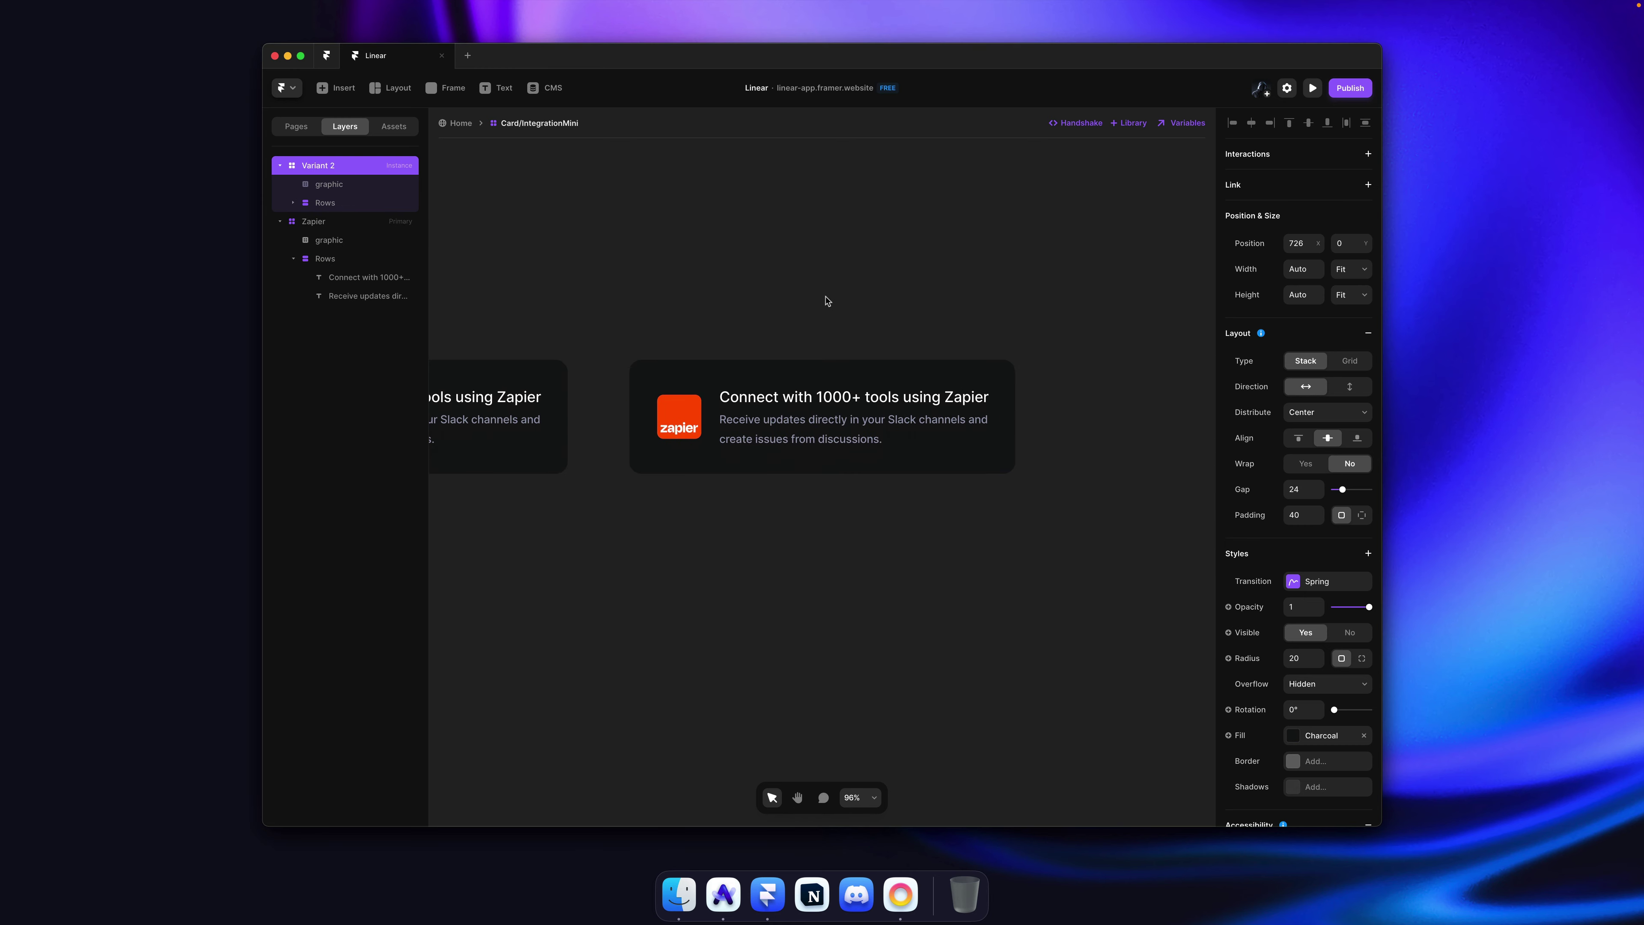
Step: Copy the API icon's svg element from the live Linear site and paste it into Framer
key("super+Tab")
right_click(924, 401)
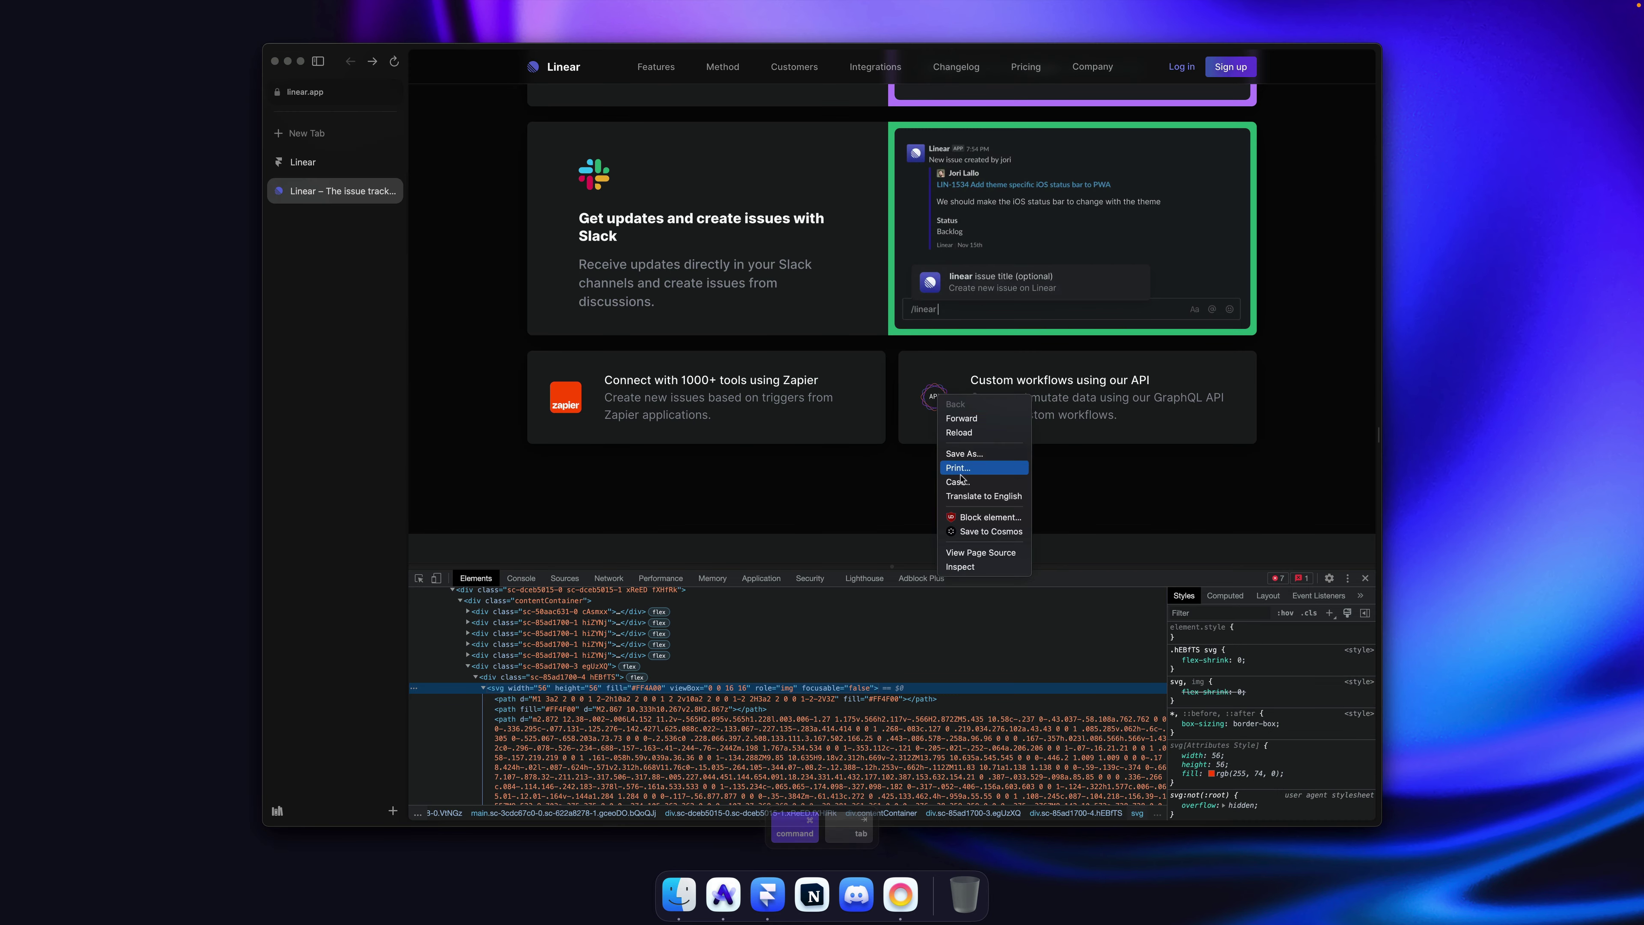
left_click(965, 561)
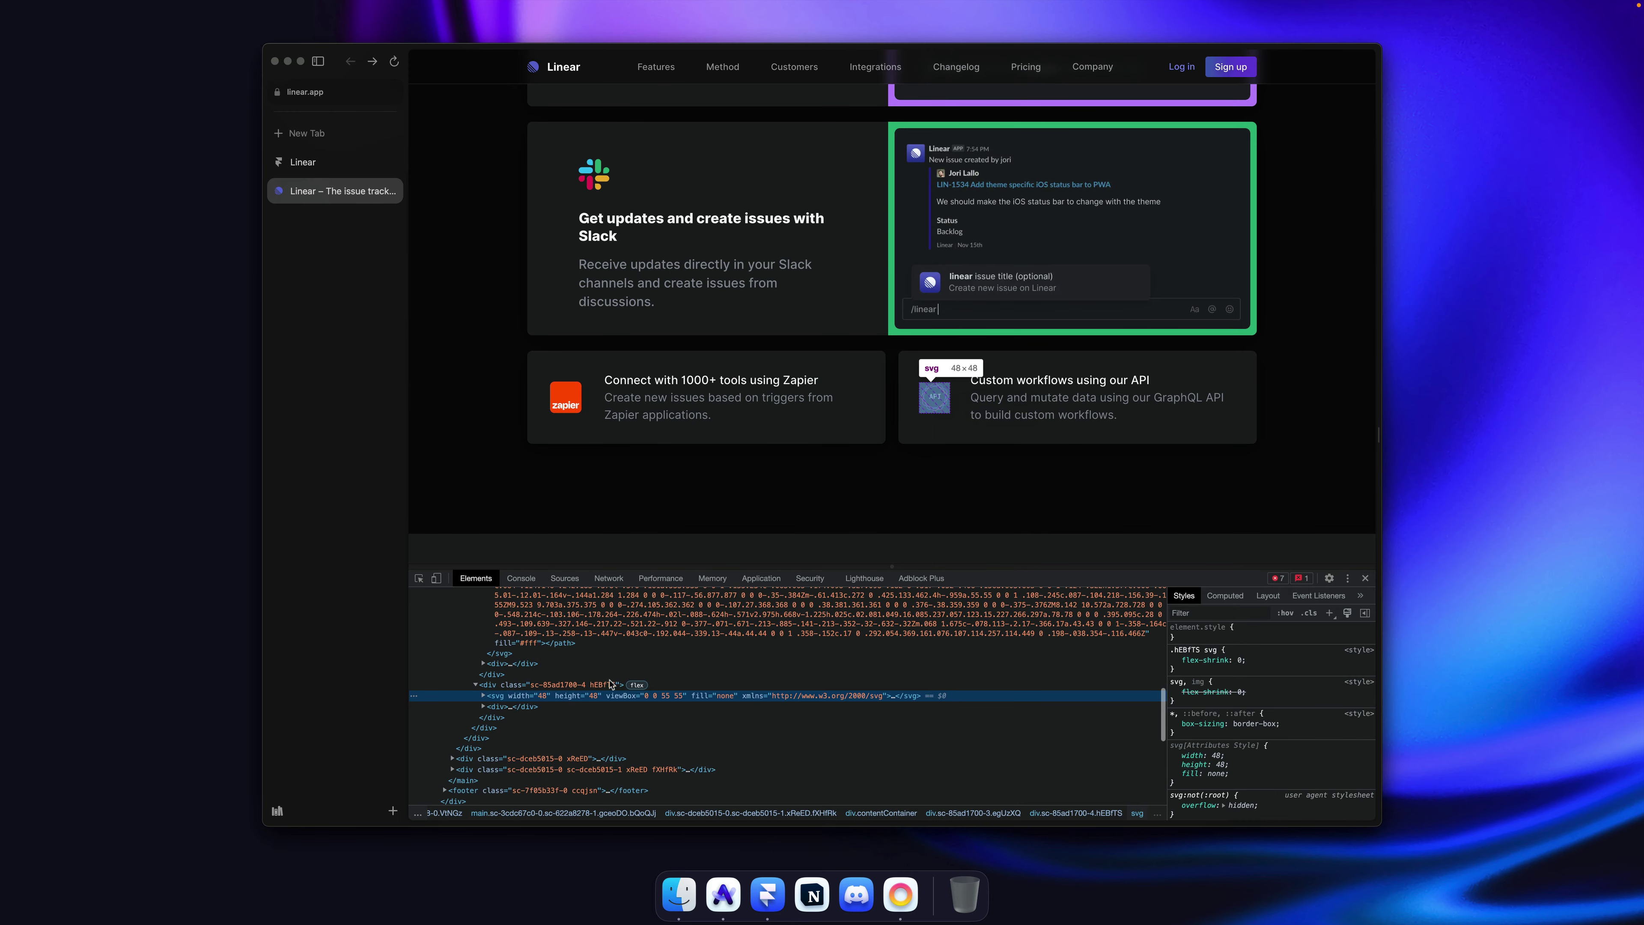
right_click(507, 698)
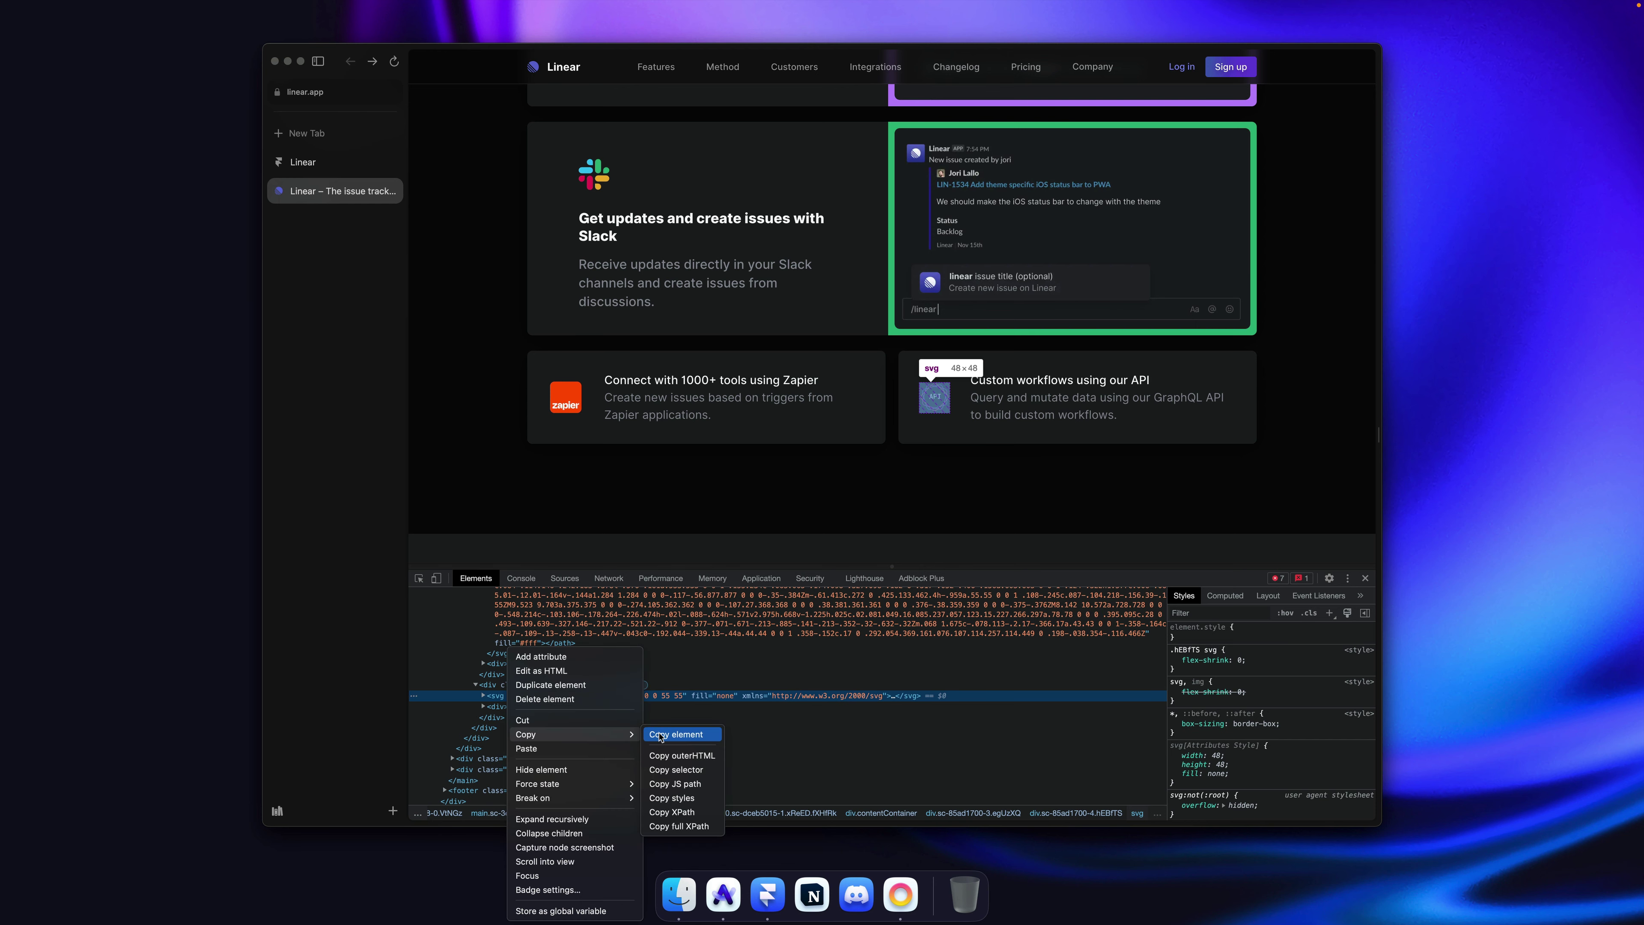
left_click(680, 736)
key("super+Tab")
key("super+v")
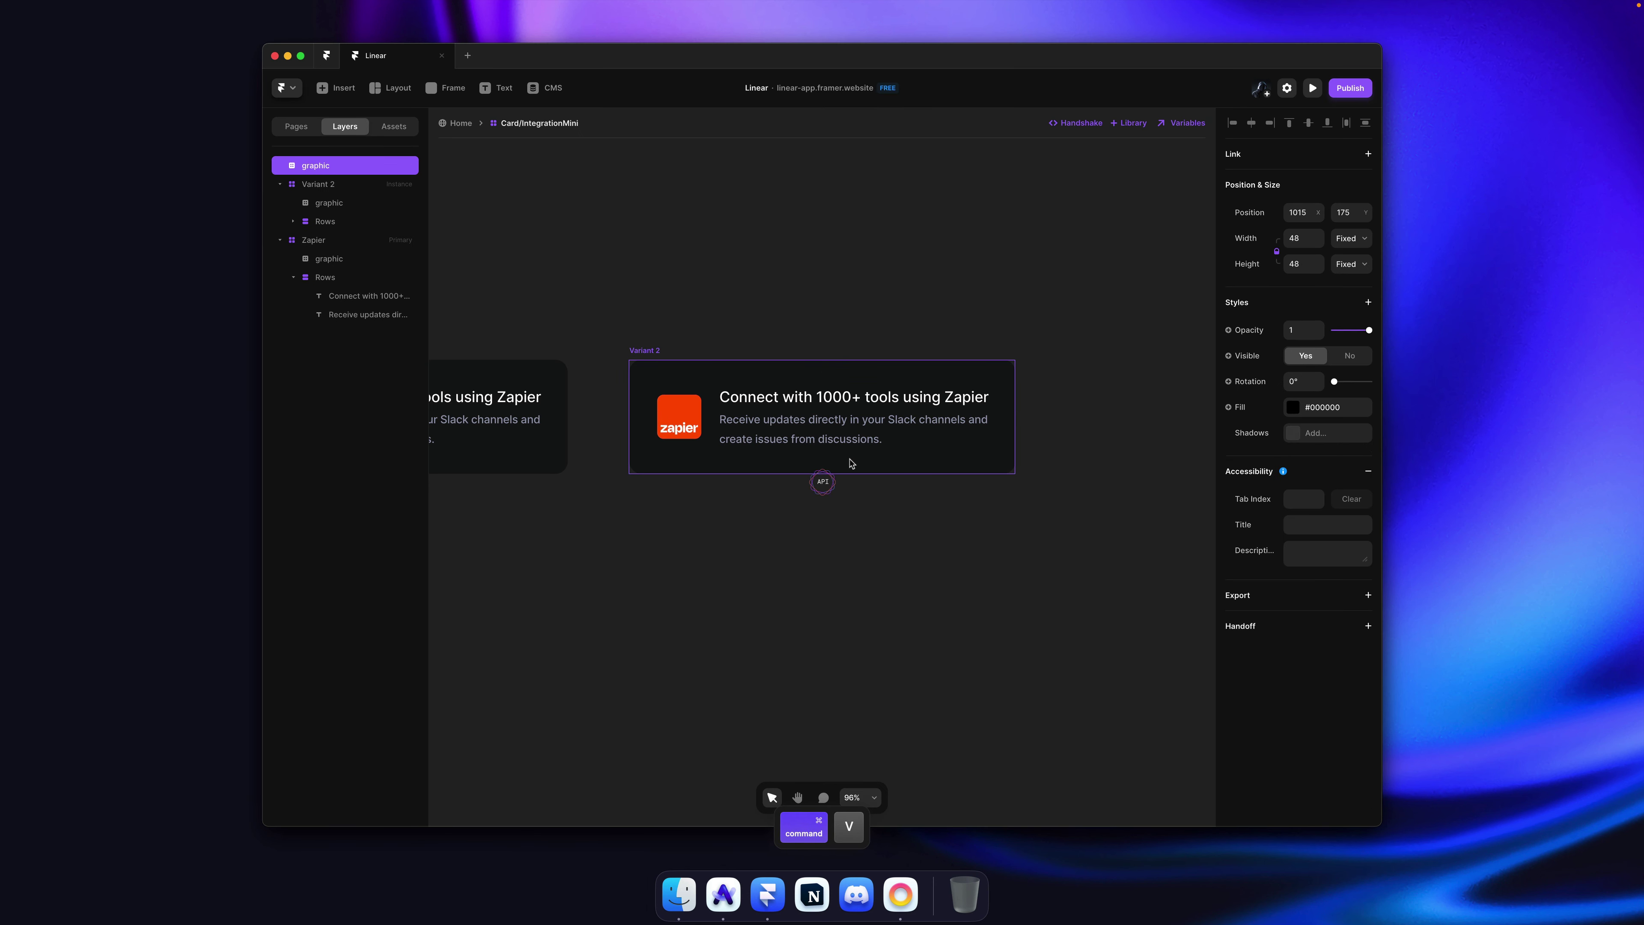
Step: Move the pasted API icon into Variant 2 and set its width to 82
key("super+bracketleft")
key("super+bracketleft")
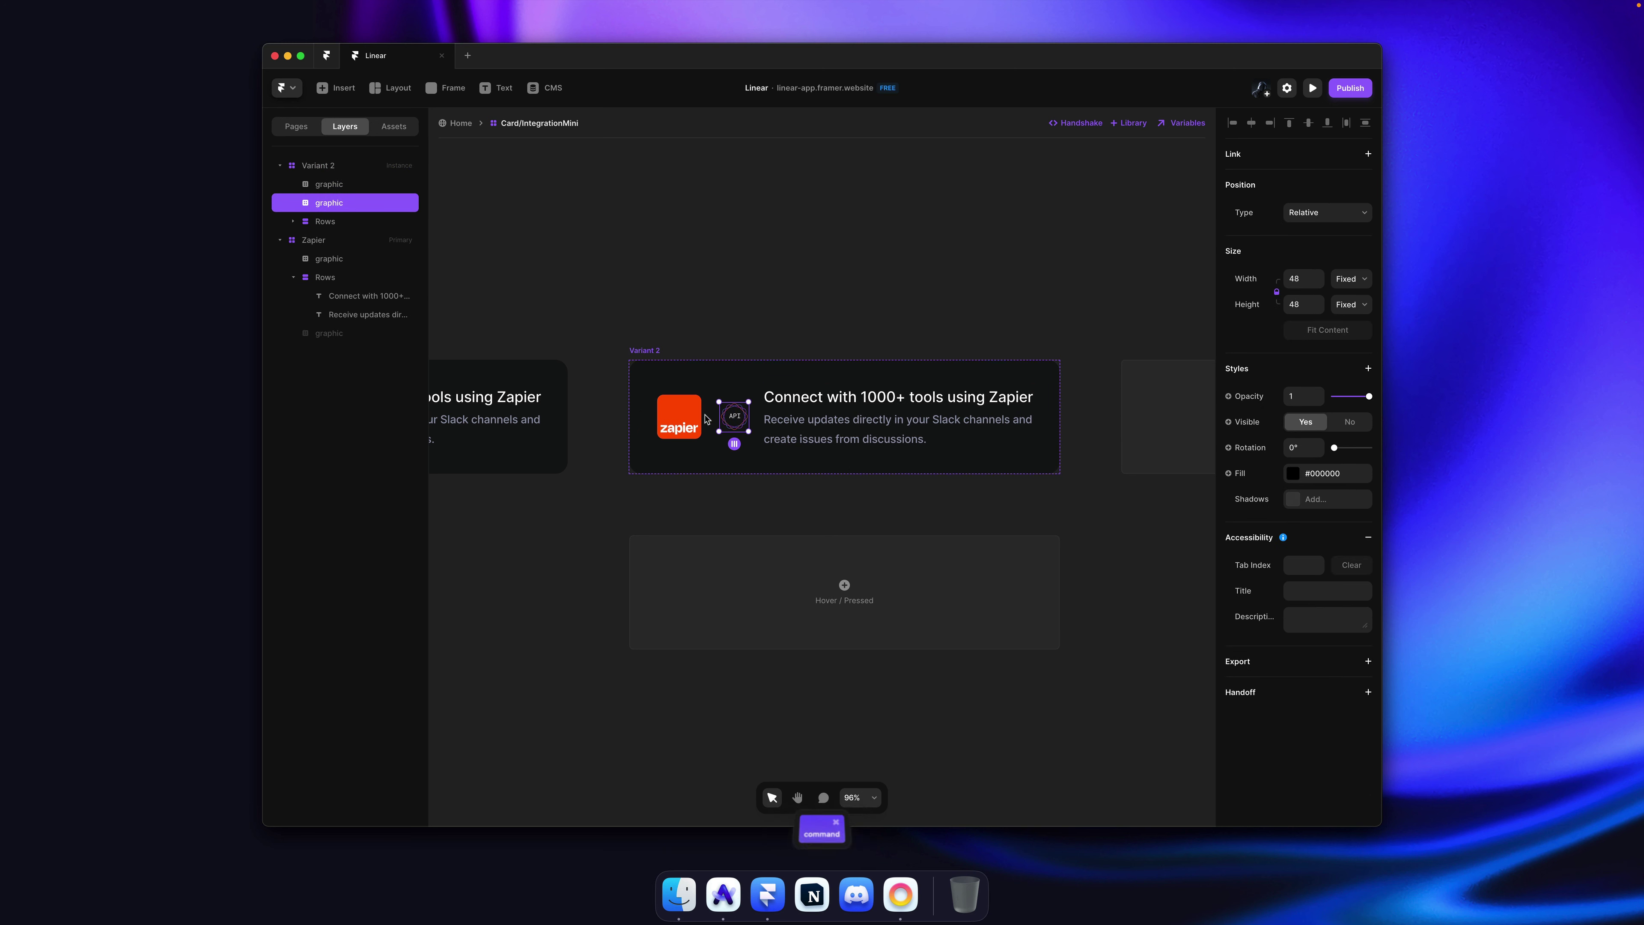
left_click(686, 421, "super")
left_click(737, 418, "super")
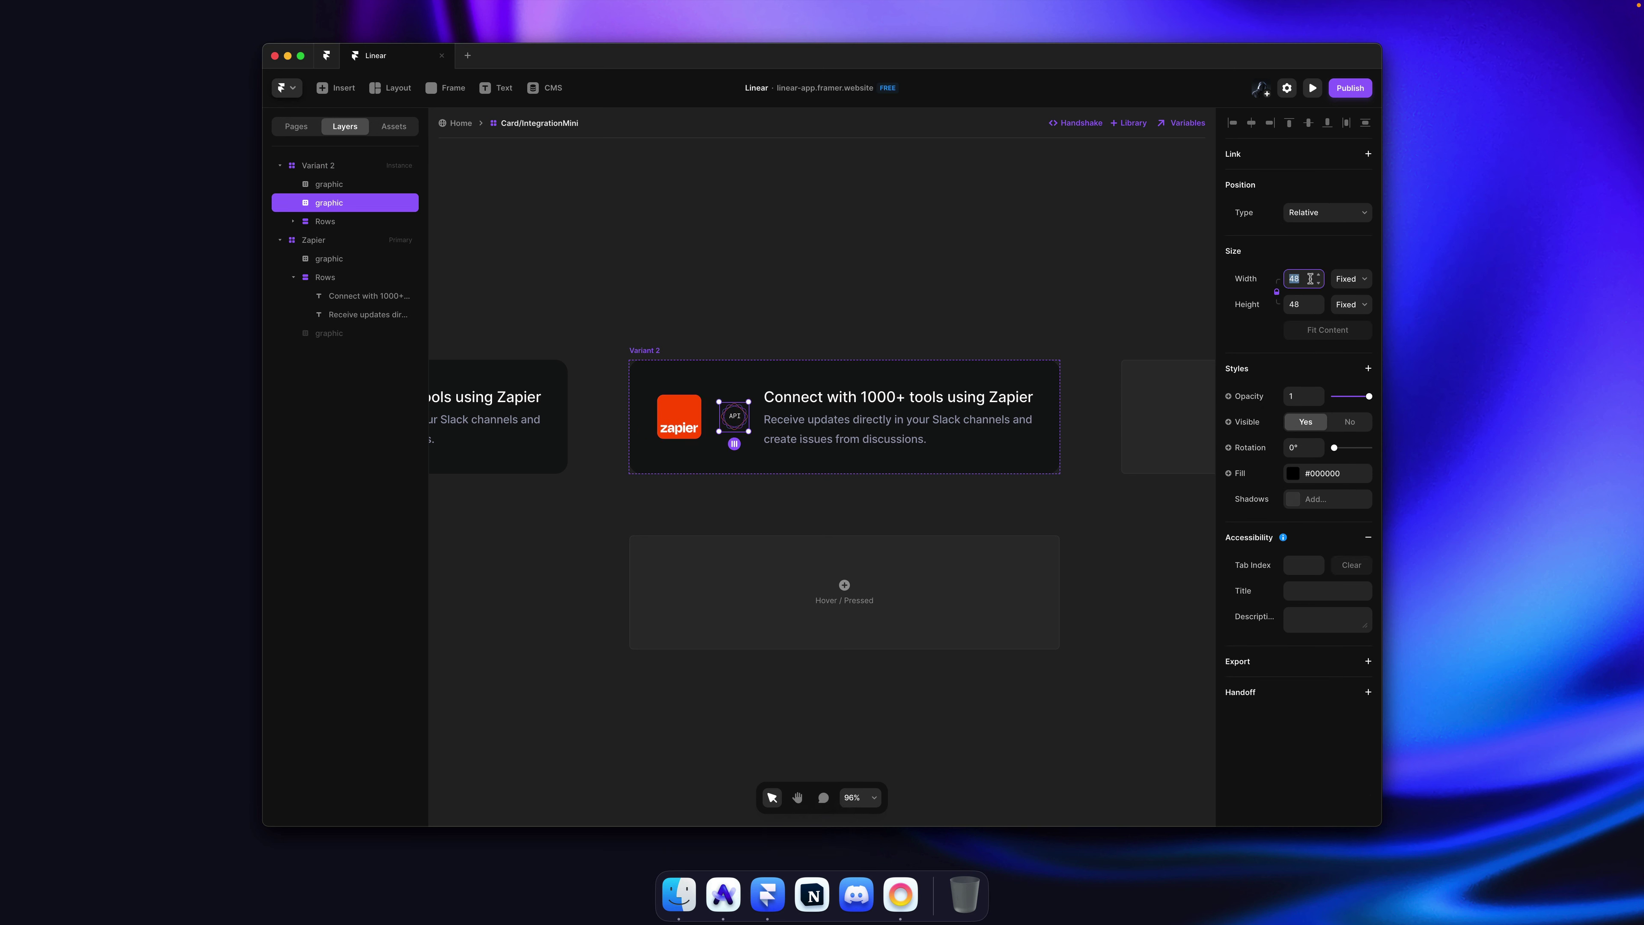
type("82")
key("Return")
Step: Delete the Zapier logo from the second variant card
left_click(835, 250)
scroll(791, 319, "left", 9)
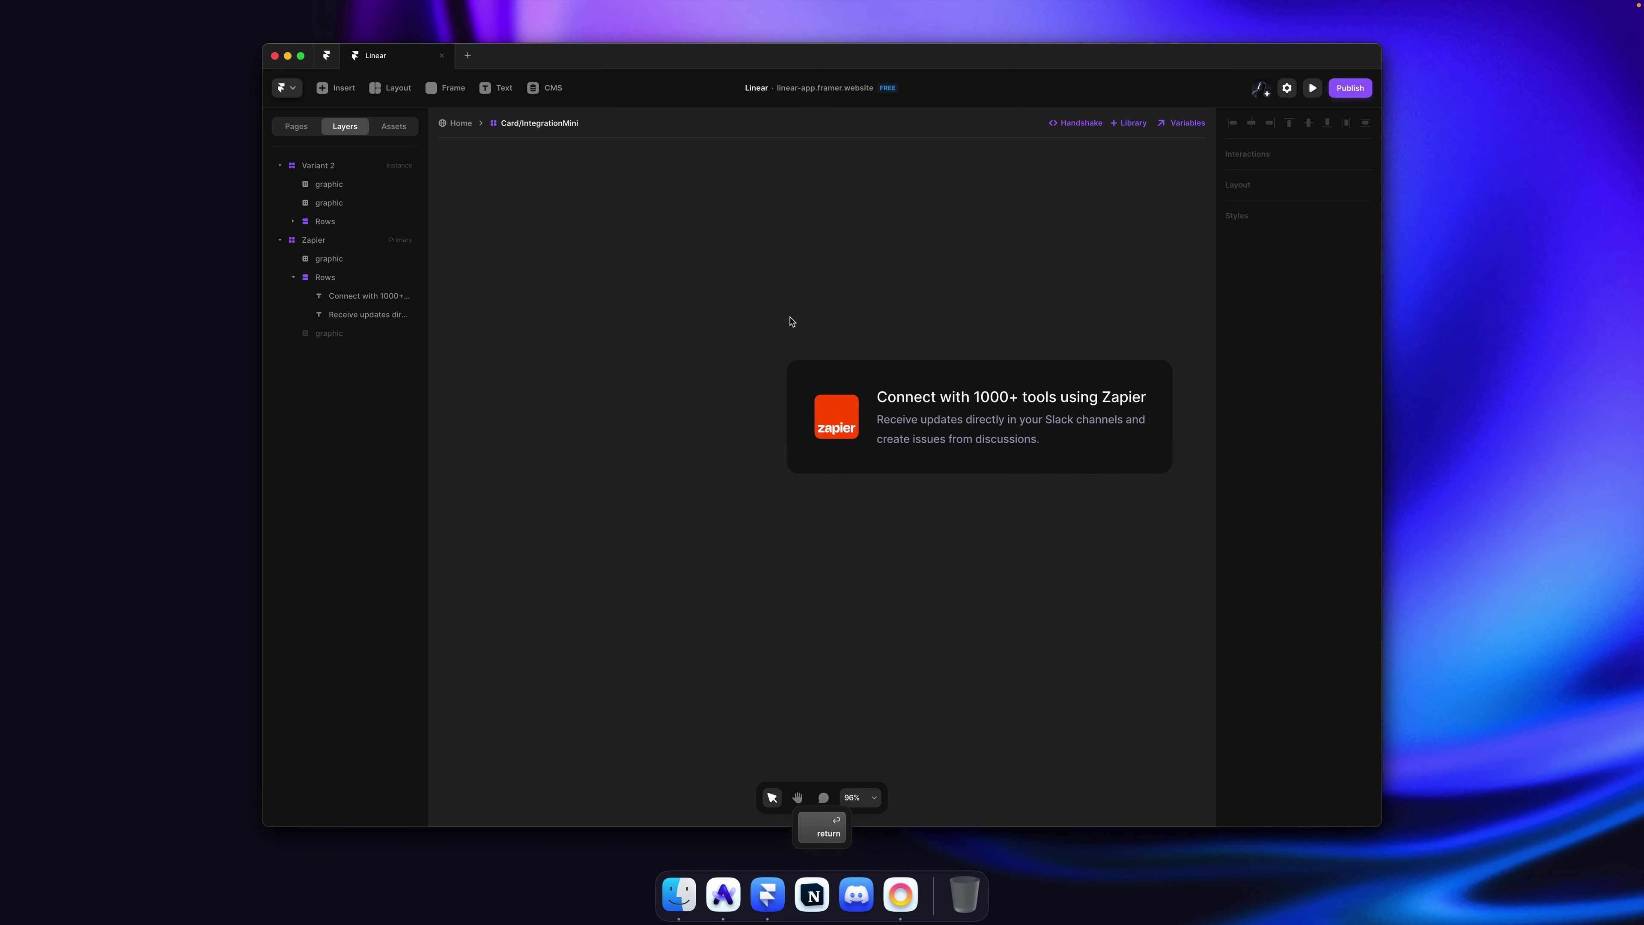
left_click(868, 423, "super")
left_click(827, 418, "super")
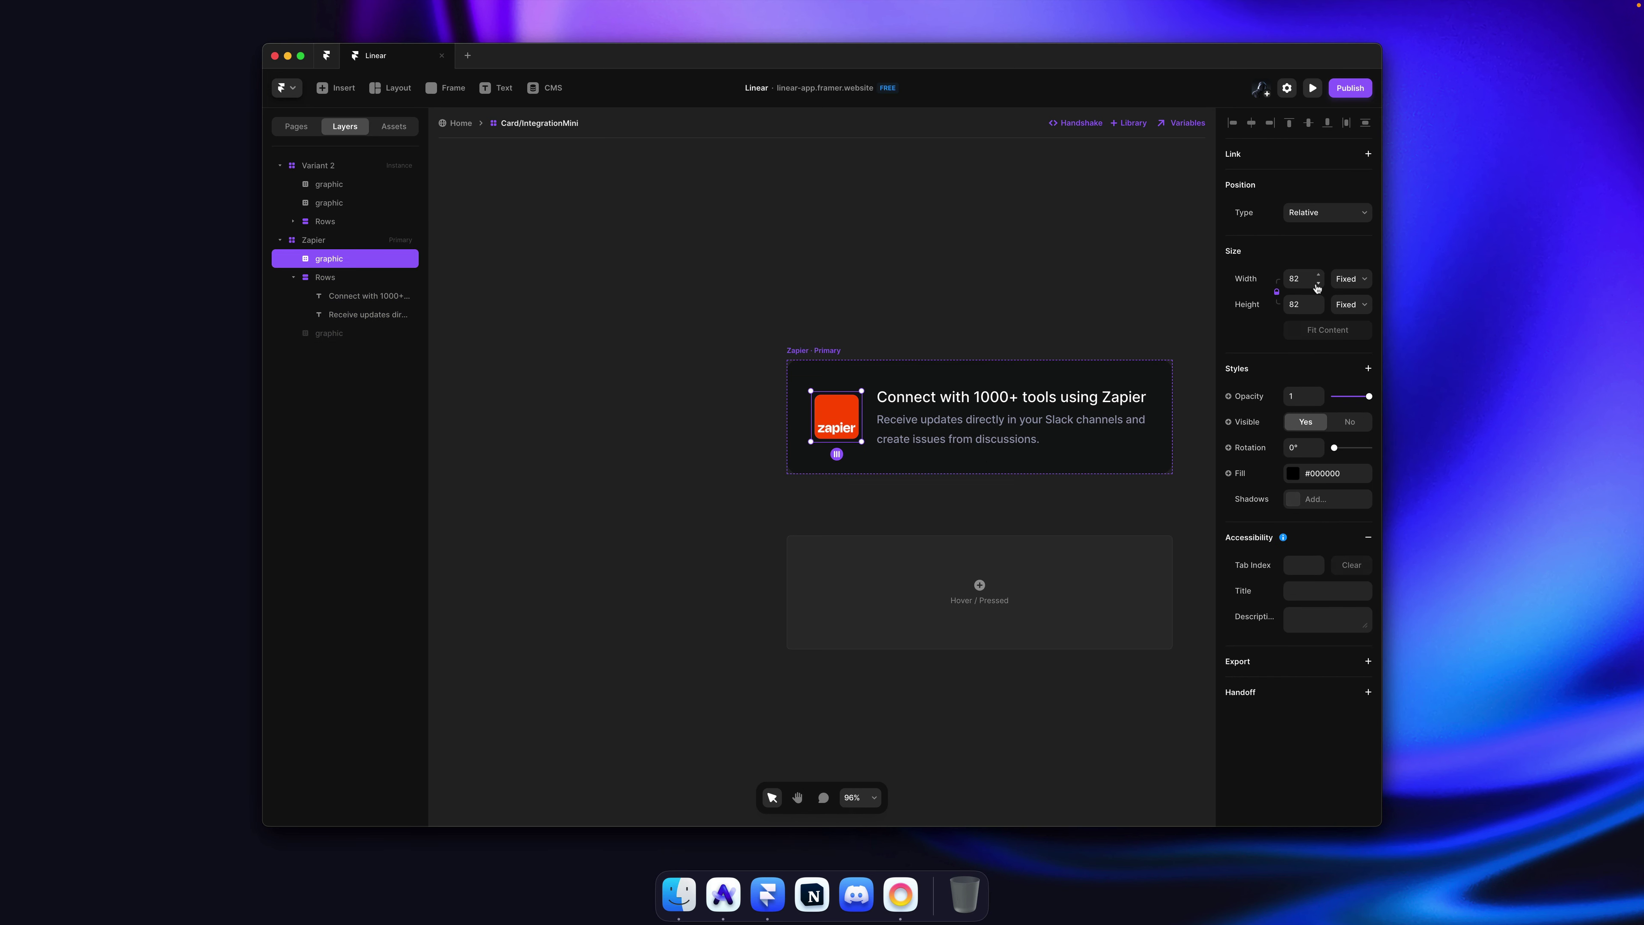
left_click(945, 287)
scroll(945, 287, "right", 7)
scroll(906, 311, "right", 4)
left_click(673, 416, "super")
key("BackSpace")
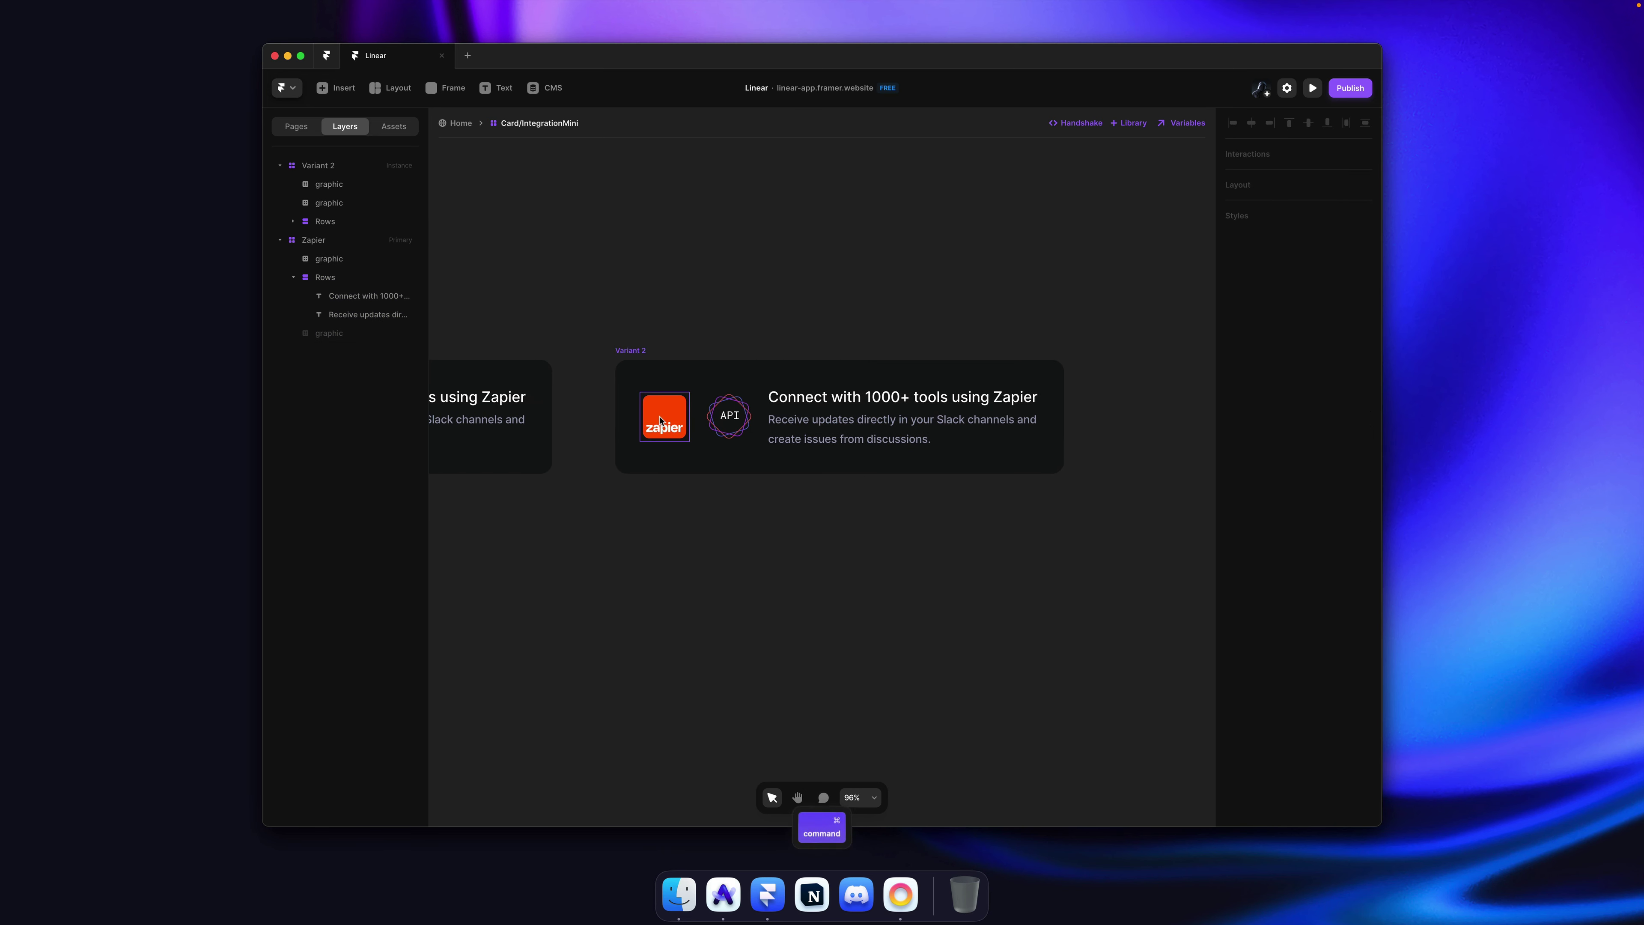
Step: Replace the second variant's heading with 'Custom workflows using our API' from linear.app
key("super+Tab")
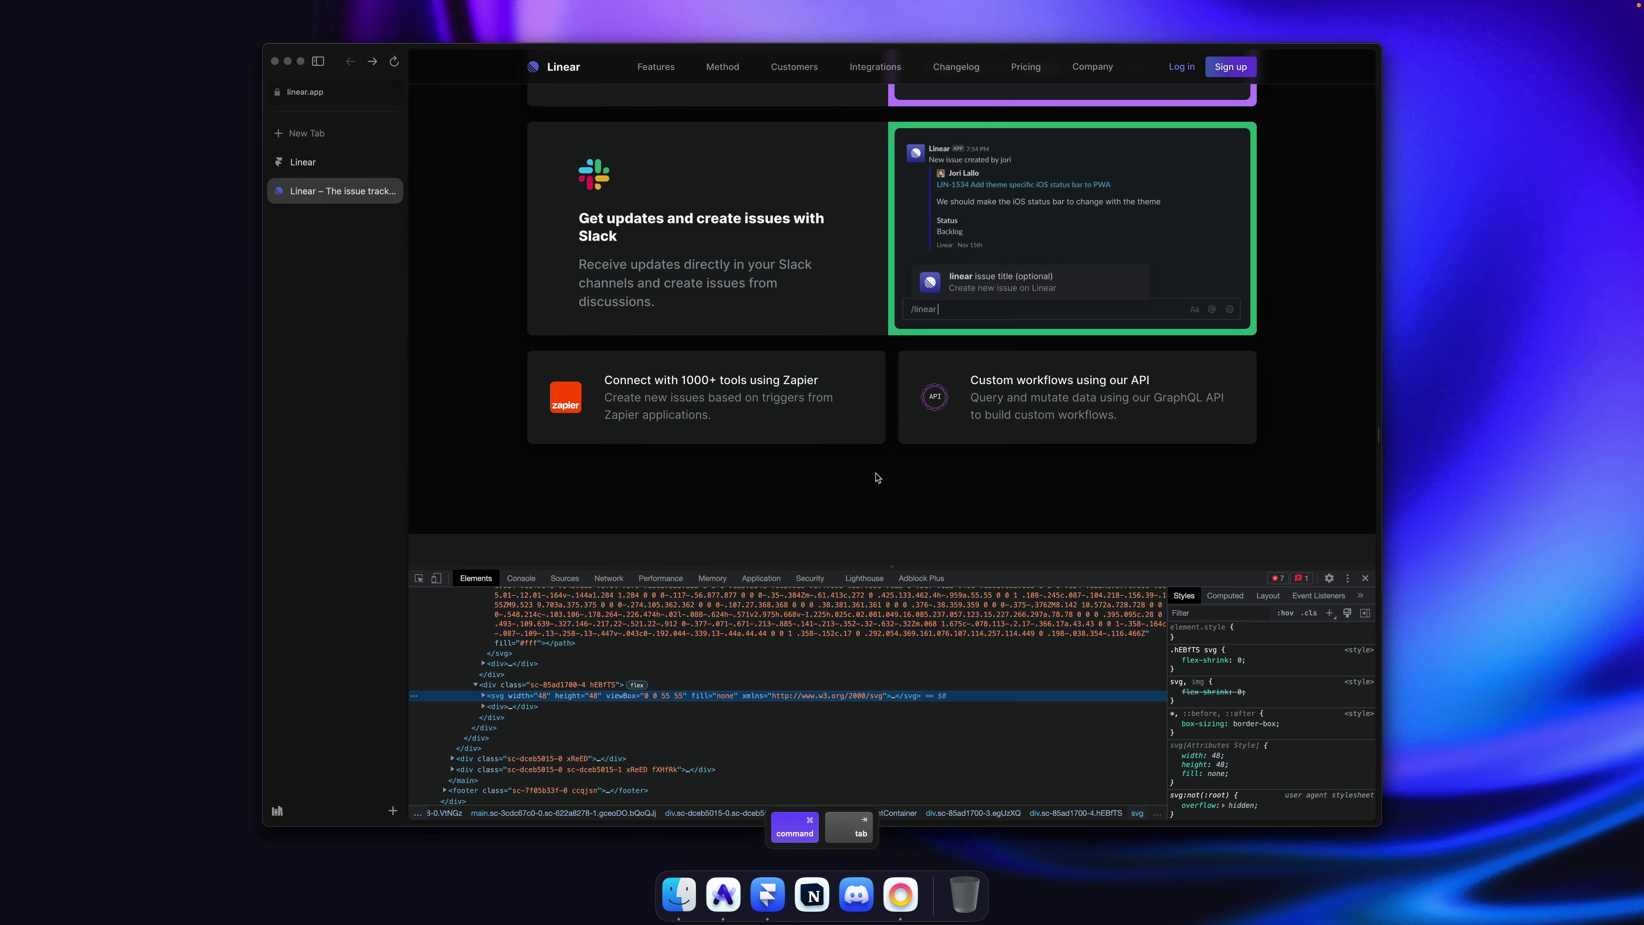
left_click_drag(968, 380, 1195, 382)
key("super+c")
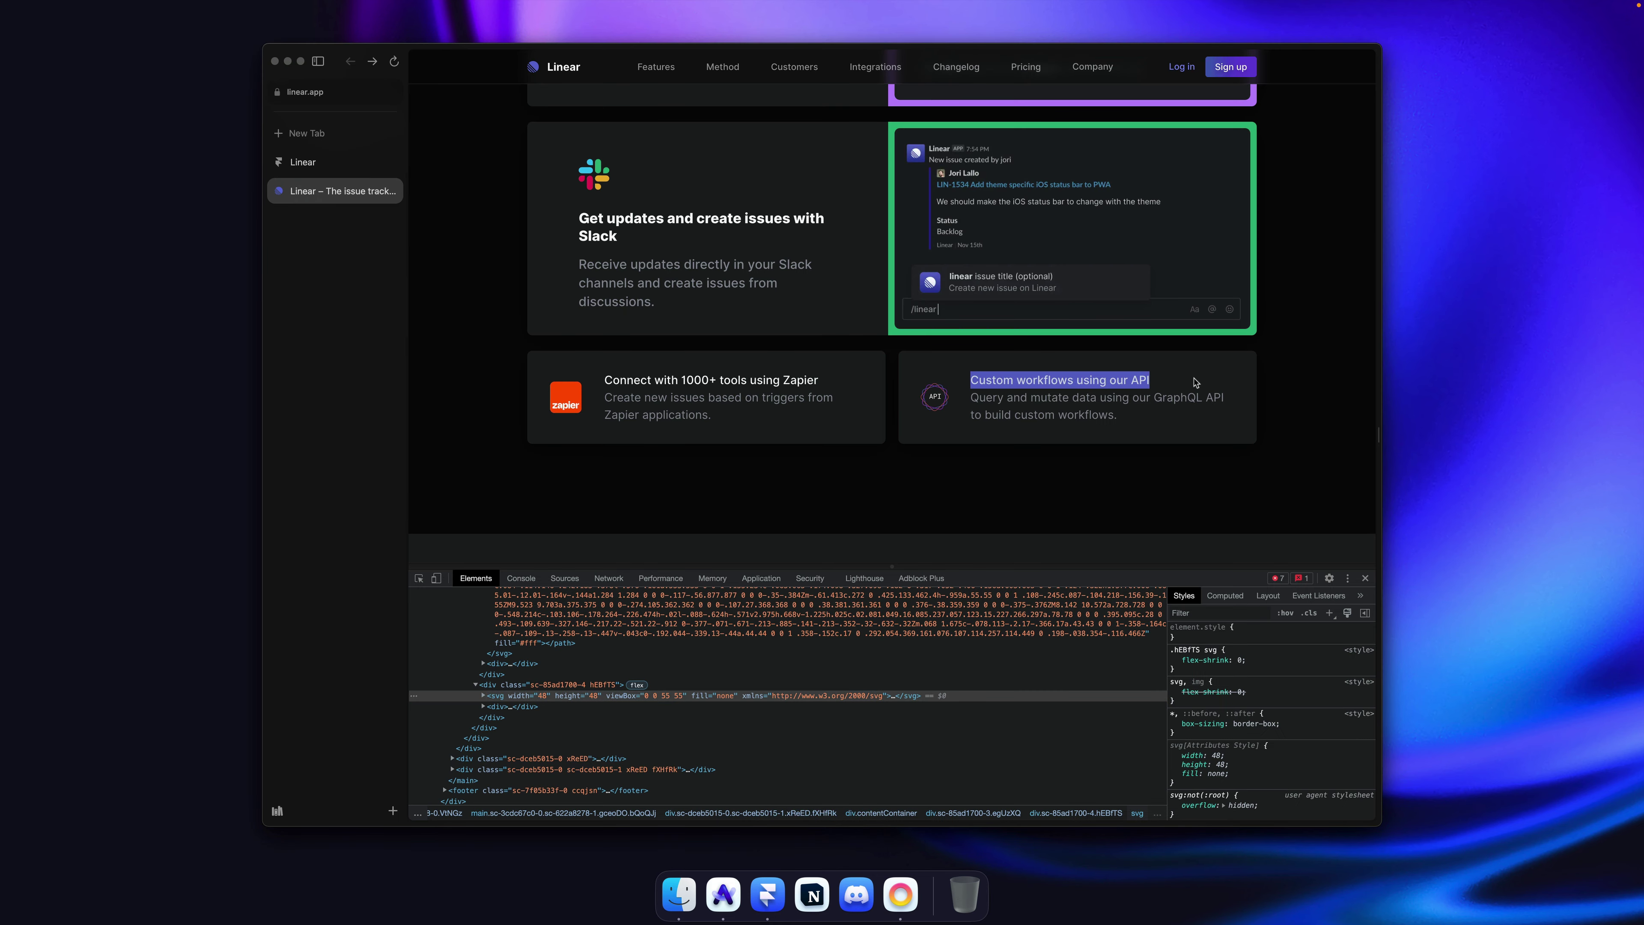
key("super+Tab")
double_click(841, 397)
key("super+a")
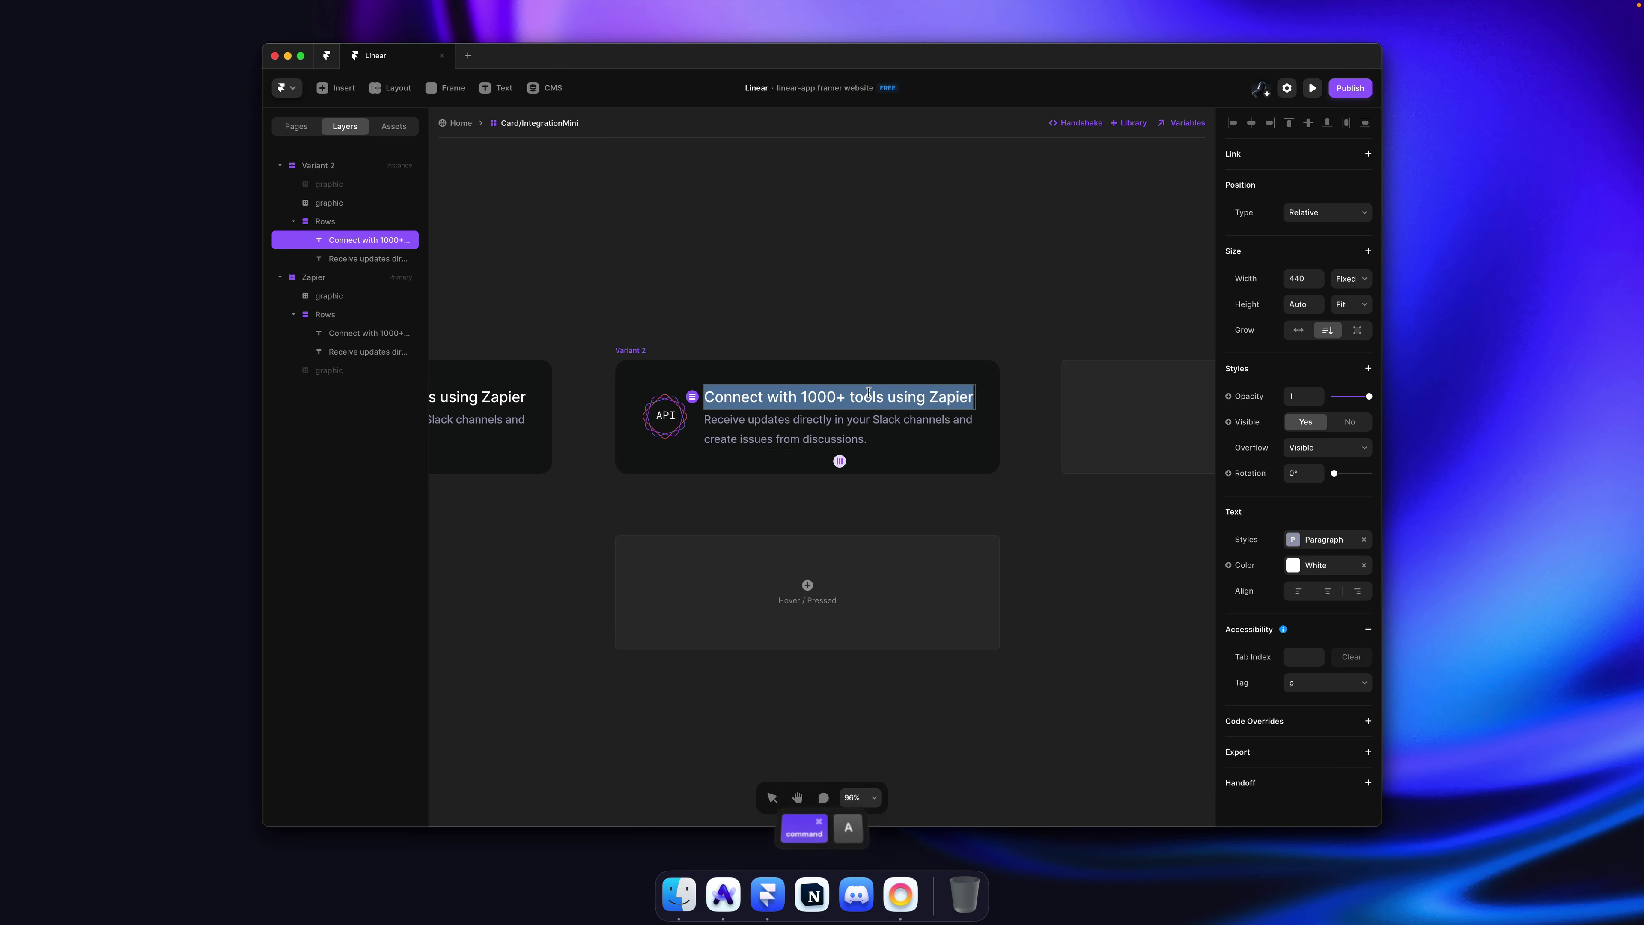
key("super+v")
key("Escape")
Step: Paste the API card's description from linear.app over the second variant's description text
key("super+Tab")
left_click_drag(1127, 421, 973, 399)
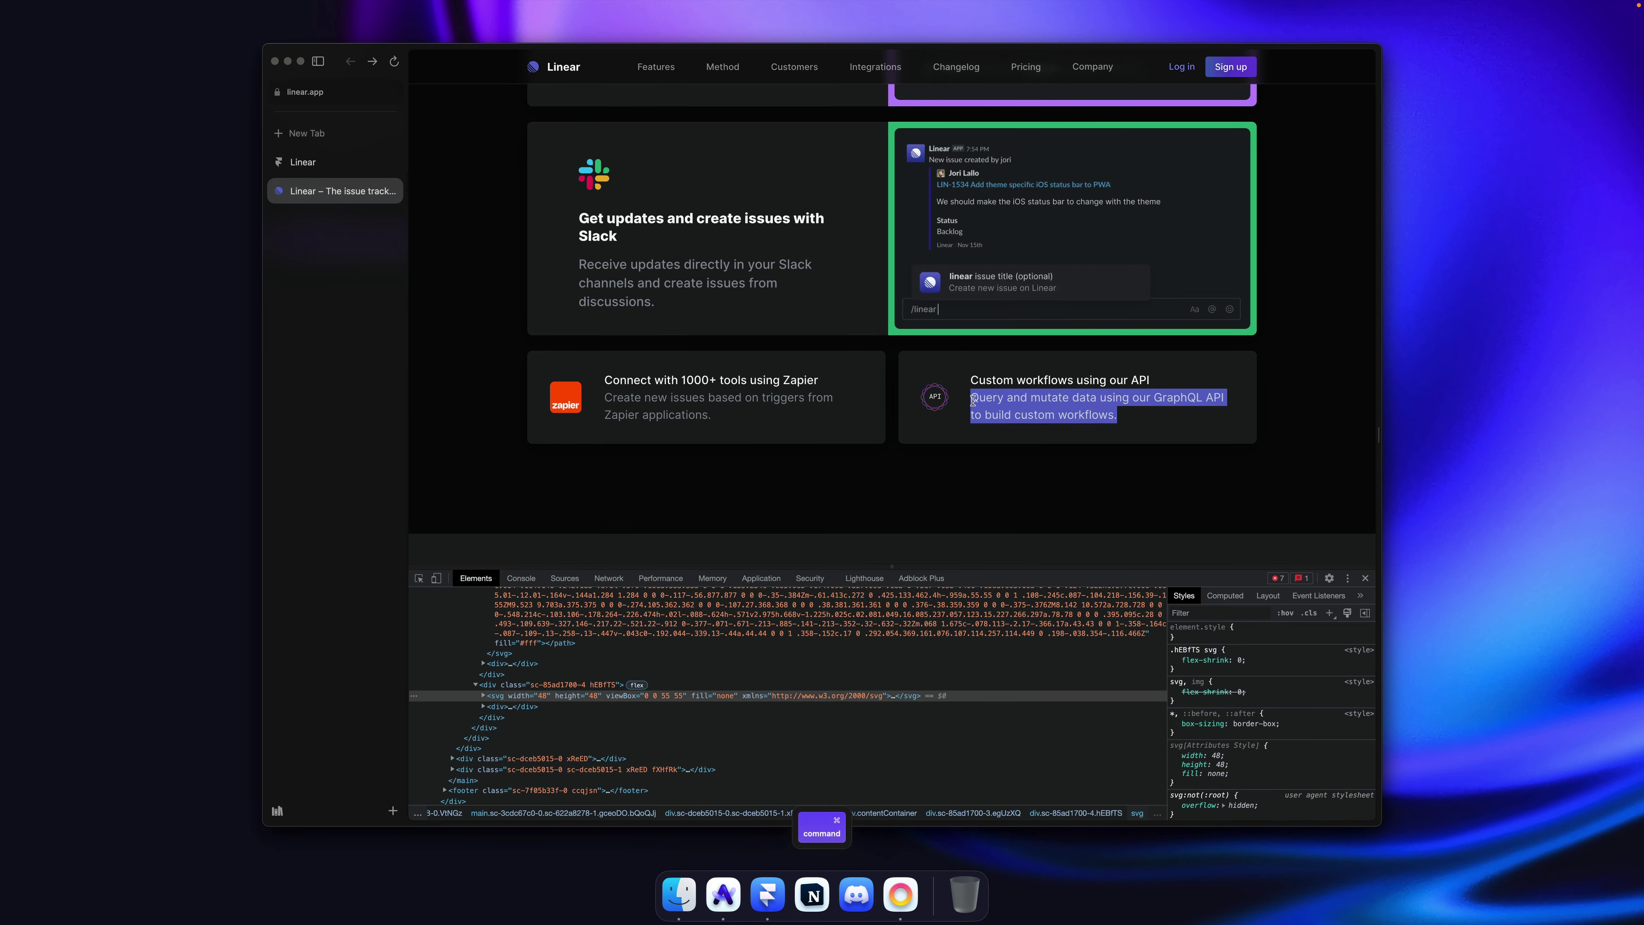
key("super+c")
key("super+Tab")
left_click(896, 425)
double_click(896, 425)
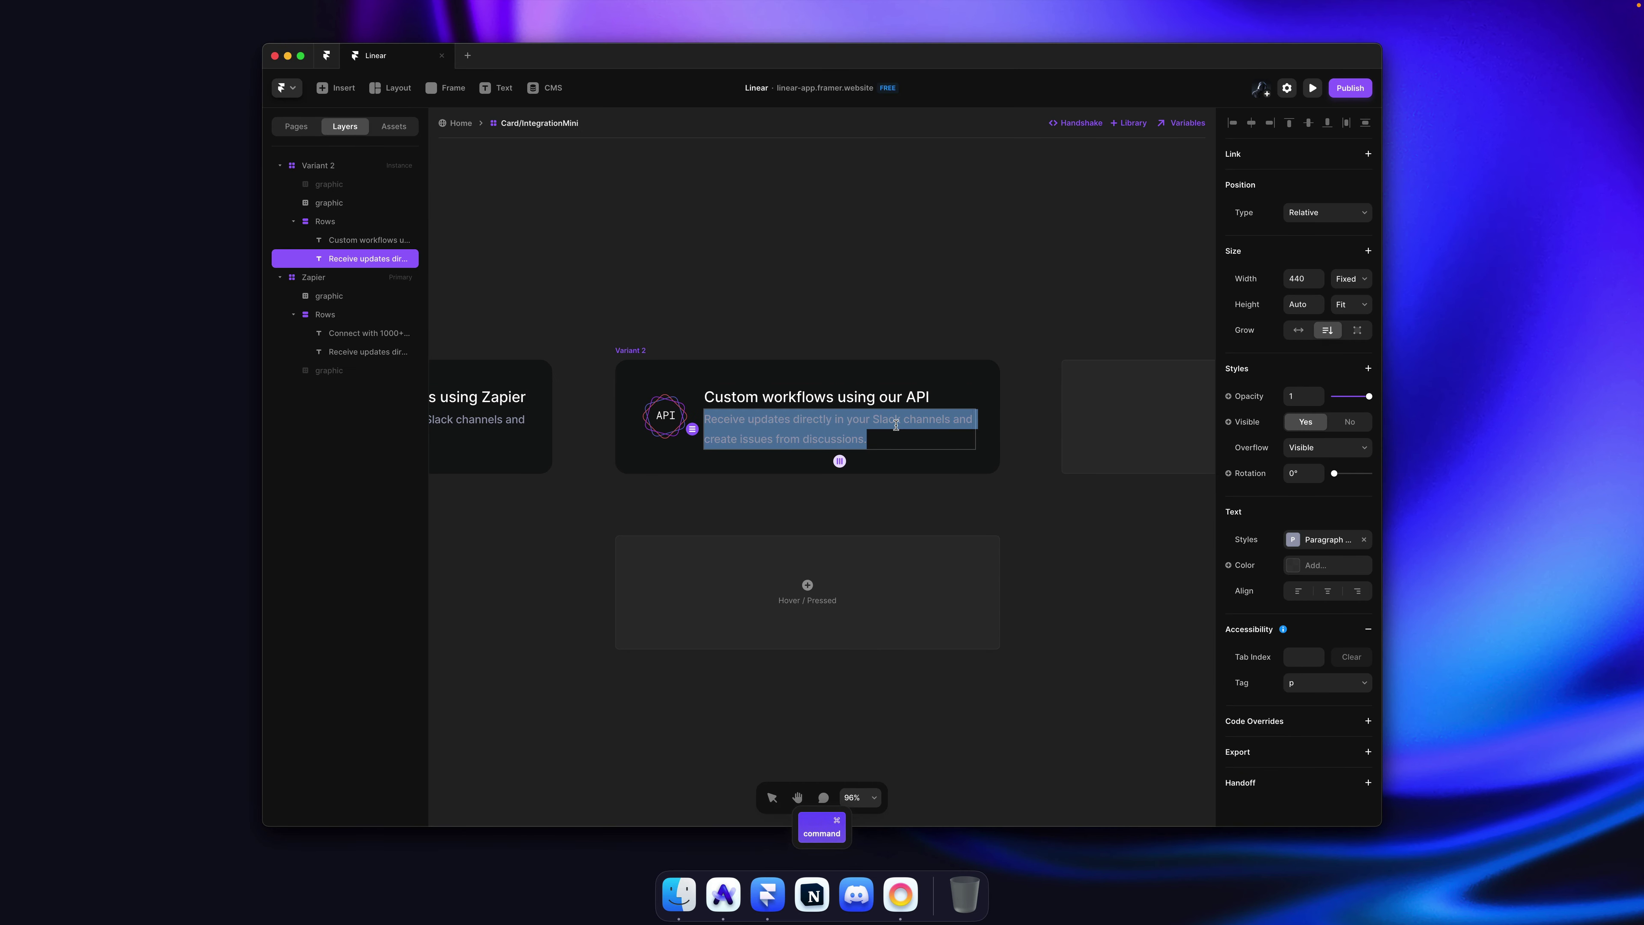
key("super+v")
key("Escape")
key("Escape")
Step: Rename the second variant to API and save the project
key("super+s")
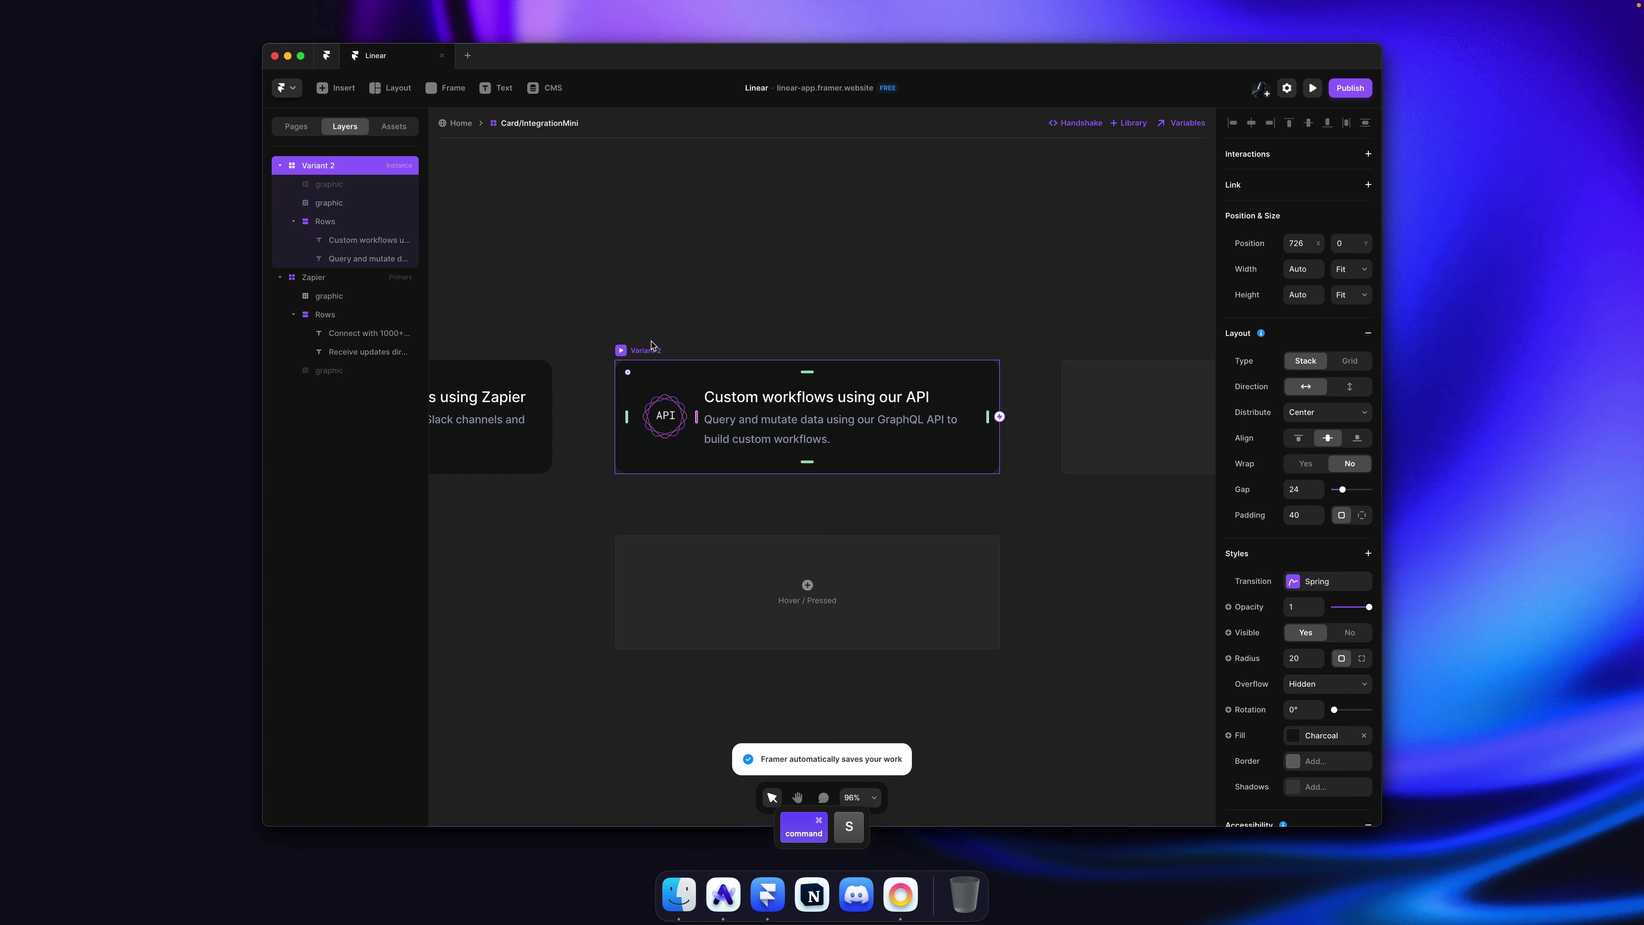
key("super+r")
type("API")
key("Return")
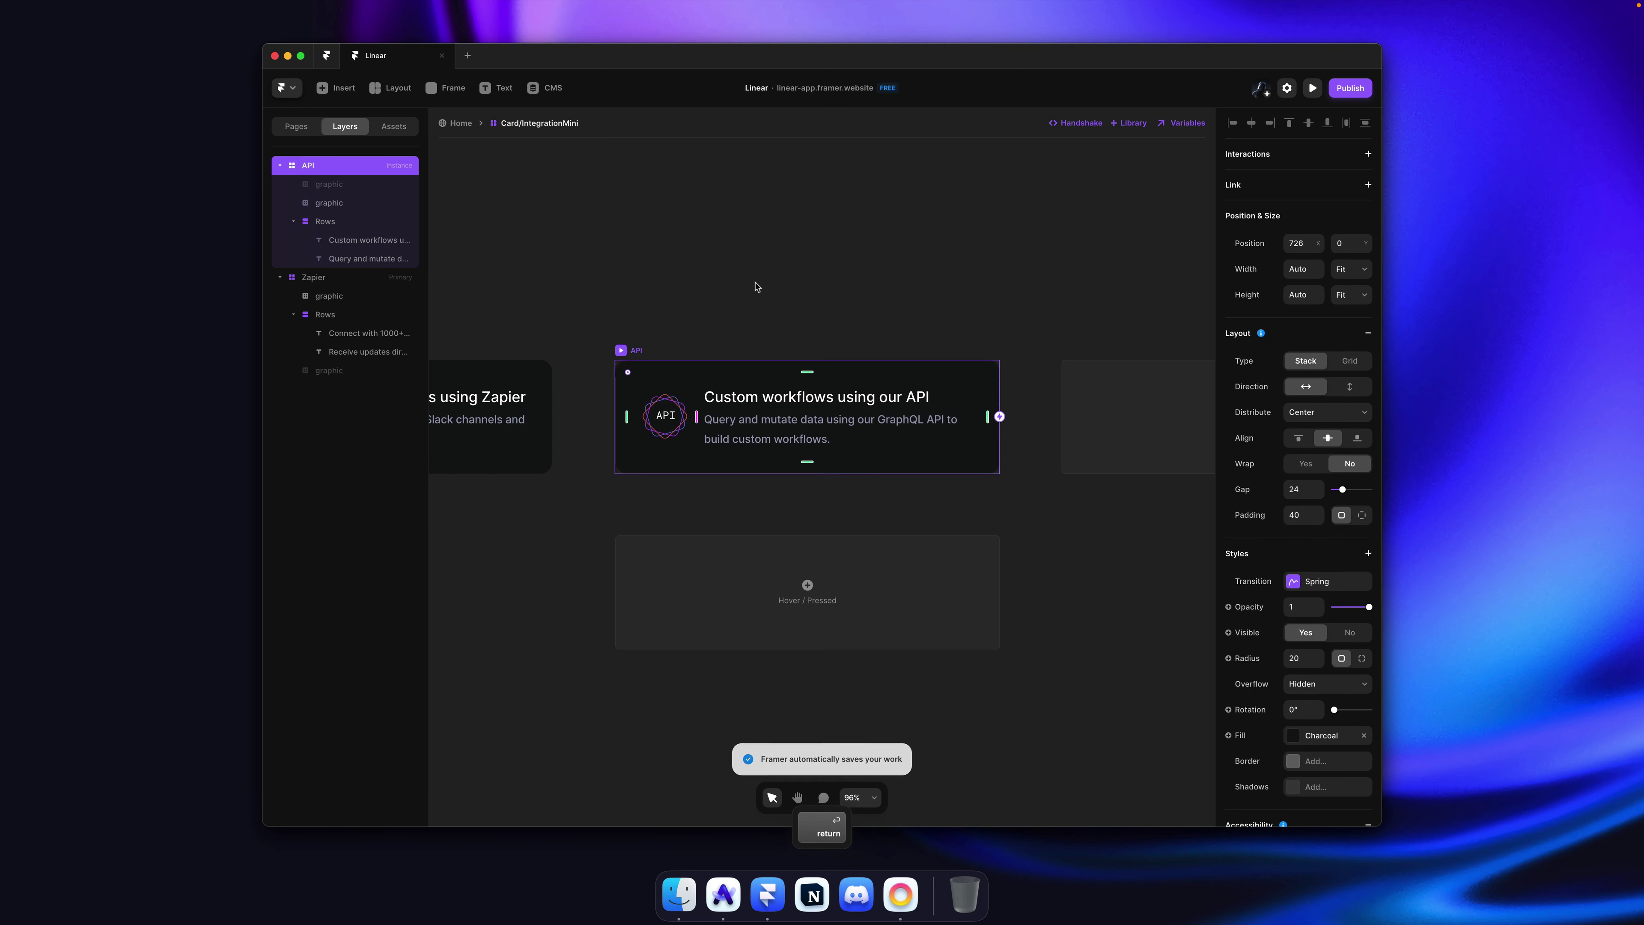
left_click(726, 276)
key("super+s")
Step: On the Home page, duplicate the Zapier card into the empty column and set both cards' width to Fill
scroll(727, 277, "left", 2)
scroll(726, 277, "down", 5)
key("super+s")
left_click(459, 123)
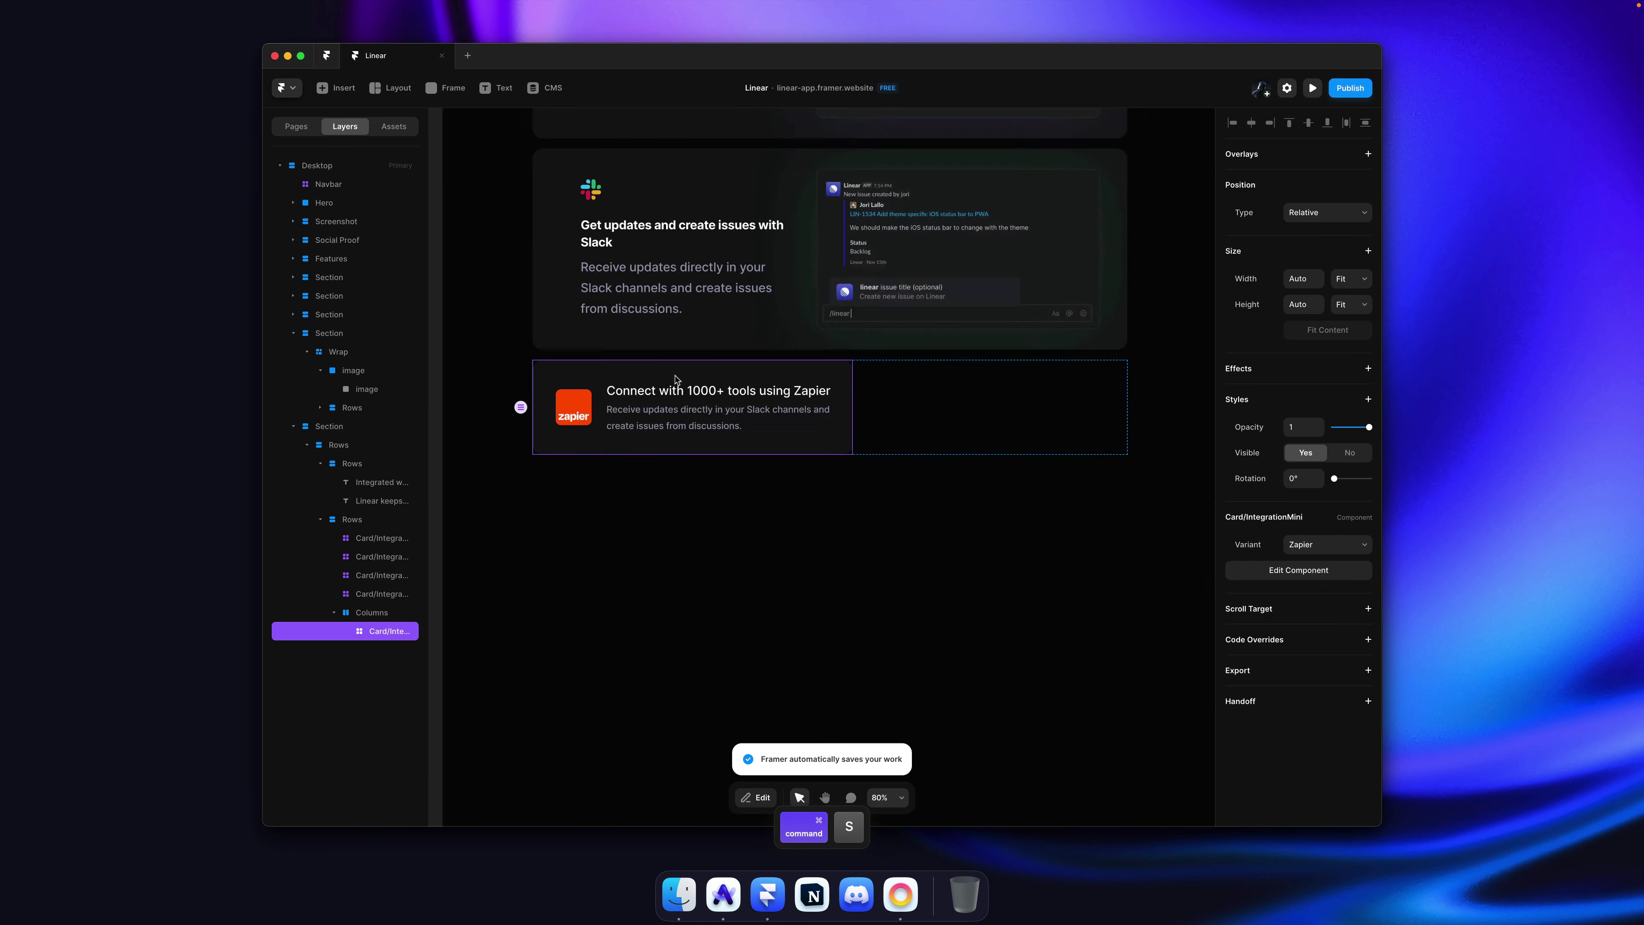
key("super+c")
key("super+v")
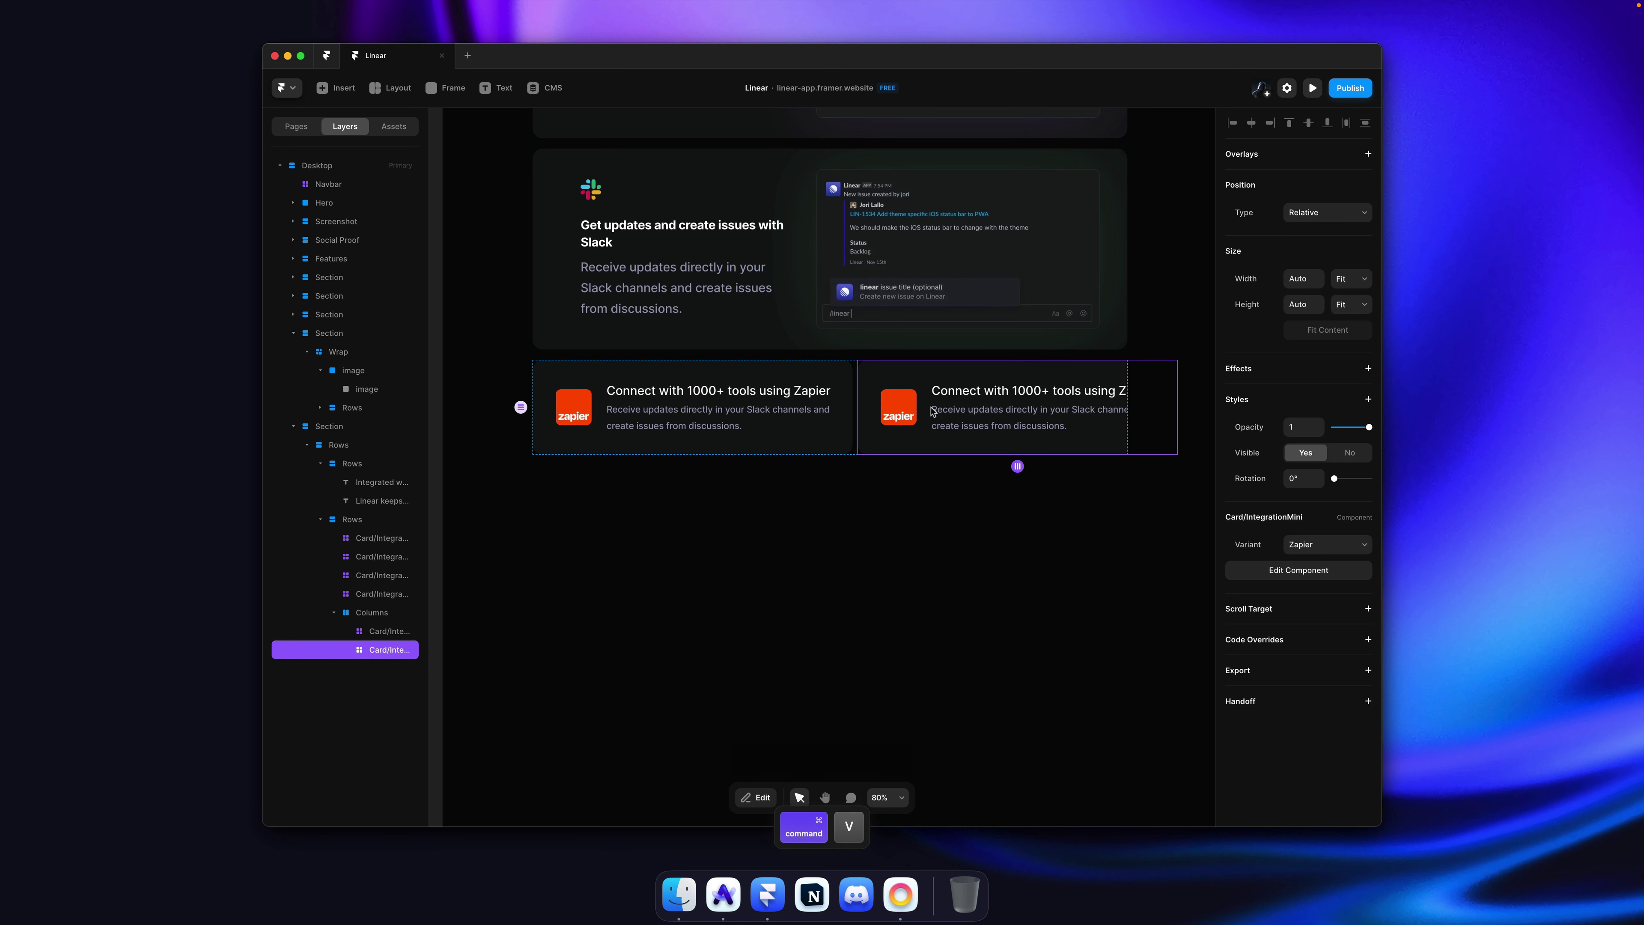
left_click(796, 403, "shift")
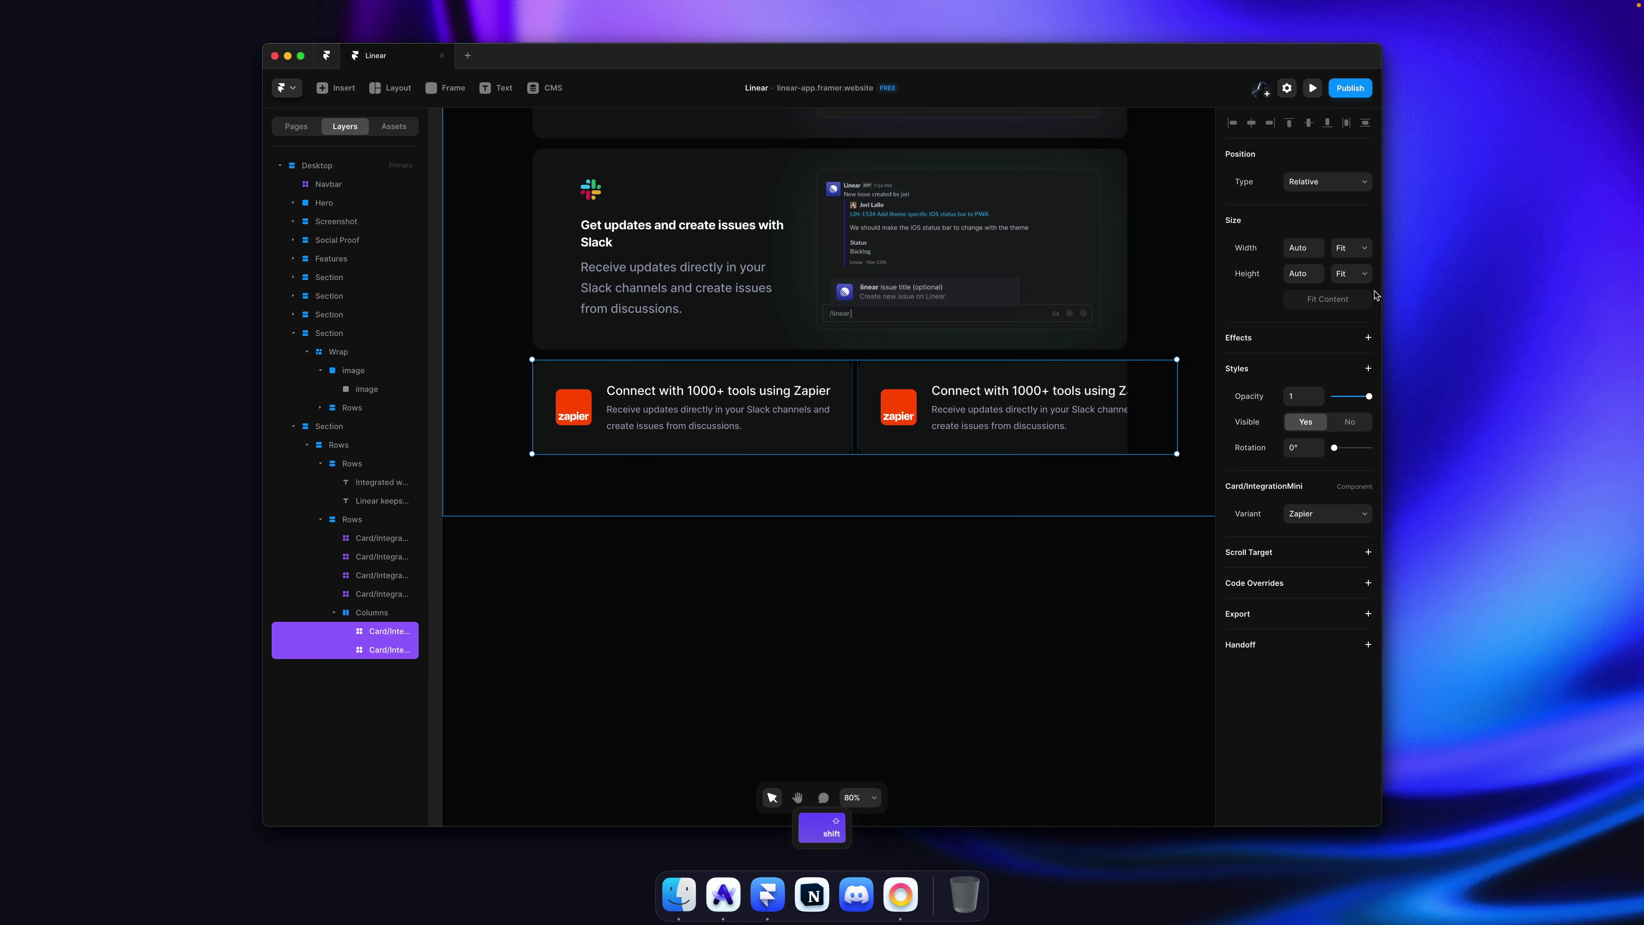
left_click(1351, 247)
left_click(1353, 235)
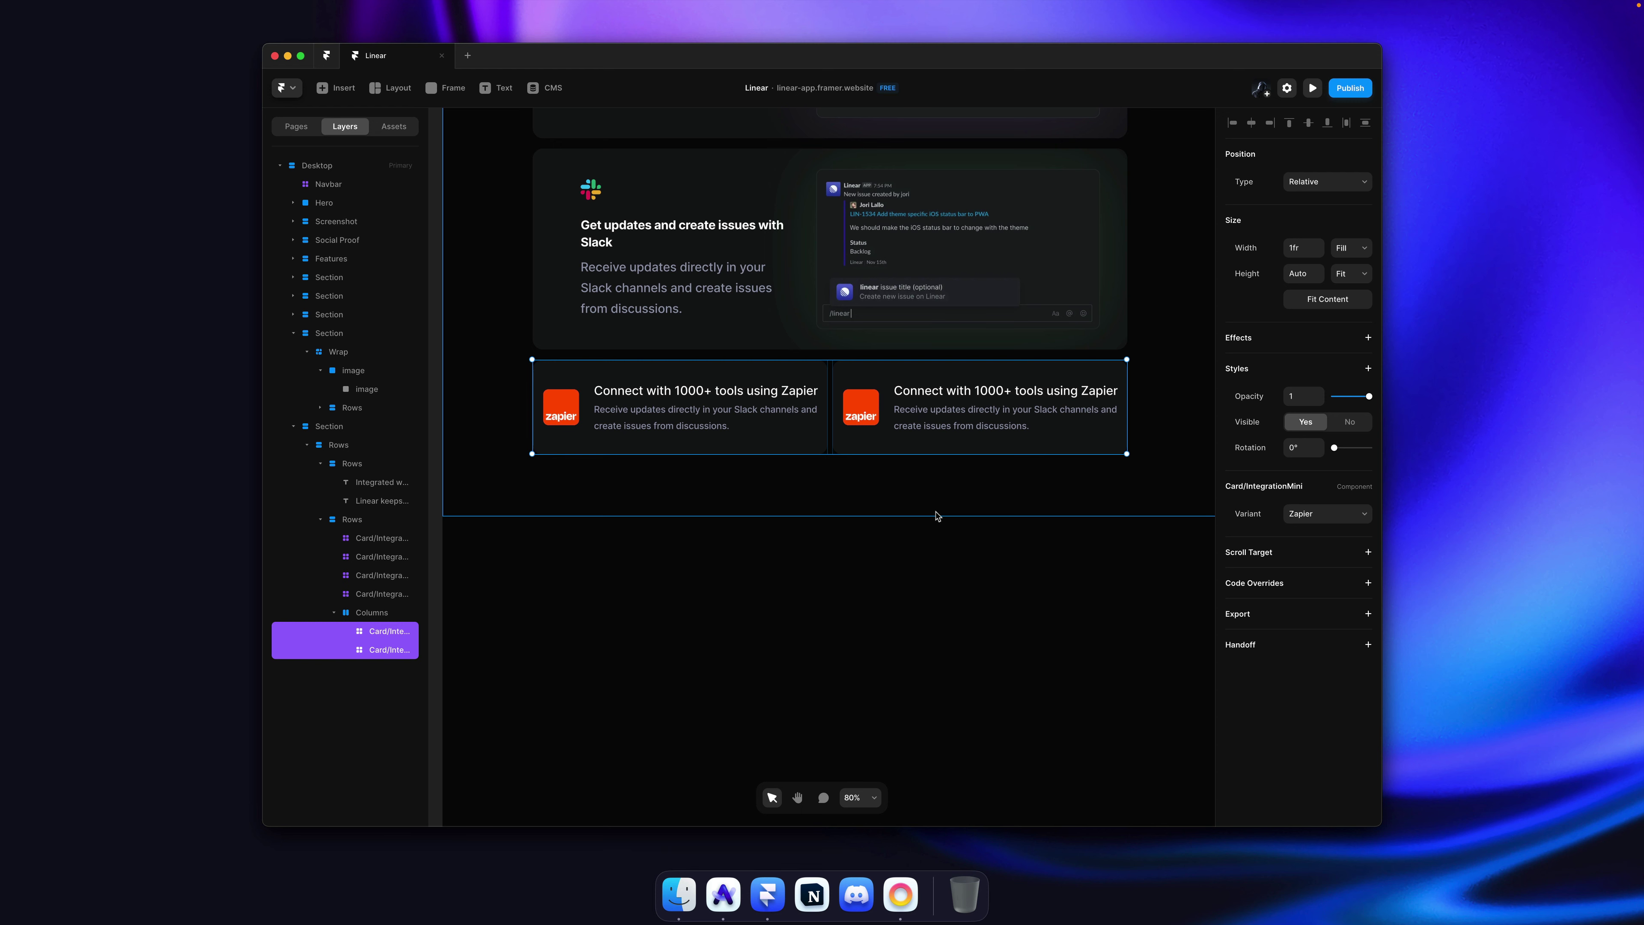
Step: Switch the second card to the API variant and give the Columns row a 20 gap
left_click(939, 512)
left_click(969, 418, "super")
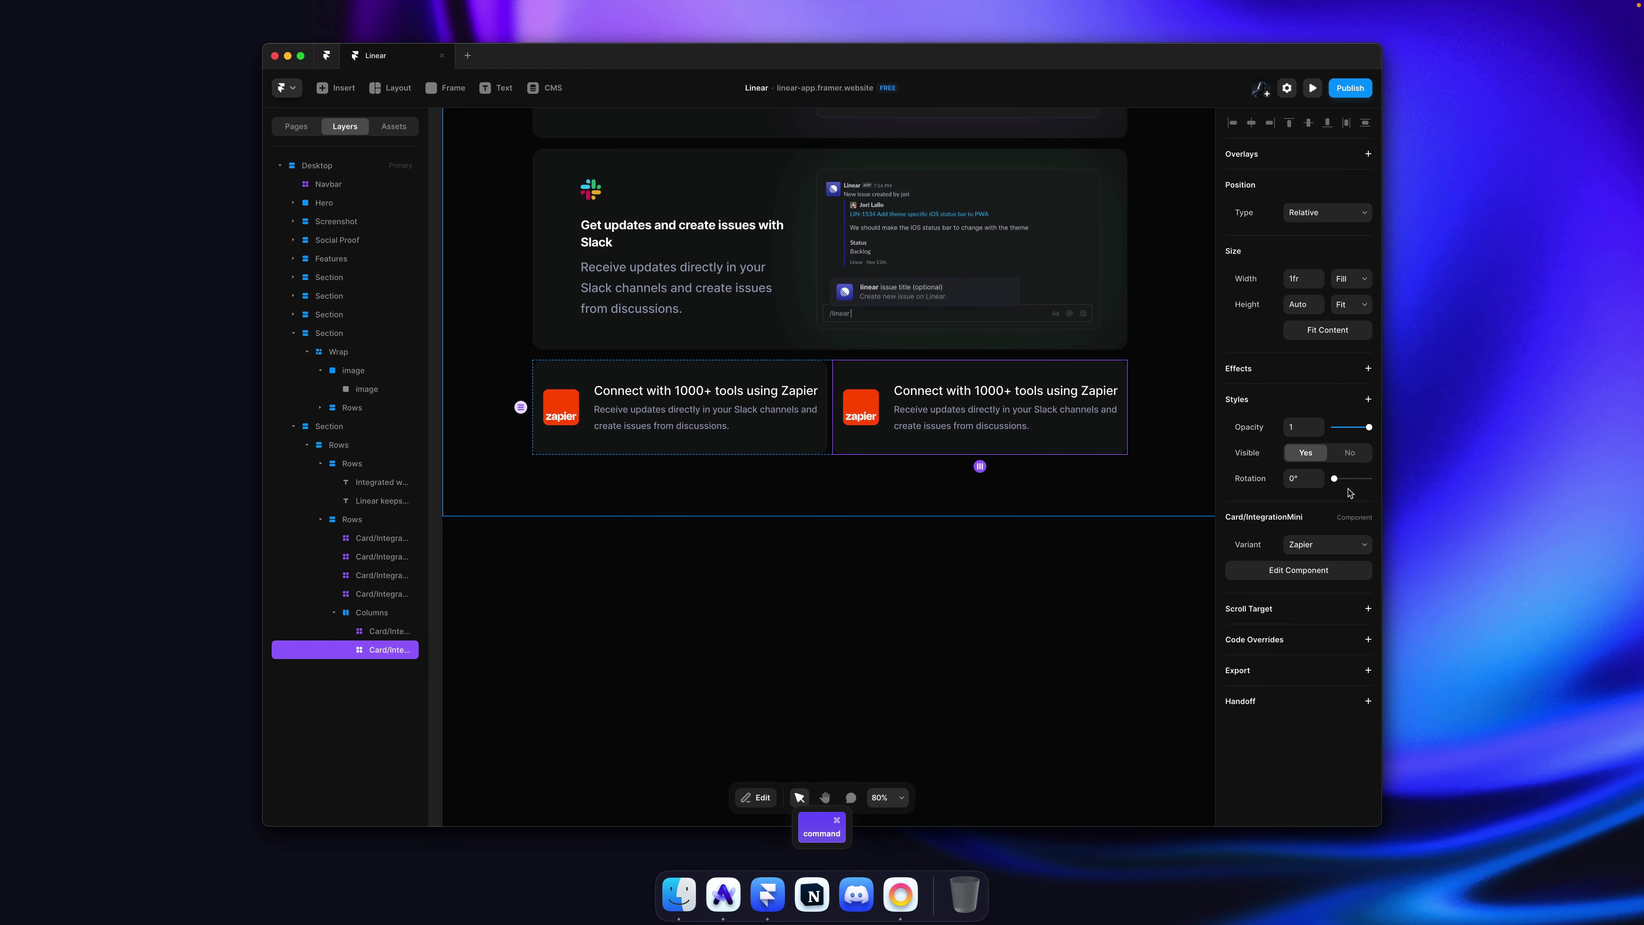
left_click(1310, 552)
left_click(1311, 565)
left_click(922, 575)
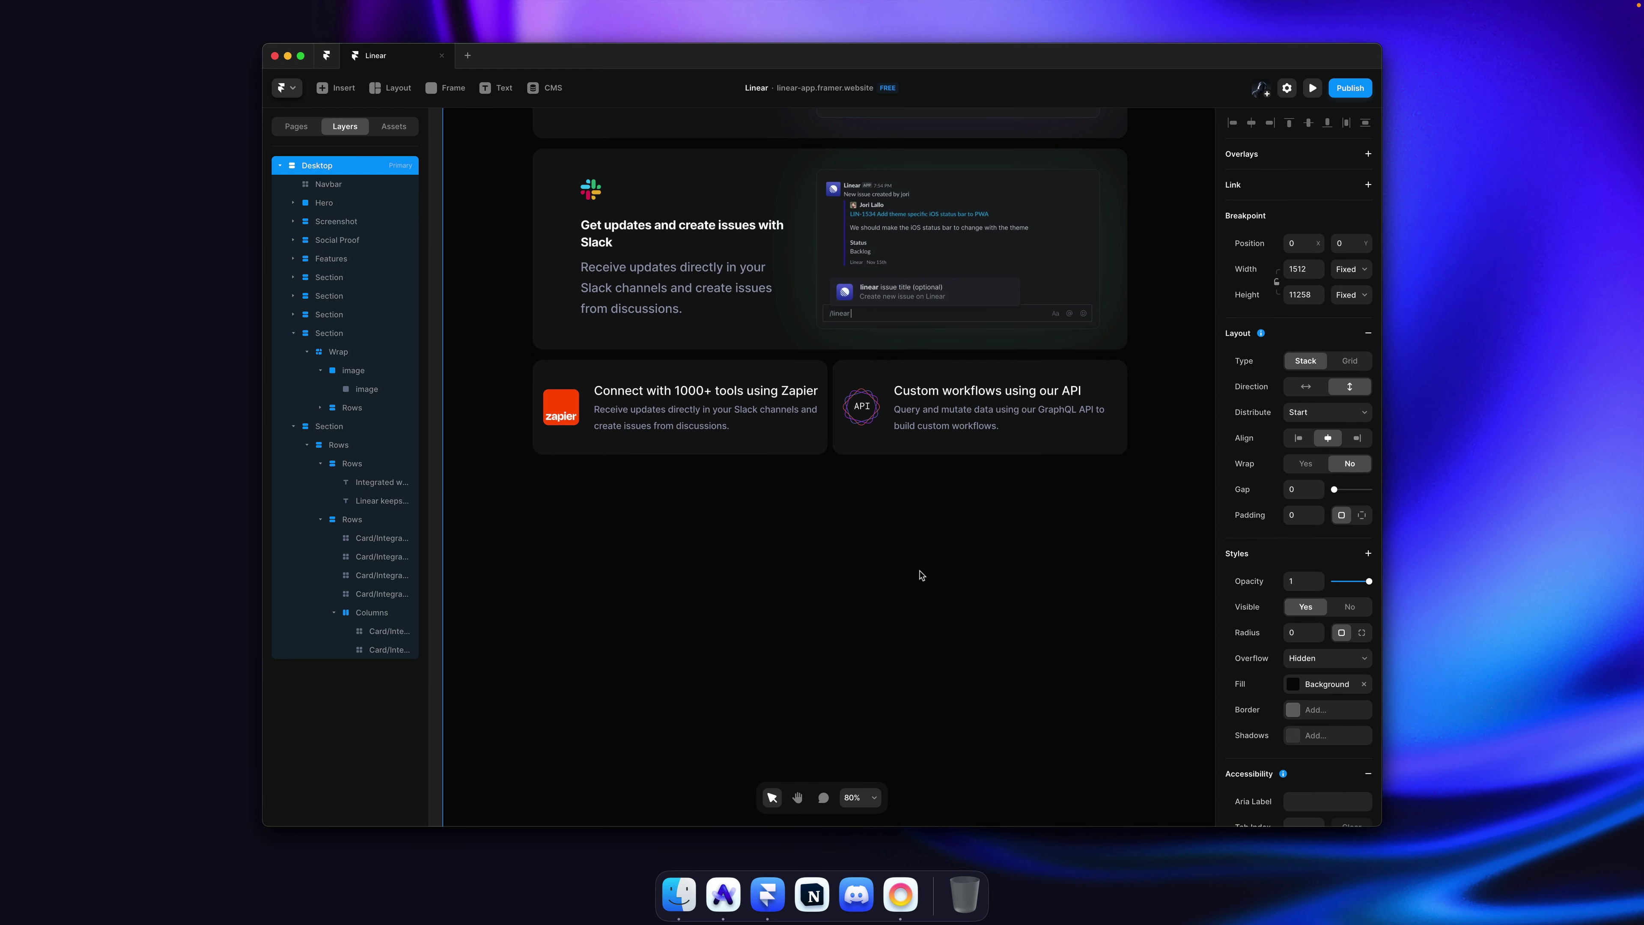
left_click(842, 415)
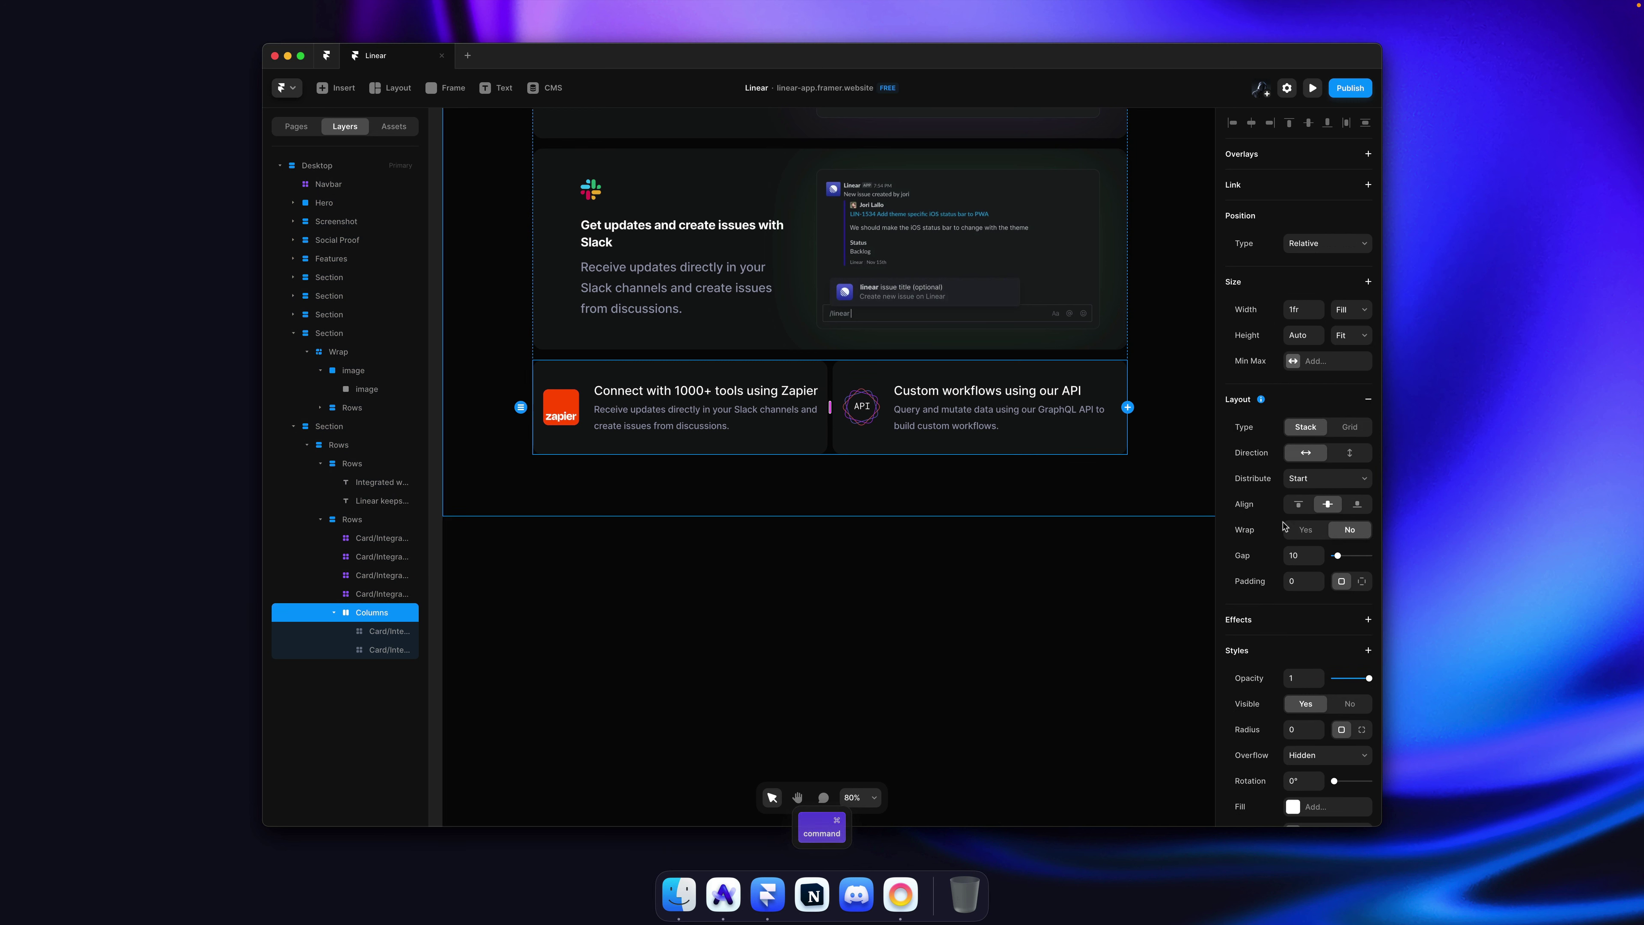
type("20")
key("Return")
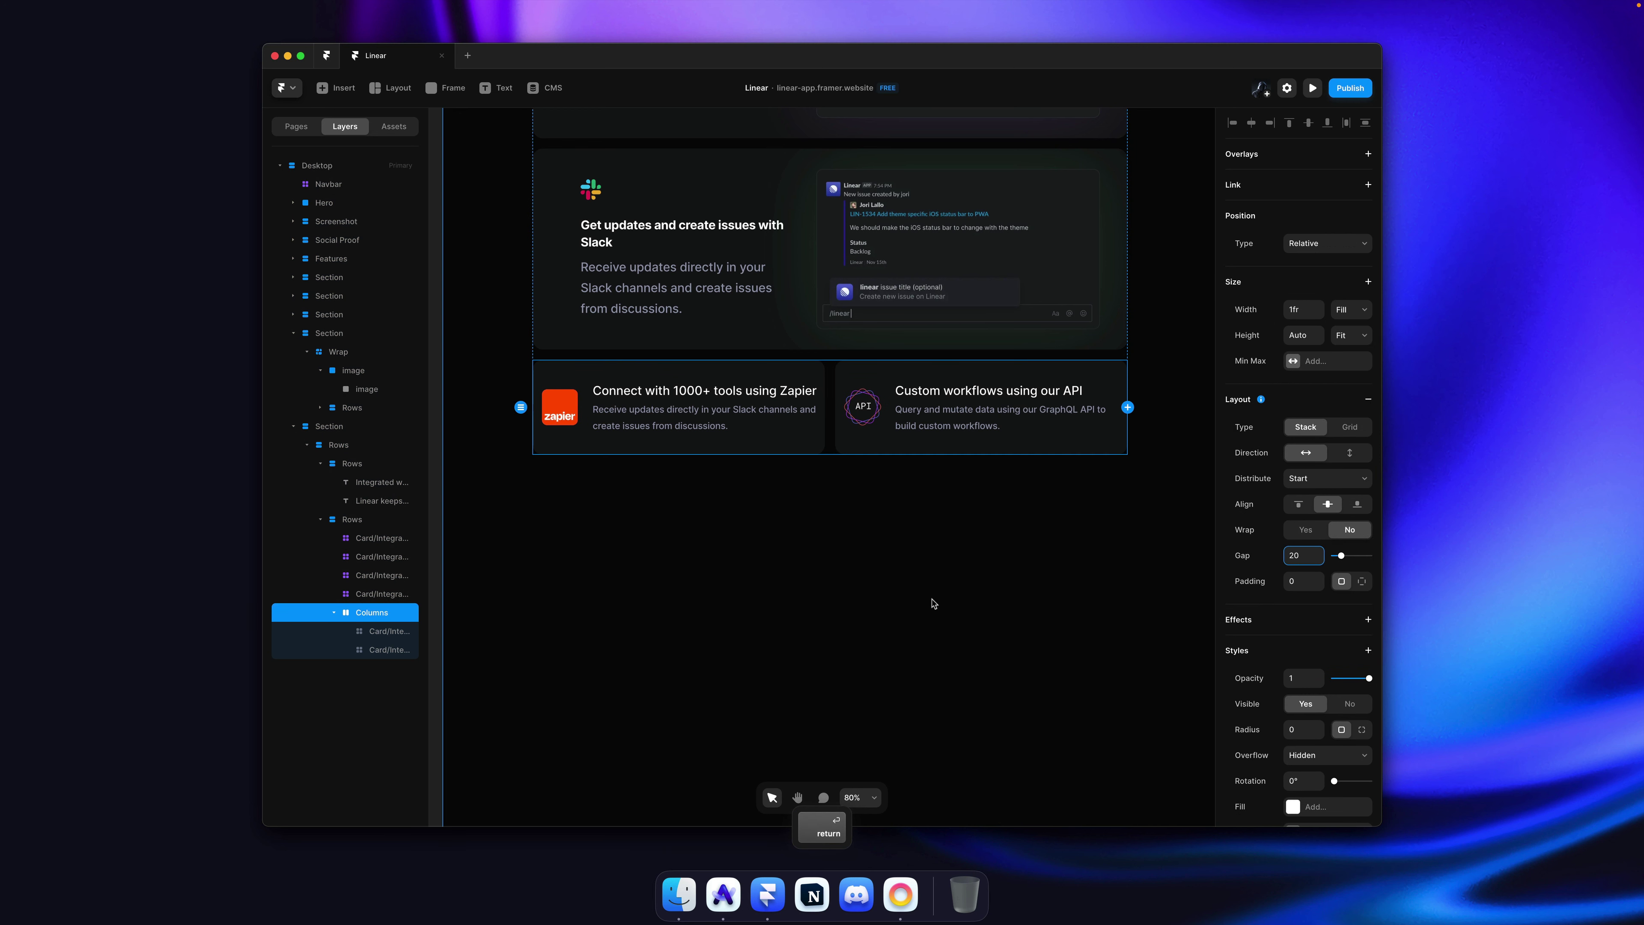
Step: Save the project and publish the updated website
left_click(935, 602)
key("super+s")
key("super+shift+p")
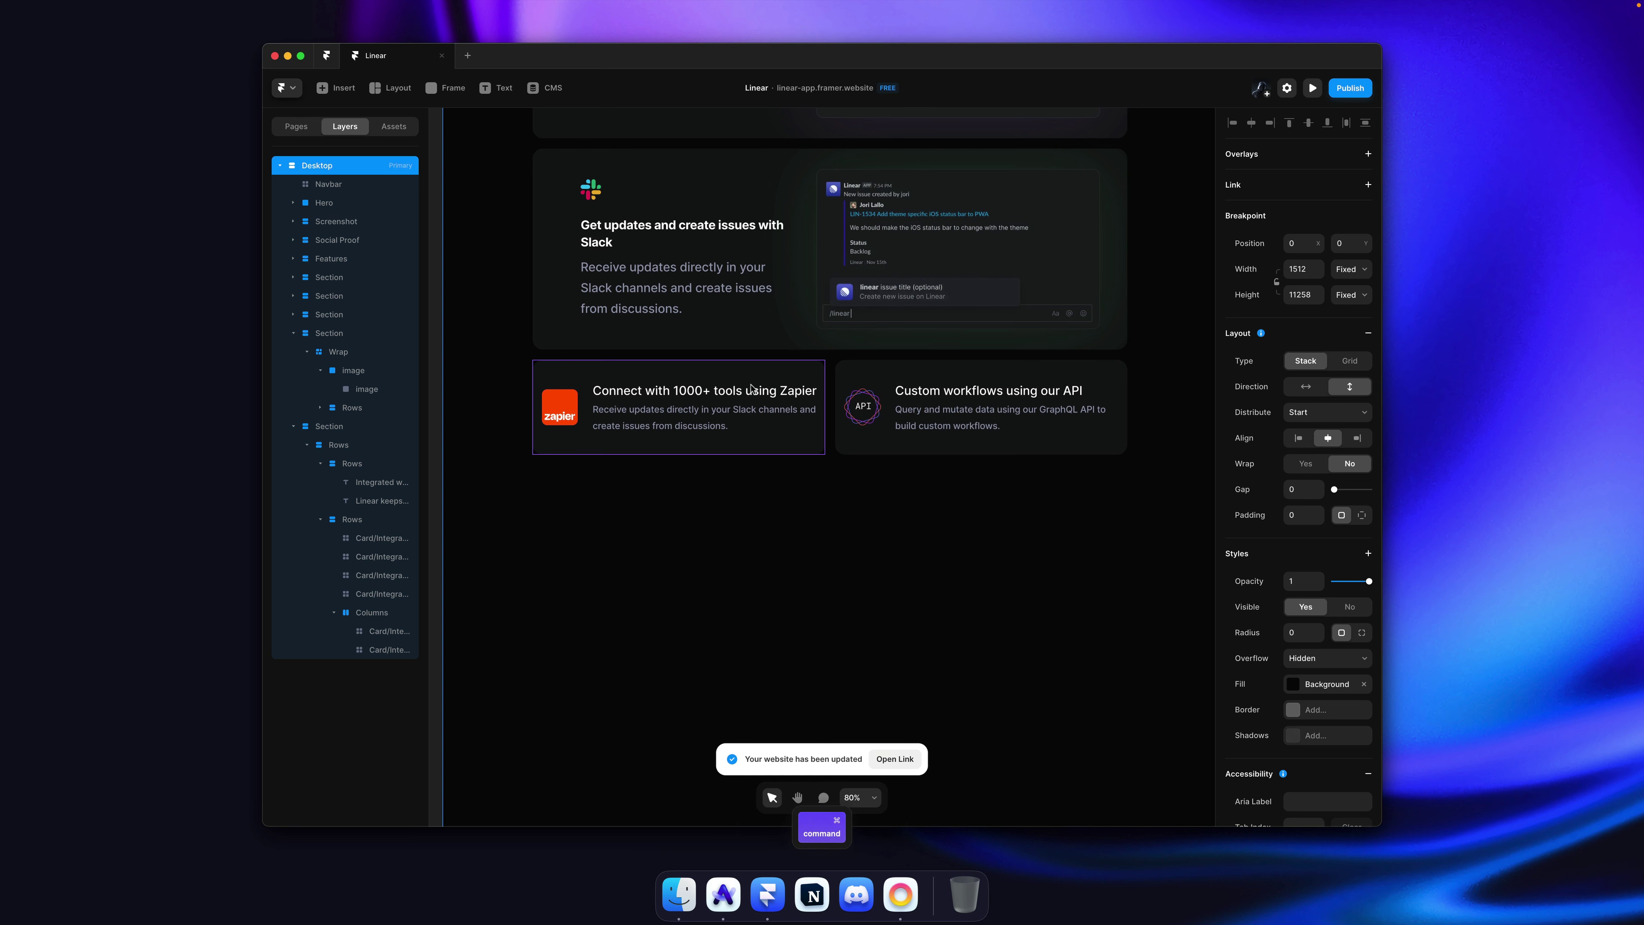
left_click(739, 433)
Step: Reload the published Framer site and check the Zapier card heading
key("super+Tab")
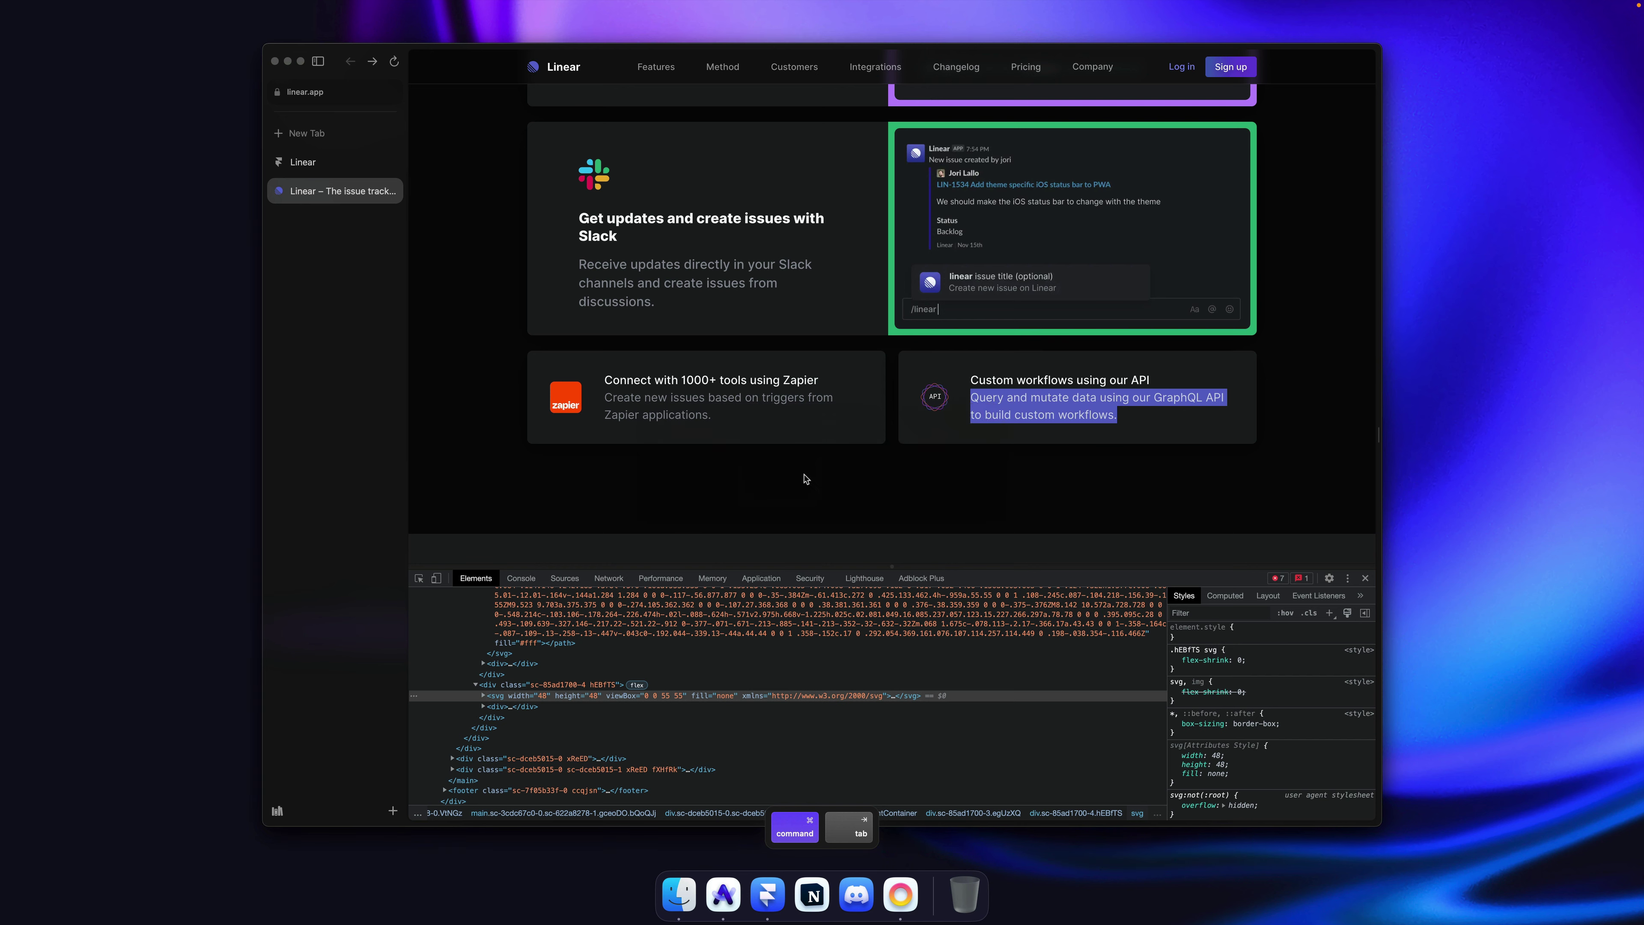
left_click(326, 161)
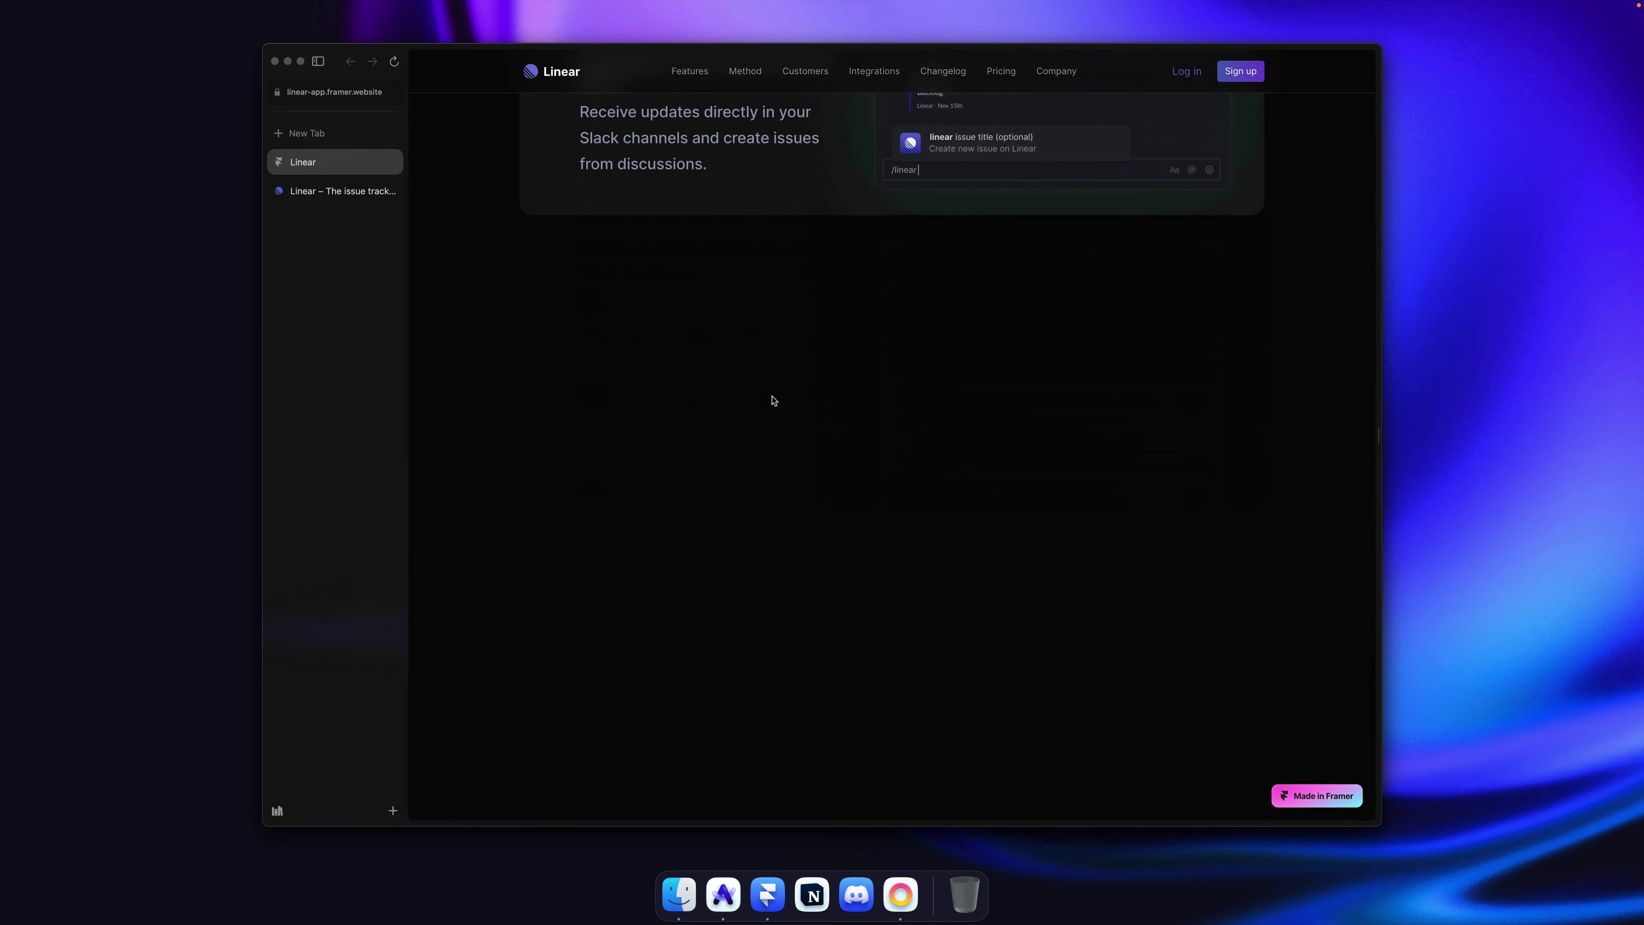
key("super+r")
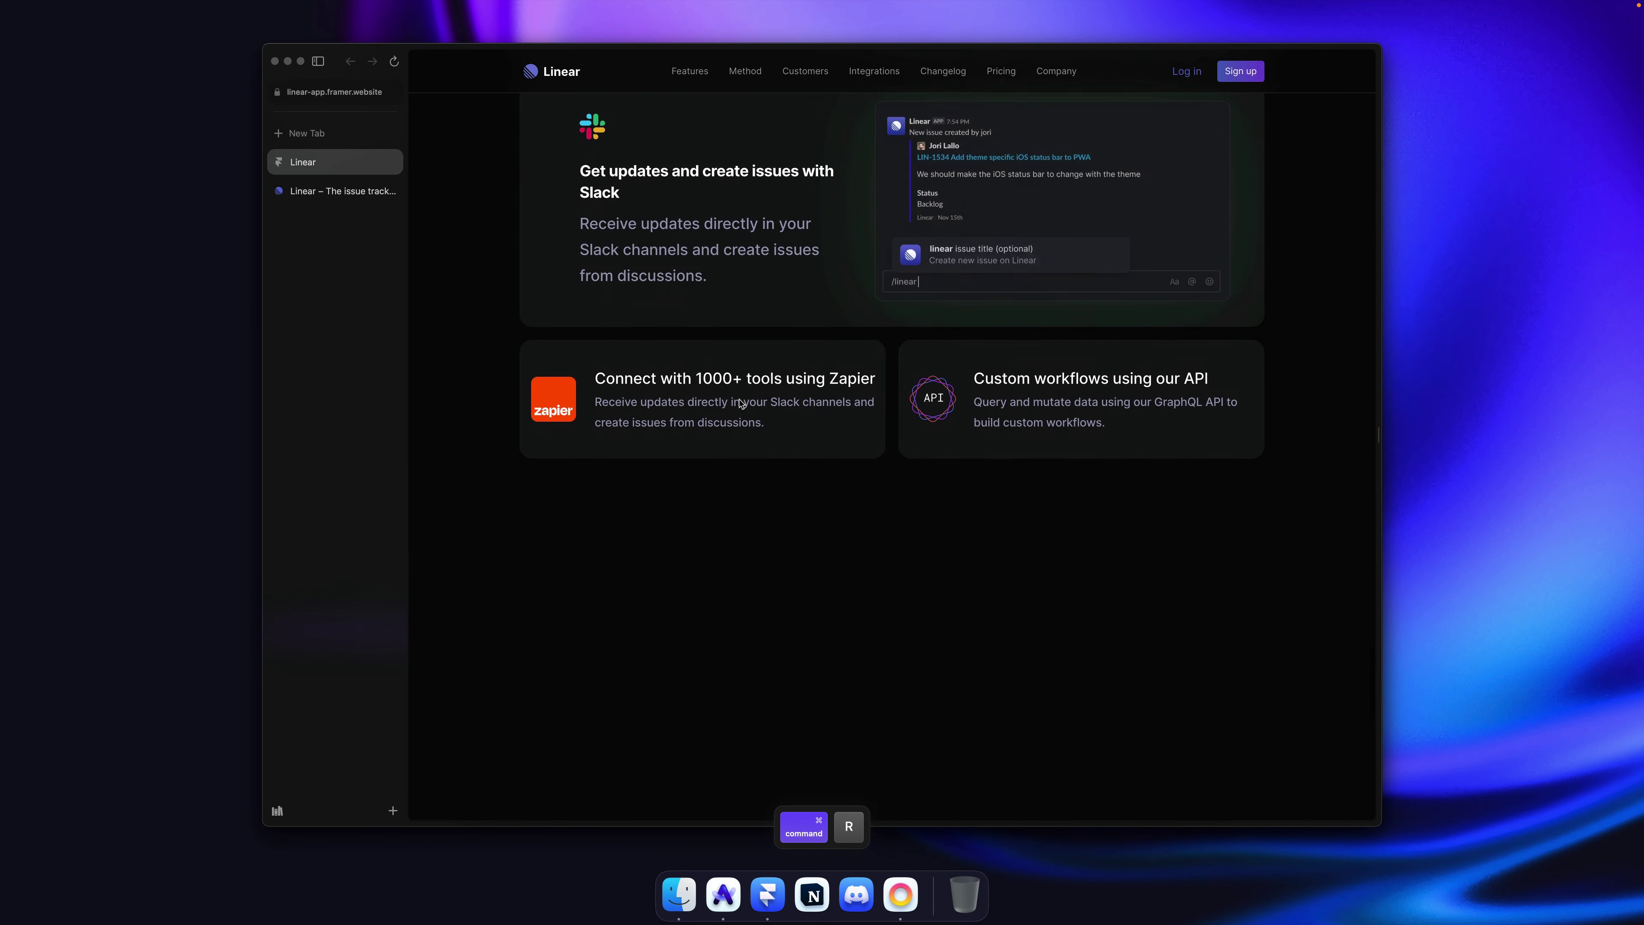
triple_click(650, 428)
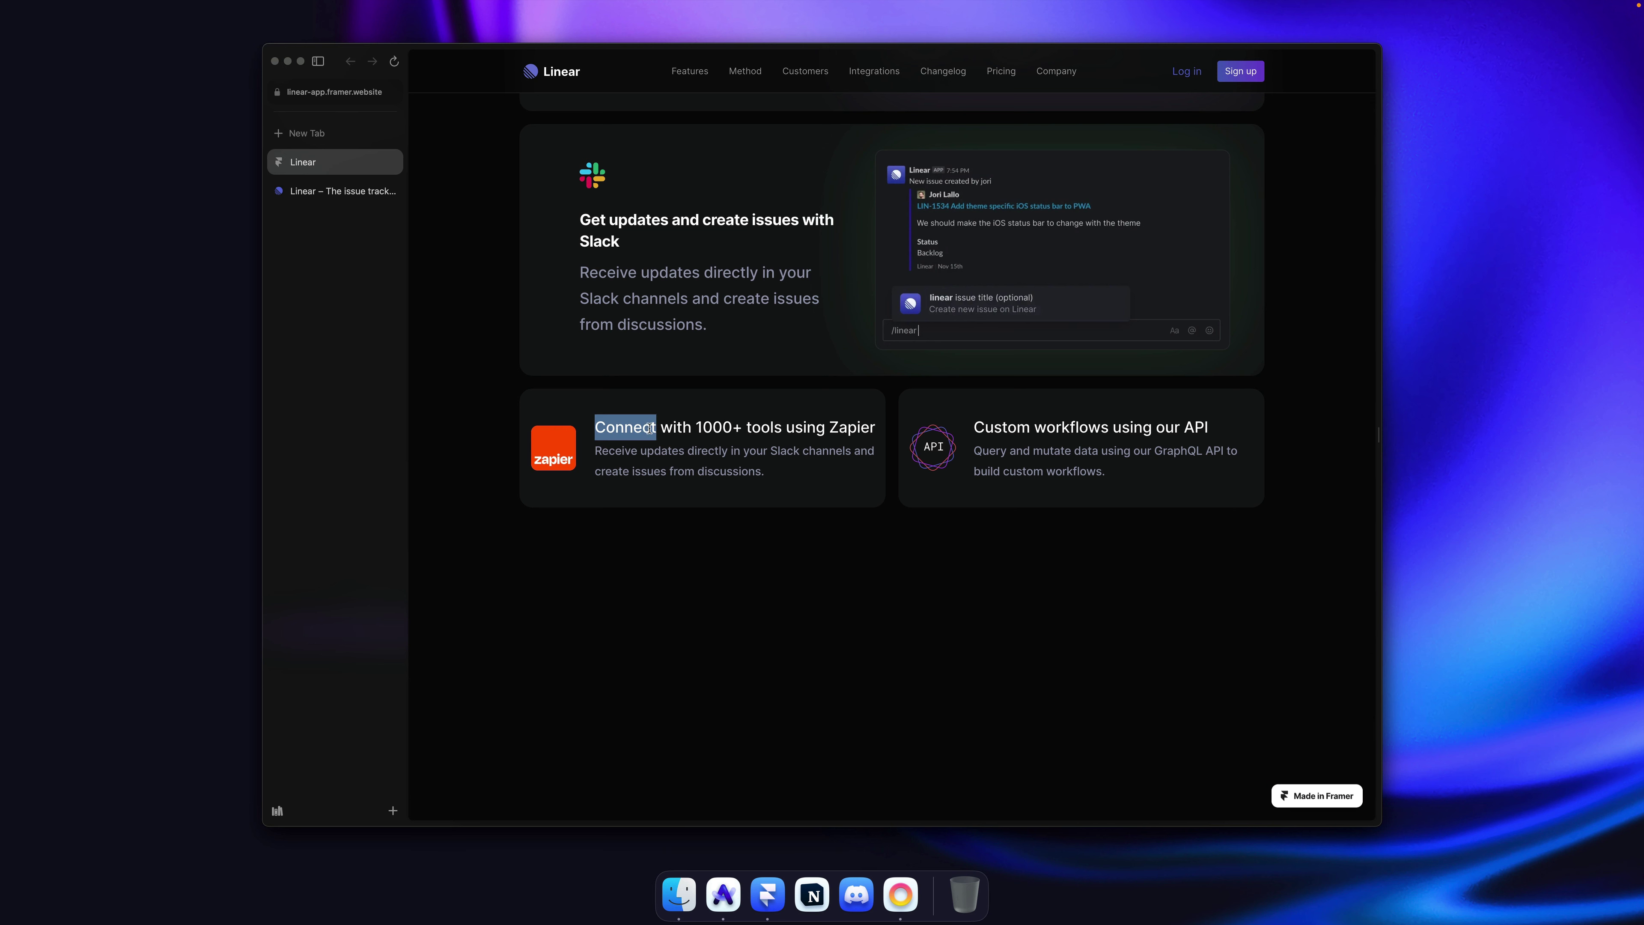
left_click(767, 475)
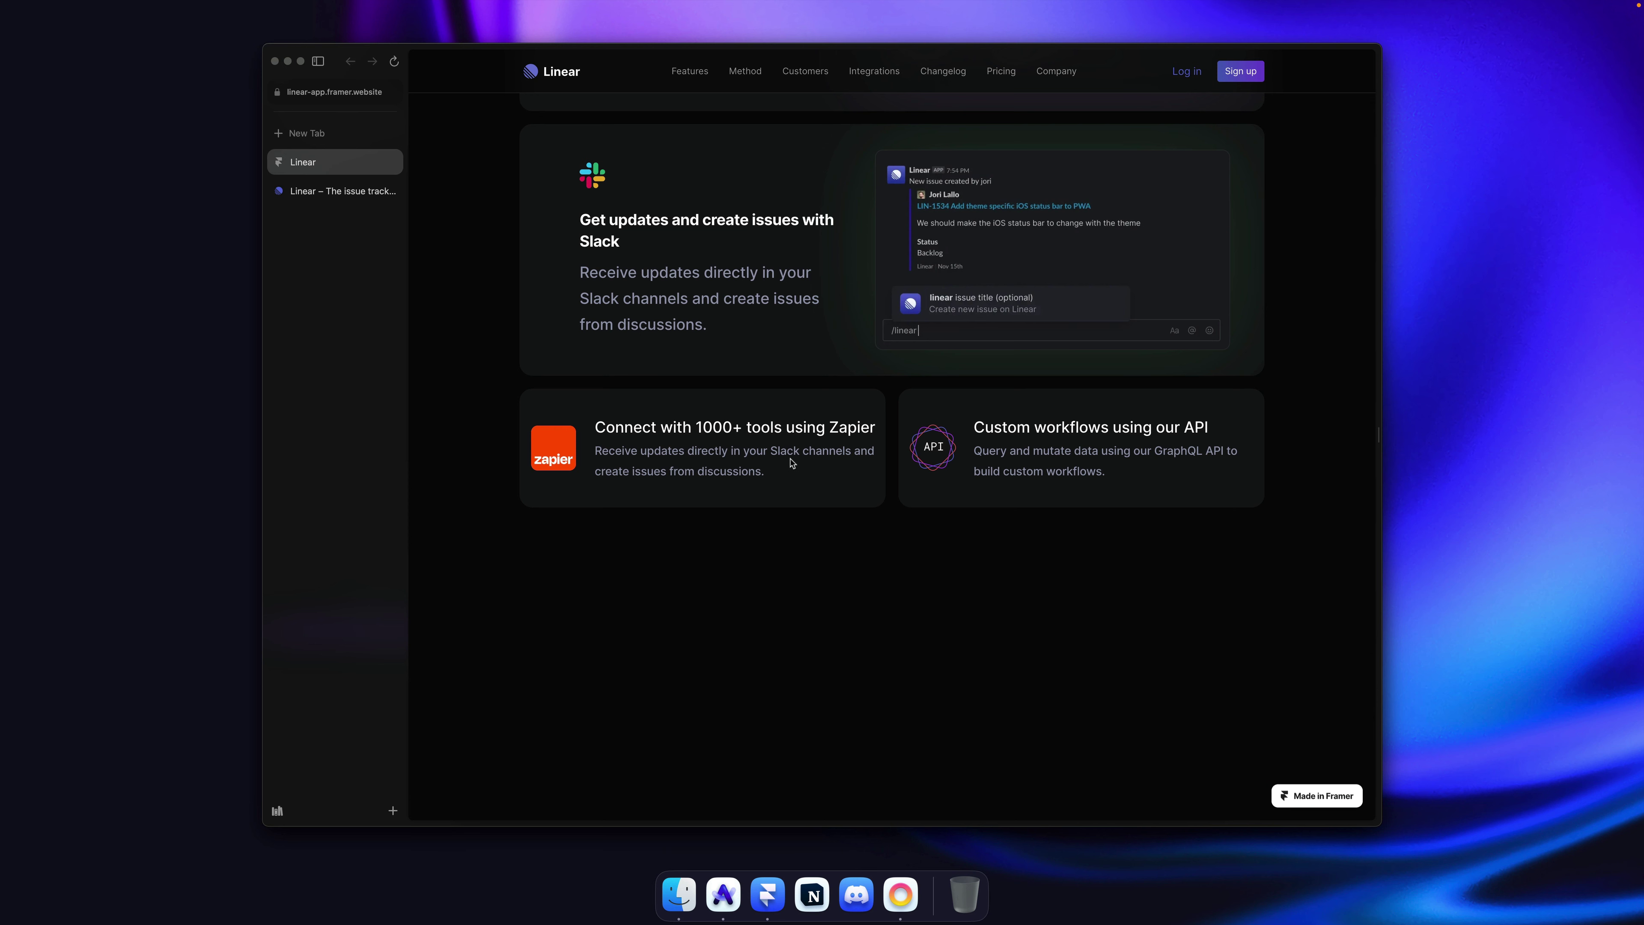
Step: Check the Zapier card's description on the original linear.app page, then return to Framer
key("ctrl+Tab")
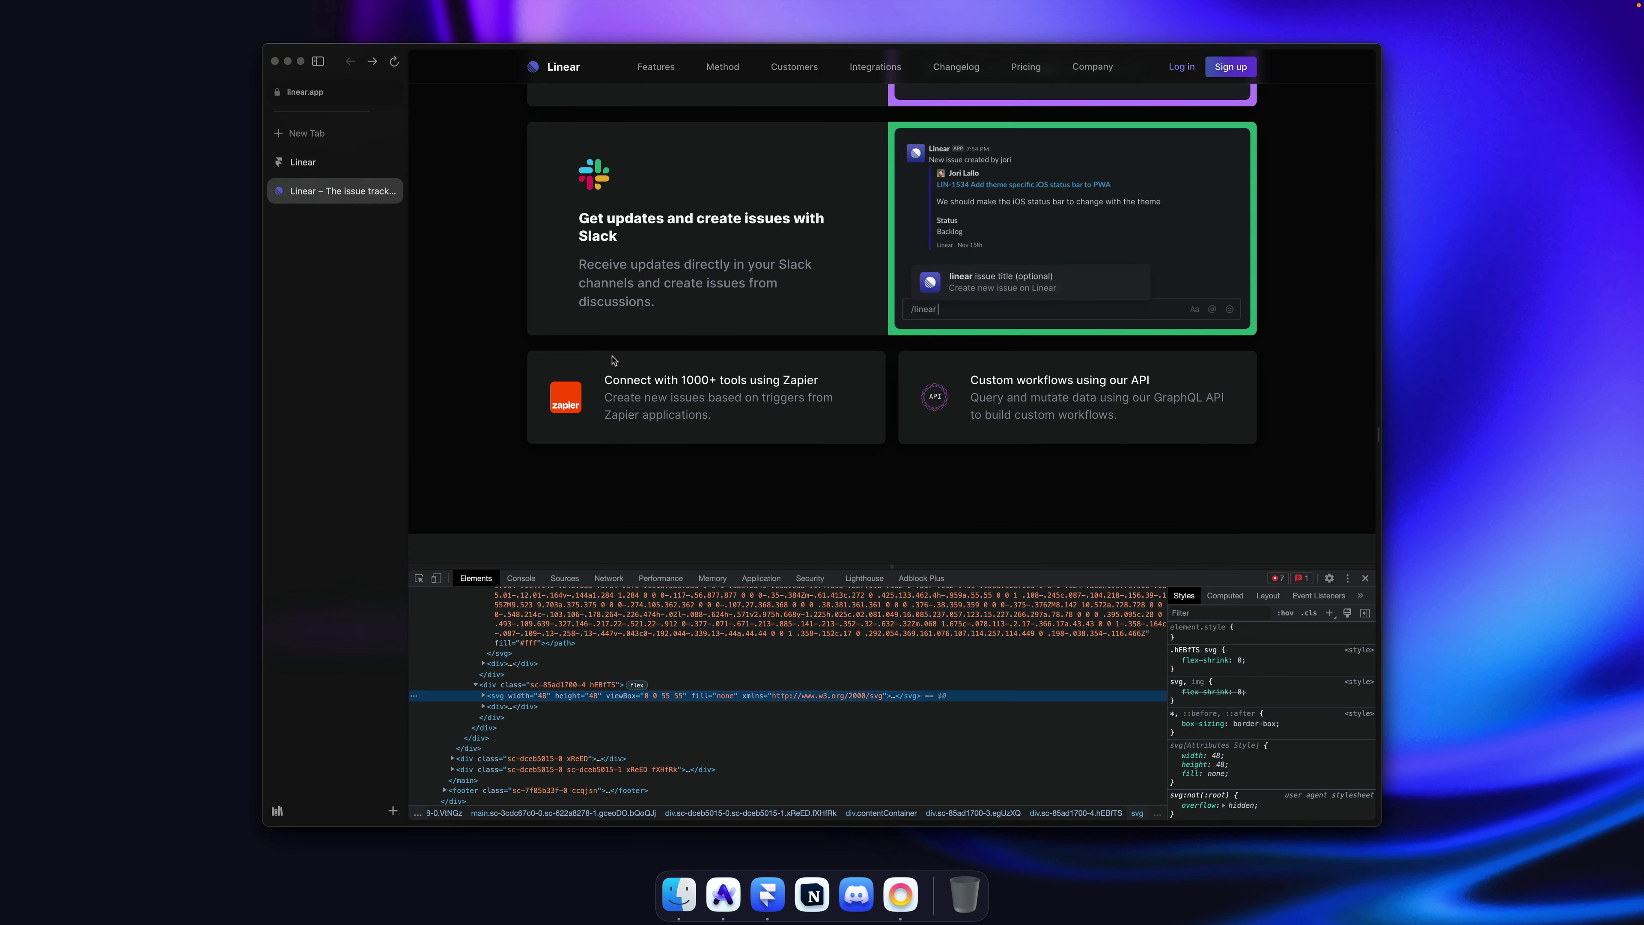
left_click(725, 440)
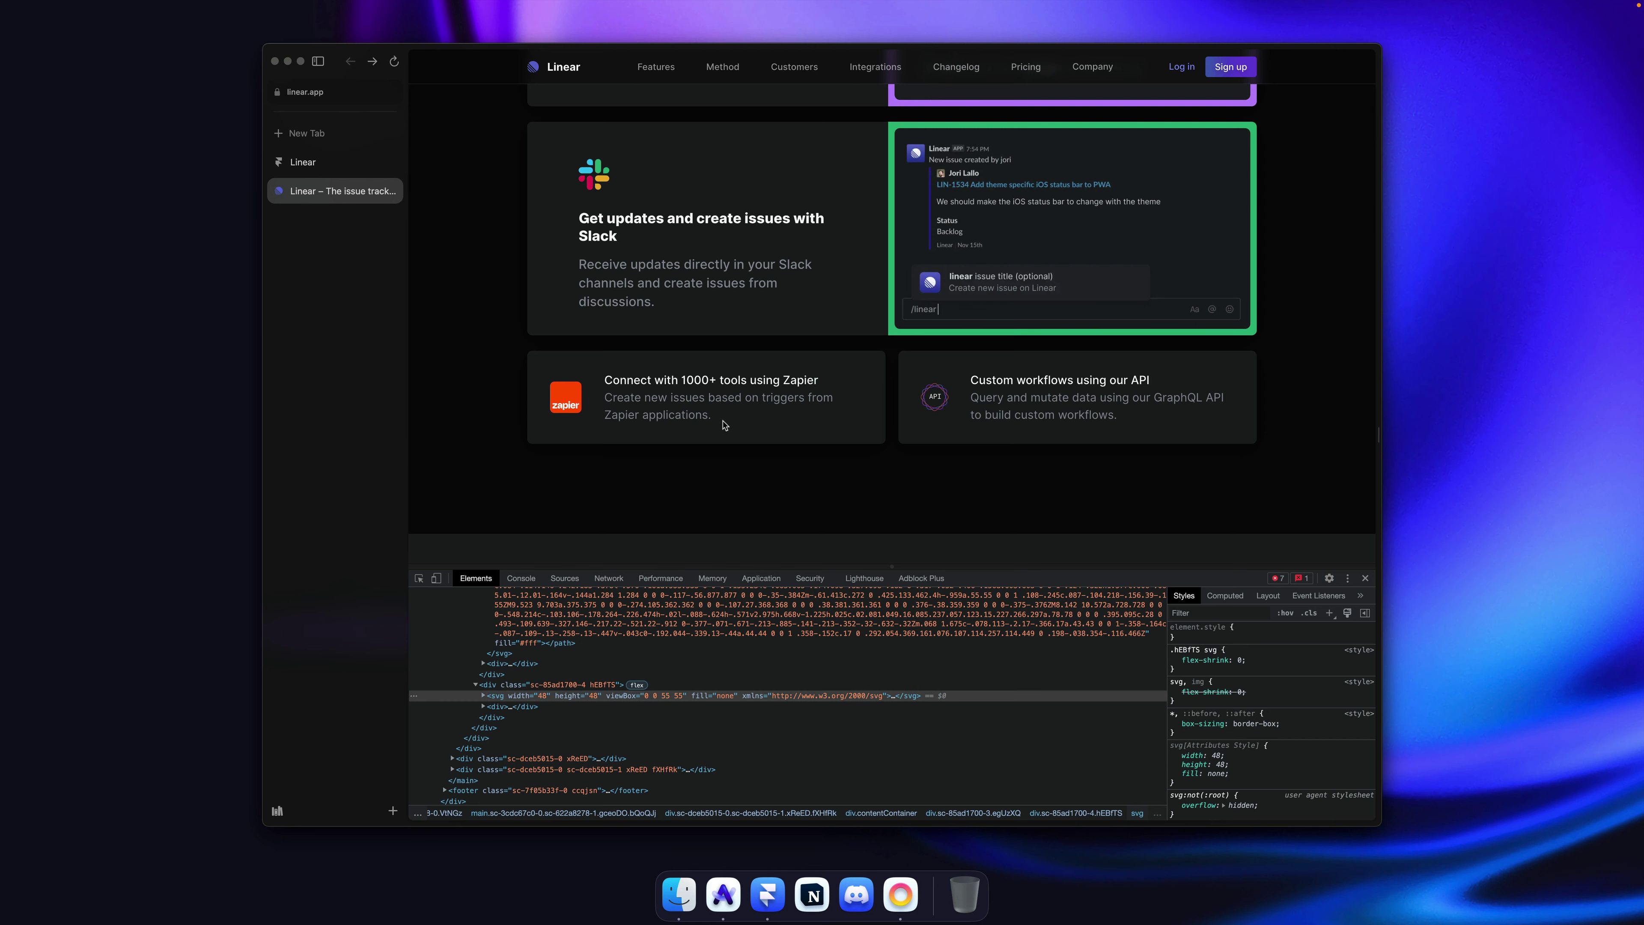
triple_click(692, 407)
left_click(813, 453)
key("super+Tab")
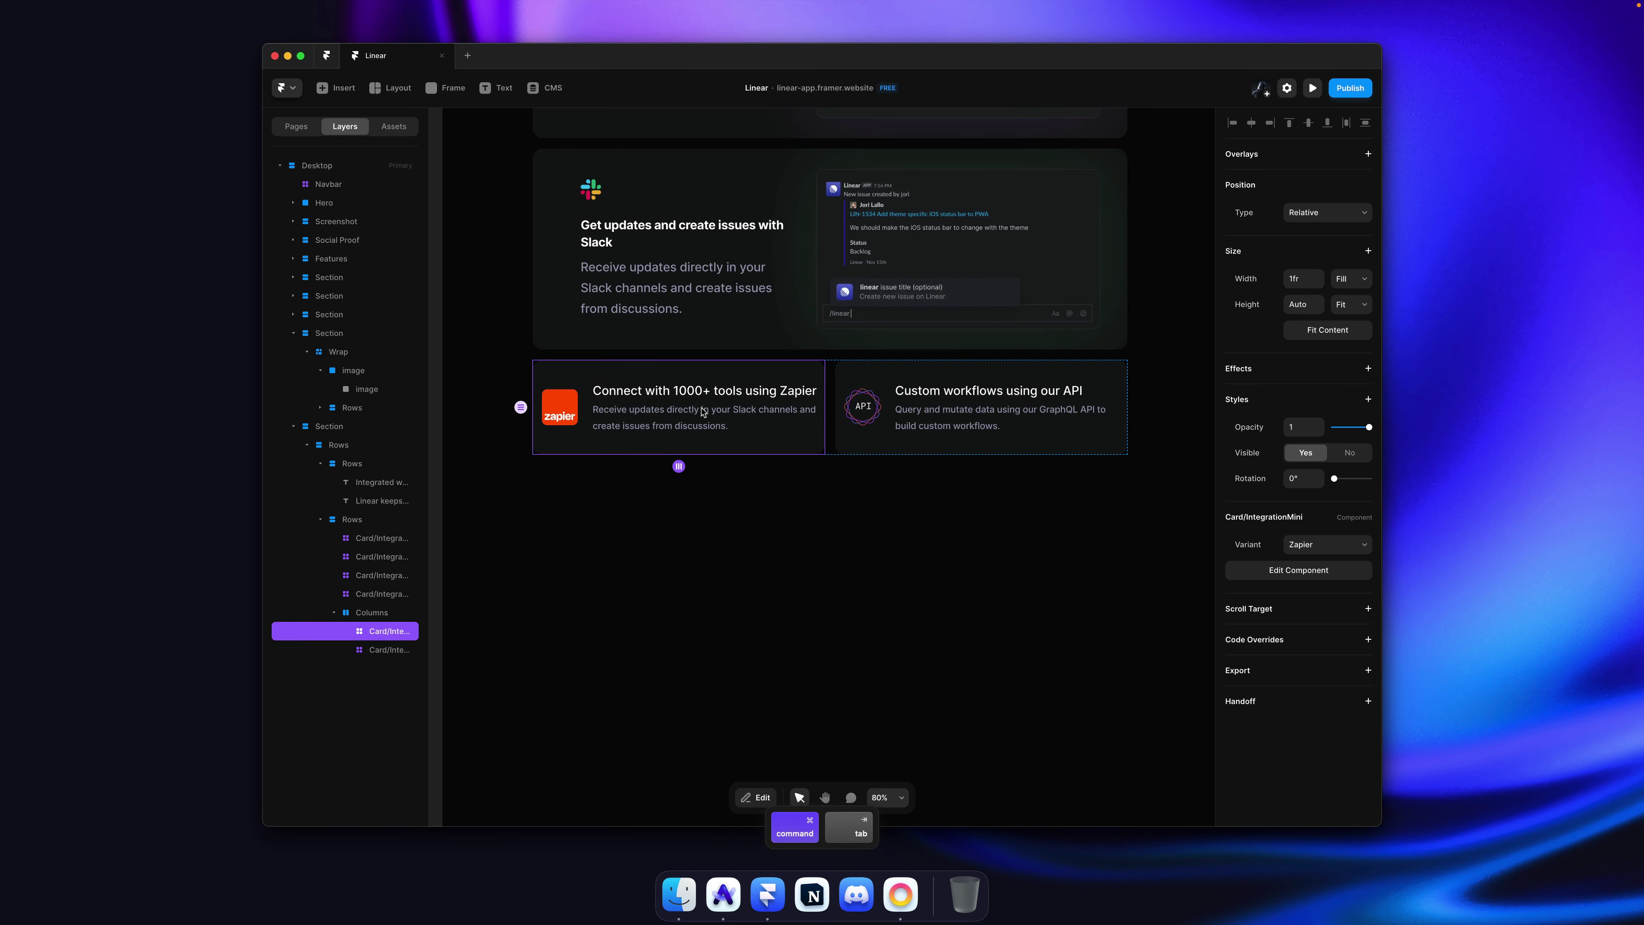
Step: Apply the Paragraph Small text style to the Zapier card's 'Connect with 1000+' title
double_click(707, 421)
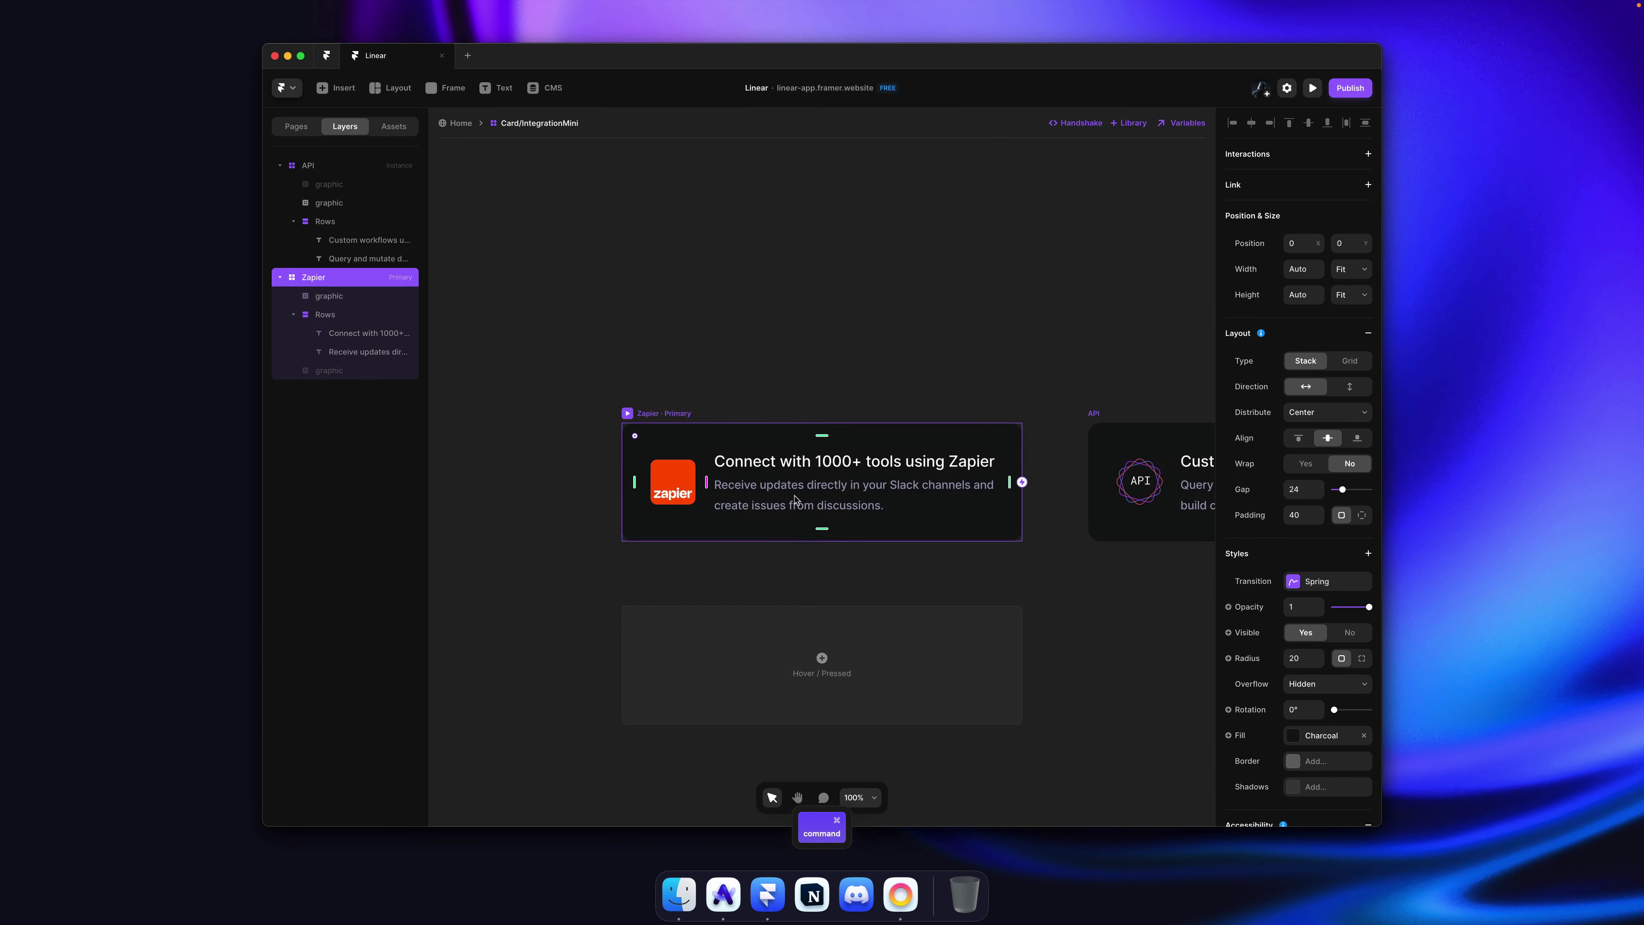
left_click(803, 391, "super")
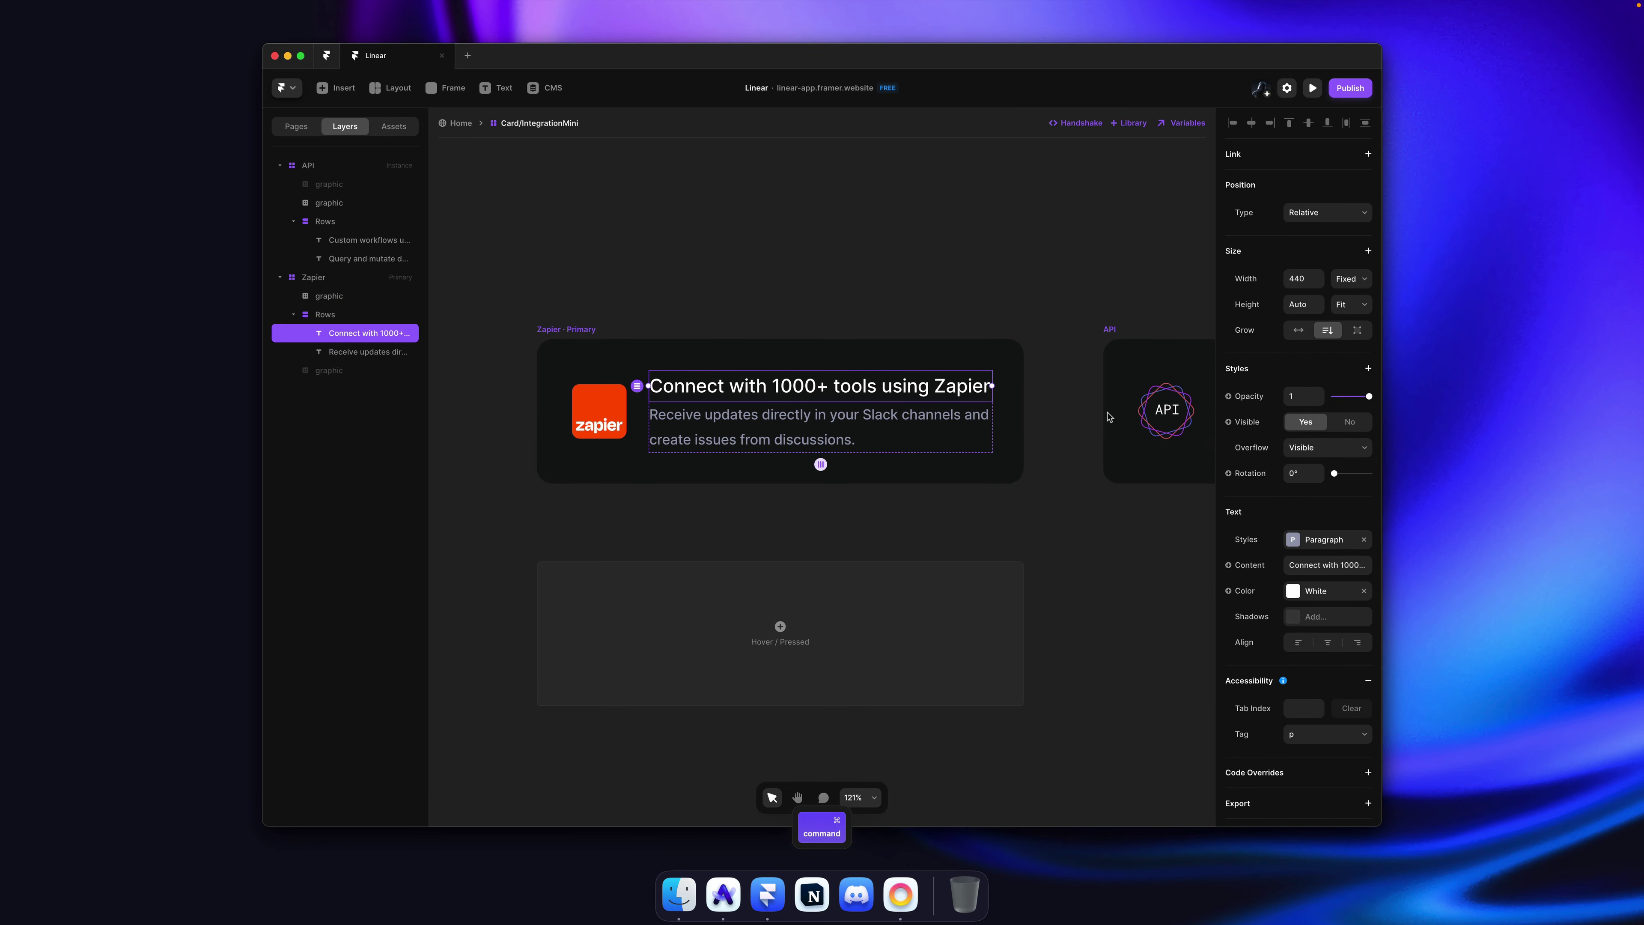
left_click(1320, 542)
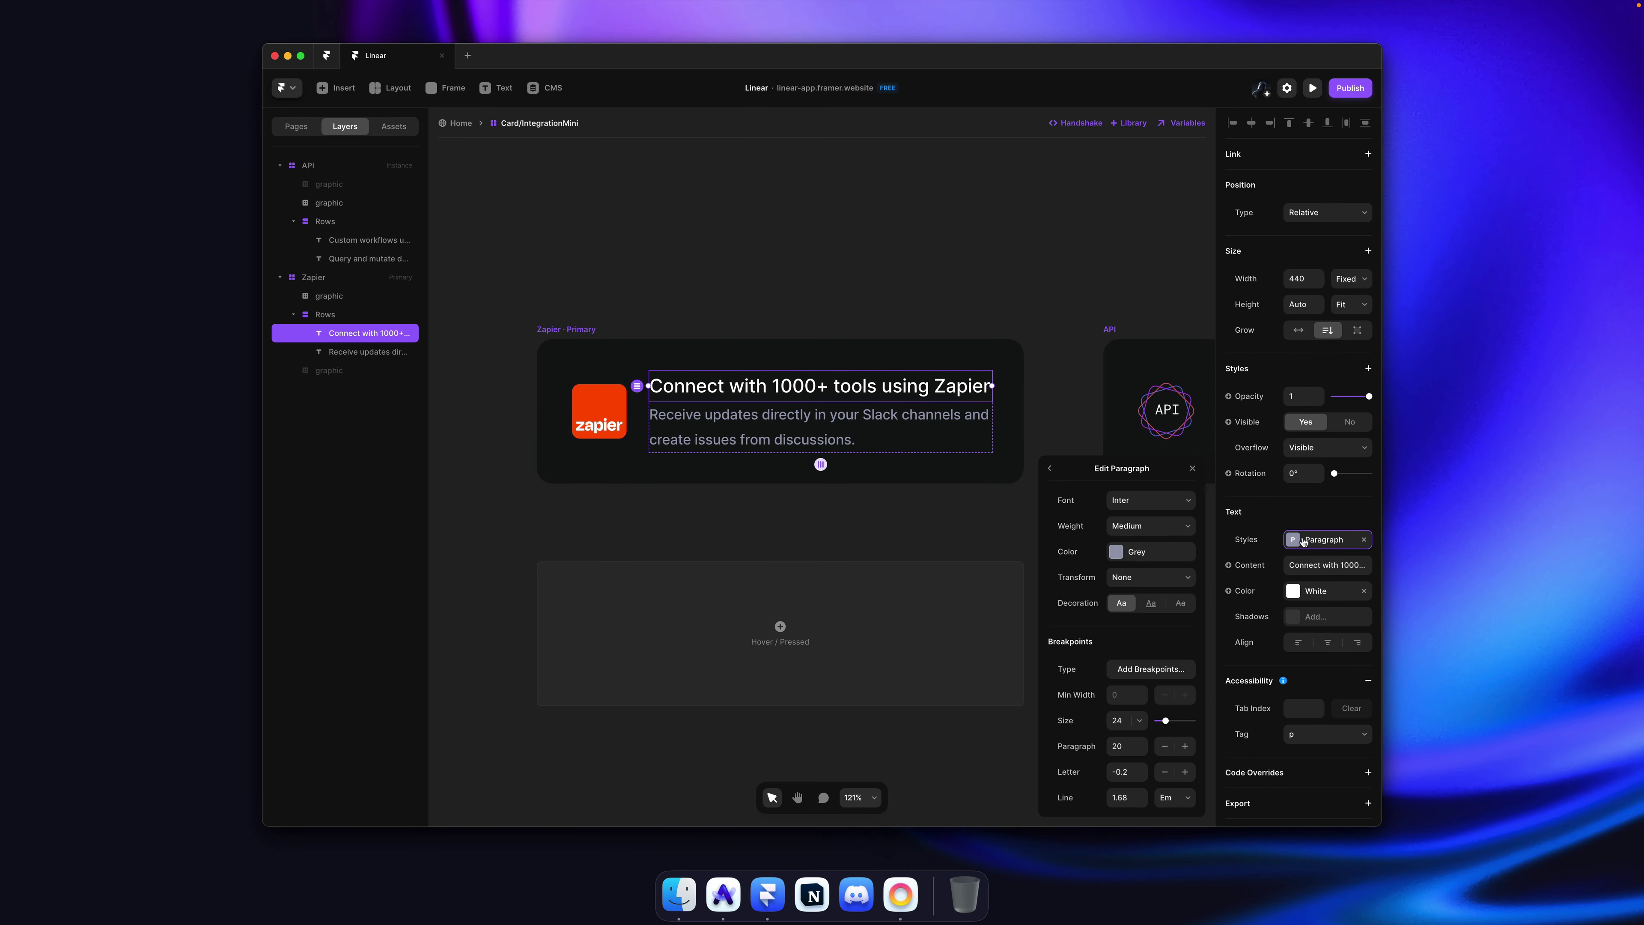
left_click(1053, 468)
left_click(1107, 656)
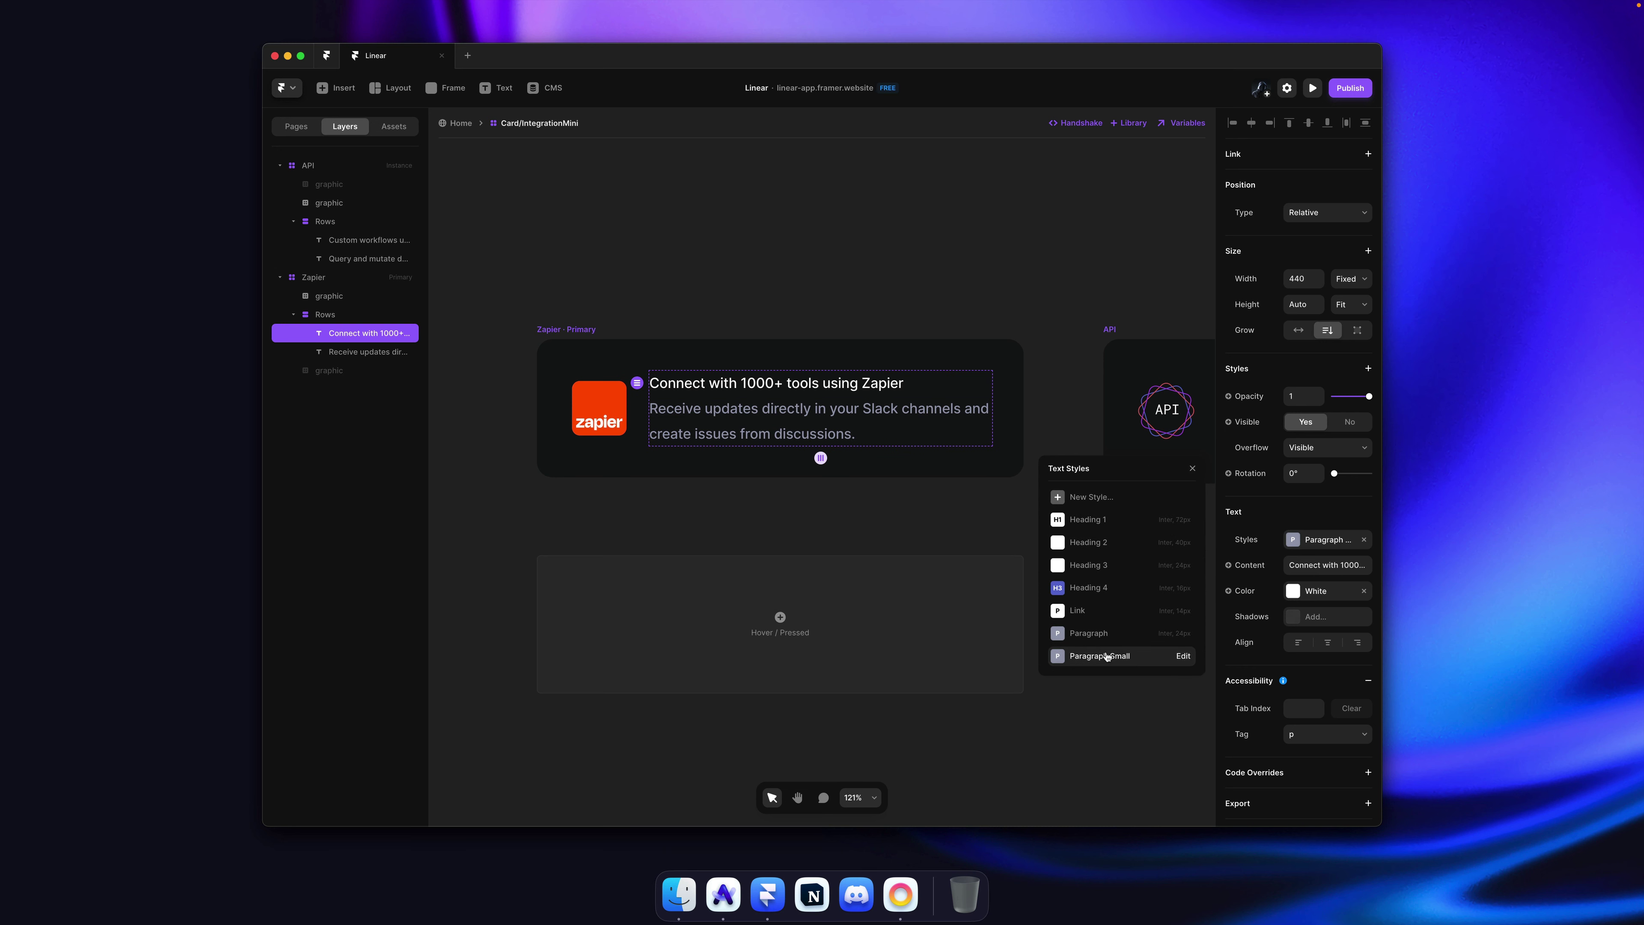
scroll(851, 285, "down", 5)
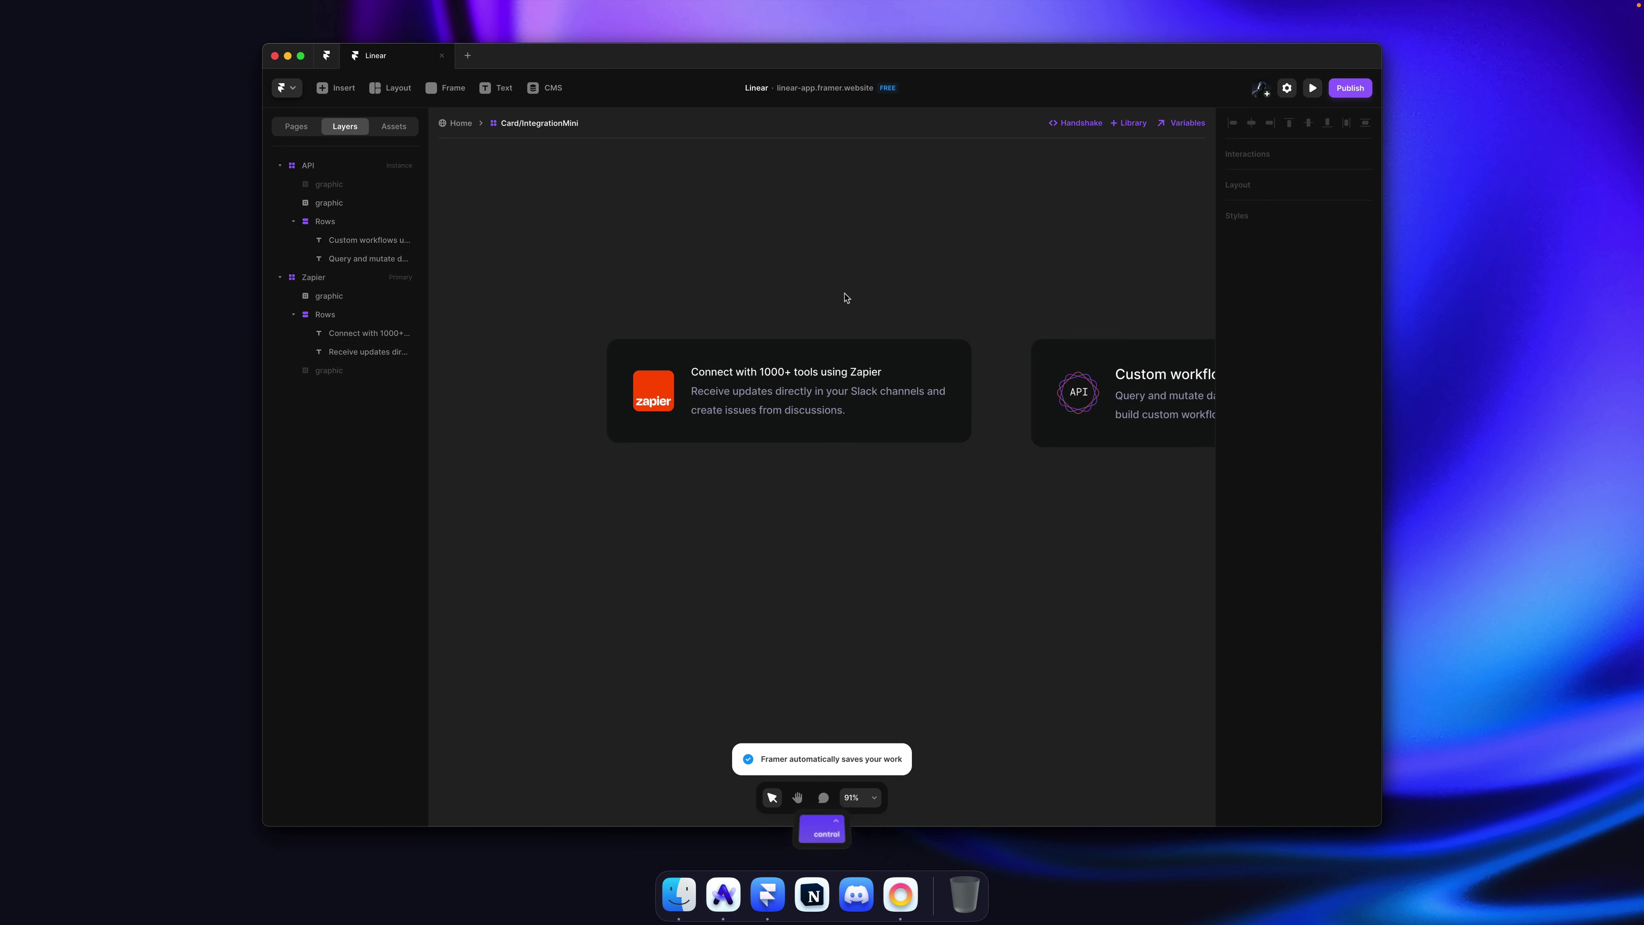
Step: Set the API card's 'Custom workflows' title to the Paragraph Small text style
left_click(473, 127)
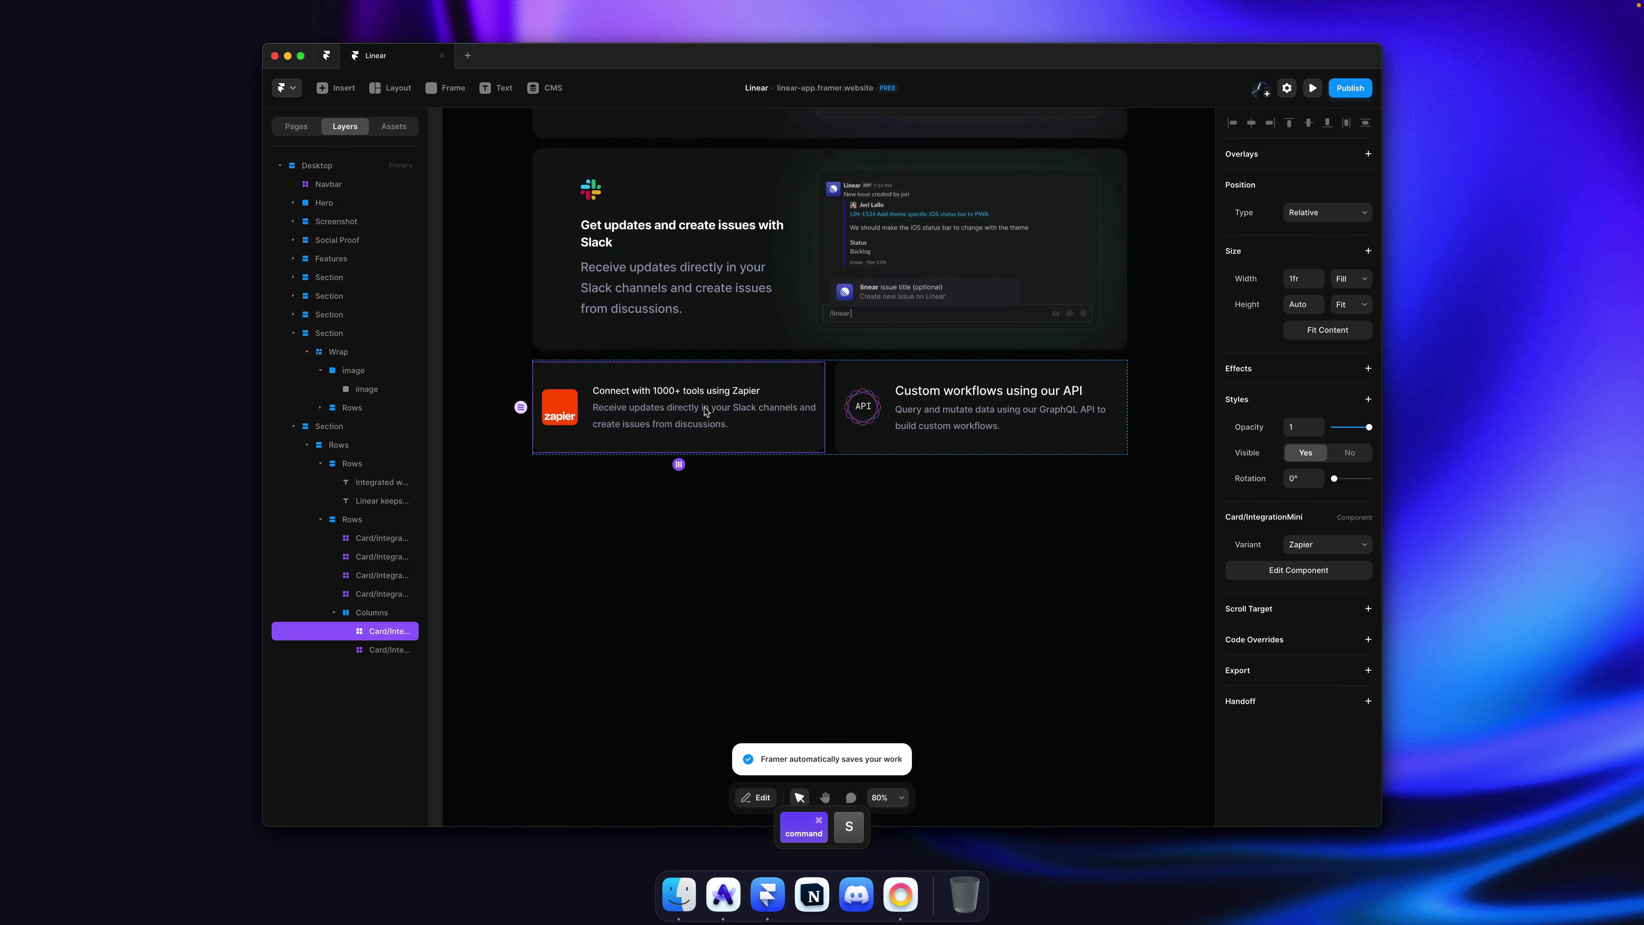
left_click(753, 489)
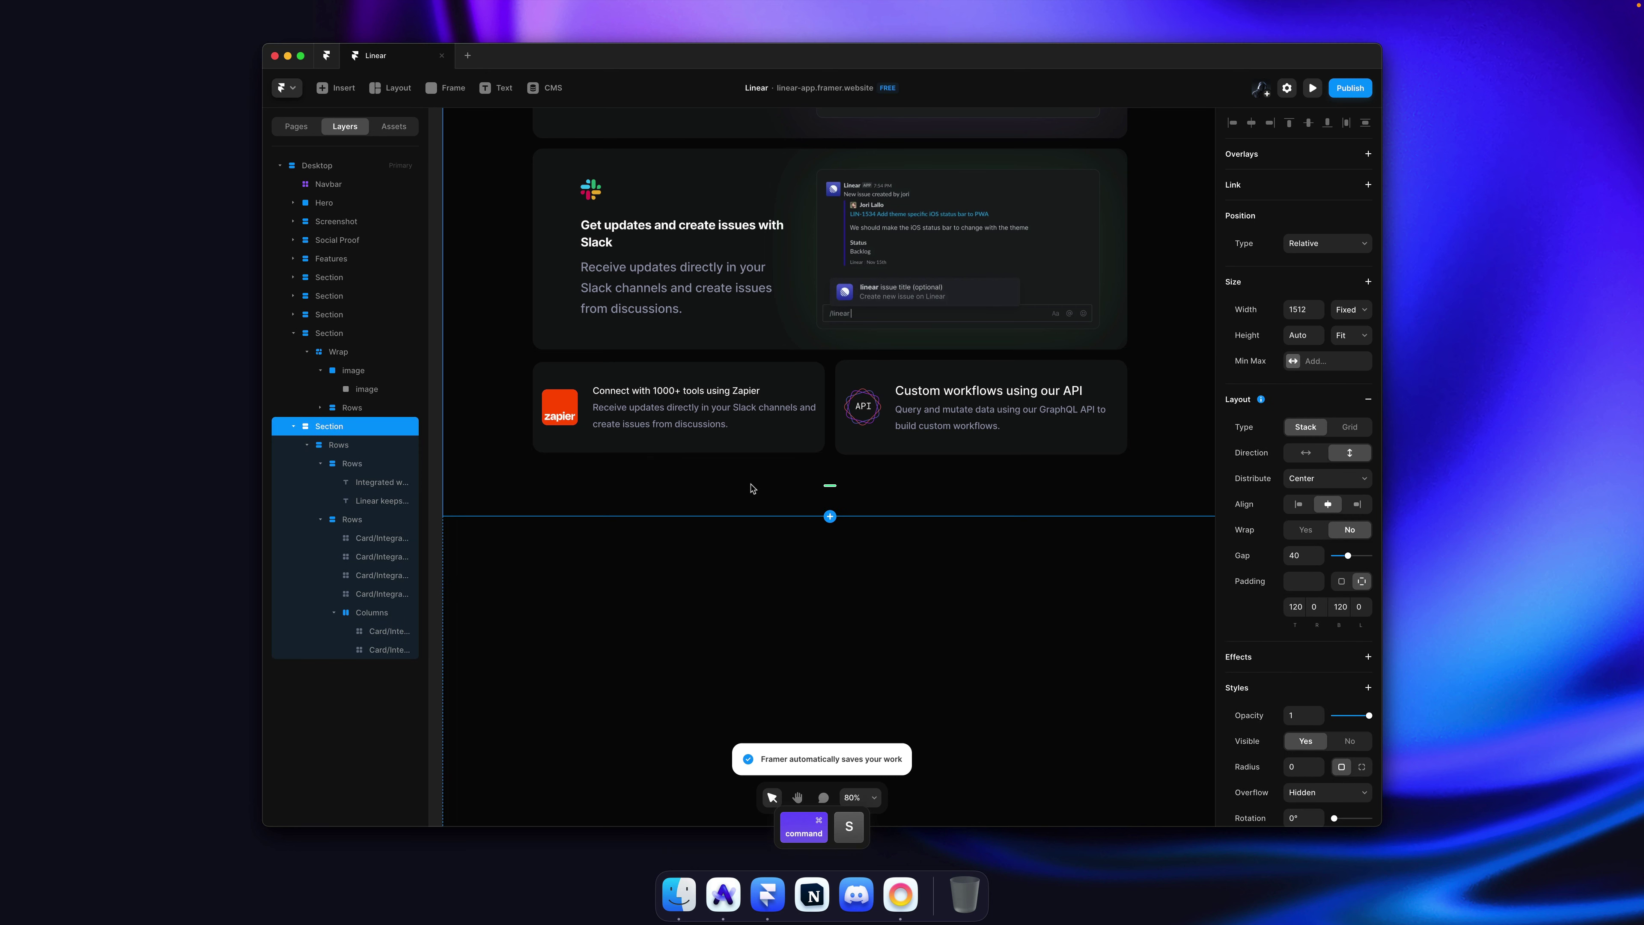
double_click(743, 446, "super")
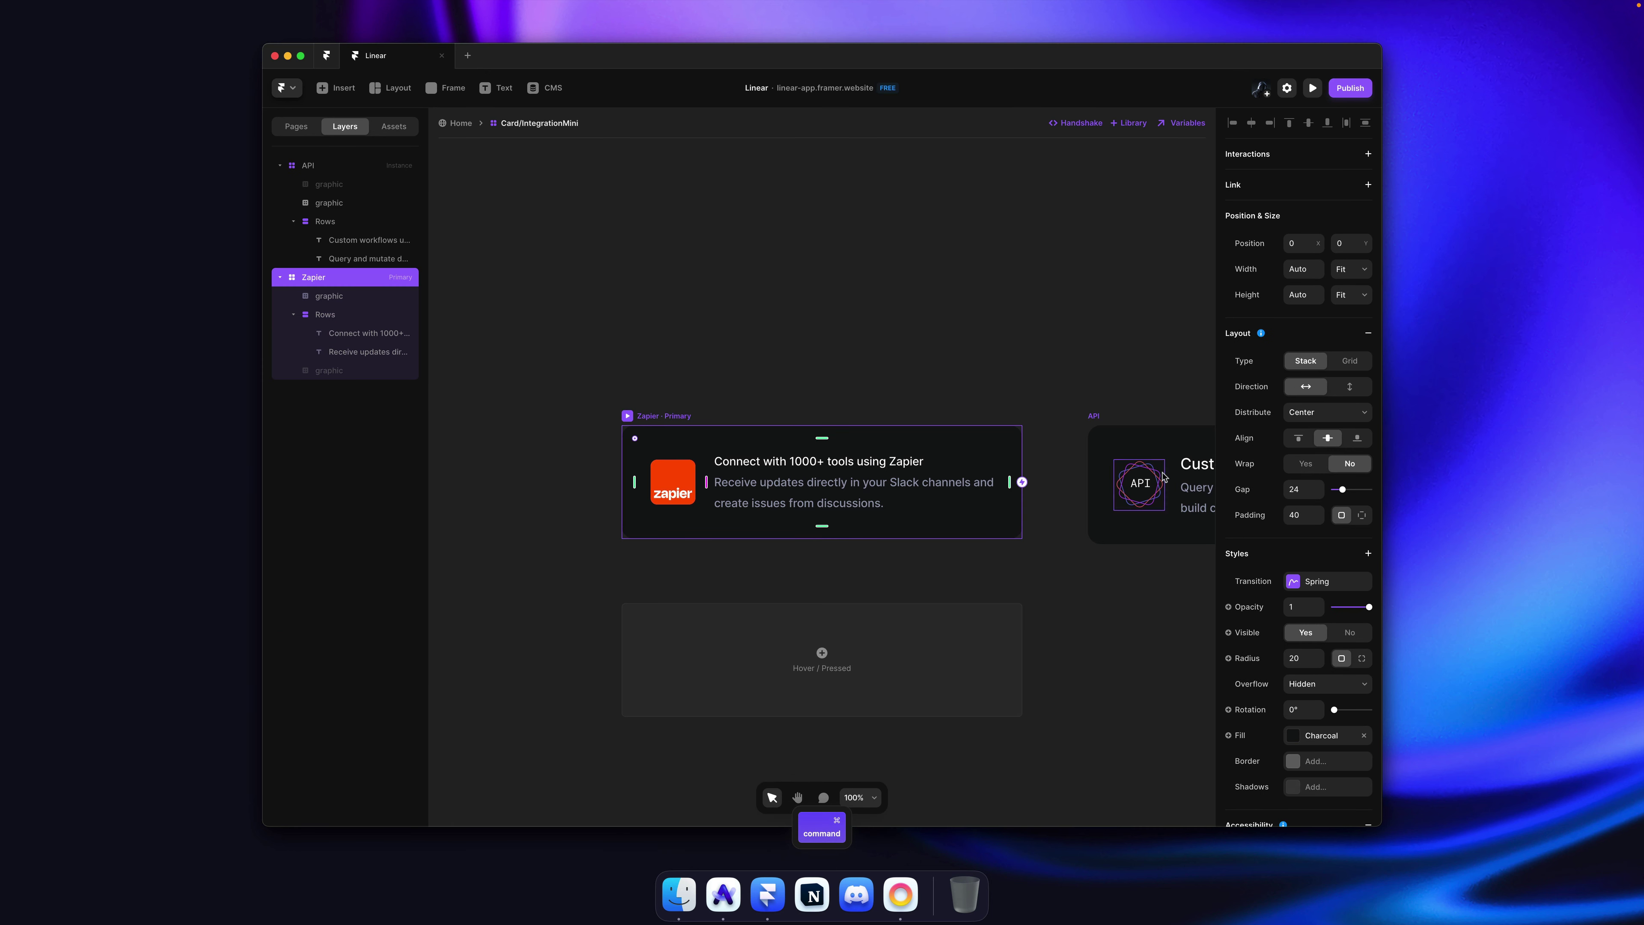
left_click(1188, 465, "super")
left_click(1321, 540)
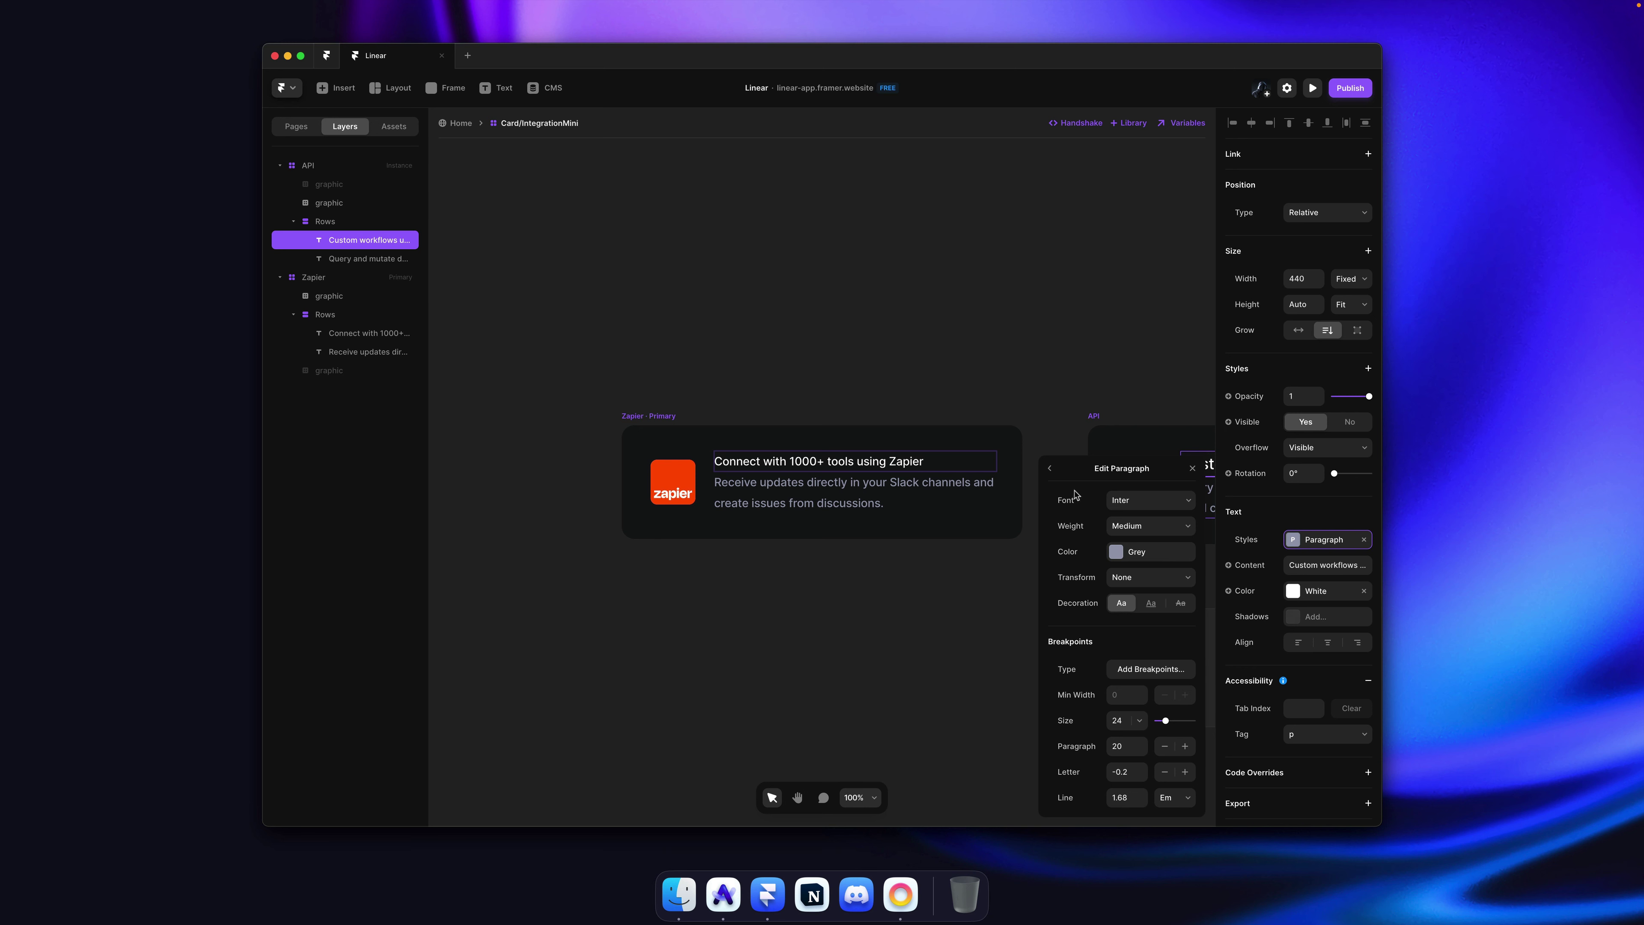
left_click(1060, 472)
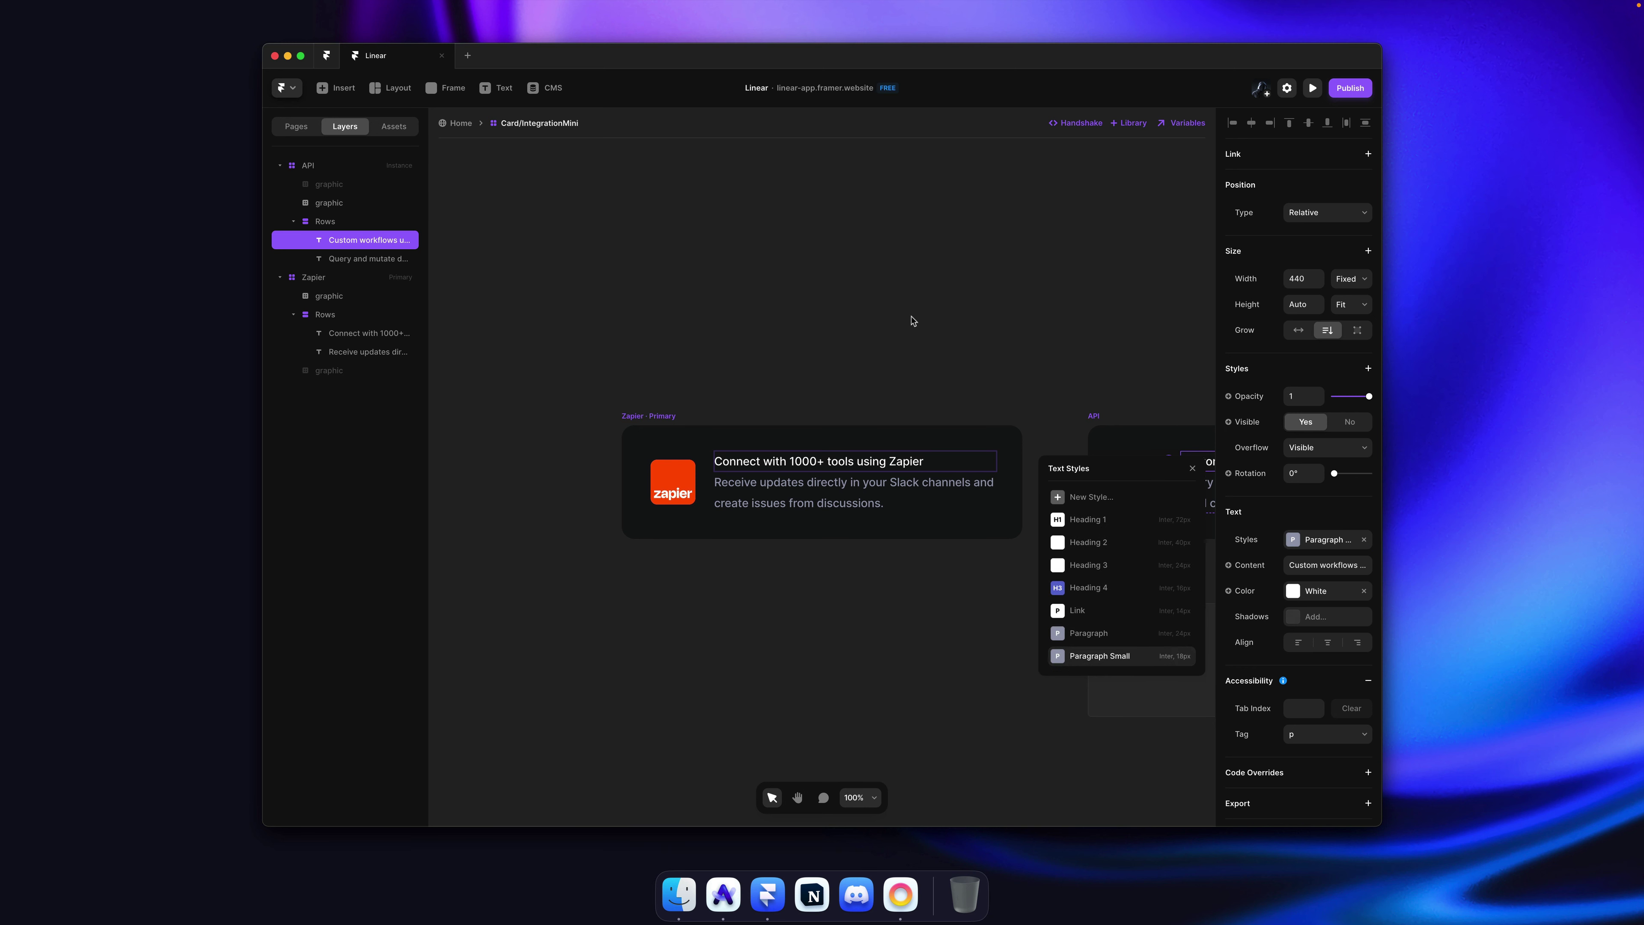
left_click(903, 334)
scroll(903, 334, "right", 3)
scroll(901, 334, "down", 5)
Step: Save the project from the Home page and publish the site update
key("super+s")
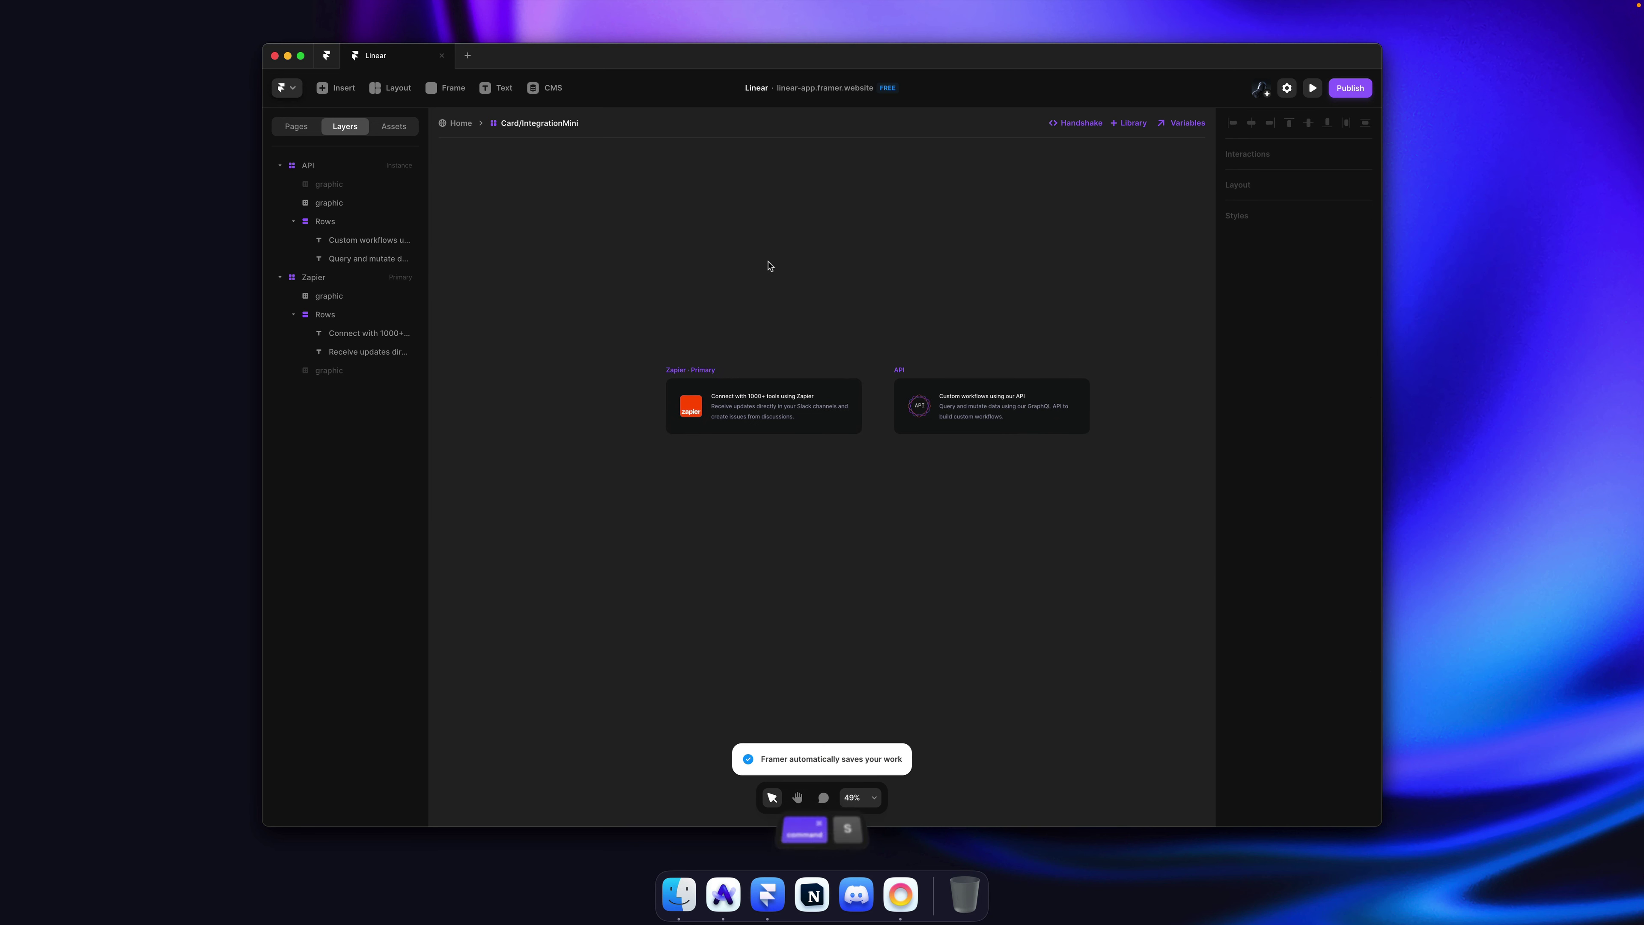
left_click(463, 128)
left_click(830, 510)
key("super+s")
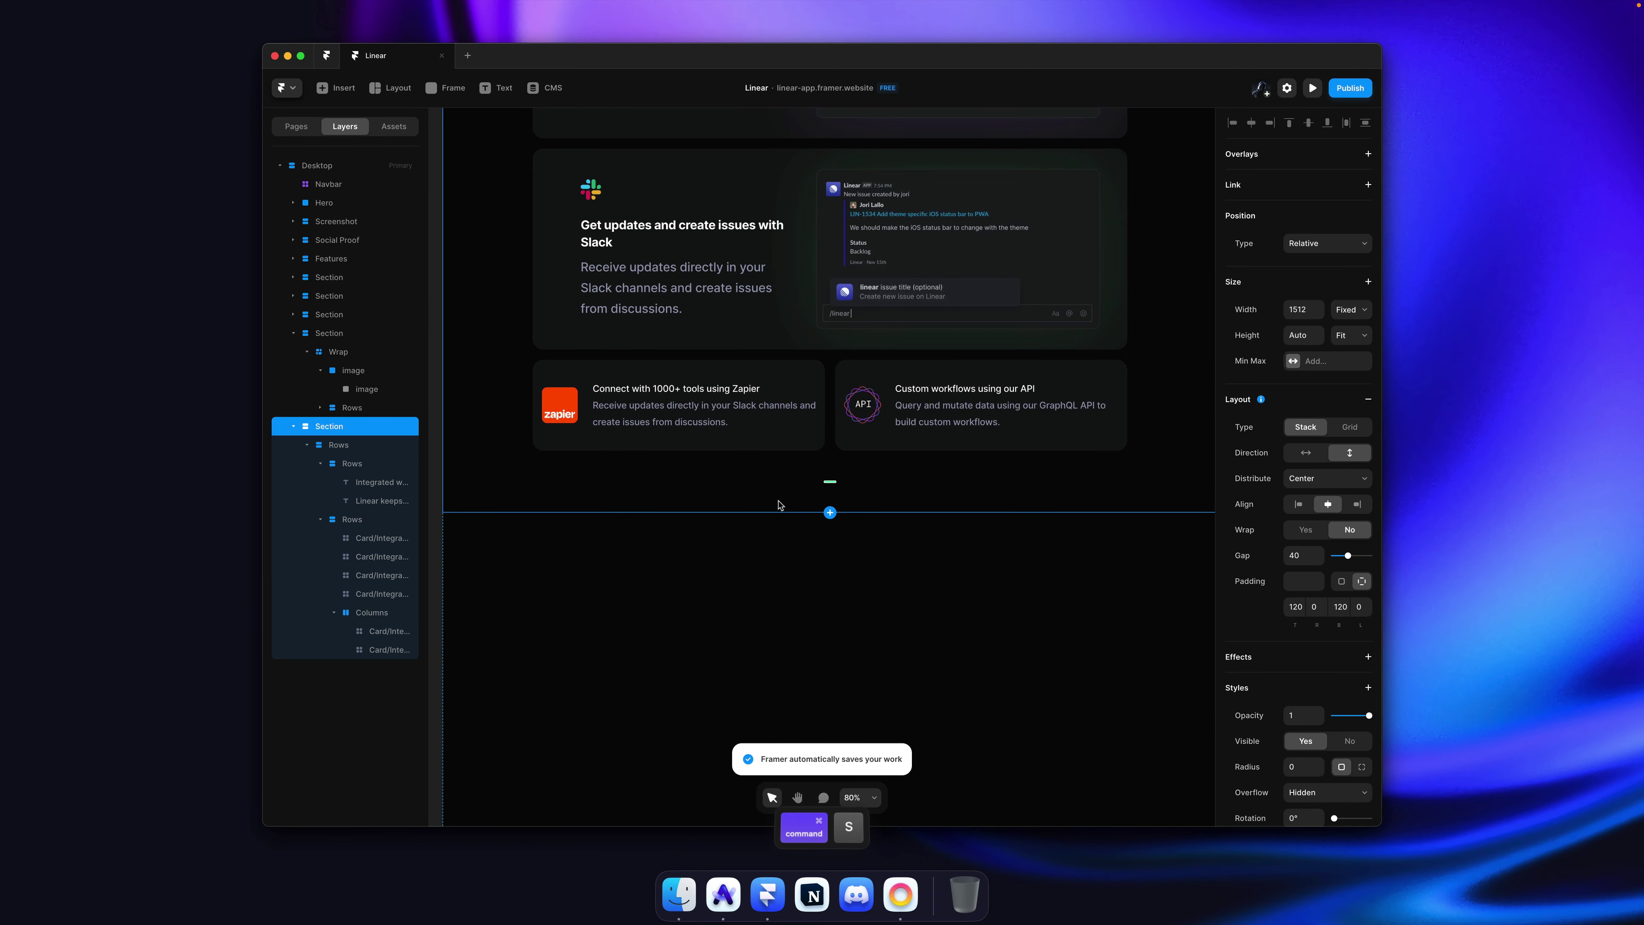
left_click(760, 533)
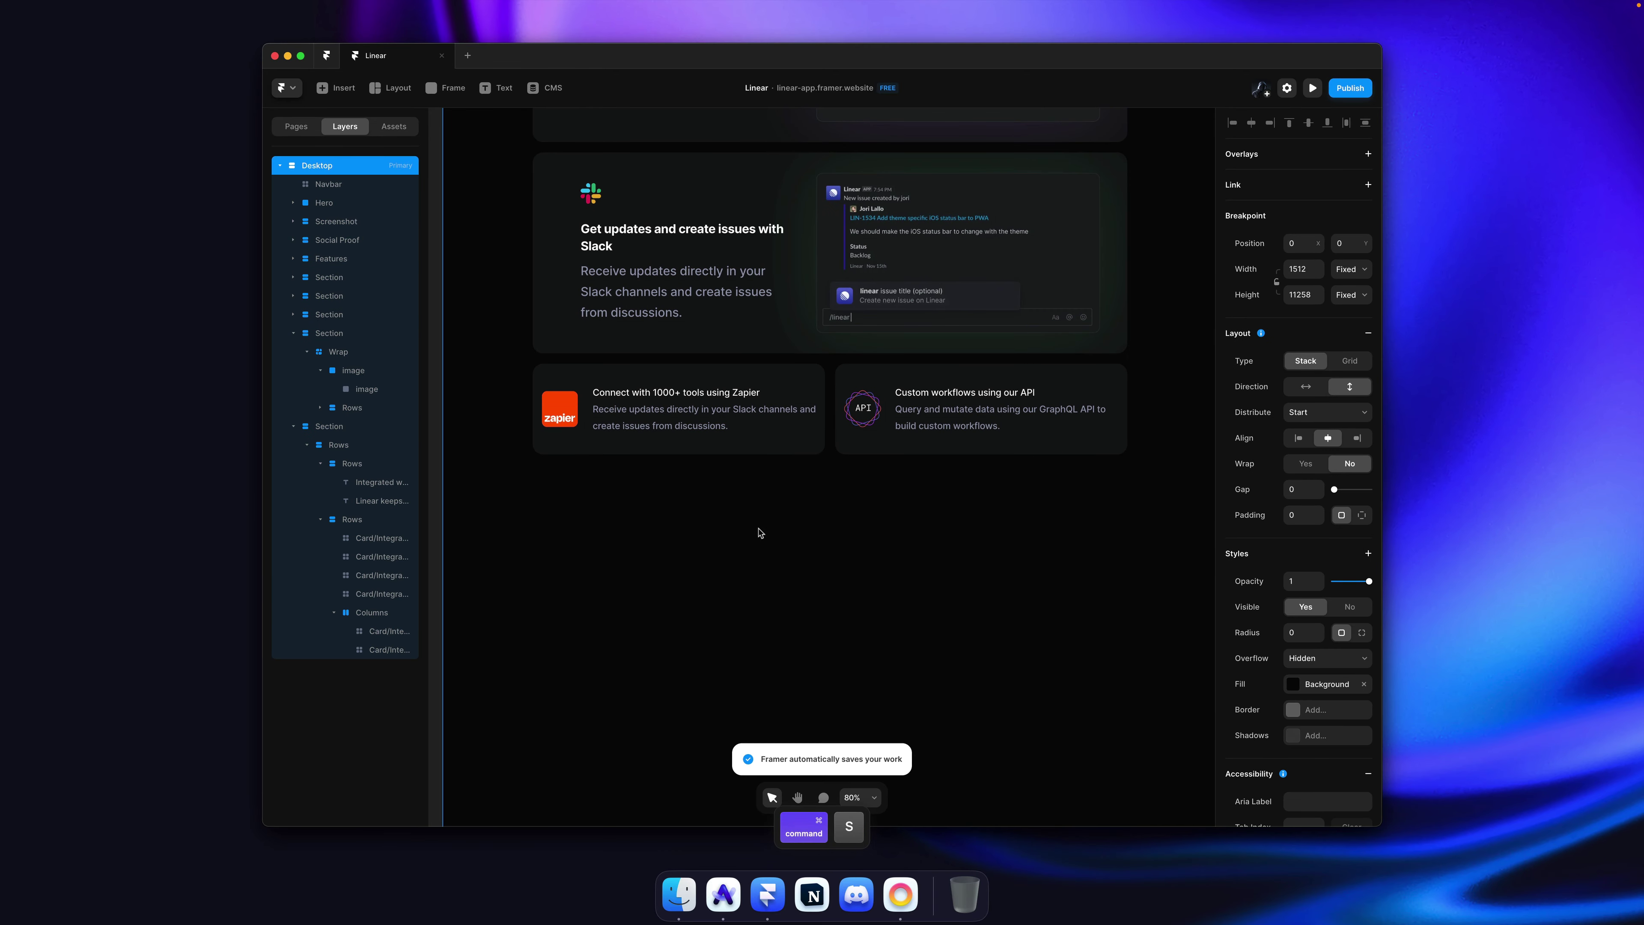
key("super+shift+p")
Step: Open the Zapier card's component and set both text layers' width to Fill
left_click(748, 450)
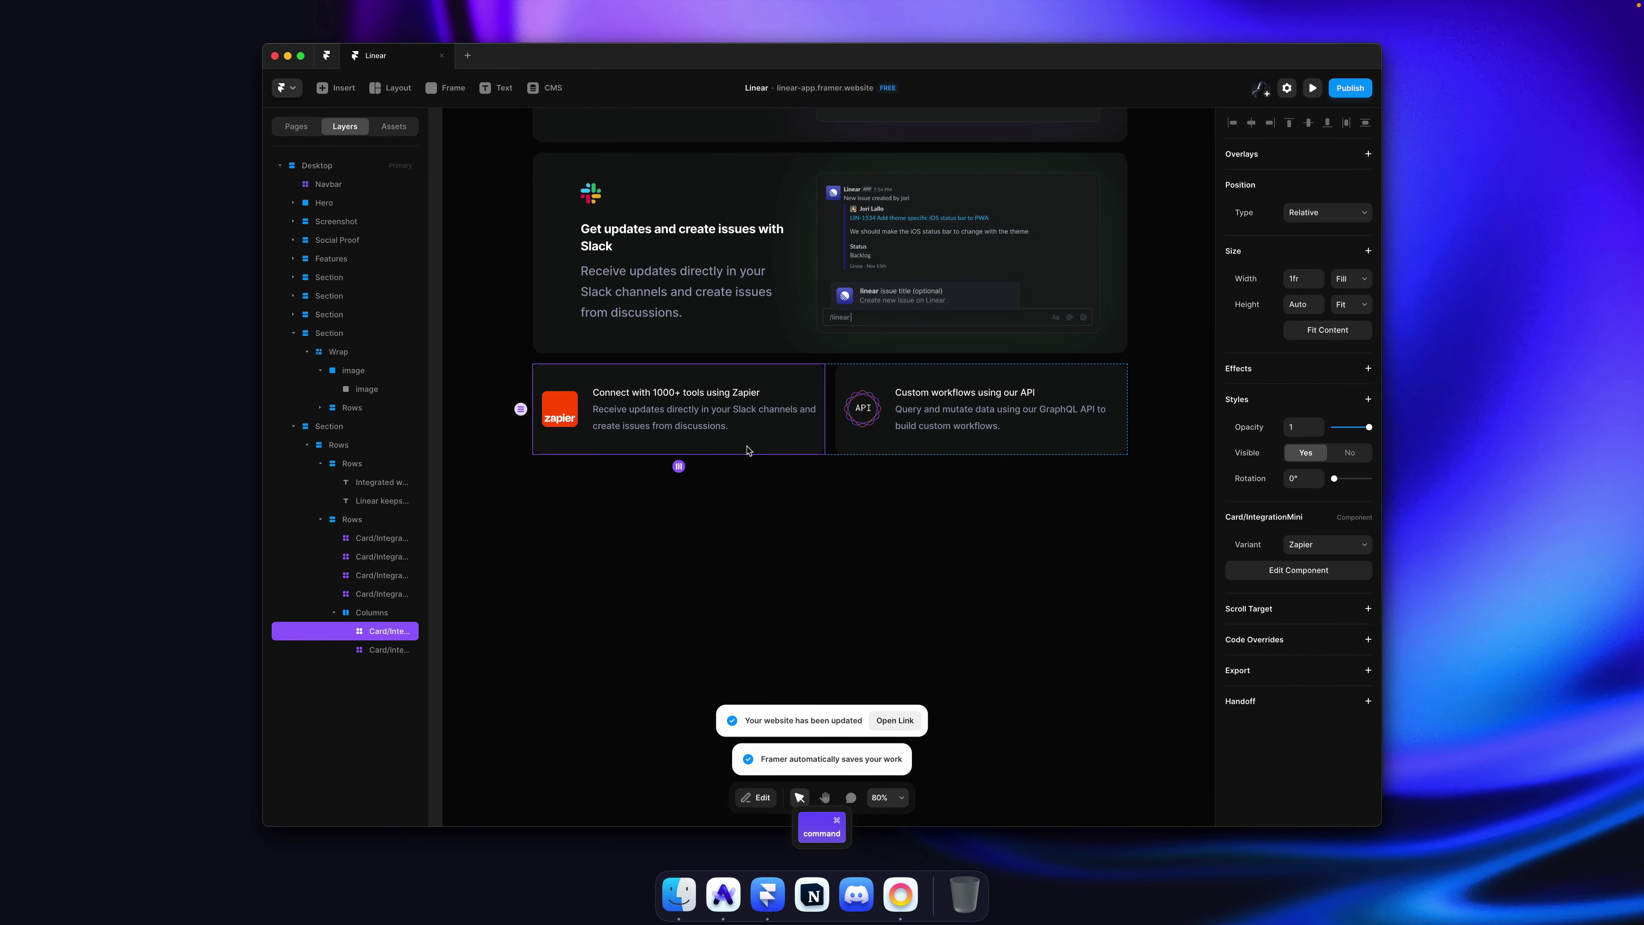
scroll(748, 450, "up", 5, "ctrl")
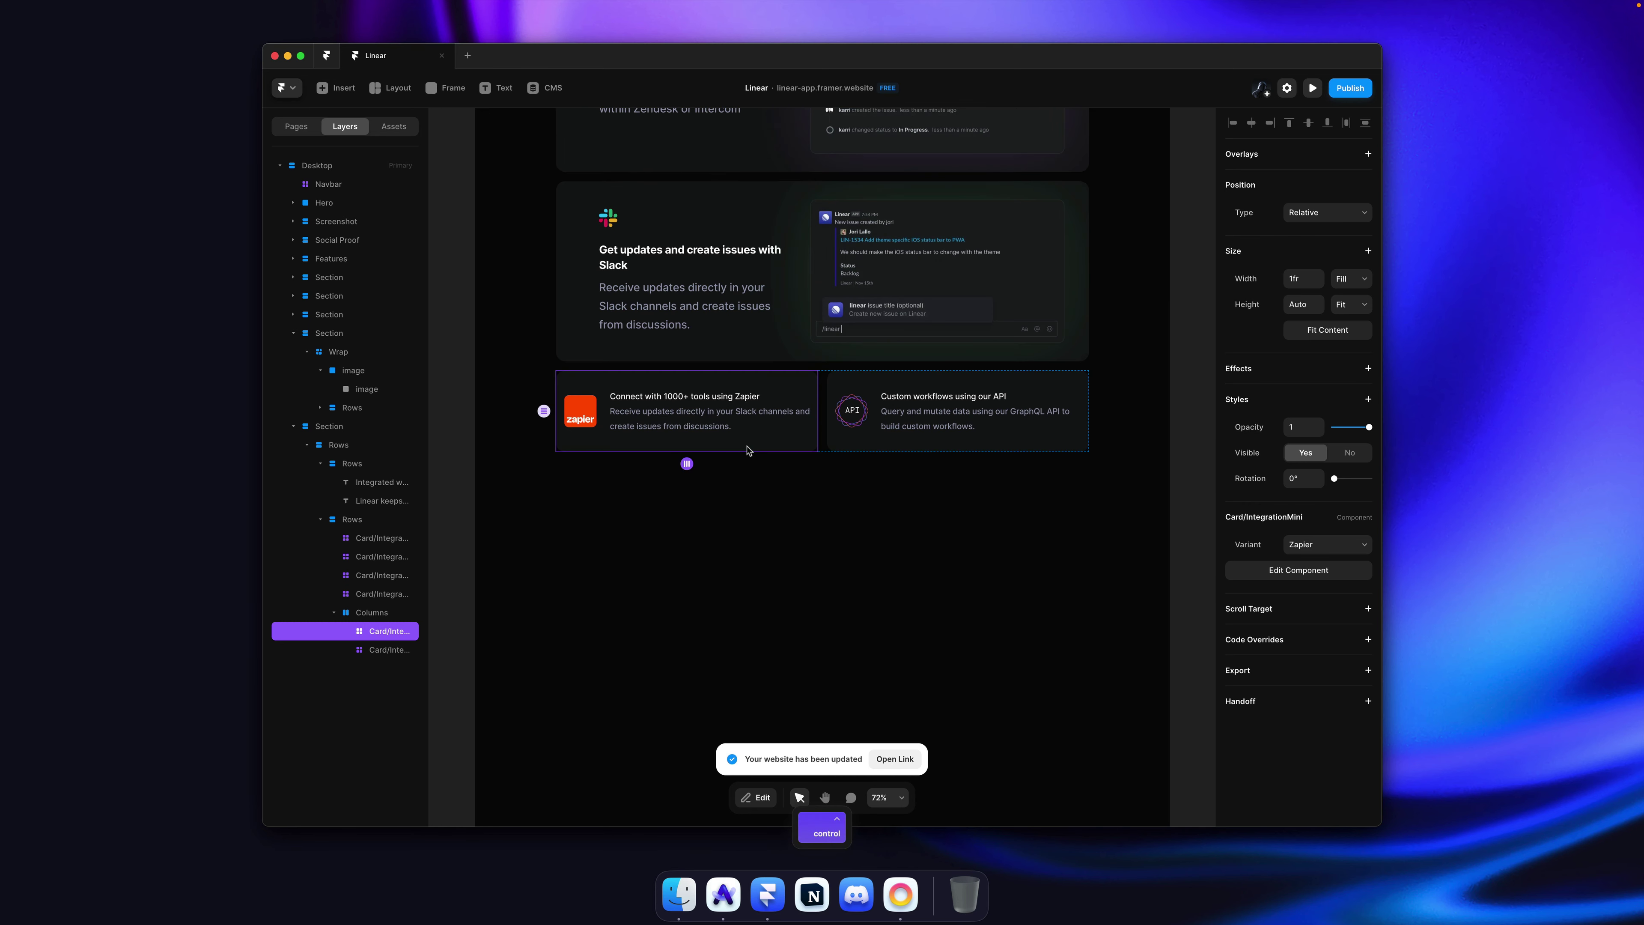
scroll(731, 436, "right", 2)
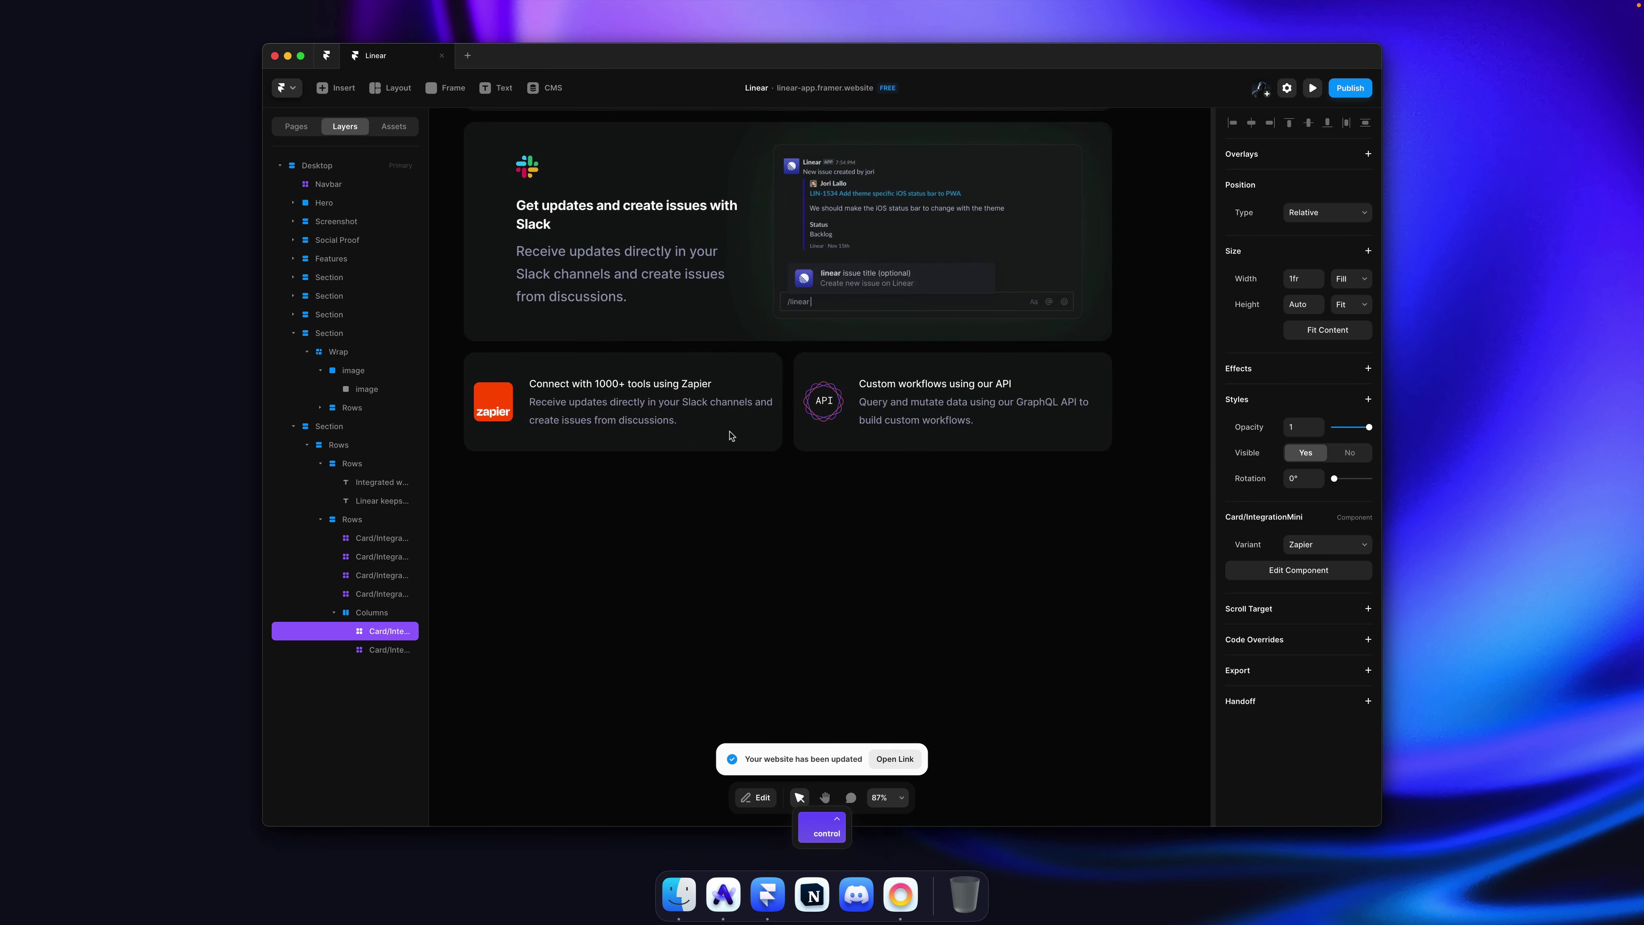
double_click(665, 414)
left_click(842, 486)
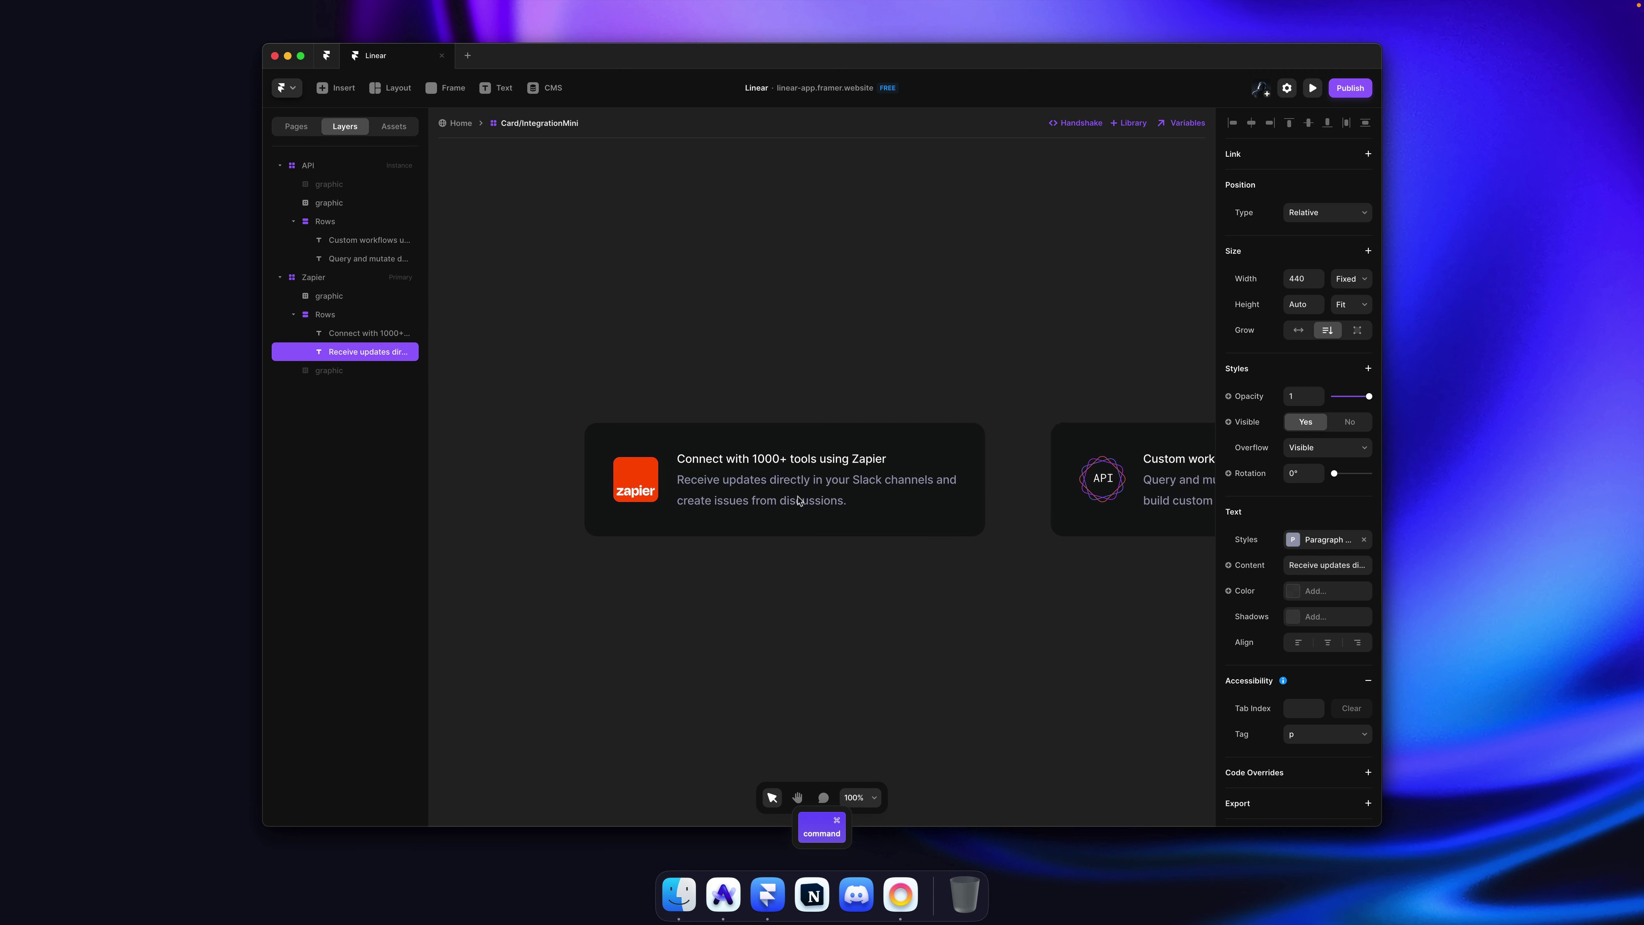
key("cmd+a")
left_click(1339, 286)
left_click(1348, 305)
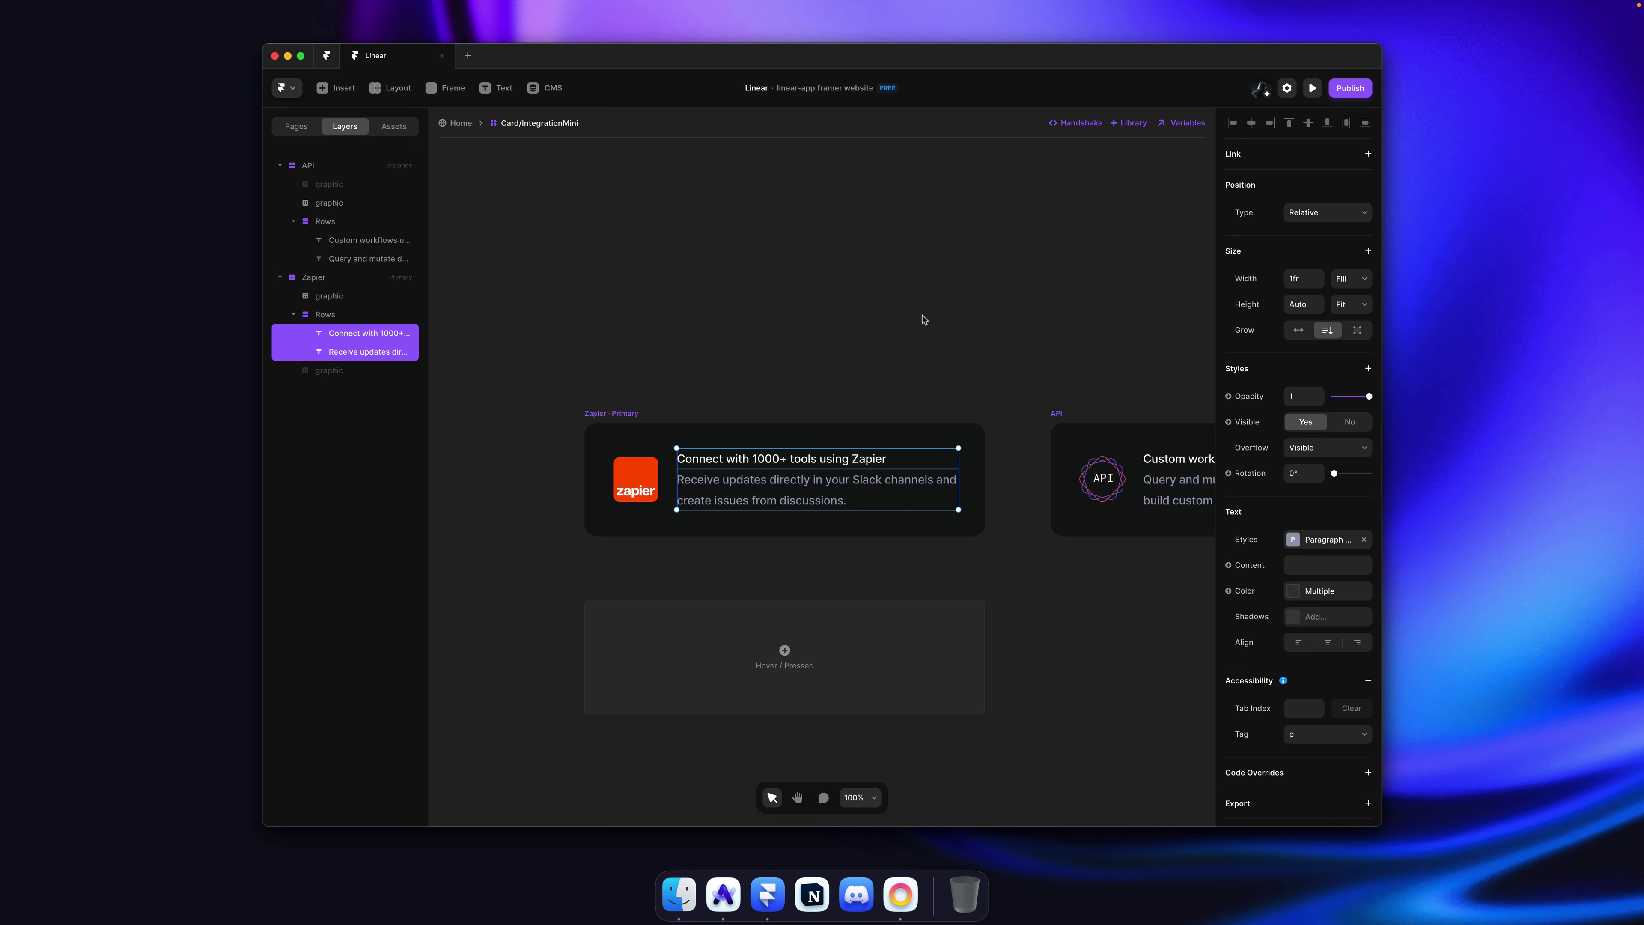
Step: Inspect the parent Rows stack's width sizing, confirming it fits its content
left_click(900, 472)
key("Escape")
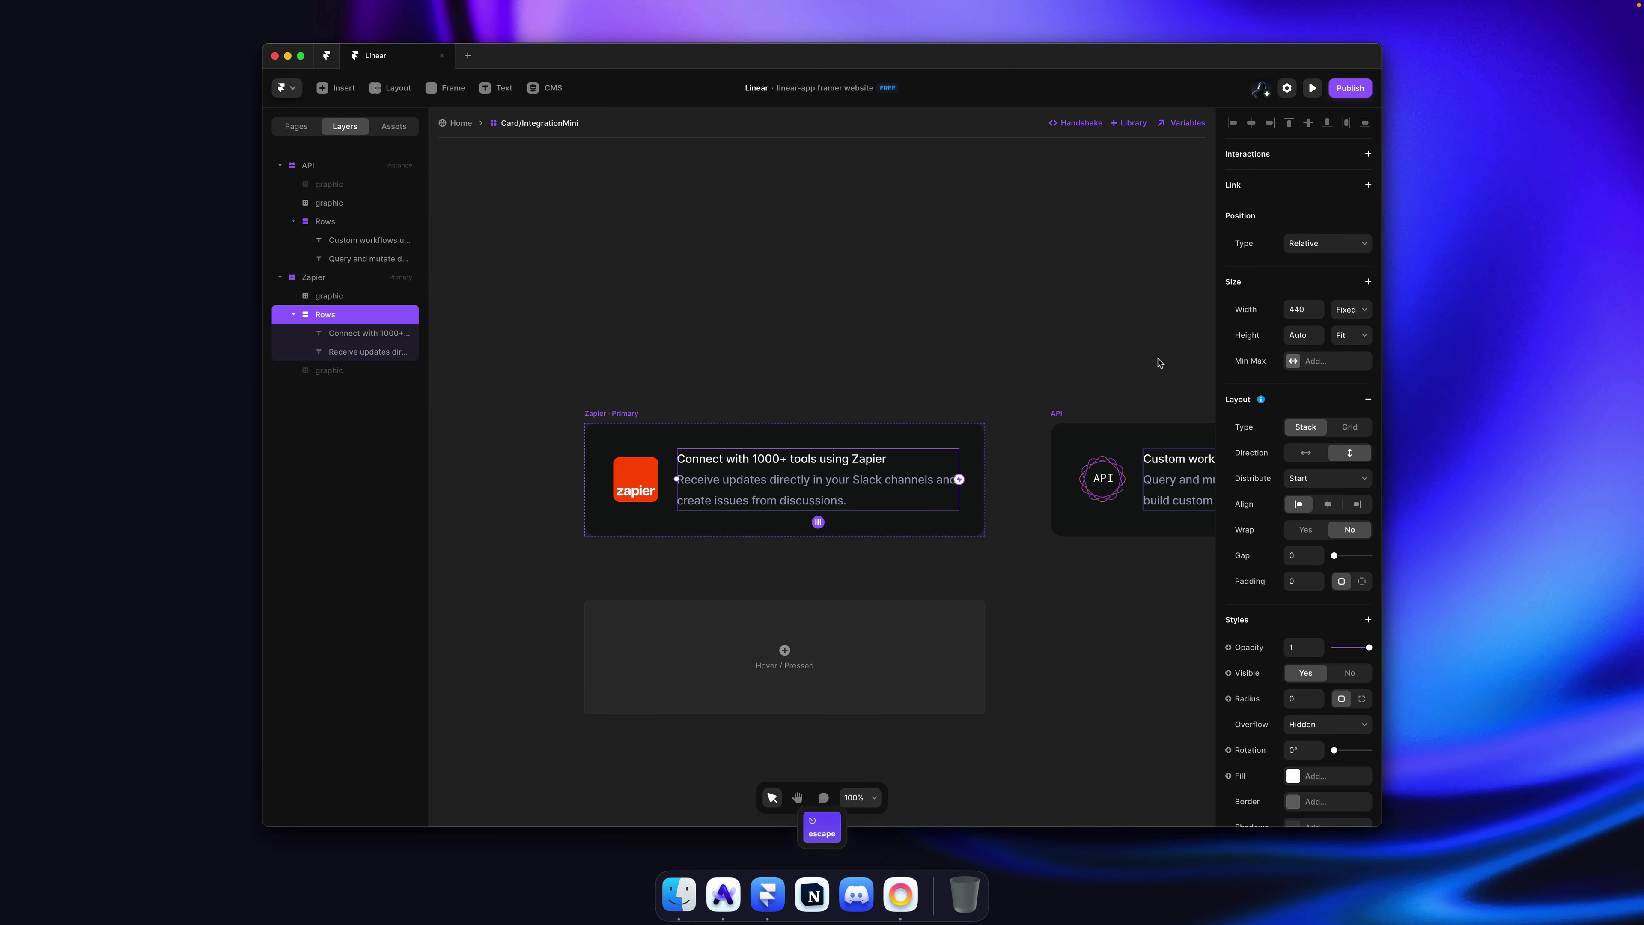
left_click(1366, 309)
key("Escape")
key("Escape")
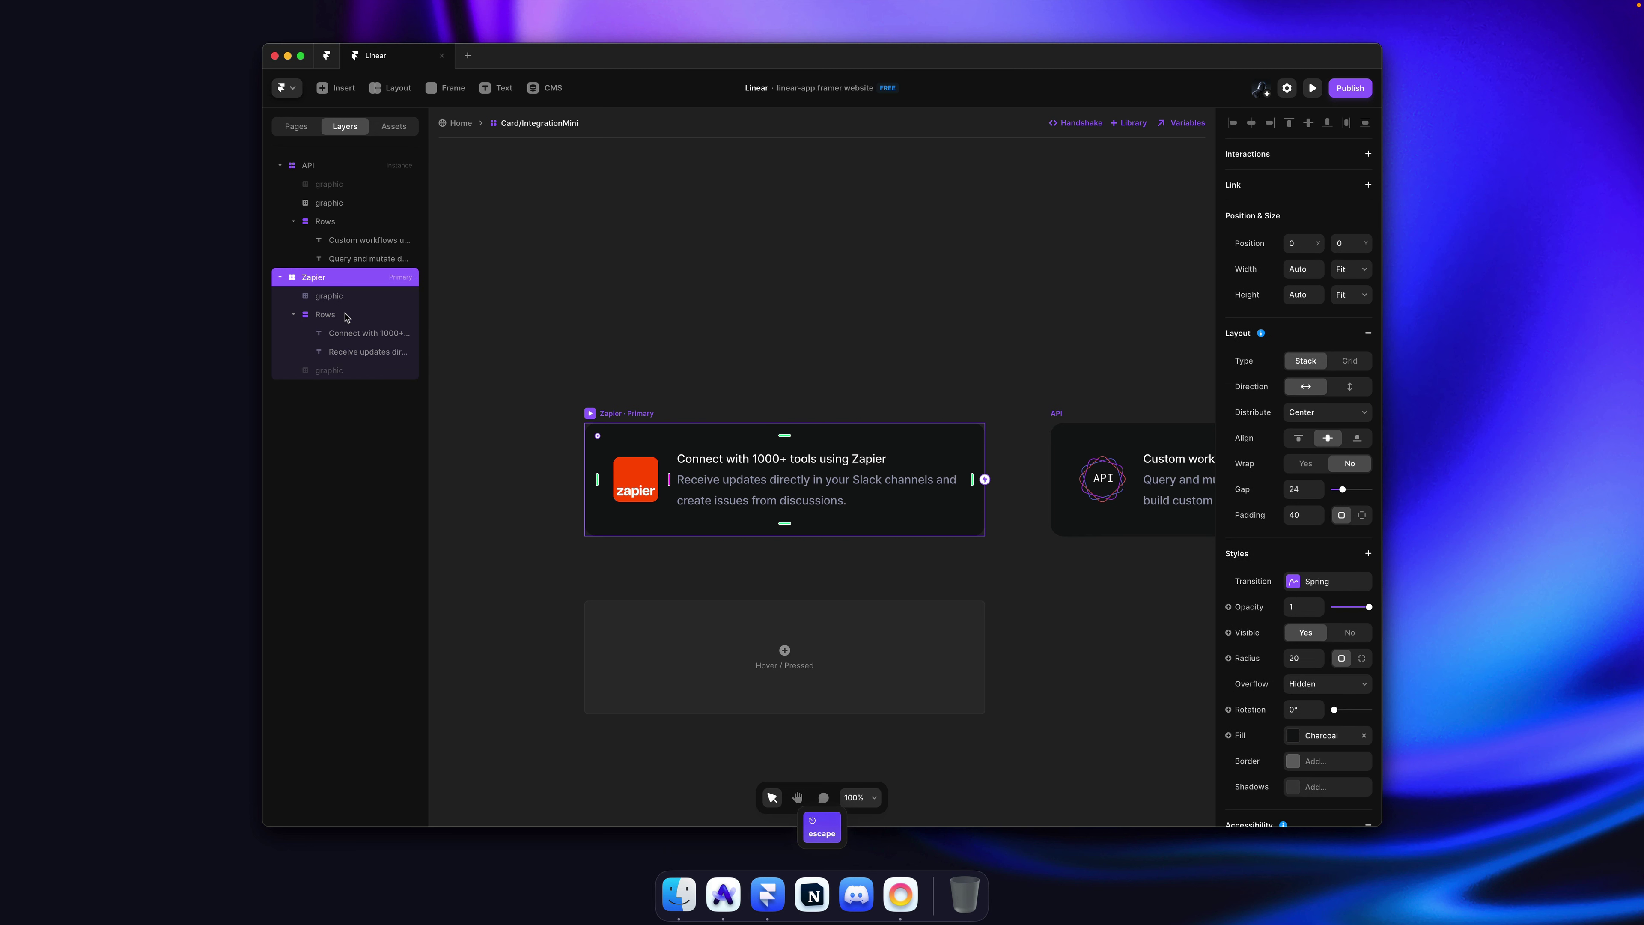
key("super")
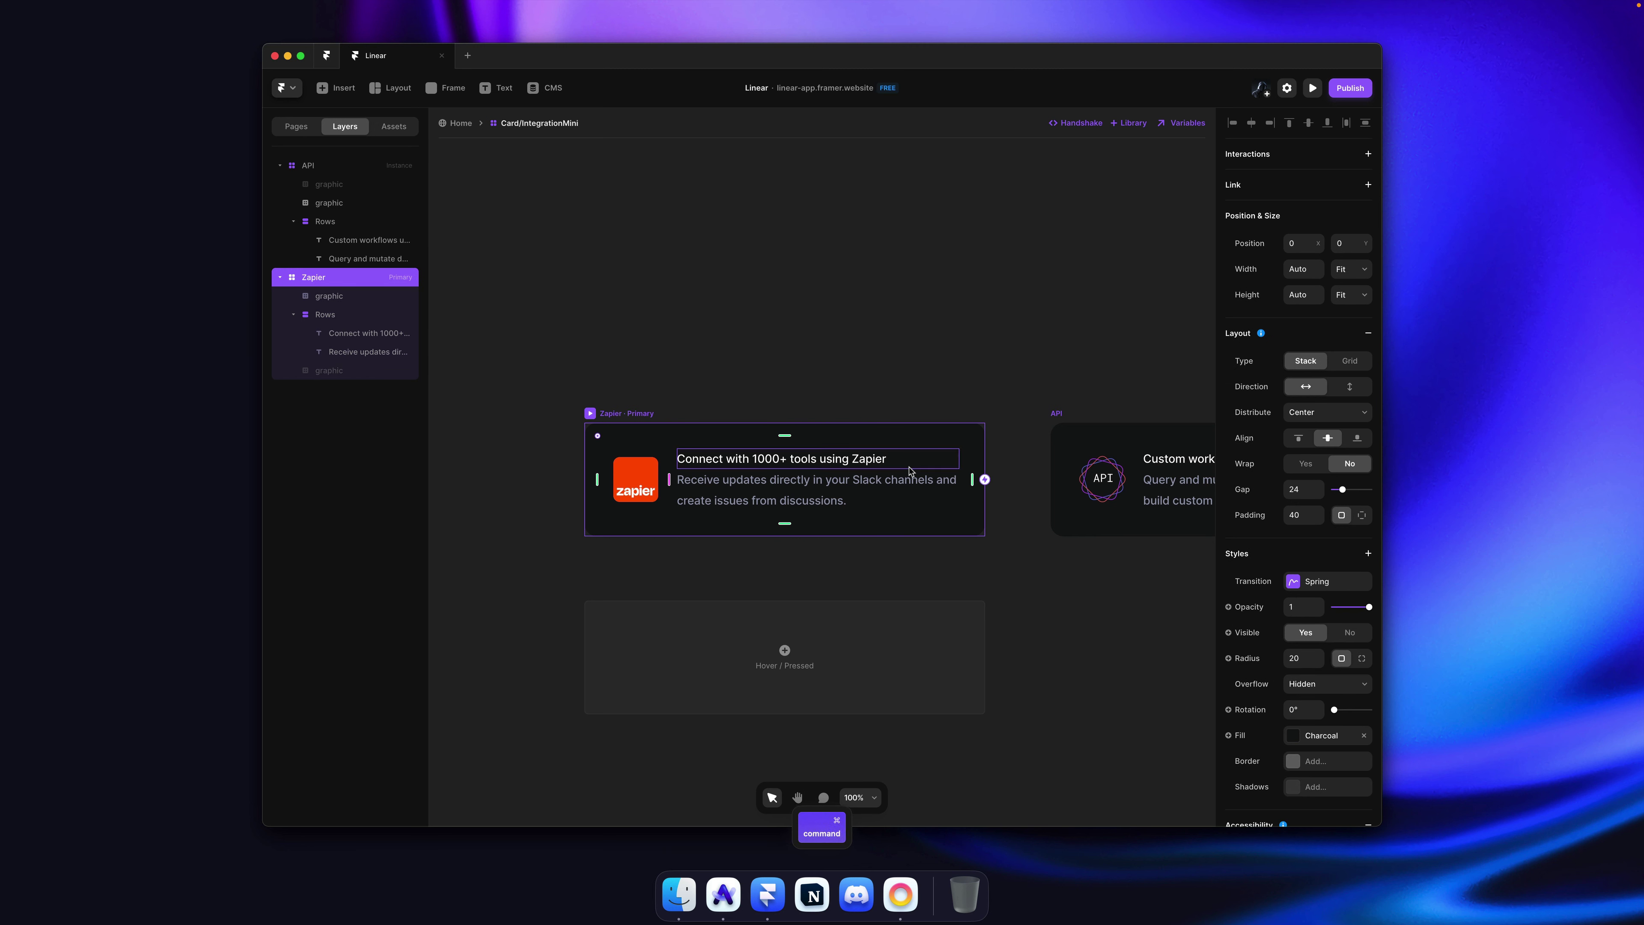
left_click(896, 486, "super")
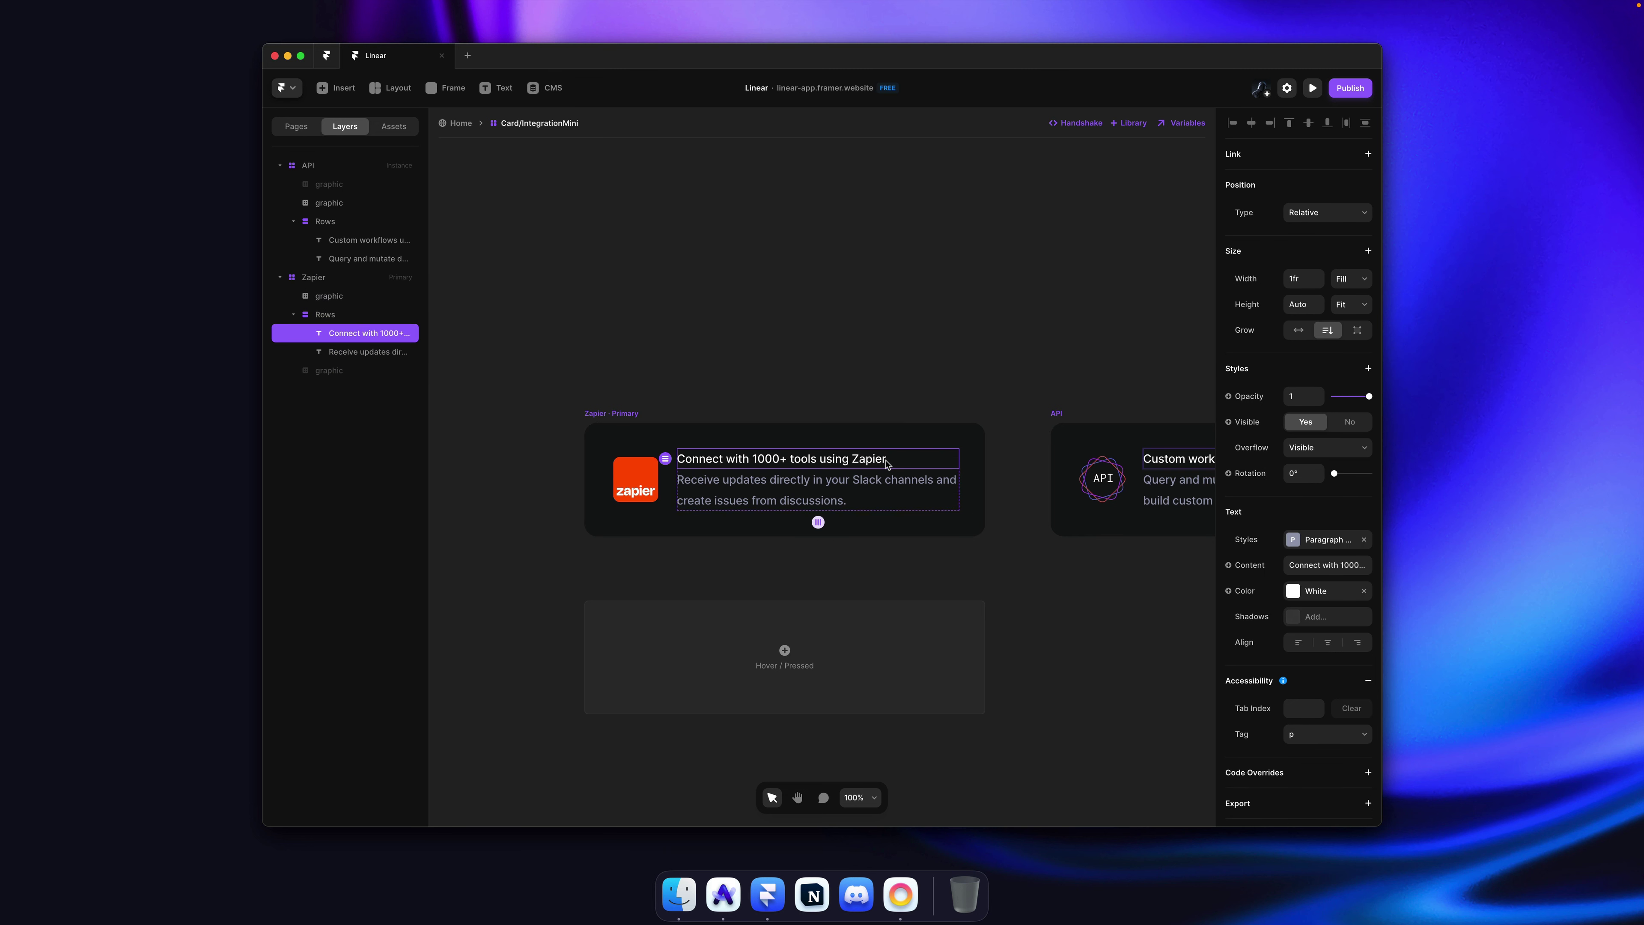
key("Escape")
left_click(1341, 315)
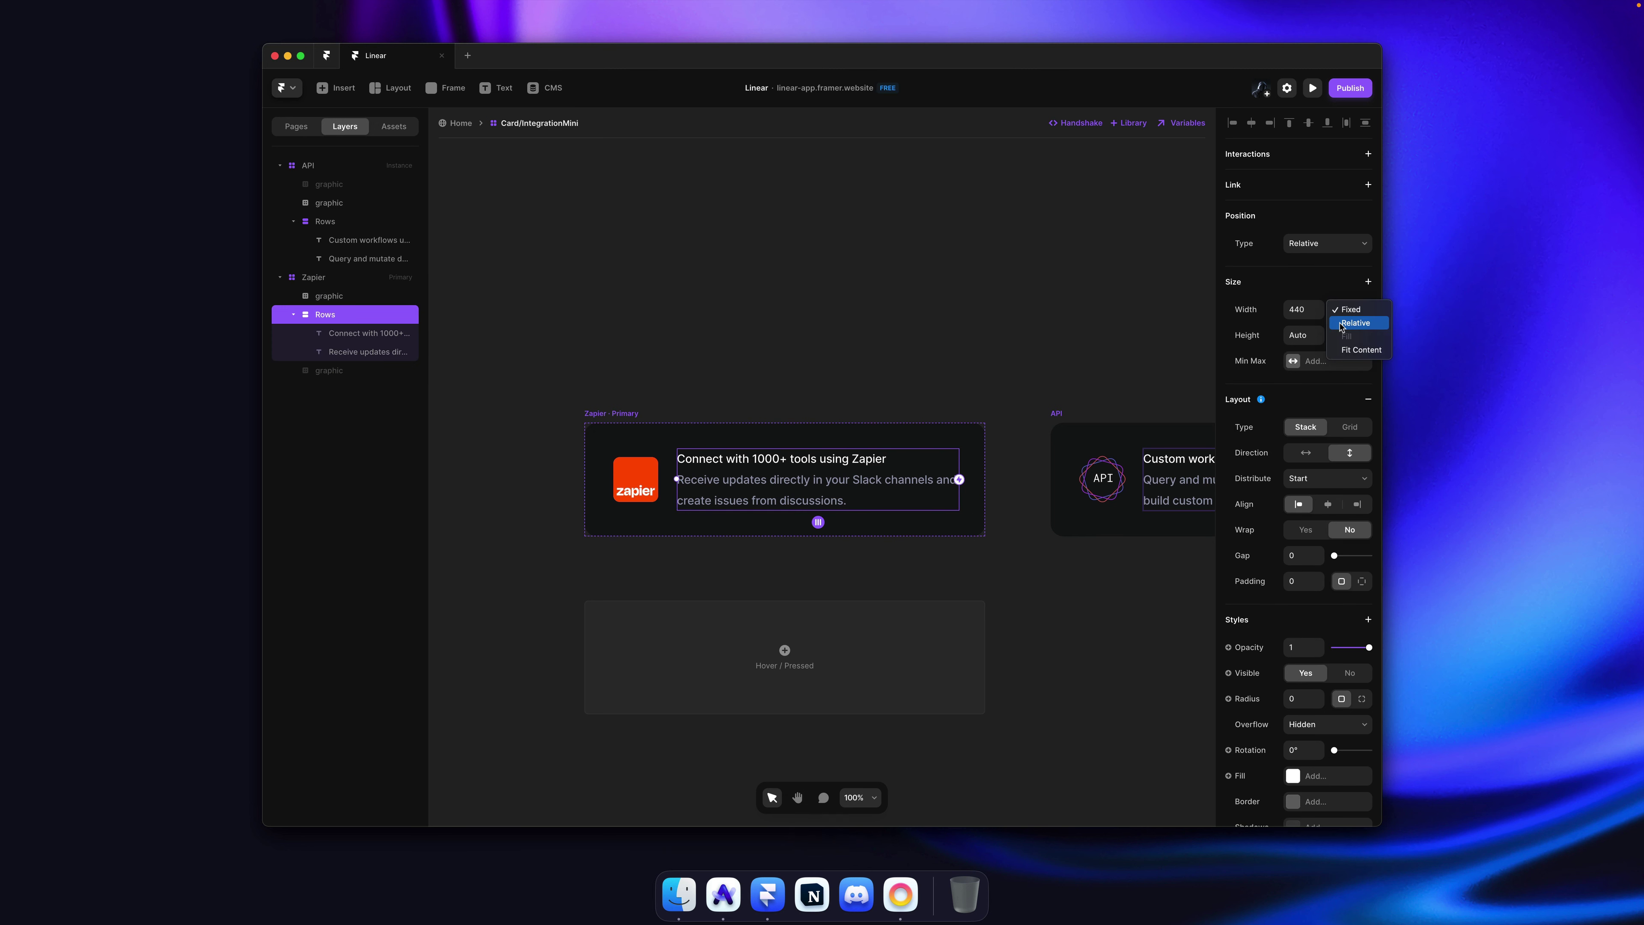
left_click(1352, 315)
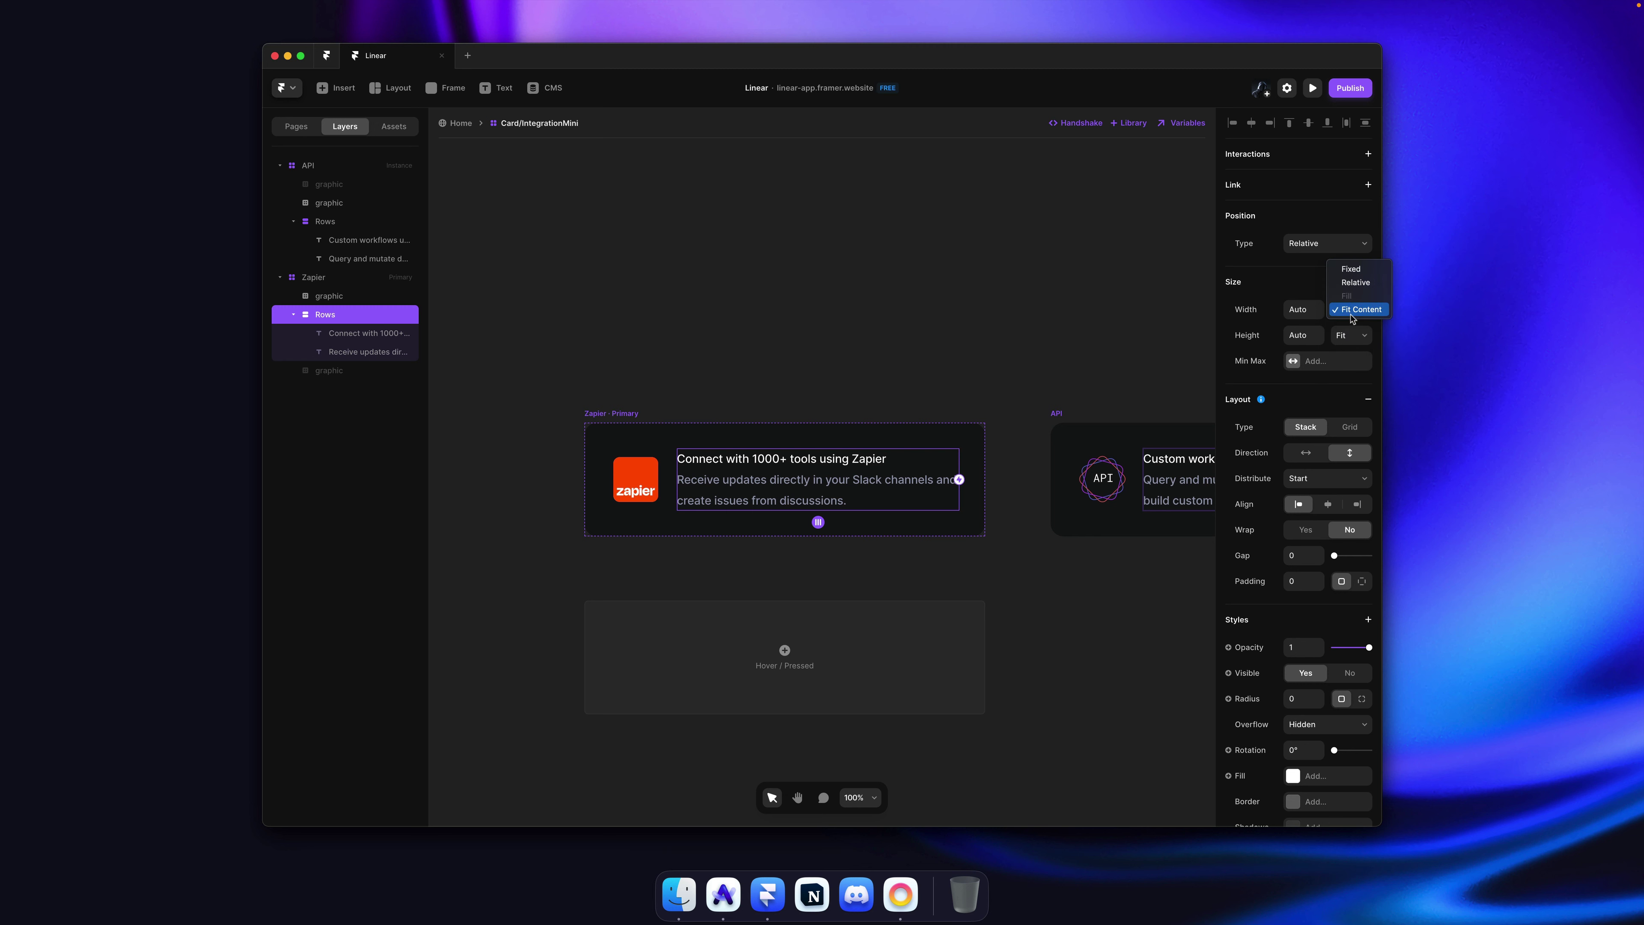
key("Escape")
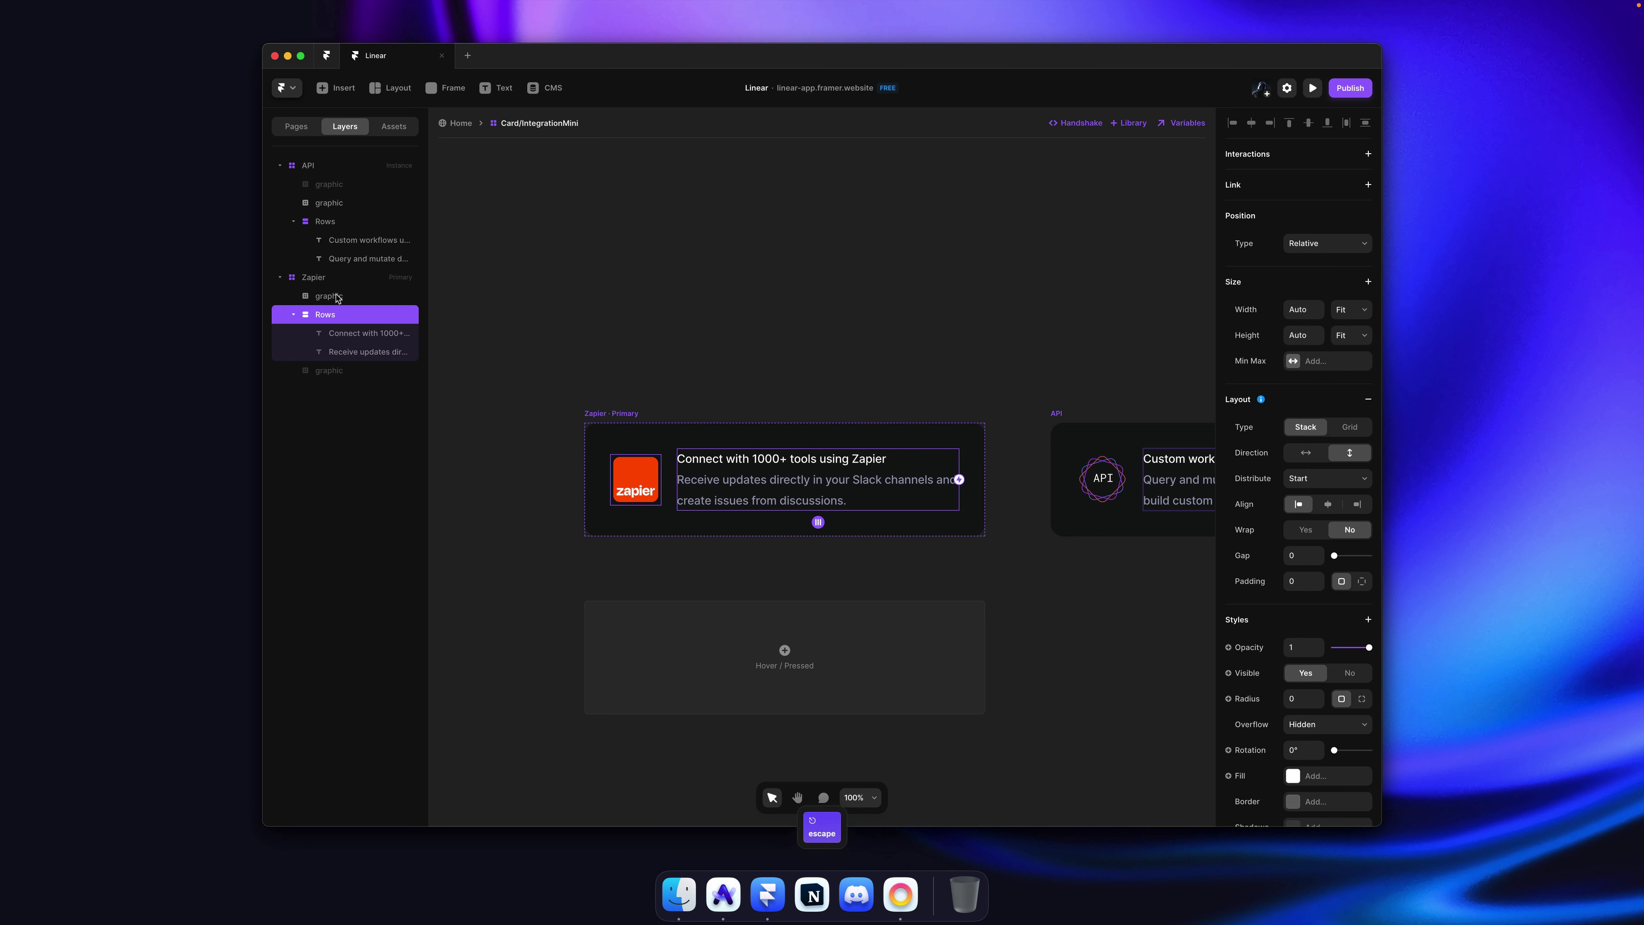
Step: Collapse the Rows layer and reorder the text stack among the card's layers
left_click(293, 314)
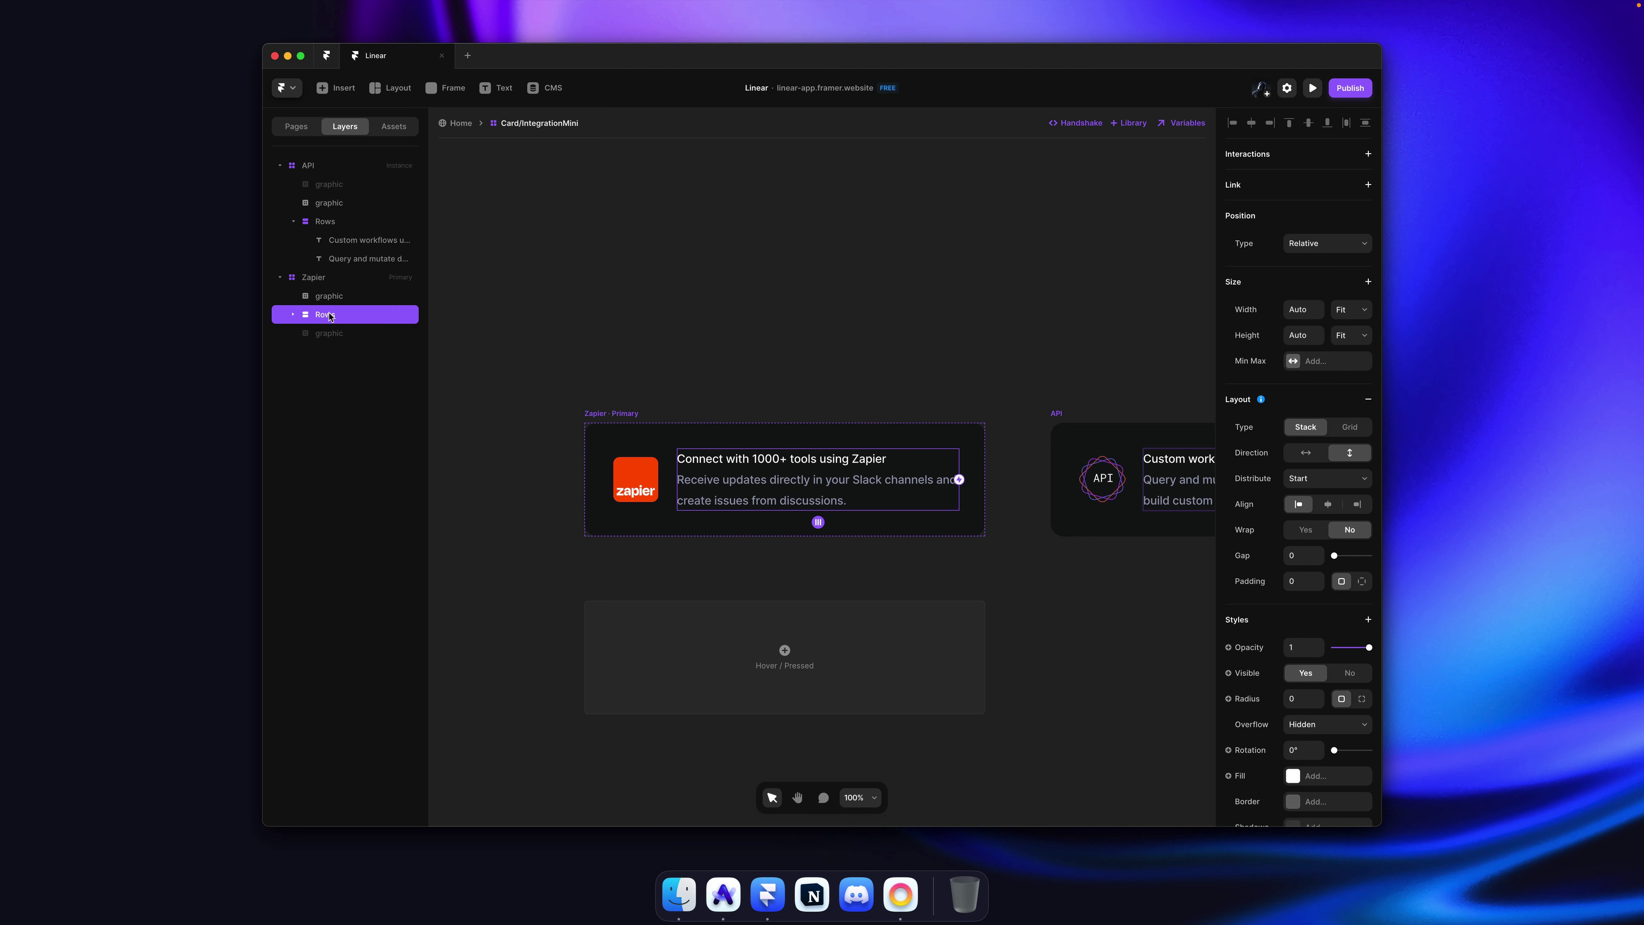
key("super+bracketleft")
key("super+bracketright")
key("super+bracketright")
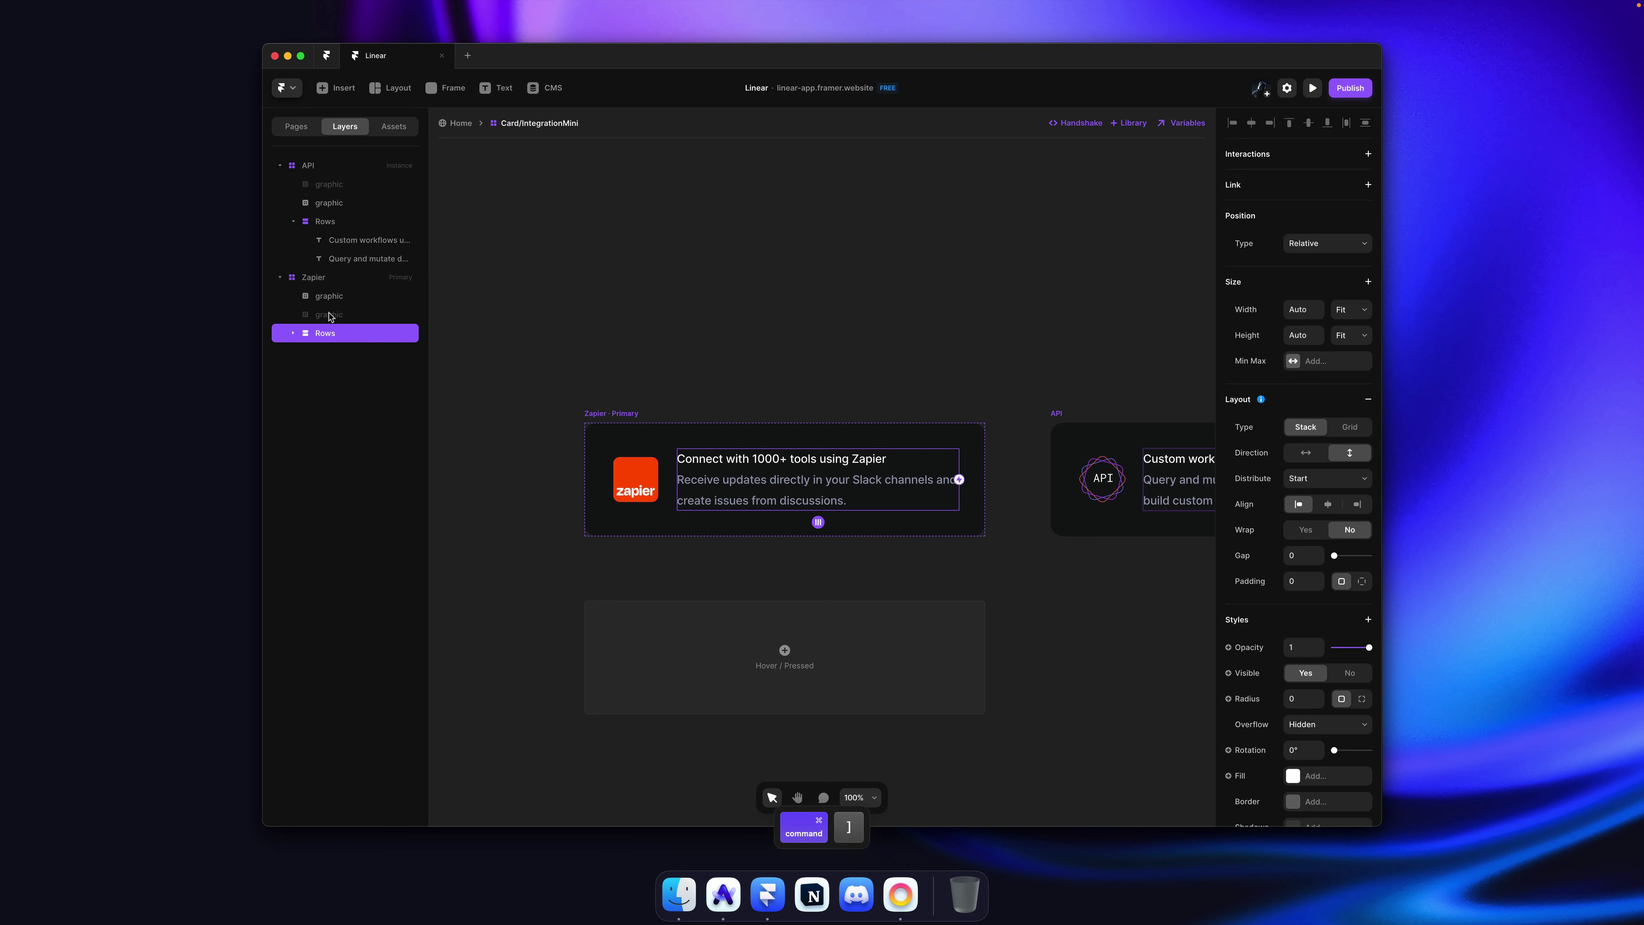
scroll(738, 357, "right", 3)
scroll(738, 356, "down", 1)
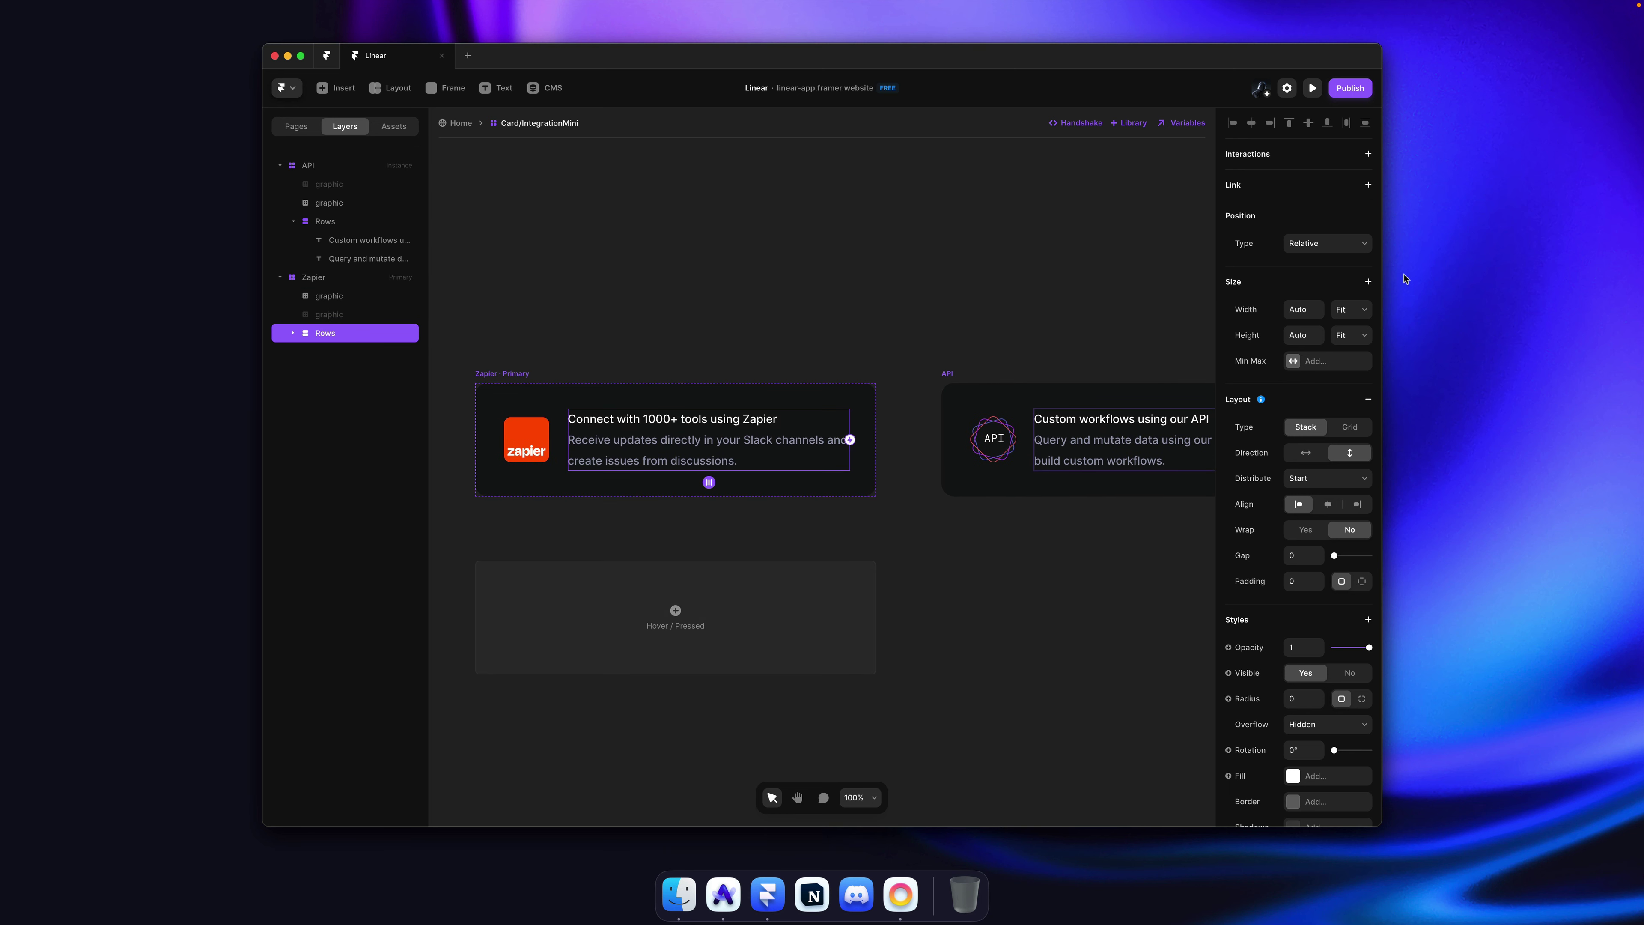
Step: Set the Zapier card's Distribute to Start, then try and undo auto width on the description
key("Escape")
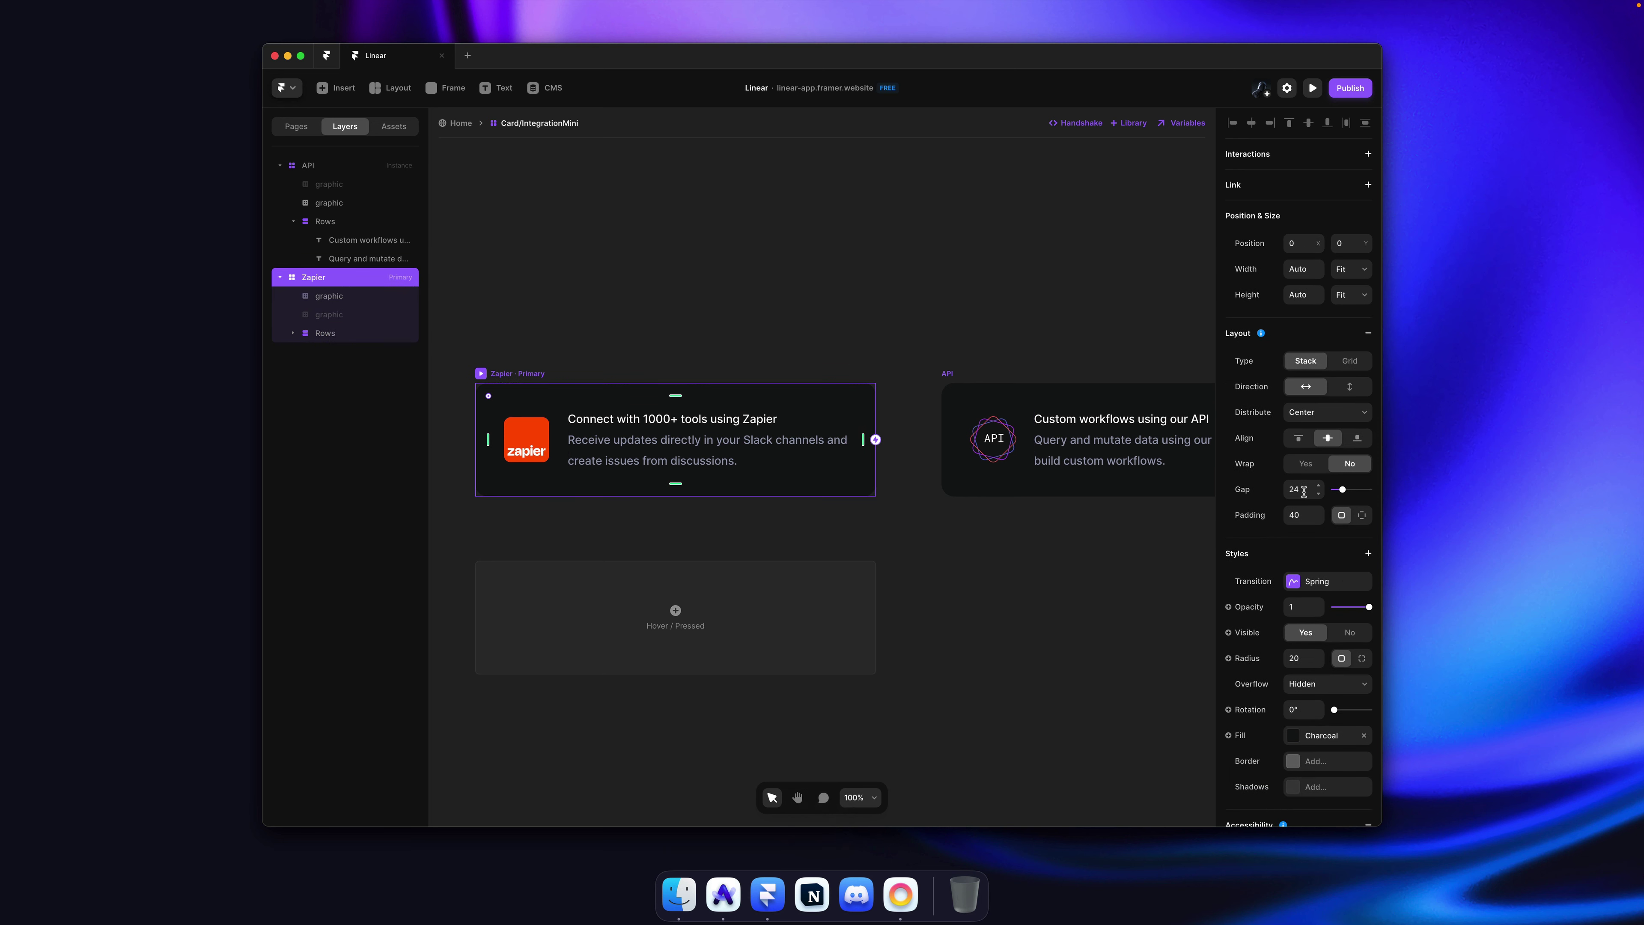
left_click(1329, 415)
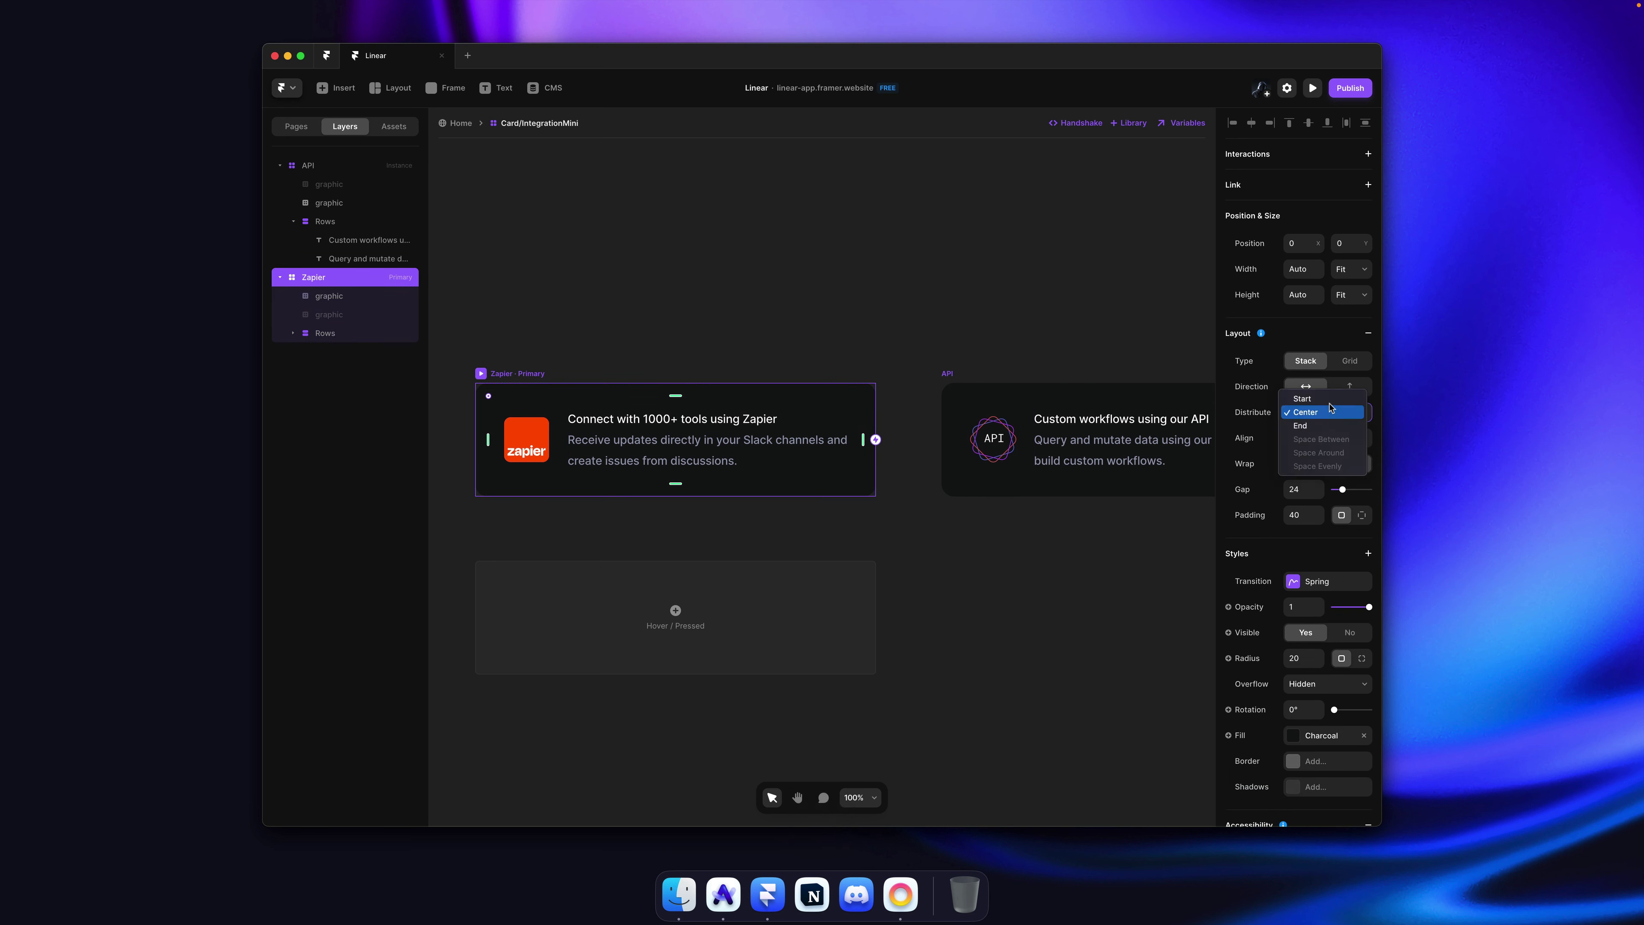
left_click(1329, 398)
key("Escape")
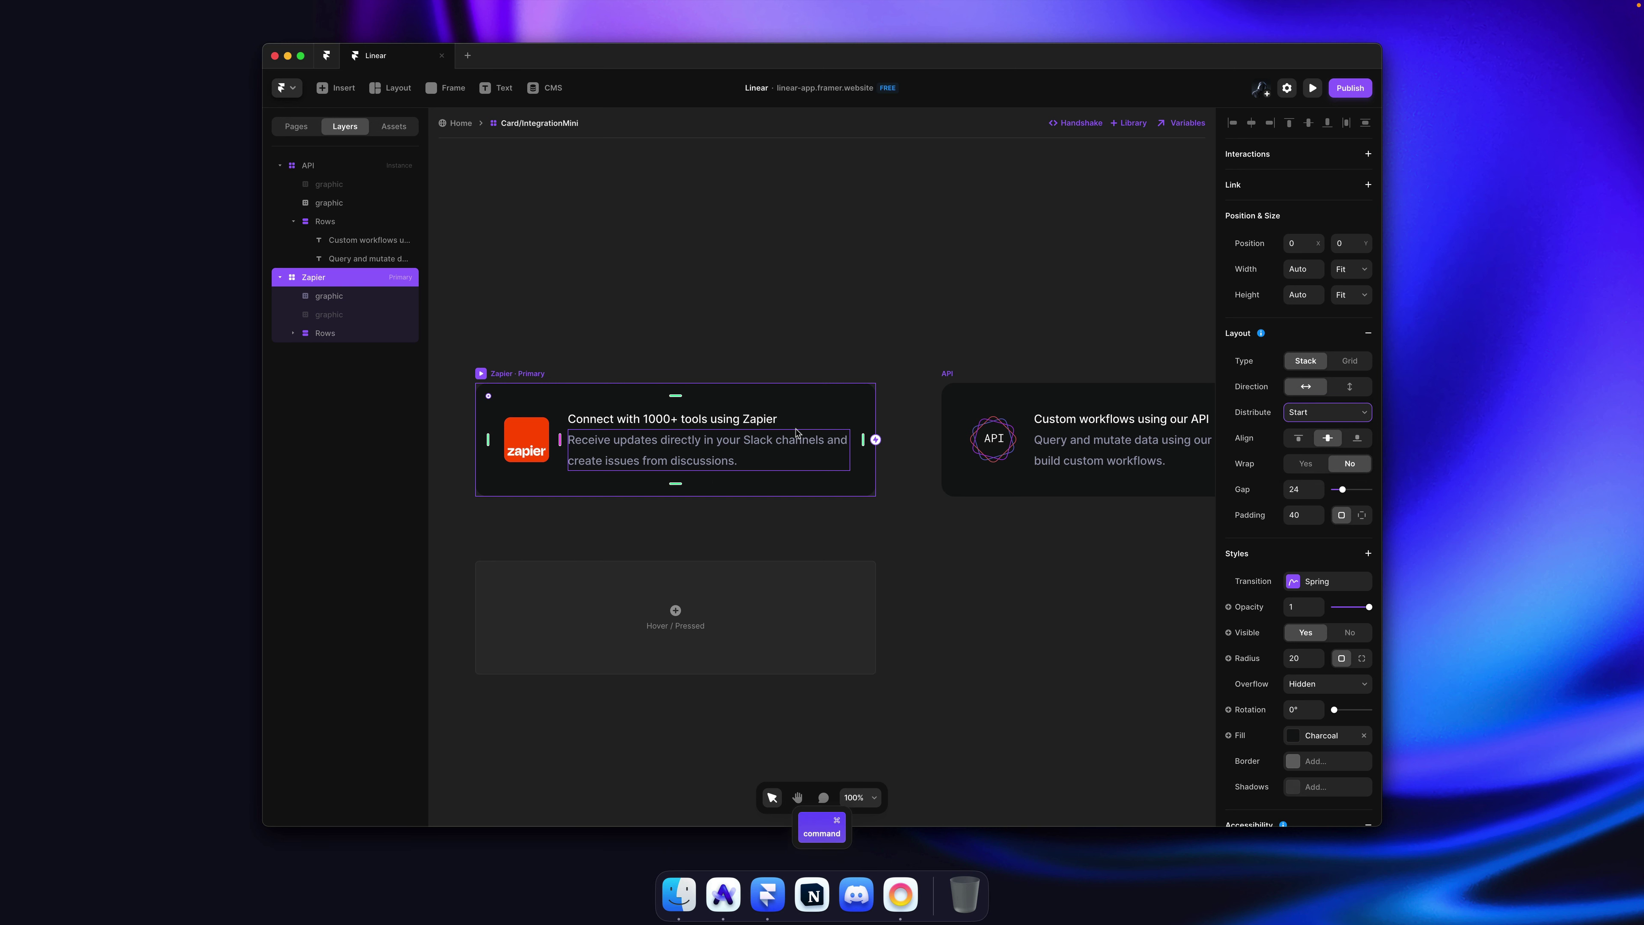
left_click(787, 428)
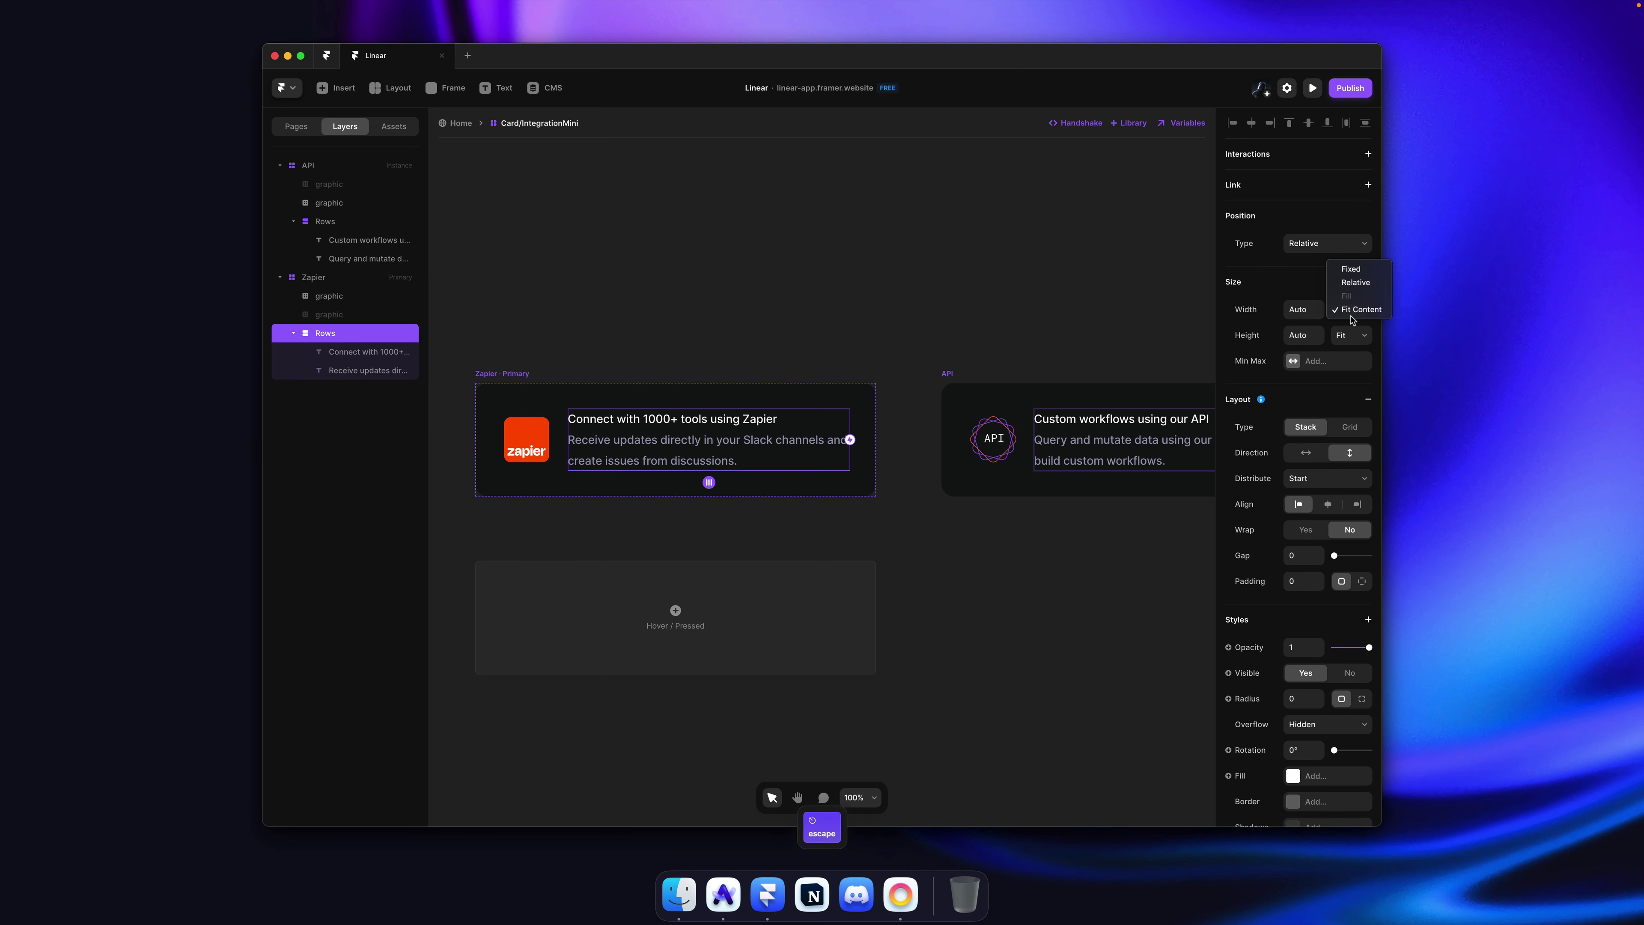
left_click(776, 420, "super")
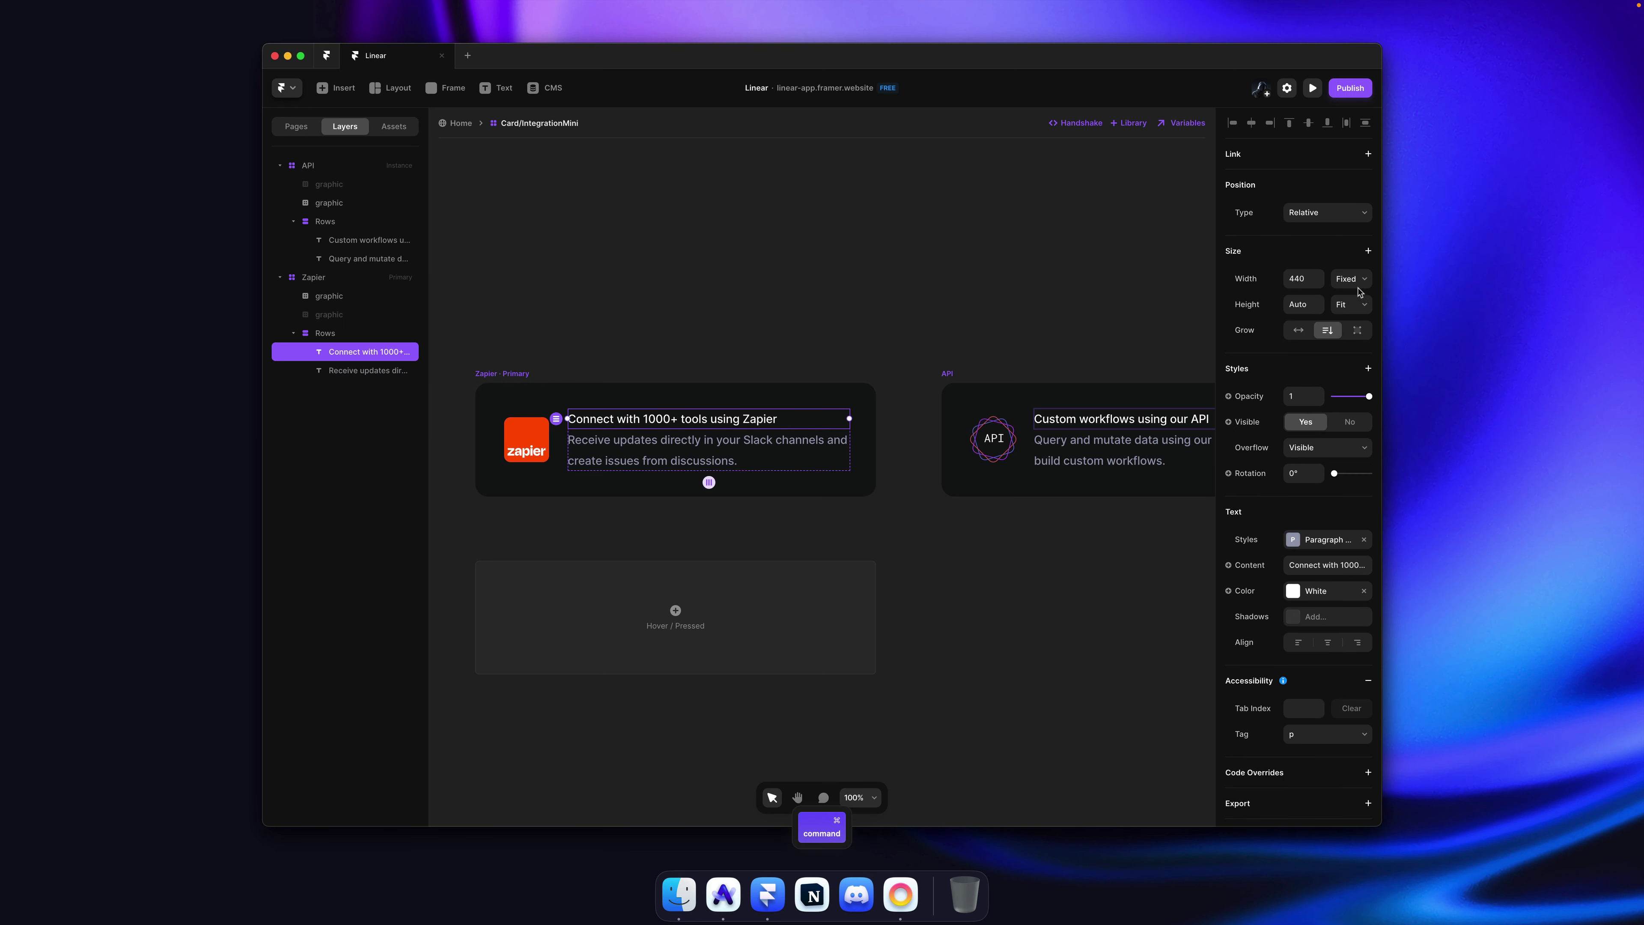
left_click(819, 445, "super")
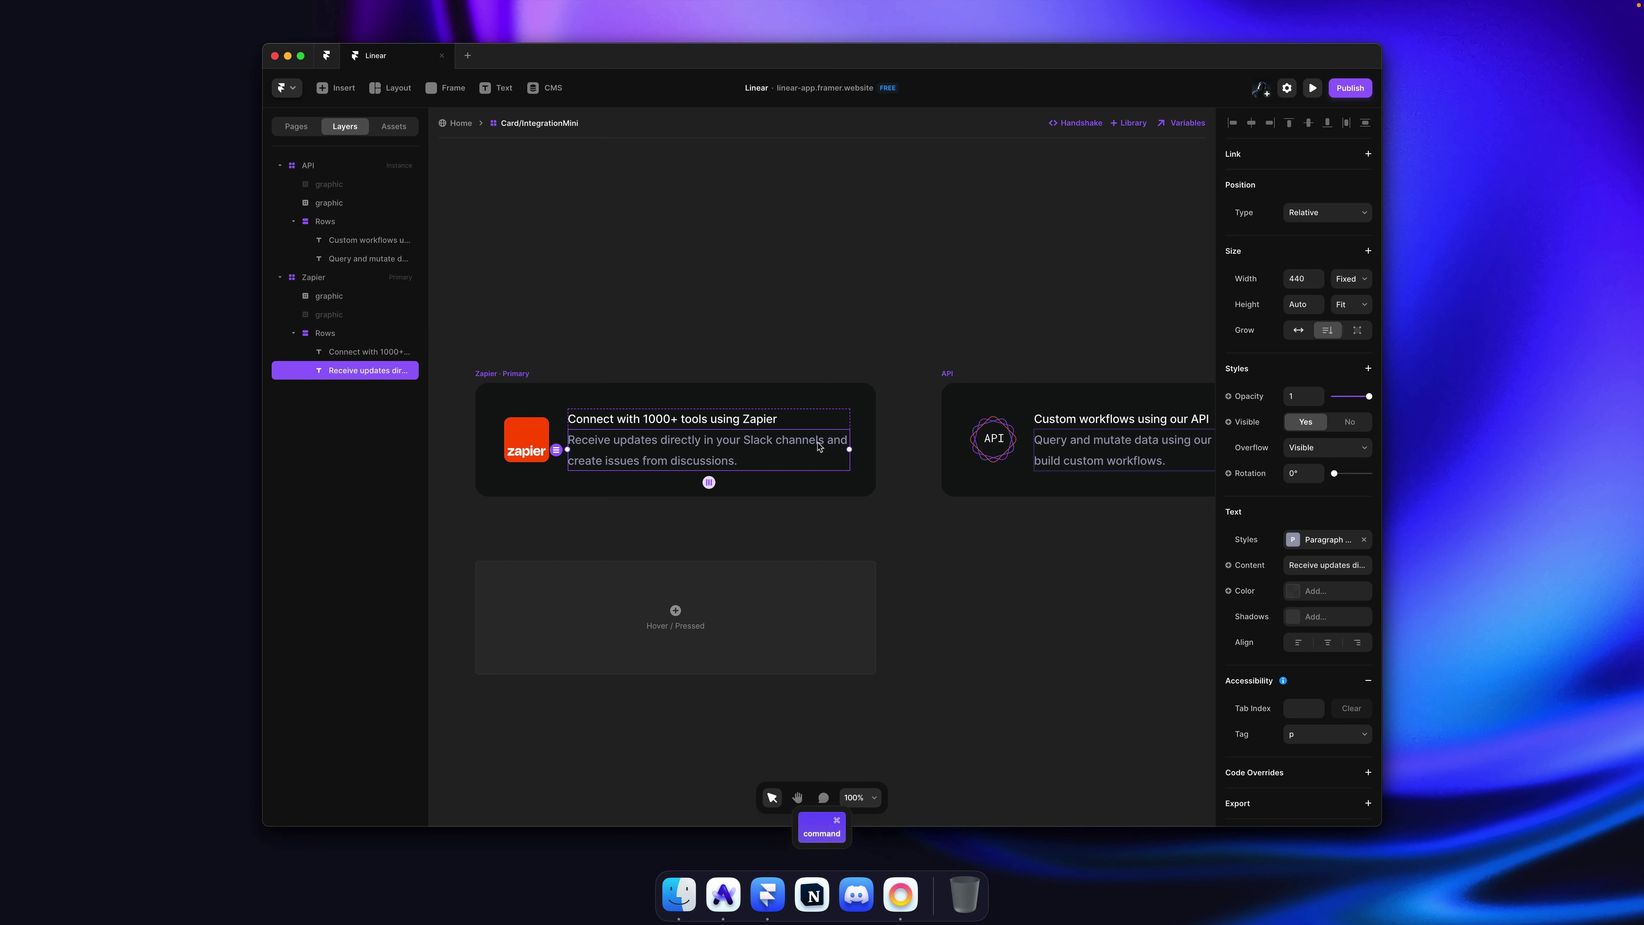
left_click(1298, 330)
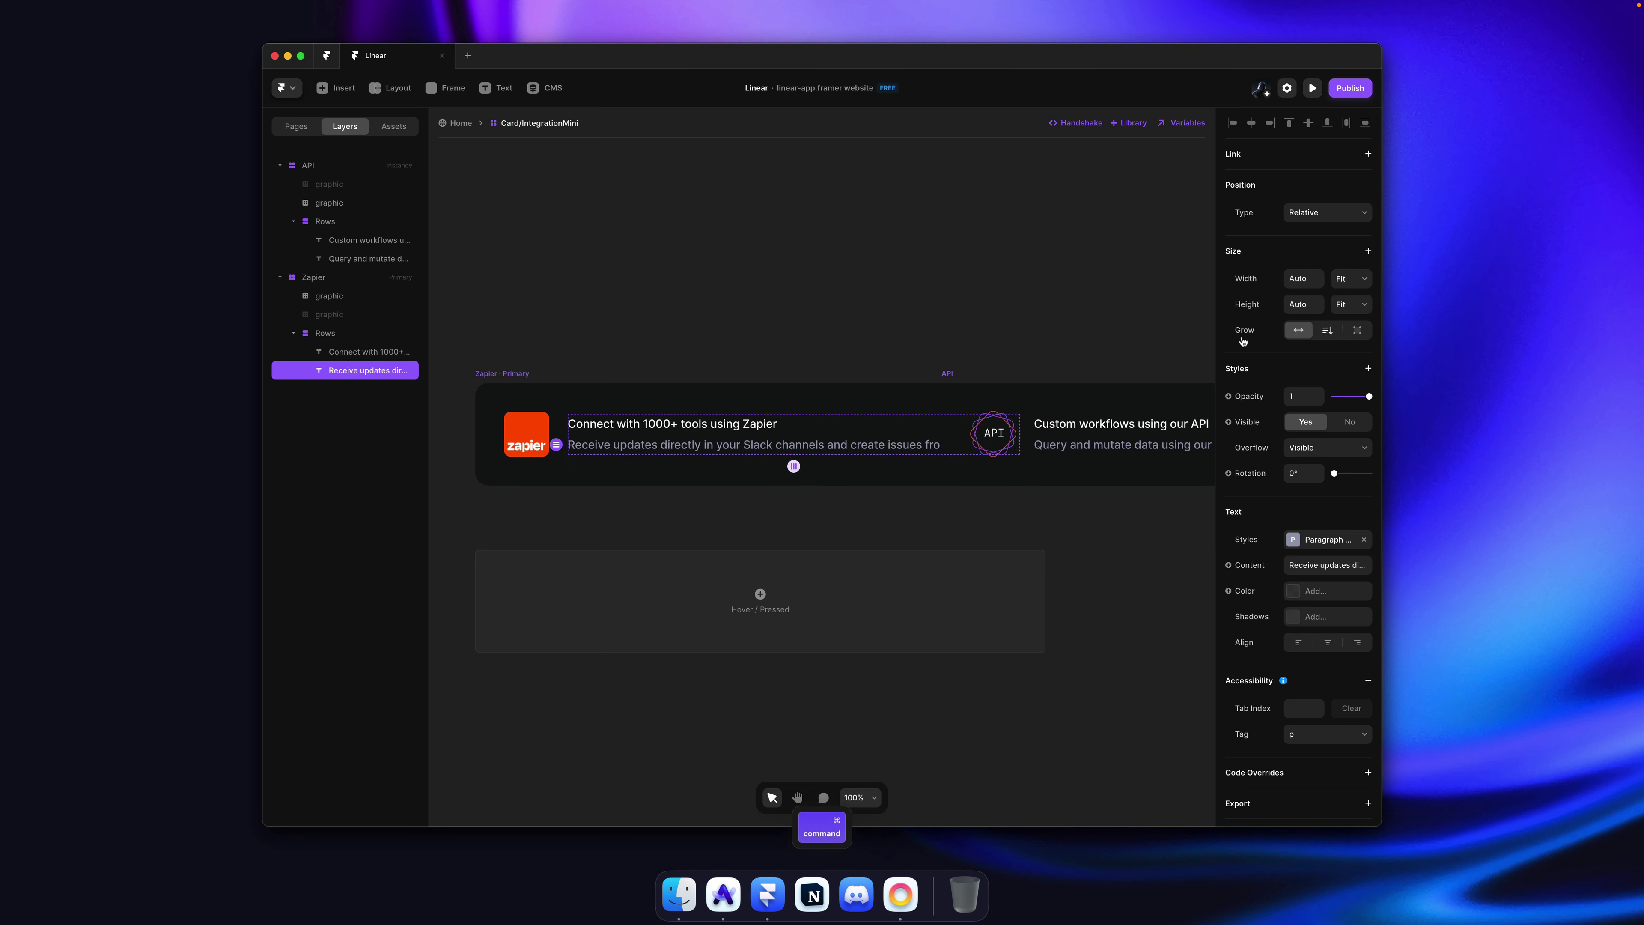
left_click(858, 406)
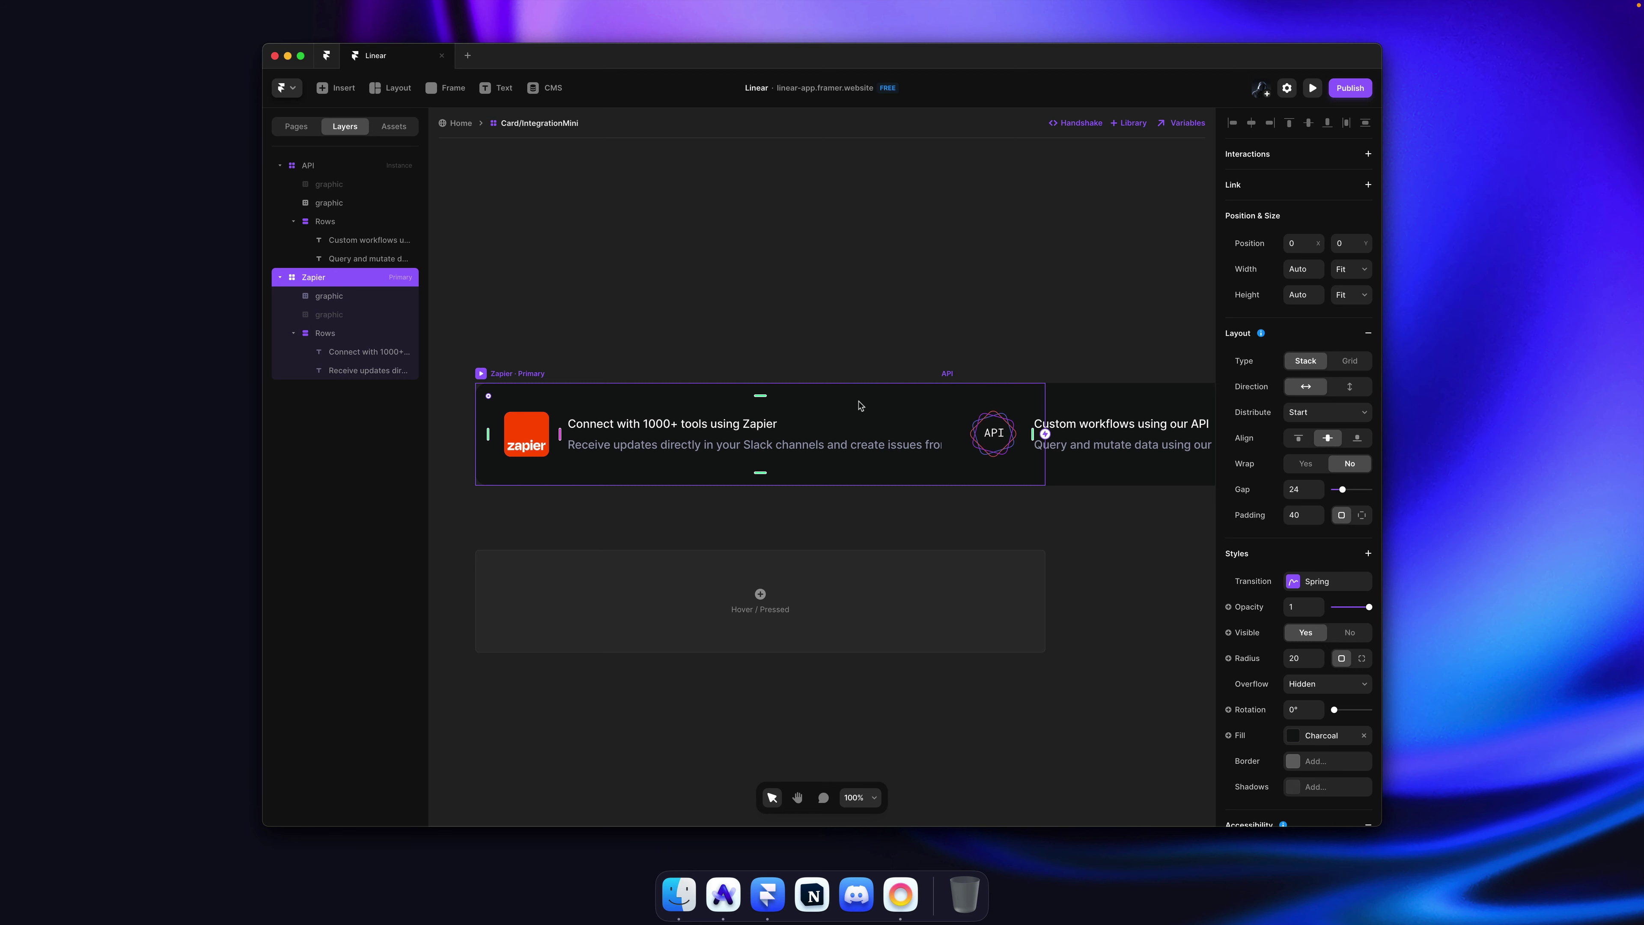
key("super+z")
Step: Set the heading and description widths to Fill and scrub the text stack to 419 wide
left_click(832, 419)
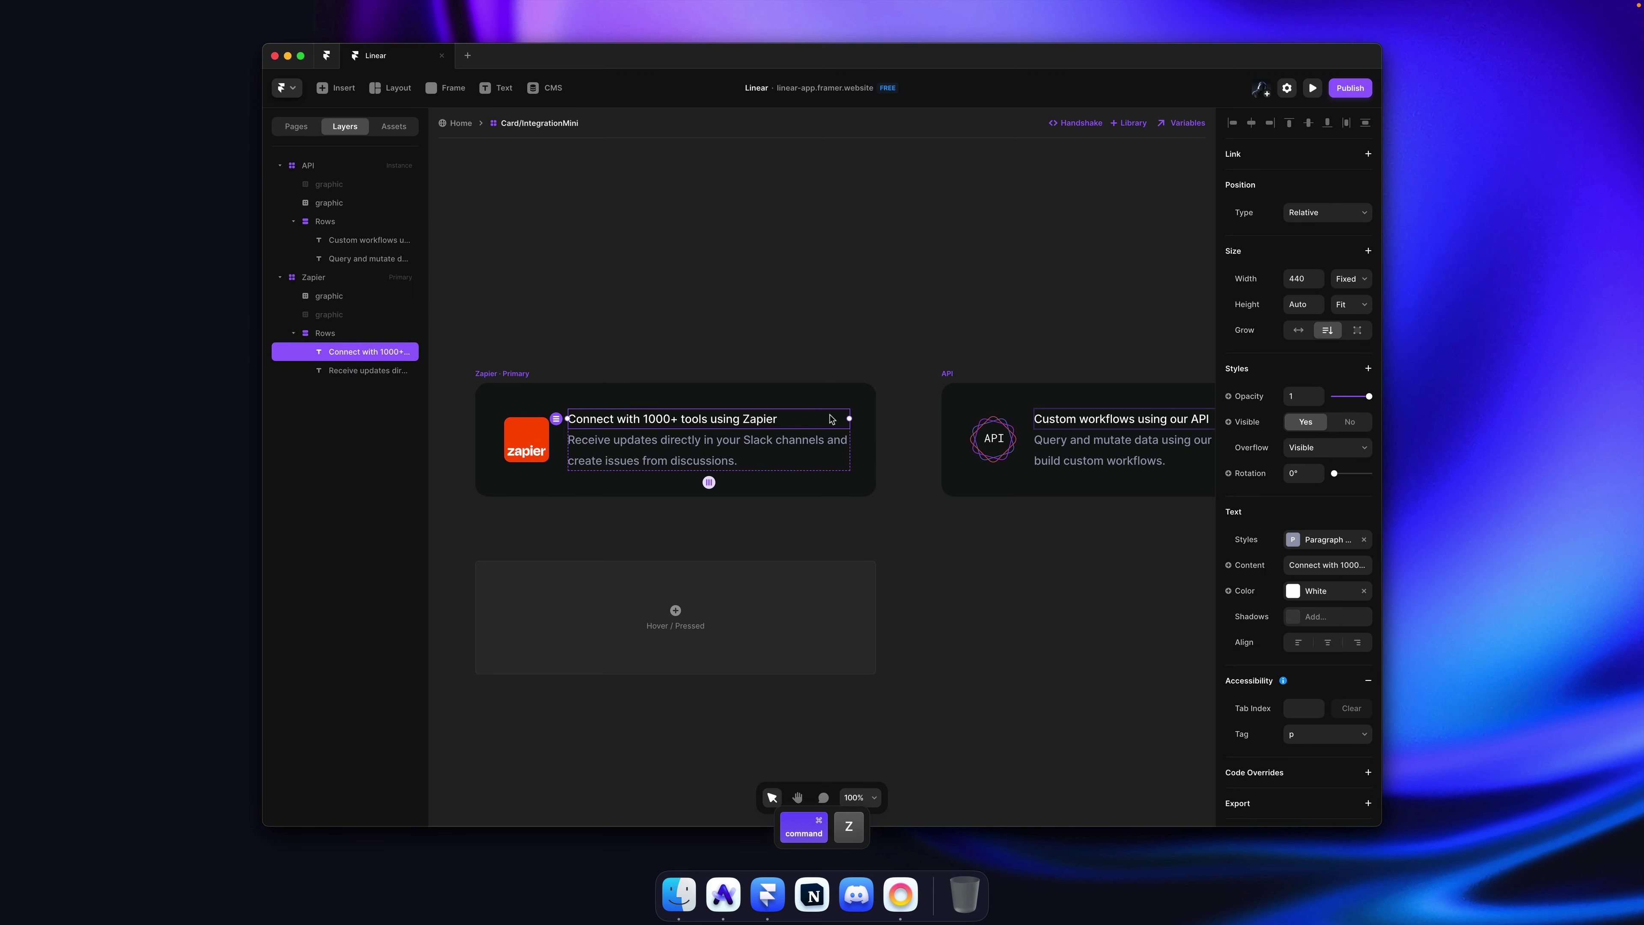
left_click(754, 445, "shift")
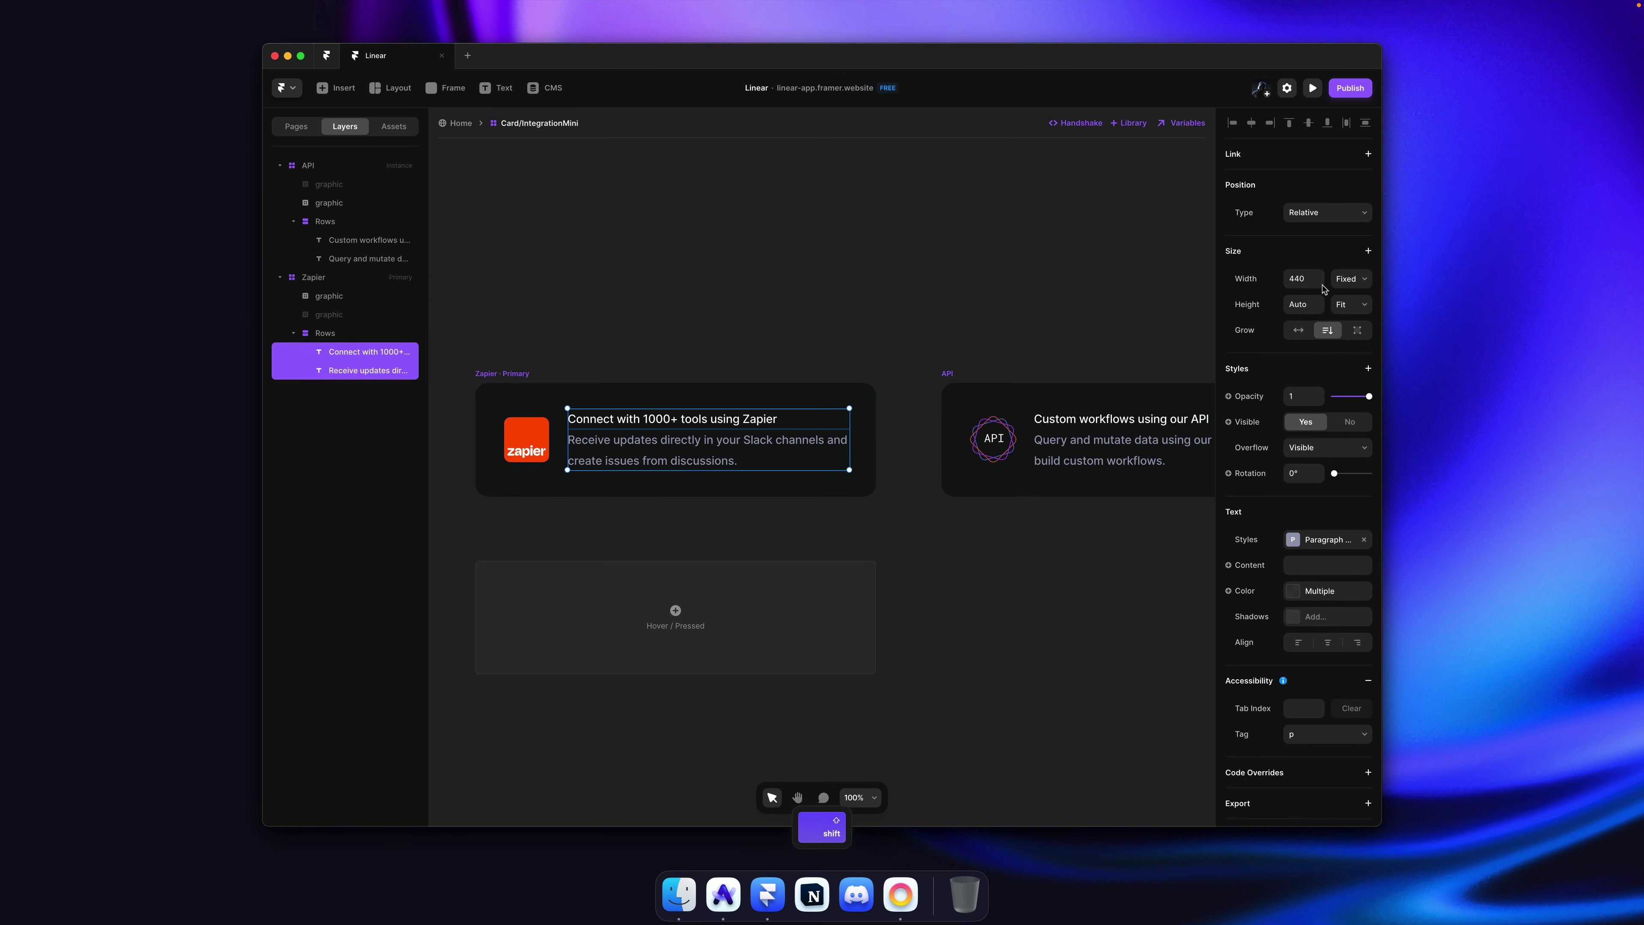
left_click(1347, 279)
left_click(1351, 305)
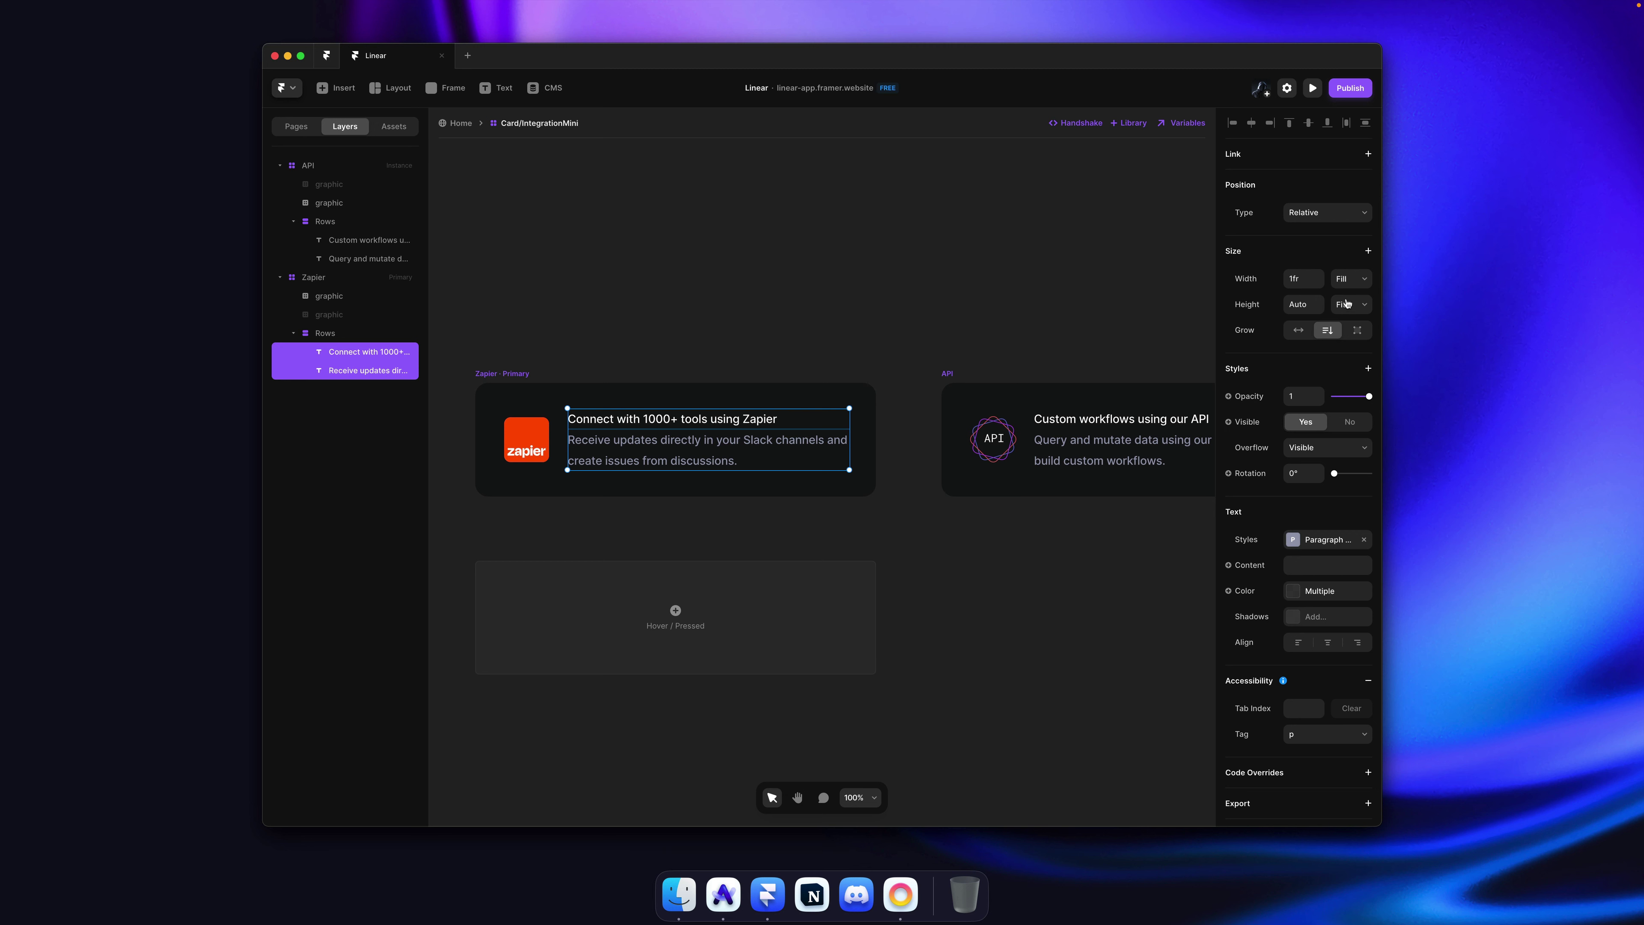
left_click(326, 333)
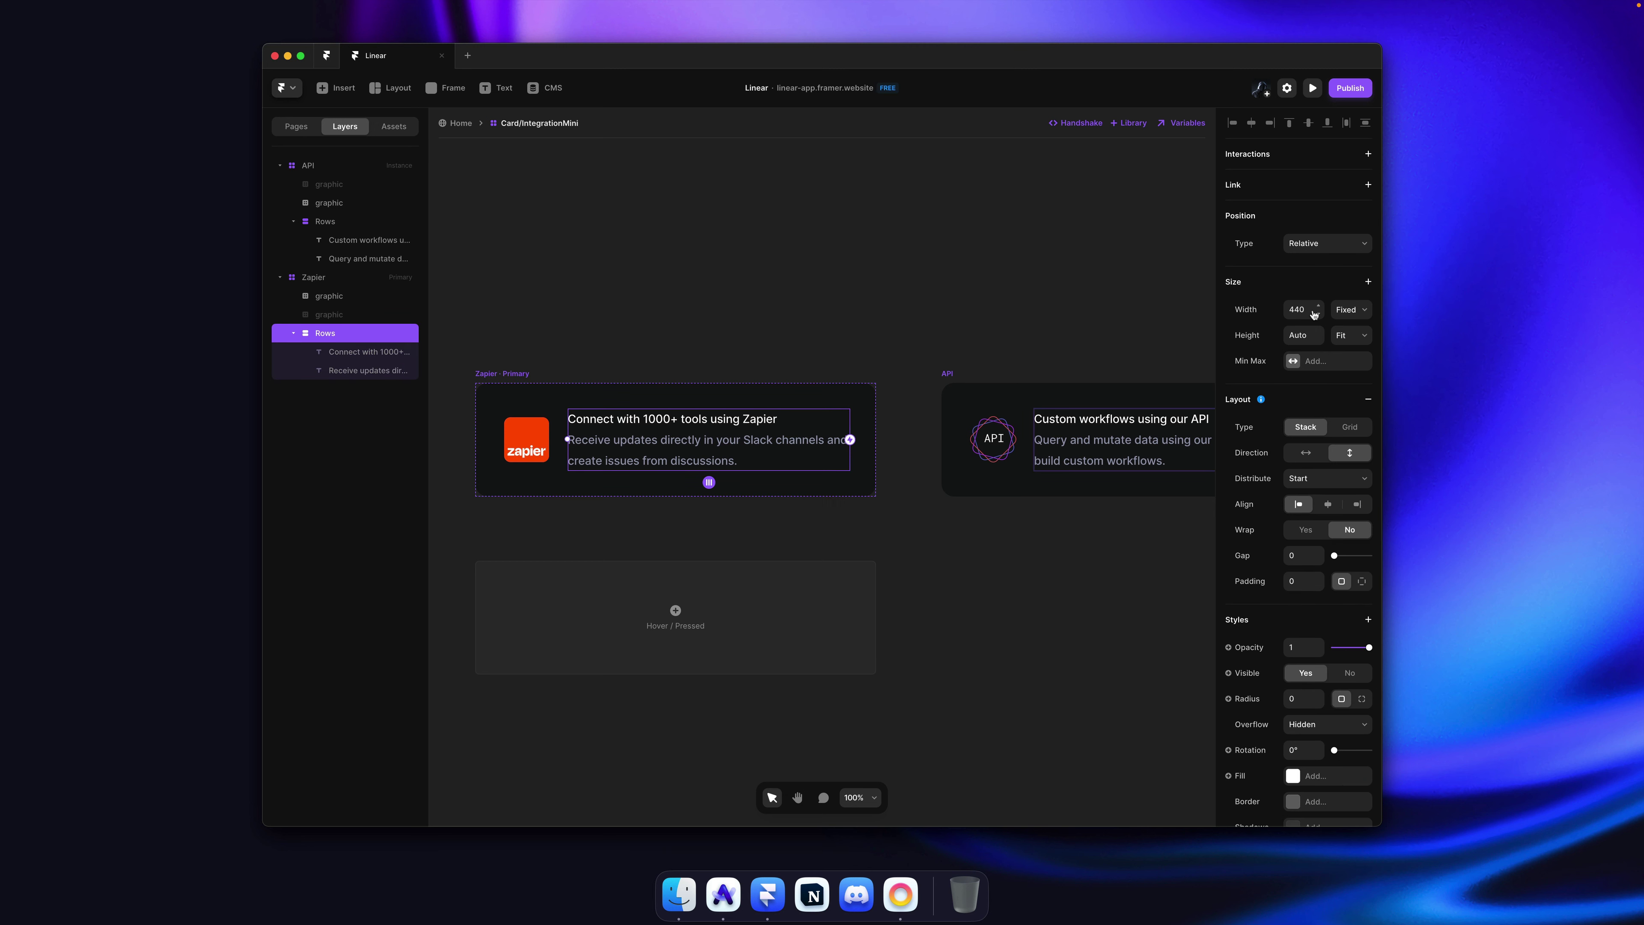
left_click_drag(1314, 315, 1314, 331)
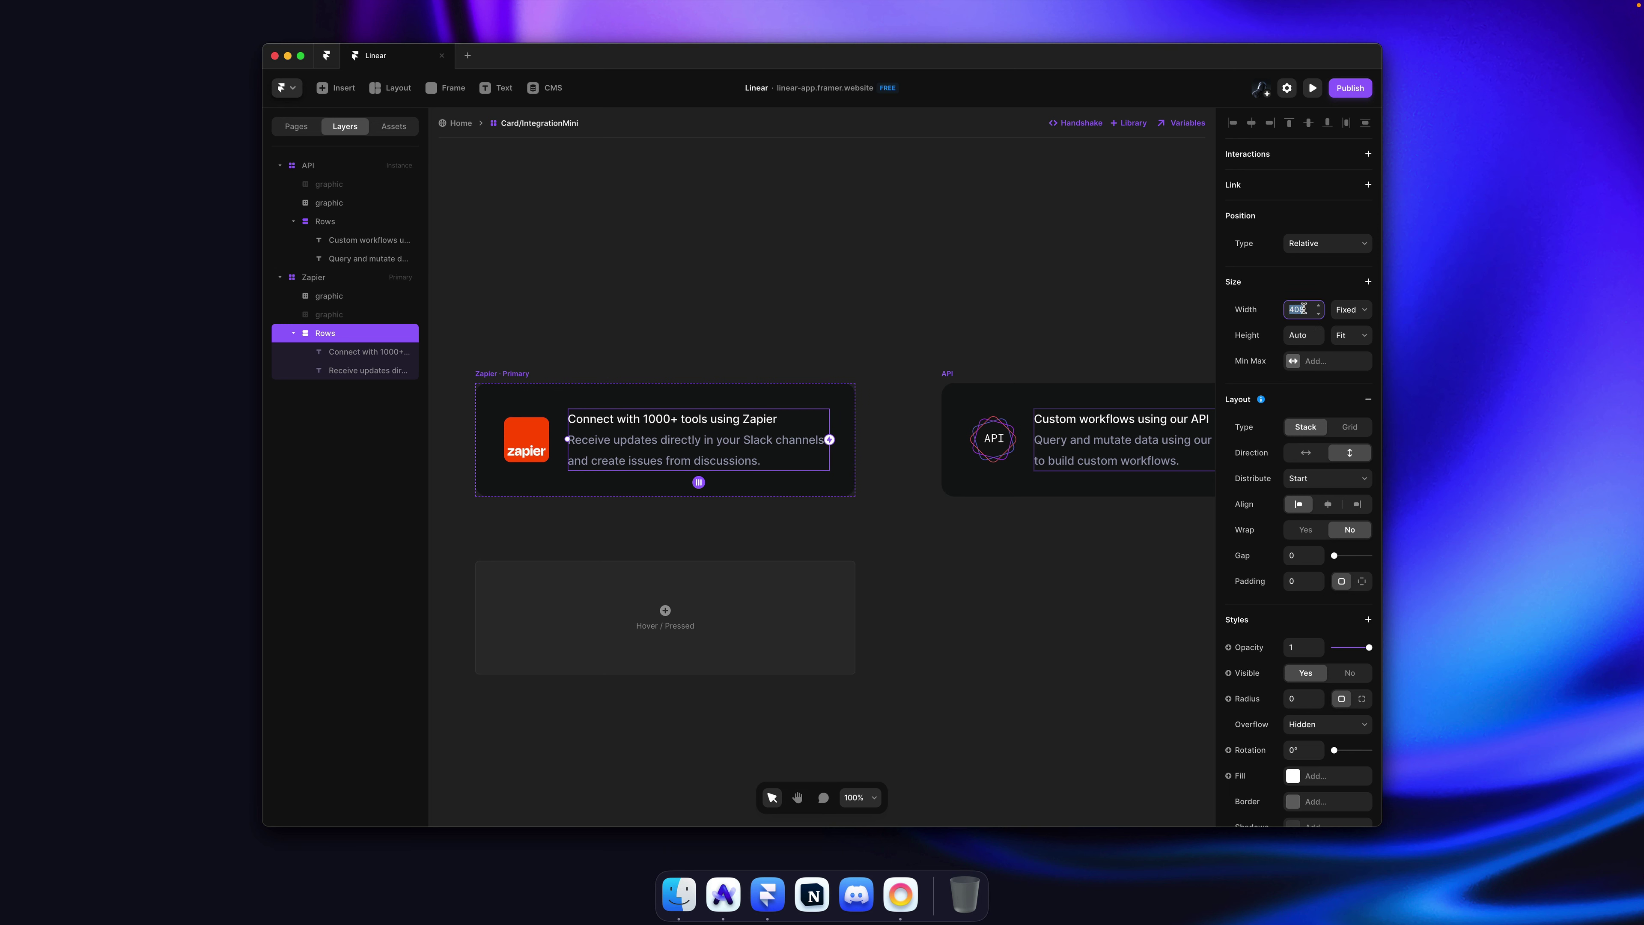
Step: Save the component and return to the Home page canvas
key("super+s")
key("Escape")
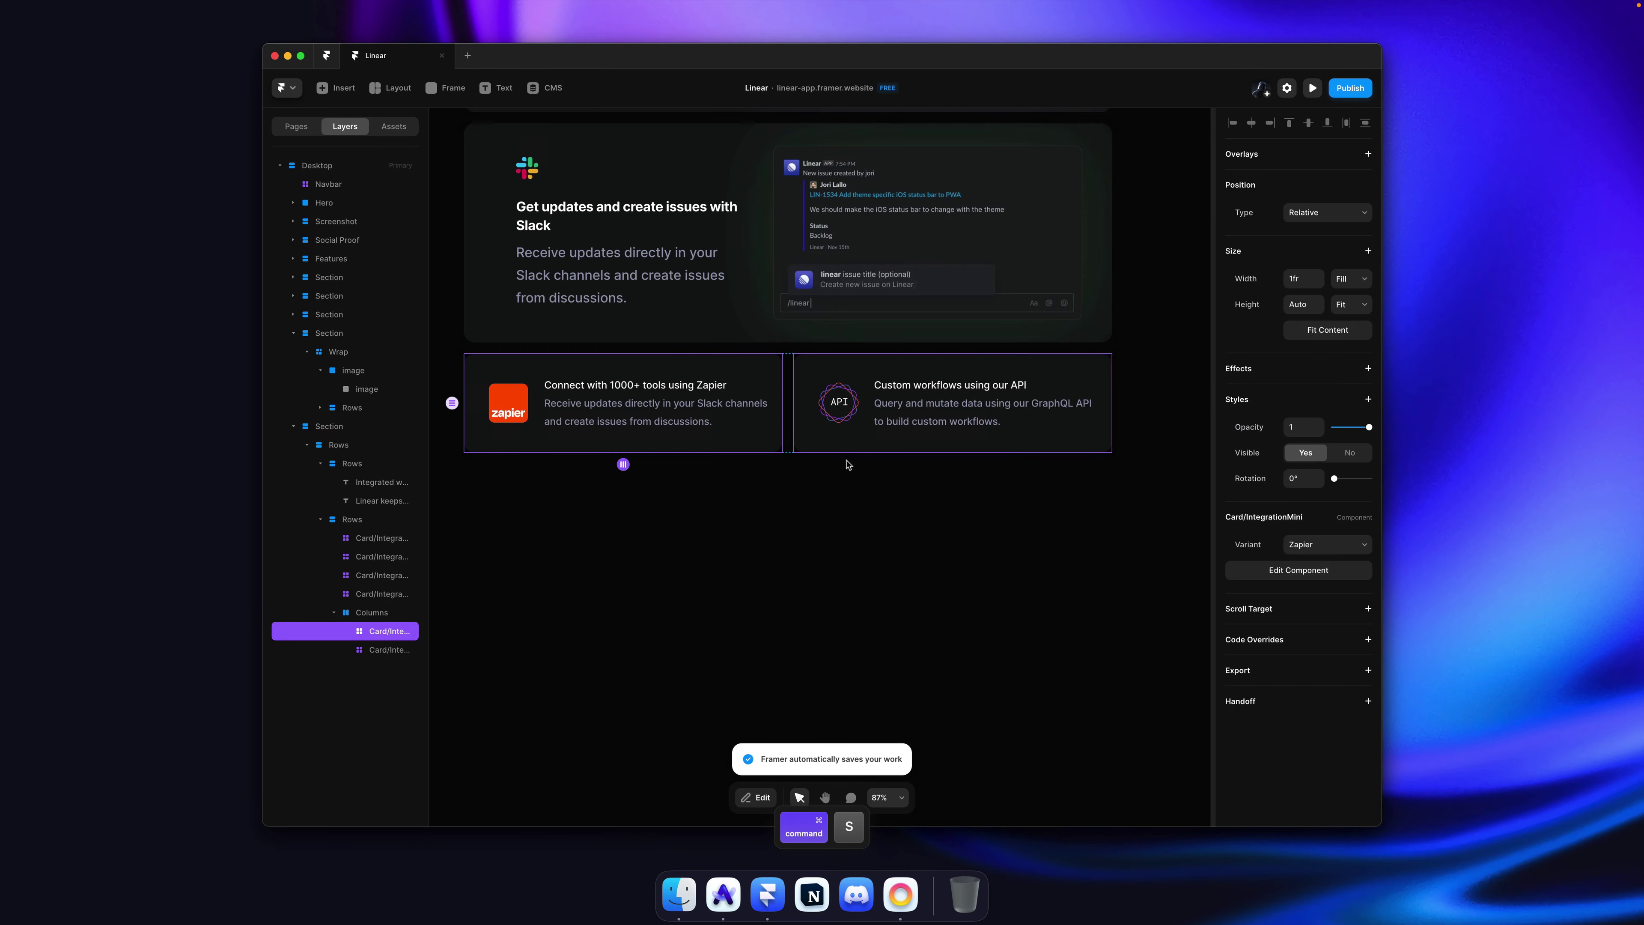
left_click(849, 468)
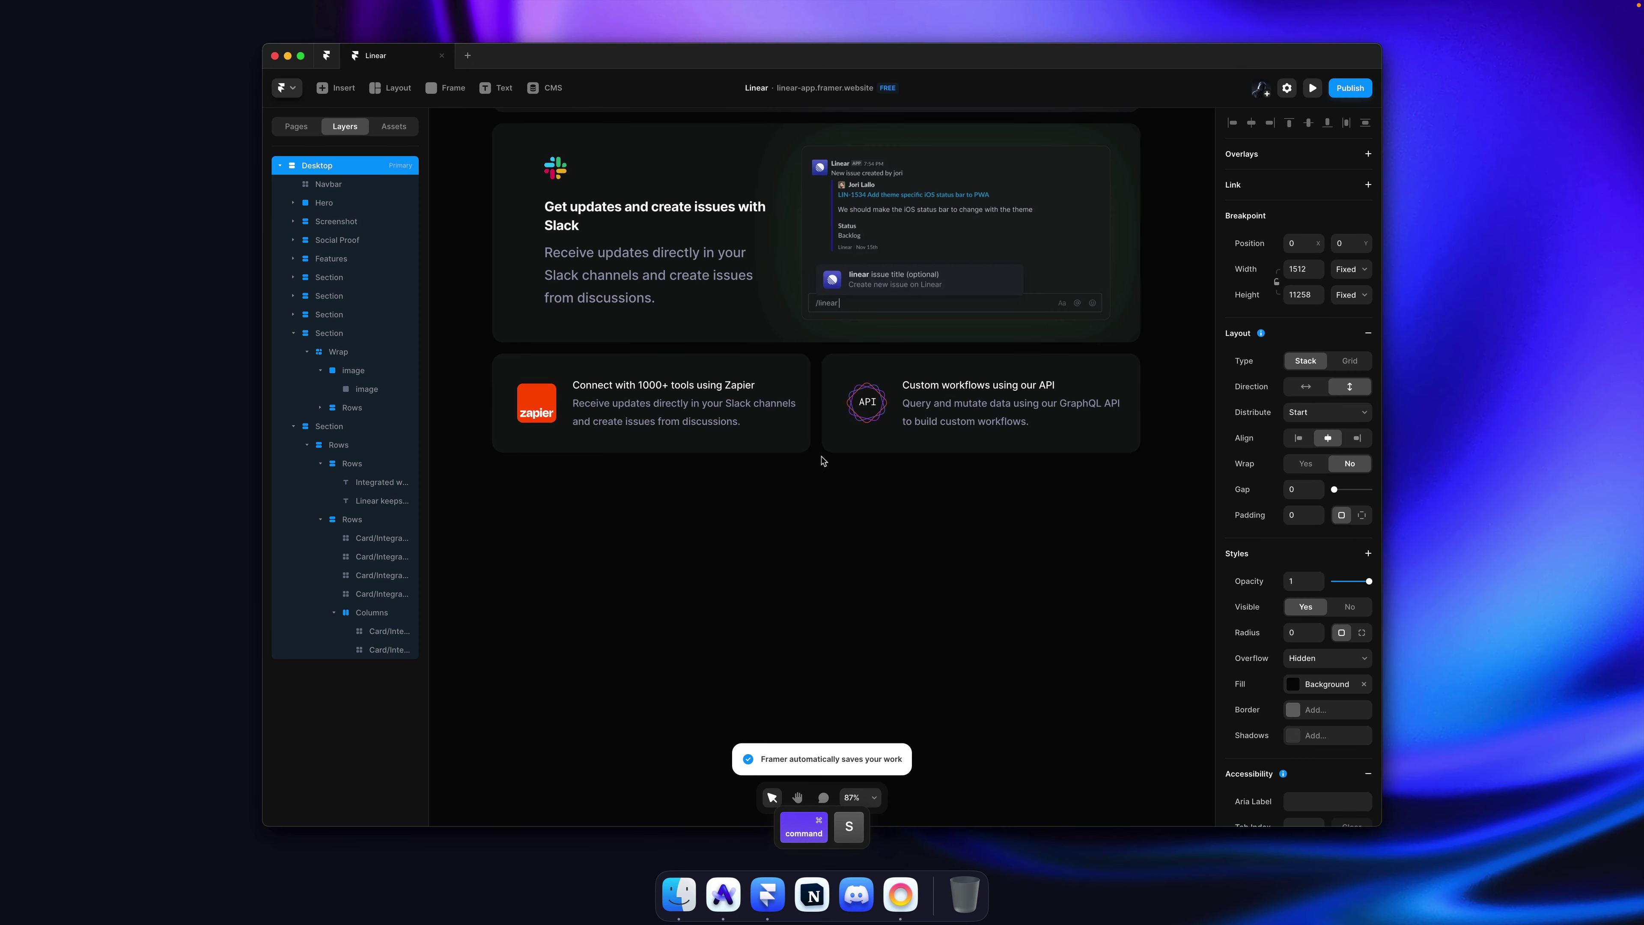
Step: Save the project and reload the published Linear clone's framer.website tab in Arc
key("super+s")
key("super+Tab")
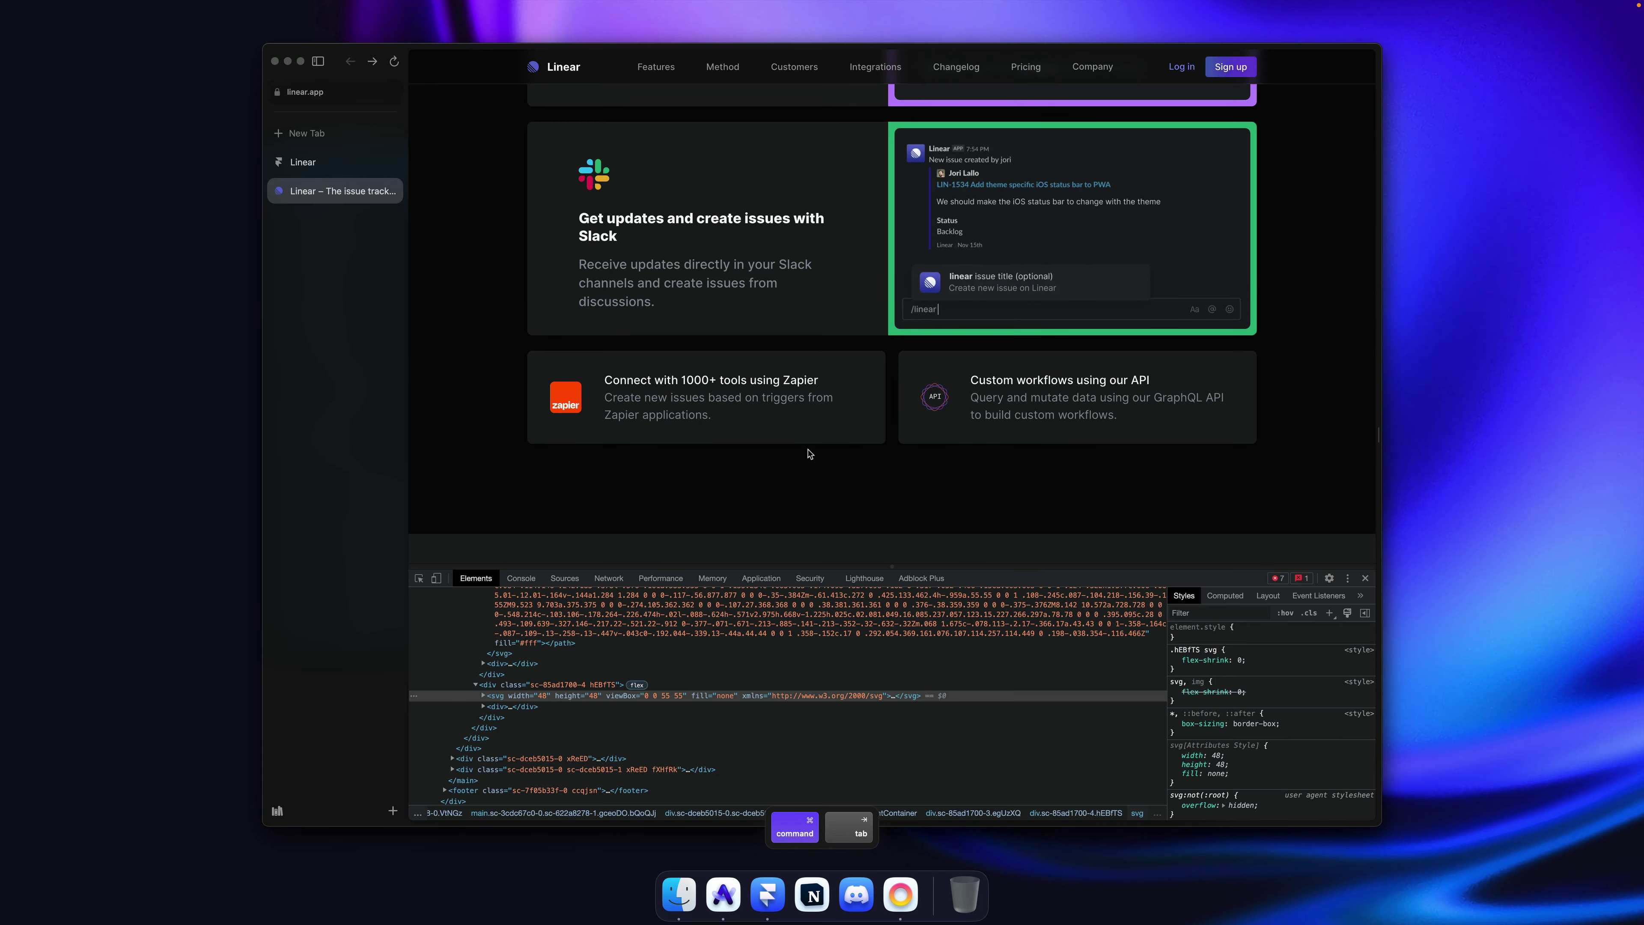
key("super+1")
key("super+r")
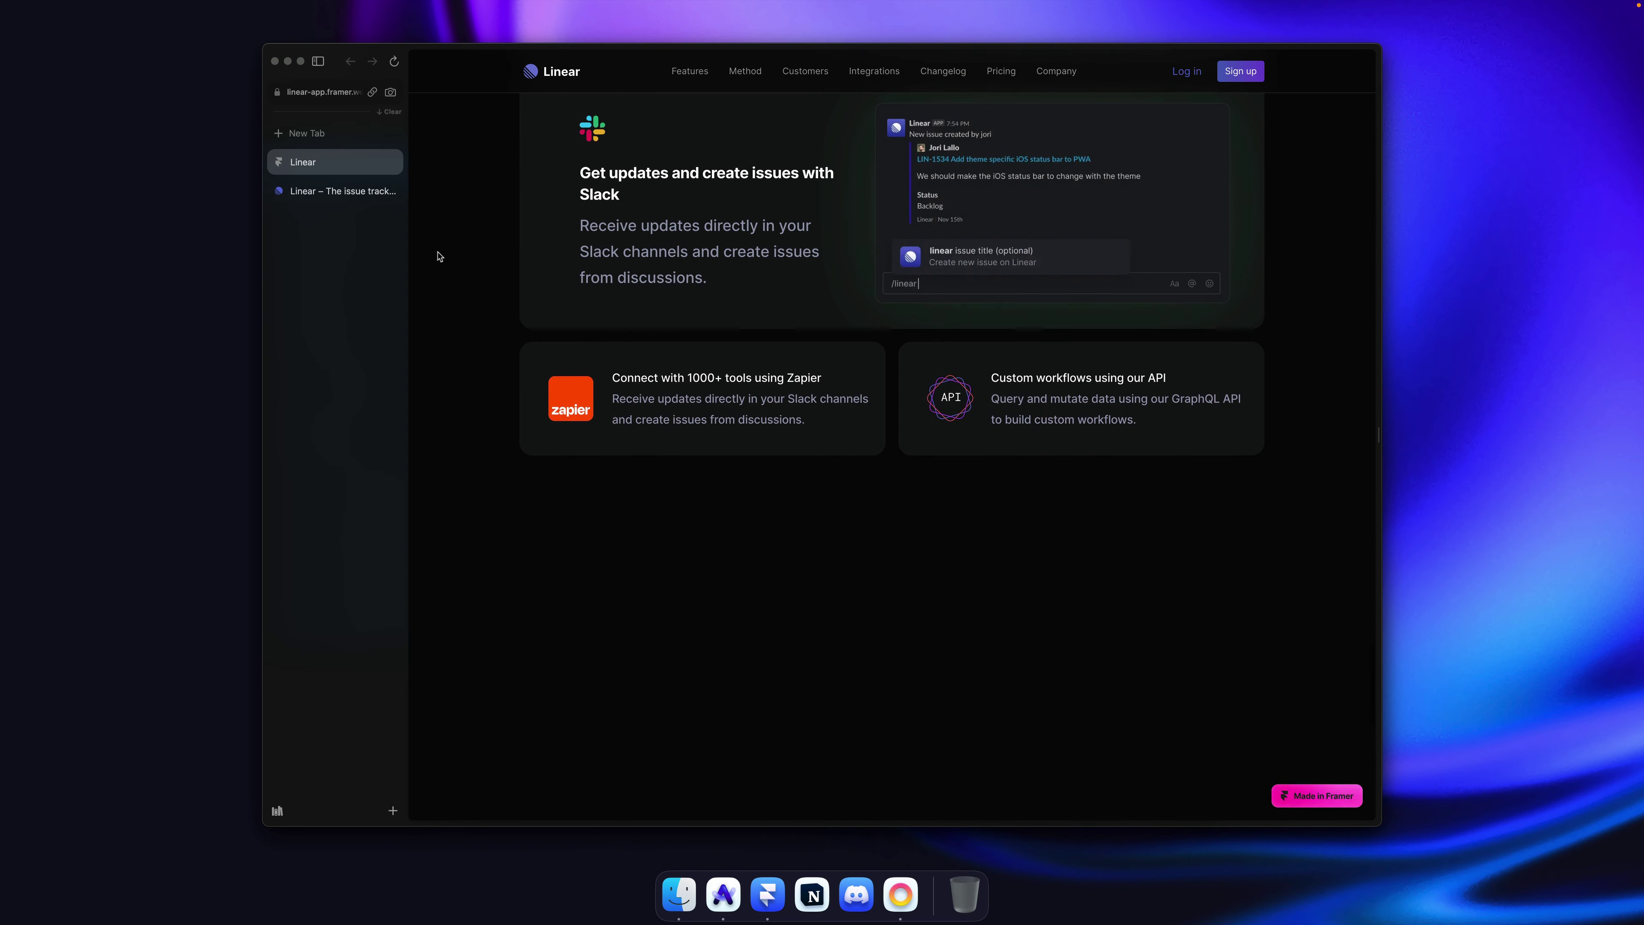
Step: Scroll through the published page to check the Zapier and API cards sit side by side
scroll(484, 253, "up", 10)
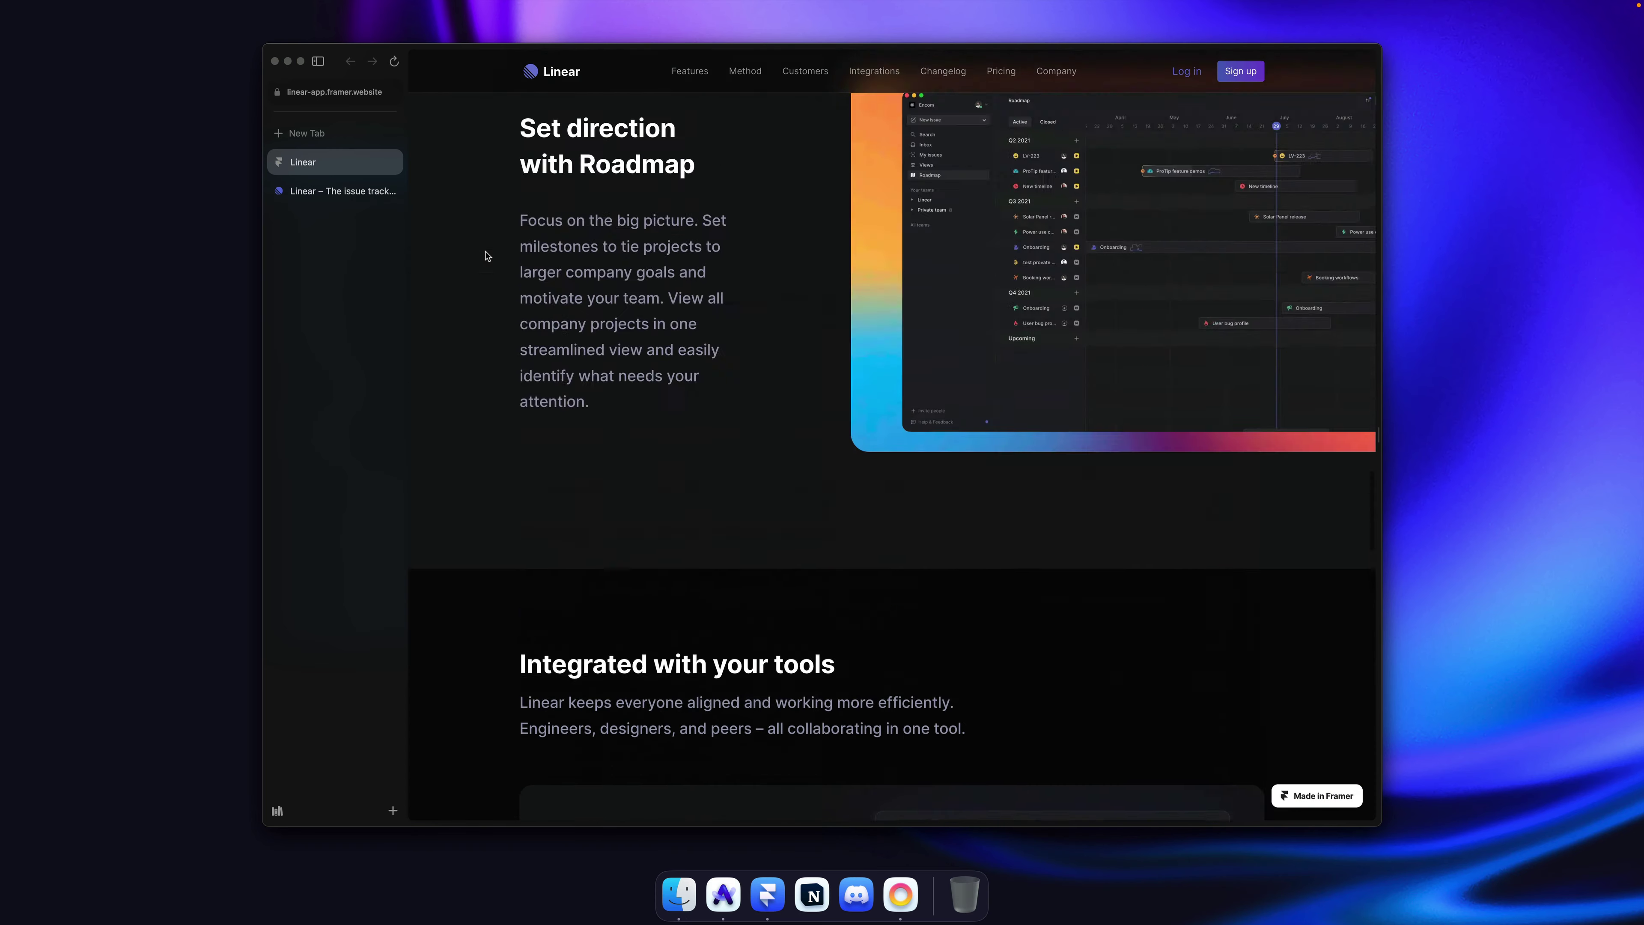
scroll(487, 256, "up", 15)
scroll(487, 255, "down", 10)
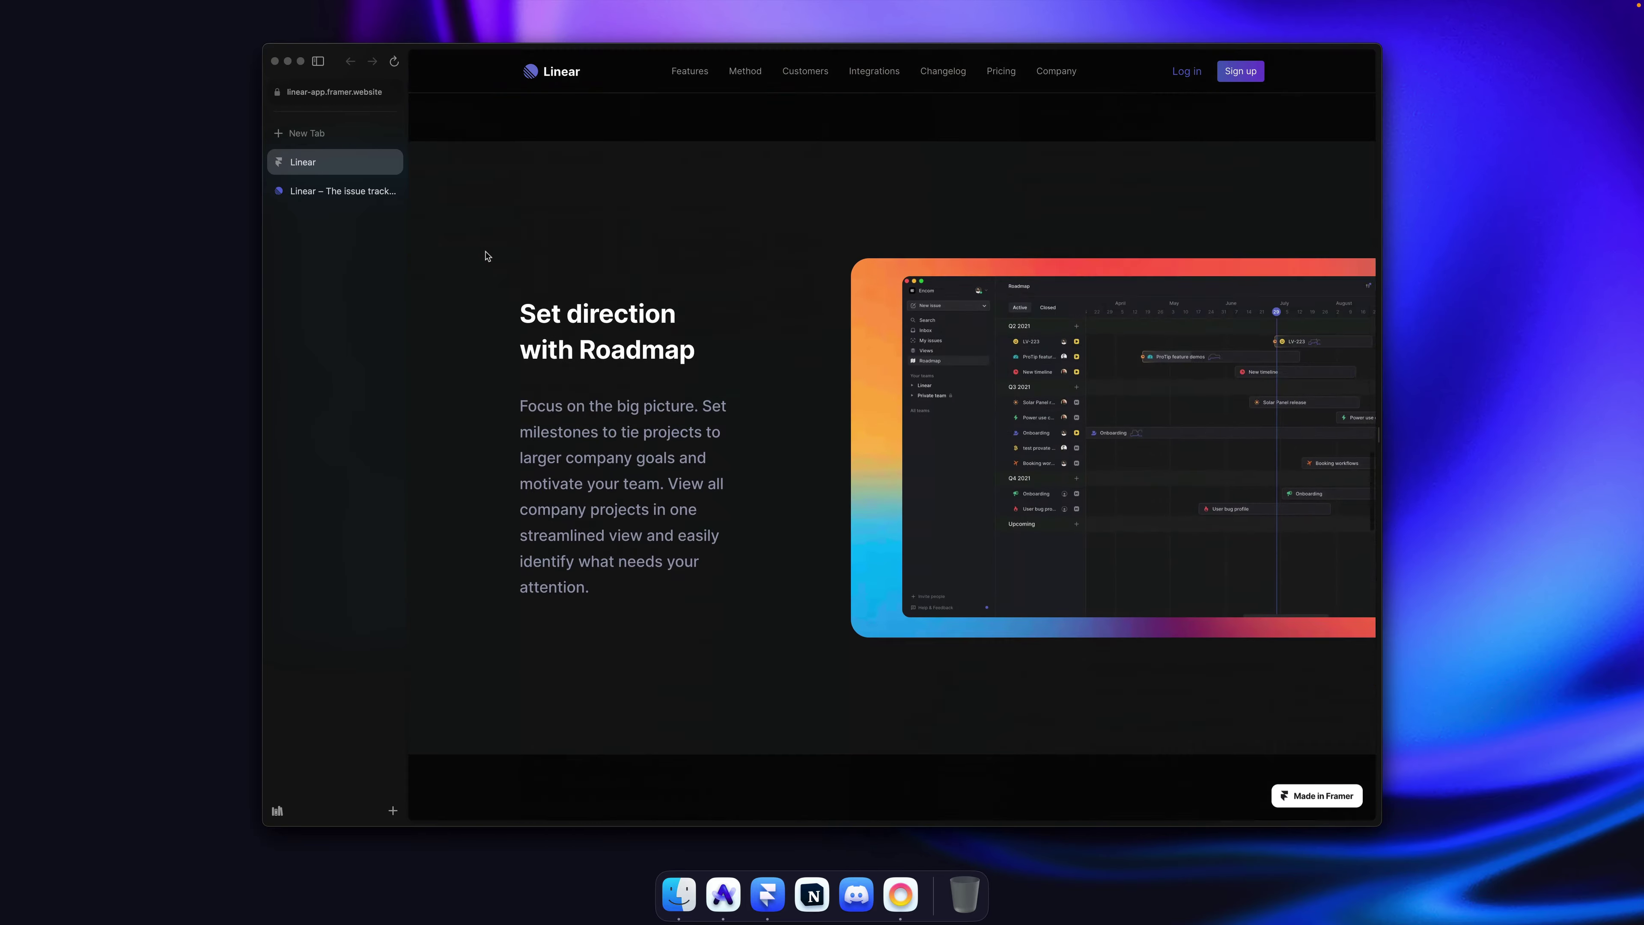
scroll(487, 255, "down", 20)
scroll(487, 256, "up", 5)
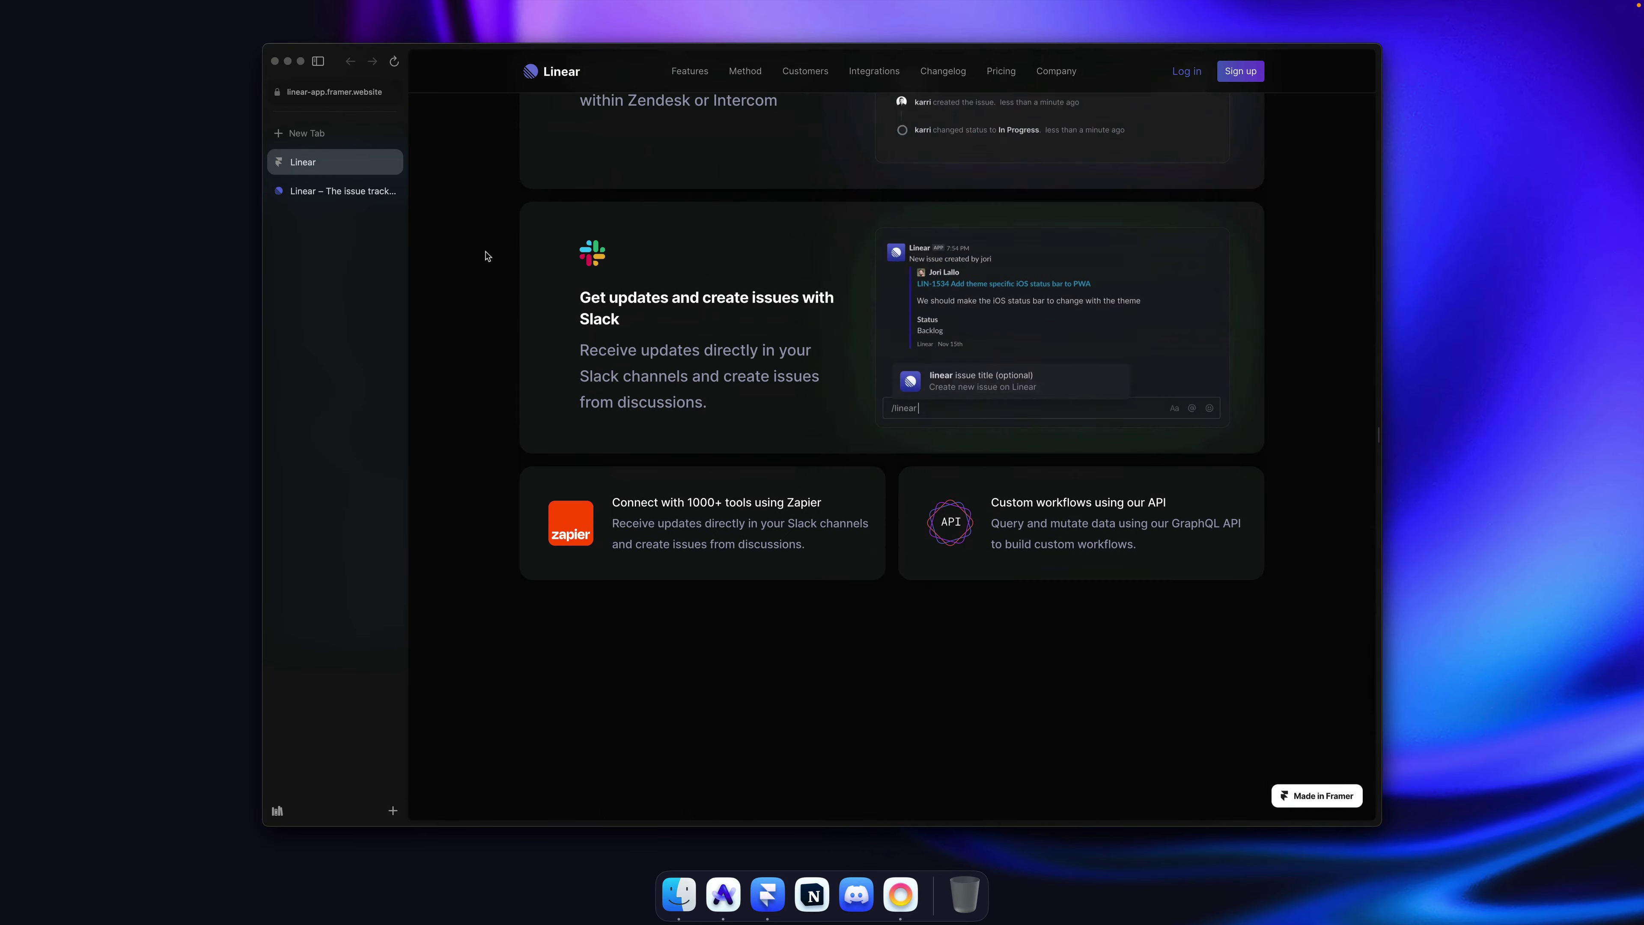
scroll(487, 256, "up", 20)
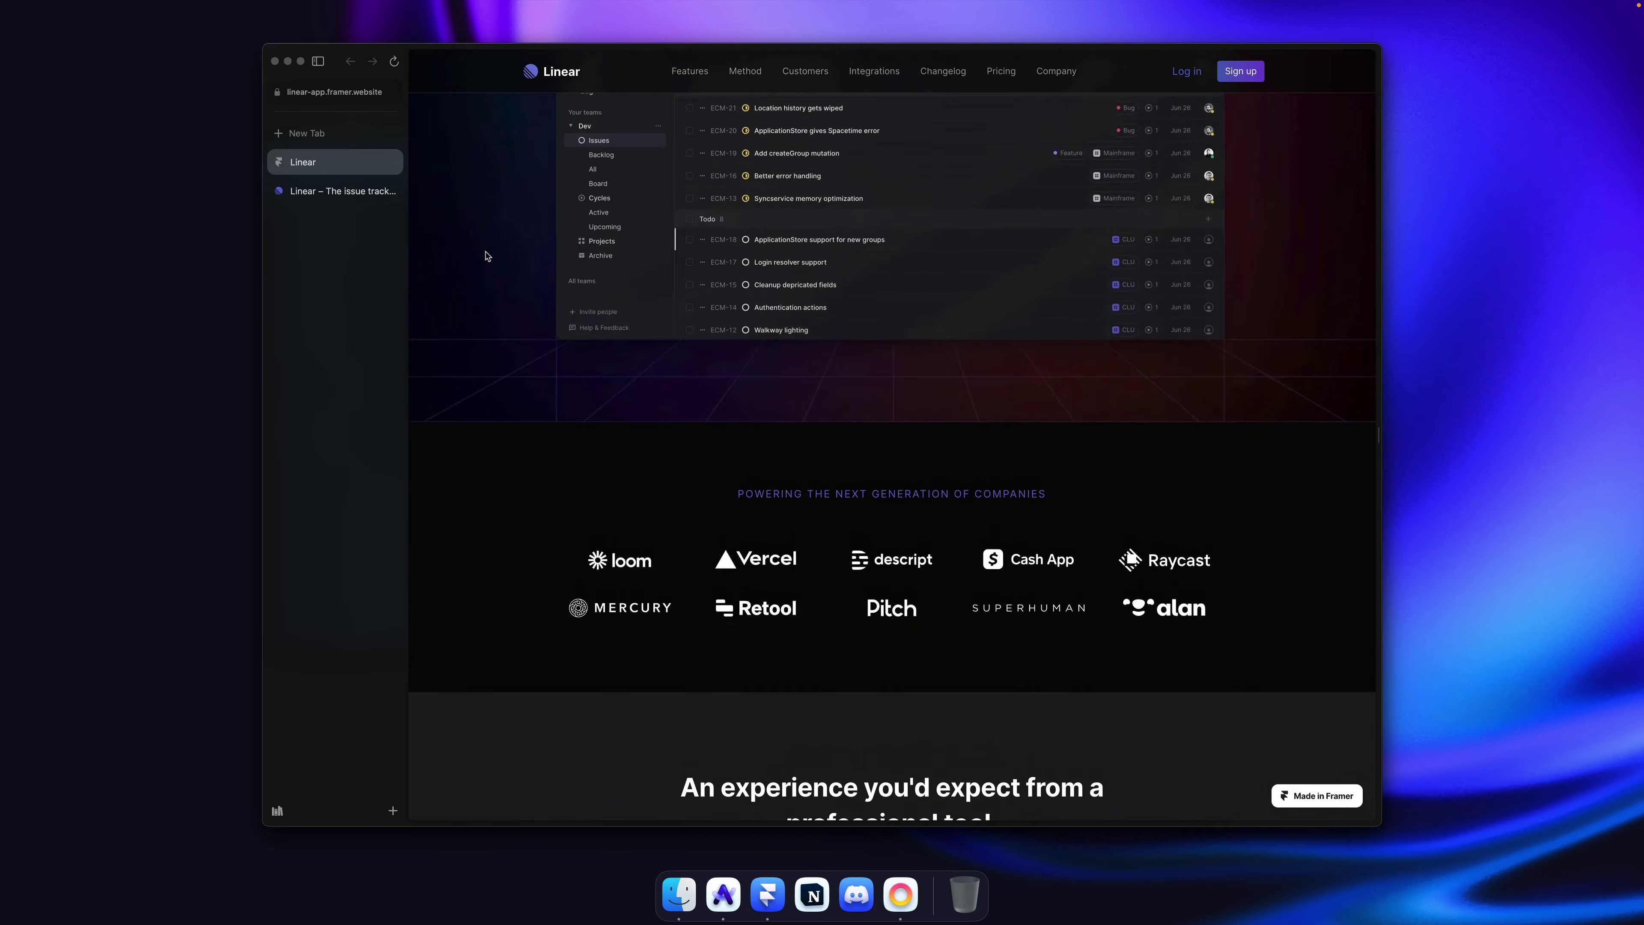
scroll(486, 256, "up", 5)
scroll(487, 256, "down", 20)
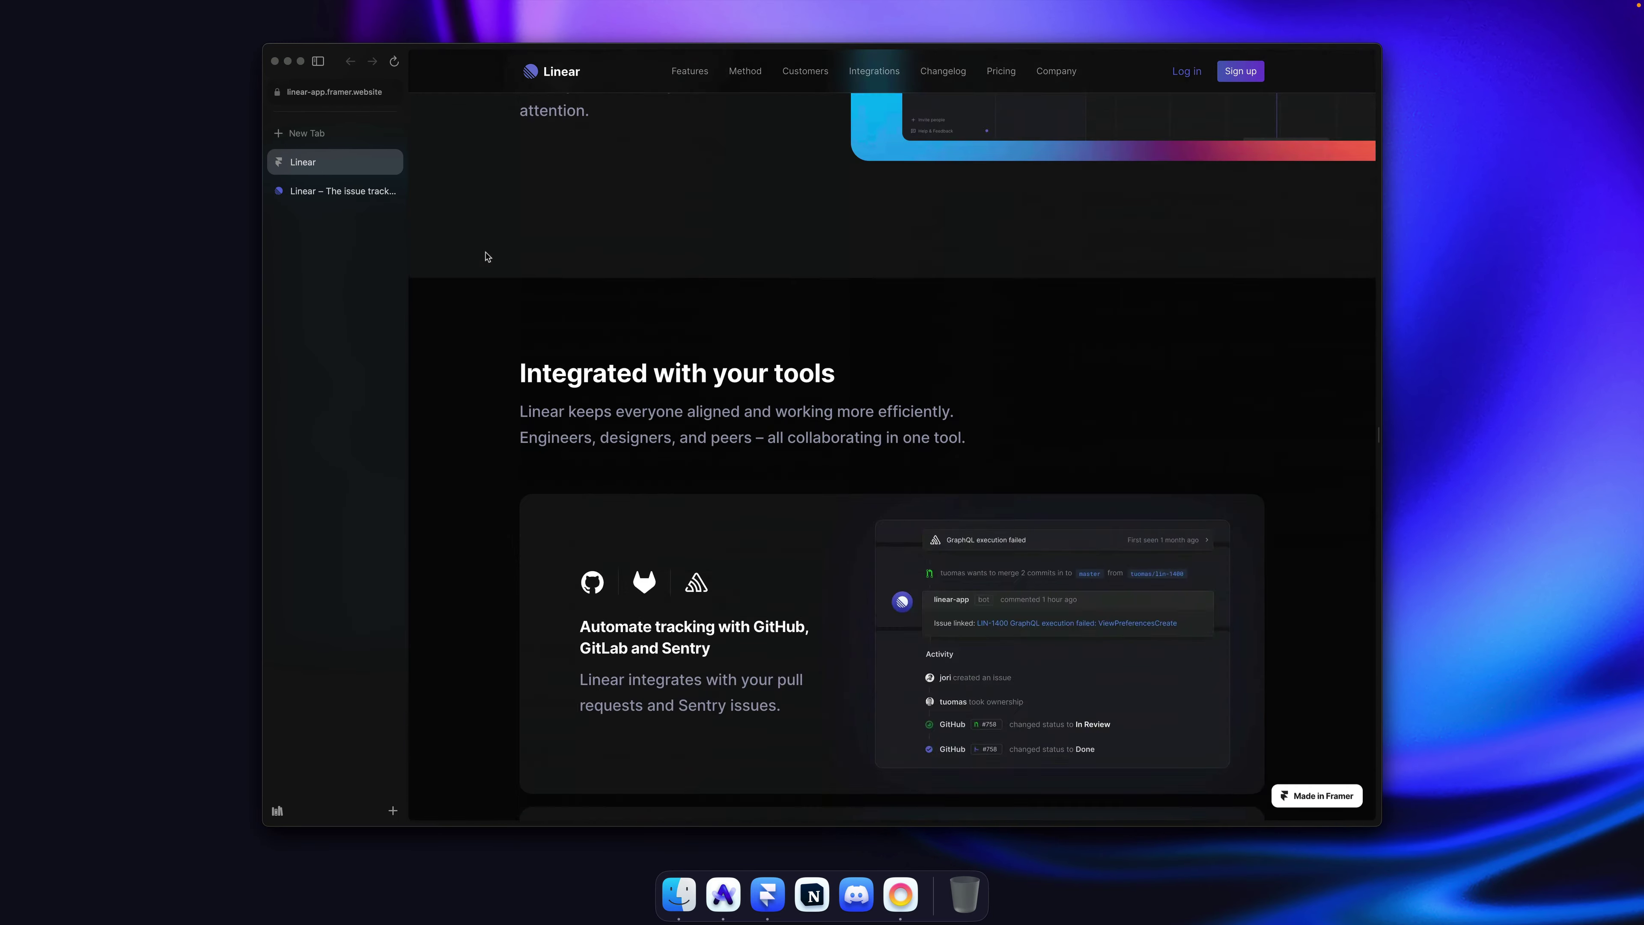
scroll(487, 255, "down", 10)
scroll(487, 255, "up", 12)
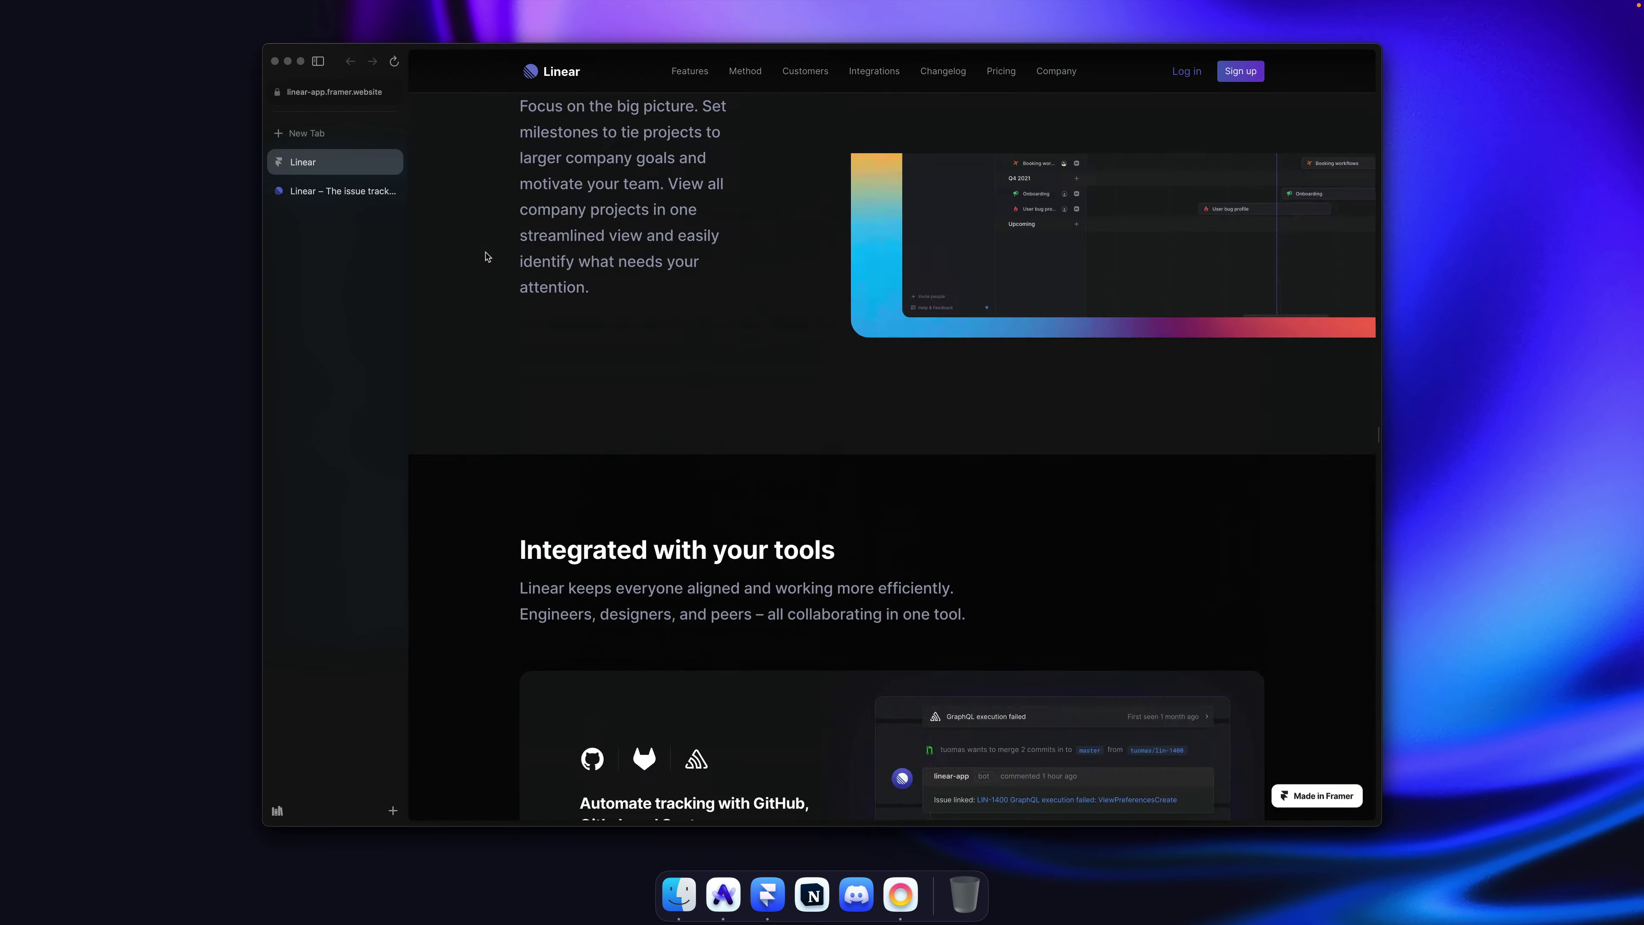
scroll(487, 256, "up", 15)
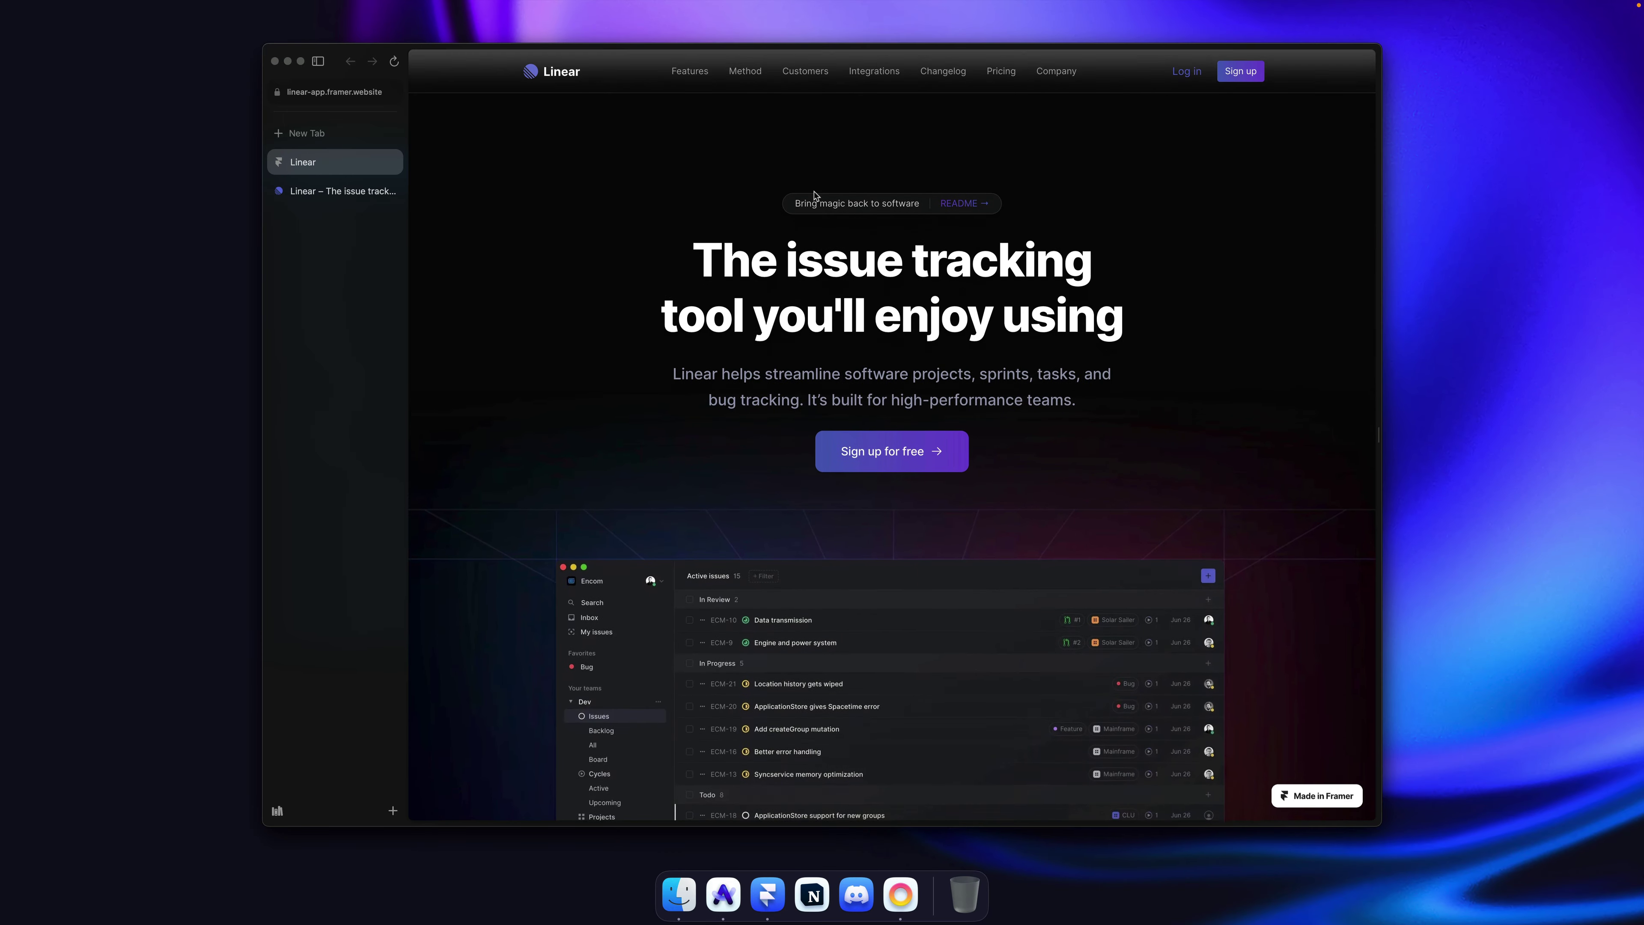
scroll(1115, 237, "down", 15)
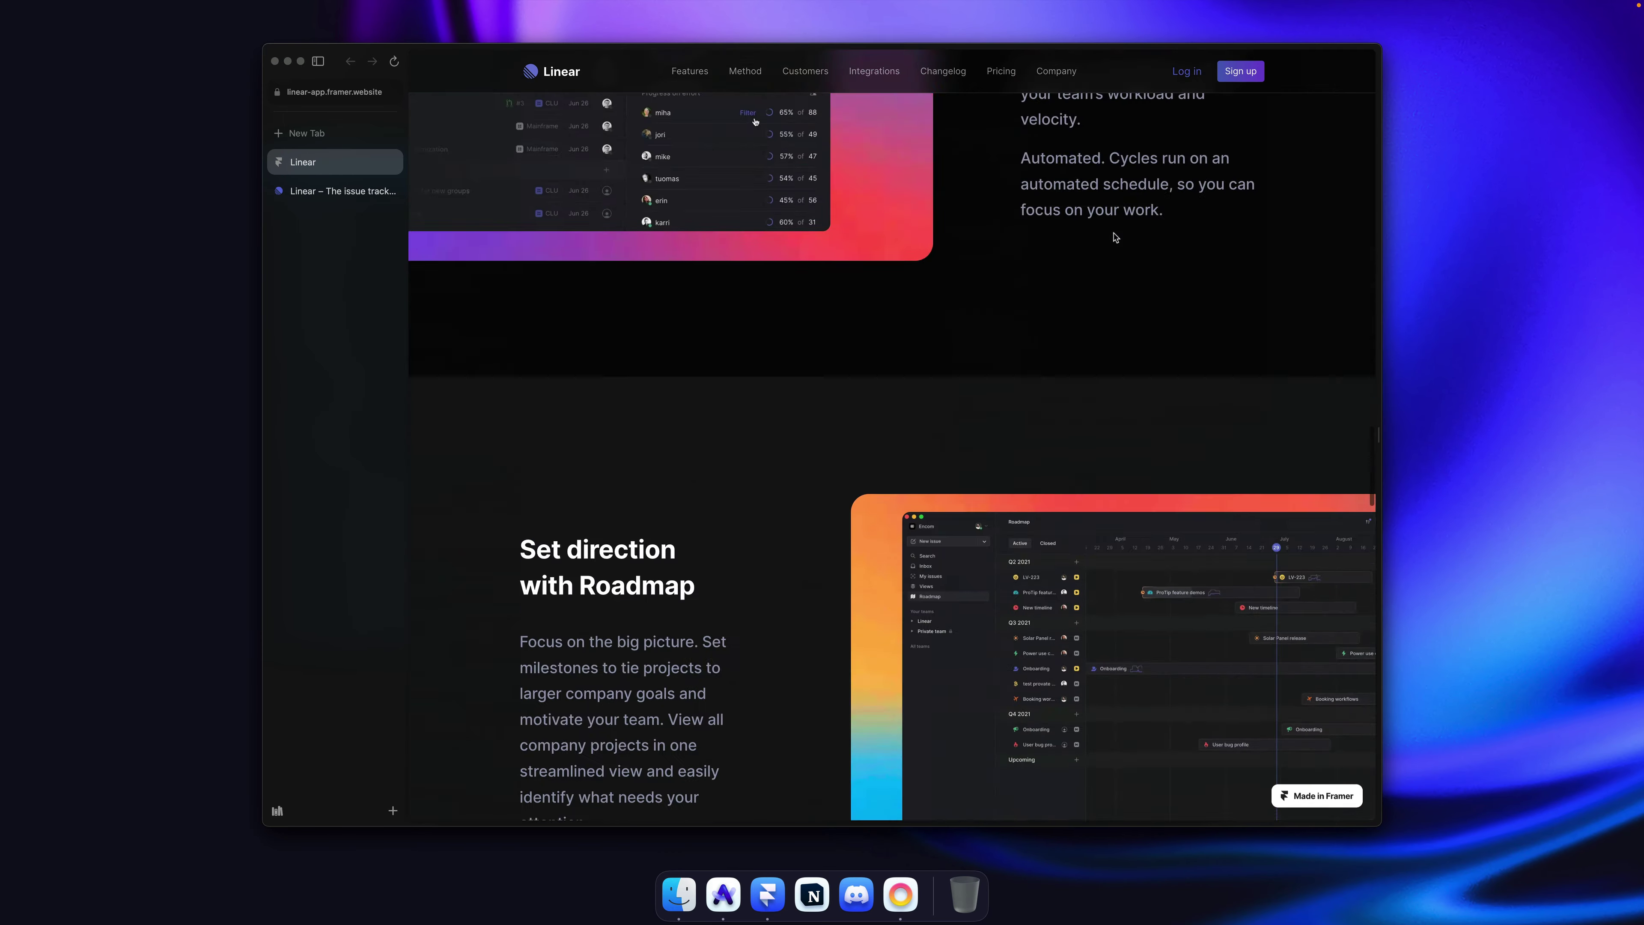
scroll(1115, 238, "down", 10)
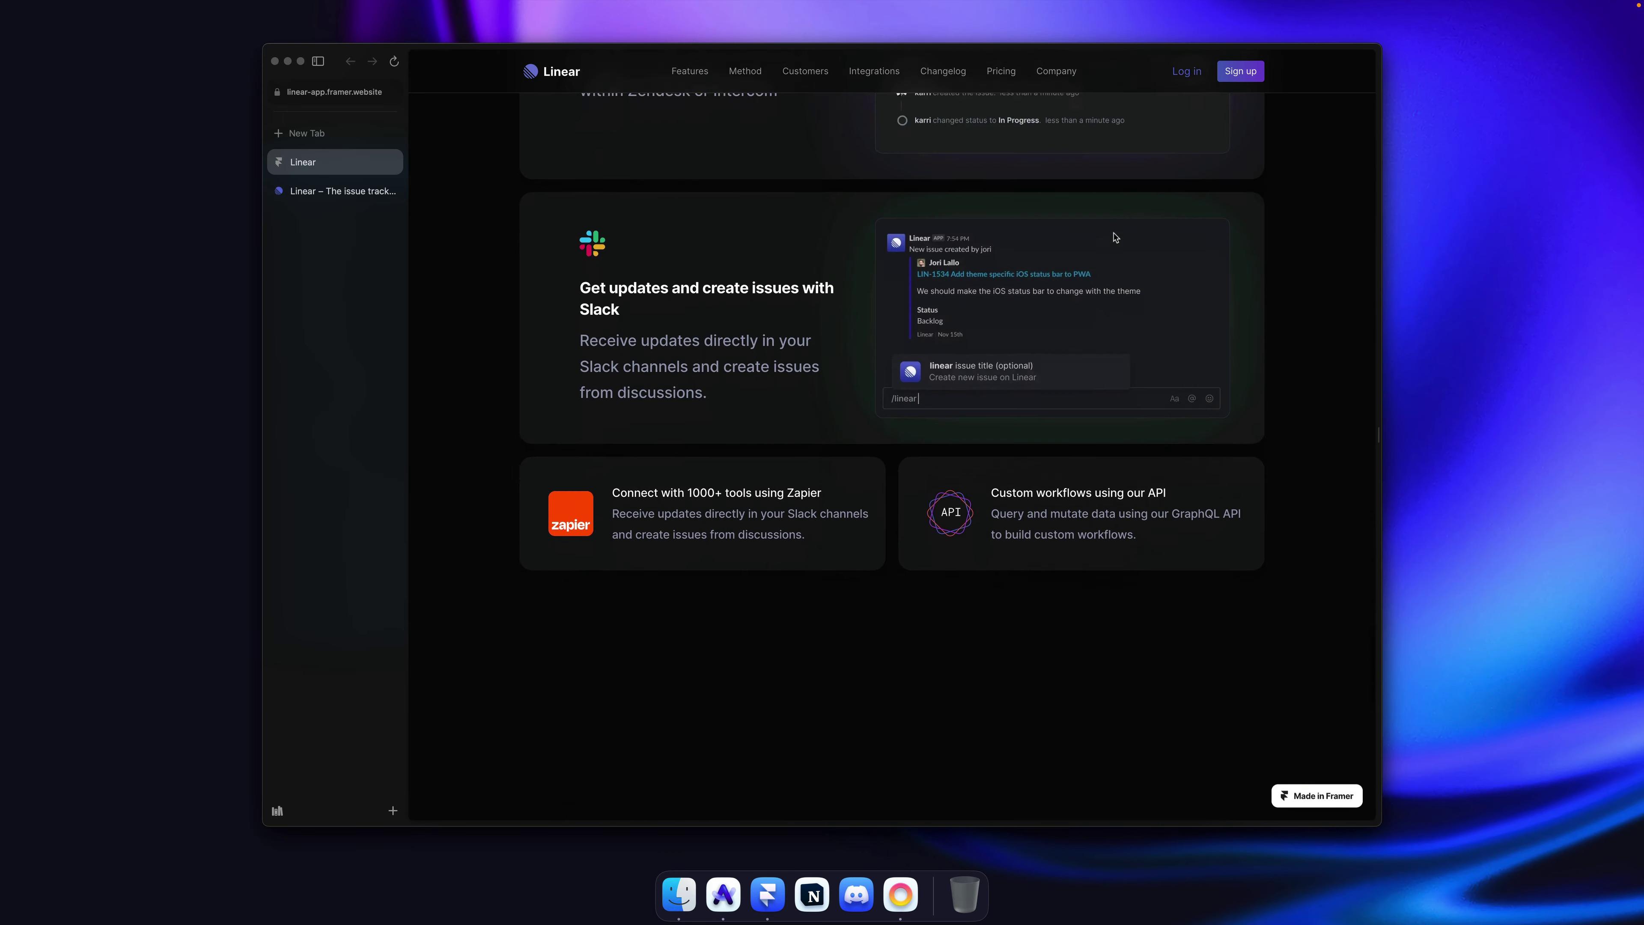
Step: On the linear.app tab, close DevTools and copy the 'Loved by product people' heading
left_click(311, 192)
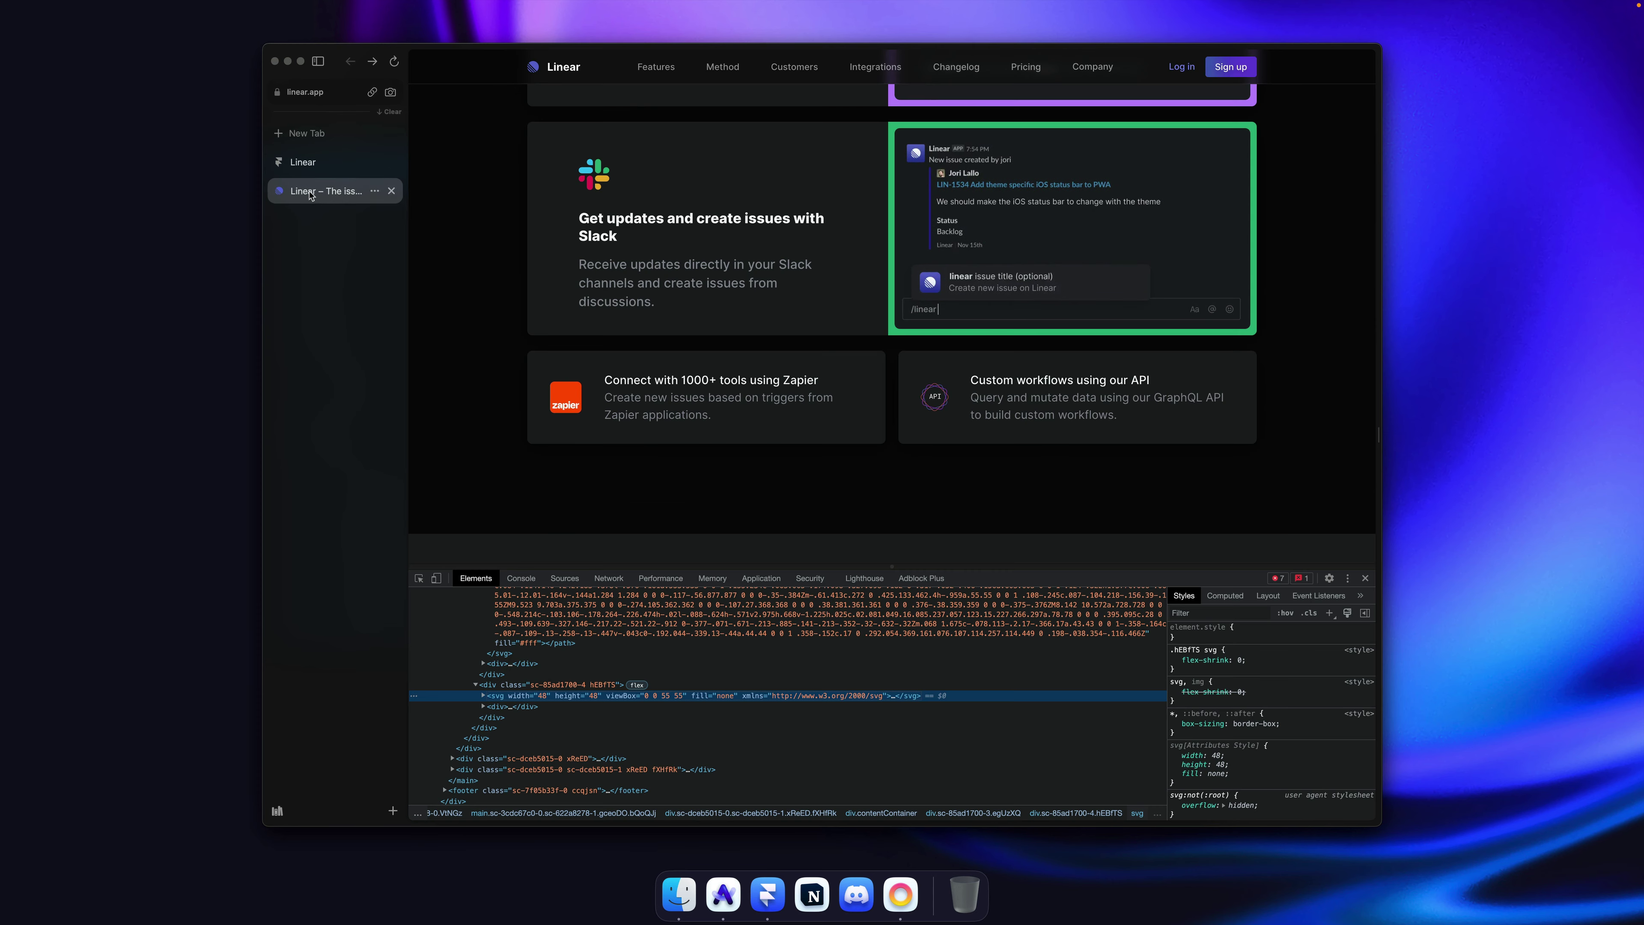
scroll(518, 293, "down", 1)
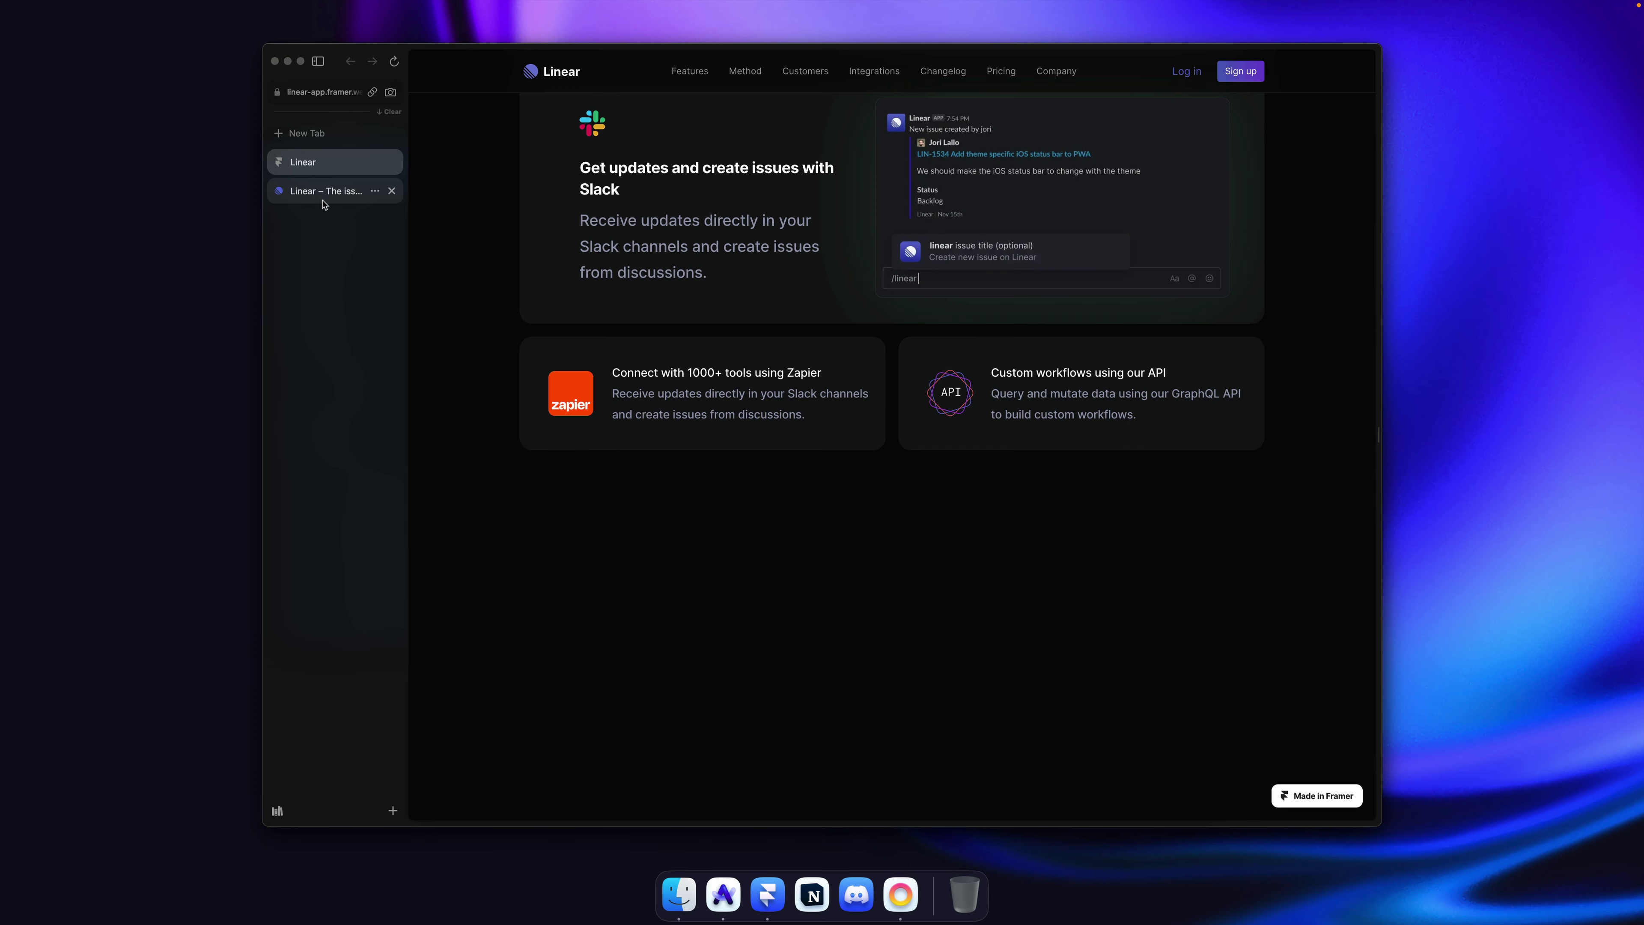
left_click(1365, 578)
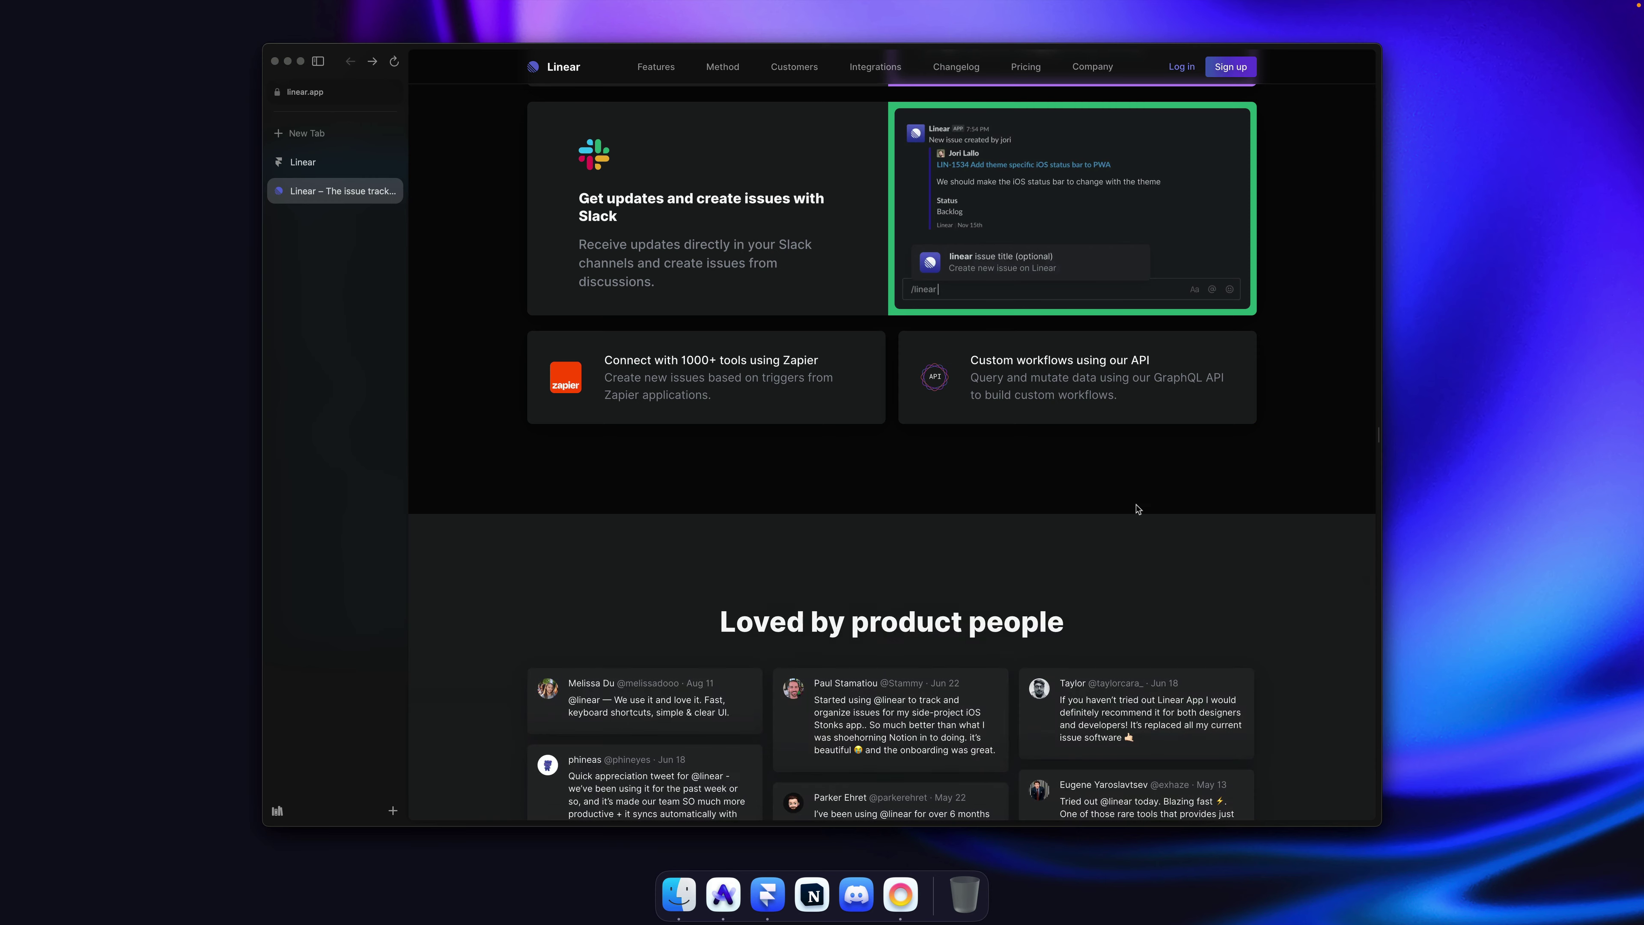
scroll(1187, 502, "down", 5)
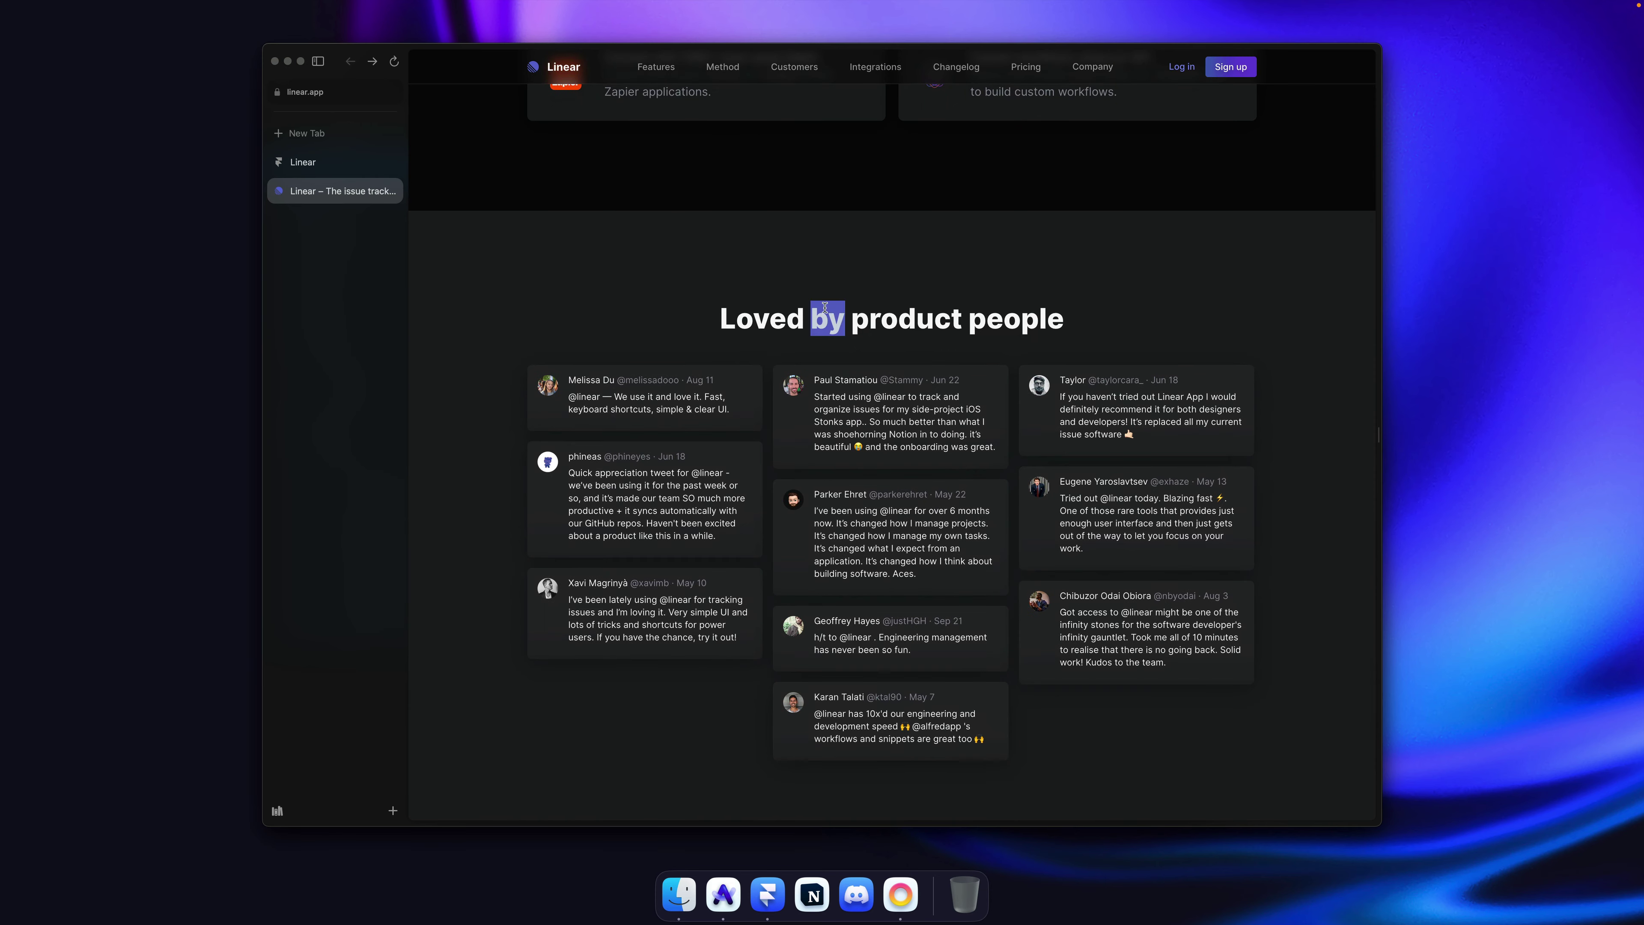
triple_click(825, 307)
key("super+c")
scroll(930, 302, "down", 2)
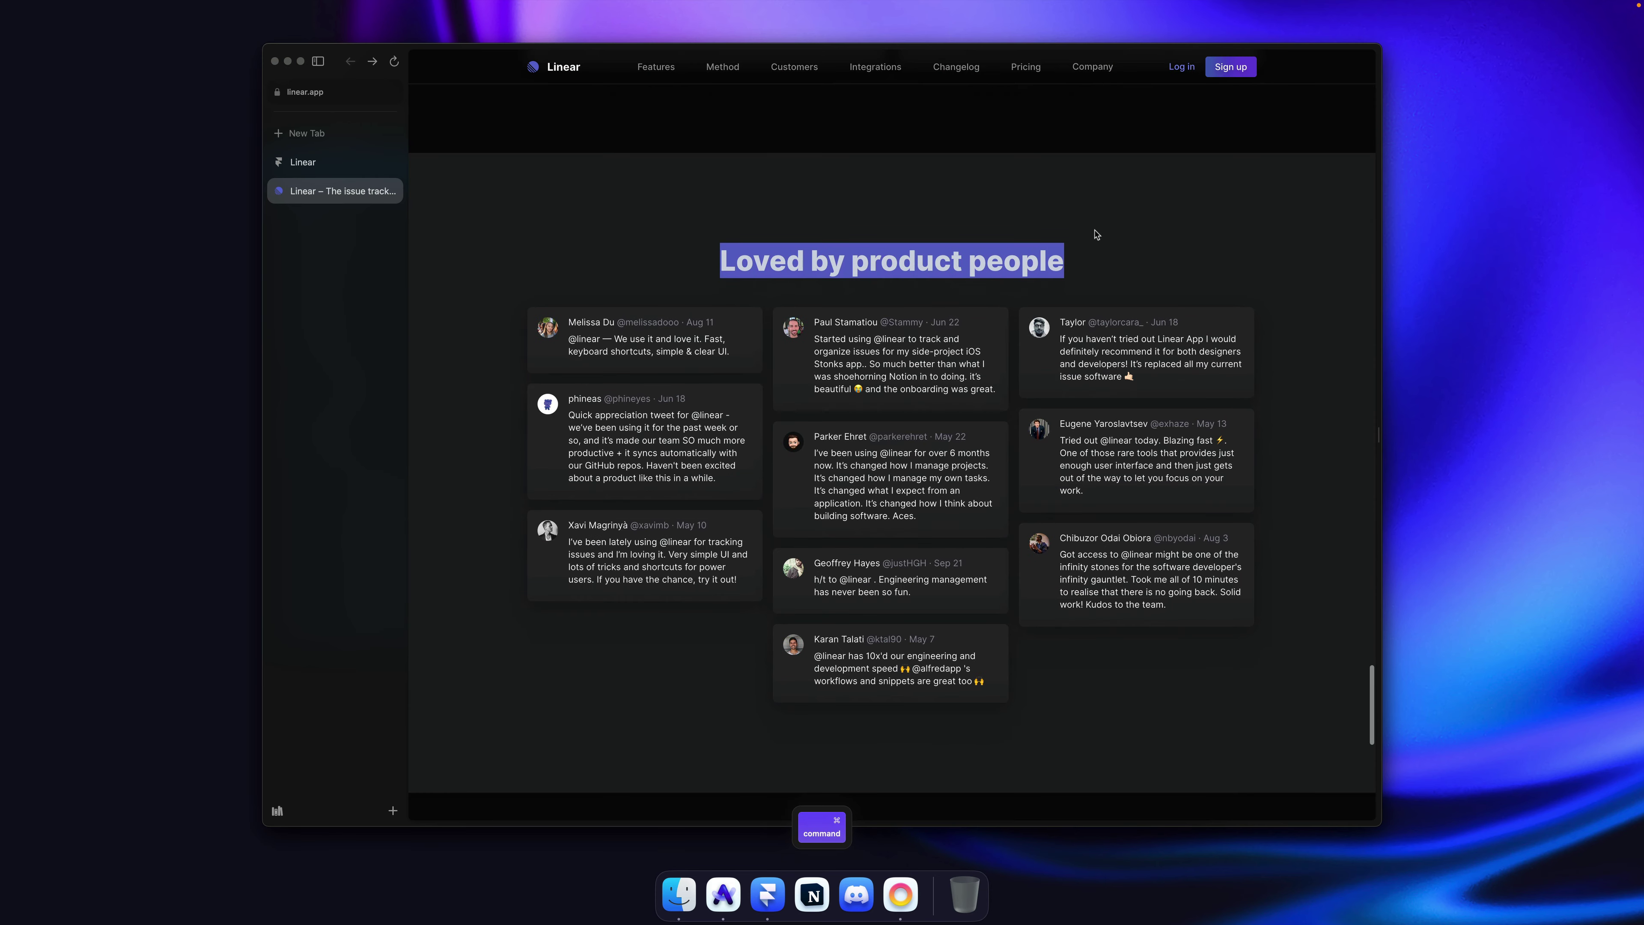
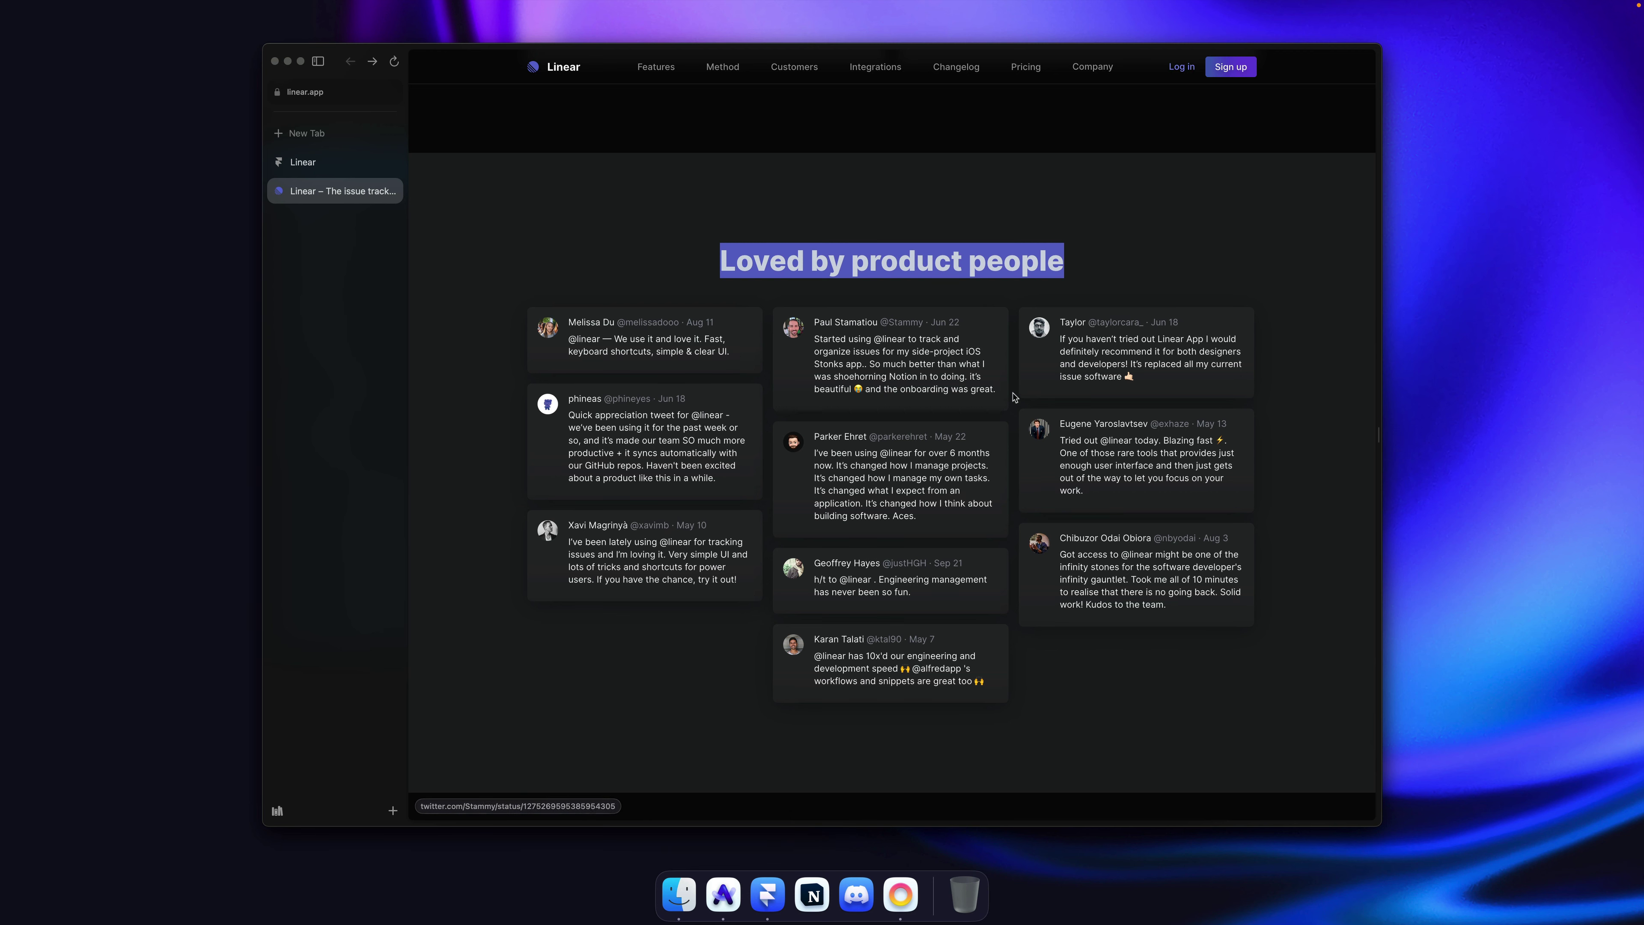
Step: Save, then draw a new frame below the integrations section and fill it Charcoal
key("super+Tab")
scroll(769, 496, "down", 10)
scroll(1005, 419, "up", 2)
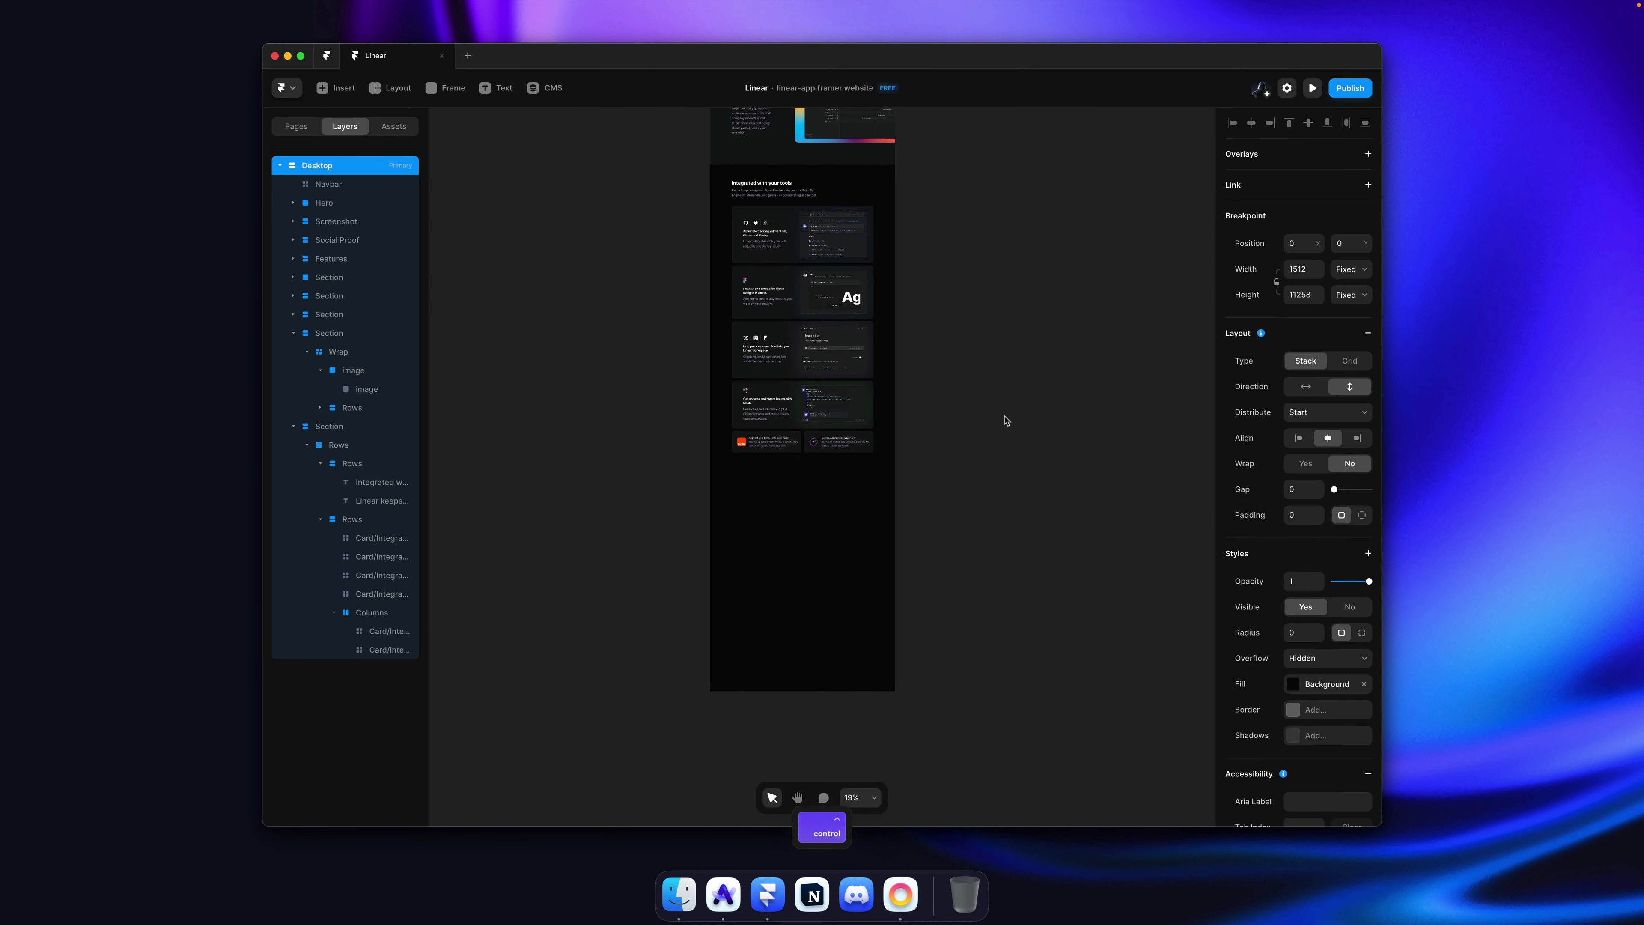
left_click(1005, 419)
key("super+s")
key("f")
left_click_drag(711, 482, 890, 604)
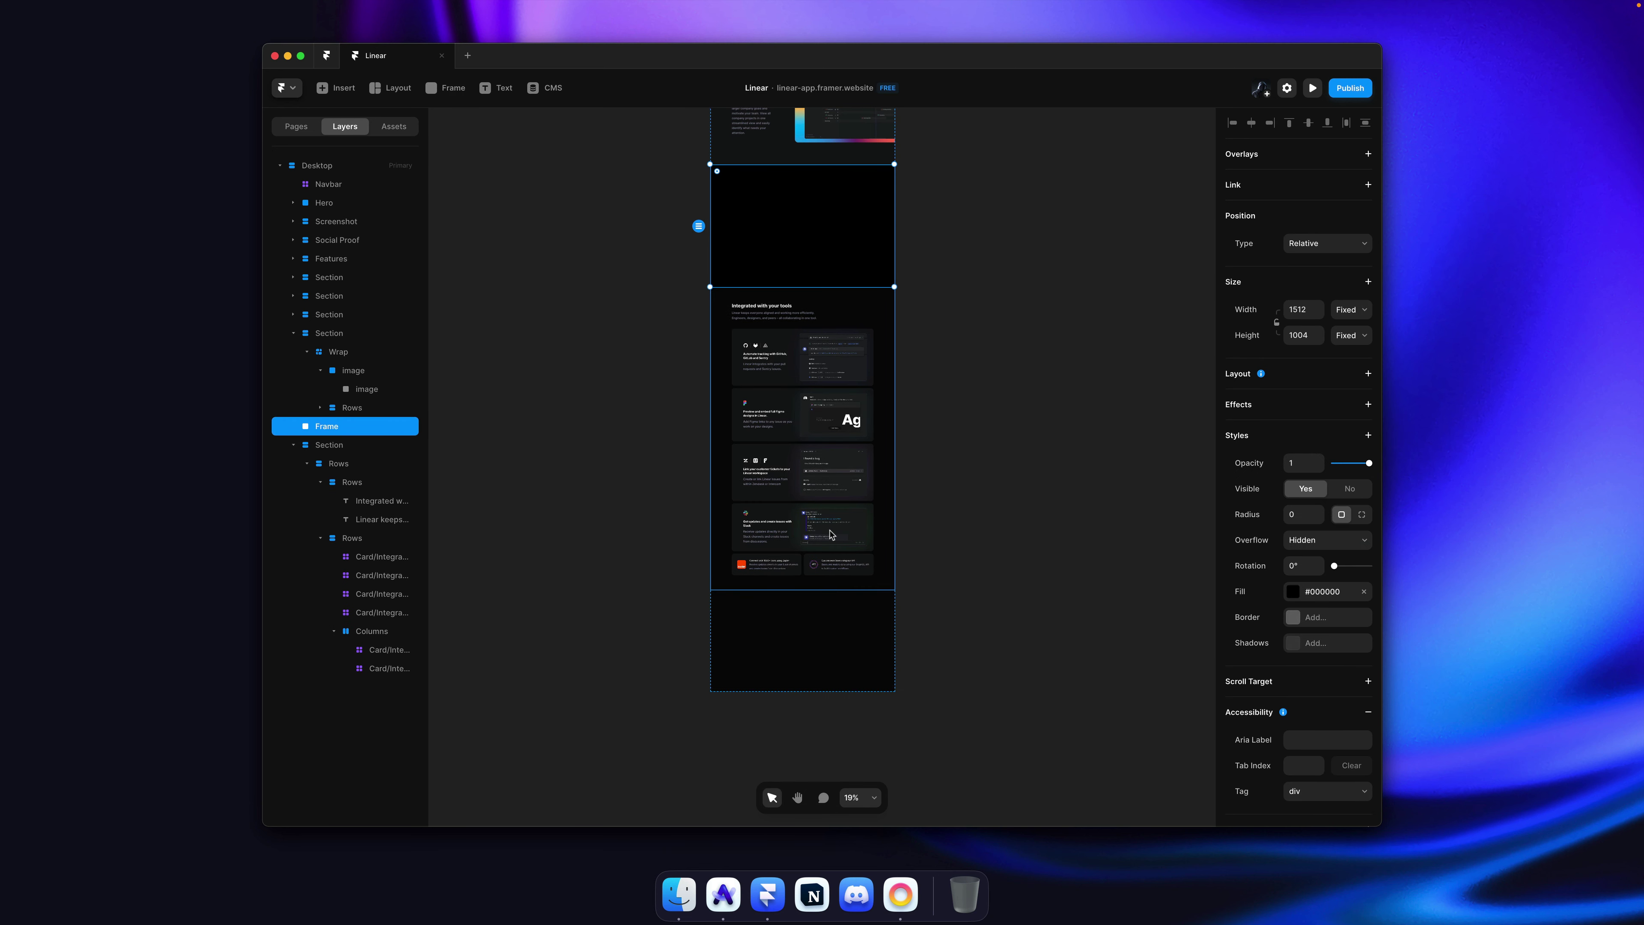
key("super+bracketright")
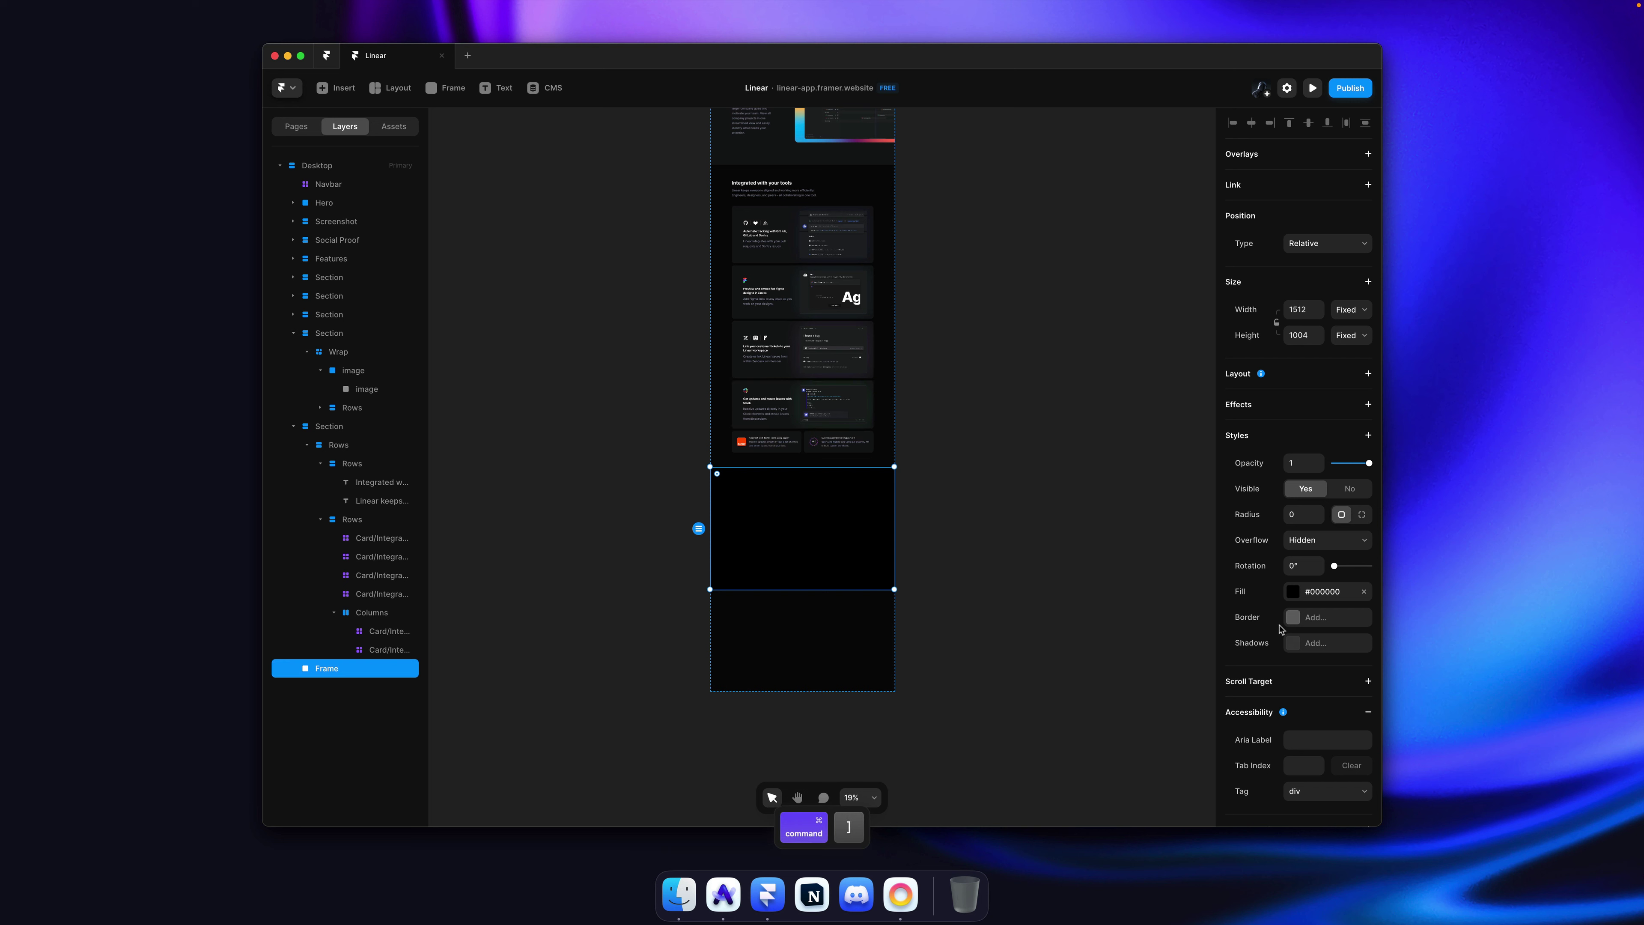
left_click(1343, 599)
left_click(1081, 714)
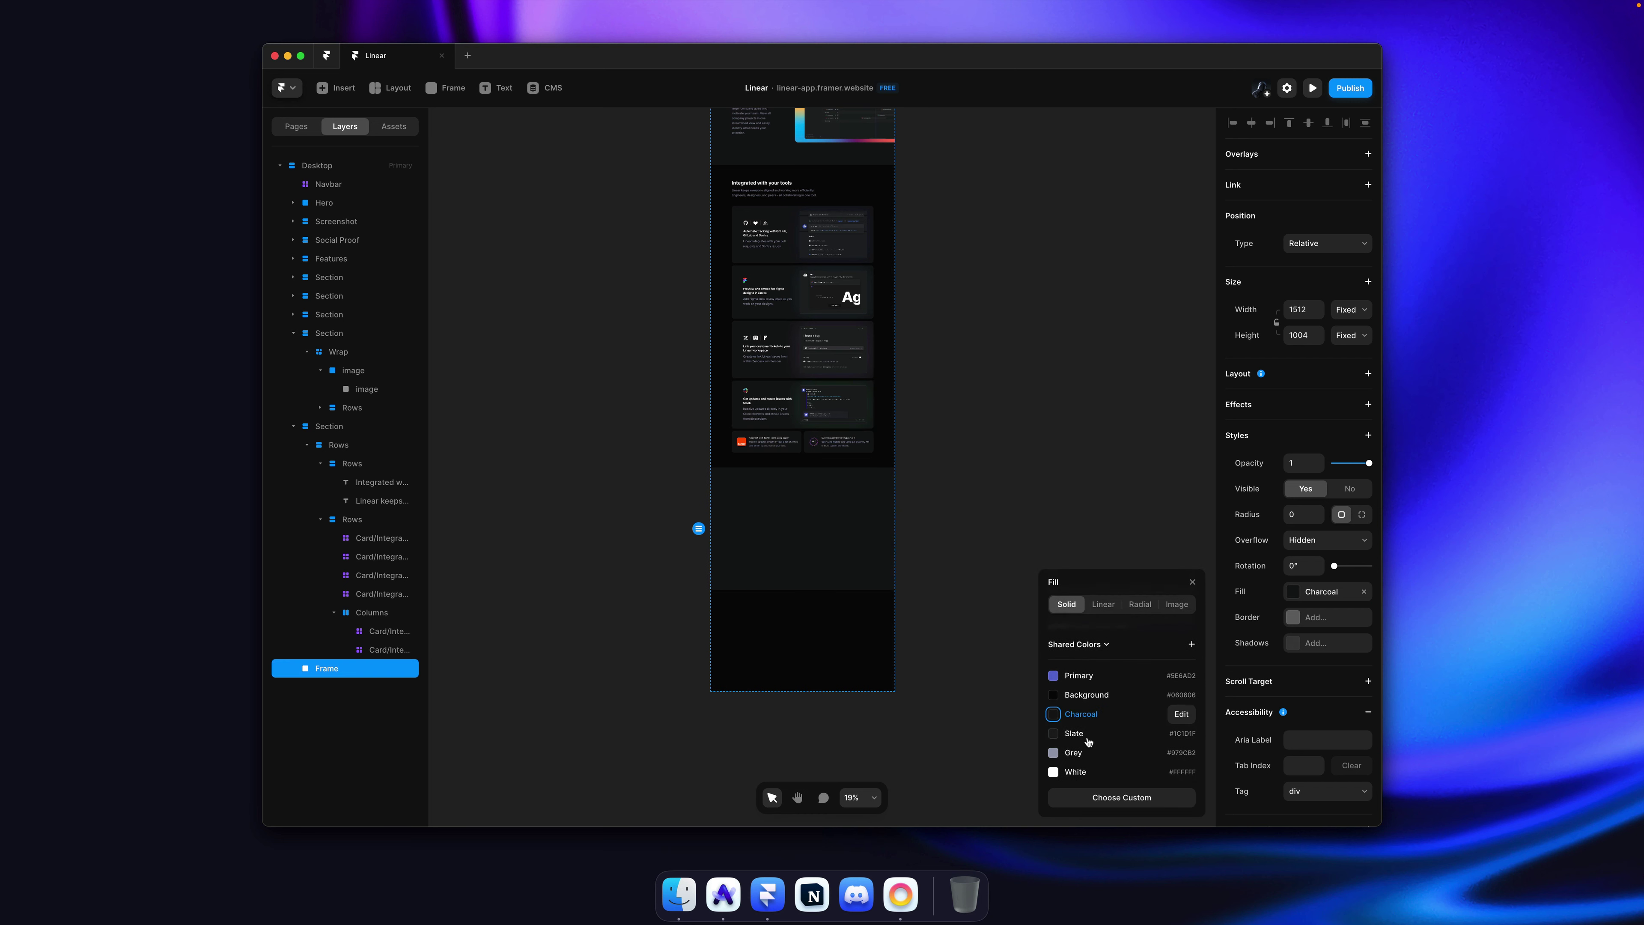
left_click(1012, 479)
scroll(950, 470, "up", 5)
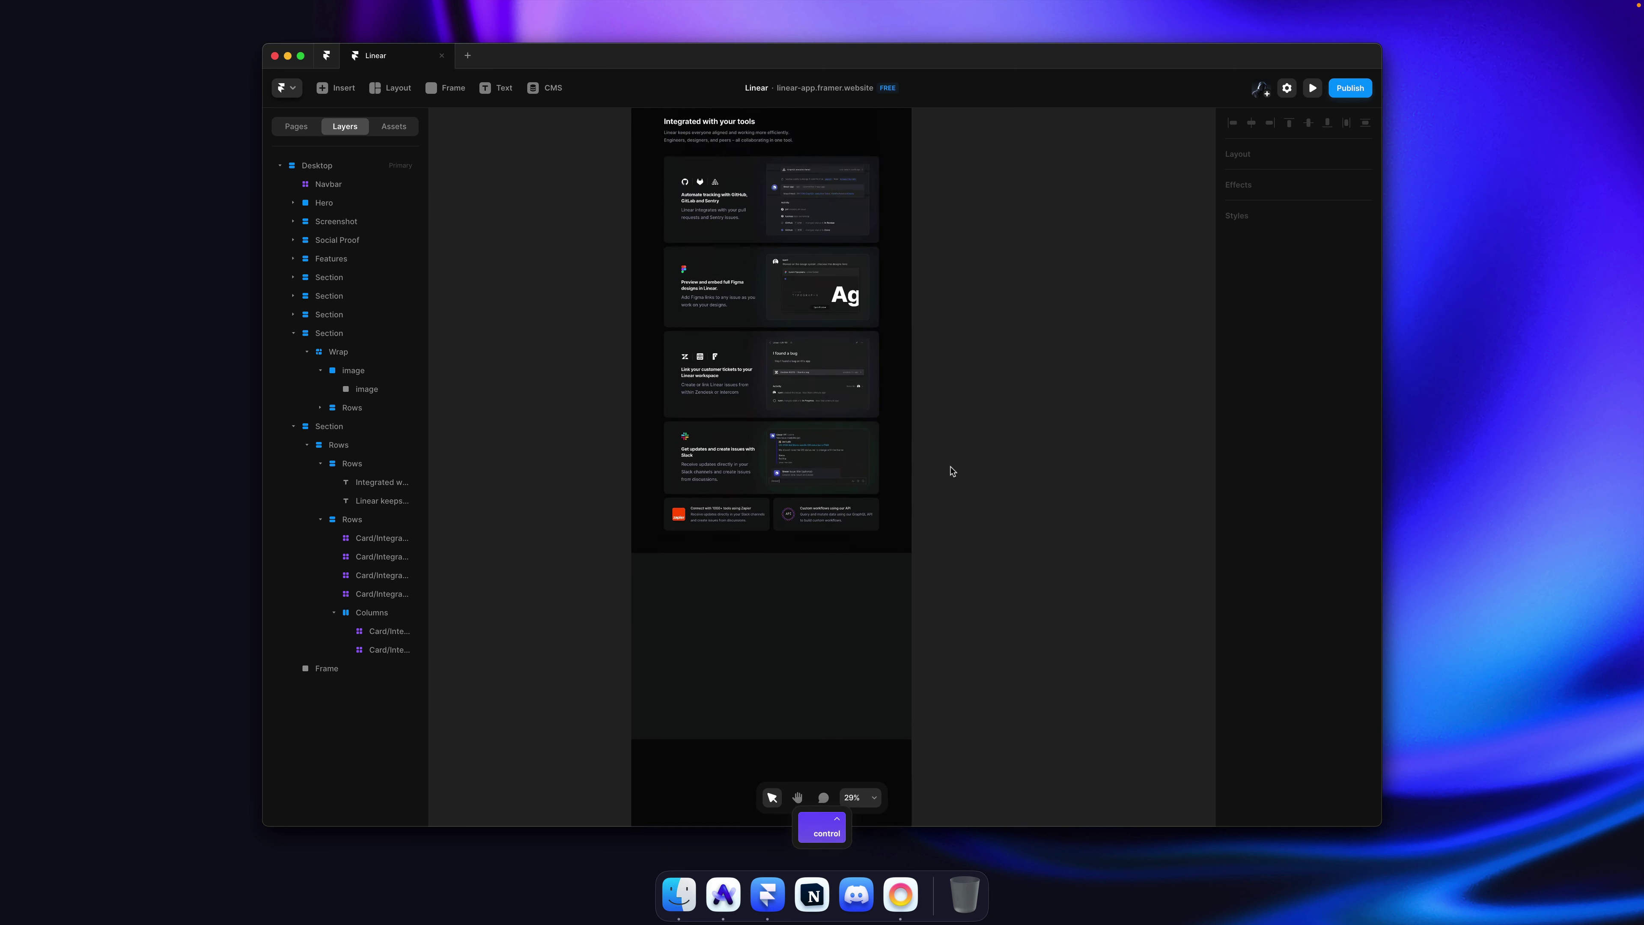
Step: Paste a copy of the 'Set direction' heading into the frame and retitle it 'Loved by product people'
left_click(686, 268)
key("super+c")
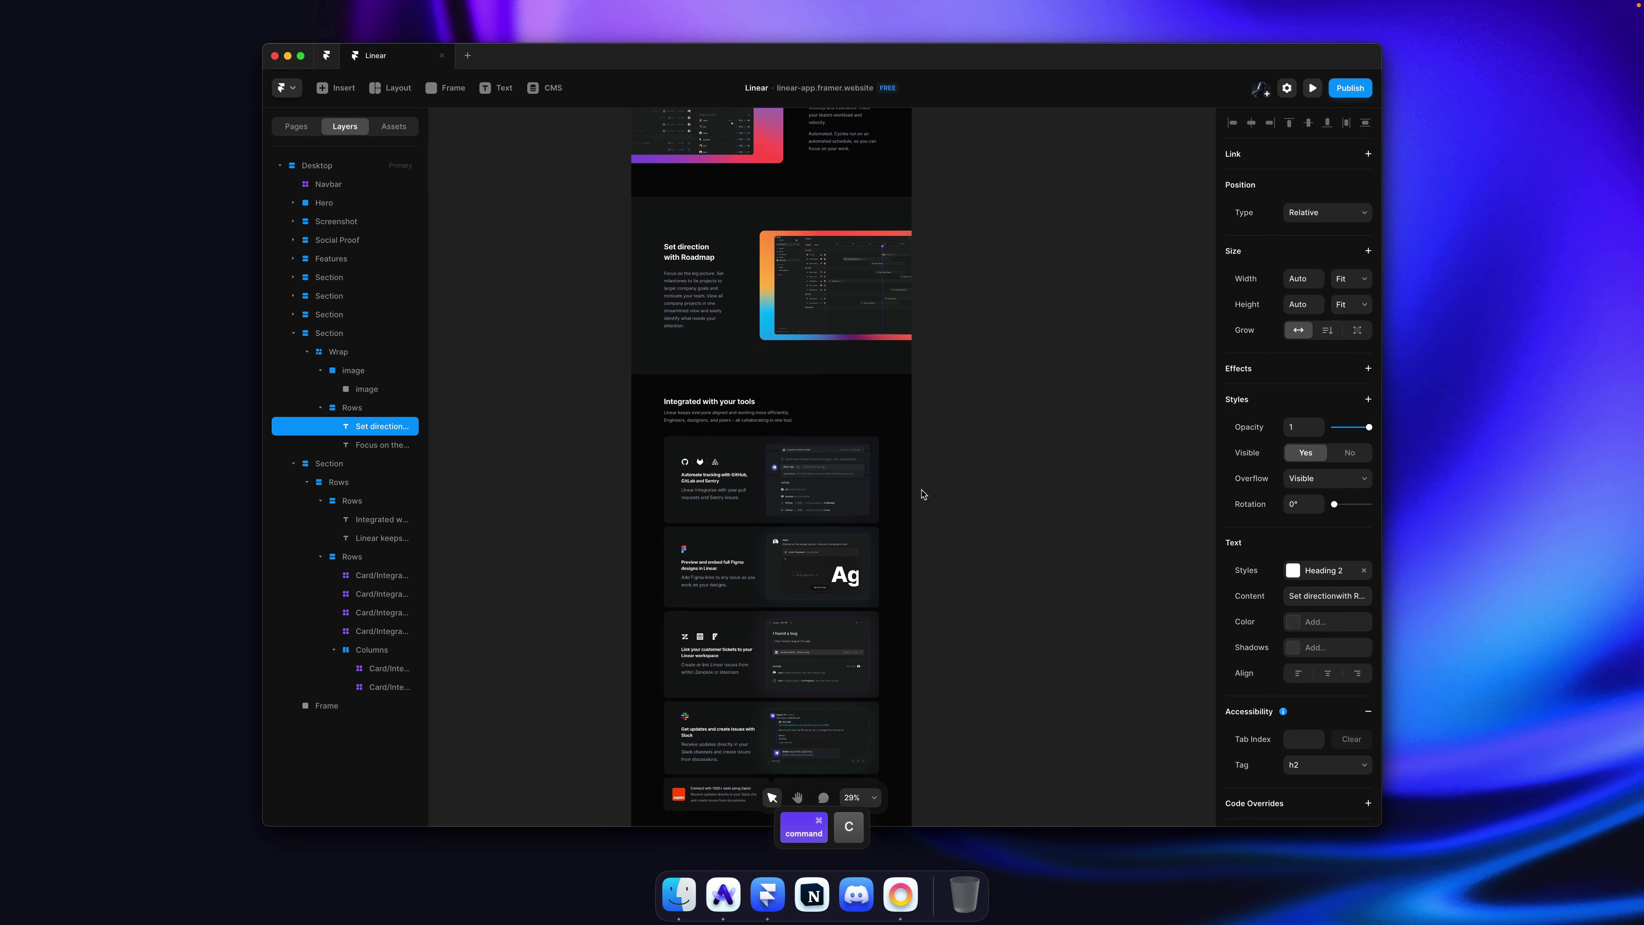
scroll(922, 494, "down", 8)
left_click(819, 500)
key("super+v")
key("super+Tab")
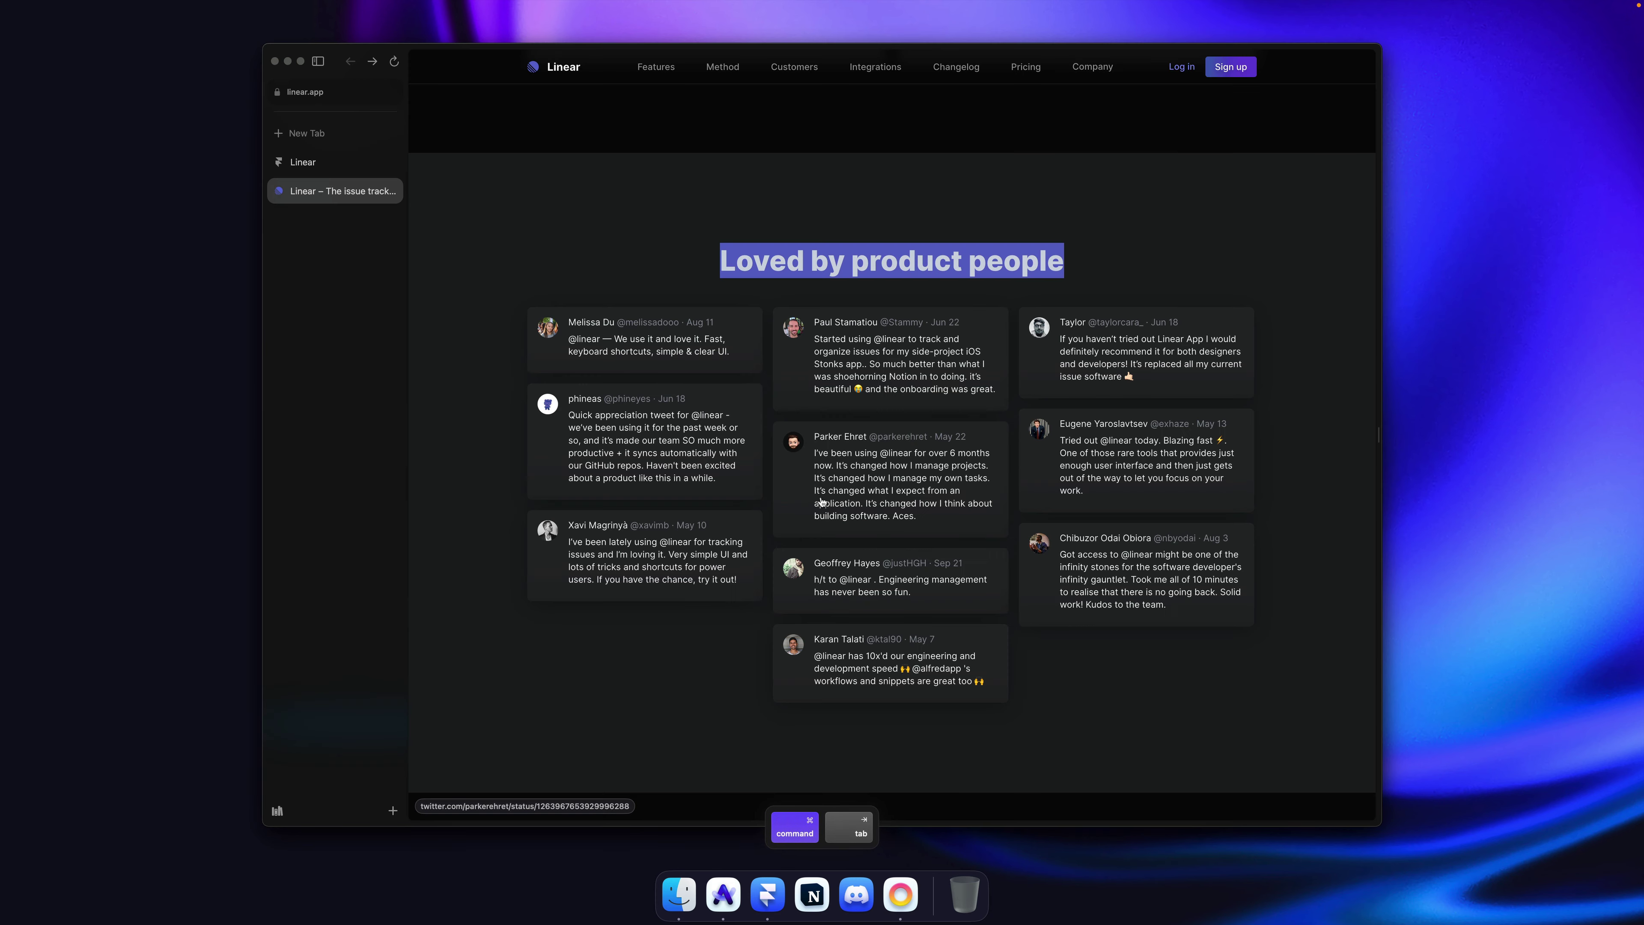
key("super+Tab")
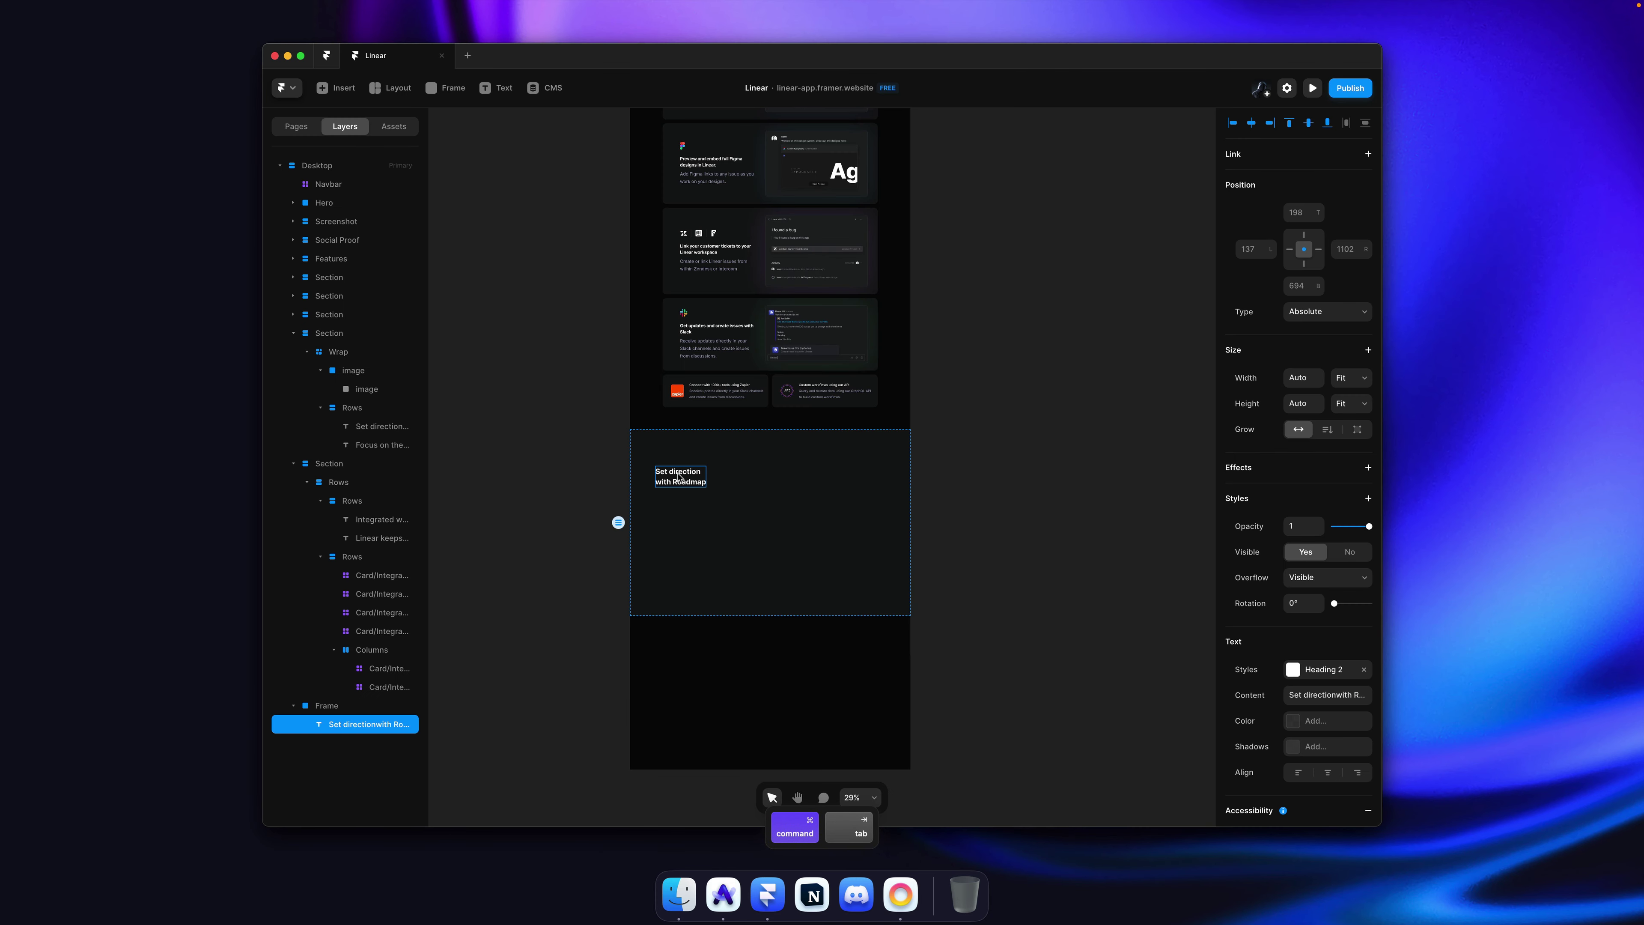
key("Return")
key("super+v")
key("Escape")
double_click(715, 482)
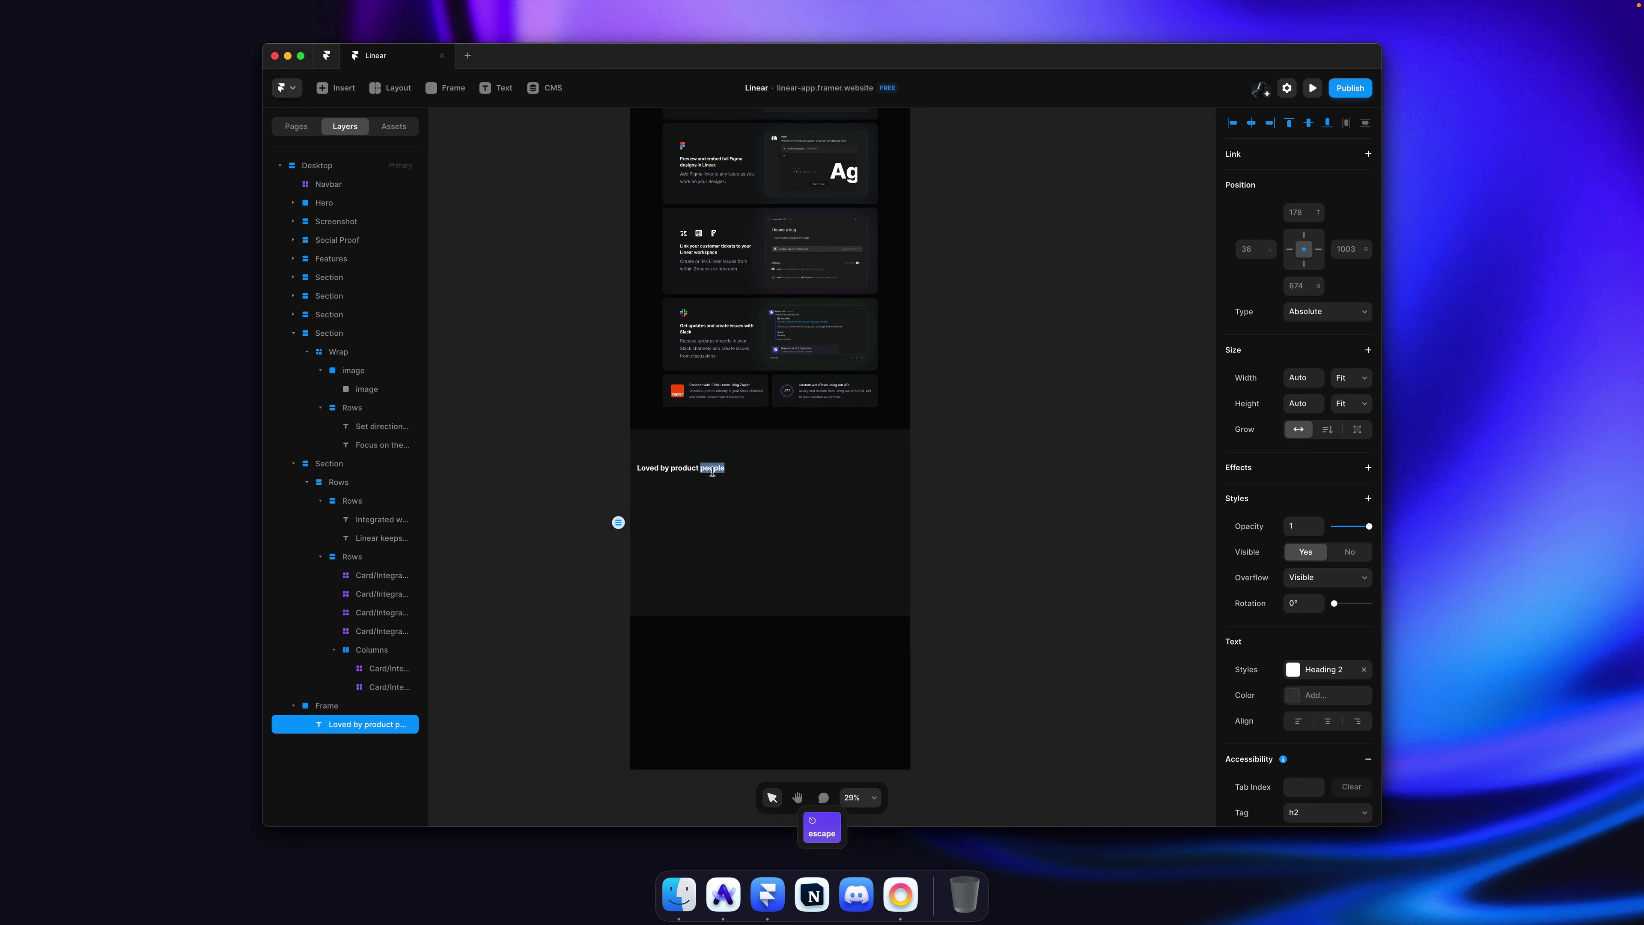
key("Down")
key("Escape")
Step: Give the frame a vertical stack with Width Fill, Height Fit and the heading centred
left_click(801, 493)
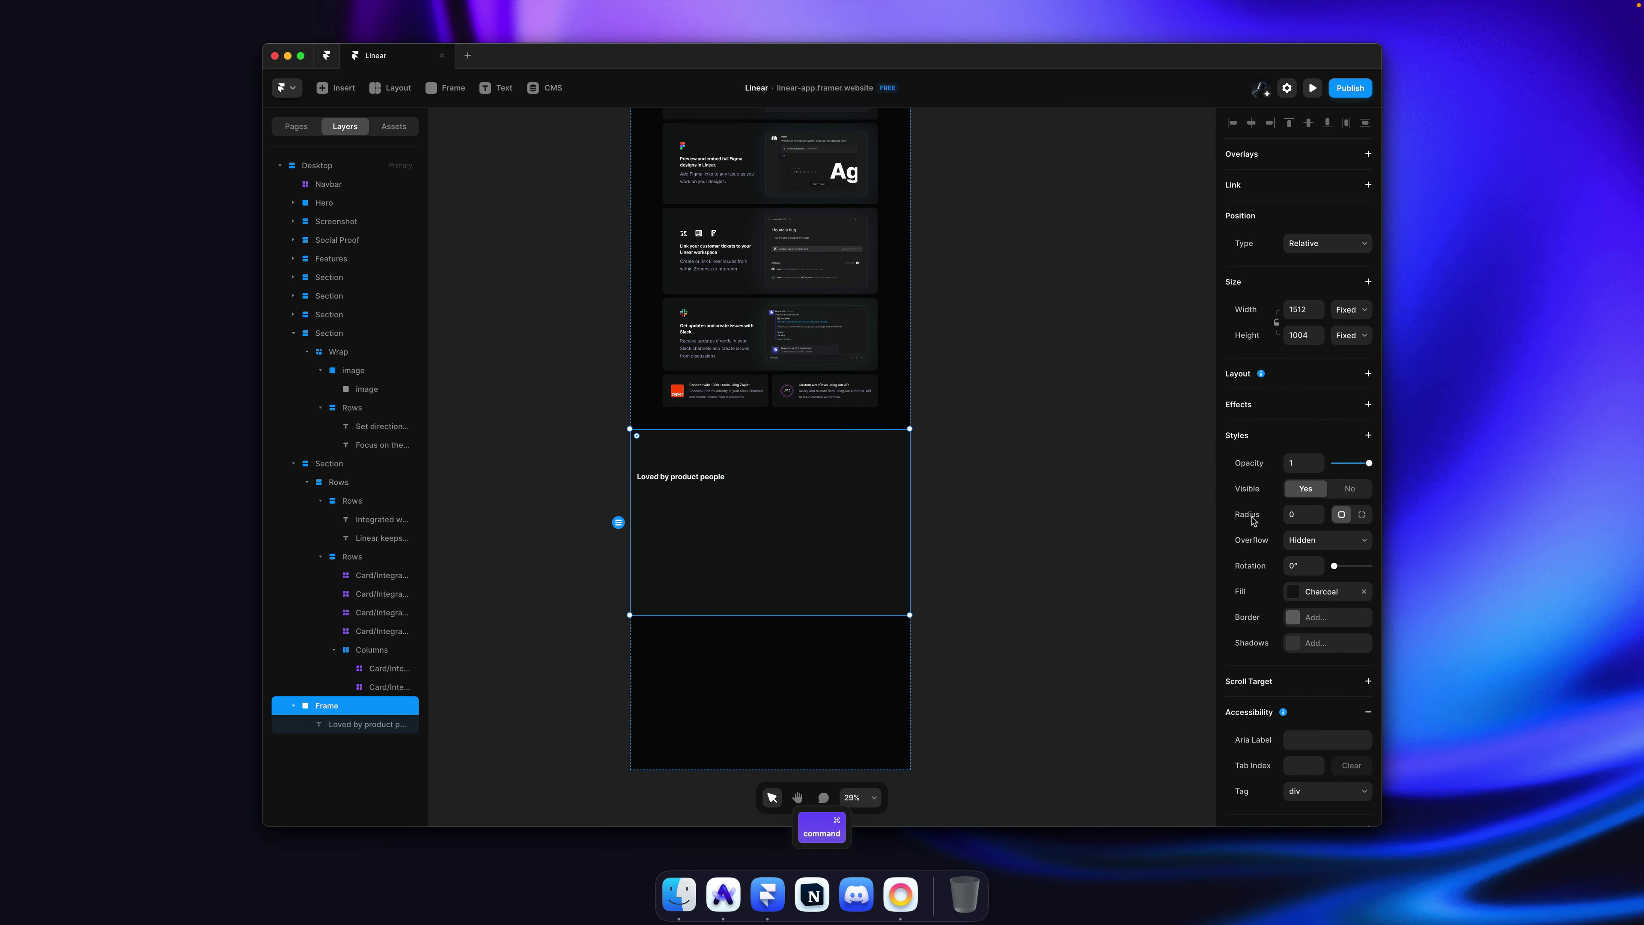
left_click(1286, 380)
left_click(1351, 310)
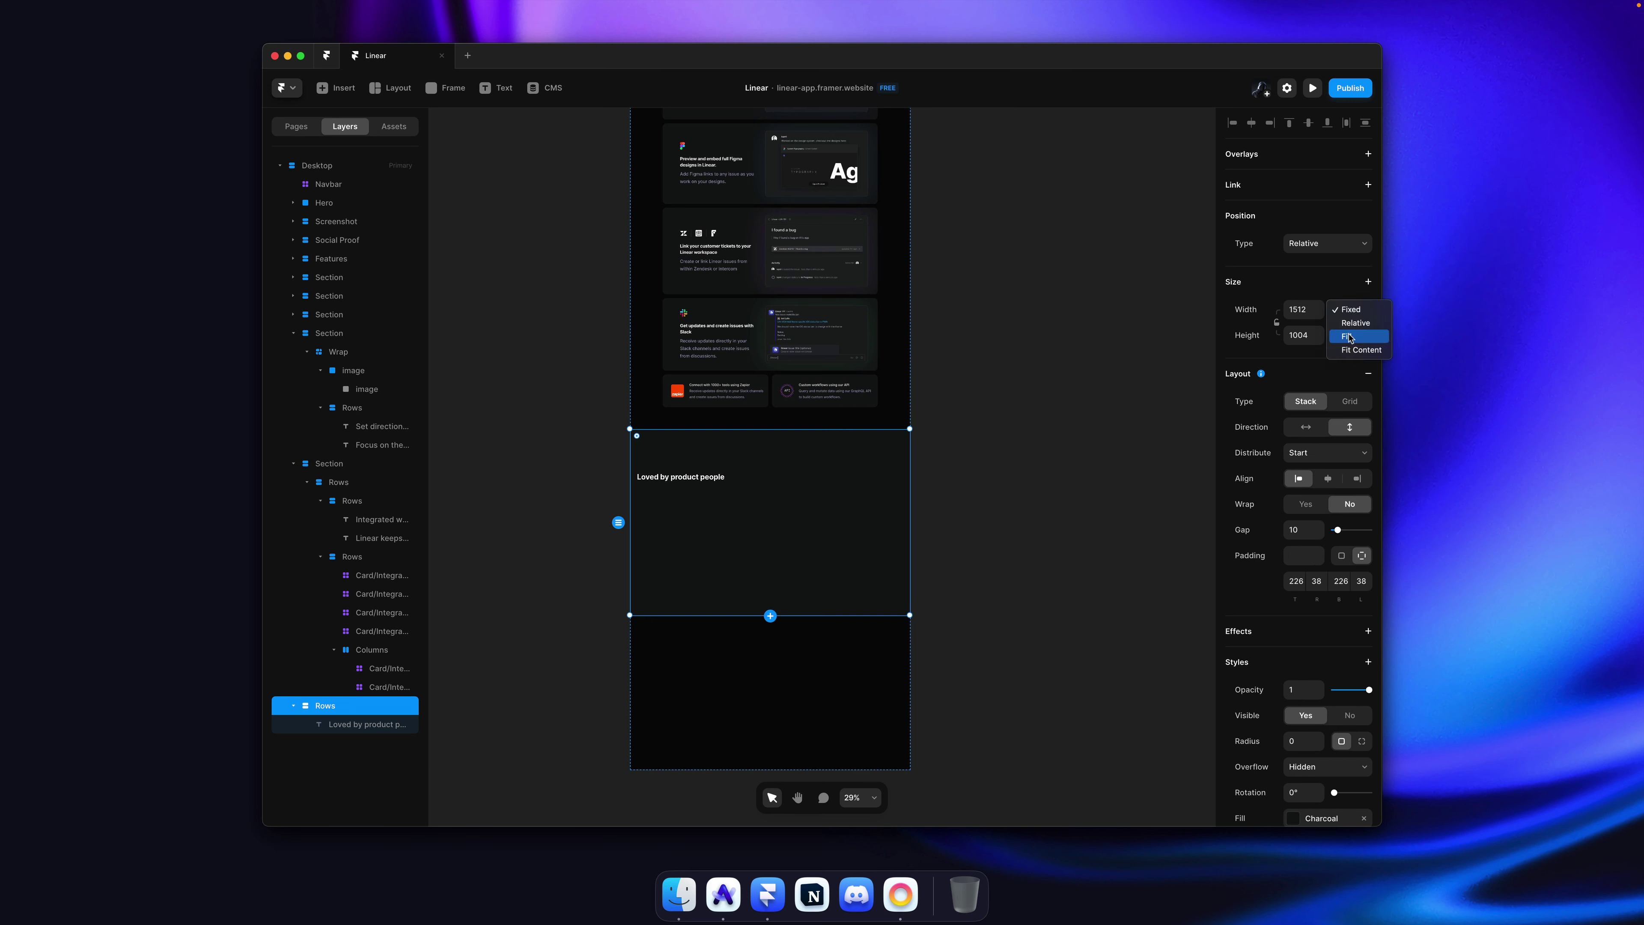
left_click(1349, 336)
left_click(1349, 336)
left_click(1351, 377)
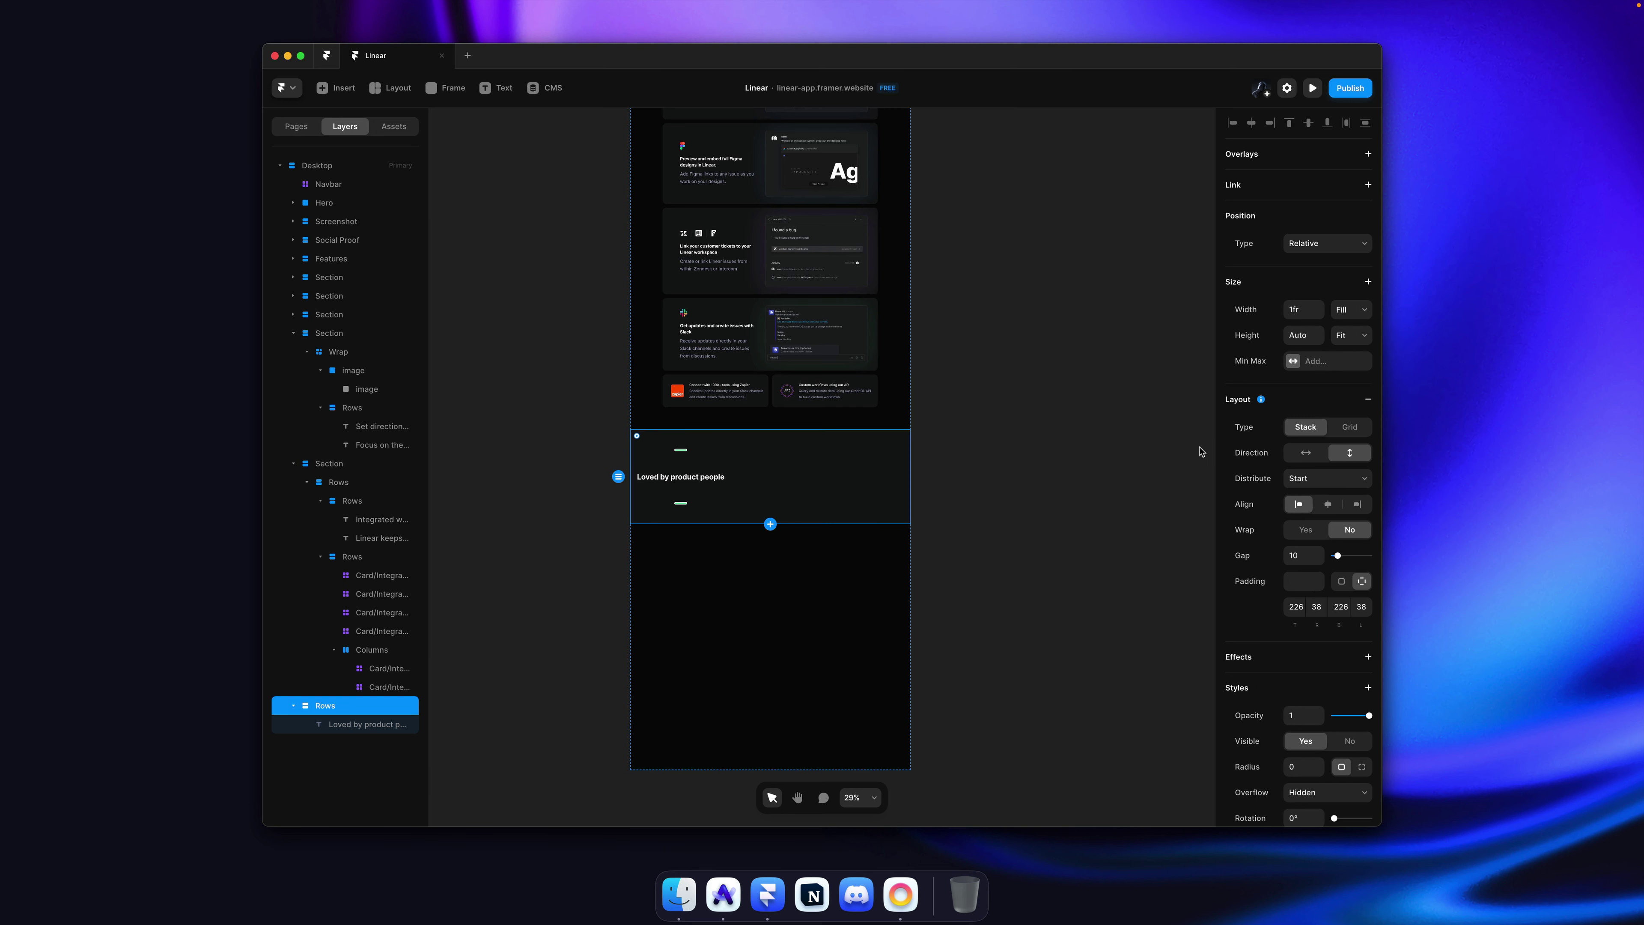
left_click(1320, 490)
left_click(1227, 498)
left_click(1334, 490)
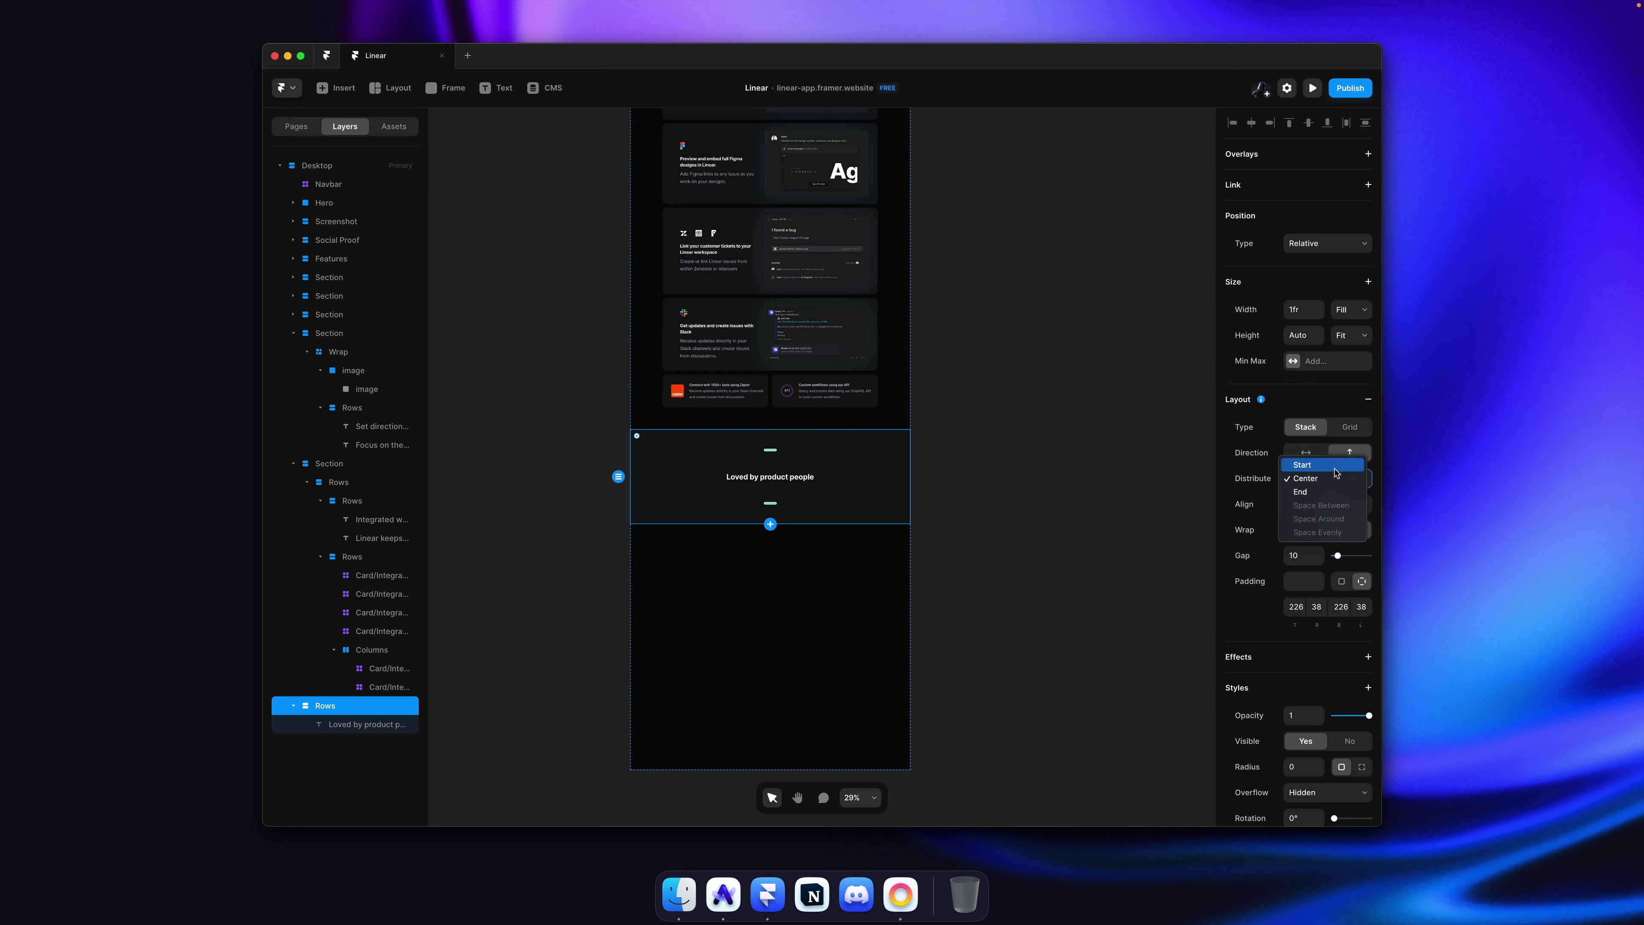
left_click(1301, 524)
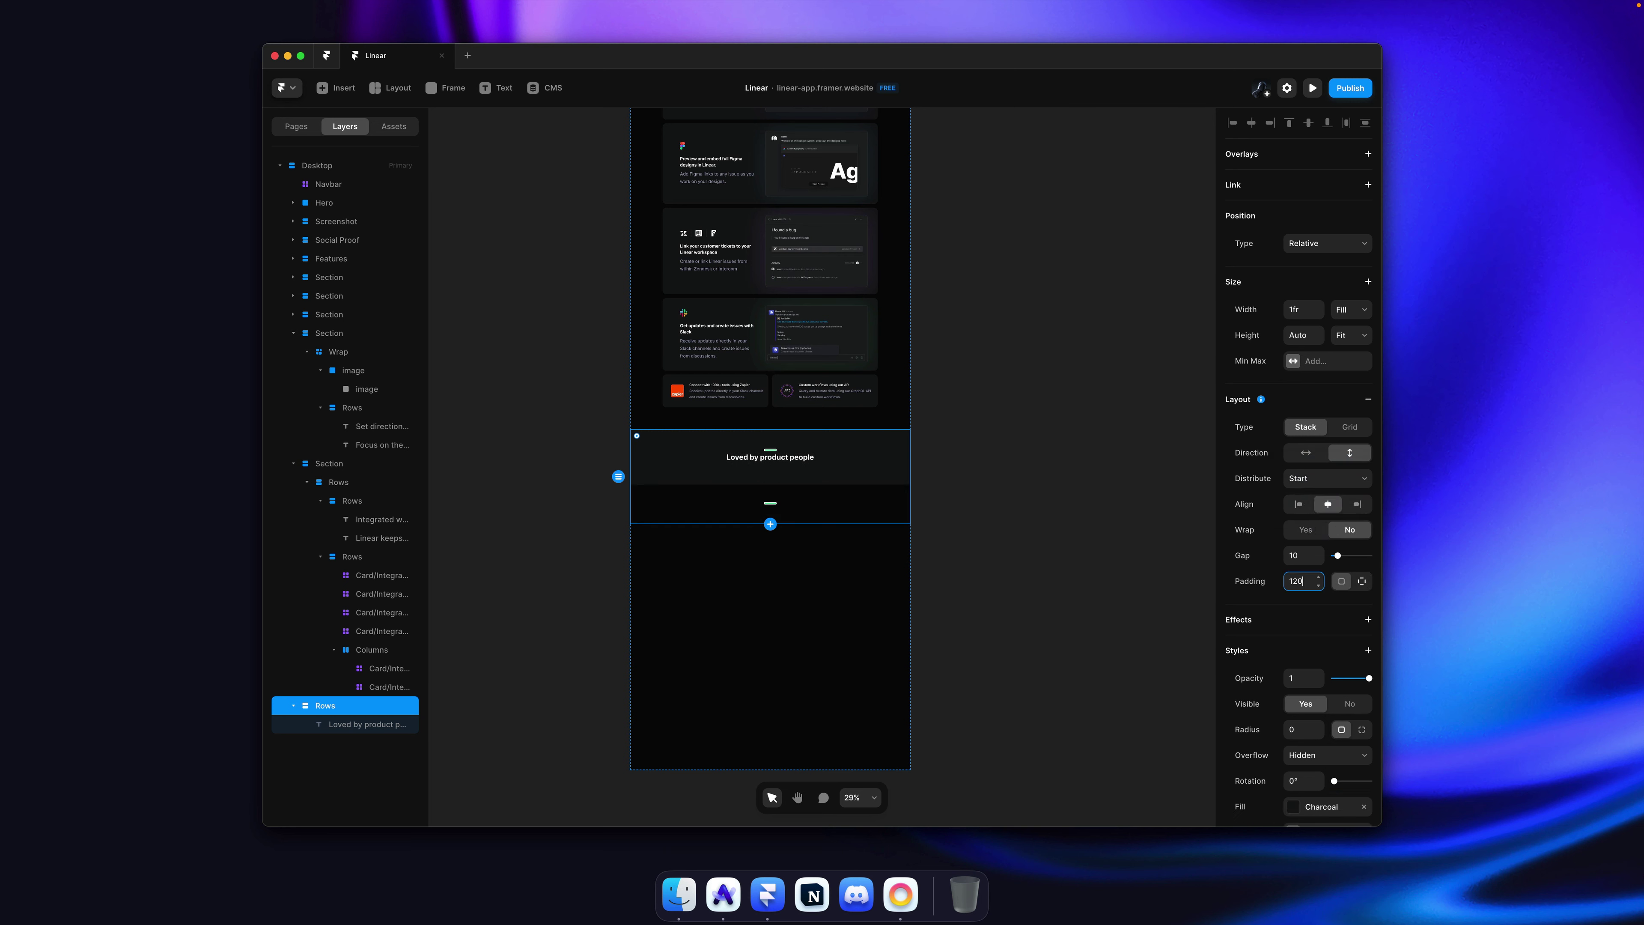
key("super+Tab")
scroll(979, 447, "down", 2)
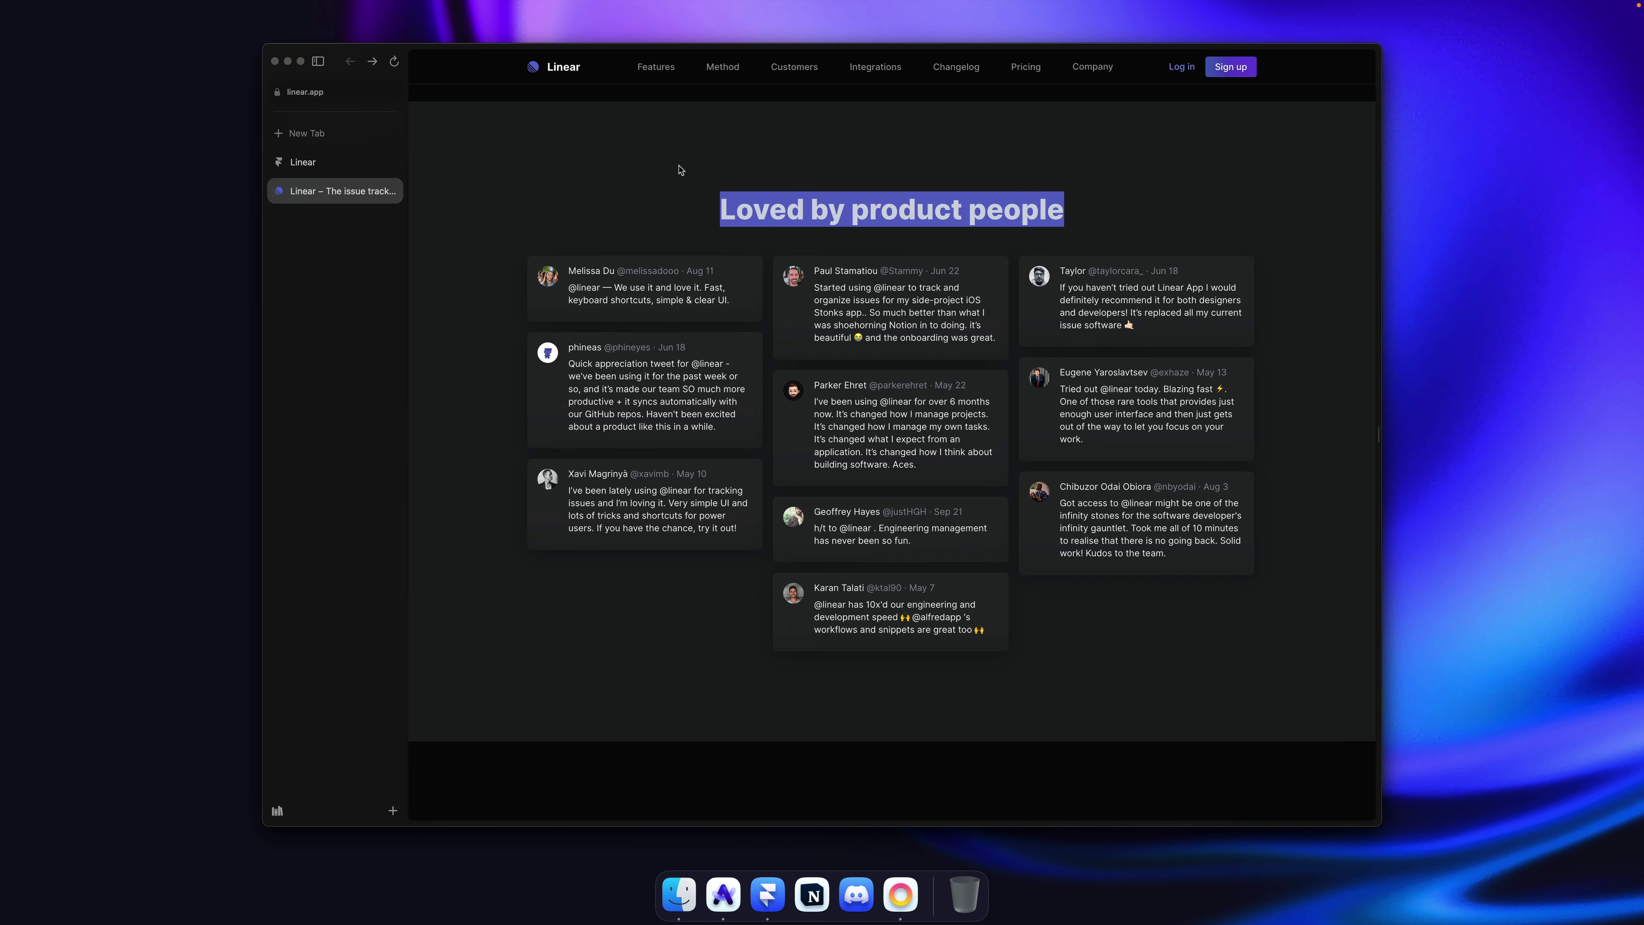
Step: Copy the first reviewer's avatar image from the linear.app testimonials
left_click(640, 225)
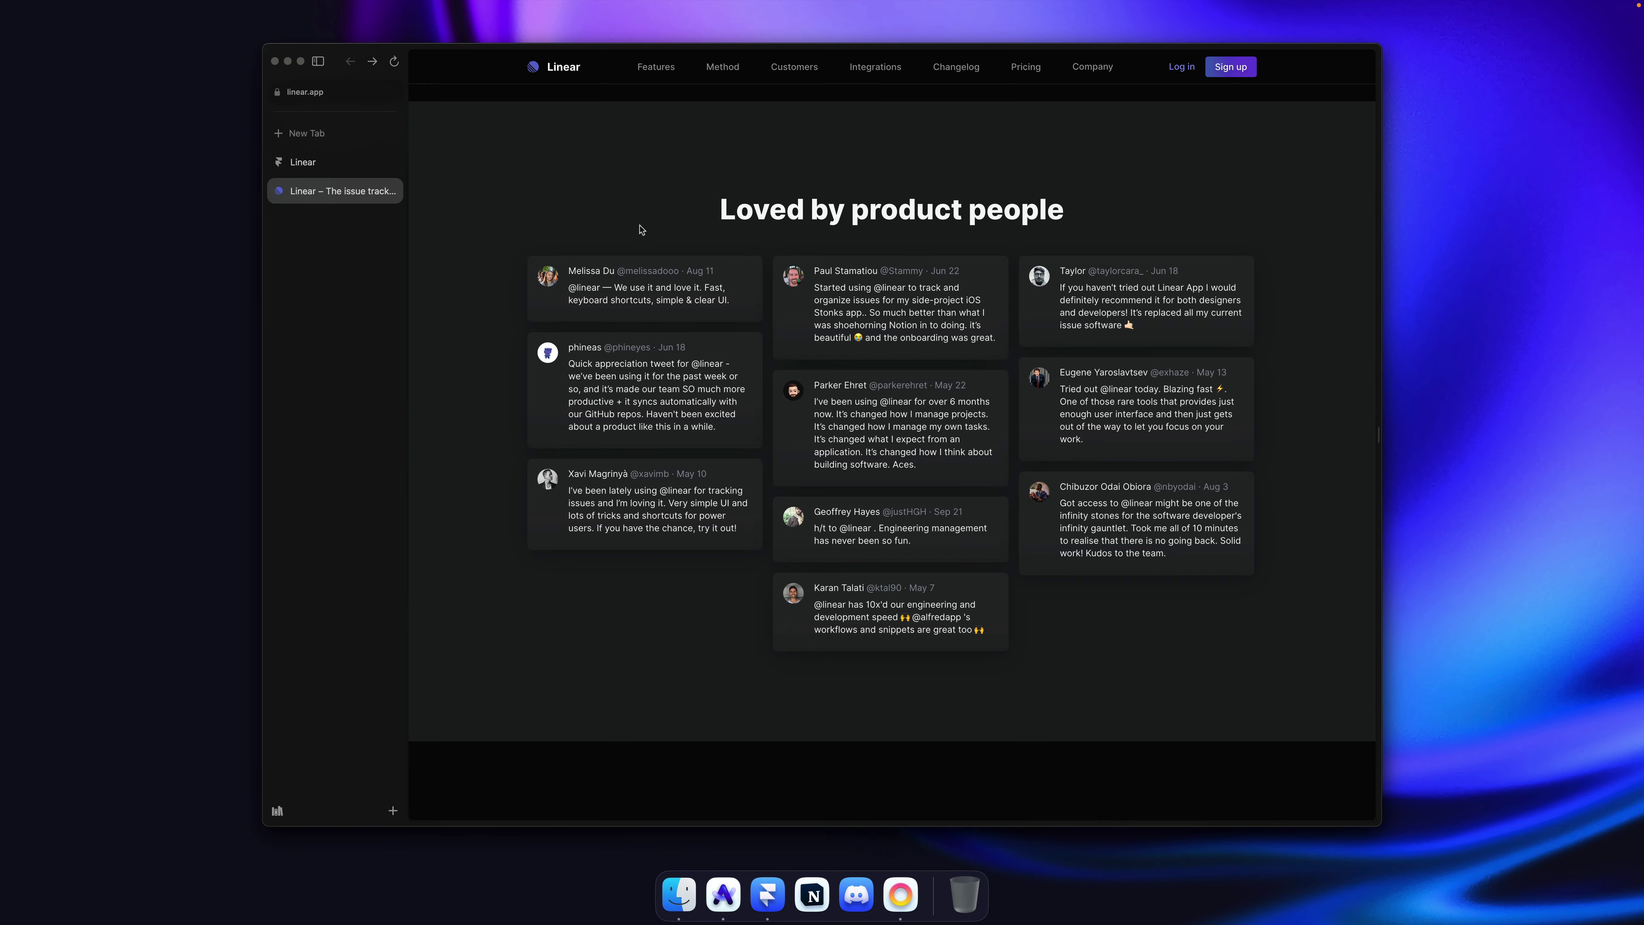
right_click(547, 278)
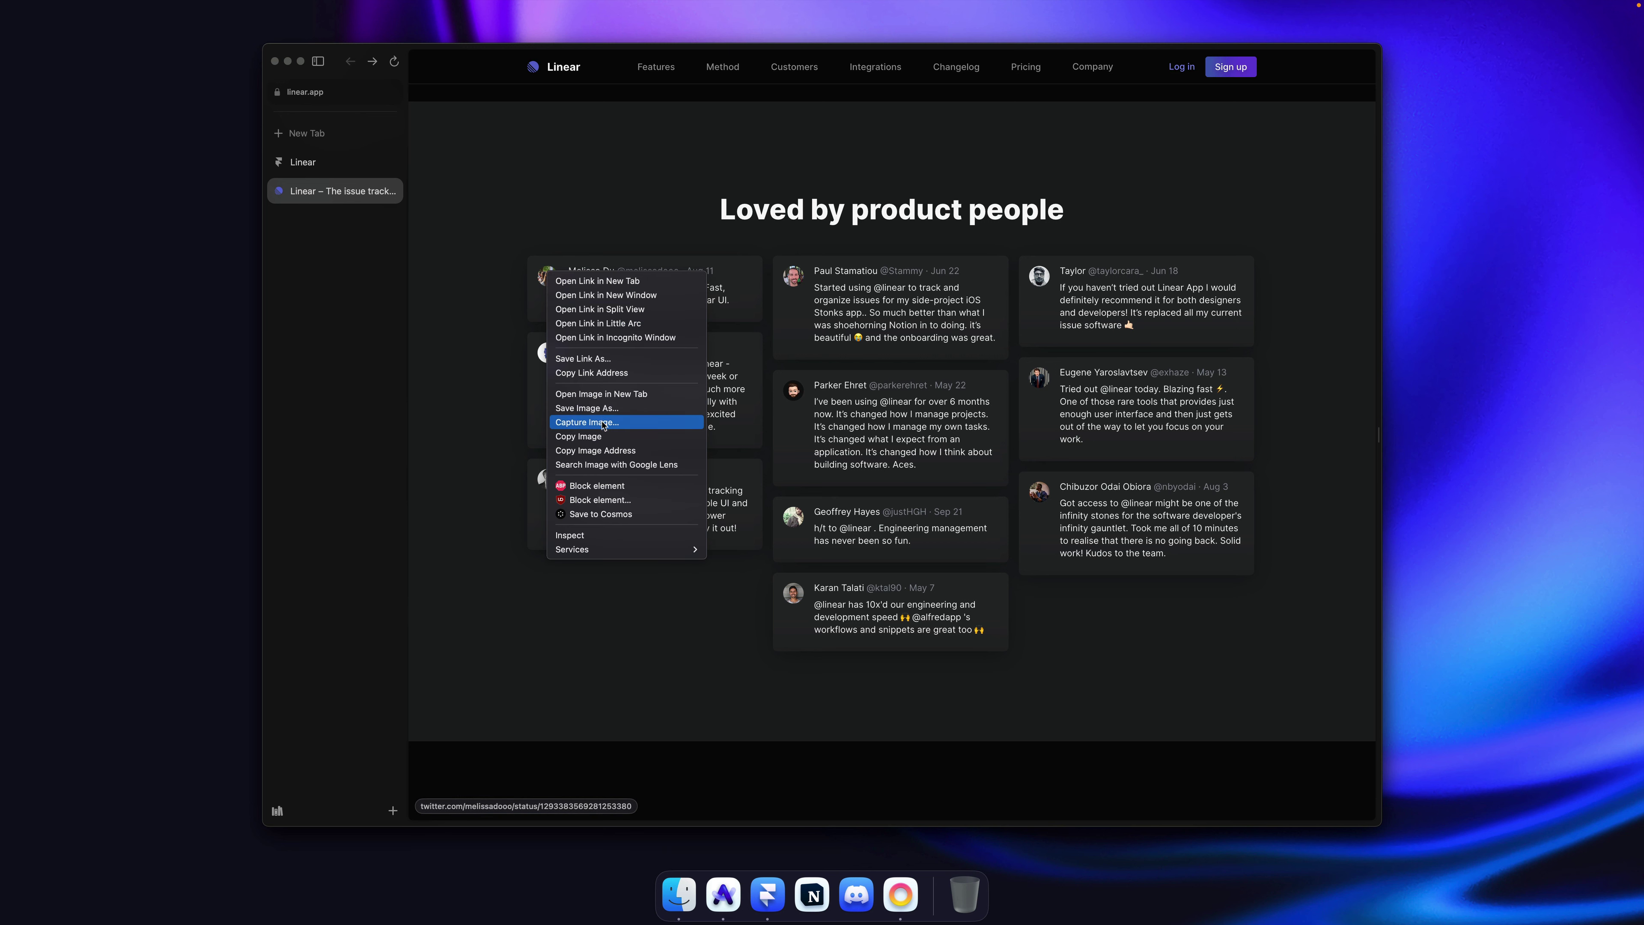
left_click(600, 437)
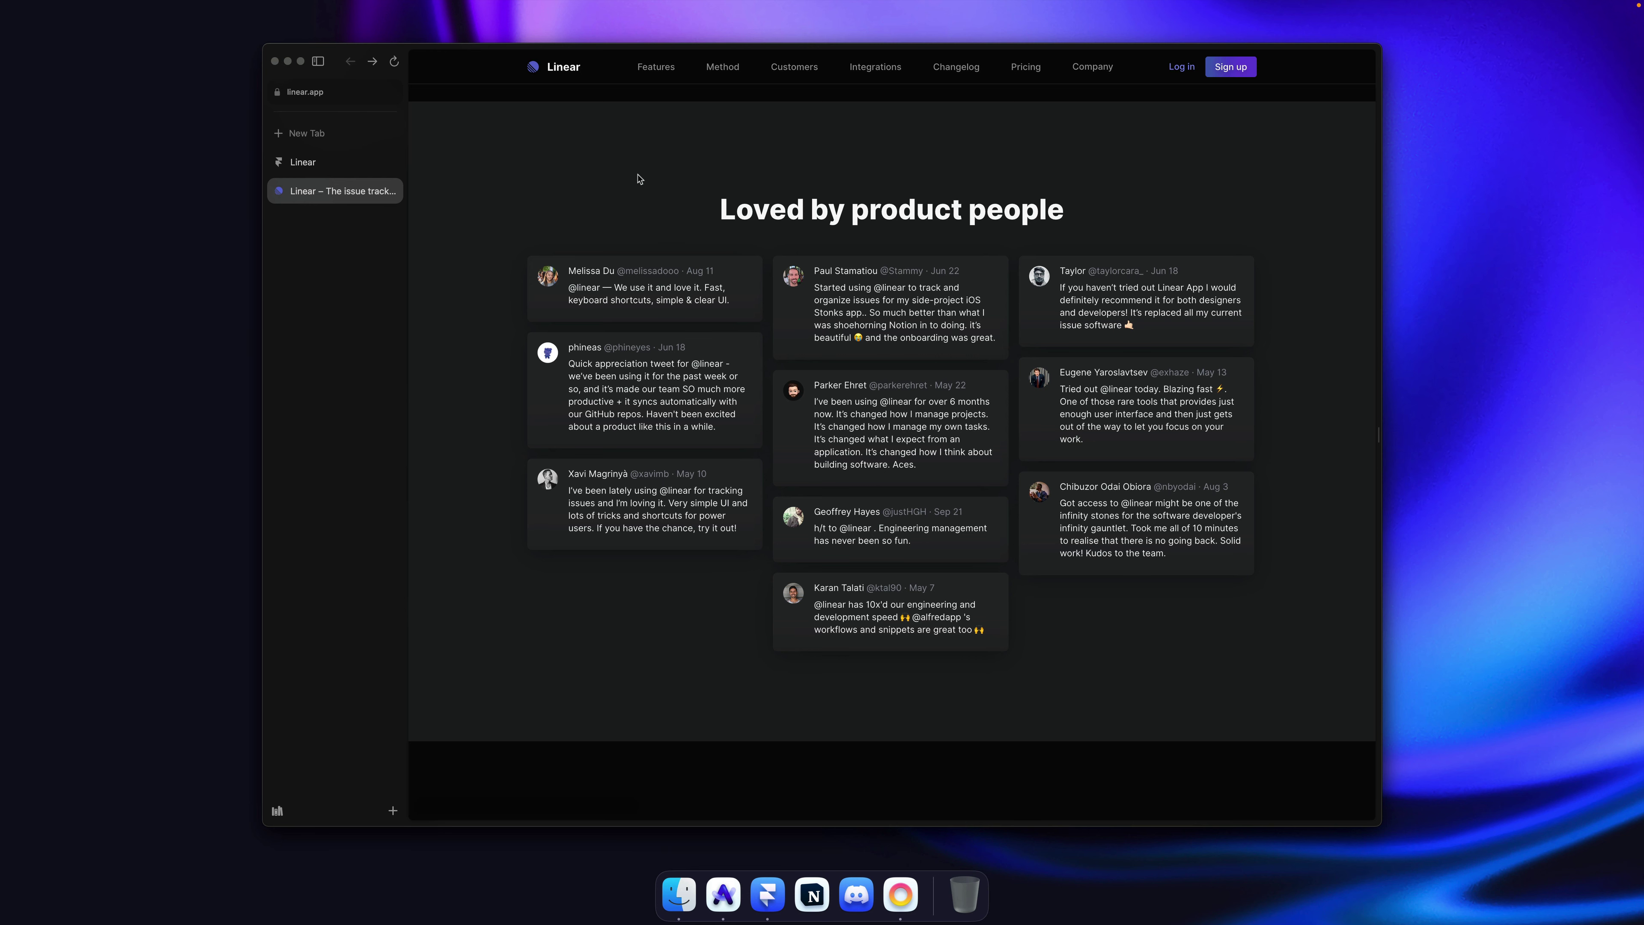
key("super")
Step: Paste a copy of the 'Built for speed' card under the heading and detach it from its component
key("super+Tab")
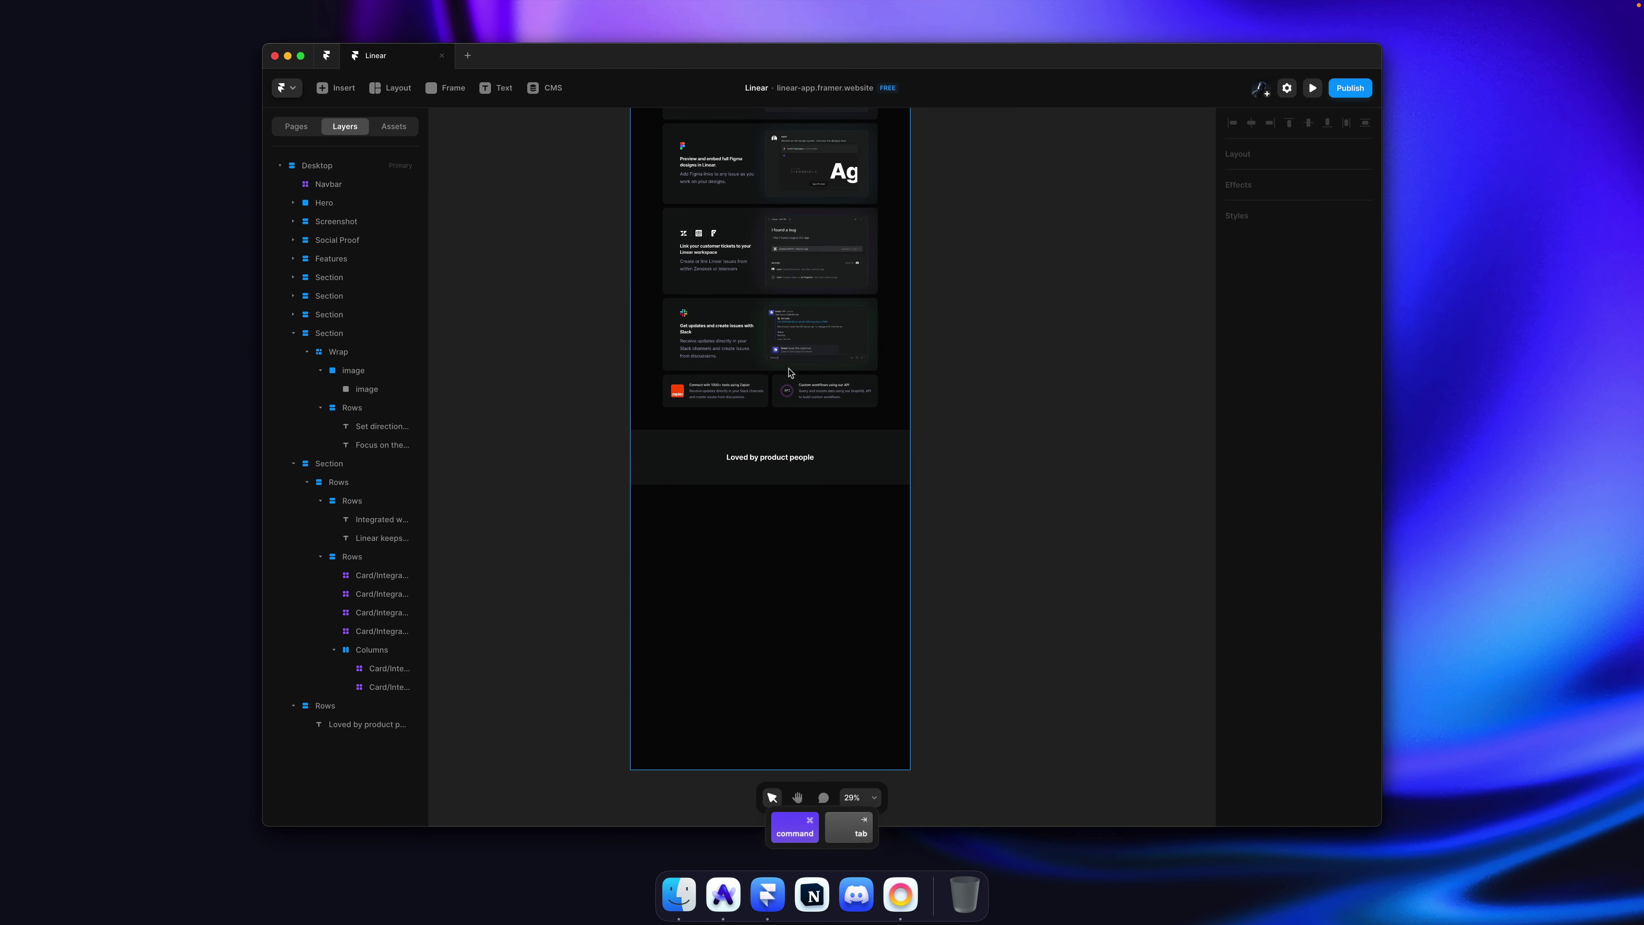
scroll(791, 374, "up", 20)
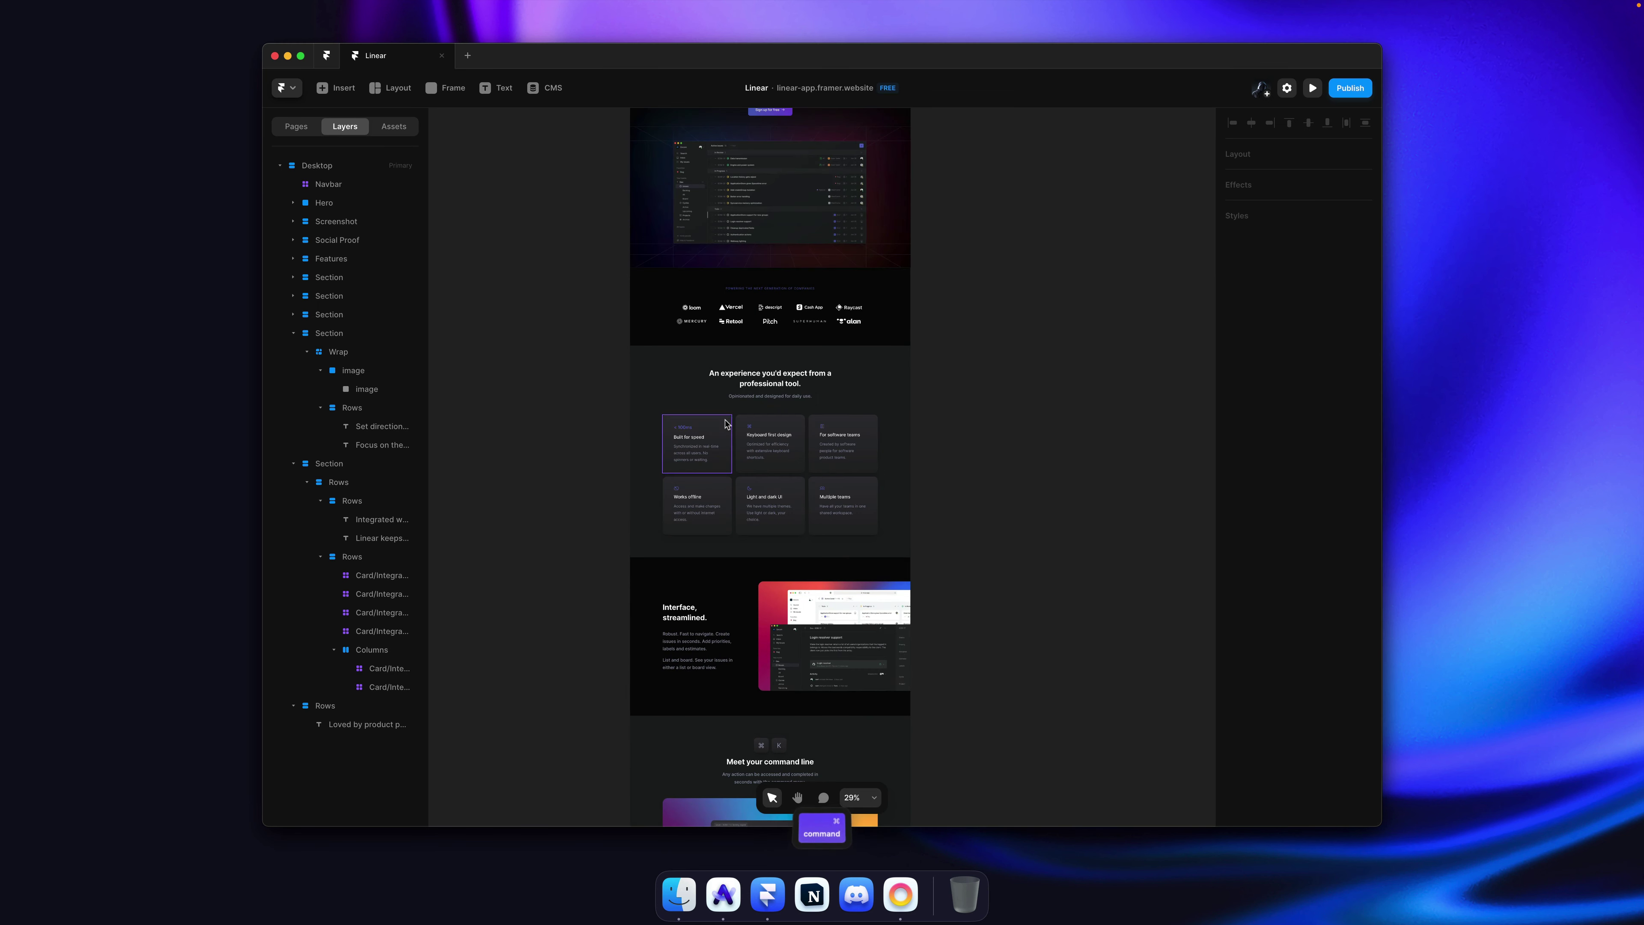
left_click(703, 437, "super")
key("super+c")
scroll(780, 384, "down", 15)
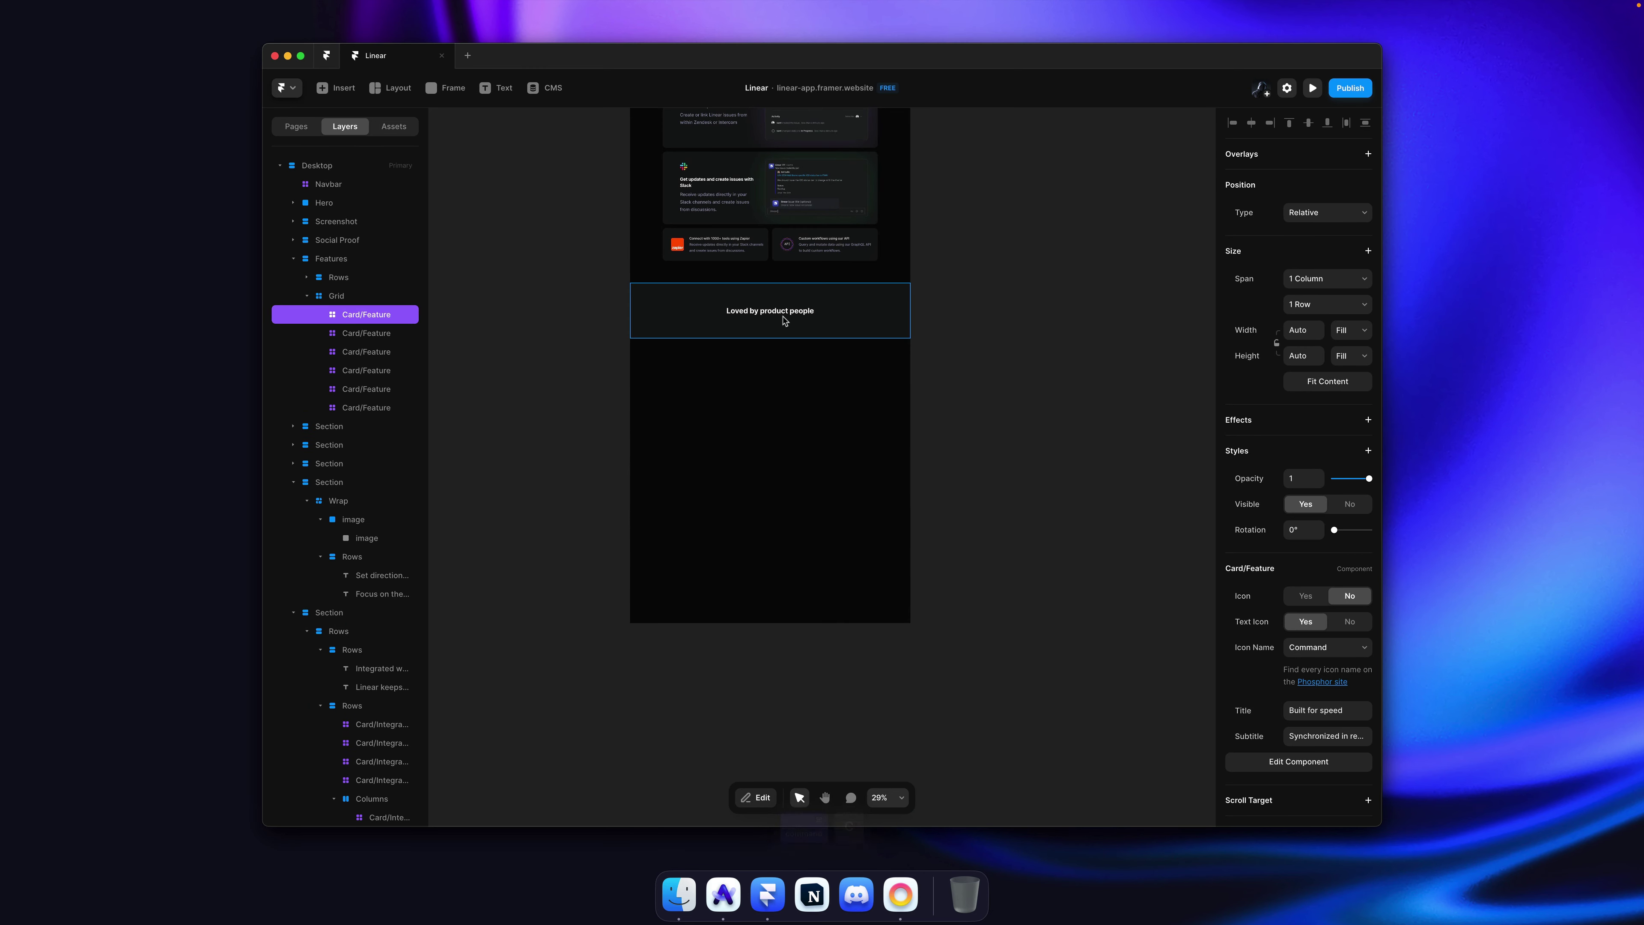
key("super+v")
scroll(781, 327, "up", 3)
scroll(781, 327, "up", 3)
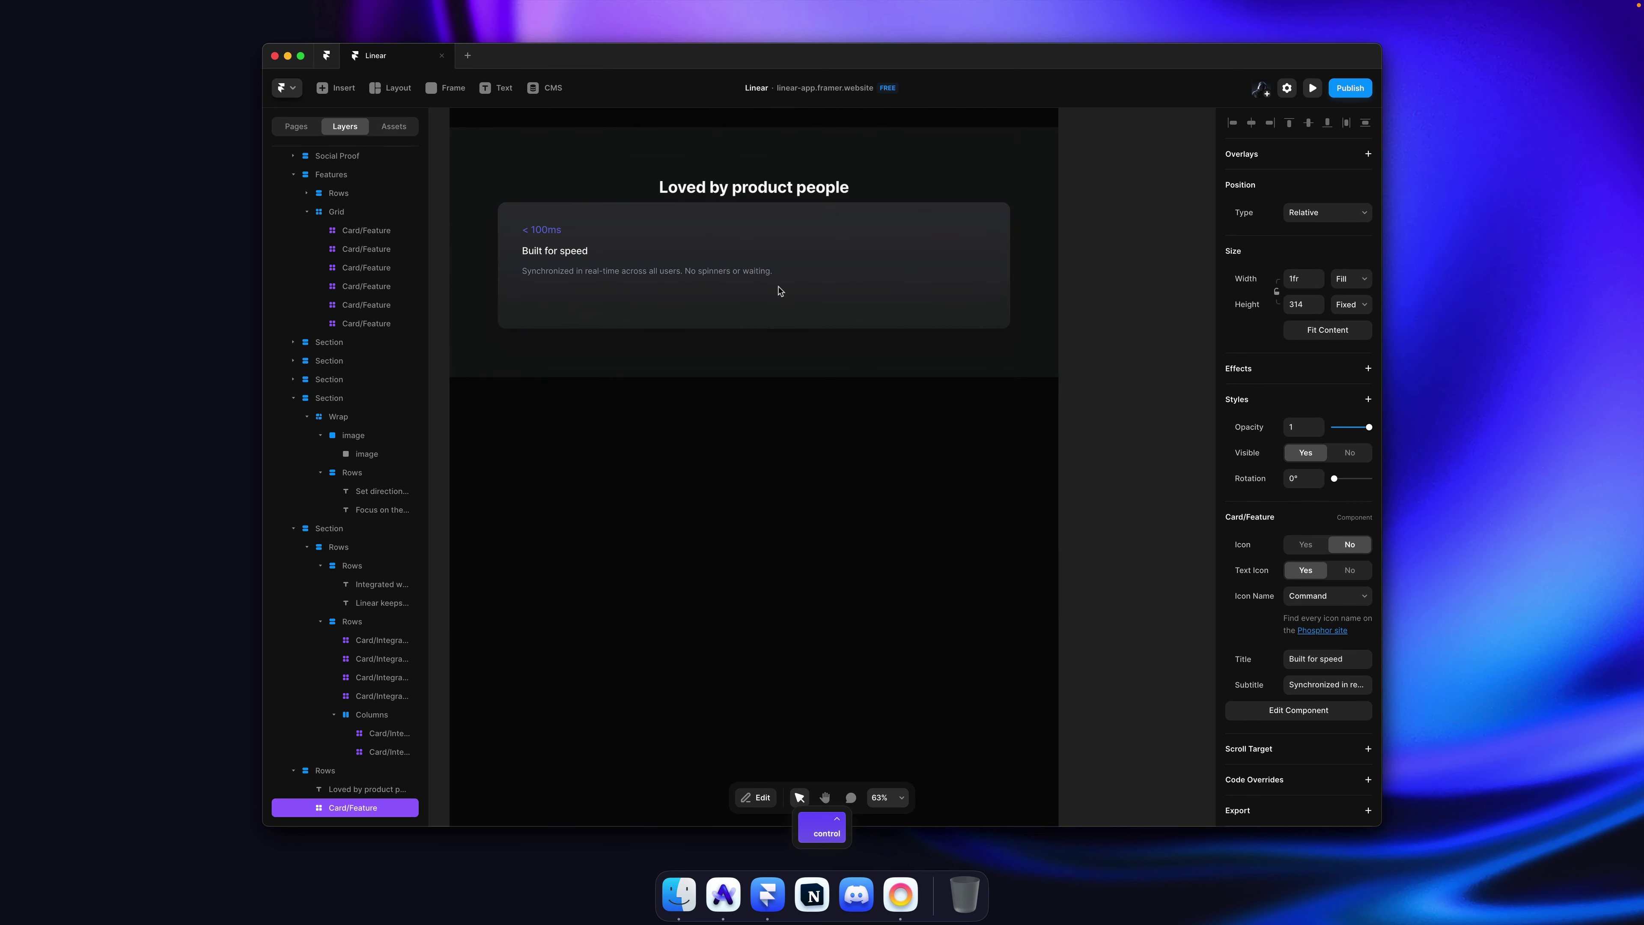
left_click(782, 285, "ctrl")
left_click(810, 310)
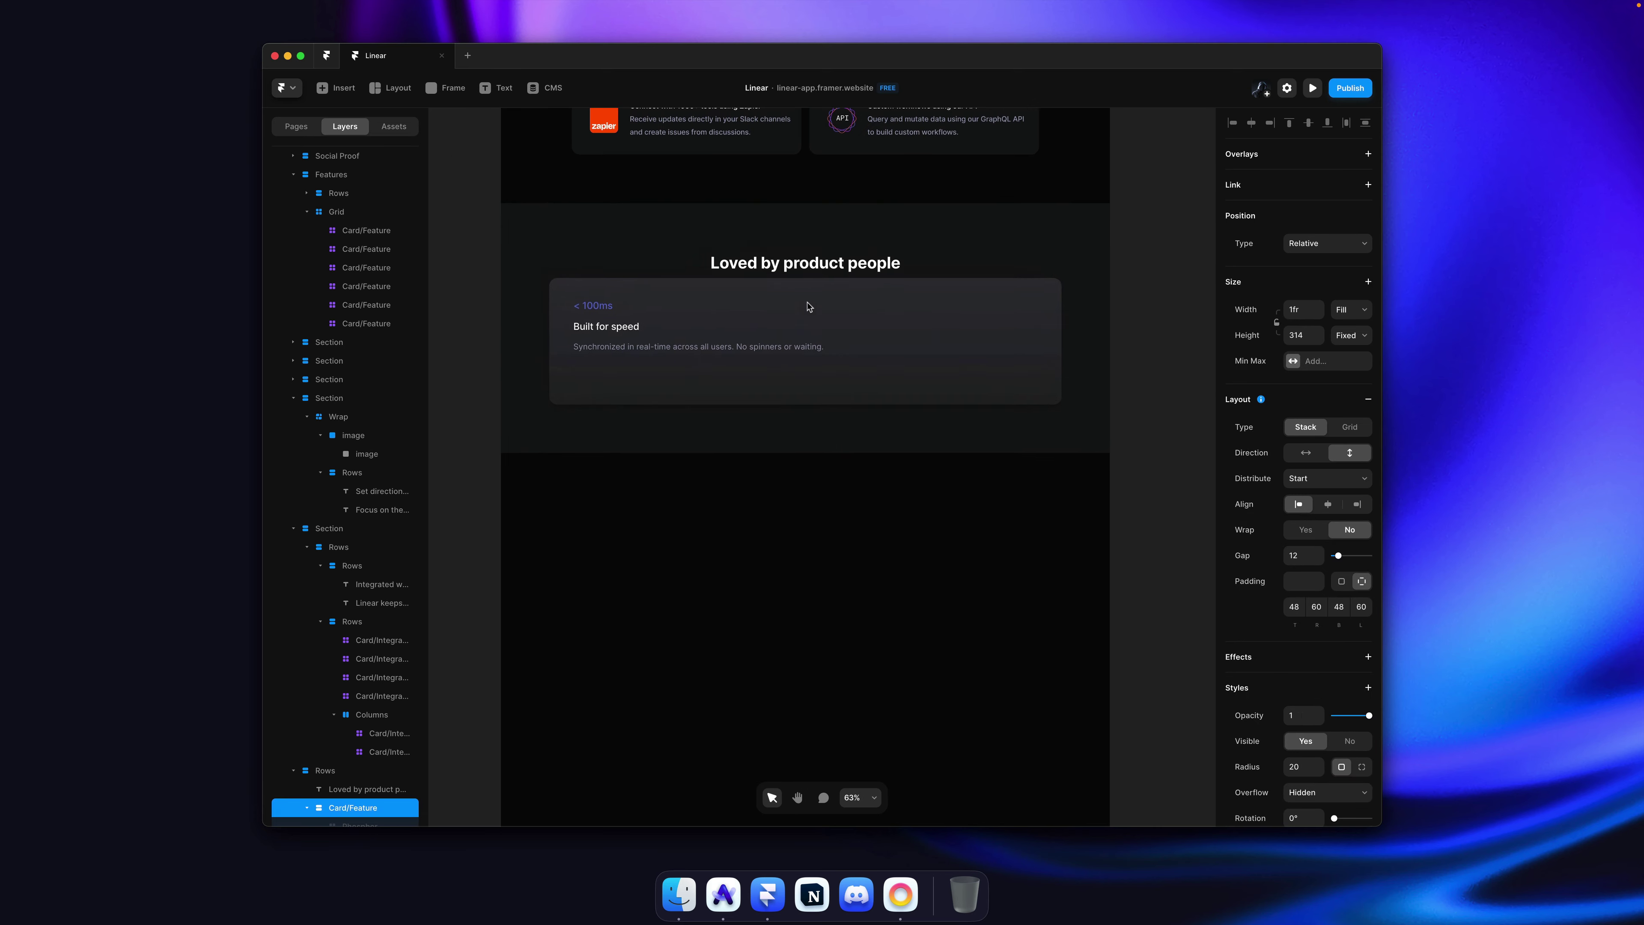
key("super+v")
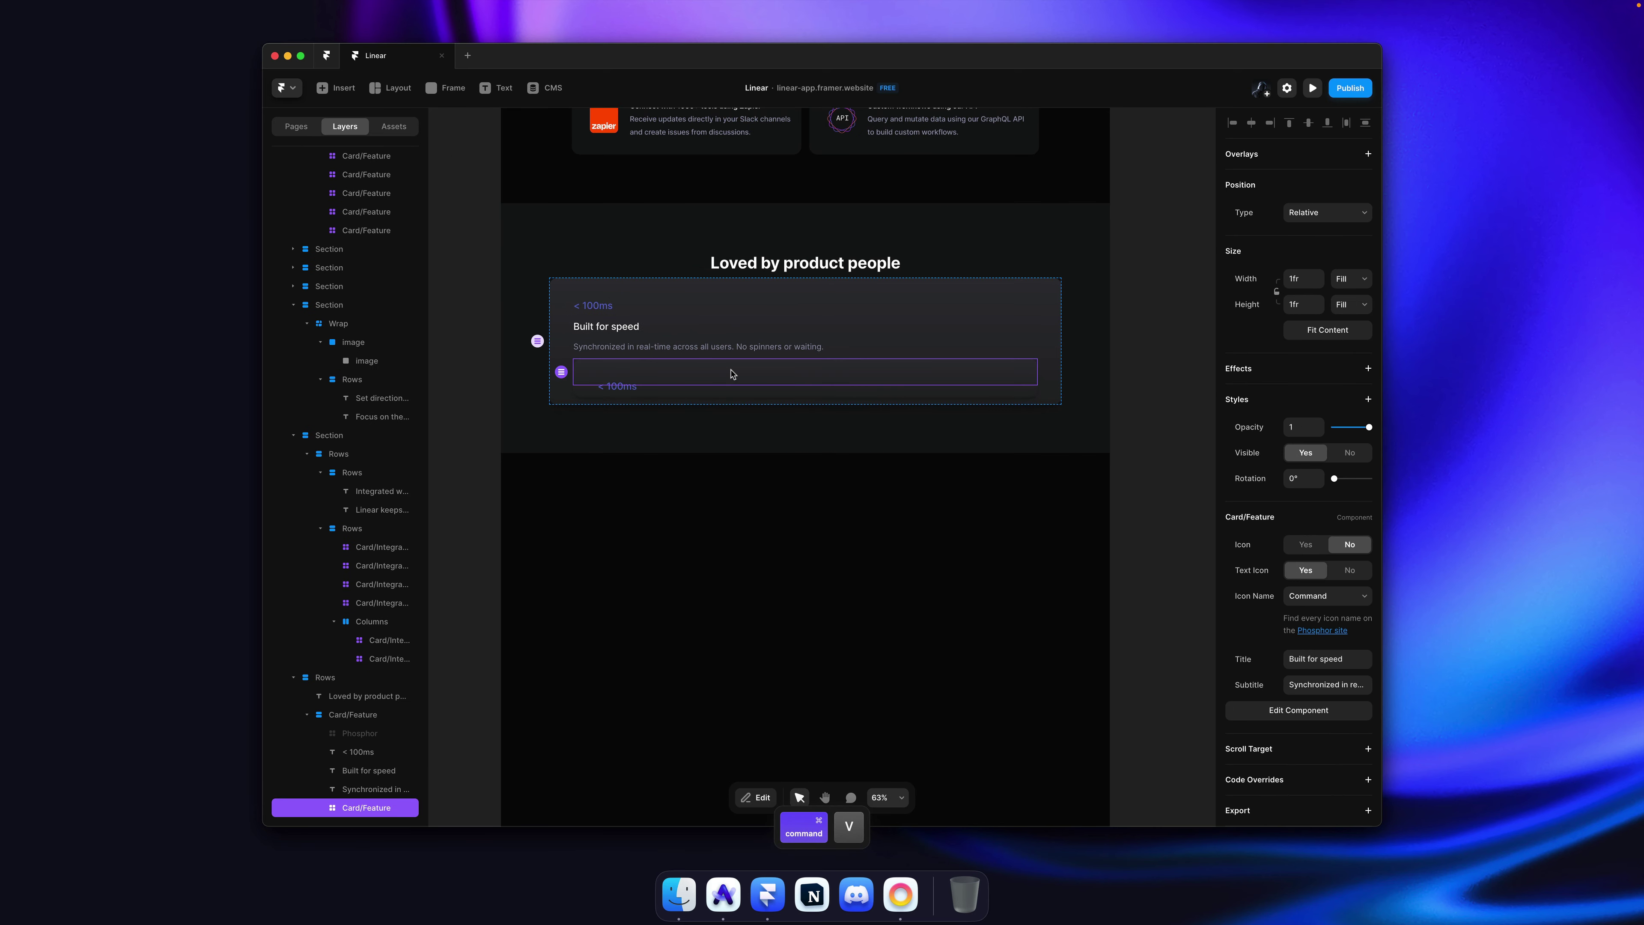
key("super+z")
Step: Copy the reviewer's avatar again and paste it into the Framer card
key("super+Tab")
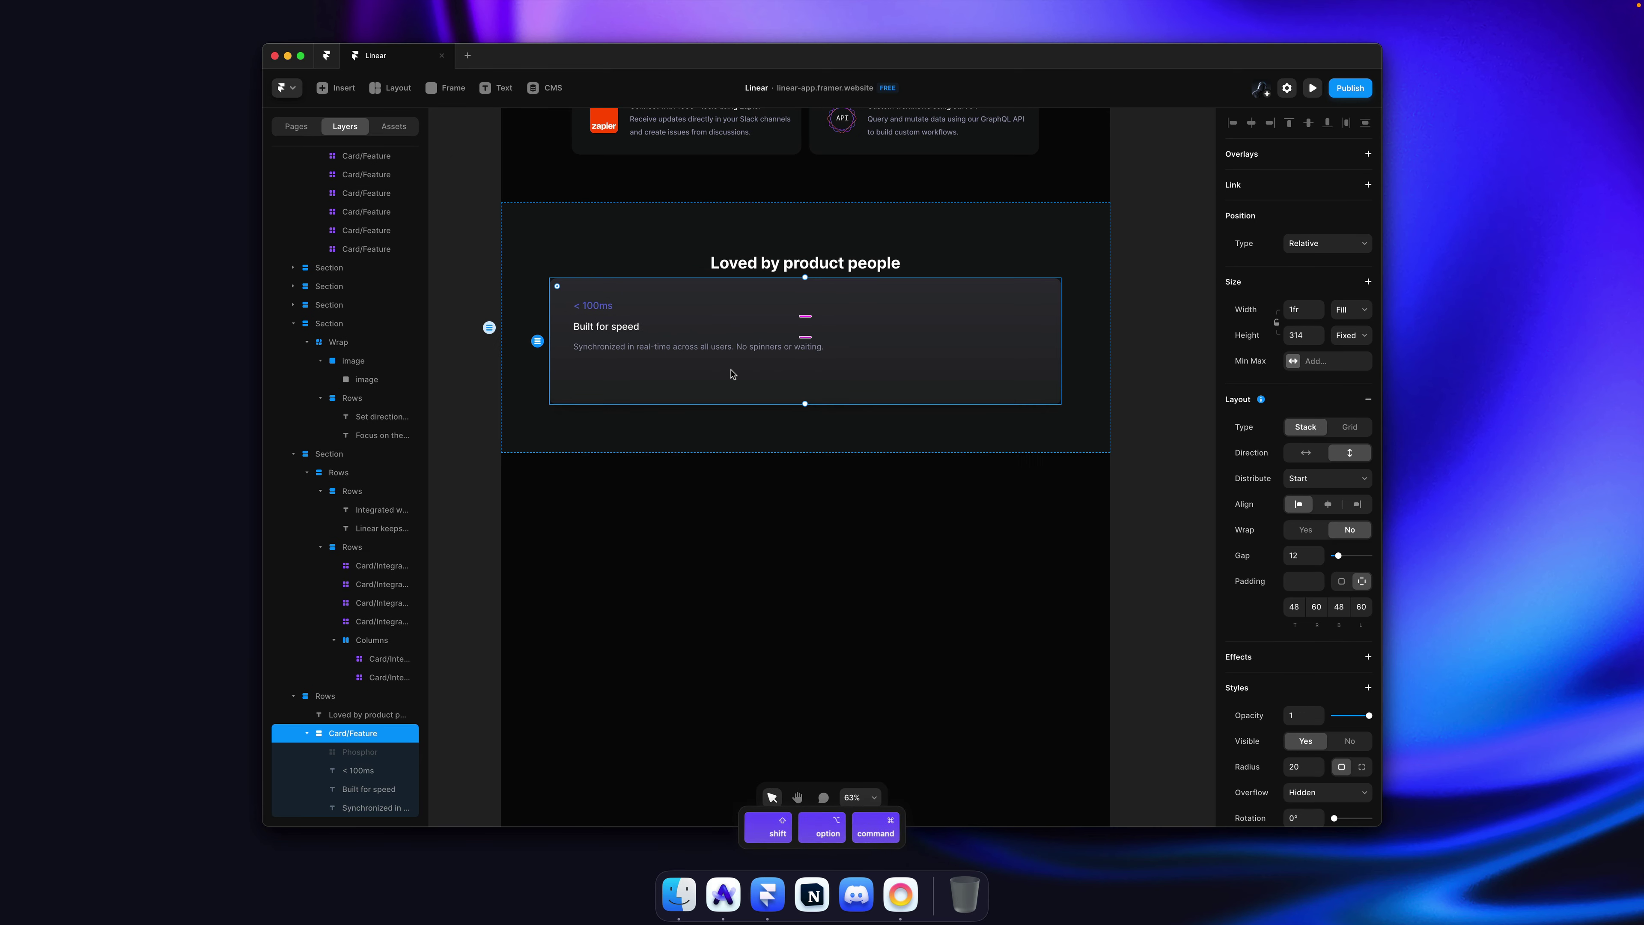
right_click(549, 280)
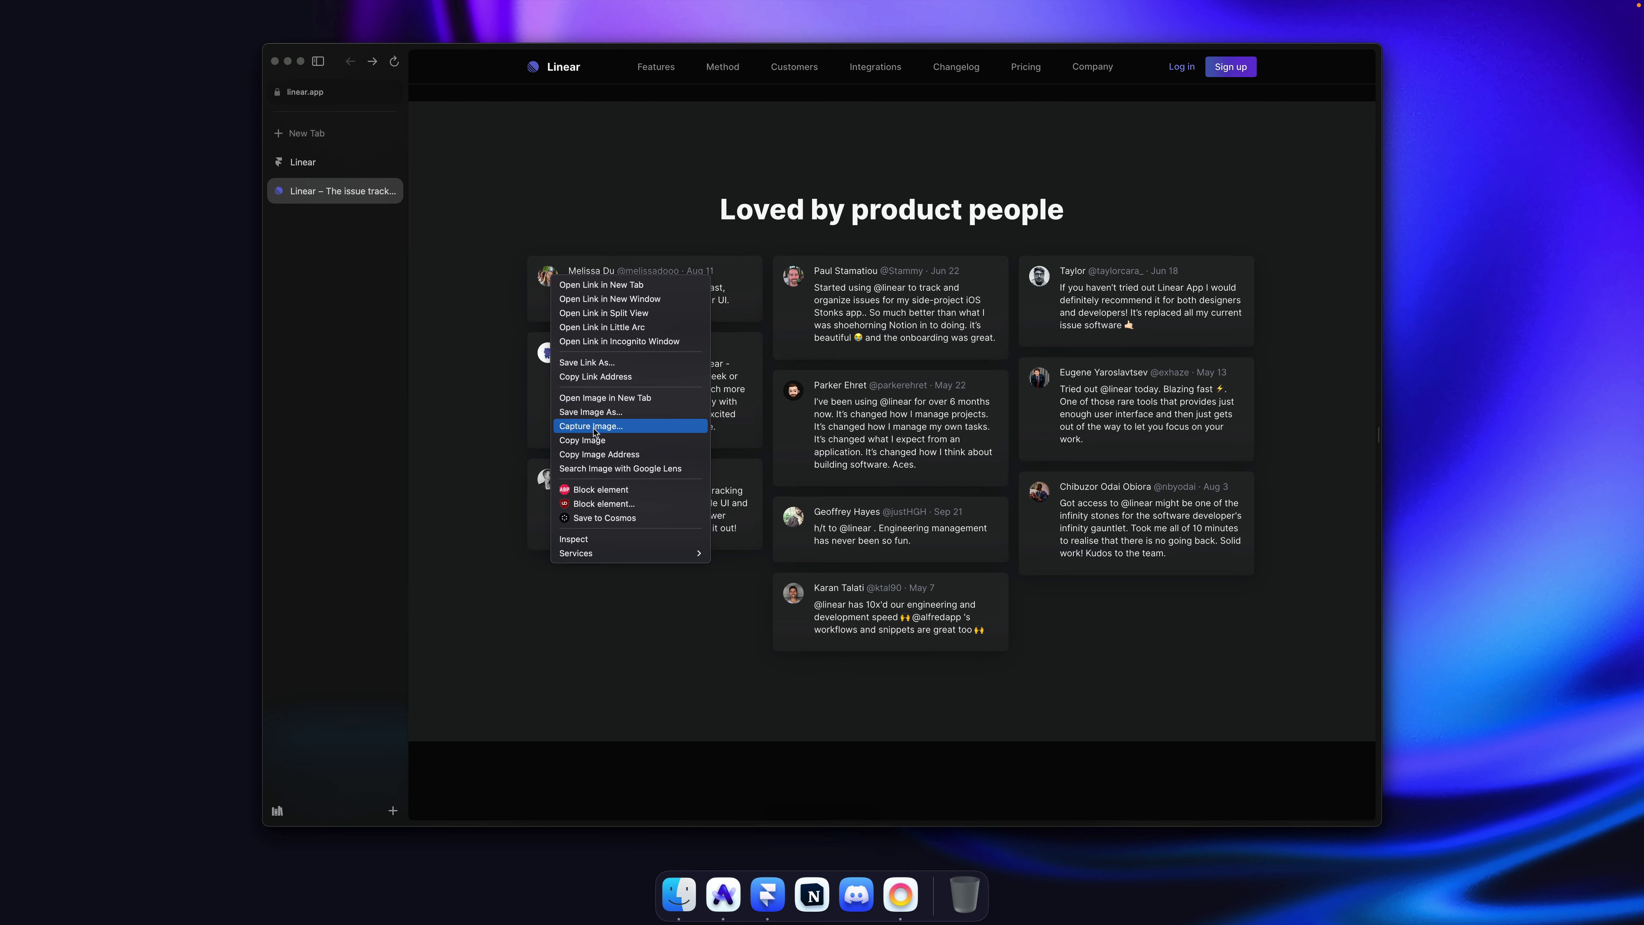
left_click(583, 440)
key("super+Tab")
key("super+v")
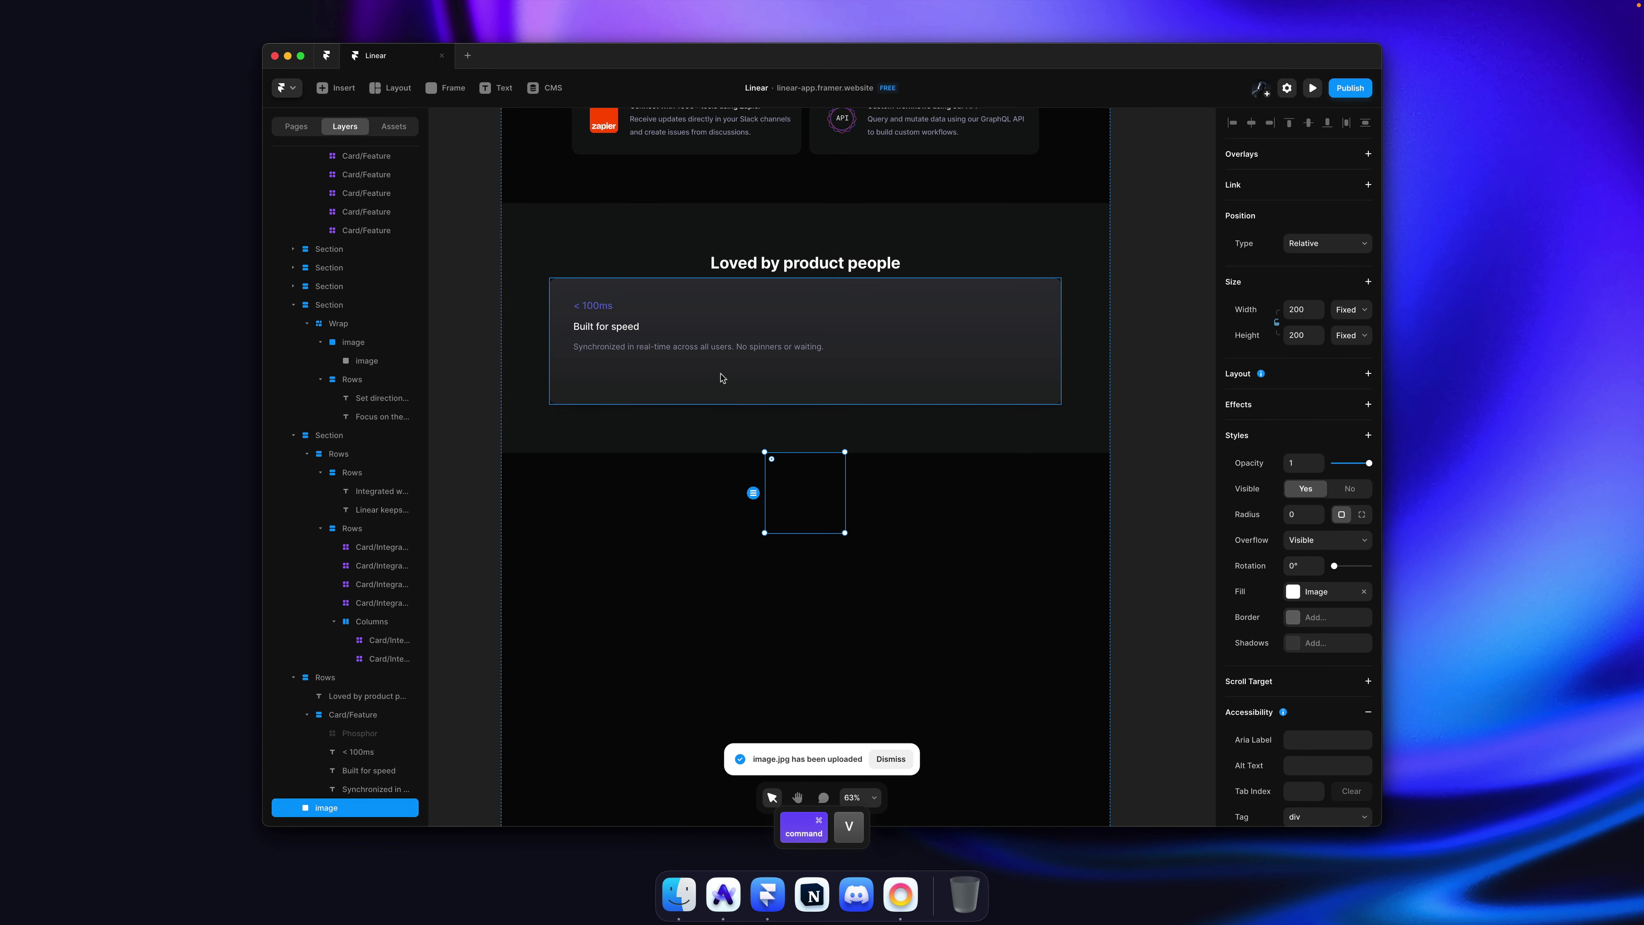
key("super+x")
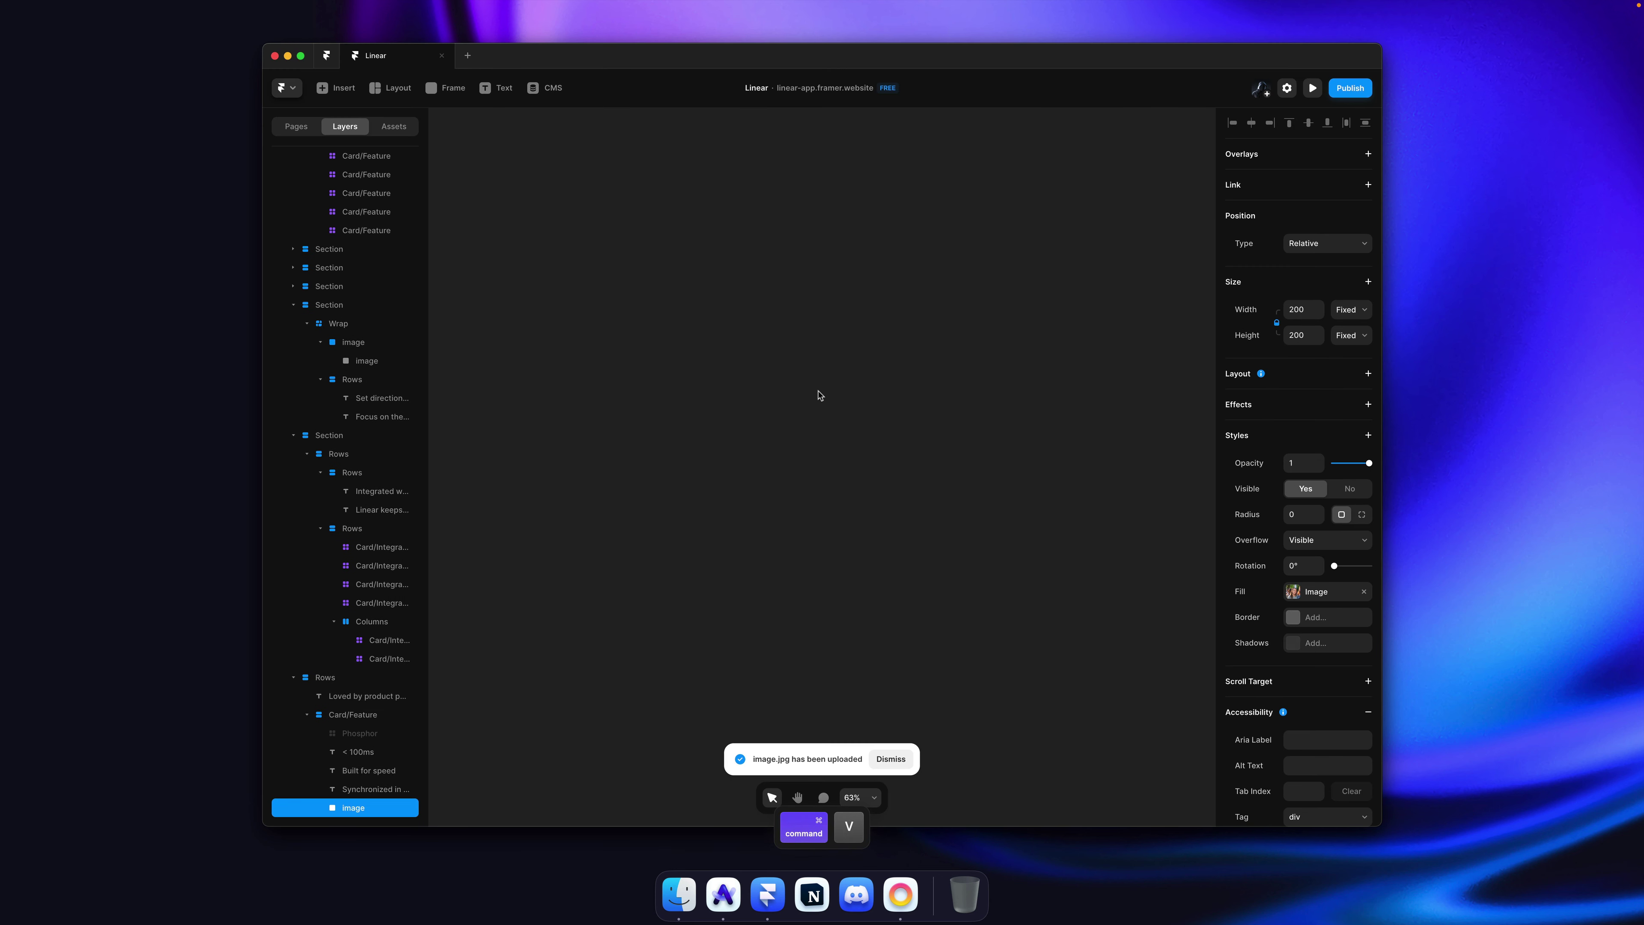
scroll(819, 395, "down", 5)
scroll(819, 395, "up", 10)
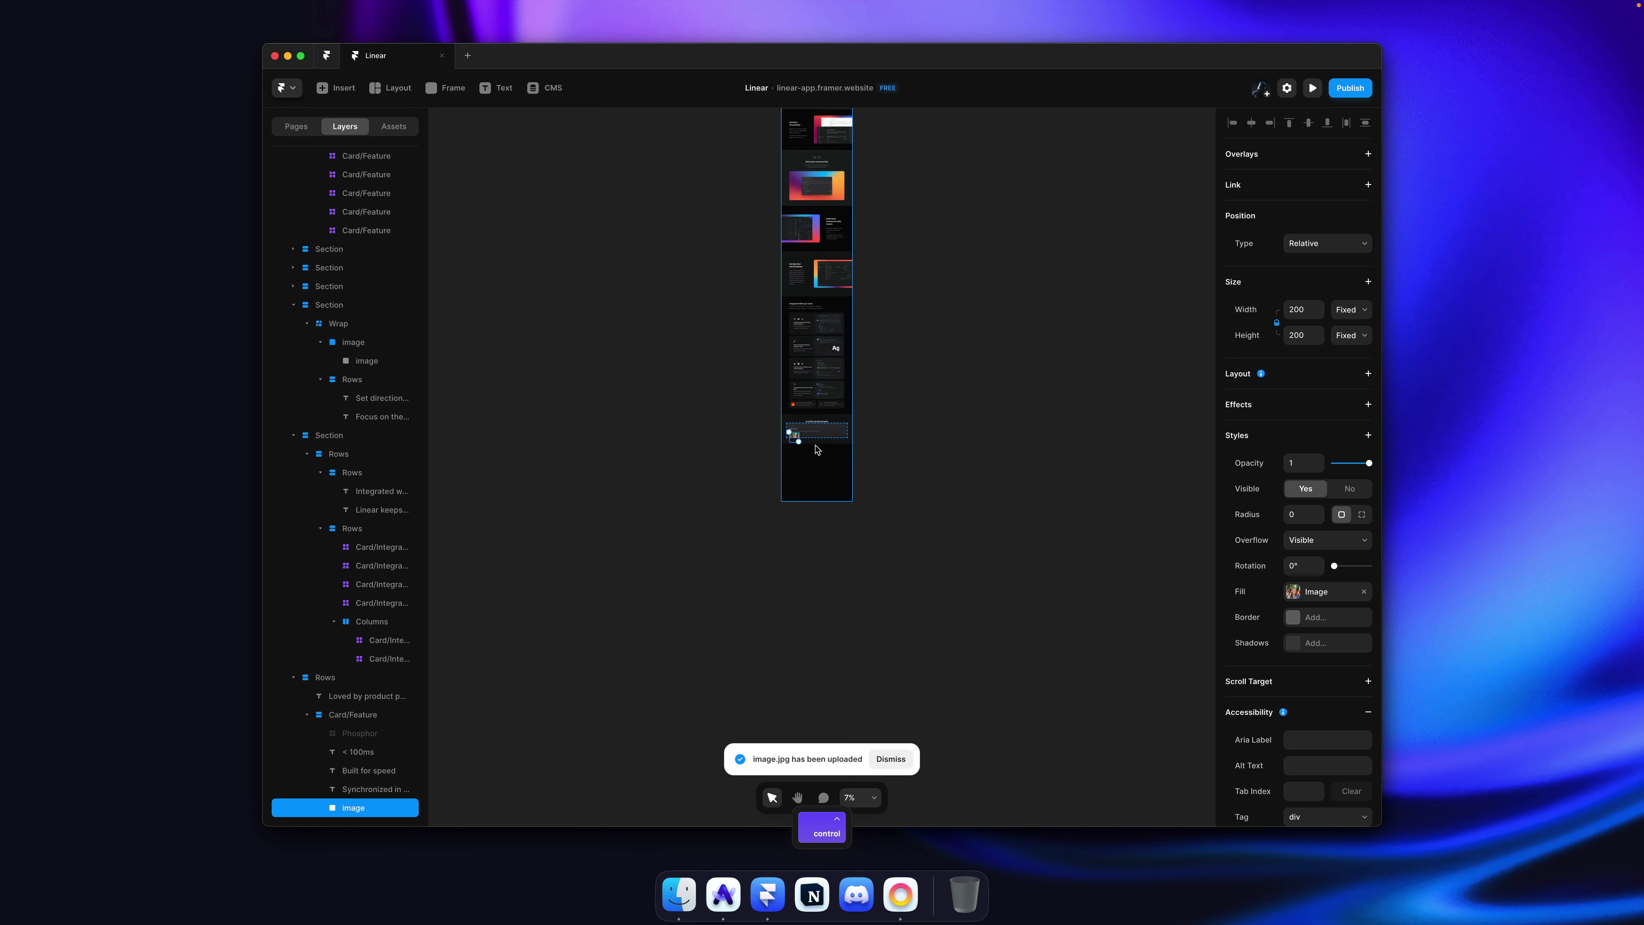
scroll(798, 432, "up", 4)
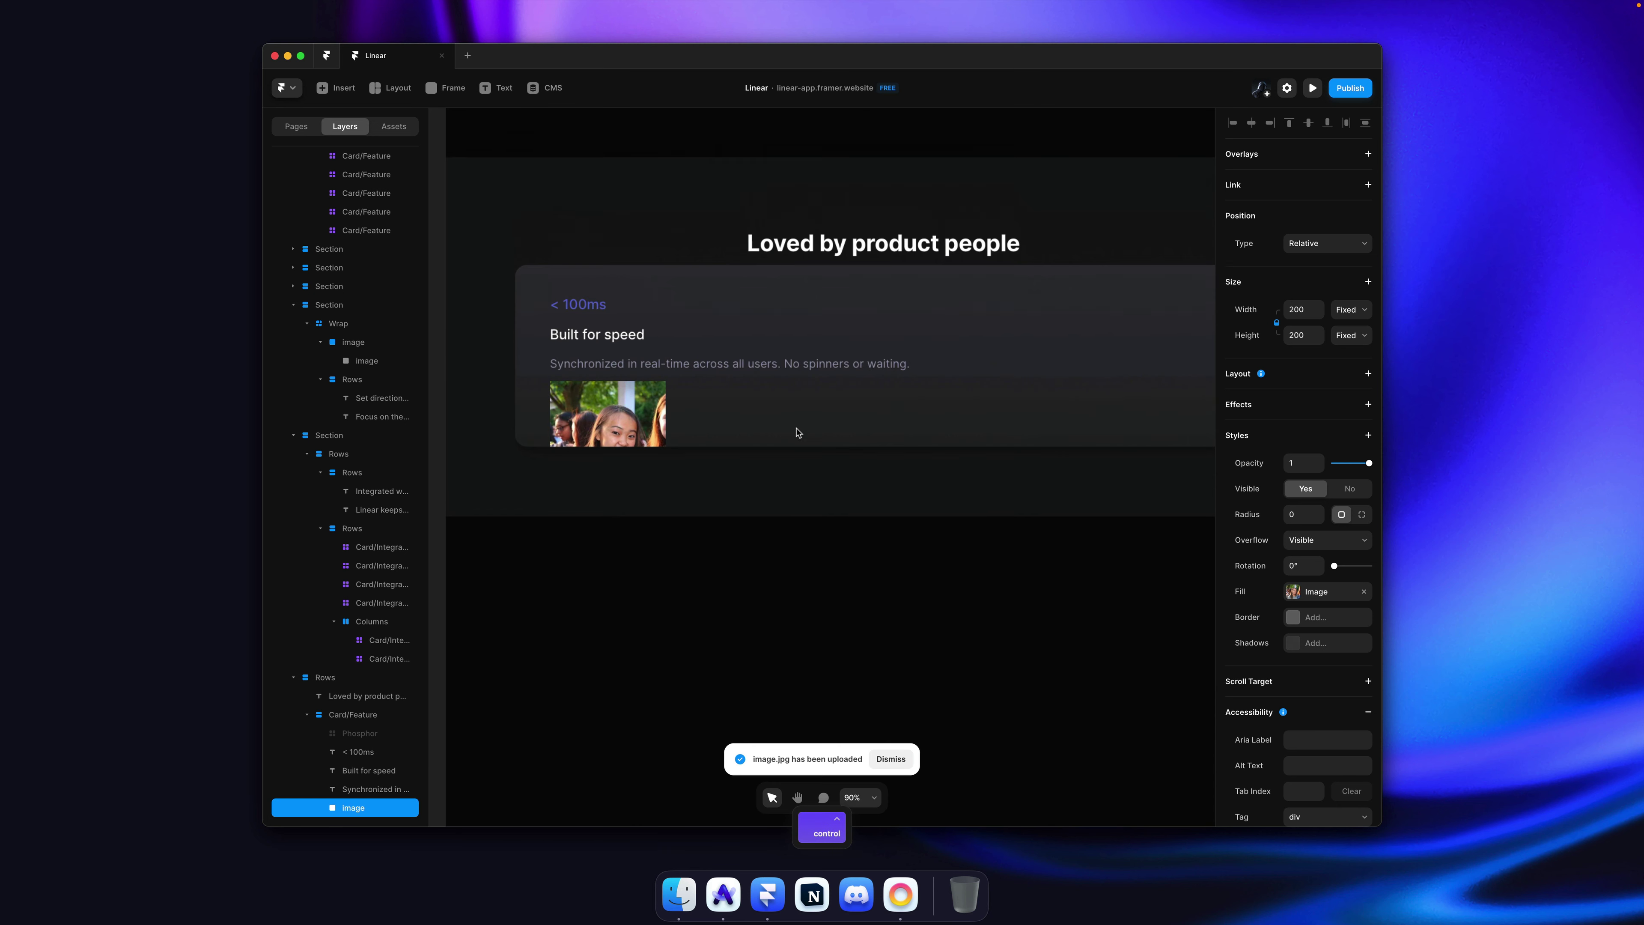
Step: Resize the avatar to 48 px and set its radius to 50% to make a circle
left_click(1298, 311)
key("BackSpace")
type("40")
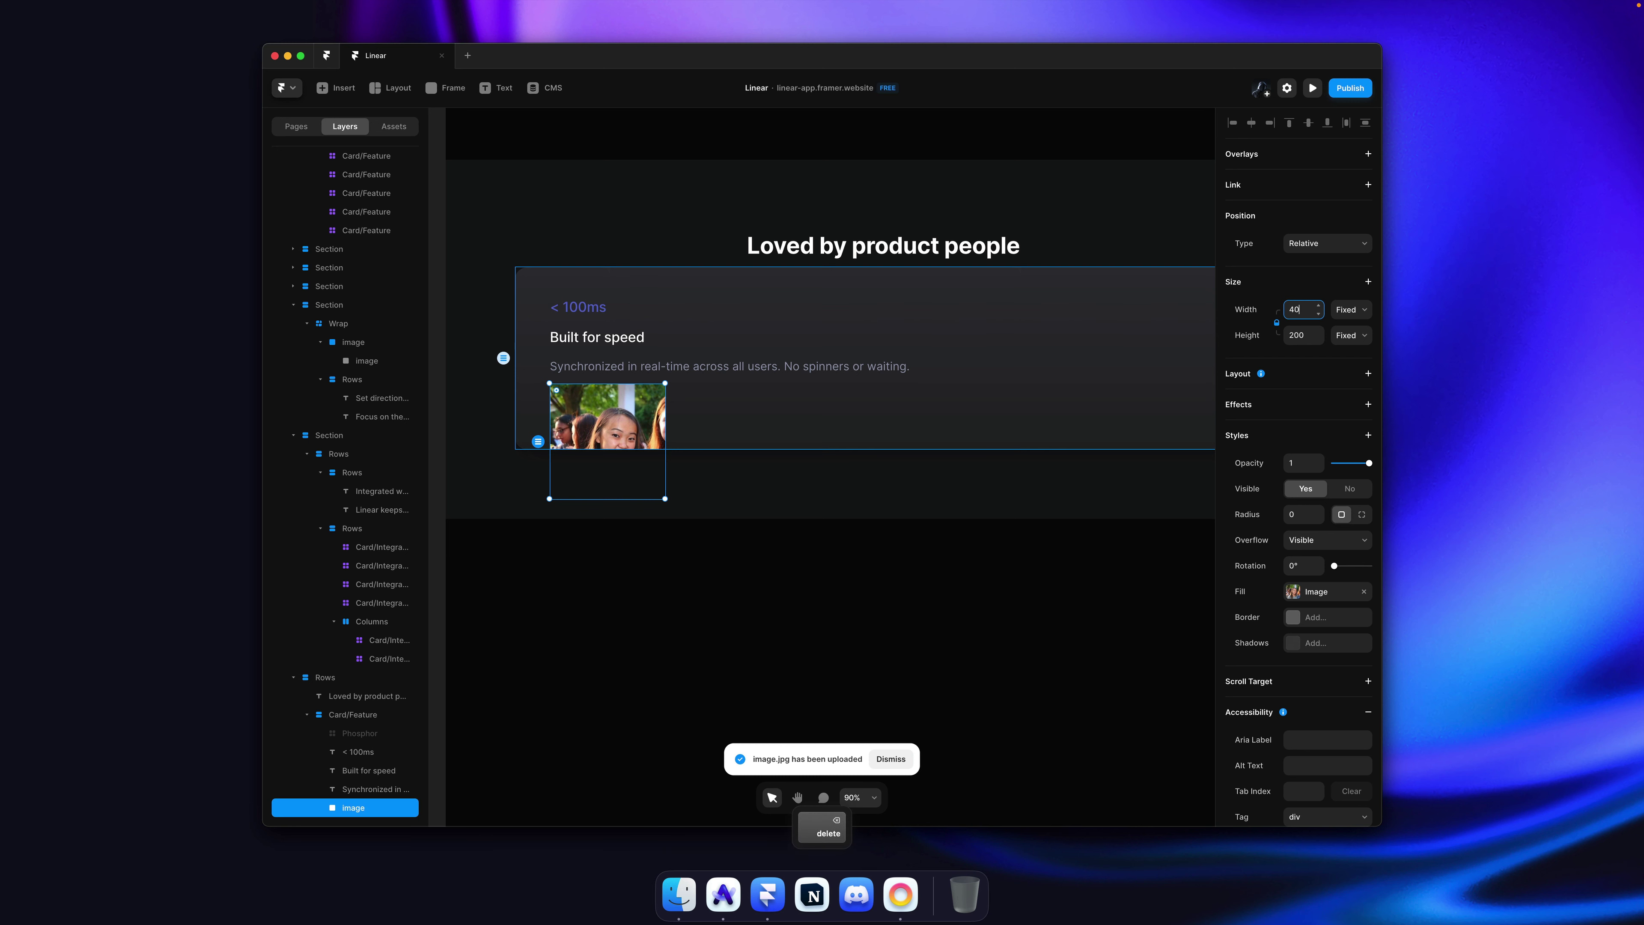
key("Return")
key("super+a")
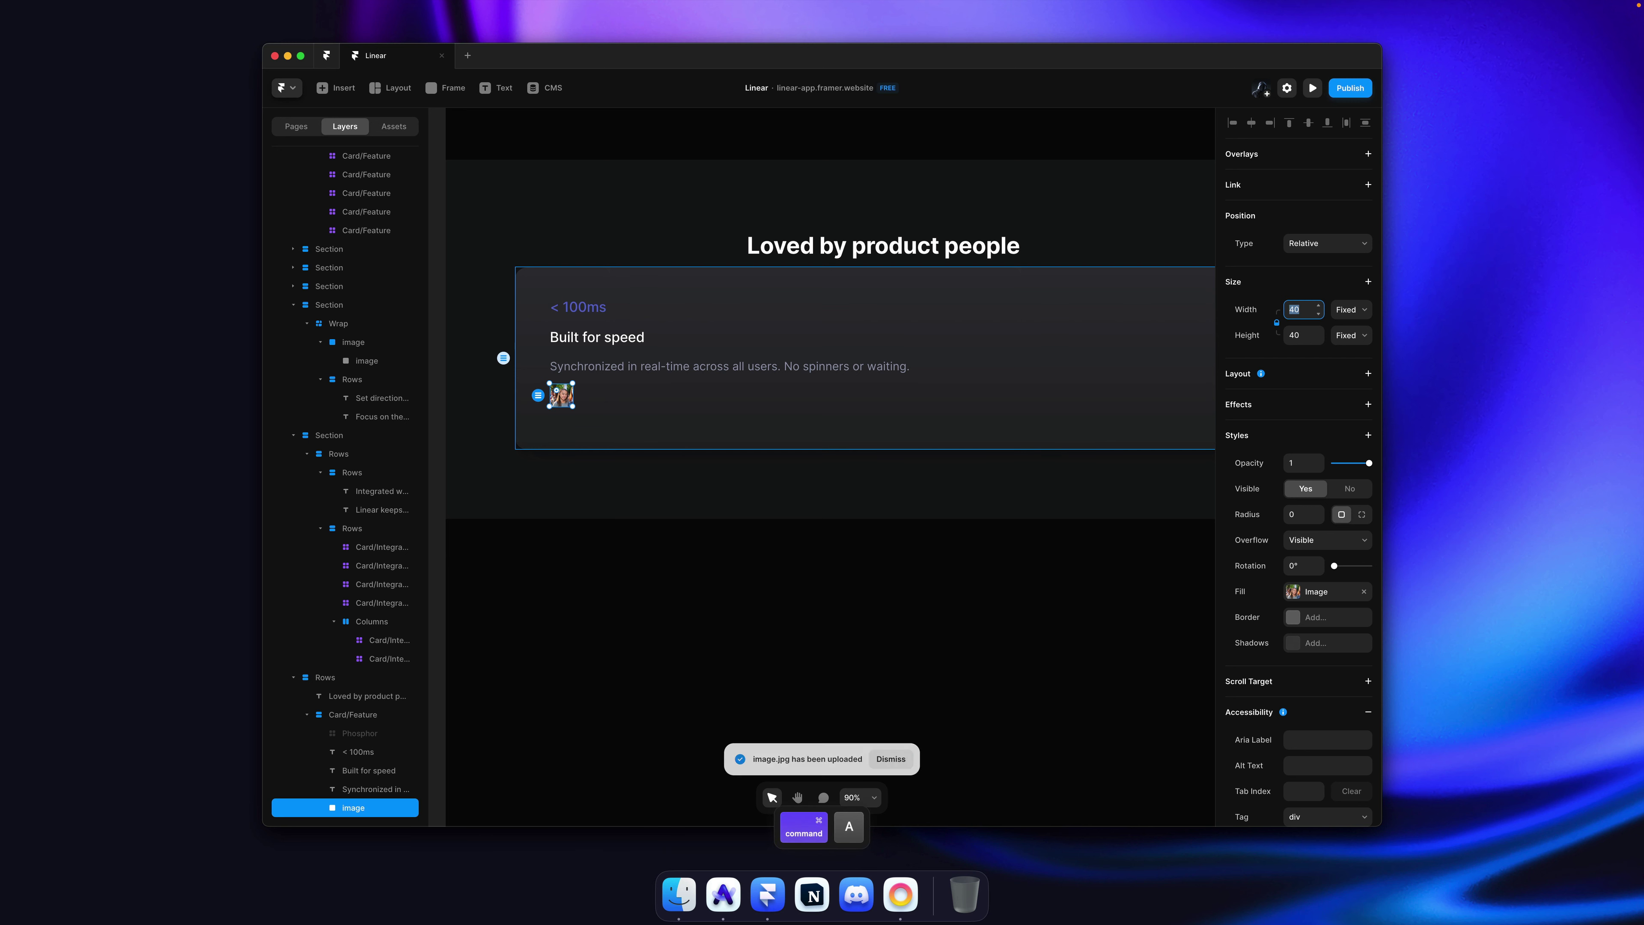
type("48")
key("Return")
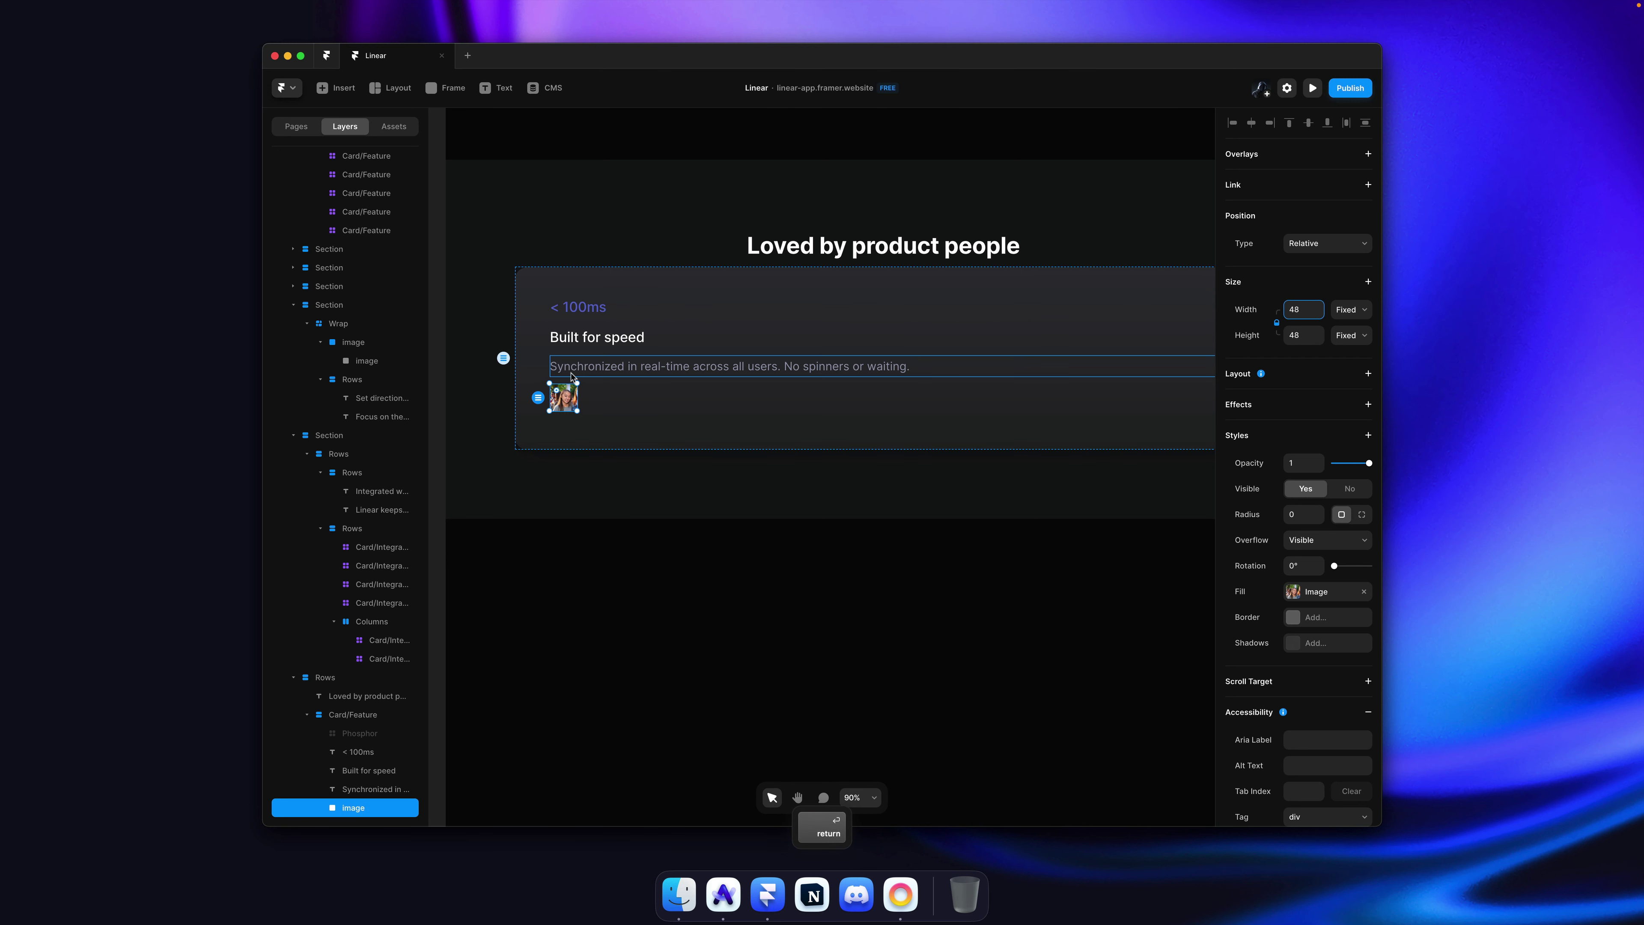
scroll(570, 373, "up", 5)
scroll(1256, 576, "down", 1)
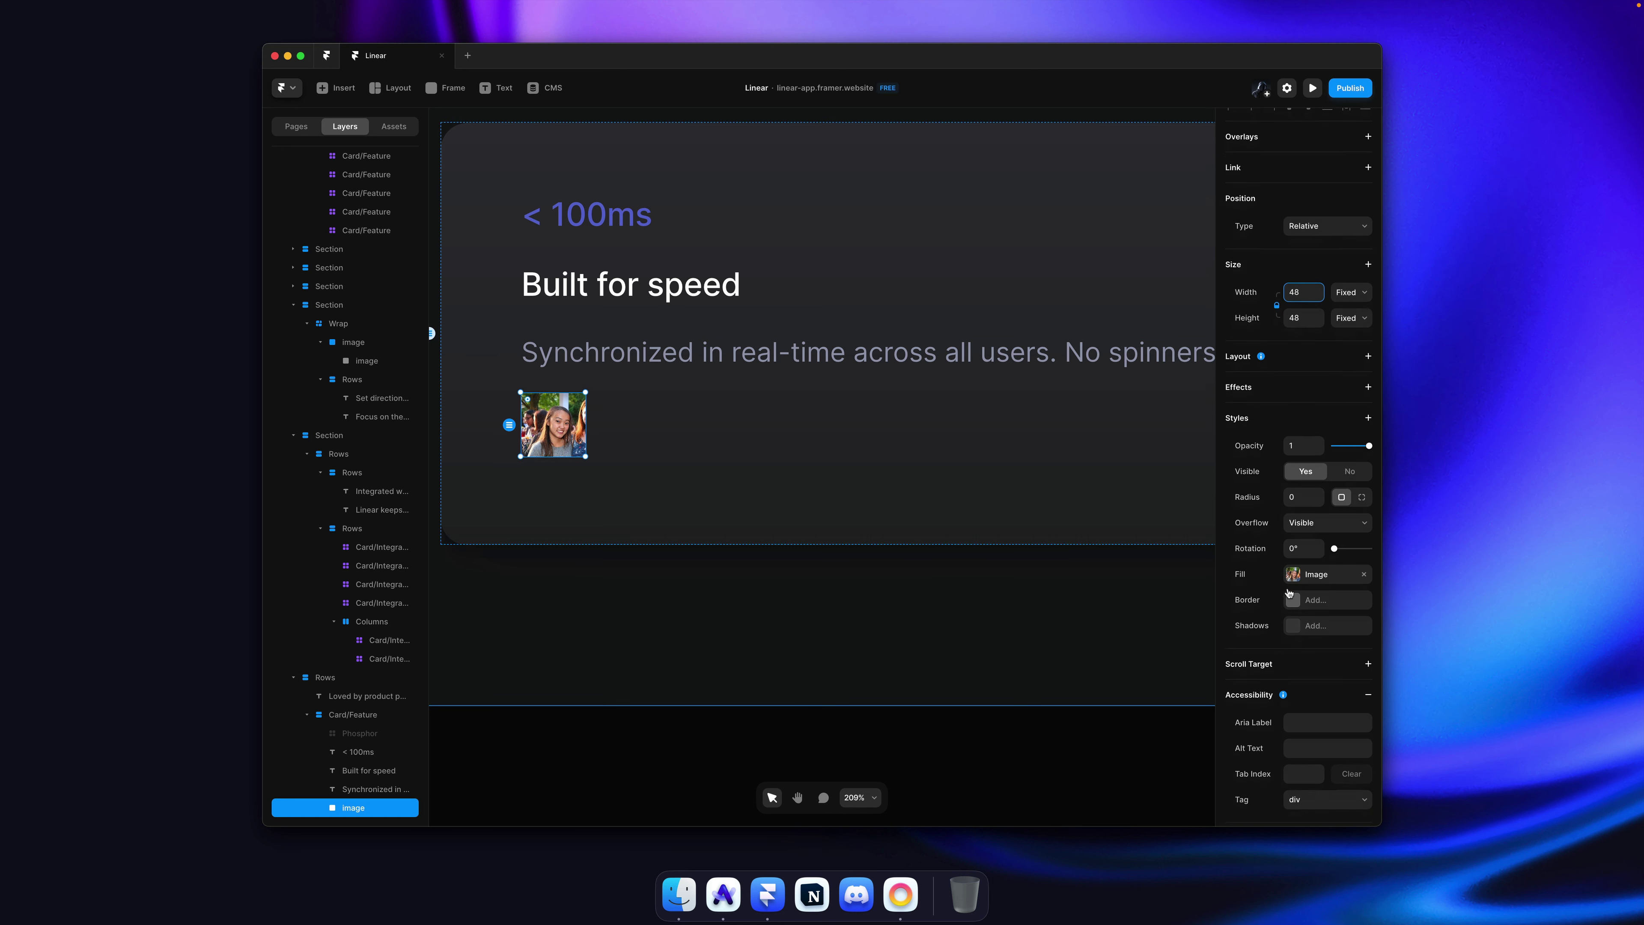
left_click(1303, 496)
type("50")
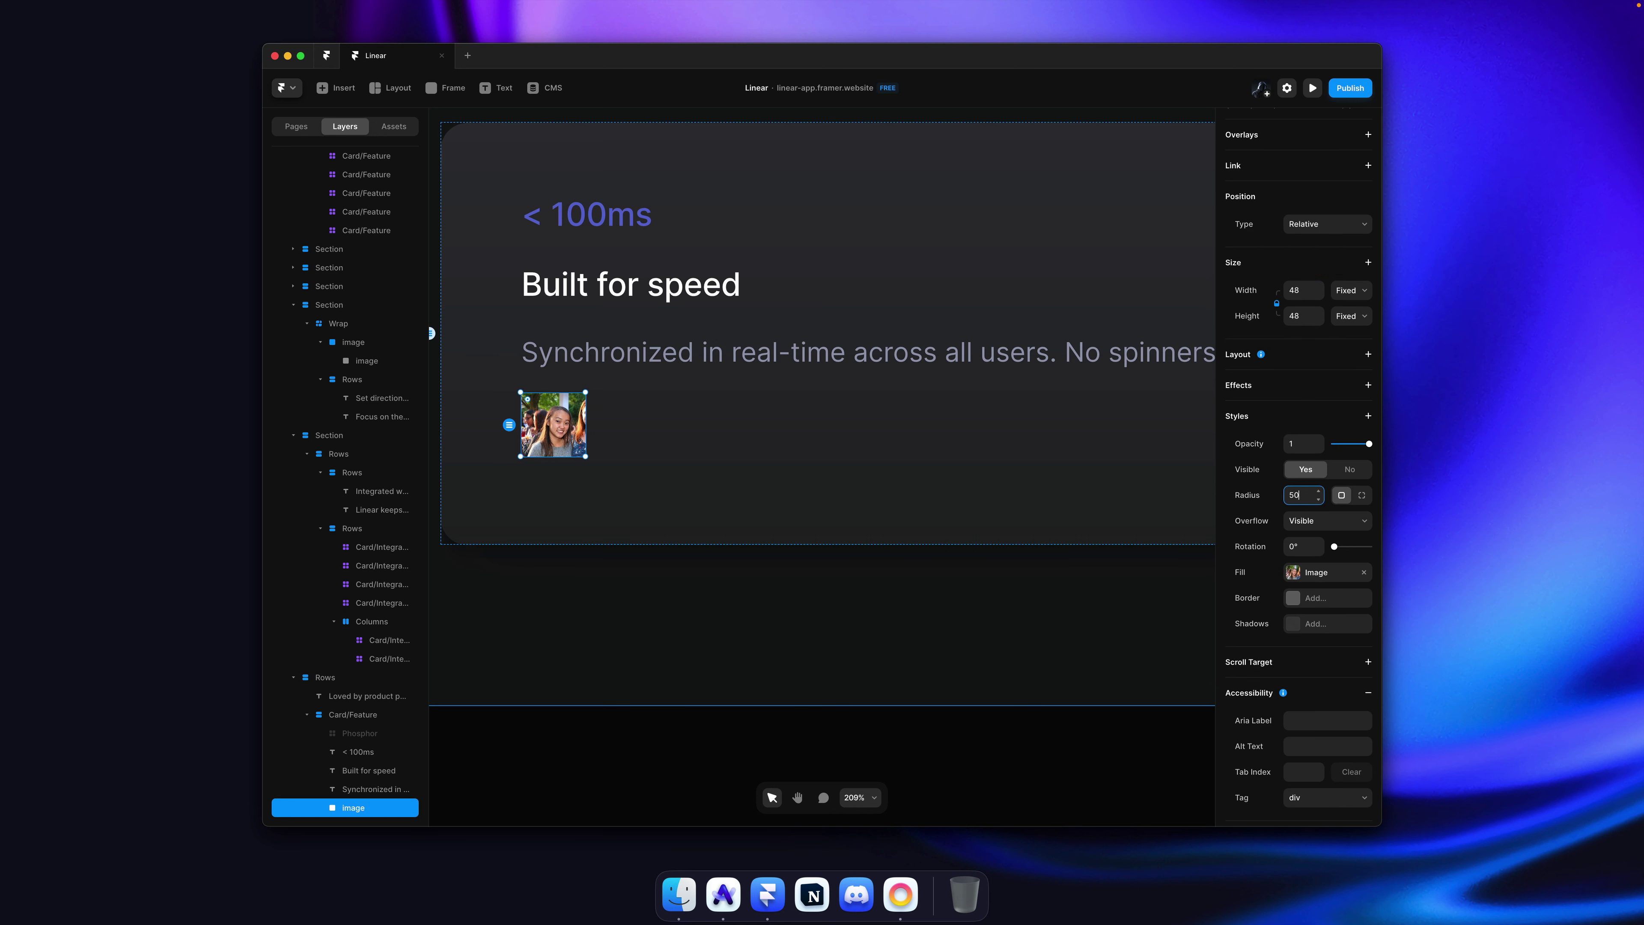
type("%")
key("Return")
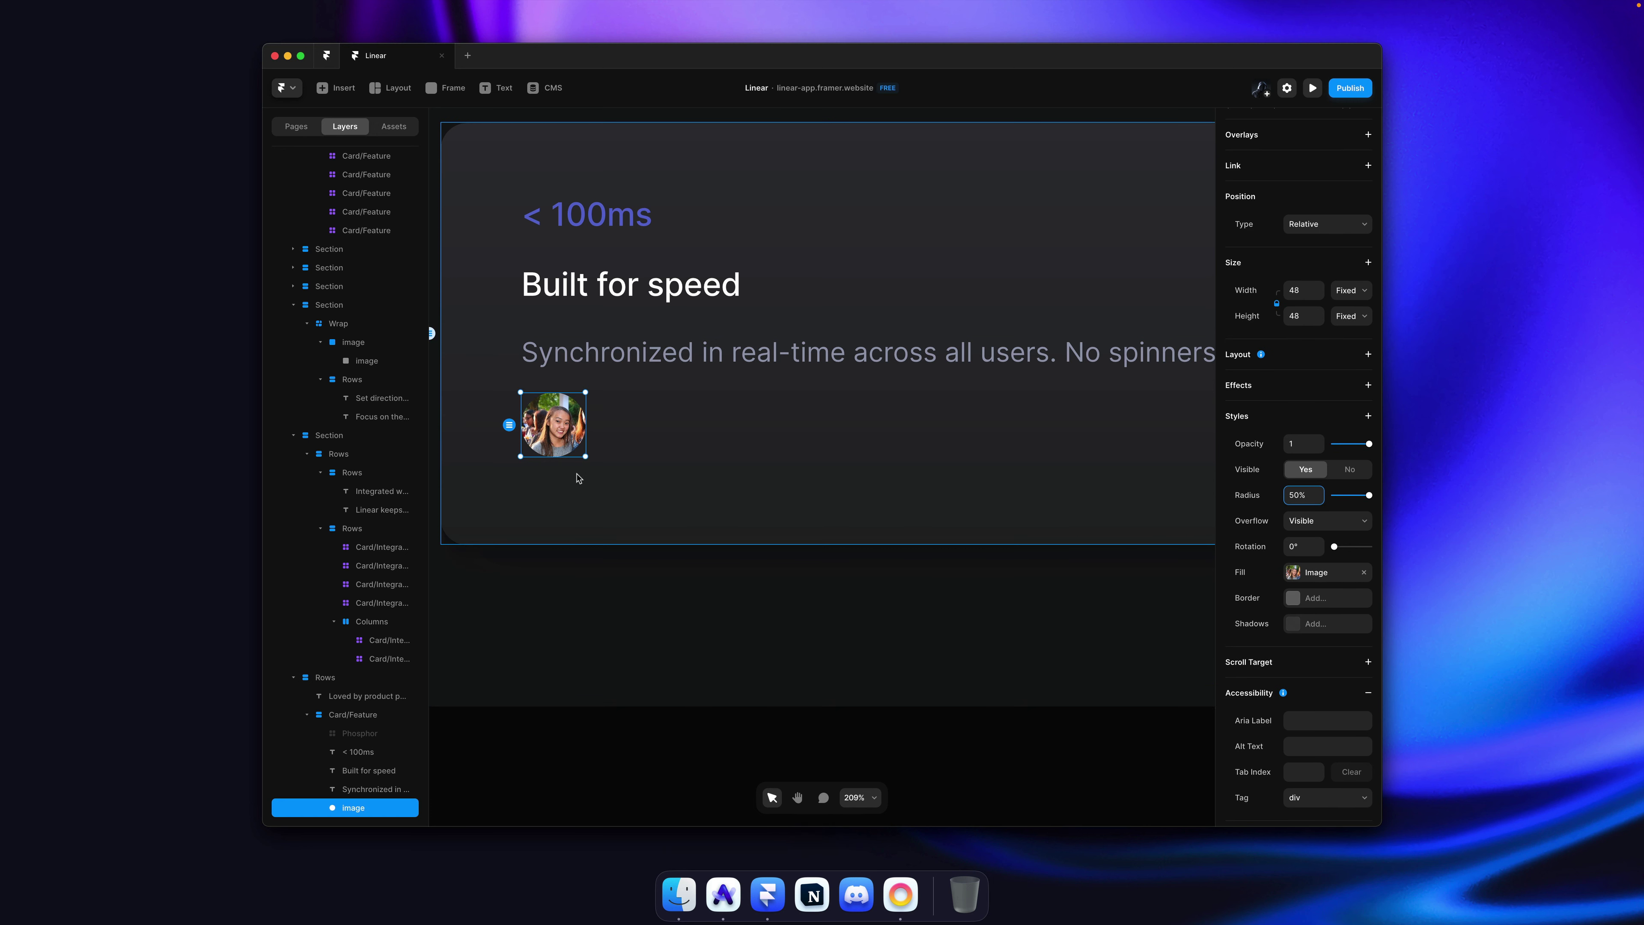
Step: Move the avatar above '< 100ms' and delete the '< 100ms' text
left_click(613, 447)
left_click_drag(568, 432, 580, 282)
left_click(584, 300)
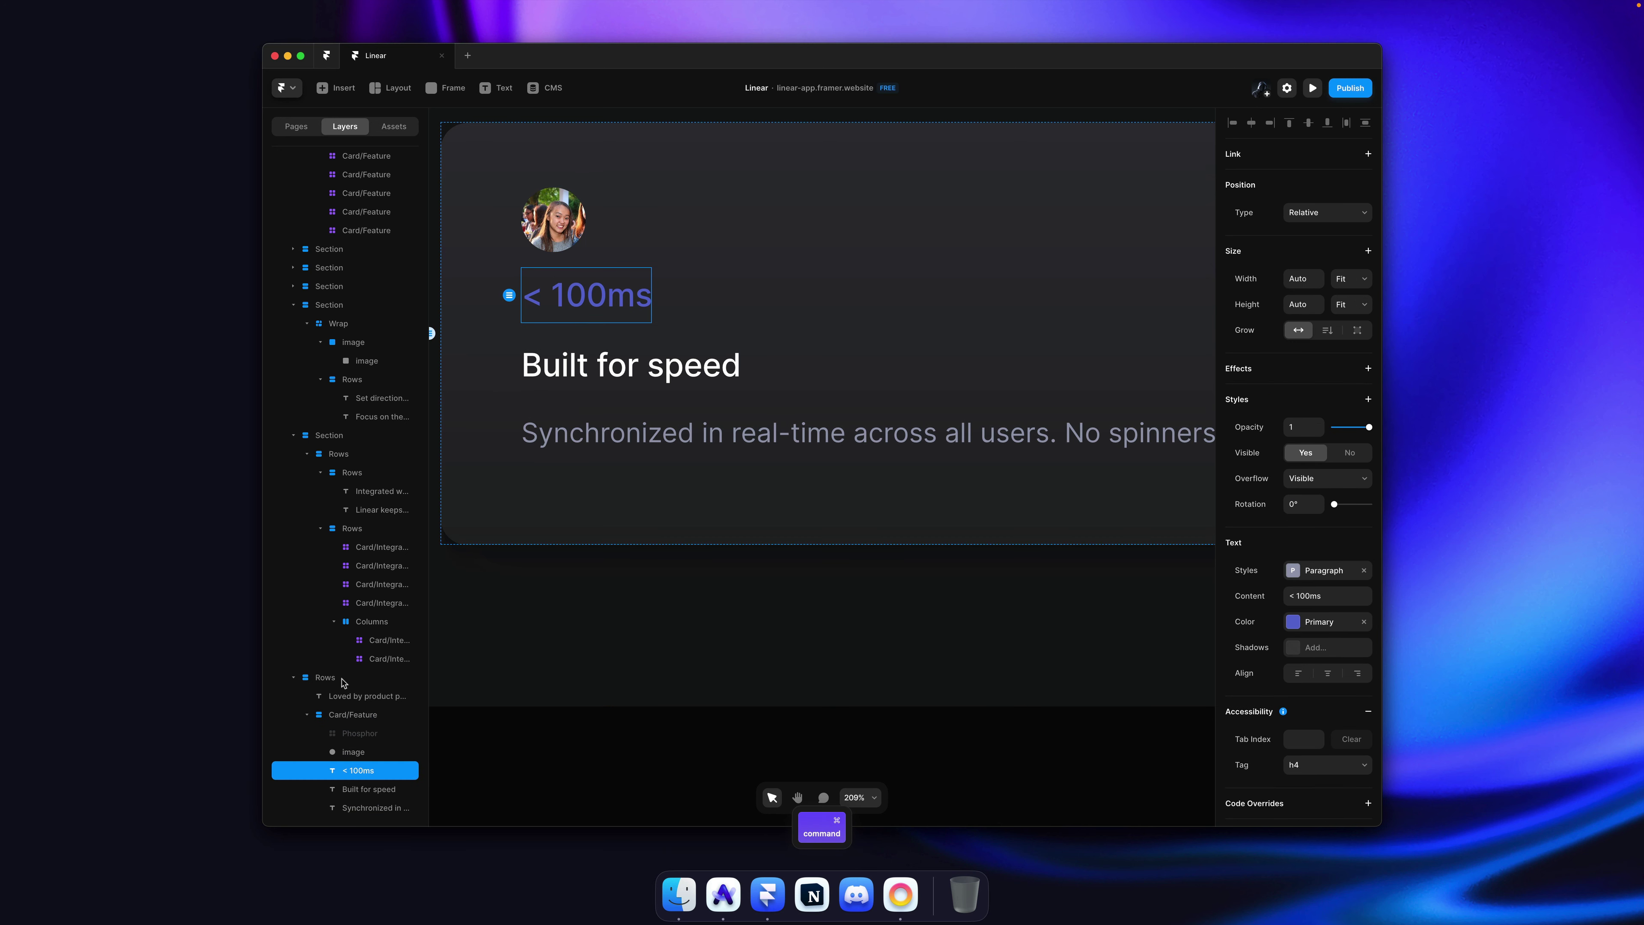
key("BackSpace")
scroll(539, 422, "down", 5)
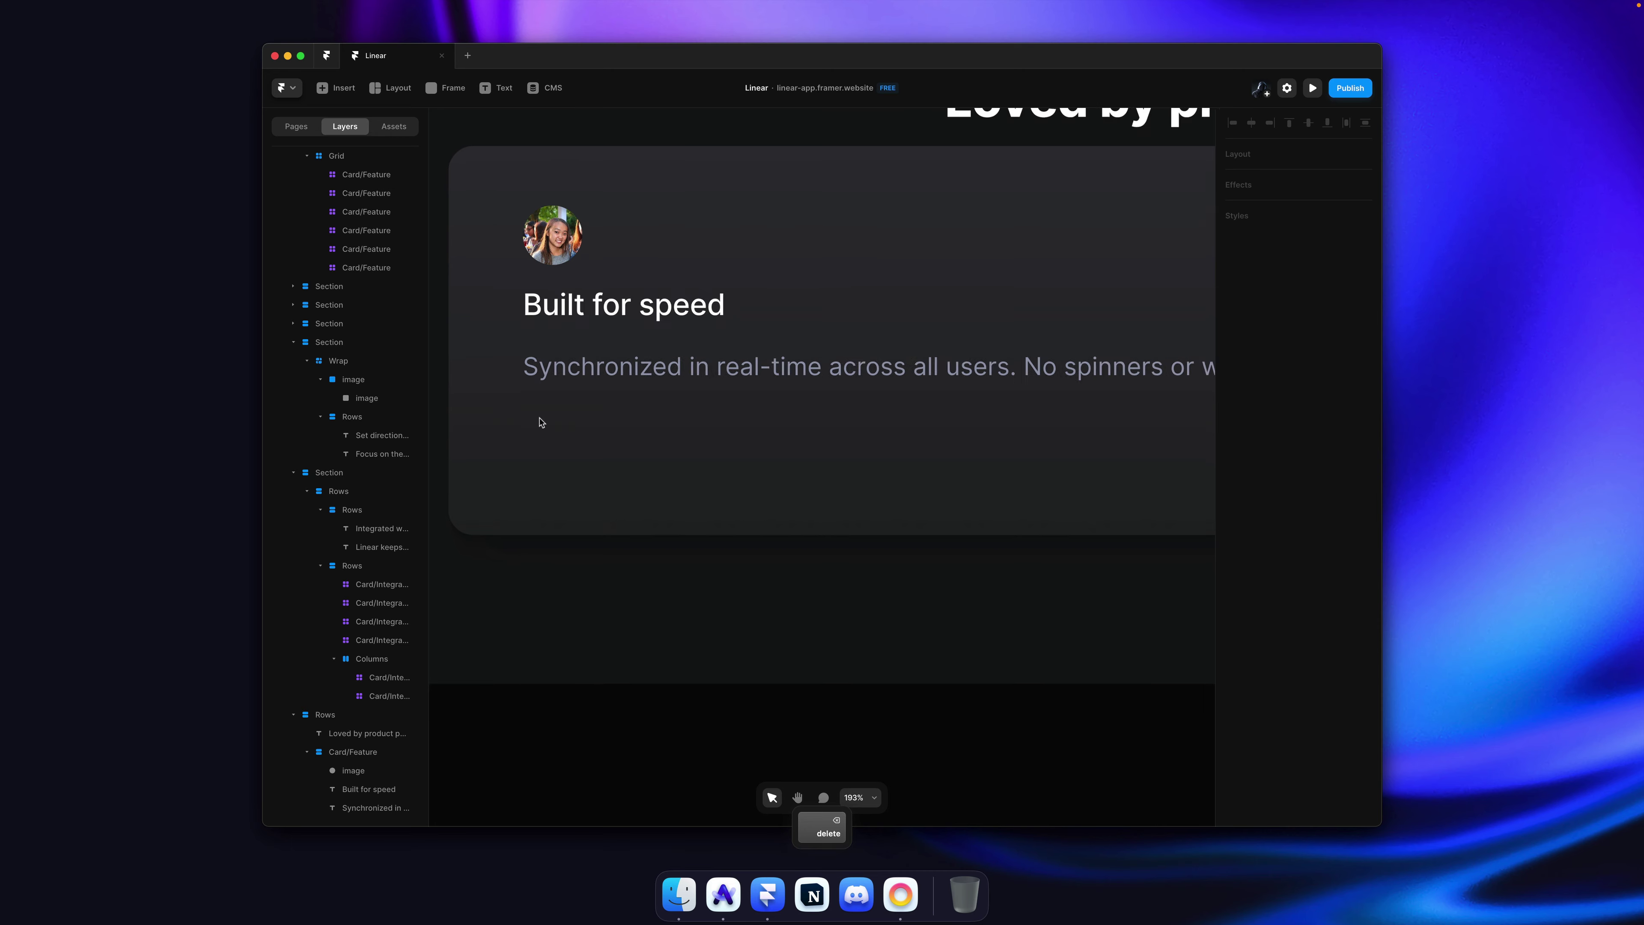
key("super+Tab")
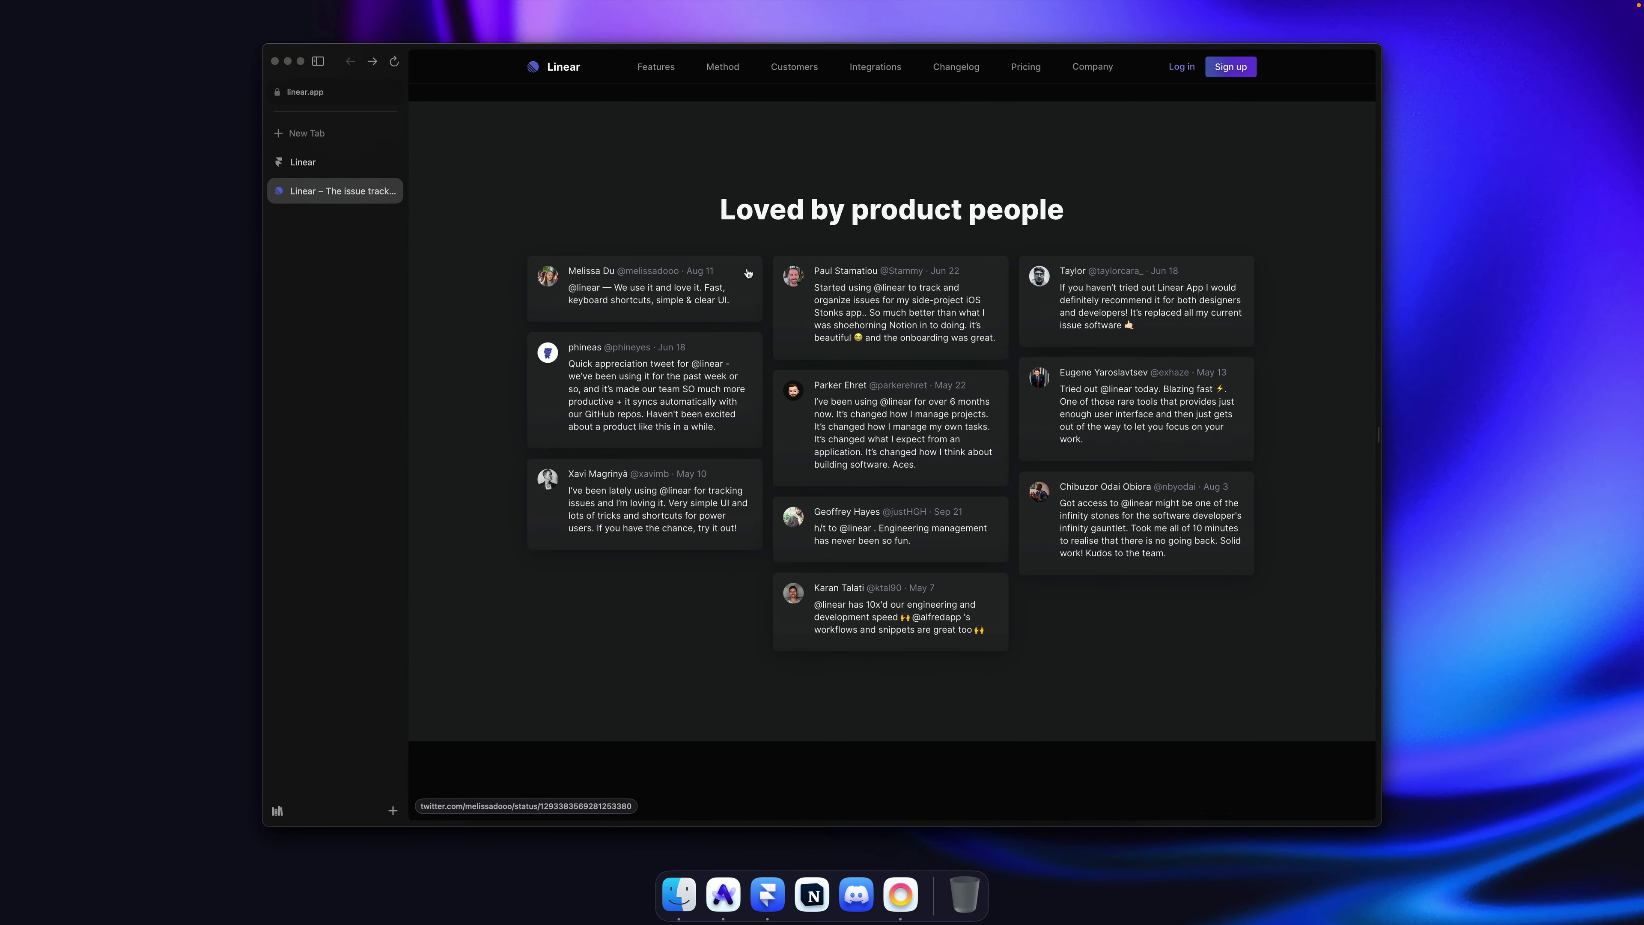
Step: Copy the first testimonial's author line from linear.app
left_click_drag(769, 274, 618, 216)
key("super+c")
key("super+Tab")
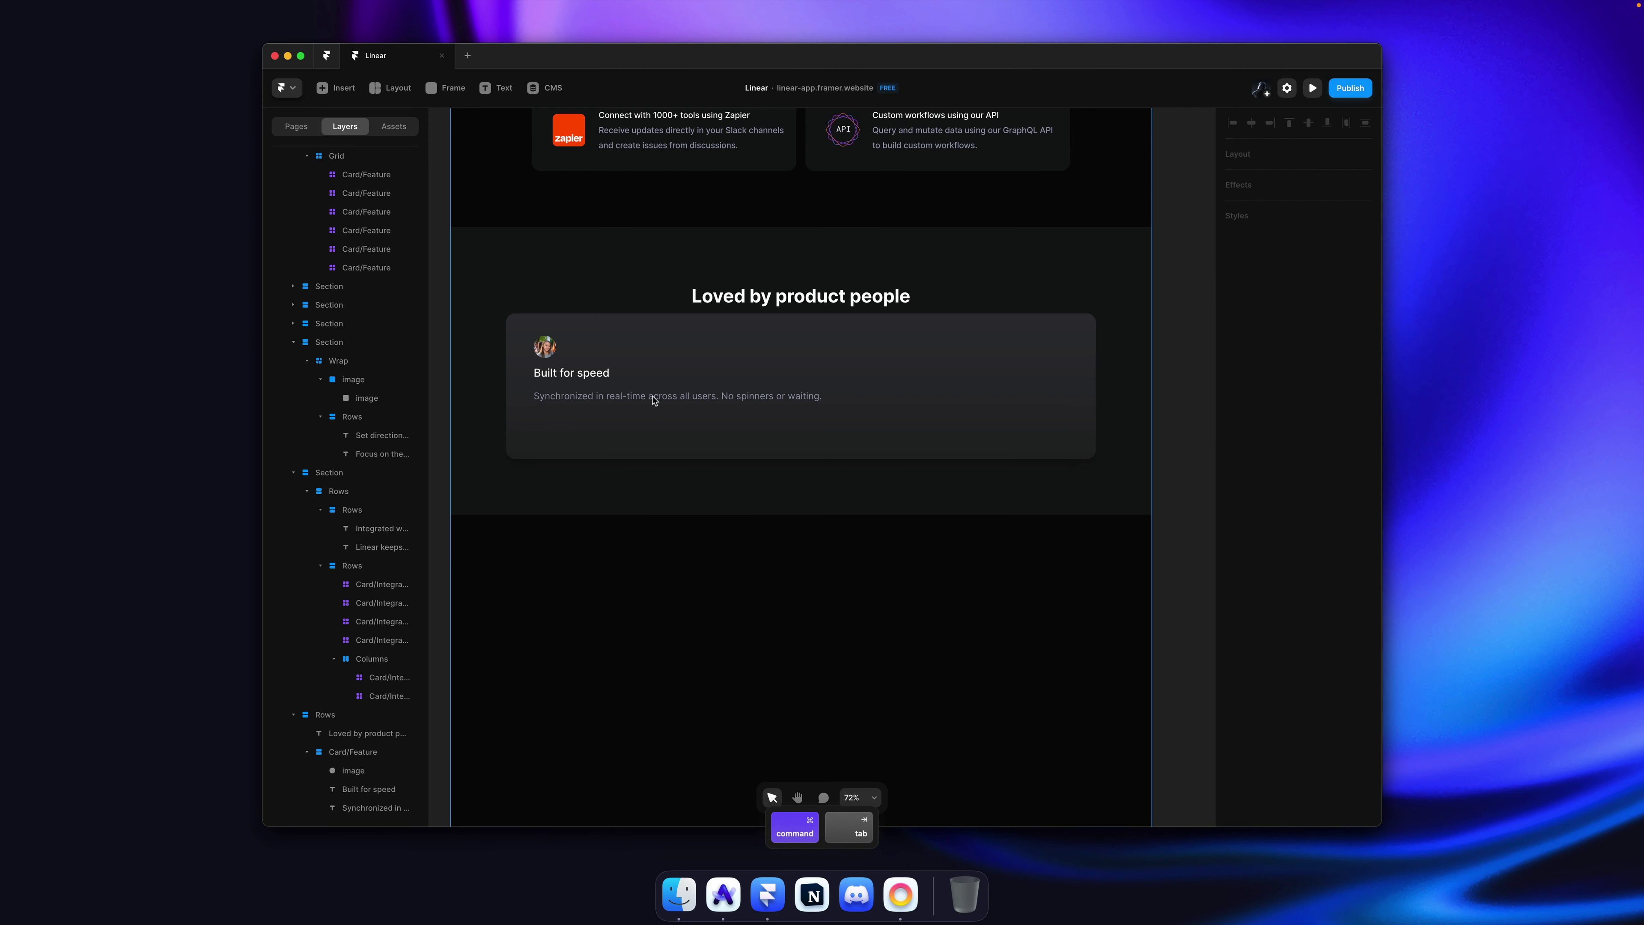
key("super+Tab")
left_click(682, 250)
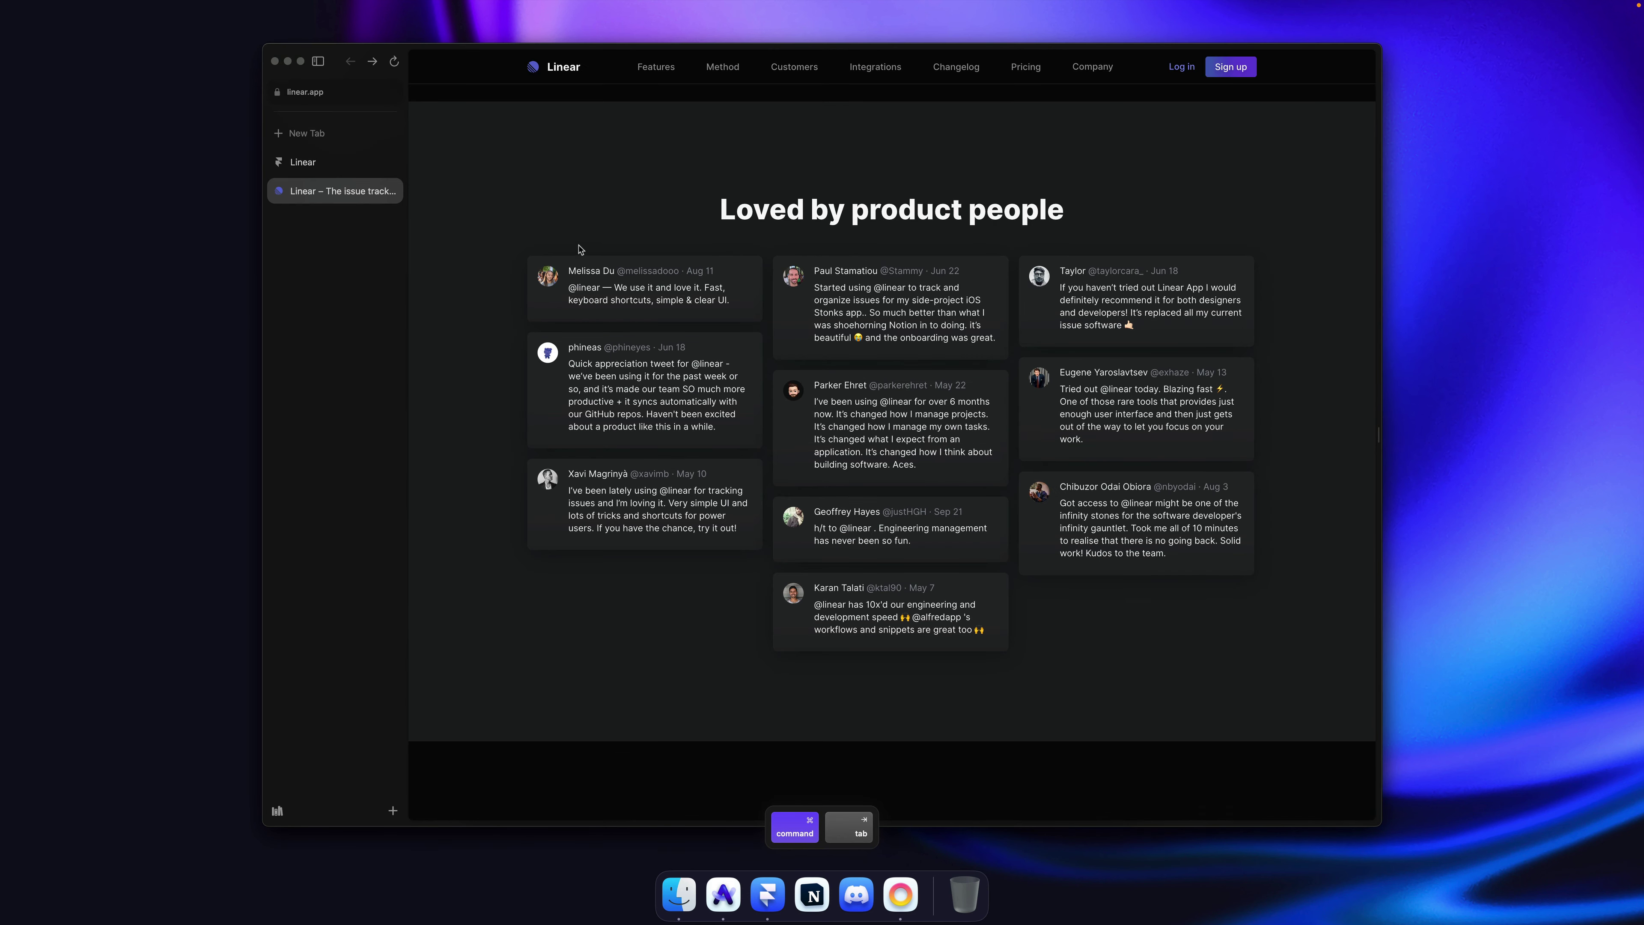
left_click_drag(568, 270, 709, 274)
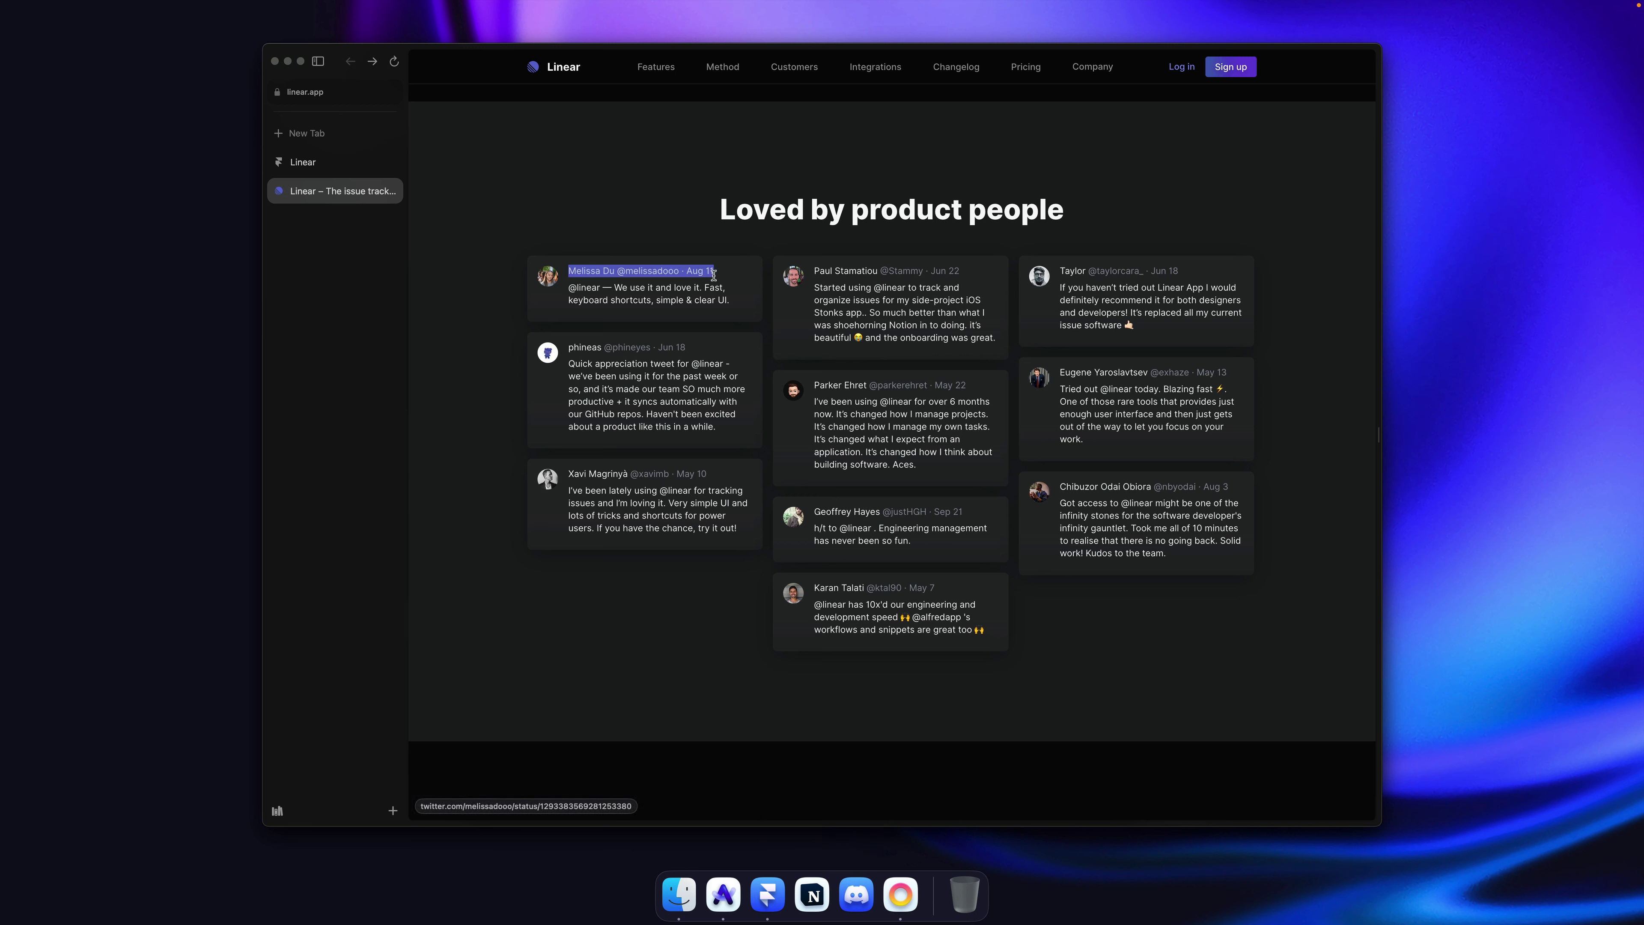
key("super+c")
left_click(678, 226)
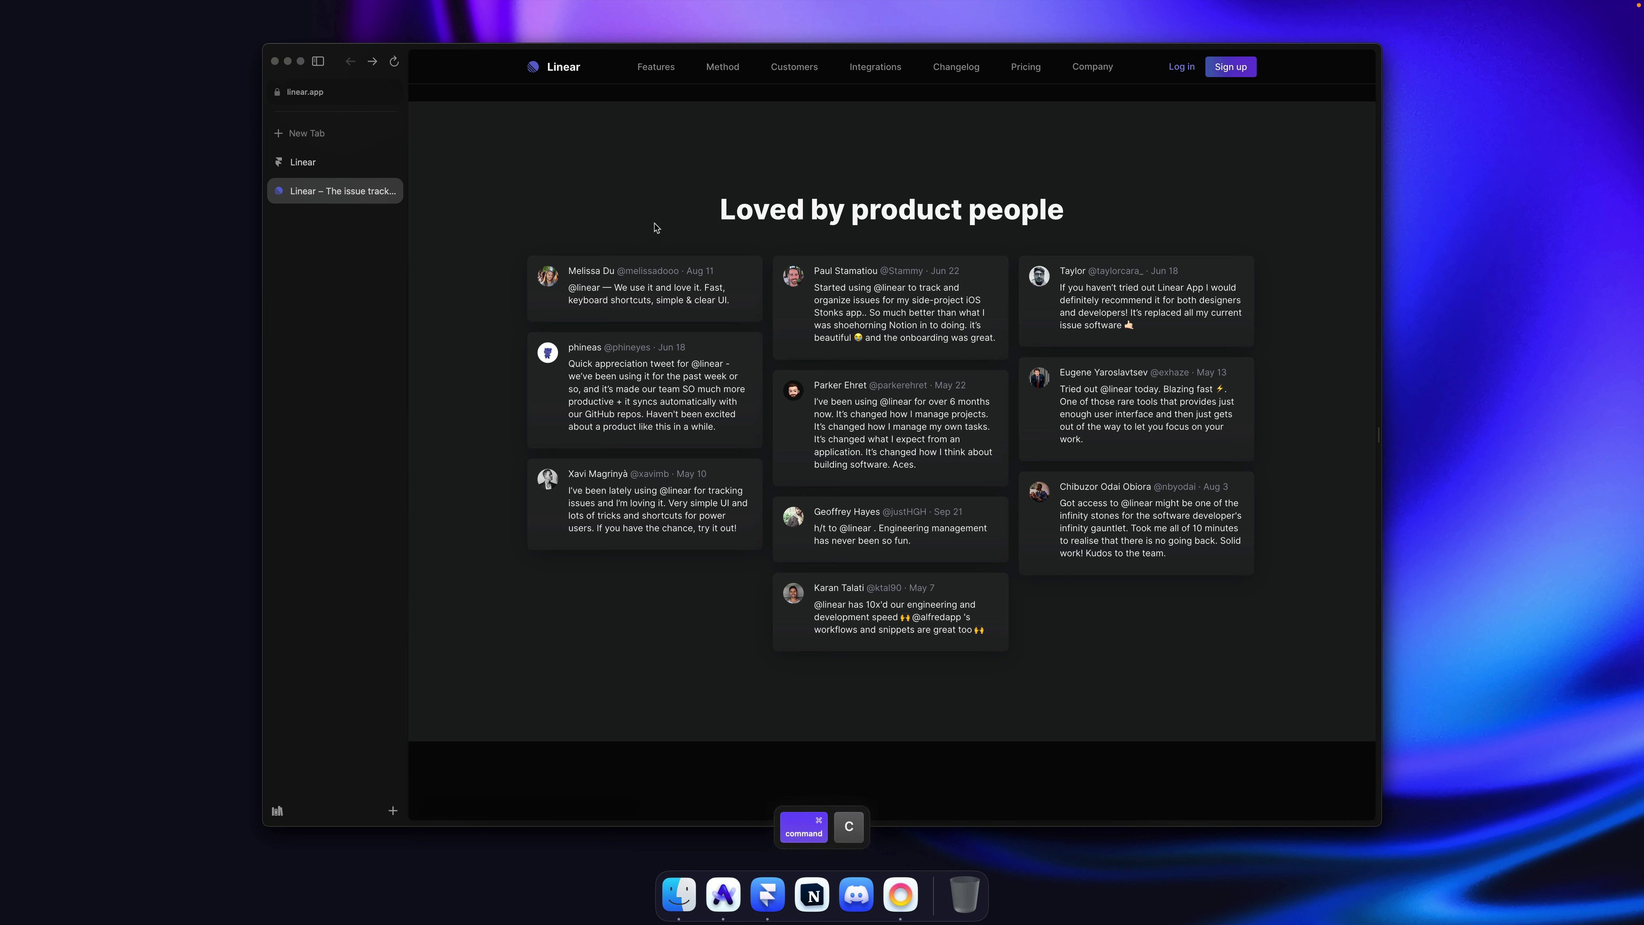
Step: Replace the card's description with the author line and remove its link
key("super+Tab")
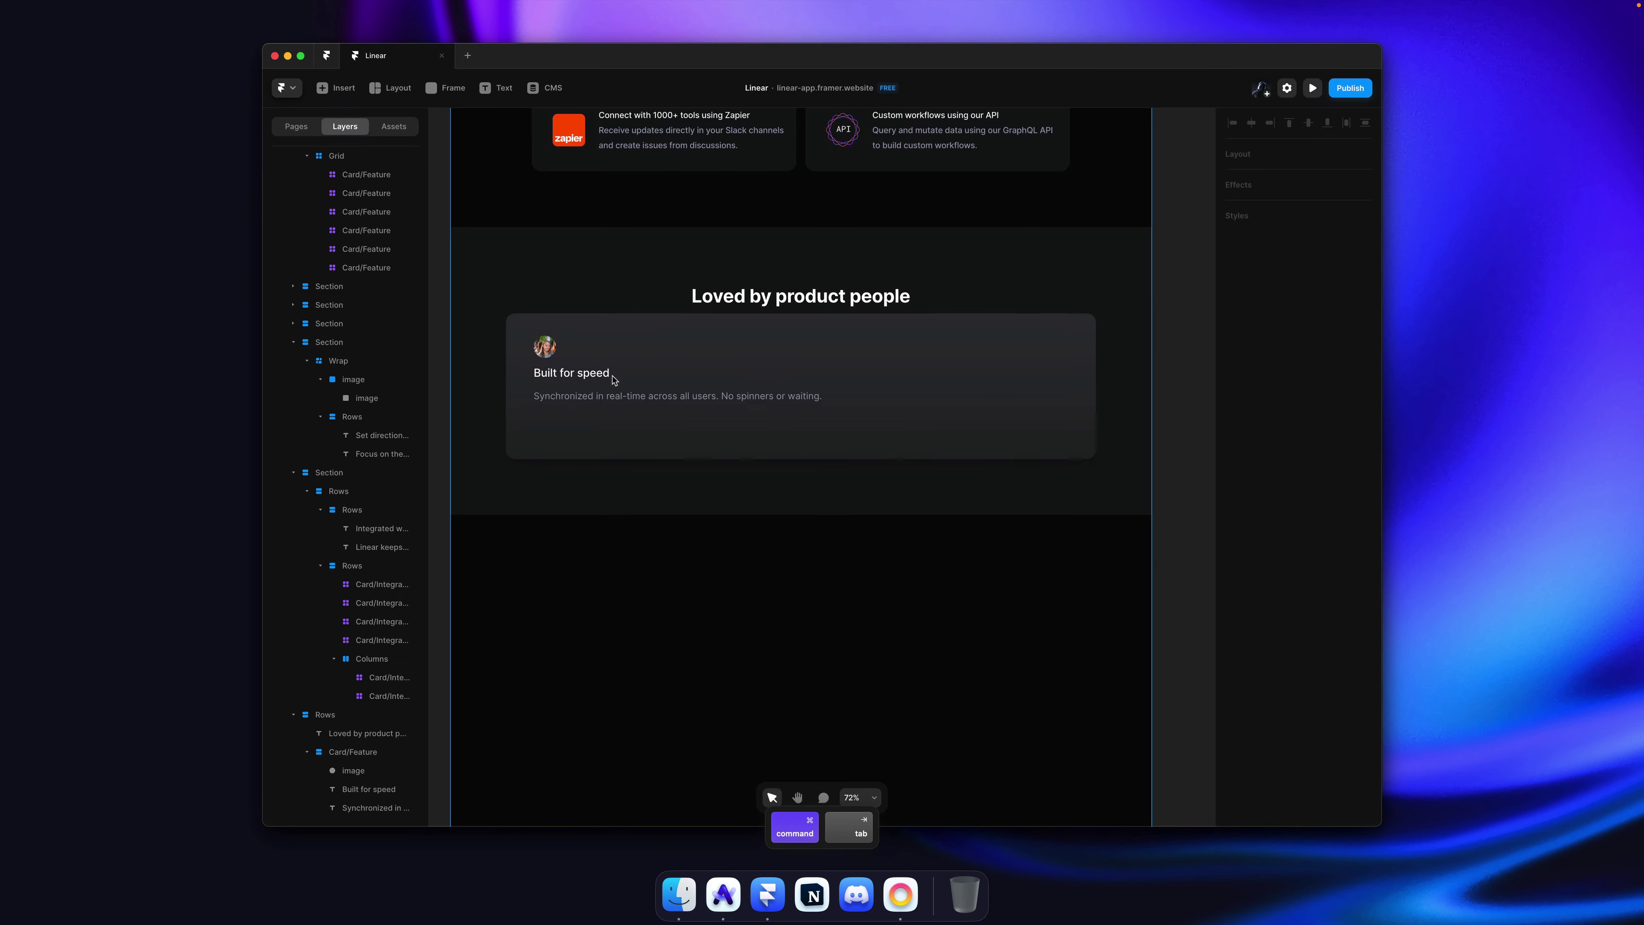
left_click(607, 399, "super")
key("super+a")
key("super+v")
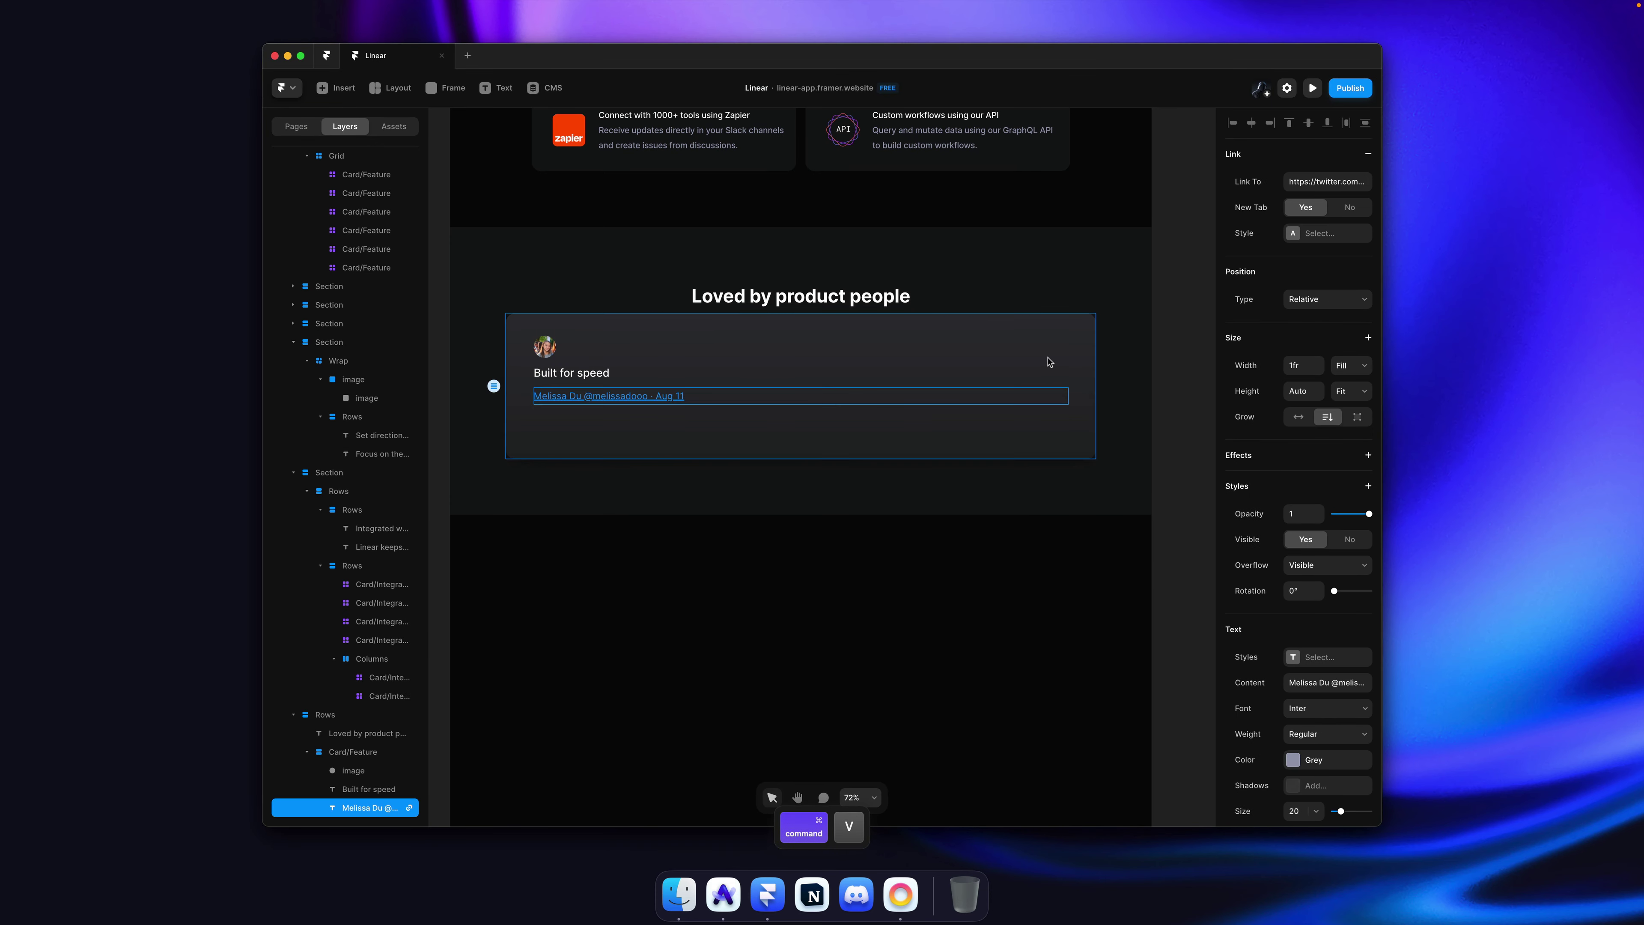
key("Escape")
left_click(1367, 154)
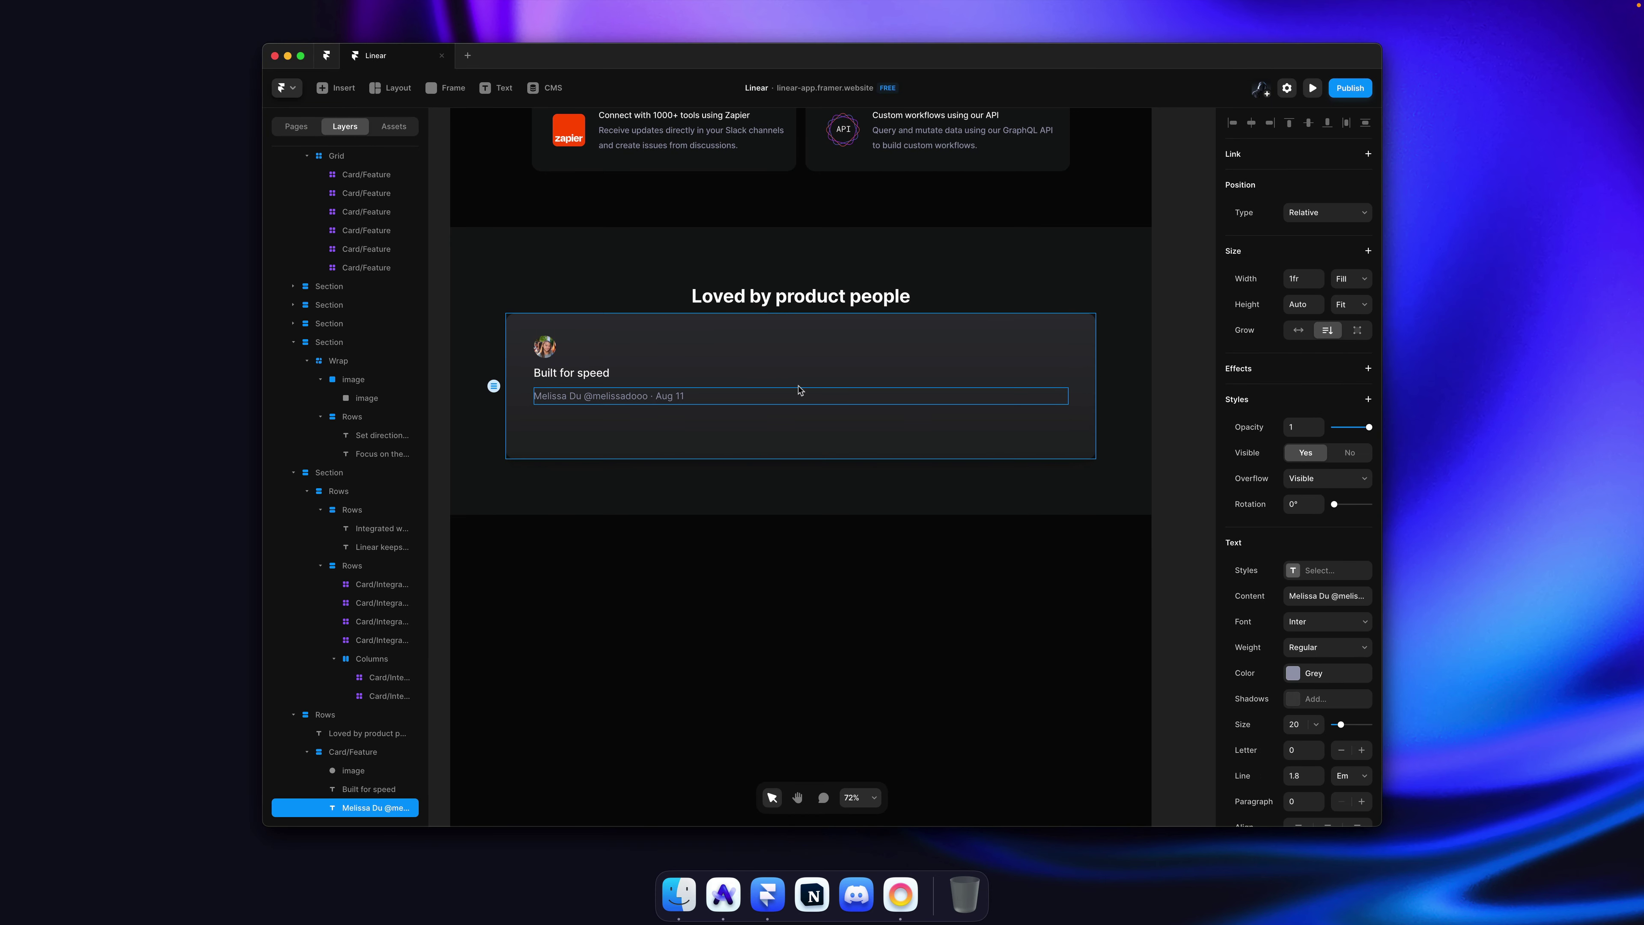
left_click(666, 422)
Step: Copy the testimonial's header and tweet text and paste it over the author line
key("super+Tab")
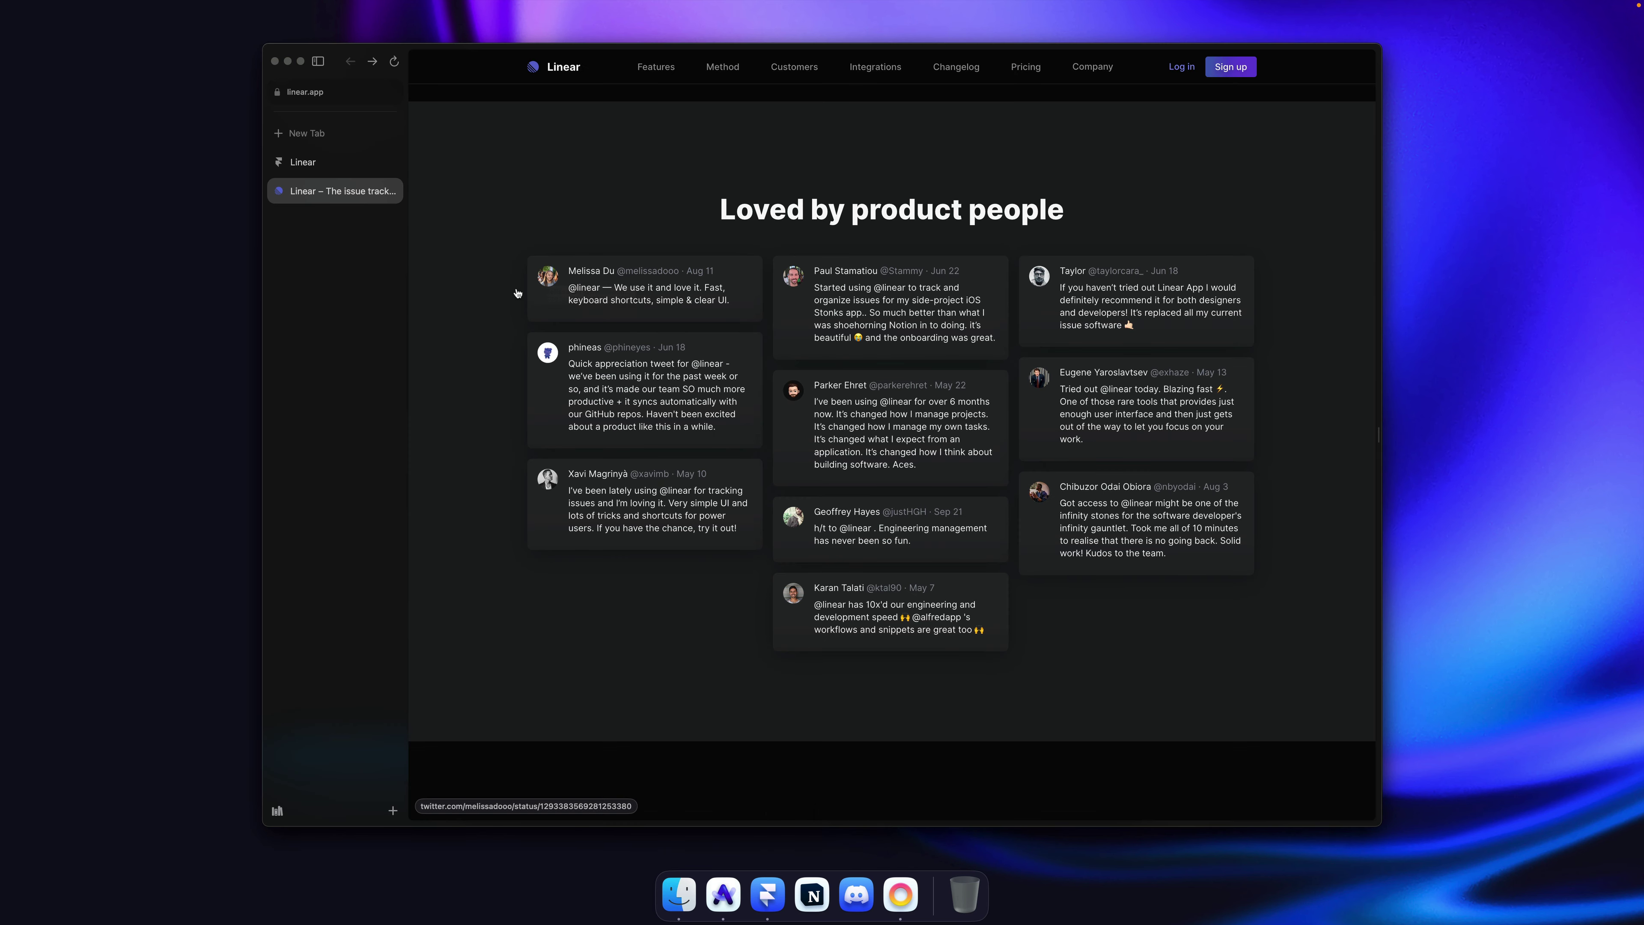
left_click_drag(519, 293, 729, 296)
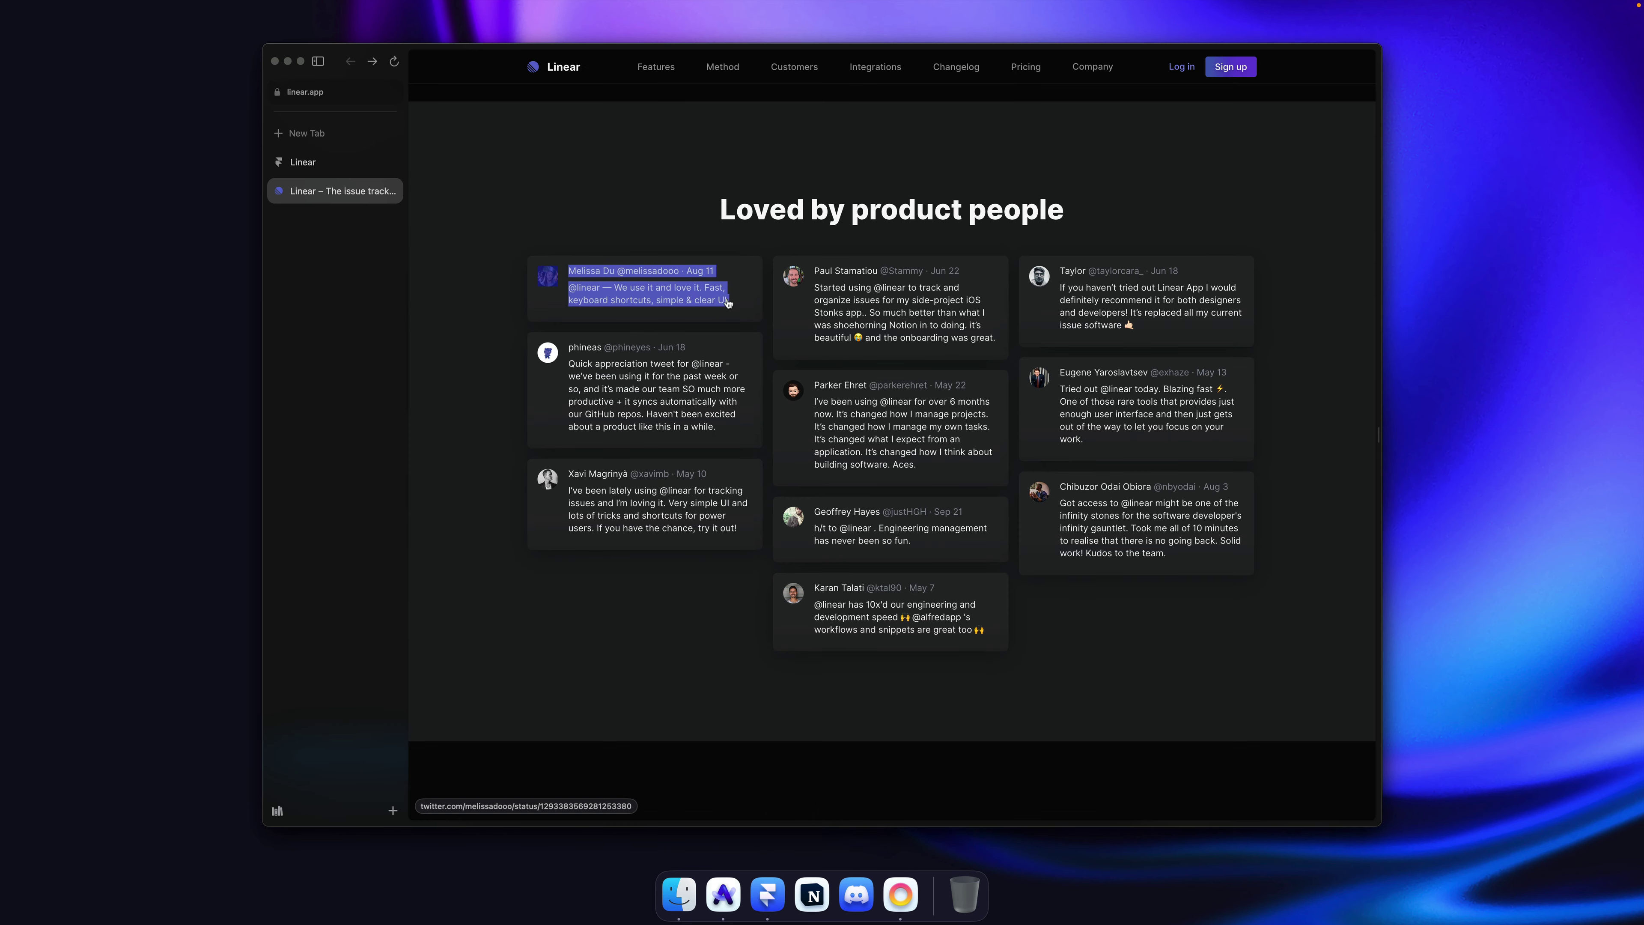
key("super+c")
key("super+Tab")
double_click(629, 400)
key("super+a")
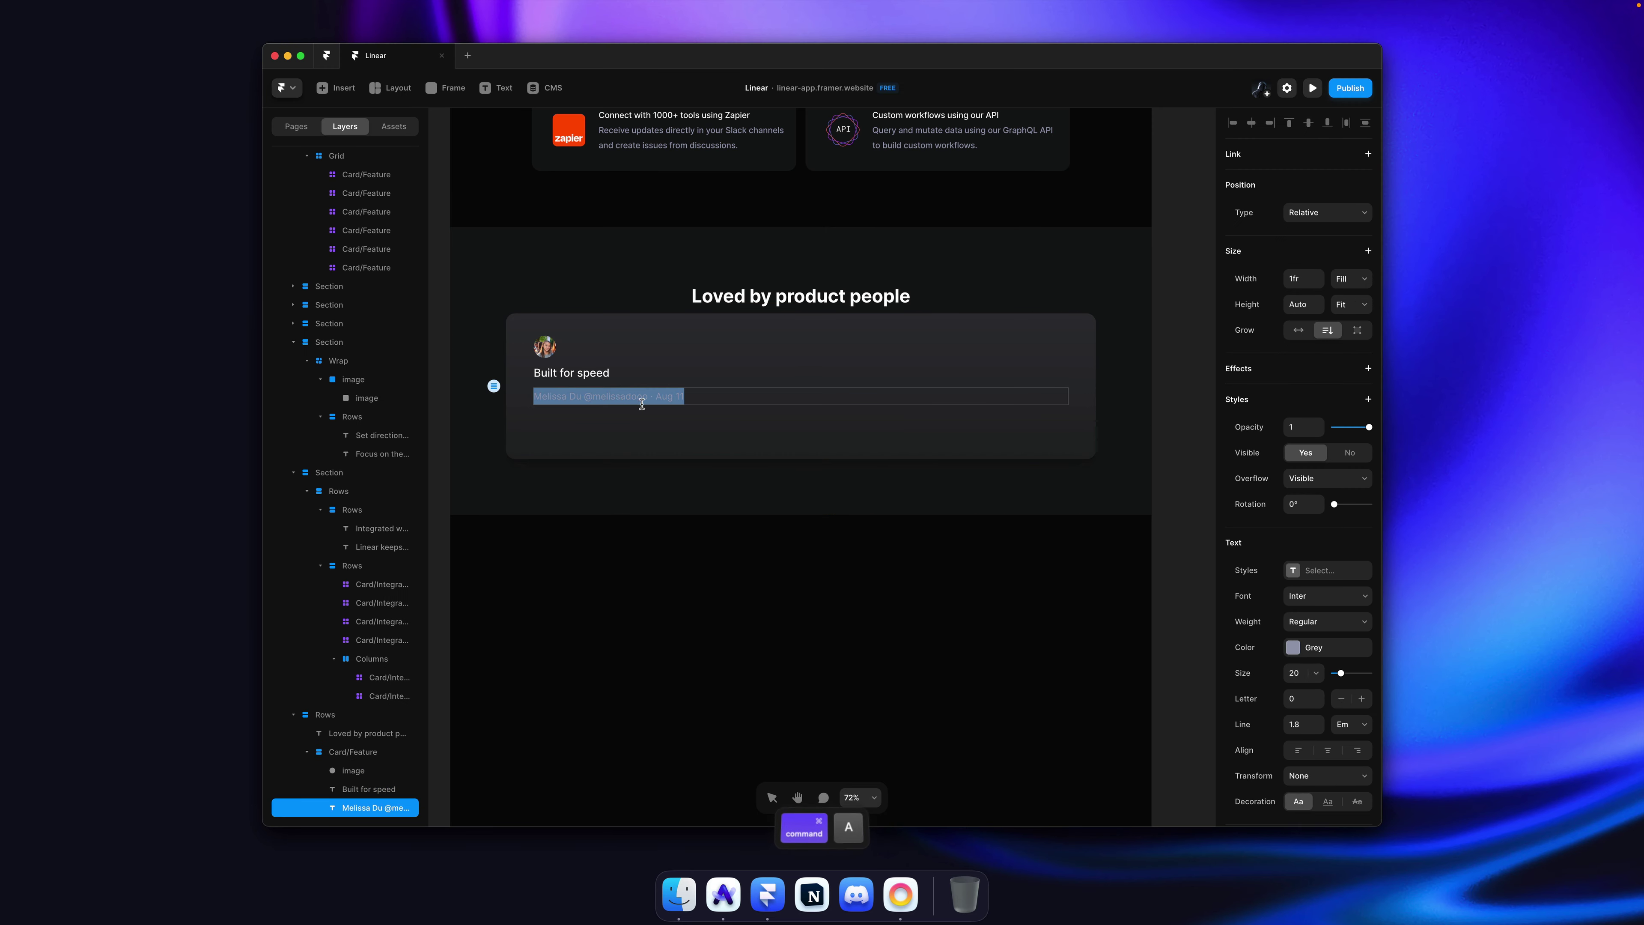
key("super+v")
key("Escape")
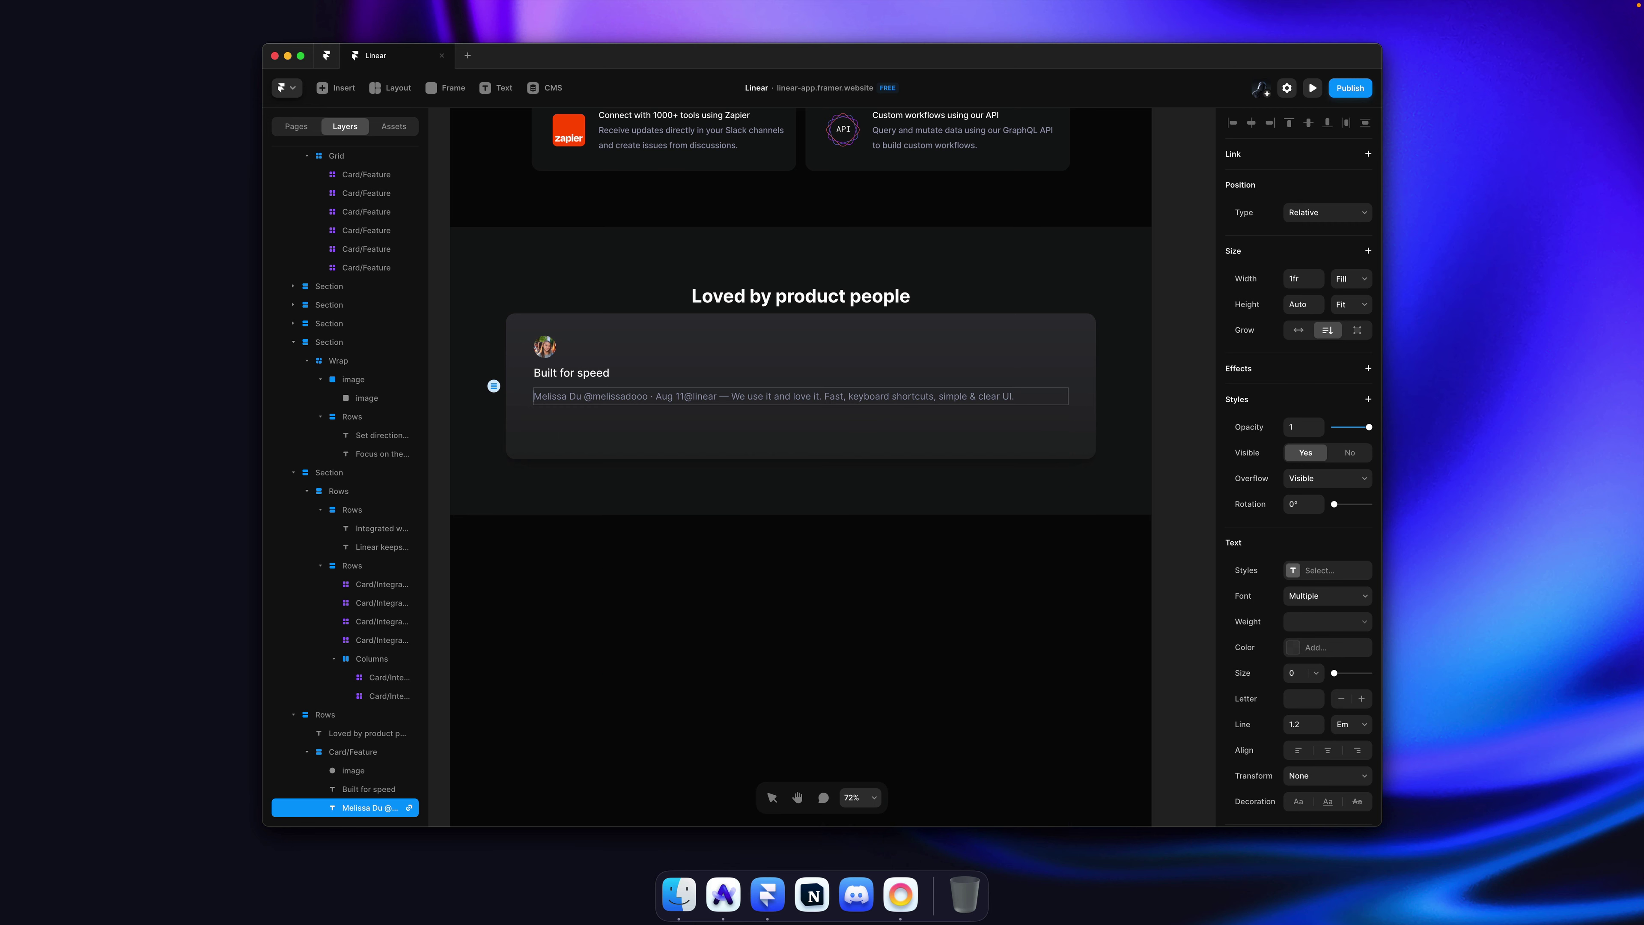
key("BackSpace")
Step: Trim the author line to end at the date, remove its link, and set width to Fit
key("alt+Right")
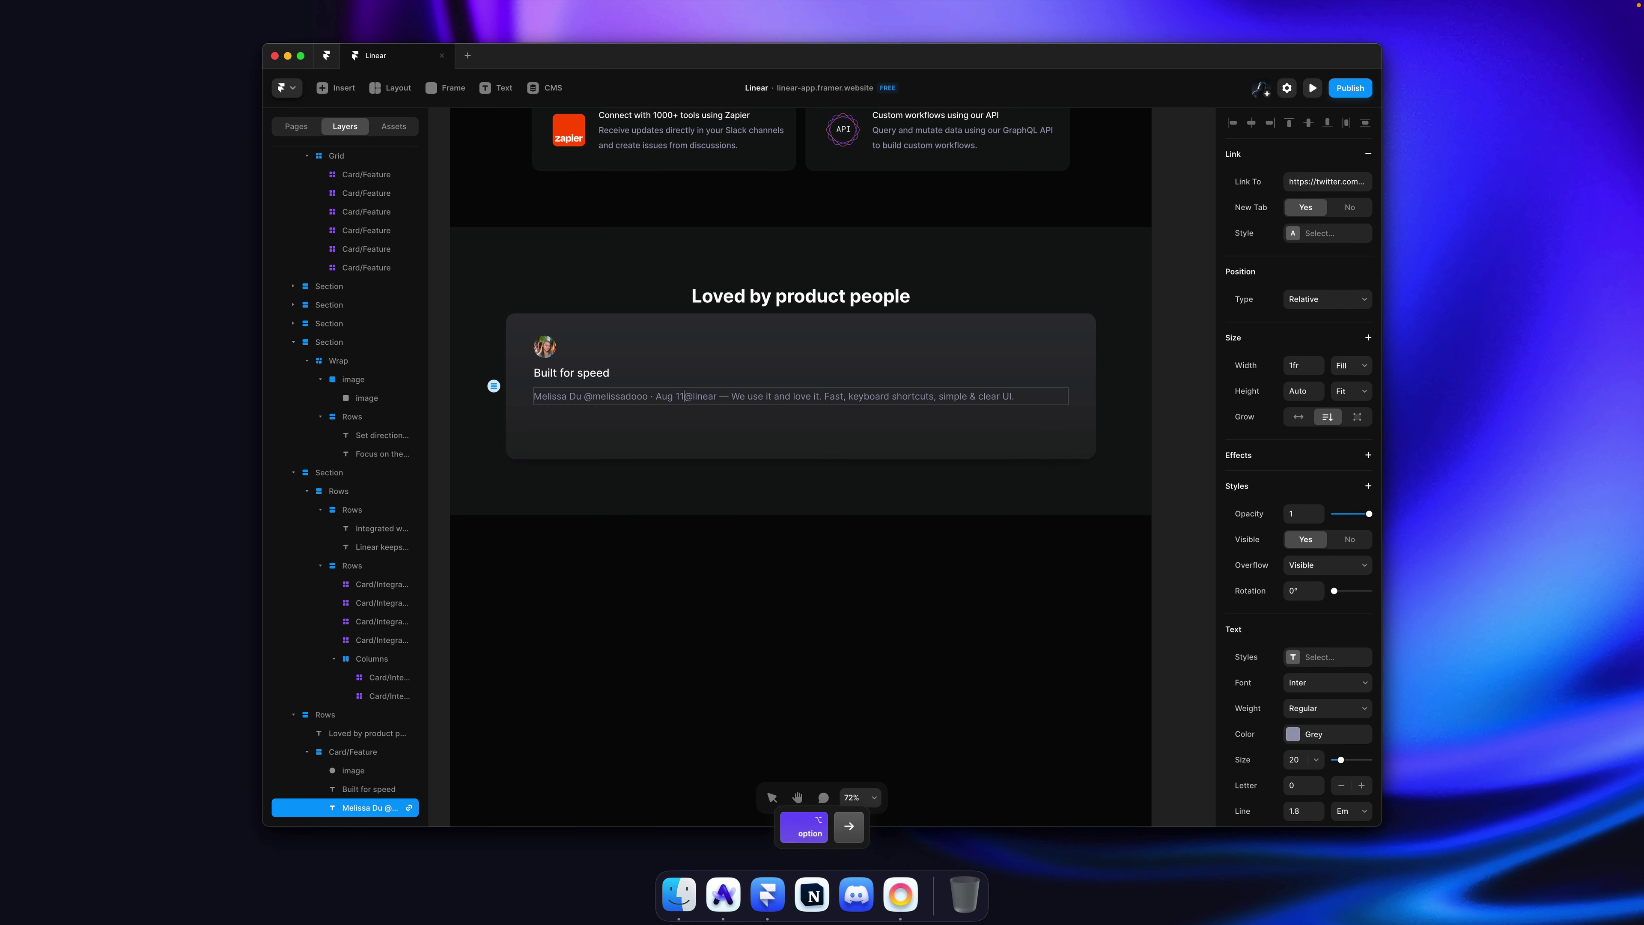
key("shift+super+Left")
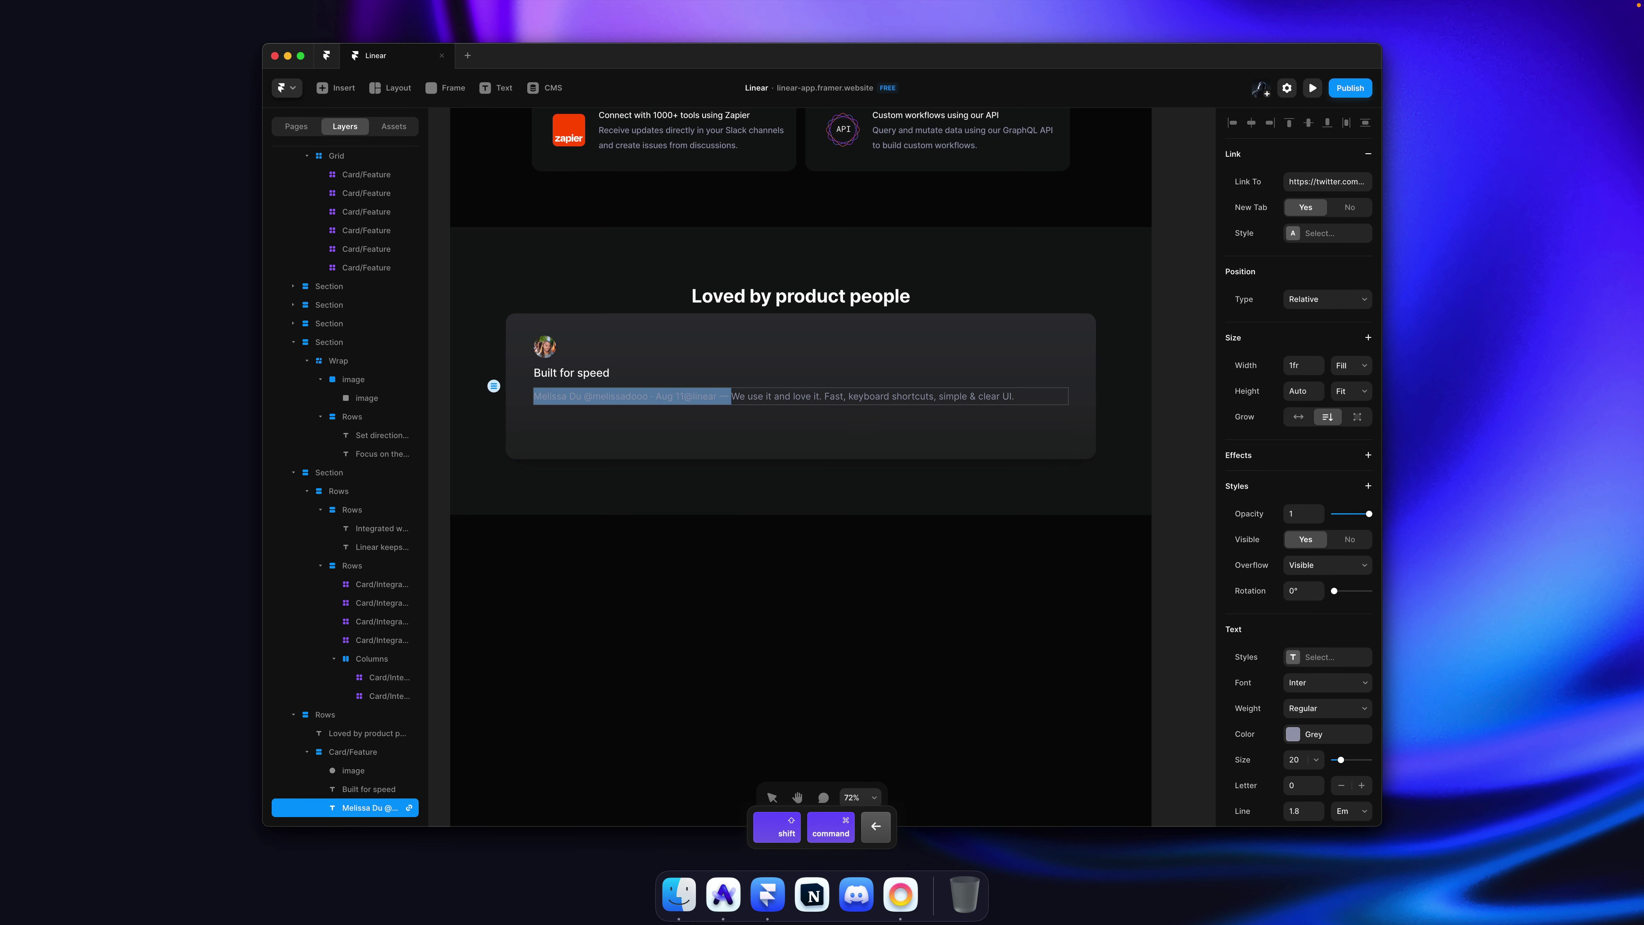
key("Left")
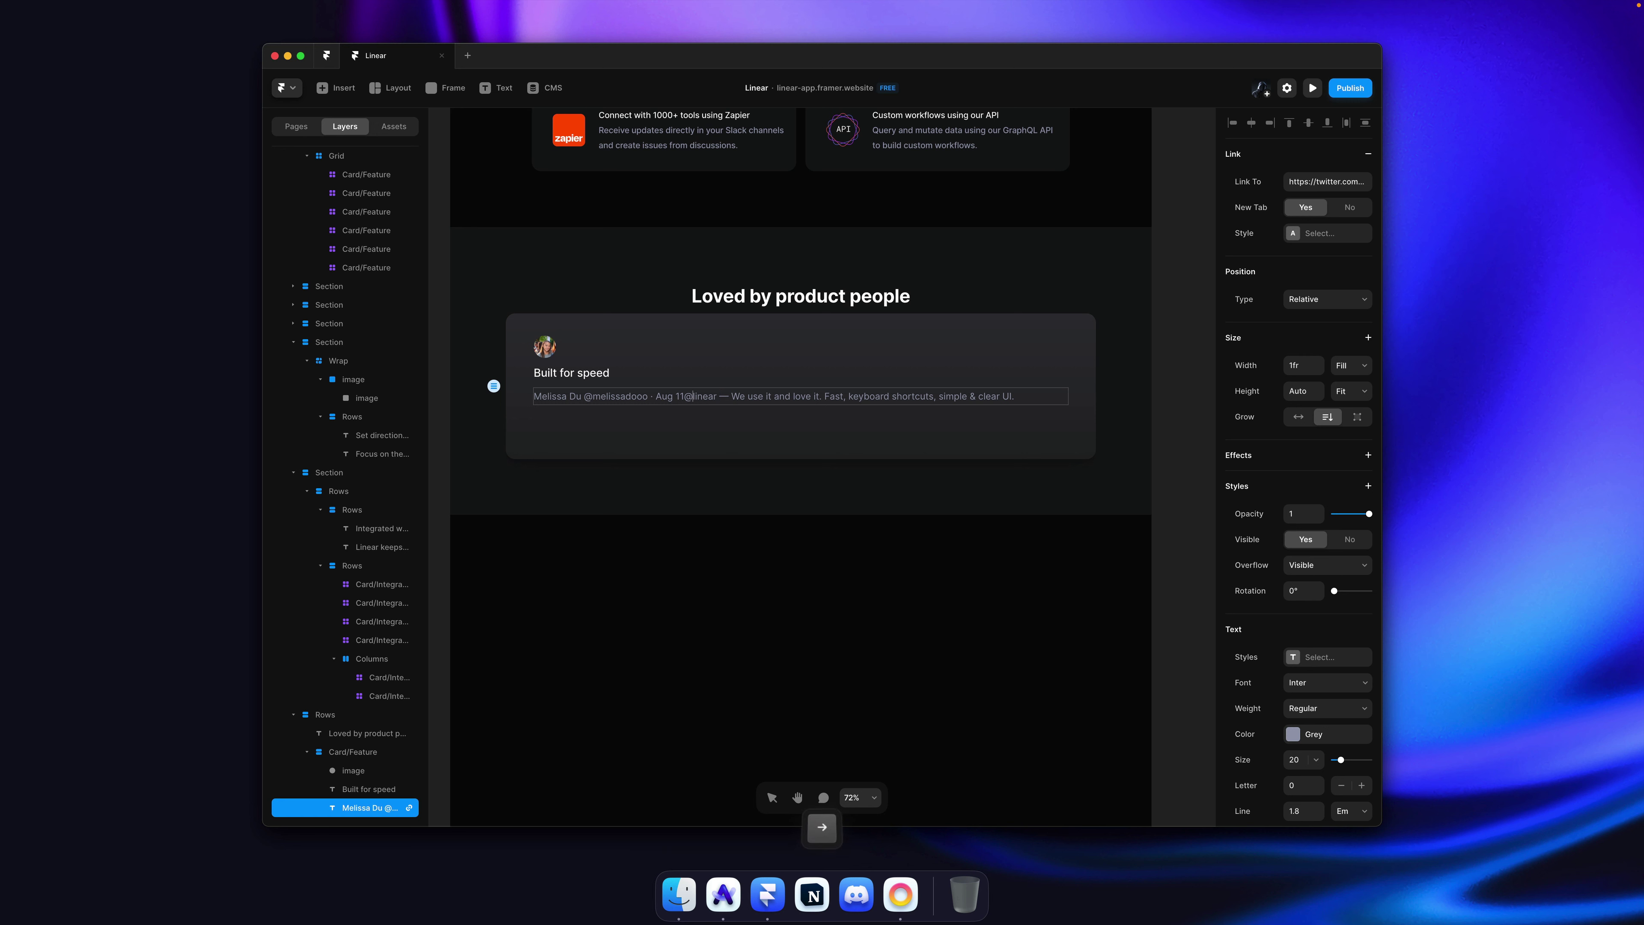
key("shift+super+Right")
key("BackSpace")
key("Escape")
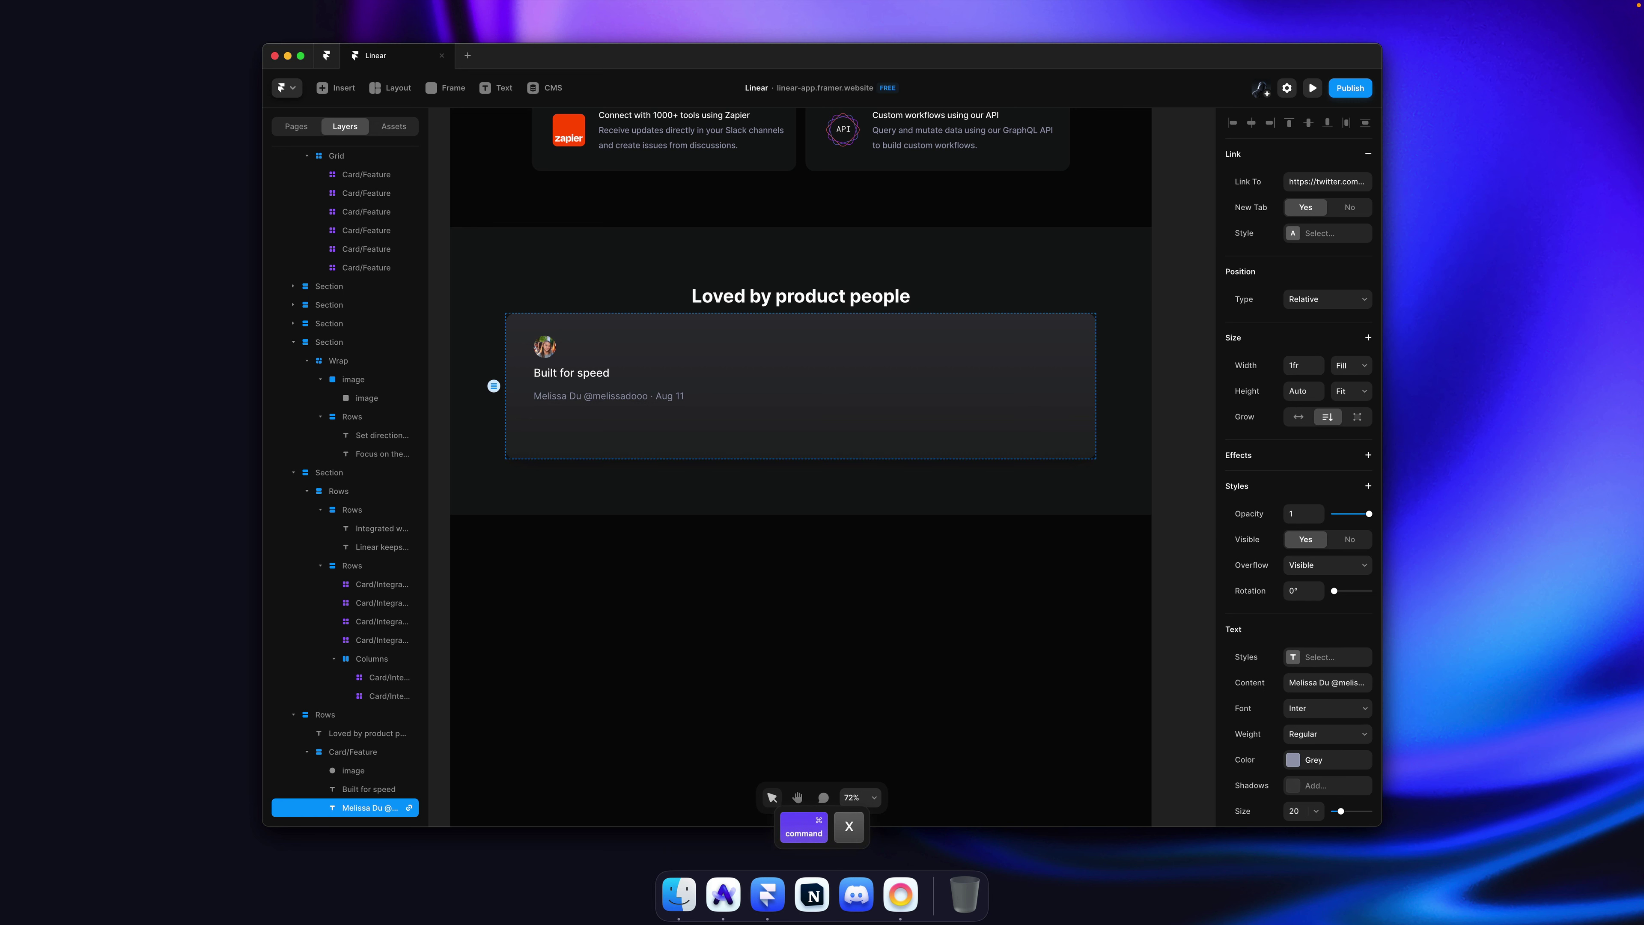
left_click(1367, 155)
left_click(1299, 331)
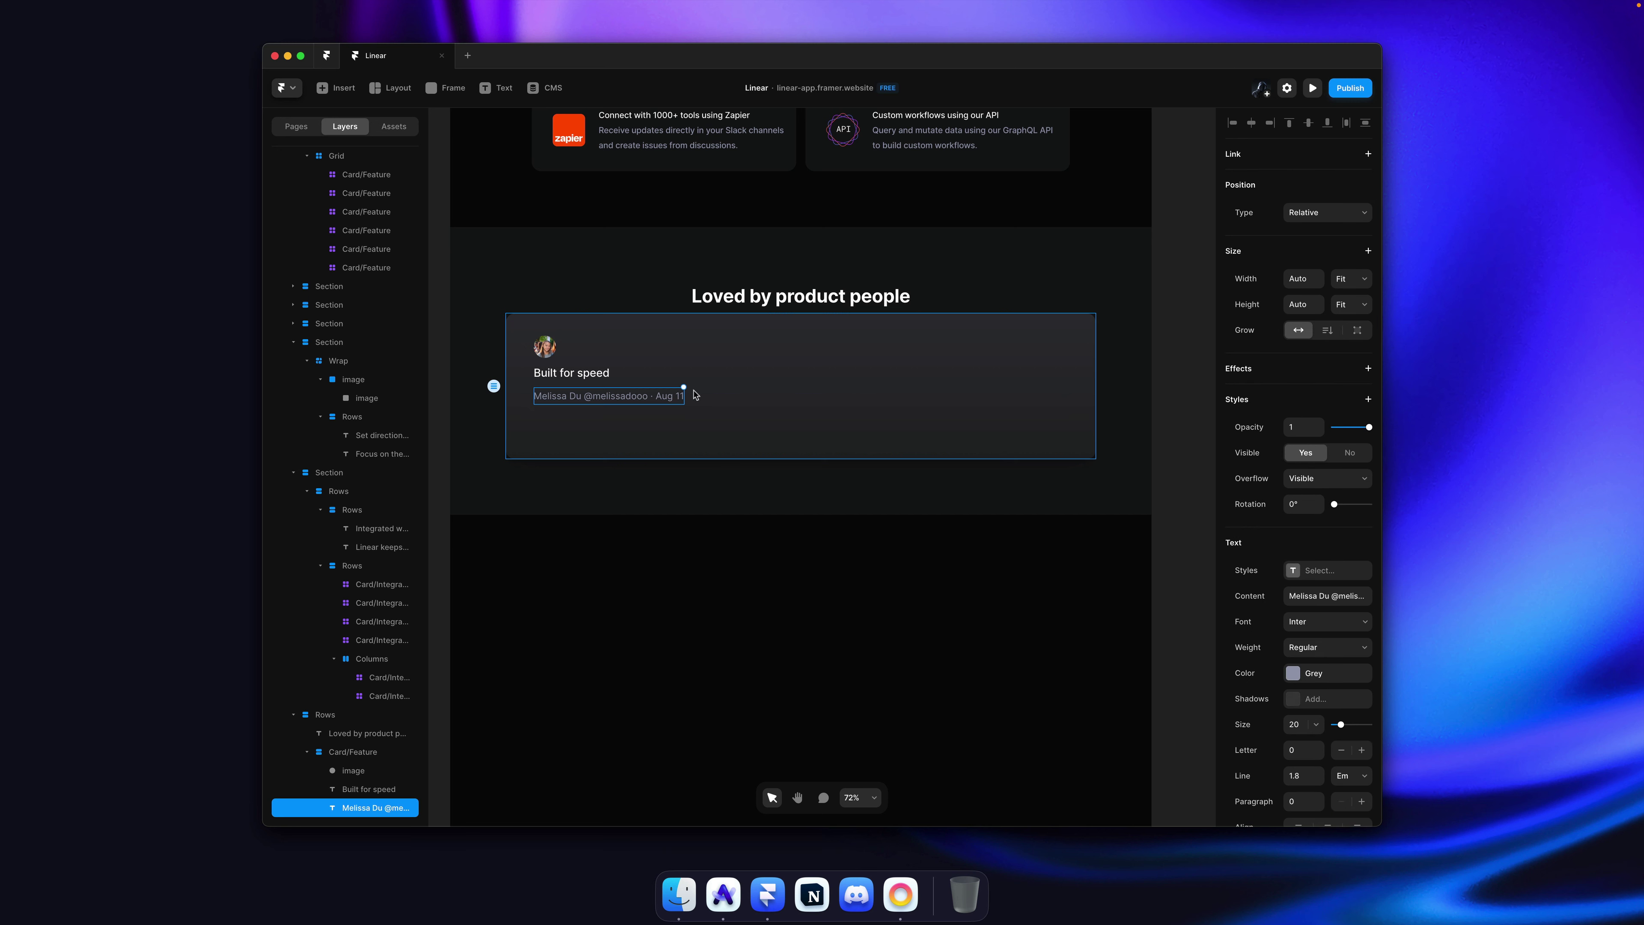
Step: Duplicate the author line and replace the copy's text with the tweet text
key("super+d")
double_click(667, 420)
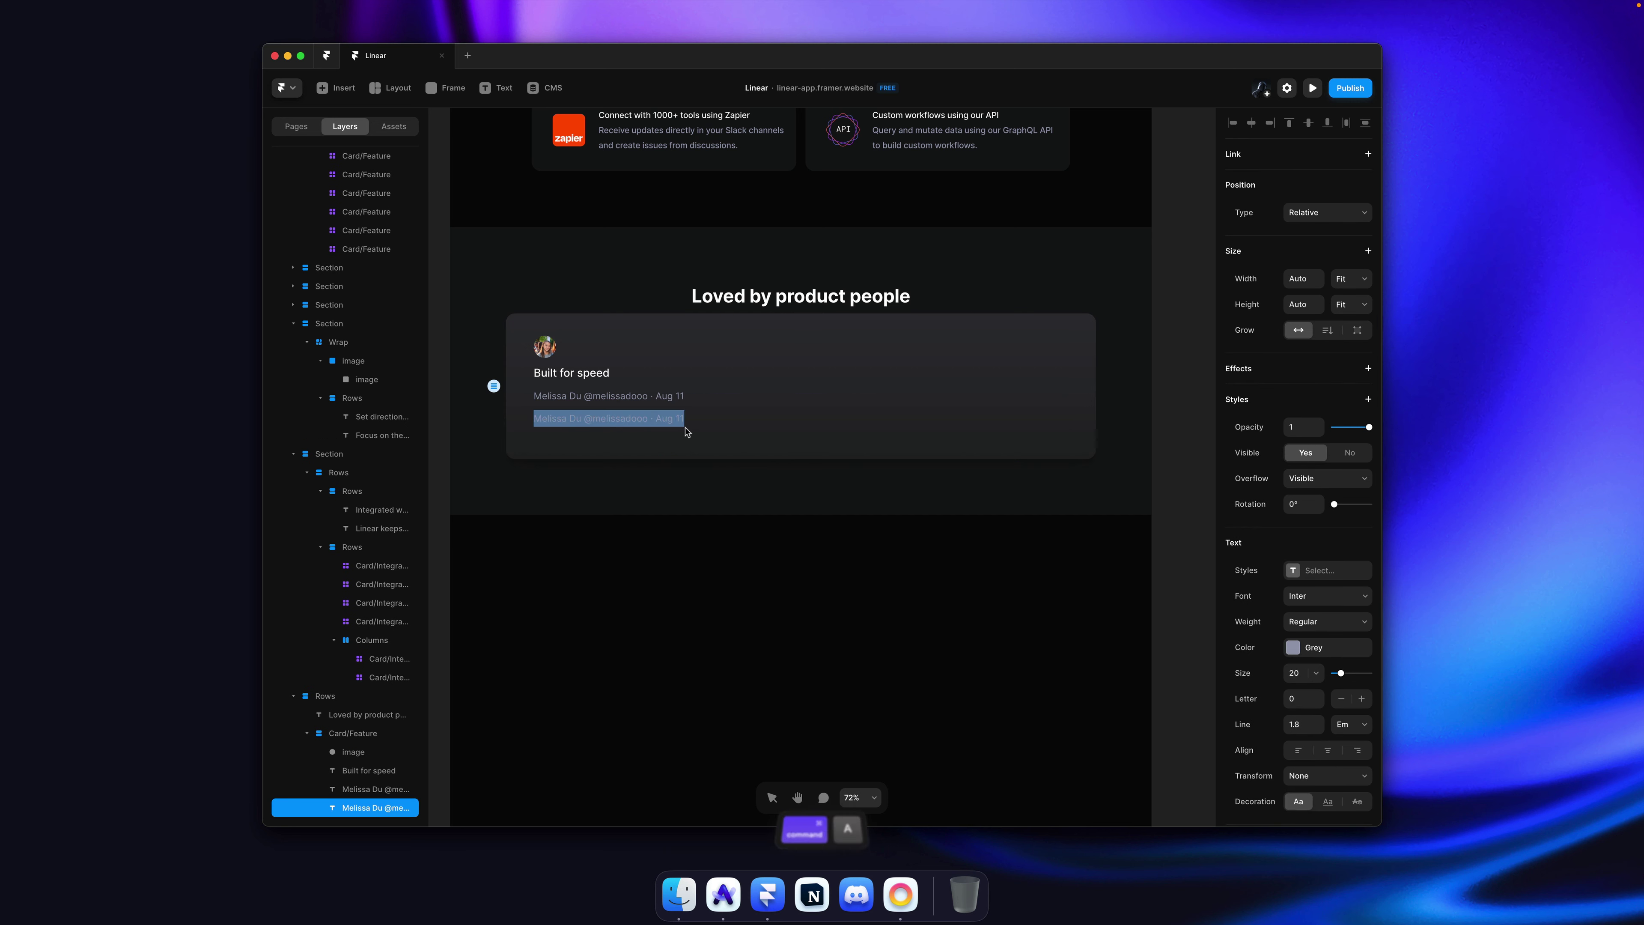
key("super+v")
key("Escape")
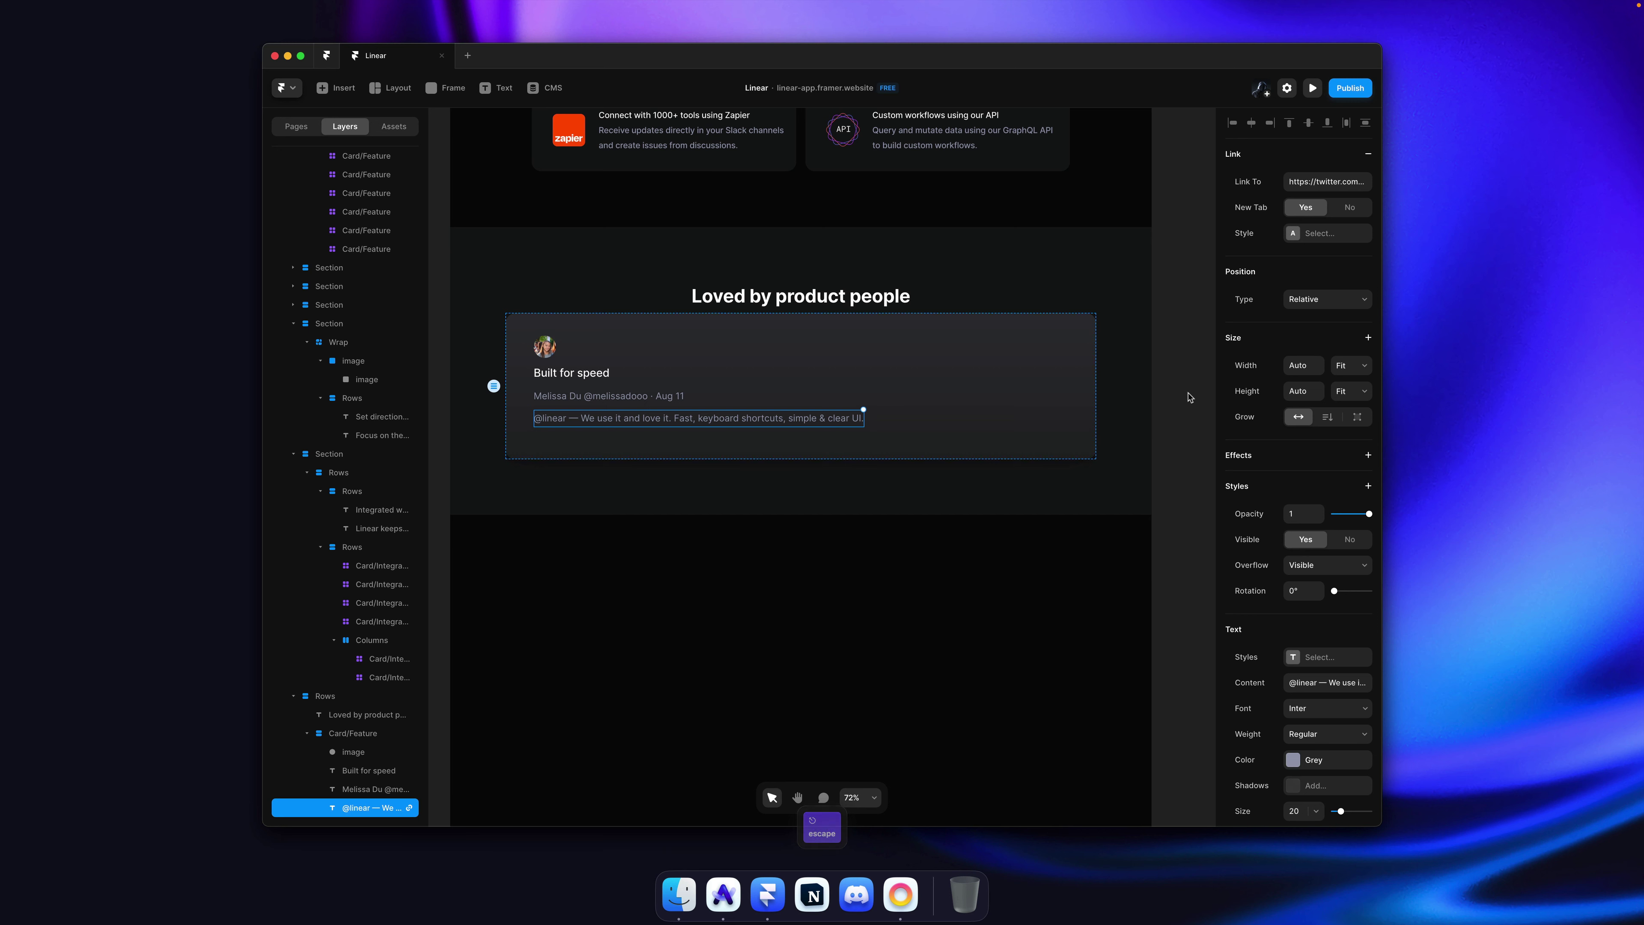
left_click(1174, 397)
left_click(592, 381, "super")
Step: Delete the 'Built for speed' heading and set the card's direction to horizontal
key("BackSpace")
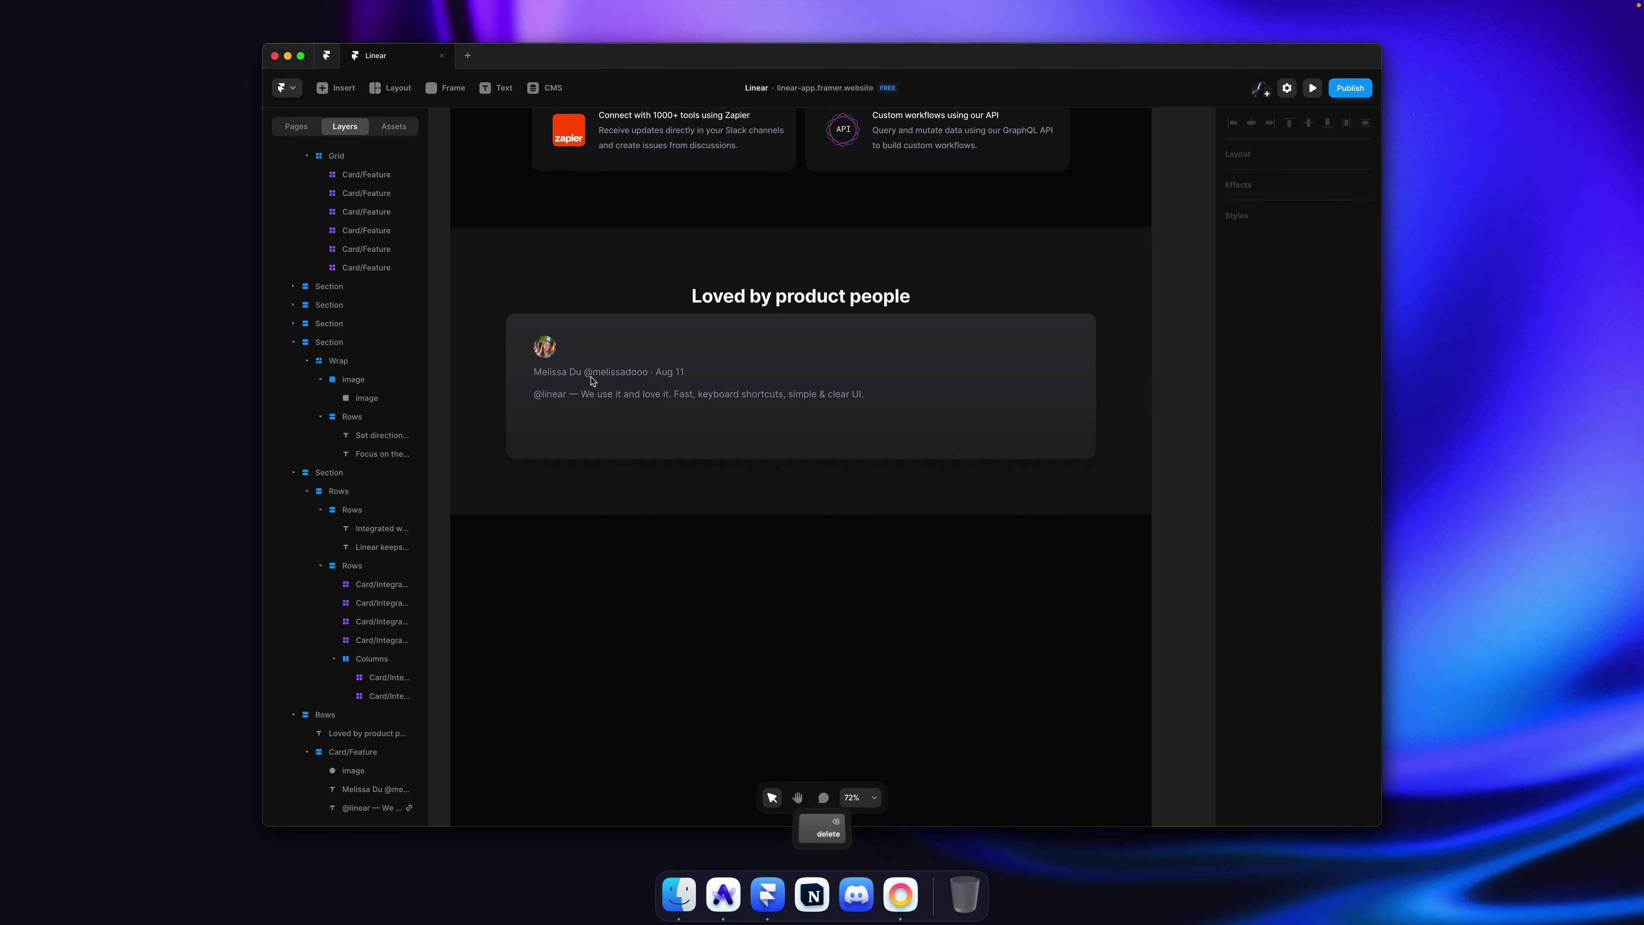
left_click(716, 361, "super")
left_click(1305, 454)
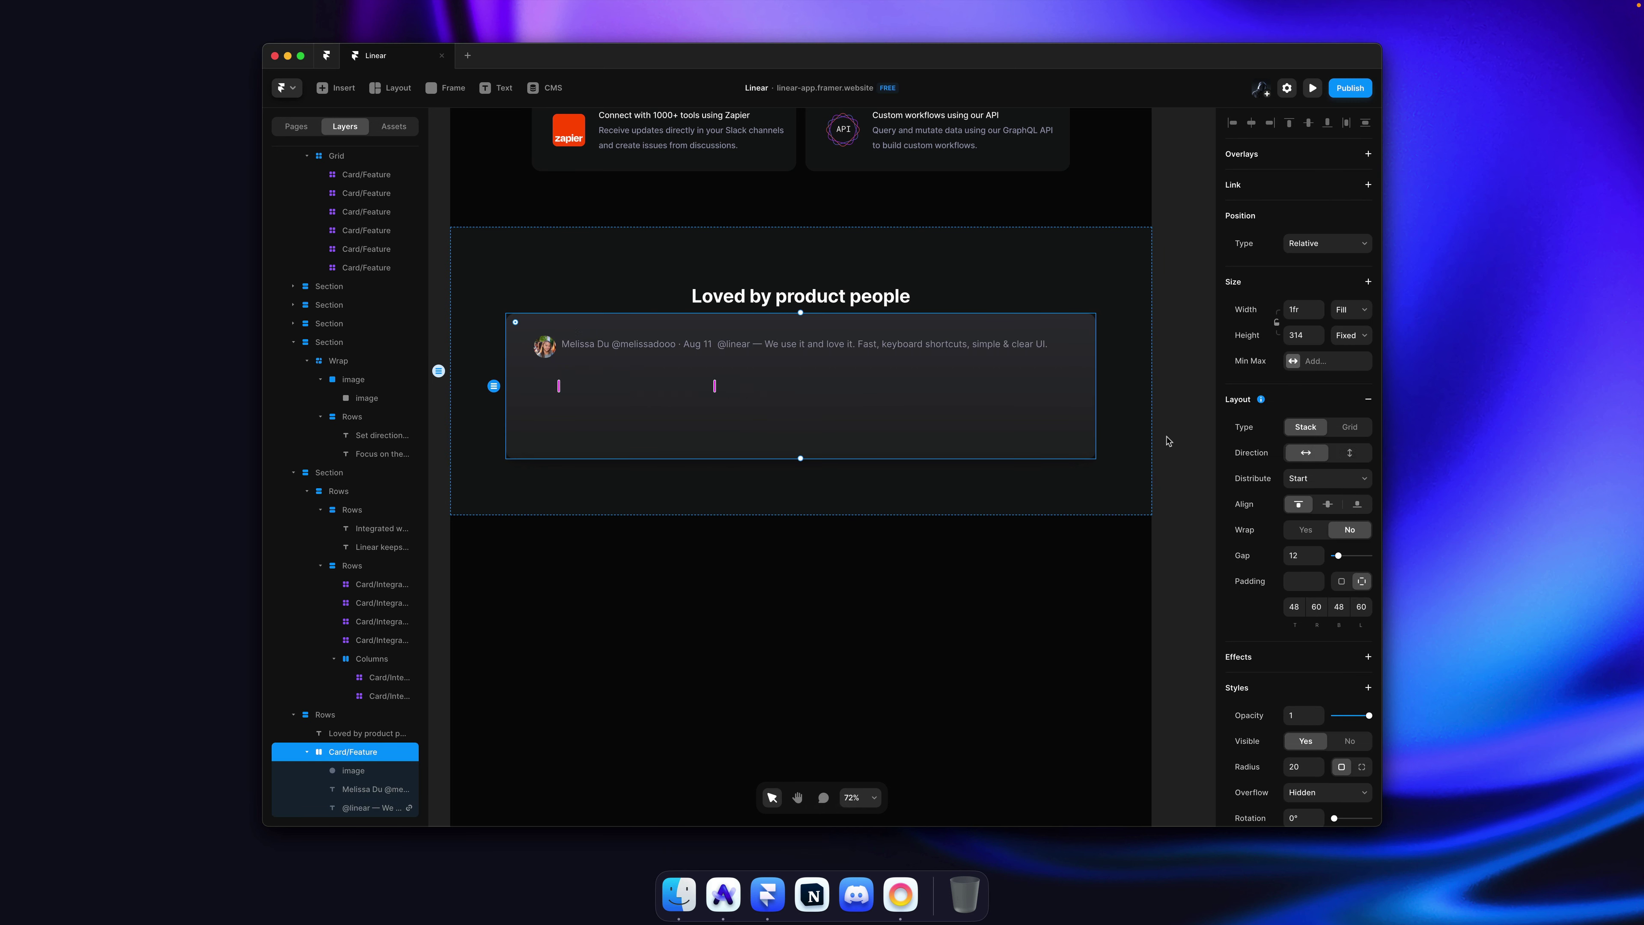
Step: Wrap the author line and tweet text in a vertical, left-aligned stack and set card gap to 28
left_click(765, 348)
left_click(659, 346, "shift")
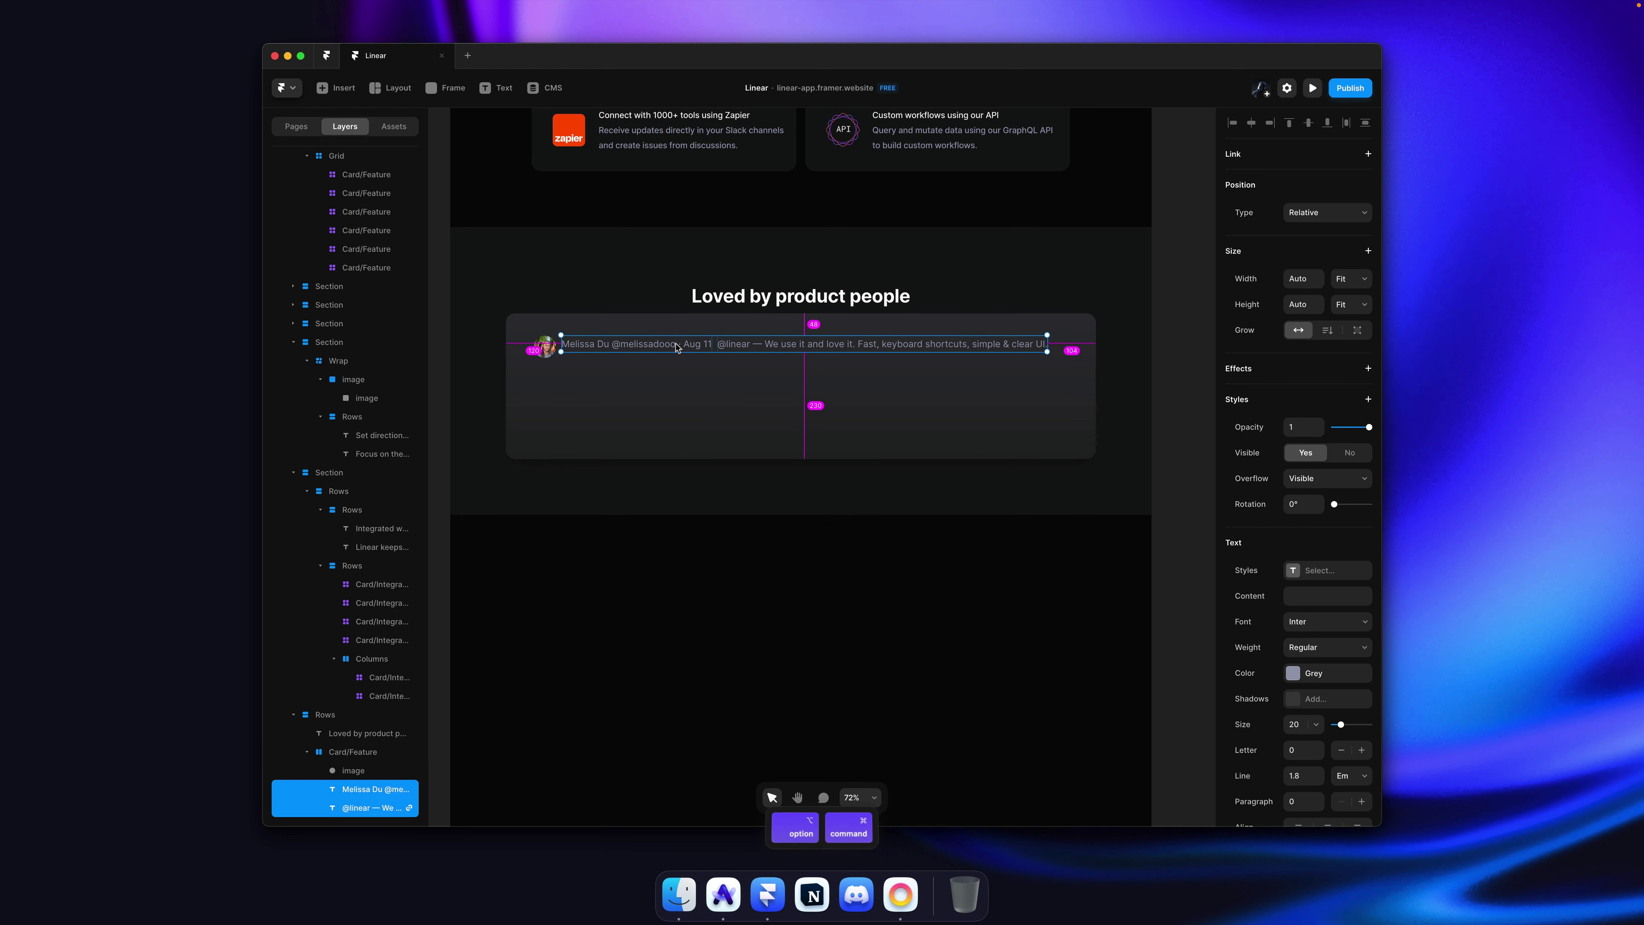
key("alt+super+Return")
left_click(1350, 452)
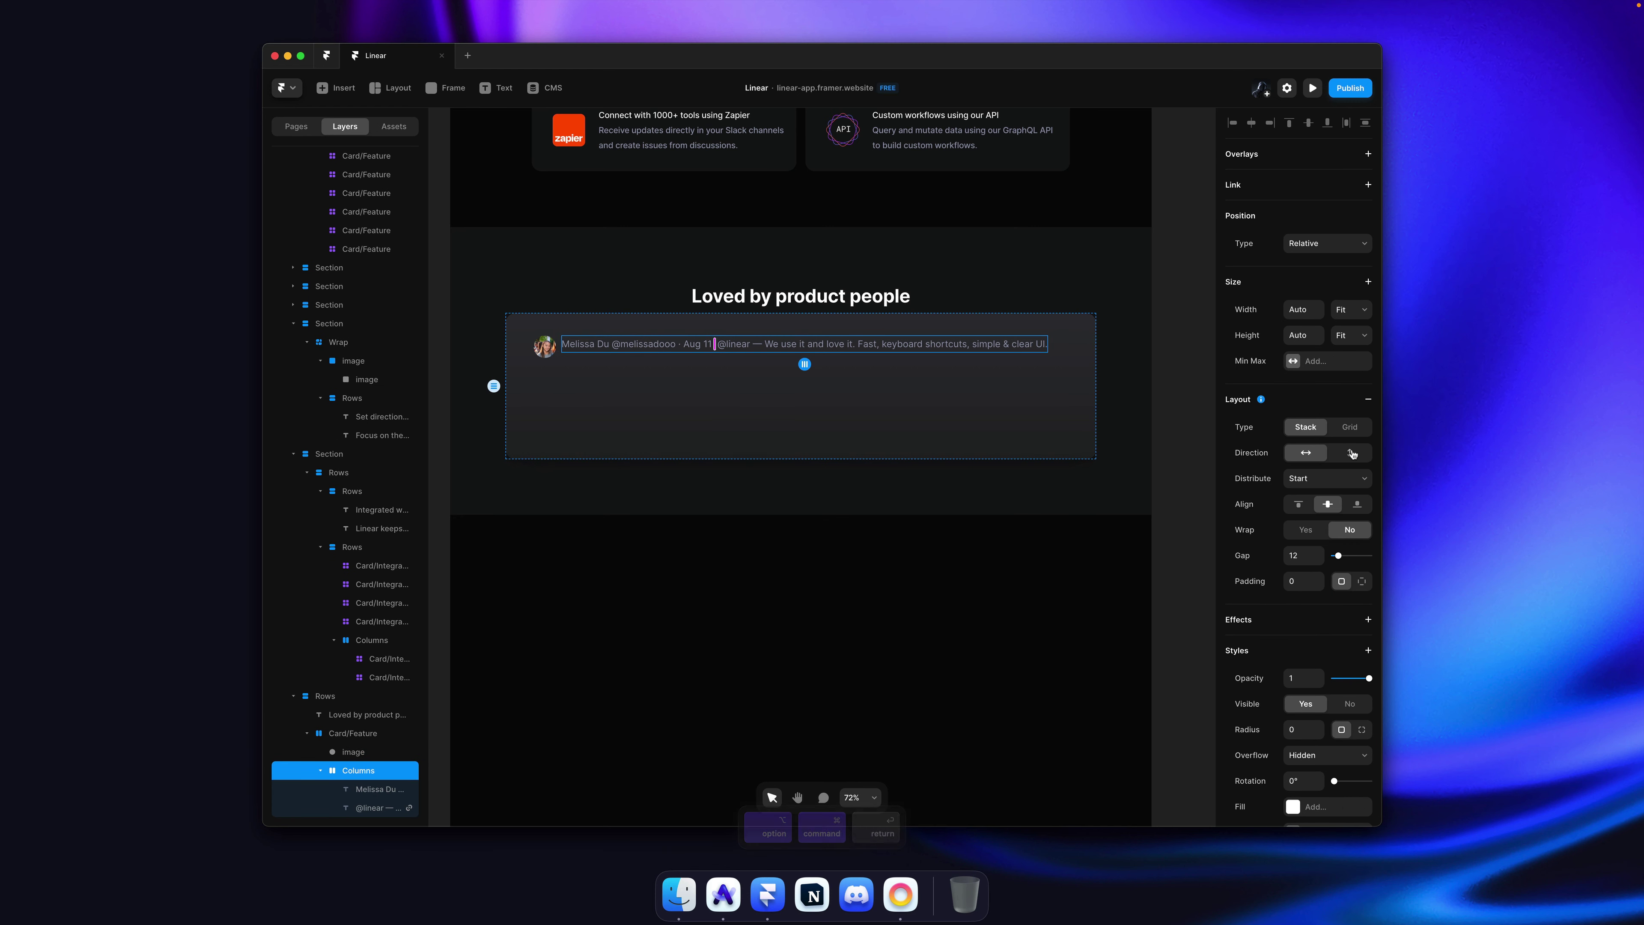
left_click(1299, 504)
left_click(830, 417)
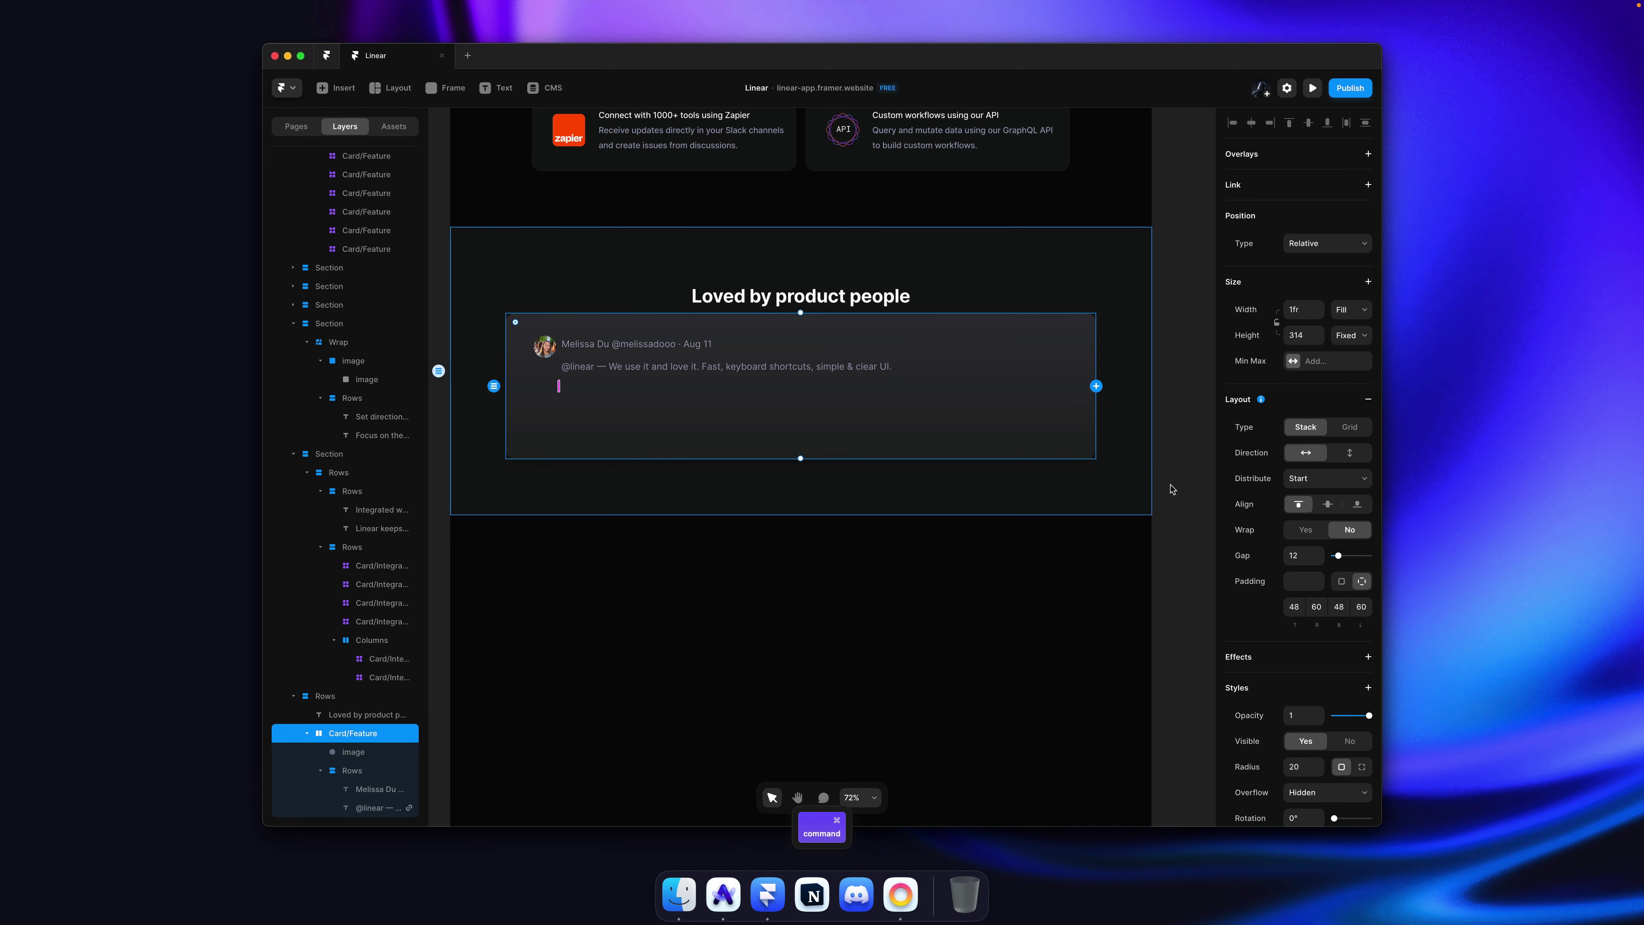
left_click_drag(1318, 552, 1318, 543)
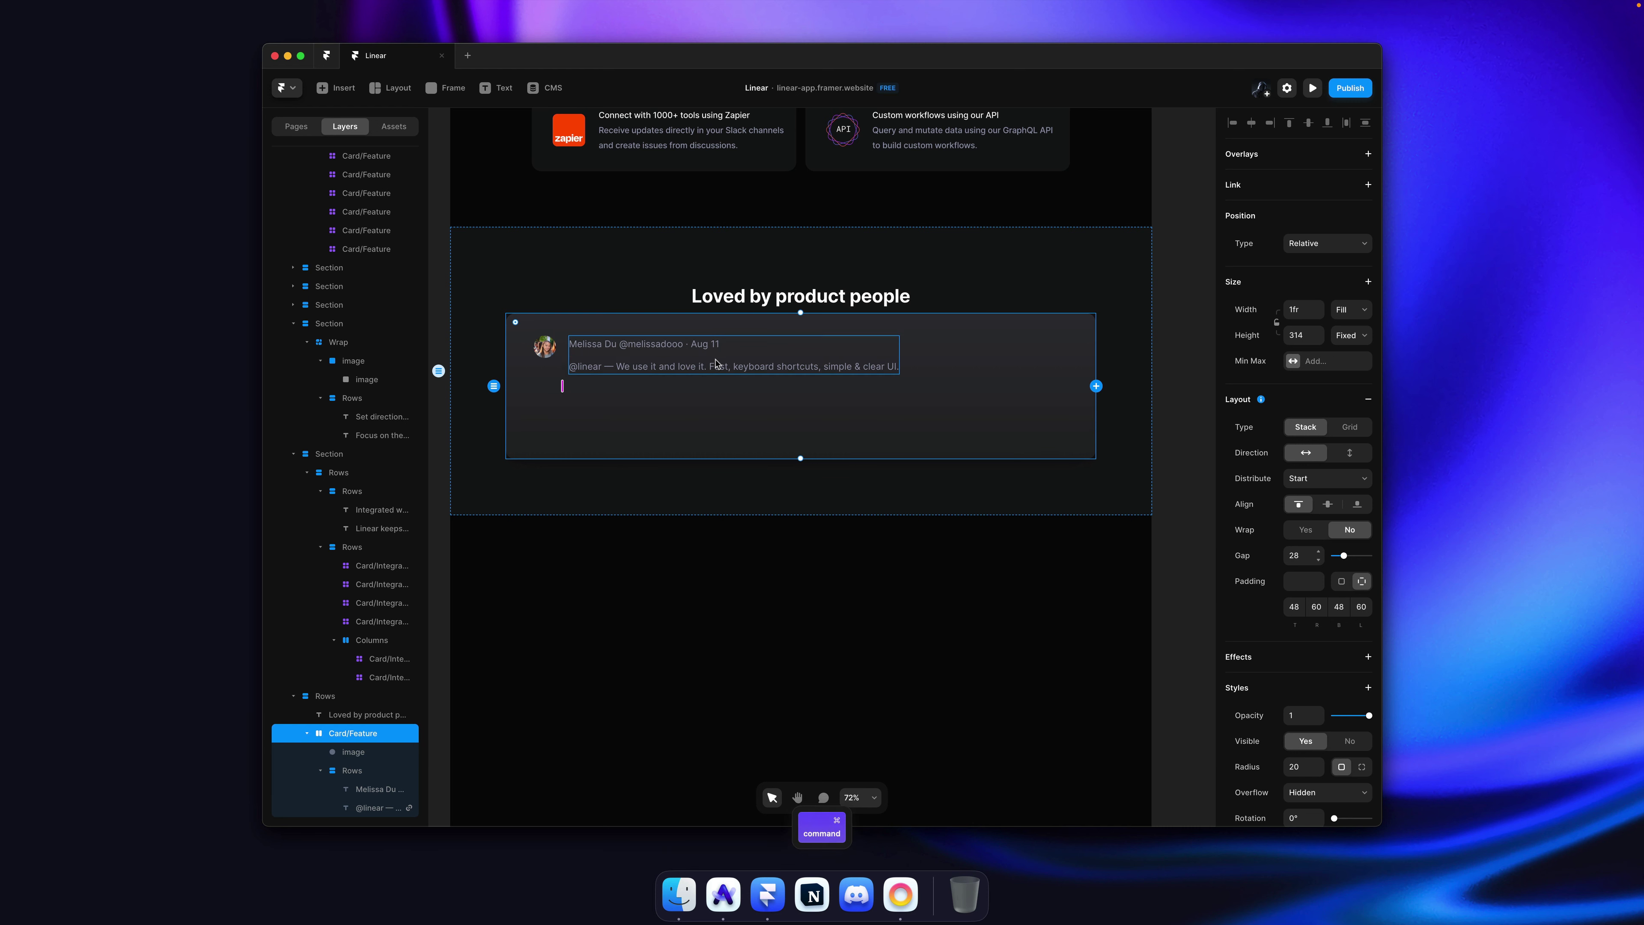
key("super+Tab")
left_click(473, 262)
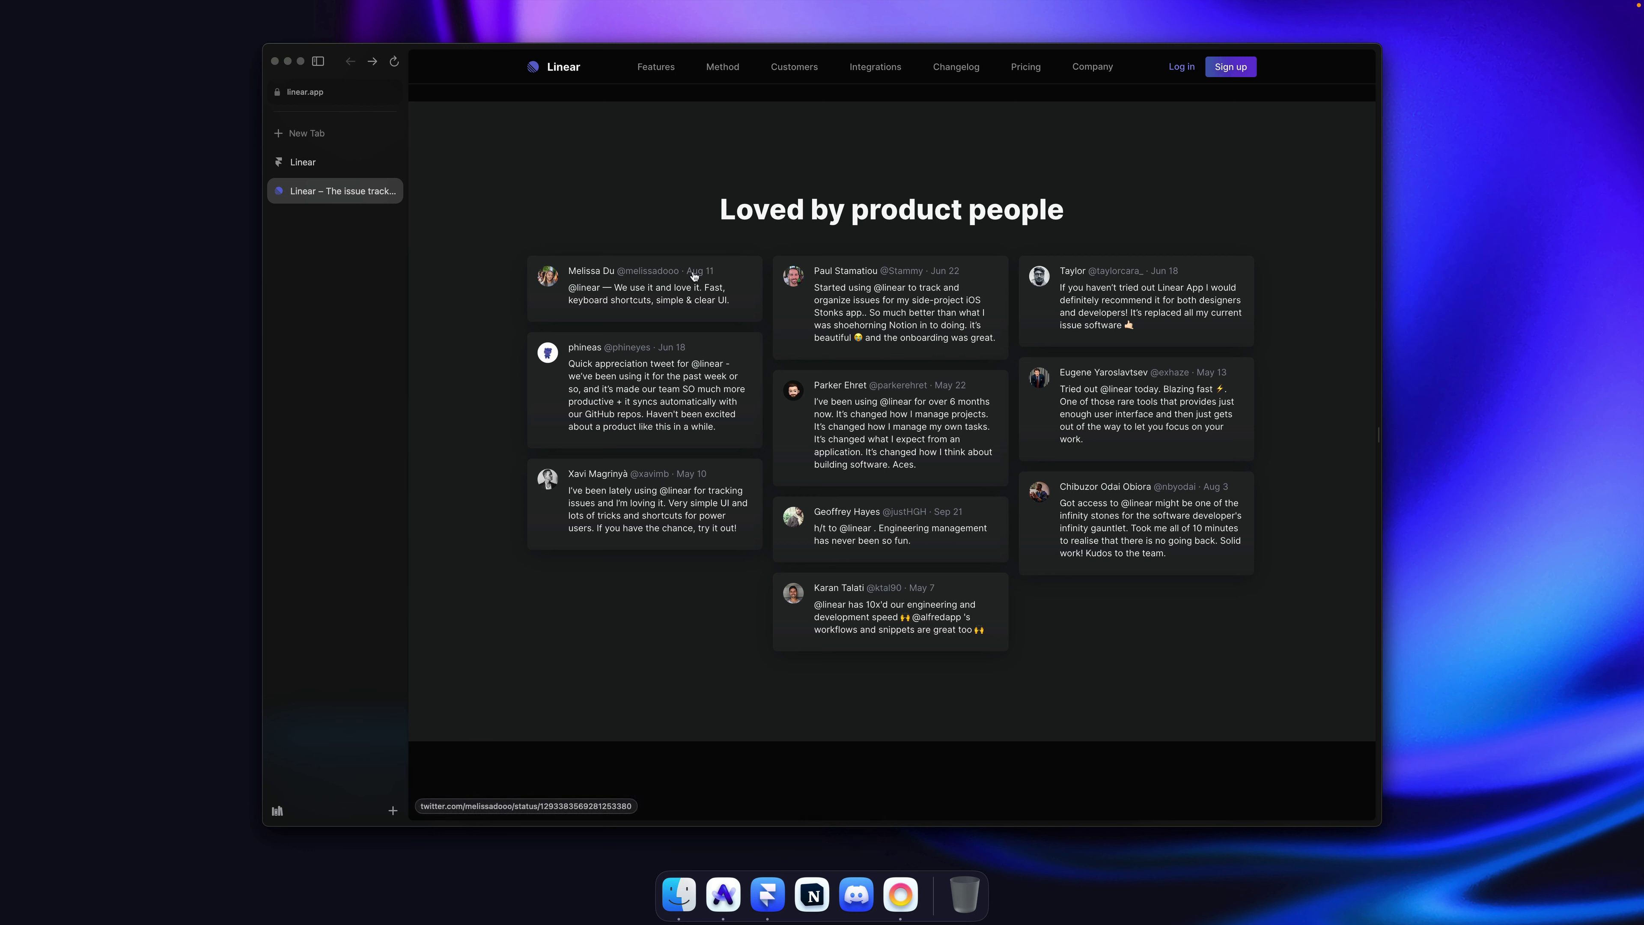
key("super+Tab")
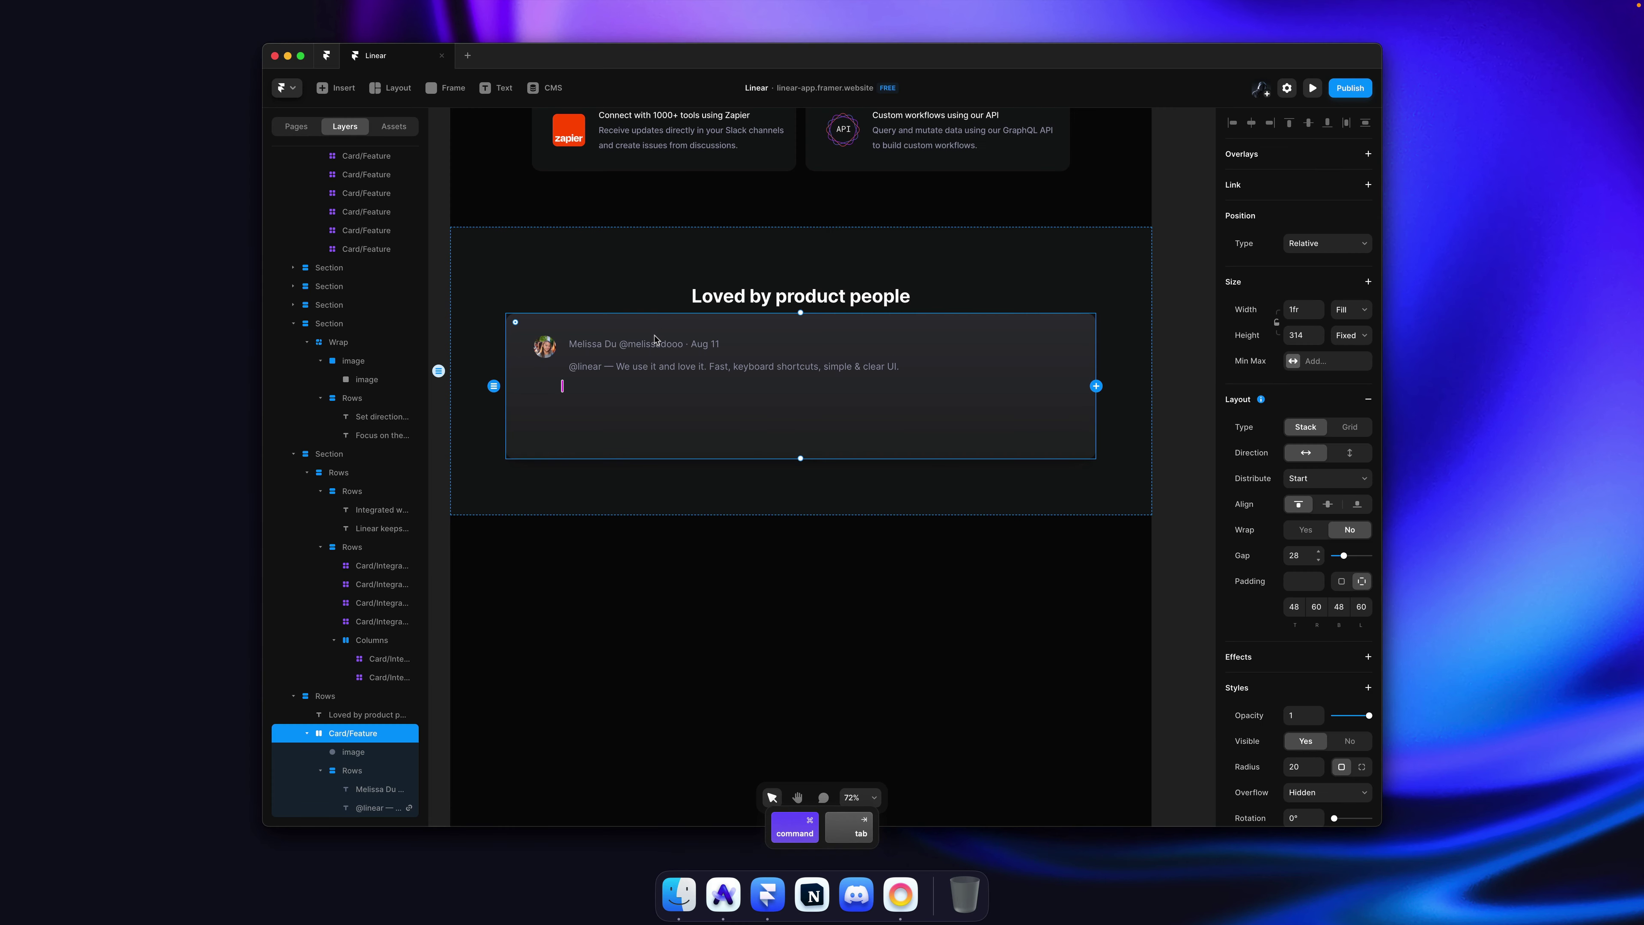
Step: Cut the handle out of the card's author line
double_click(647, 347)
double_click(647, 347)
key("super+v")
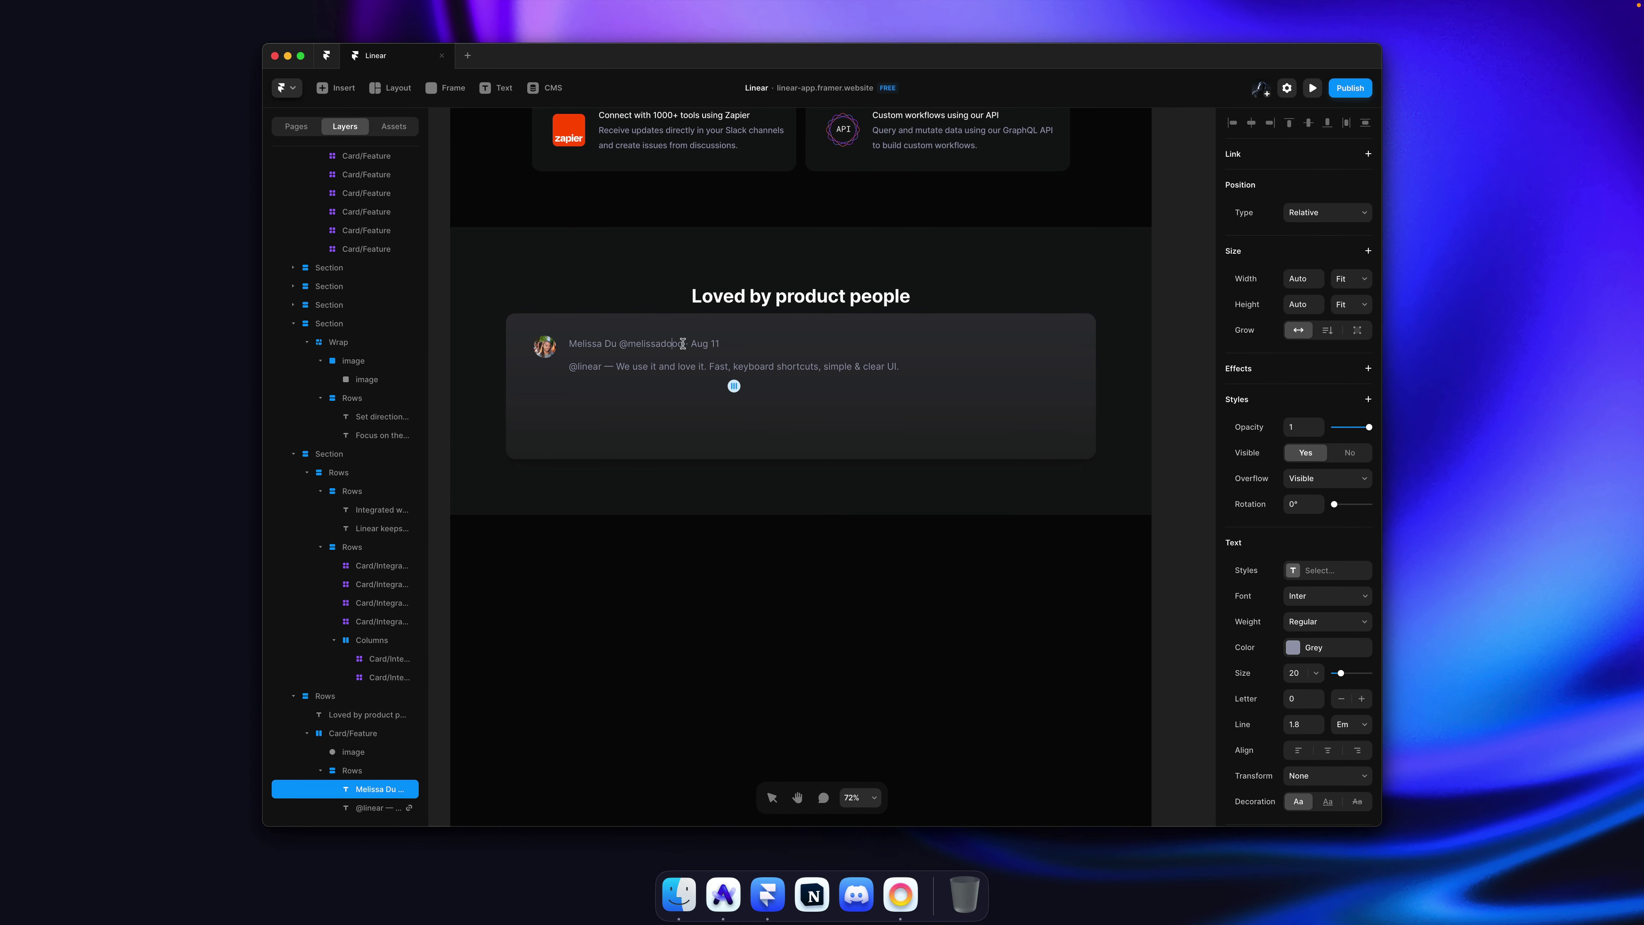
left_click_drag(663, 344, 626, 345)
key("super")
key("super+x")
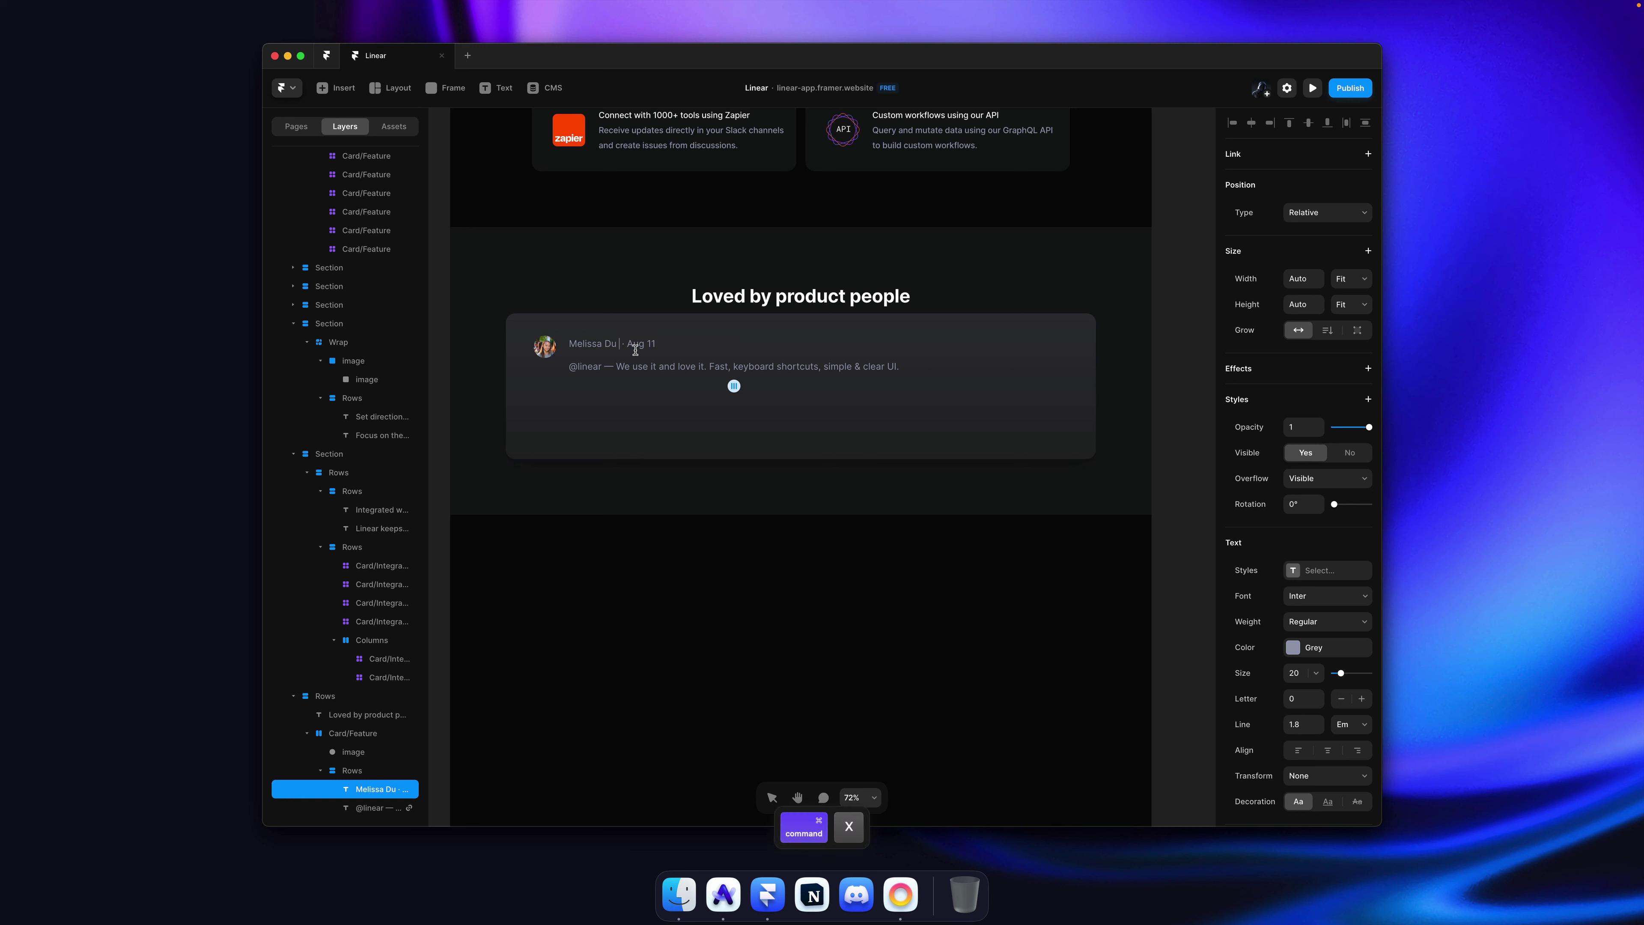
key("Escape")
key("alt")
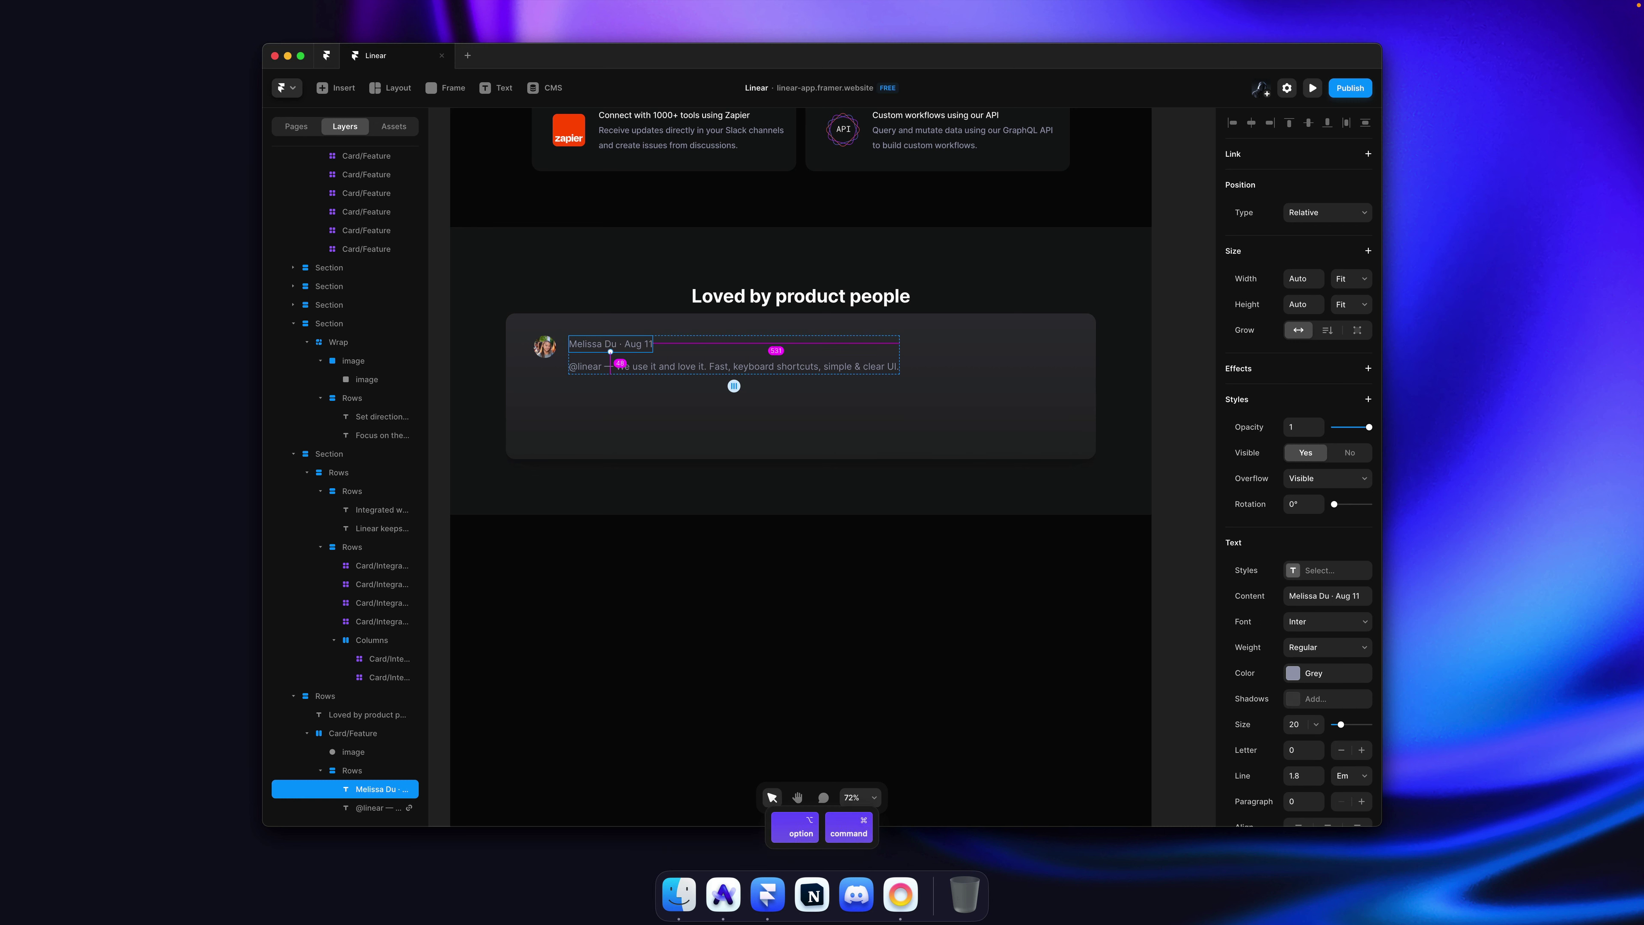
Step: Wrap the author line in a horizontal stack
key("super+v")
key("super+v")
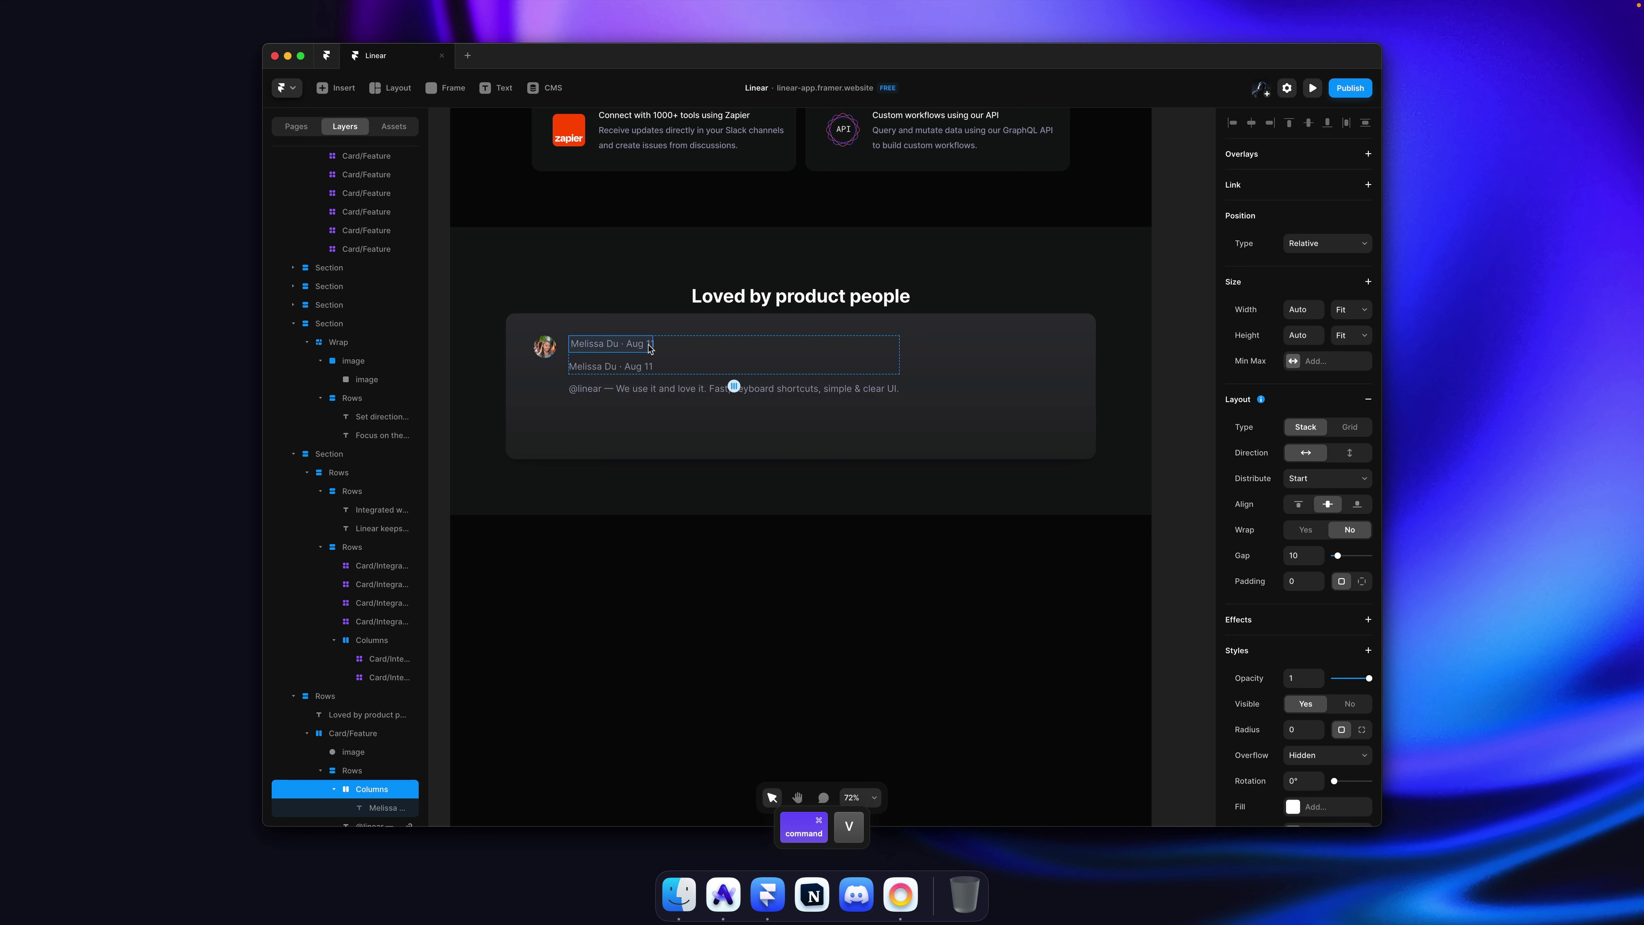
key("alt")
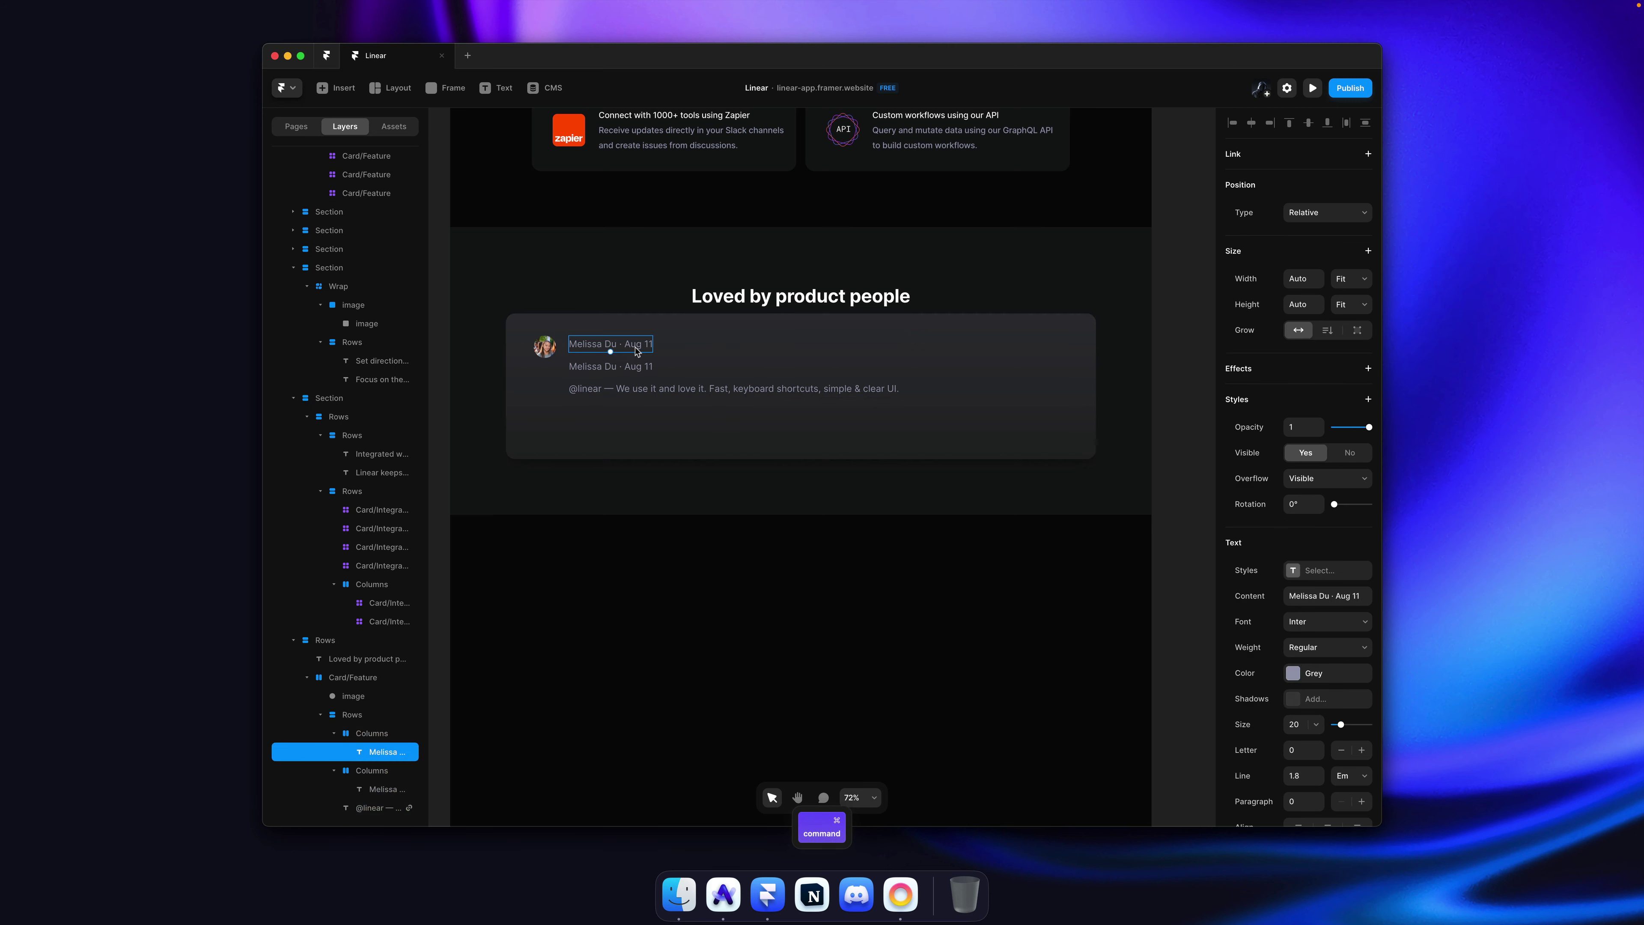
scroll(635, 359, "up", 5)
scroll(632, 352, "left", 1)
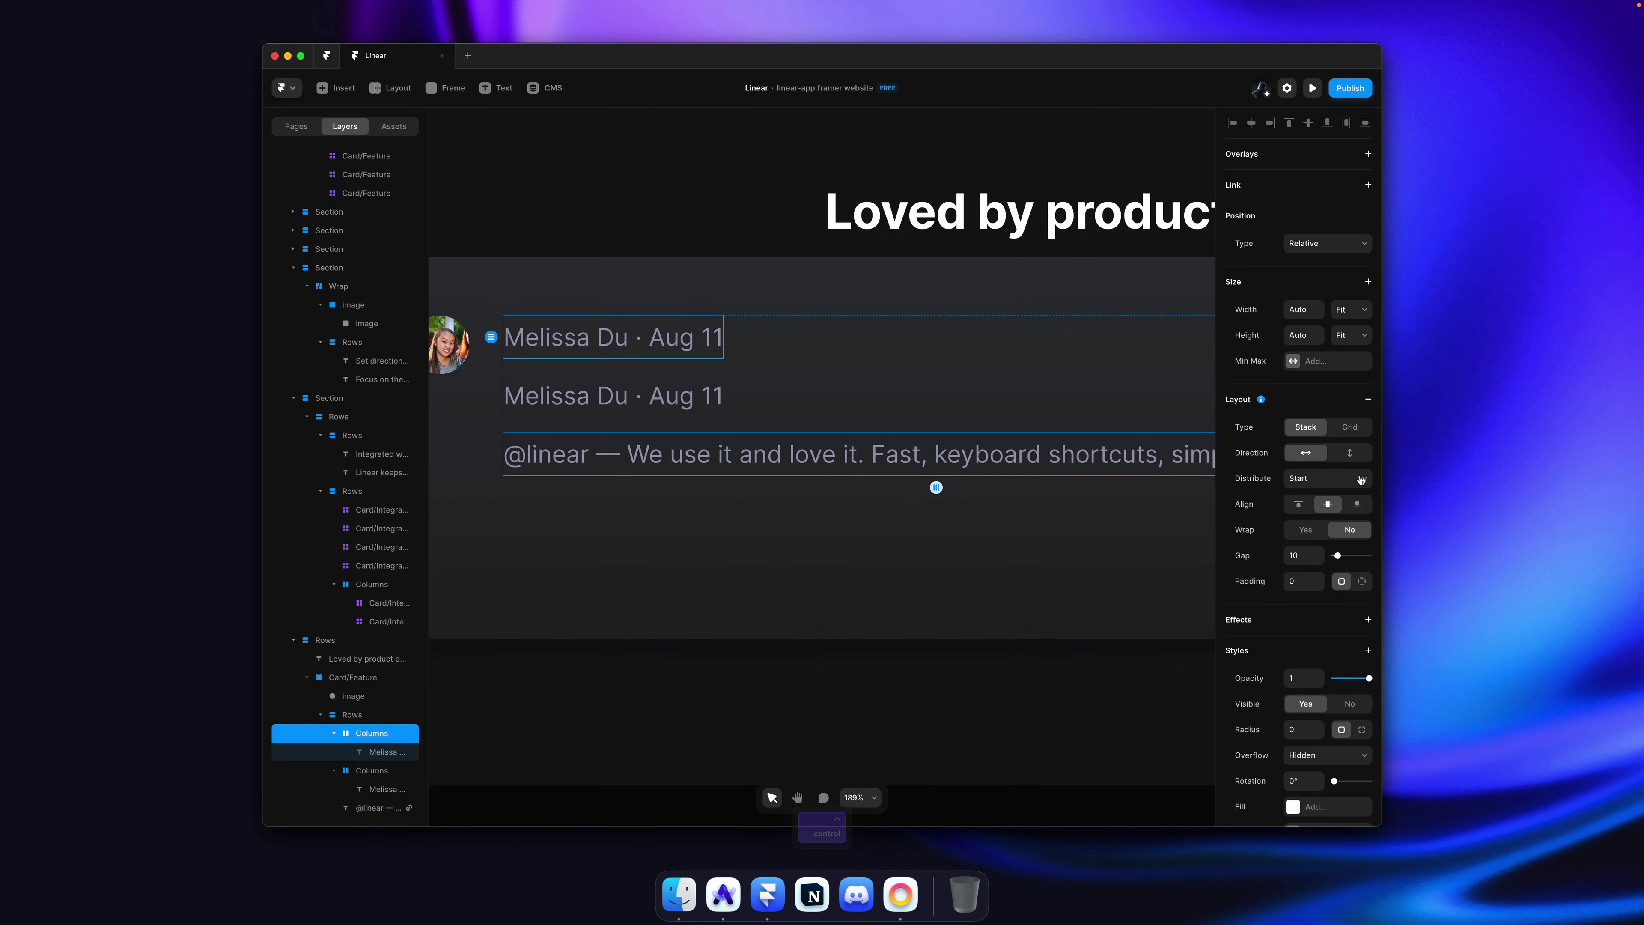
key("super+z")
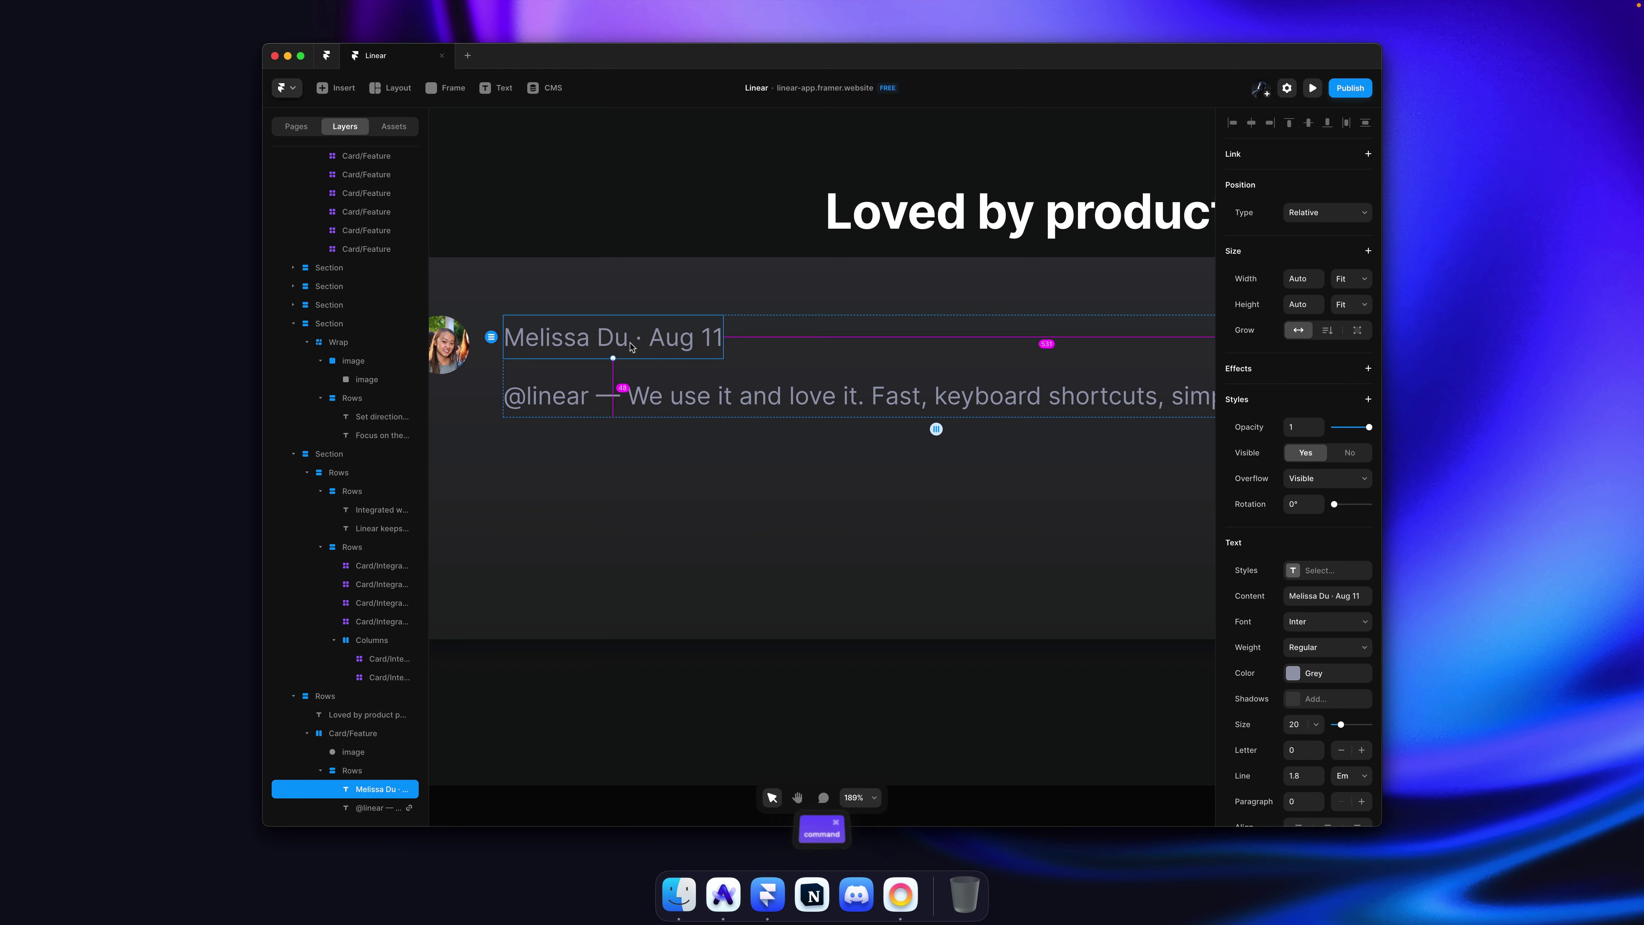
key("super+alt+Return")
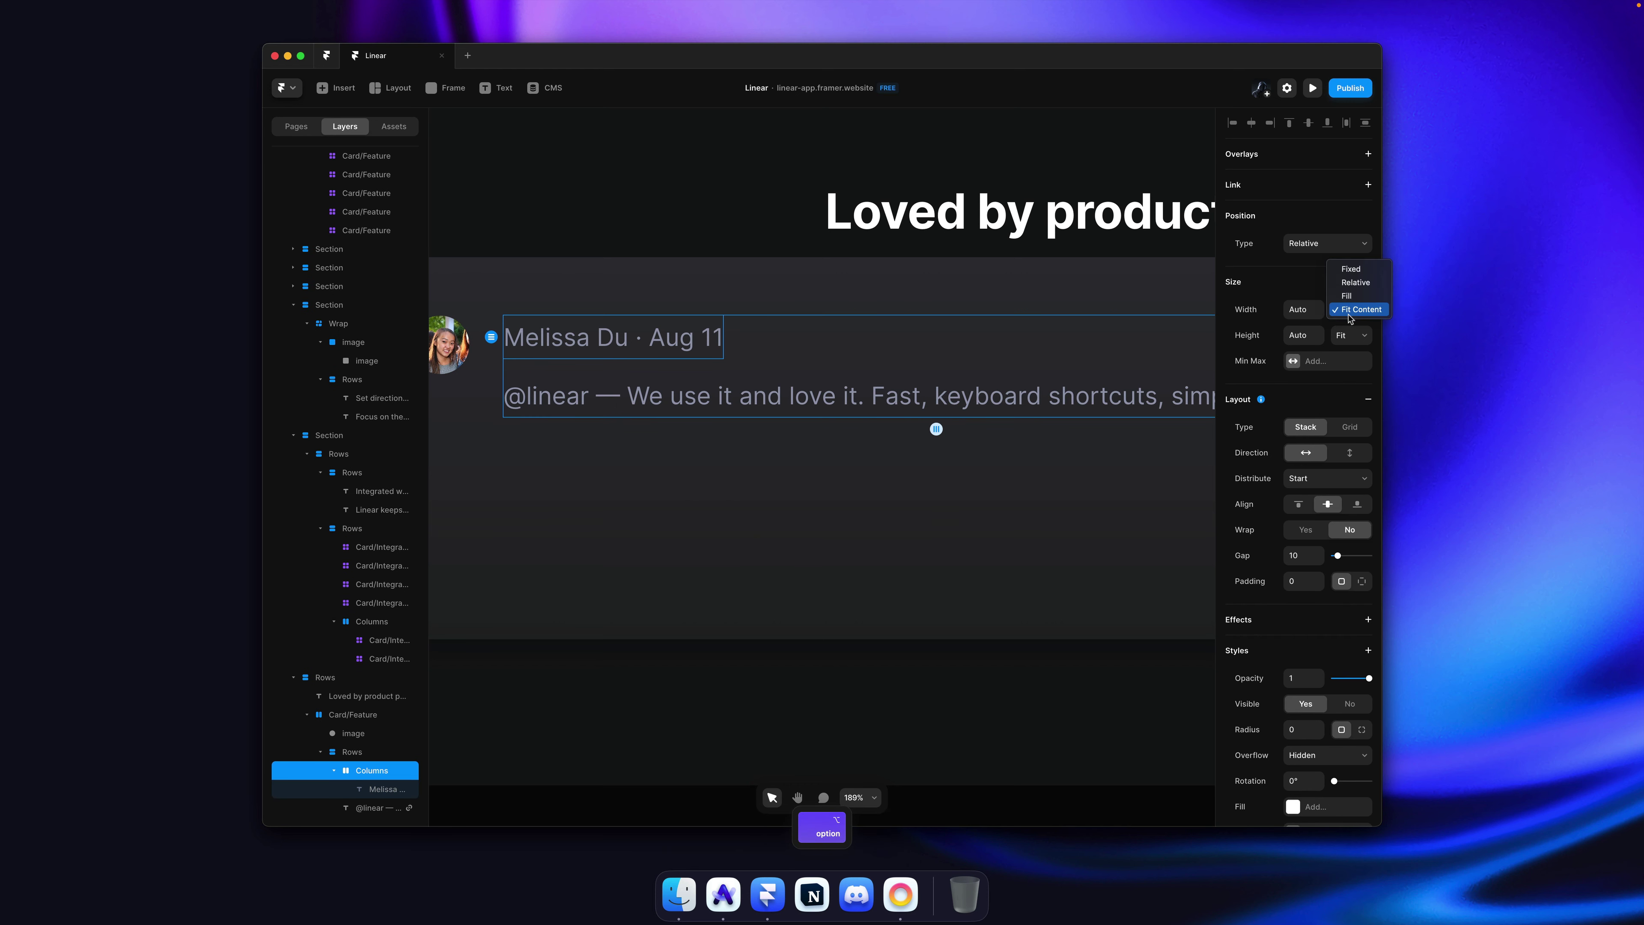
Step: Duplicate the author line twice and replace the middle copy's text with the handle
left_click(653, 336, "super")
key("super+d")
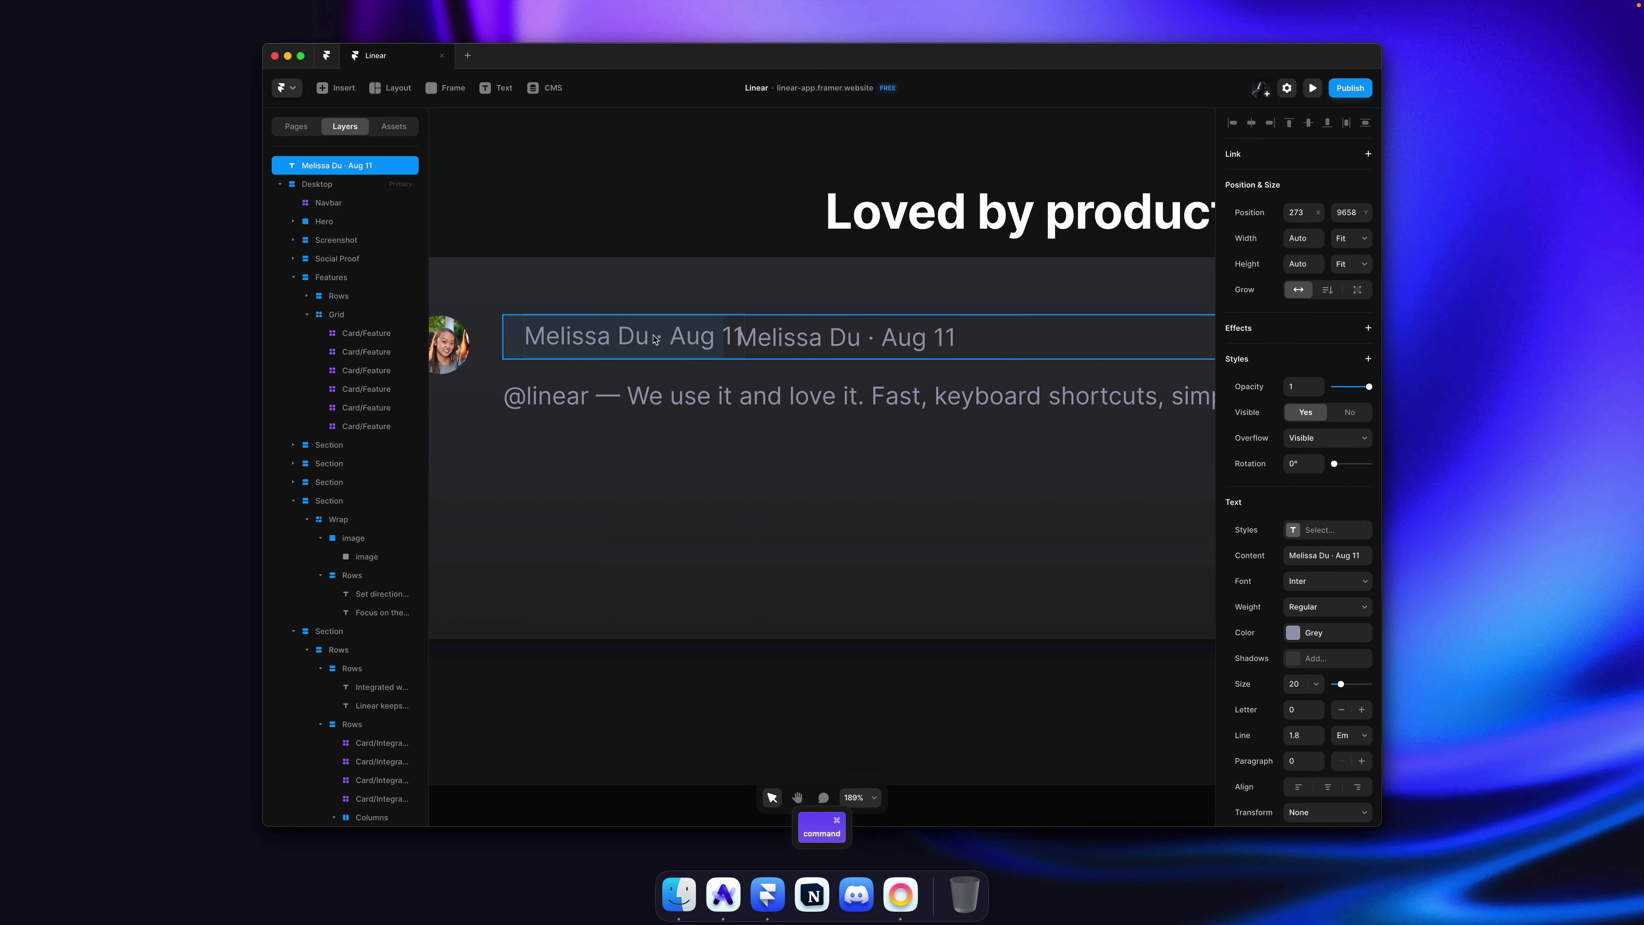
left_click(788, 343)
key("super+d")
double_click(786, 343)
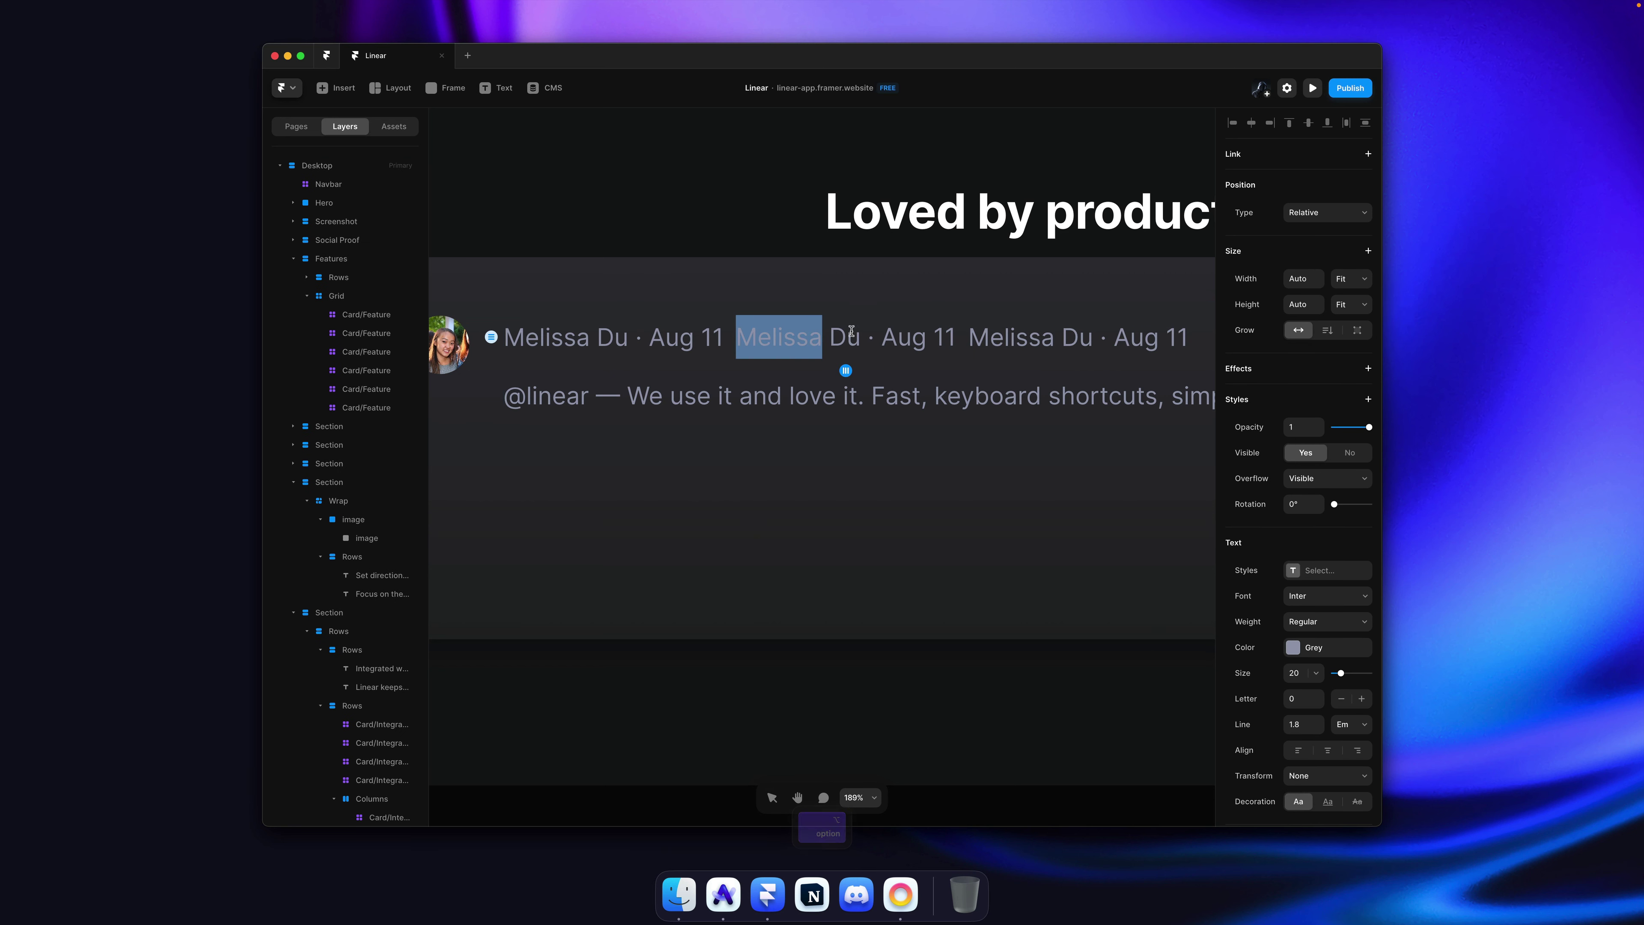
left_click(881, 331)
key("super+a")
key("super+v")
key("Escape")
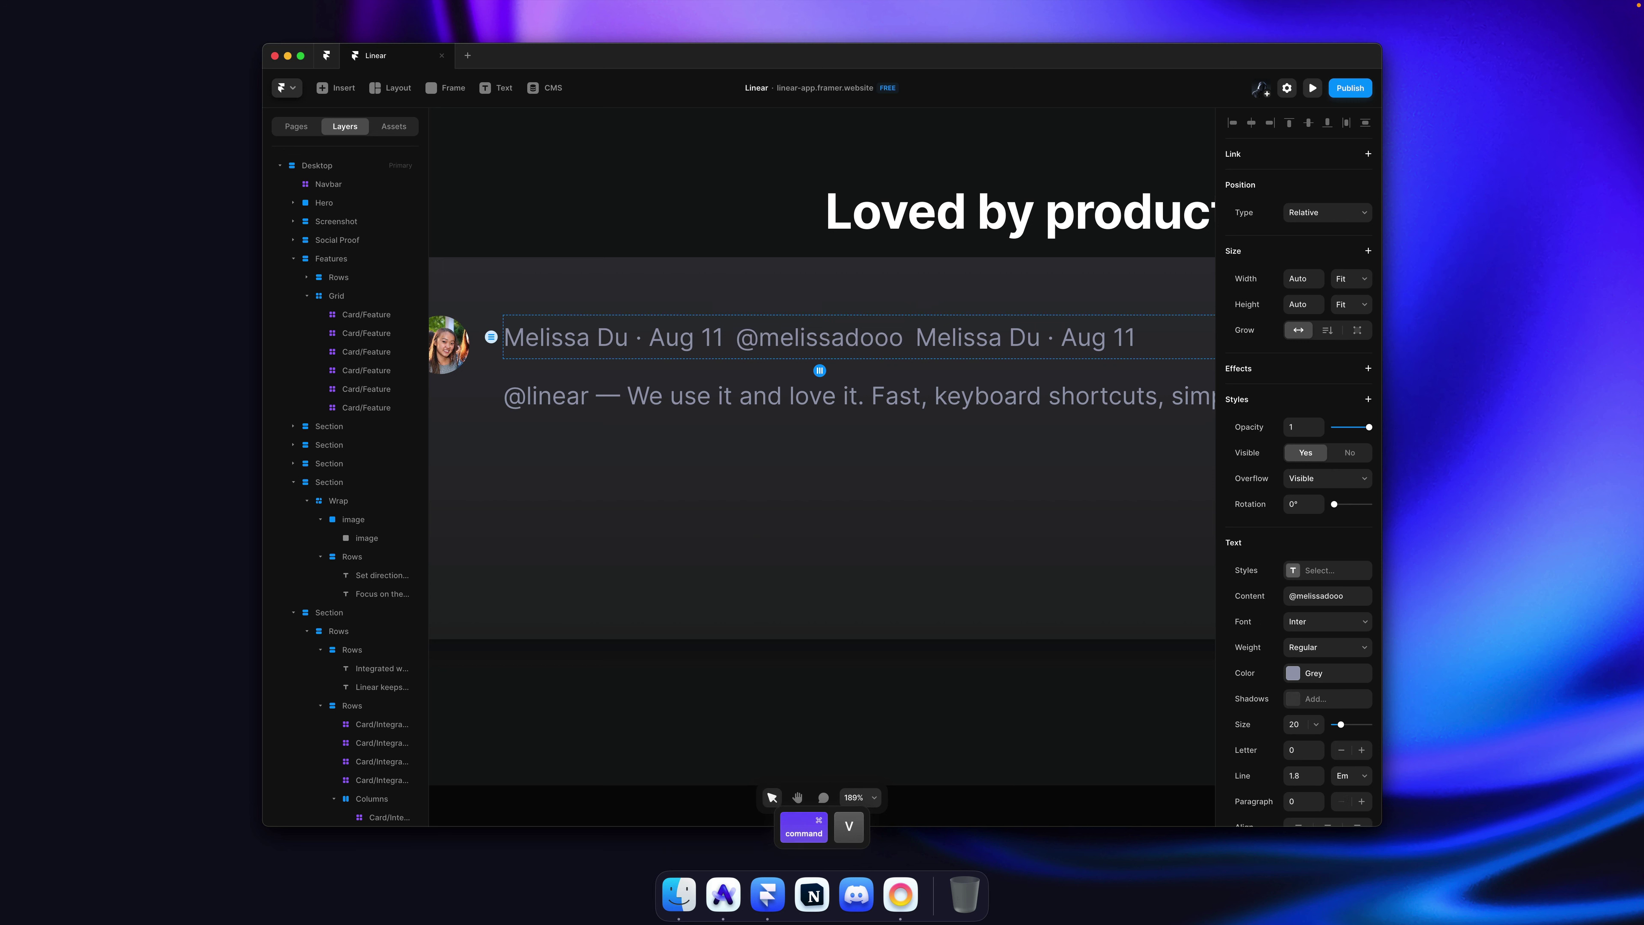
Step: Trim the first copy down to just the author's name
left_click(626, 343)
double_click(626, 344)
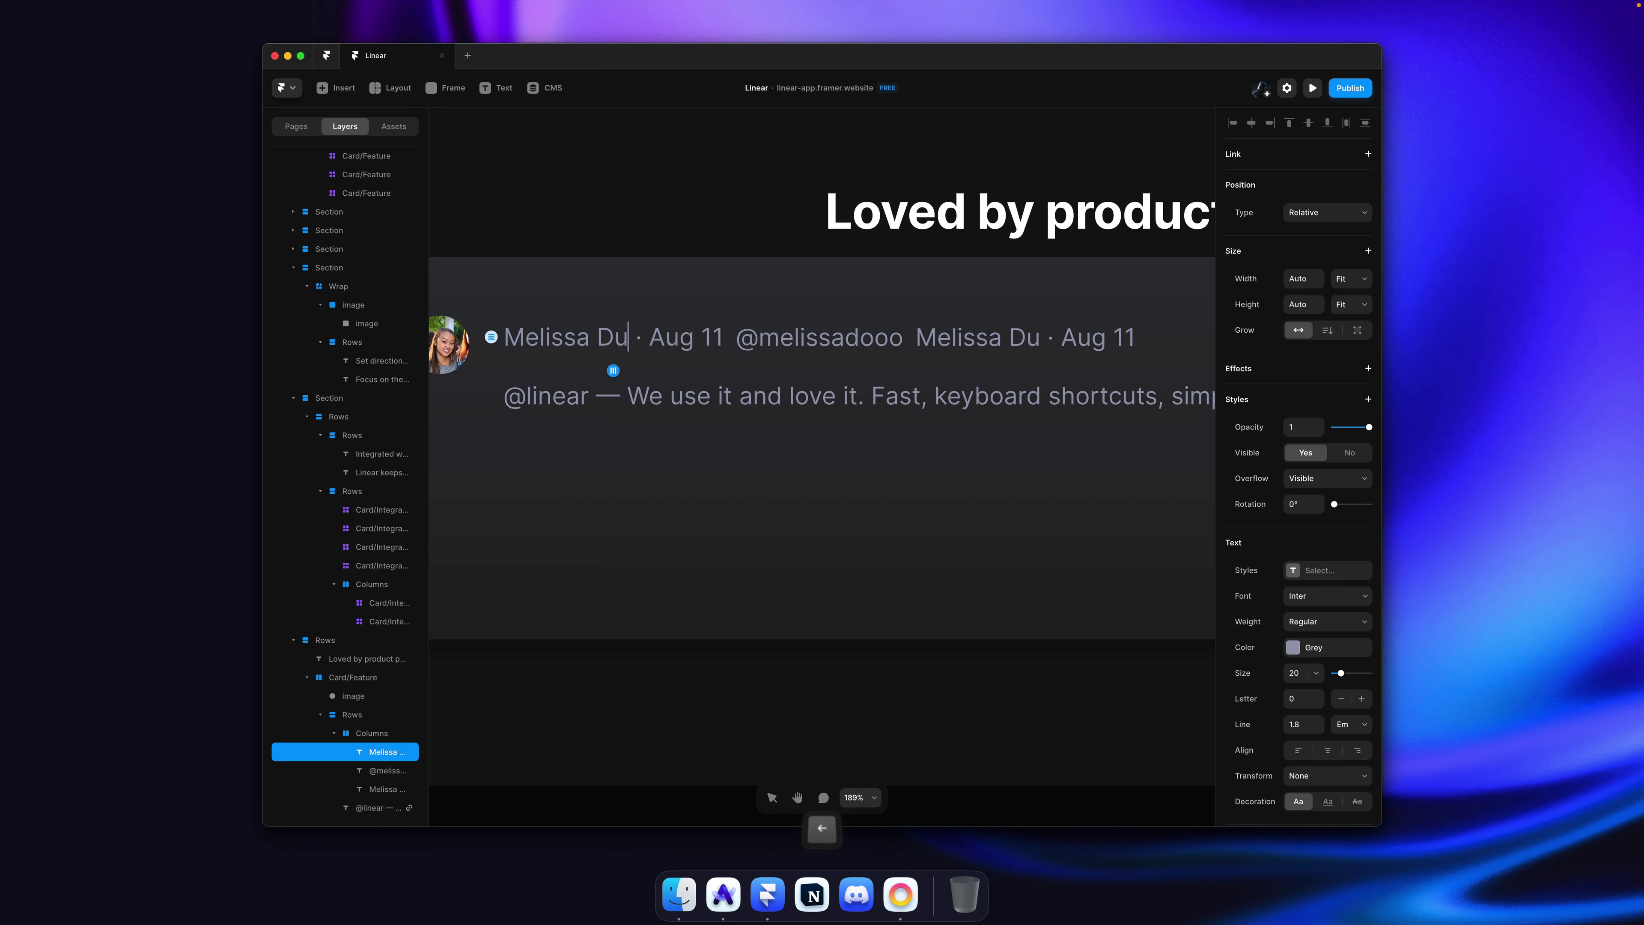
key("shift+super+Right")
key("Left")
key("Right")
key("shift+Right")
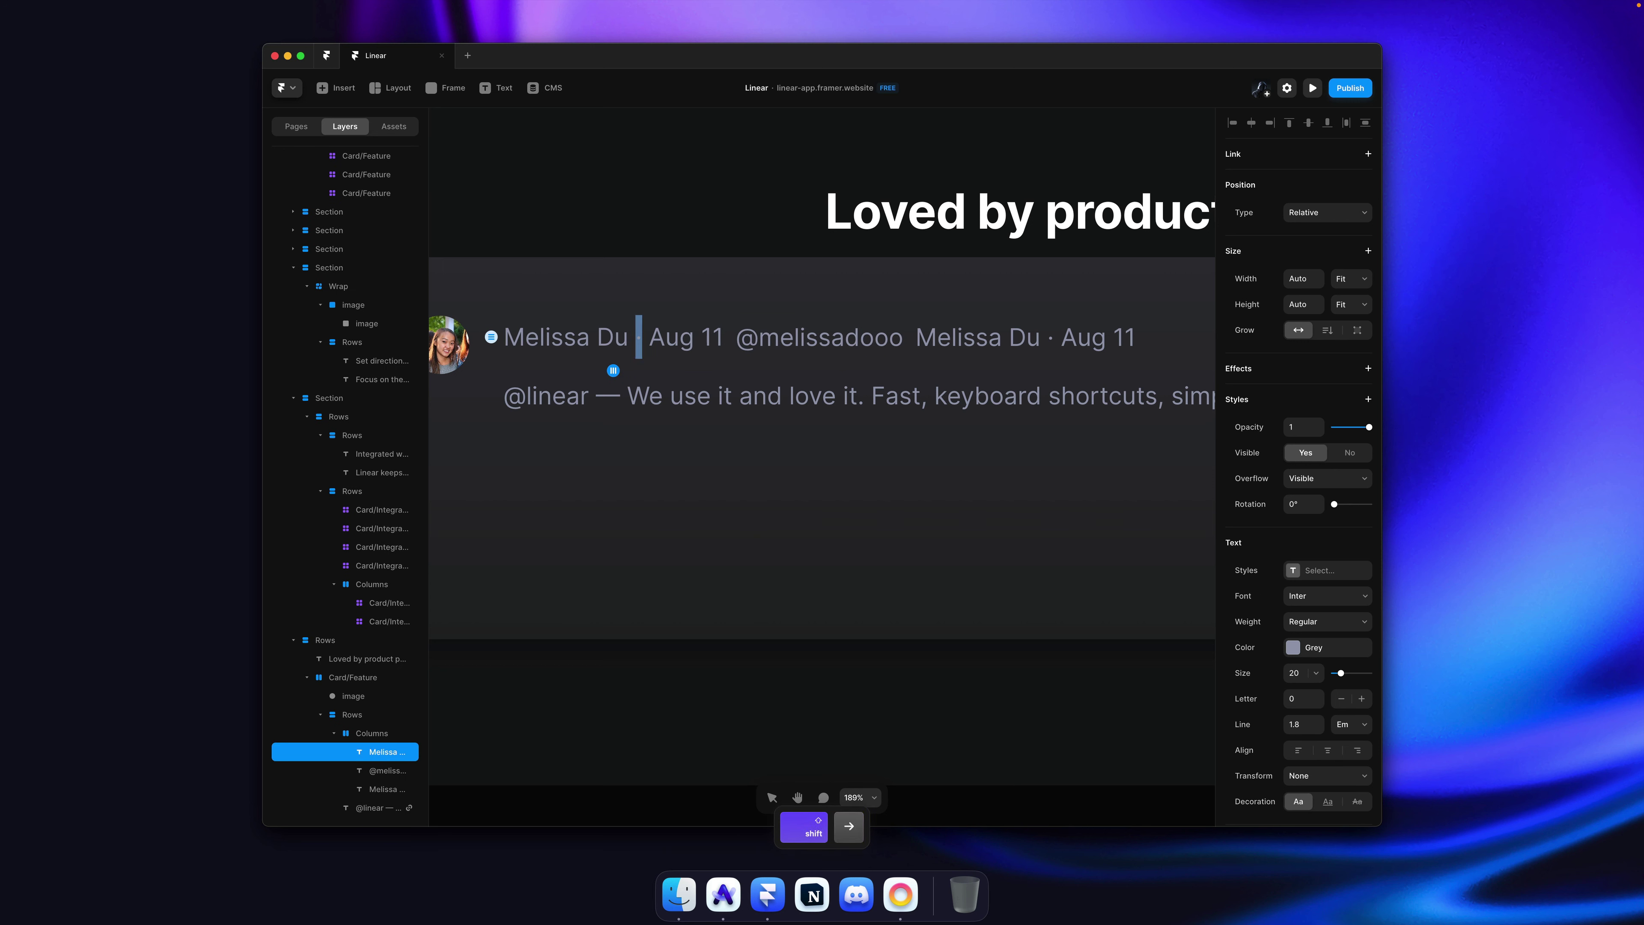
key("BackSpace")
key("shift+super+Right")
key("BackSpace")
key("BackSpace")
key("Escape")
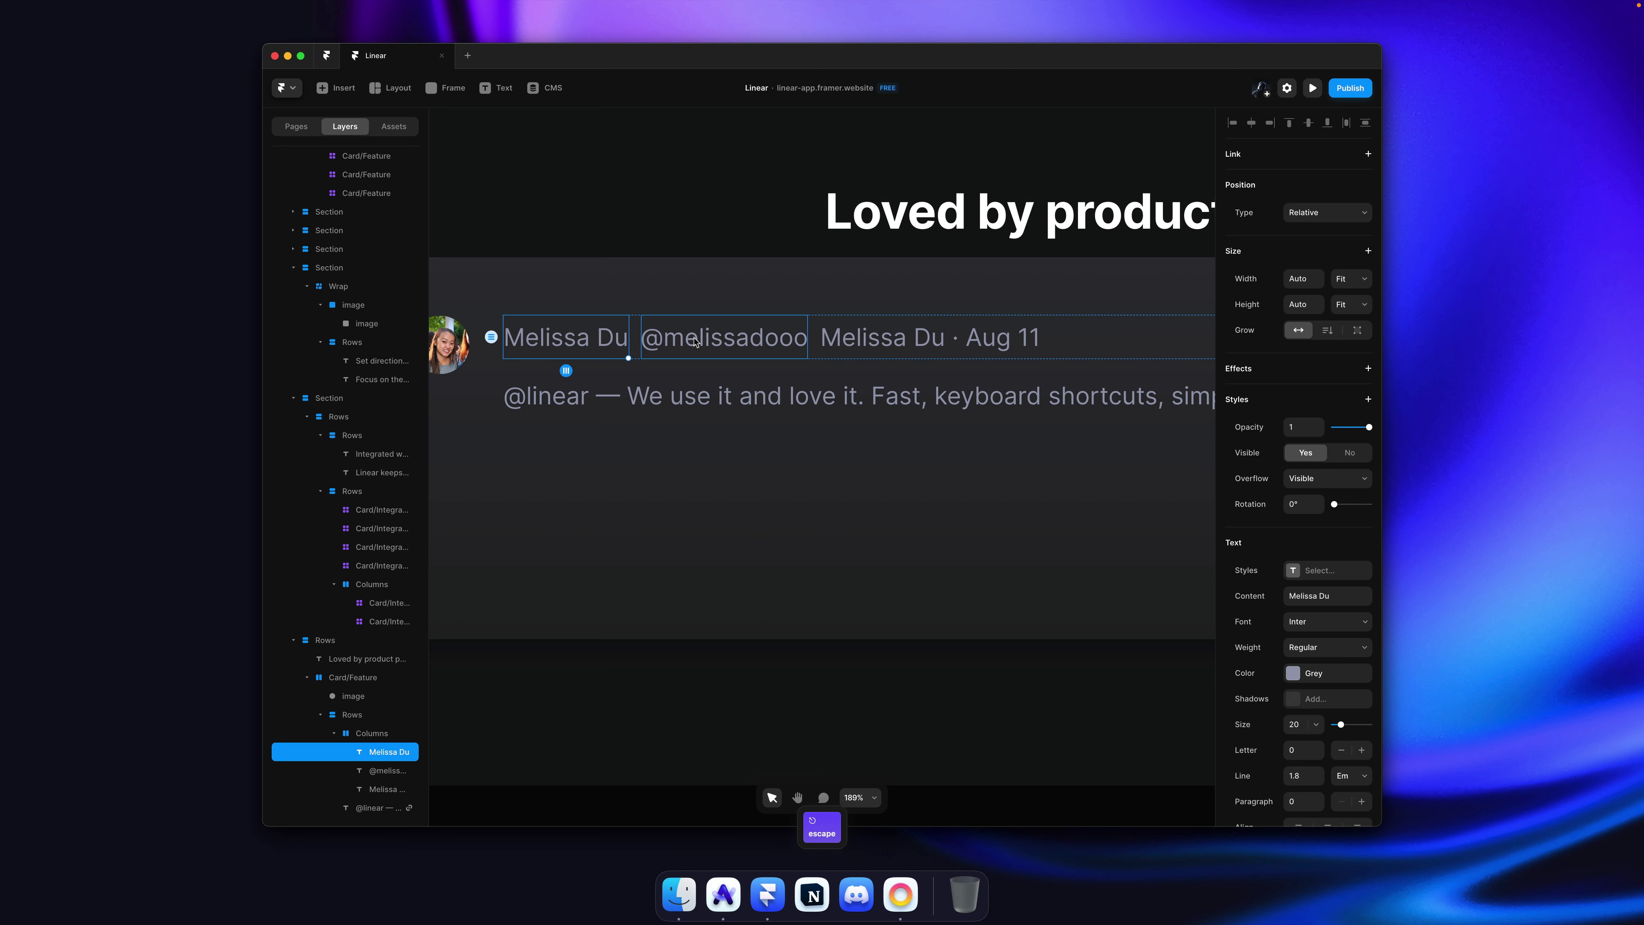
Step: Trim the third copy down to just the separator dot
left_click(928, 337)
double_click(929, 337)
left_click(954, 336)
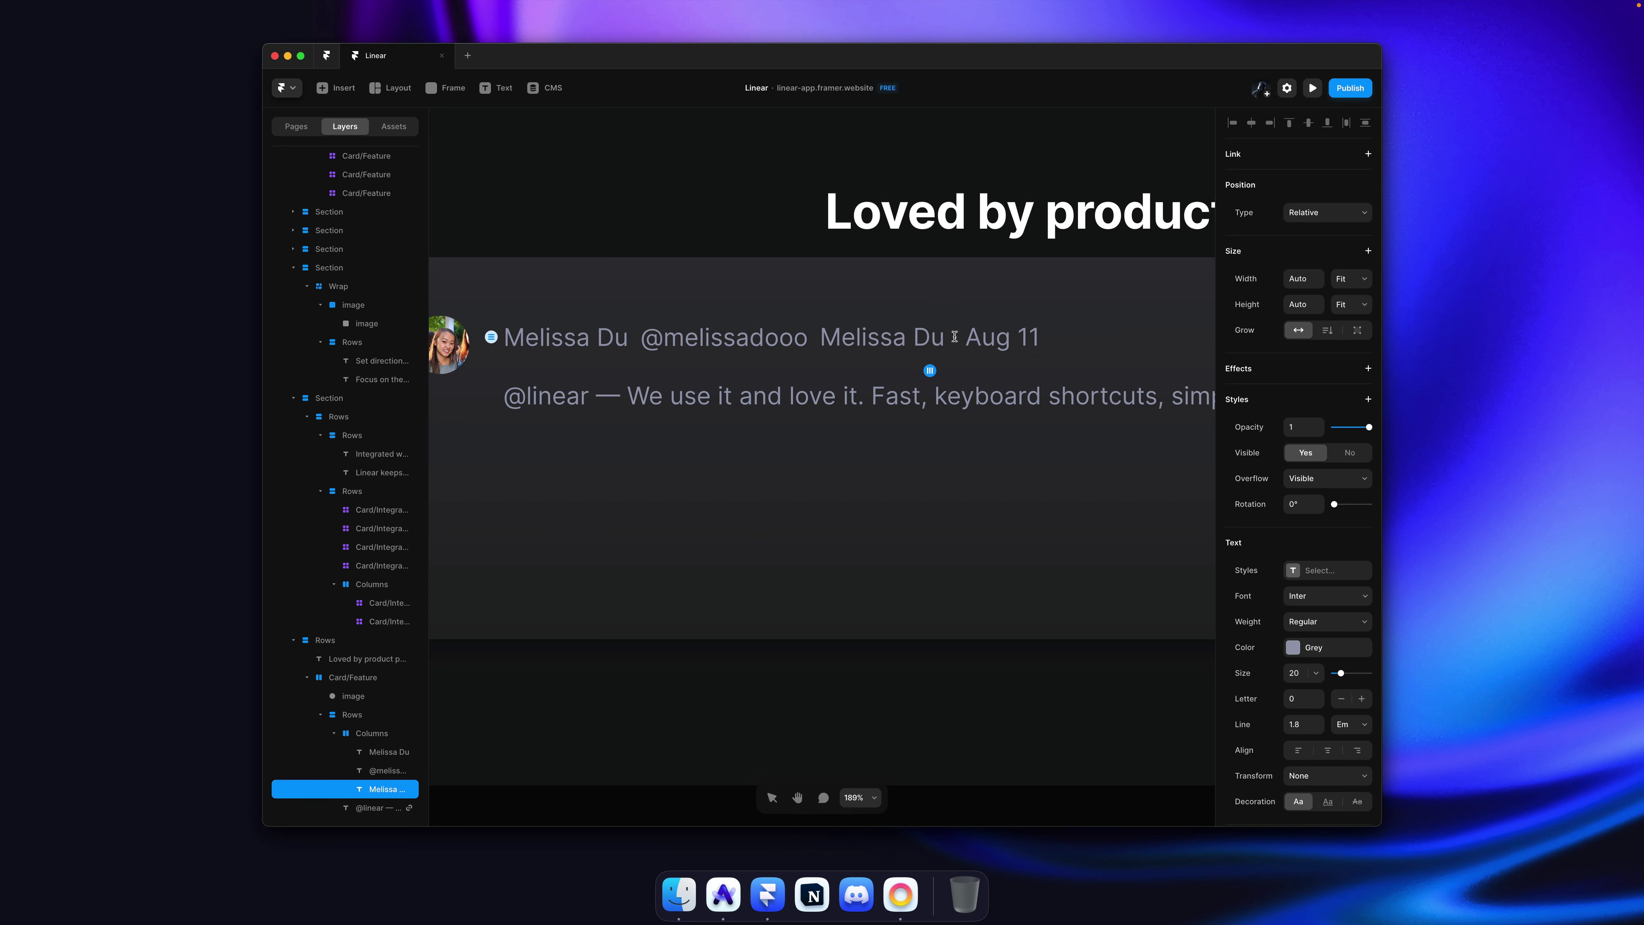
key("shift+super+Left")
key("BackSpace")
key("Right")
key("shift+super+Right")
key("BackSpace")
key("Escape")
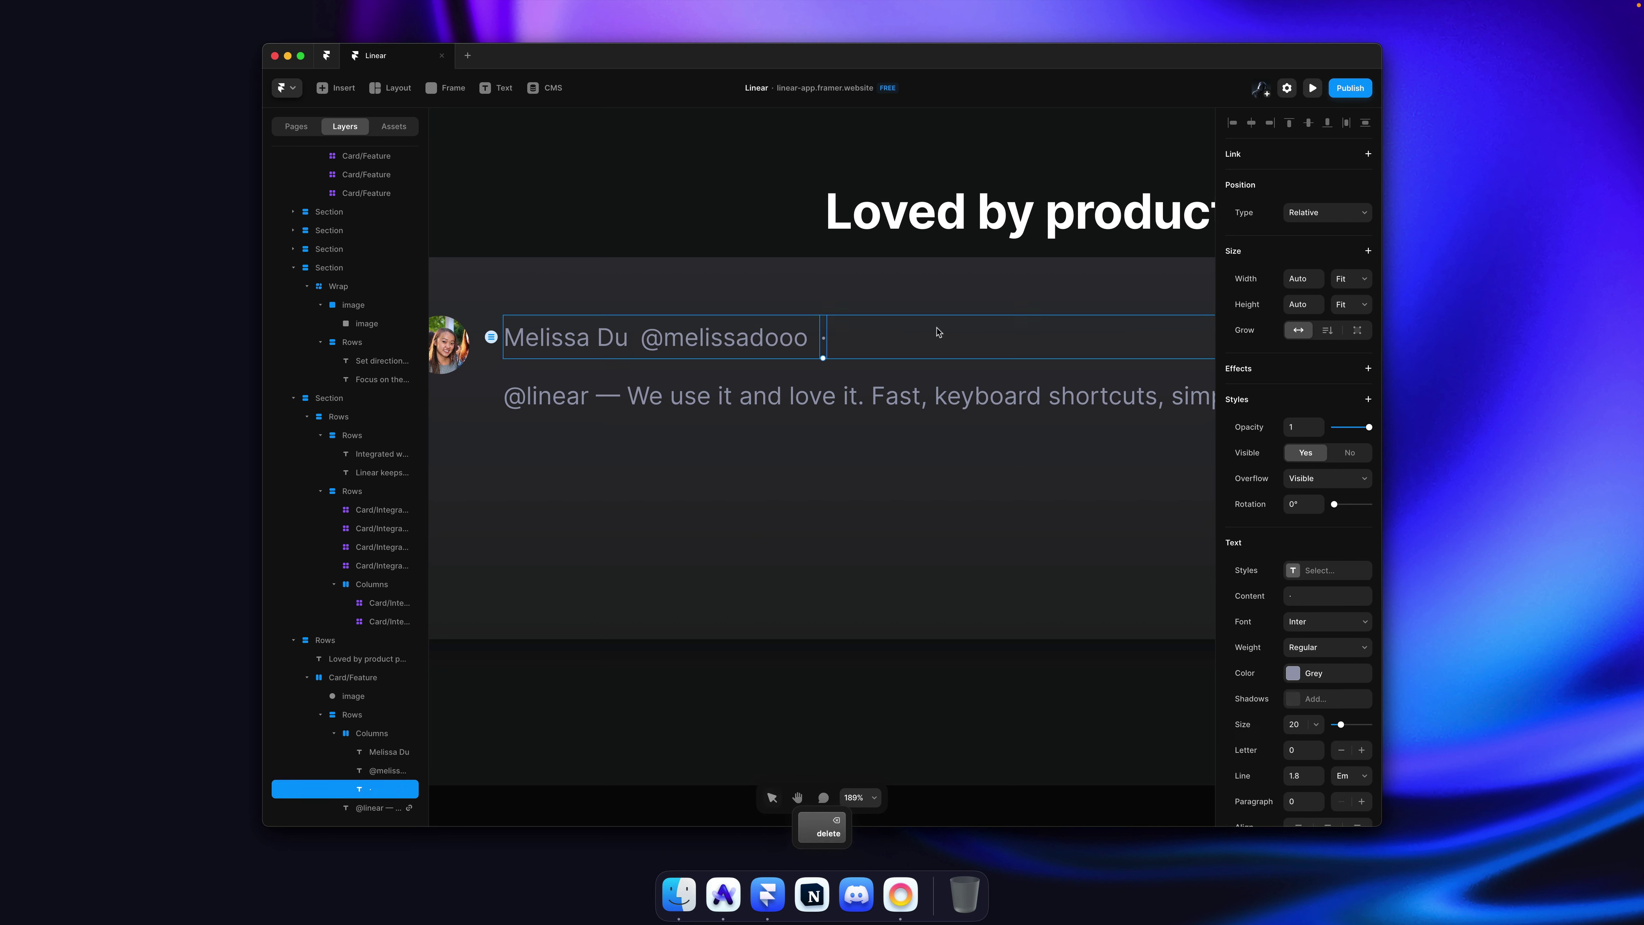
Step: Add another text to the row reading 'Aug 11' as the date
left_click_drag(831, 330, 835, 333)
double_click(842, 339, "super")
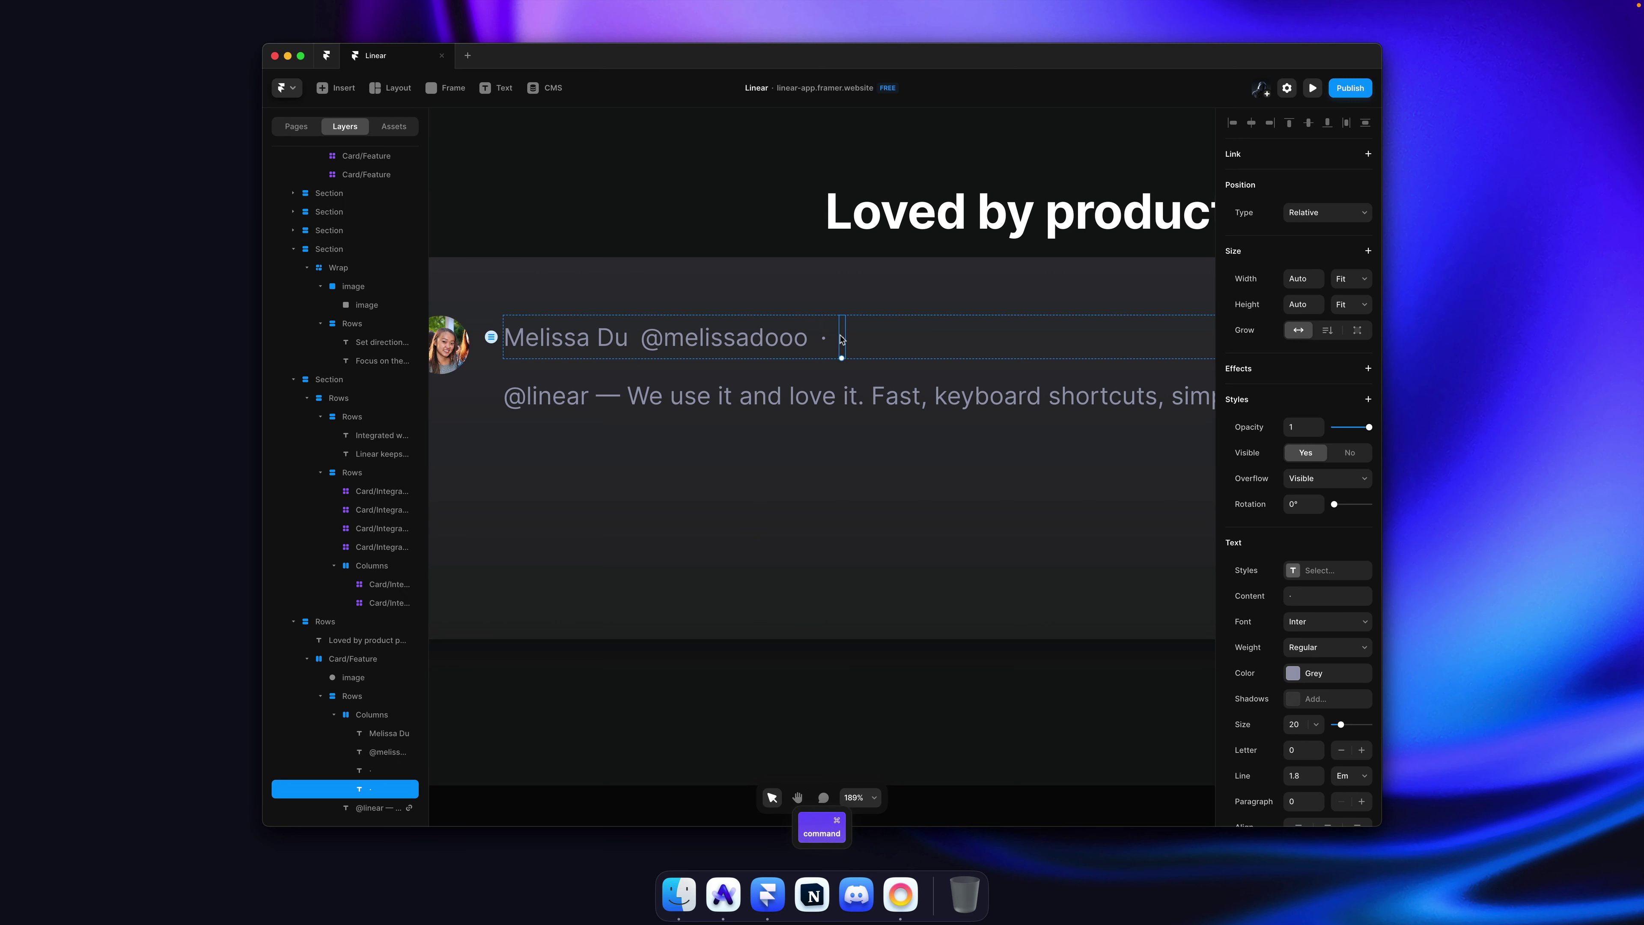
key("super+v")
key("Escape")
key("shift+alt+super+c")
key("Down")
key("Return")
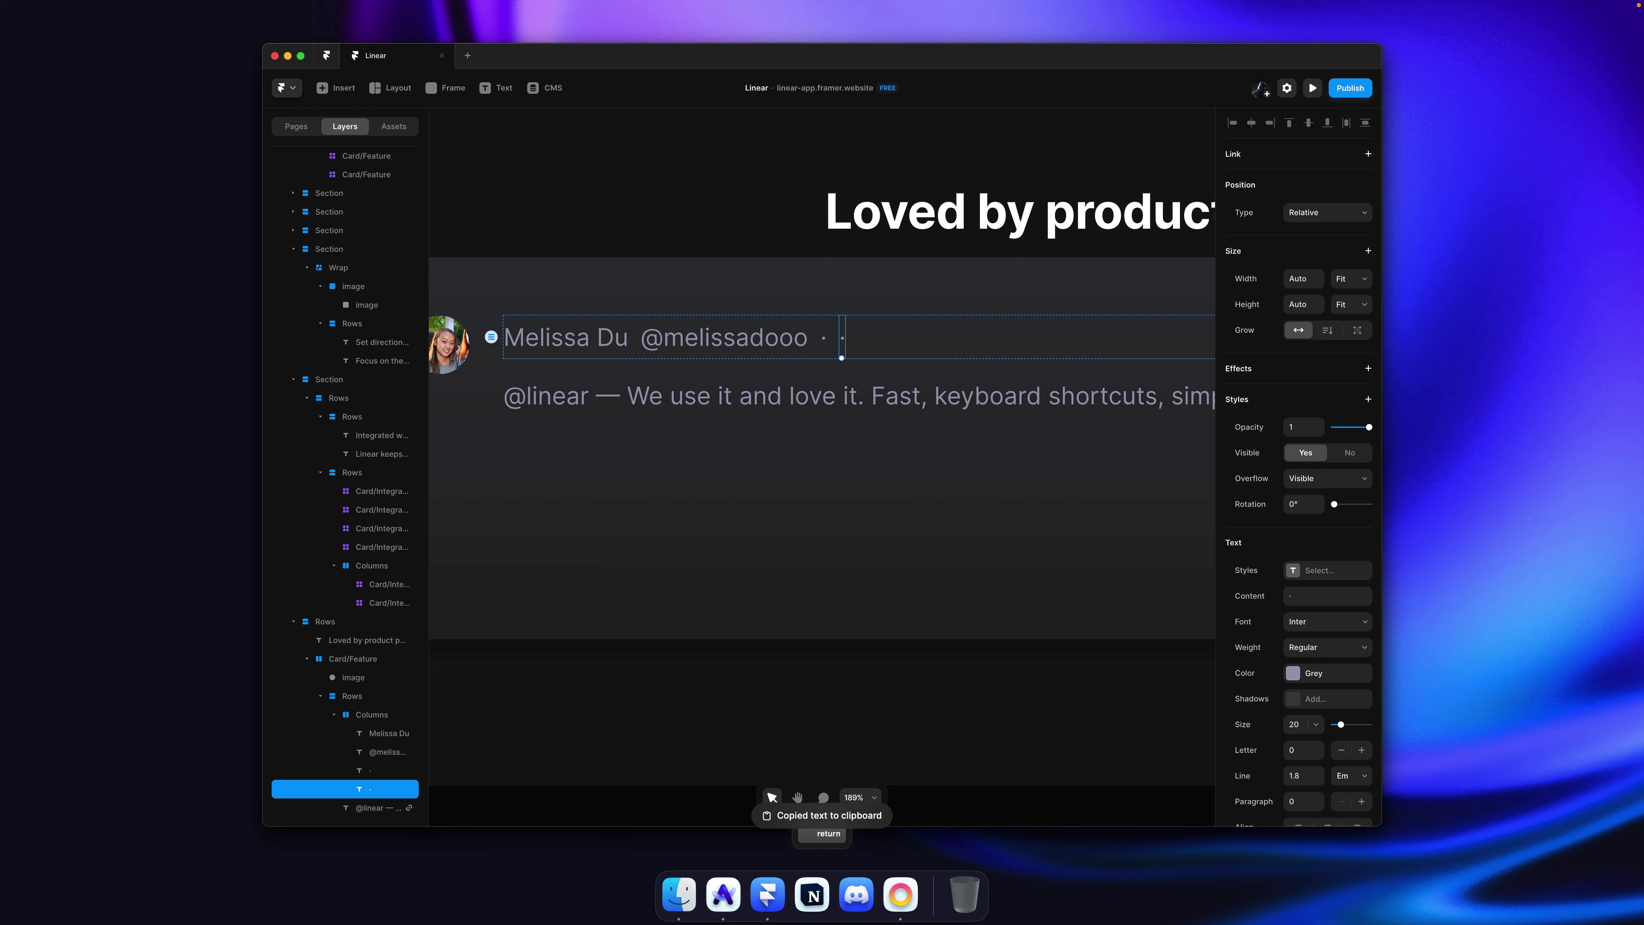
key("shift+alt+super+c")
key("Down")
key("Down")
key("Down")
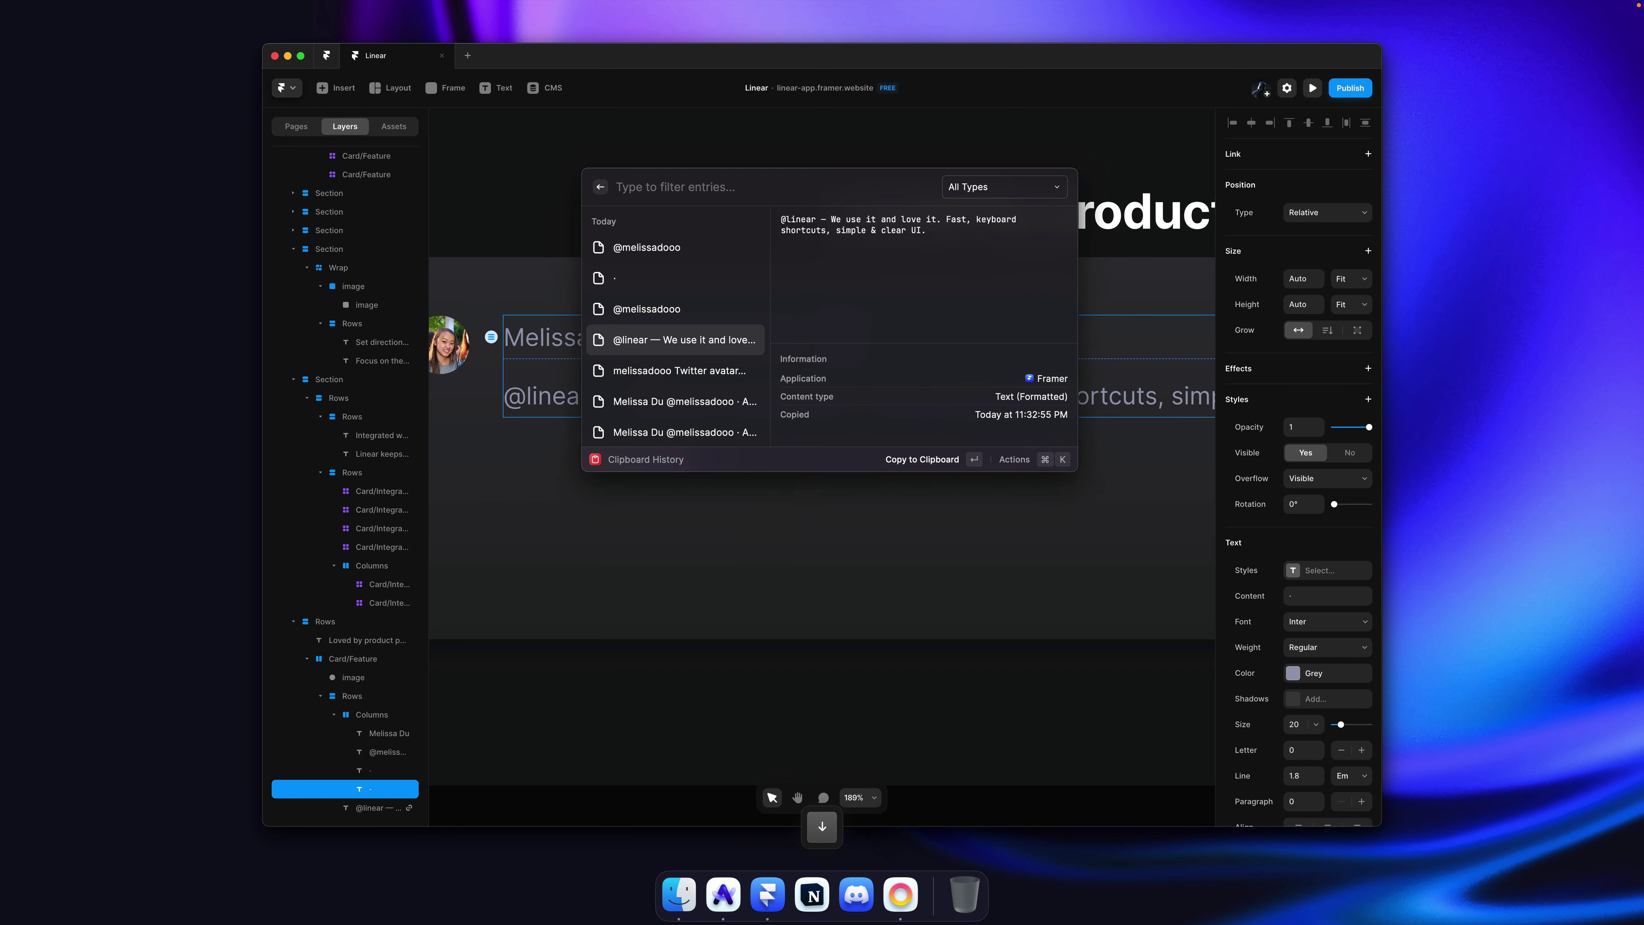
key("Down")
key("Escape")
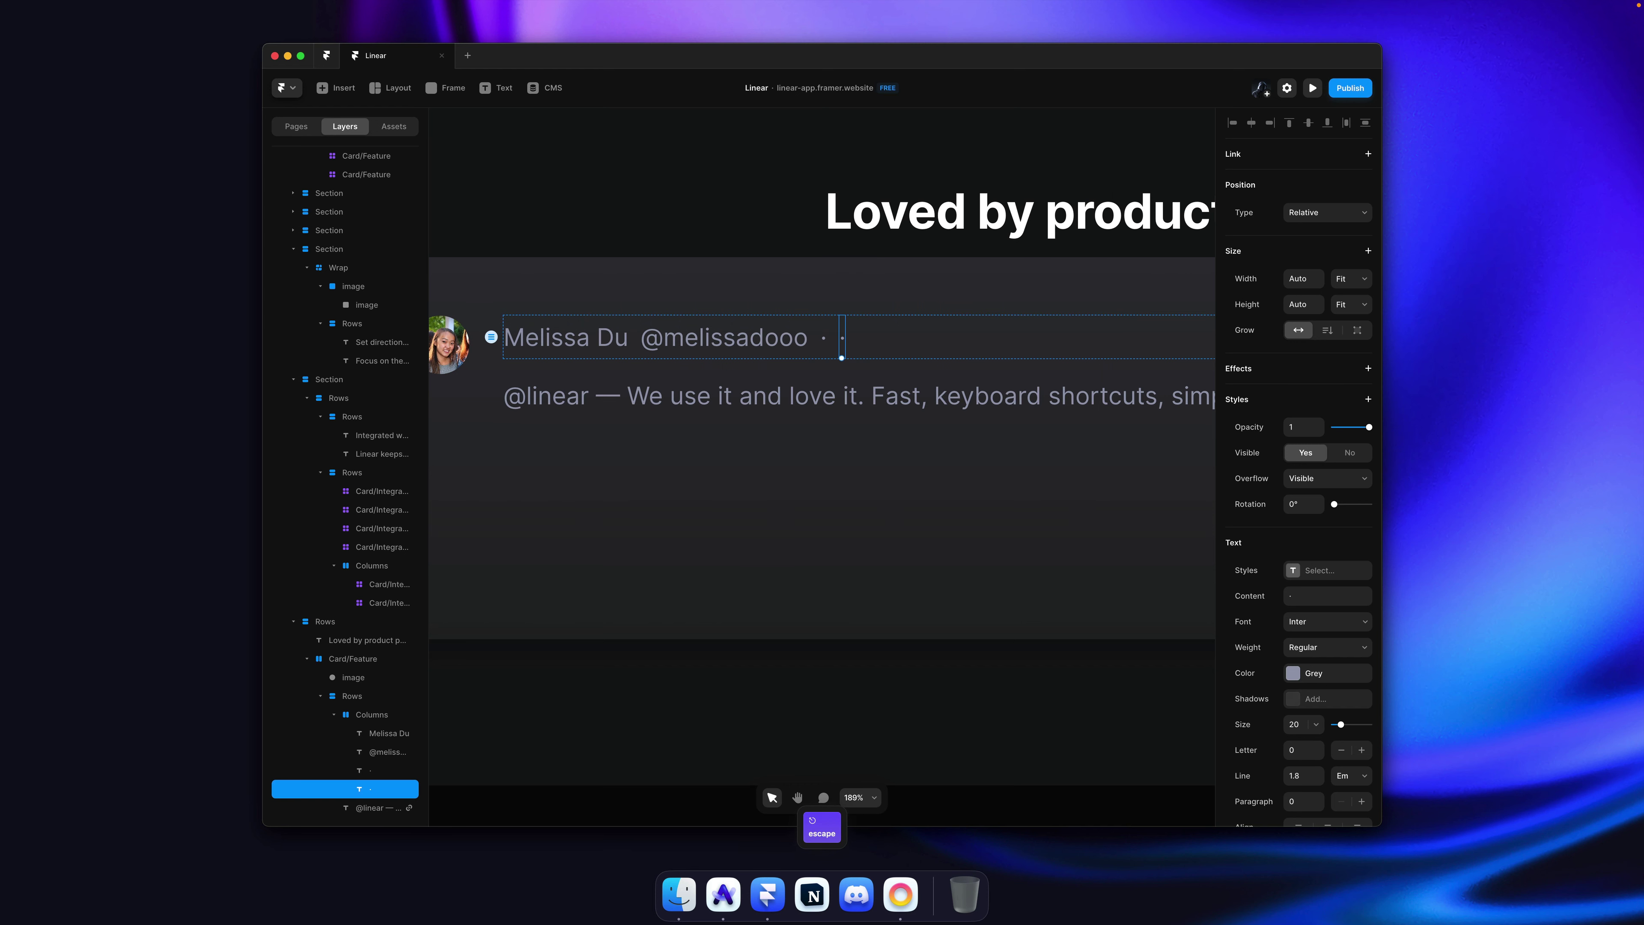
type("Aug 11")
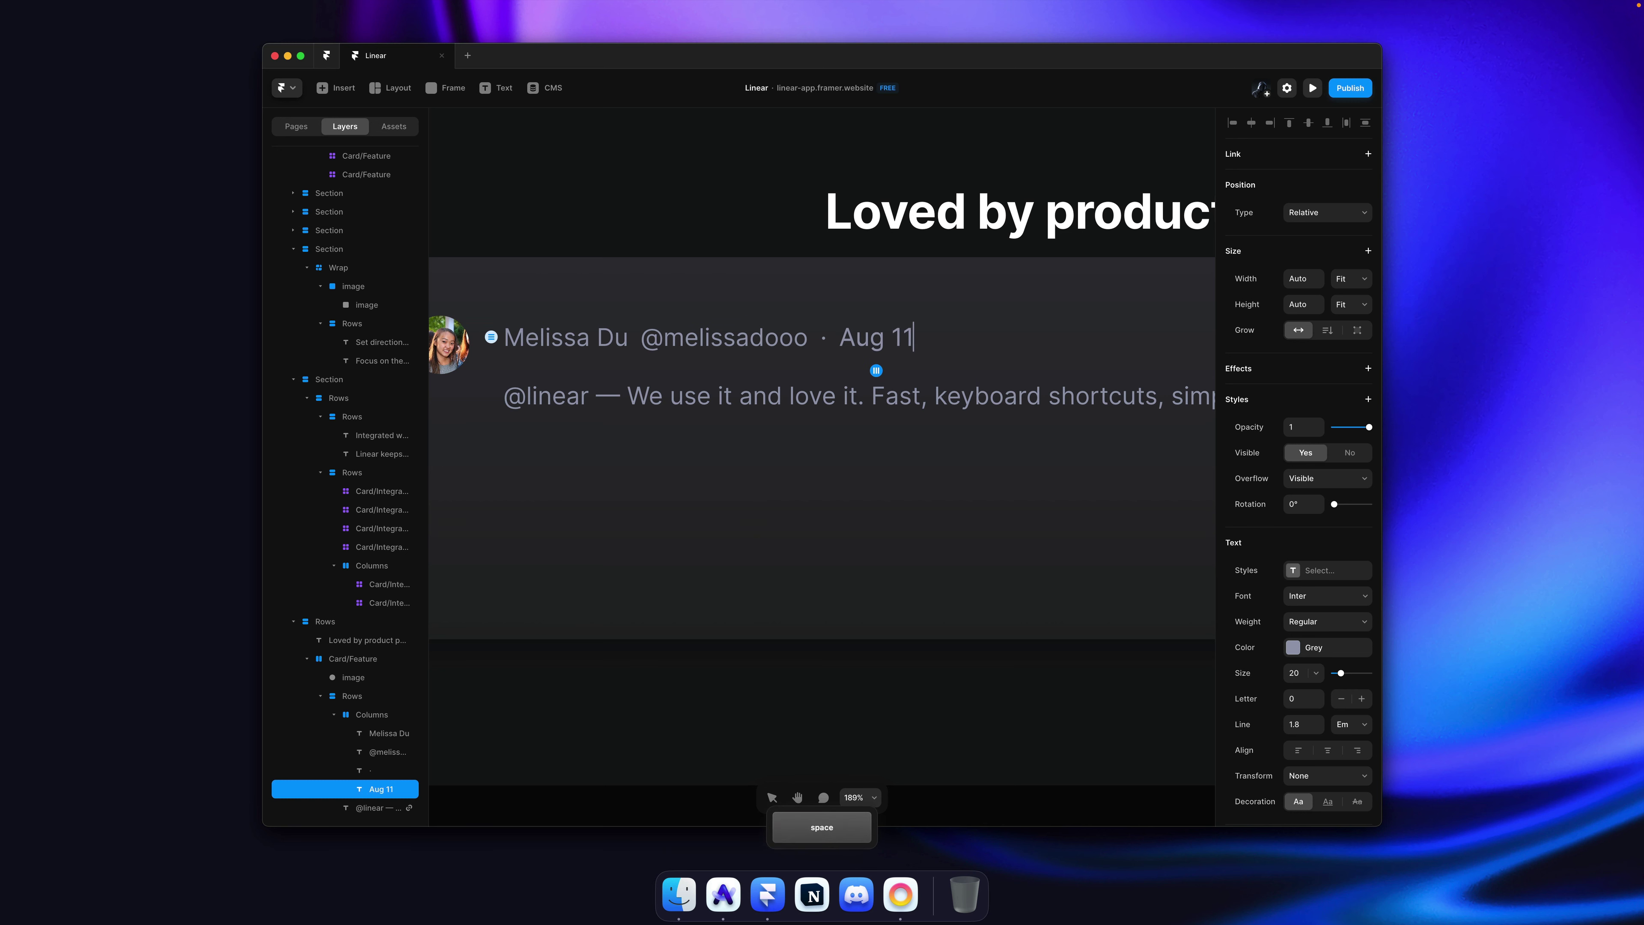
key("Escape")
Step: Make the testimonial's quote text white
scroll(623, 315, "down", 5)
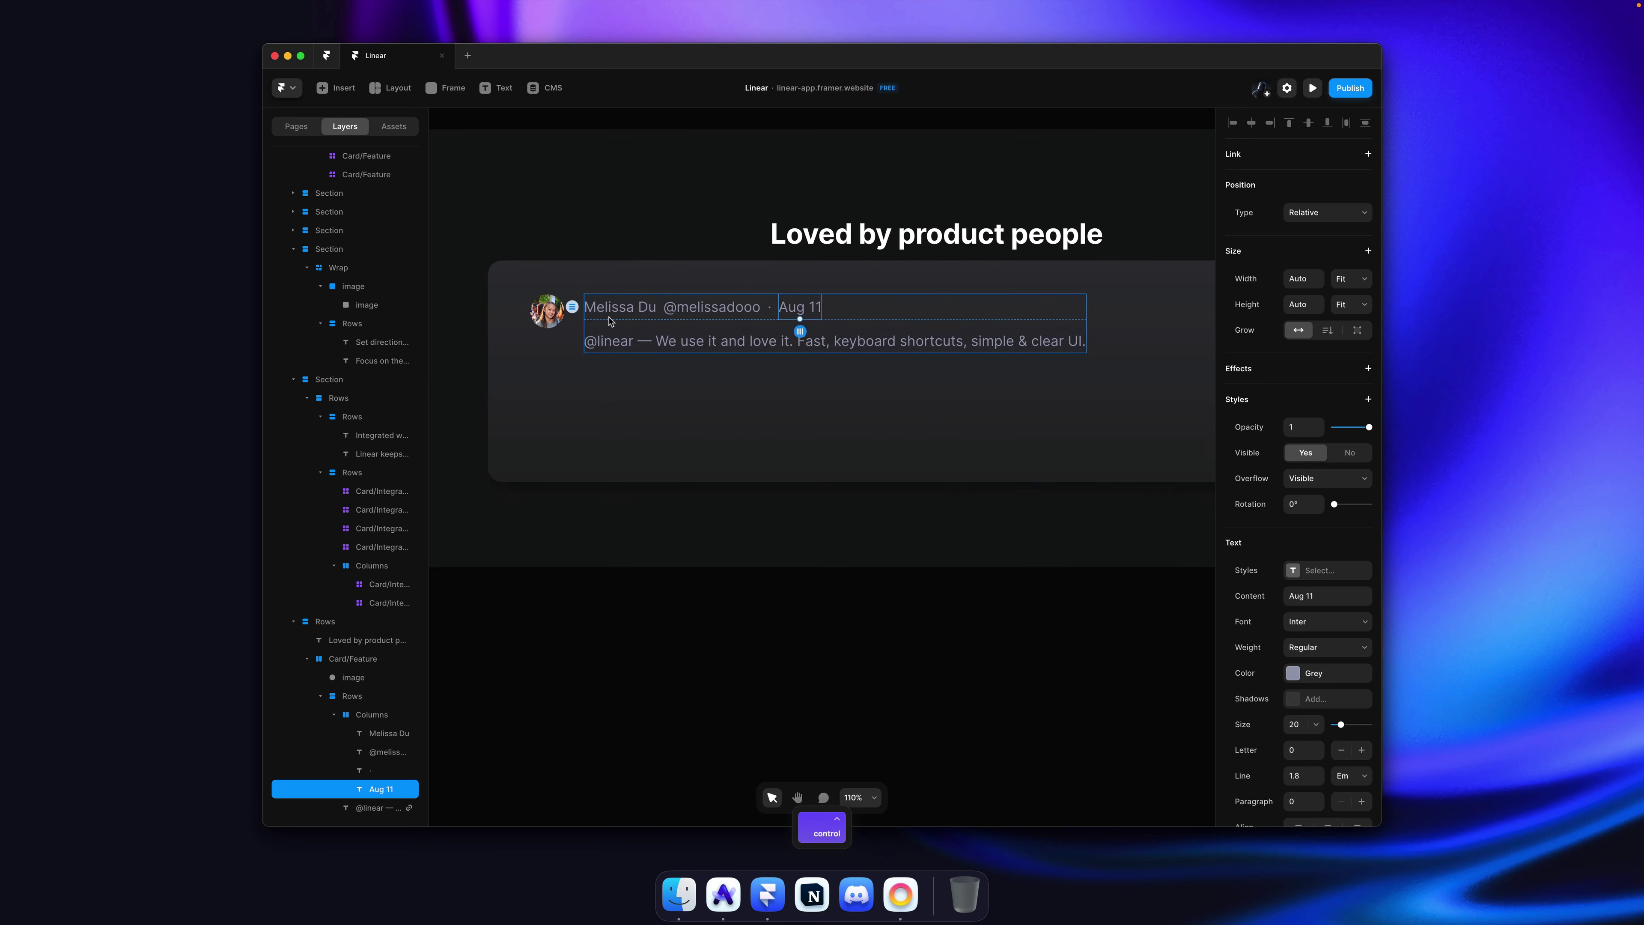
left_click(624, 315)
left_click(744, 309)
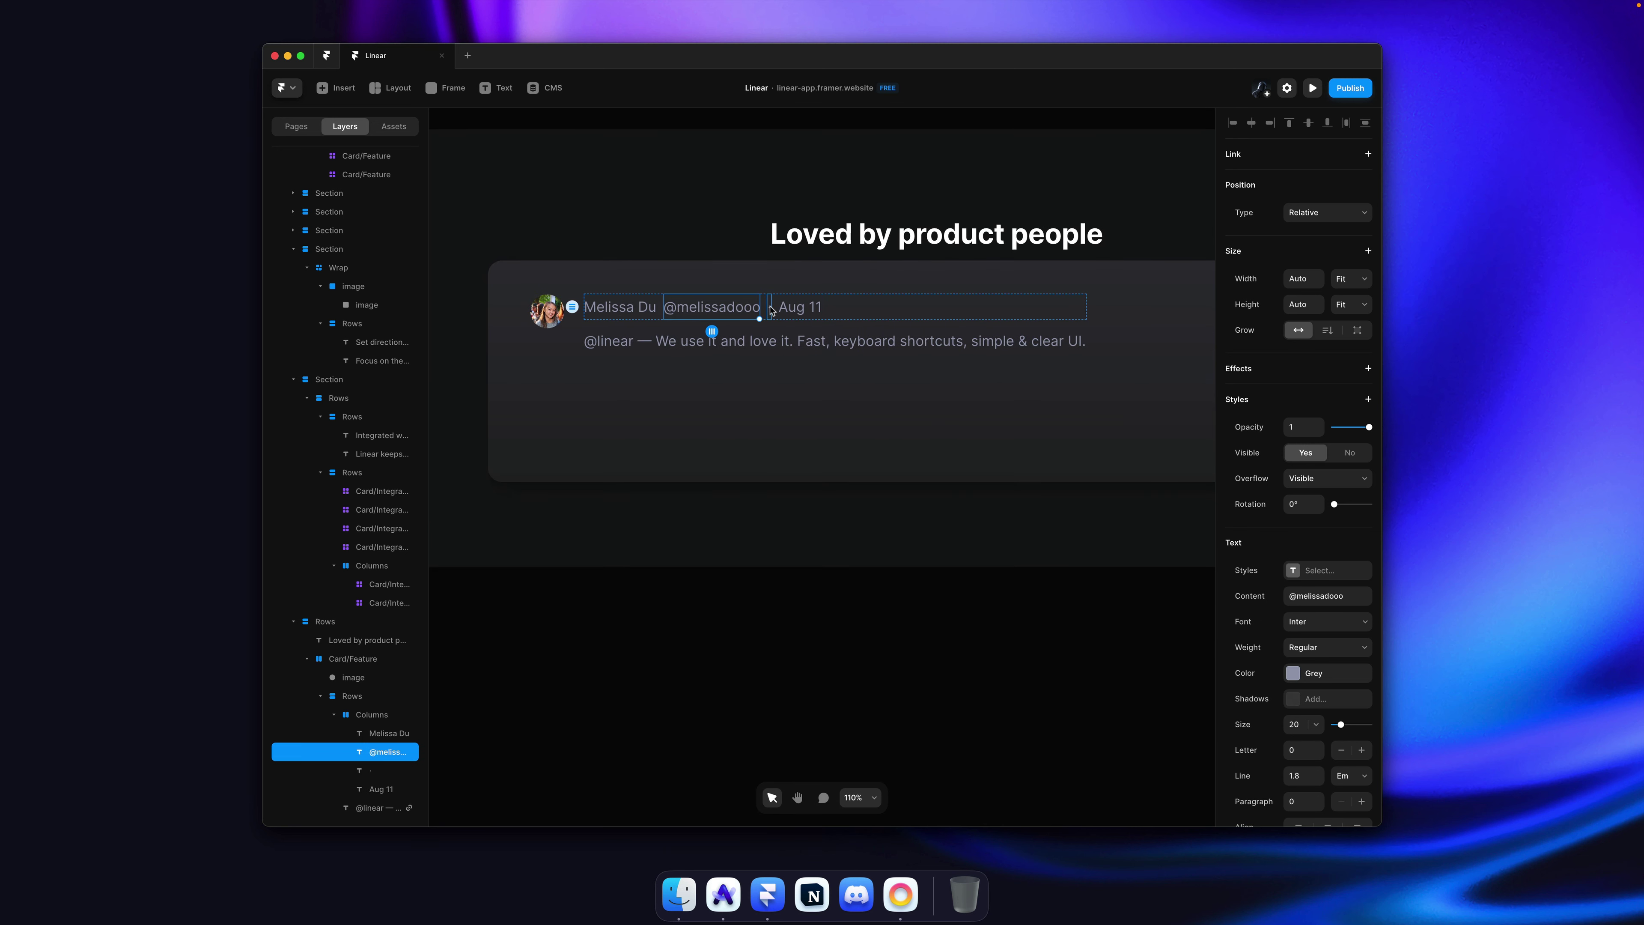
left_click(771, 309, "super")
left_click(635, 310, "super")
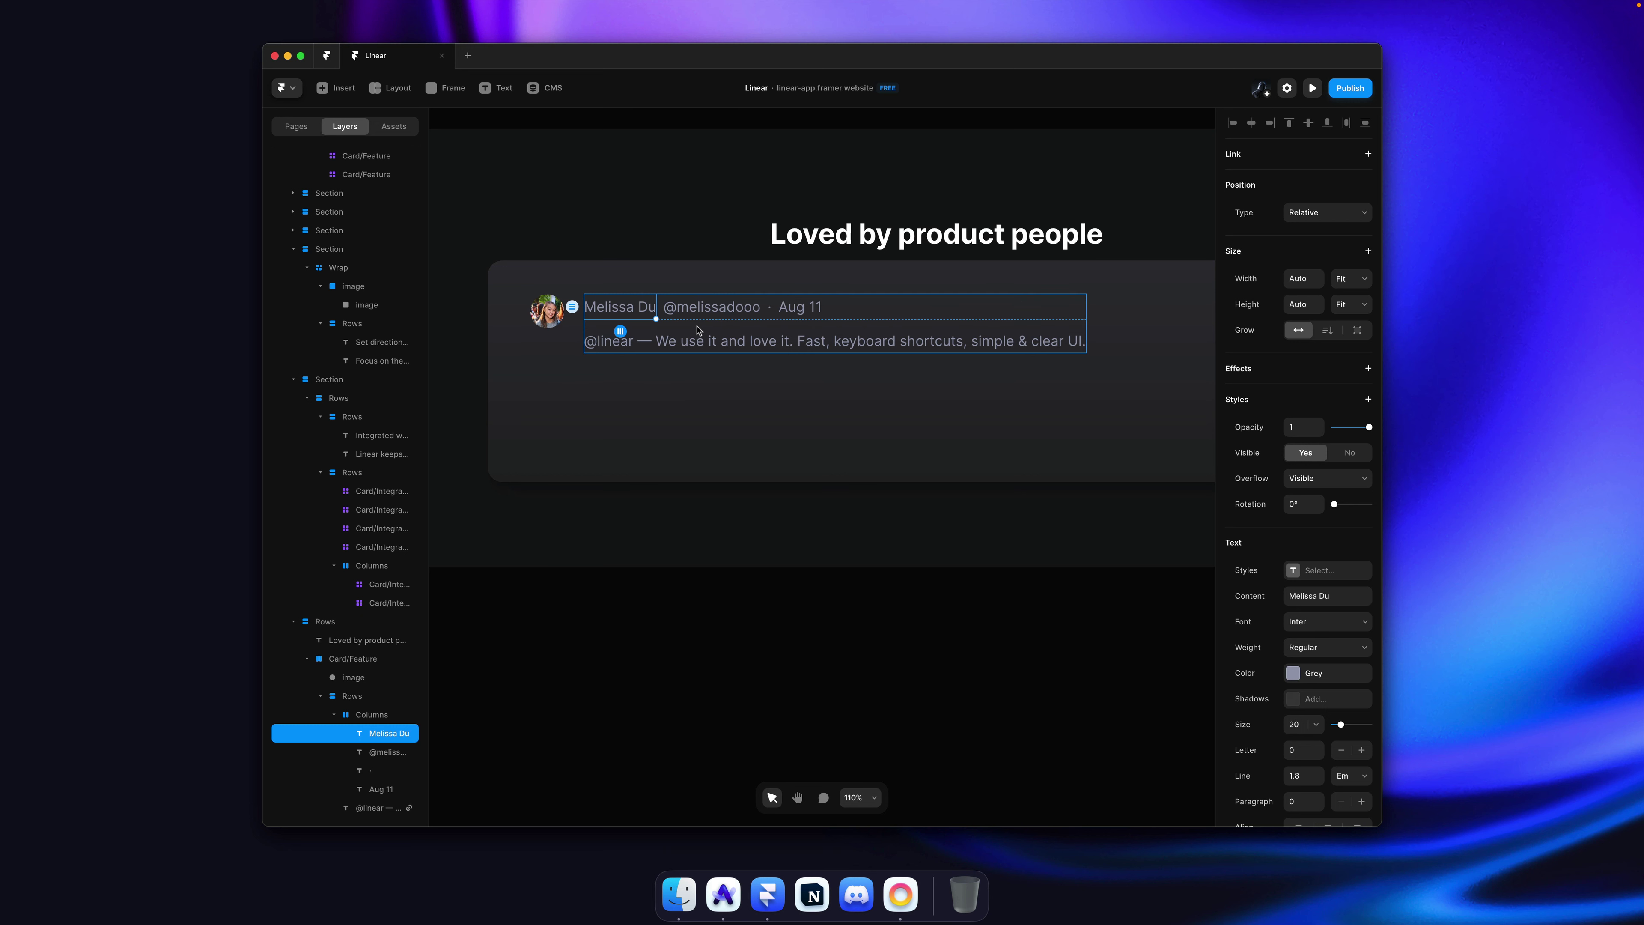
key("super")
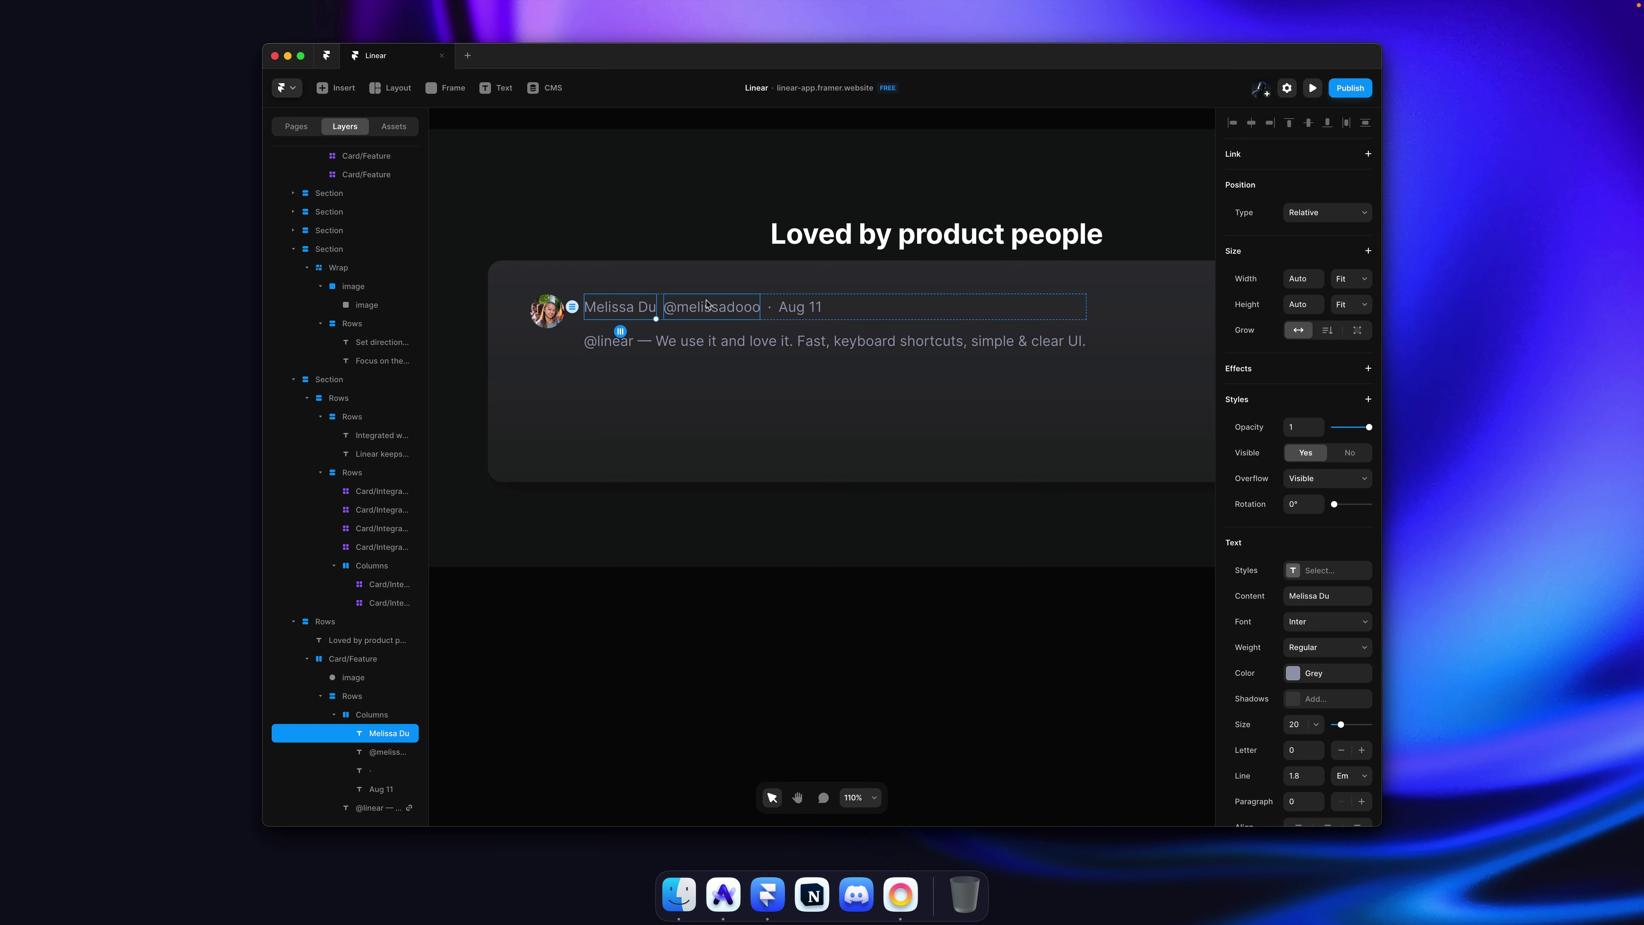
left_click(691, 345)
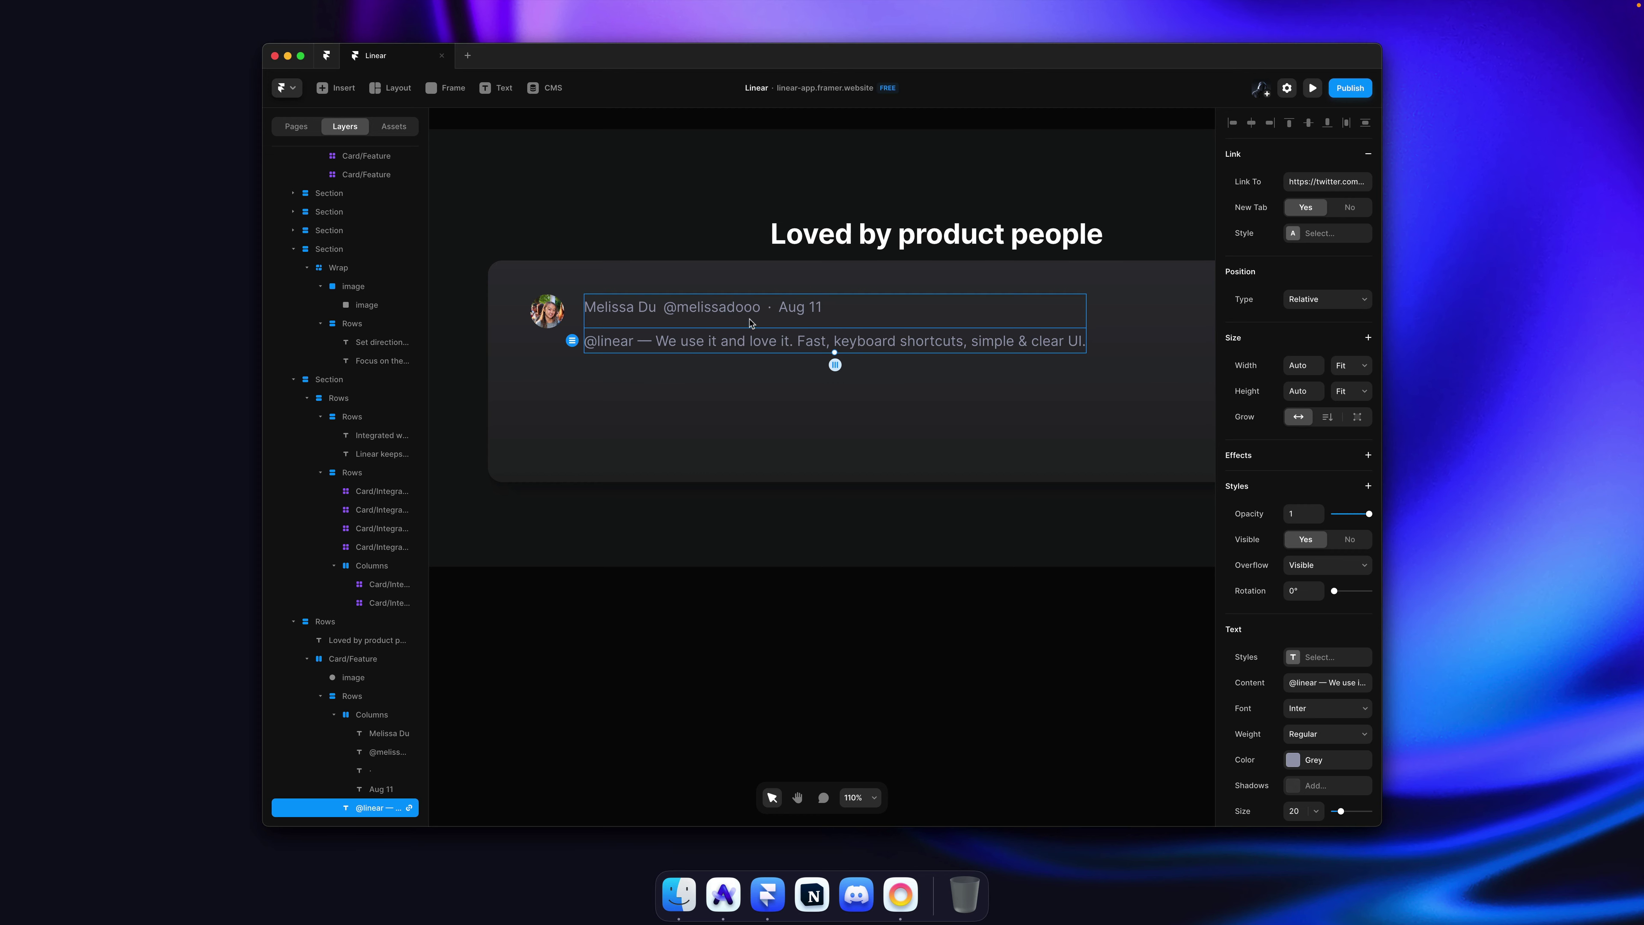
key("super+Tab")
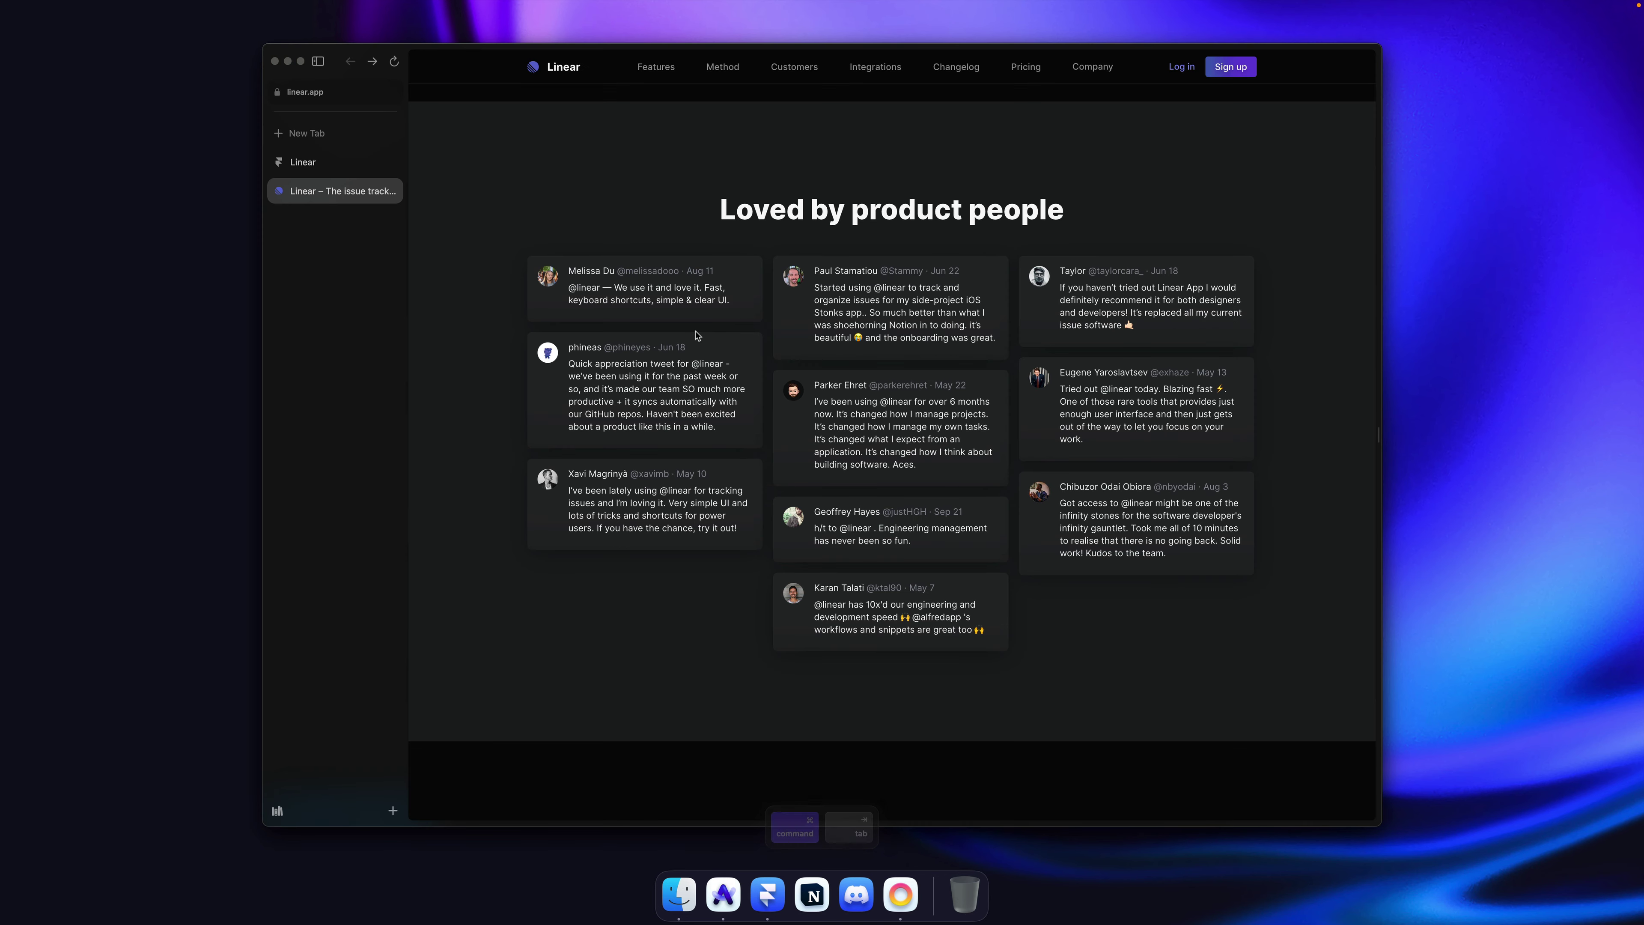
key("super+Tab")
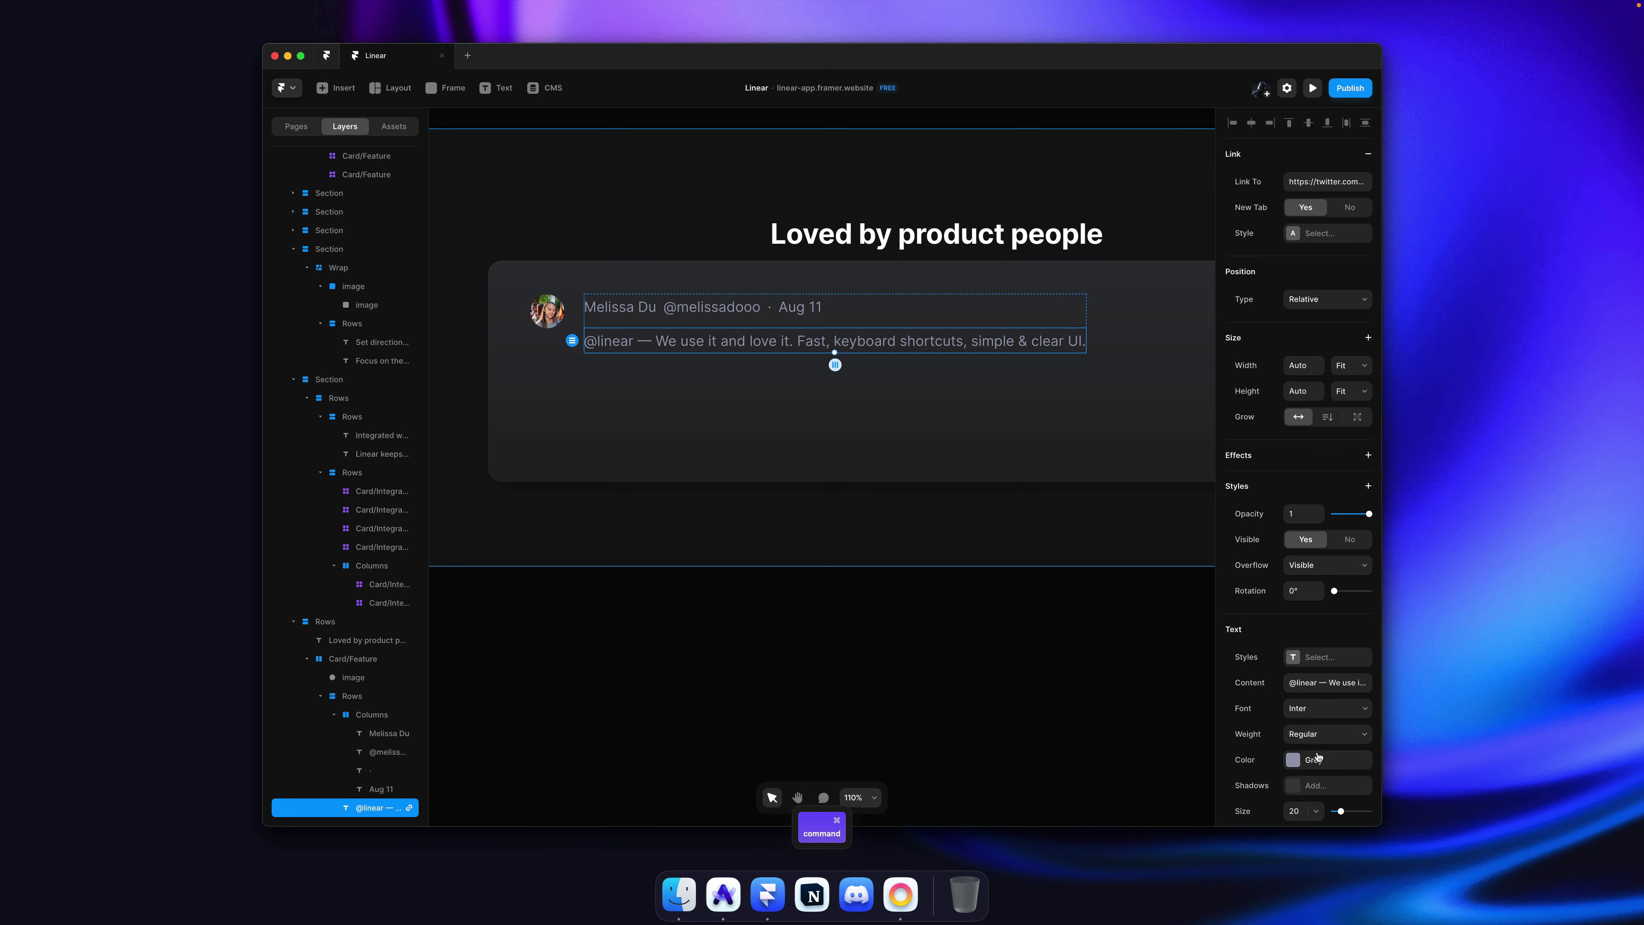
left_click(1318, 756)
left_click(1076, 771)
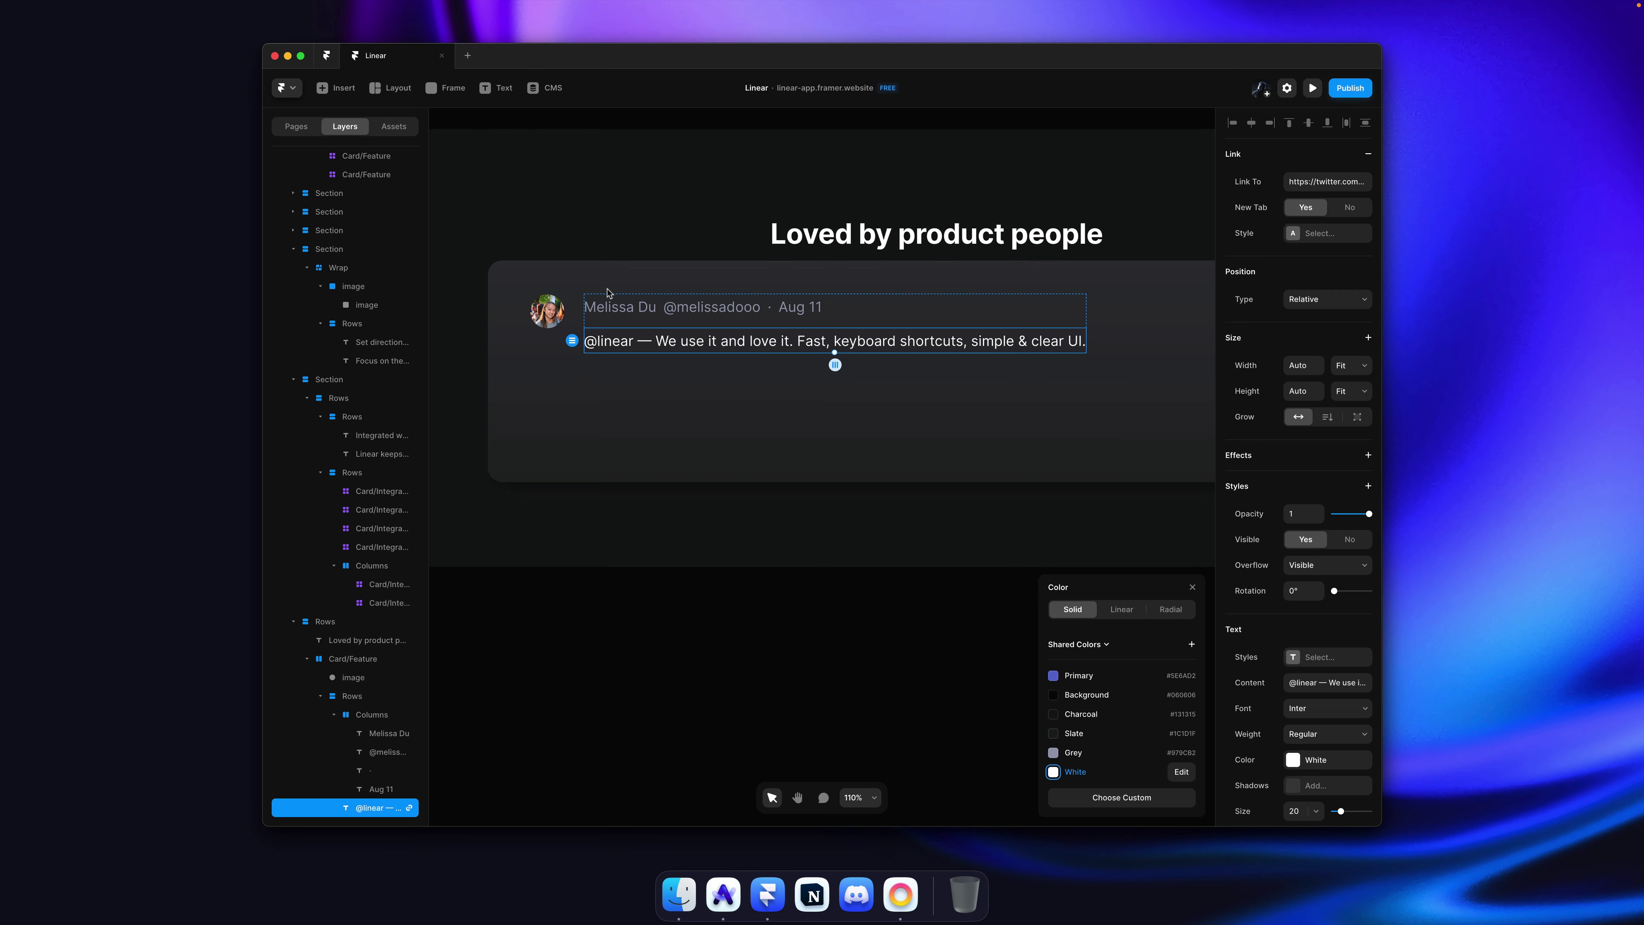
Step: Make the author's name text white as well
left_click(635, 316)
key("super+Tab")
key("super+Tab")
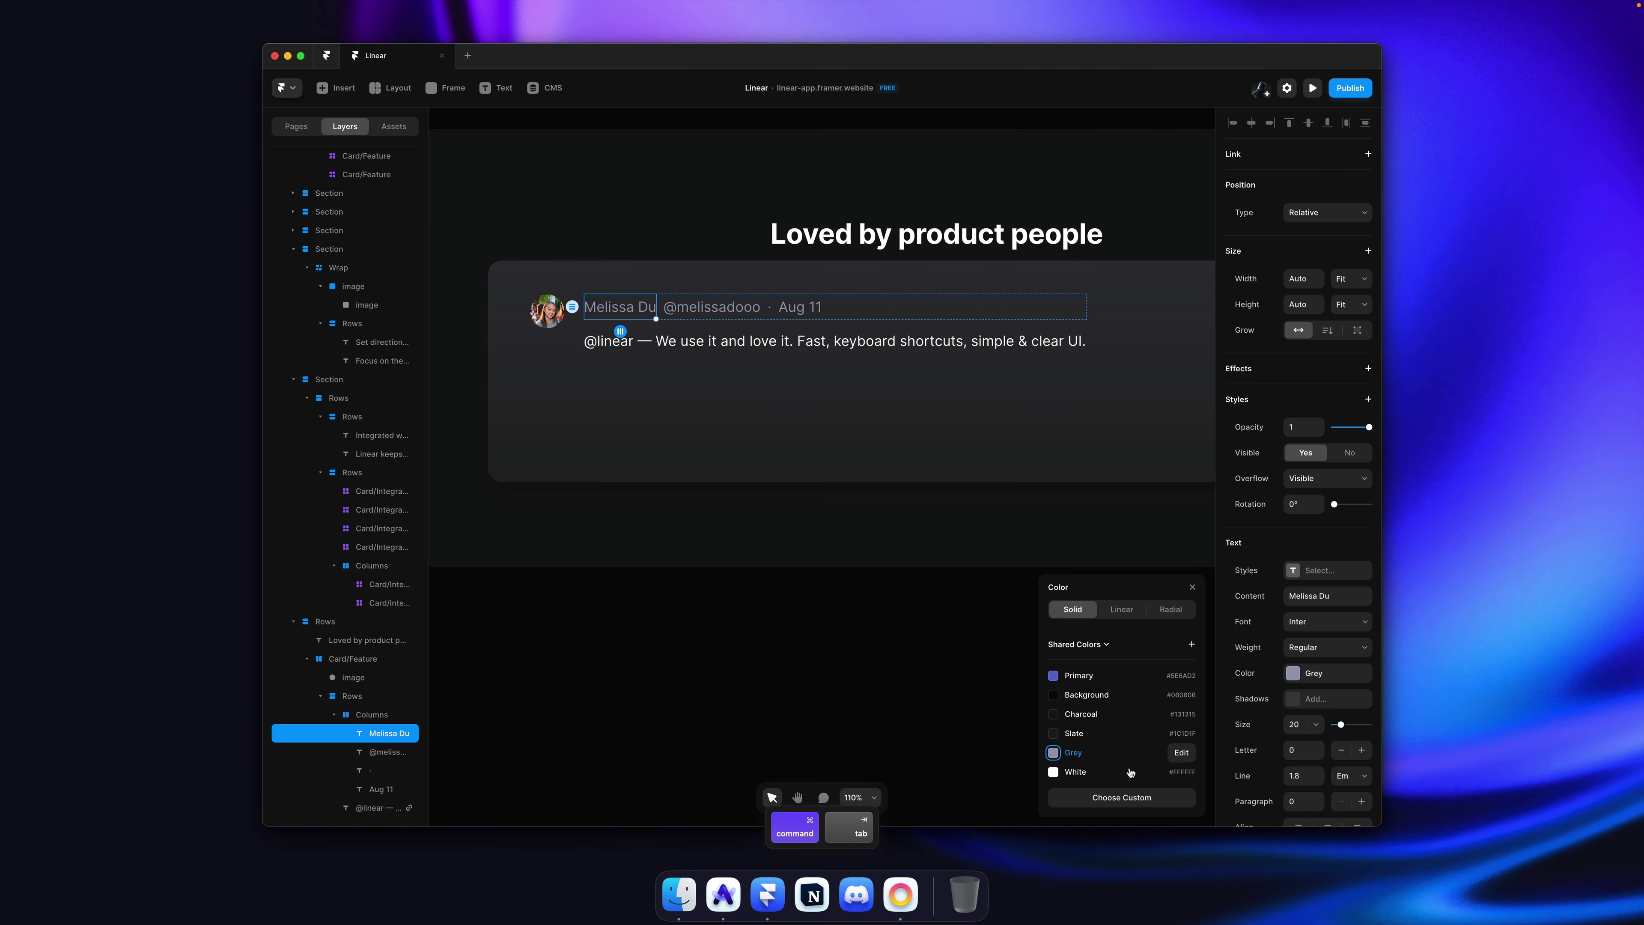
left_click(1129, 772)
left_click(760, 448)
left_click(756, 416)
scroll(757, 417, "down", 3)
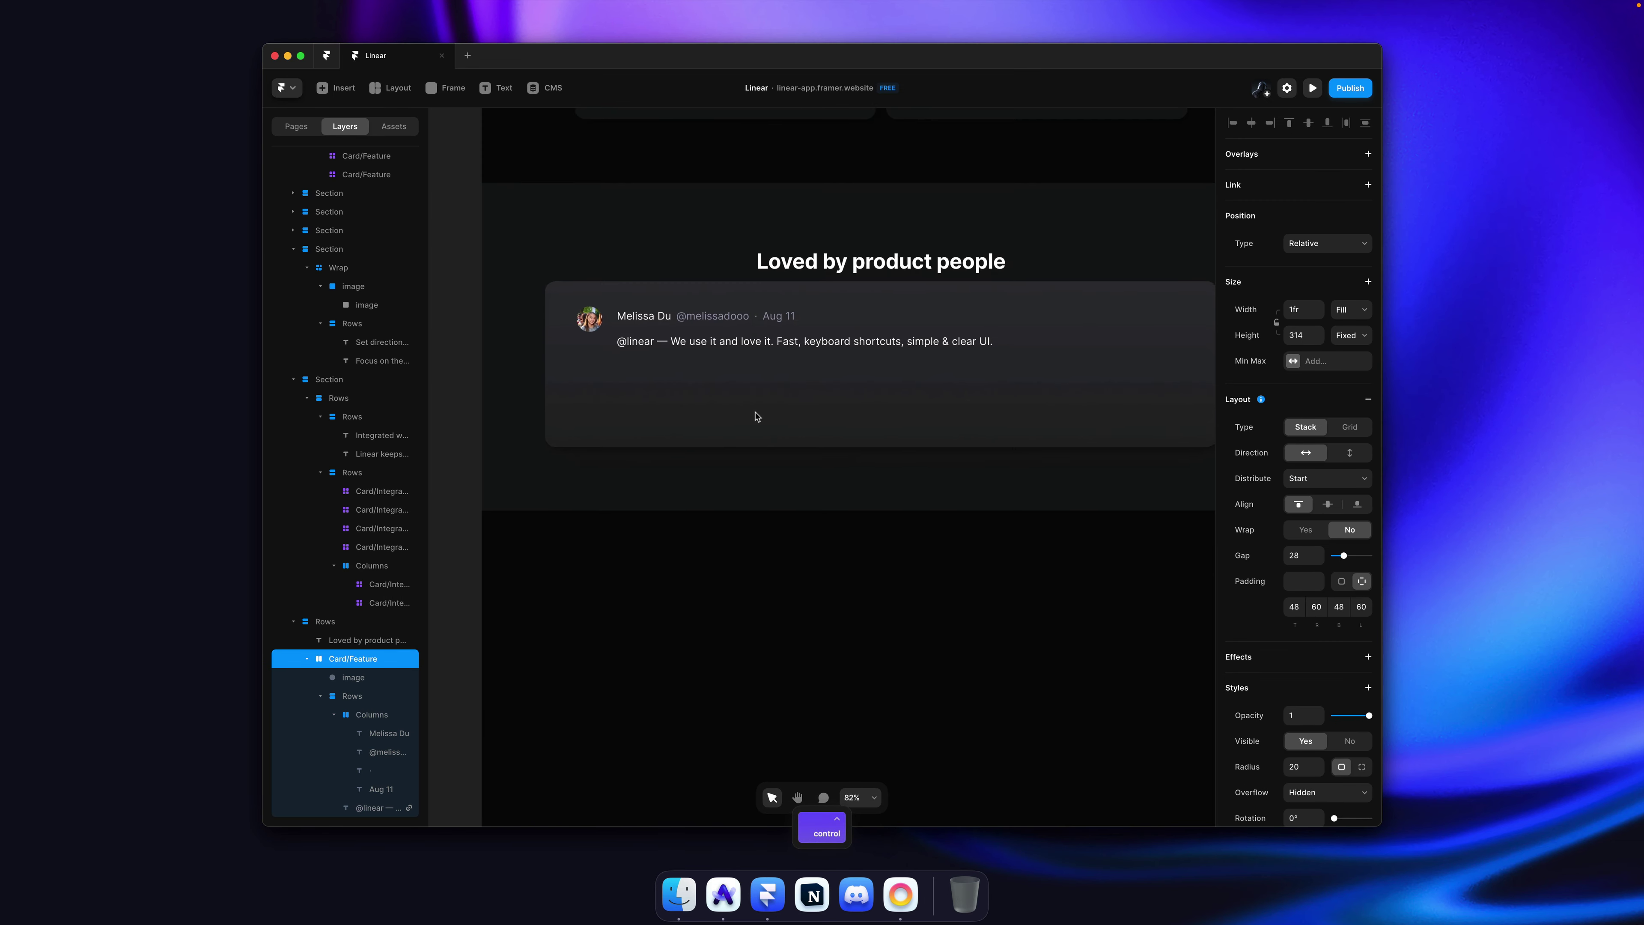
key("super+Tab")
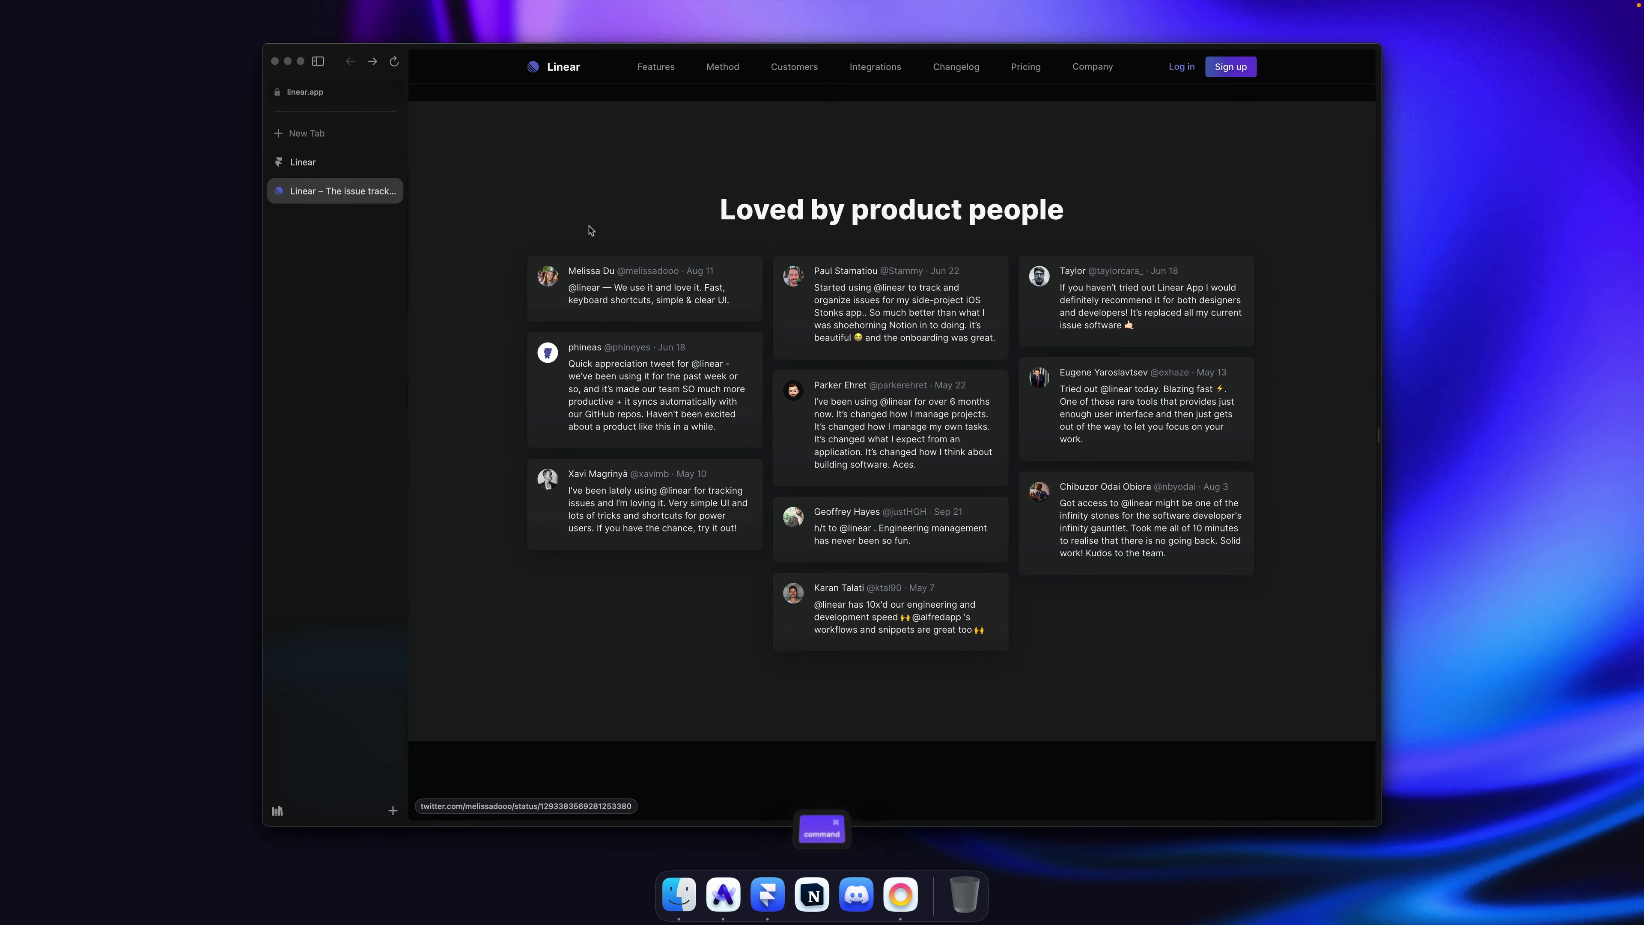
key("super+shift+4")
left_click_drag(528, 256, 762, 303)
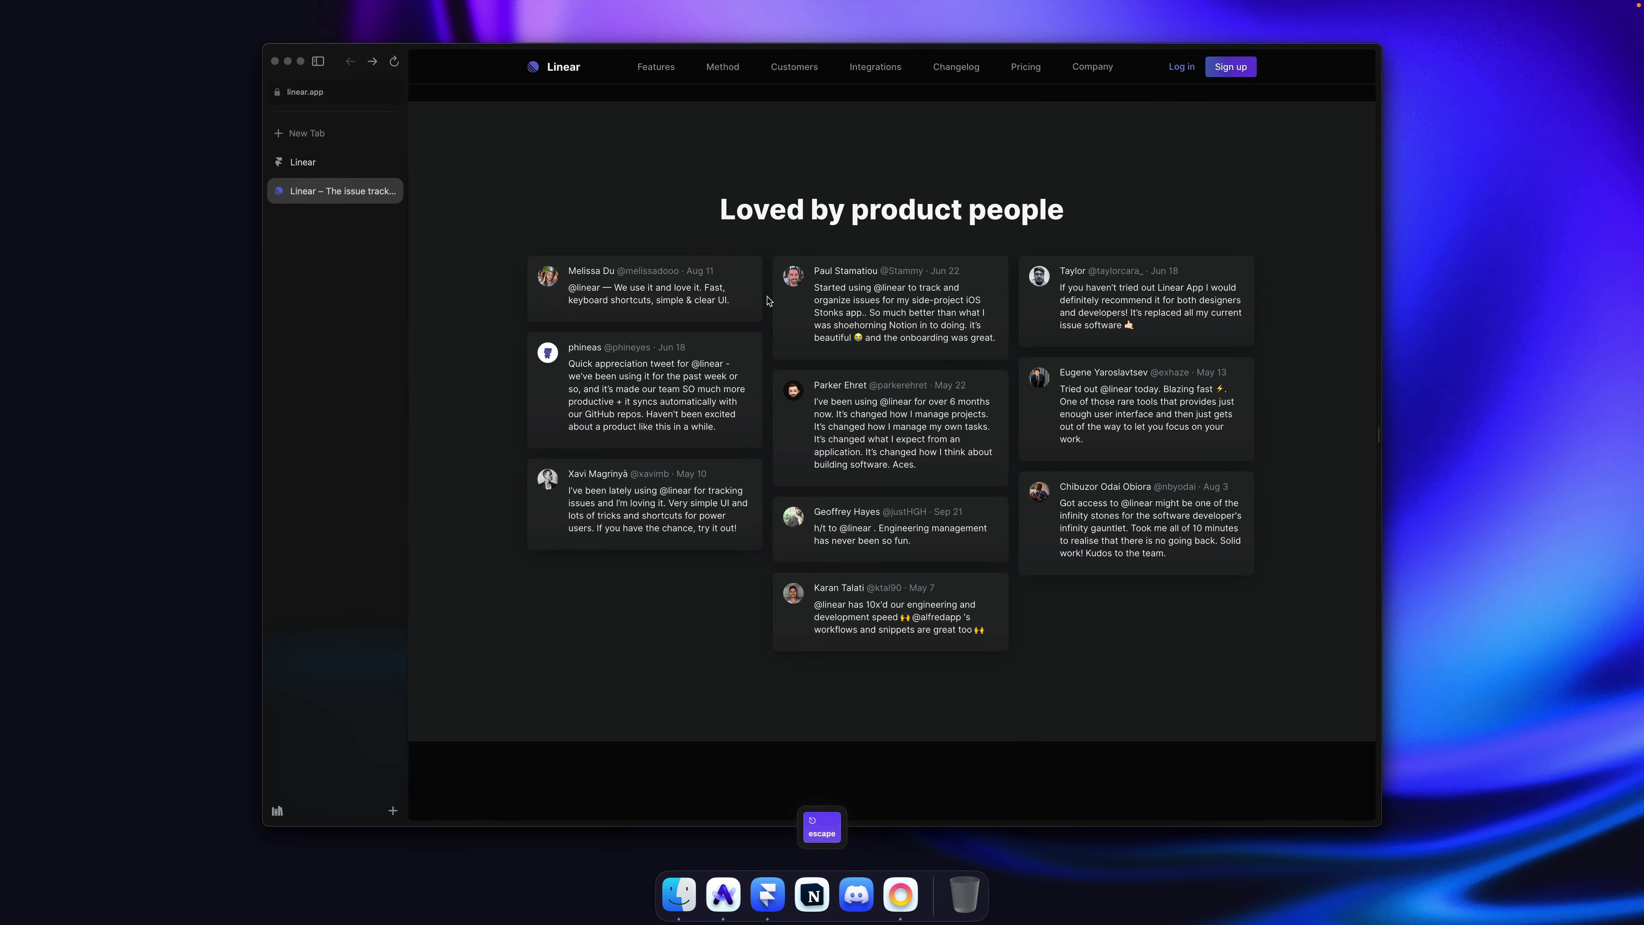
key("super+Tab")
left_click(1362, 314)
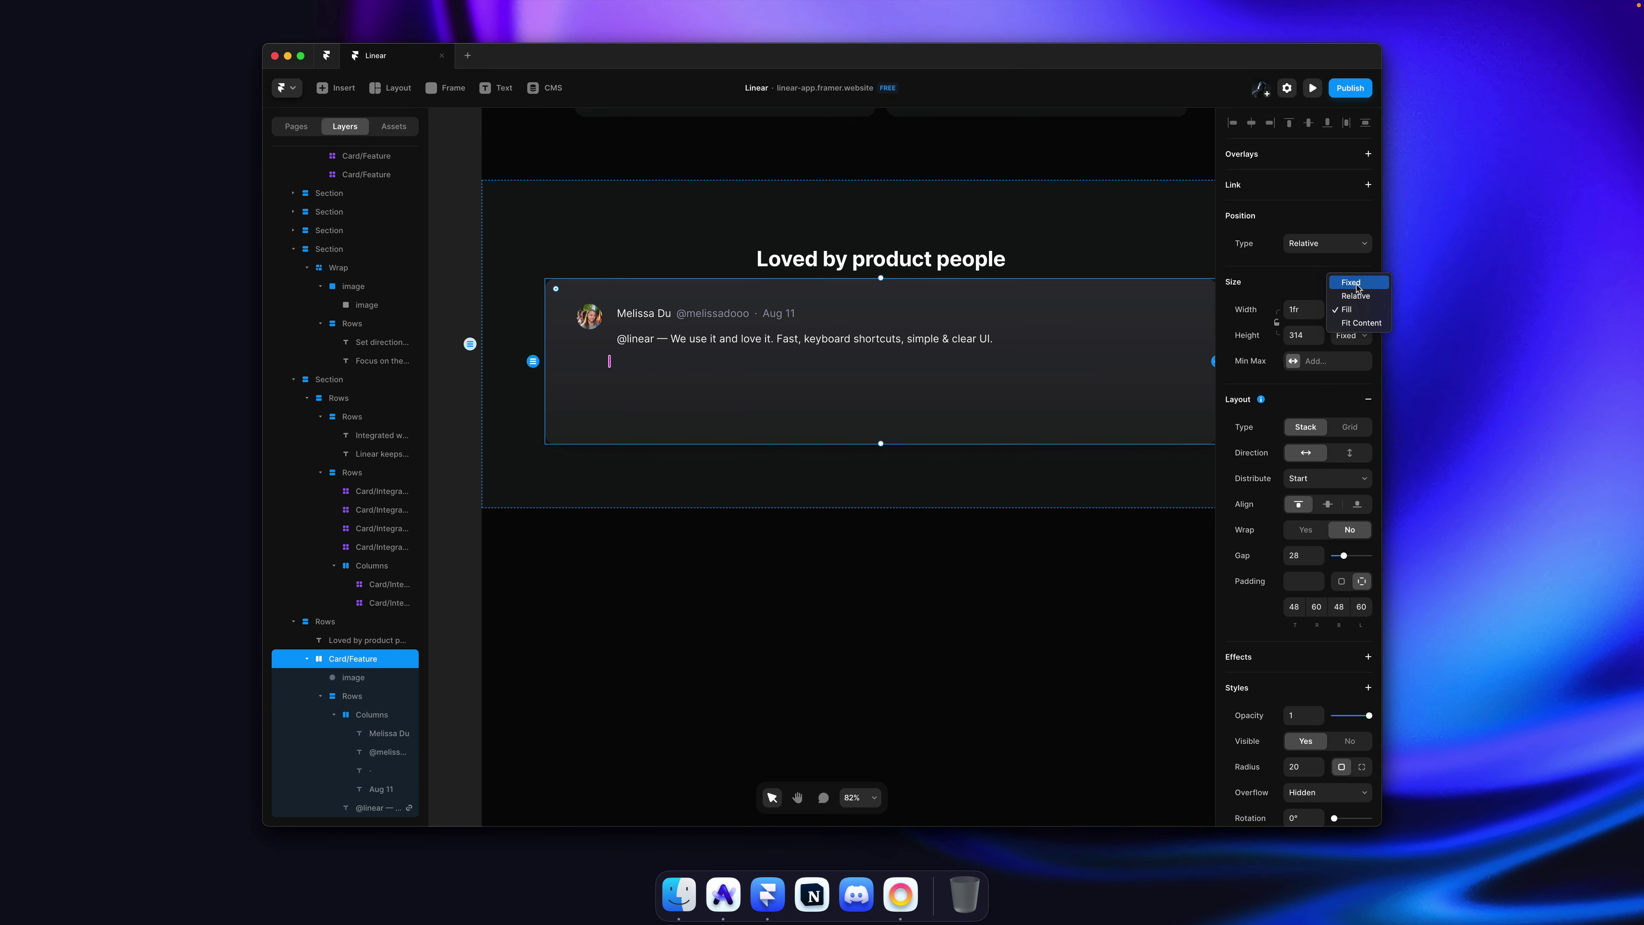
left_click(1359, 284)
left_click(1310, 310)
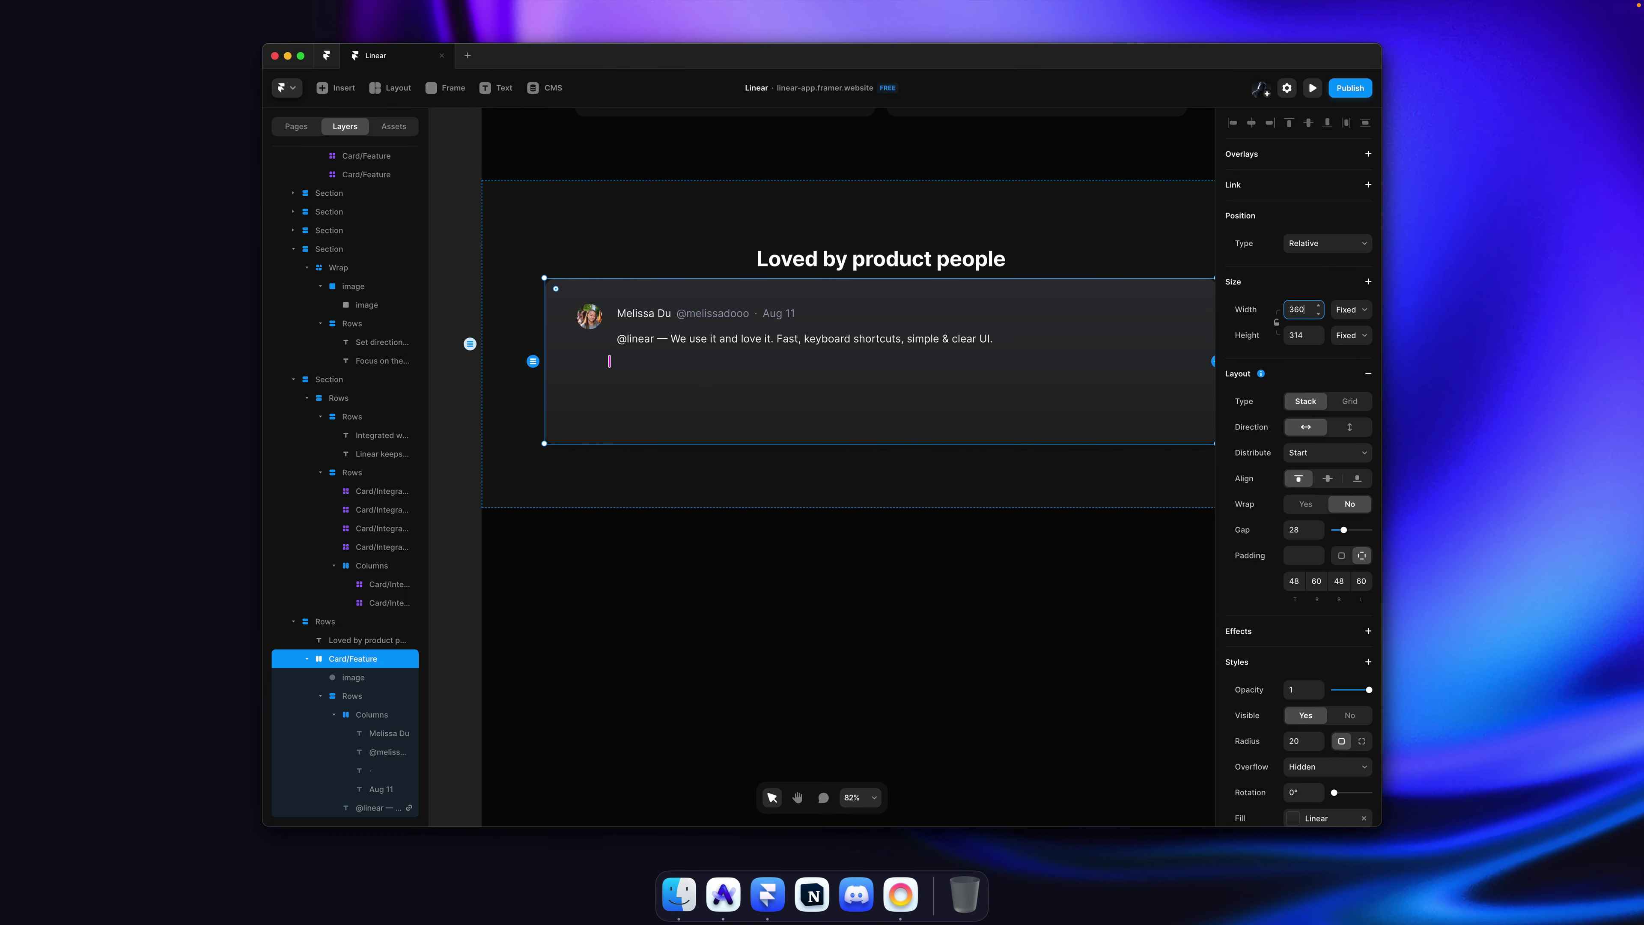
key("Return")
left_click(1304, 556)
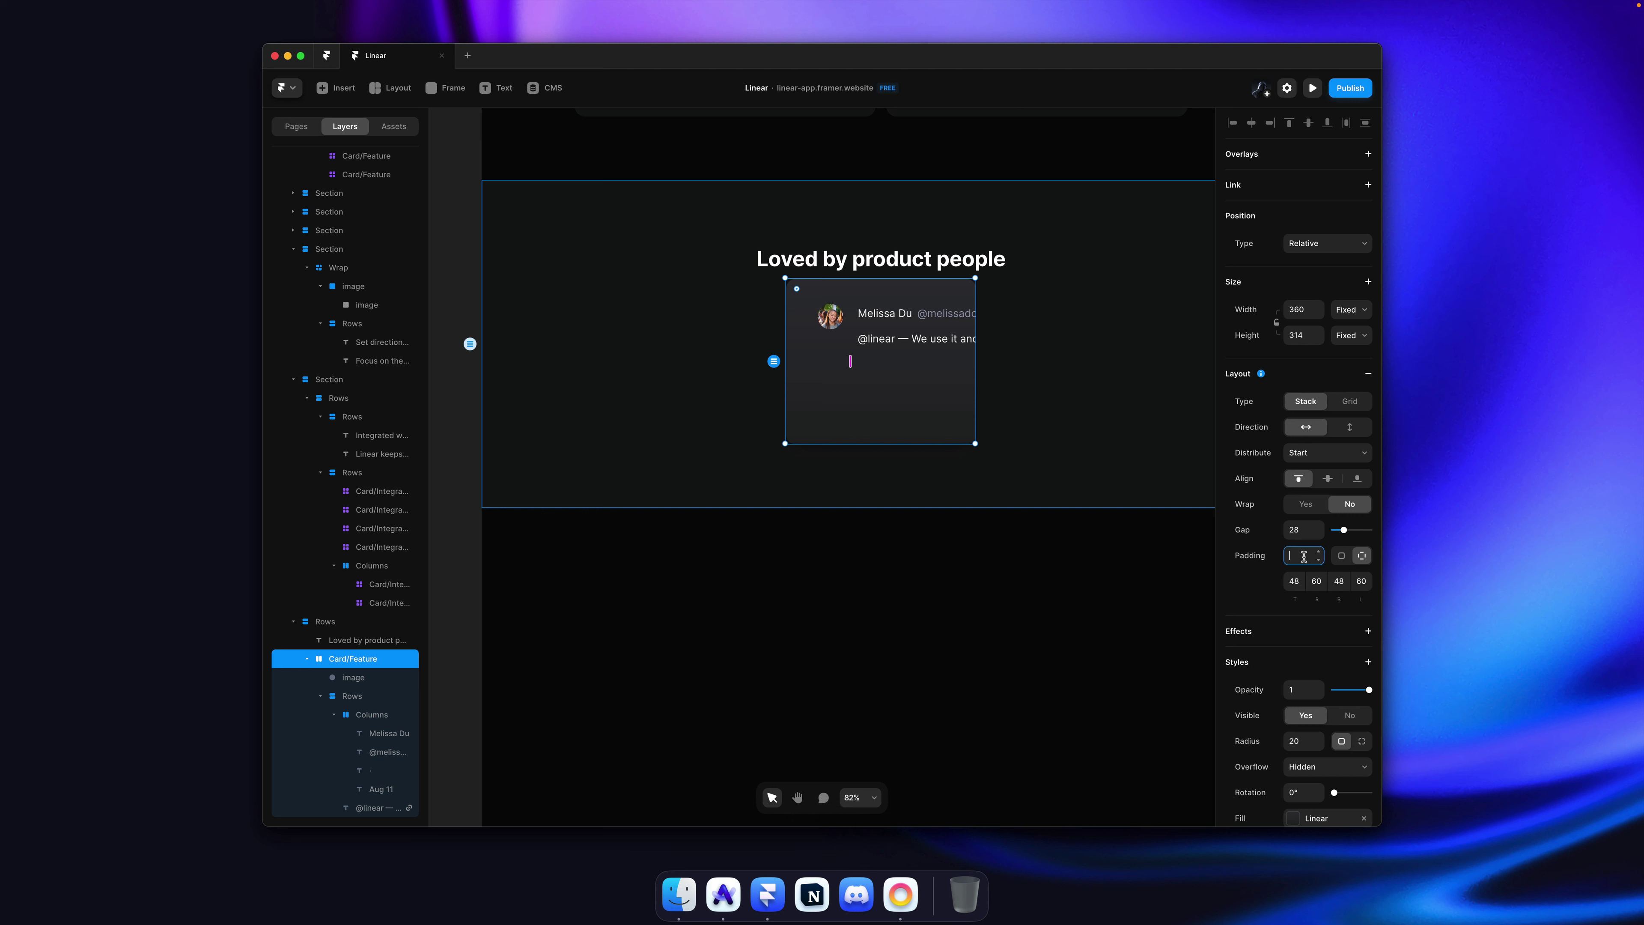
type("40")
key("Return")
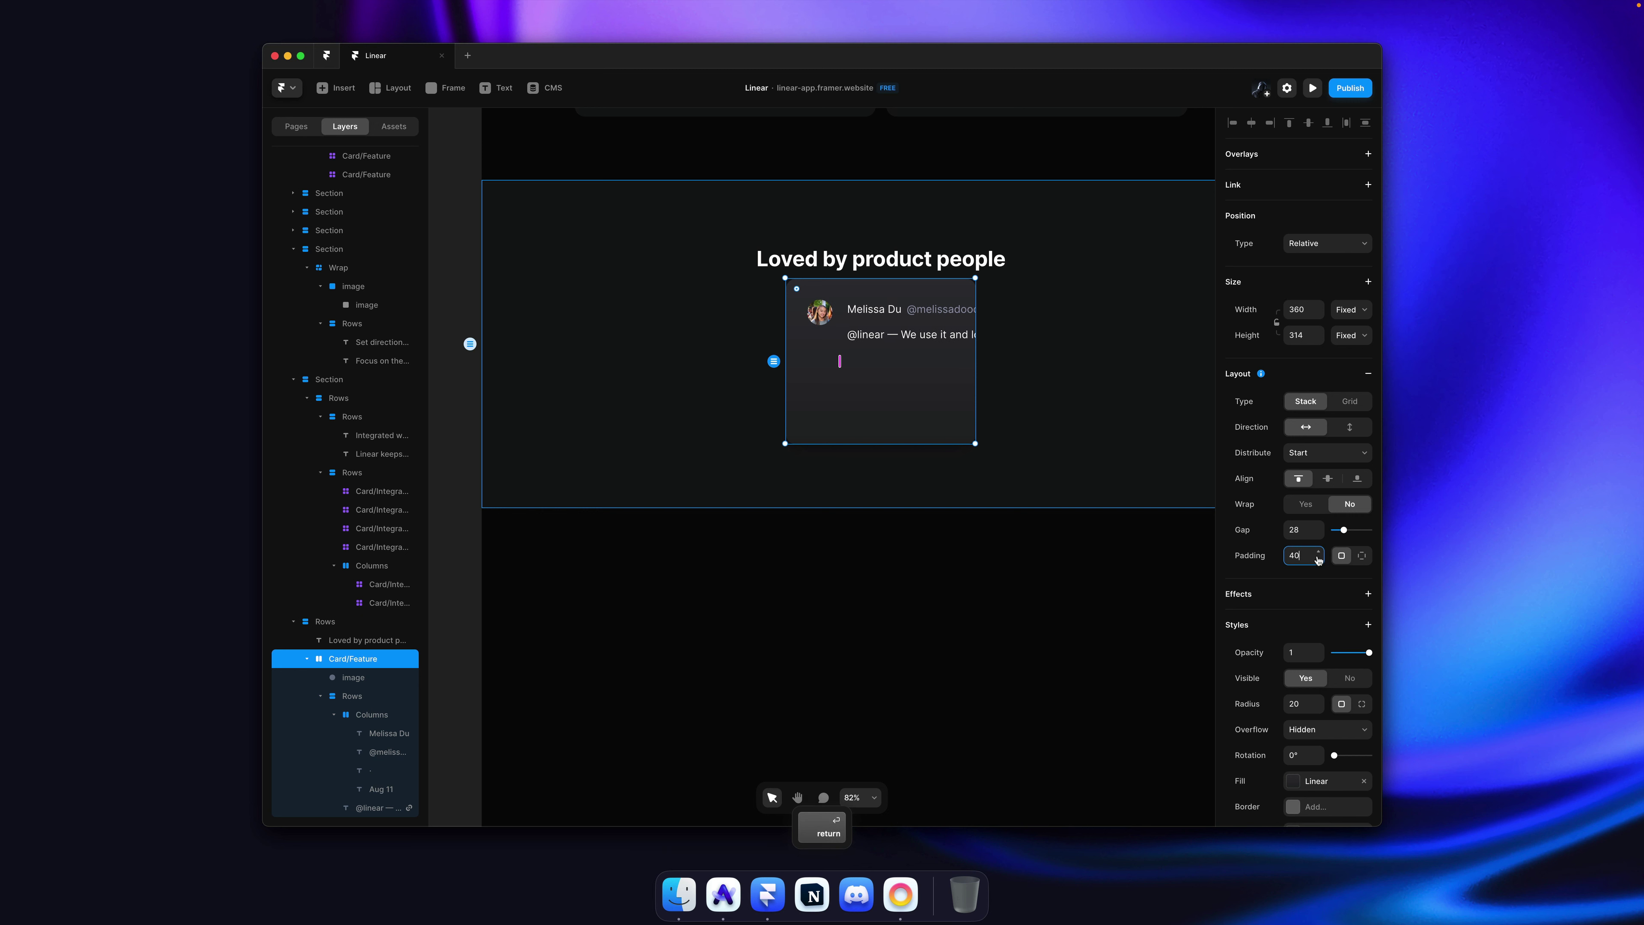
left_click_drag(1318, 560, 1316, 564)
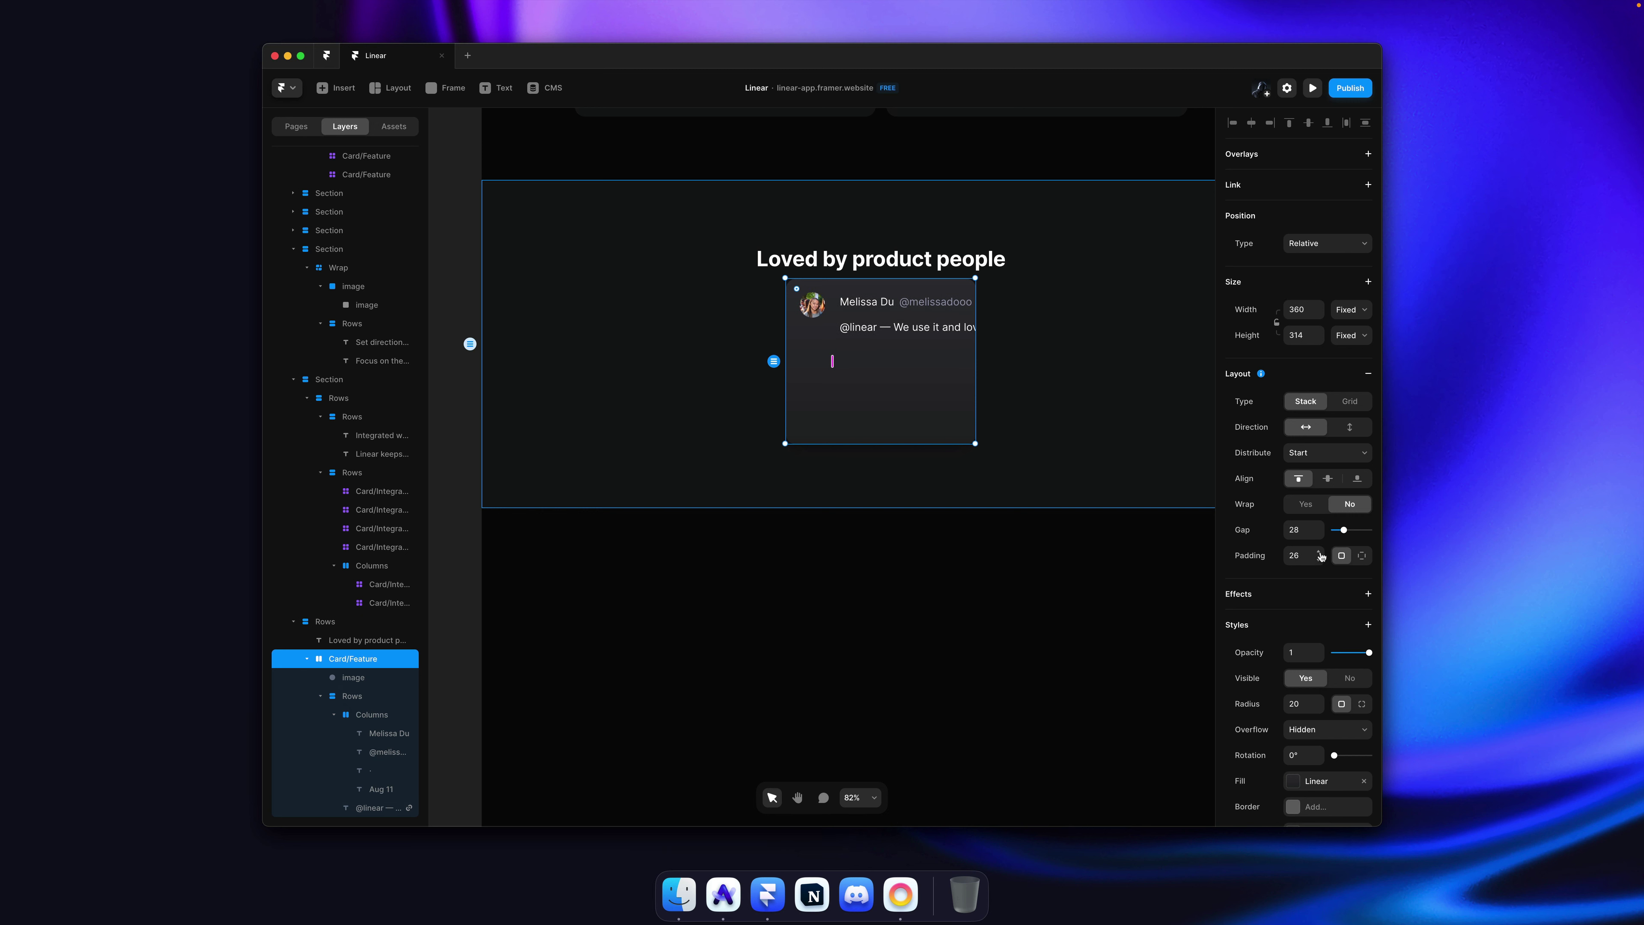
key("super+Tab")
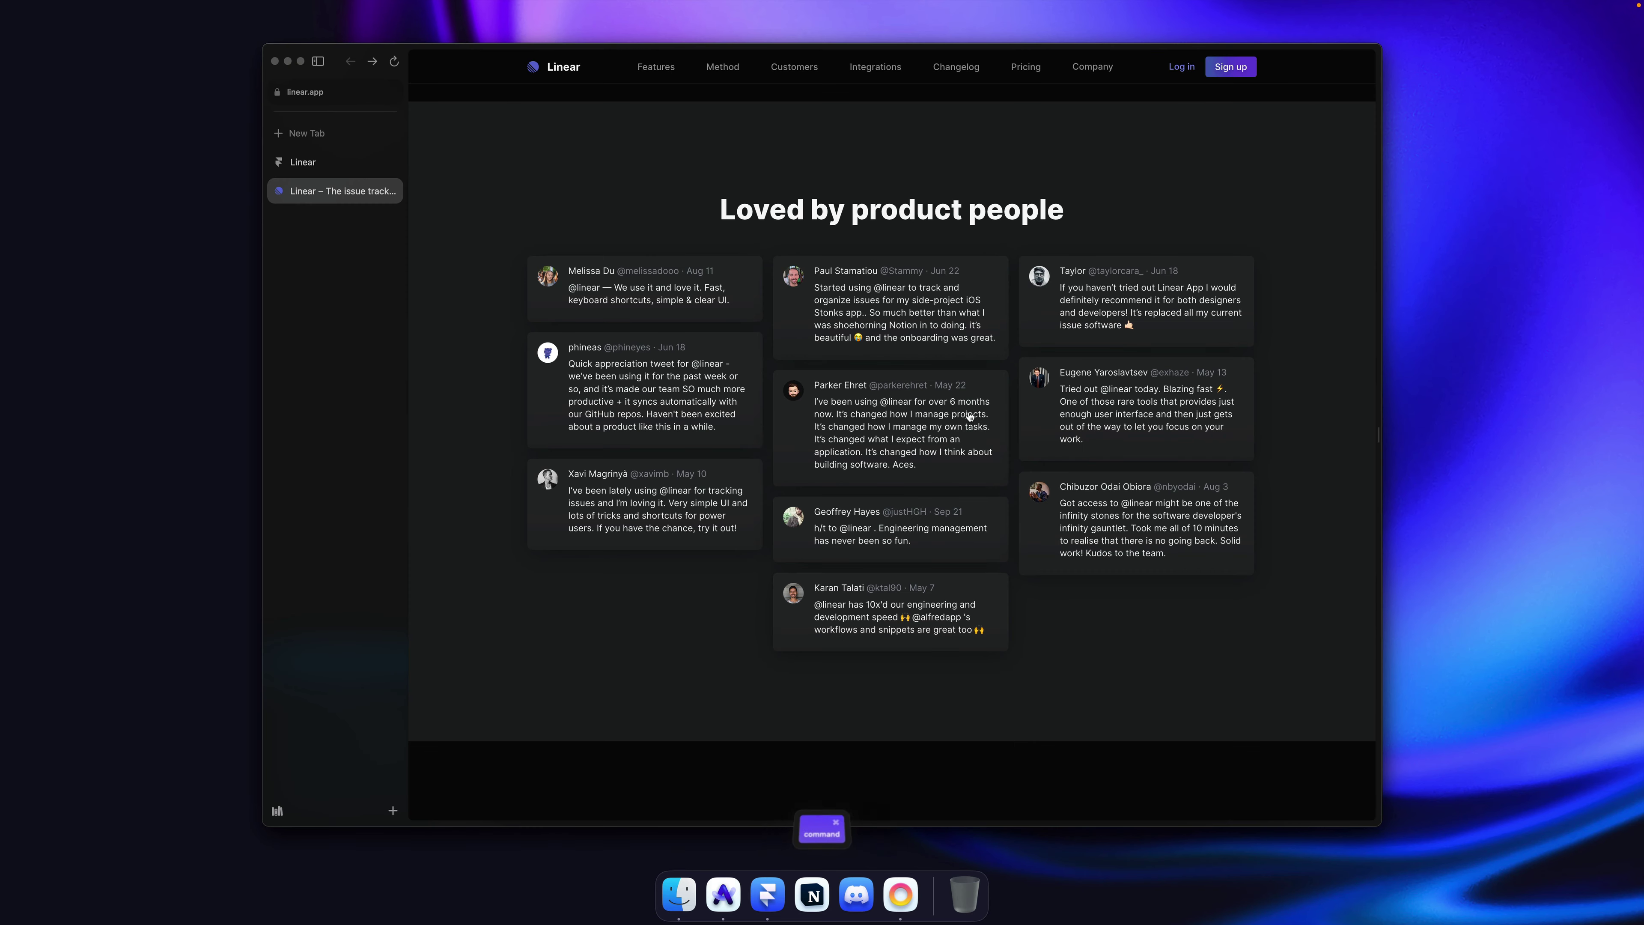
key("super+Tab")
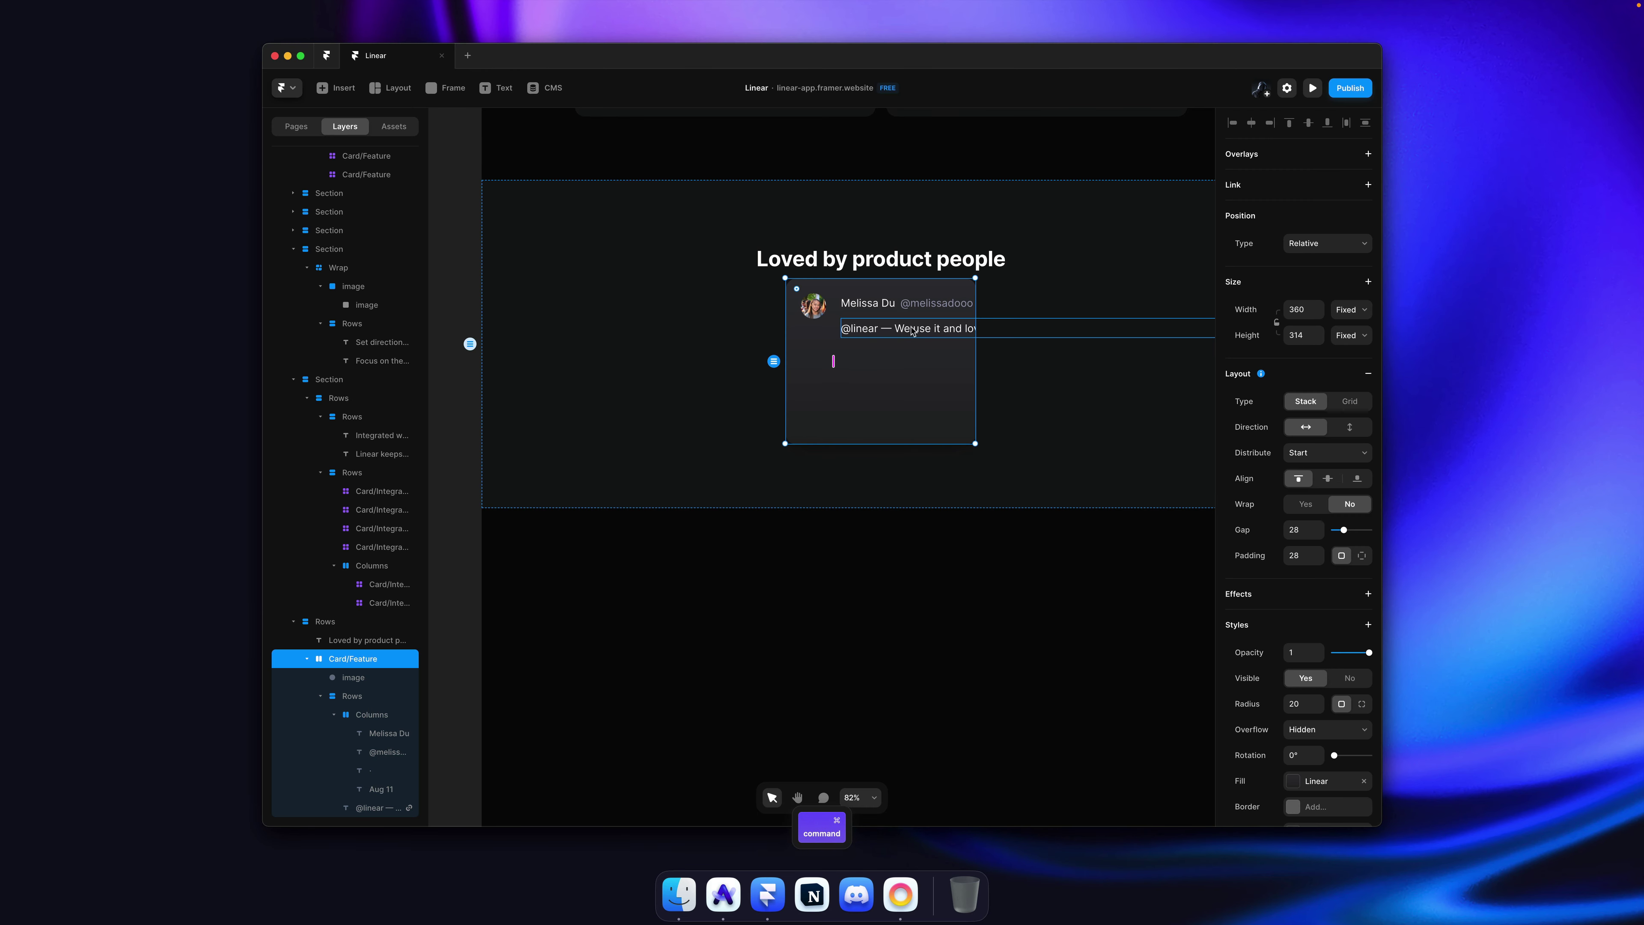
left_click(1348, 332)
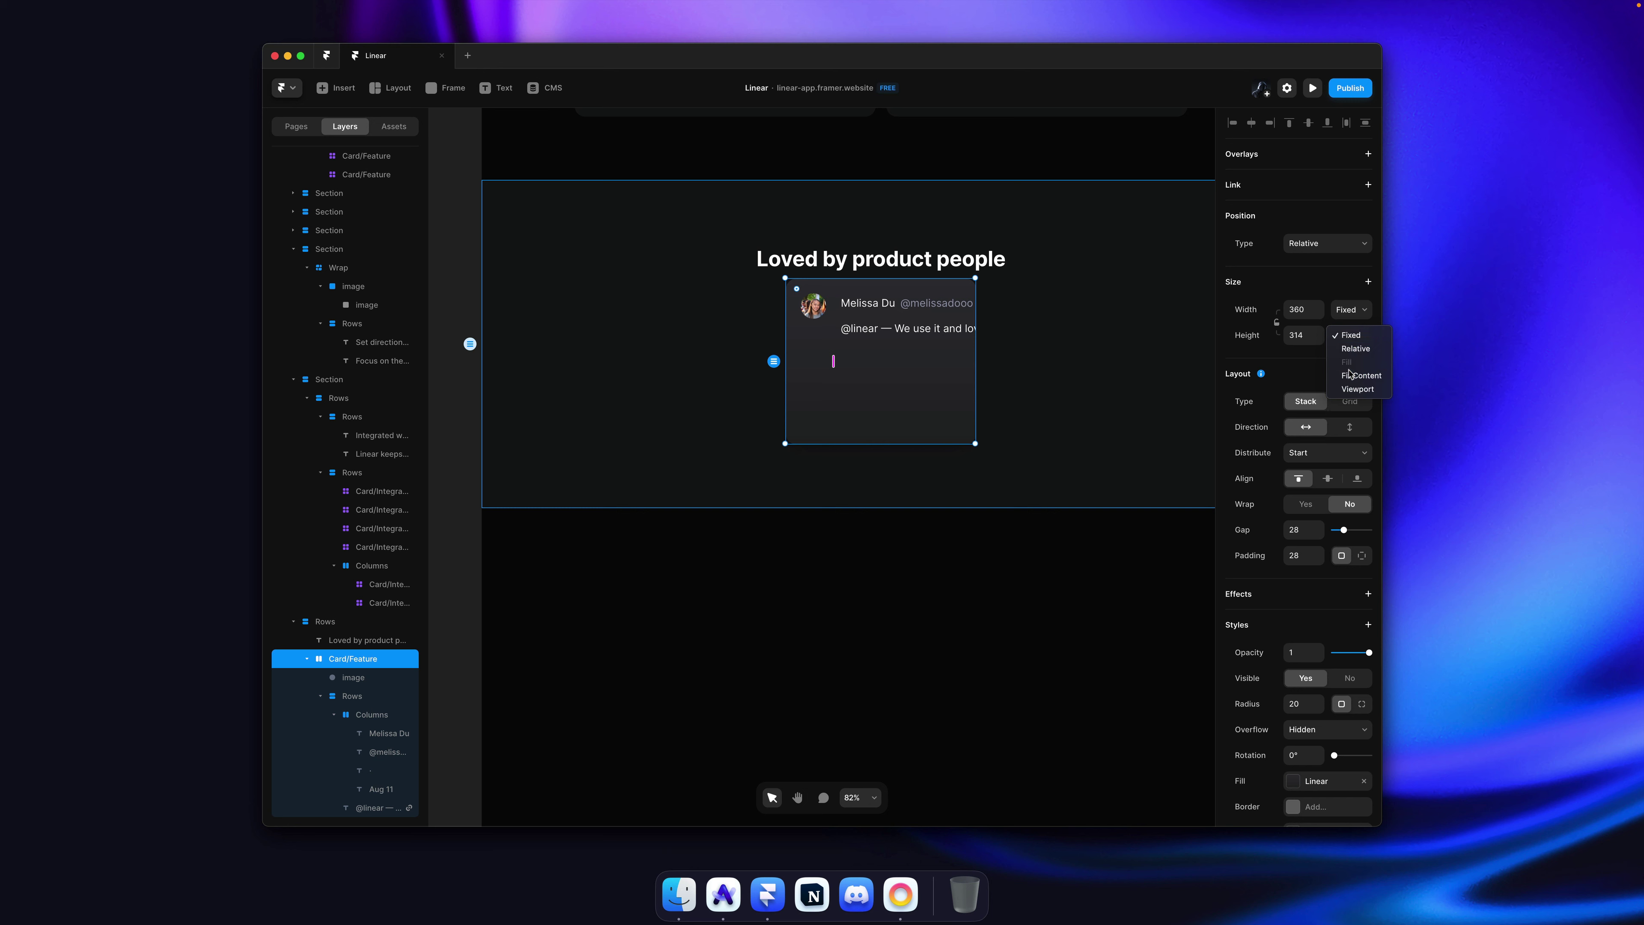
left_click(1353, 374)
left_click(1123, 324, "super")
left_click(1351, 365)
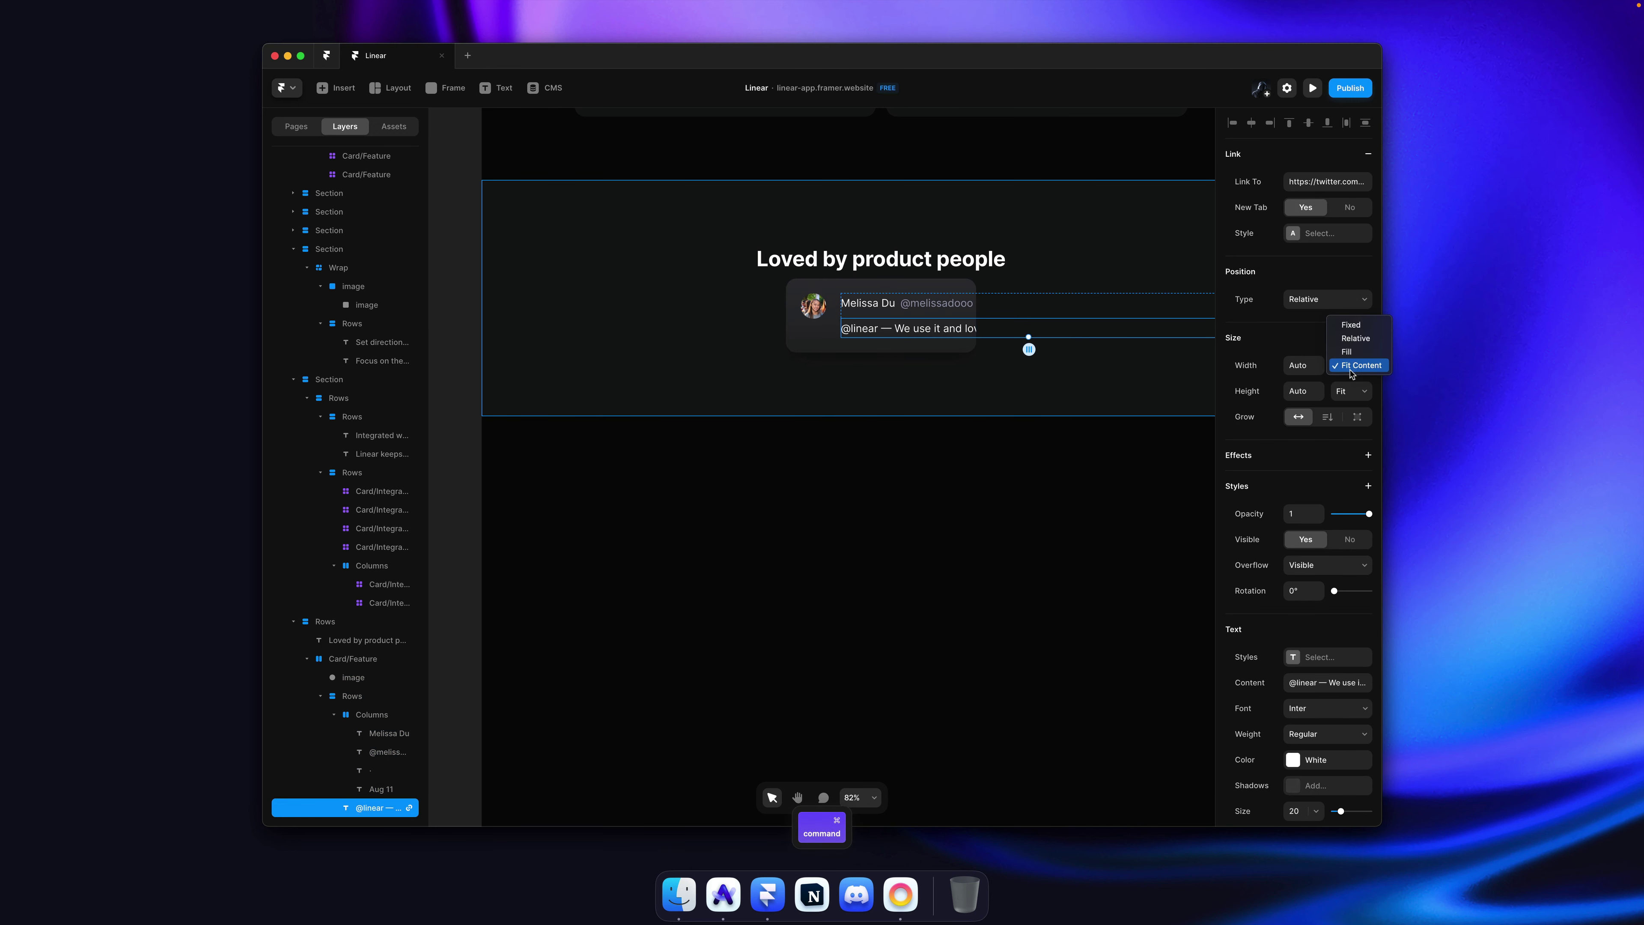
left_click(1351, 350)
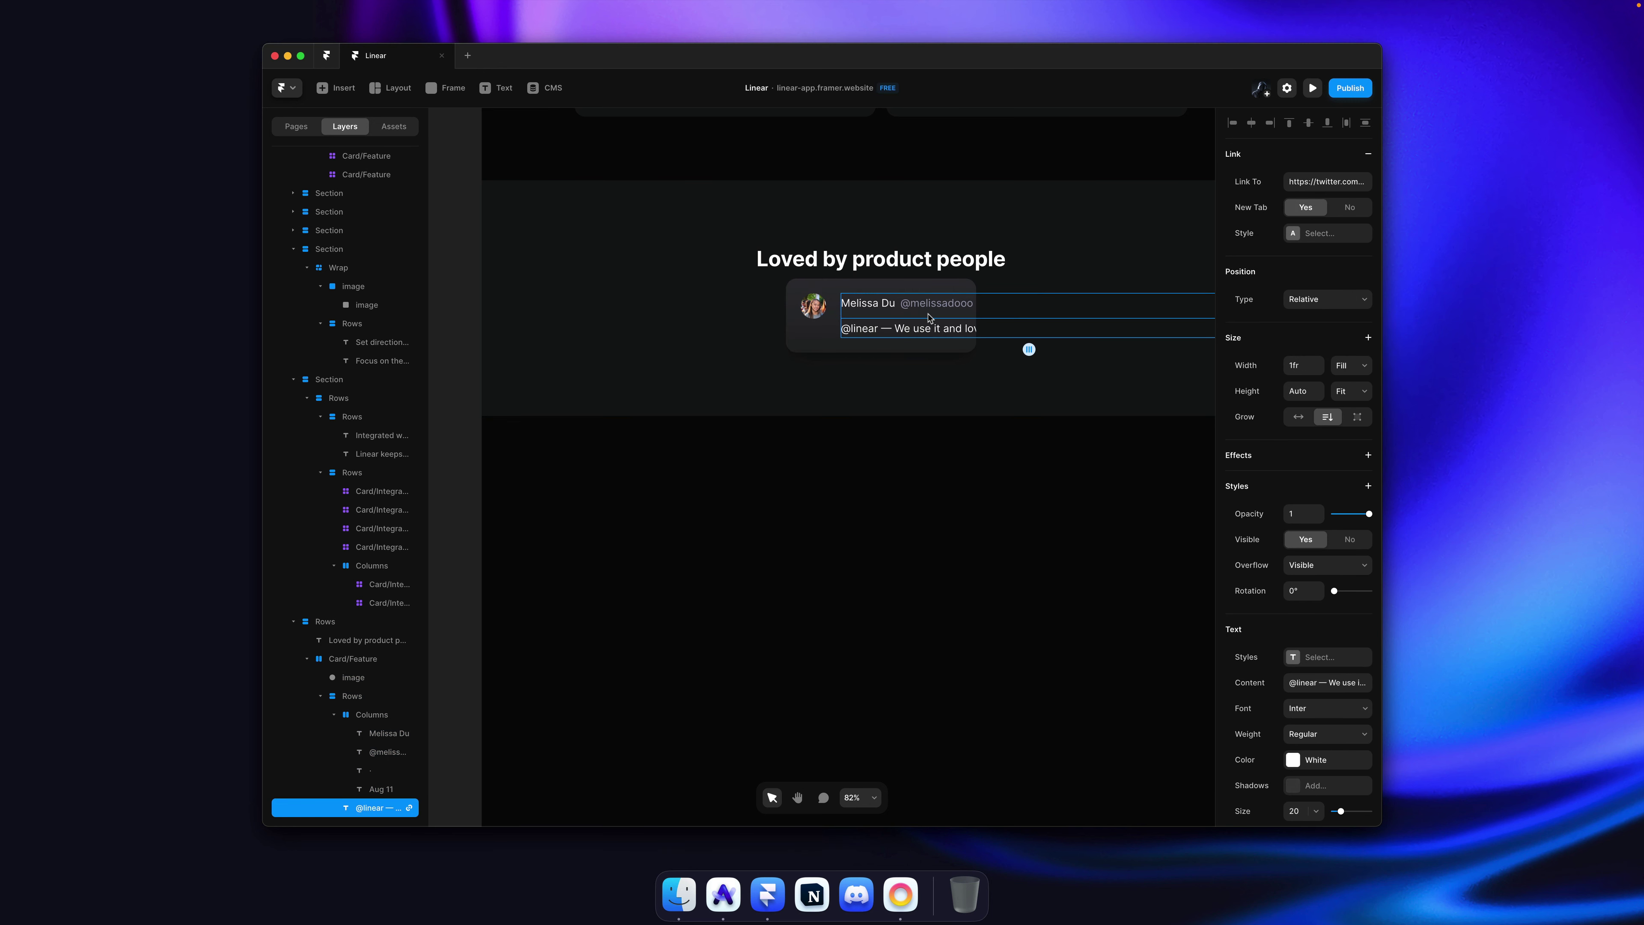
key("Escape")
left_click(1351, 309)
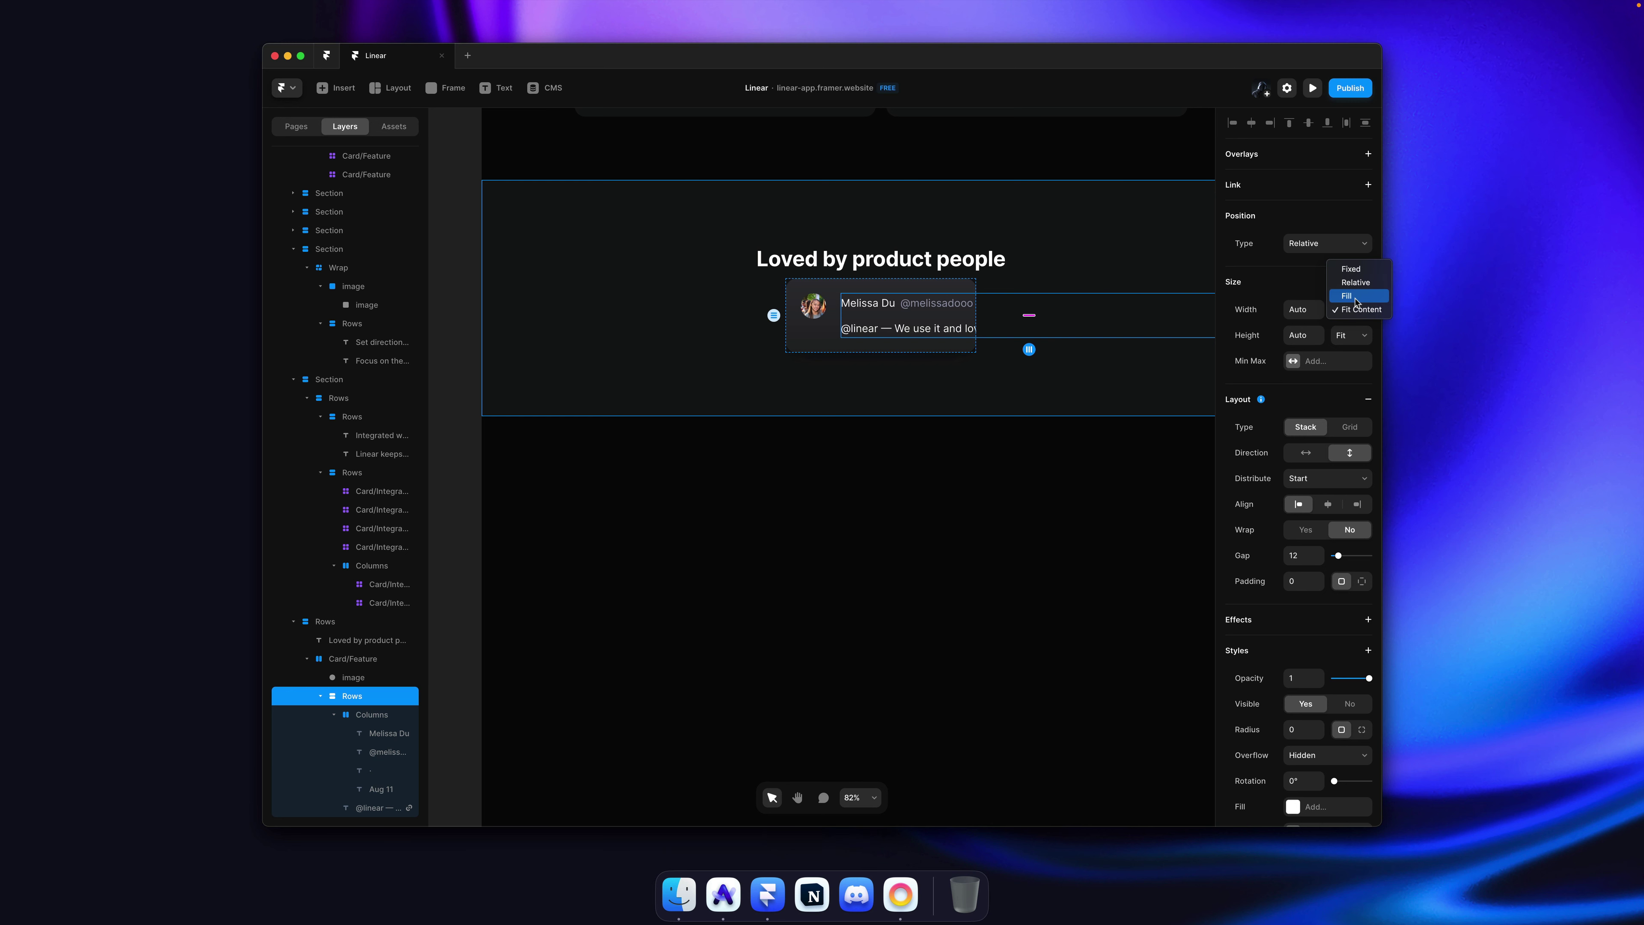
left_click(1355, 301)
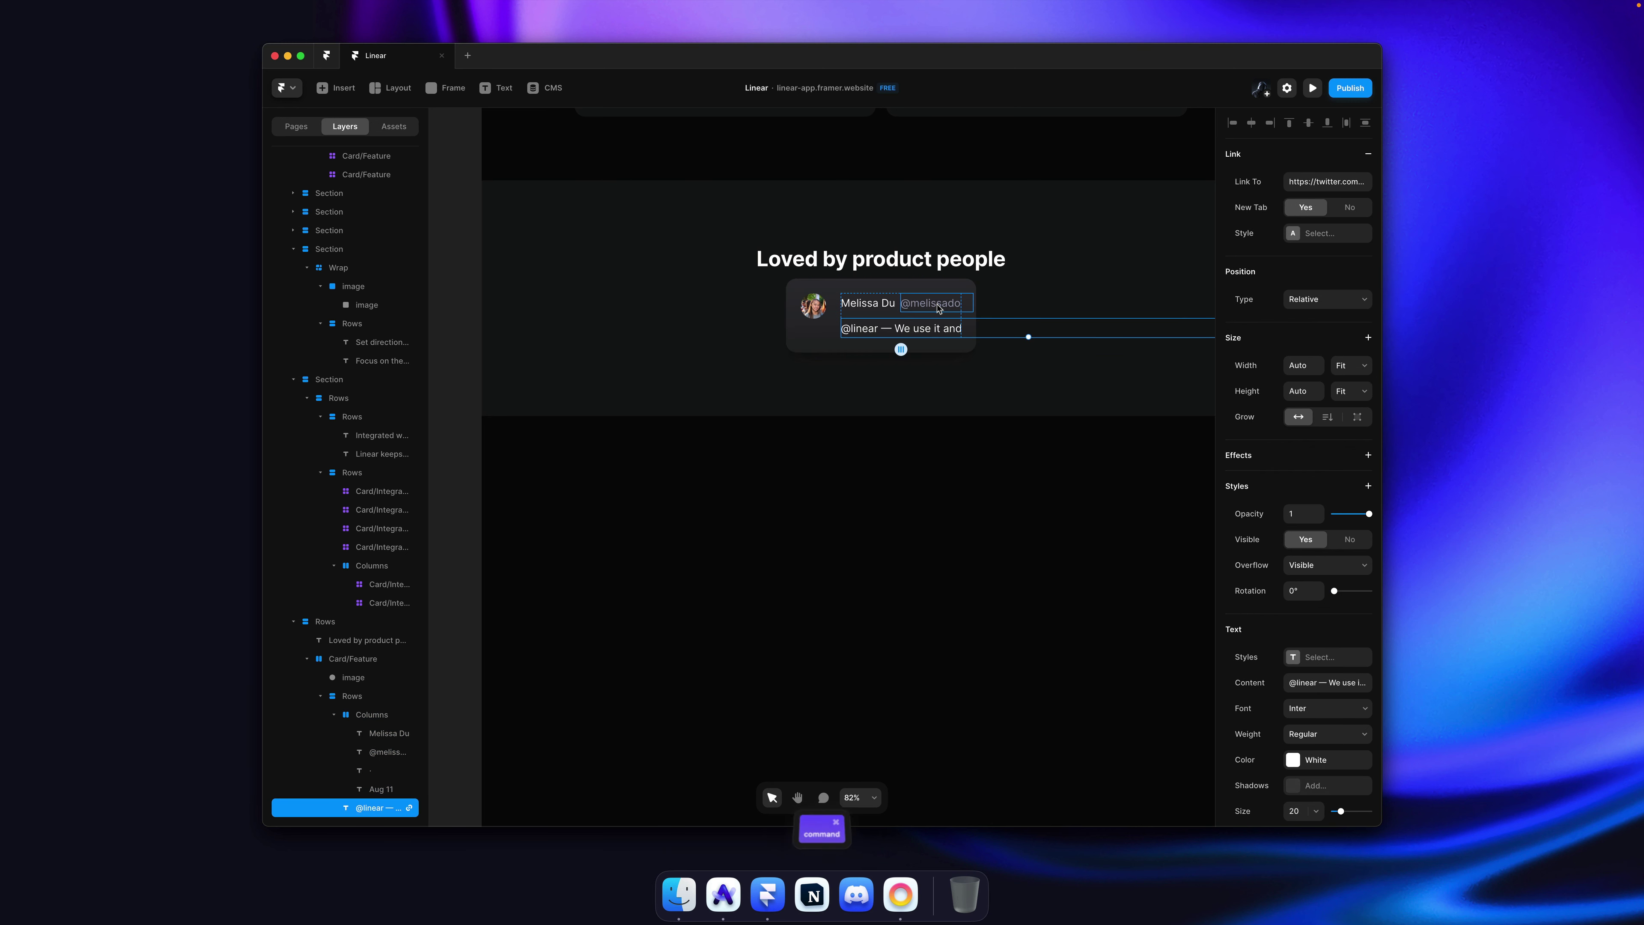
left_click(899, 305, "super")
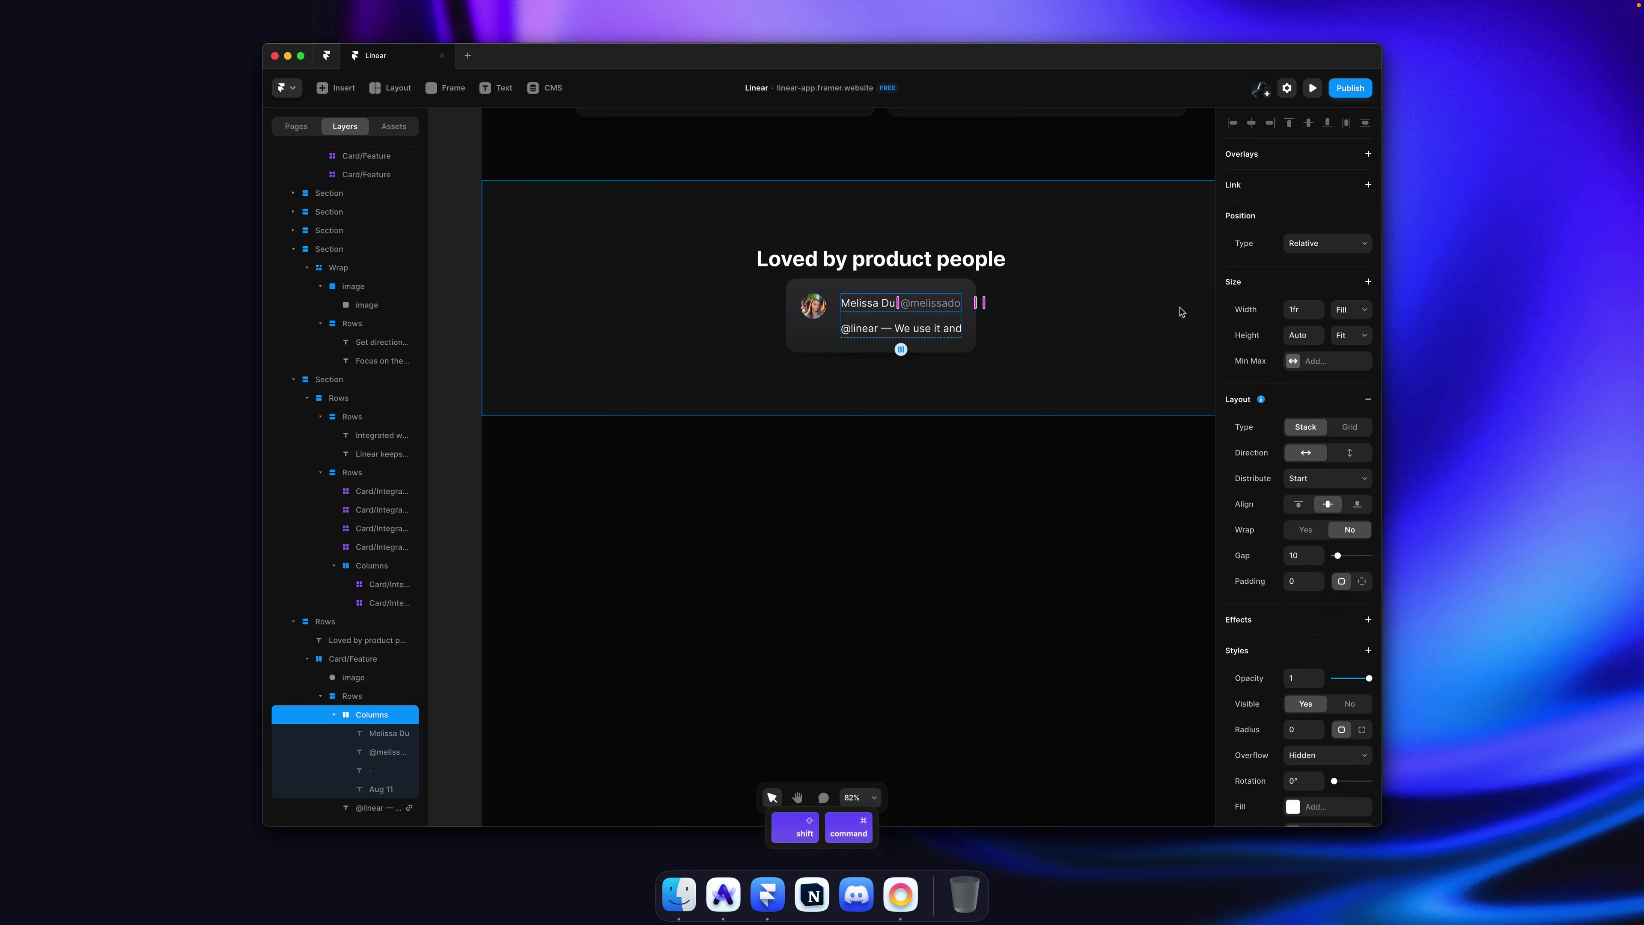
left_click(1028, 331, "super")
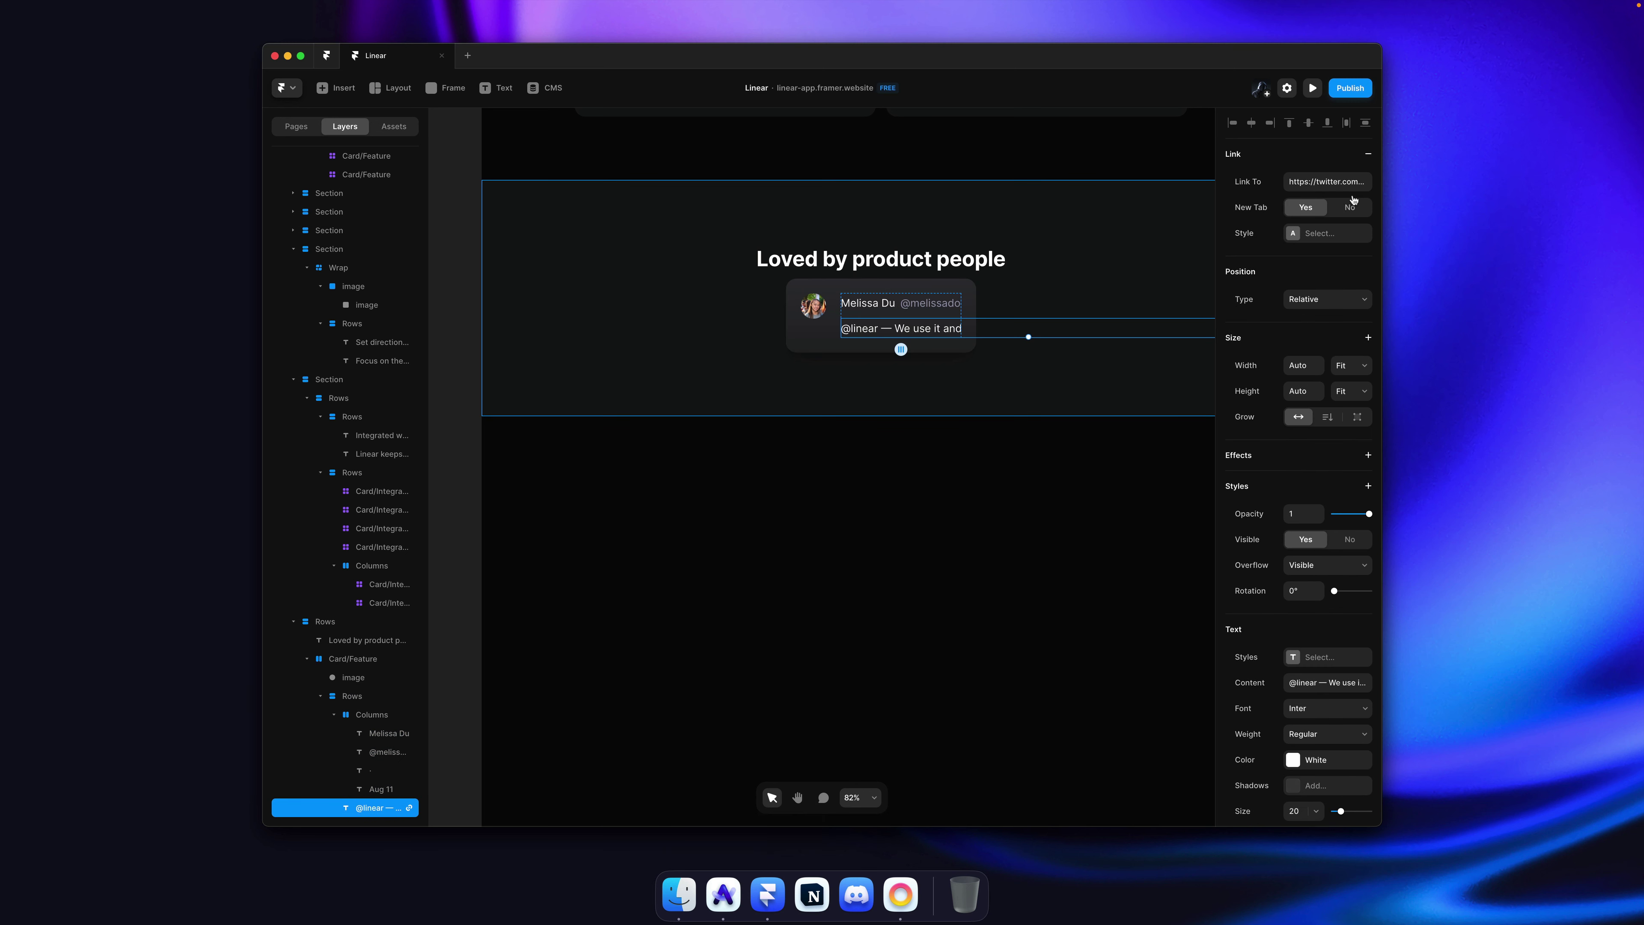
left_click(1368, 155)
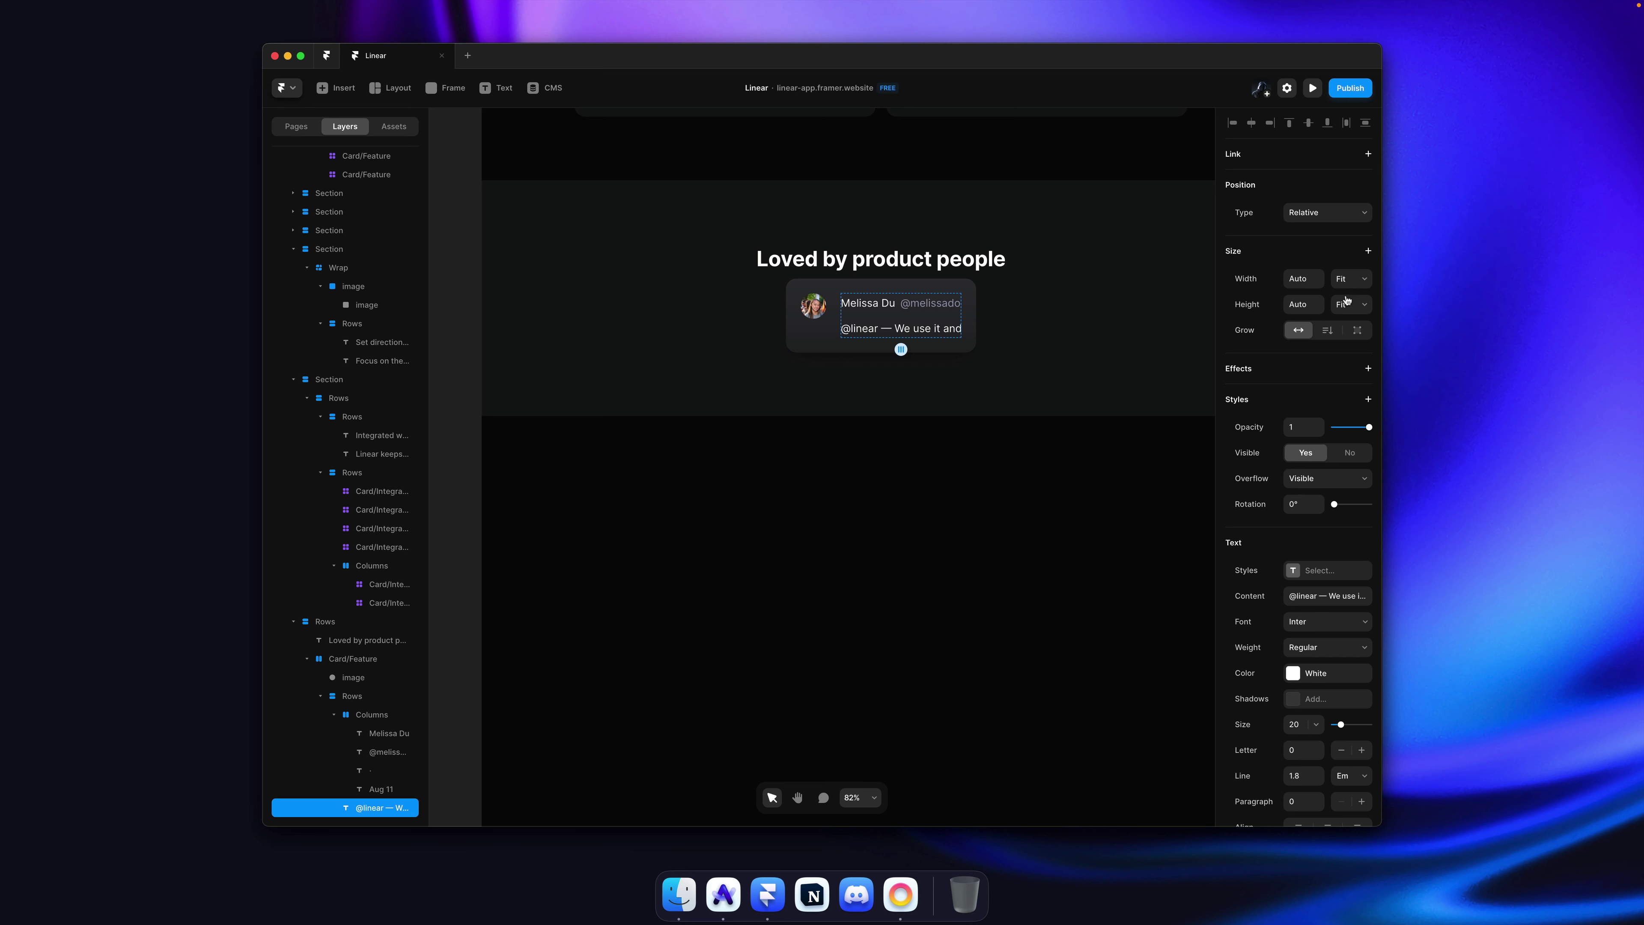
left_click(1351, 278)
left_click(1358, 263)
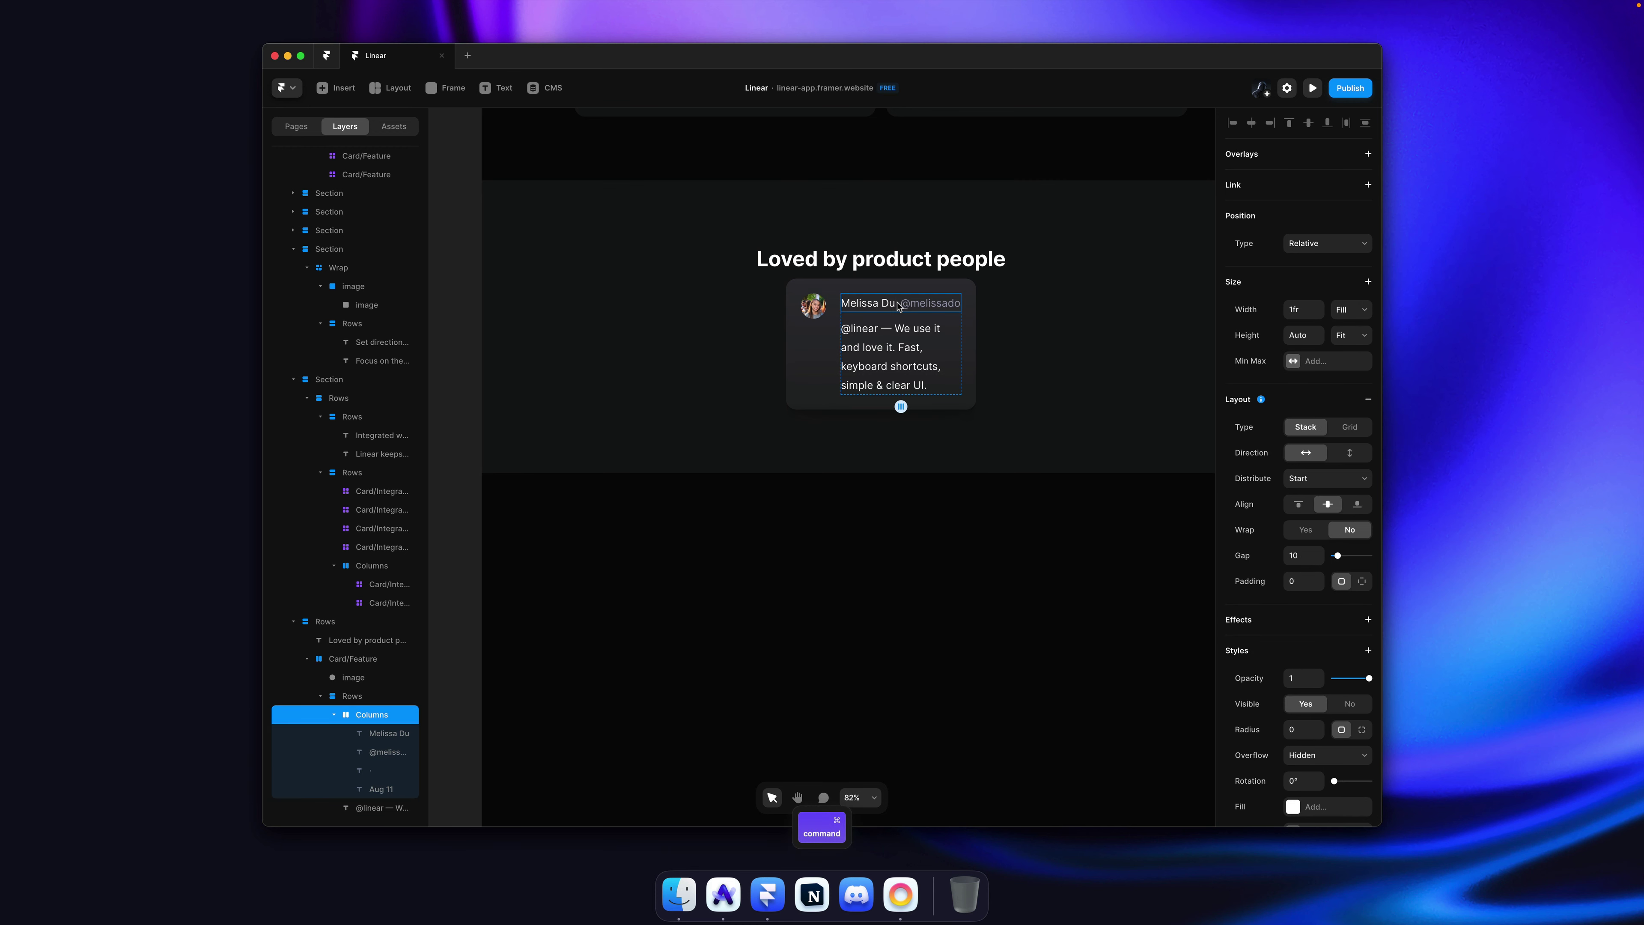
key("super+Tab")
key("super+Tab")
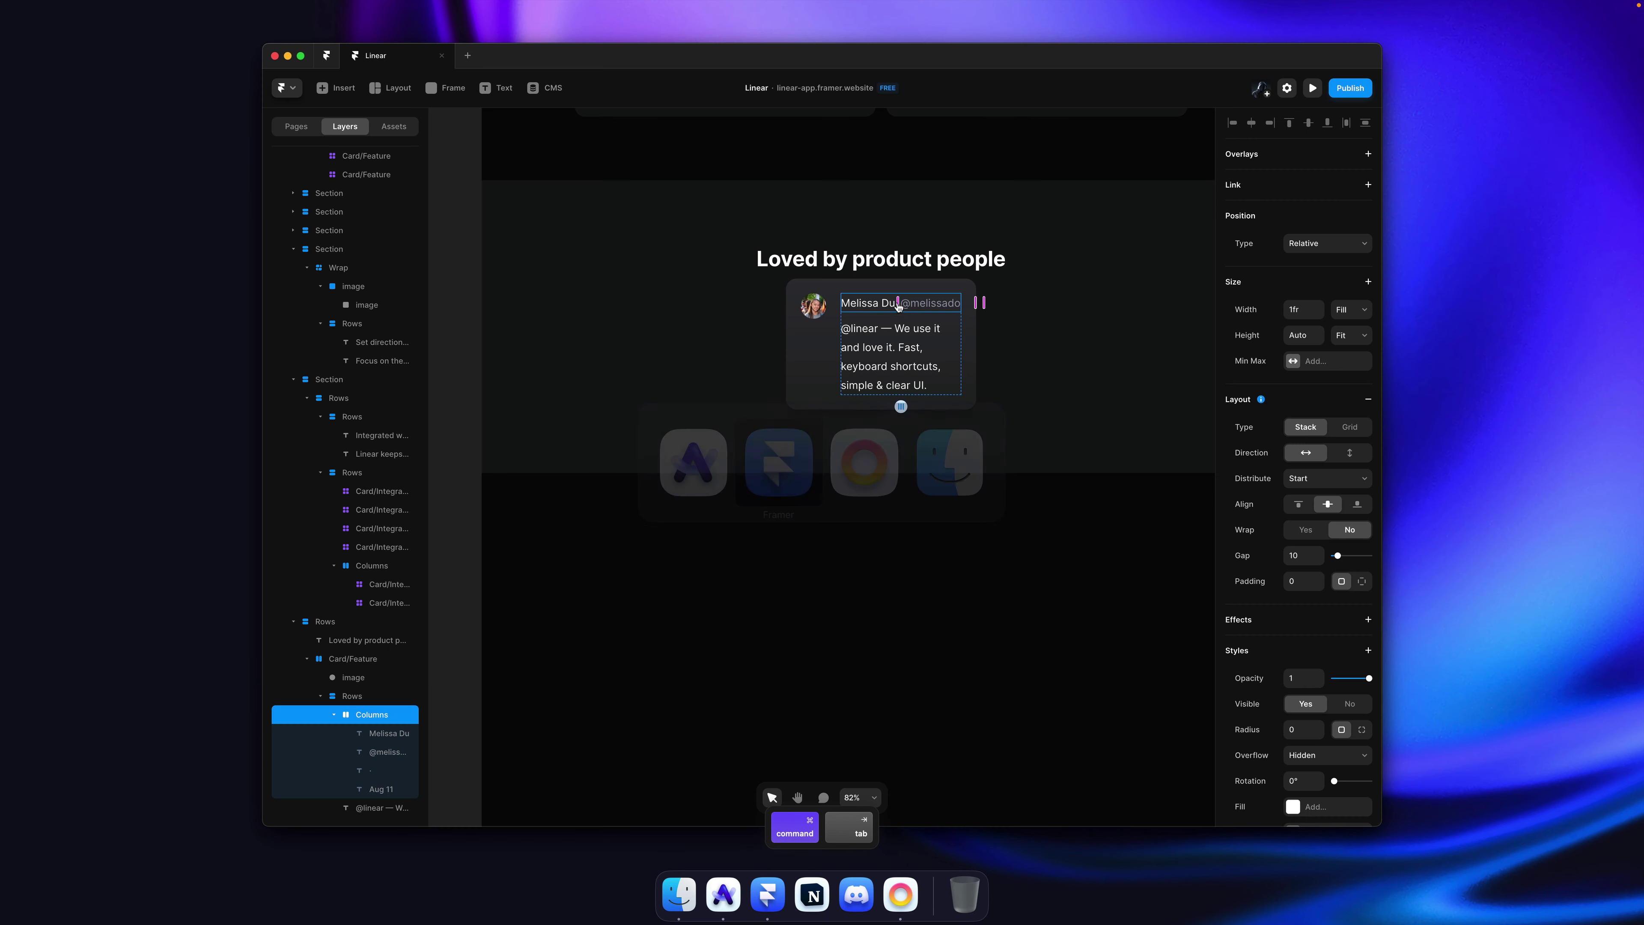
key("super+Tab")
key("super+Tab")
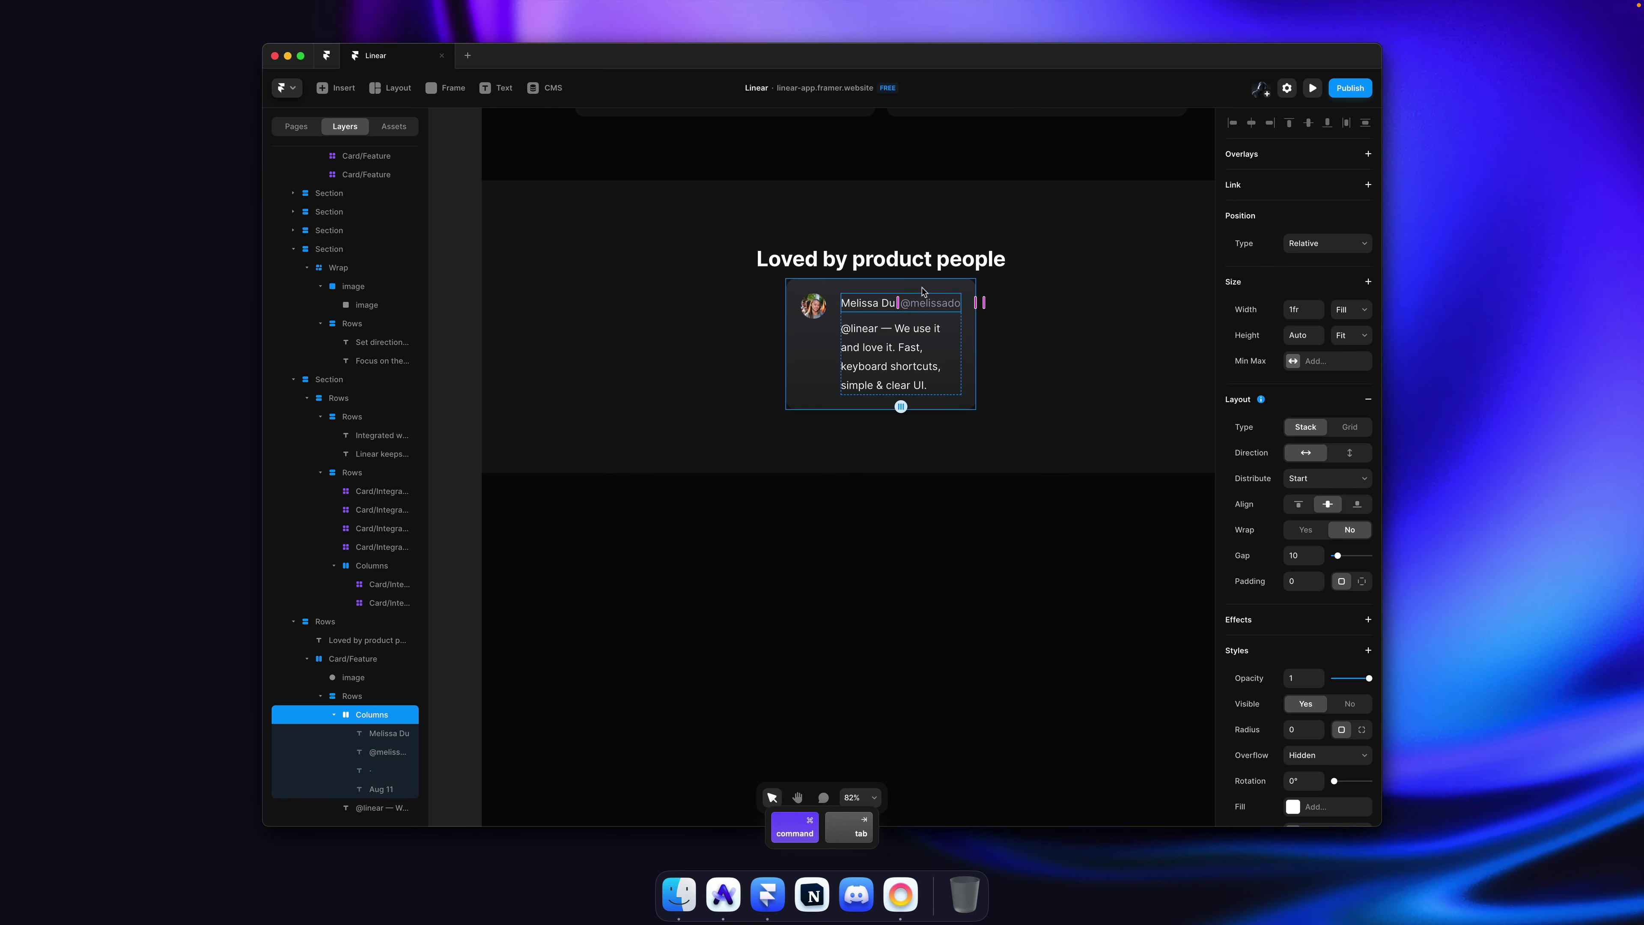
left_click(965, 304)
left_click_drag(1313, 318, 1317, 235)
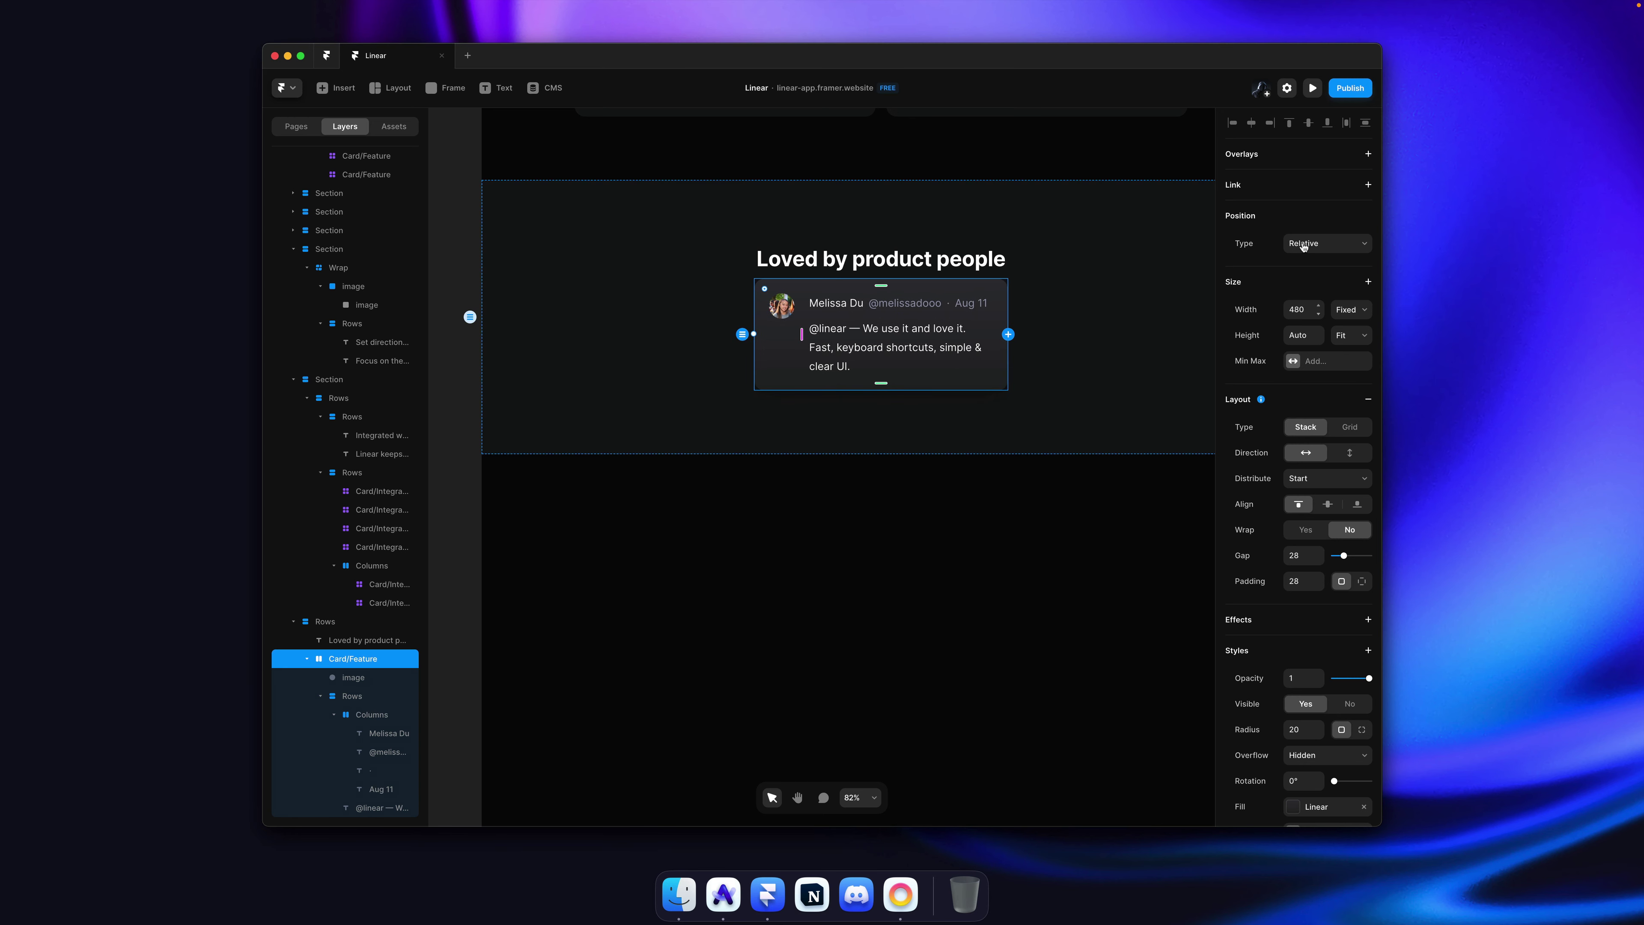
key("super+Tab")
key("super+Tab")
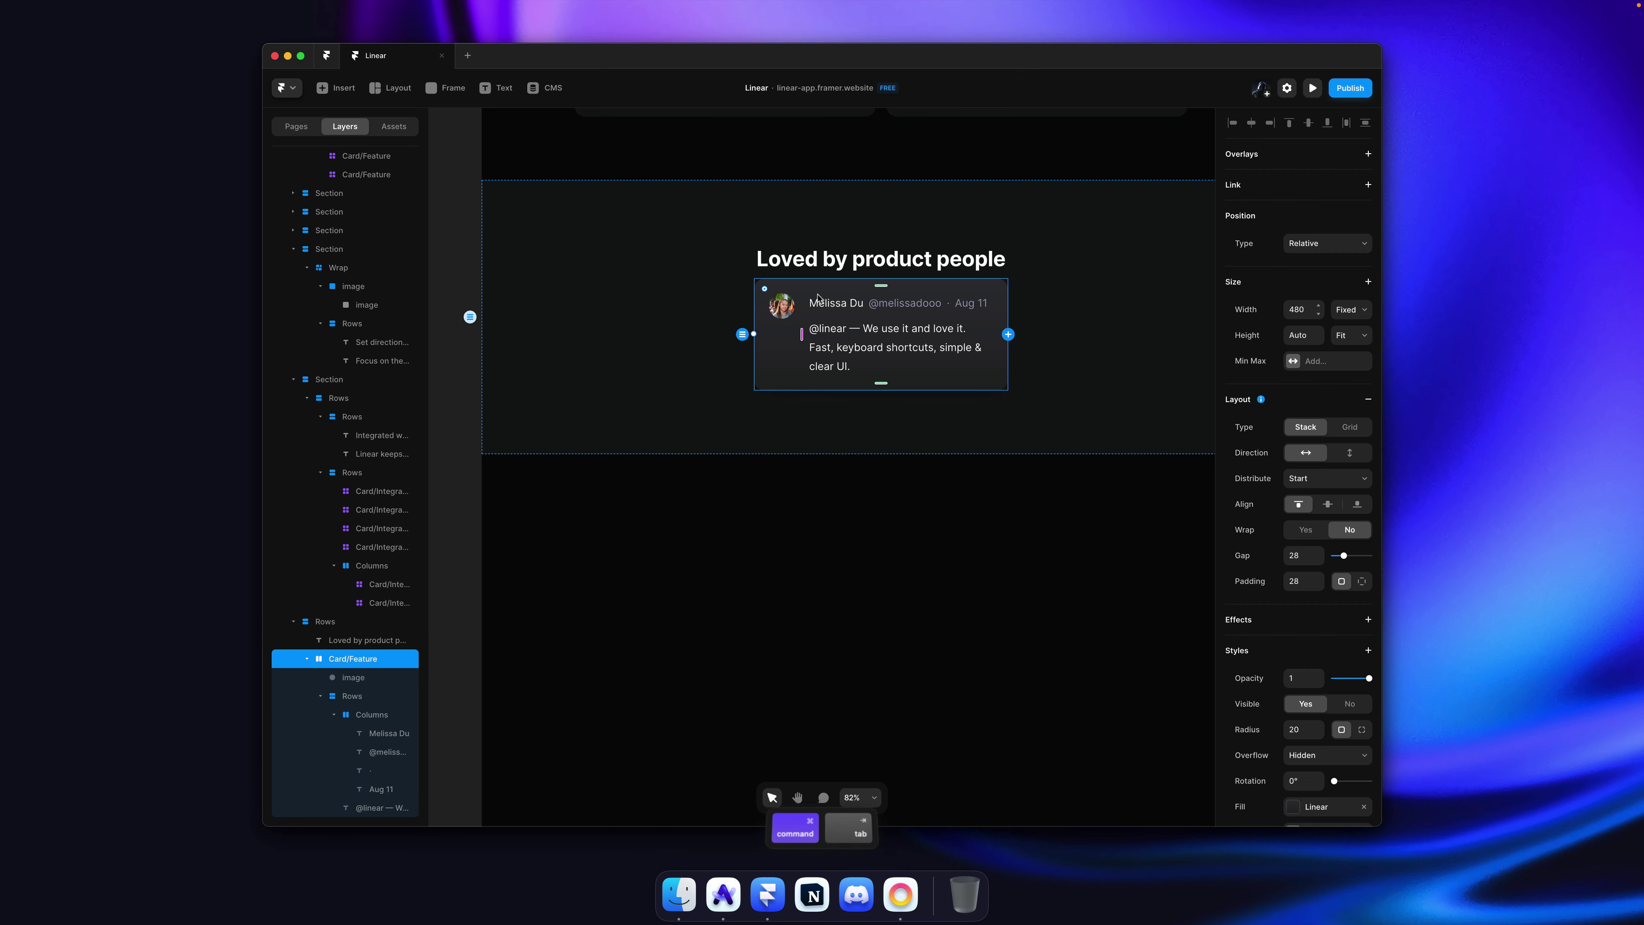
left_click(857, 303, "super")
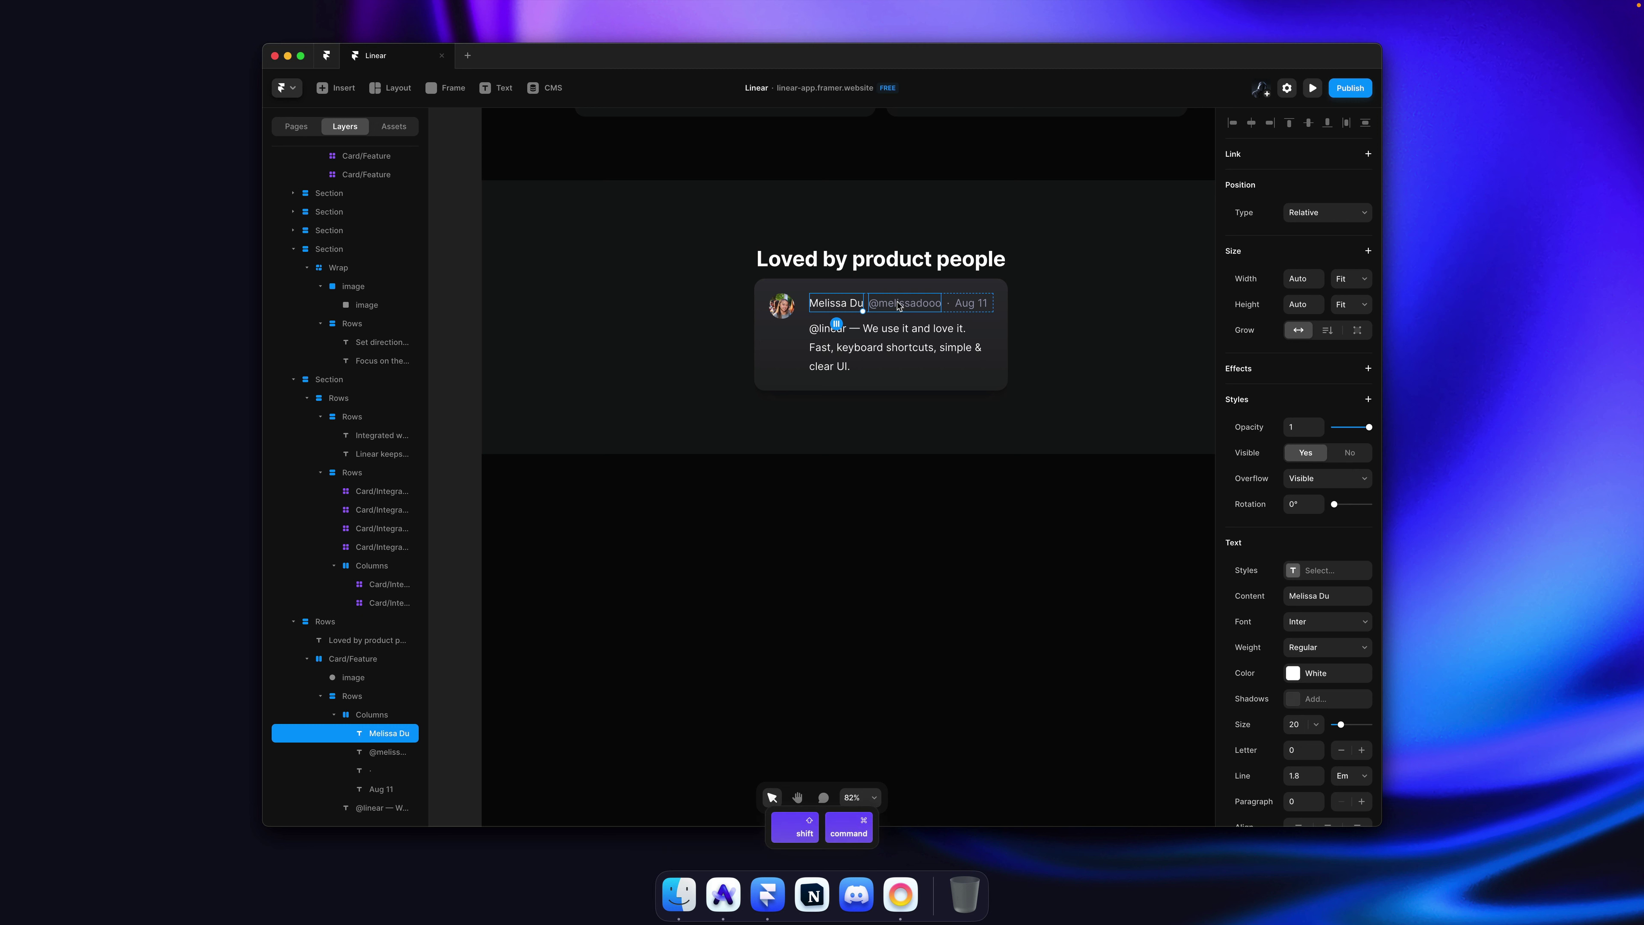
Step: Set the name-row texts and the quote to size 16 and apply Paragraph Small to the quote
left_click(899, 306, "shift+super")
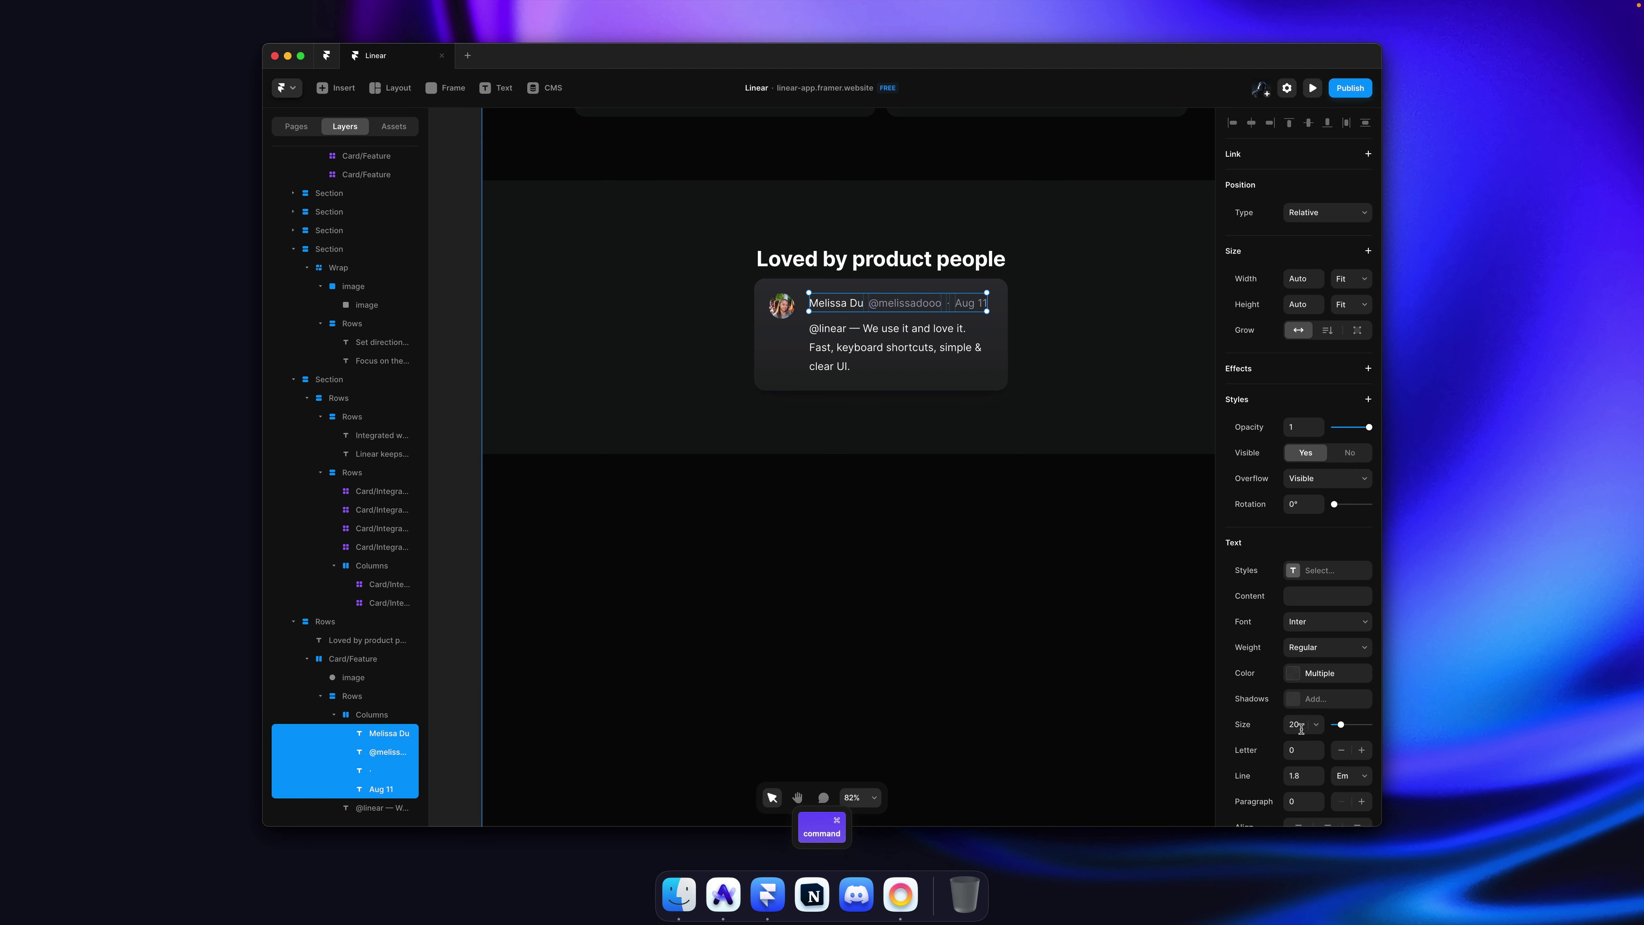
type("16")
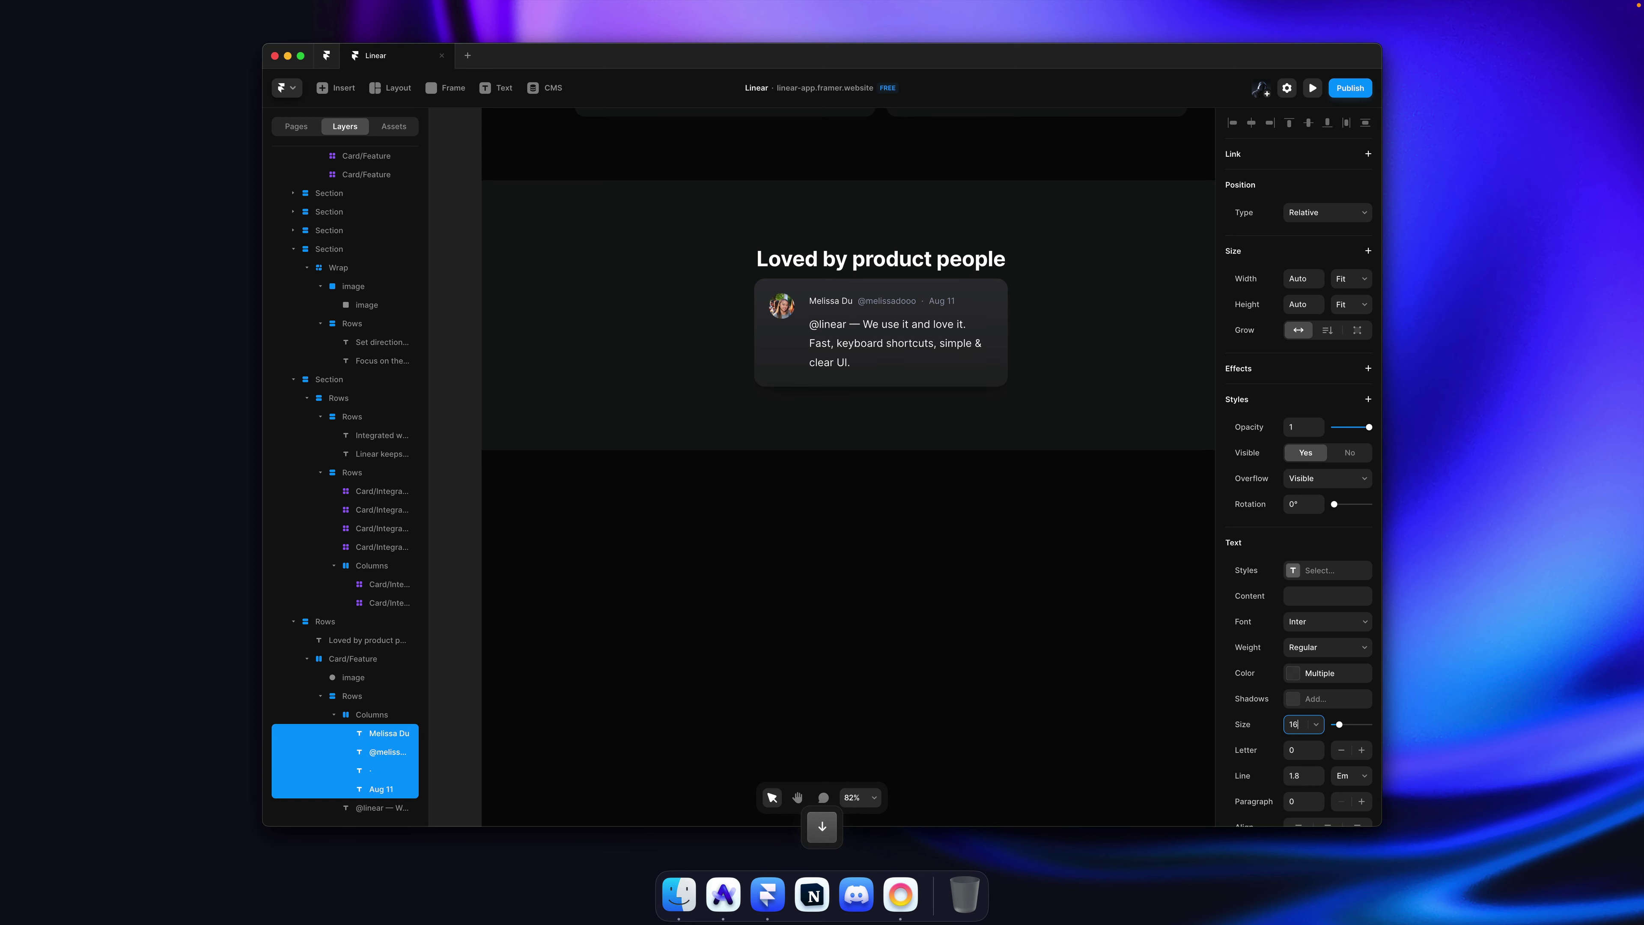
key("super+Tab")
key("super+Tab")
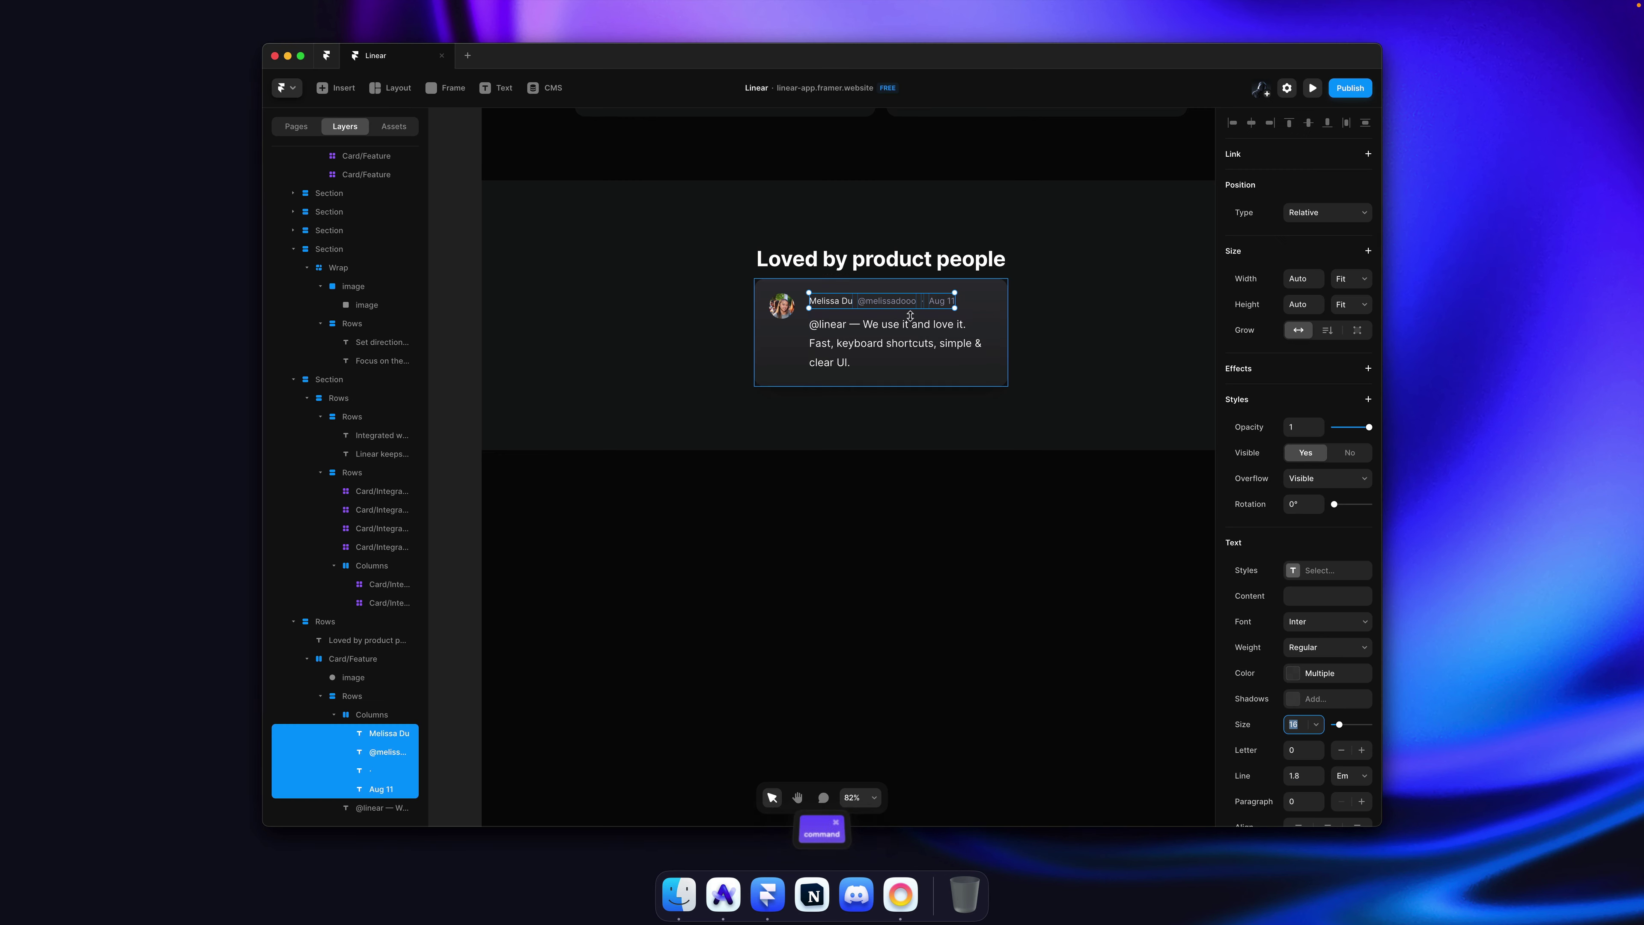
left_click(900, 379, "super")
left_click(1296, 724)
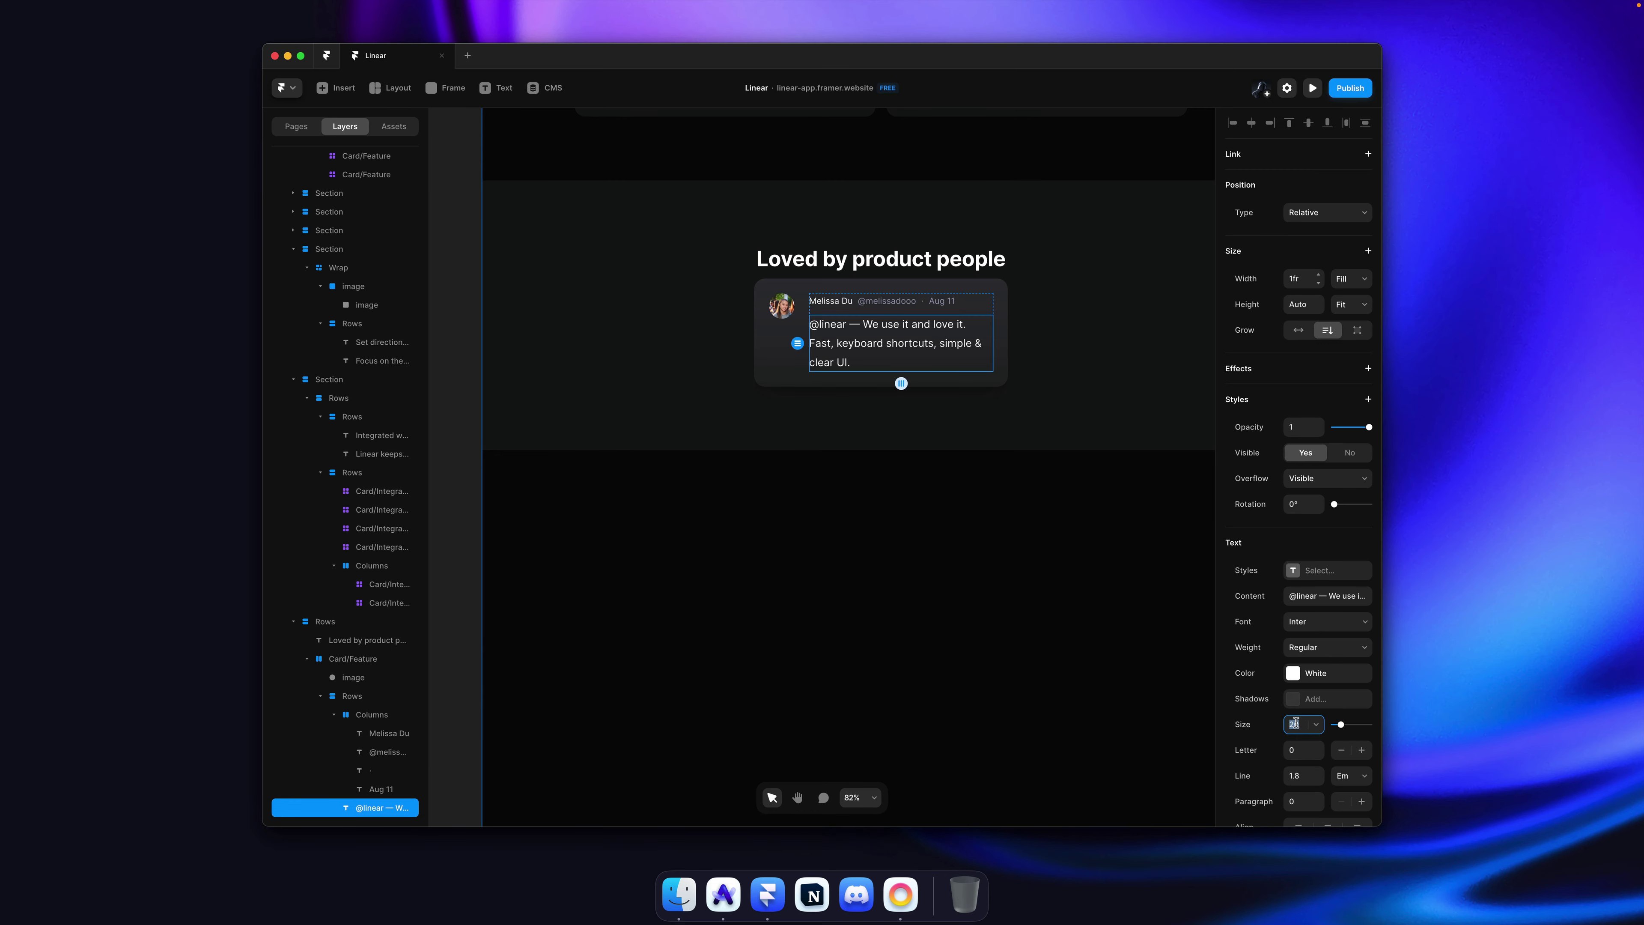
key("Down")
key("Down")
key("Down")
key("Down")
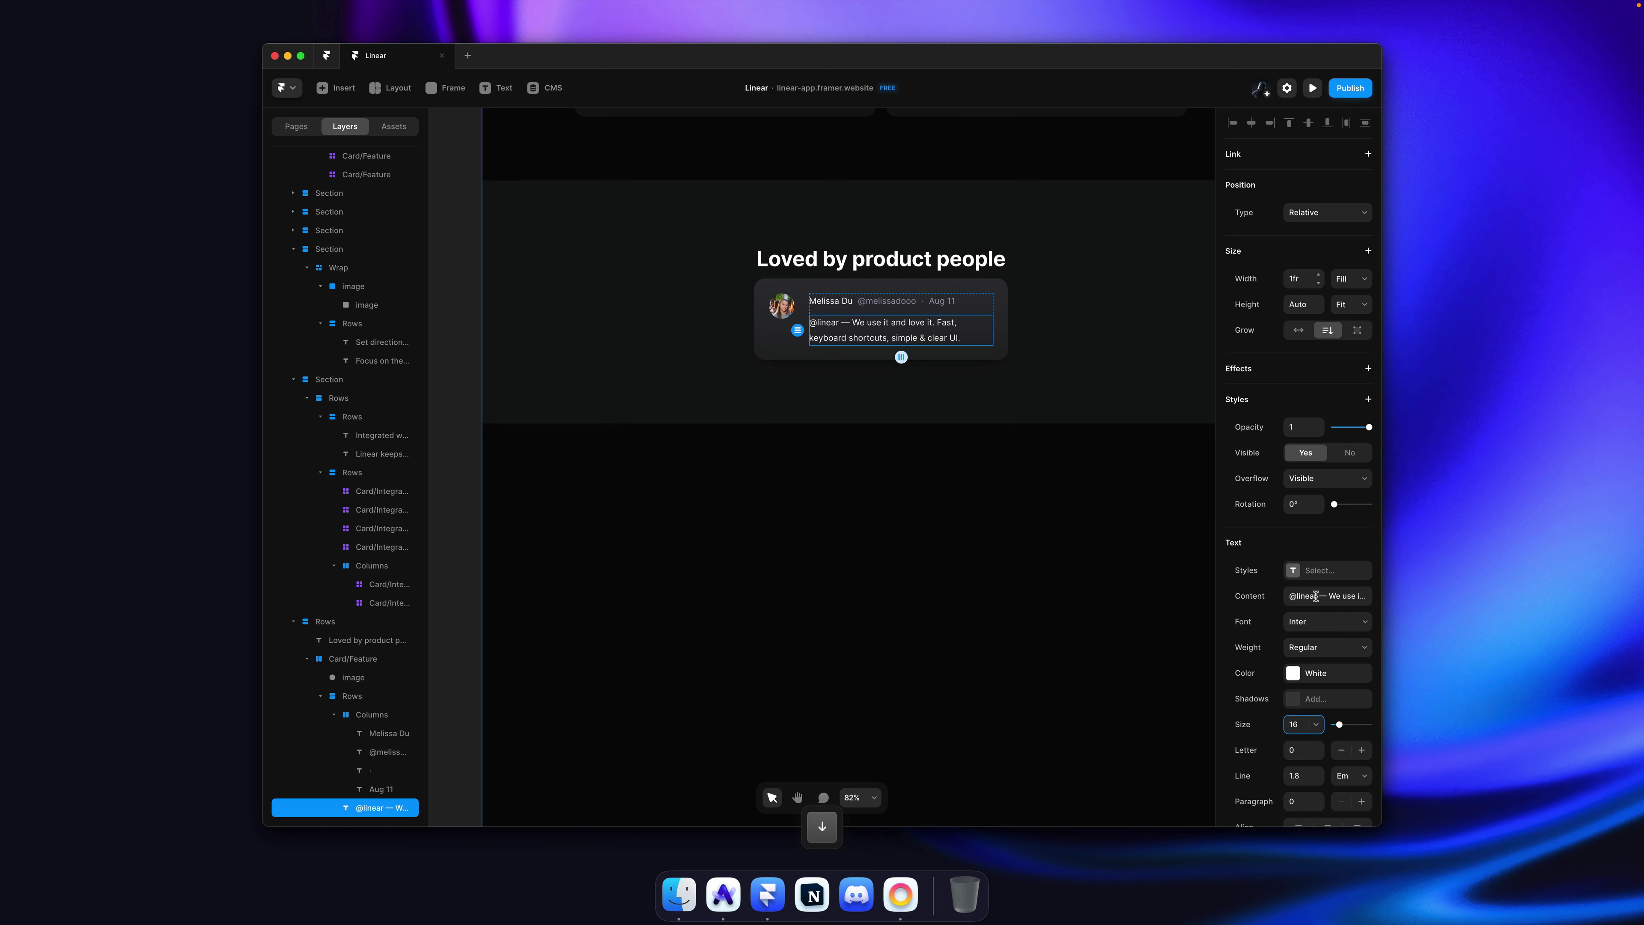
left_click(1320, 571)
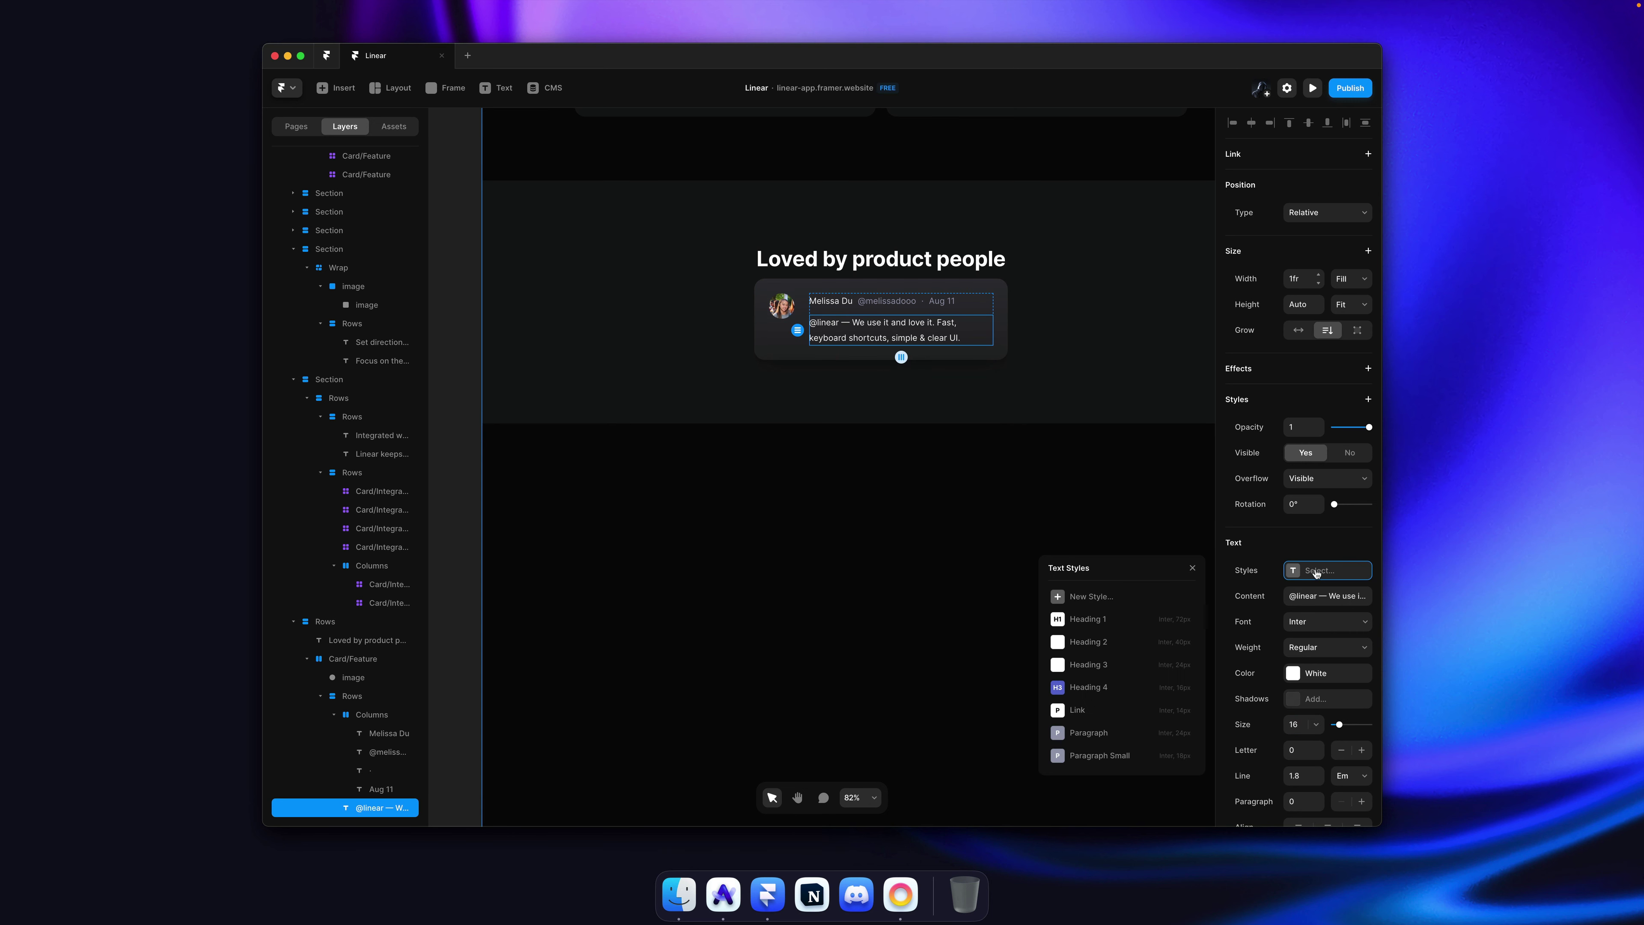
left_click(1110, 755)
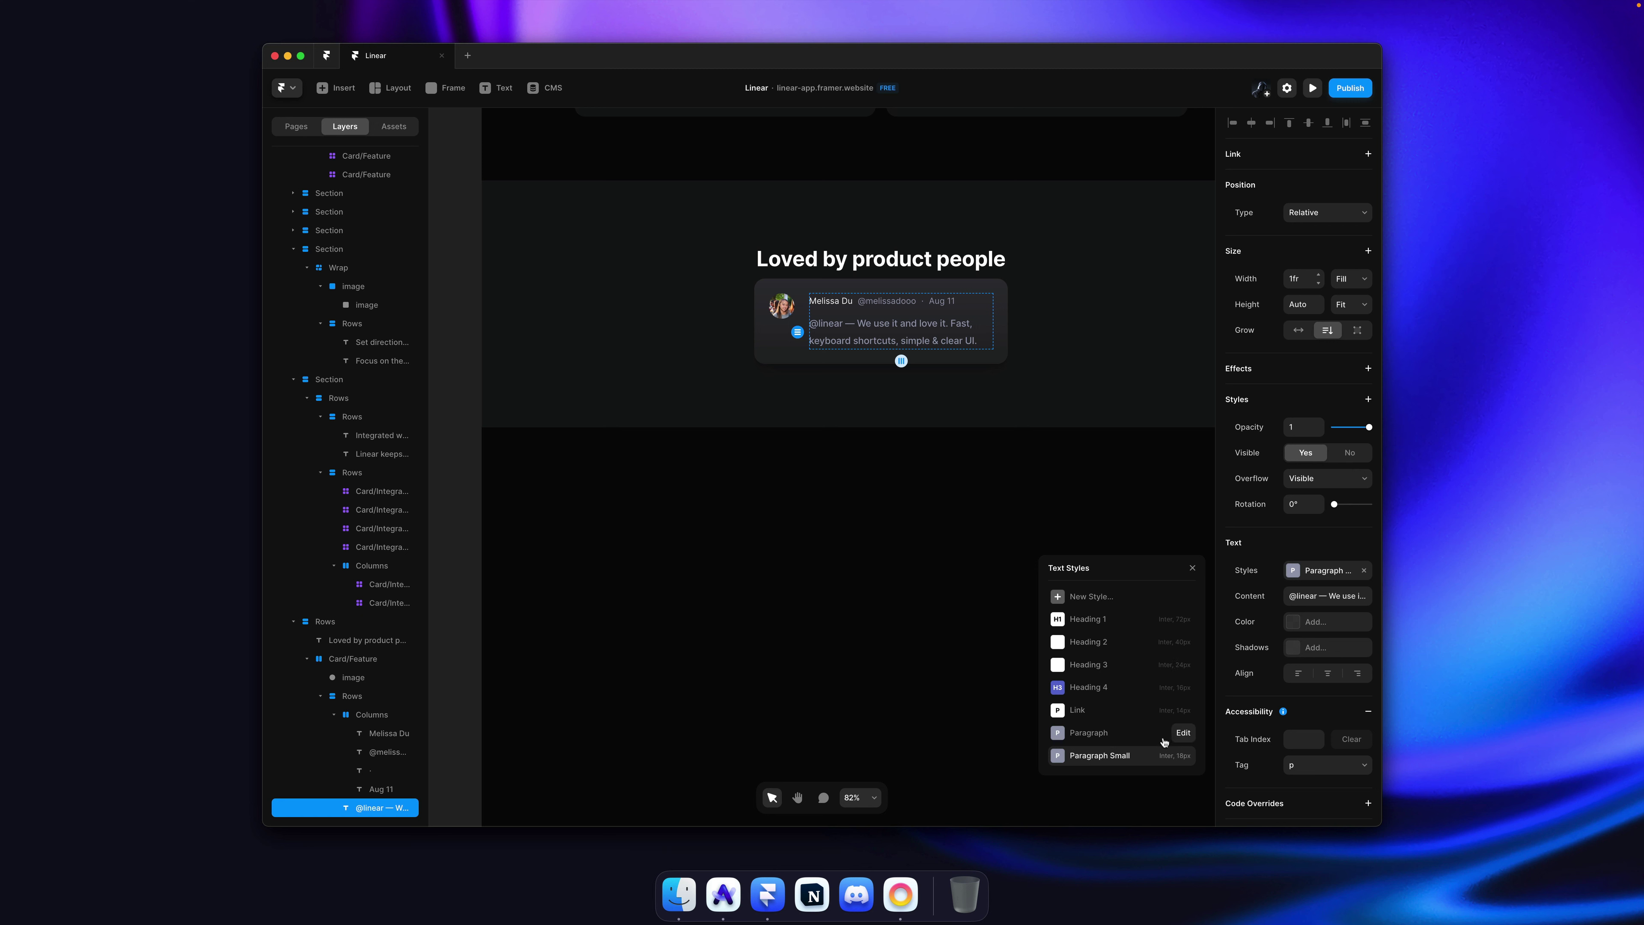
Step: Duplicate the Paragraph Small style as a new style named Paragraph Smallest
right_click(1093, 756)
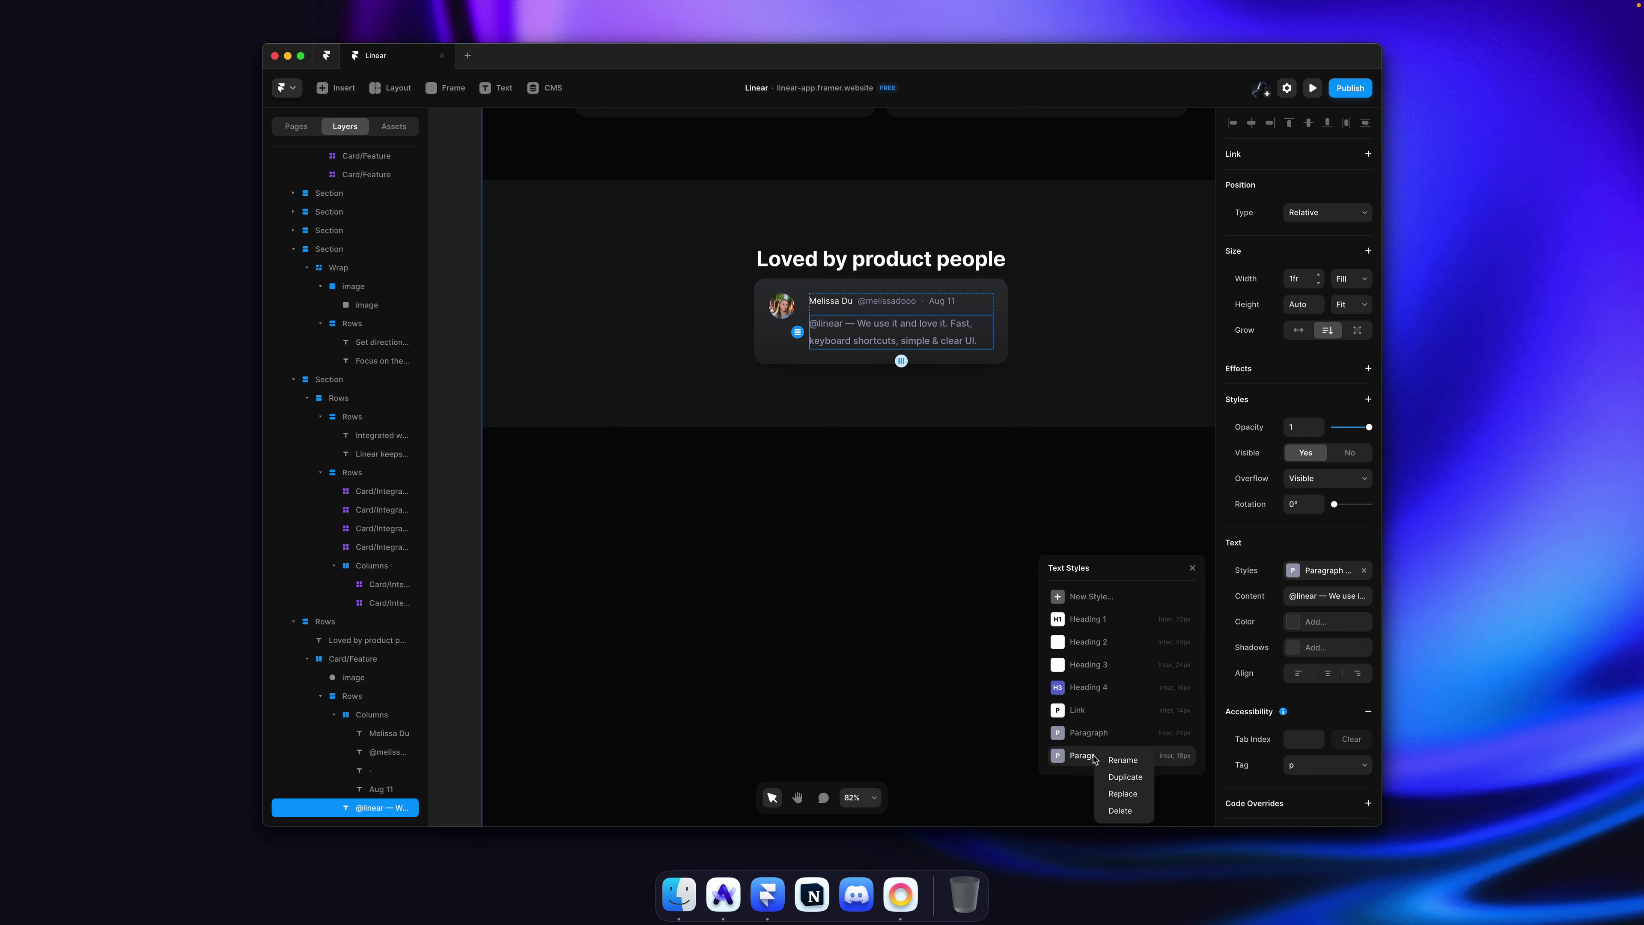
left_click(1125, 777)
key("Right")
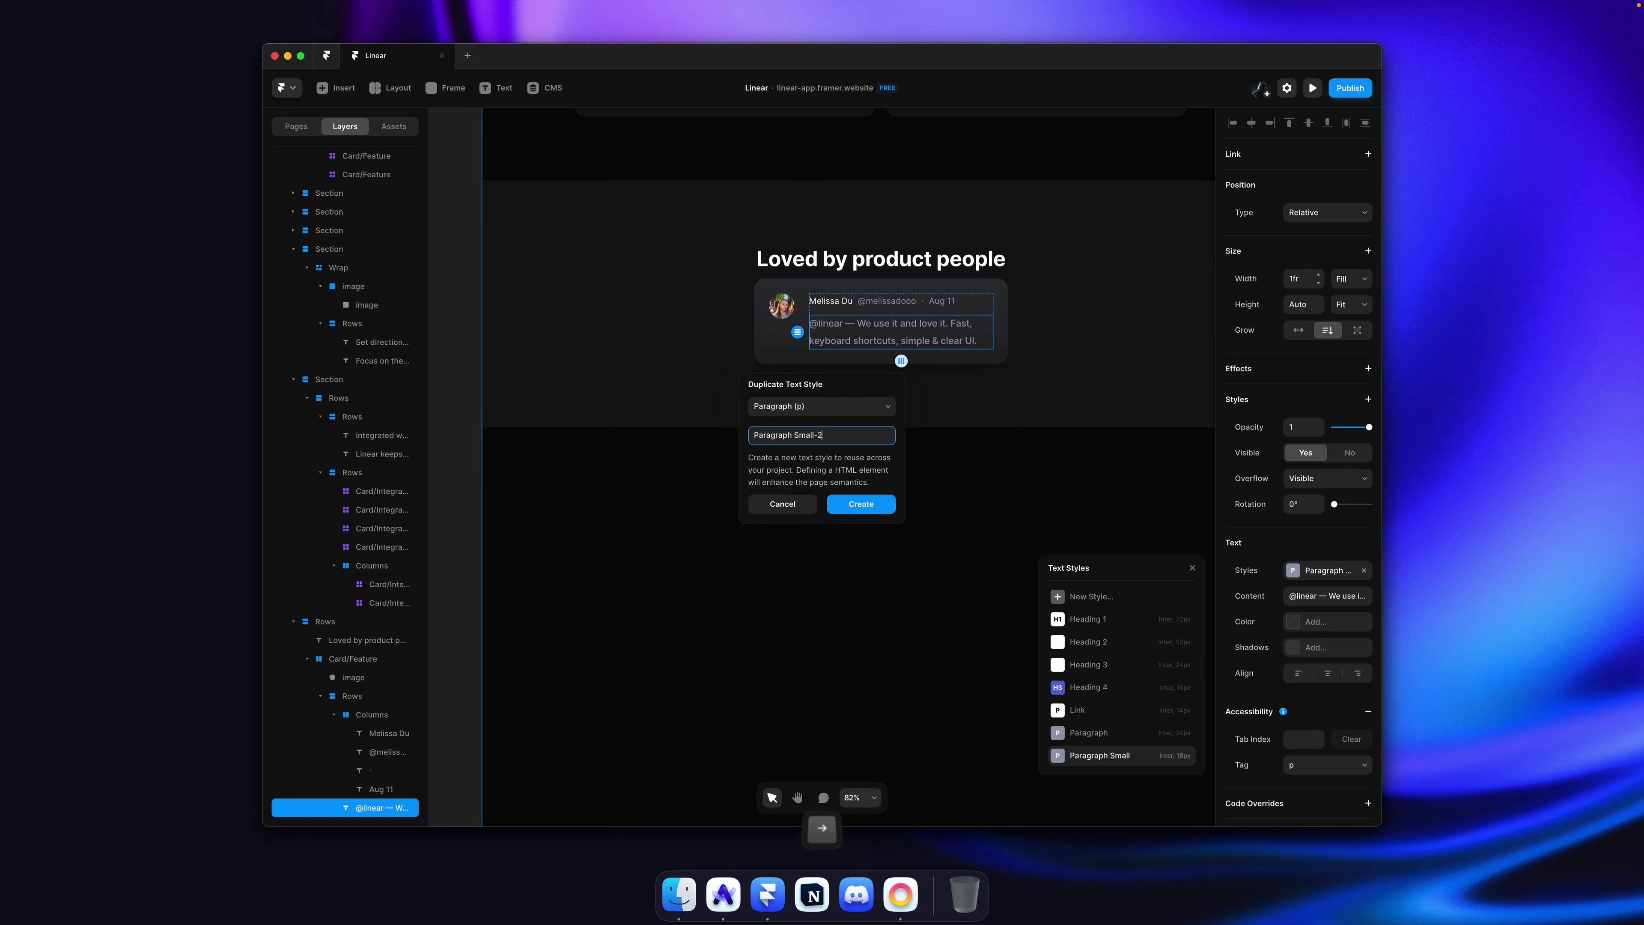
key("BackSpace")
key("BackSpace")
type("est")
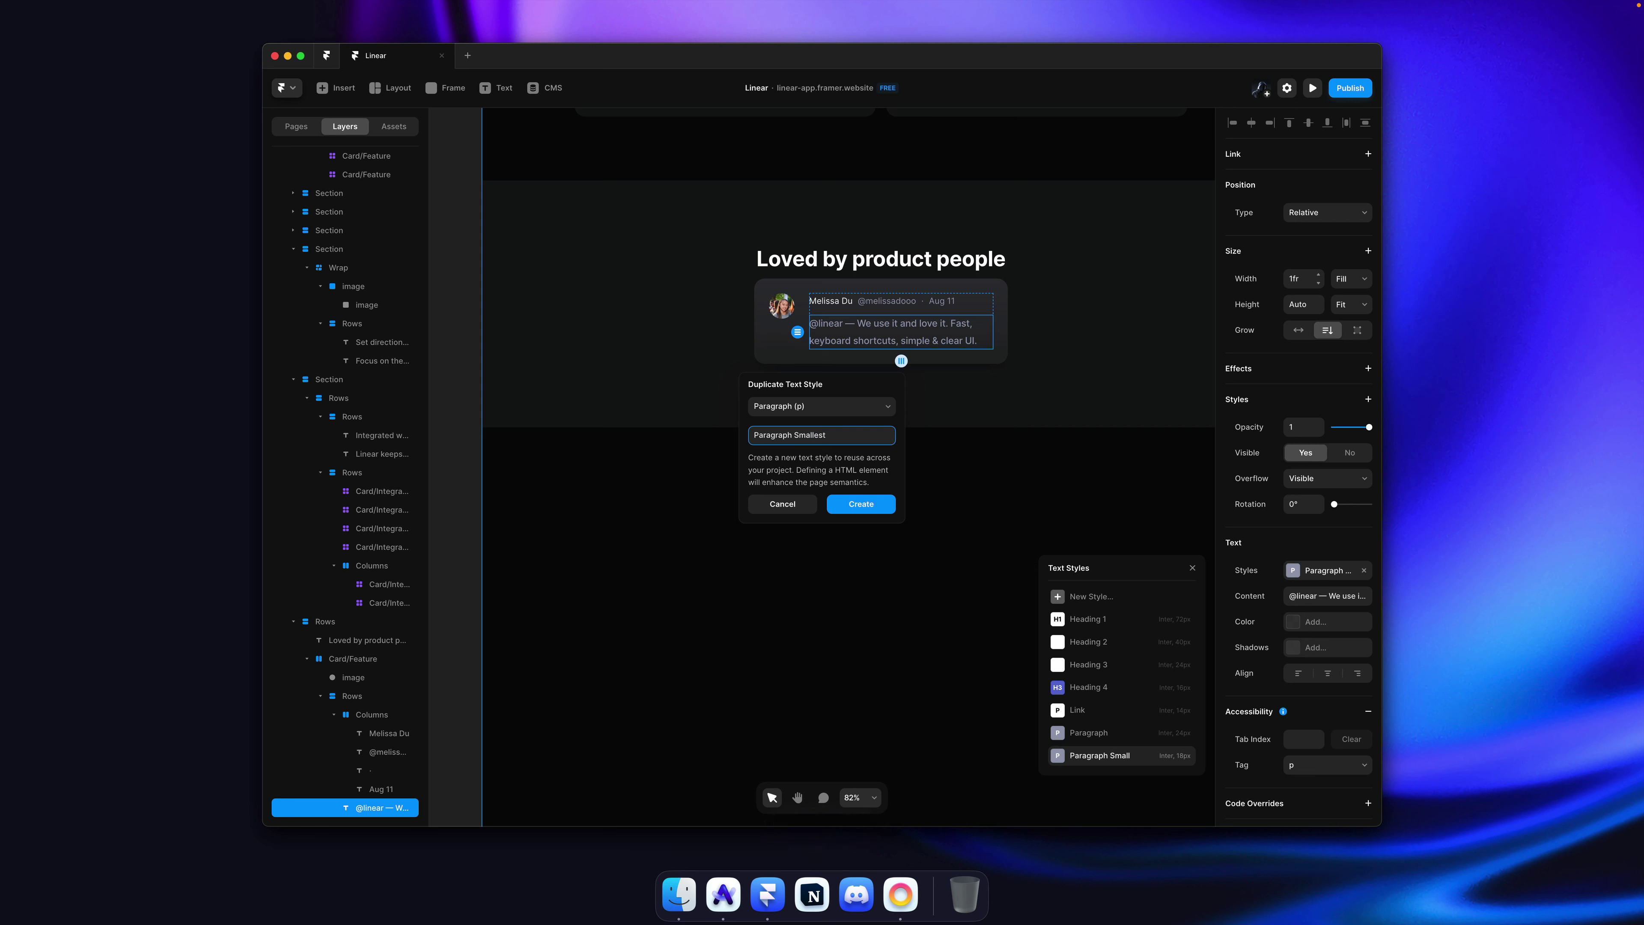
key("Return")
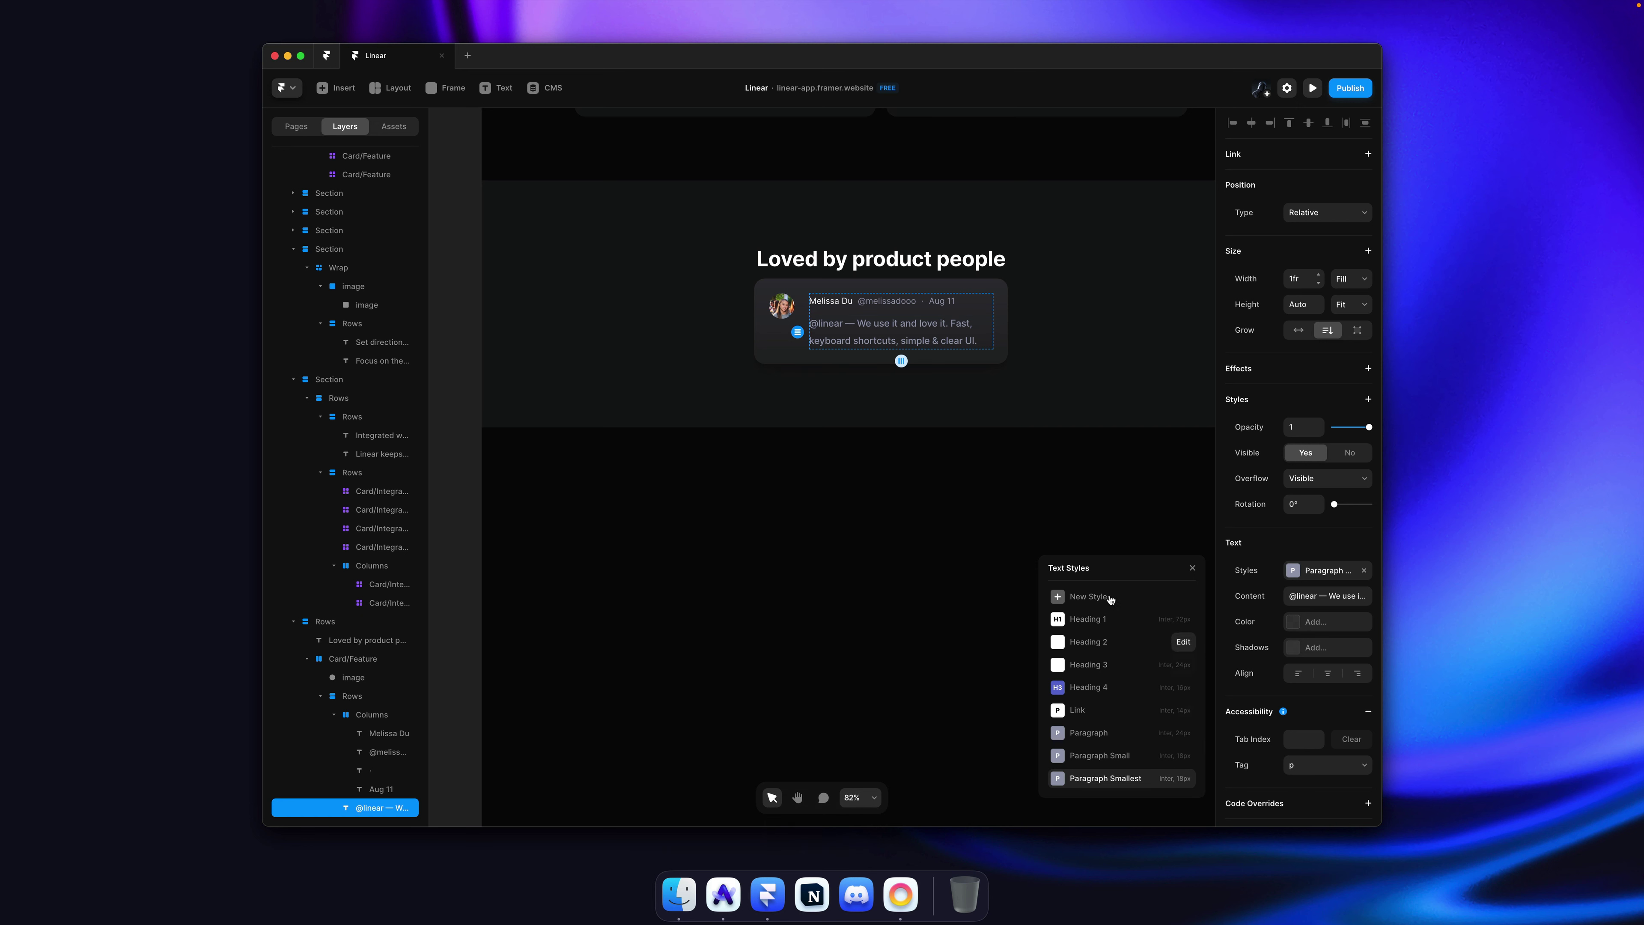
Step: Set Paragraph Smallest to size 16, drop its medium breakpoint, and apply it to the name-row texts
left_click(1182, 778)
left_click(1125, 717)
key("Down")
key("Down")
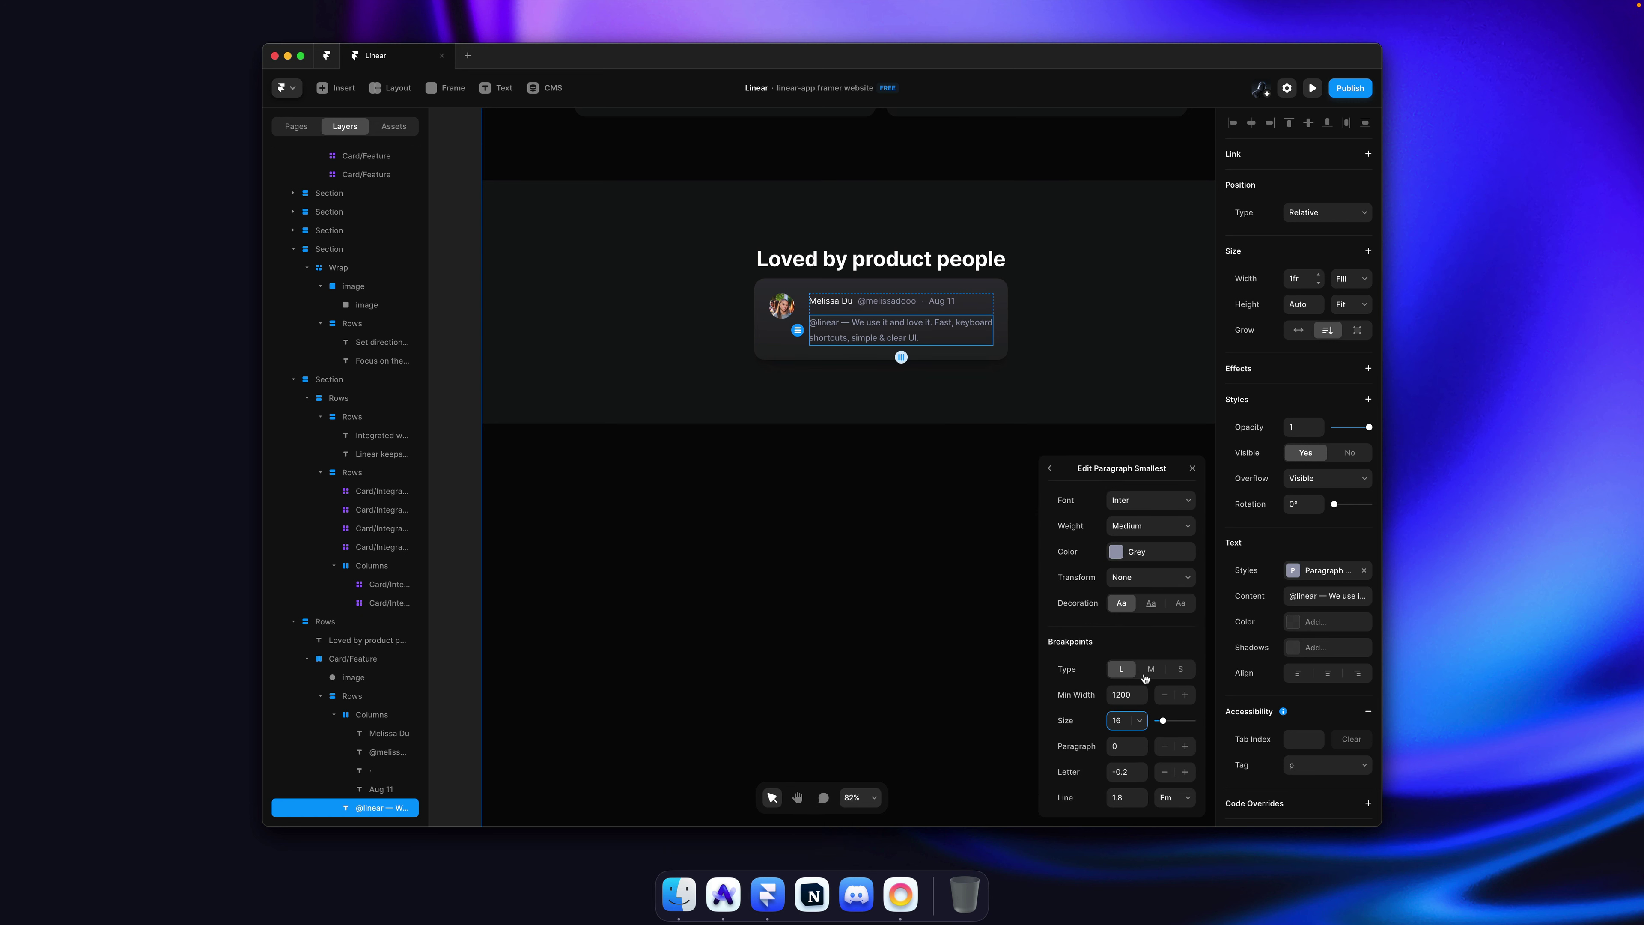
left_click(1174, 671)
right_click(1175, 674)
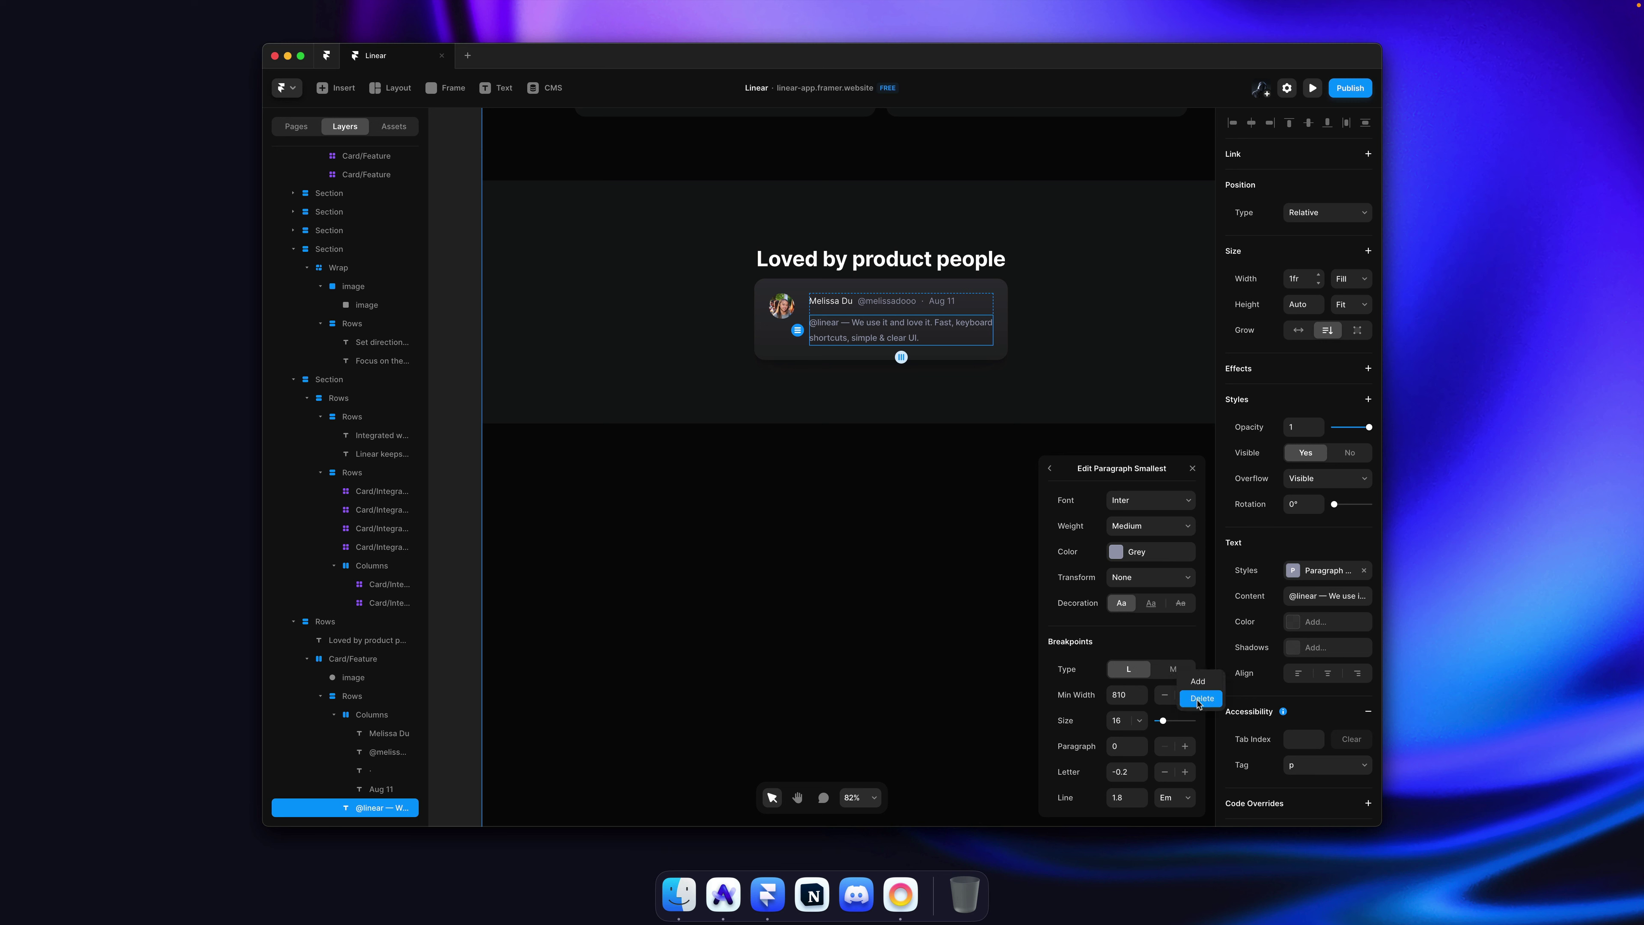
left_click(1196, 700)
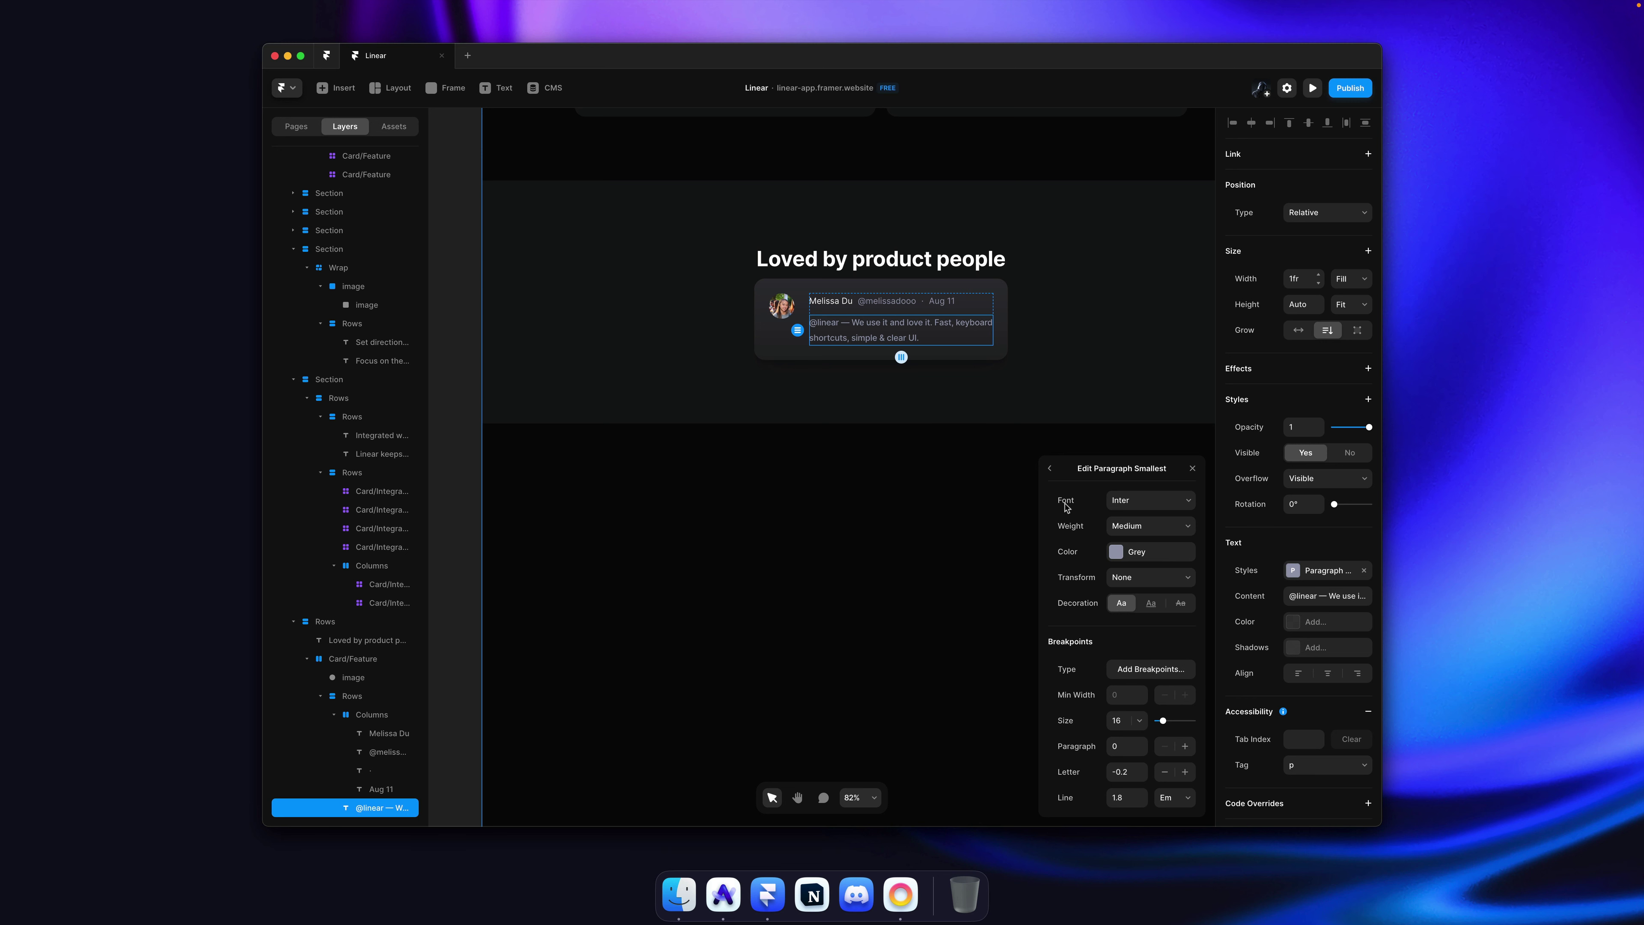
left_click(851, 303, "super")
key("super+shift+a")
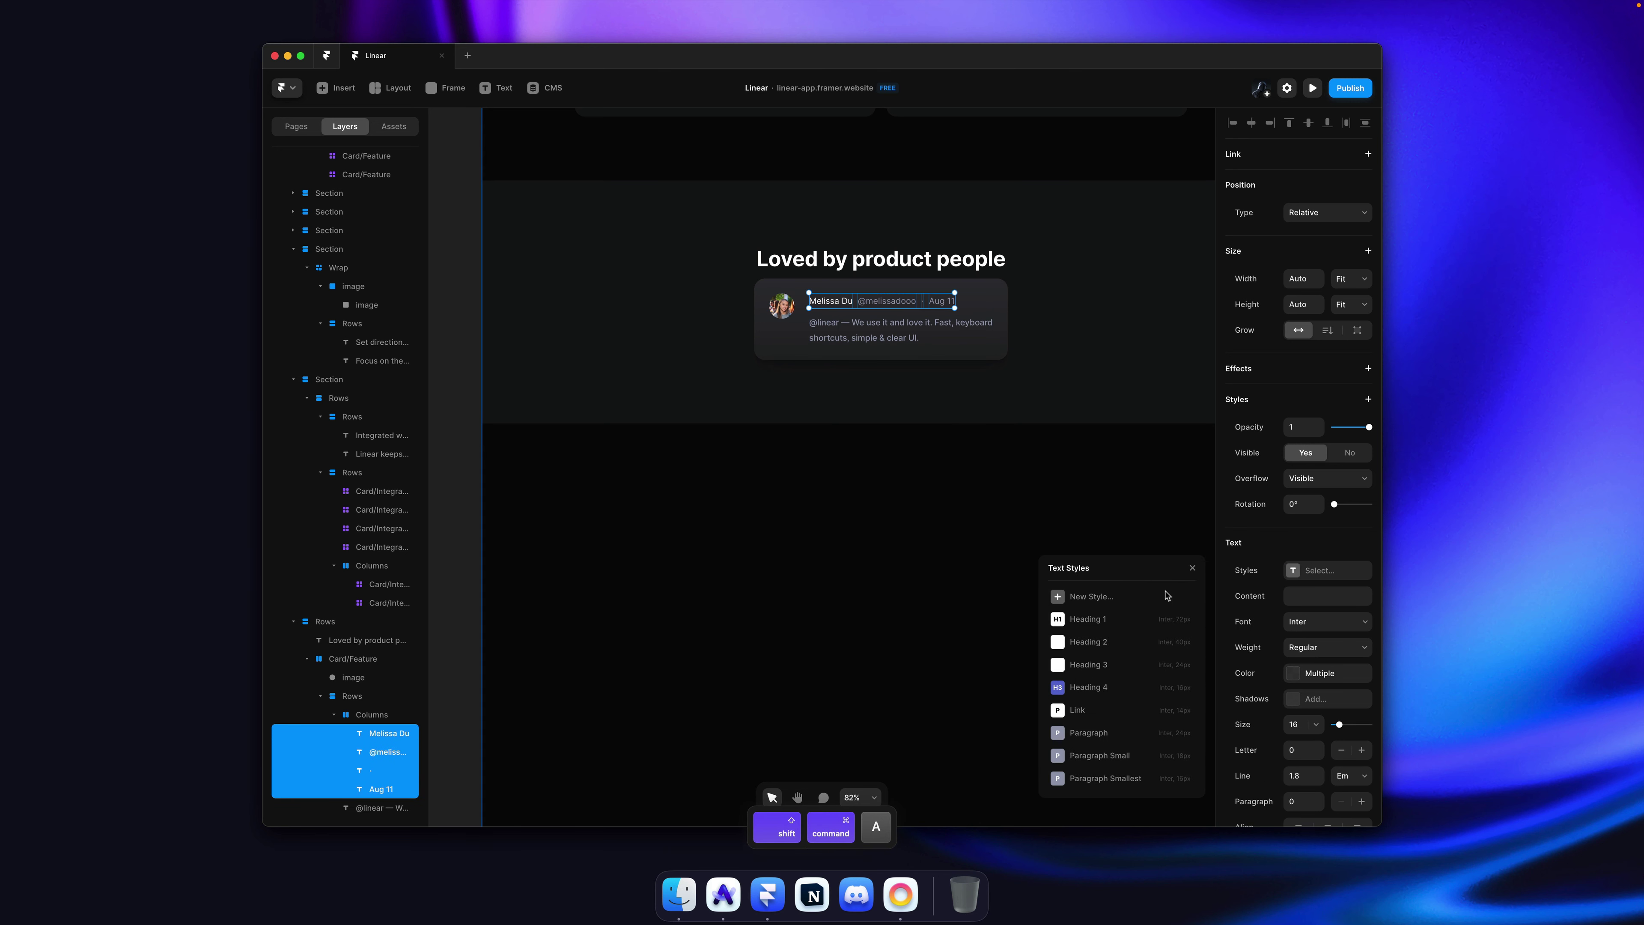
left_click(1104, 781)
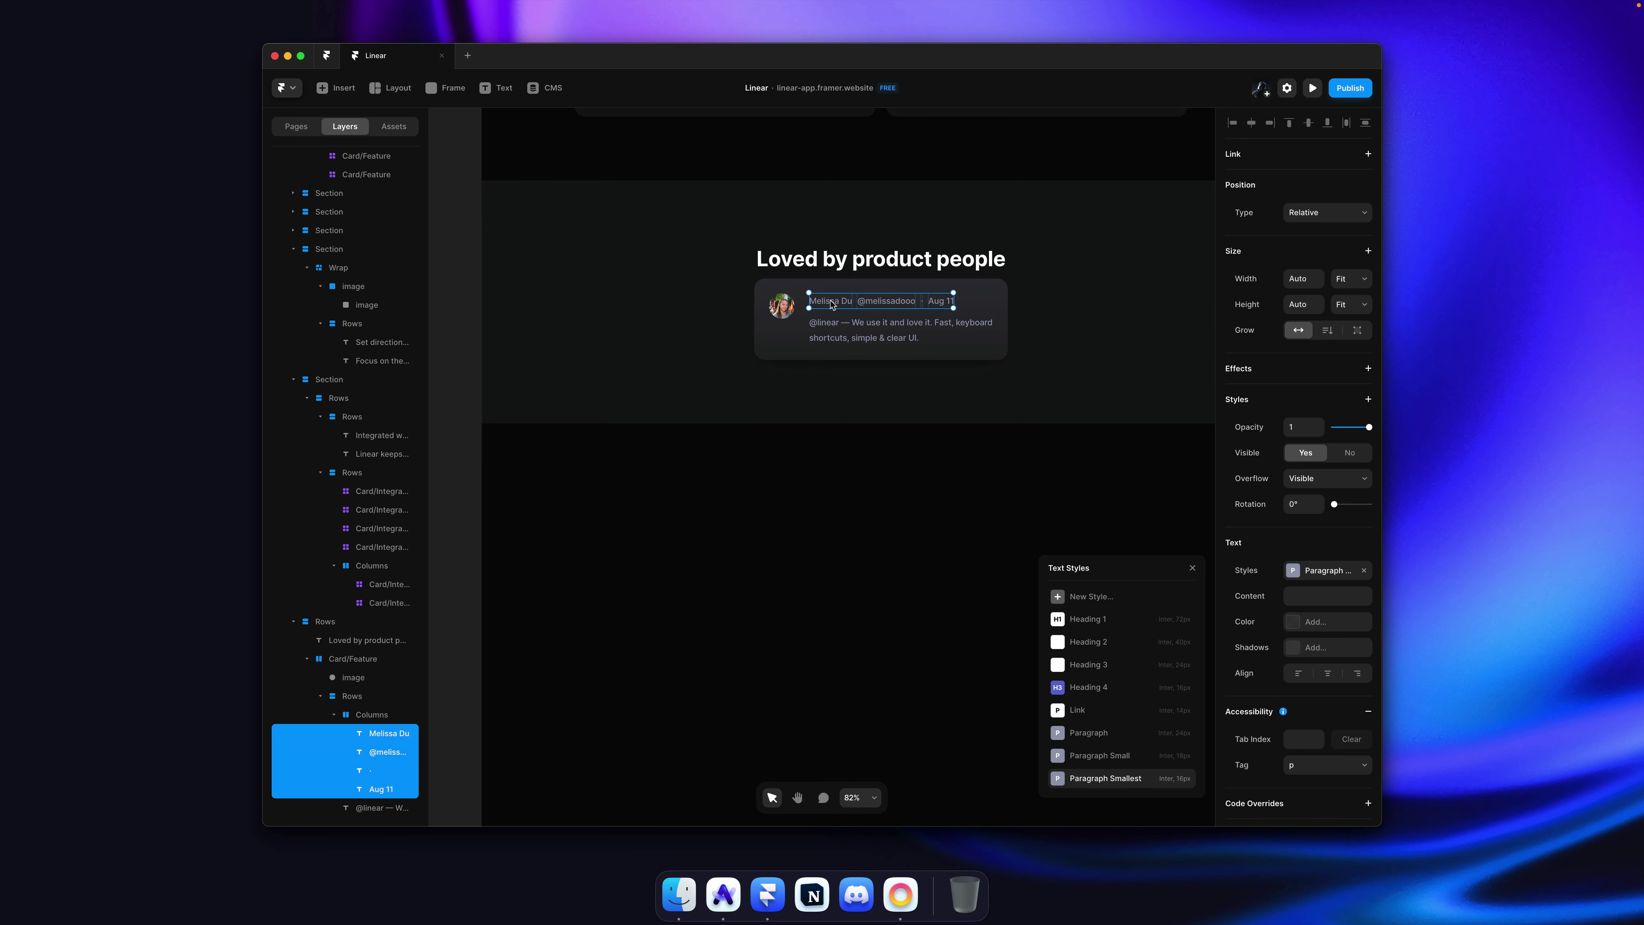
Step: Color the author's name and the quote text White
left_click(825, 356)
left_click(835, 327, "super")
left_click(830, 300, "shift+super")
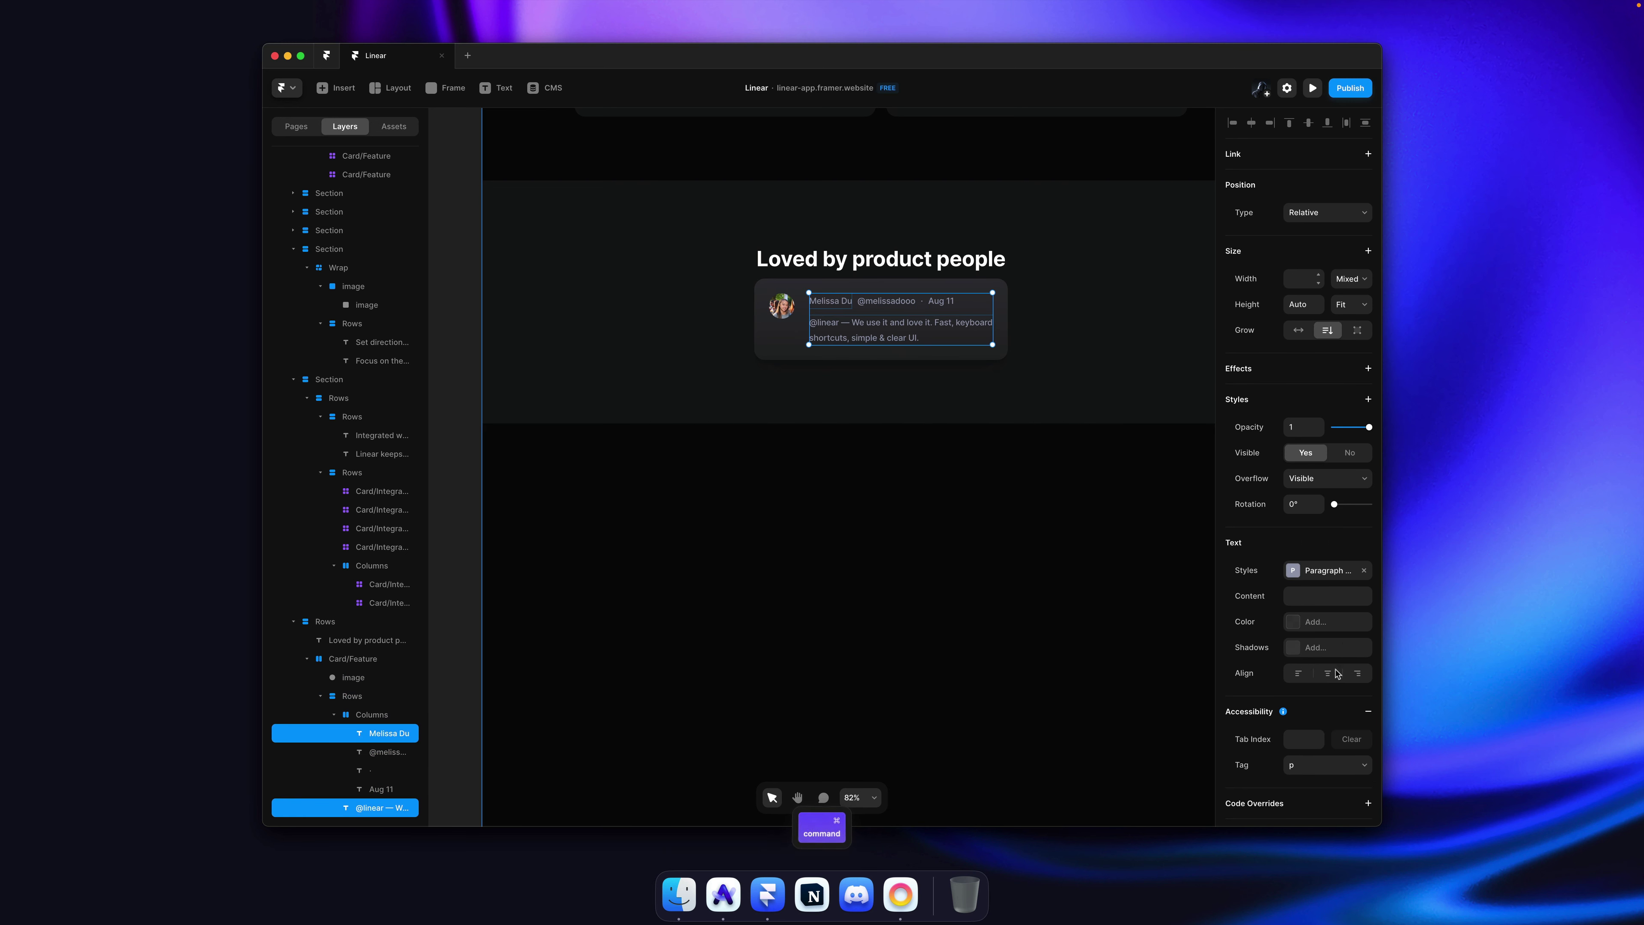
left_click(1314, 621)
scroll(1088, 794, "down", 3)
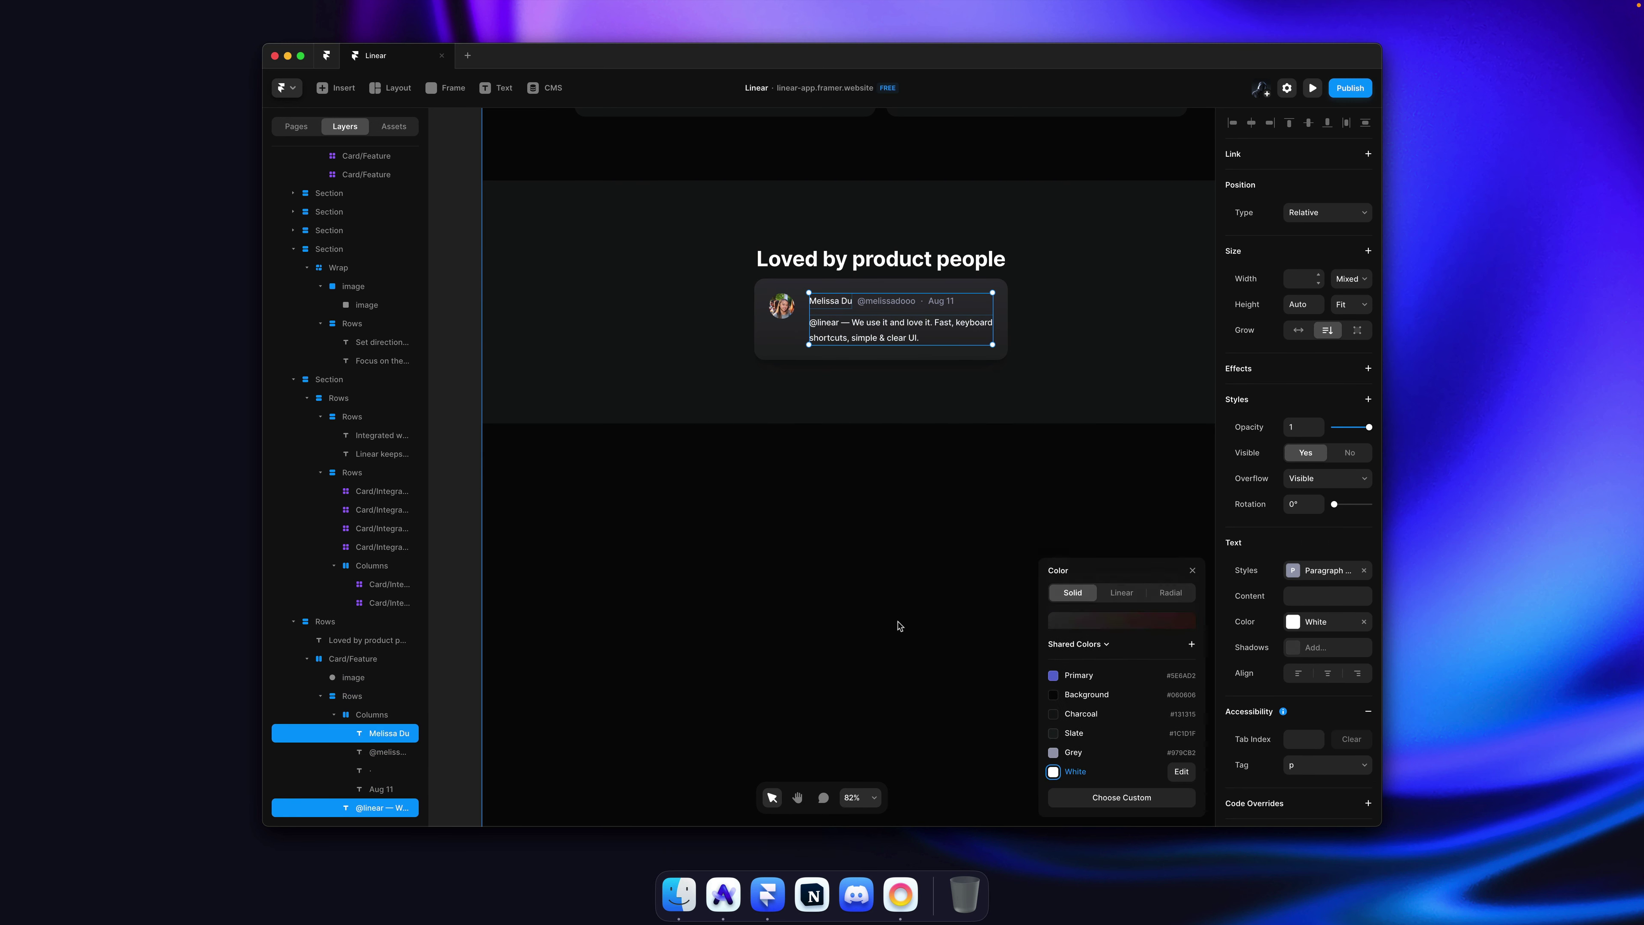
left_click(987, 368)
Step: Narrow the testimonial card to a width of 400
left_click(997, 356, "super")
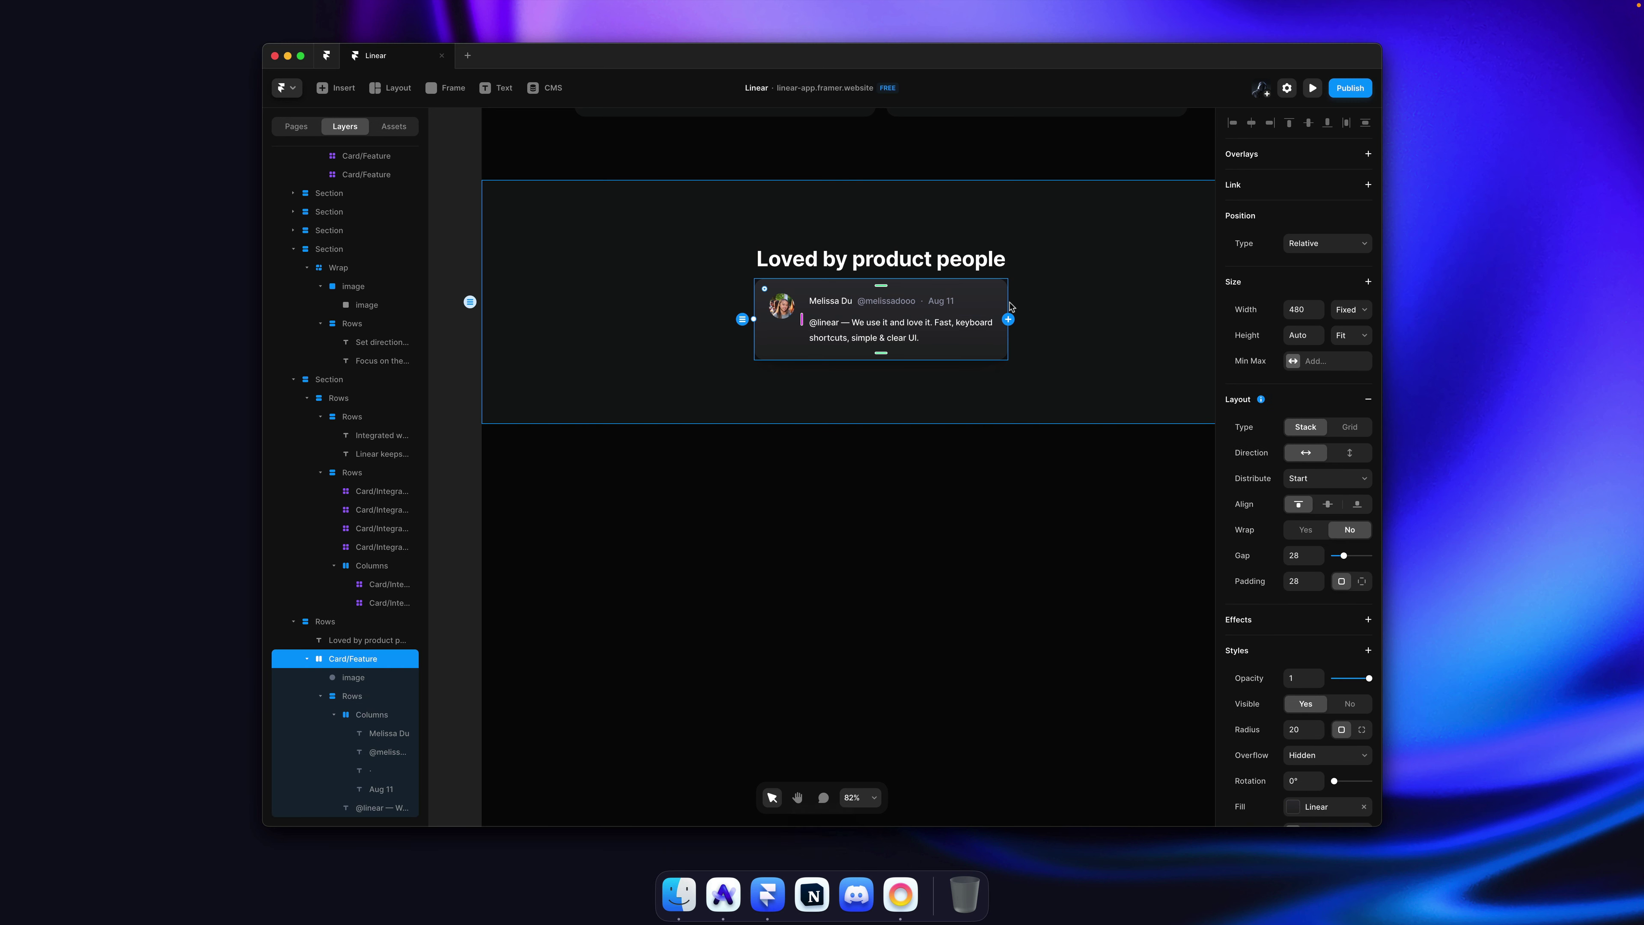
left_click_drag(1008, 317, 975, 314)
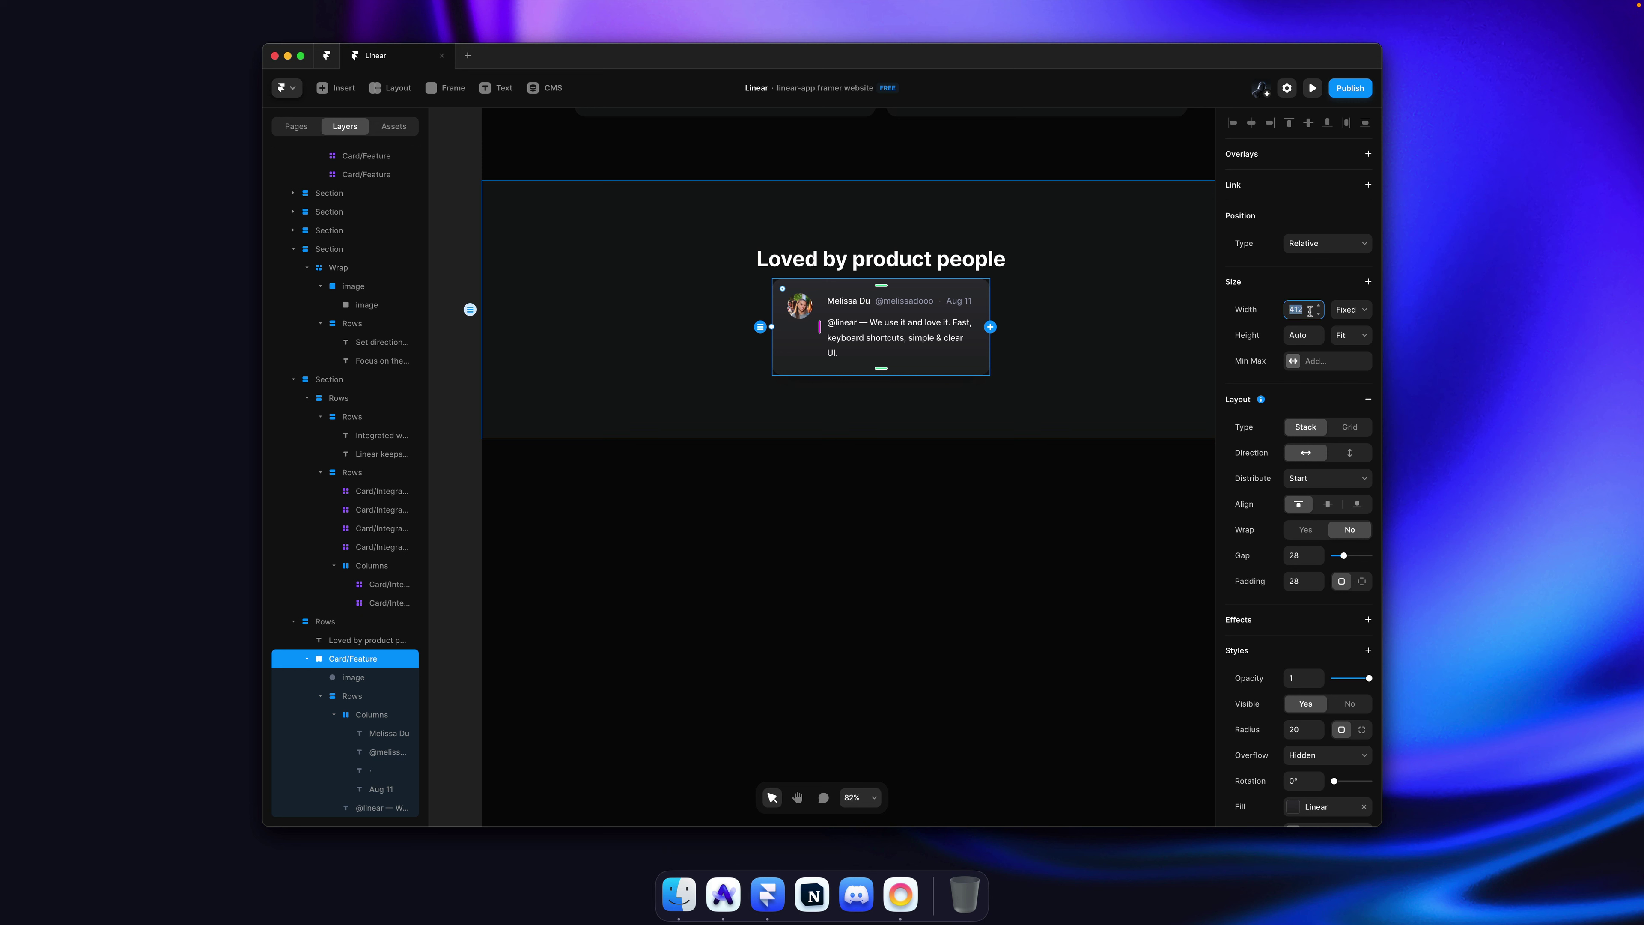
type("400")
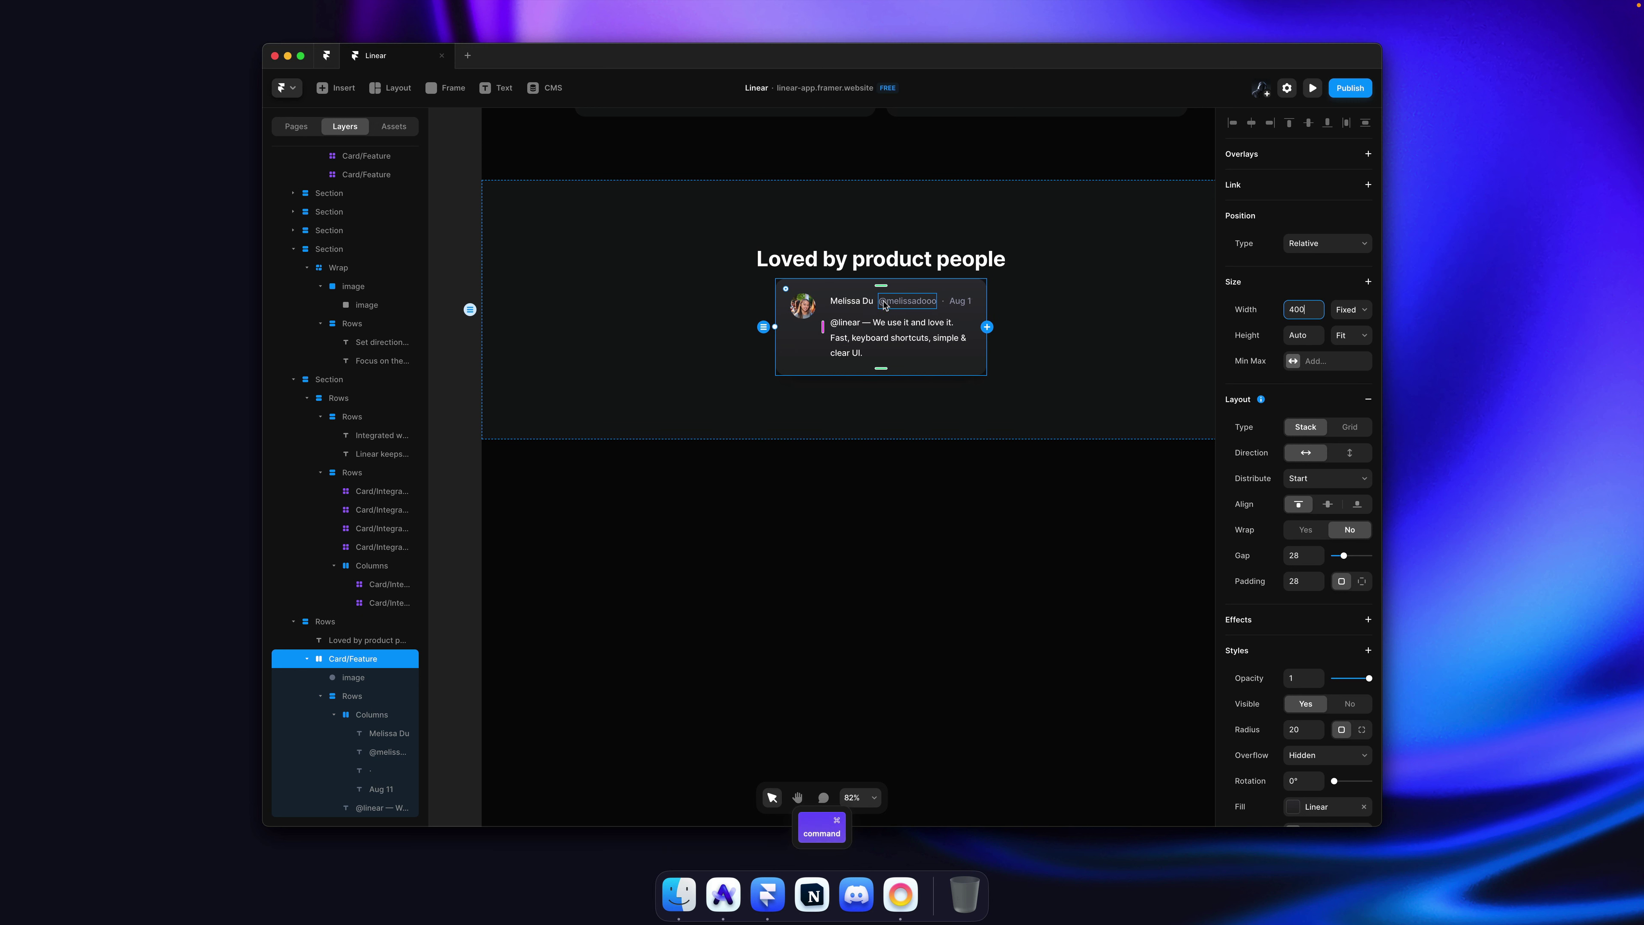
left_click(877, 305, "super")
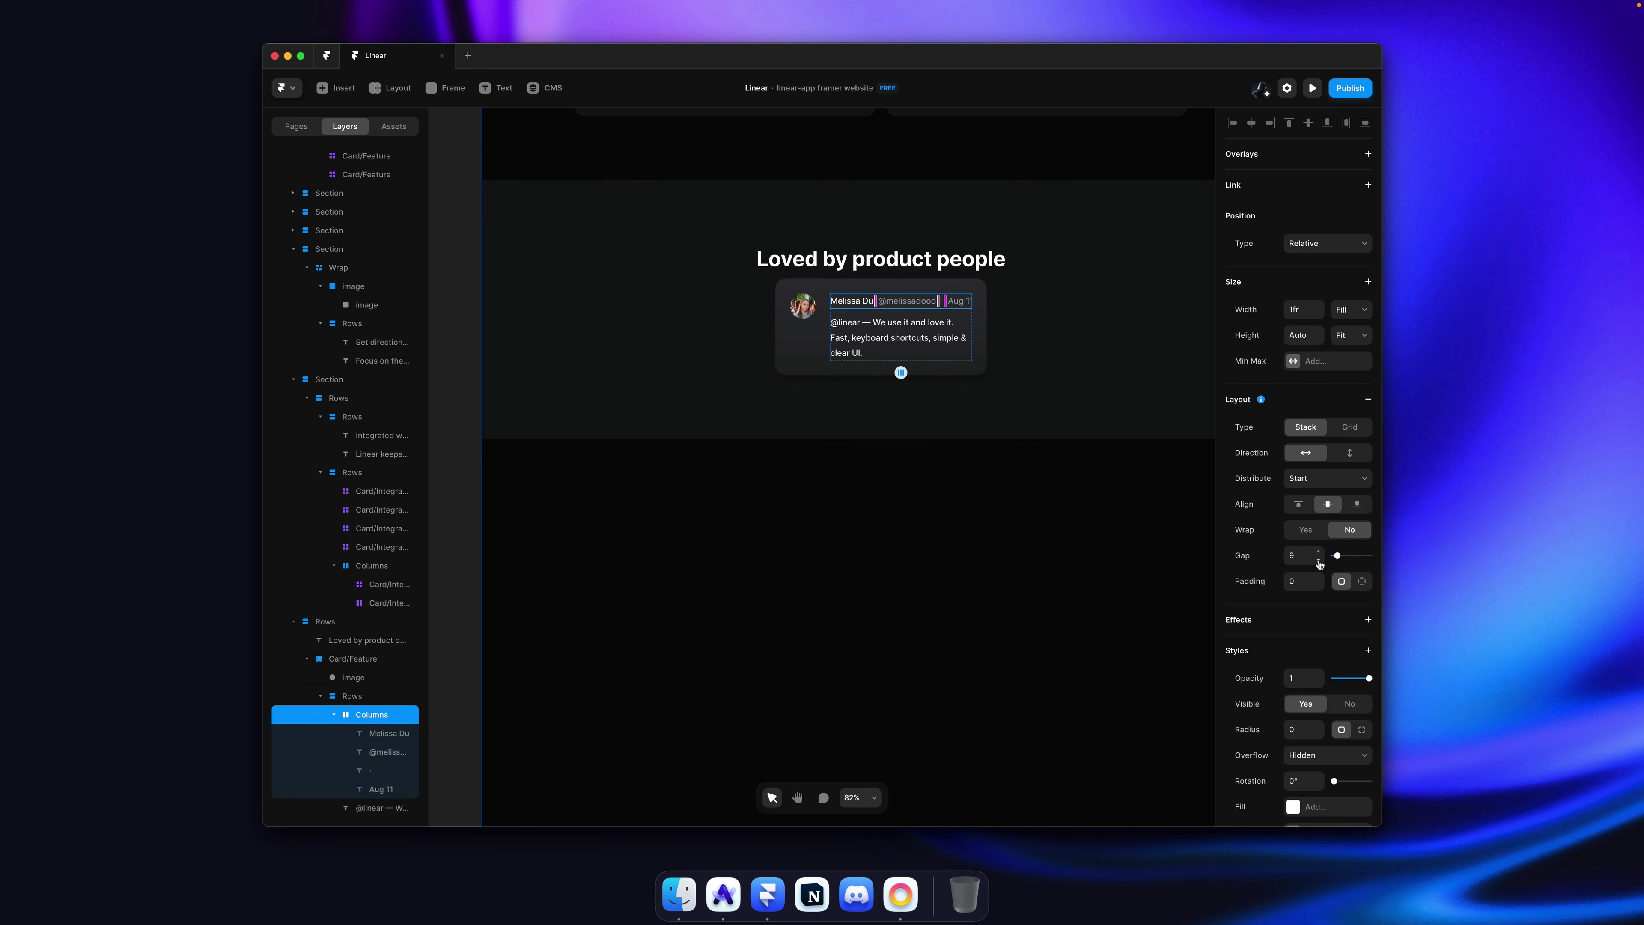
left_click(773, 511)
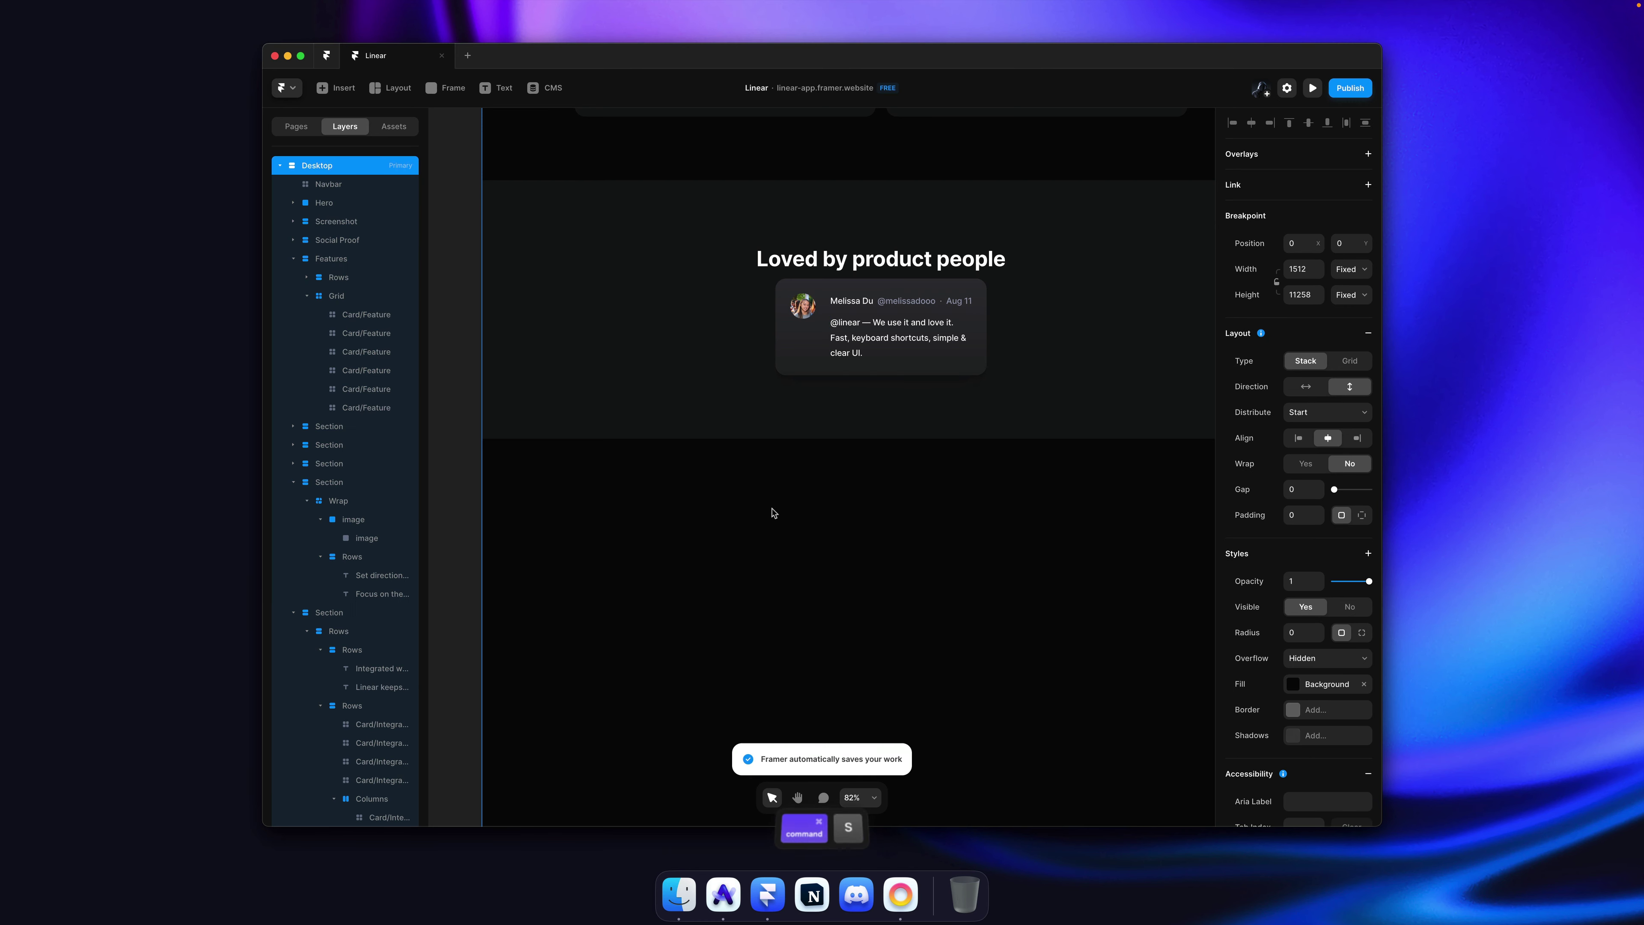
key("super+Tab")
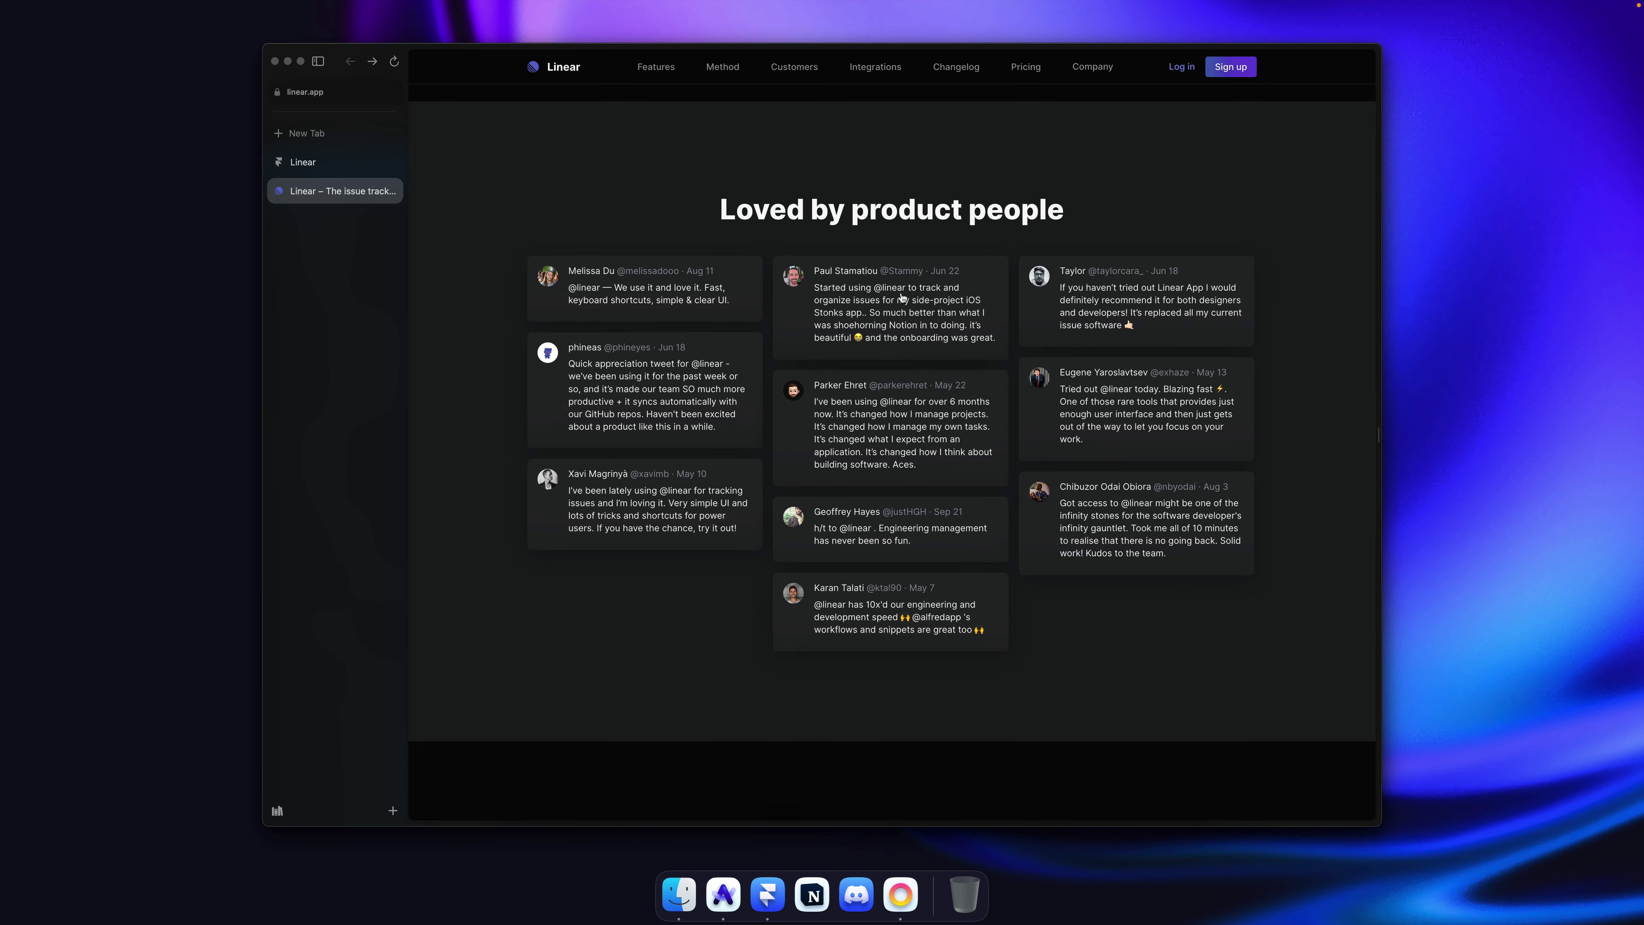
Step: Screenshot the top of a reference testimonial card on the Linear site, then return to Framer
key("shift+super+4")
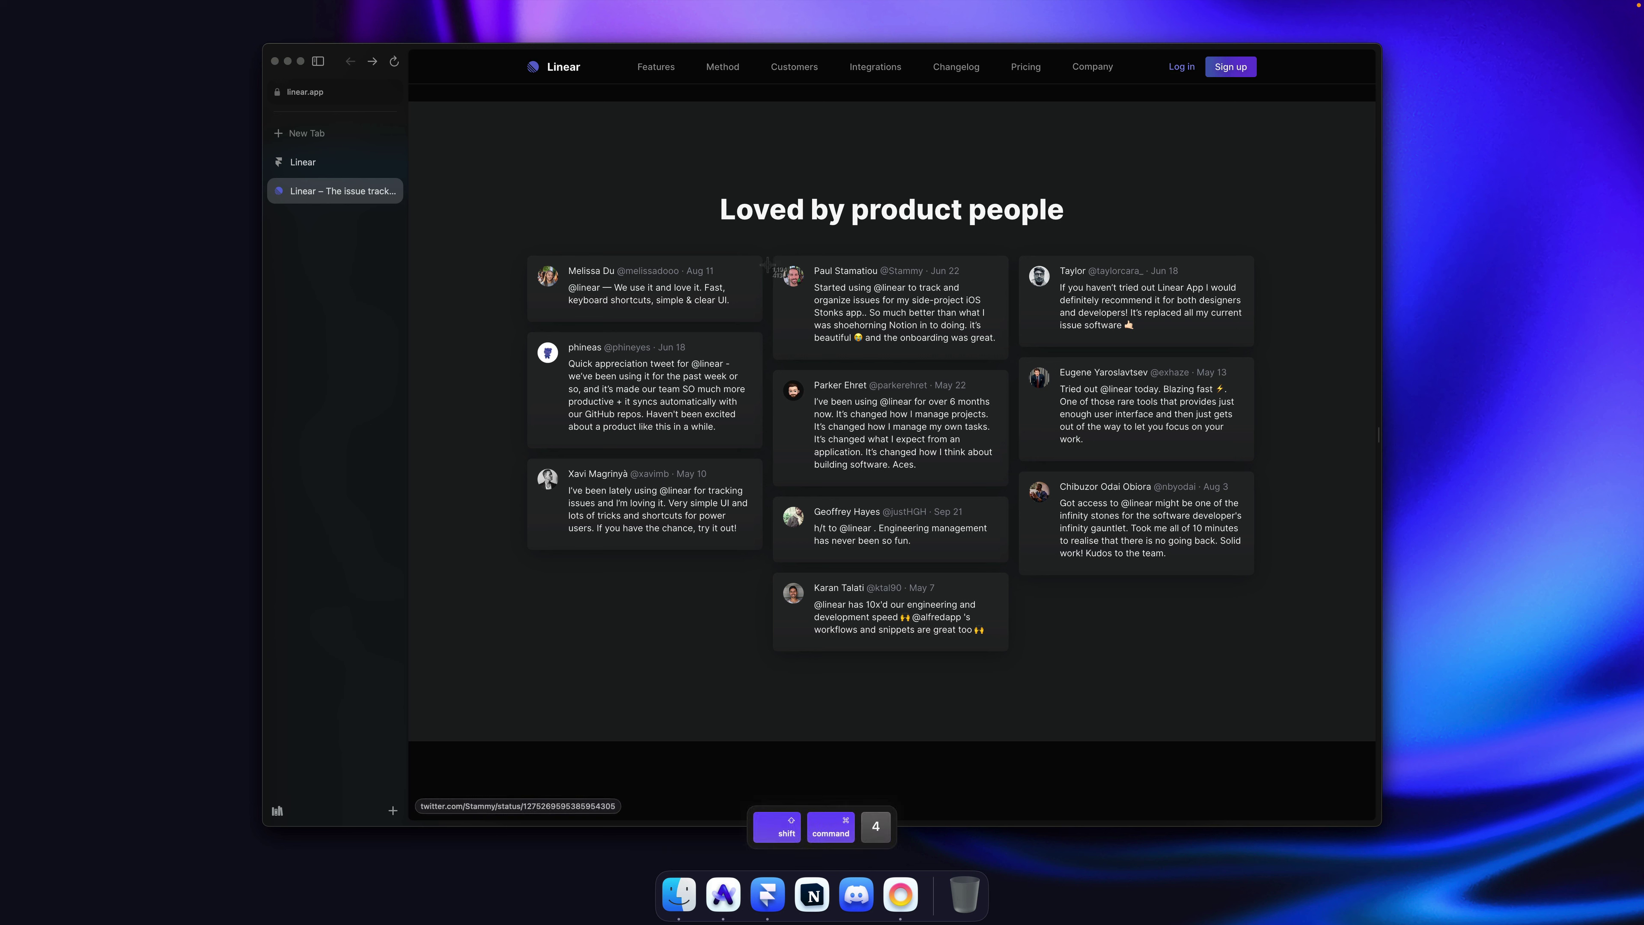
left_click_drag(775, 261, 1008, 306)
key("super+Tab")
key("Escape")
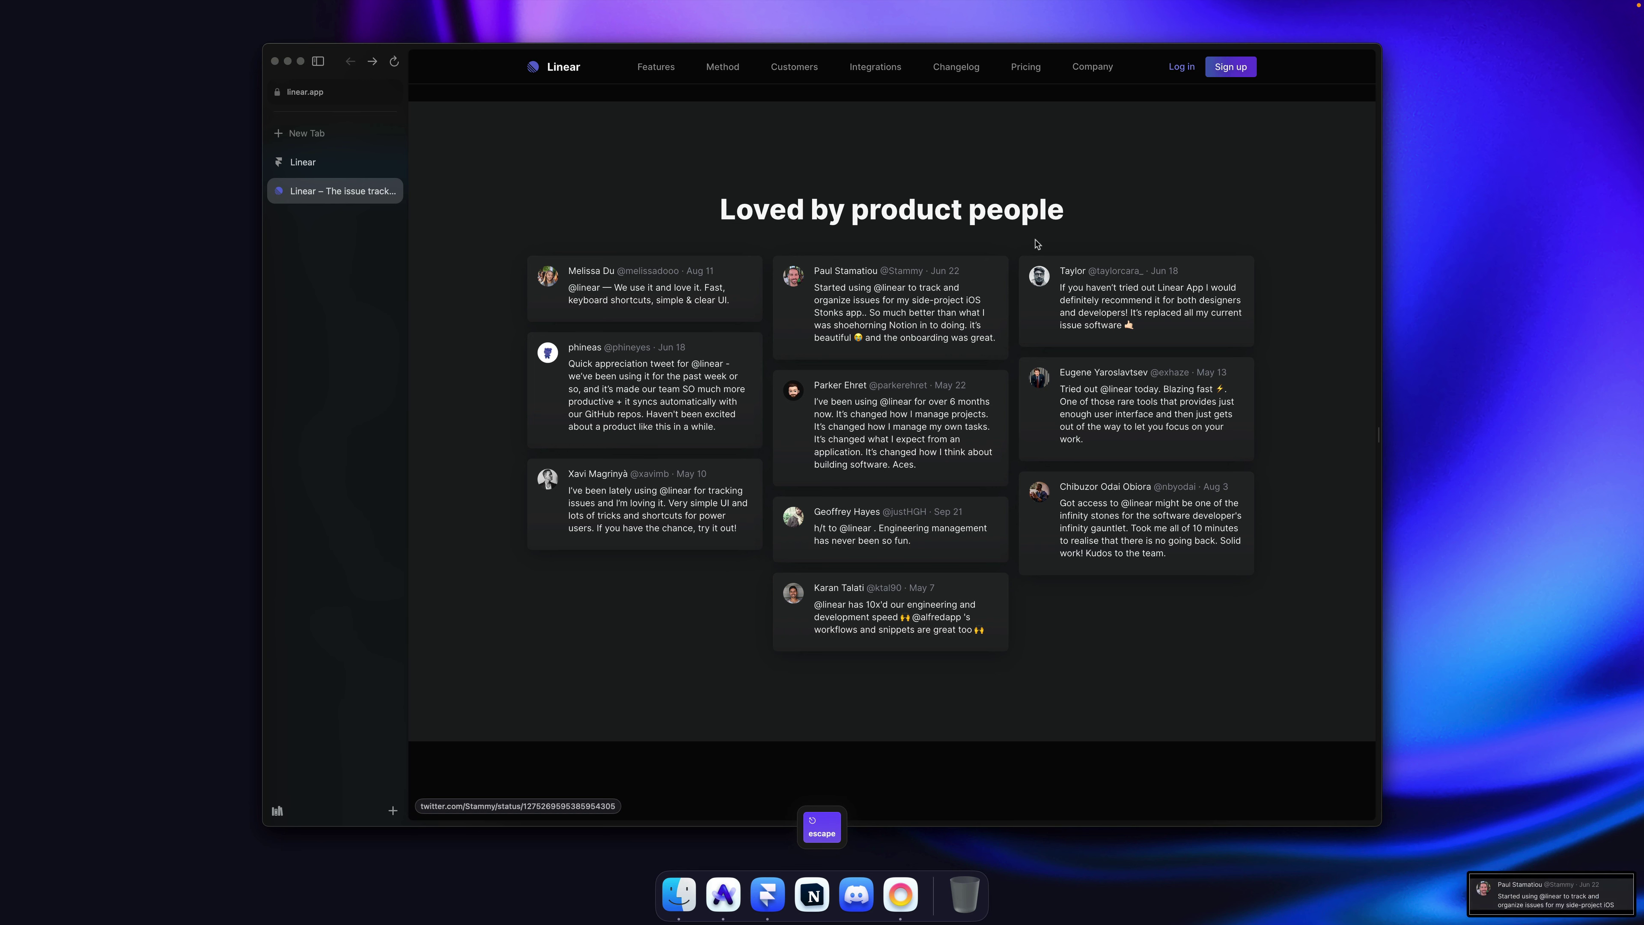
right_click(1589, 888)
left_click(1535, 882)
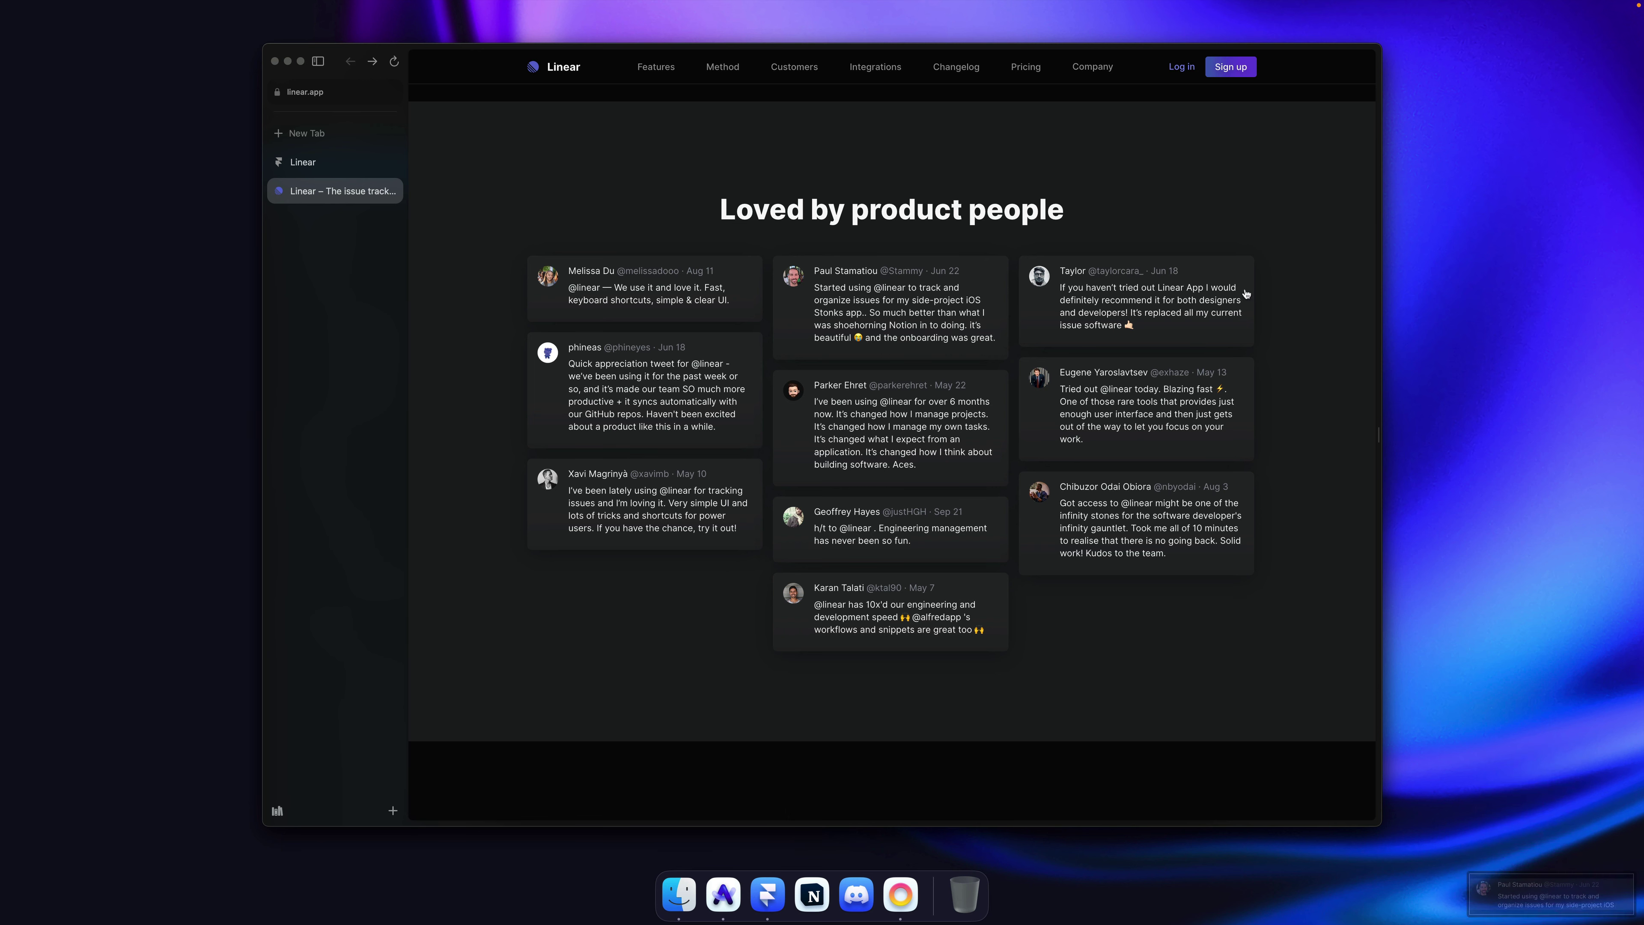
key("super+Tab")
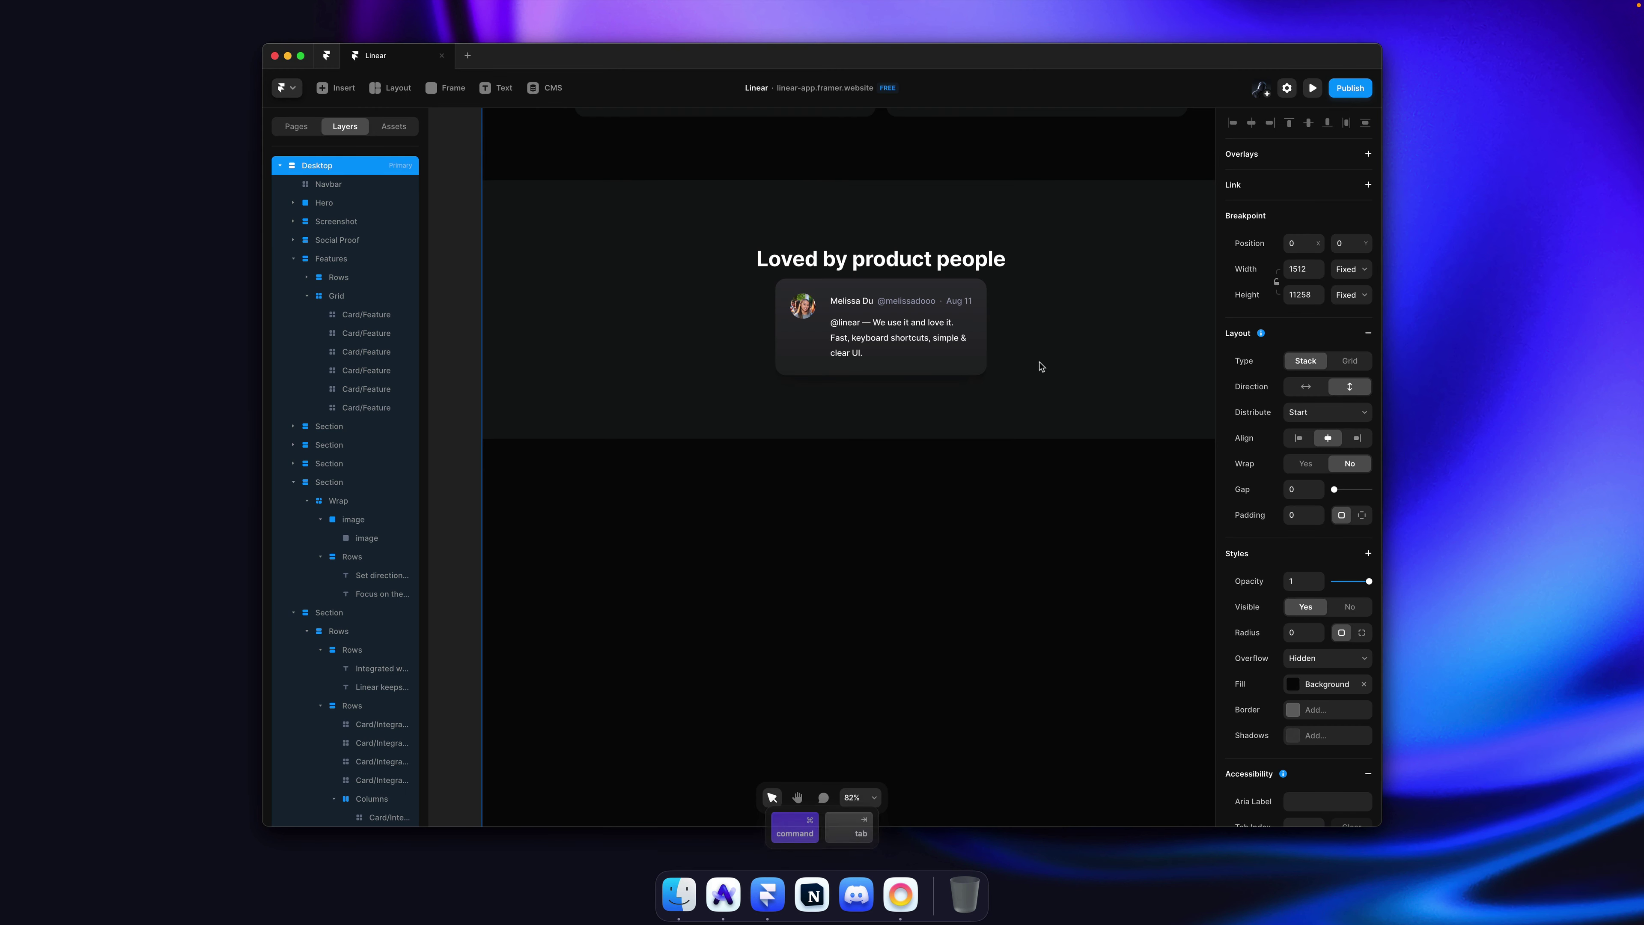
Step: Save the project and collapse the expanded Grid, Features, Section and Rows layer groups
key("super")
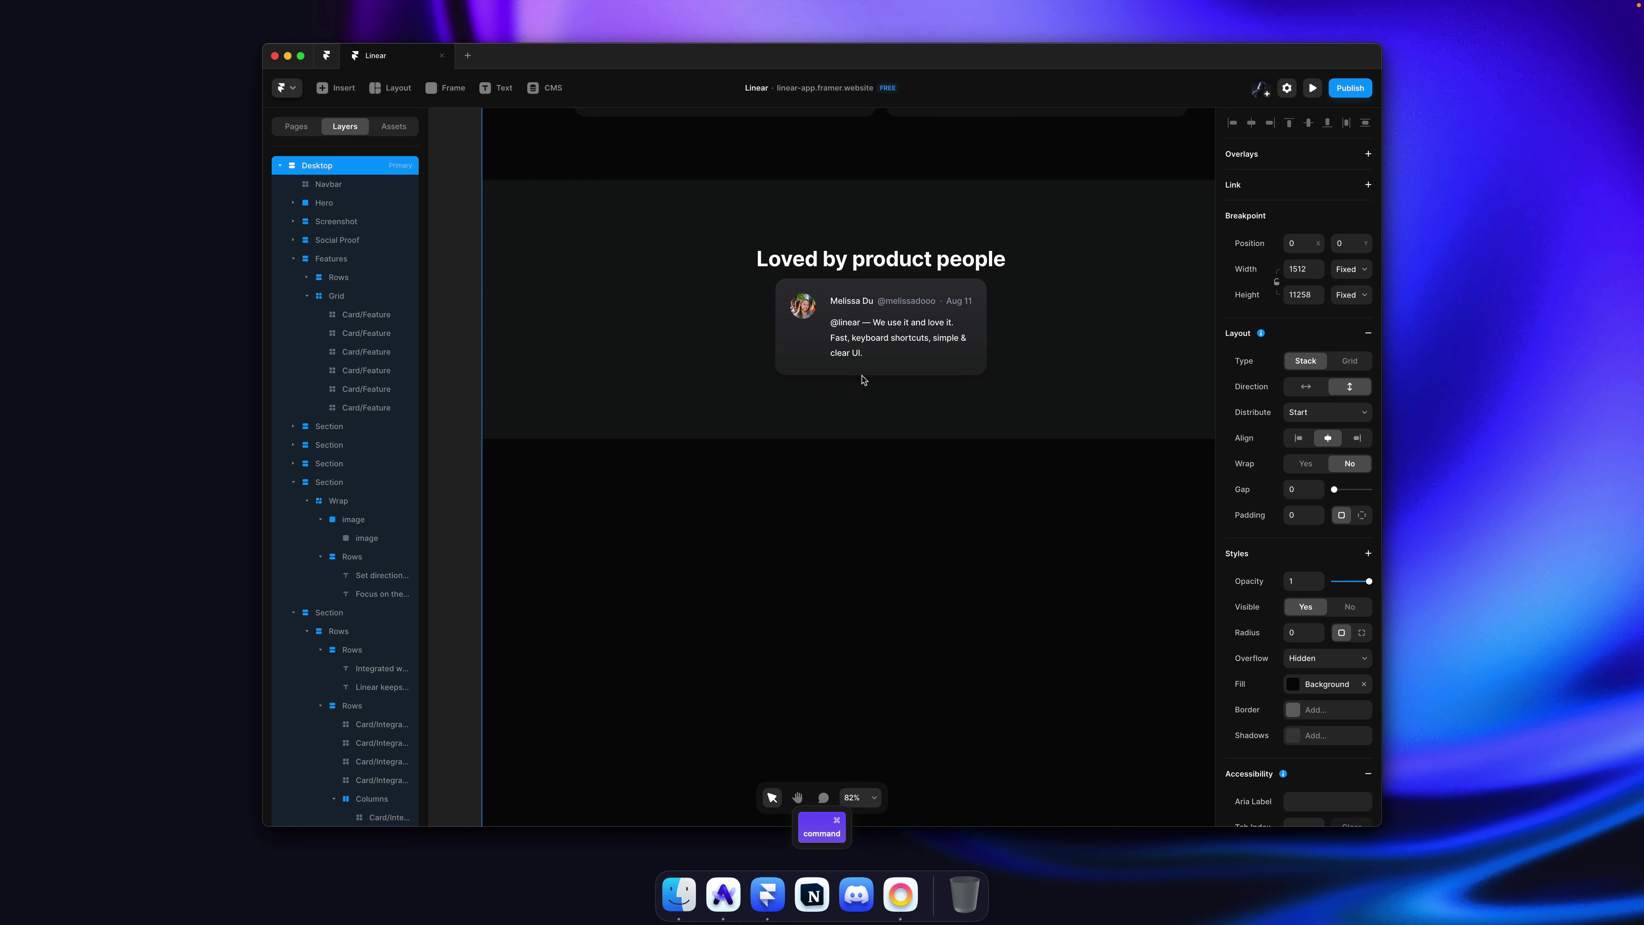
left_click(463, 479)
key("super+s")
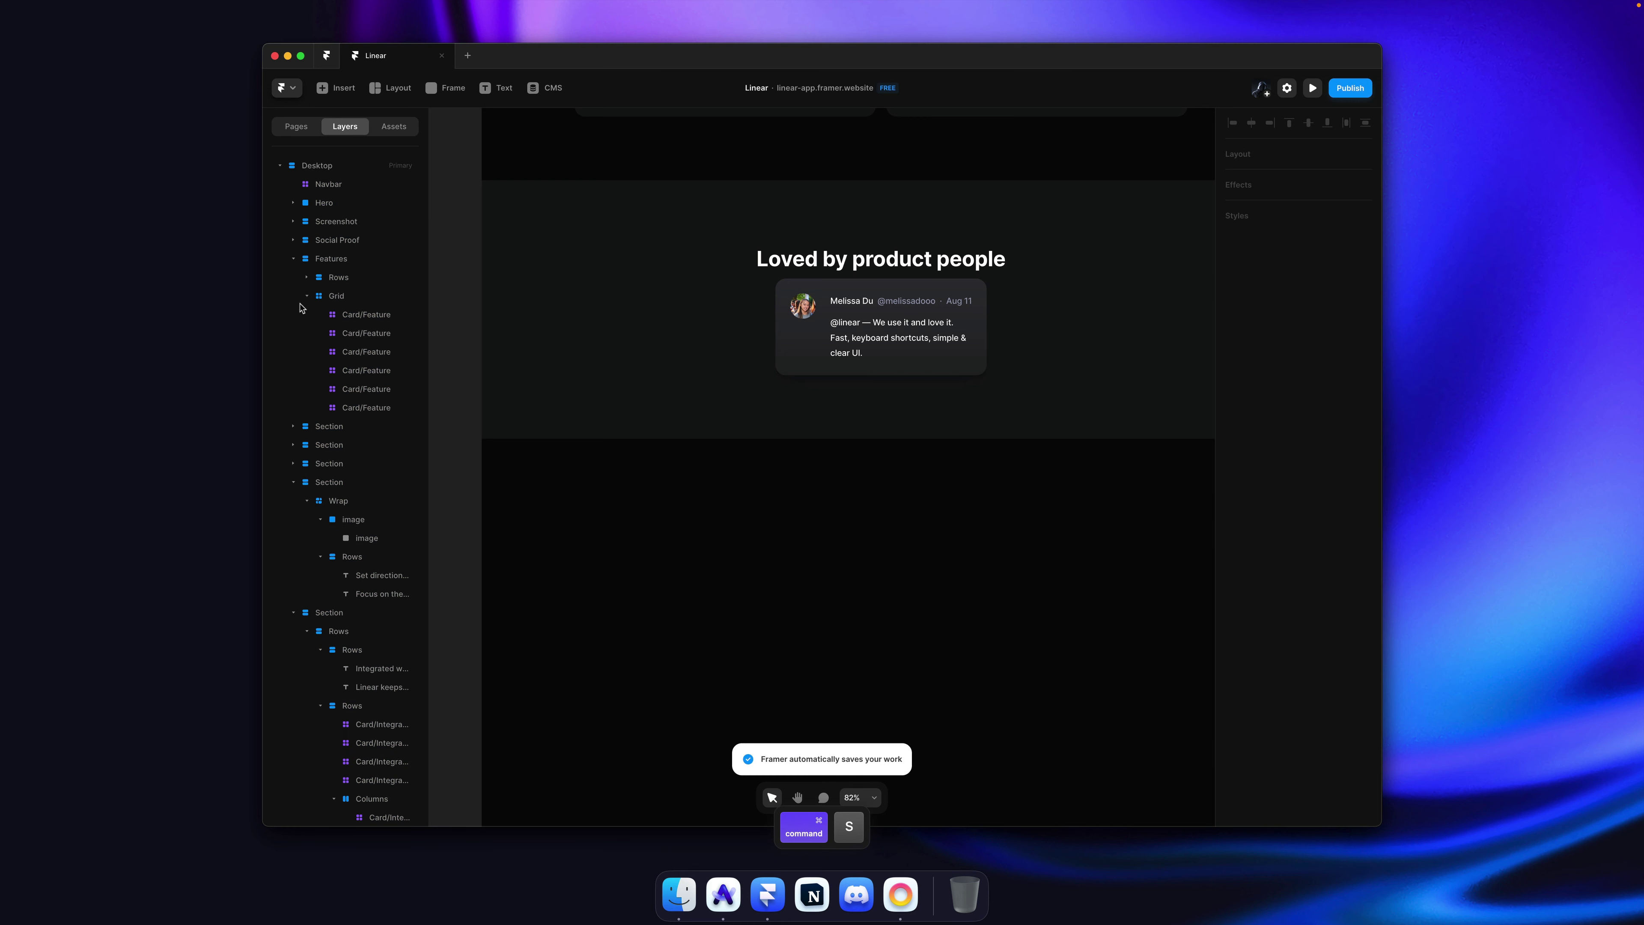
left_click(307, 296)
left_click(293, 259)
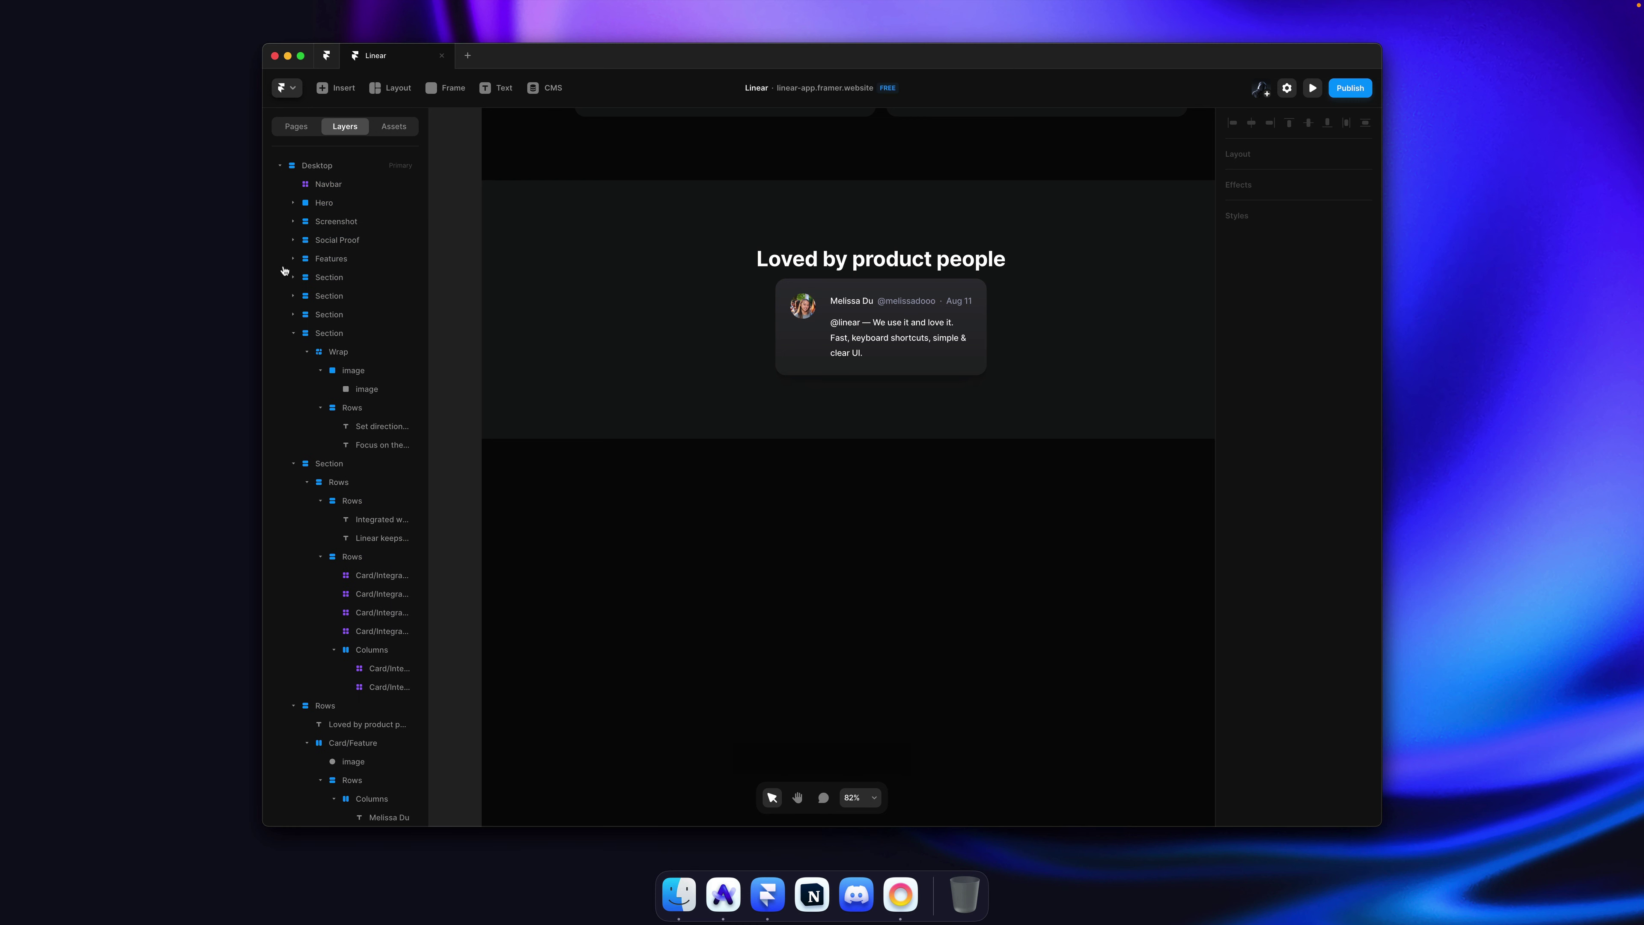
left_click(293, 334)
left_click(293, 353)
left_click(292, 371)
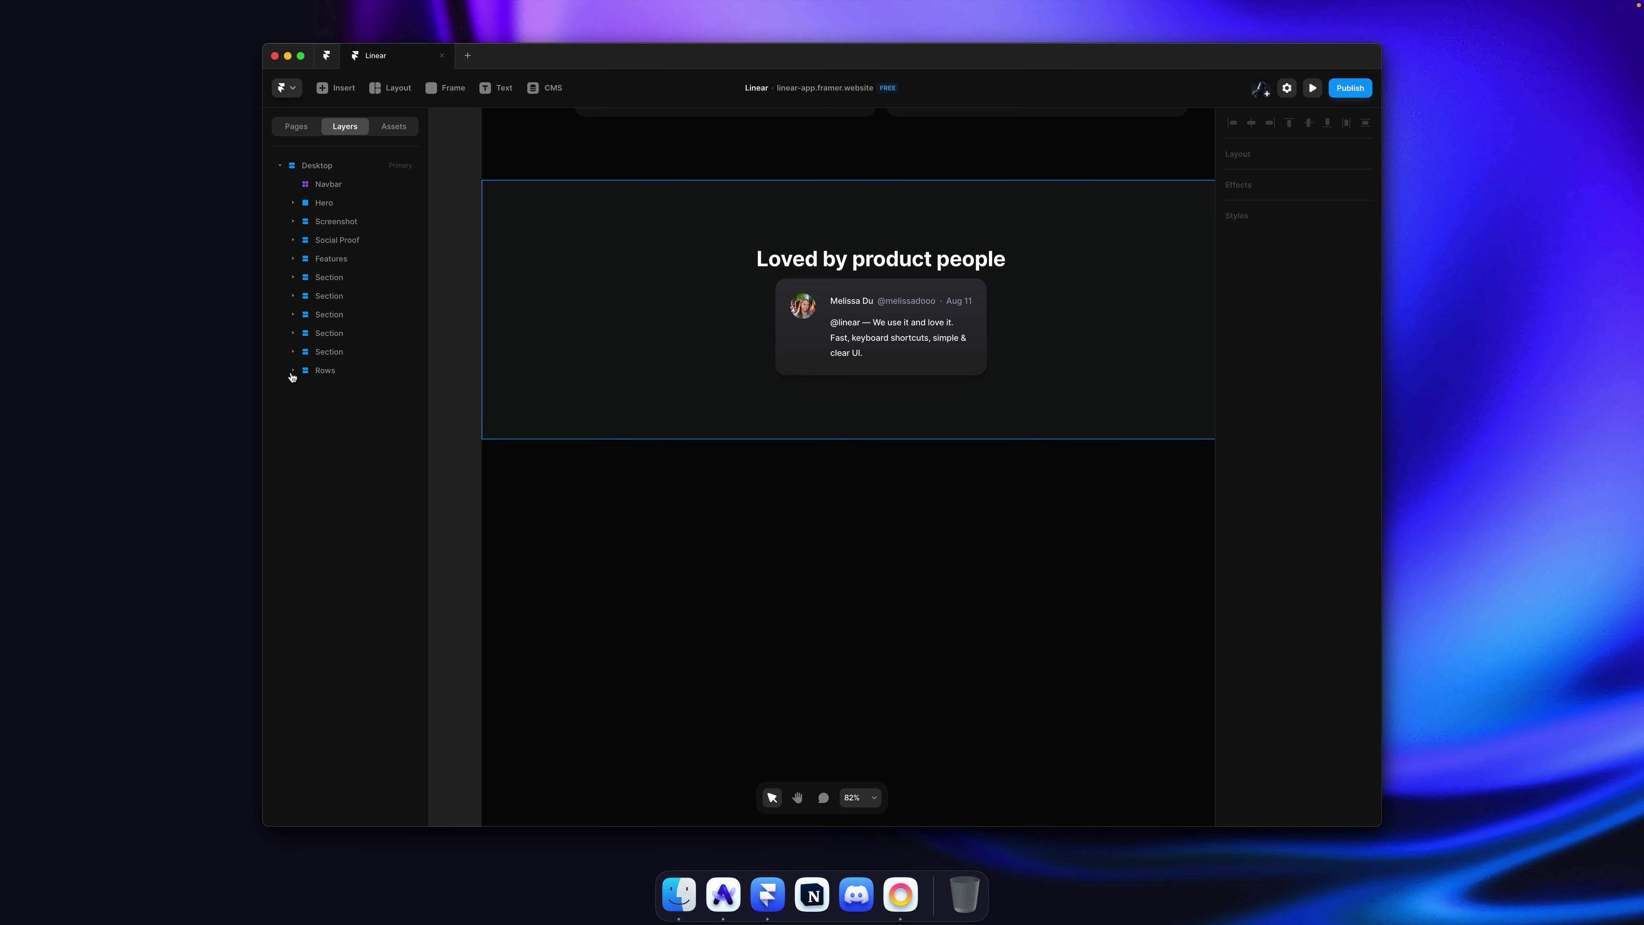
Step: Give the testimonial card 24 padding and create a component from it
left_click(813, 351, "super")
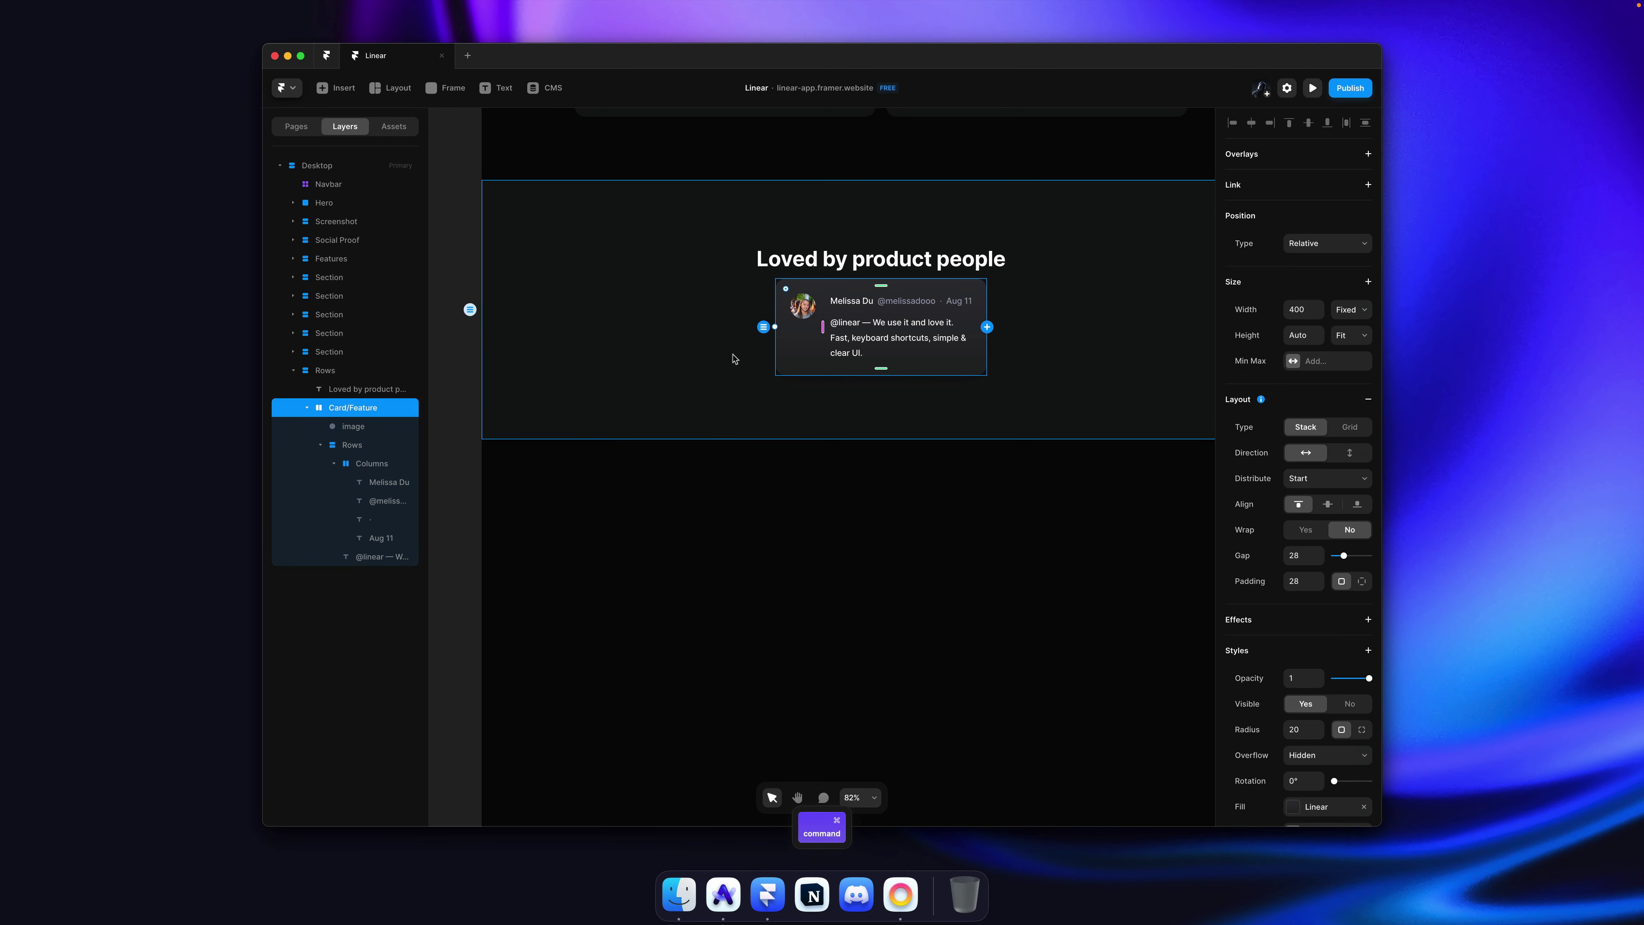
key("super+Tab")
key("super+Tab")
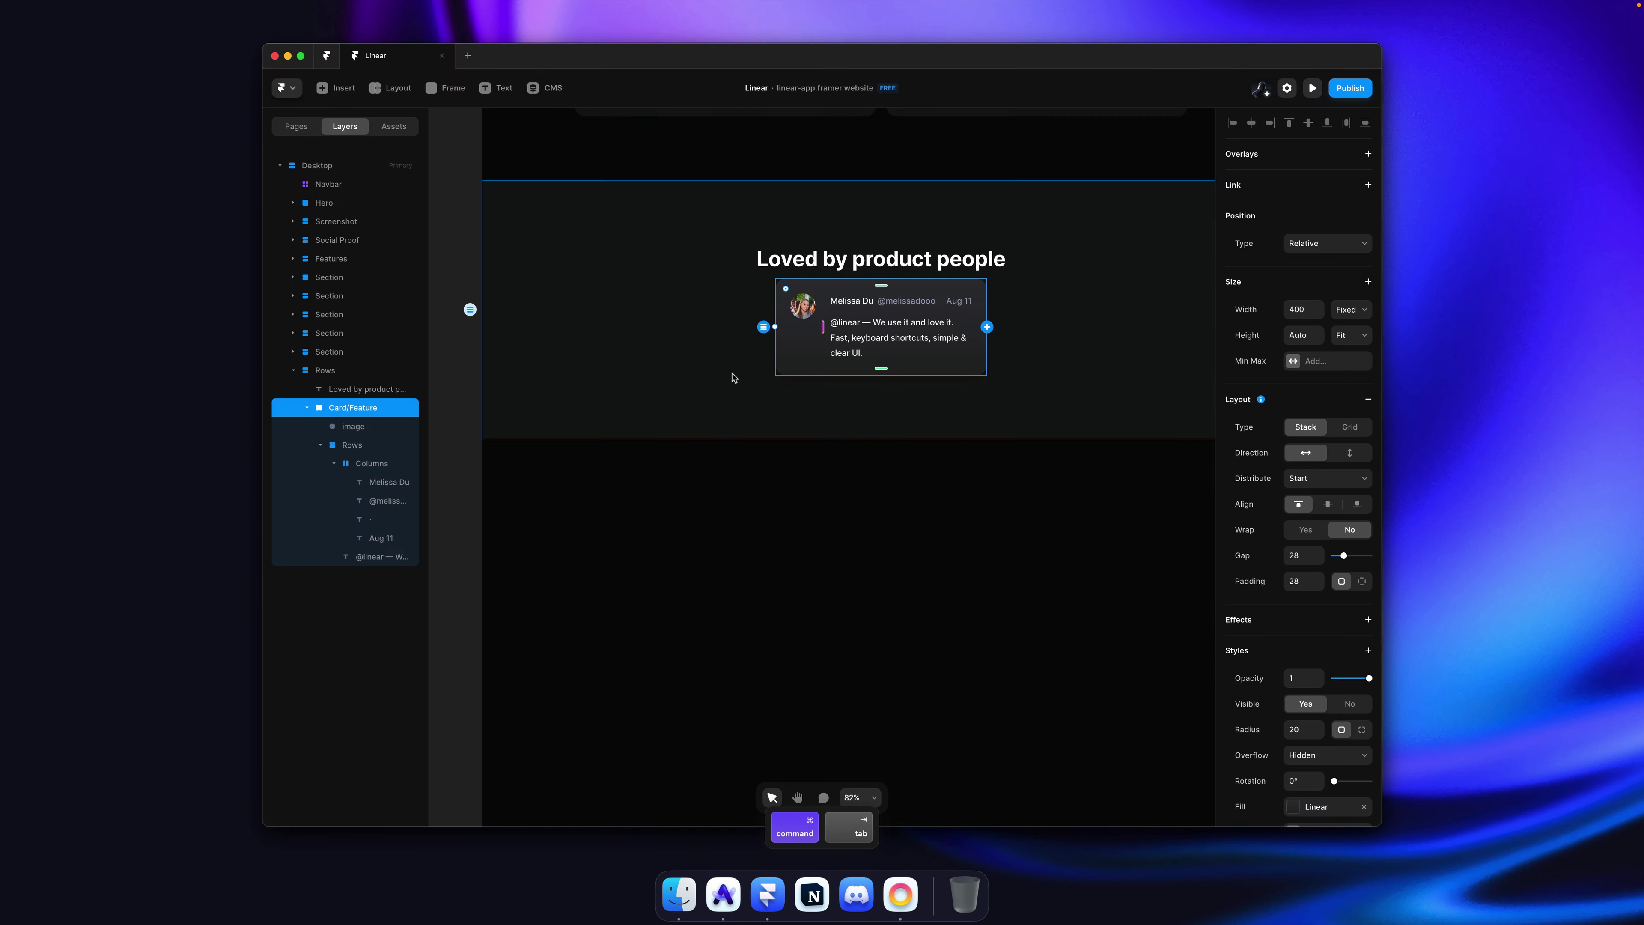
left_click(1308, 585)
type("2")
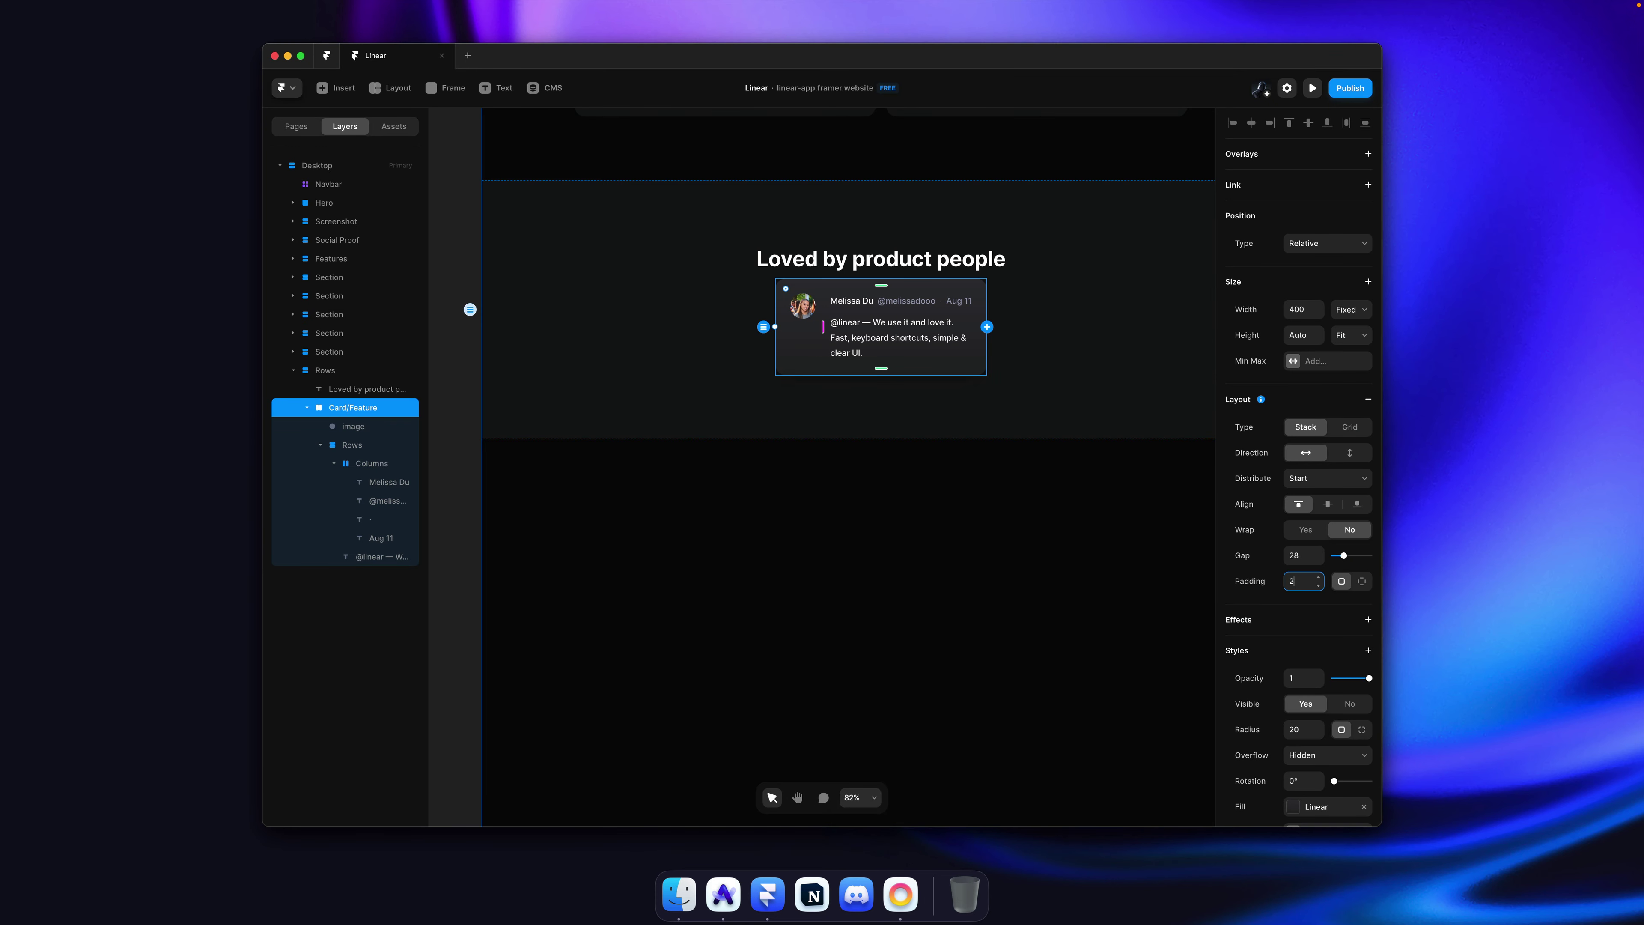
type("4")
key("Return")
key("super+alt+k")
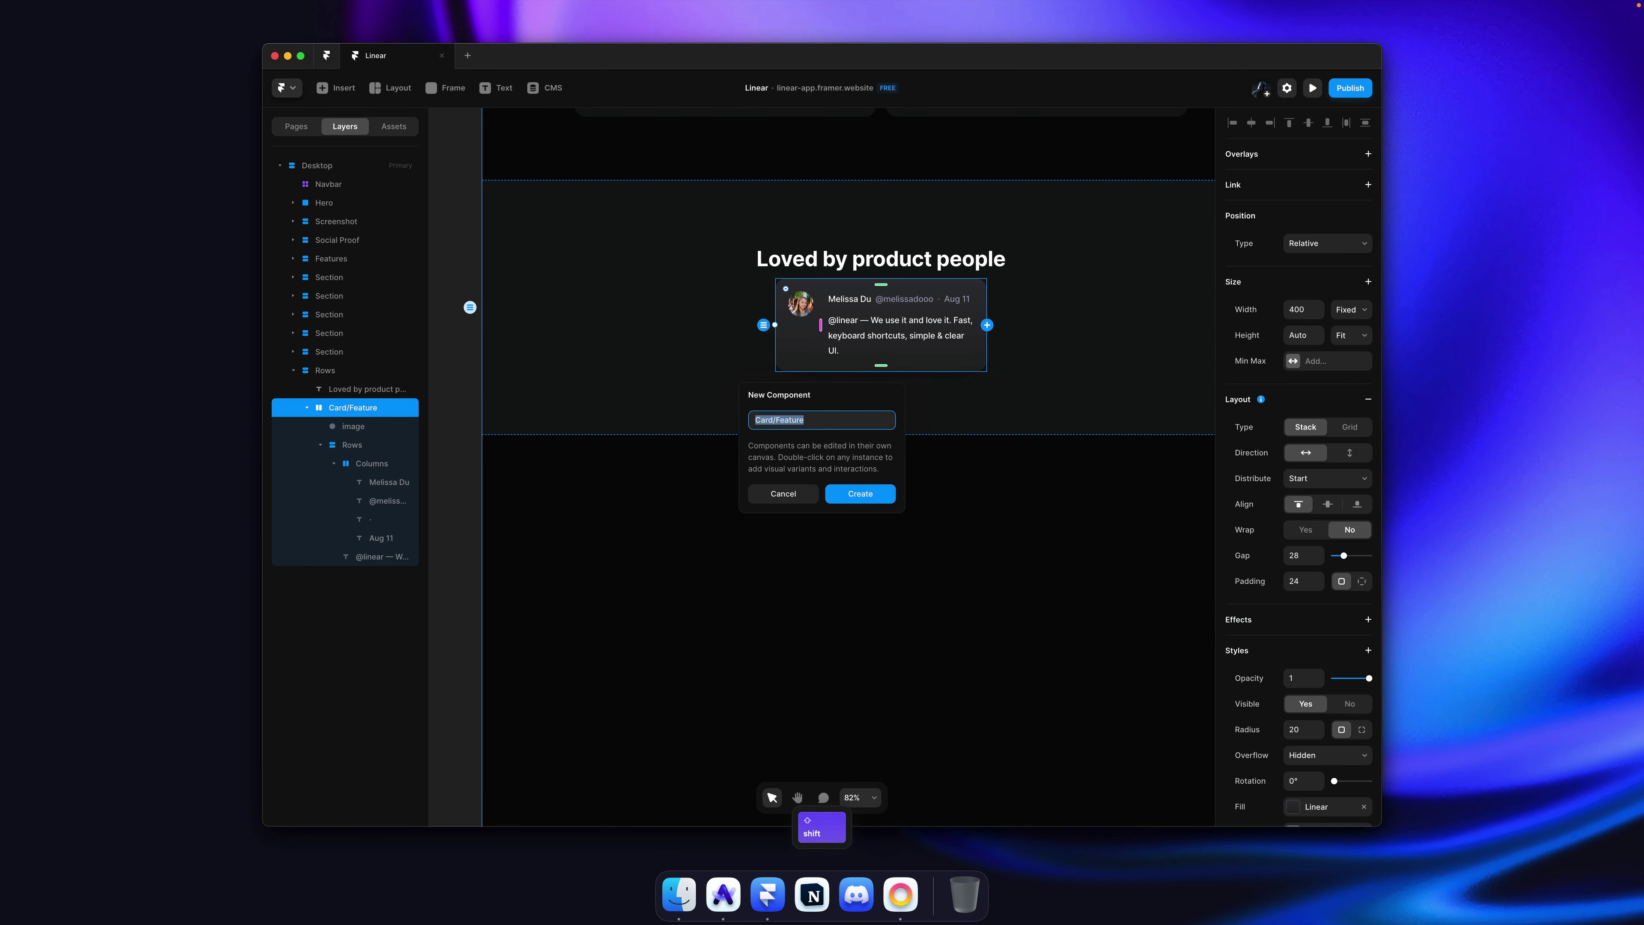
Step: Create the Card/Testimonial component, bind the name text to a Name variable, and rename Image to Avatar
type("Card/Testi")
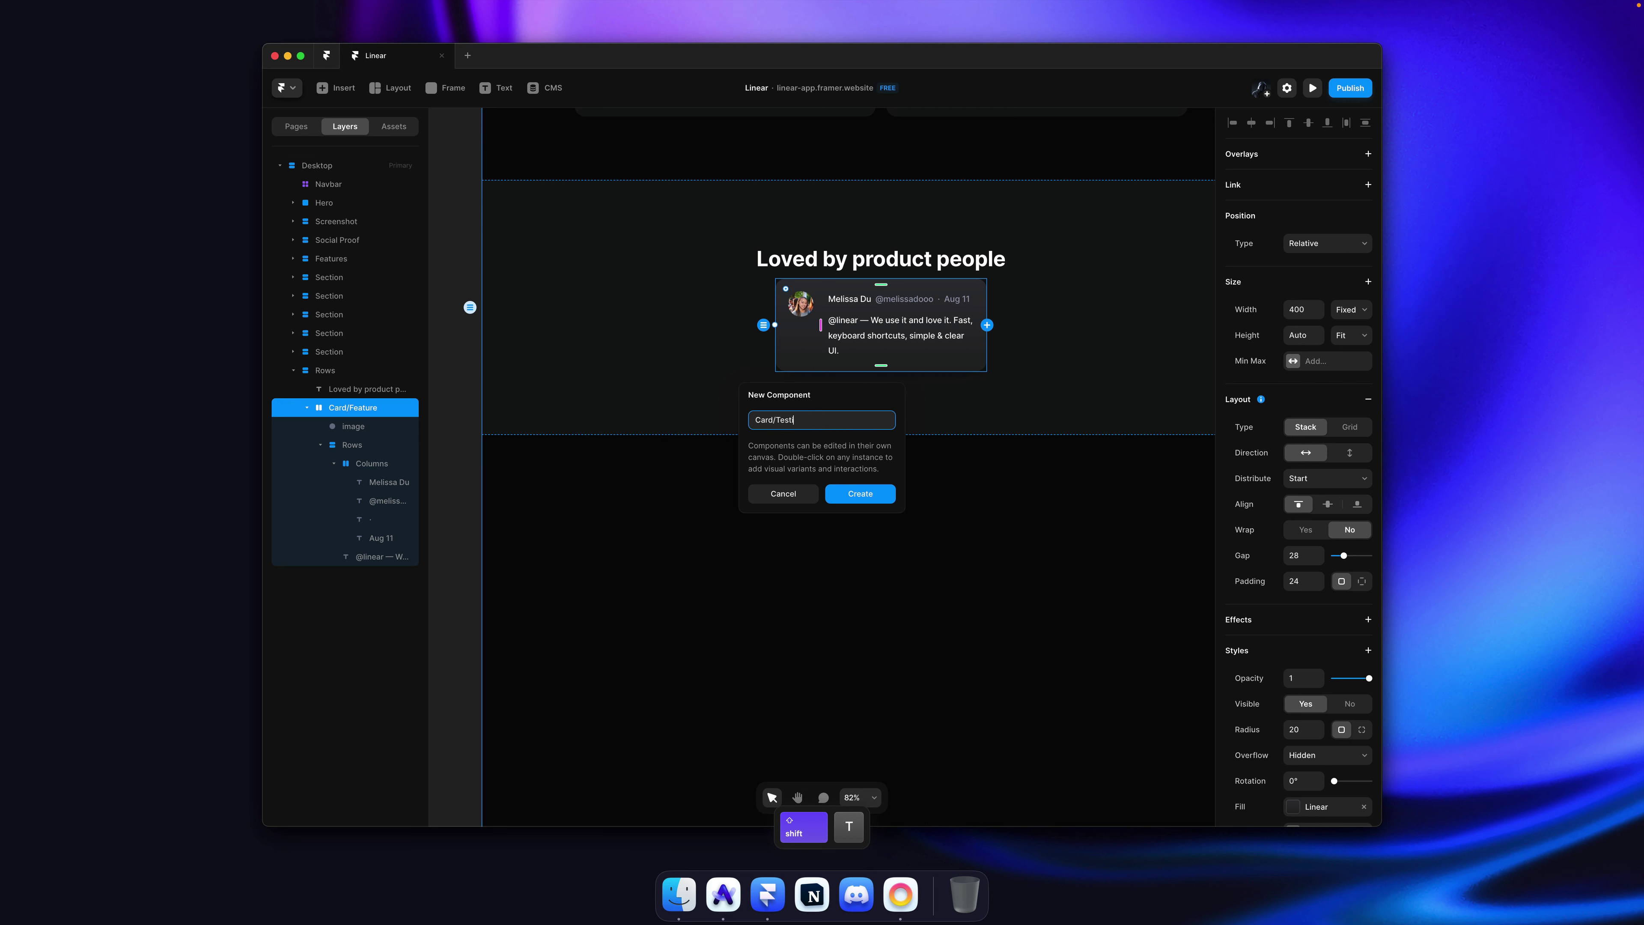
type("monial")
key("Return")
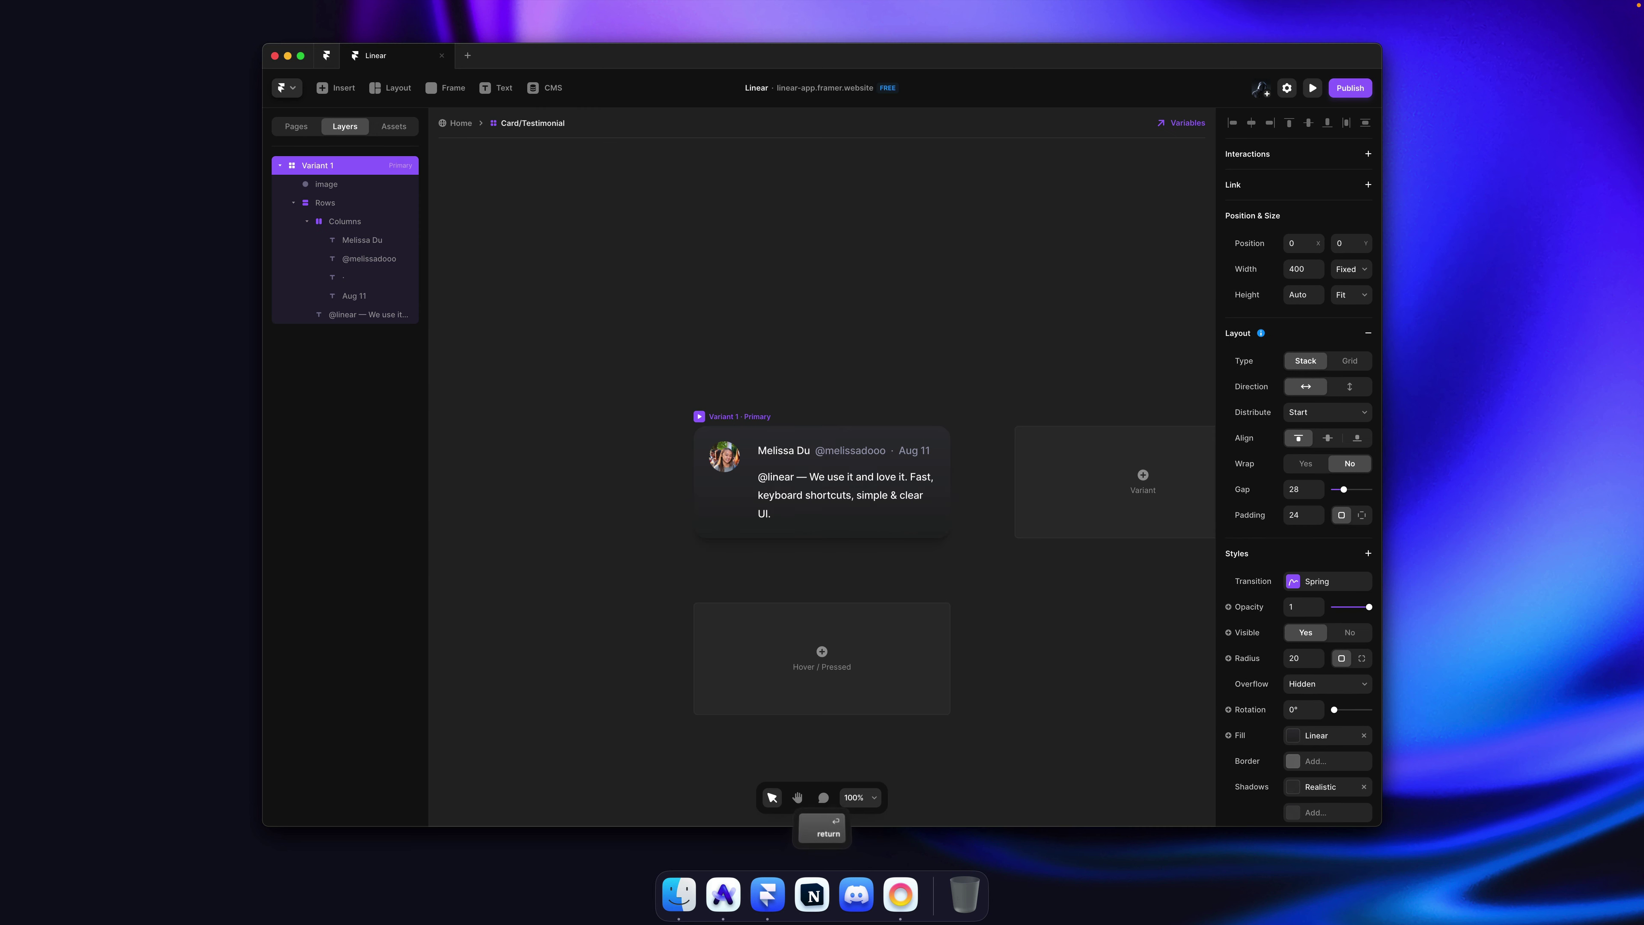
left_click(913, 360)
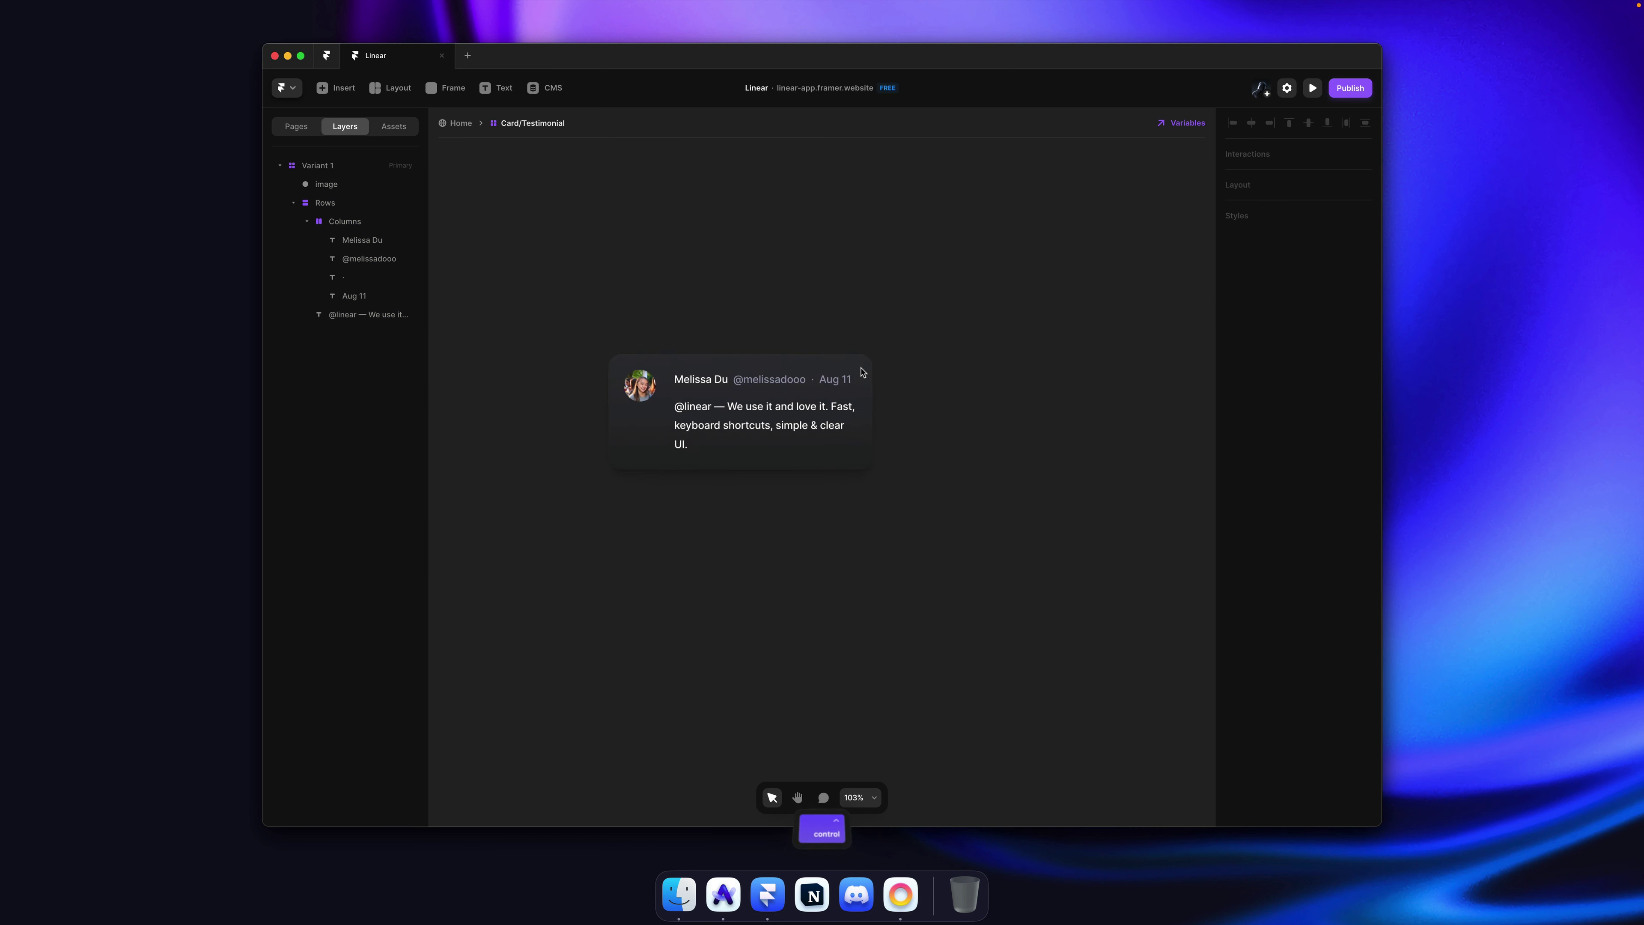
left_click(752, 402, "super")
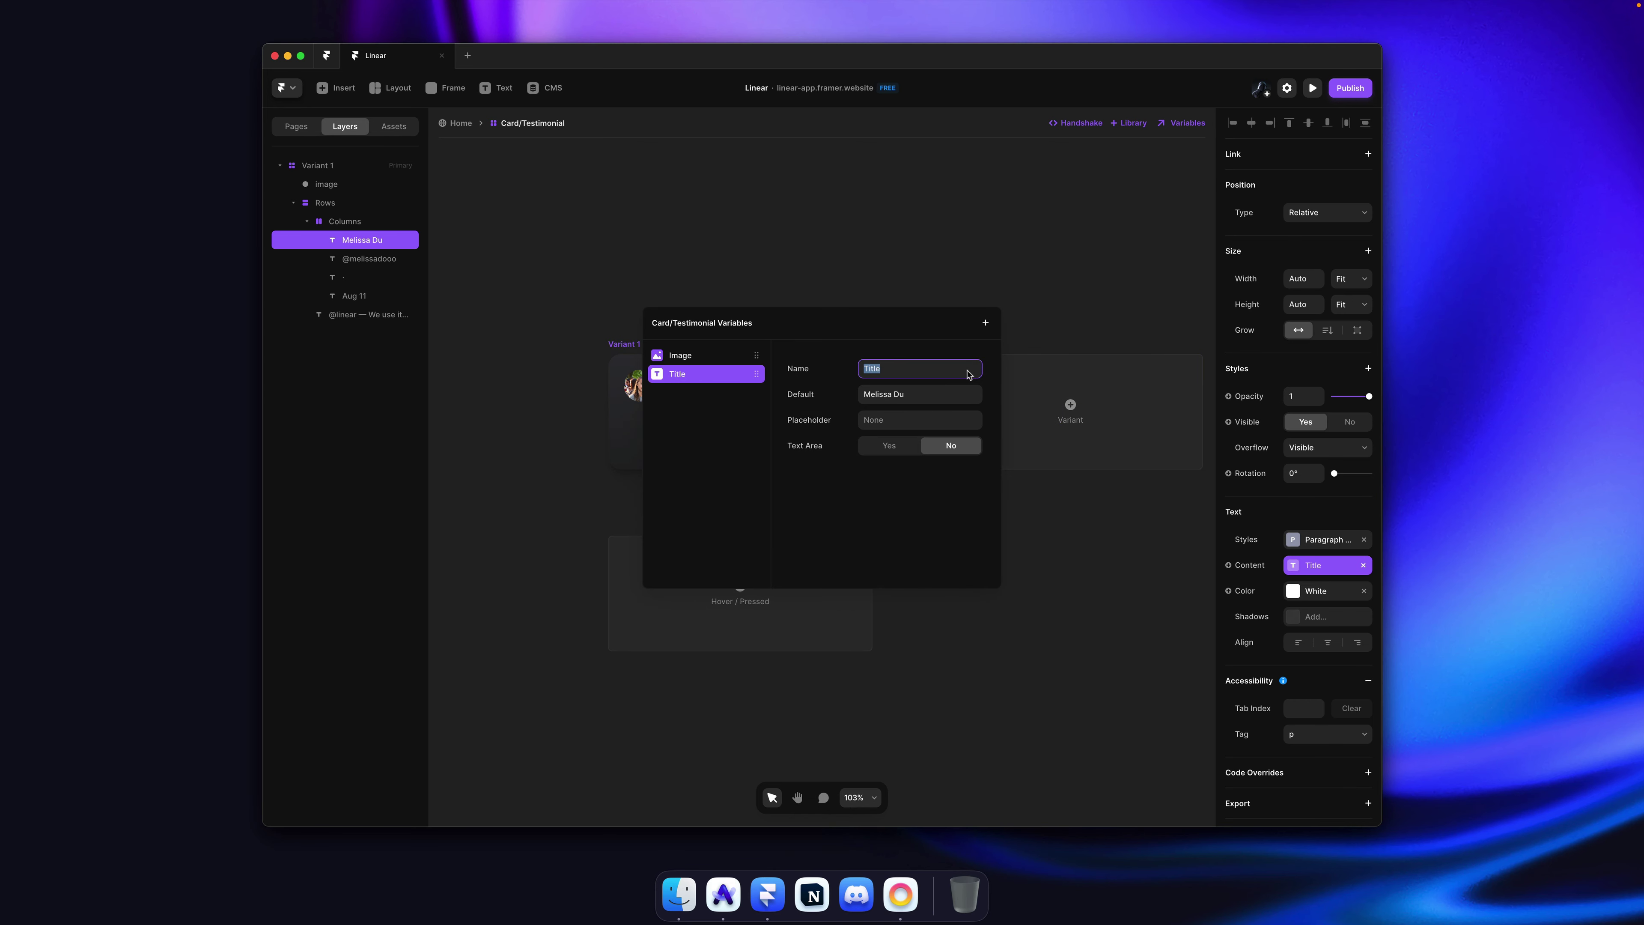
type("Name")
key("Return")
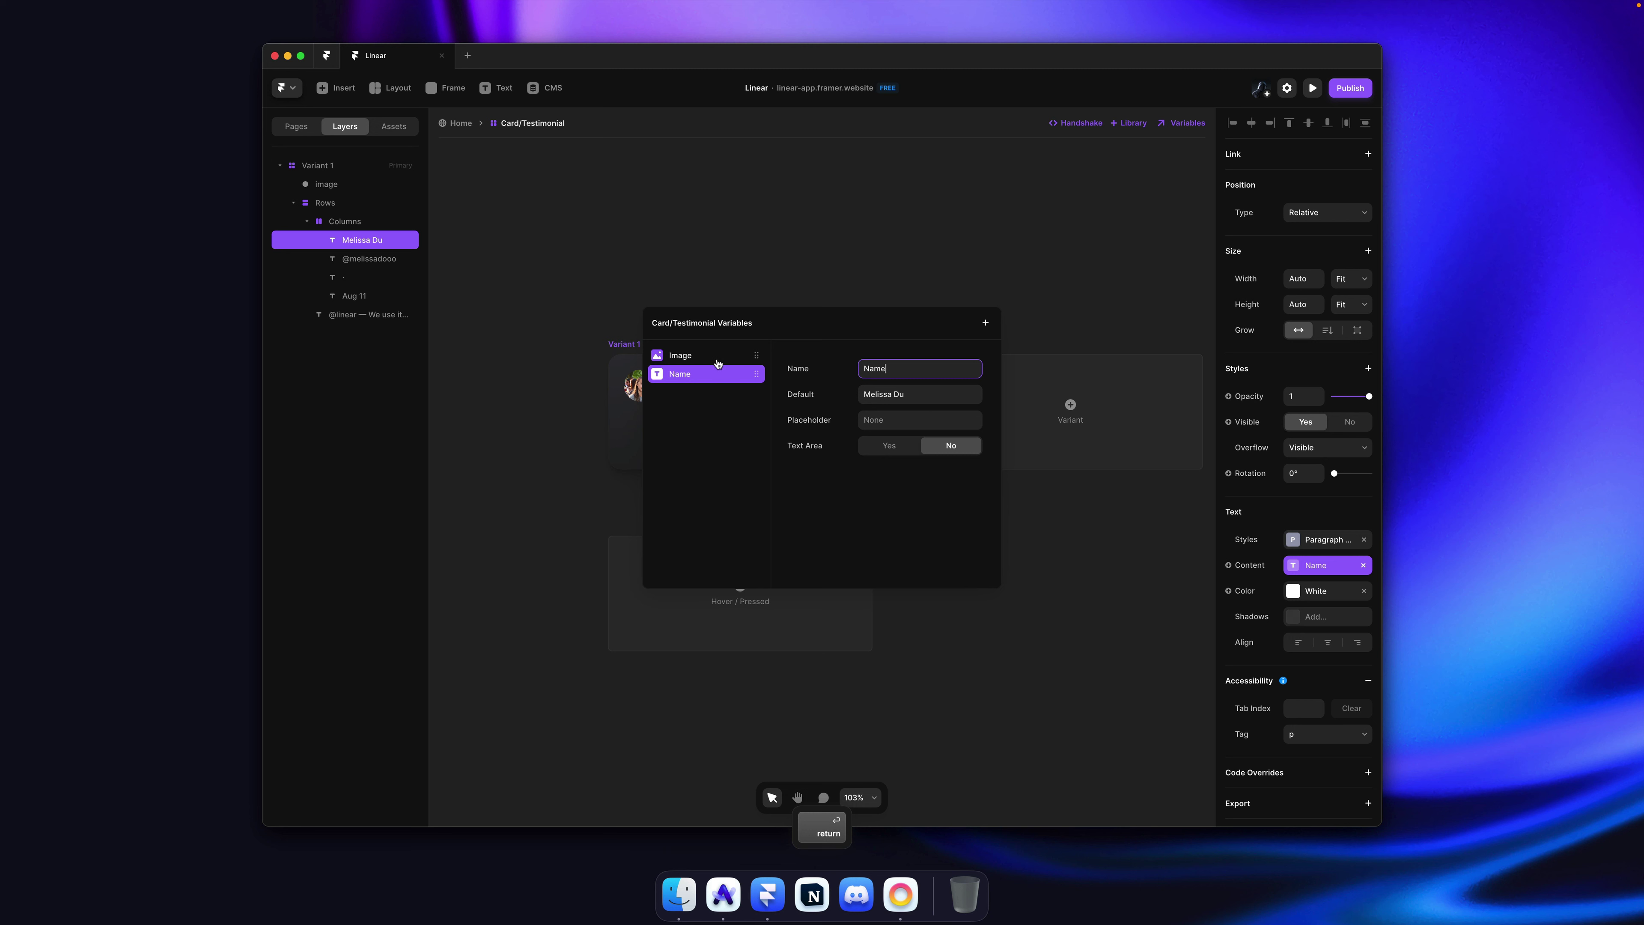
left_click(718, 356)
type("Avatar")
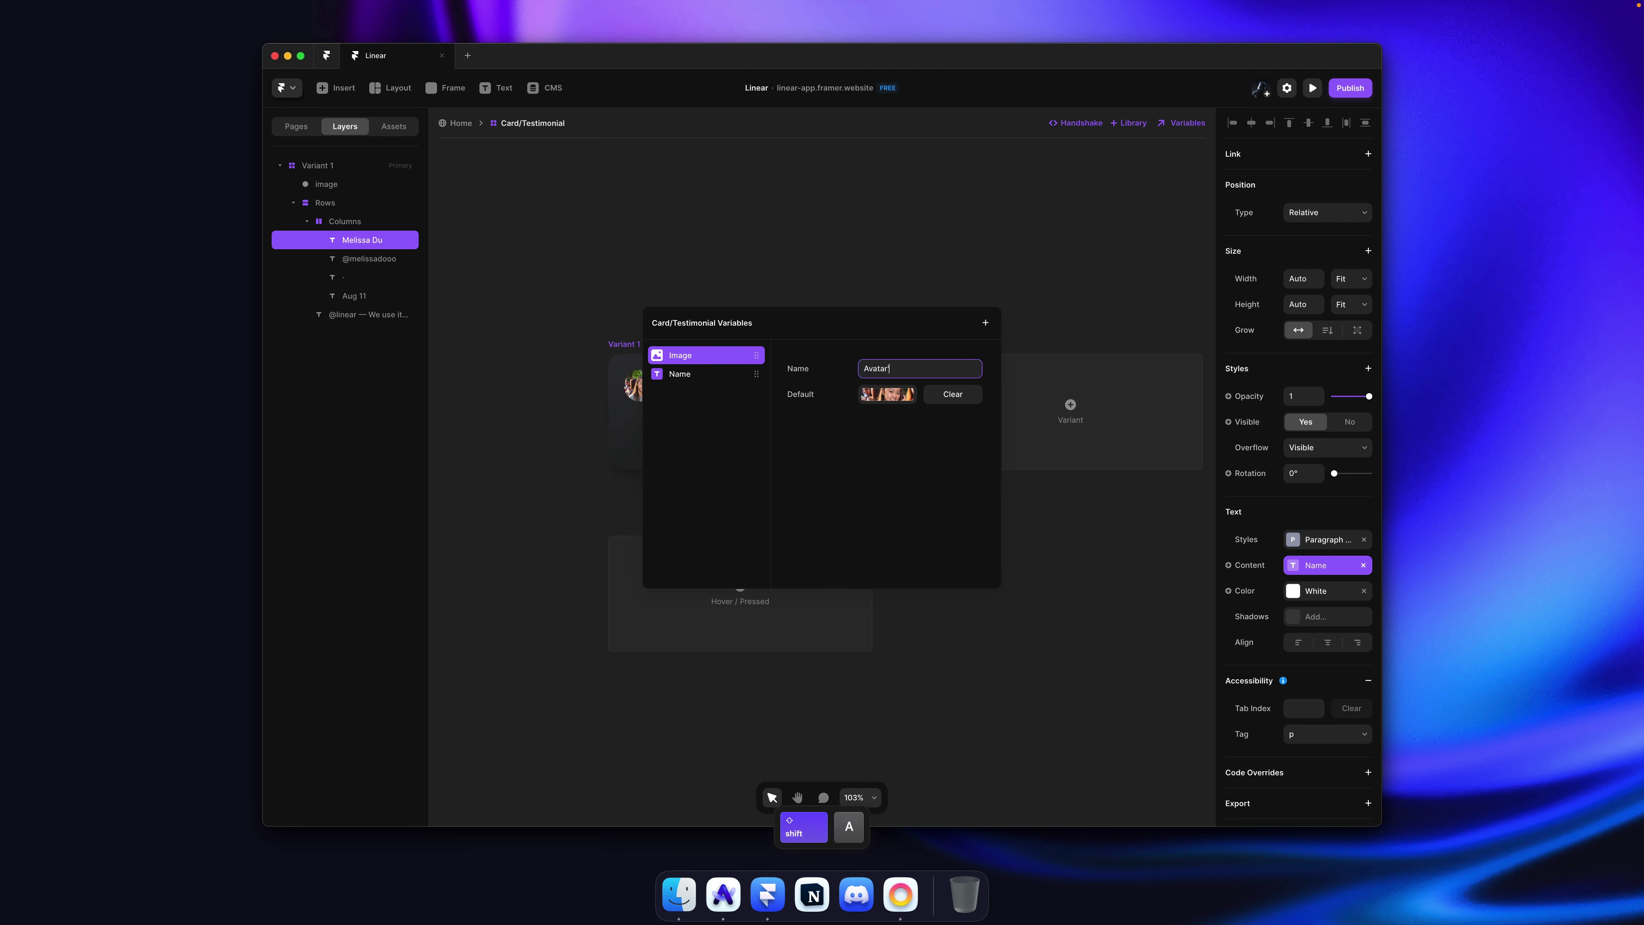
key("Escape")
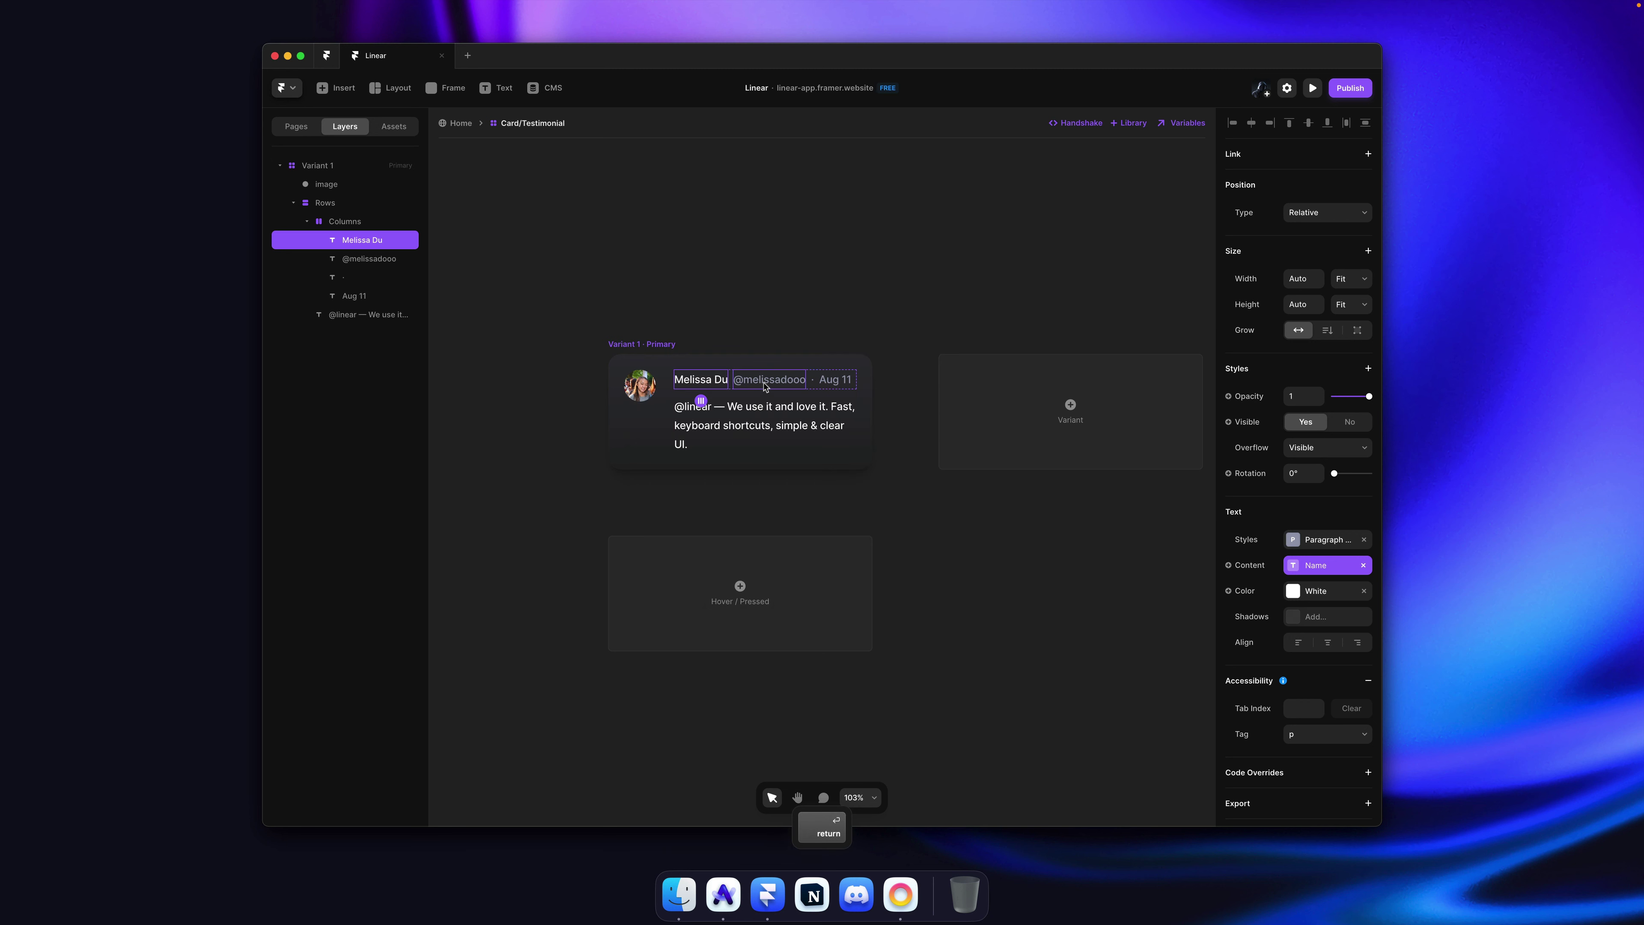
Step: Bind the handle and date texts to new Handle and Date text variables
left_click(769, 386, "super")
left_click(1253, 567)
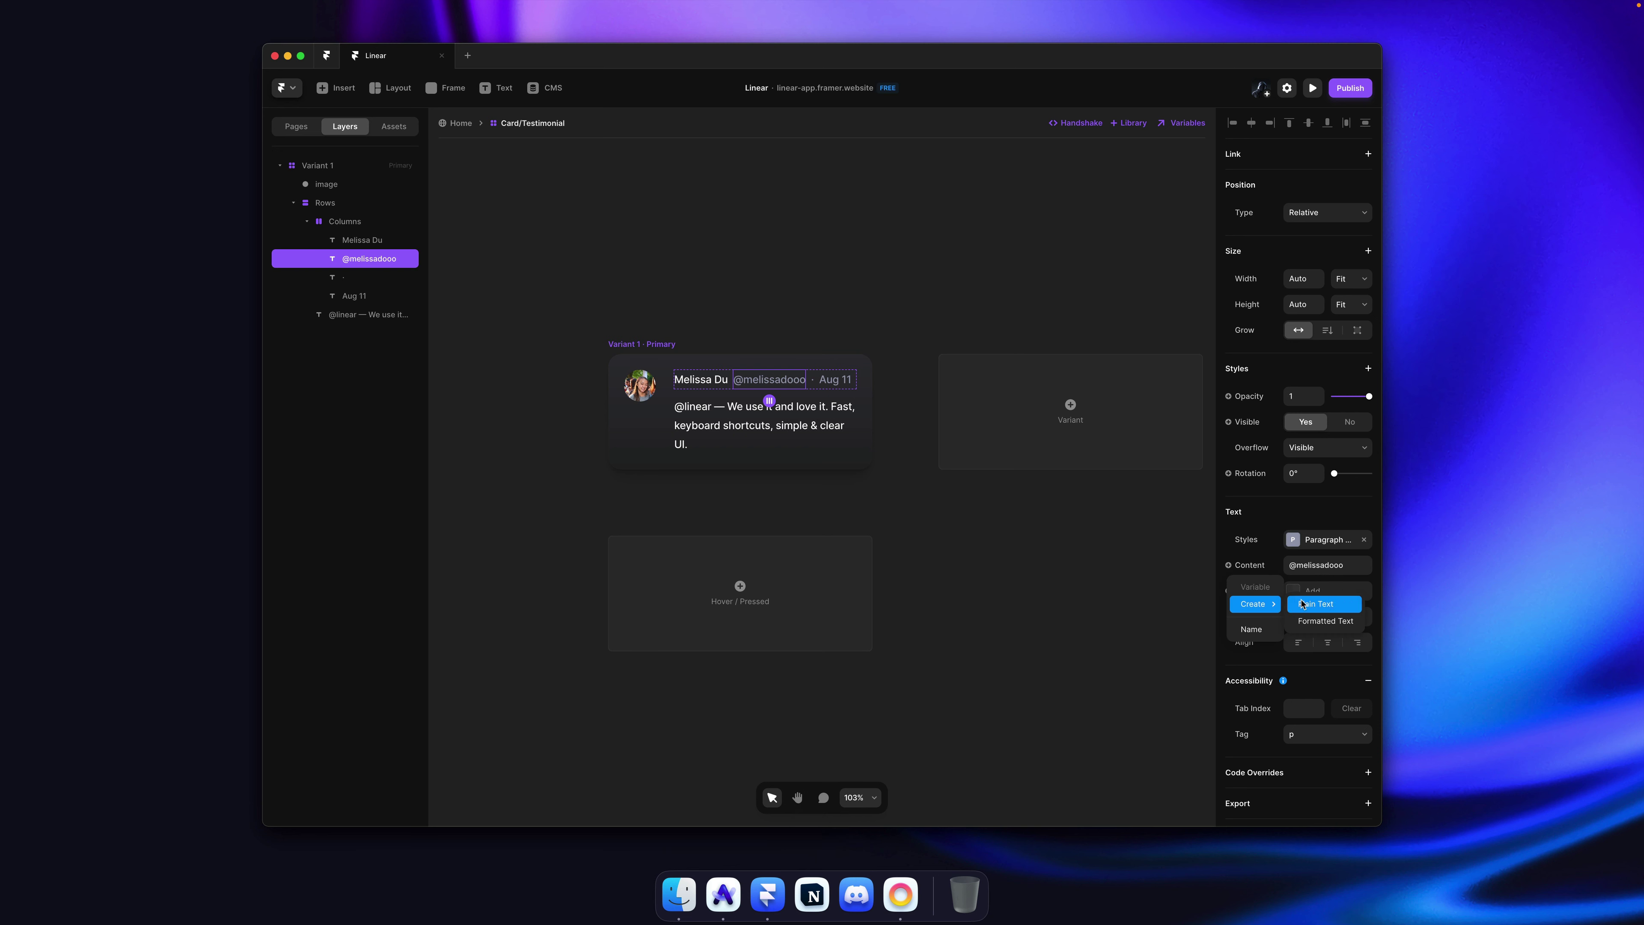
left_click(1306, 604)
type("Handle")
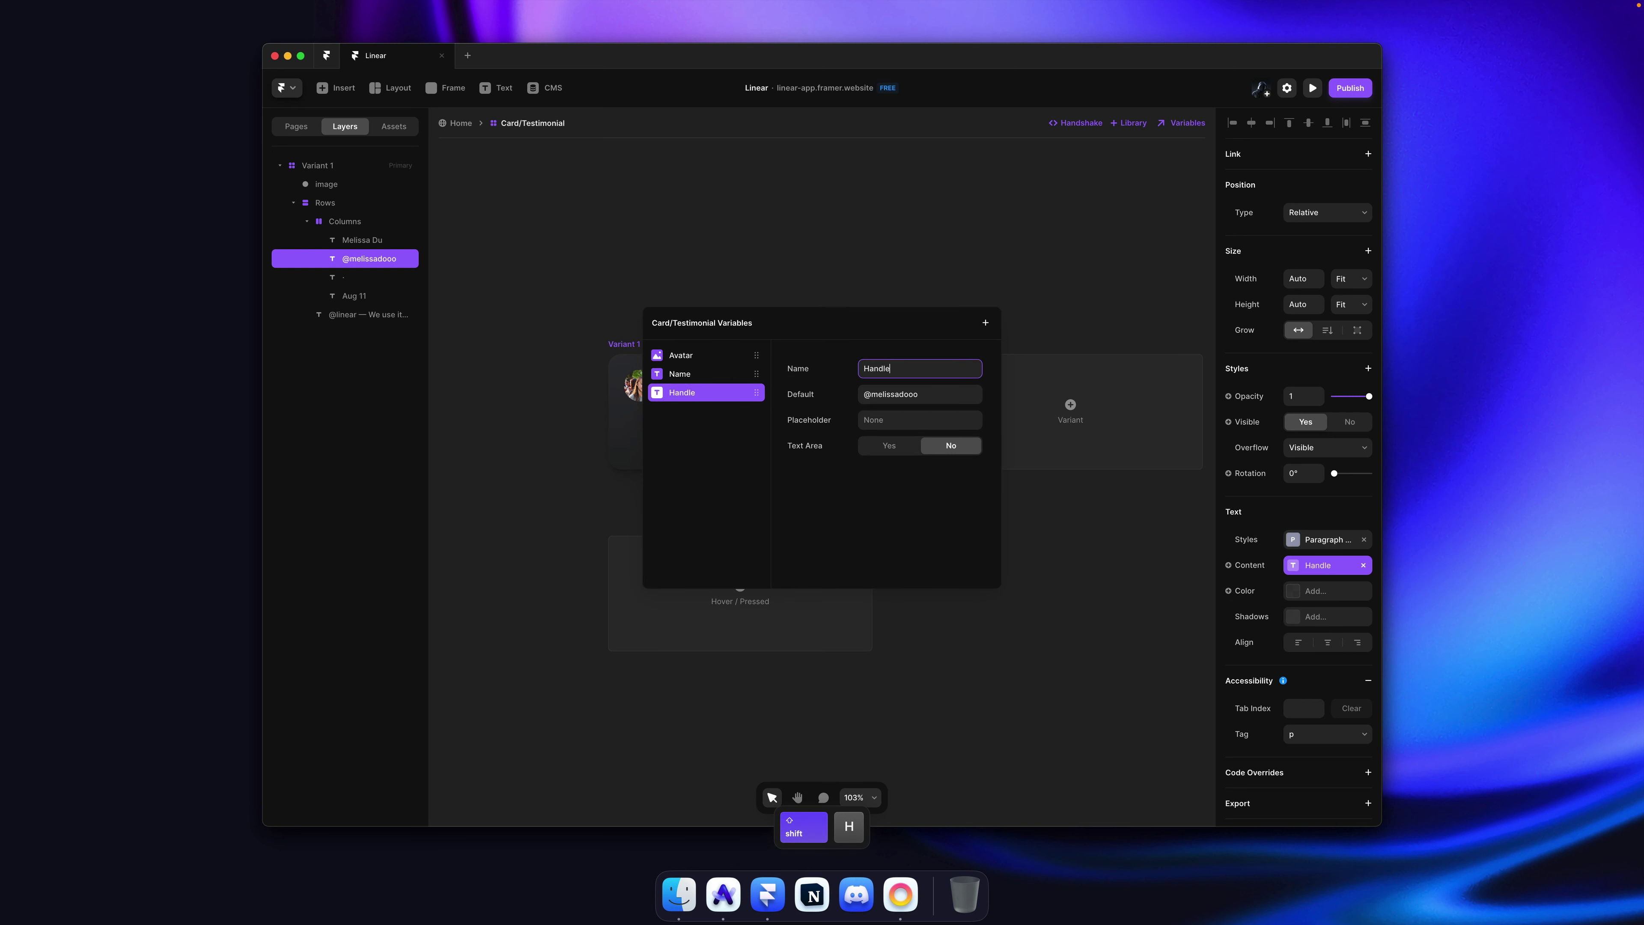
left_click(1033, 240, "super")
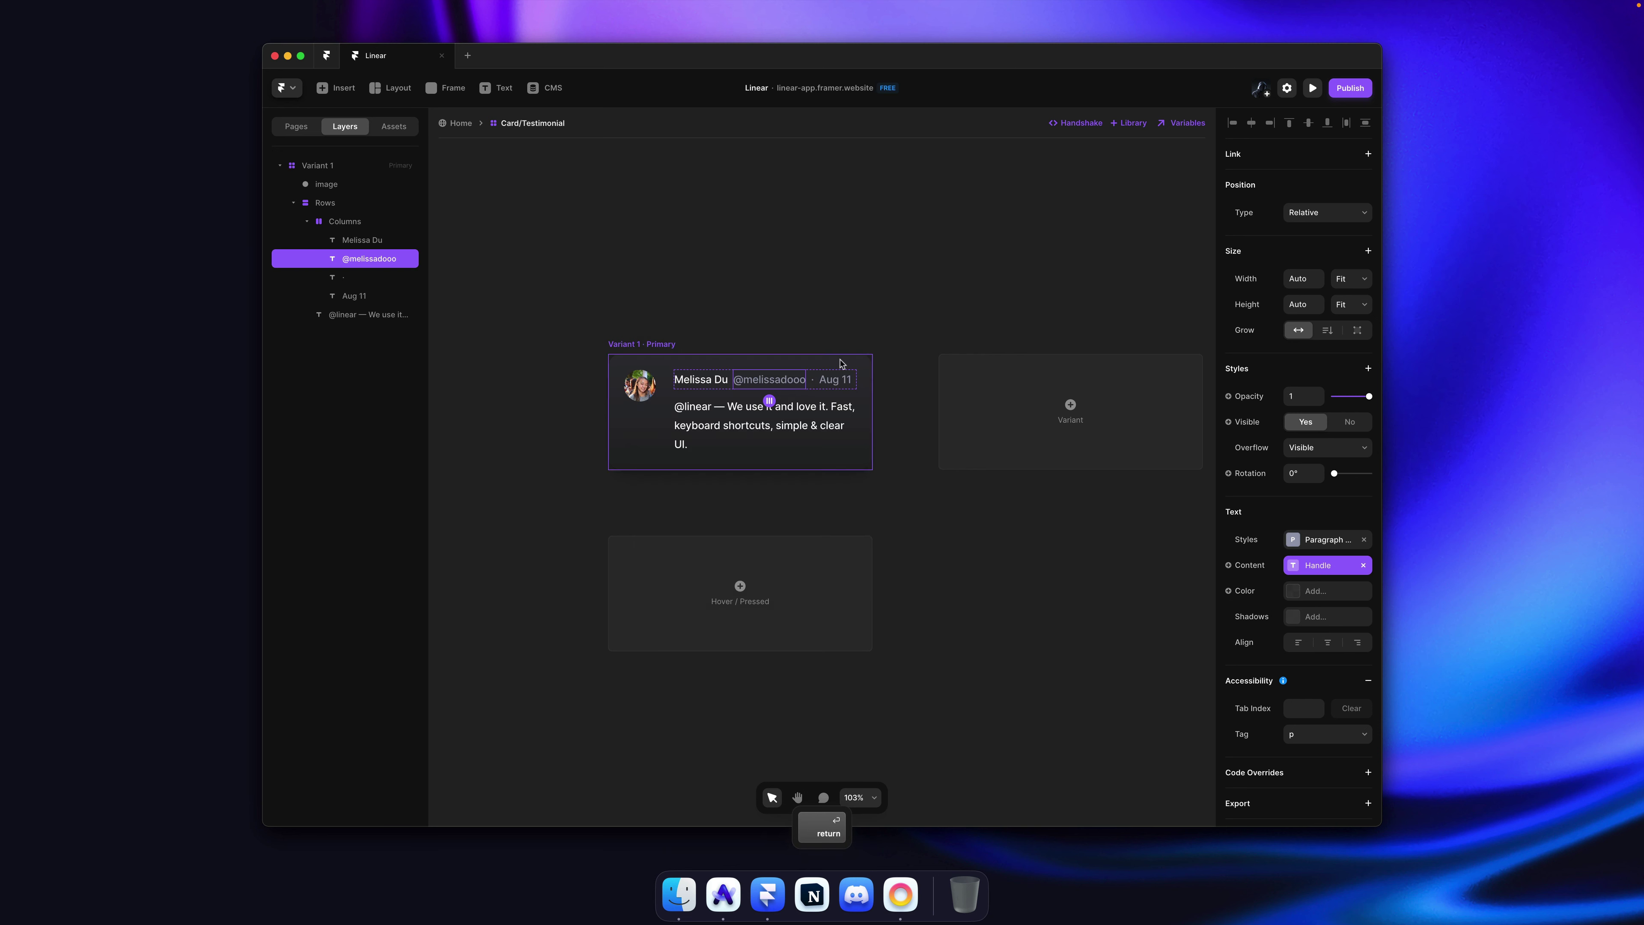
left_click(829, 384, "super")
left_click(1232, 567)
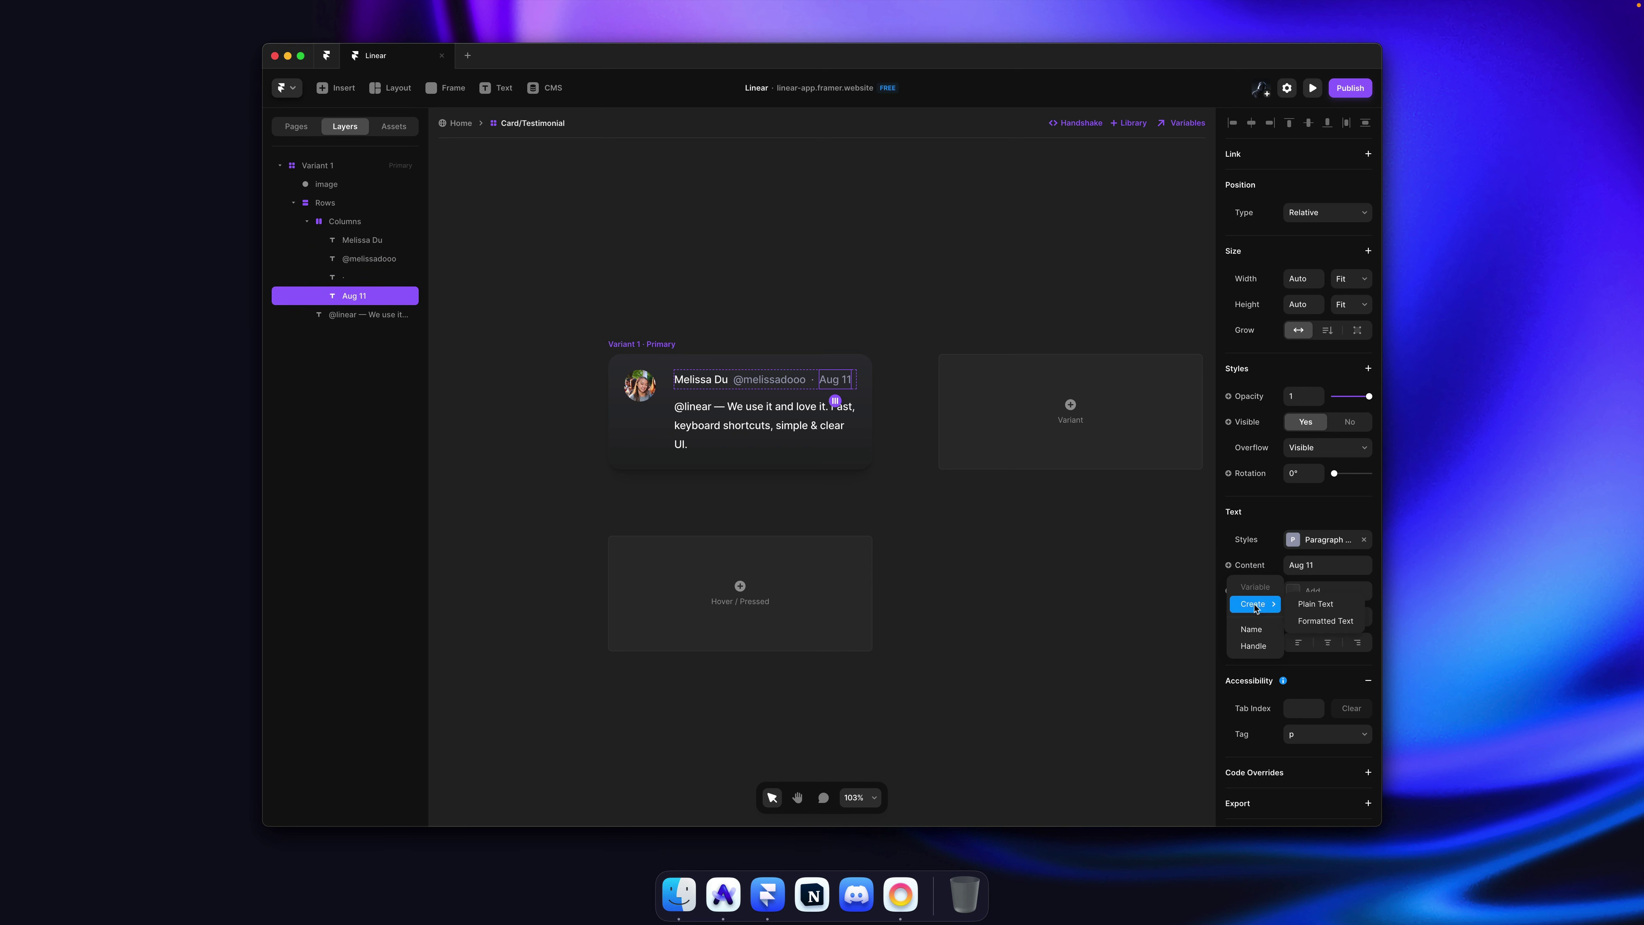
left_click(1299, 604)
type("Date")
key("Return")
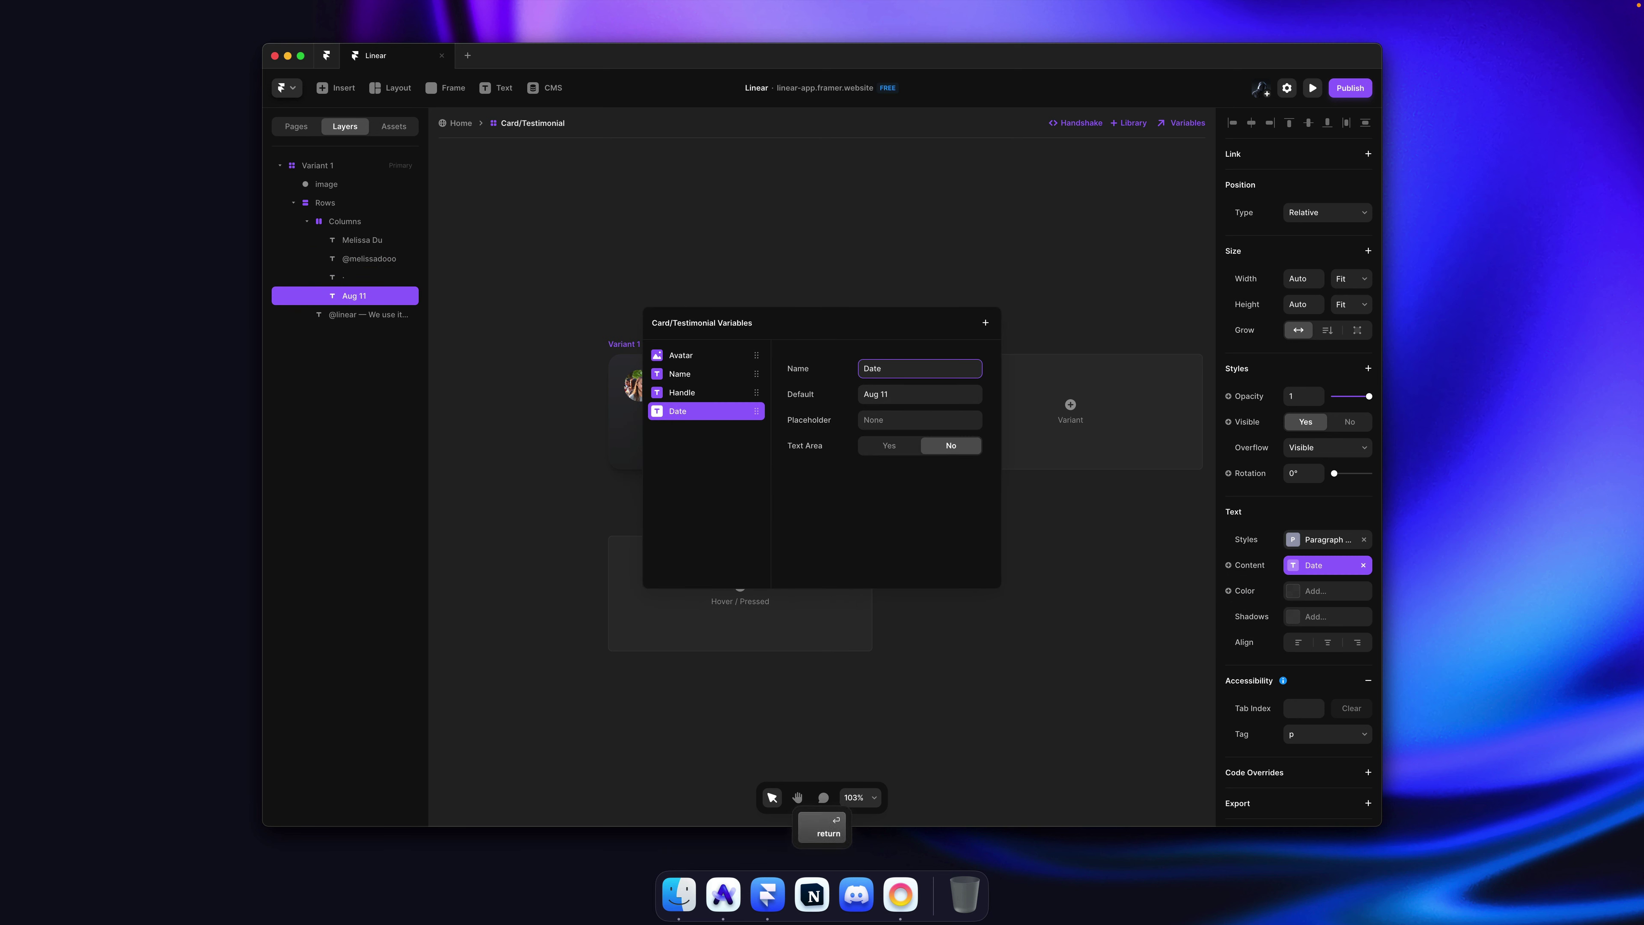
left_click(880, 176)
Step: Bind the quote text to a new Quote variable, save, and return to the Home page
left_click(842, 421, "super")
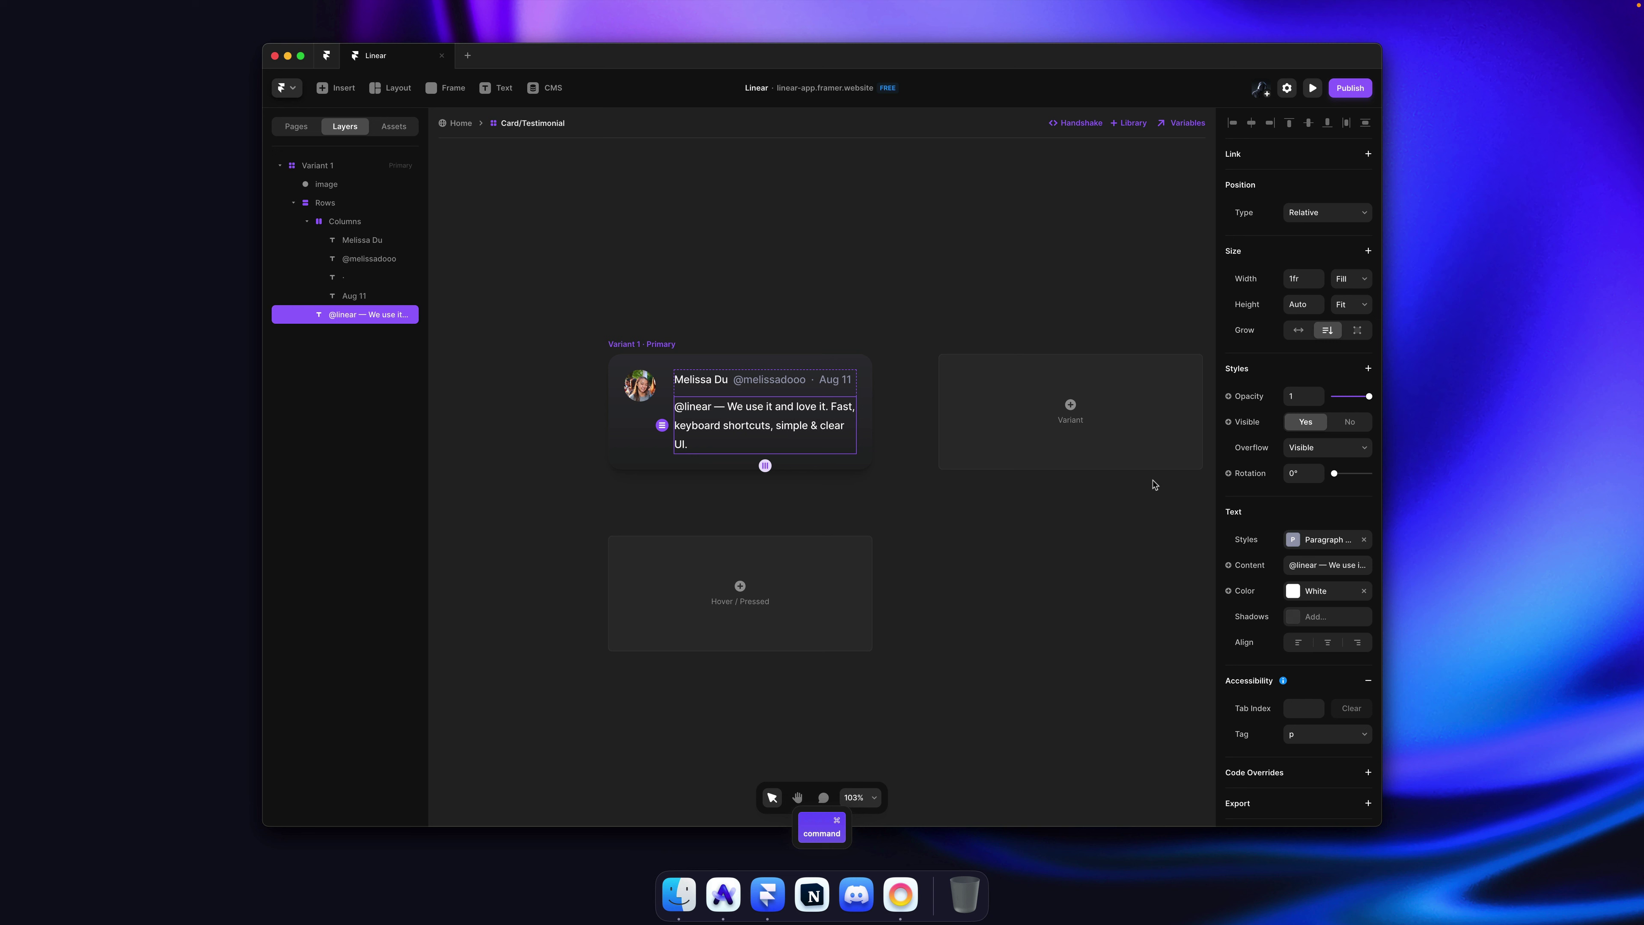
left_click(1249, 569)
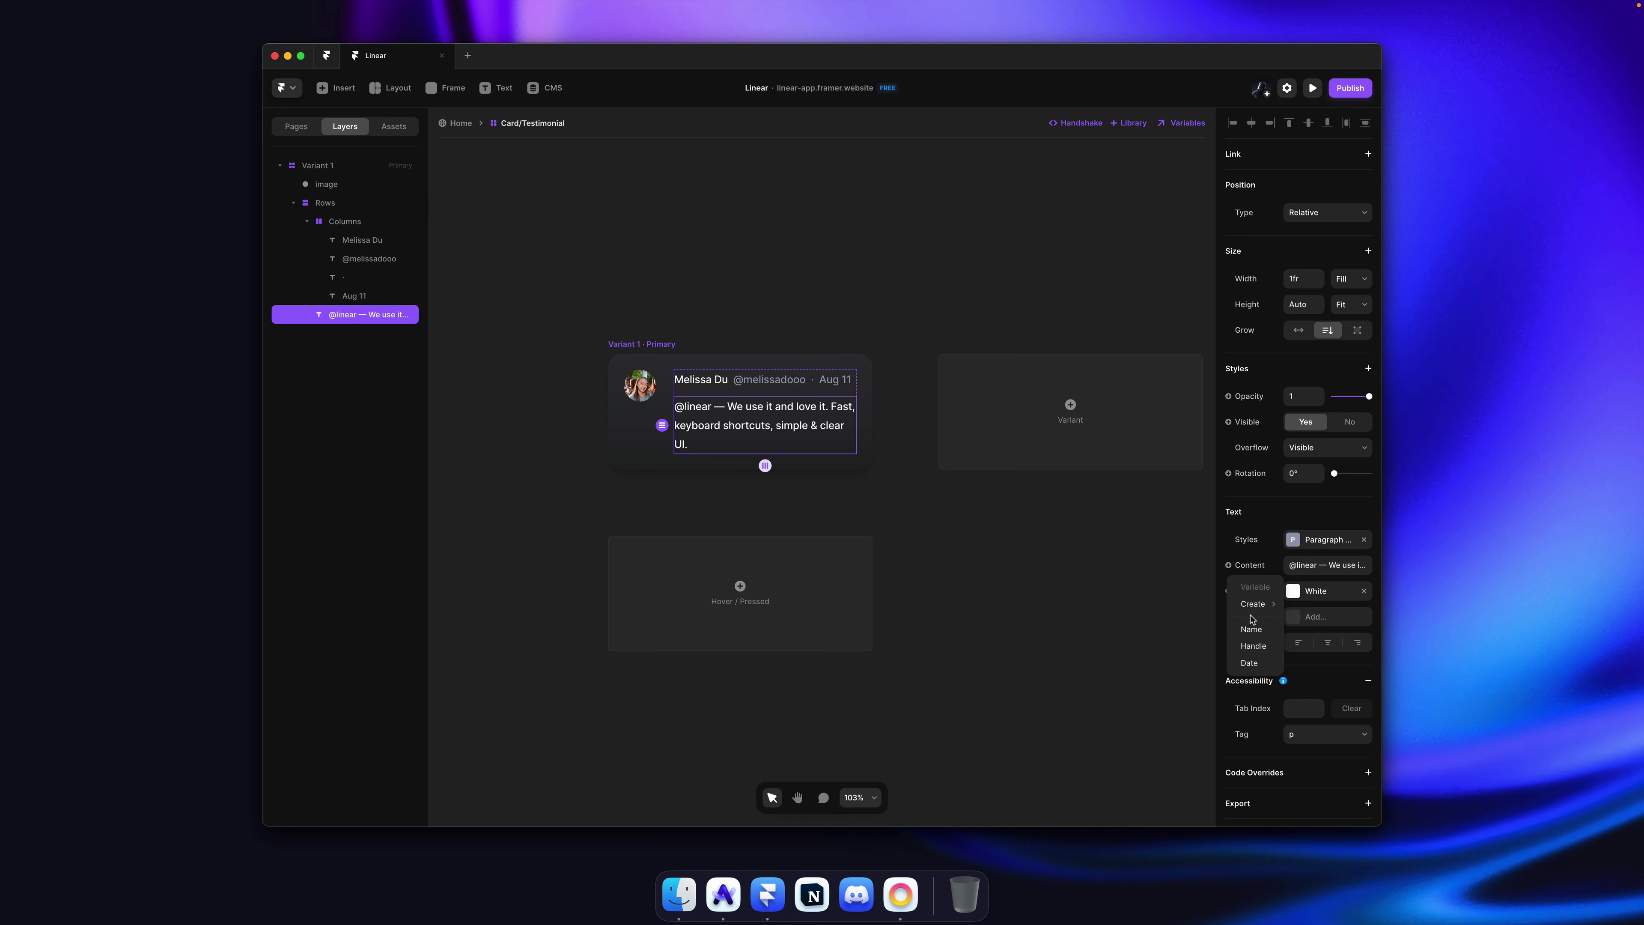
left_click(1299, 604)
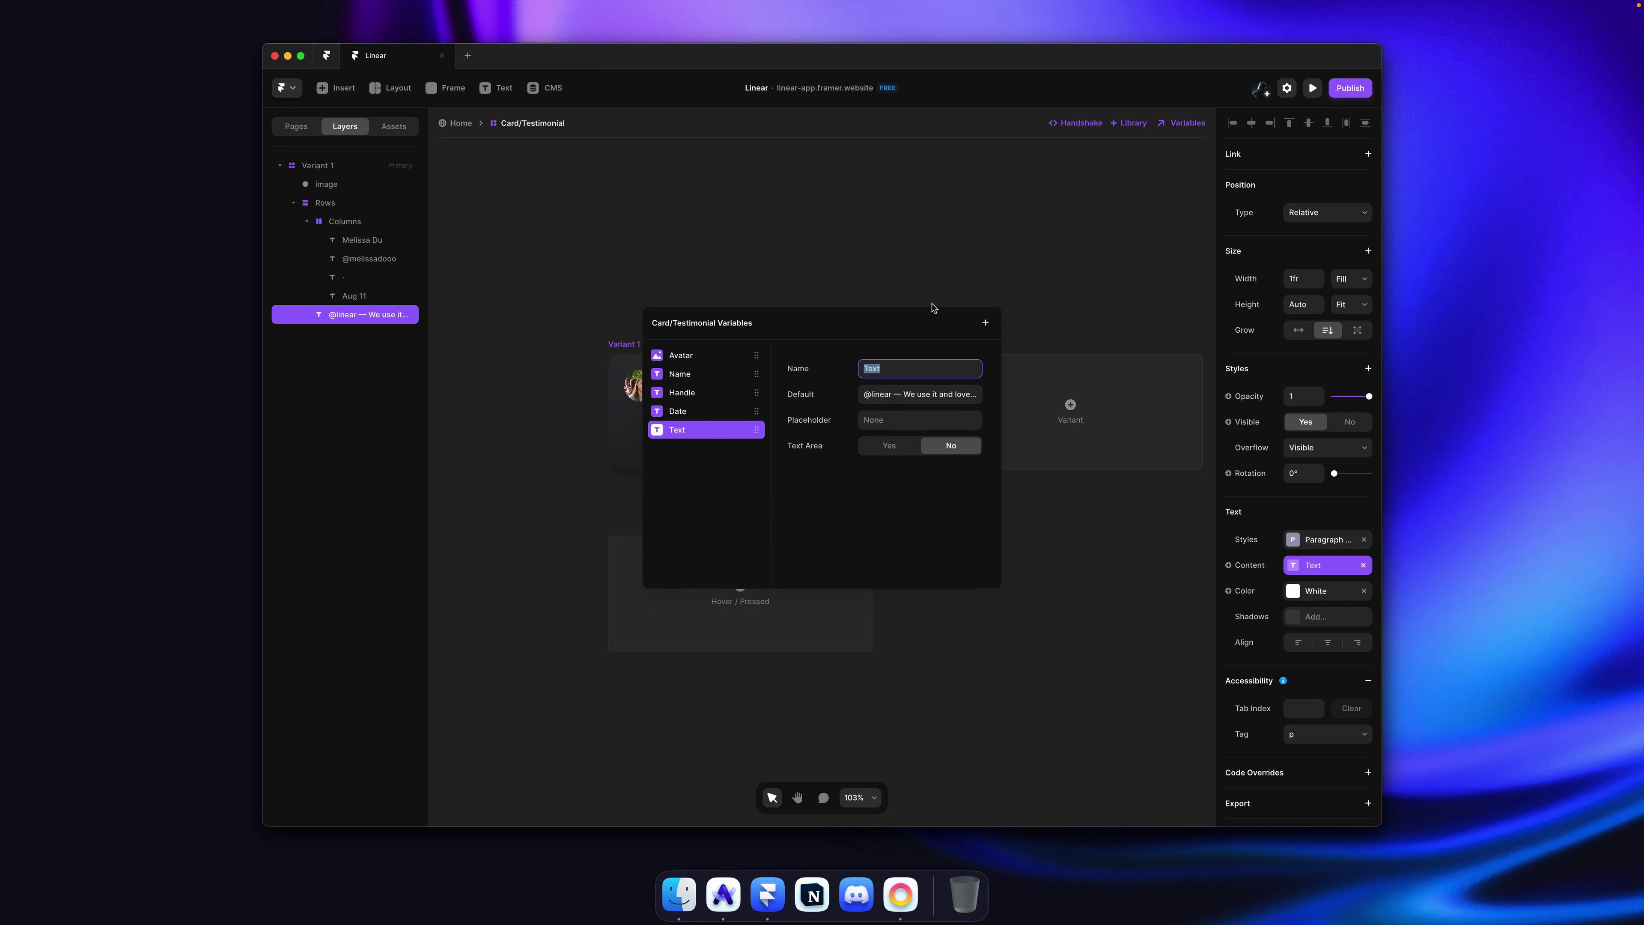
key("Return")
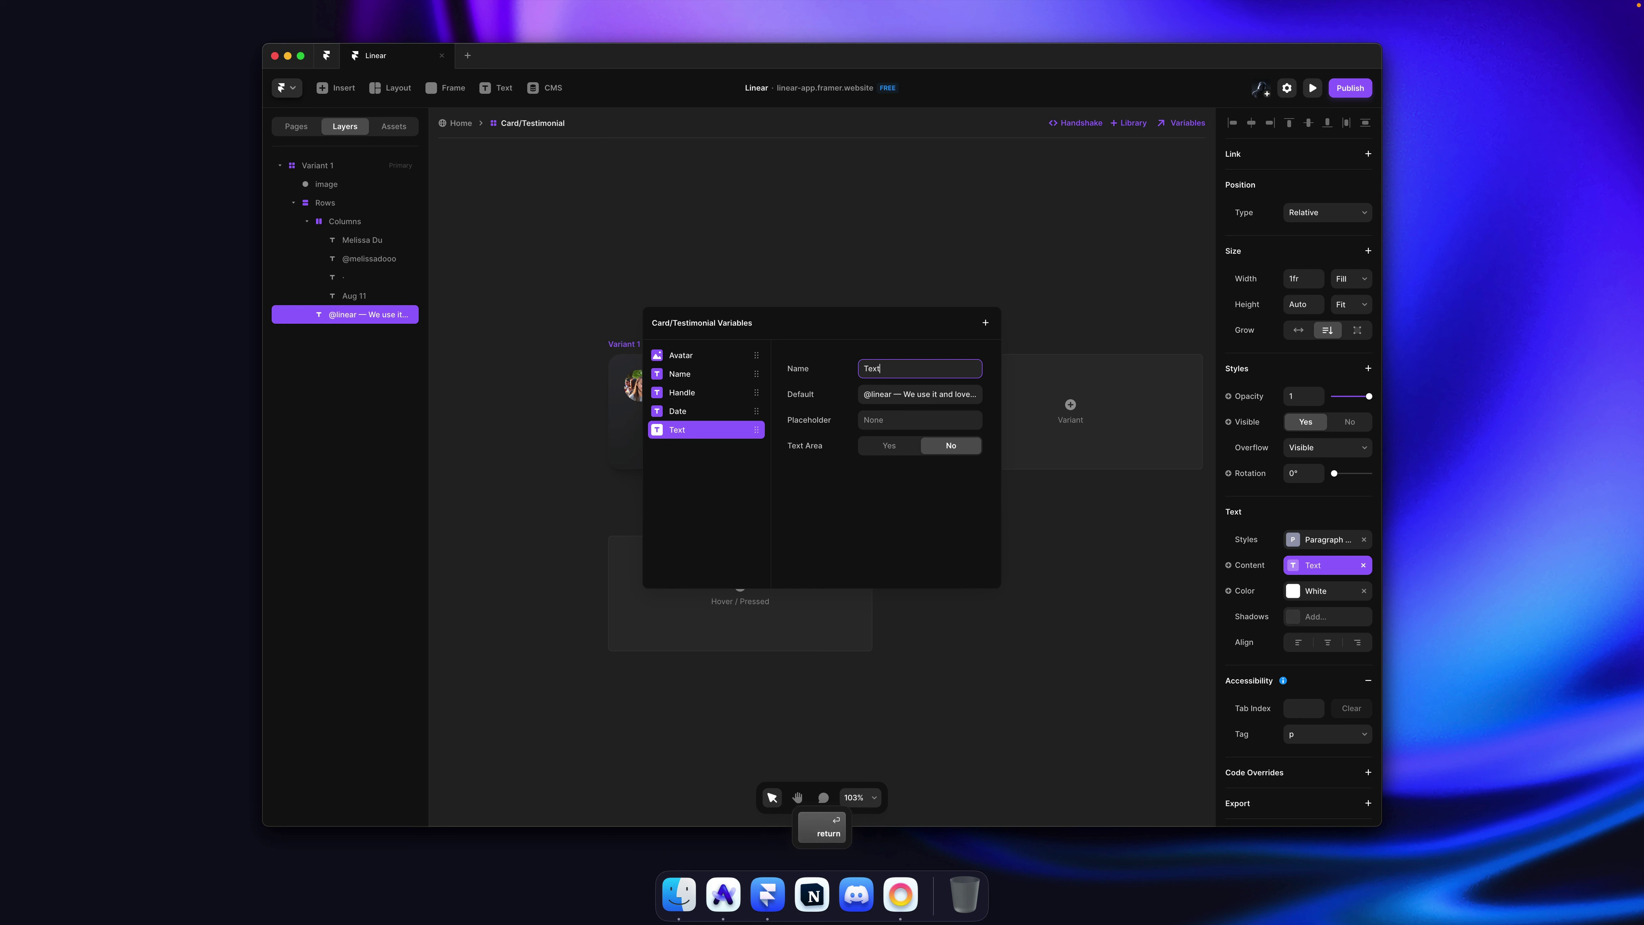
key("super+a")
type("Quo")
key("Escape")
key("Escape")
key("super+s")
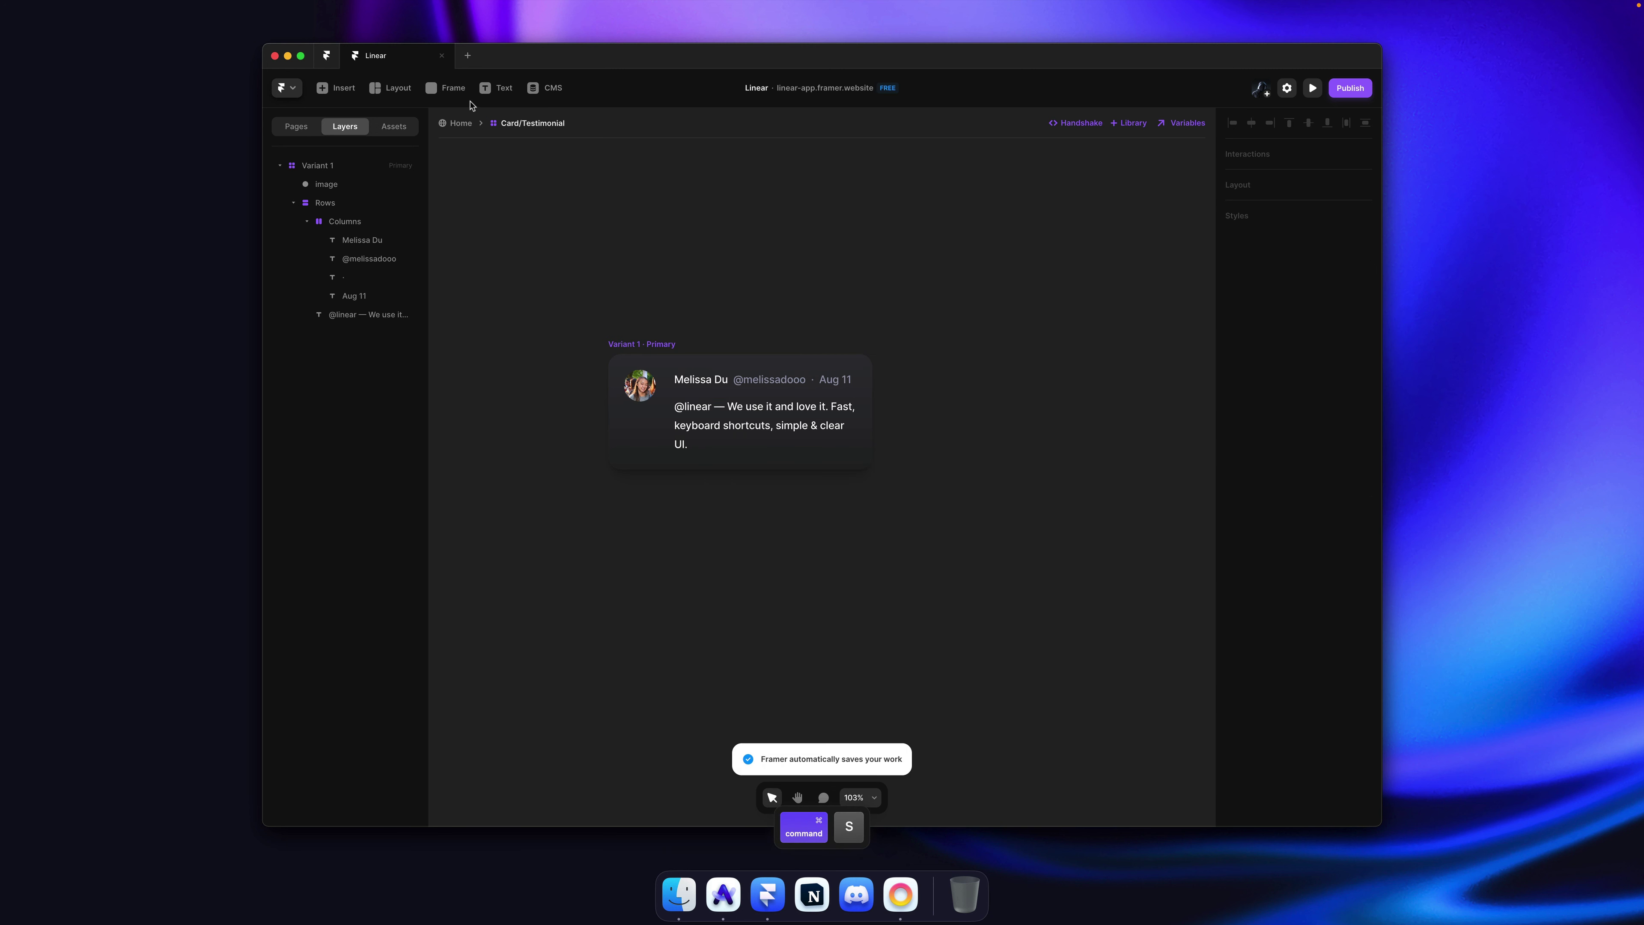
left_click(459, 124)
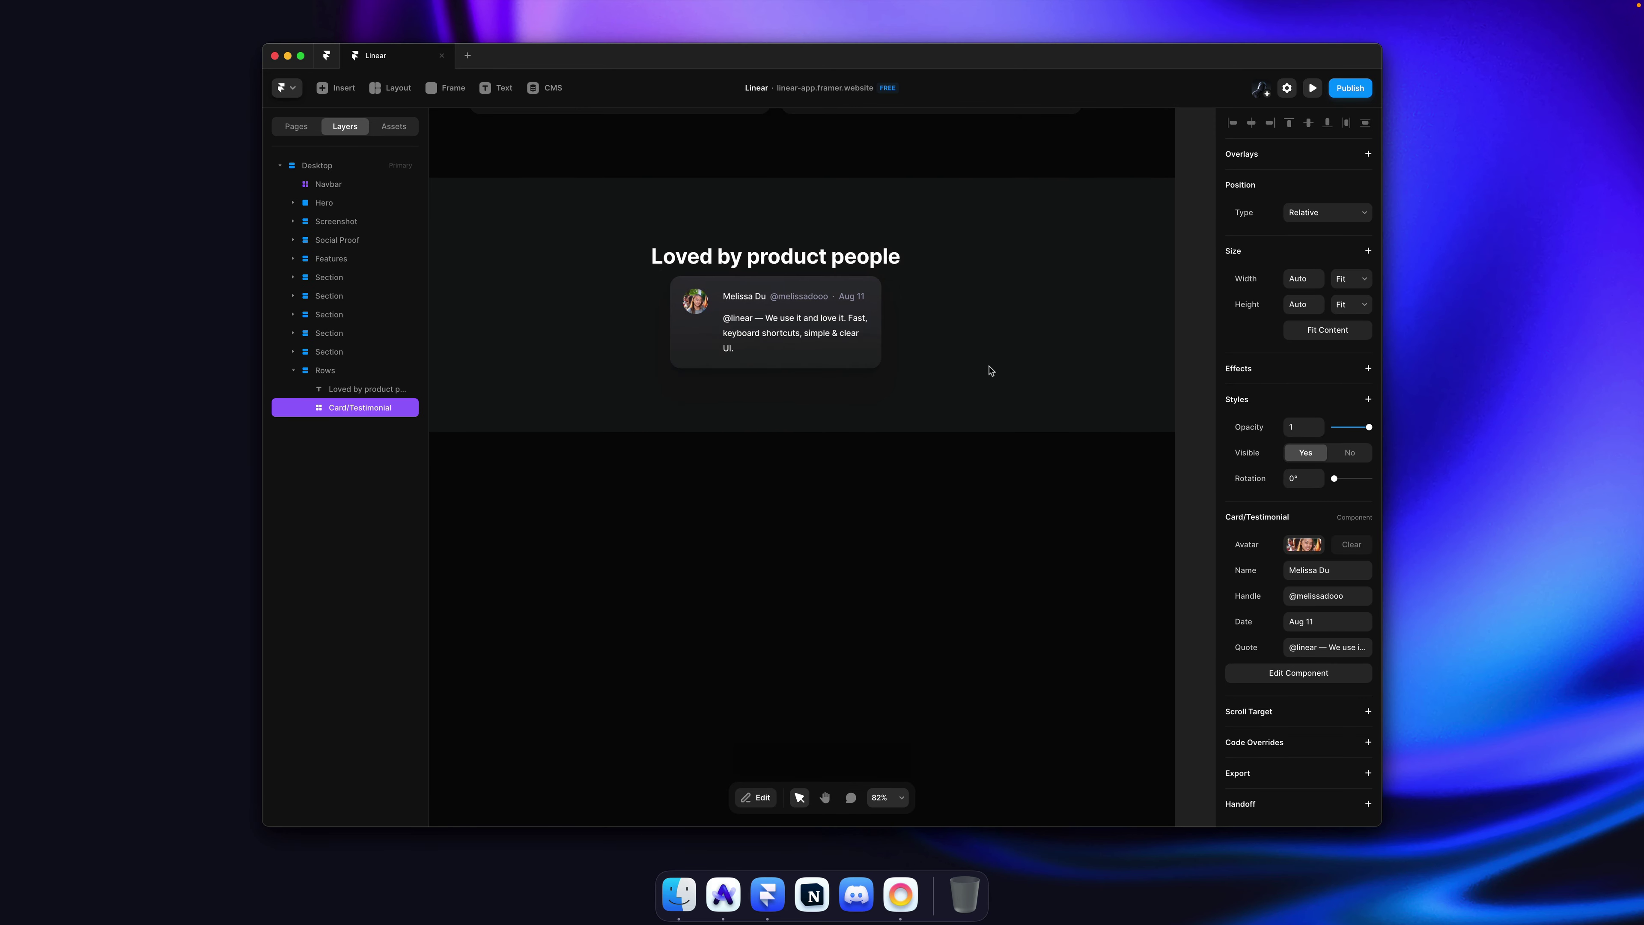
Step: Set the Rows stack gap between heading and card to 60, checking against live Linear
left_click(1026, 379, "super")
left_click(1311, 557)
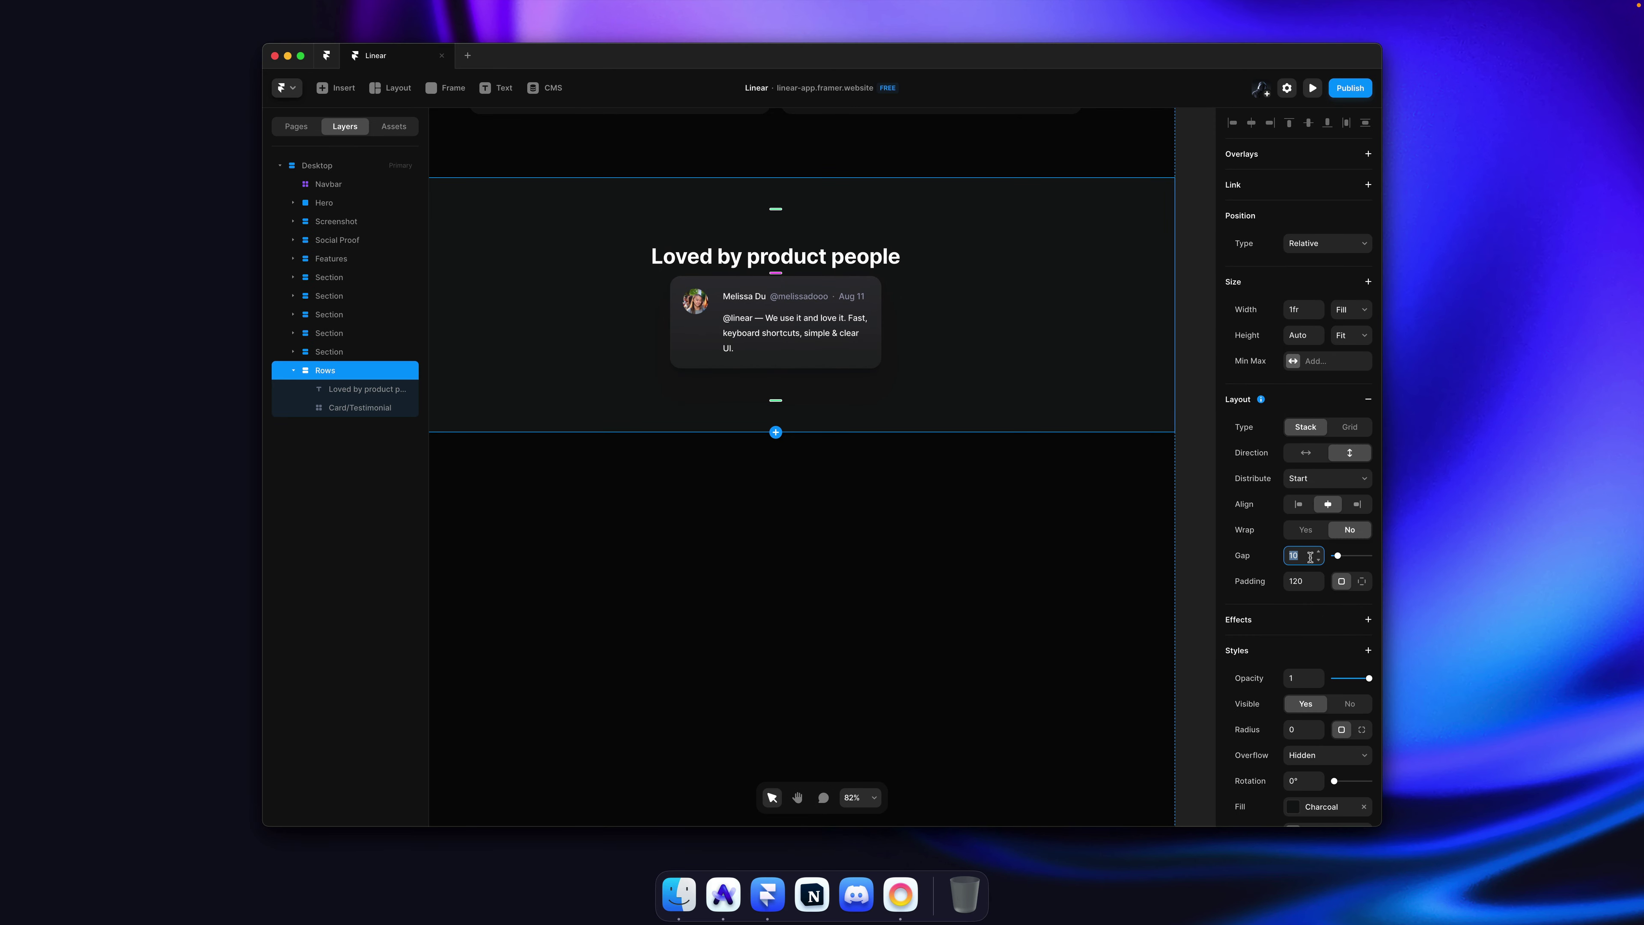
type("60")
key("Return")
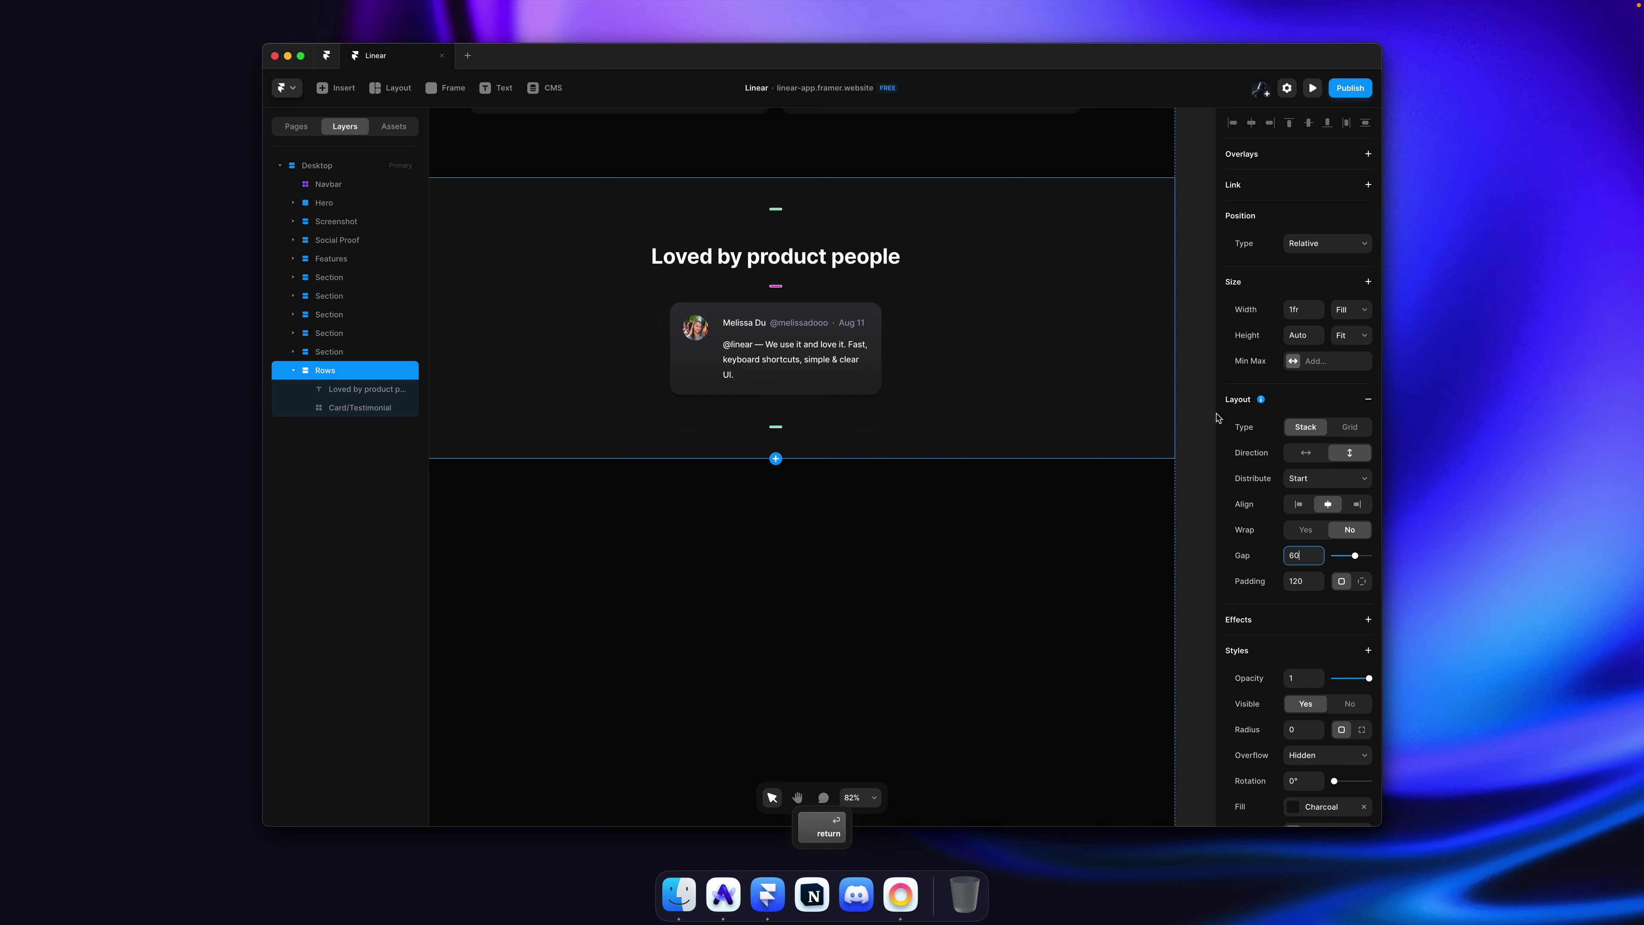
key("Escape")
key("super+minus")
key("super+Tab")
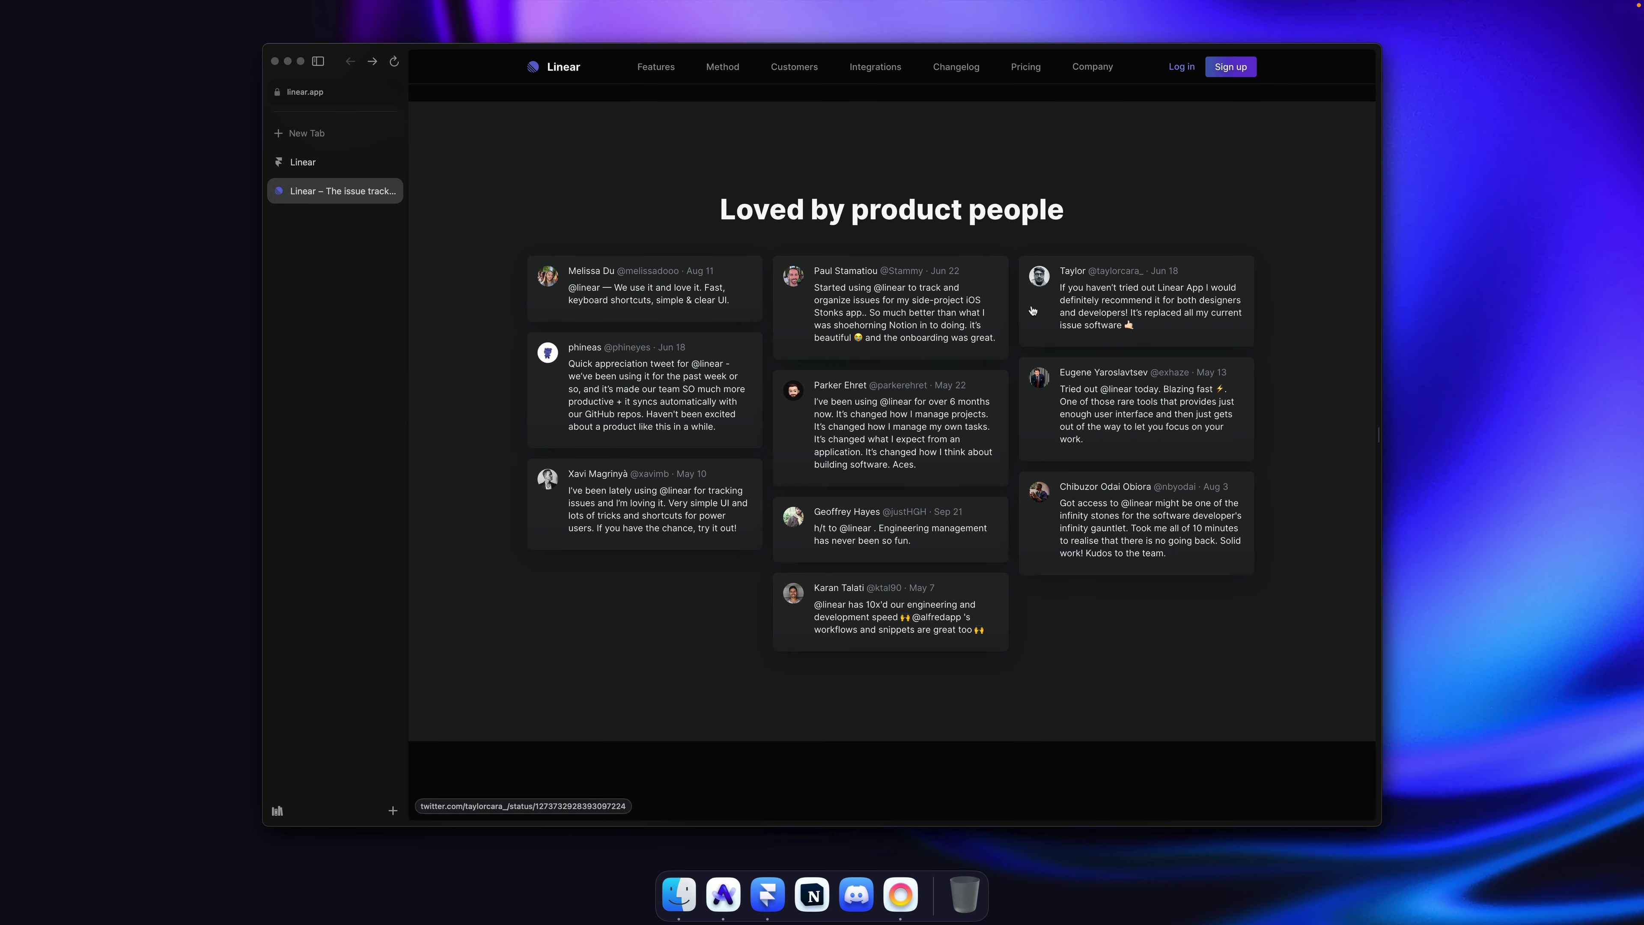
key("super+Tab")
left_click(901, 394, "super")
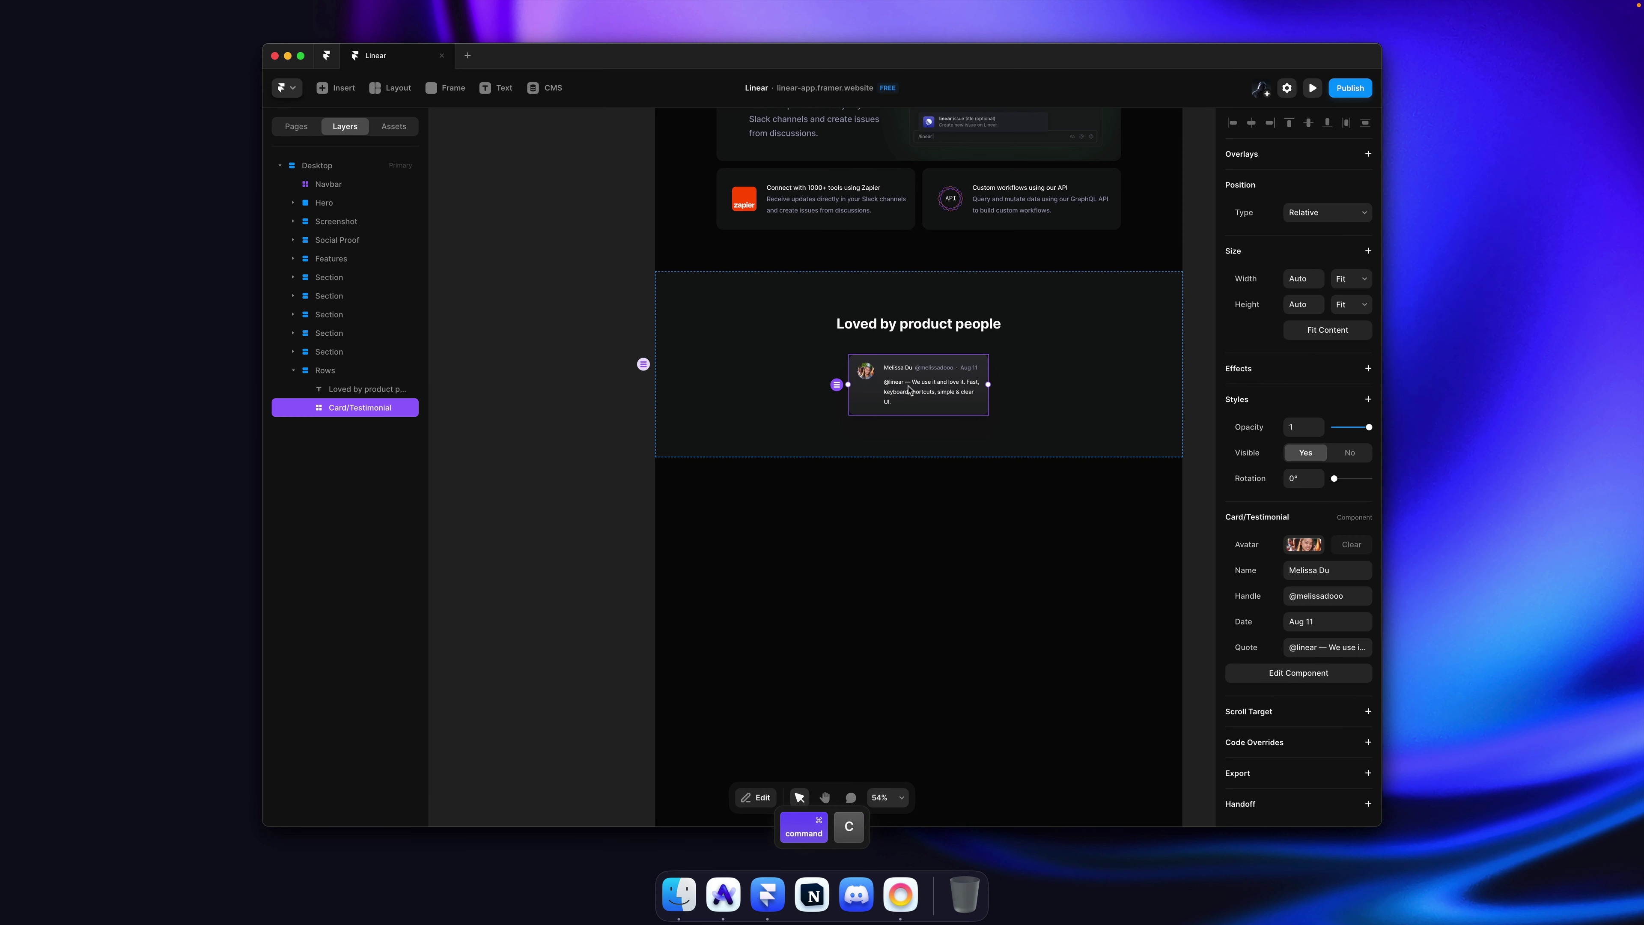
Step: Duplicate the testimonial card to six copies and wrap all six in a stack
key("super+d")
key("super+d")
key("super+d")
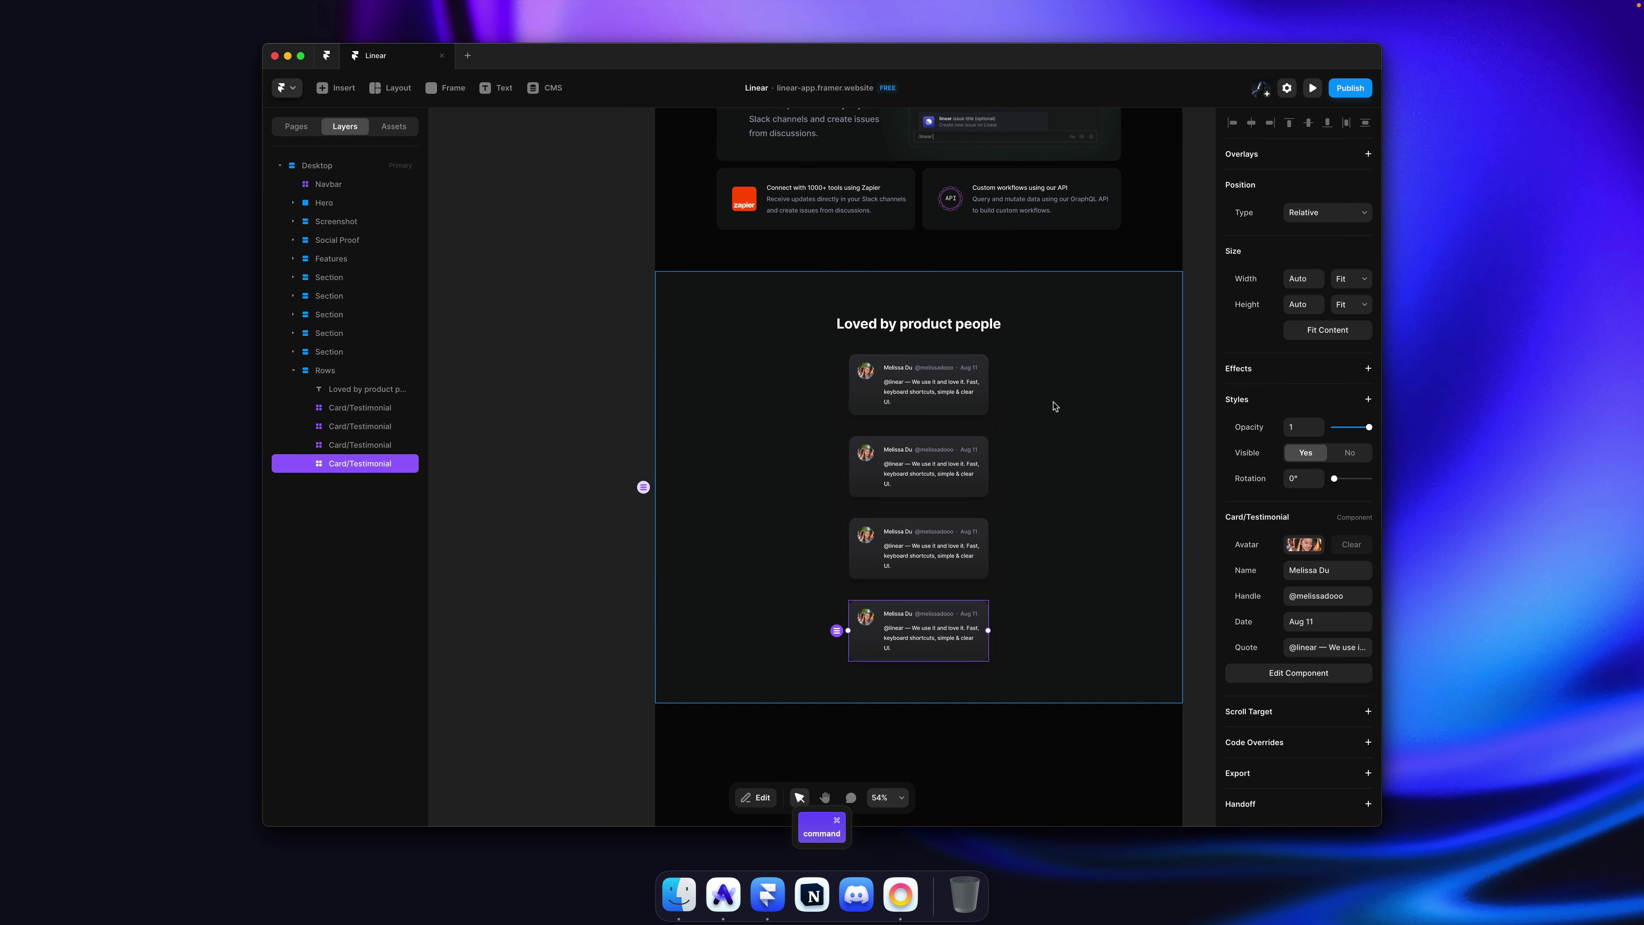
key("super+d")
key("super+d")
left_click(940, 691, "shift")
left_click(944, 650, "shift")
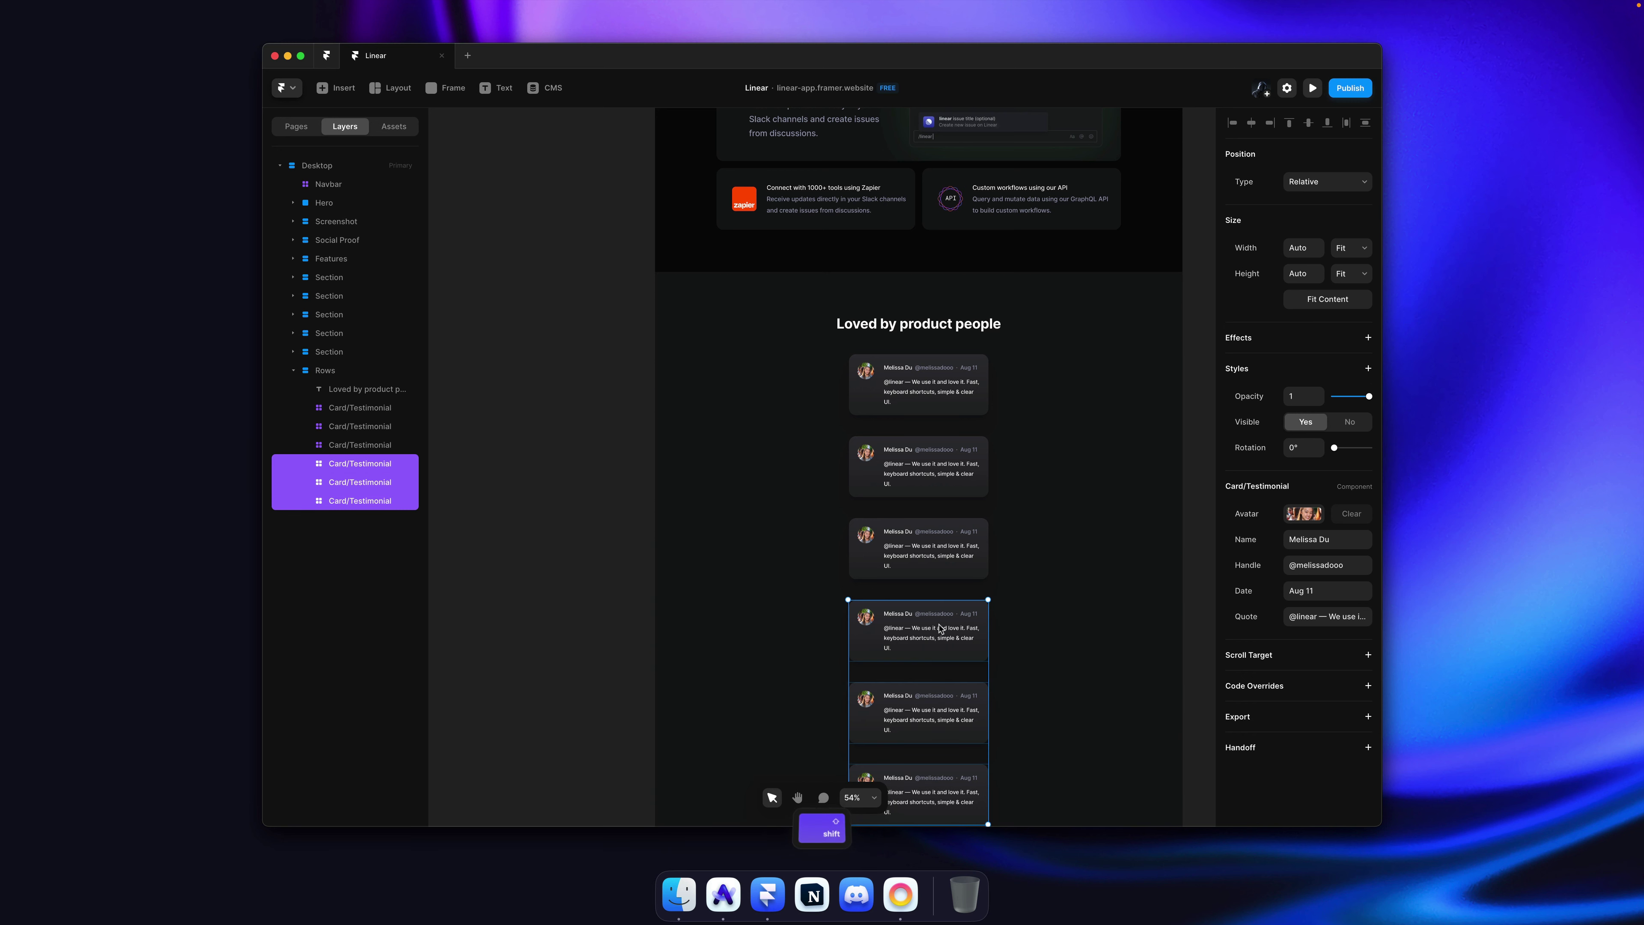
left_click(937, 551, "shift")
left_click(932, 467, "shift")
left_click(926, 382, "shift")
key("super+alt+Return")
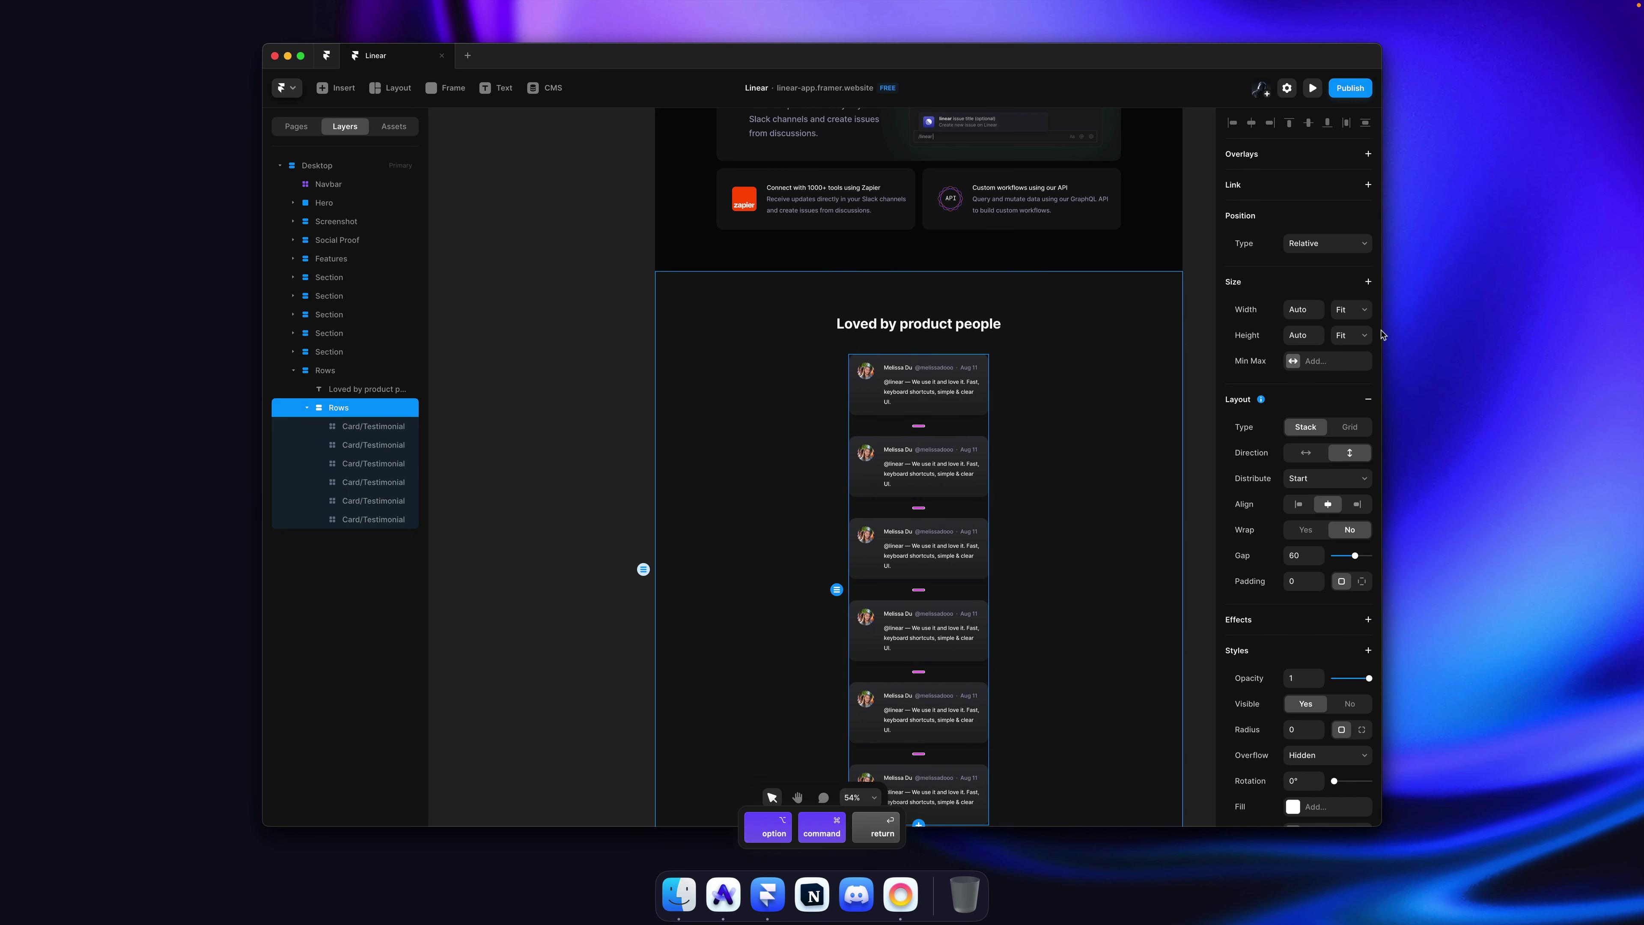
Step: Give the stack a fixed width of 1160 and turn it into a 3×2 grid
type("1160")
key("Return")
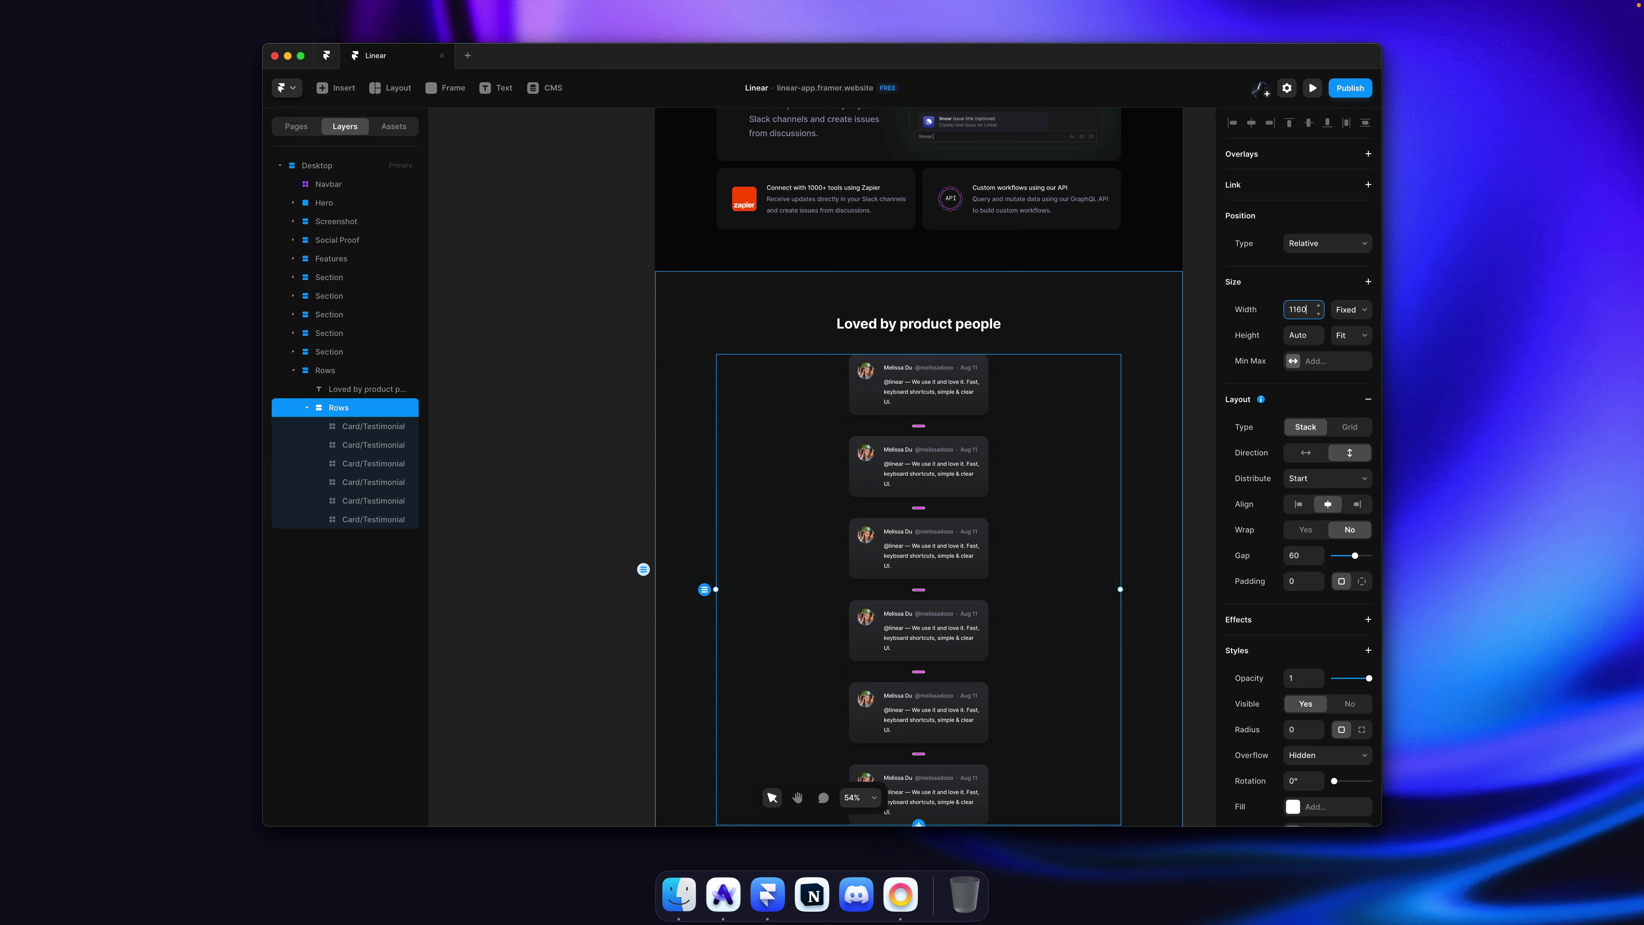
left_click(1337, 429)
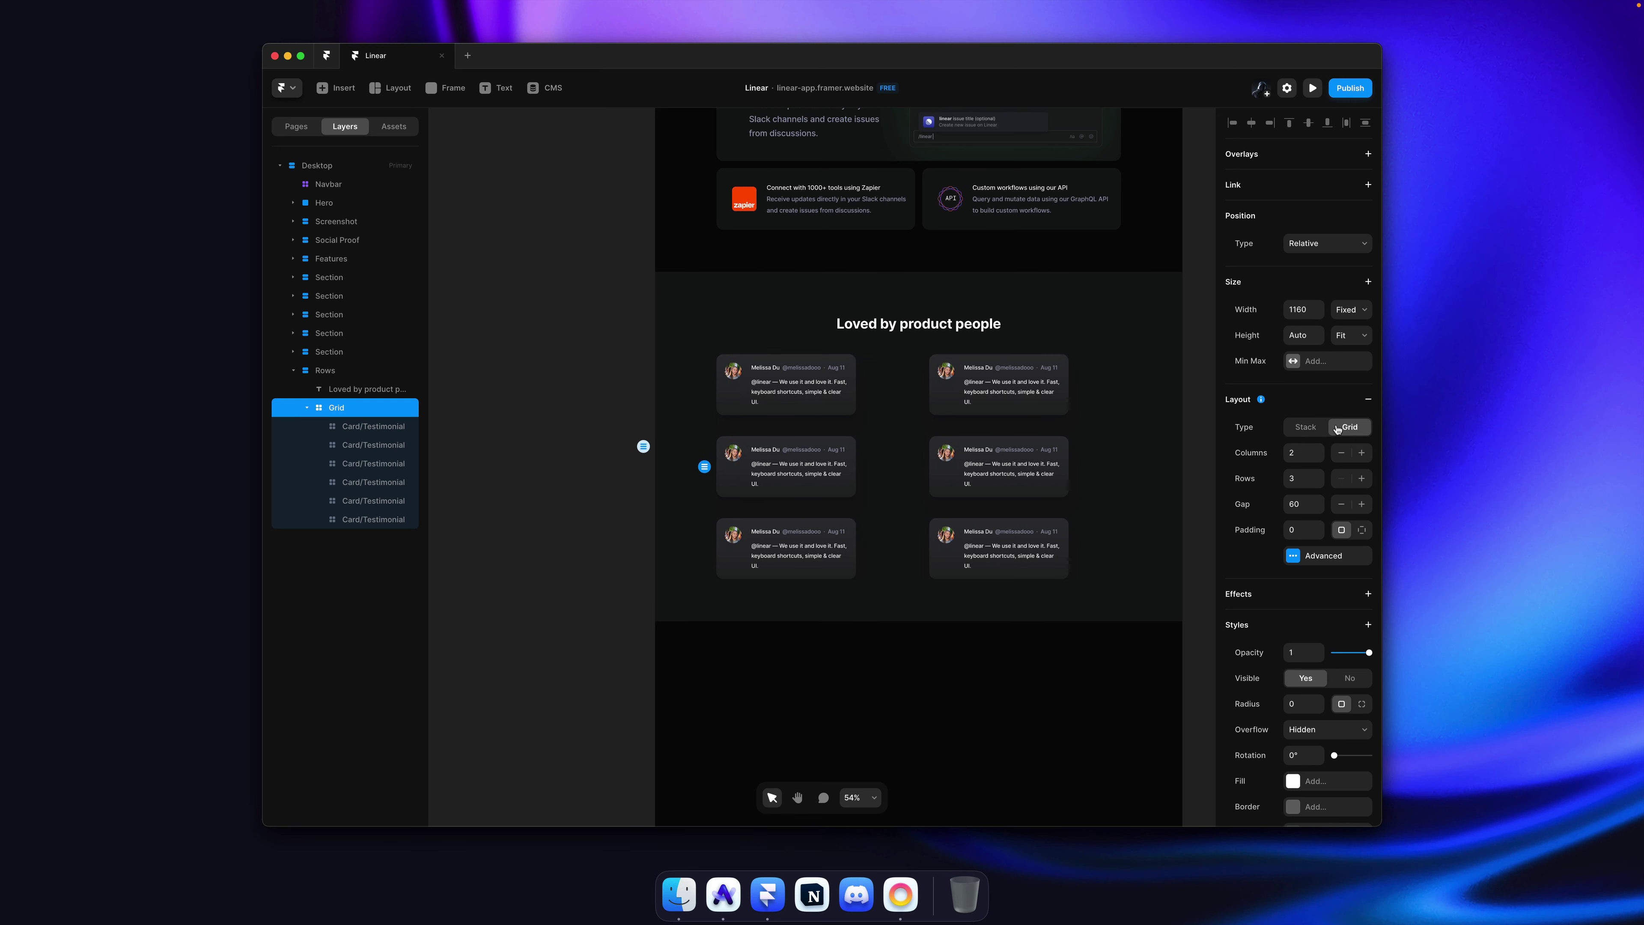
left_click(1318, 448)
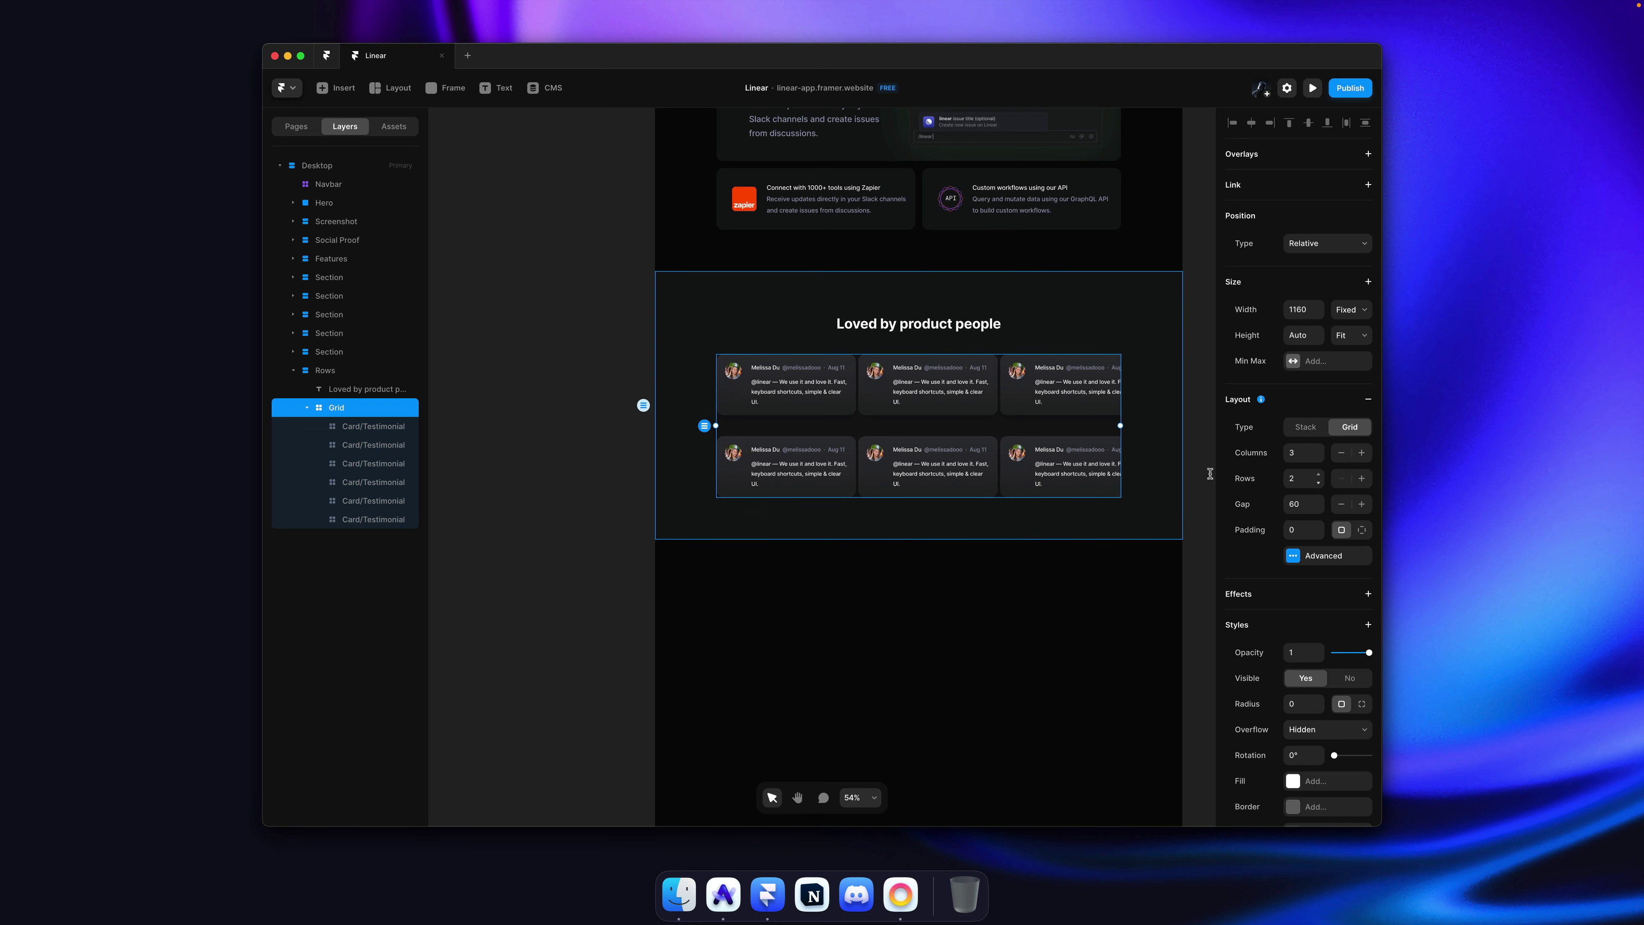
scroll(727, 375, "up", 5)
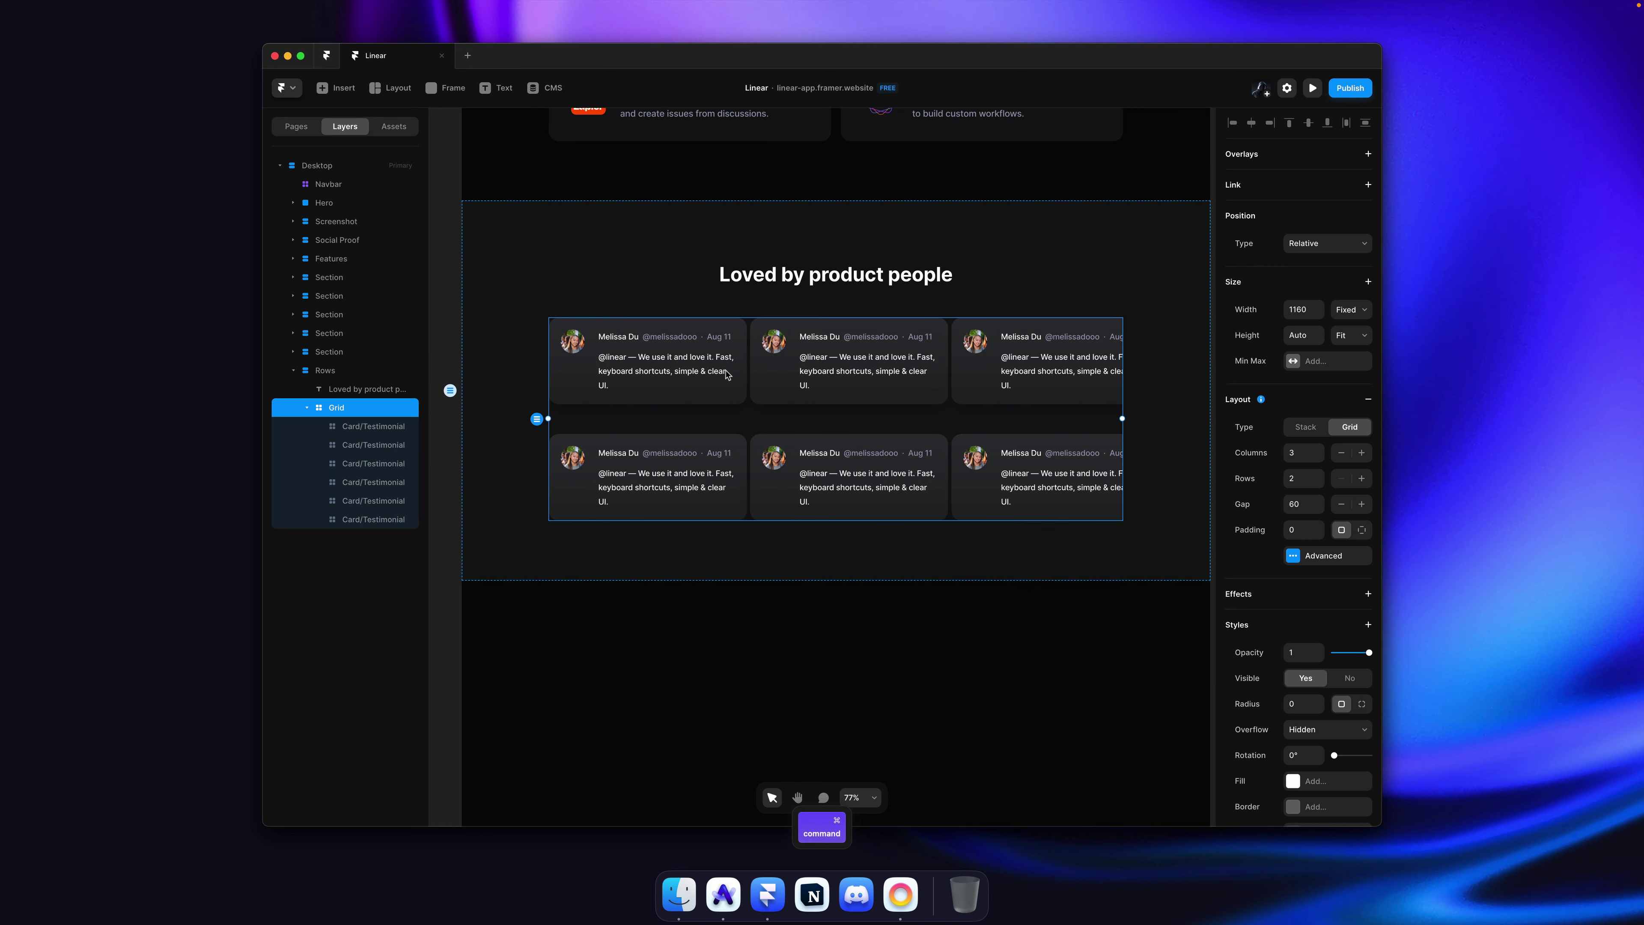
Step: Set all six cards to Fill width and Fill height within their grid cells
left_click(694, 370, "super")
key("shift+super+a")
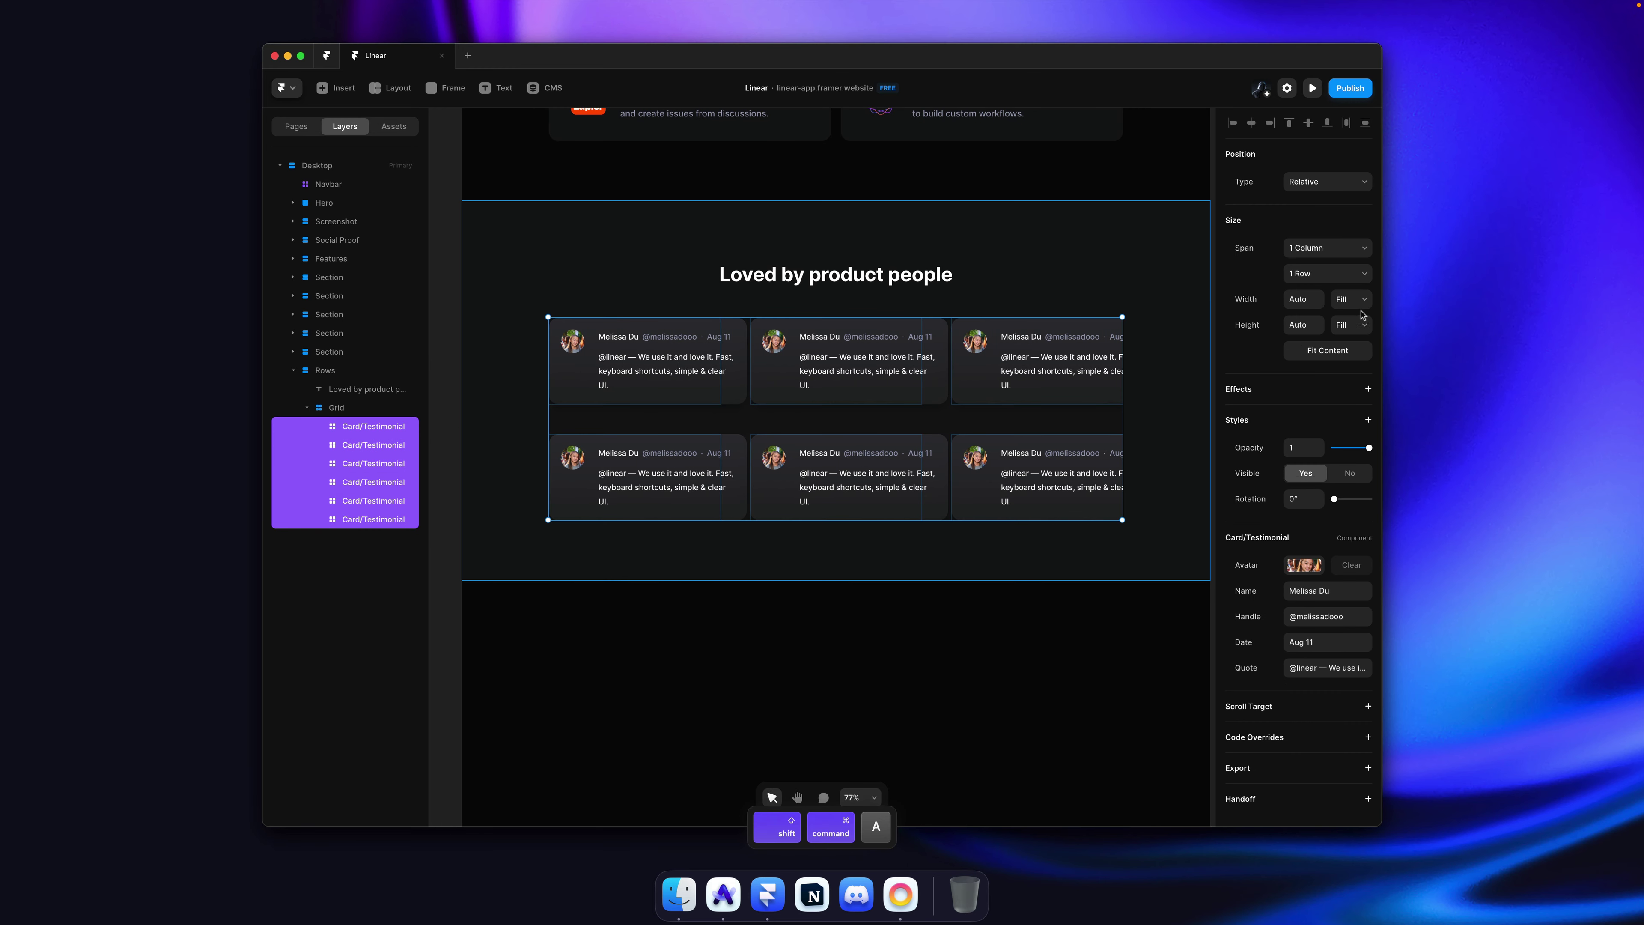
left_click(1351, 299)
left_click(1356, 314)
left_click(1351, 325)
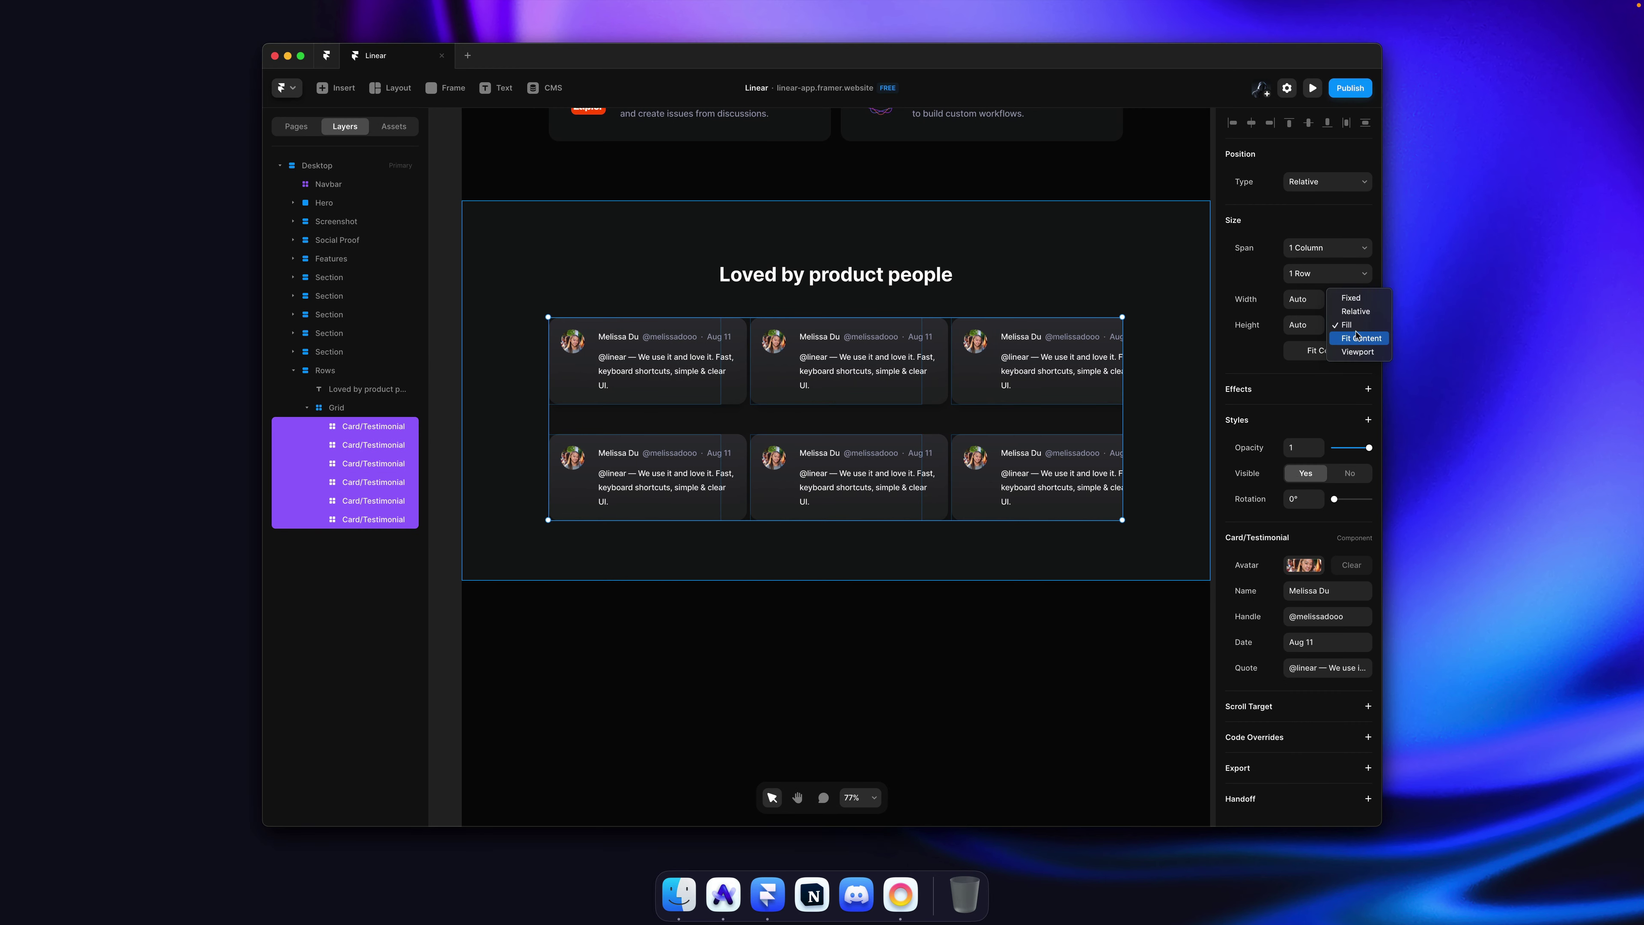
left_click(1354, 351)
key("super+z")
left_click(1351, 326)
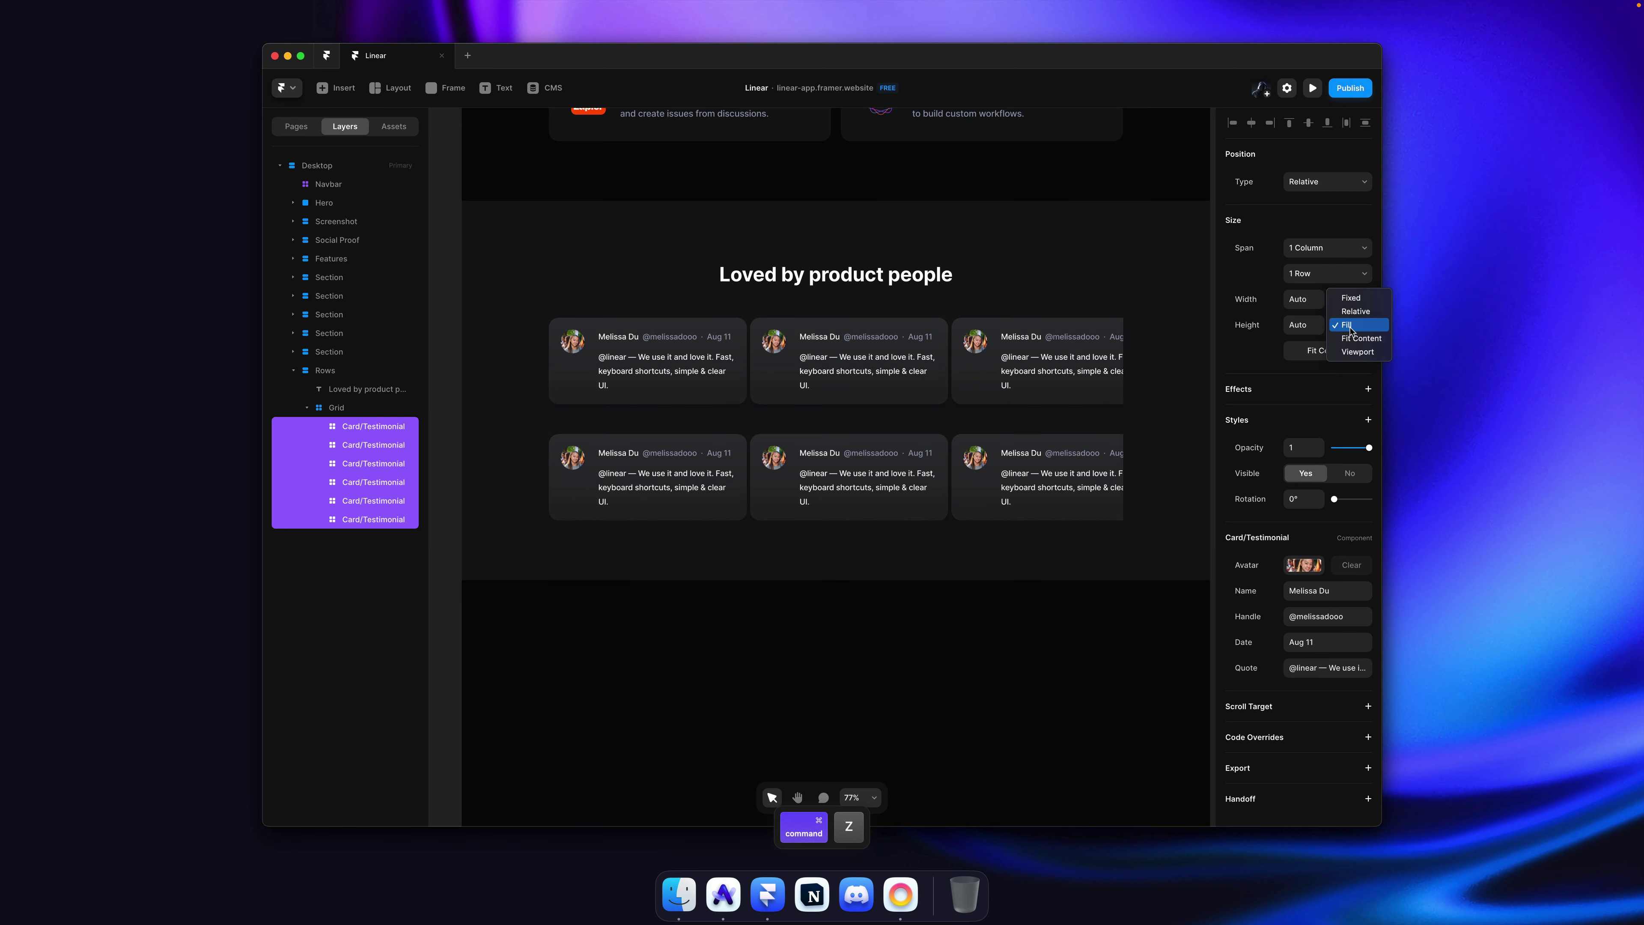
left_click(1351, 338)
left_click(1354, 370)
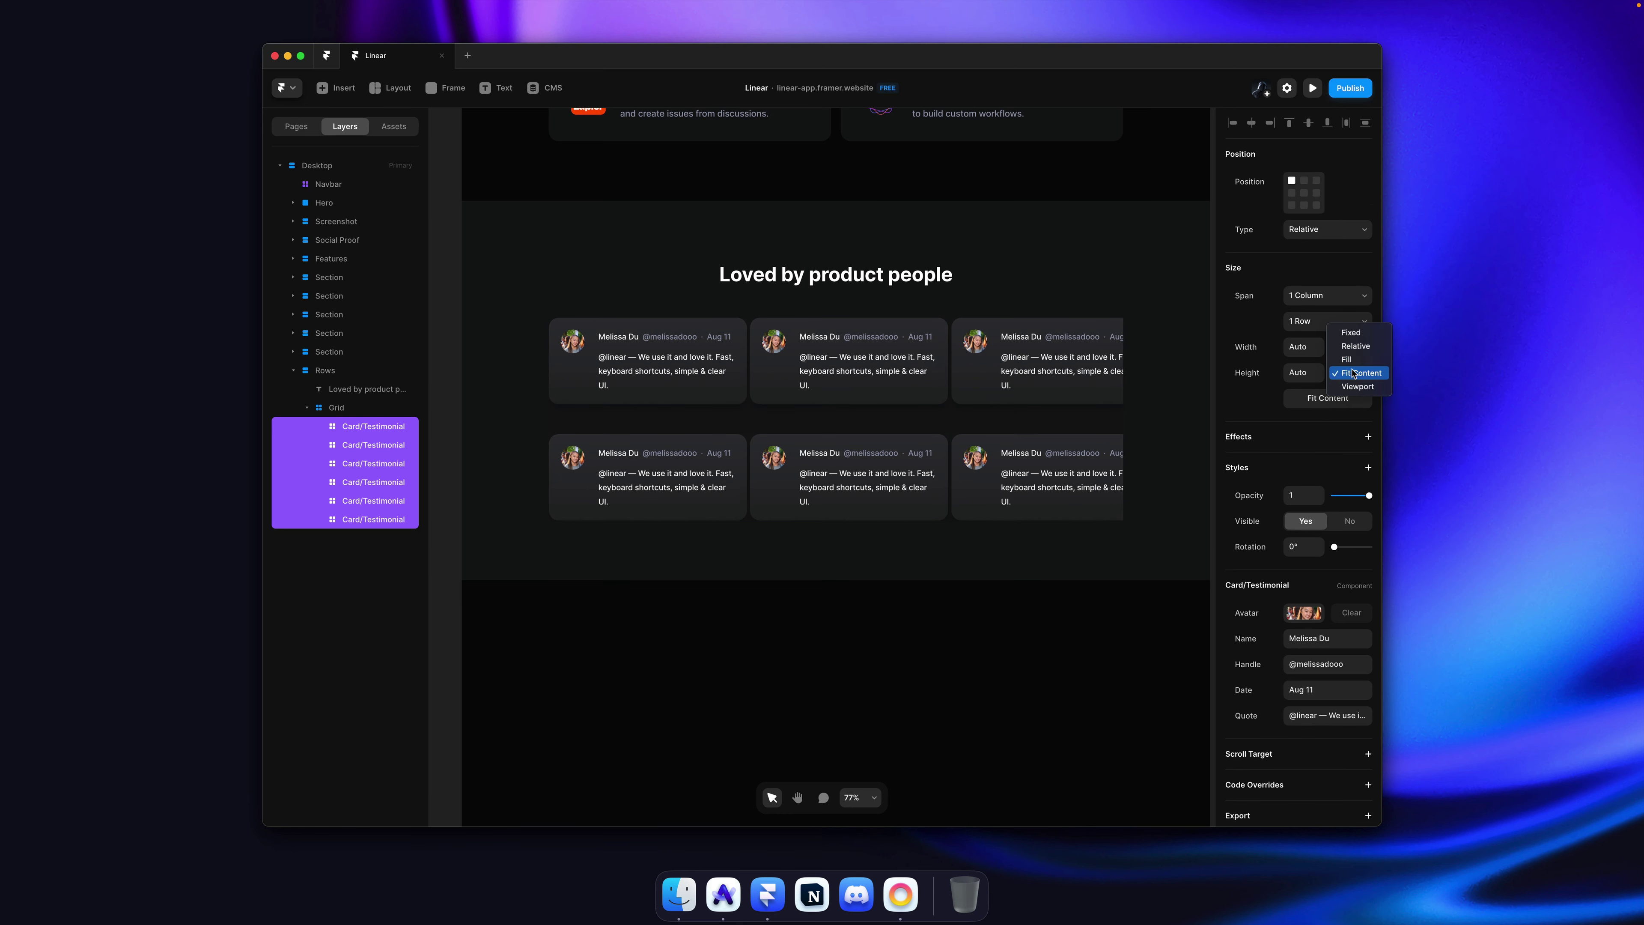
left_click(1362, 361)
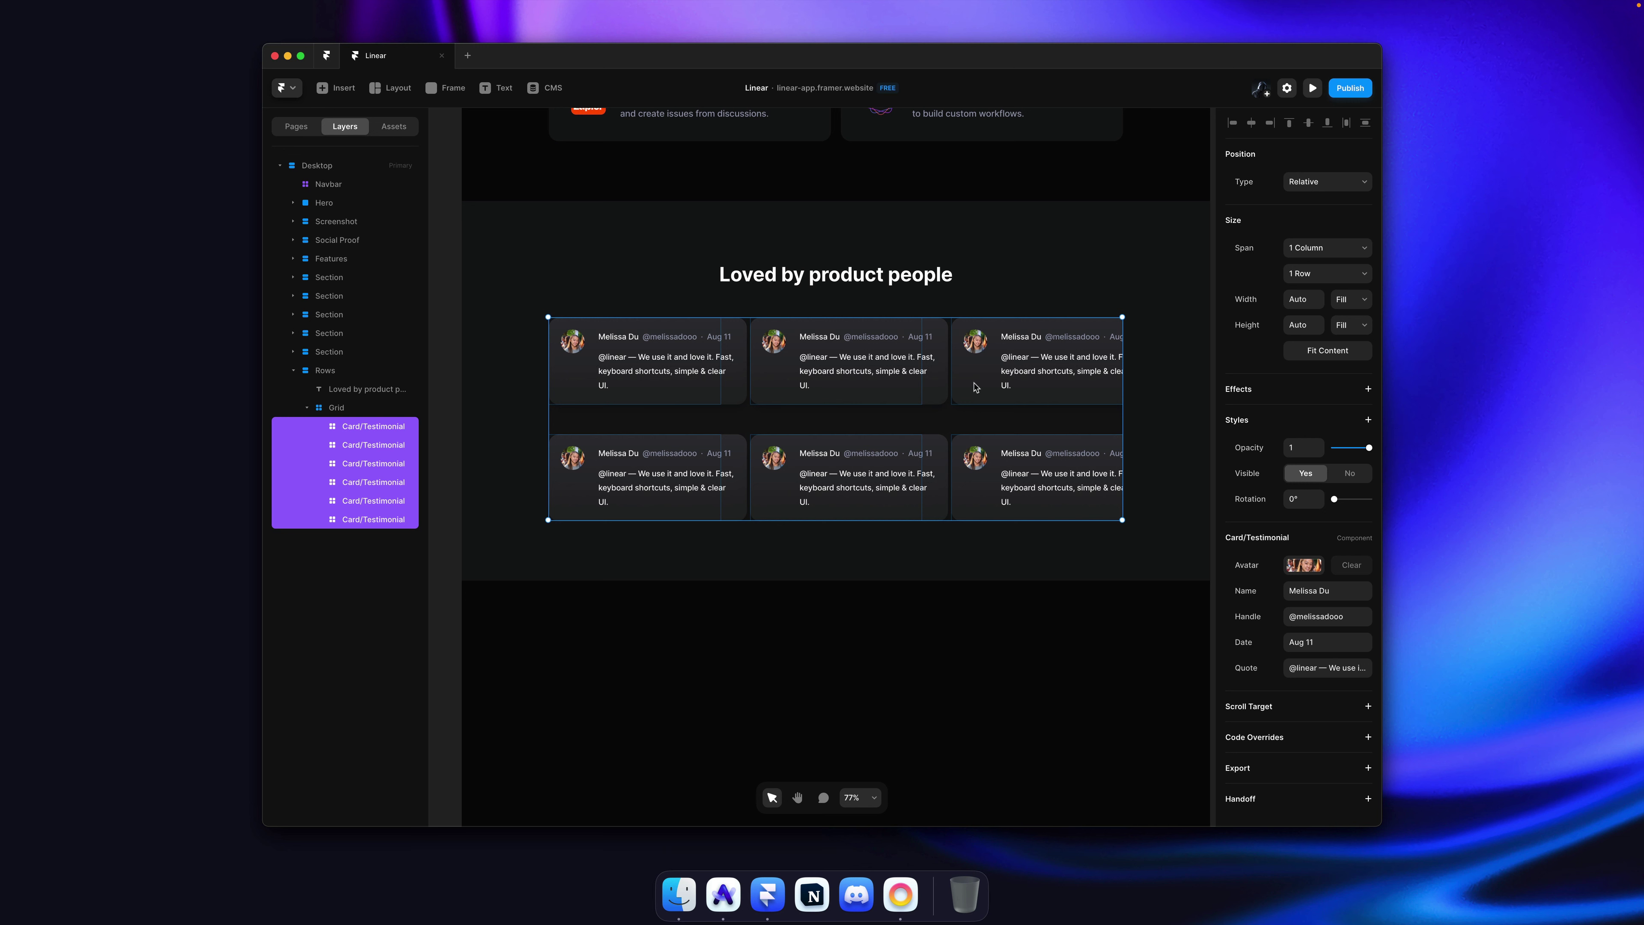
left_click(1346, 300)
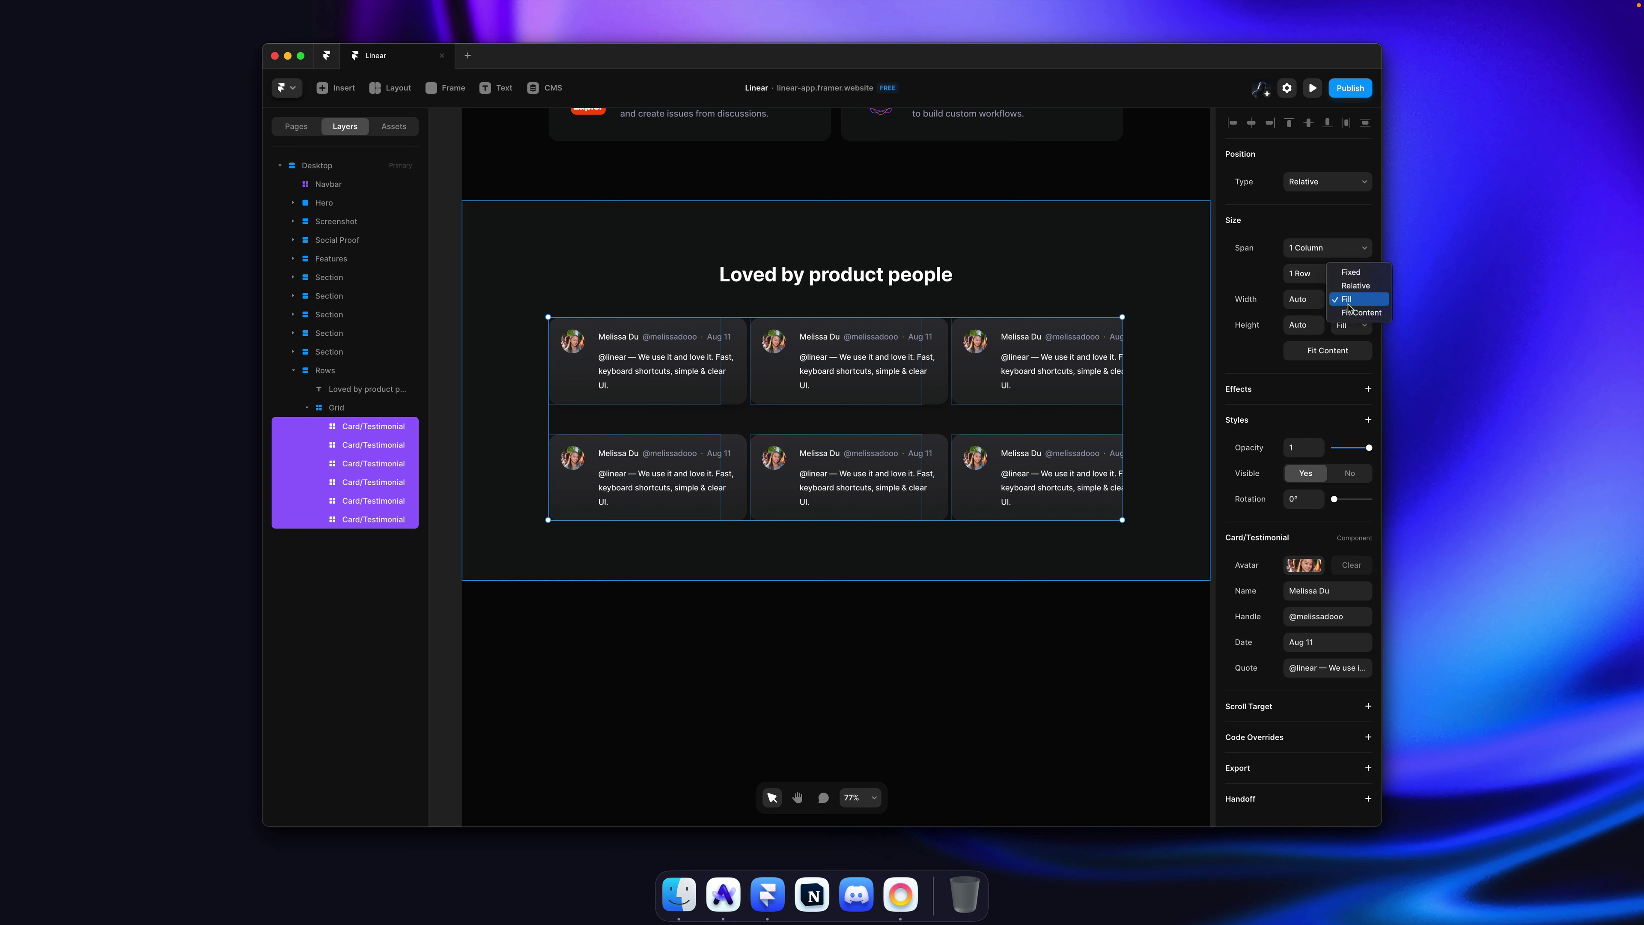
left_click(1351, 312)
left_click(1345, 341)
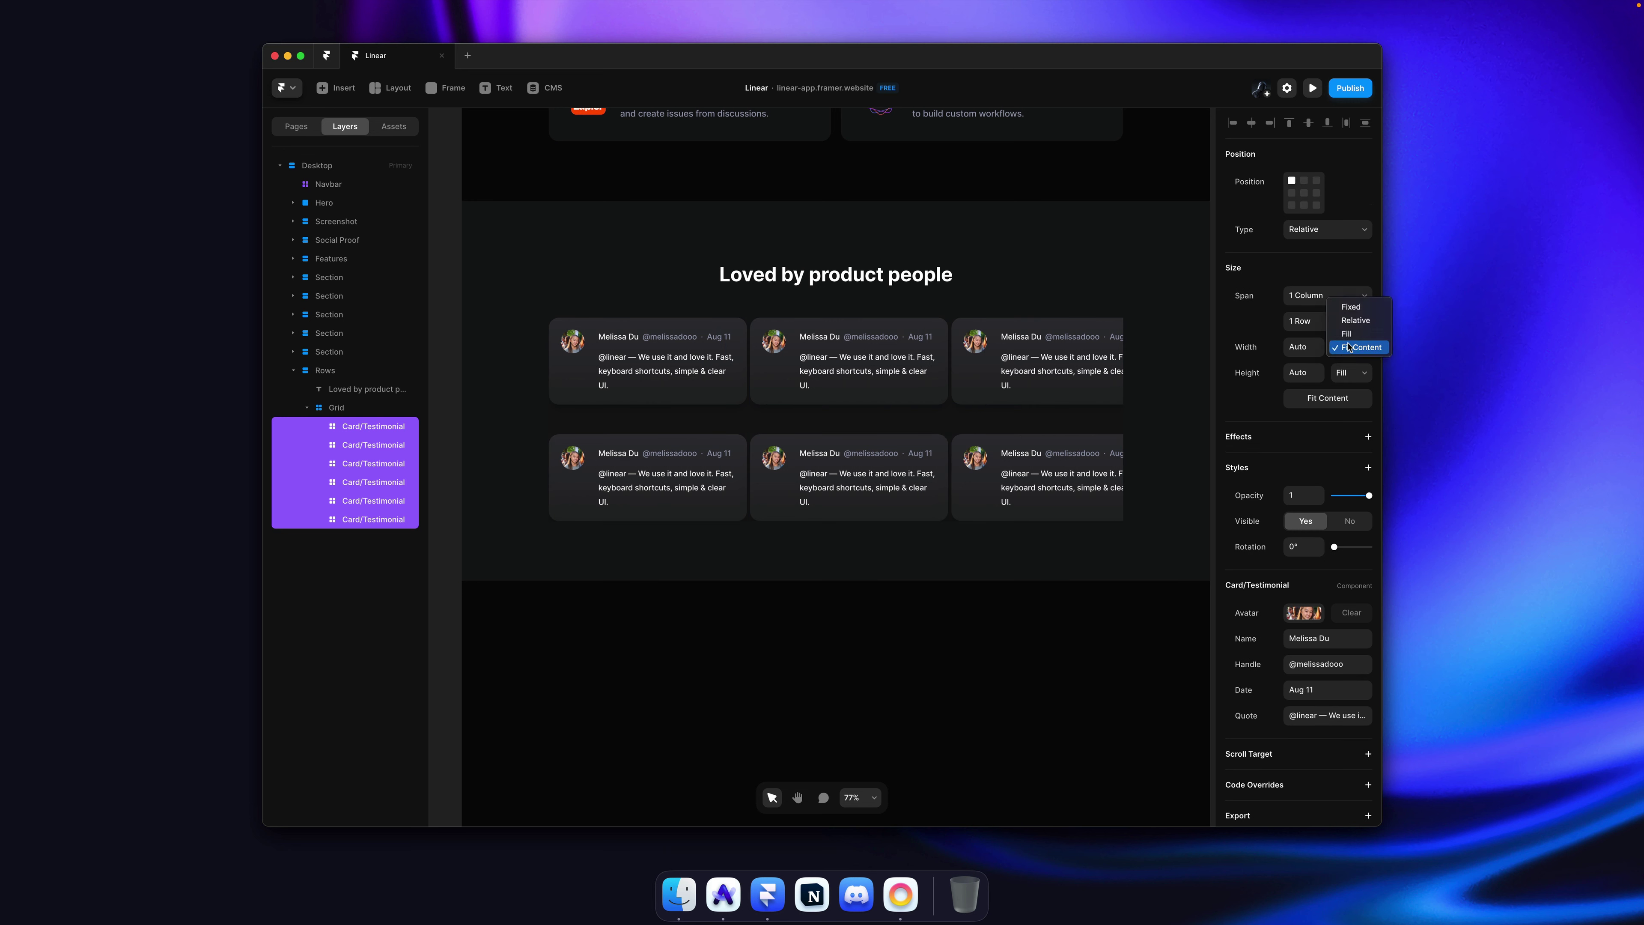
left_click(1351, 335)
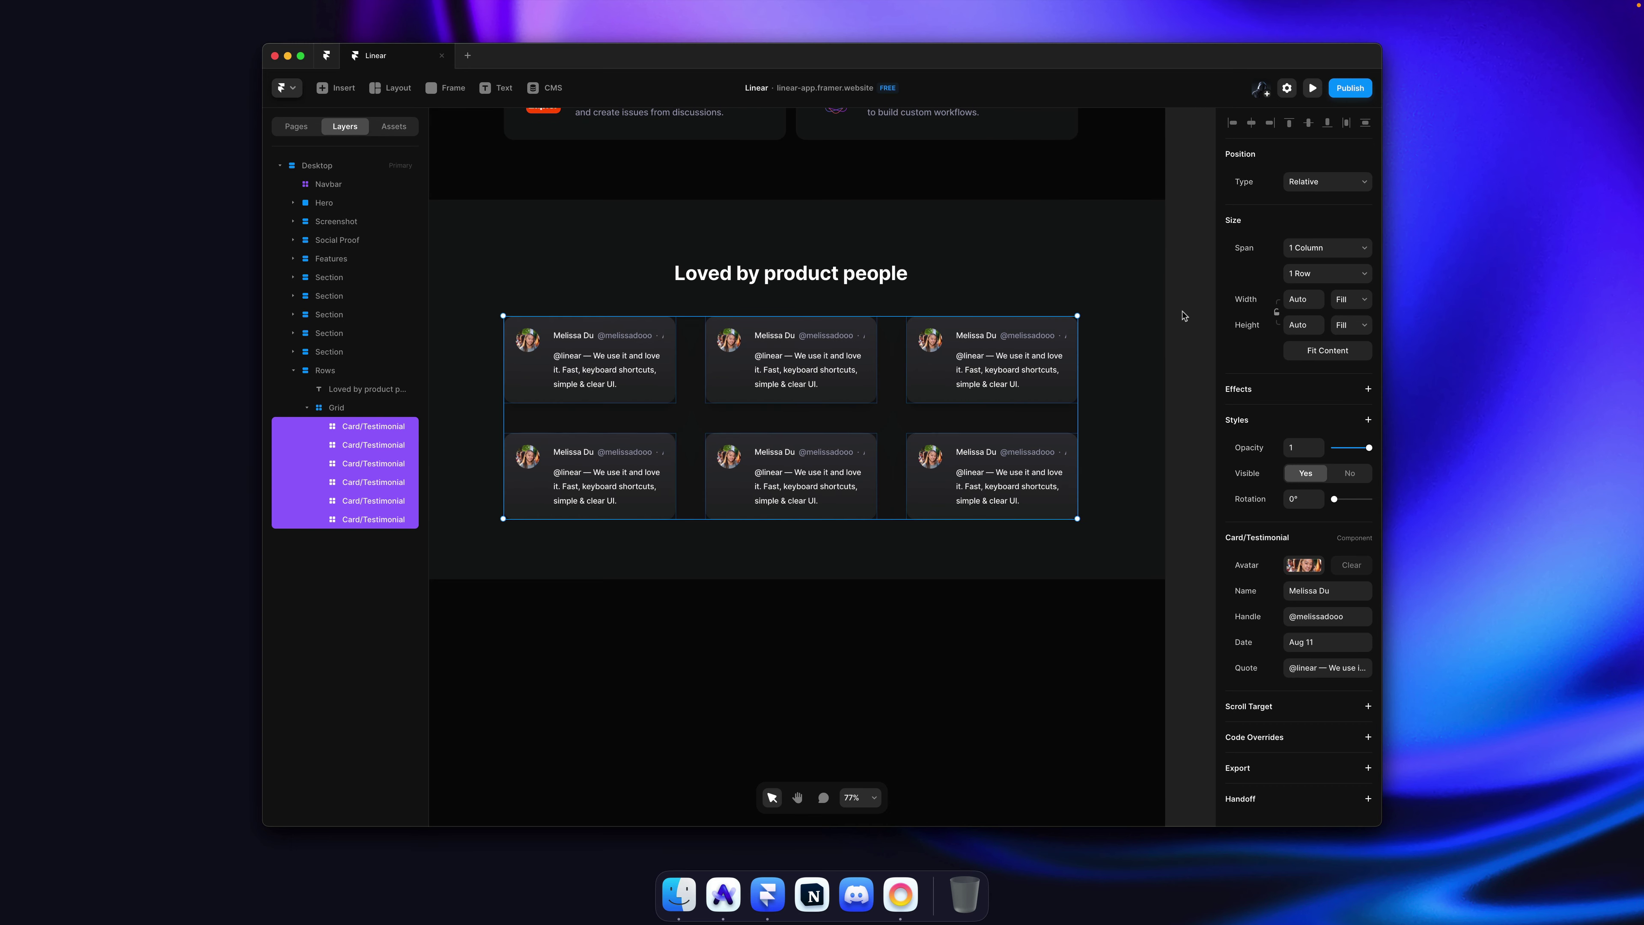
Step: Tighten the grid's gap between cards to 8, then compare with the live Linear page
left_click(947, 418, "super")
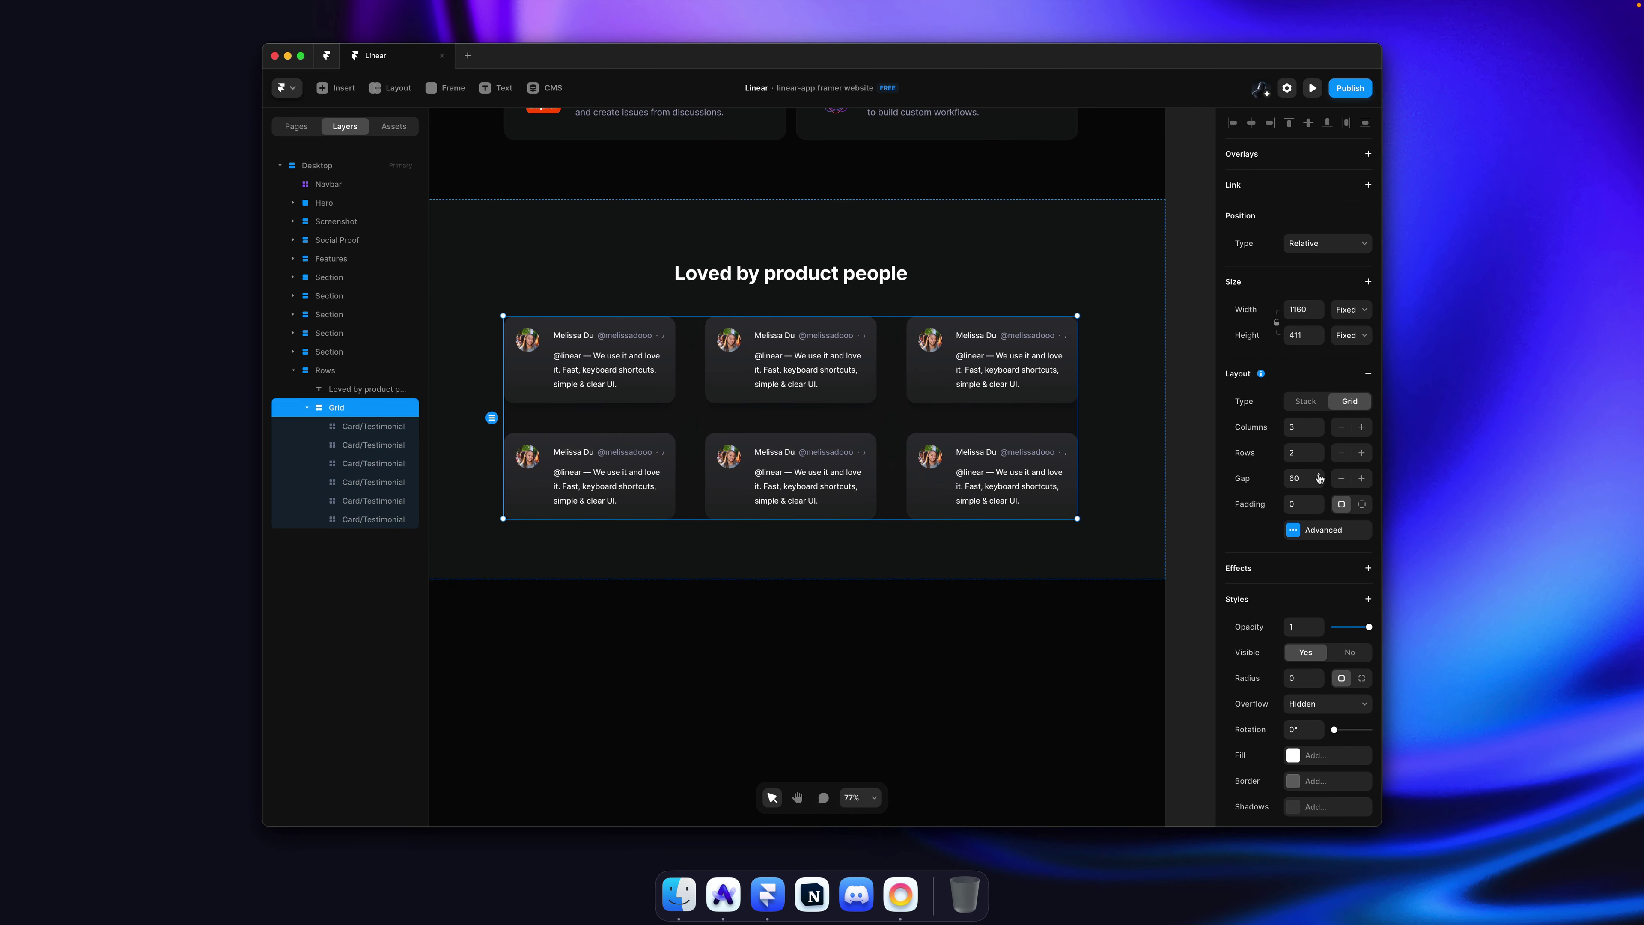
left_click_drag(1318, 479, 1321, 505)
left_click(1170, 340)
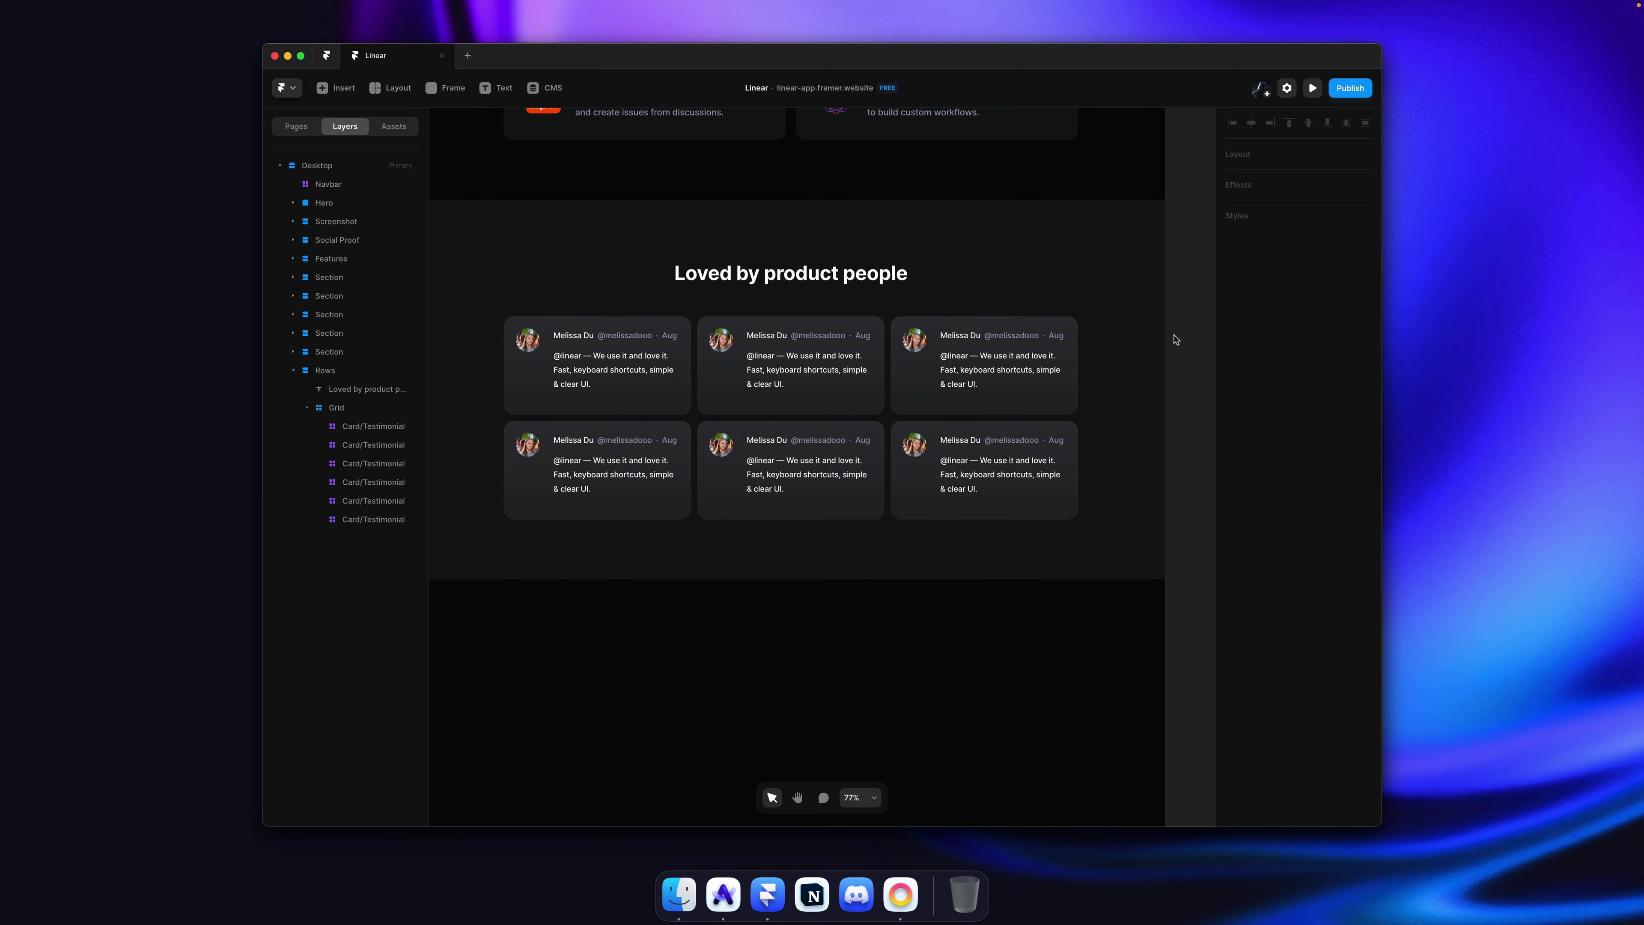
key("super+Tab")
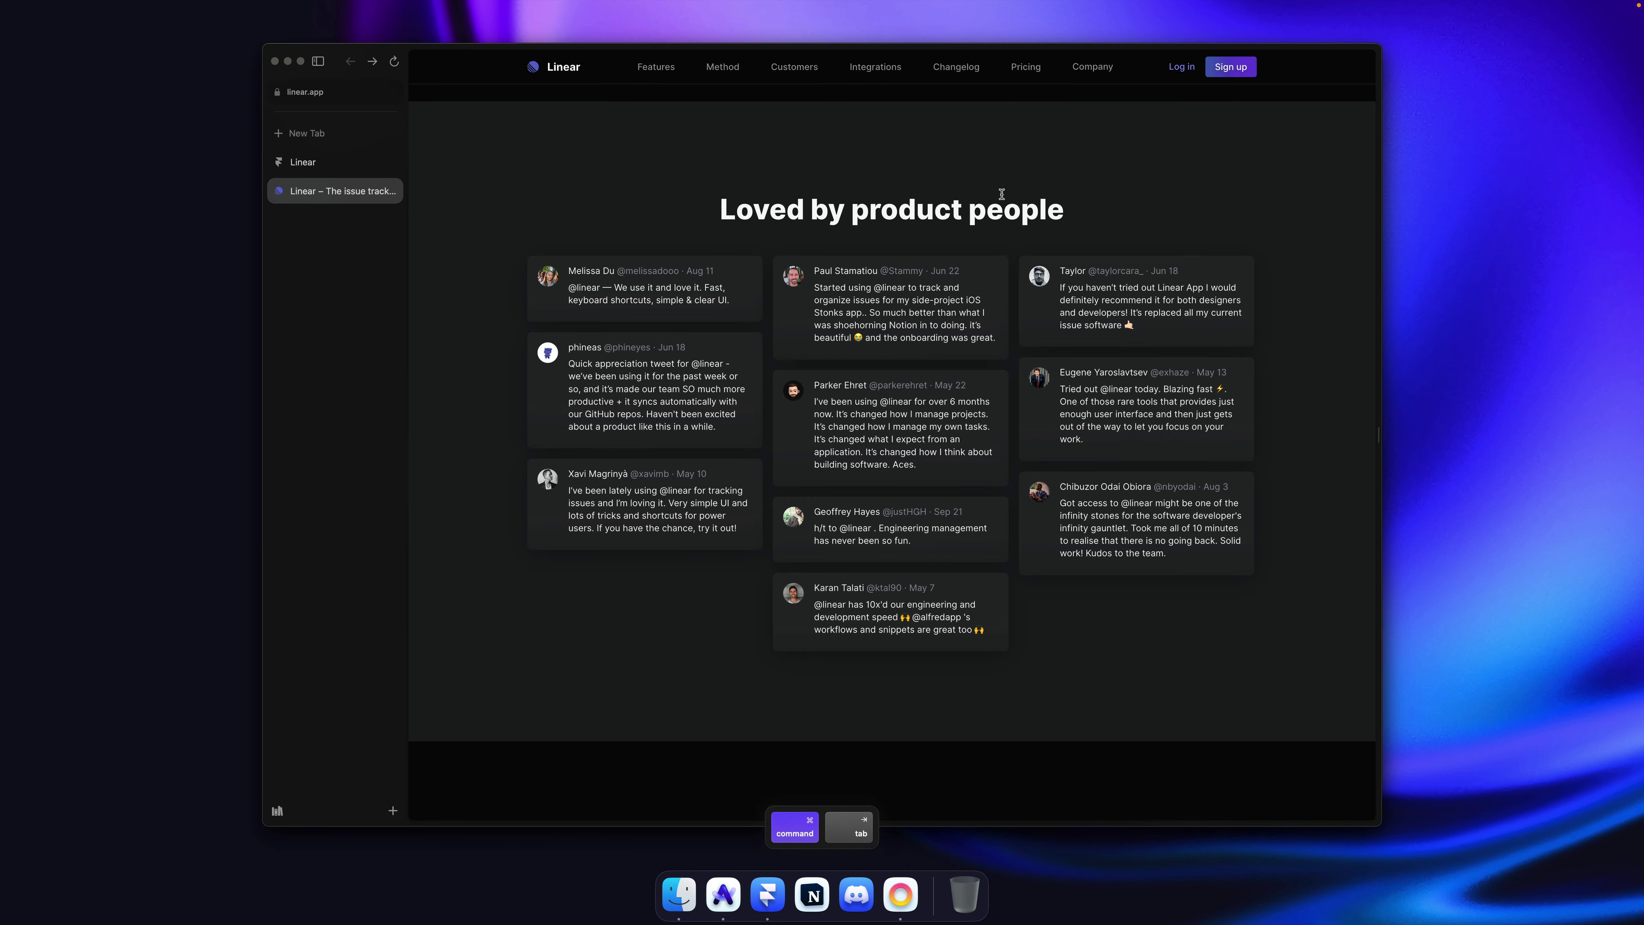
Step: In the card component, set corner radius 12 and adjust padding, then save and exit
key("super+Tab")
double_click(576, 377)
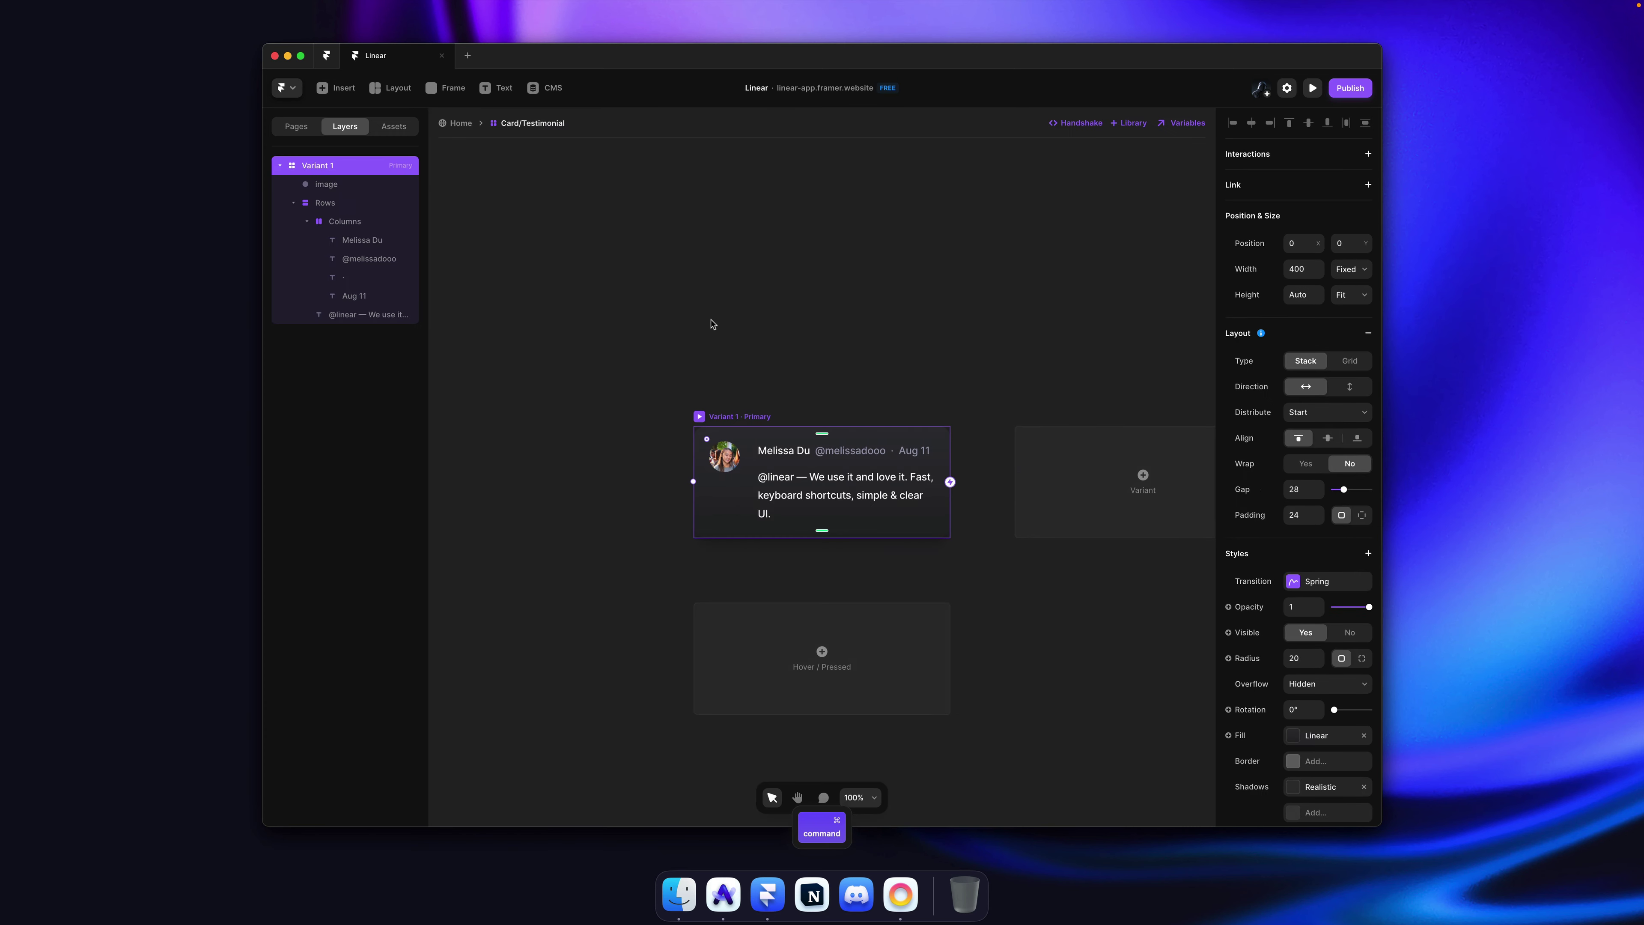
scroll(685, 327, "up", 3)
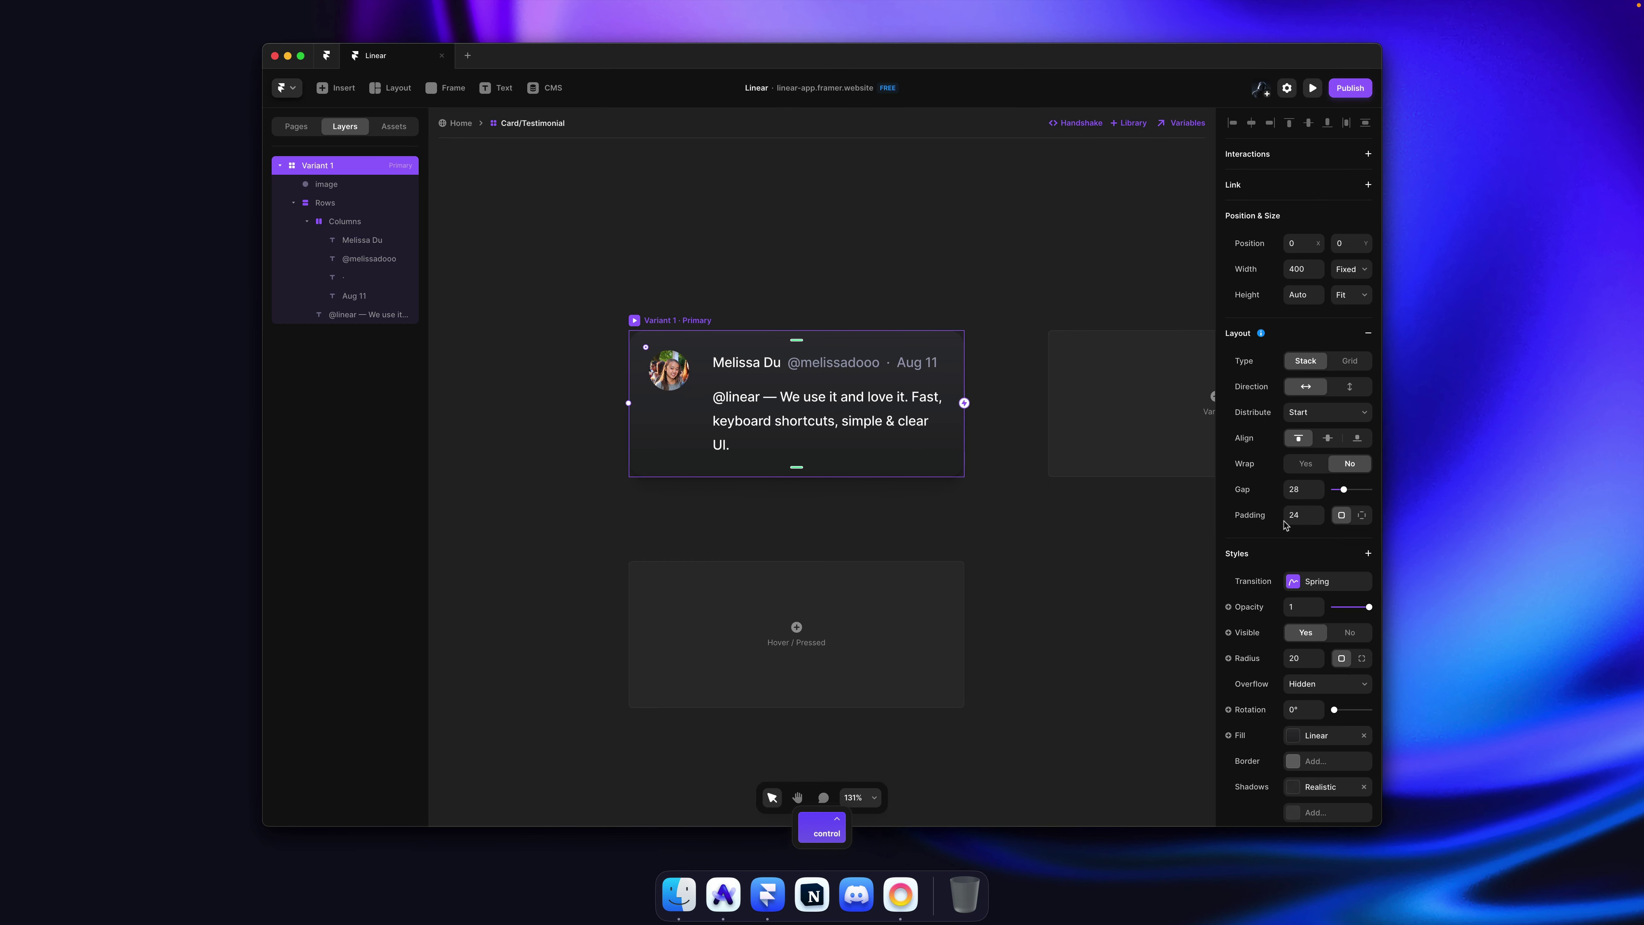
scroll(1303, 570, "down", 1)
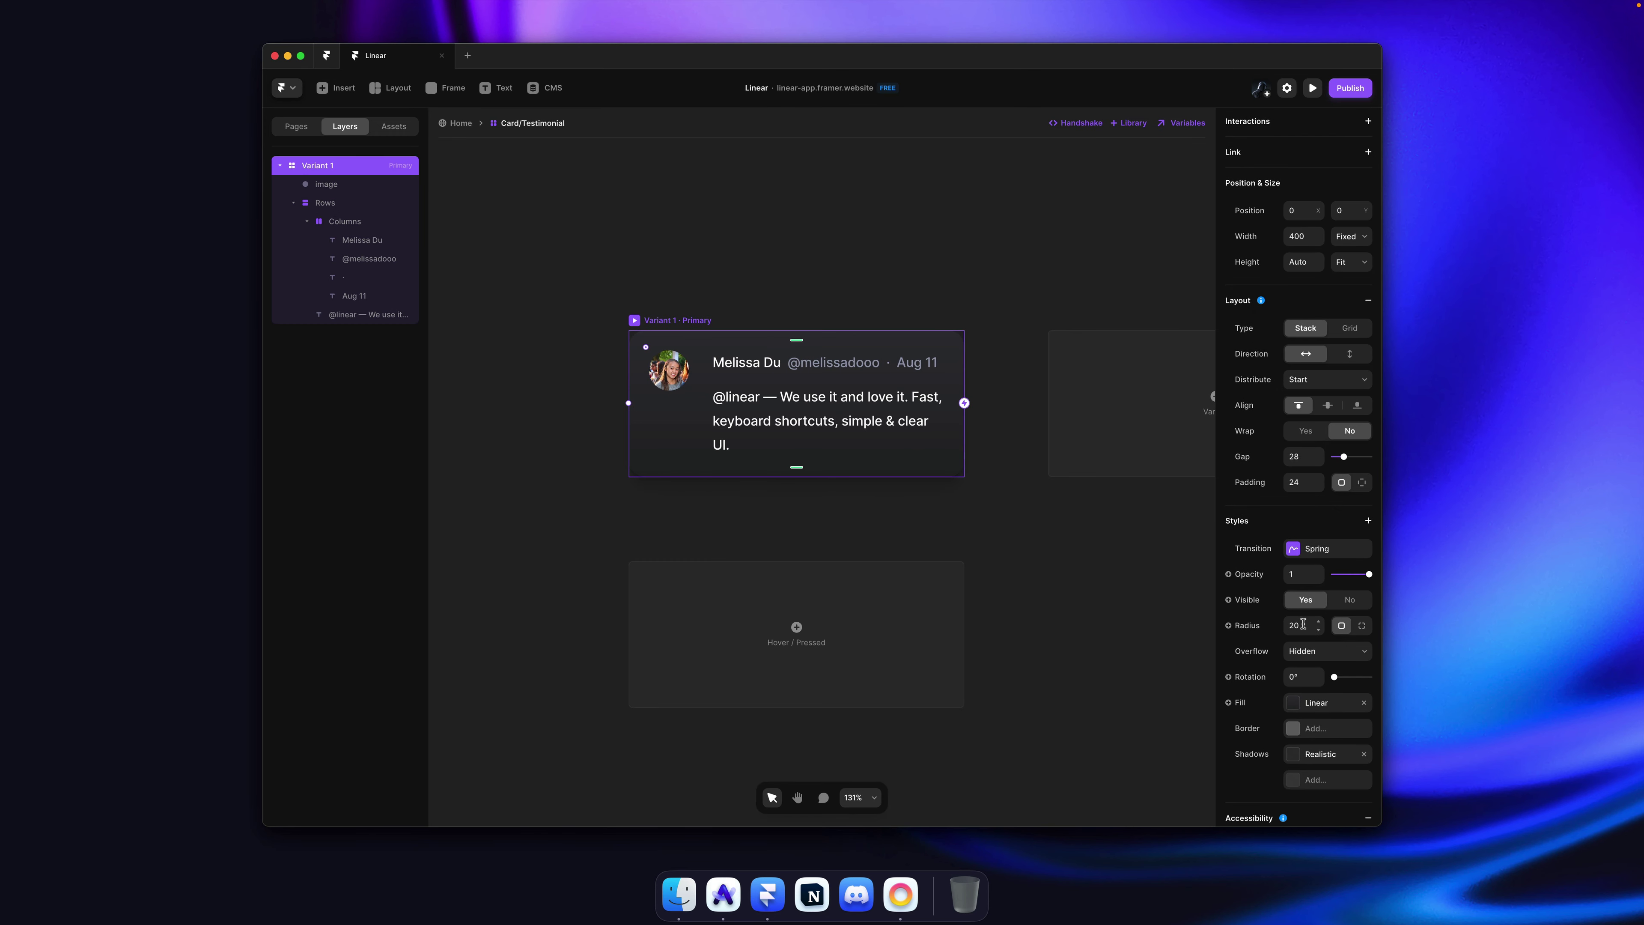
key("Return")
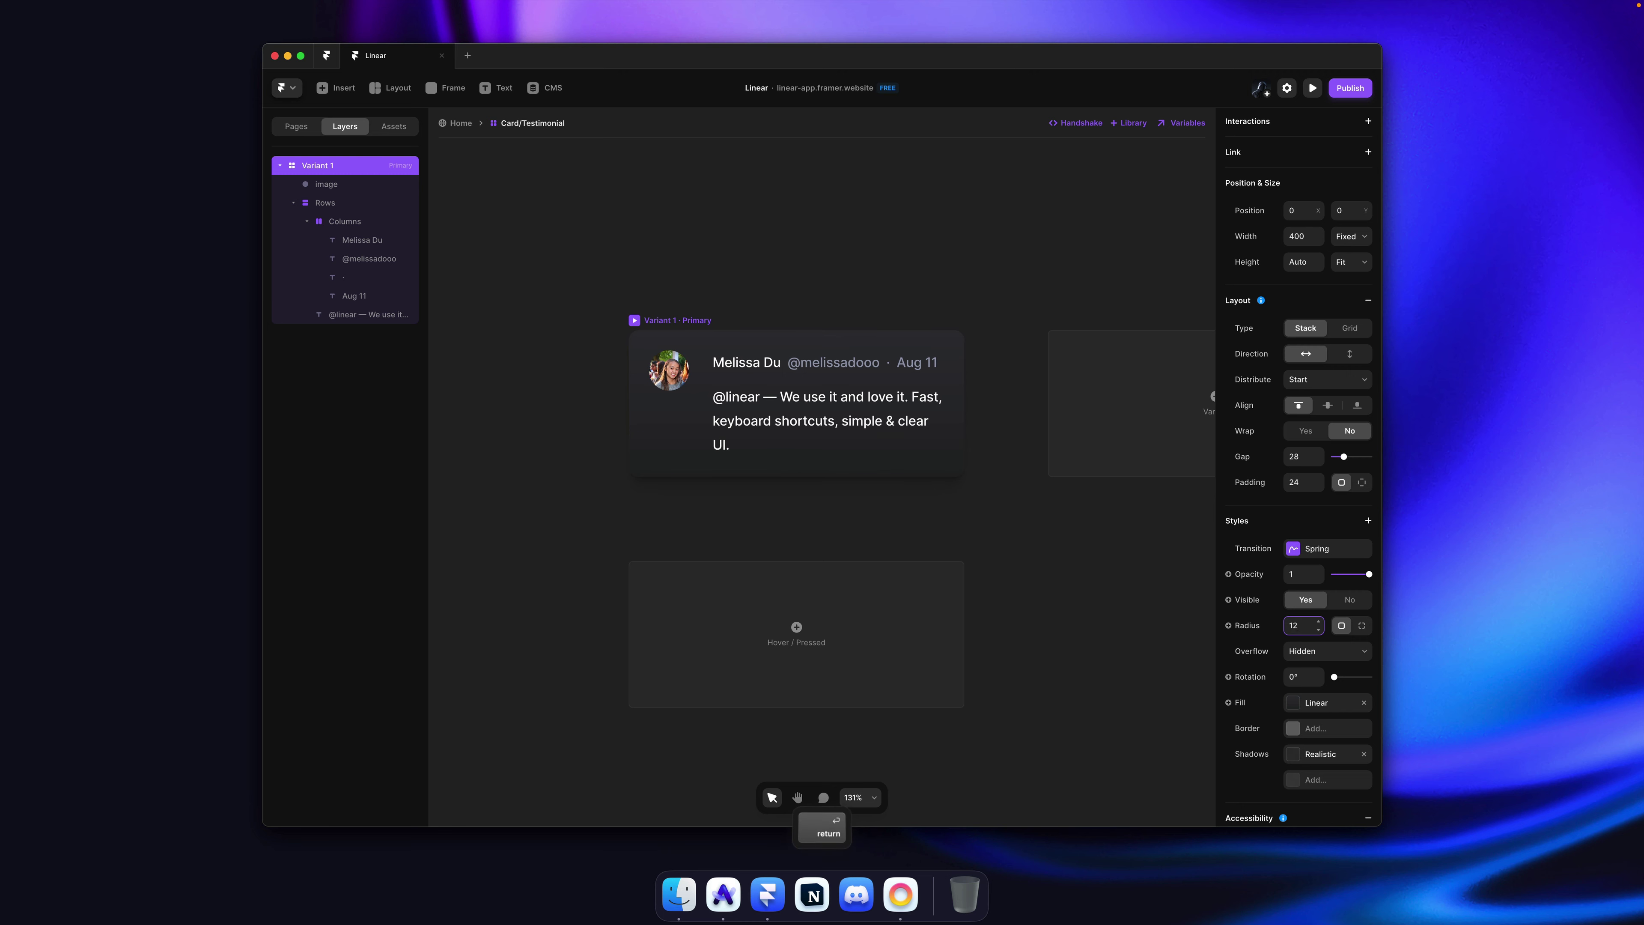
left_click(947, 283)
key("super+Tab")
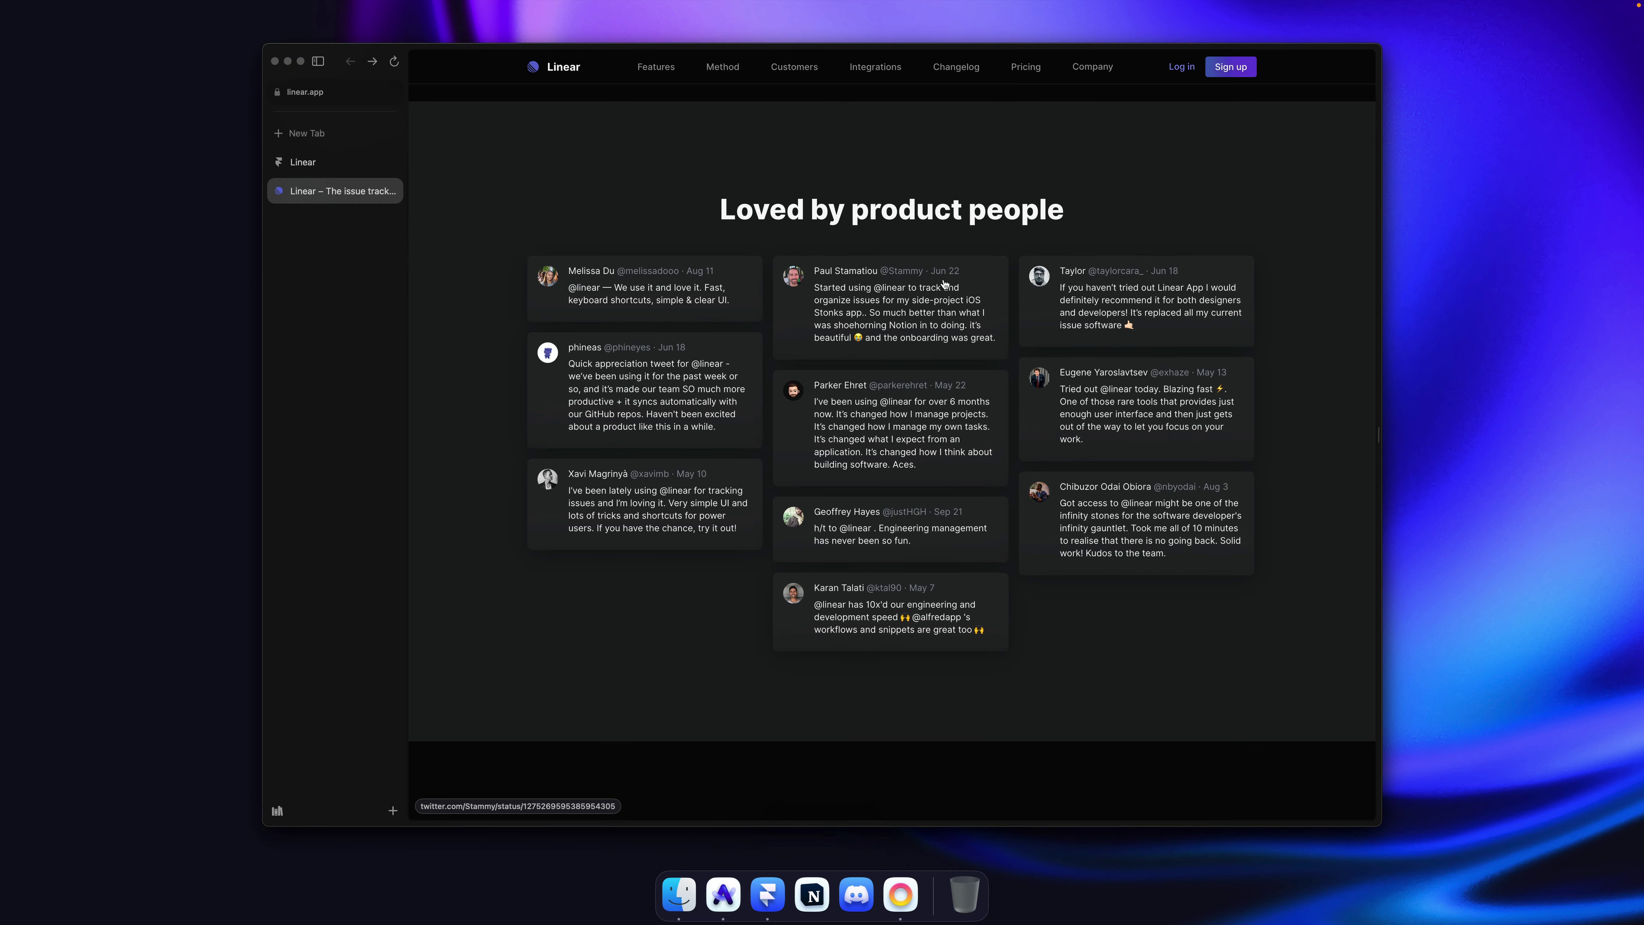
key("super+Tab")
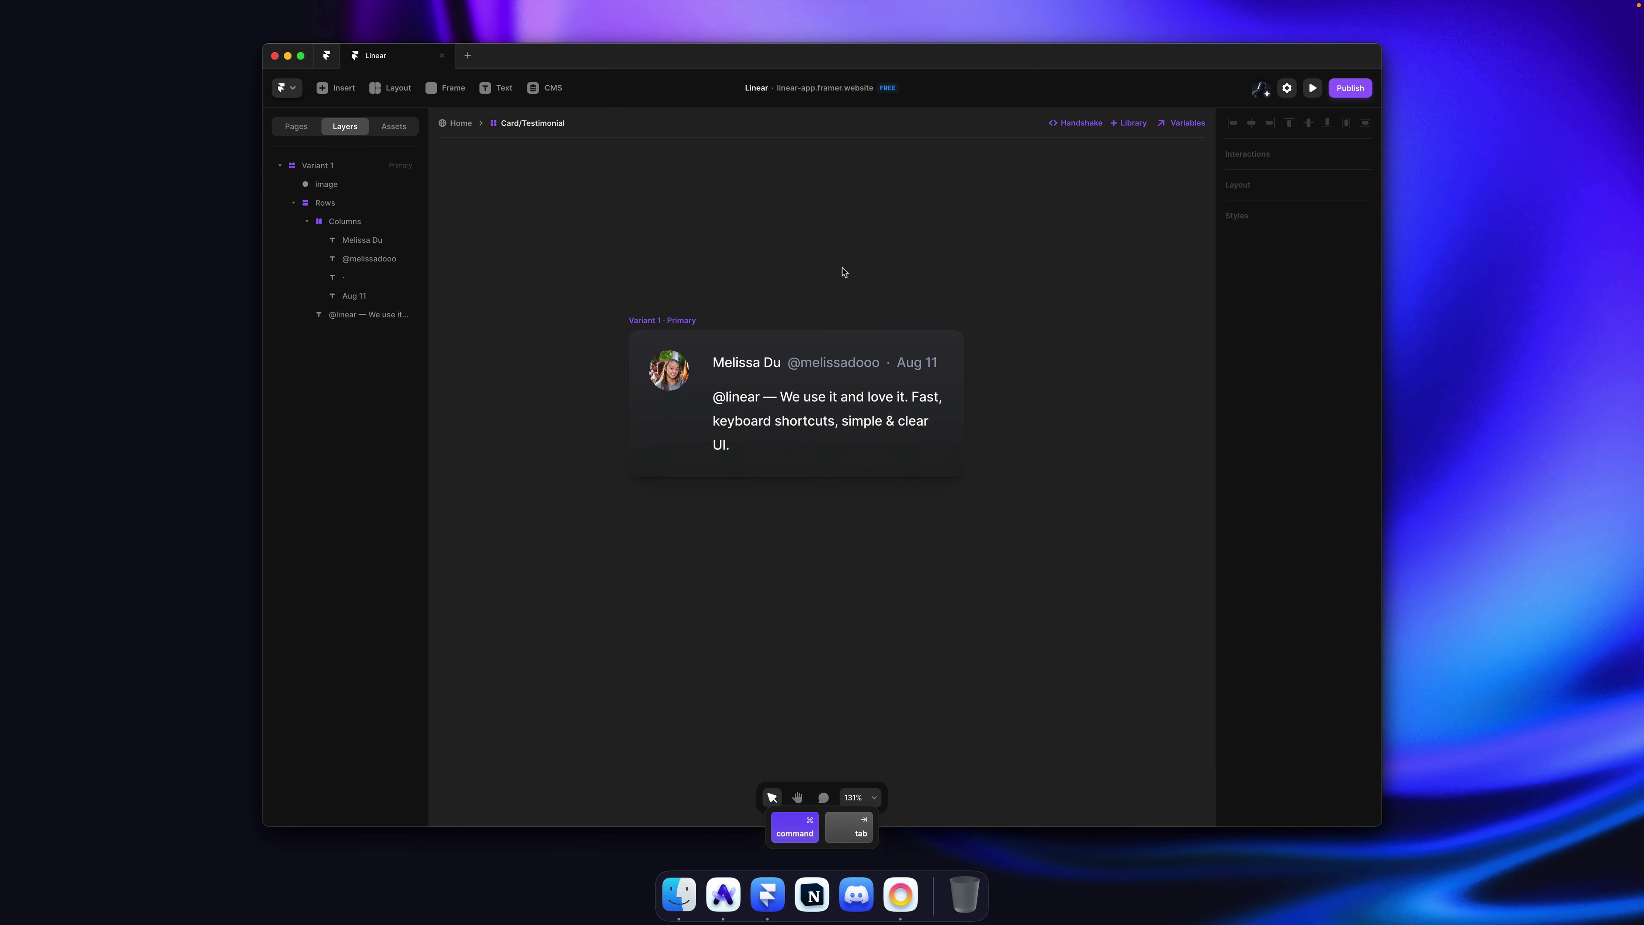
left_click(670, 320)
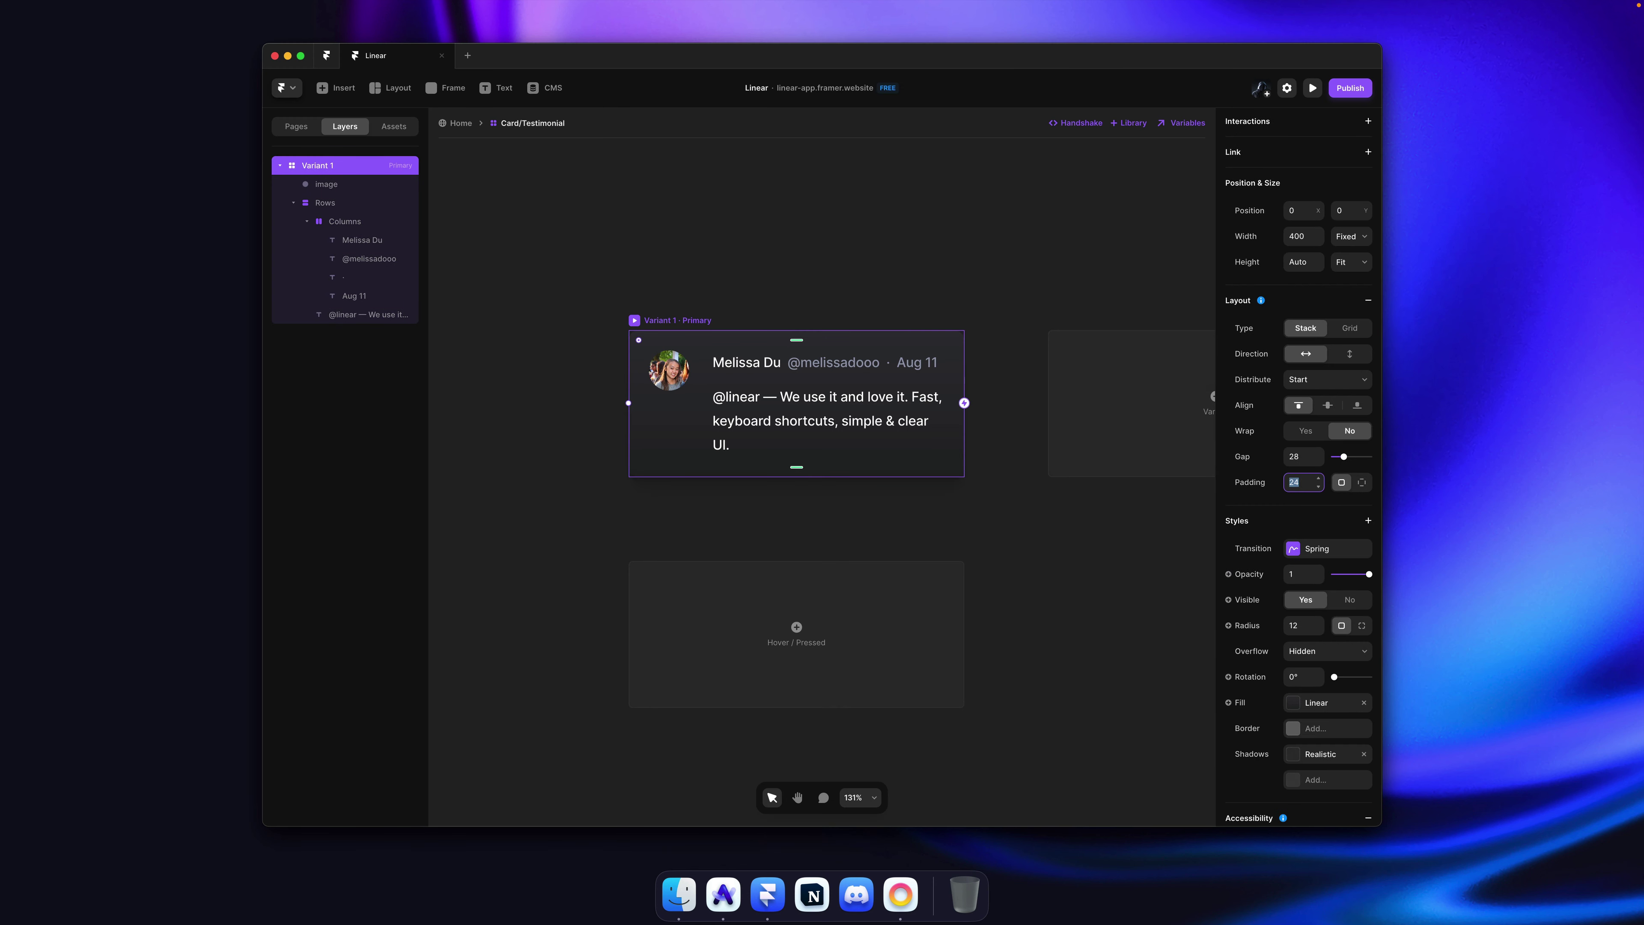
key("Return")
key("ctrl+s")
key("Escape")
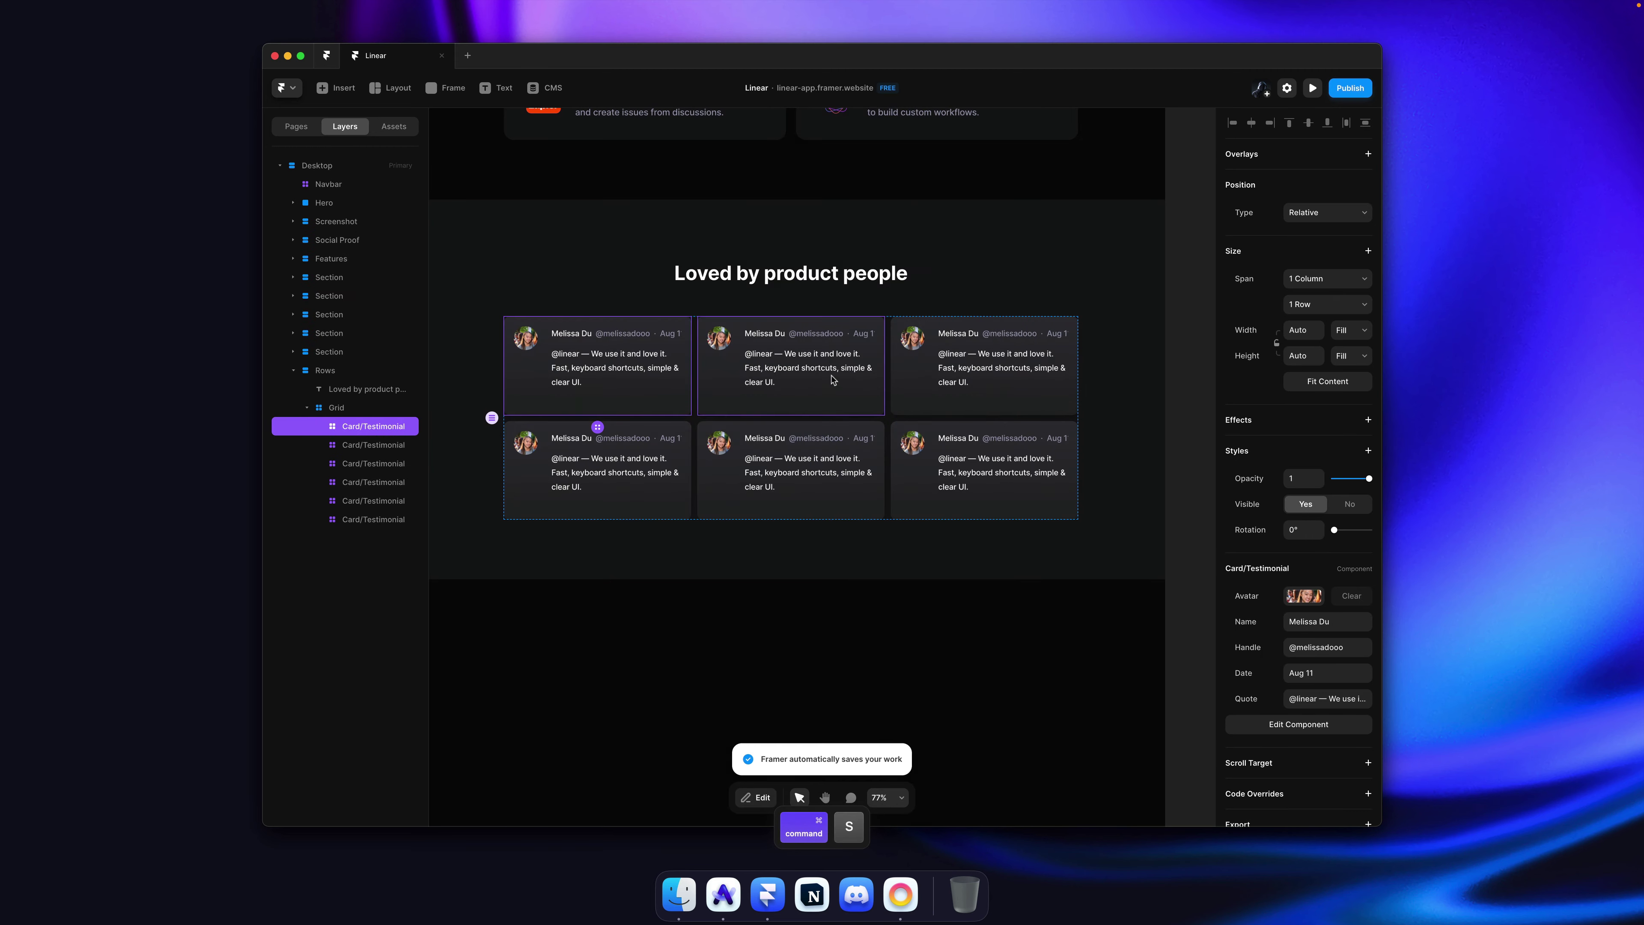
Step: Set the card's Rows gap to 8 and the avatar-to-text gap to 20, then exit
double_click(832, 381)
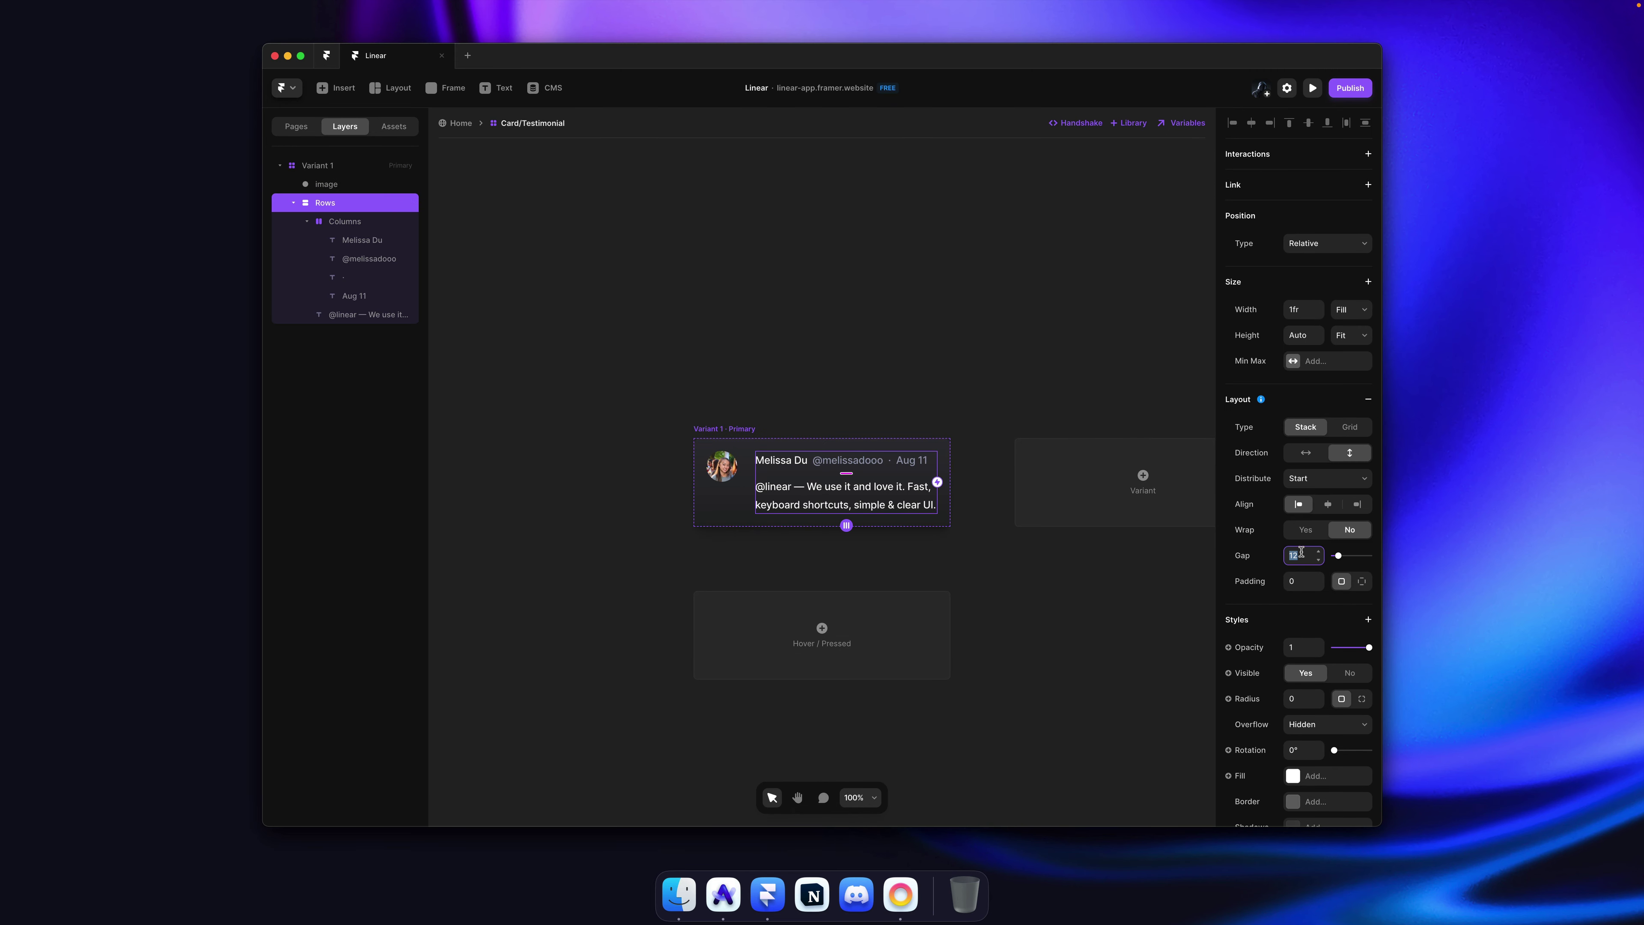
type("8")
key("Return")
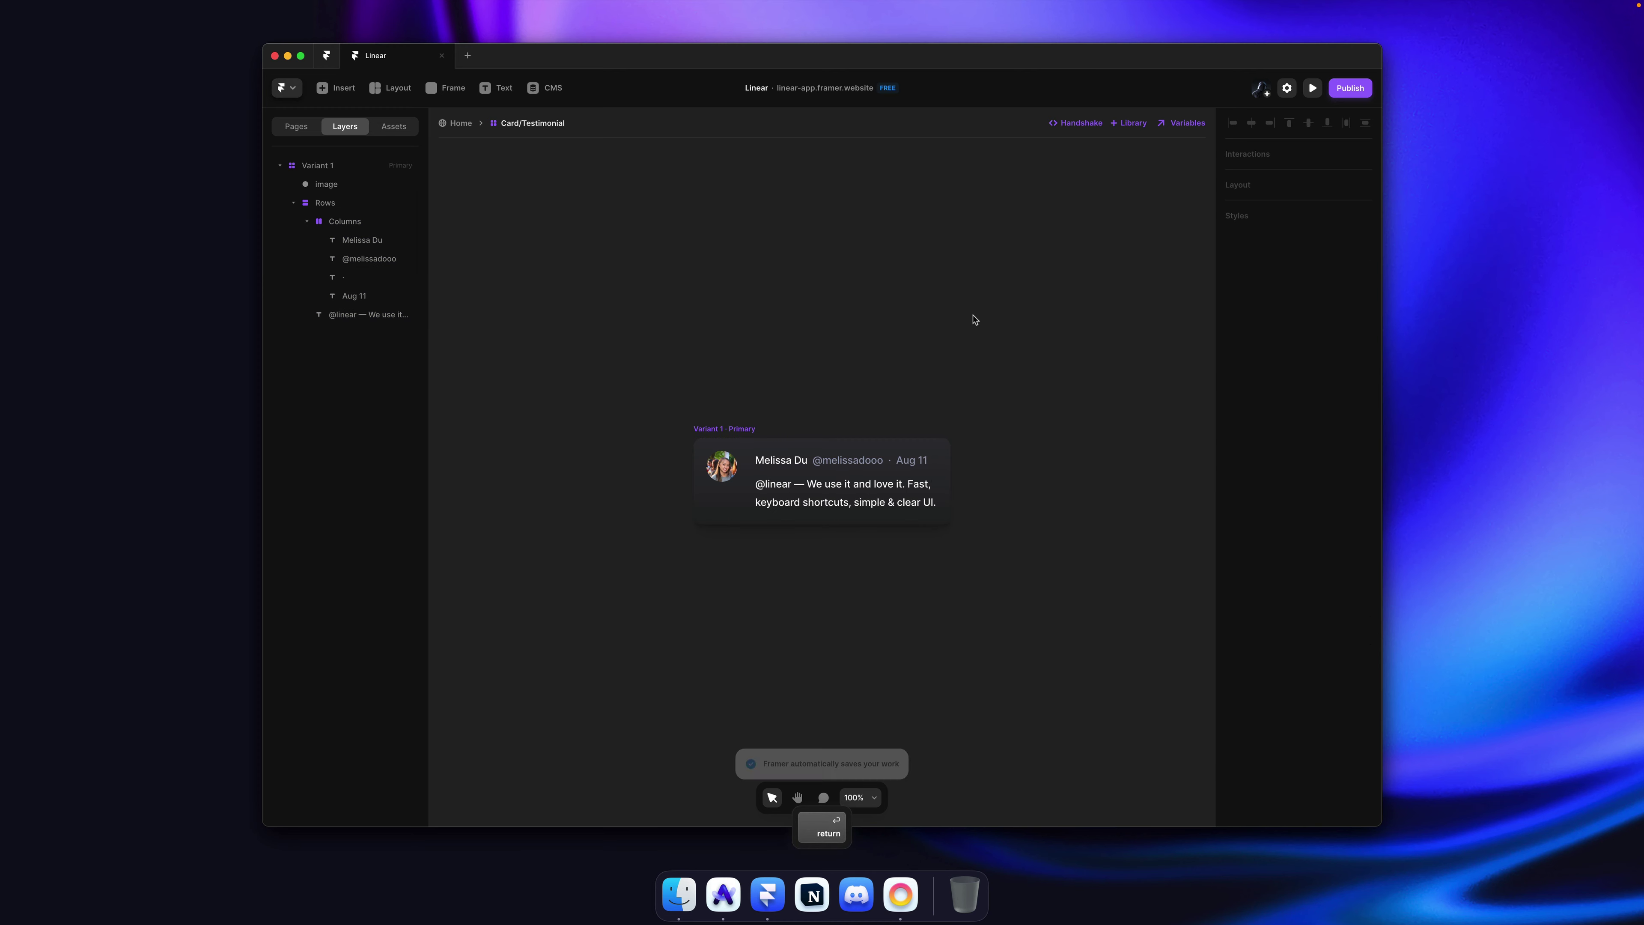
key("super+Tab")
key("super+Tab")
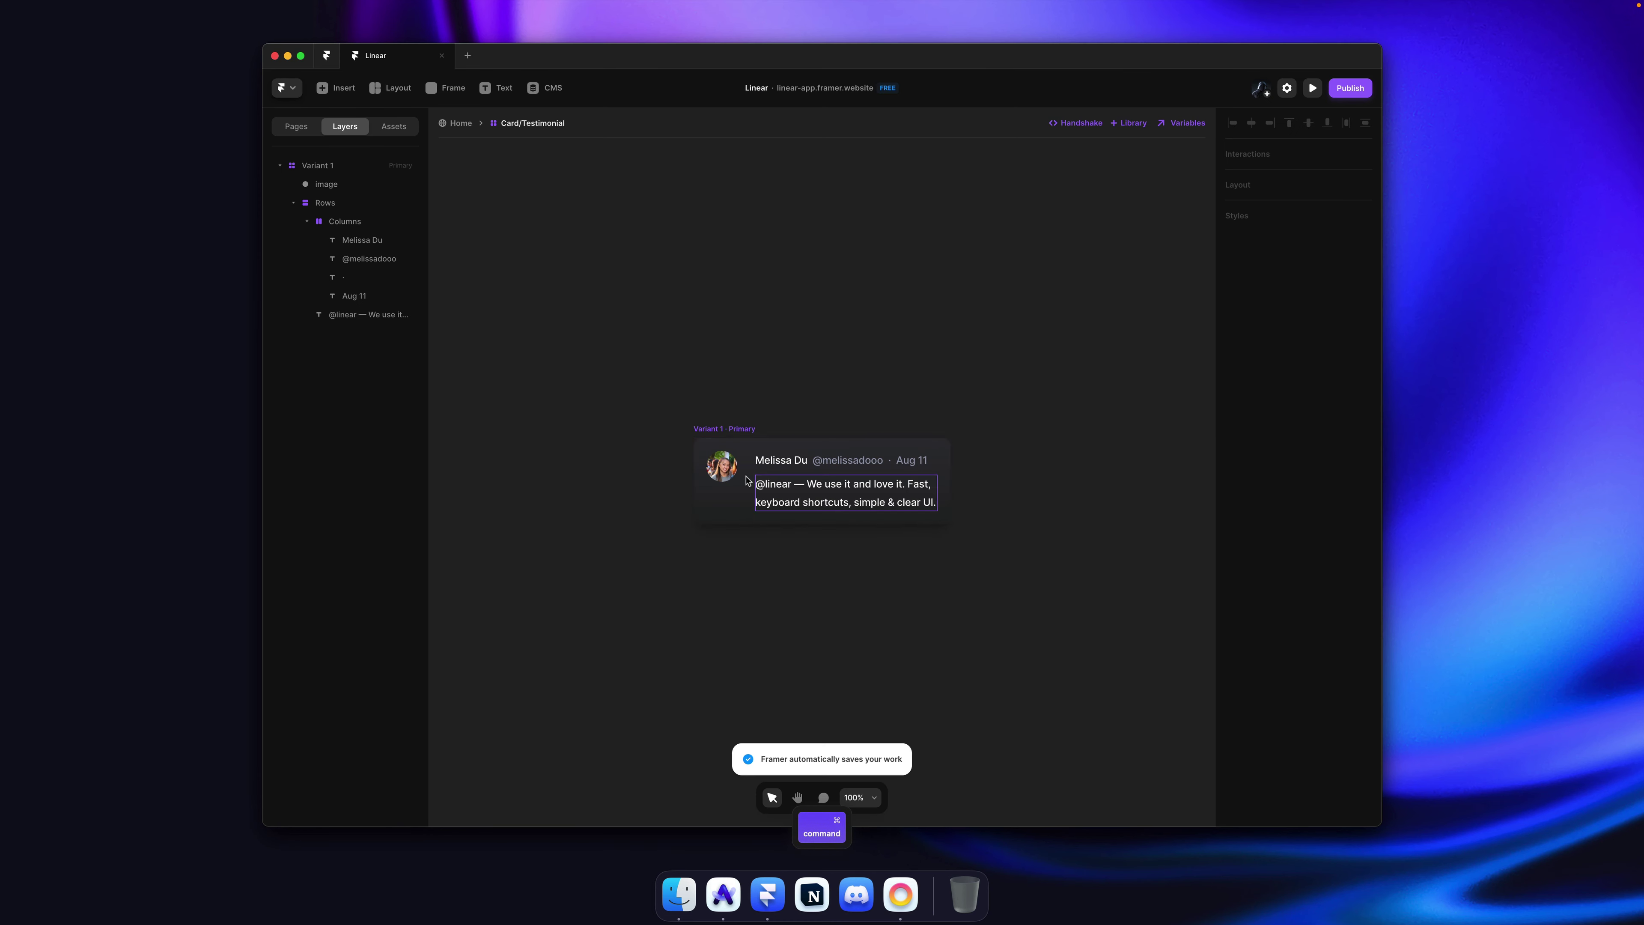
left_click(1298, 456)
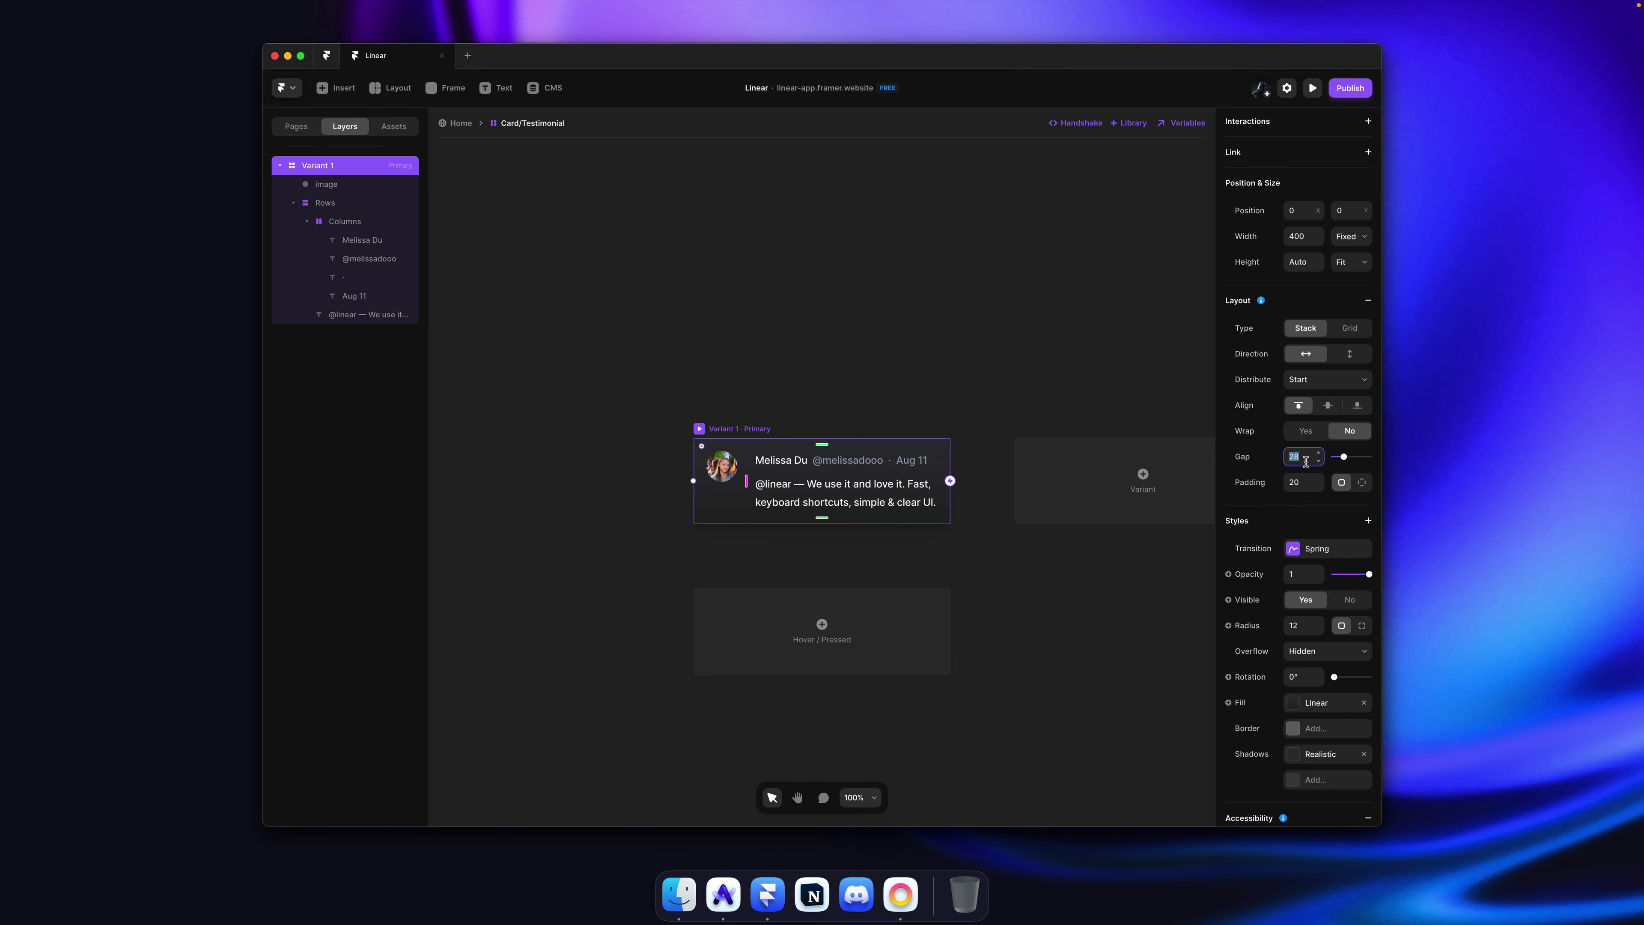
type("20")
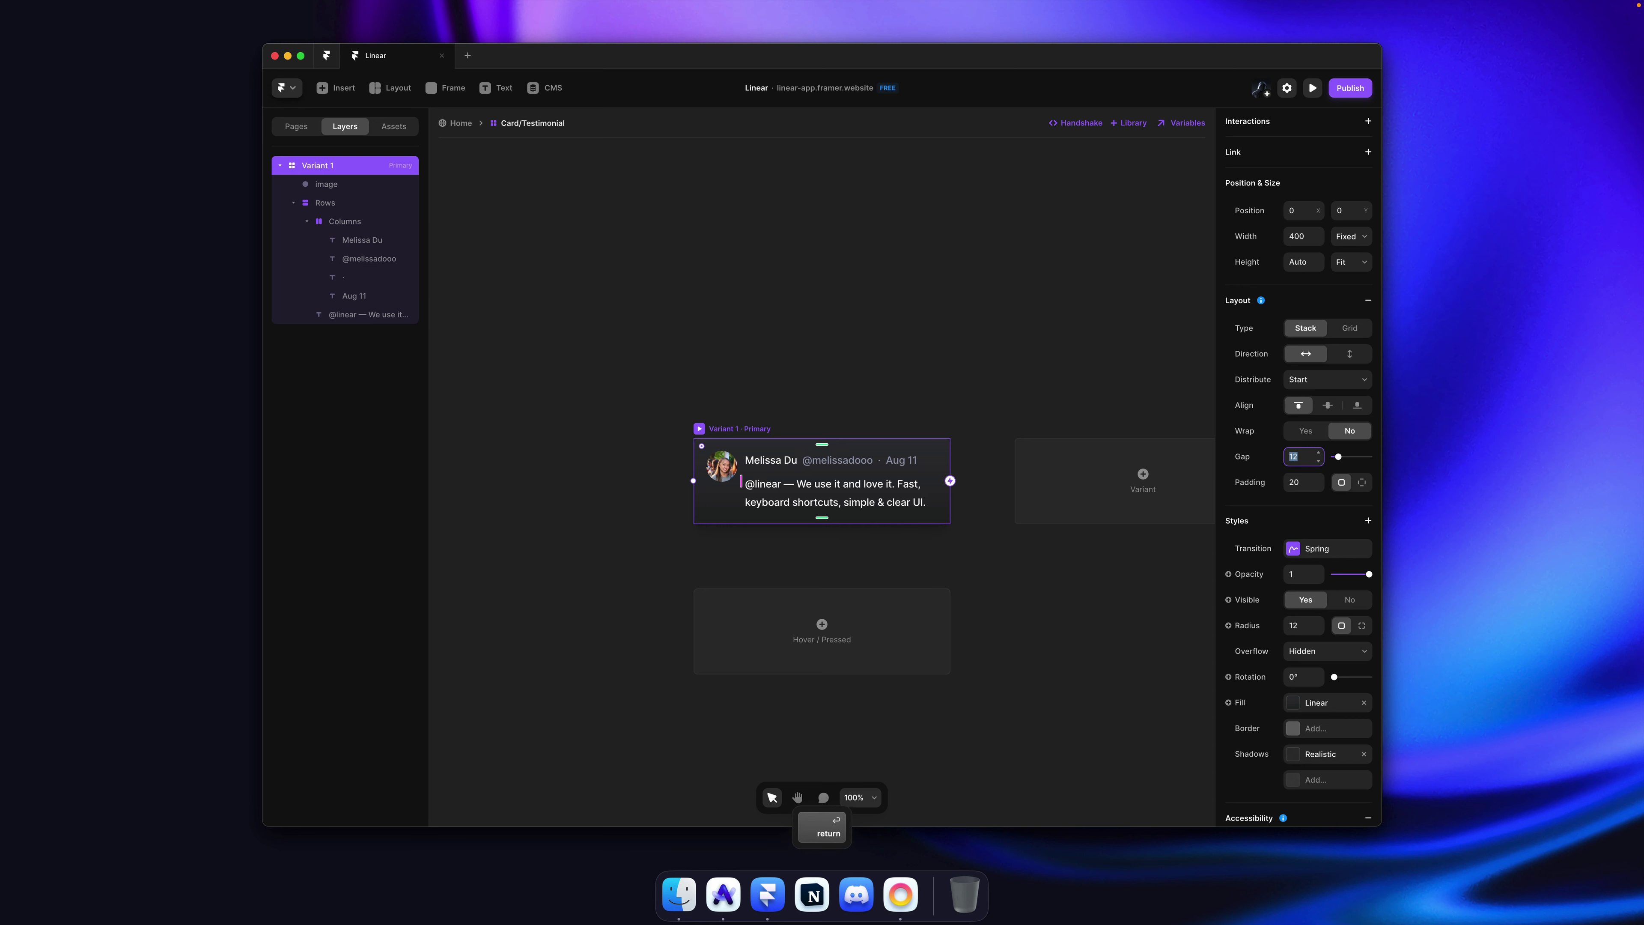
key("Return")
key("Escape")
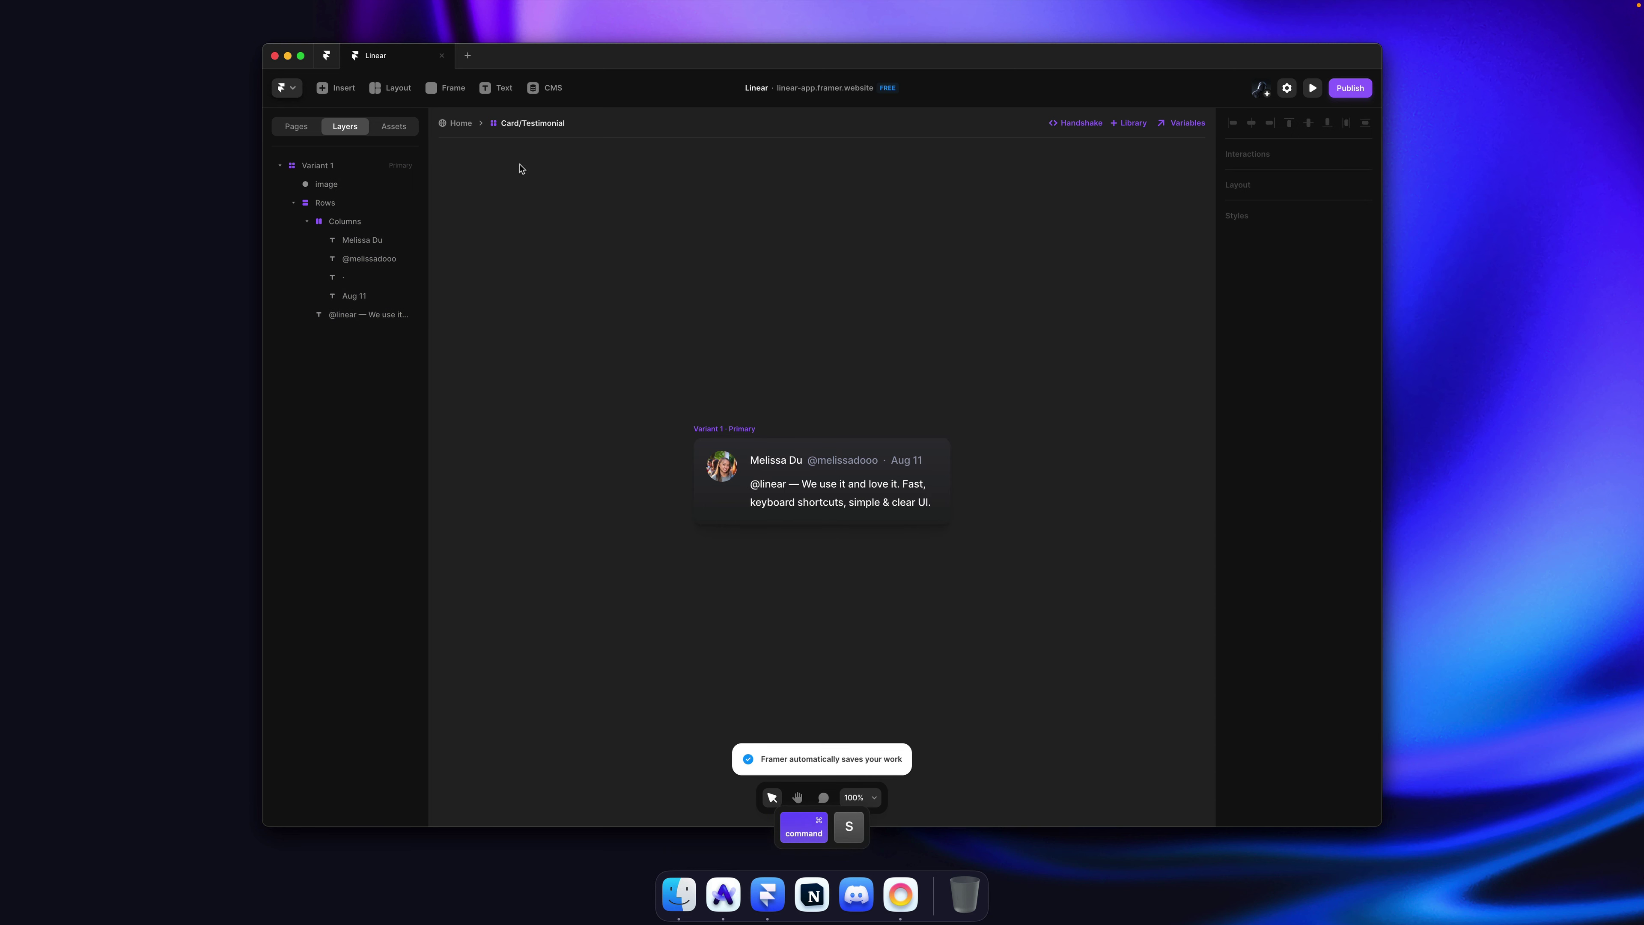
key("Escape")
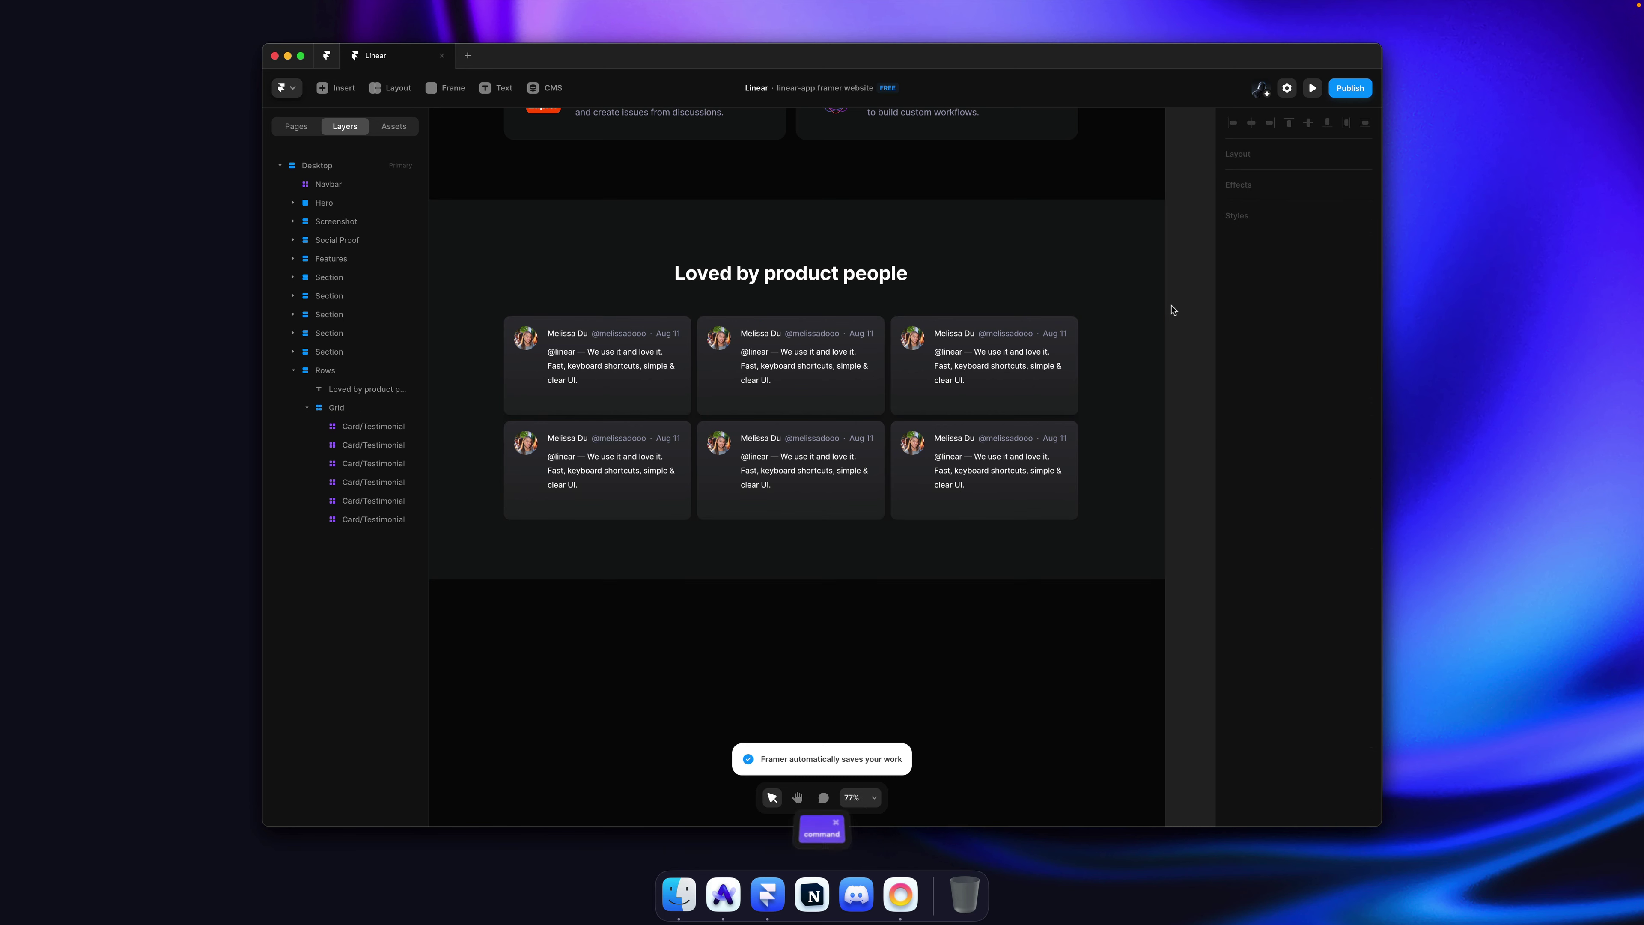
key("super+Tab")
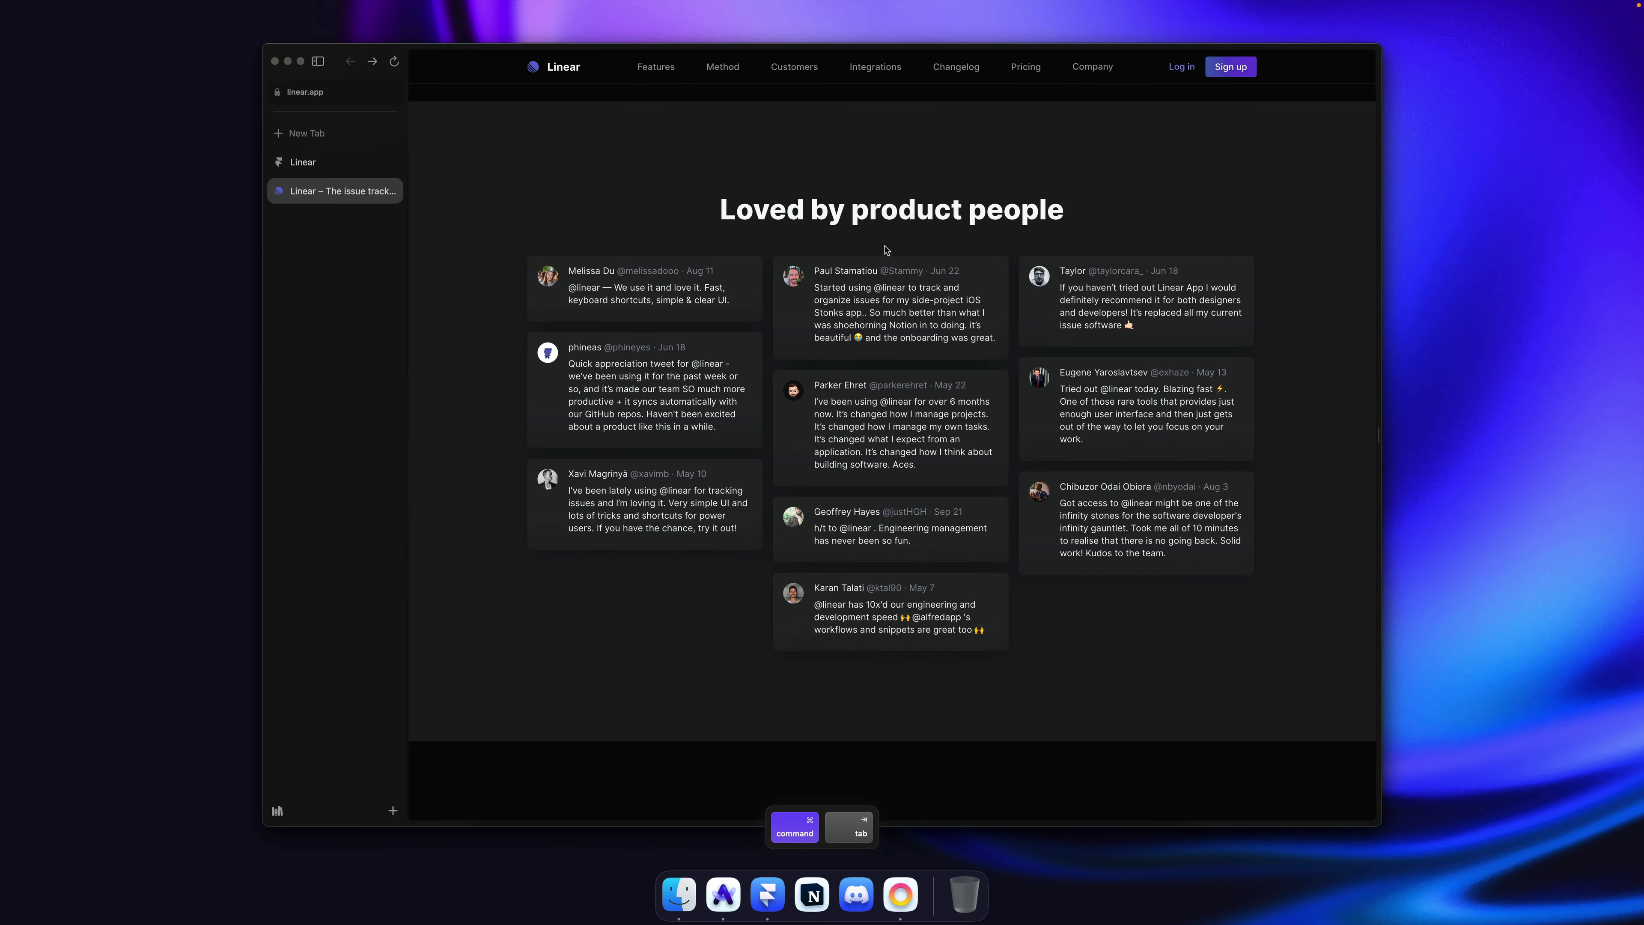
right_click(800, 277)
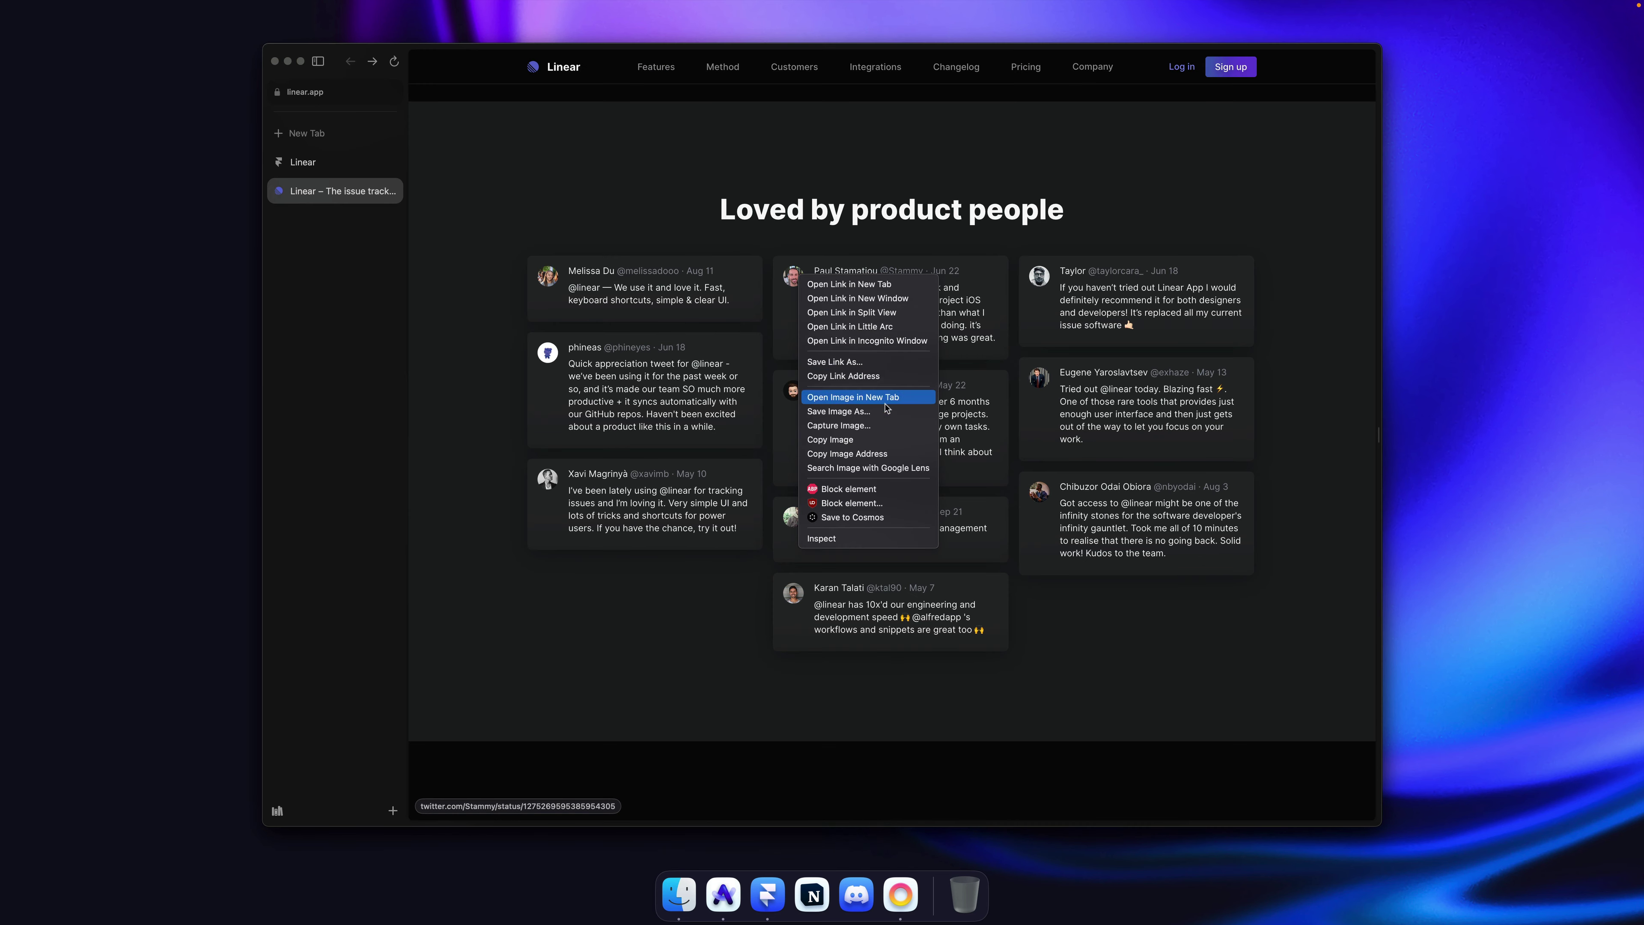
left_click(869, 445)
key("super+Tab")
left_click(783, 363)
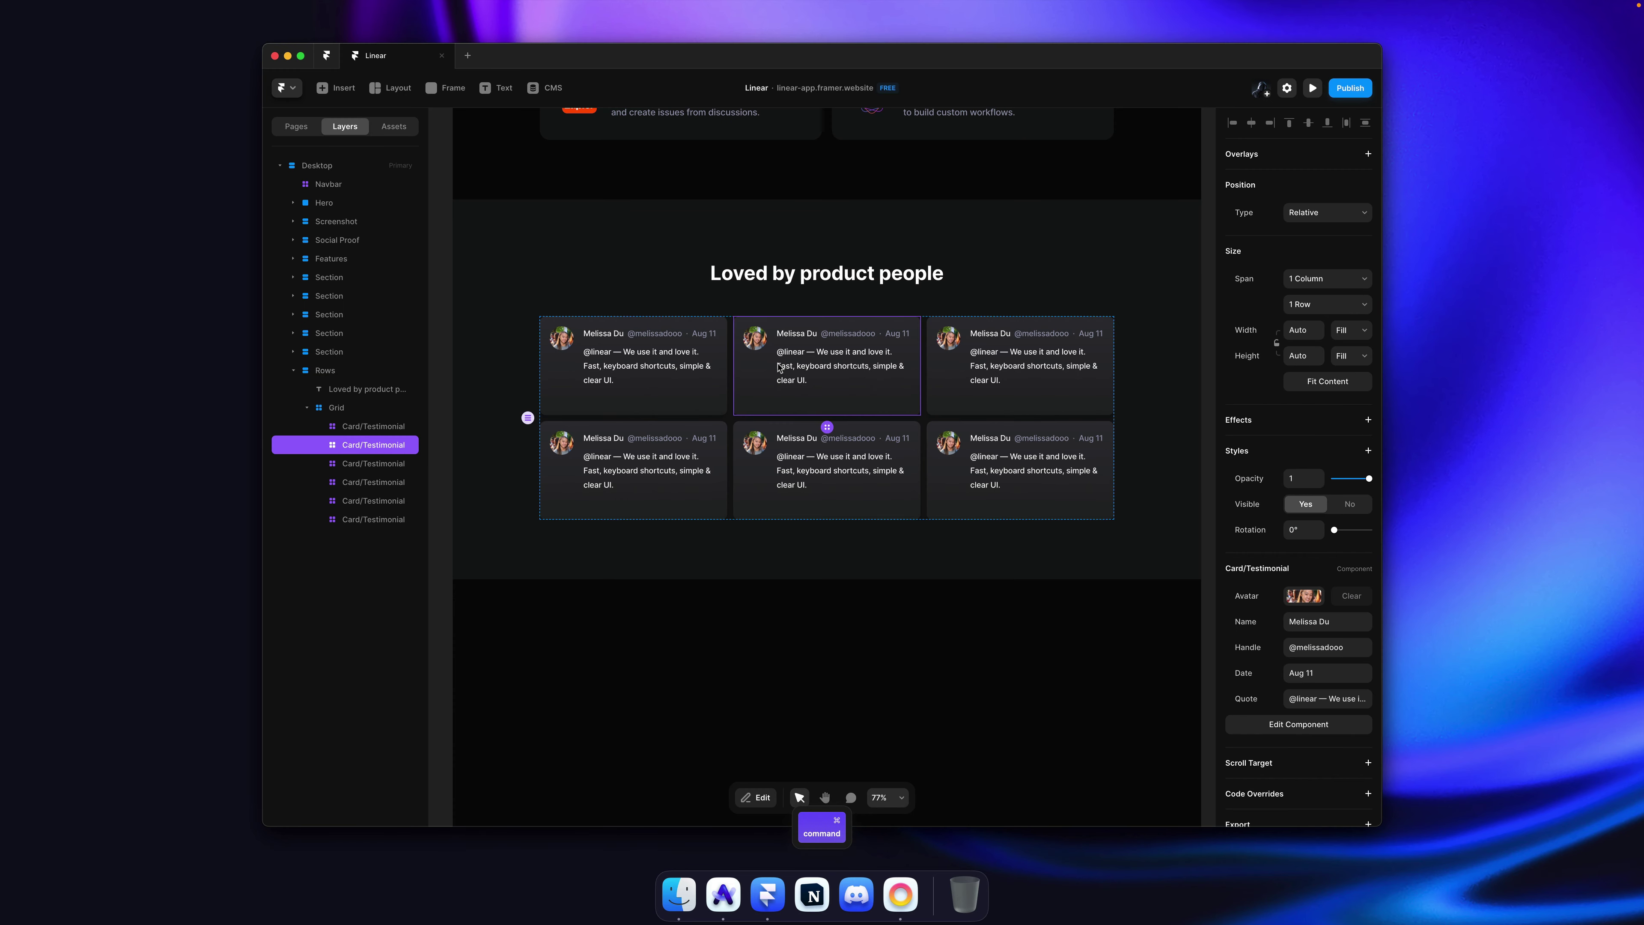
scroll(778, 367, "up", 2)
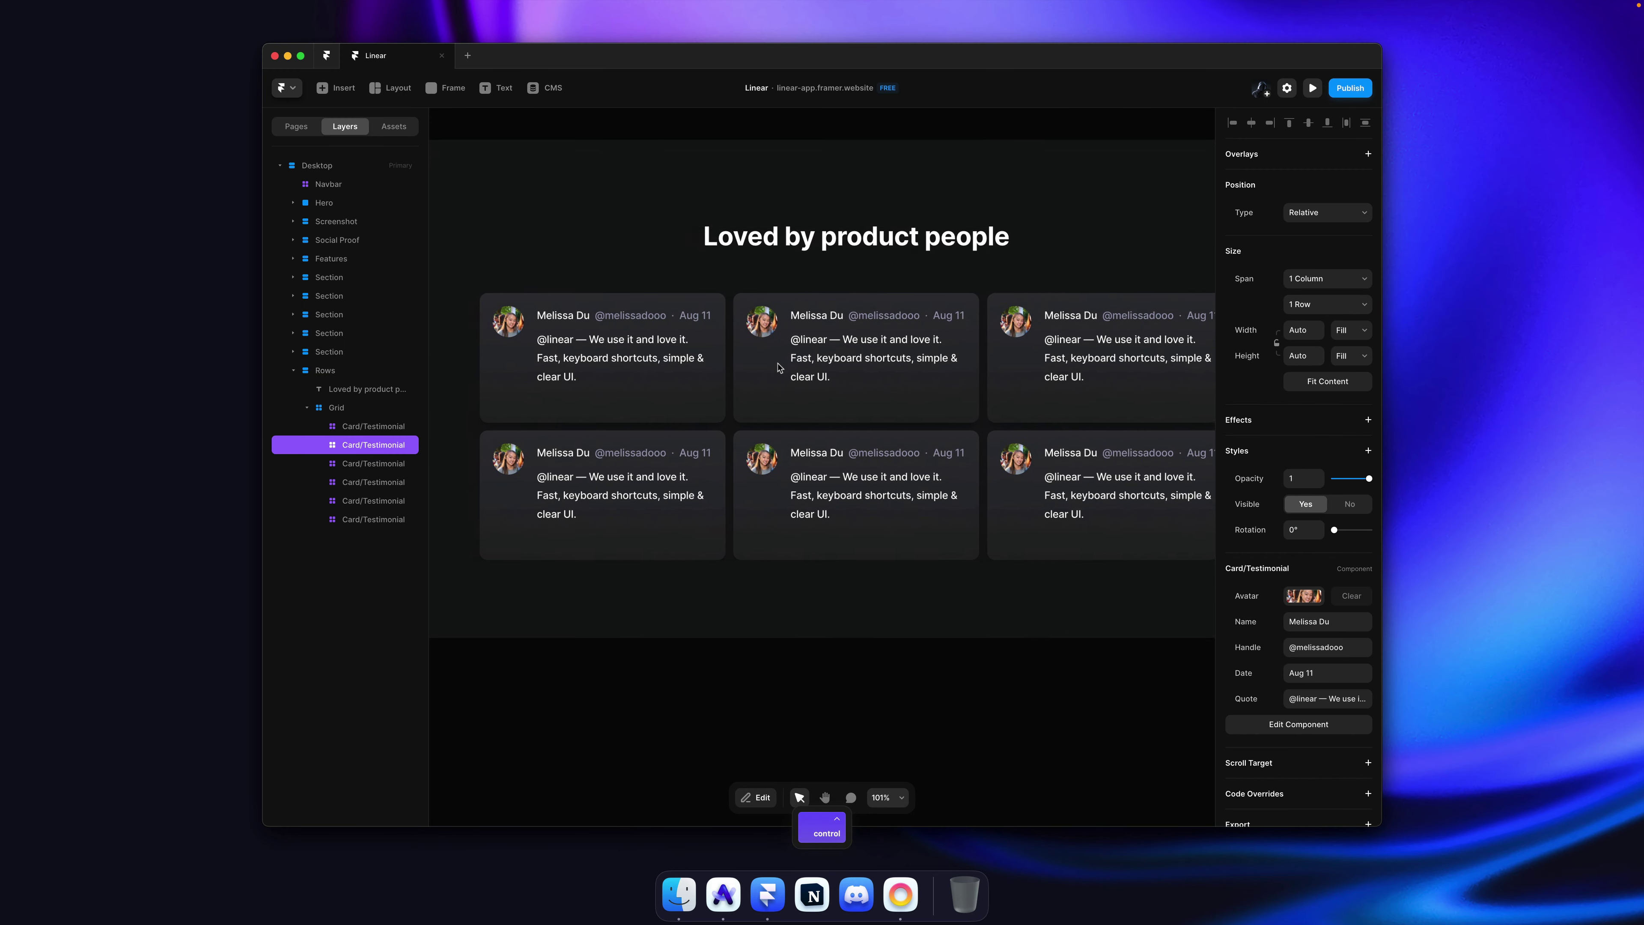
key("ctrl")
left_click(630, 362)
scroll(660, 402, "right", 2)
key("super")
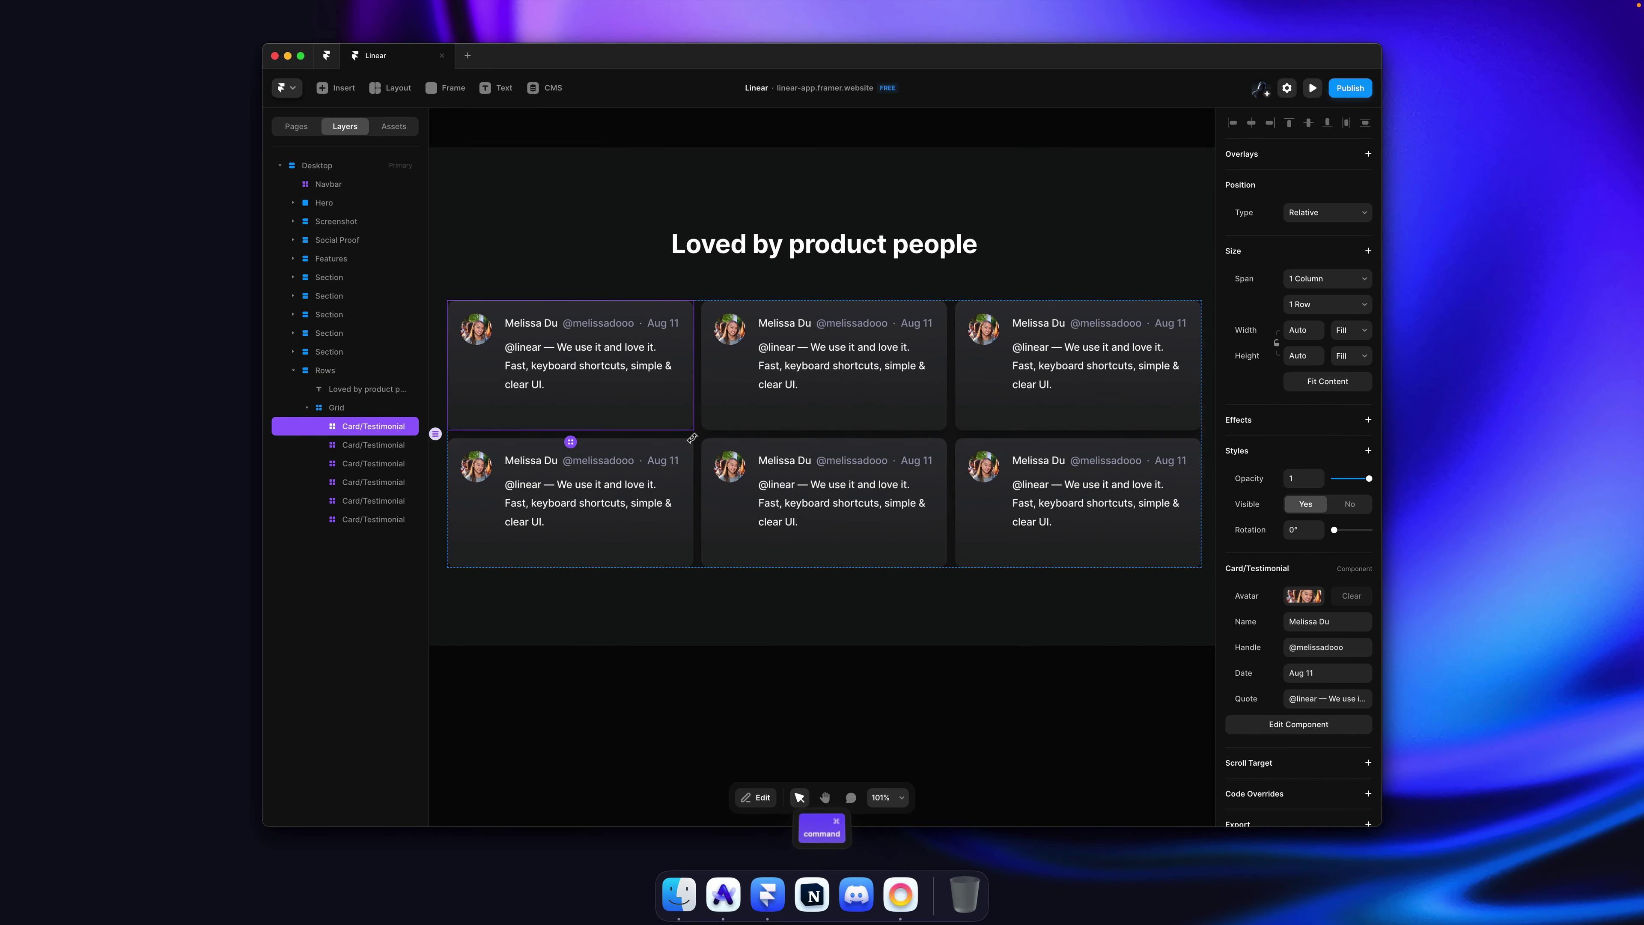
double_click(641, 380)
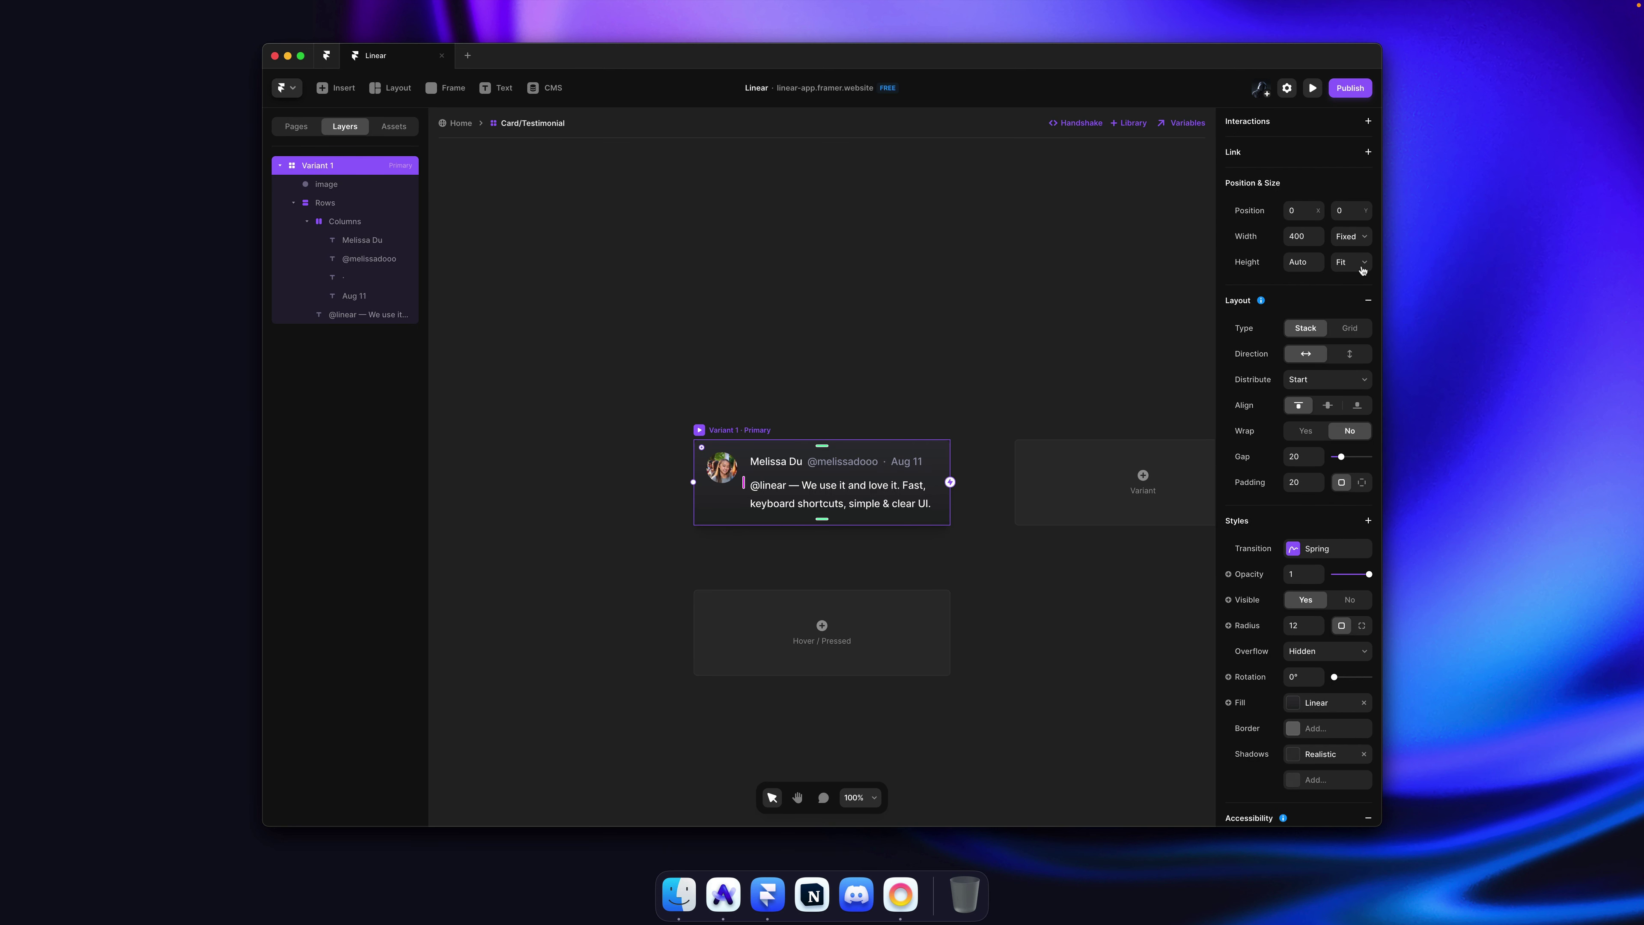
left_click(508, 187)
left_click(508, 187)
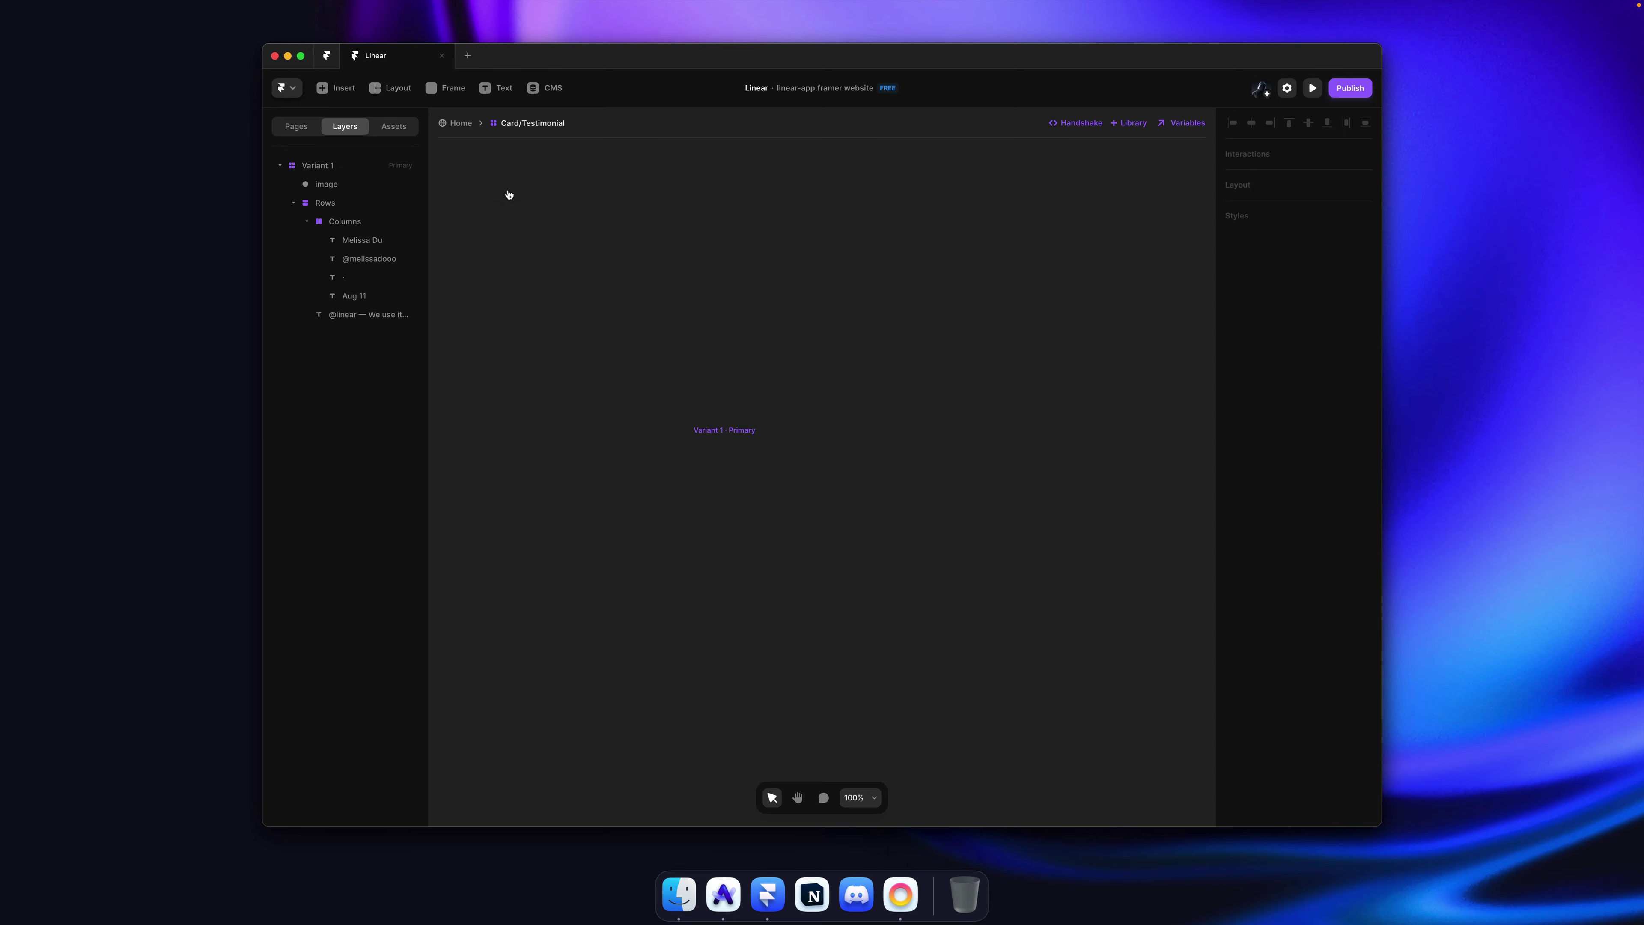
key("super")
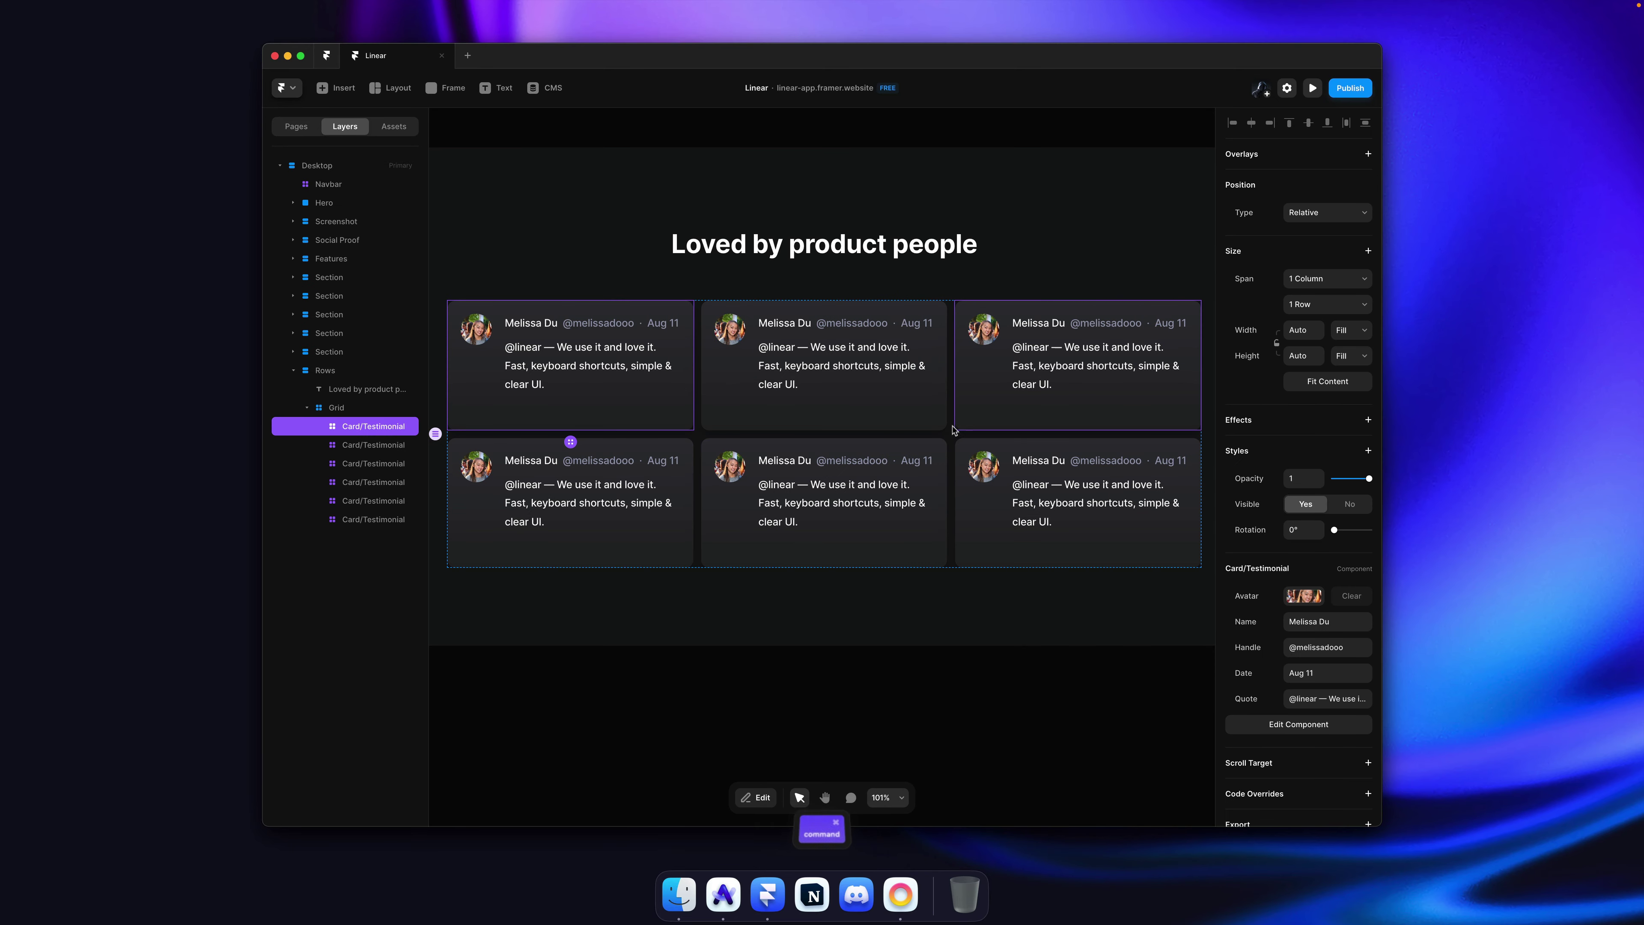
key("Escape")
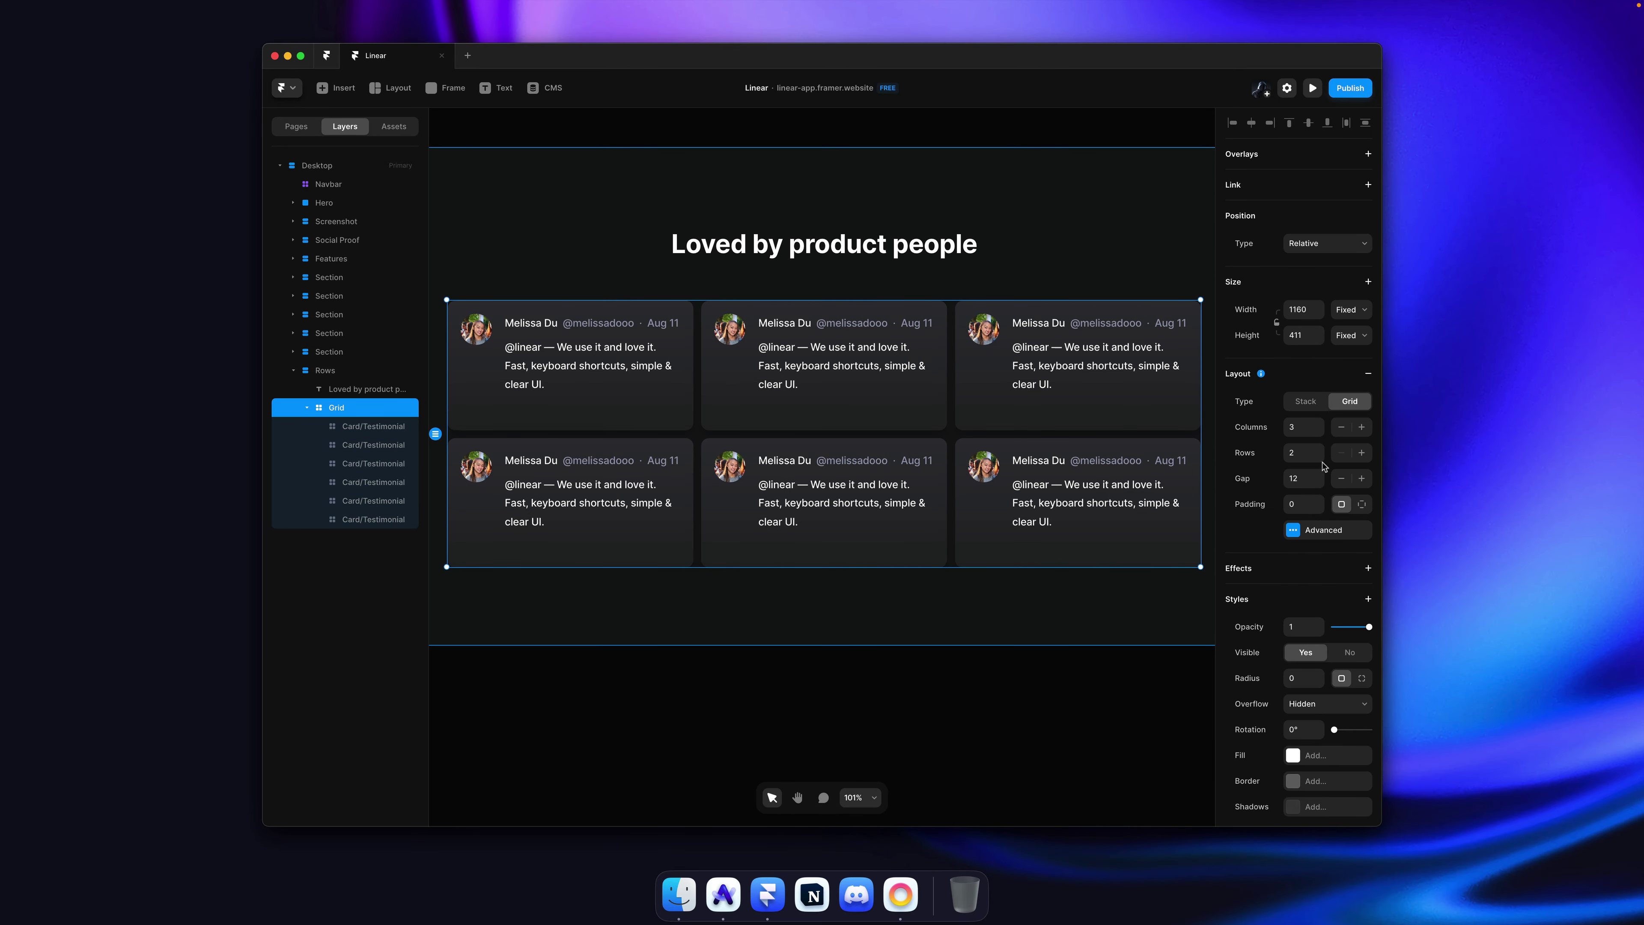
Step: Keep the grid at 2 rows and set all six cards to Fit Content height
left_click(1319, 449)
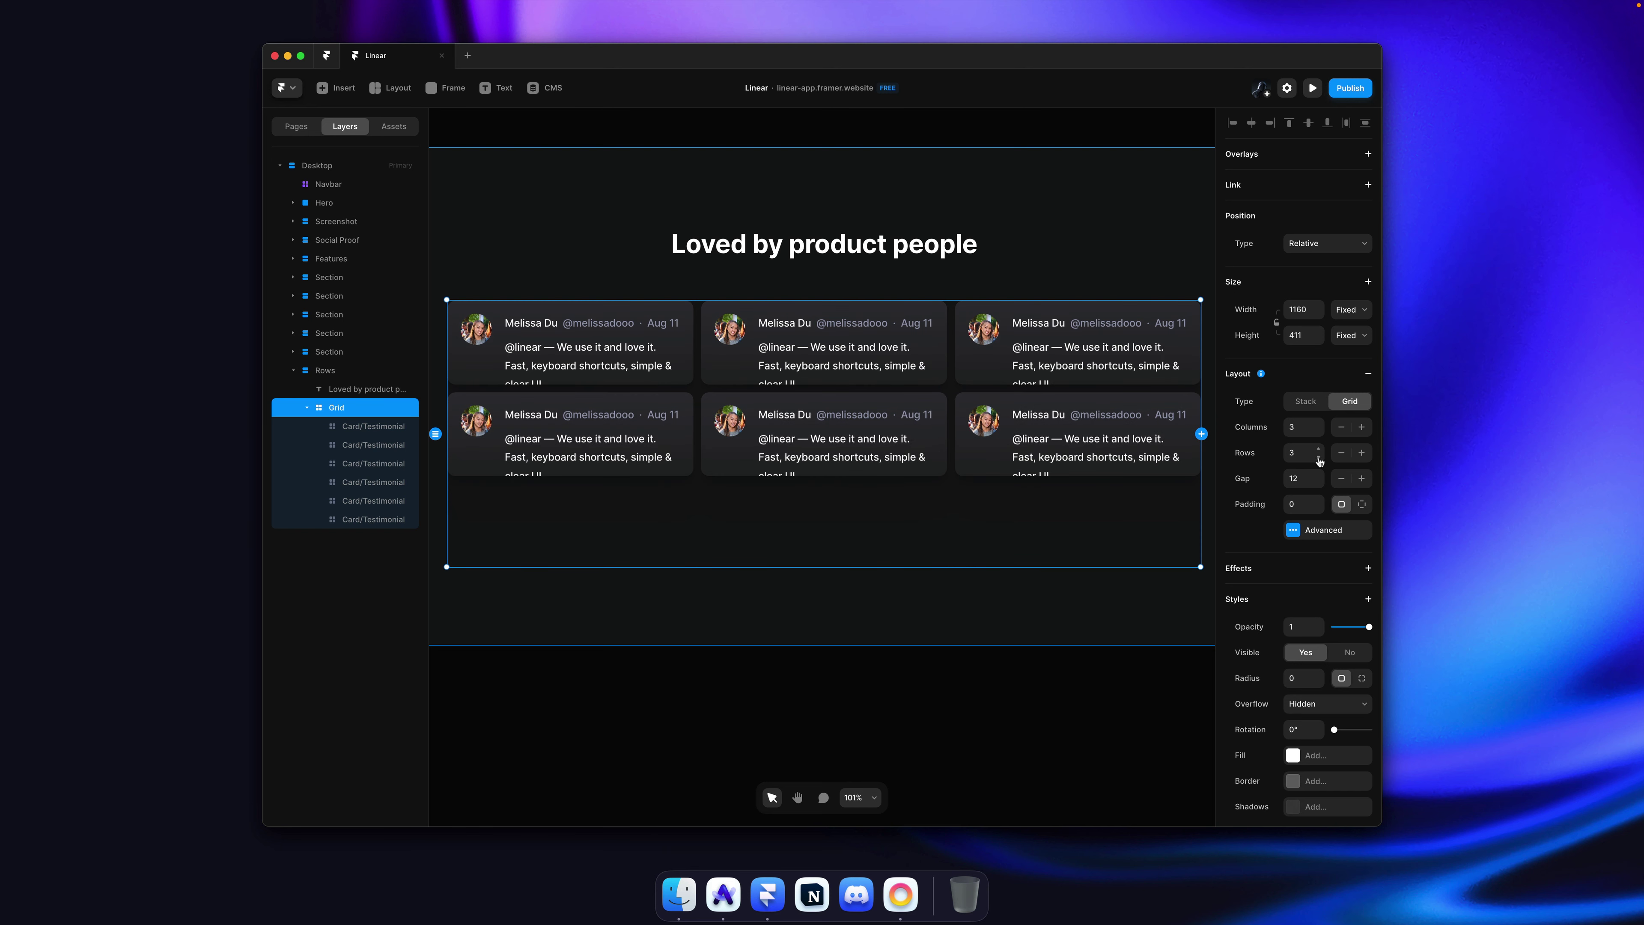
left_click(1319, 461)
left_click(1318, 450)
left_click(1319, 459)
left_click(1092, 403, "super")
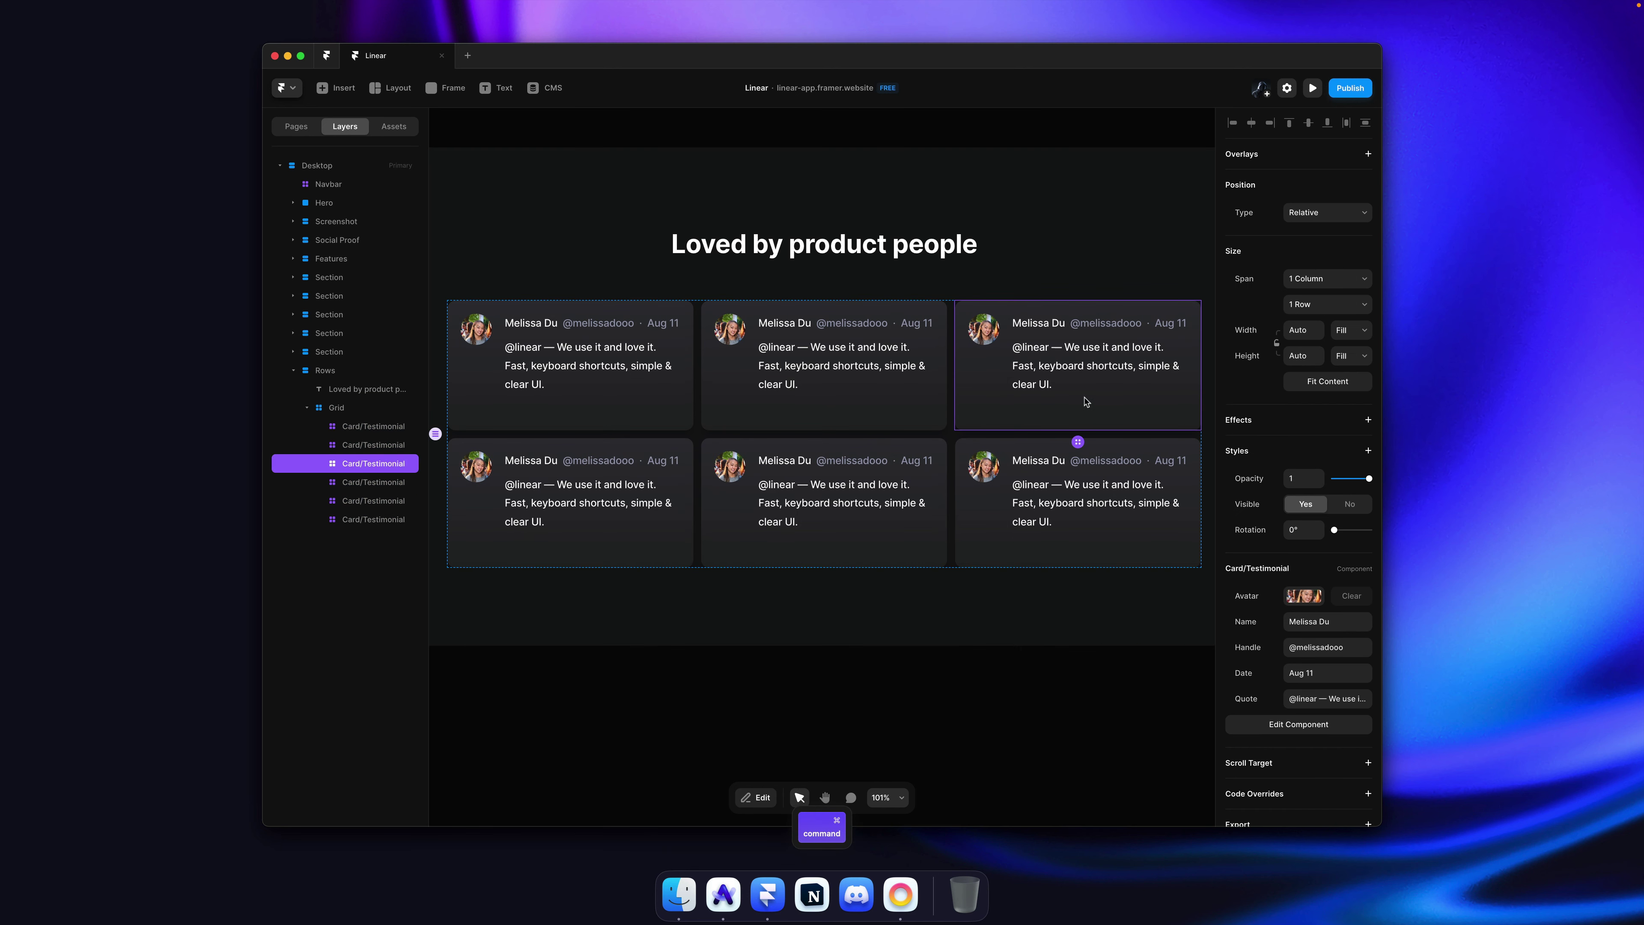
key("super+a")
left_click(1351, 325)
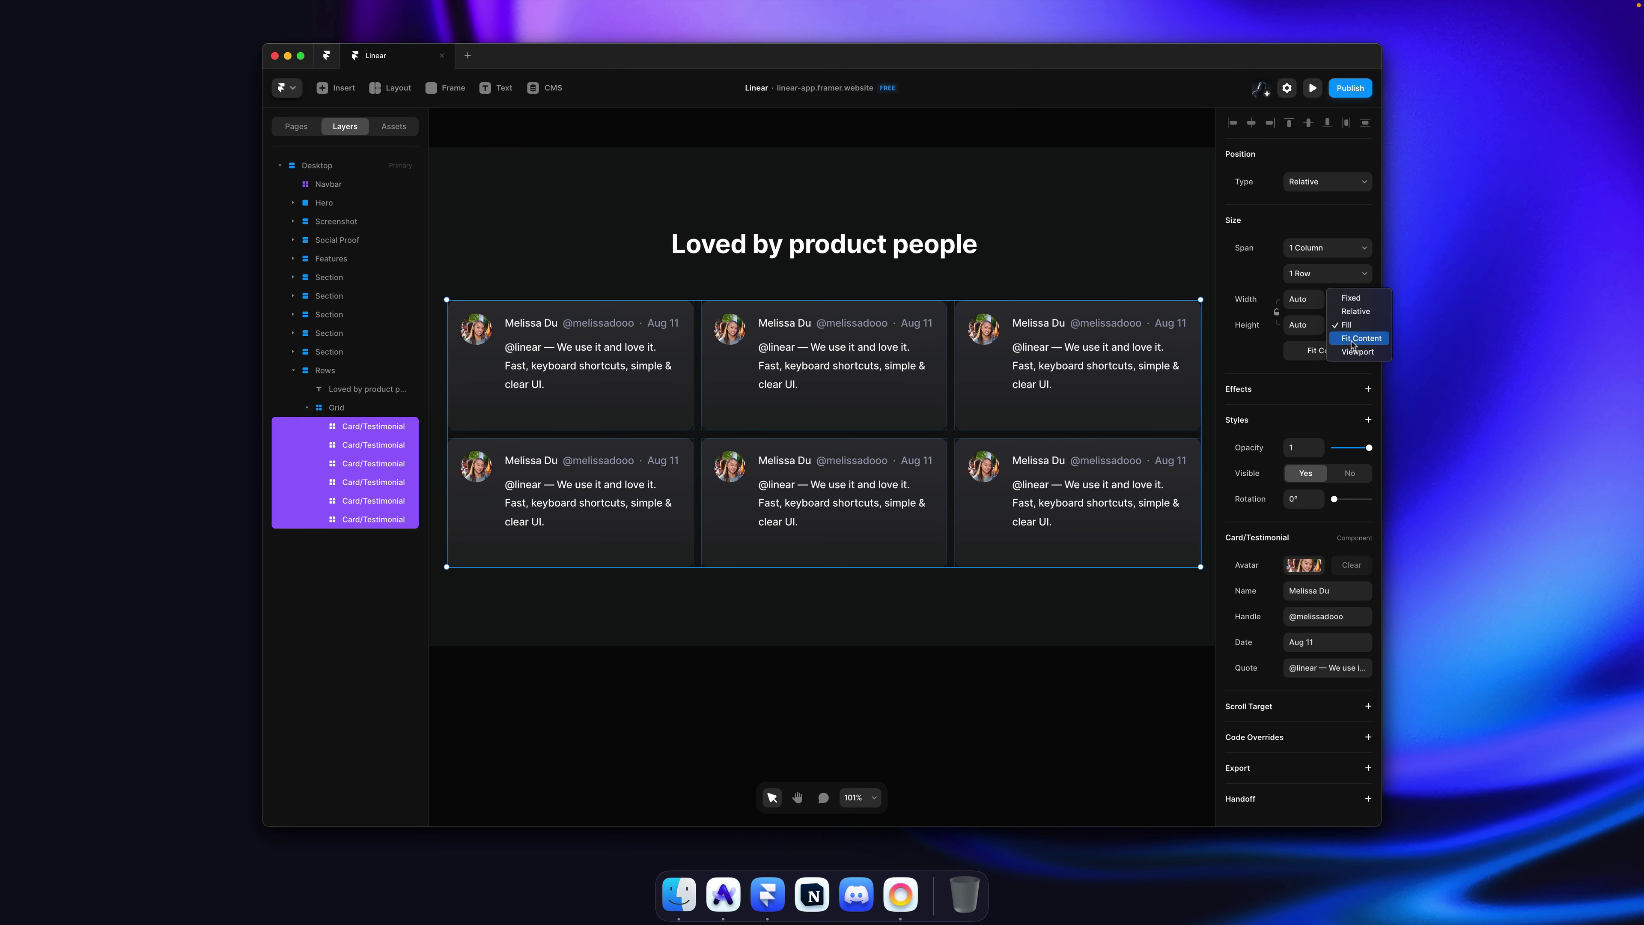
left_click(1353, 339)
Step: In the grid's Advanced layout settings, set row Height to Fit Content
left_click(1099, 265)
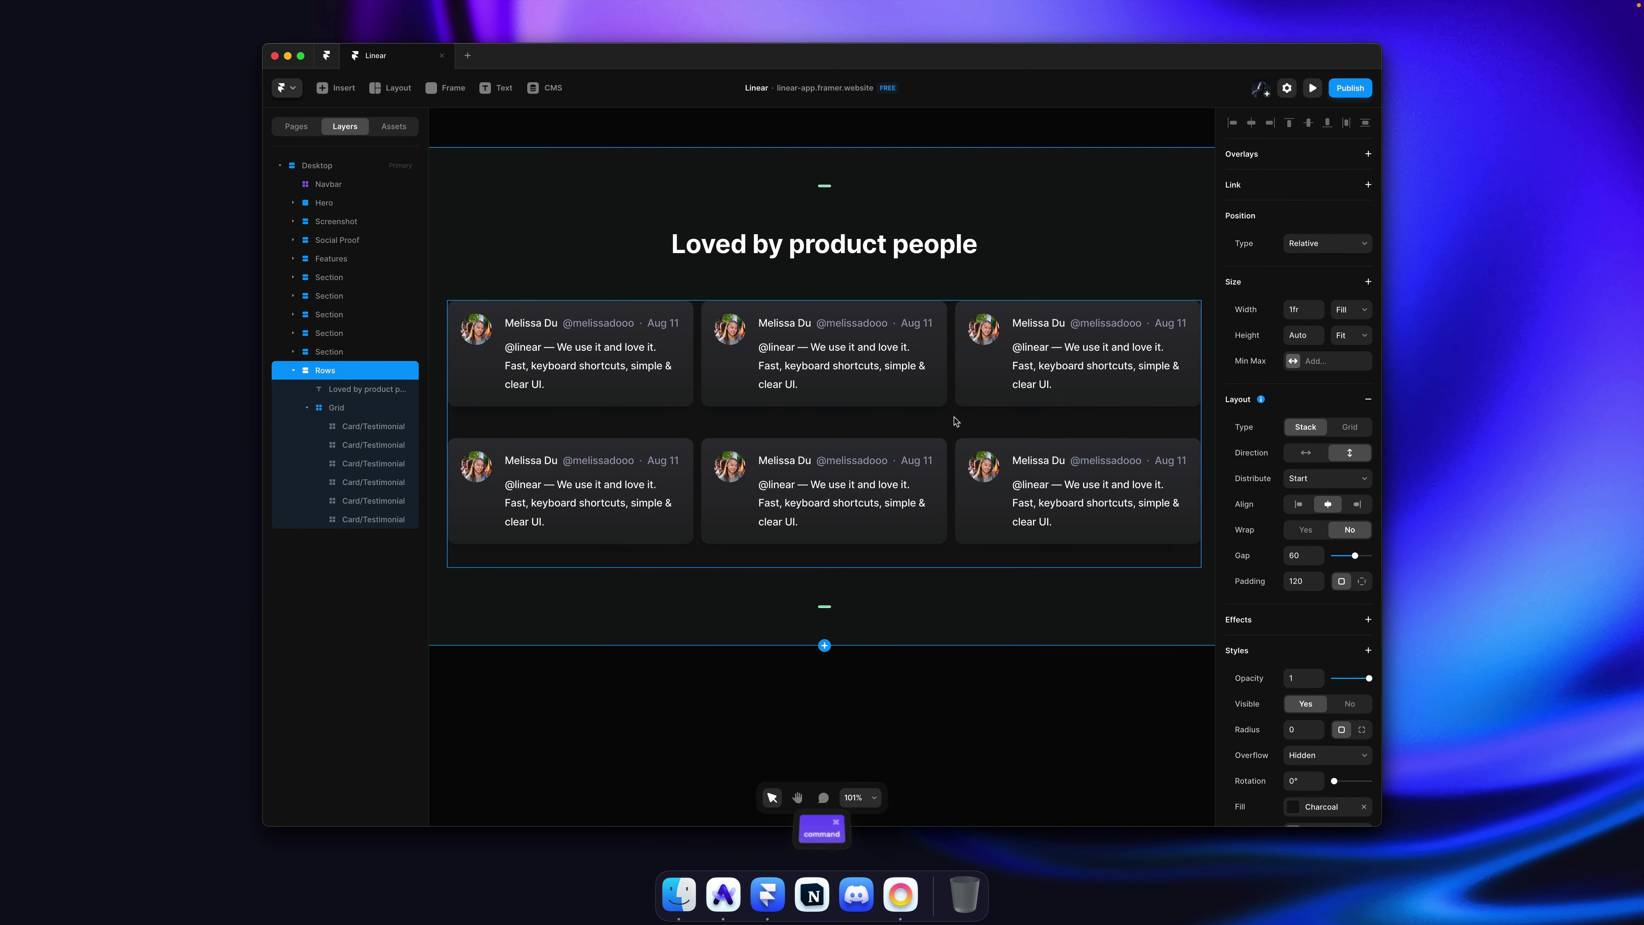
left_click(942, 397, "super")
left_click(959, 429)
left_click(1343, 531)
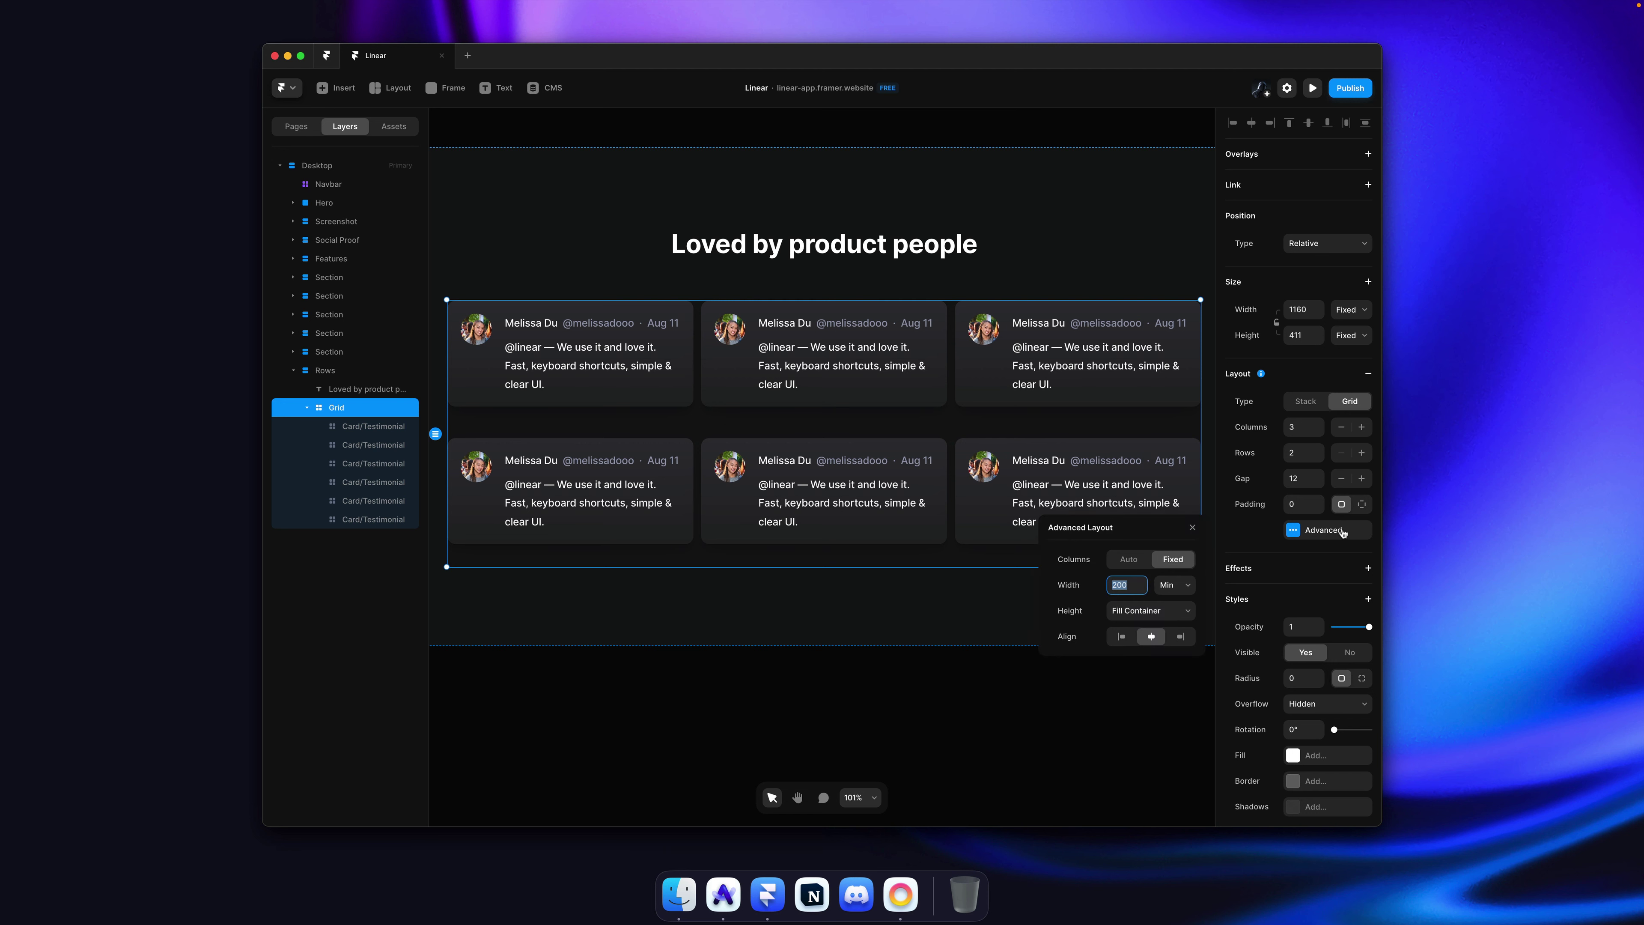
left_click(1152, 611)
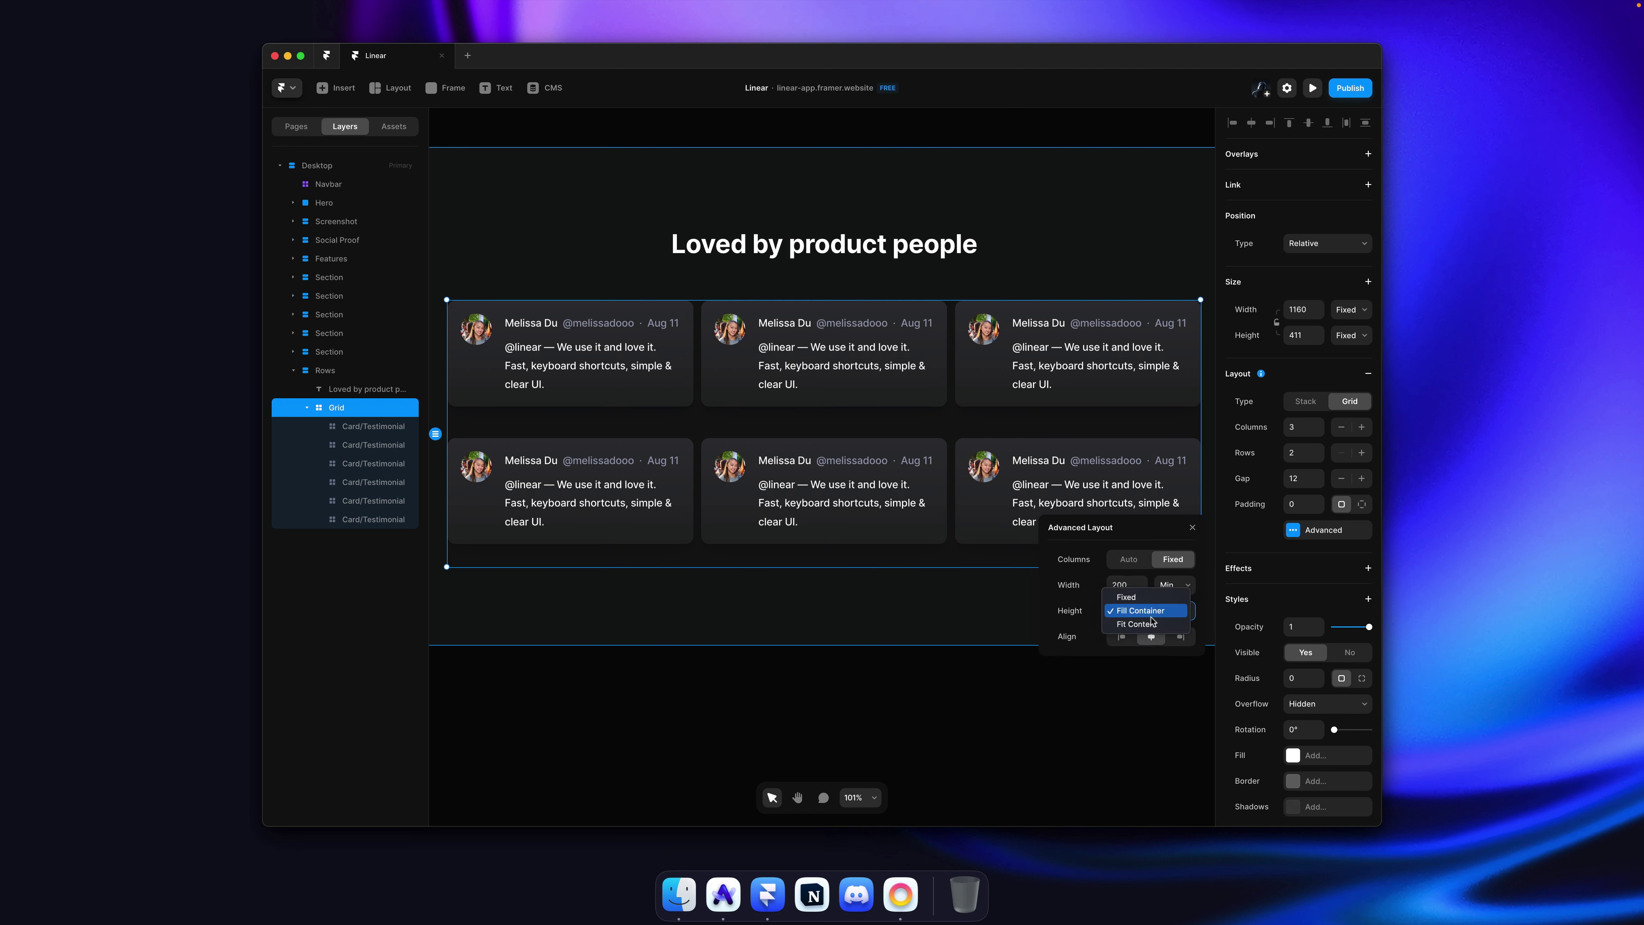
left_click(1152, 623)
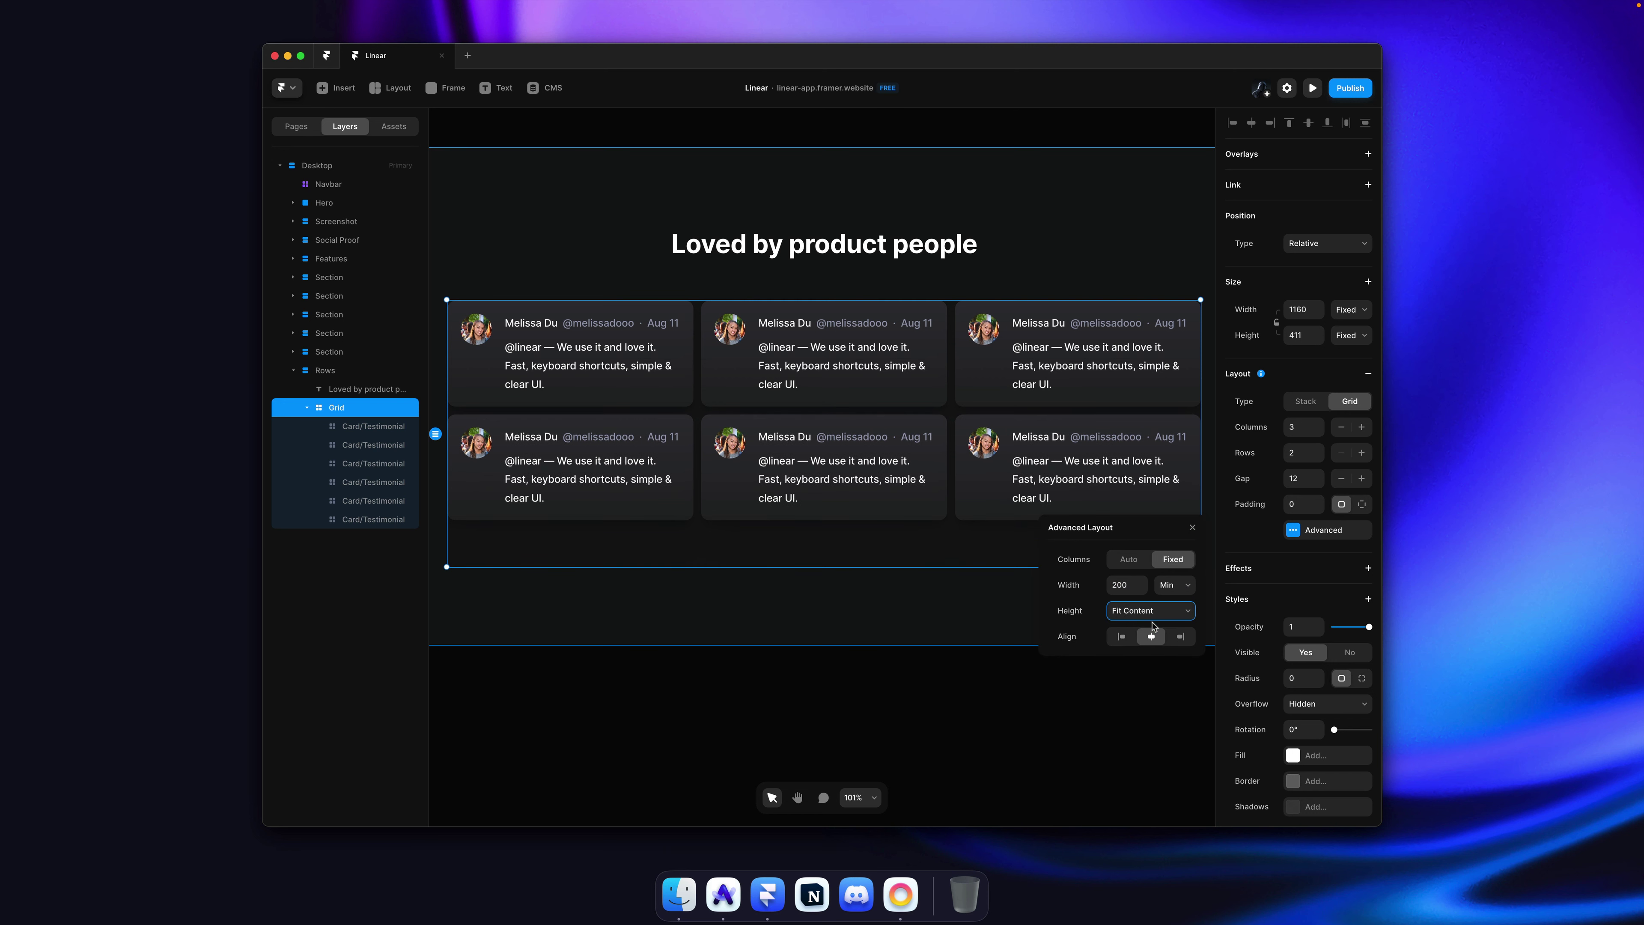
left_click(936, 587)
left_click(791, 351, "super")
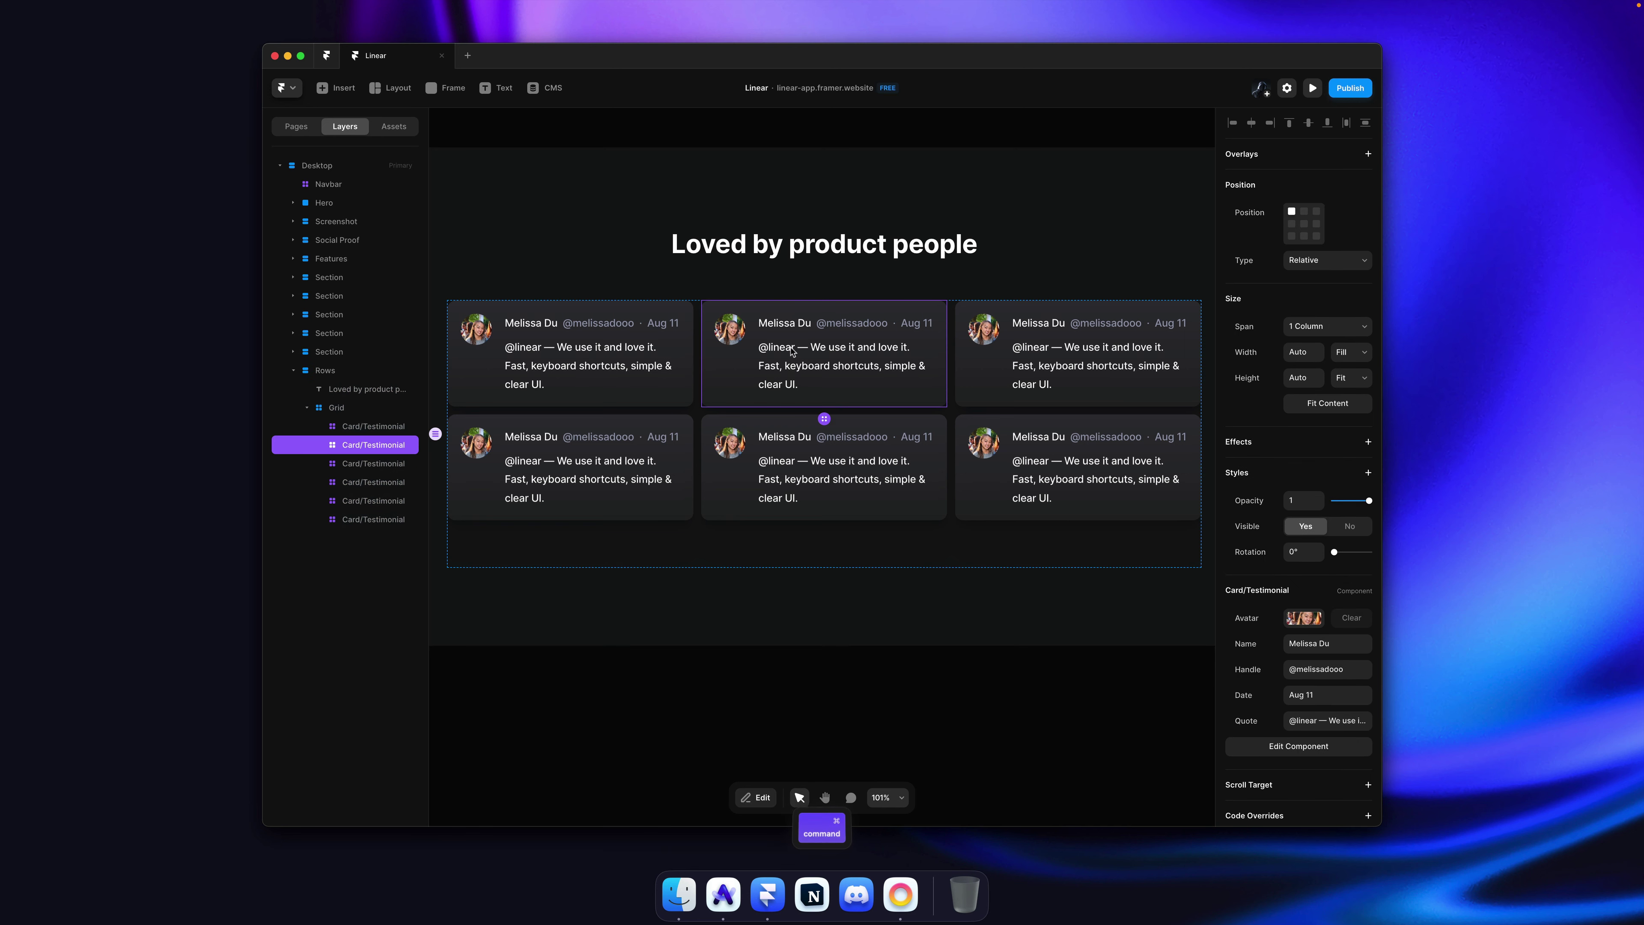
scroll(1281, 570, "down", 3)
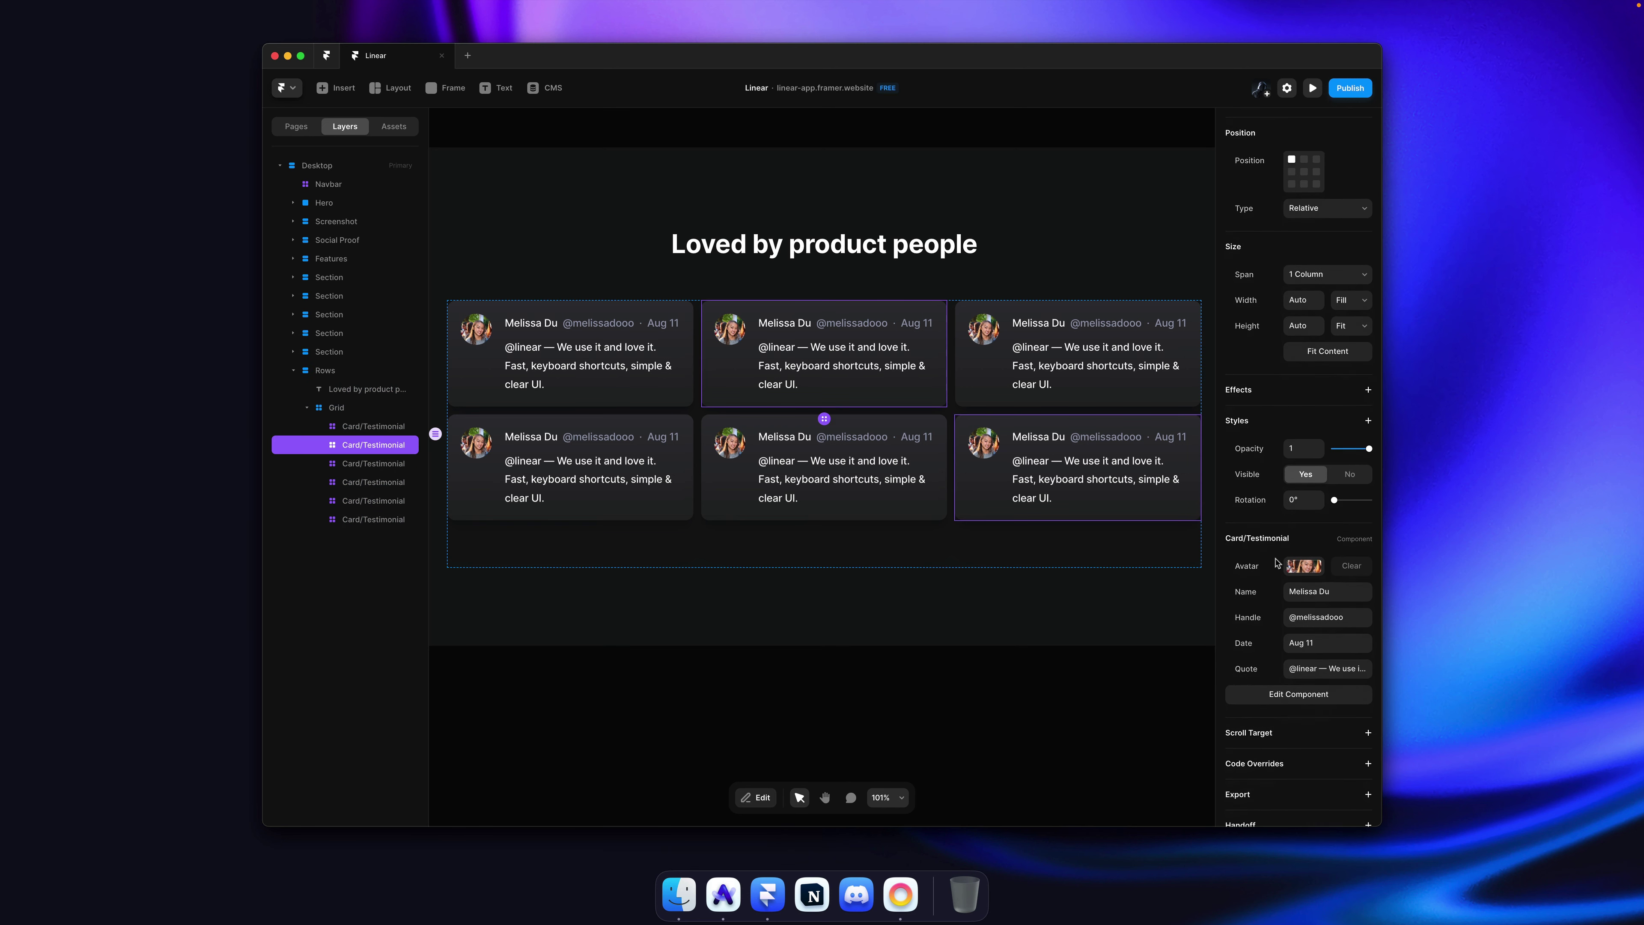
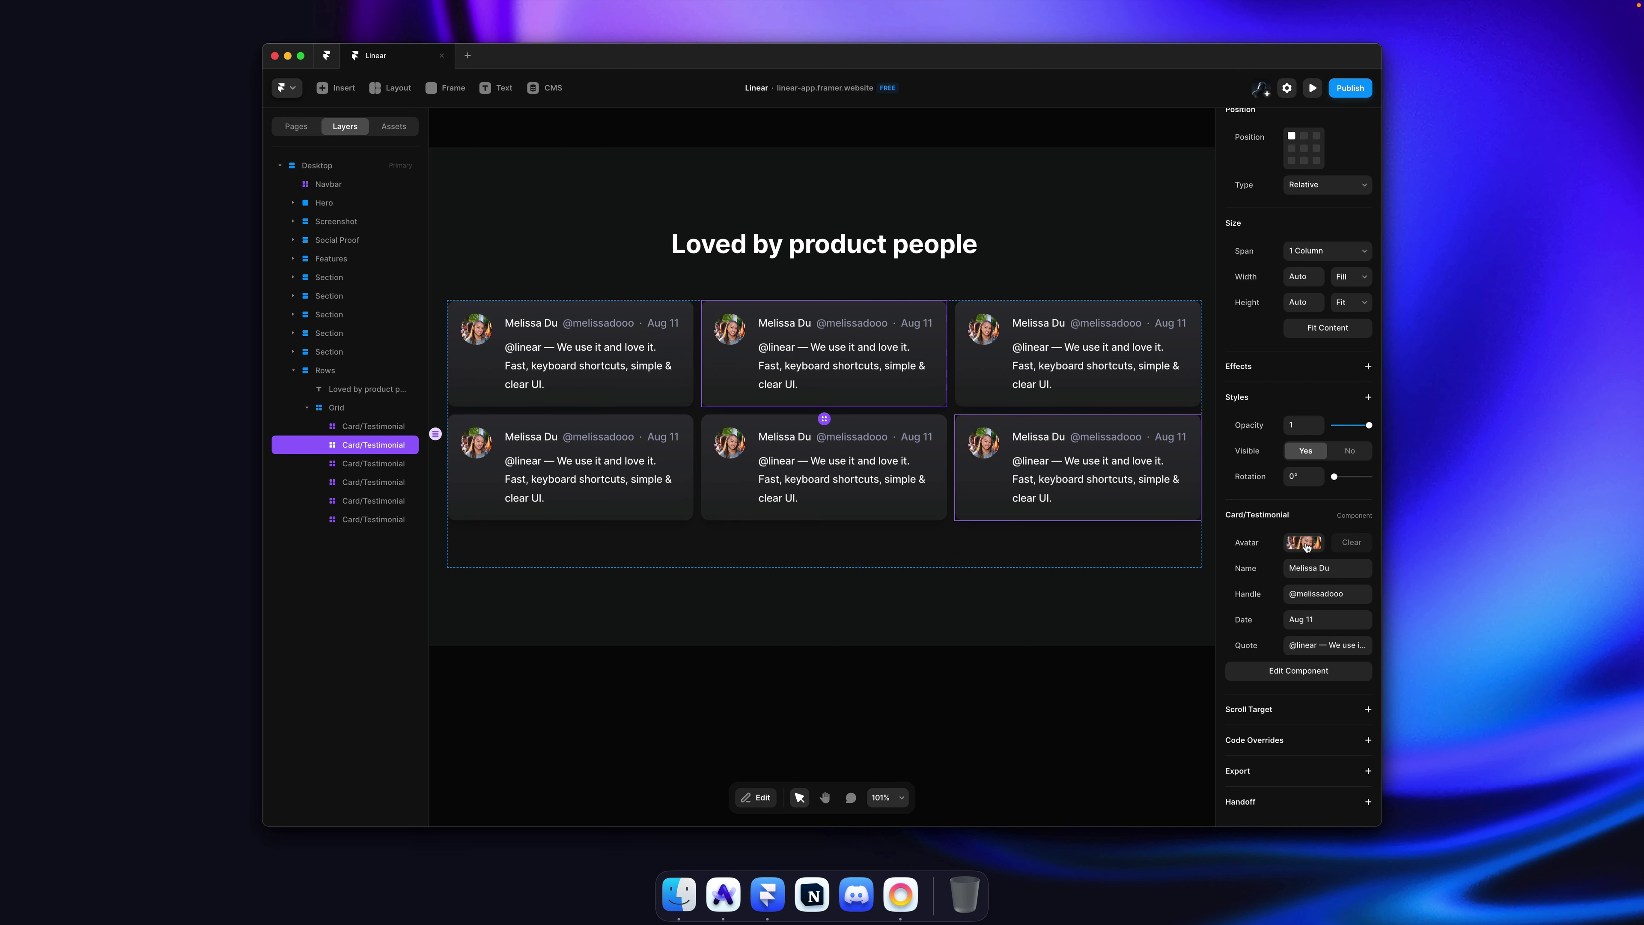
Step: Paste the copied reviewer photo into the card's Avatar and delete the stray image layer
left_click(1307, 546)
key("super+v")
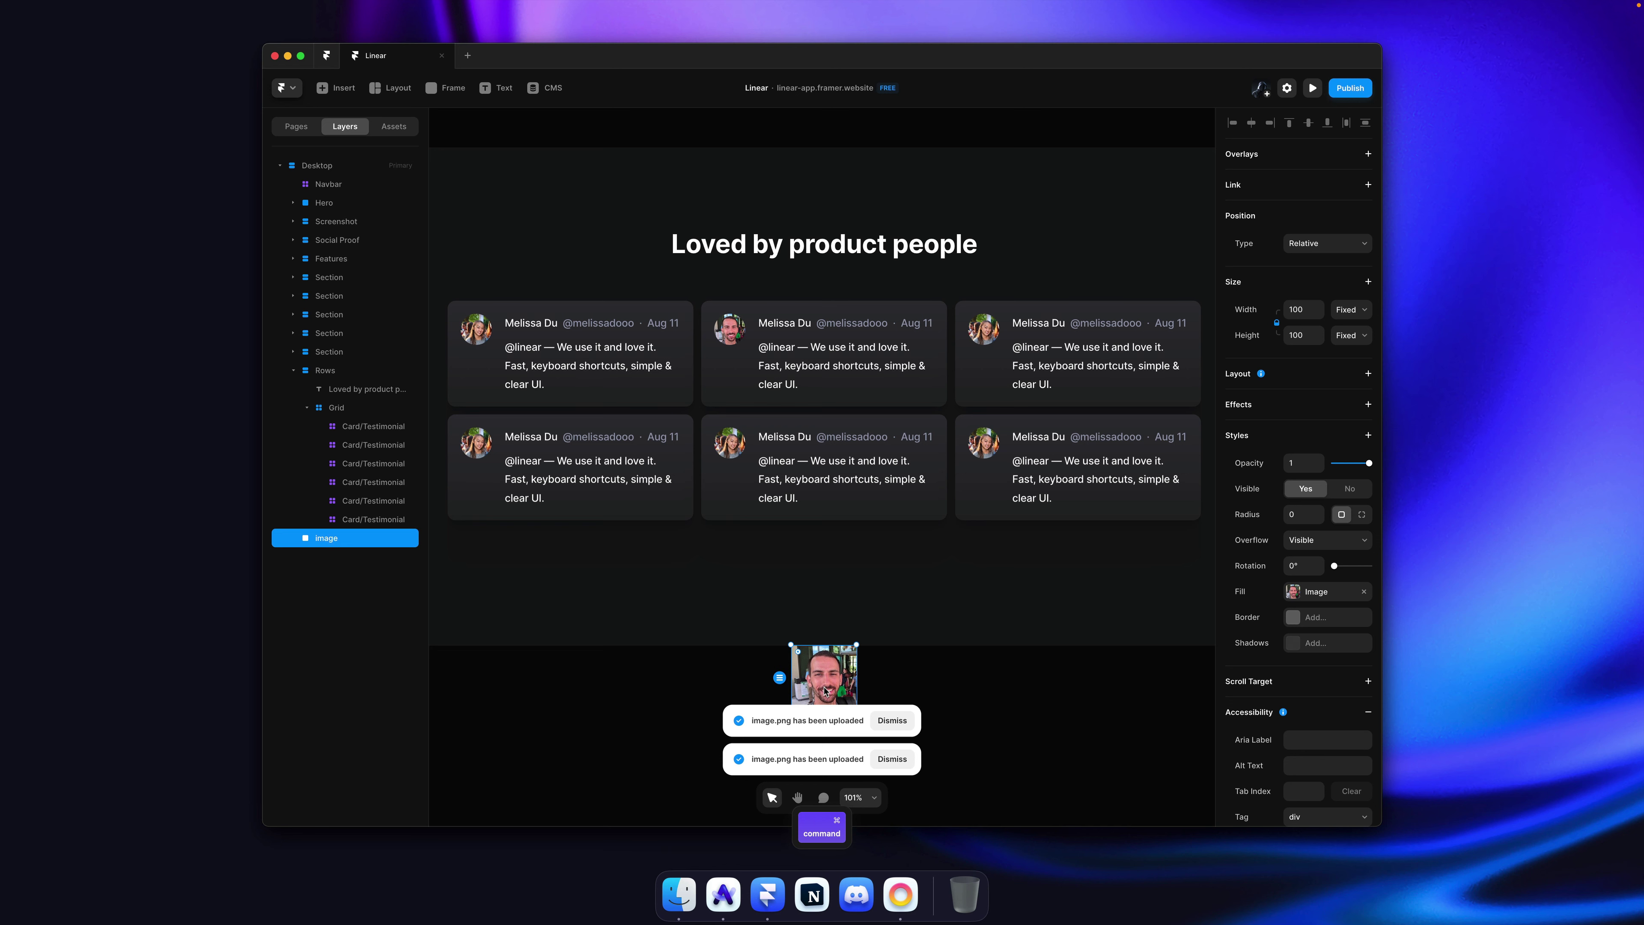
key("Delete")
left_click(898, 570)
Step: Copy the second reviewer's name from linear.app into Name and type their handle into Handle
key("super+Tab")
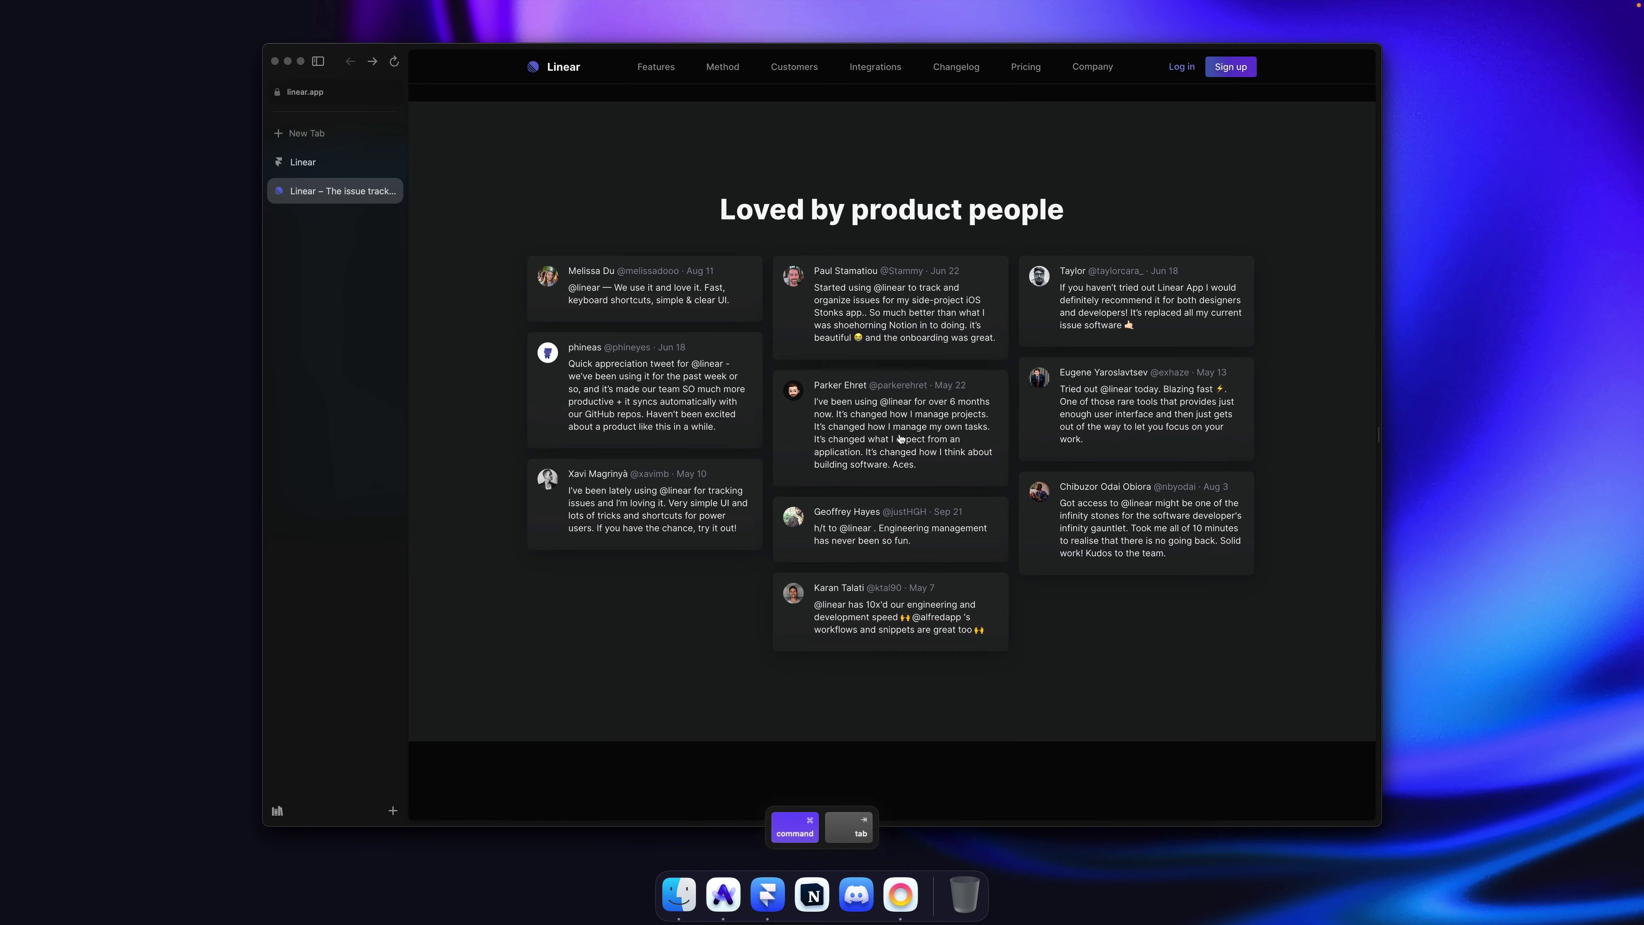
left_click_drag(814, 270, 830, 268)
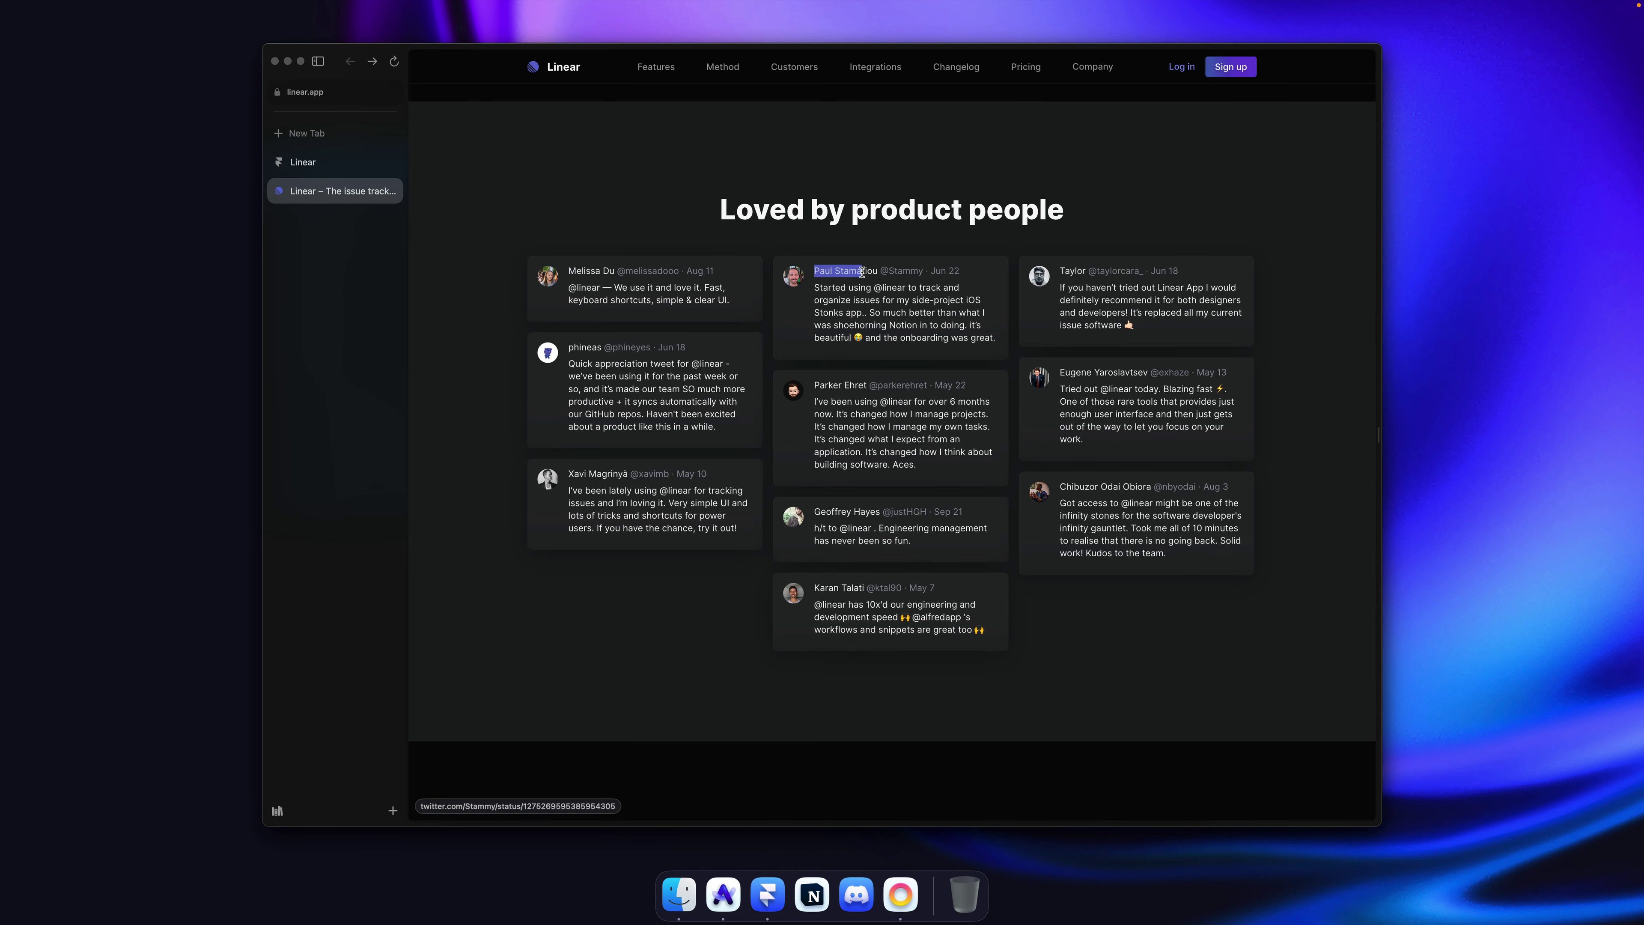
key("super+Tab")
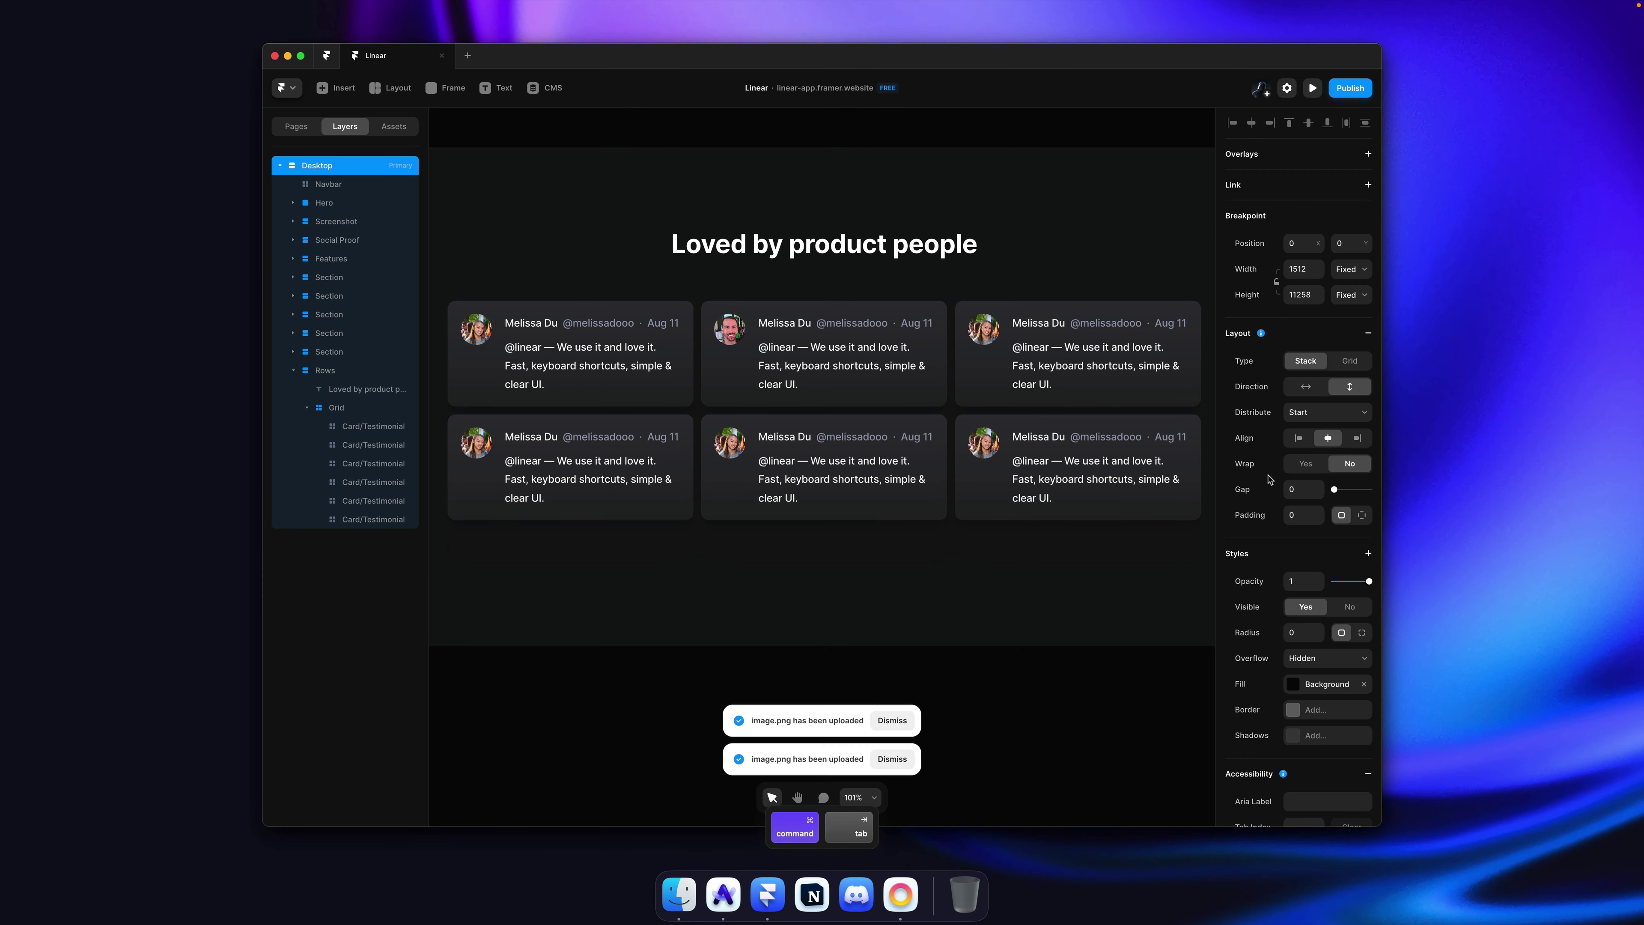
left_click(811, 336, "super")
left_click(1305, 568)
type("Paul Stamatiou")
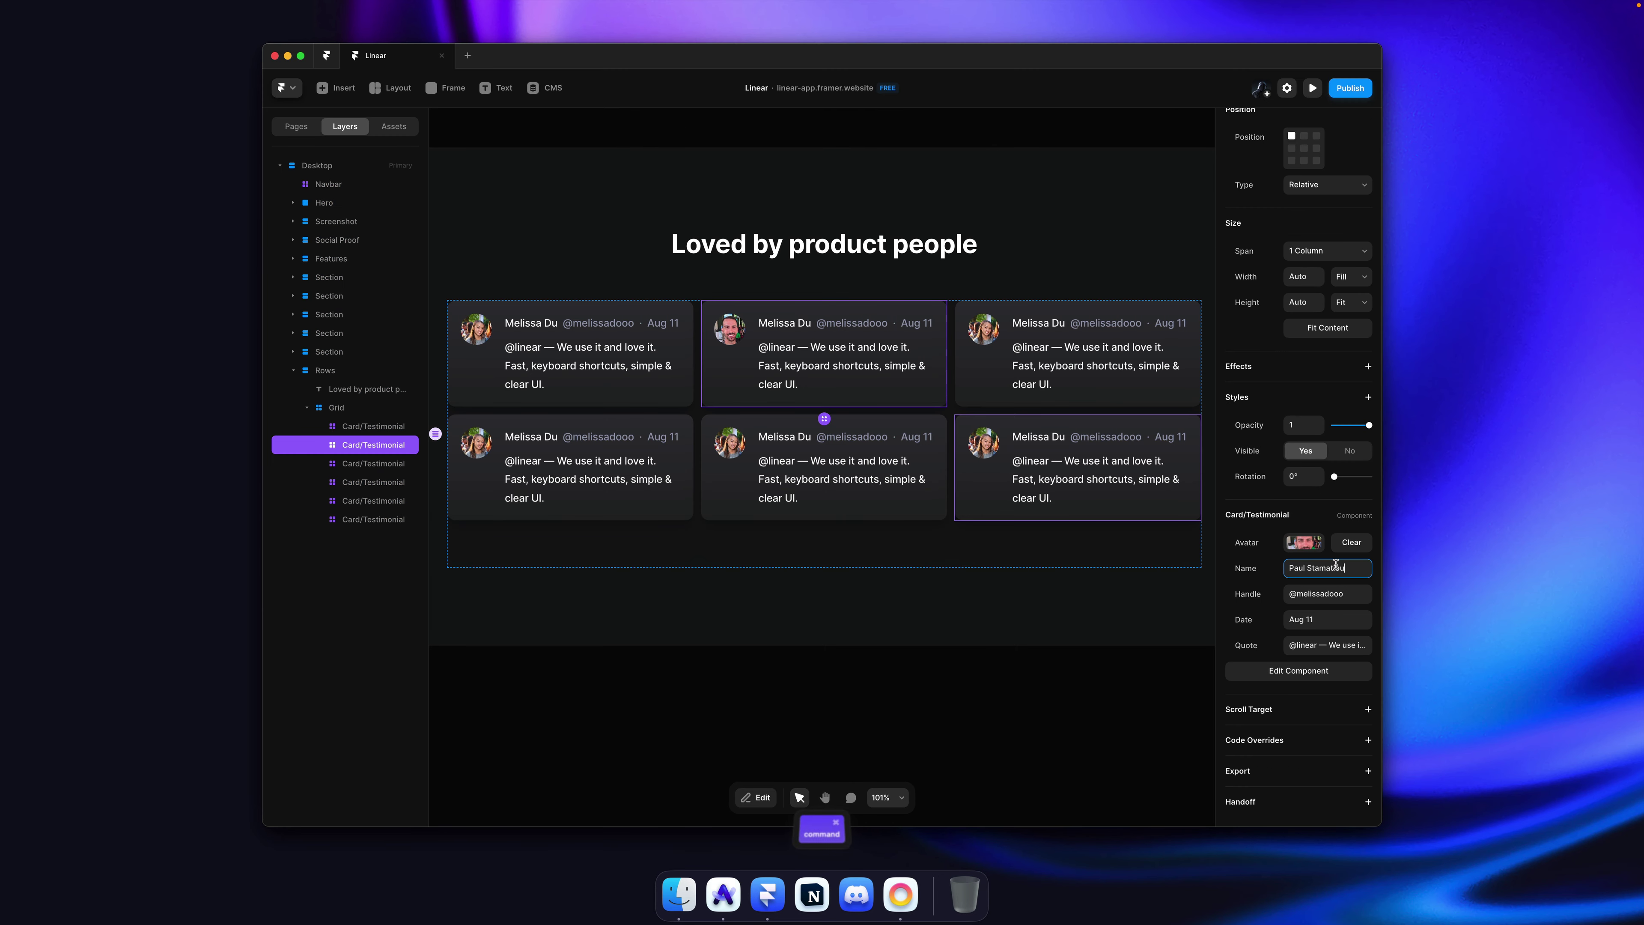
key("Tab")
type("@Stammy")
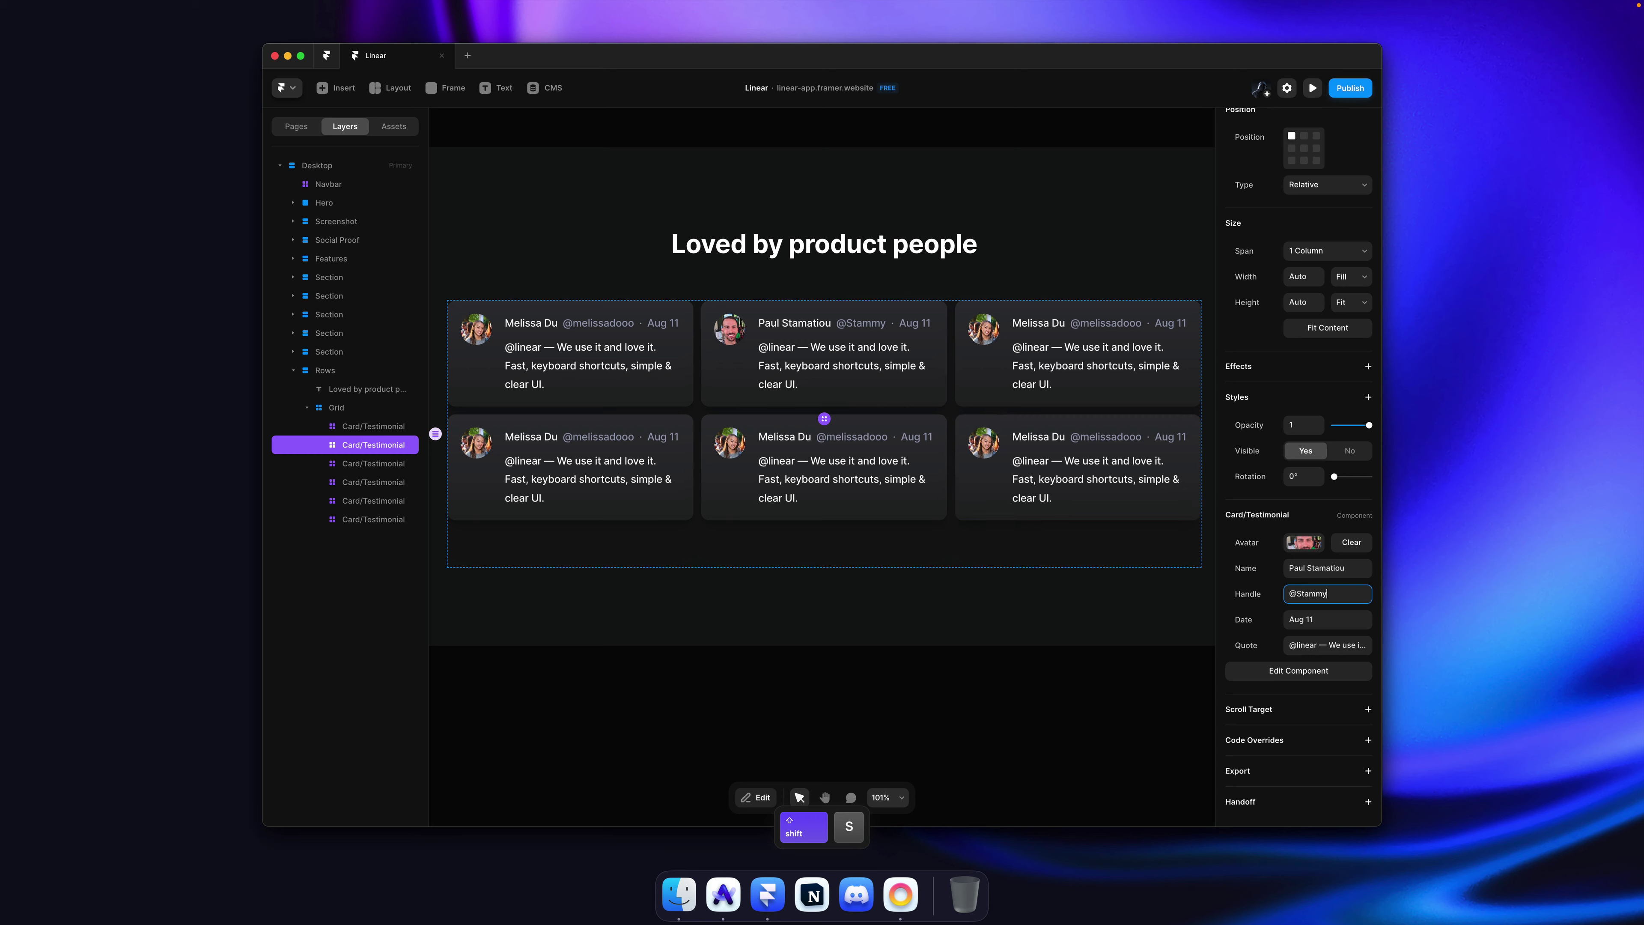
key("super+Tab")
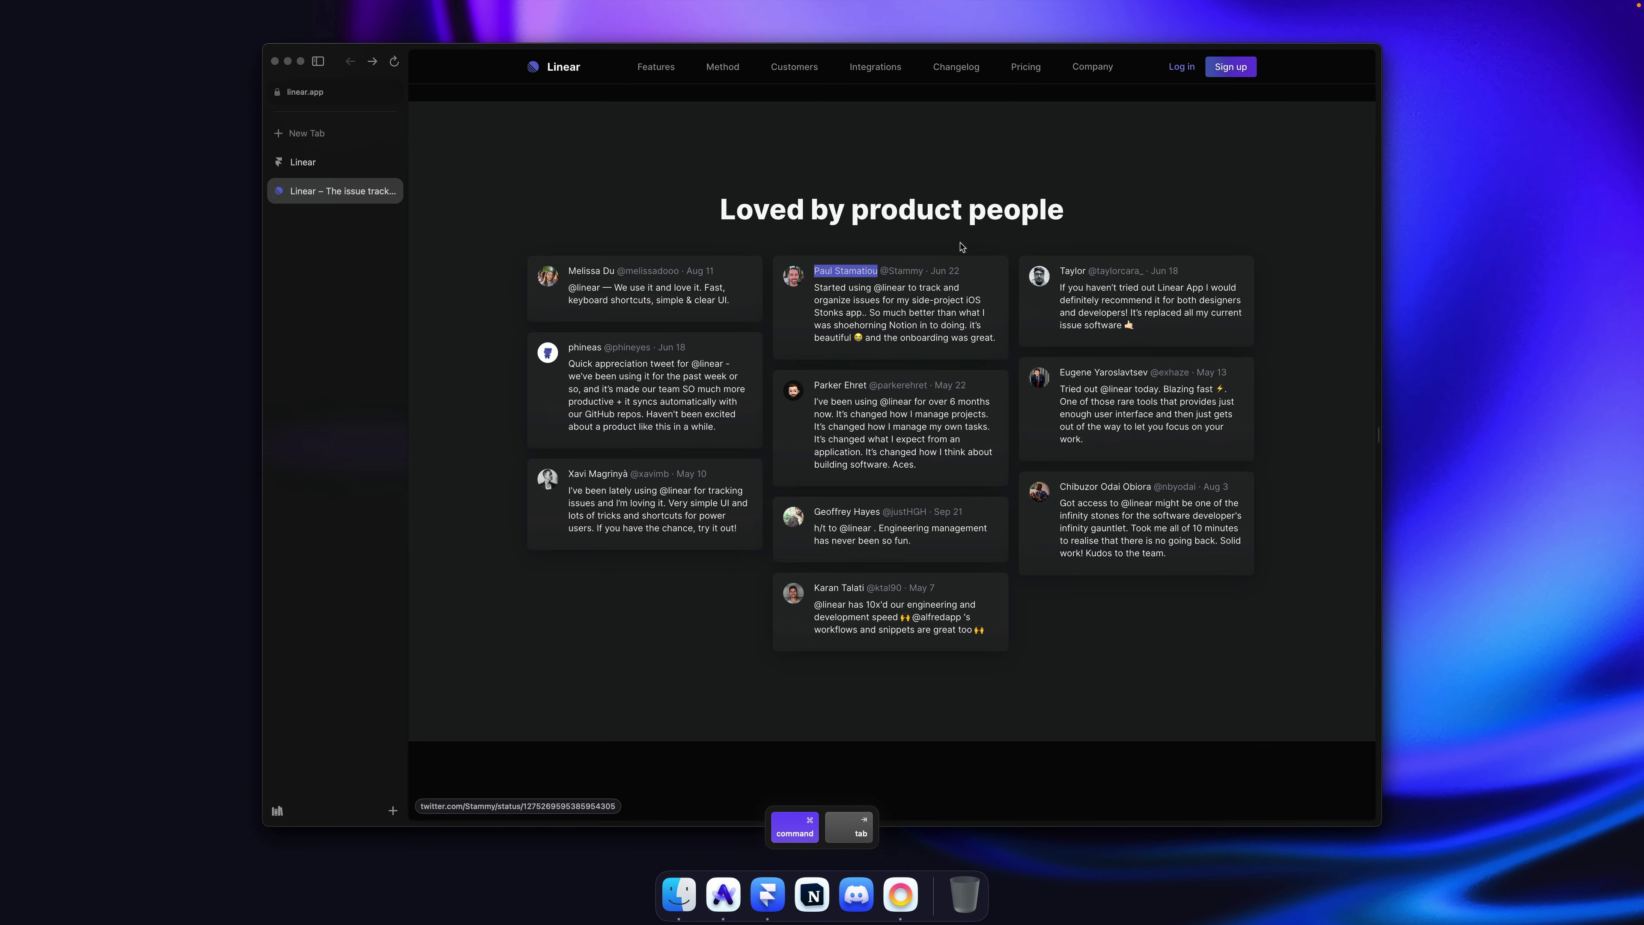
key("super+Tab")
Step: Copy the reviewer's full tweet from linear.app into the card's Quote
key("Tab")
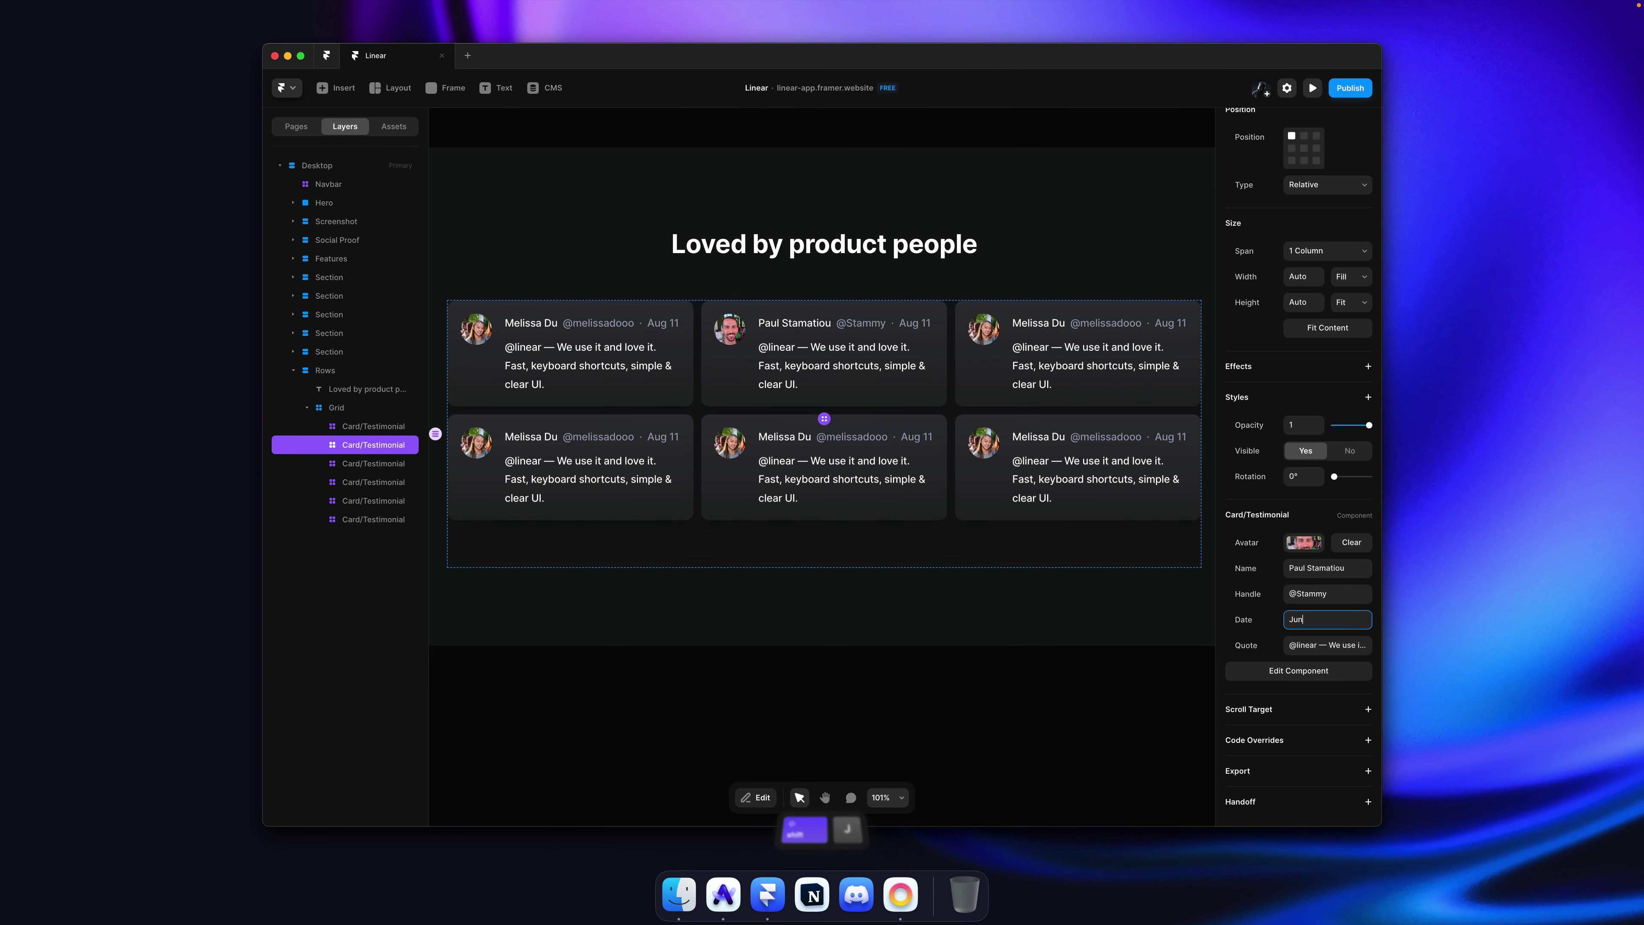
key("super+Tab")
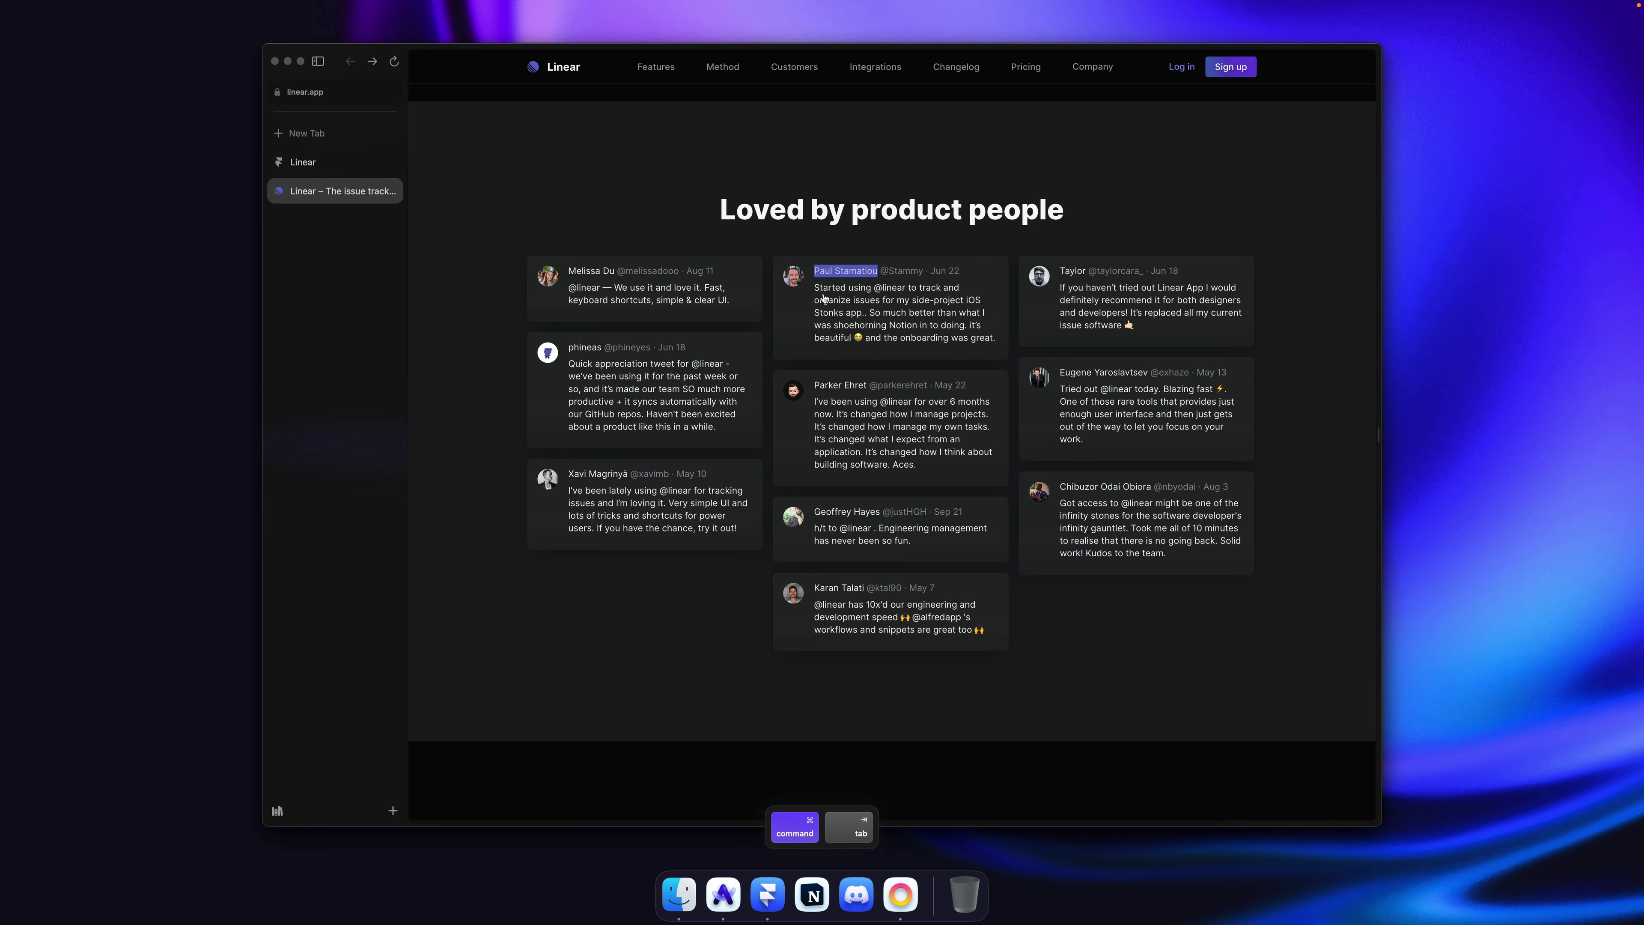
left_click_drag(1001, 340, 816, 293)
key("super+c")
key("super+Tab")
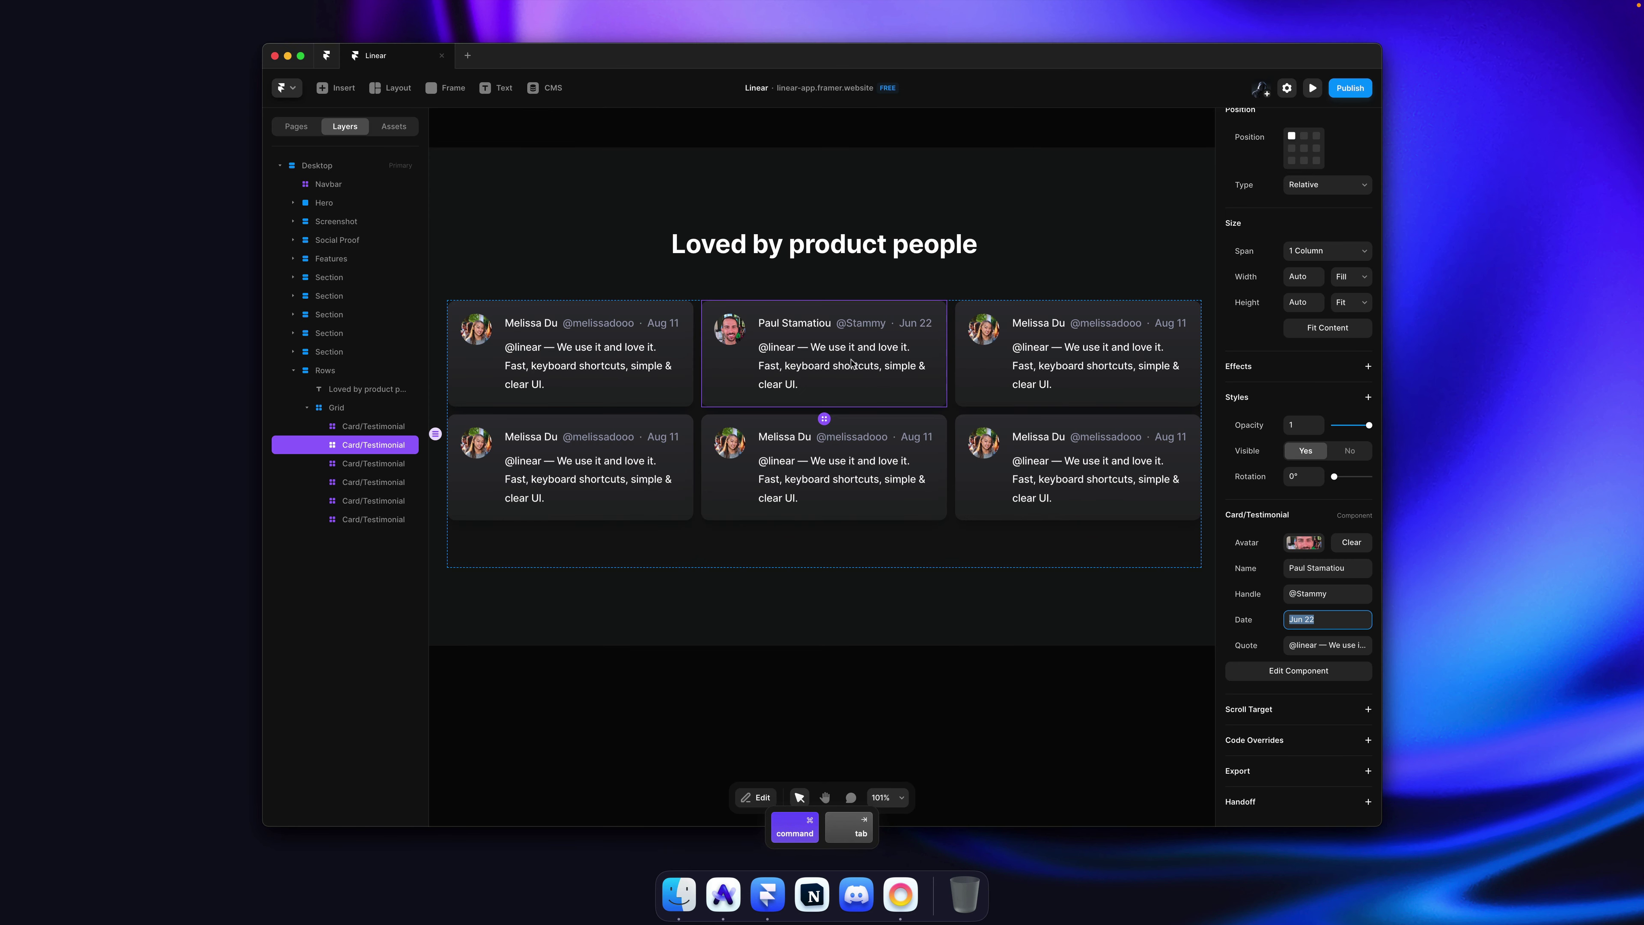
left_click(1328, 645)
key("super+v")
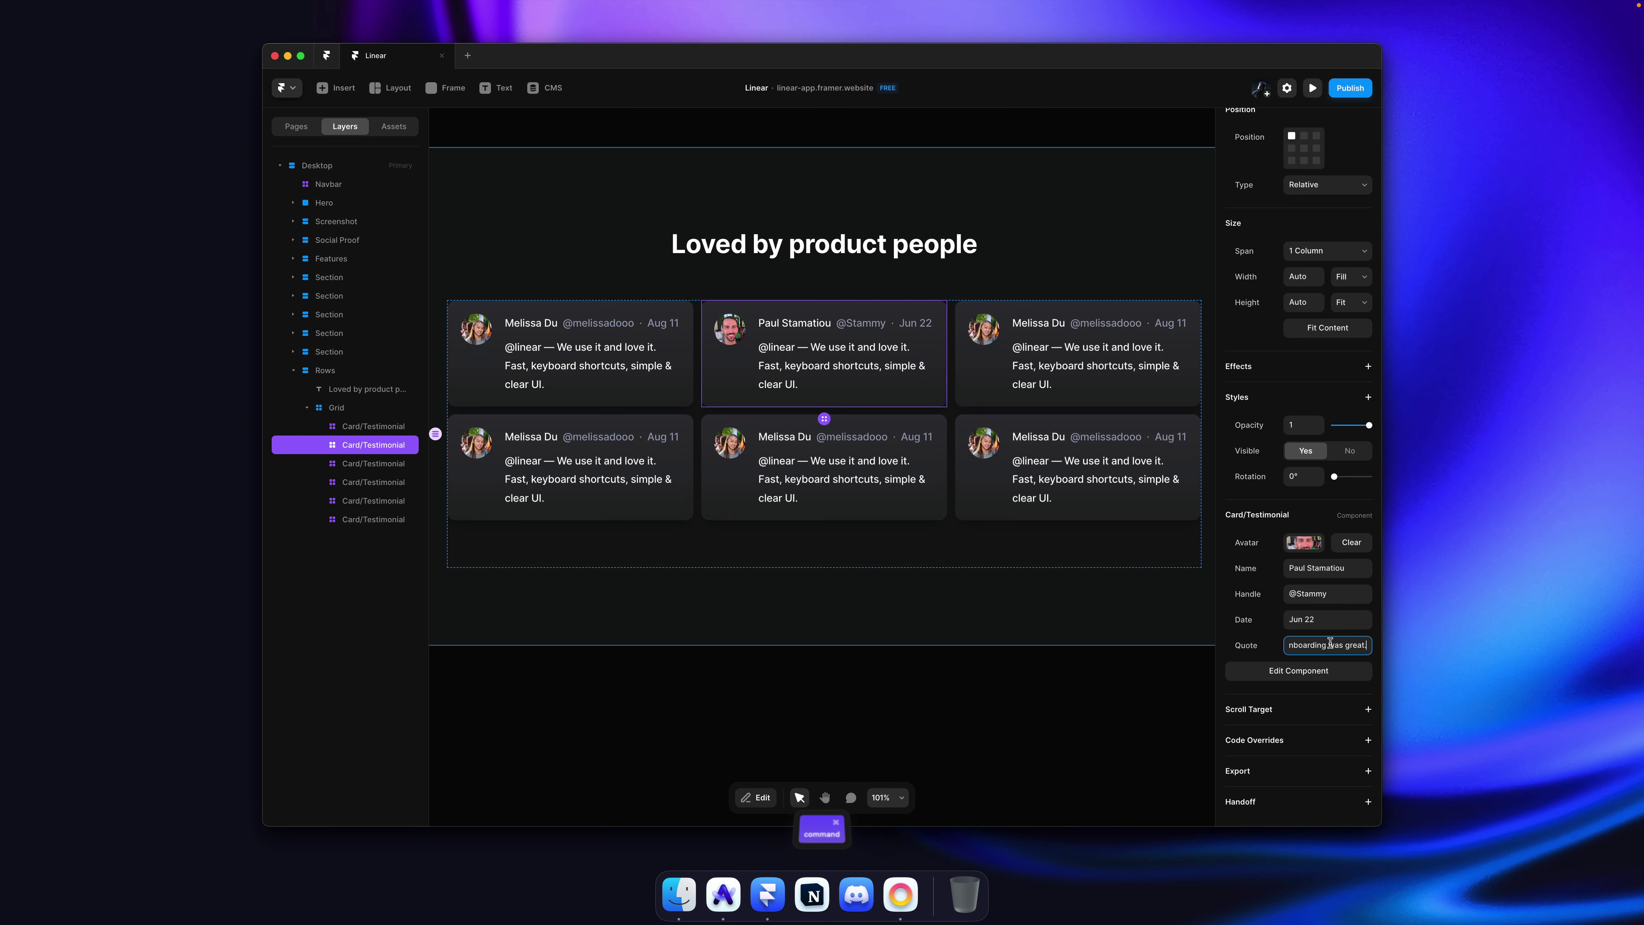
key("Return")
scroll(1012, 329, "down", 5)
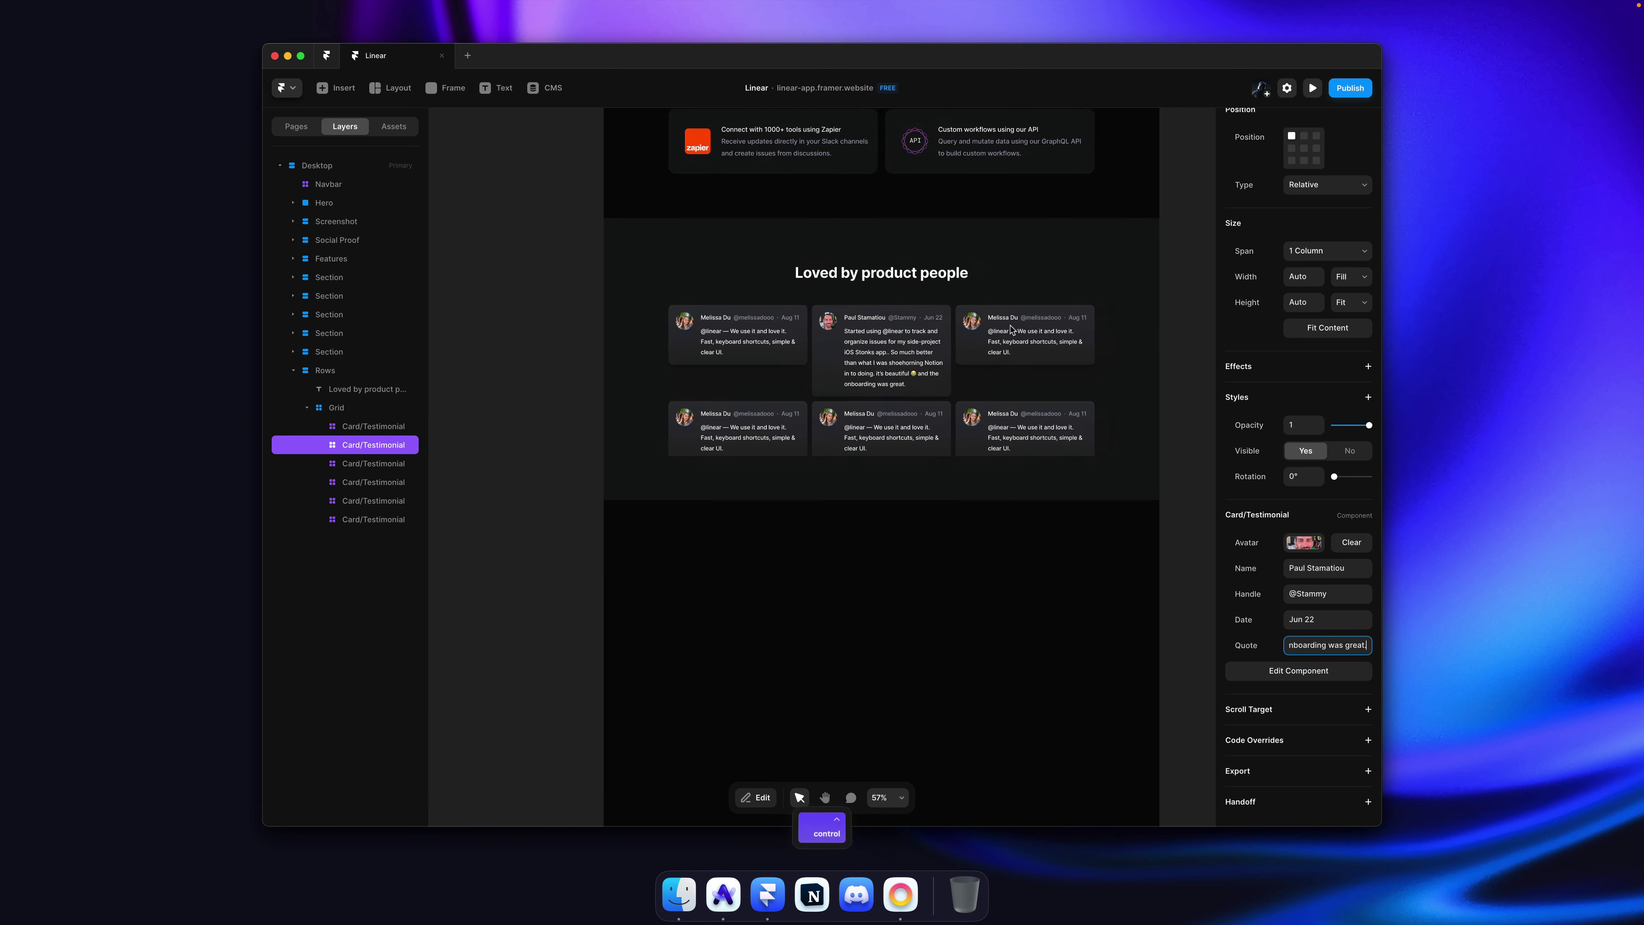
scroll(1012, 329, "up", 1)
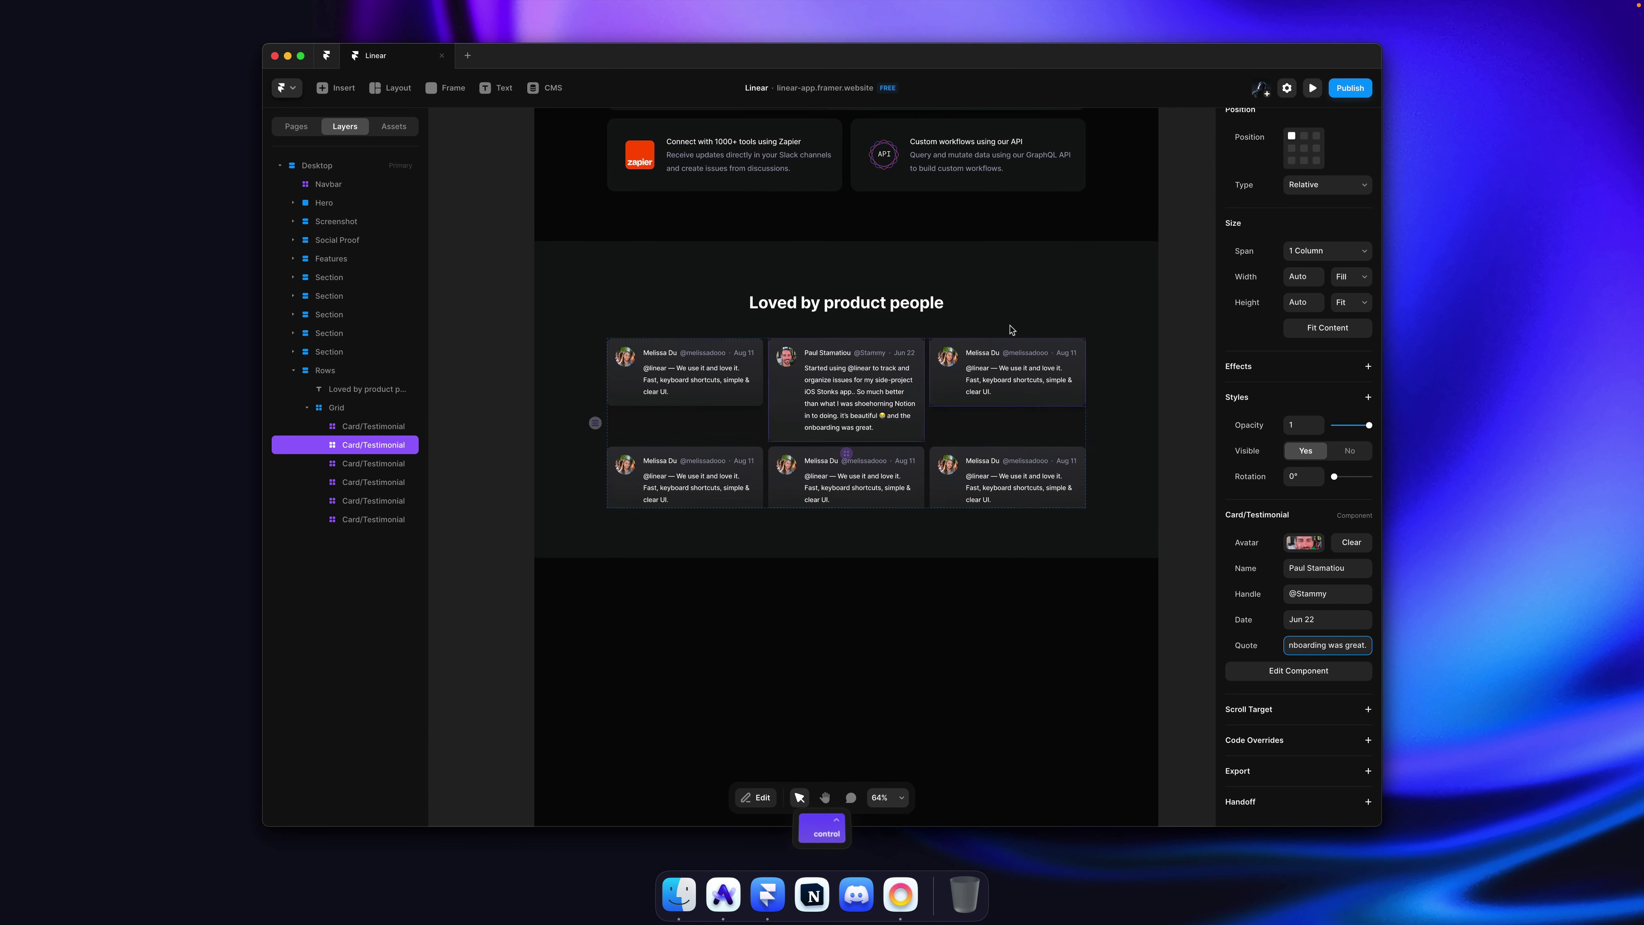
left_click(979, 439, "super")
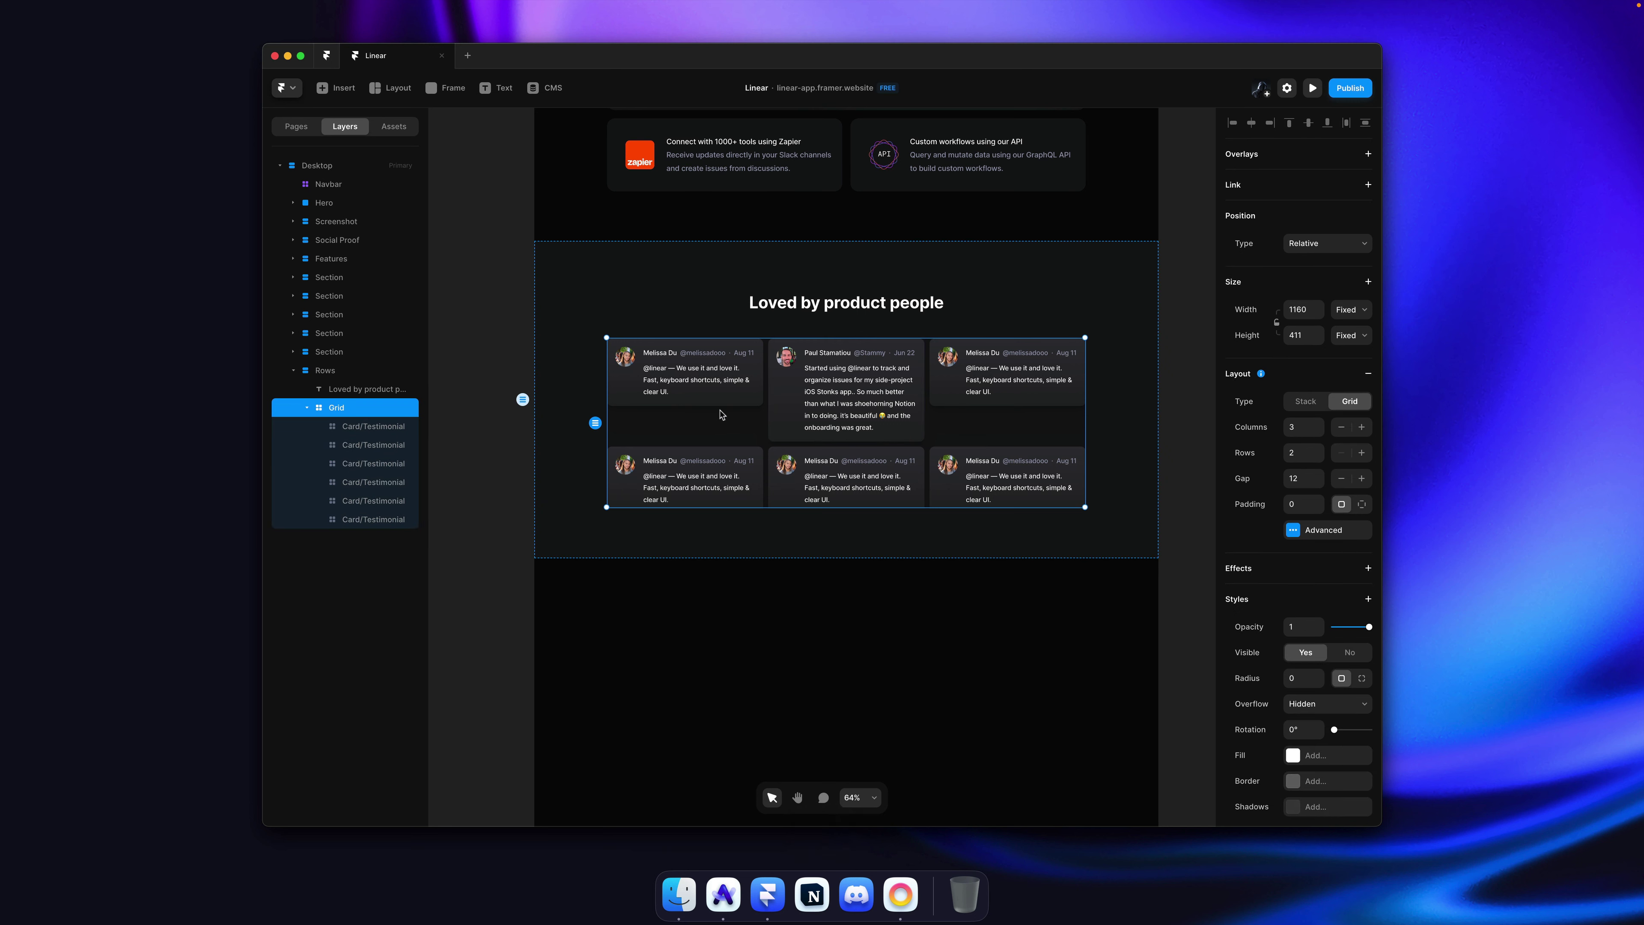
left_click(1334, 538)
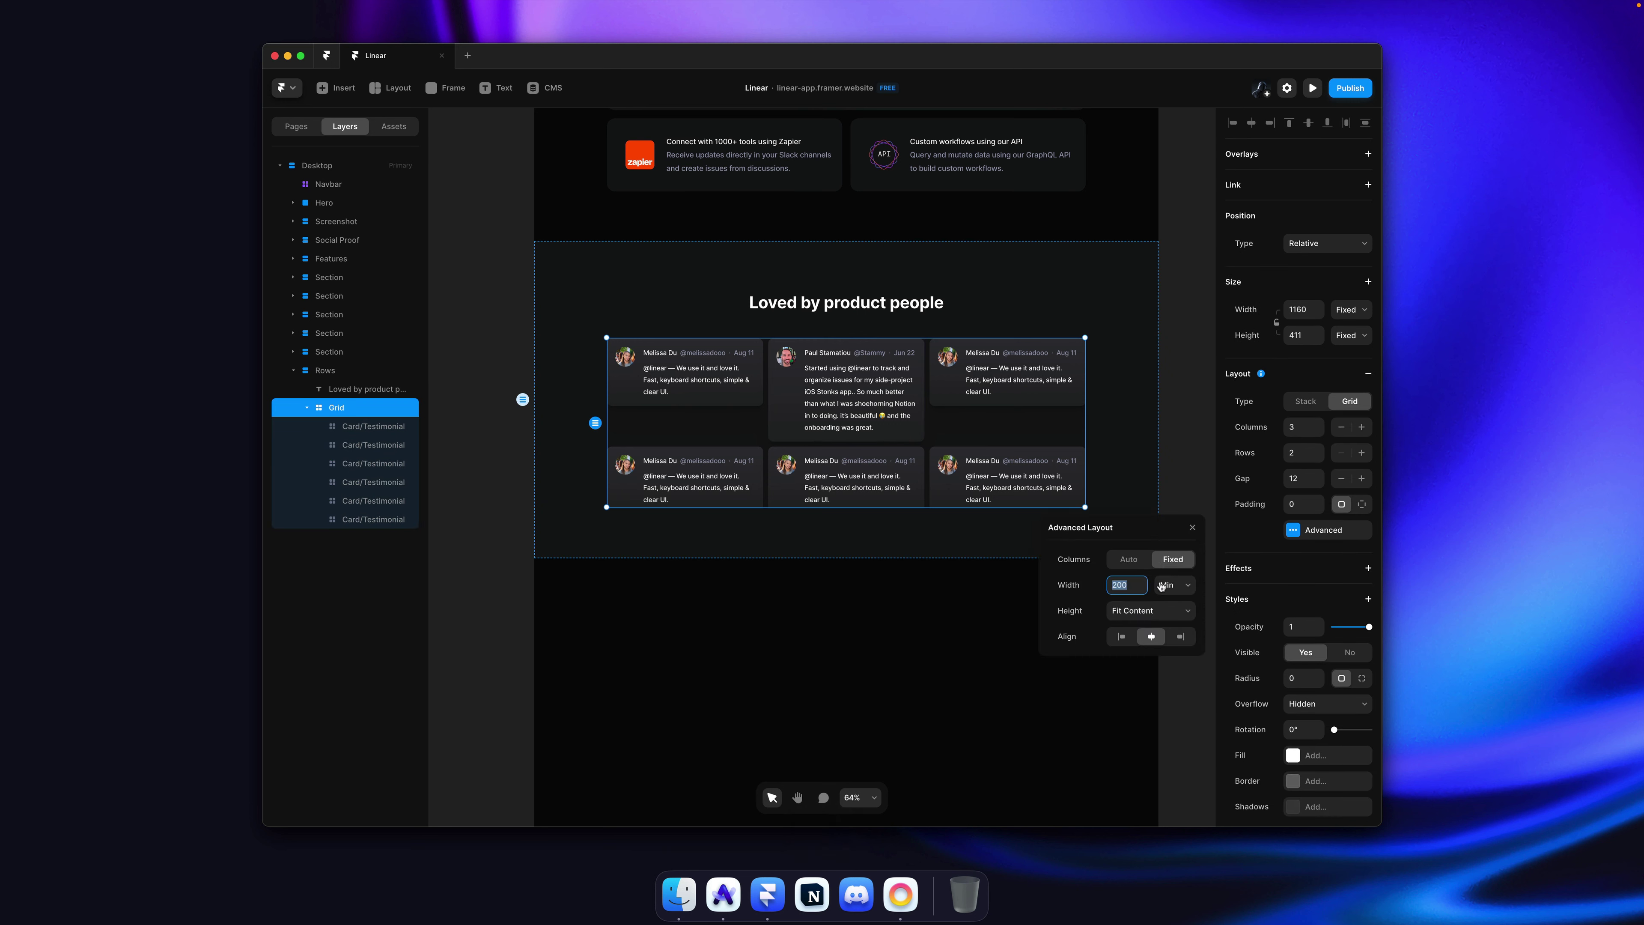
left_click_drag(1141, 601, 1101, 333)
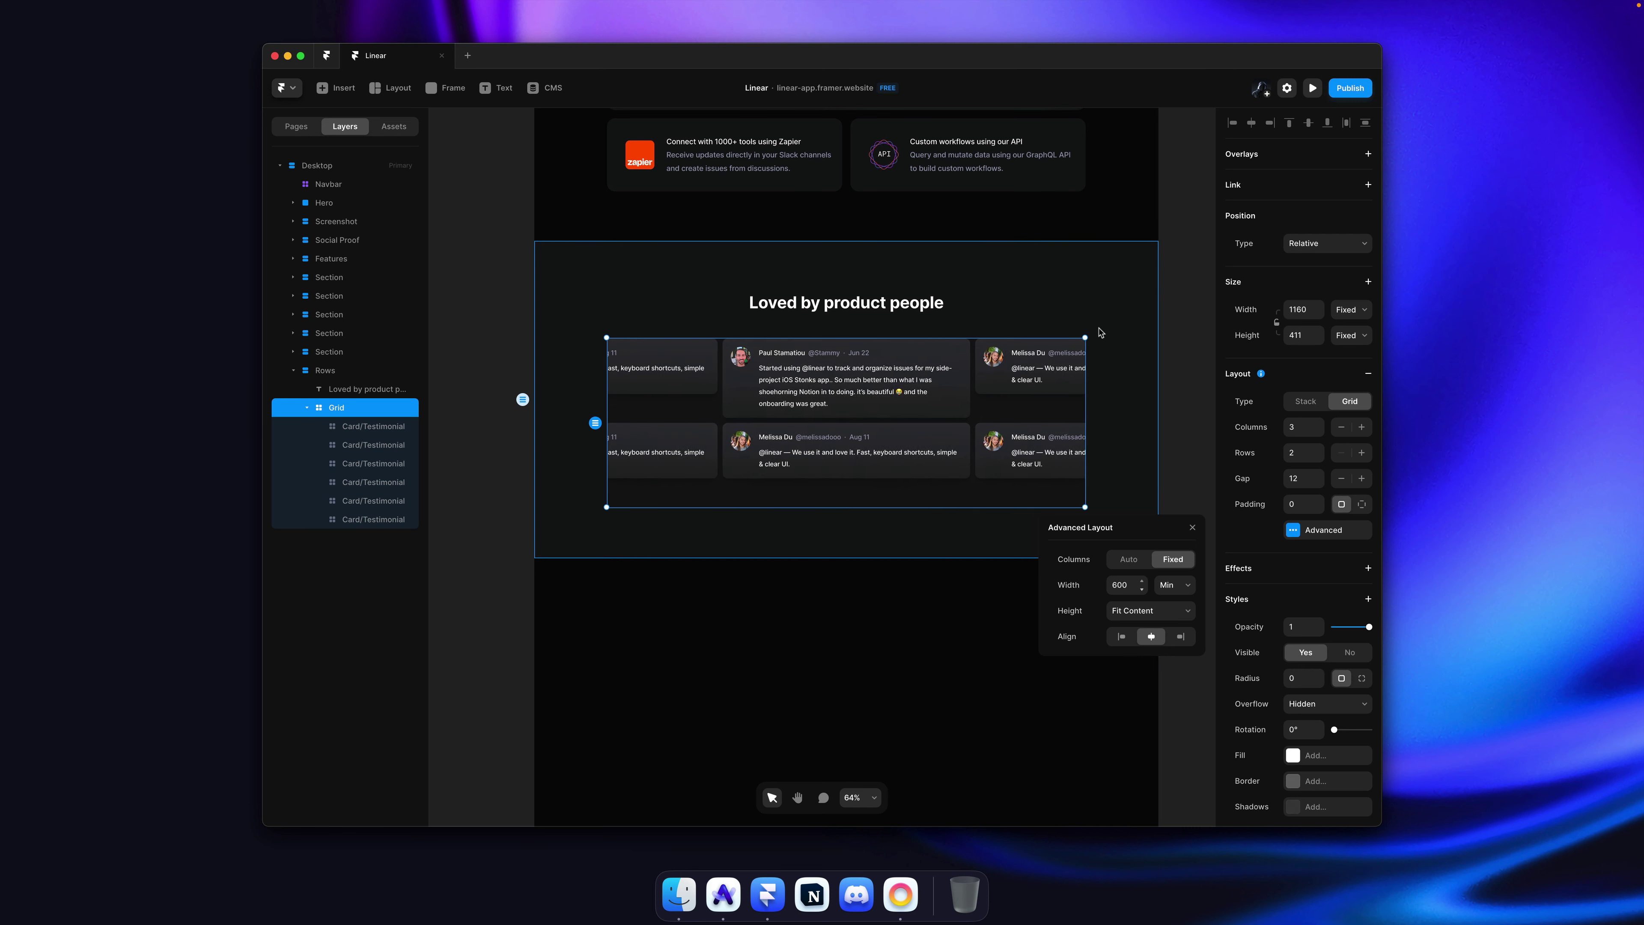
key("super+z")
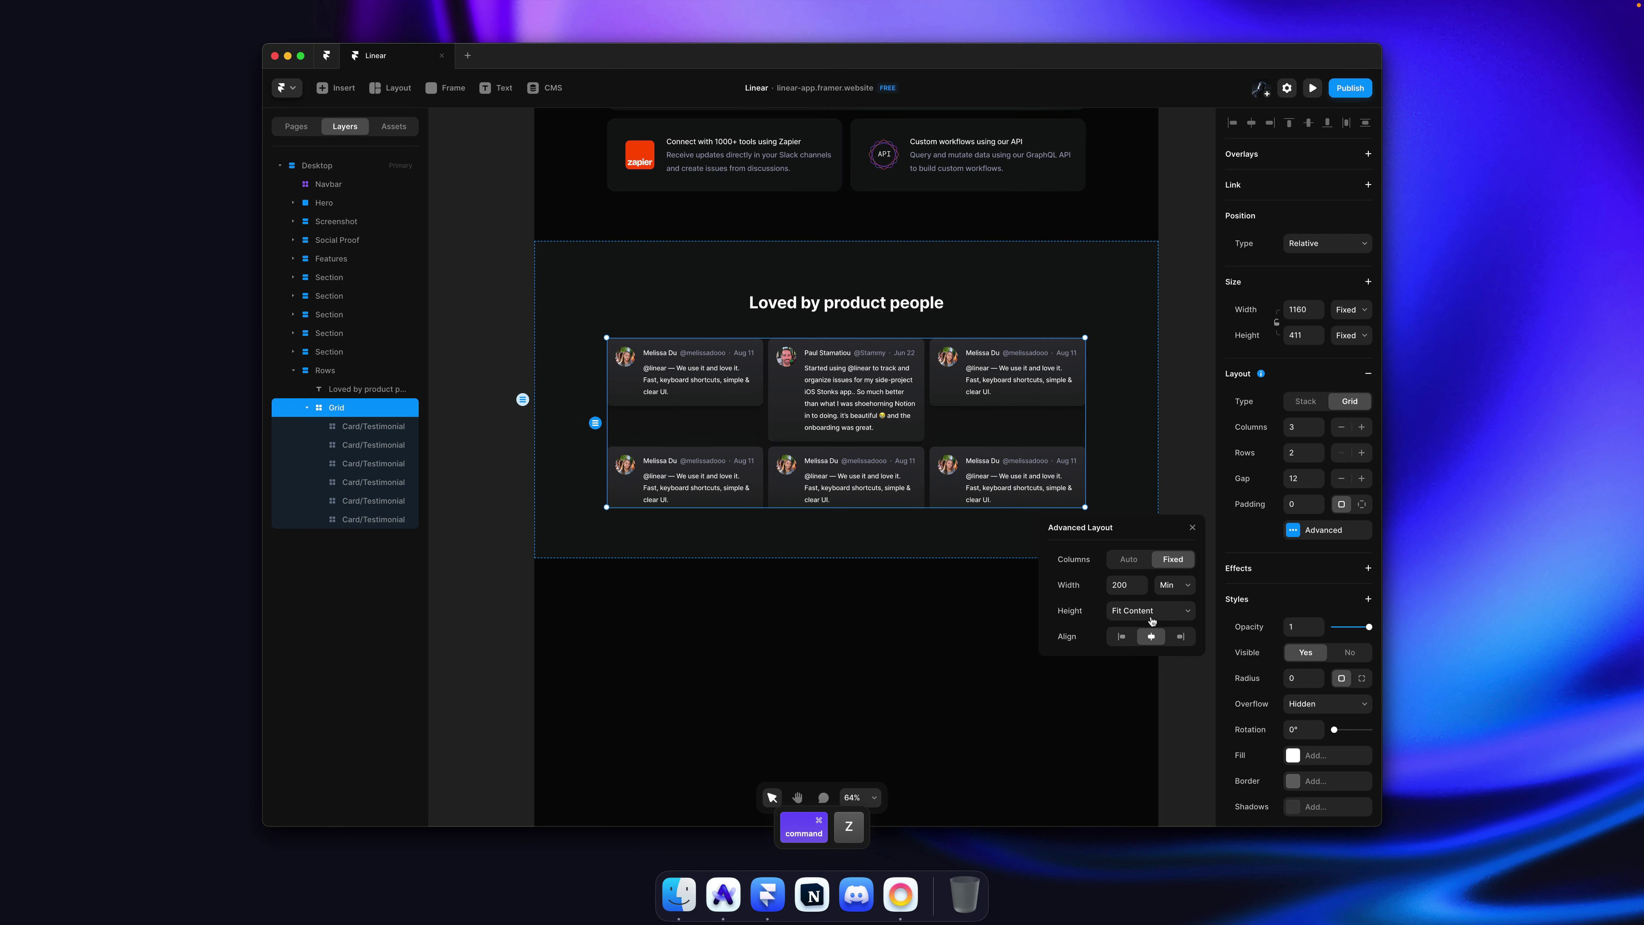
left_click(1152, 617)
left_click(1155, 602)
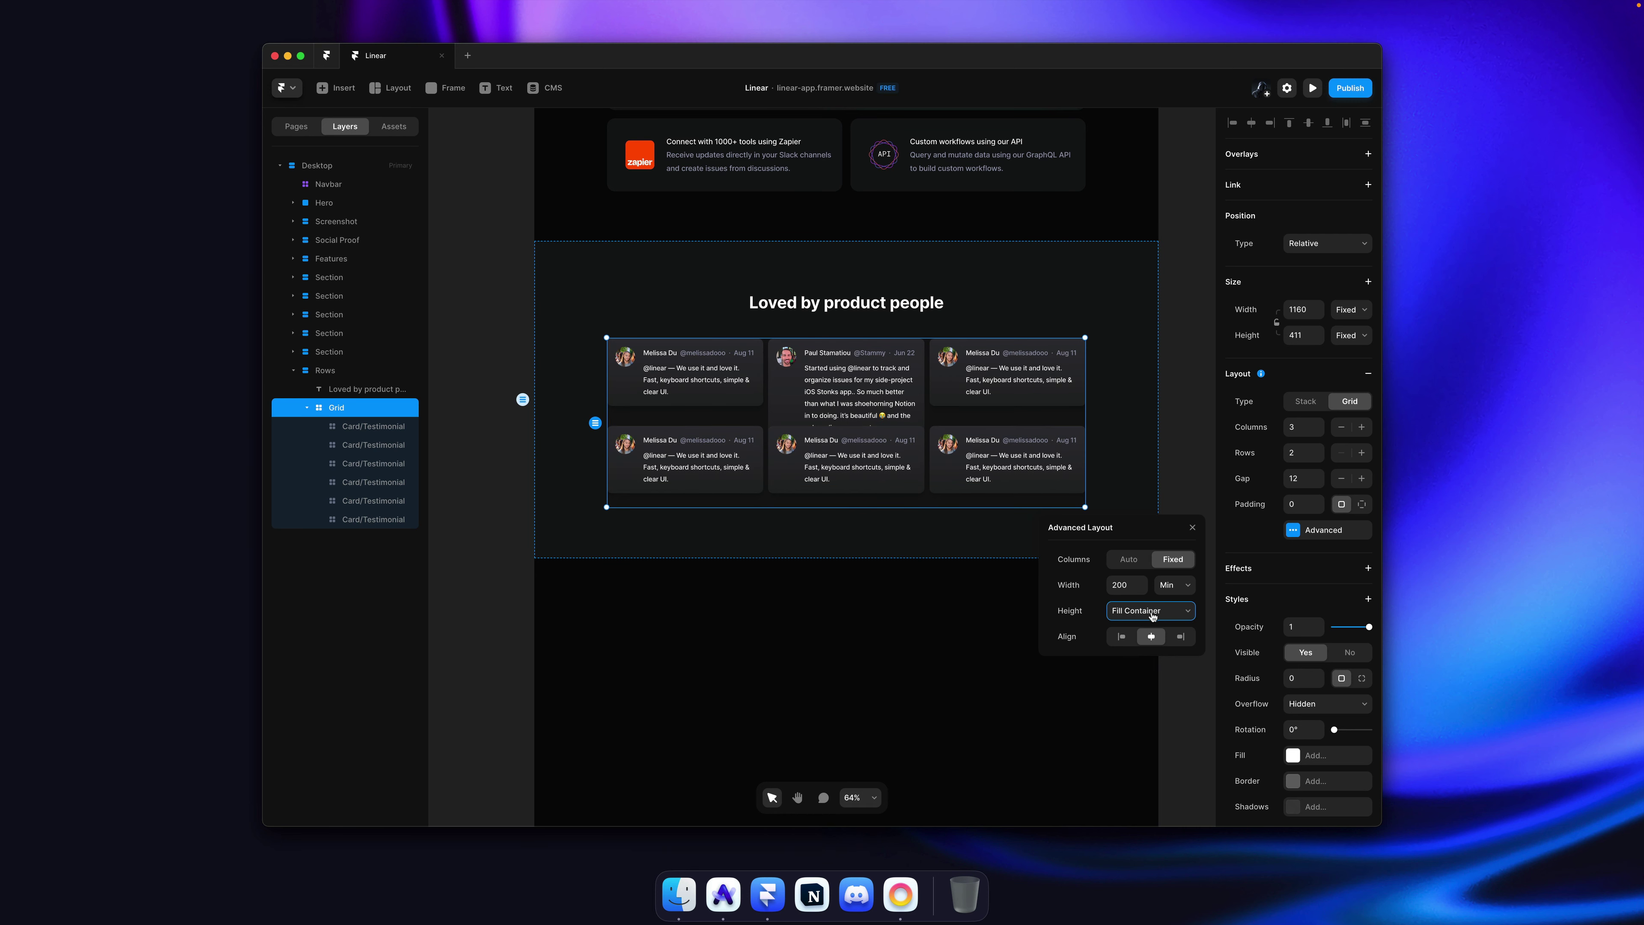
left_click(1152, 617)
left_click(1154, 603)
left_click_drag(1143, 614, 1149, 636)
key("super+z")
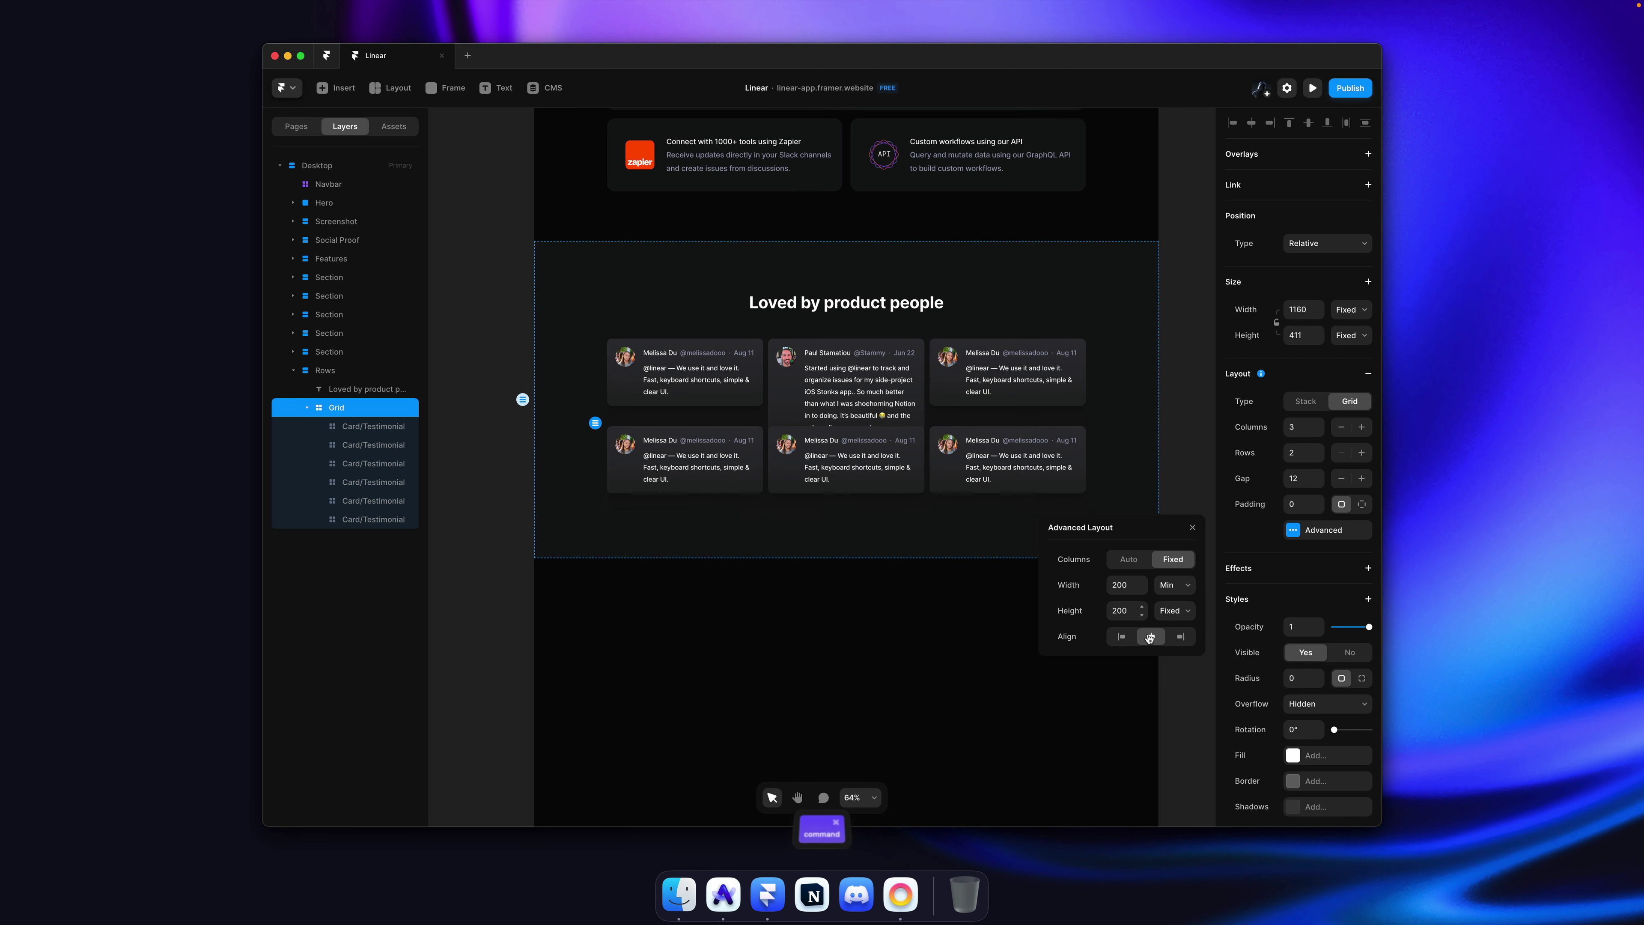
left_click(1129, 560)
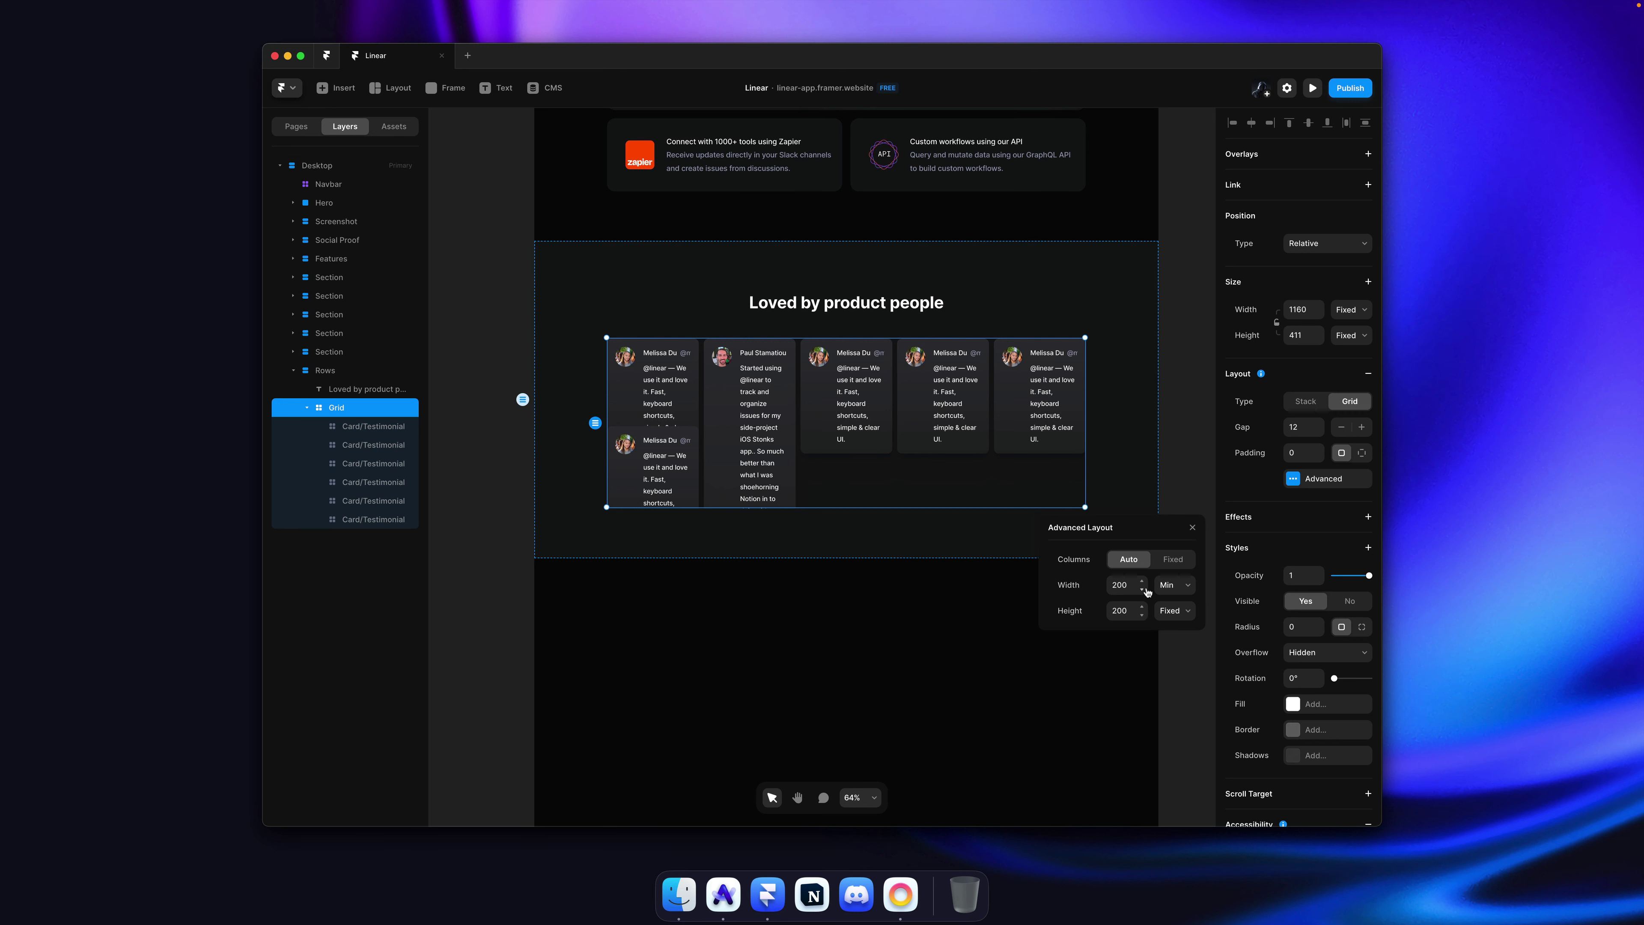
key("super+z")
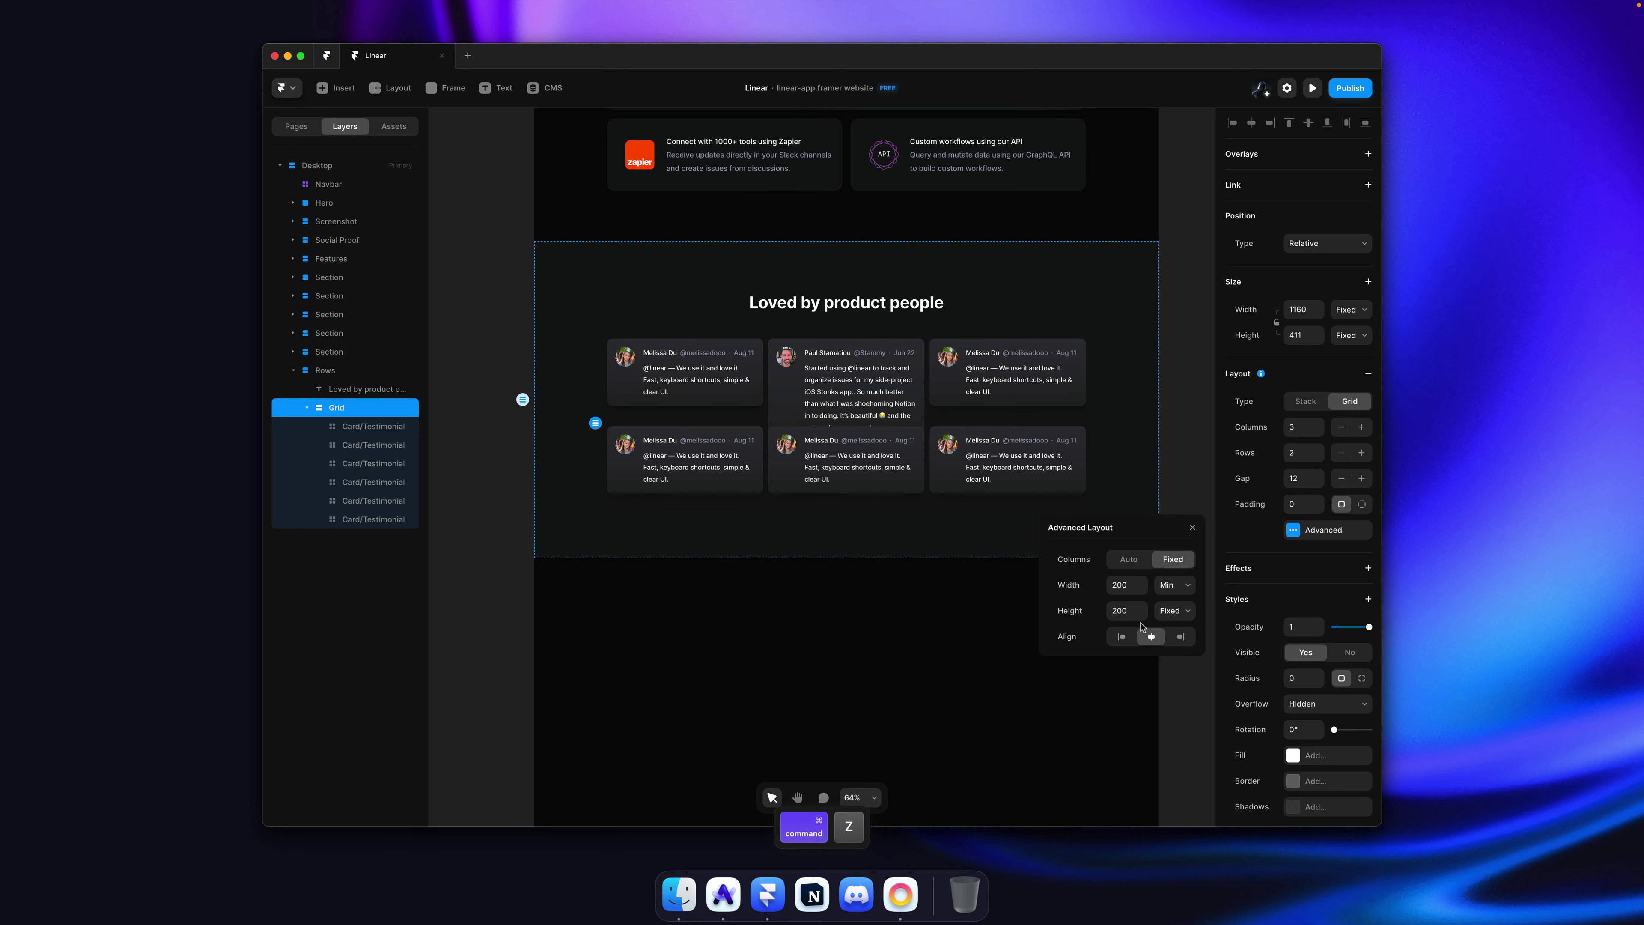
left_click(1149, 618)
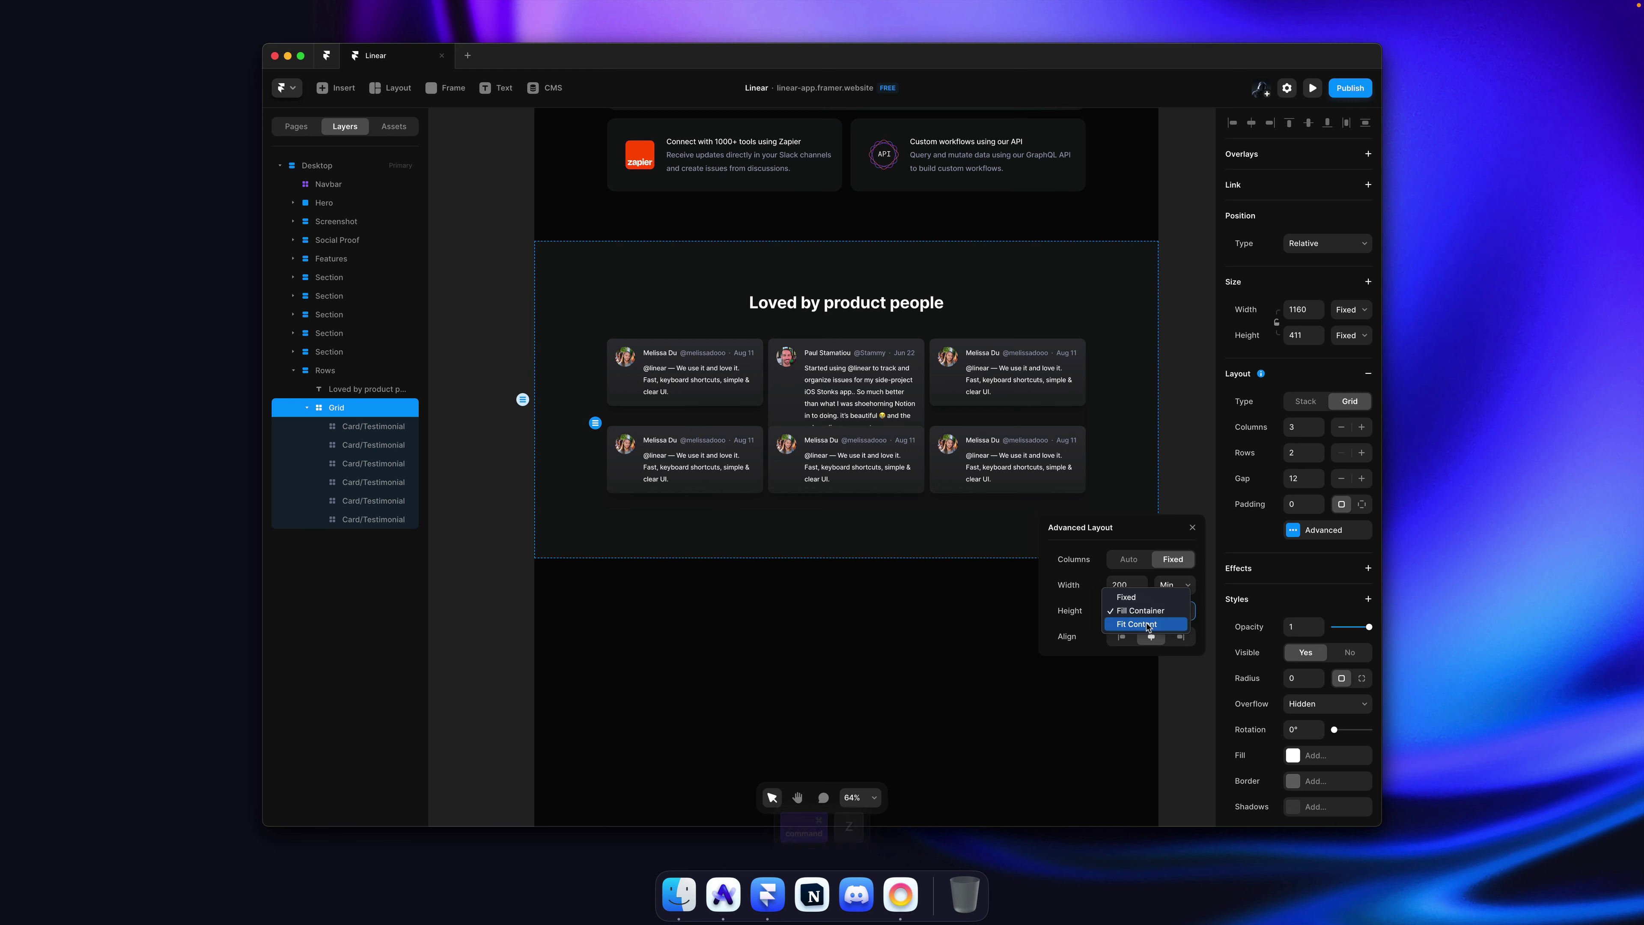
left_click(1147, 625)
left_click(1165, 428)
key("ctrl+s")
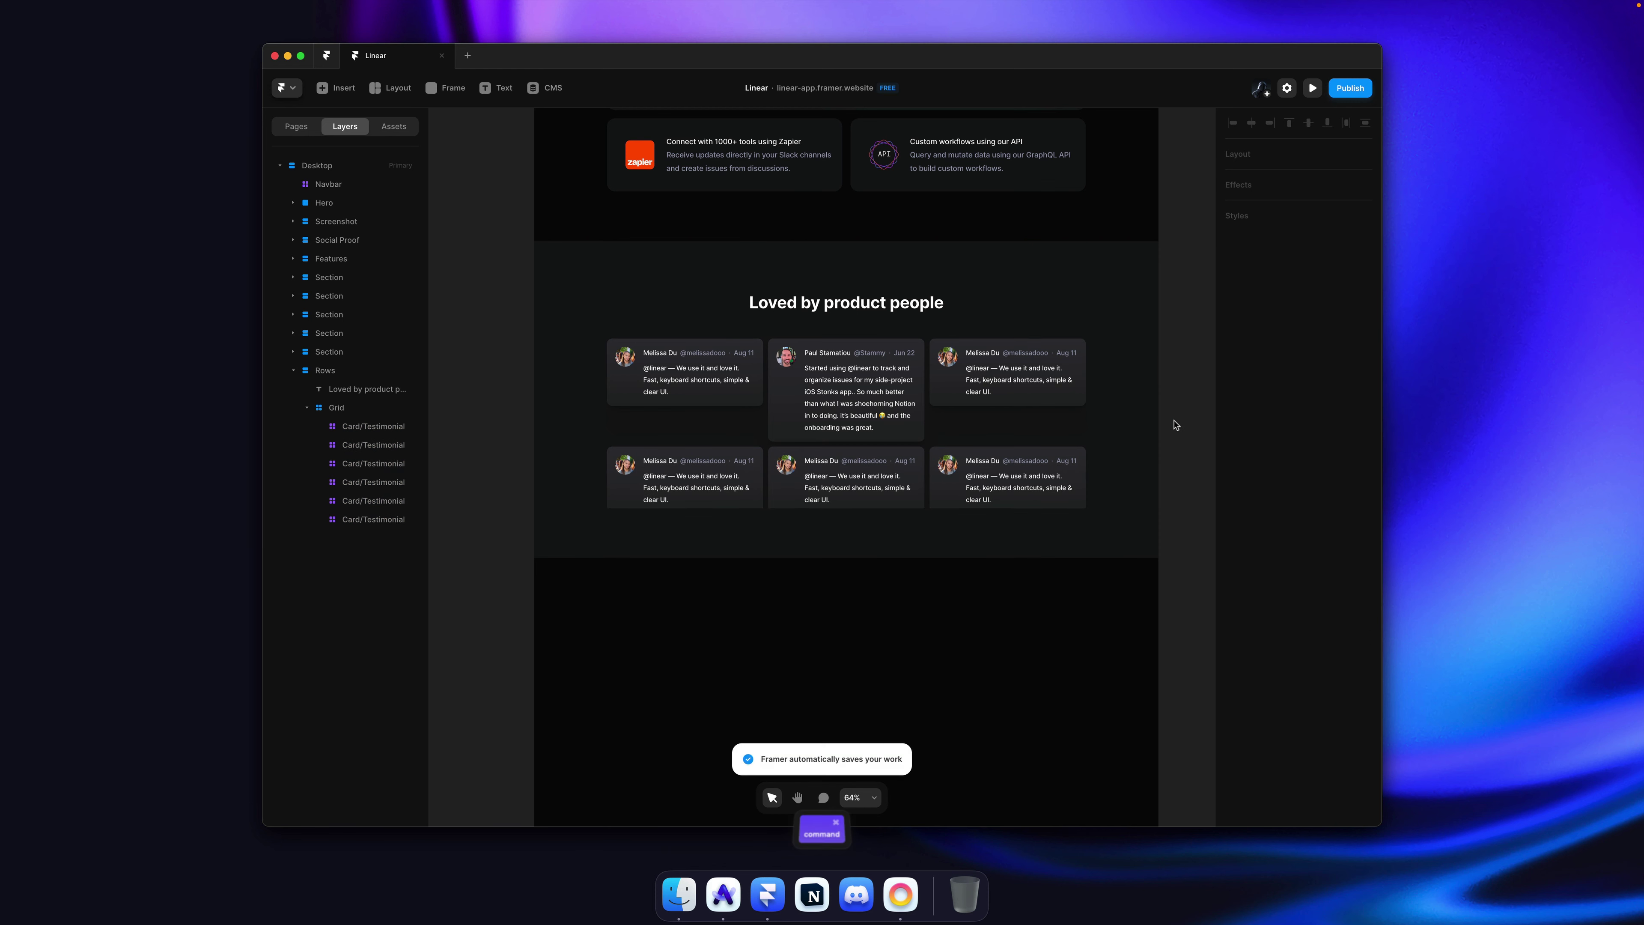
scroll(927, 443, "up", 3)
key("ctrl+Tab")
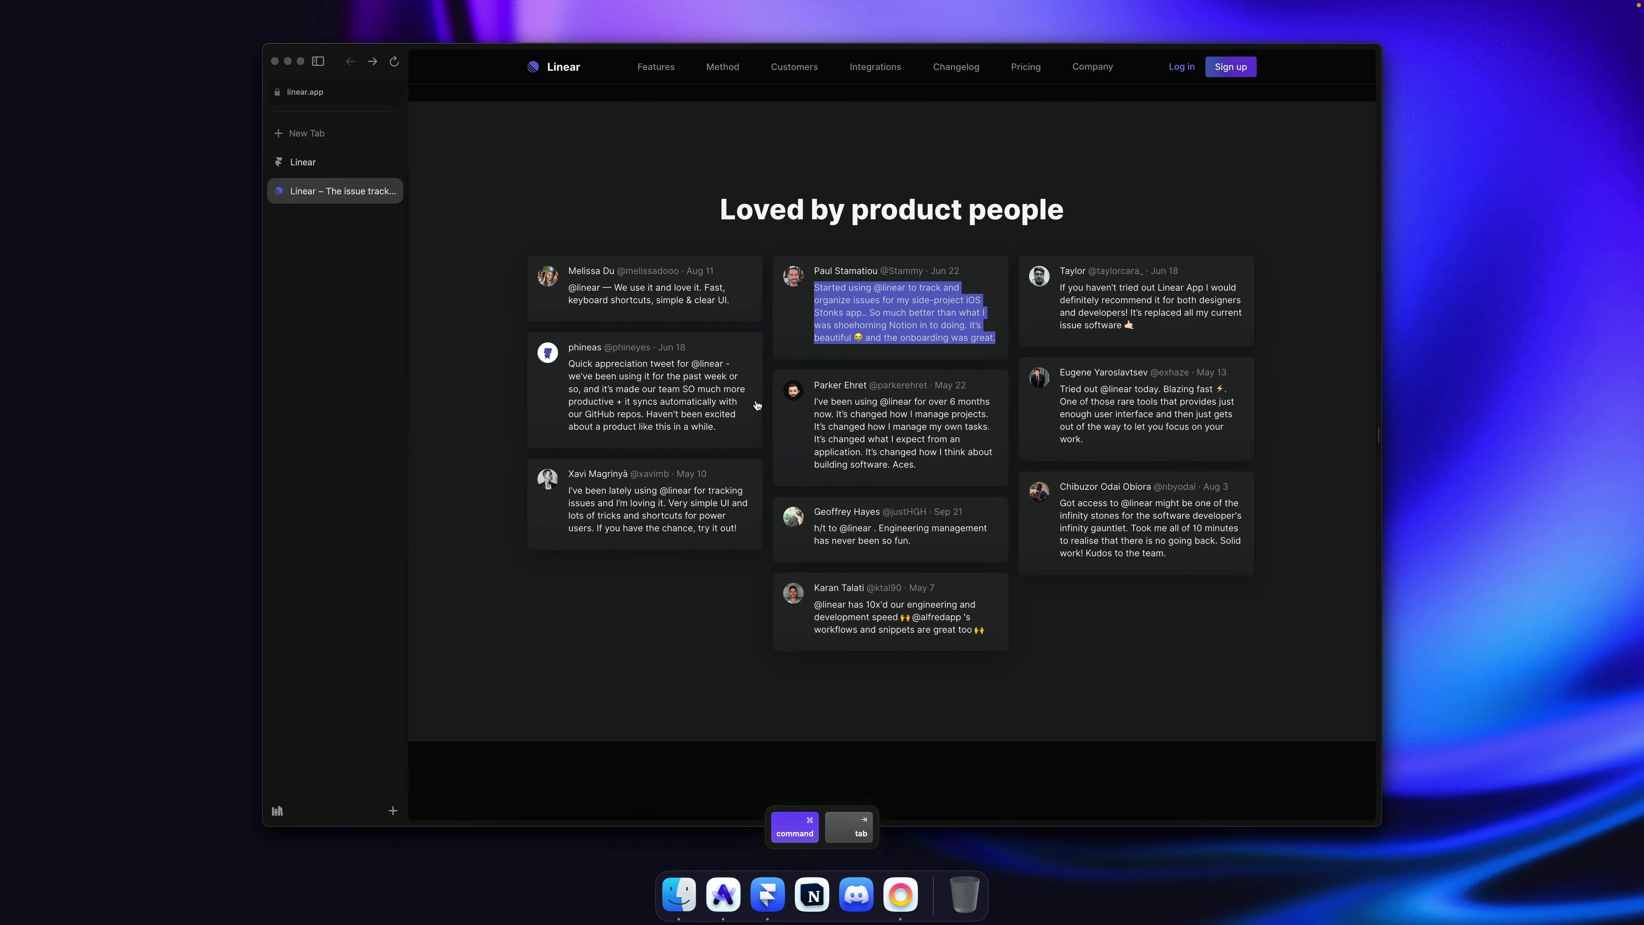
left_click(698, 565)
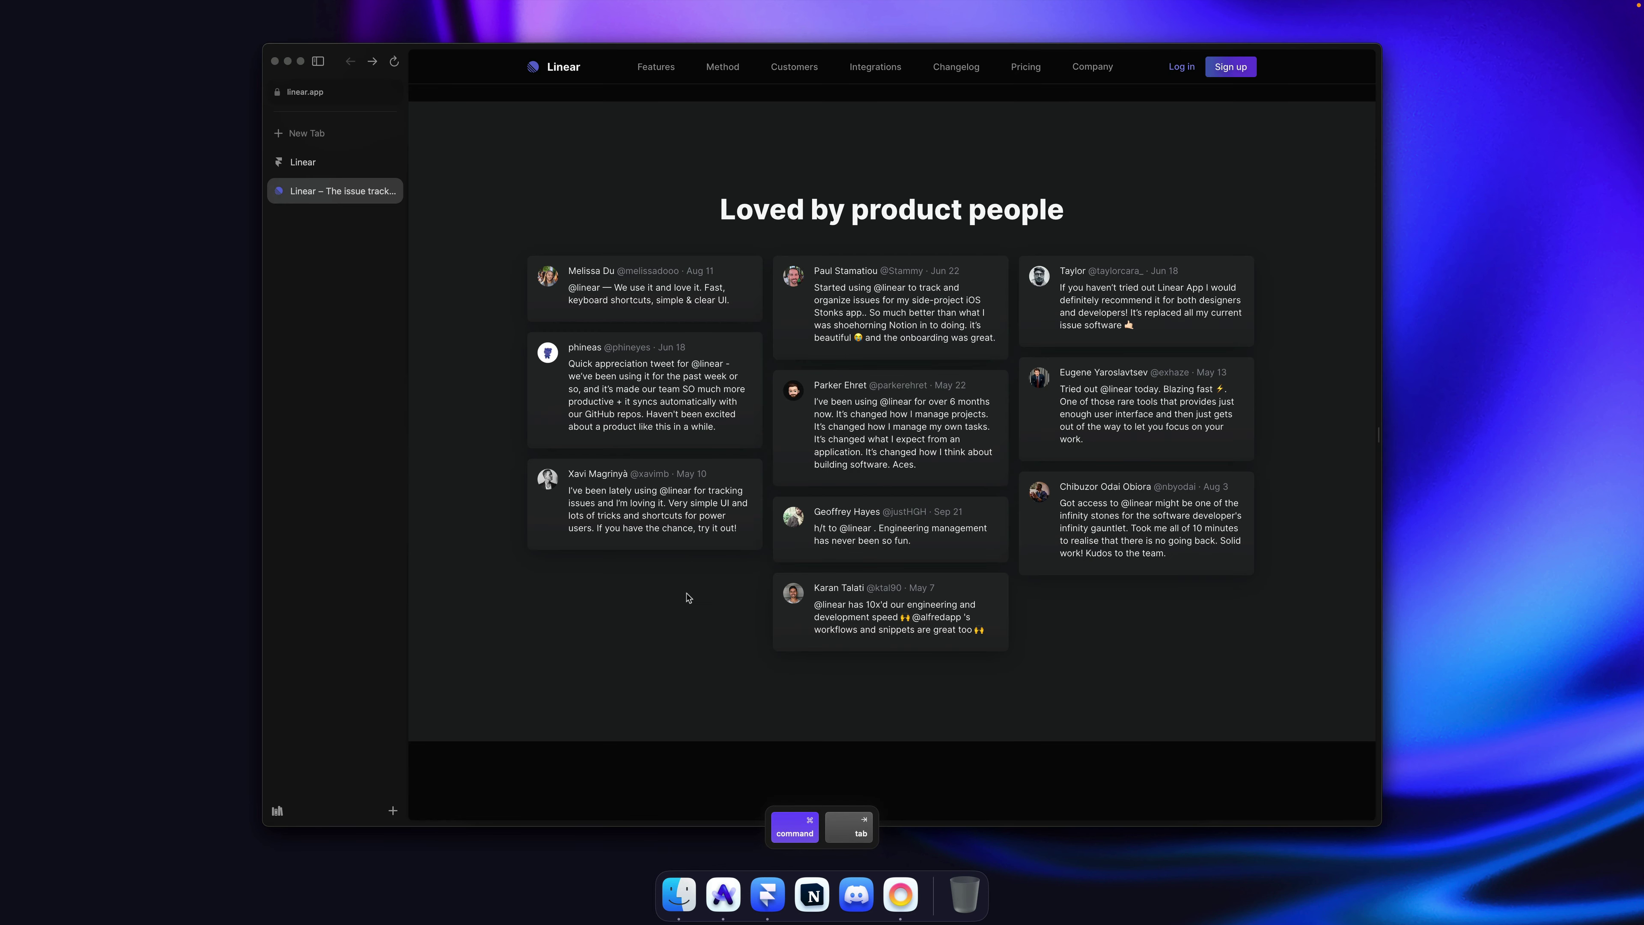
key("super+Tab")
left_click(956, 431)
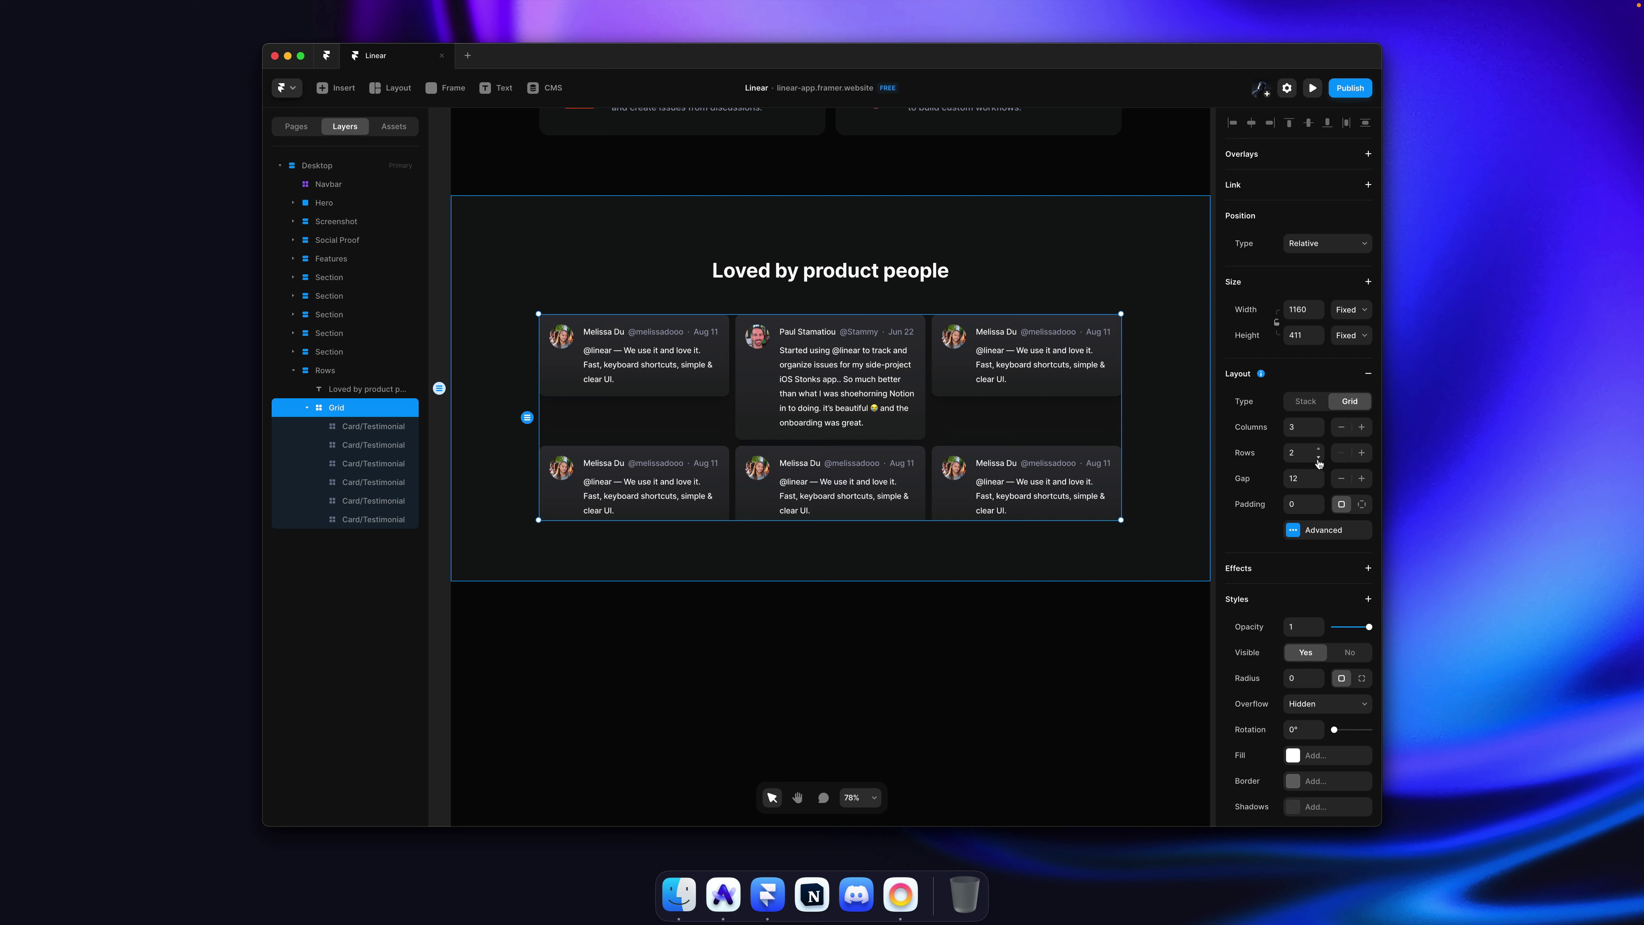
left_click(1319, 528)
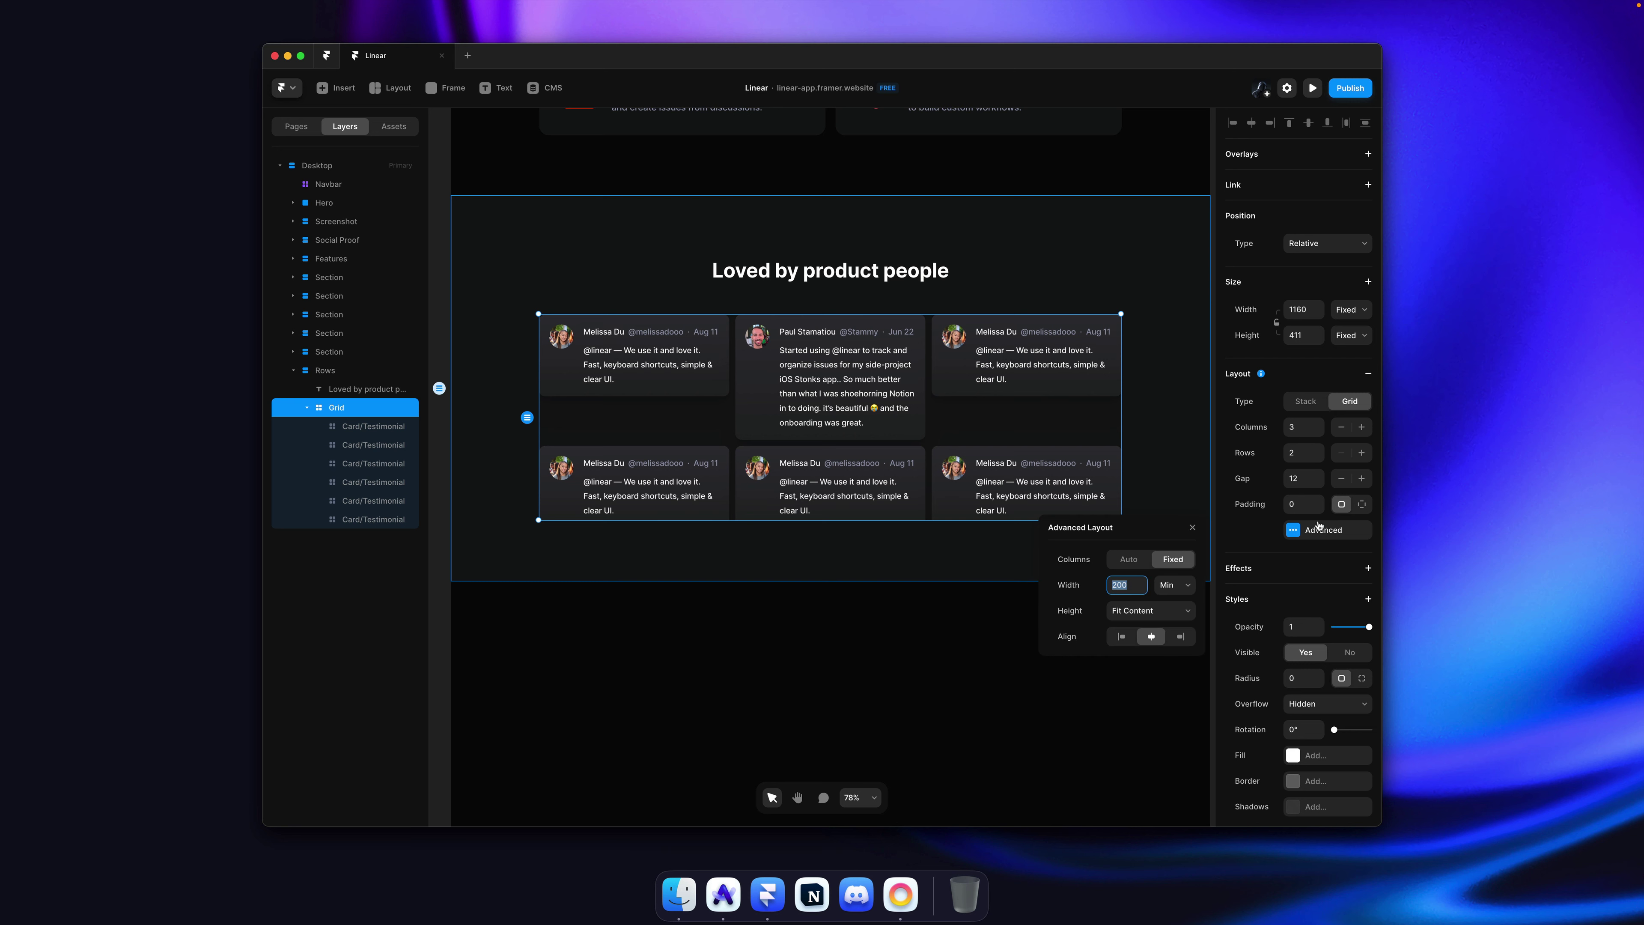
left_click(1175, 582)
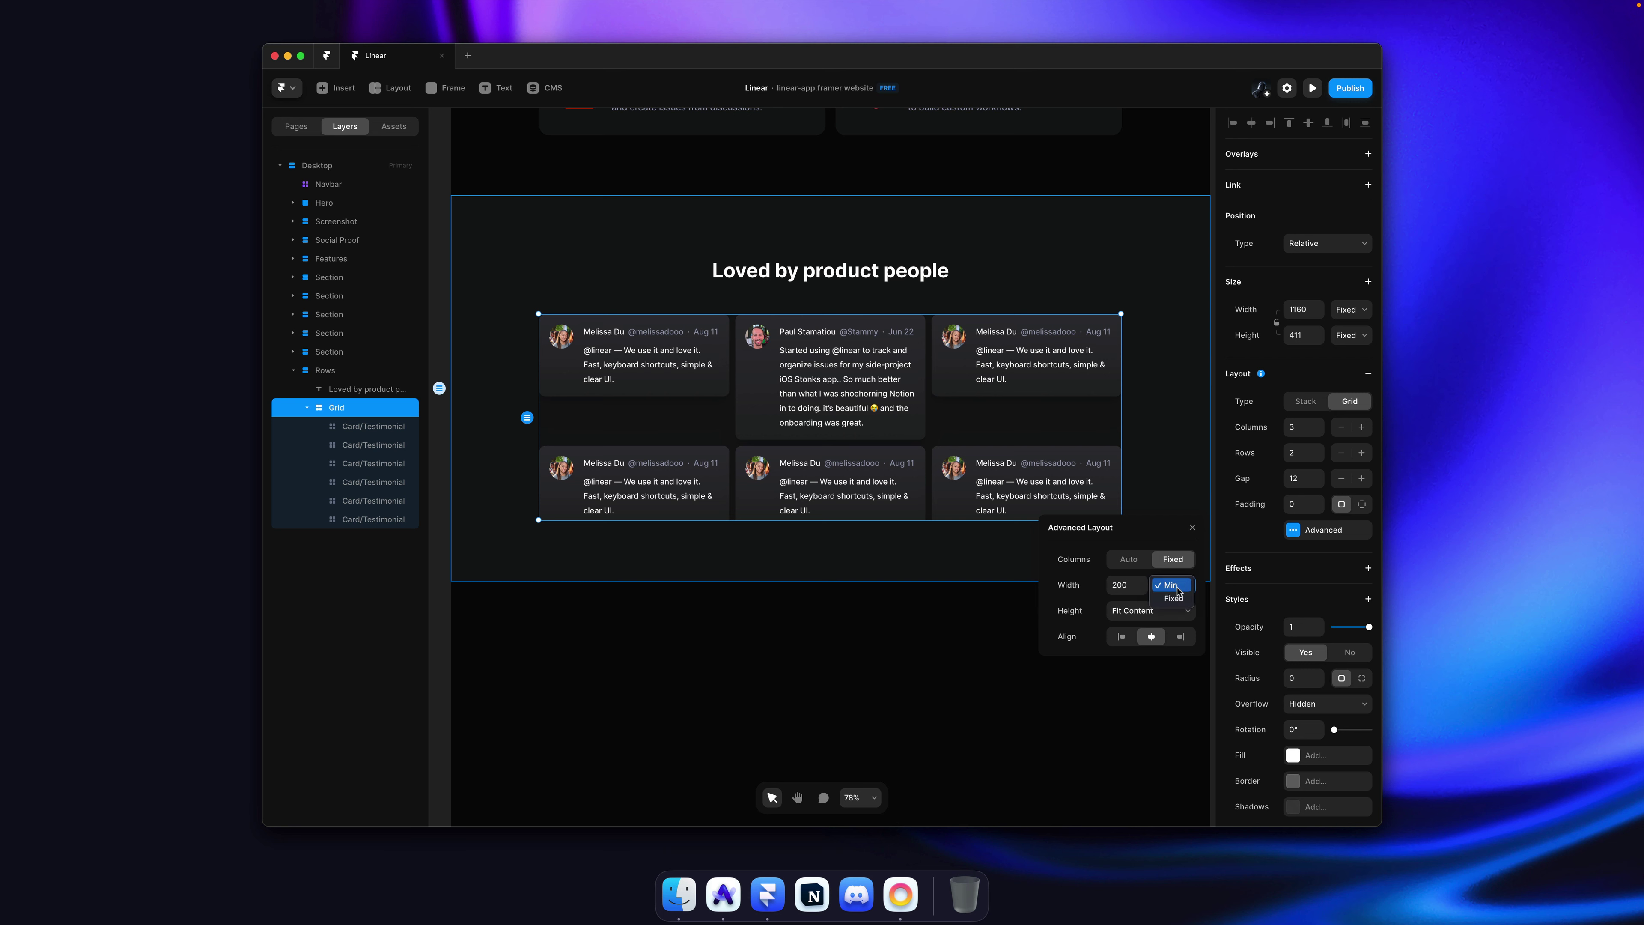
key("super+z")
left_click(1143, 613)
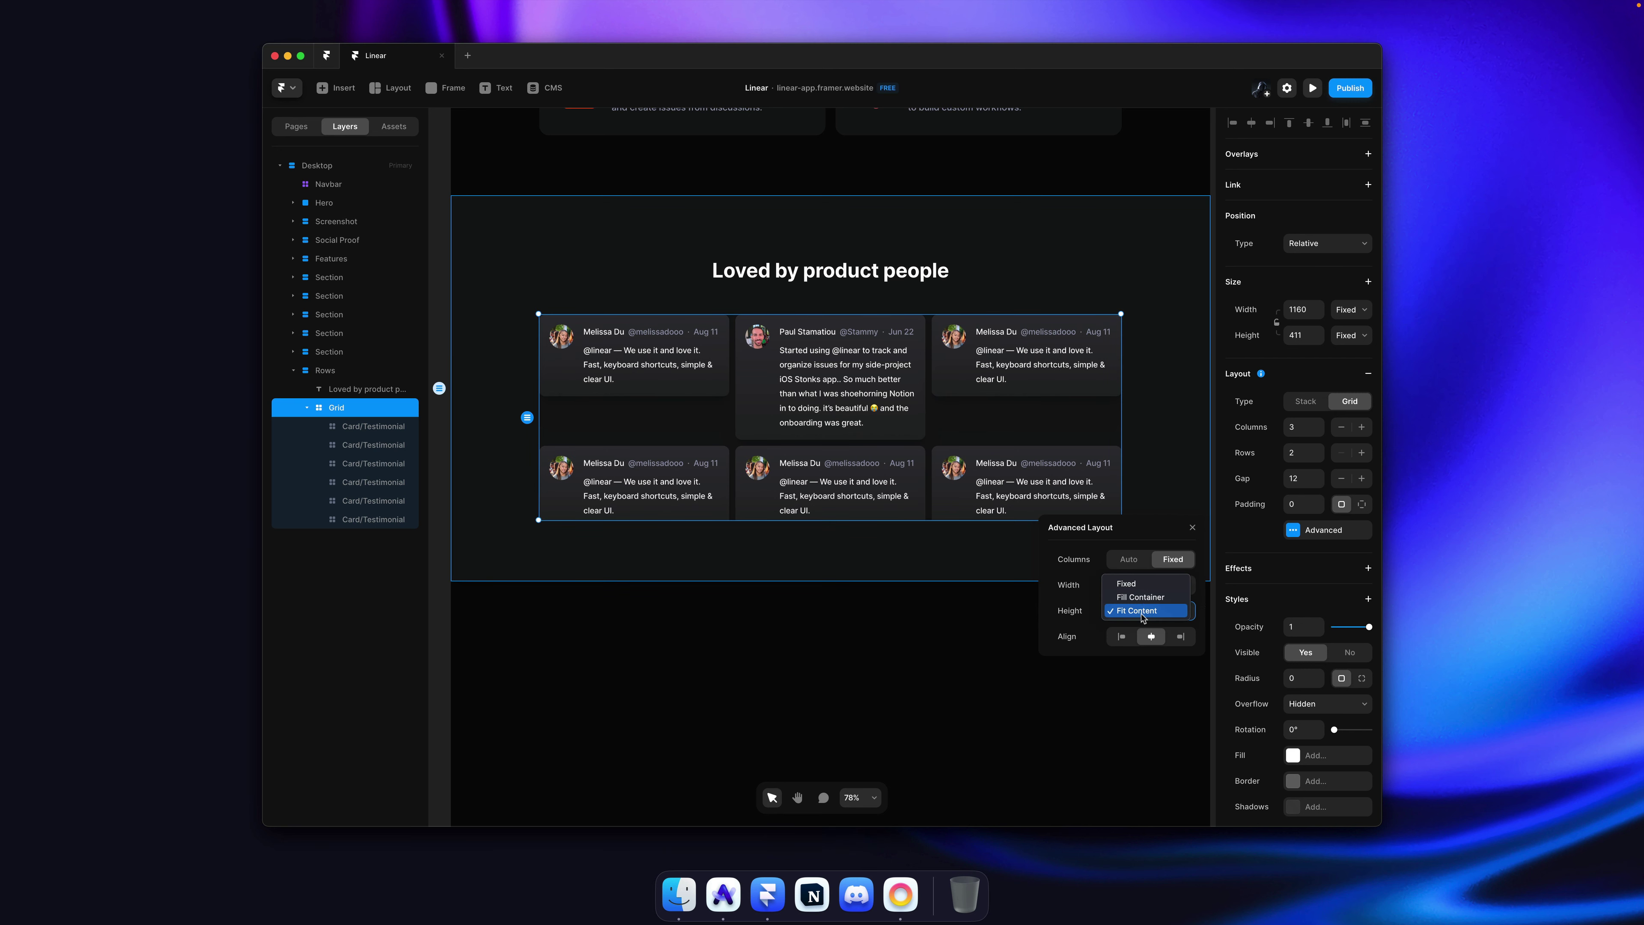
left_click(1194, 426)
left_click(969, 675)
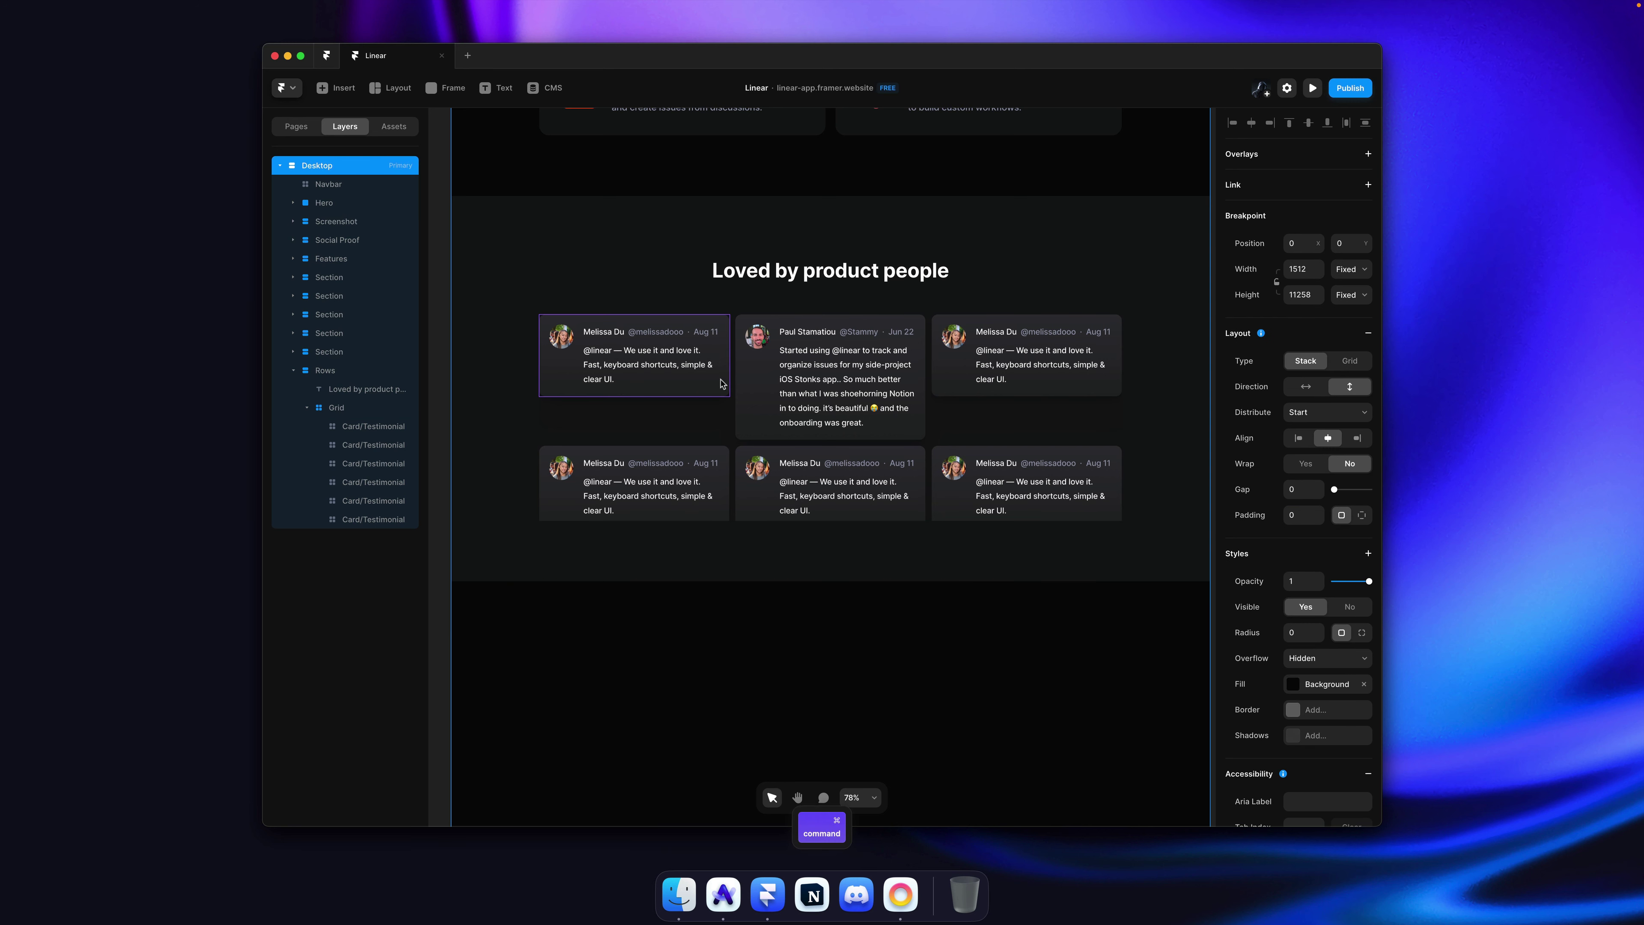
Step: Try a fixed height on all six cards, undo the change, and save the project
key("super+shift+a")
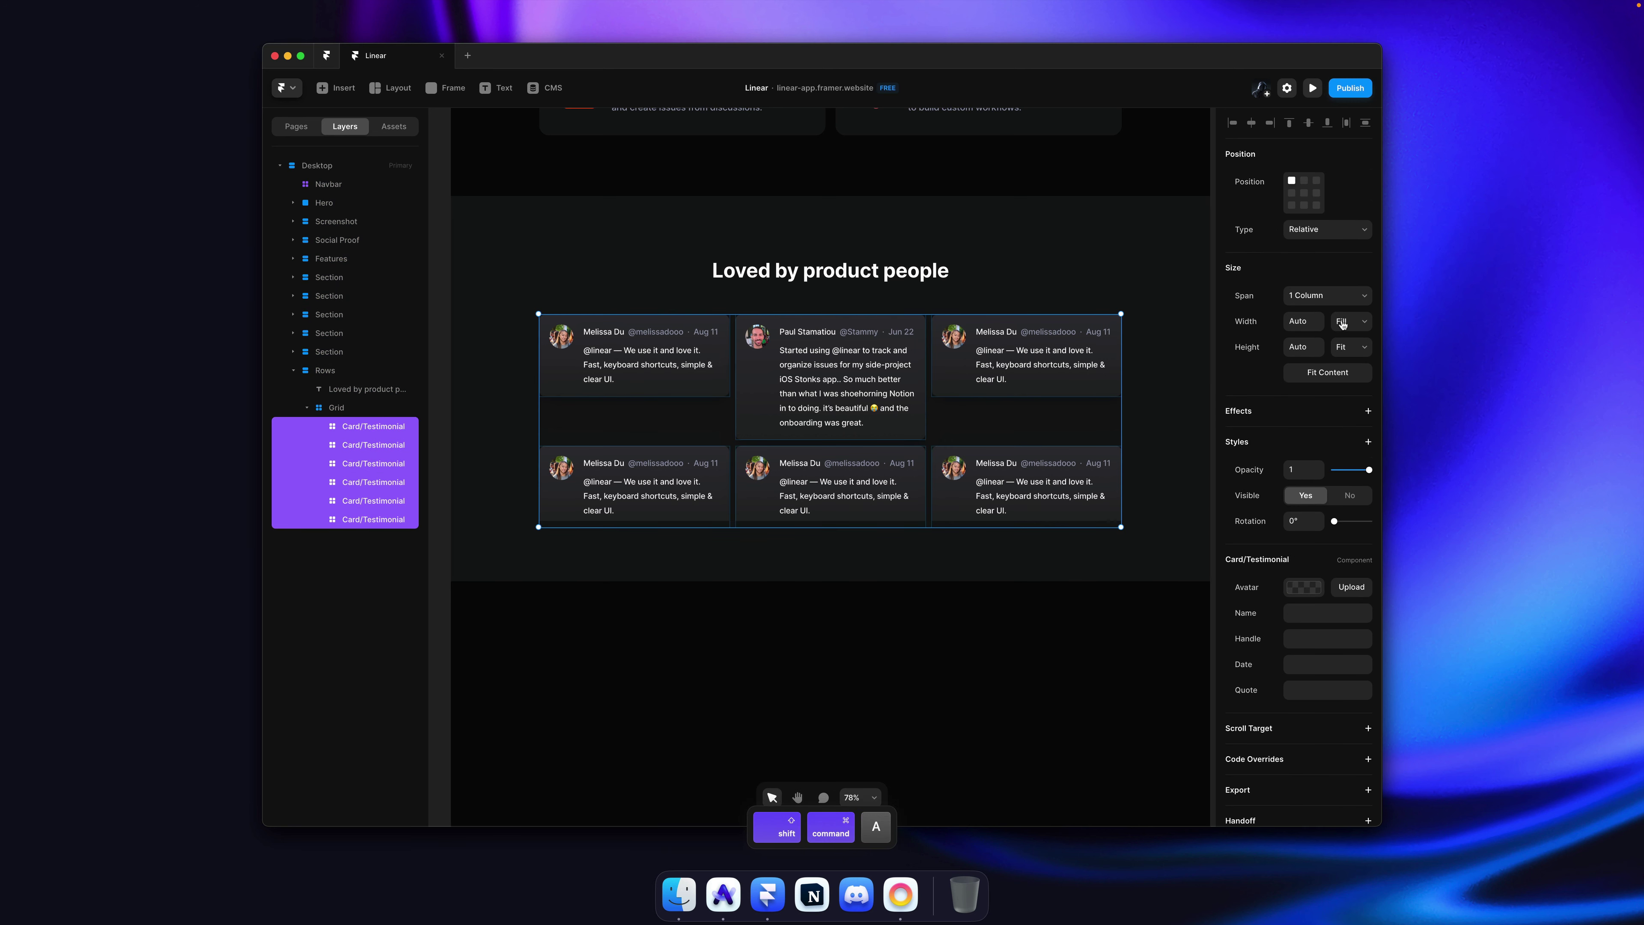
left_click(1347, 347)
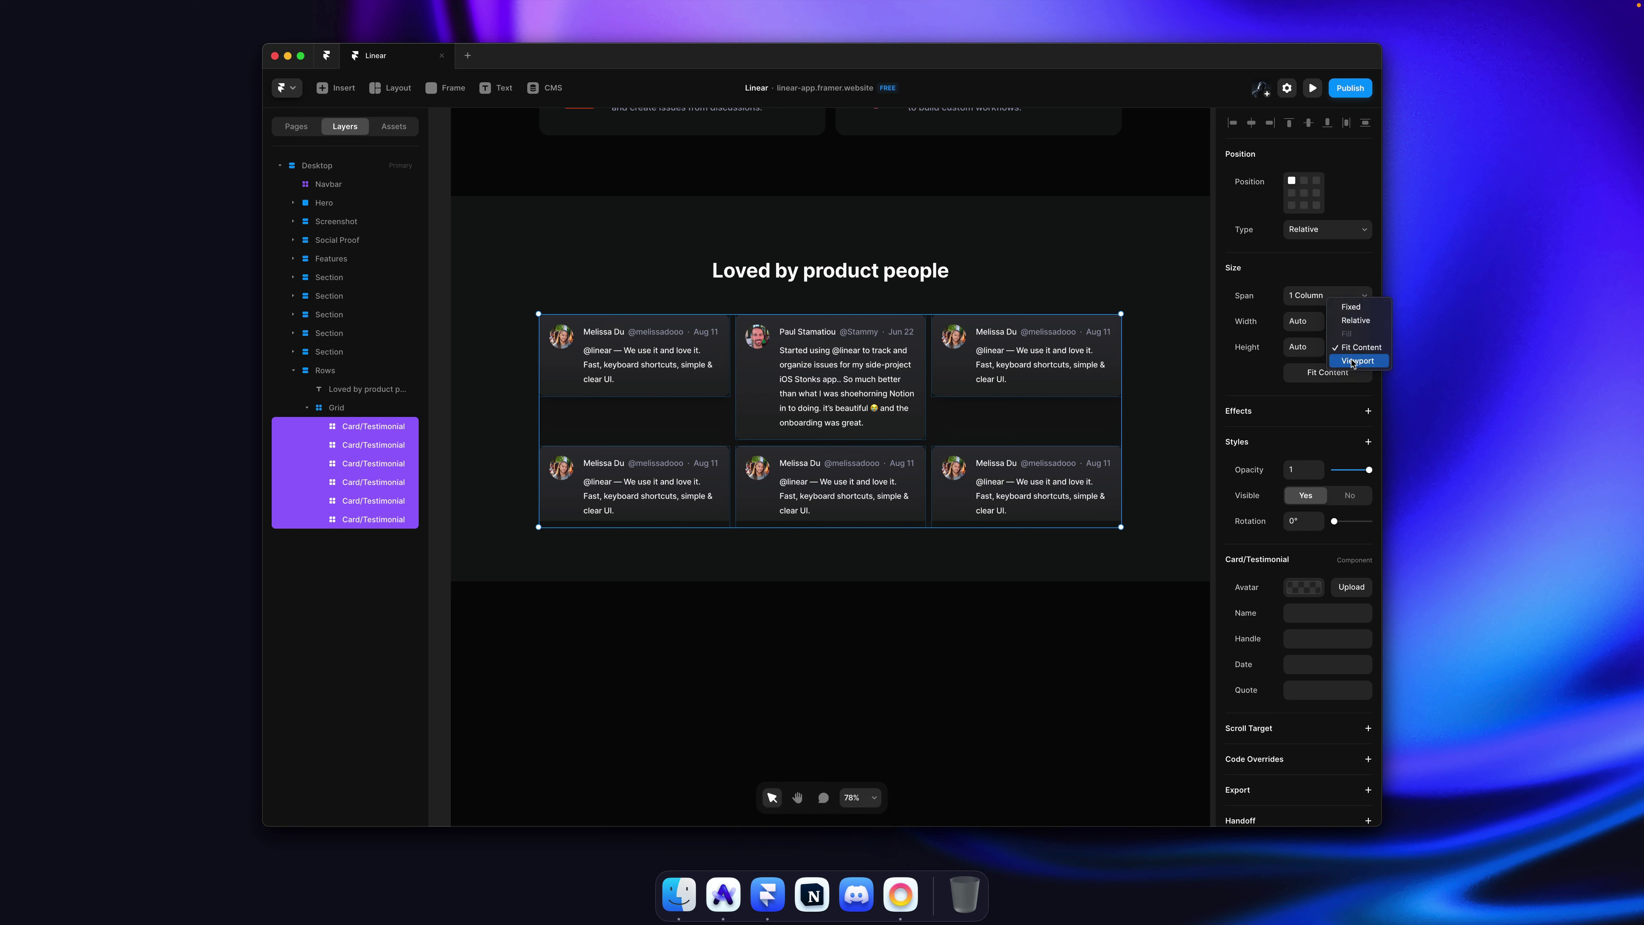
left_click(1352, 307)
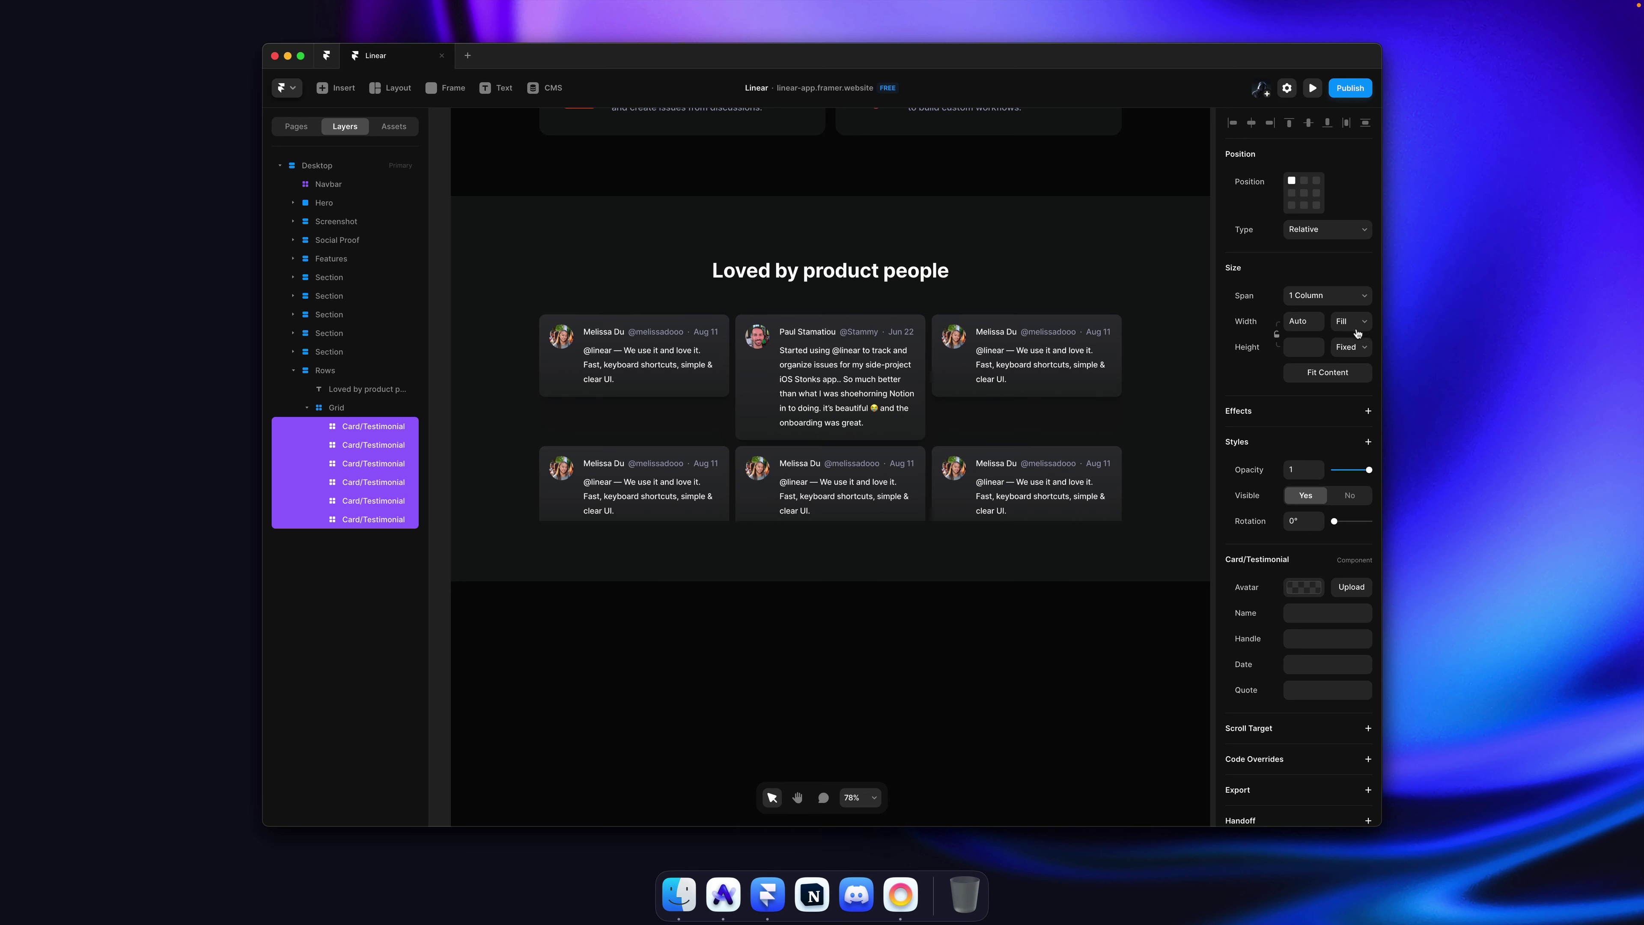
left_click(1350, 350)
left_click(992, 404, "super")
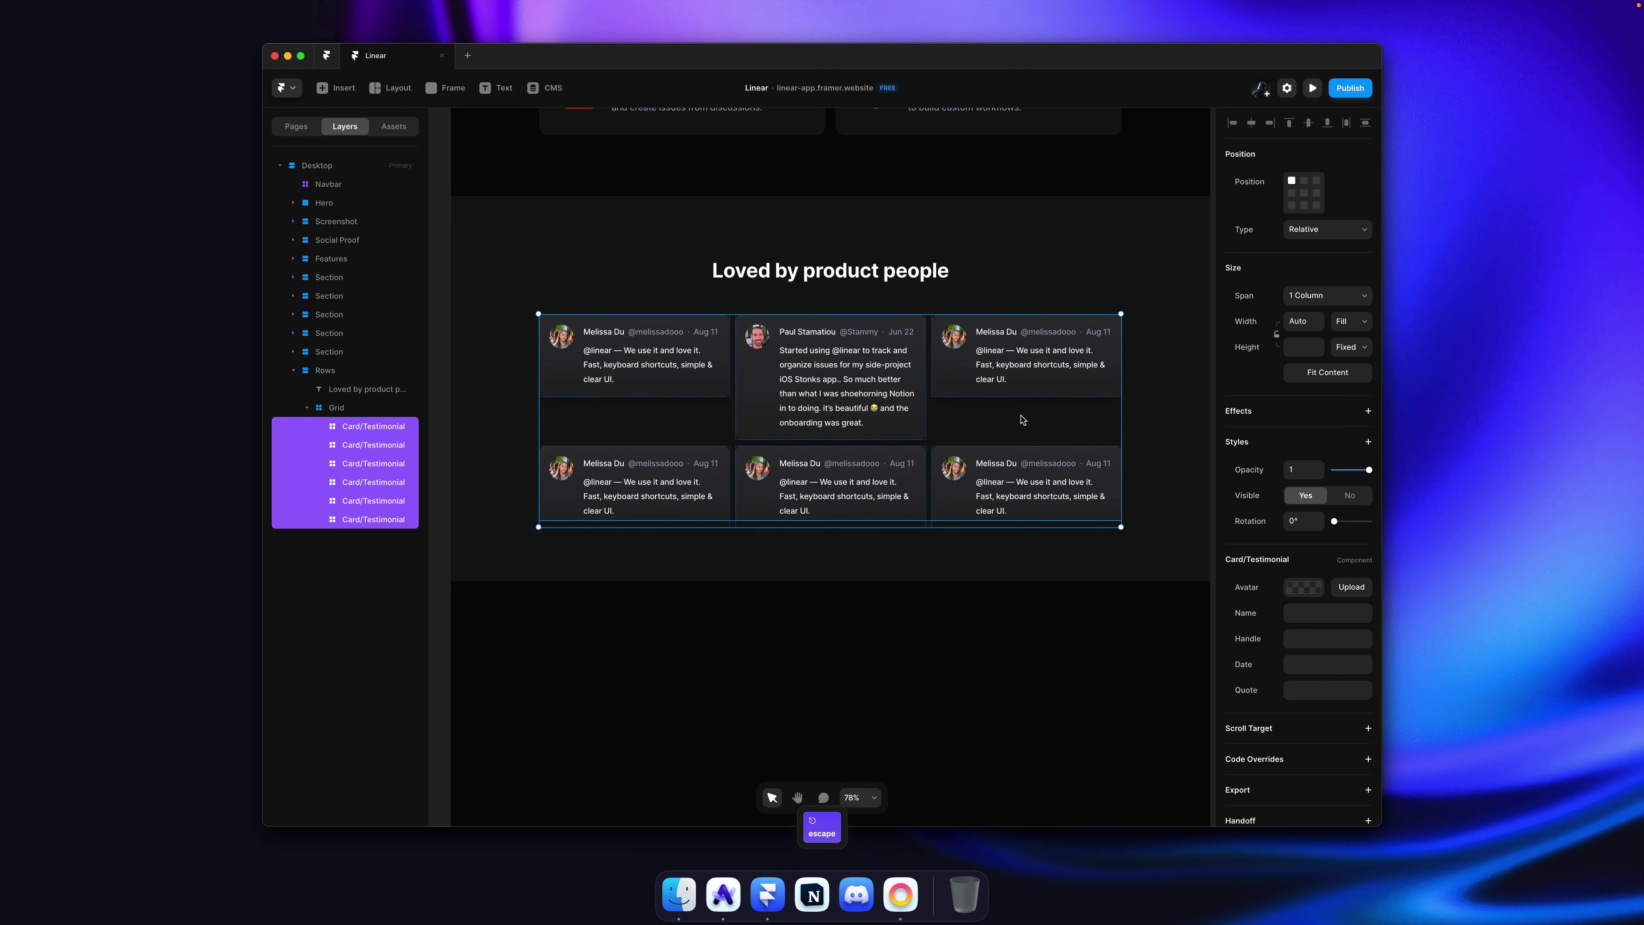
key("super+z")
key("super+z")
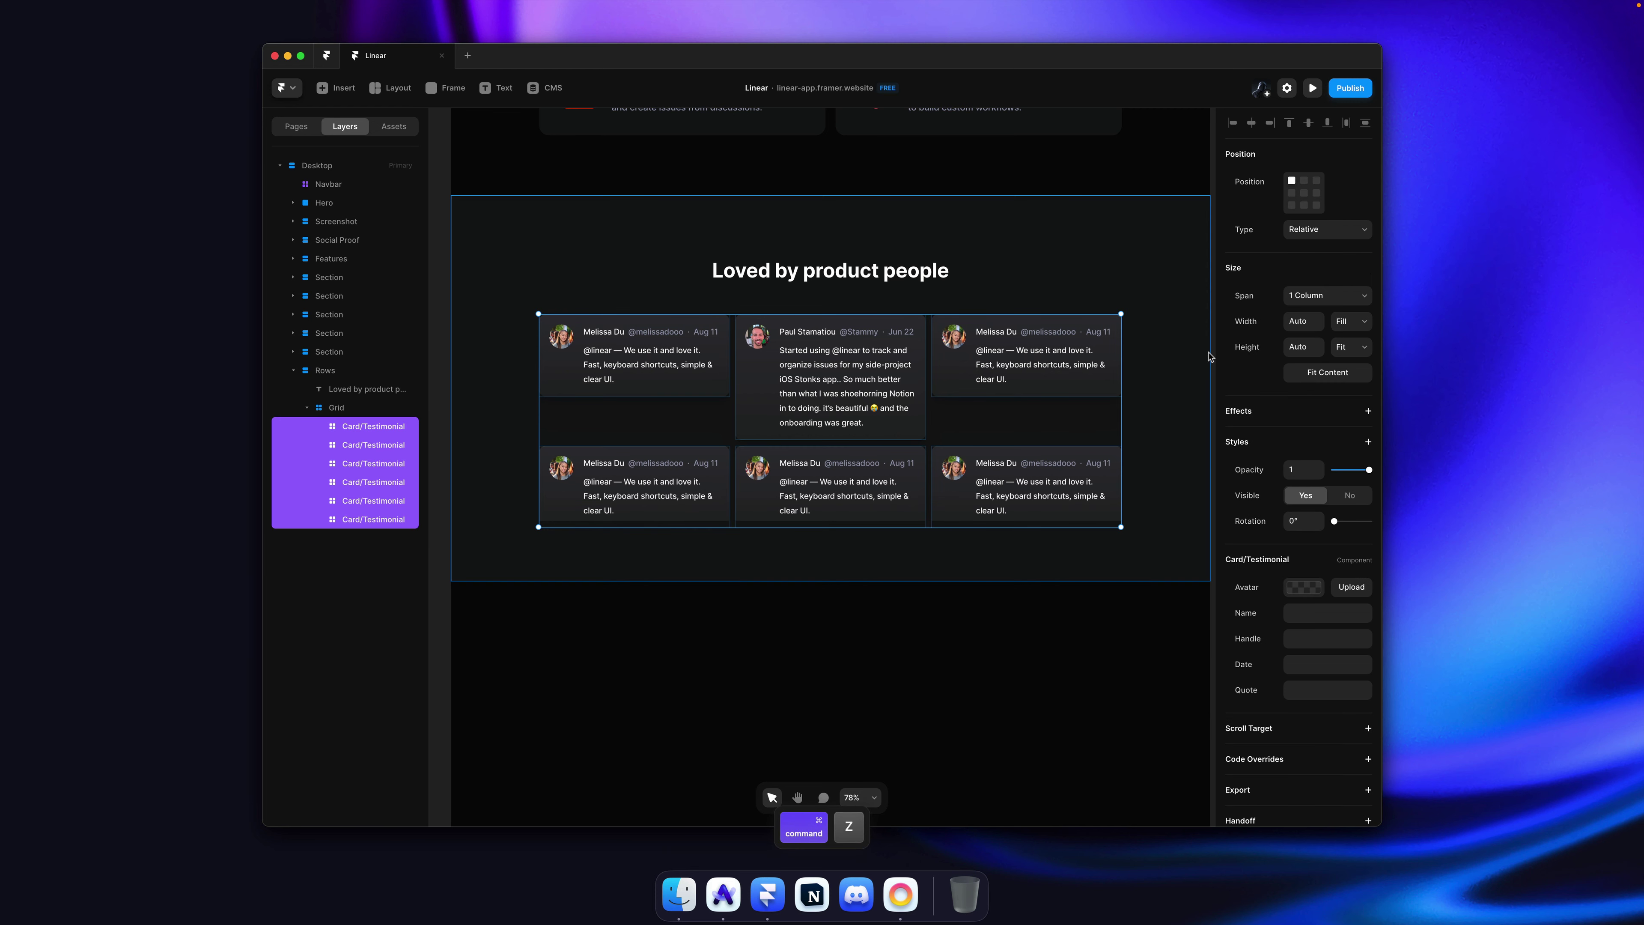
left_click(1049, 635)
scroll(1080, 600, "right", 2)
left_click(1150, 527)
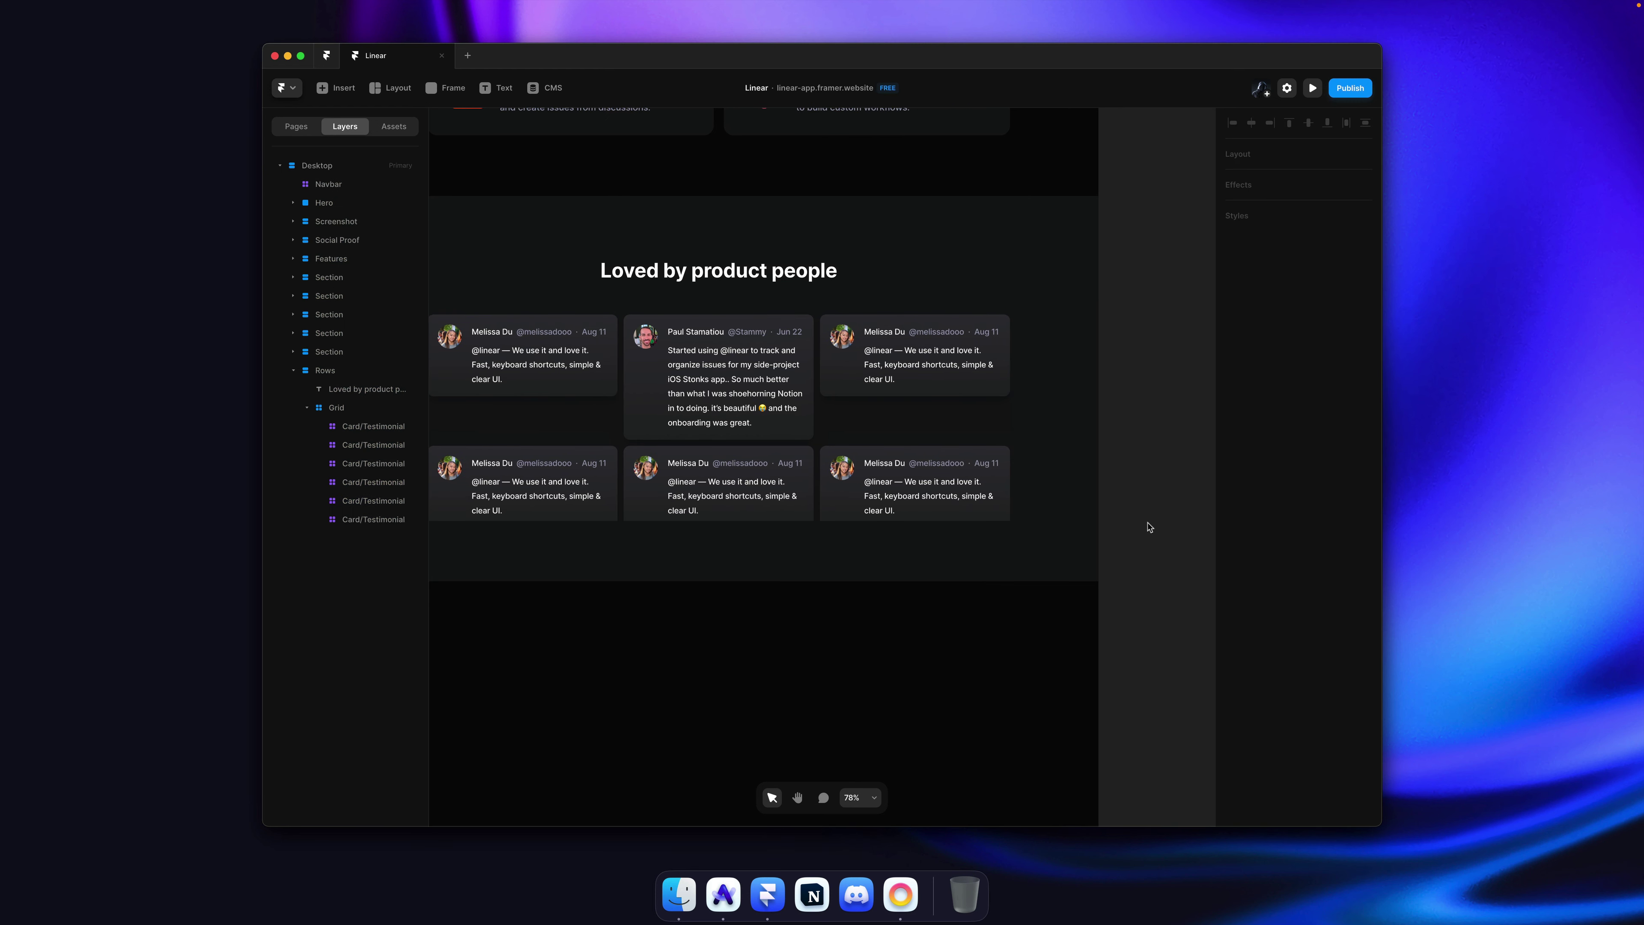
key("super+s")
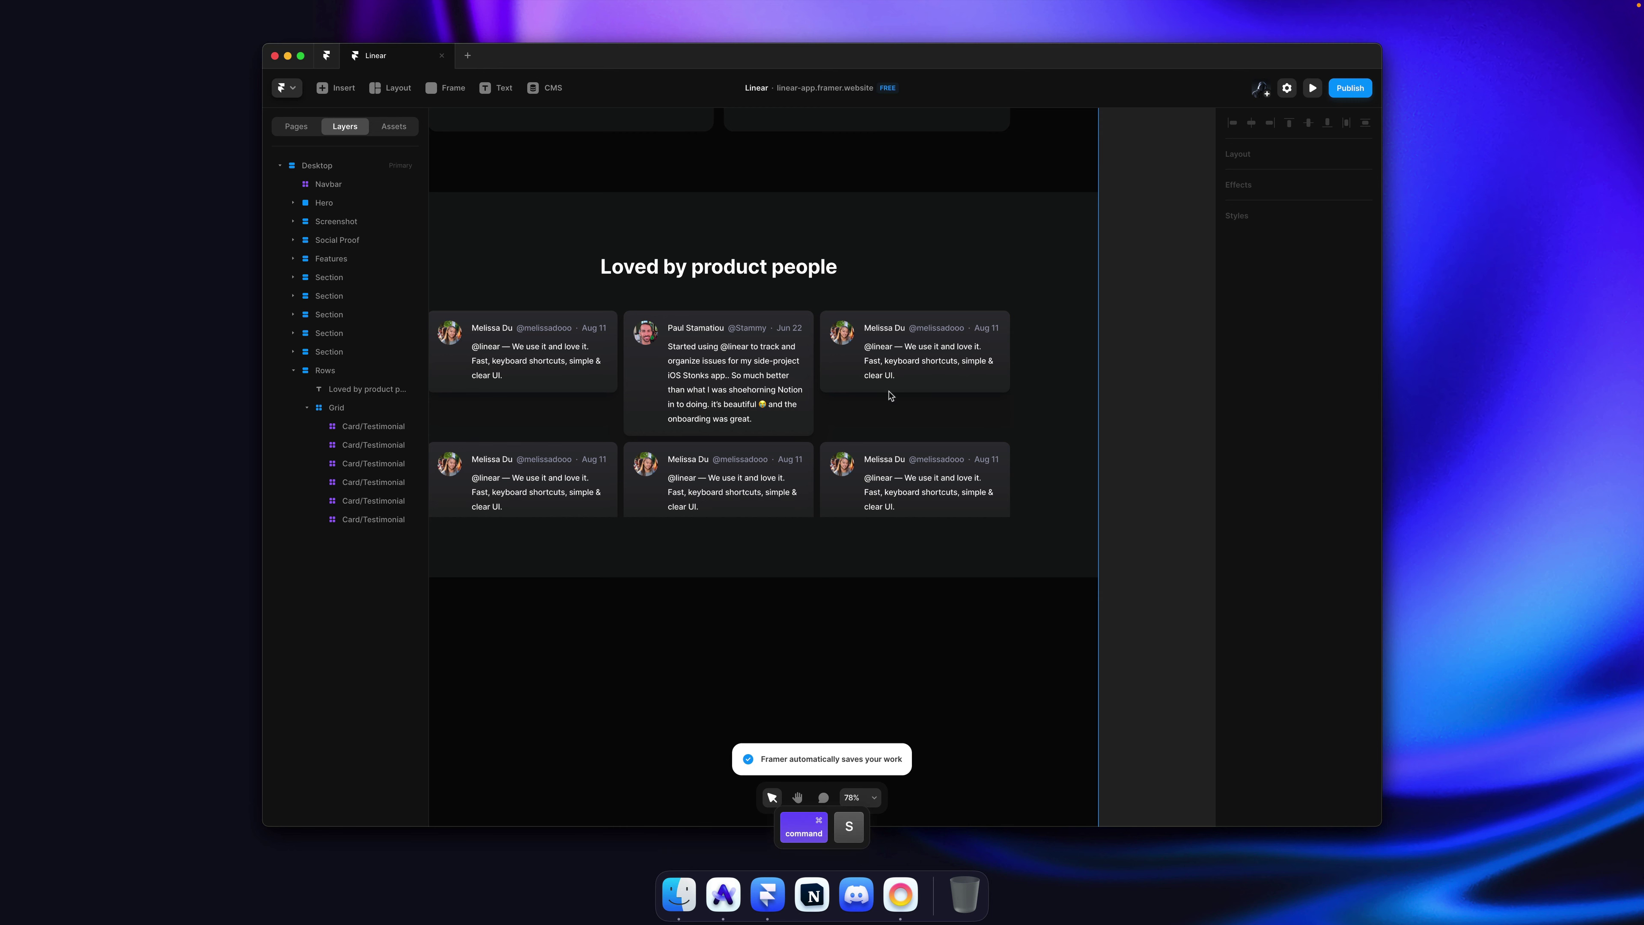
Step: Copy the right-column reviewer's avatar from linear.app and paste it into the top-right card
key("super+Tab")
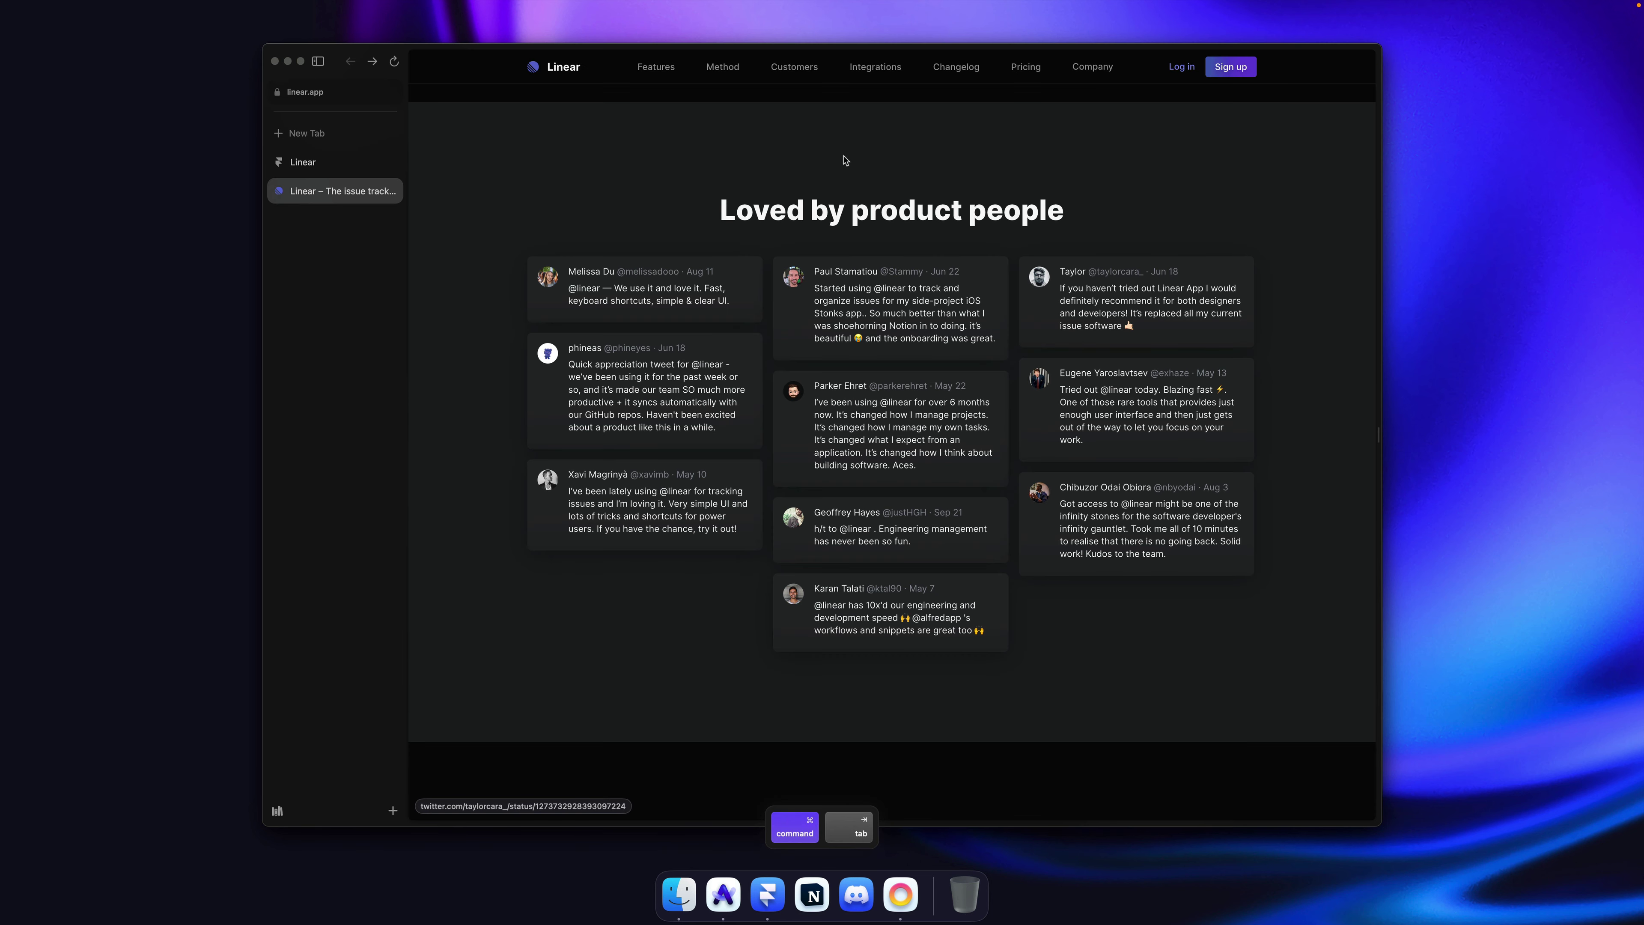
right_click(1039, 276)
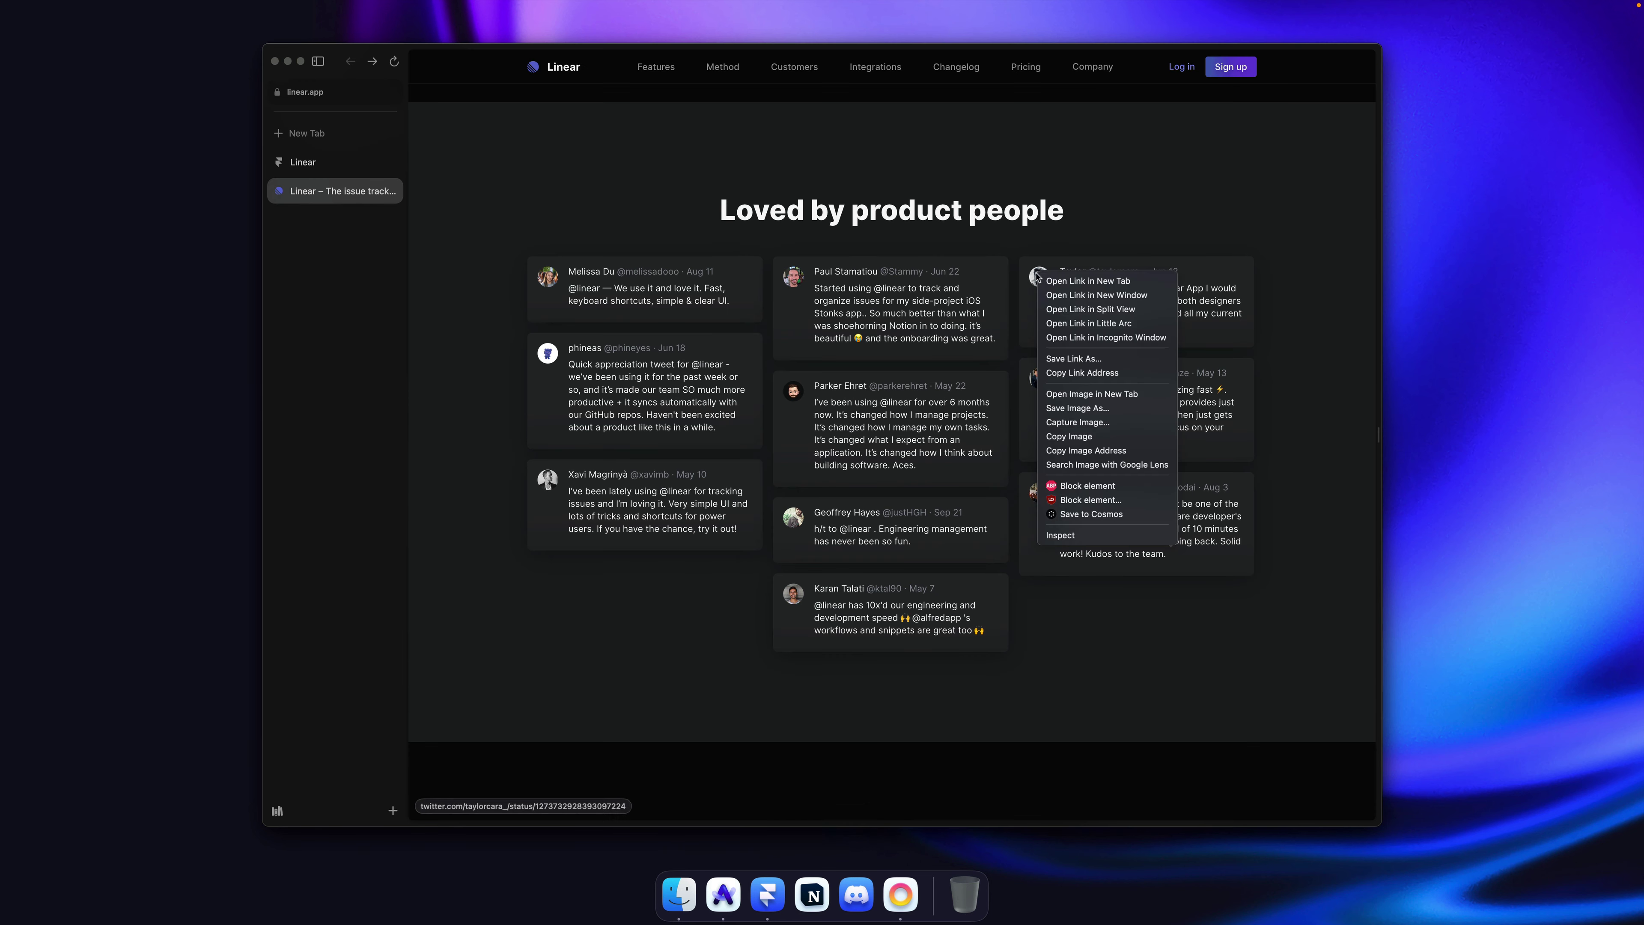
left_click(1087, 437)
key("super+Tab")
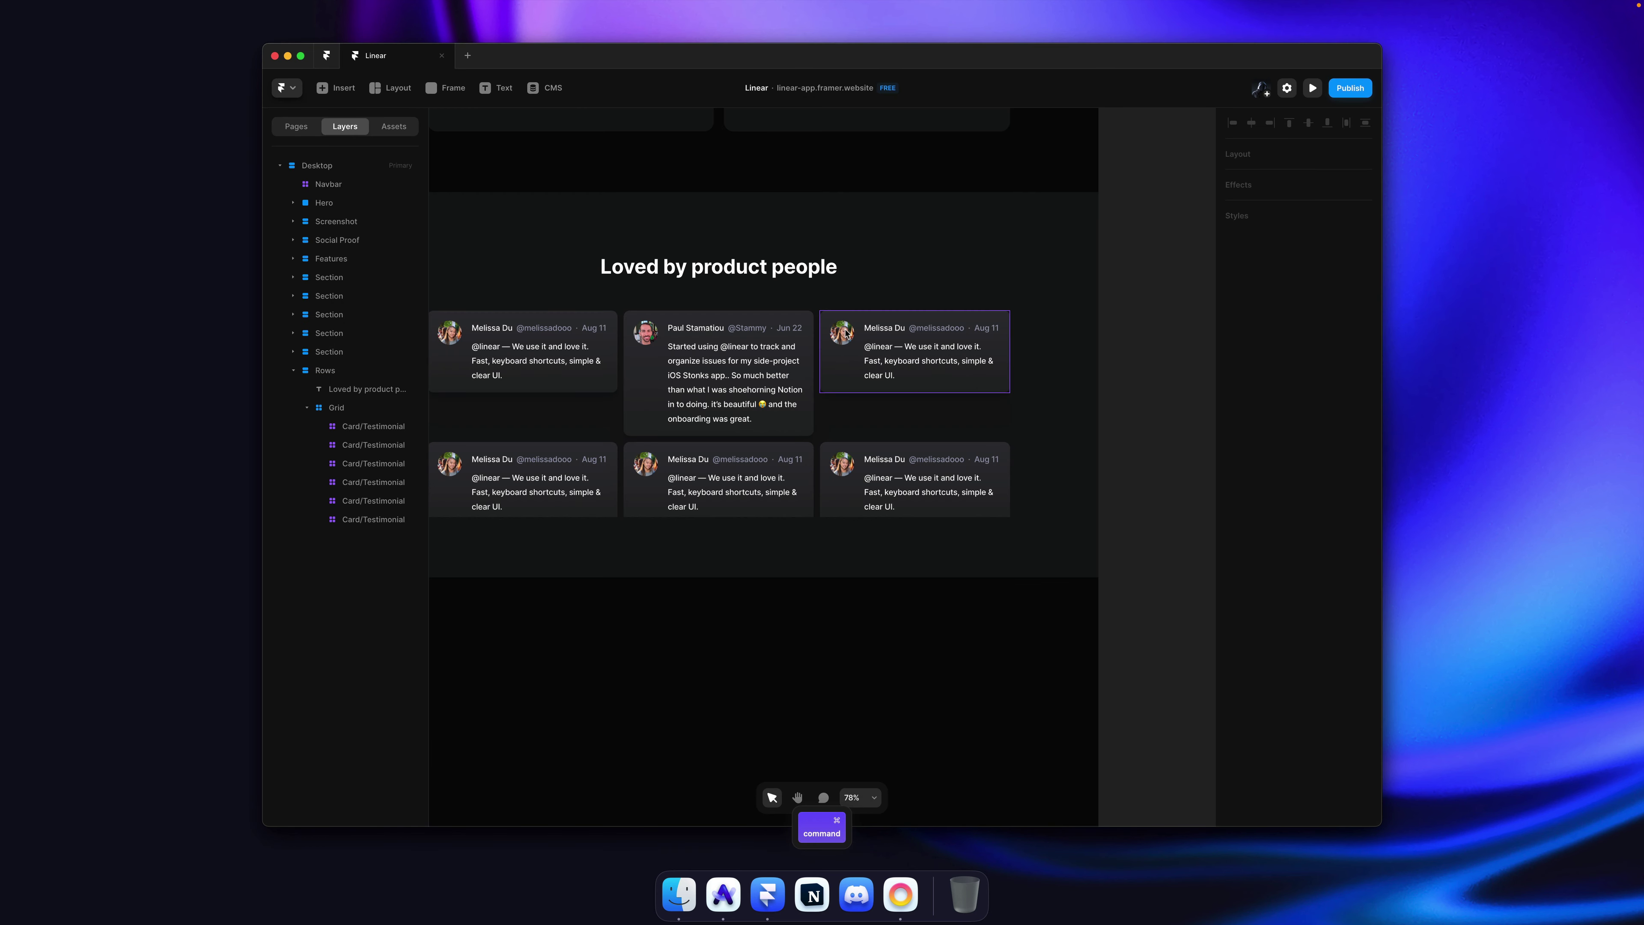
left_click(1309, 617)
key("super+v")
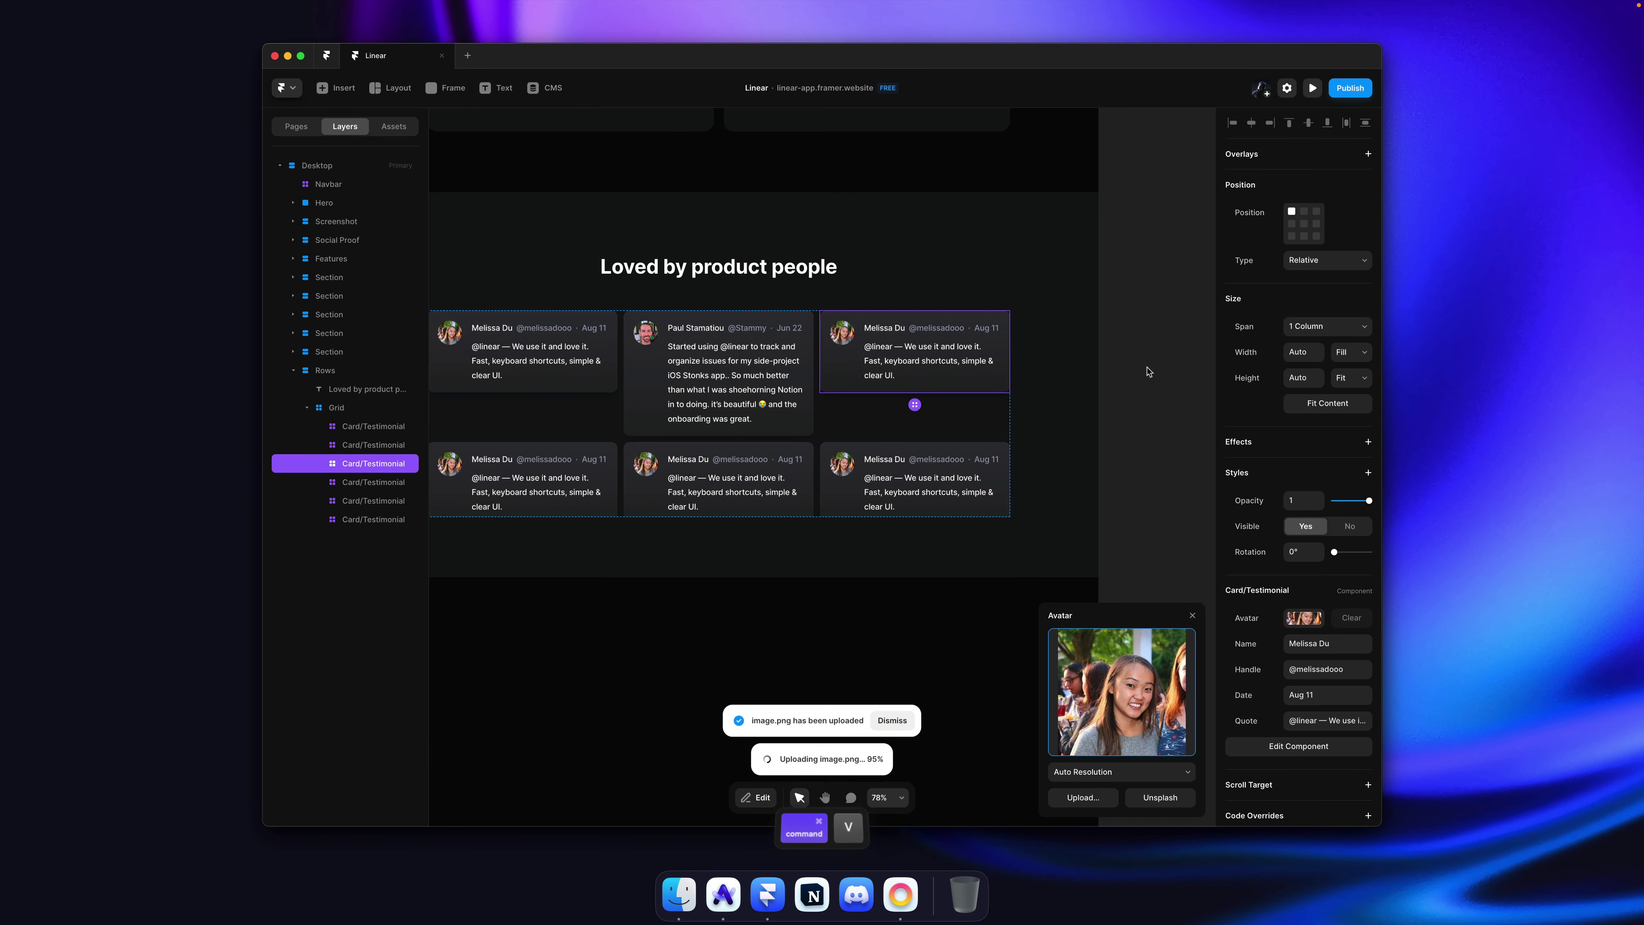
left_click(1120, 454)
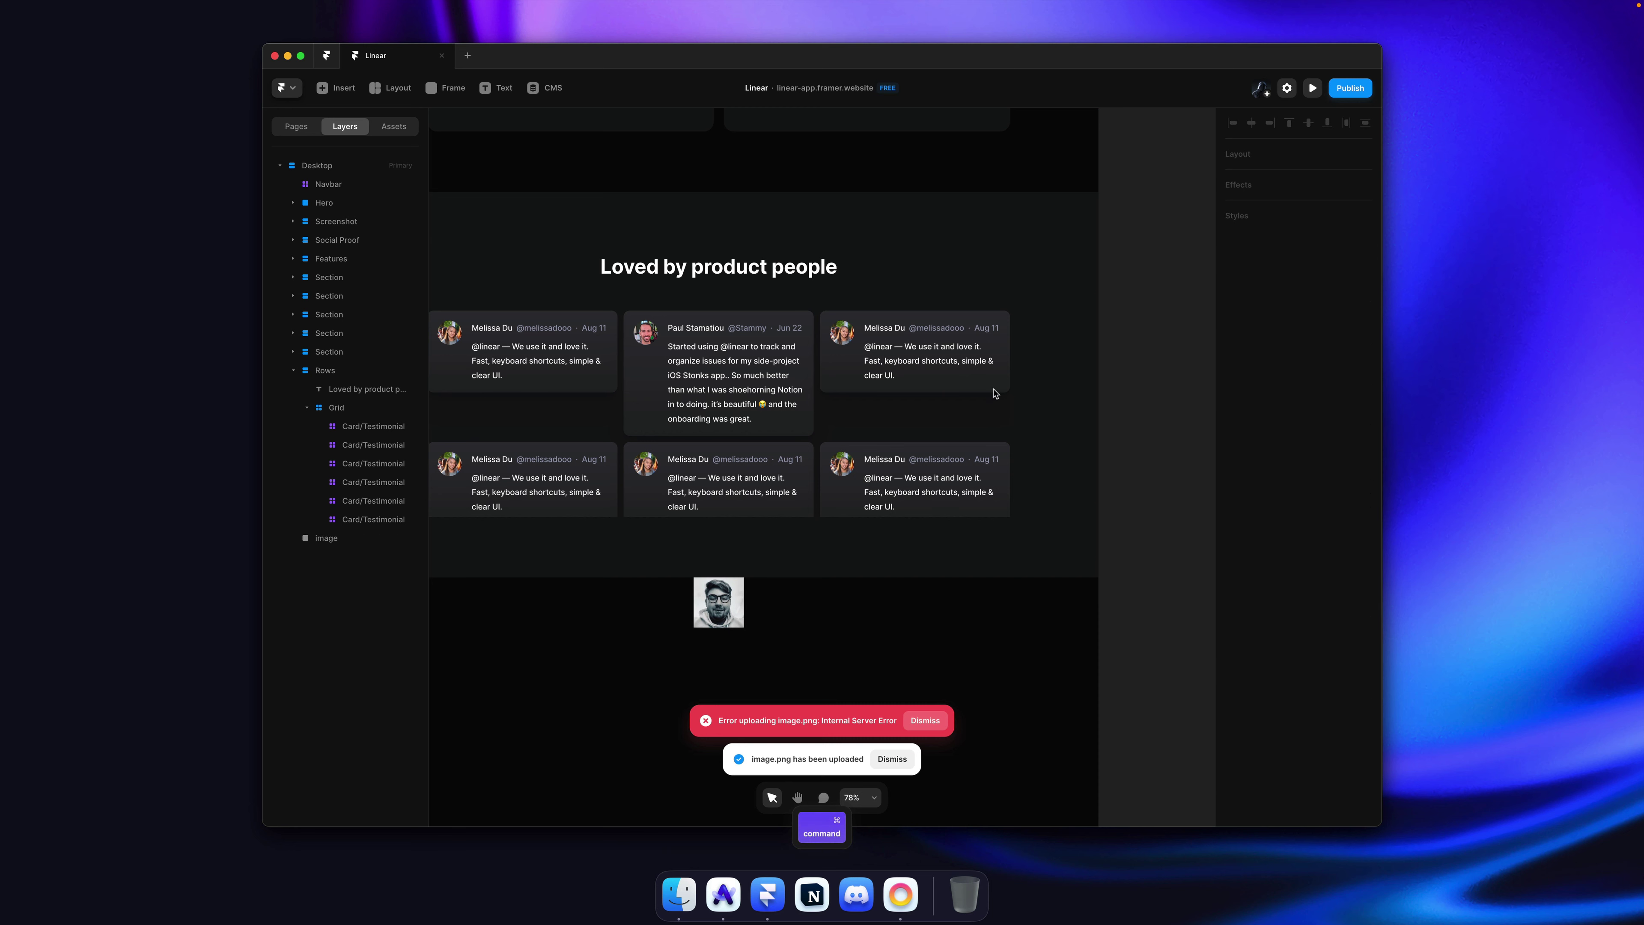
Step: Re-paste the avatar into the top-right card's Avatar and delete the two stray image layers
left_click(995, 388, "super")
left_click(1304, 617)
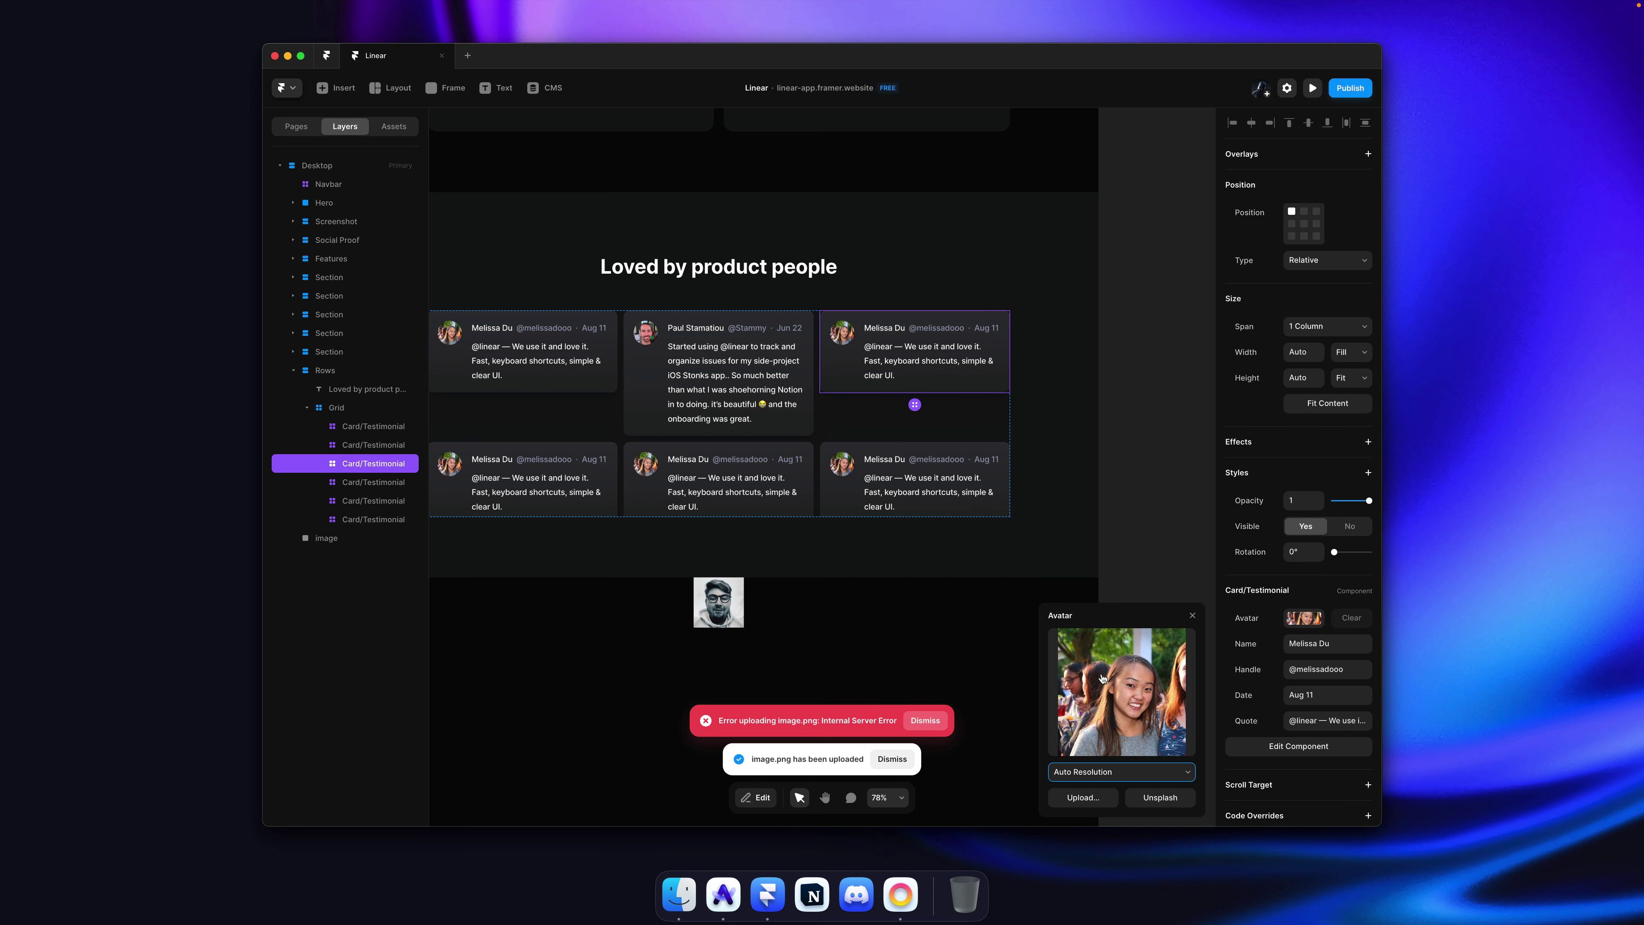
key("super+v")
left_click(840, 591)
left_click(719, 602)
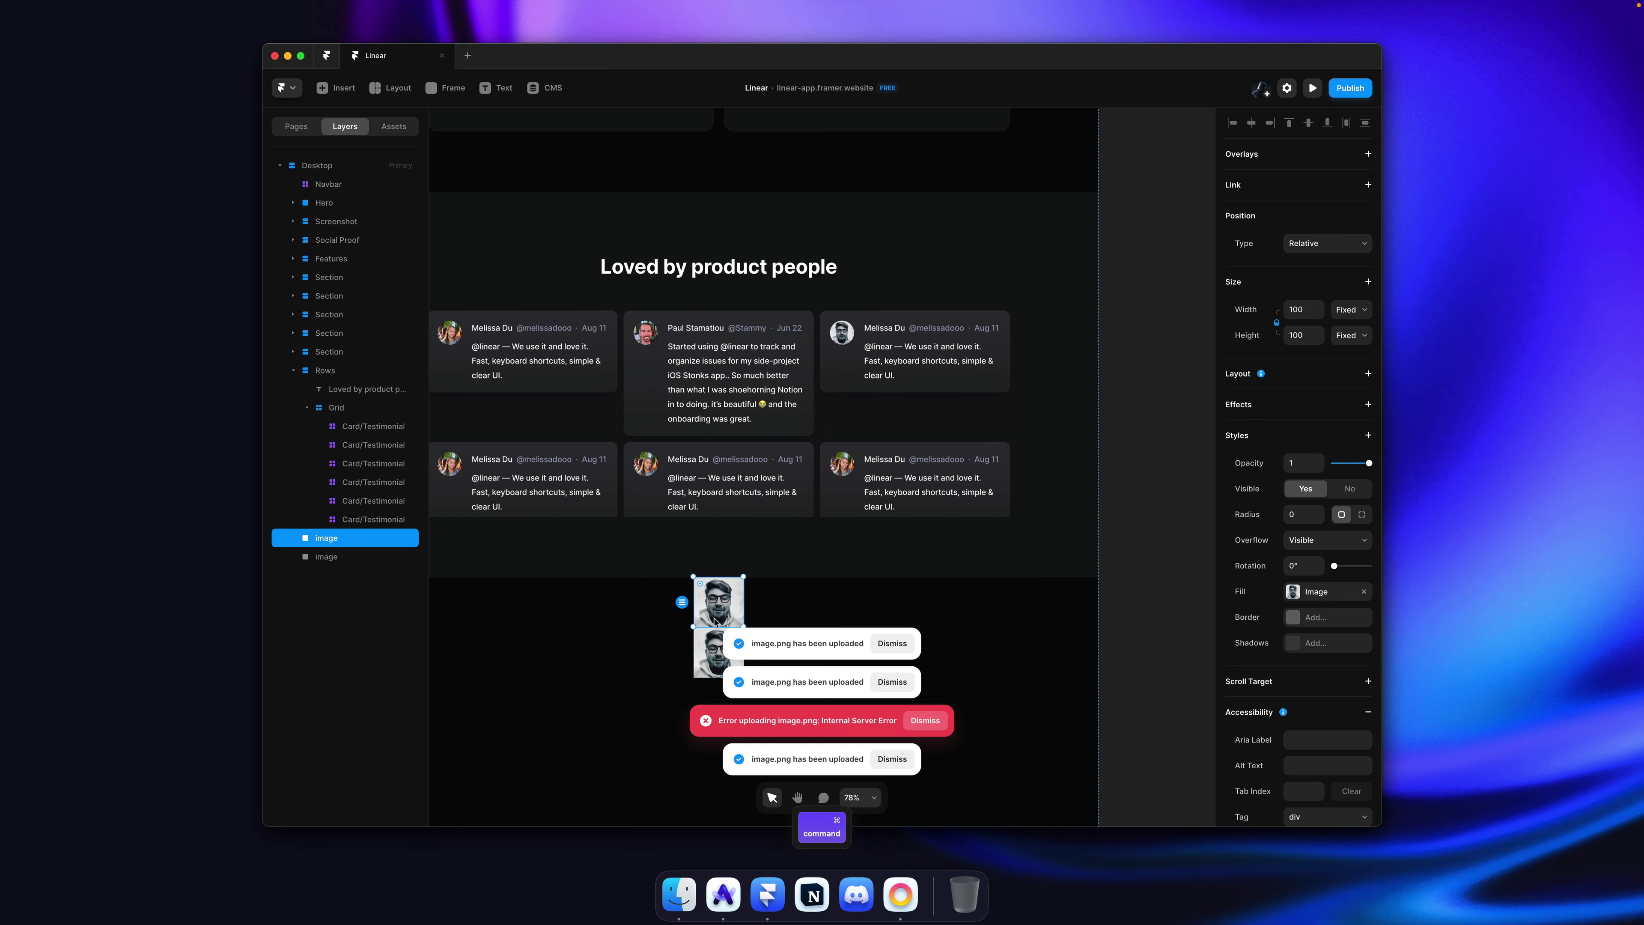
left_click(710, 654, "shift")
key("BackSpace")
Step: Fill the top-right card's Name and Handle with the reviewer copied from linear.app
key("super+Tab")
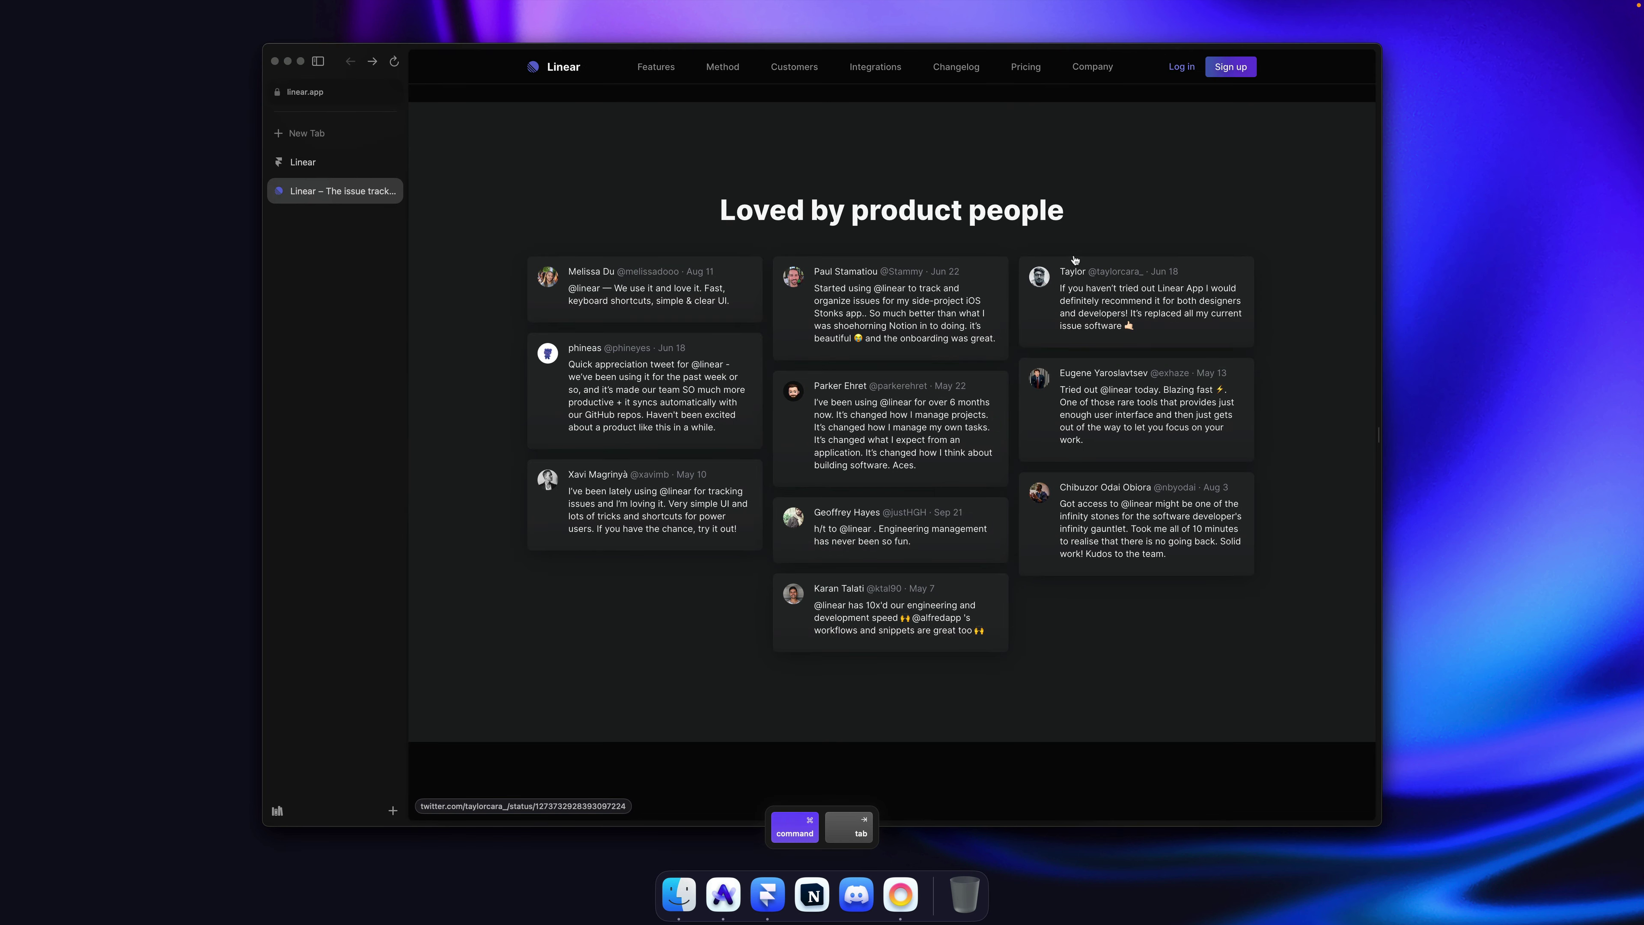
left_click_drag(1135, 263, 1119, 270)
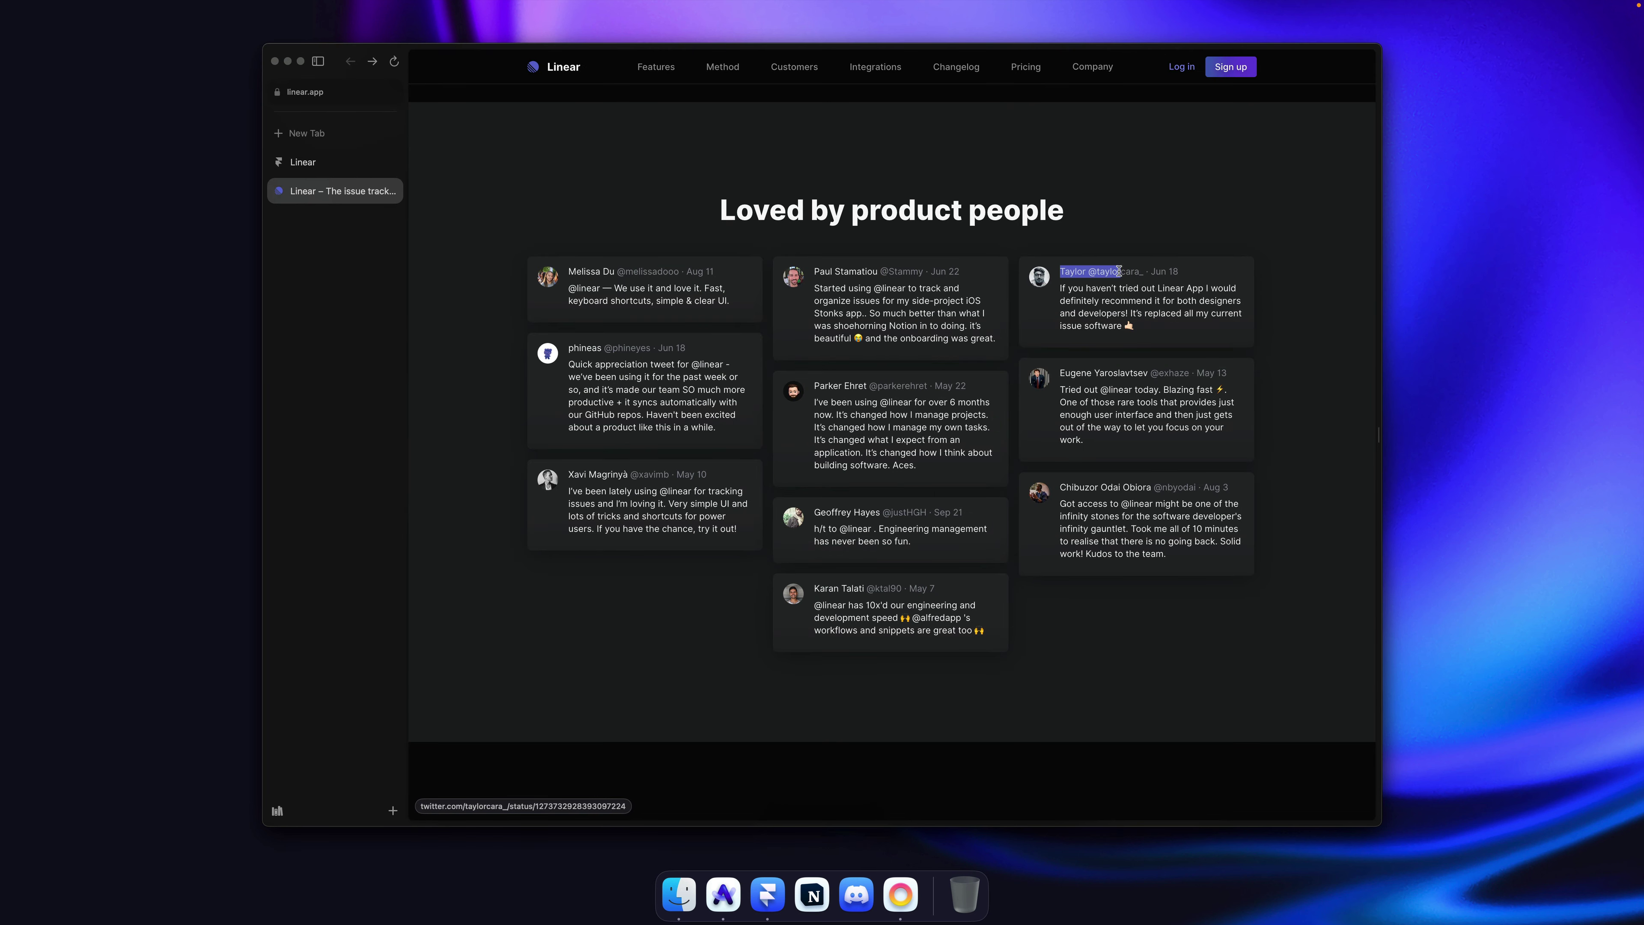
key("super+Tab")
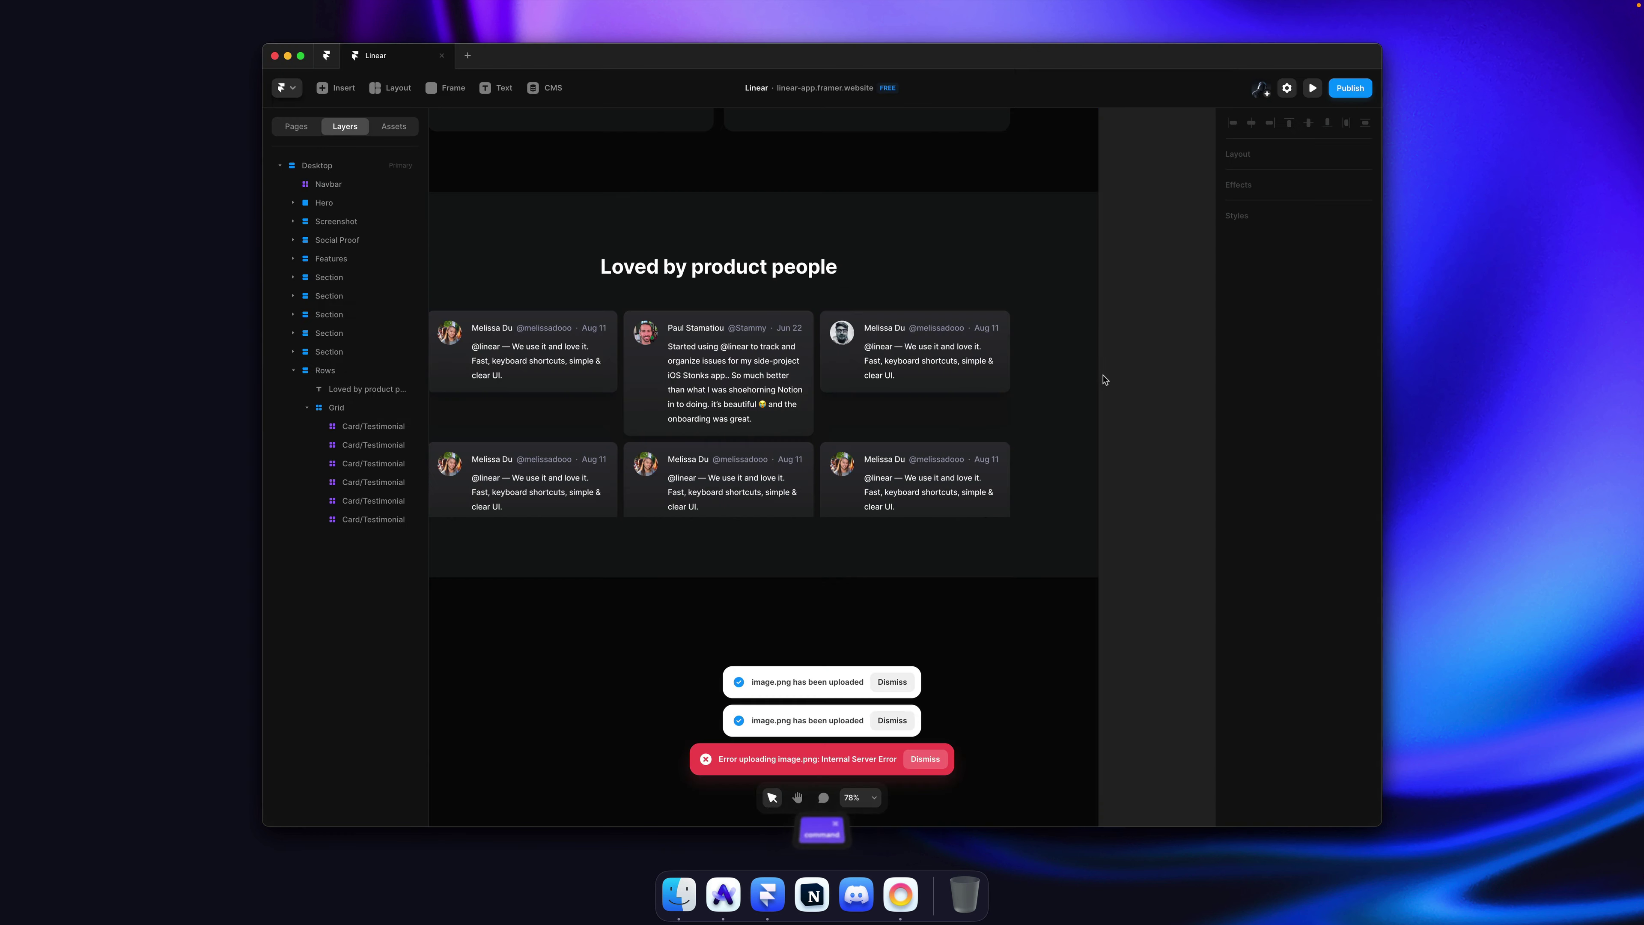
left_click(972, 363)
left_click(1333, 662)
left_click(1346, 648)
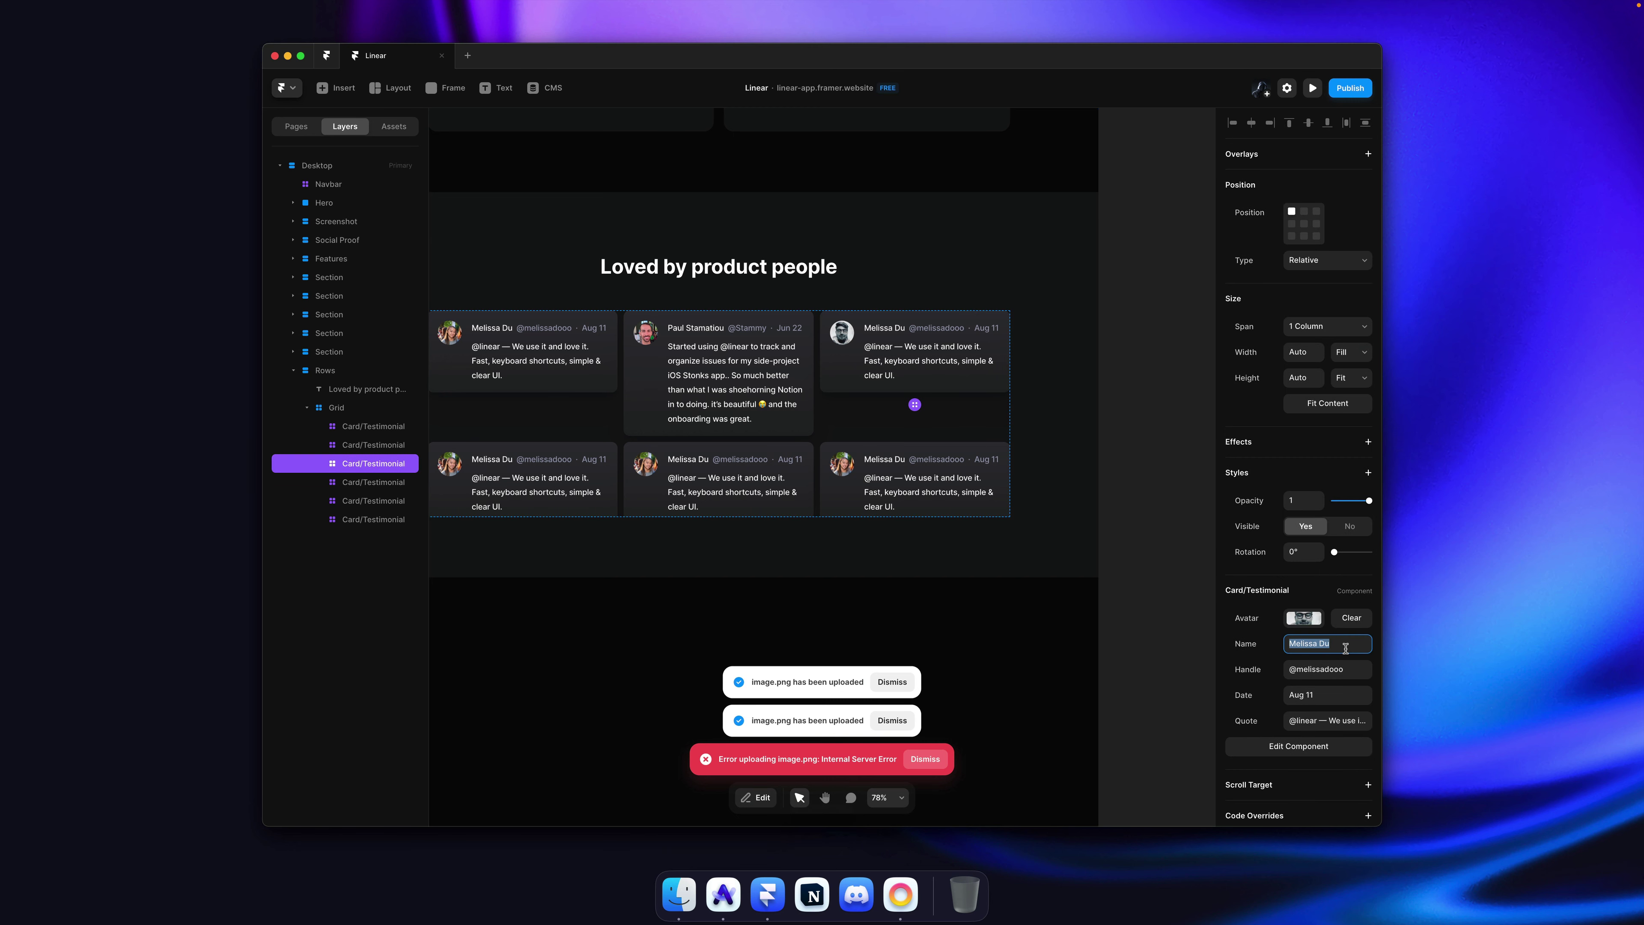
type("Taylor")
key("Tab")
key("super+v")
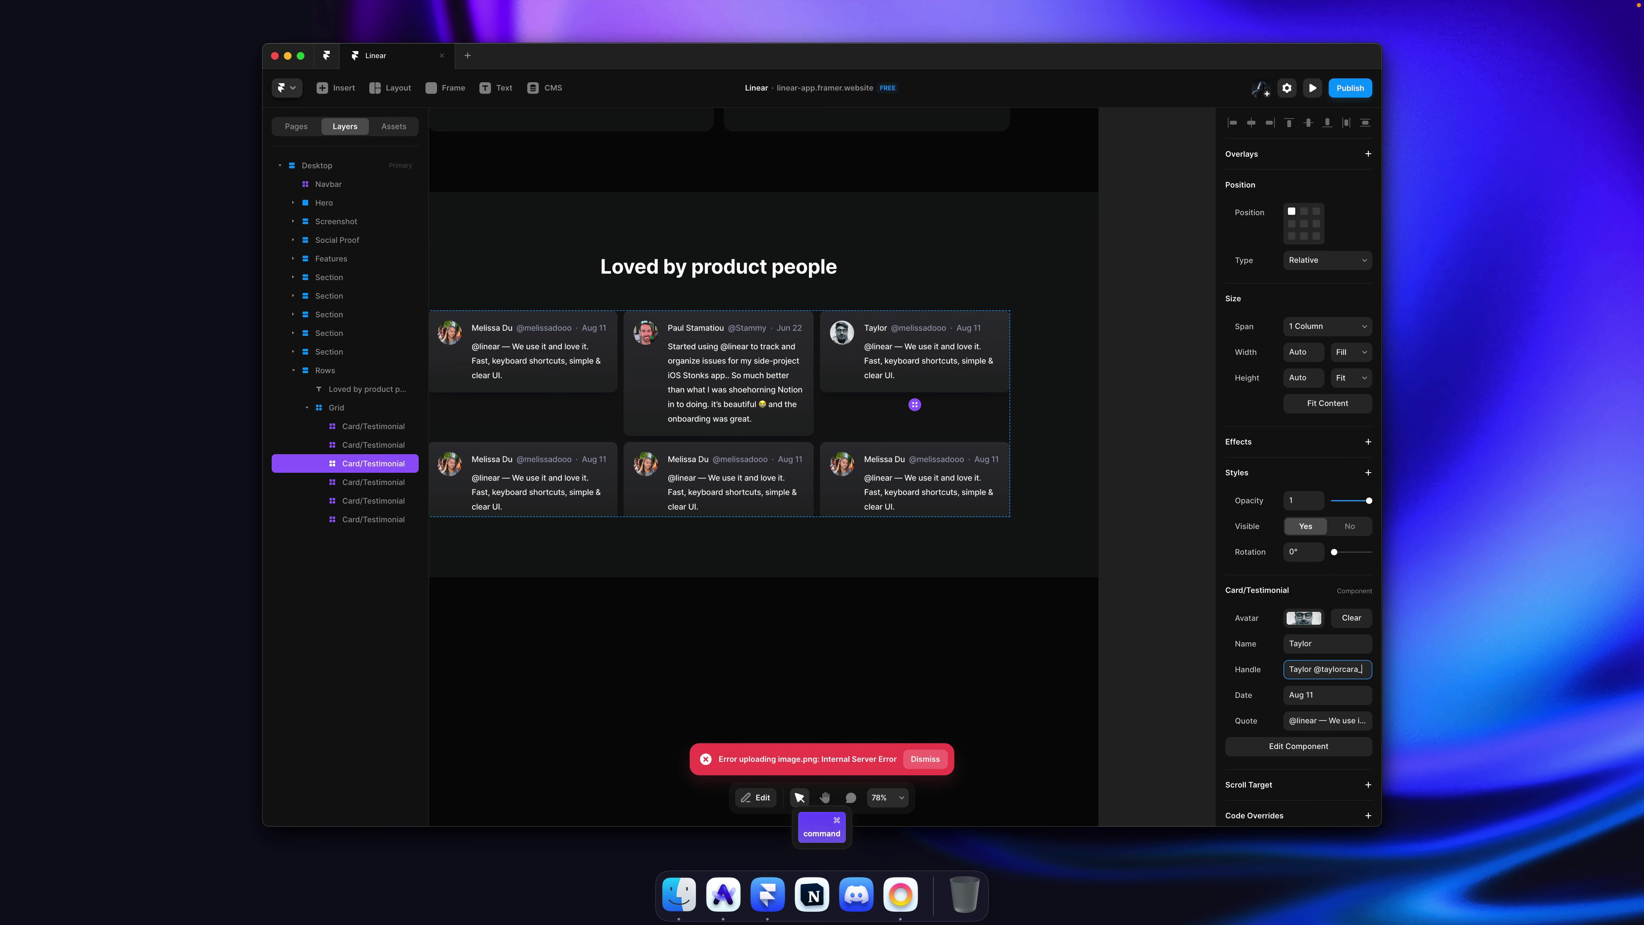
key("super+Left")
key("shift+Right")
key("shift+Right")
key("shift+Right")
key("shift+Right")
key("shift+Right")
key("shift+Right")
key("BackSpace")
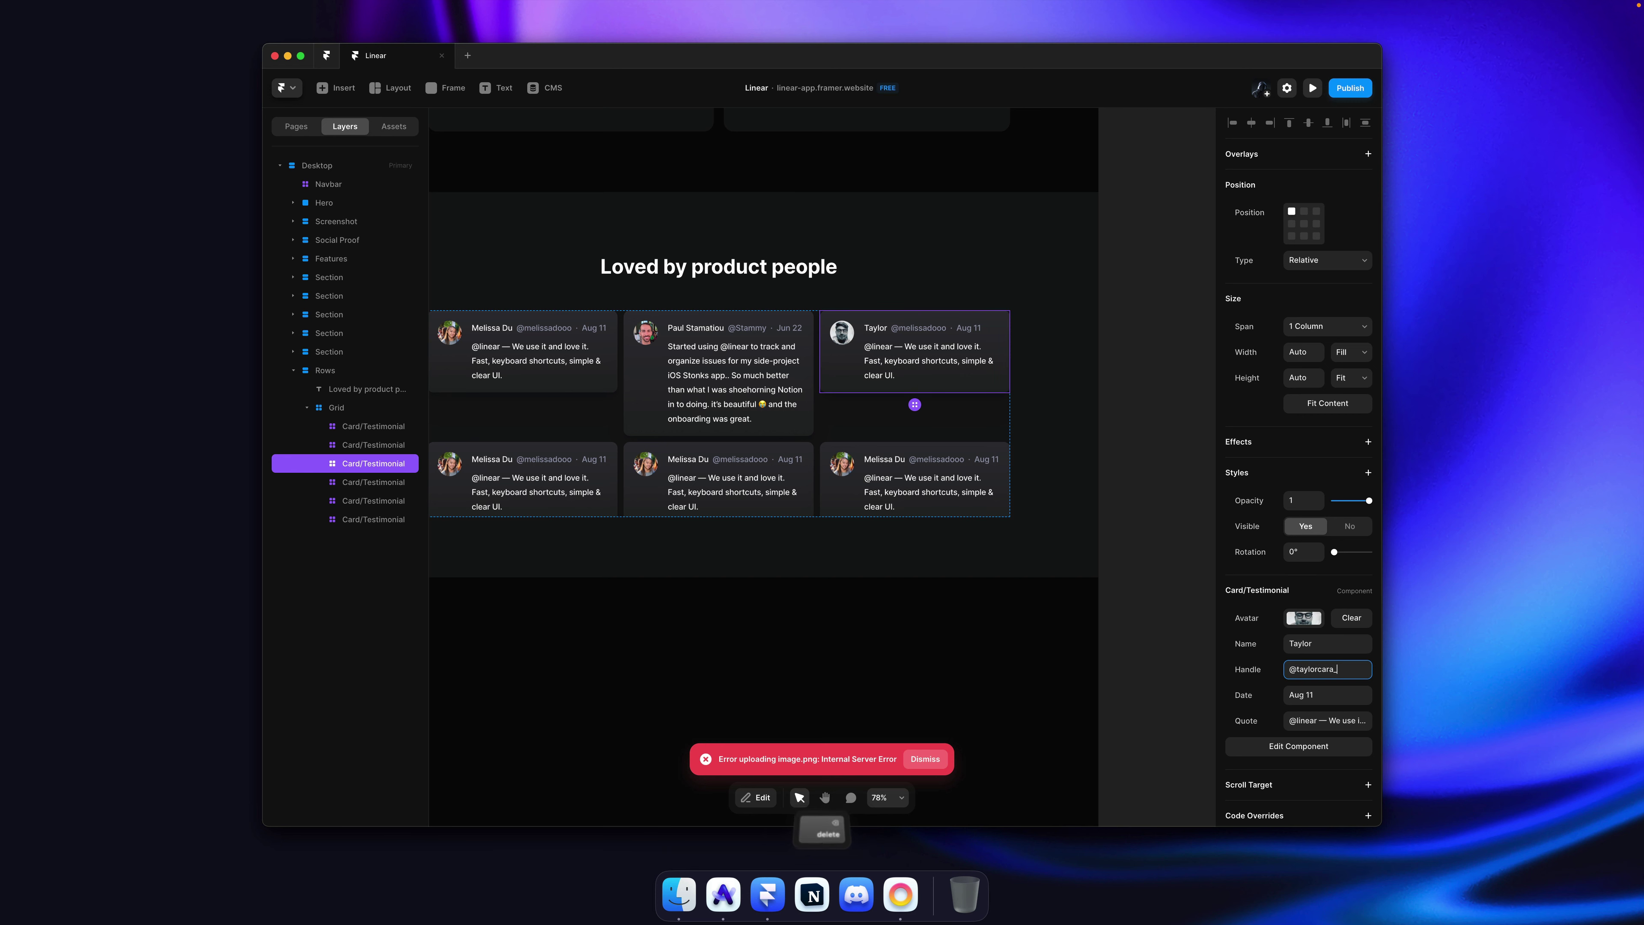
key("Return")
Step: Change the top-right card's date to Jun 18
key("super+Tab")
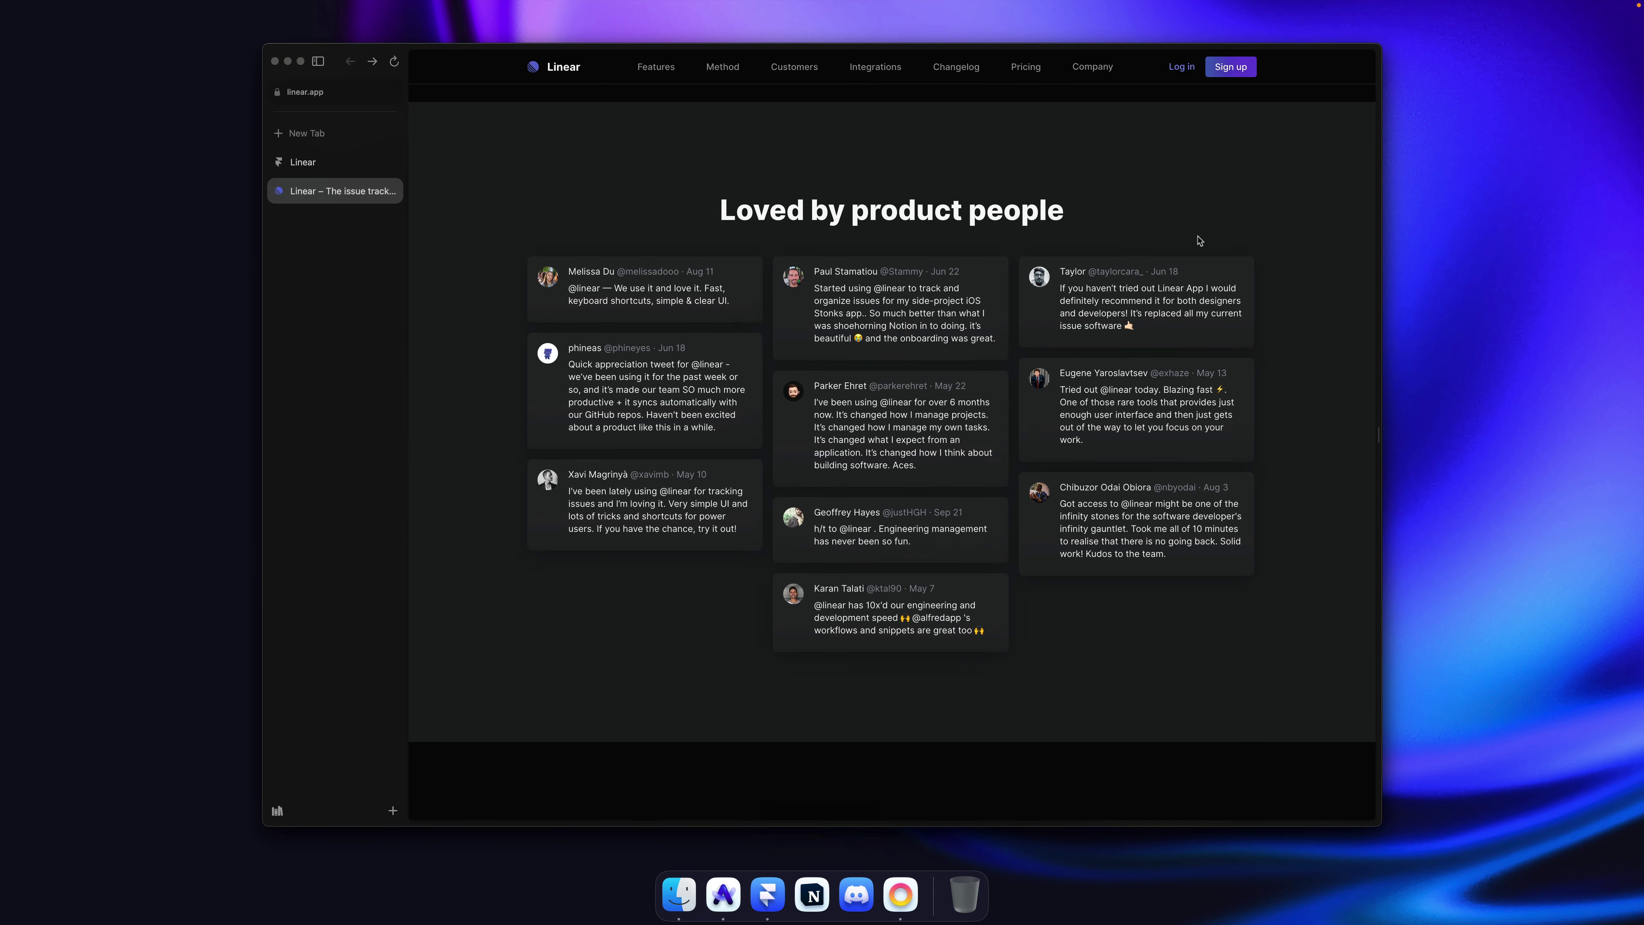
key("super+Tab")
left_click(956, 369)
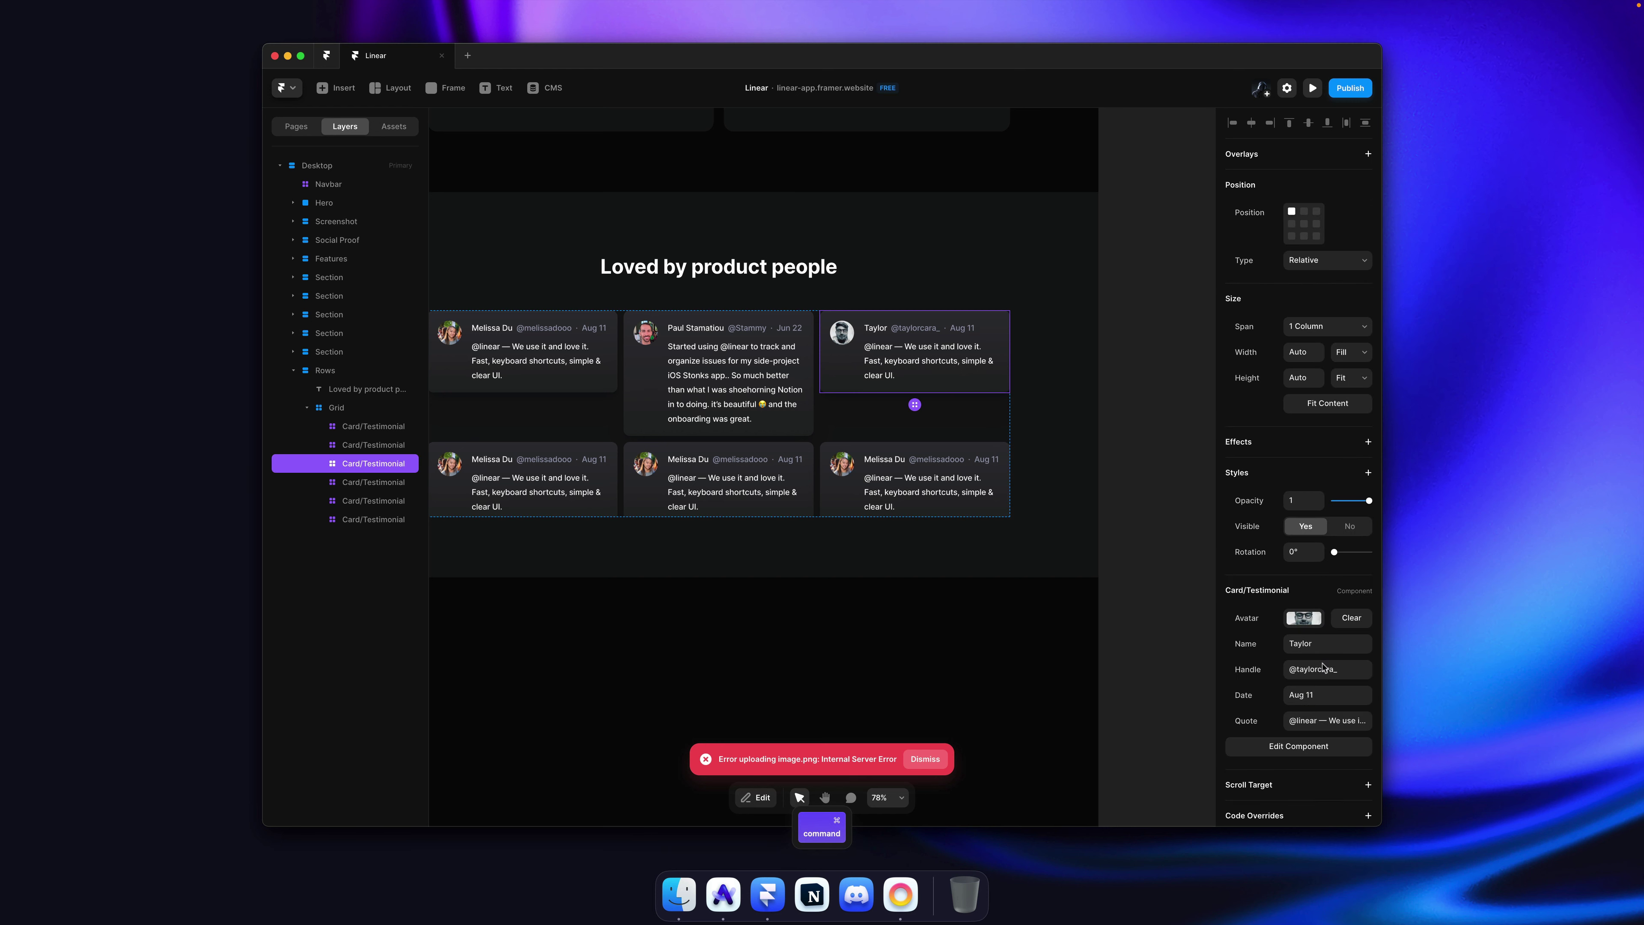
left_click(1337, 694)
type("Jun")
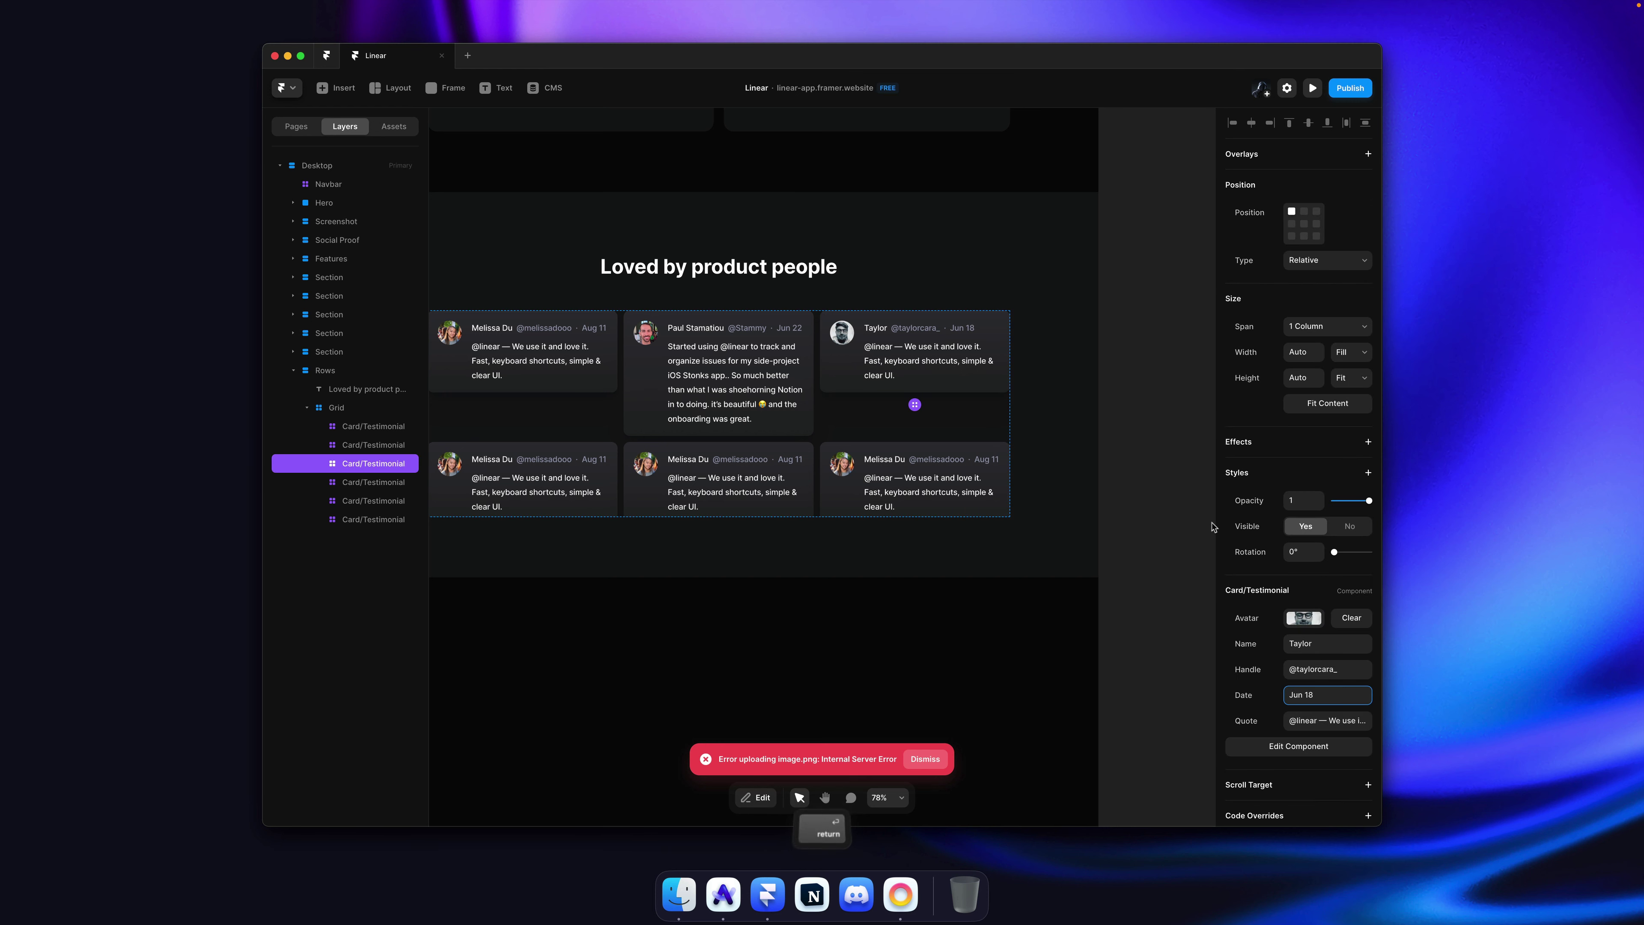
key("Escape")
Step: Copy the right-column quote from linear.app into the card's Quote and save
key("super+Tab")
left_click_drag(1270, 335, 1055, 291)
key("super+c")
key("super+Tab")
left_click(1004, 388)
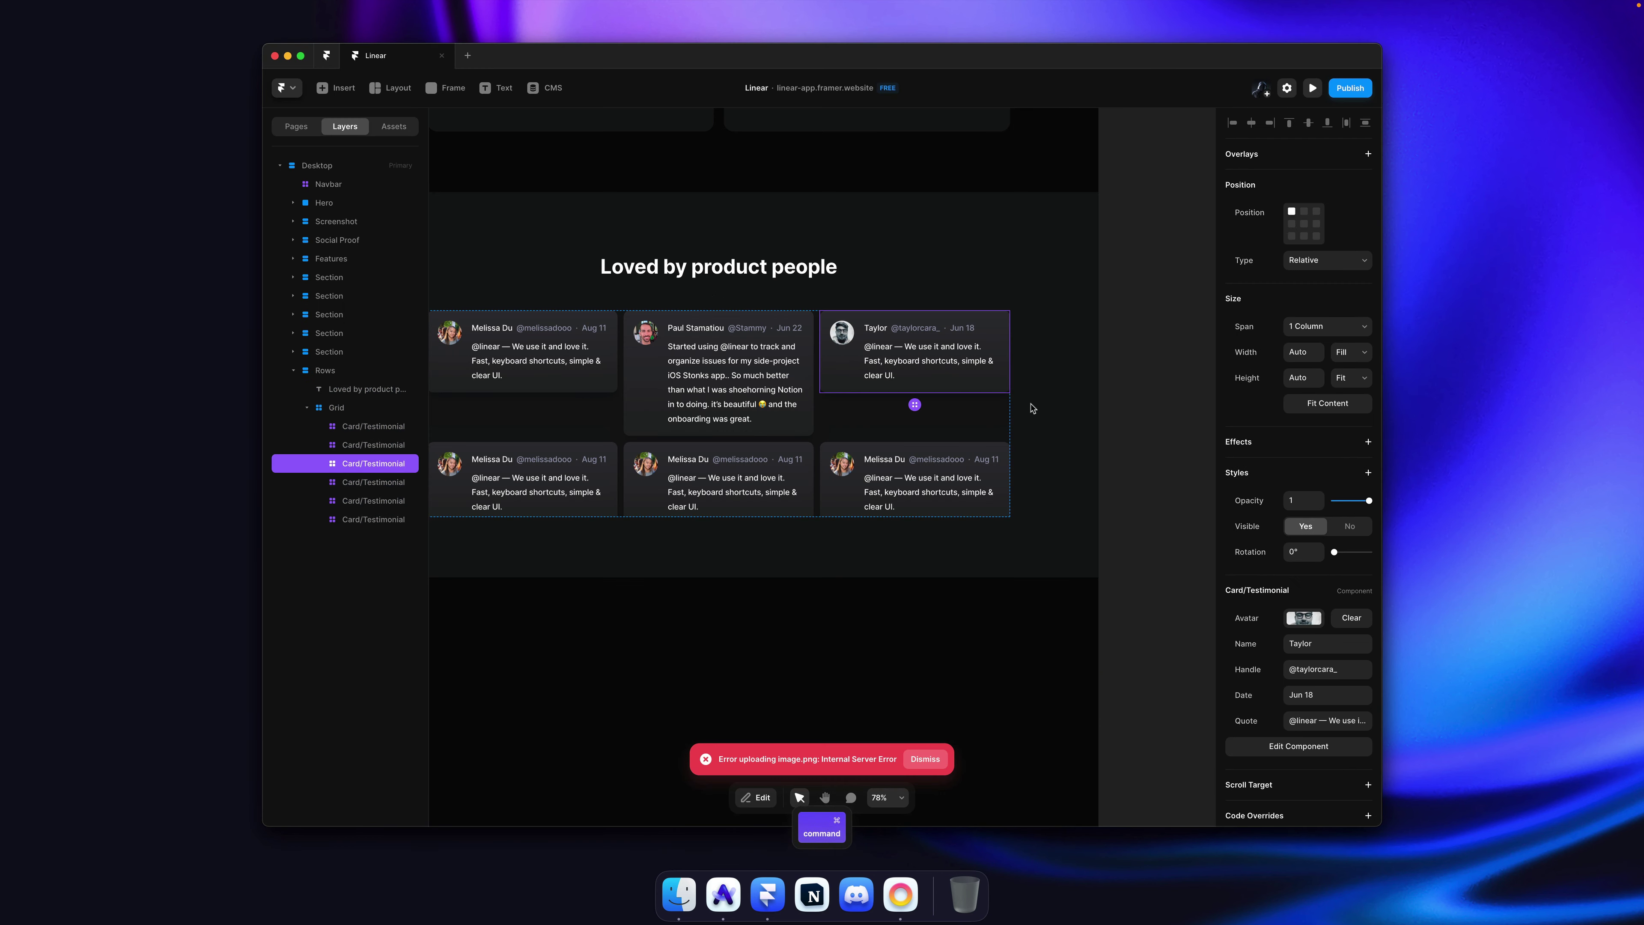
left_click(1323, 720)
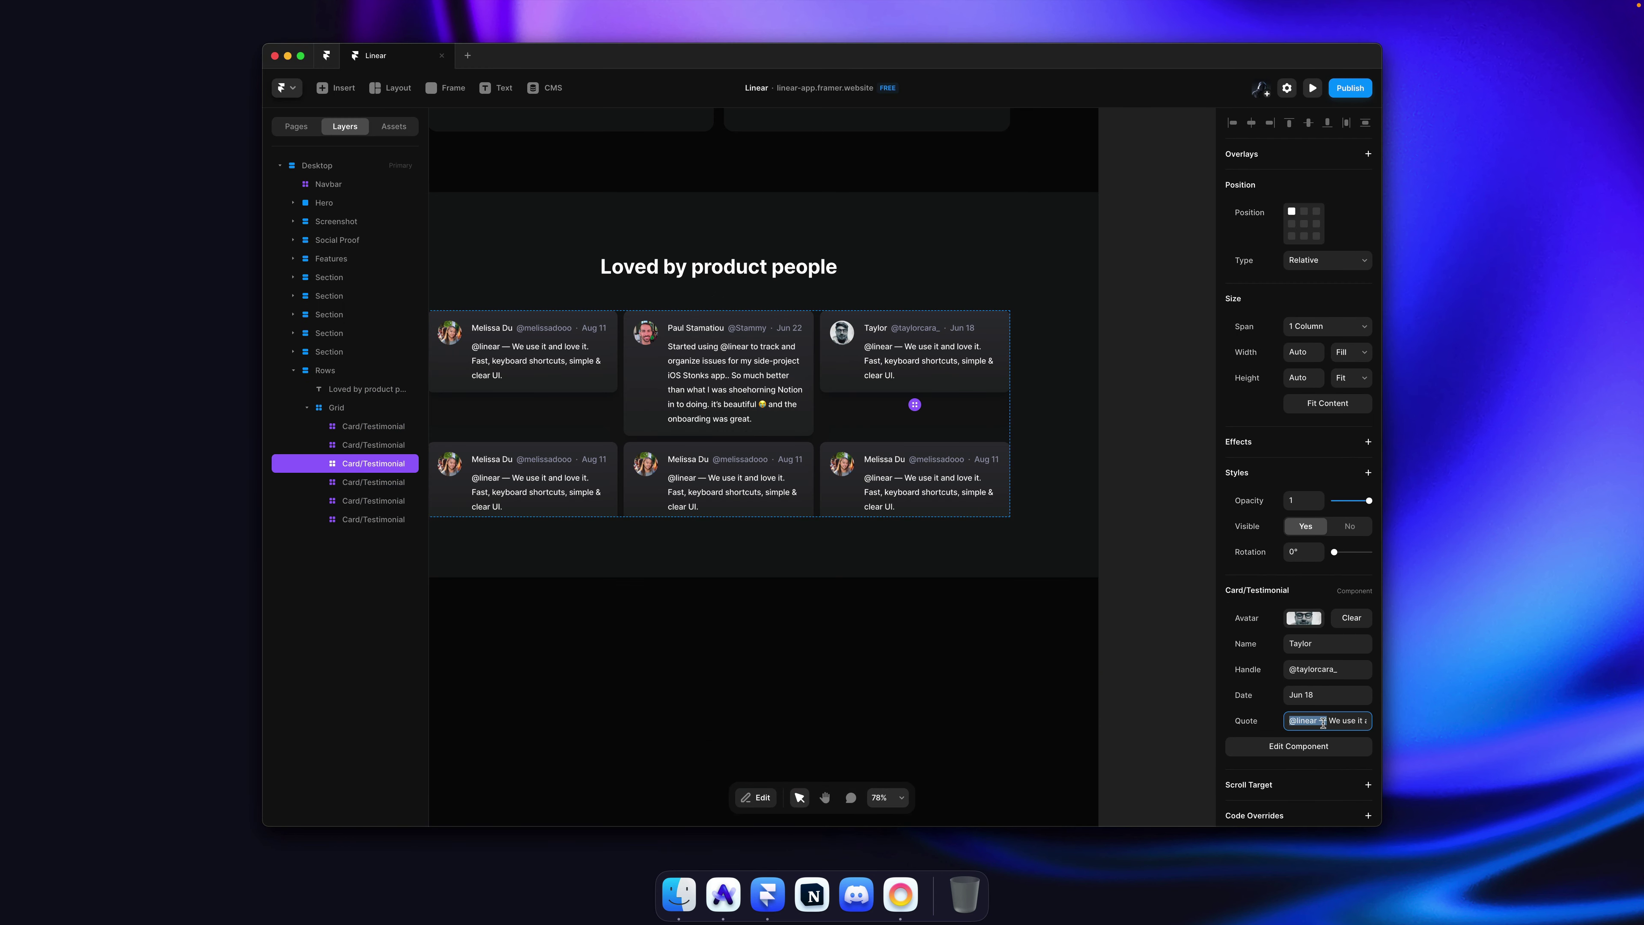
key("super+v")
left_click(1165, 370)
key("super+s")
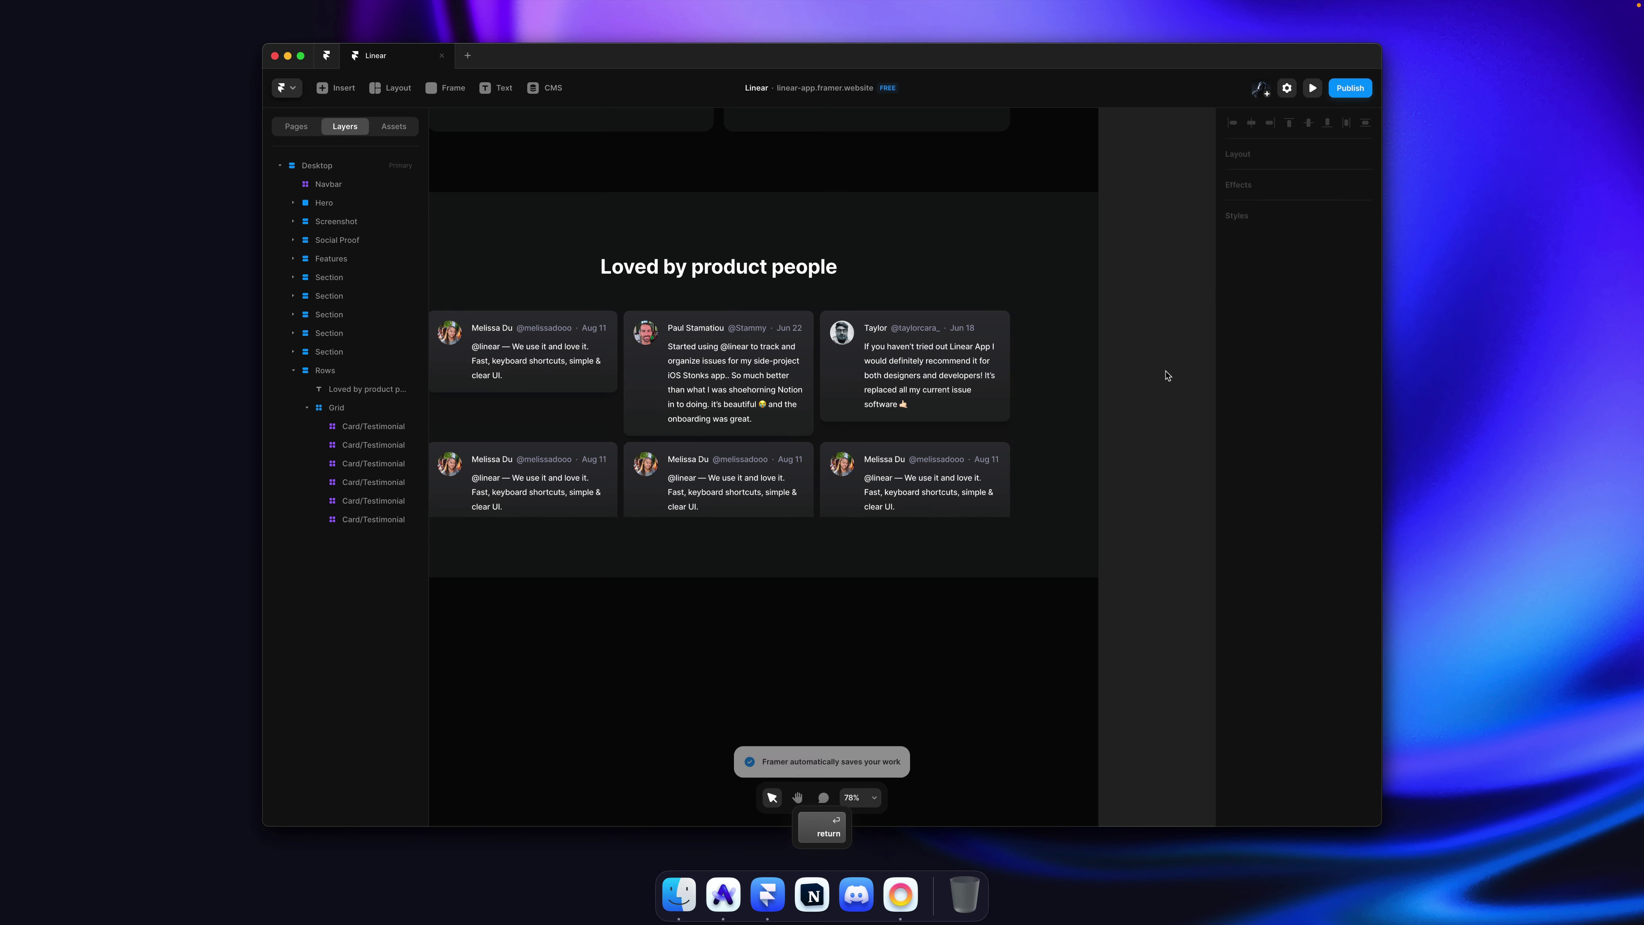
scroll(1167, 371, "down", 1)
left_click(895, 404)
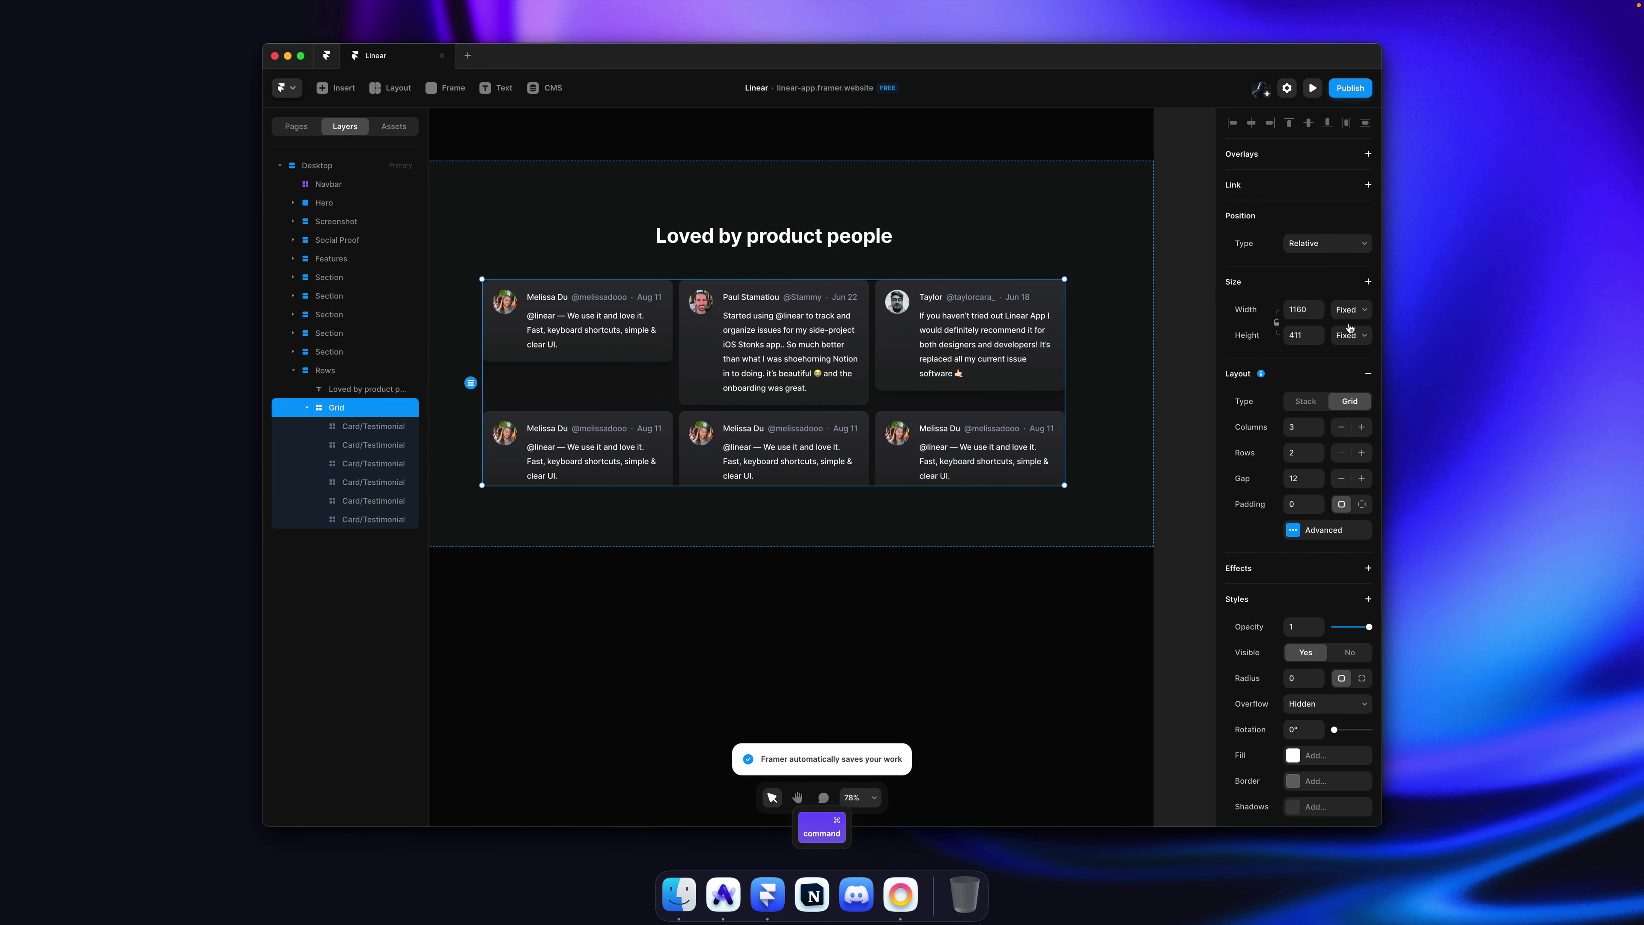
left_click(1351, 337)
left_click(1351, 375)
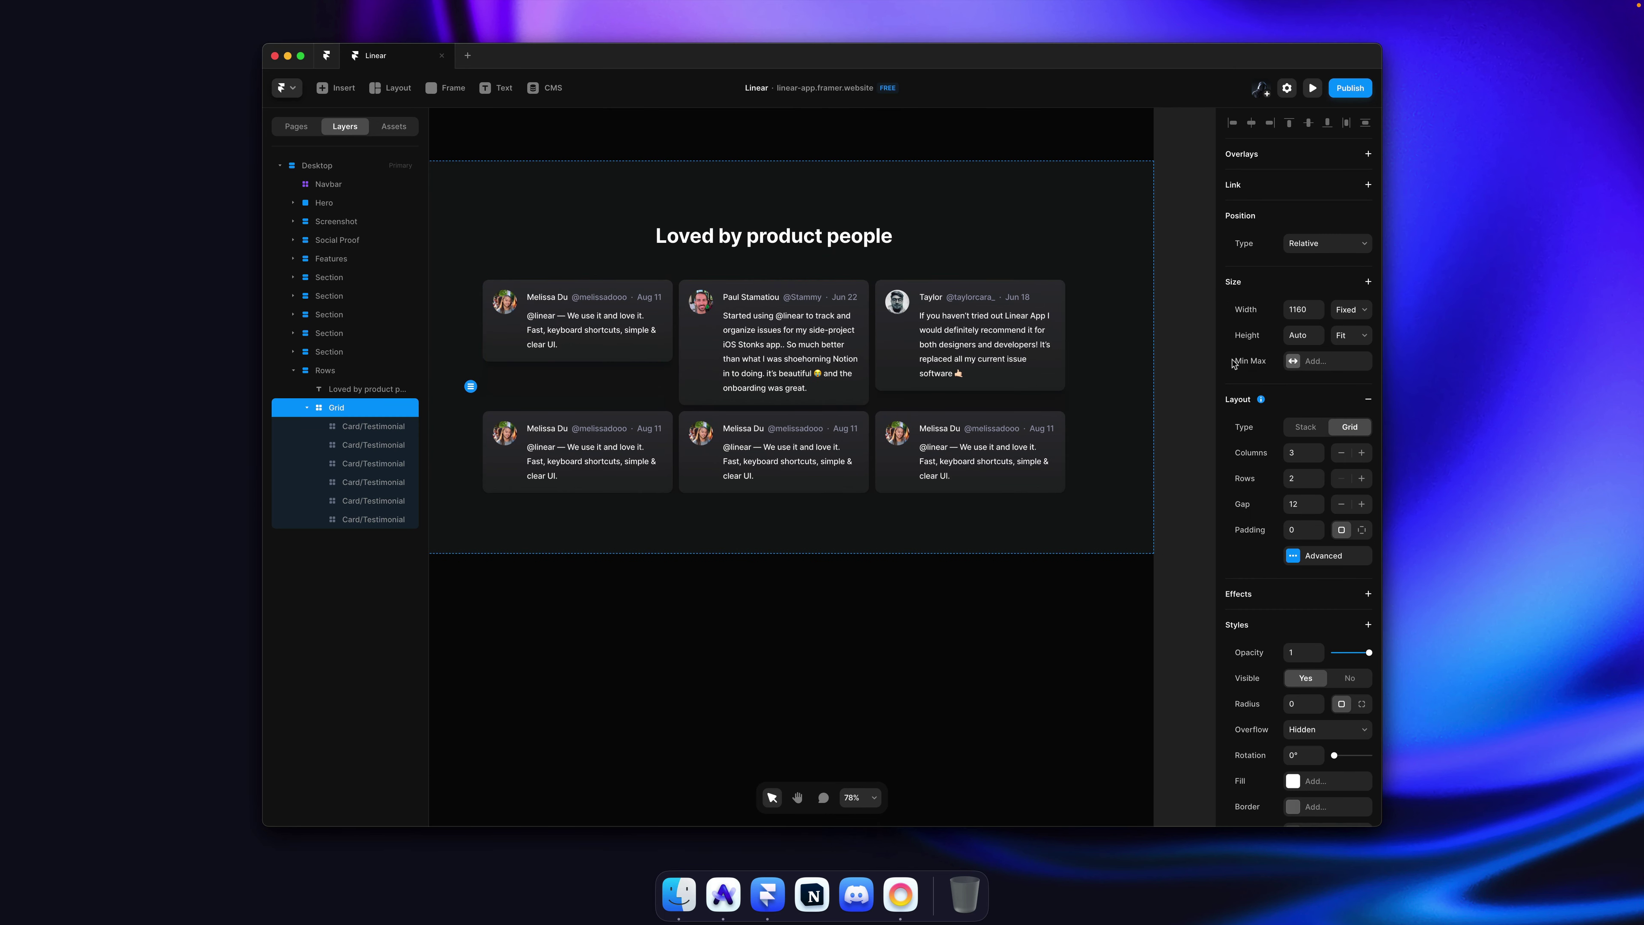
left_click(1176, 362)
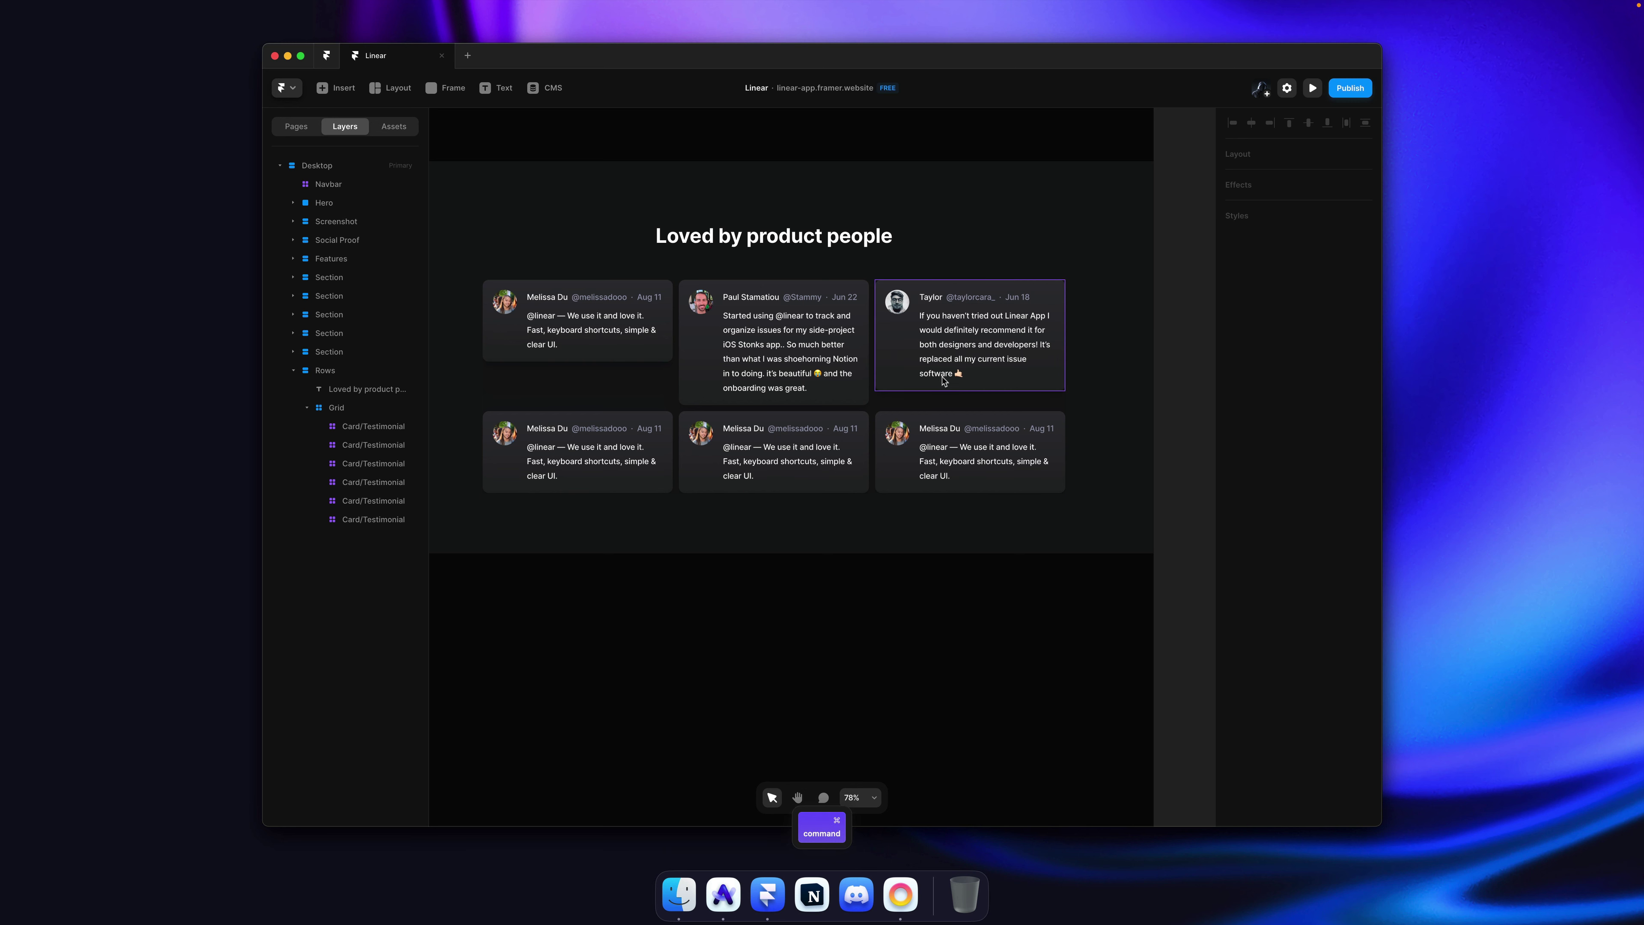
left_click(944, 381, "super")
key("shift+super+a")
left_click(1356, 349)
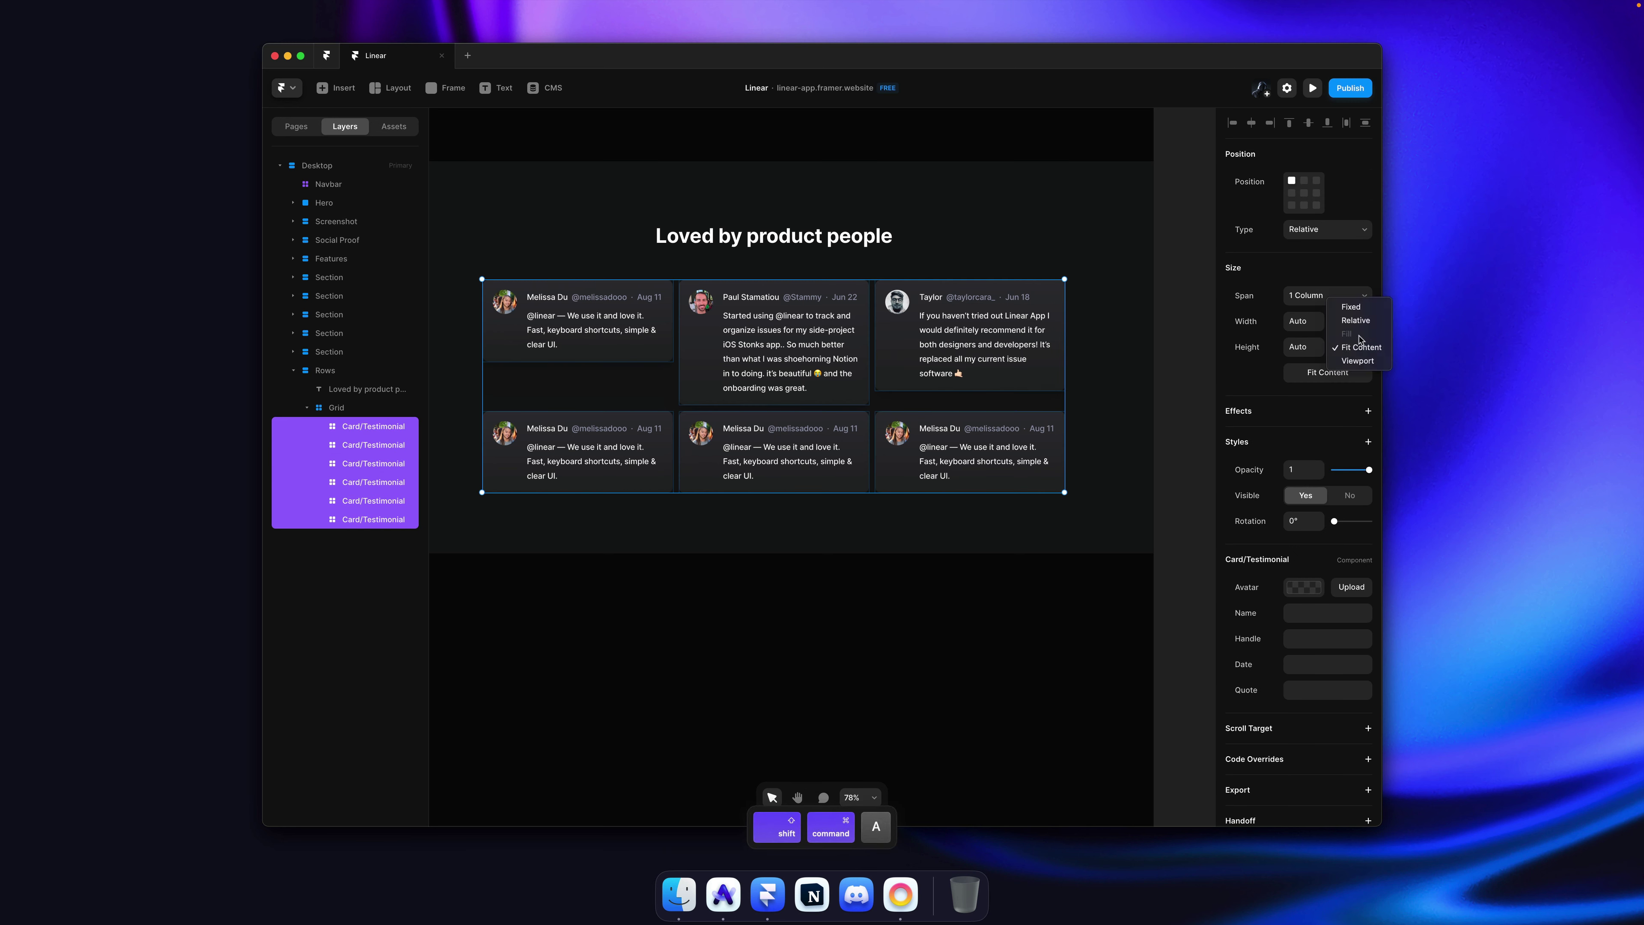
left_click(1364, 309)
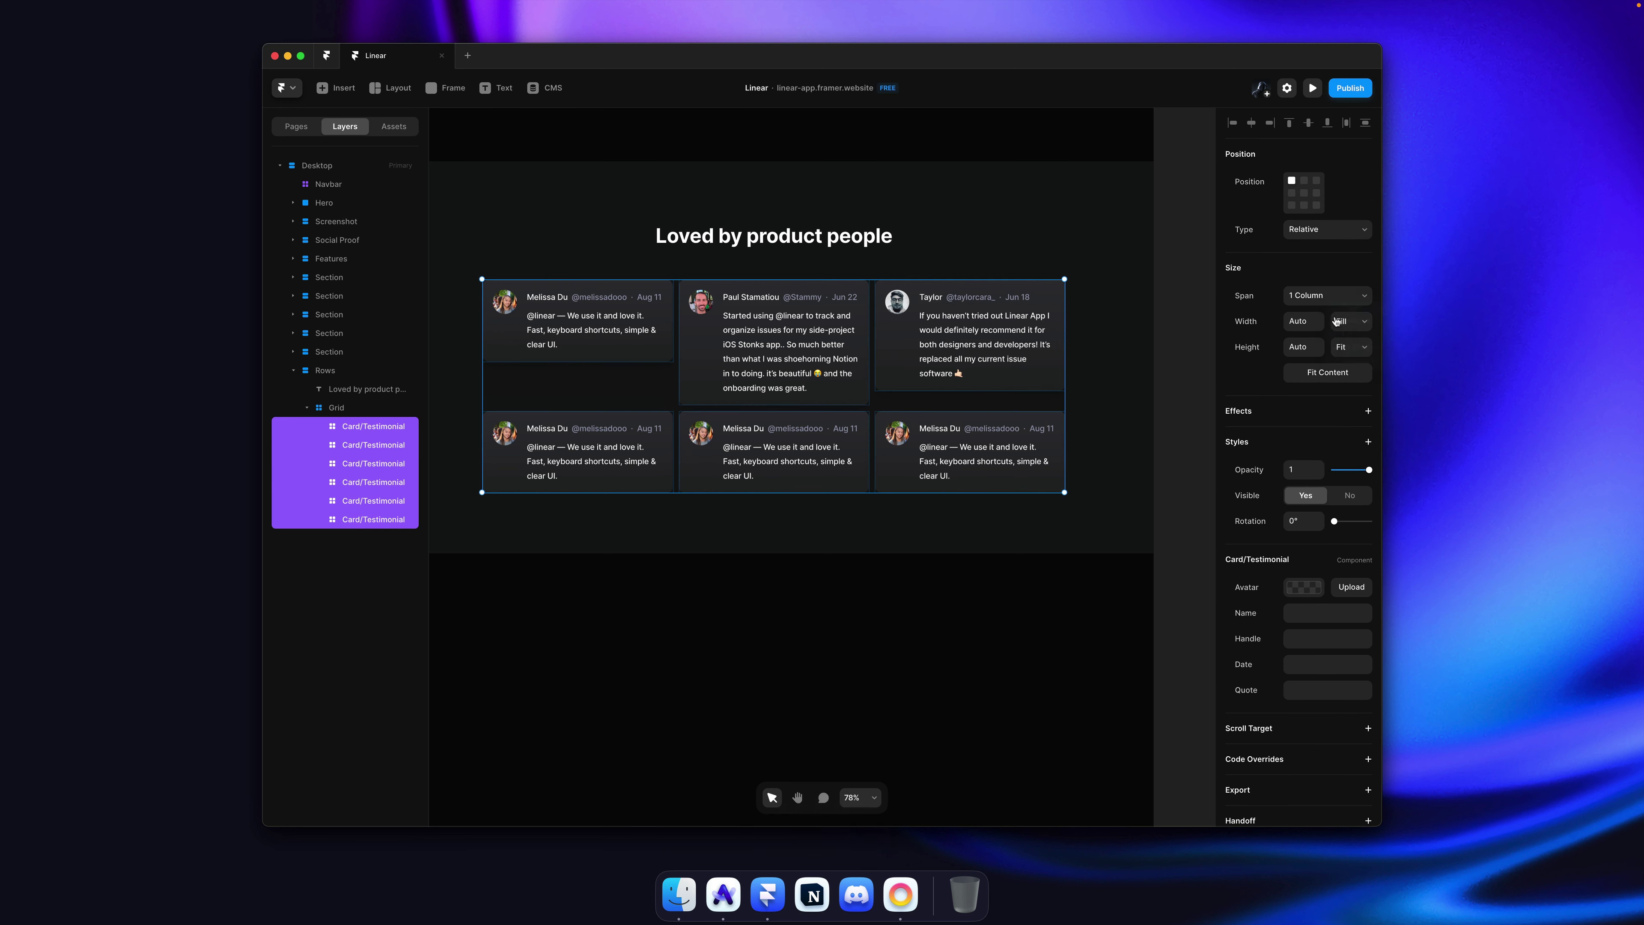
left_click(1353, 345)
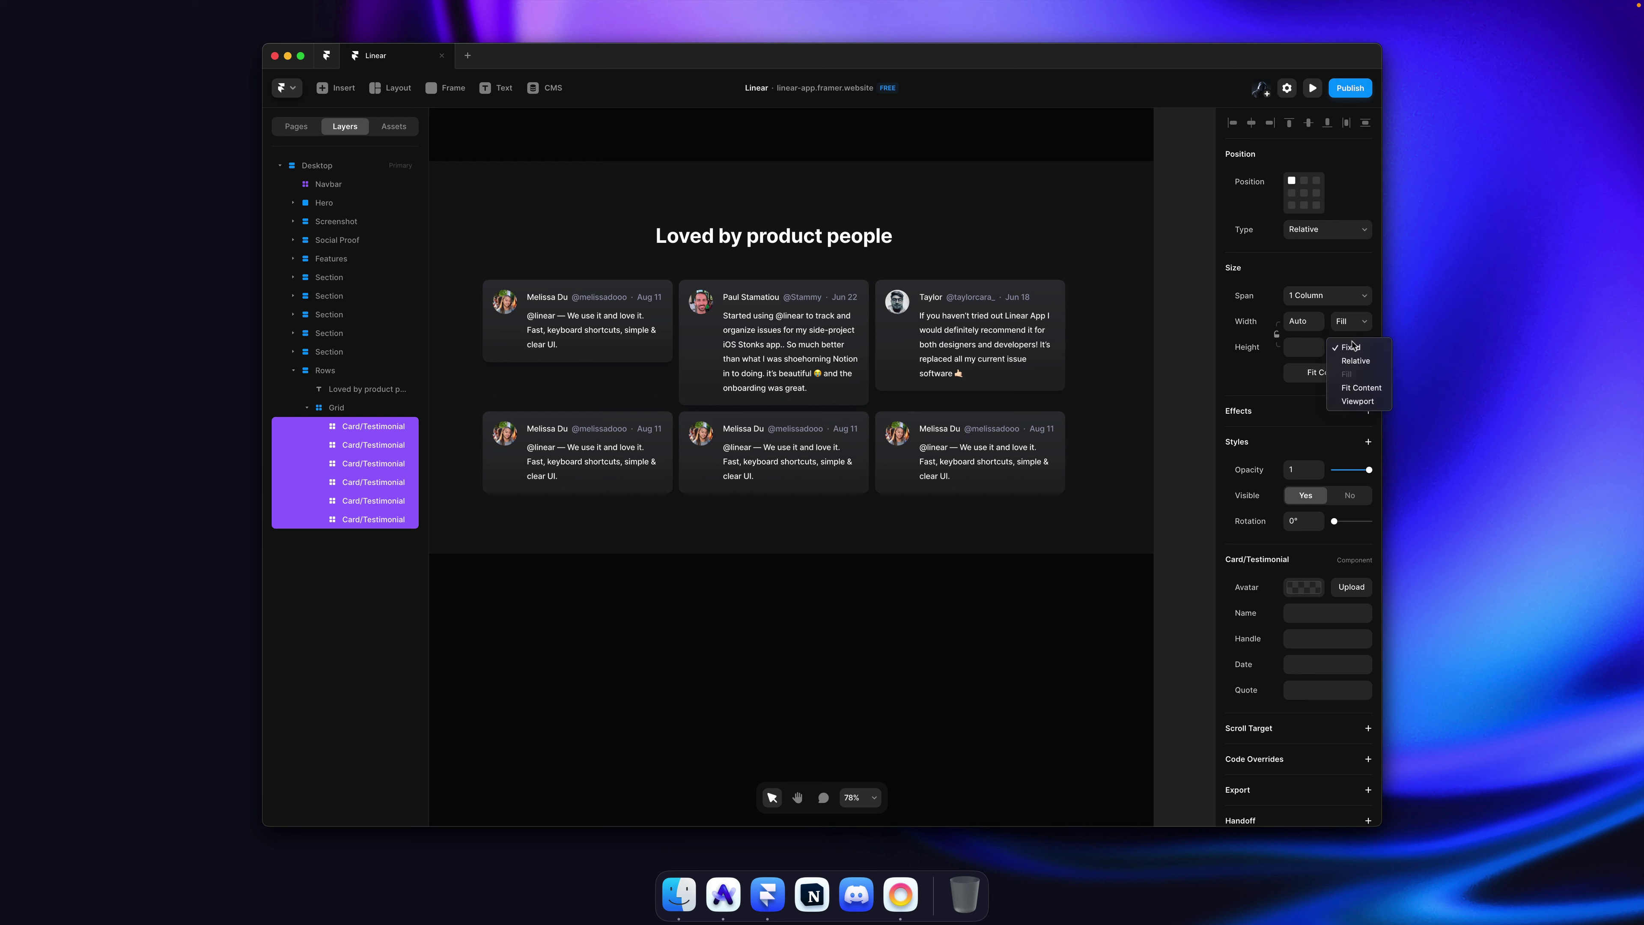
left_click(1354, 394)
left_click(1193, 361)
key("ctrl+s")
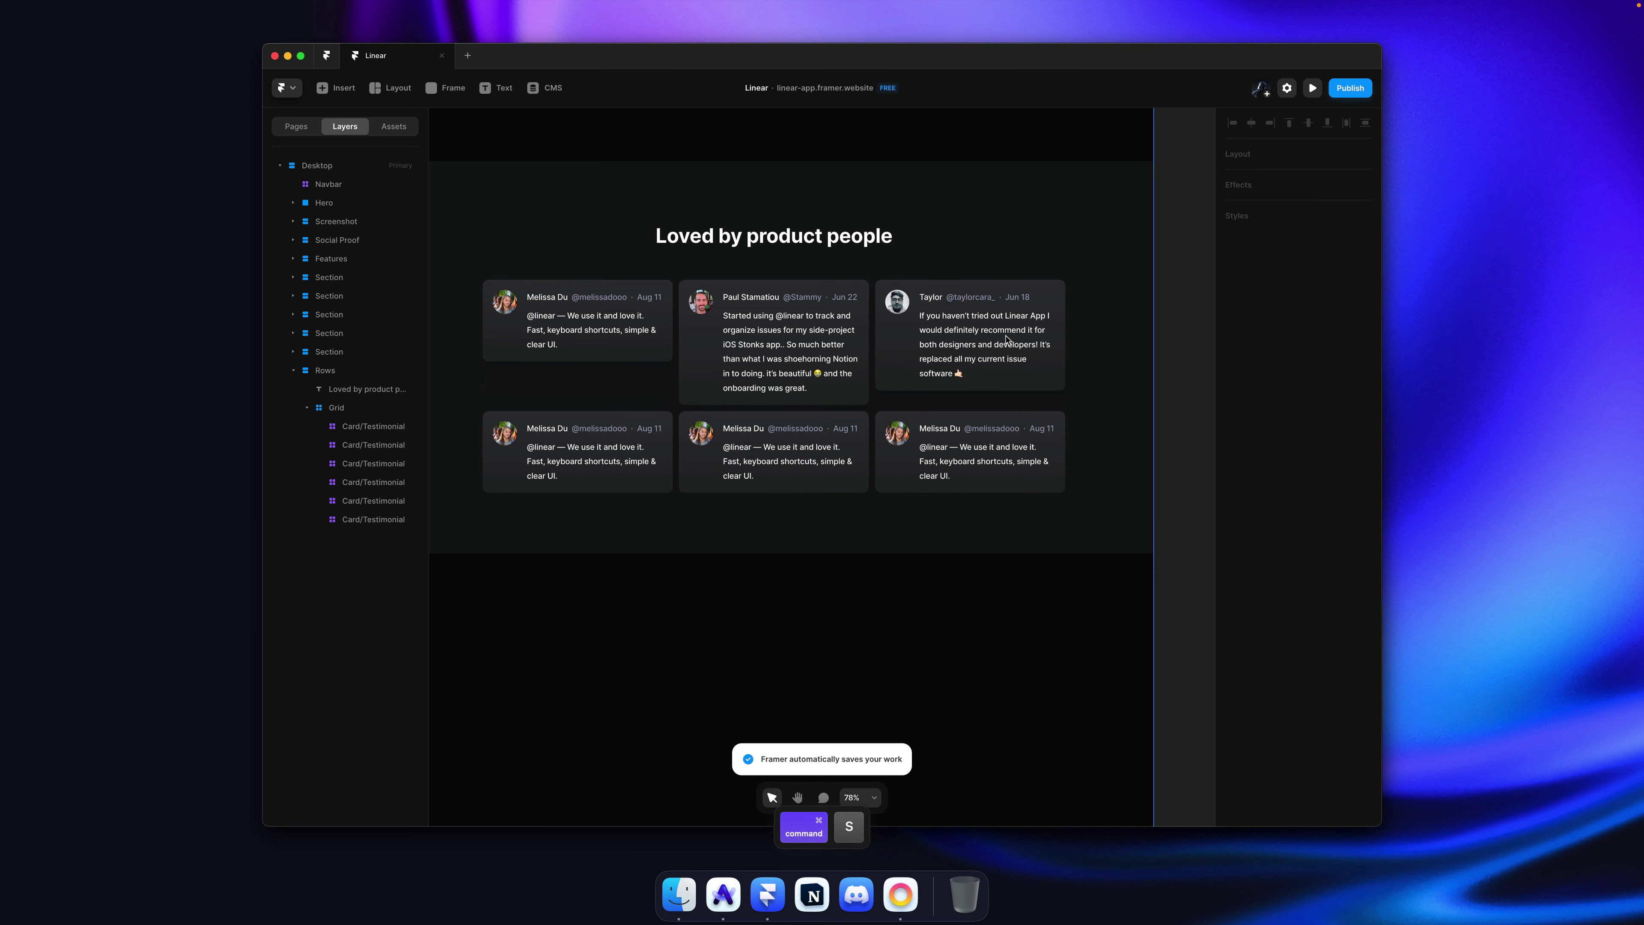
key("ctrl+z")
left_click(1359, 378)
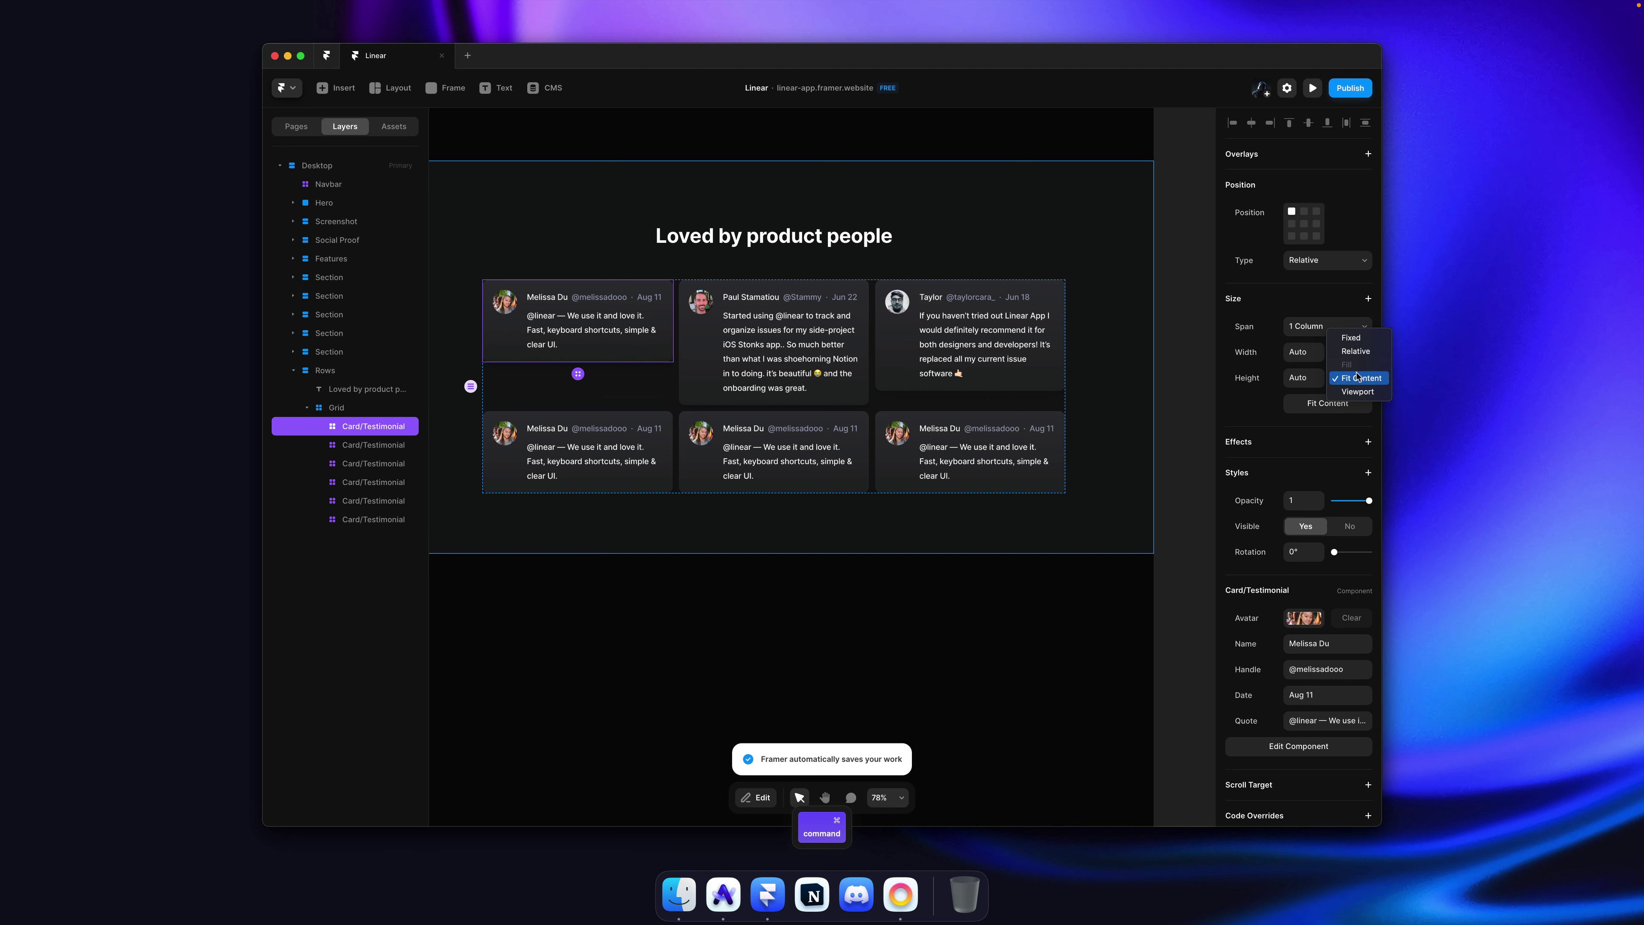
key("Escape")
key("Escape")
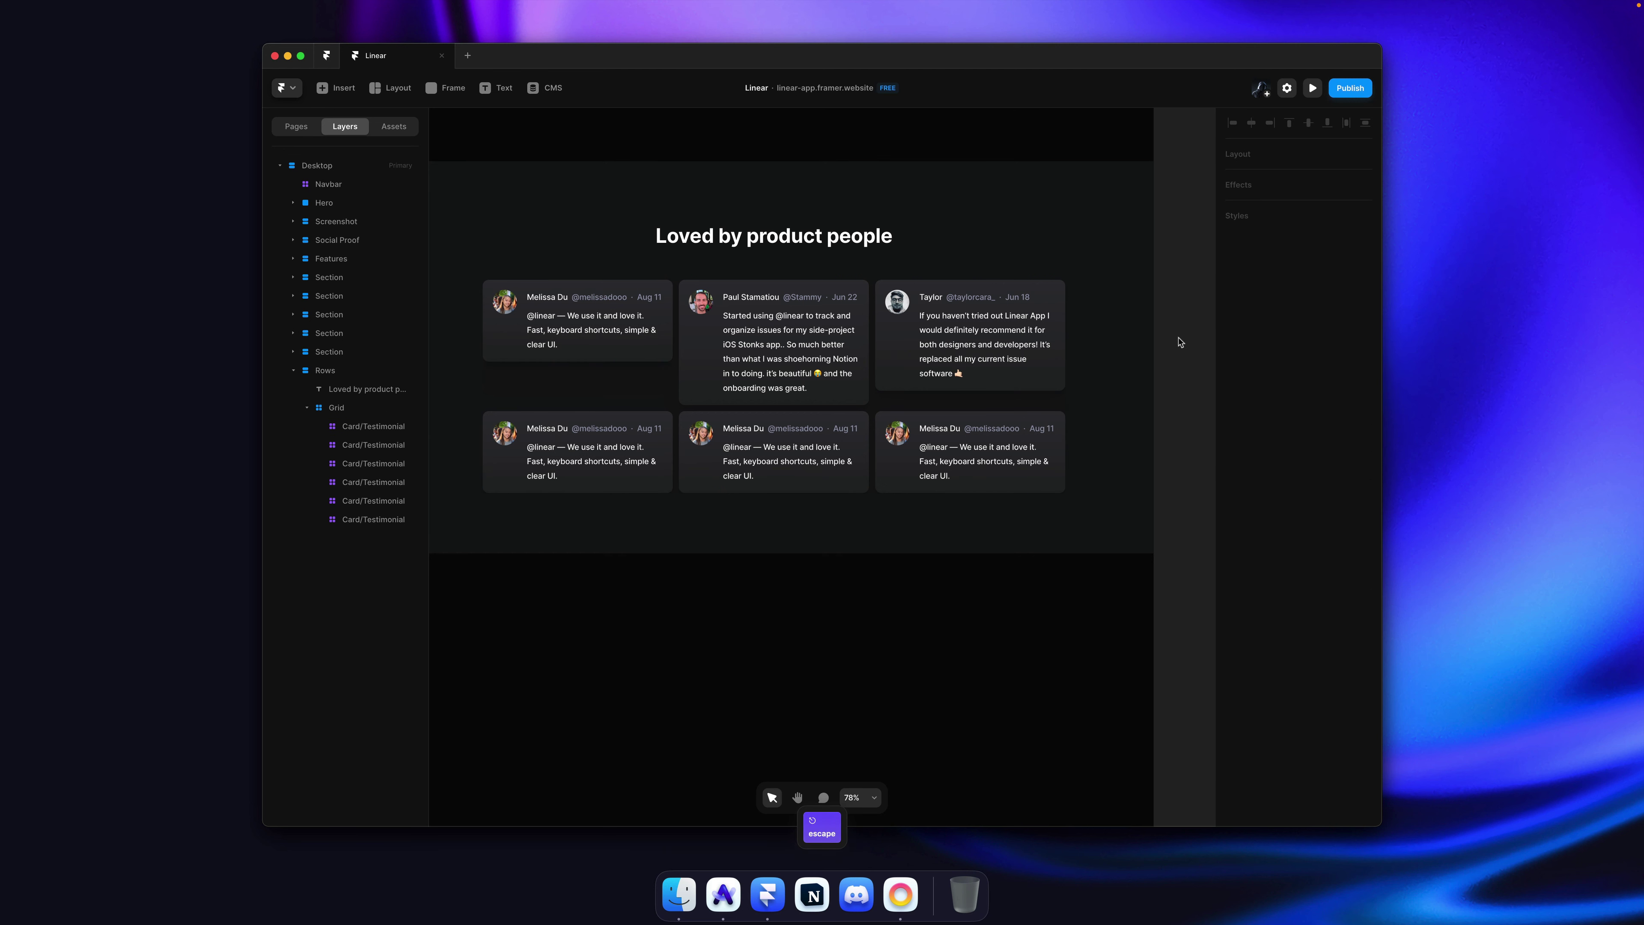
key("ctrl")
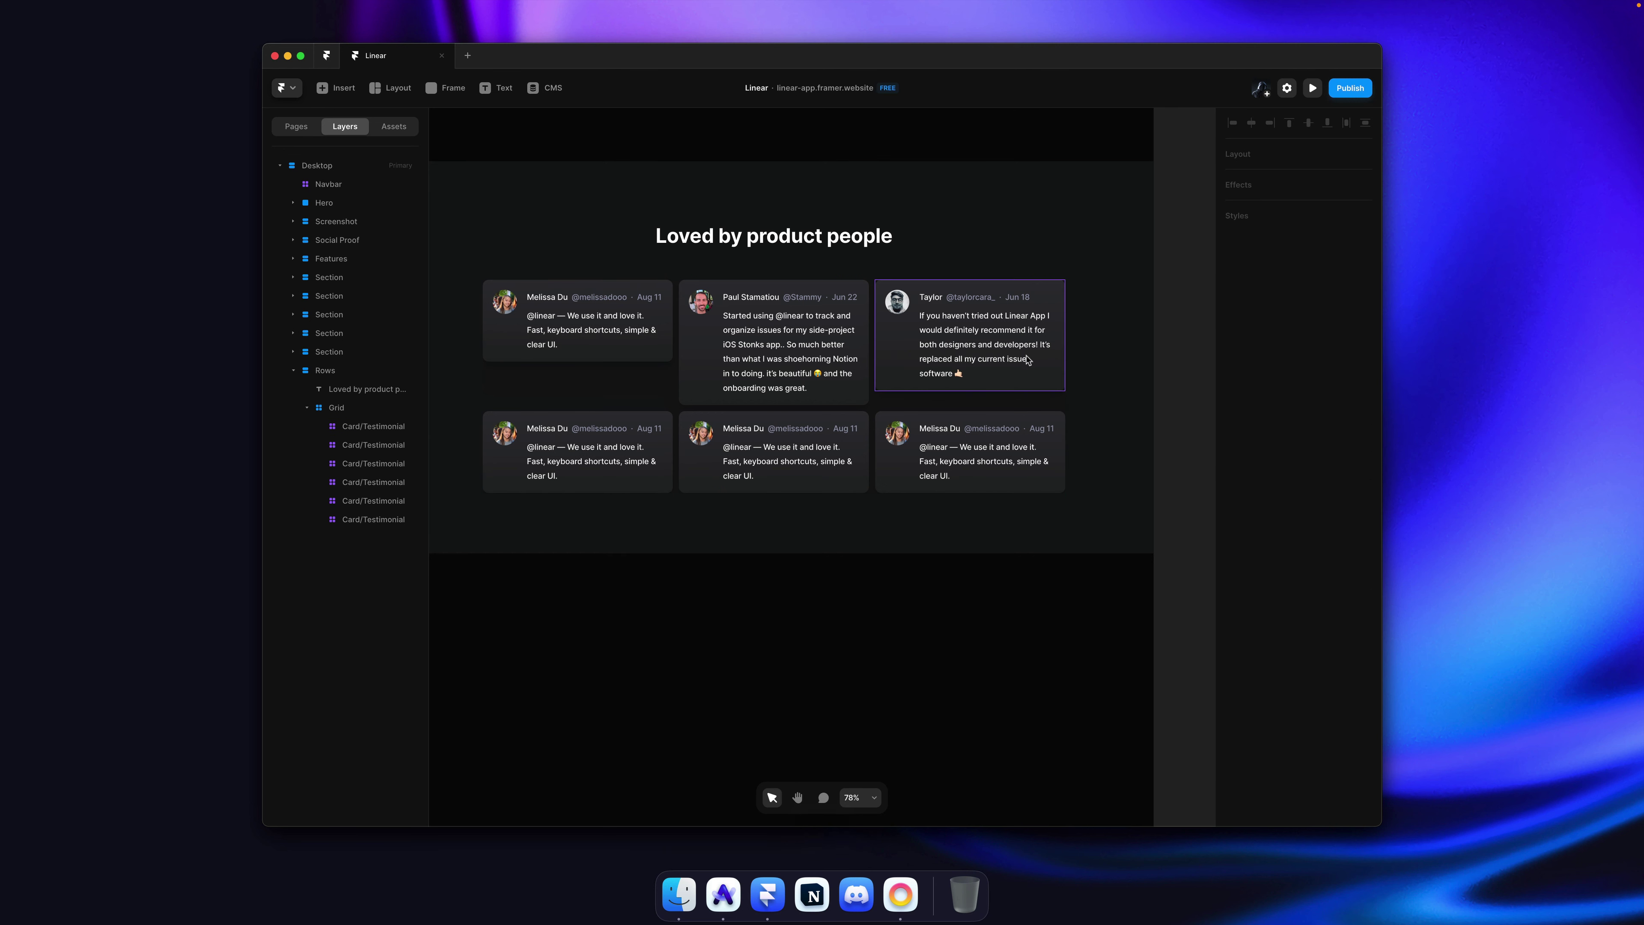
left_click(654, 344)
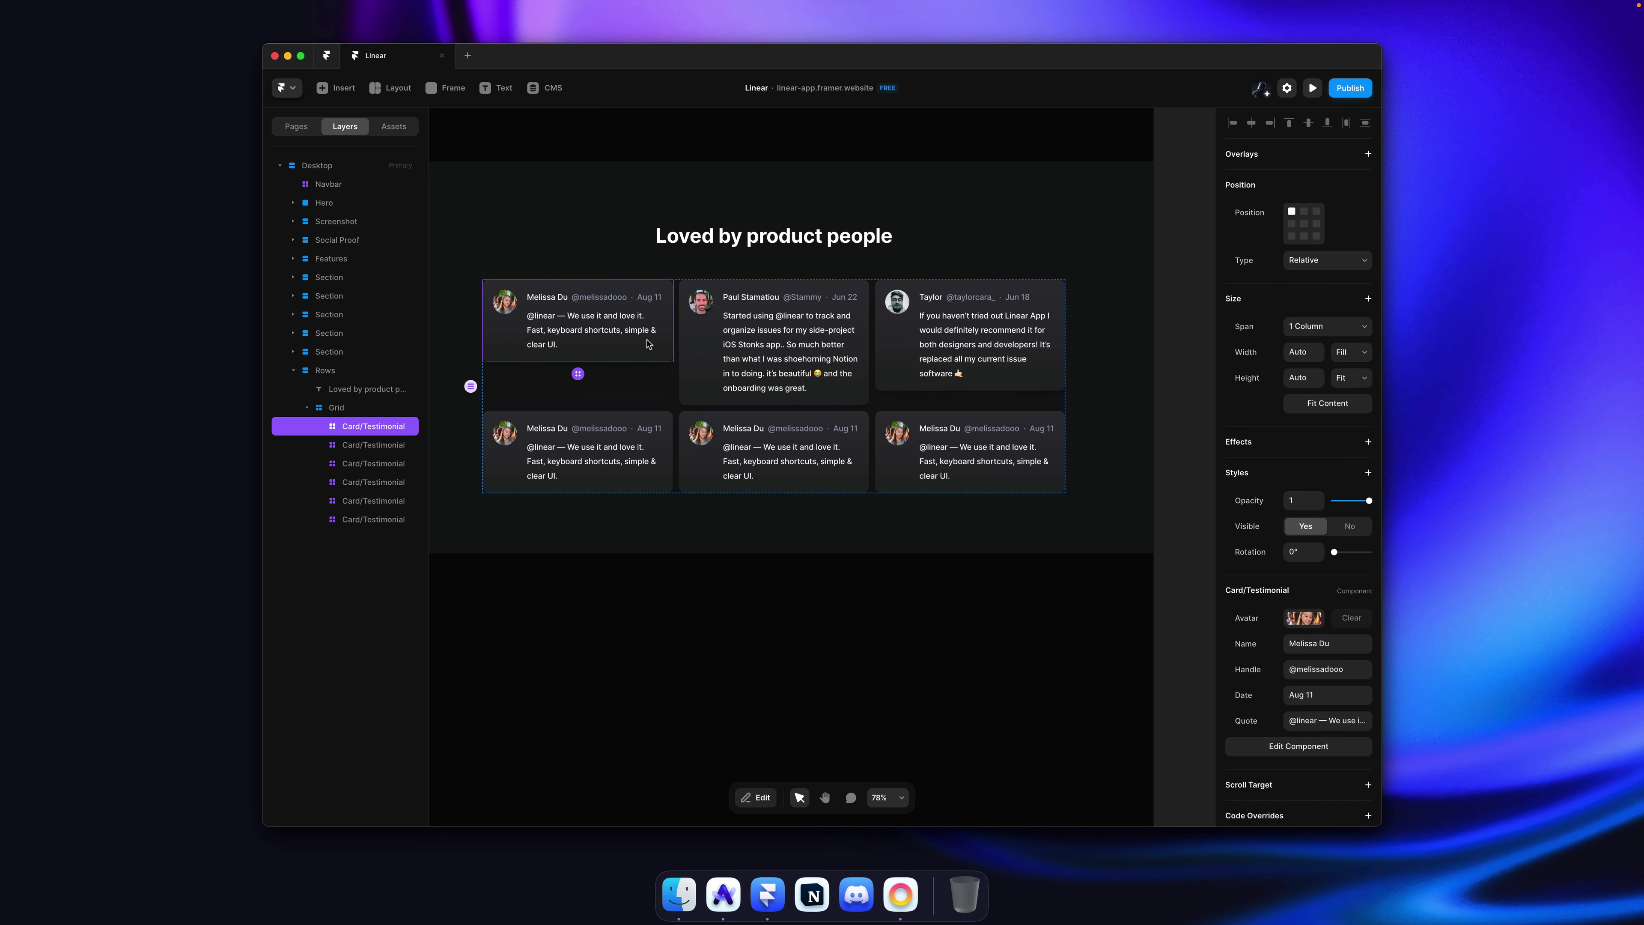
key("Escape")
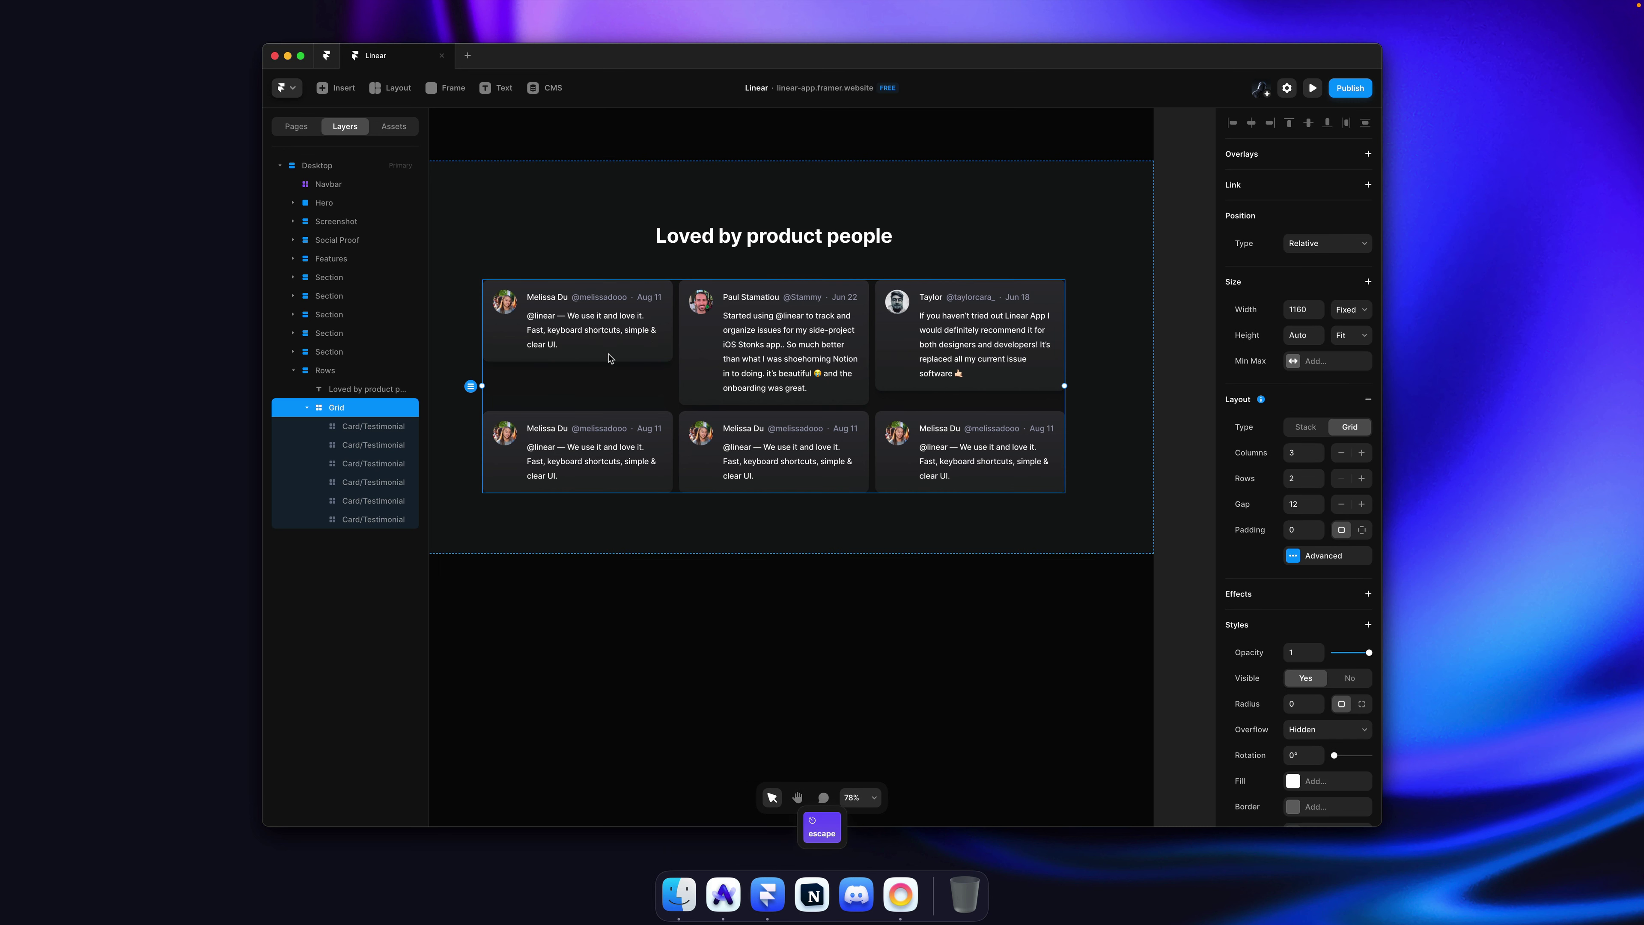
left_click(1183, 427)
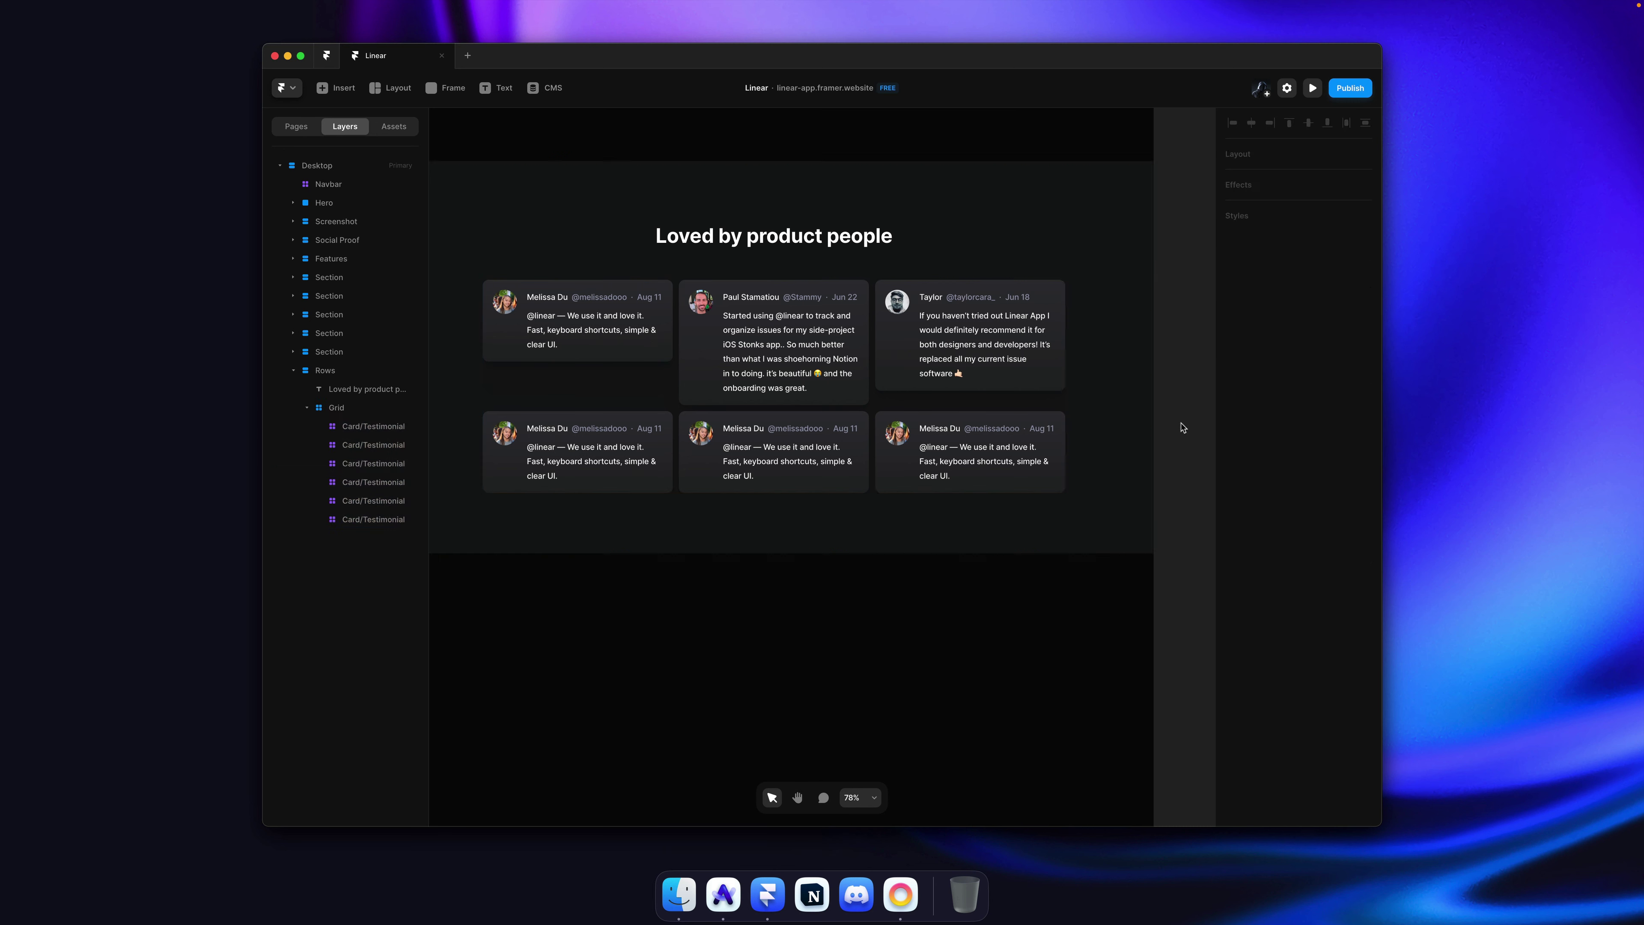
Step: Copy the second tweet's avatar from linear.app into the lower-left card's Avatar
key("super+Tab")
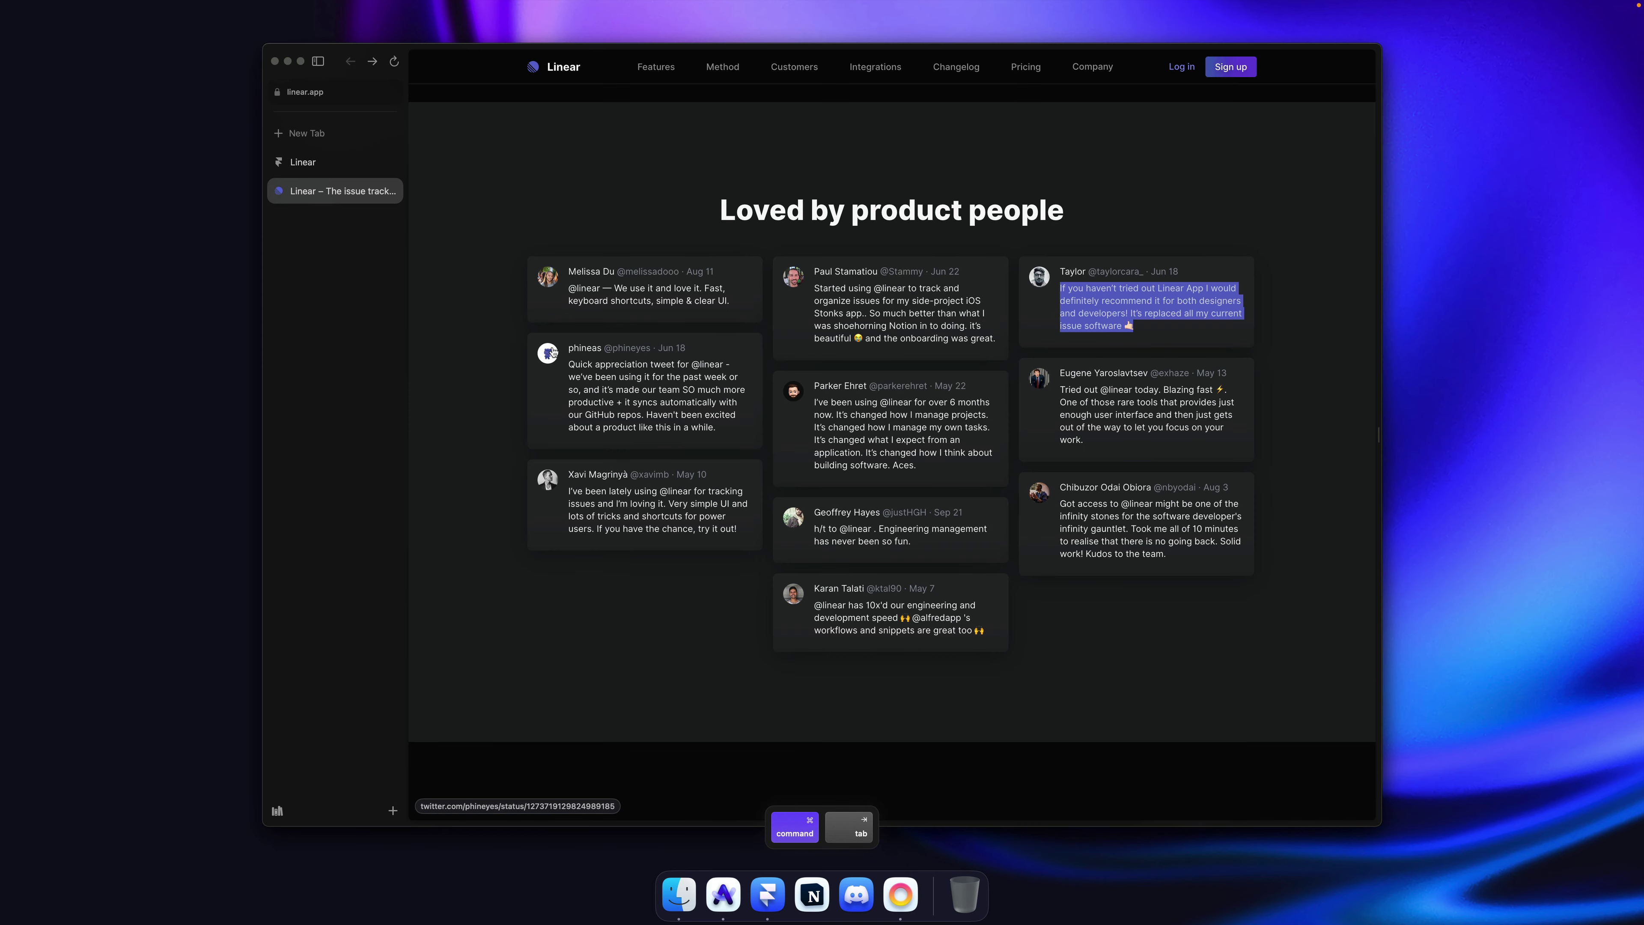
right_click(552, 352)
left_click(641, 521)
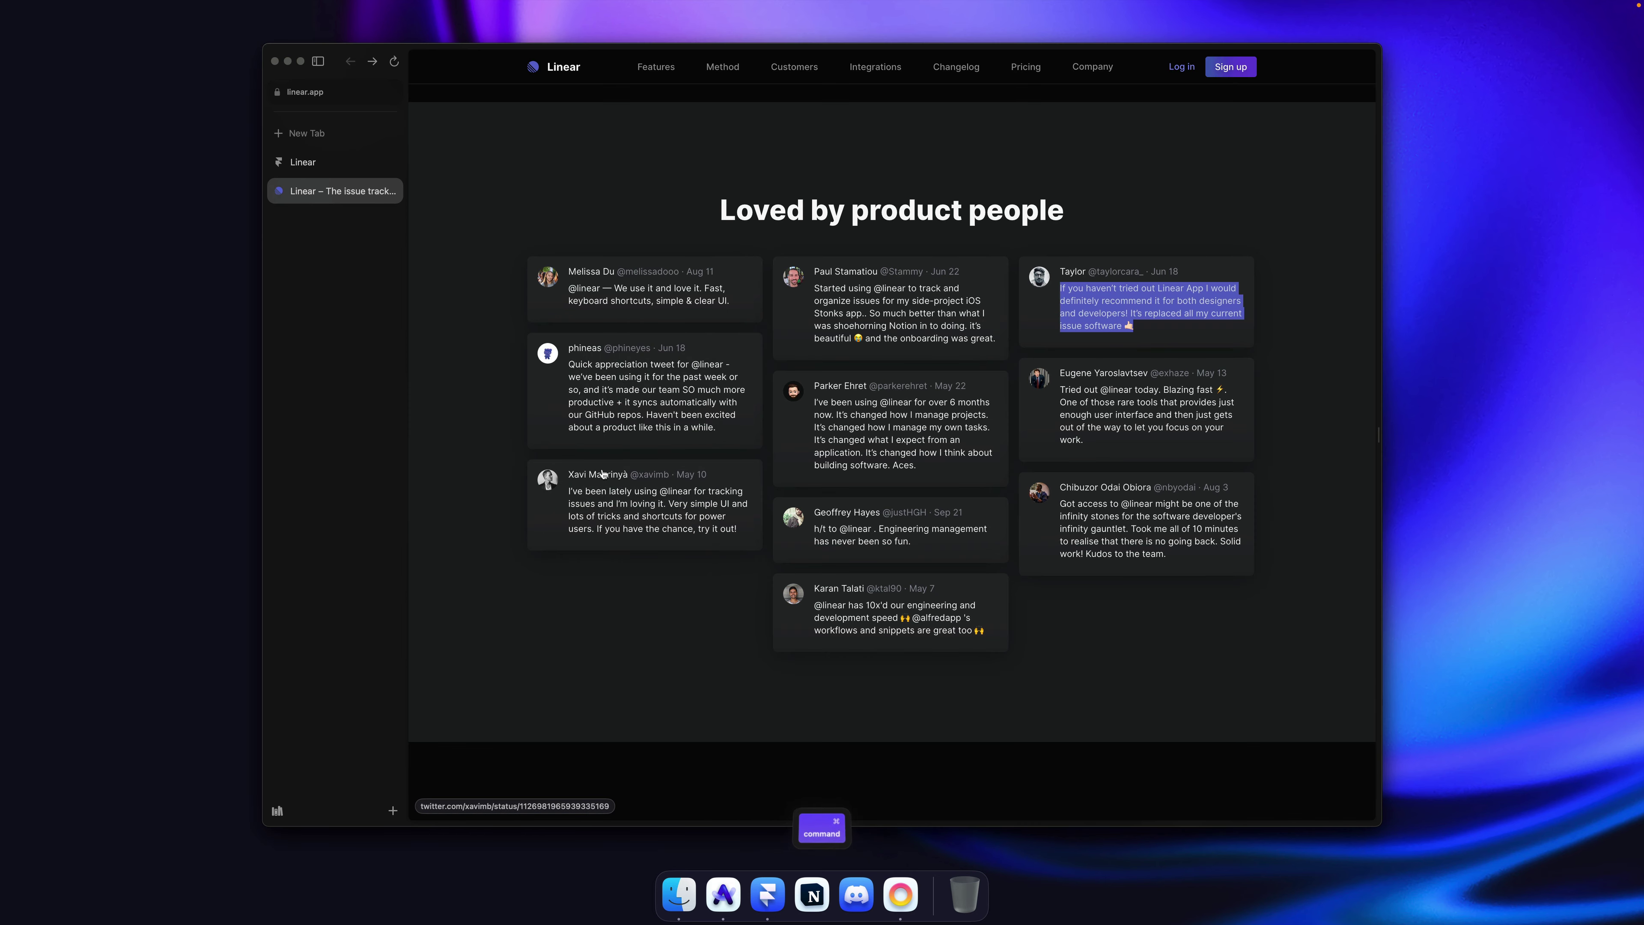
key("super+Tab")
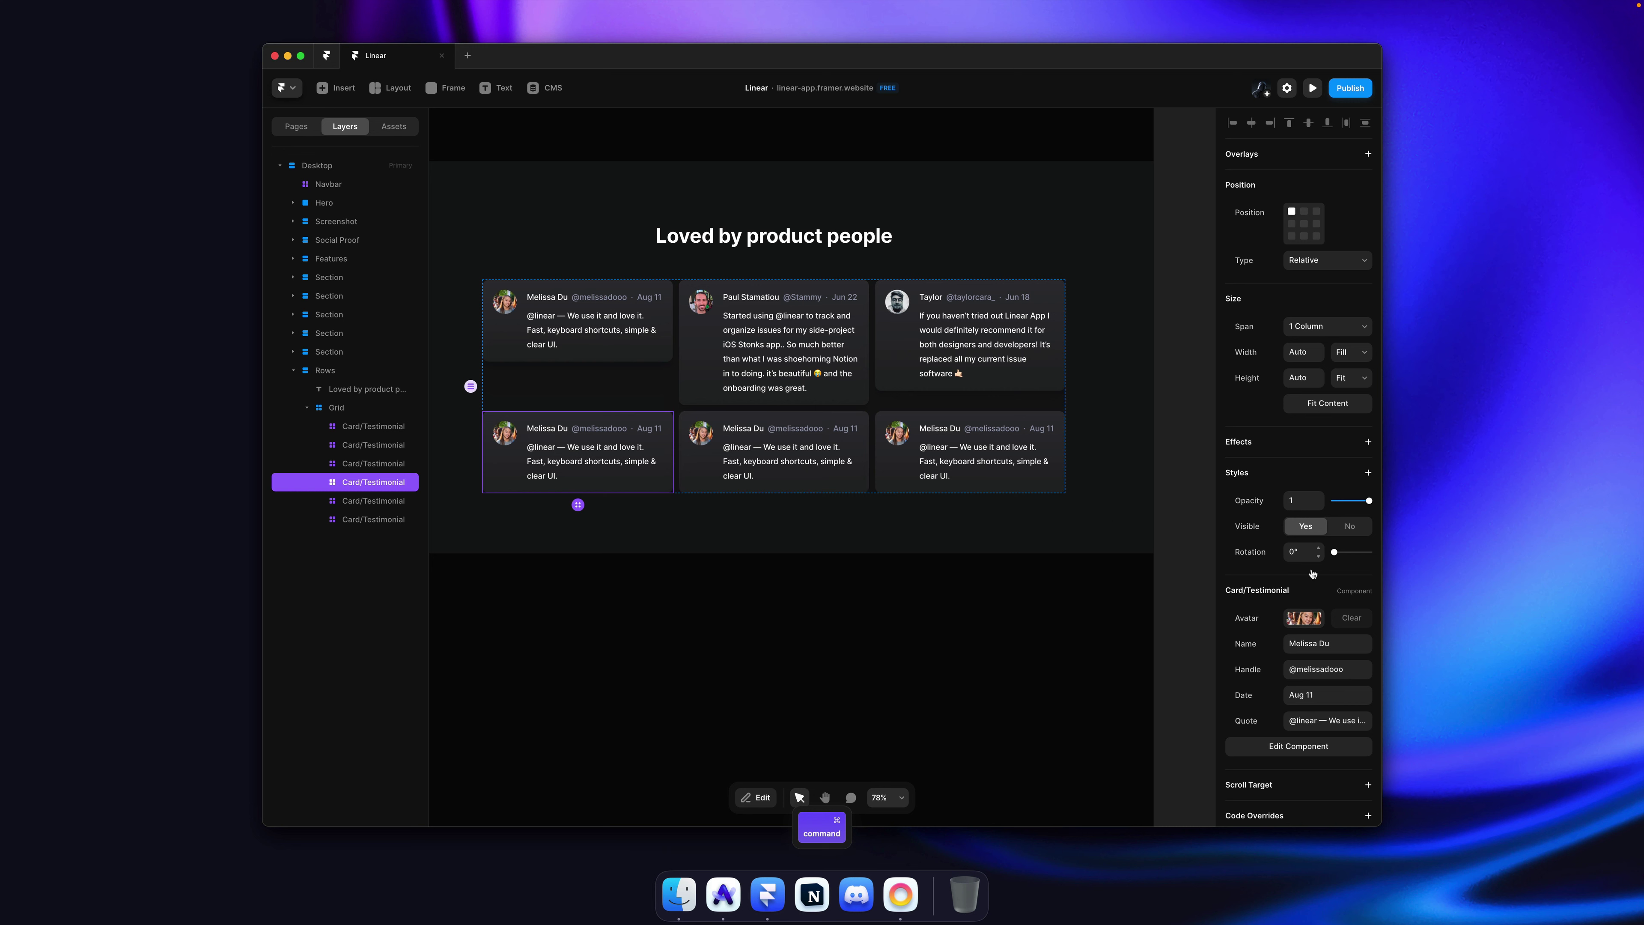
left_click(1304, 618)
key("super+v")
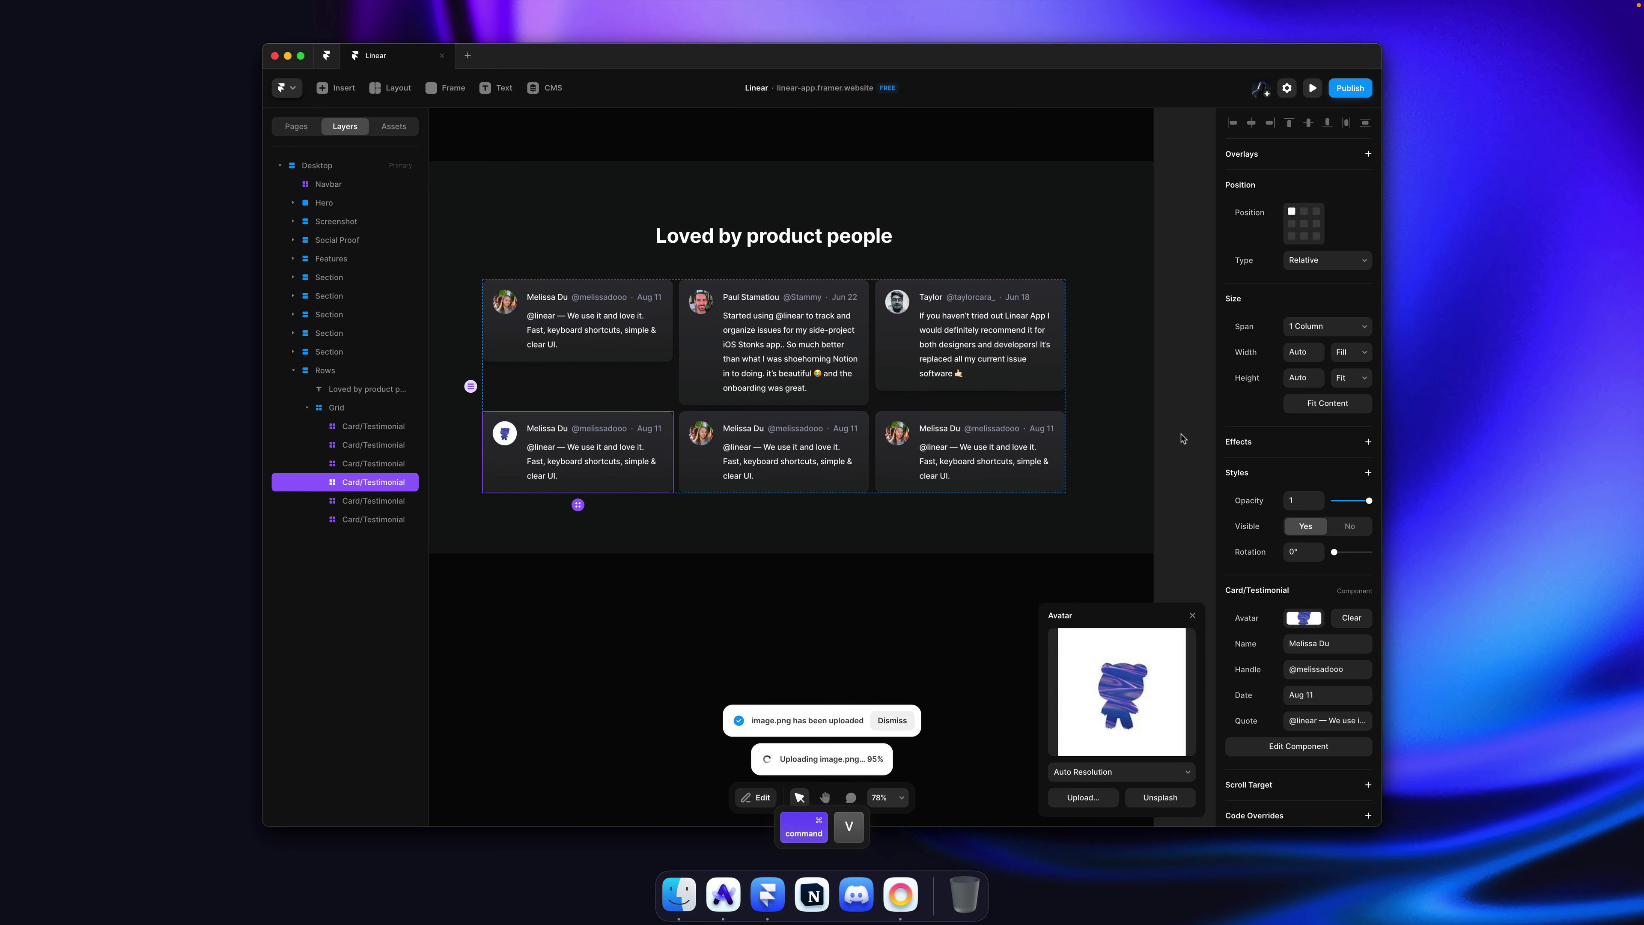
left_click(1181, 438)
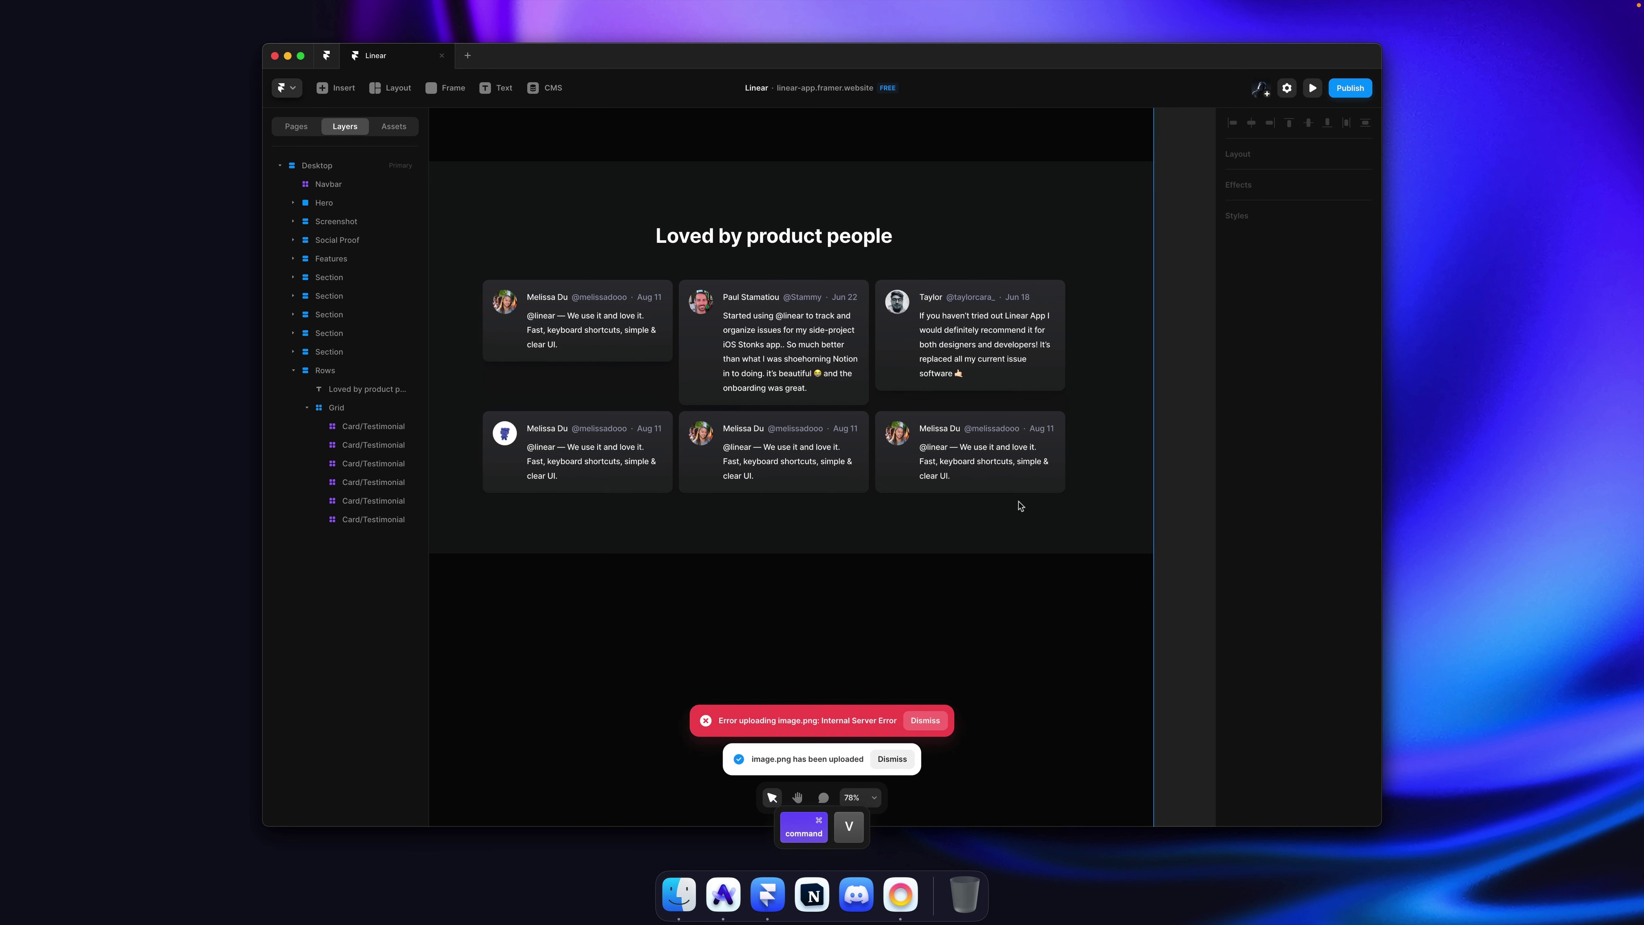
left_click(898, 758)
left_click(591, 457, "super")
Step: Fill the lower-left card's name and handle from linear.app and set its date to Jun 18
left_click(1330, 641)
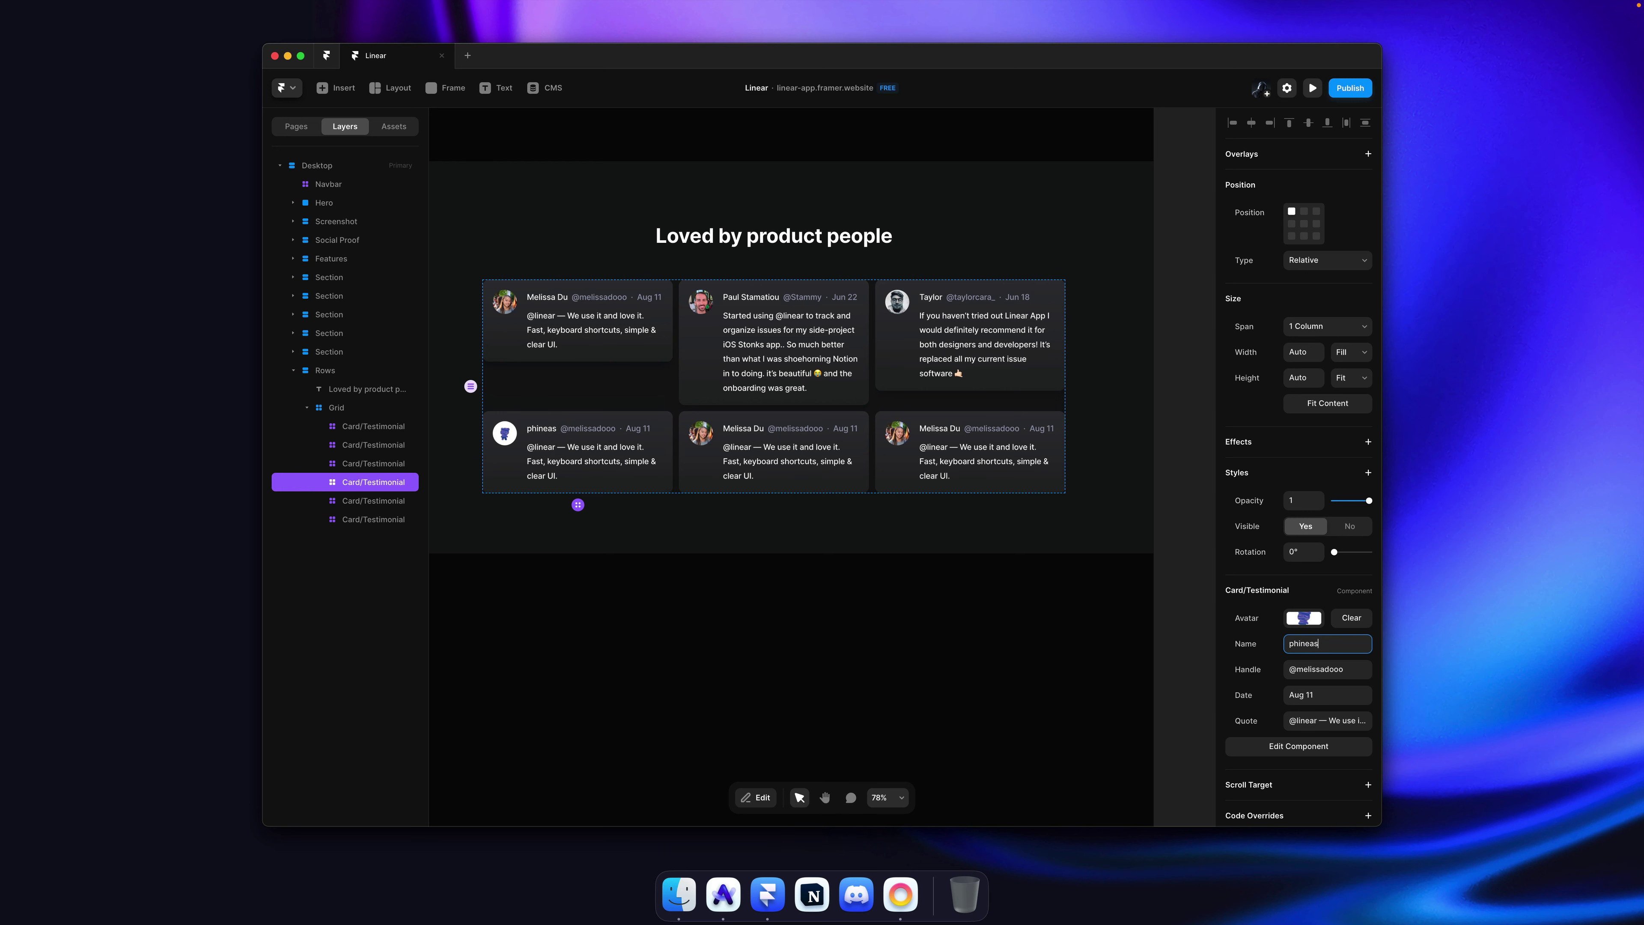
key("super+Tab")
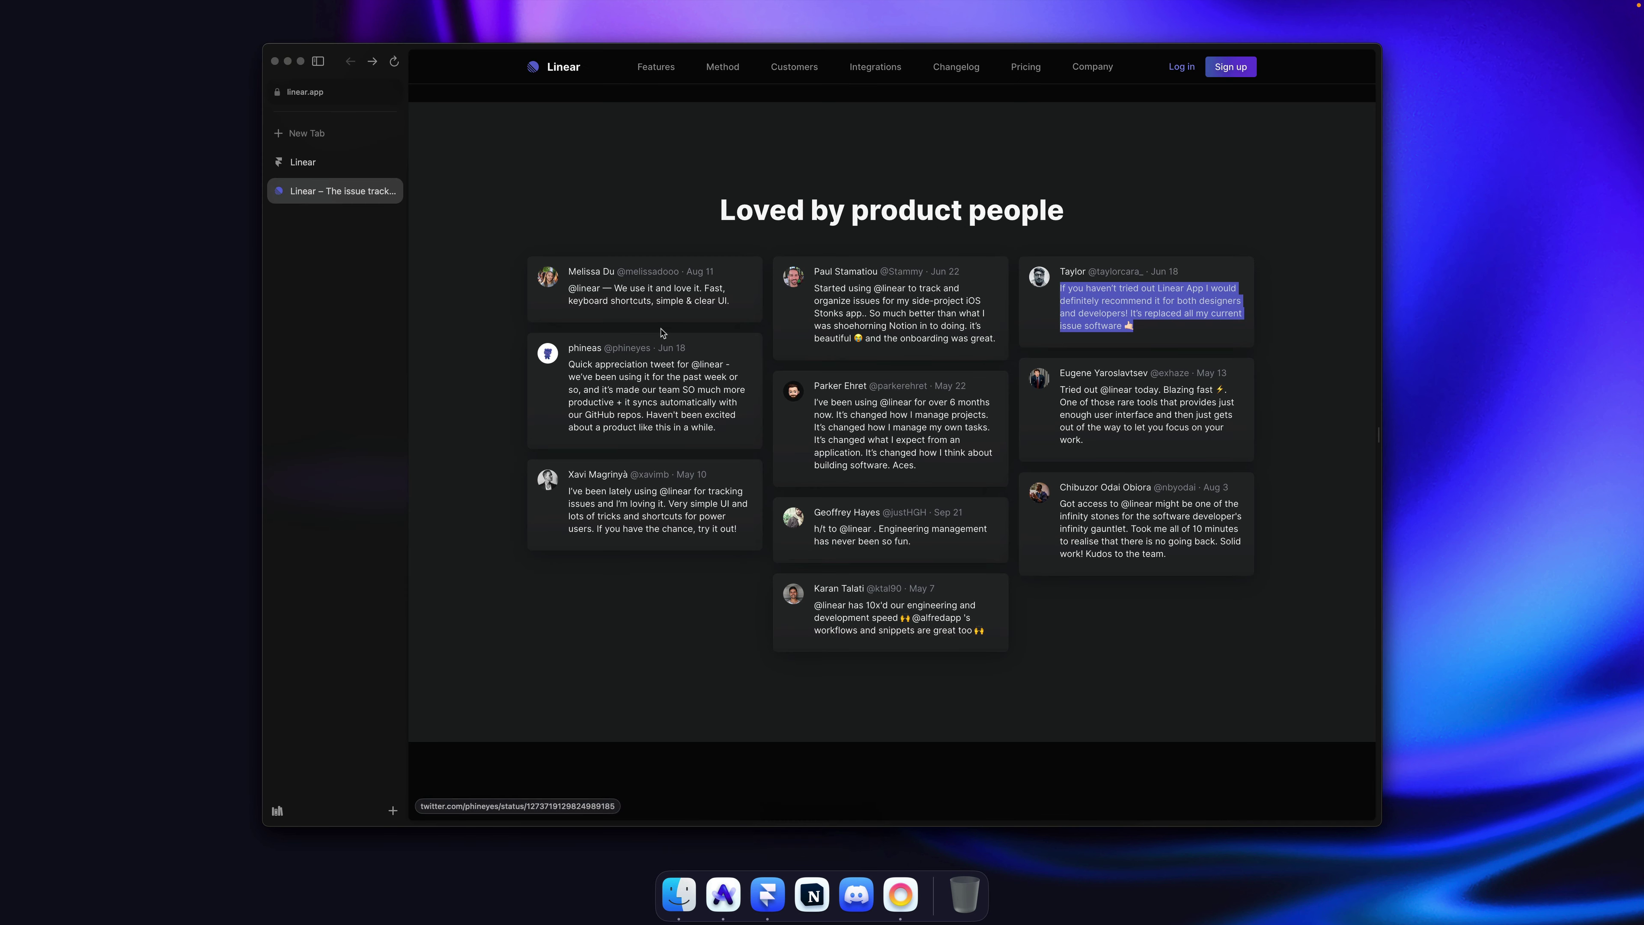
left_click_drag(568, 347, 641, 346)
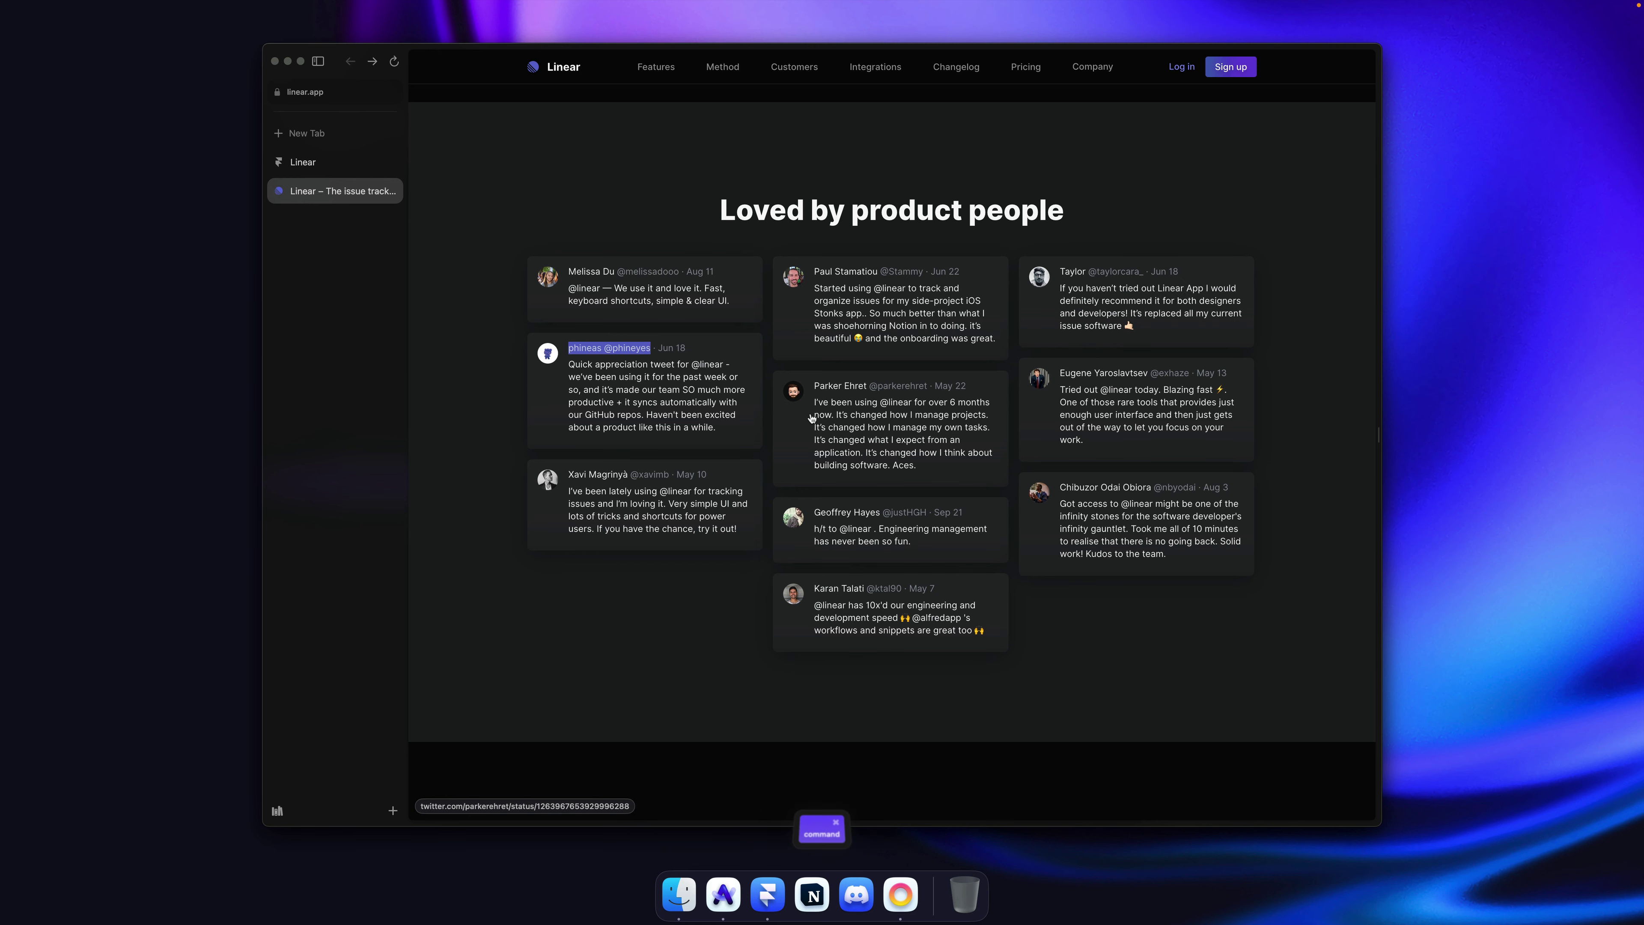
key("super+Tab")
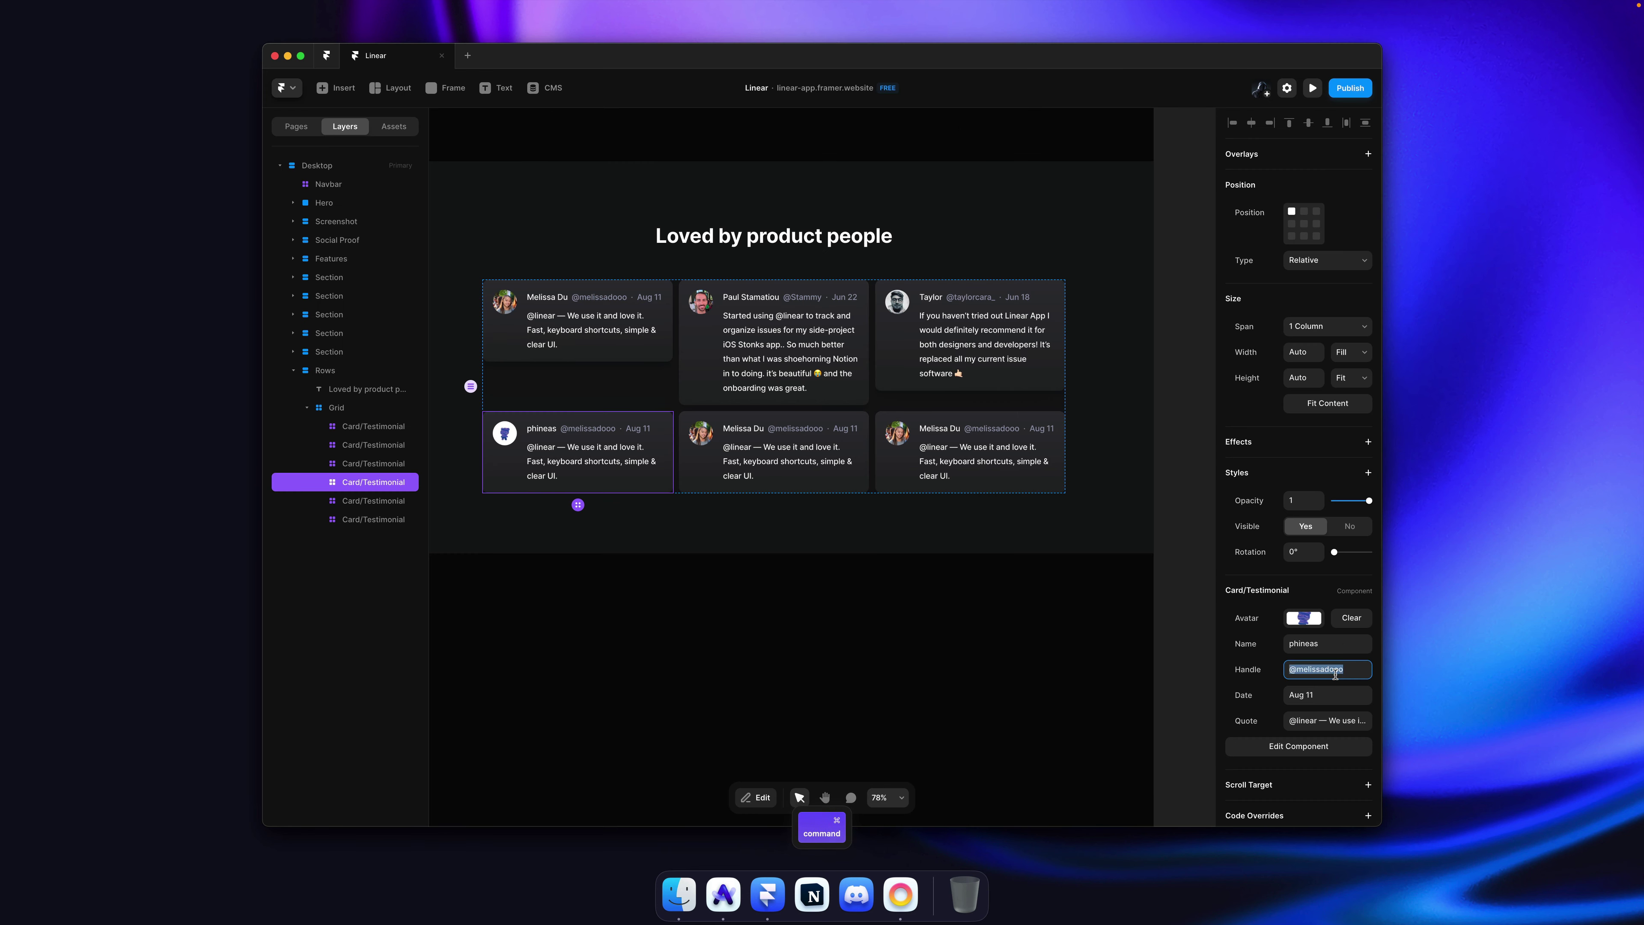
type("phineas @phineyes")
key("alt+Left")
key("alt+BackSpace")
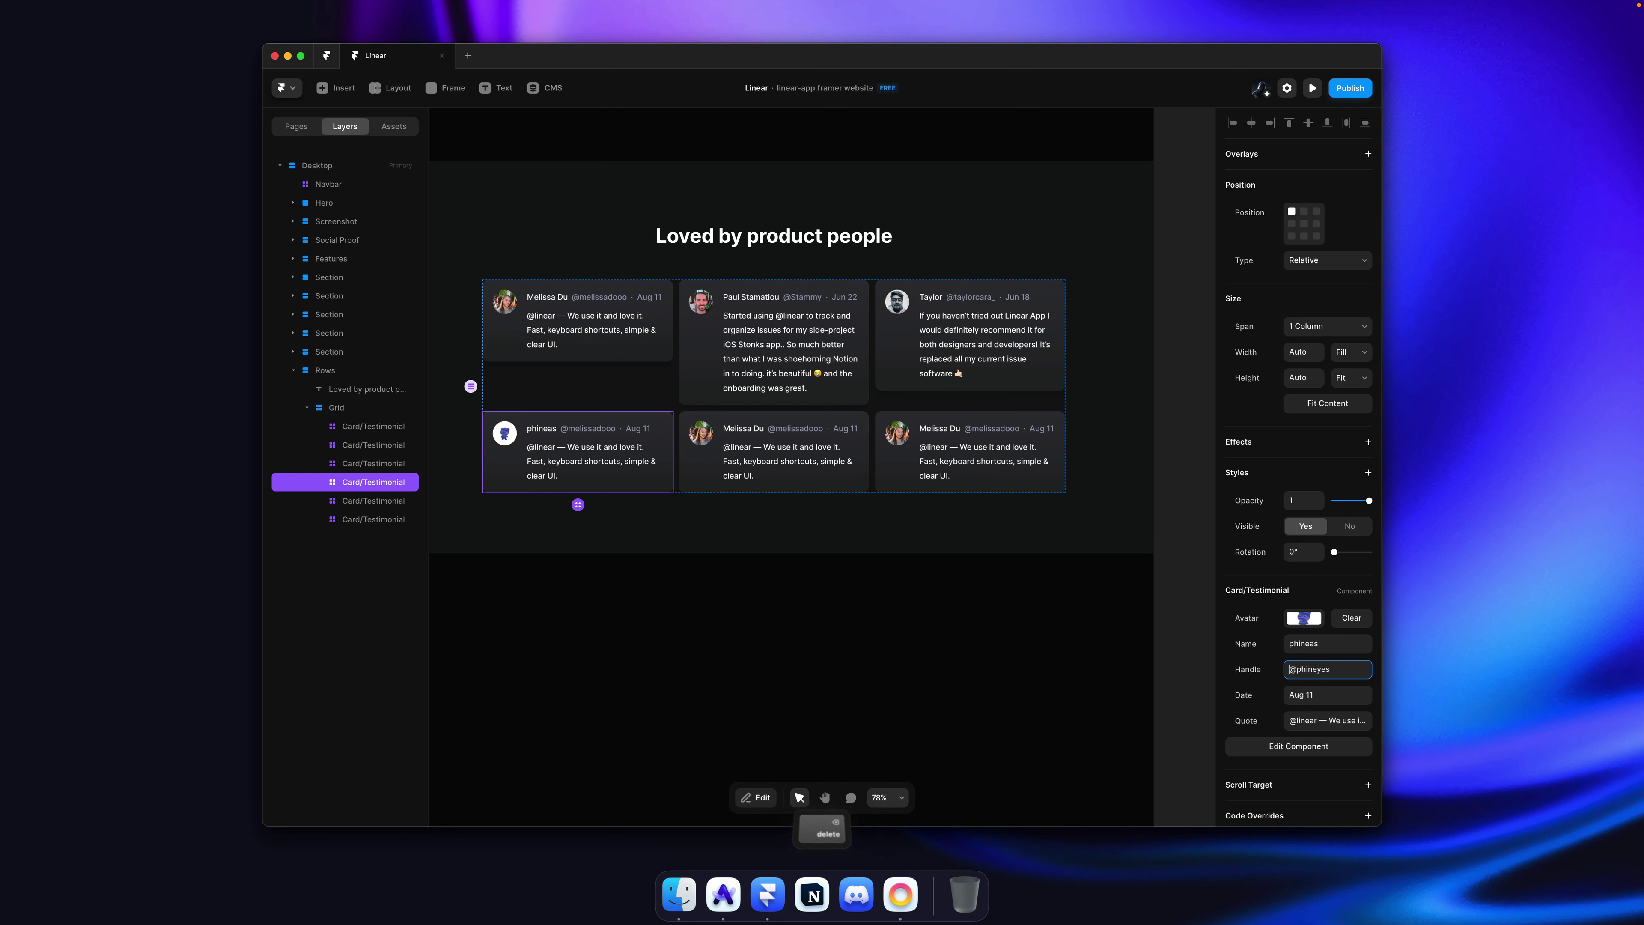
key("Tab")
type("Ju")
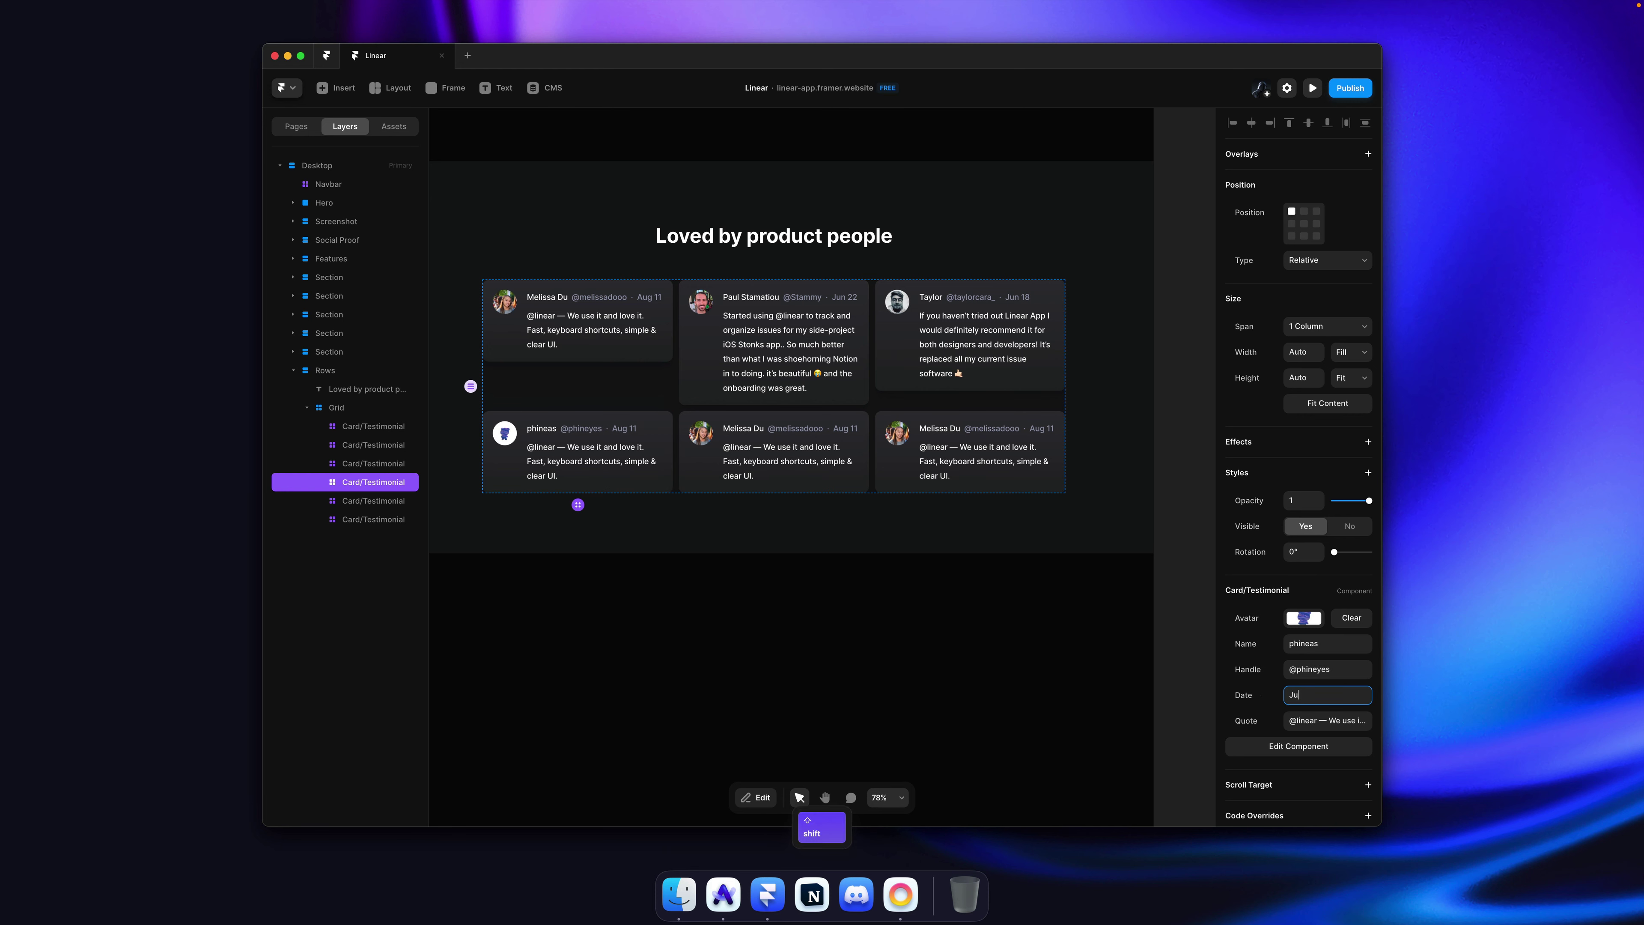
type("n 18")
Step: Paste the second tweet's full text into the card's Quote and save
key("super+Tab")
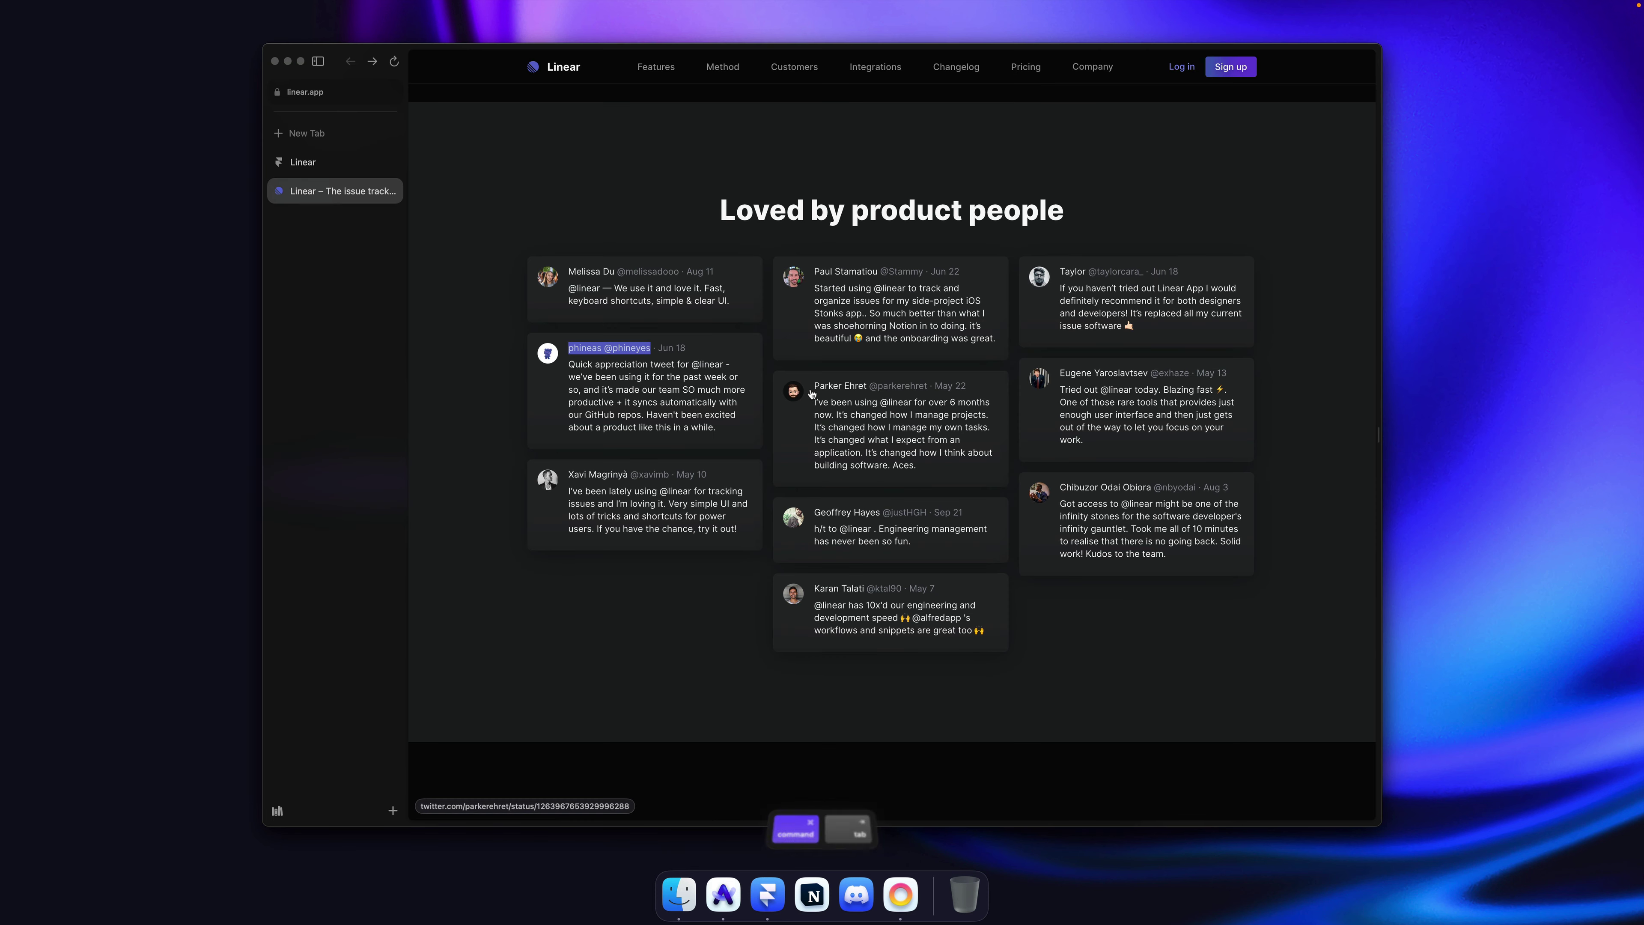
left_click_drag(725, 433, 567, 364)
key("super+c")
key("super+Tab")
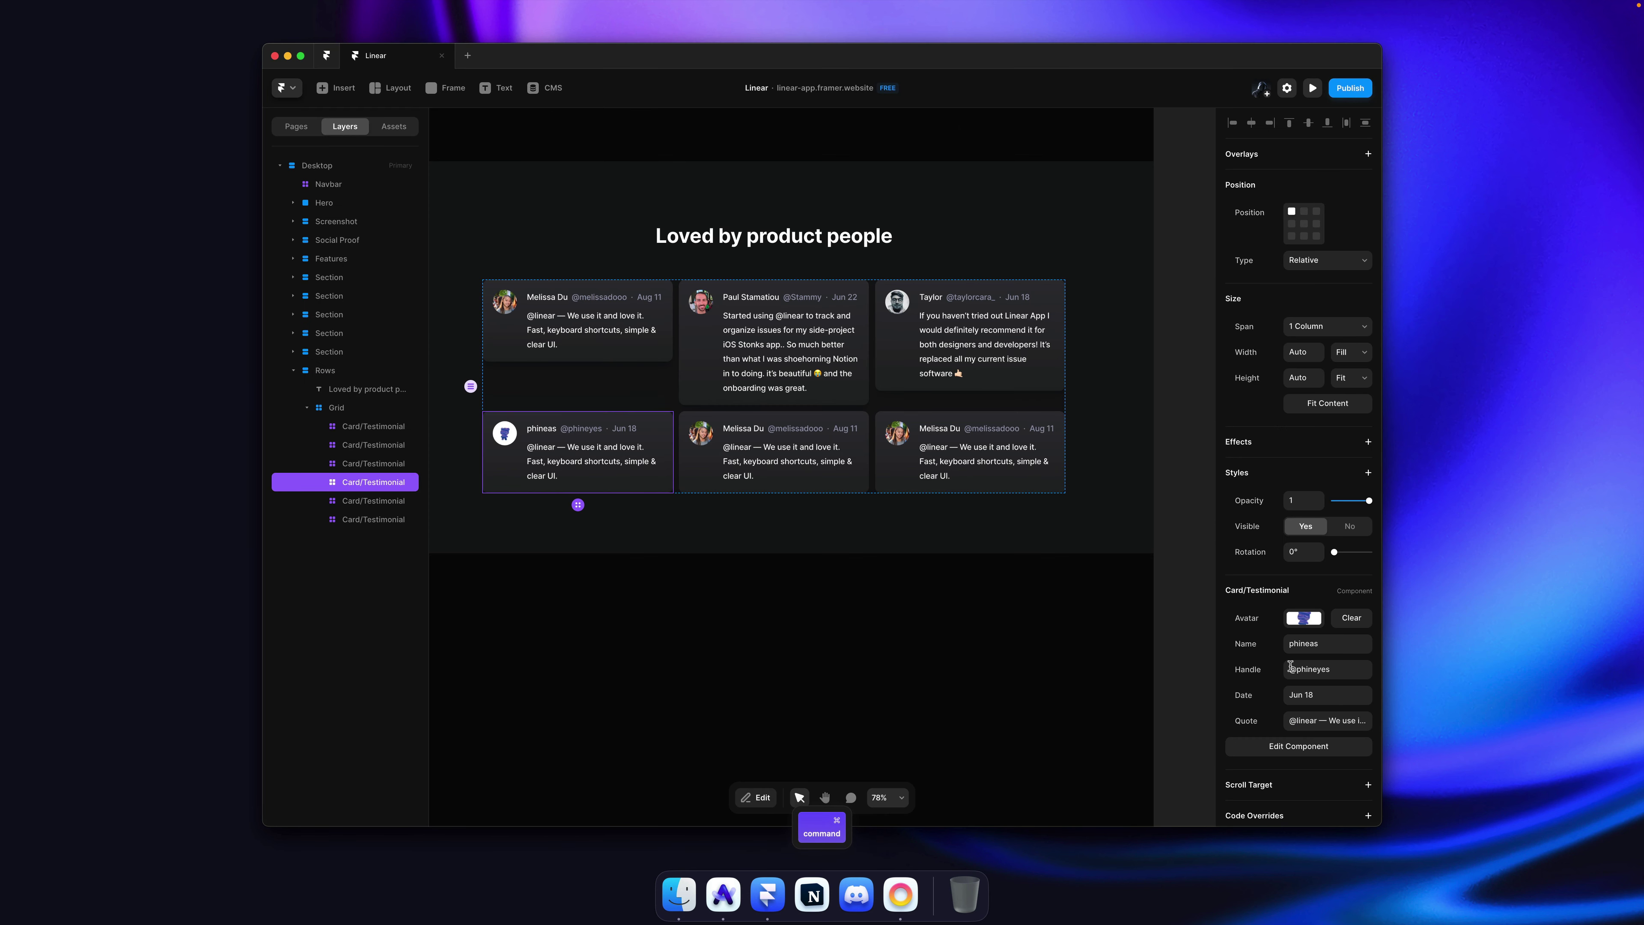
left_click(1336, 720)
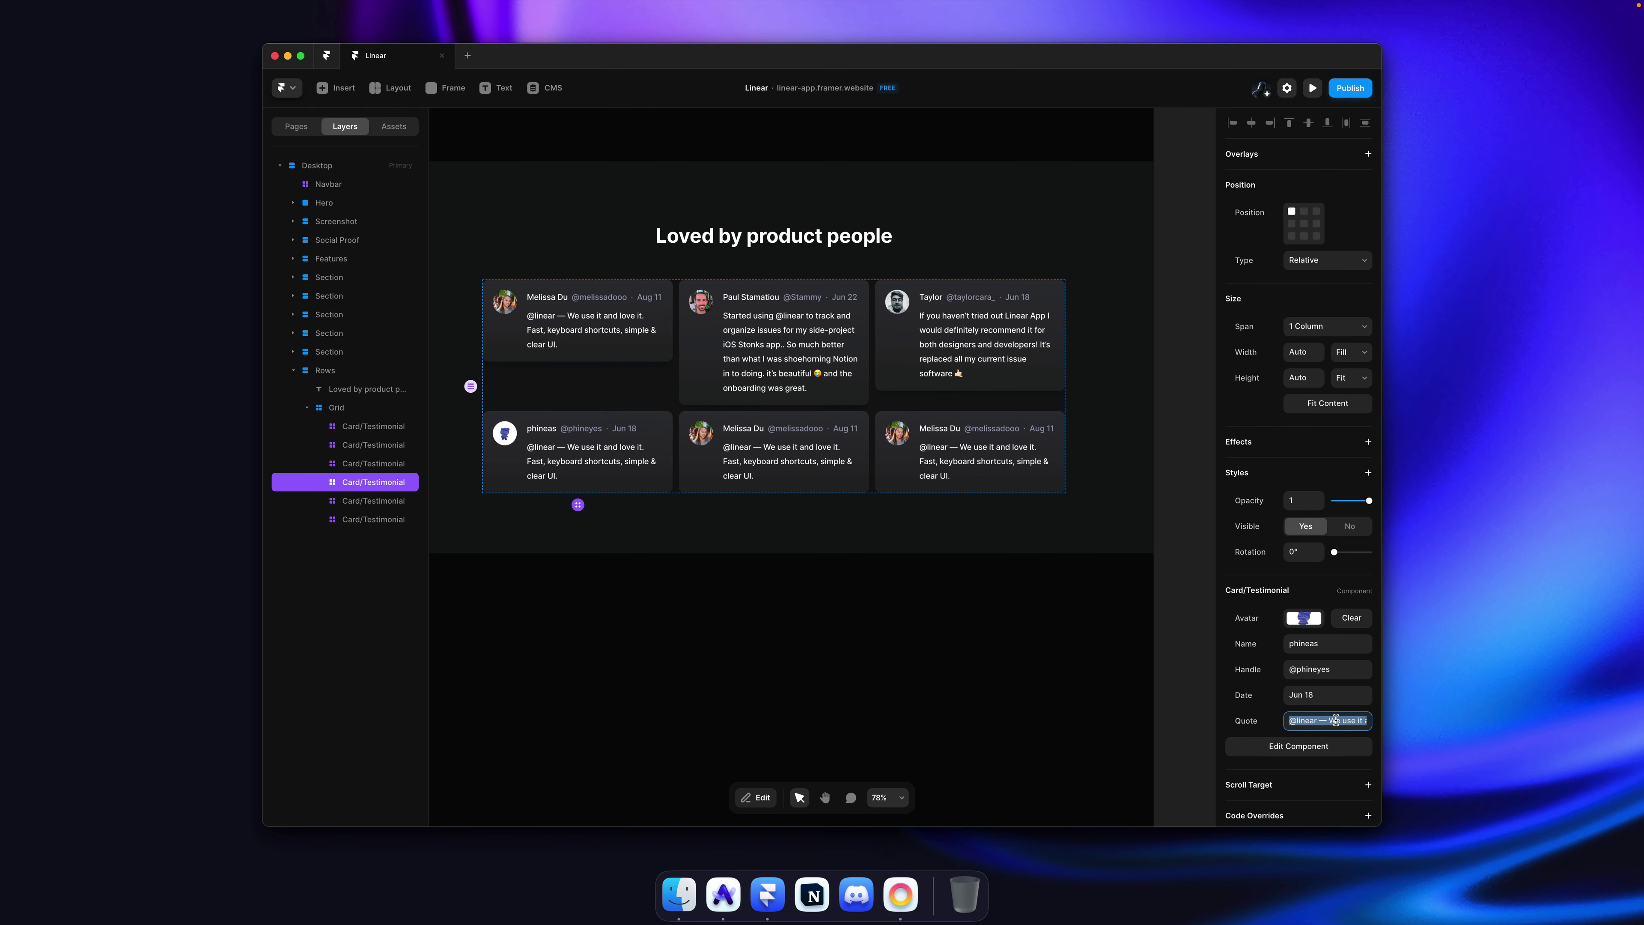
key("super+v")
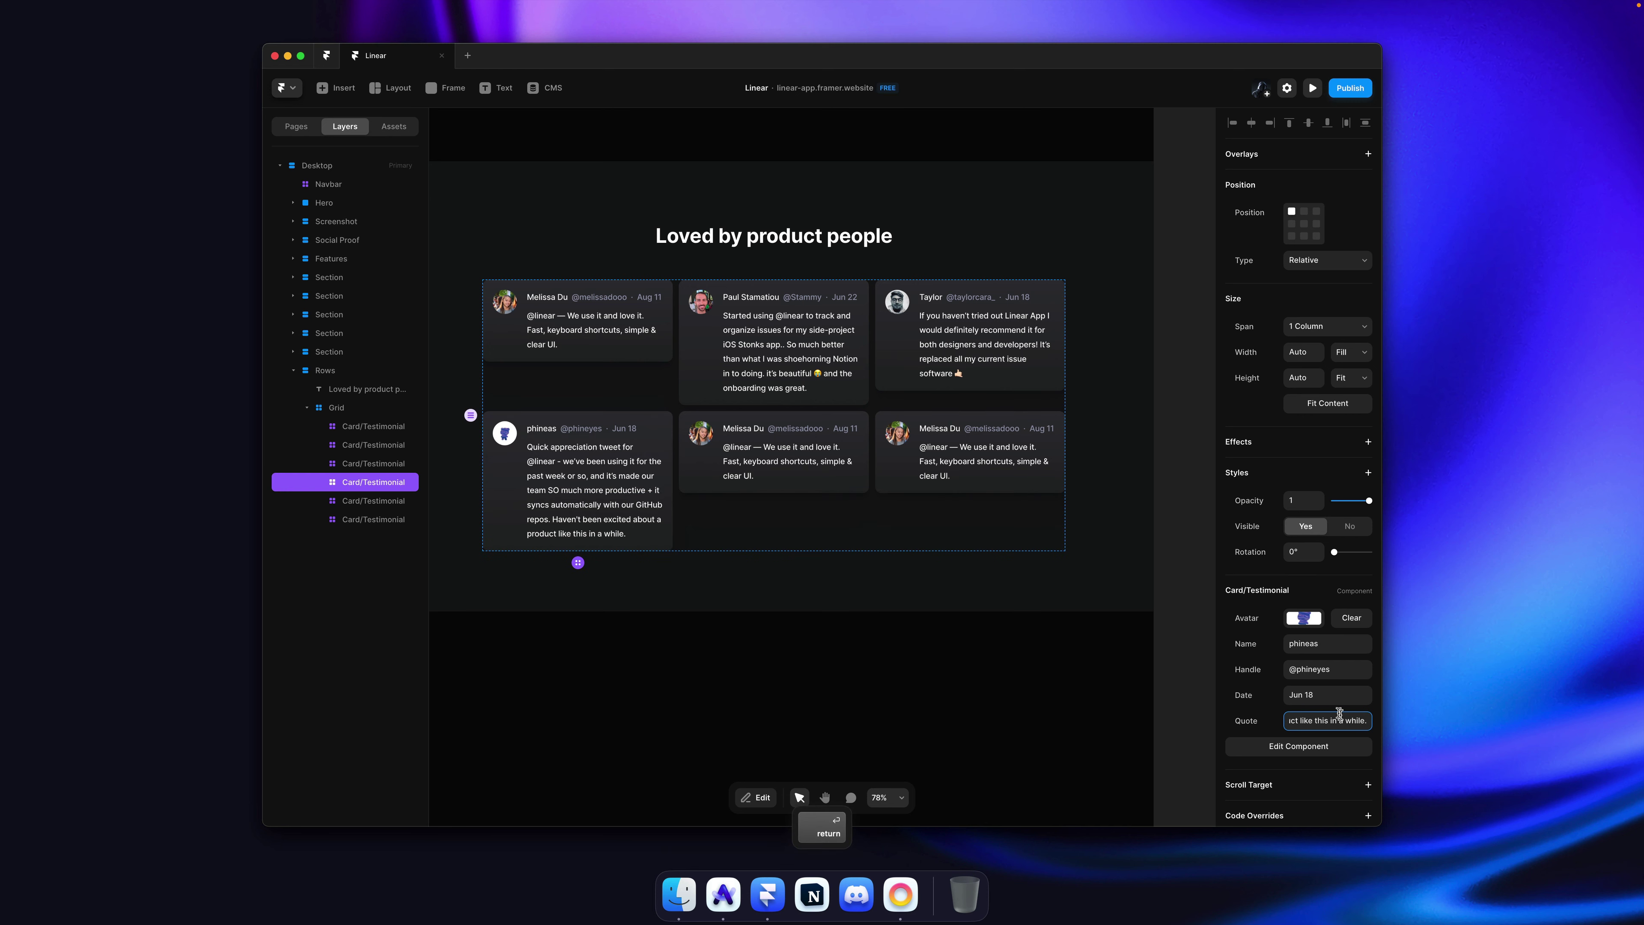
left_click(1171, 412)
key("super+s")
key("super+Tab")
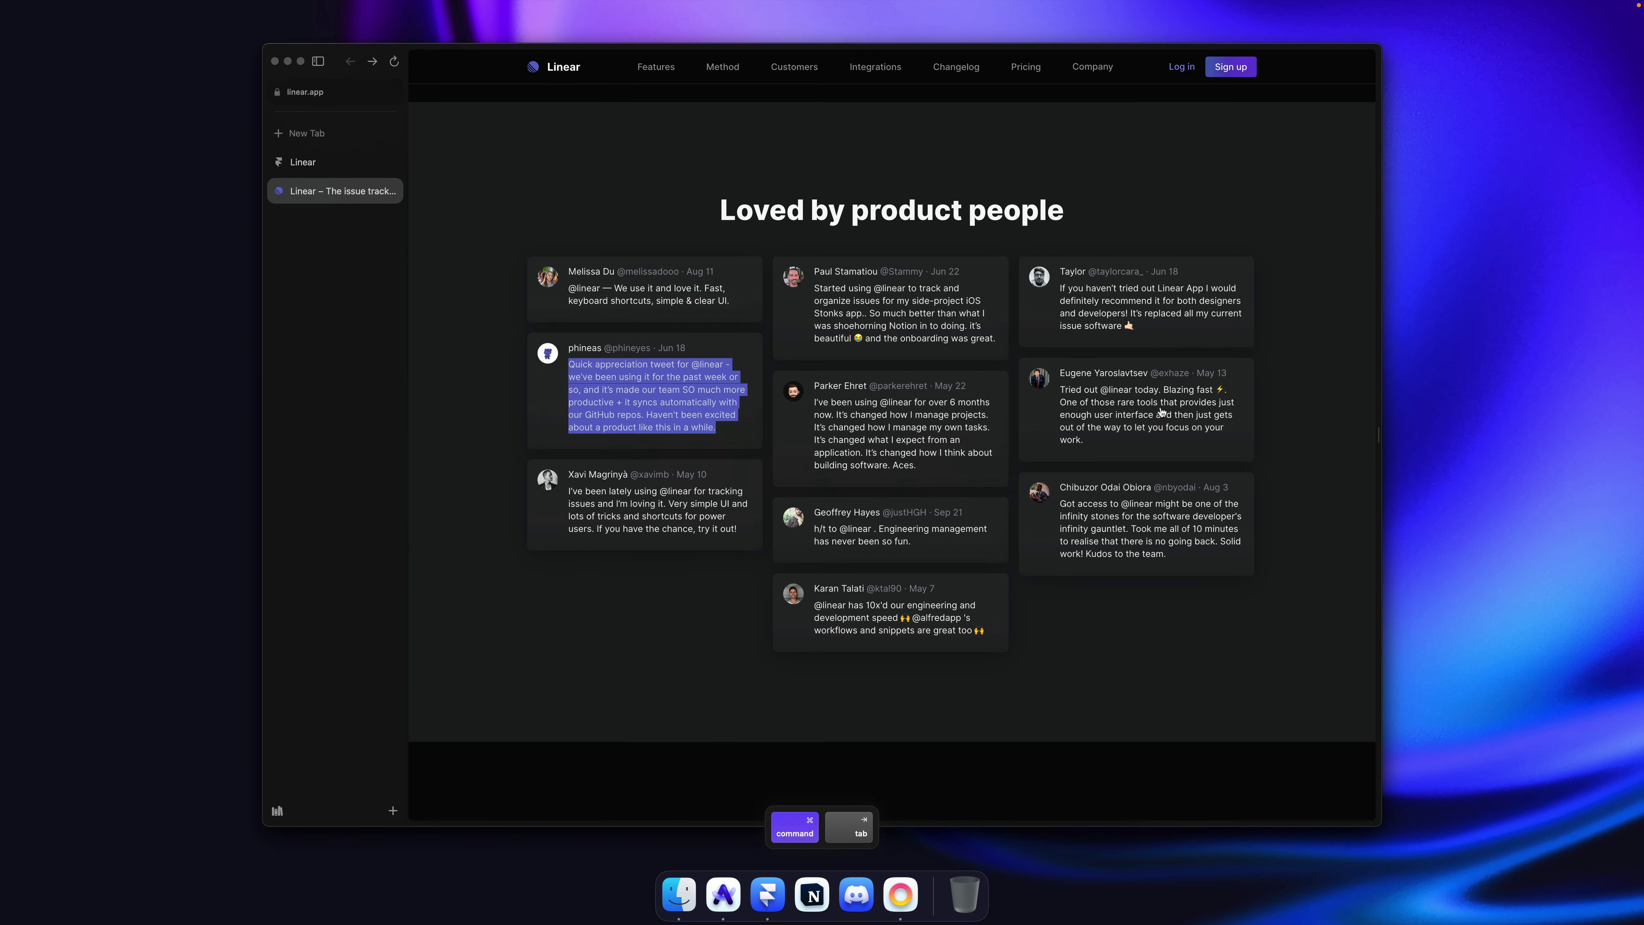
key("super+Tab")
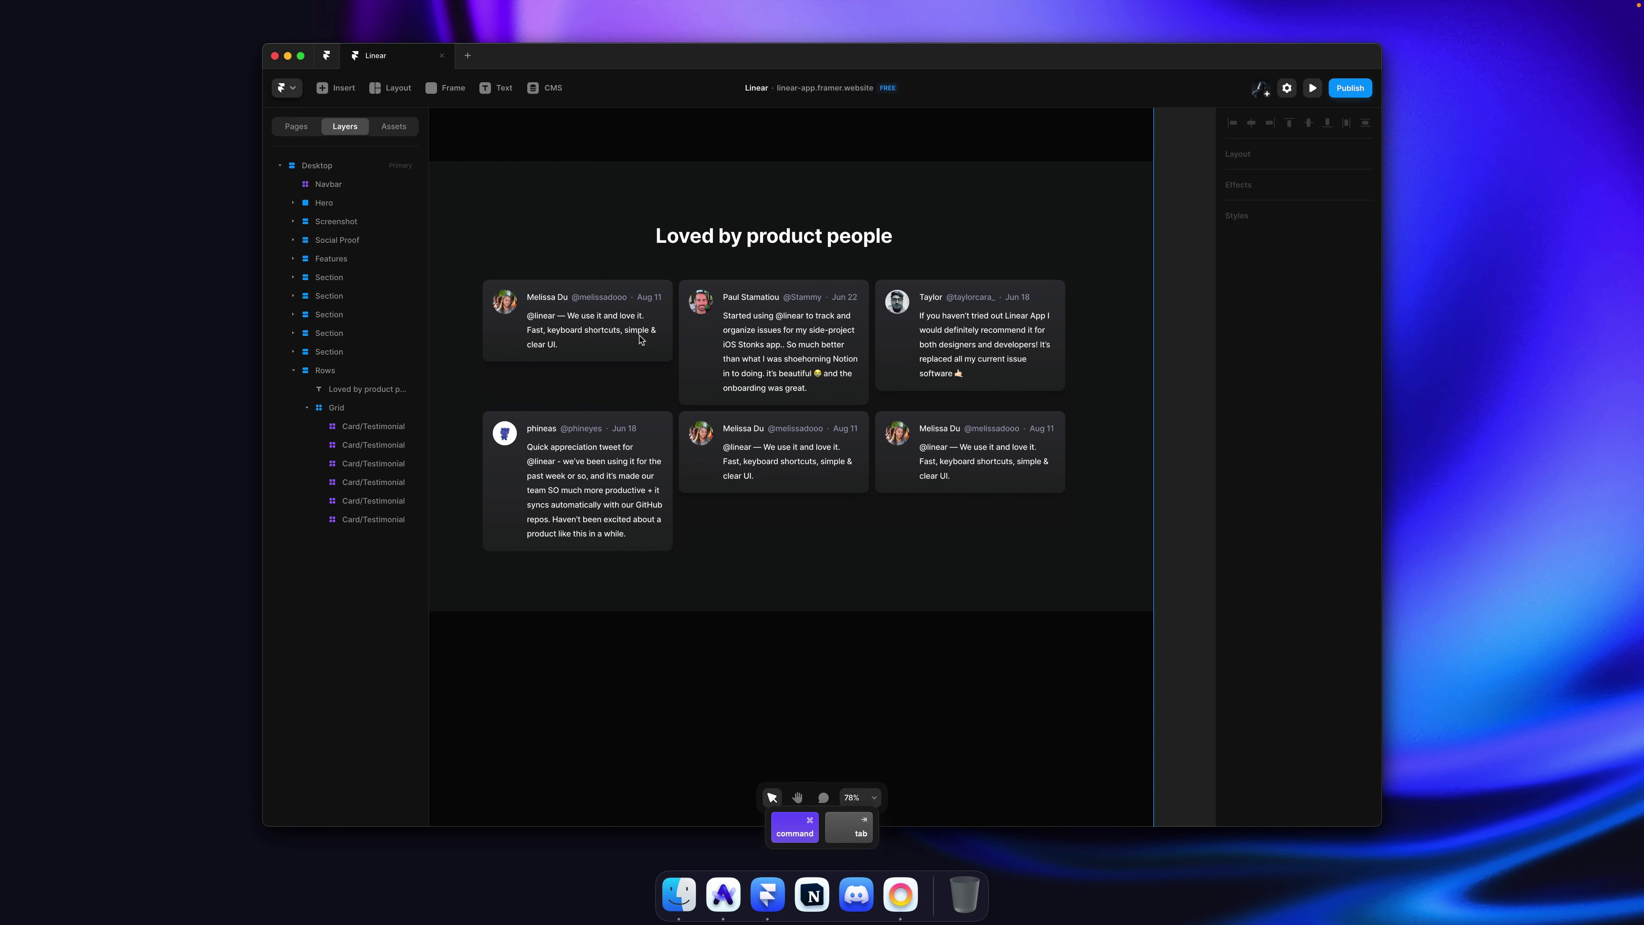
Step: In the testimonial card component, set the background fill to the Slate shared colour and save
left_click(639, 346, "super")
left_click(1299, 746)
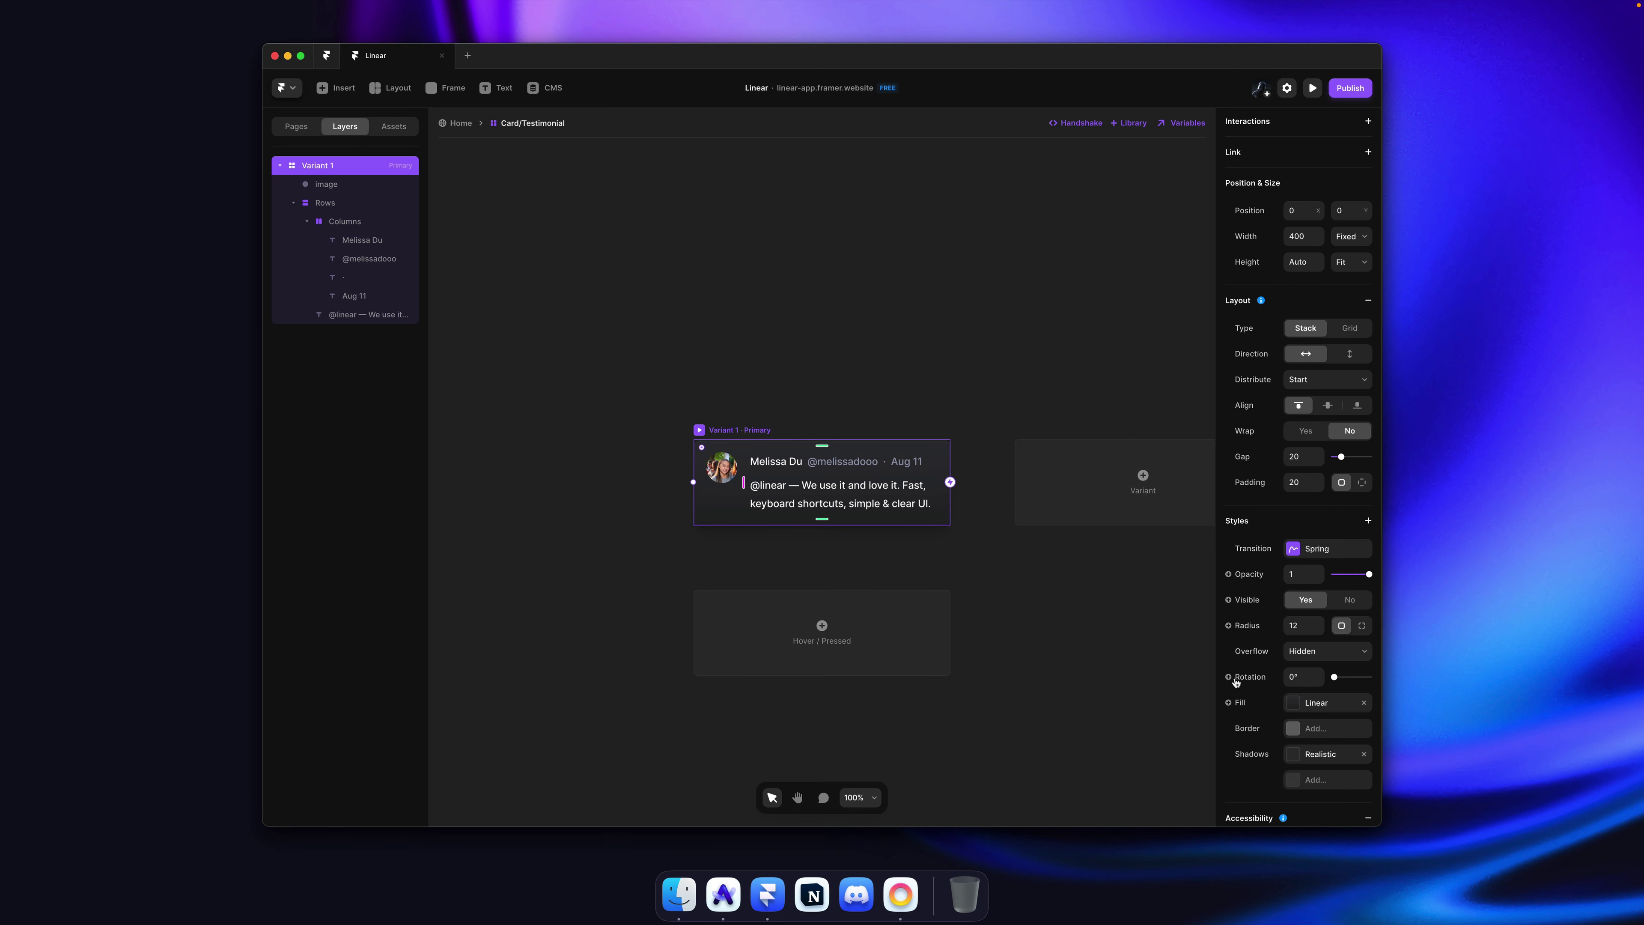
left_click(1322, 706)
left_click(1059, 573)
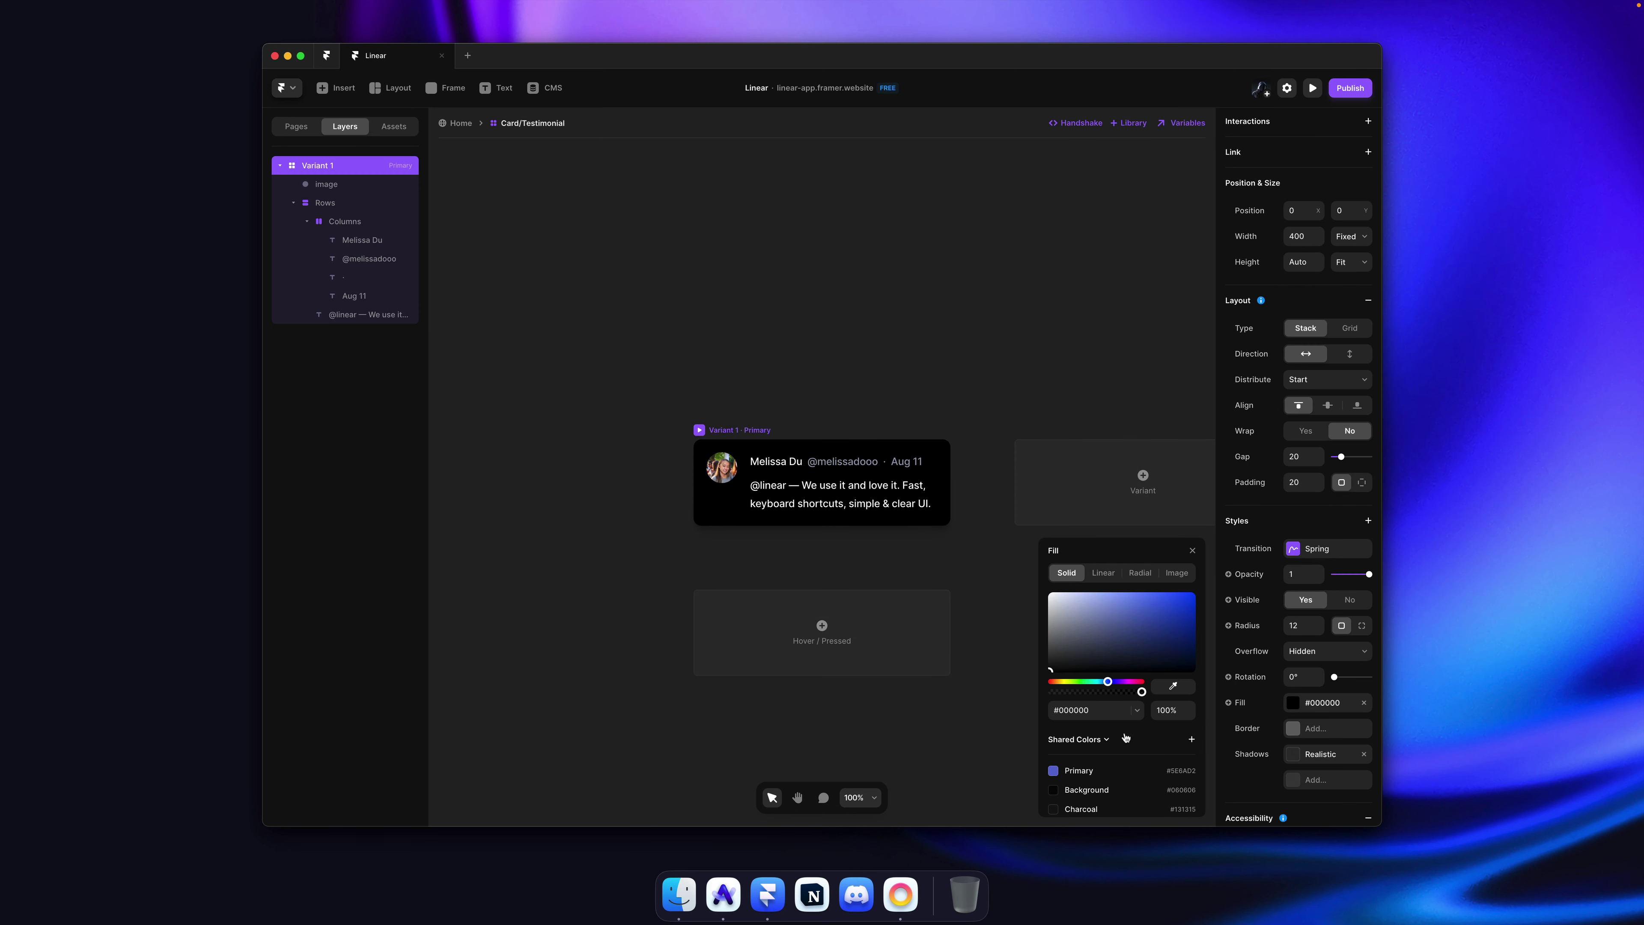
scroll(1125, 738, "down", 2)
left_click(1100, 747)
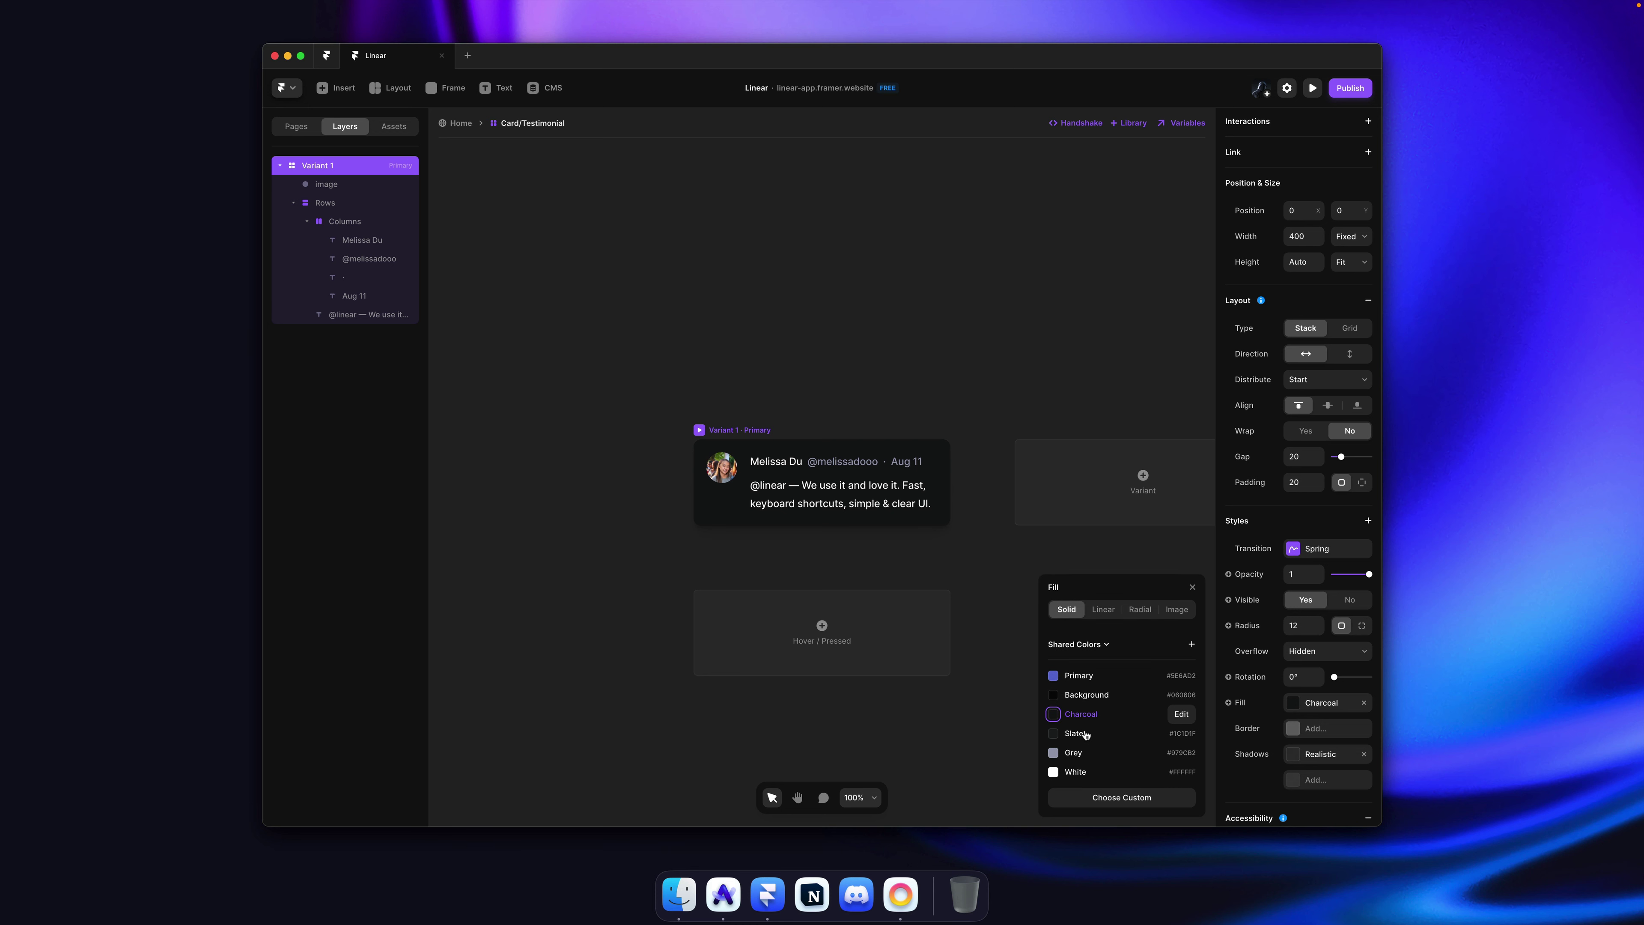
left_click(1085, 734)
left_click(855, 343)
key("super+s")
left_click(461, 123)
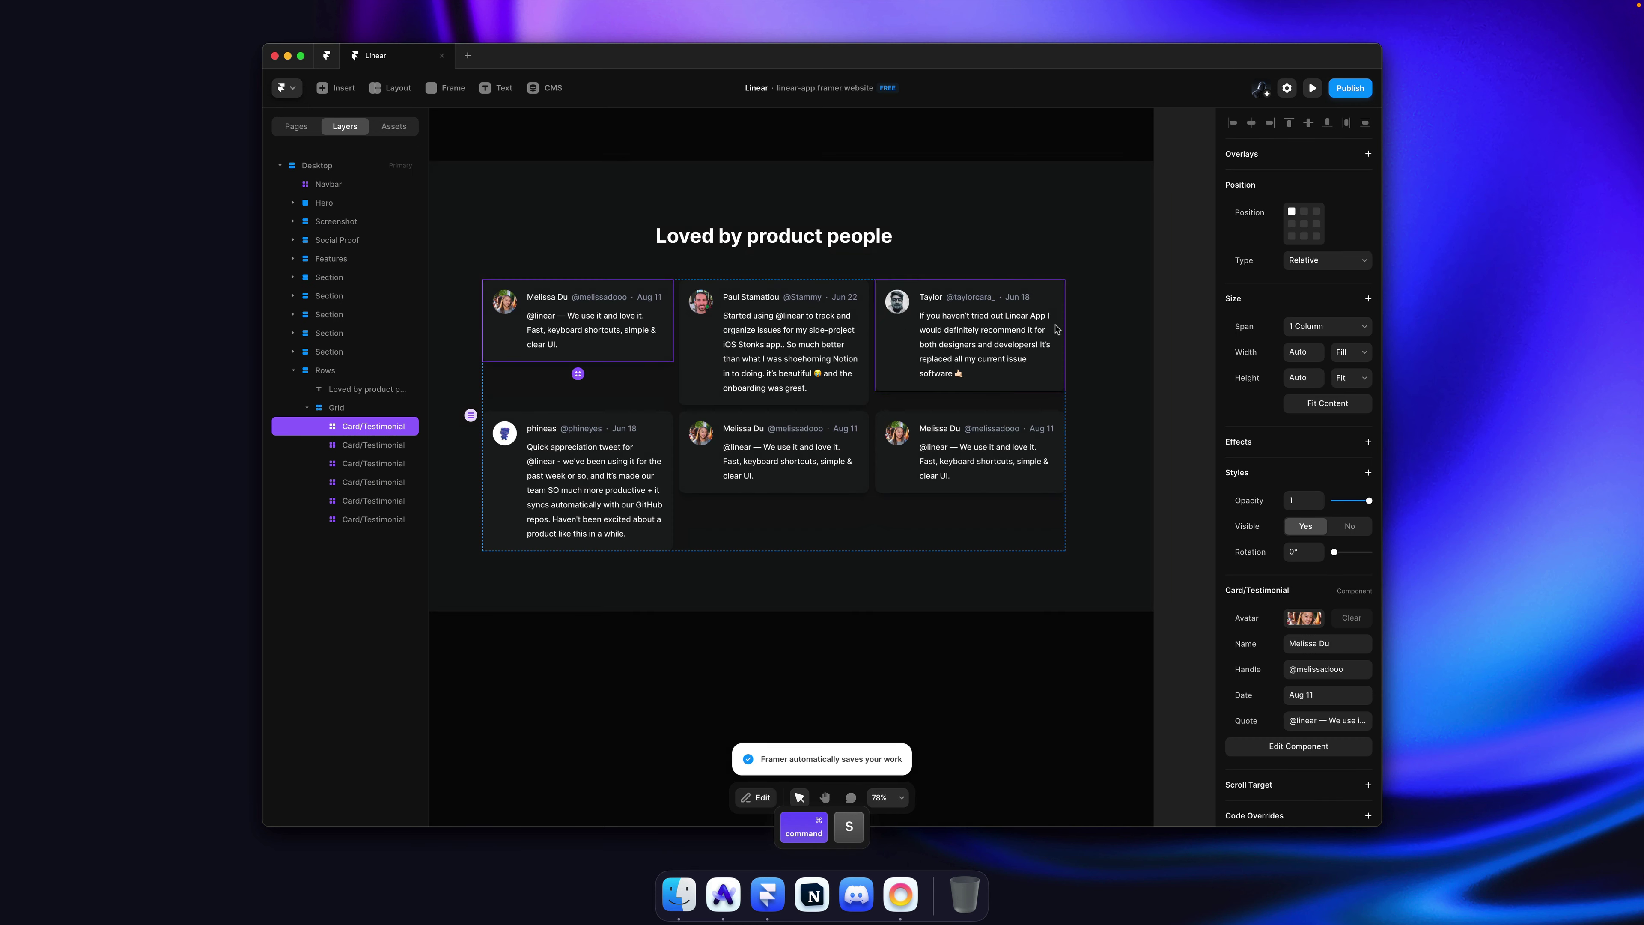
Step: Save the project and duplicate the lower-right testimonial card
left_click(1166, 315)
key("super+s")
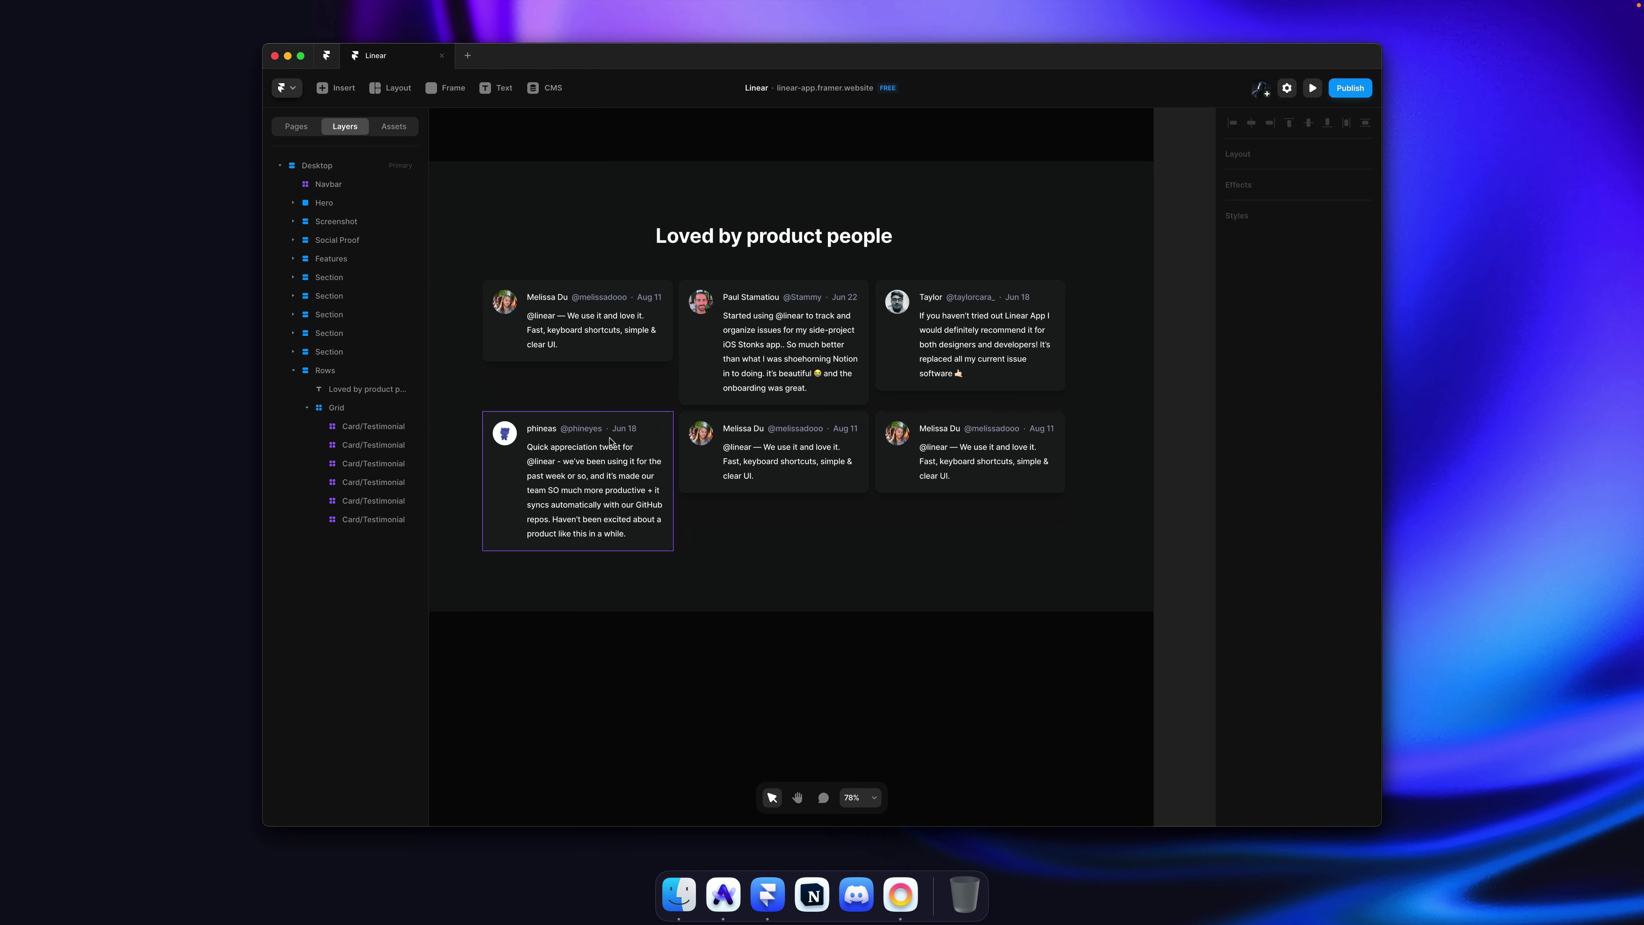
key("super+Tab")
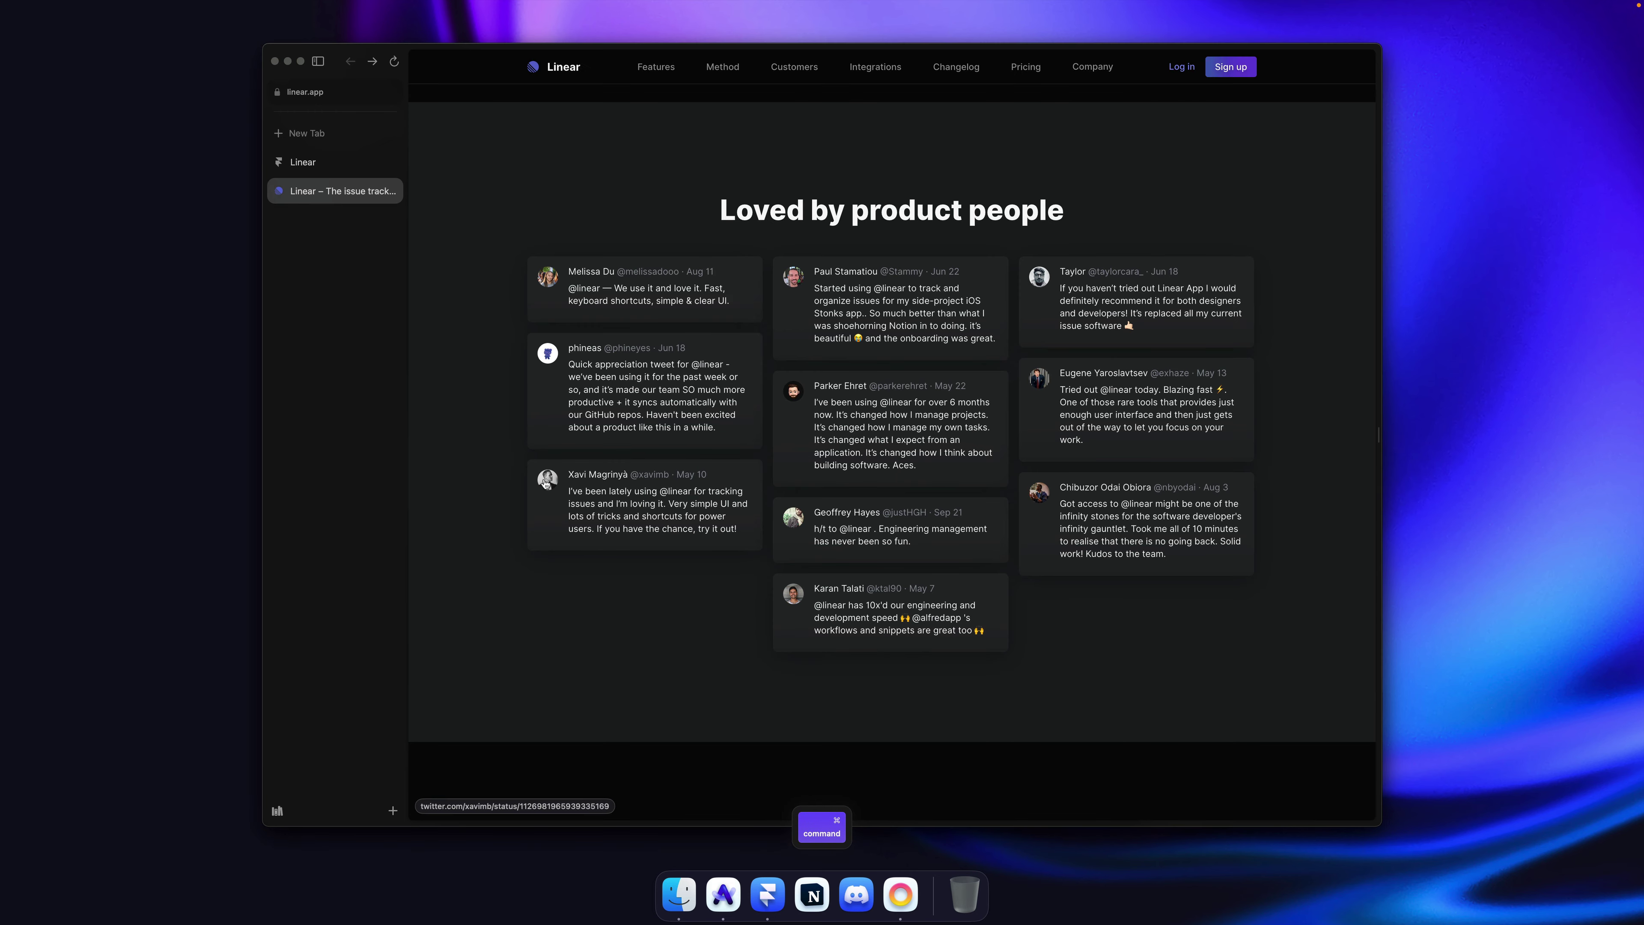
key("super+Tab")
left_click(924, 468, "super")
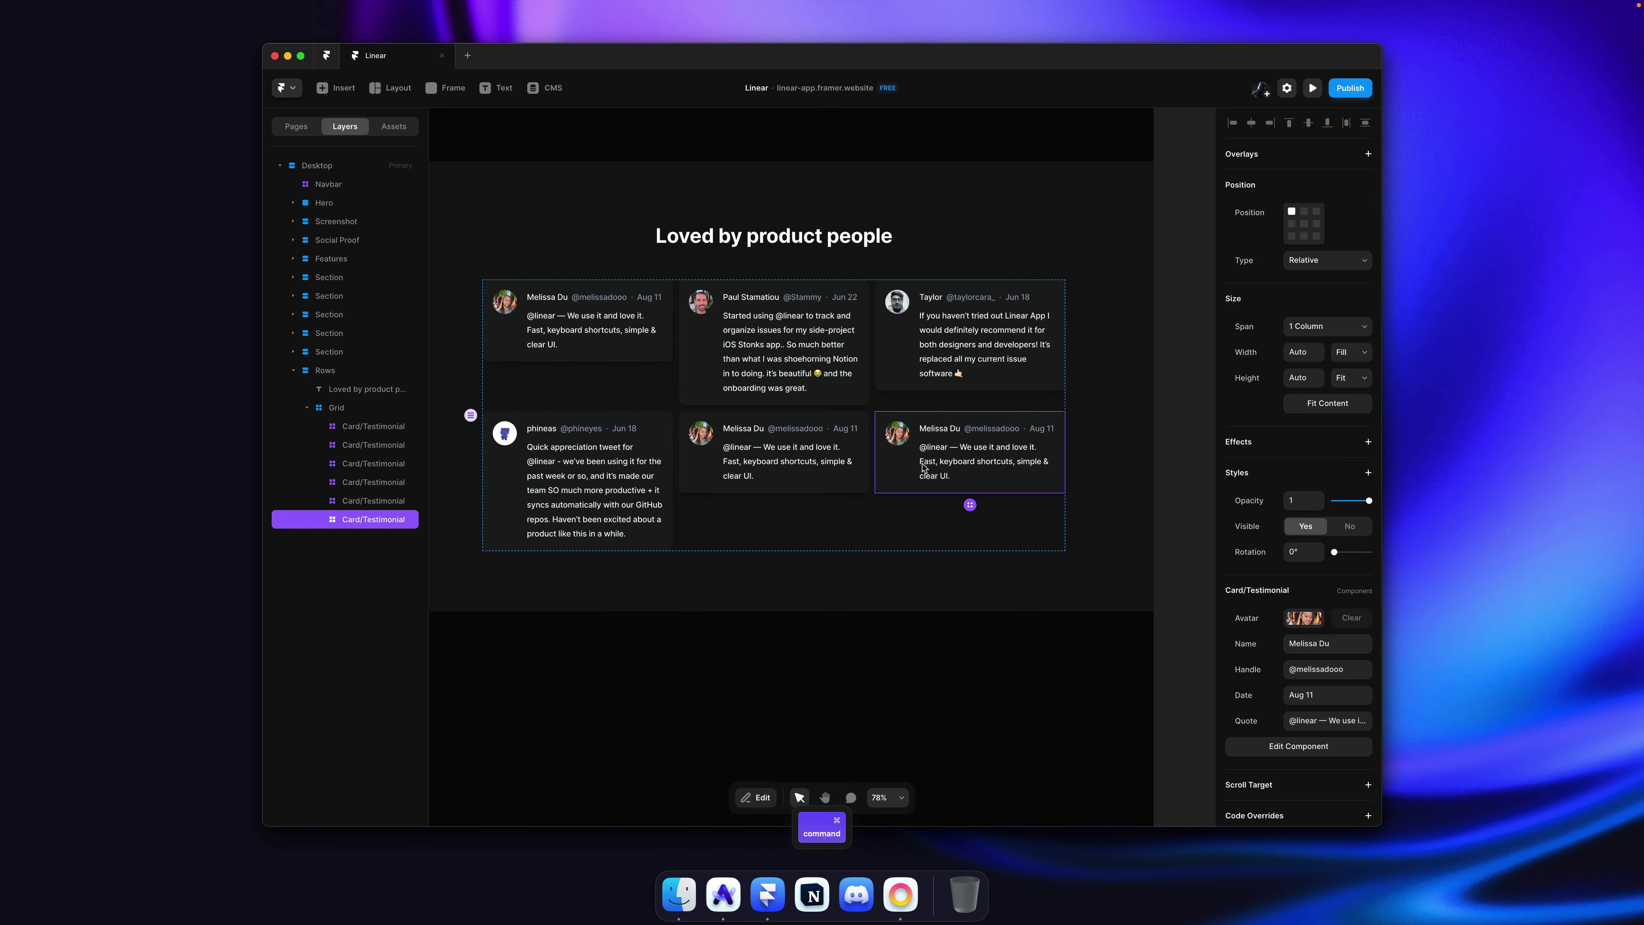
key("super+d")
key("super+d")
Step: Copy the third testimonial's portrait from linear.app into the bottom-left card's Avatar
key("super+Tab")
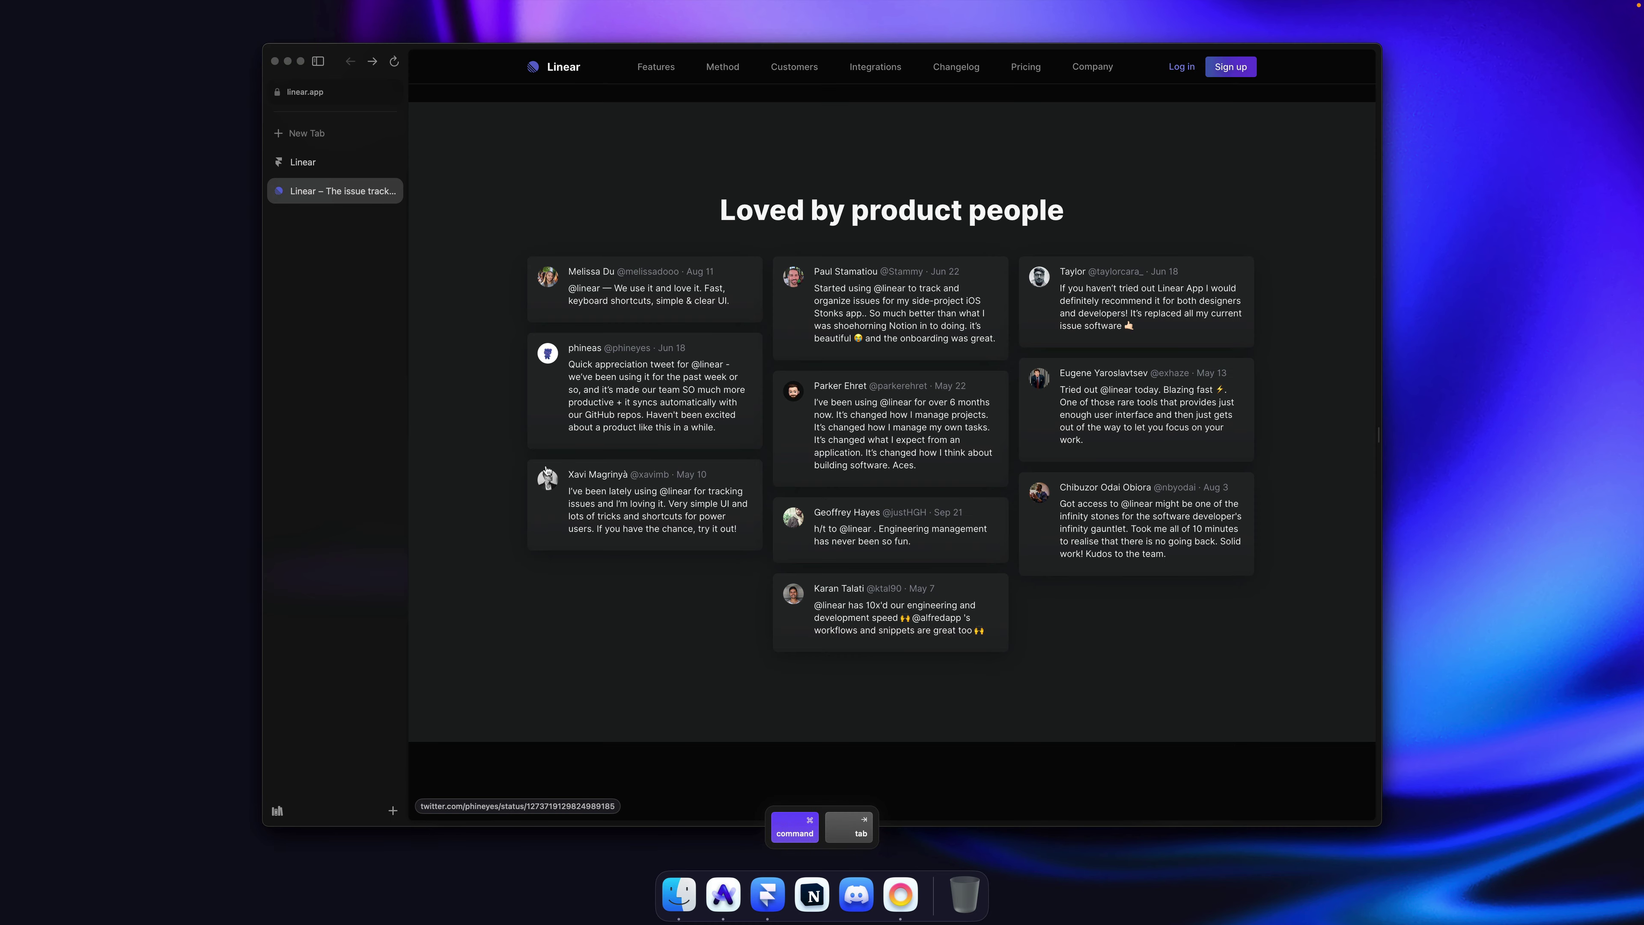
right_click(545, 471)
left_click(616, 632)
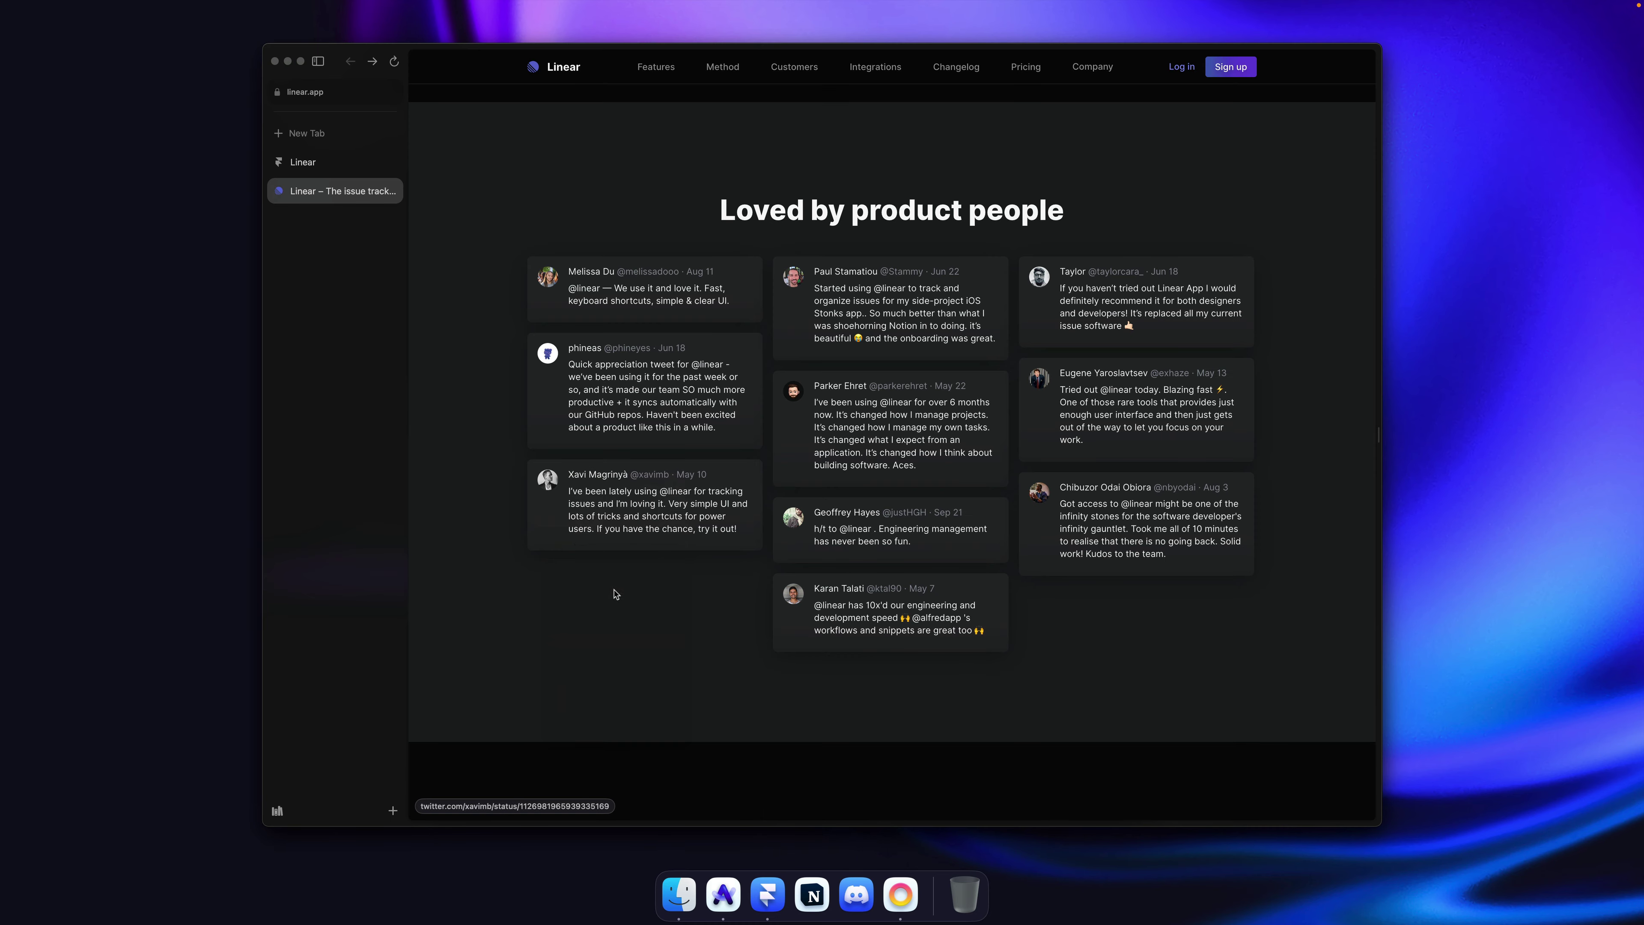
key("super+Tab")
left_click(616, 594, "super")
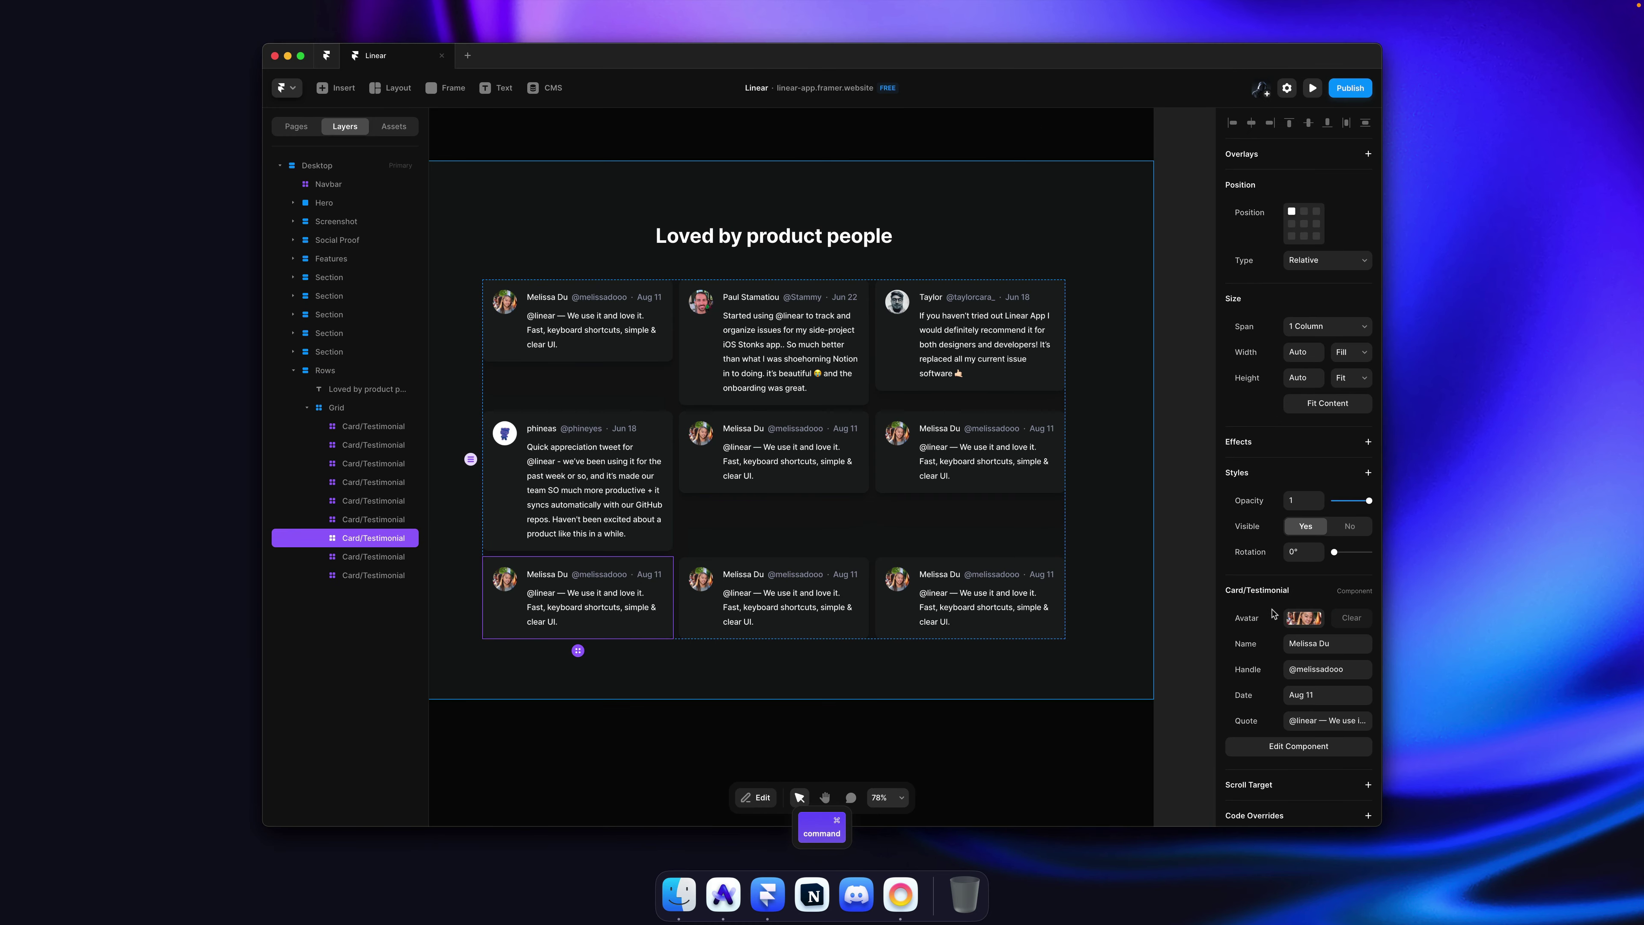
left_click(1299, 619)
key("super+v")
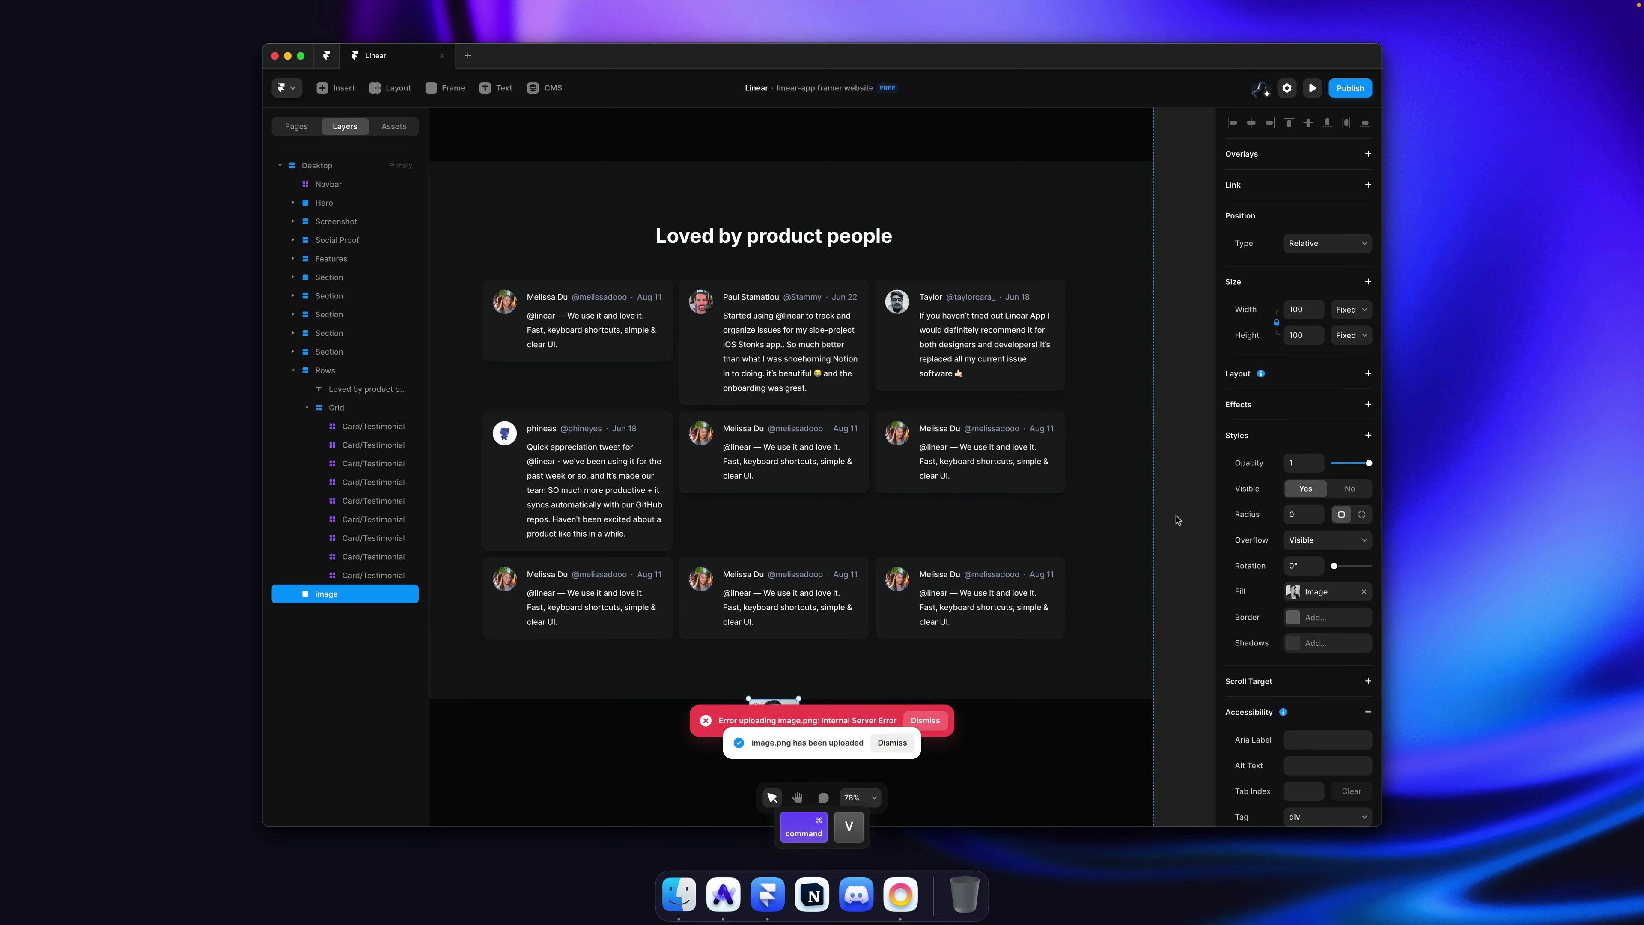
left_click(1175, 520)
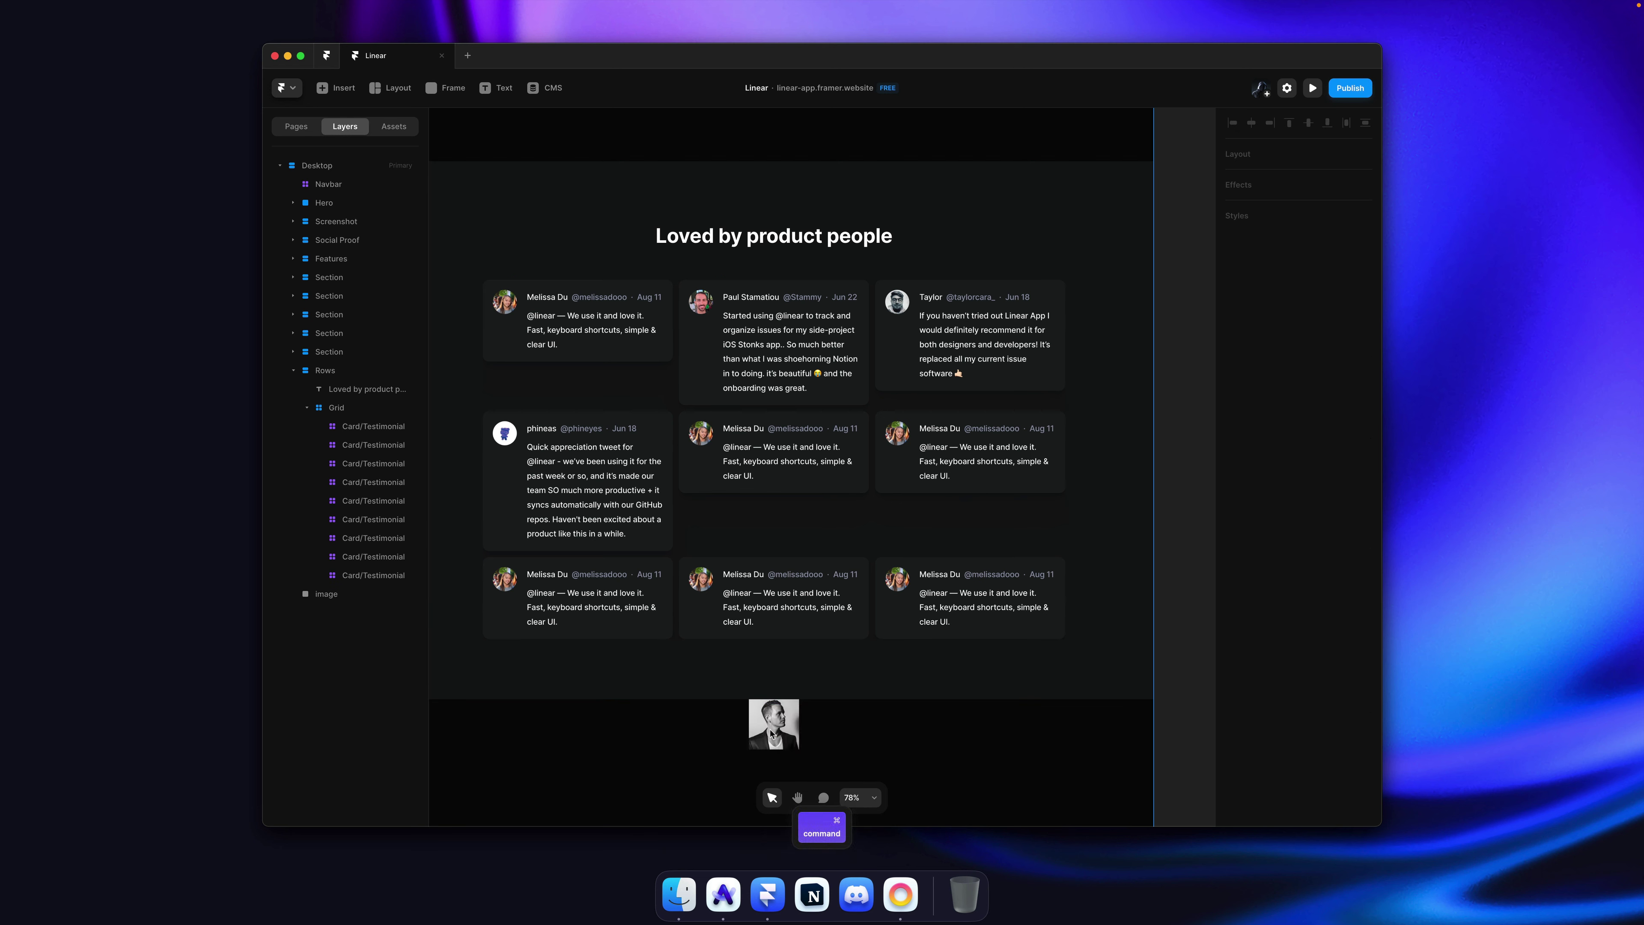
left_click(771, 734)
Step: Re-paste the portrait as the bottom-left card's avatar and select the stray pasted image
left_click(519, 586, "super")
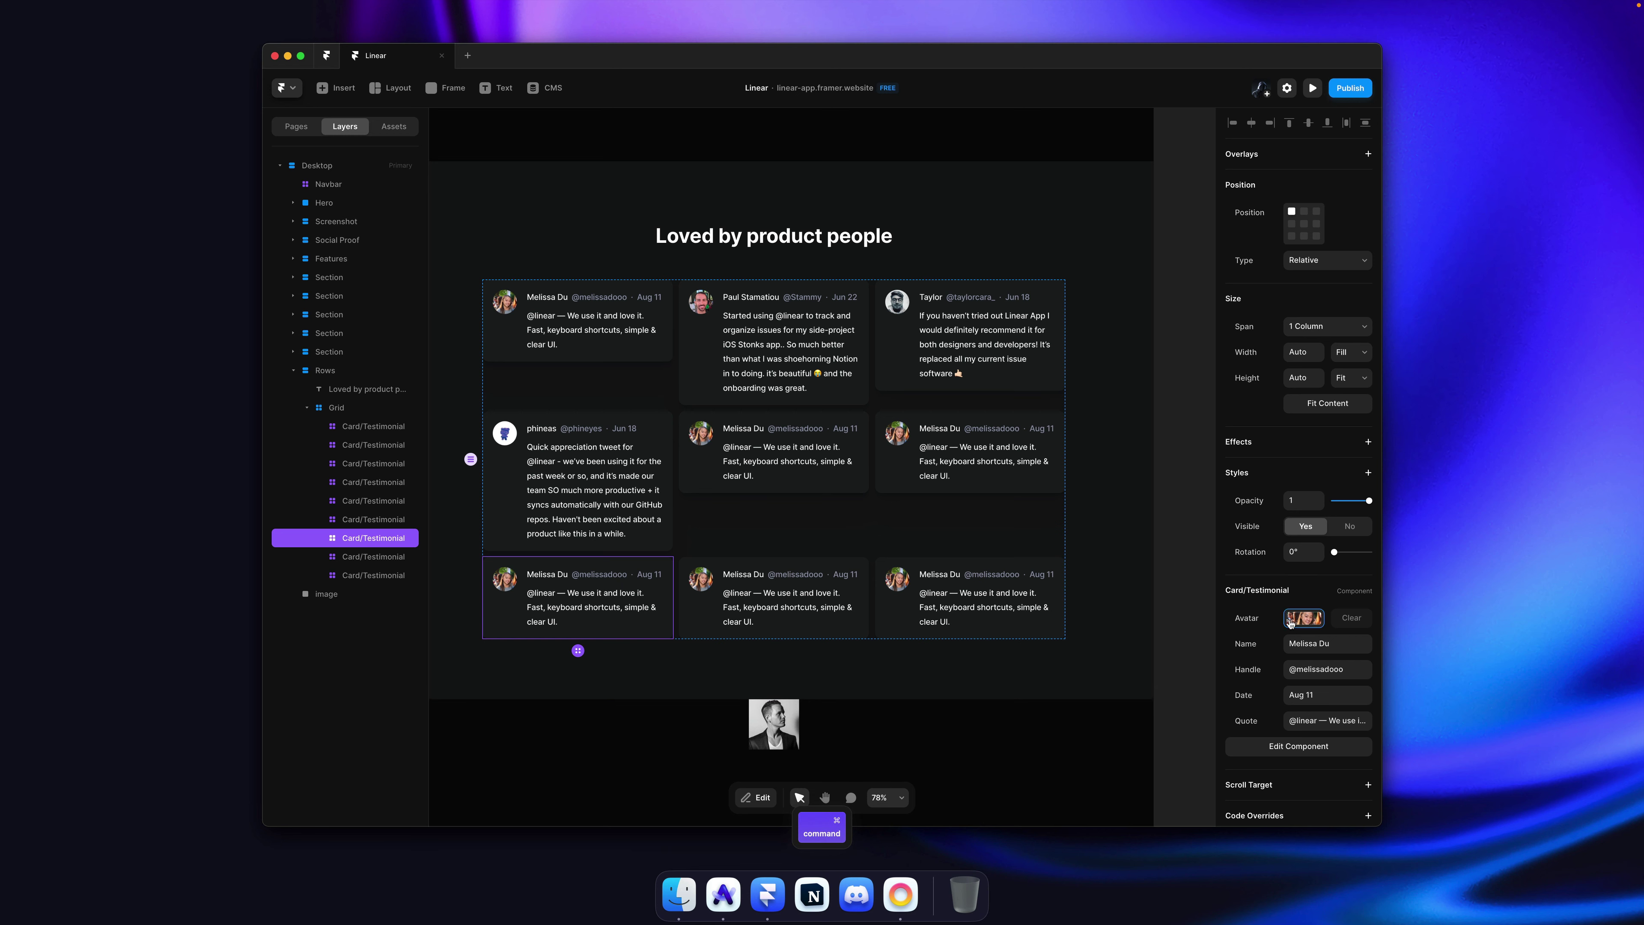
left_click(1291, 620)
key("super+v")
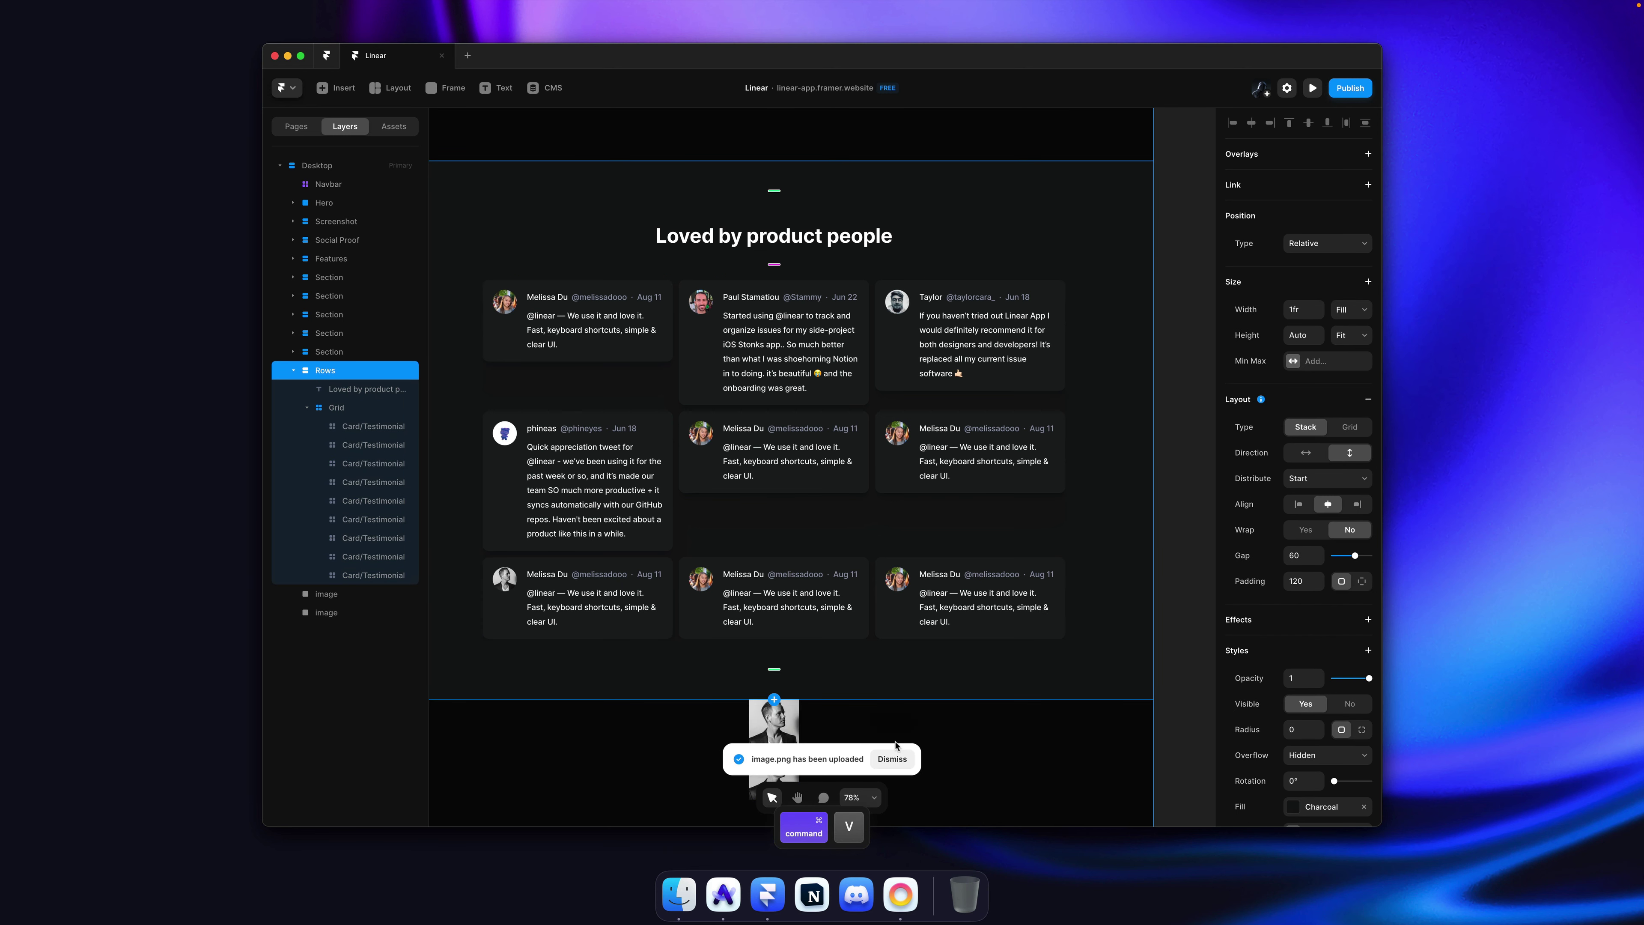
left_click(892, 758)
left_click(795, 735, "super")
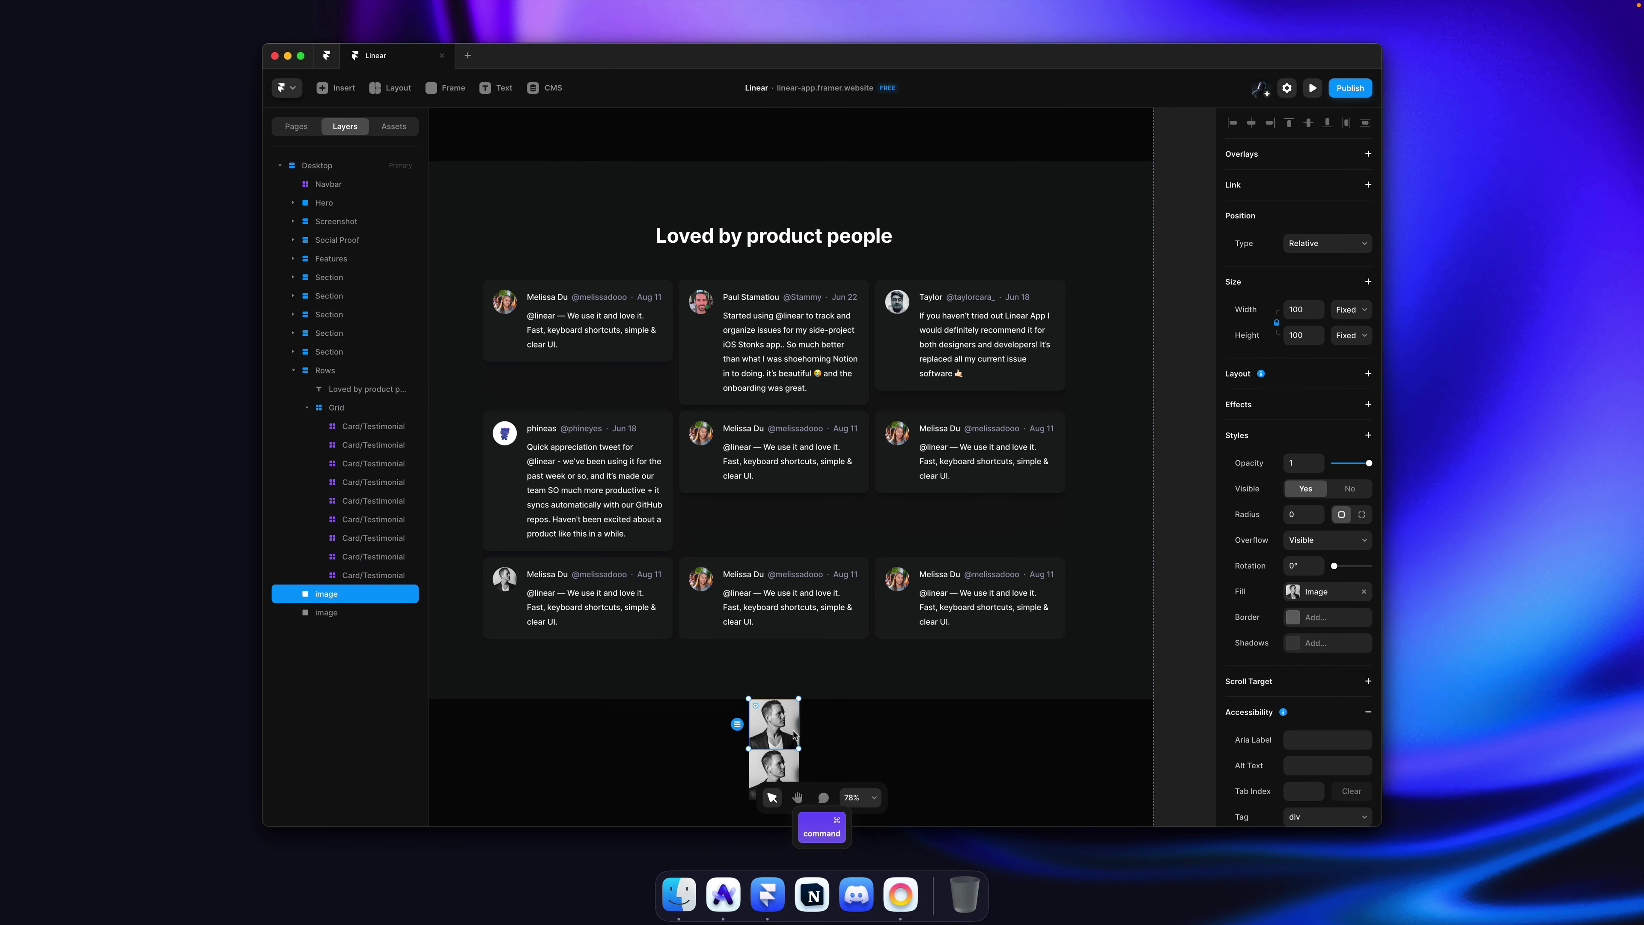
Step: Select the third reviewer's name and handle on the Linear site
key("super+Tab")
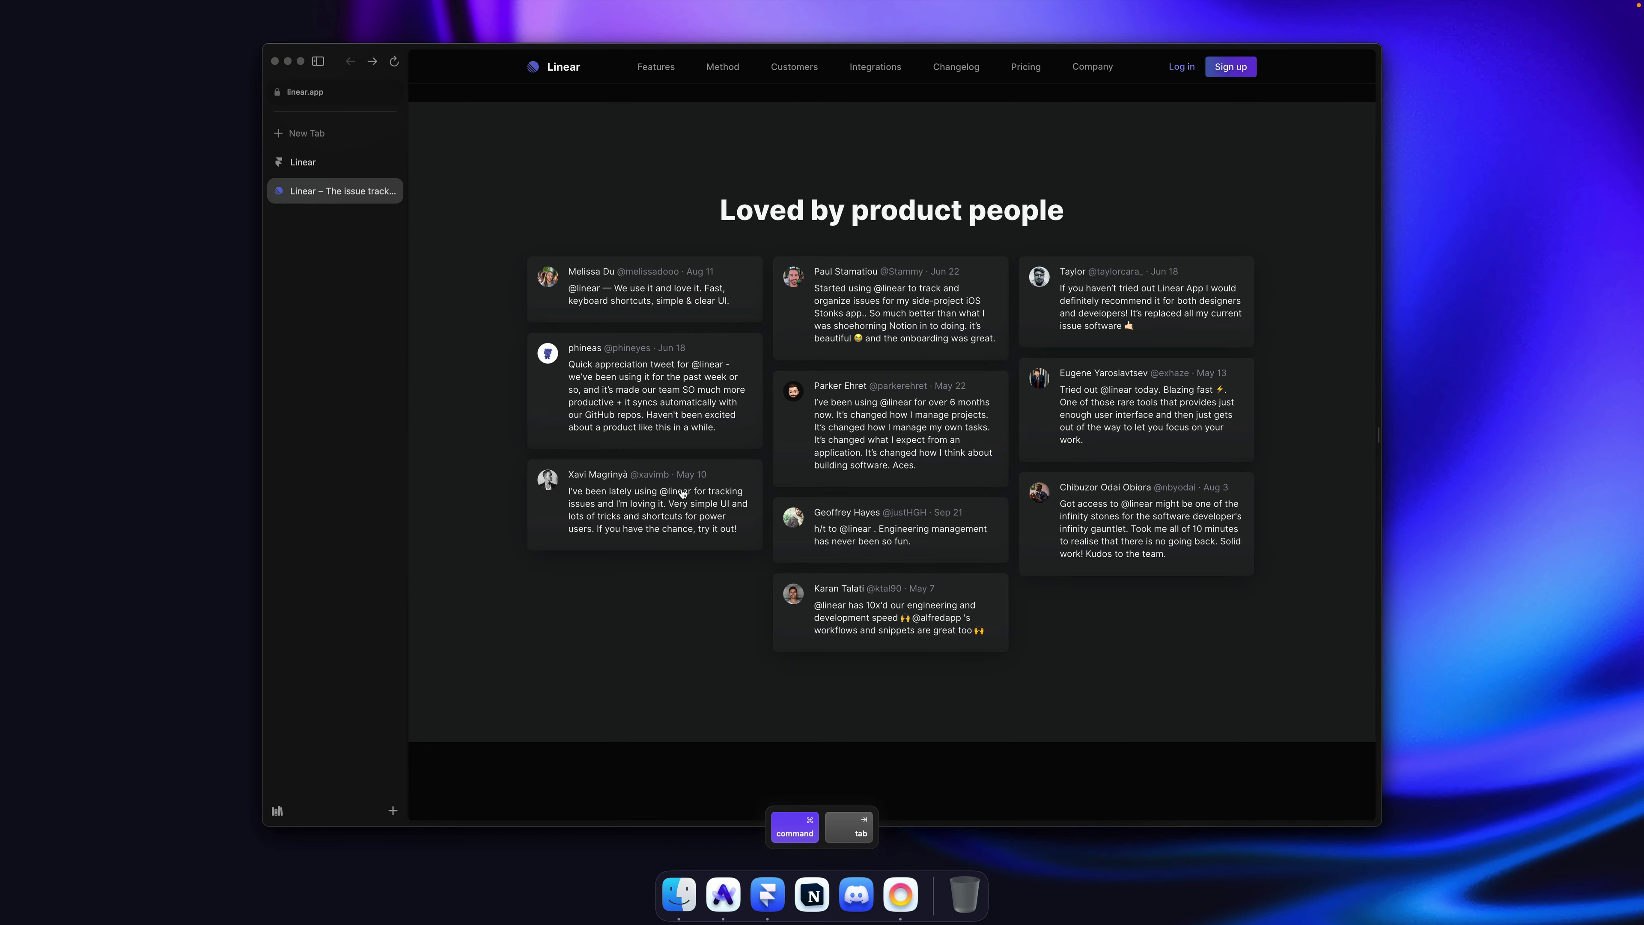
left_click_drag(774, 545, 573, 492)
left_click(600, 613)
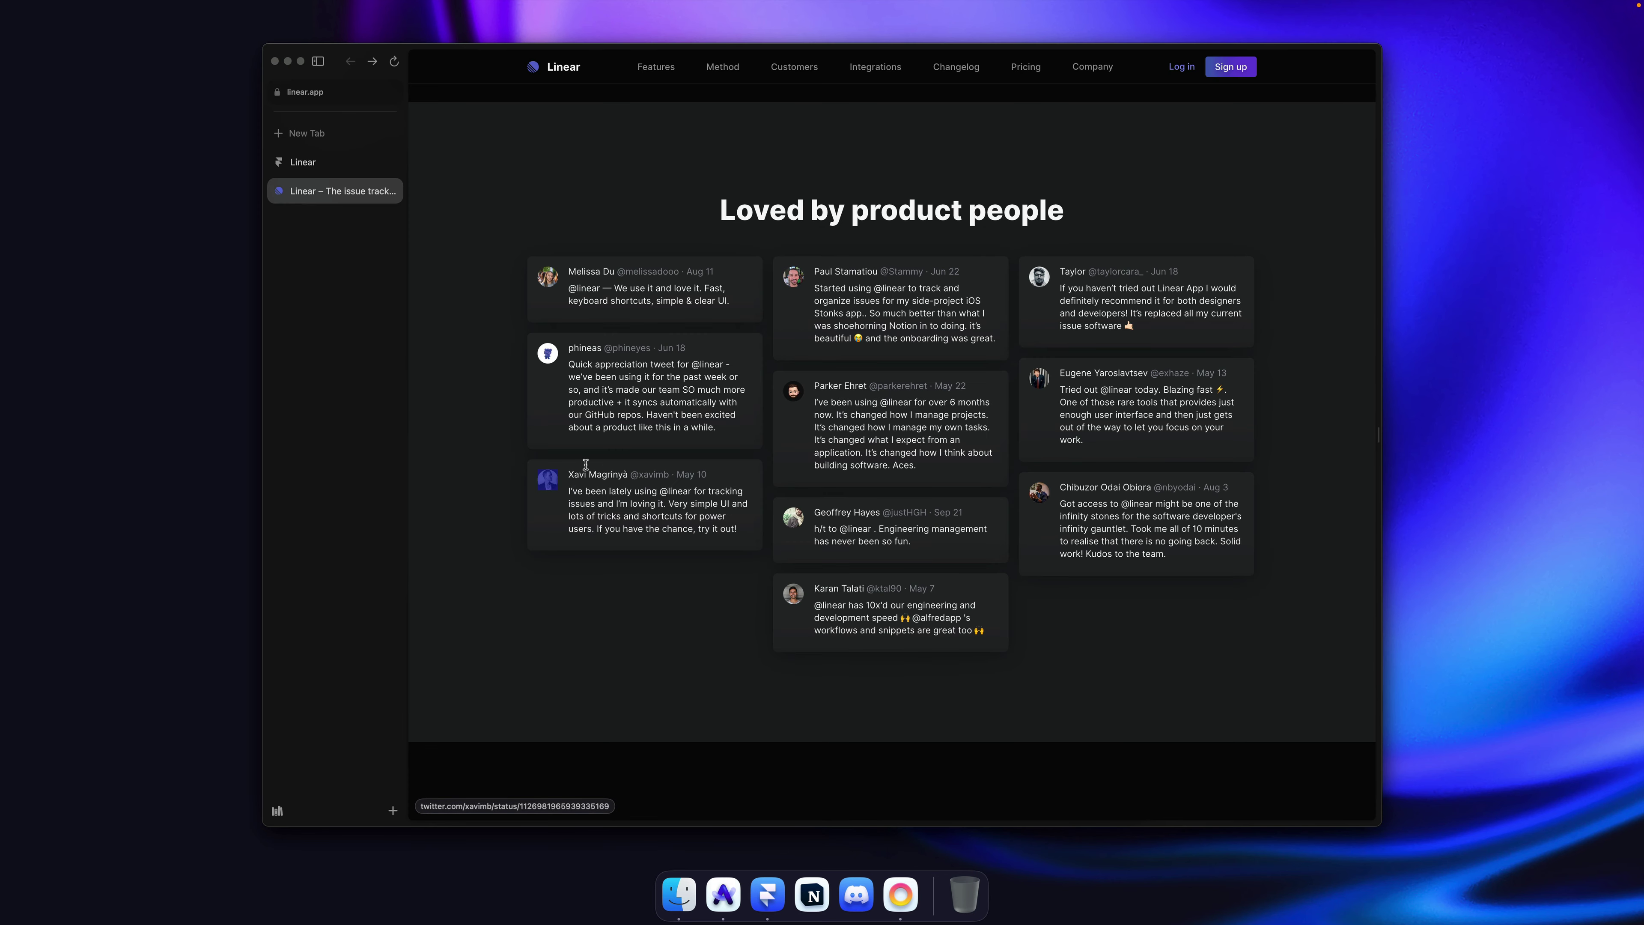
scroll(668, 471, "down", 1)
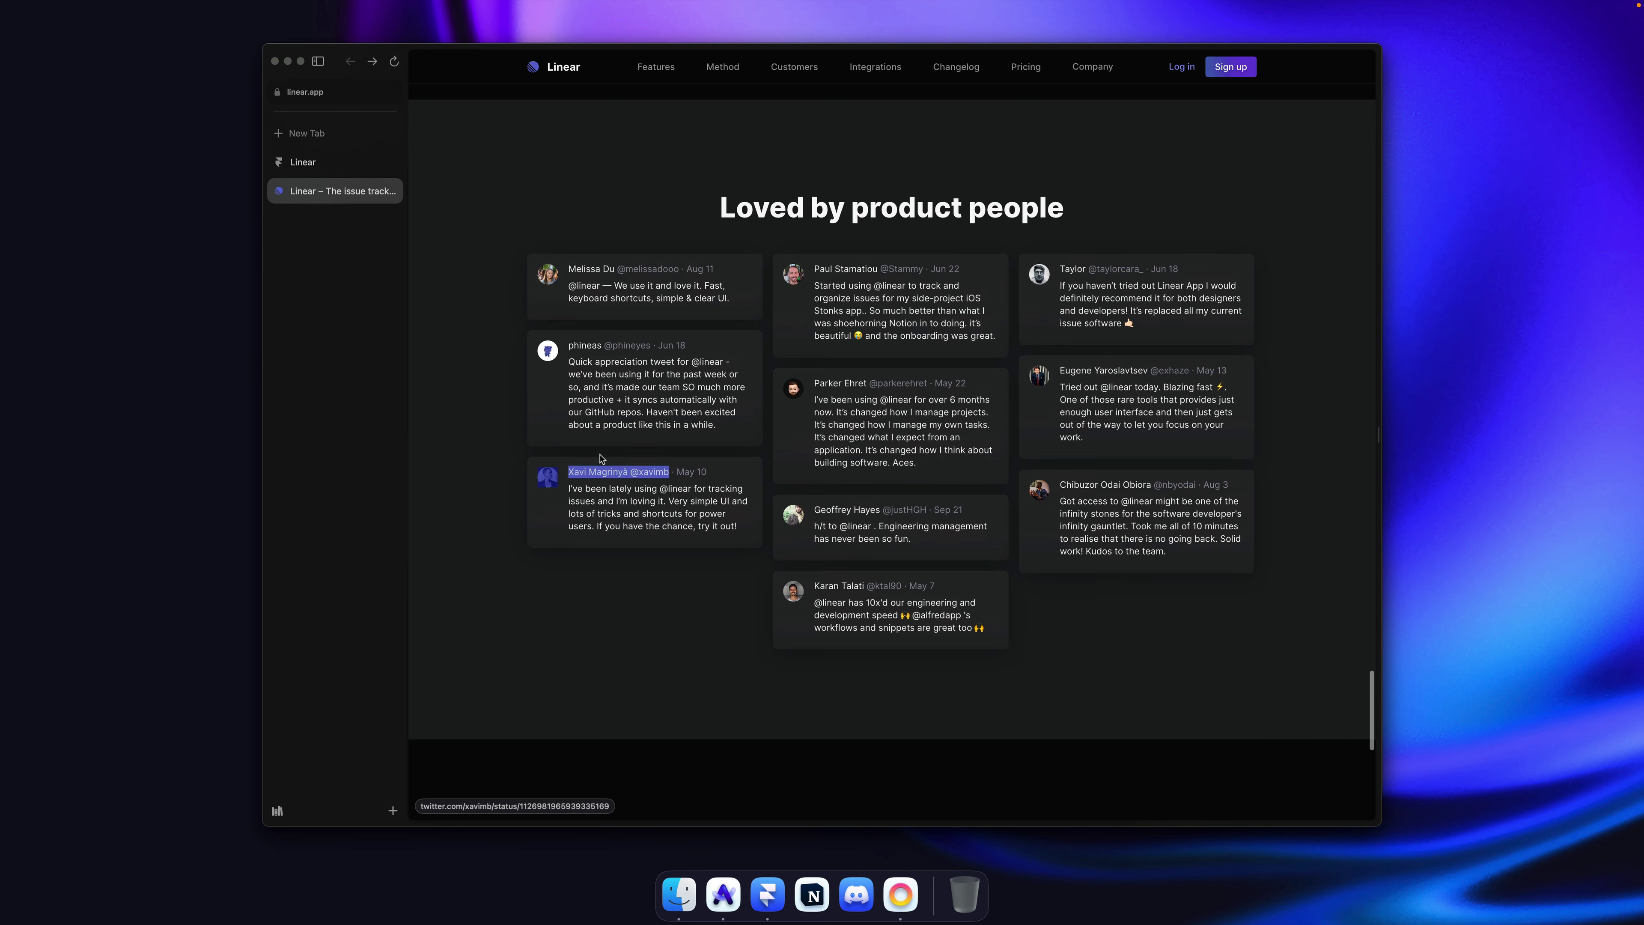
double_click(576, 473)
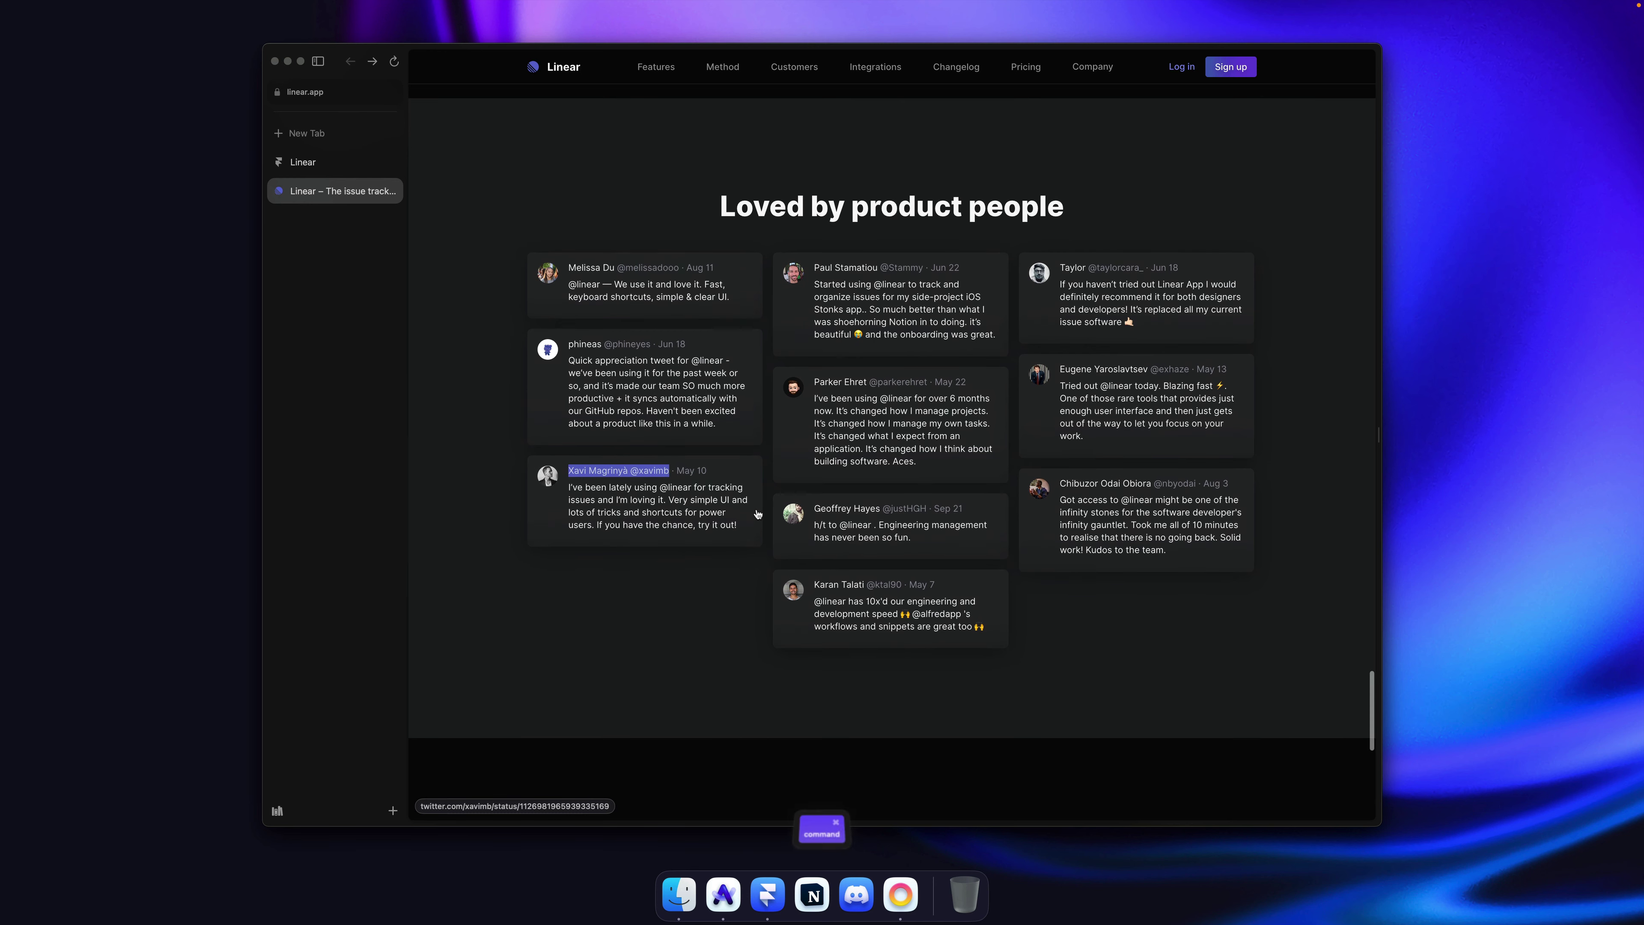
key("super+Tab")
Step: Clean up the bottom-left card's reviewer name and enter the reviewer's handle
left_click(637, 602)
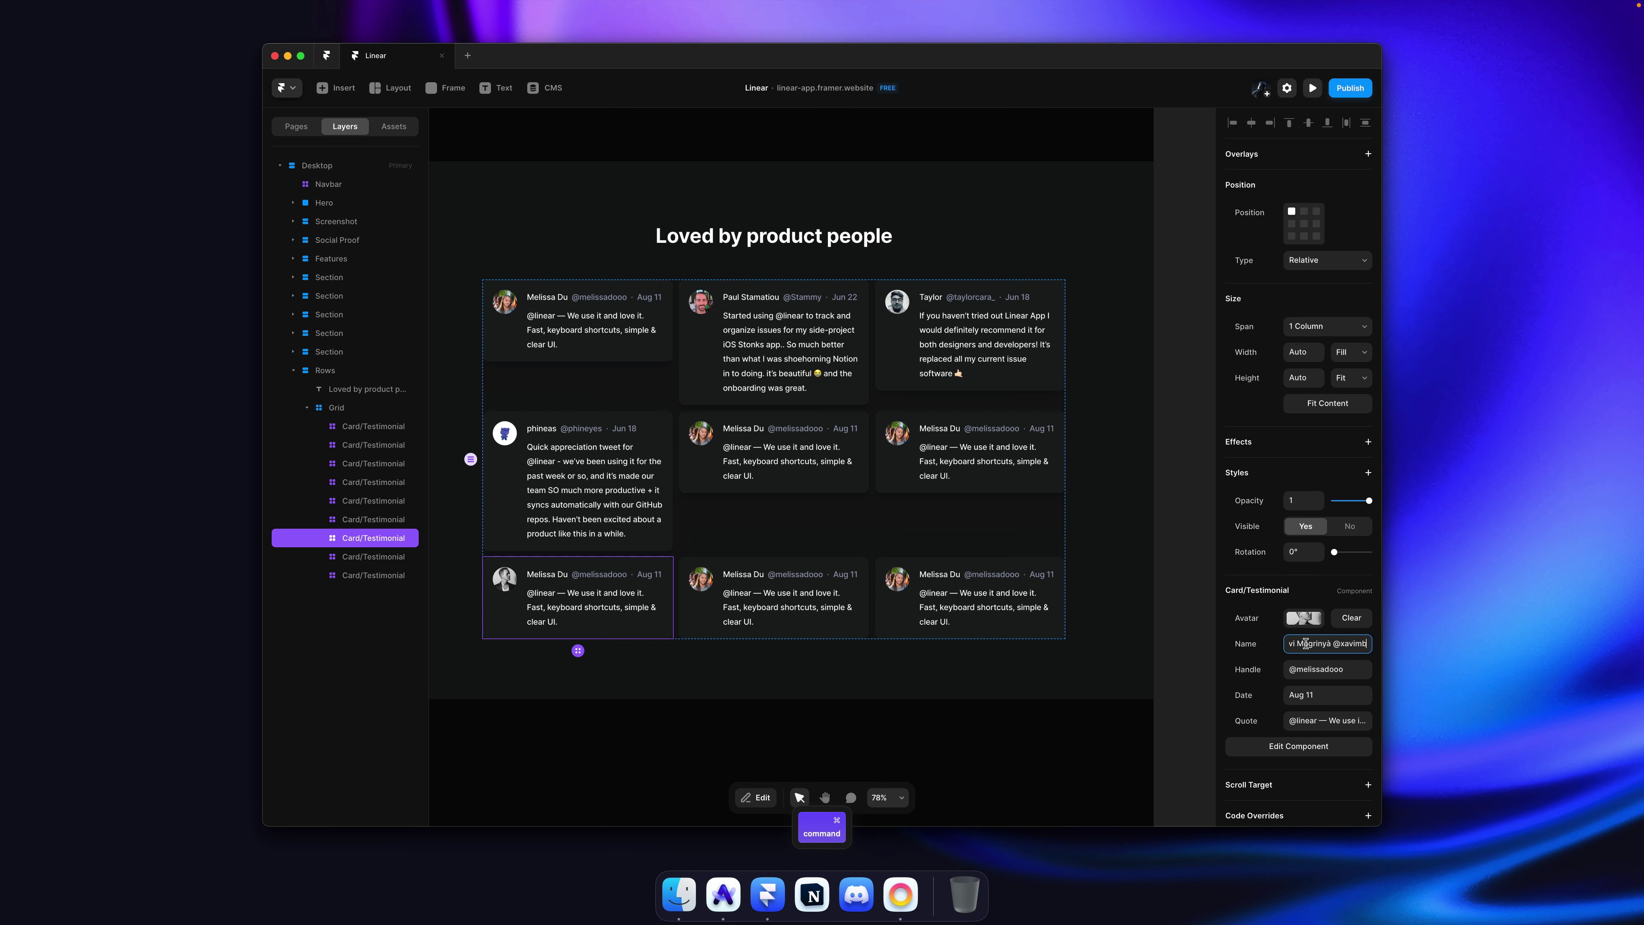
key("BackSpace")
key("BackSpace")
key("BackSpace")
key("BackSpace")
key("BackSpace")
key("BackSpace")
key("BackSpace")
key("BackSpace")
key("Tab")
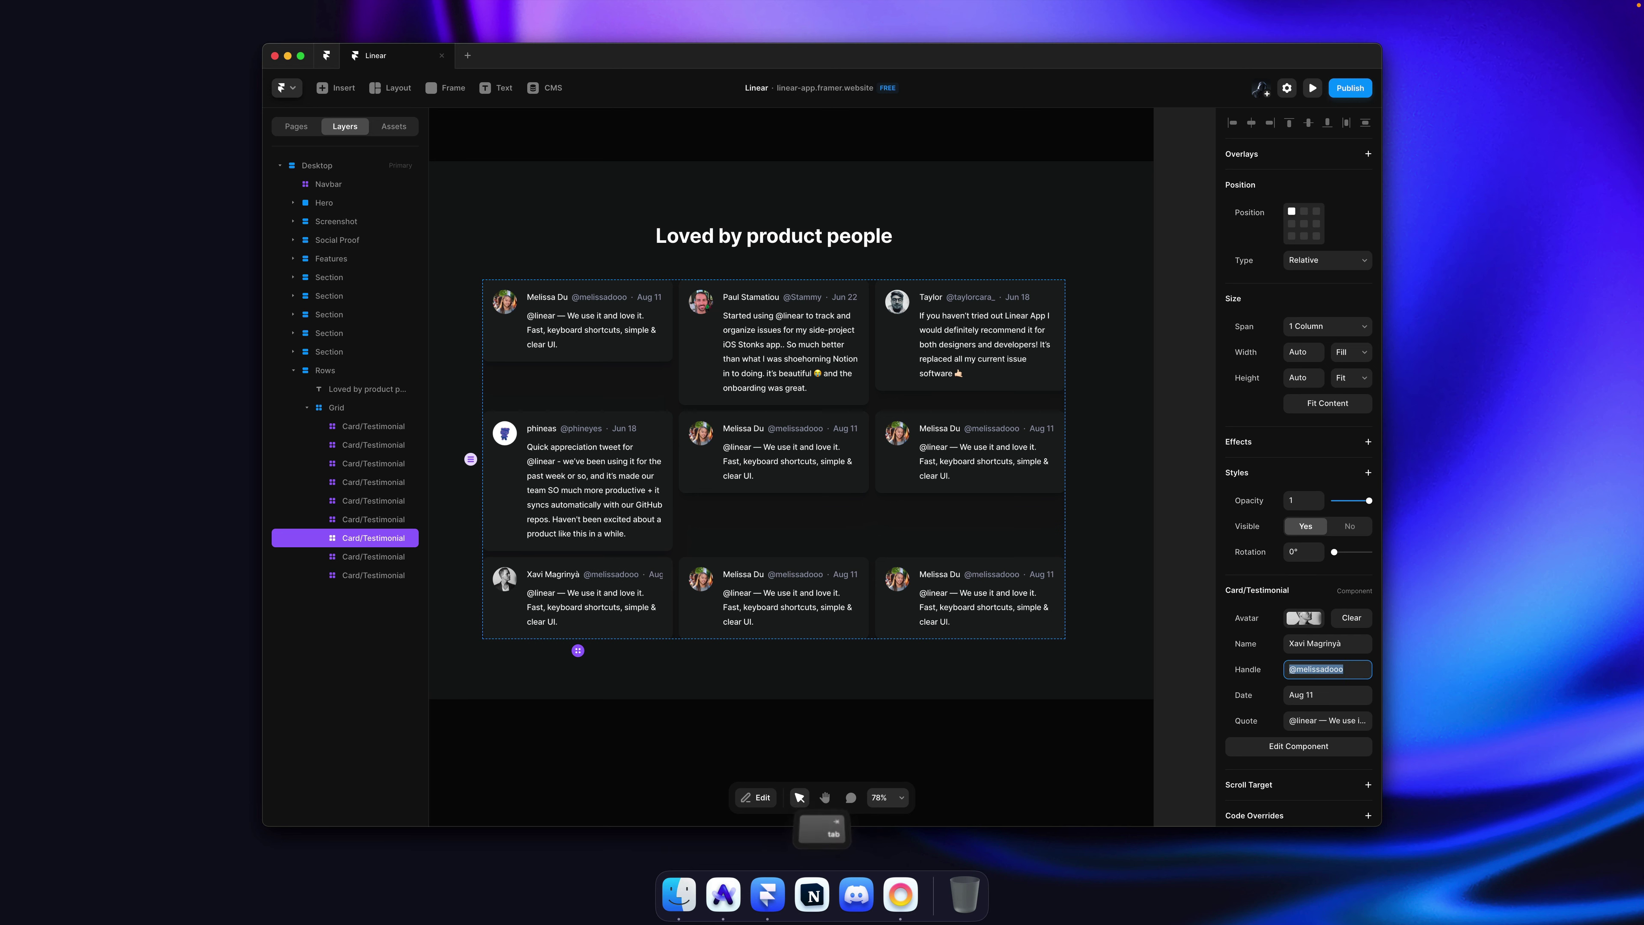
type("@xavimb")
Step: Set the card's date to May 10 and use the reviewer's full tweet from linear.app as the quote
key("super+Tab")
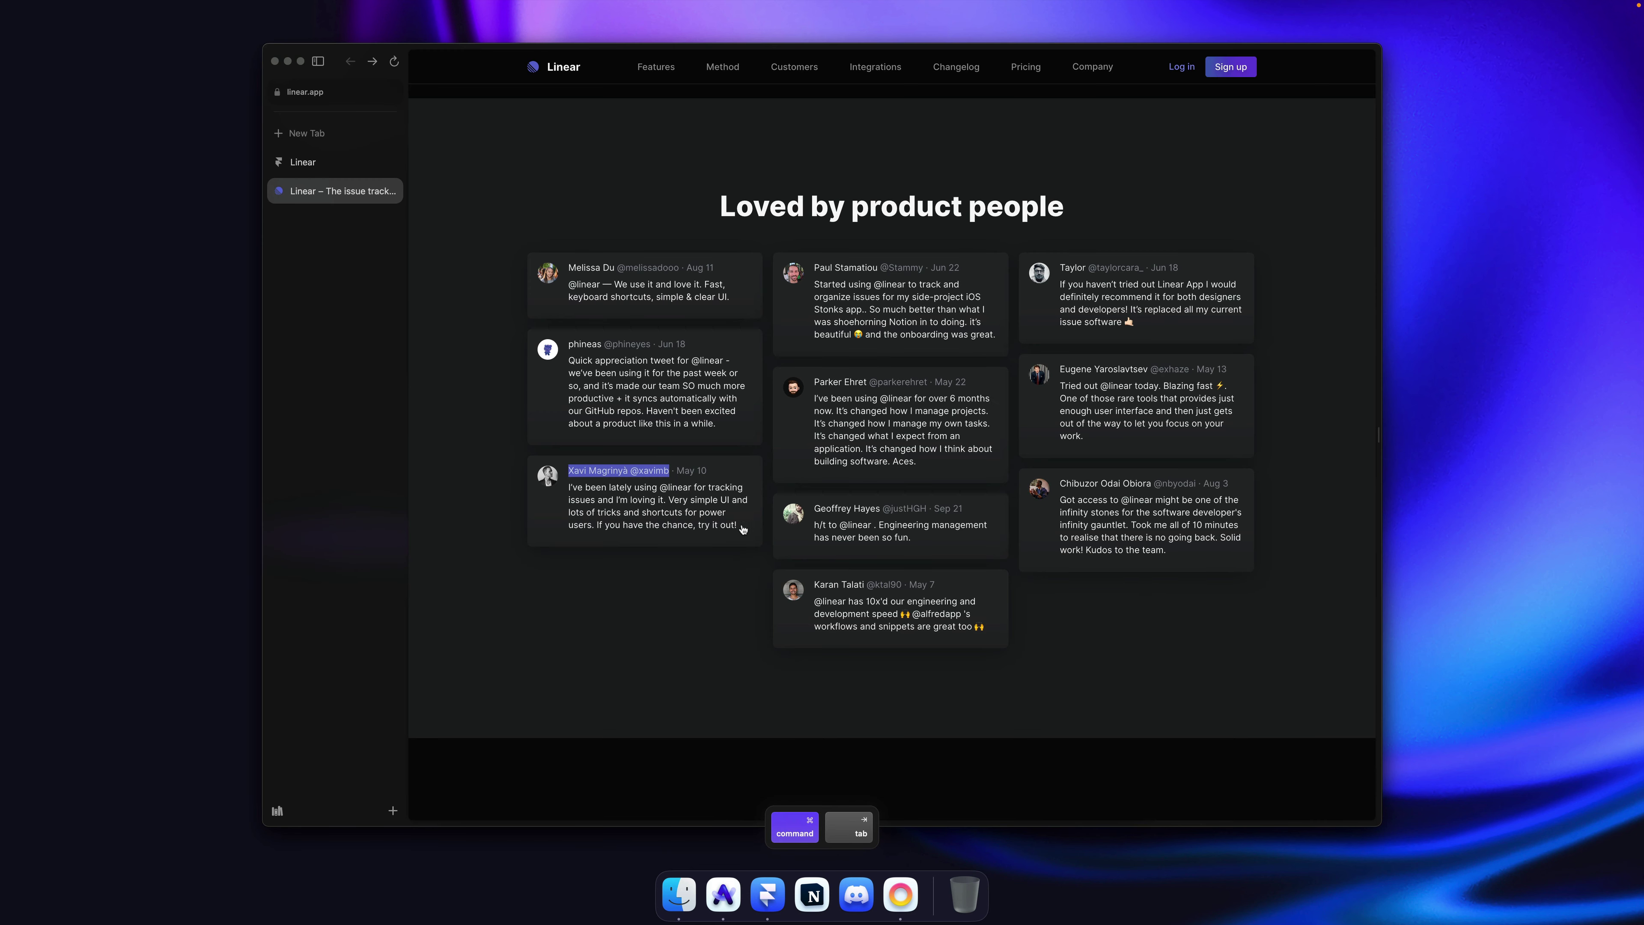
left_click_drag(919, 470, 583, 495)
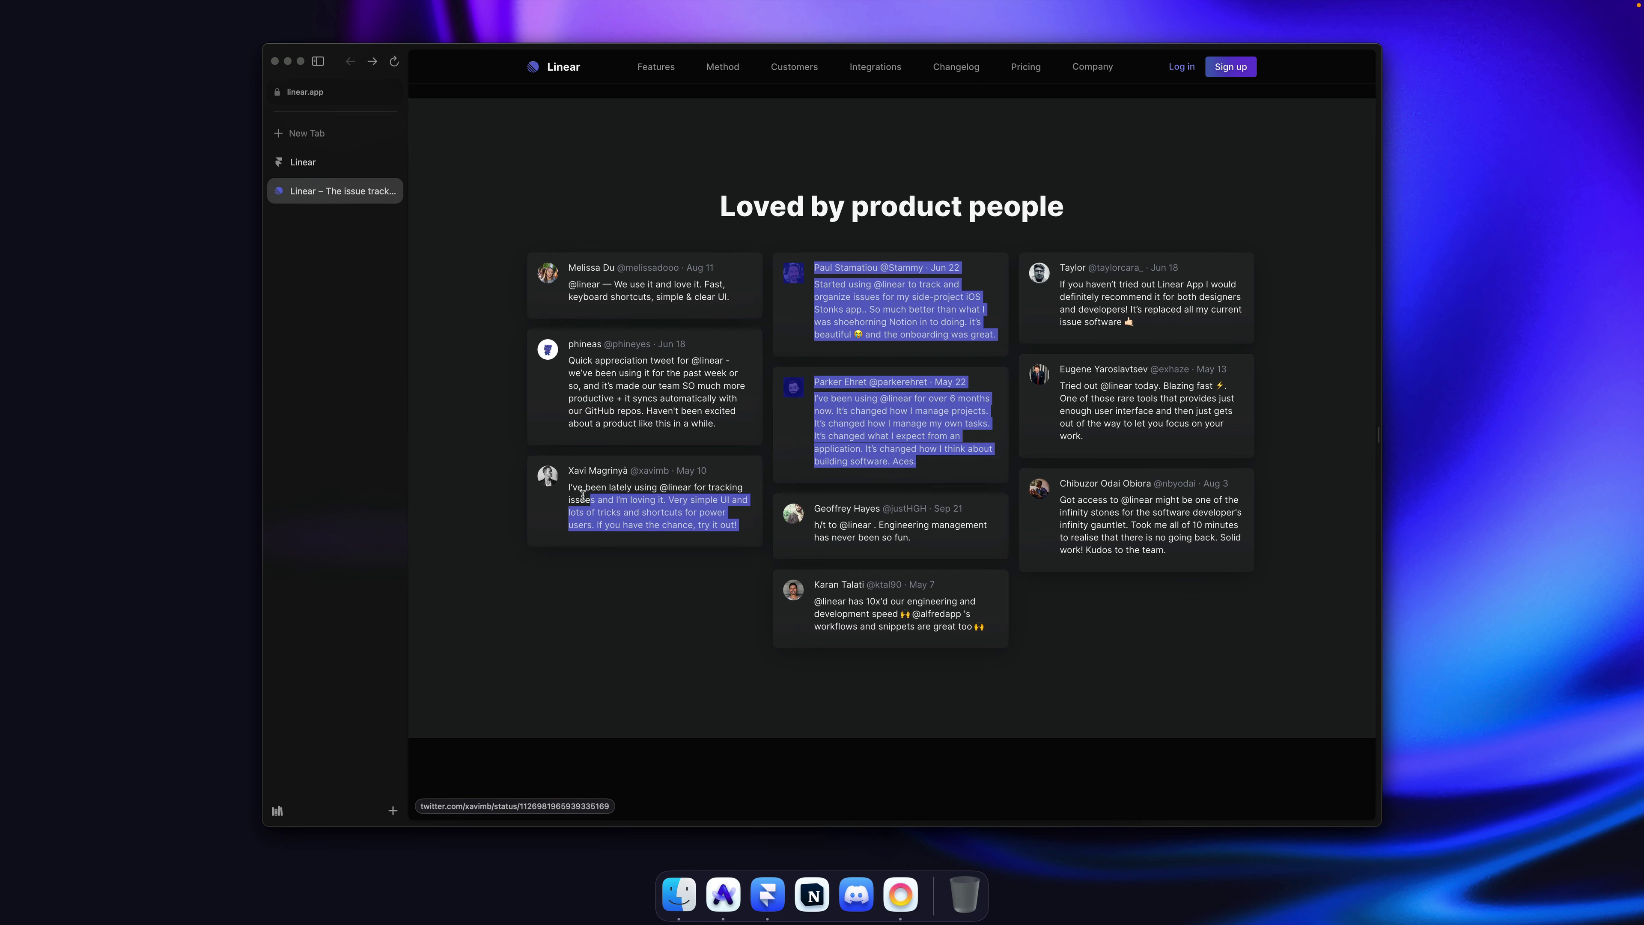
left_click(601, 571)
left_click_drag(742, 534, 585, 487)
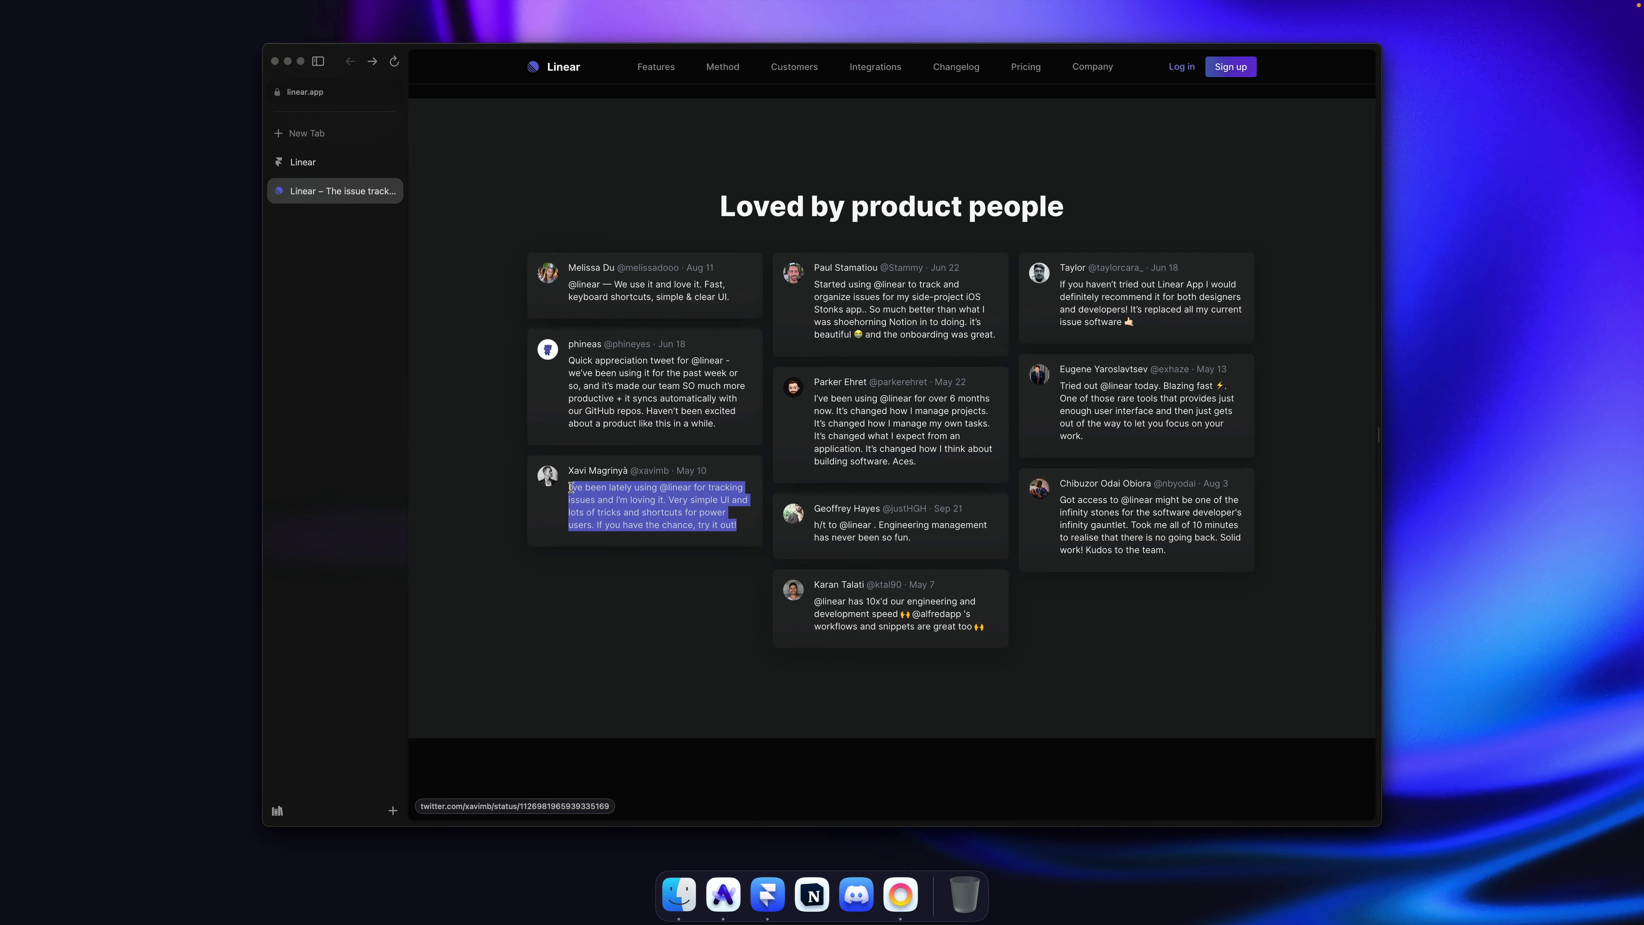
key("super+Tab")
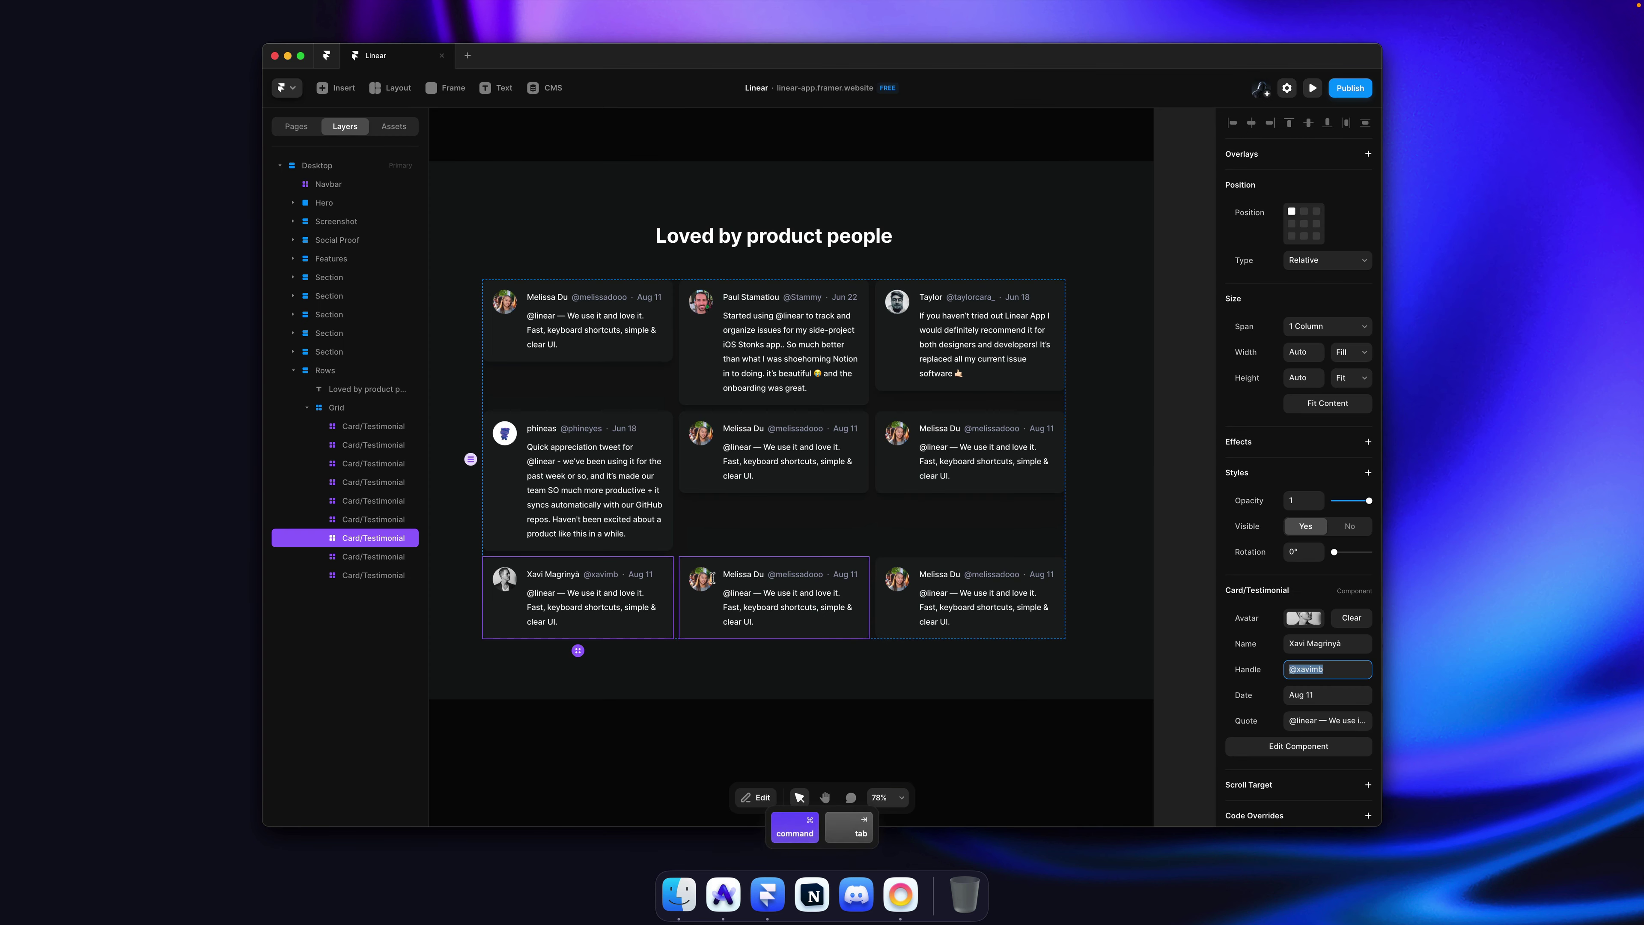
type("May 10")
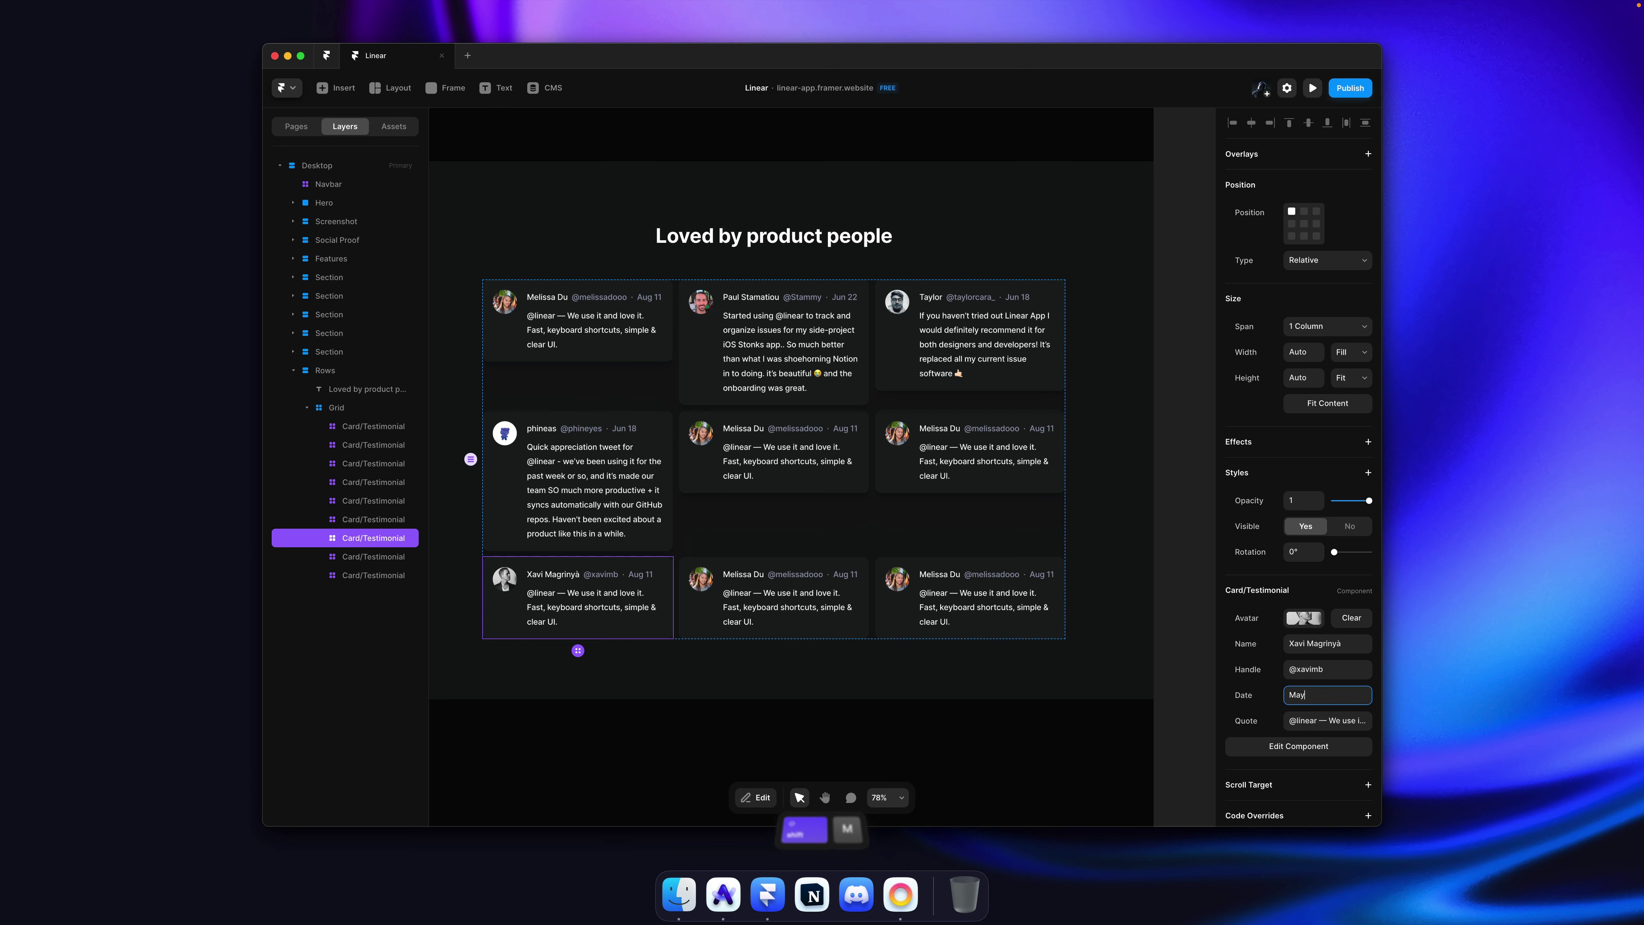
key("Tab")
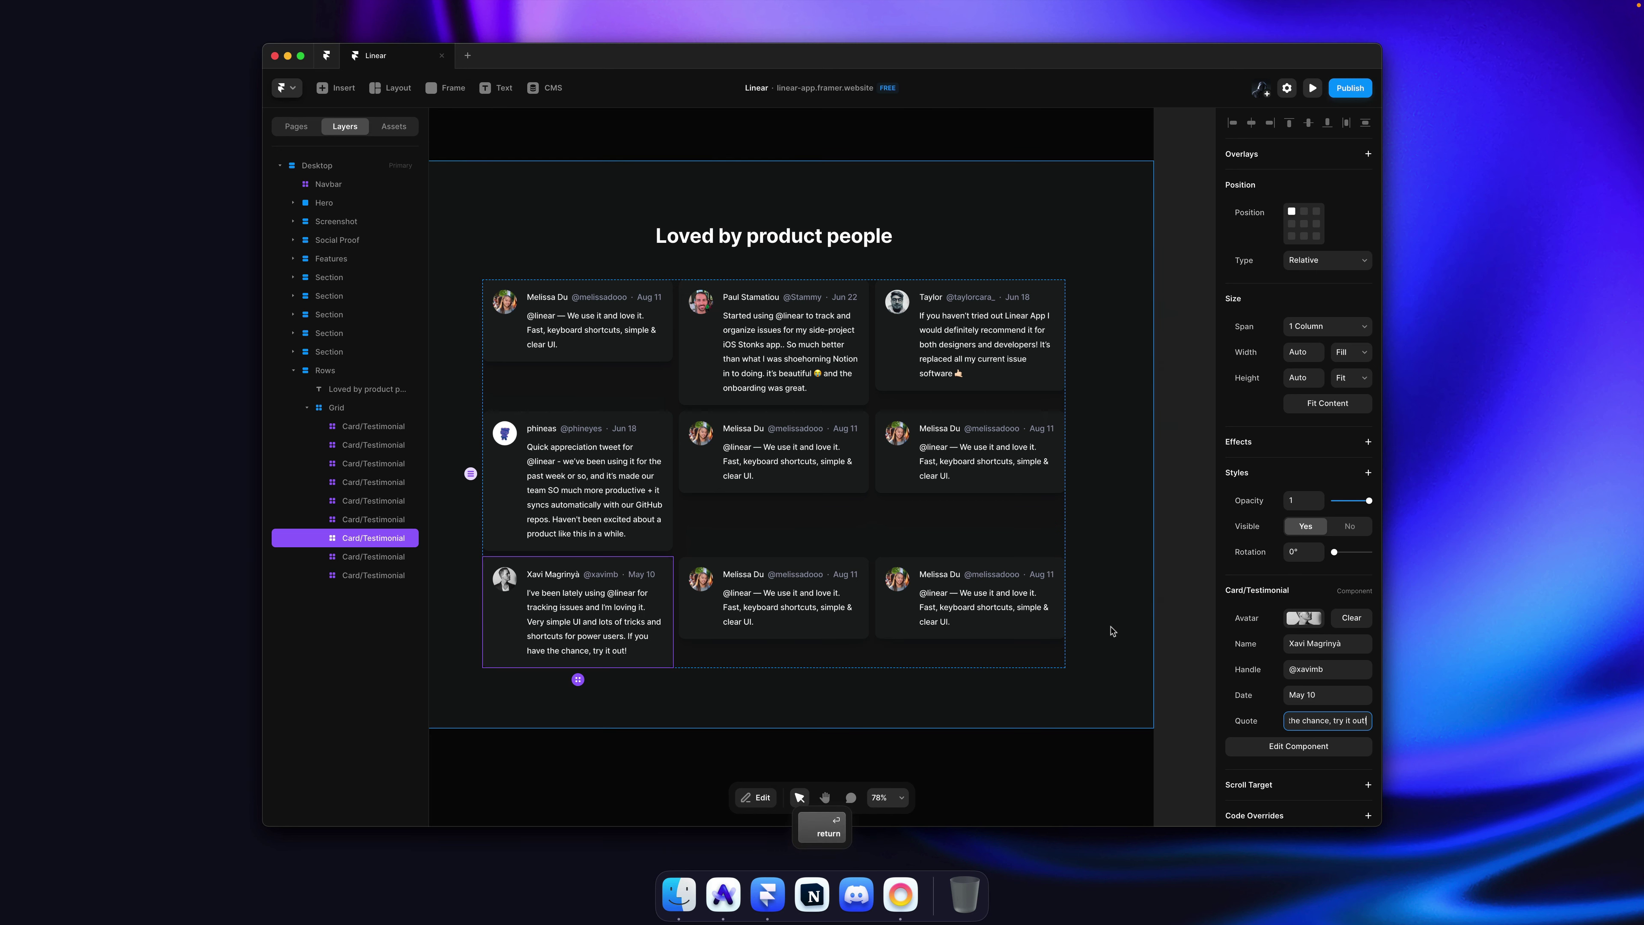
key("super+Tab")
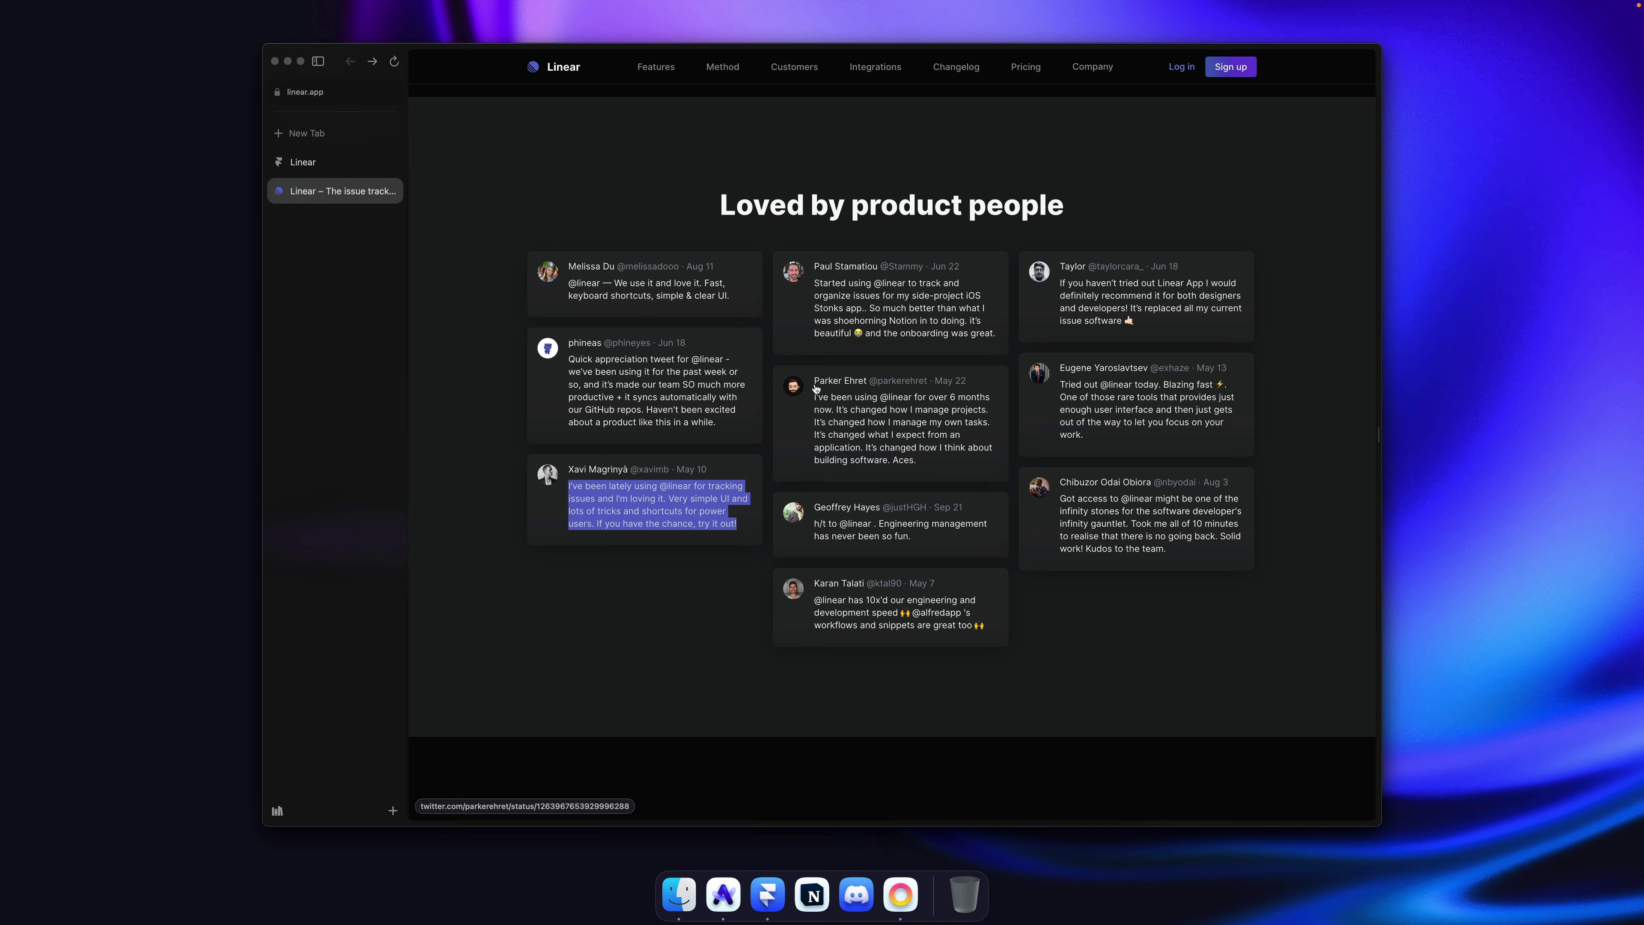
right_click(795, 389)
Step: Paste the copied reviewer photo as the centre card's avatar and undo the stray pasted image
left_click(844, 549)
key("super+Tab")
left_click(1297, 620)
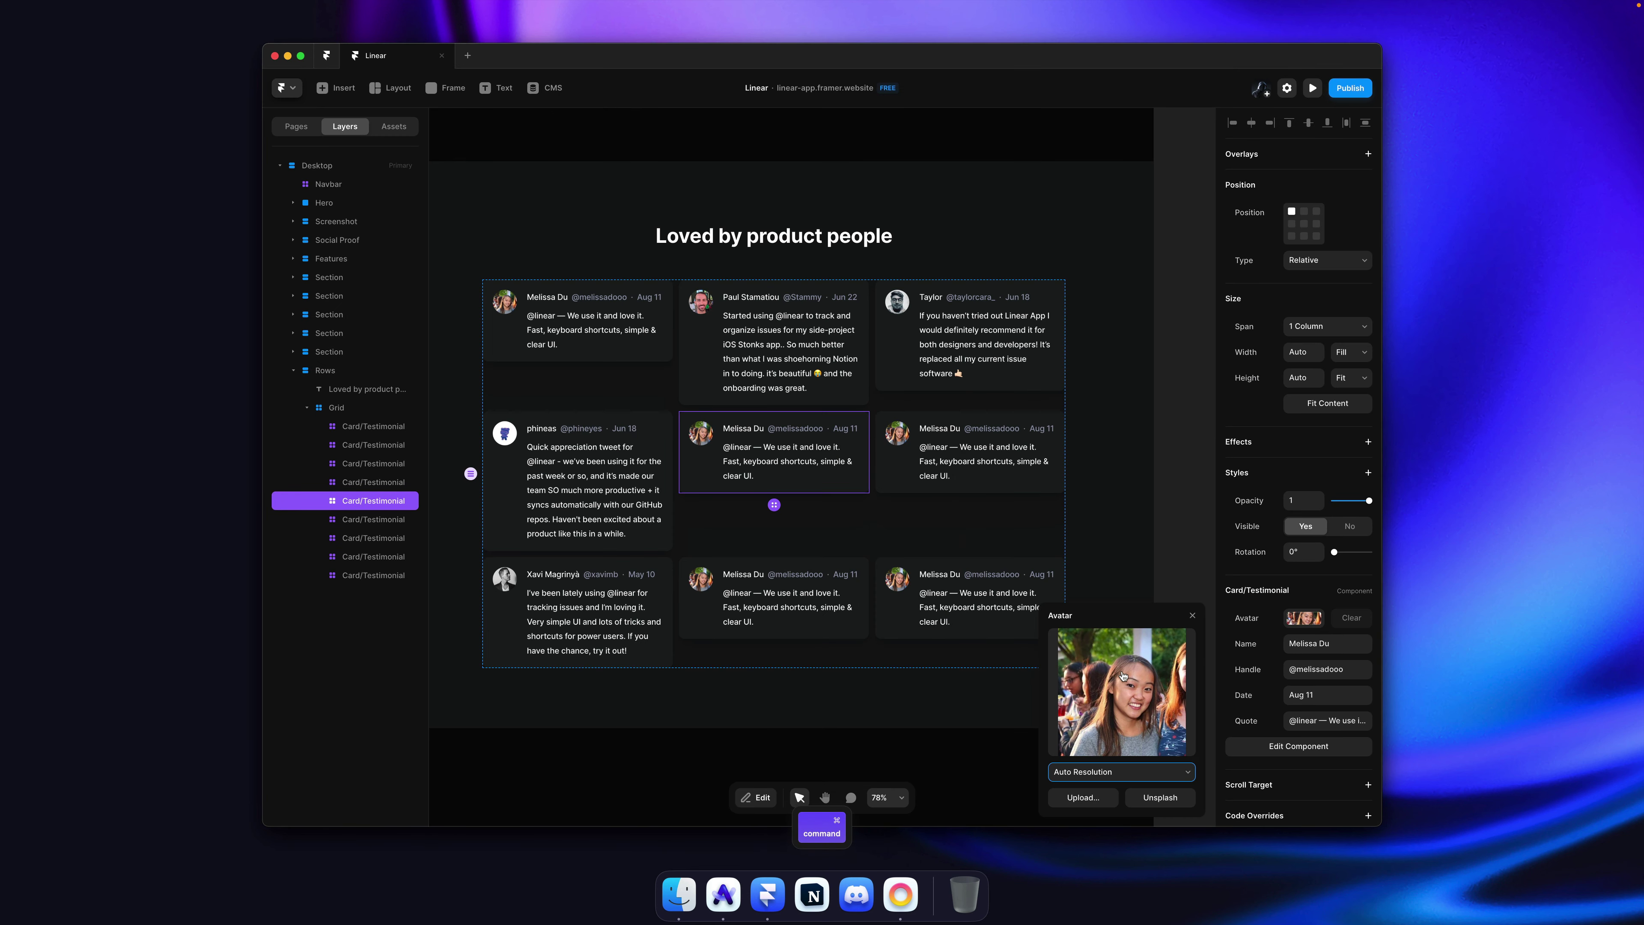
key("super+v")
key("super+v")
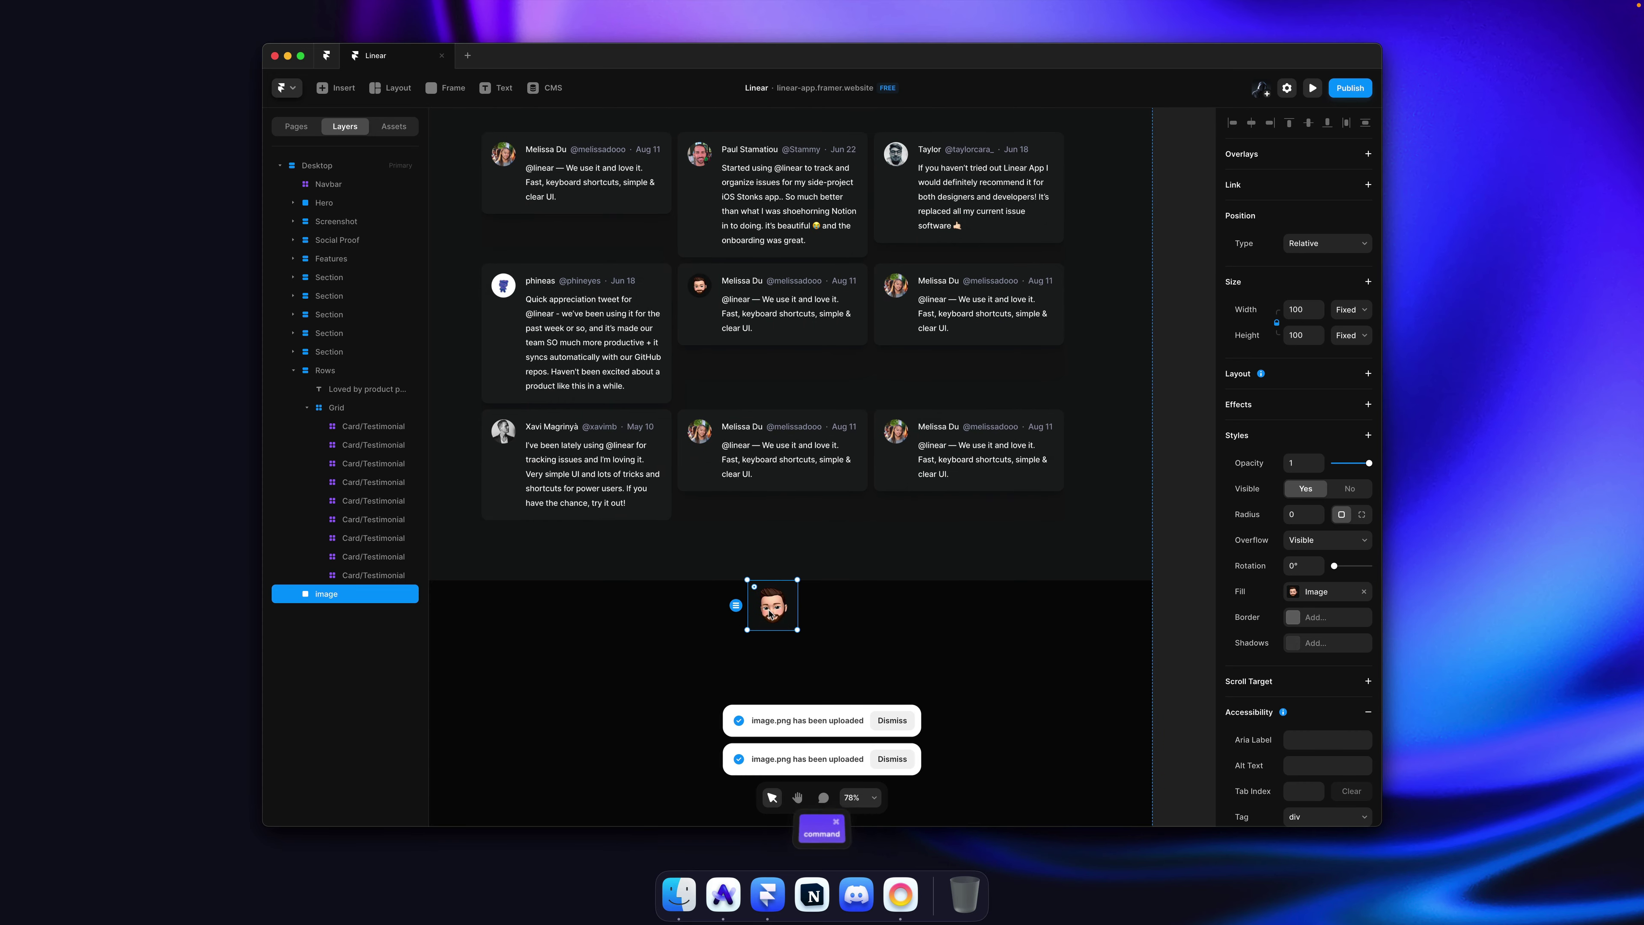
key("super+z")
Step: Fill the centre card with the reviewer's name and handle from linear.app and the date May 22
key("super+Tab")
left_click(830, 372)
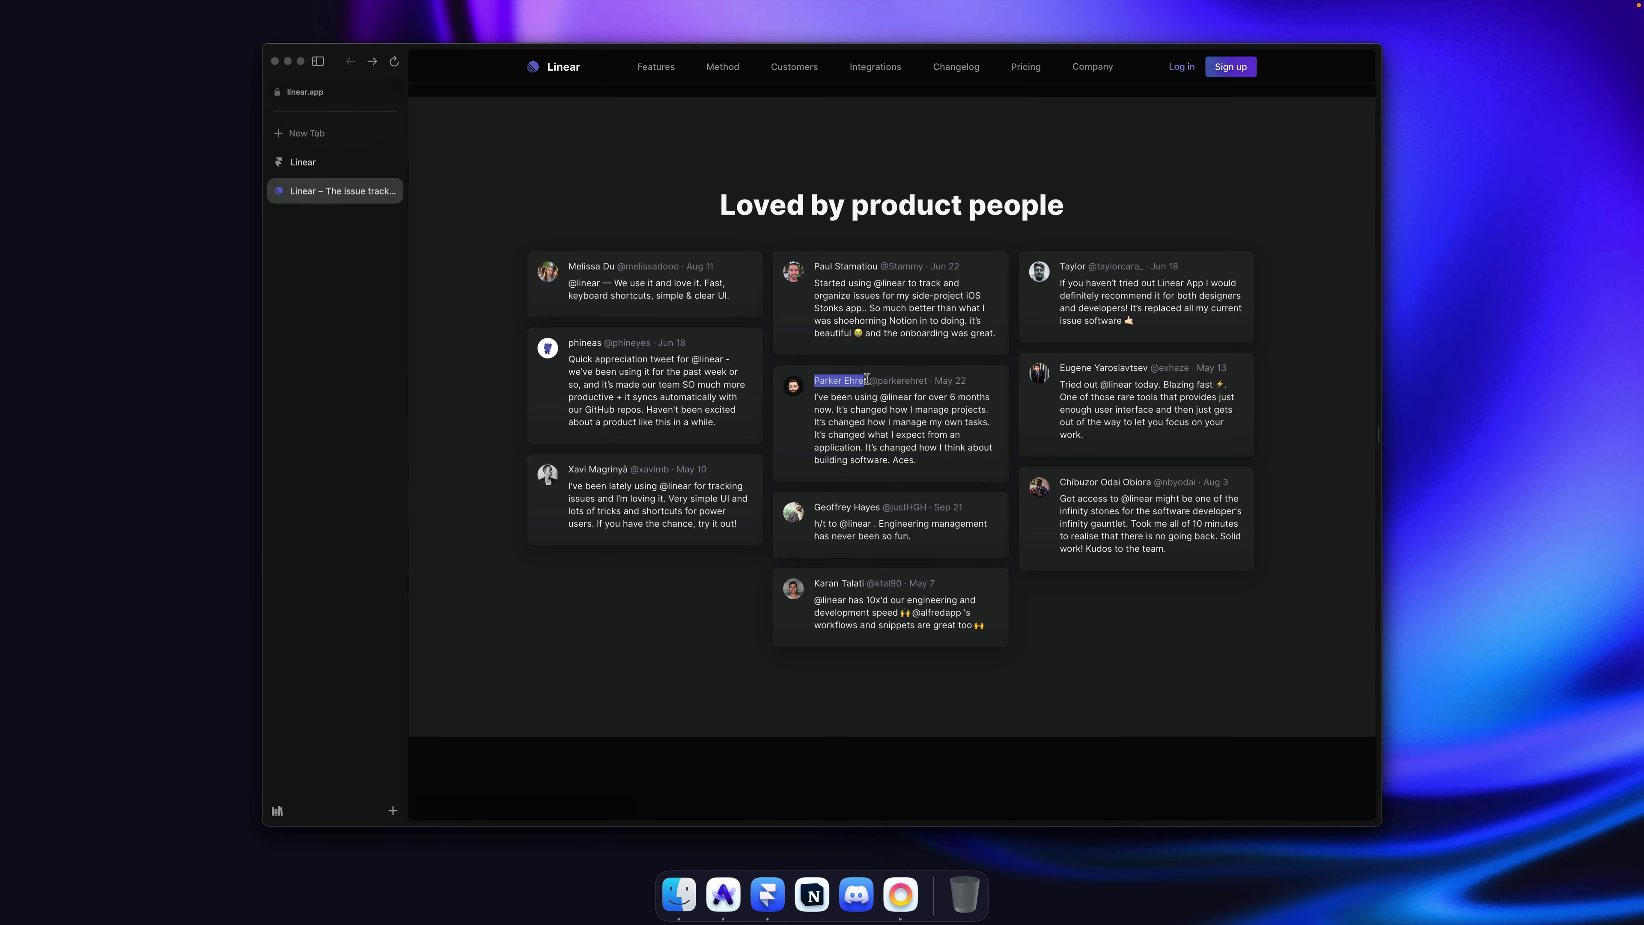
left_click_drag(867, 379, 914, 381)
key("super+c")
key("super+Tab")
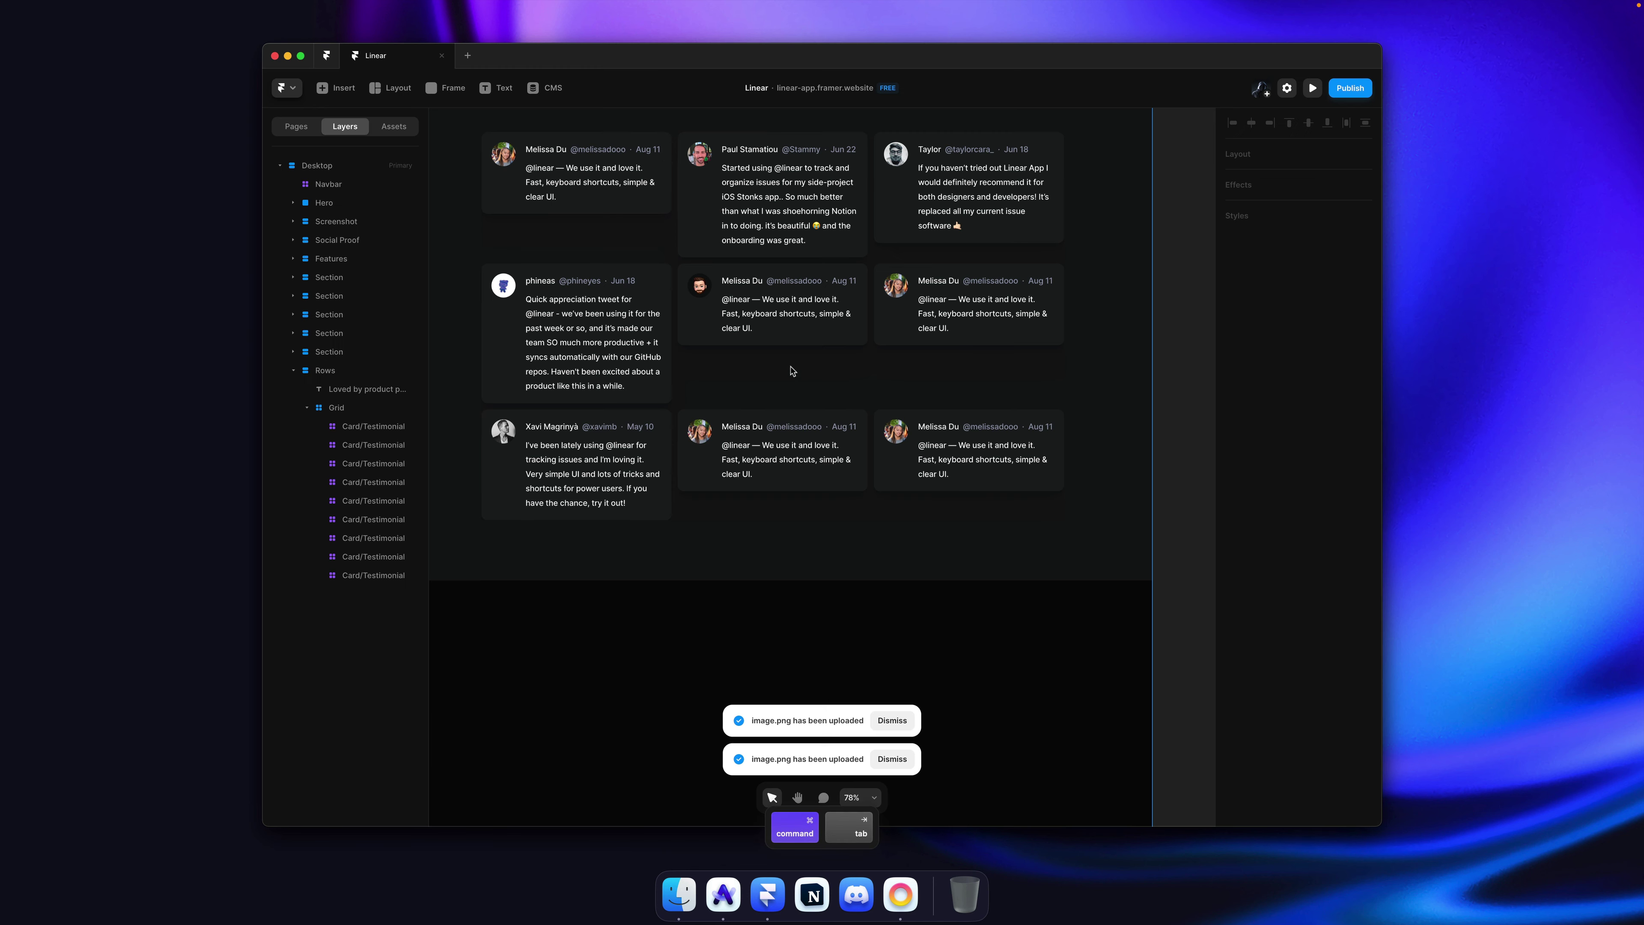
key("super+v")
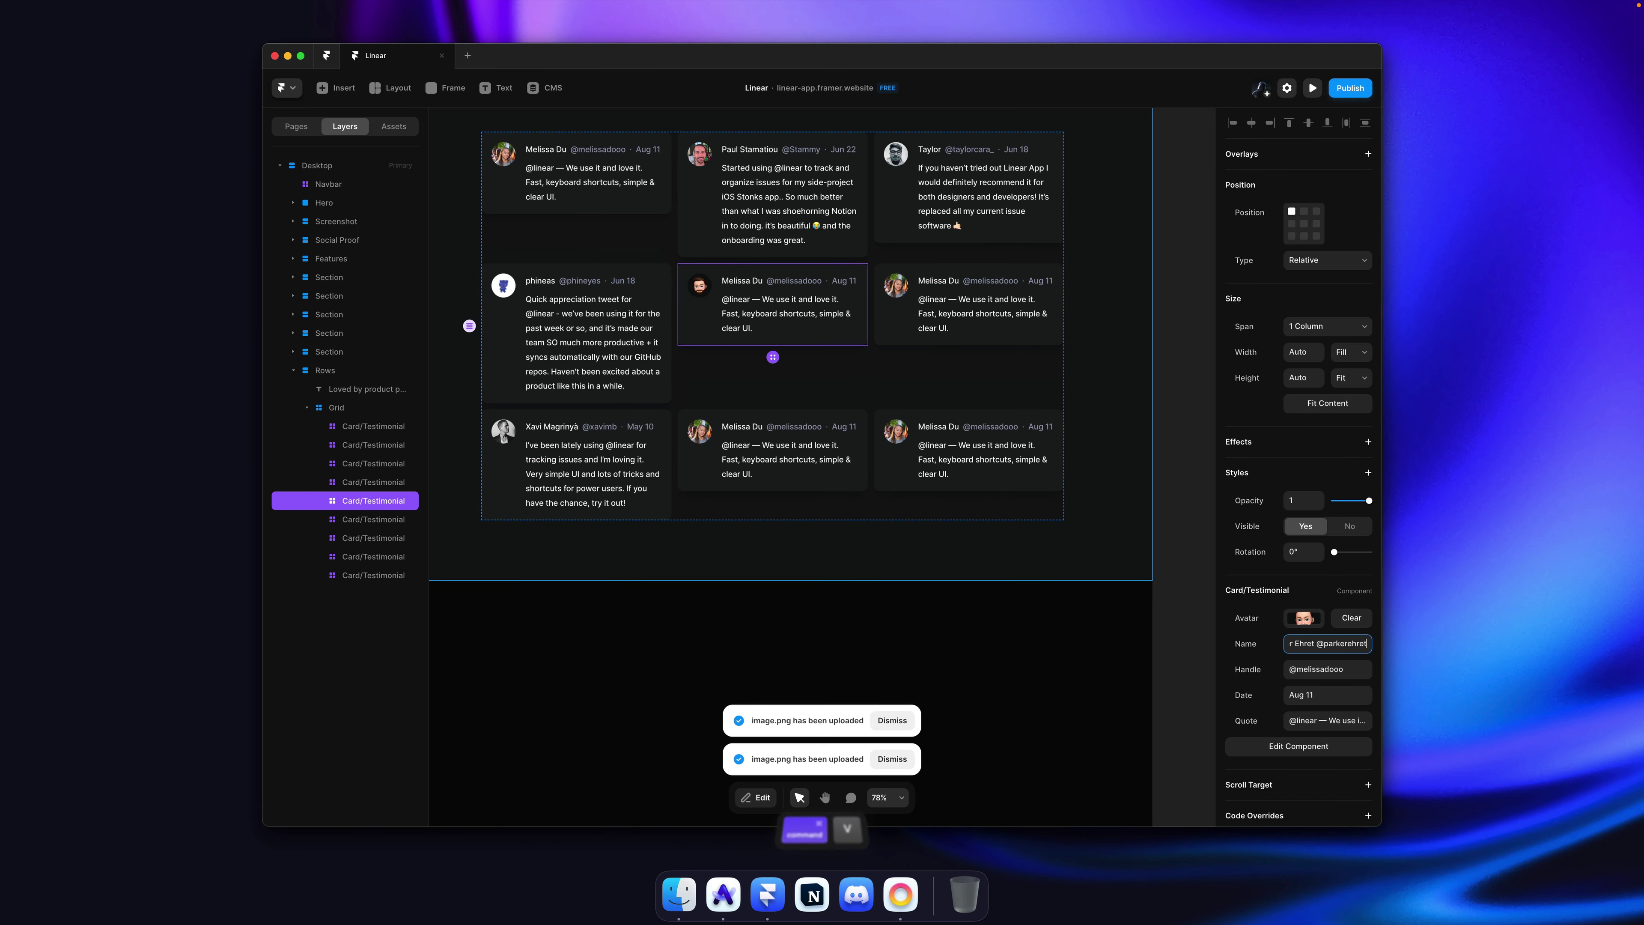
key("Tab")
type("@parkerehret")
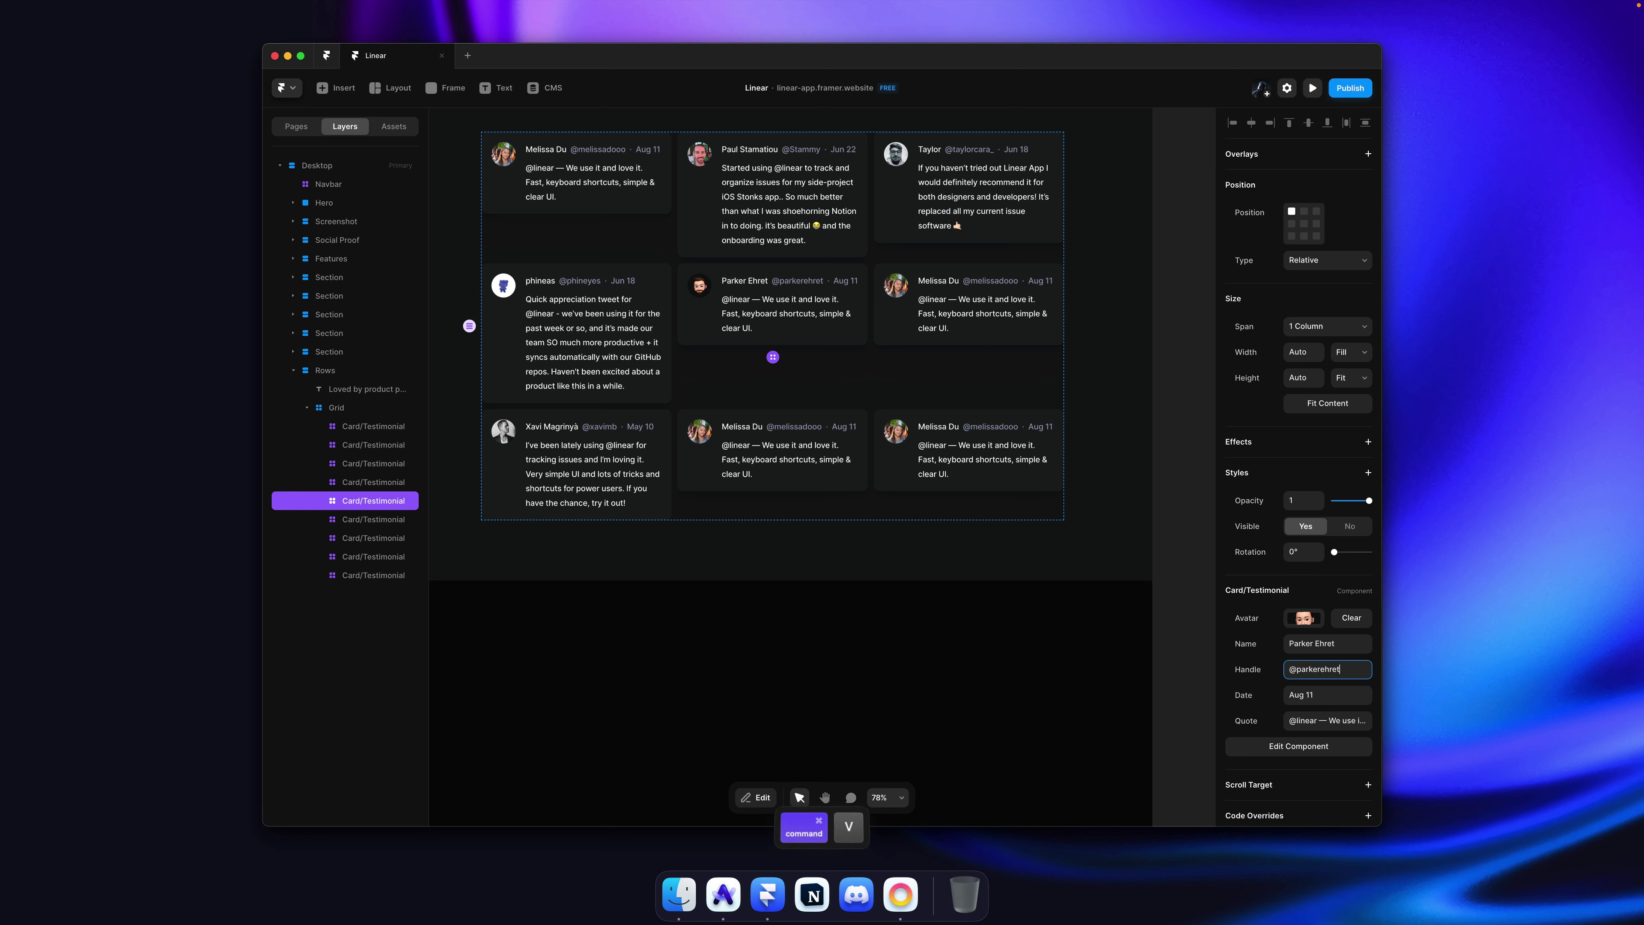
key("Tab")
type("May 22")
Step: Copy the reviewer's full tweet from linear.app into the centre card's quote
key("super+Tab")
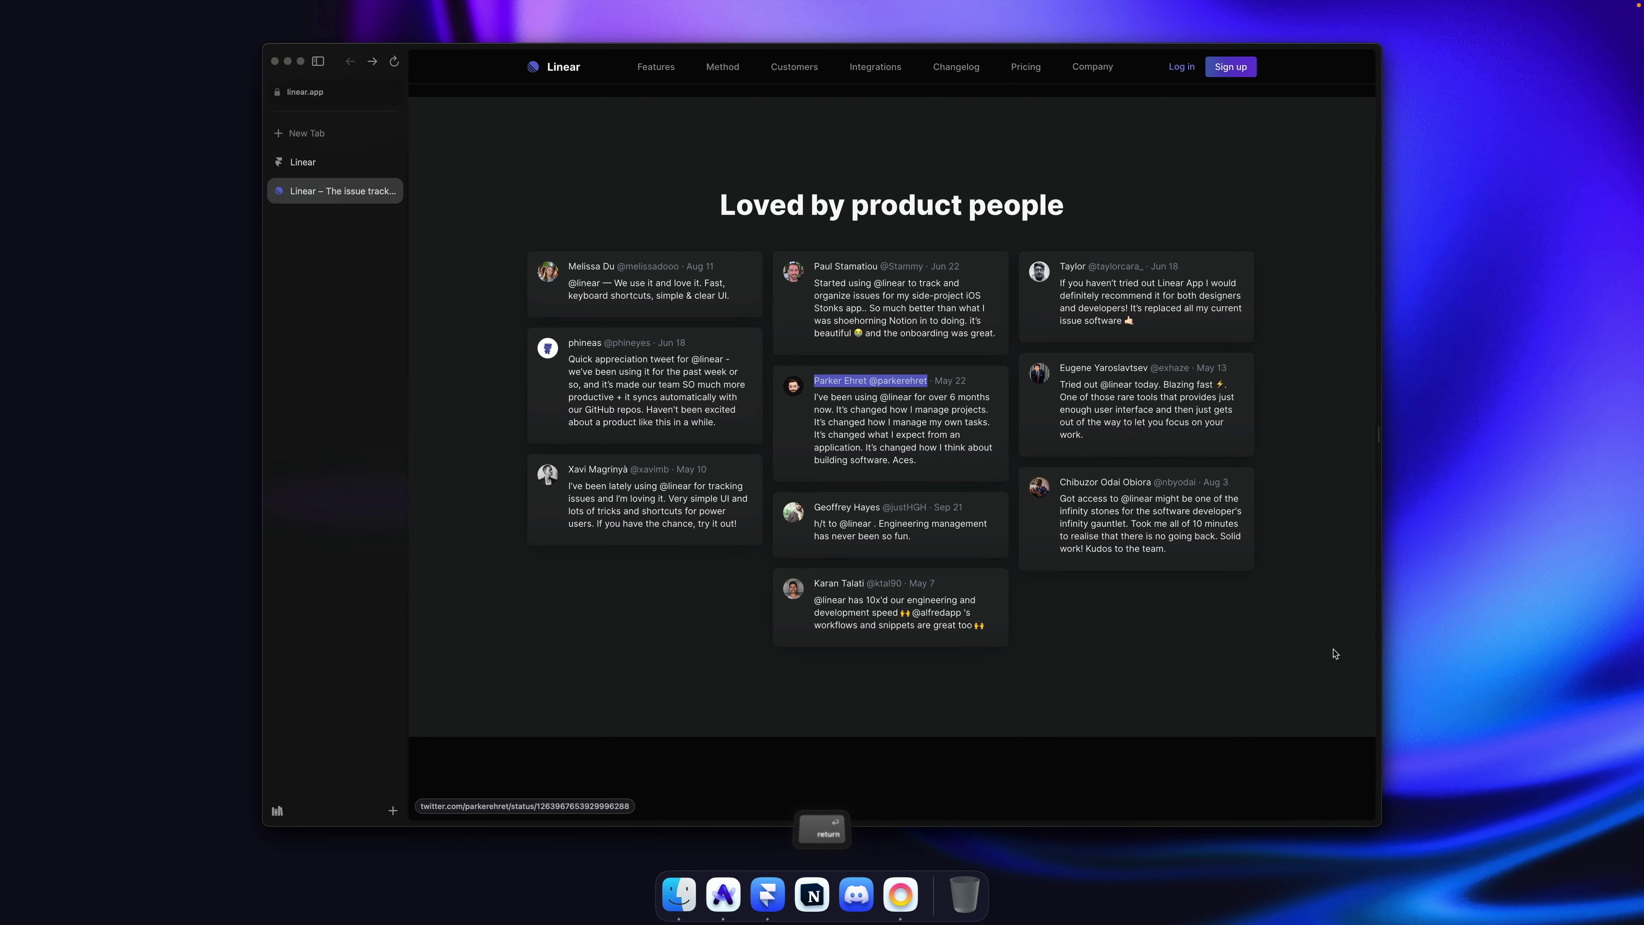
left_click_drag(920, 461, 814, 397)
key("super+c")
key("super+Tab")
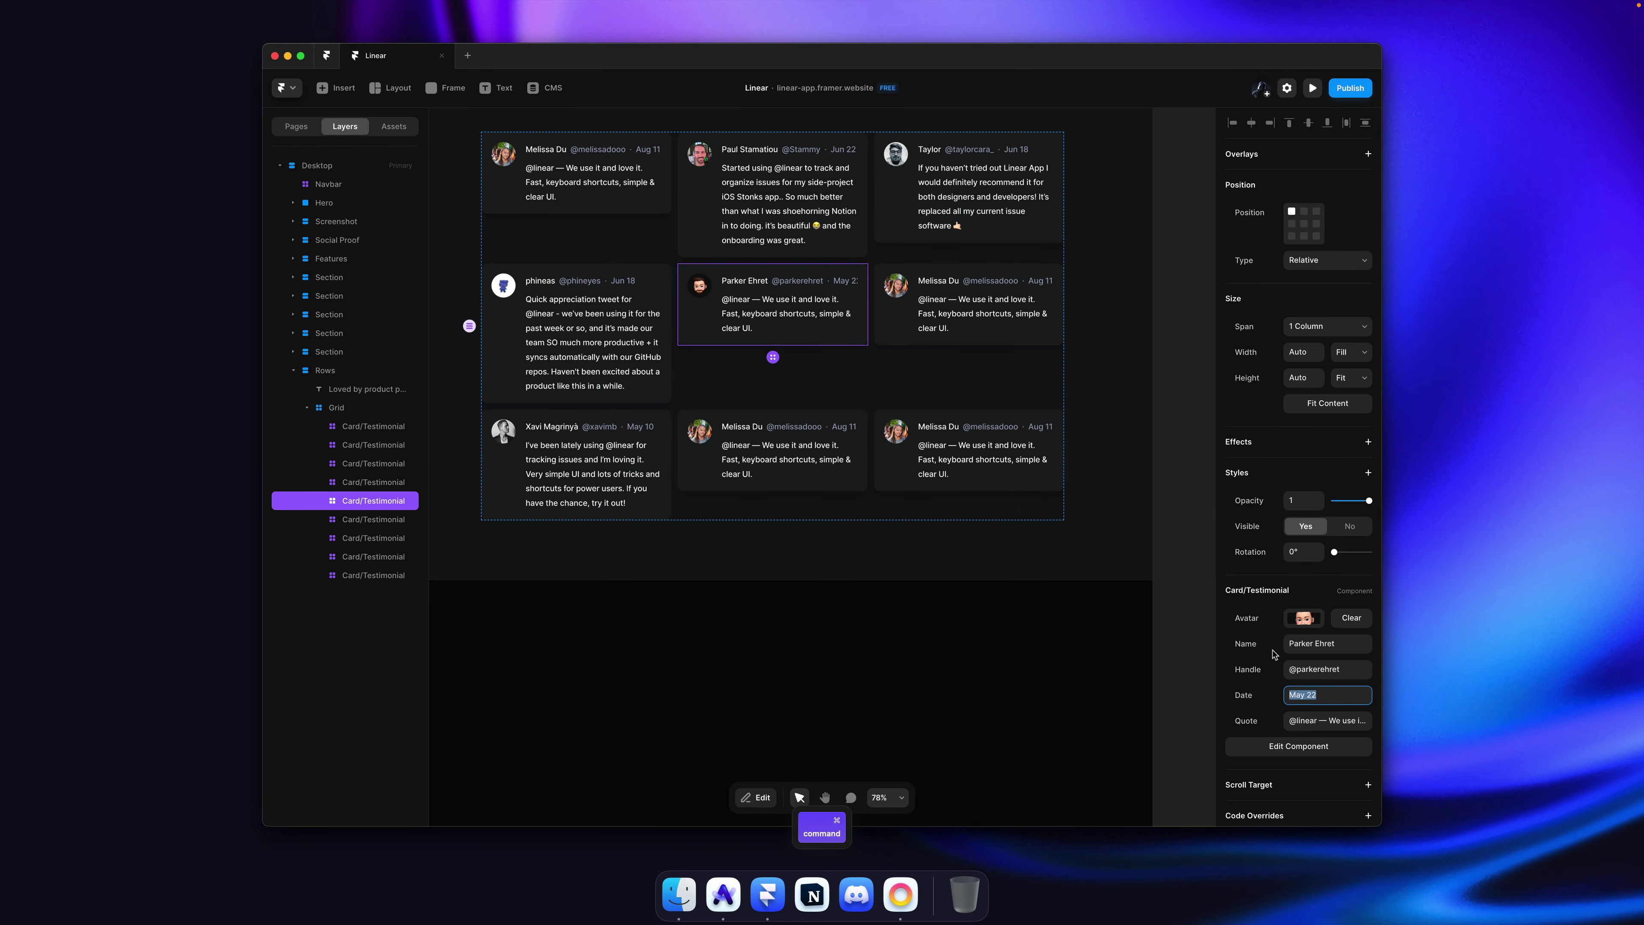
left_click(1334, 723)
key("super+v")
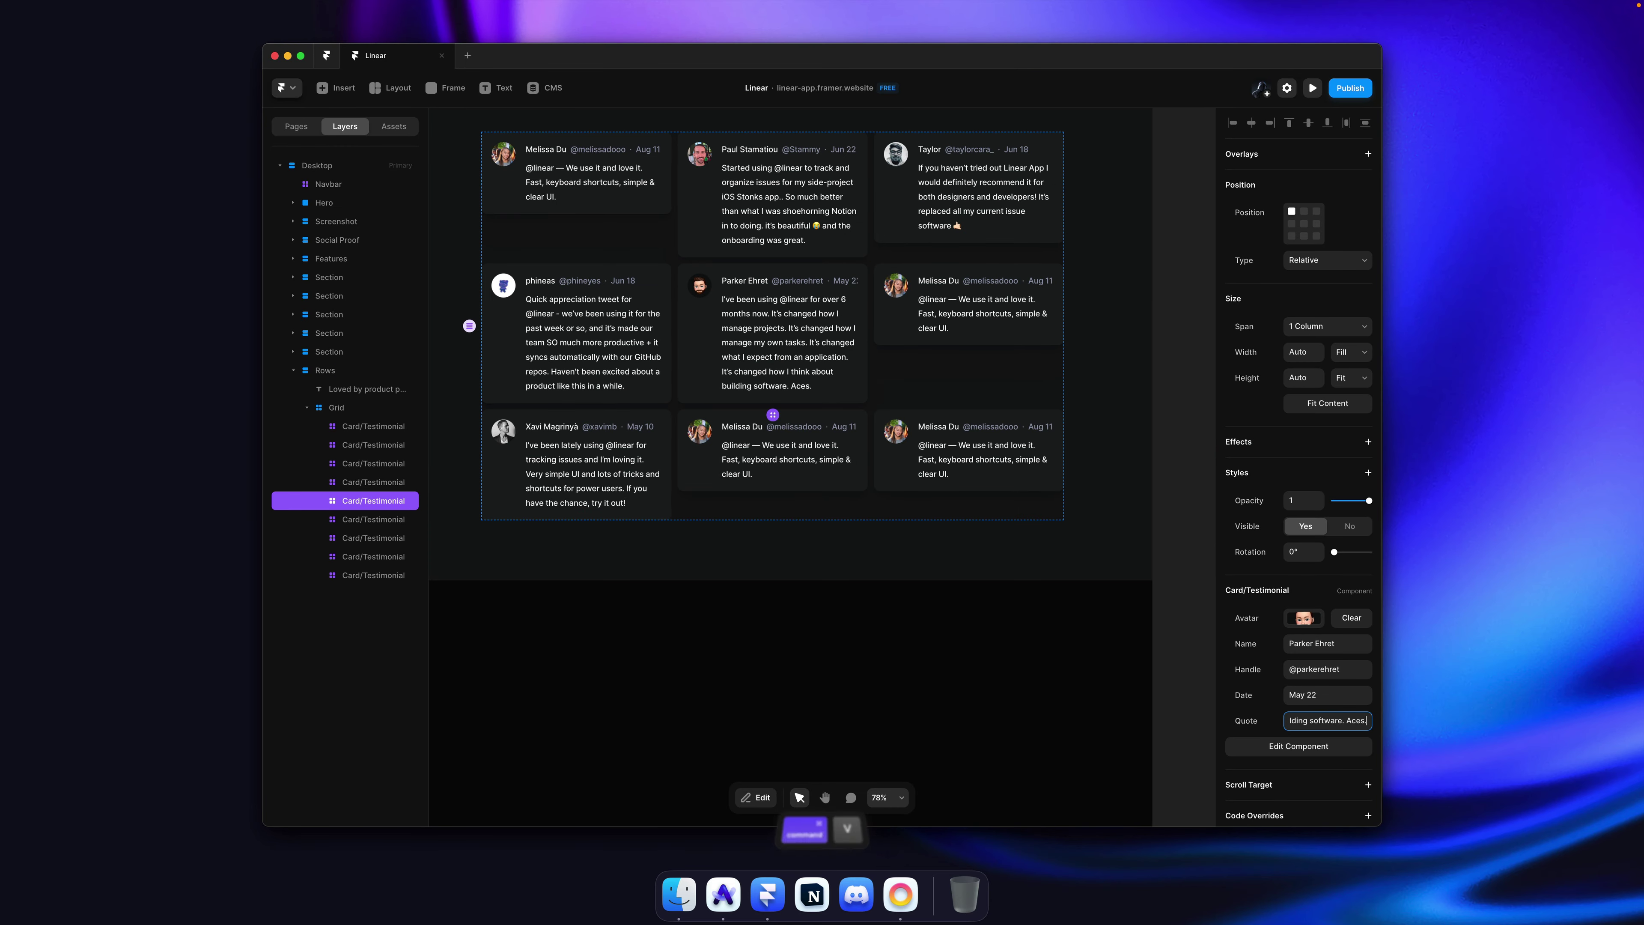
Step: Copy the next reviewer's avatar image from linear.app
key("super+Tab")
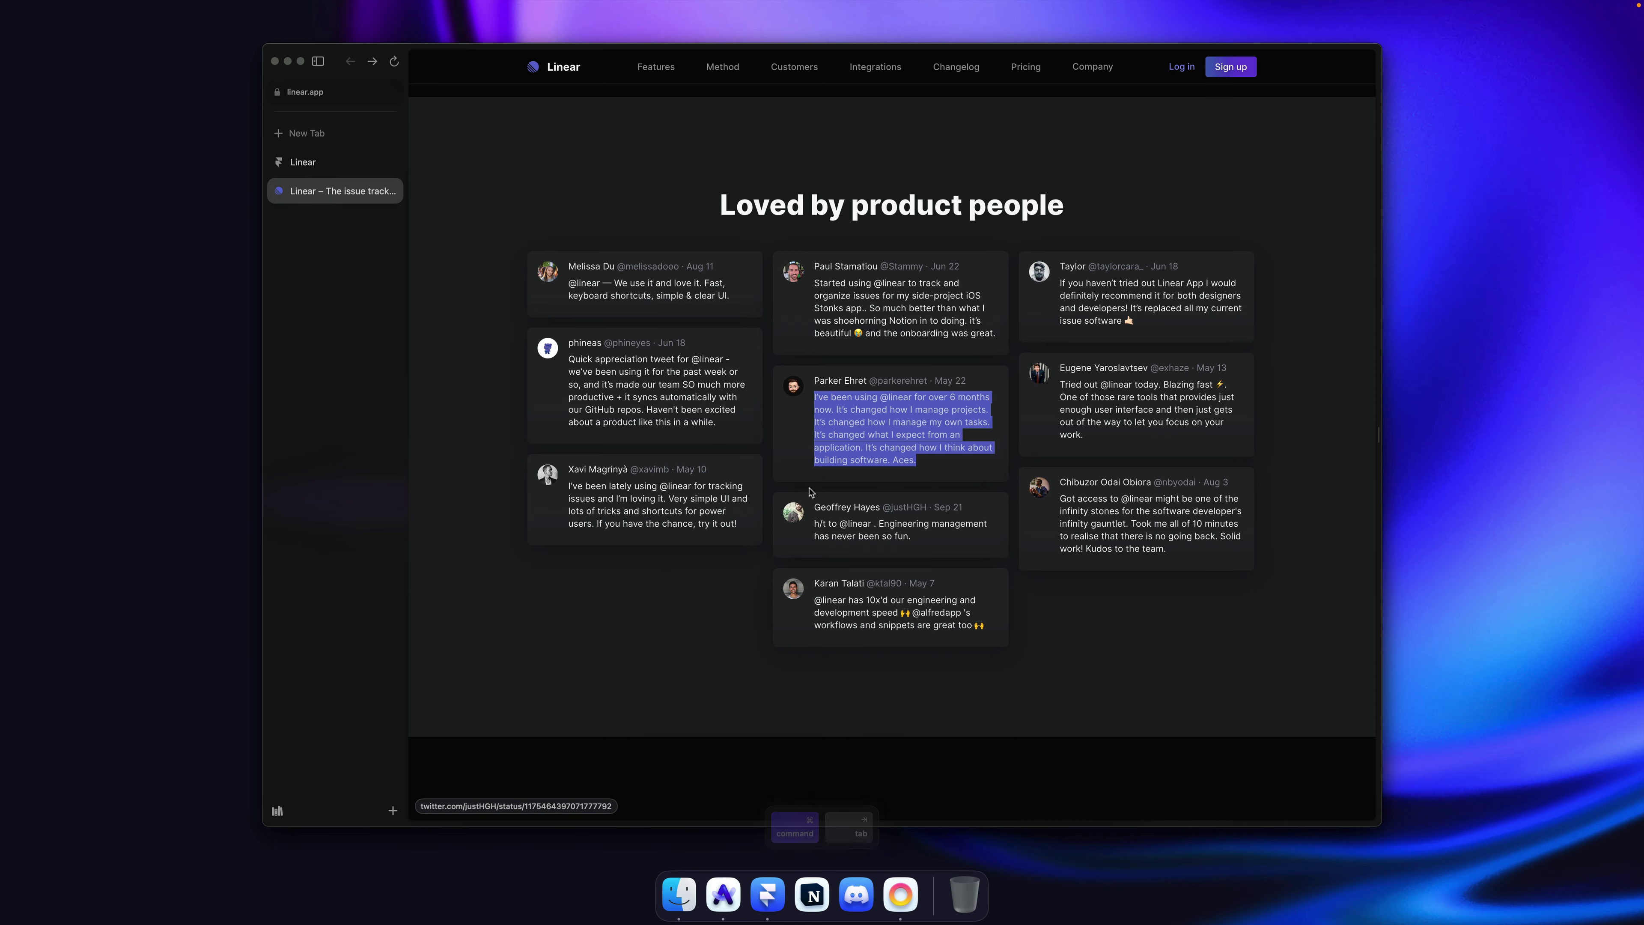
right_click(791, 512)
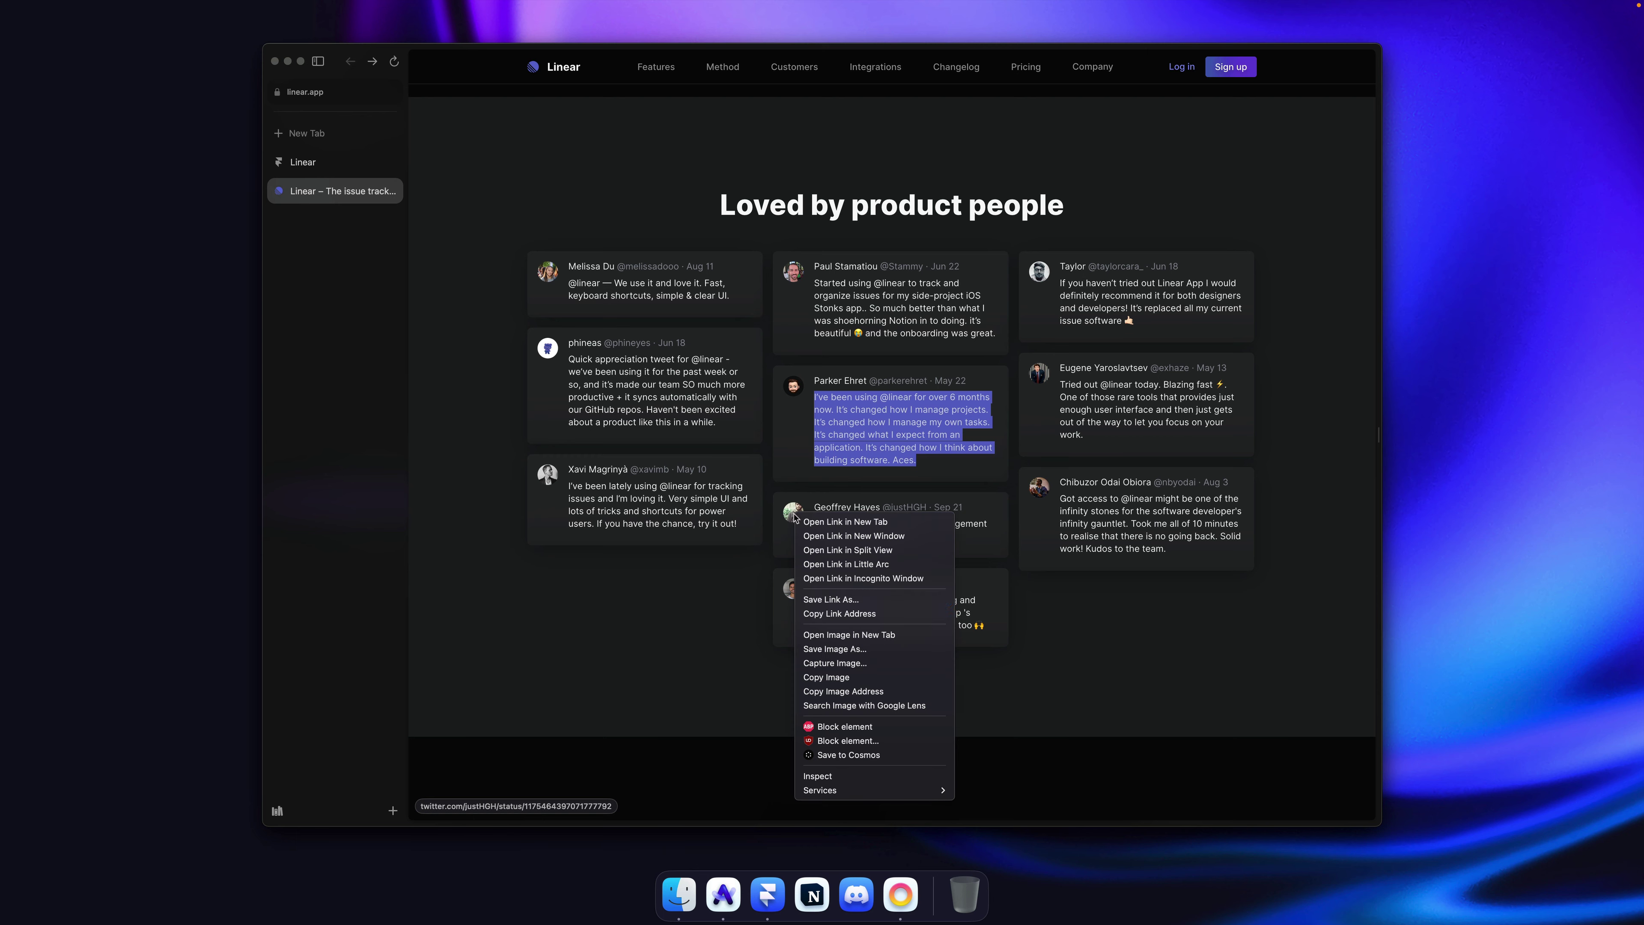
left_click(847, 677)
key("super+Tab")
Step: Give the bottom-middle card the copied reviewer photo as its avatar
left_click(841, 483)
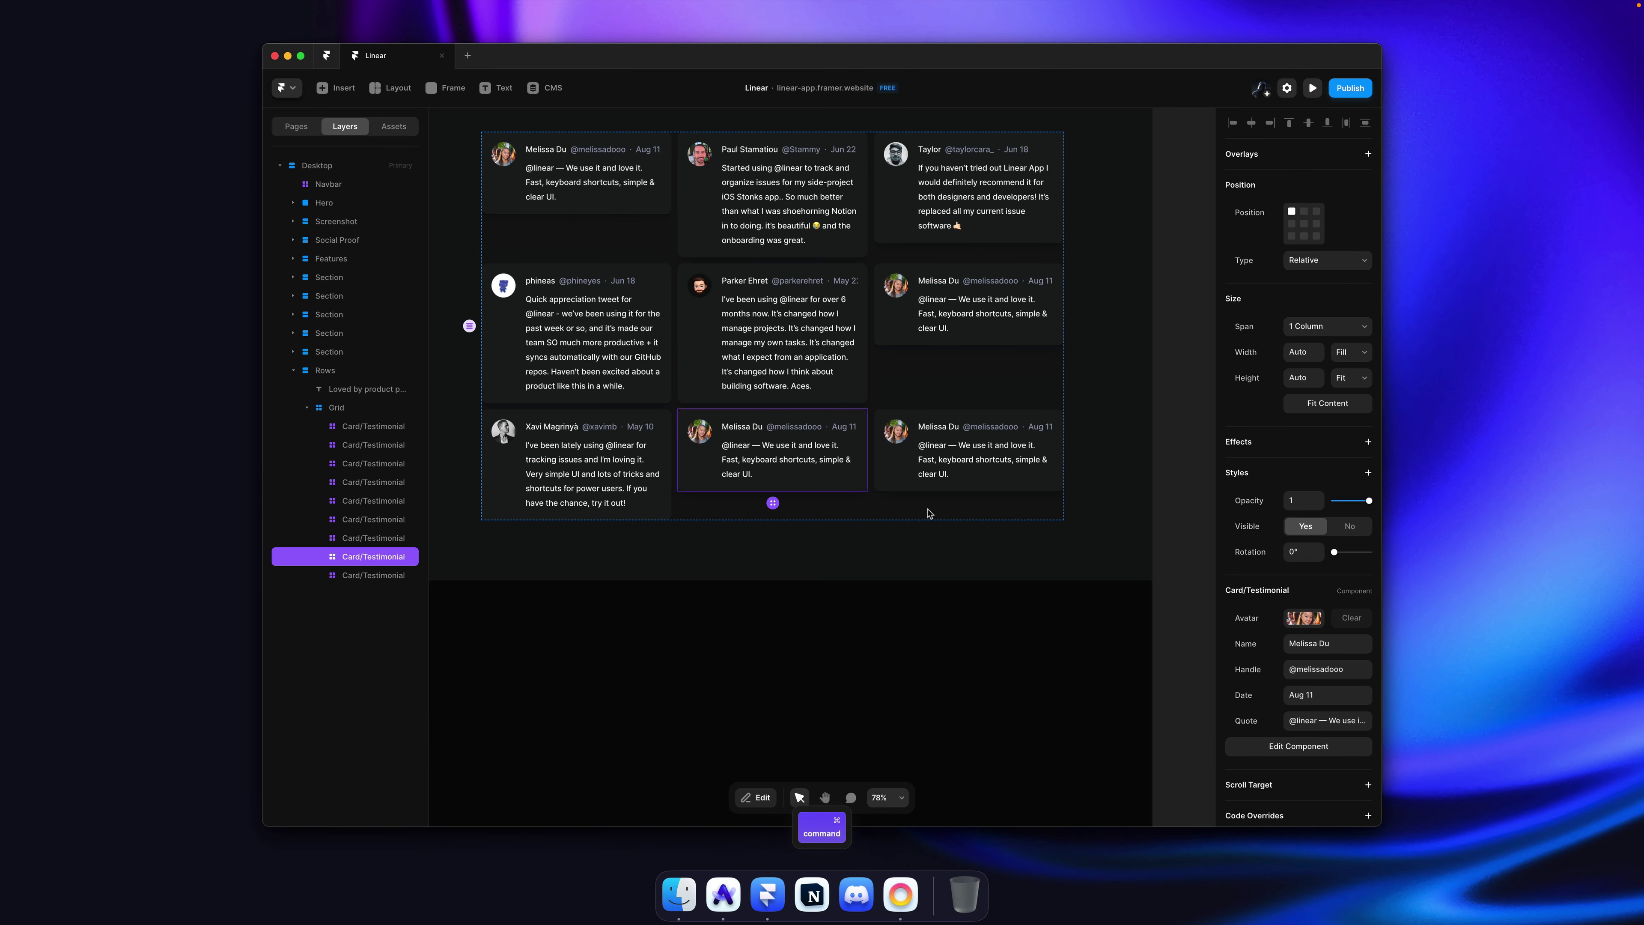
left_click(1290, 617)
key("super+v")
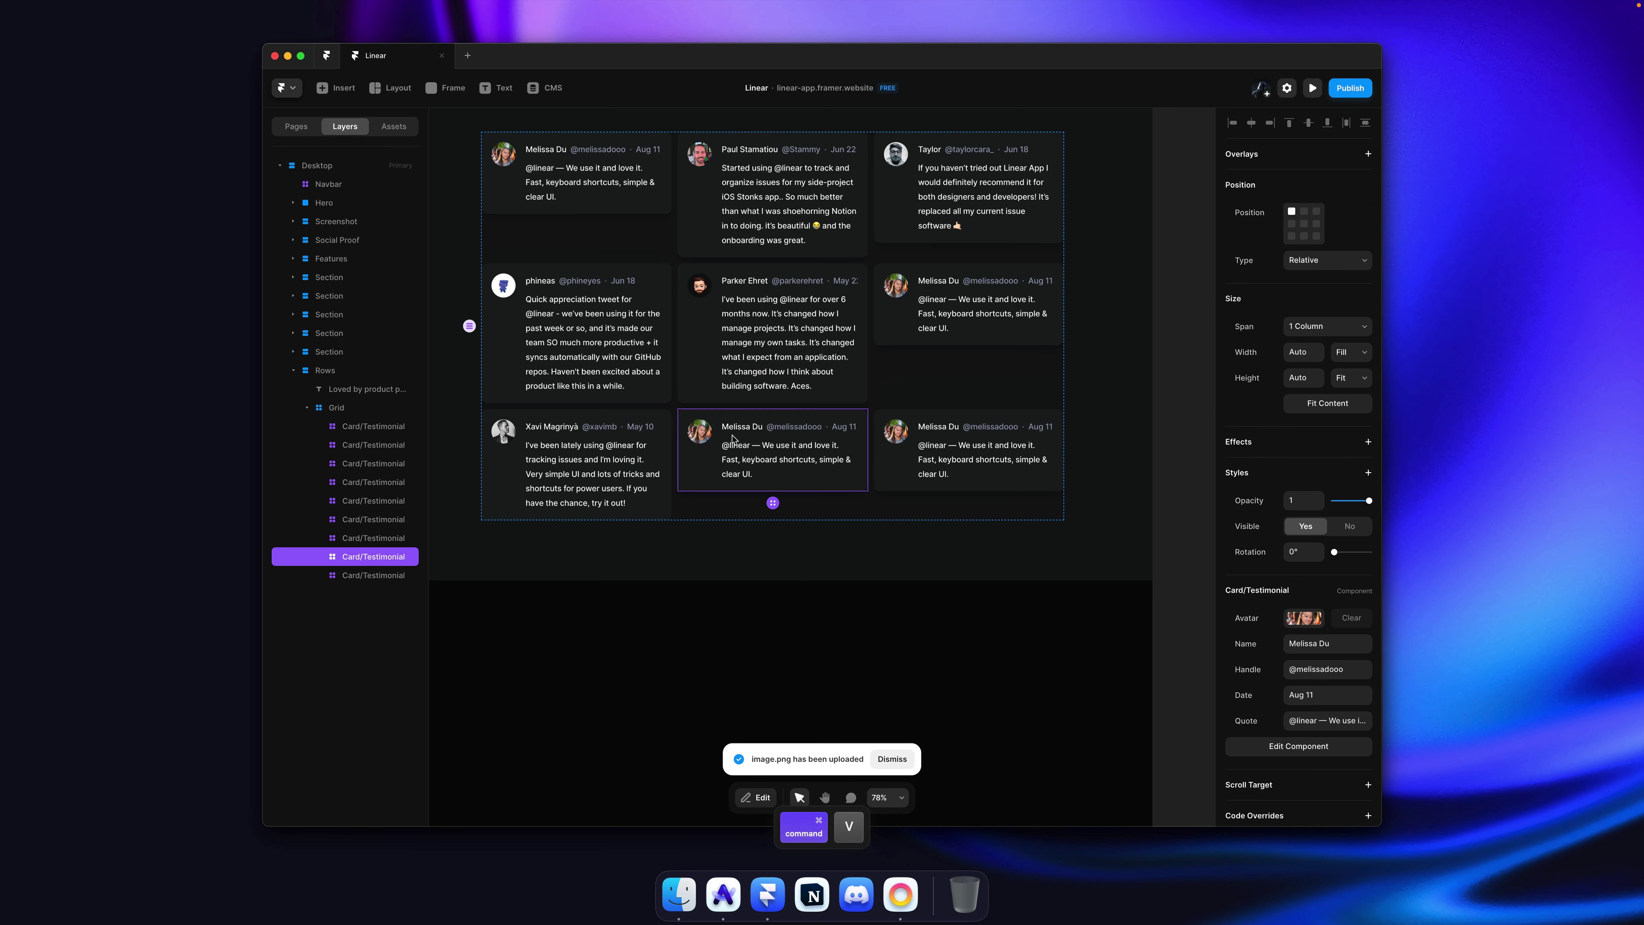
left_click(1319, 620)
key("super+v")
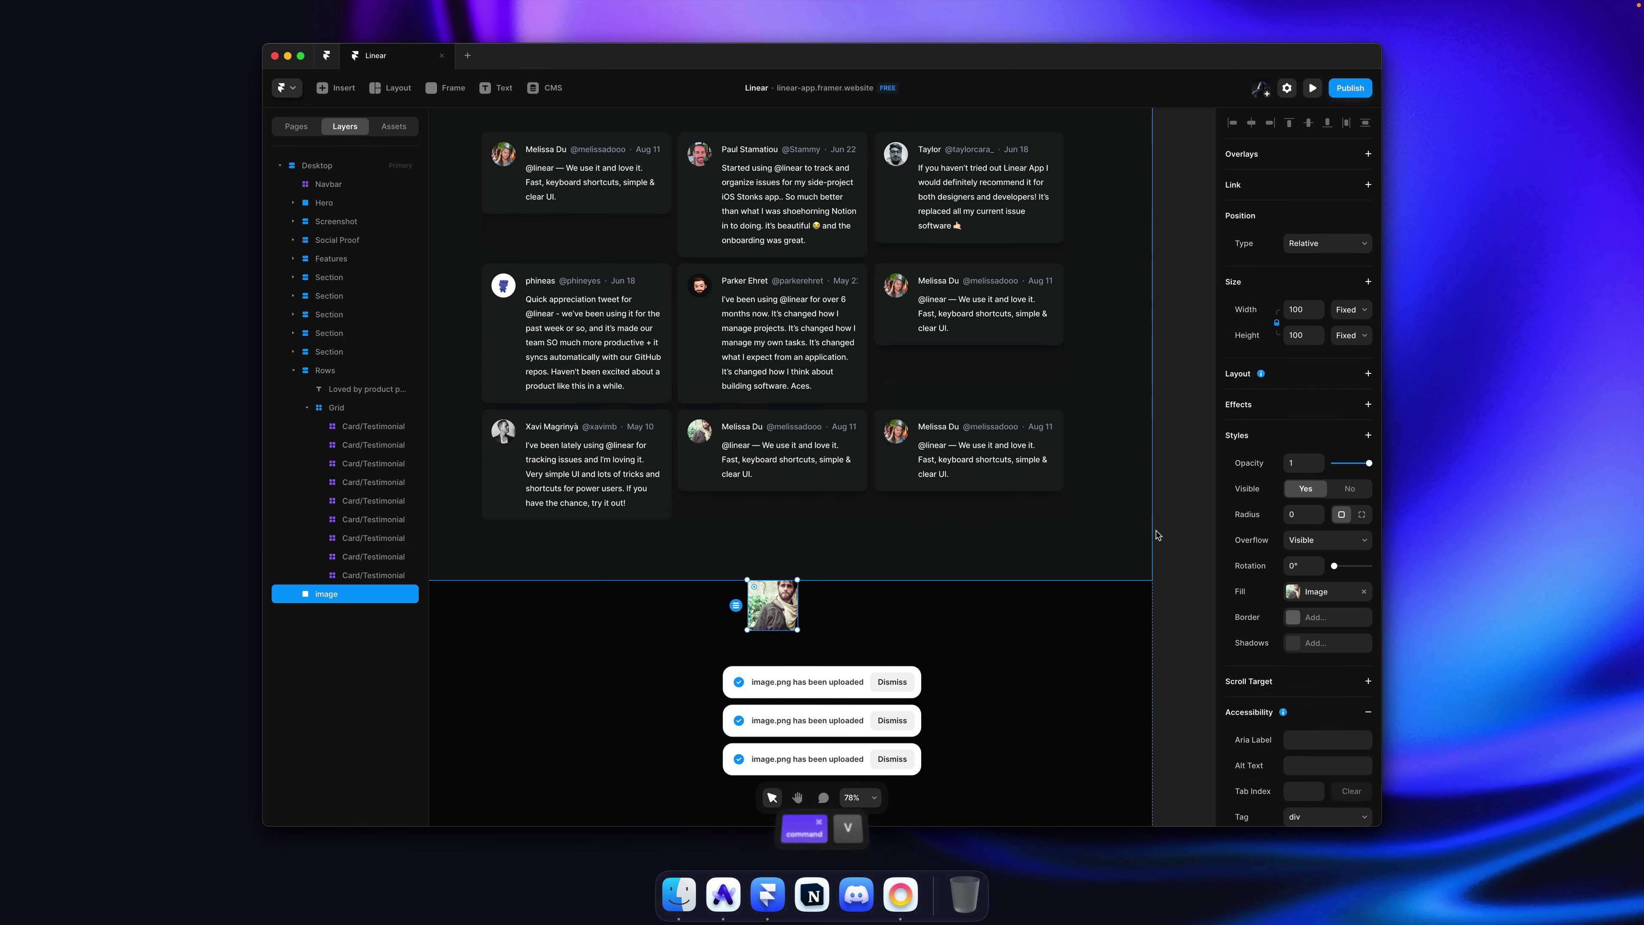
Step: Enter the author's name and handle from linear.app and the date Sep 21
key("super+Tab")
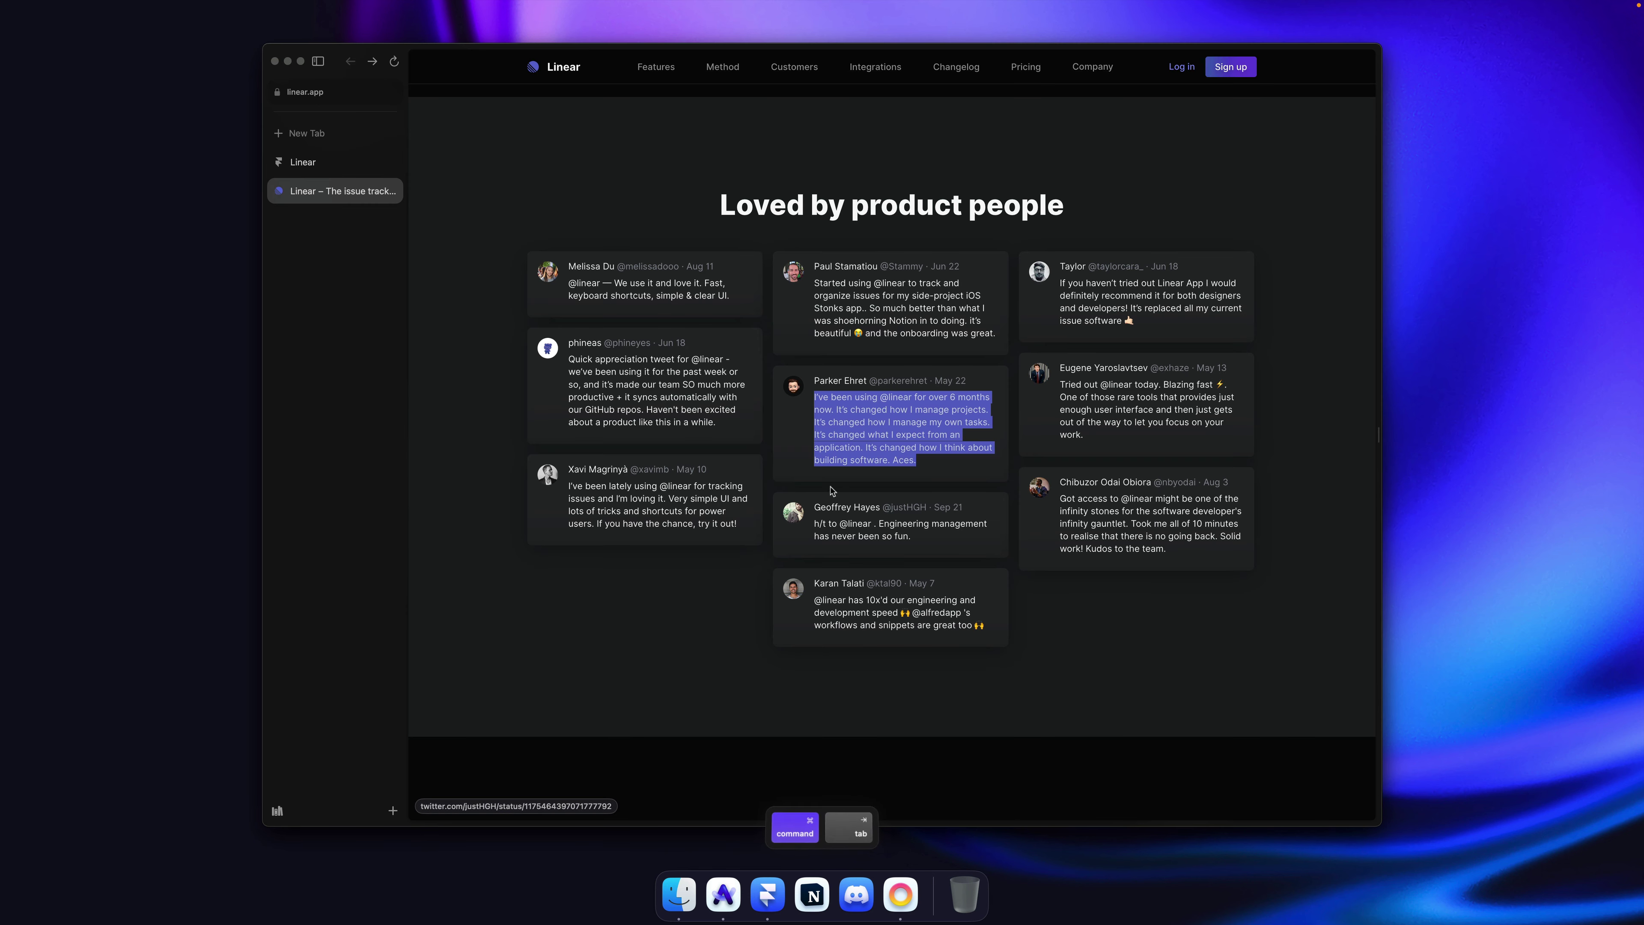
left_click_drag(814, 506, 889, 507)
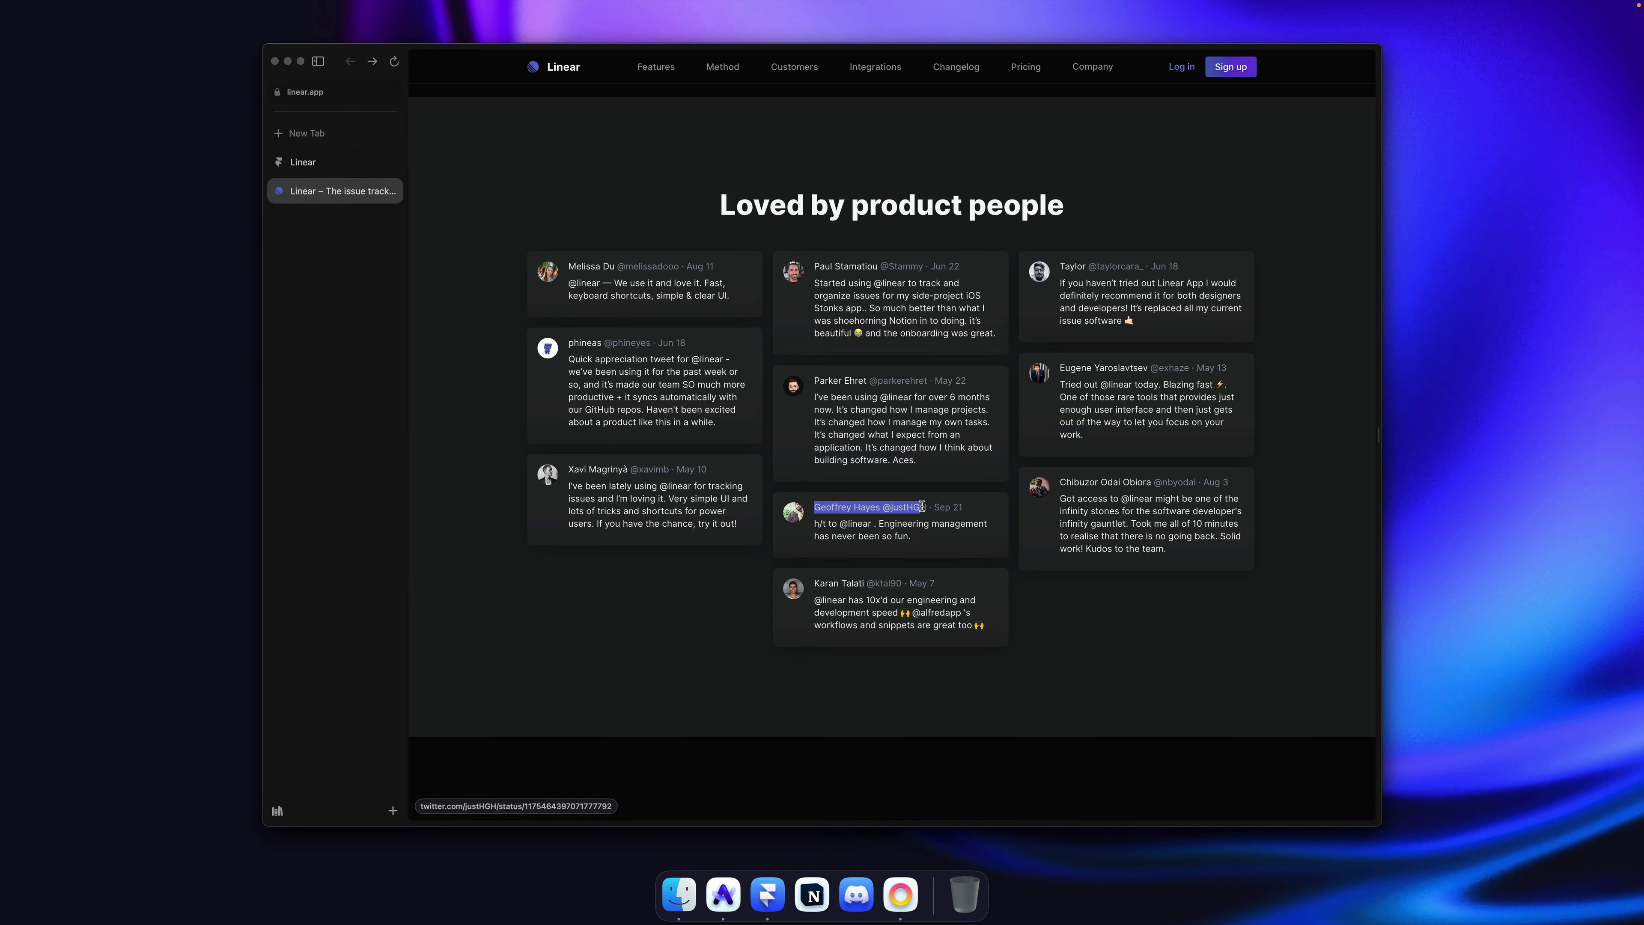
key("super+Tab")
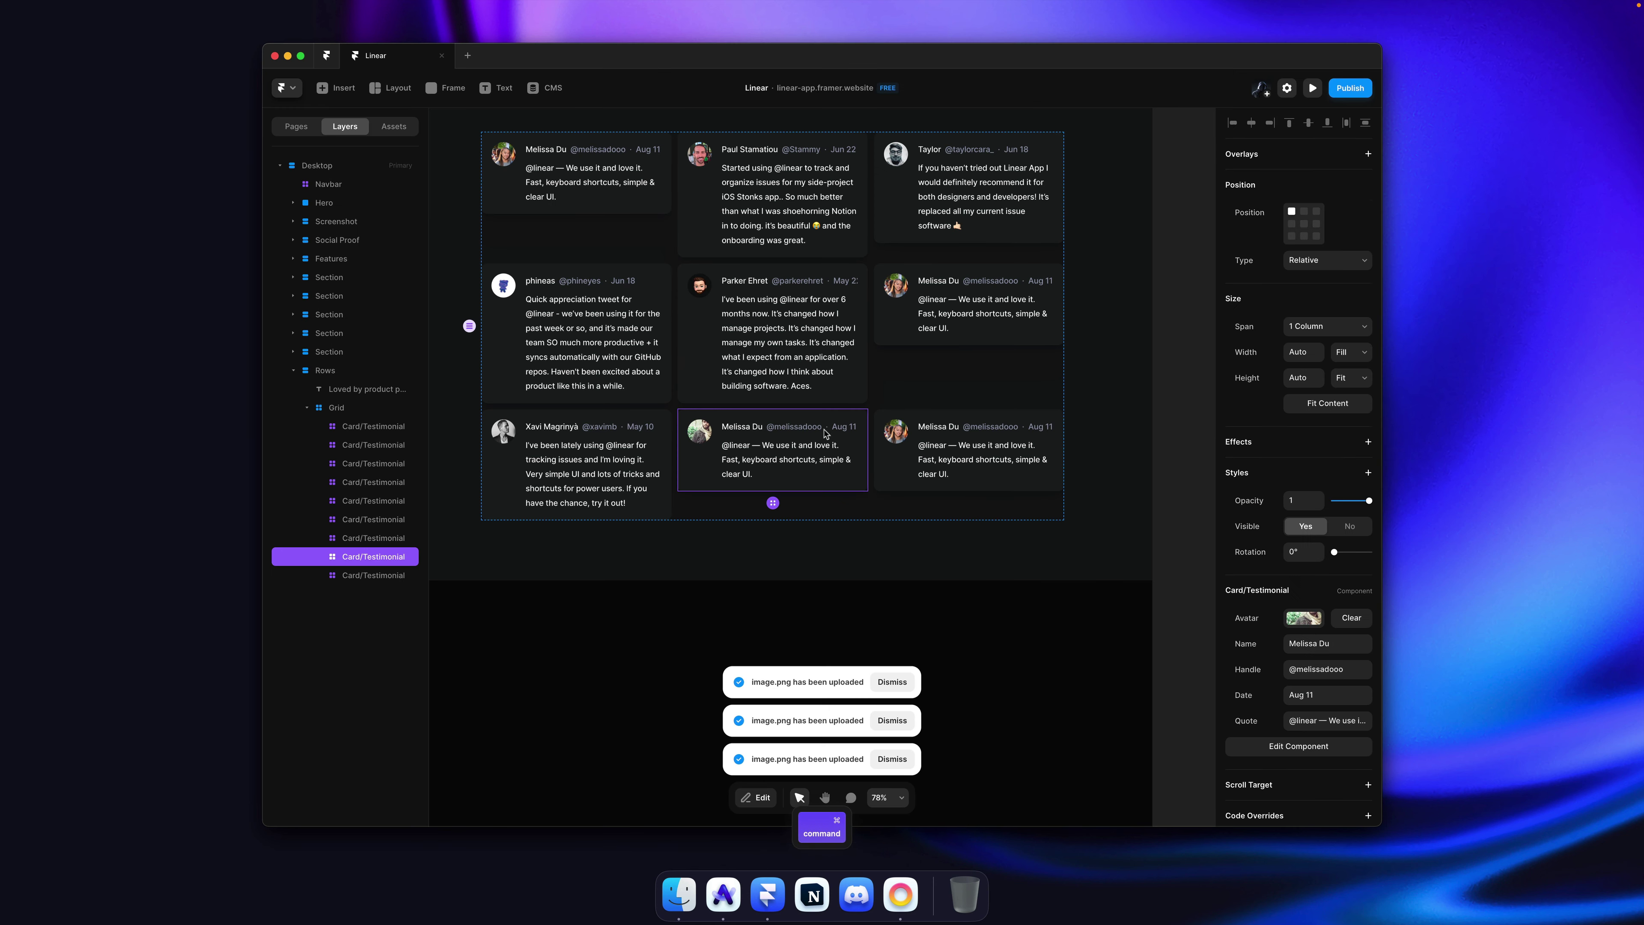
key("super+v")
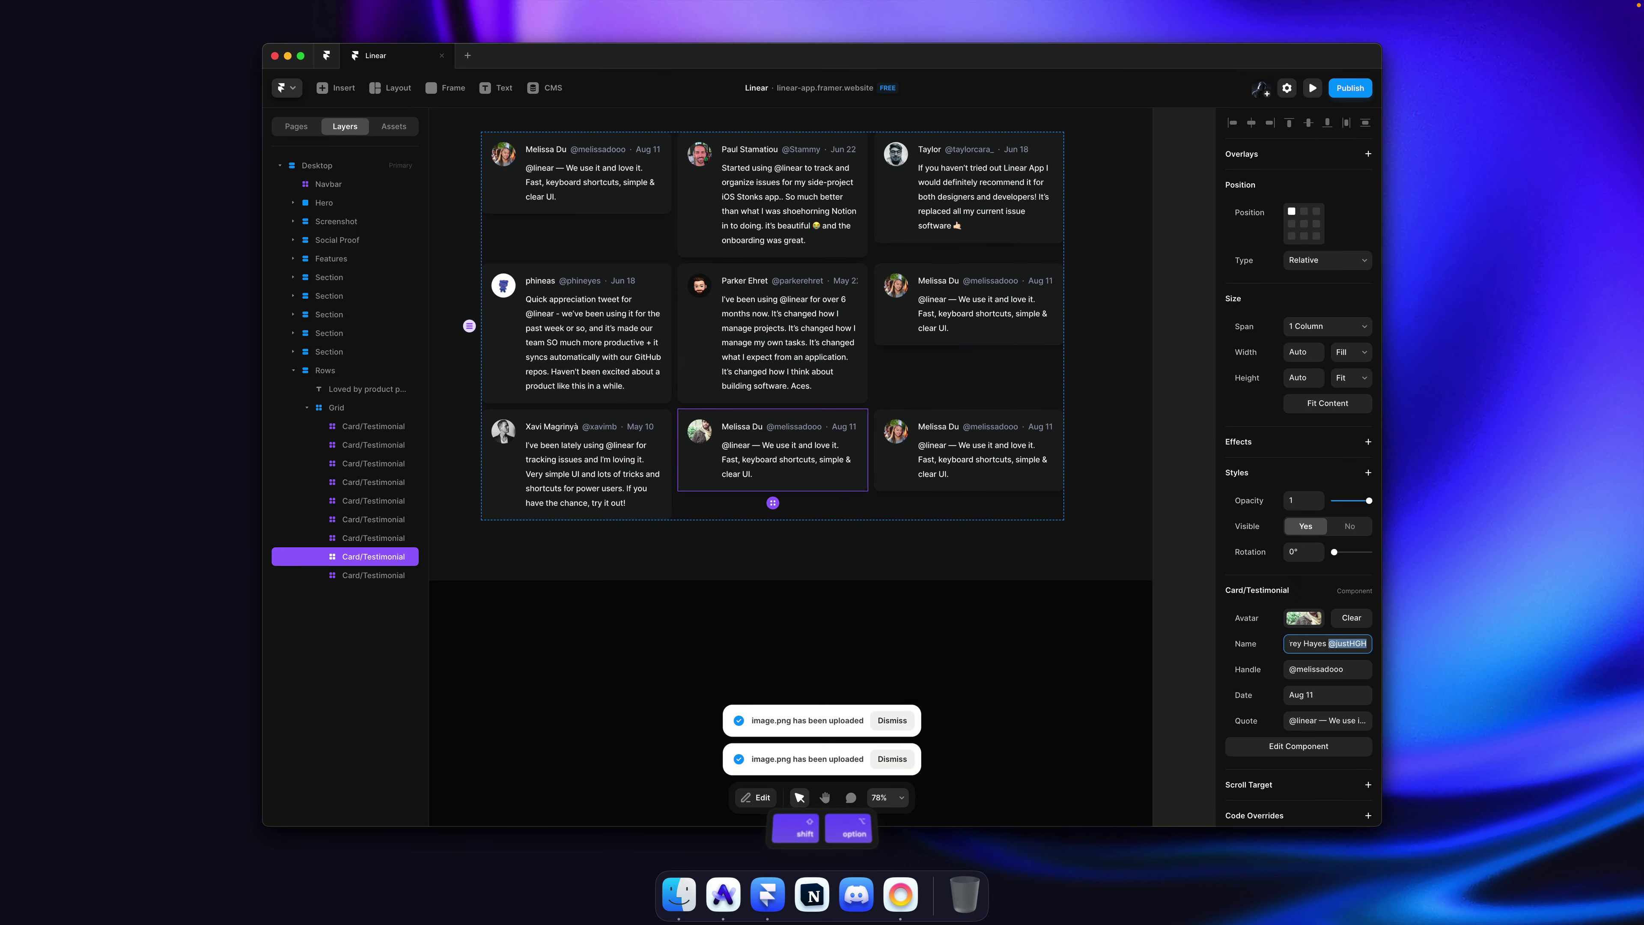
key("Tab")
key("super+v")
key("Tab")
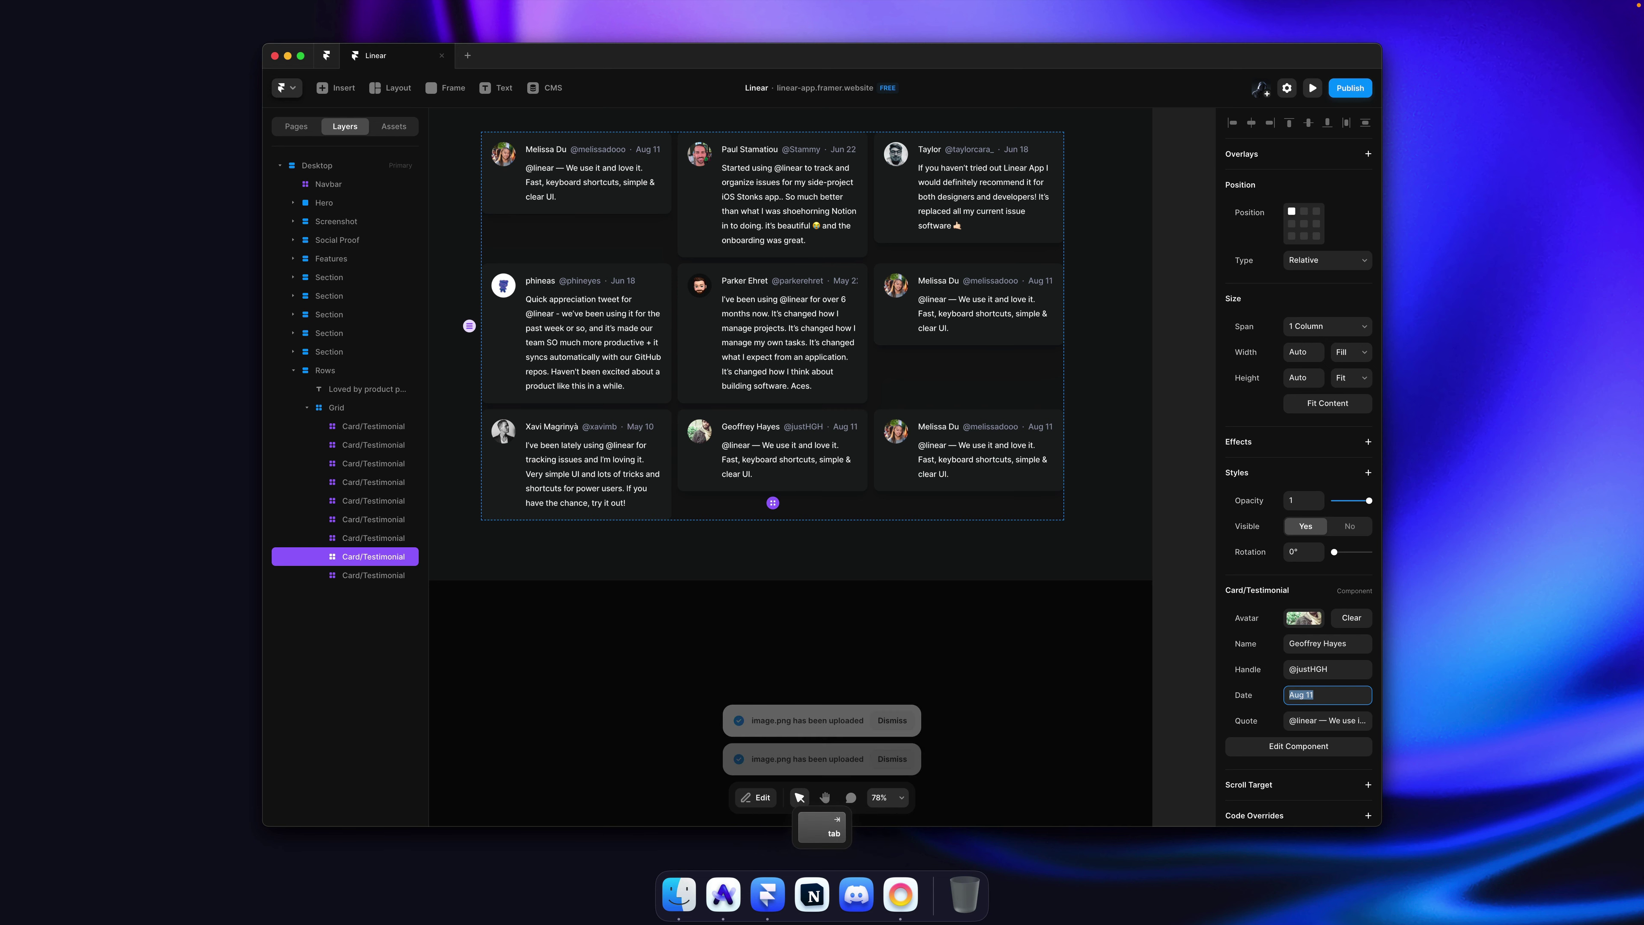
type("Sep 21")
Step: Paste the Engineering-management tweet from linear.app as the card's quote
key("super+Tab")
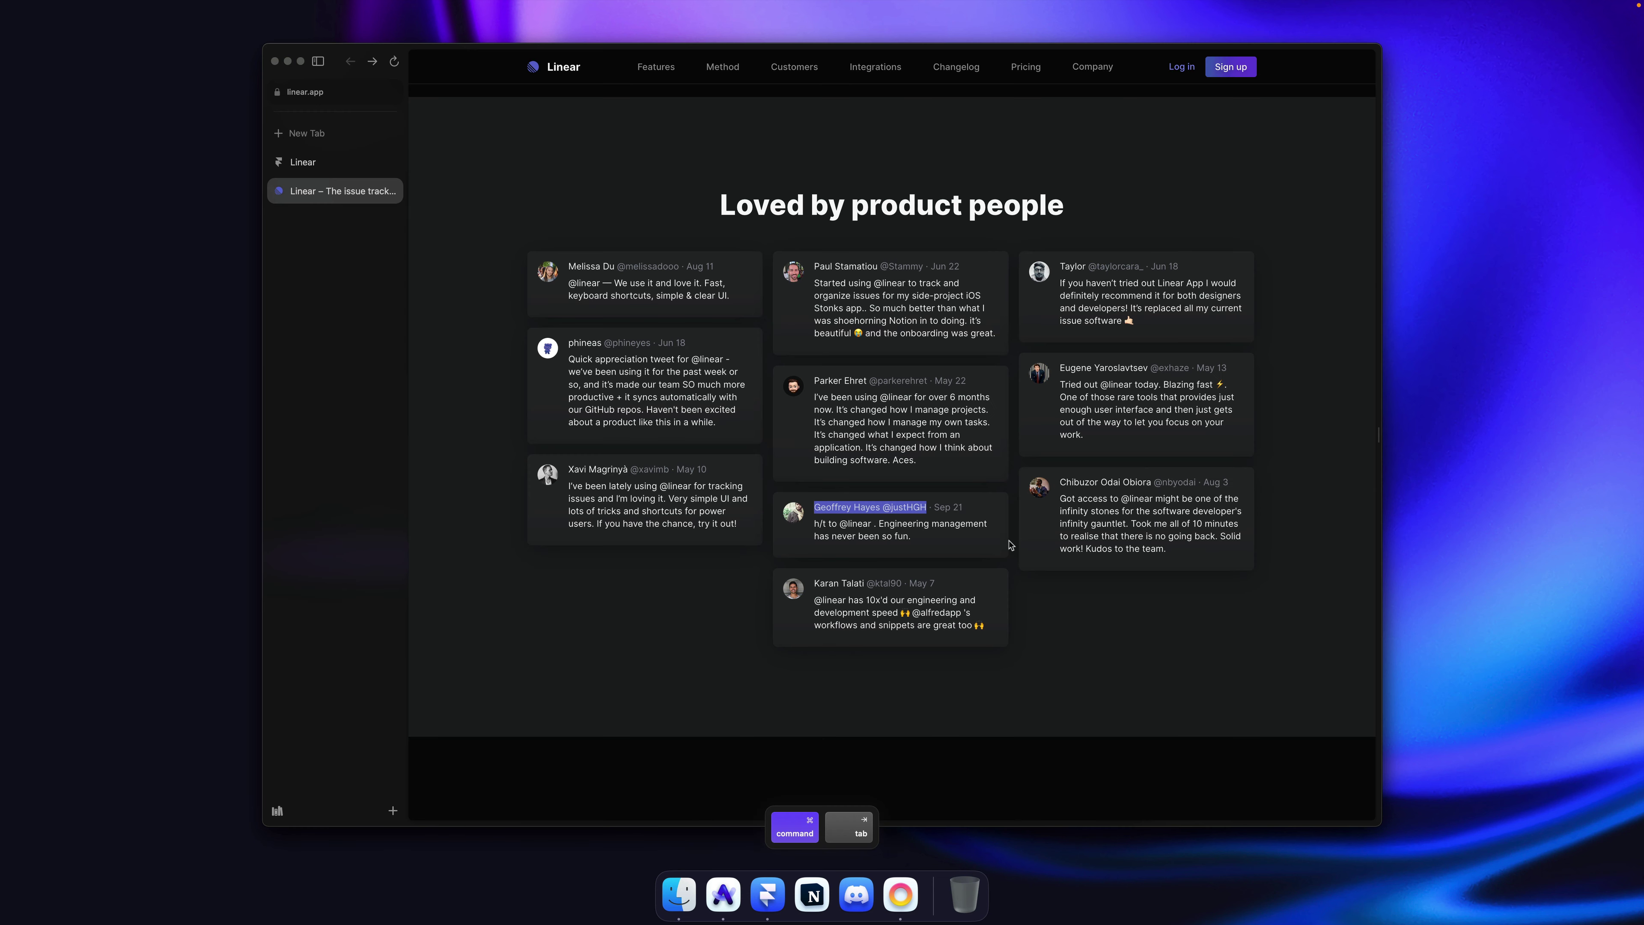
left_click_drag(946, 545, 813, 525)
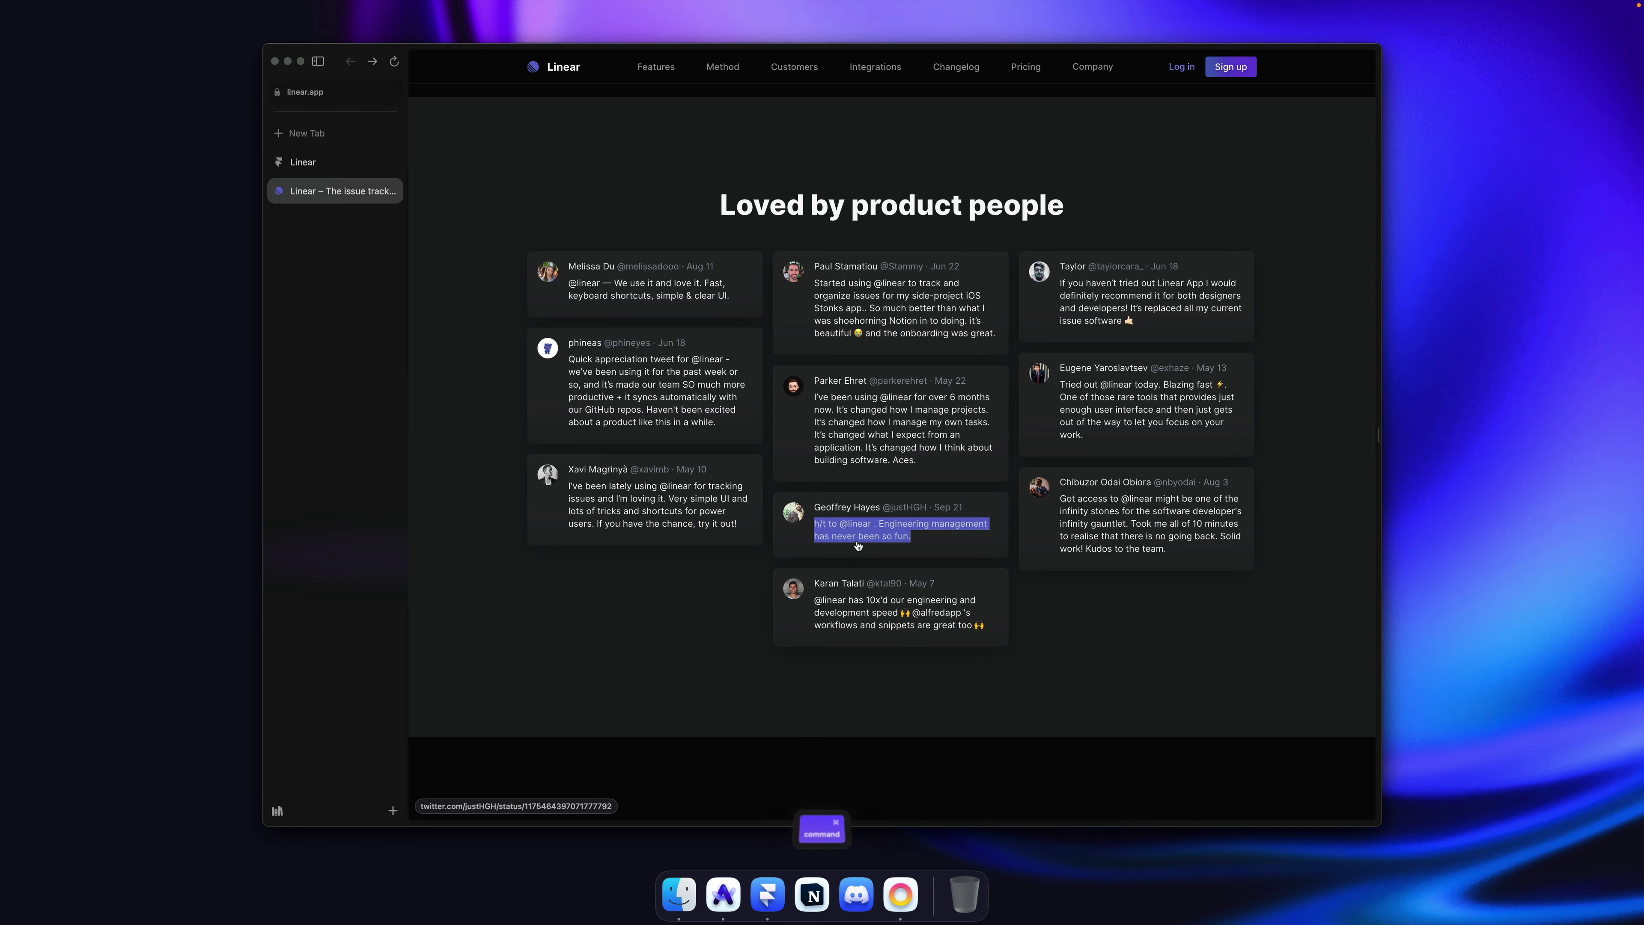
key("super+c")
key("super+Tab")
key("super+v")
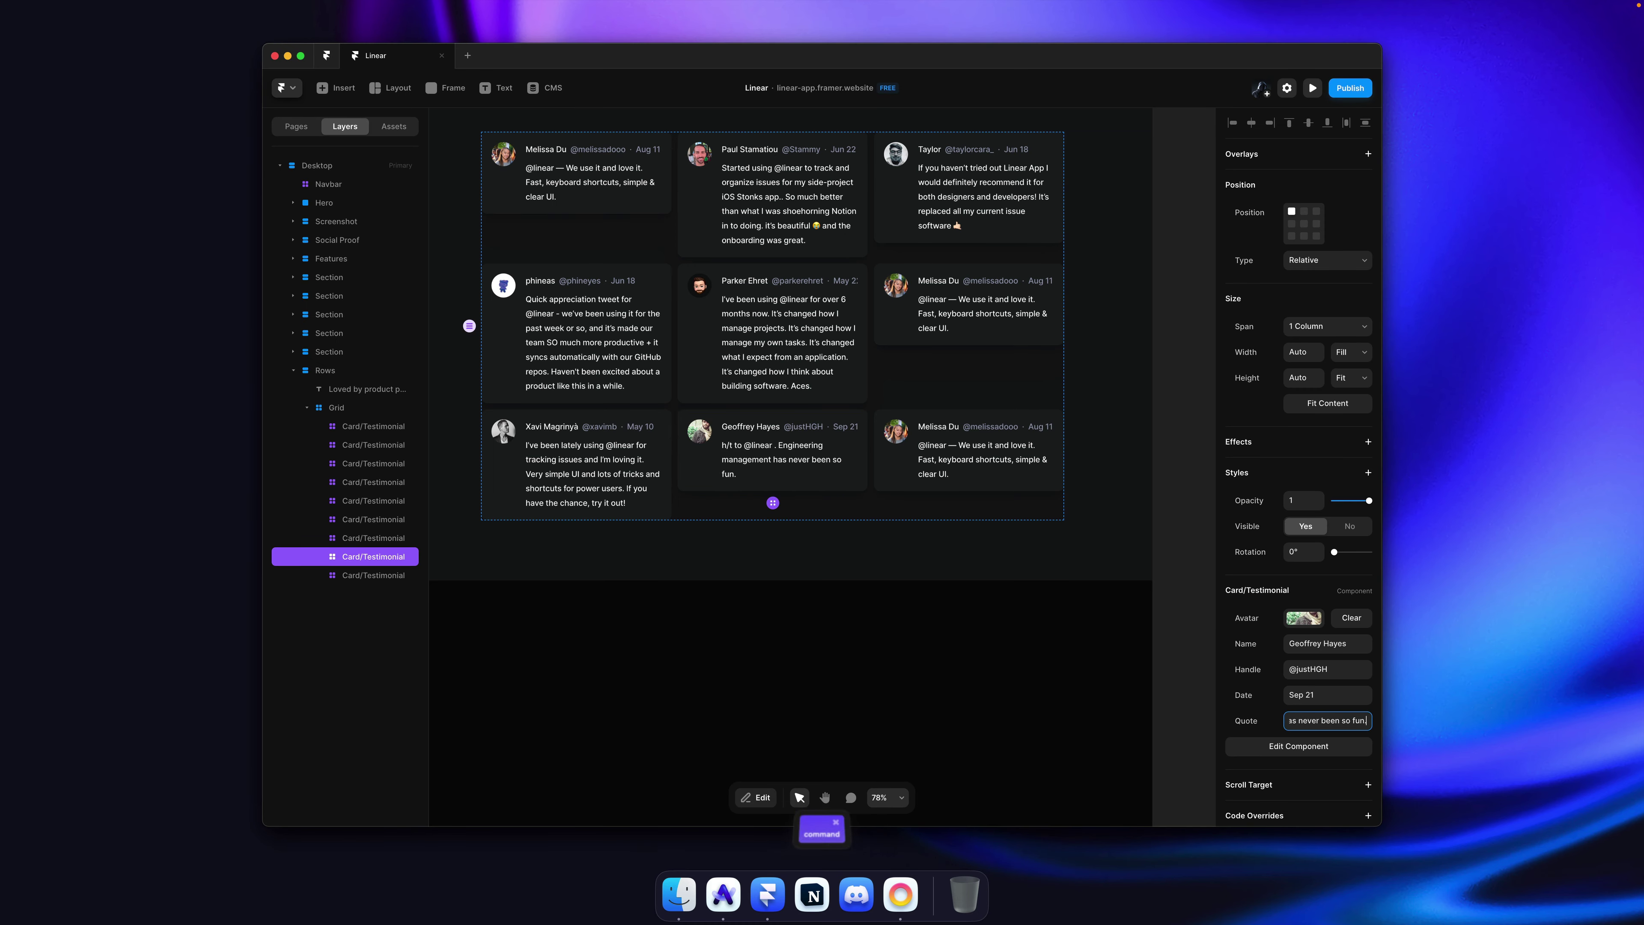
key("Return")
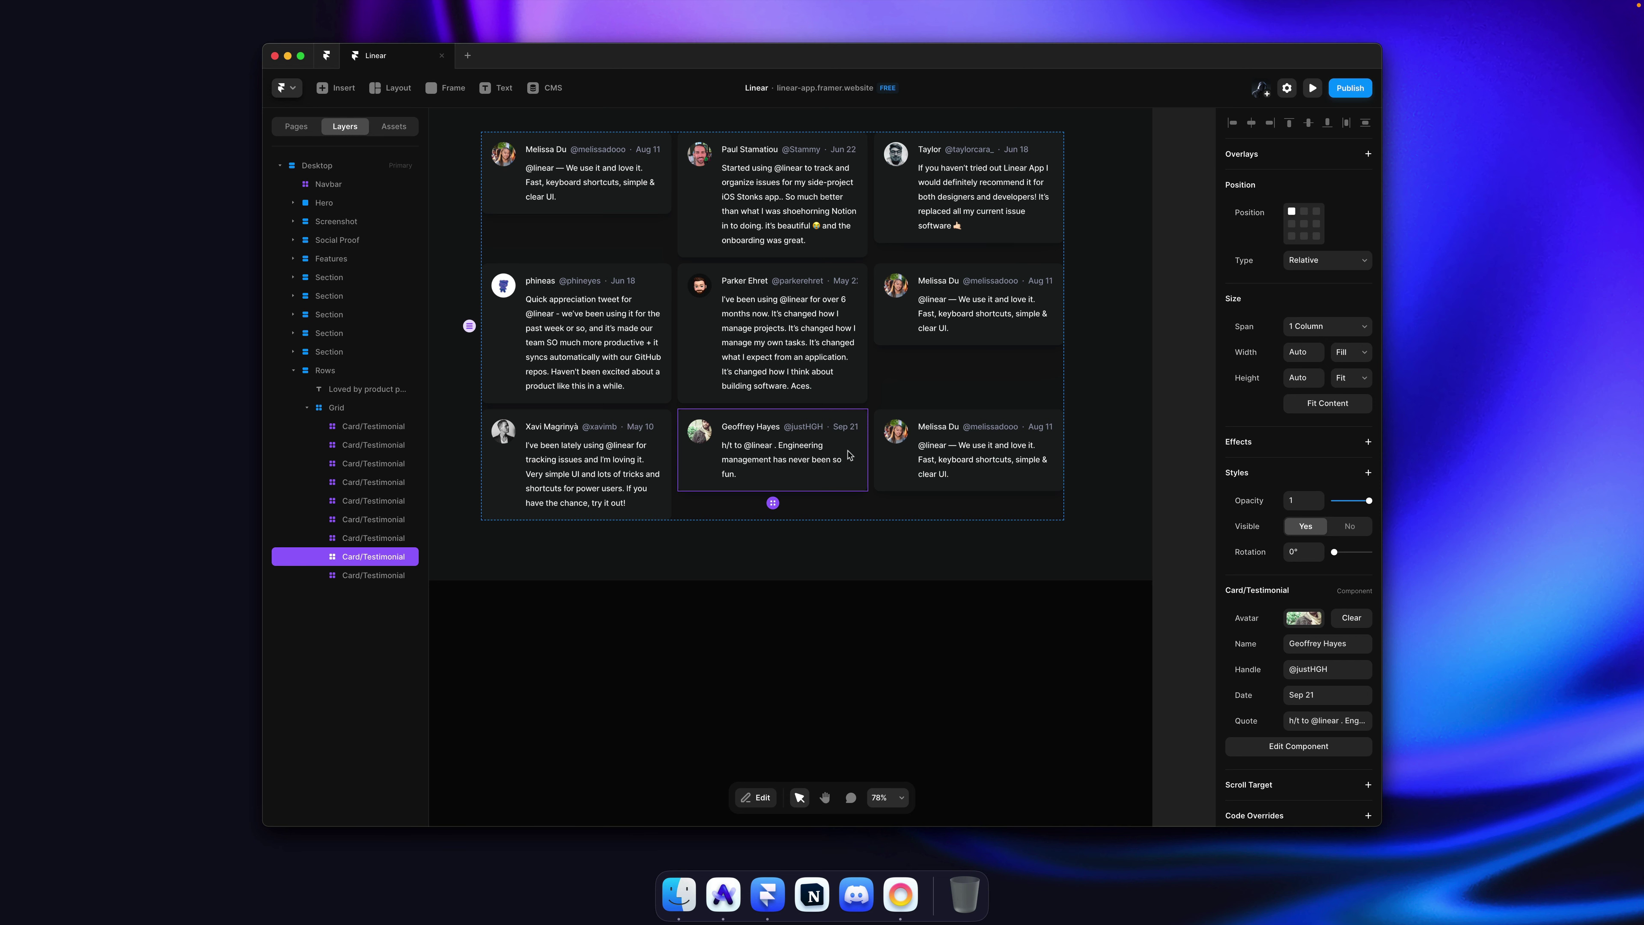
Step: Paste a card copy as a fourth row and give it the next author's avatar from linear.app
left_click(1038, 463)
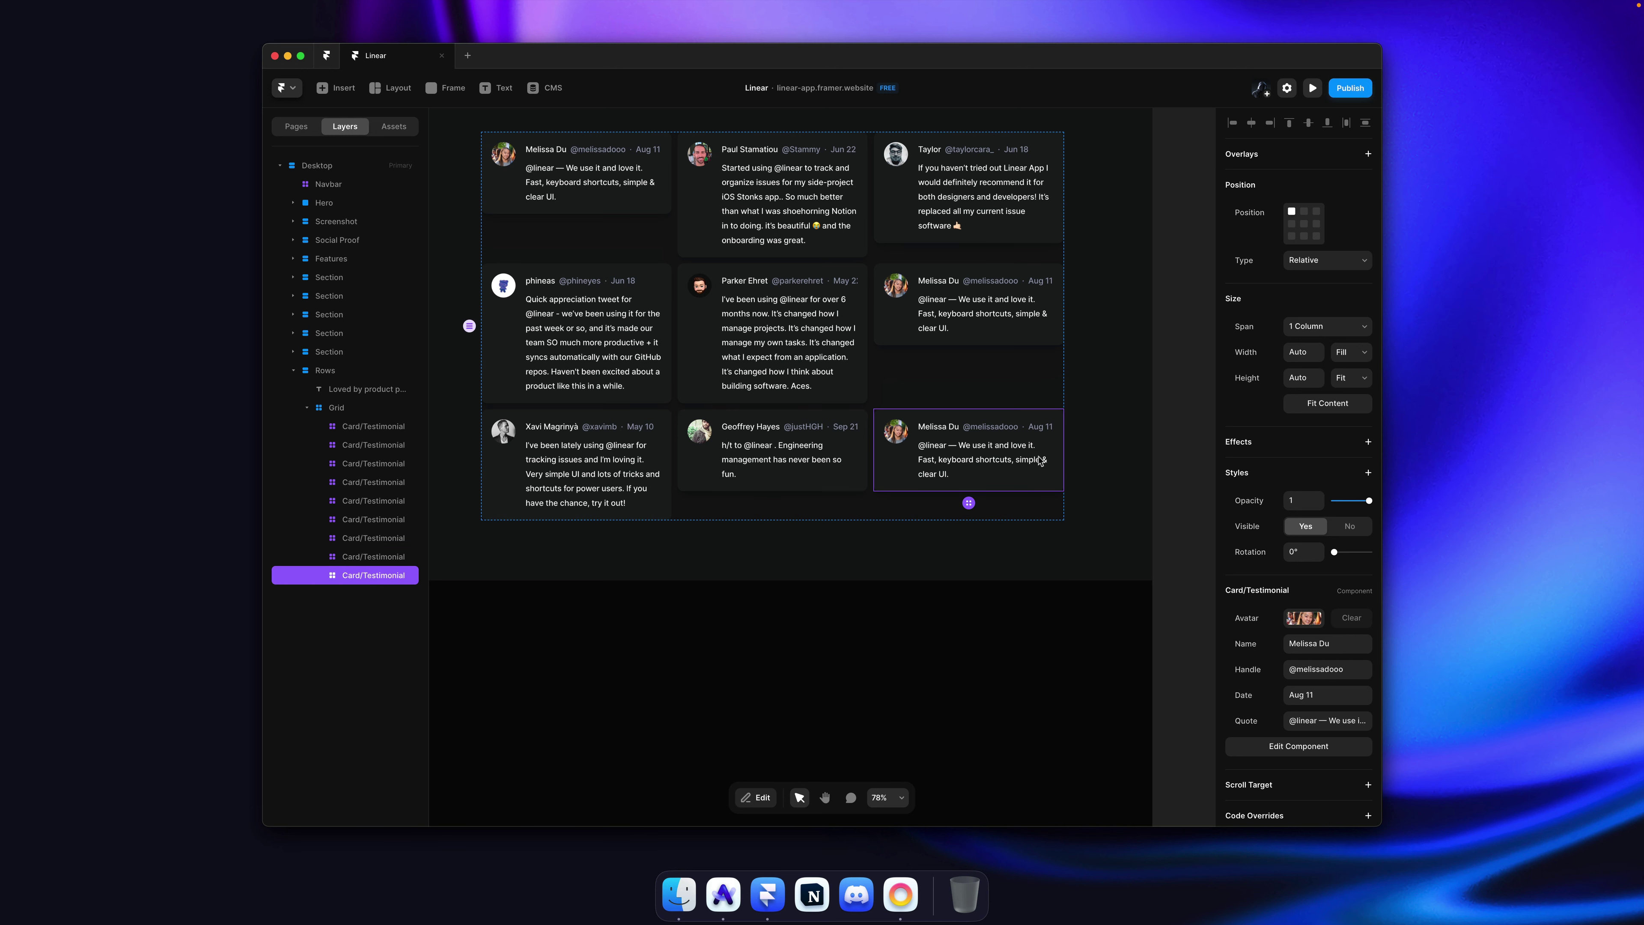
key("super+v")
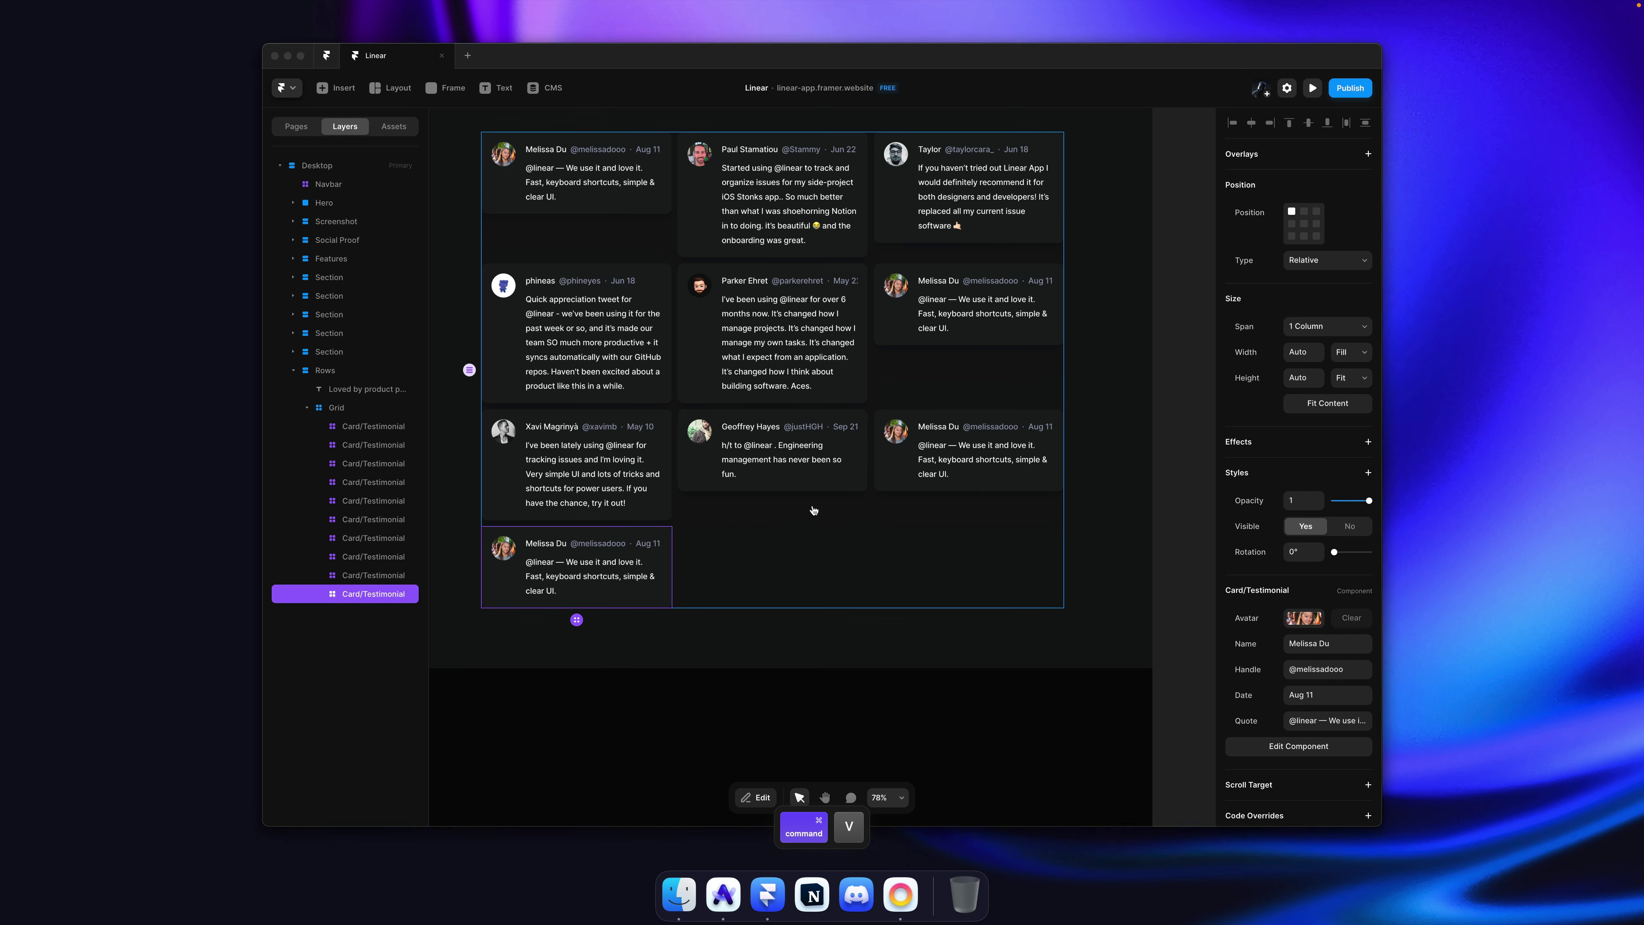
key("super+Tab")
right_click(791, 587)
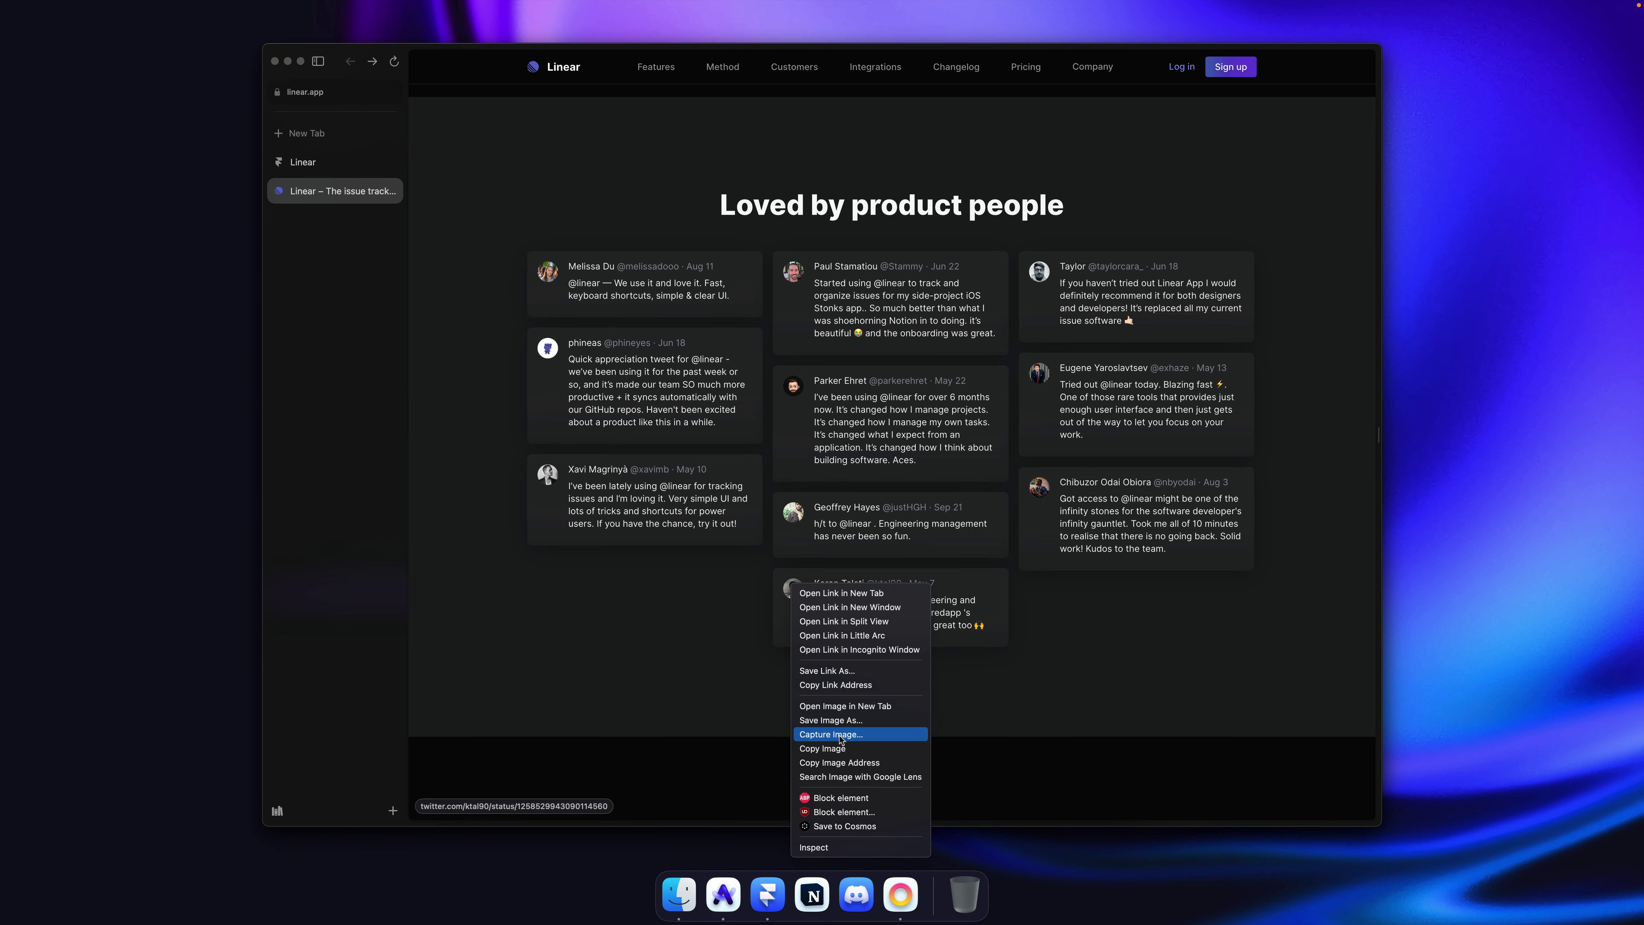
left_click(822, 748)
key("super+Tab")
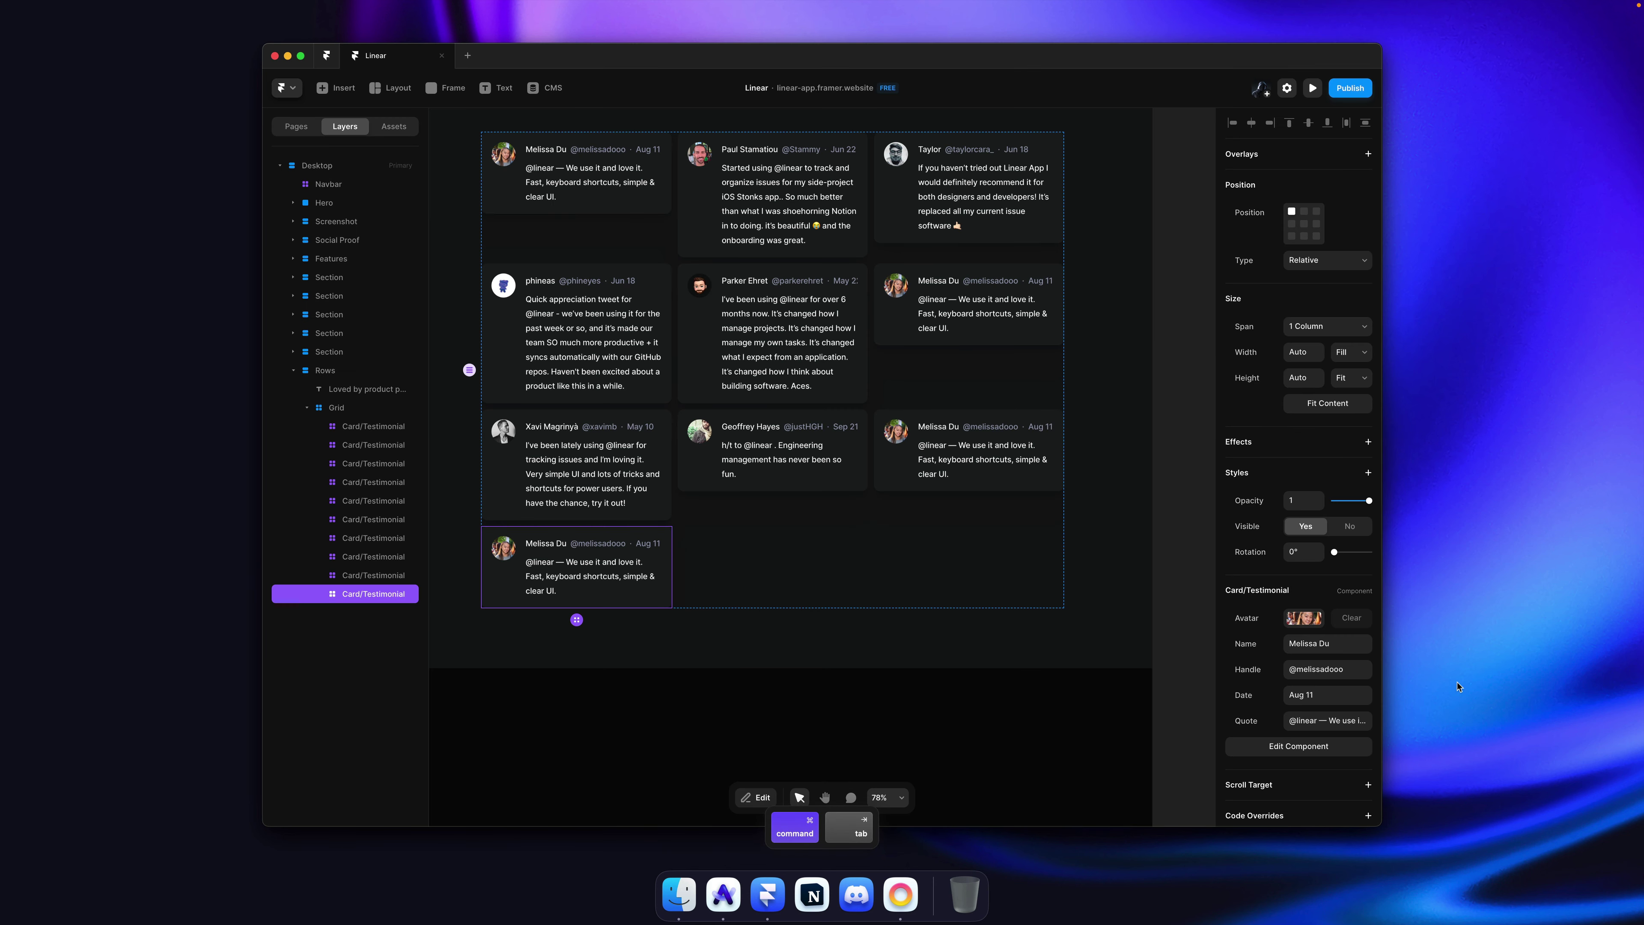
left_click(1321, 619)
key("super+v")
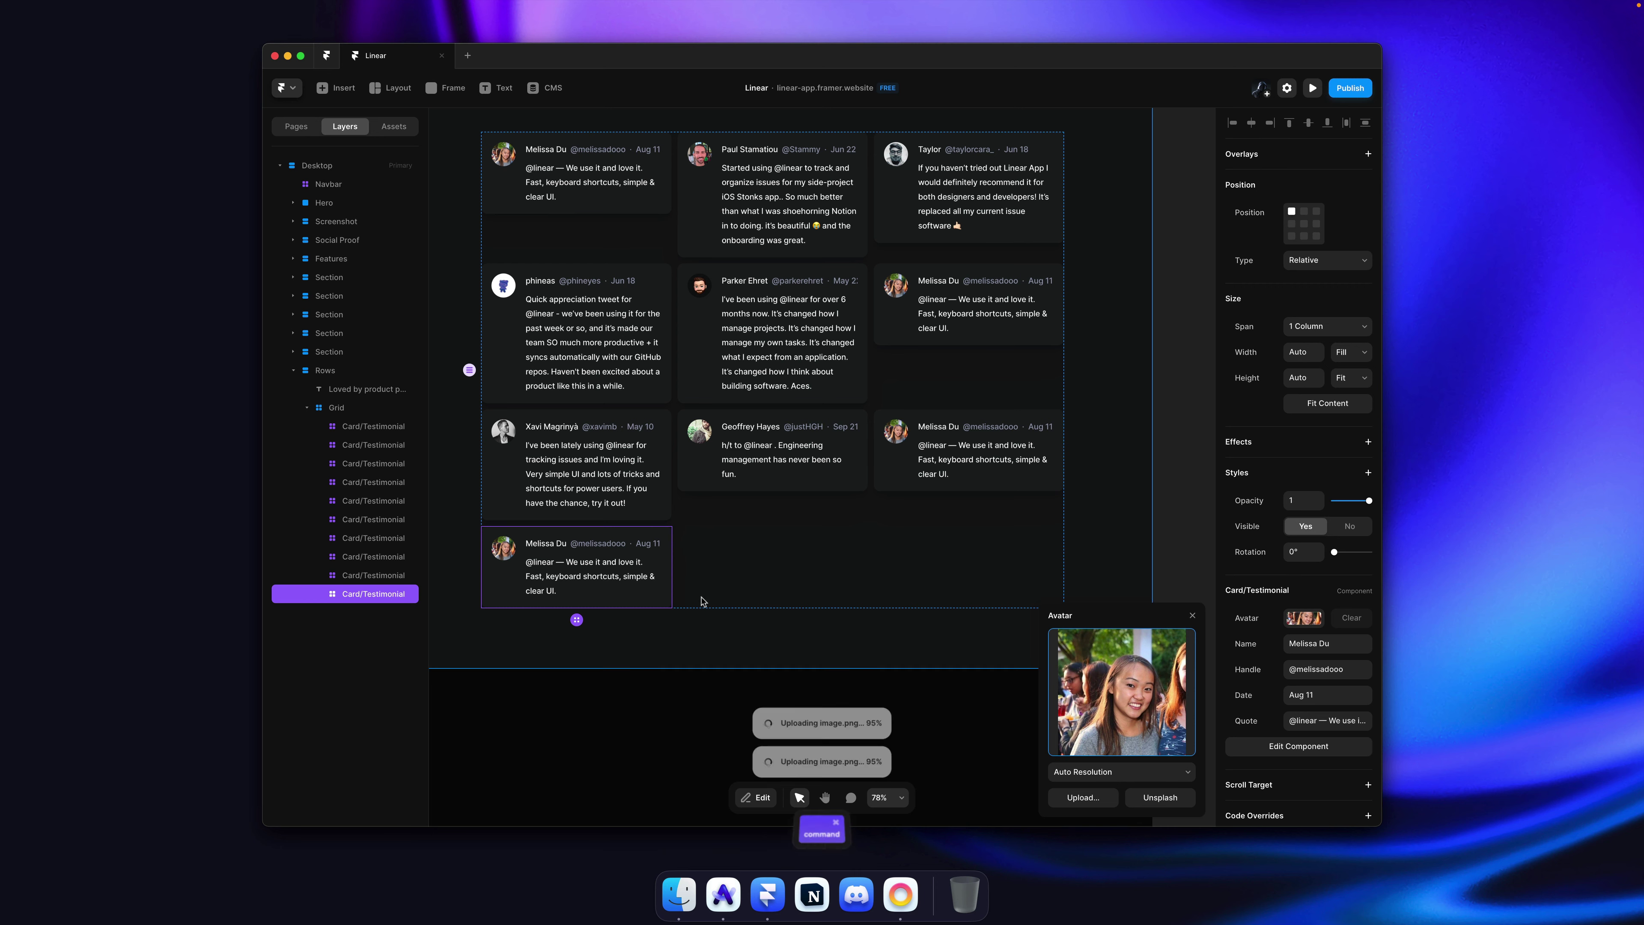
scroll(764, 615, "down", 2)
left_click(765, 614)
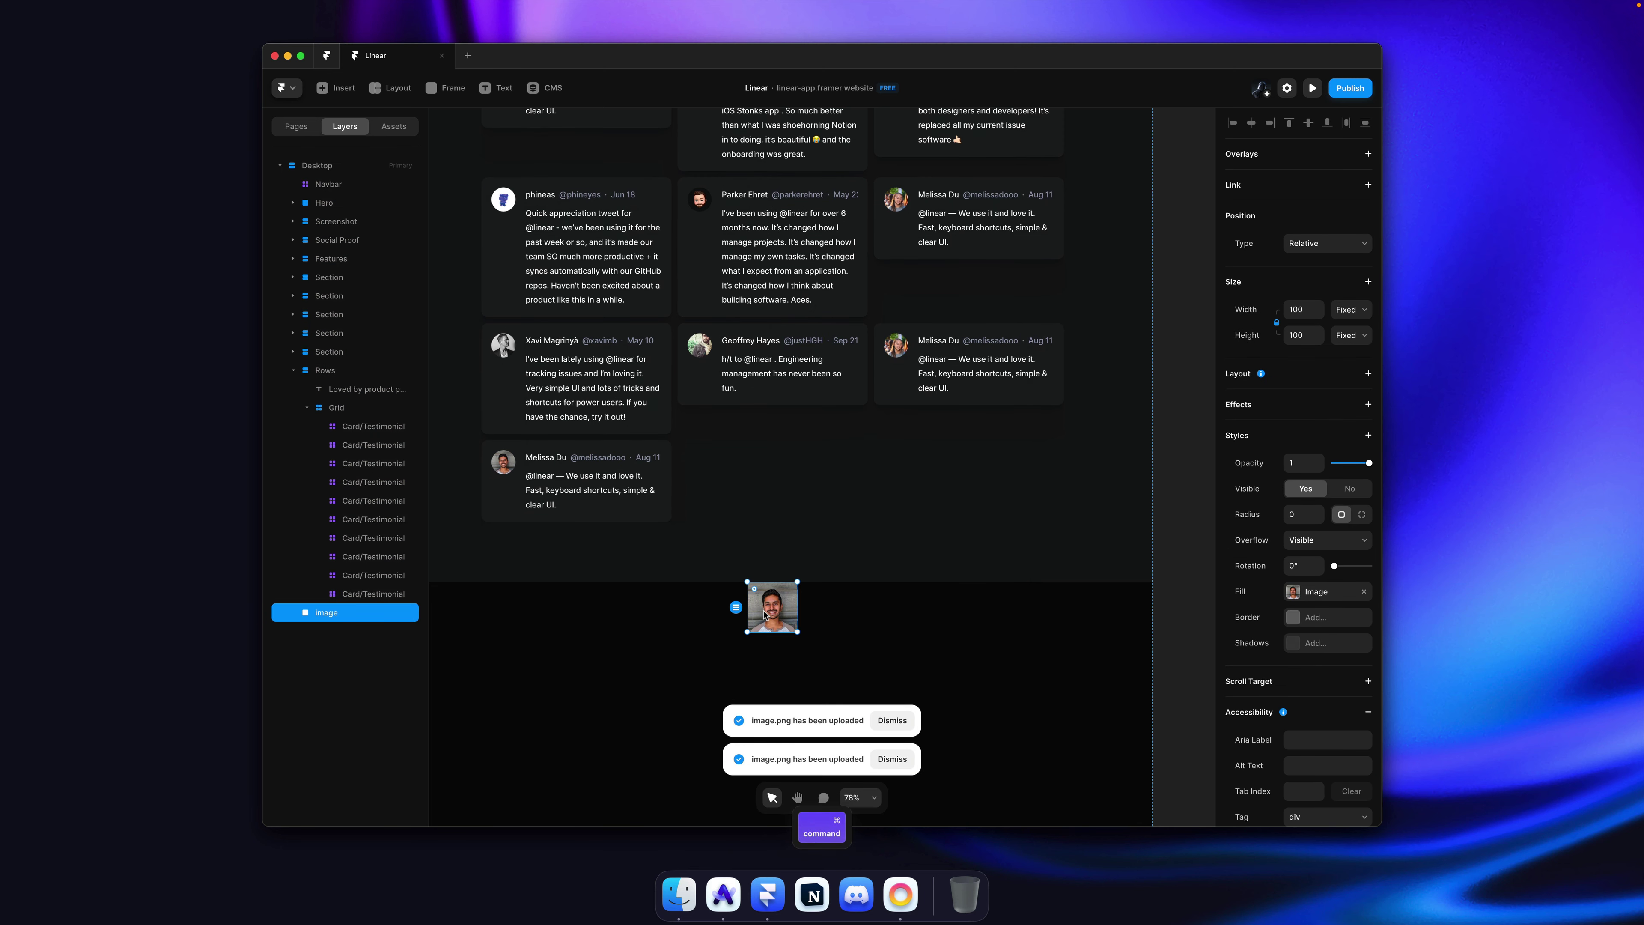
key("Delete")
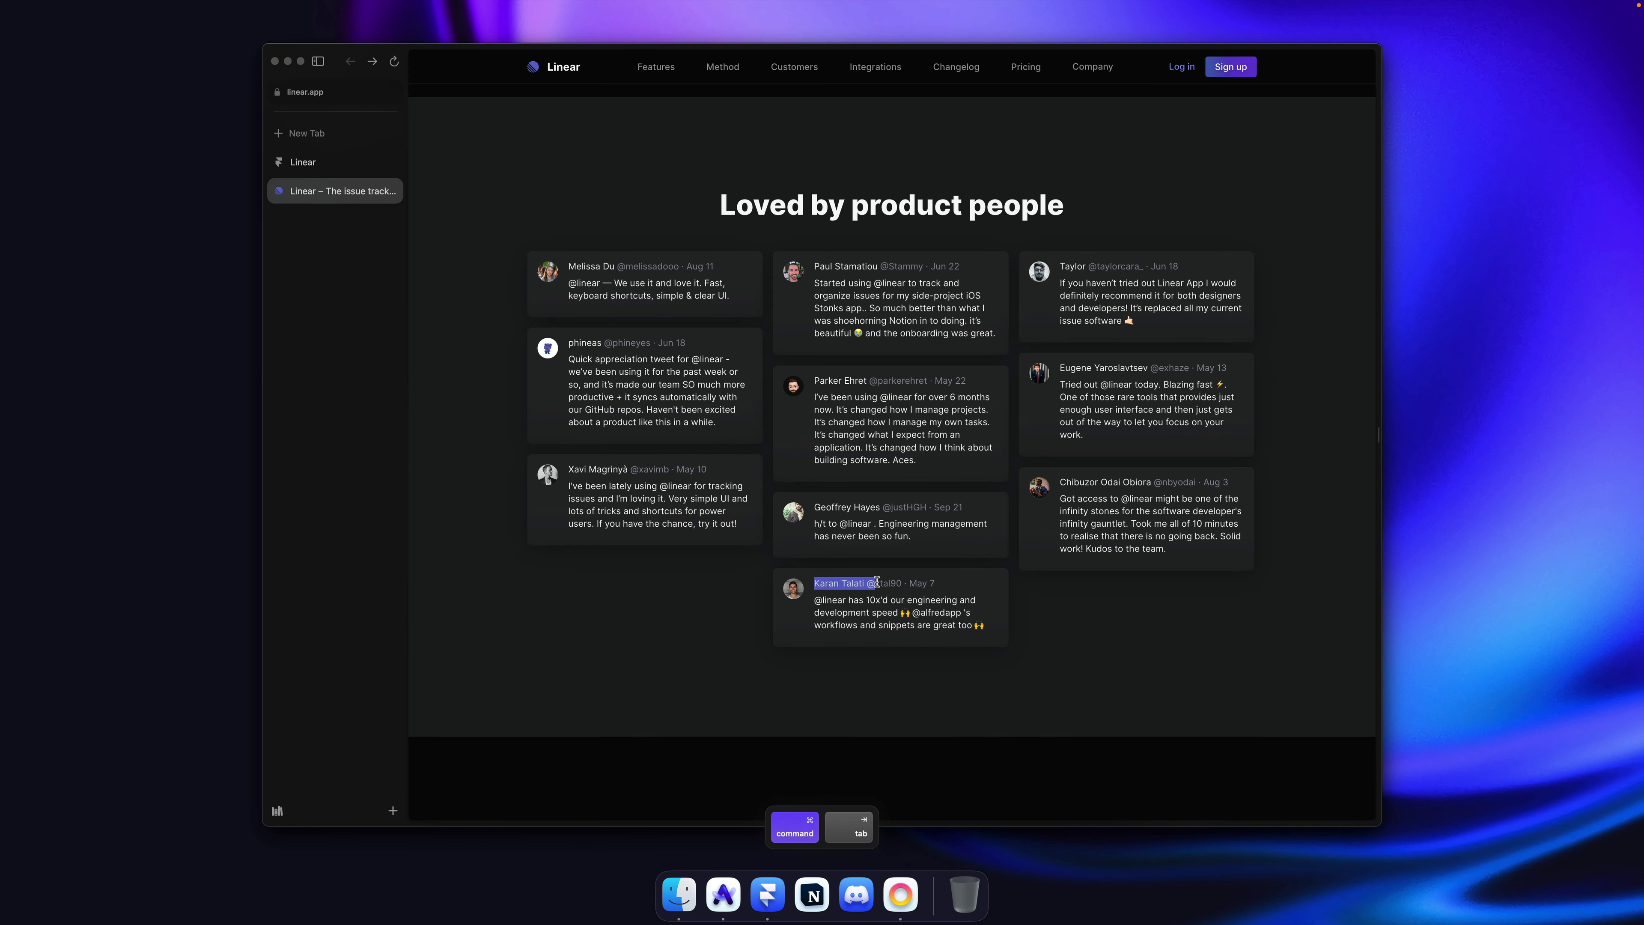
Step: Fill in the new card's author name, handle and the date May 7
left_click_drag(876, 582, 900, 582)
key("super+Tab")
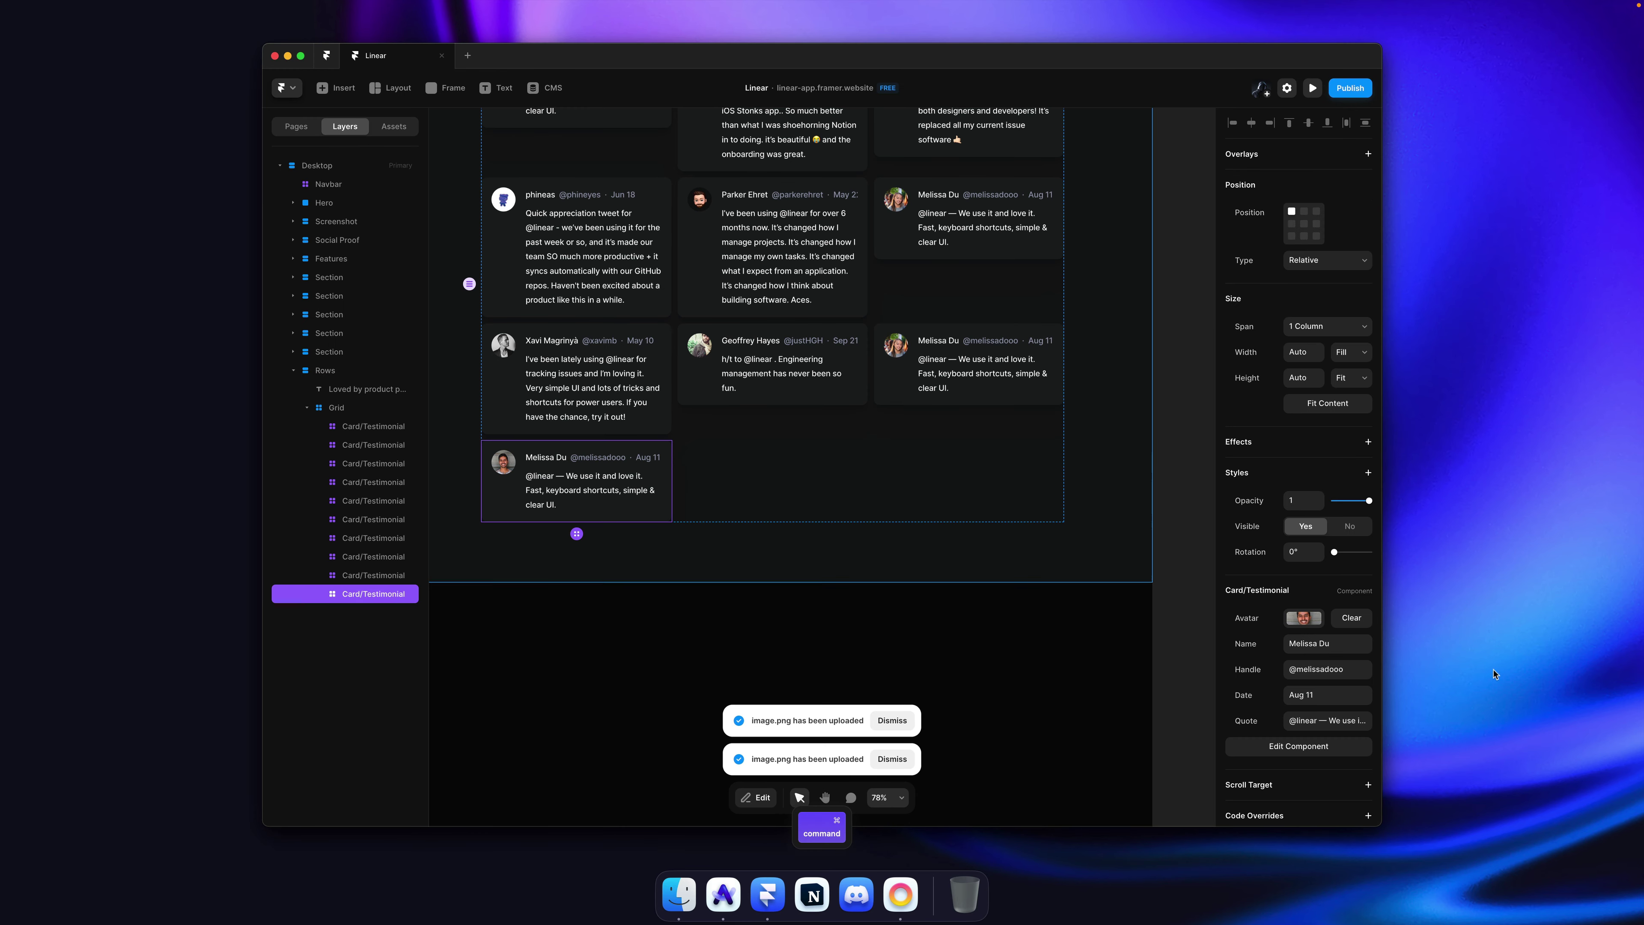
key("shift+alt+Left")
key("super+x")
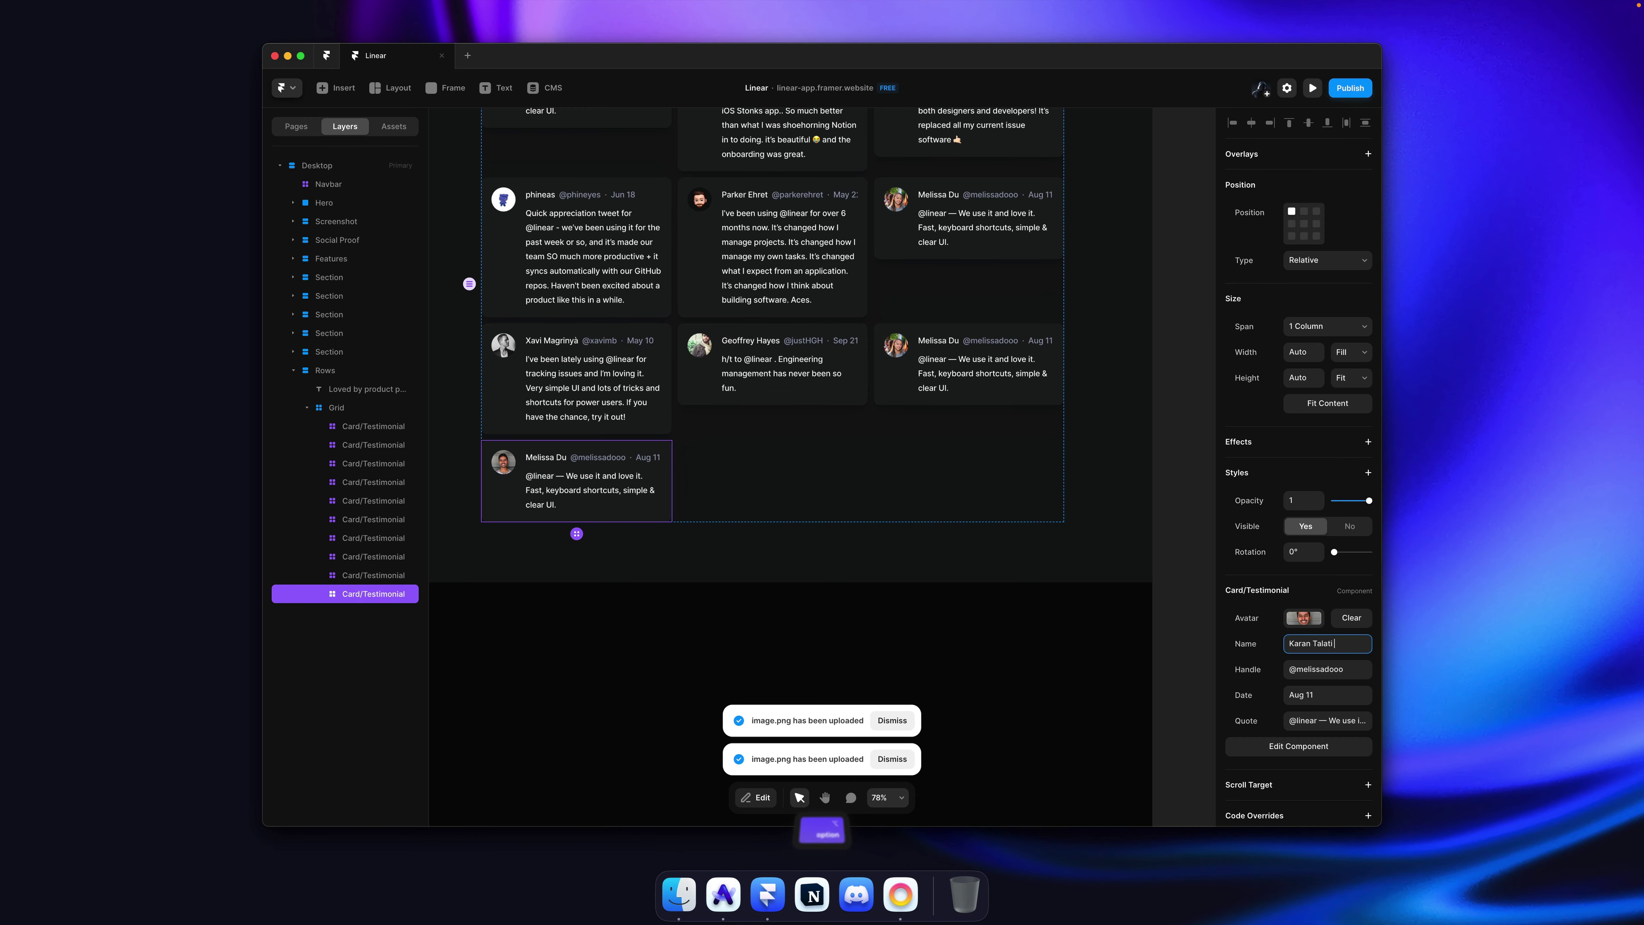
key("Tab")
key("super+v")
key("Tab")
type("May 7")
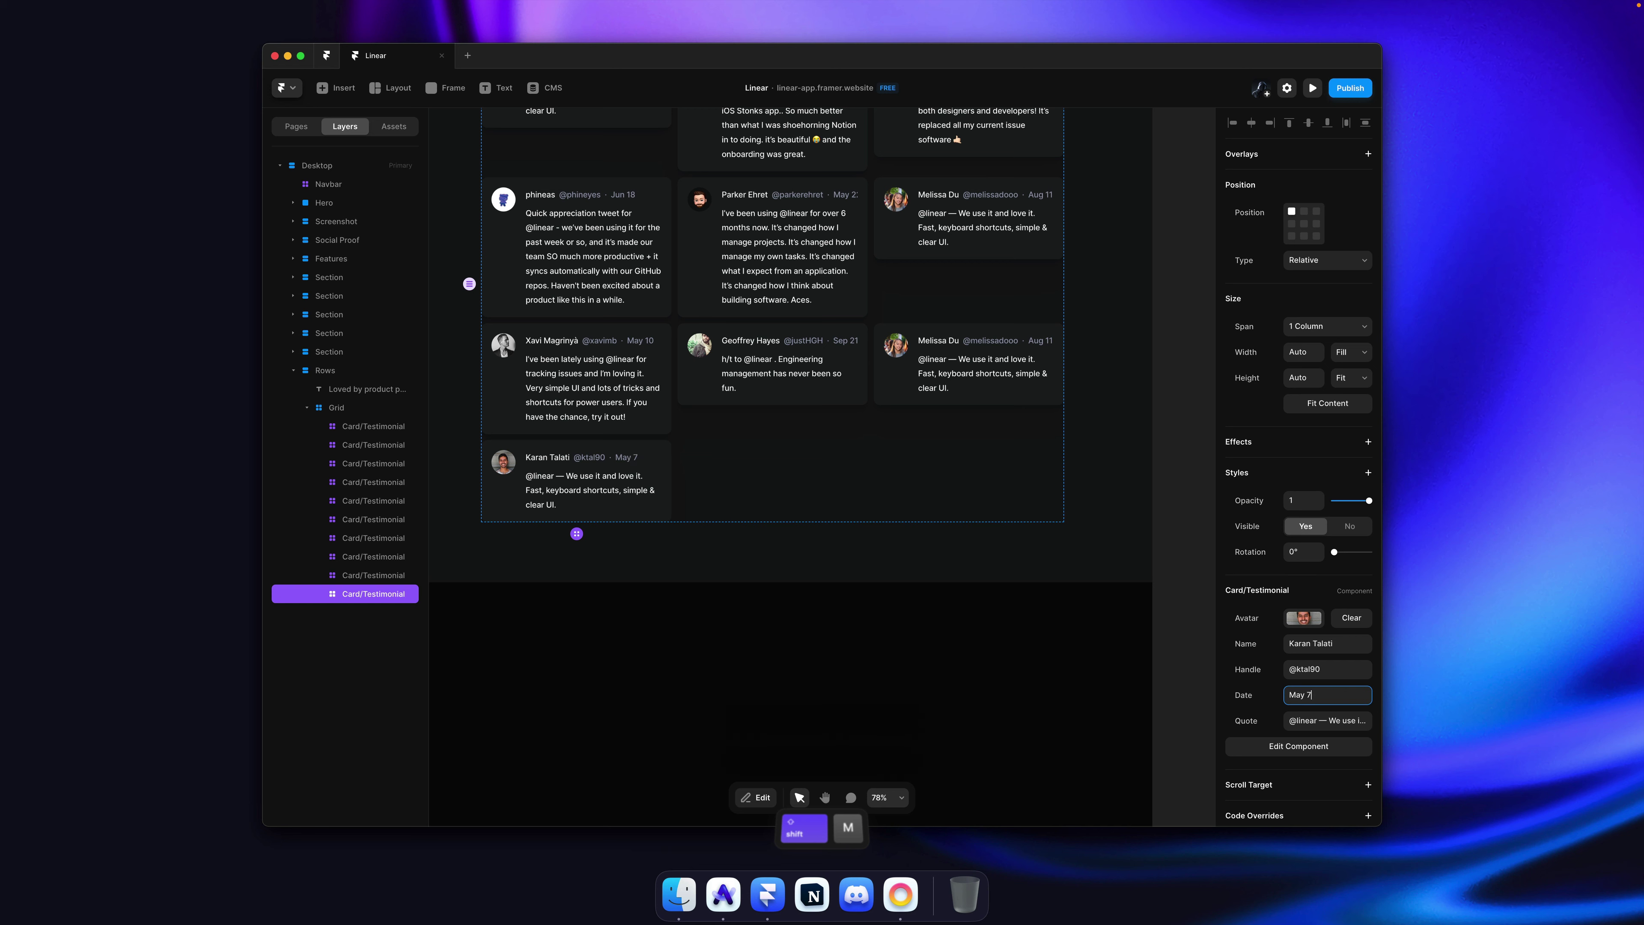
key("Return")
Step: Use the engineering-speed tweet from linear.app as the new card's quote
key("super+Tab")
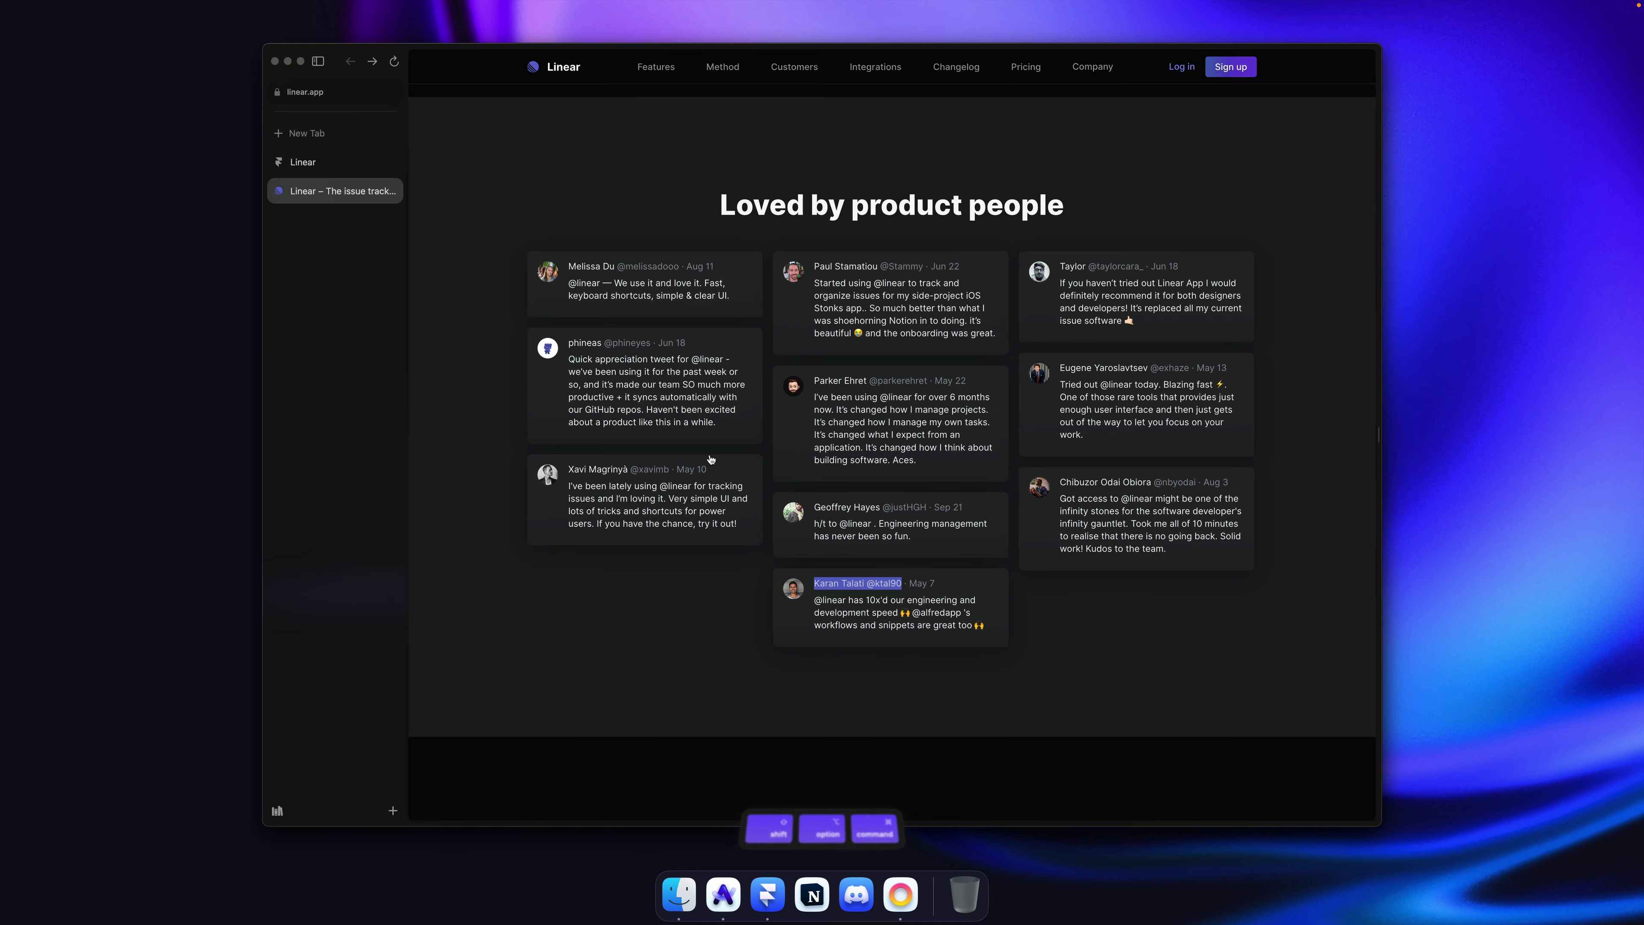
left_click_drag(987, 628, 822, 595)
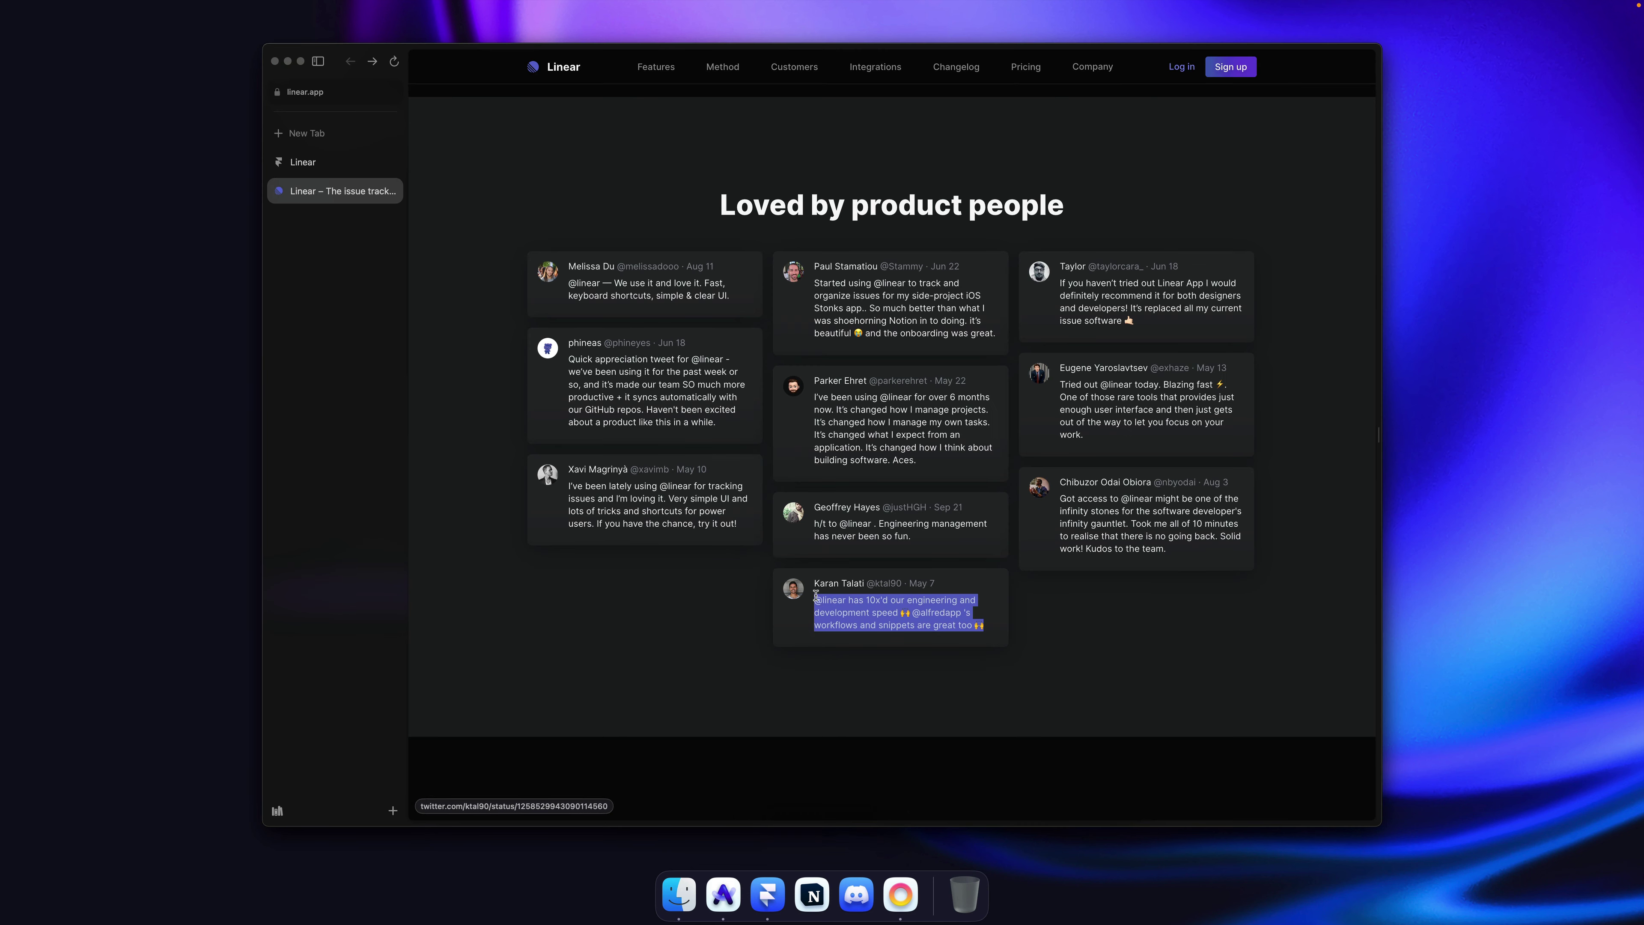
key("super+Tab")
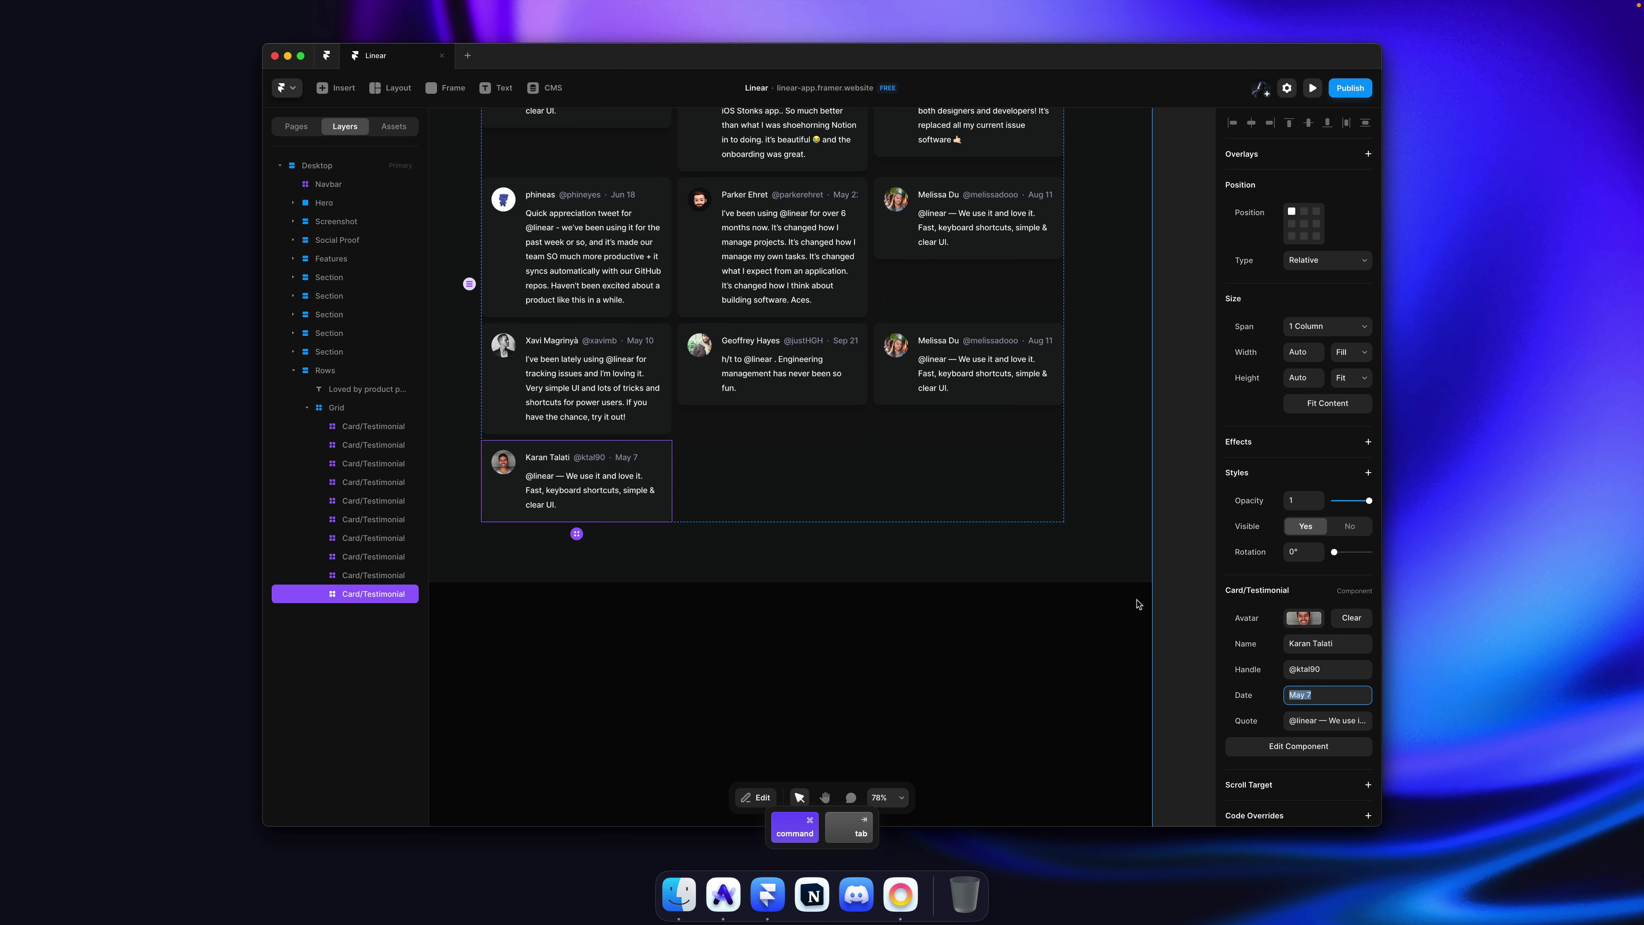
left_click(1322, 724)
key("super+v")
key("Return")
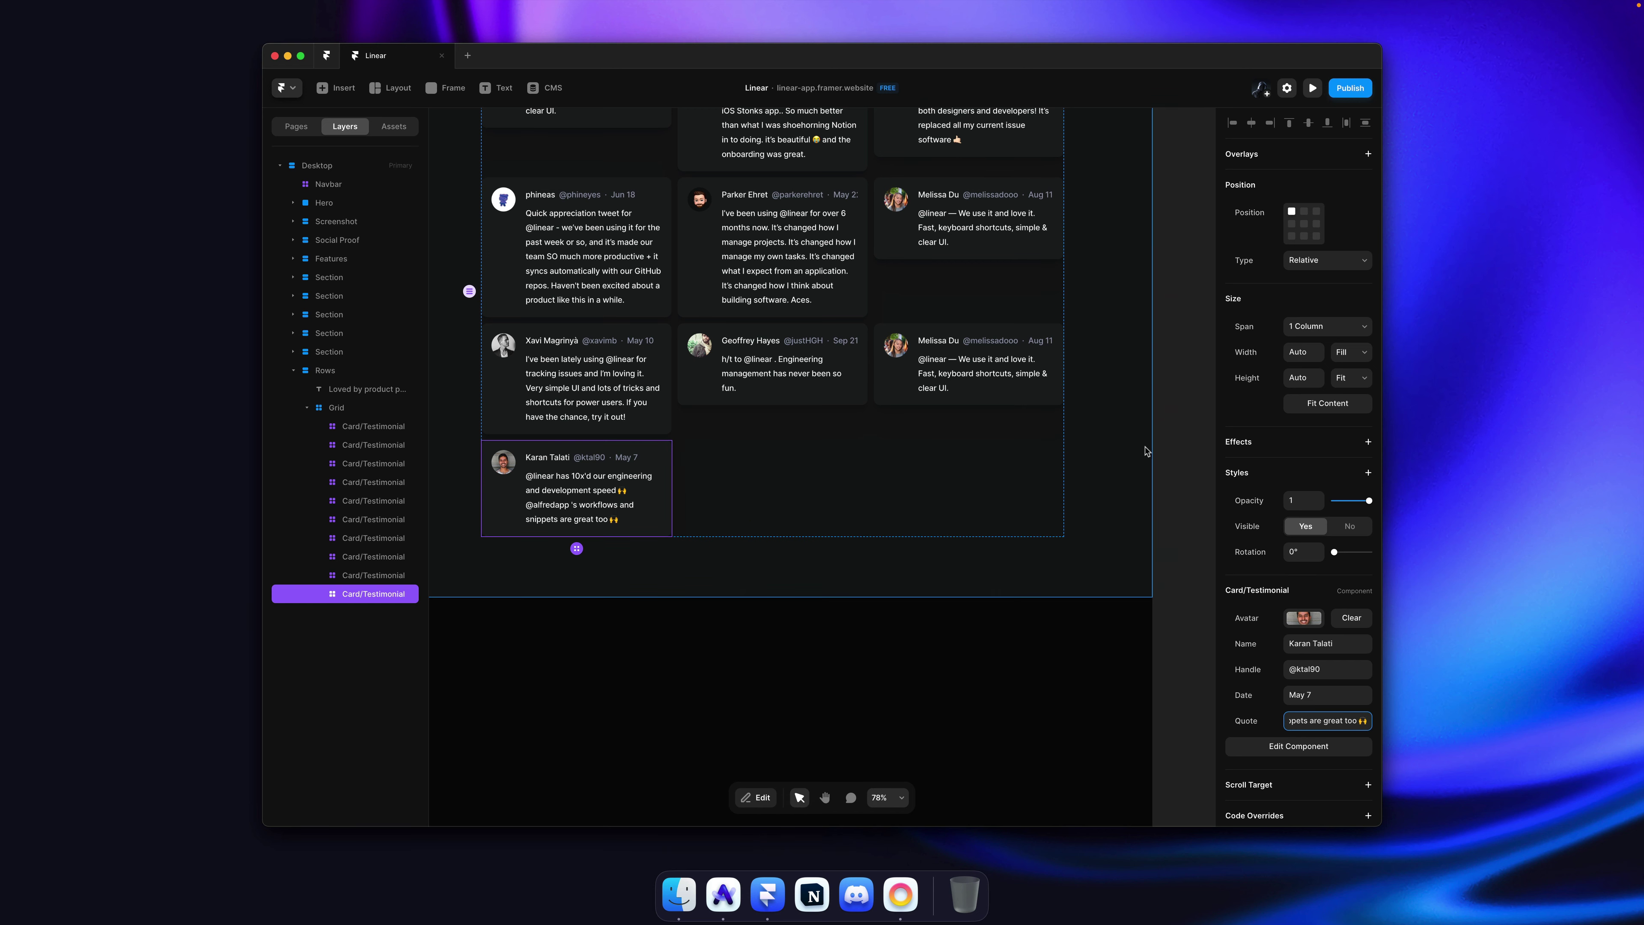
Step: Copy the next author's avatar image from linear.app
key("super+Tab")
left_click(1284, 378)
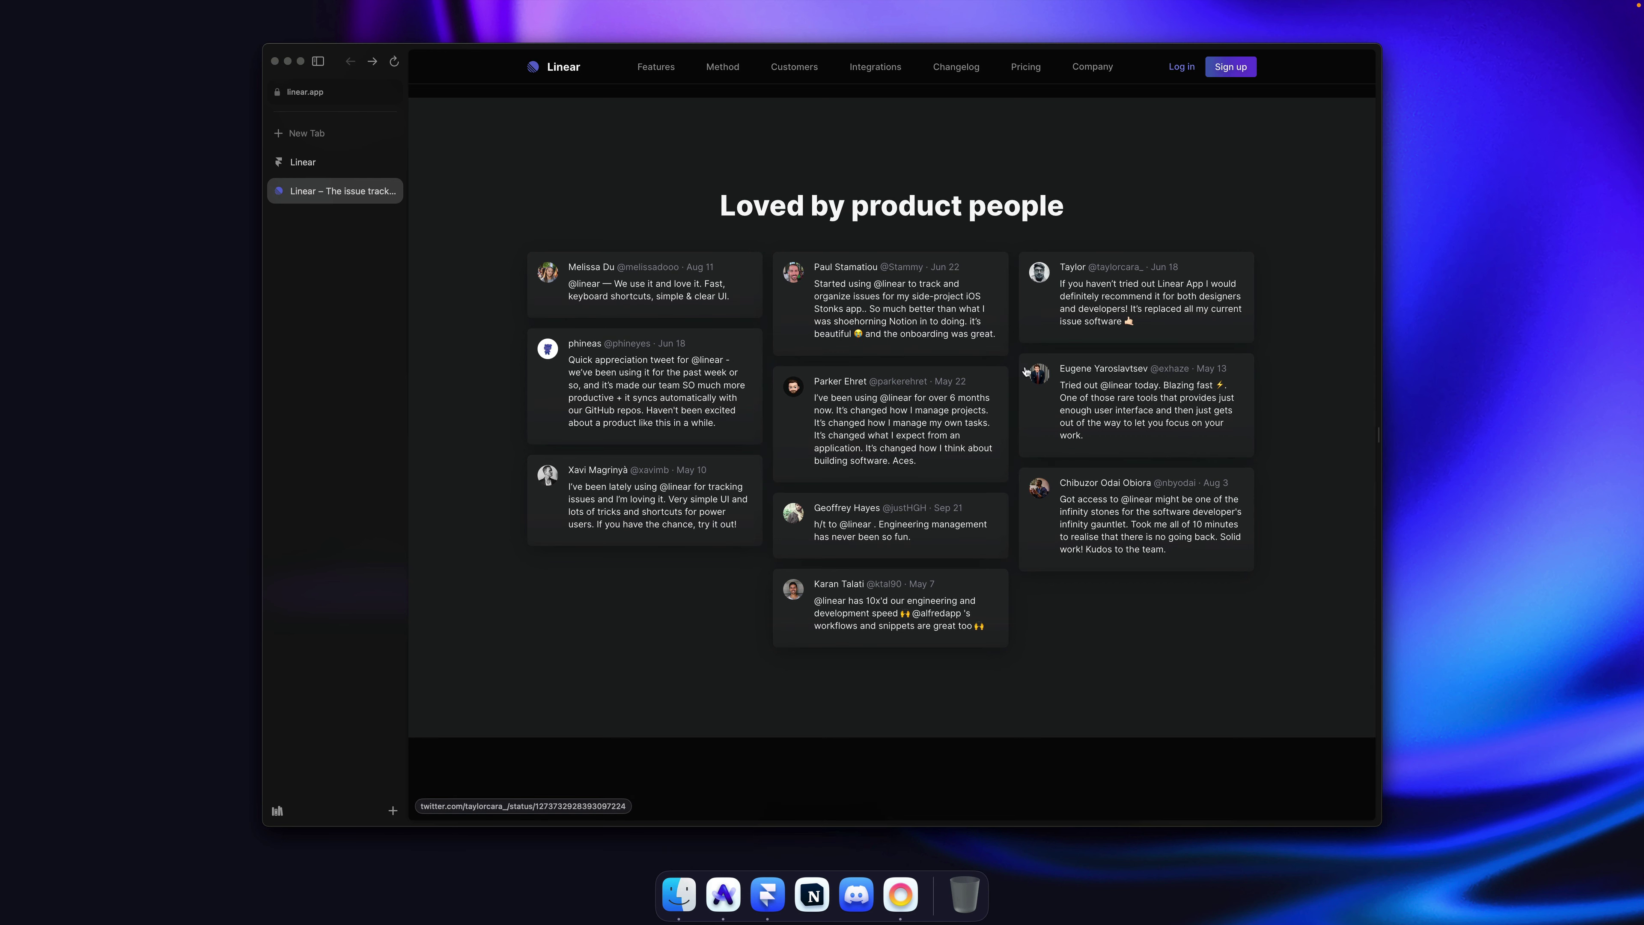
right_click(1041, 379)
left_click(1075, 531)
key("super+Tab")
scroll(938, 363, "up", 4)
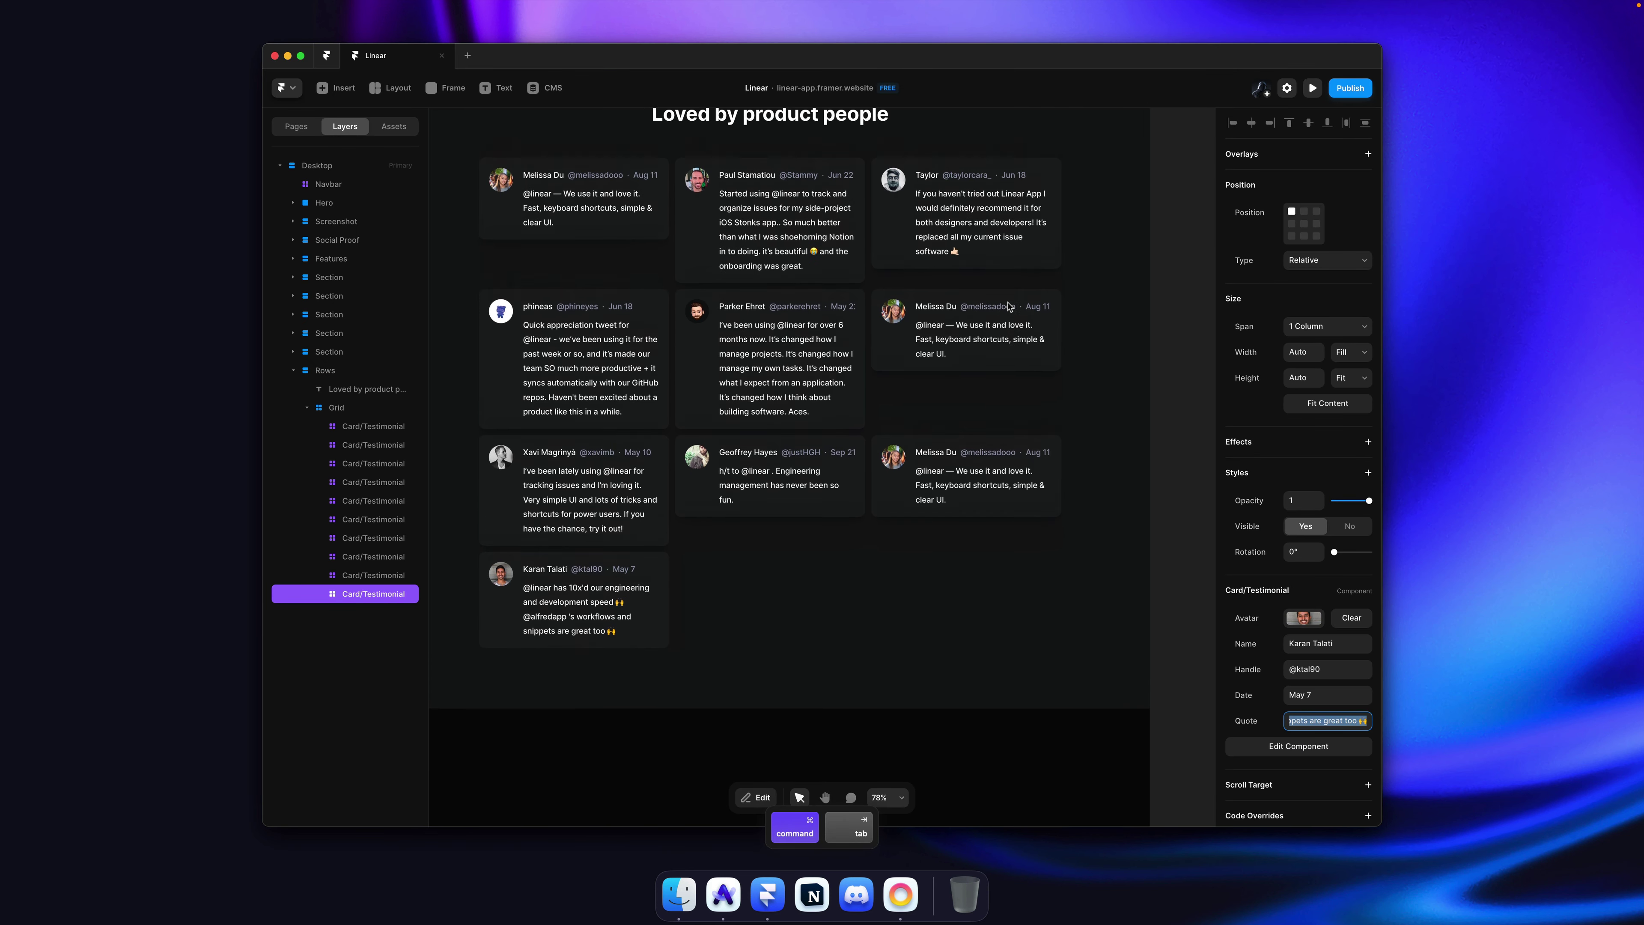
Step: Paste the copied avatar into the second-row right card and delete the stray pasted image
left_click(894, 330, "super")
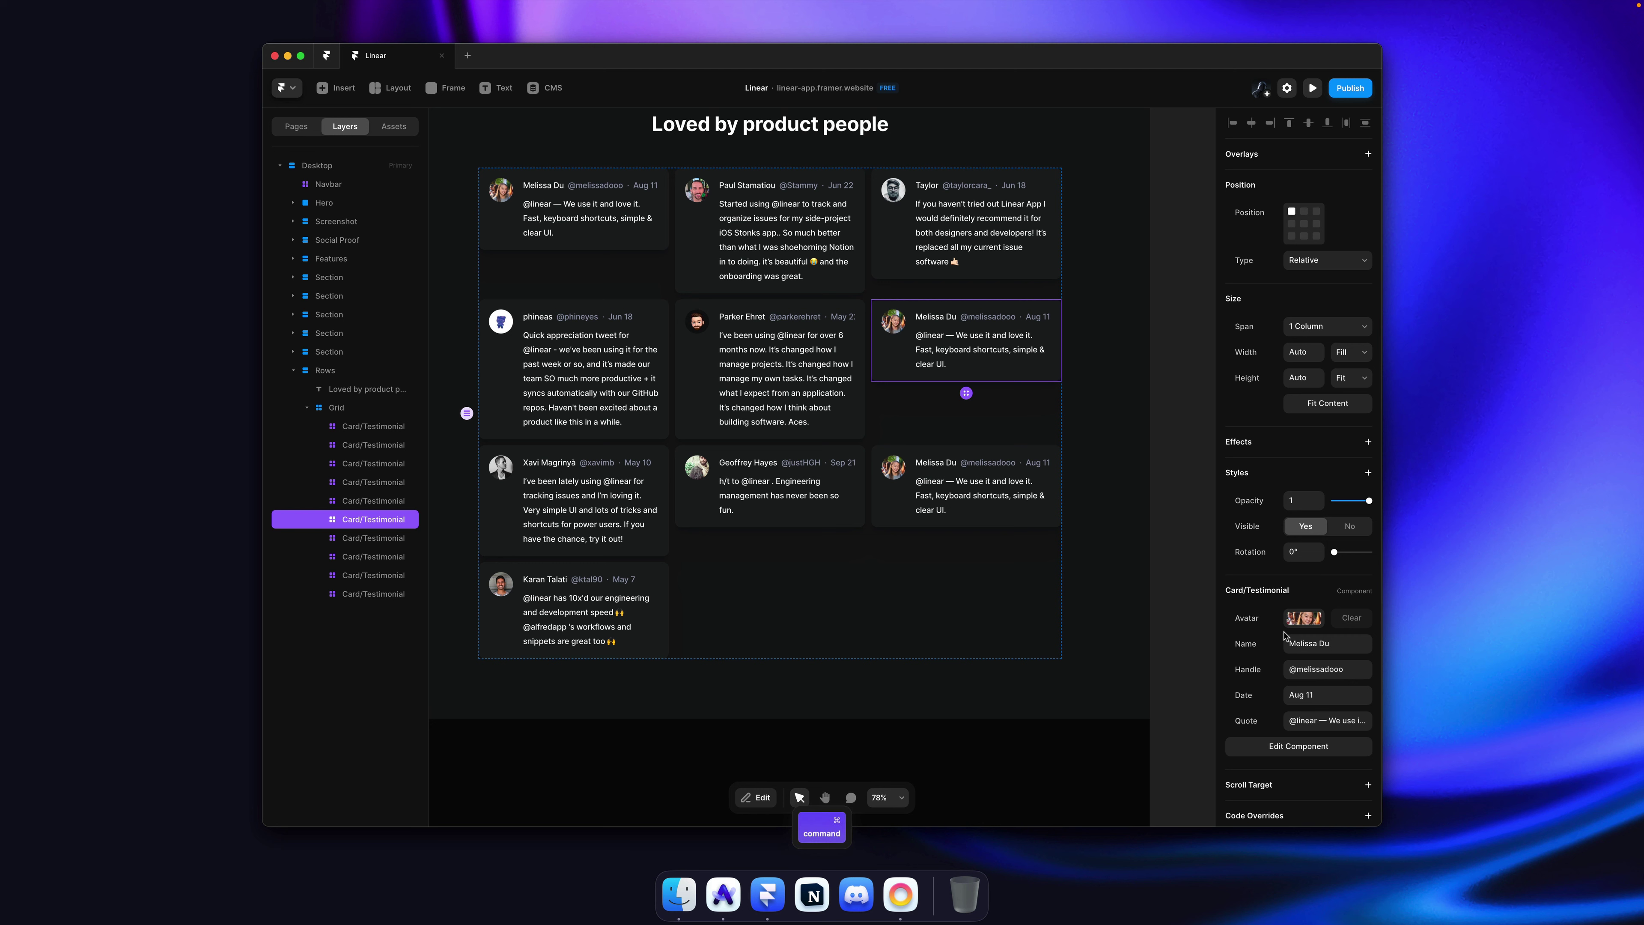
left_click(1305, 617)
key("super+v")
scroll(878, 672, "down", 1)
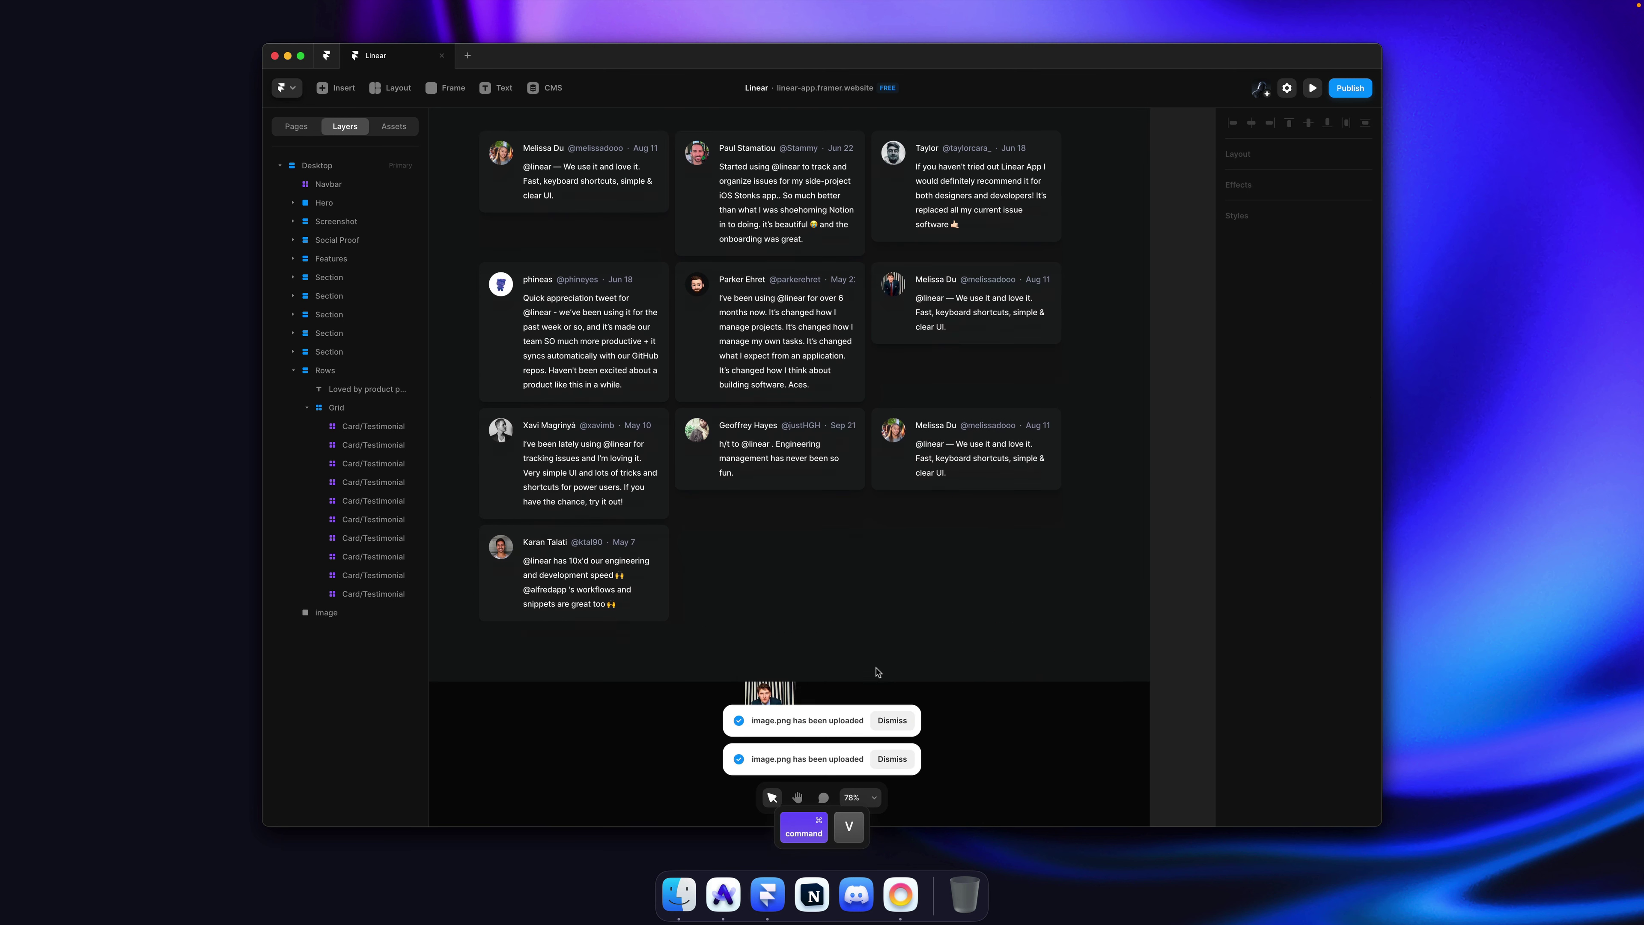
scroll(877, 672, "down", 2)
left_click(770, 632)
key("BackSpace")
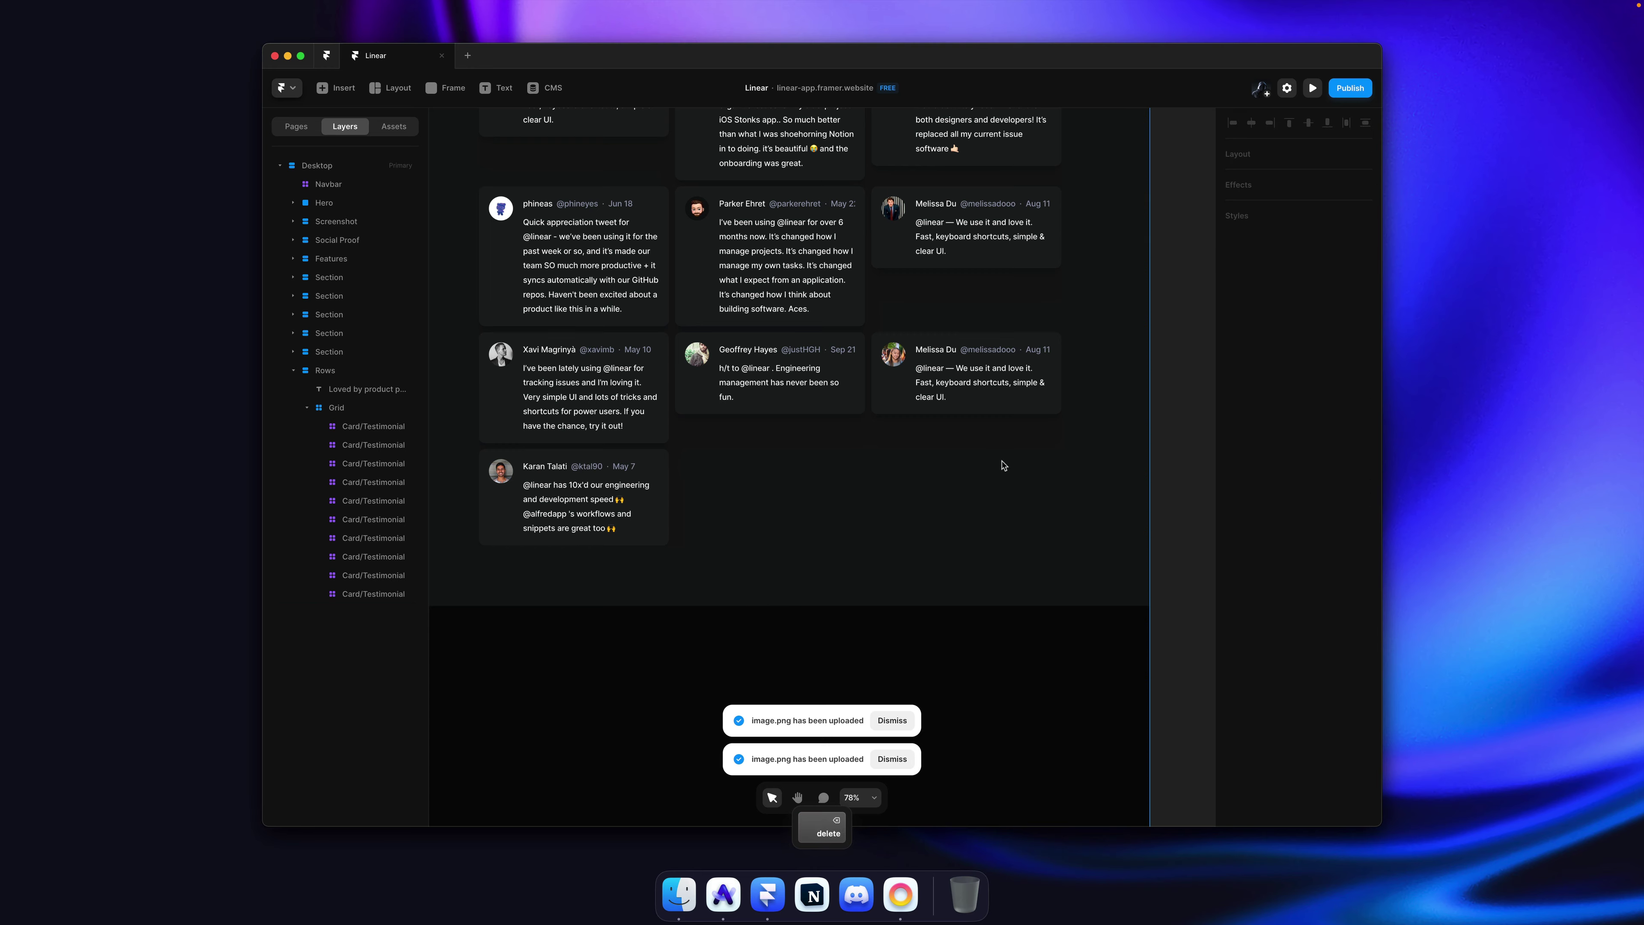
scroll(1002, 465, "up", 3)
scroll(1002, 465, "right", 3)
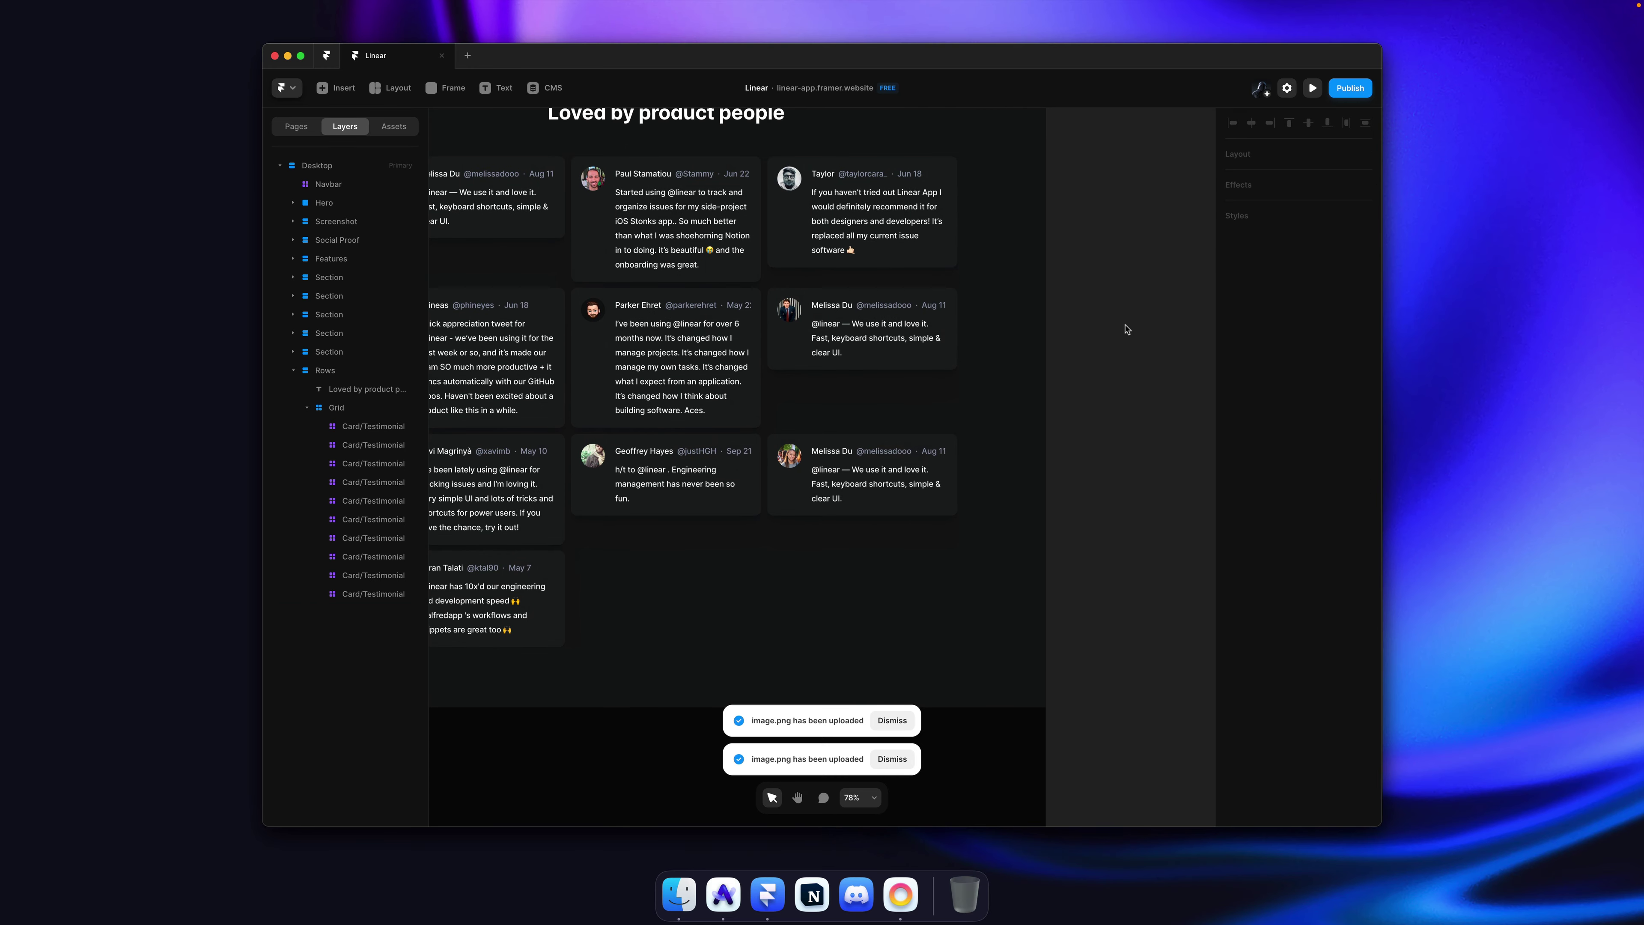
Step: Enter the reviewer's name and handle from linear.app and the date May 13
key("super+Tab")
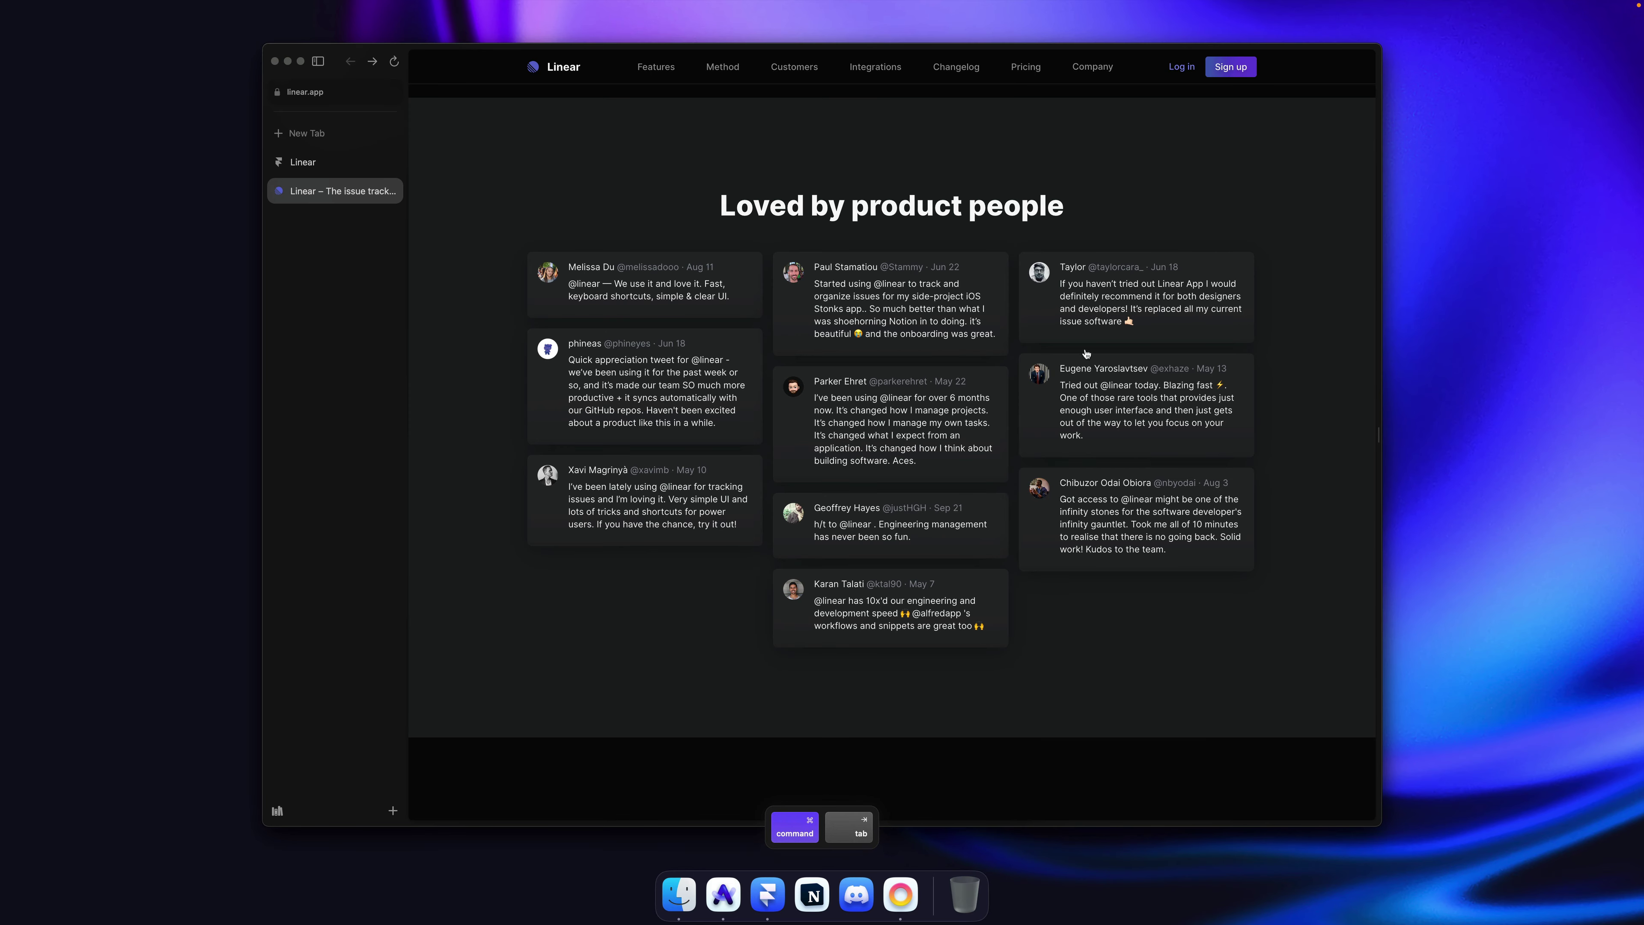
left_click_drag(1058, 368, 1173, 366)
key("super+c")
key("super+Tab")
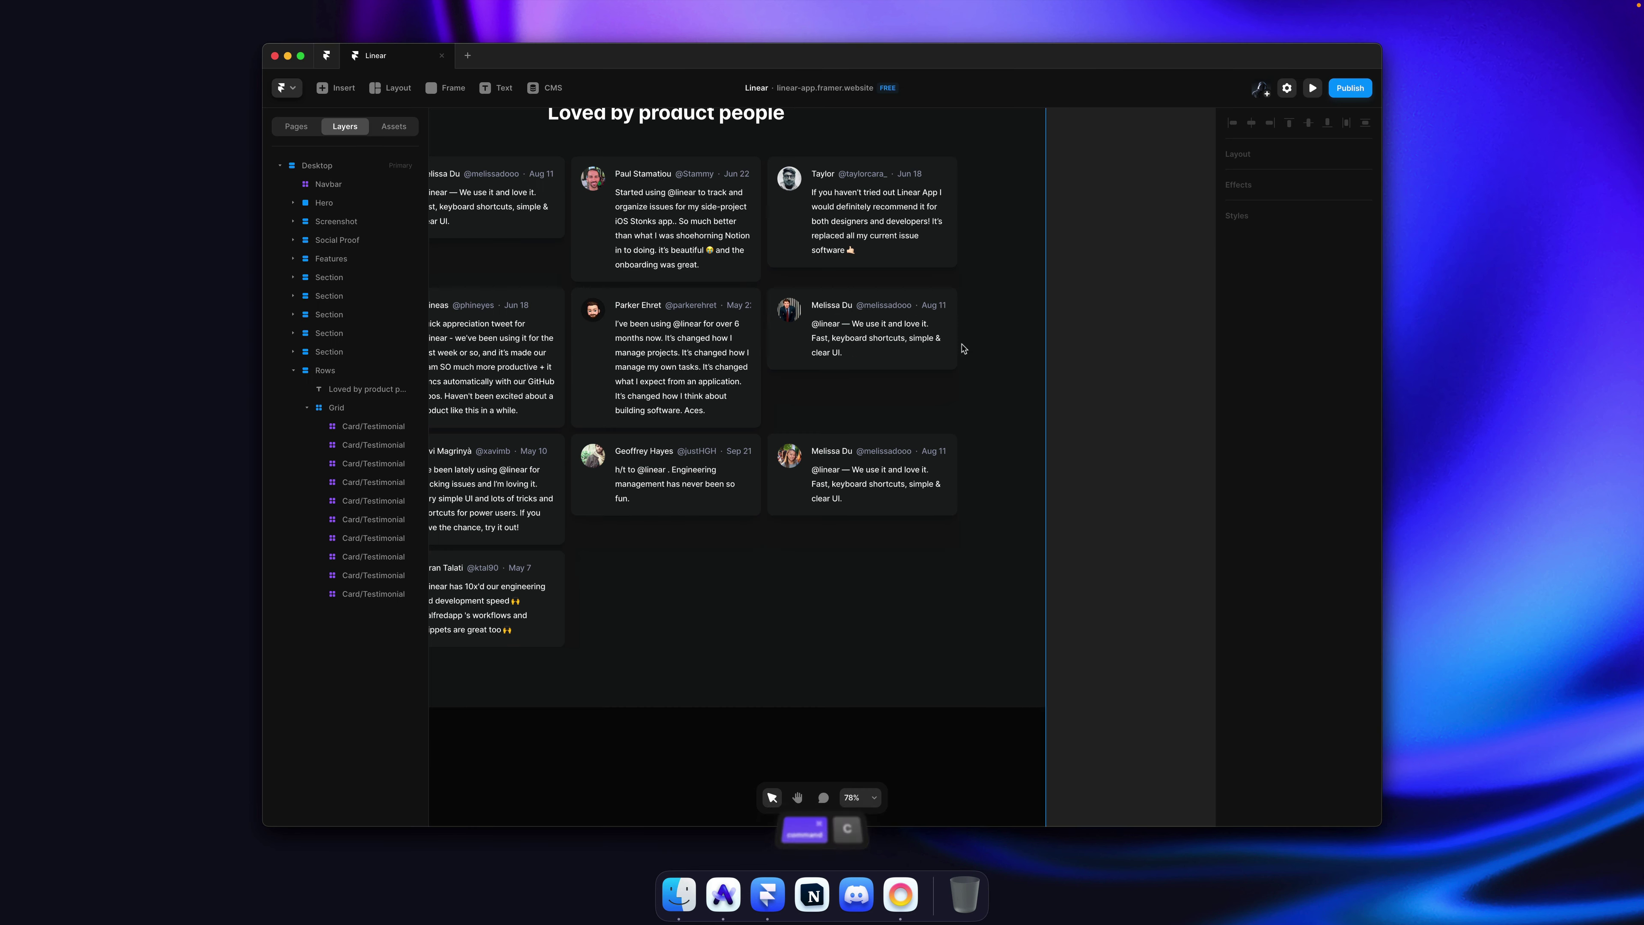
key("shift+alt+Left")
key("shift+alt+Left")
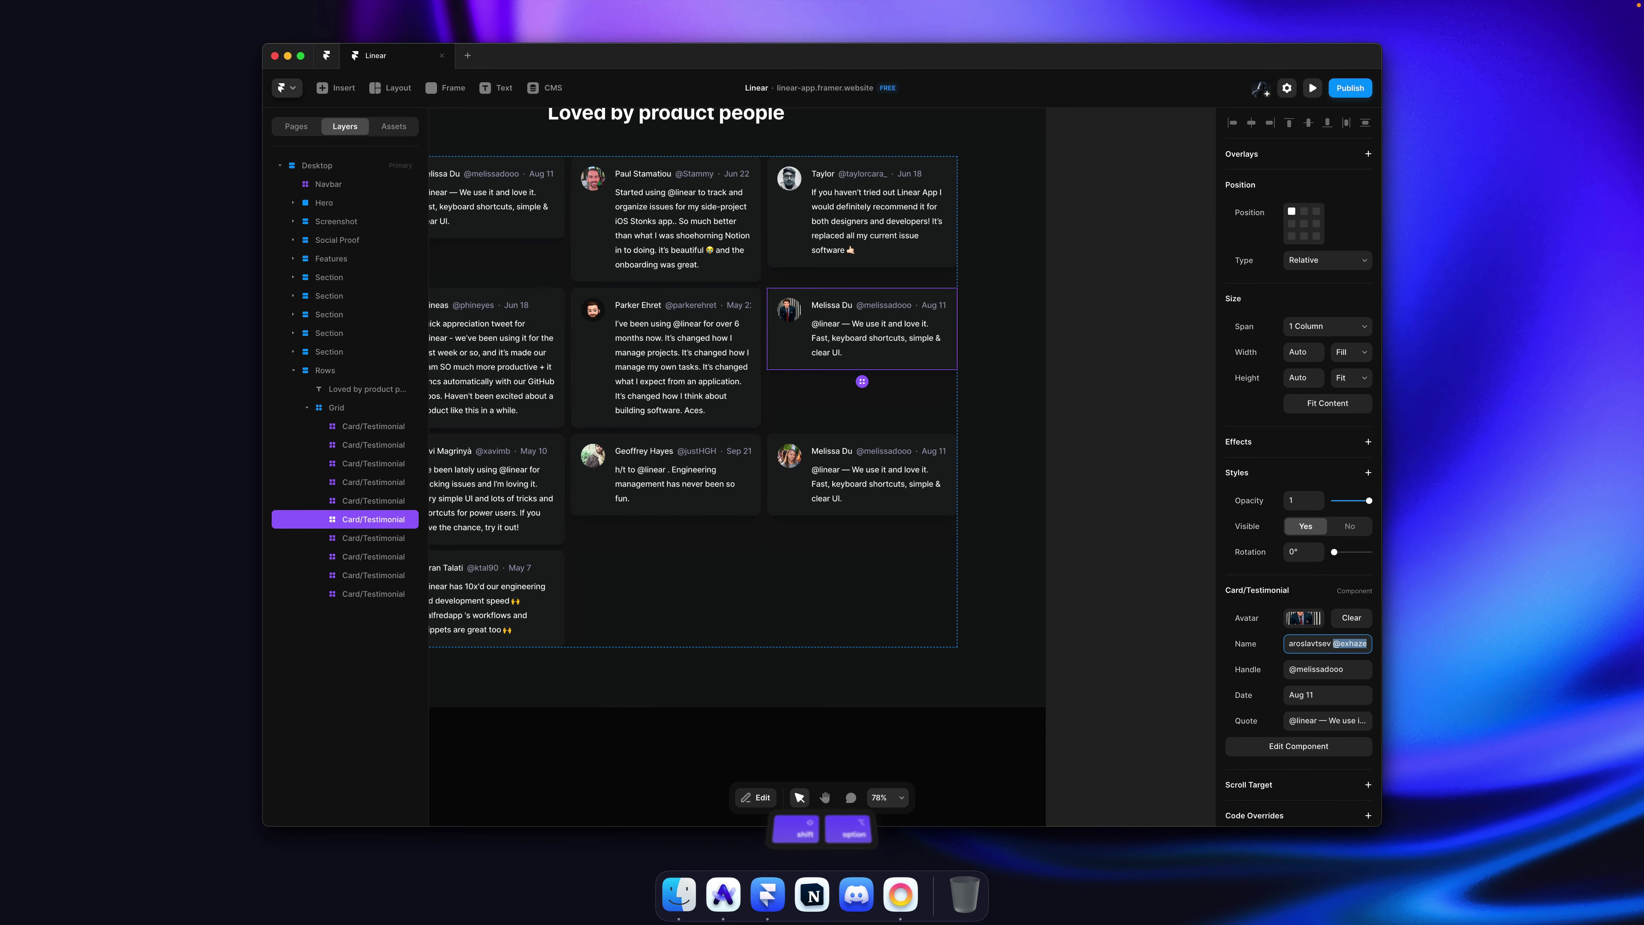
key("super+x")
key("Tab")
key("super+v")
key("Tab")
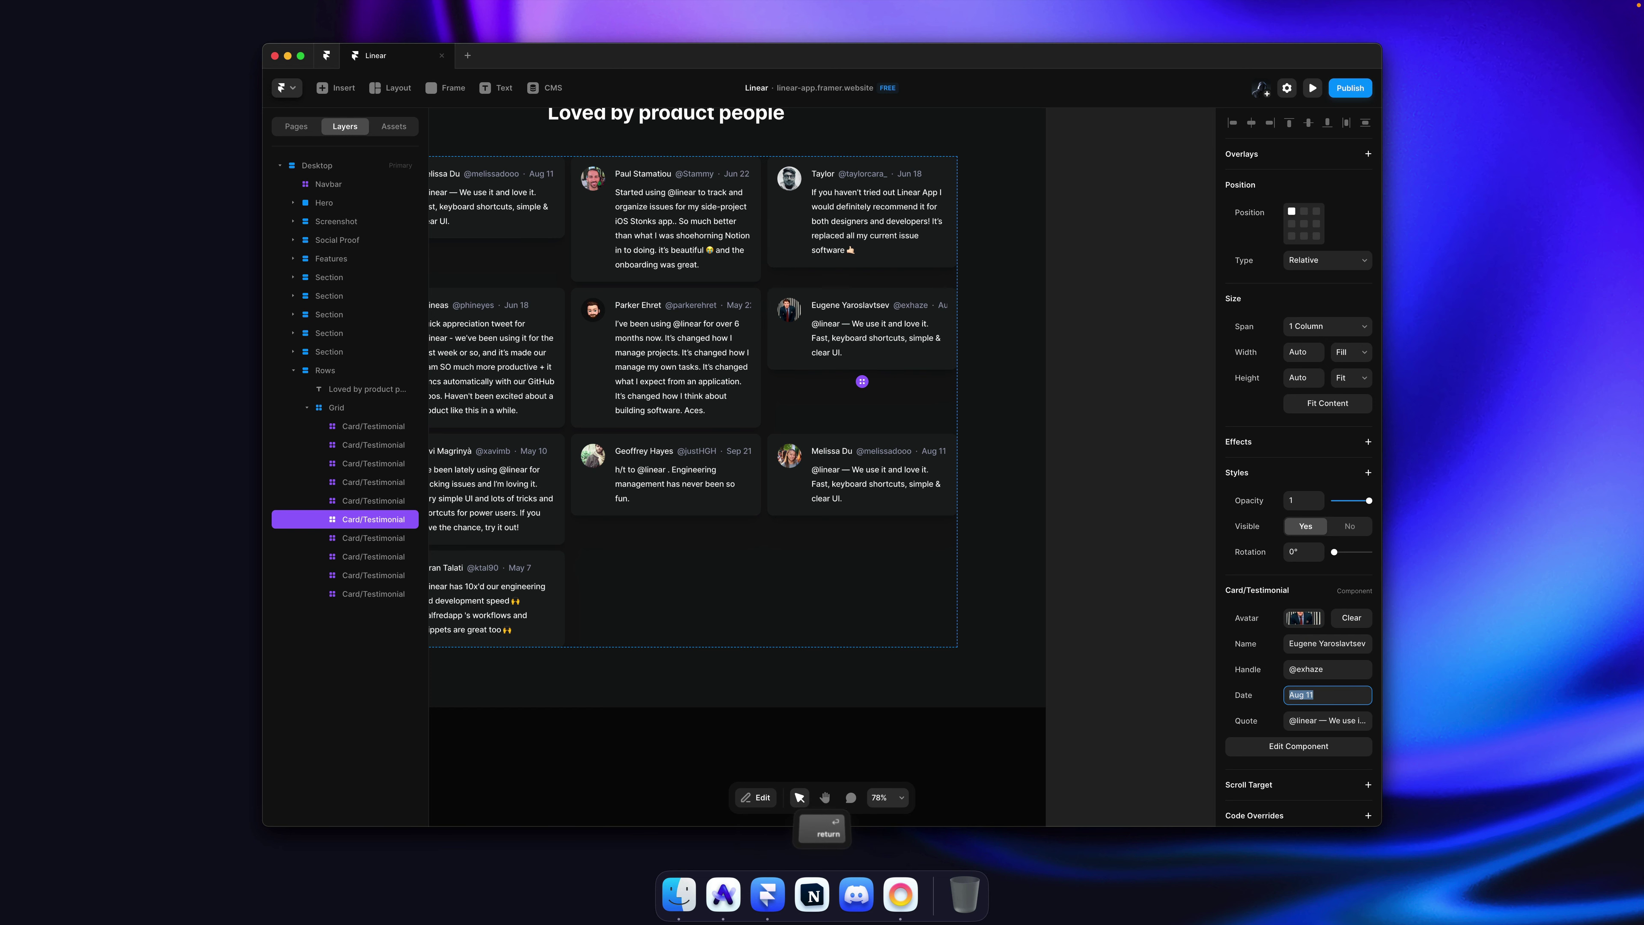
key("super+Tab")
key("super+Tab")
key("super+Tab")
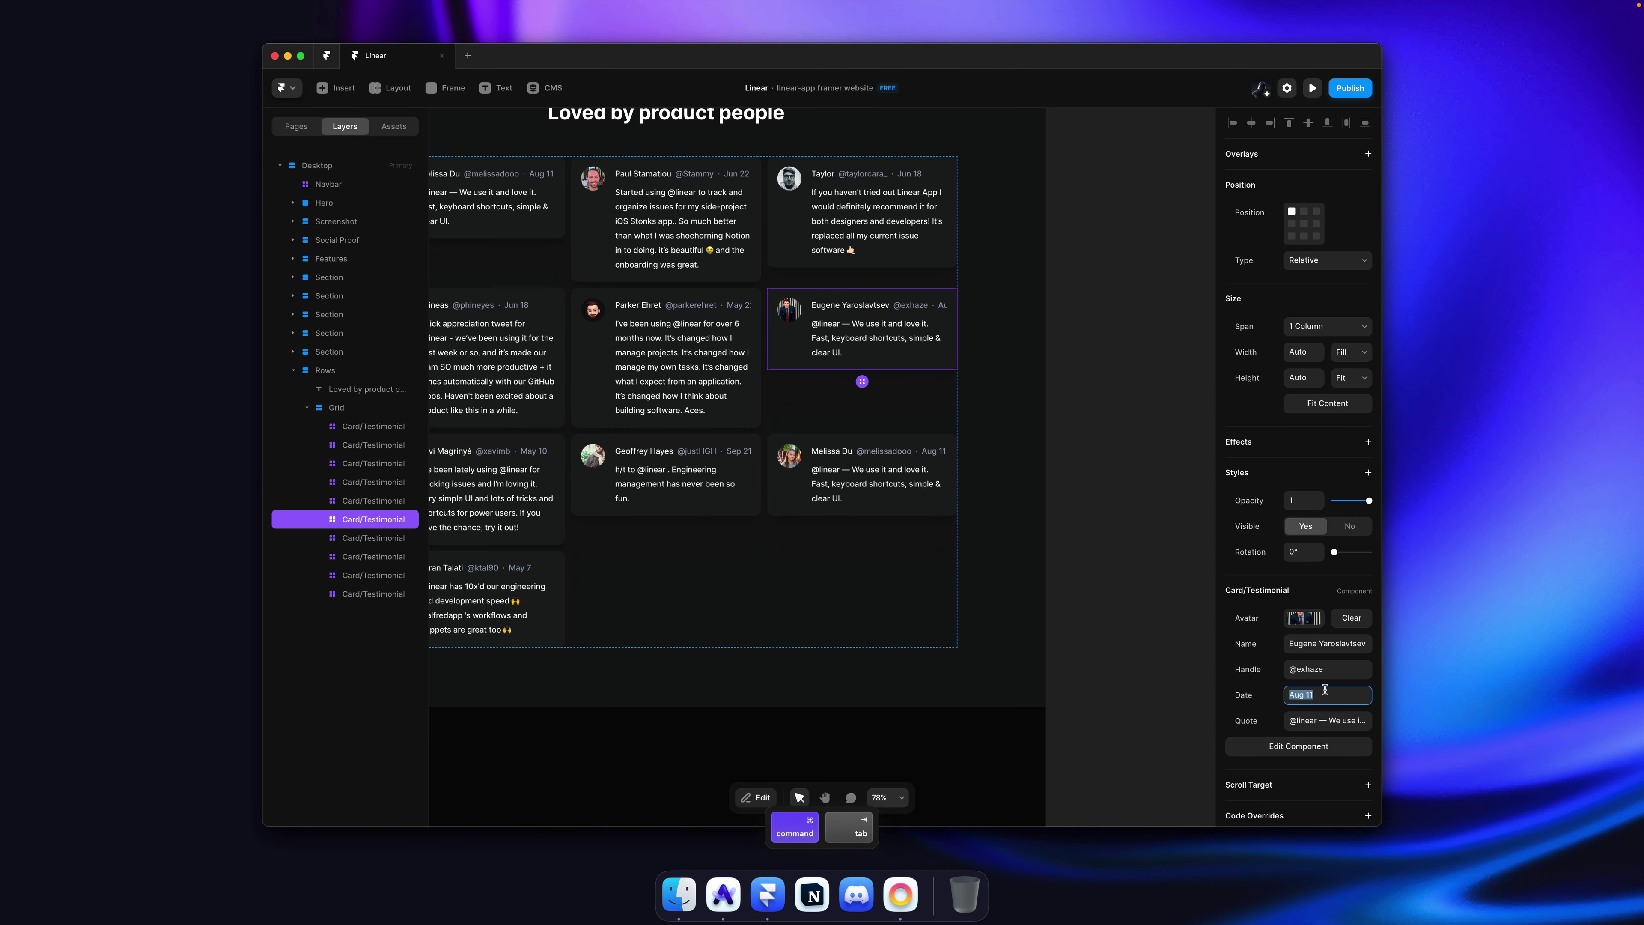
type("May 13")
key("Return")
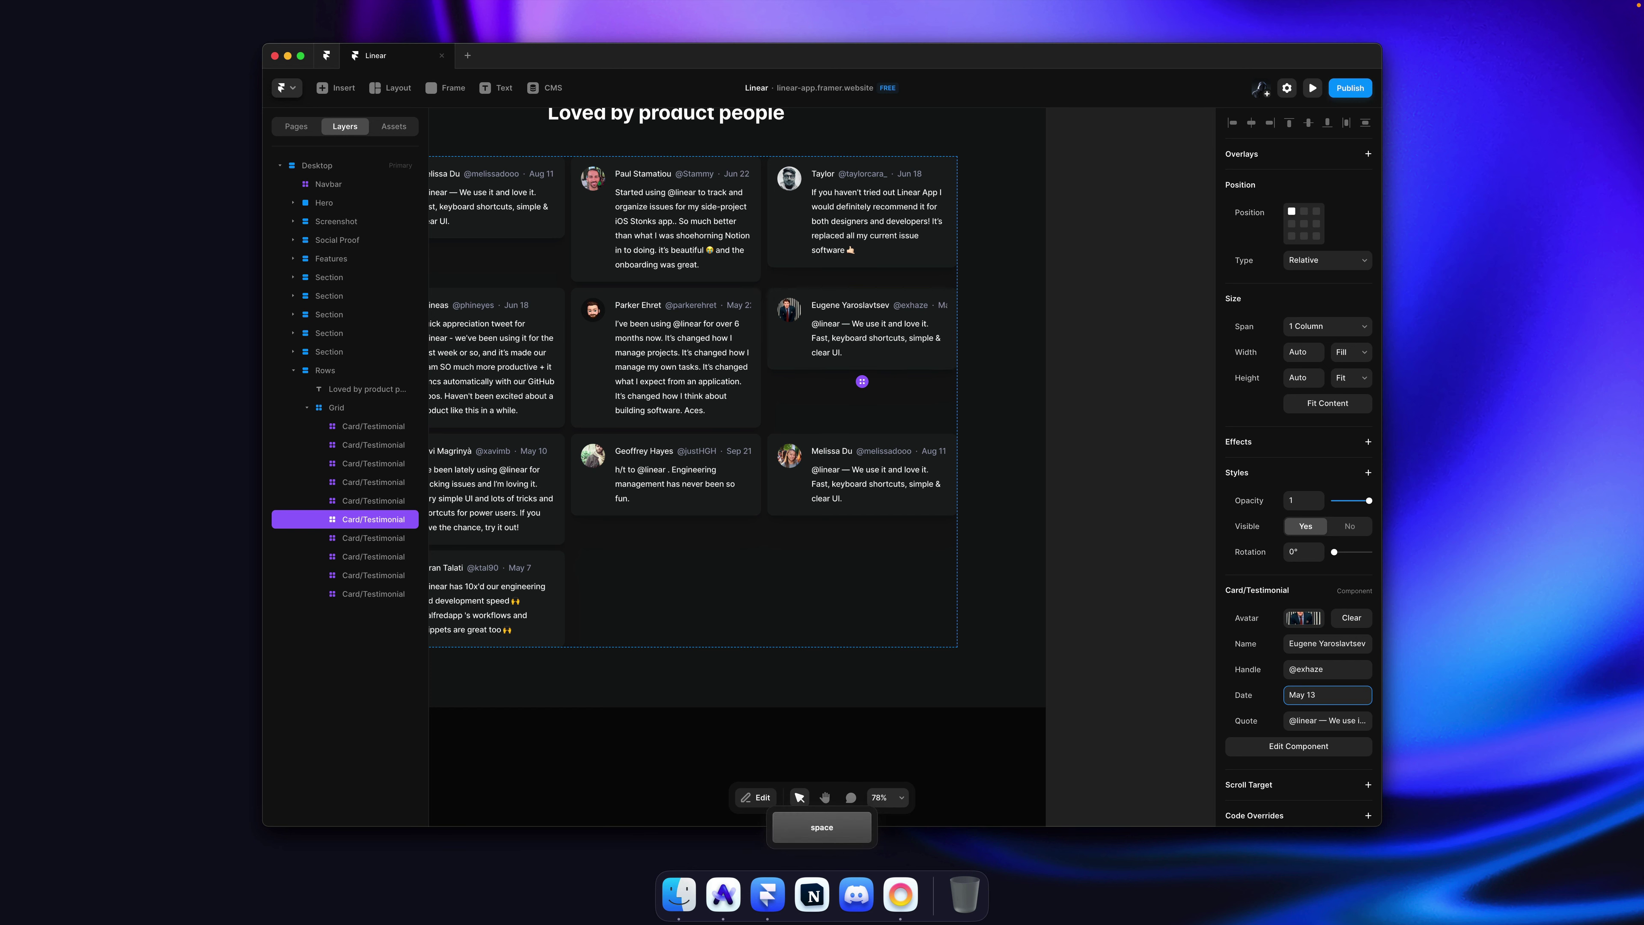
Step: Paste the reviewer's quote from linear.app into the card's quote
left_click(1124, 387)
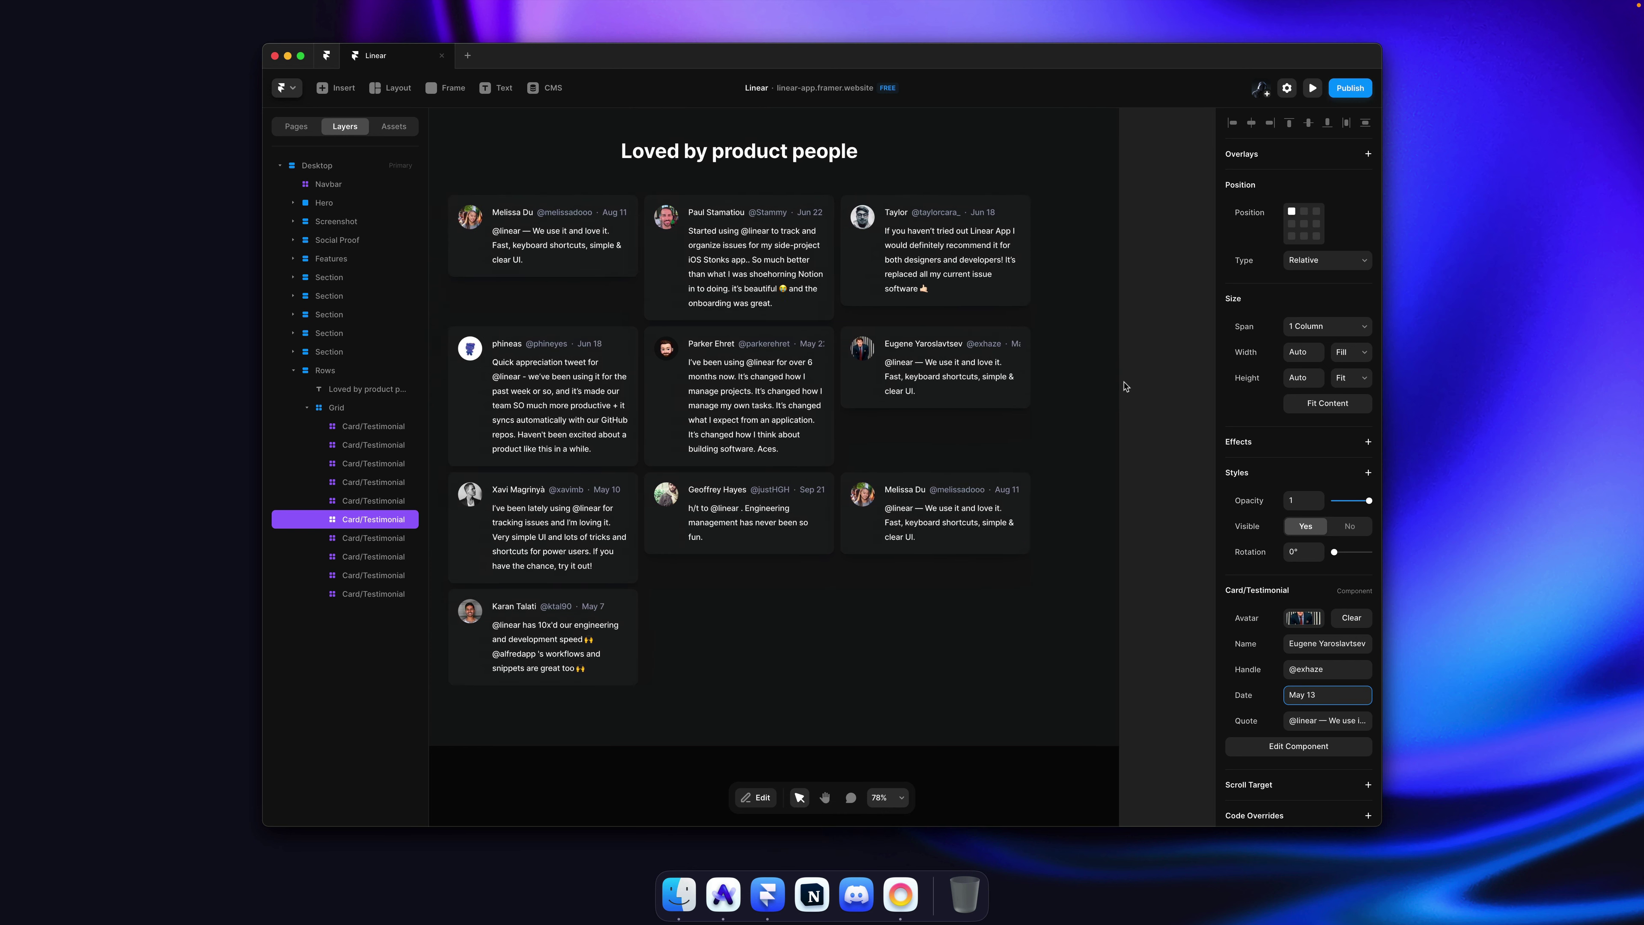
key("super+Tab")
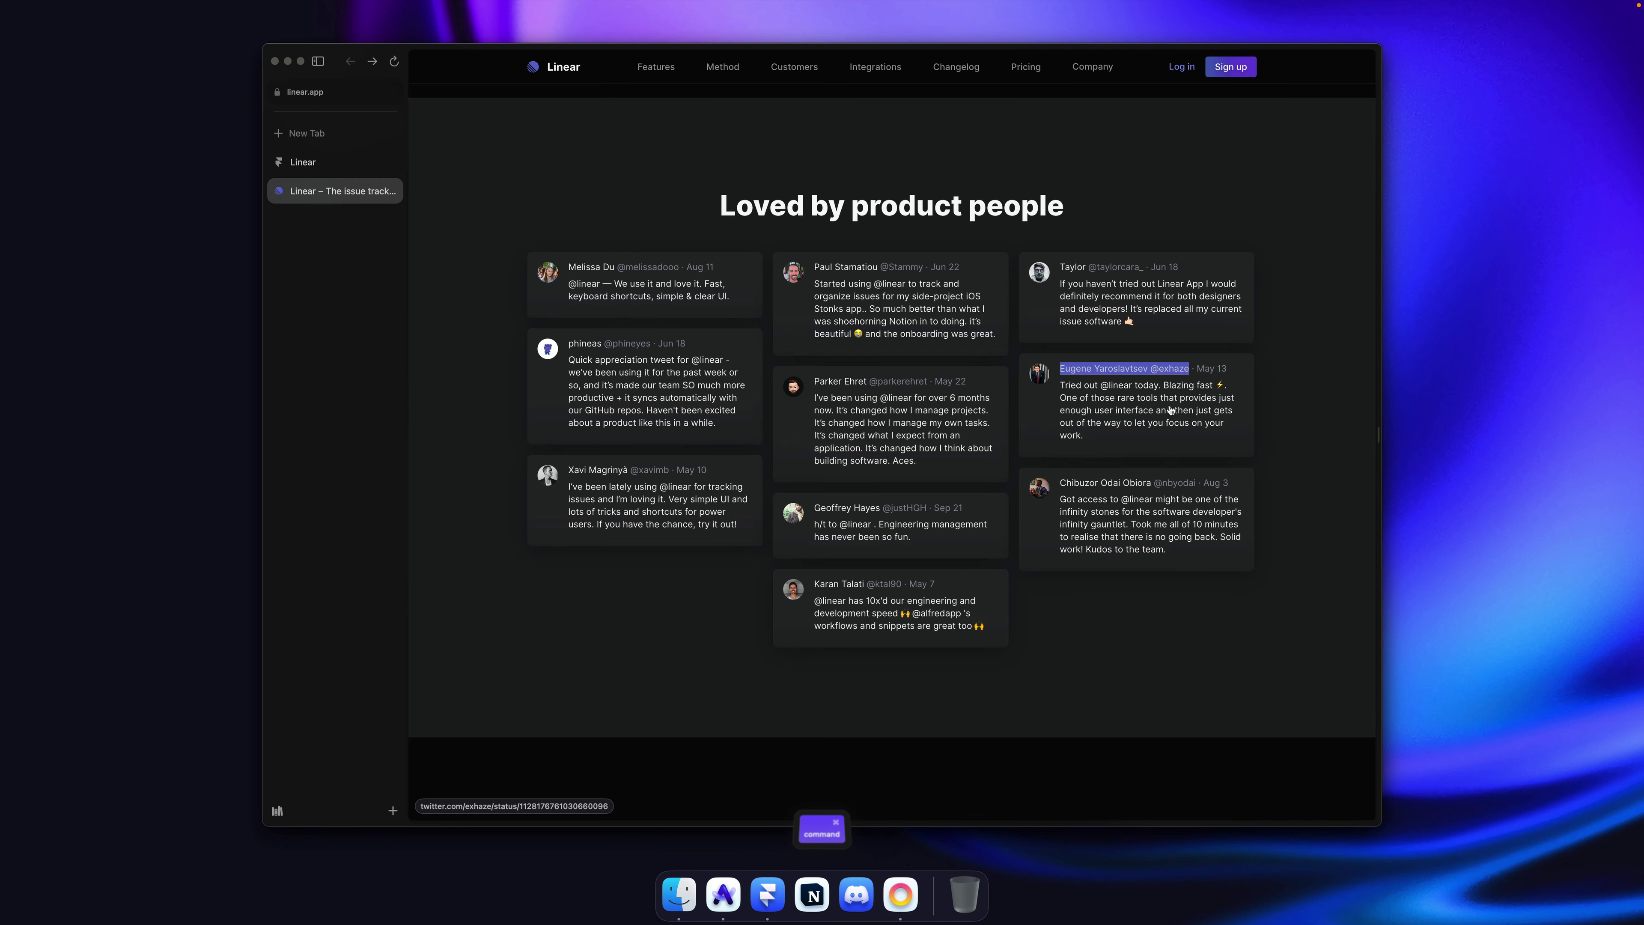
left_click_drag(1273, 446, 1052, 391)
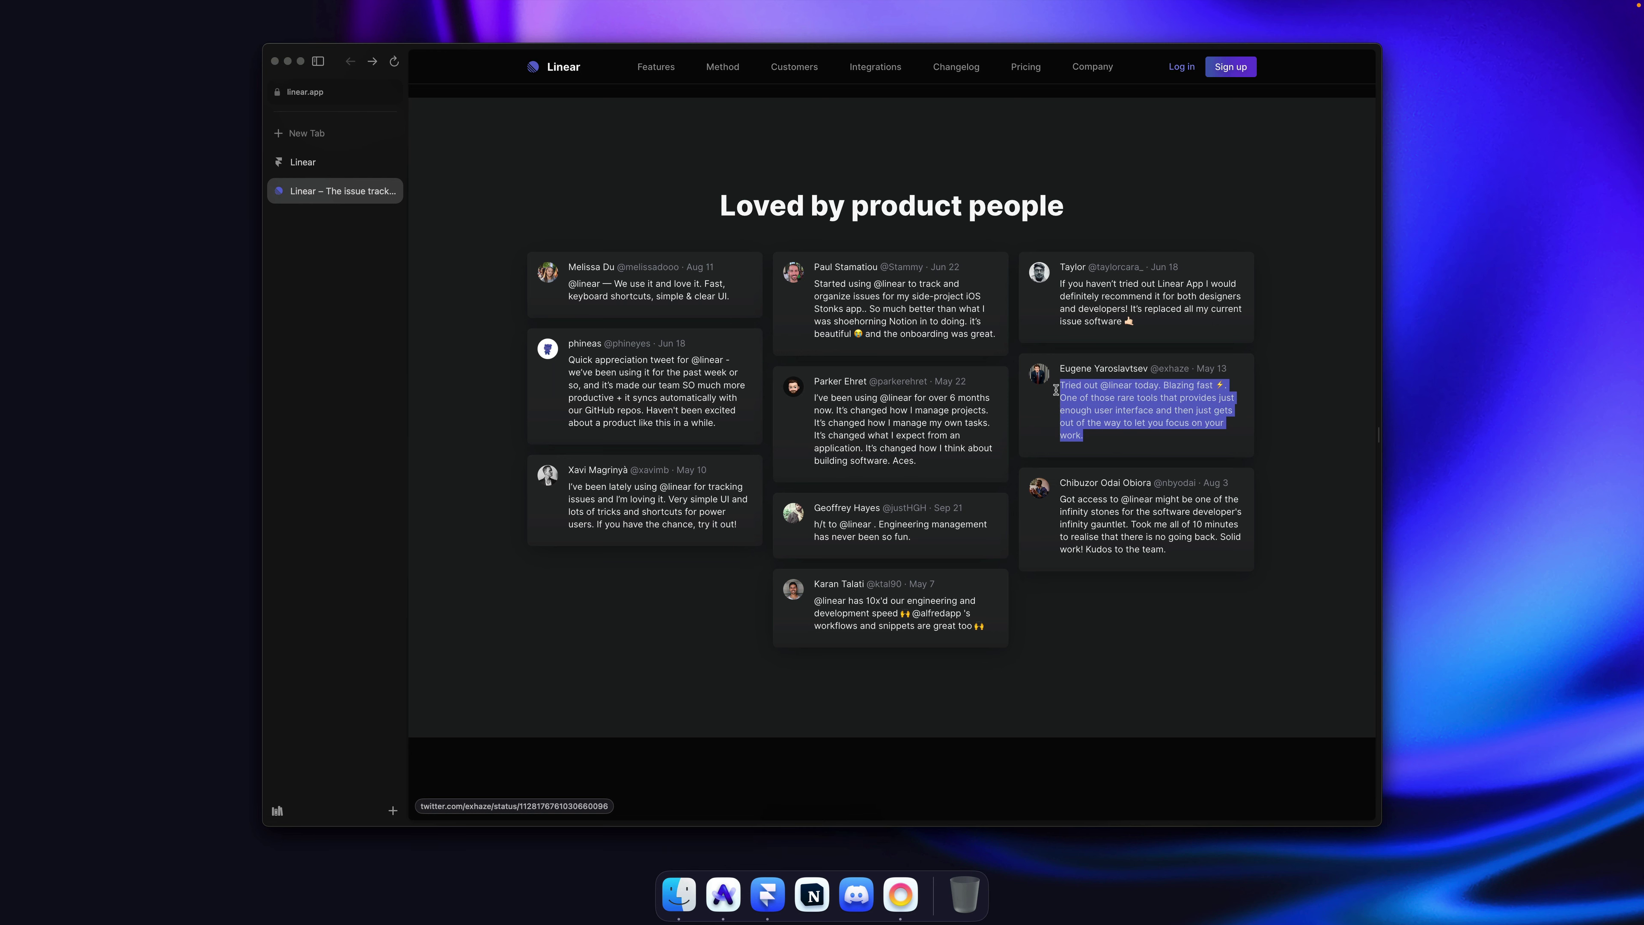
key("super+Tab")
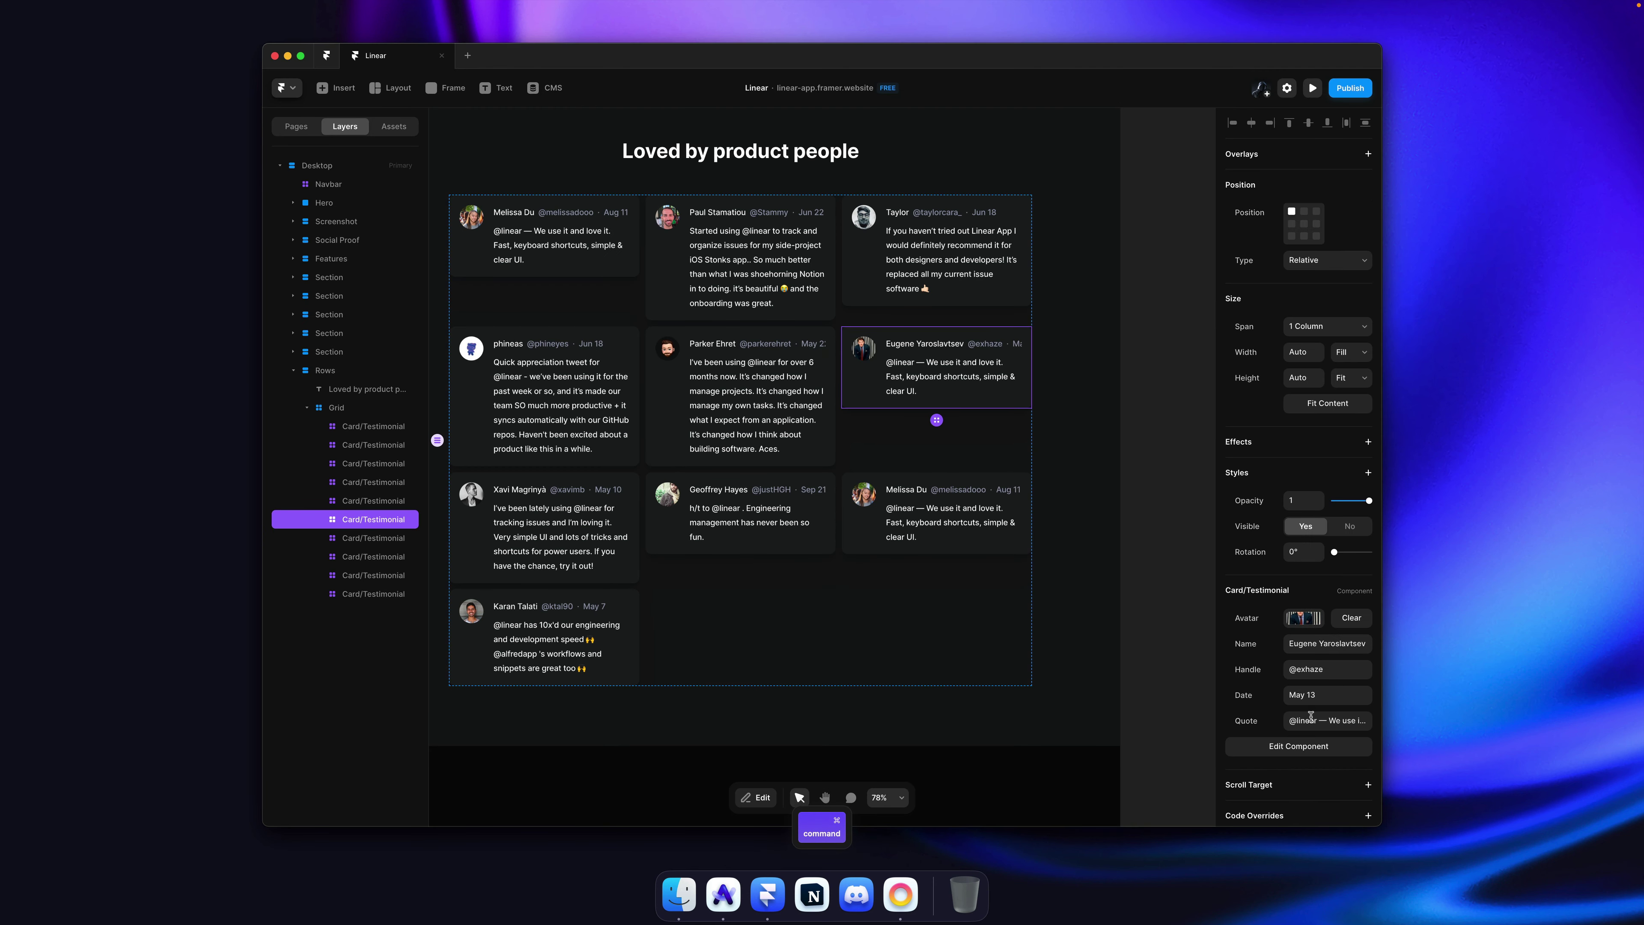
key("super+v")
key("Return")
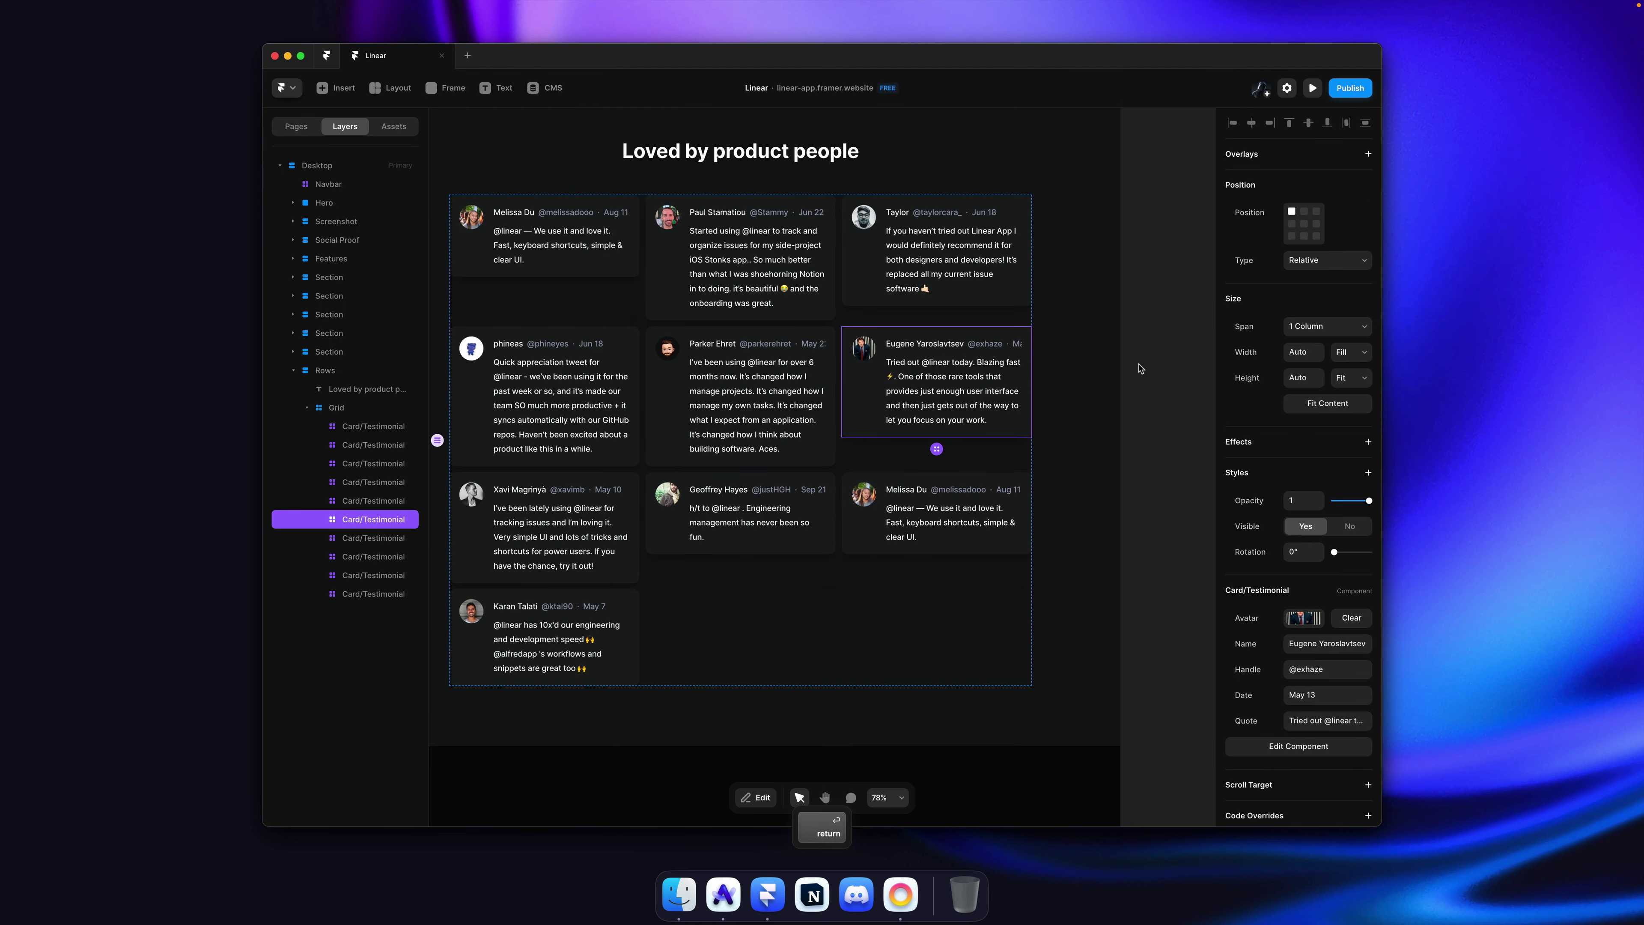
Step: Copy the next reviewer's avatar from linear.app into the bottom right card, undoing the stray pasted layer
left_click(1134, 373)
key("super+Tab")
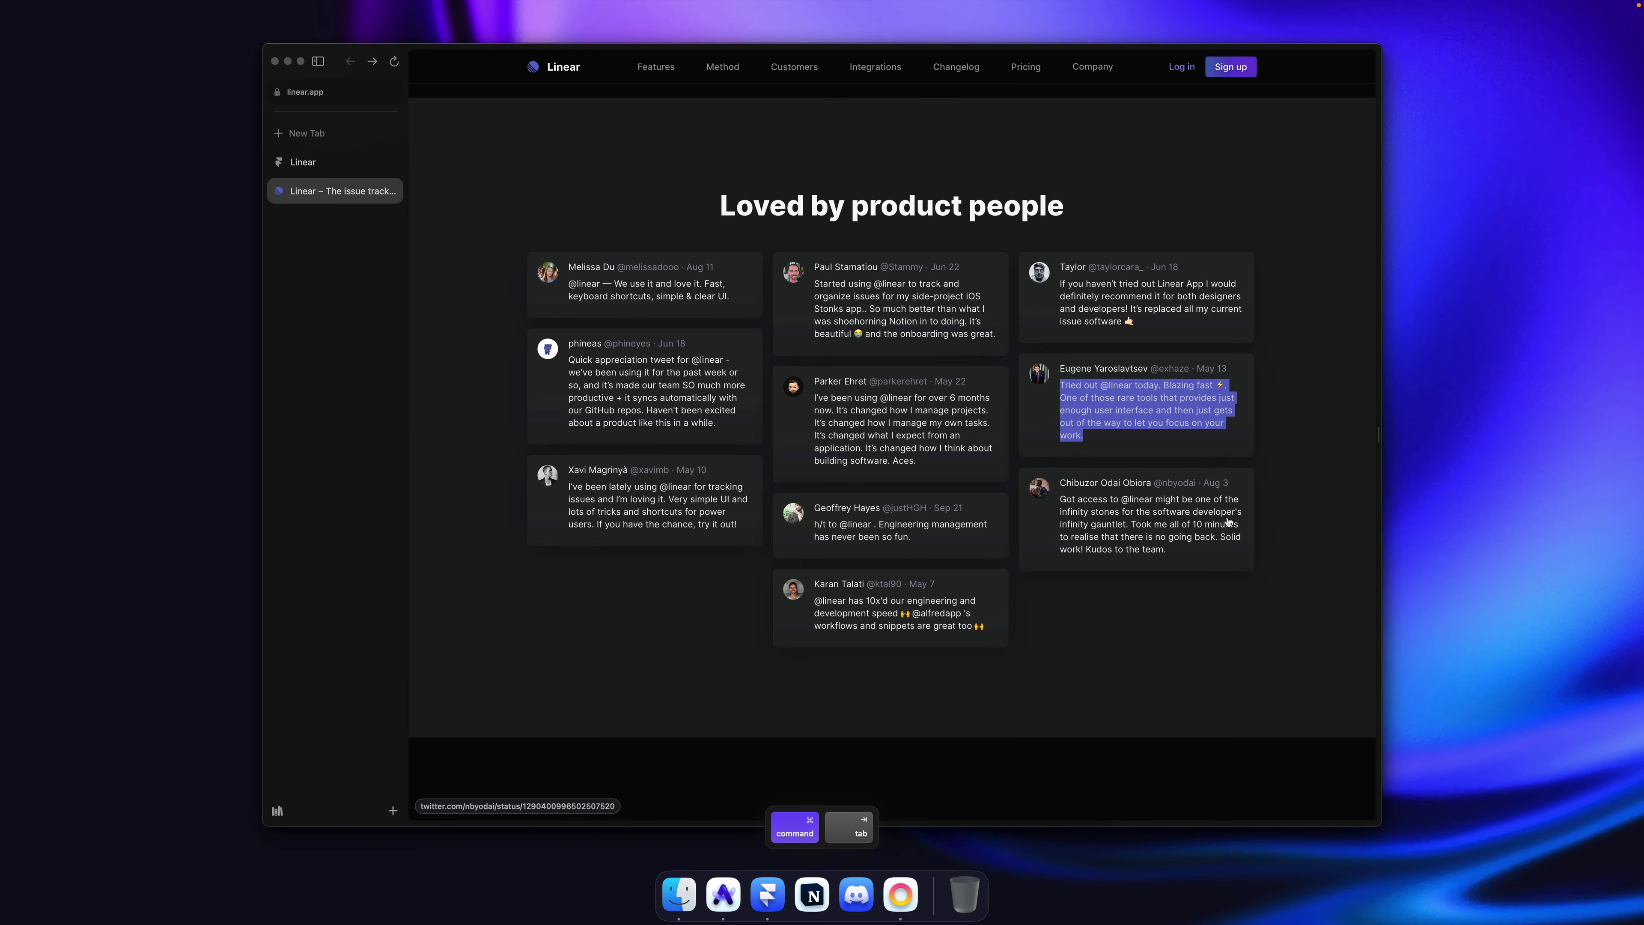
right_click(1036, 487)
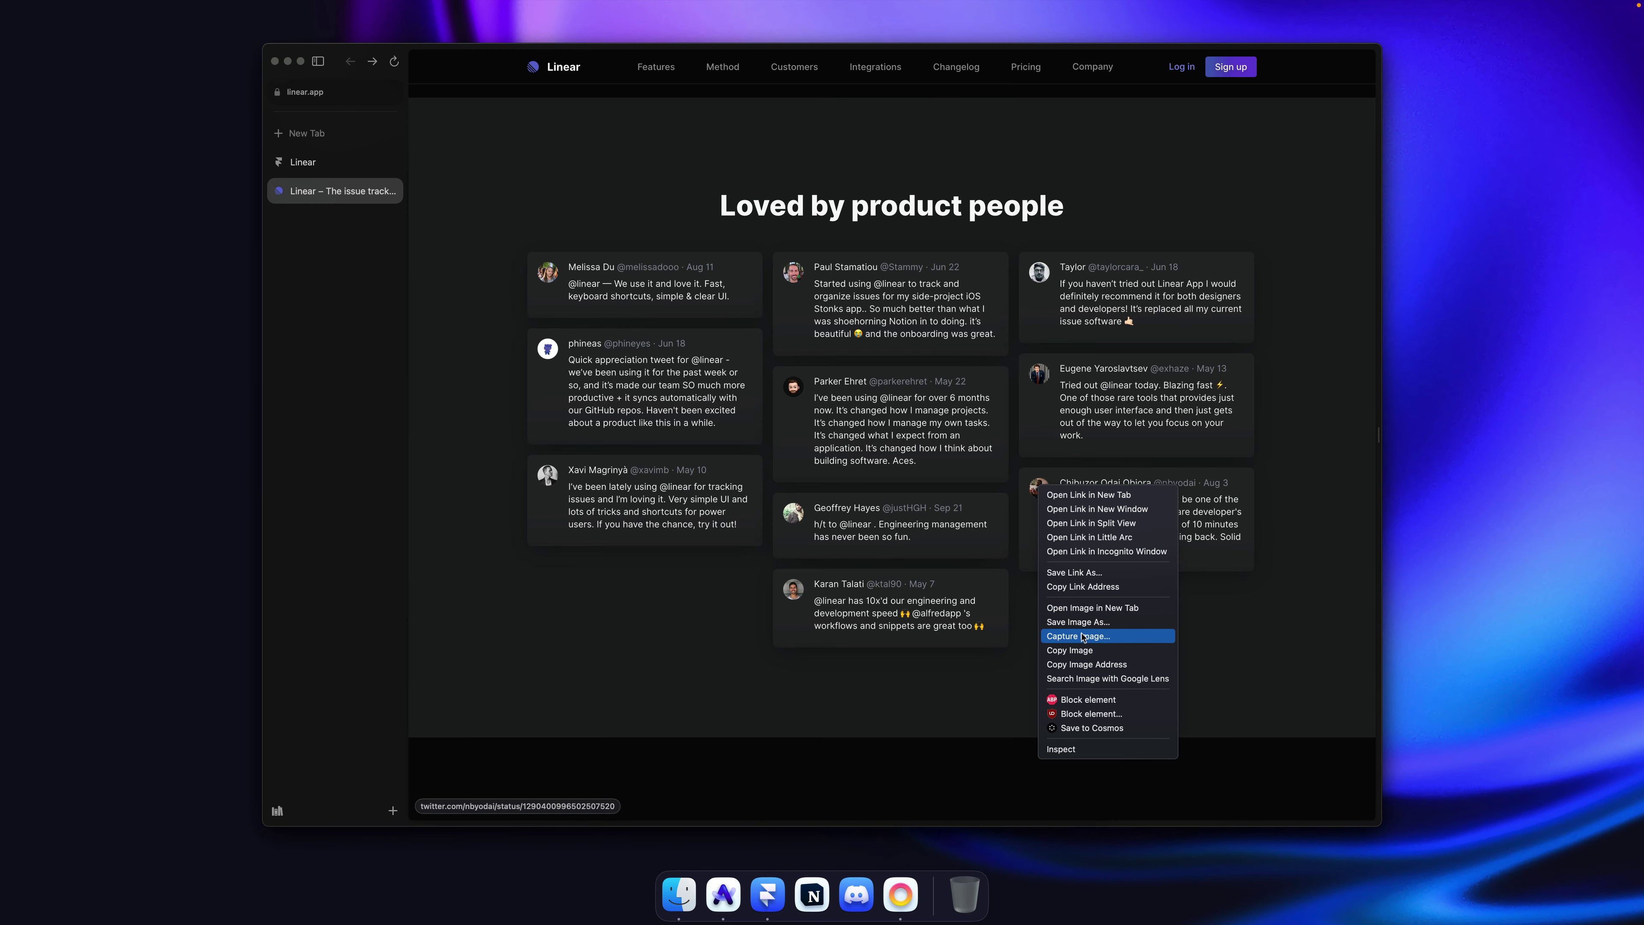
left_click(1083, 649)
key("super+Tab")
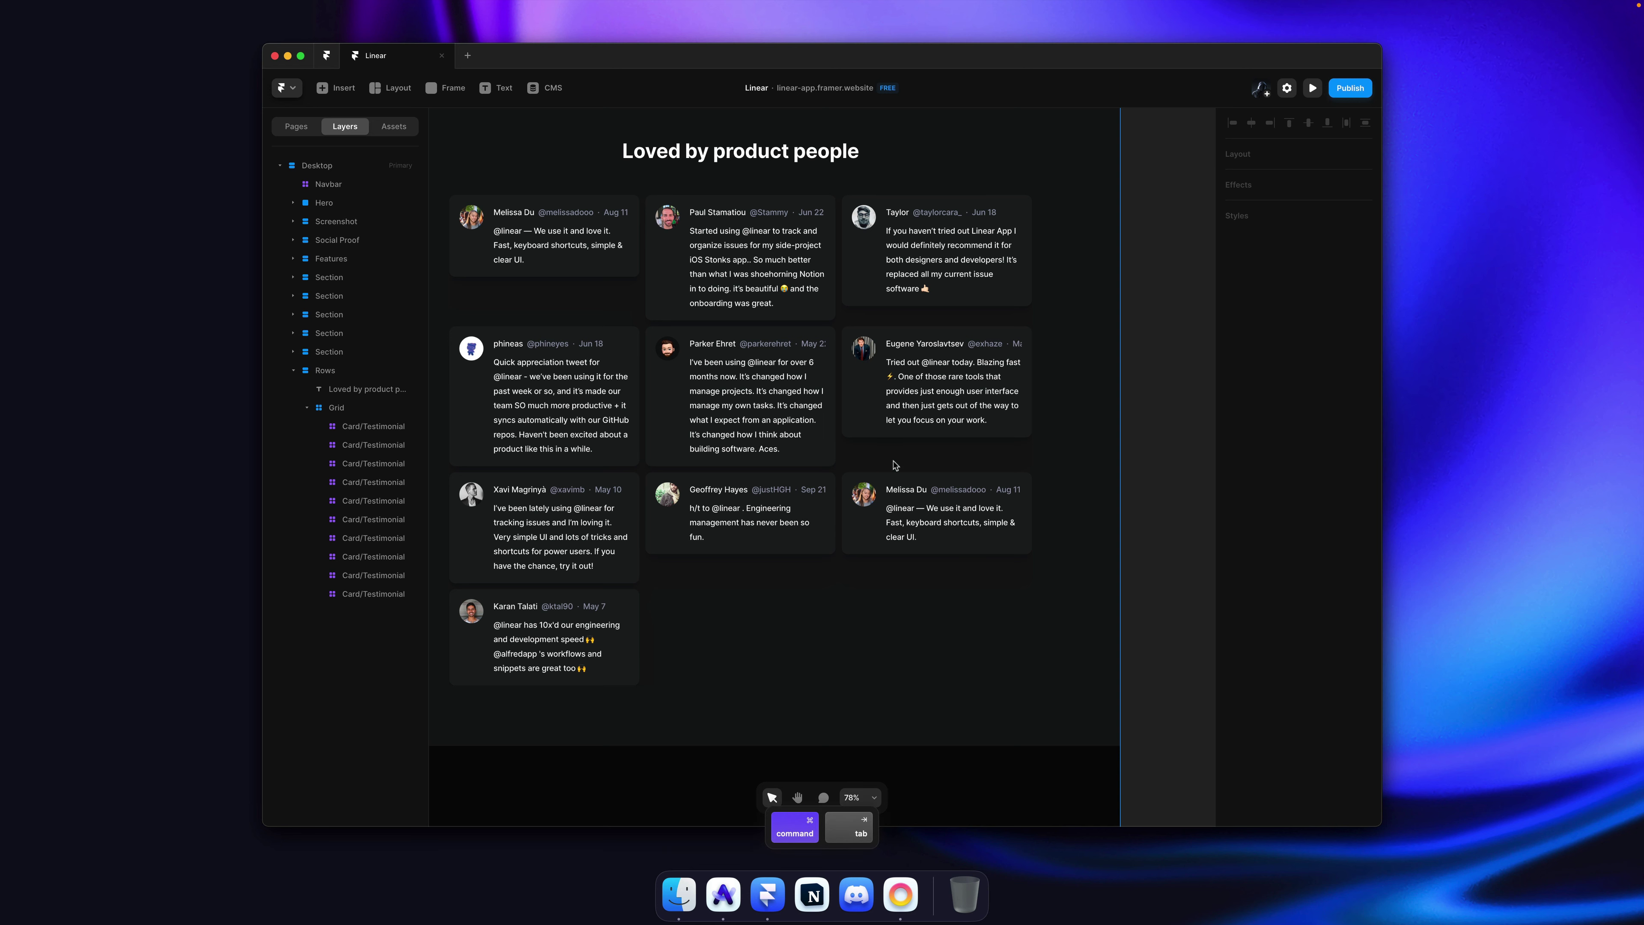
left_click(863, 508)
left_click(1300, 621)
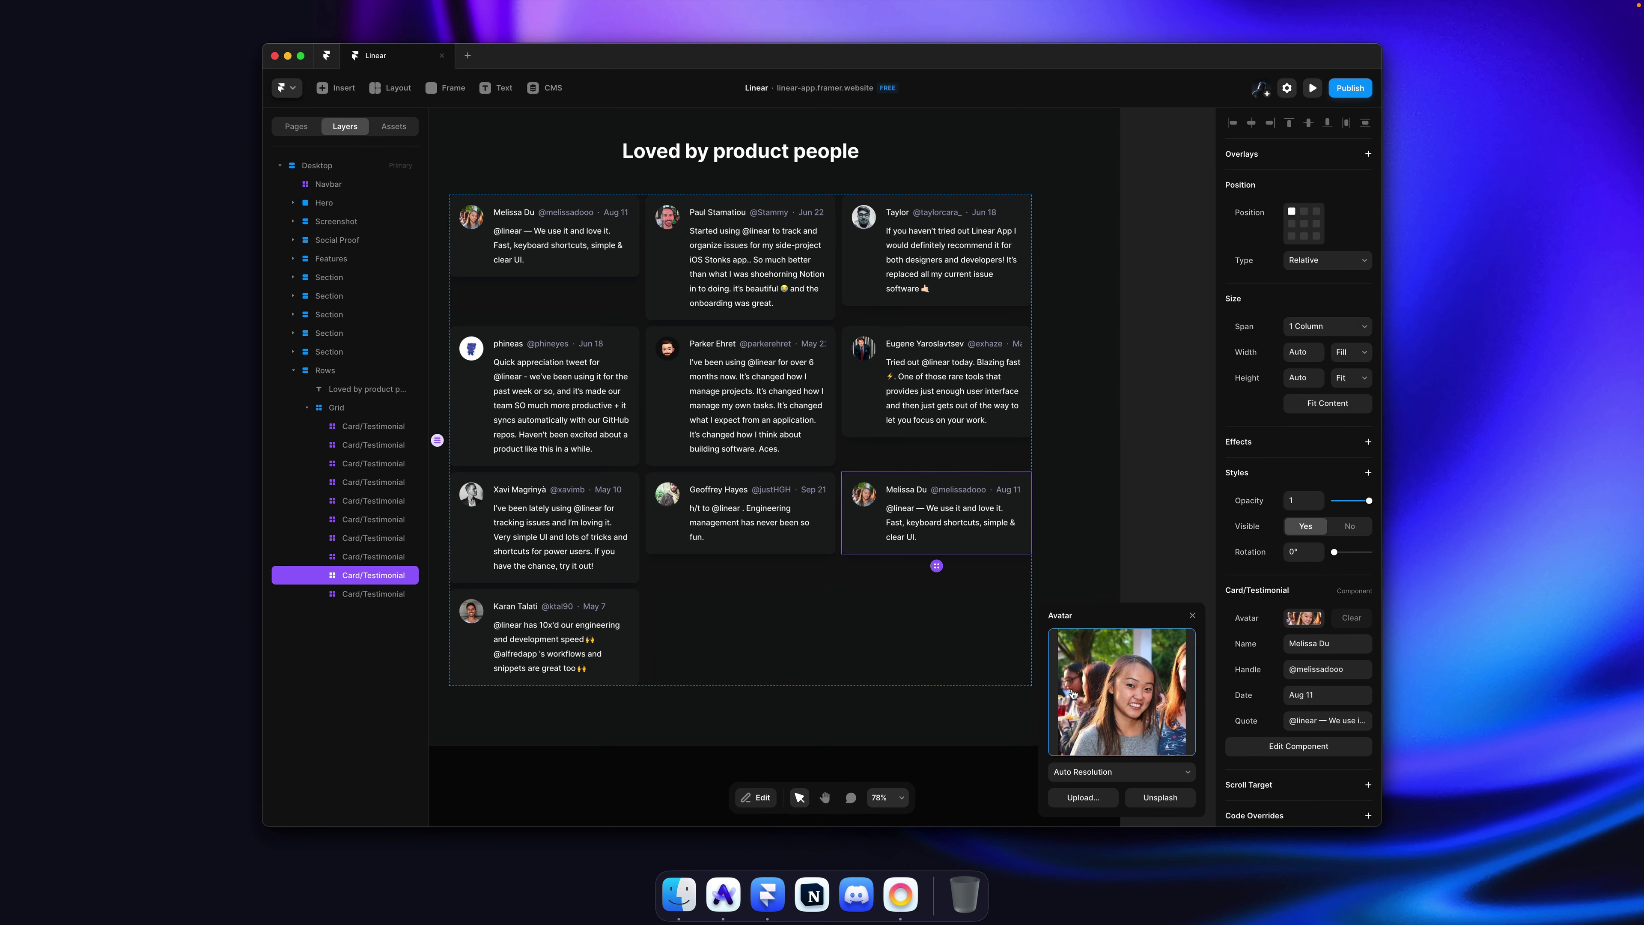
key("super+v")
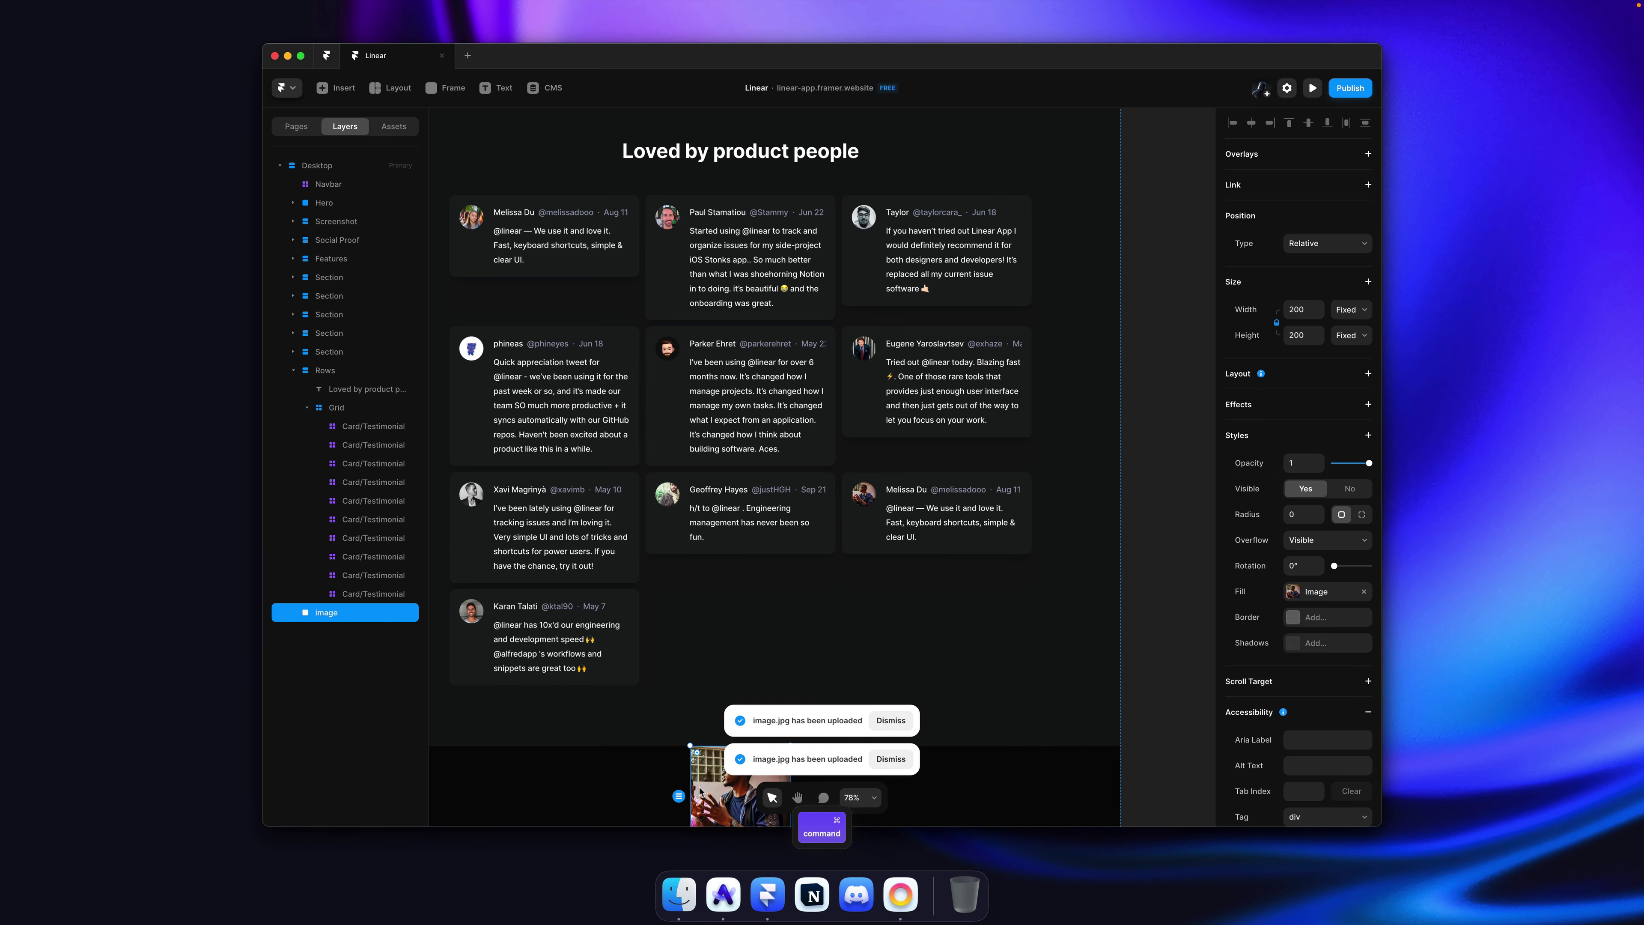
key("super+z")
Step: Copy the next reviewer's name from linear.app into the card's Name and update the handle
key("super+Tab")
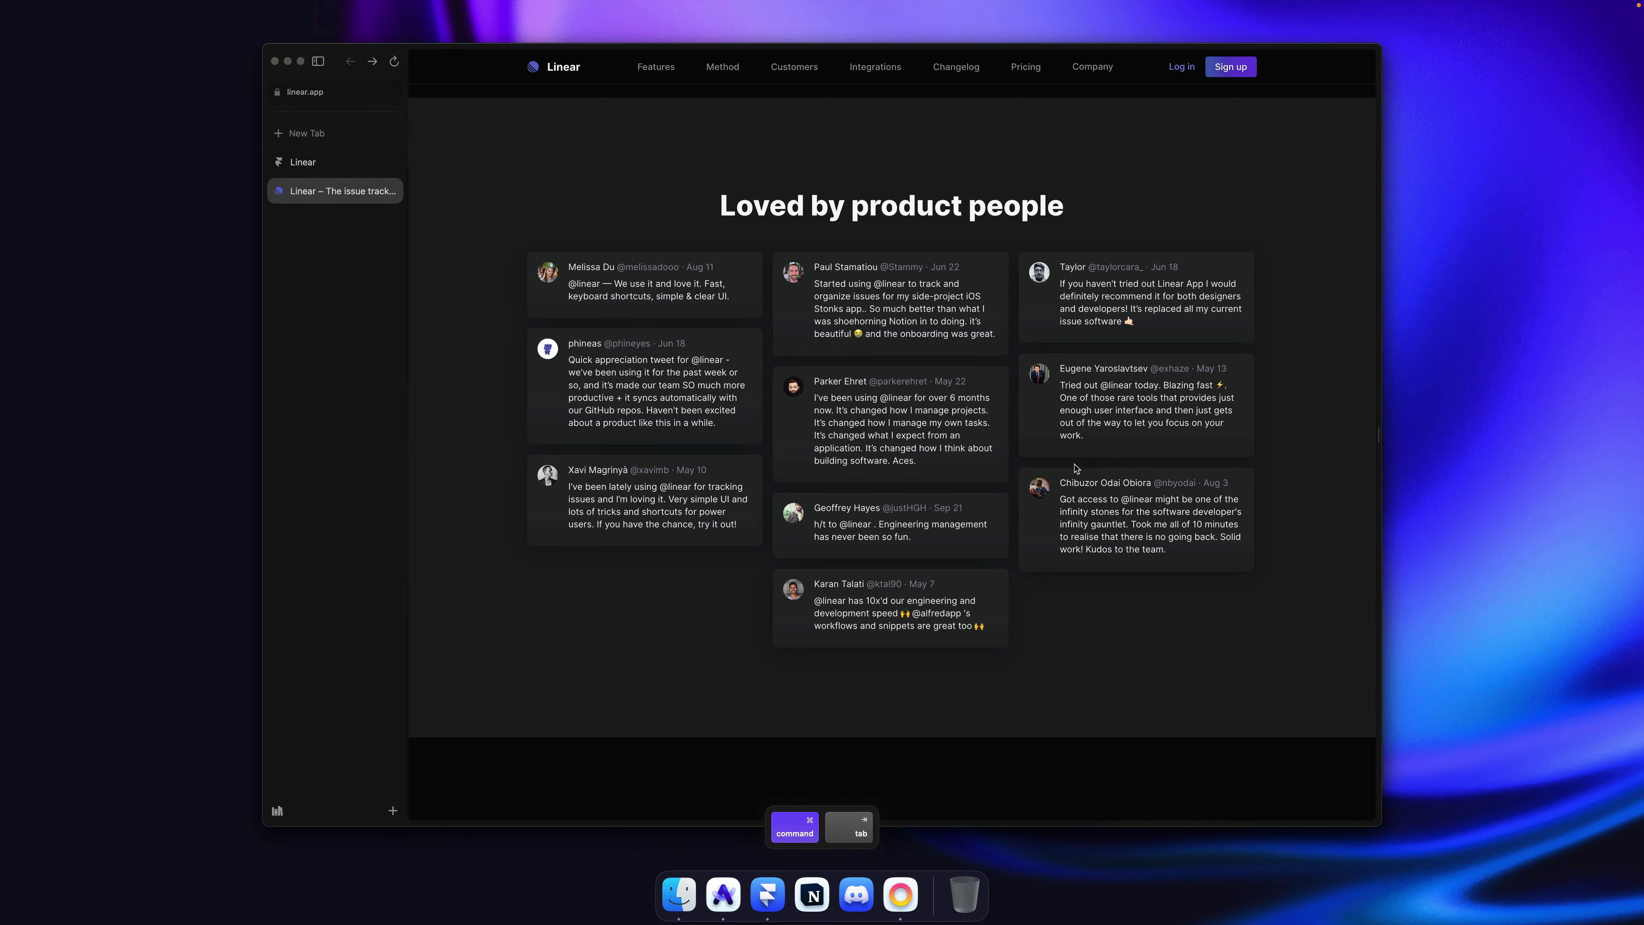
left_click_drag(1060, 483, 1161, 483)
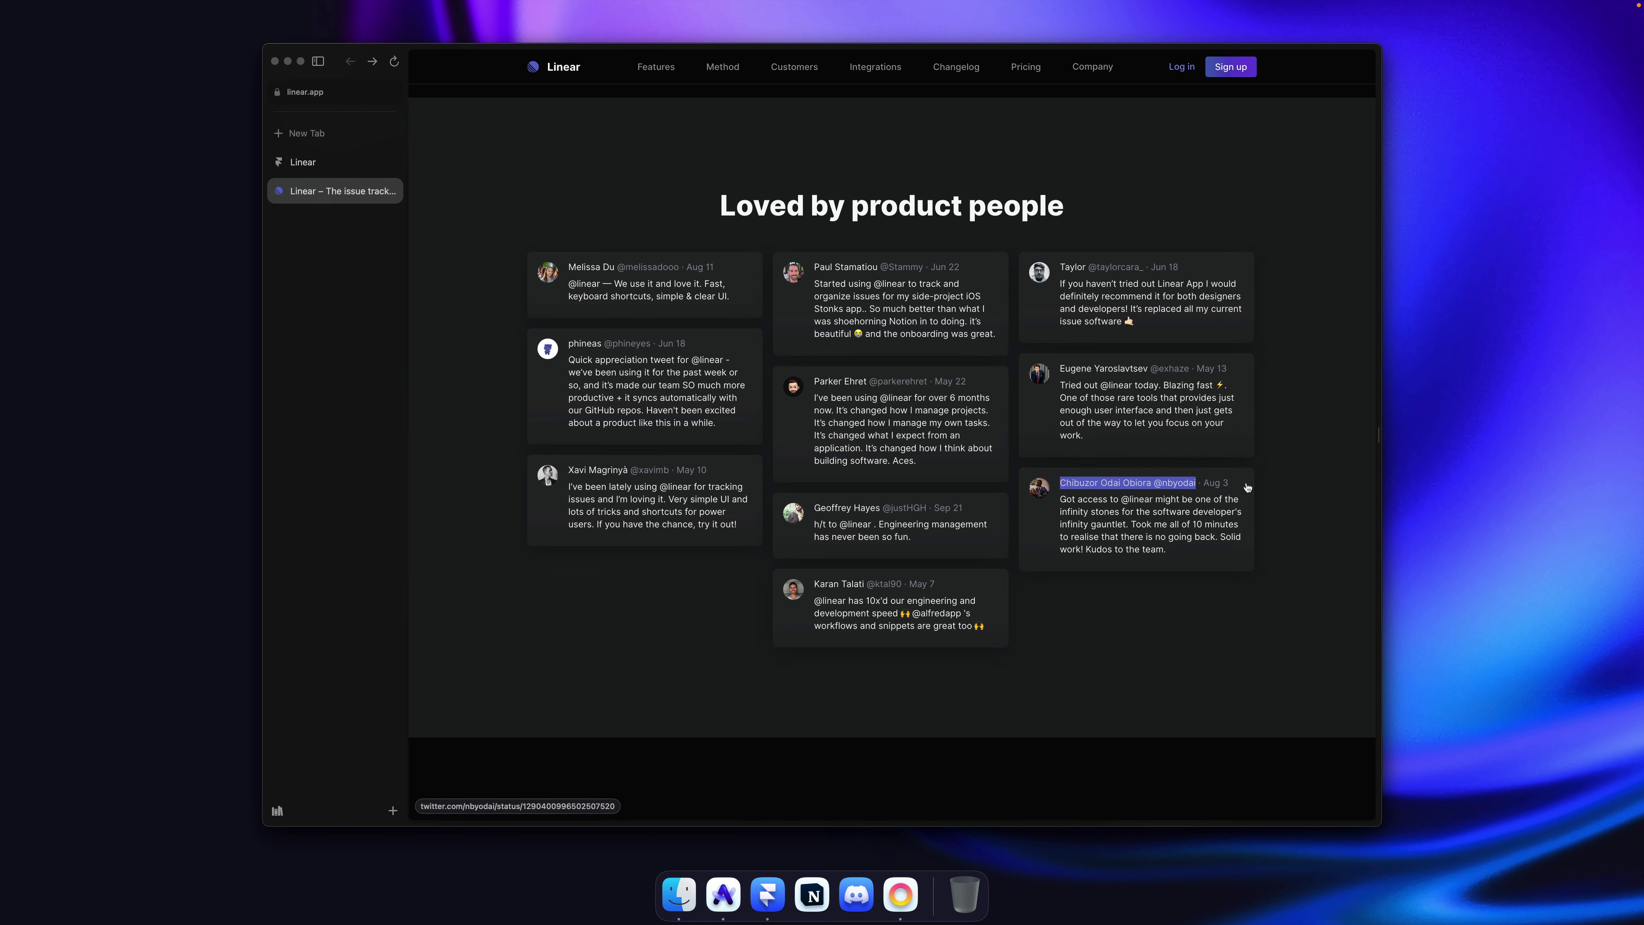
key("super+c")
key("super+Tab")
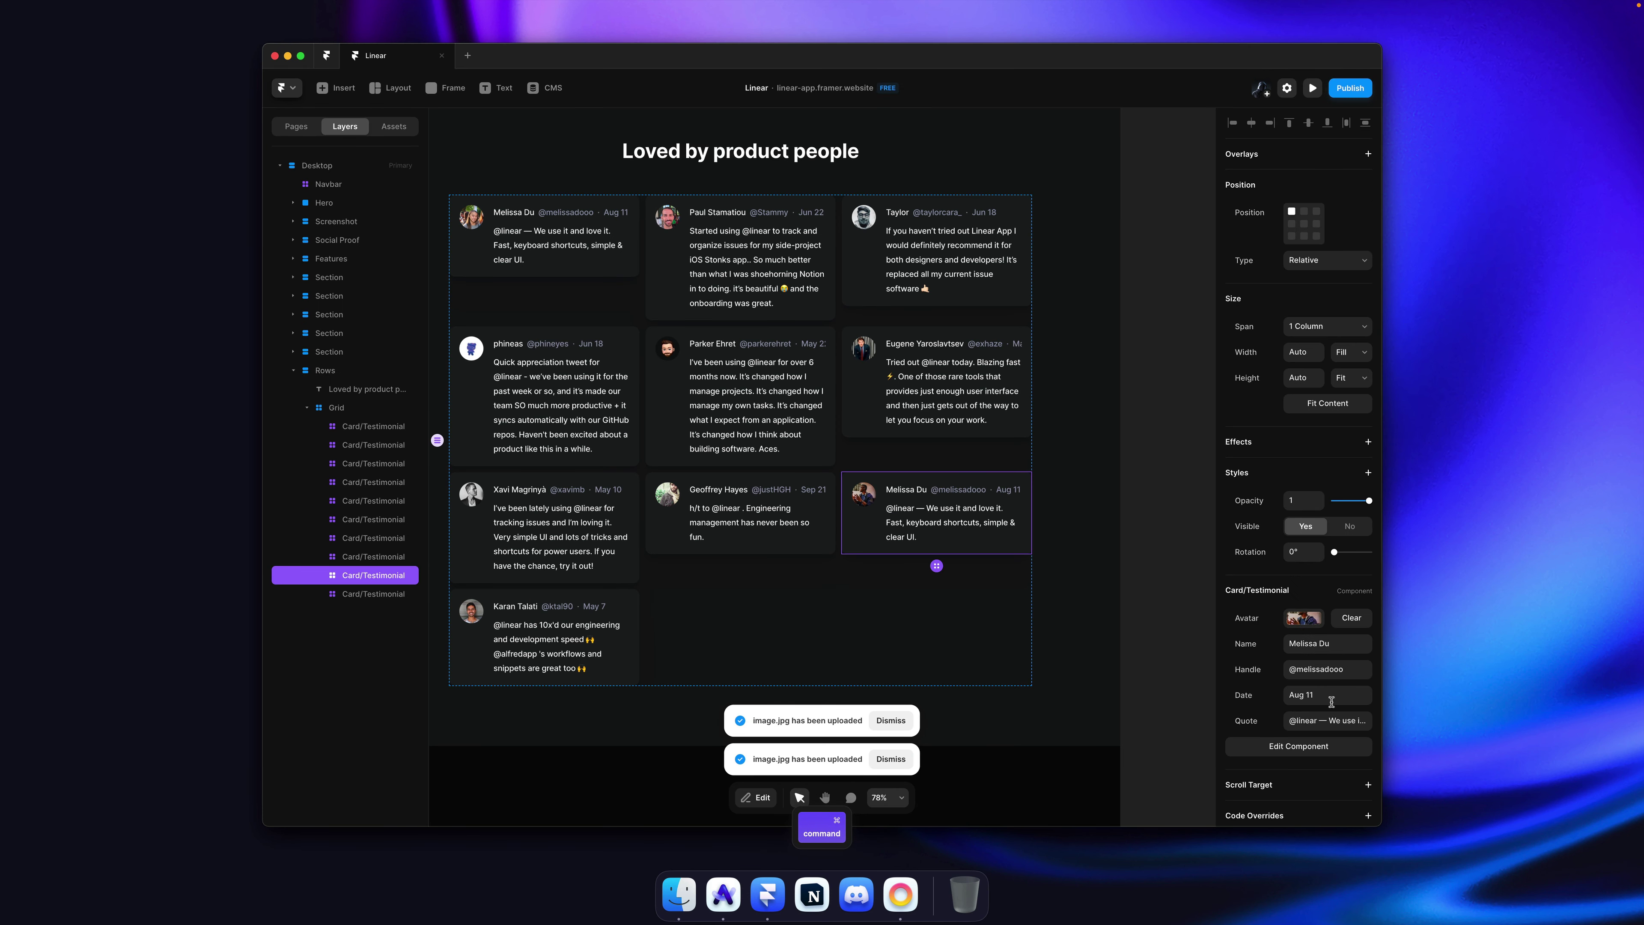
key("shift+Tab")
key("shift+Tab")
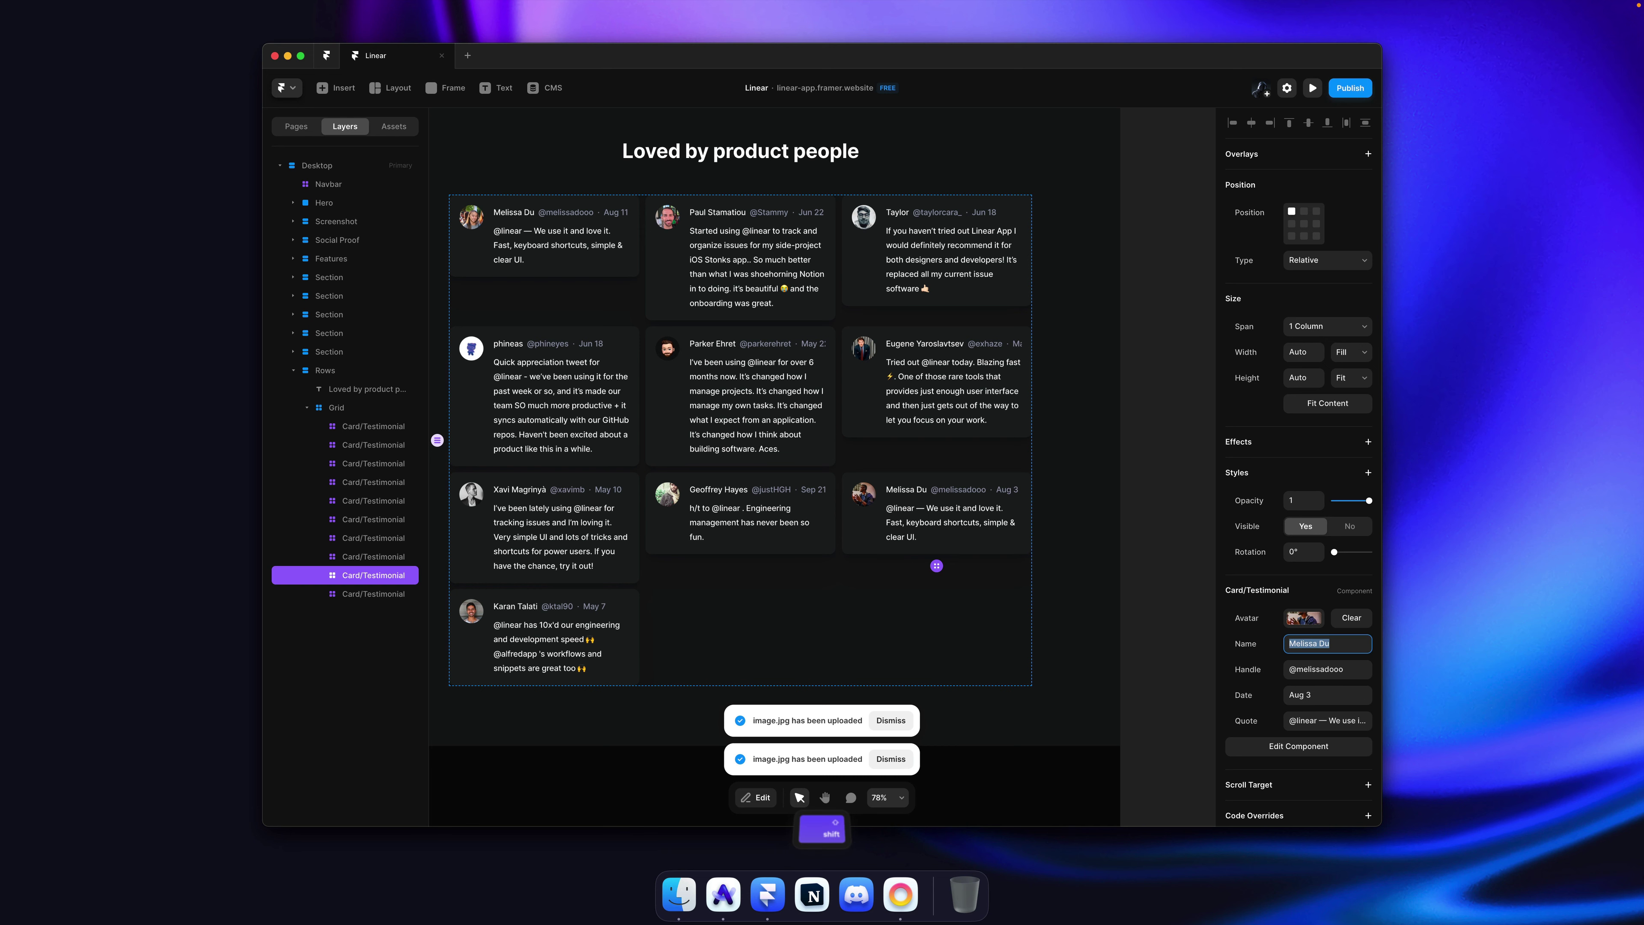
key("super+v")
key("Tab")
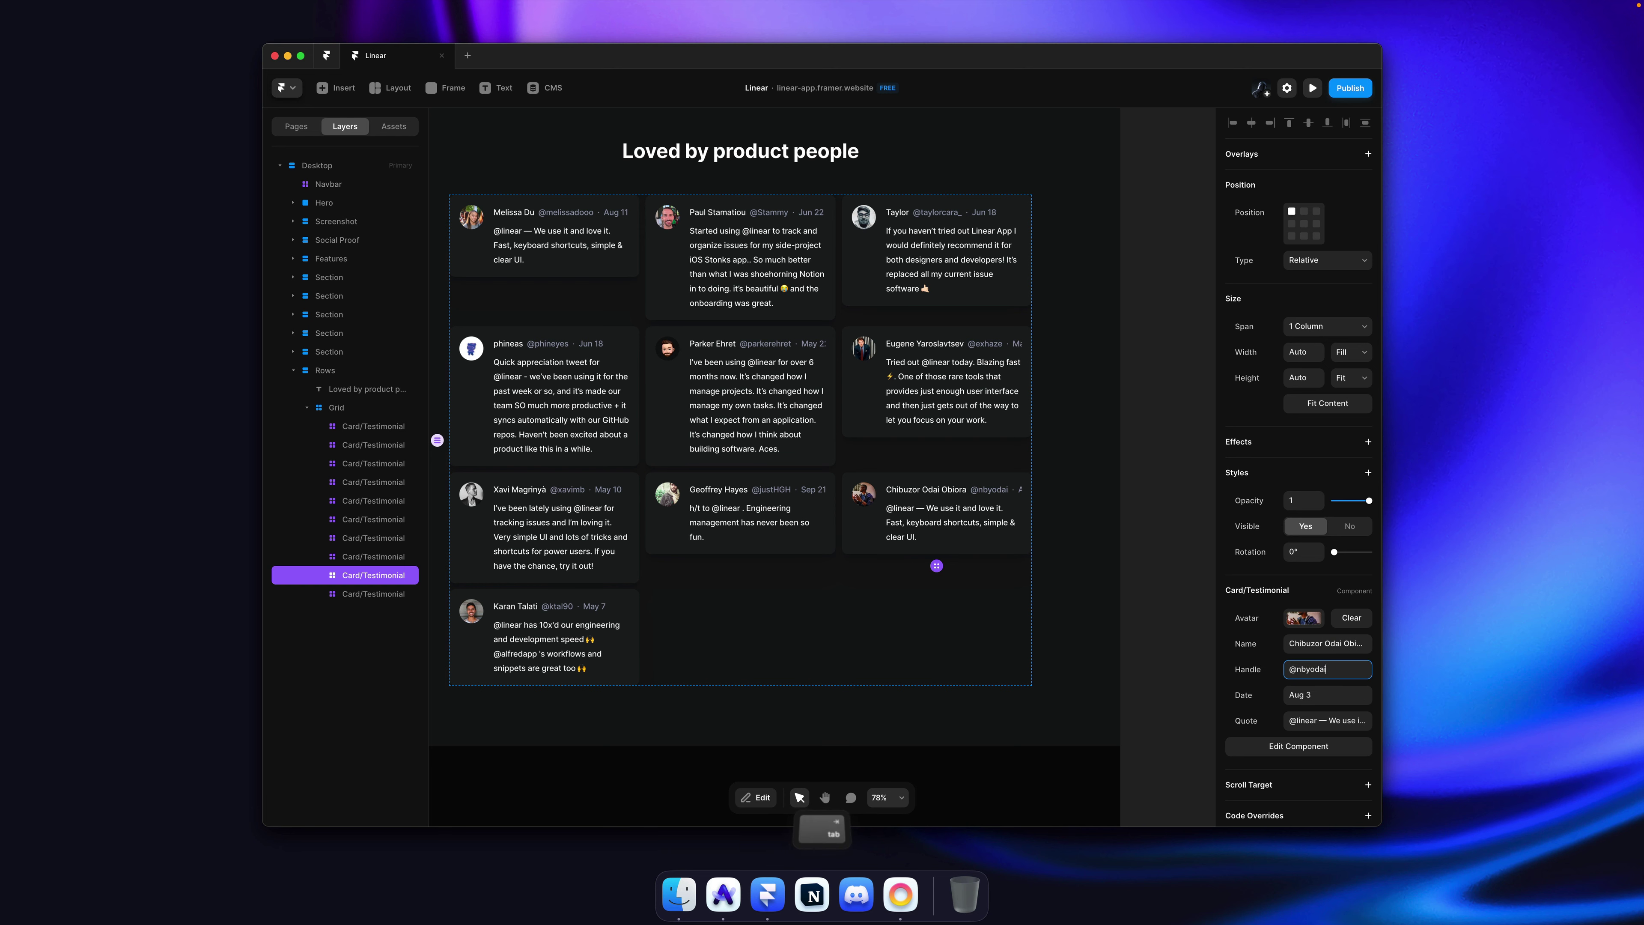
Step: Replace the card's quote with the reviewer's quote copied from linear.app, then save
key("super+Tab")
left_click(1198, 550)
left_click_drag(1198, 550, 1060, 500)
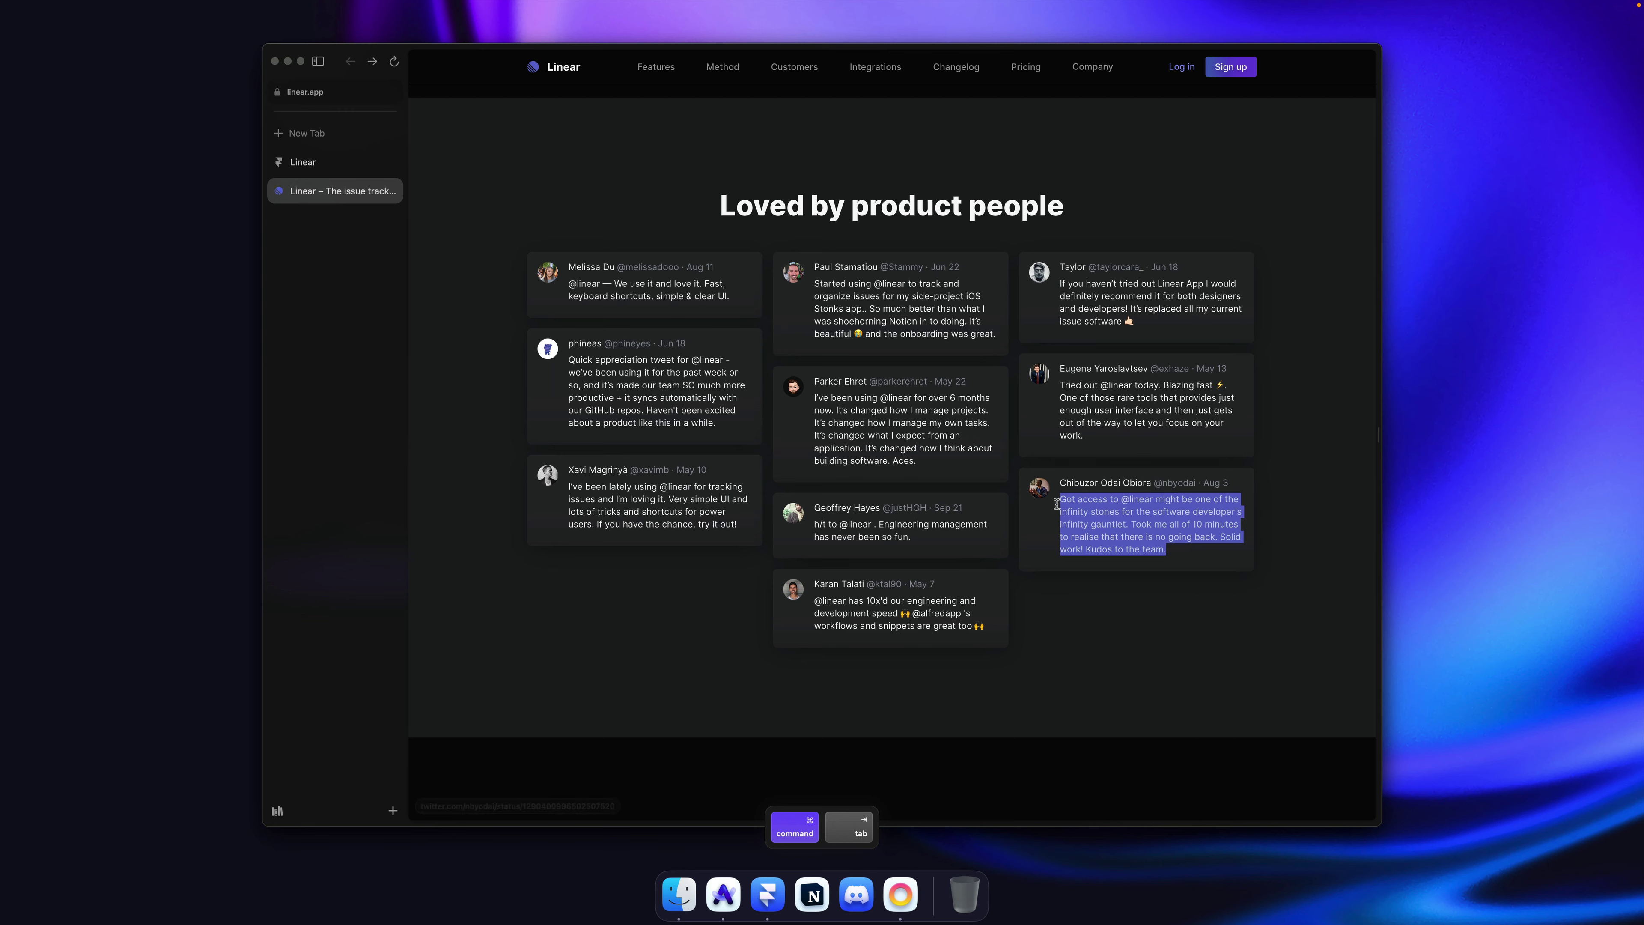
key("super+c")
key("super+Tab")
left_click(1355, 721)
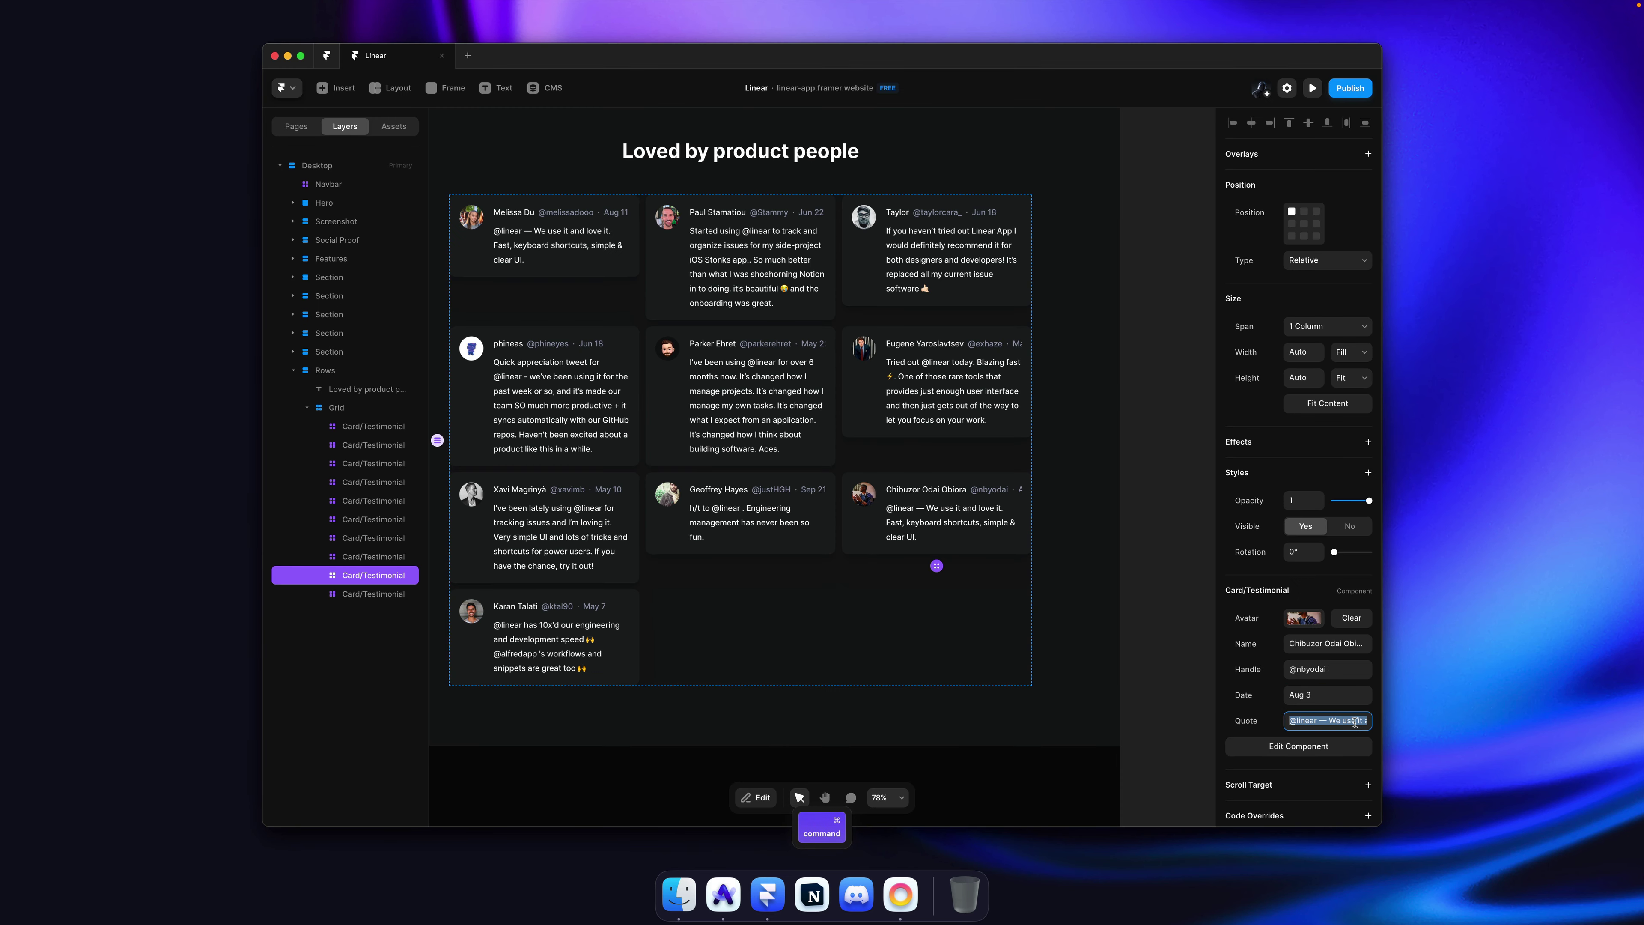
key("super+v")
key("Return")
left_click(1145, 507)
key("super+s")
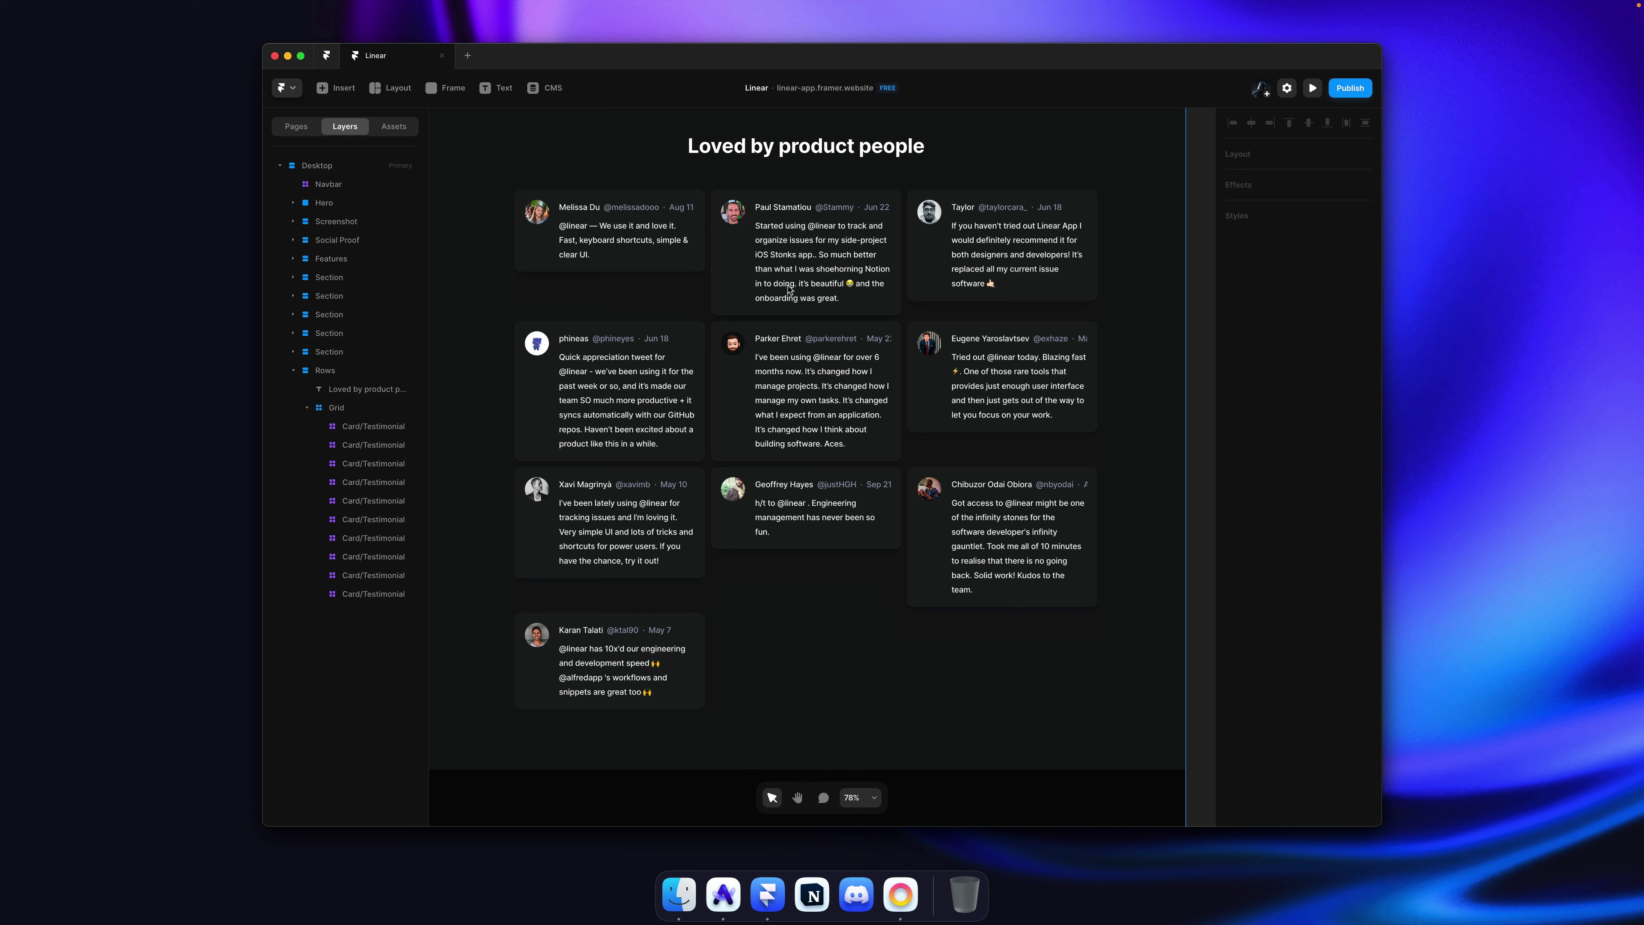
Step: Keep all testimonial cards in the grid set to Fit Content height
left_click(620, 294, "super")
key("super+shift+a")
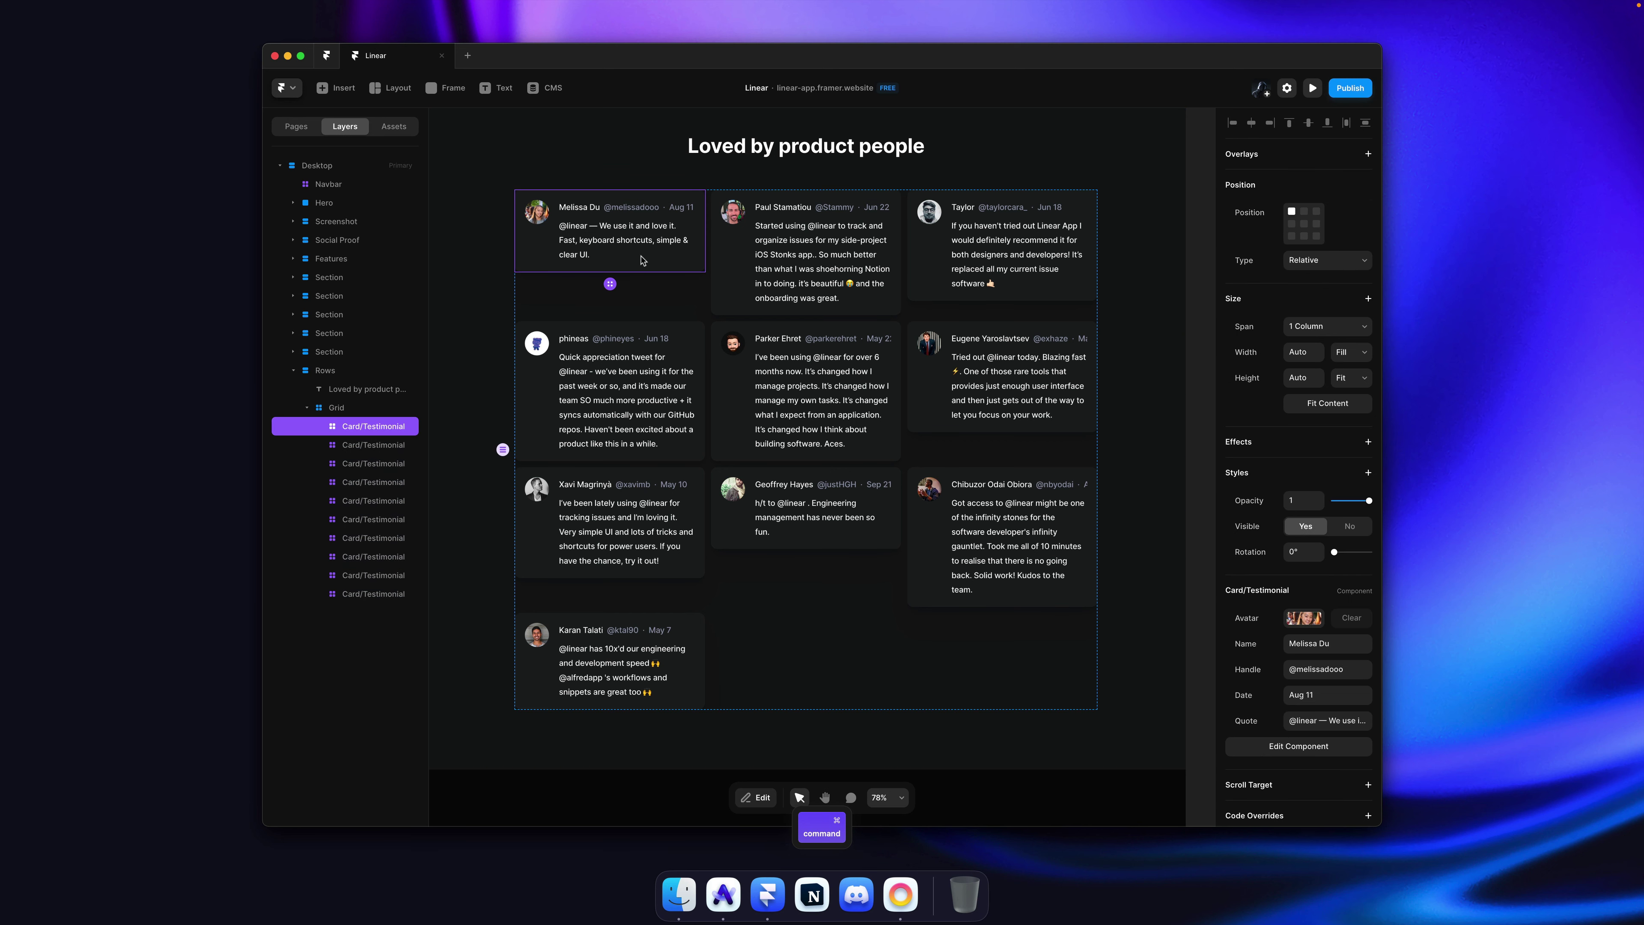
left_click(1349, 347)
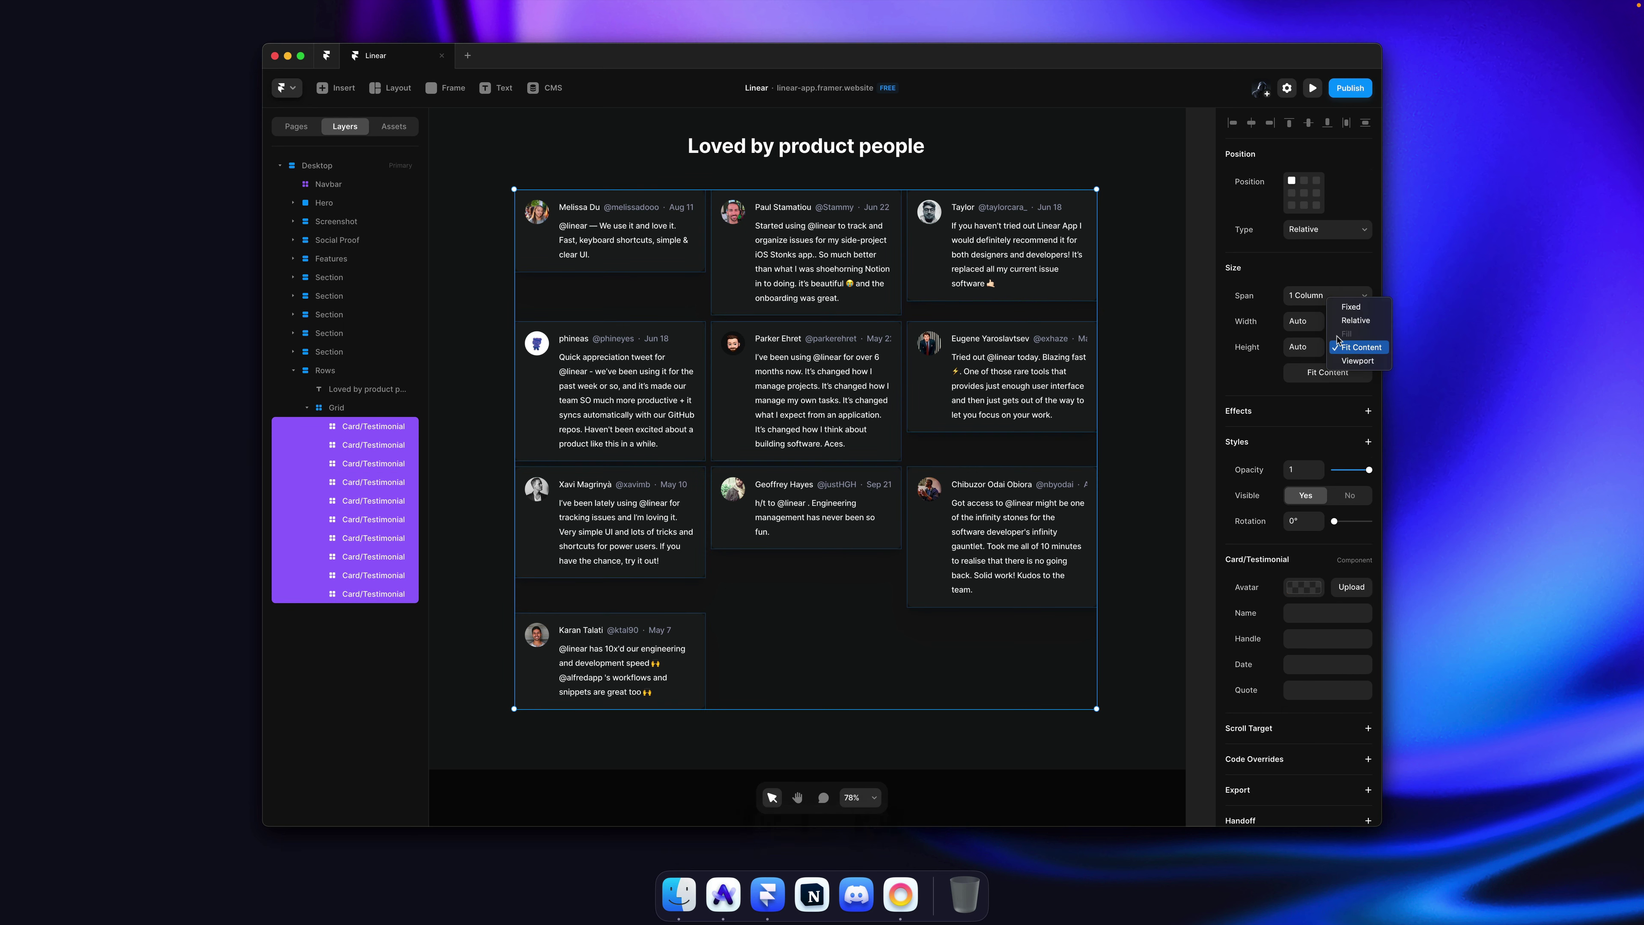
left_click(1348, 348)
key("Escape")
Step: After checking linear.app's layout, remove the grid layout from the Grid container
key("super+Tab")
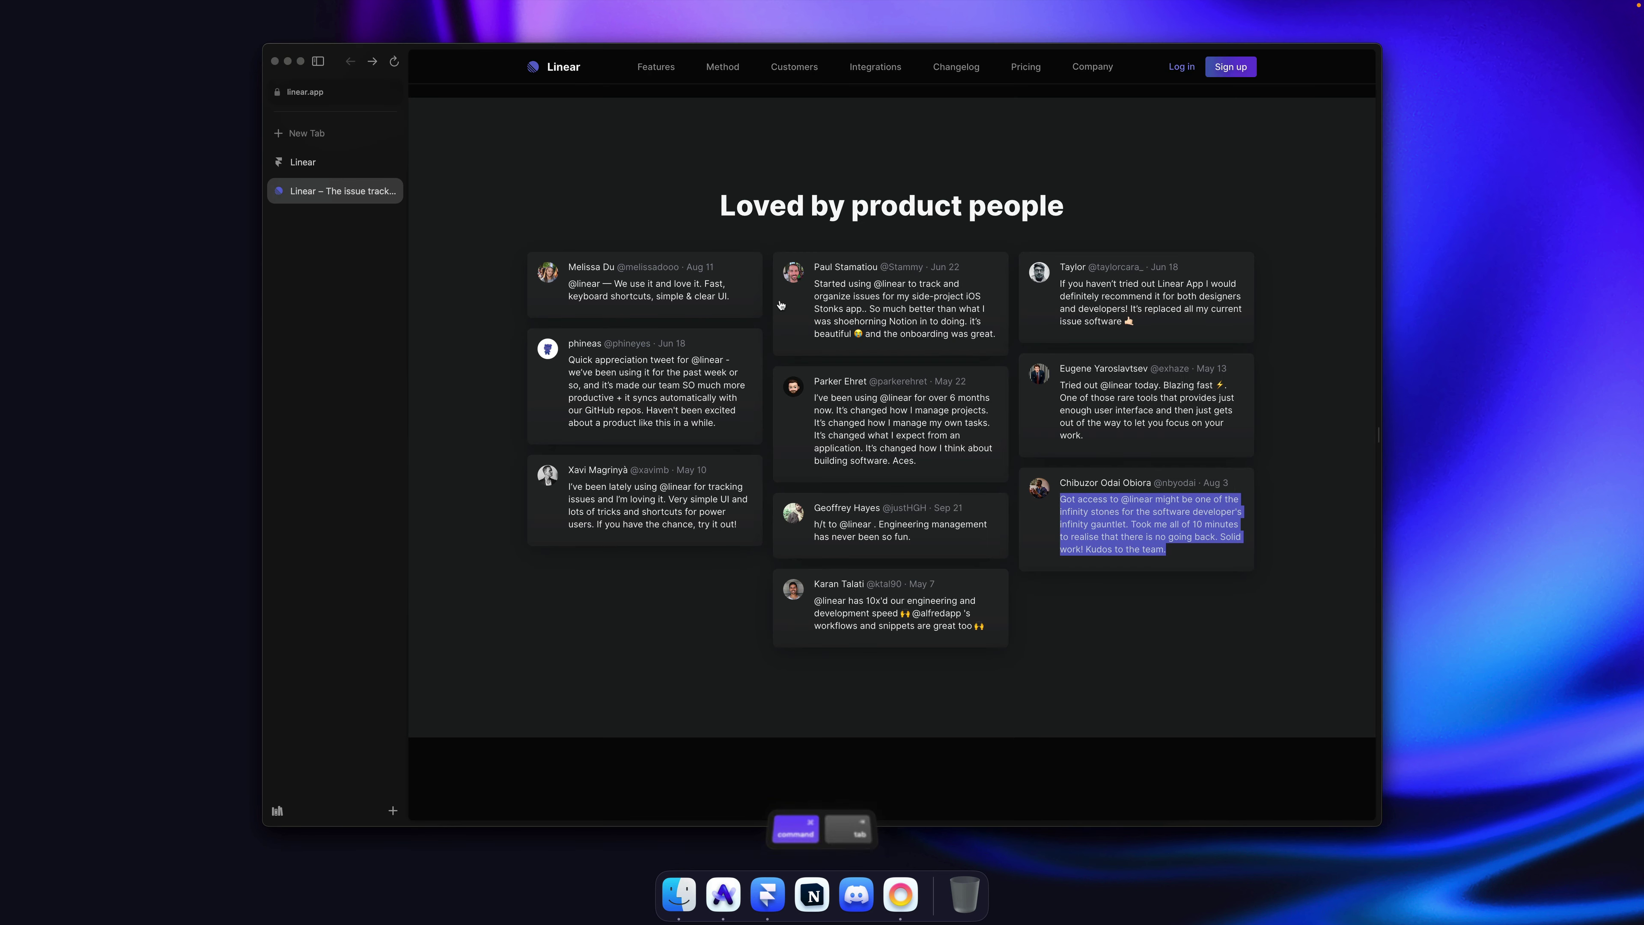
left_click(1087, 241)
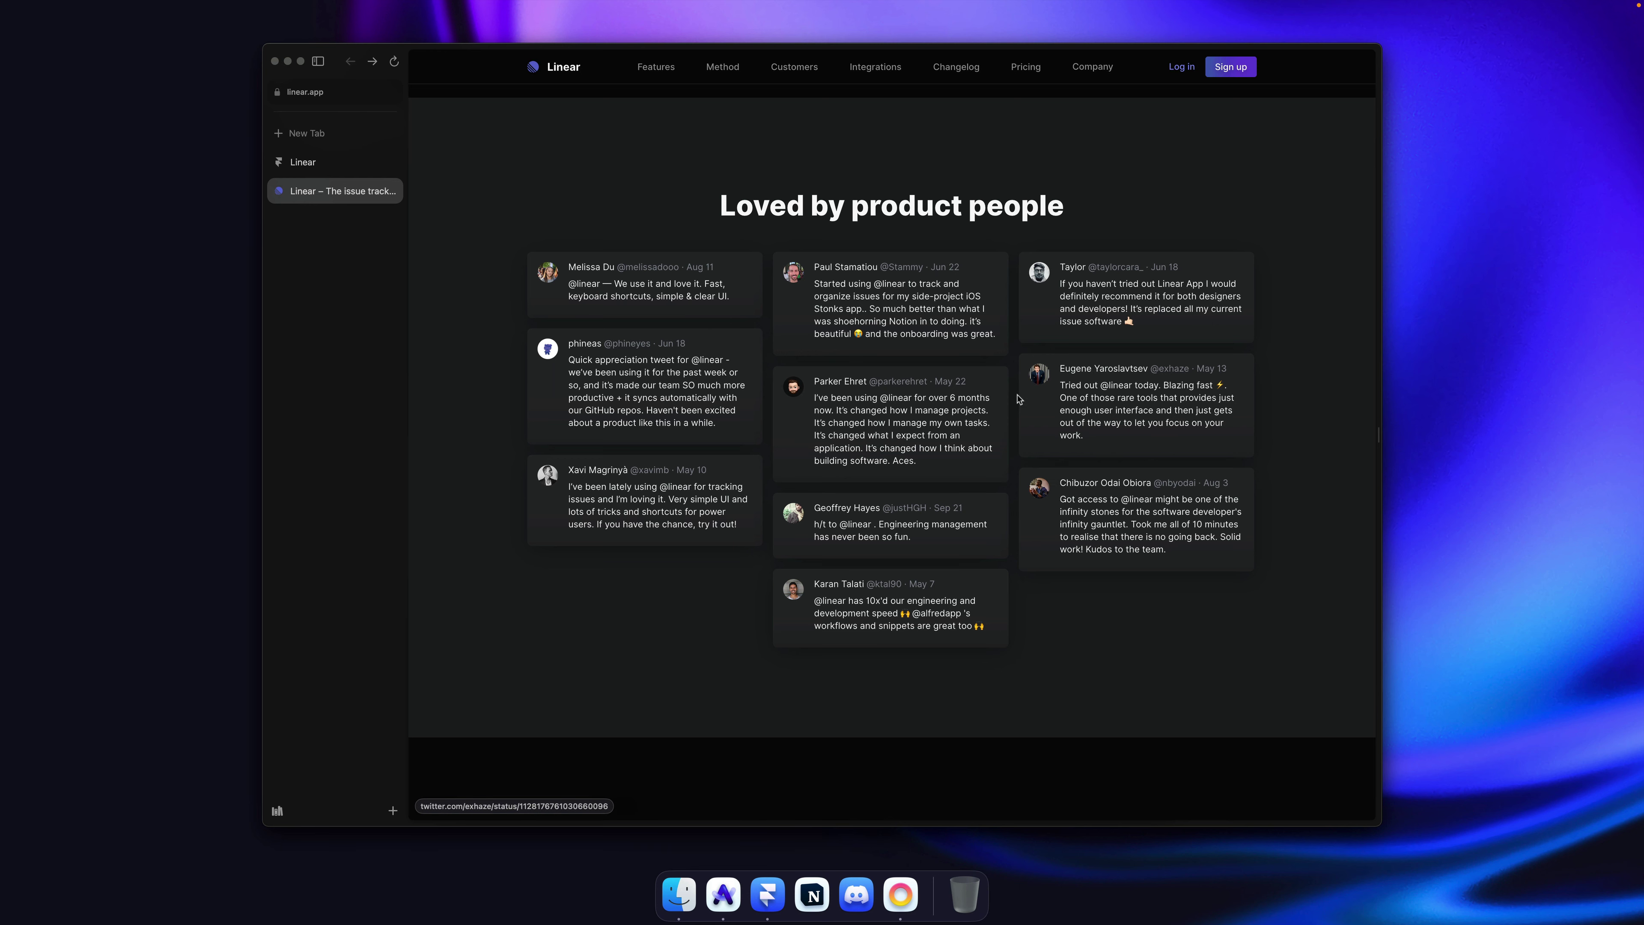
key("super+Tab")
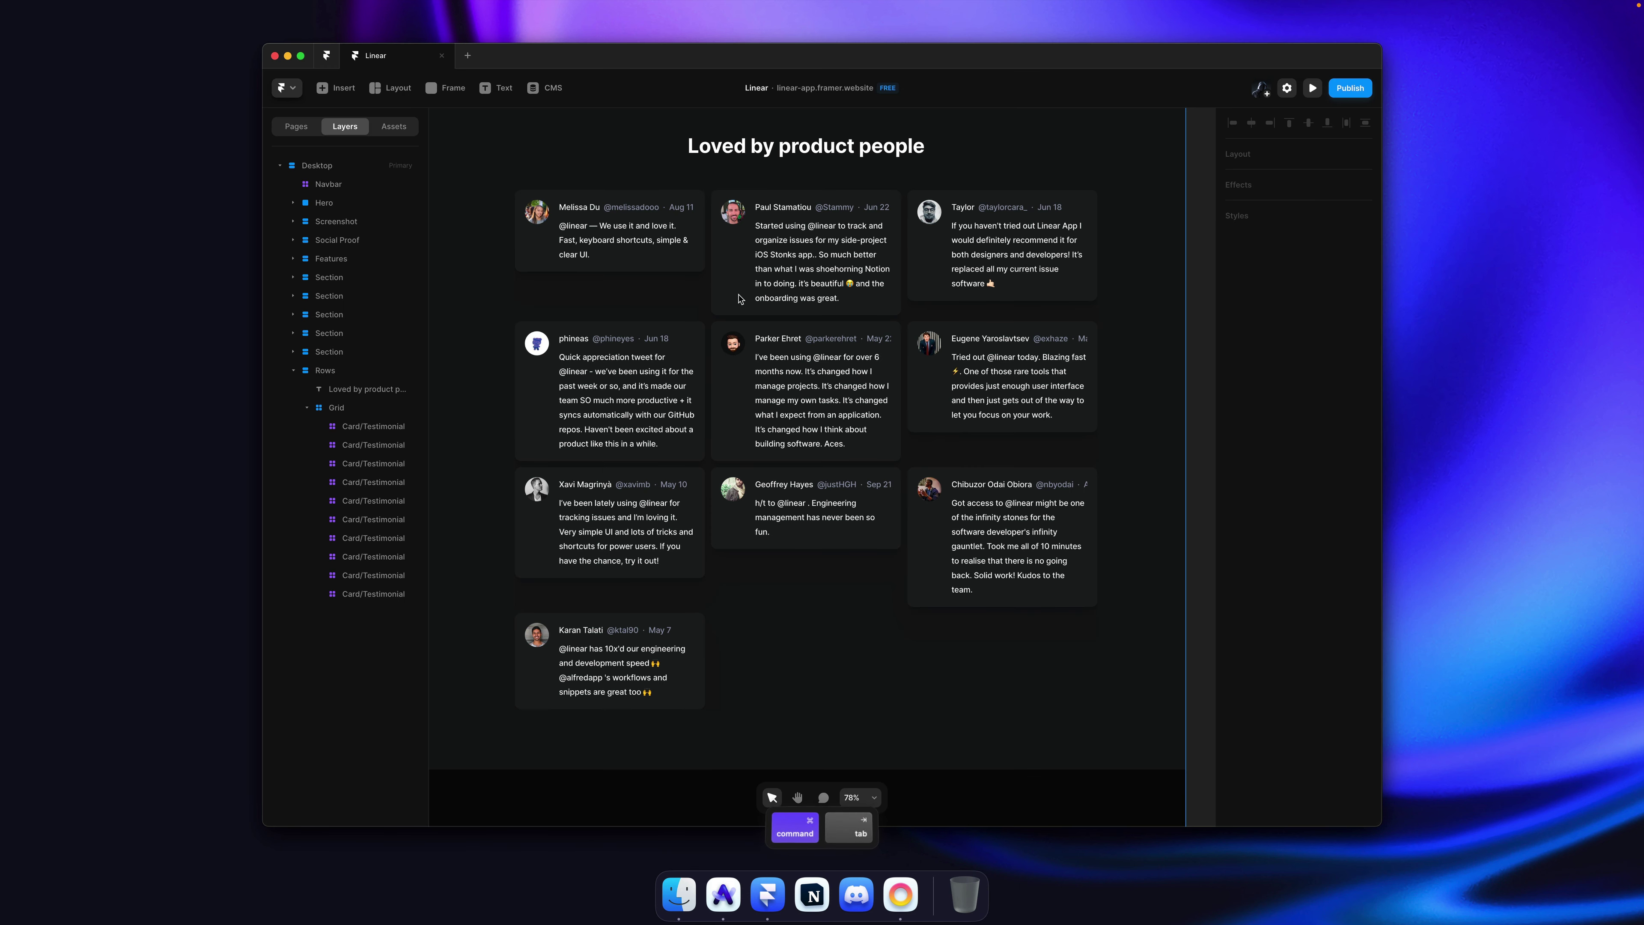
left_click(669, 314, "super")
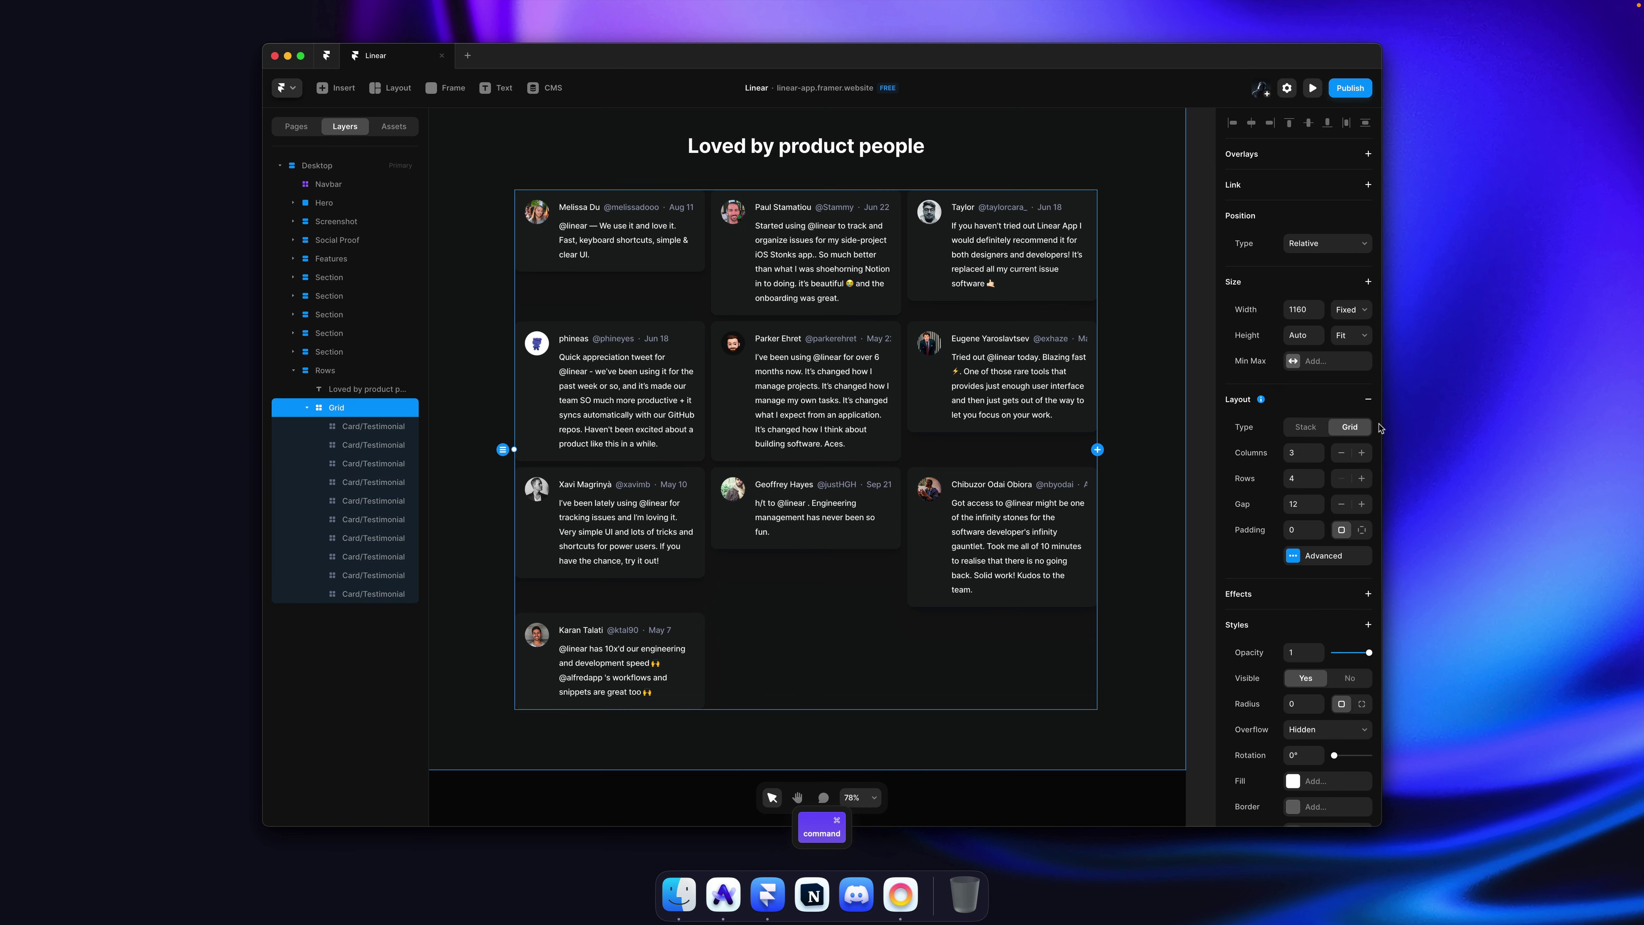
left_click(1367, 402)
scroll(821, 344, "down", 3)
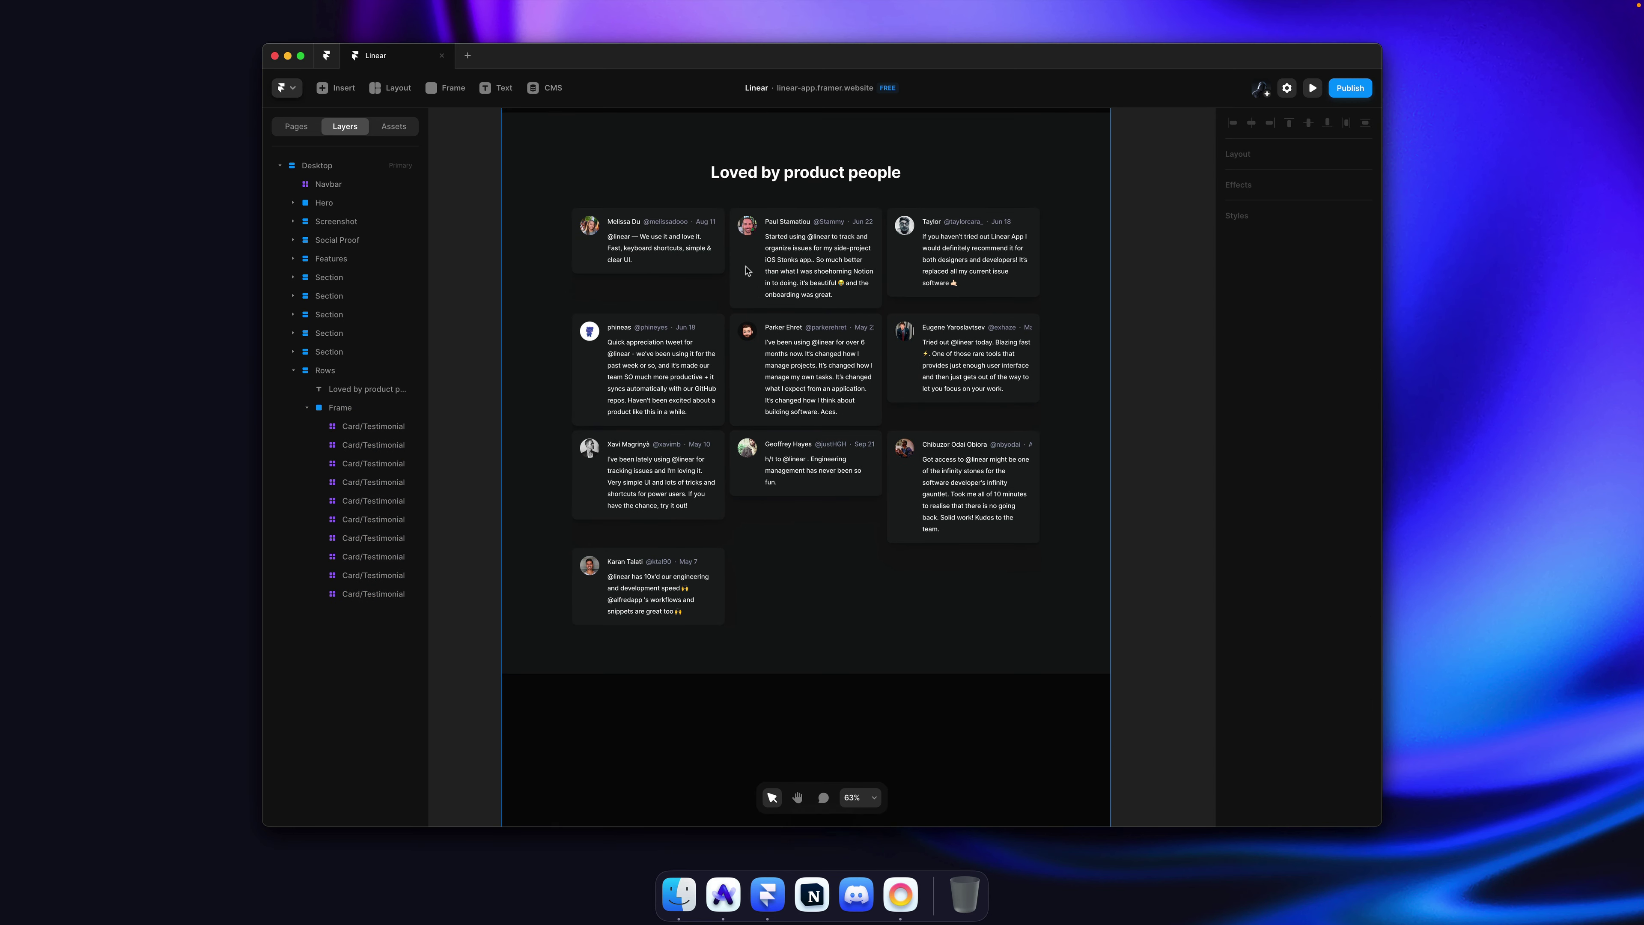
Step: Wrap the left, middle and right column cards into three separate vertical stacks
left_click(658, 265, "super")
left_click(667, 349, "shift")
left_click(658, 439, "shift")
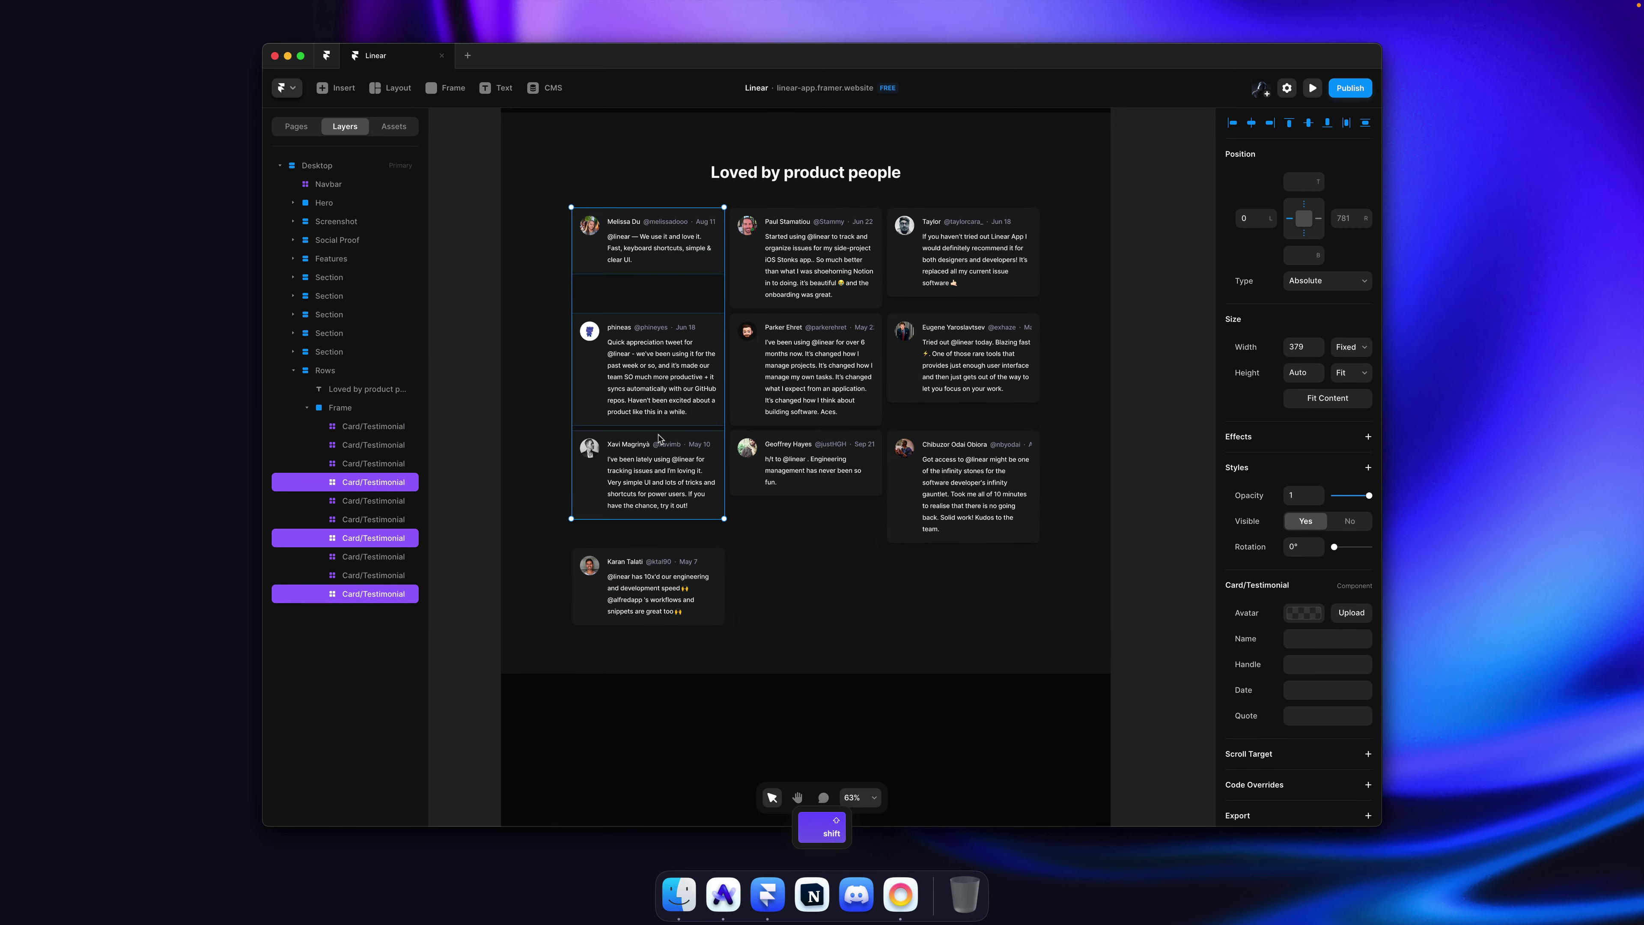
key("shift+a")
left_click(806, 259, "super")
left_click(805, 398, "shift+super")
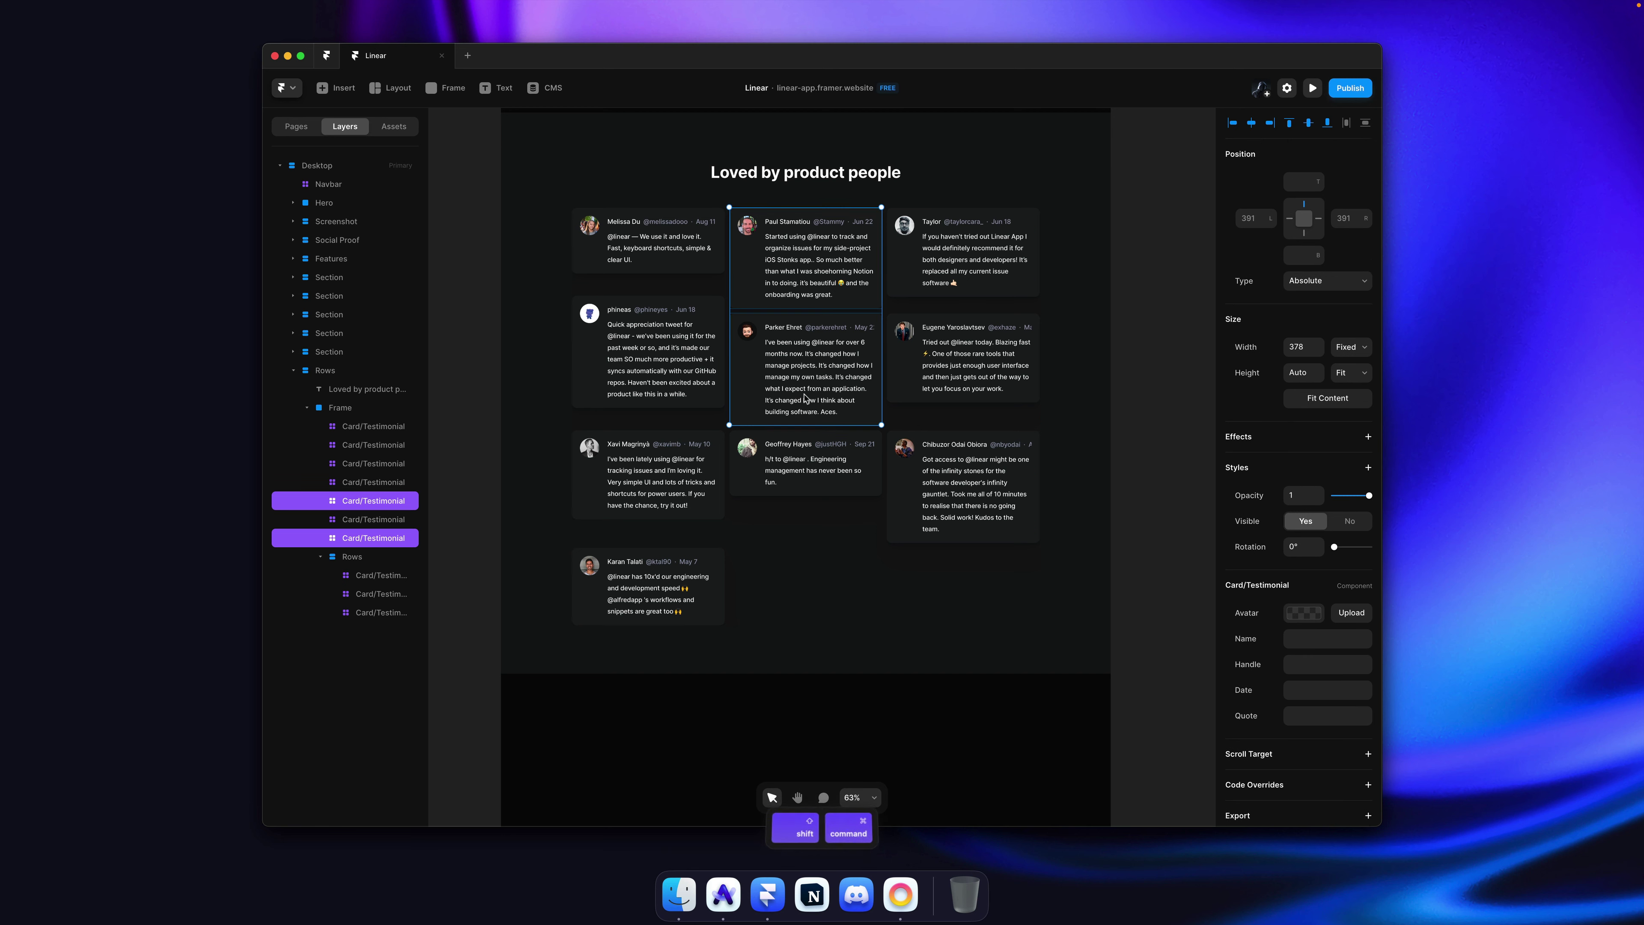
left_click(806, 466, "shift+super")
left_click(648, 583, "shift+super")
key("alt+super+Return")
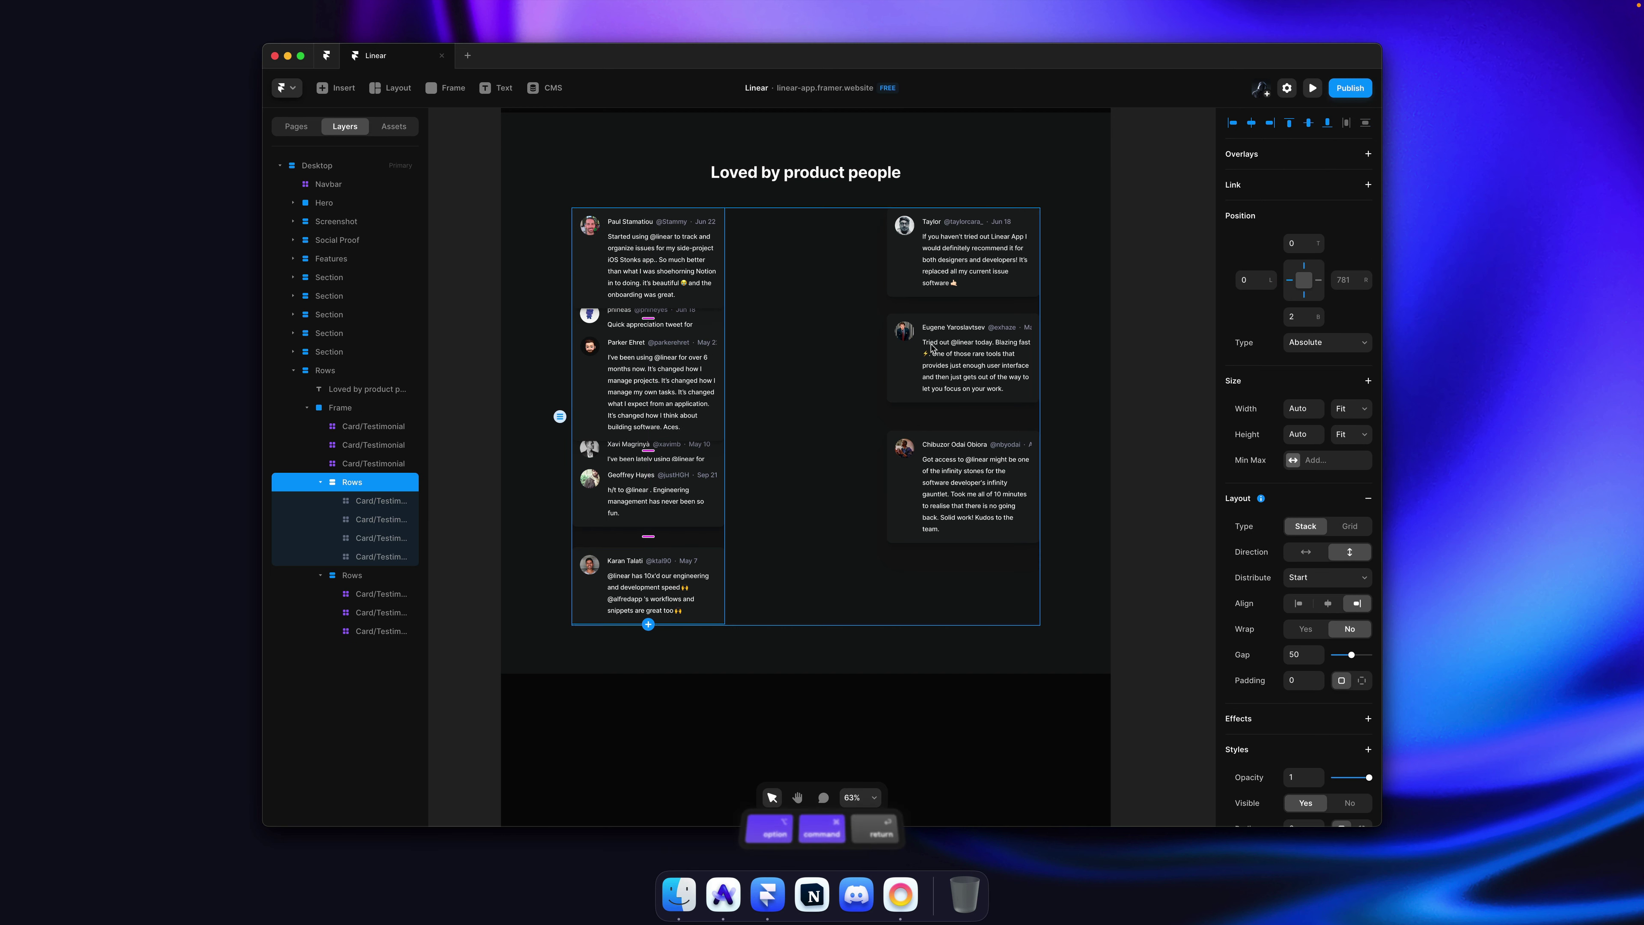
left_click(965, 259, "super")
left_click(965, 363, "shift+super")
left_click(955, 471, "shift+super")
key("alt+super+Return")
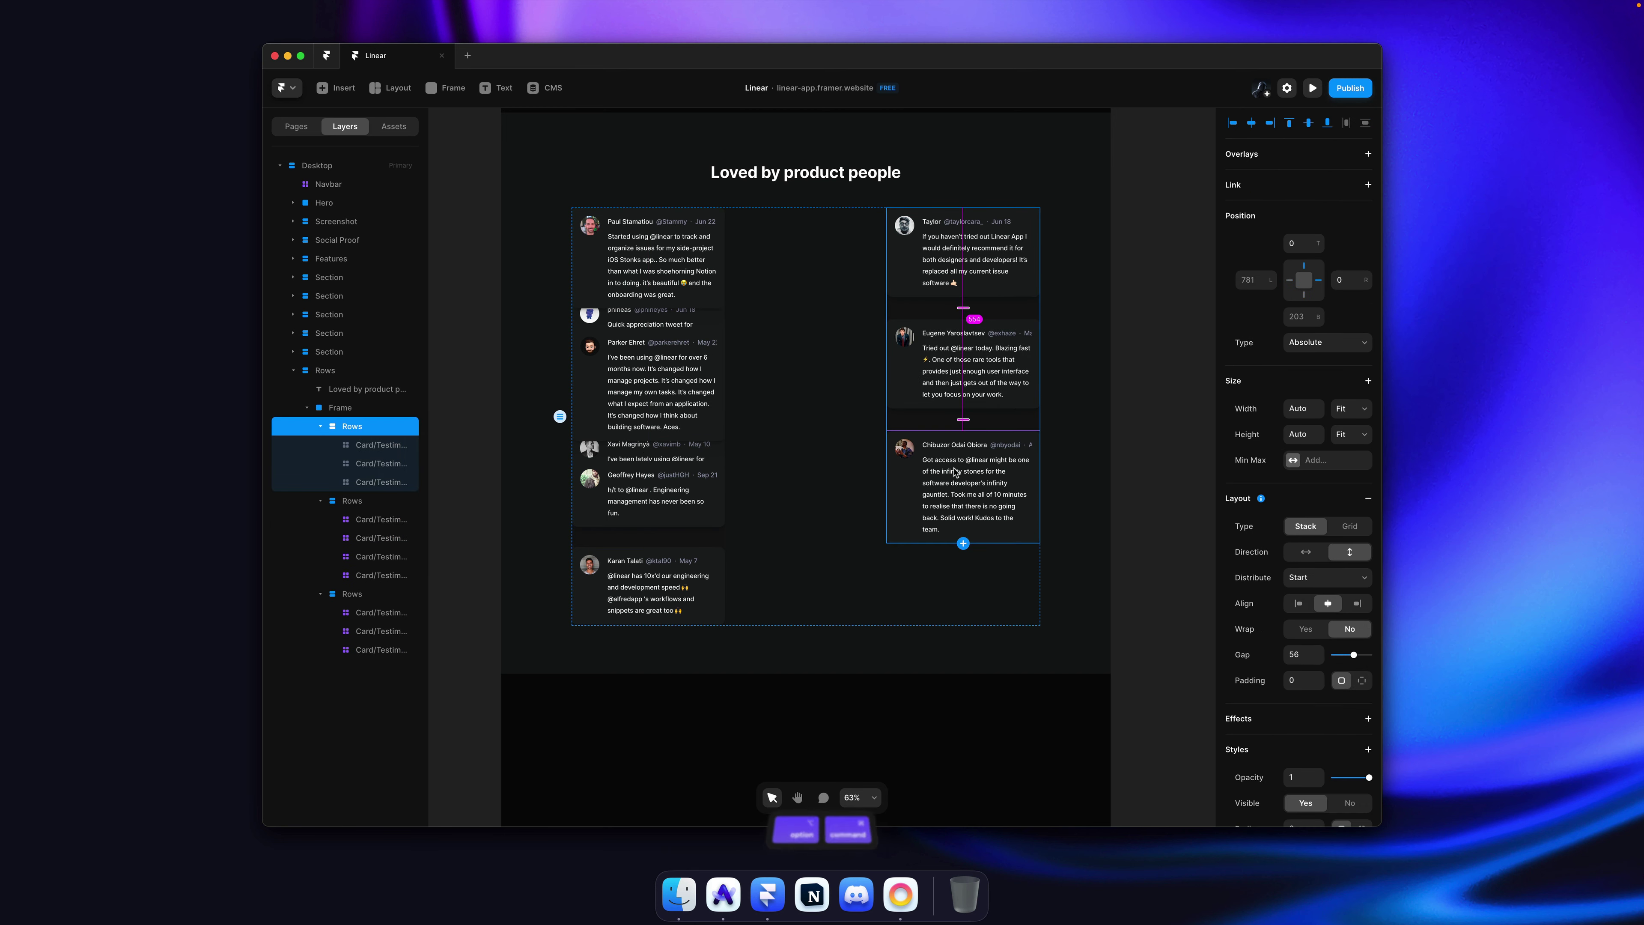
Step: Make the parent frame a horizontal stack, distributed center, with a 20 gap between columns
key("Escape")
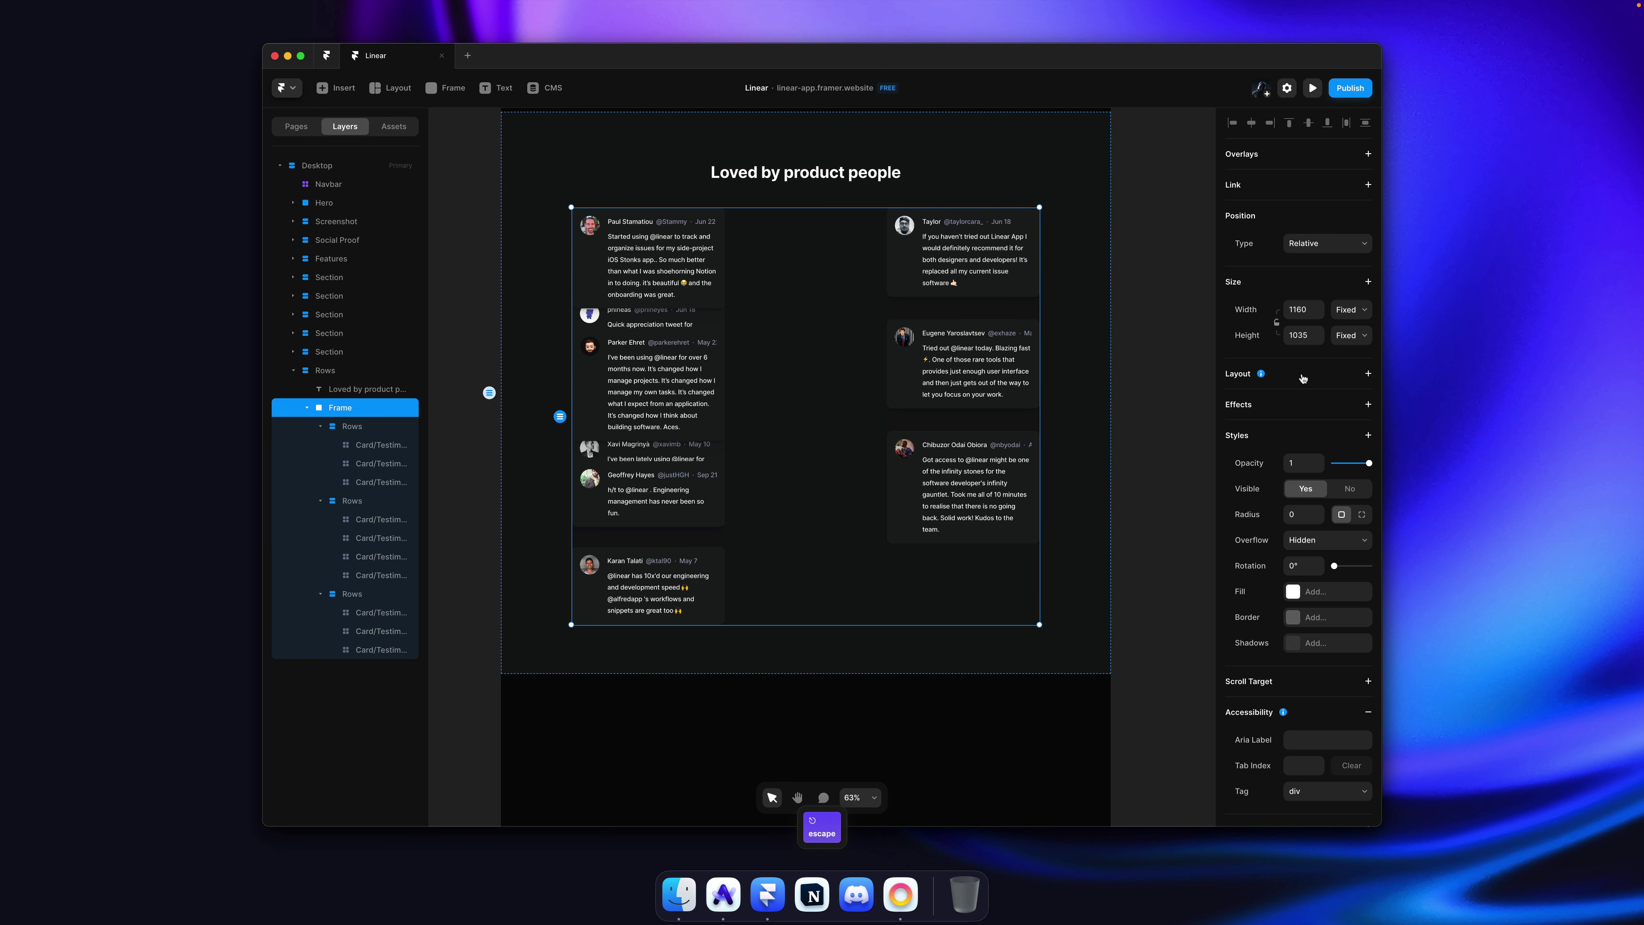
left_click(1303, 378)
left_click(1320, 454)
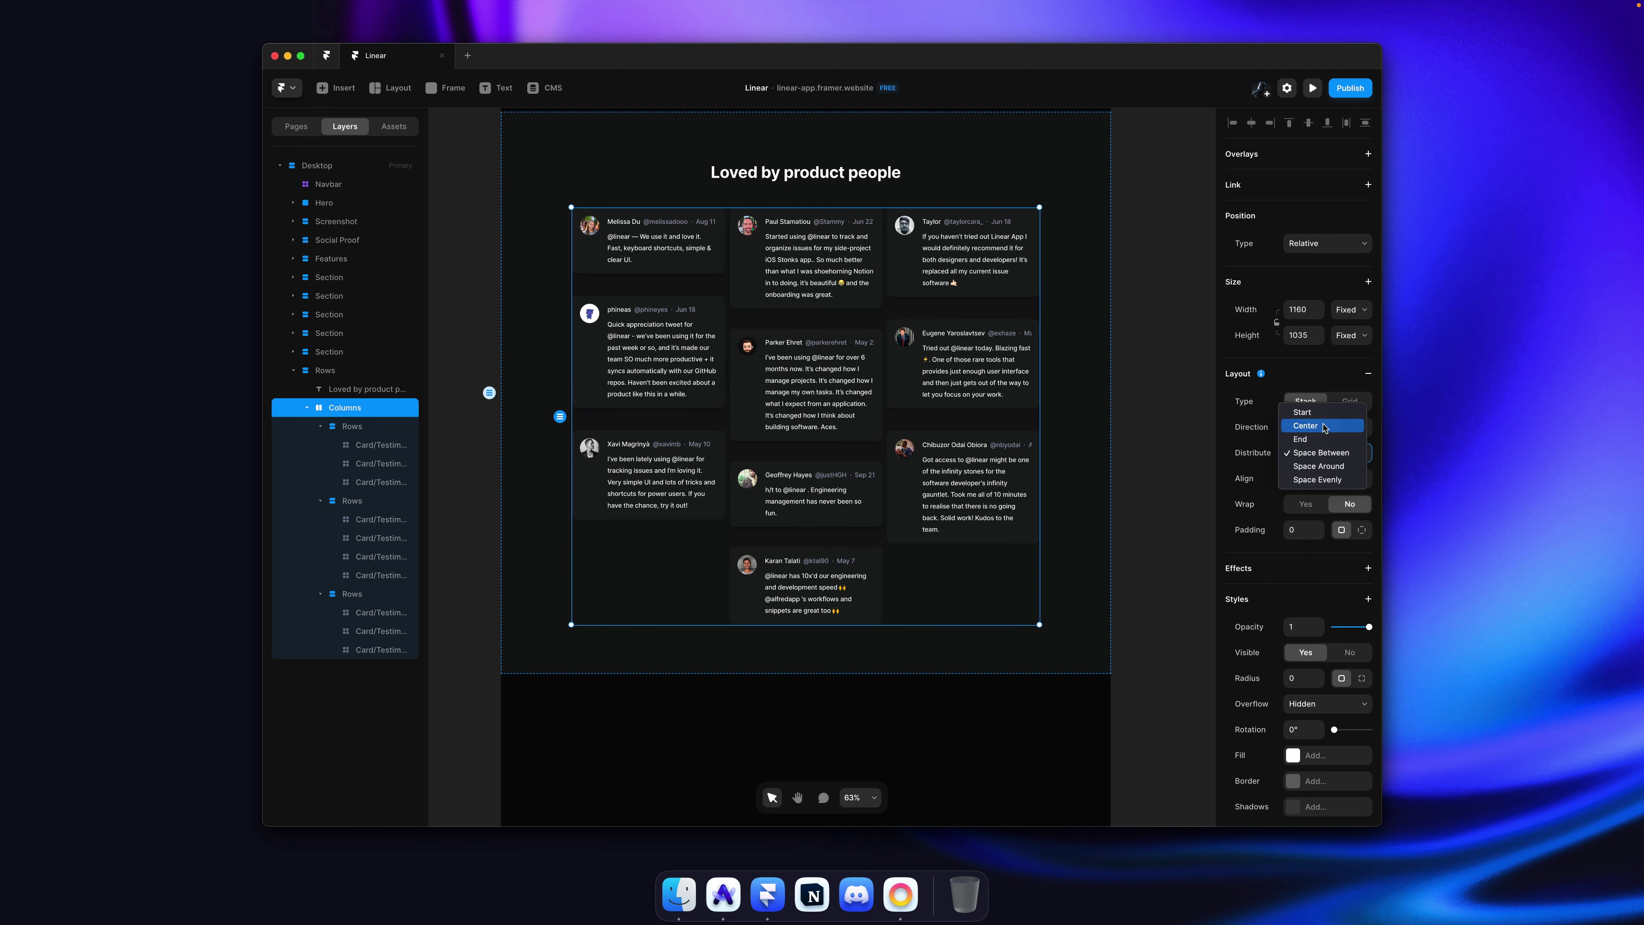
left_click(1305, 426)
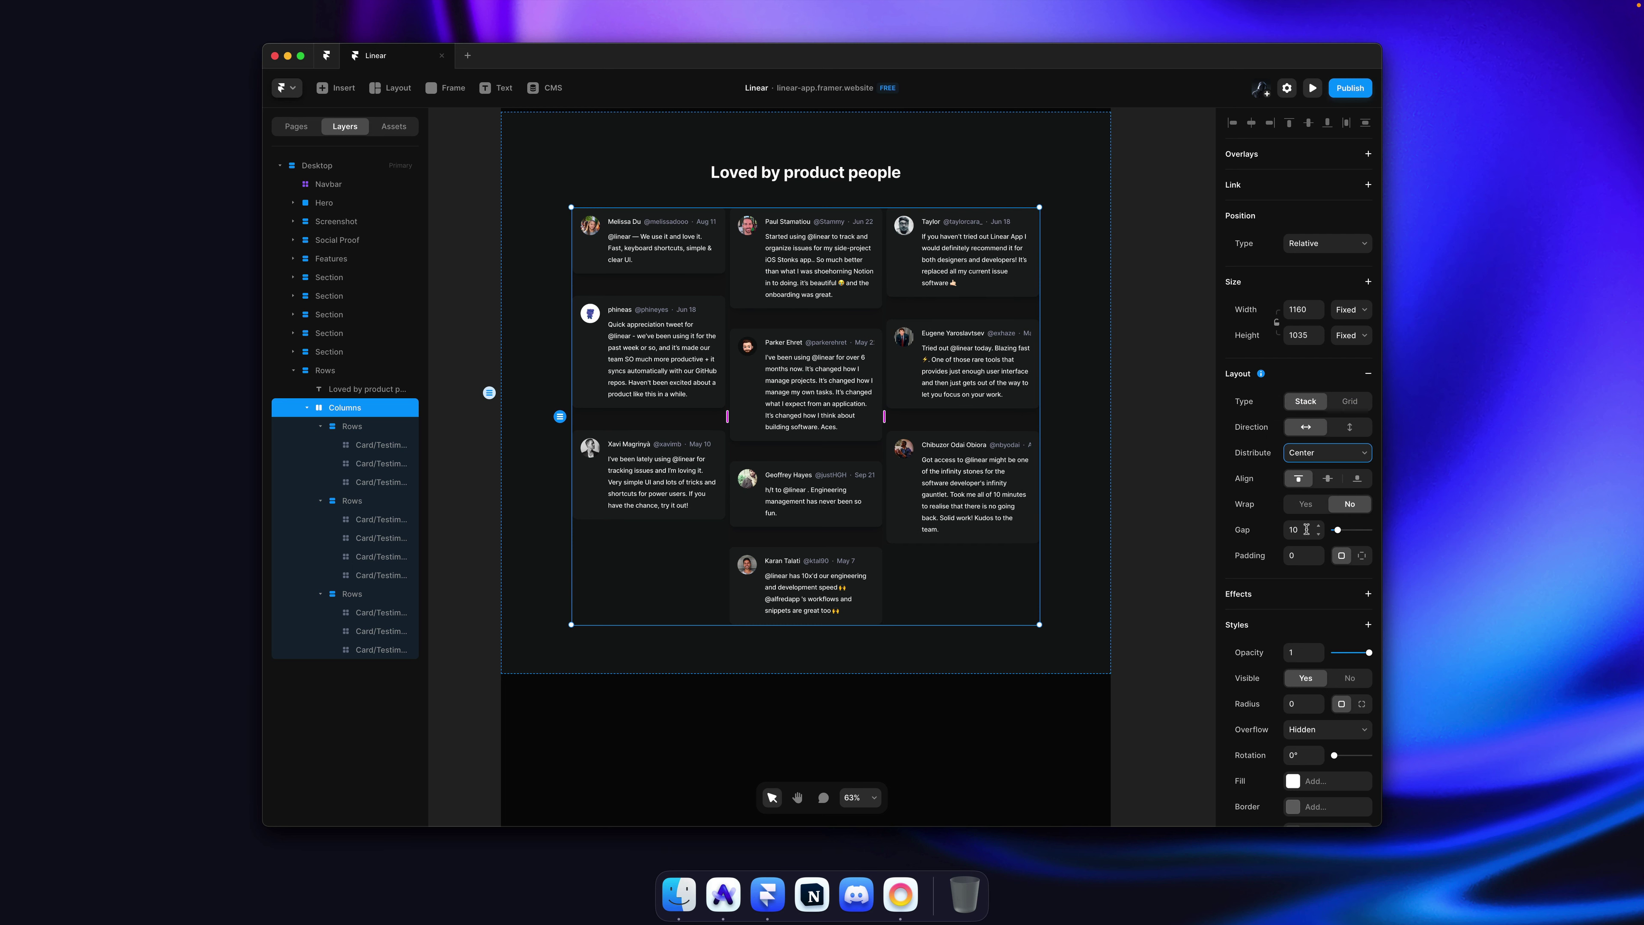
type("20")
key("Return")
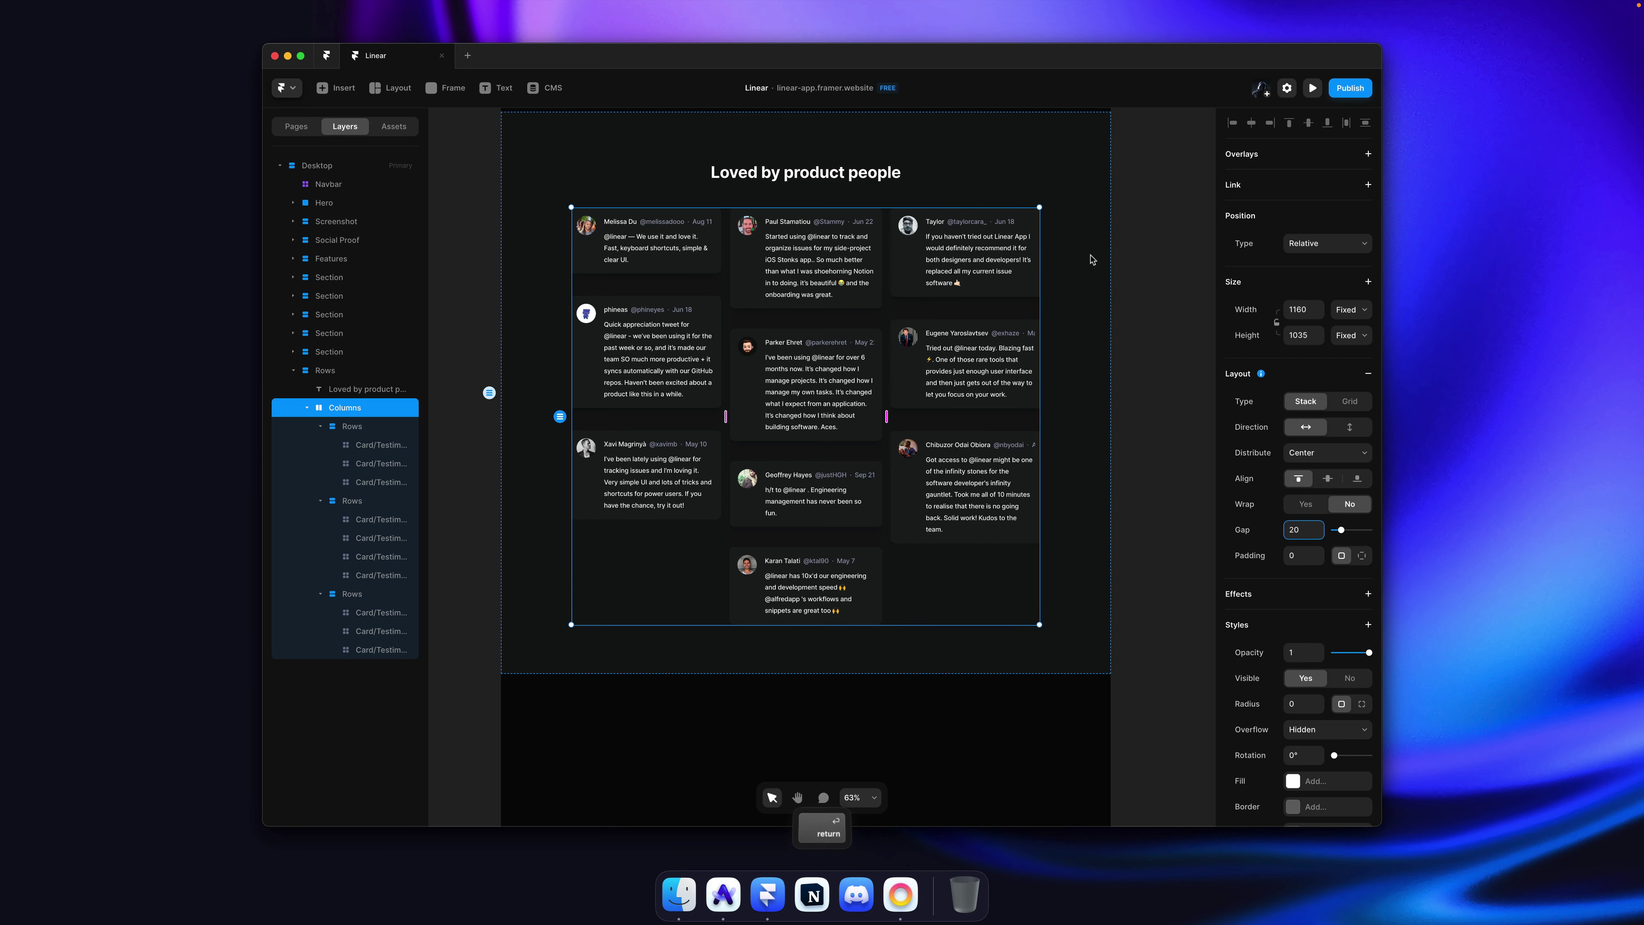
left_click(900, 265, "ctrl")
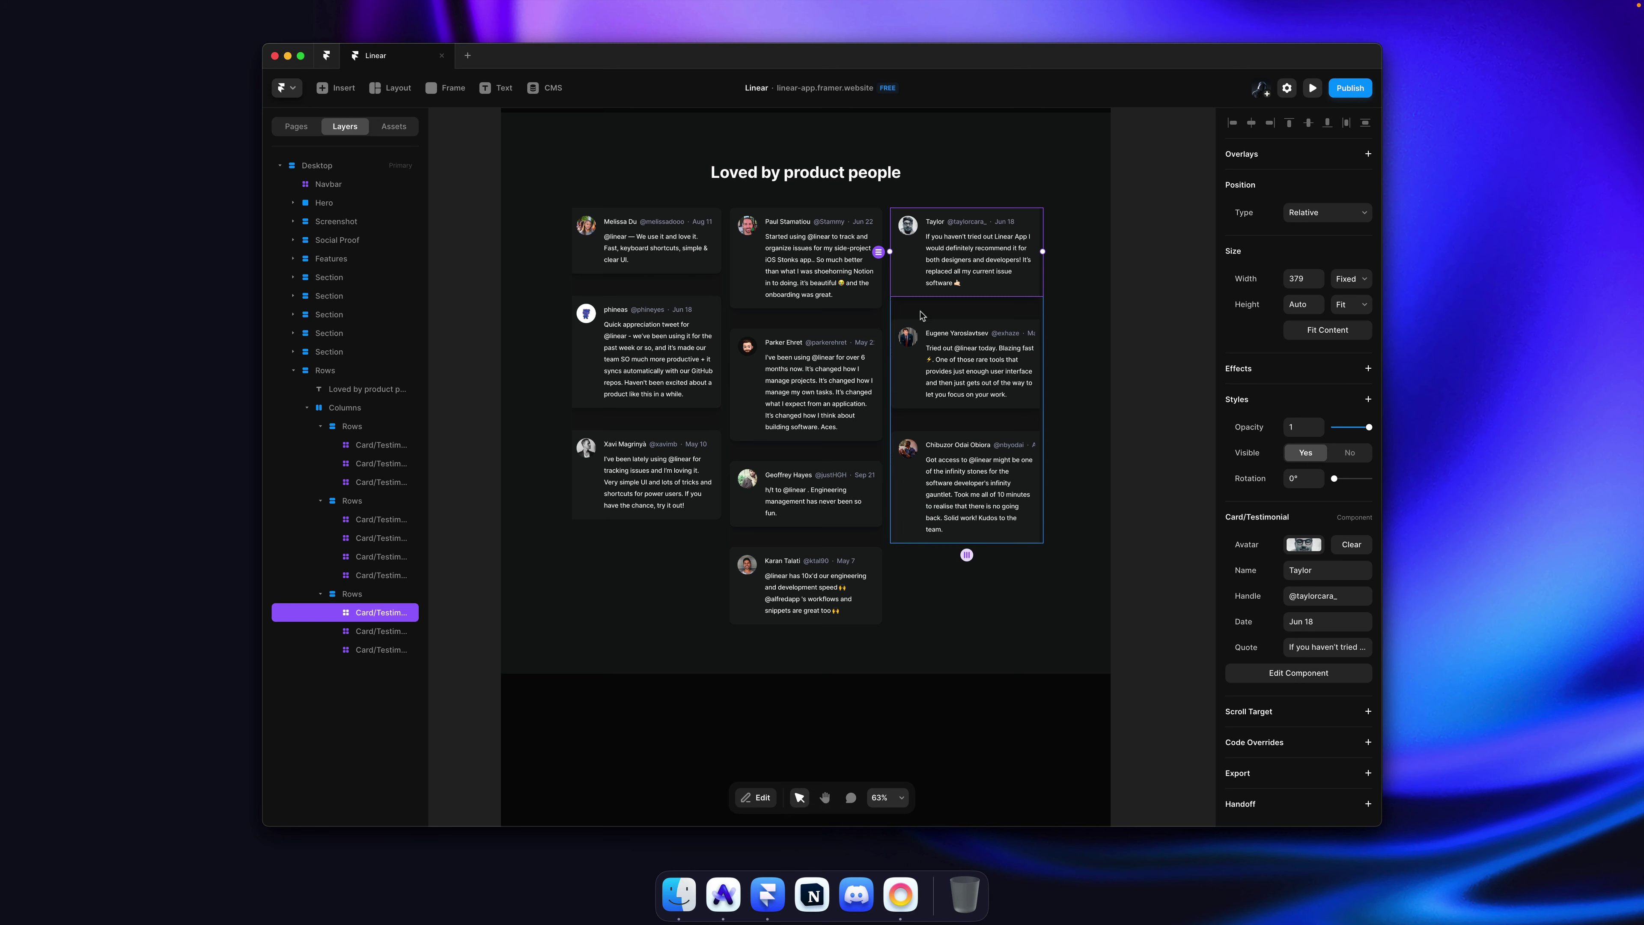
Step: Set all three Rows stacks to Fill width so the columns are equal
key("Escape")
key("ctrl+shift+a")
left_click(1351, 279)
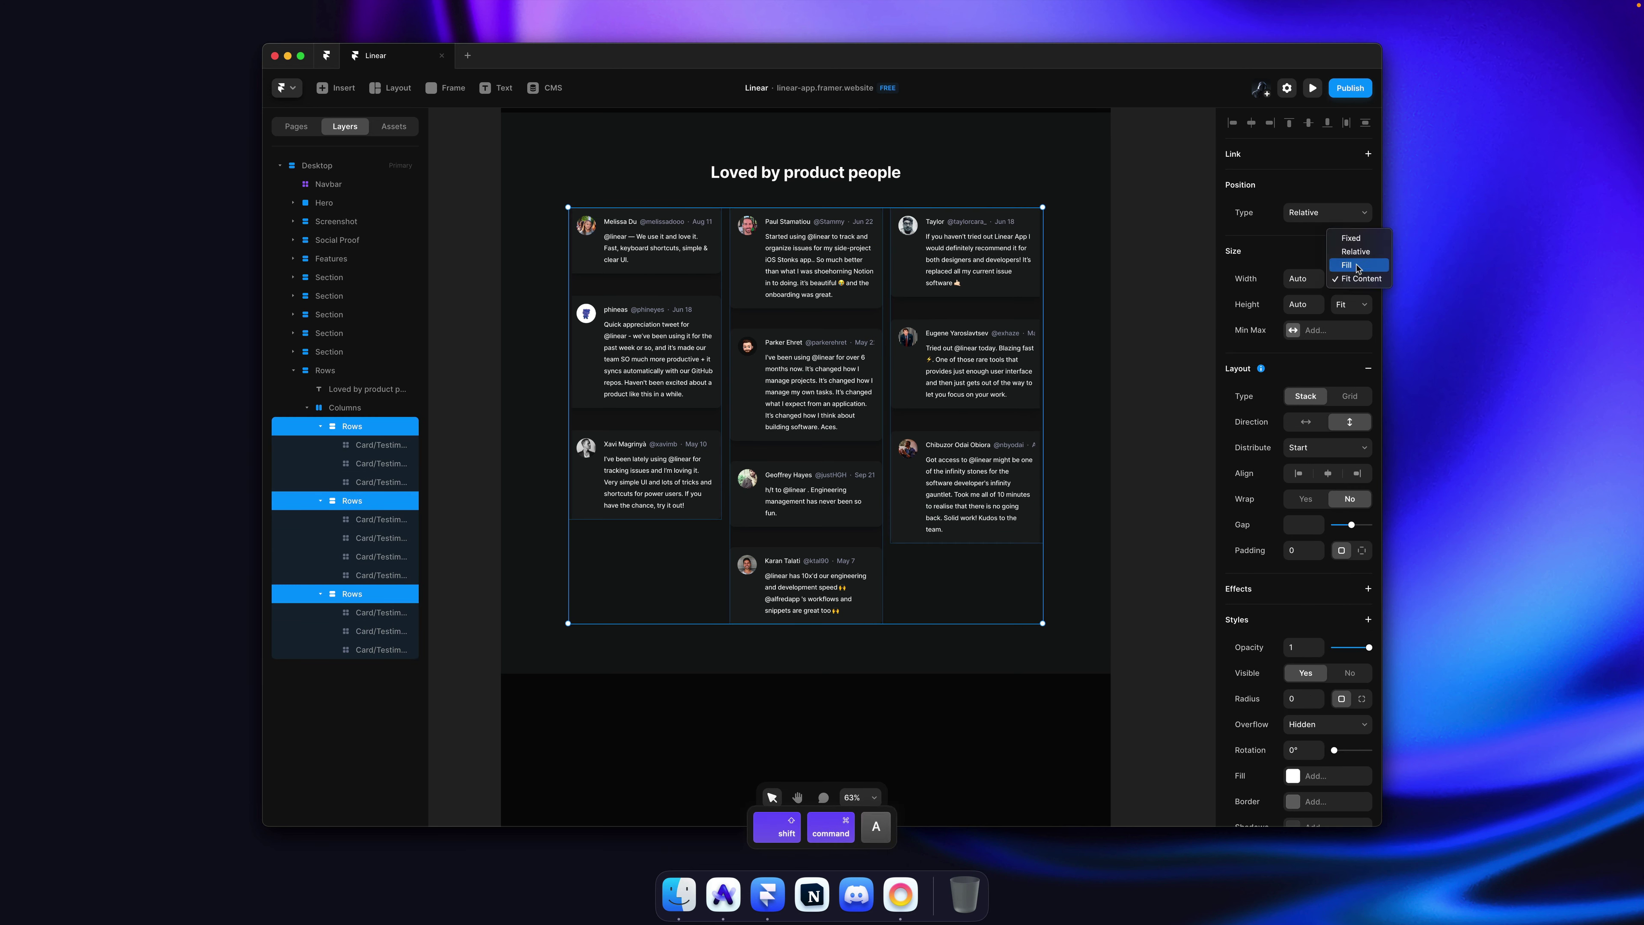
left_click(1358, 267)
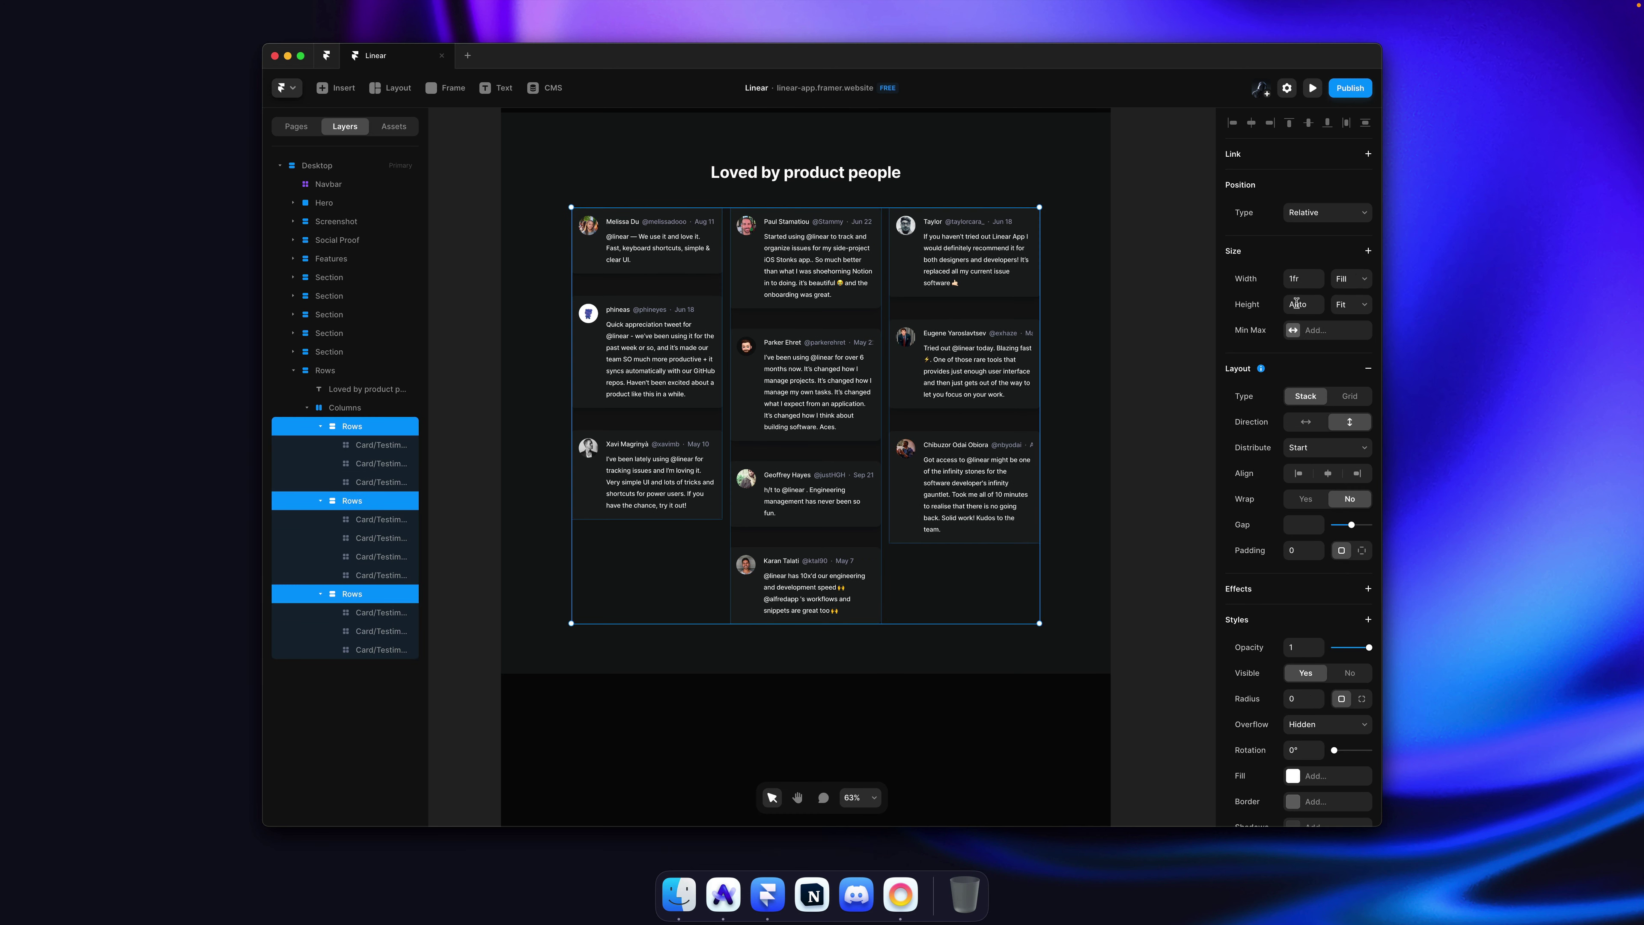
left_click(1133, 287)
Step: Centre-align the cards in all three columns and set a 20 gap between them
left_click(648, 285)
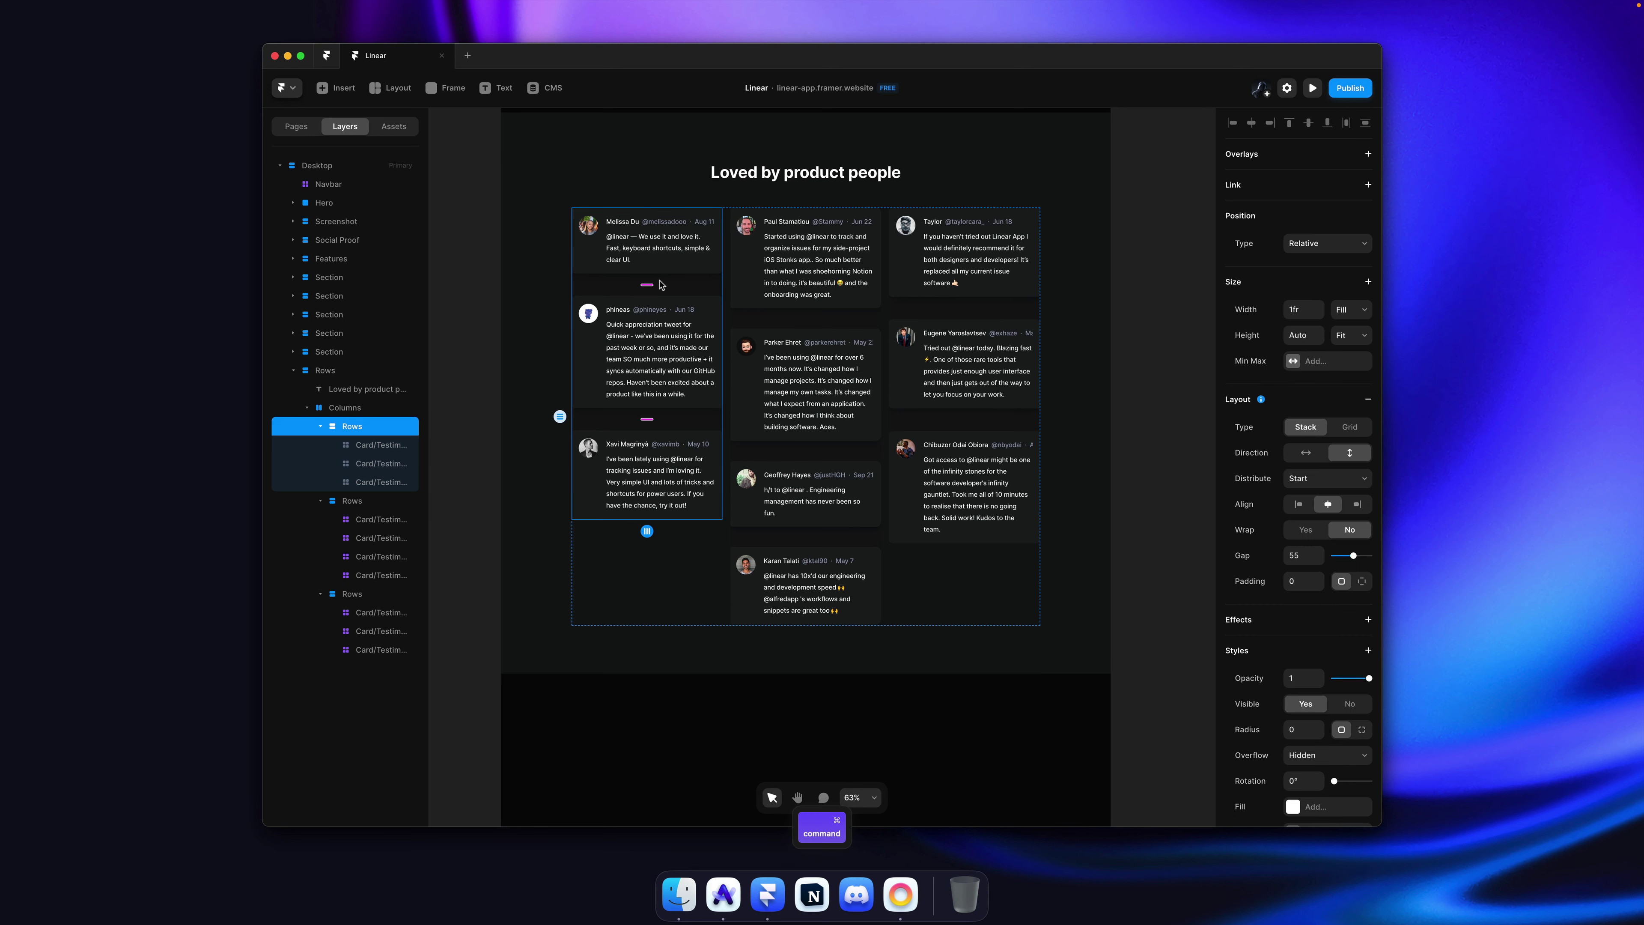
key("ctrl+shift+a")
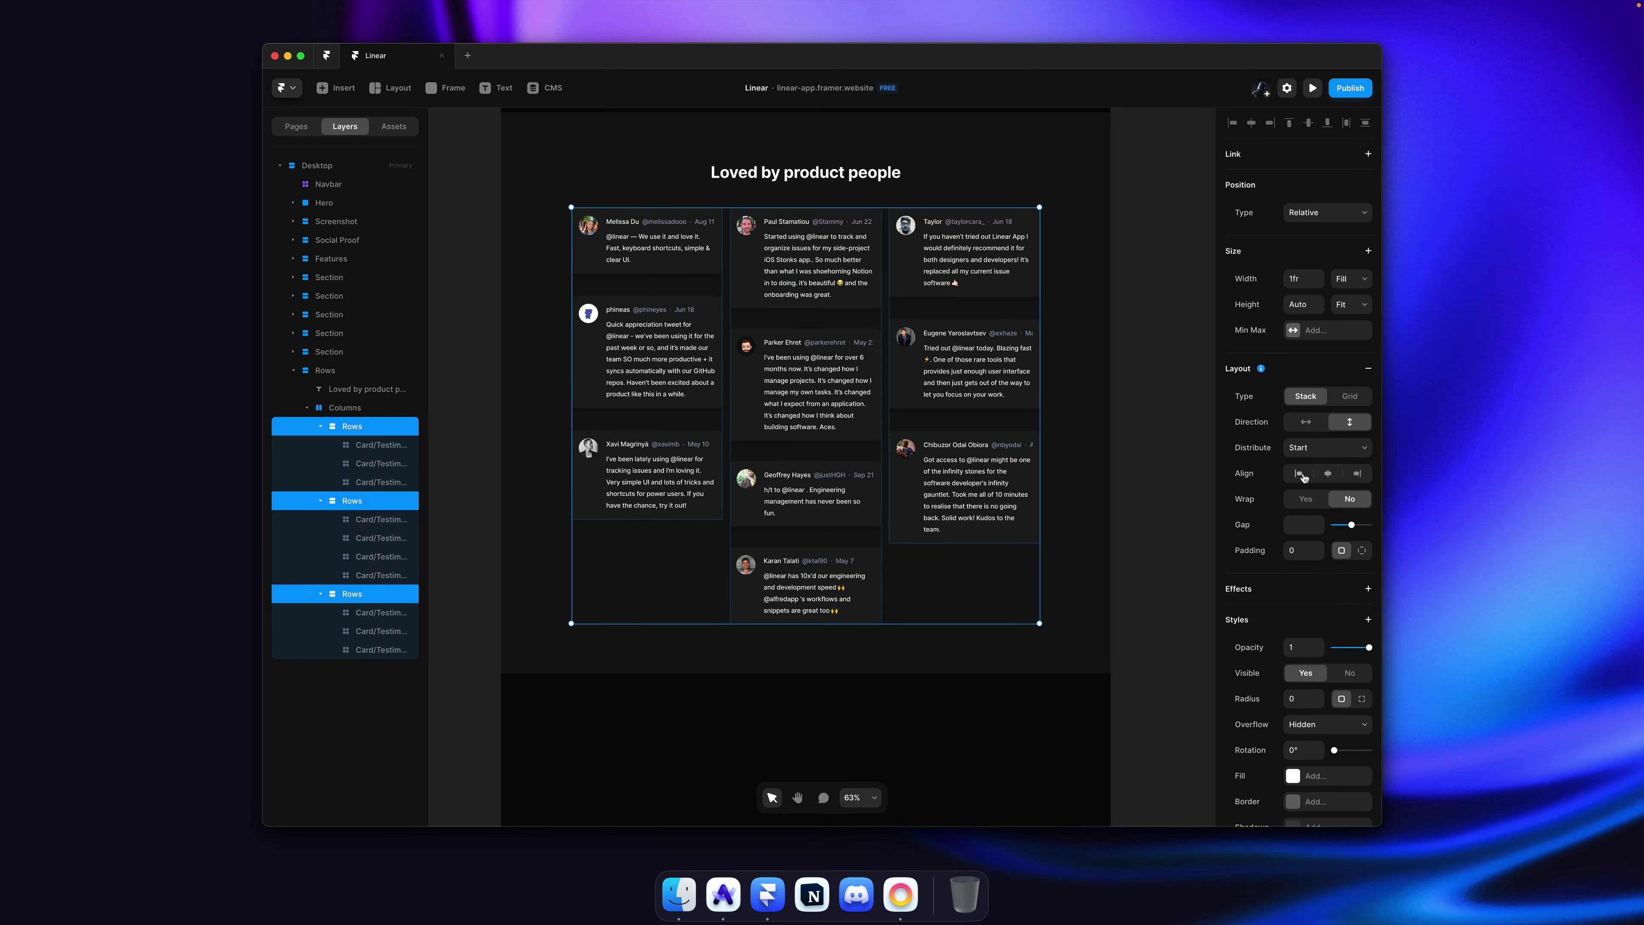
left_click(1326, 474)
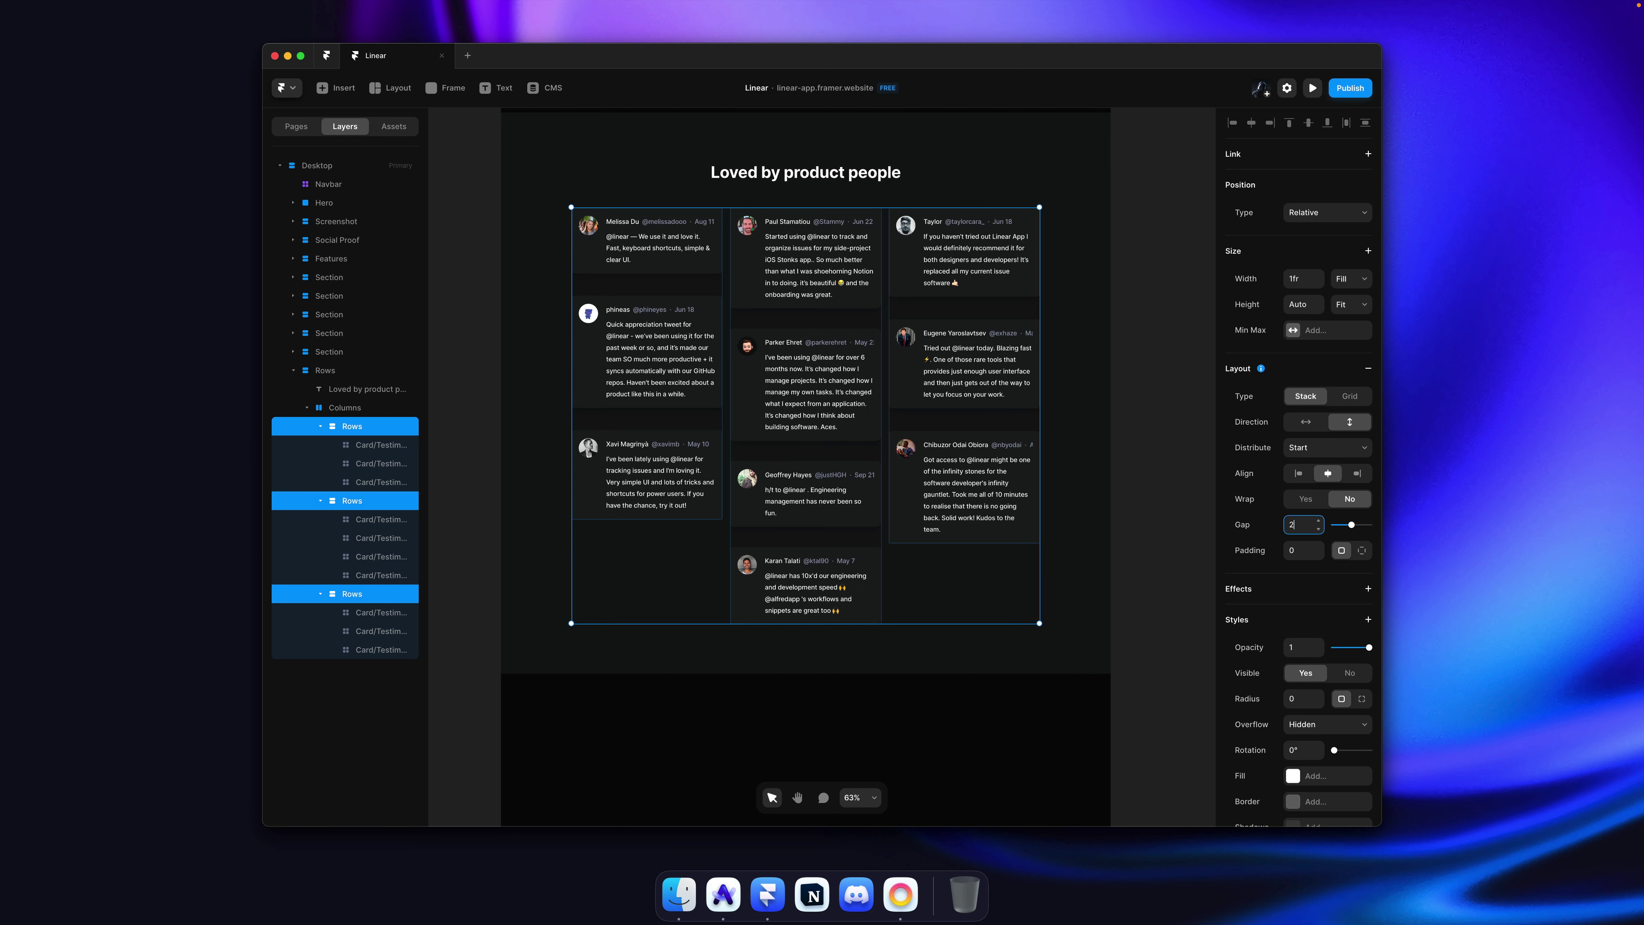
type("0")
key("Return")
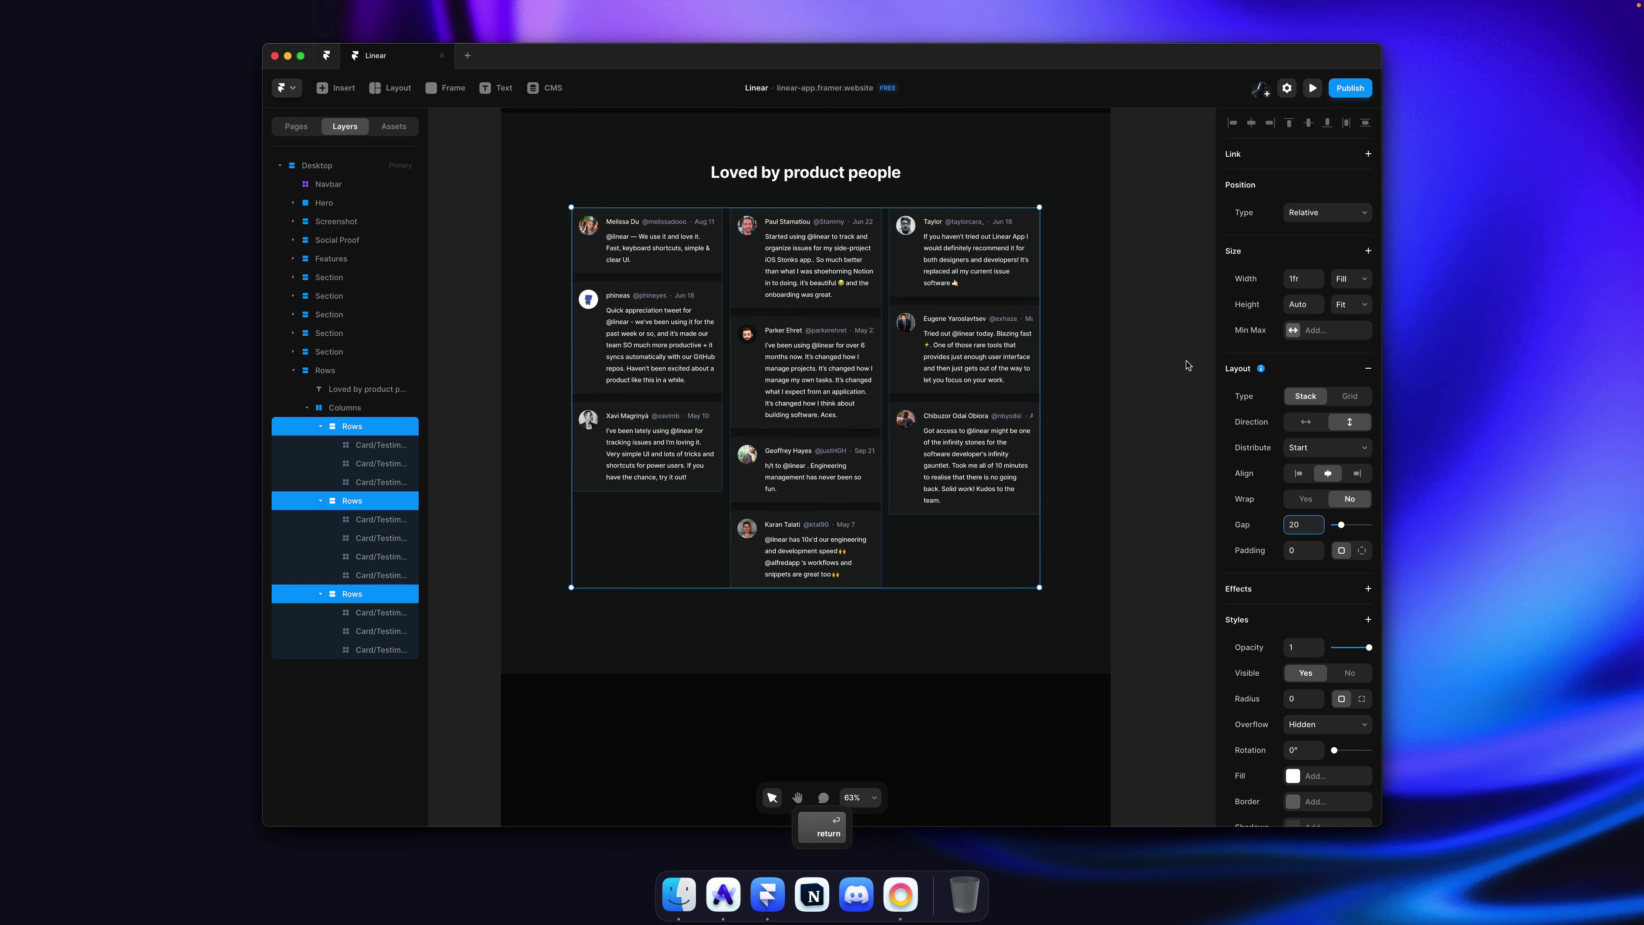
Step: Save the project and publish the site to the web
left_click(1140, 329)
key("super+s")
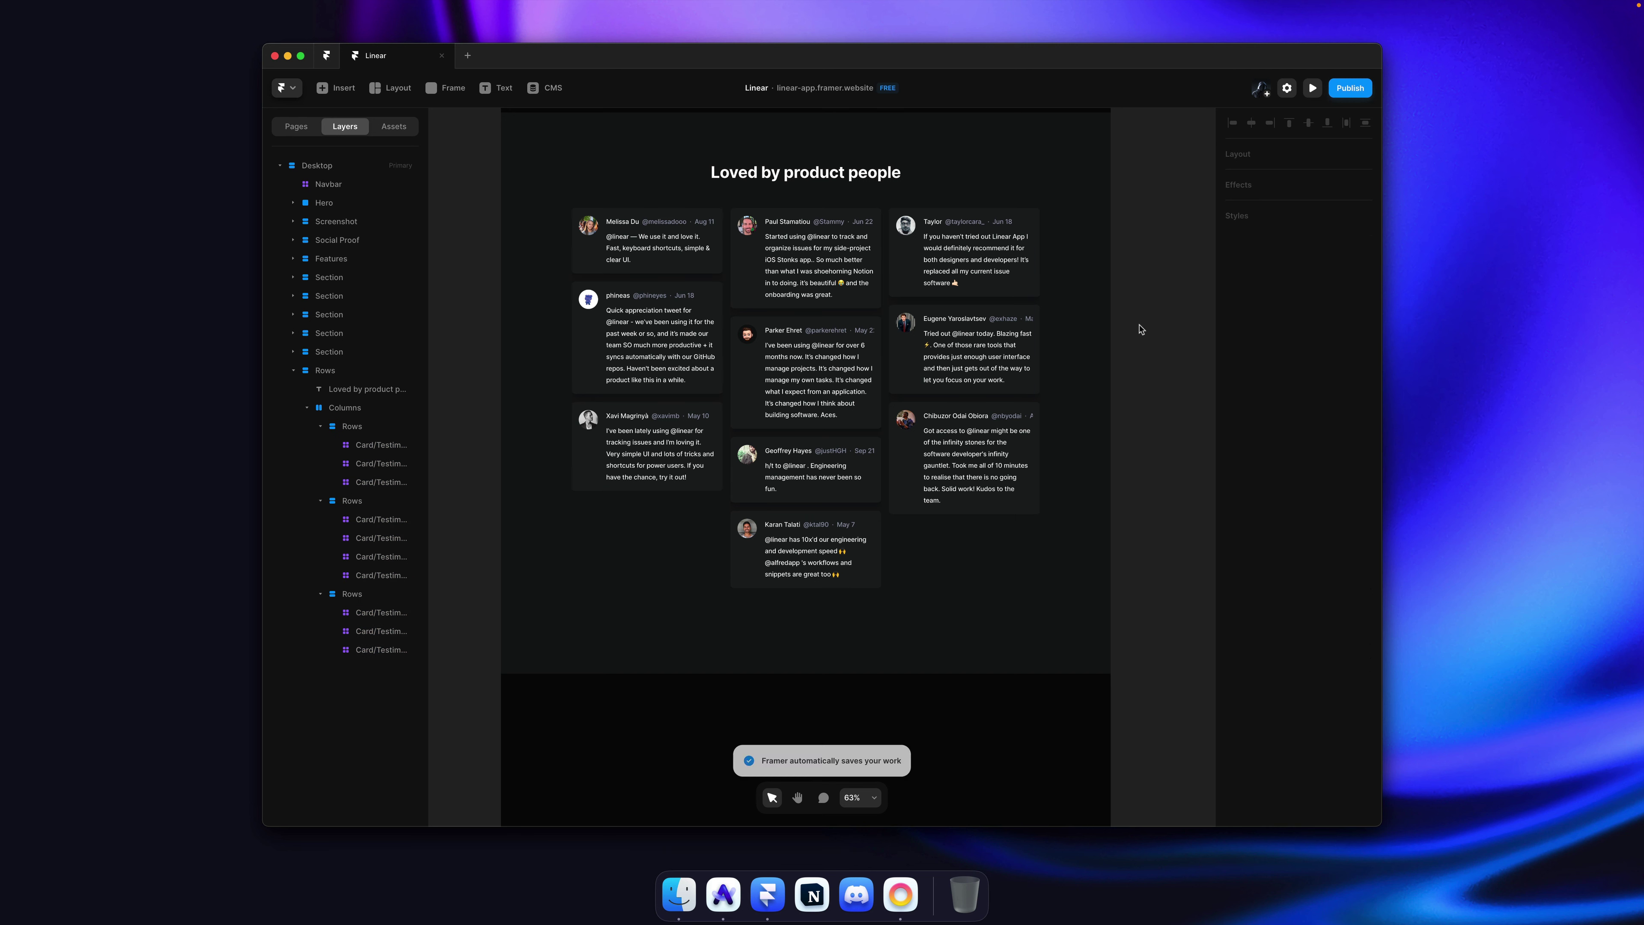
scroll(1146, 330, "up", 1)
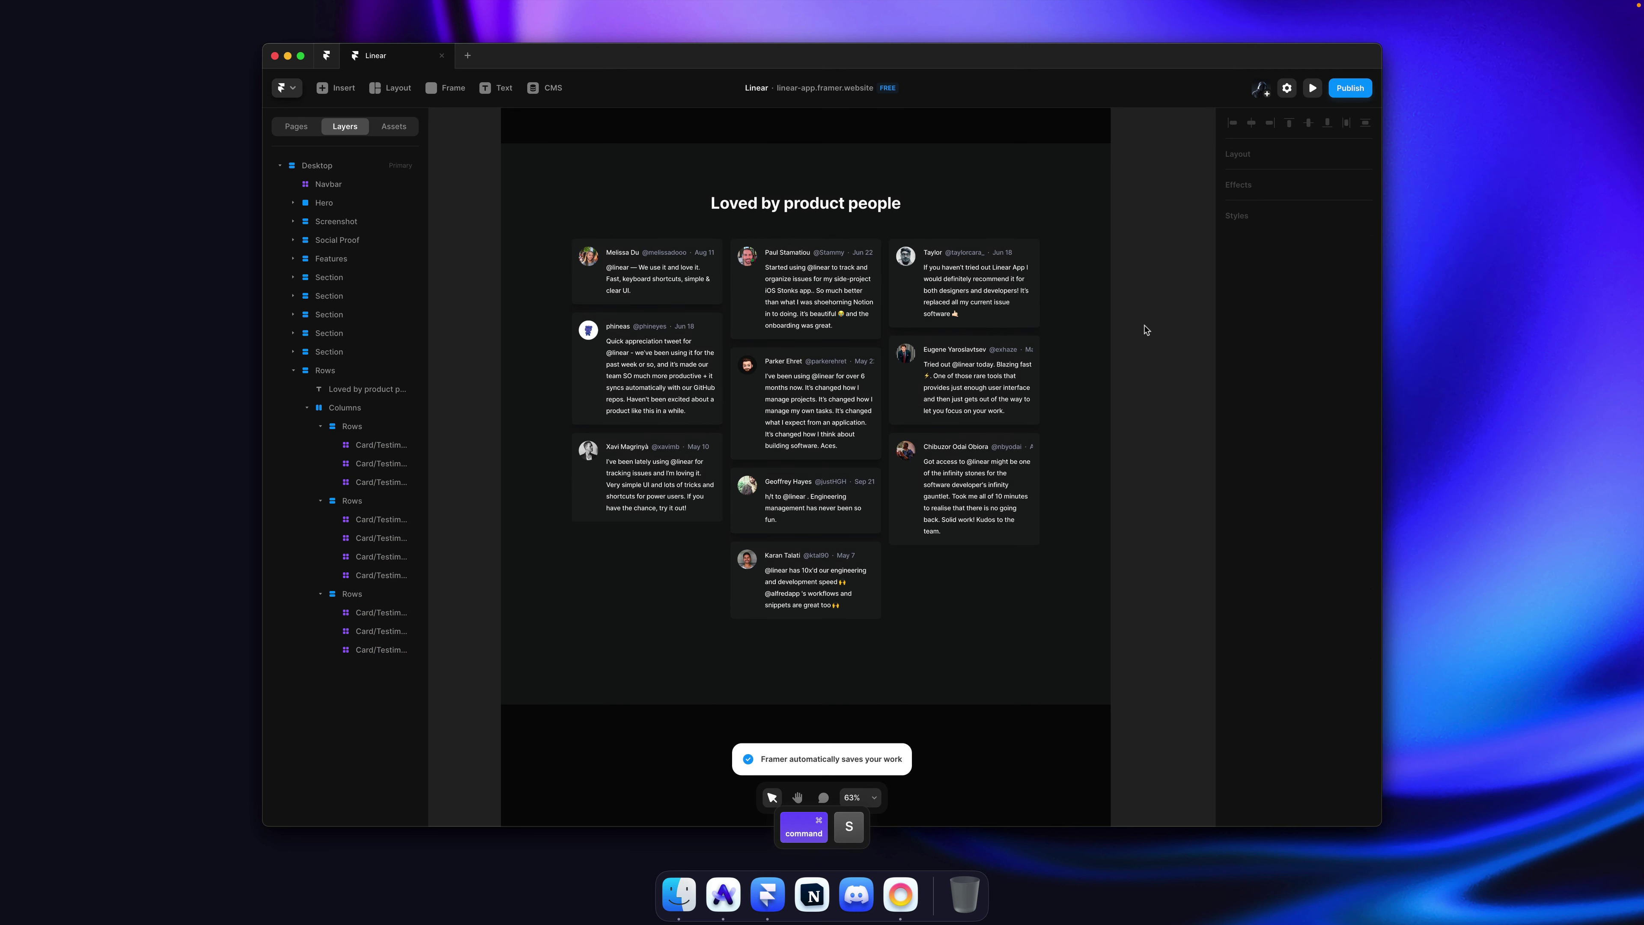
key("shift+super+p")
Step: Reload linear-app.framer.website in Arc and compare its testimonials against linear.app several times
key("super+Tab")
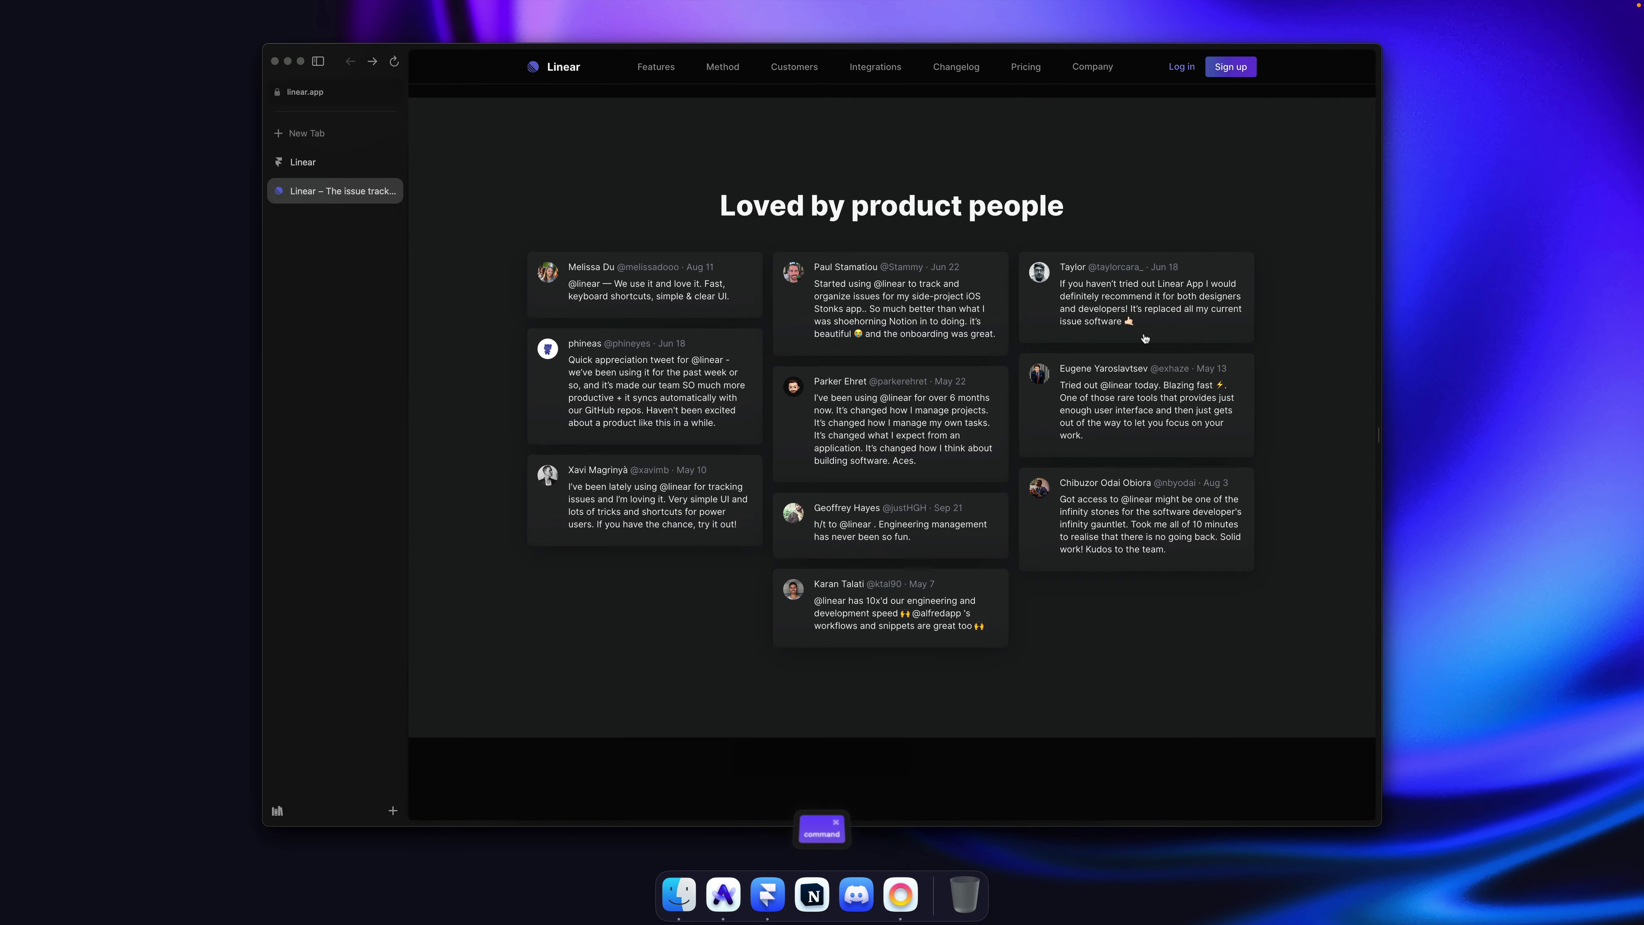
left_click(329, 172)
key("super+r")
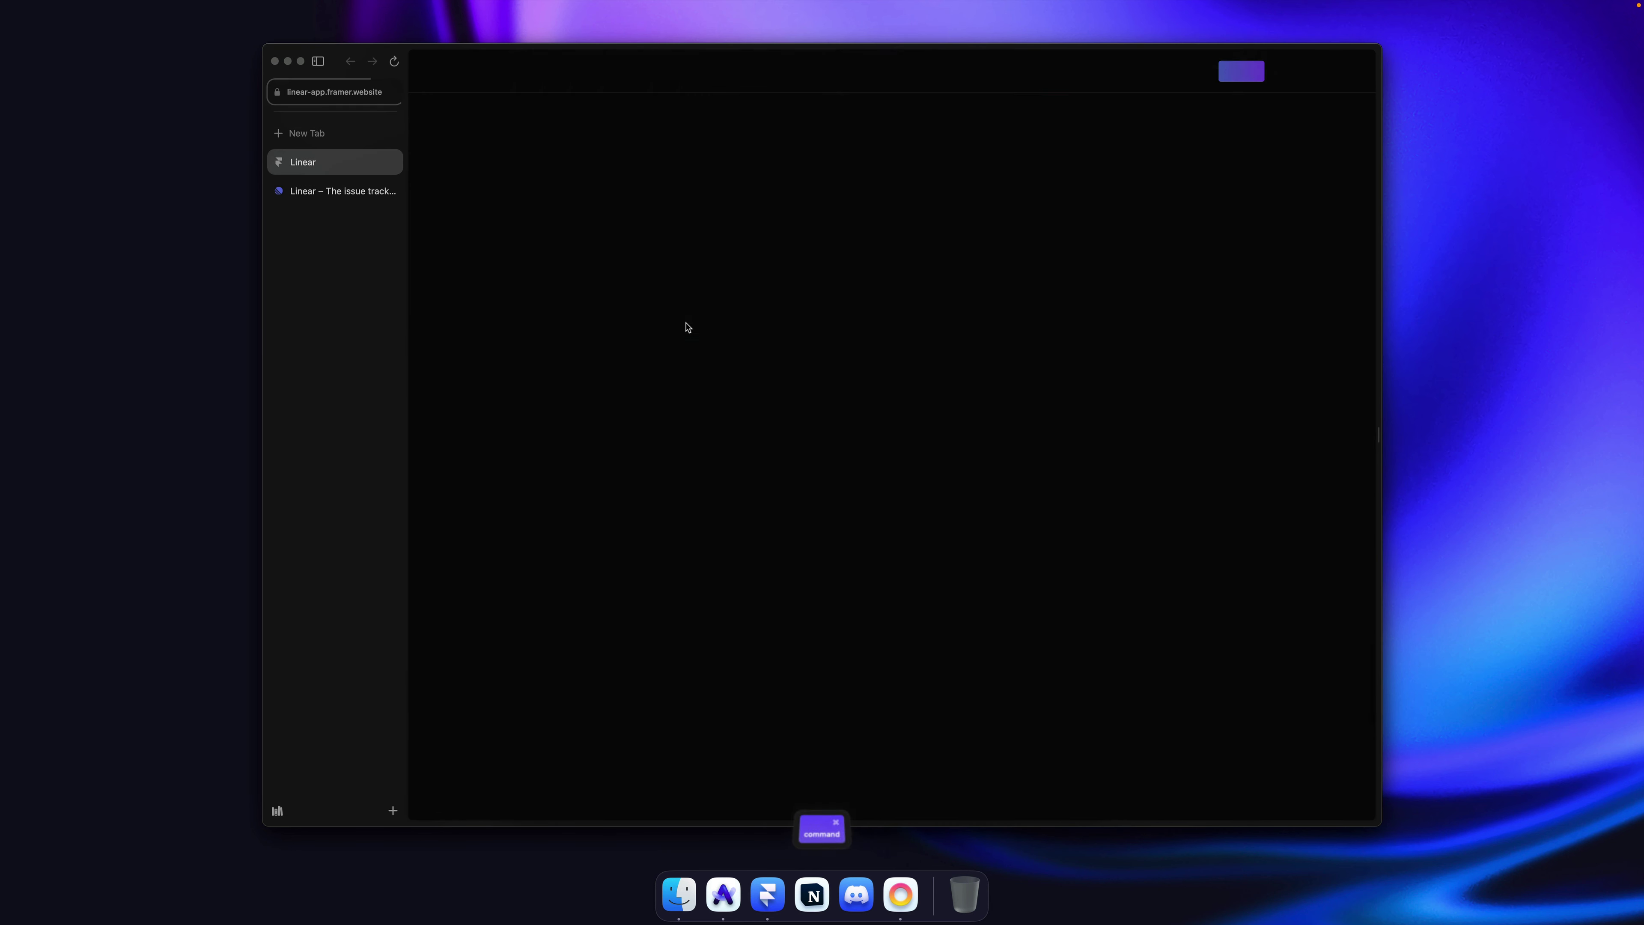
scroll(688, 327, "down", 3)
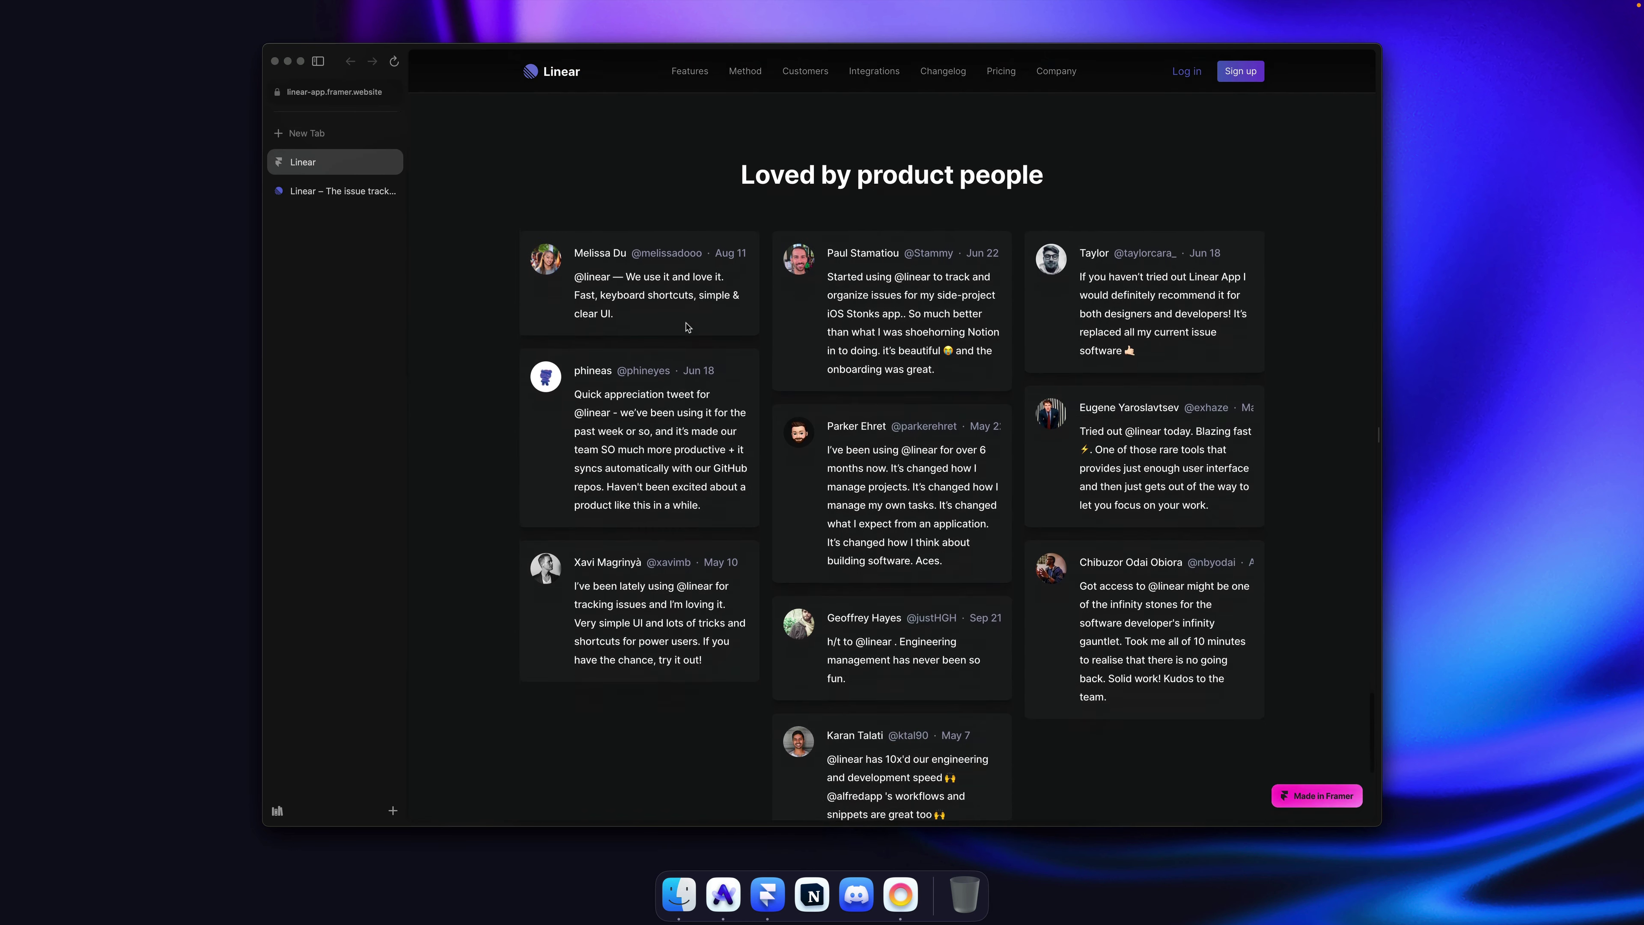
left_click(295, 194)
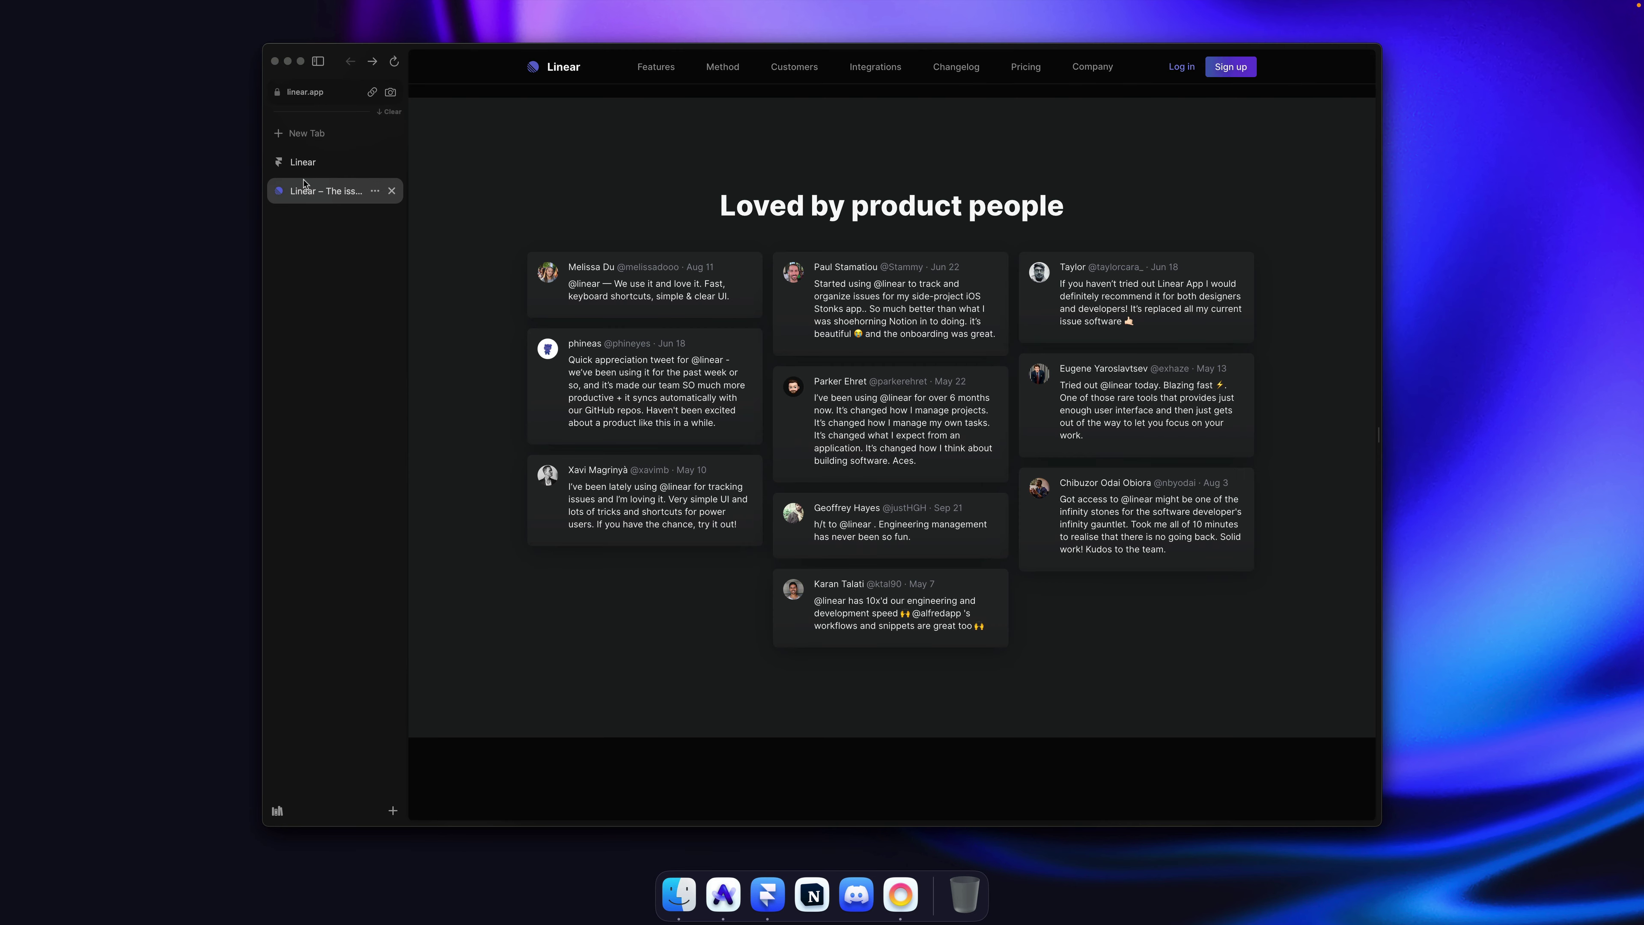
left_click(305, 172)
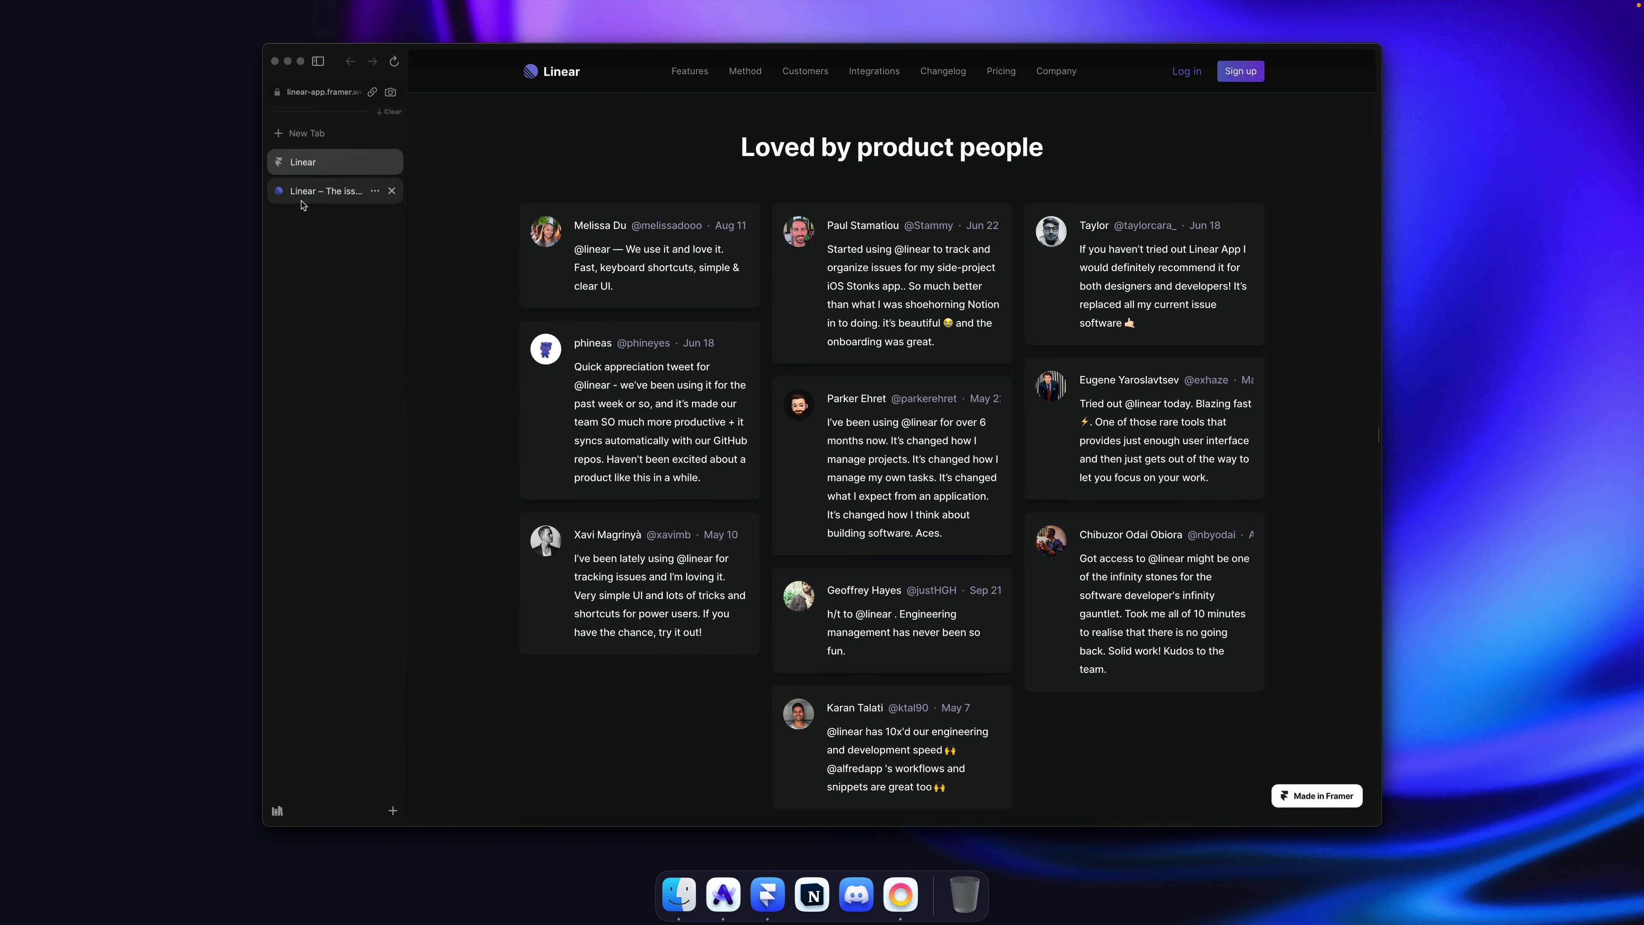
left_click(302, 201)
left_click(310, 170)
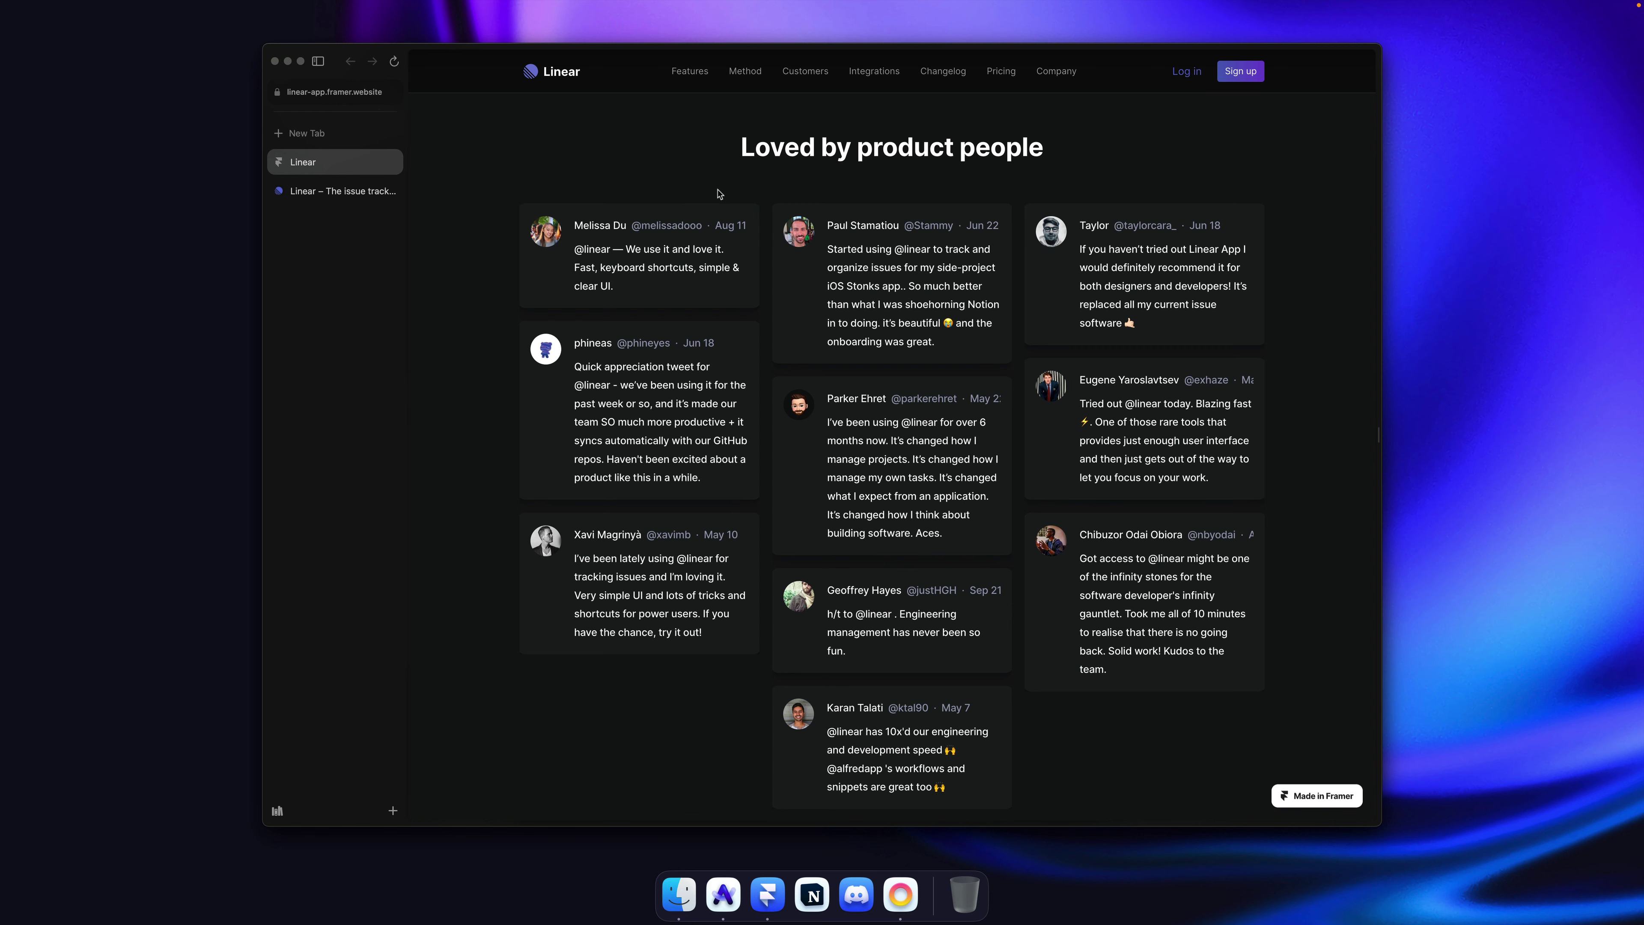
left_click(320, 190)
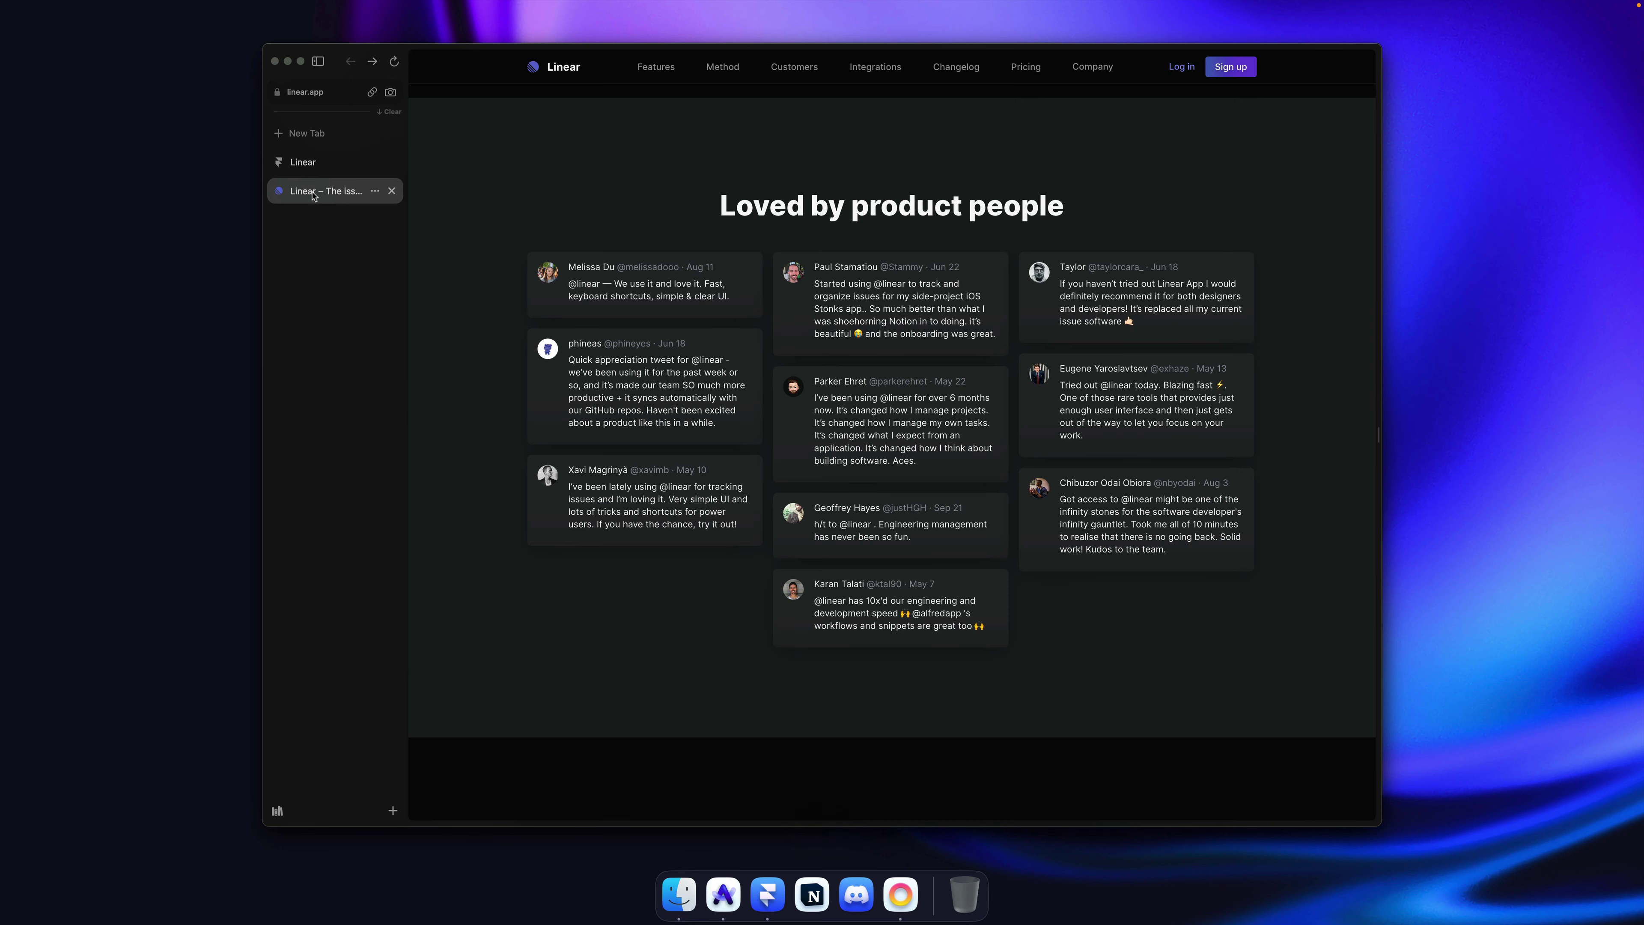
left_click(324, 171)
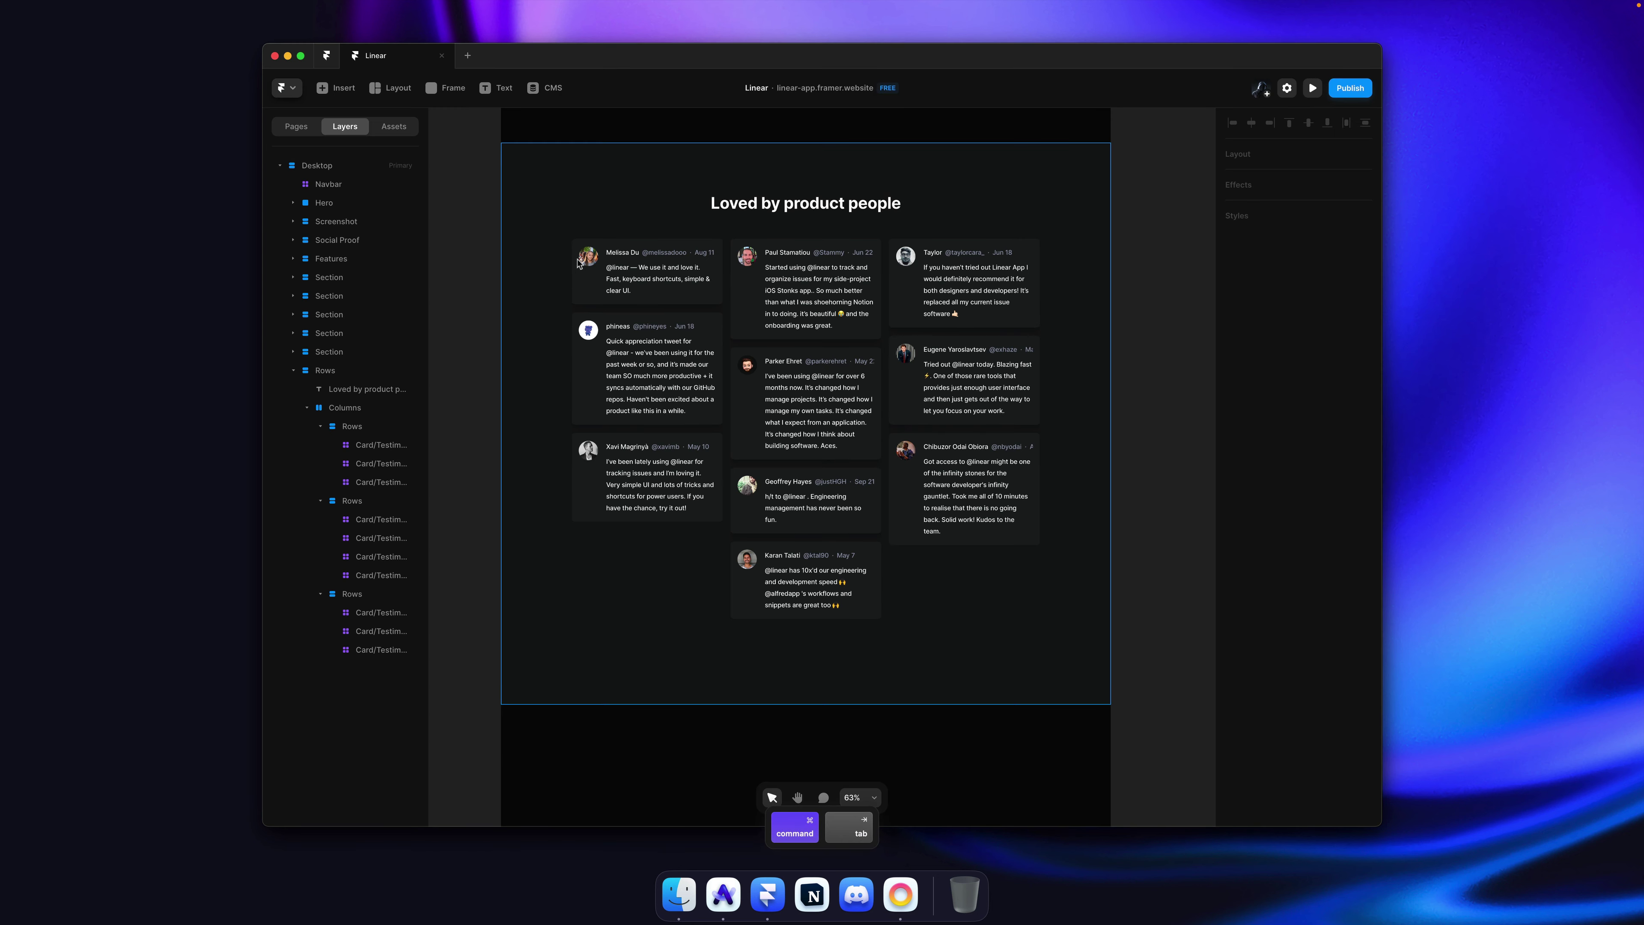
Step: Make all ten testimonial cards fill their column width and save
left_click(591, 261, "super")
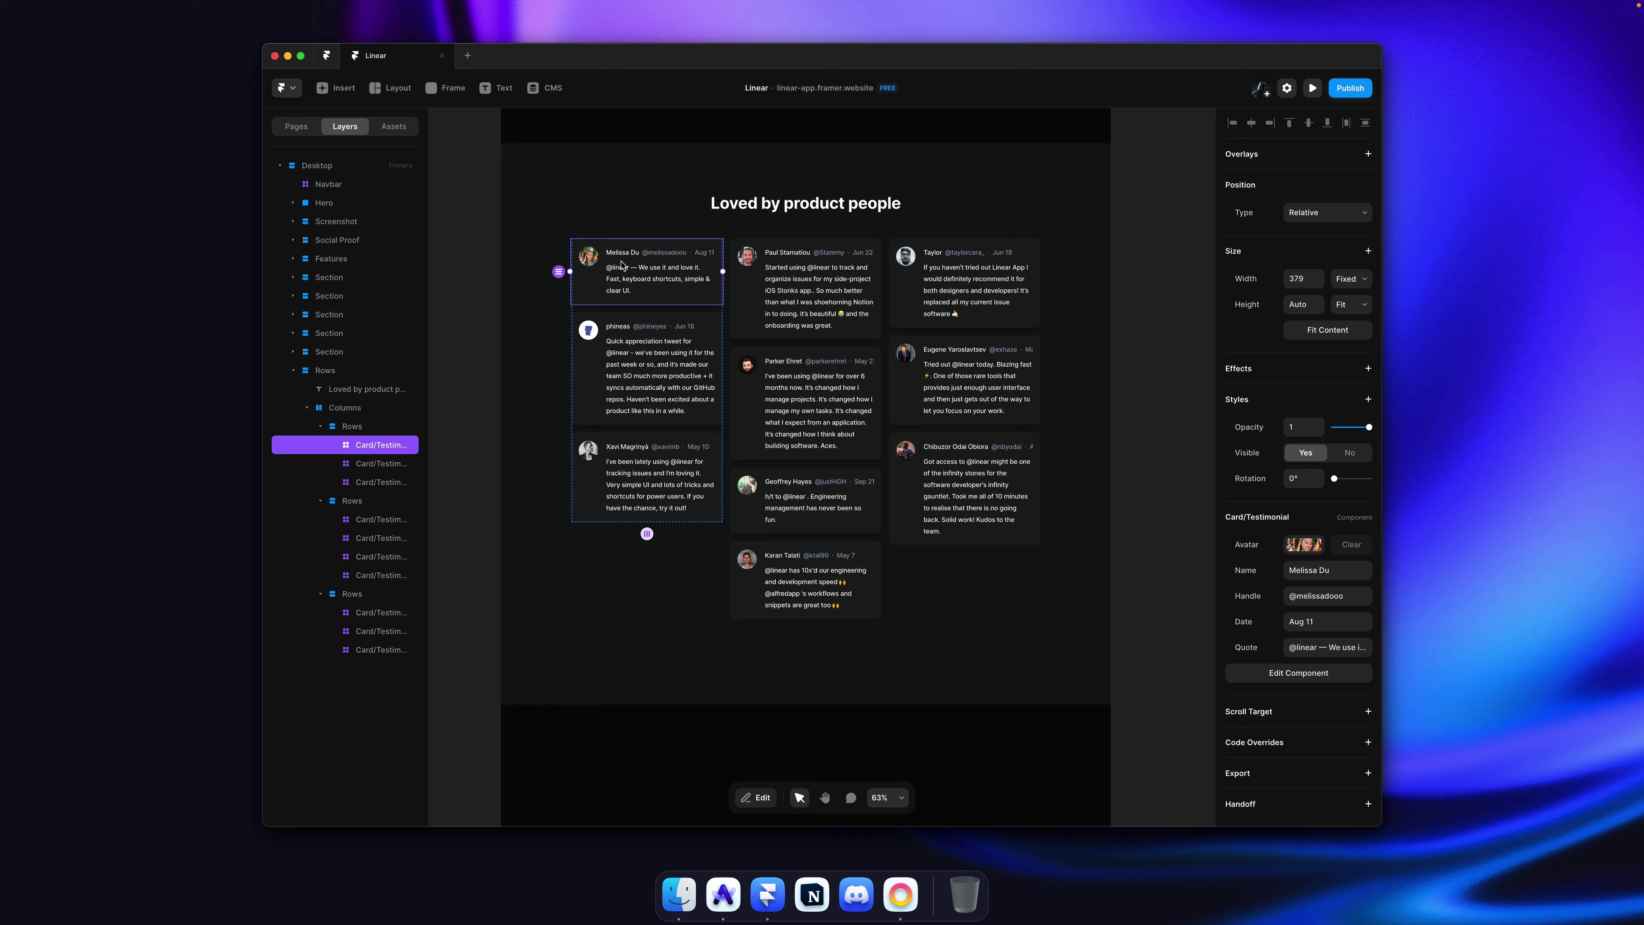
key("shift+super+a")
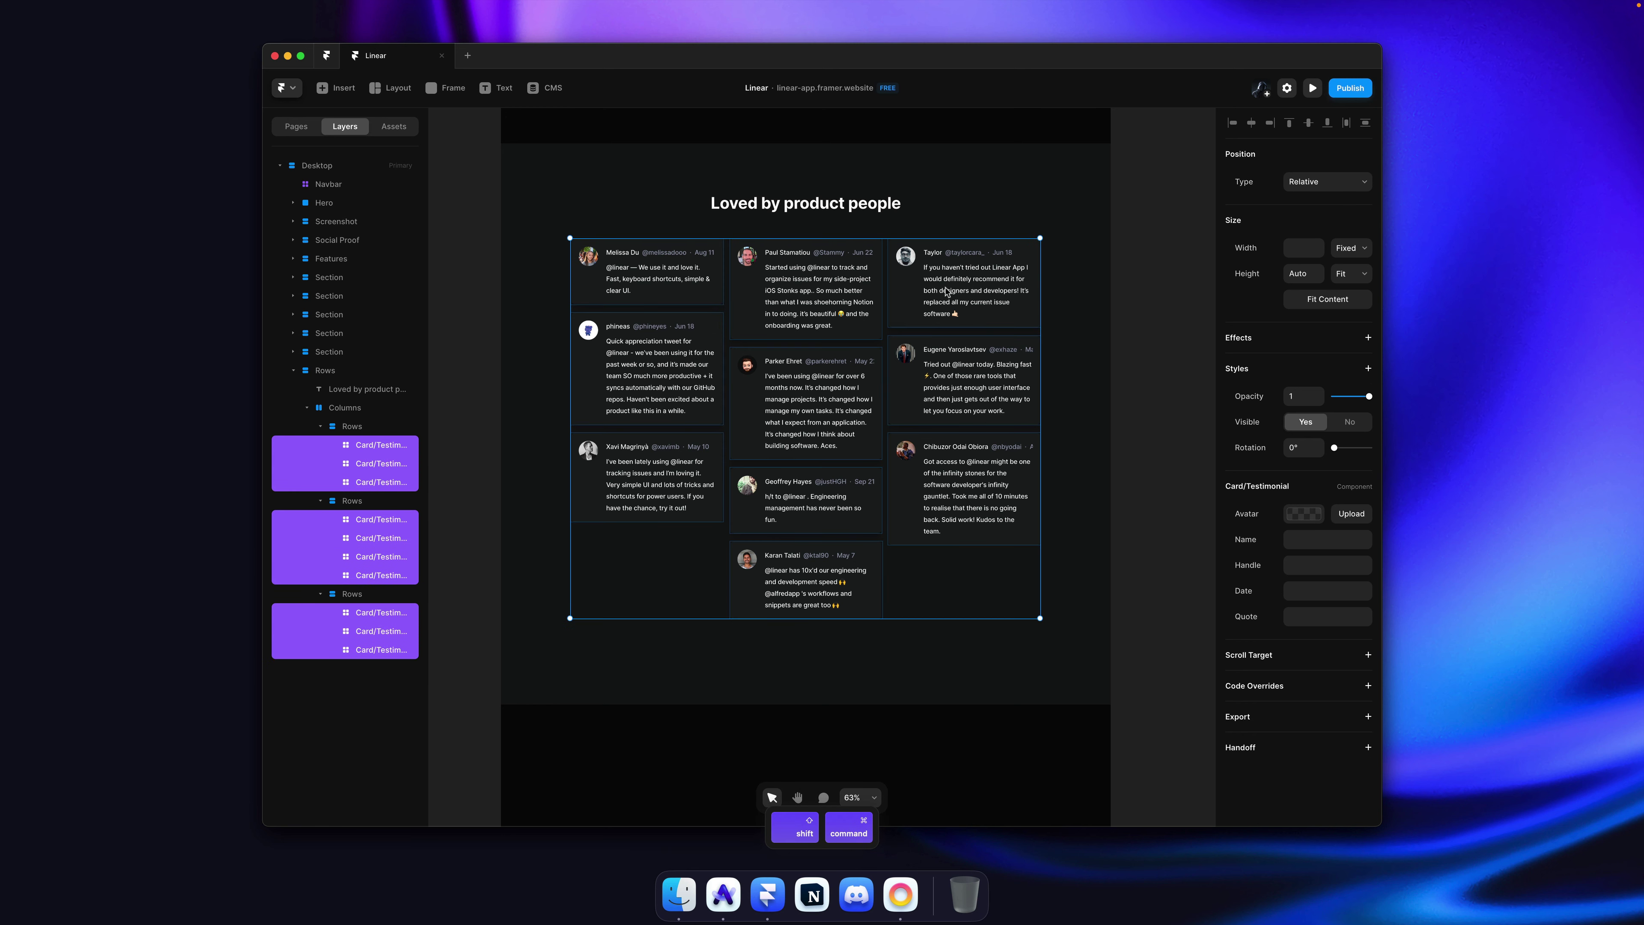
left_click(1349, 248)
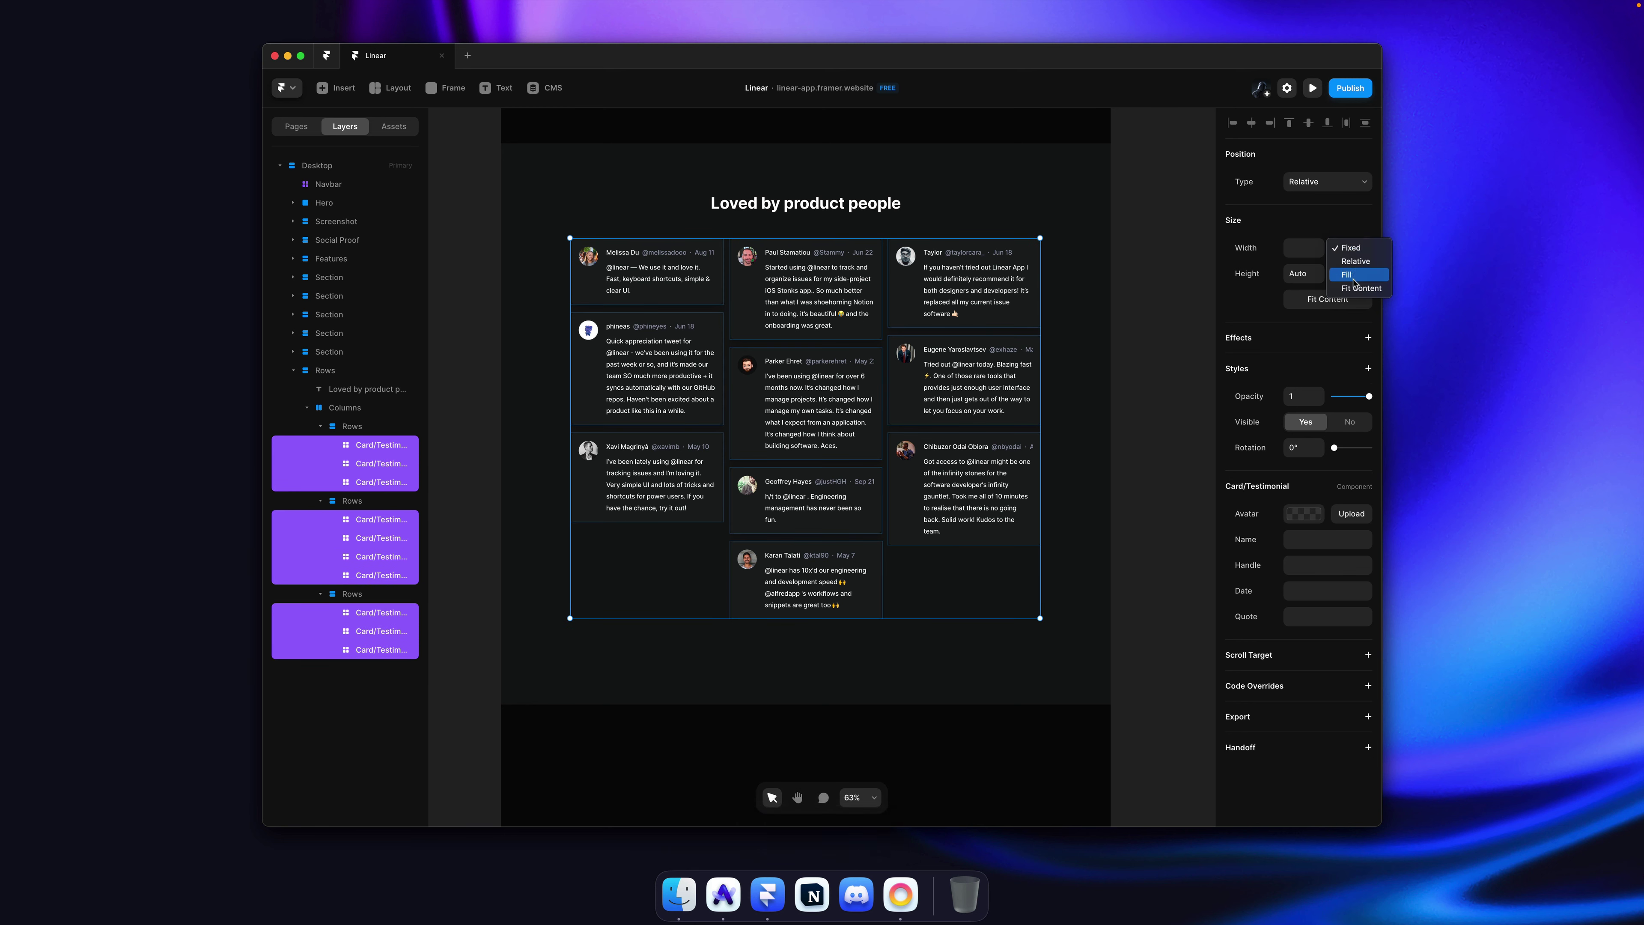
left_click(1353, 275)
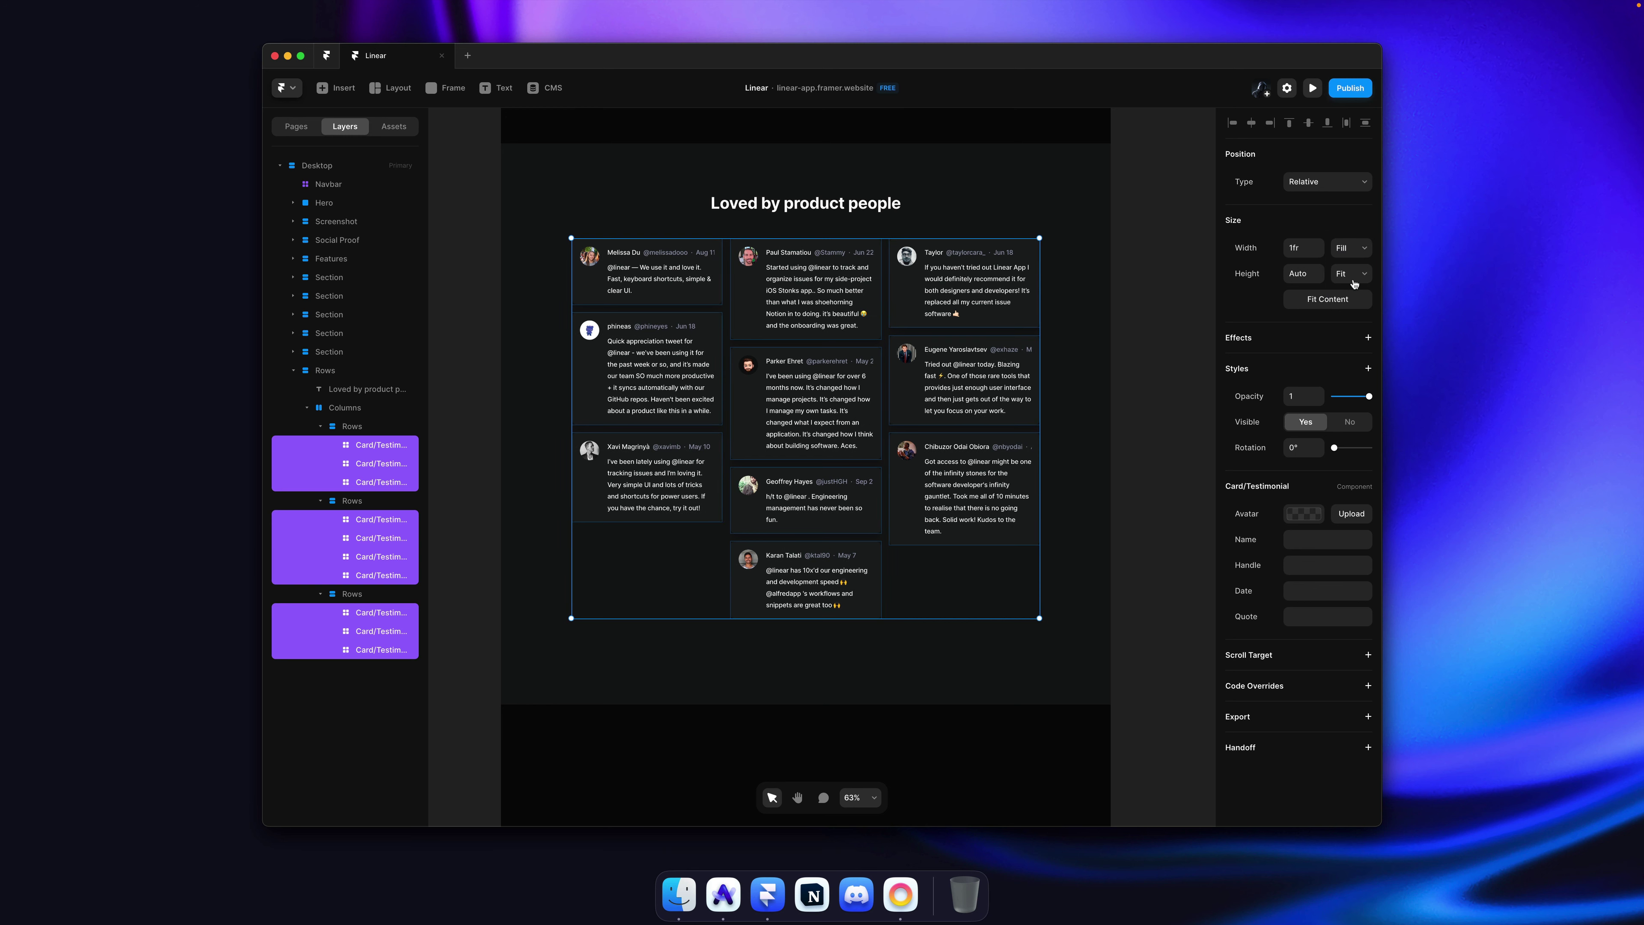
left_click(1122, 274)
key("super+s")
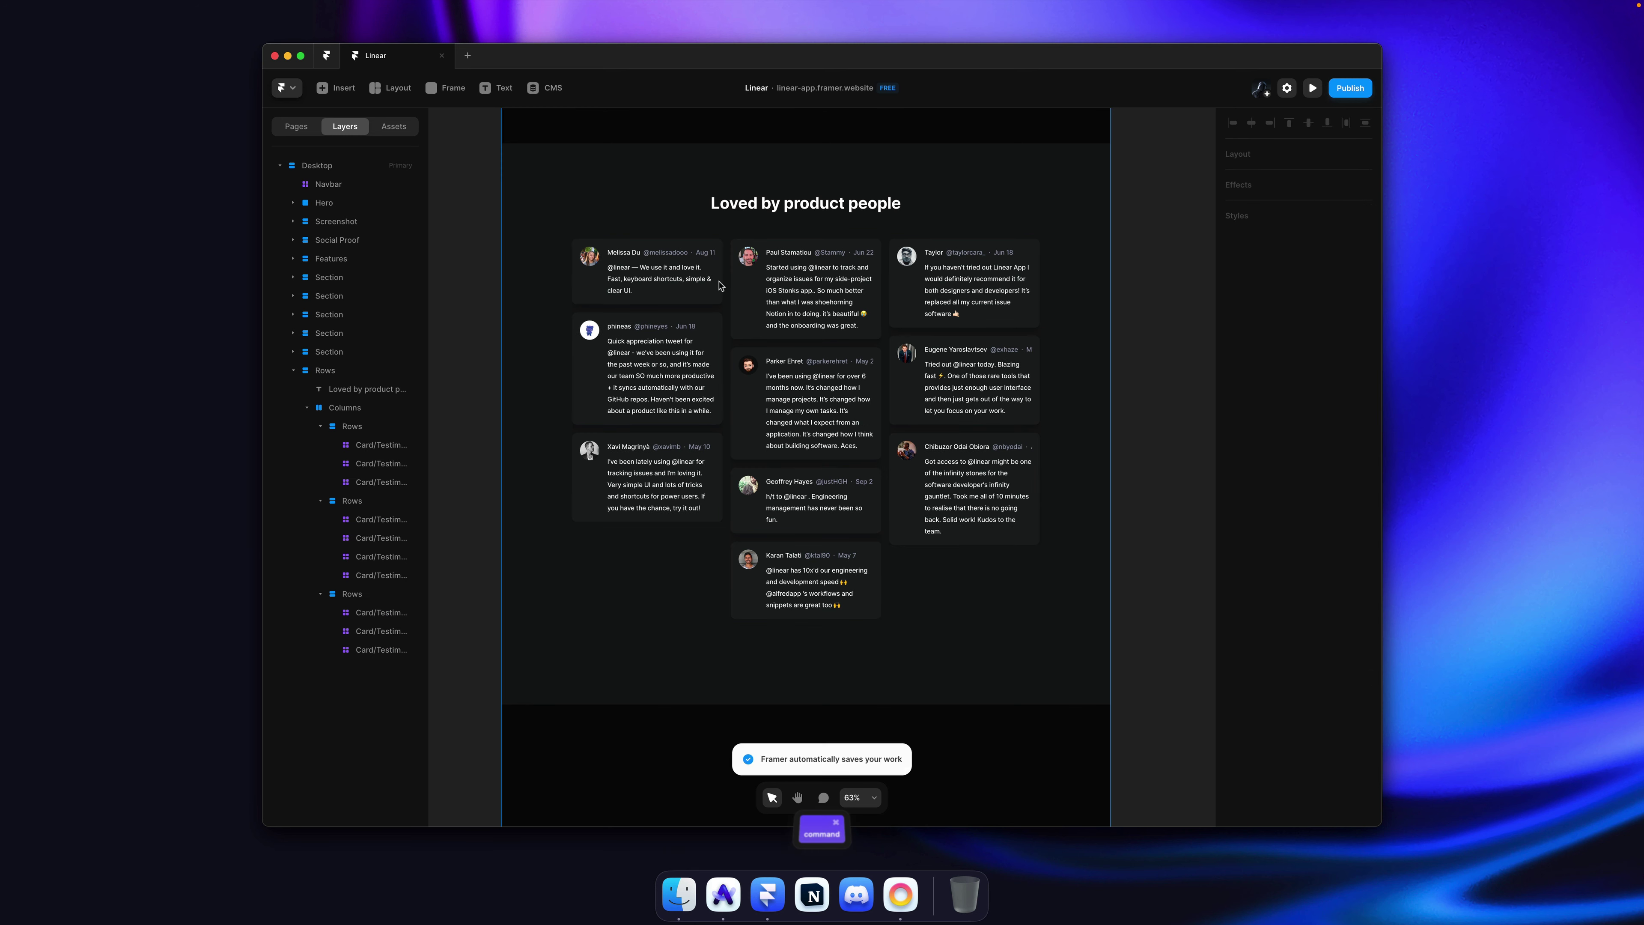
Step: In the testimonial card component, set the avatar image width to 40 and save
left_click(654, 272, "super")
double_click(676, 275)
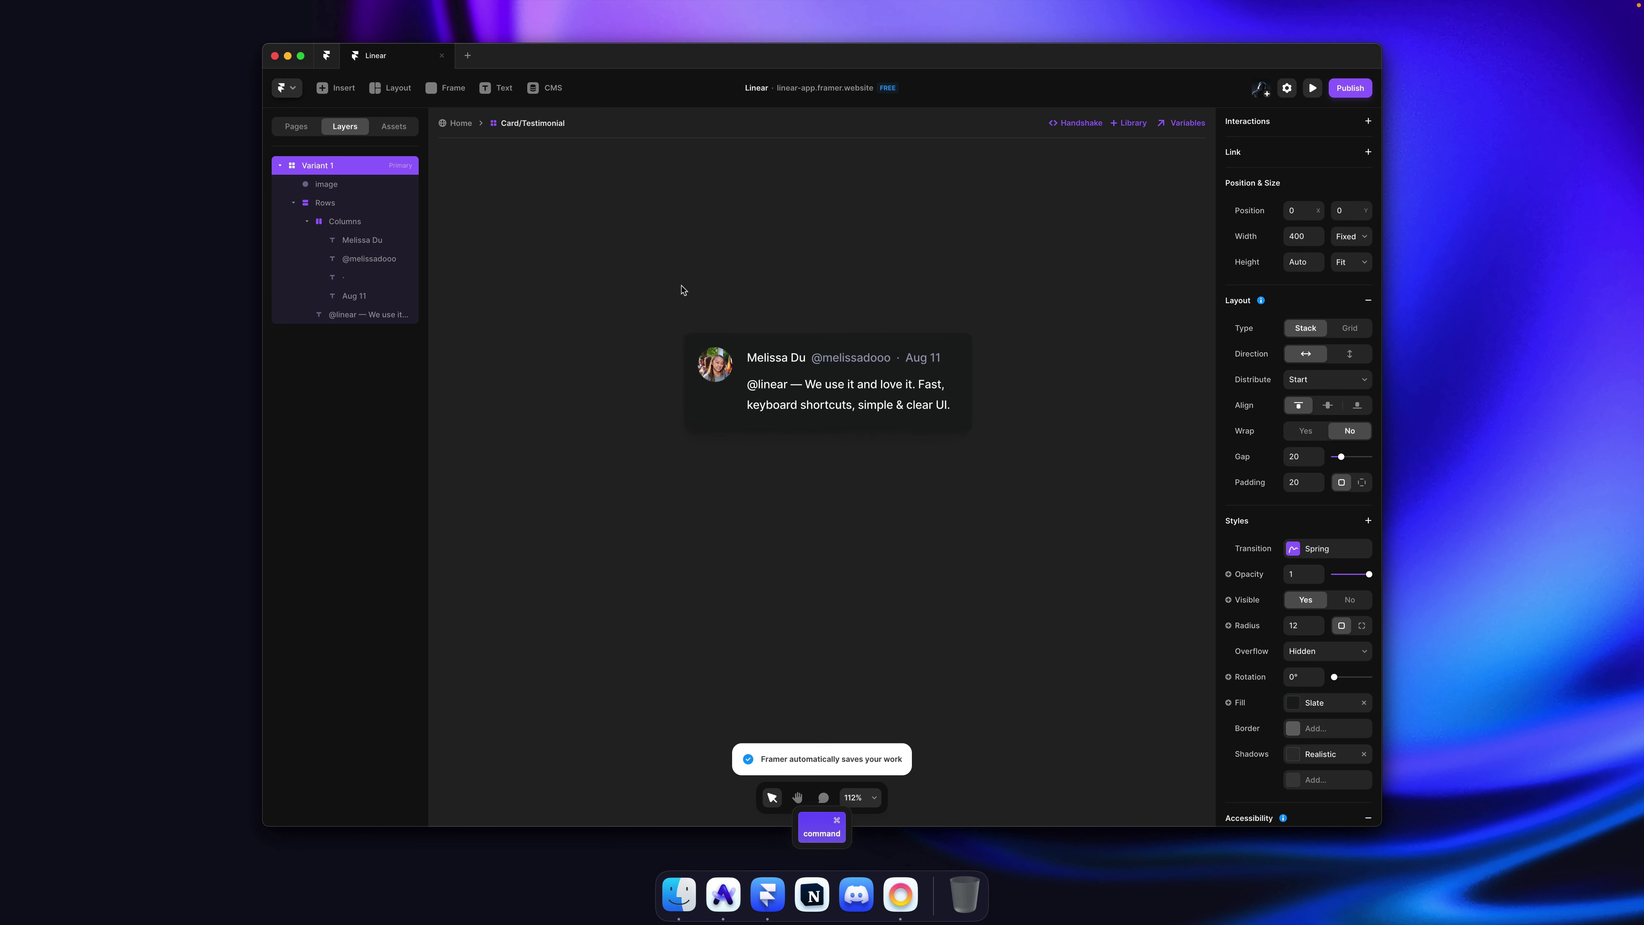
left_click(1299, 291)
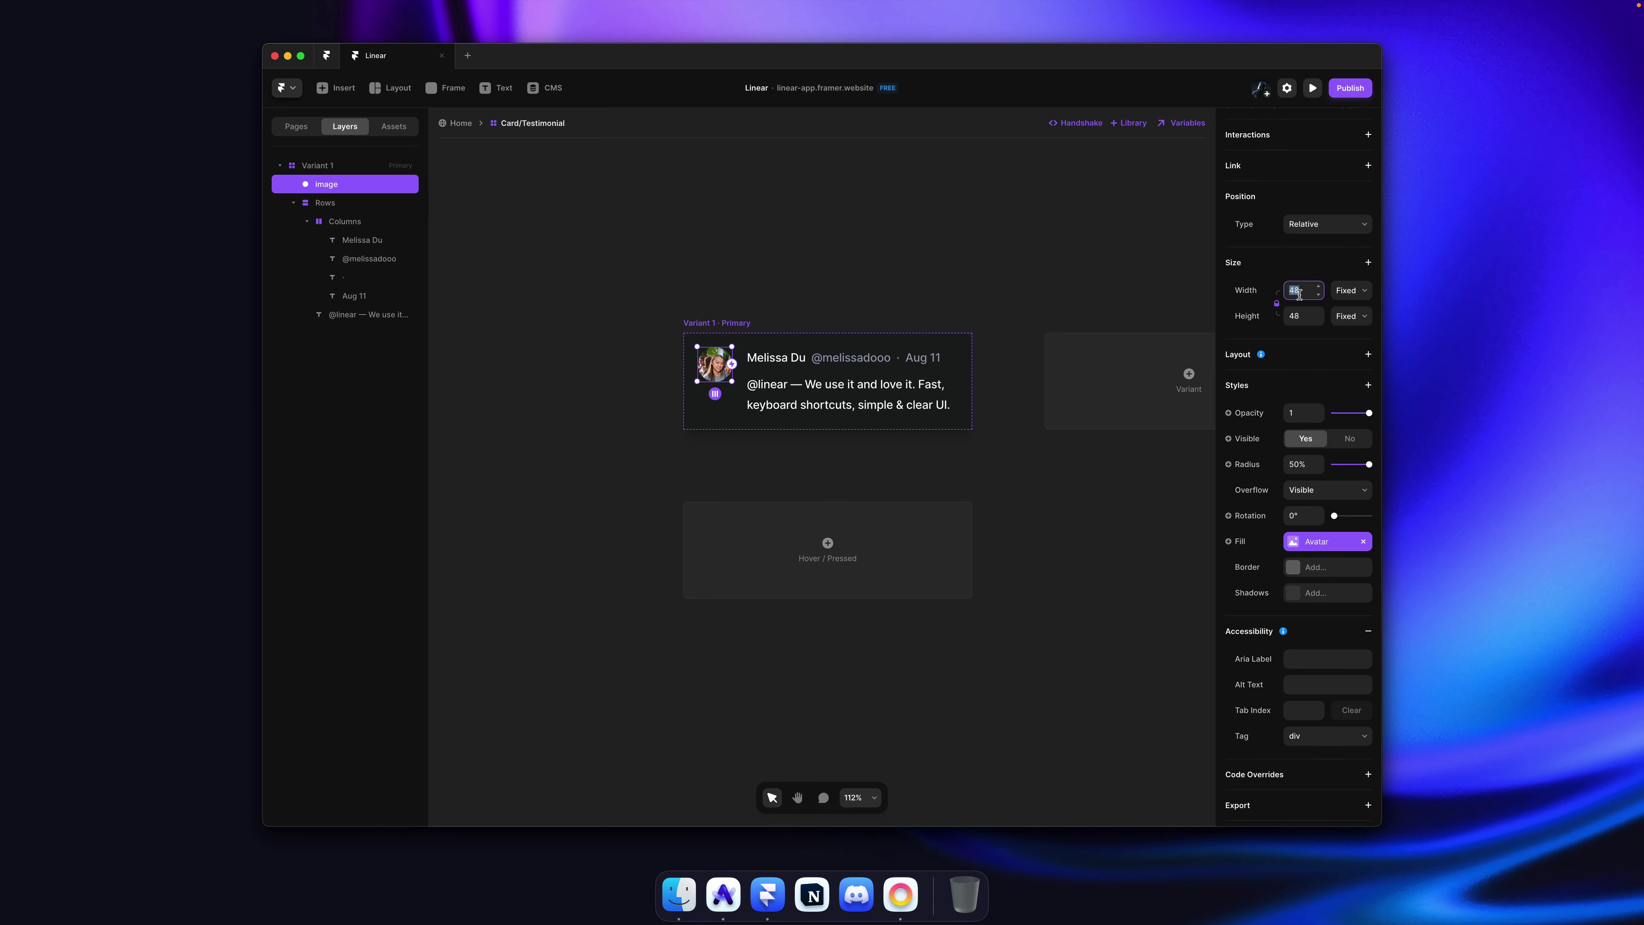
type("40")
key("Return")
left_click(932, 213)
key("super+s")
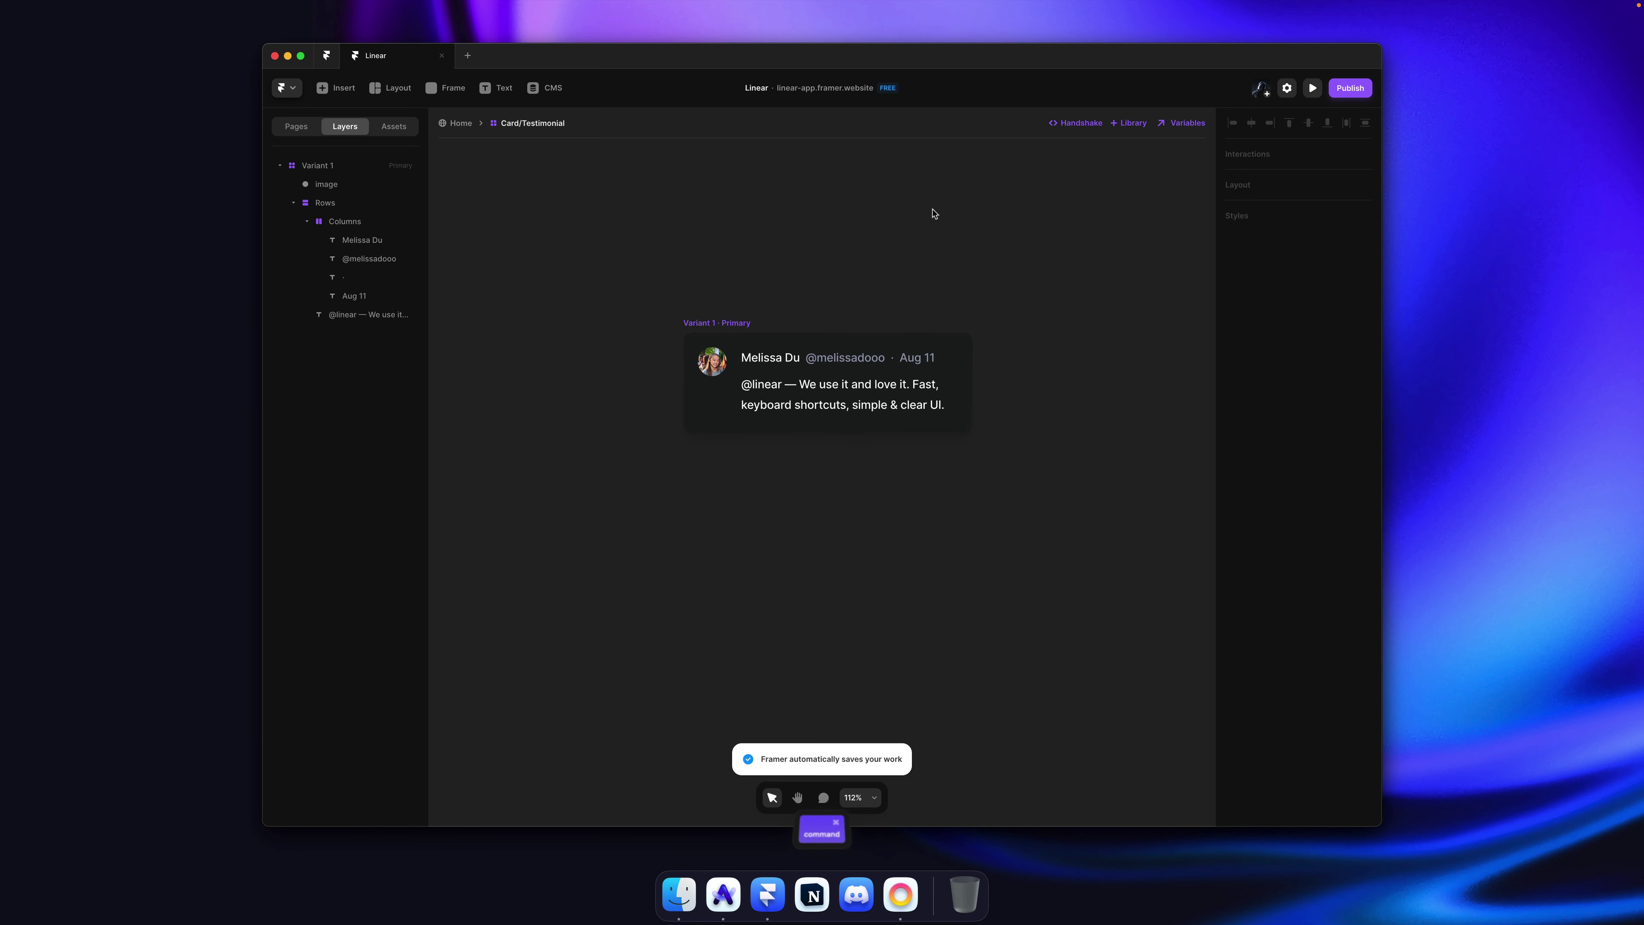
Step: Set the Paragraph Smallest text style to size 14, save, and return to the Home page
left_click(789, 364, "super")
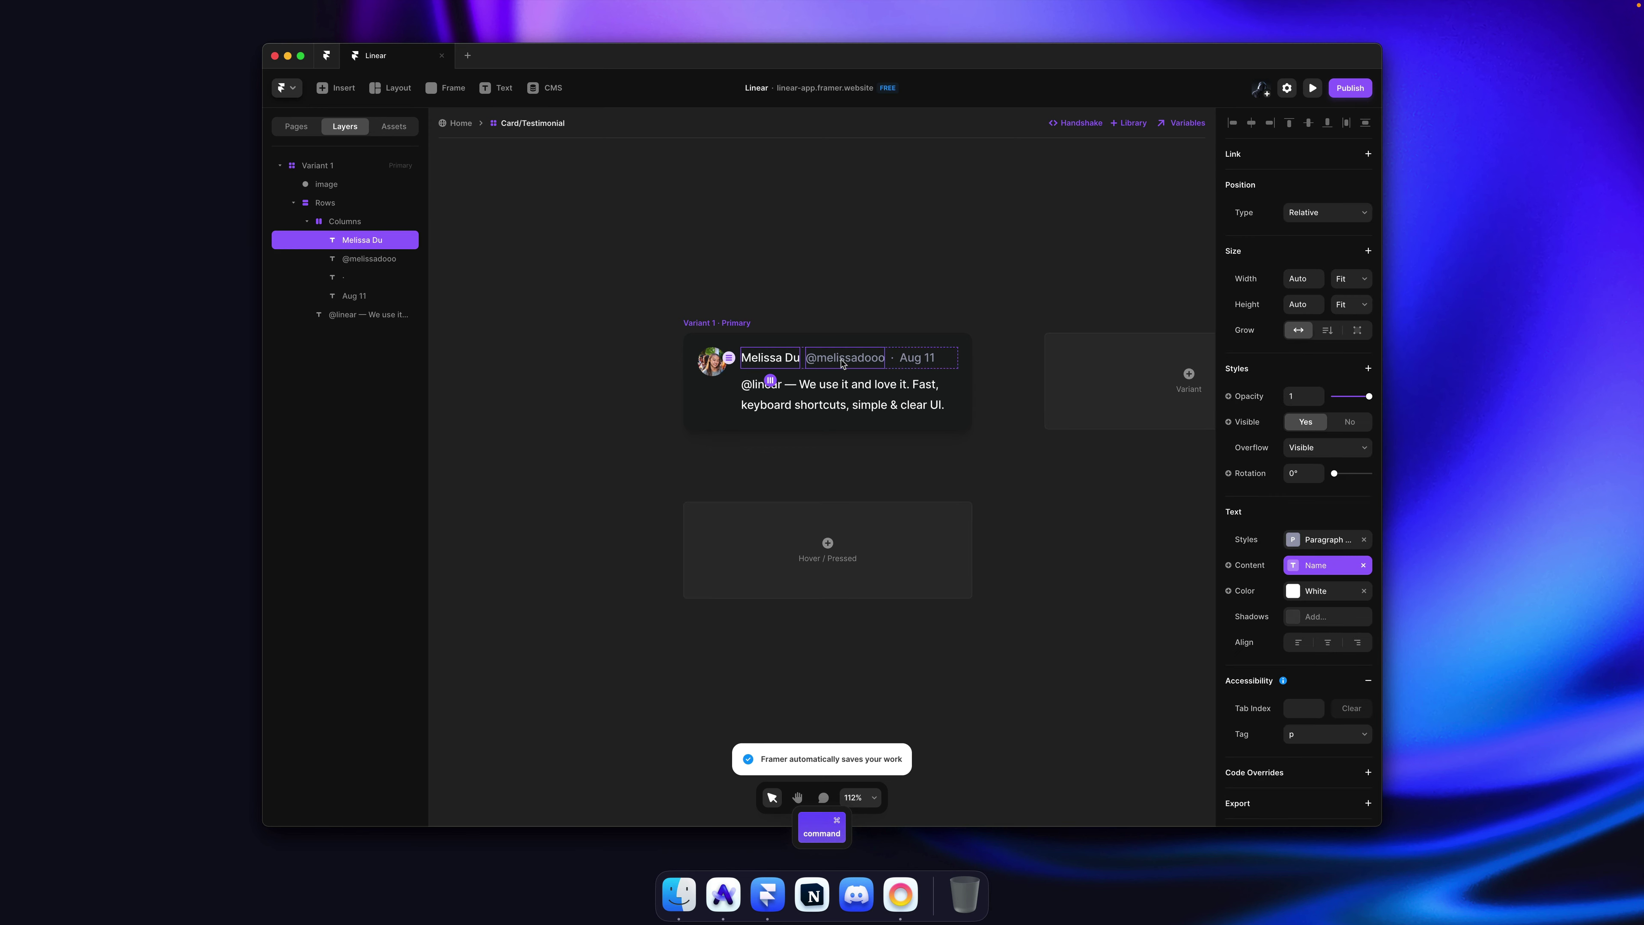
left_click(1315, 544)
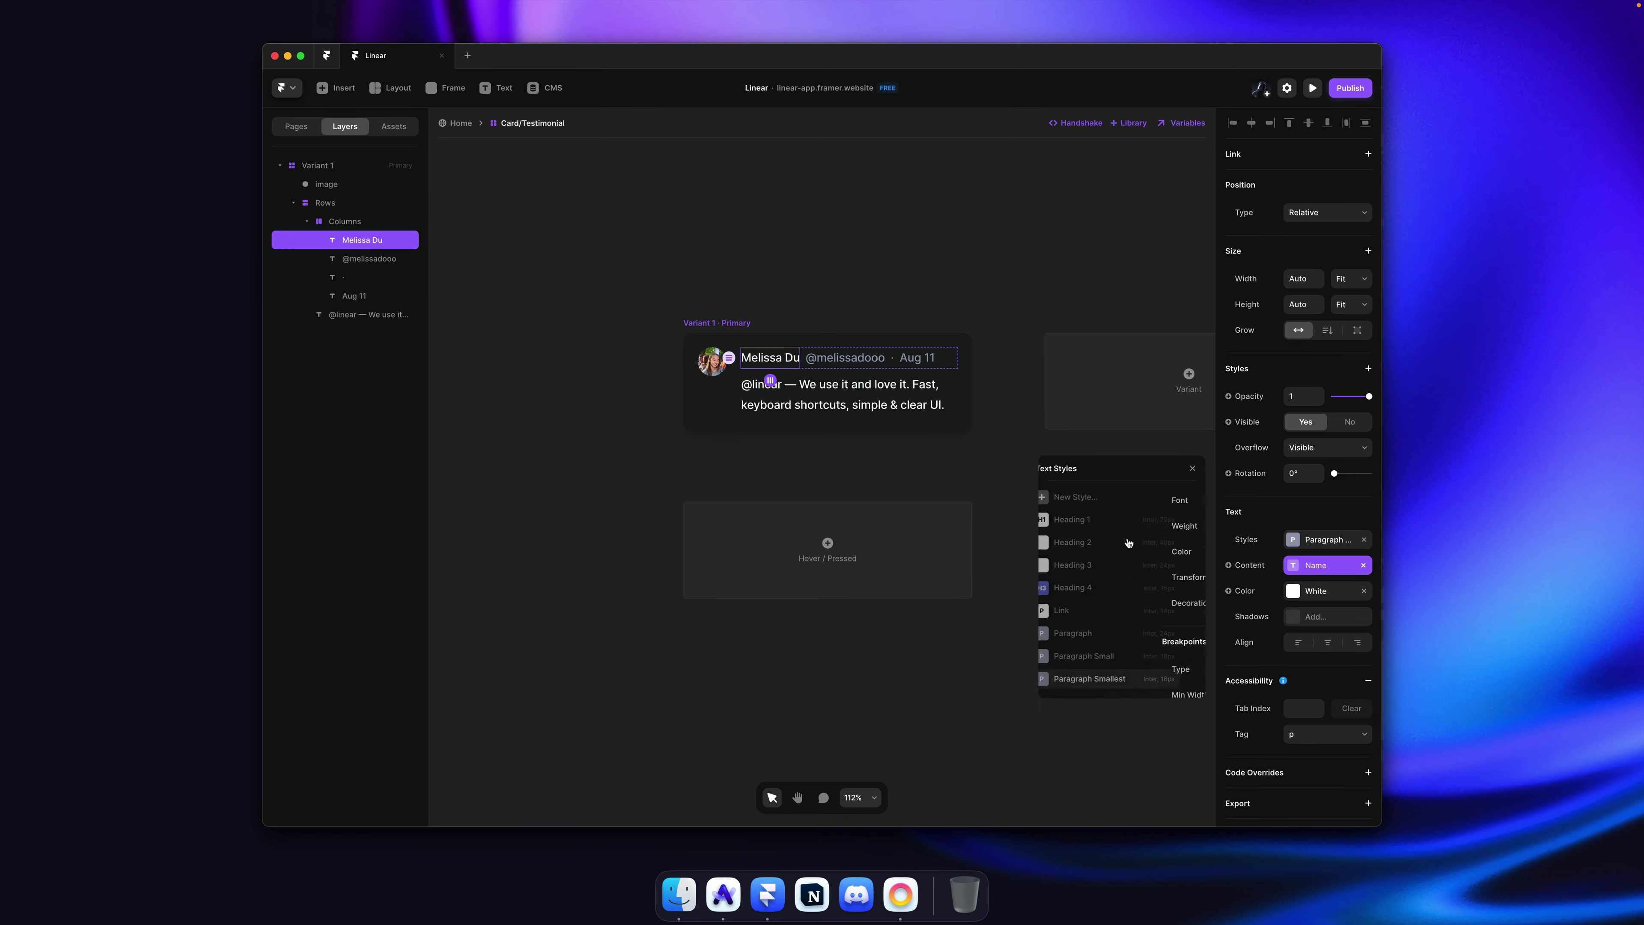
left_click(1182, 679)
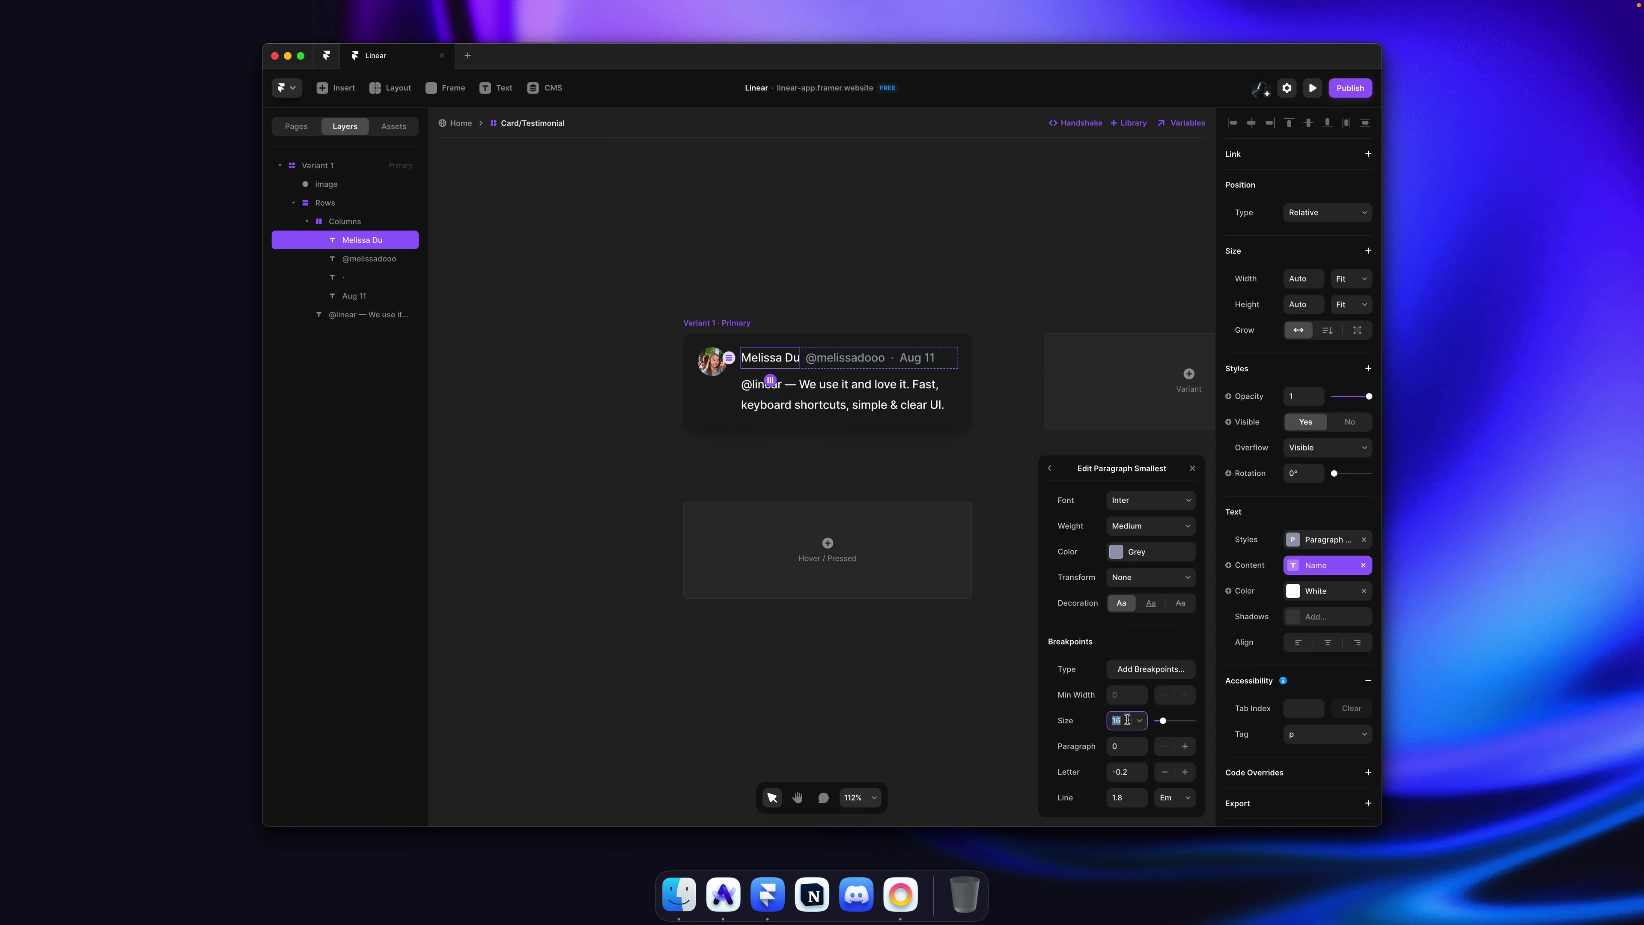
type("14")
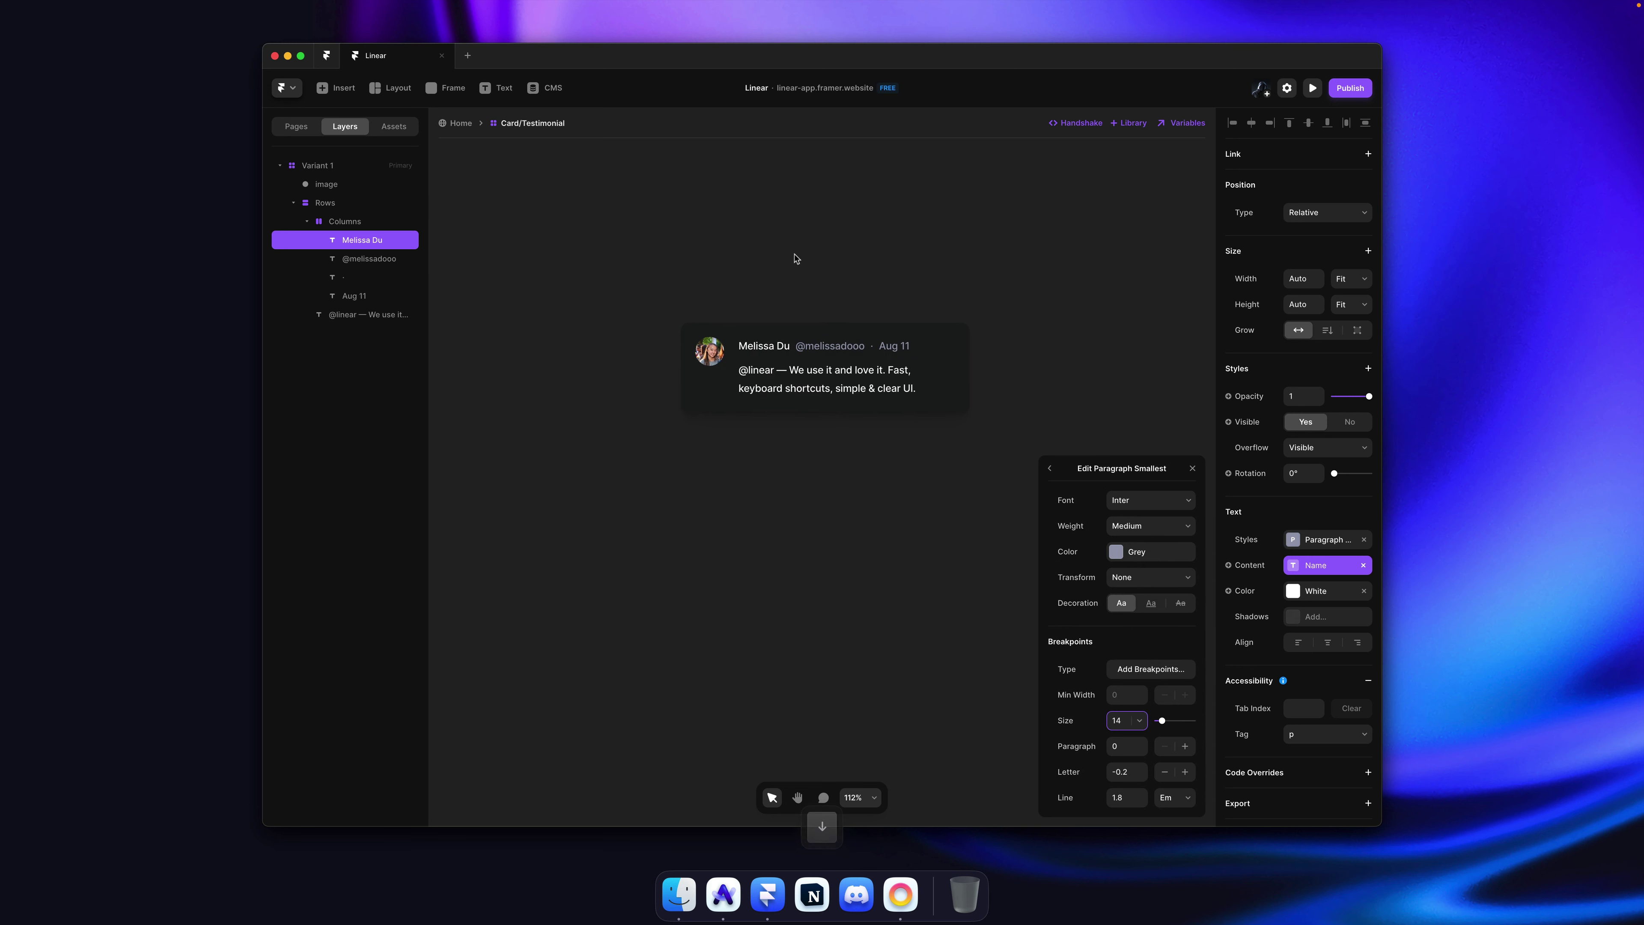
left_click(796, 258)
key("ctrl+s")
left_click(1152, 333)
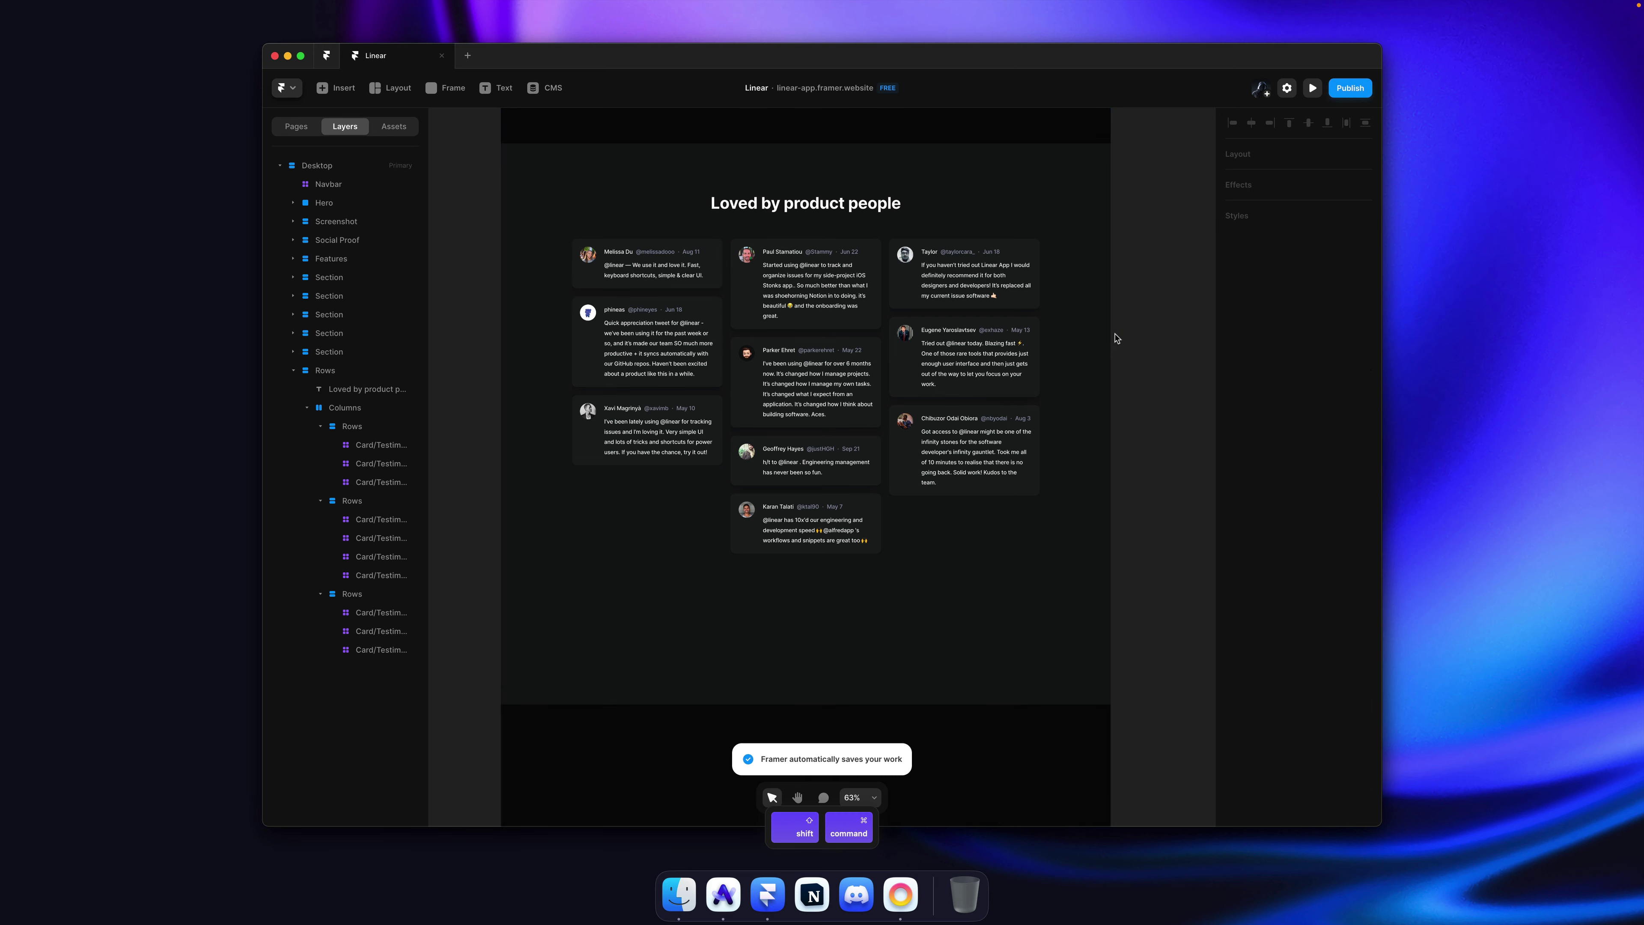
key("super+Tab")
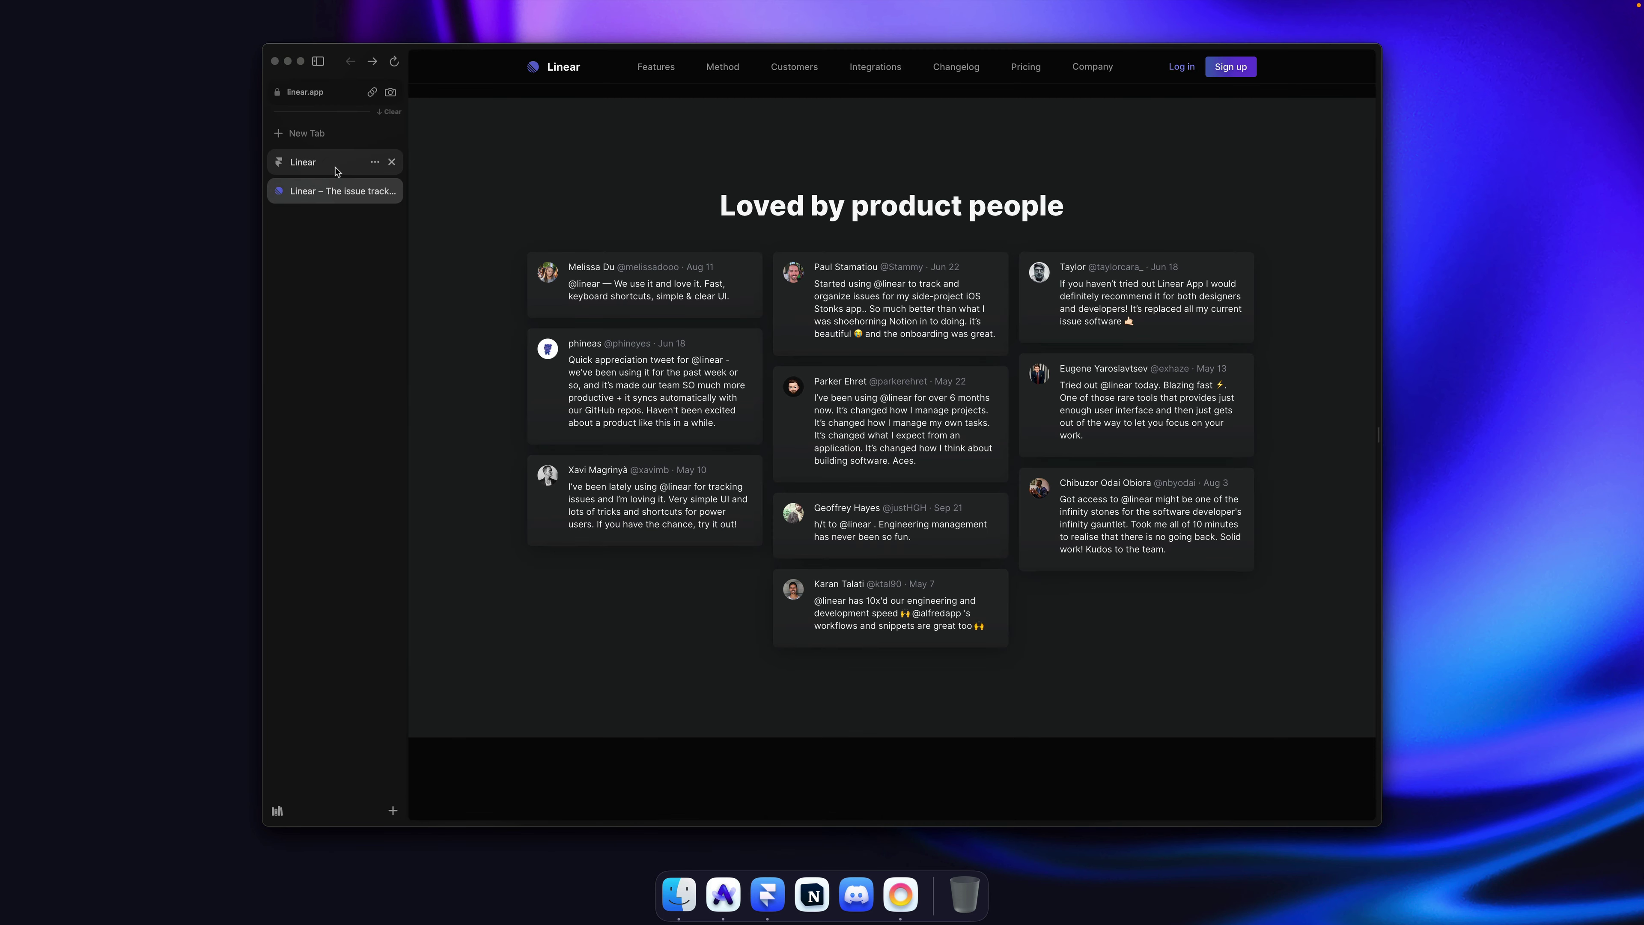
Step: Set the Columns frame to Fit Content height with a 12 gap between columns
key("super+Tab")
left_click(790, 337, "super")
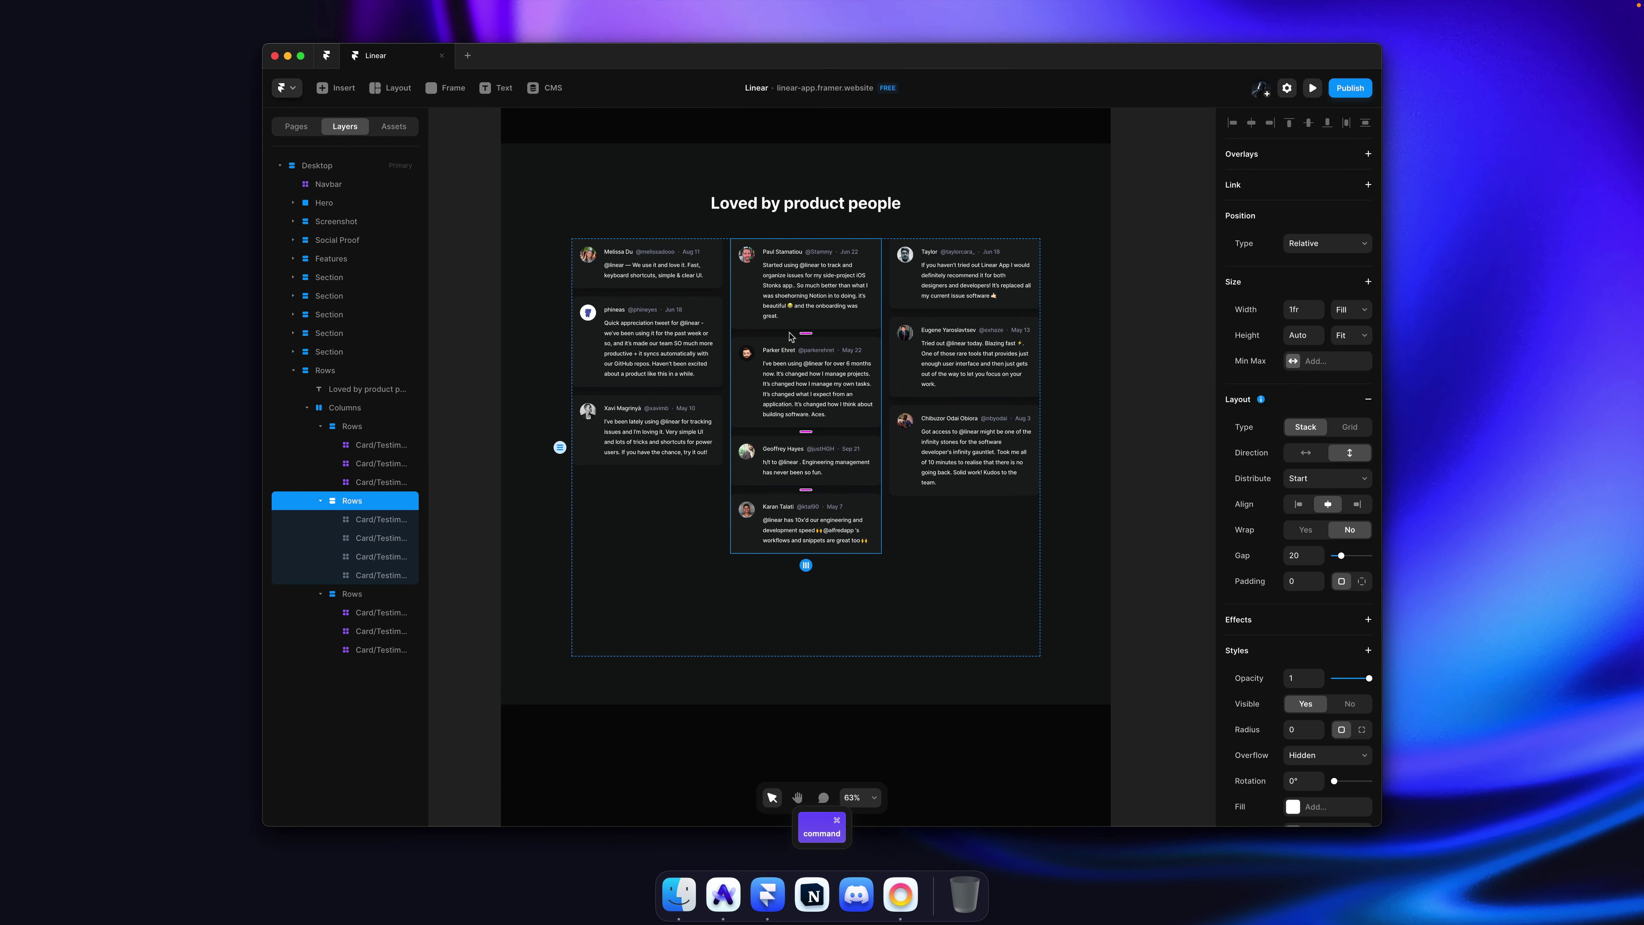
left_click(1352, 335)
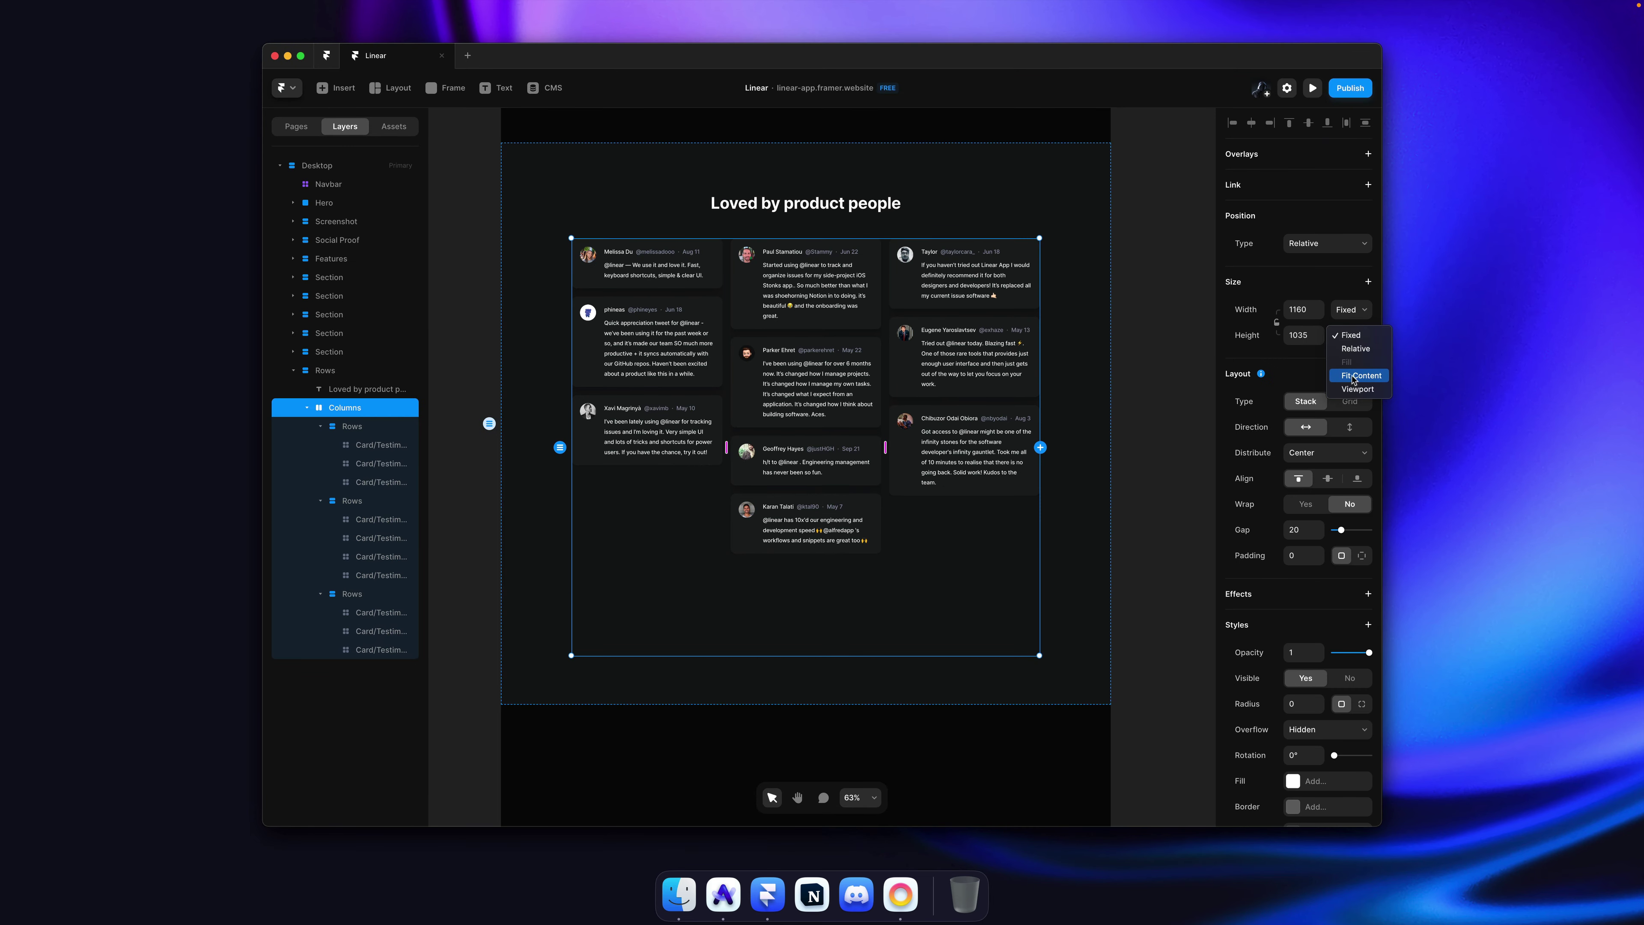
left_click(1359, 375)
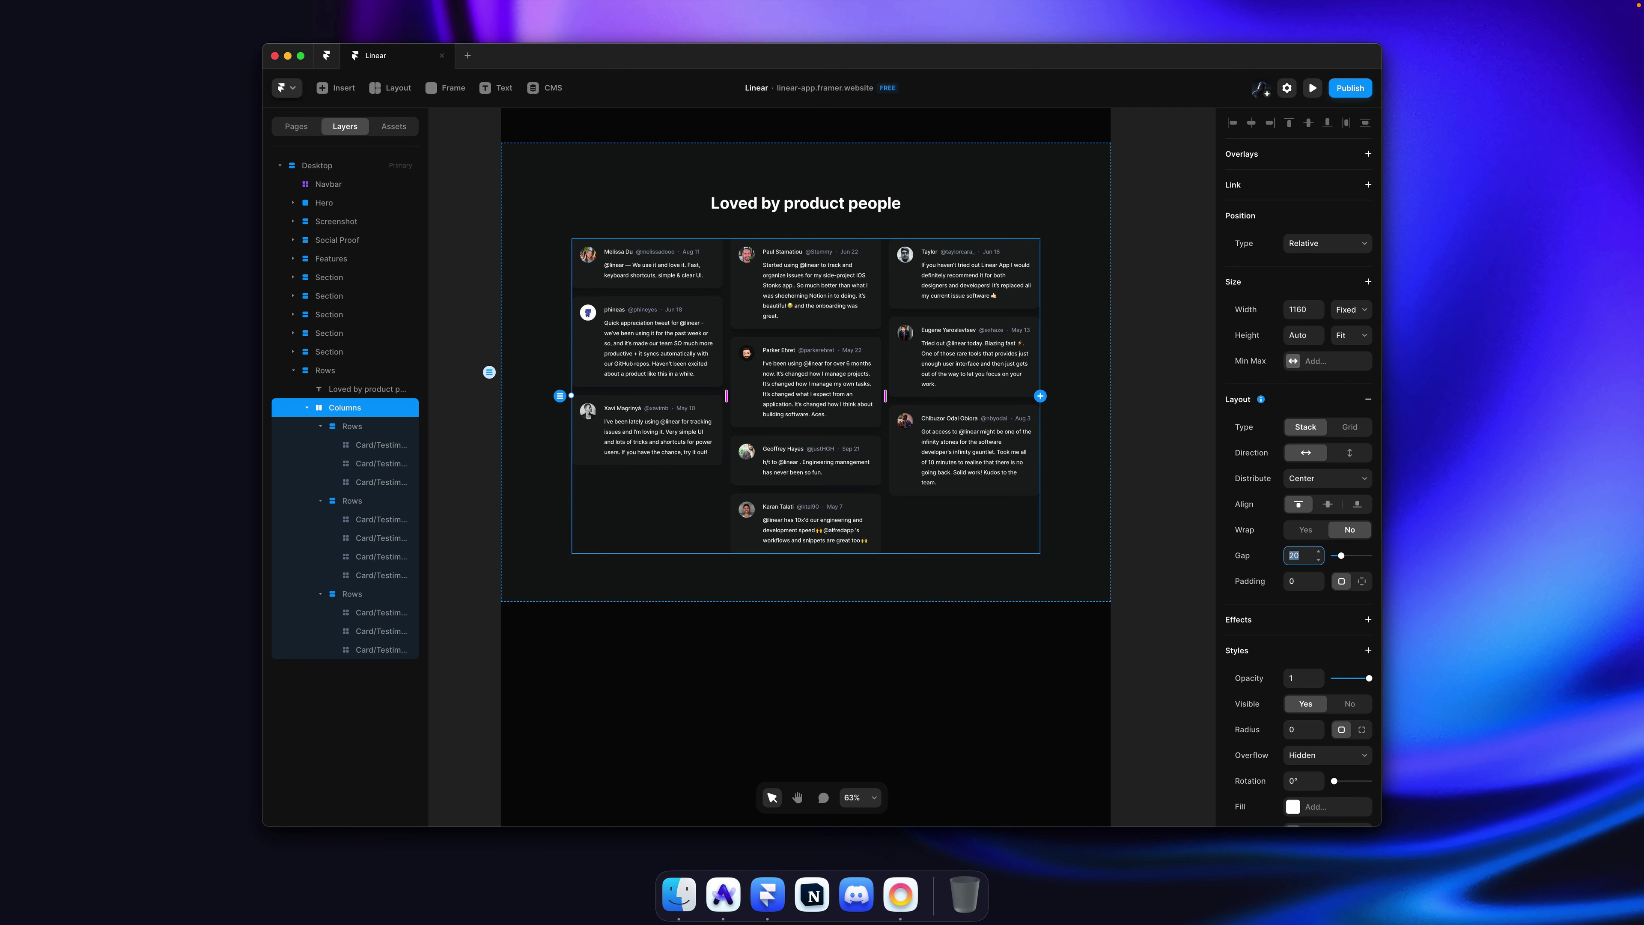
type("12")
key("Return")
Step: Undo the accidental Rows gap changes, then save and publish the site
key("super+a")
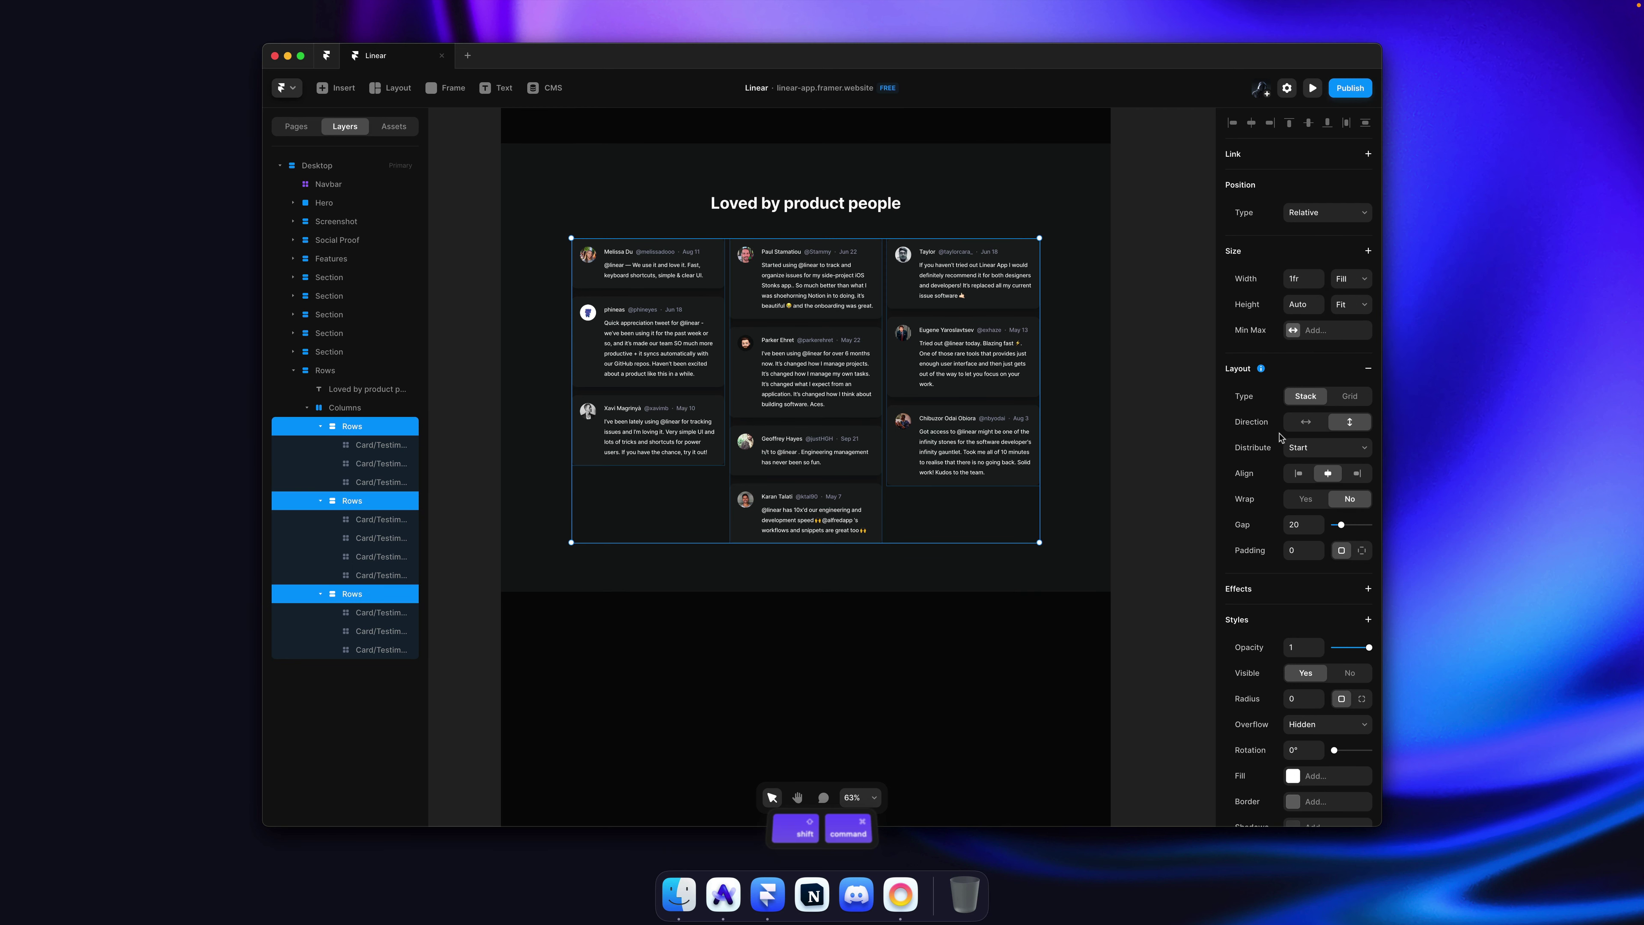
key("super+shift+a")
key("super+z")
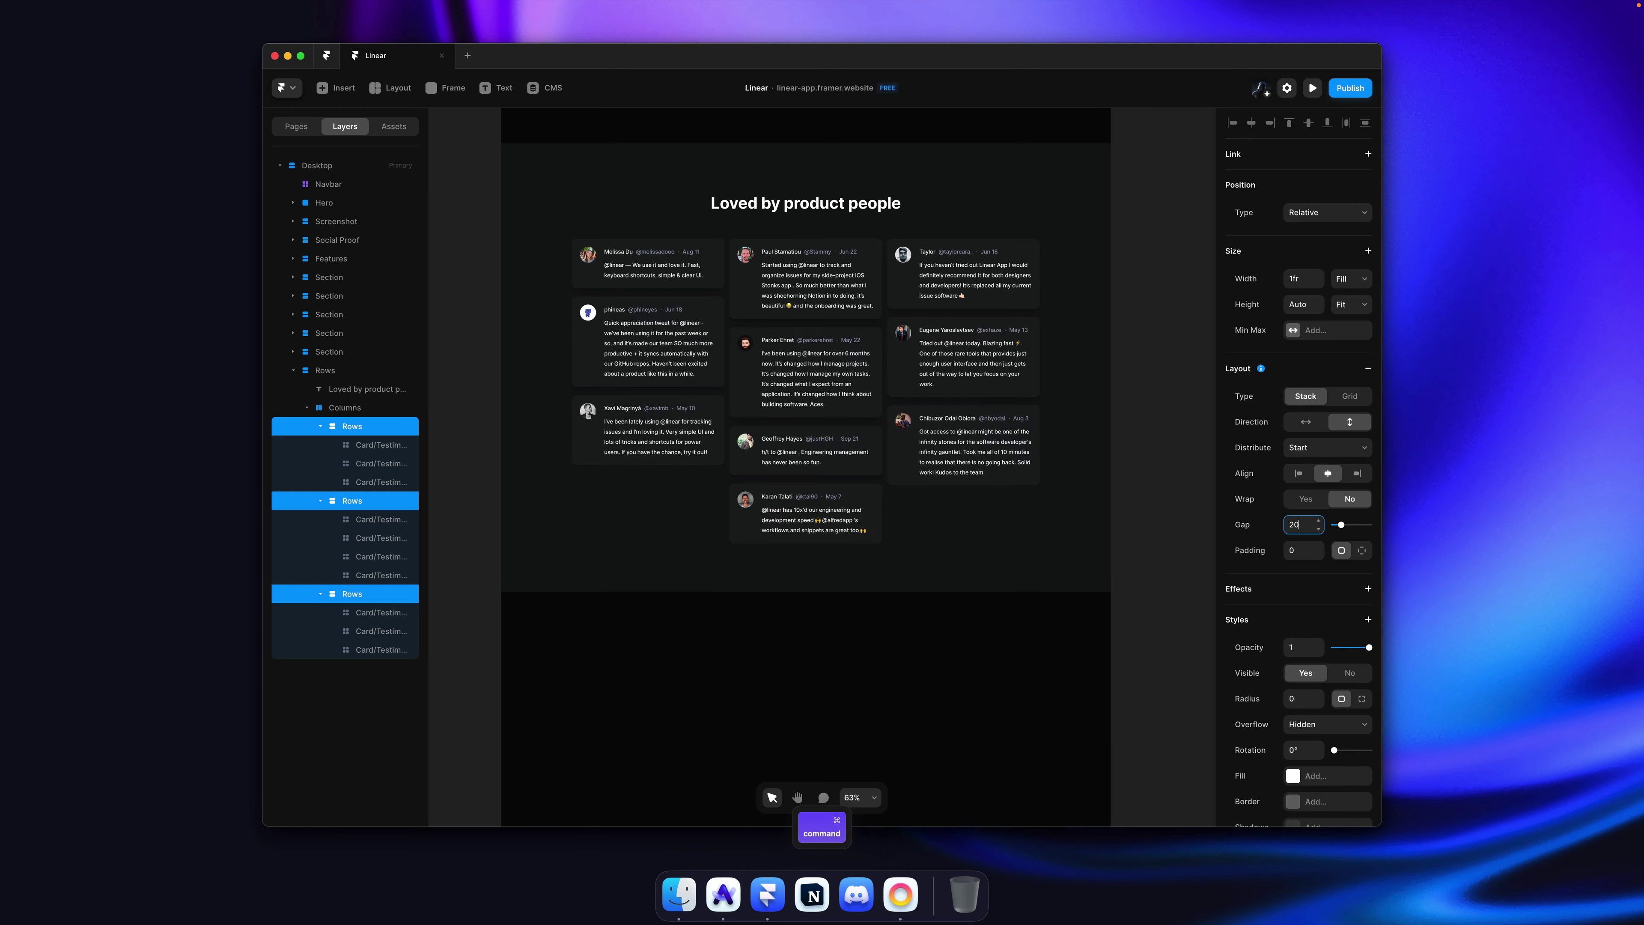
key("super+z")
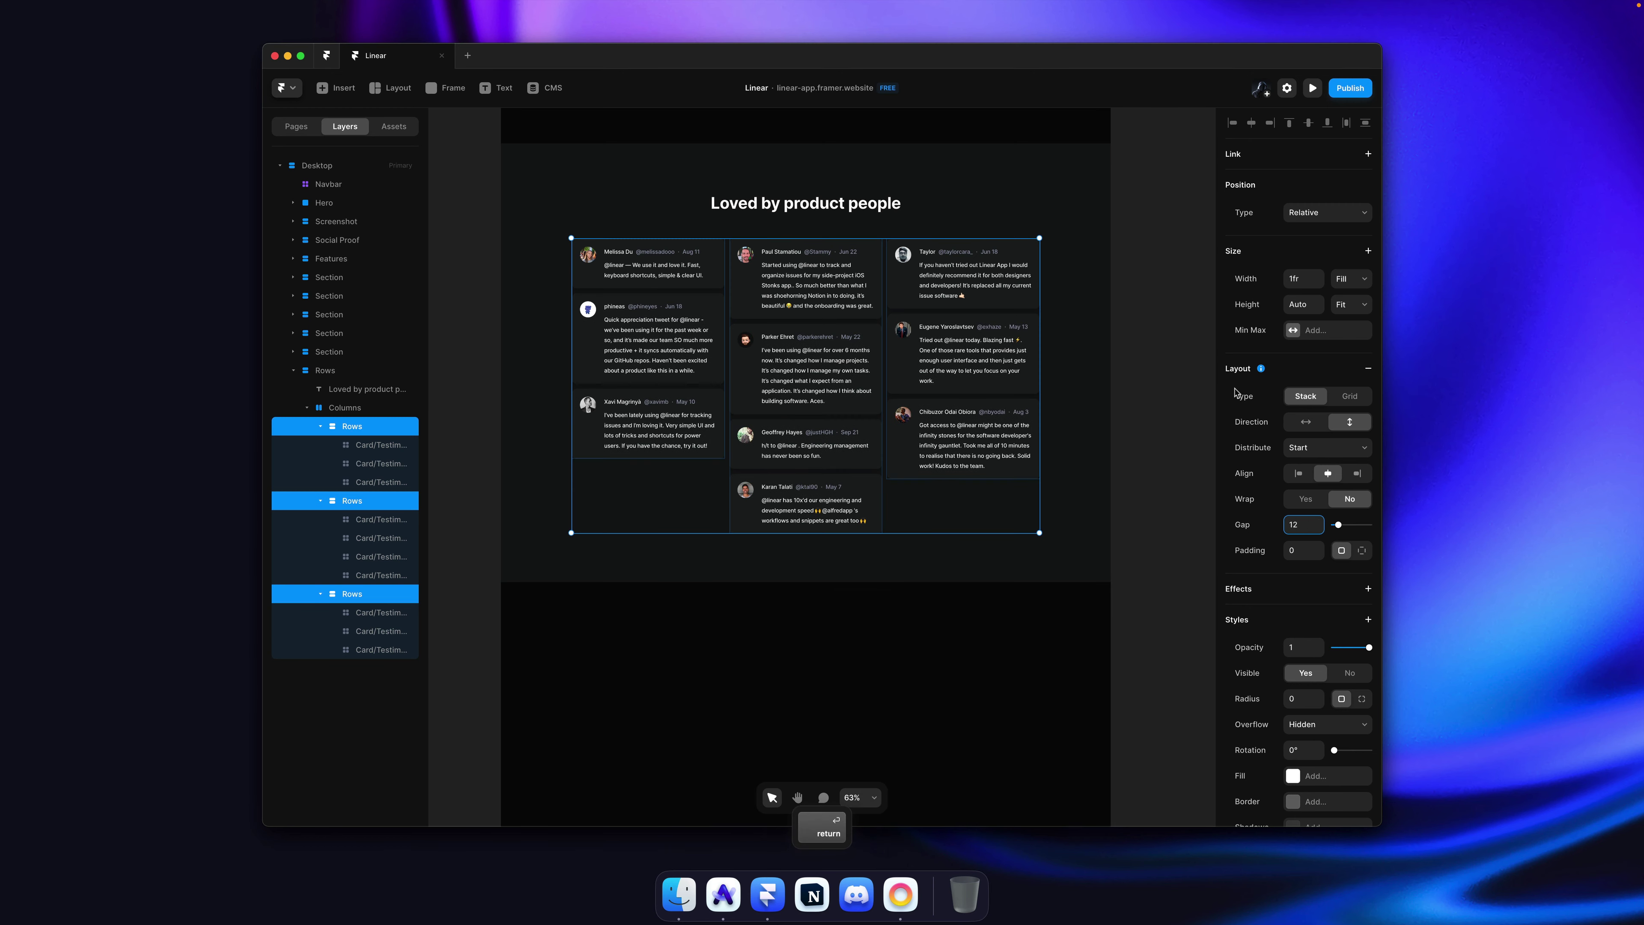
left_click(1149, 341)
key("super+s")
key("super+shift+p")
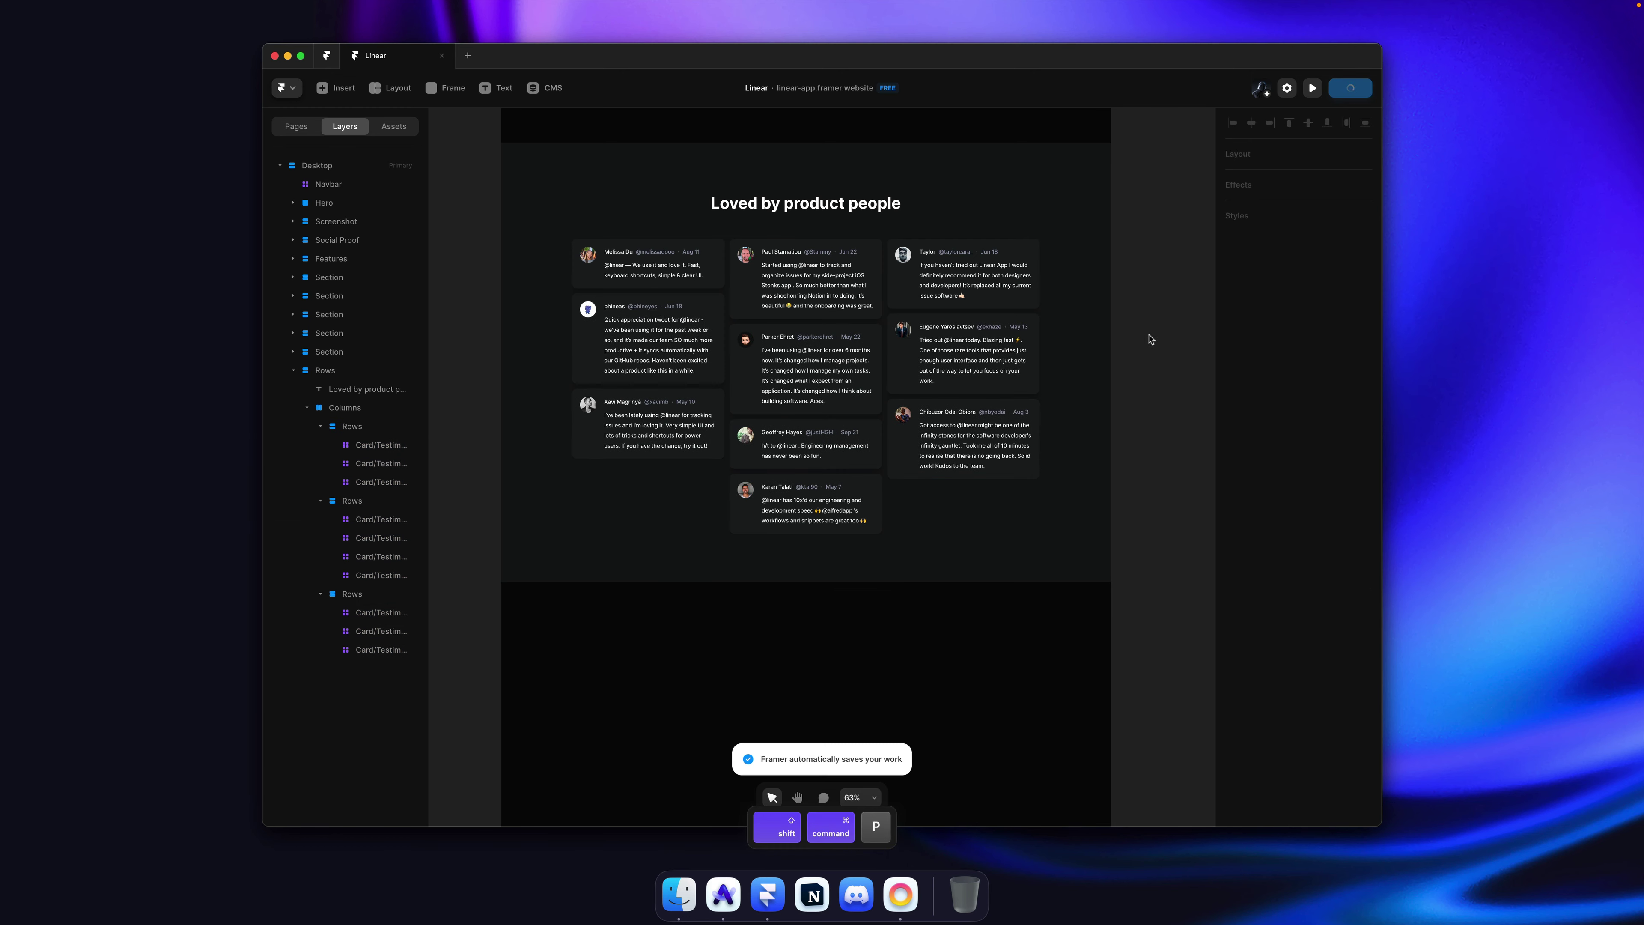
key("super+Tab")
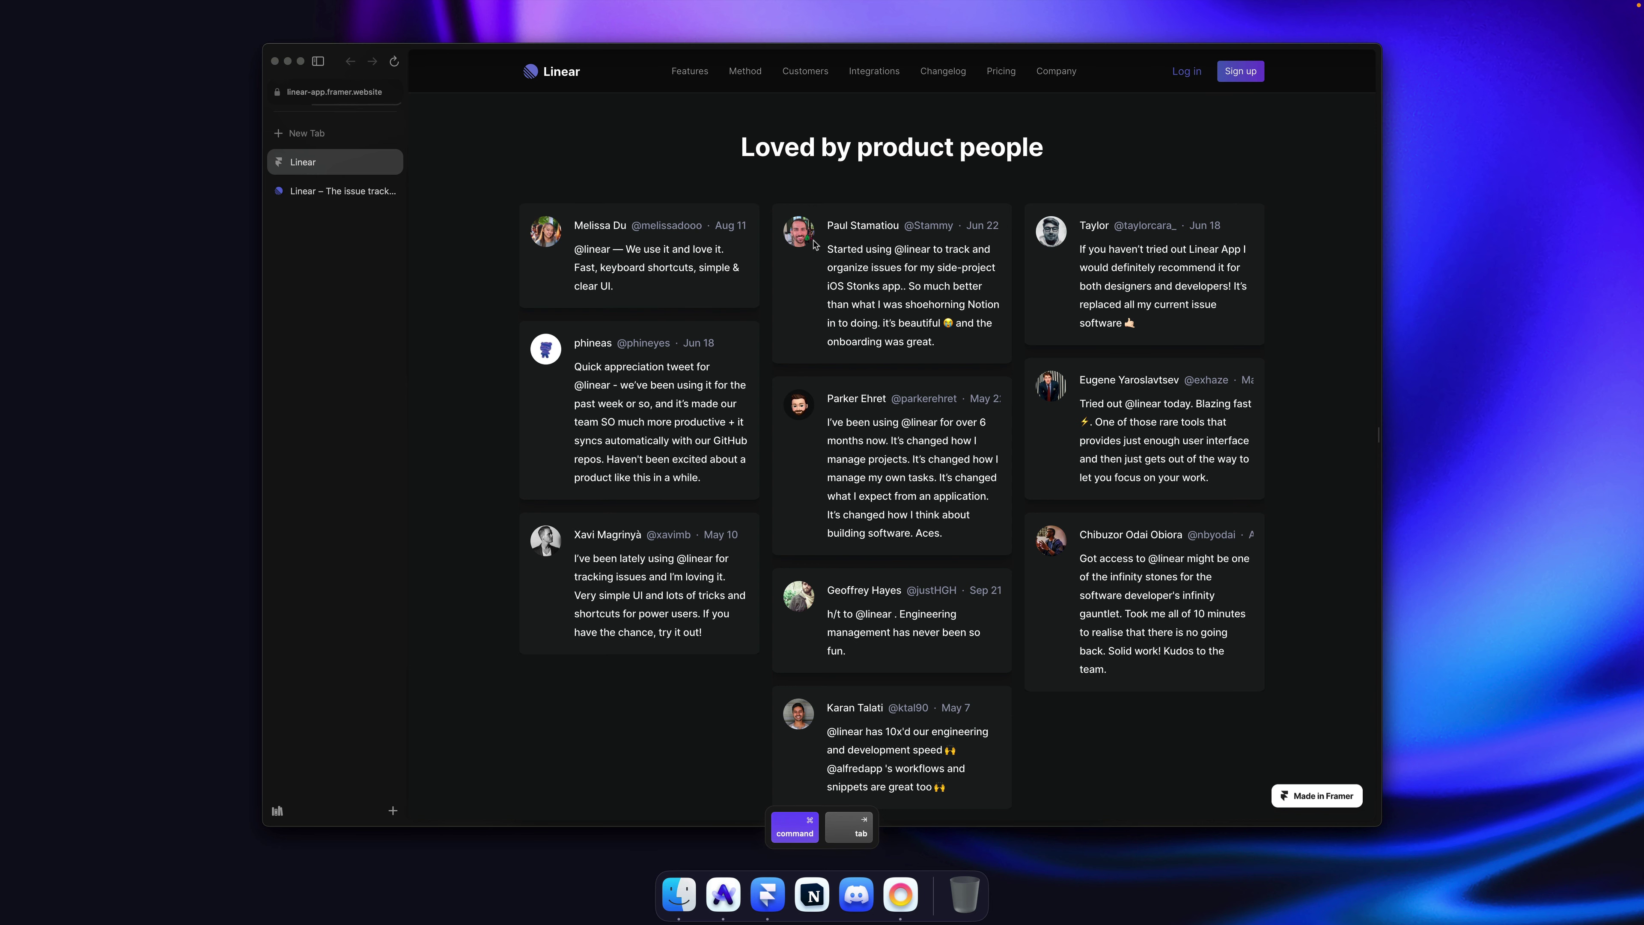
Step: Flip twice between the linear.app and linear-app.framer.website tabs to compare the testimonial layouts
left_click(323, 192)
left_click(325, 163)
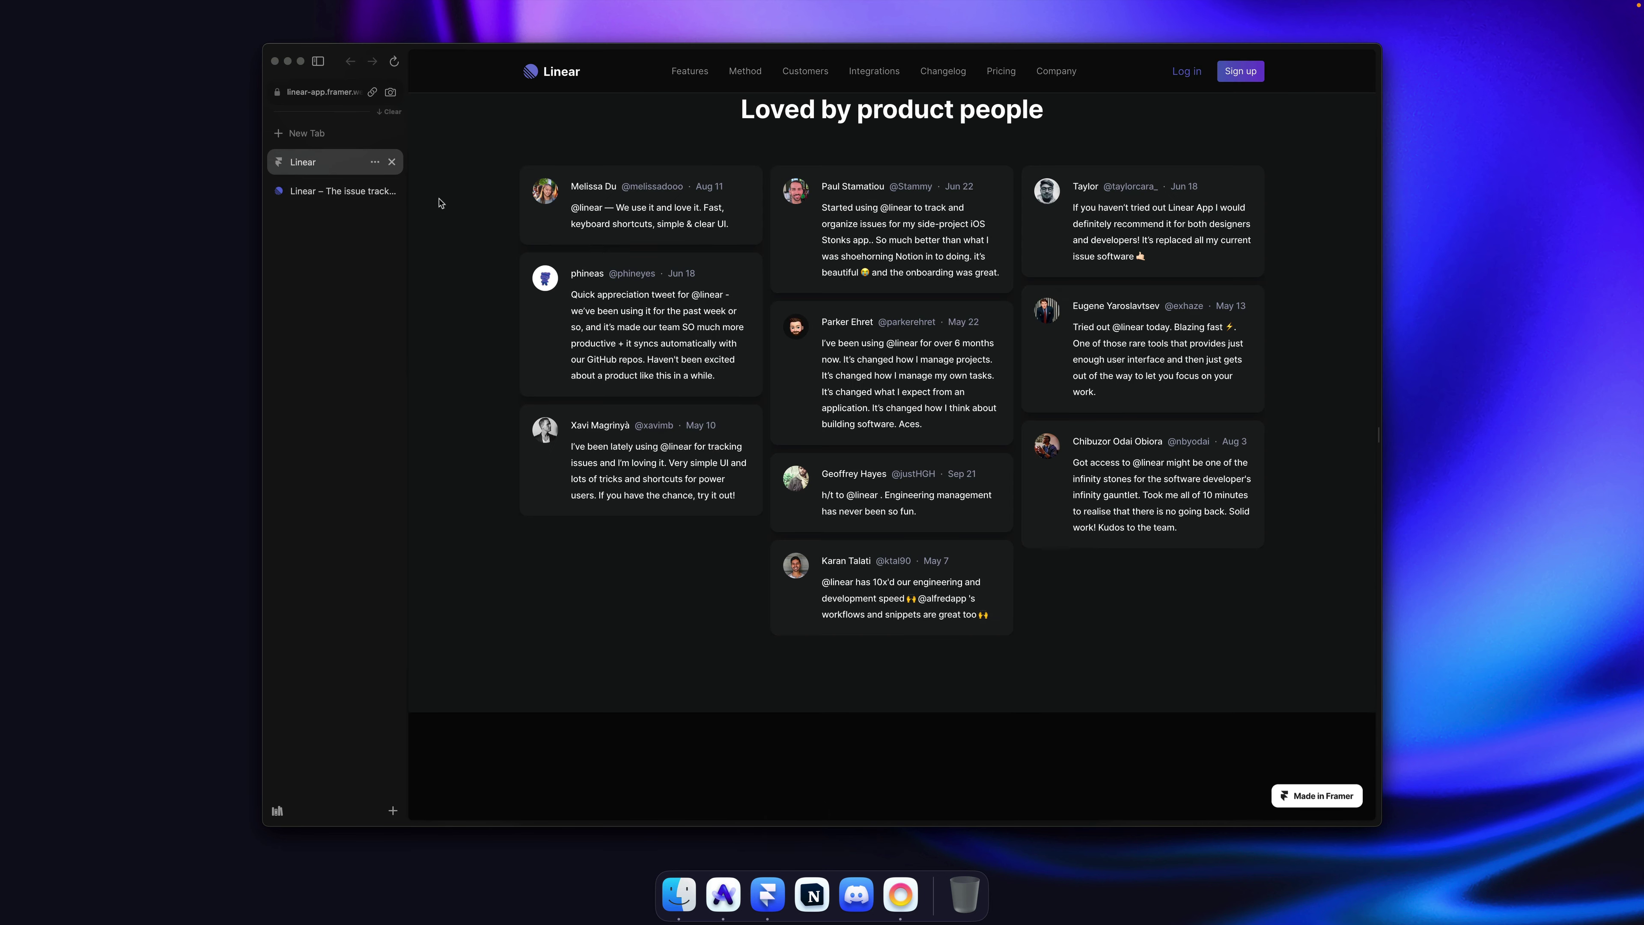
left_click(327, 195)
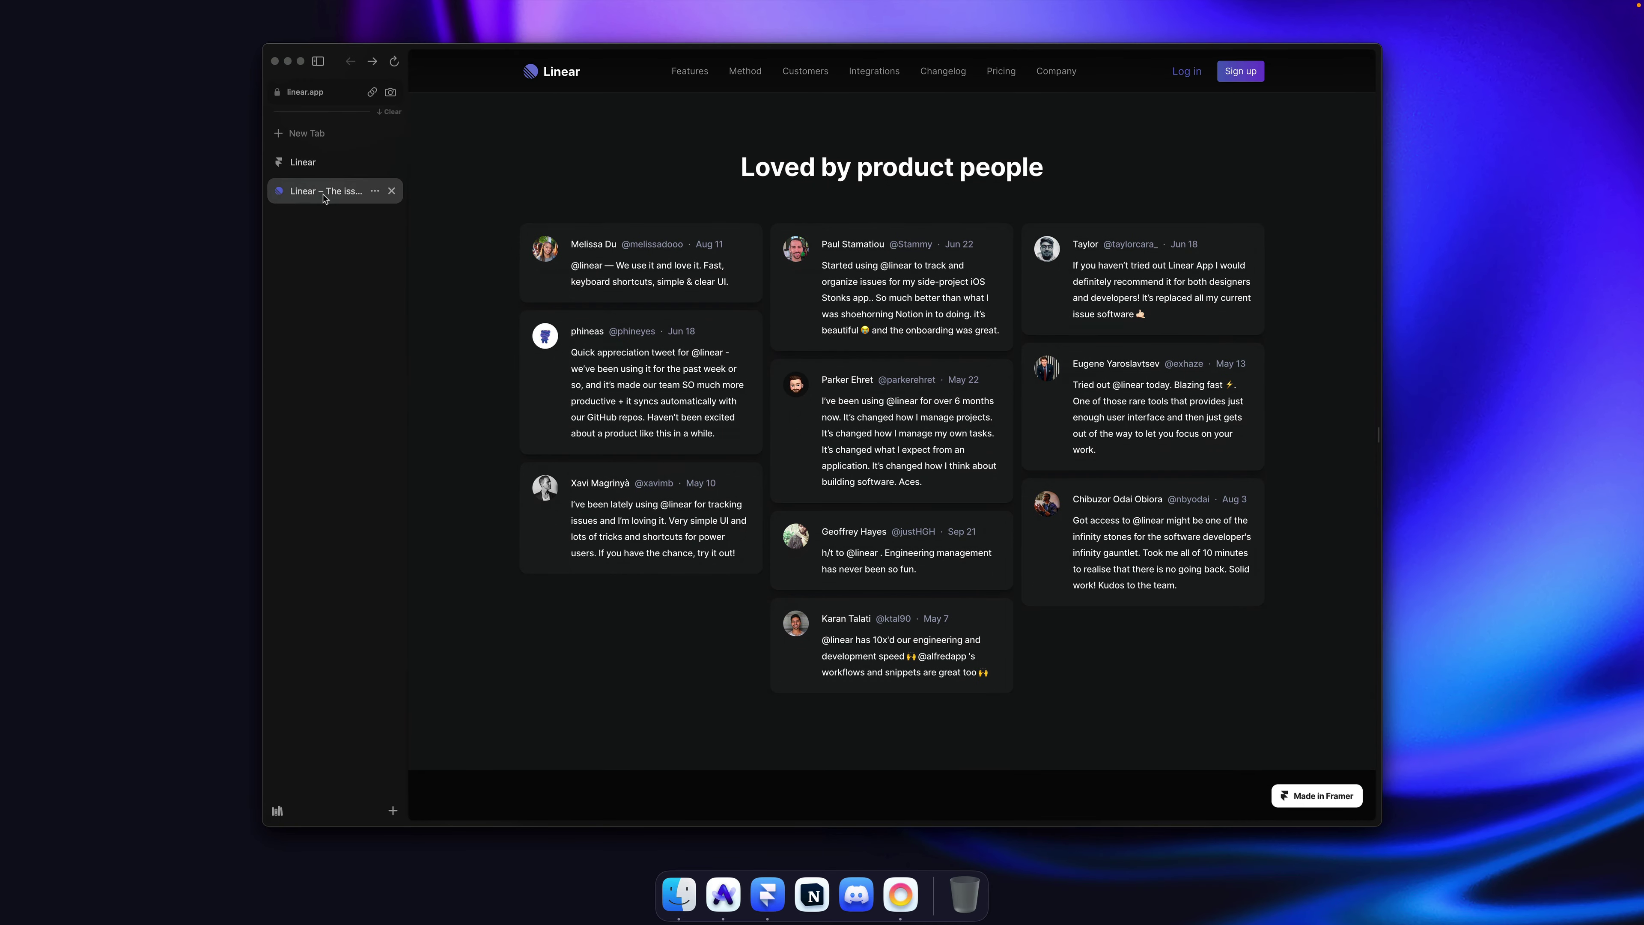
left_click(327, 166)
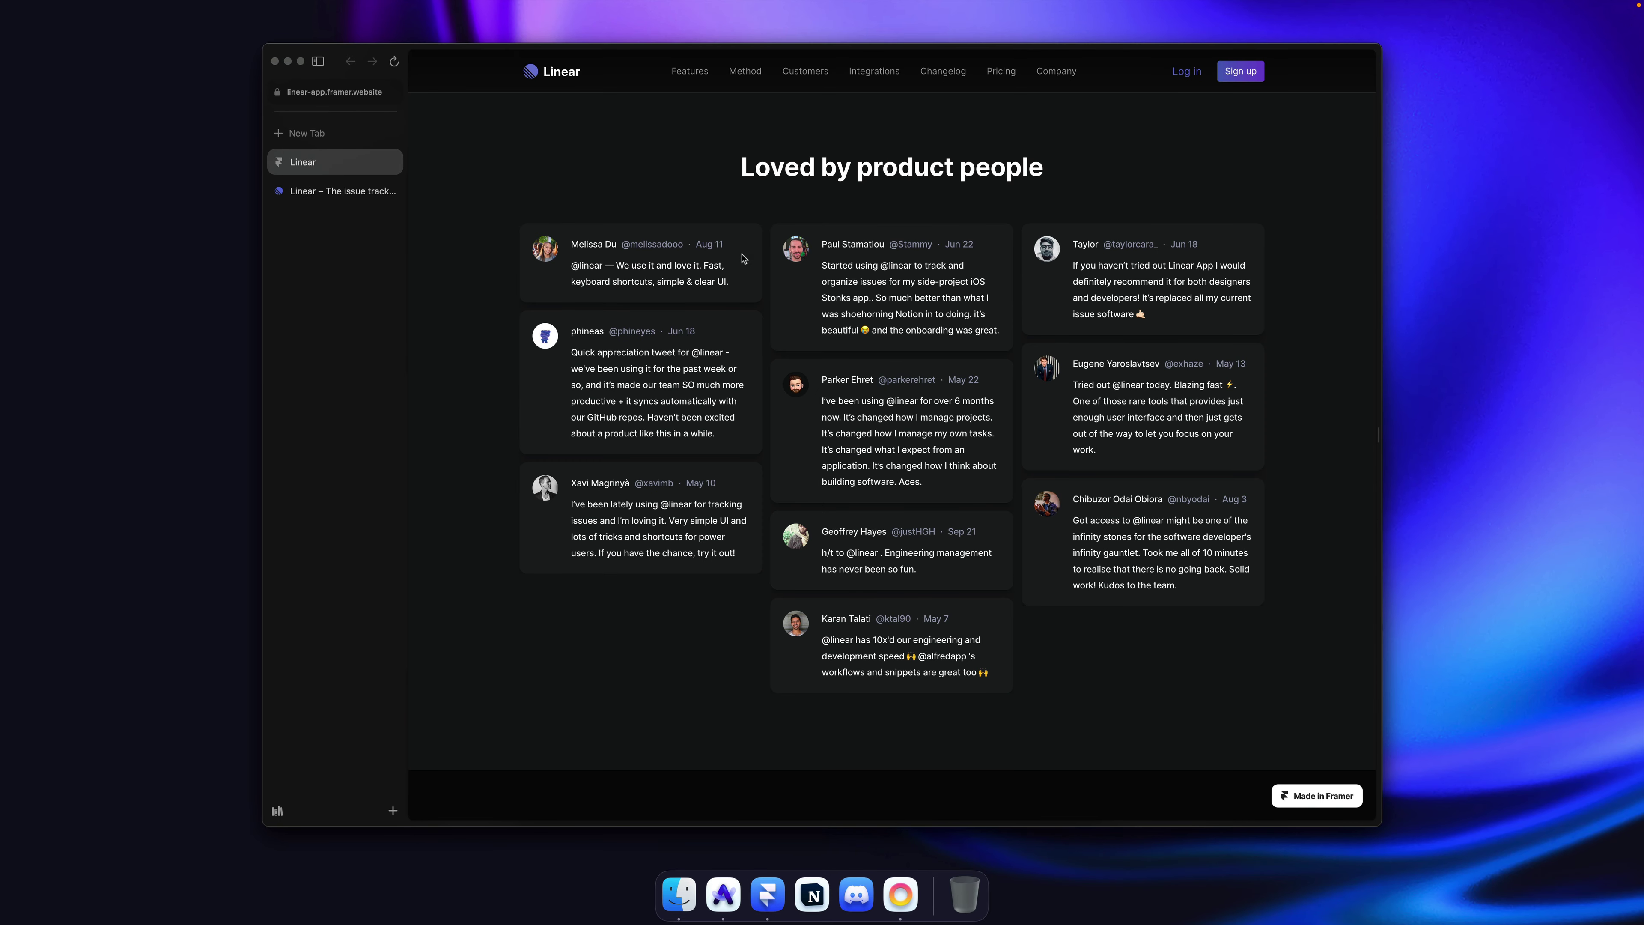
key("super+Tab")
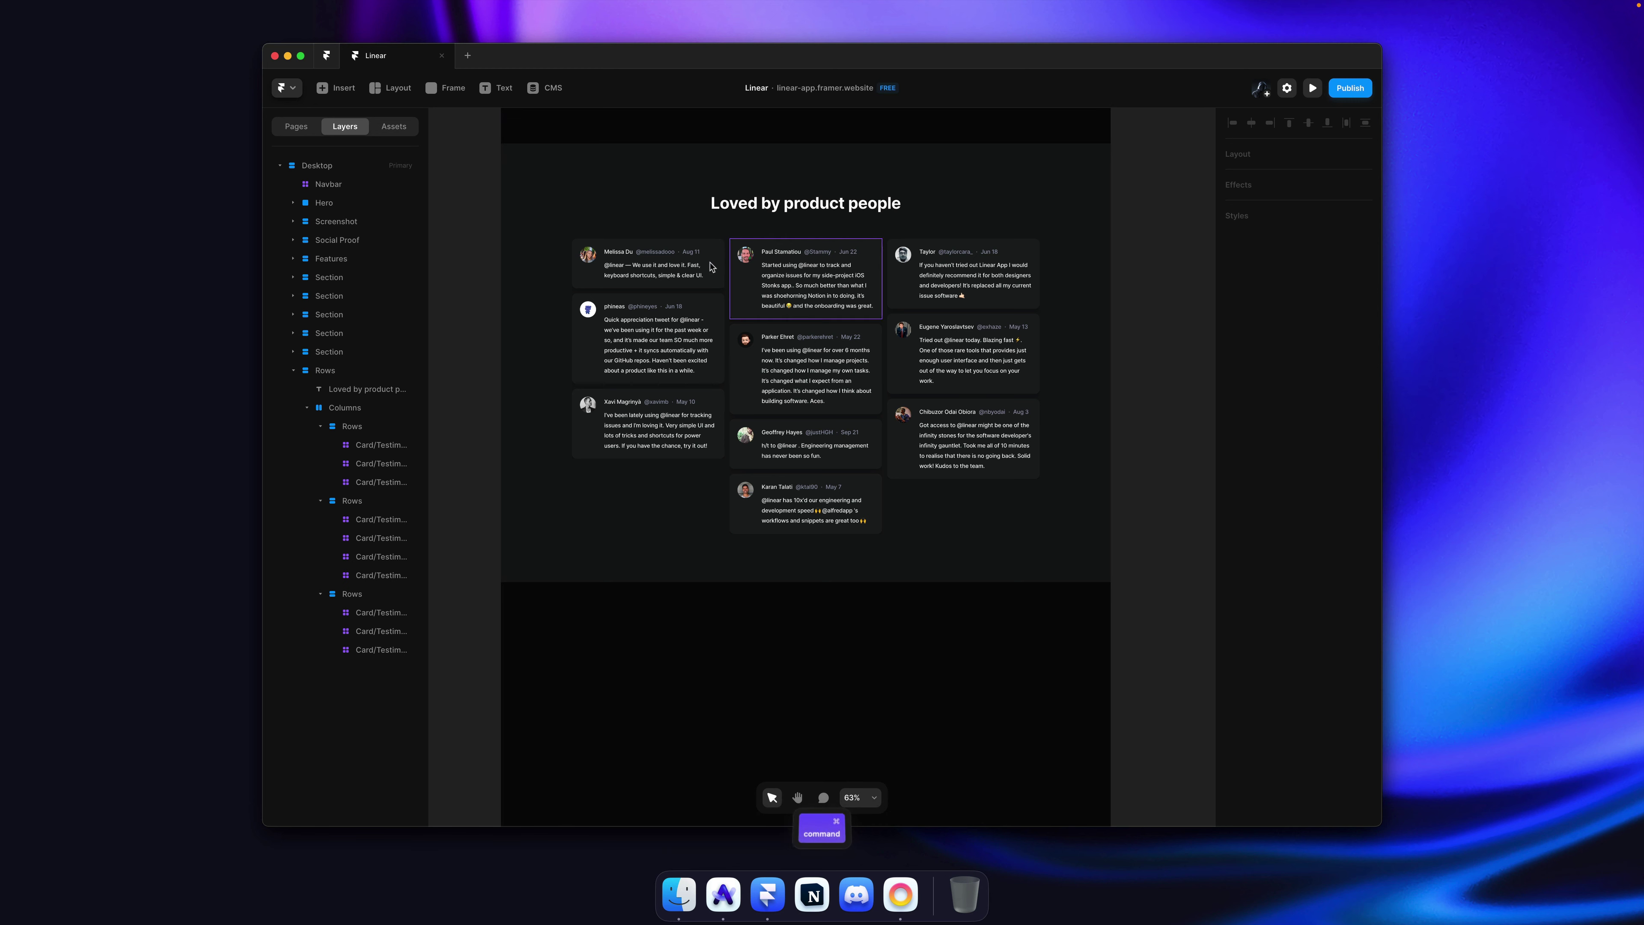
Step: In the Card/Testimonial component, set the Rows gap to 4 and save
left_click(692, 265, "super")
double_click(692, 265)
left_click(823, 478, "super")
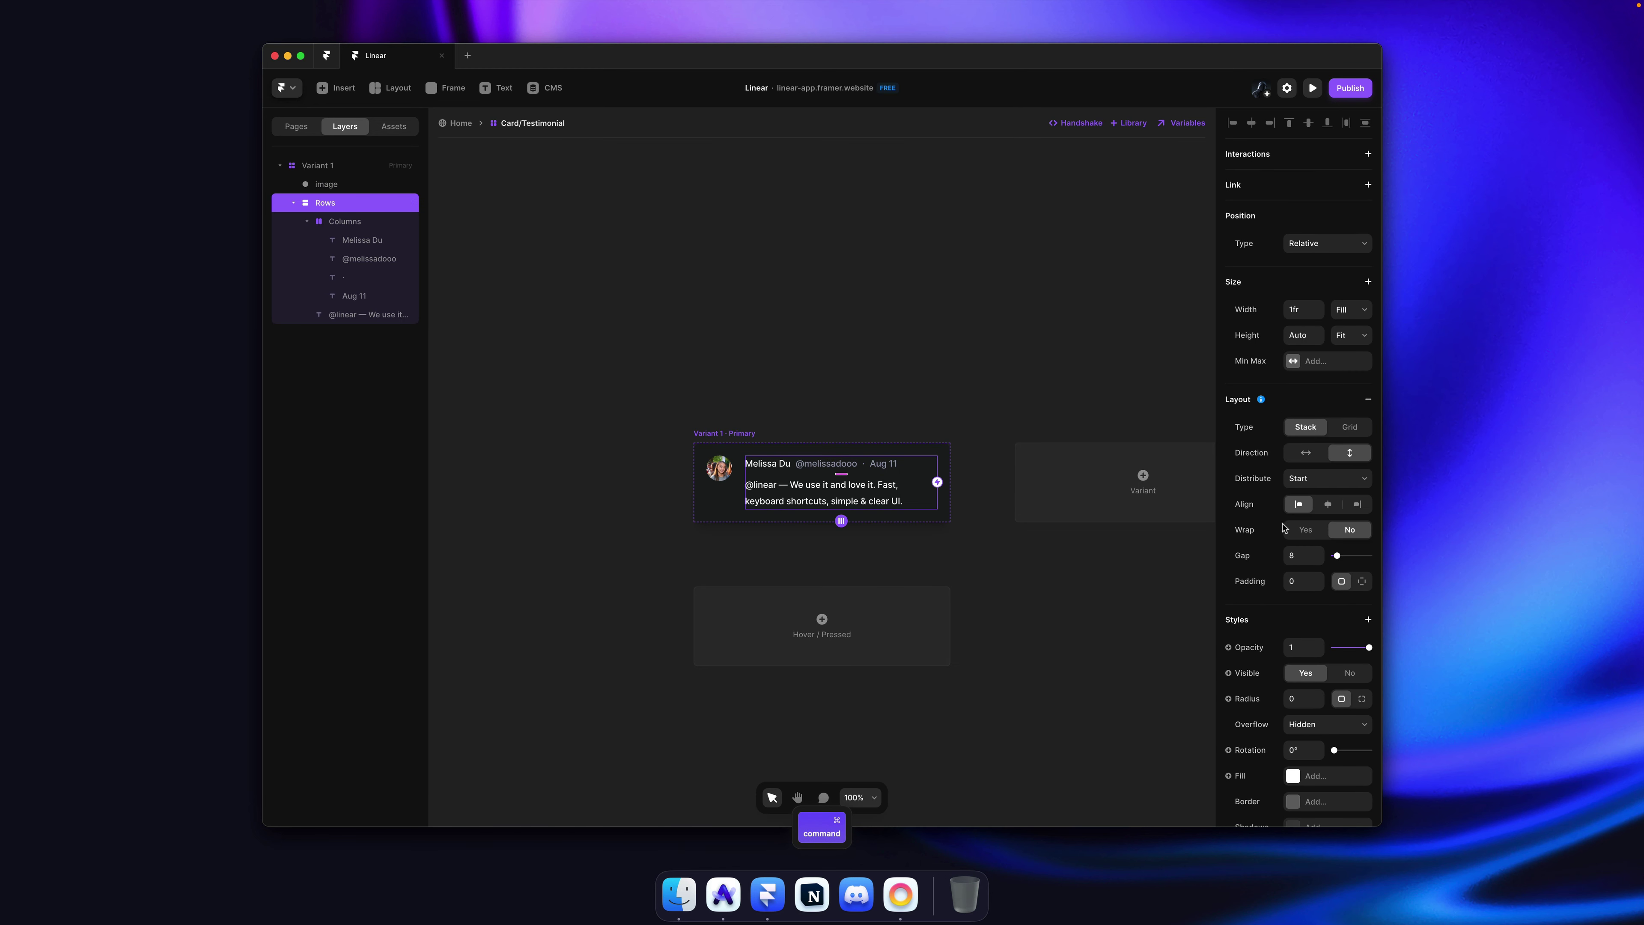
type("0")
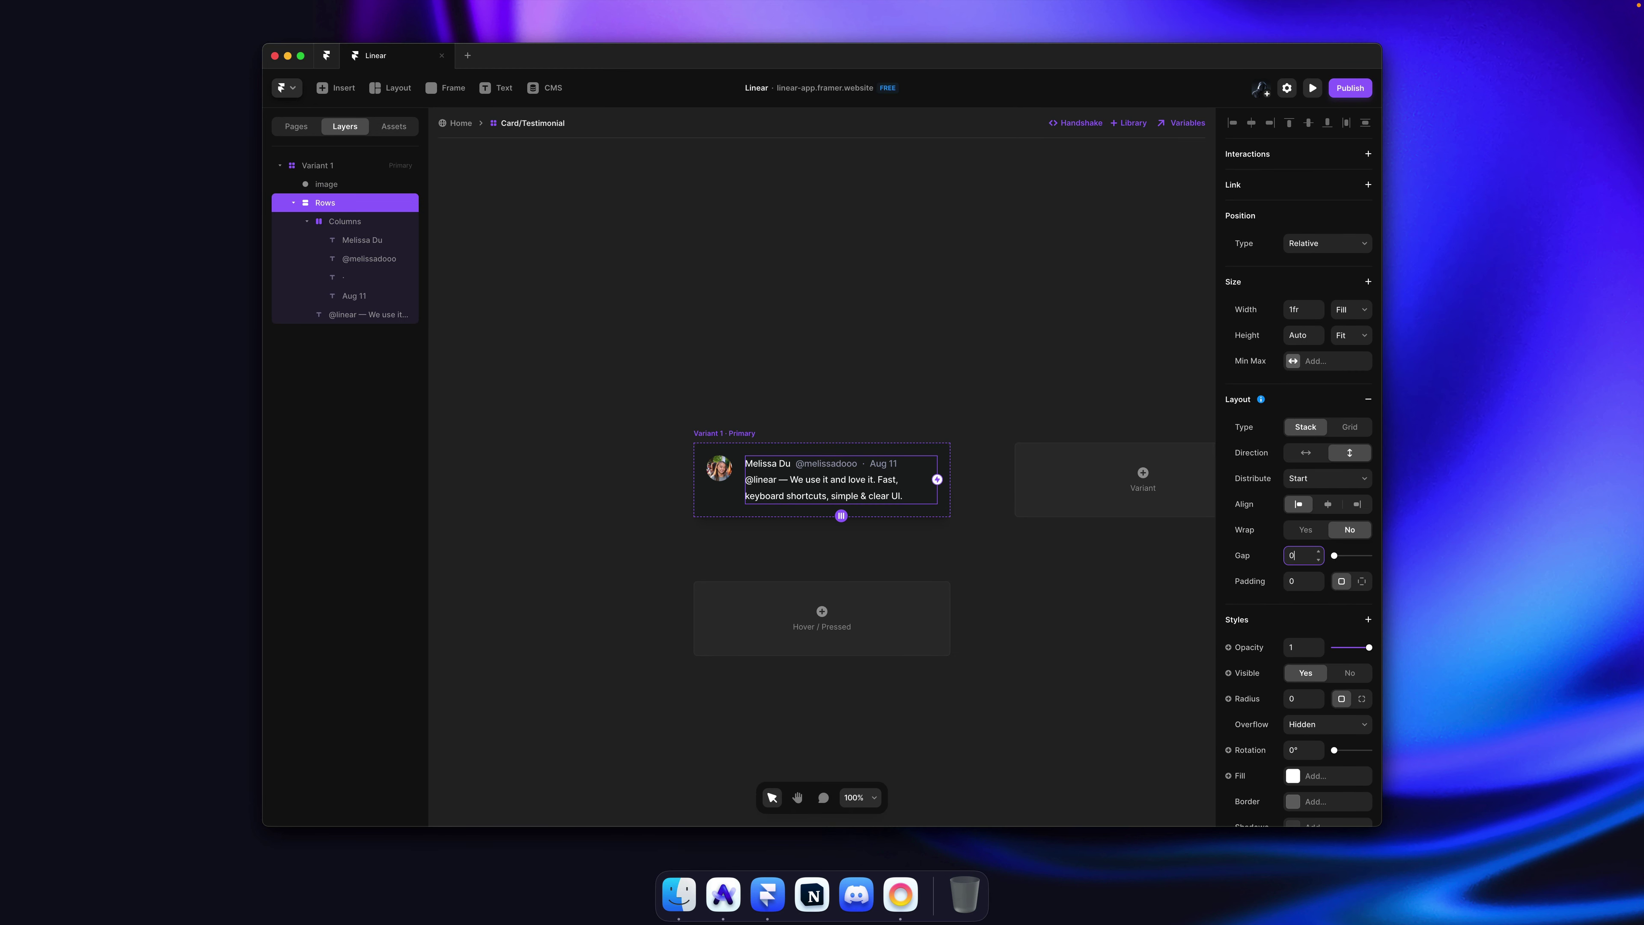
key("Return")
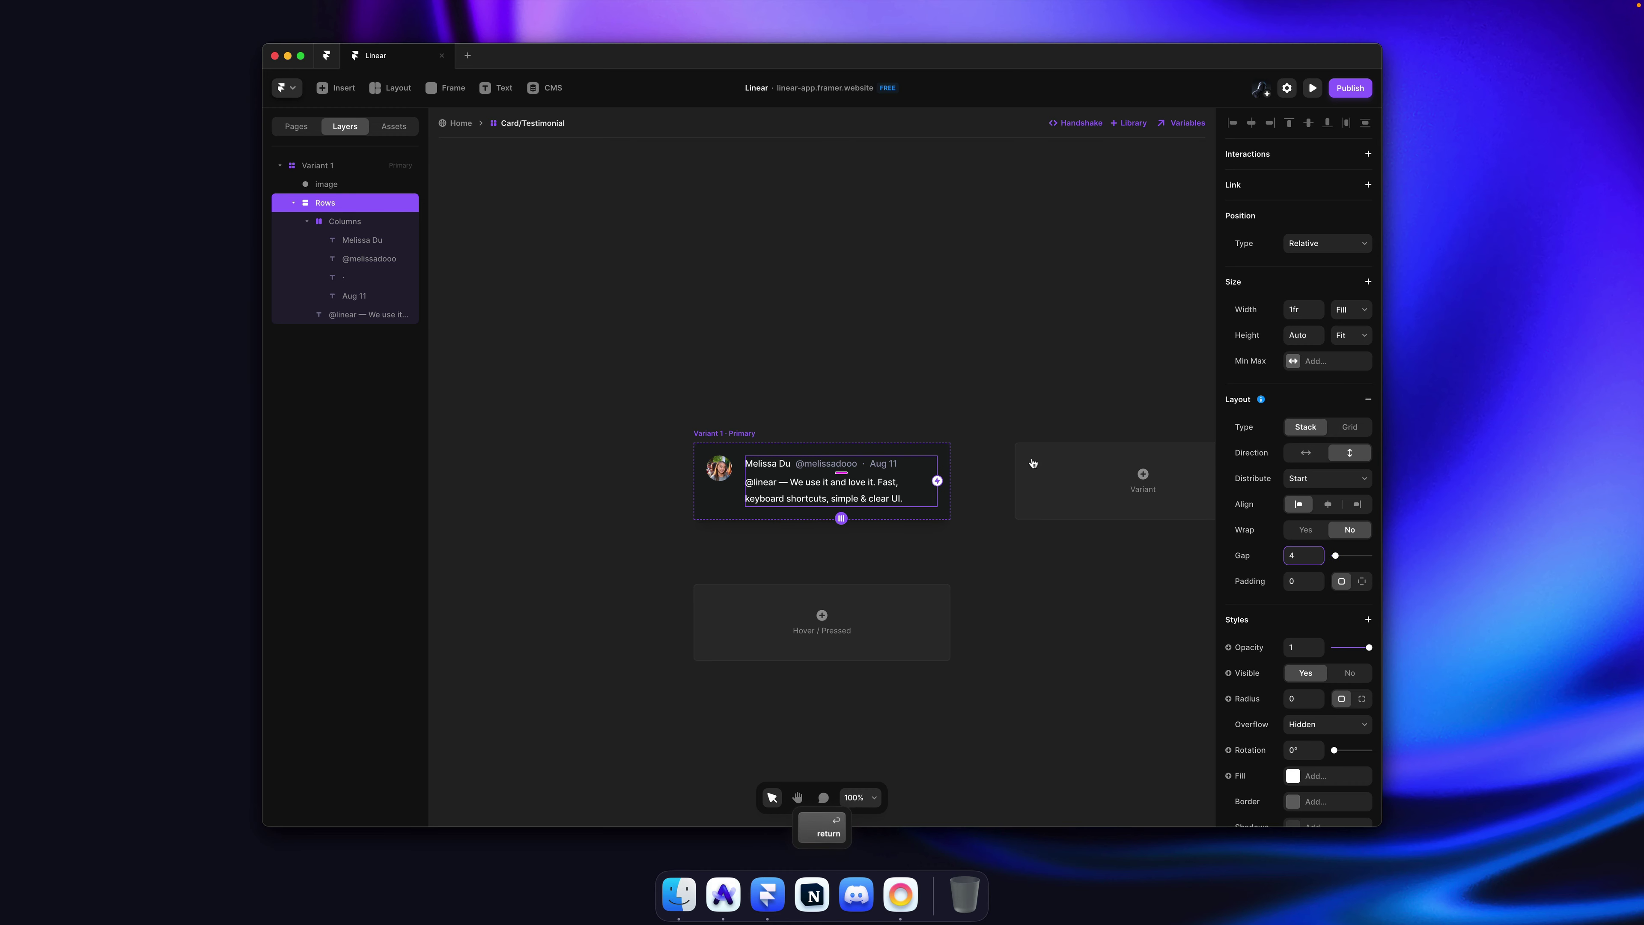
left_click(817, 375)
key("cmd+s")
Step: Return to the Home page, republish the site, and reload it in Arc
left_click(473, 126)
left_click(1120, 293)
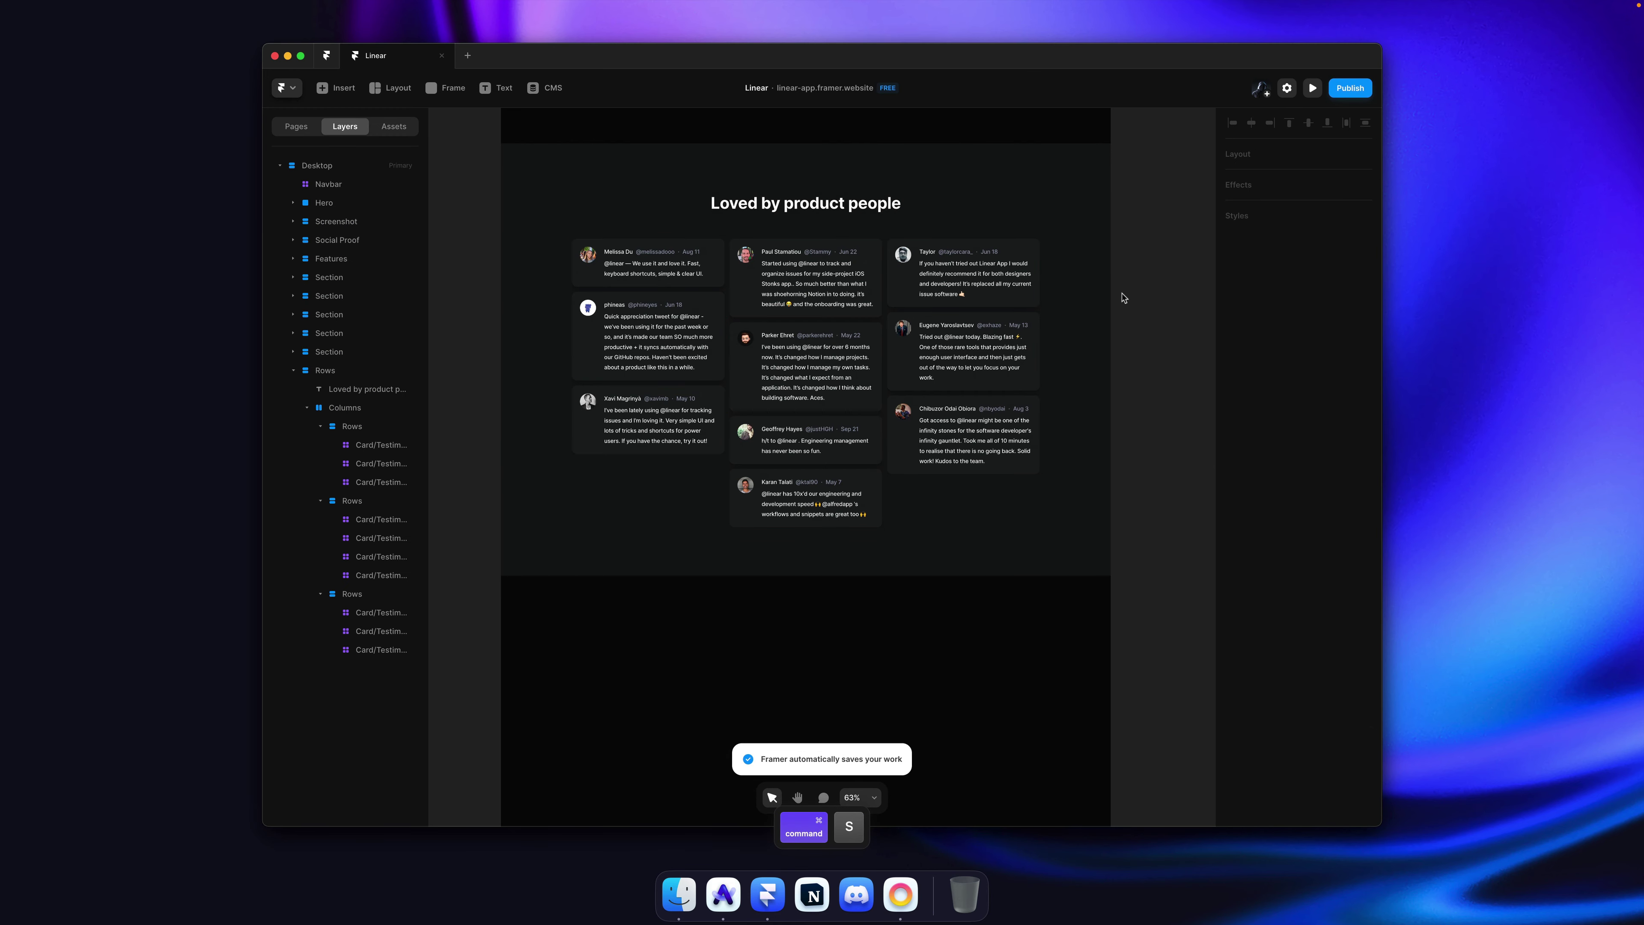
key("super+shift+p")
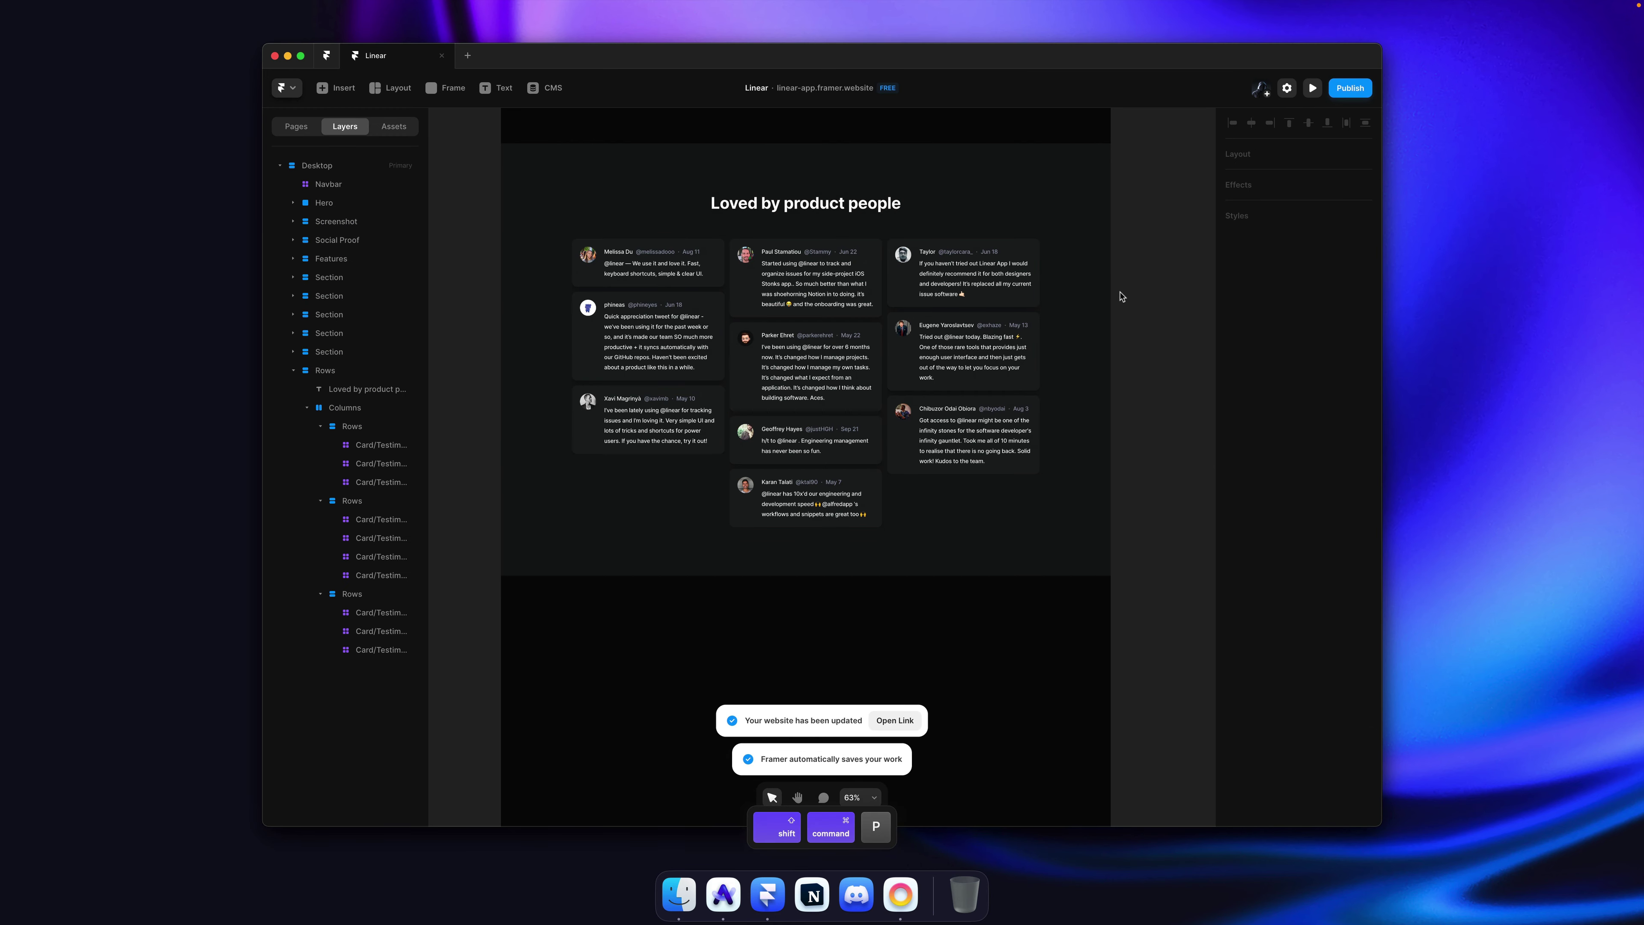
key("super+Tab")
key("super+r")
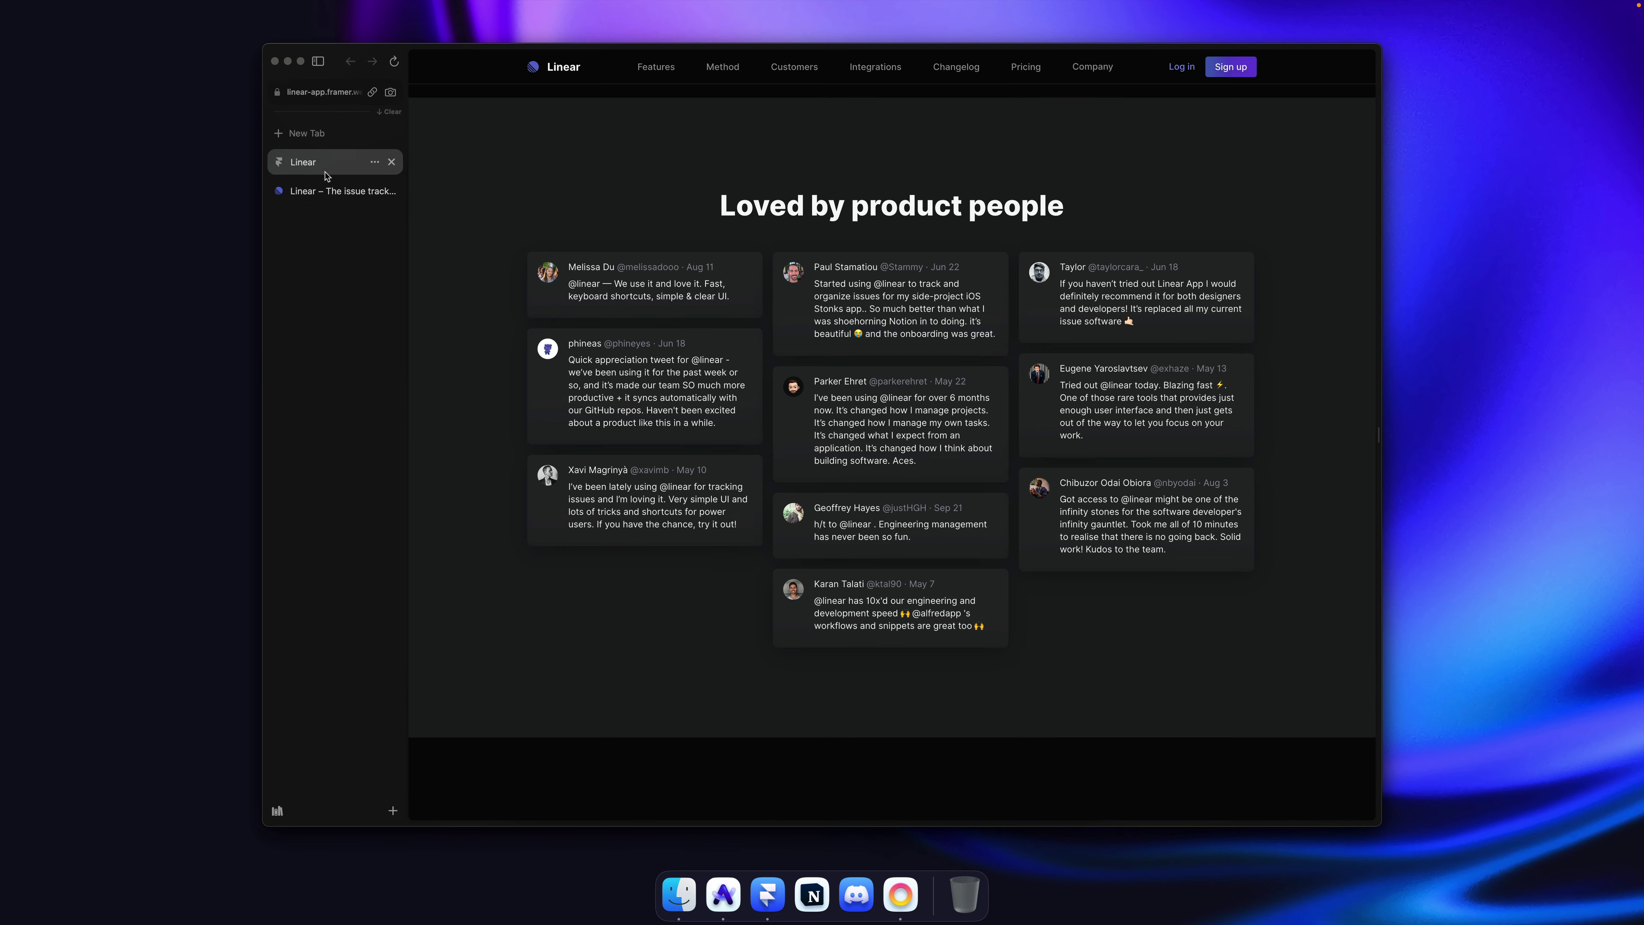
Step: Switch between the linear.app and published clone tabs, then reload linear.app and scroll down
left_click(322, 195)
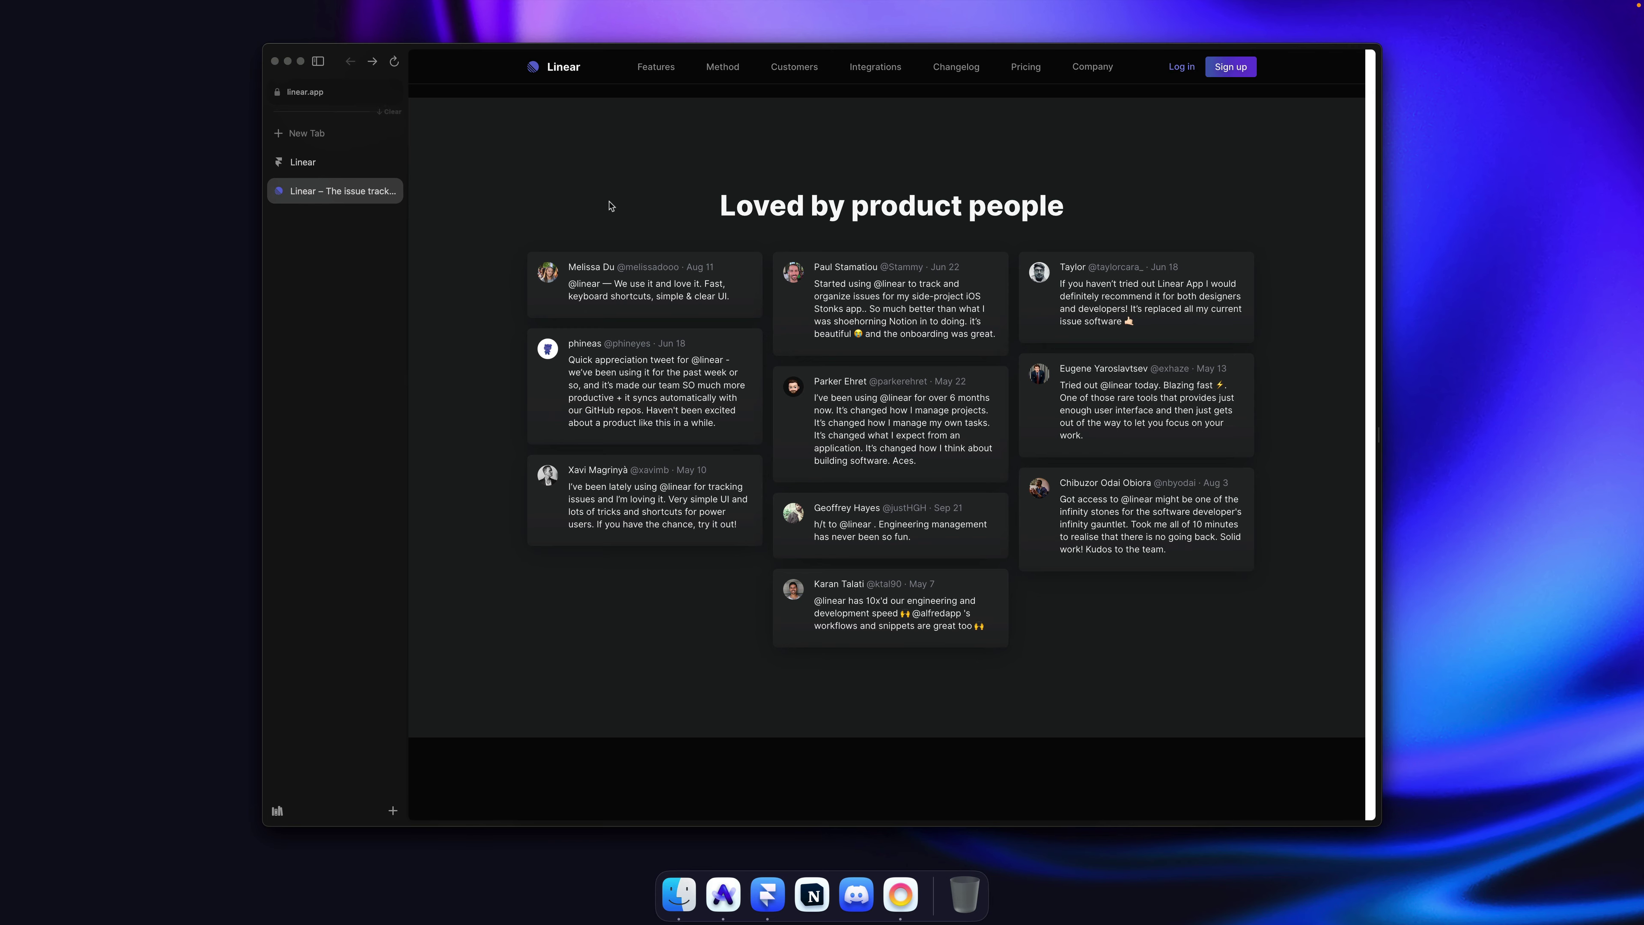
left_click(337, 162)
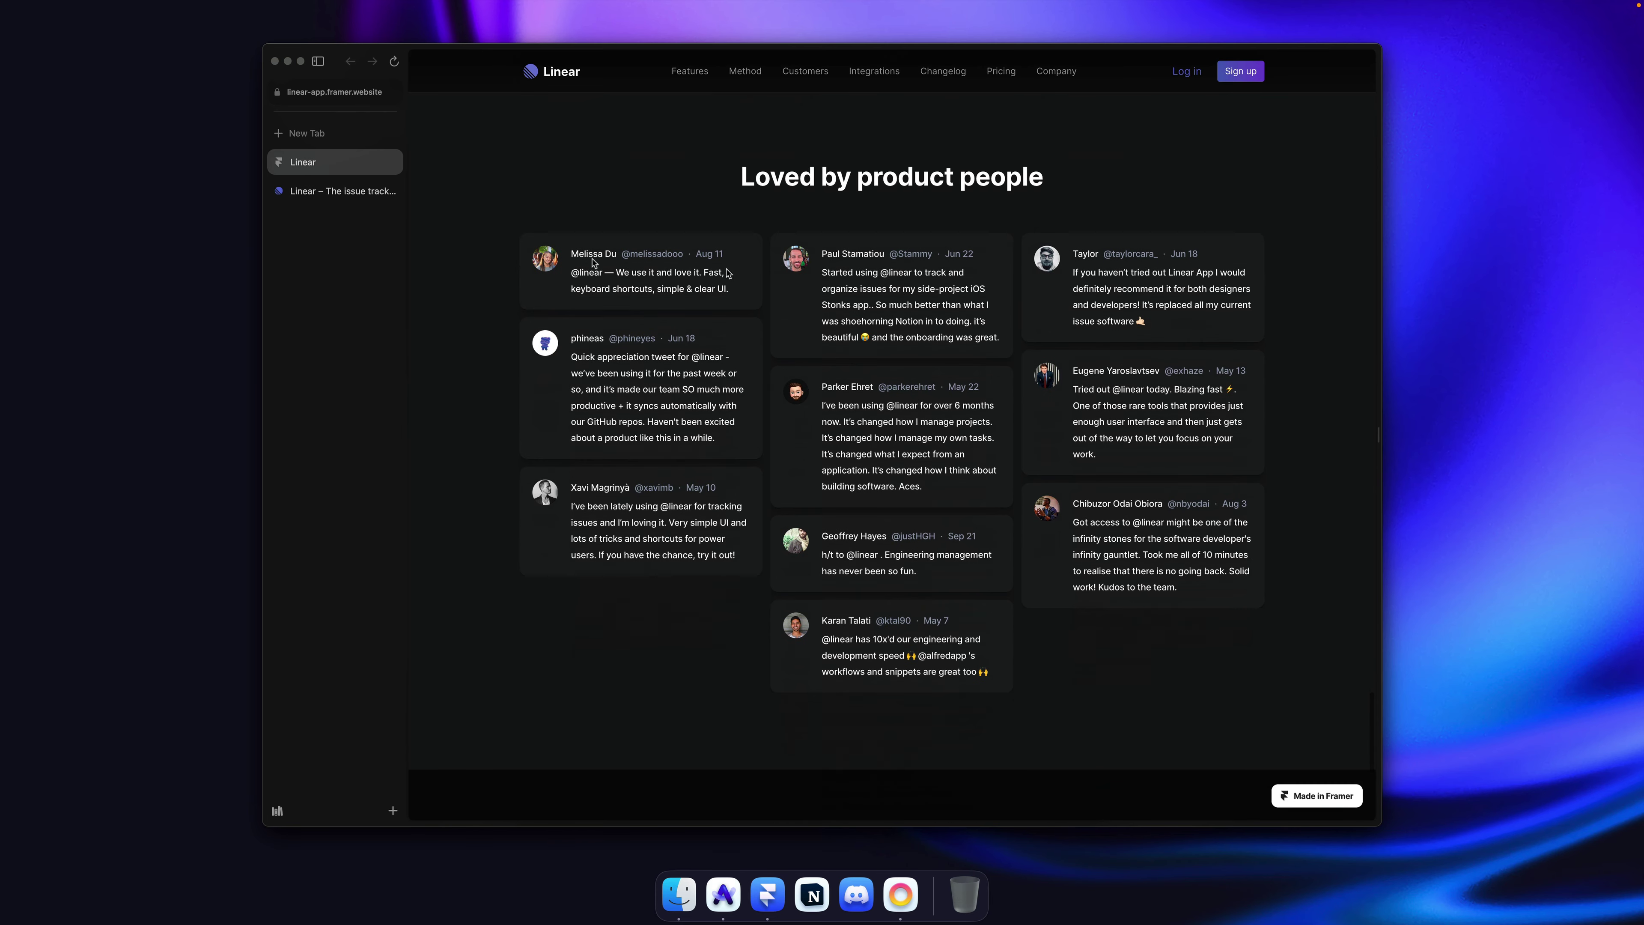
key("ctrl+Tab")
key("super+r")
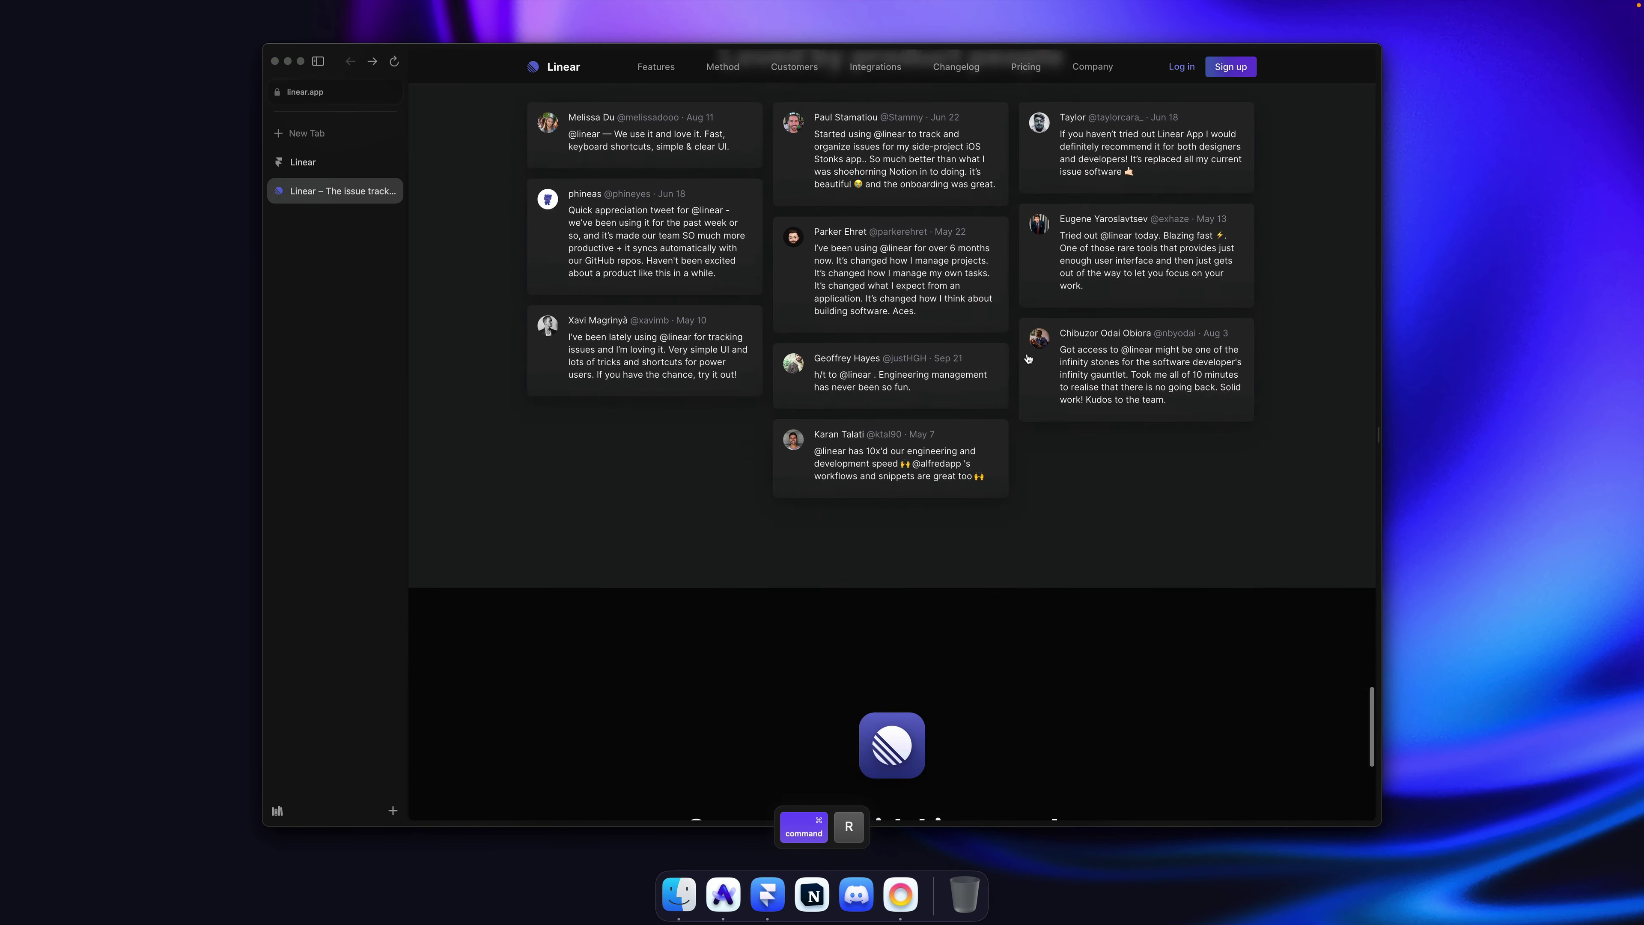
scroll(1029, 358, "down", 6)
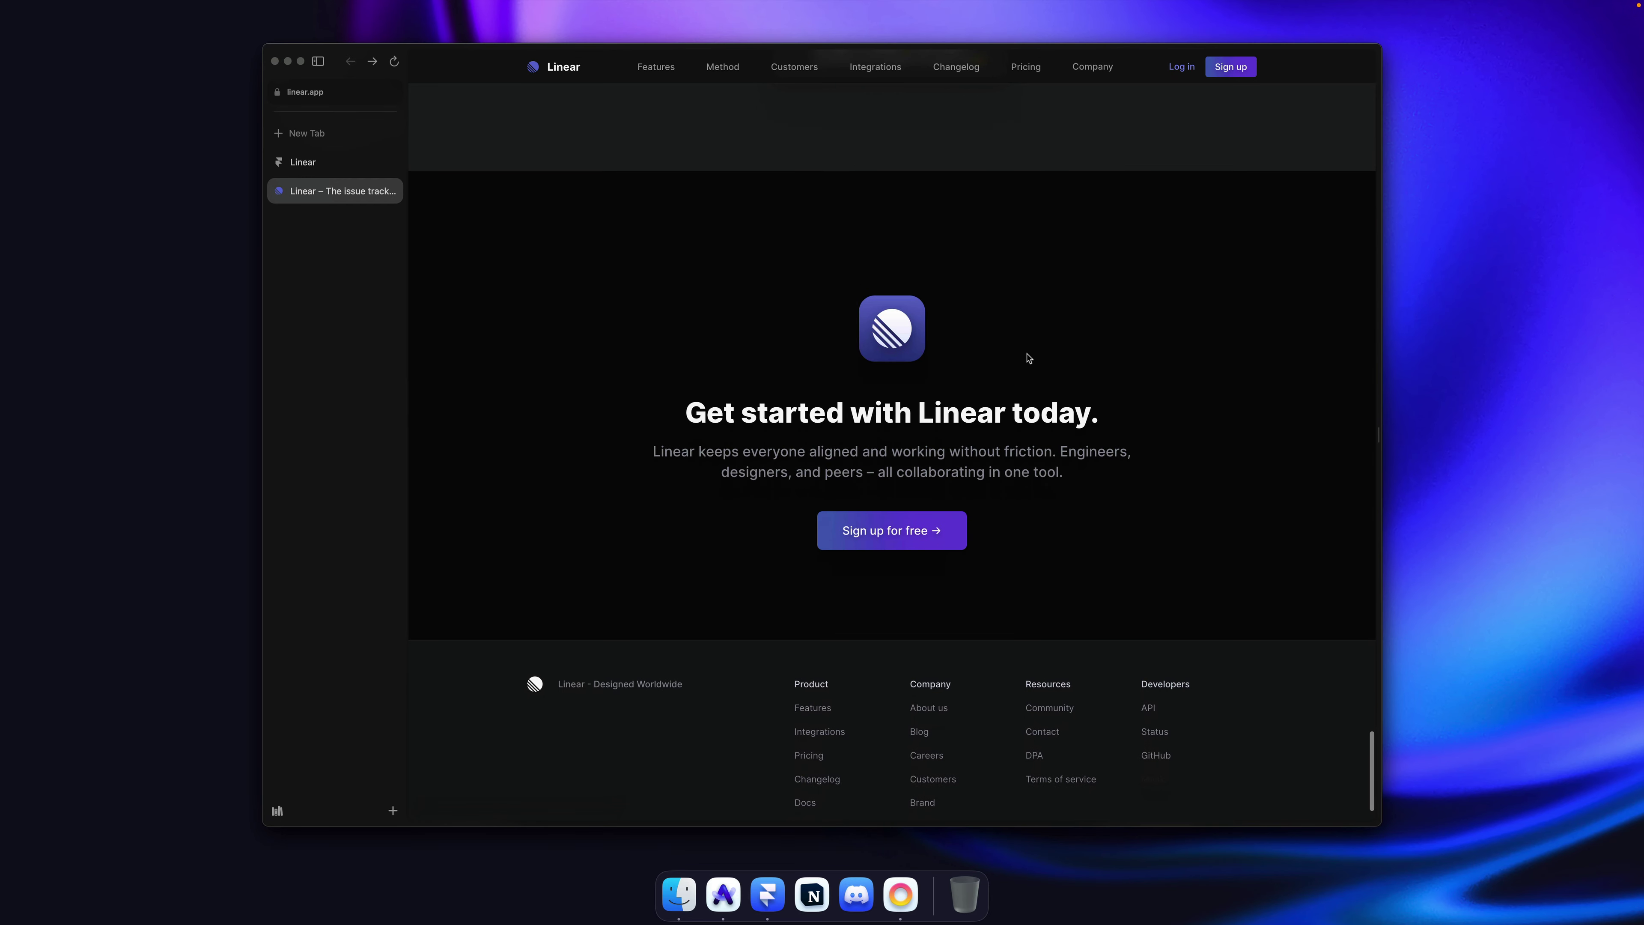
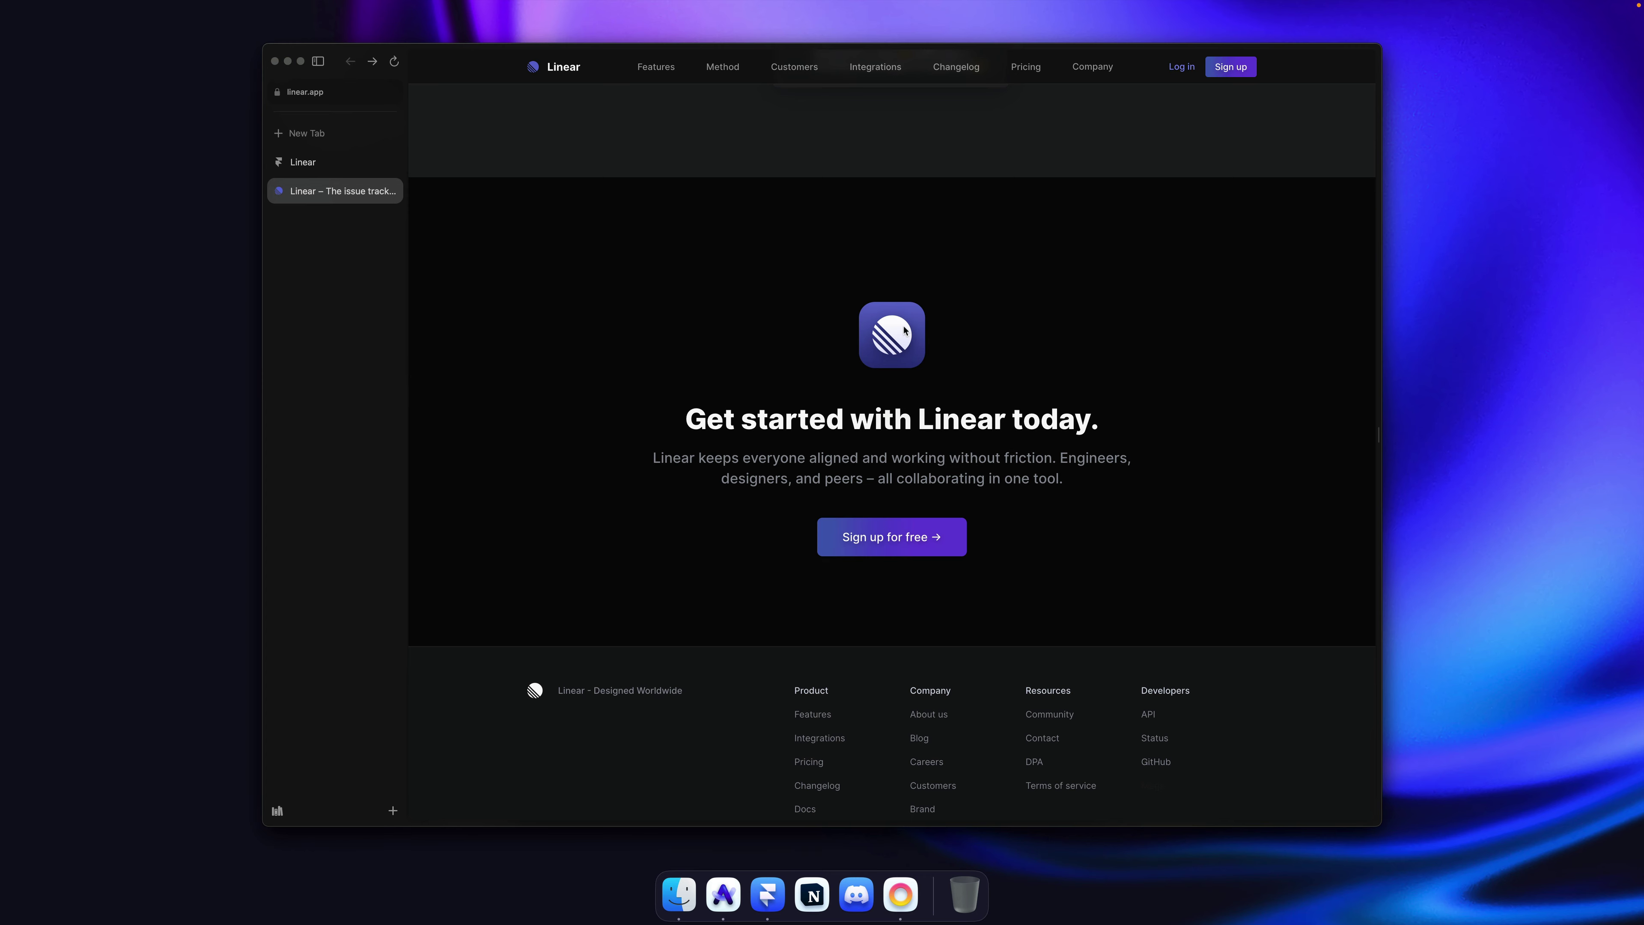
Step: Compare the linear.app footer with the published Framer clone, scrolling both pages
scroll(829, 745, "down", 2)
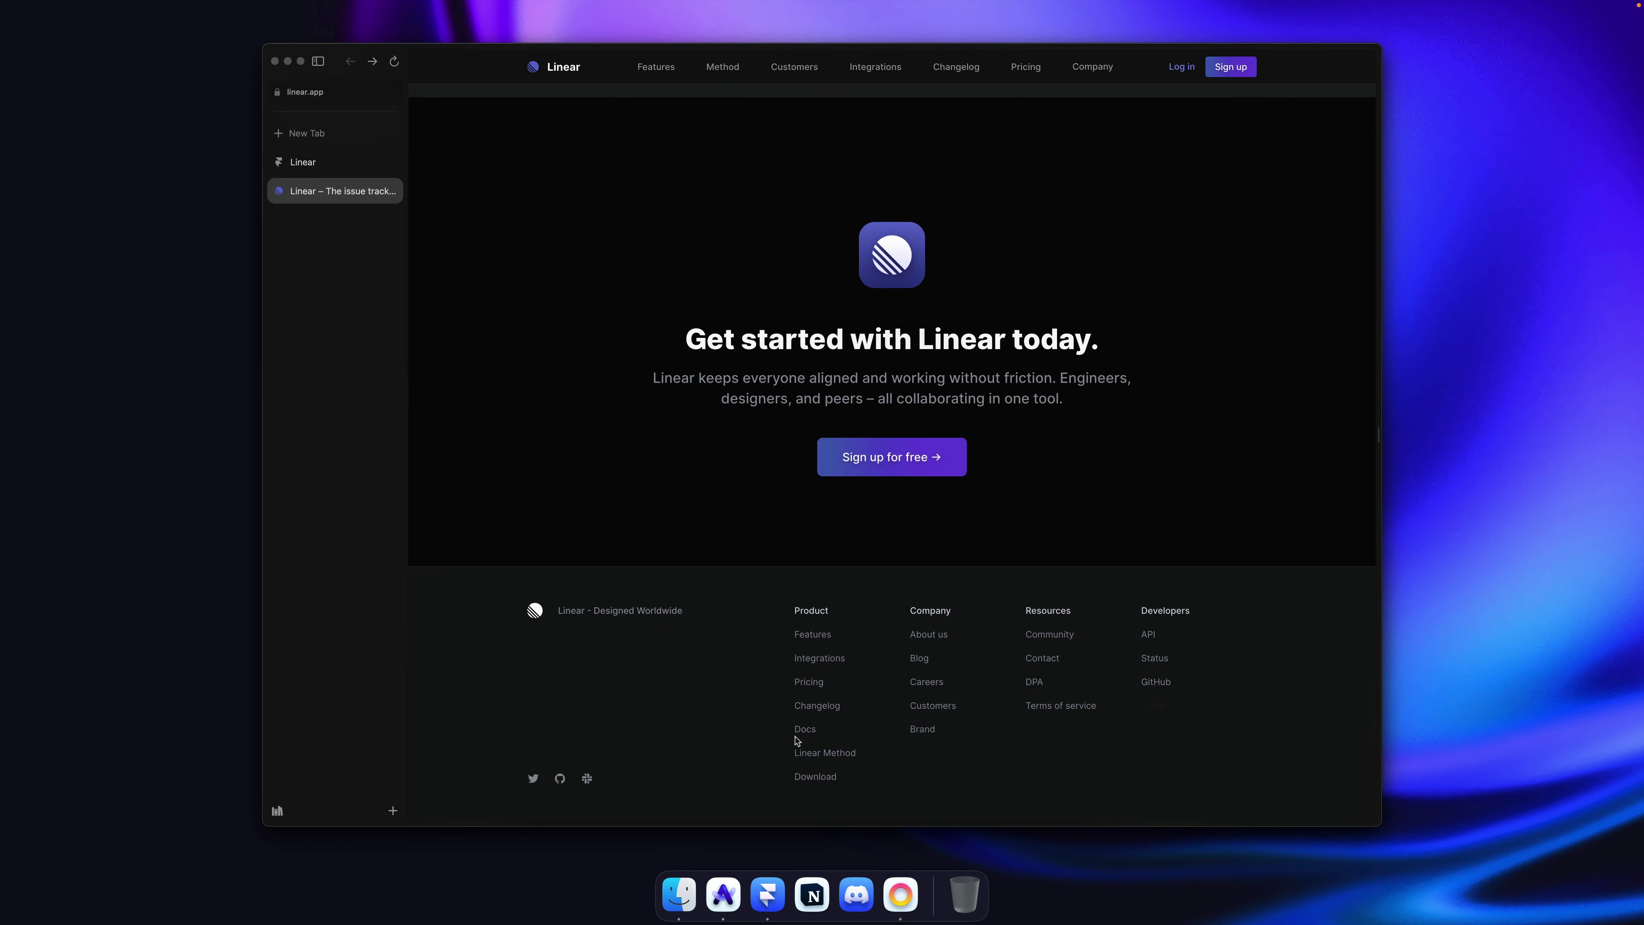
scroll(681, 463, "up", 10)
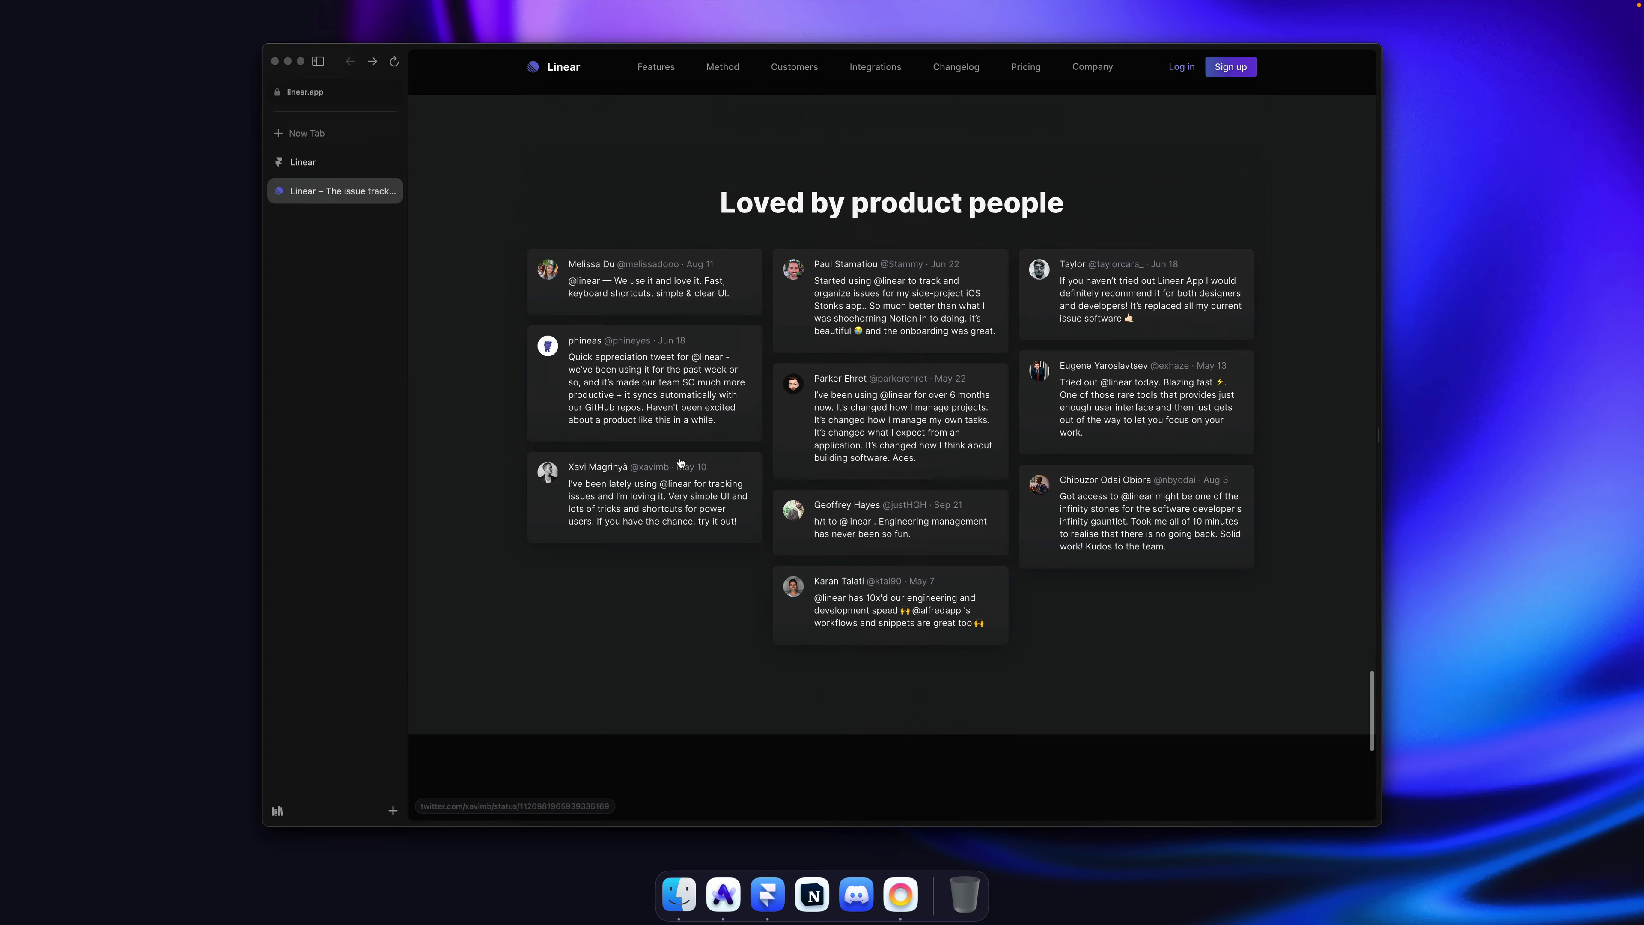
left_click(323, 162)
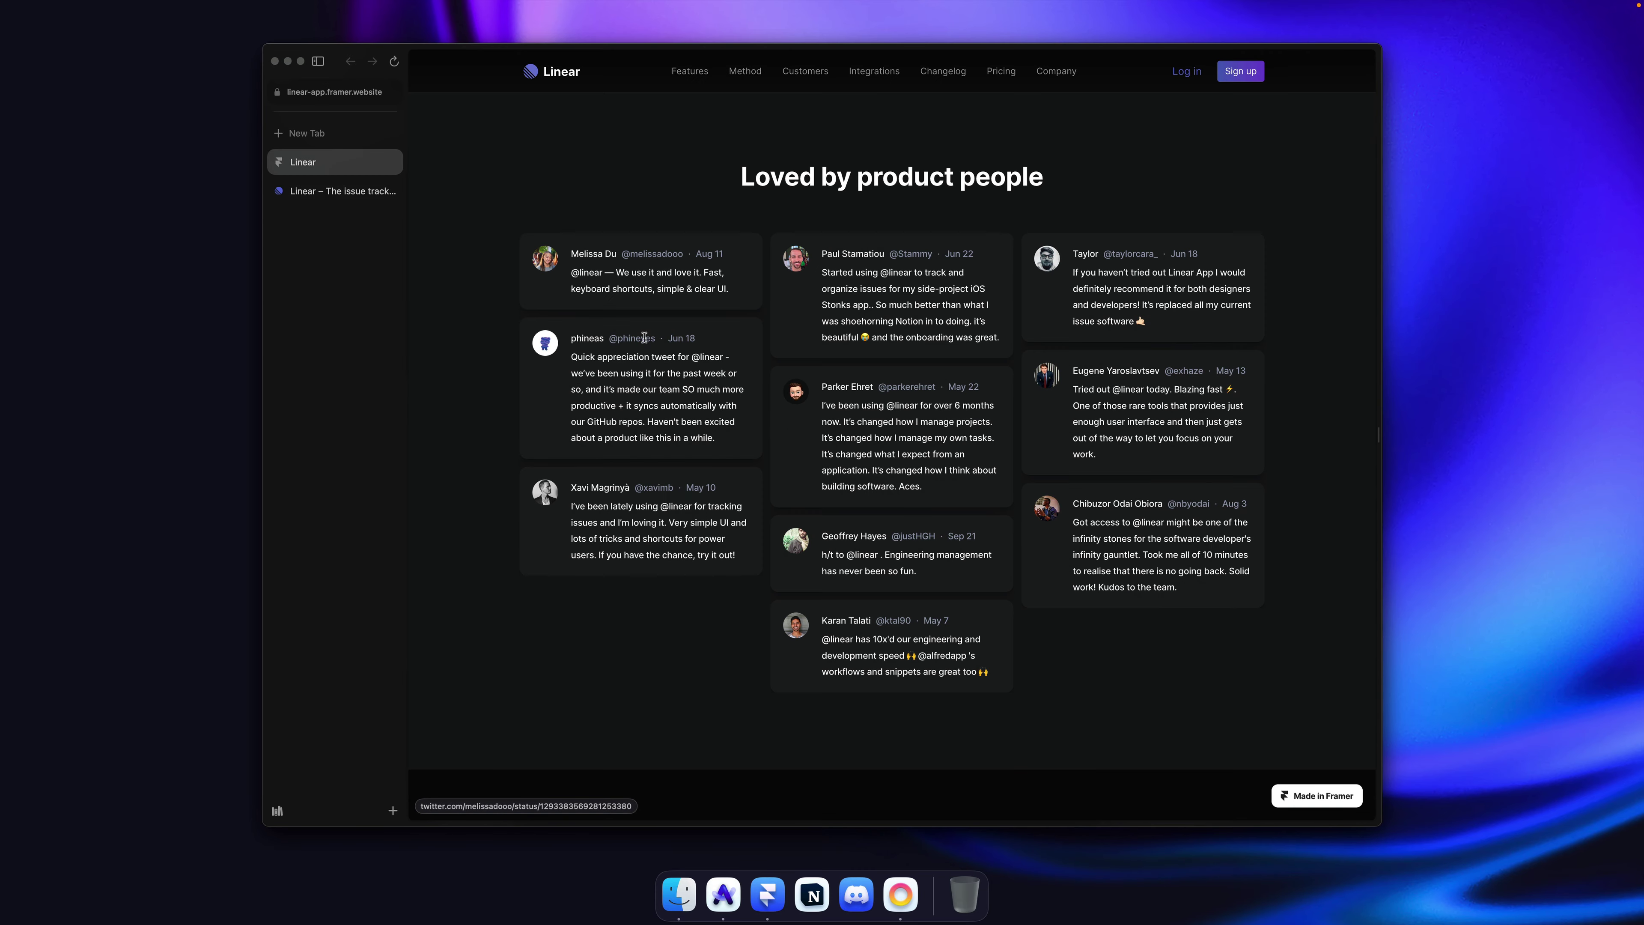
scroll(644, 337, "down", 5)
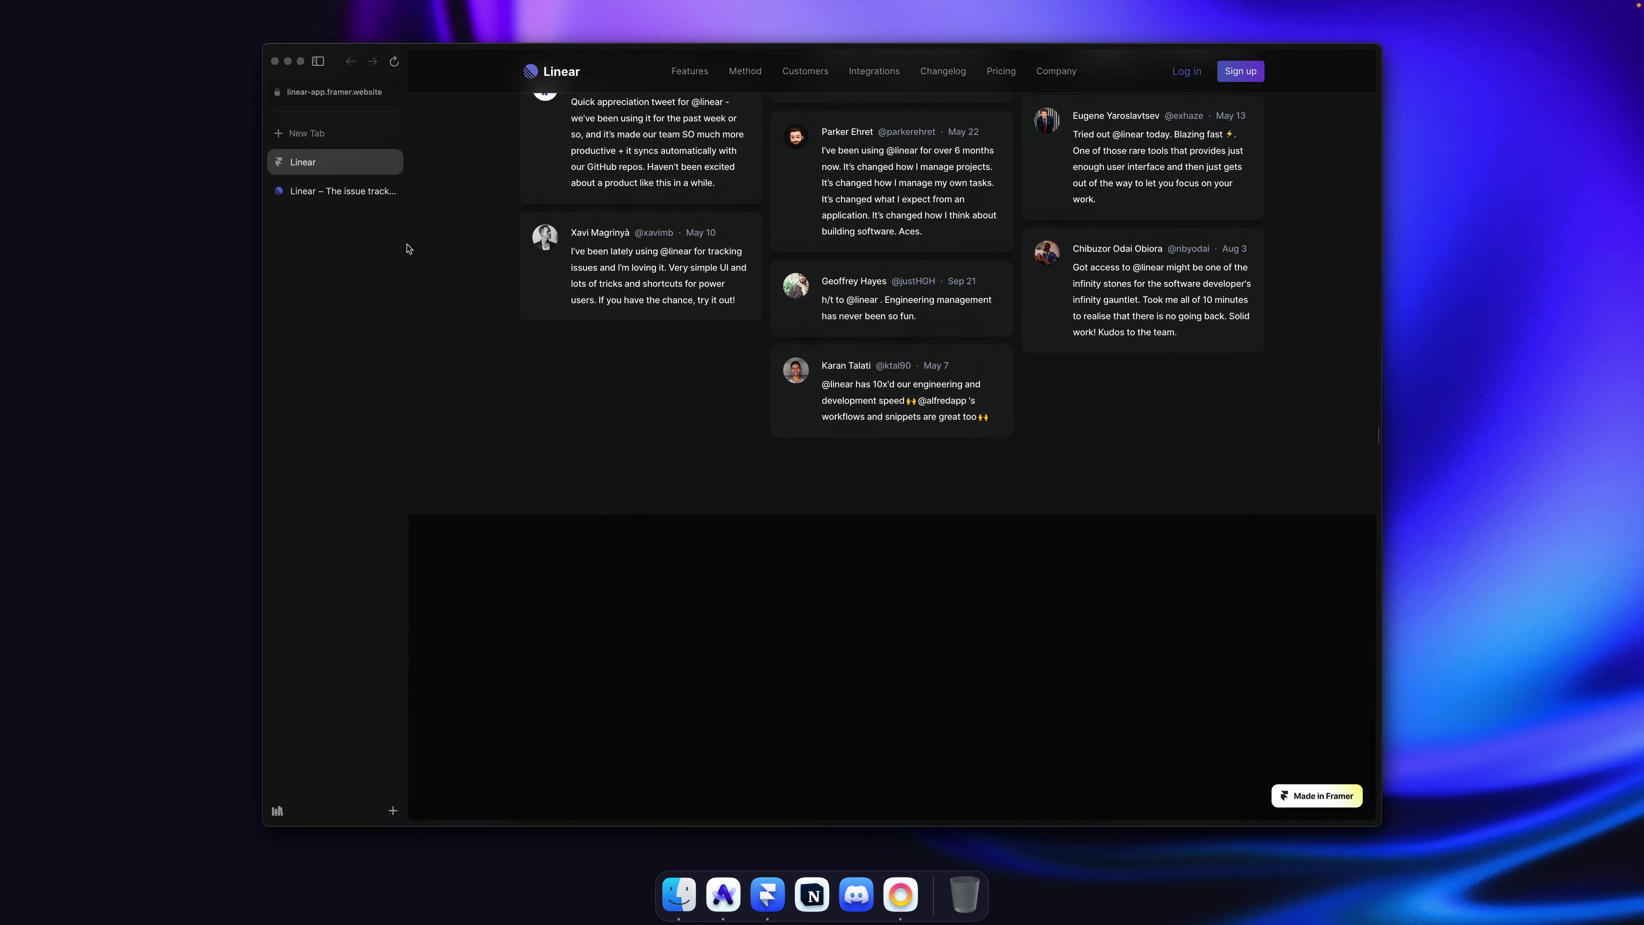
left_click(341, 191)
scroll(568, 333, "down", 6)
scroll(567, 332, "down", 5)
Step: Back in Framer, extend the Desktop page frame taller at the bottom
key("super+Tab")
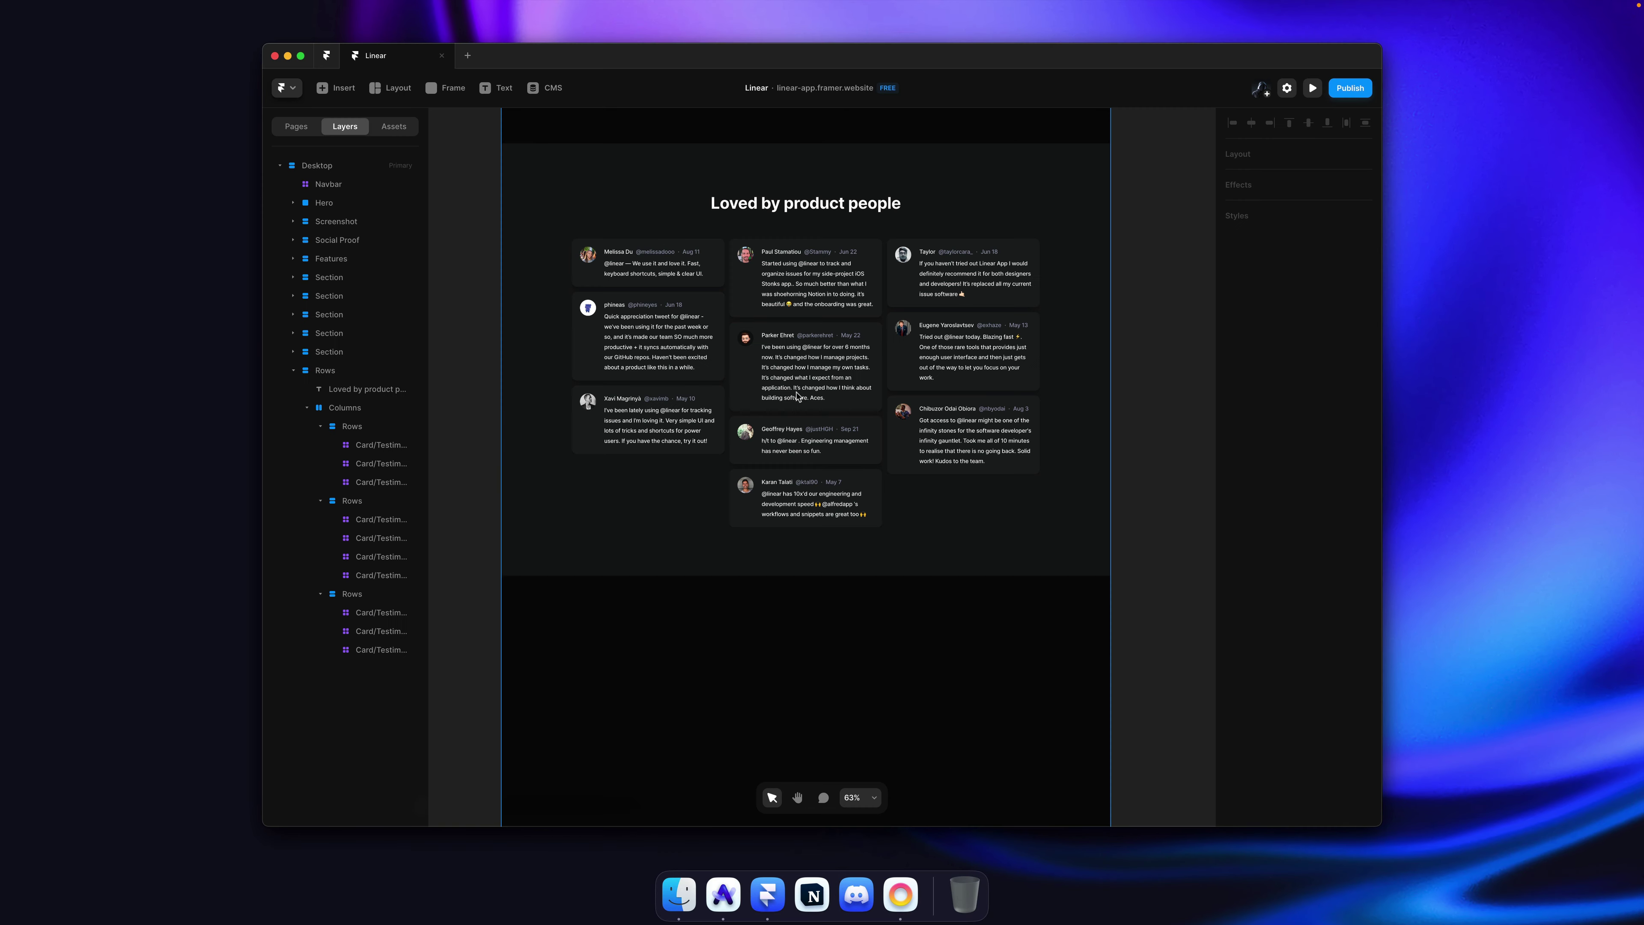
scroll(974, 539, "down", 4)
scroll(974, 539, "down", 5)
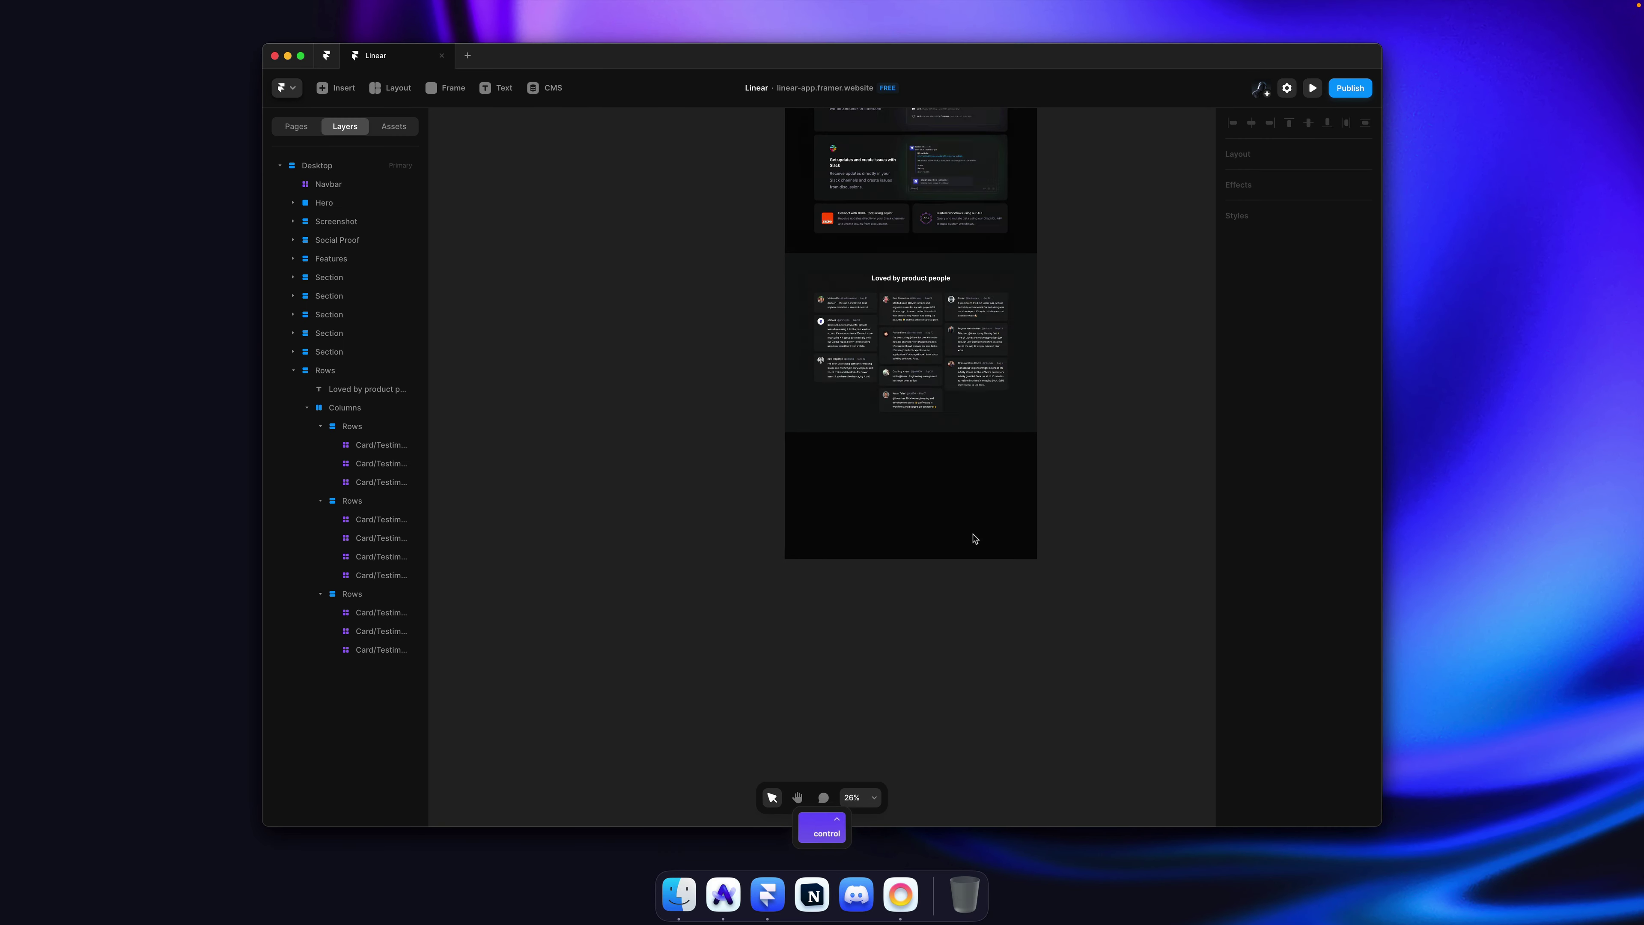
left_click(911, 489)
left_click_drag(941, 599, 932, 811)
left_click(1064, 576)
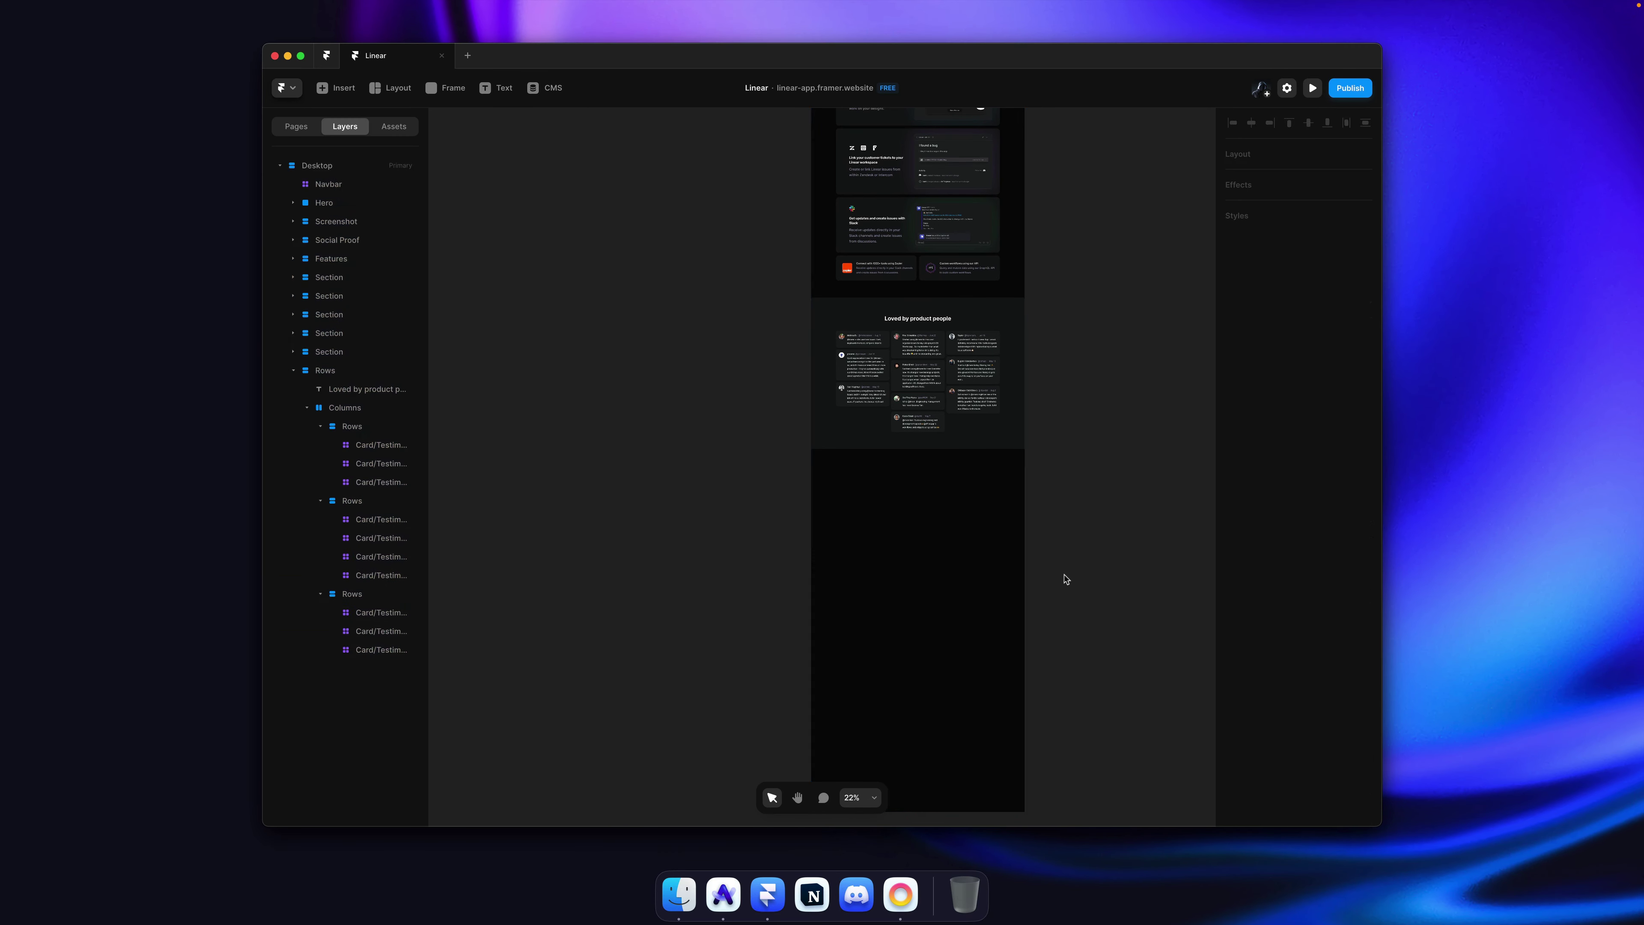
scroll(939, 495, "up", 5)
Step: Draw a full-width frame below the testimonials, move it out of Rows, and fill it with Background
key("f")
left_click_drag(599, 353, 1035, 563)
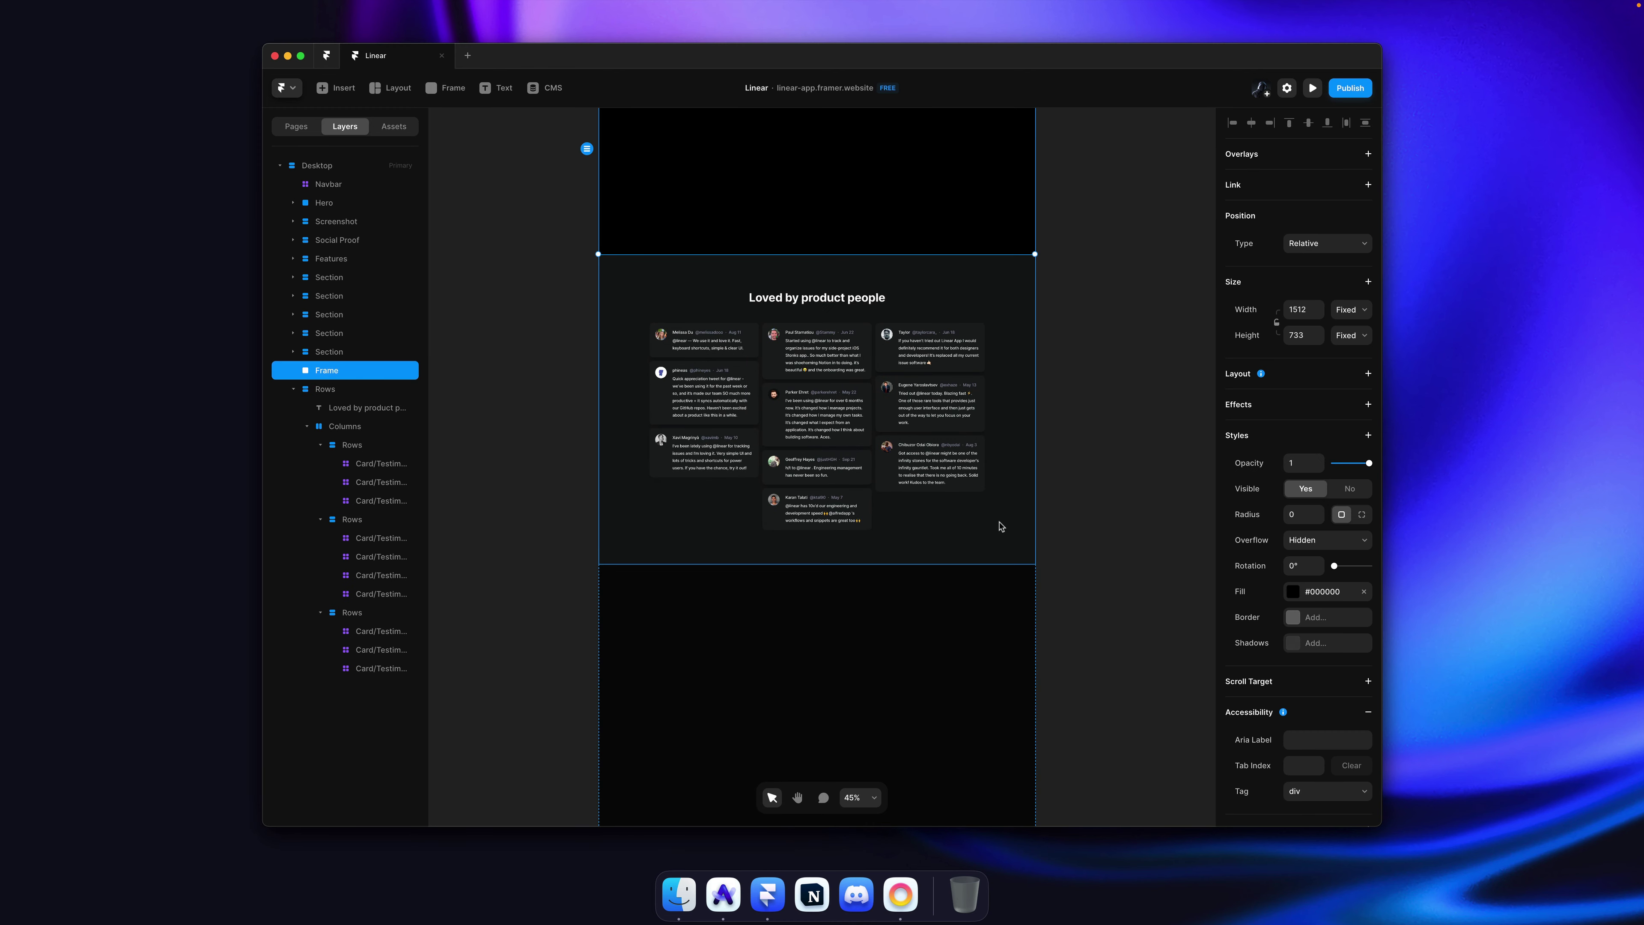
key("super+bracketright")
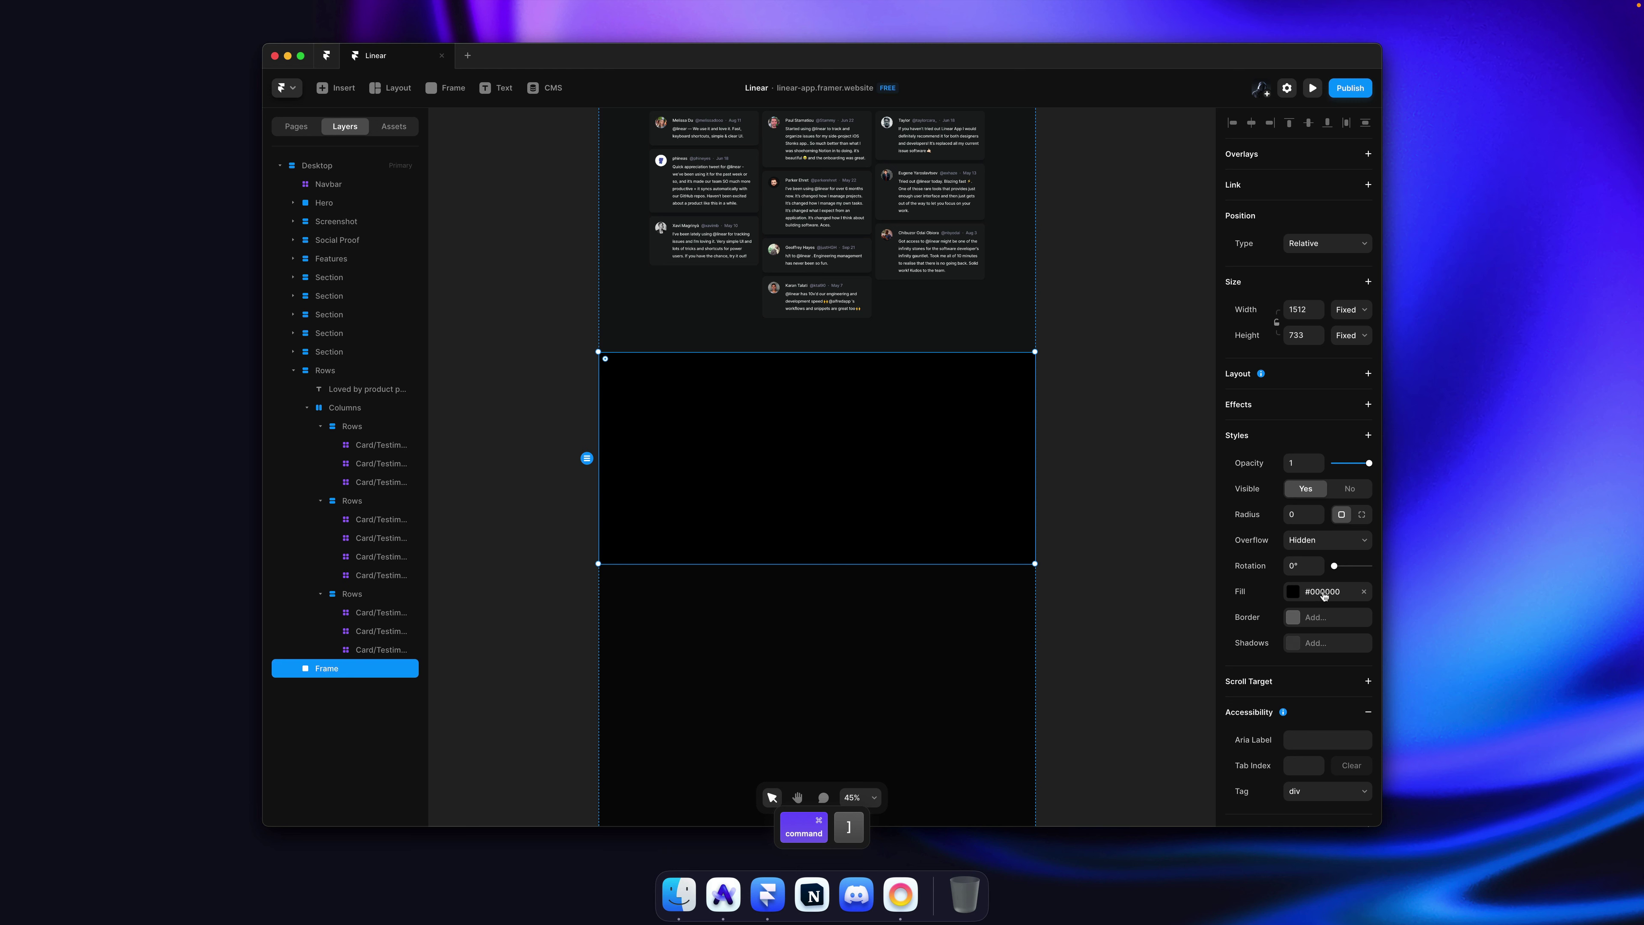
left_click(1324, 595)
left_click(1088, 778)
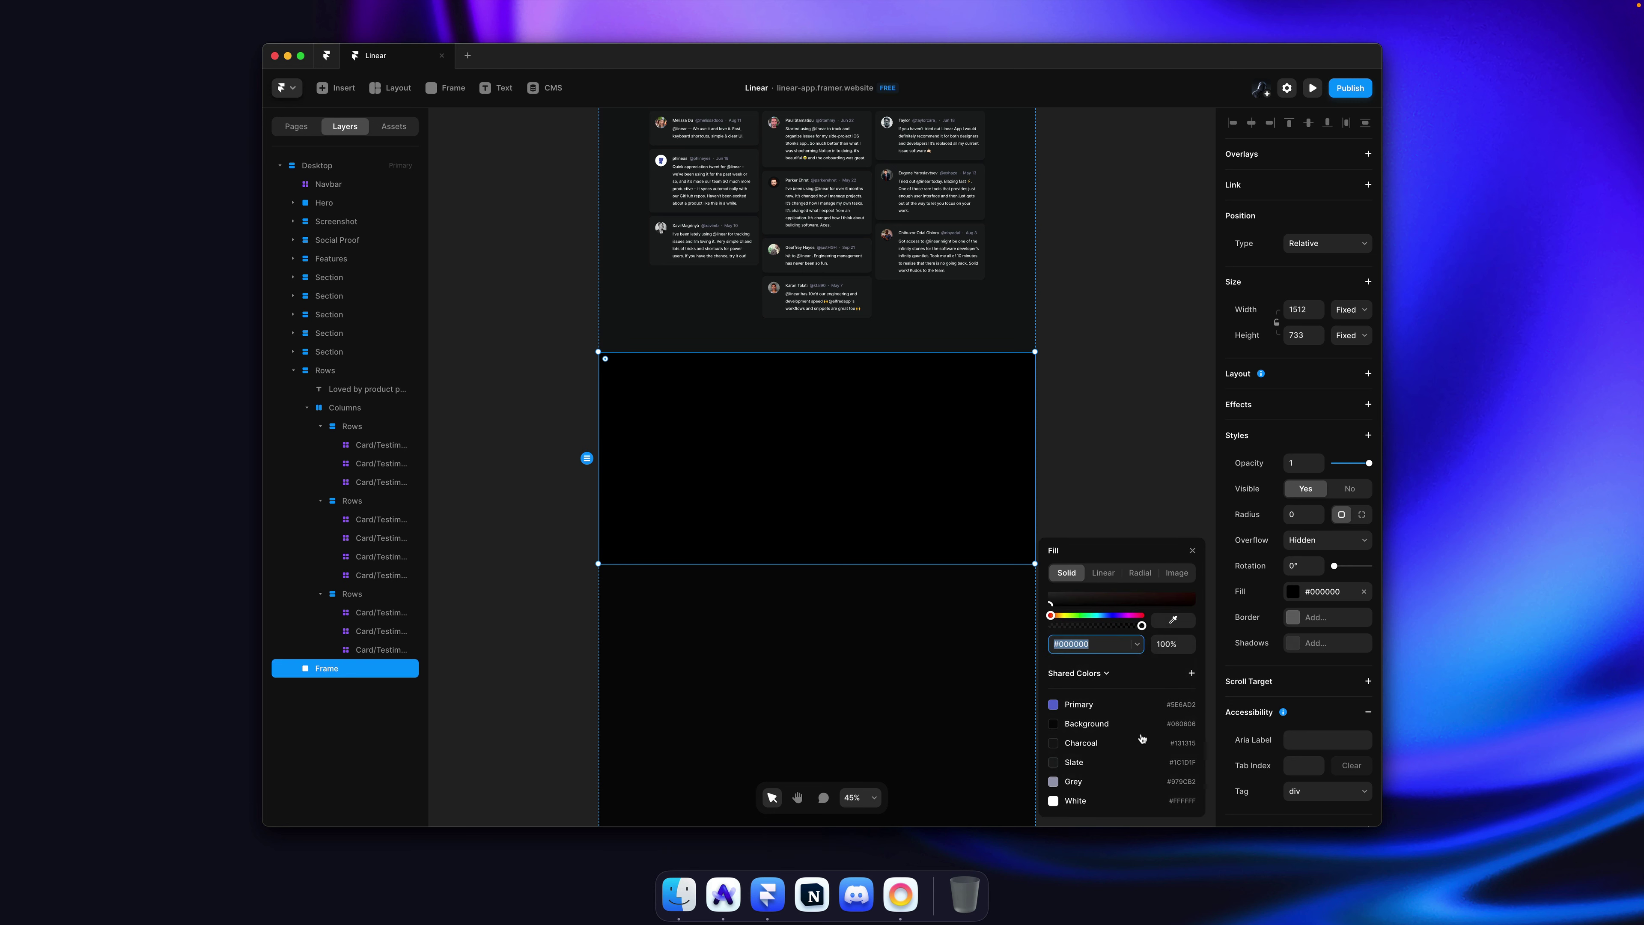
left_click(1075, 426)
Step: On linear.app, inspect the Linear logo and copy its svg element markup
key("super+Tab")
right_click(896, 354)
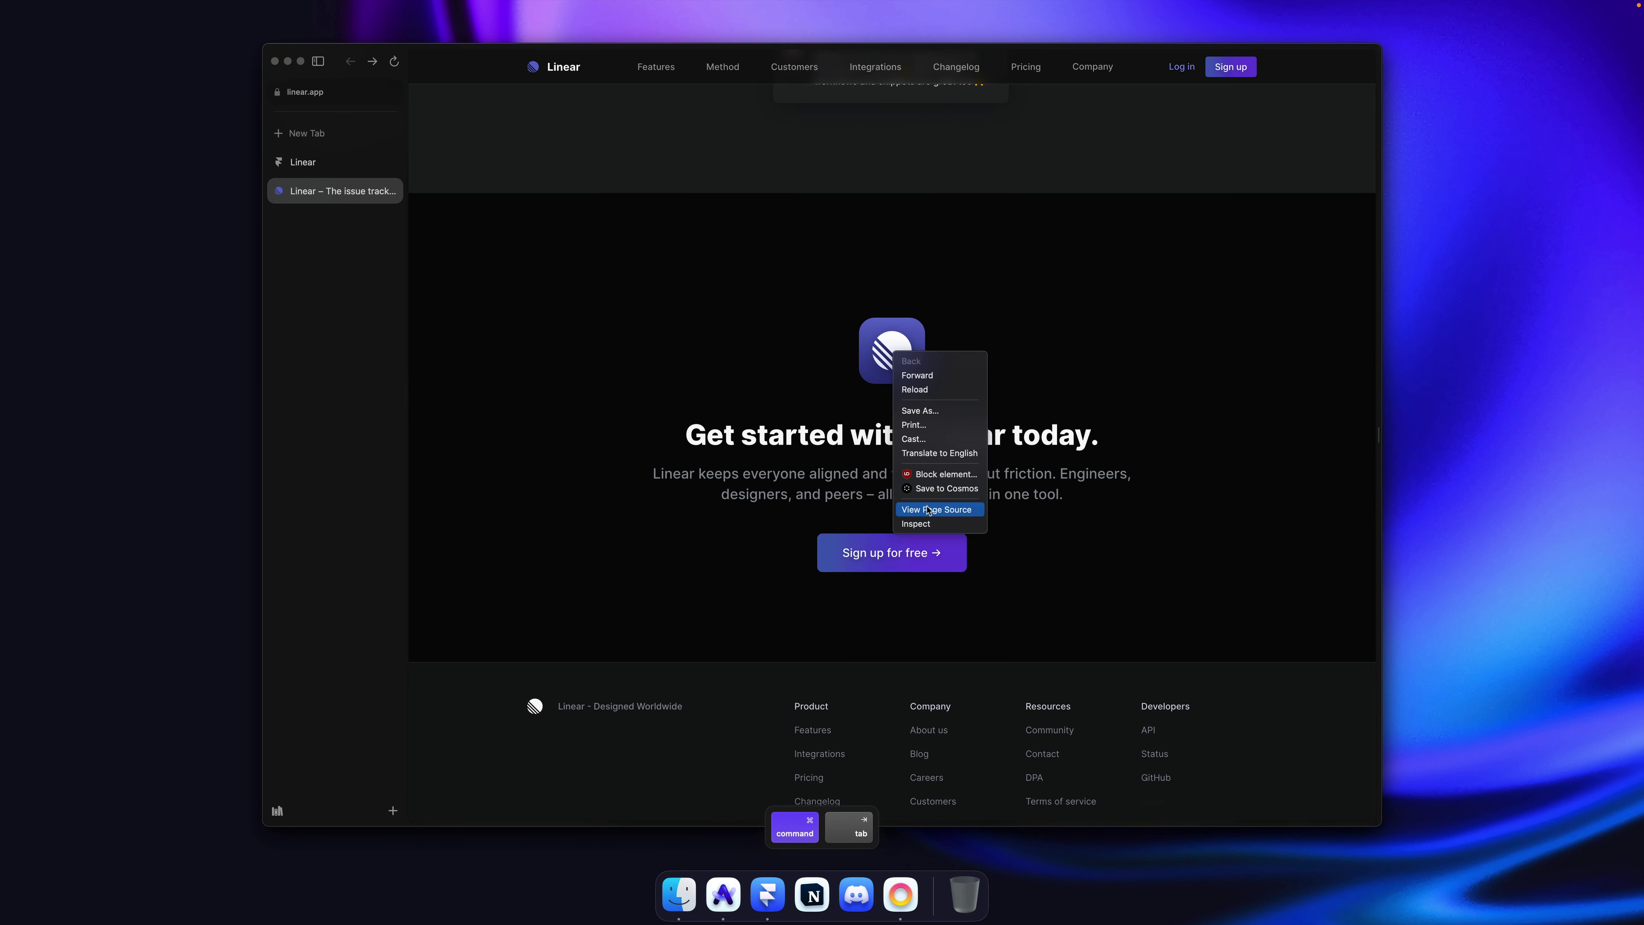
left_click(928, 523)
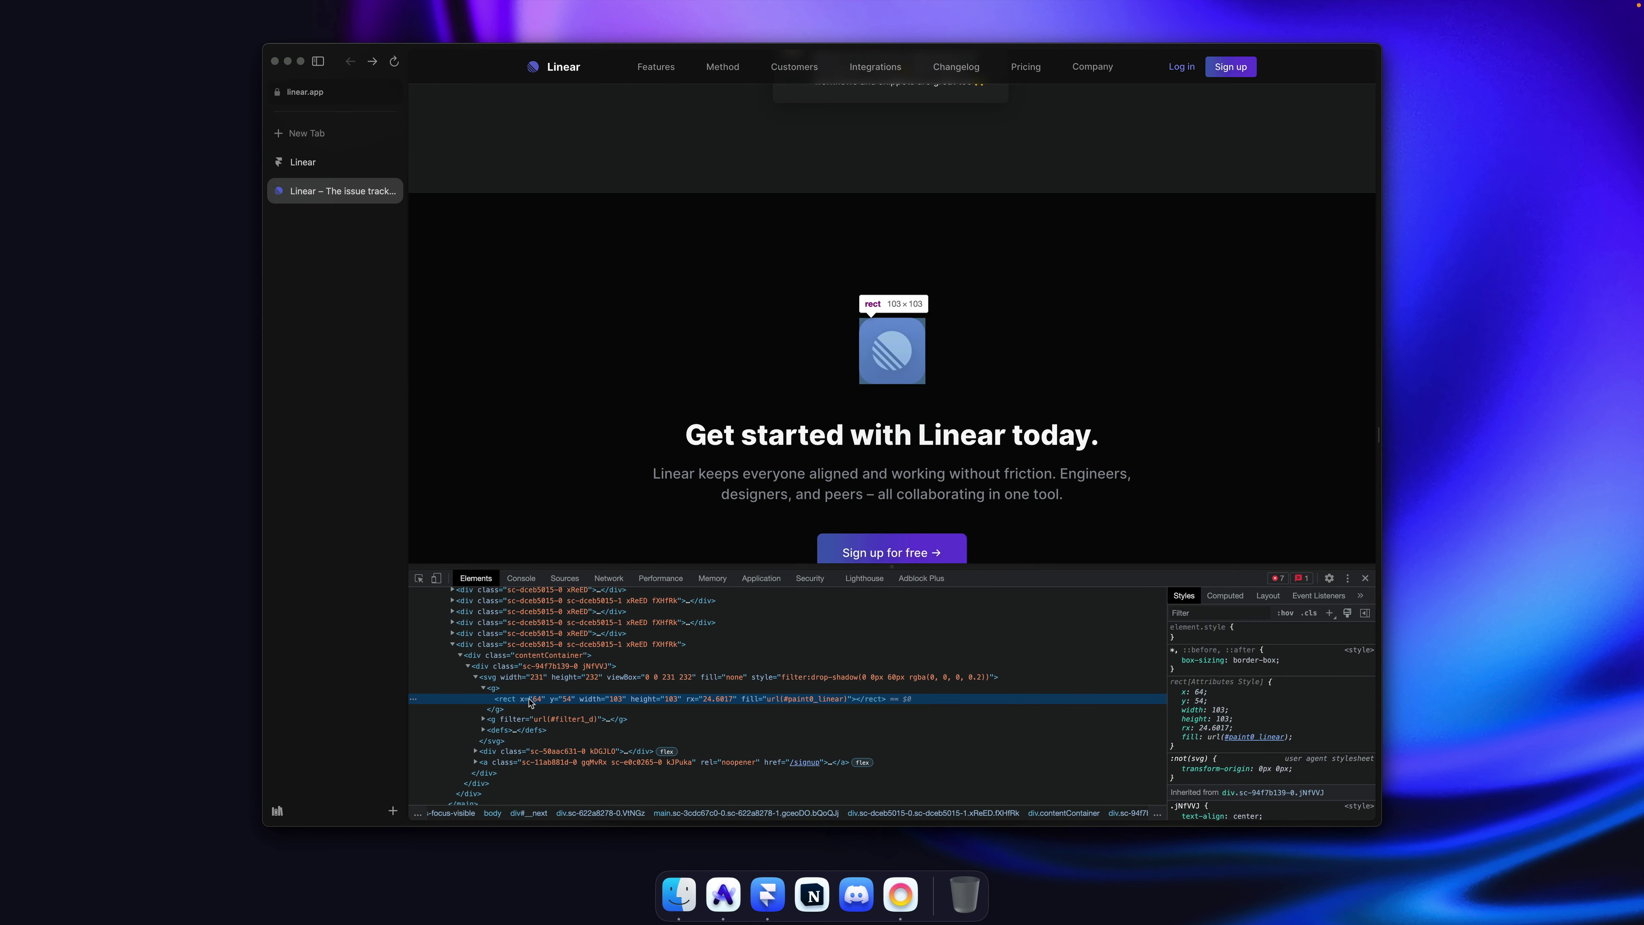
left_click(511, 677)
right_click(514, 677)
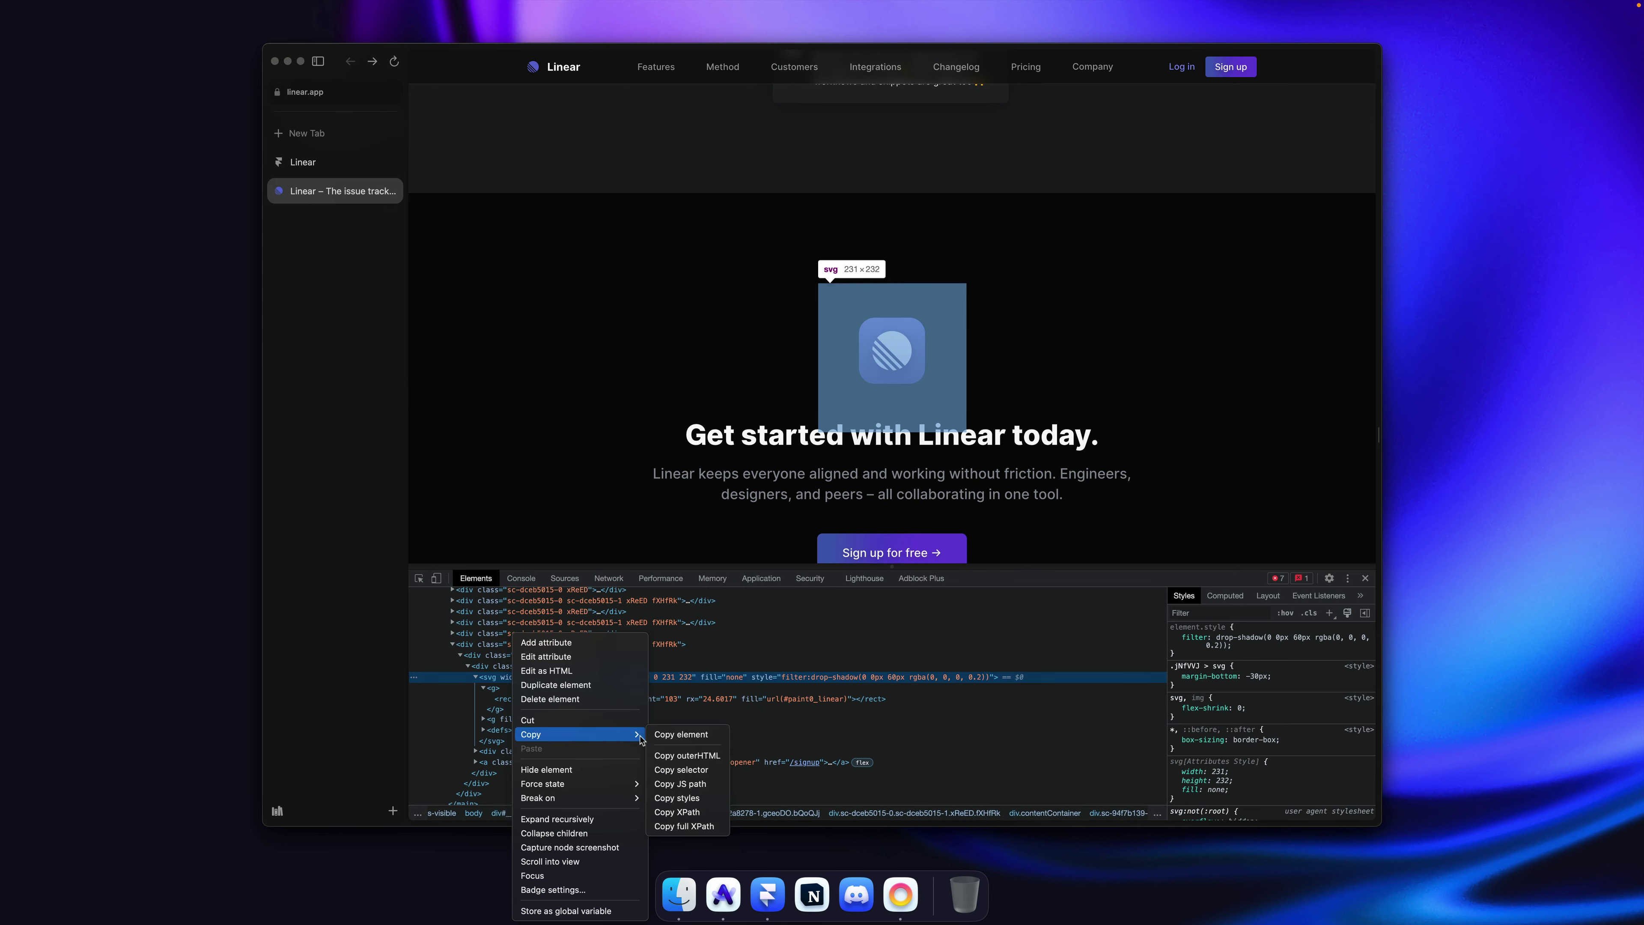
left_click(681, 734)
Step: Paste the logo SVG into Framer as a graphic, cut it, and select the footer frame
key("super+Tab")
key("super+v")
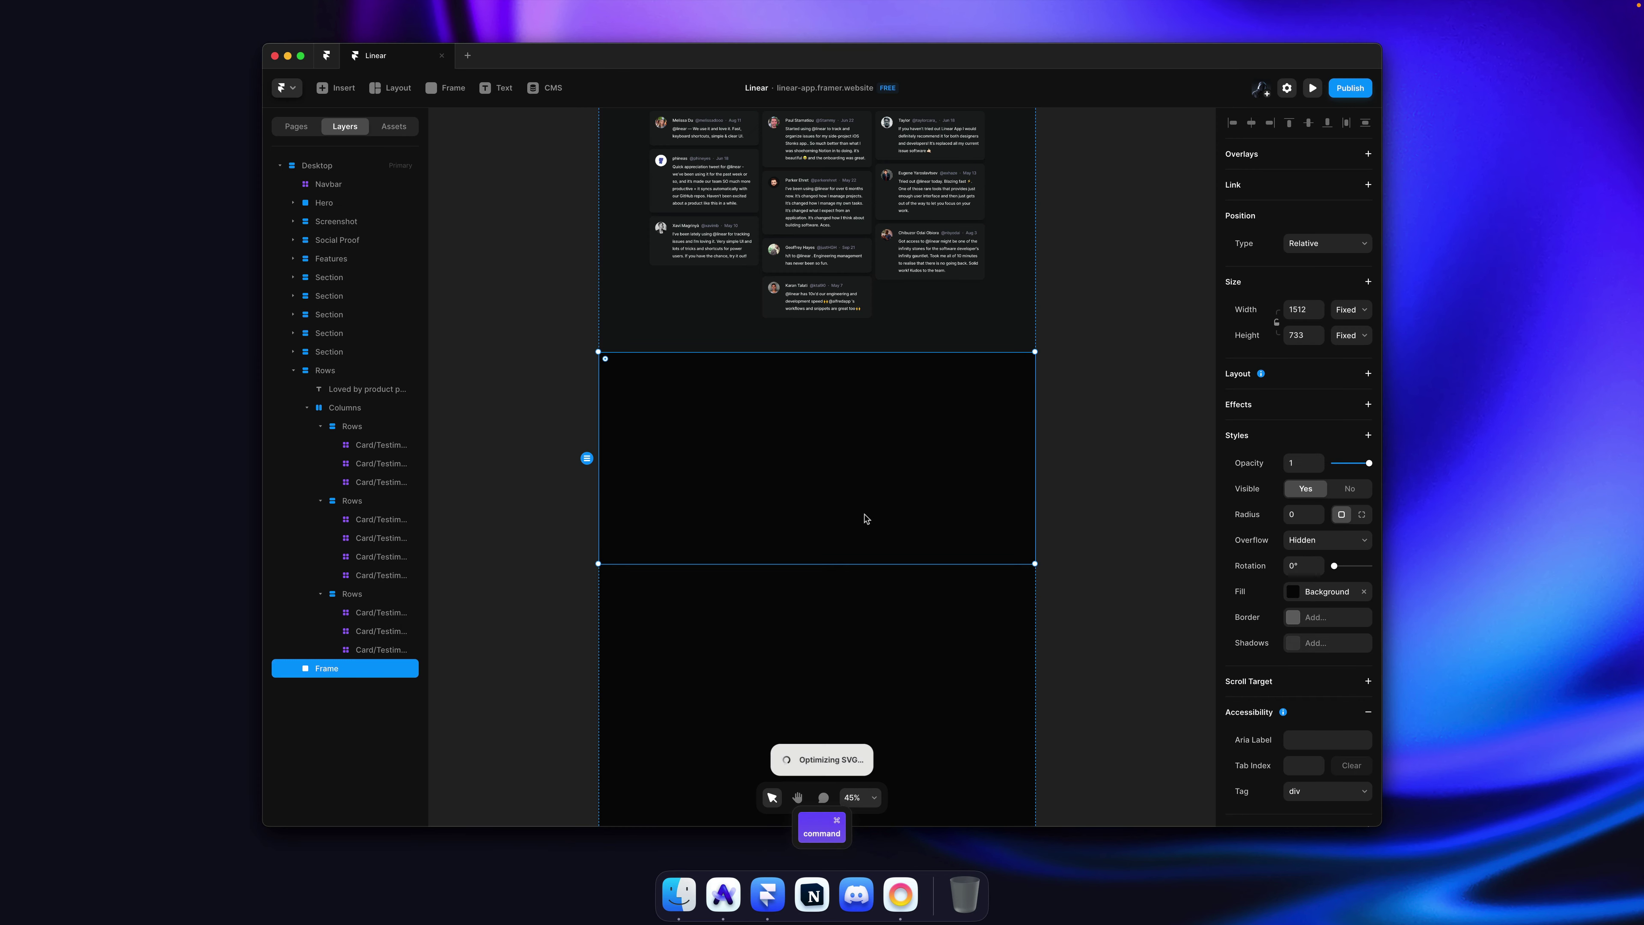
key("super+v")
key("super+x")
left_click(862, 481)
Step: Paste the logo into the footer frame and give the frame a vertical stack distributed from Start
key("super+v")
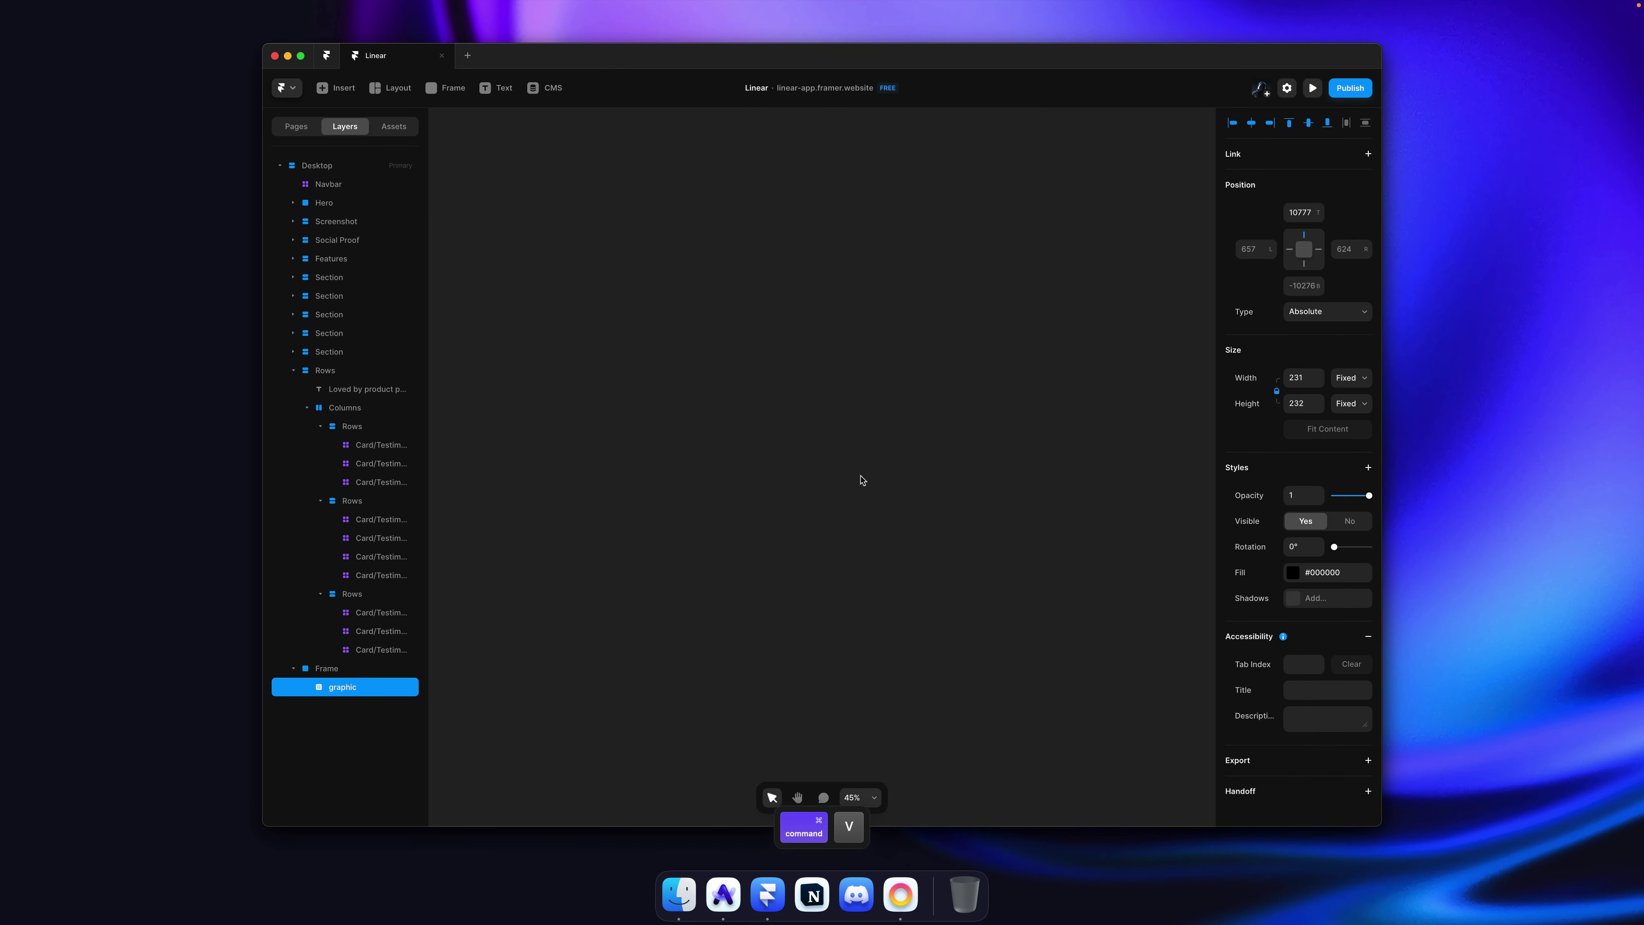
scroll(863, 480, "down", 5)
scroll(862, 483, "up", 5)
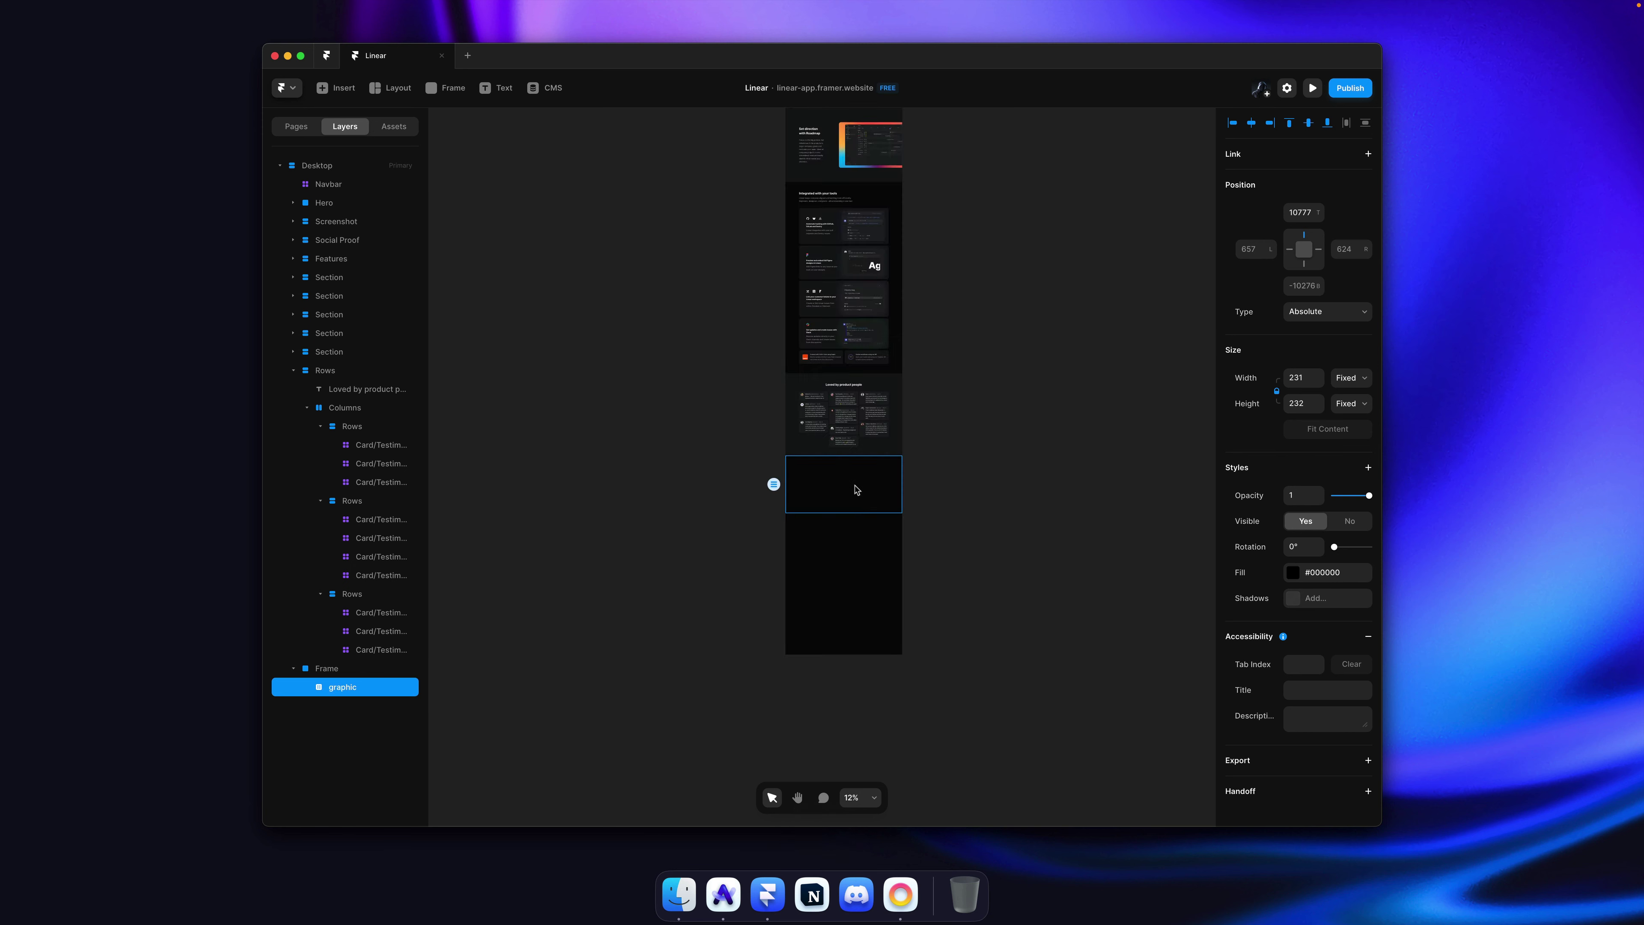
left_click(877, 485)
left_click(1301, 385)
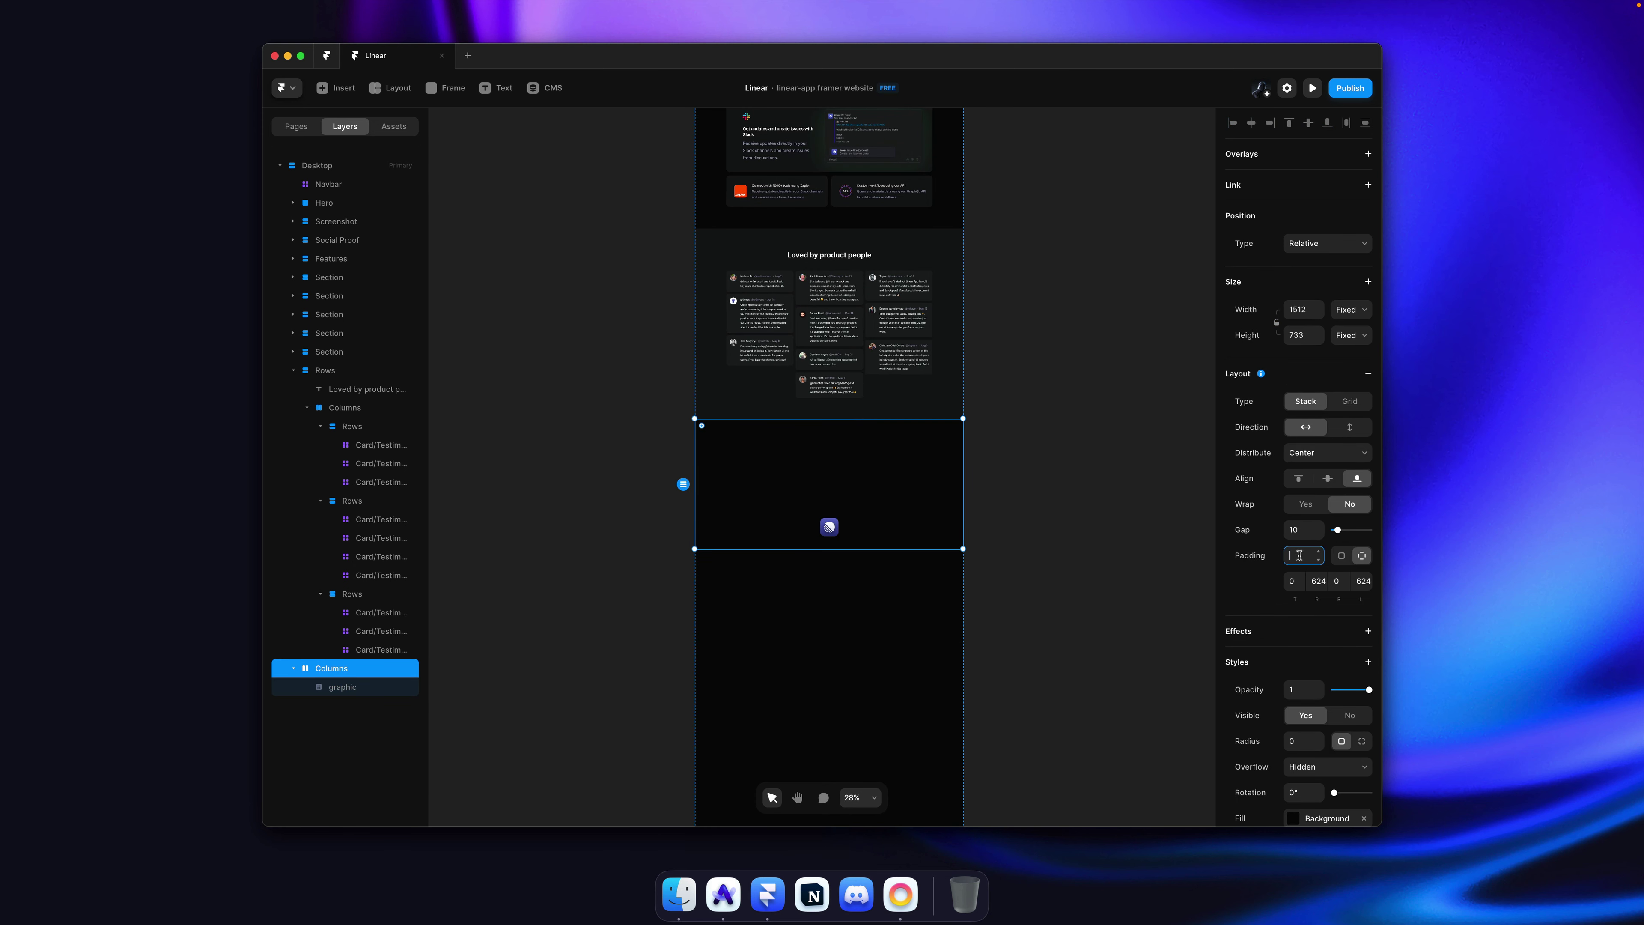
key("Tab")
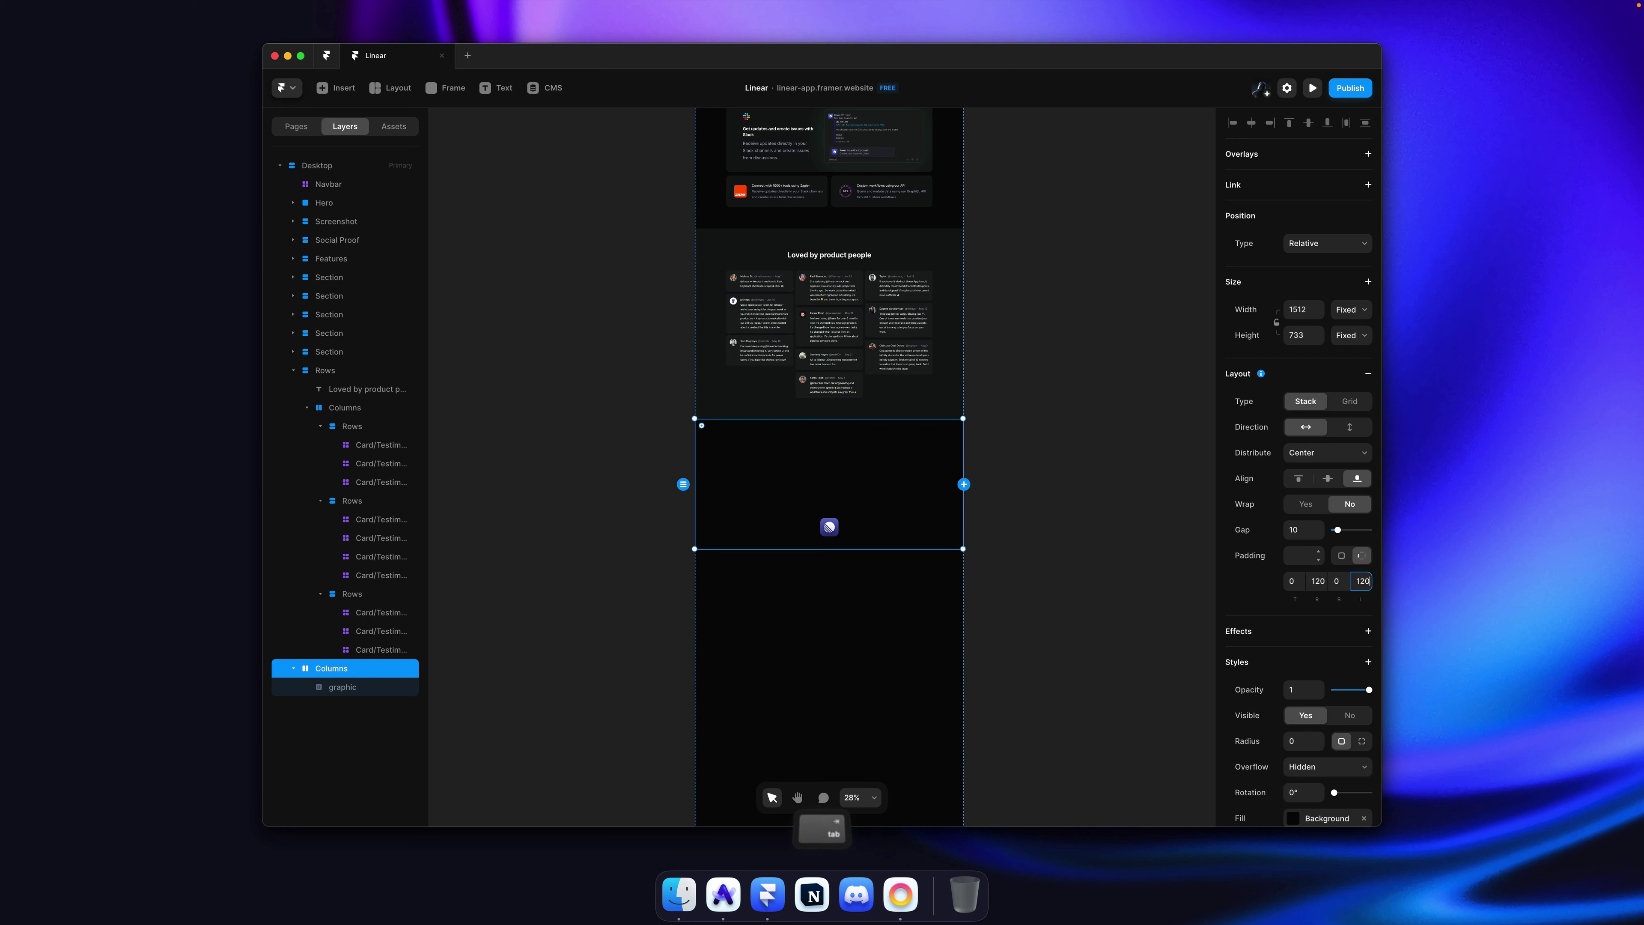
left_click(1328, 453)
key("Escape")
left_click(1350, 427)
left_click(1331, 455)
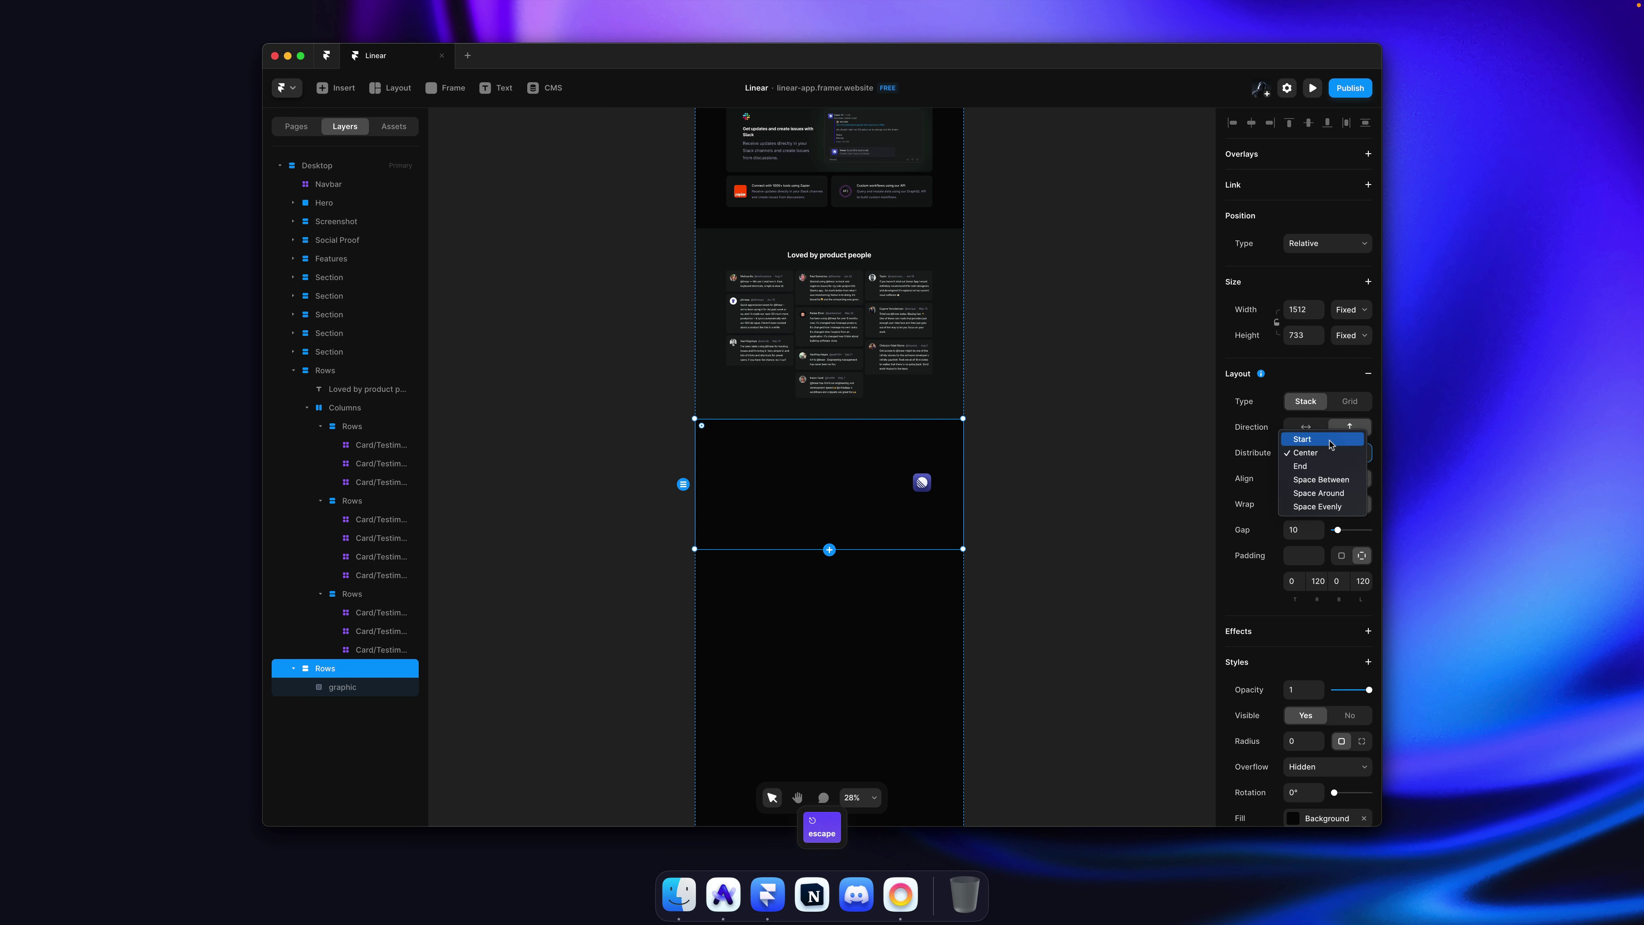
left_click(1320, 434)
Step: Set the footer padding to 120 / 0 / 10 / 120, then select linear.app's main heading text
scroll(861, 494, "up", 5, "ctrl")
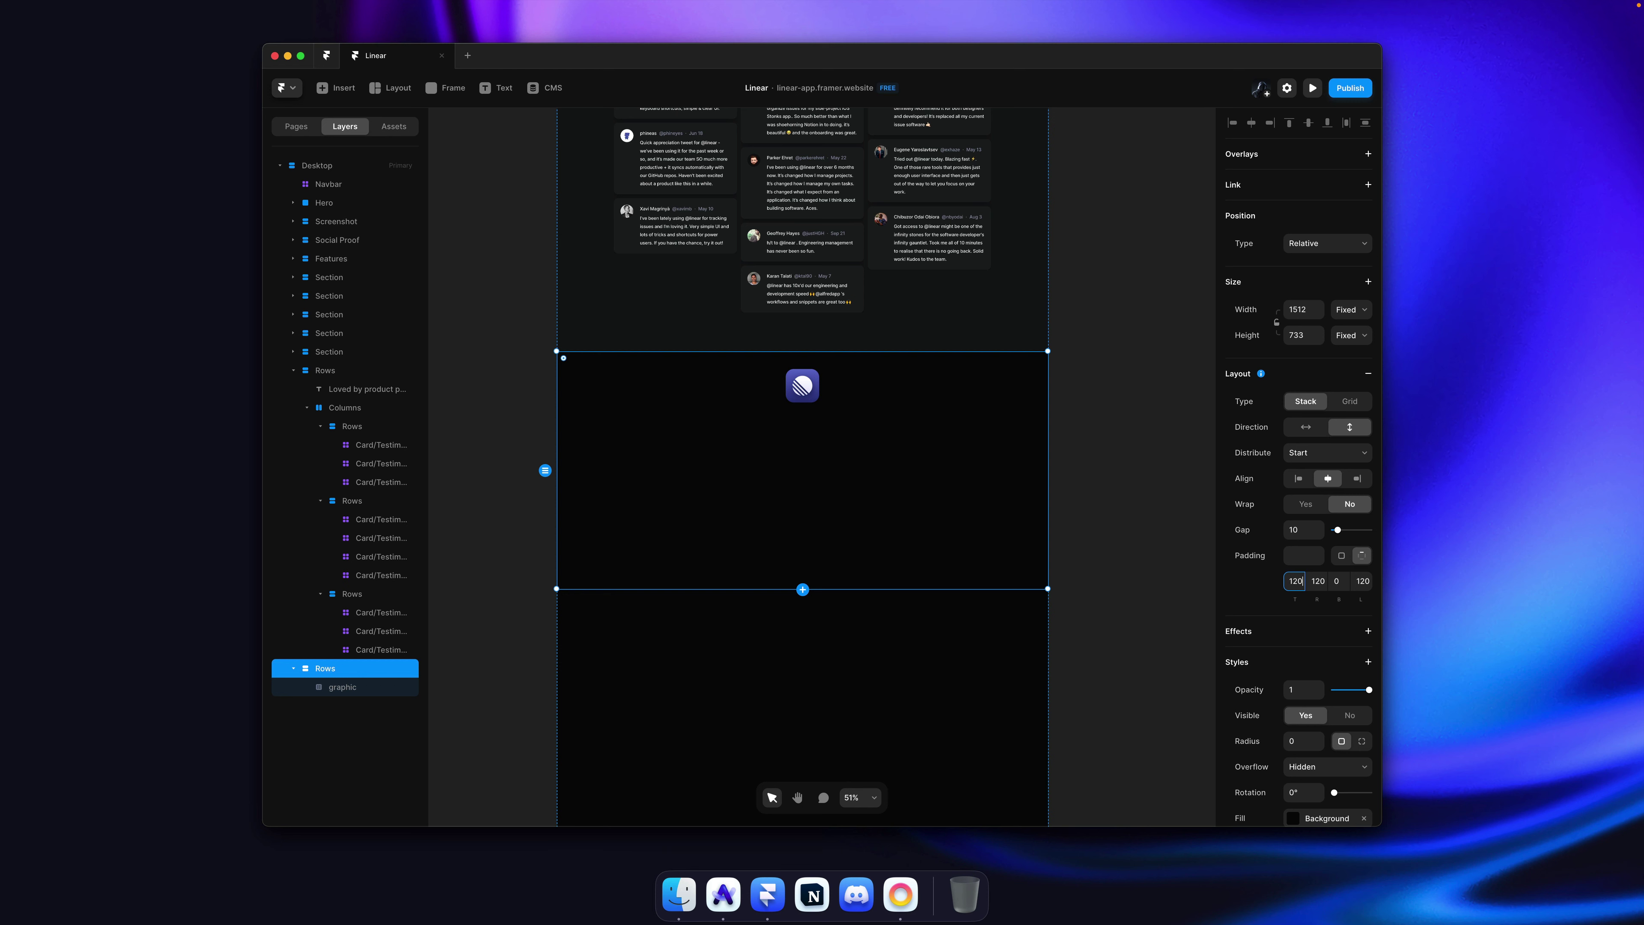
key("Tab")
type("0")
key("Tab")
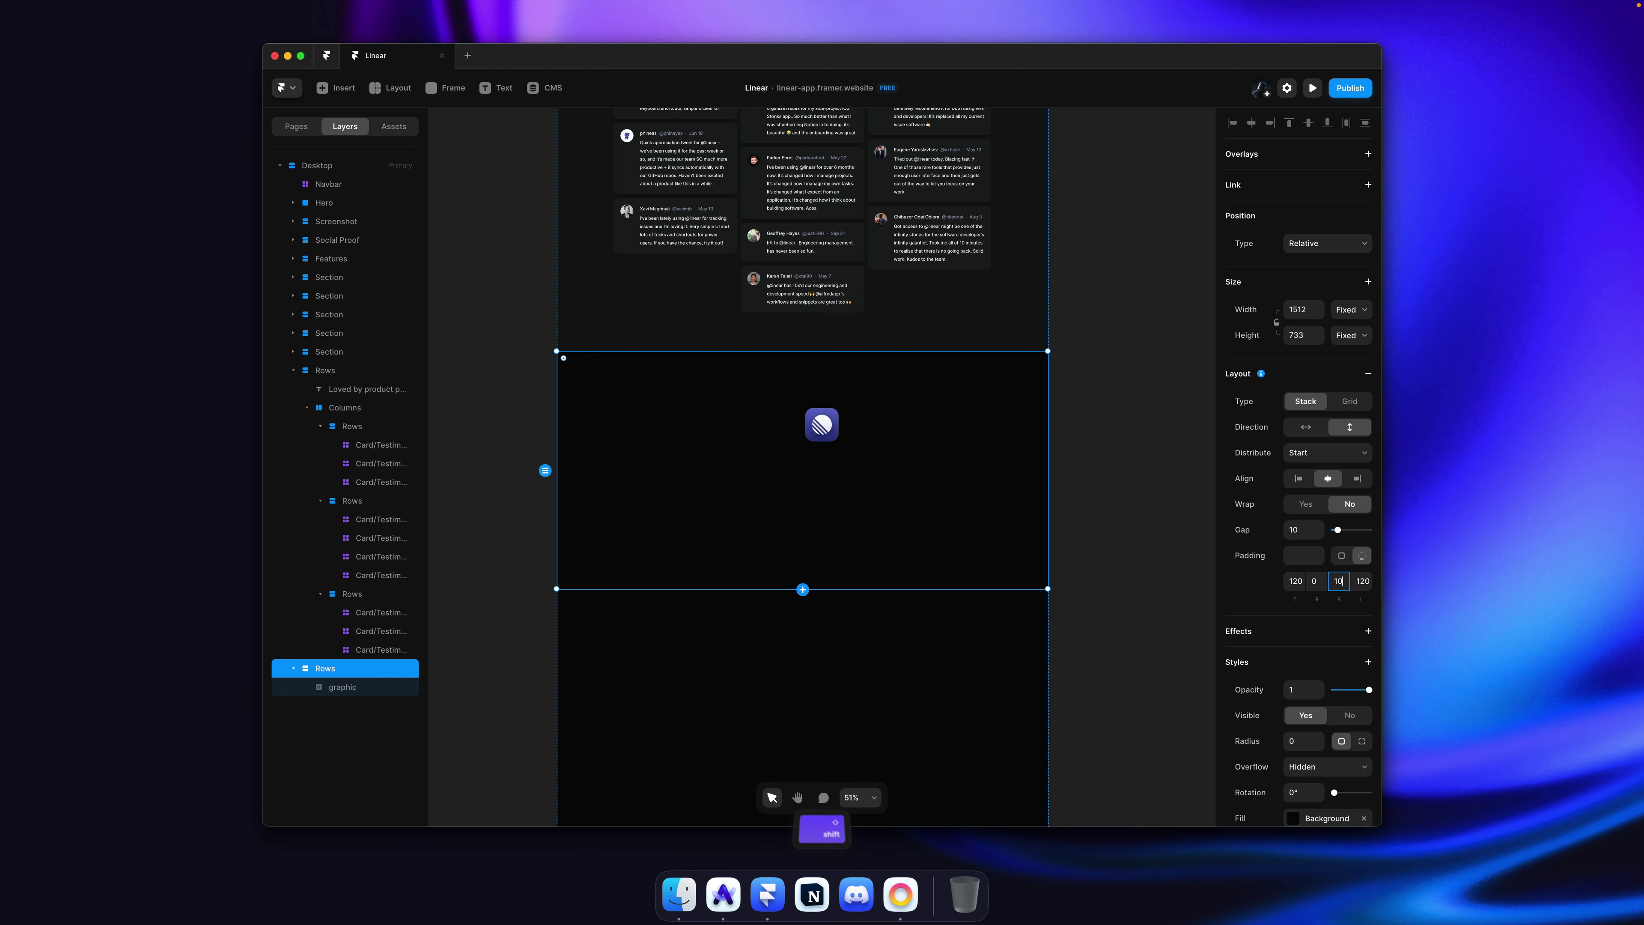
type("10")
key("Tab")
key("Return")
left_click(1106, 416)
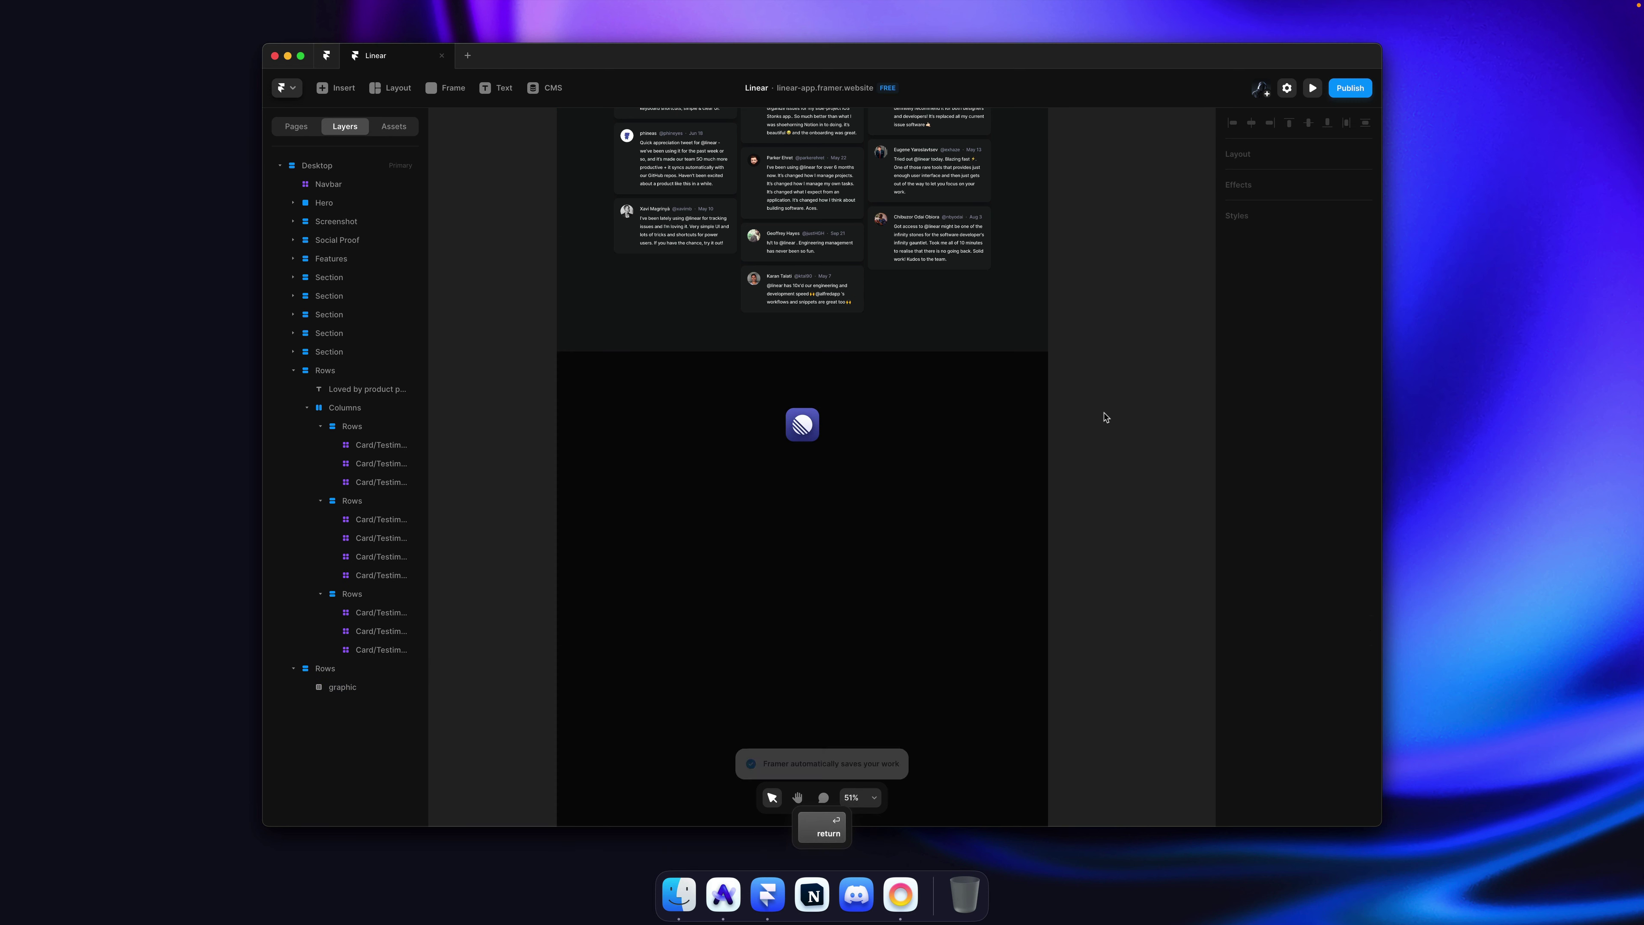
key("super+Tab")
left_click_drag(1107, 435, 704, 428)
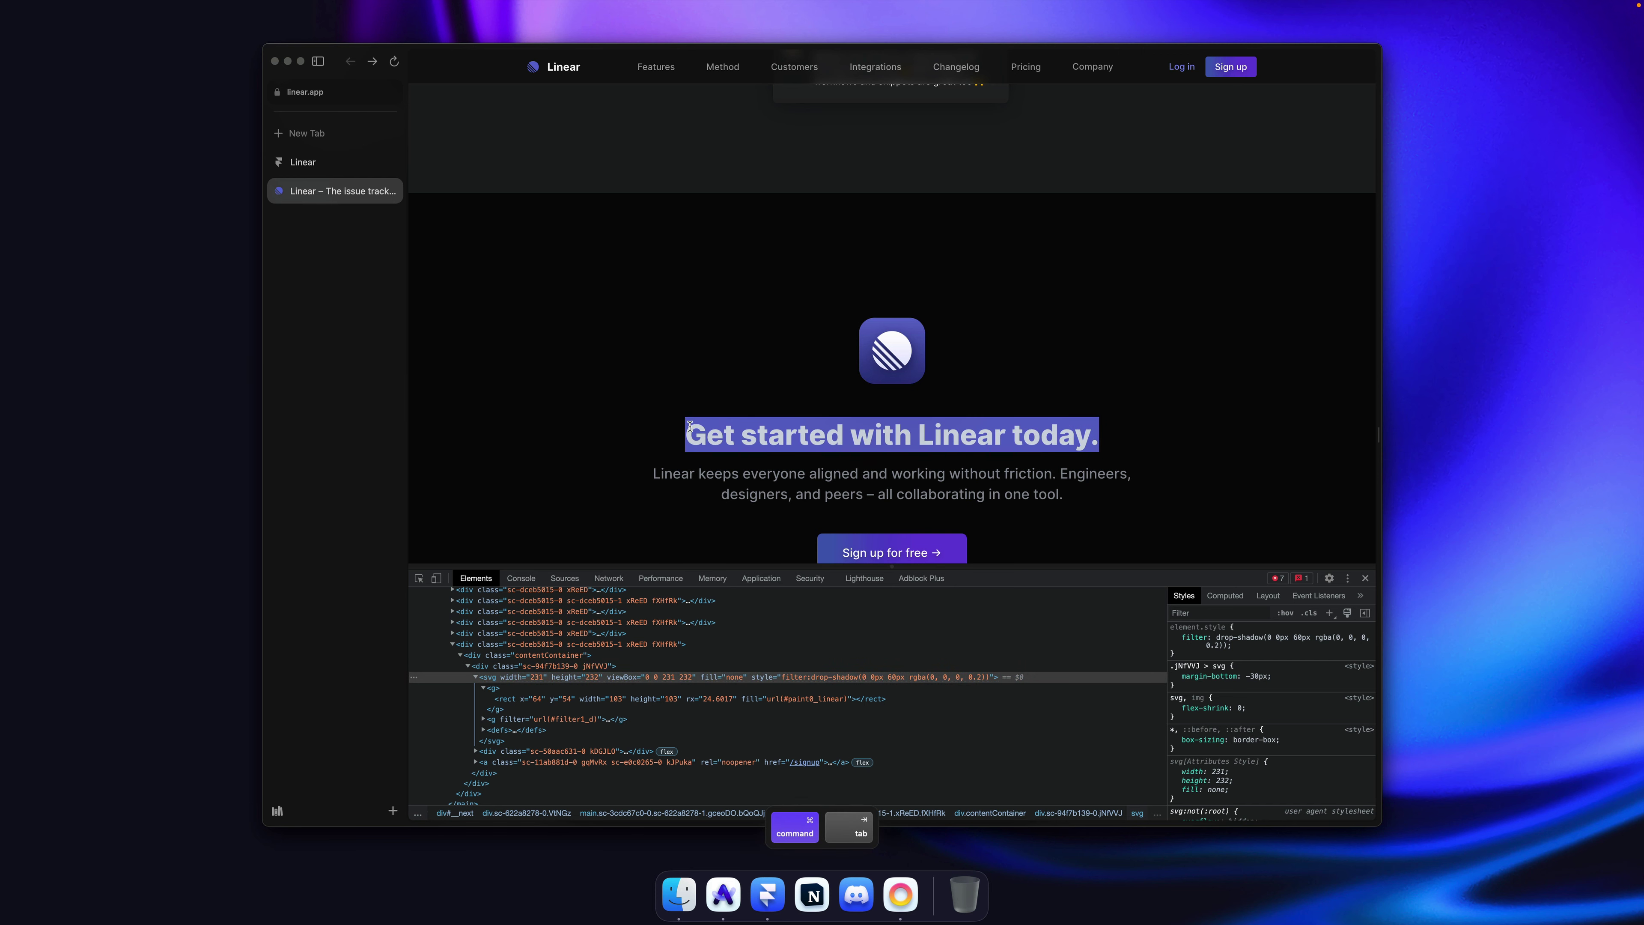
Step: Paste the copied "Get started with Linear today." heading into the footer with the Heading 1 style
key("super+c")
key("super+Tab")
key("super+v")
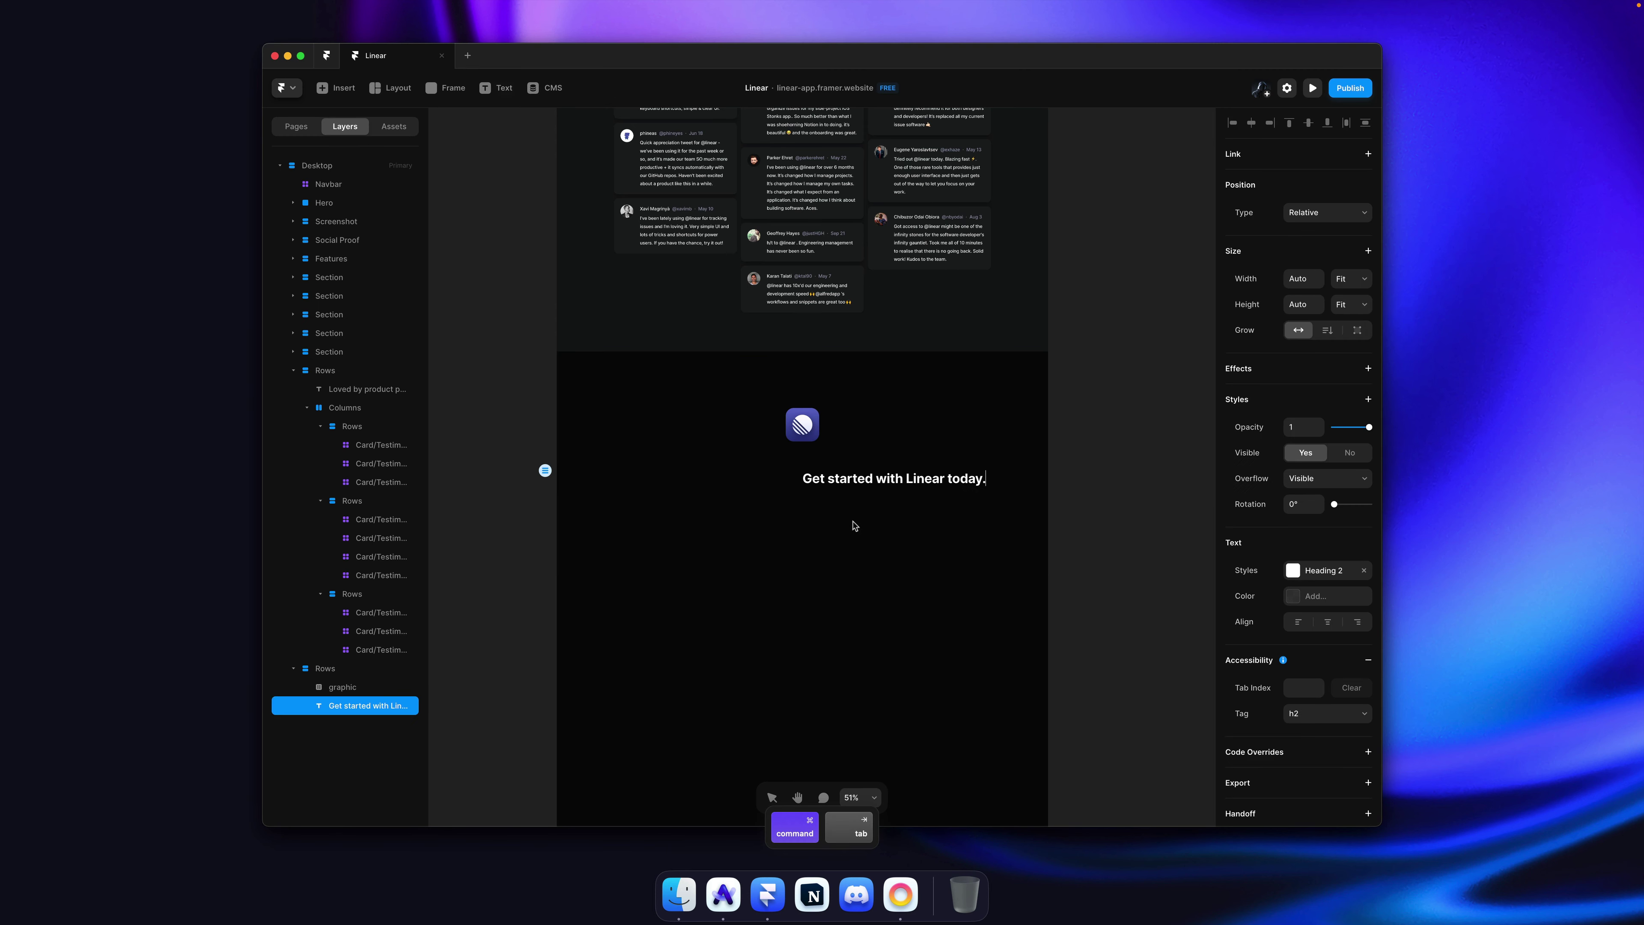
key("Escape")
left_click(1323, 575)
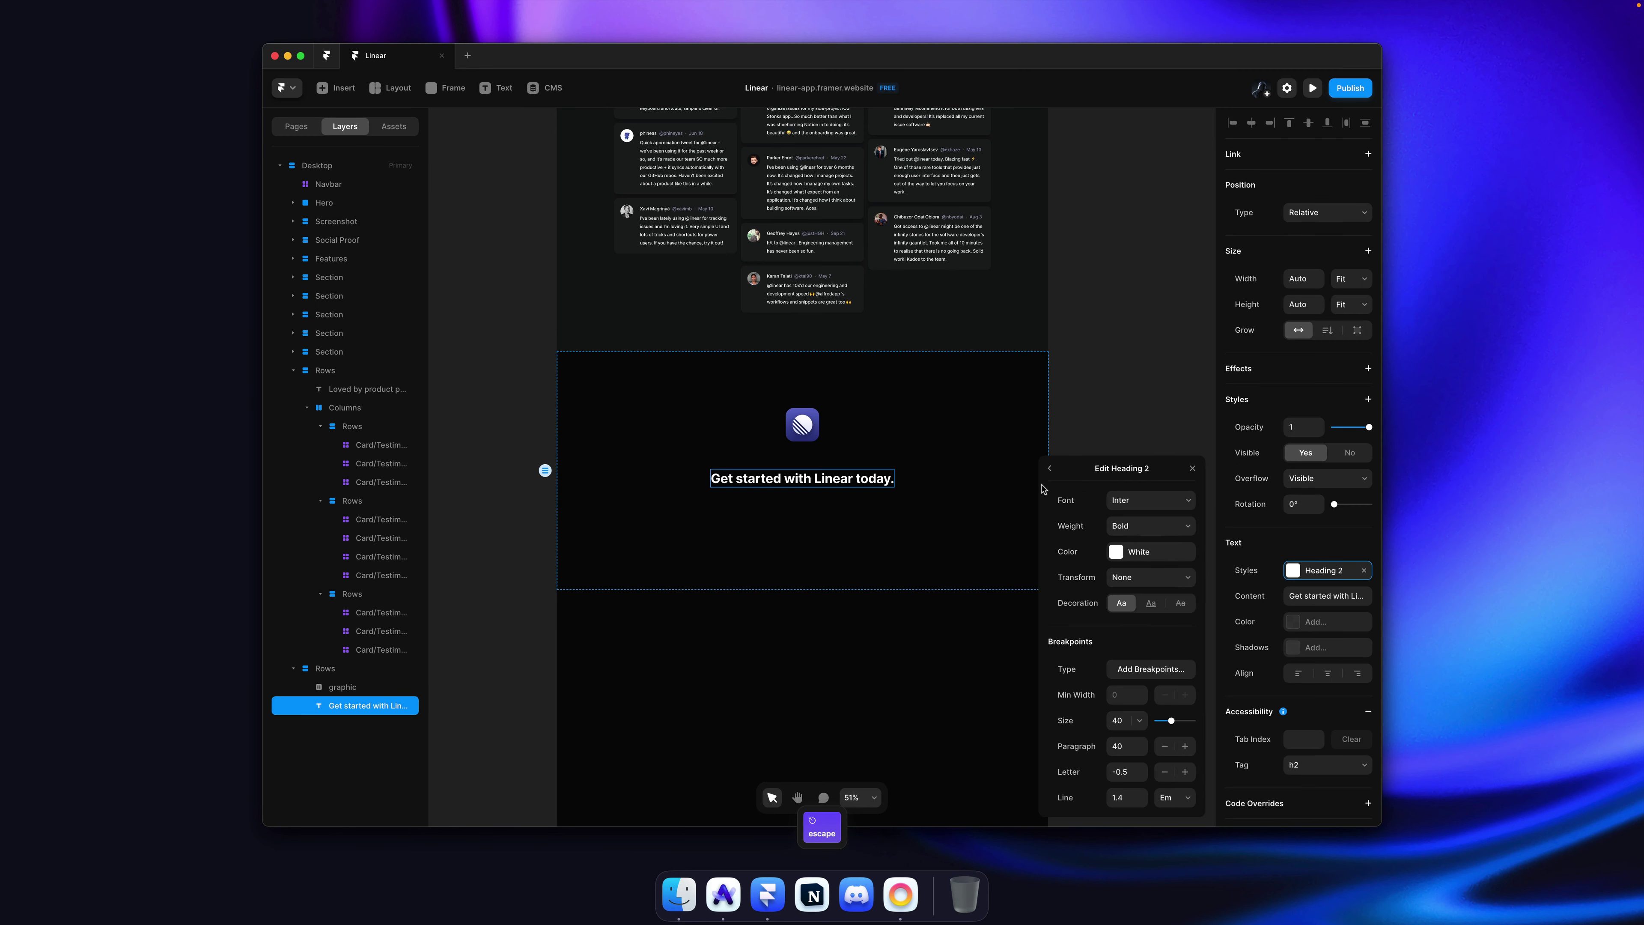
left_click(1049, 467)
left_click(1126, 524)
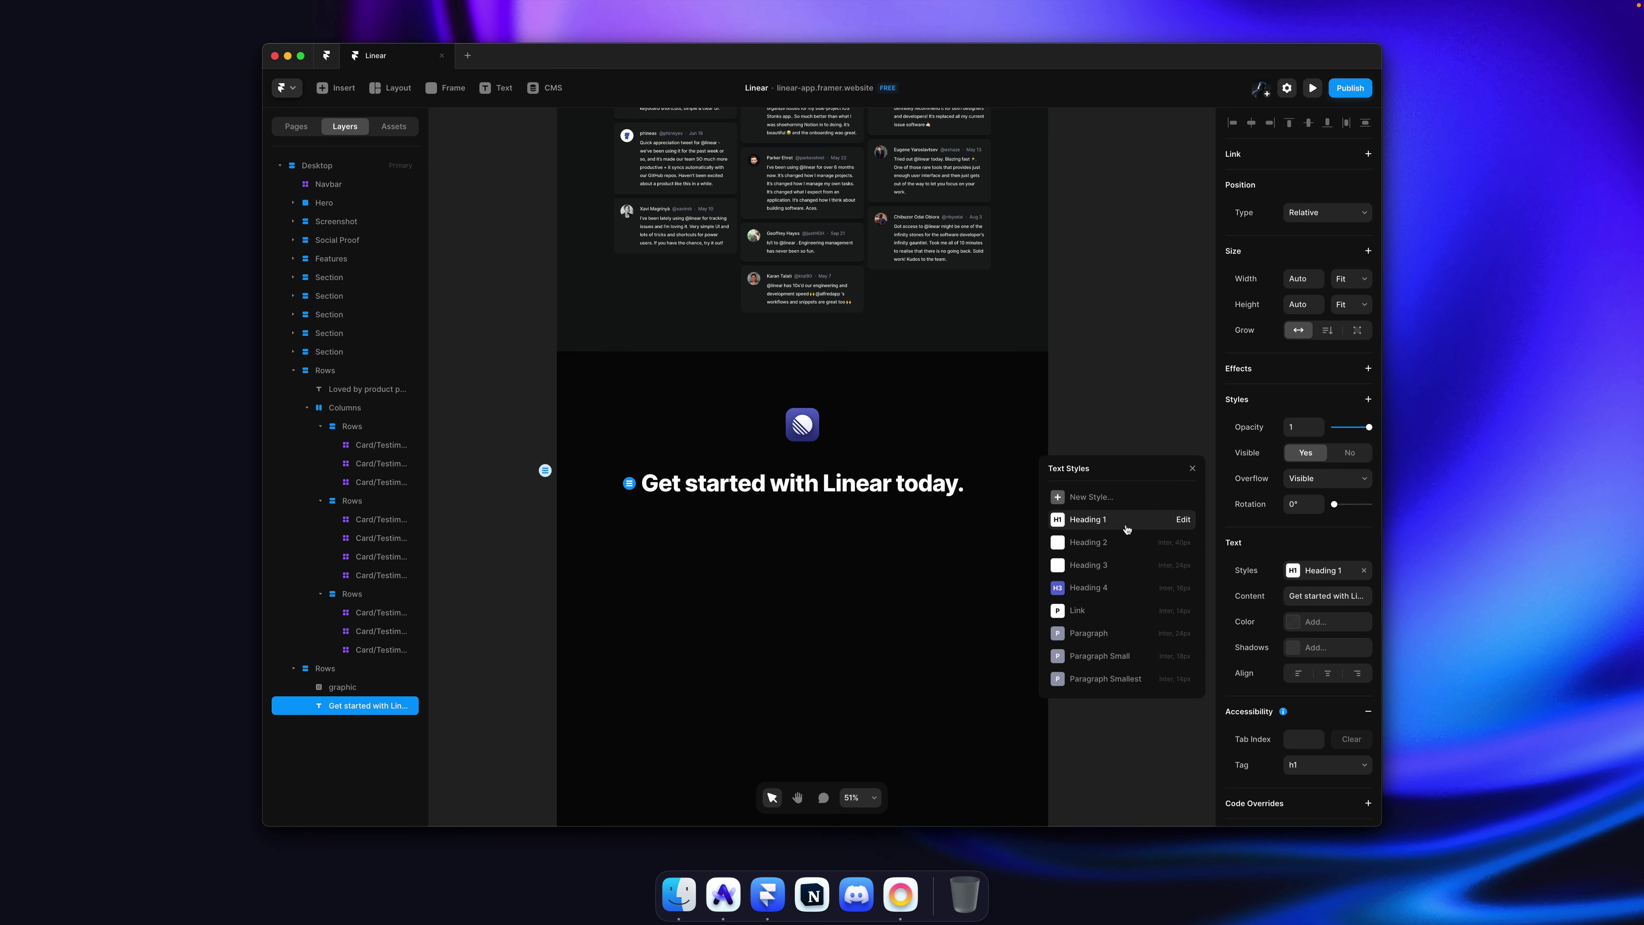
left_click(1091, 431)
Step: Add the copied subtitle paragraph as a duplicate below the heading, styled Heading 3
key("super+Tab")
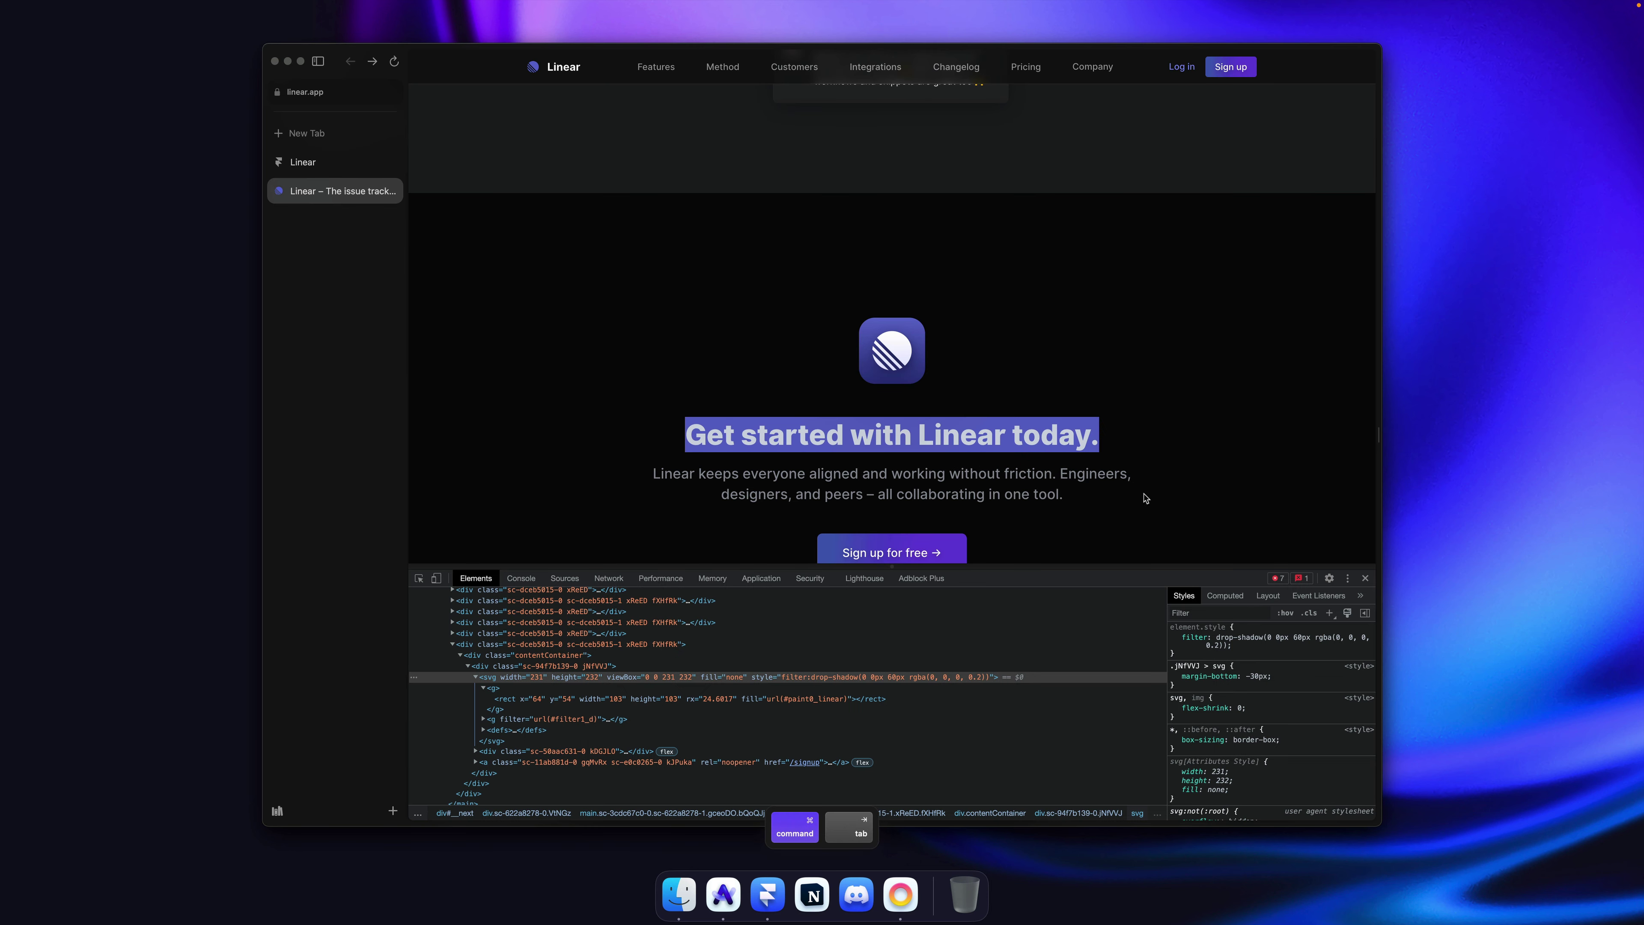
left_click_drag(1145, 496, 688, 468)
key("super+Tab")
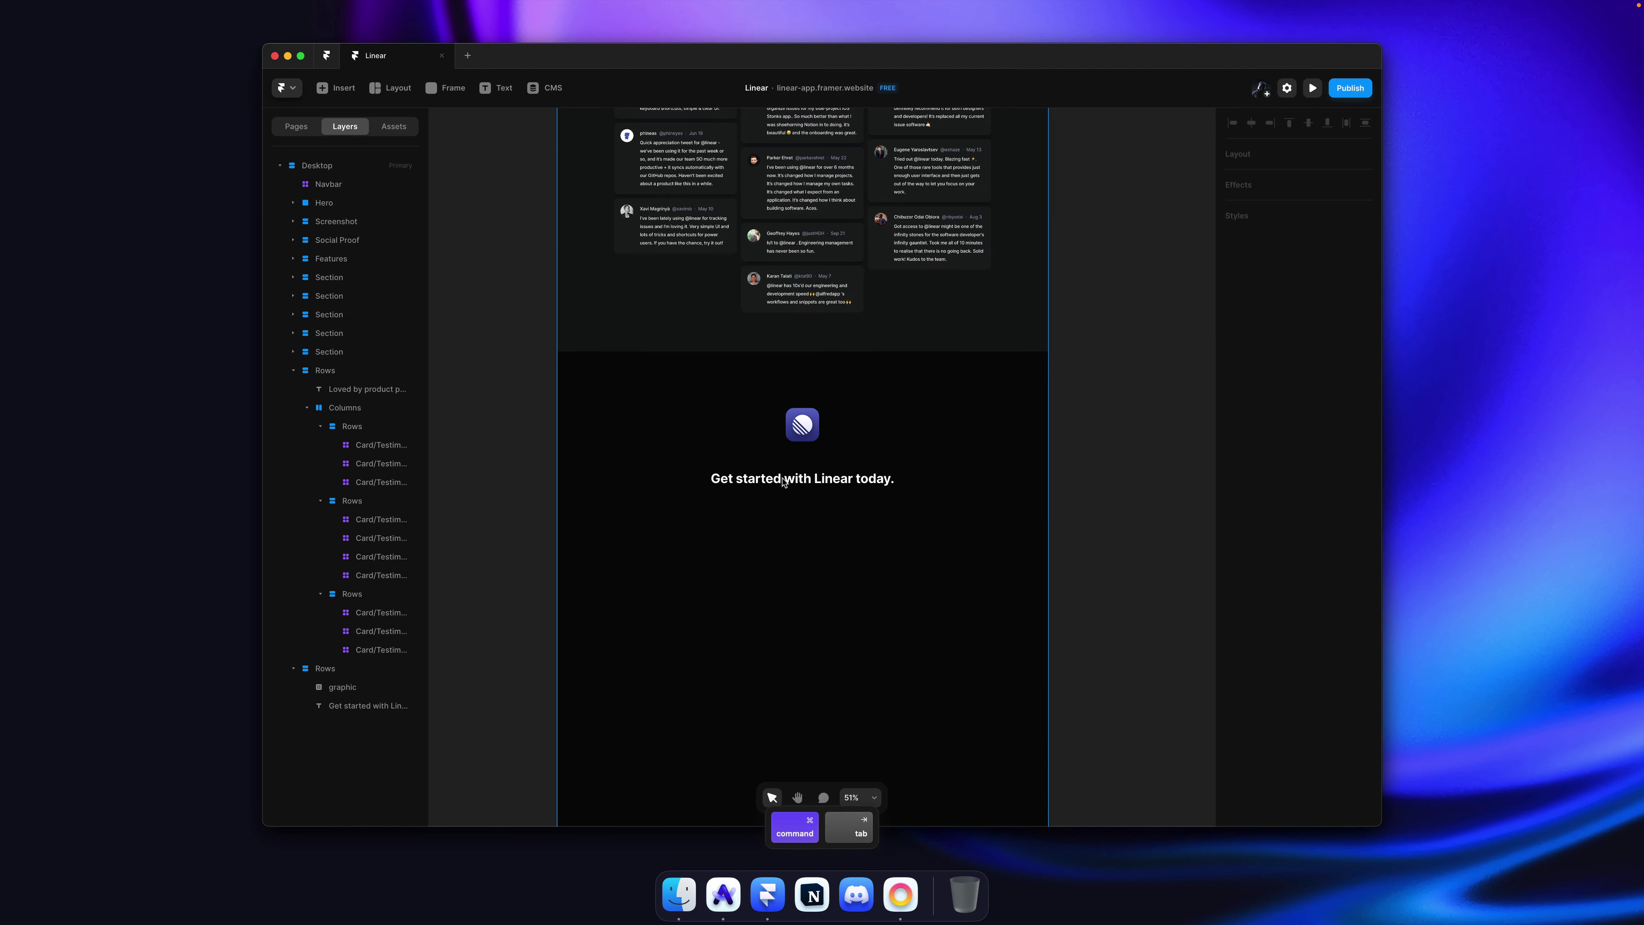
left_click(806, 483)
left_click_drag(809, 484, 814, 505)
double_click(816, 499)
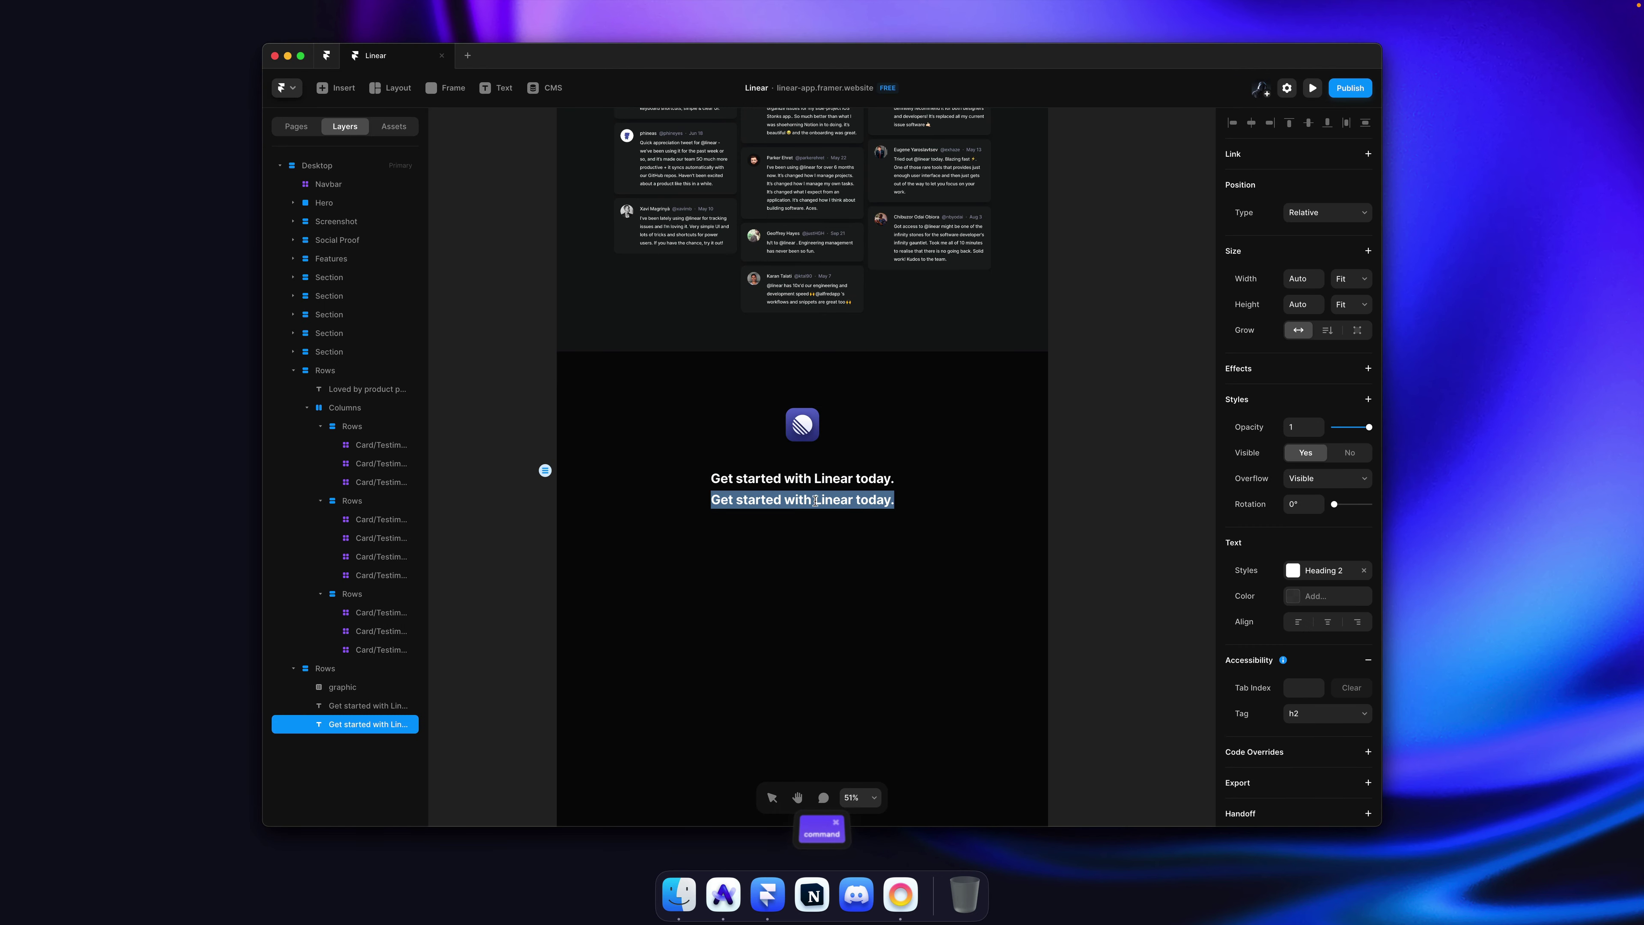
key("super+v")
key("Escape")
left_click(1324, 570)
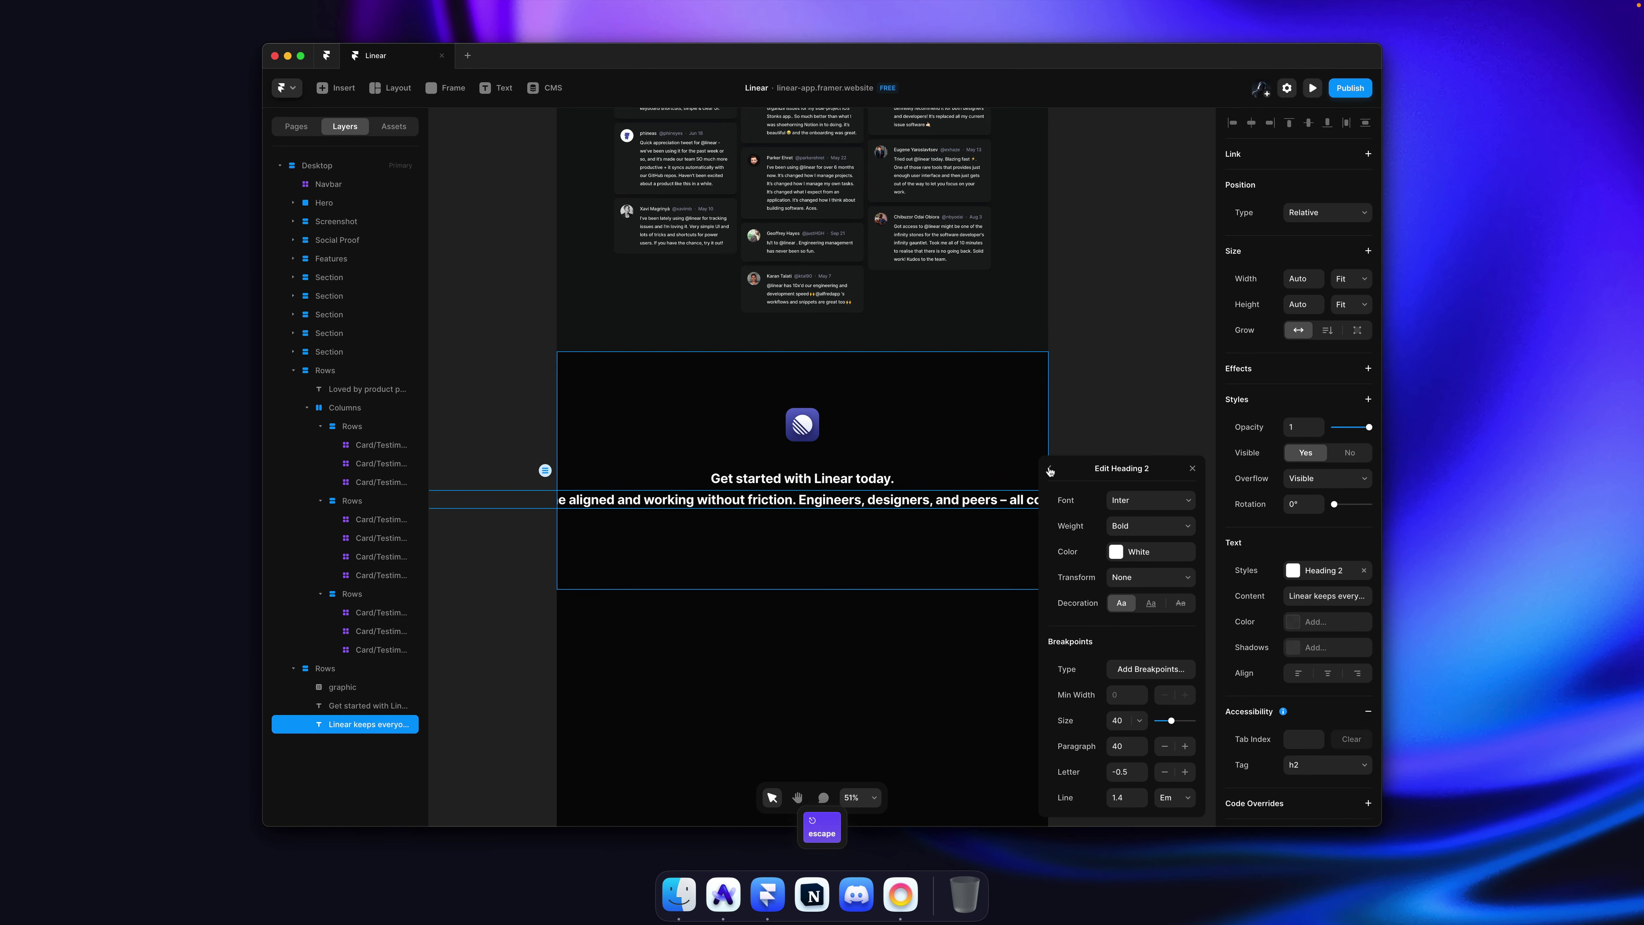
left_click(1050, 470)
left_click(1122, 568)
left_click(1088, 417)
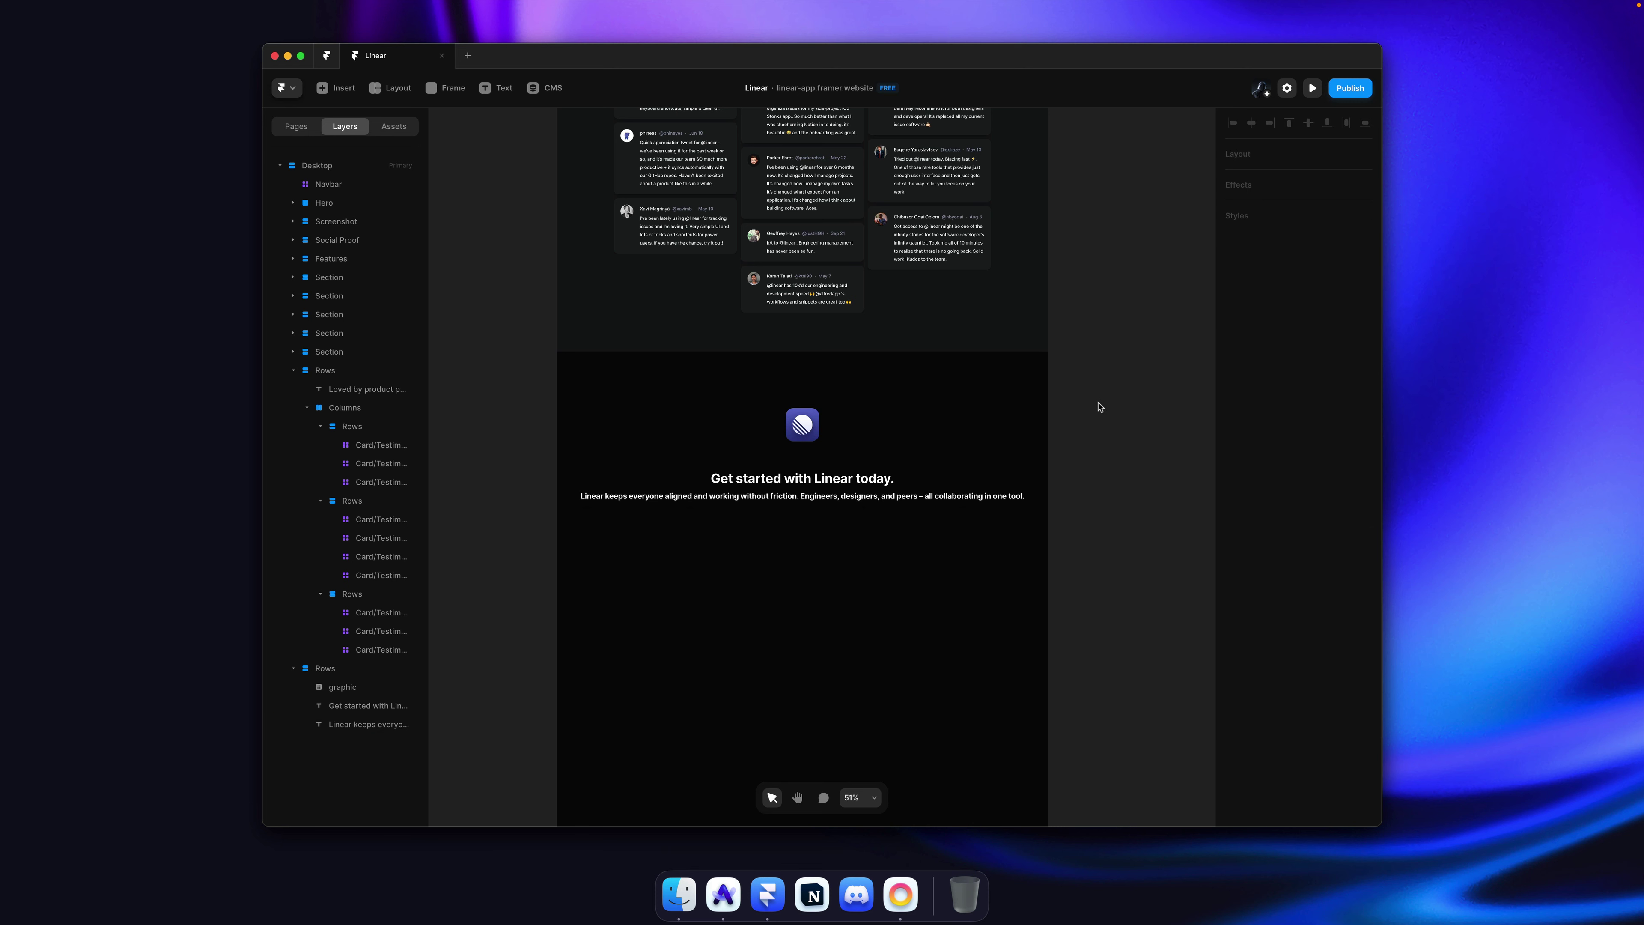
Step: Apply the shared Grey colour to the subtitle and compare it with linear.app
scroll(1098, 407, "up", 3)
left_click(842, 479)
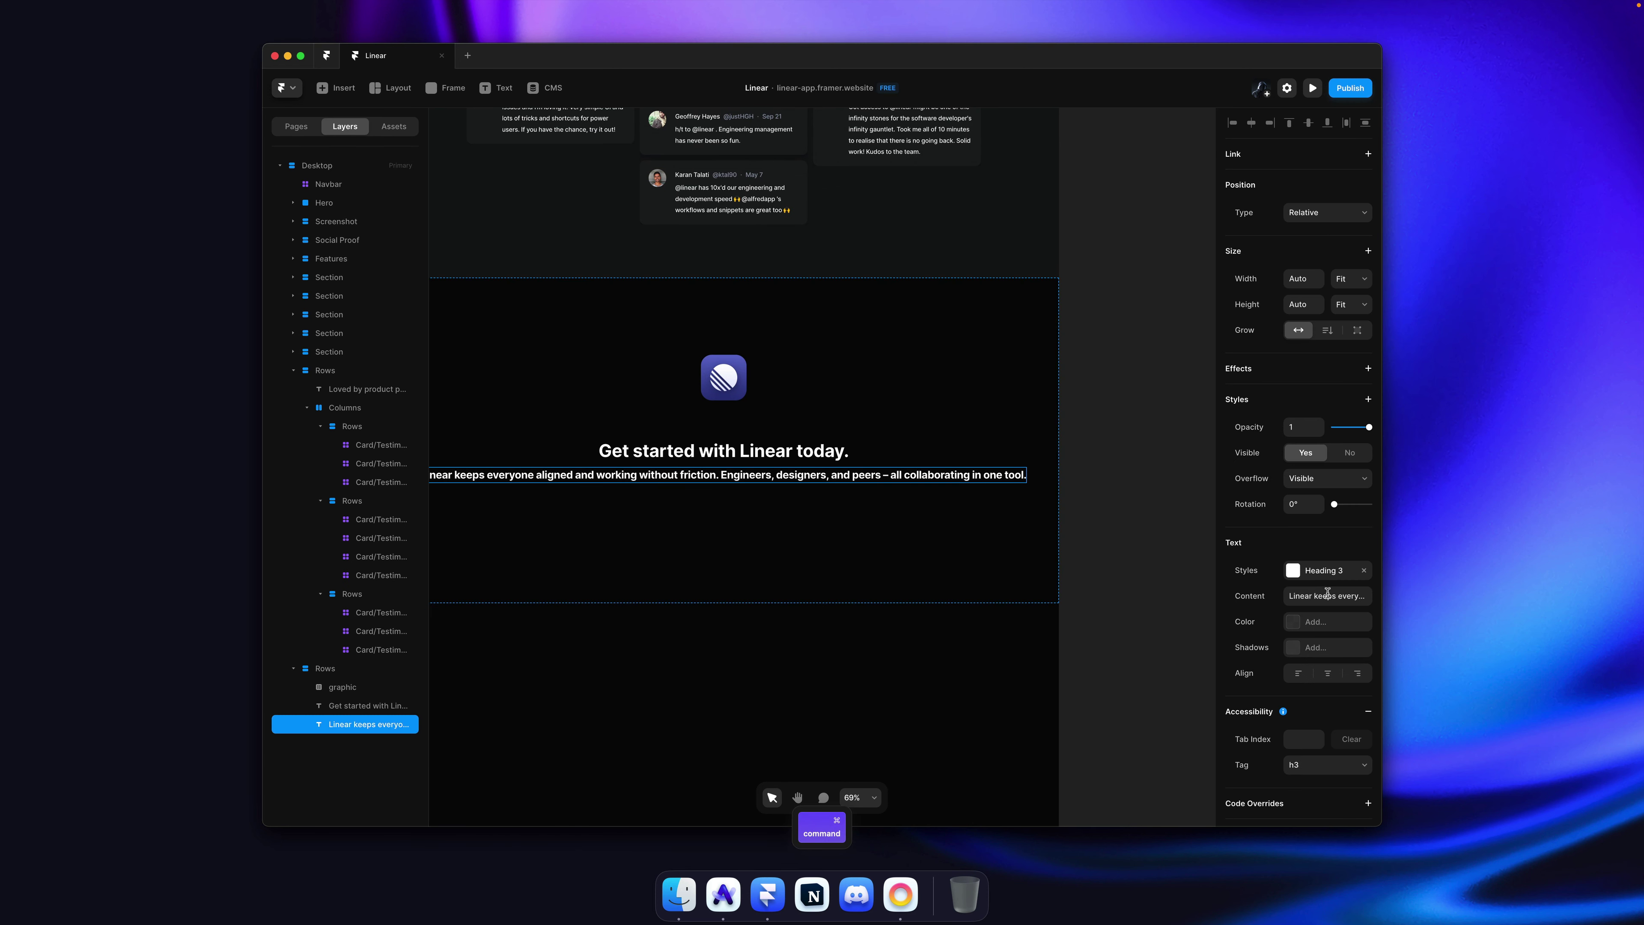
left_click(1327, 622)
left_click(1092, 768)
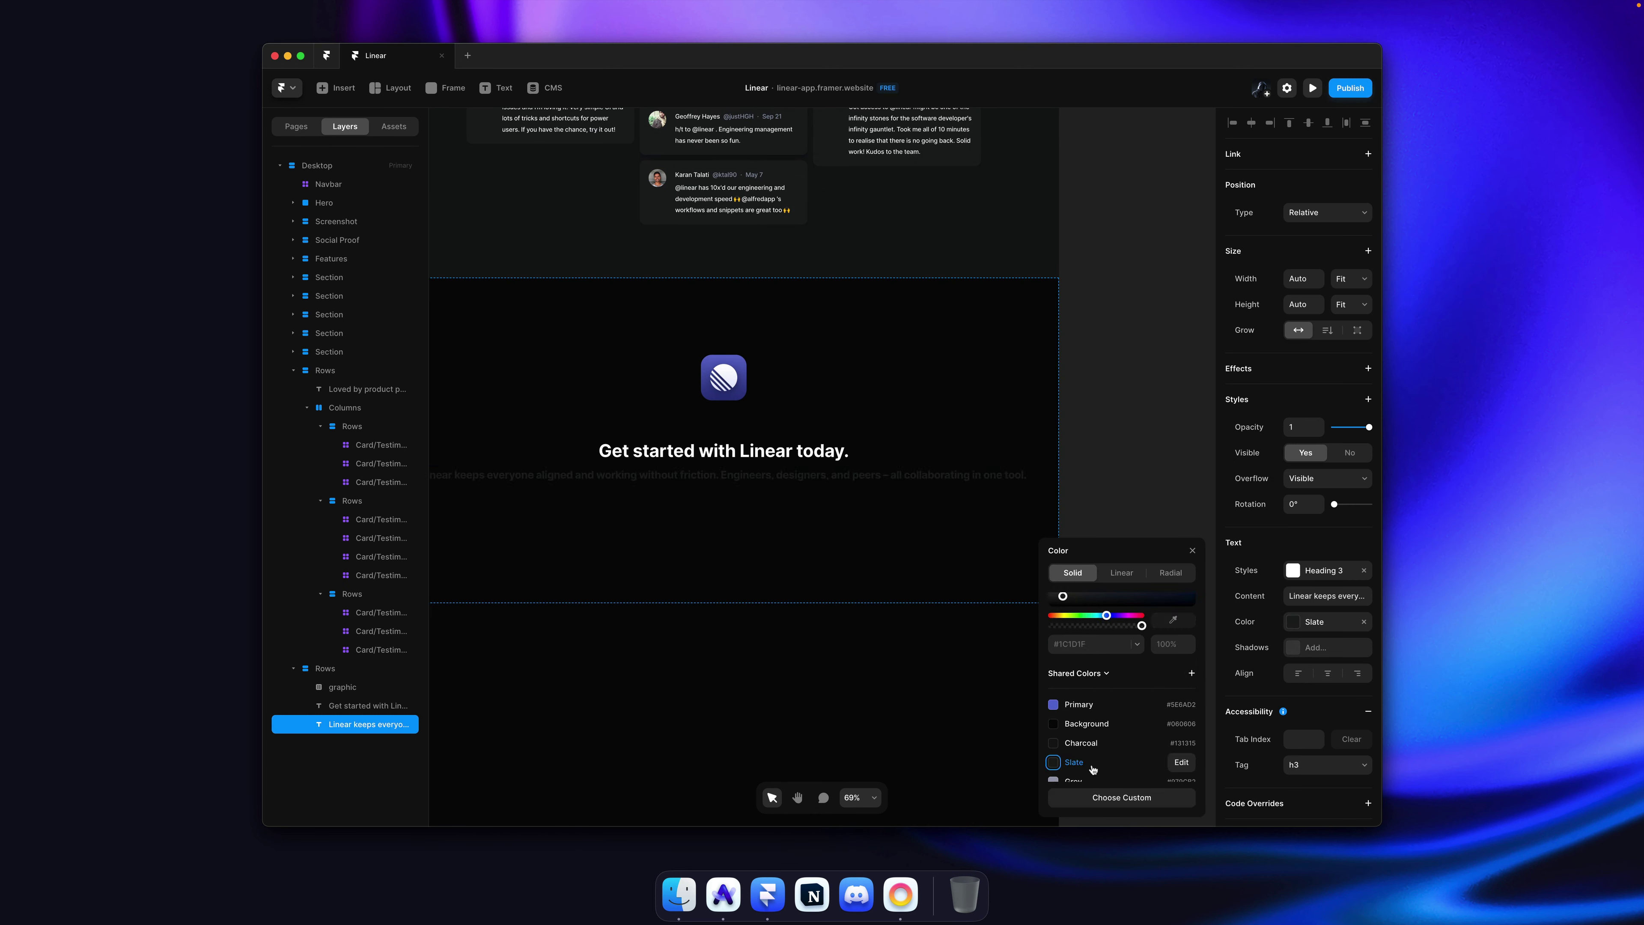
key("super+Tab")
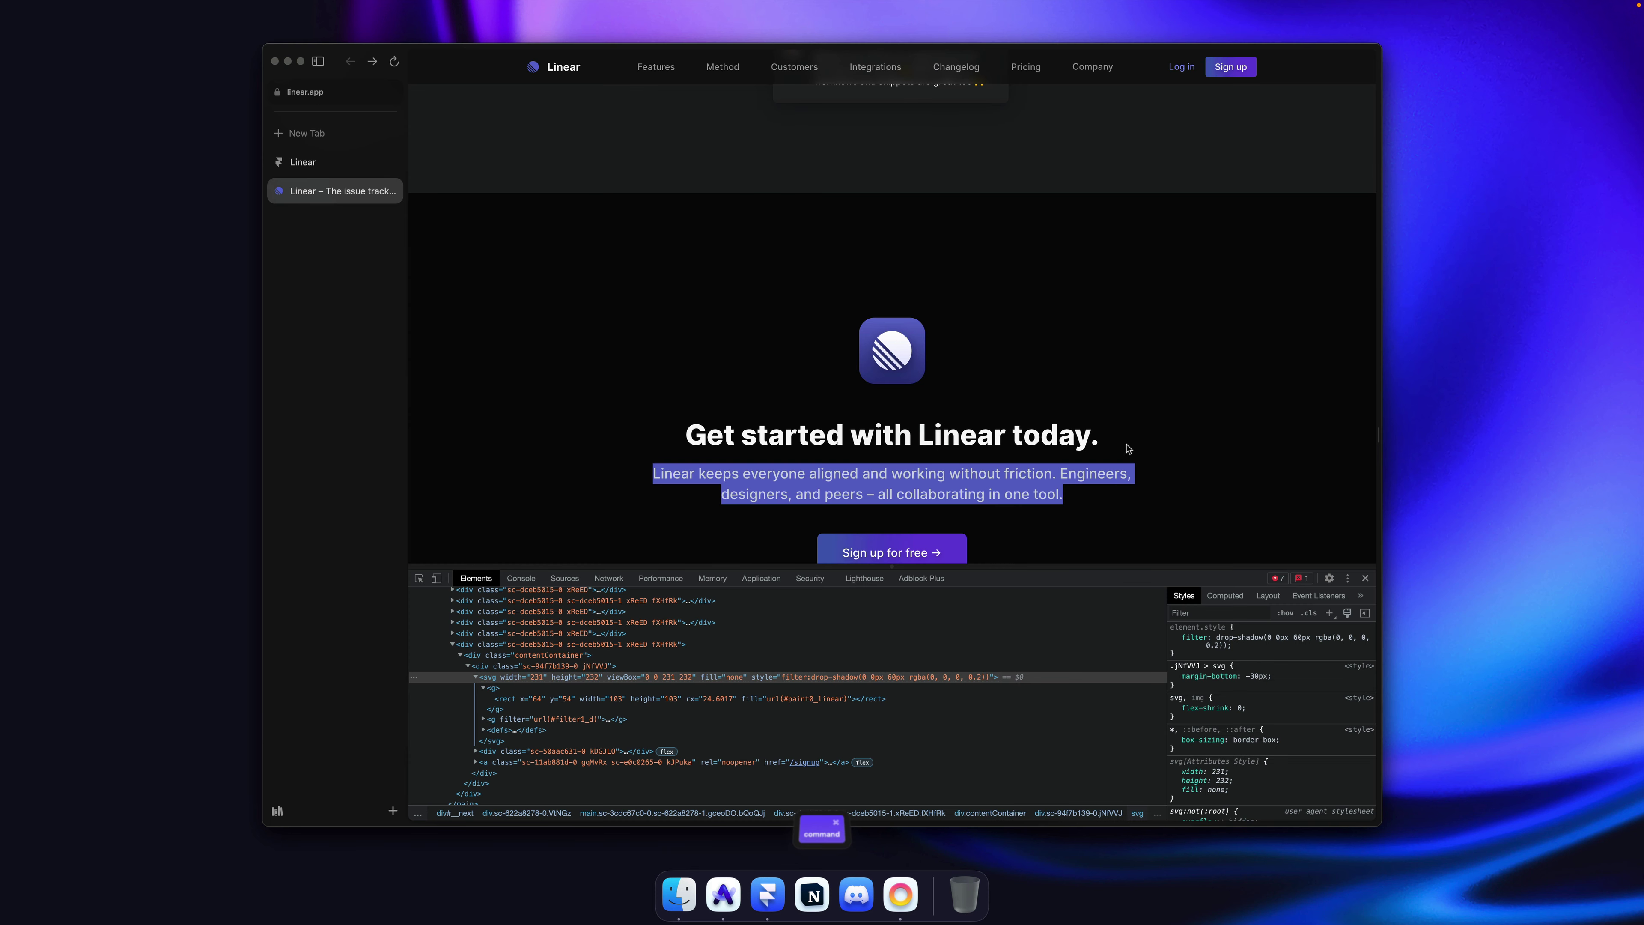
key("super+Tab")
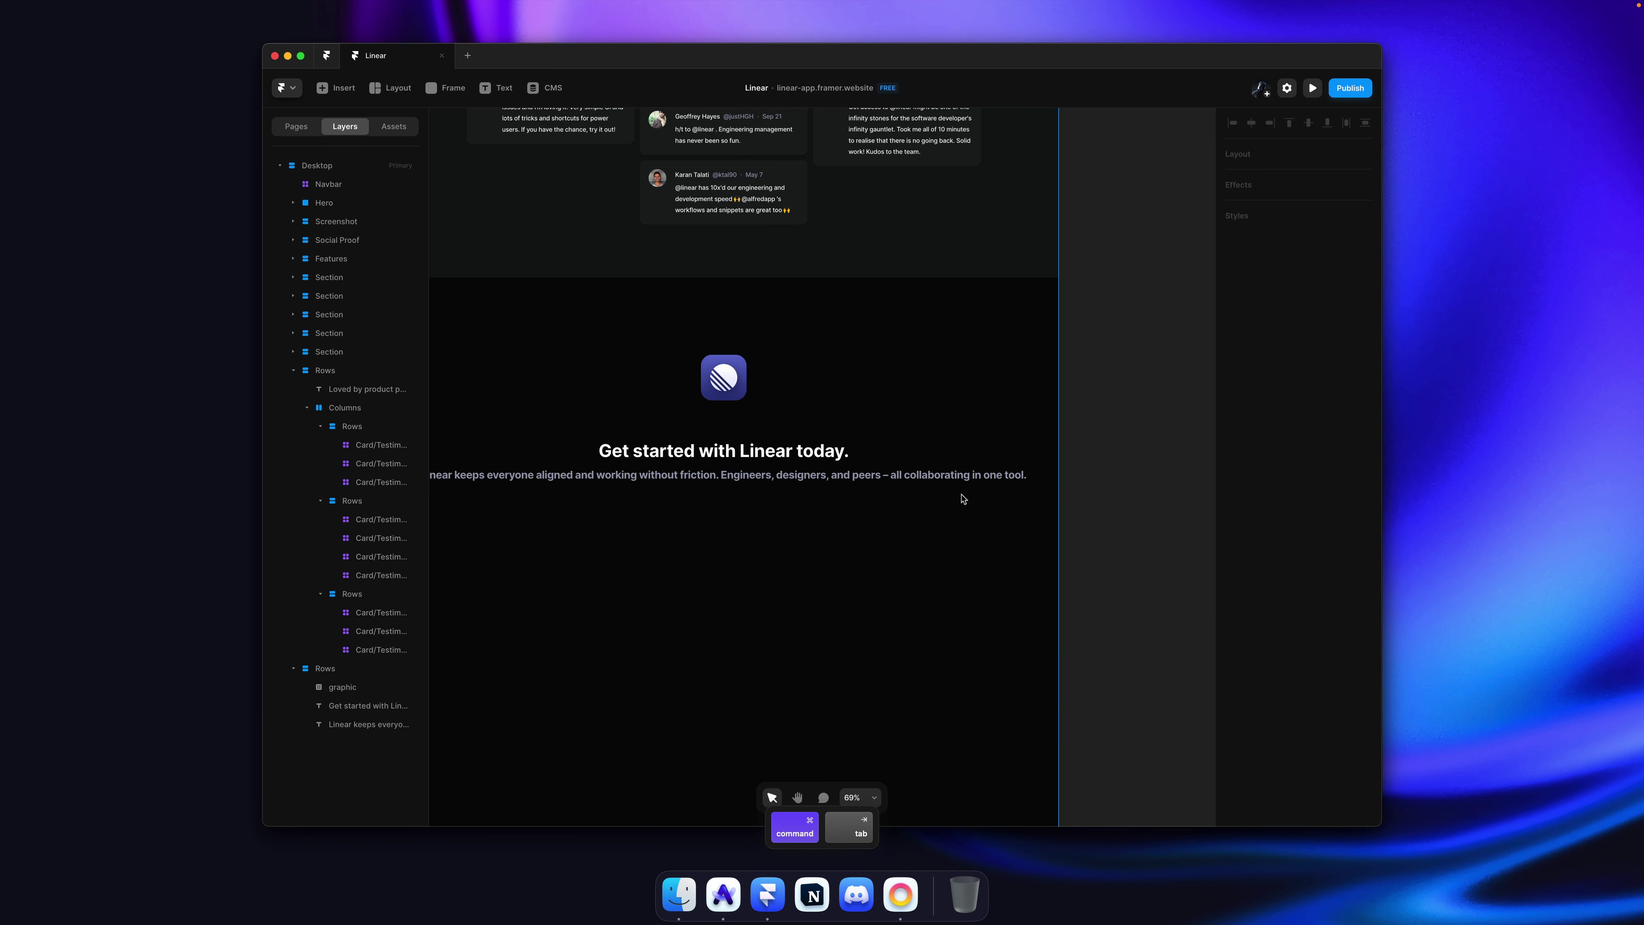
Step: Give the subtitle a fixed 720 width with centred text, and save
left_click(939, 476, "super")
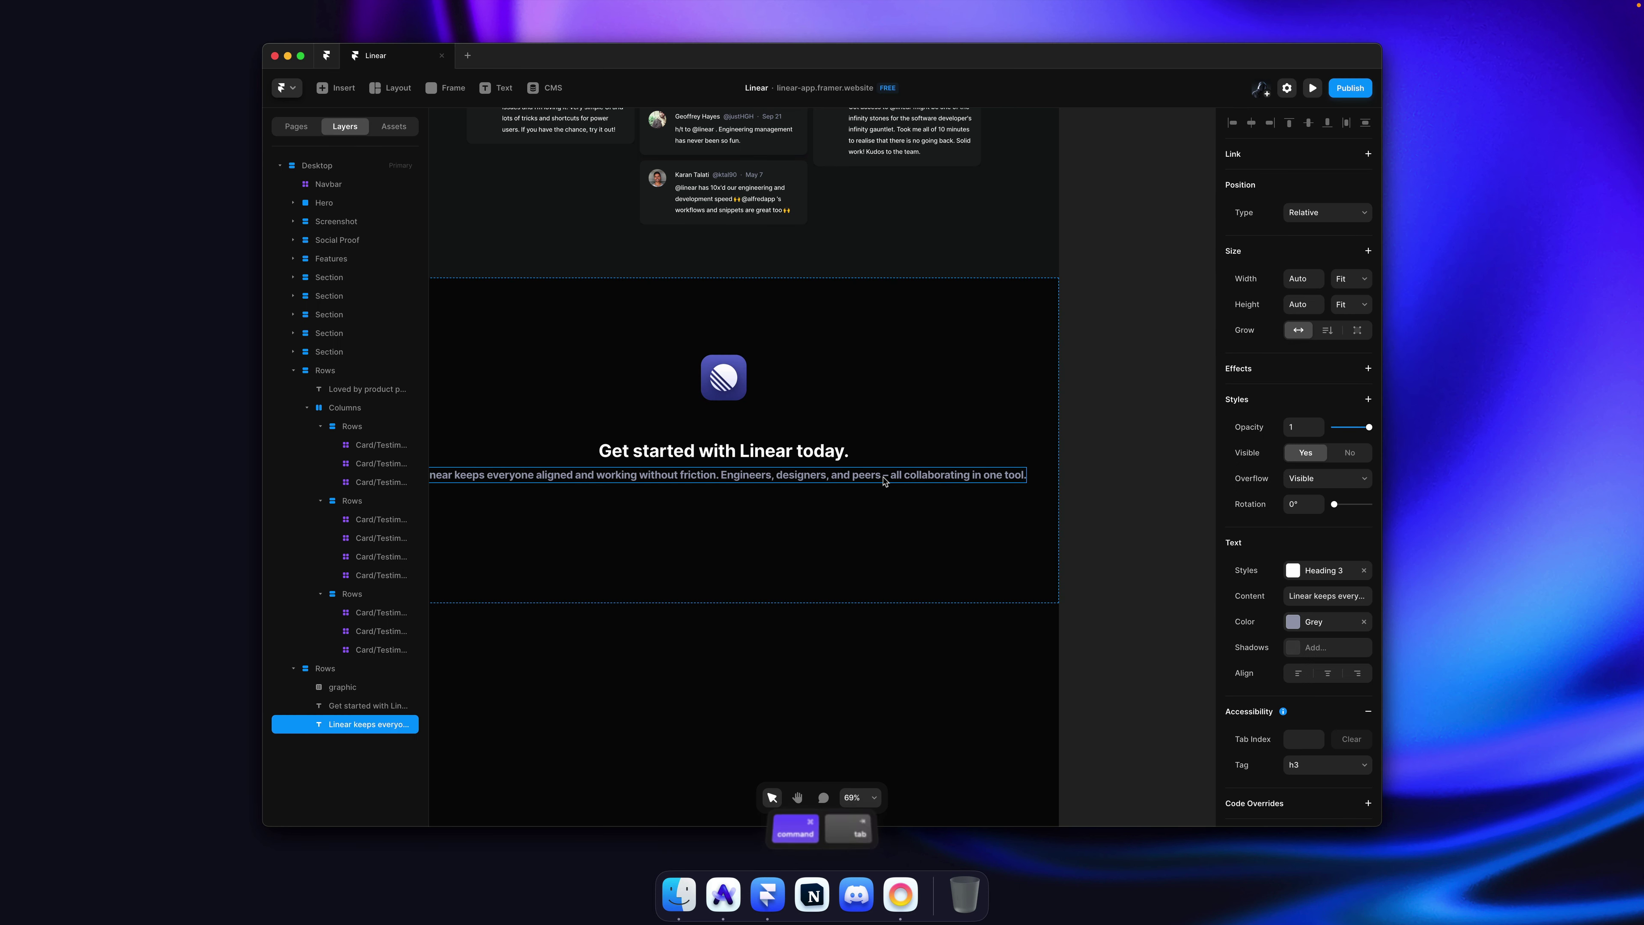
key("Escape")
scroll(752, 474, "left", 3)
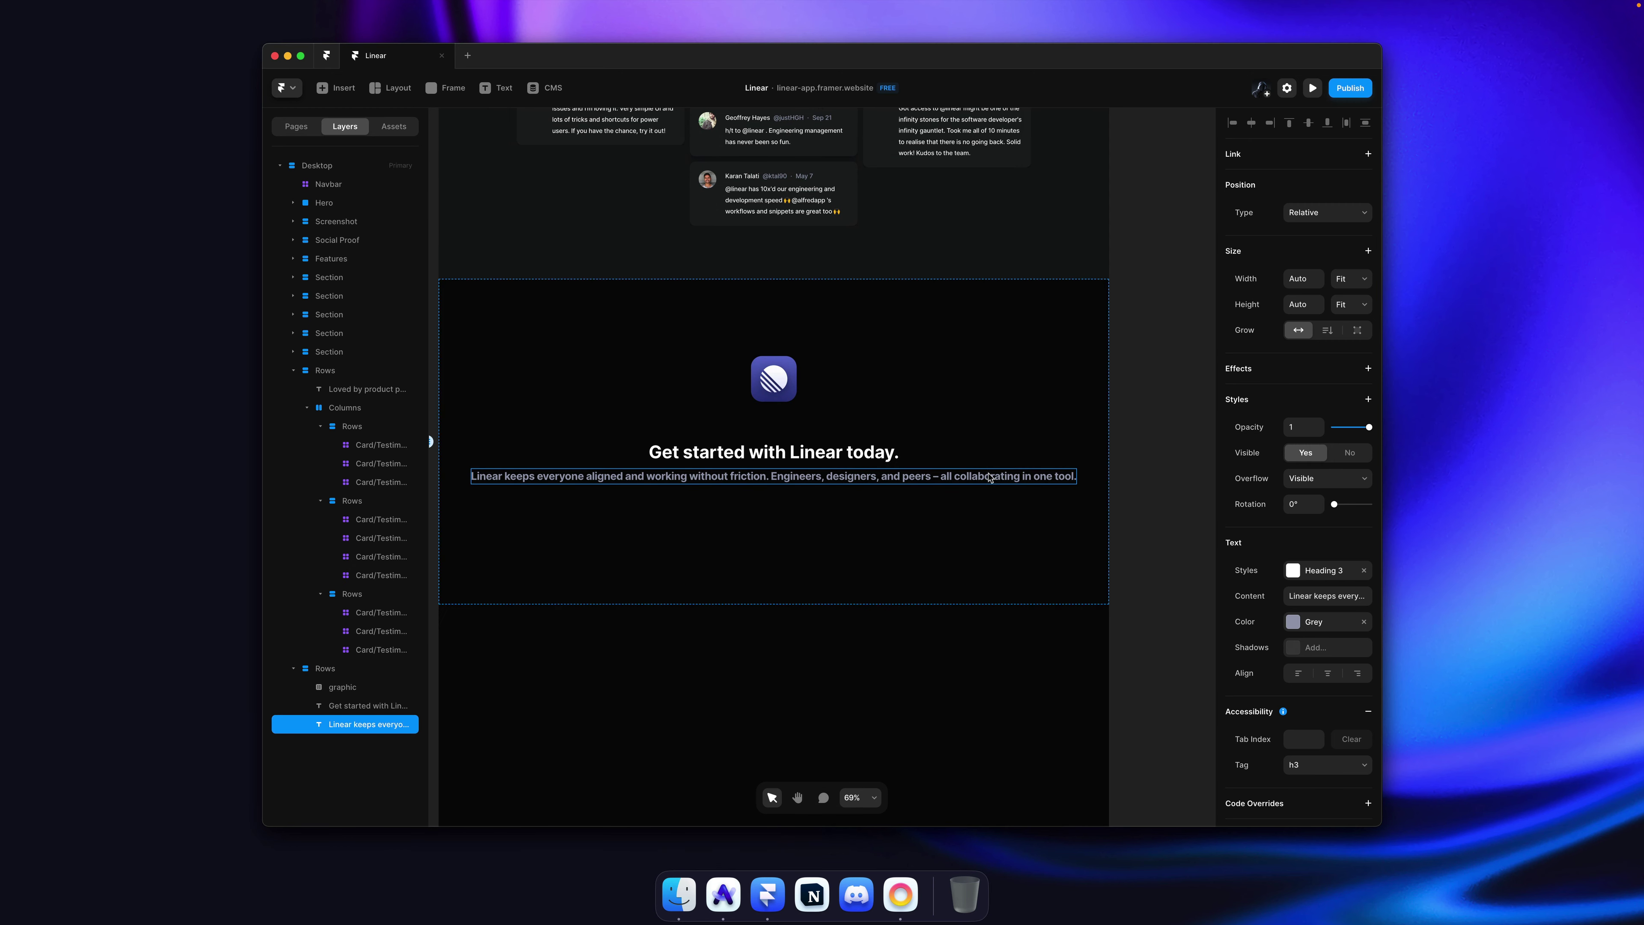
double_click(847, 476)
key("Escape")
type("600")
key("Return")
left_click_drag(1318, 268, 1317, 194)
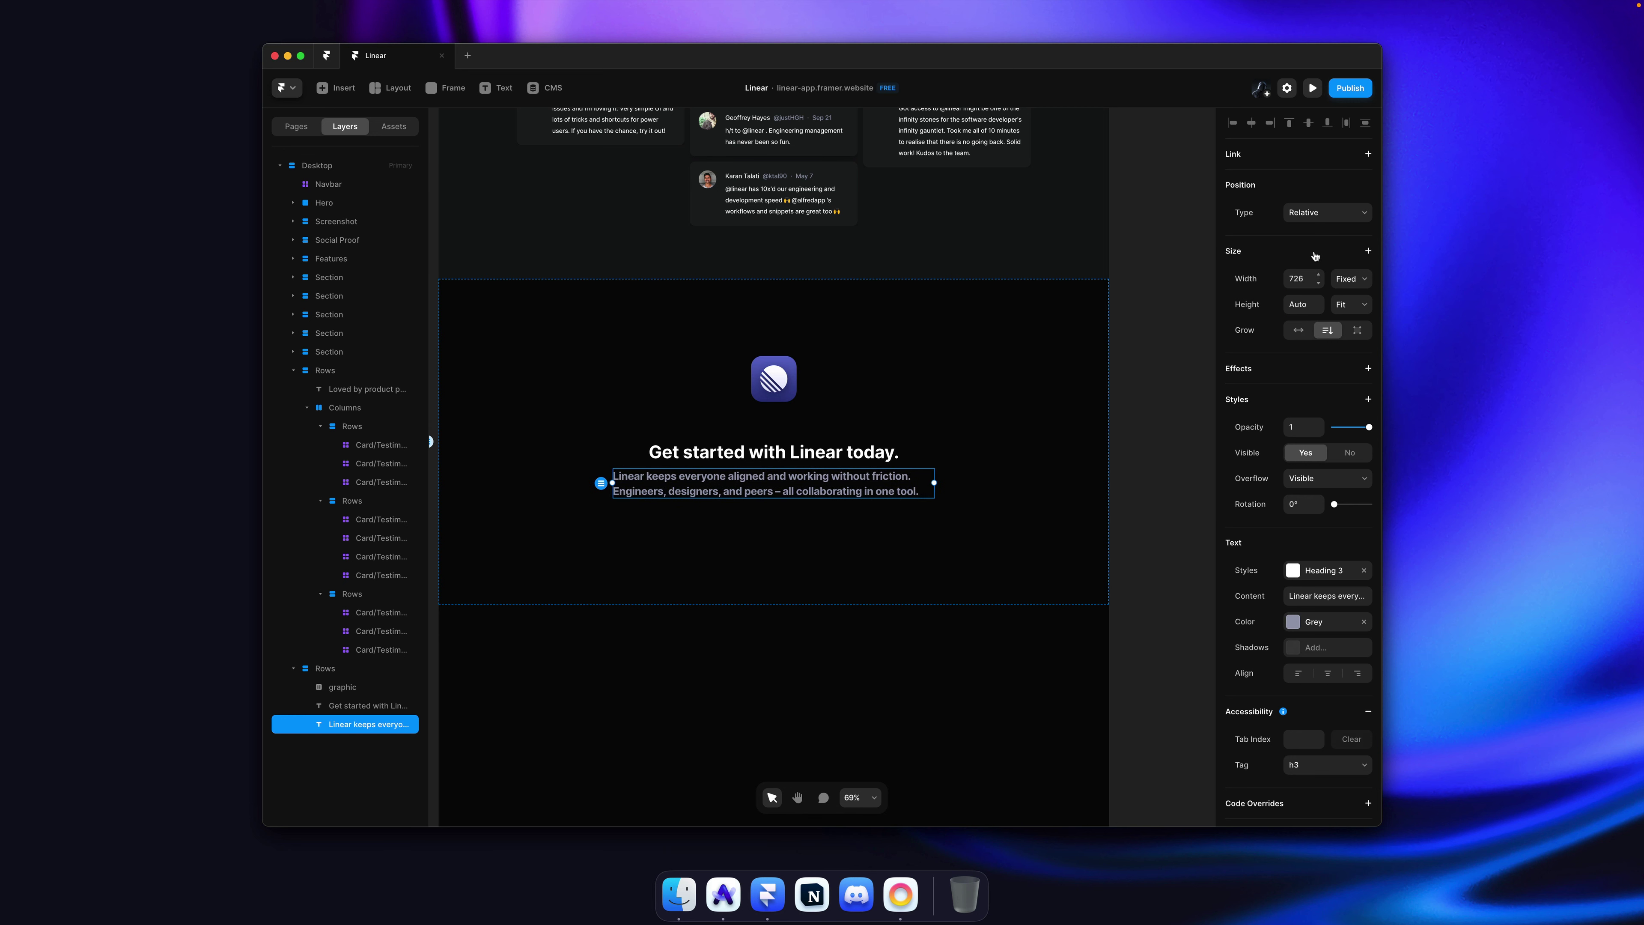
mouse_move(1320, 283)
left_mouse_down()
mouse_move(1320, 303)
mouse_move(1323, 288)
left_mouse_up()
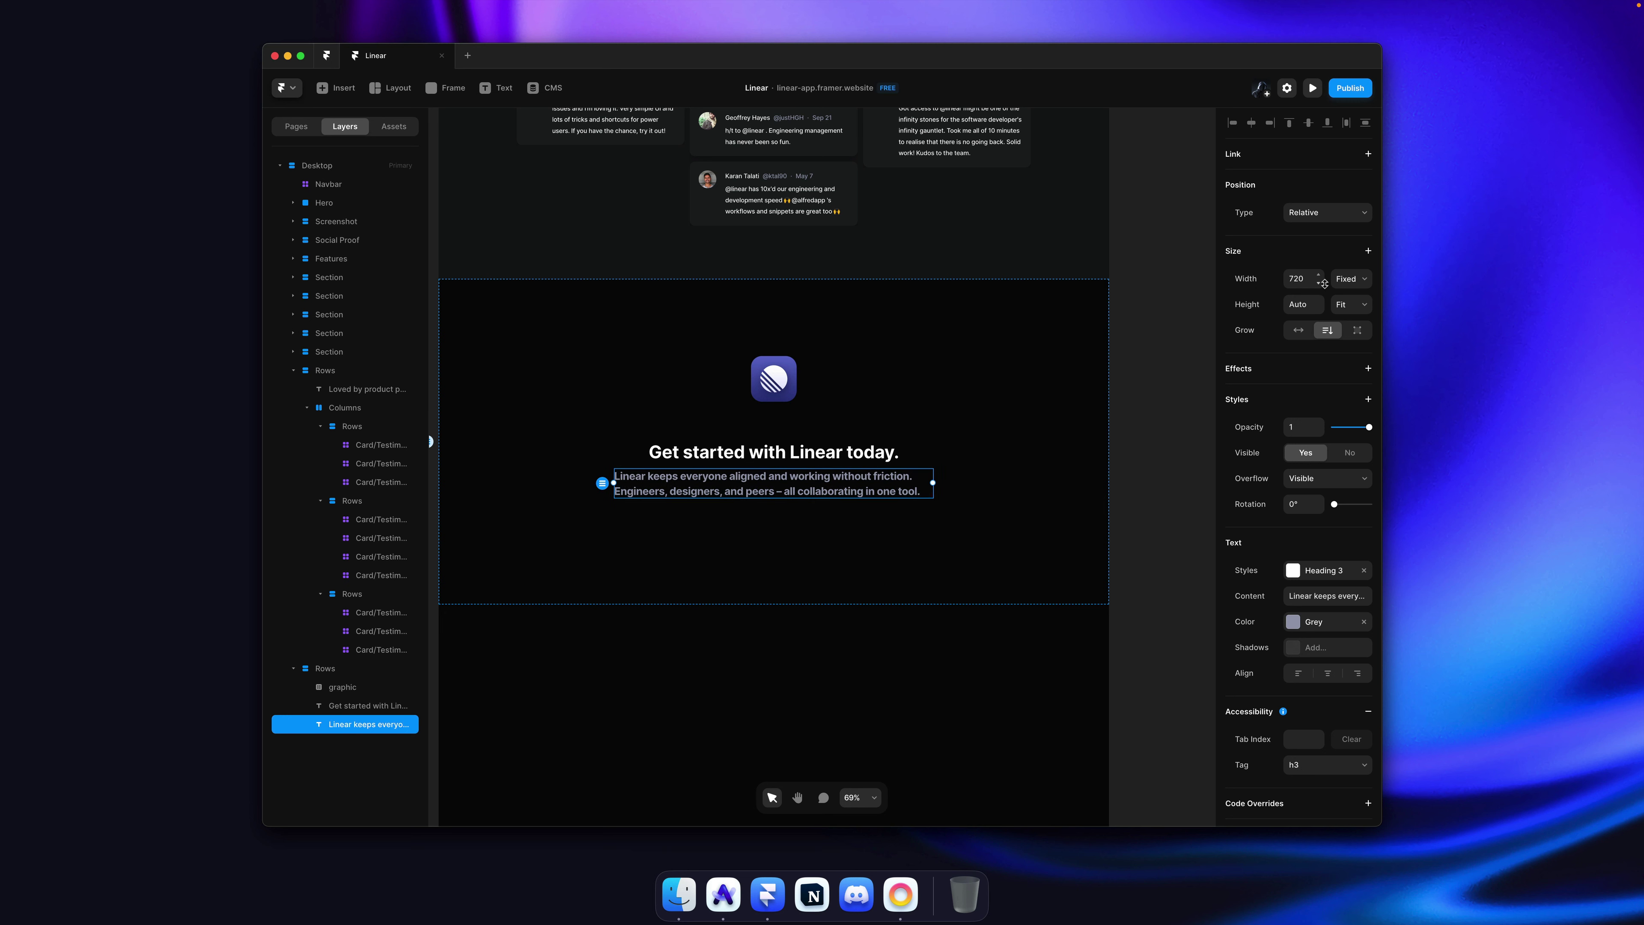
left_click(1322, 674)
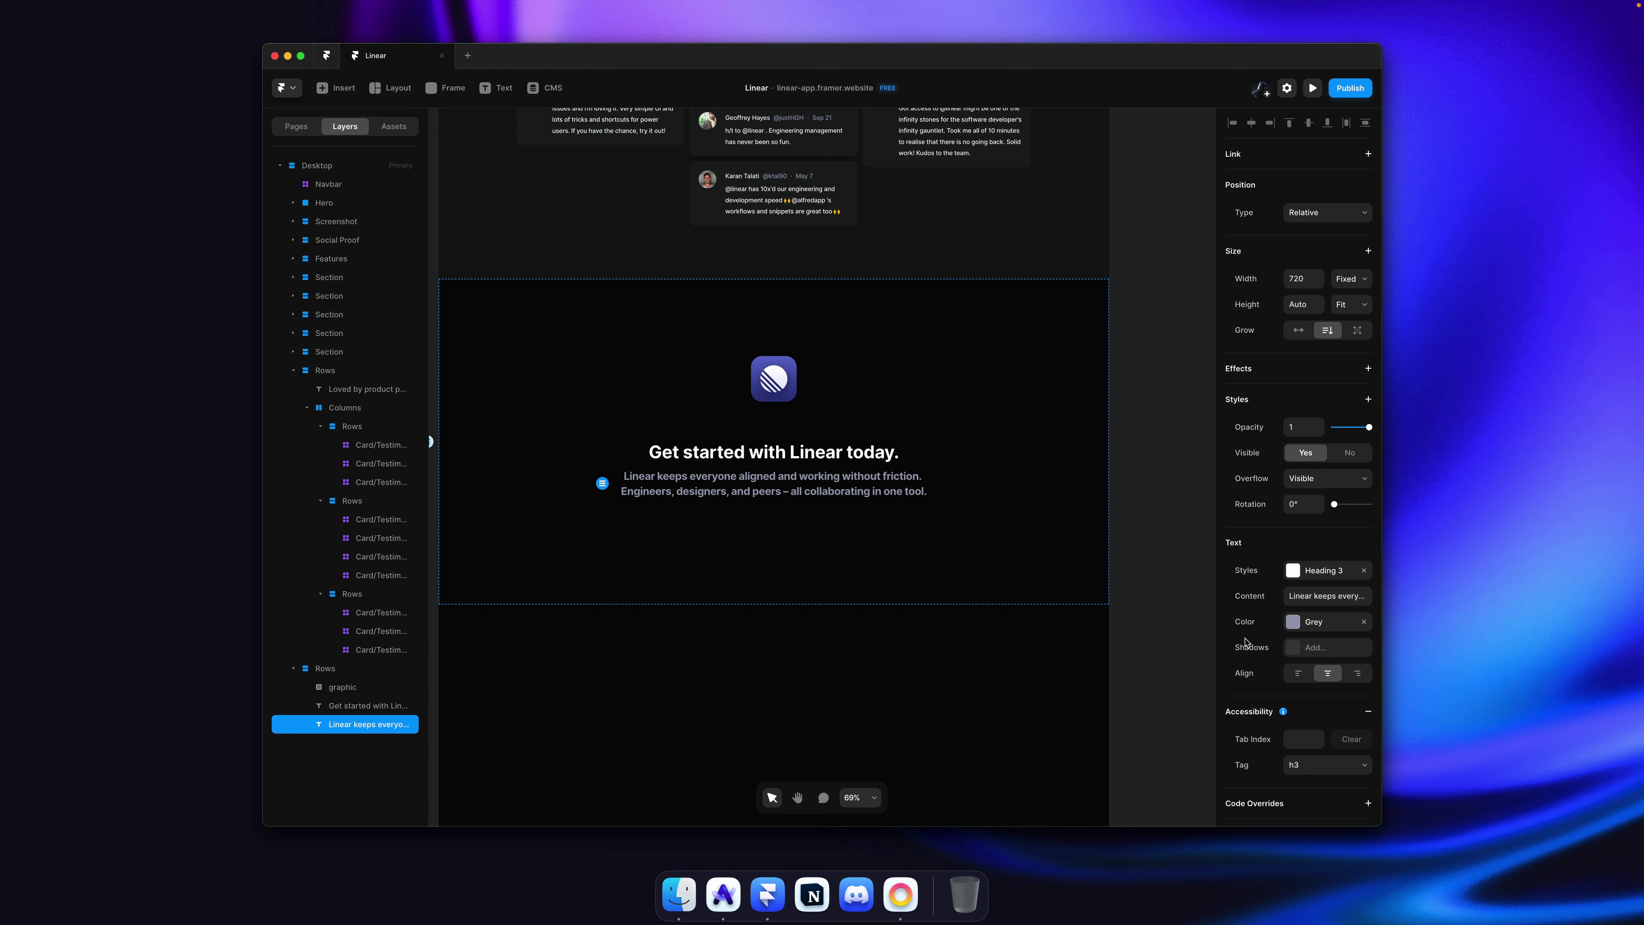
left_click(1169, 444)
key("super+s")
Step: Change the Heading 3 text style weight to Semibold
key("super+Tab")
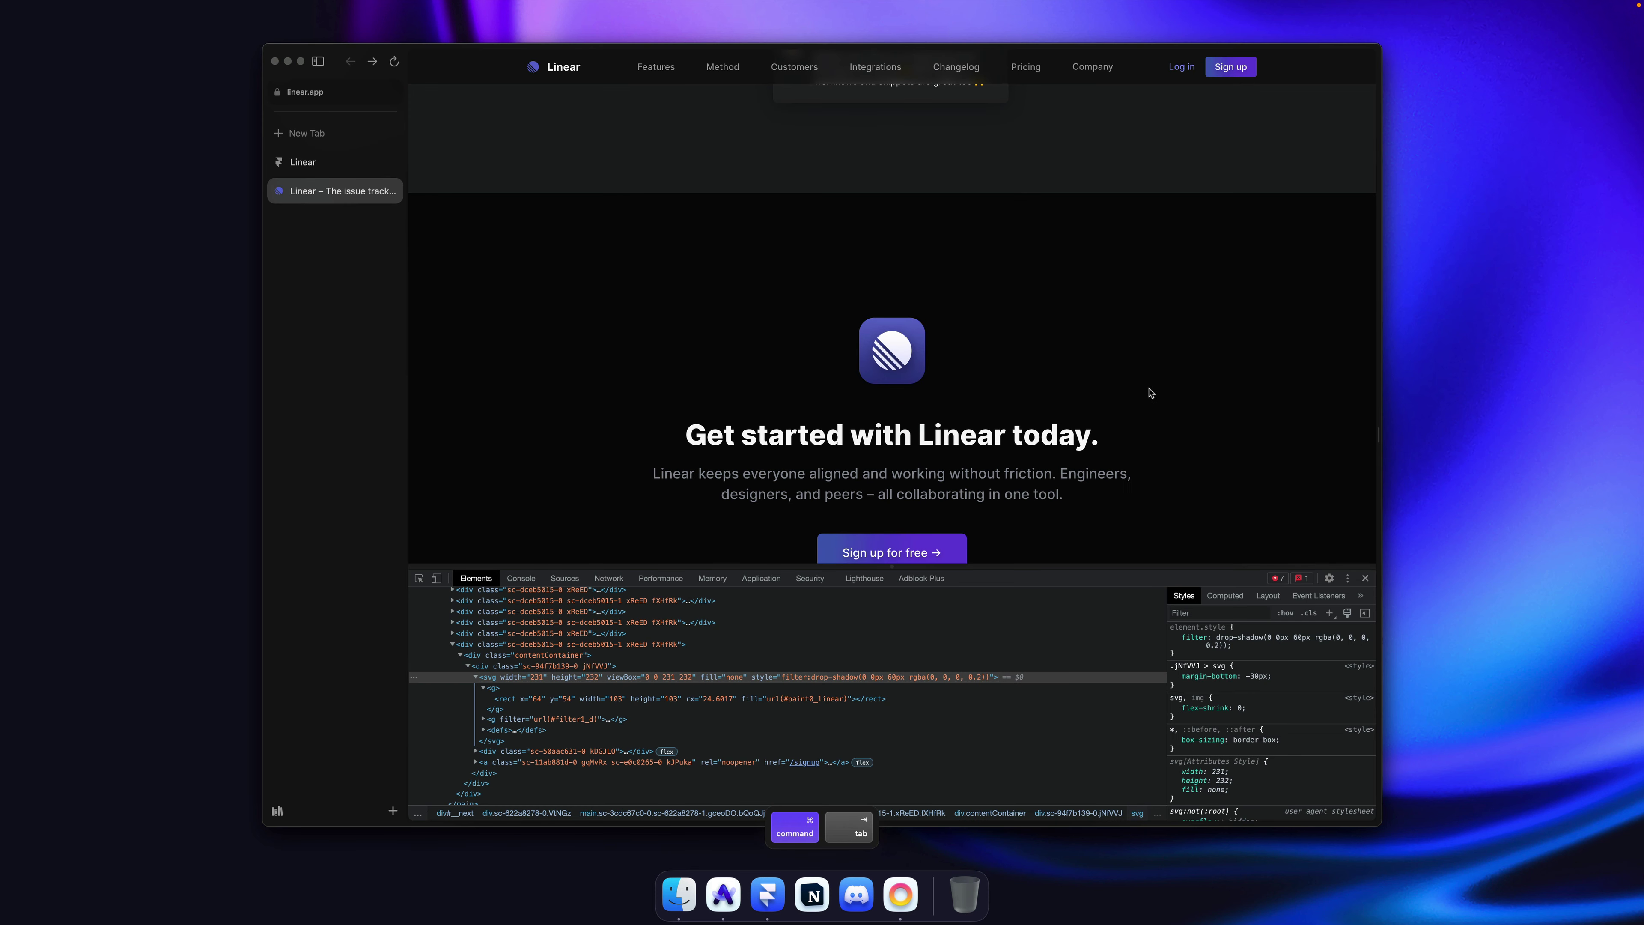
key("super+Tab")
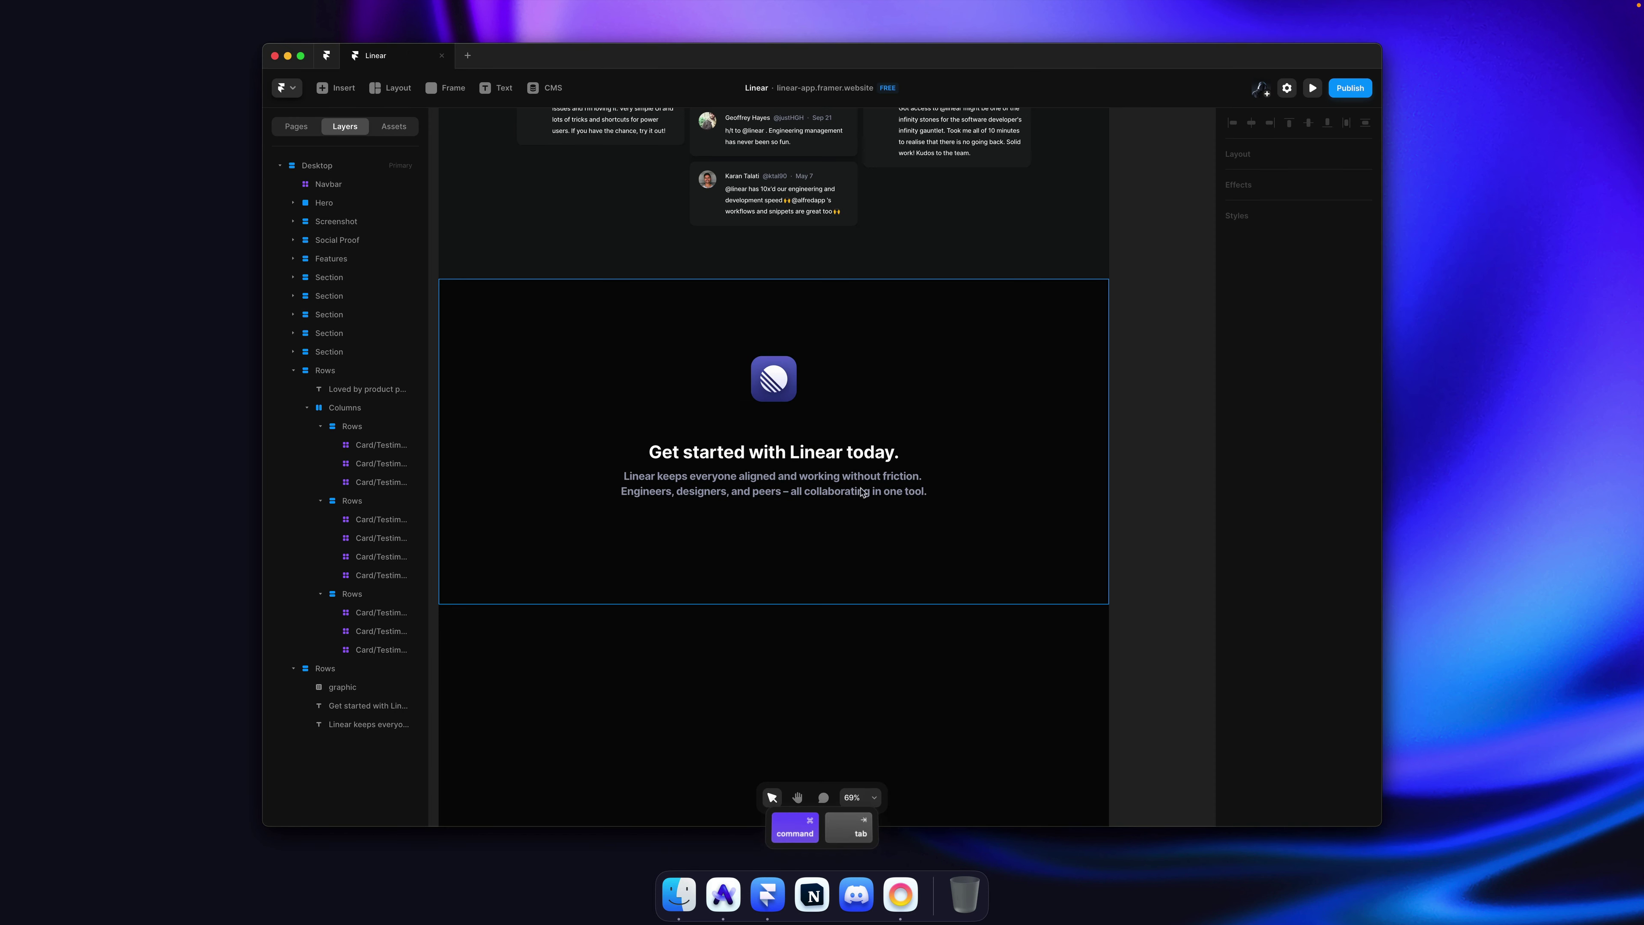
left_click(862, 491, "super")
left_click(1310, 574)
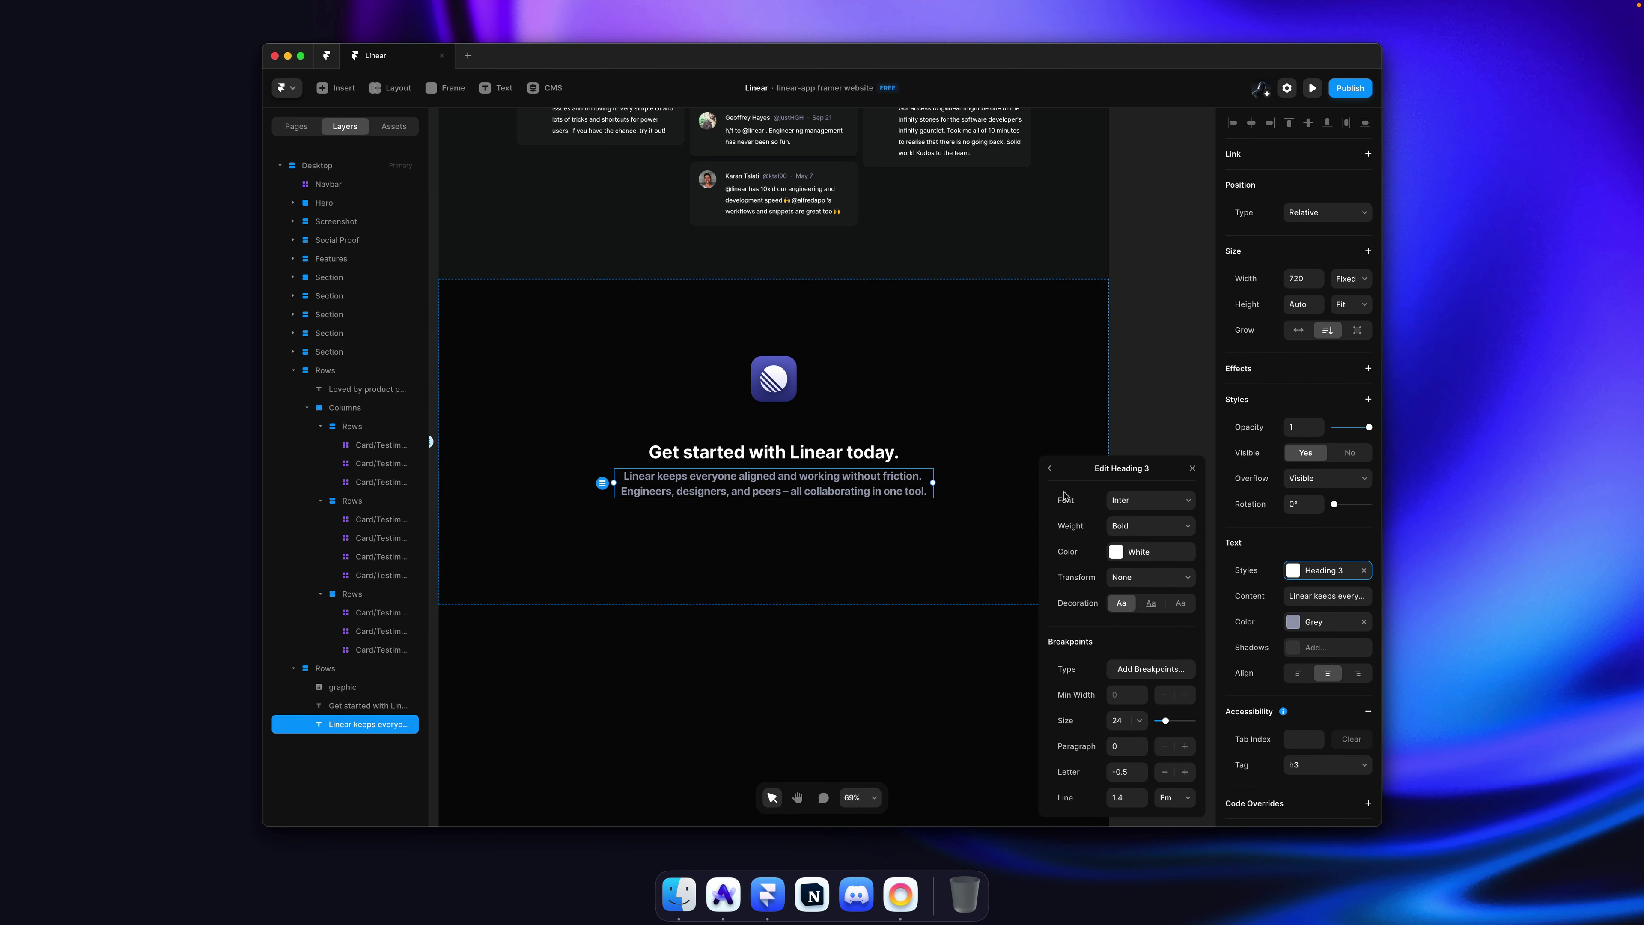
left_click(1156, 530)
left_click(1155, 518)
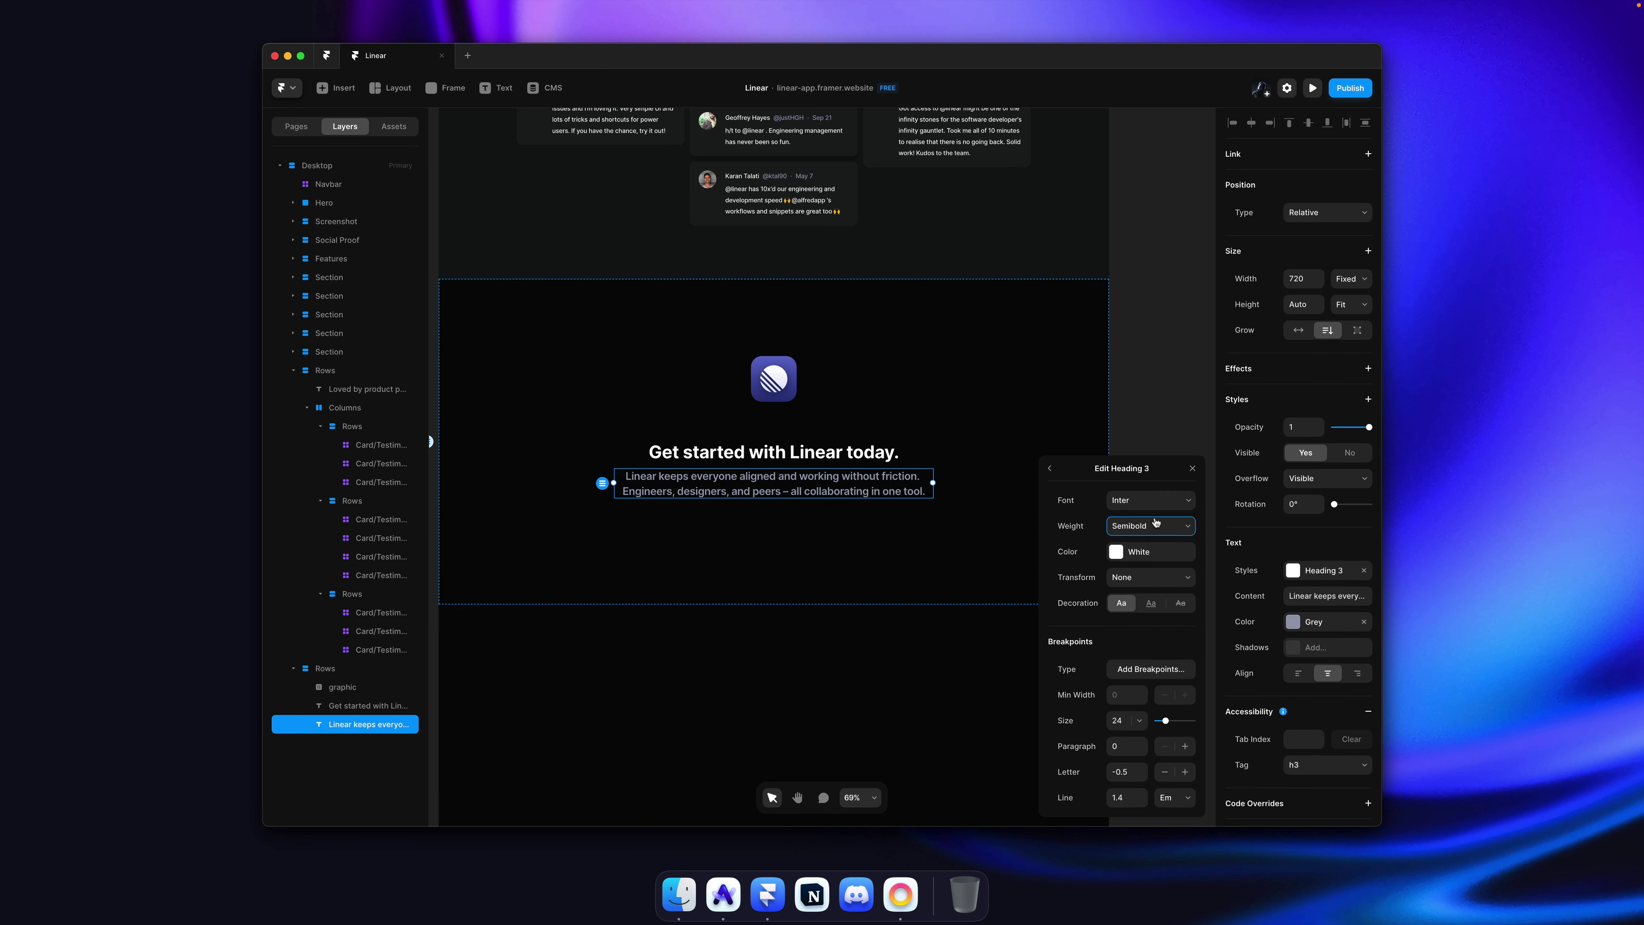
left_click(1150, 431)
Step: Copy the hero's "Sign up for free" button and paste it into the closing section
left_click(925, 462)
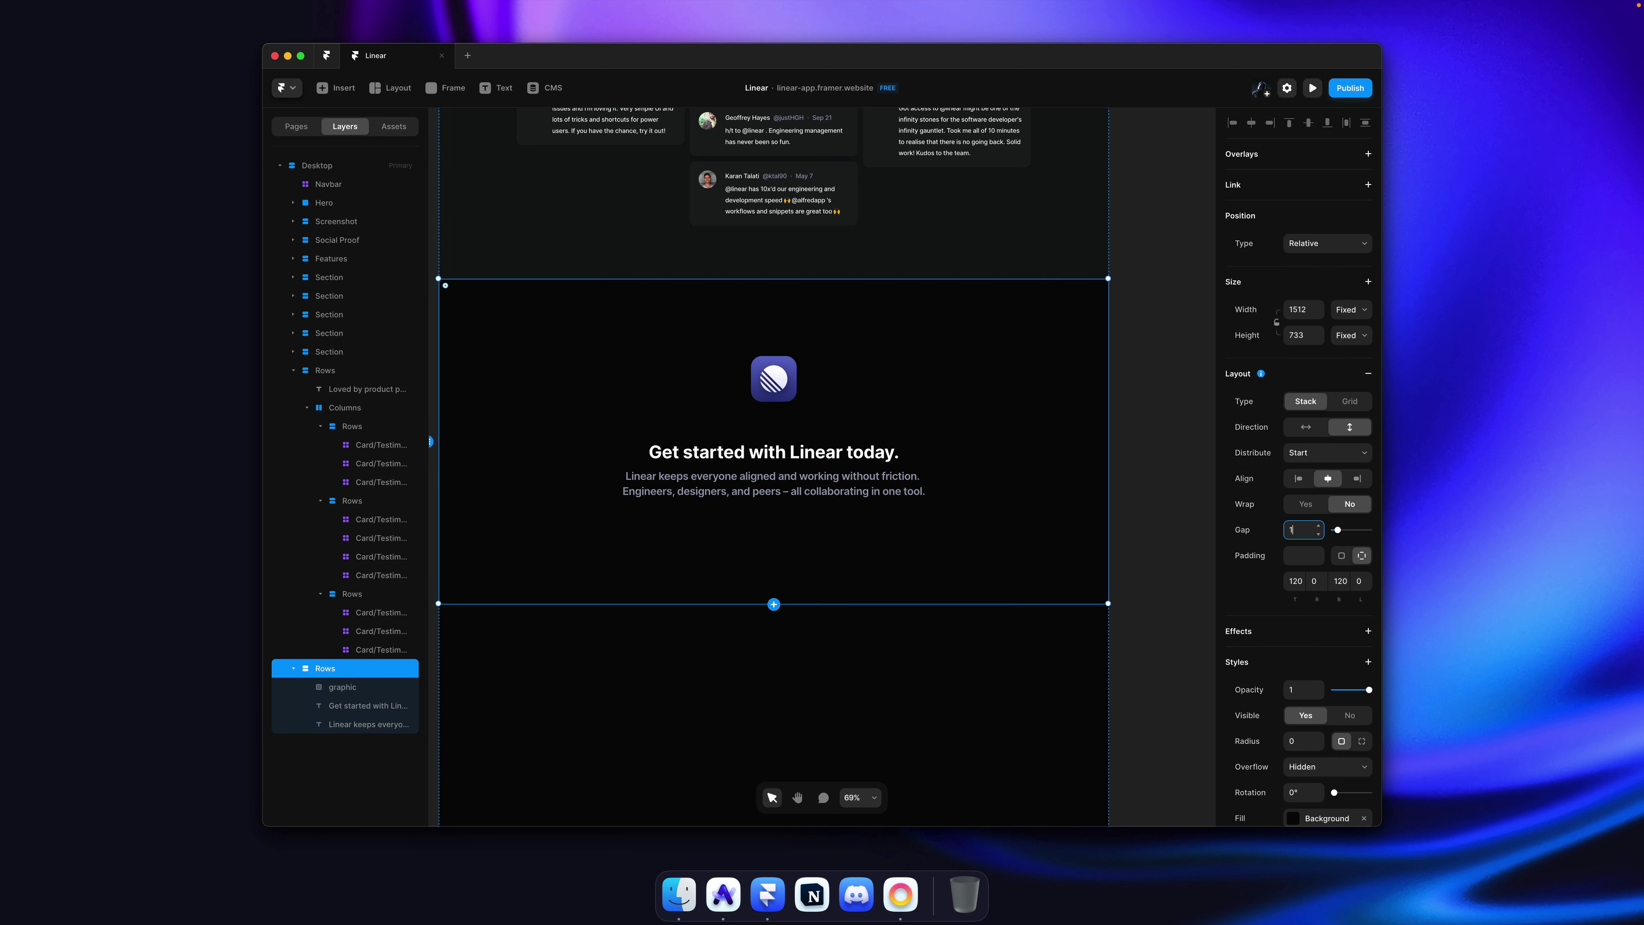
key("super+Tab")
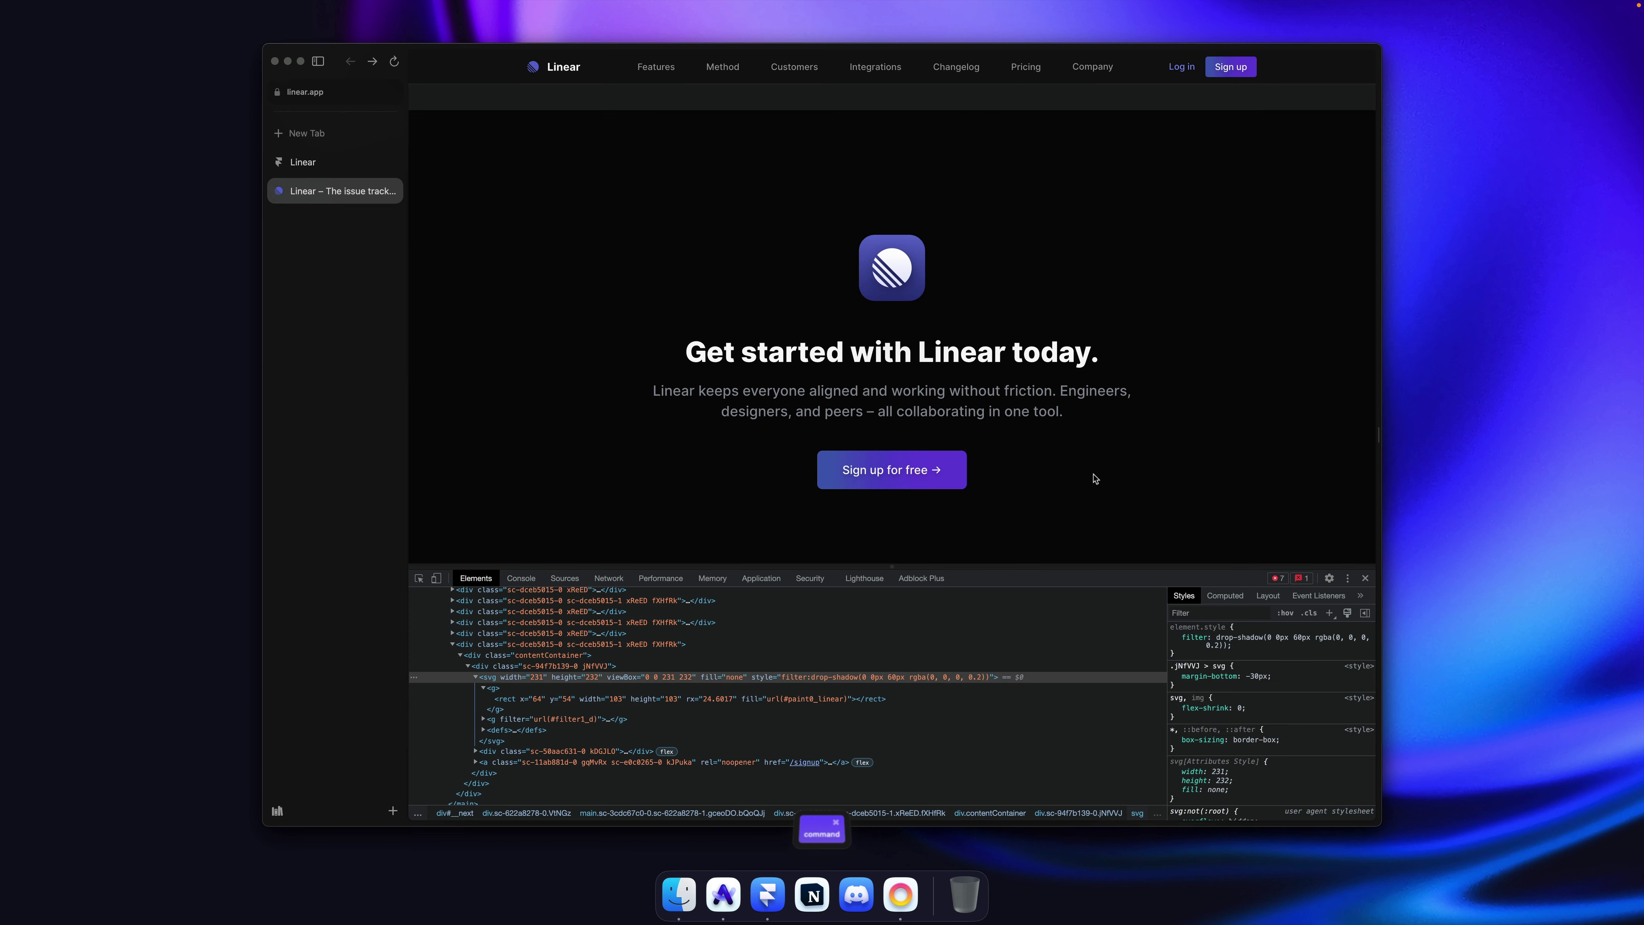
key("super+Tab")
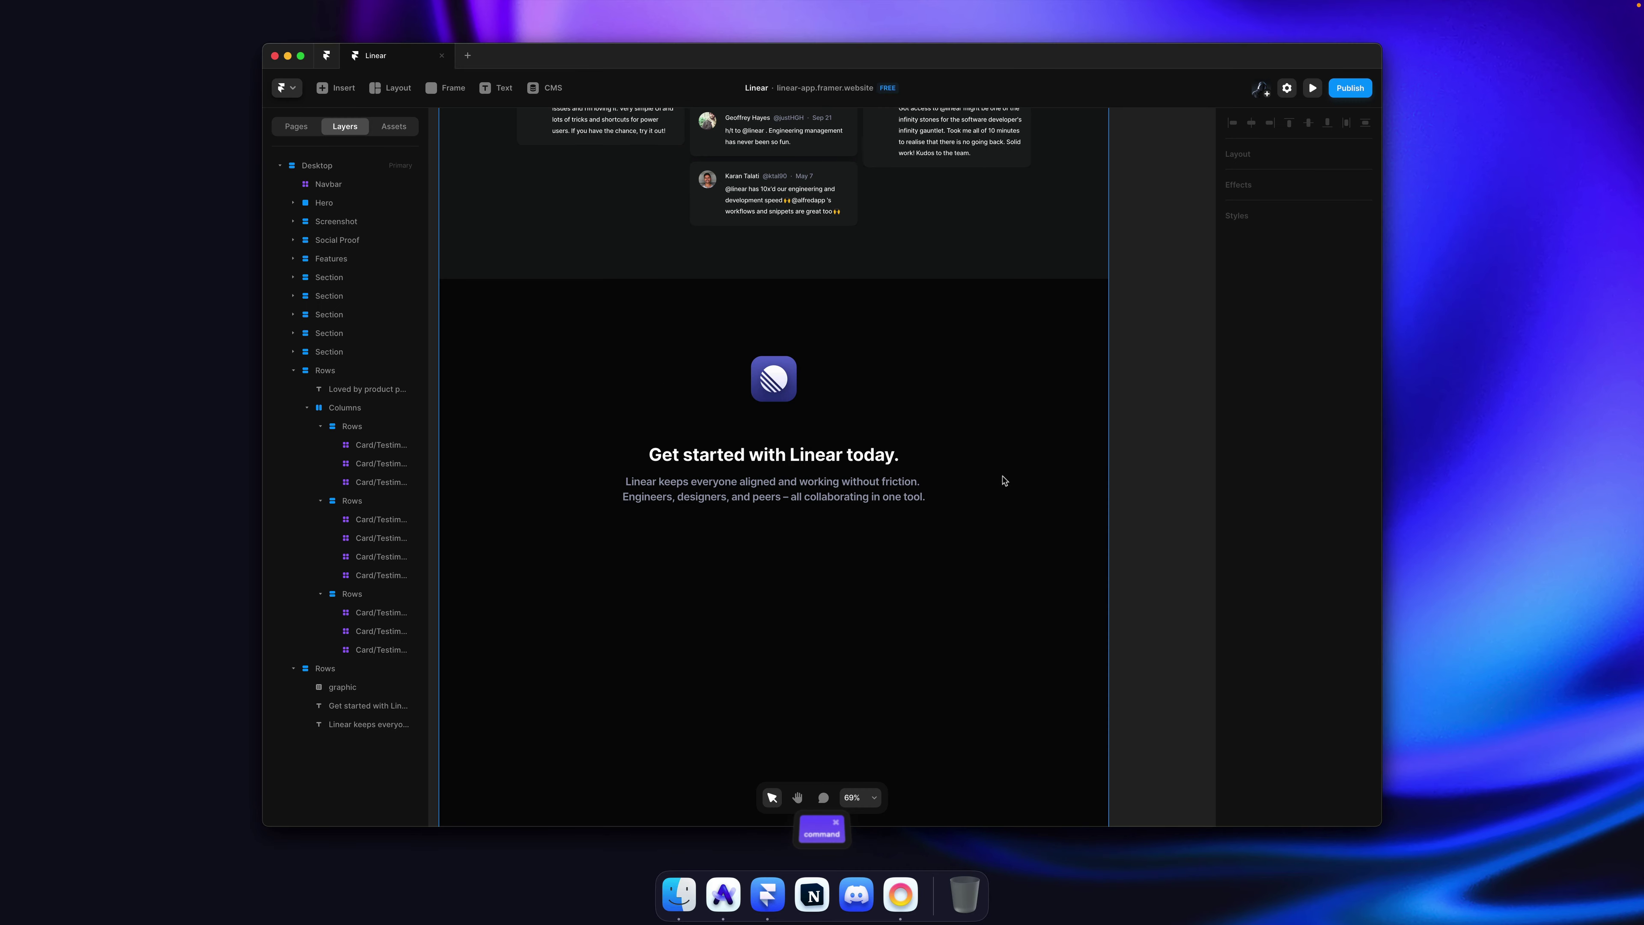
key("super+s")
scroll(973, 396, "up", 15)
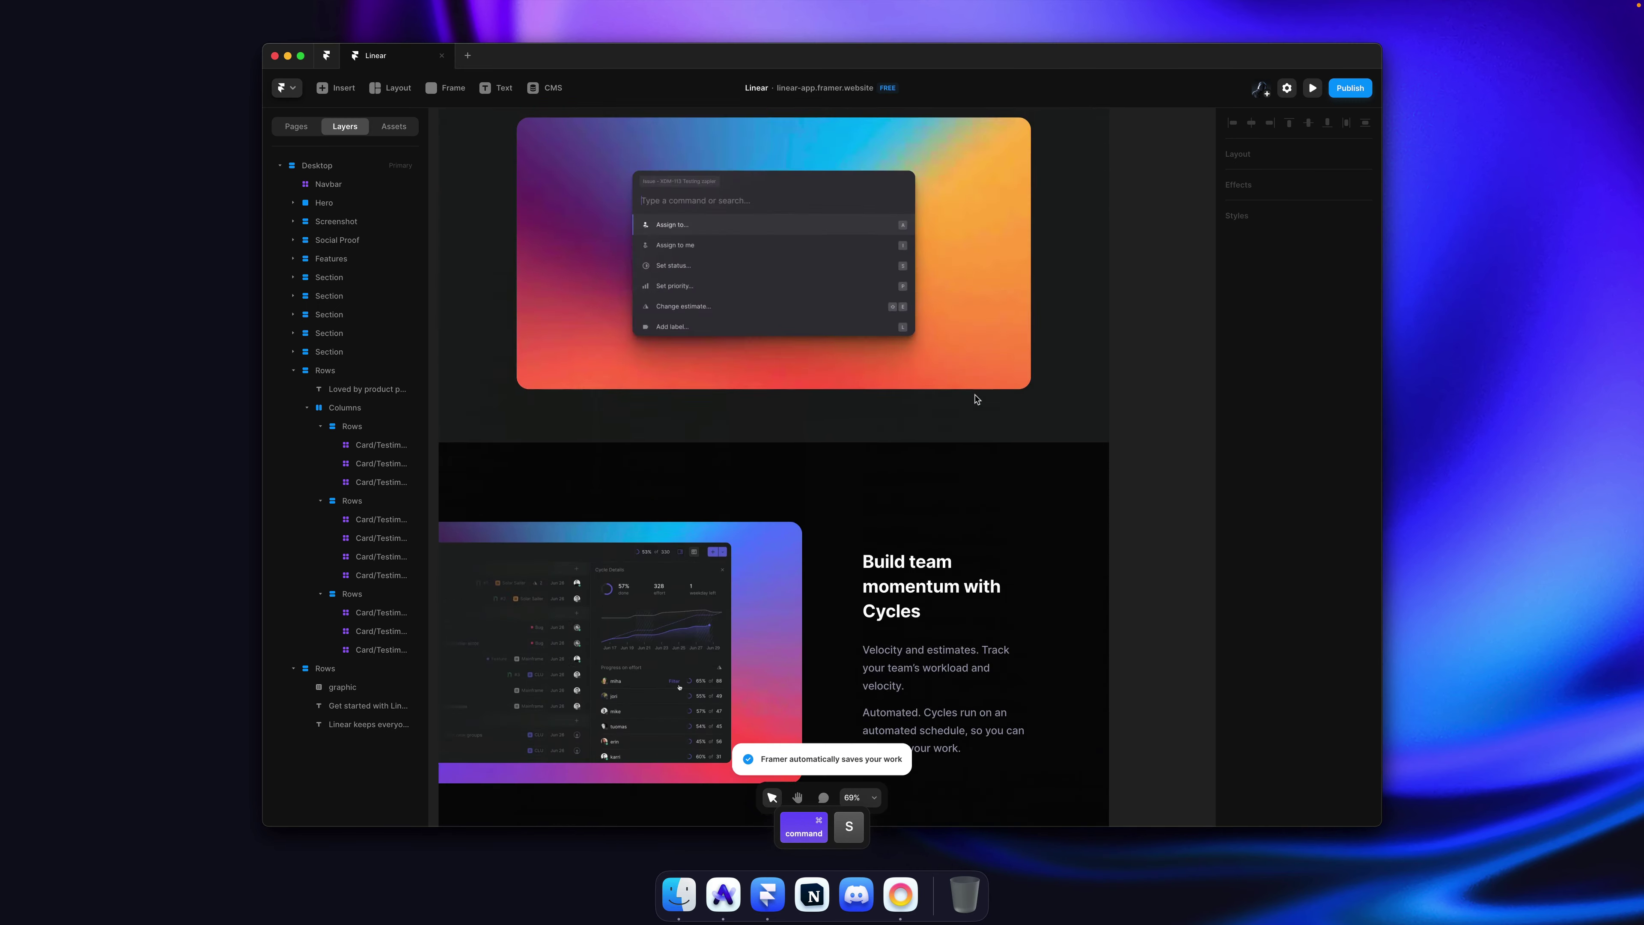
scroll(974, 399, "up", 20)
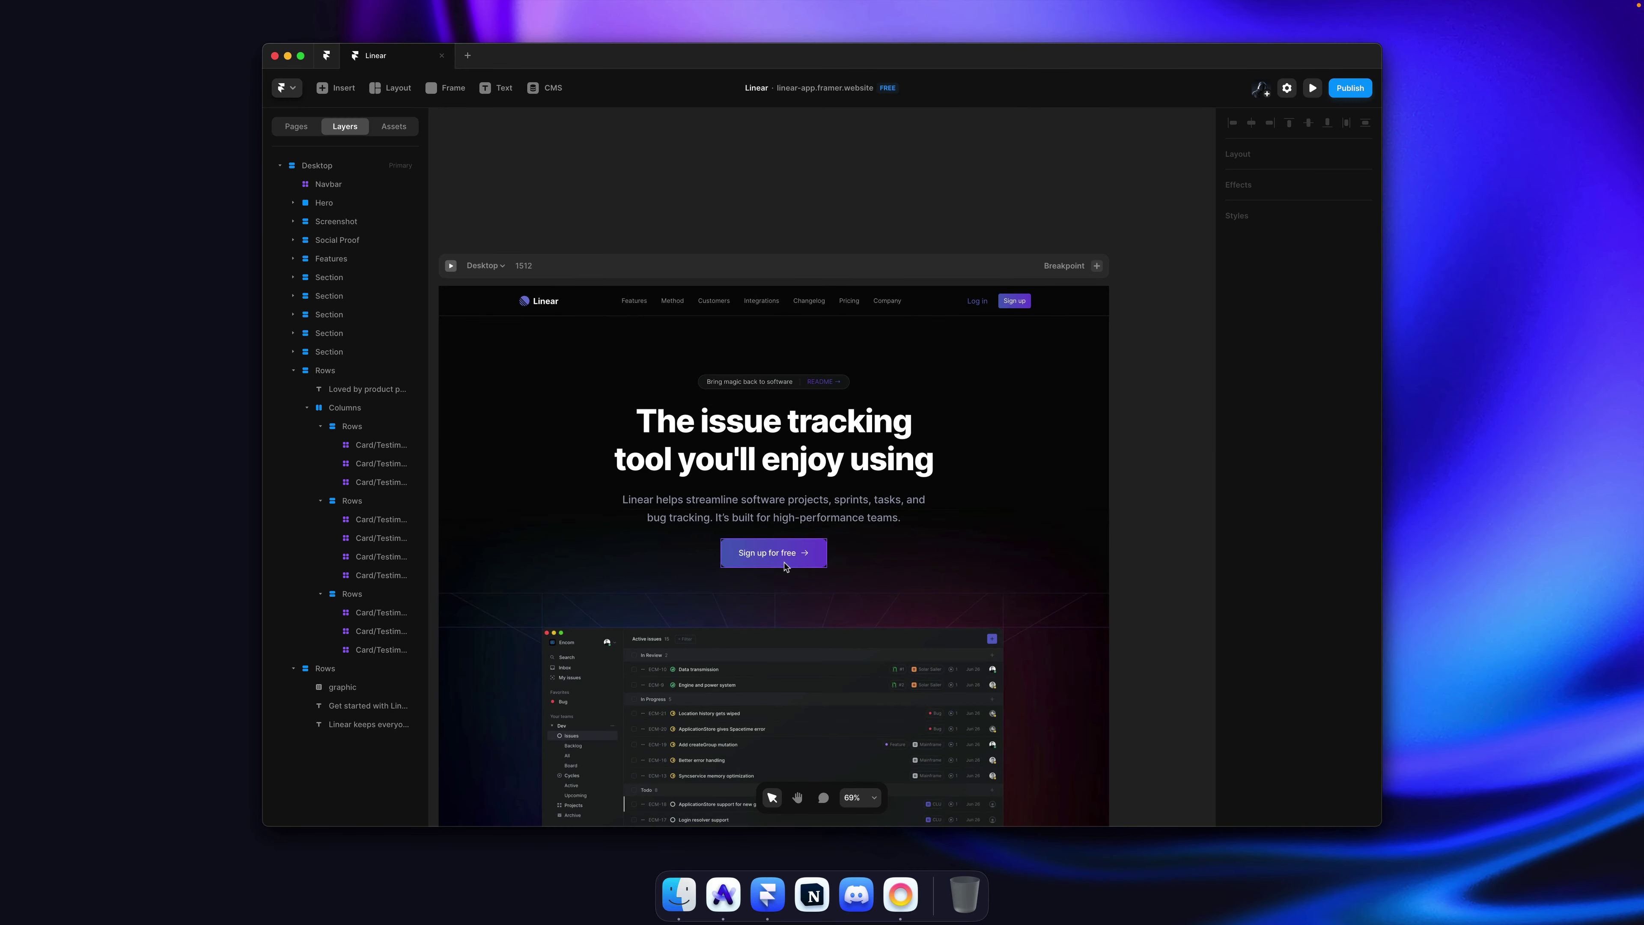
left_click(785, 566, "super")
scroll(880, 551, "down", 20)
key("super+c")
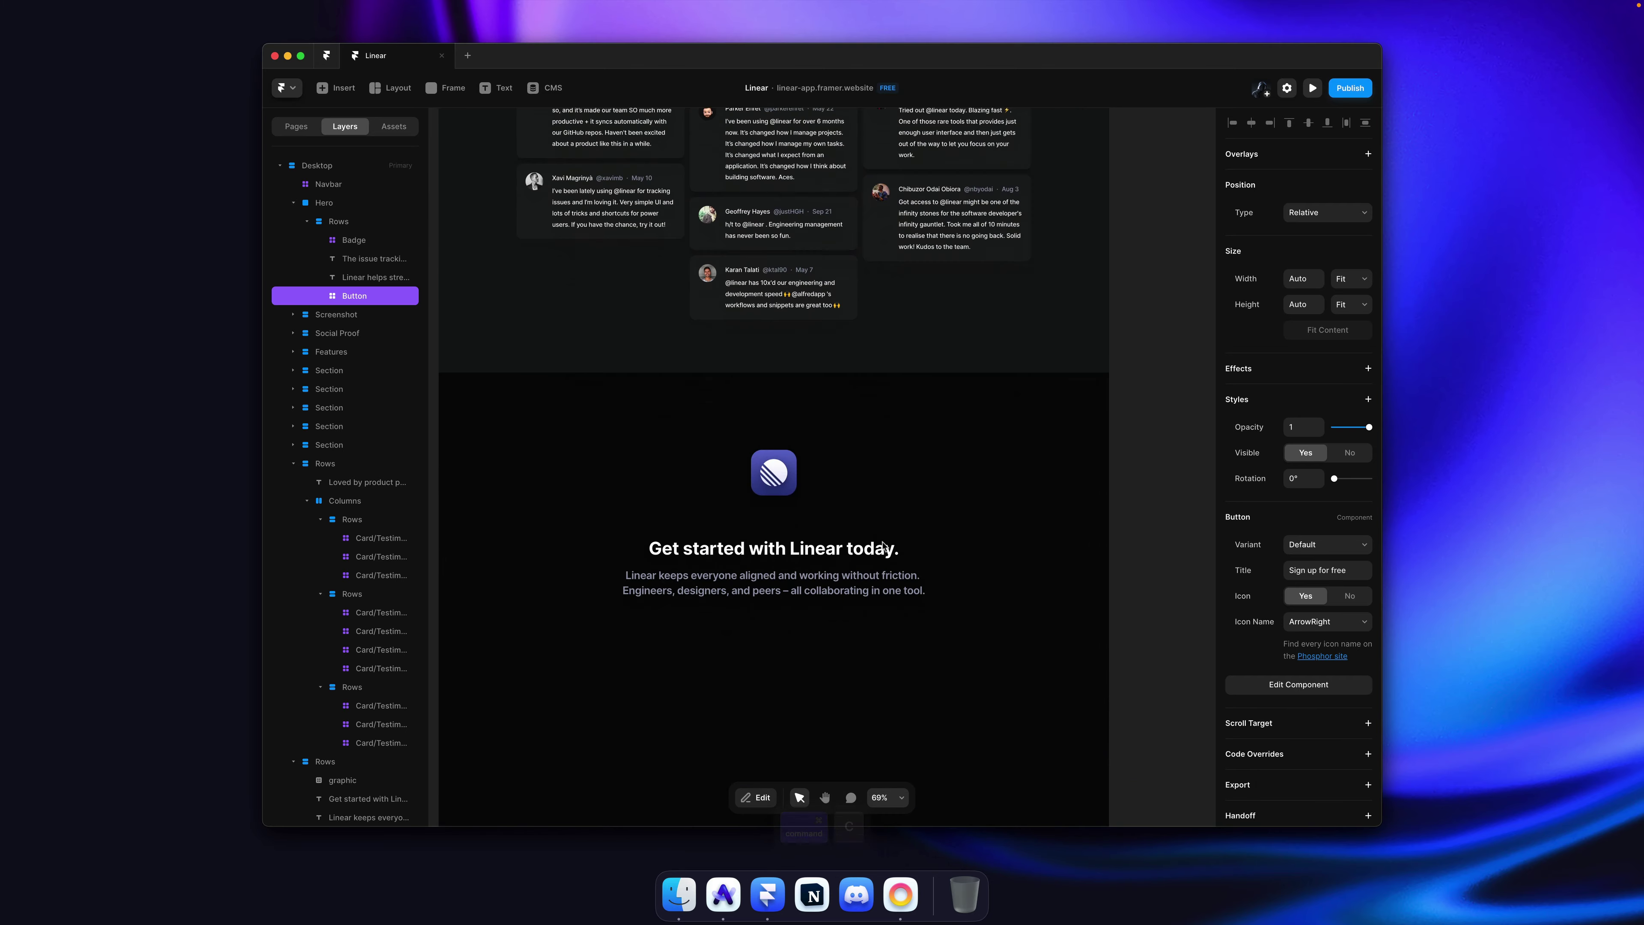
left_click(938, 441)
key("super+v")
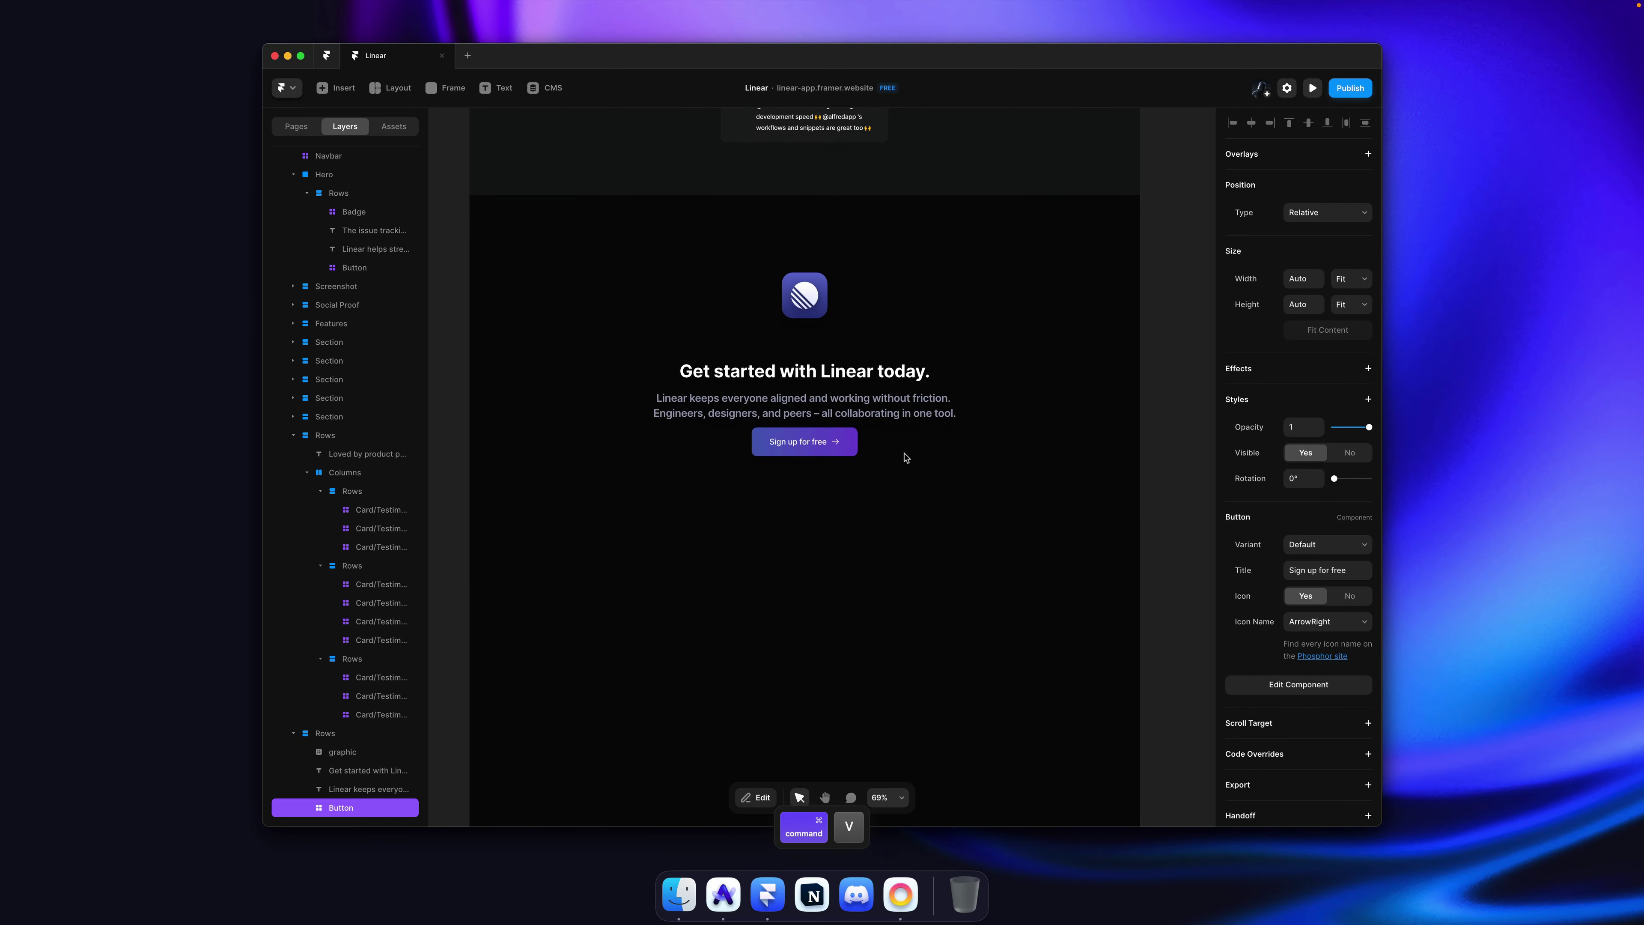
Step: Wrap the heading and subtitle in a new centre-aligned stack, with the subtitle filling its width
left_click(930, 446, "super")
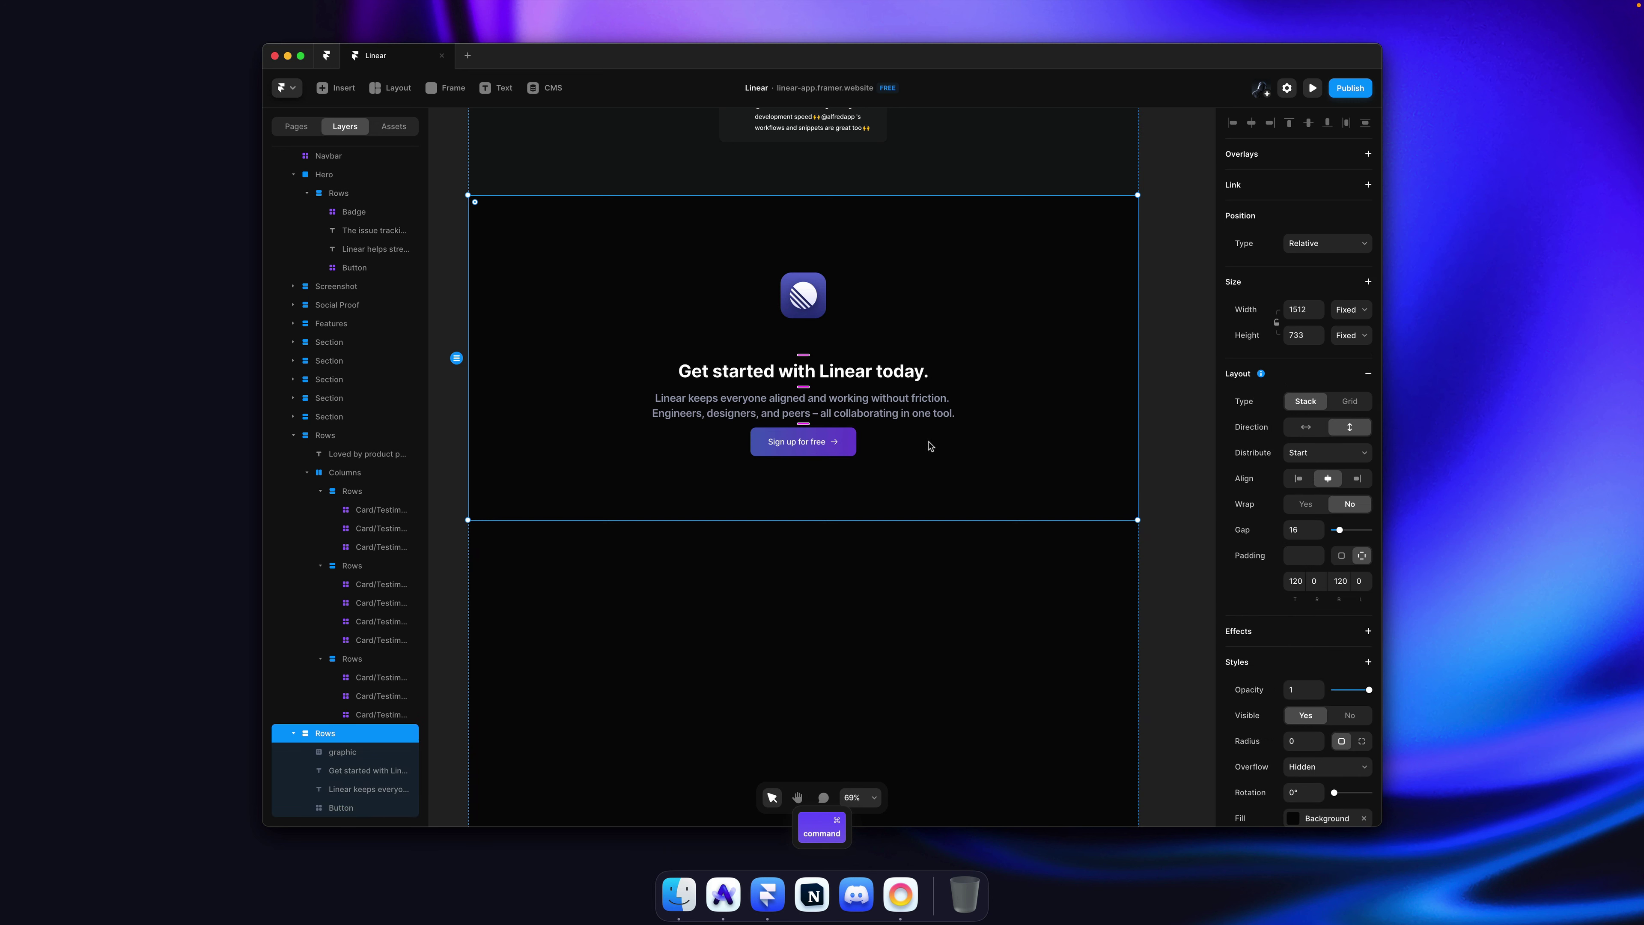
left_click(852, 413)
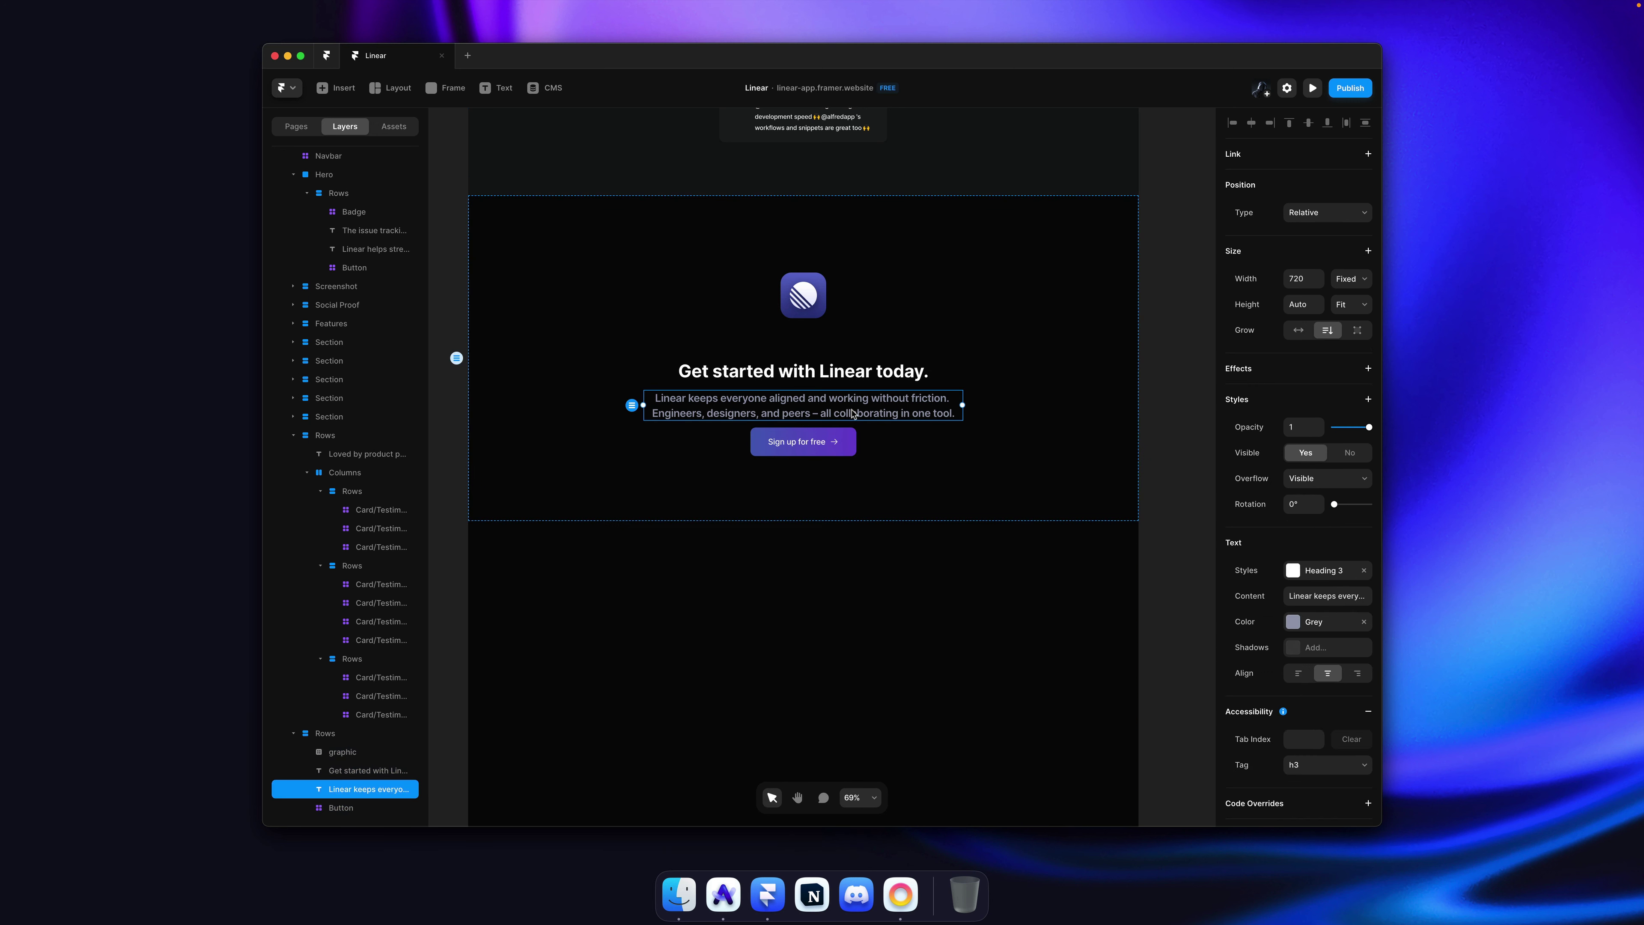
left_click(851, 380, "shift")
key("alt+super+Return")
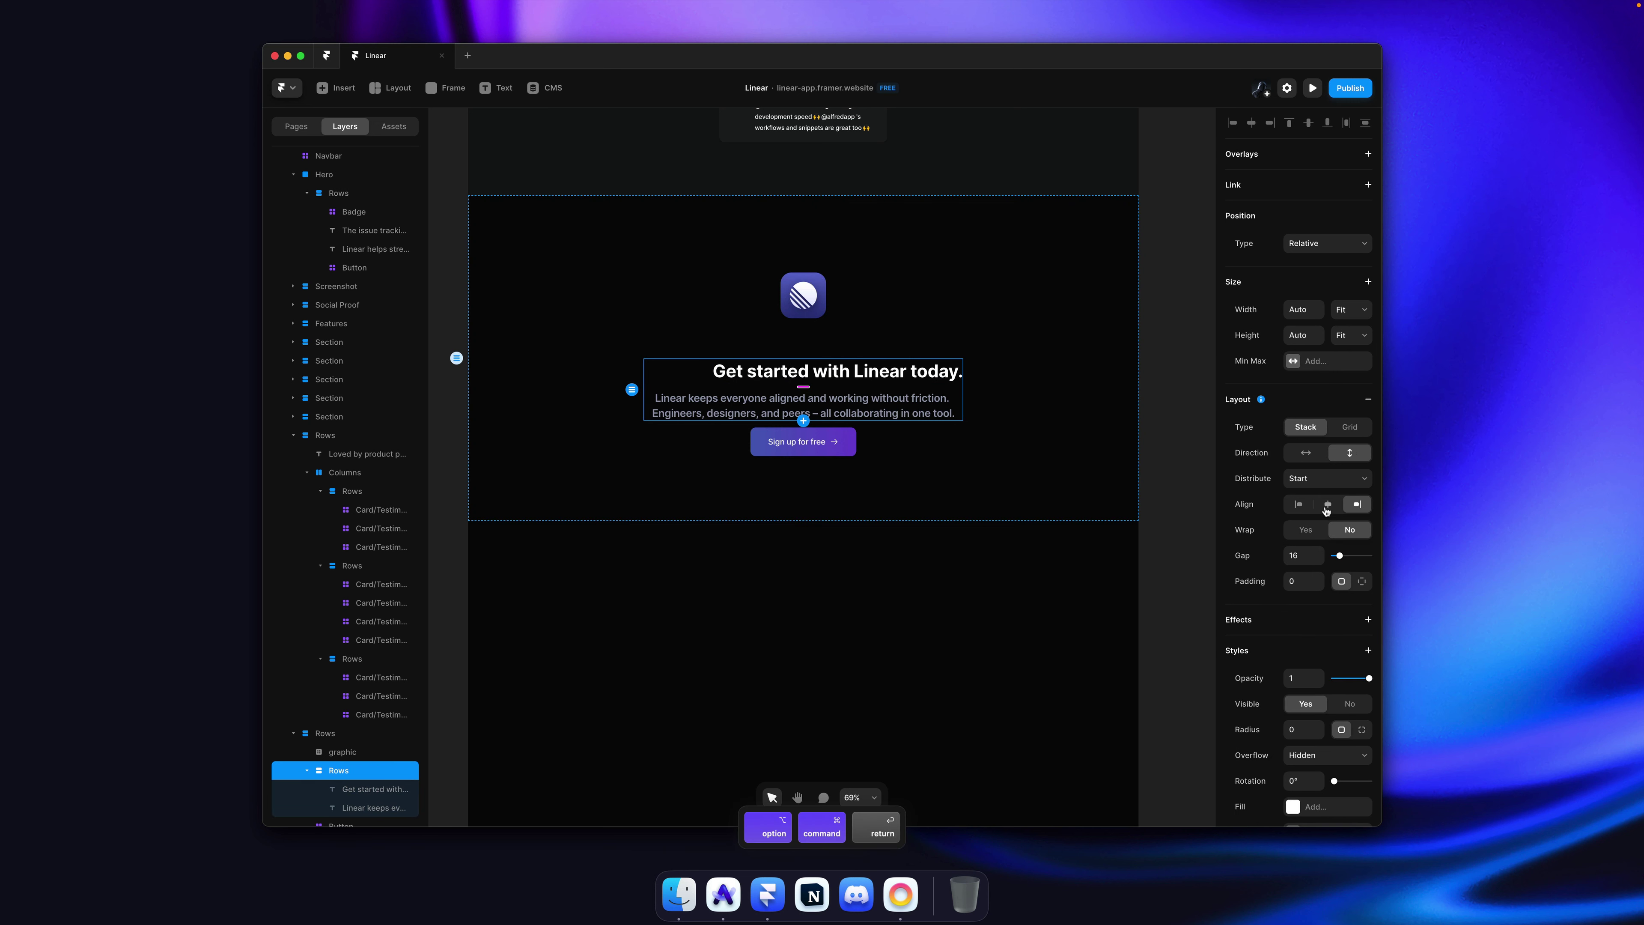
left_click(1327, 504)
left_click(844, 404, "super")
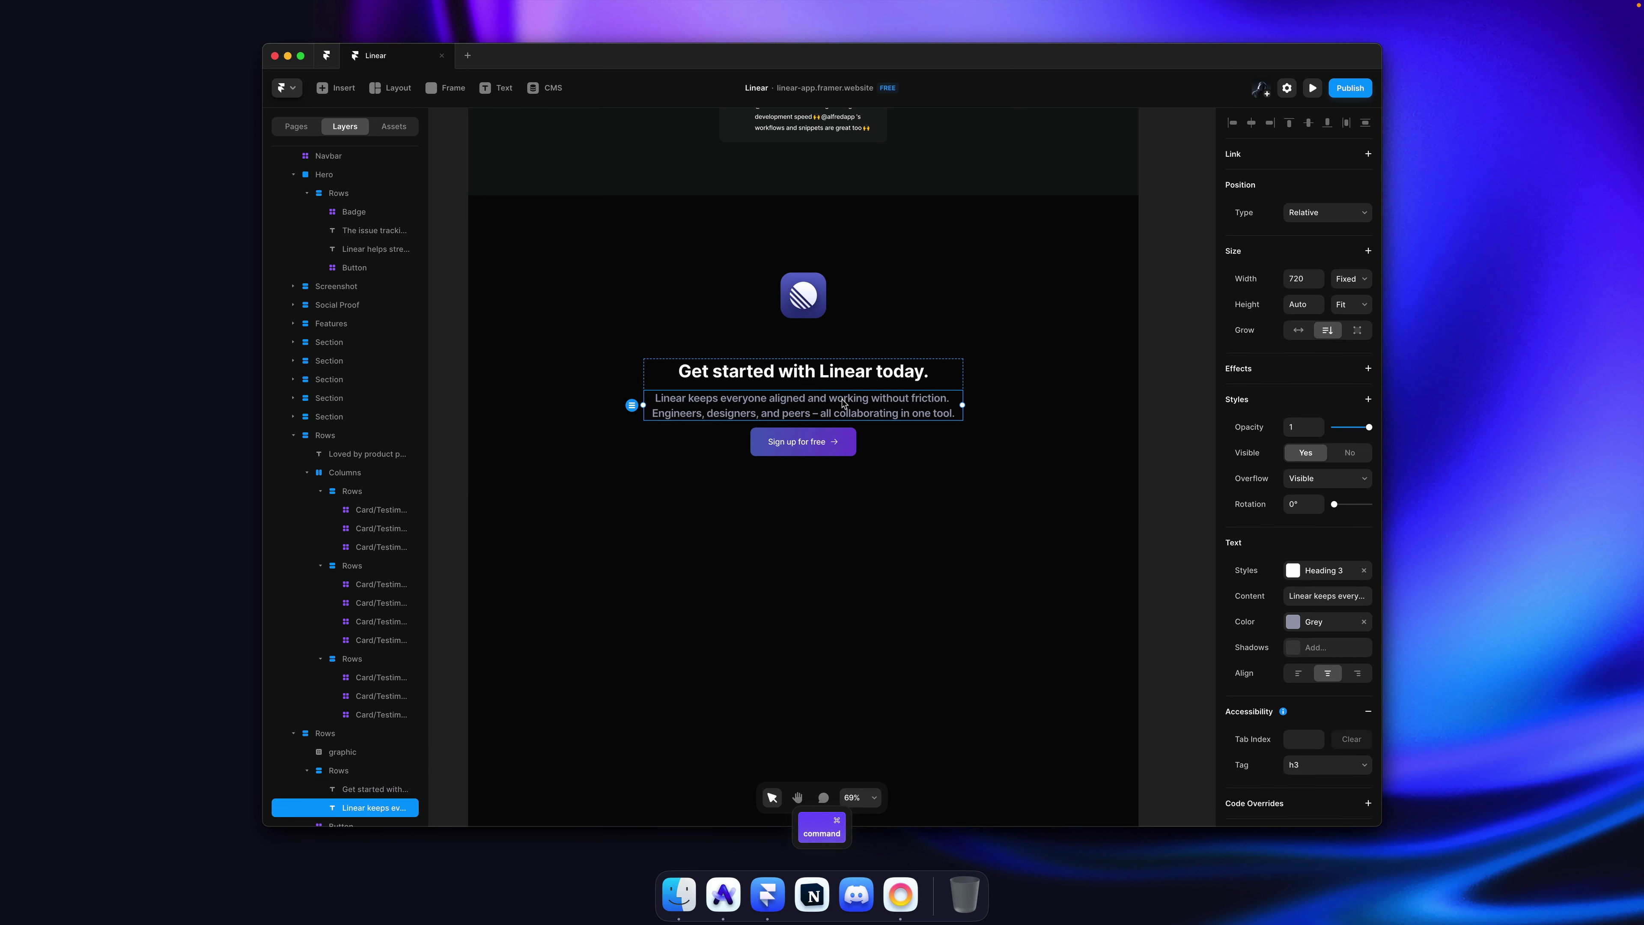
left_click(1345, 288)
left_click(1349, 306)
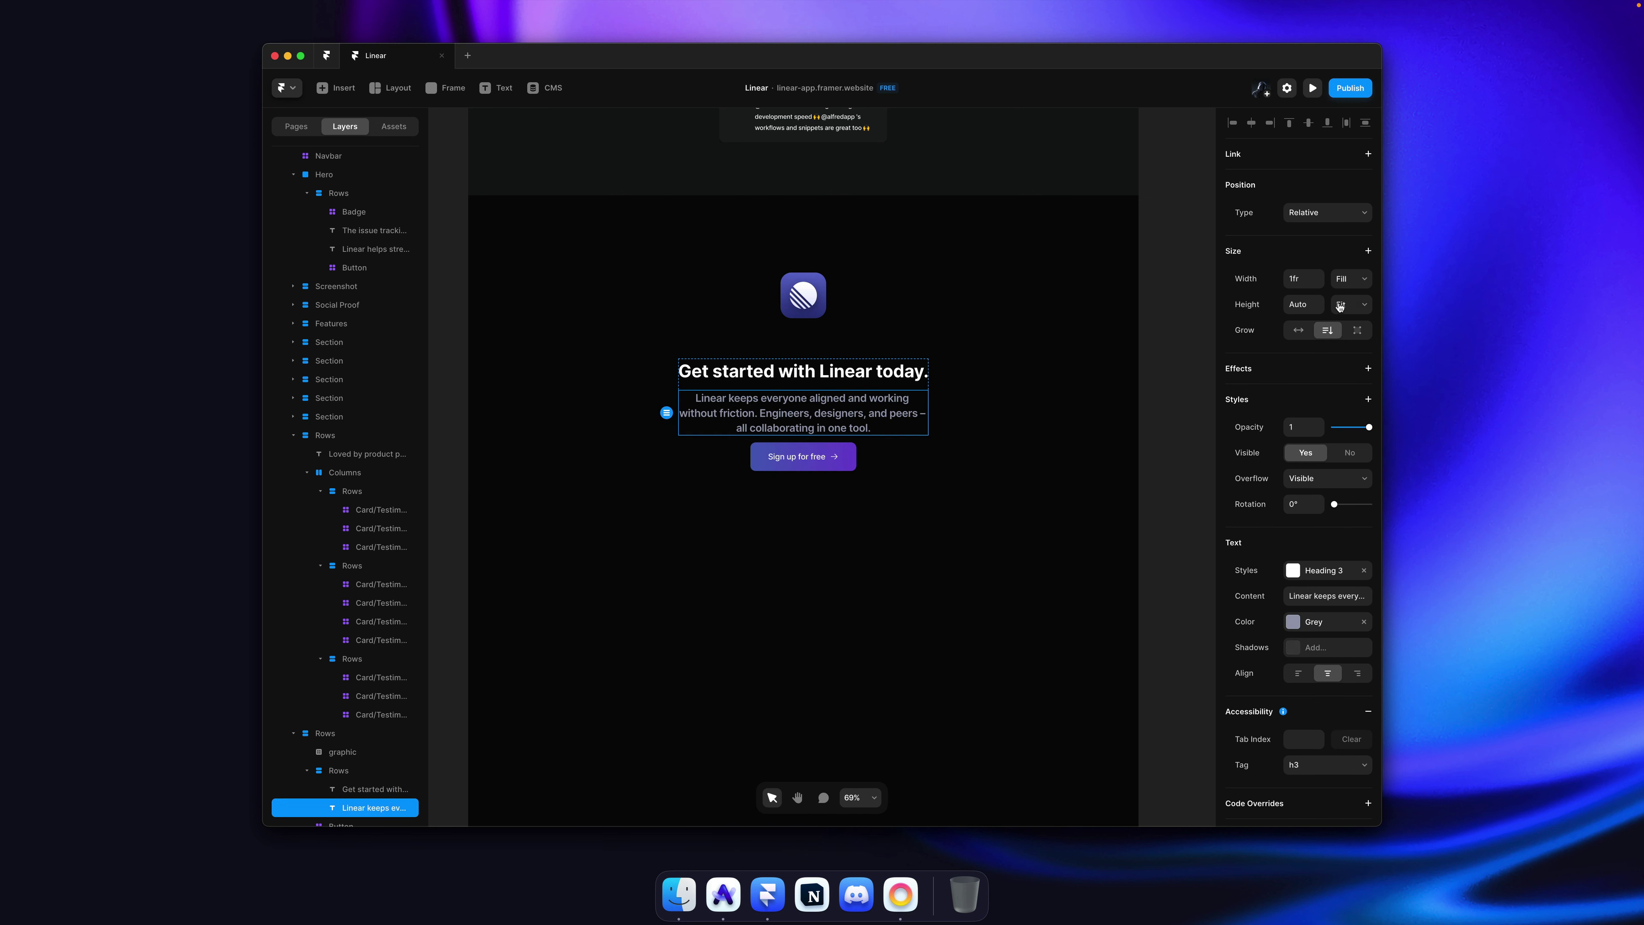
left_click(1100, 372, "super")
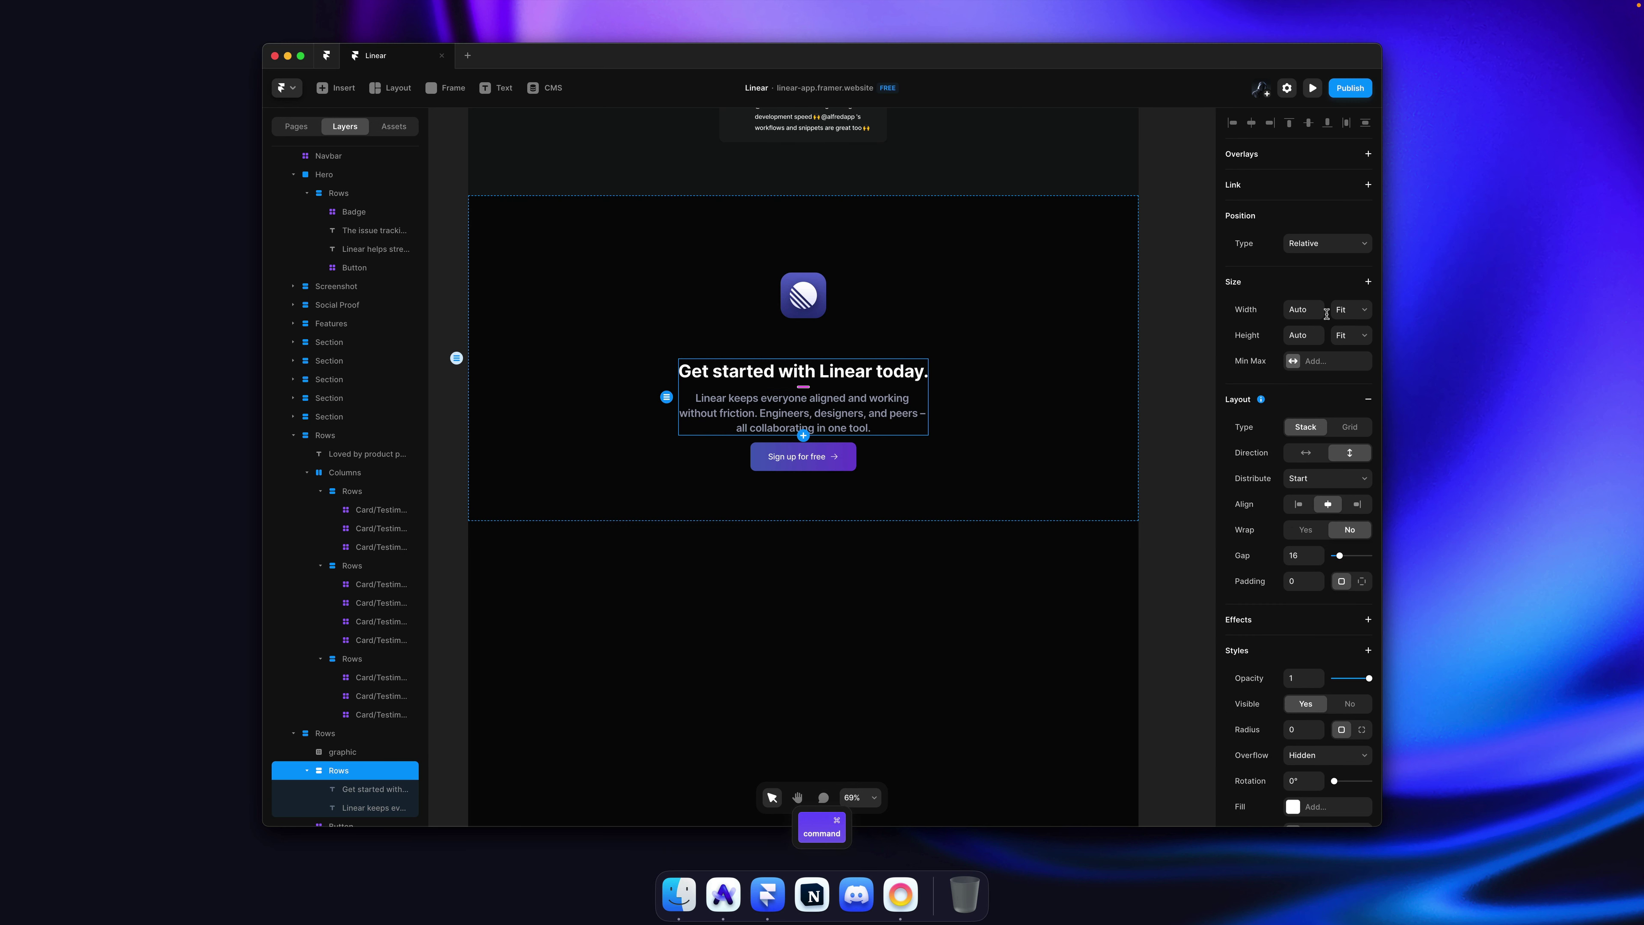
Step: Set the subtitle width to Auto and break its text onto a new line before "Engineers"
double_click(805, 412)
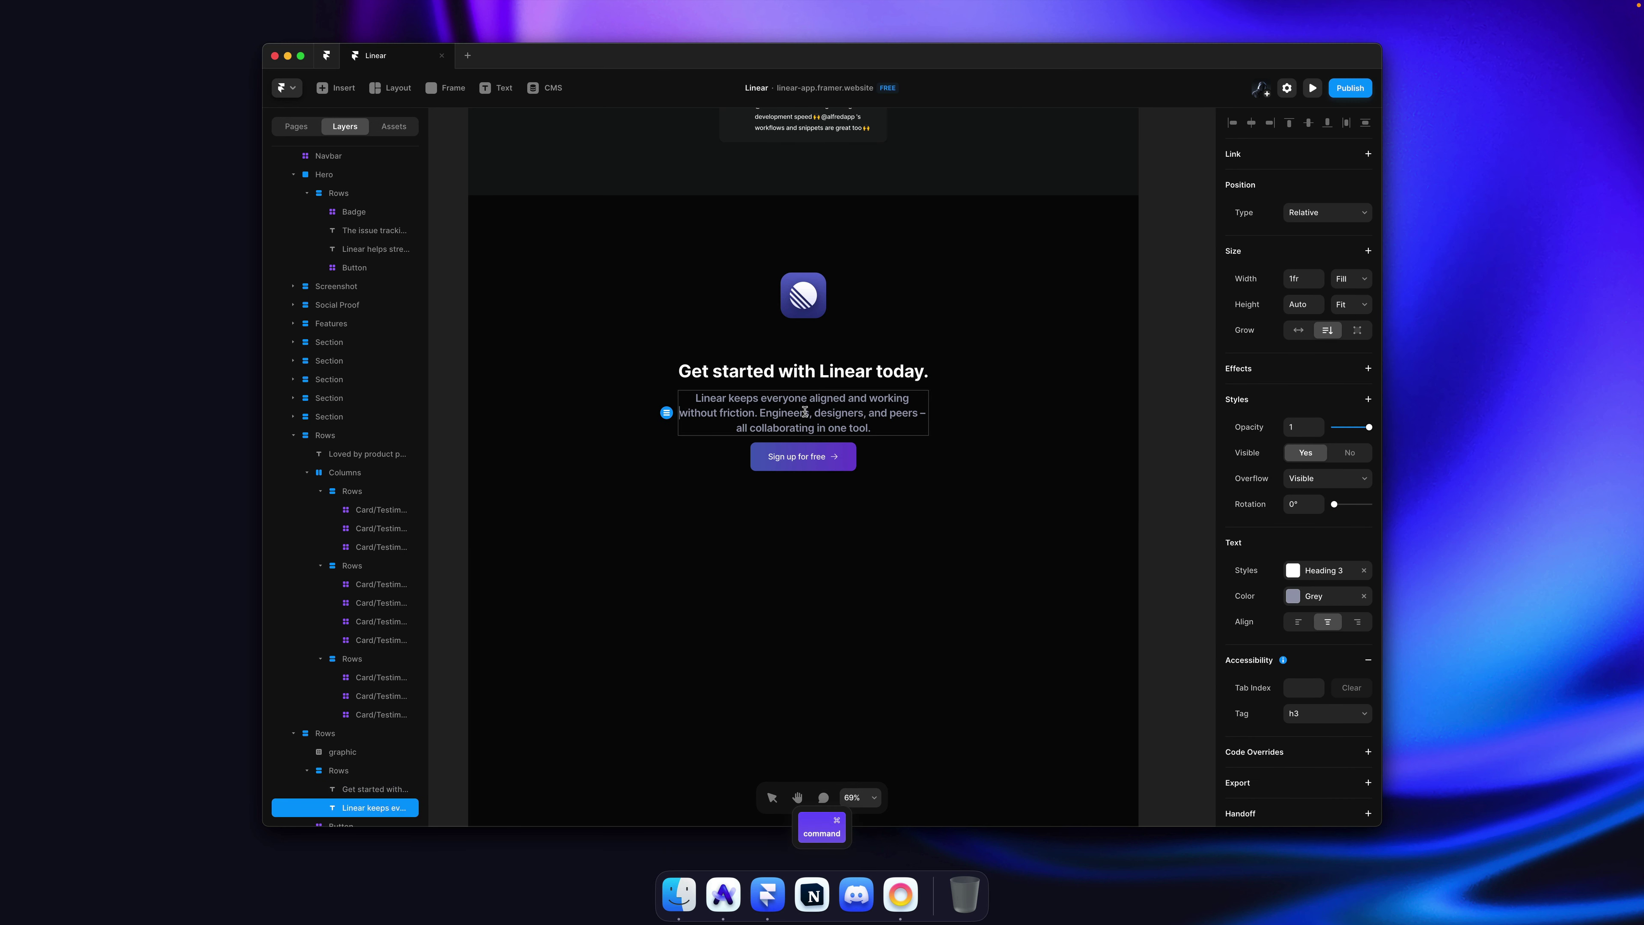
key("BackSpace")
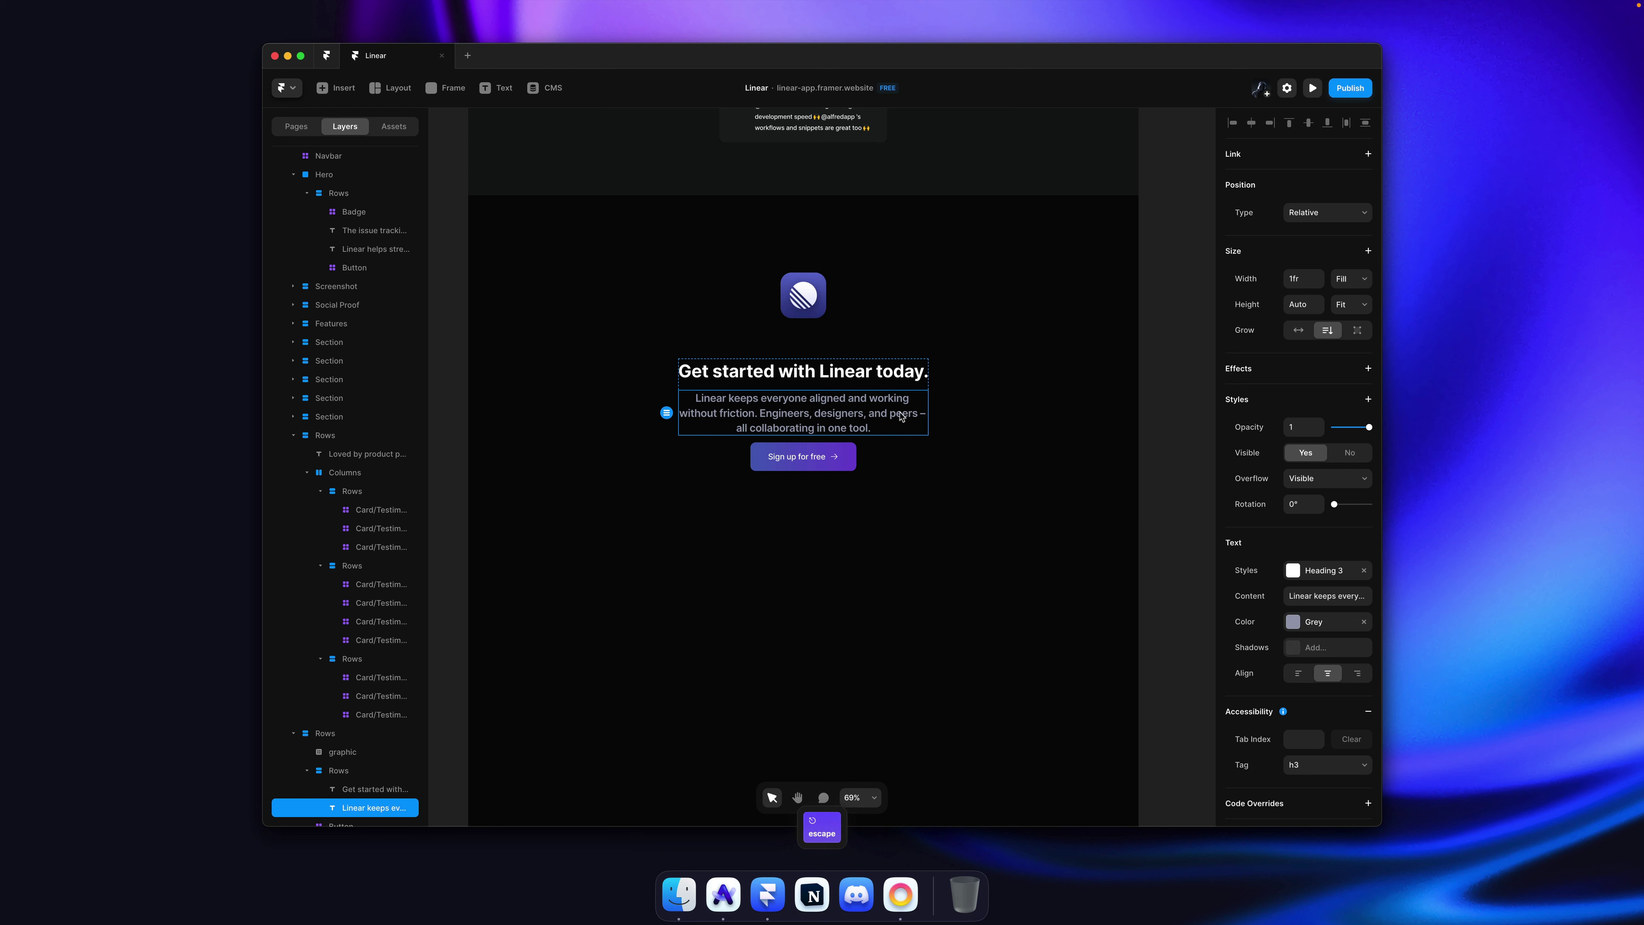
left_click(1298, 330)
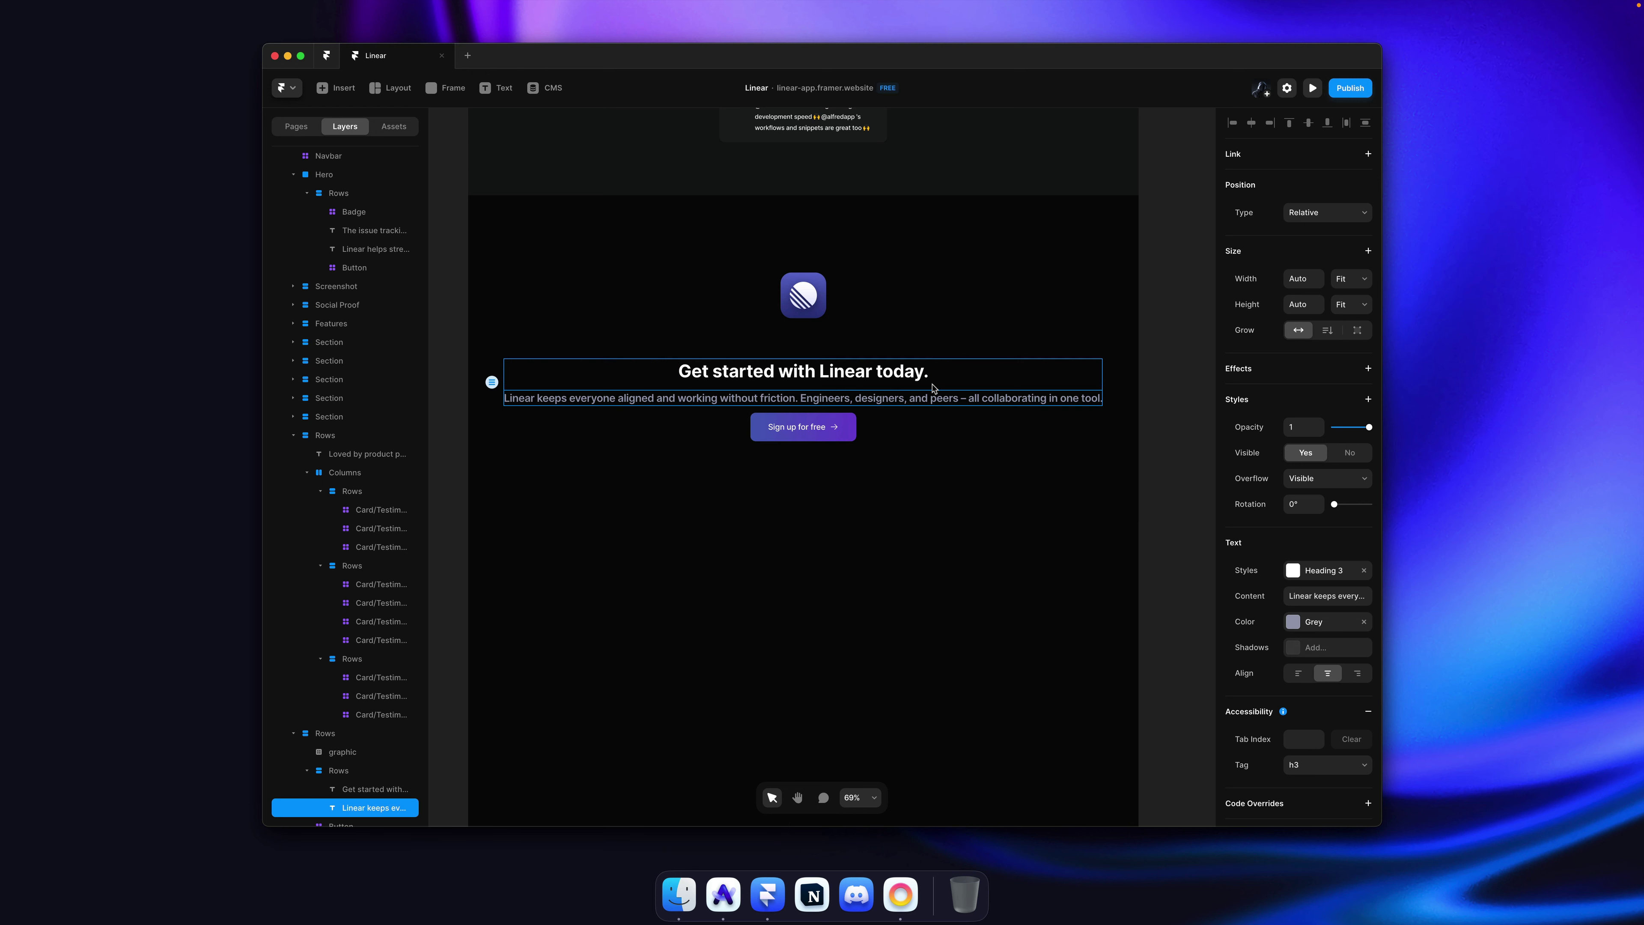
double_click(895, 399)
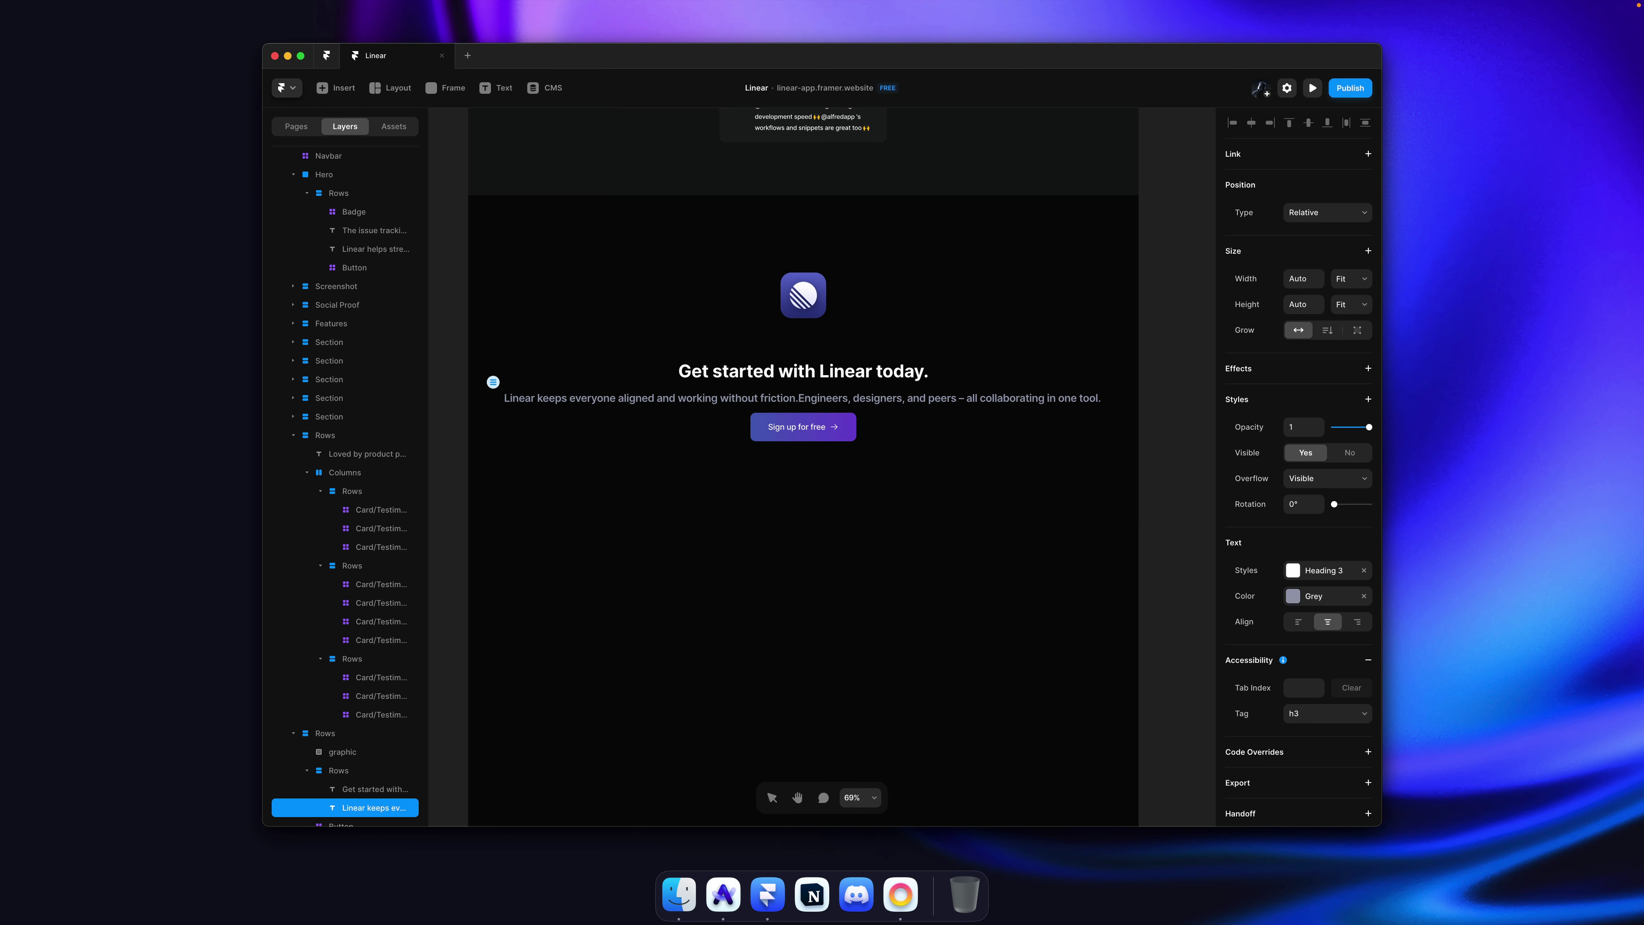
key("Return")
key("Escape")
left_click(887, 429)
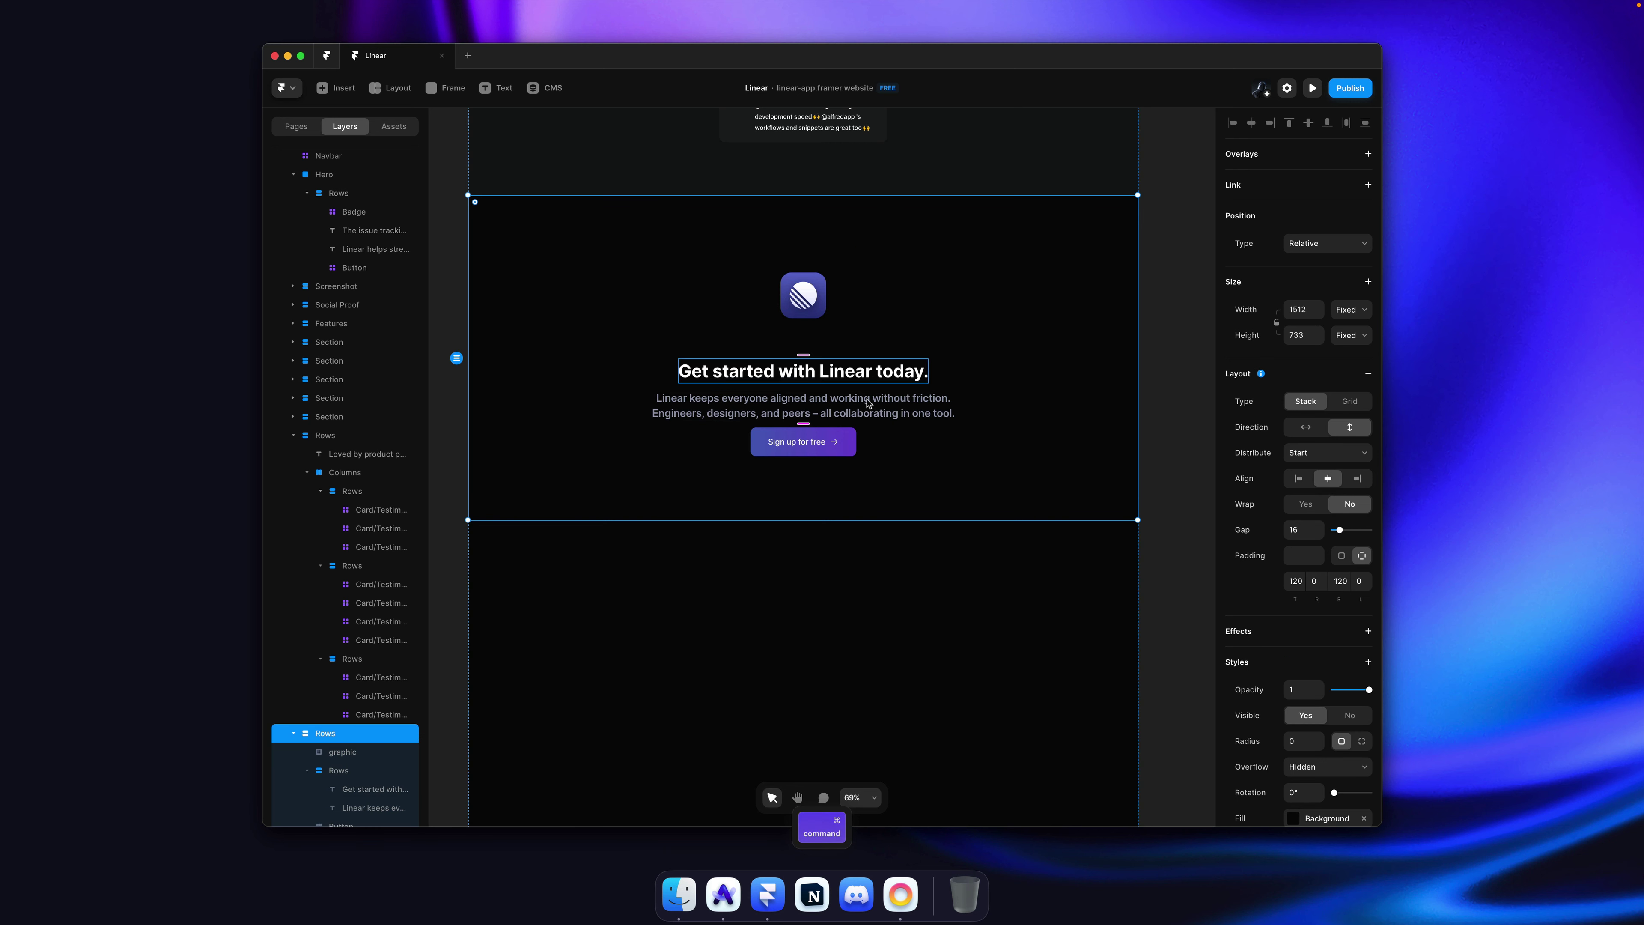
left_click(824, 323)
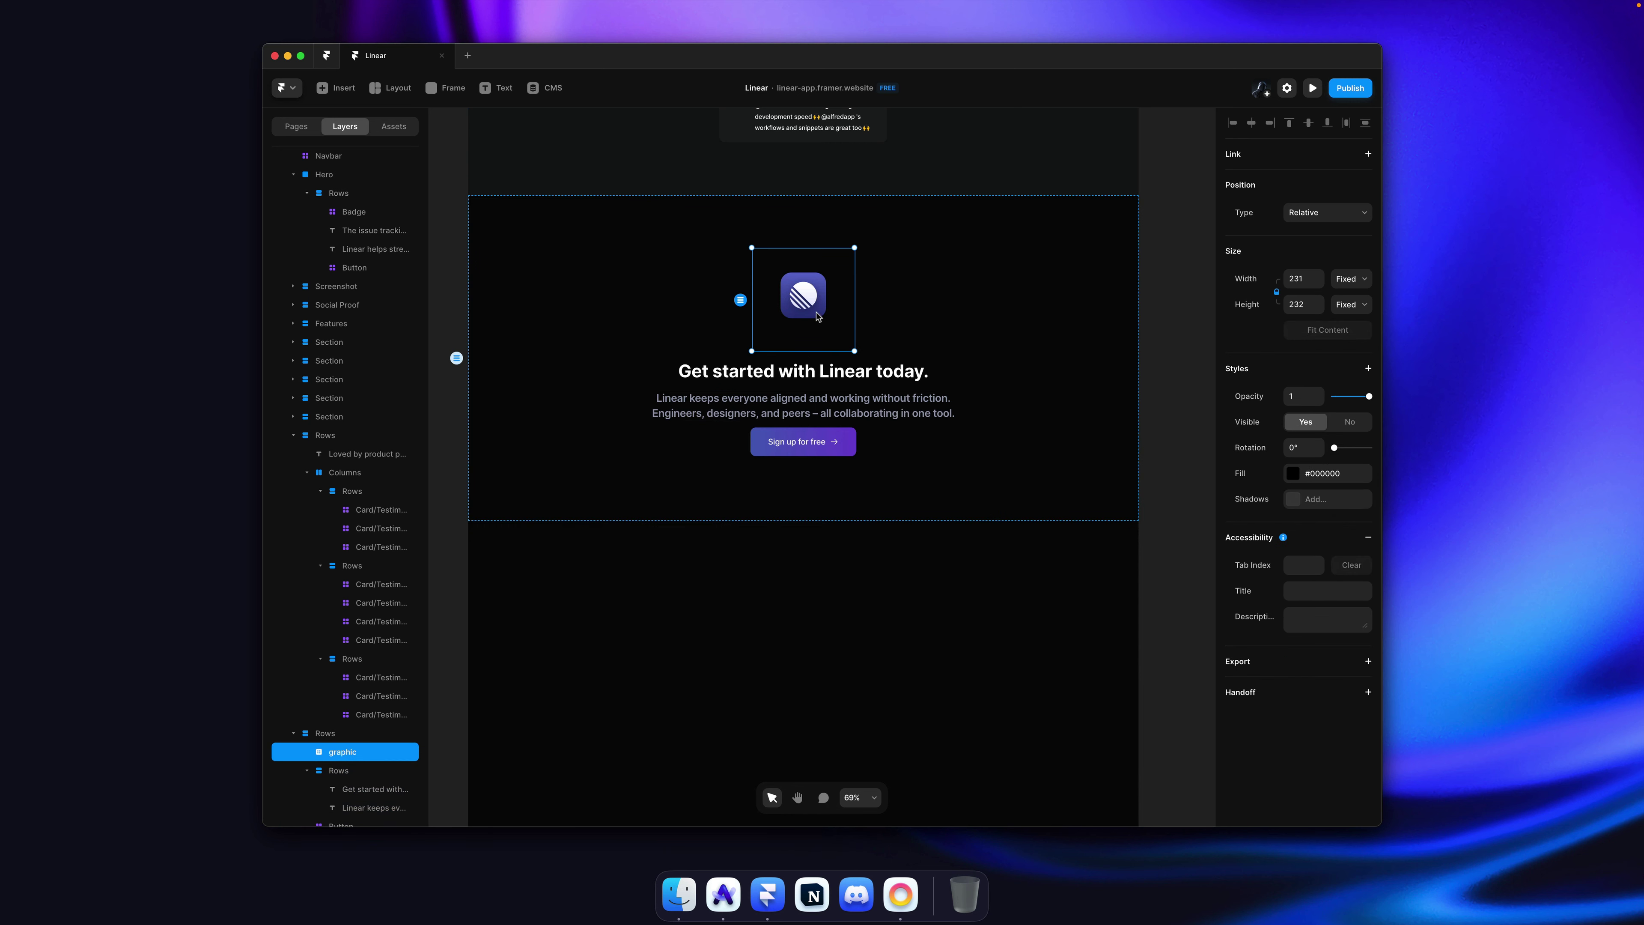
left_click(818, 307, "super")
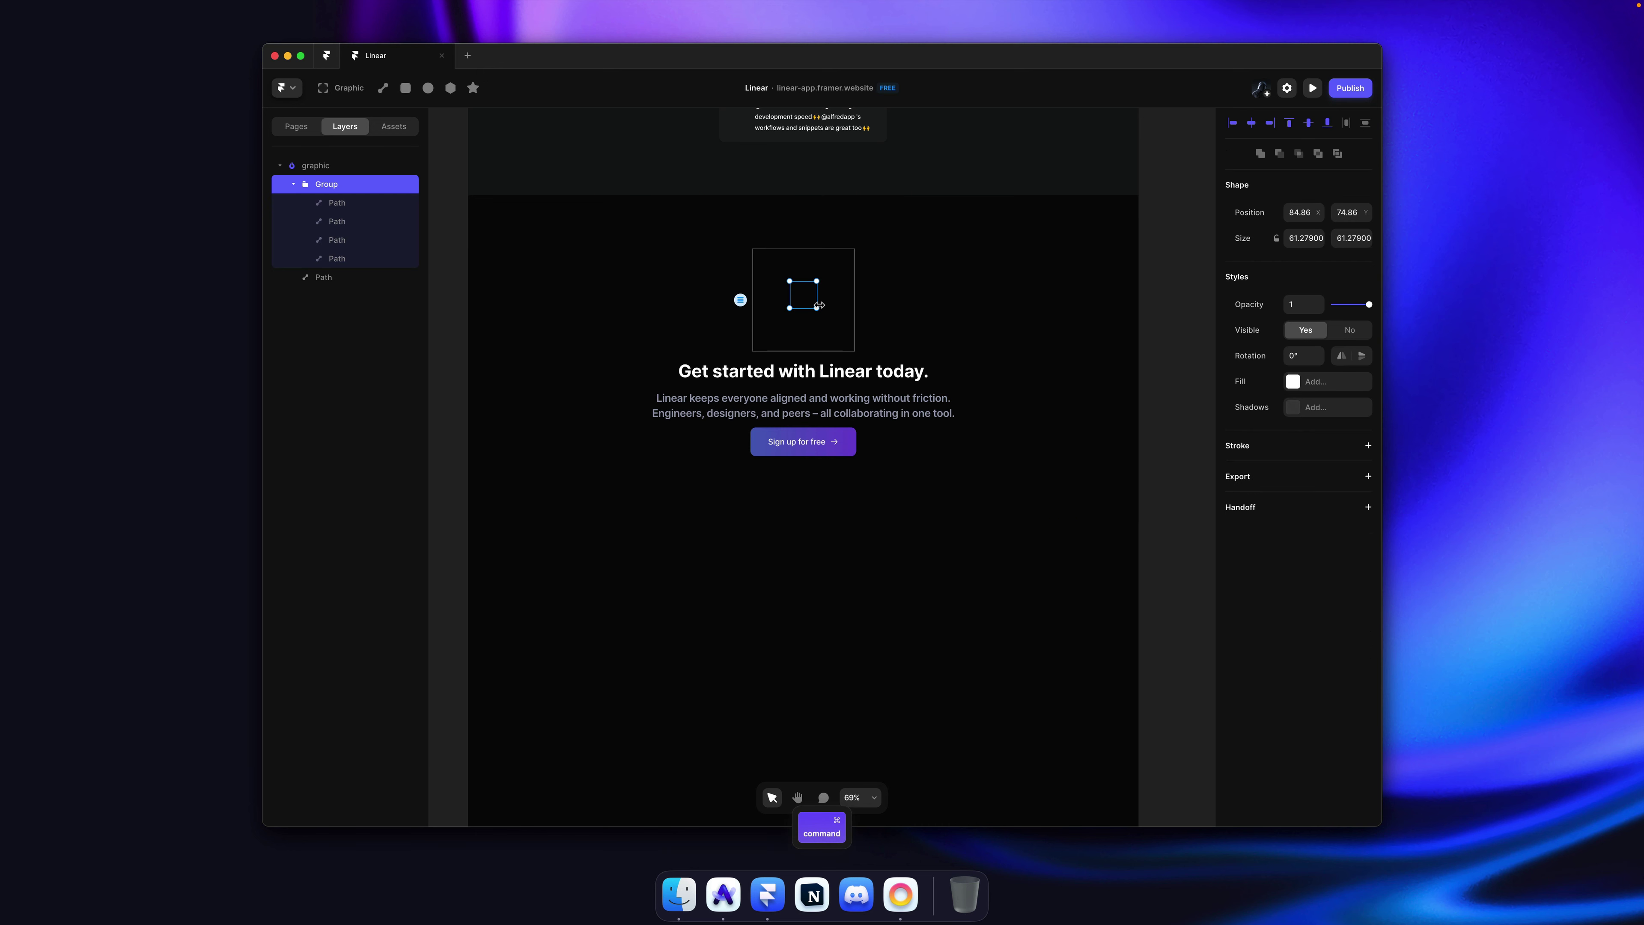
left_click(827, 309)
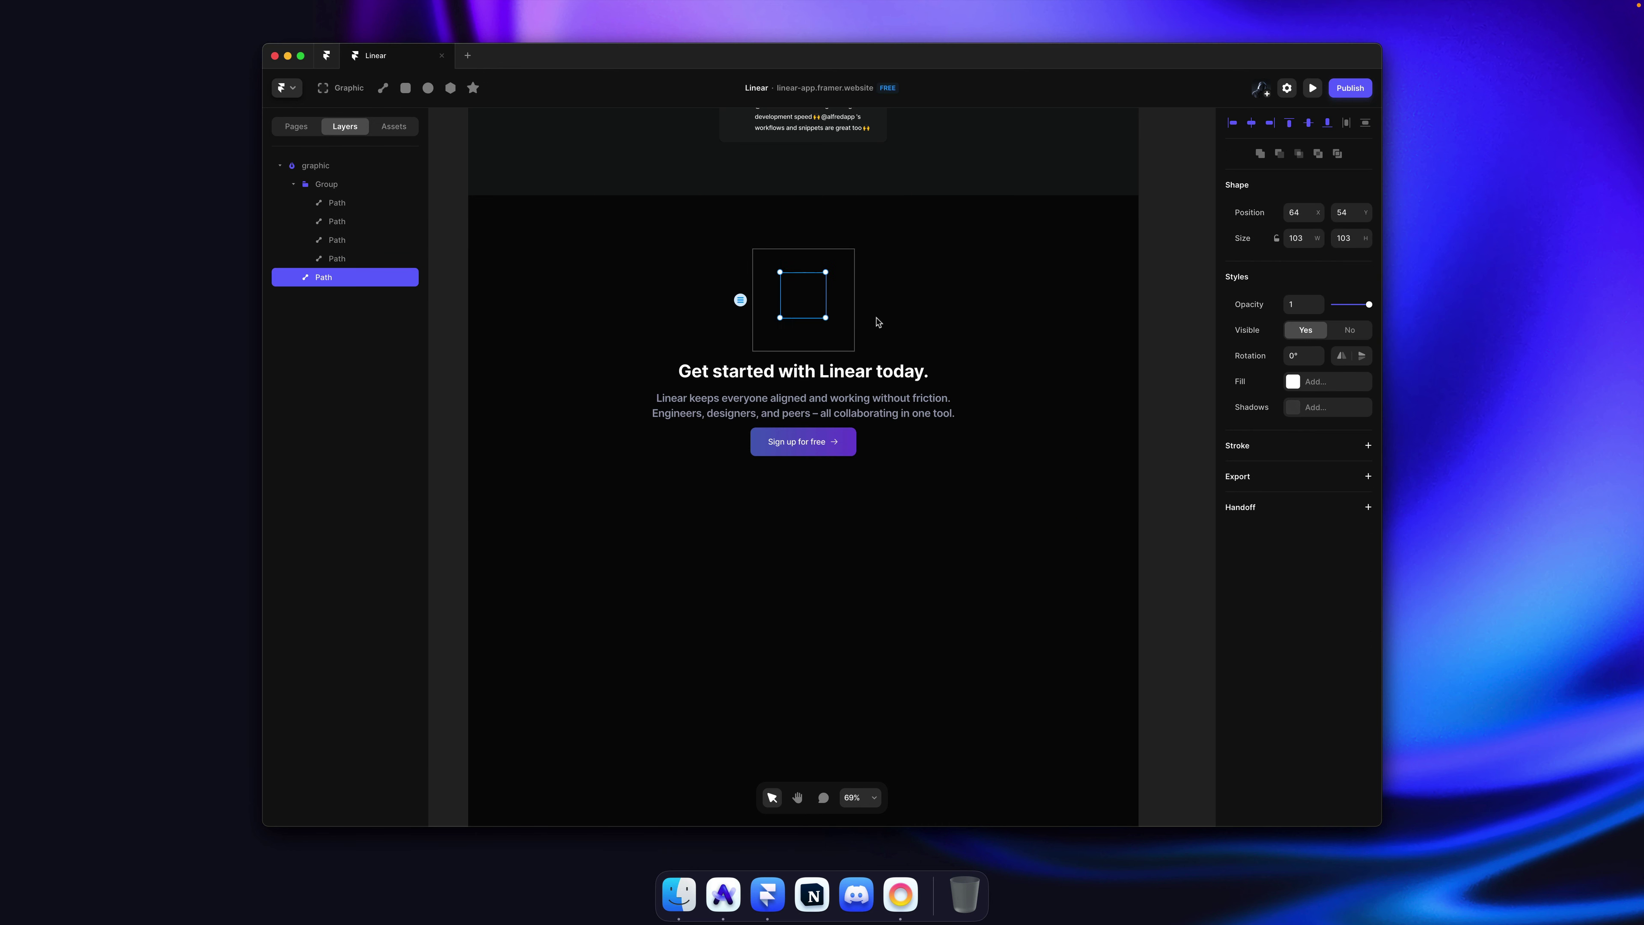
left_click(1328, 384)
left_click(1100, 596)
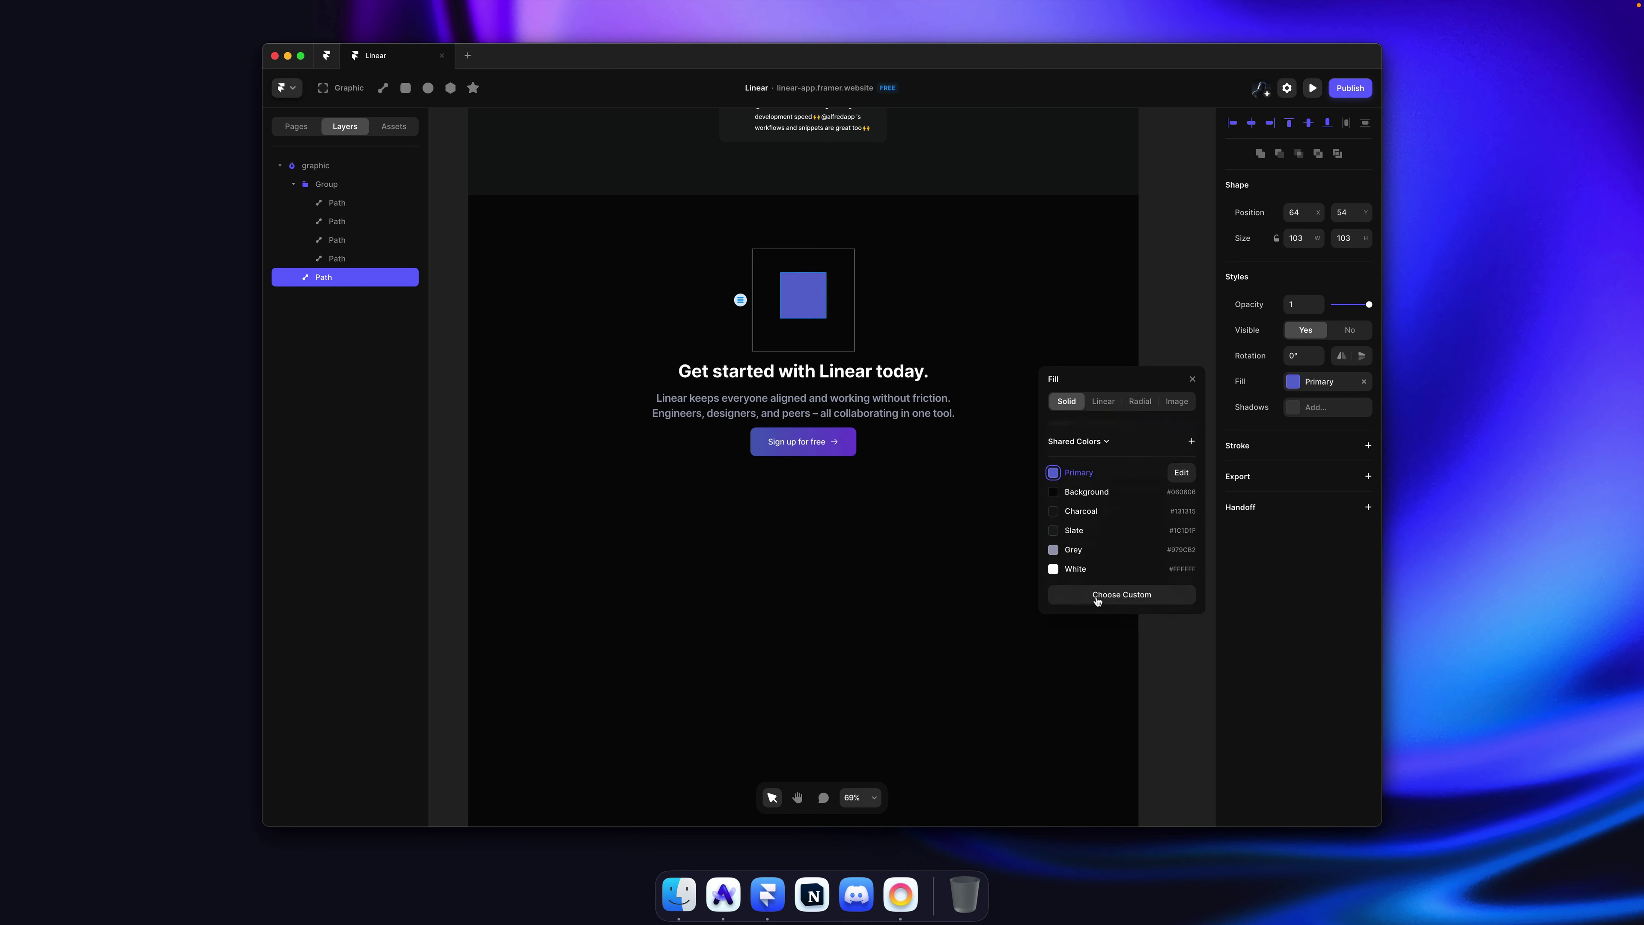
key("super+z")
key("super+z")
key("super+z")
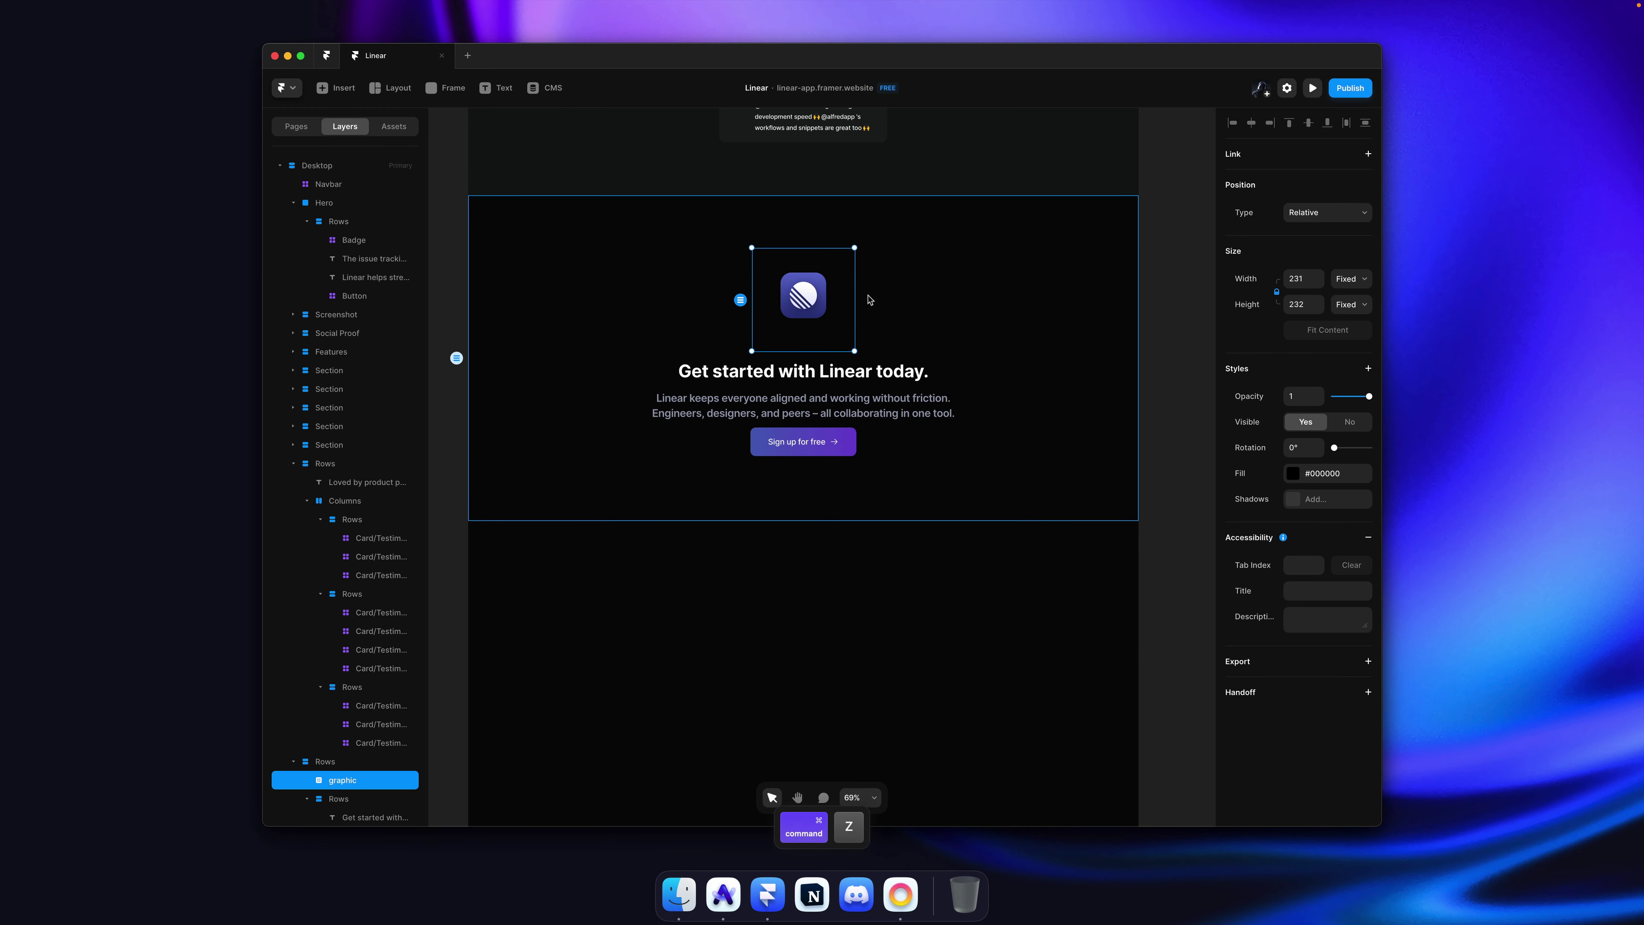
key("super+z")
key("super+z")
key("super+z")
Step: Add an empty line after the subtitle paragraph, save, and check the browser preview
scroll(818, 302, "up", 5)
scroll(817, 302, "down", 4)
key("super+z")
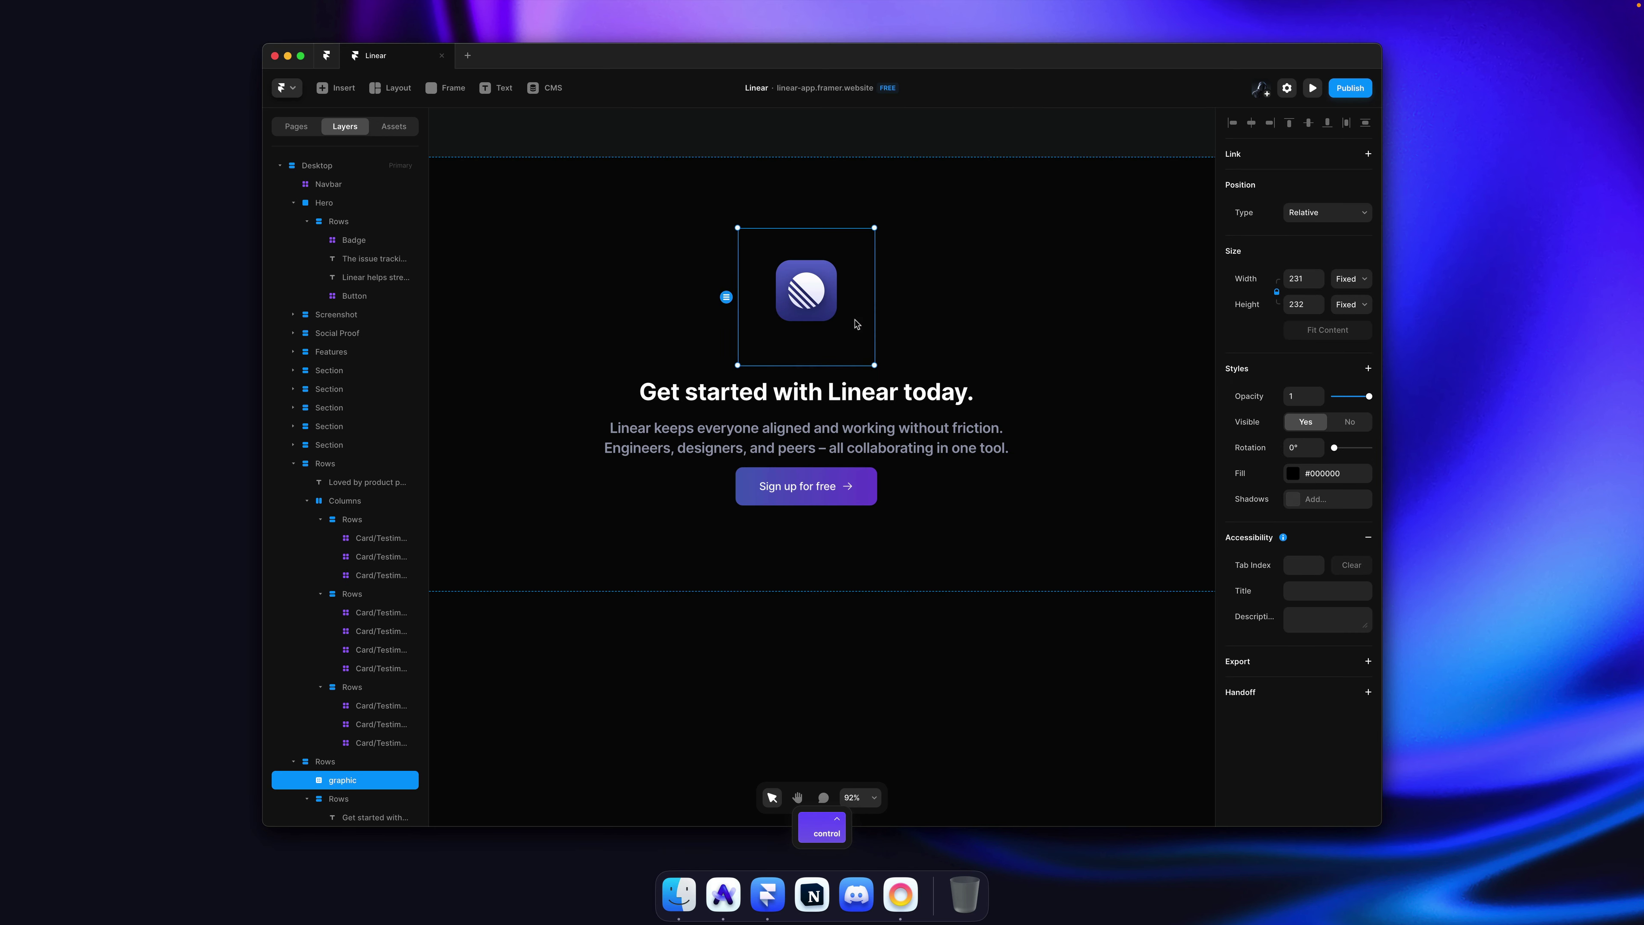
scroll(856, 323, "down", 5)
scroll(857, 324, "up", 2)
left_click(897, 397, "super")
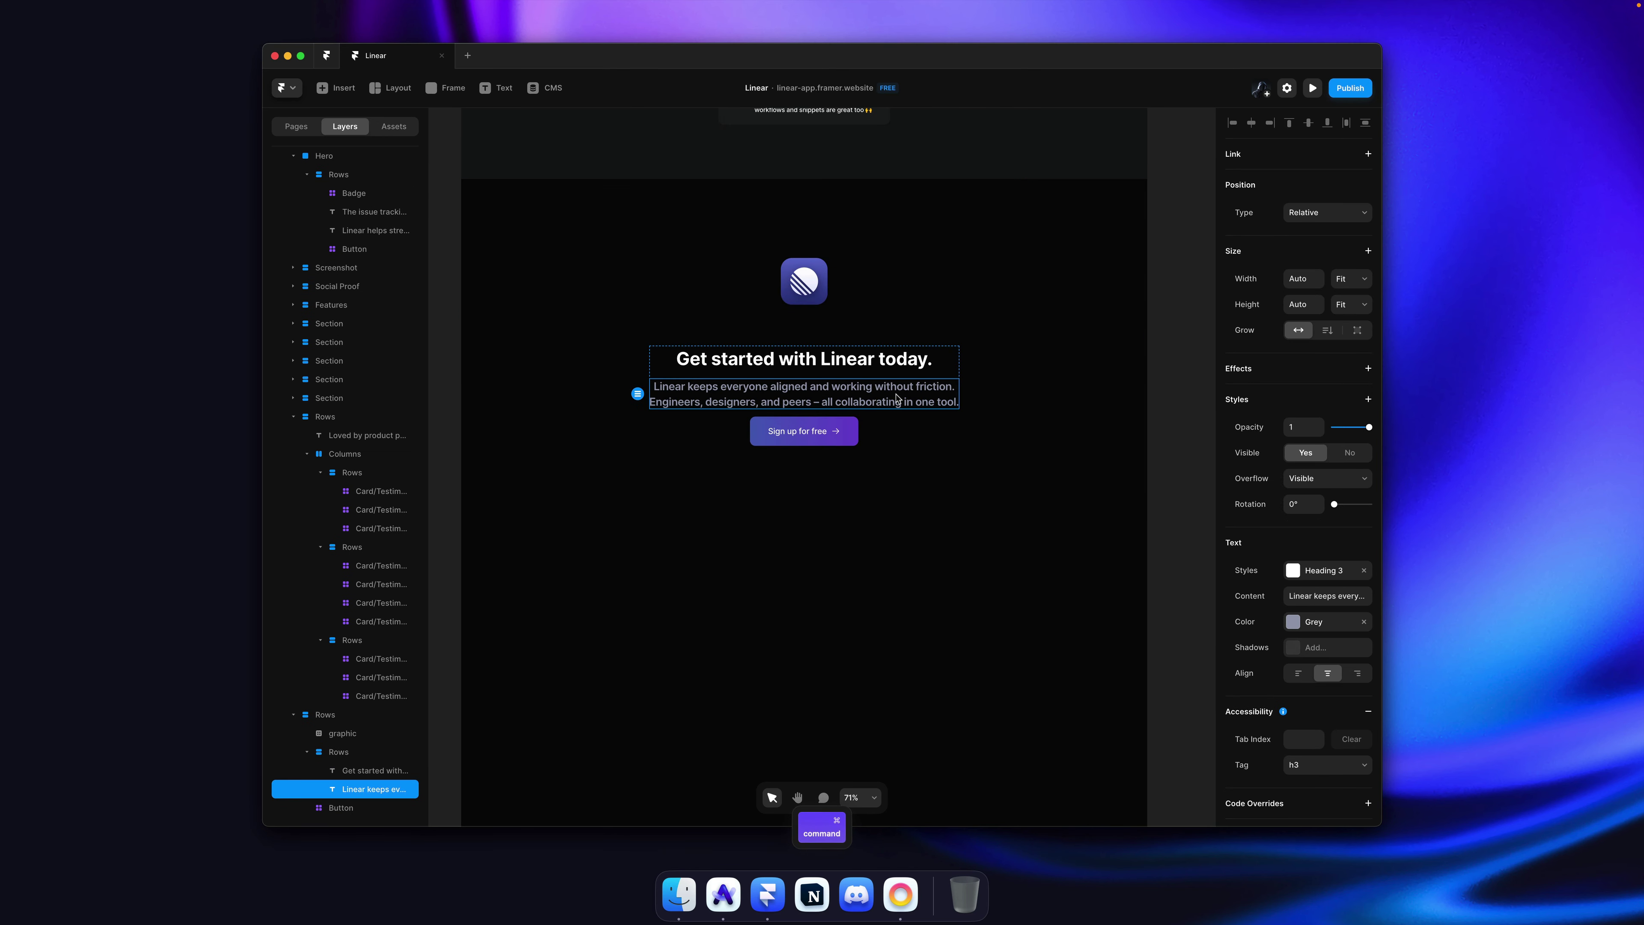
key("Return")
key("Return")
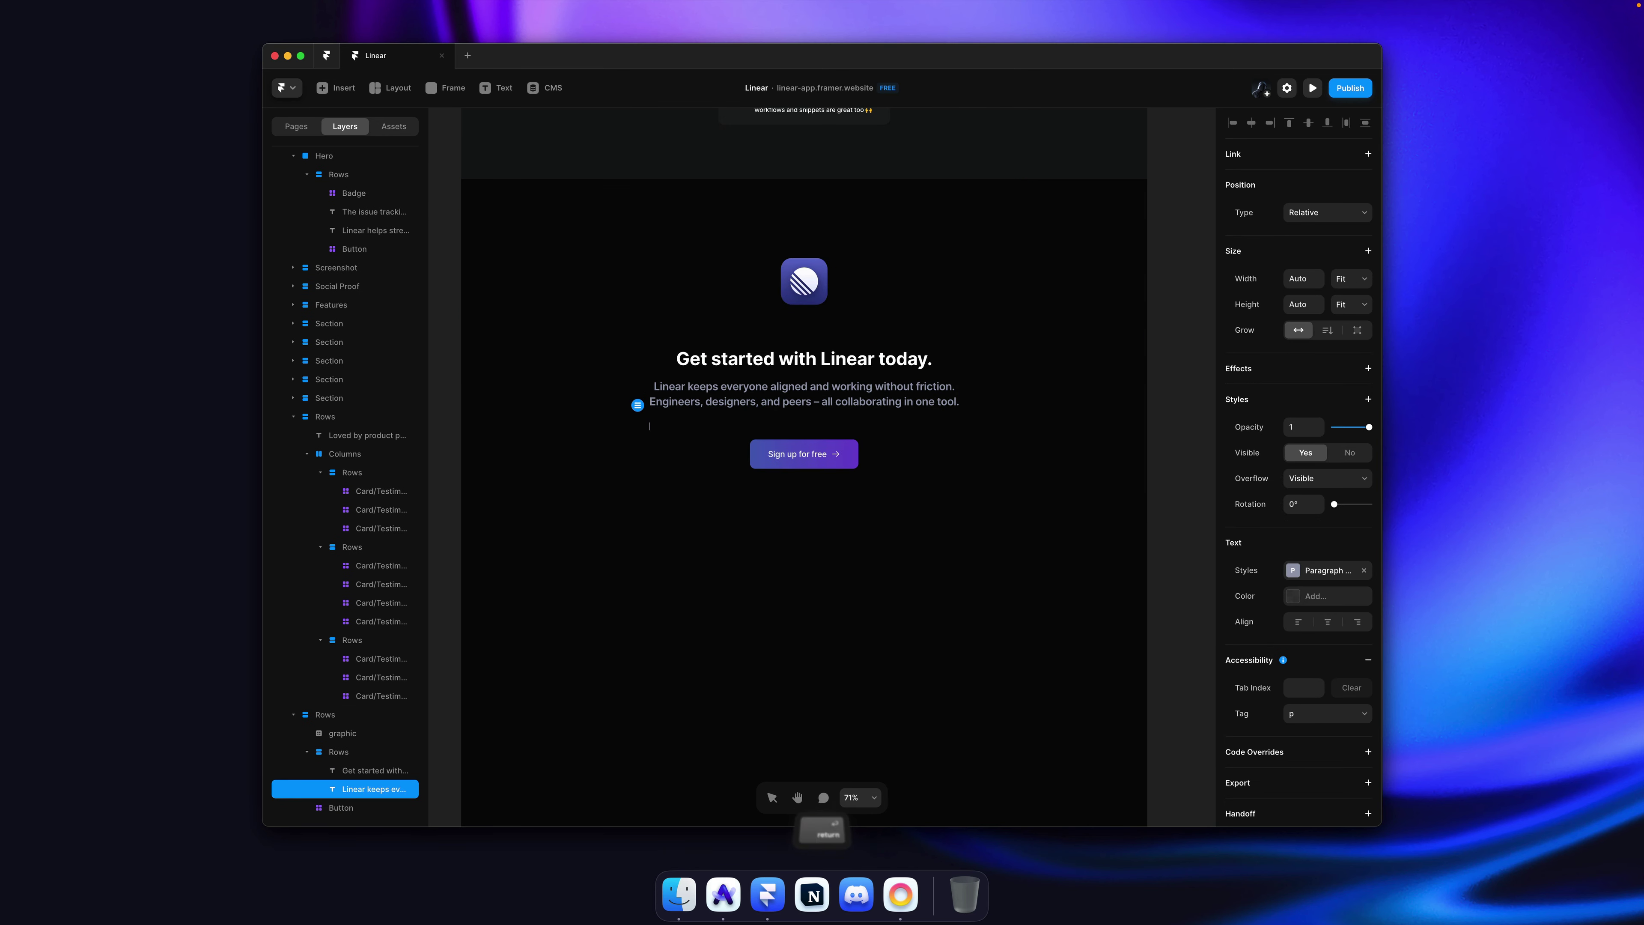
left_click(1168, 254)
key("super+s")
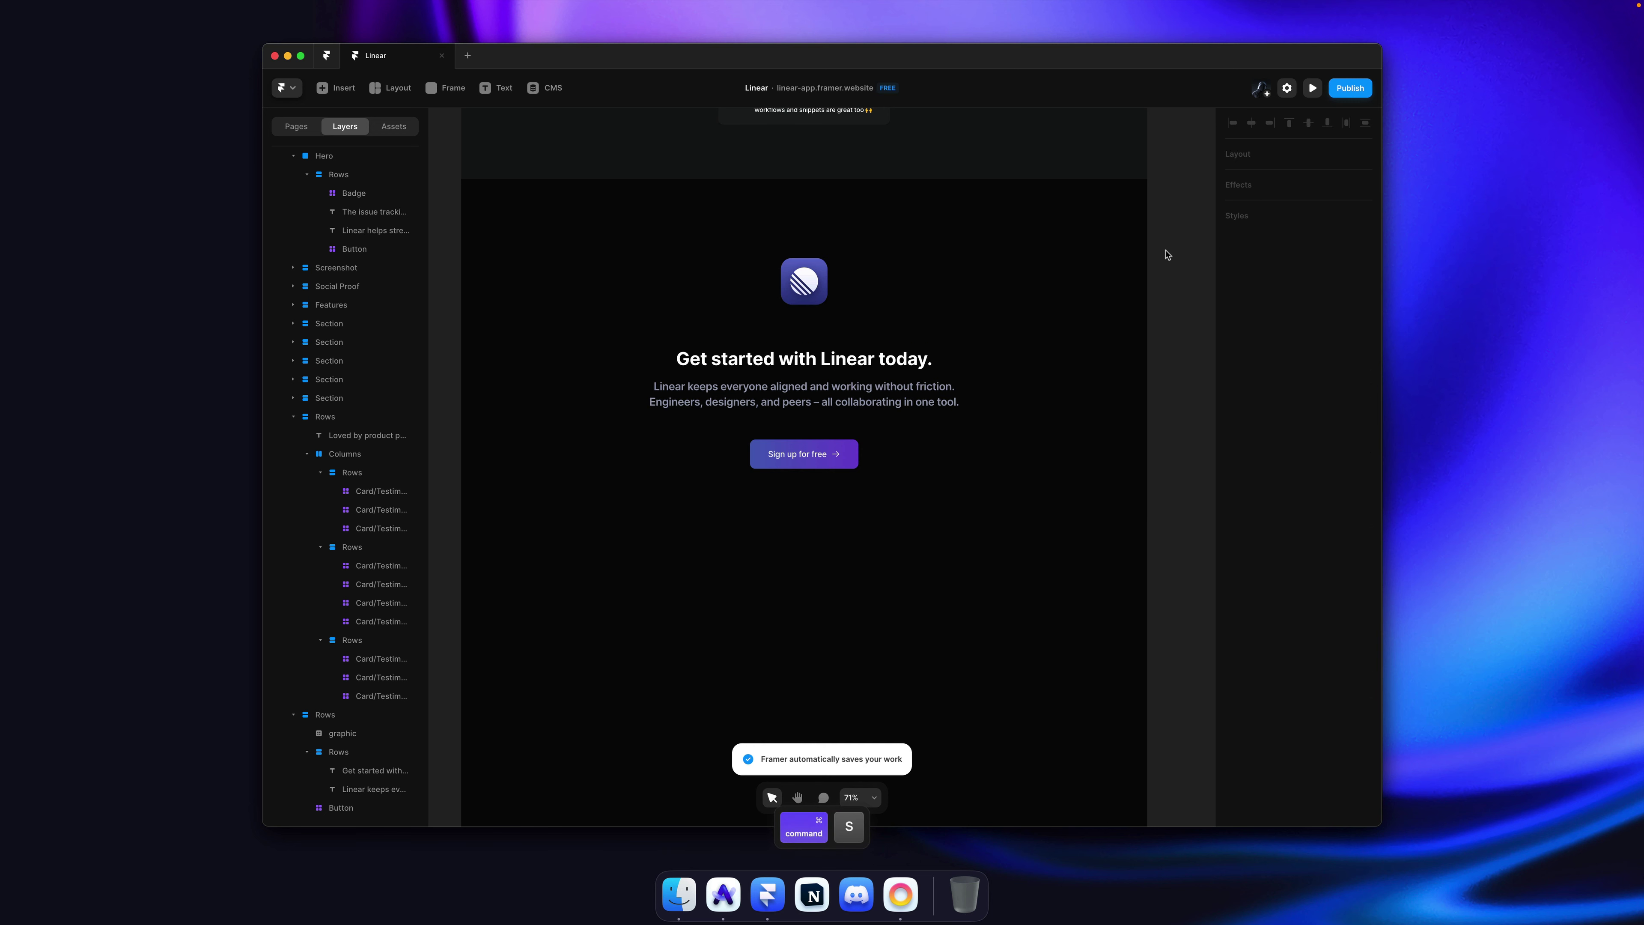
key("super+Tab")
key("super+Tab")
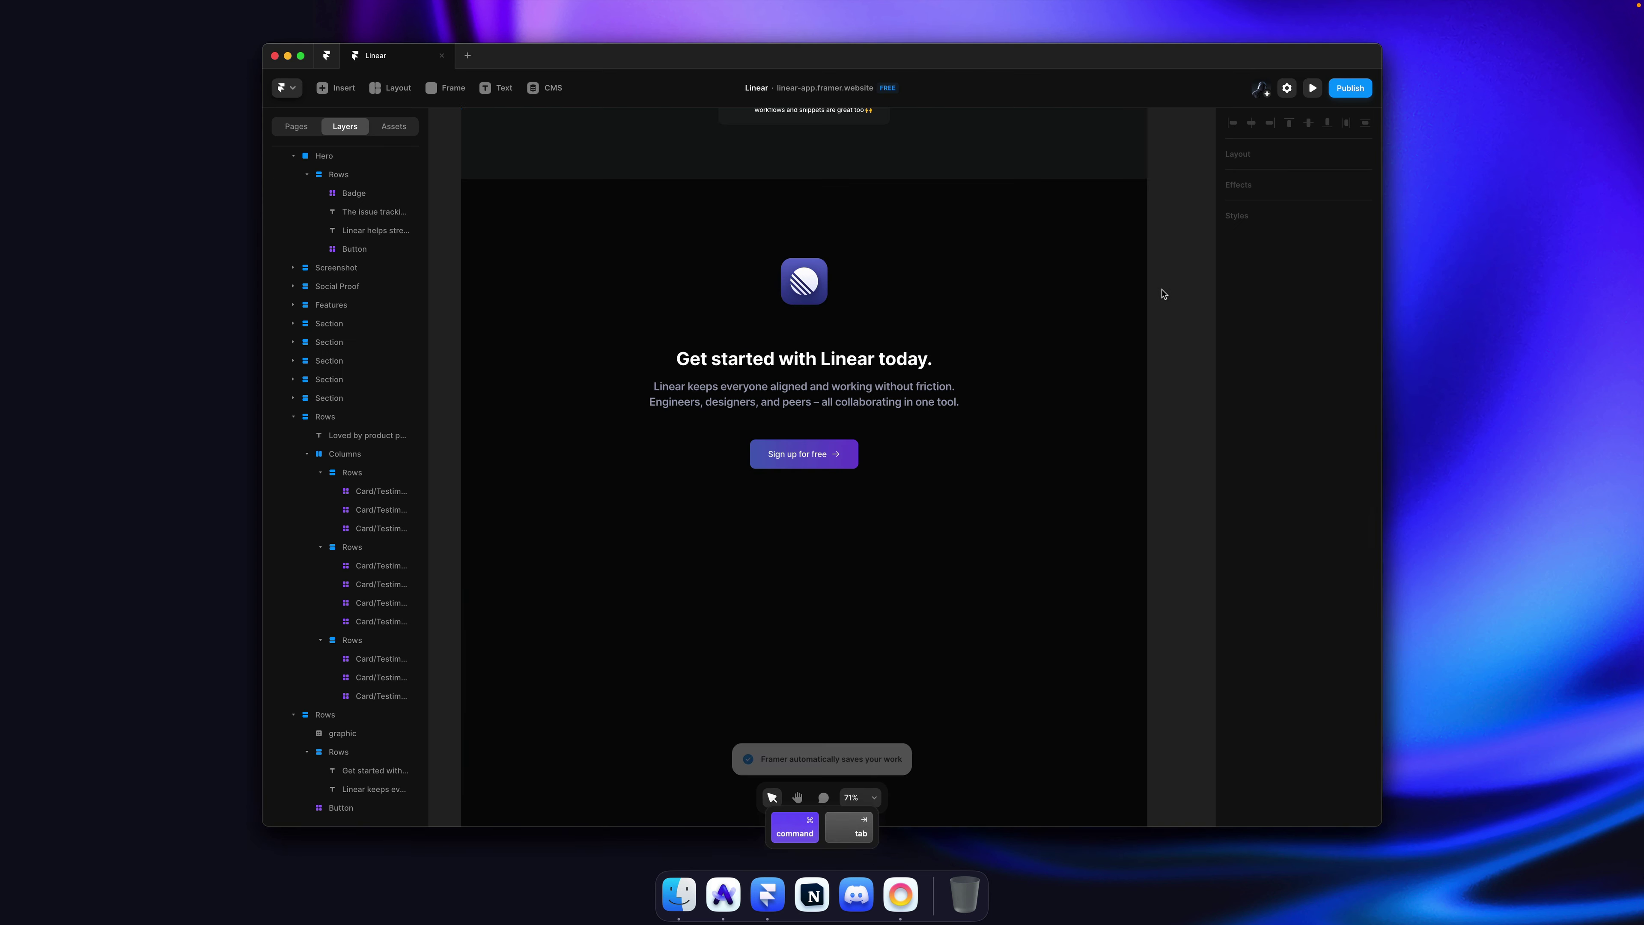
Step: Set the call-to-action section's top padding to 80 and publish the site
left_click(999, 344)
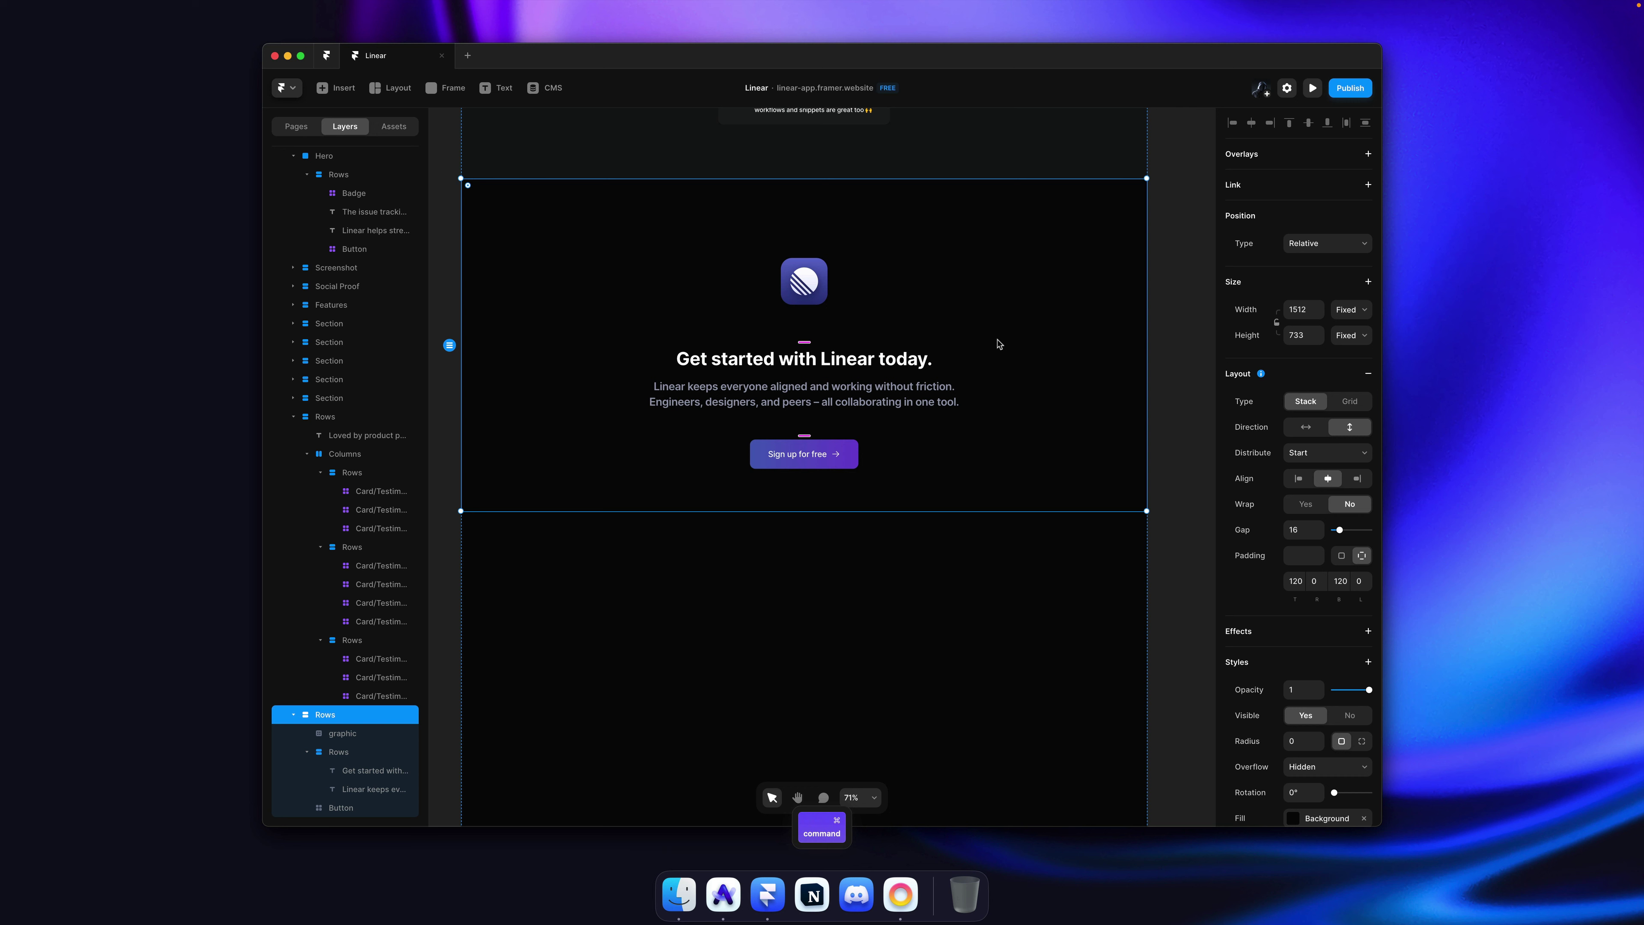
left_click(1293, 580)
type("100")
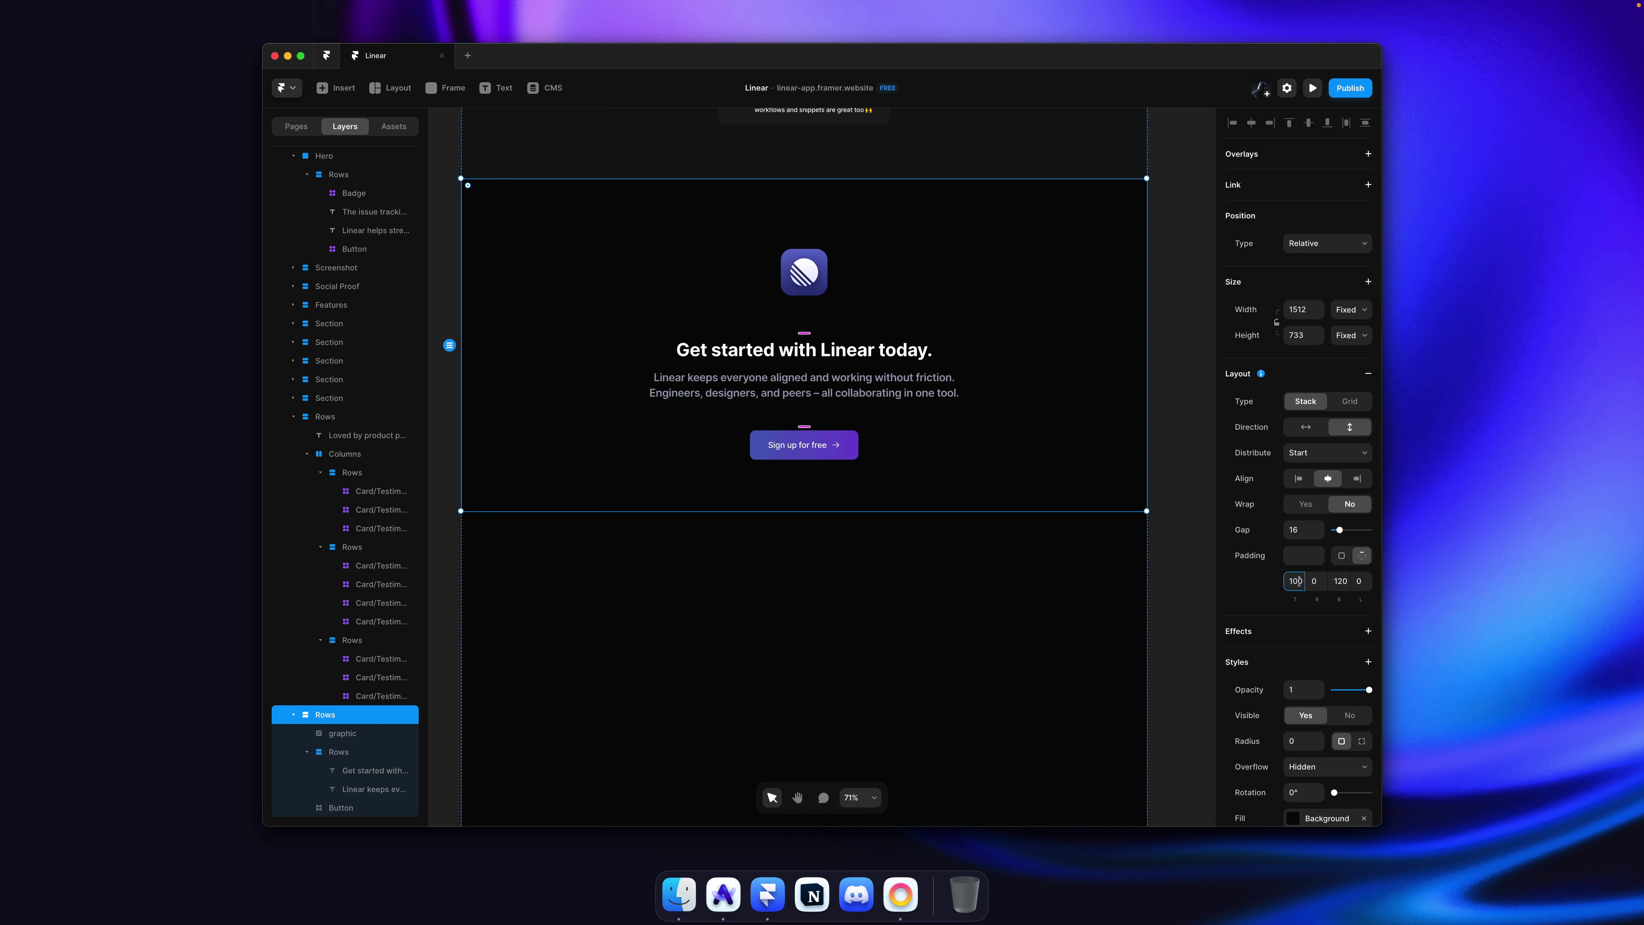
key("super+a")
type("90")
key("BackSpace")
type("80")
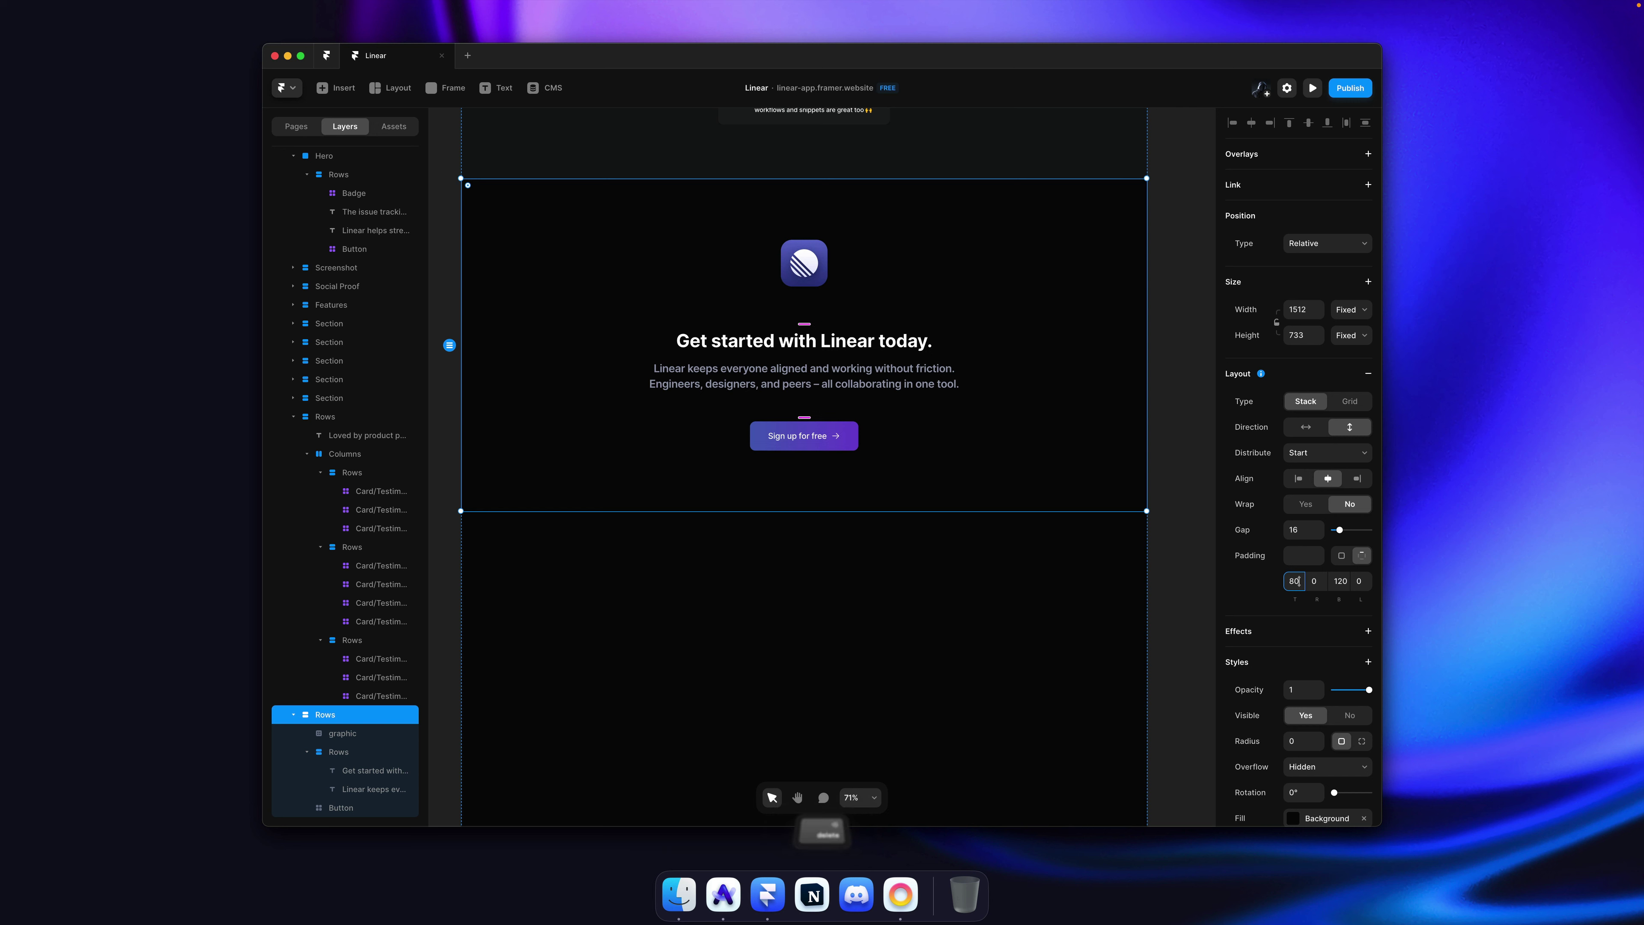
left_click(1190, 414)
key("shift+super+p")
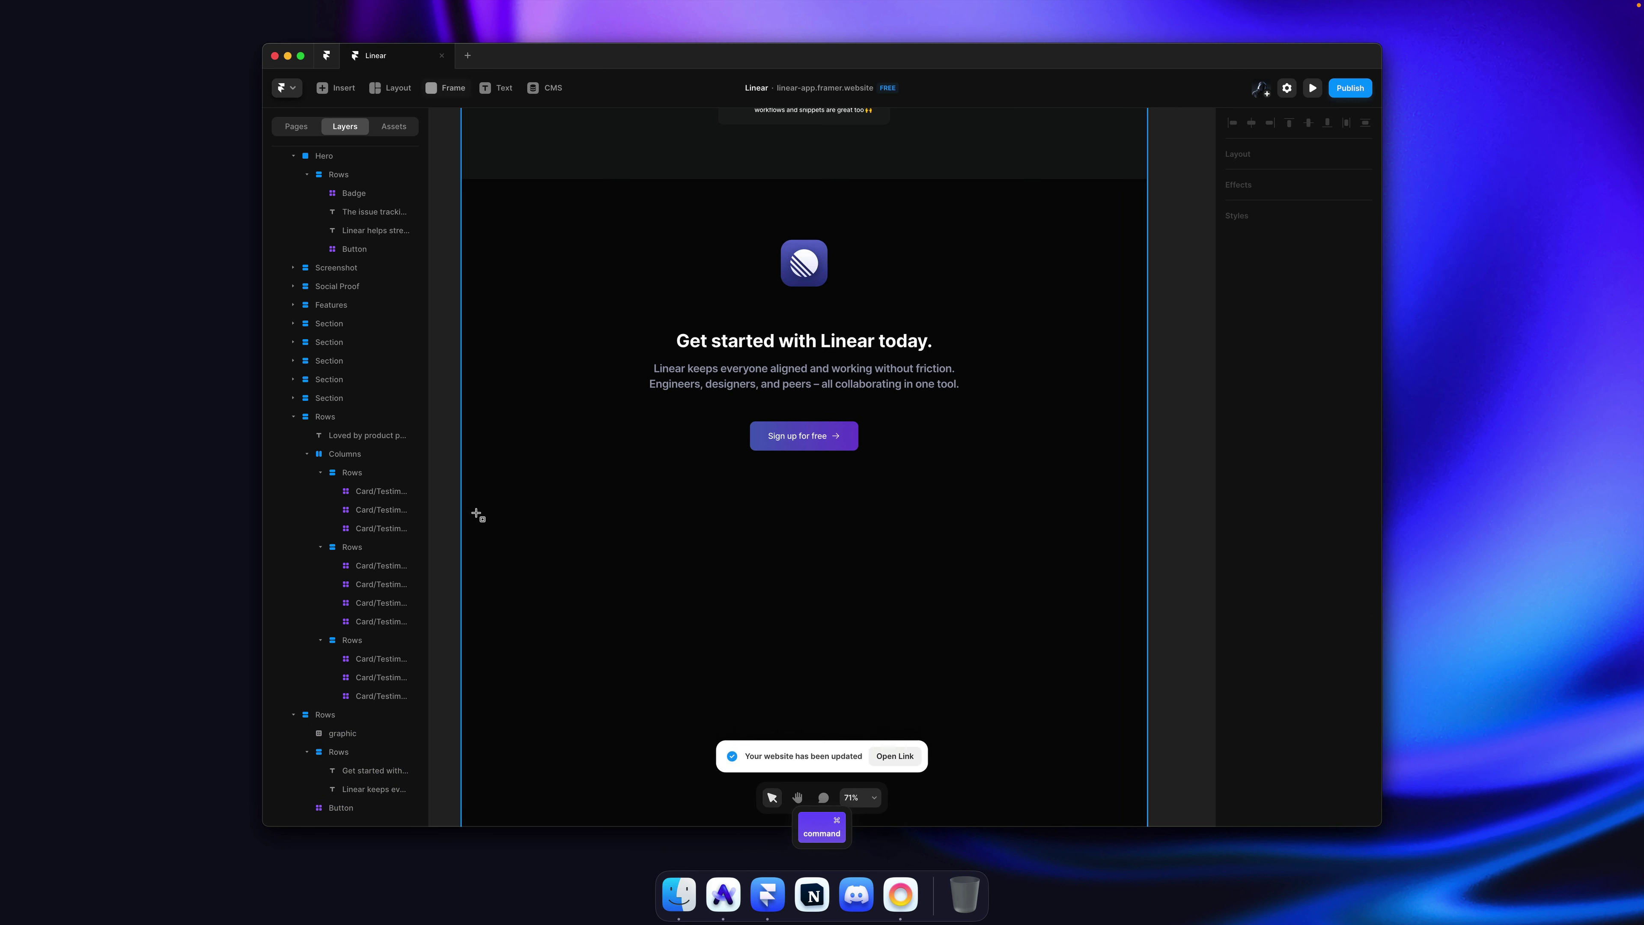
Step: Draw a wide frame below the call-to-action section and fill it with Charcoal
key("f")
left_click_drag(462, 511, 1150, 736)
key("super+bracketright")
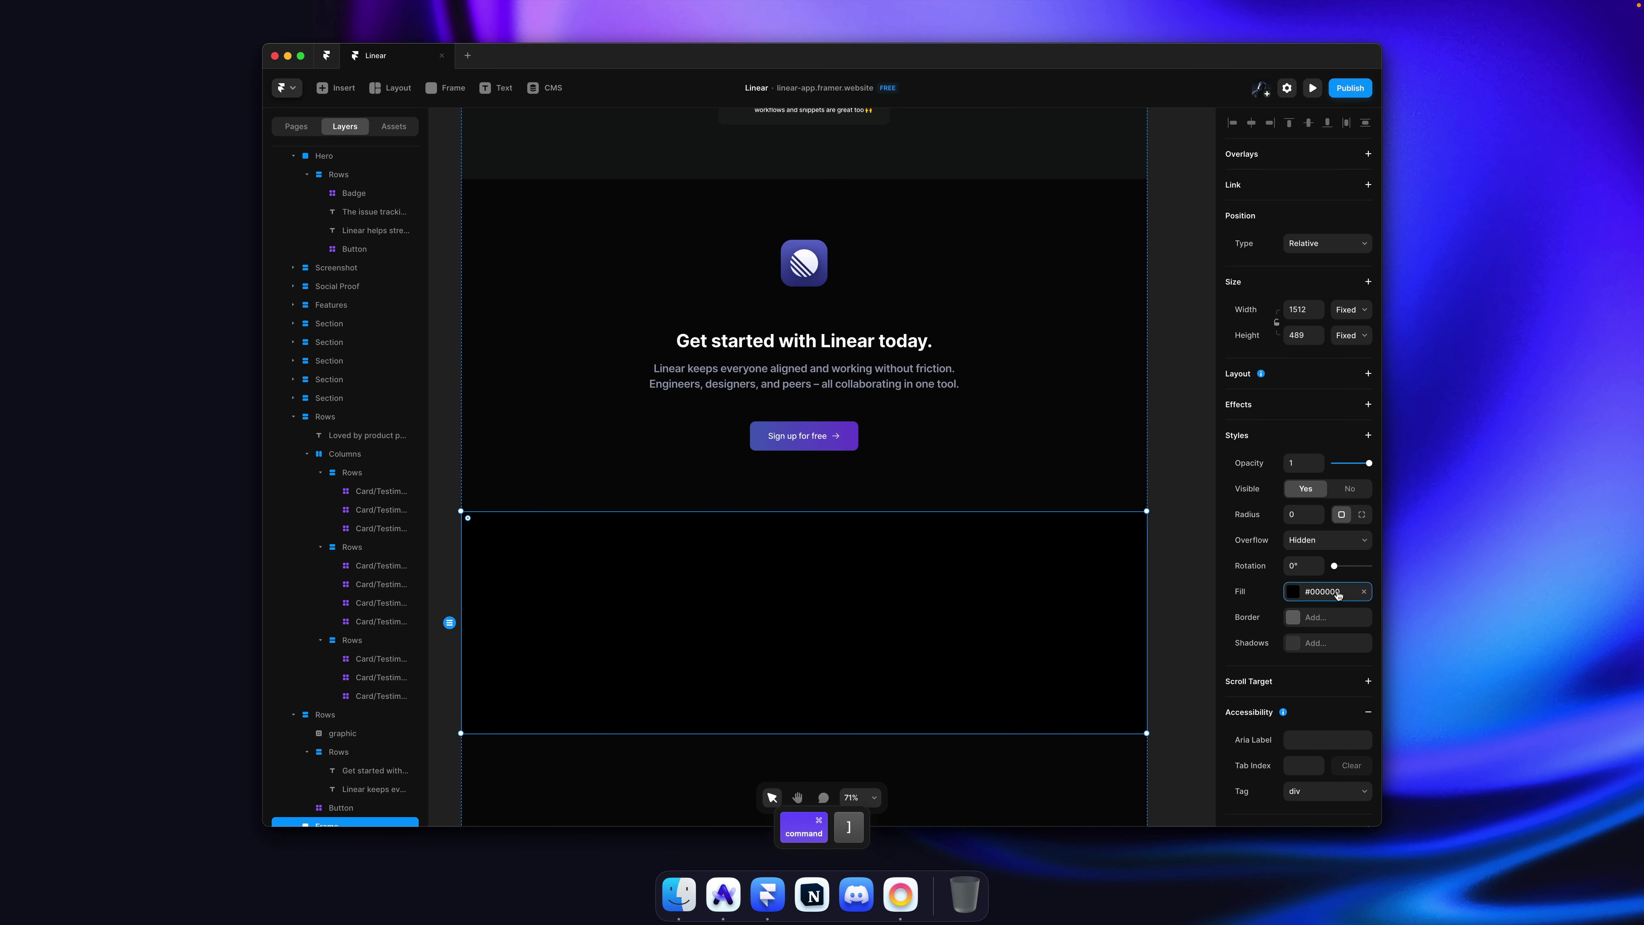
left_click(1321, 592)
left_click(1099, 754)
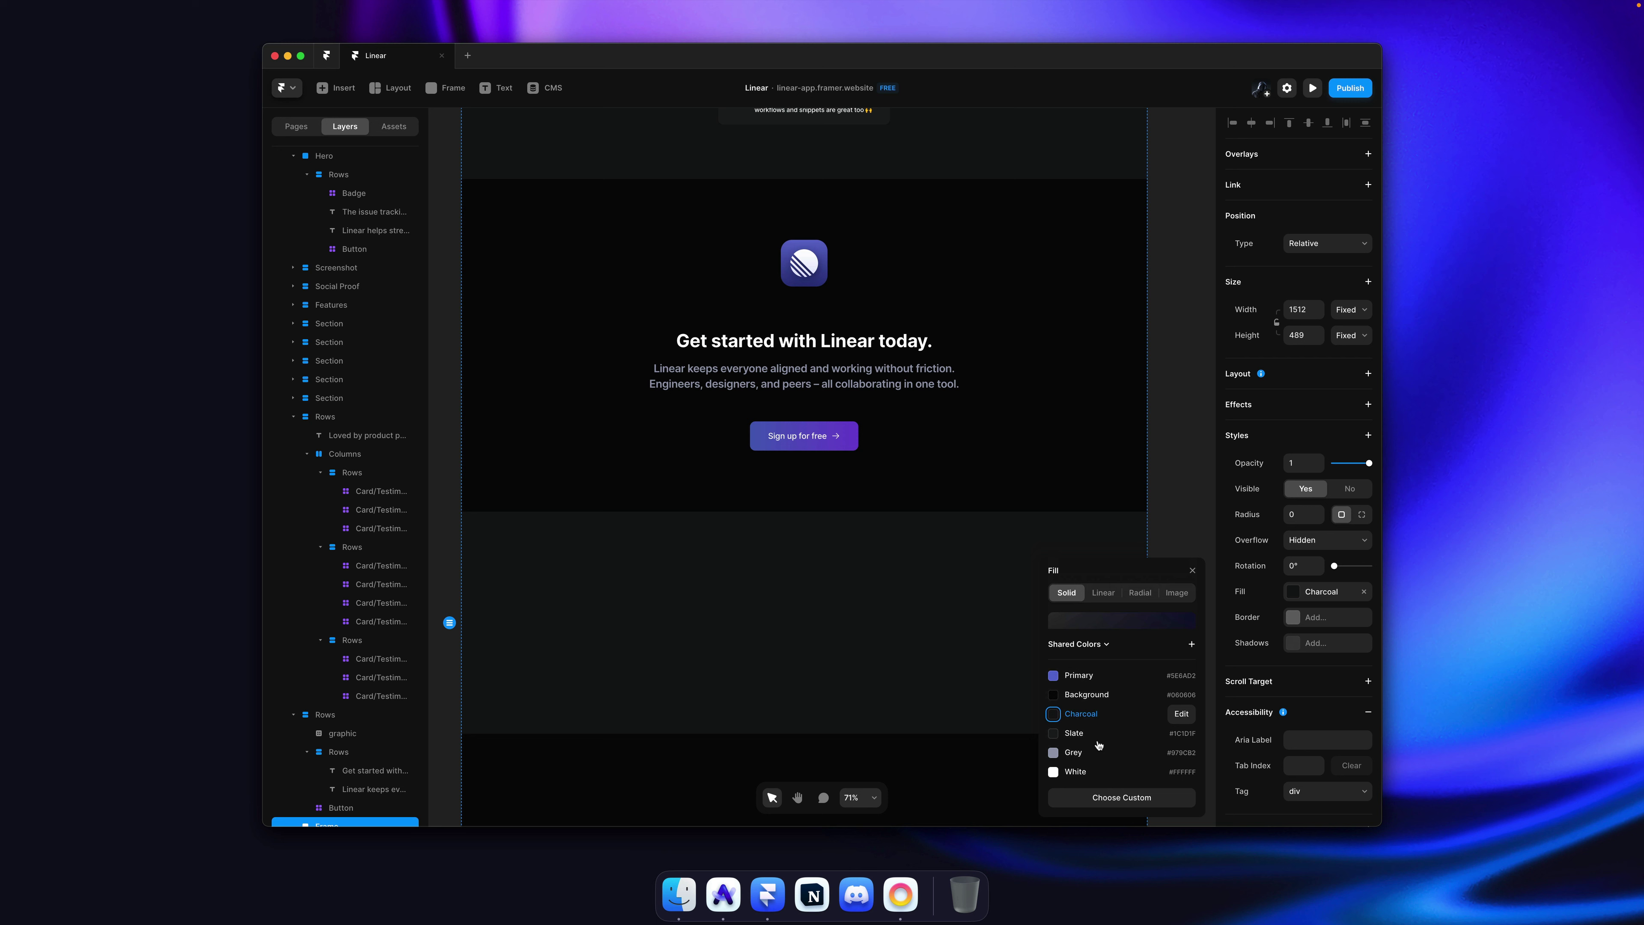
left_click(1171, 506)
Step: Save and publish the site, then confirm the footer frame's Charcoal fill
key("super+s")
key("super+shift+p")
left_click(1101, 537)
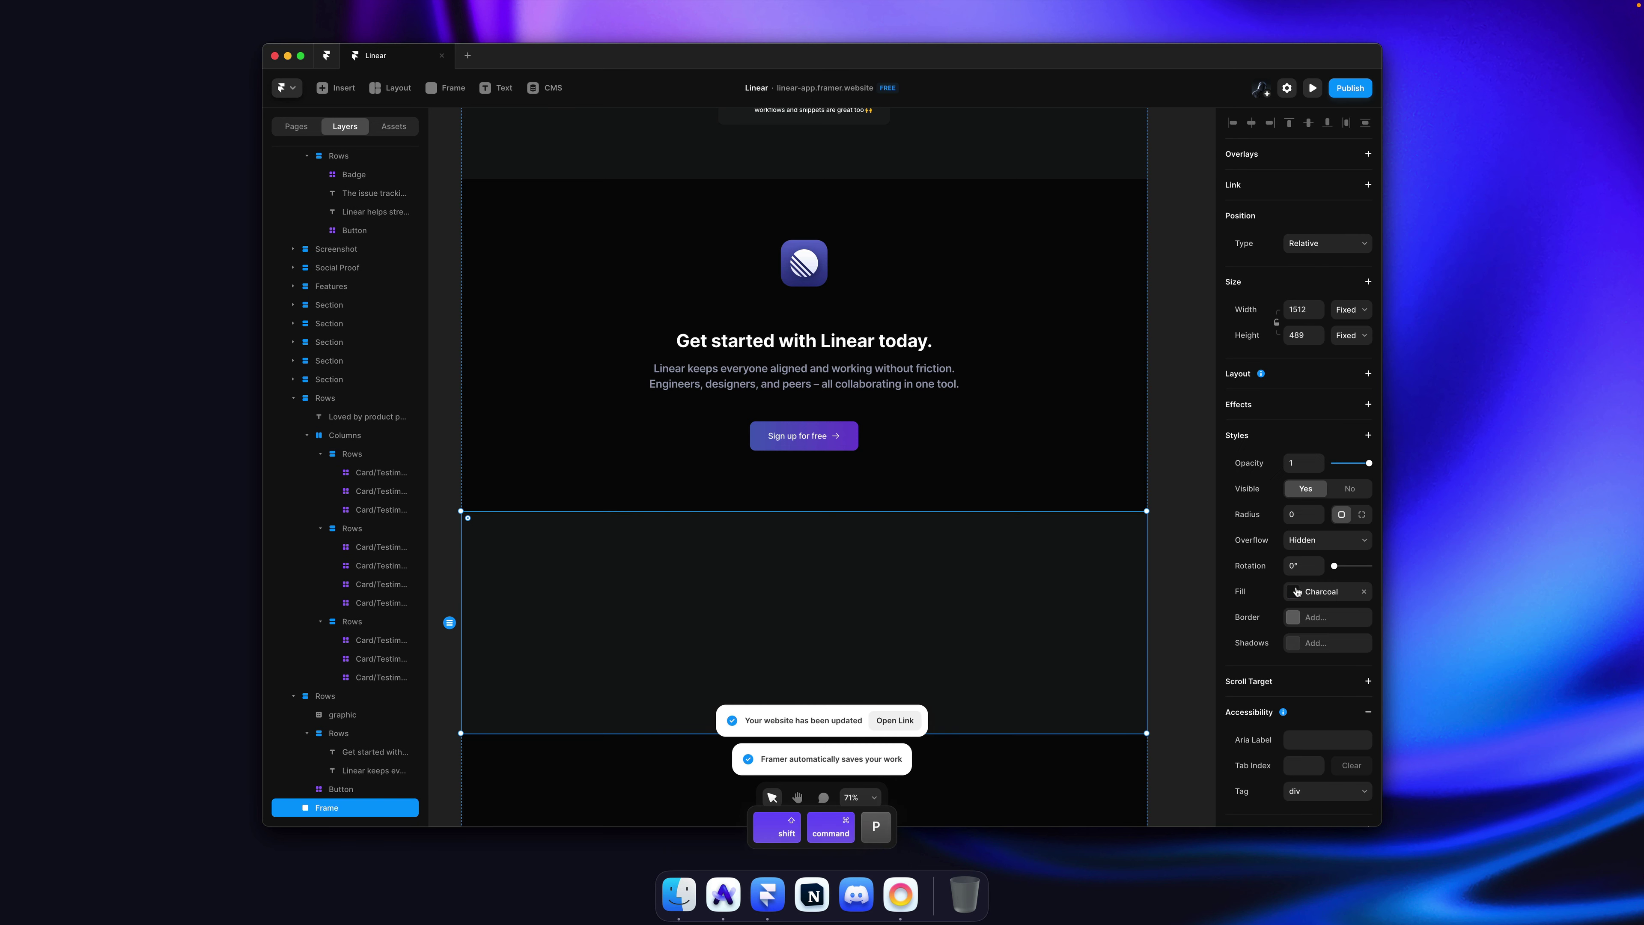
left_click(1297, 592)
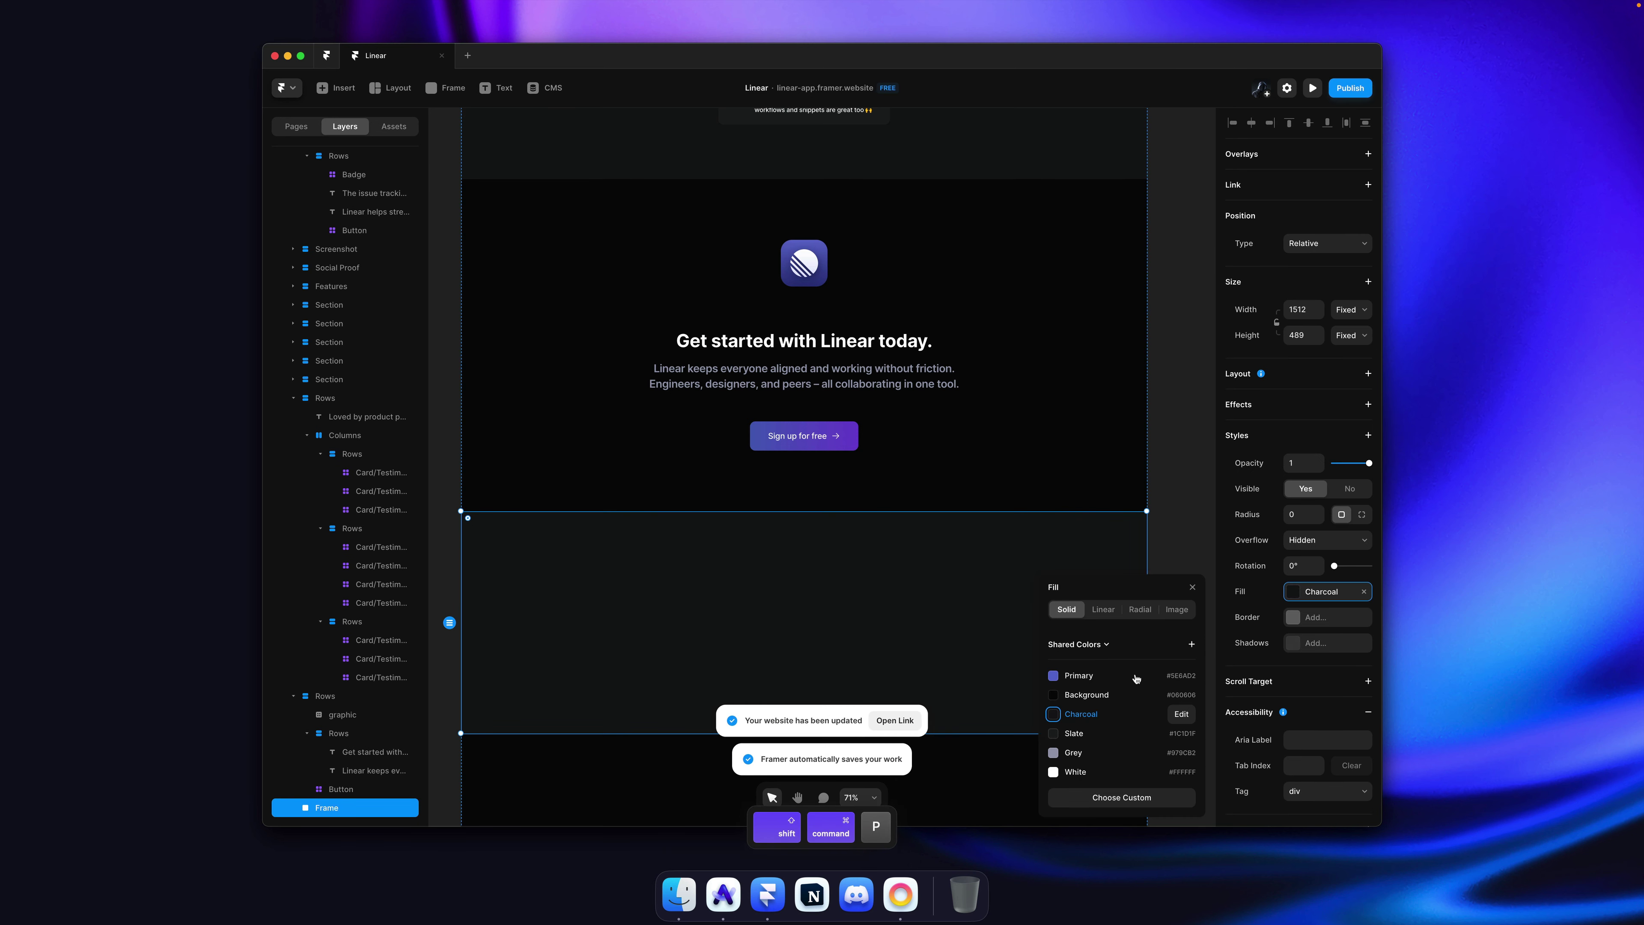
left_click(1160, 497)
key("super+Tab")
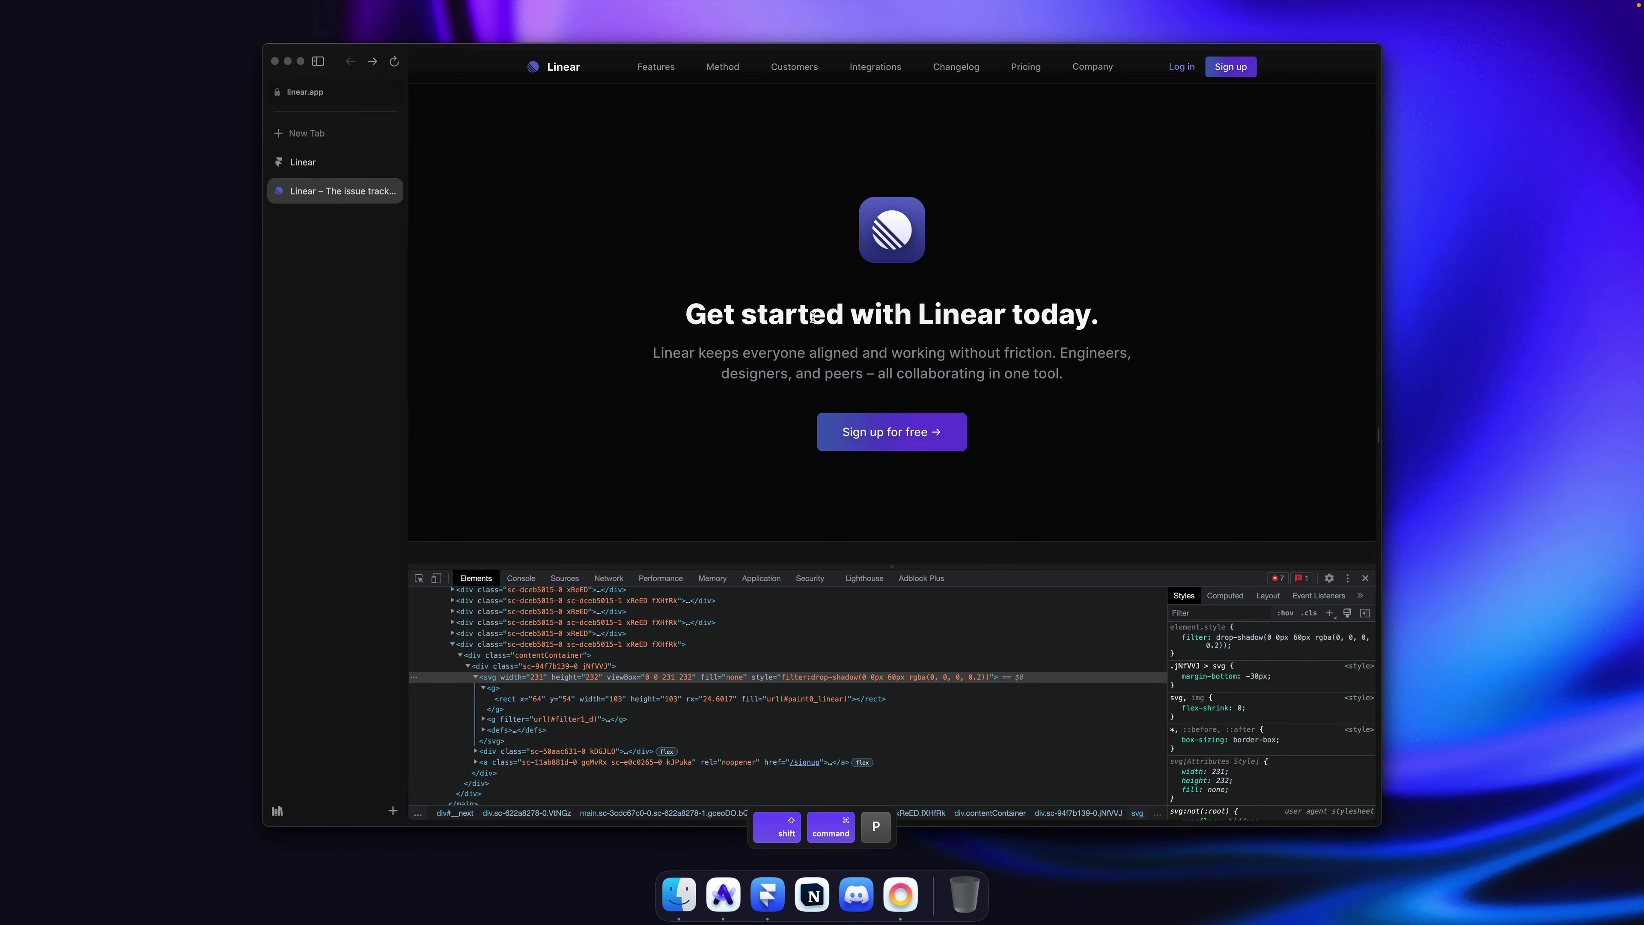
Step: Close the developer tools and flip between the published clone and the real linear.app footer
left_click(1366, 578)
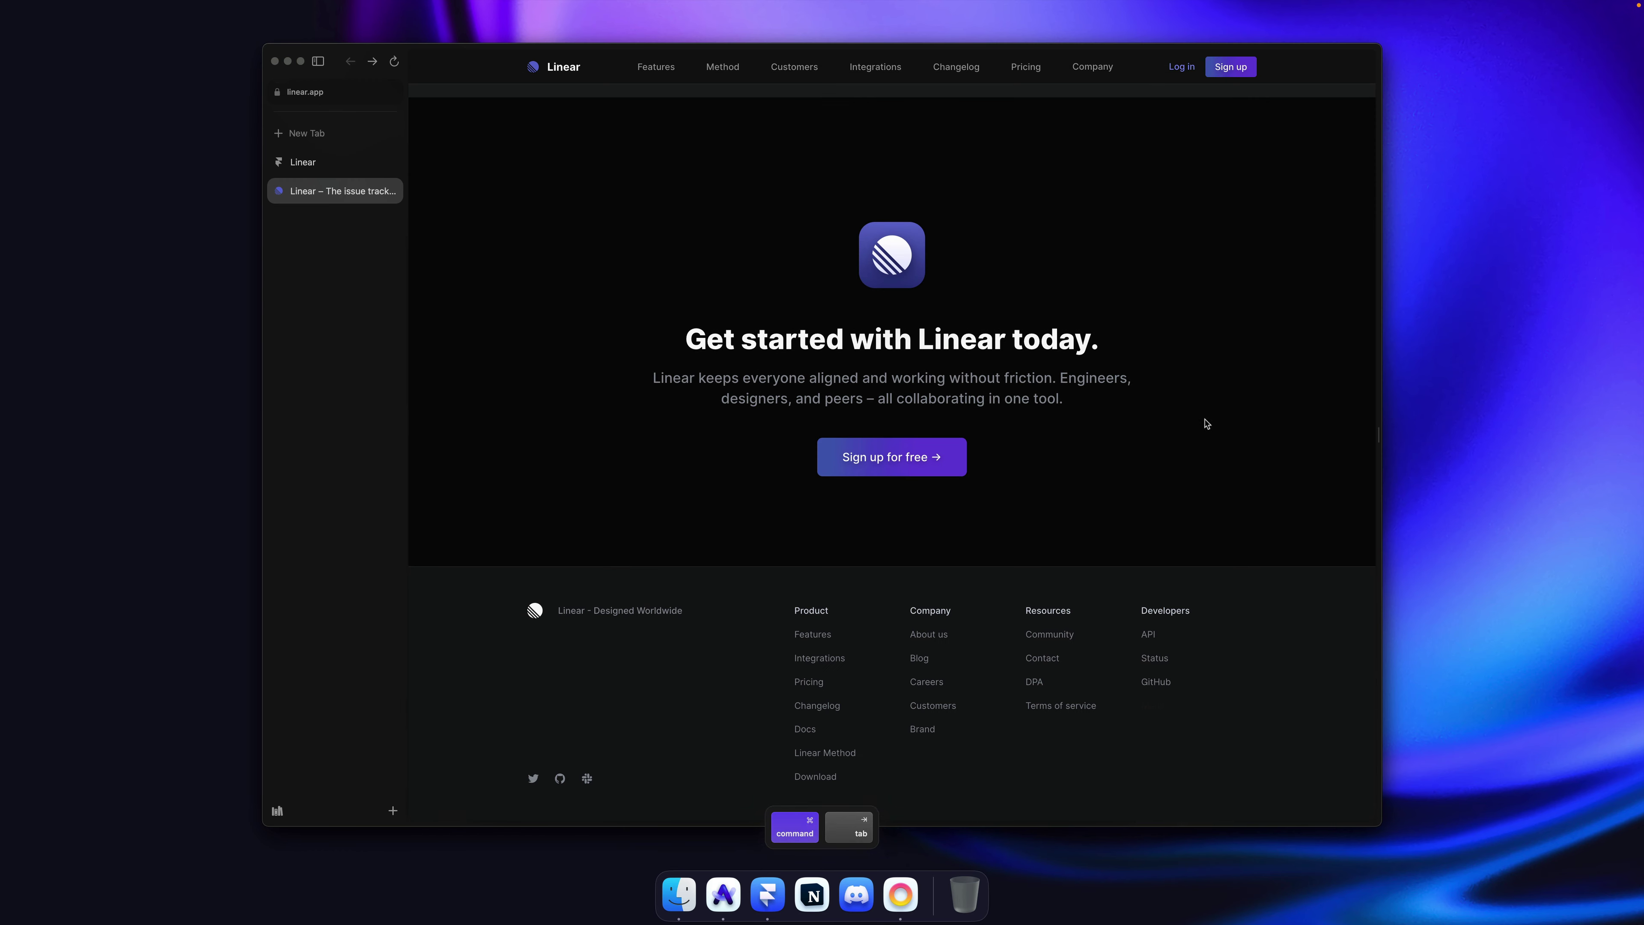
left_click(283, 169)
scroll(605, 441, "down", 5)
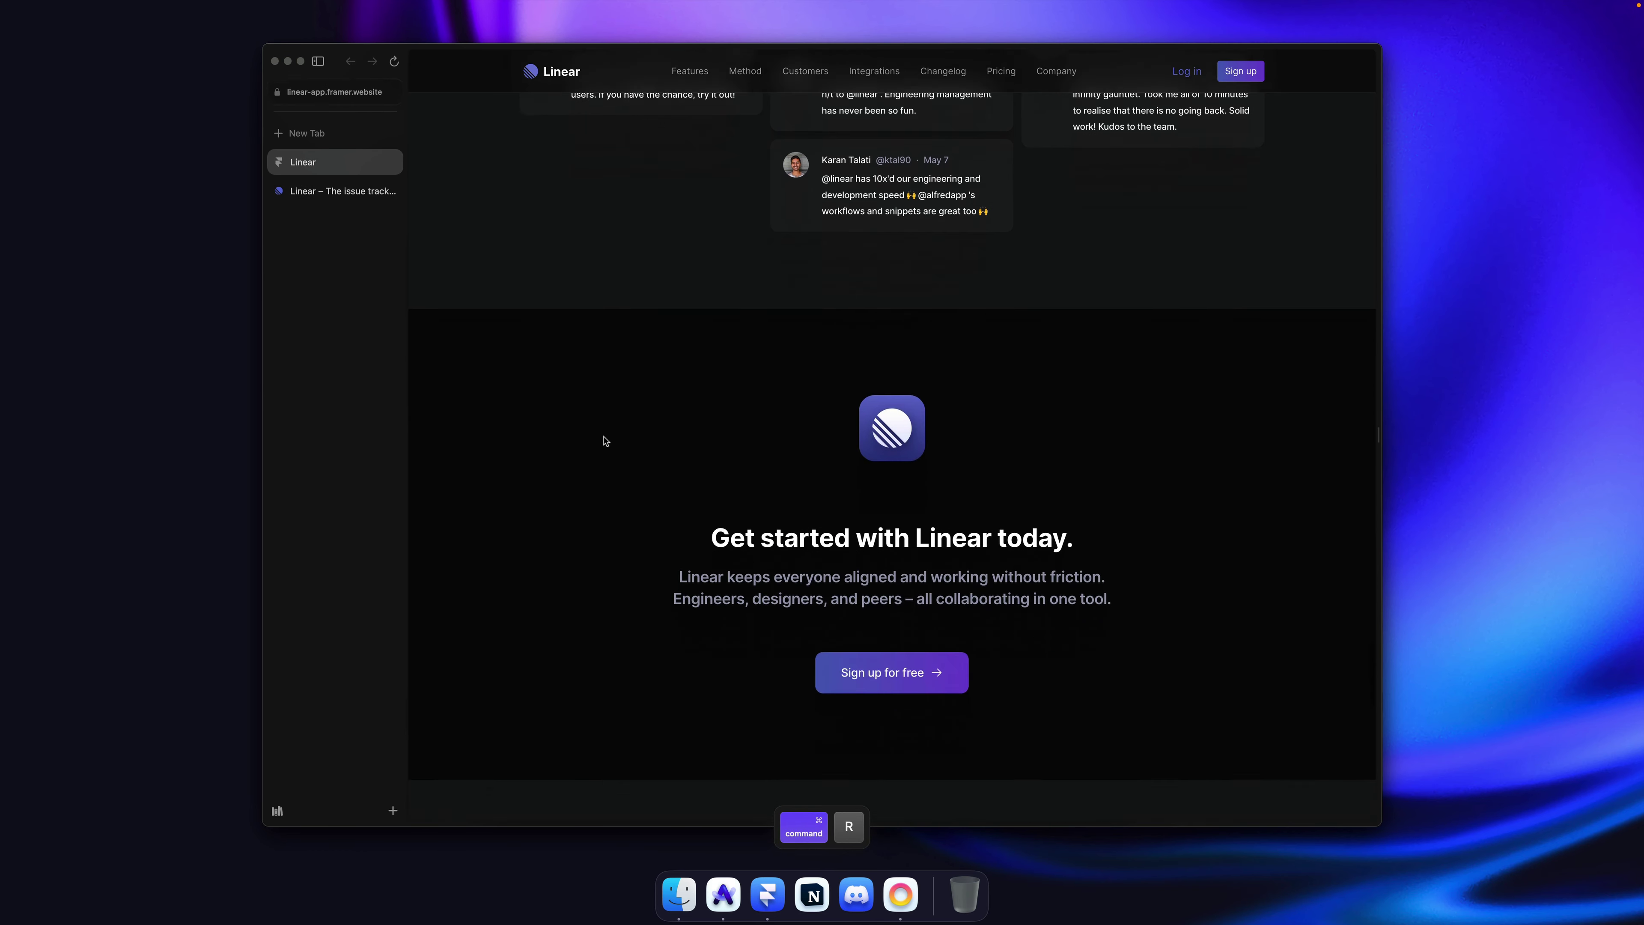
left_click(325, 194)
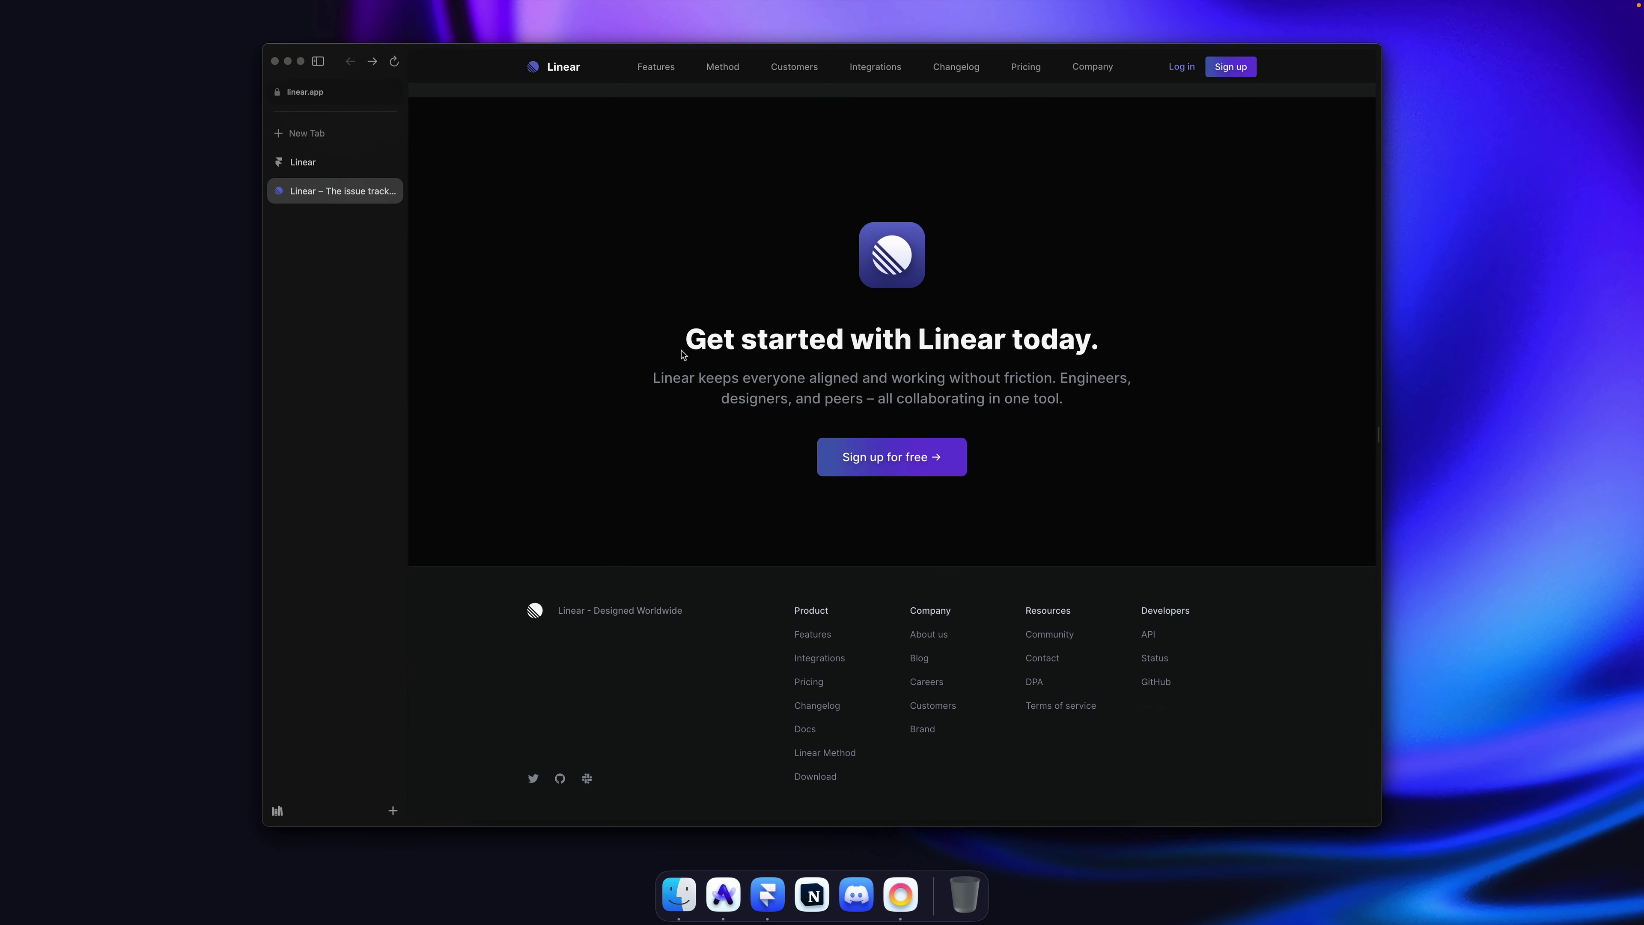
left_click(341, 166)
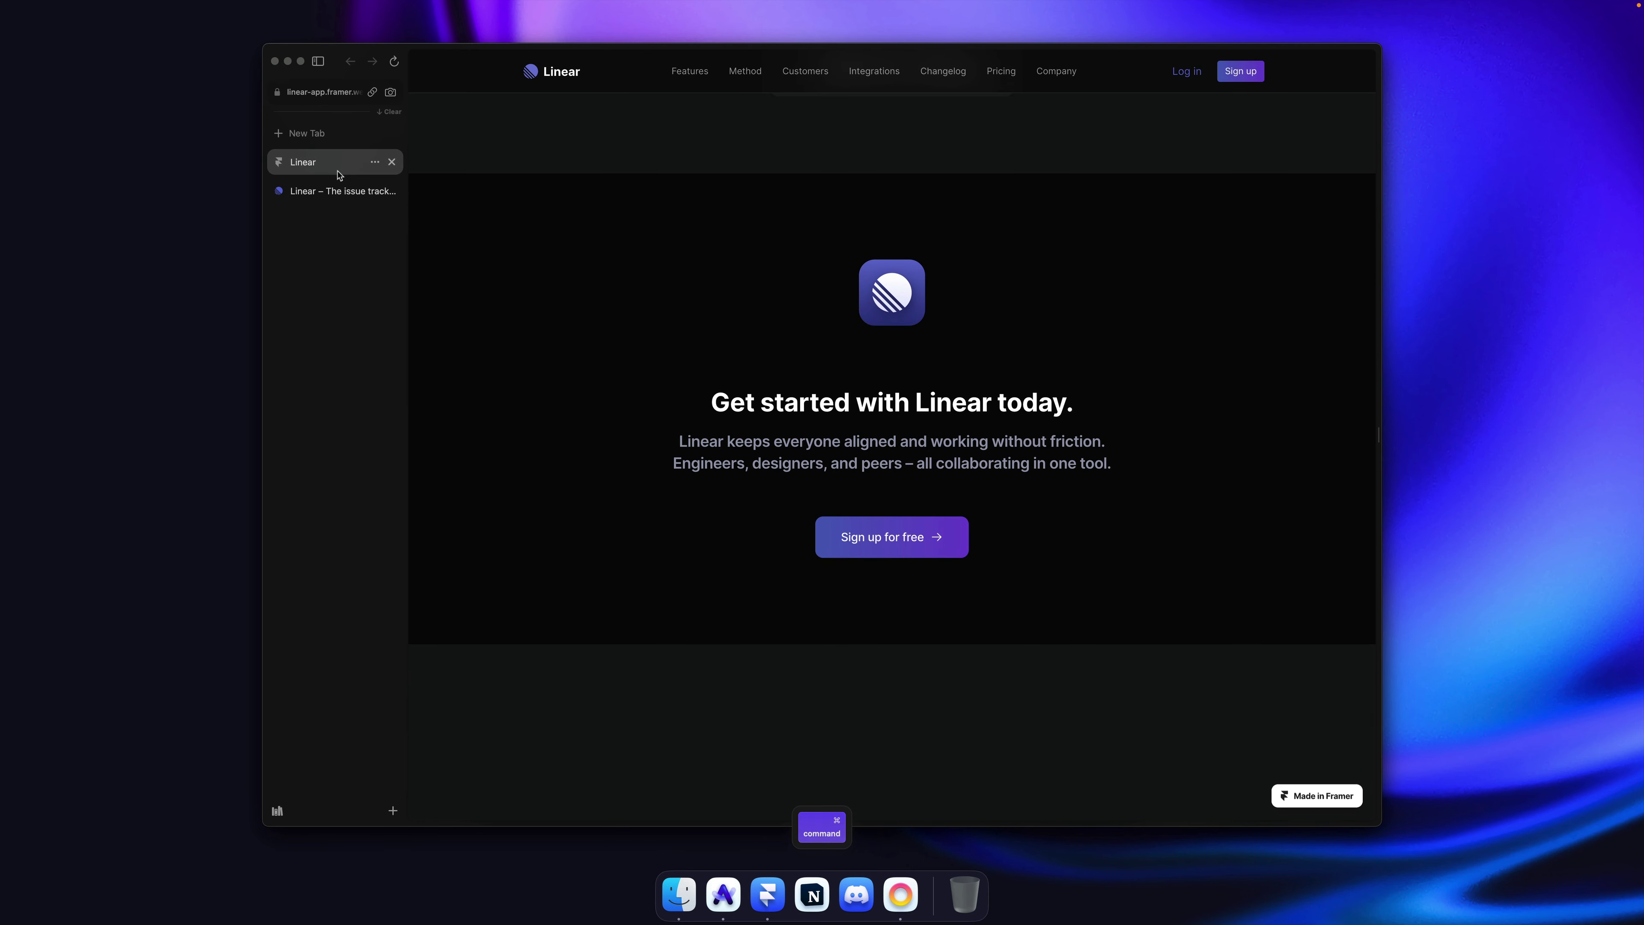
left_click(329, 192)
Step: Set the Heading 2 text style's weight to Extra Bold and save
key("super+Tab")
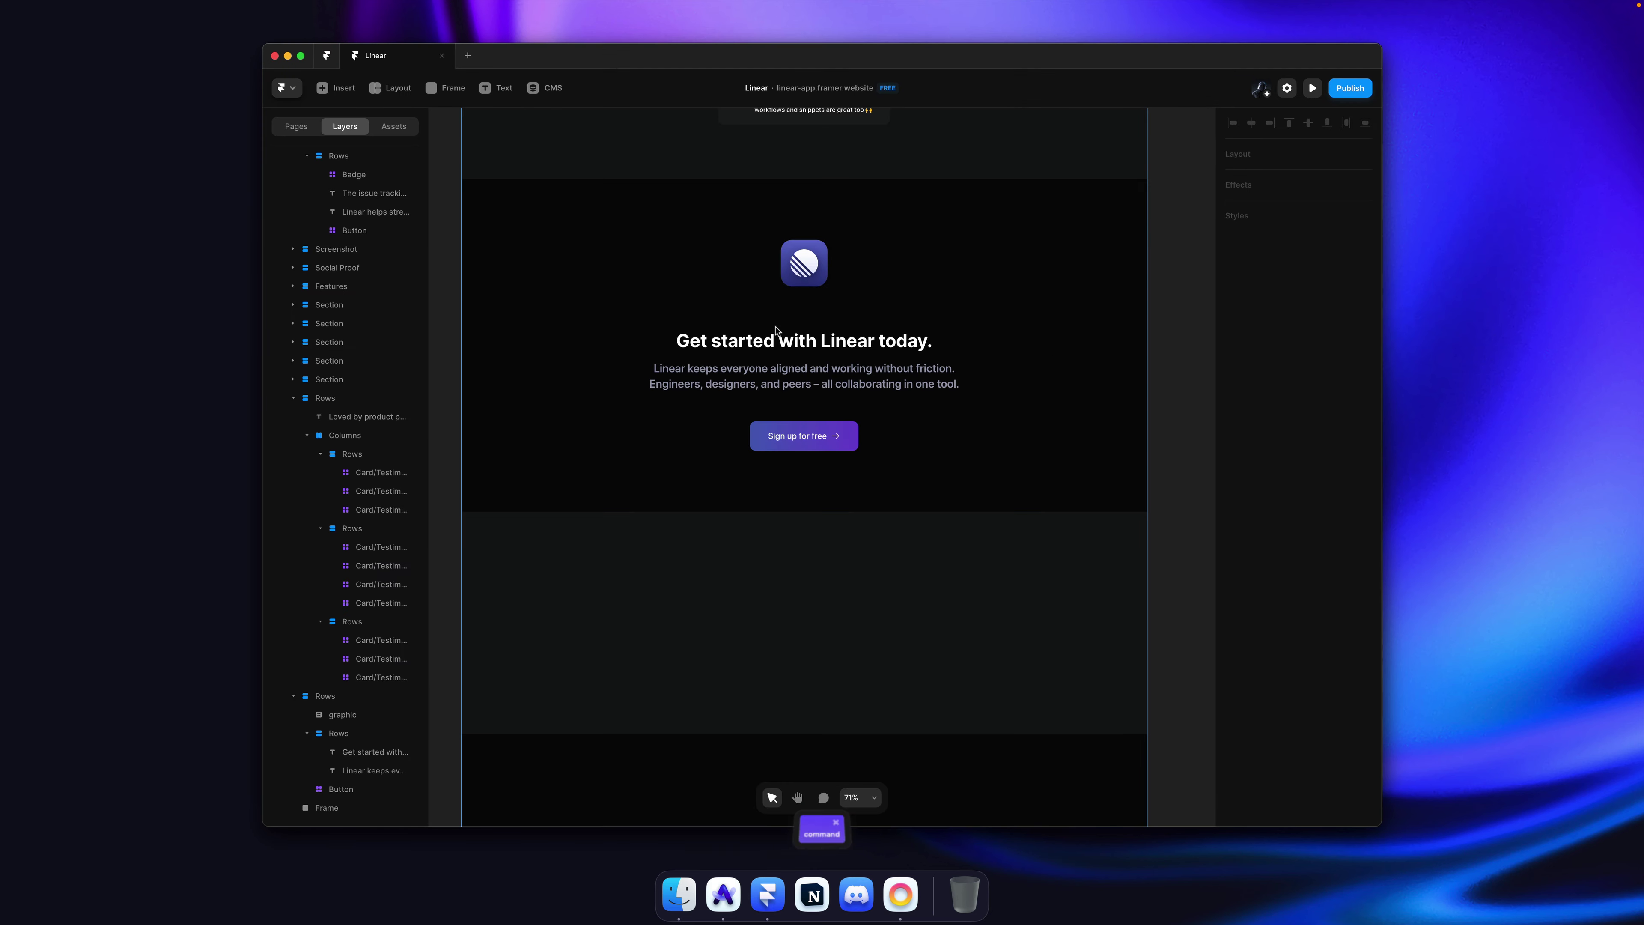
left_click(1301, 574)
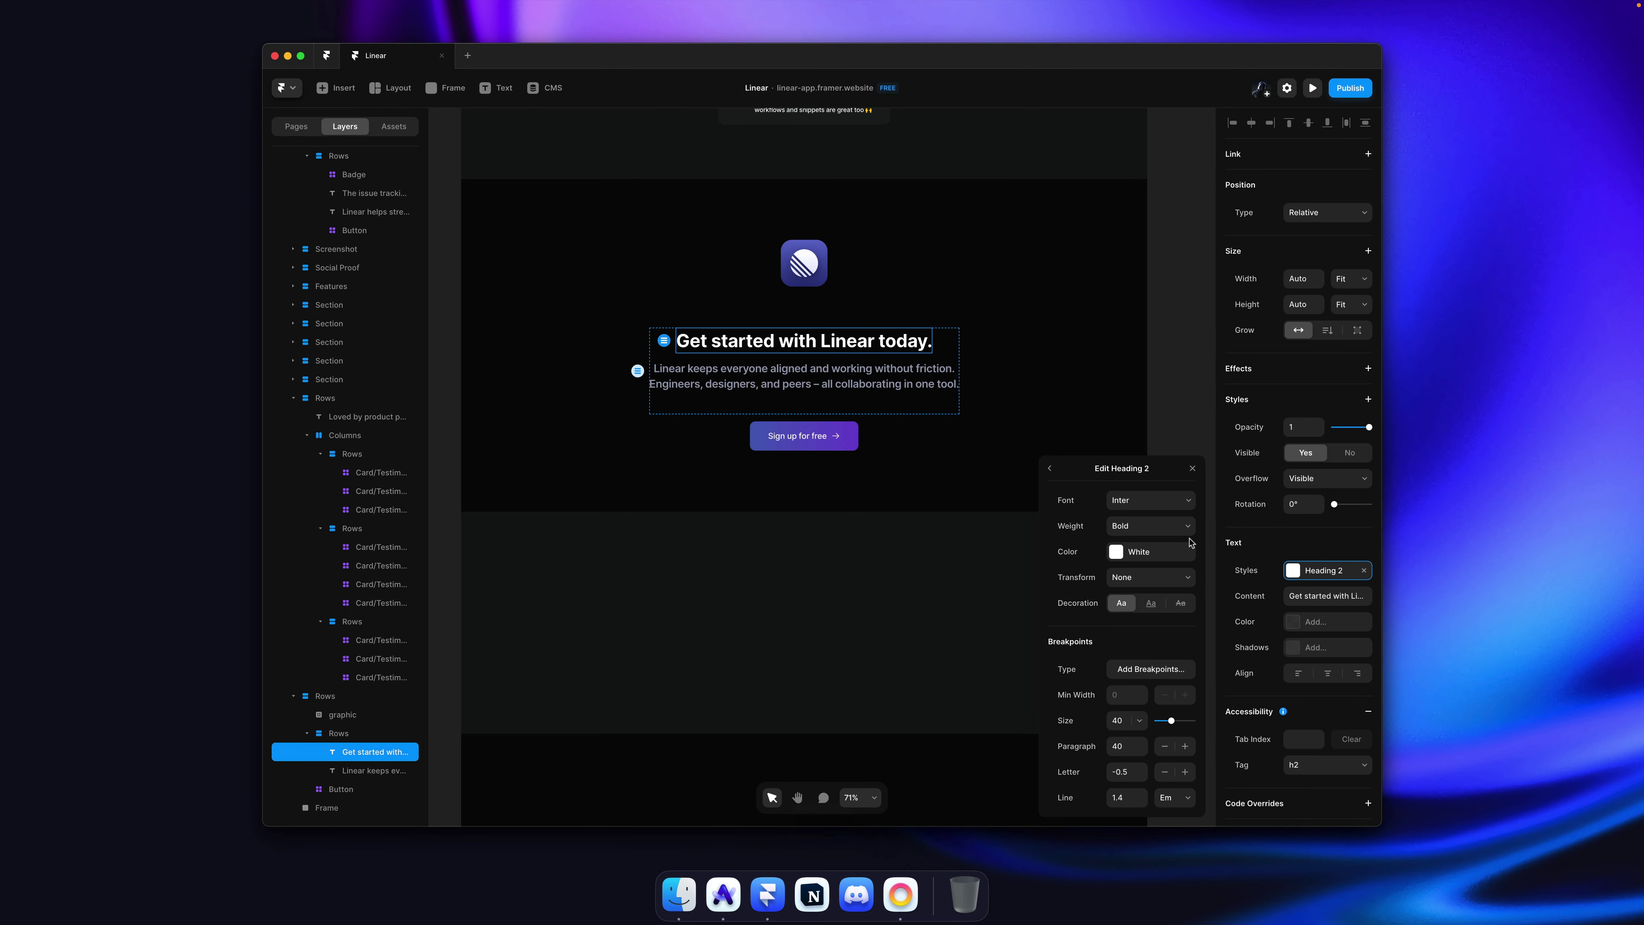
left_click(1150, 525)
left_click(1143, 538)
left_click(1152, 349)
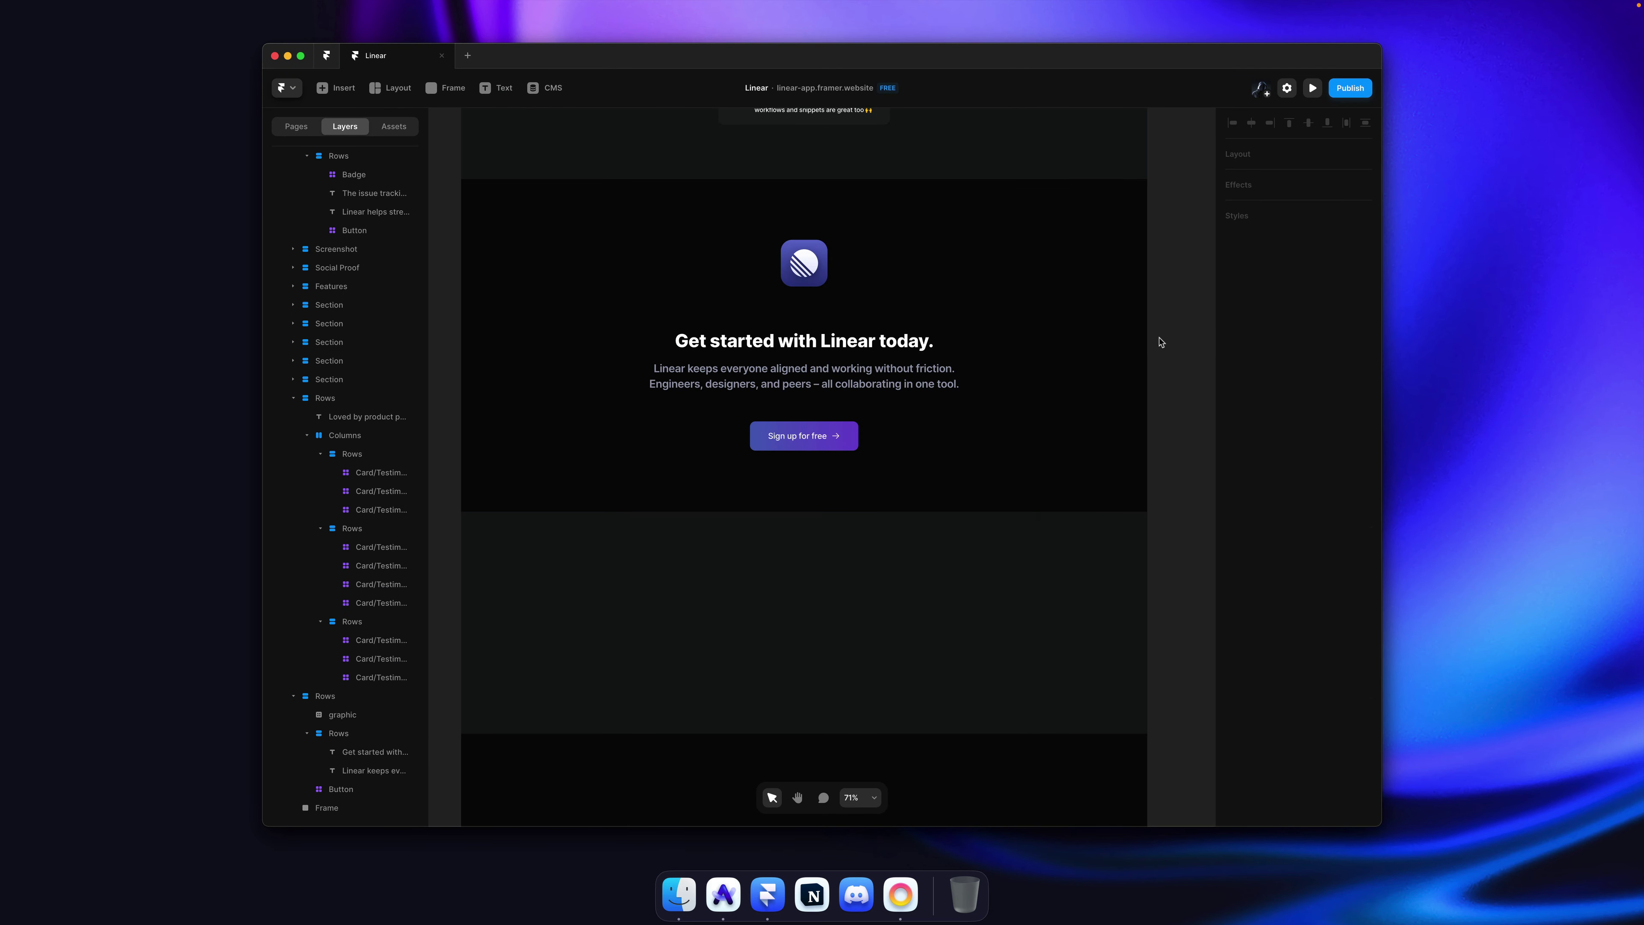
key("super+s")
Step: Reduce the call-to-action section's gap from 16 to 0
left_click(936, 312)
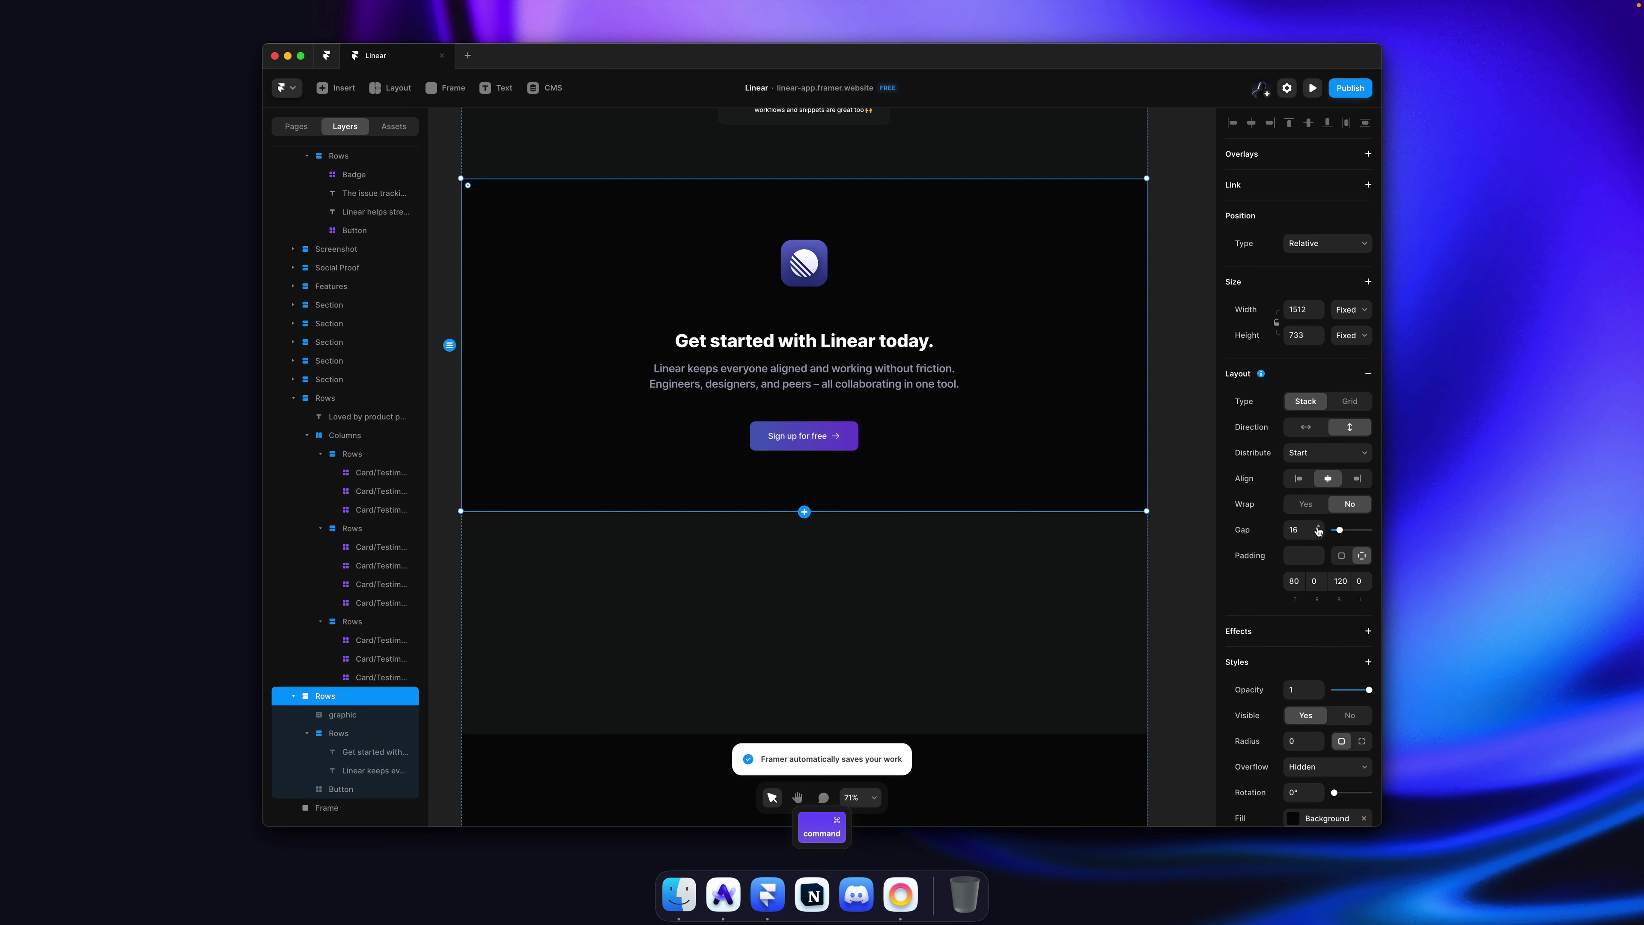
left_click_drag(1318, 531, 1318, 570)
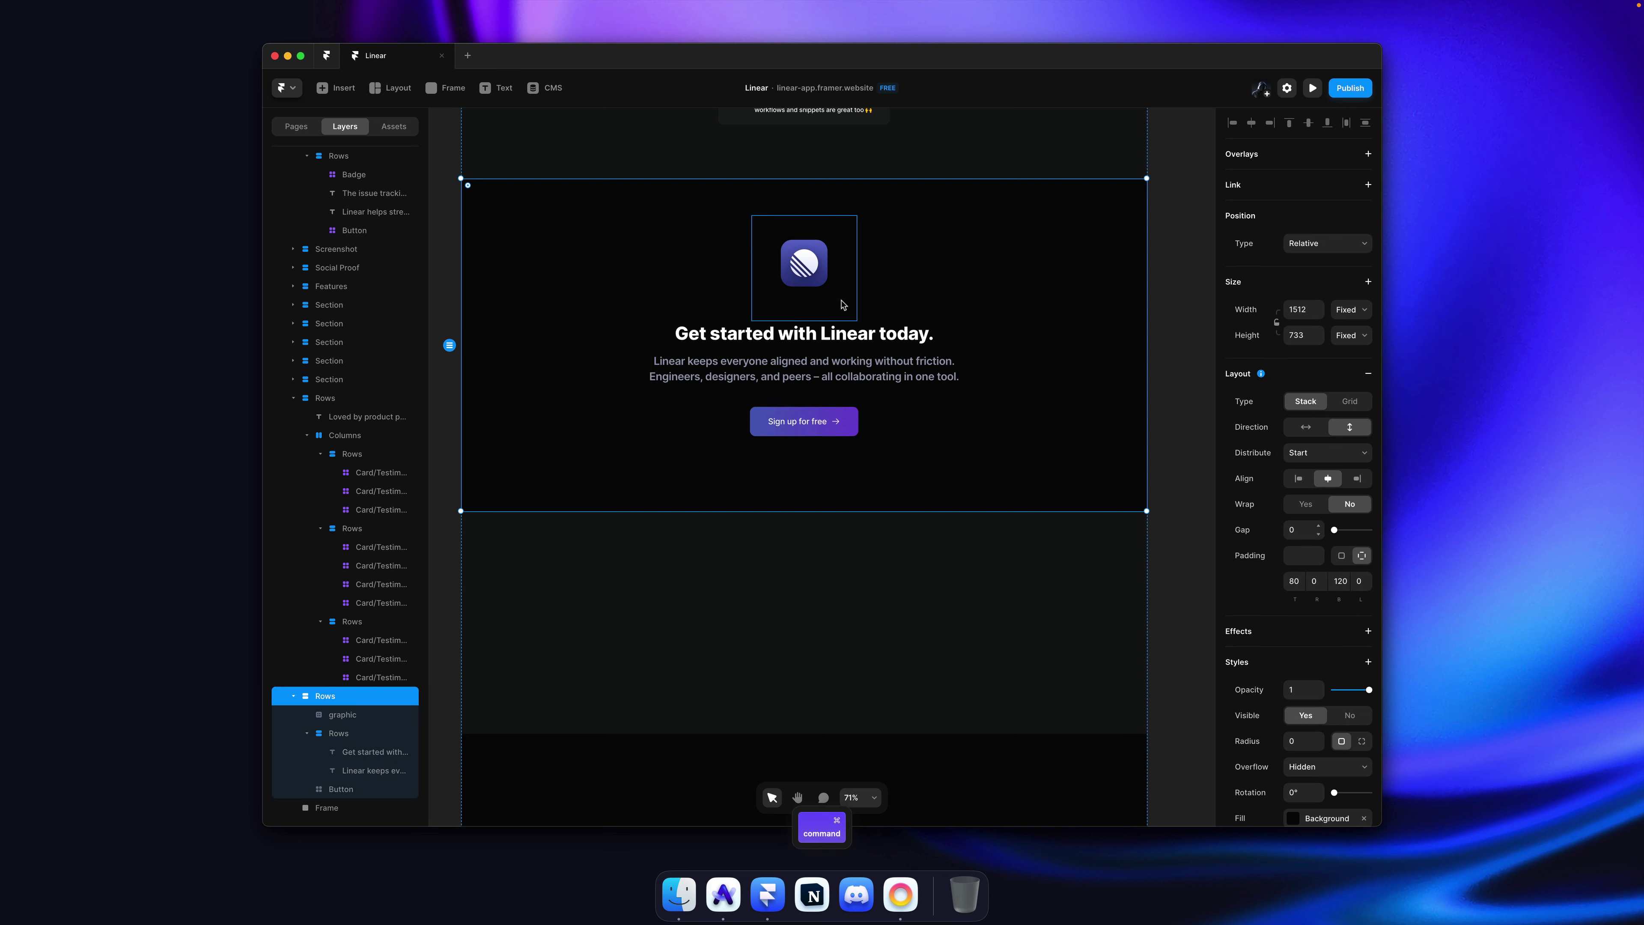
left_click(848, 385, "super")
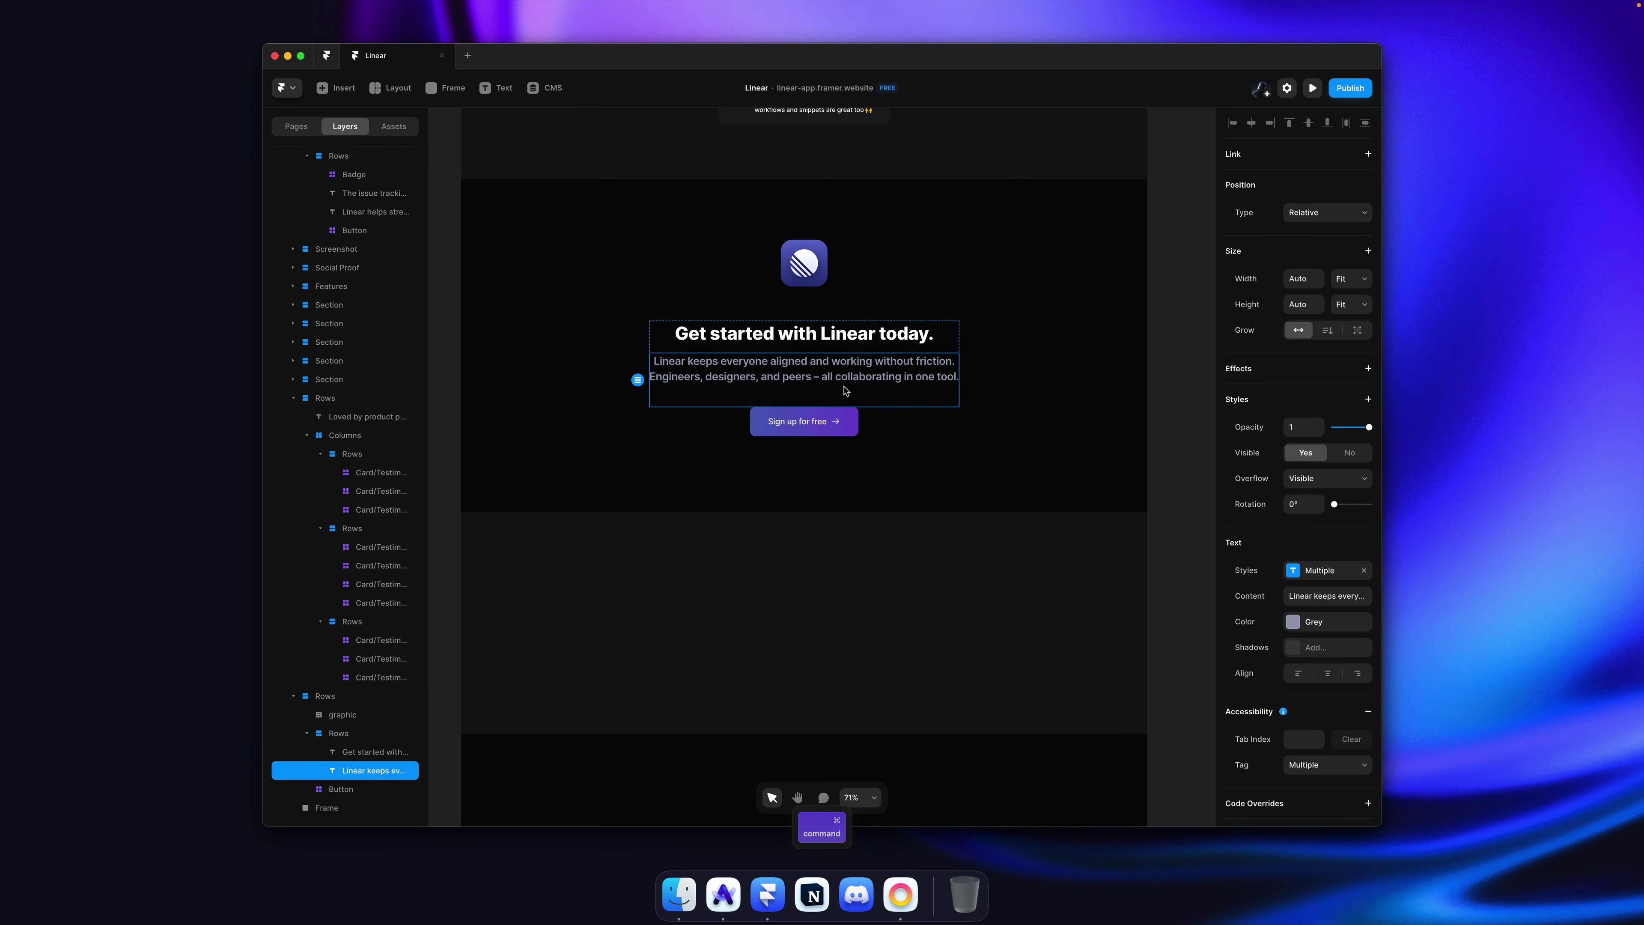
left_click(906, 358)
left_click(855, 391, "super")
double_click(854, 391)
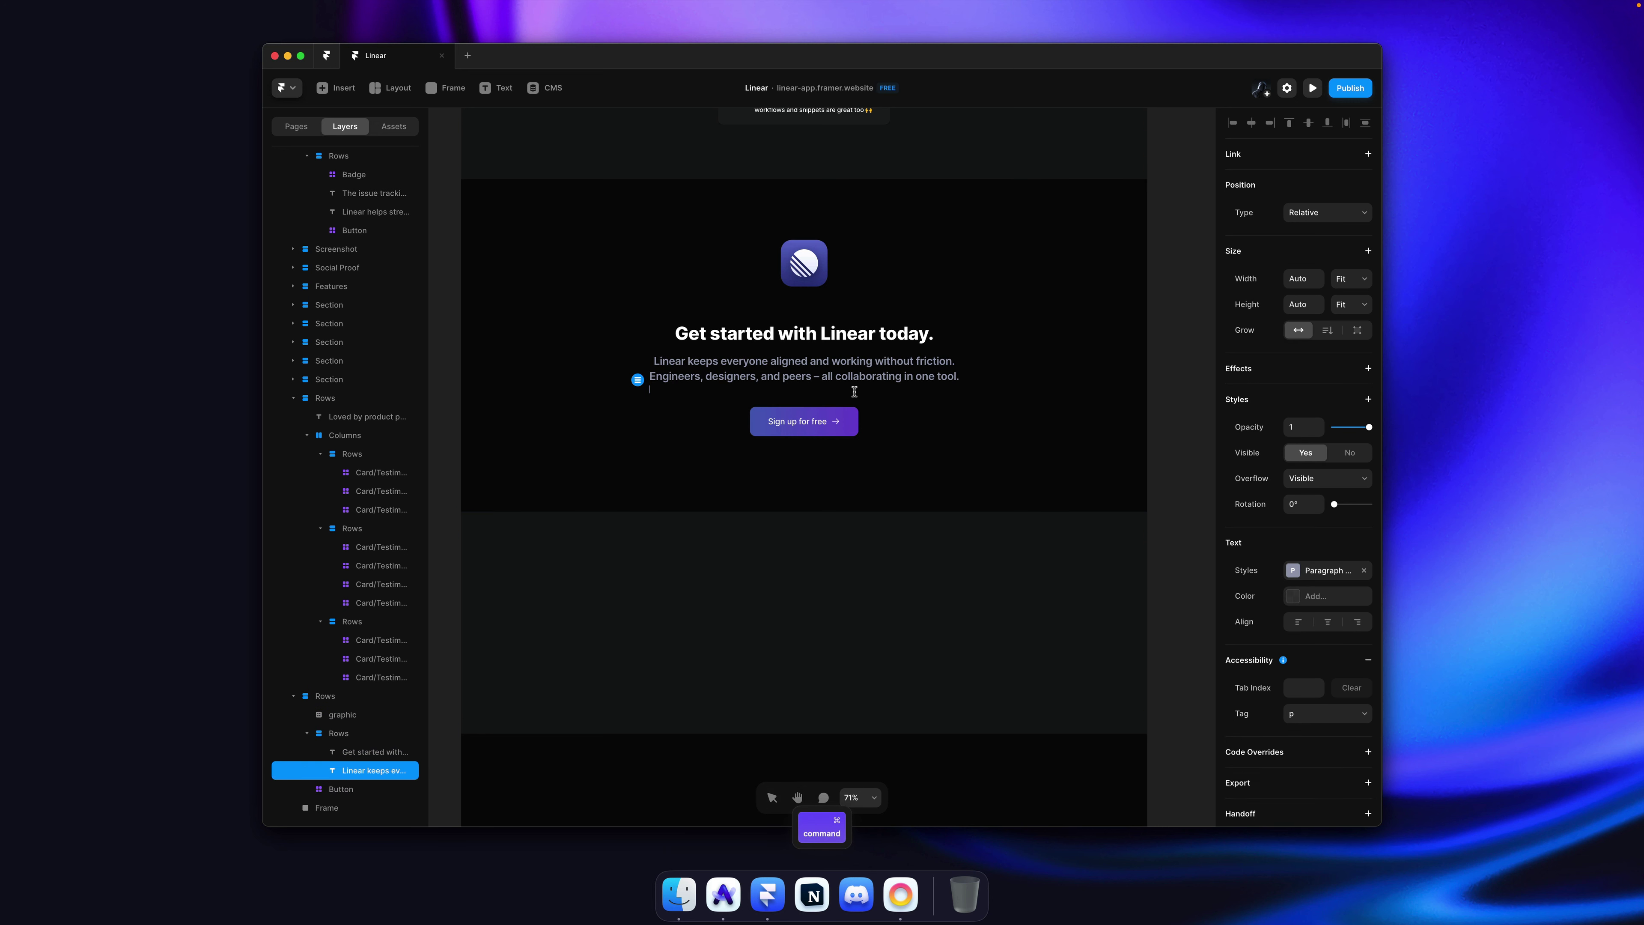
key("Escape")
key("Escape")
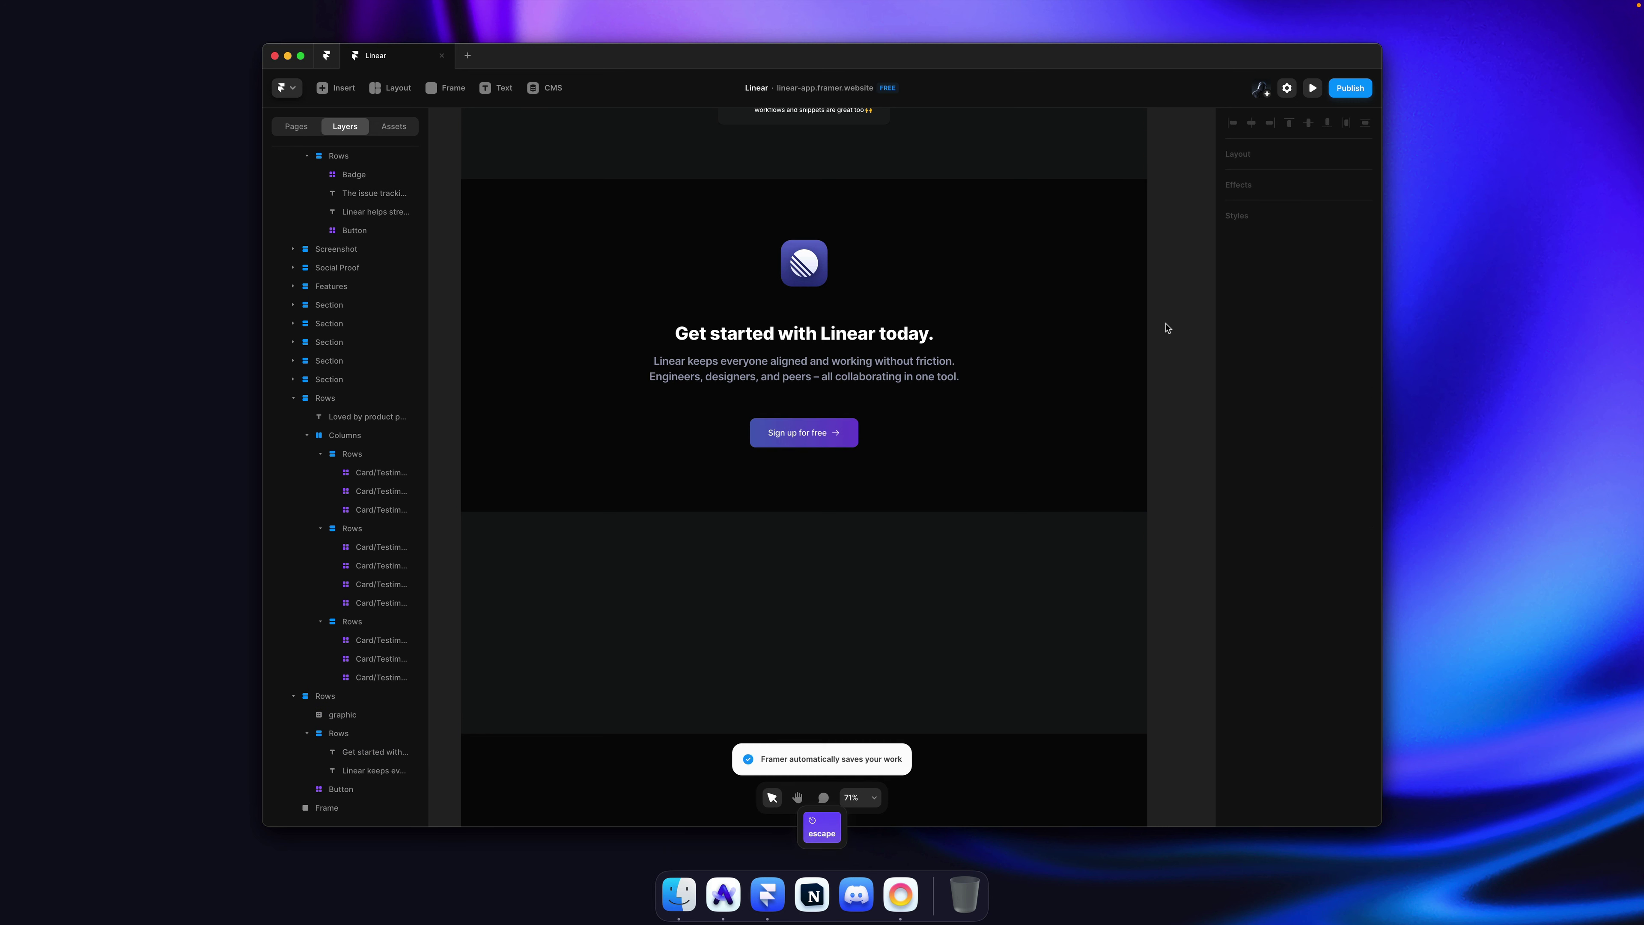
key("super+Tab")
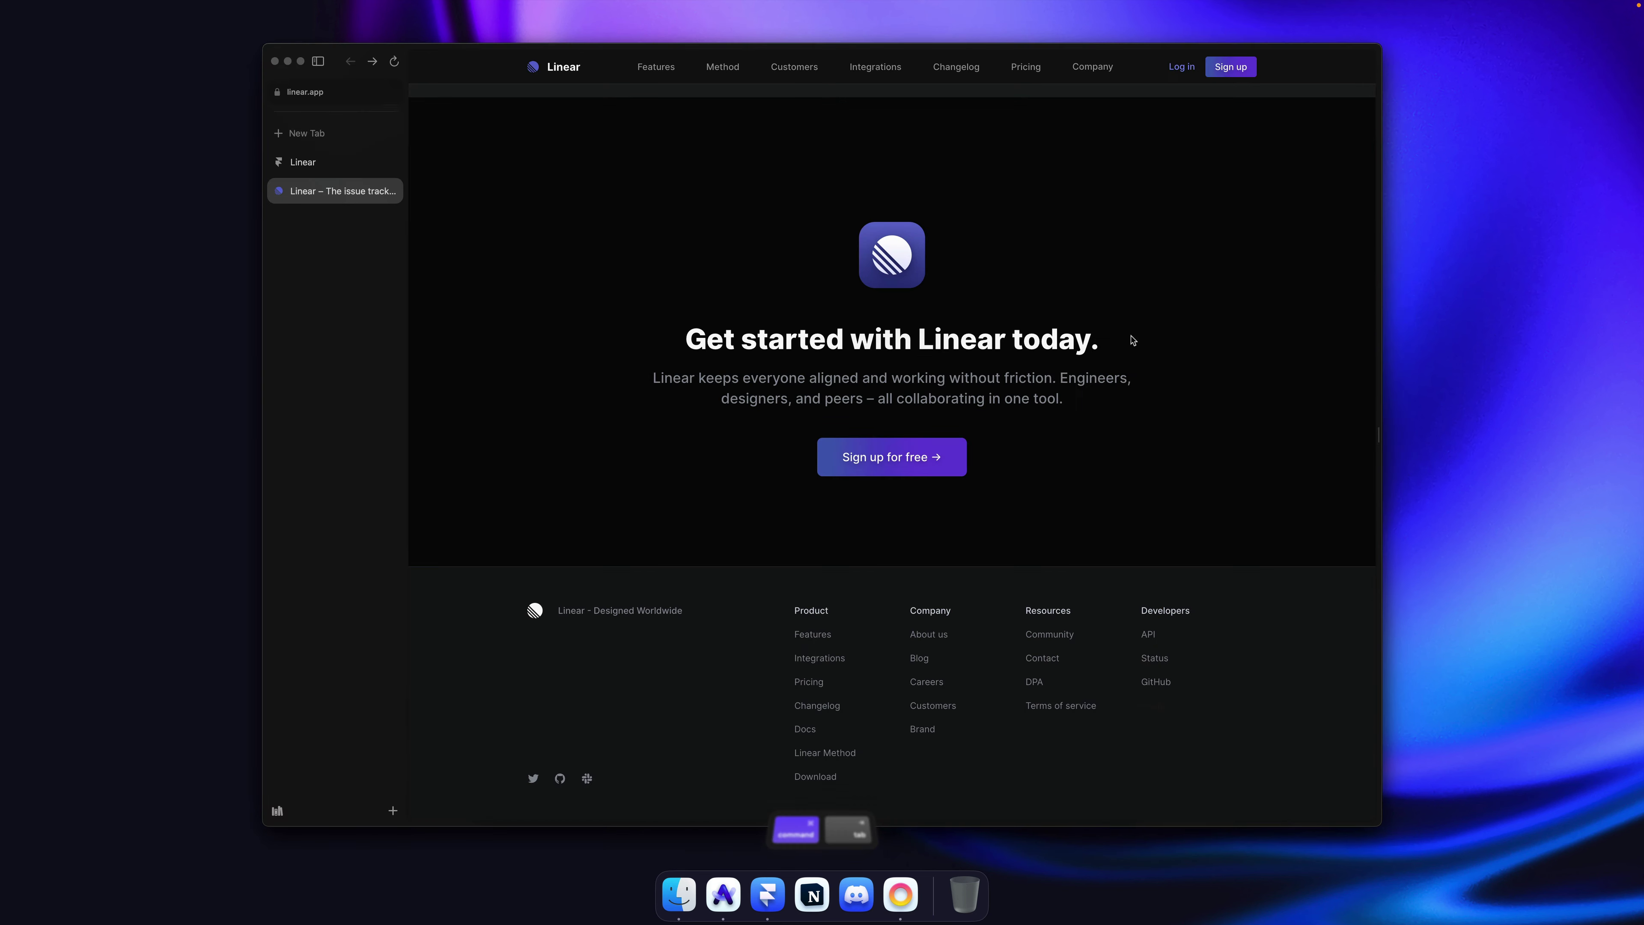
Step: Compare the published clone's tab with the real linear.app tab, scrolling through both
left_click(318, 163)
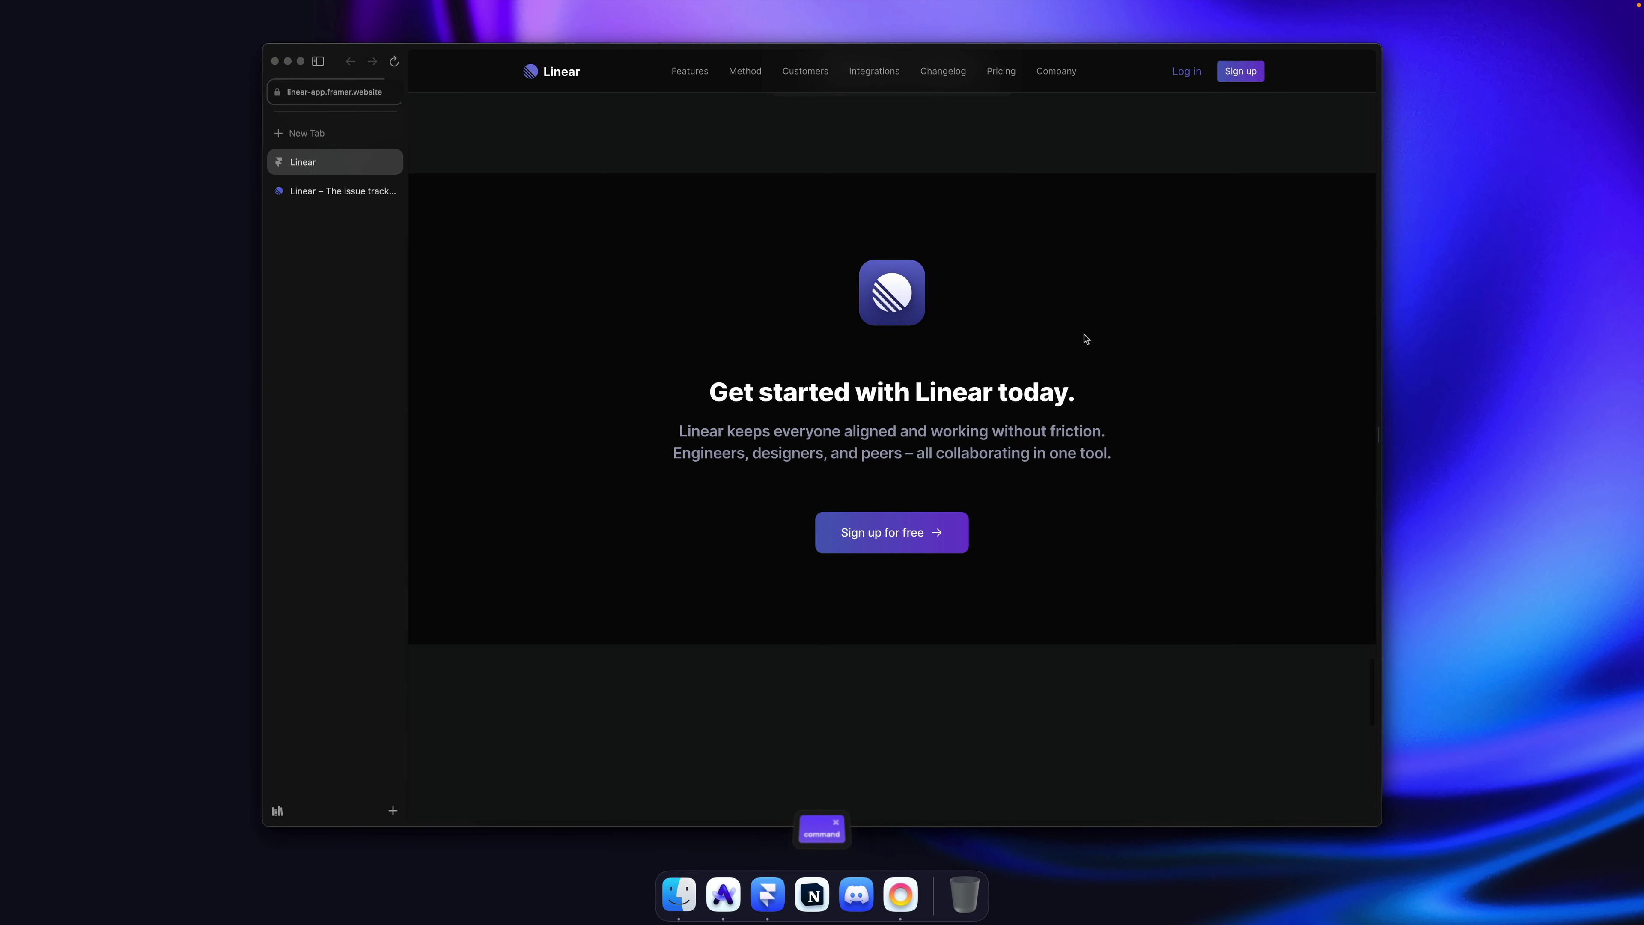
scroll(1086, 339, "down", 3)
left_click(333, 191)
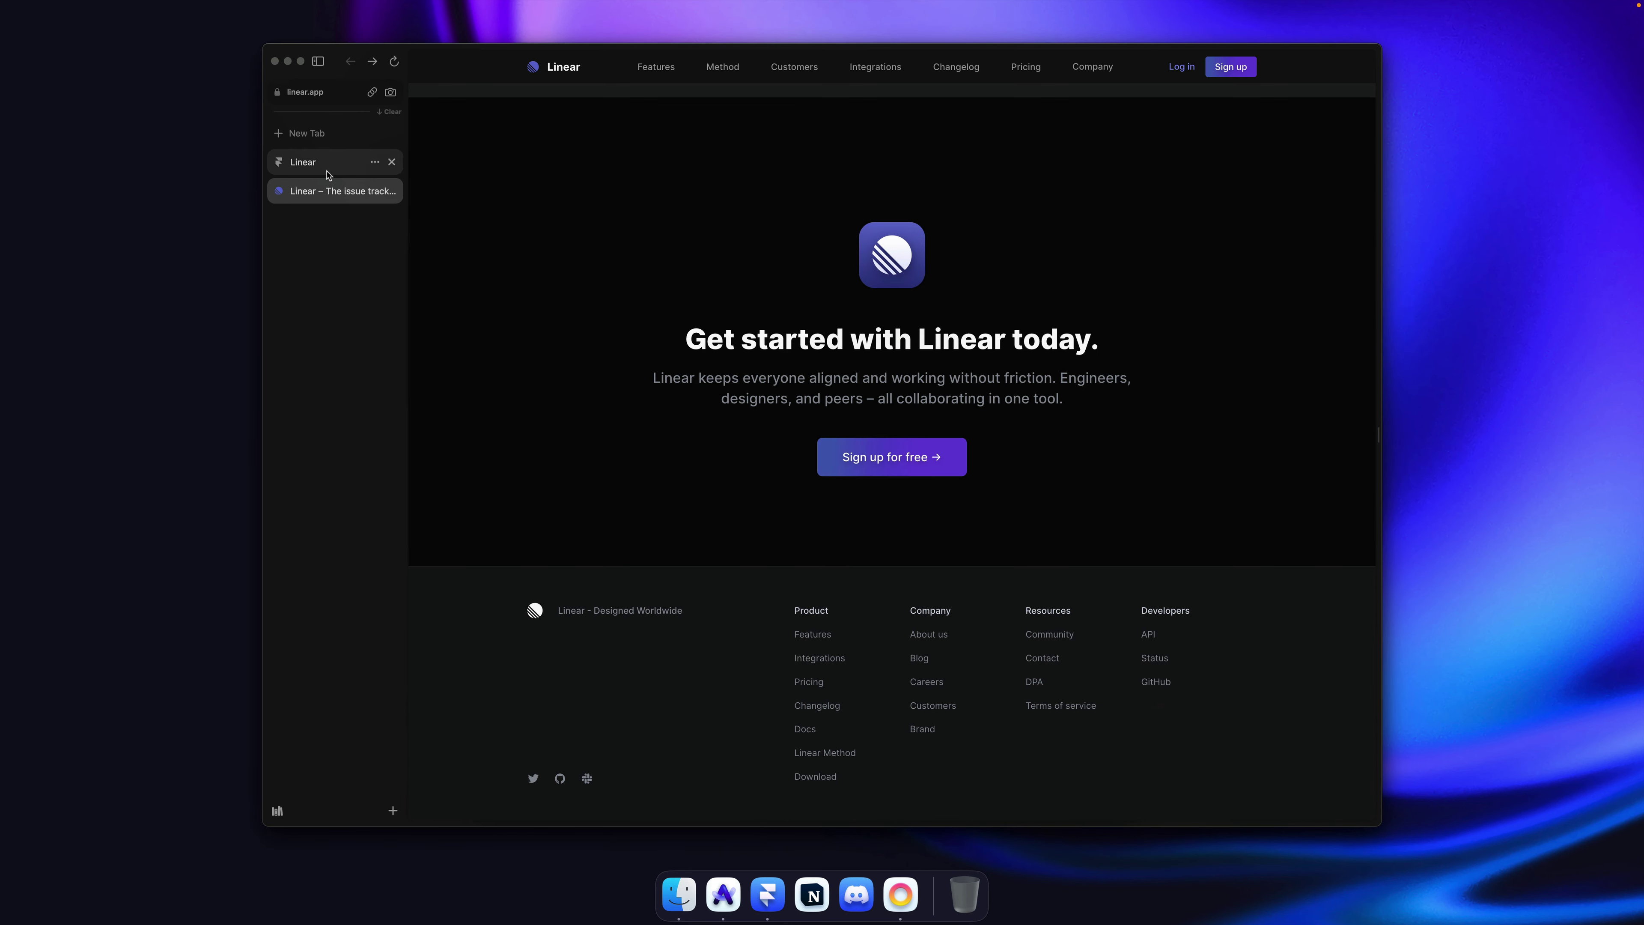
left_click(328, 170)
scroll(1058, 335, "down", 2)
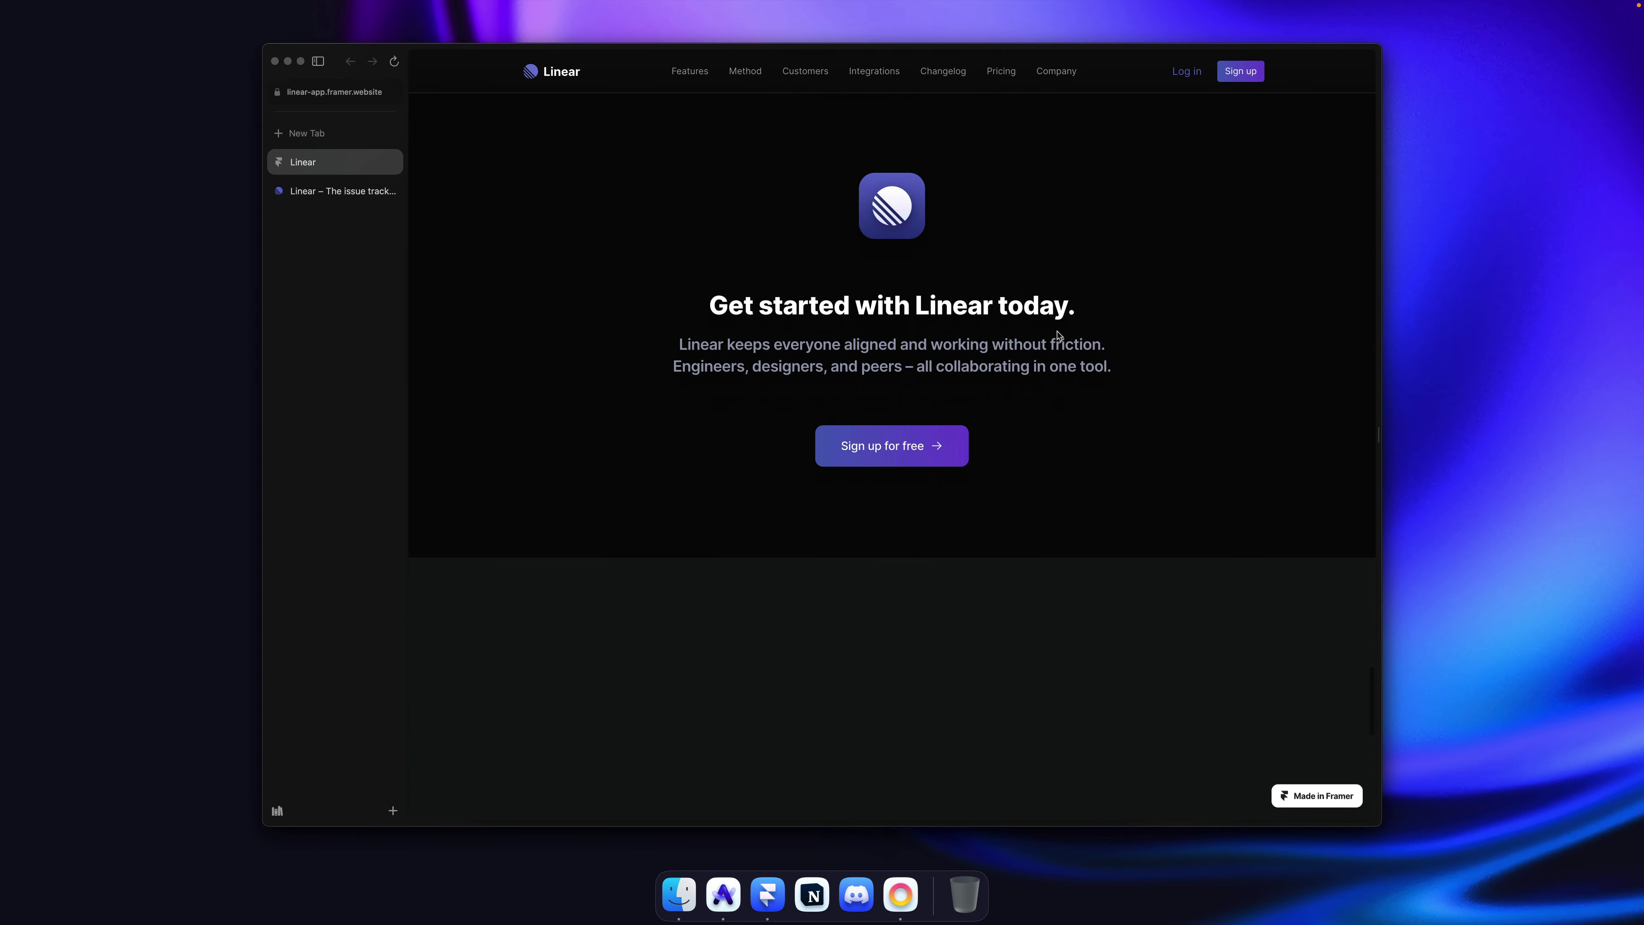
scroll(1058, 334, "up", 1)
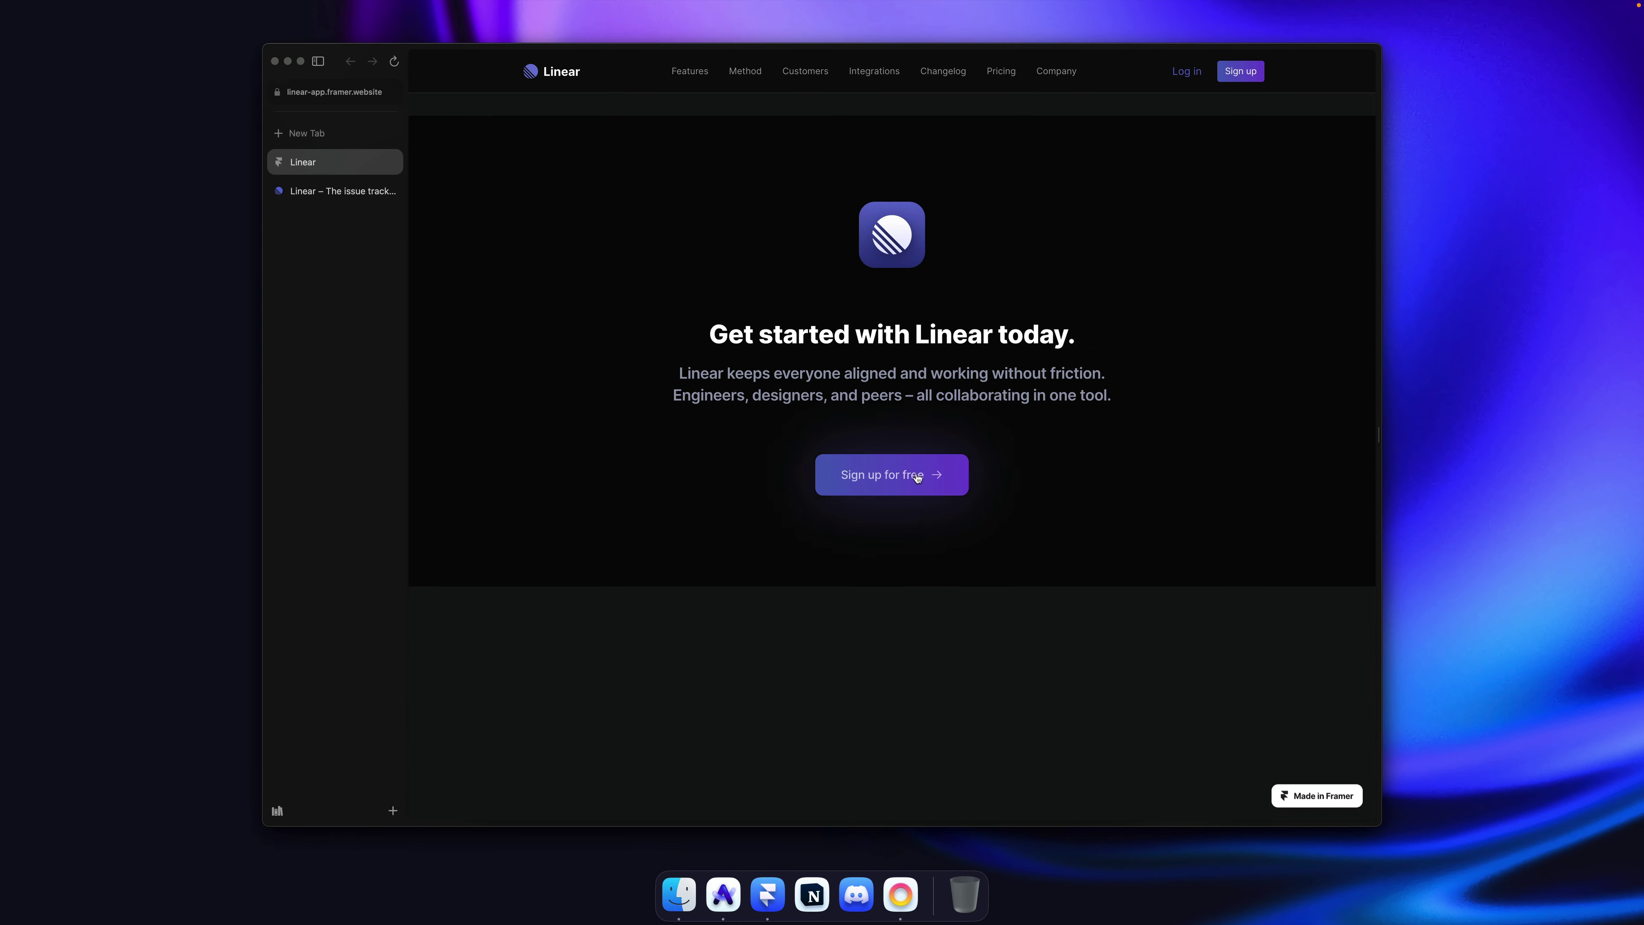
scroll(786, 382, "up", 3)
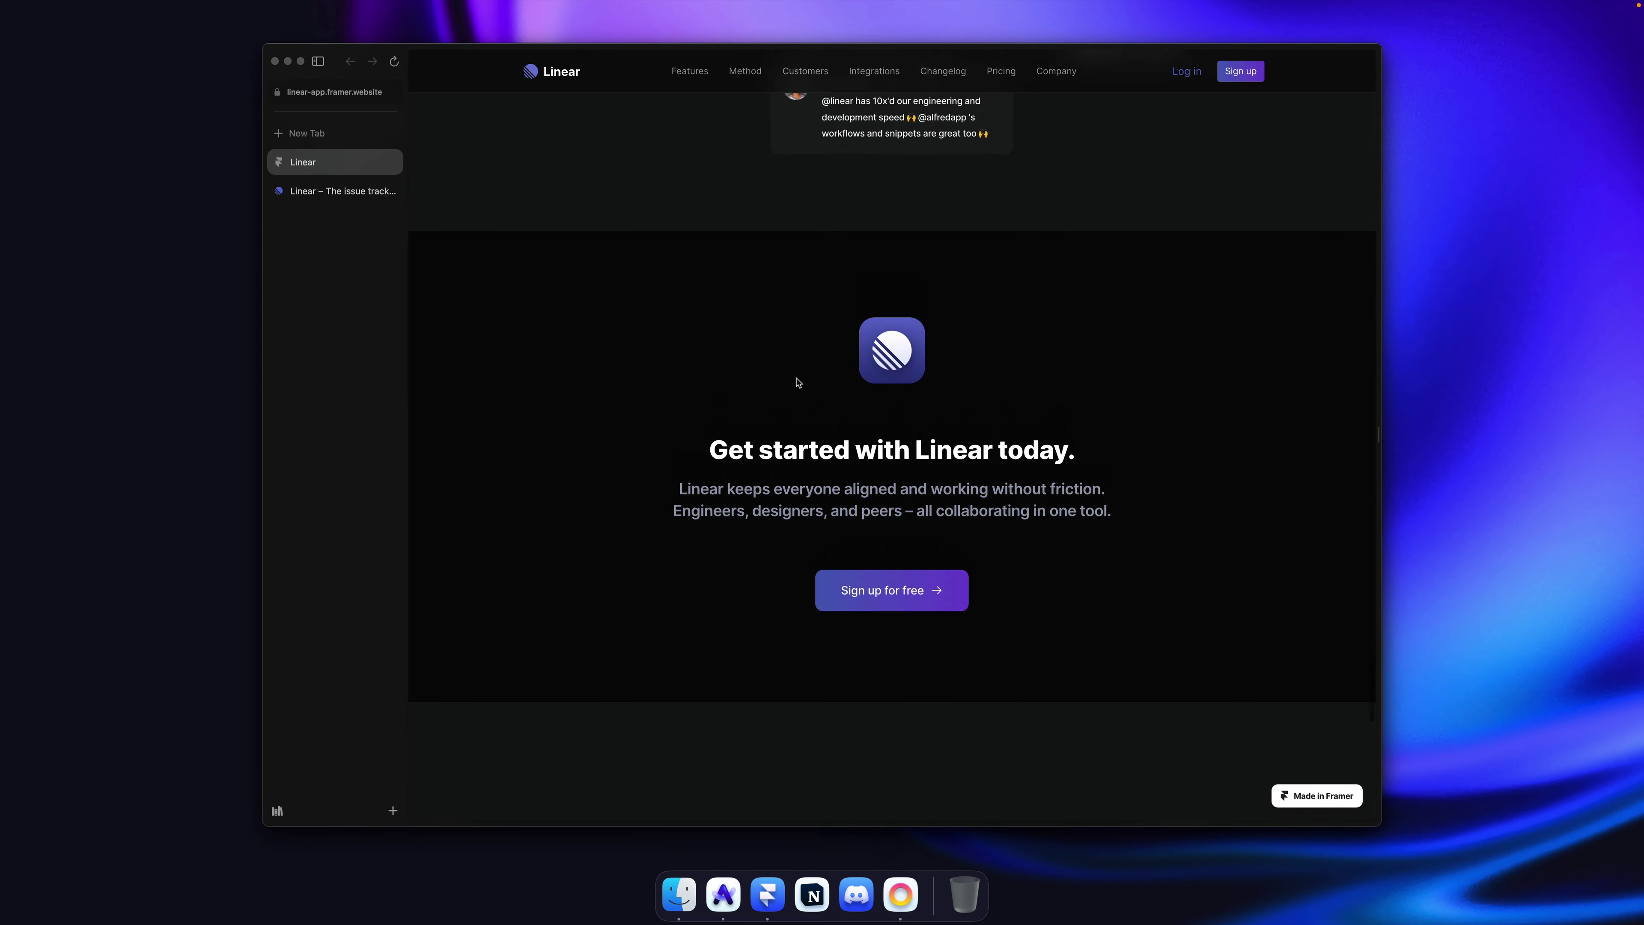
scroll(797, 382, "down", 5)
scroll(679, 286, "up", 2)
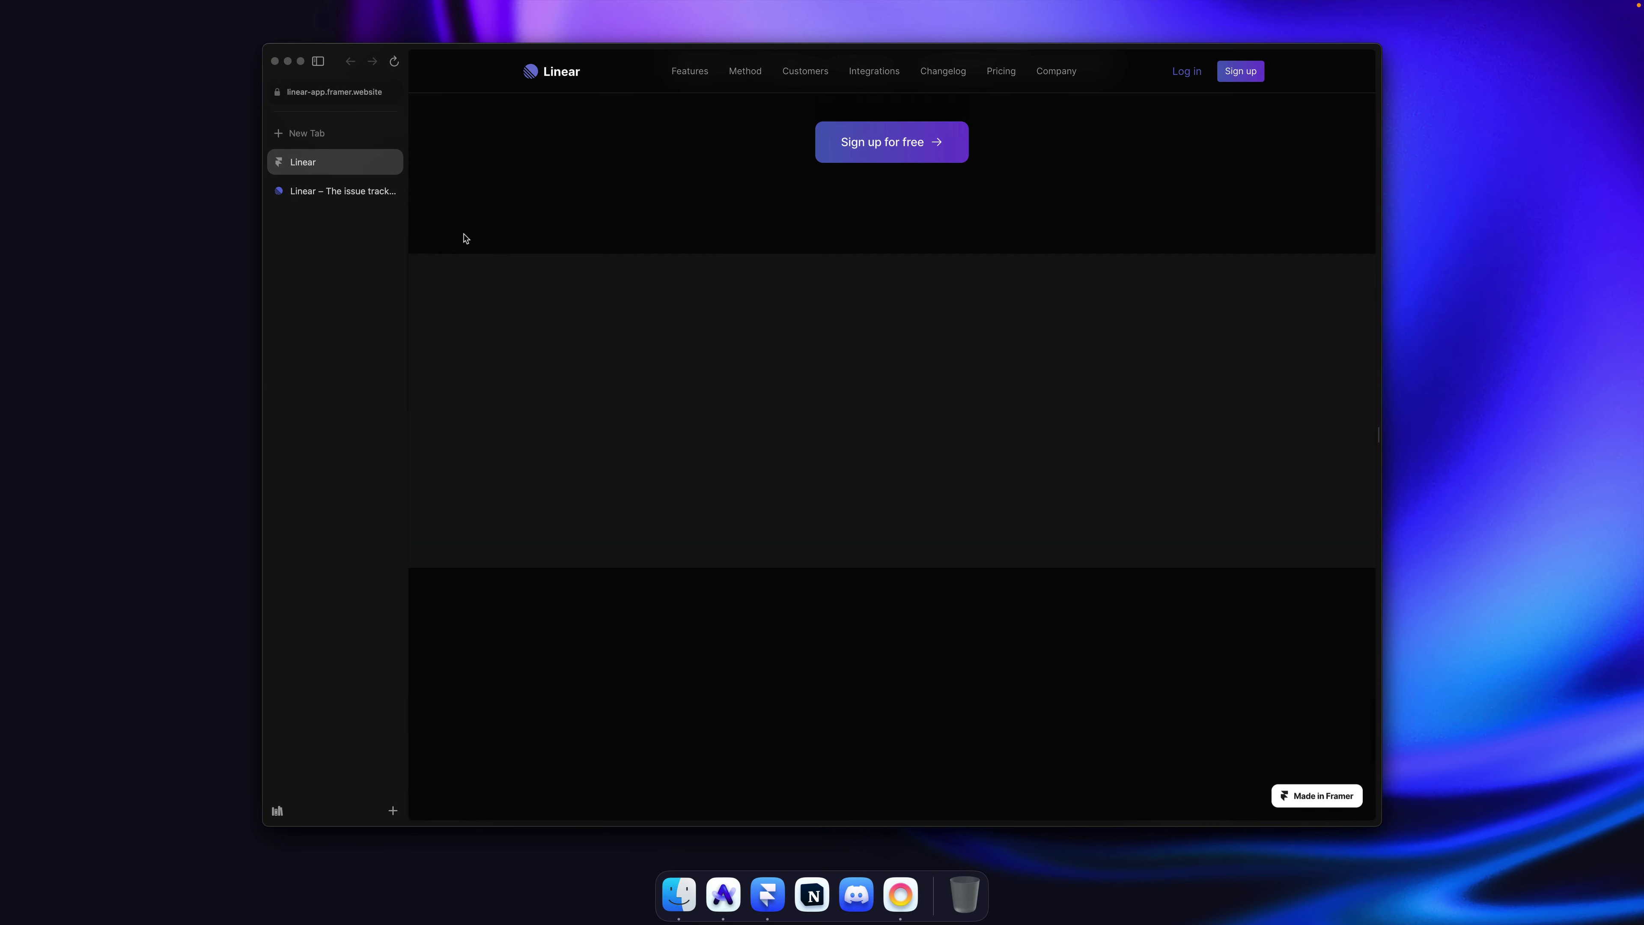
Step: Inspect the real linear.app footer logo's code, then close the developer tools
left_click(317, 192)
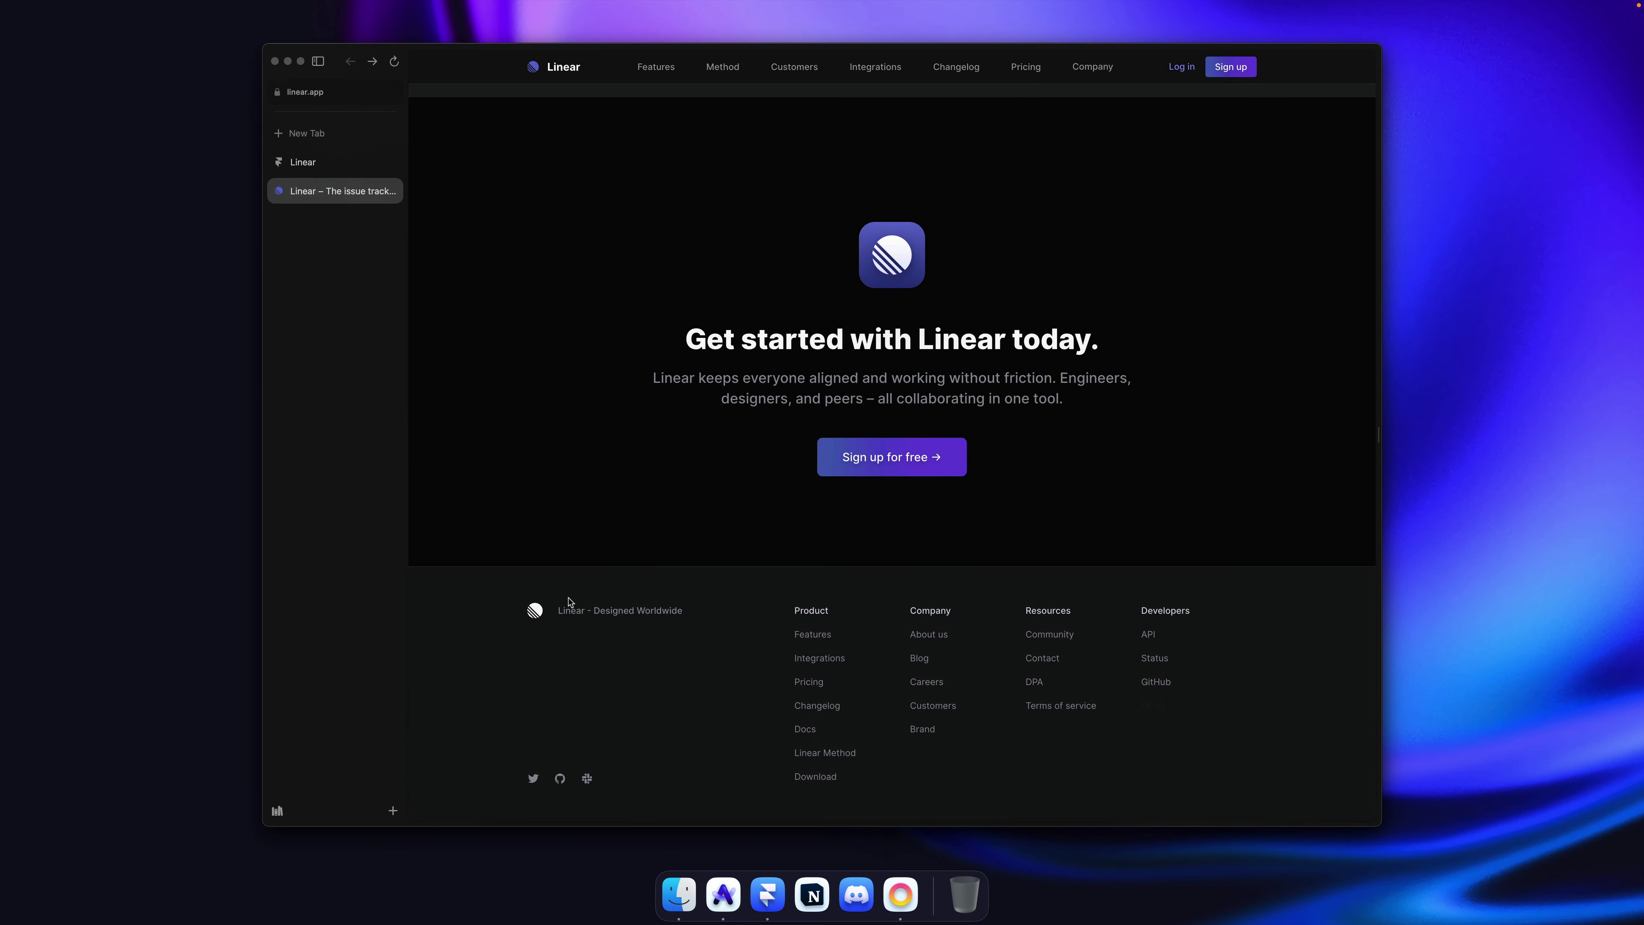
right_click(539, 612)
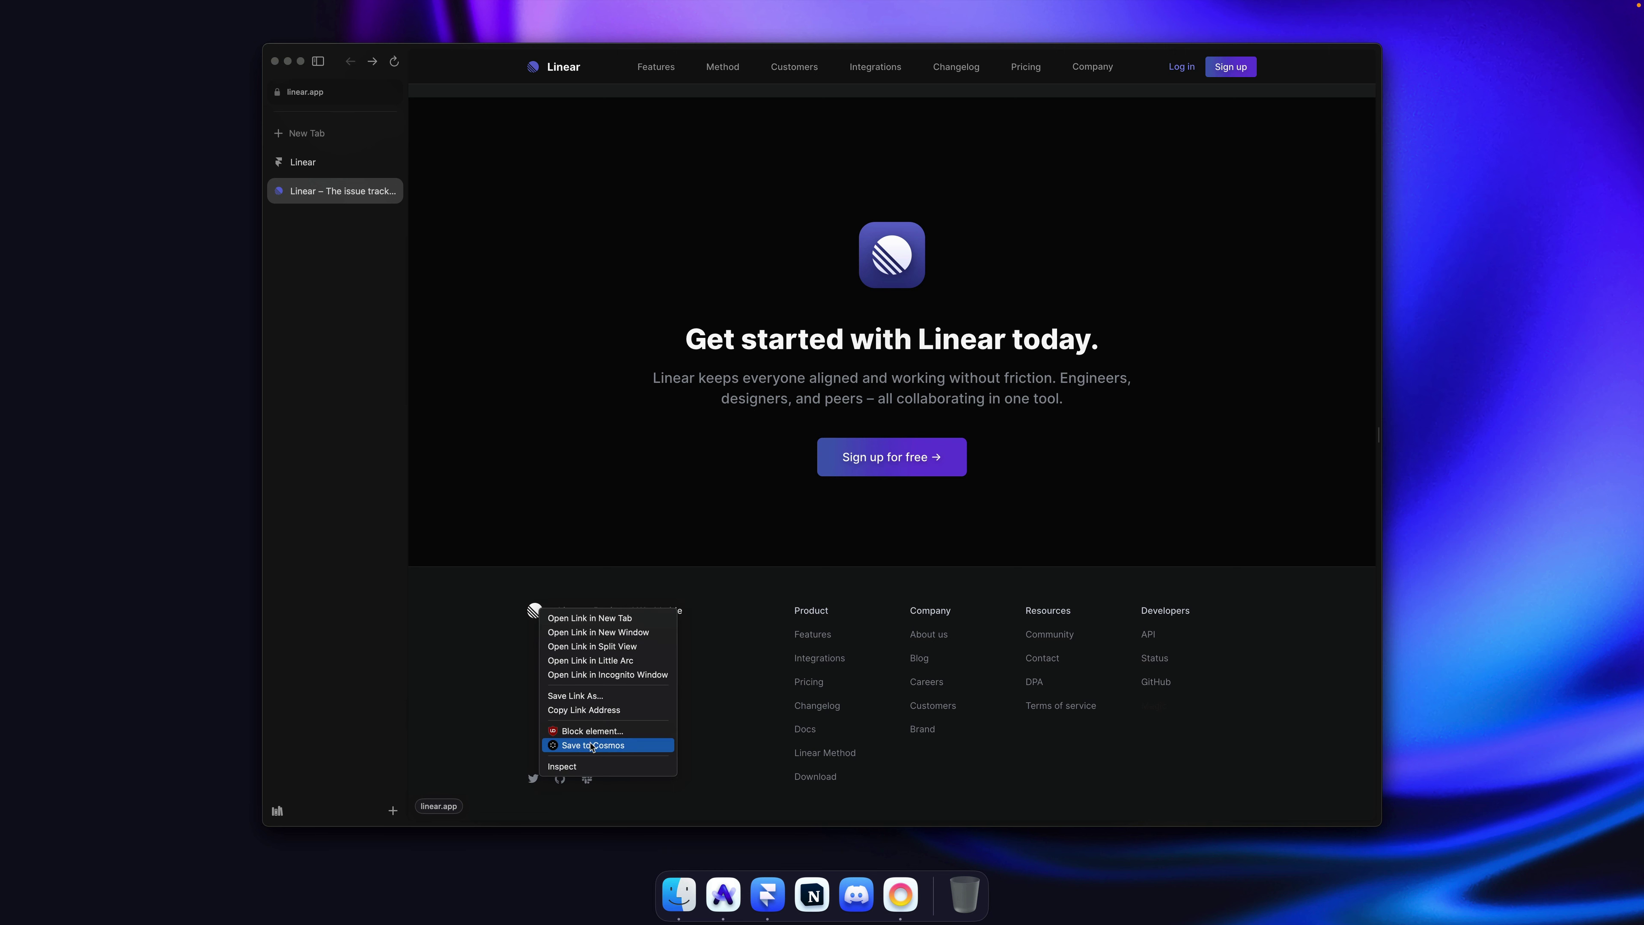
left_click(586, 767)
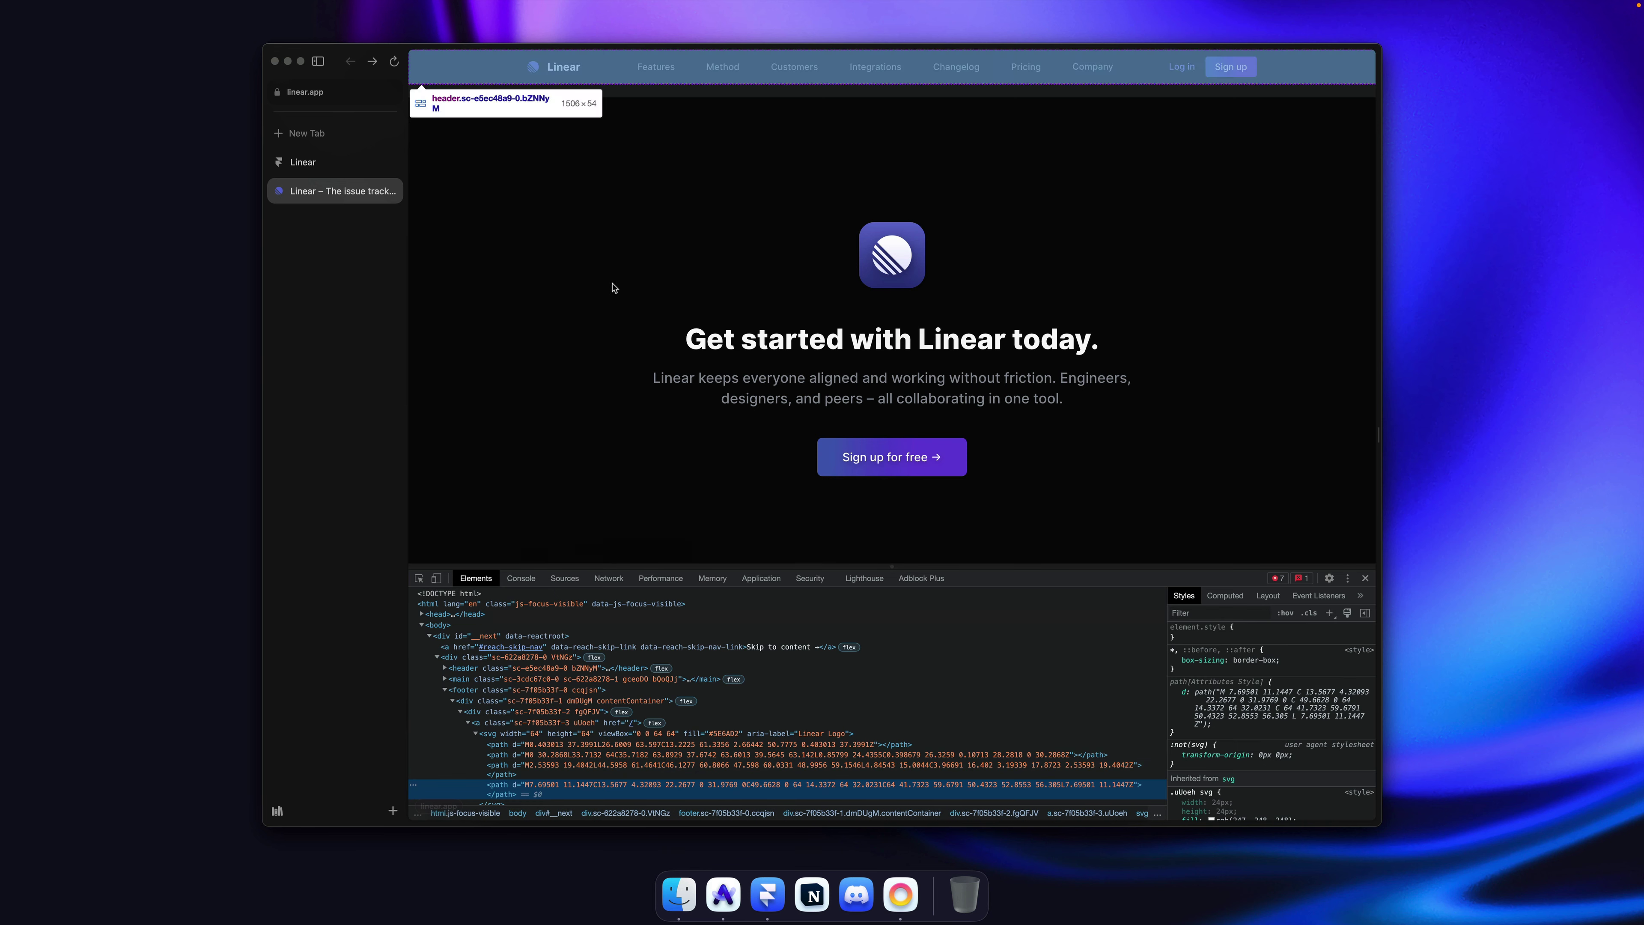
scroll(601, 215, "down", 2)
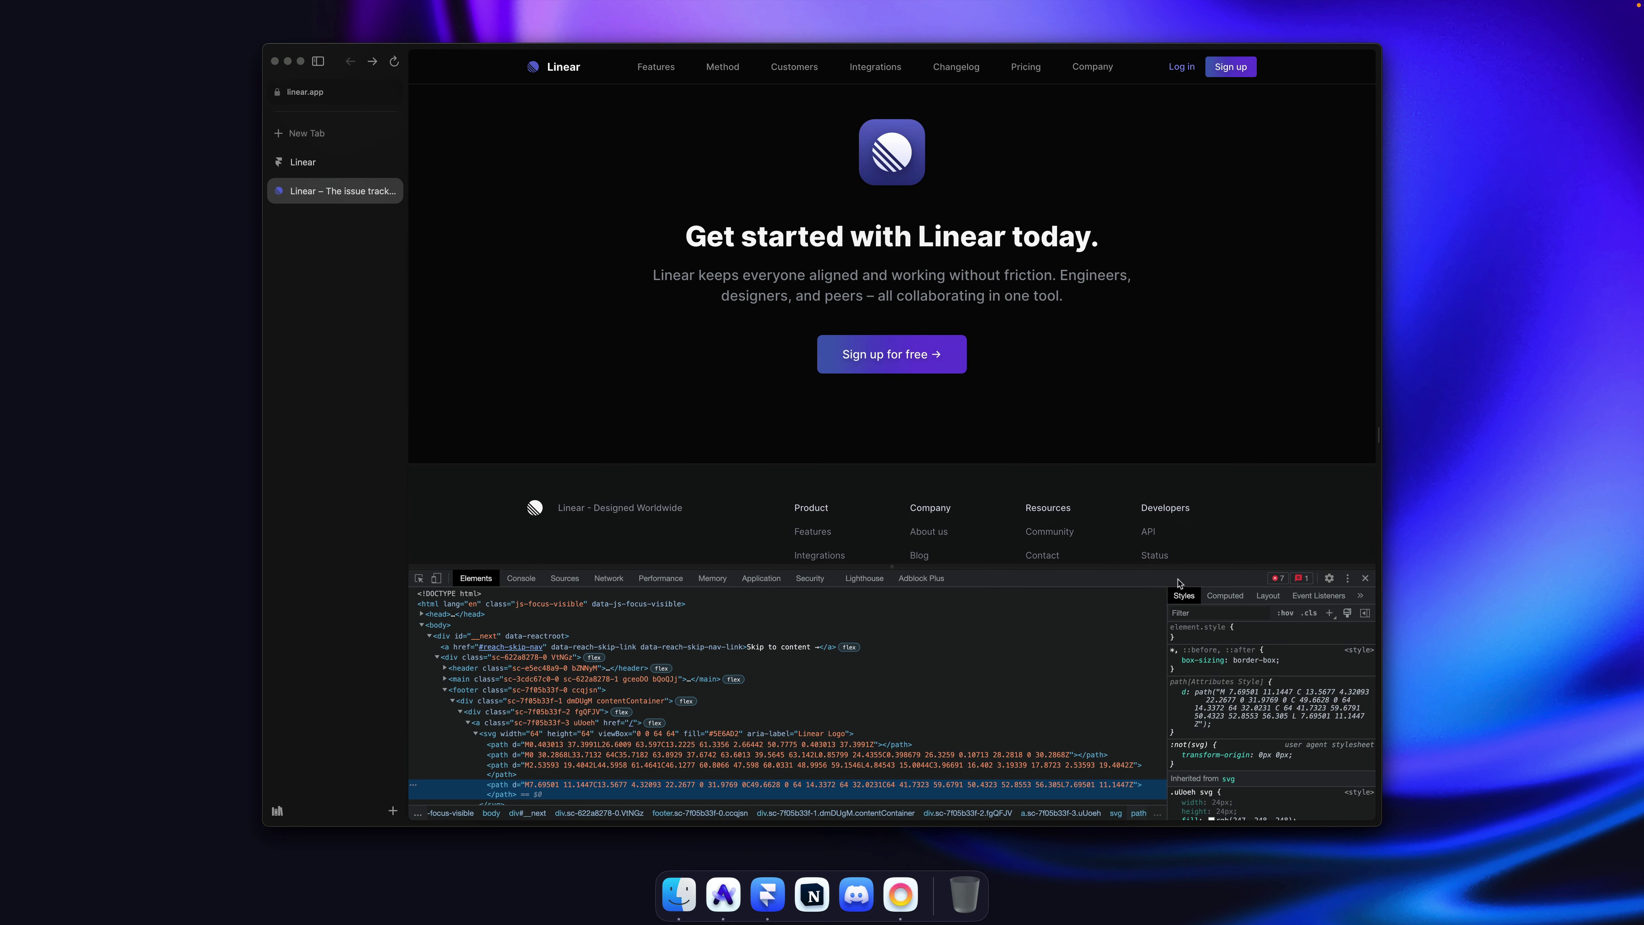
key("super+alt+i")
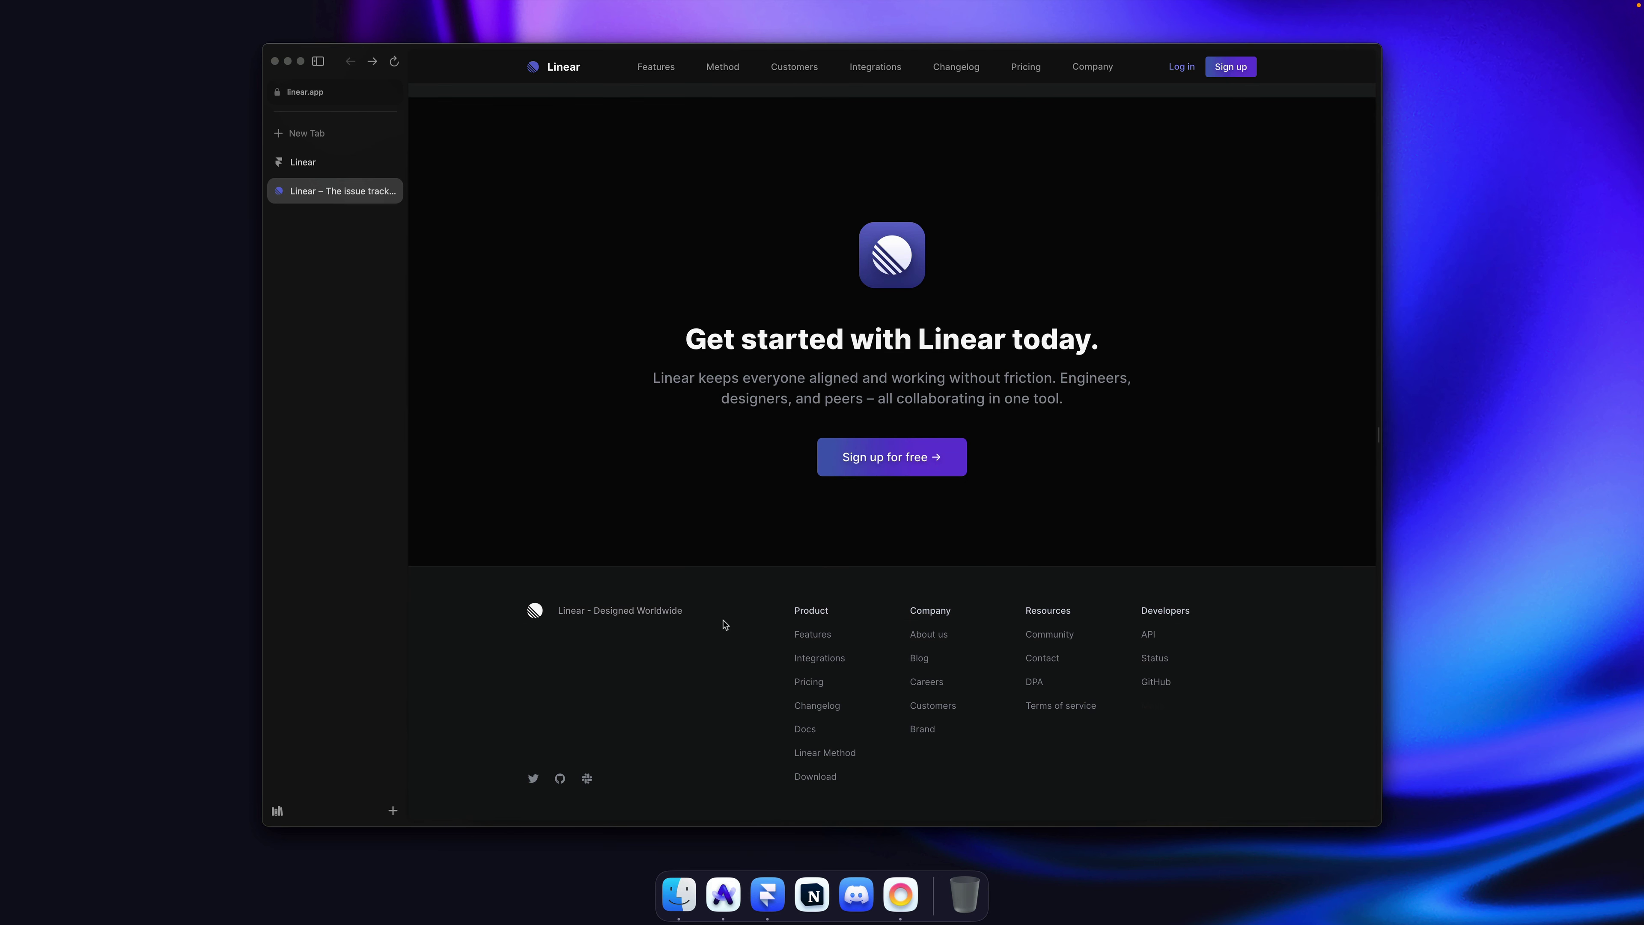
key("super+Tab")
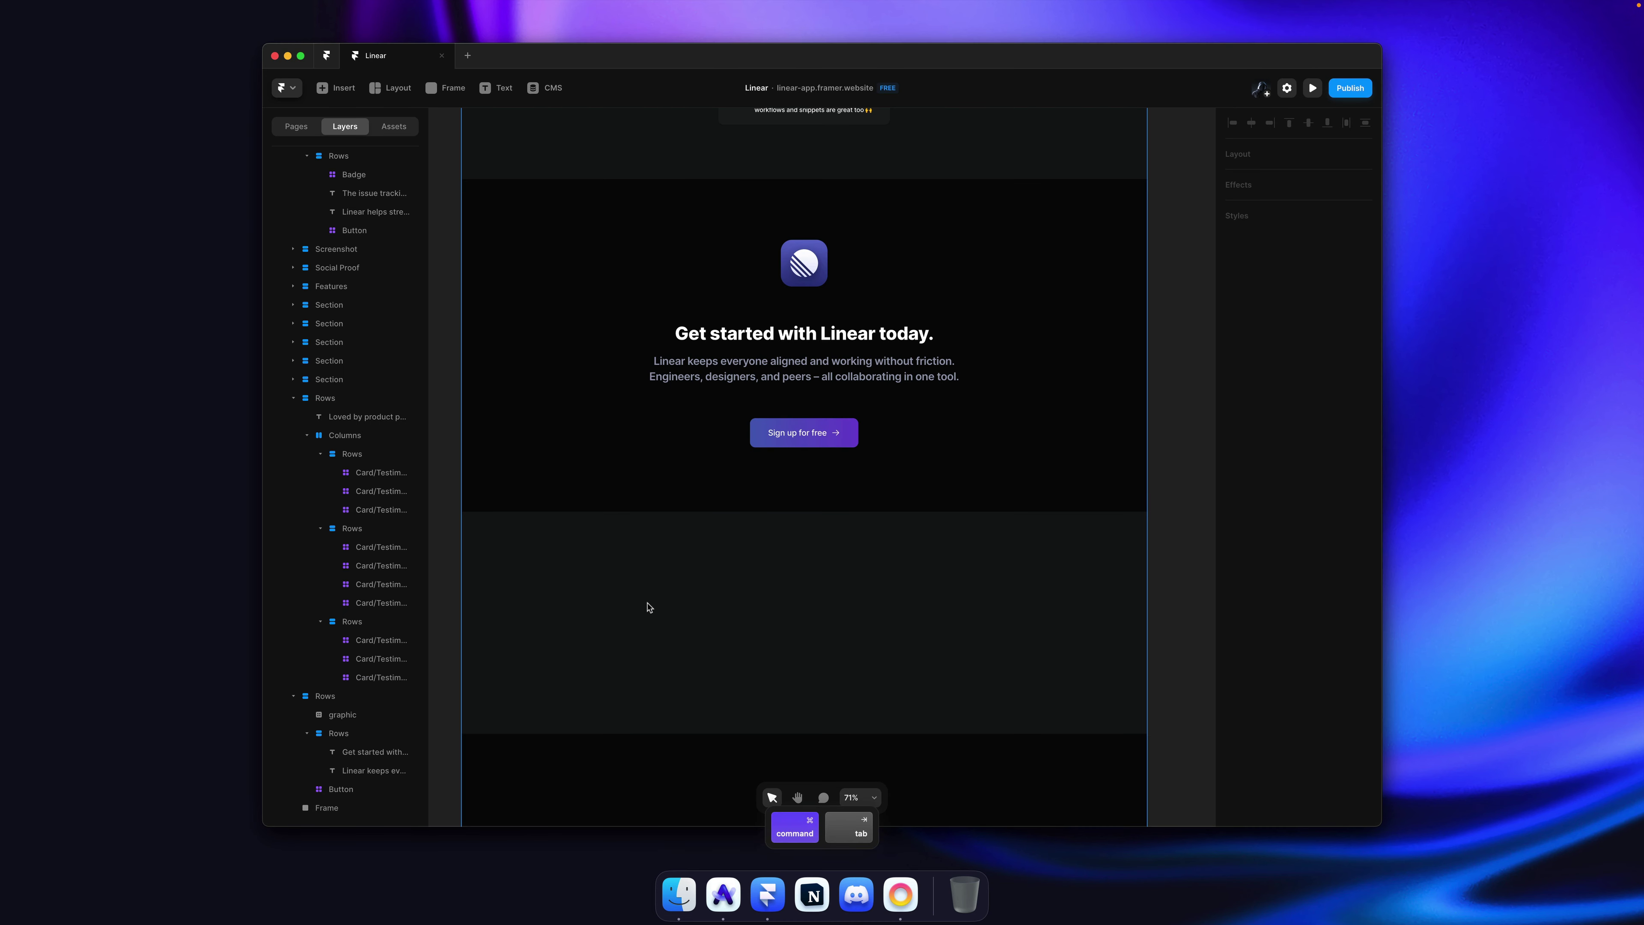
Step: Drag the Linear logo from Assets into the Charcoal footer frame
key("super+v")
left_click(404, 126)
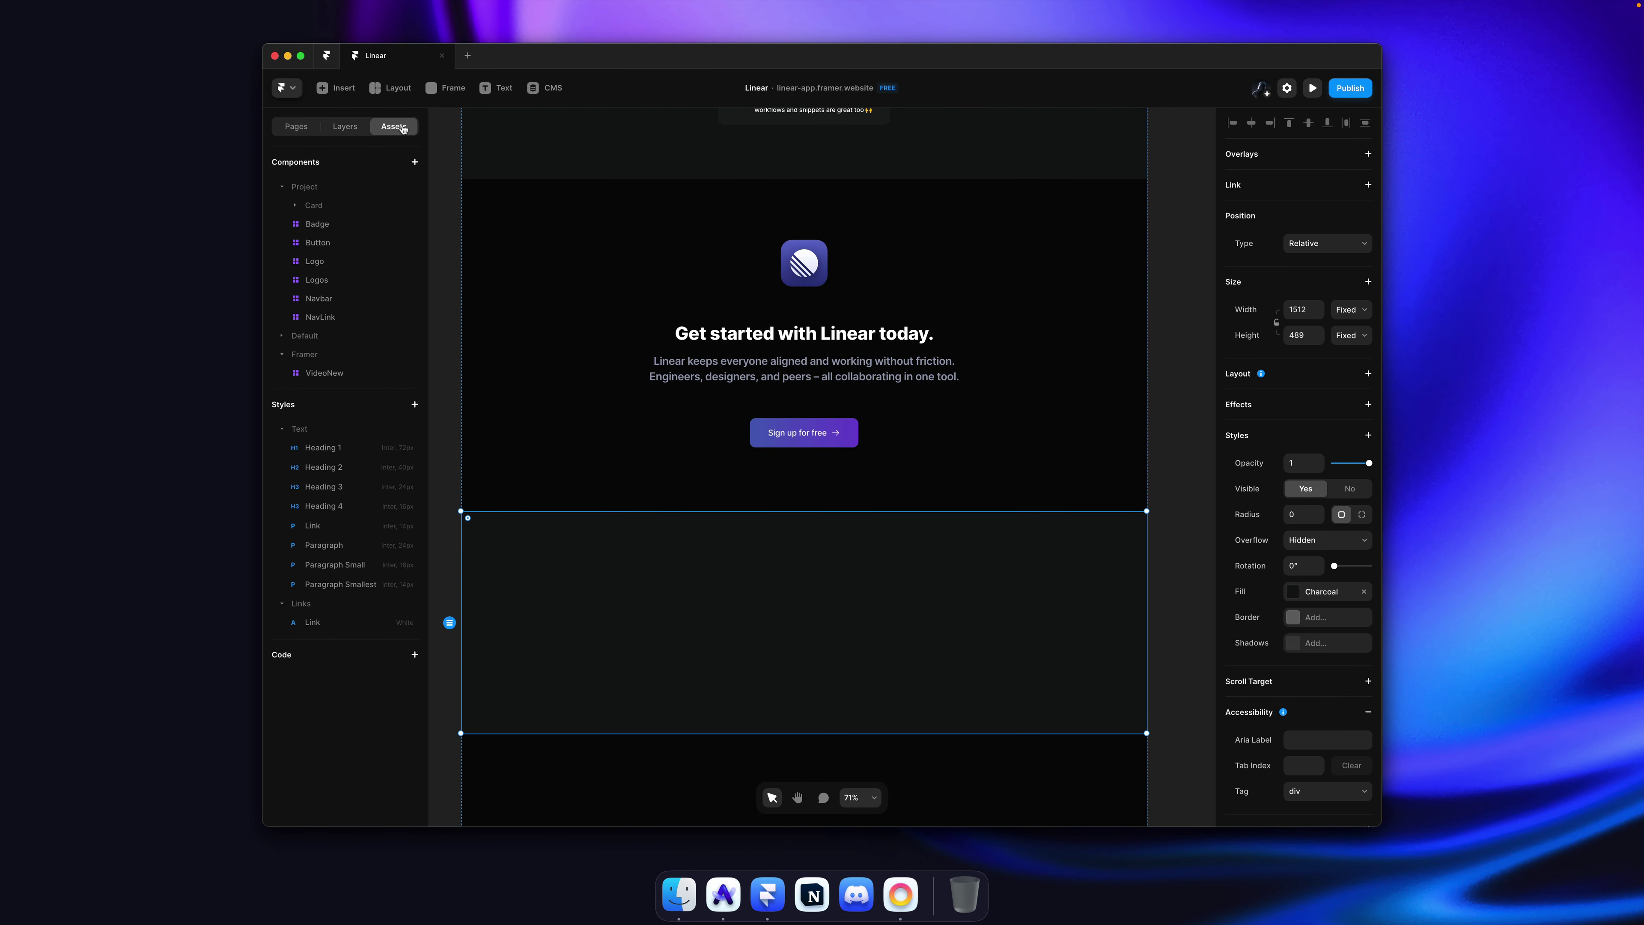
left_click_drag(312, 263, 570, 594)
scroll(648, 570, "down", 2)
left_click(678, 557)
key("super+Tab")
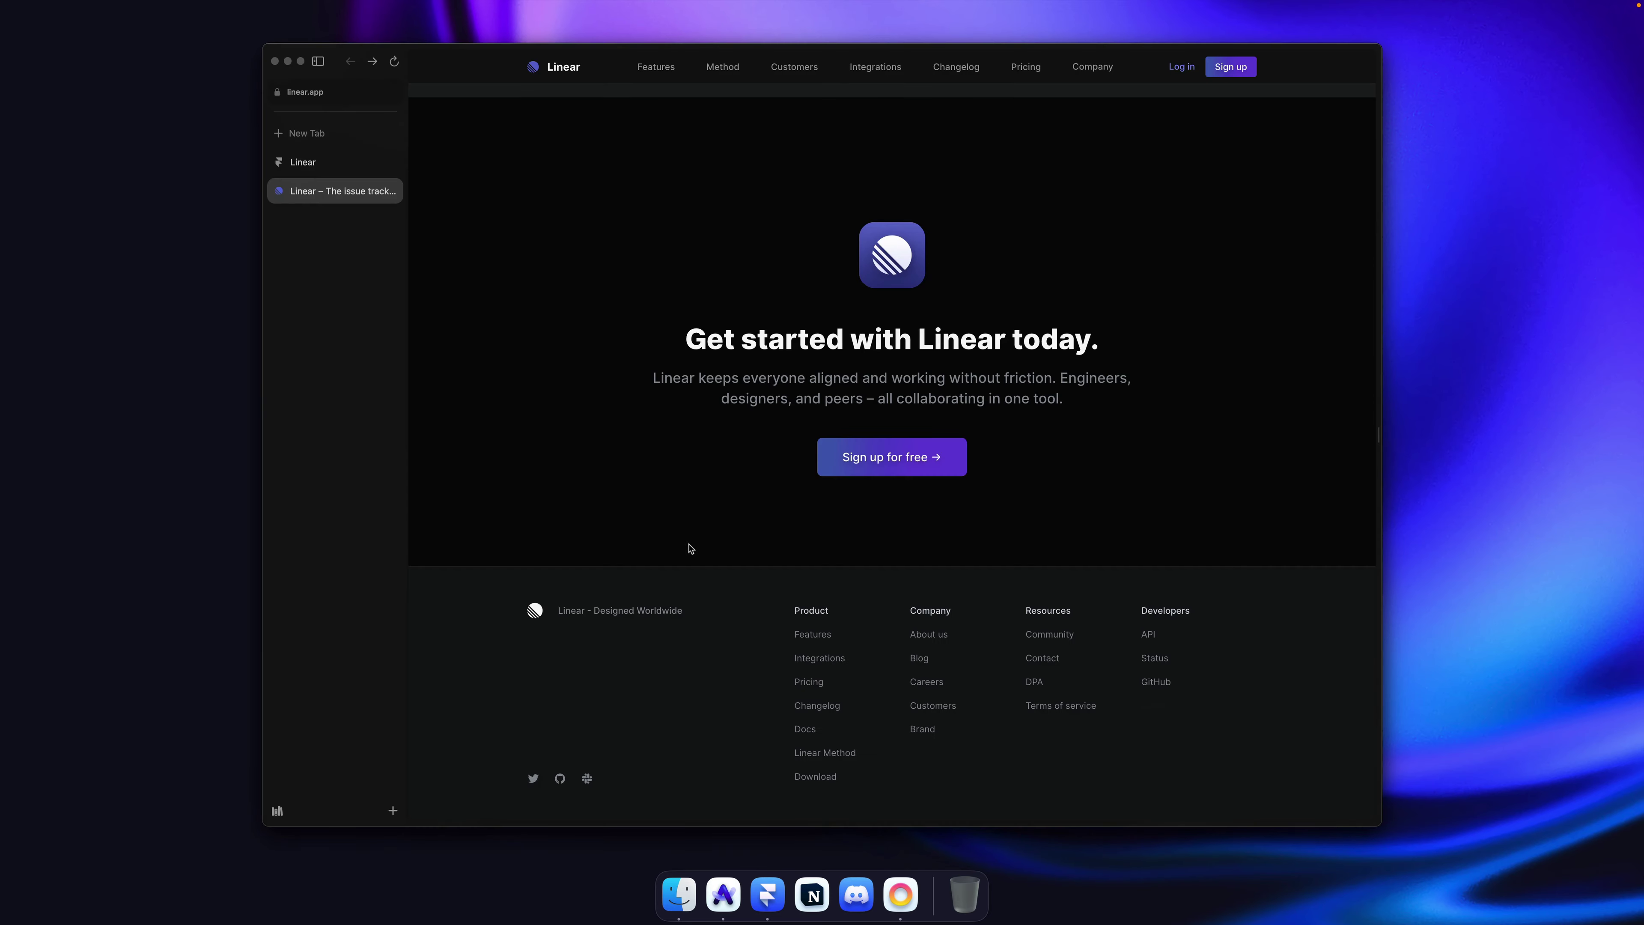
scroll(528, 619, "up", 10)
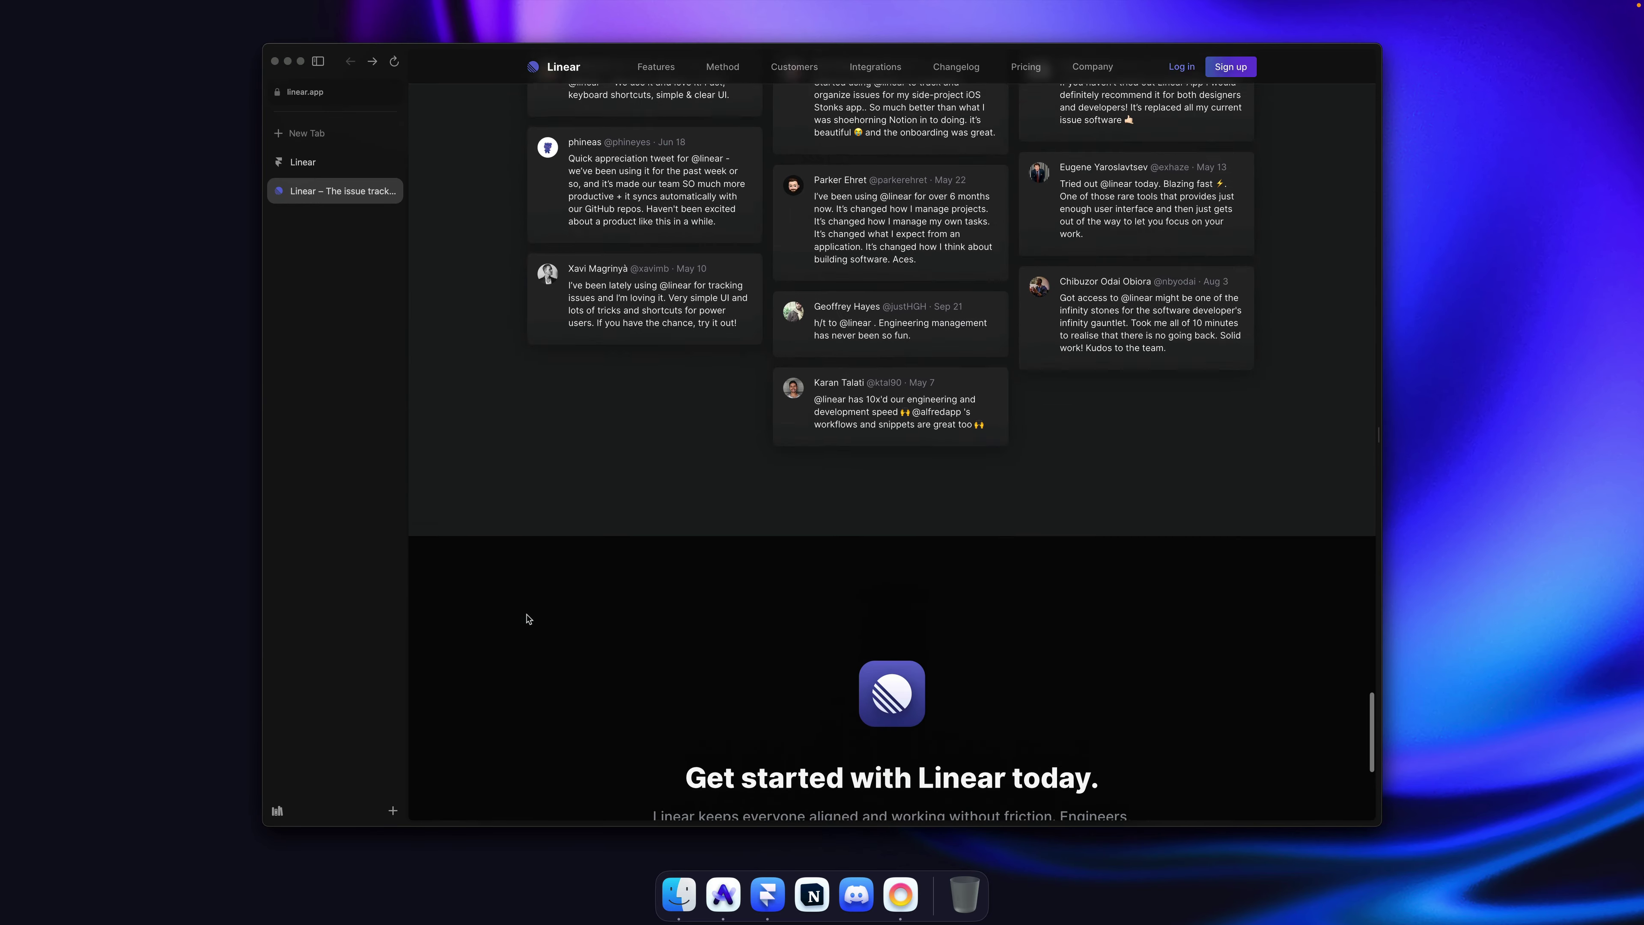
scroll(527, 618, "down", 10)
key("super+Tab")
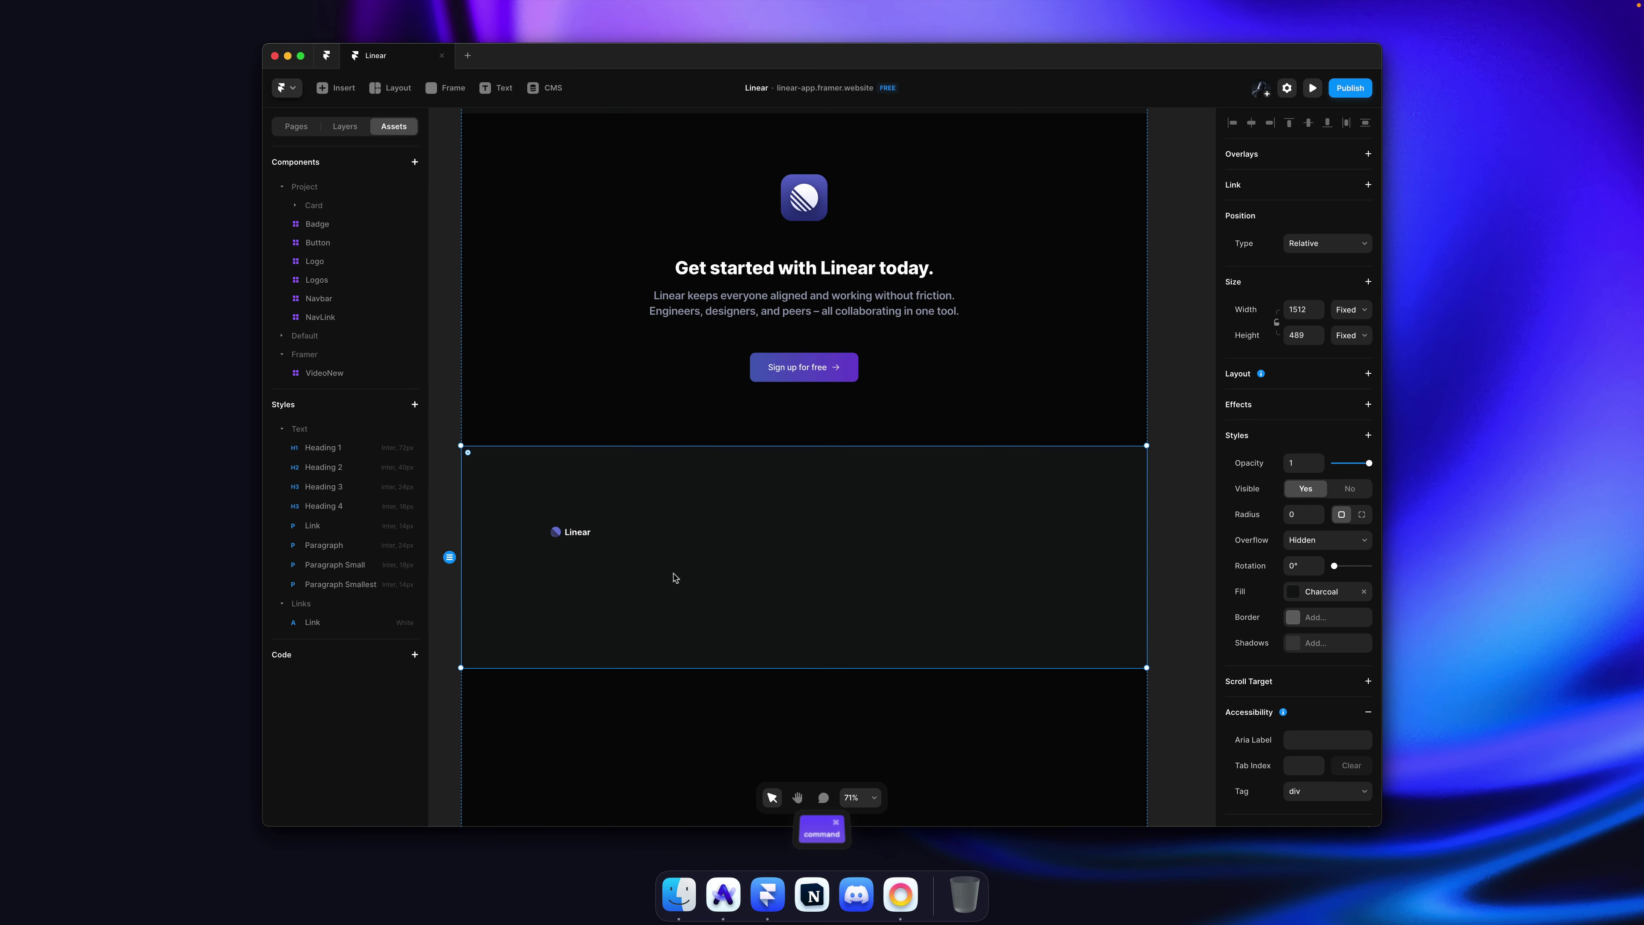
Step: Wrap the footer logo in a horizontal stack 1160 wide
left_click(569, 532)
key("alt+super+Return")
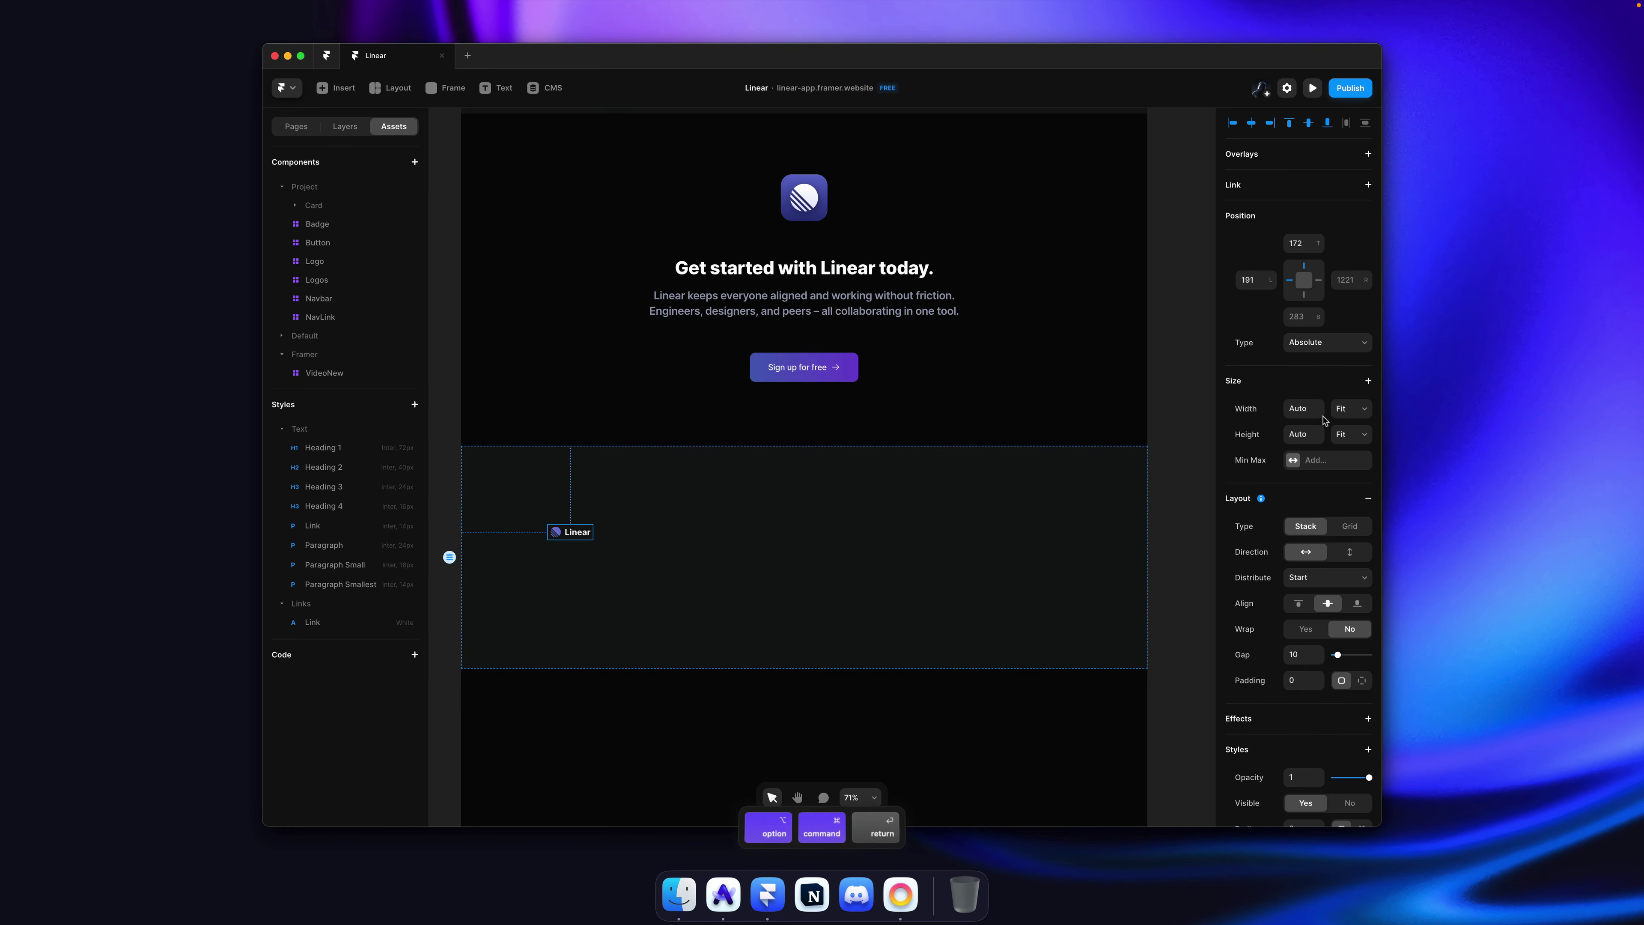
type("1160")
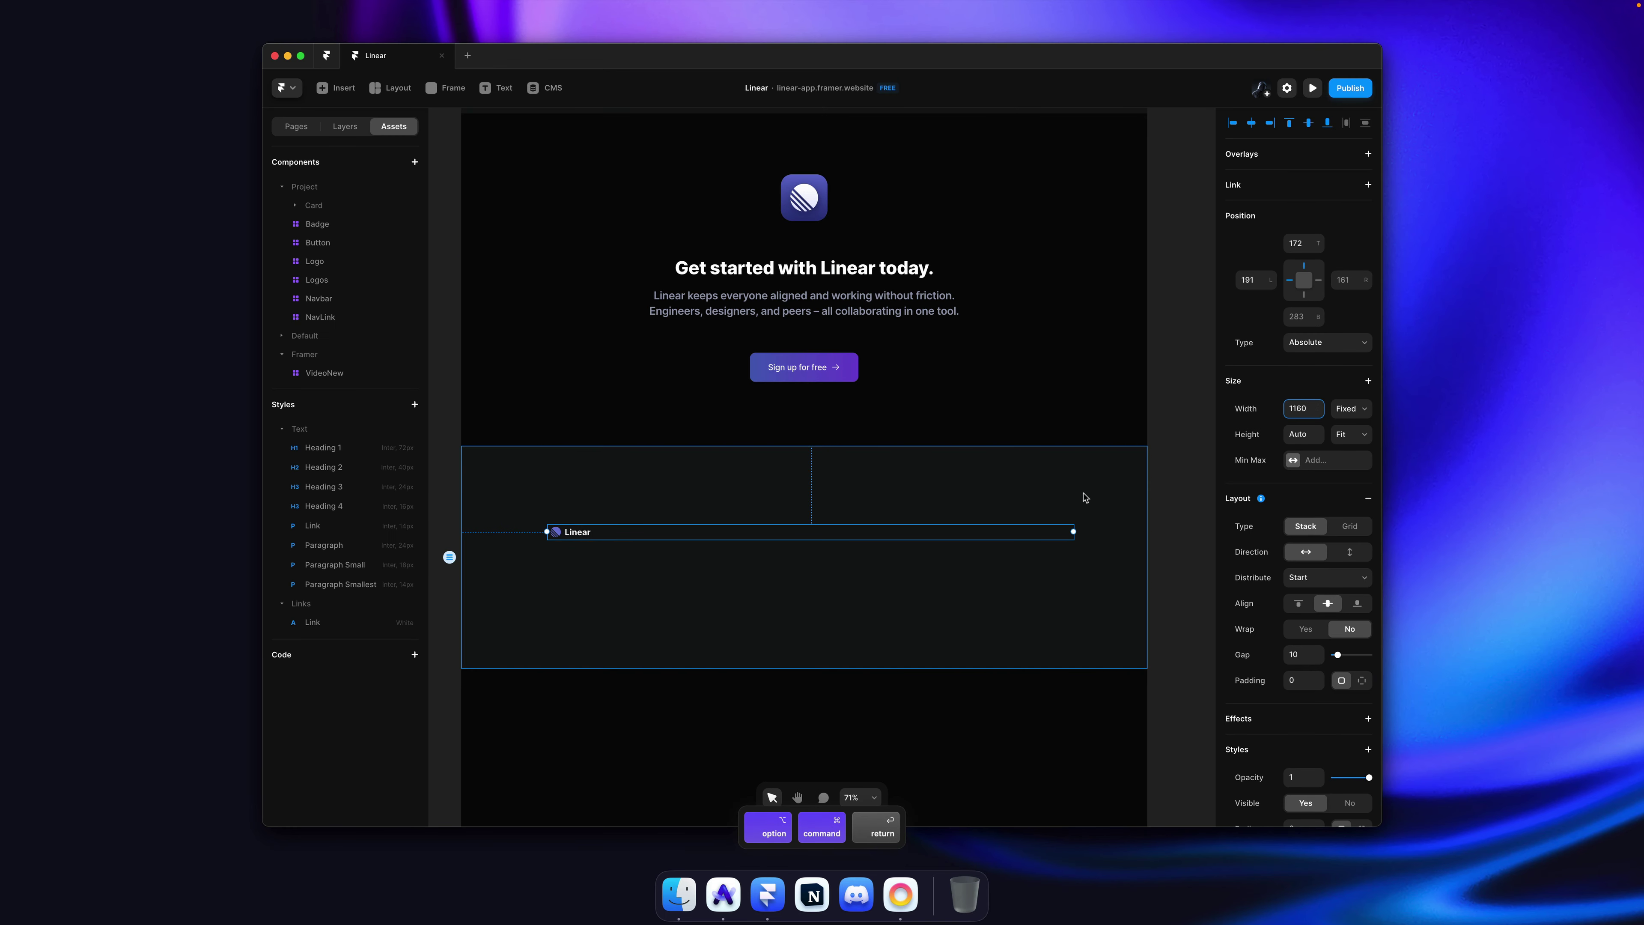
Step: Add a stack layout to the footer frame distributed from Start
left_click(1085, 498)
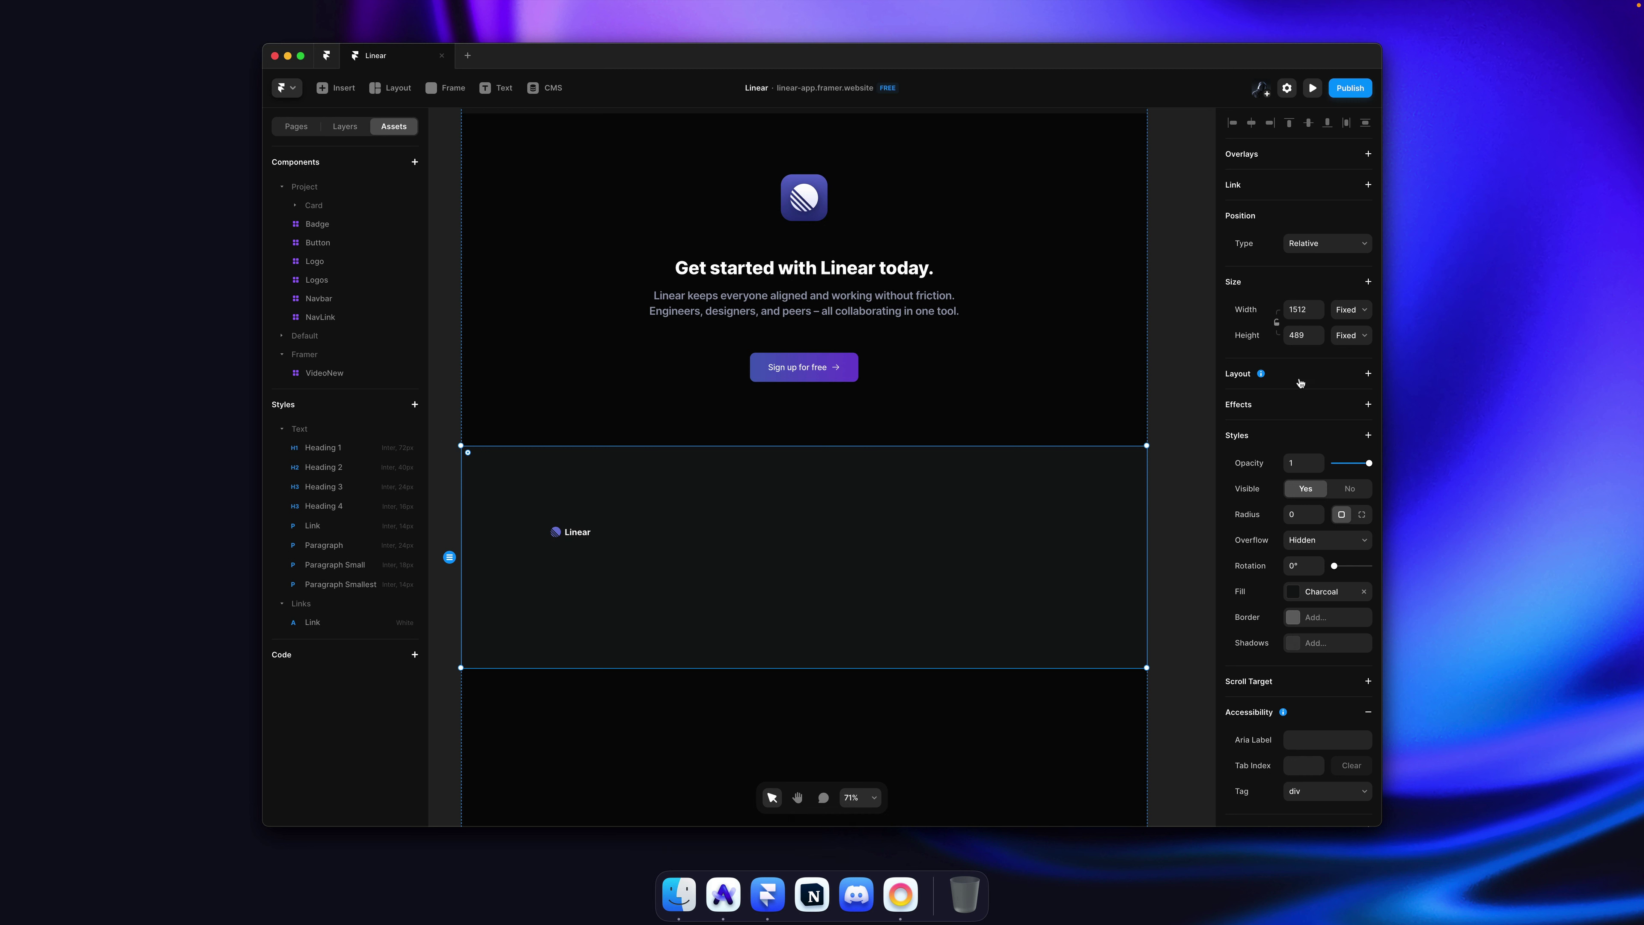
left_click(1294, 392)
left_click(1327, 458)
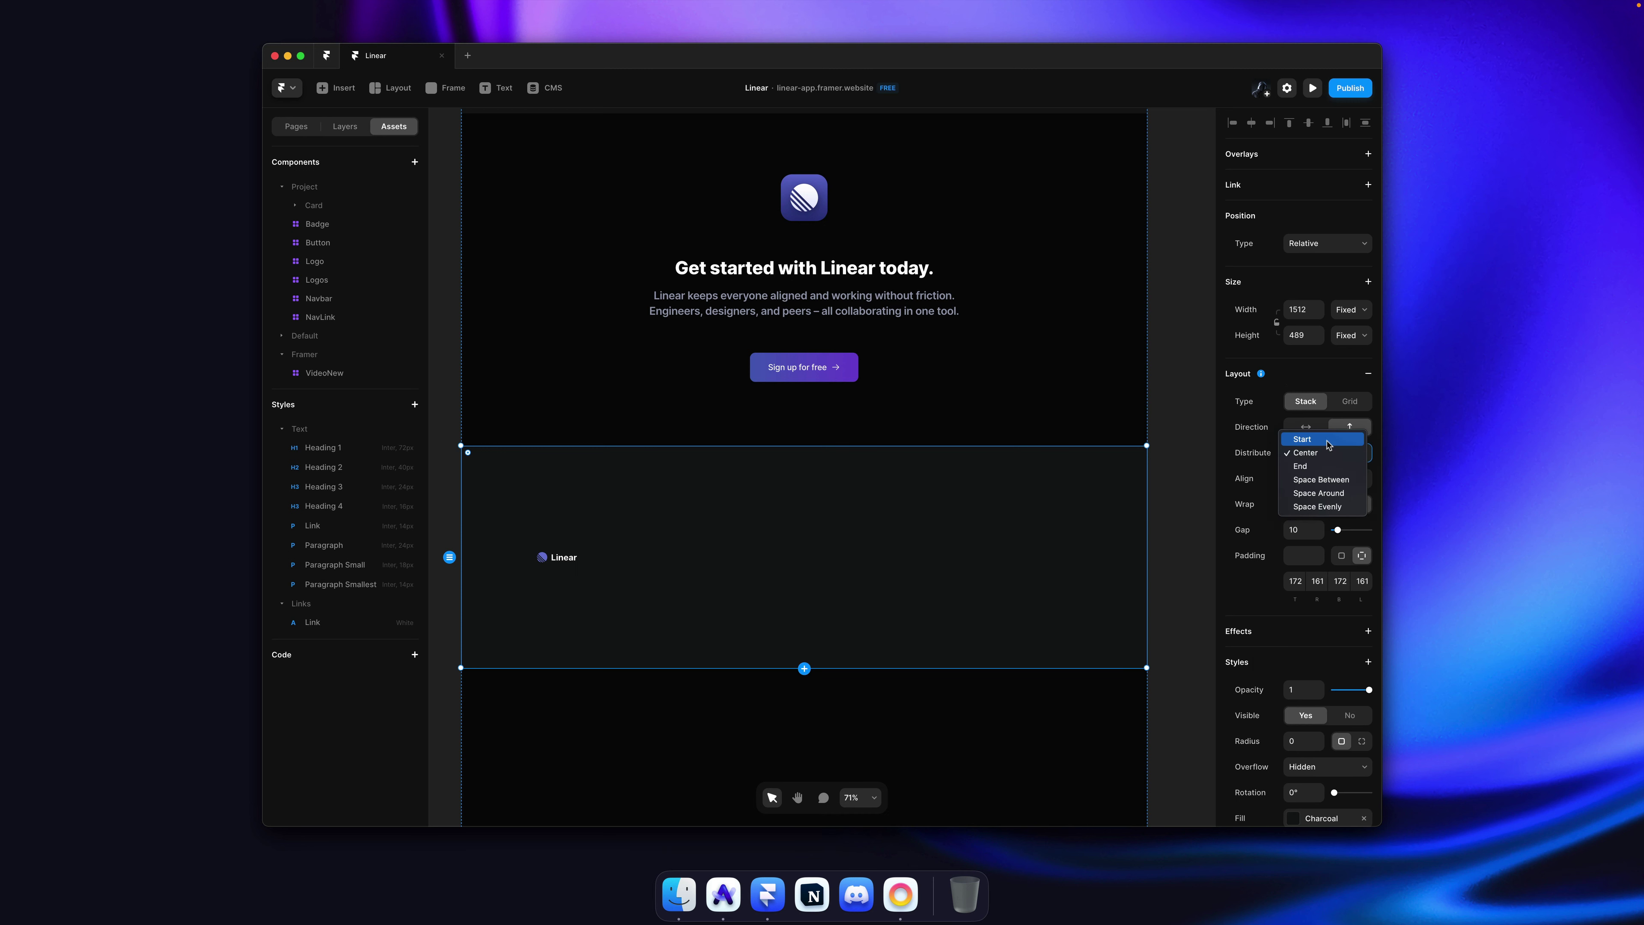
left_click(1314, 436)
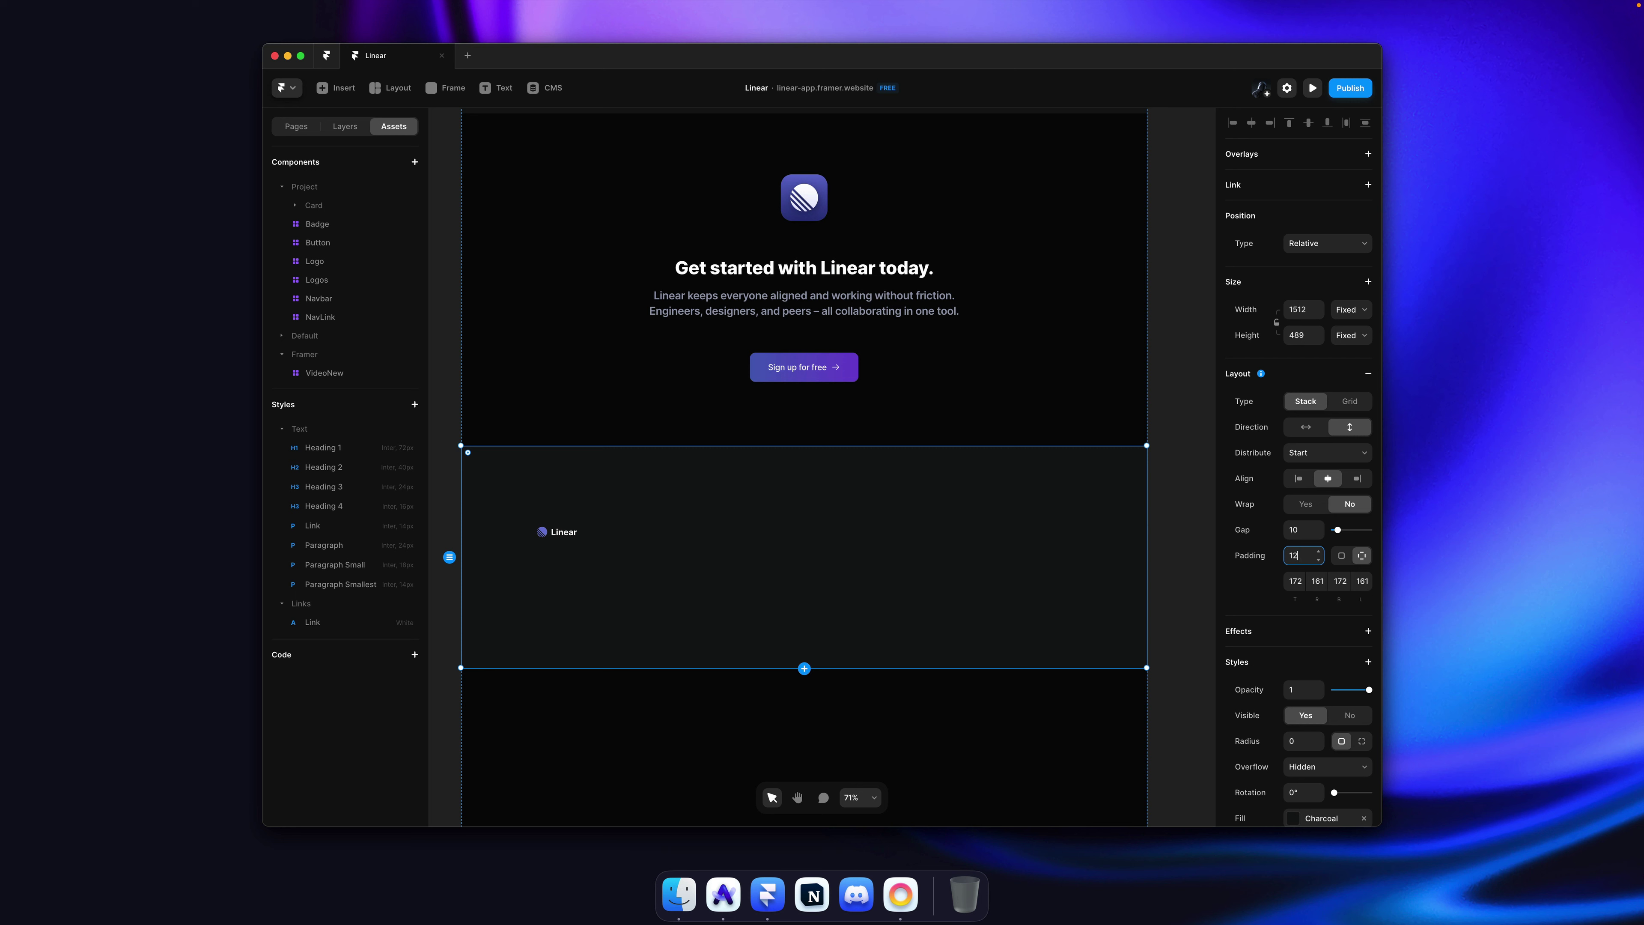
Step: Give the footer frame separate side paddings of 80/0/80/120
type("120")
key("Tab")
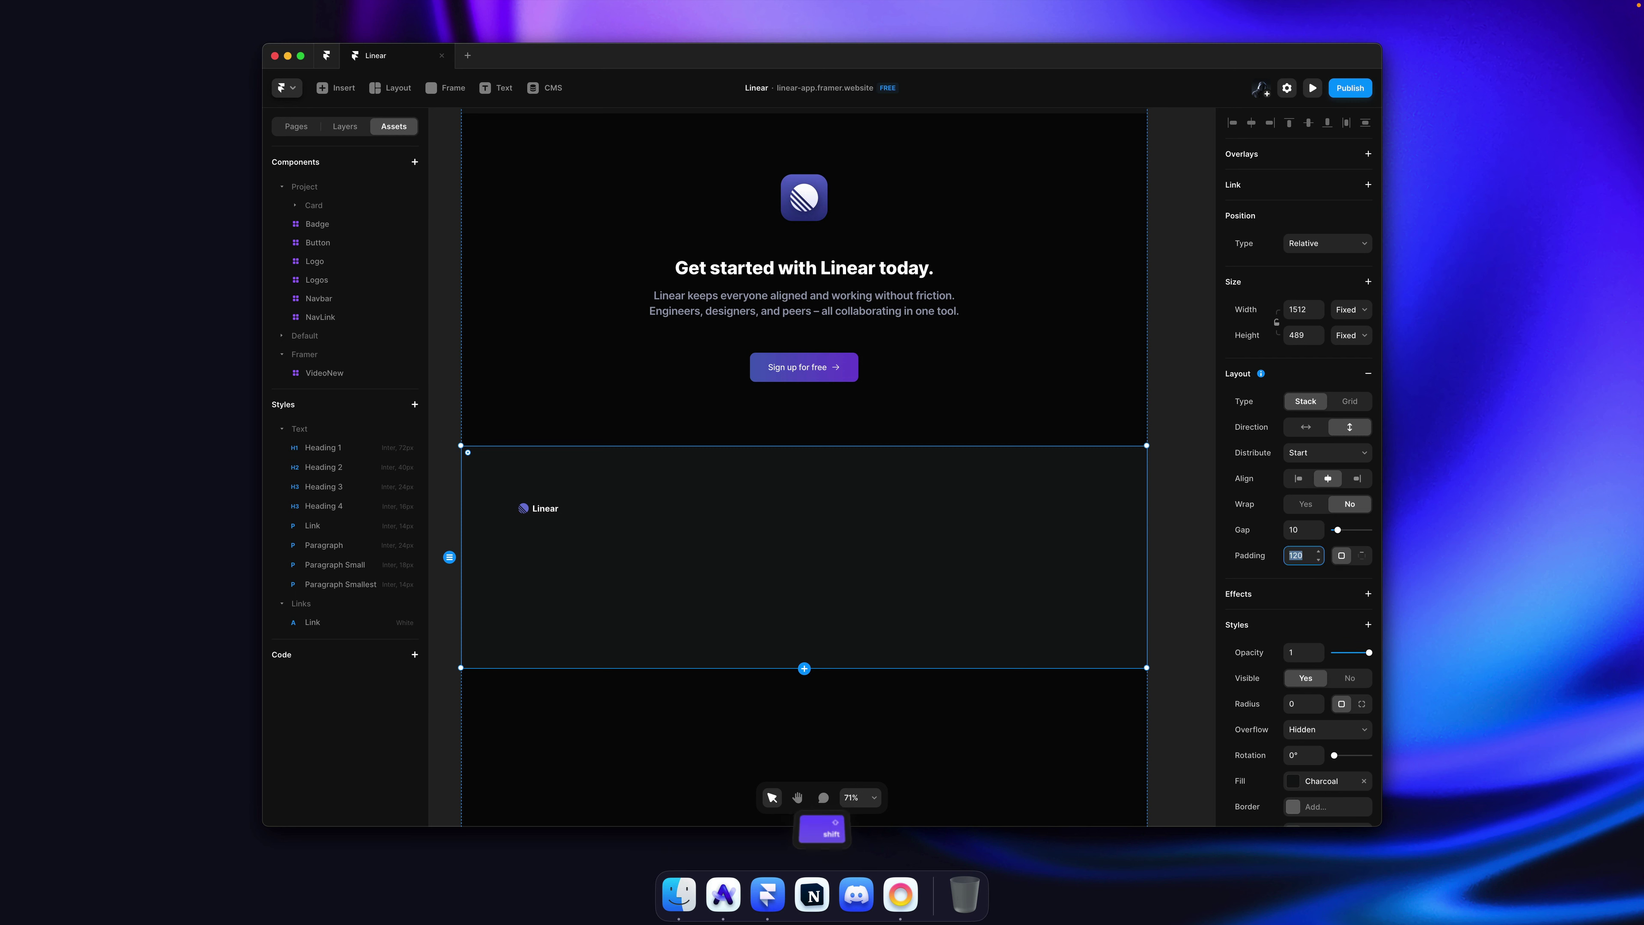
key("shift+Tab")
key("Tab")
type("120")
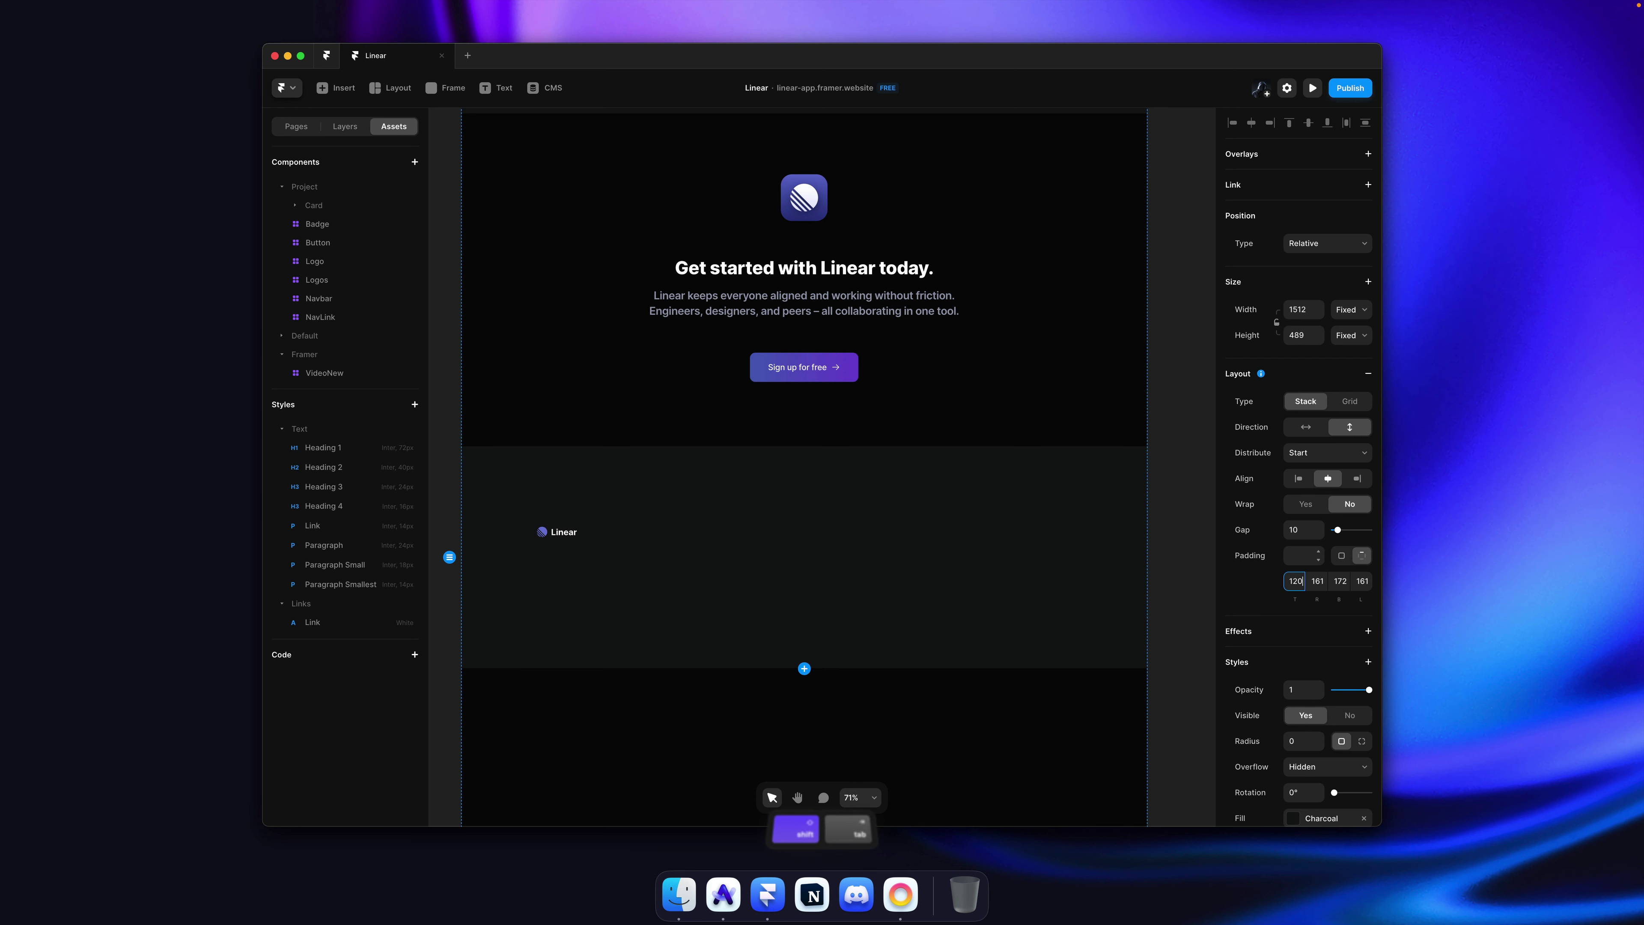
key("Tab")
type("0")
key("Tab")
type("0")
key("Tab")
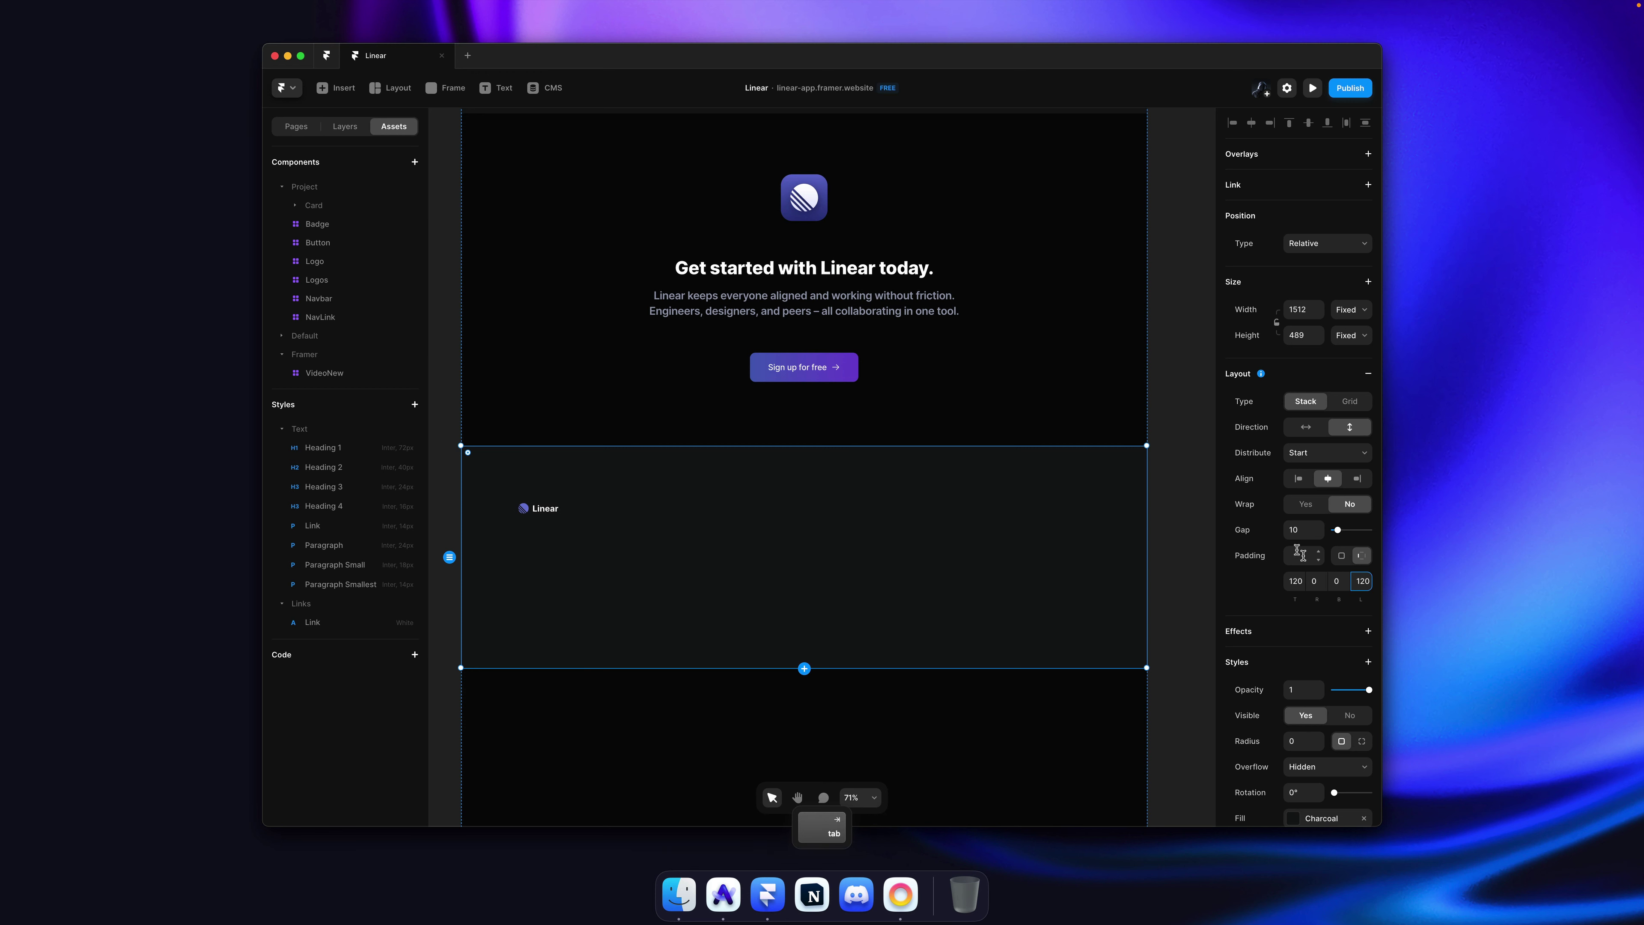
key("super+Tab")
key("super+Tab")
left_click(1289, 582)
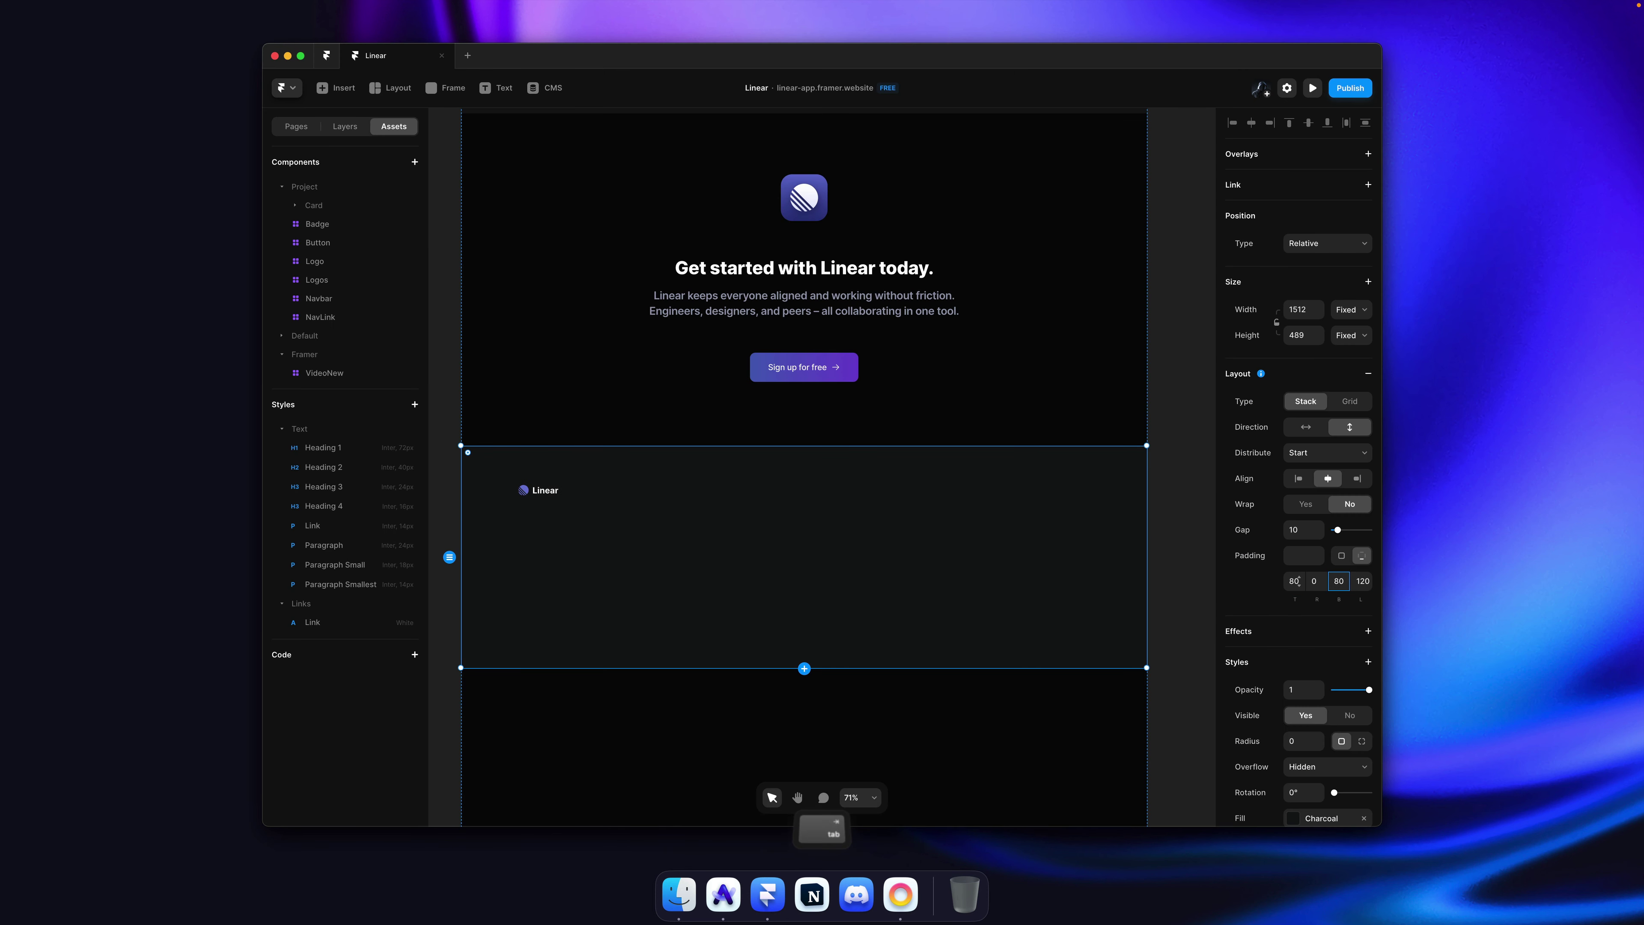
key("super+Tab")
key("super+Tab")
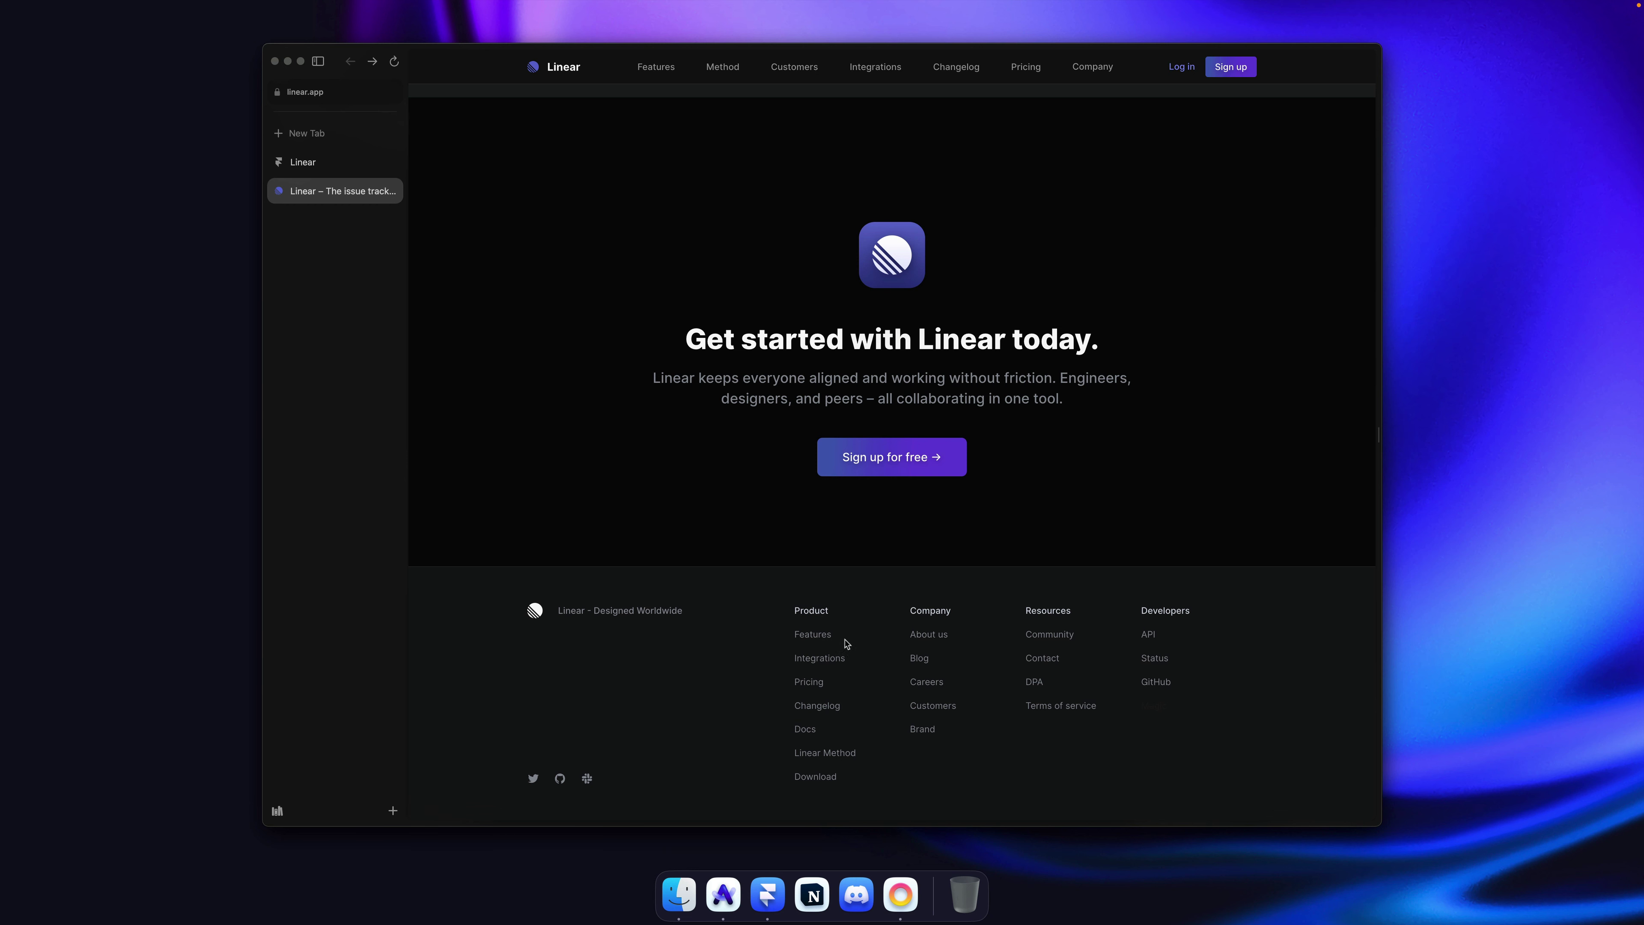
Step: Fix the footer logo row's width at 1160 and save the project
key("super+Tab")
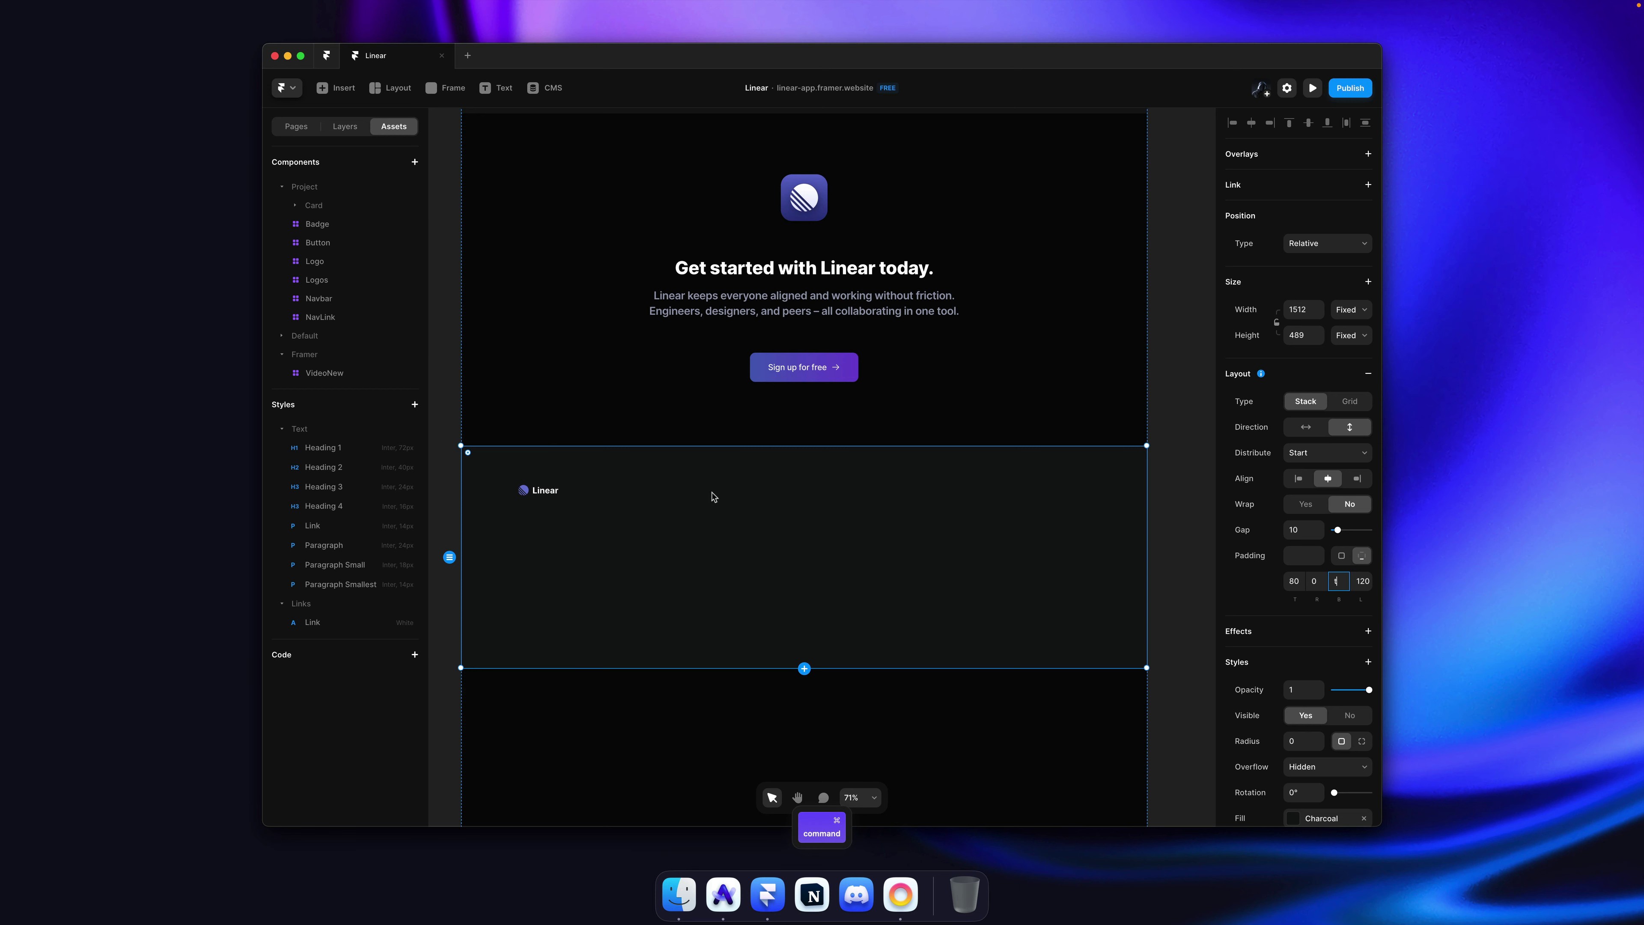
left_click(698, 490, "super")
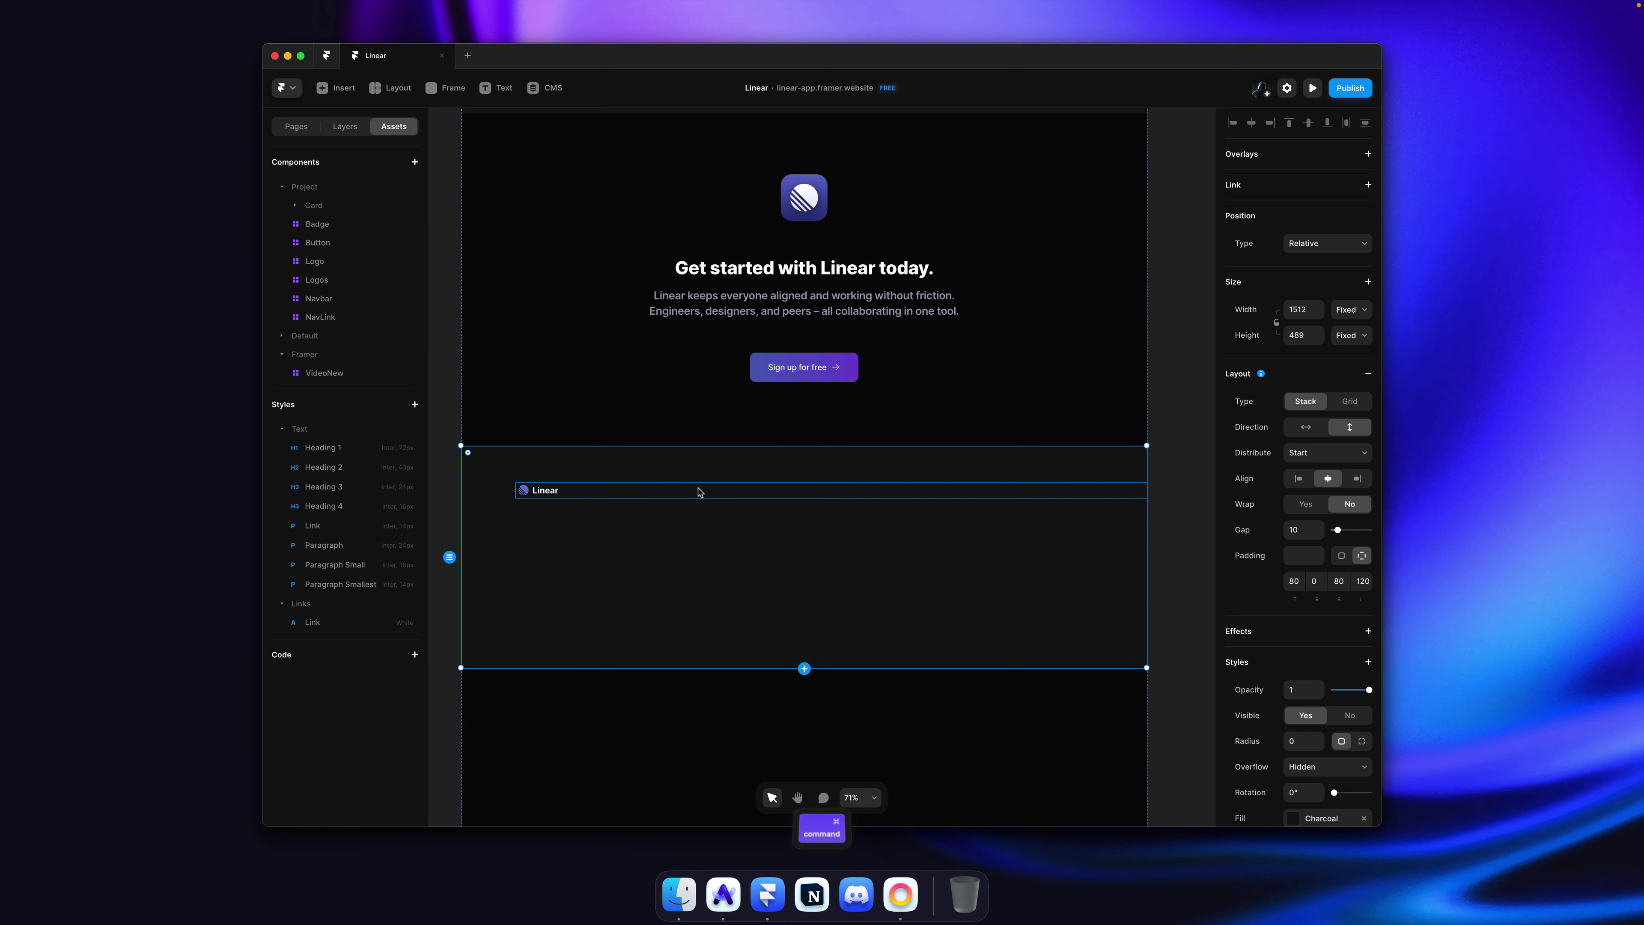
left_click(1351, 309)
left_click(1020, 584)
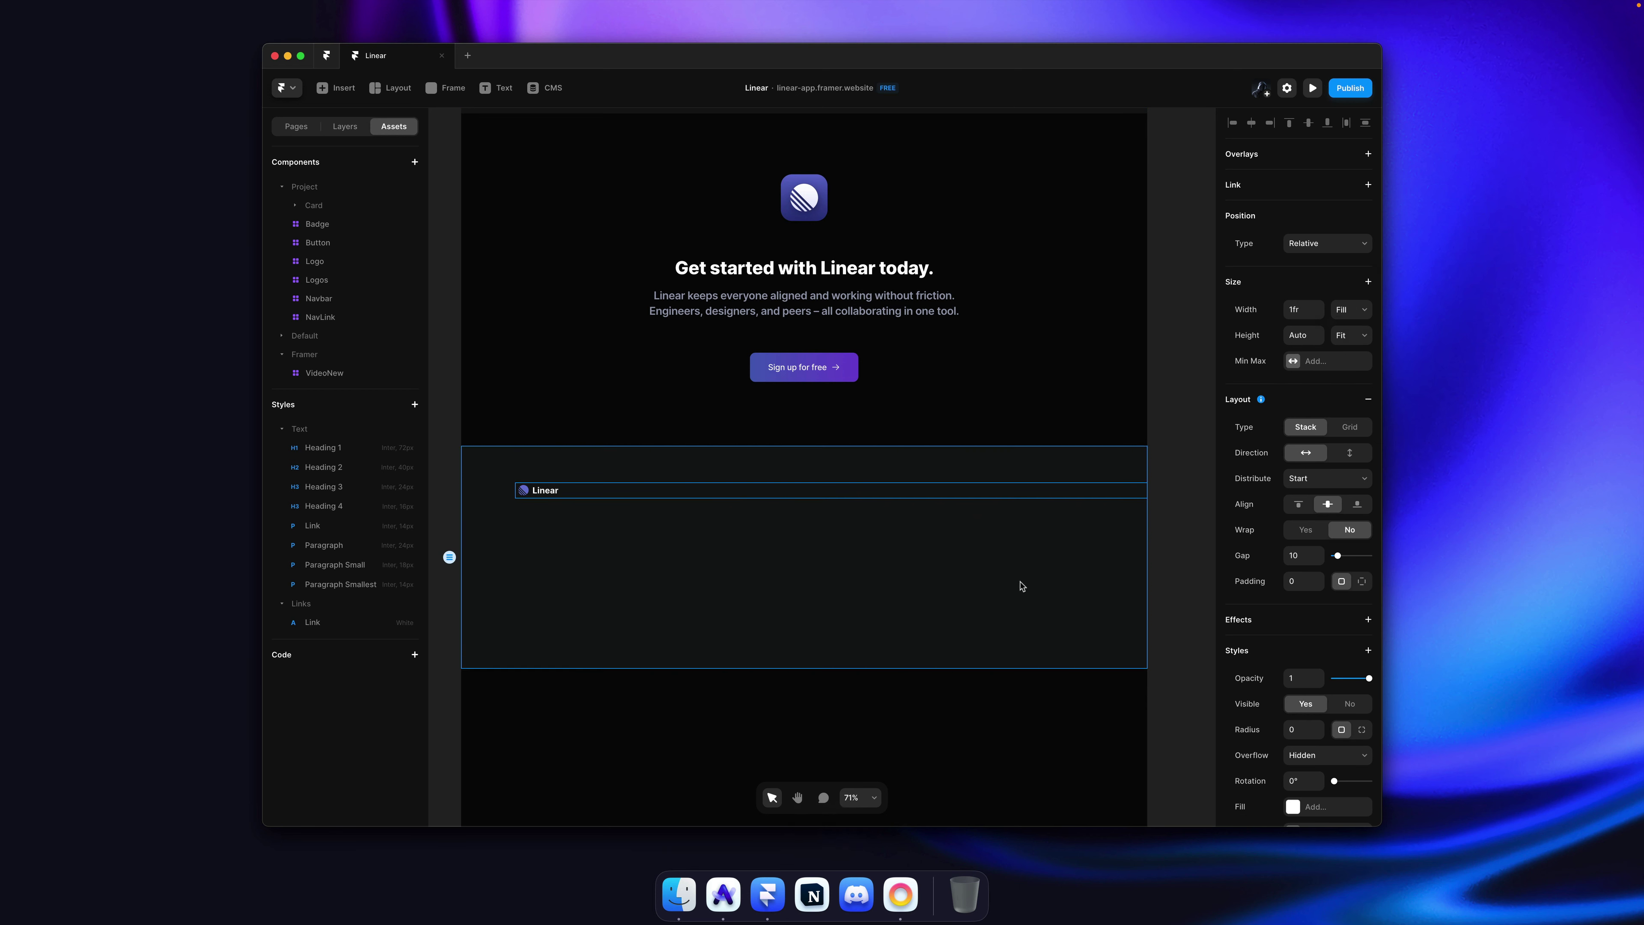
left_click(1021, 584)
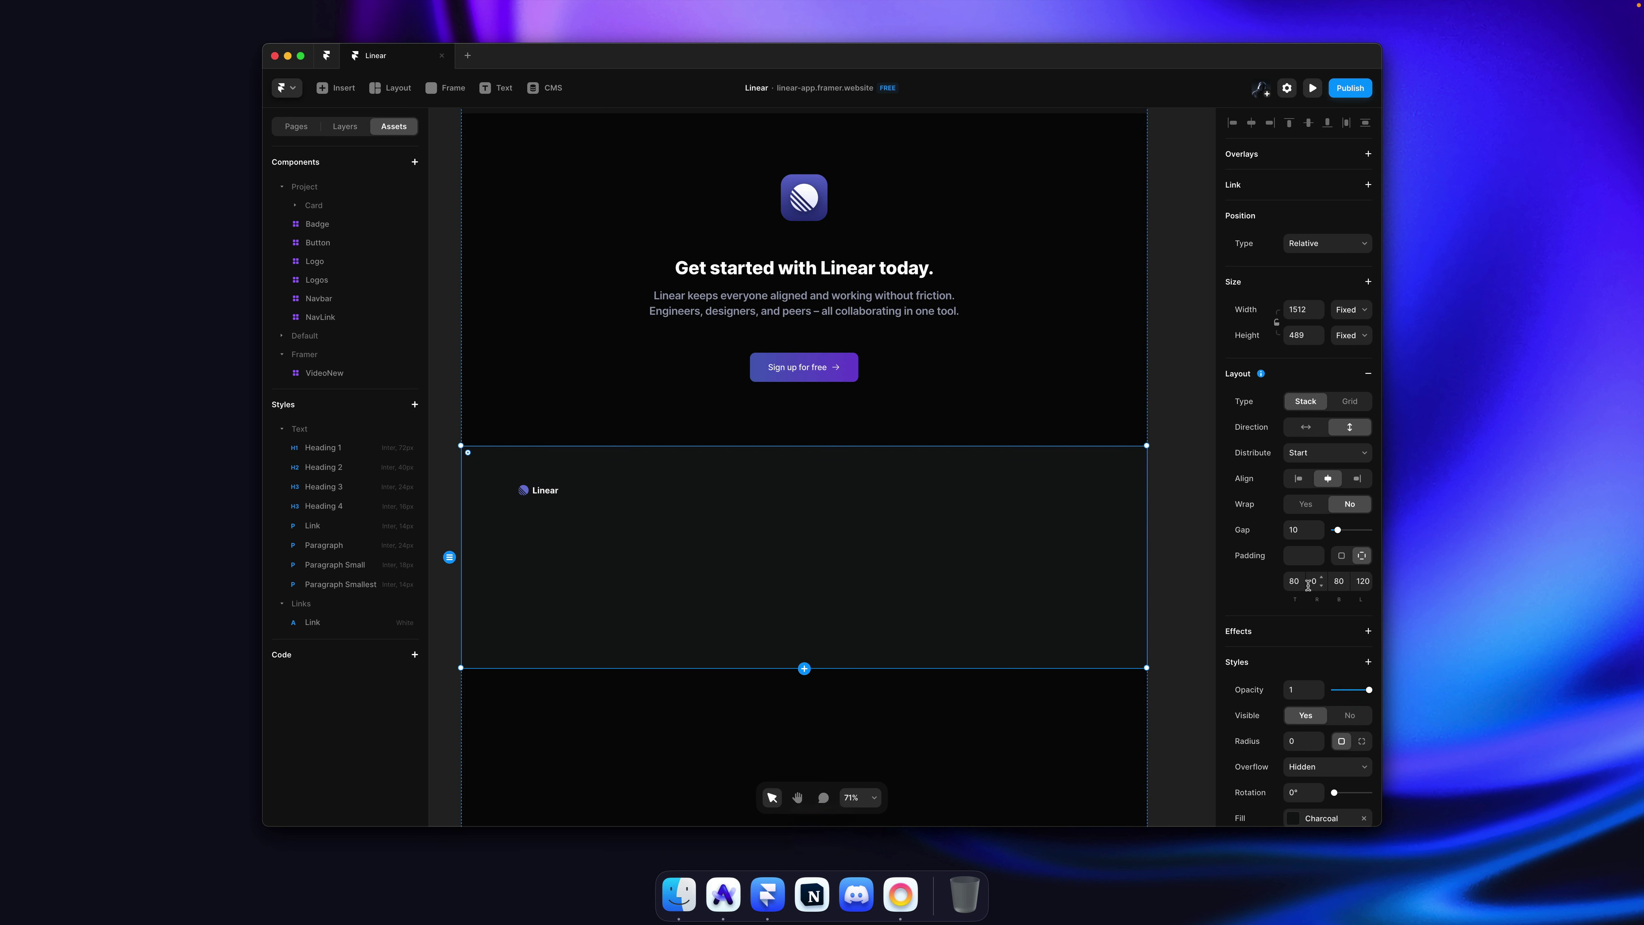
left_click(671, 488, "super")
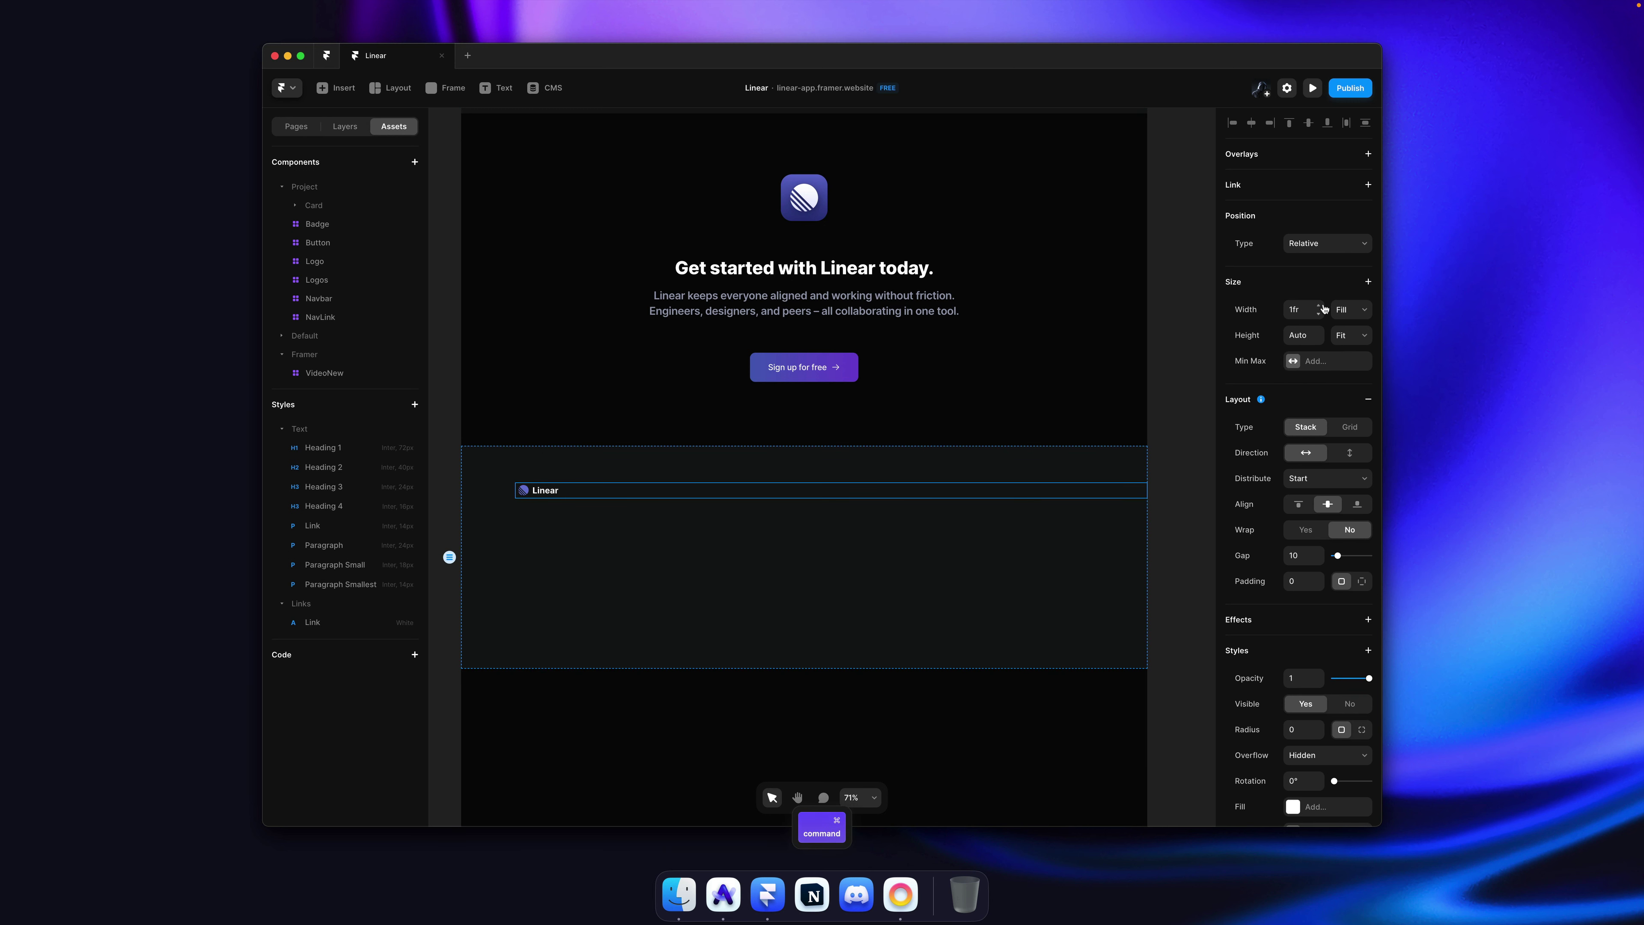
left_click(1349, 309)
left_click(1350, 283)
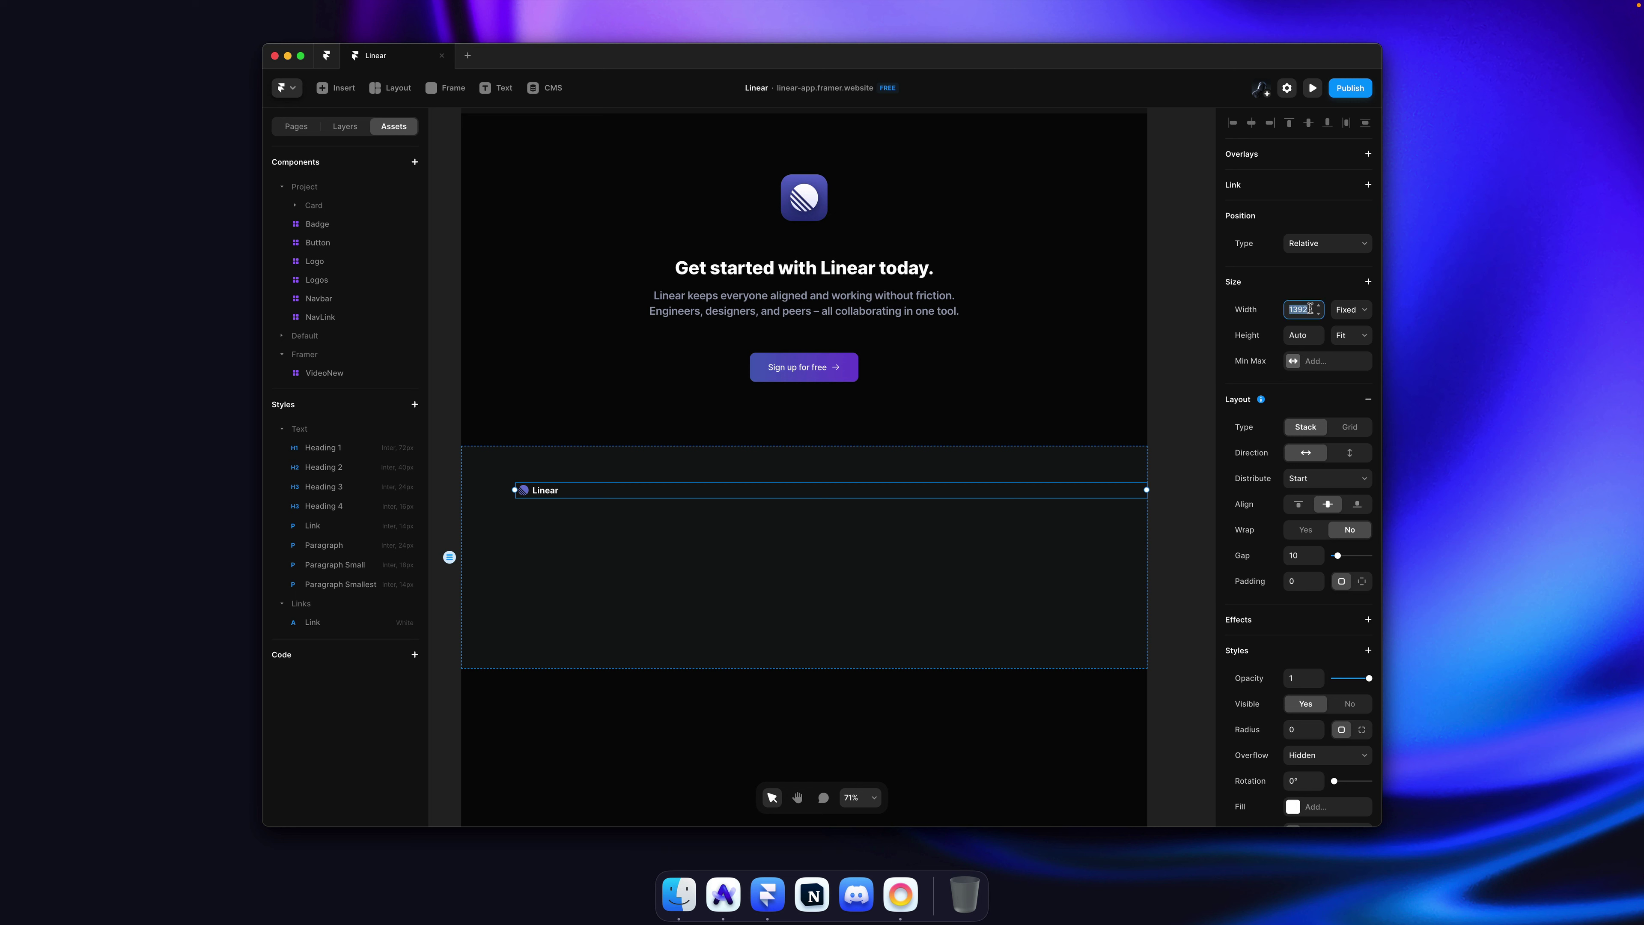
key("Return")
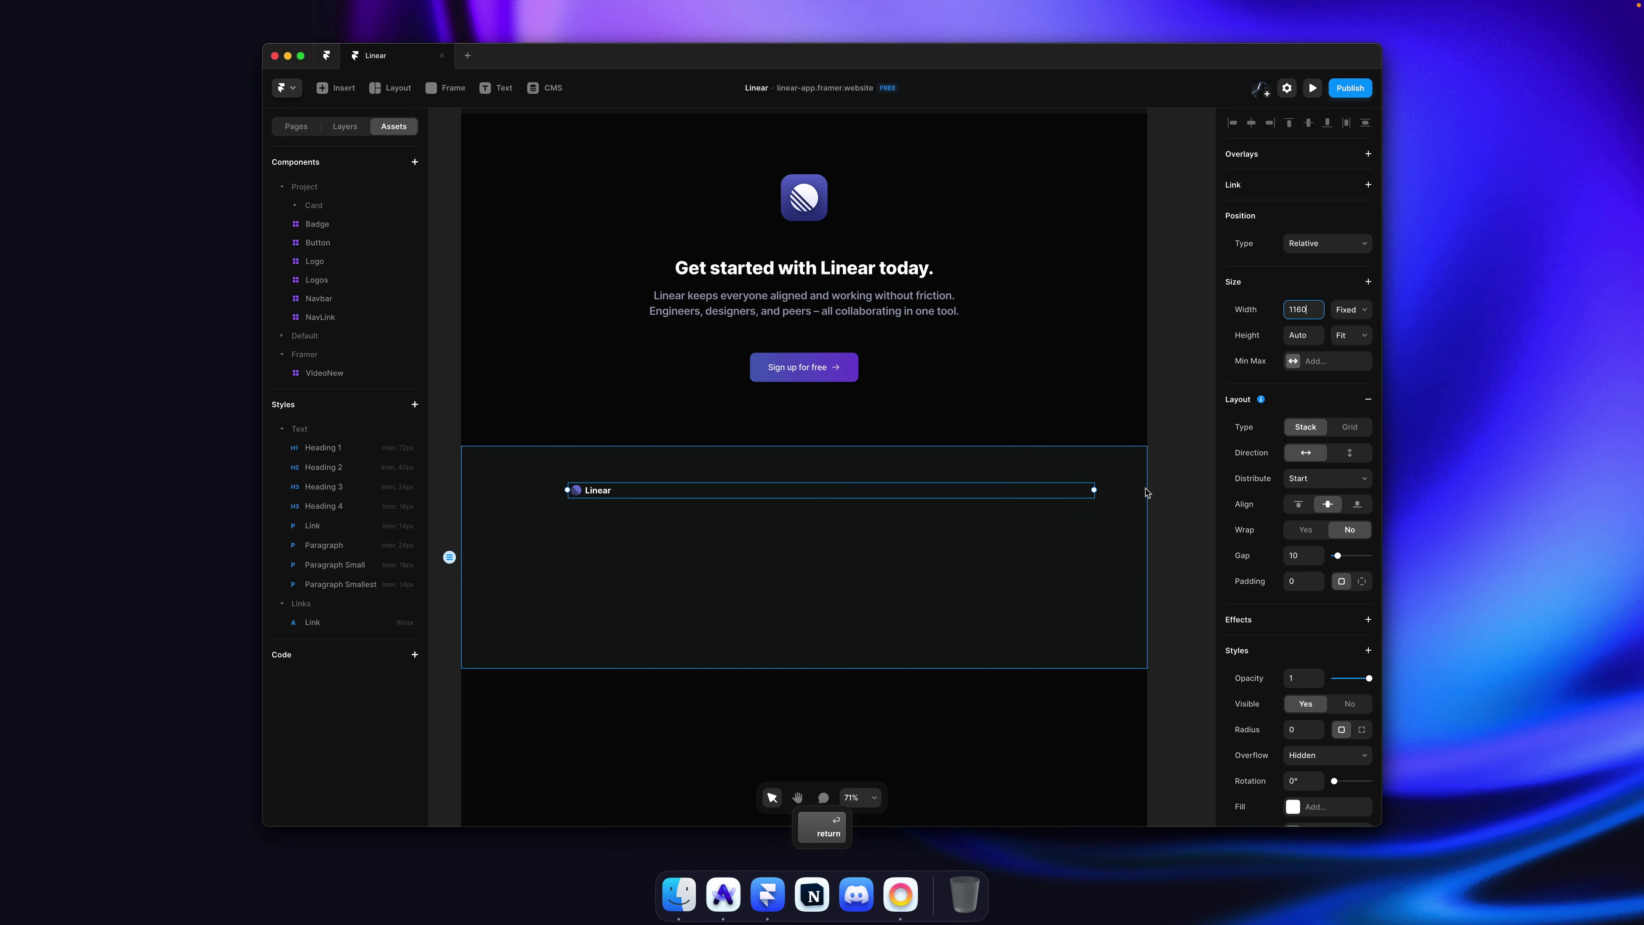
left_click(1152, 490)
key("super+s")
Step: Set the footer section's stack direction to horizontal
left_click(968, 547)
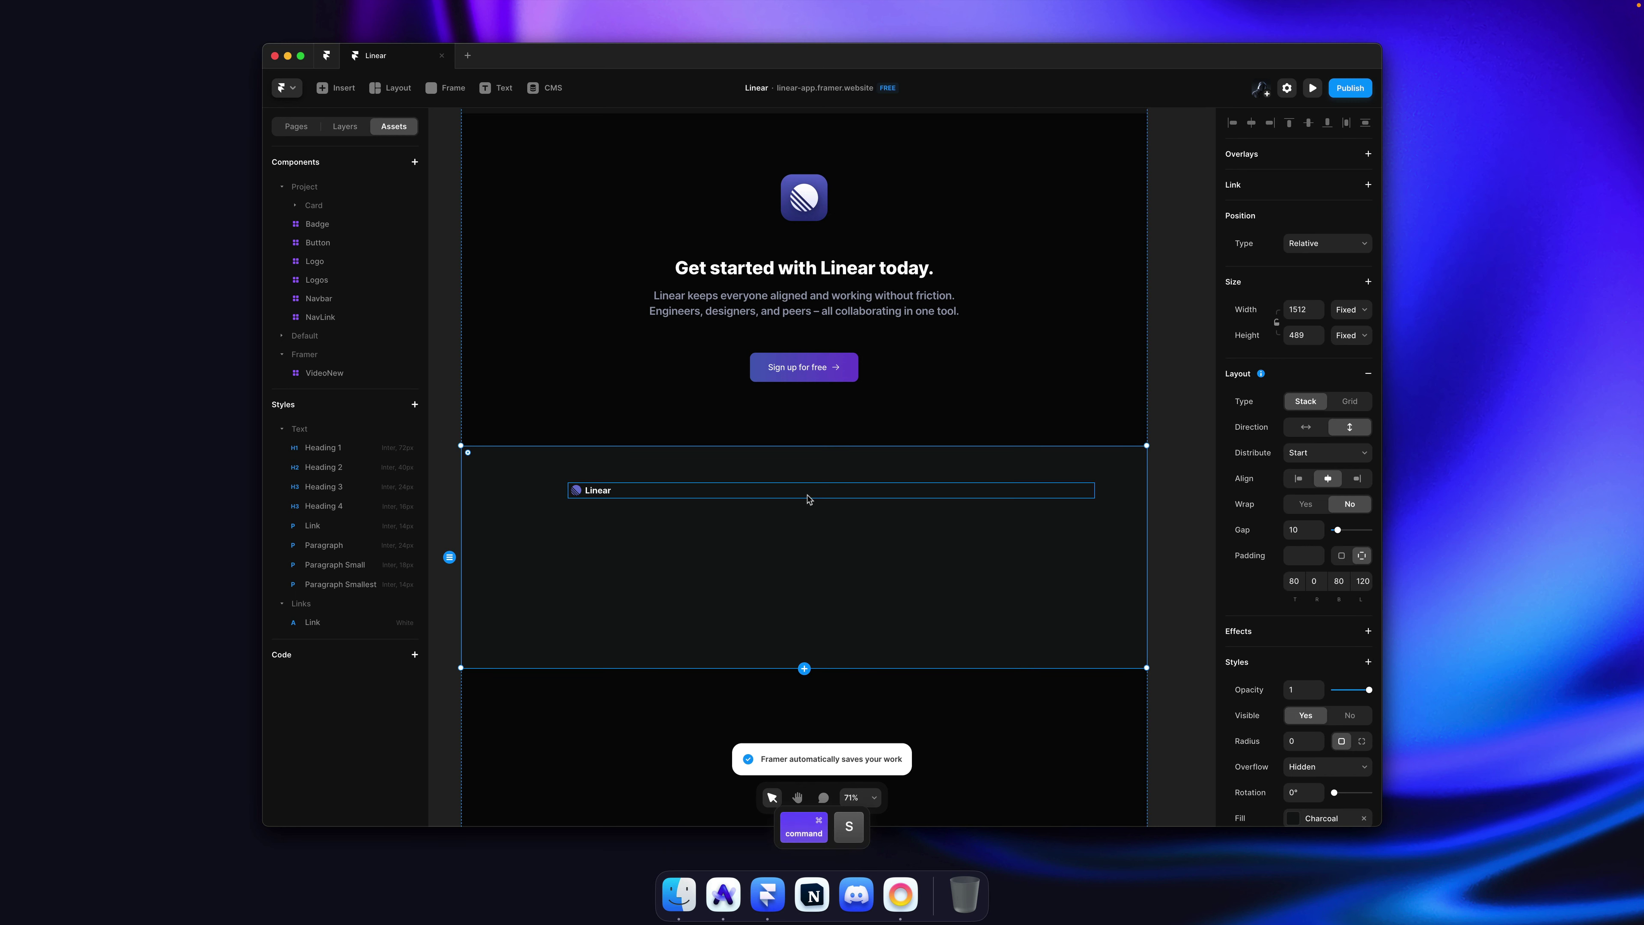
left_click(699, 496, "super")
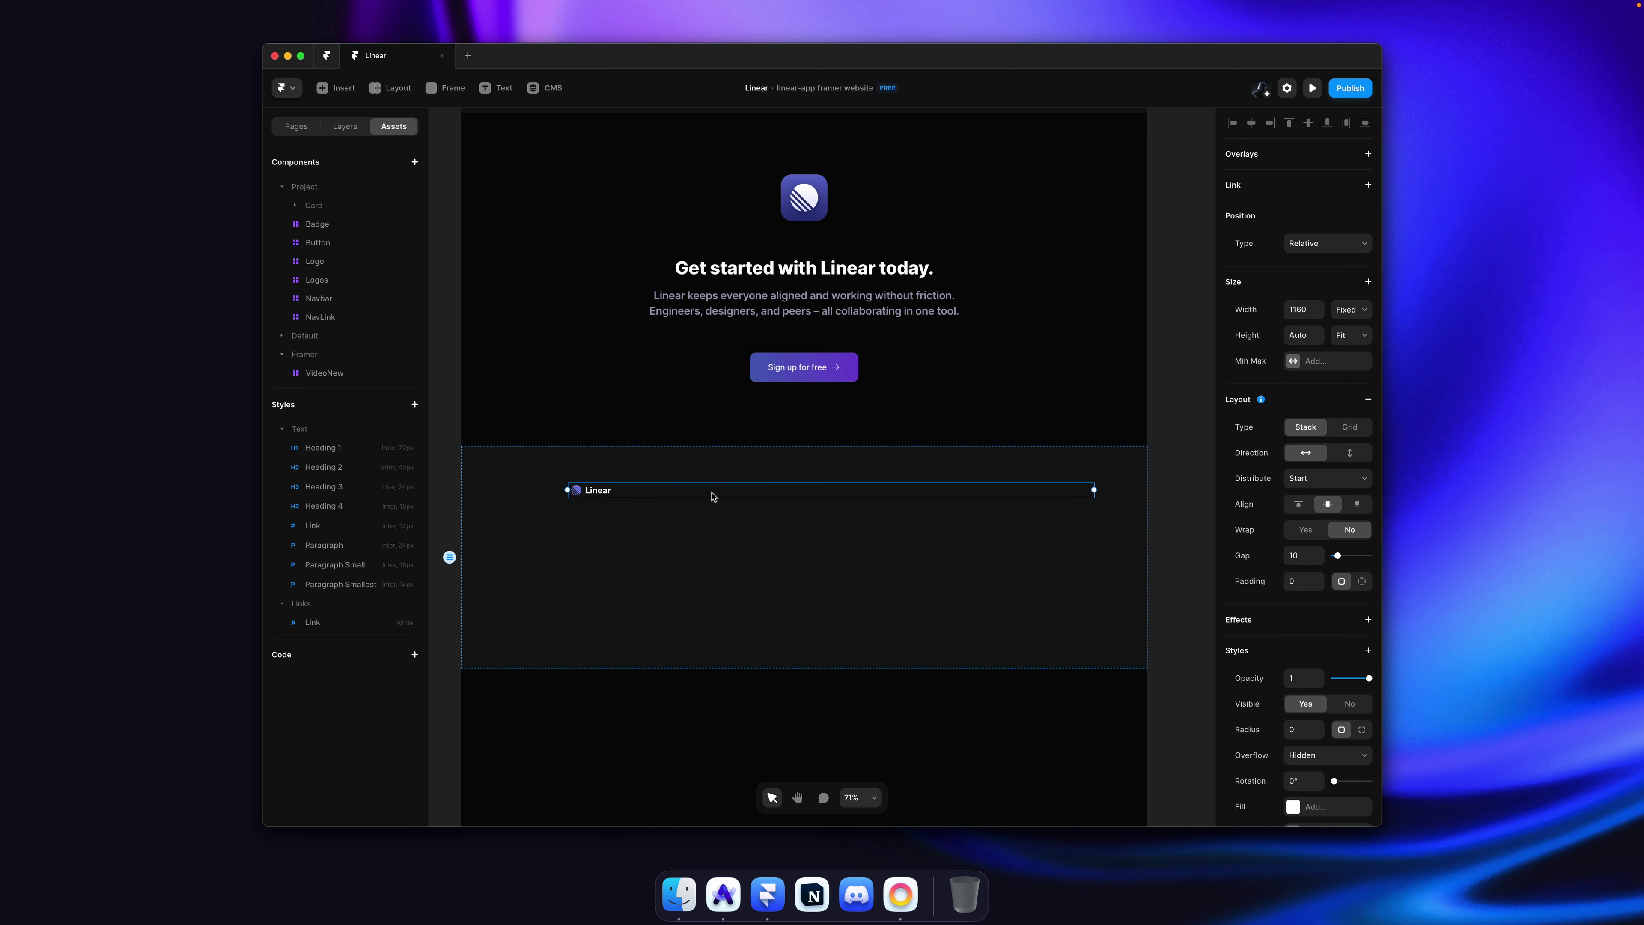
left_click(841, 591, "super")
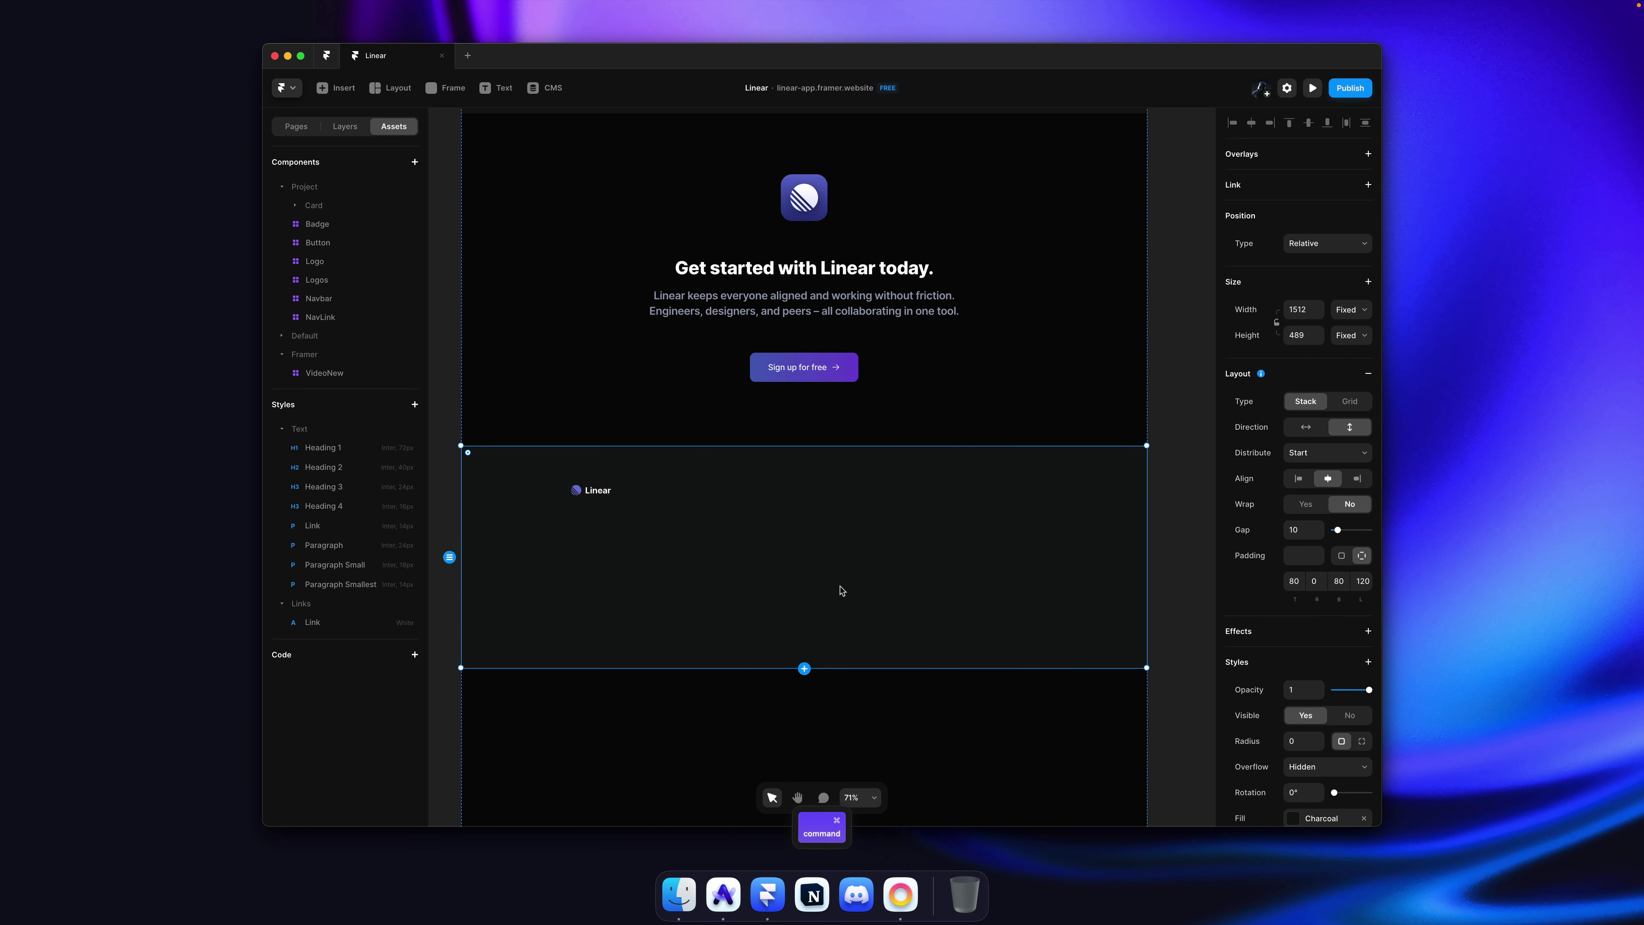
left_click(1305, 429)
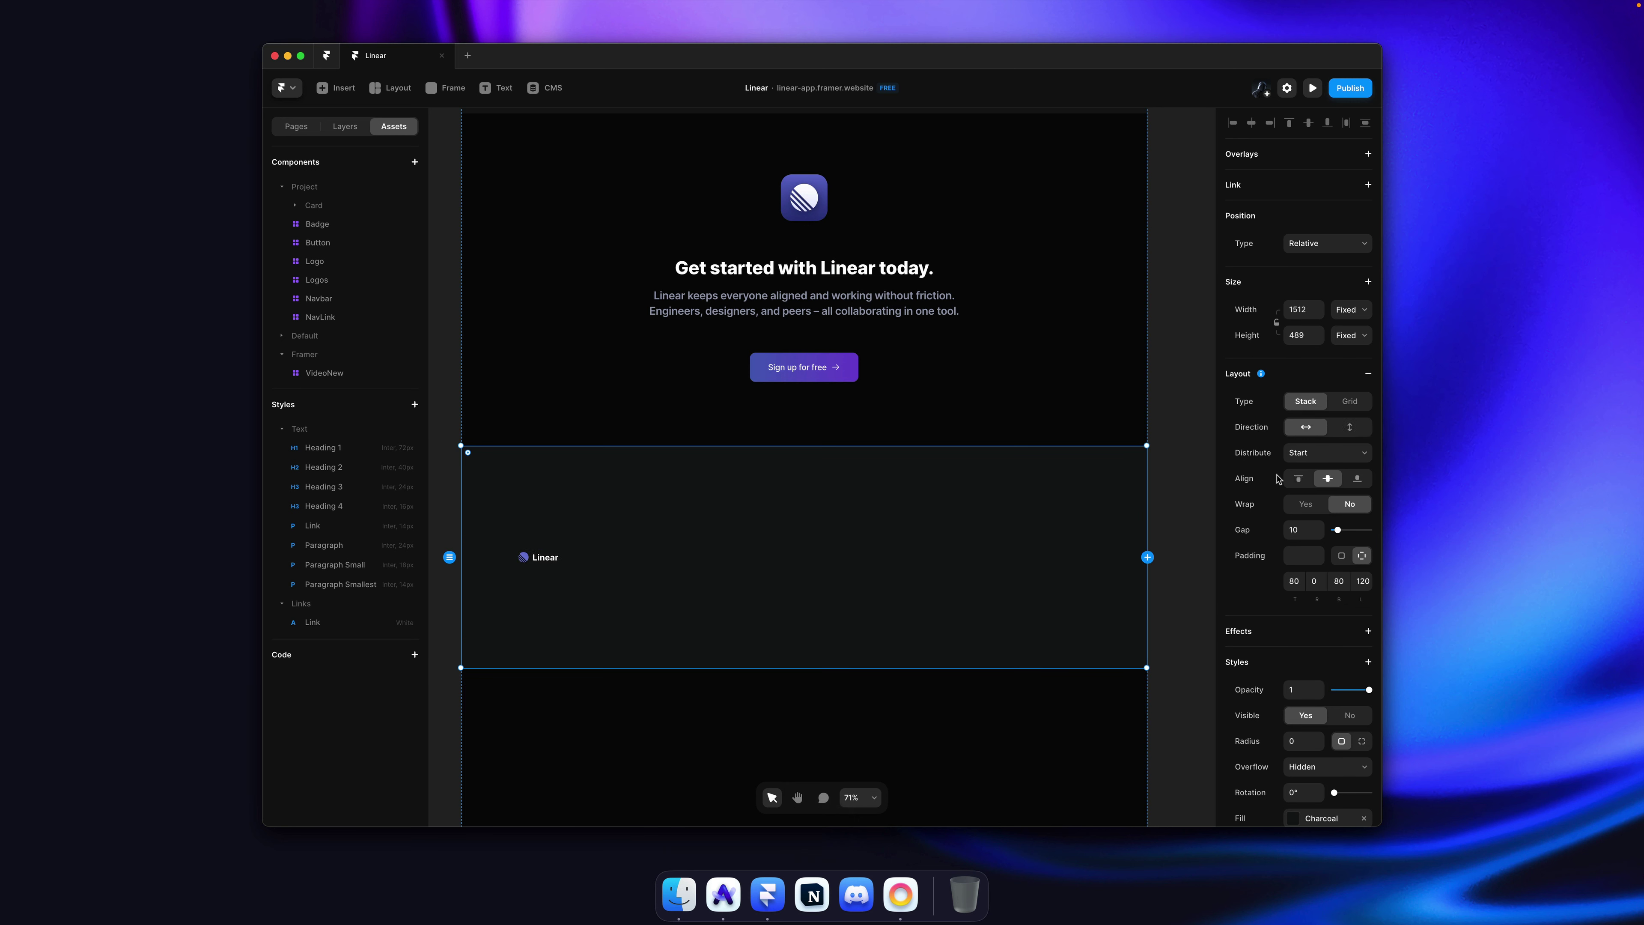
left_click(570, 495, "super")
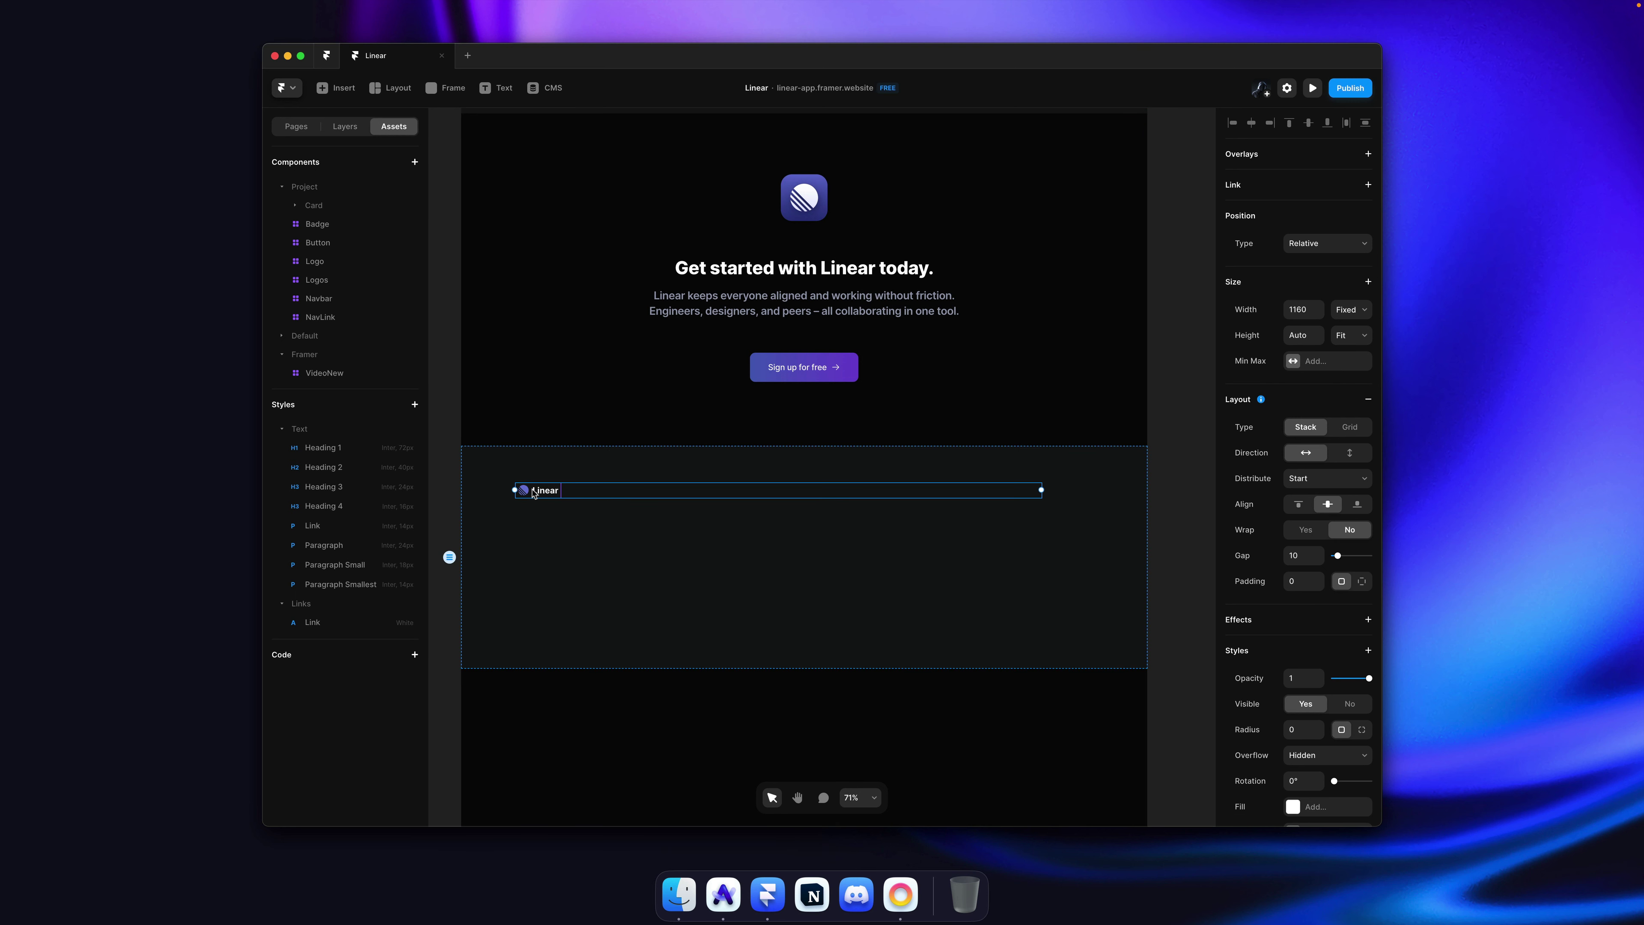
key("super")
left_click(712, 498, "super")
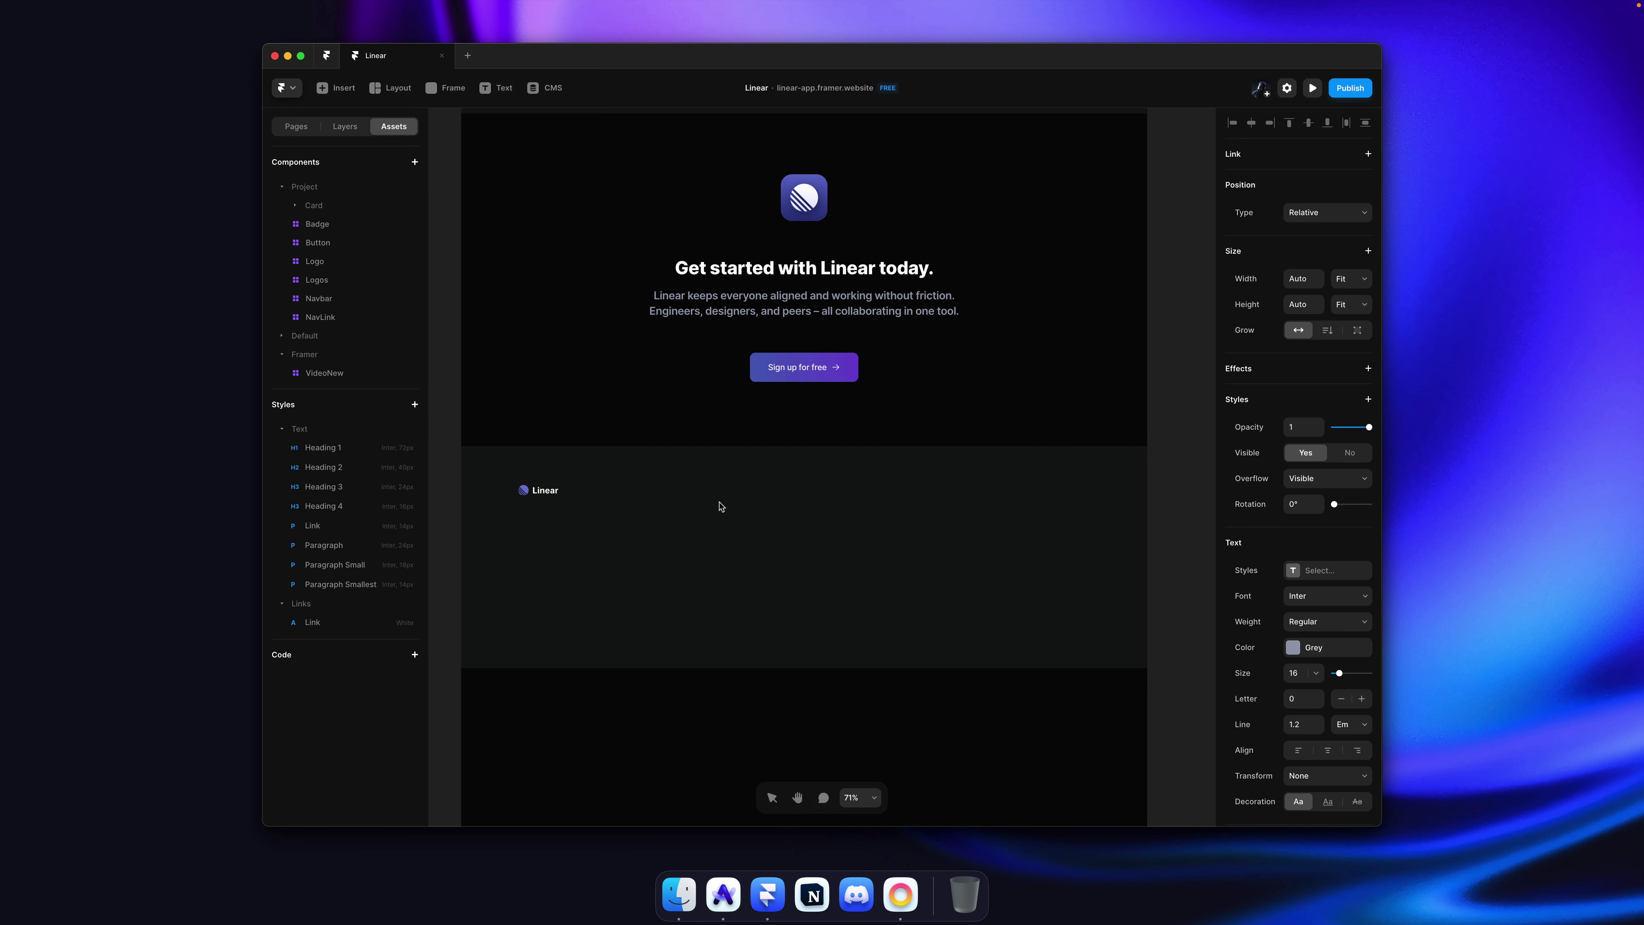
Step: Add a Product heading beside the logo and duplicate it along the row
key("shift")
left_click(710, 496)
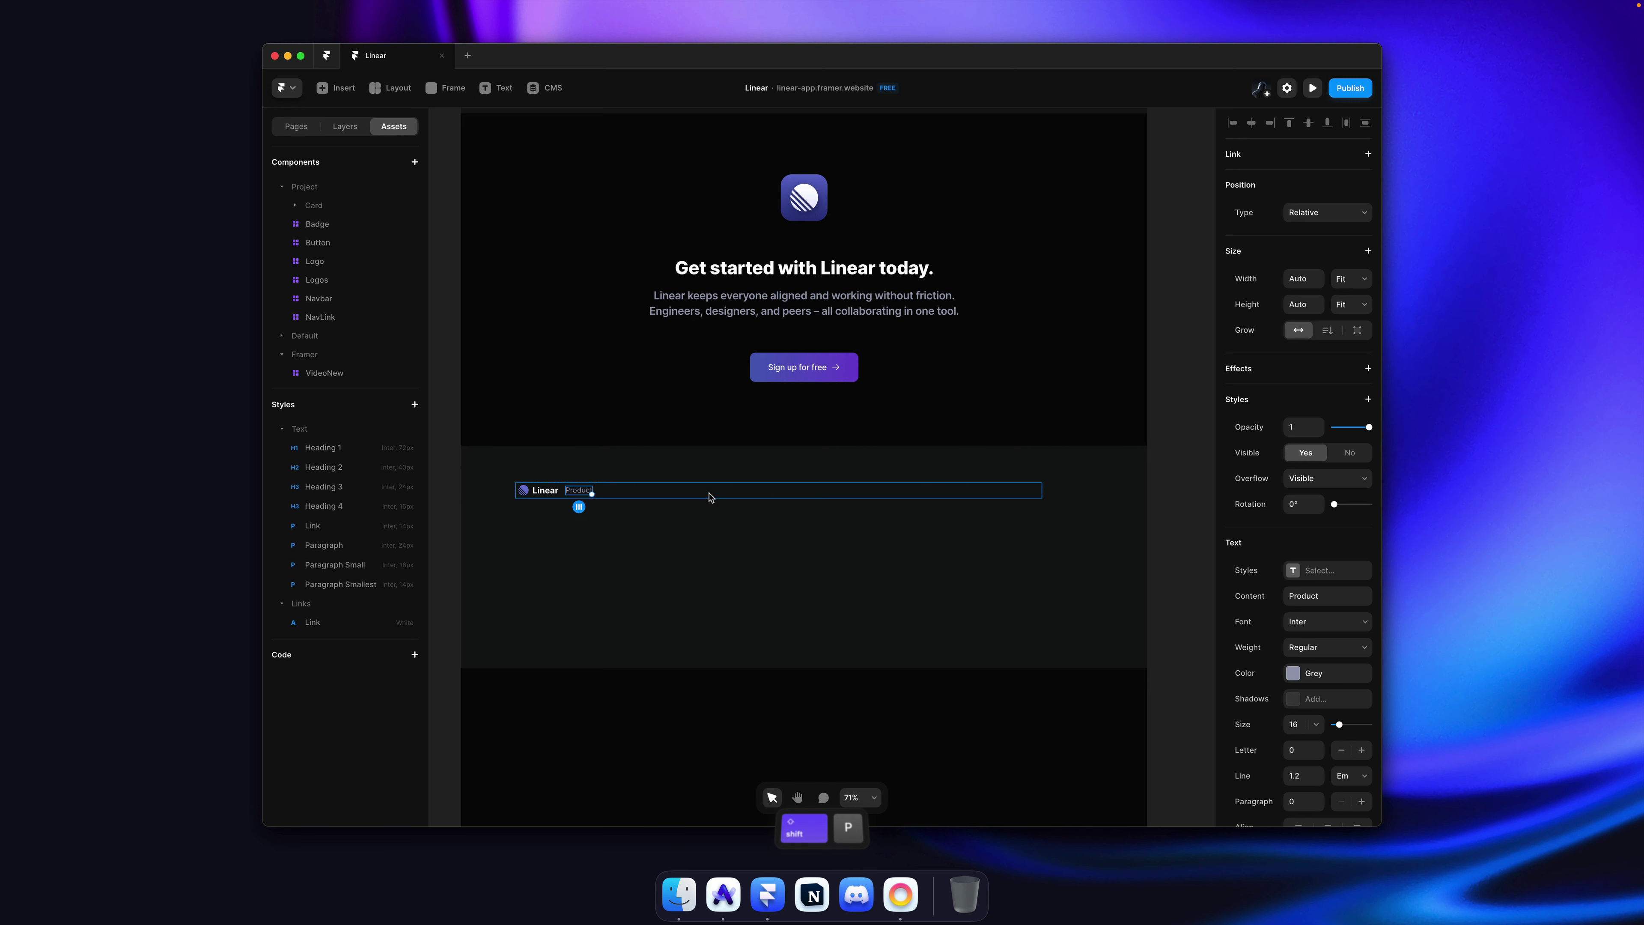
key("super+Tab")
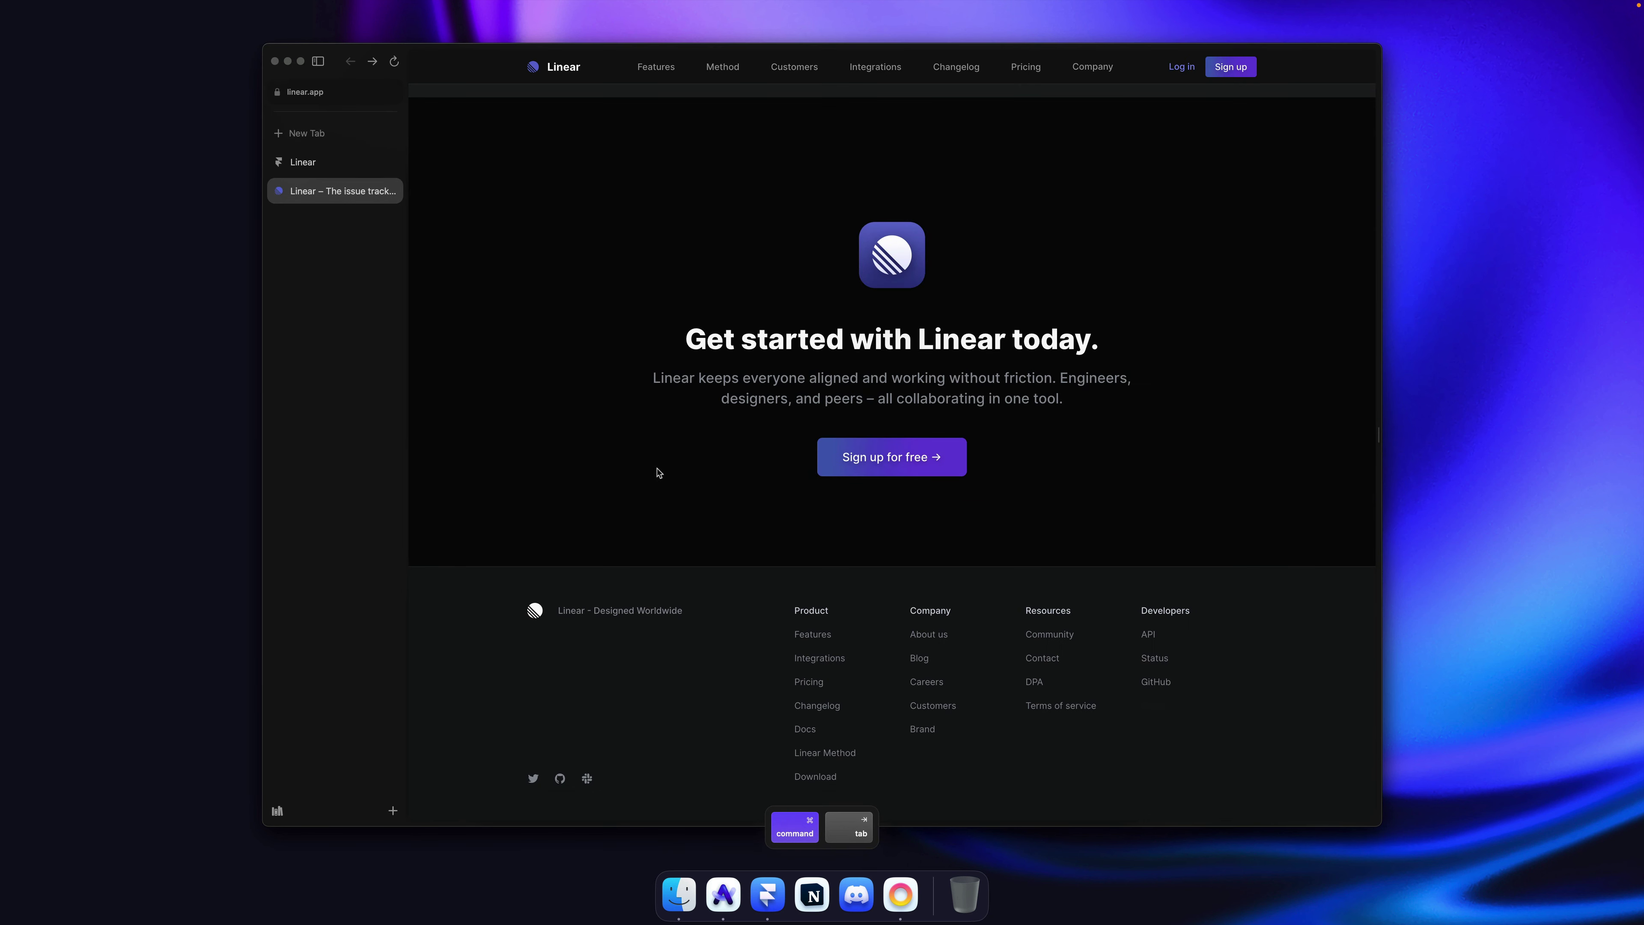
key("super+Tab")
key("alt")
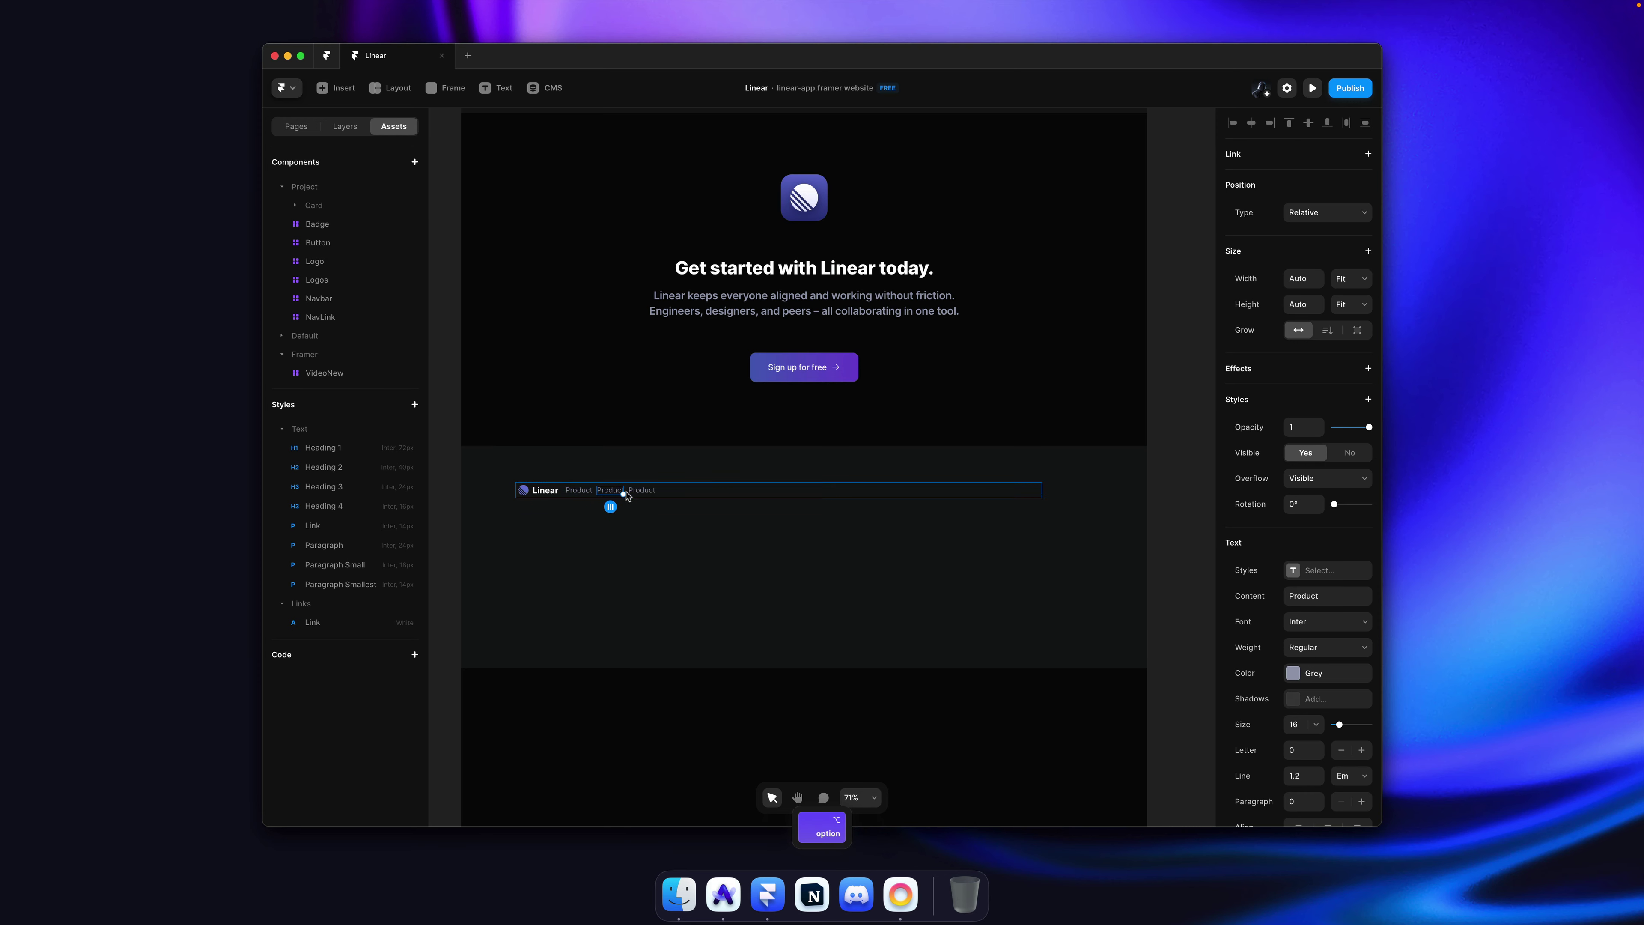
left_click_drag(647, 494, 641, 496)
Step: Retype the copied headings as Company, Resources and Developers
double_click(613, 491)
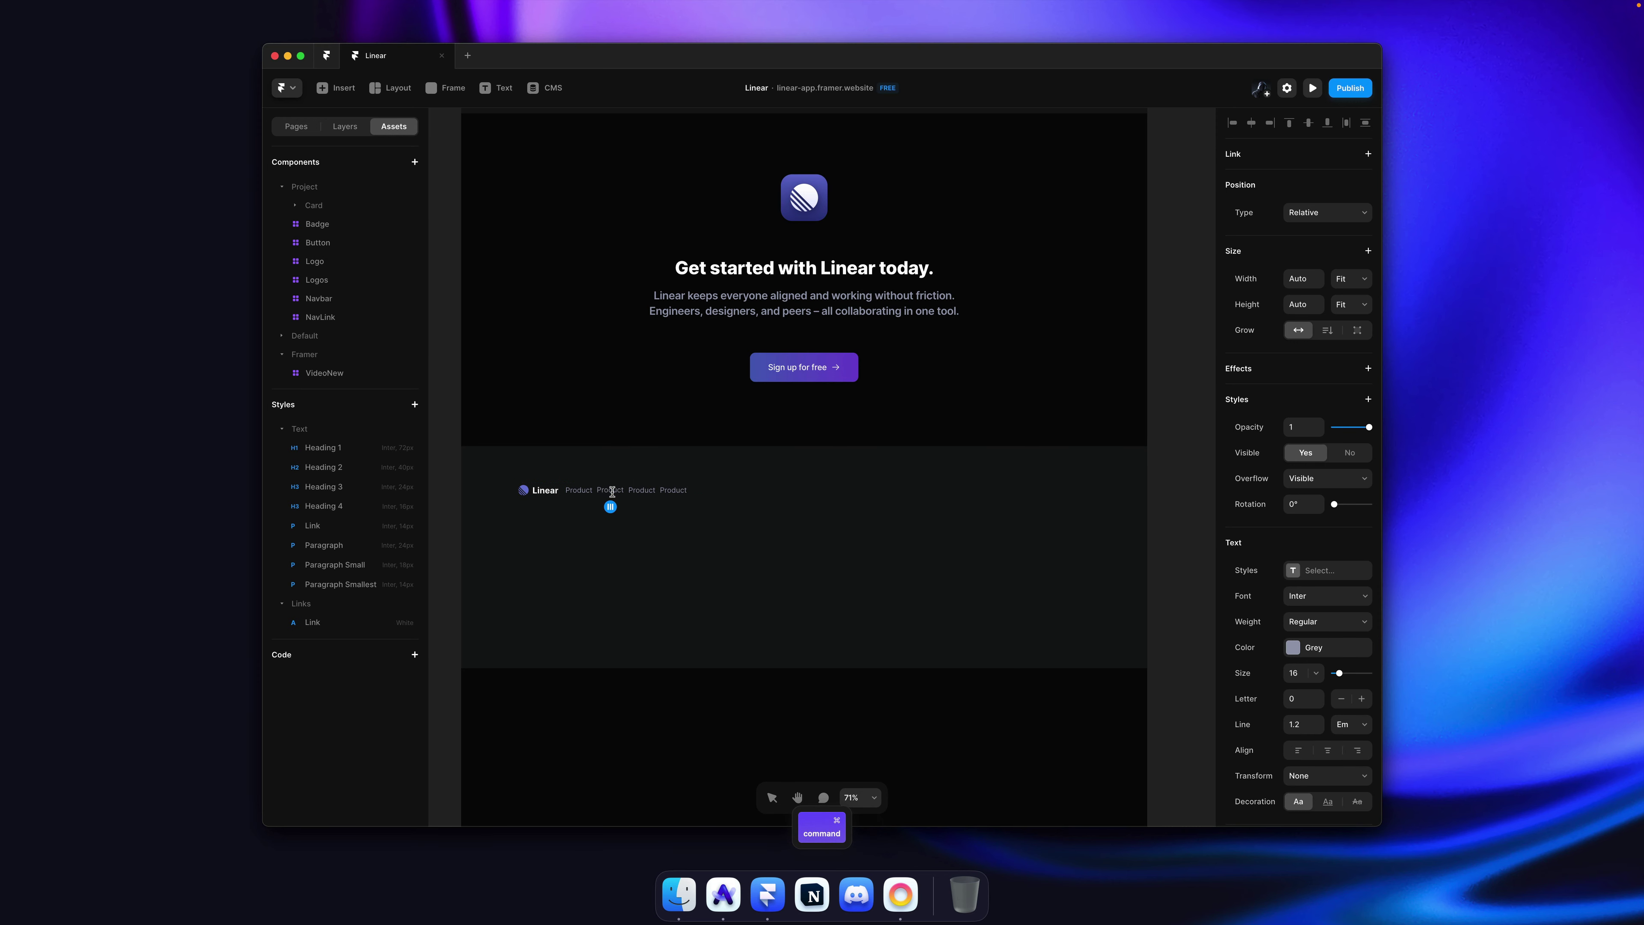
scroll(612, 494, "down", 5)
scroll(611, 497, "up", 10)
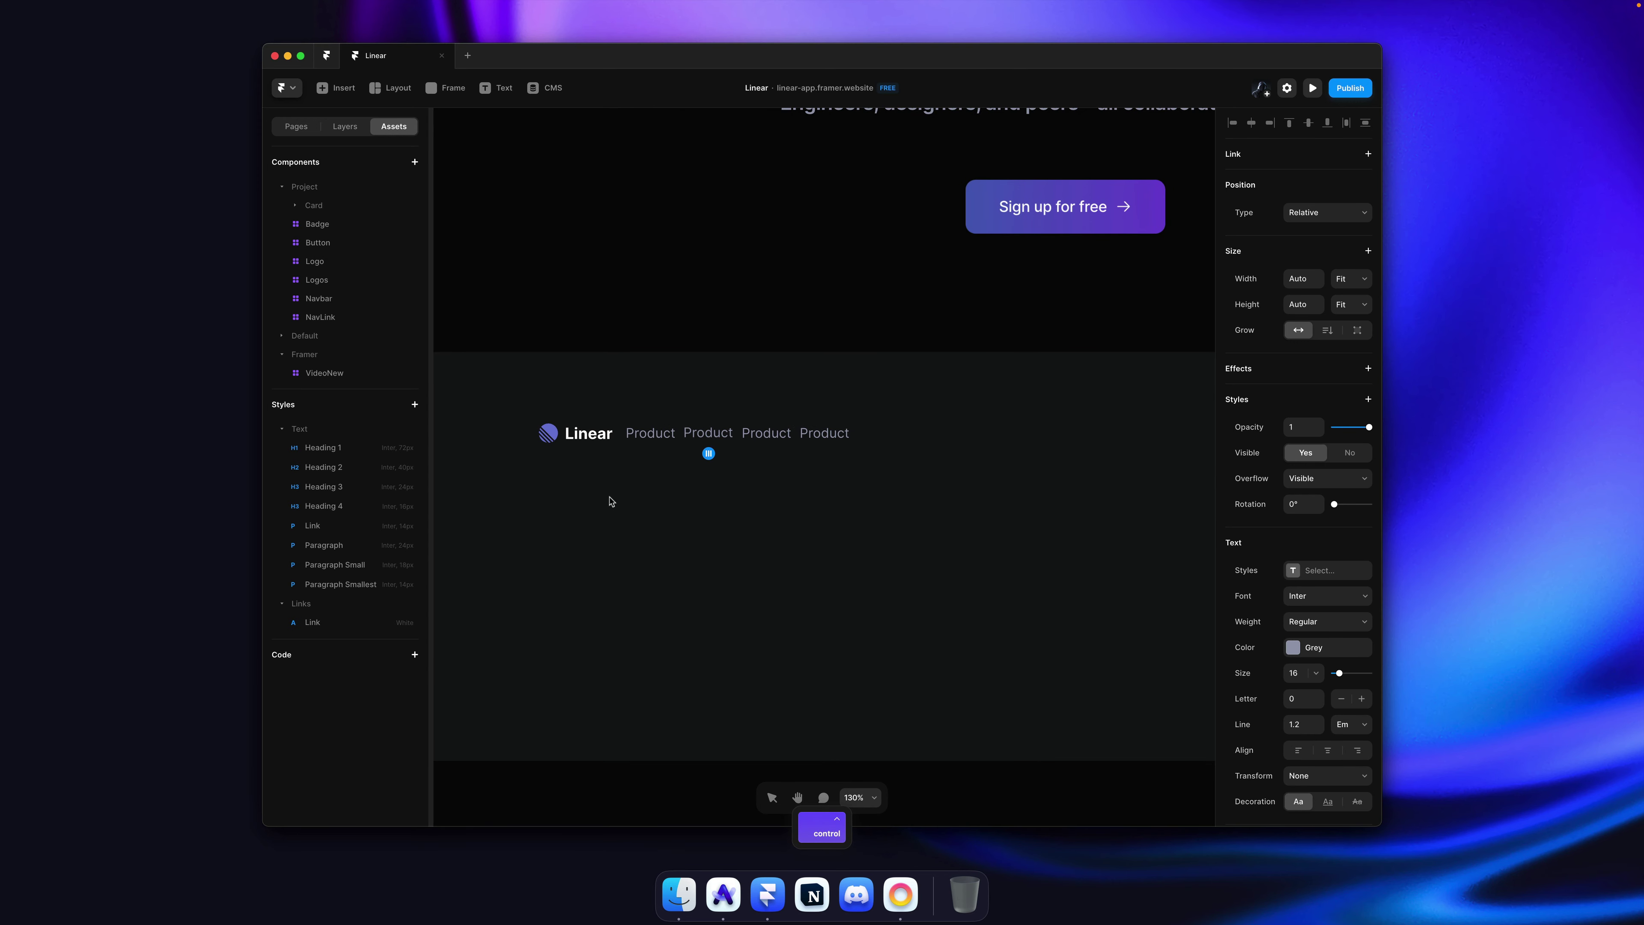
type("Company")
key("Escape")
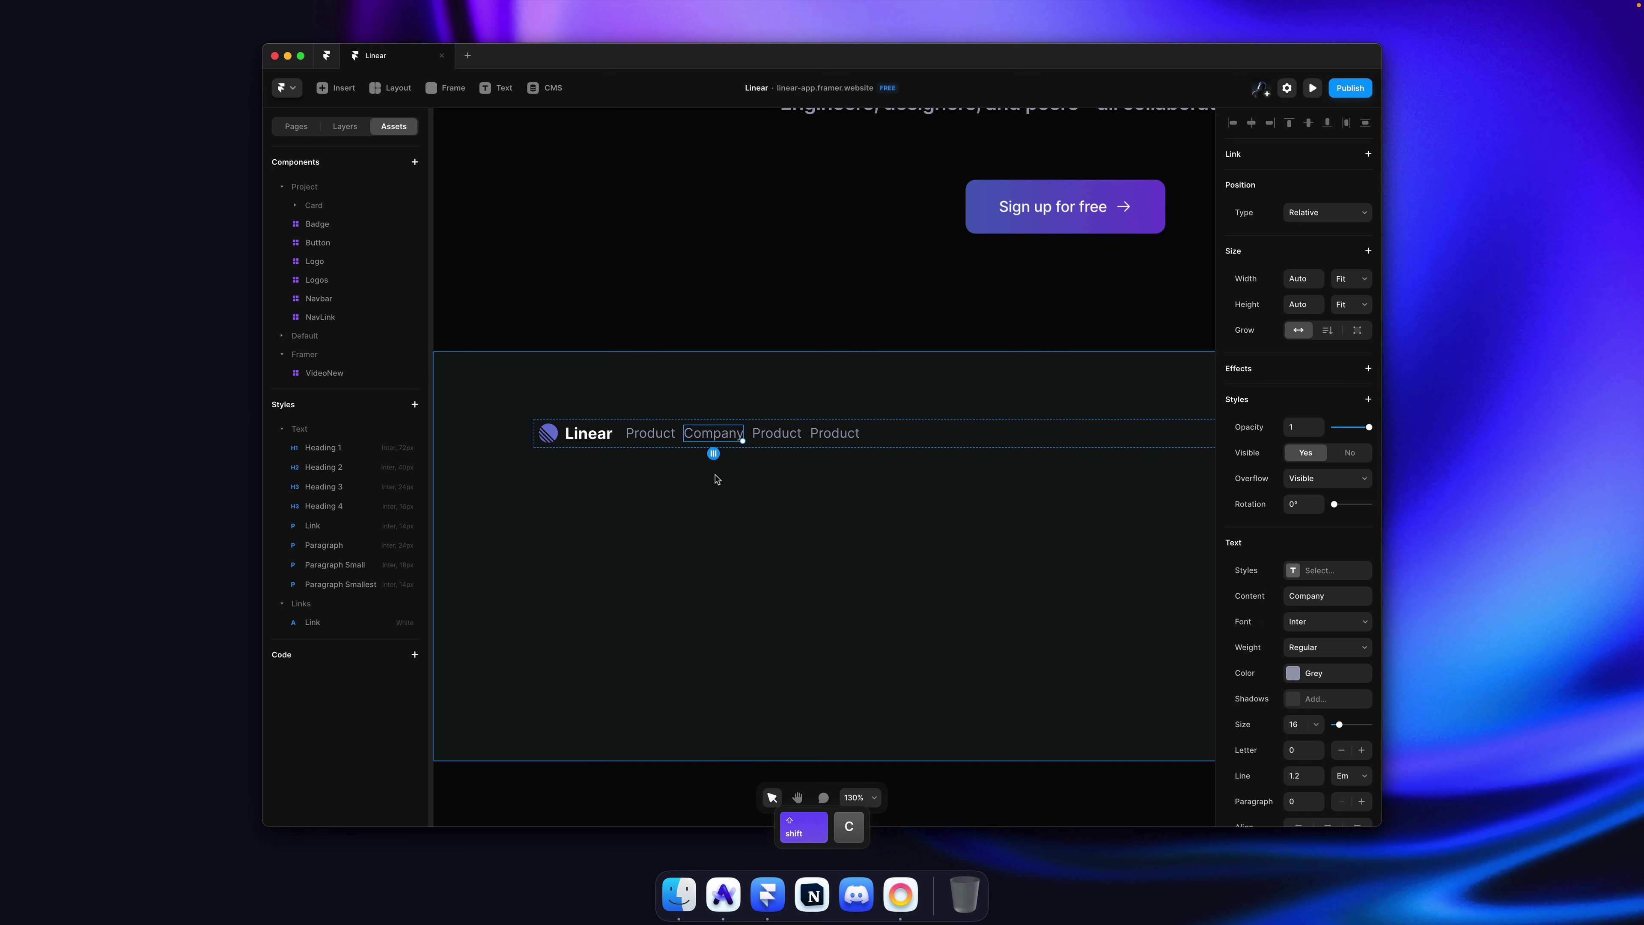
key("Tab")
key("Return")
type("Resour")
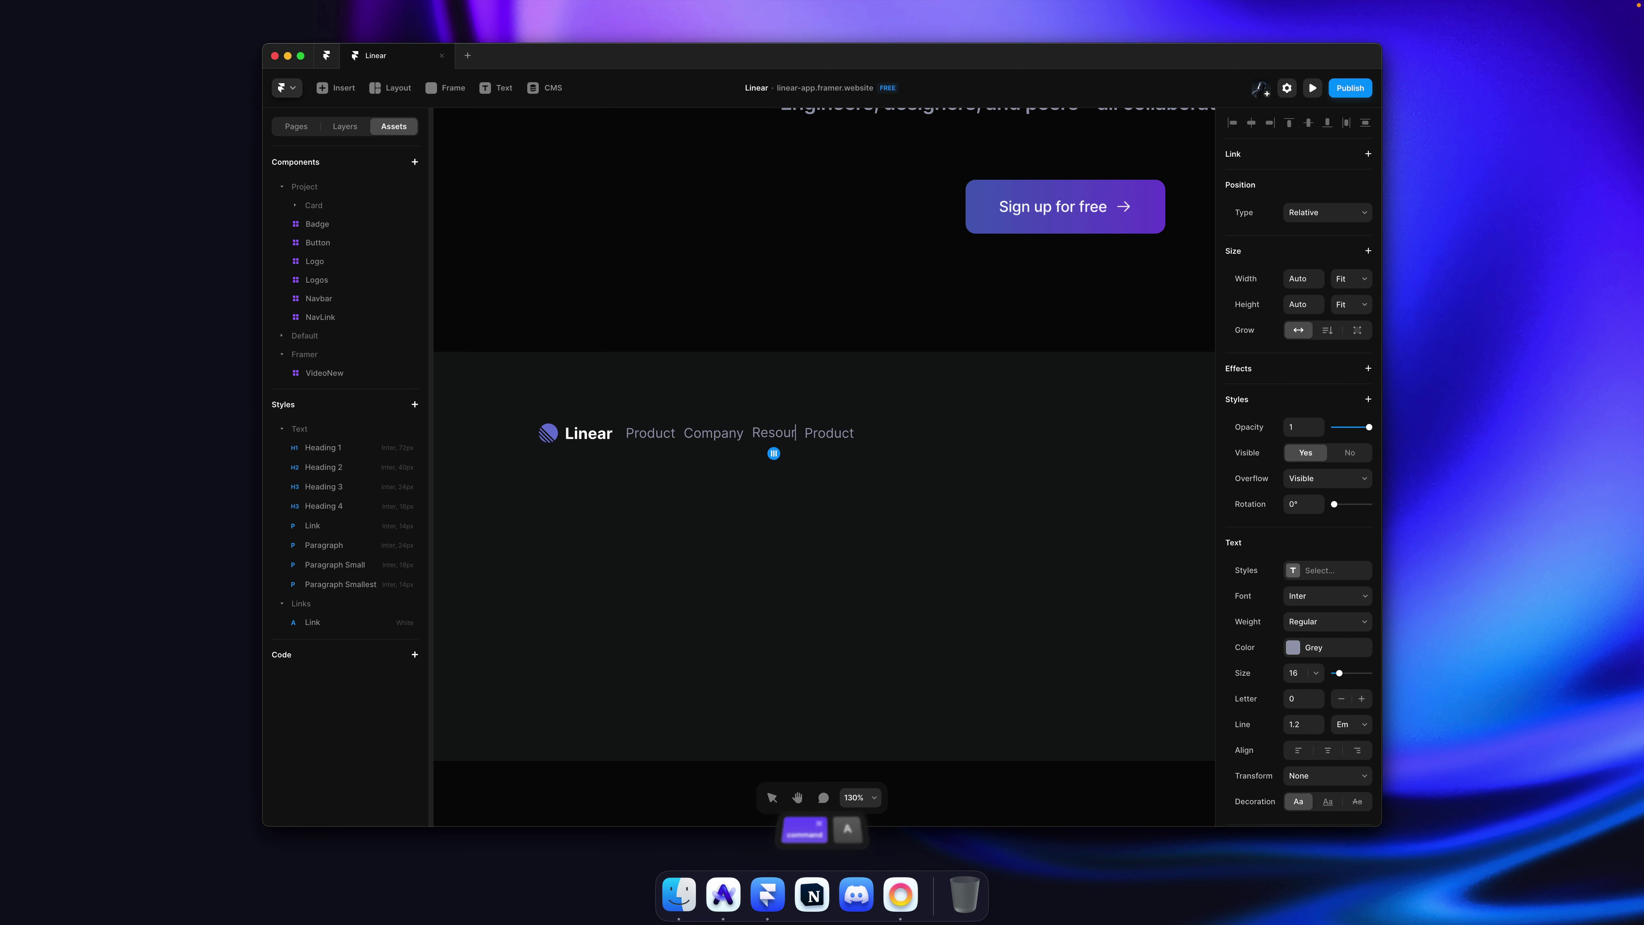
type("ces")
key("Escape")
key("Return")
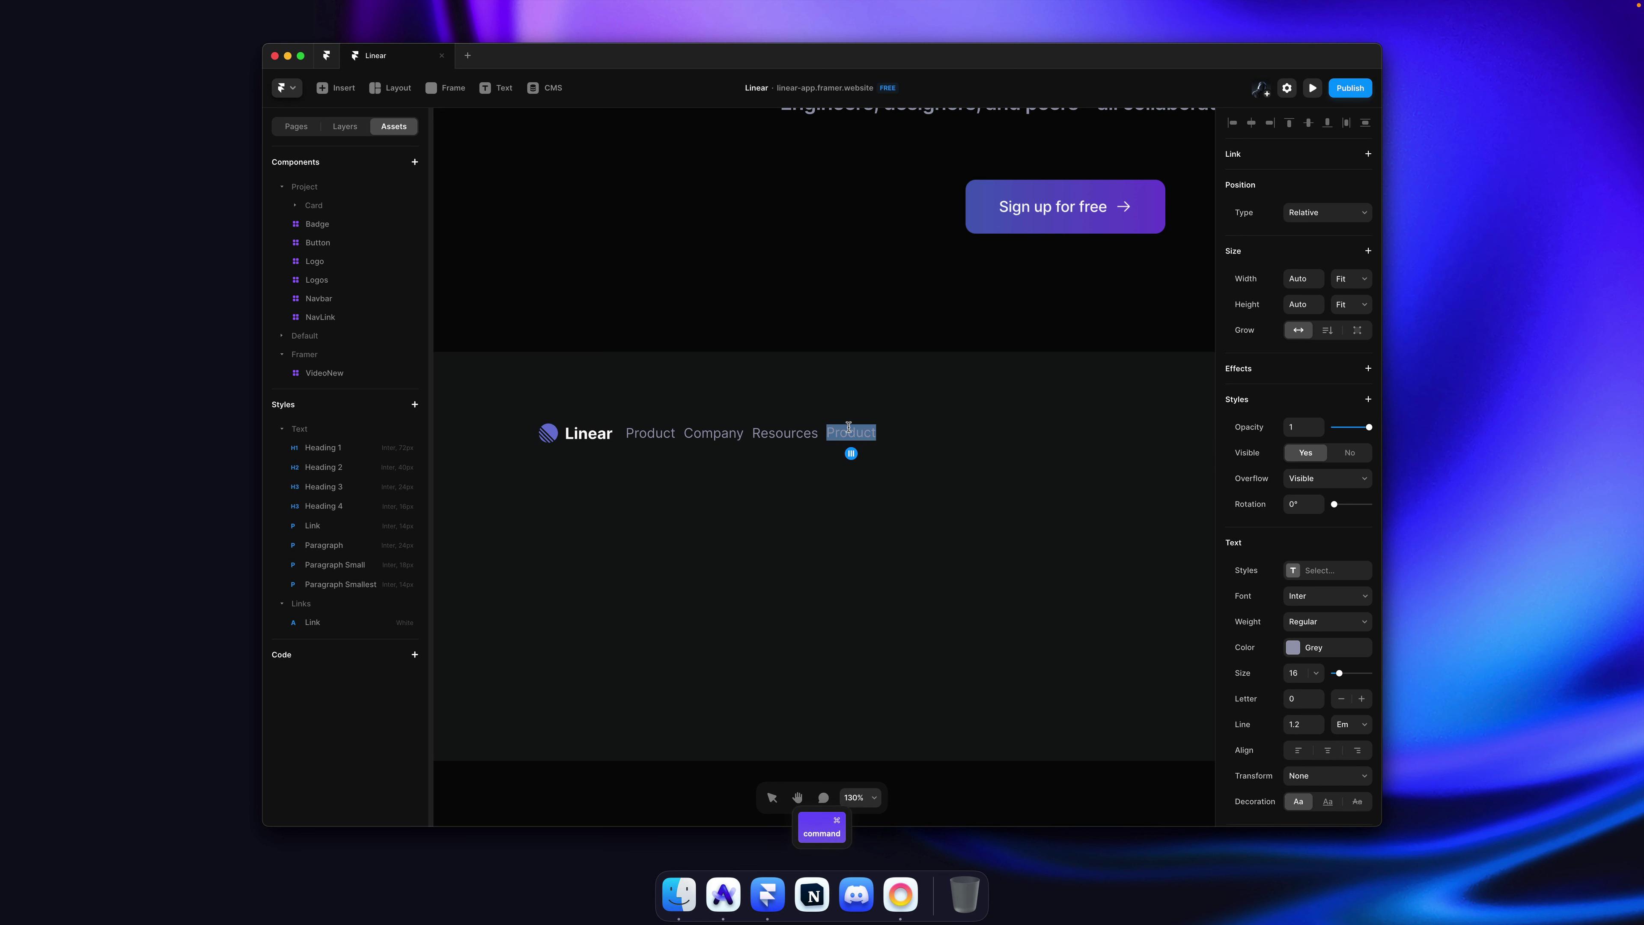
key("Escape")
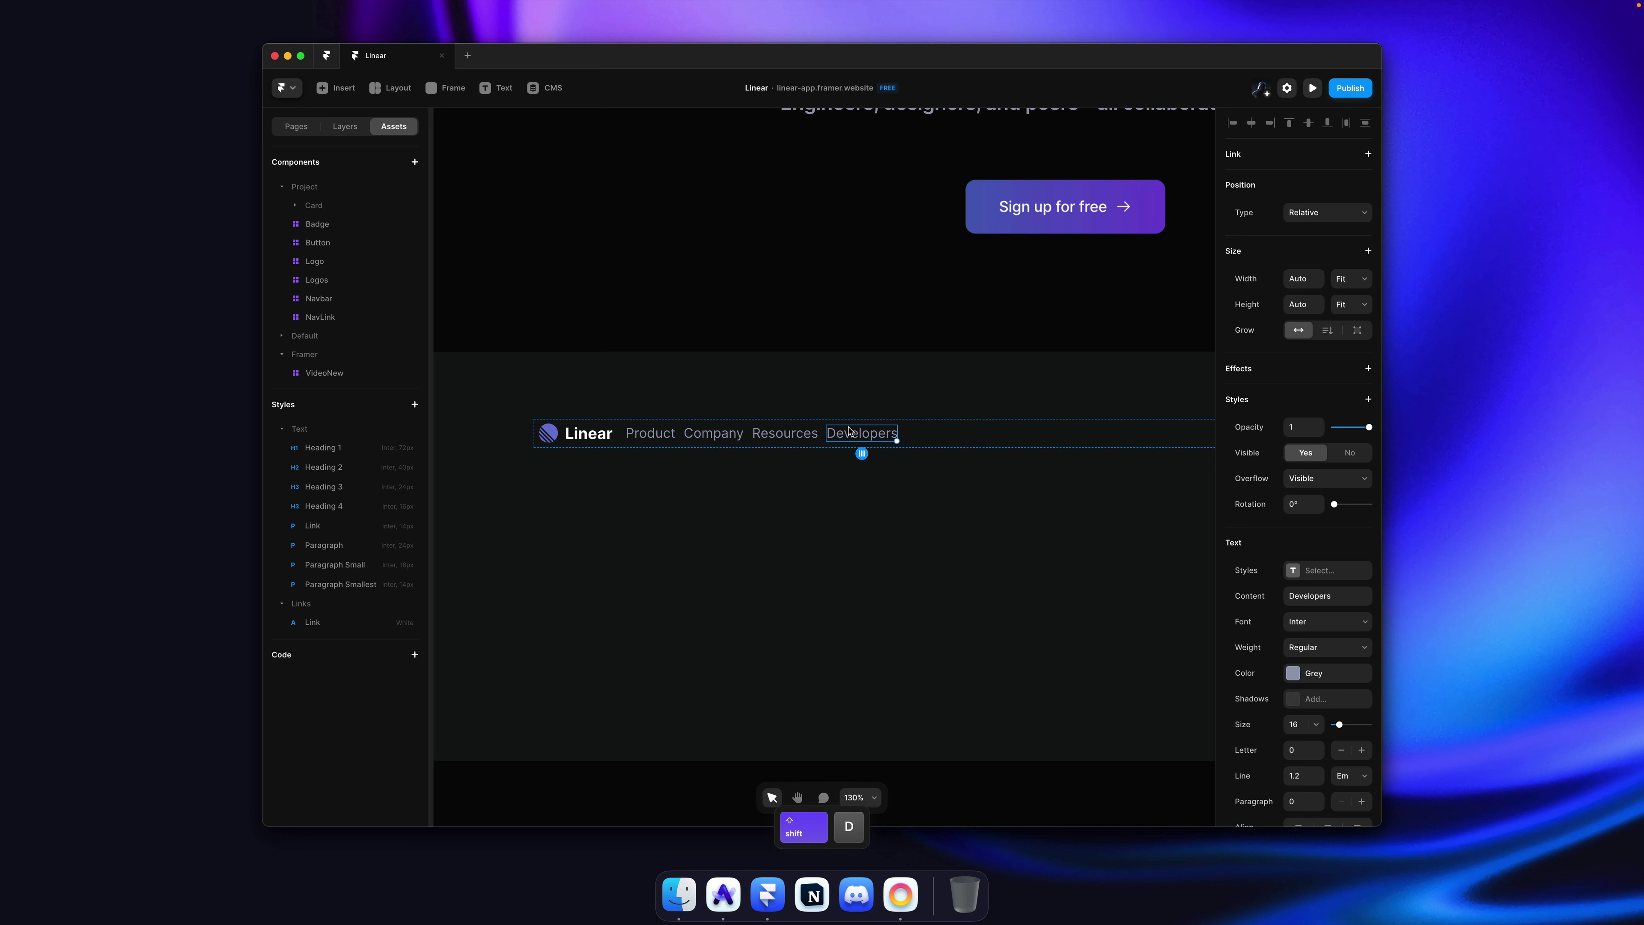
left_click(781, 434)
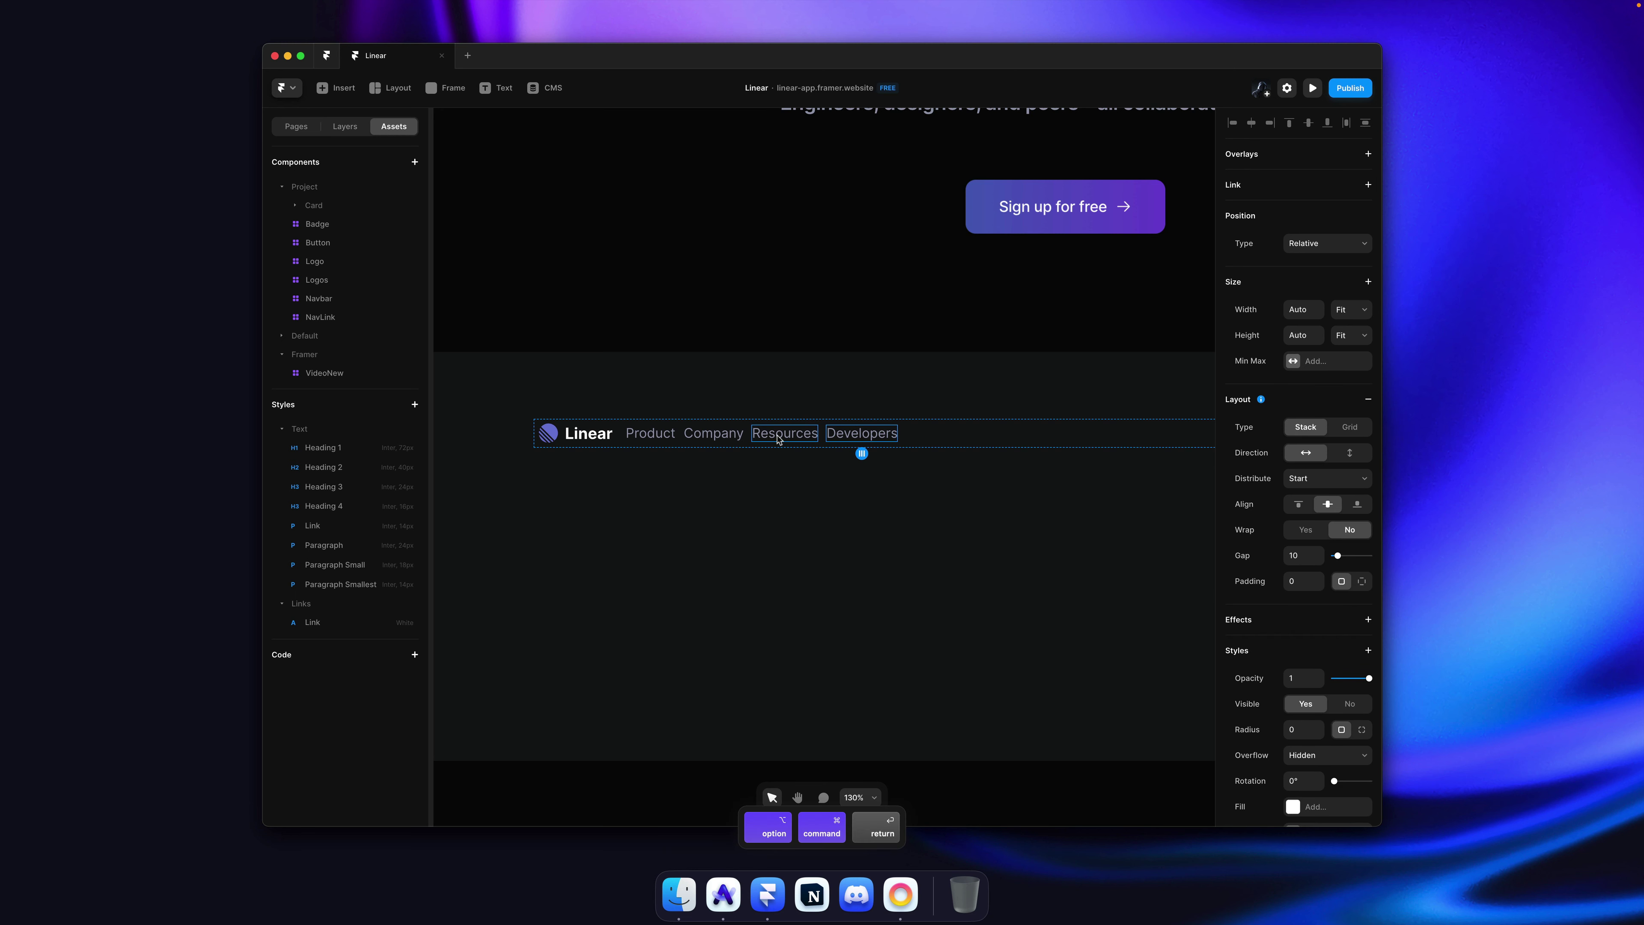
Step: Left-align the contents of the four footer heading stacks
left_click(689, 433, "super")
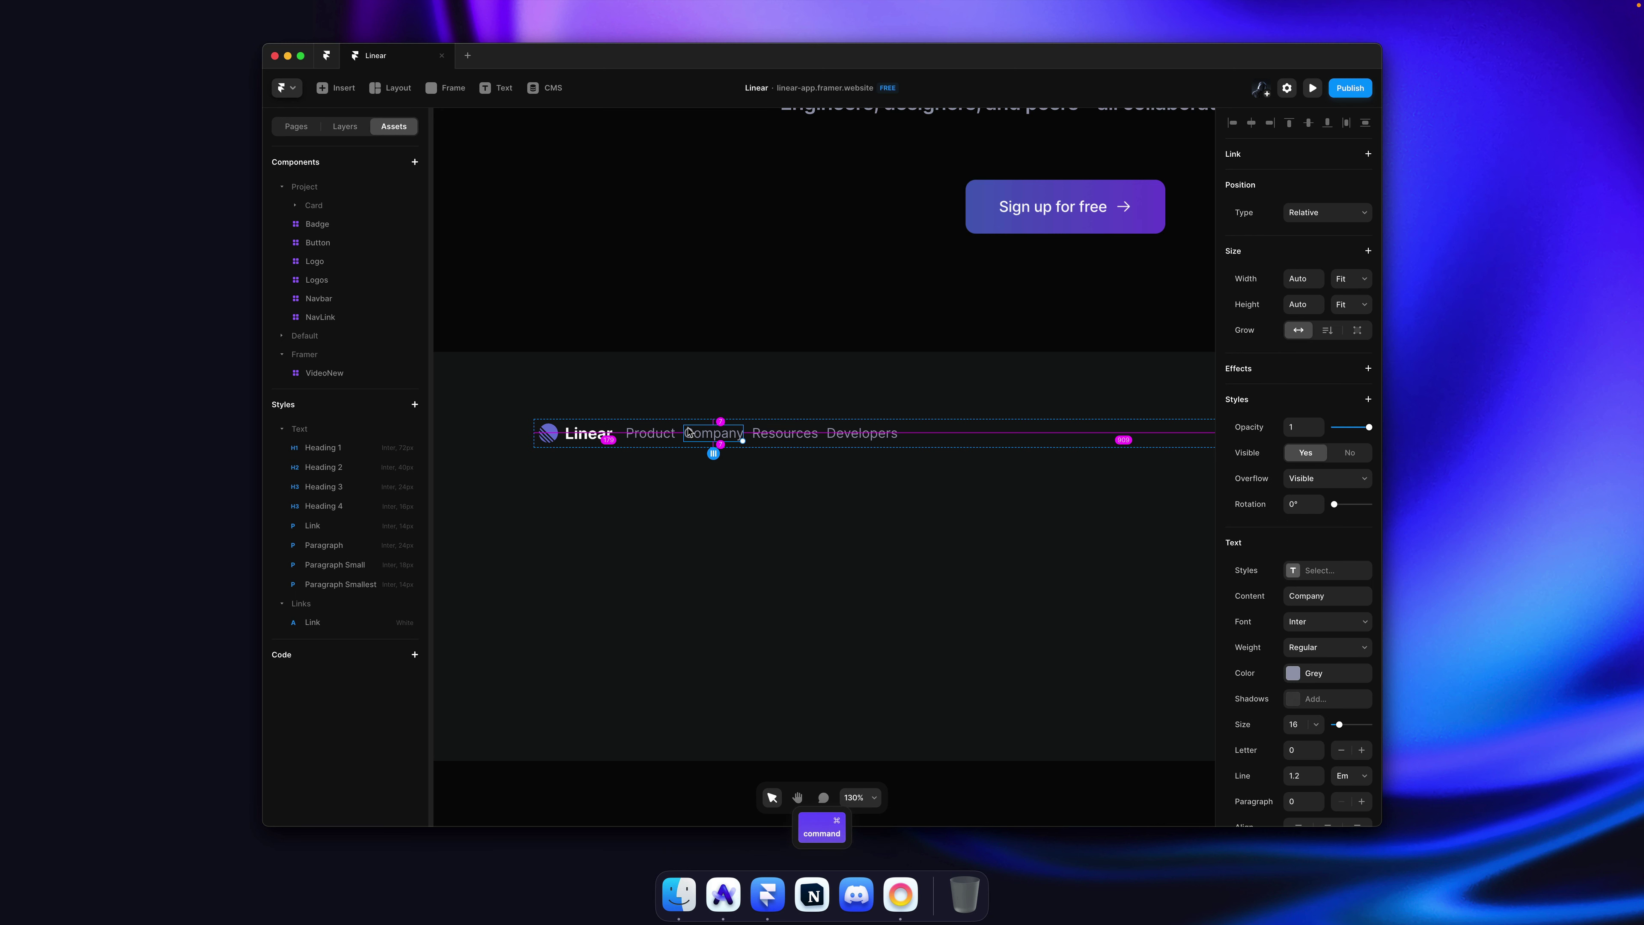
left_click(644, 433, "alt+super")
key("alt+2")
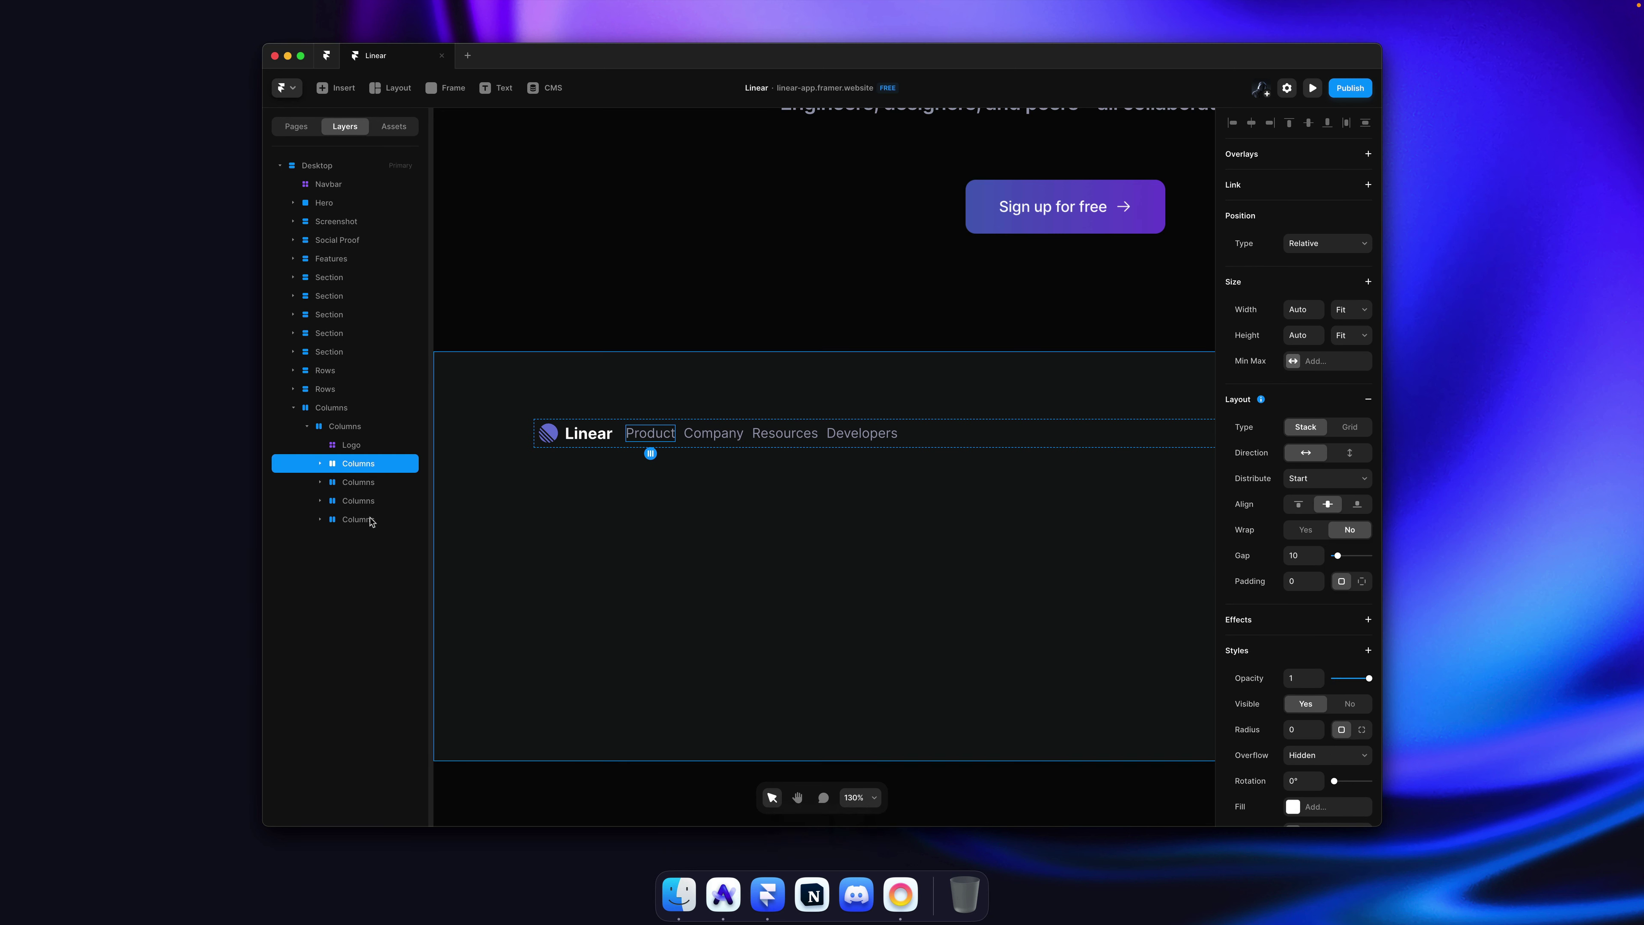
left_click(362, 519, "shift")
left_click(1295, 473)
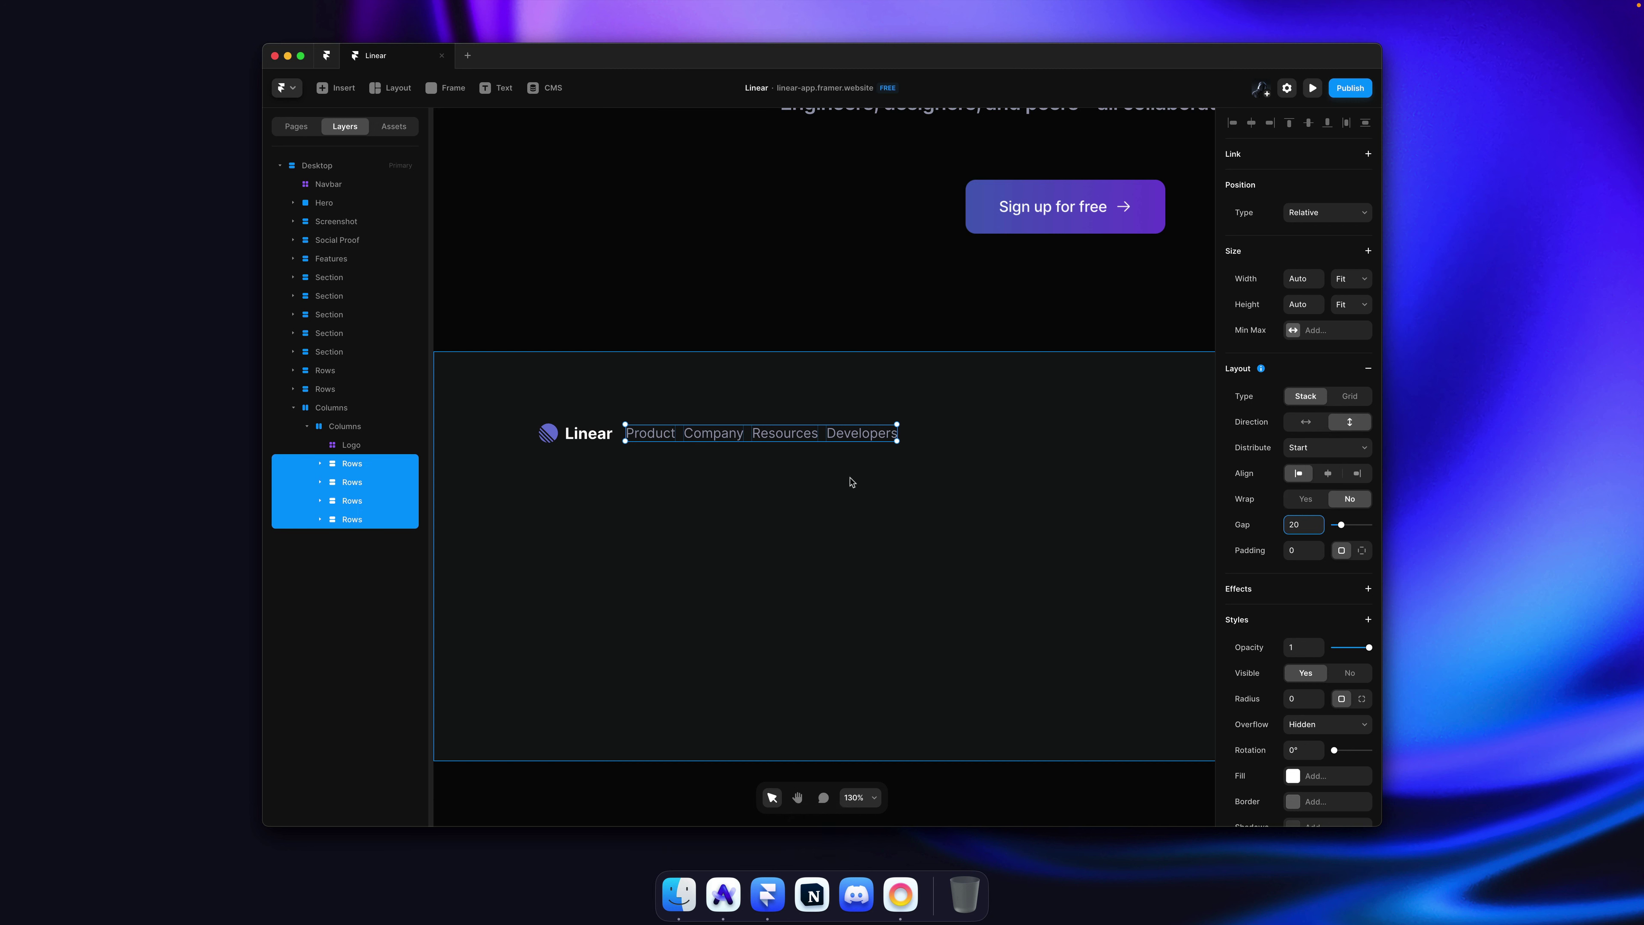
key("Return")
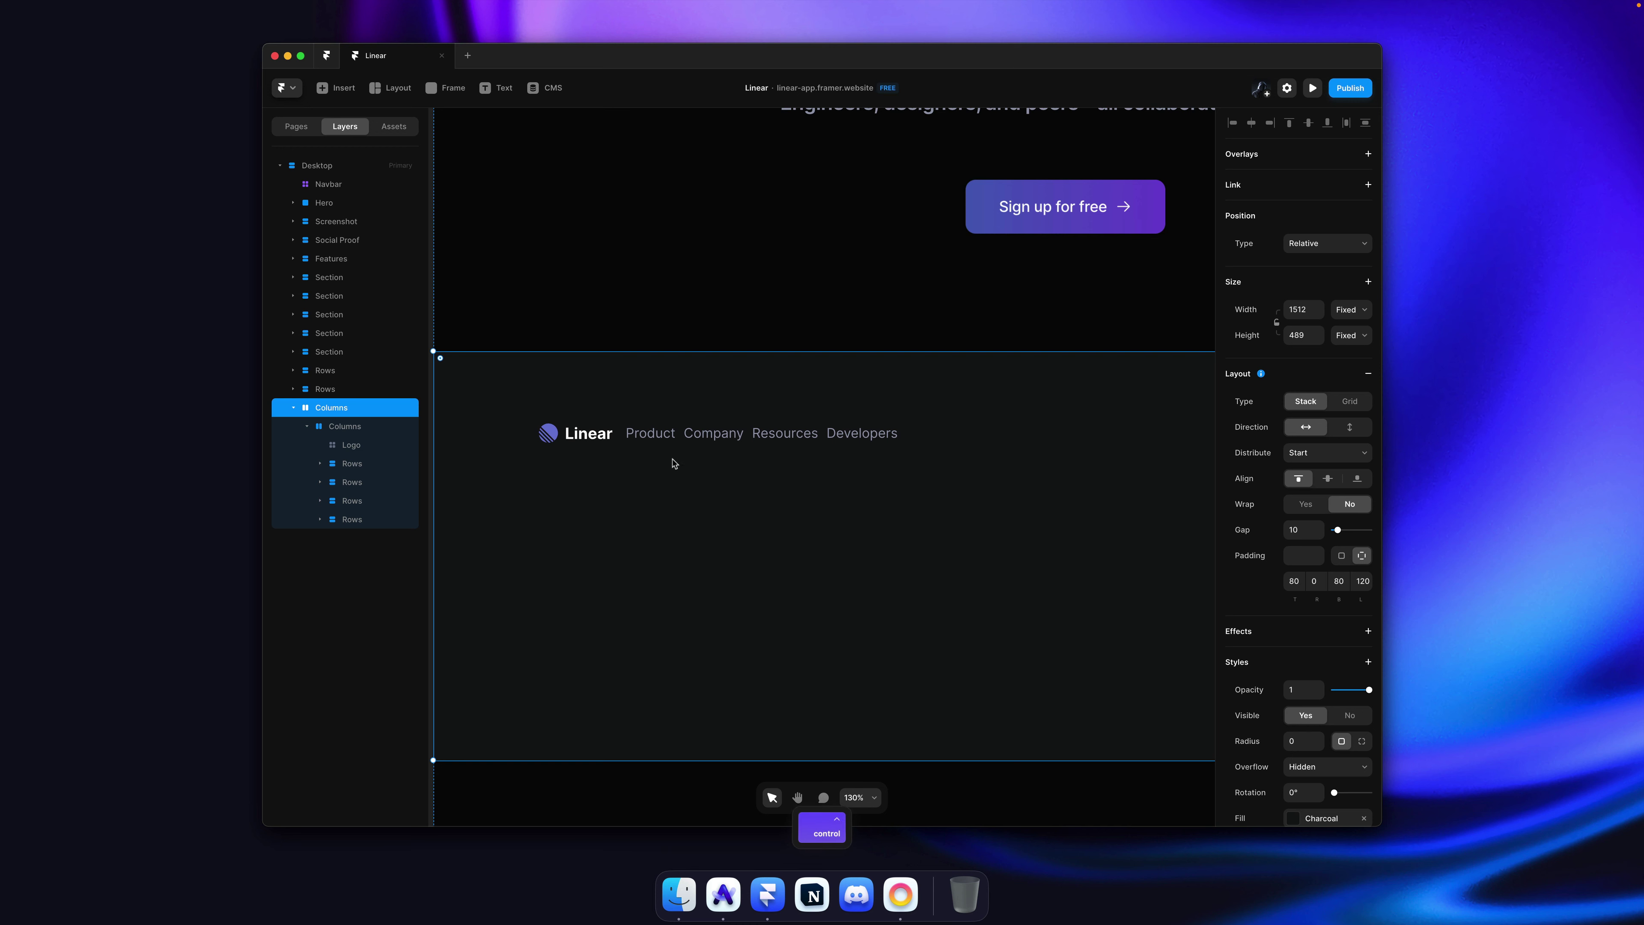
Step: Make the Product, Company, Resources and Developers headings white Paragraph Small text, then copy Product
left_click(650, 433, "super")
left_click(714, 433, "shift+super")
left_click(784, 433, "shift+super")
left_click(862, 433, "shift+super")
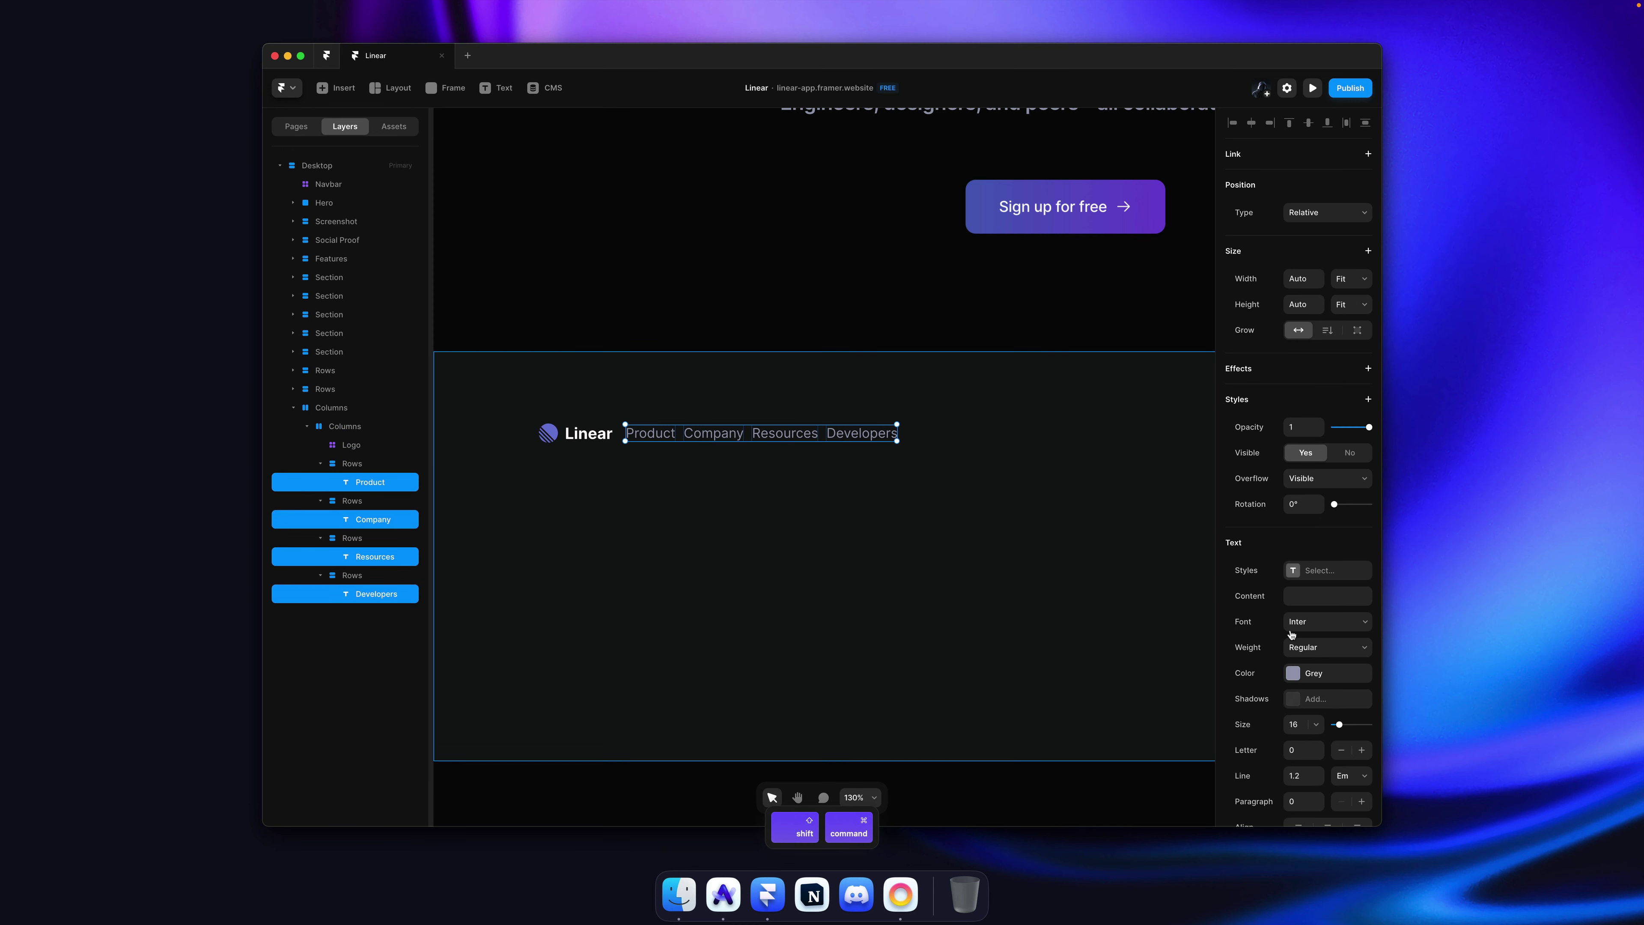
left_click(1321, 579)
left_click(1108, 732)
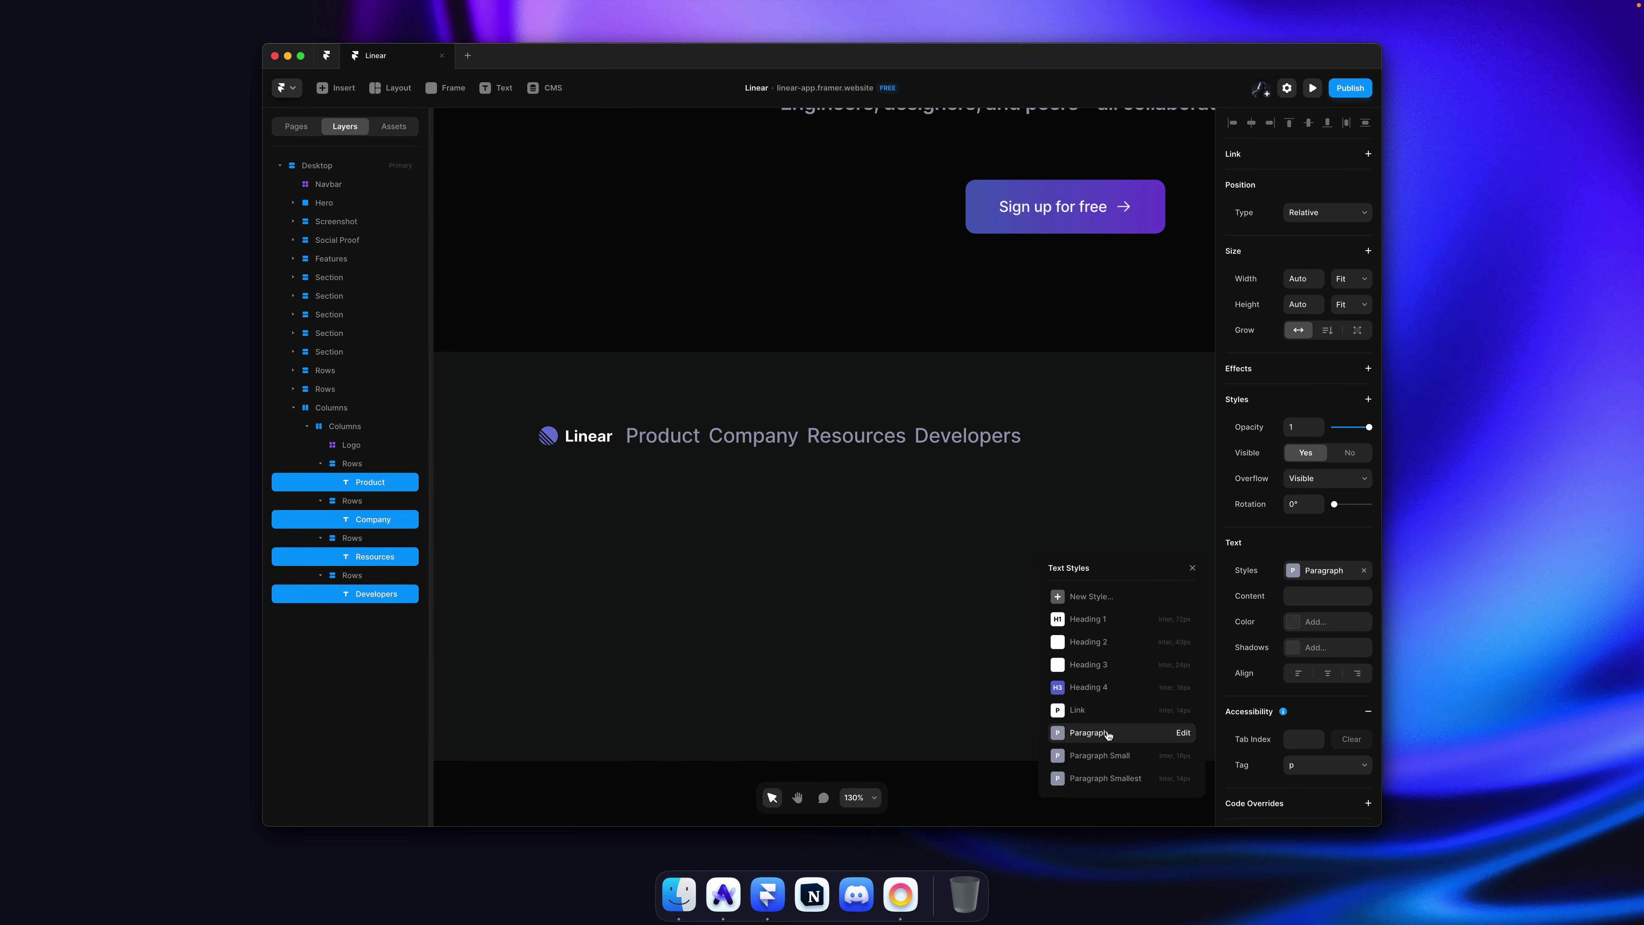
left_click(1106, 756)
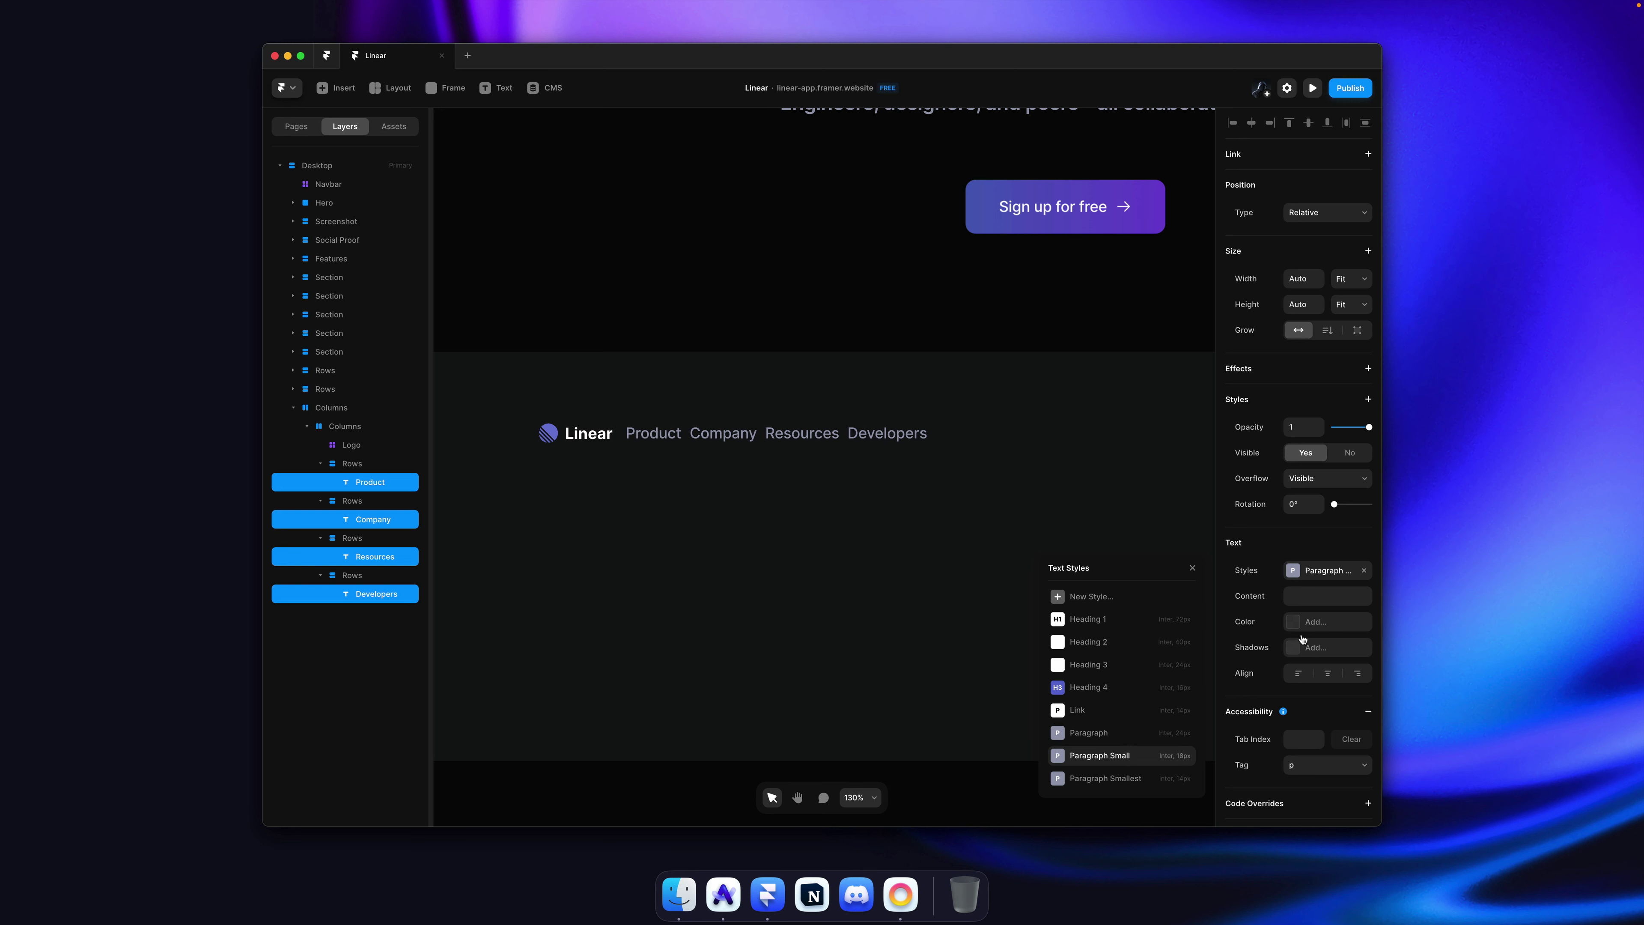
left_click(1321, 621)
left_click(1075, 797)
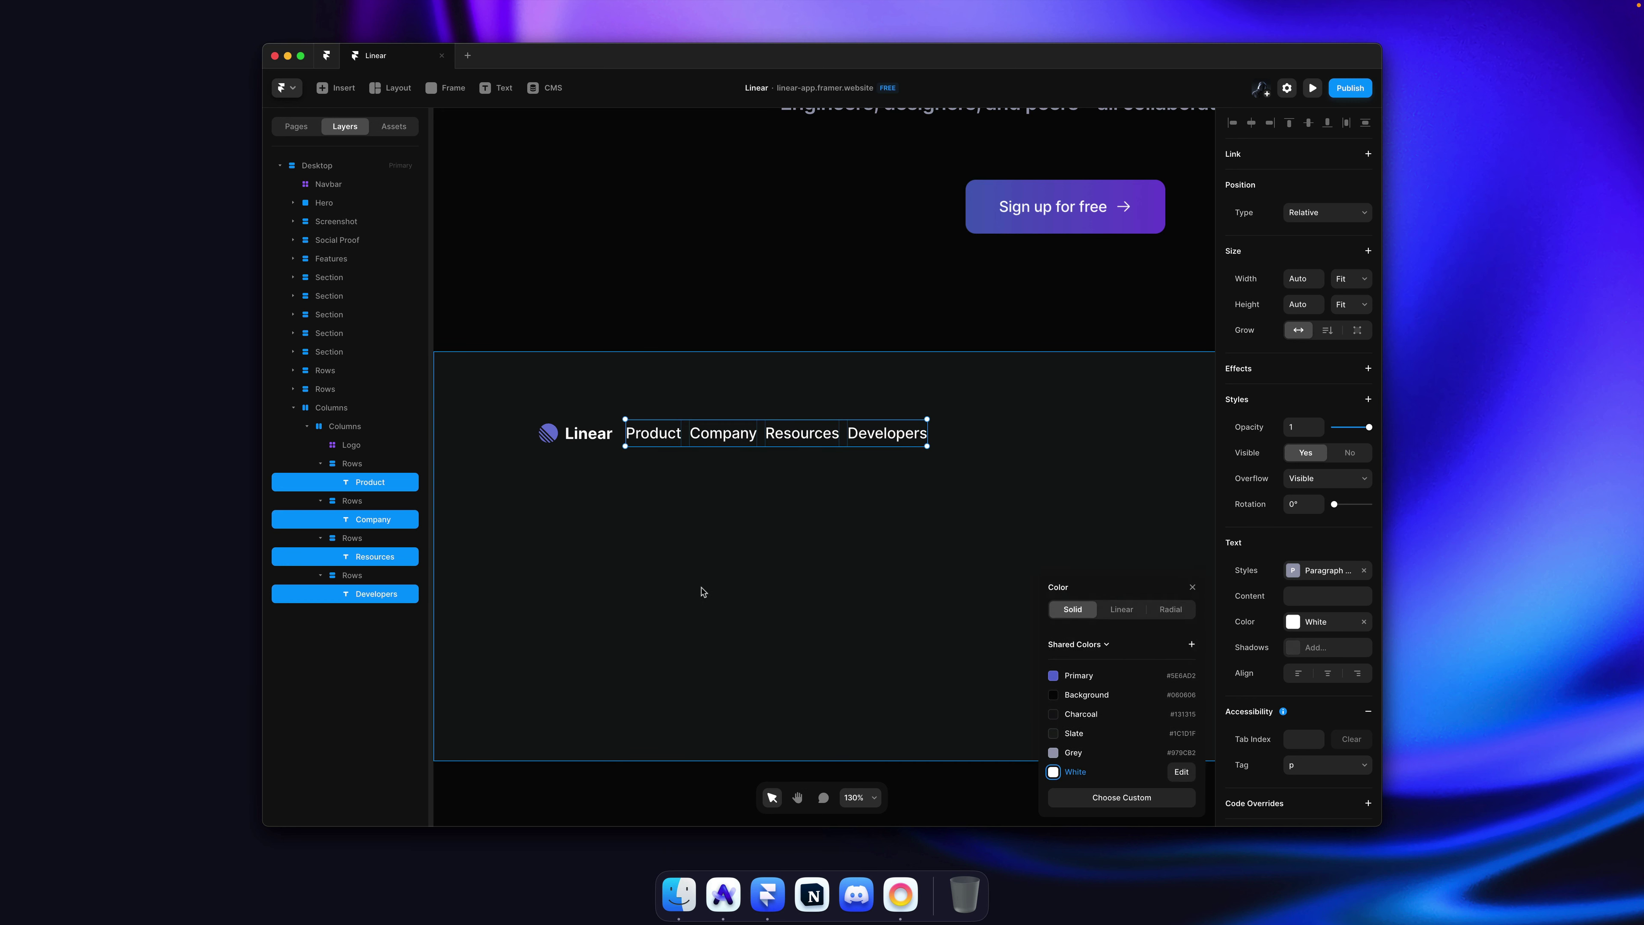
left_click(693, 522)
left_click(654, 438)
key("cmd+c")
Step: Paste a copy beneath Product, rename it Features, and paste two more Features links
key("cmd+v")
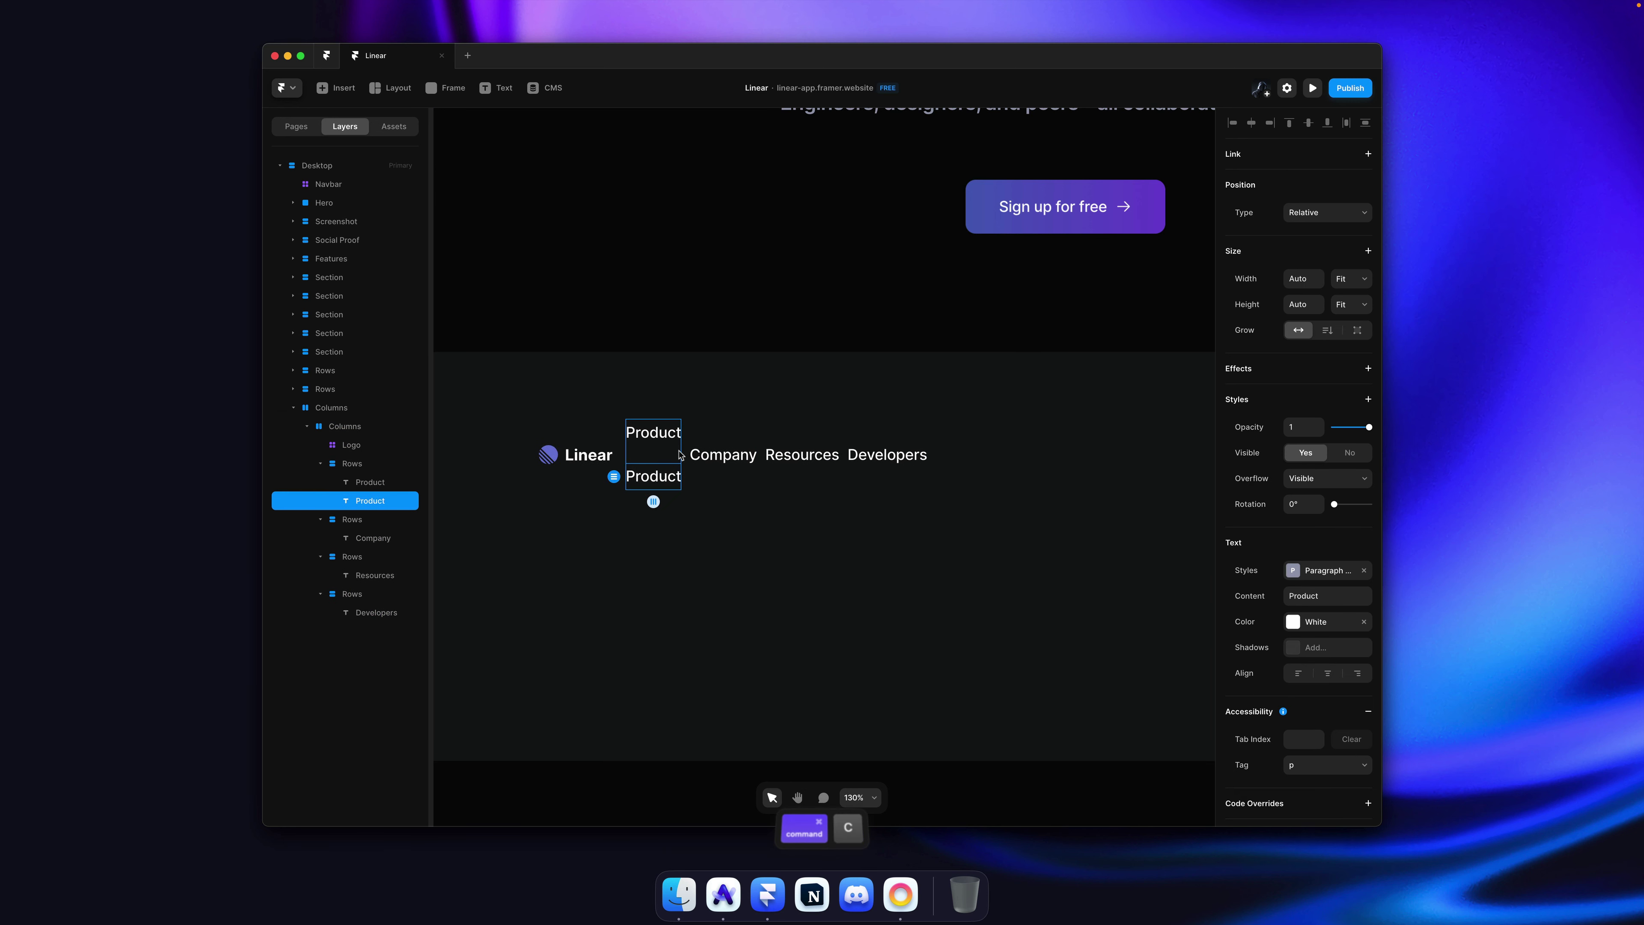
key("super+Tab")
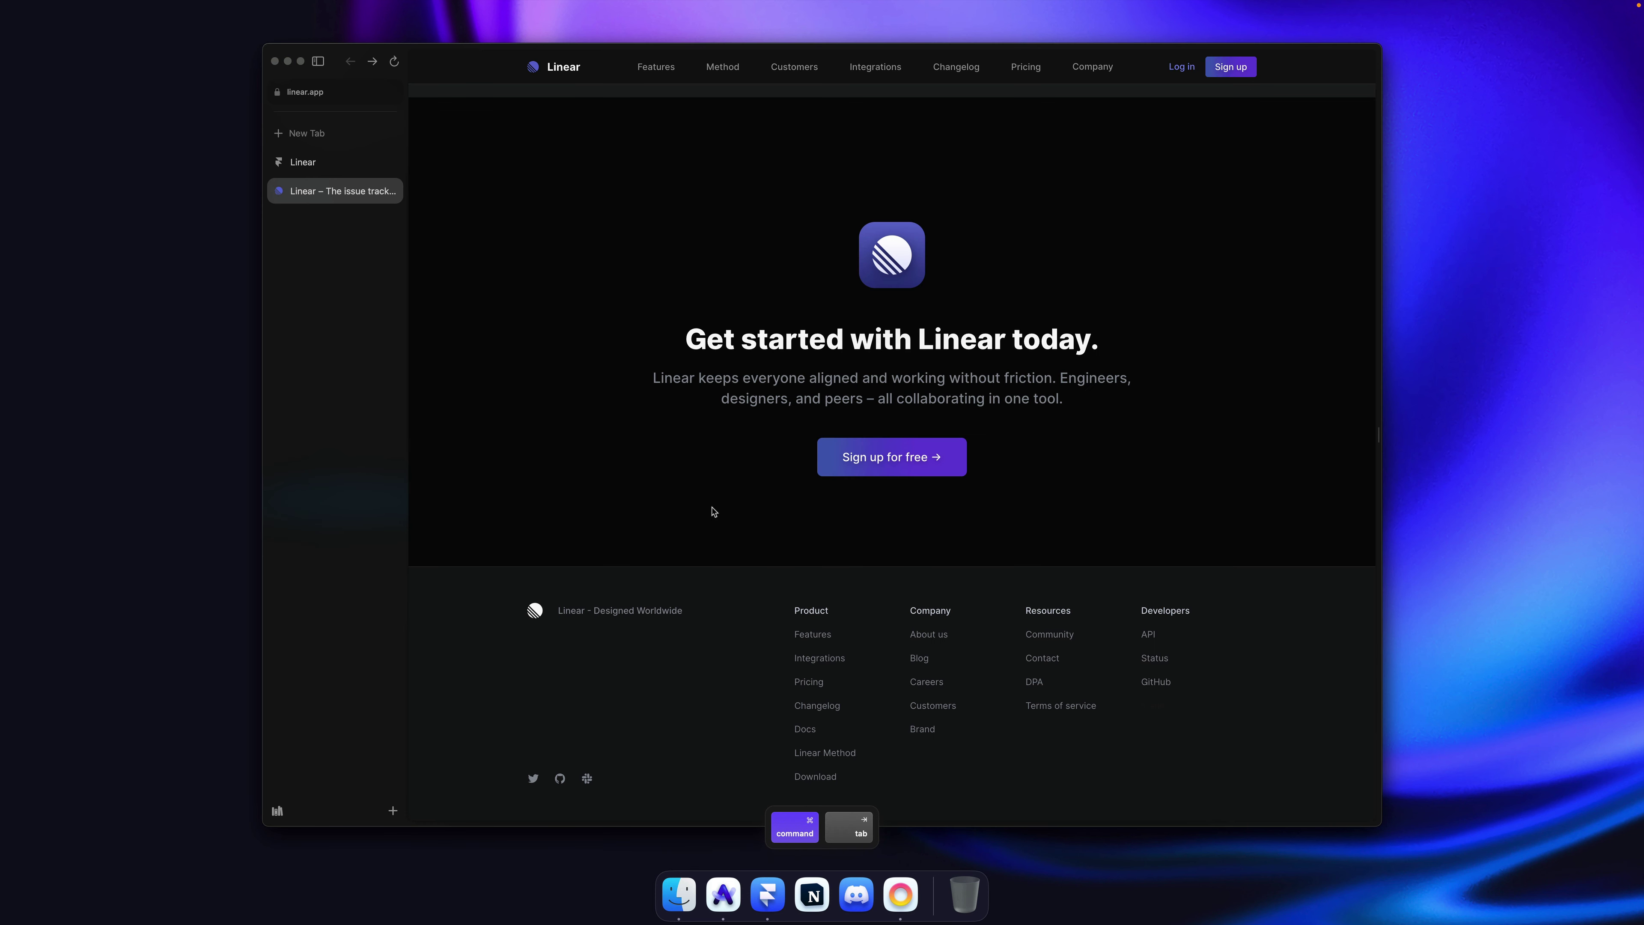
key("super+Tab")
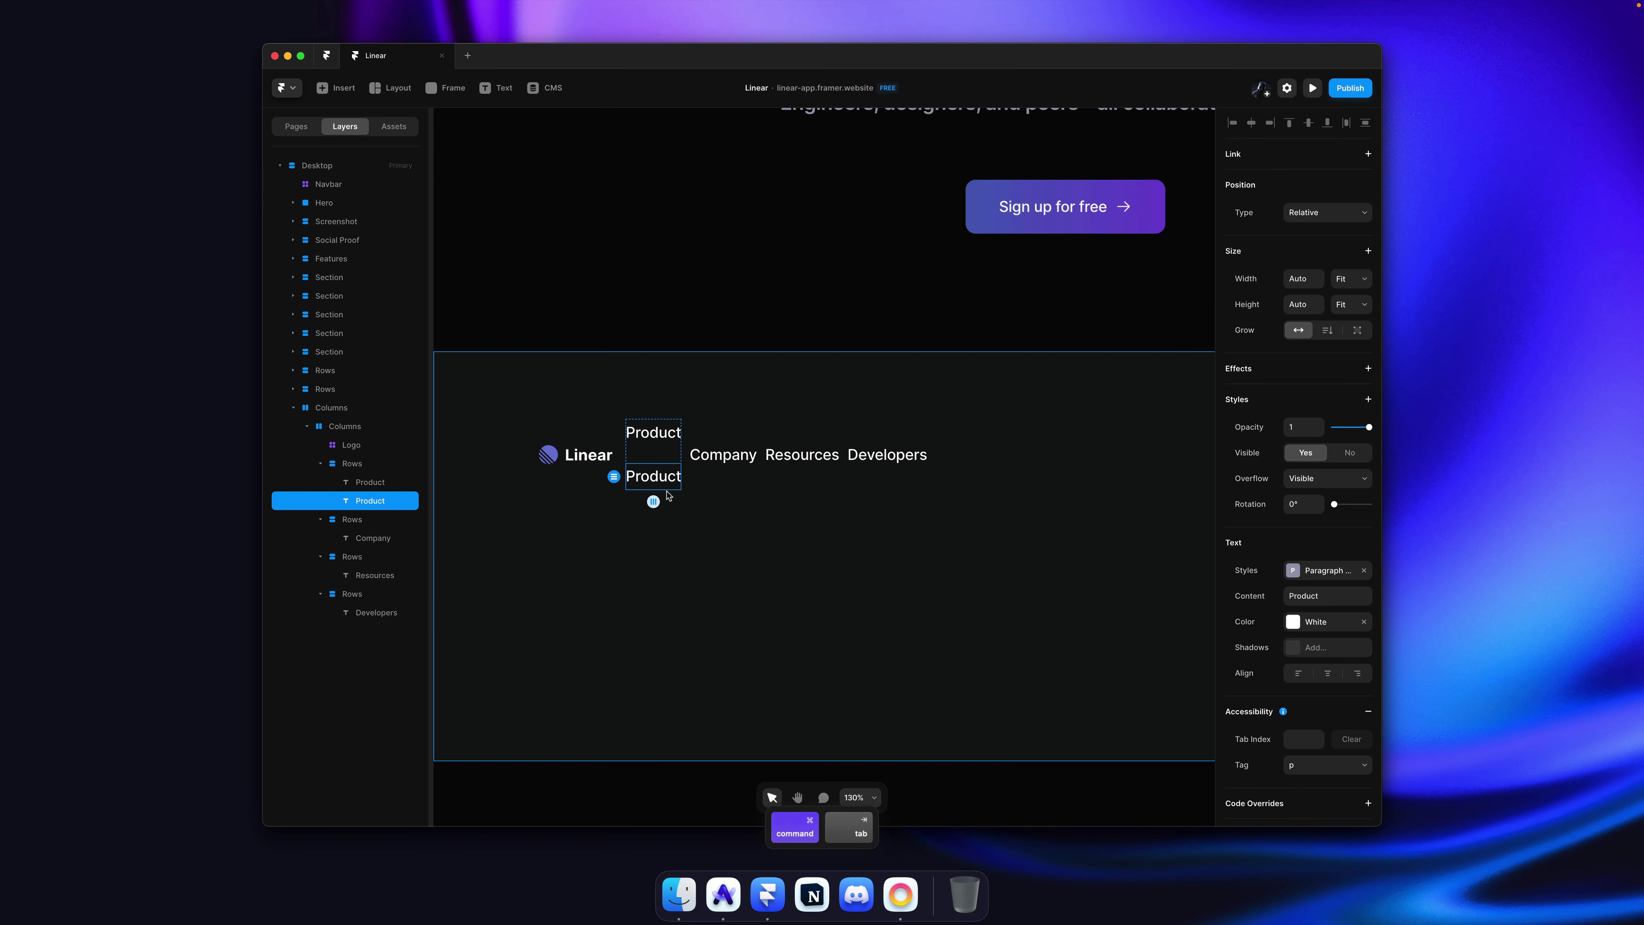
type("Features")
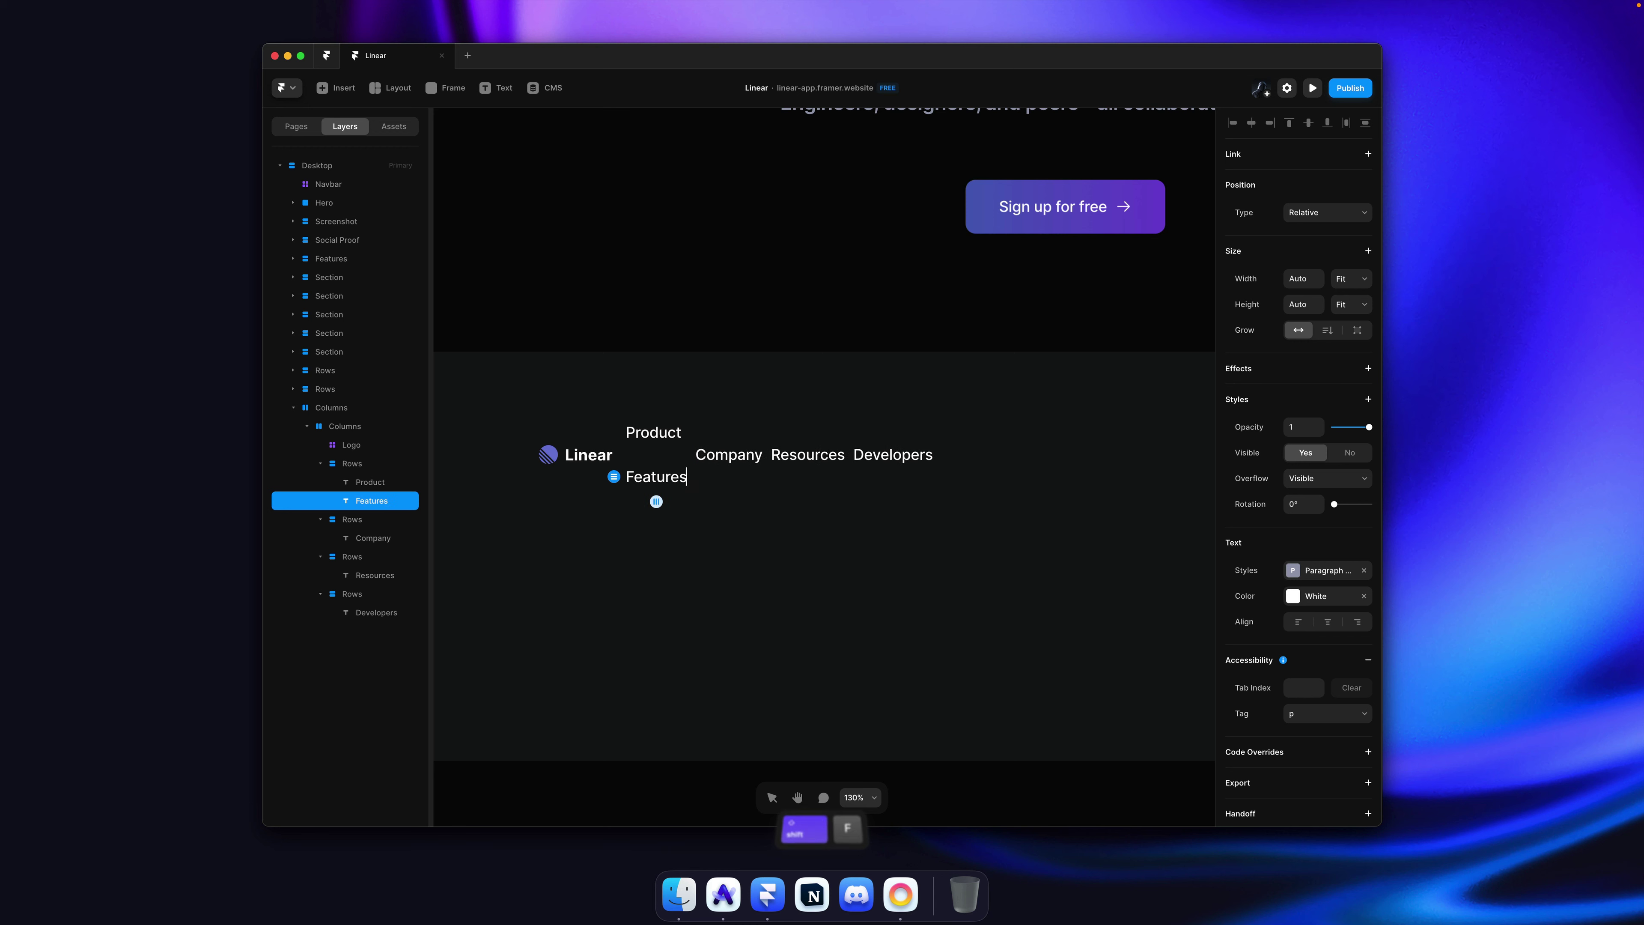
key("super+v")
key("super+v")
key("super+v")
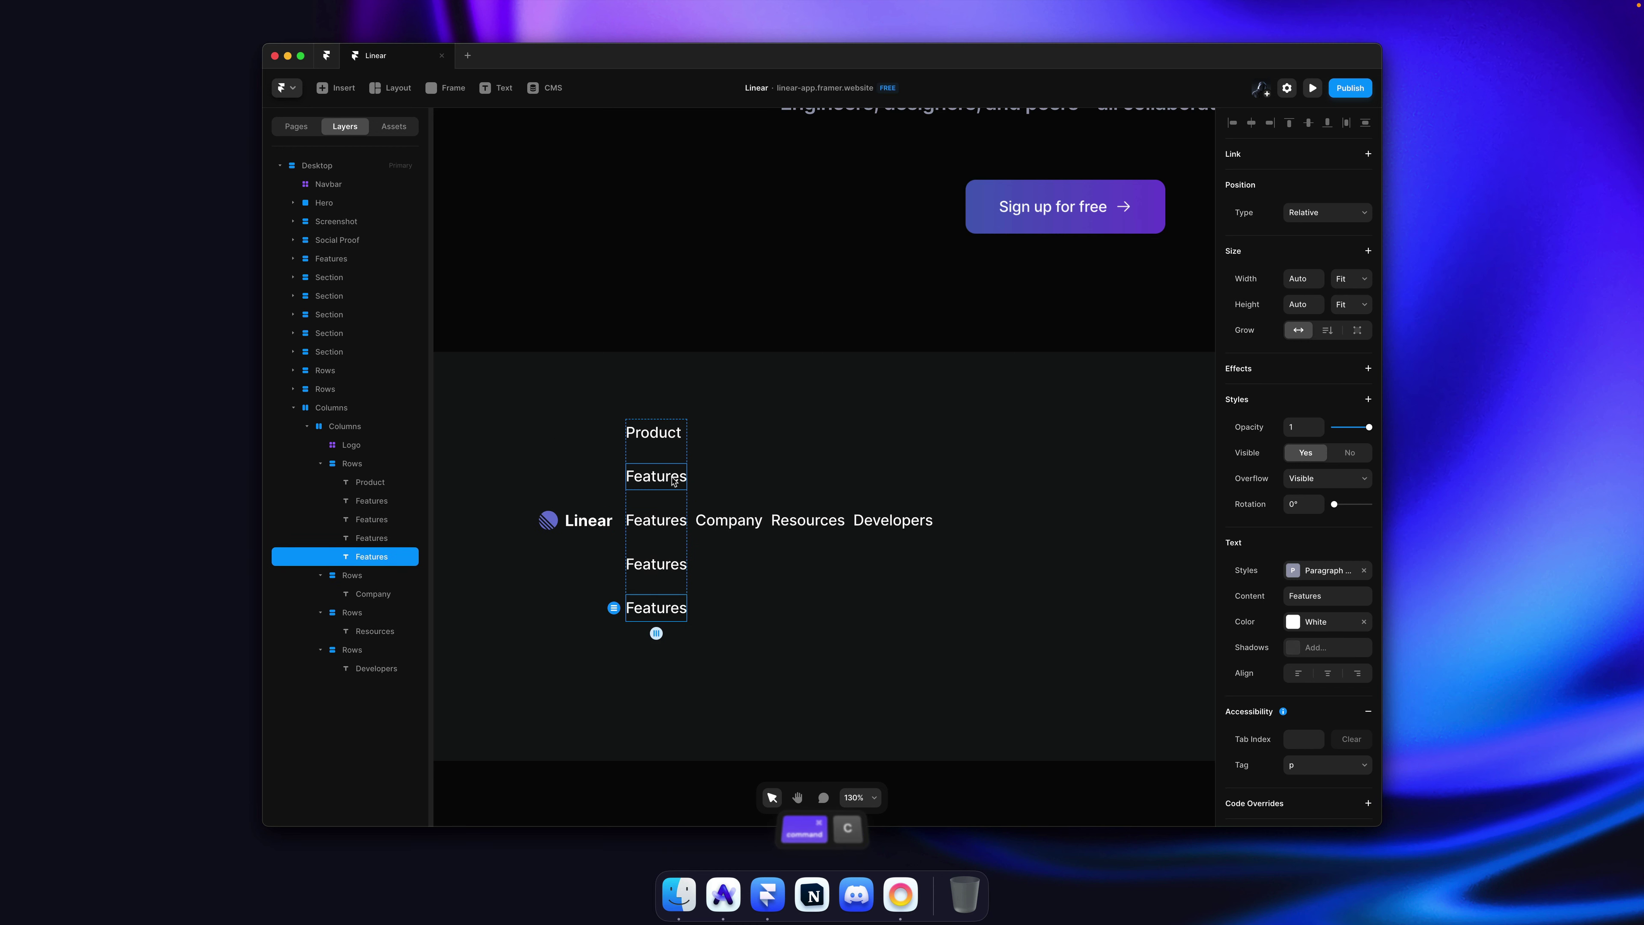
key("super+v")
key("super+v")
Step: Apply the Paragraph Smallest style to all footer links and headings
left_click(656, 650, "shift")
left_click(655, 607, "shift")
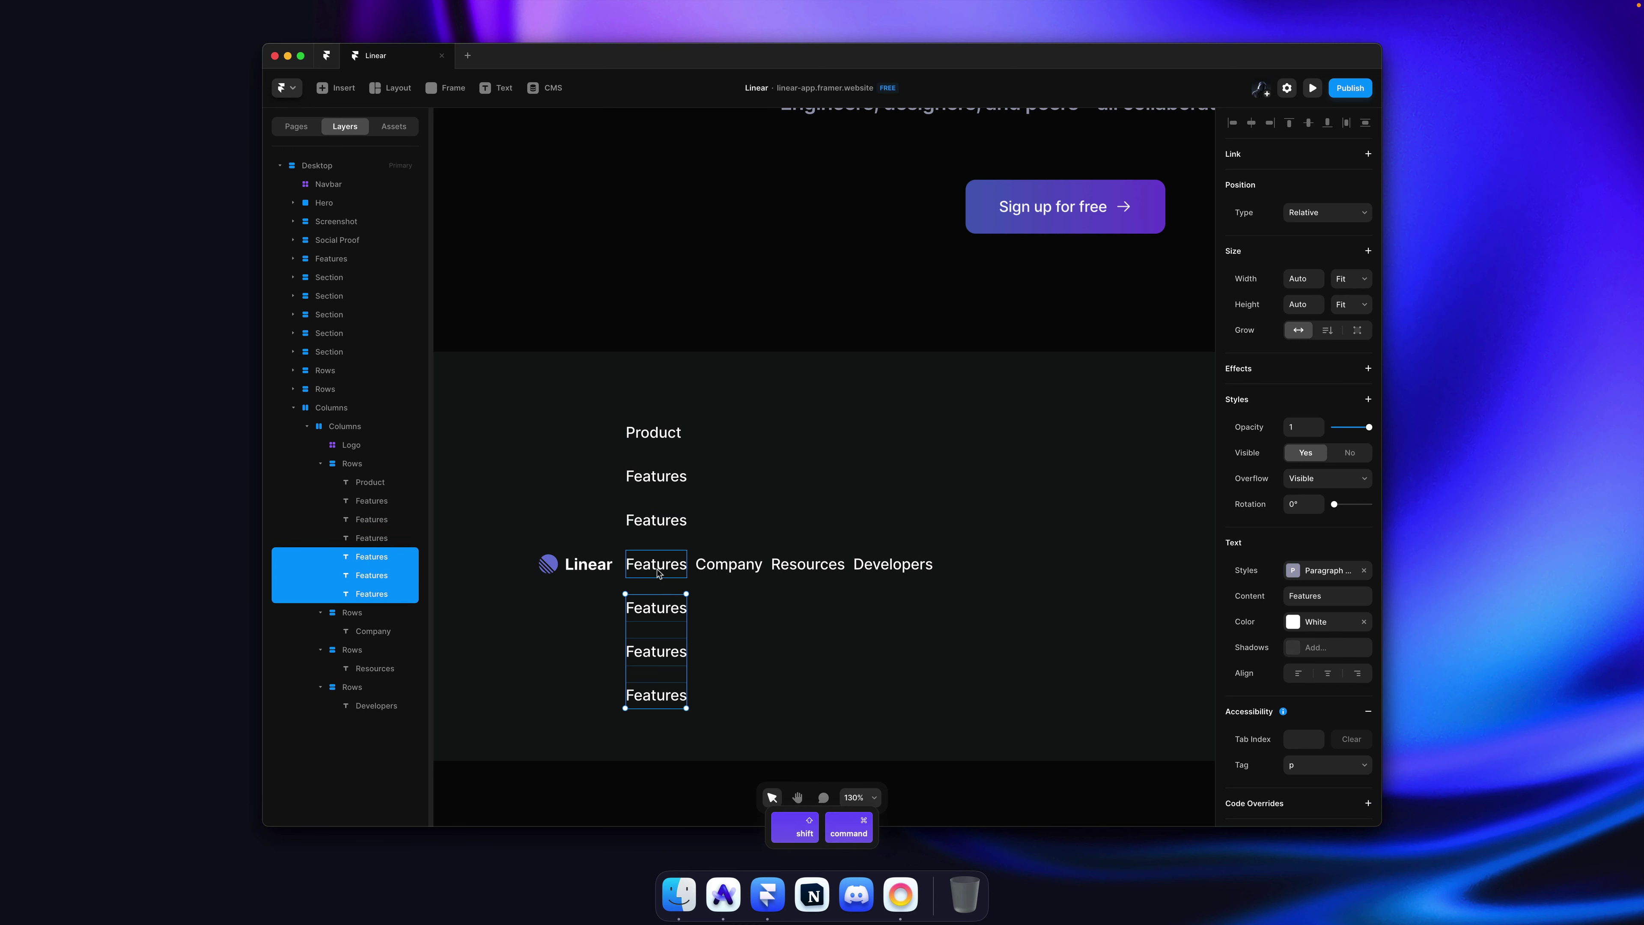
left_click(655, 564, "shift")
left_click(656, 520, "shift")
left_click(656, 476, "shift")
left_click(653, 432, "shift")
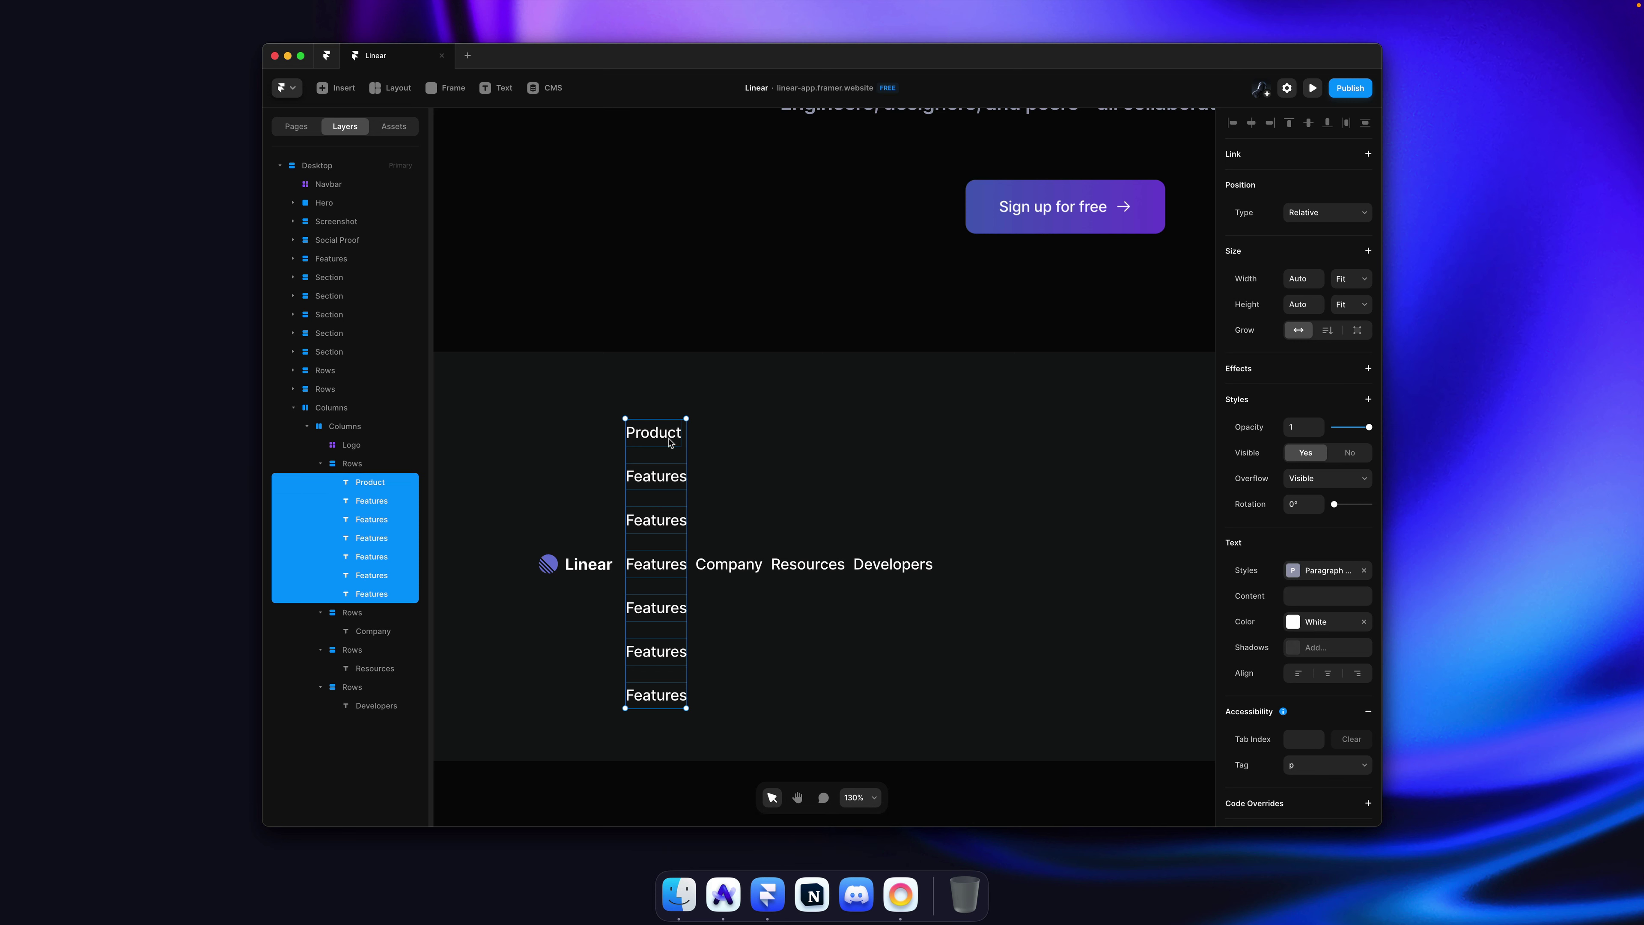
left_click(729, 564, "shift")
left_click(807, 564, "shift")
left_click(893, 564, "shift")
left_click(1318, 569)
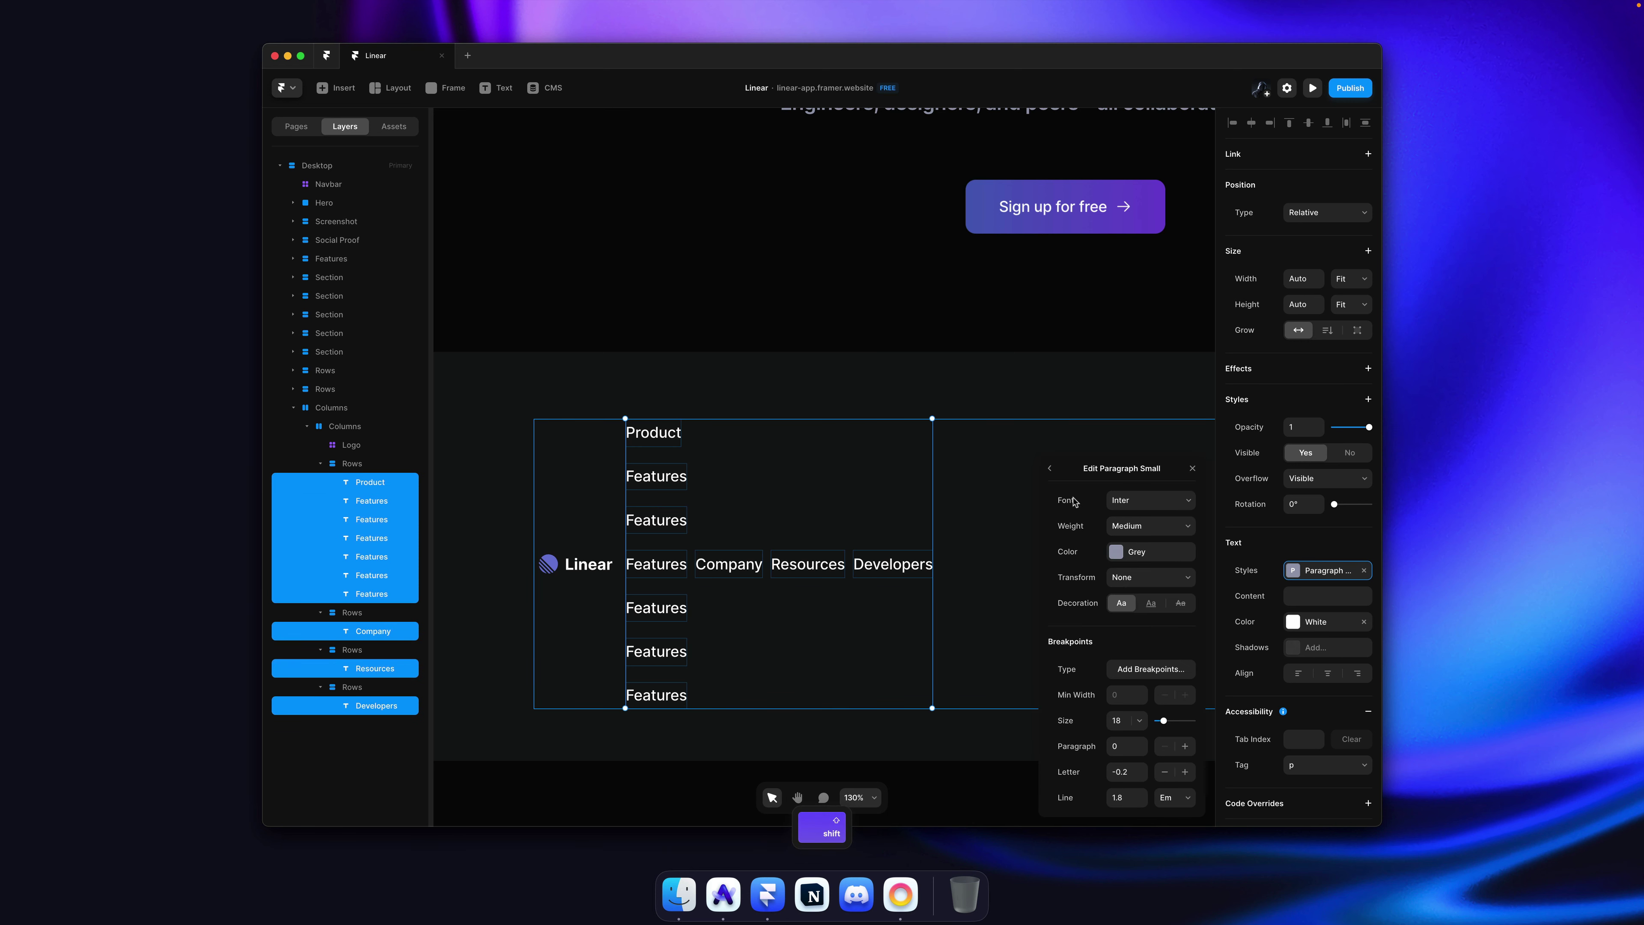
left_click(1050, 469)
left_click(1119, 679)
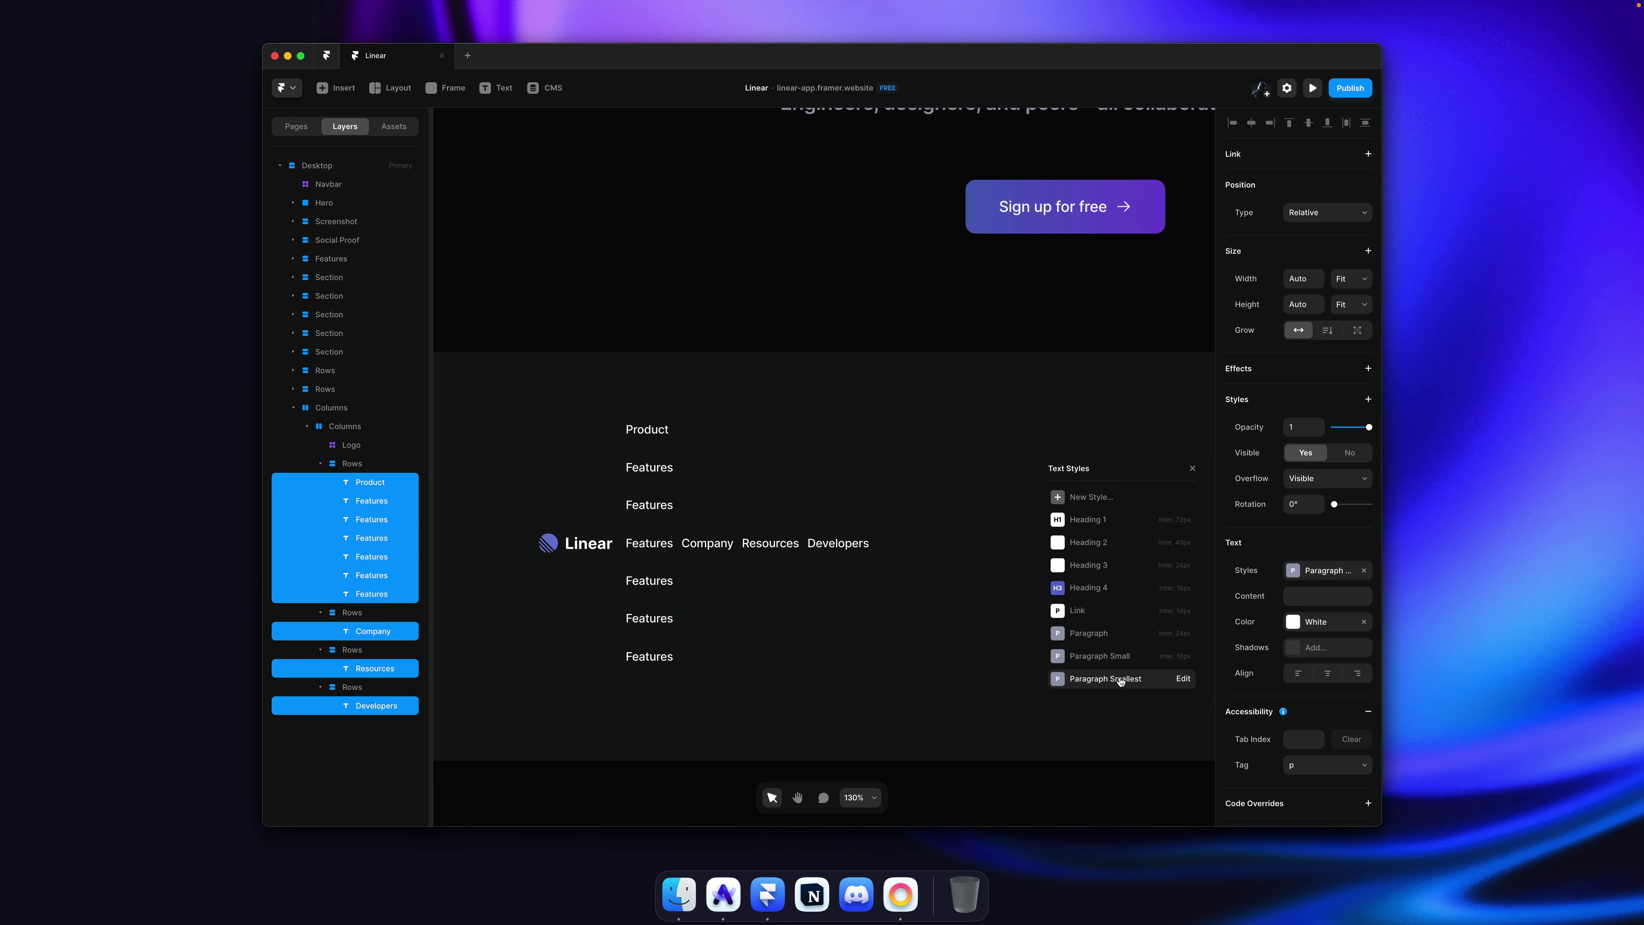
Step: Make all six Features links under Product grey
left_click(648, 467)
left_click(647, 467, "super")
left_click(659, 512, "shift+super")
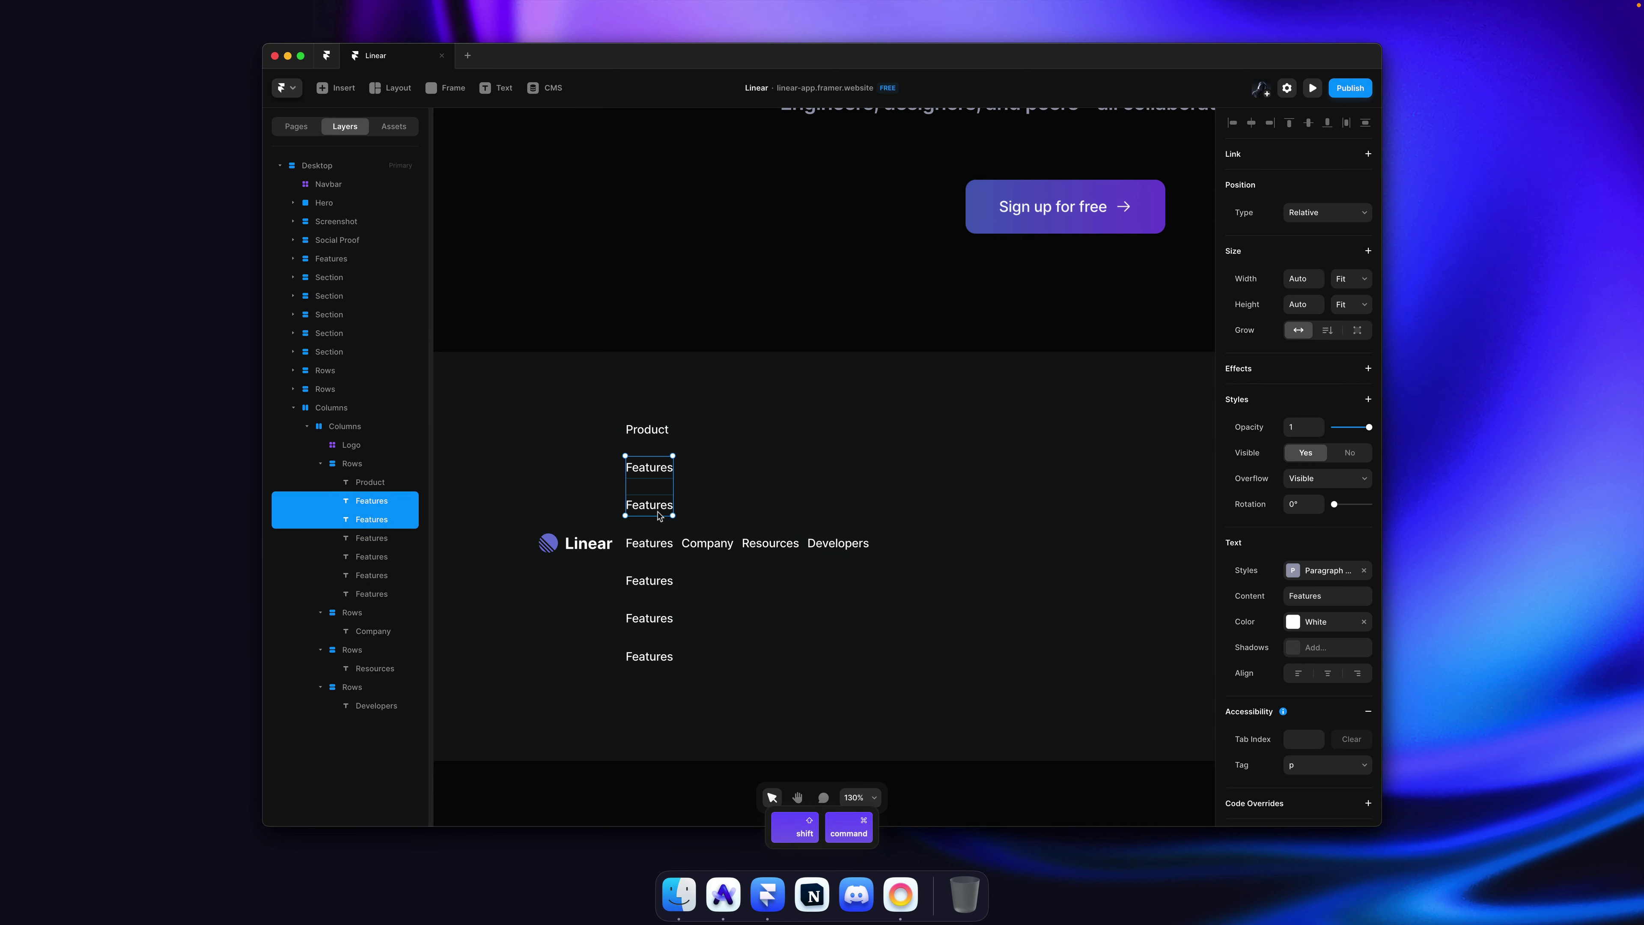
left_click(655, 550, "shift+super")
left_click(652, 582, "shift+super")
left_click(655, 623, "shift+super")
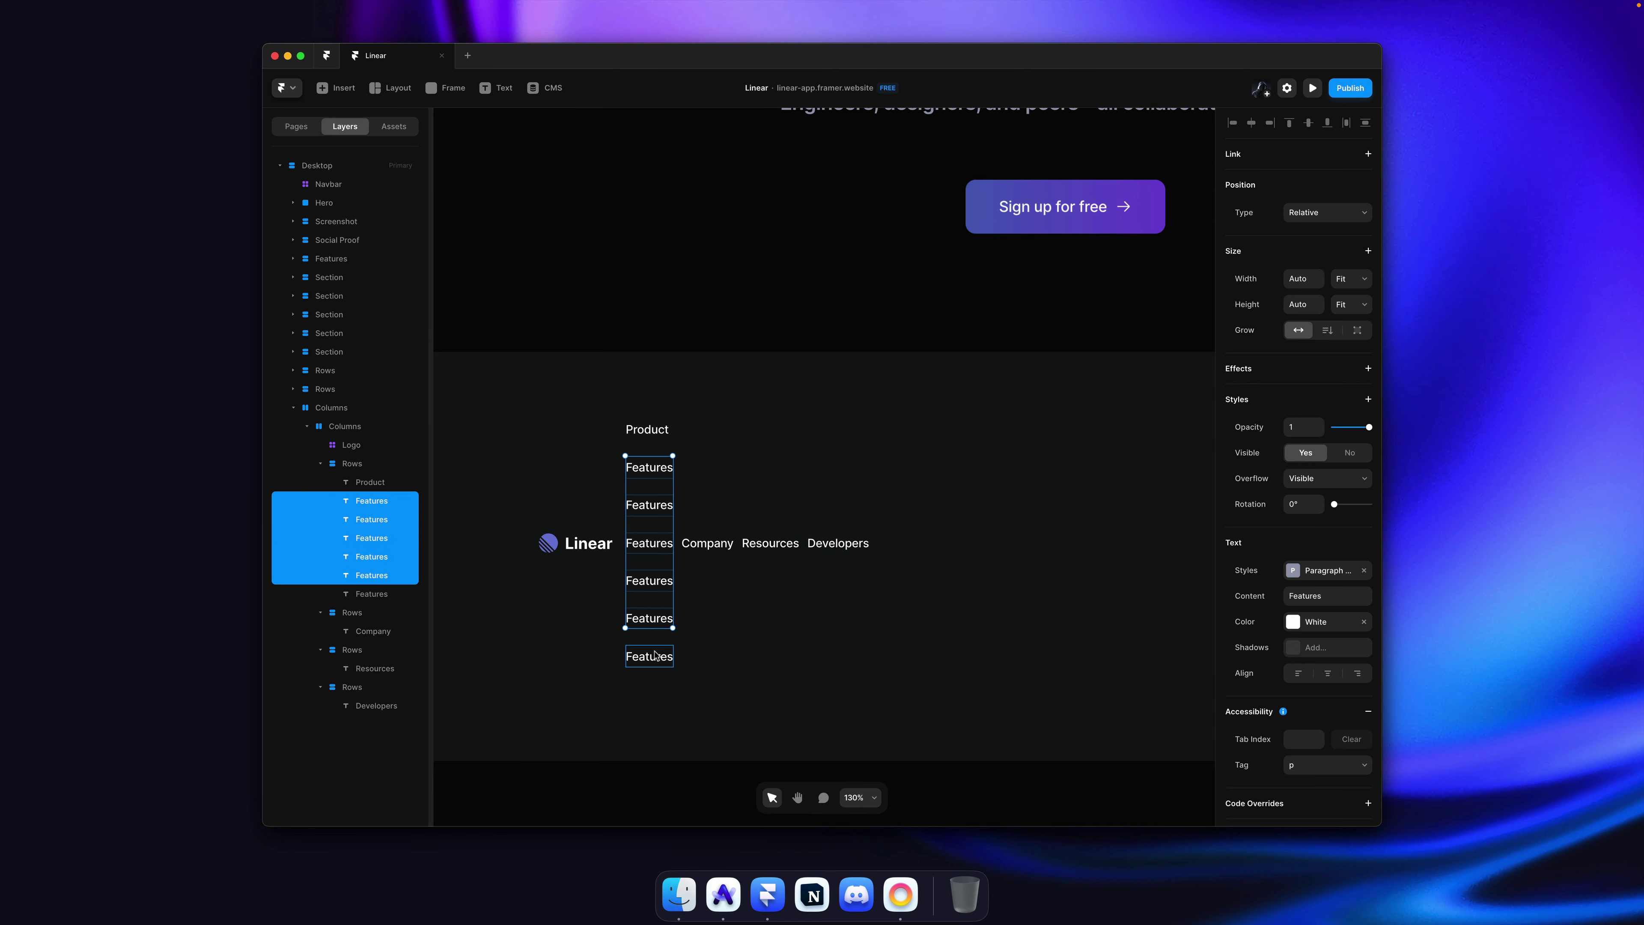
left_click(656, 657, "shift+super")
left_click(1346, 630)
left_click(1088, 695)
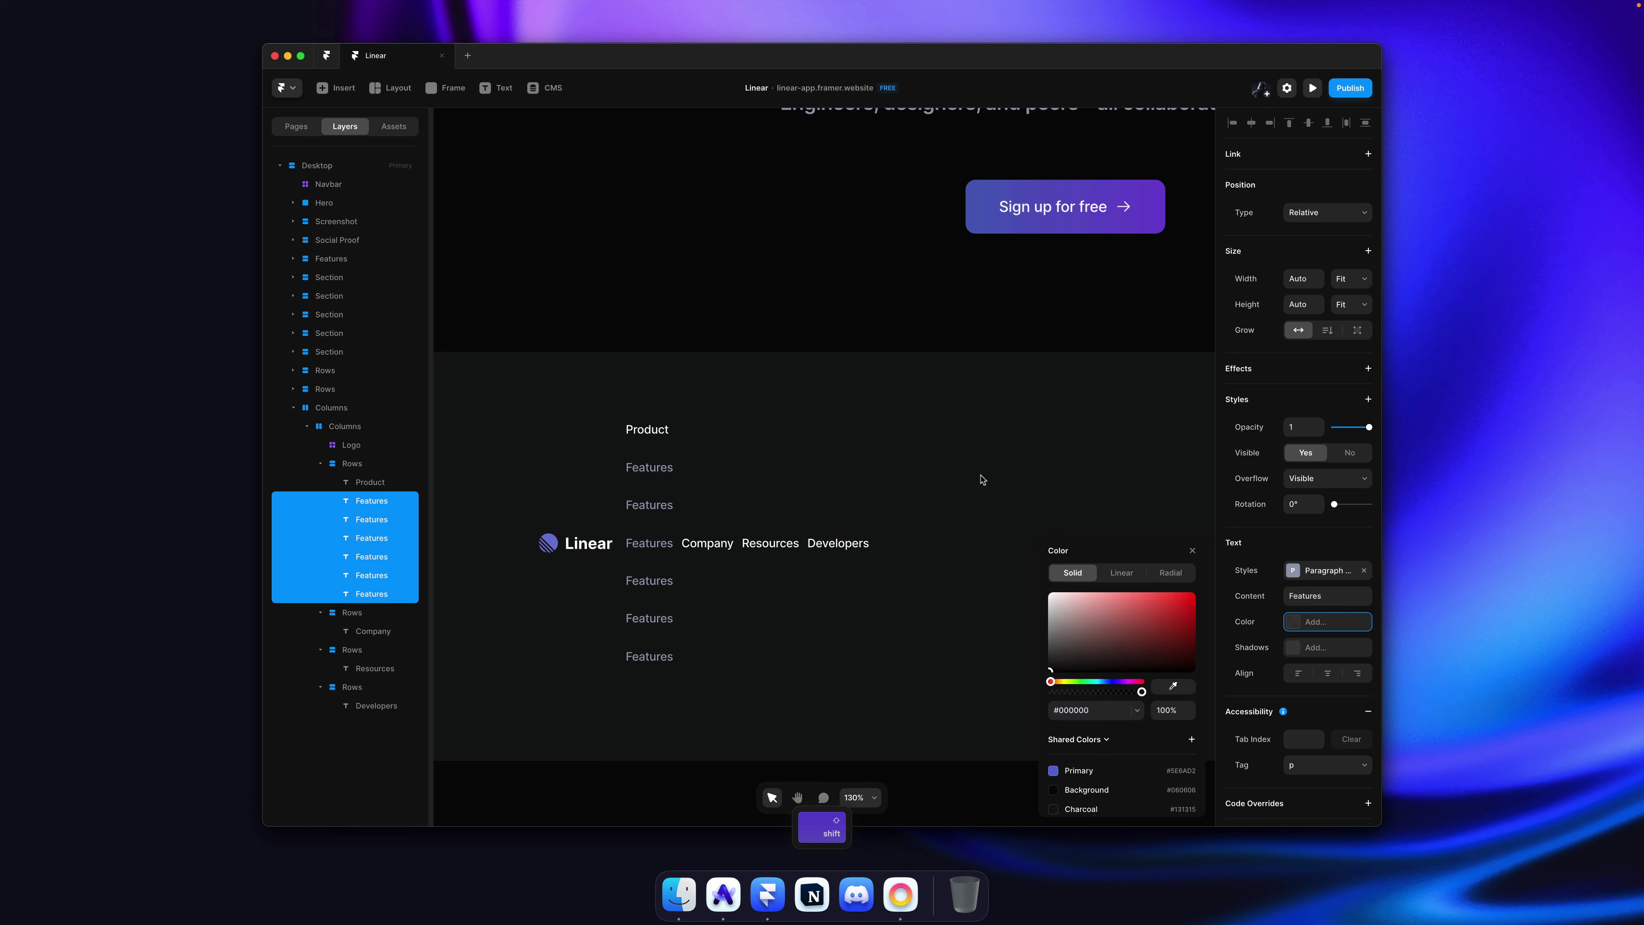
left_click(861, 394)
Step: Relabel the second Features link as Integrations
key("super+Tab")
key("super+Tab")
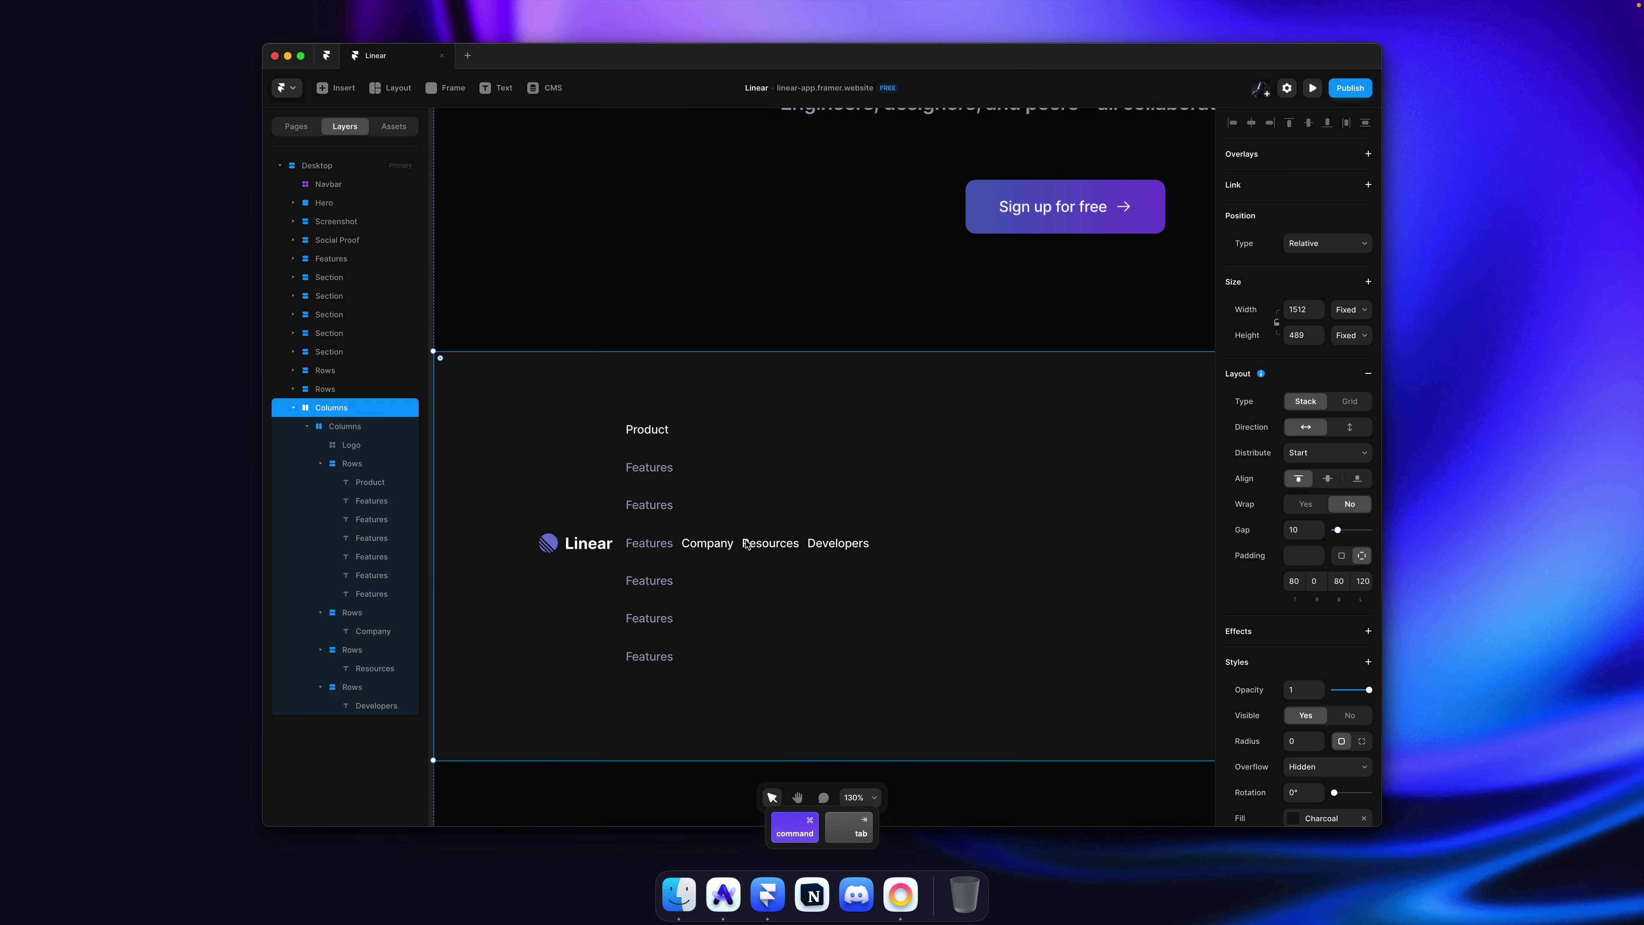
left_click(649, 467)
key("Escape")
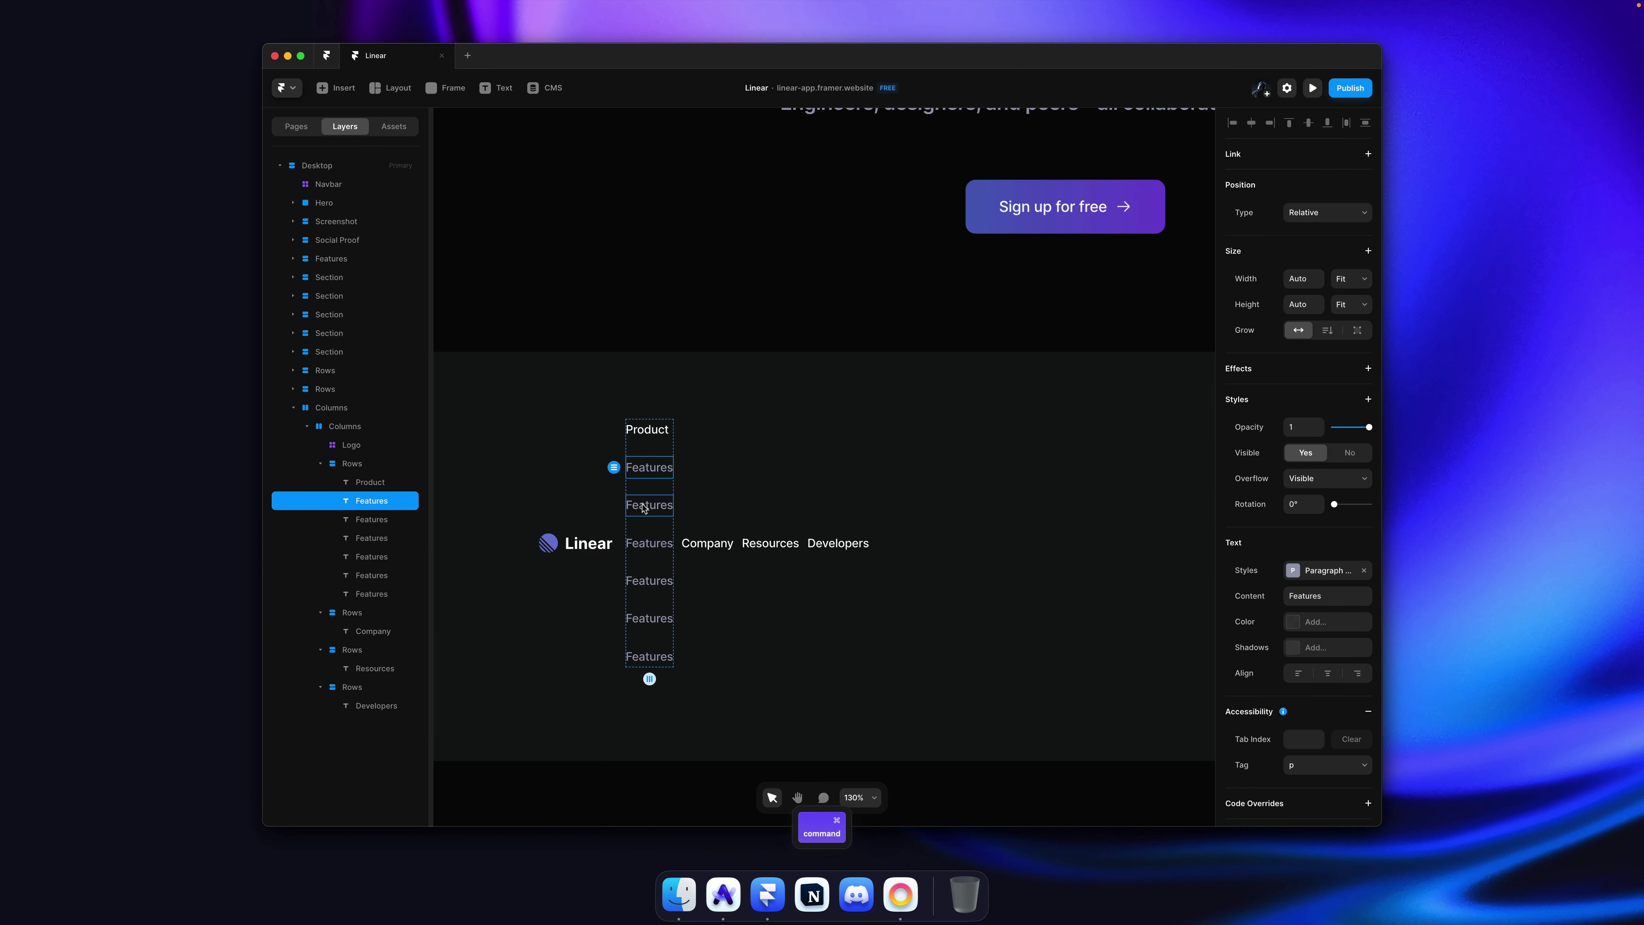
left_click(643, 505)
double_click(643, 504)
type("Integrations")
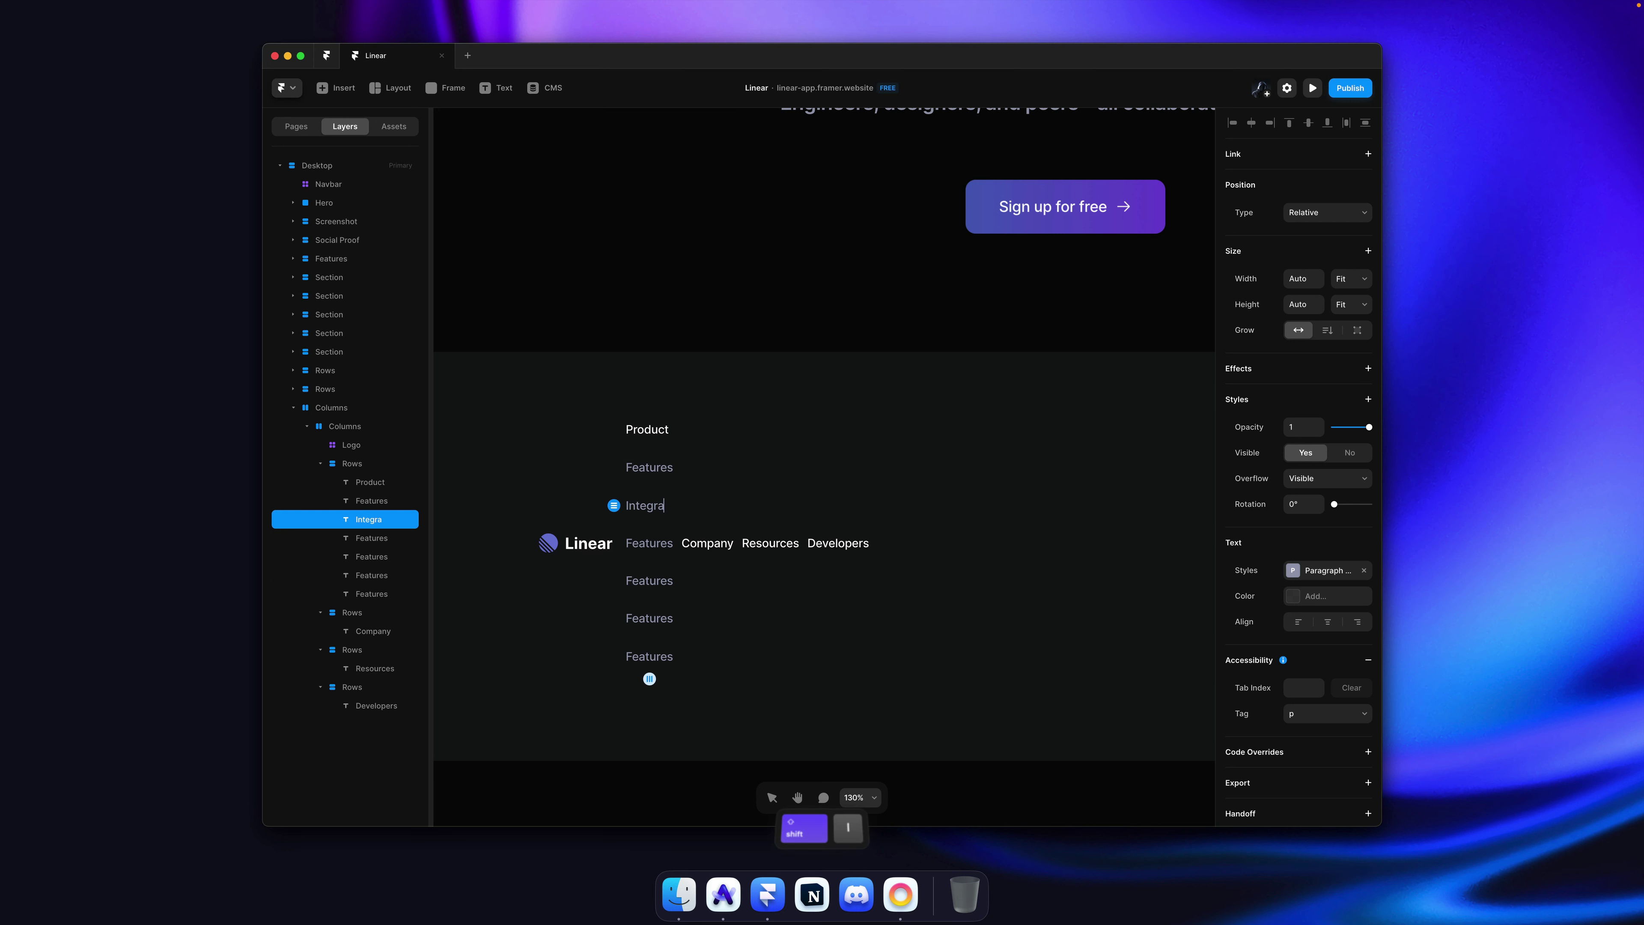
double_click(653, 543)
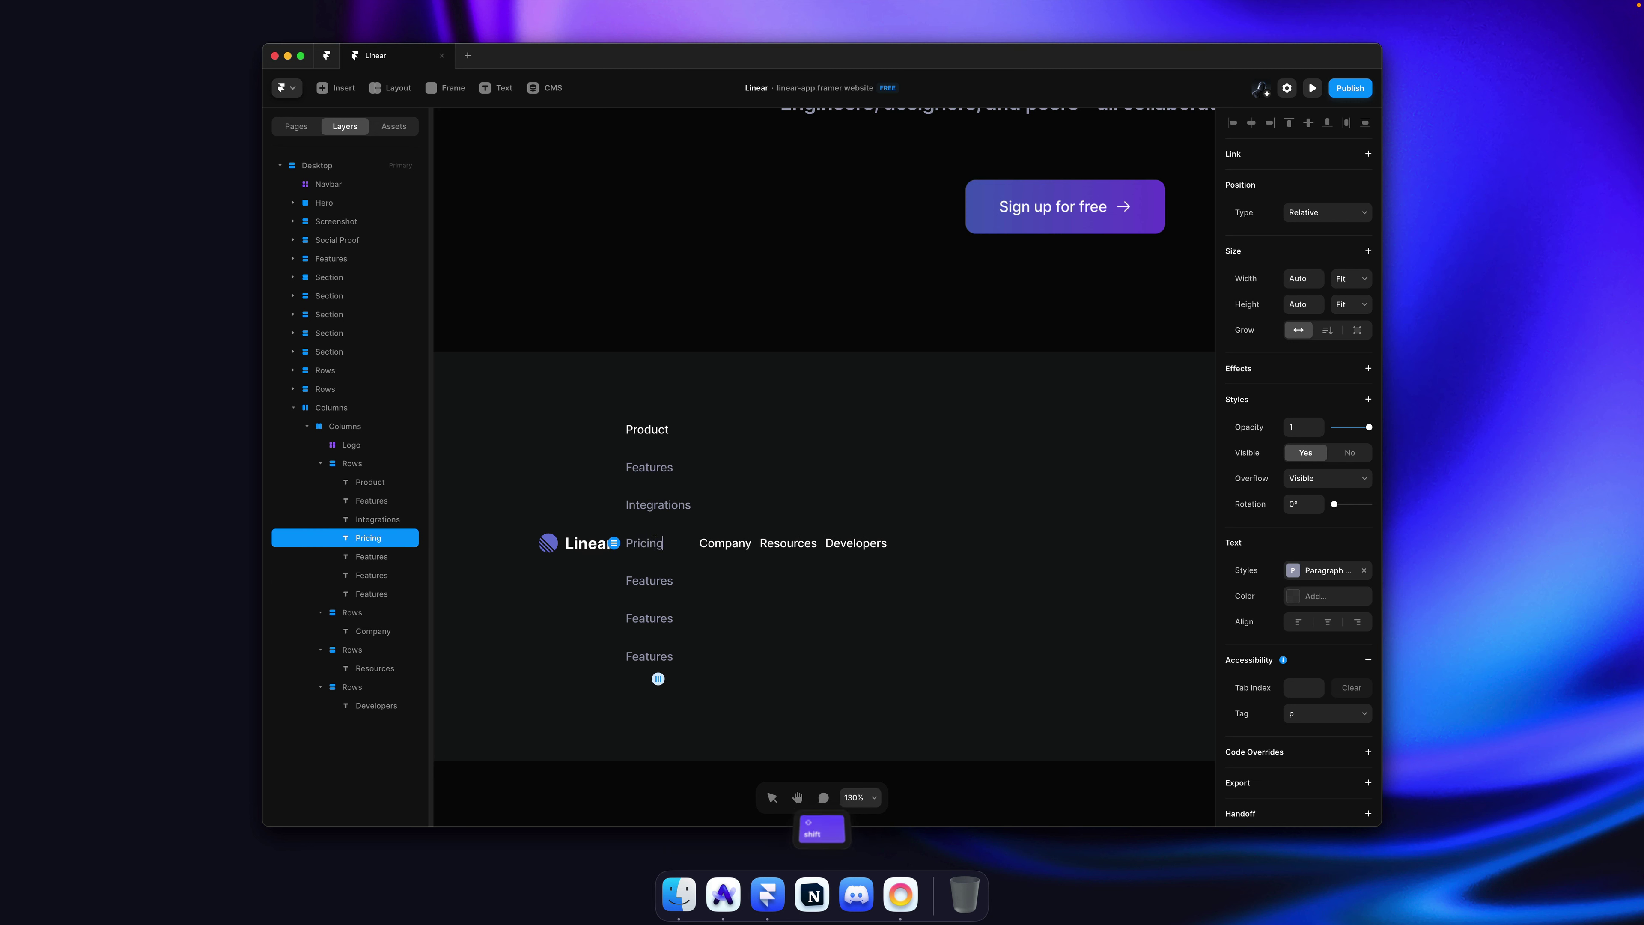
Step: Relabel the following links Changelog, Docs and Linear Method
key("super+Tab")
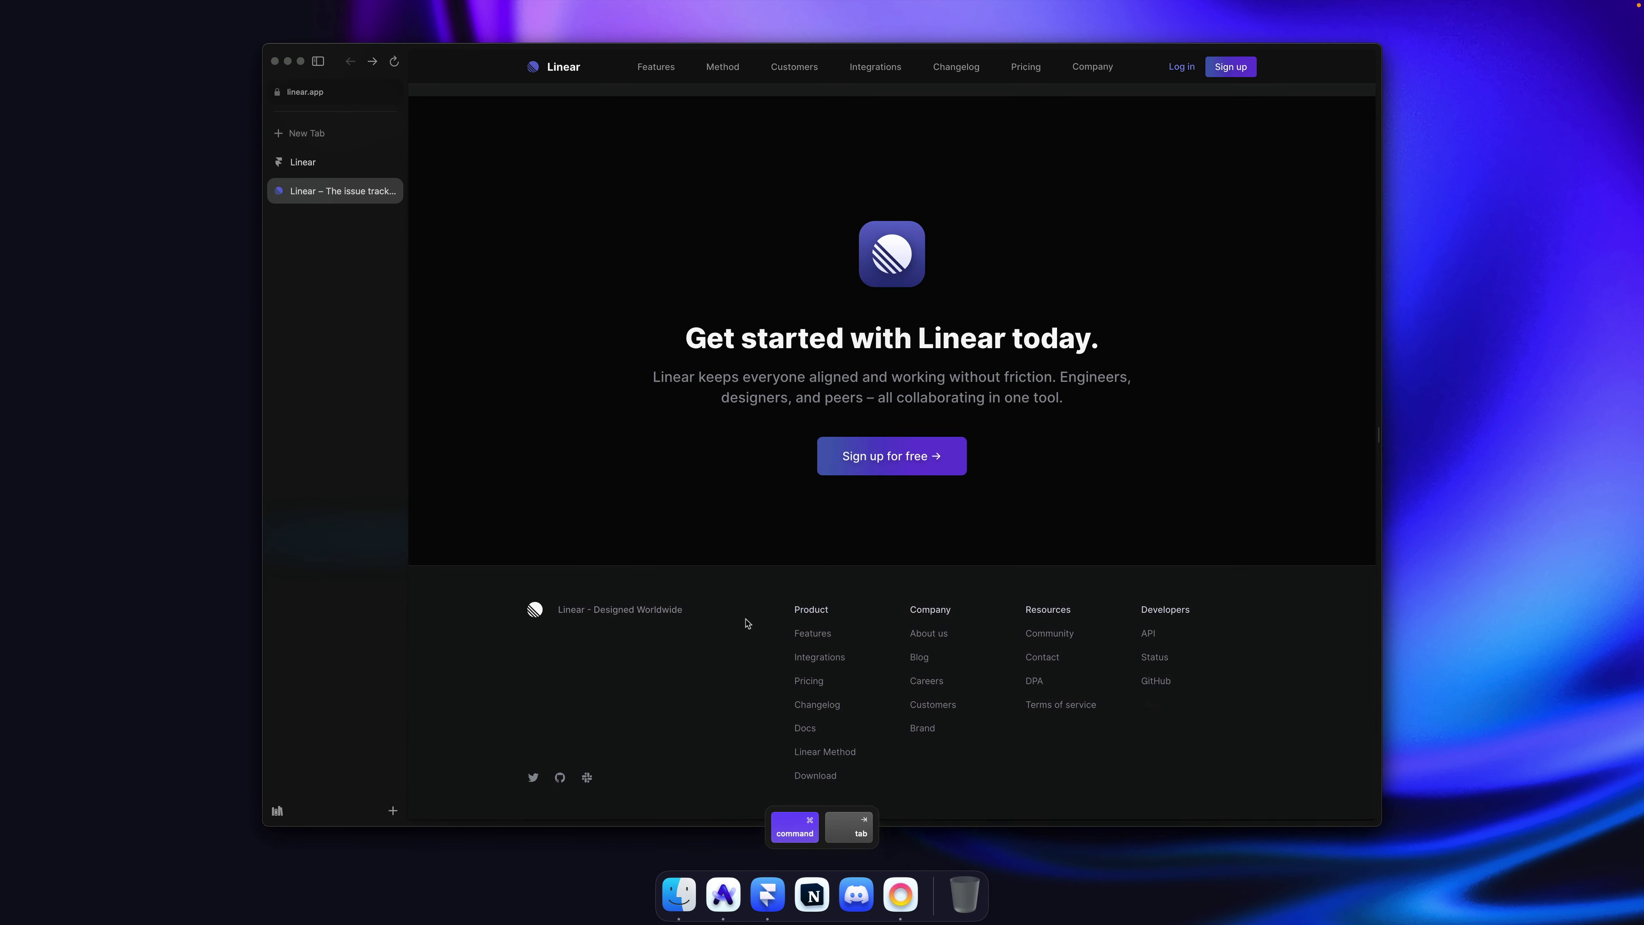
key("super+Tab")
double_click(643, 580)
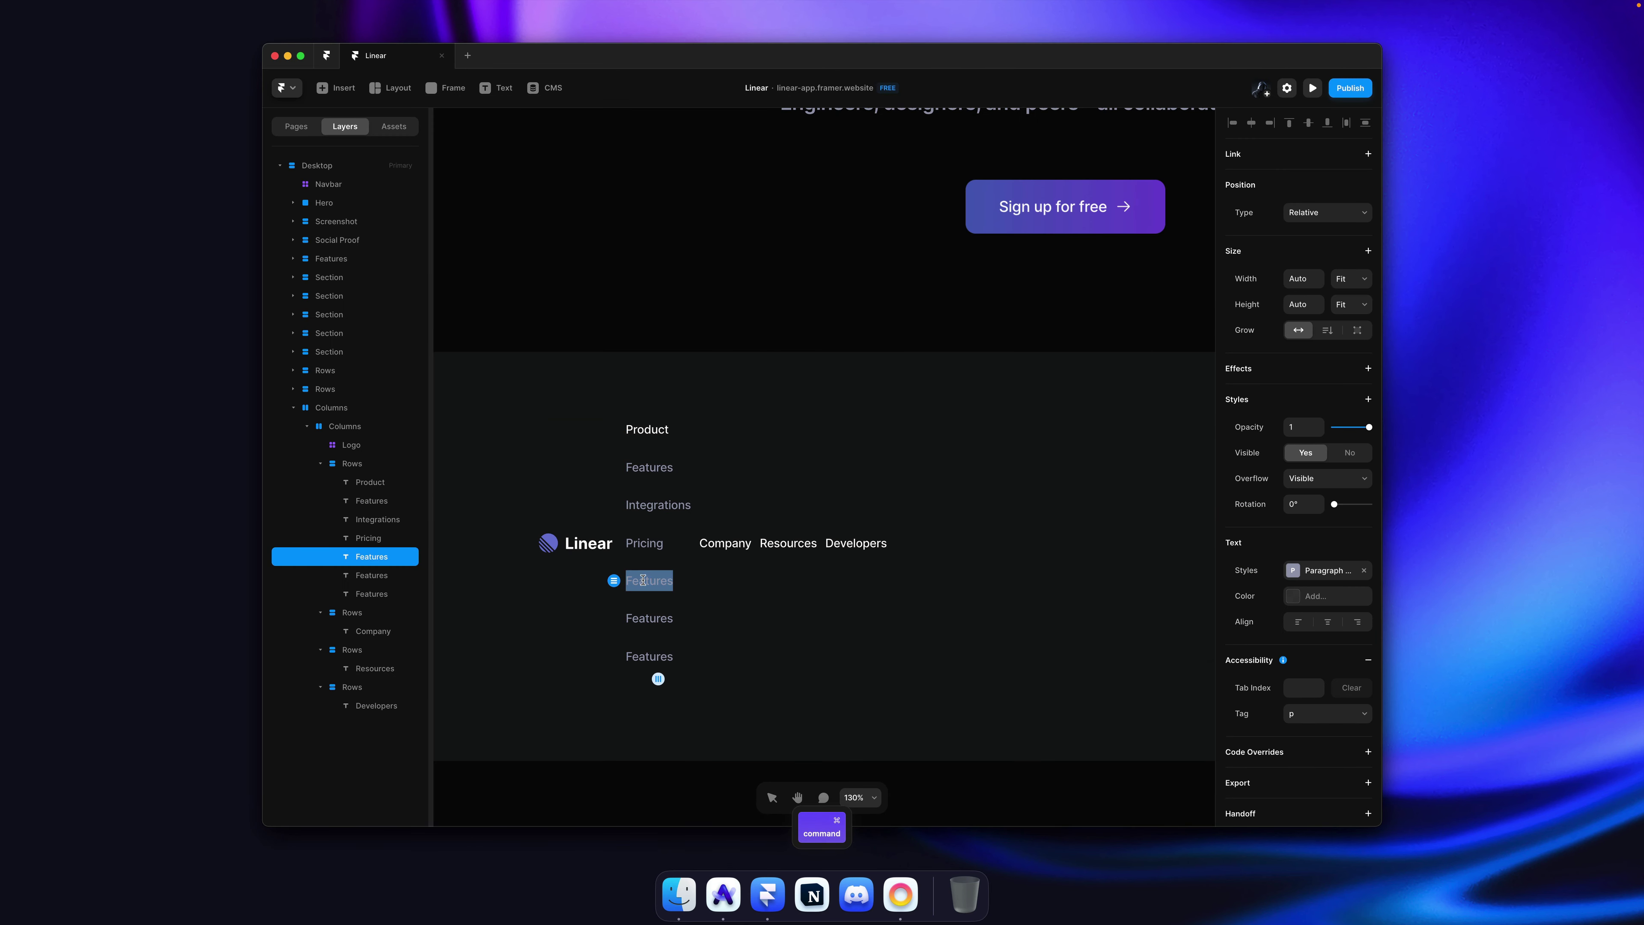
type("Changelog")
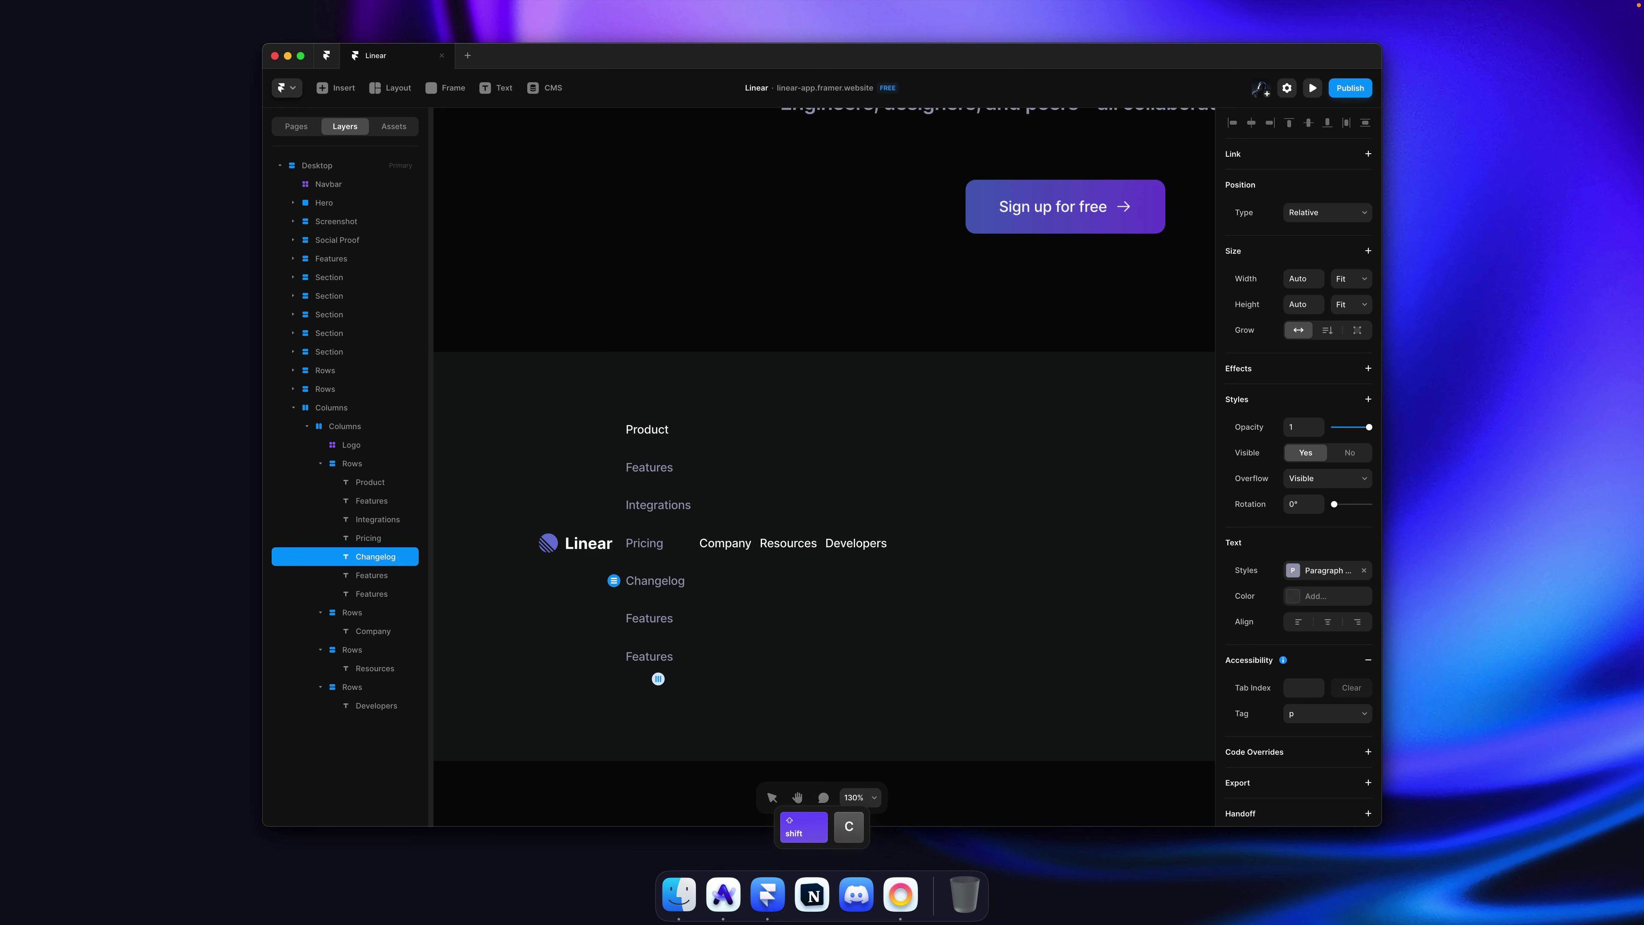
double_click(651, 619)
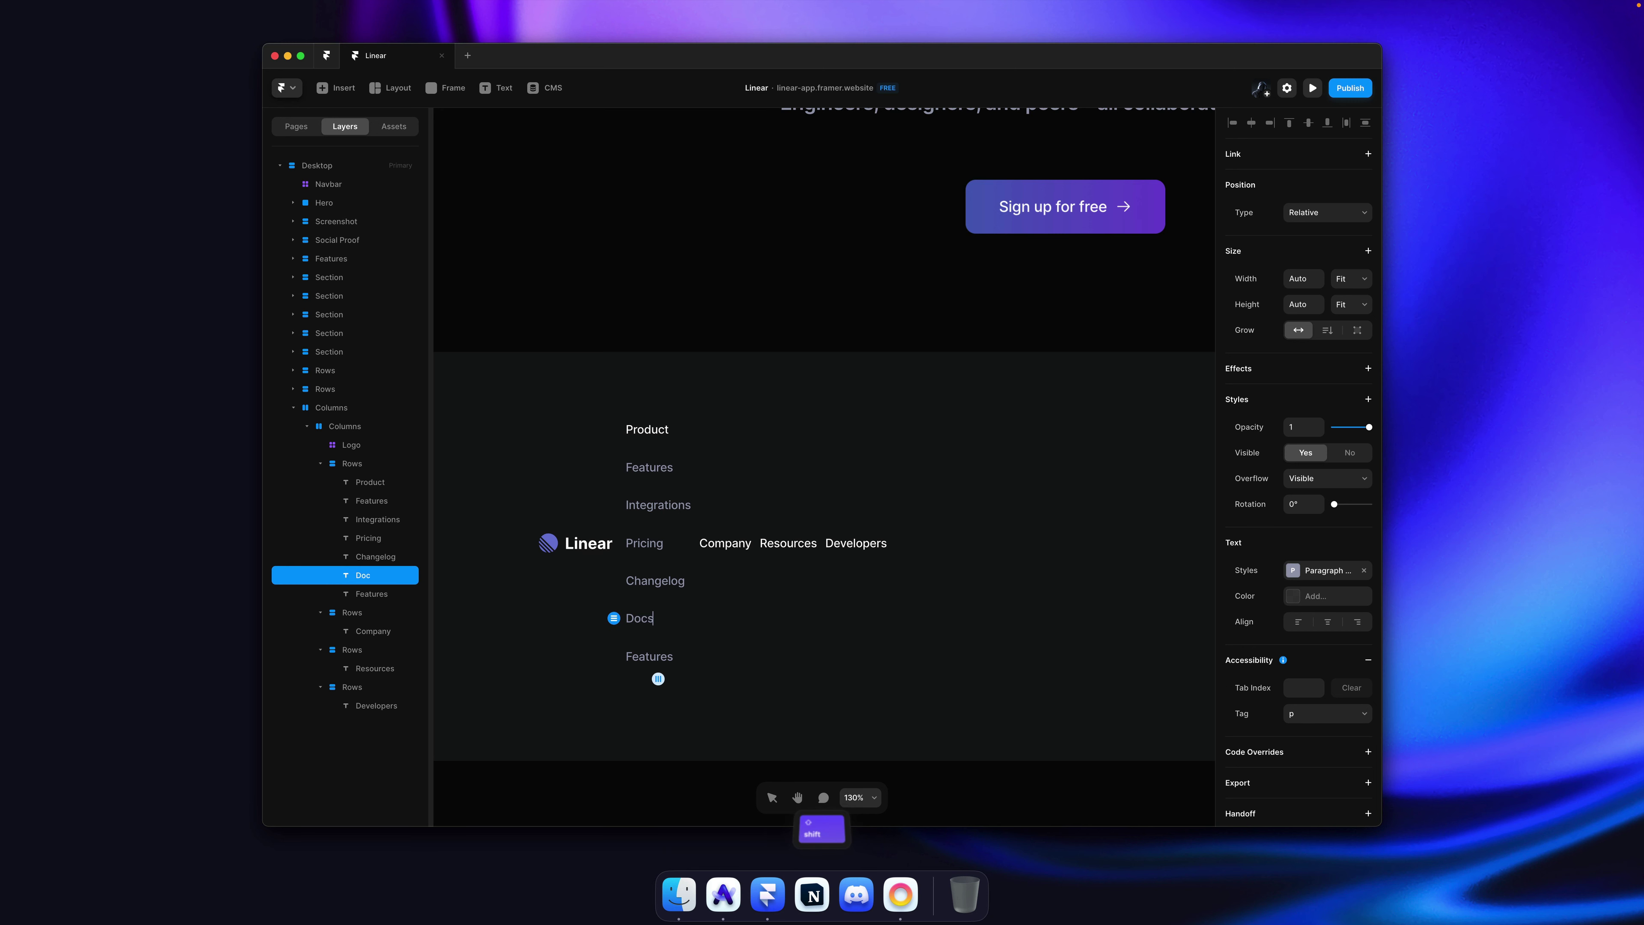
type("Docs")
double_click(648, 656)
type("L")
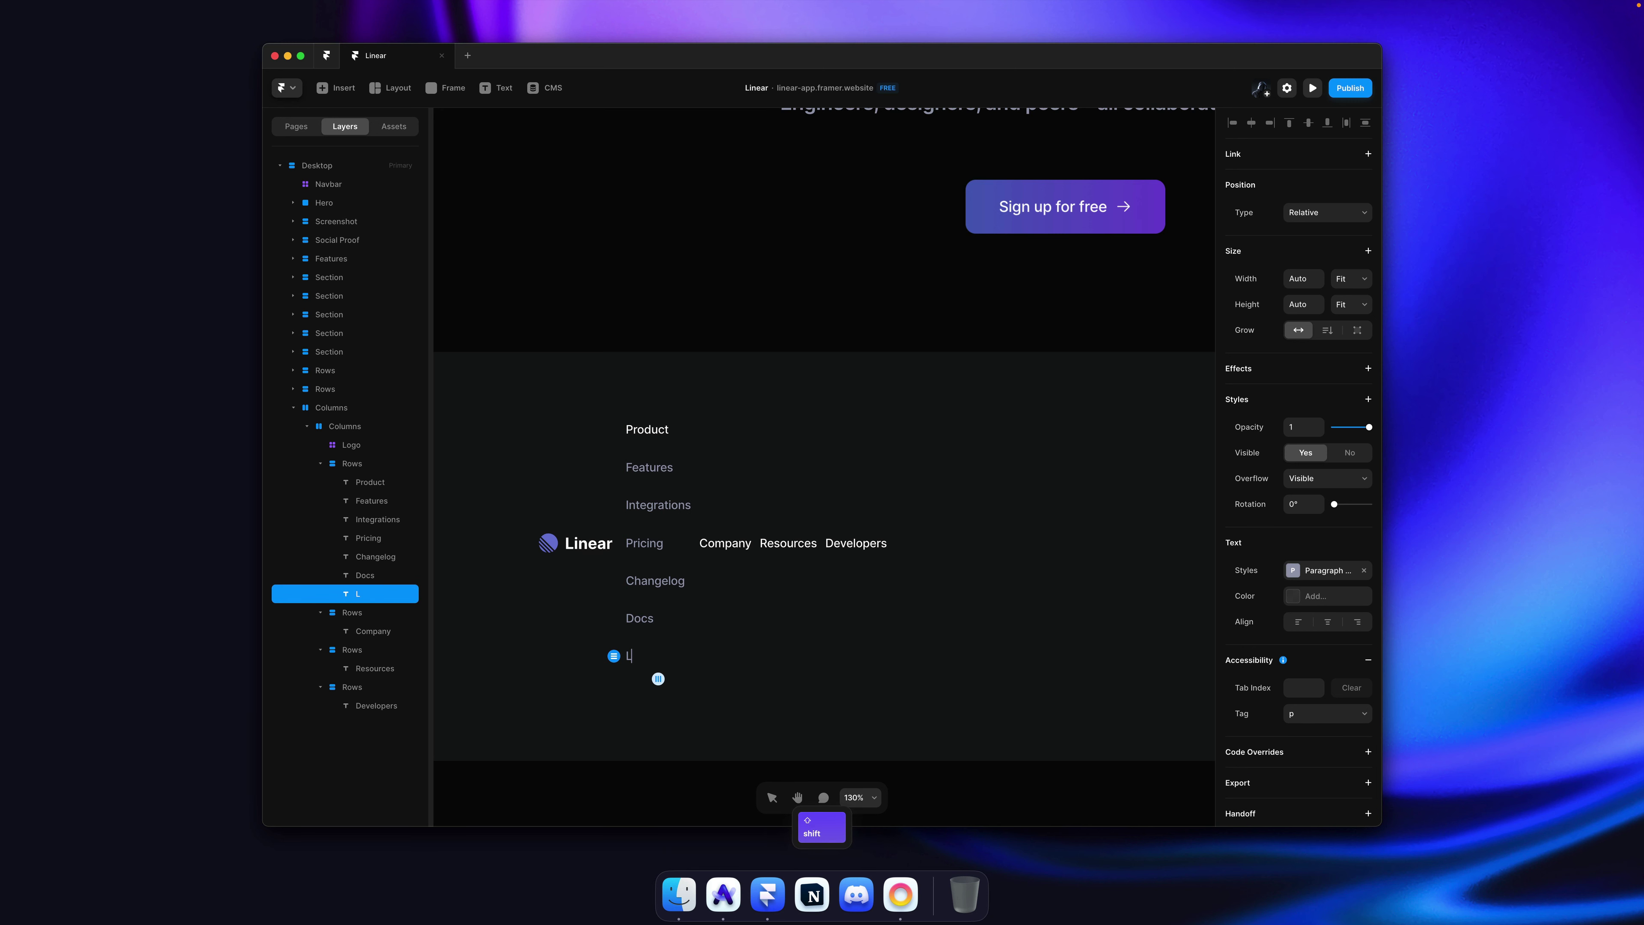
type("inear Method")
key("Escape")
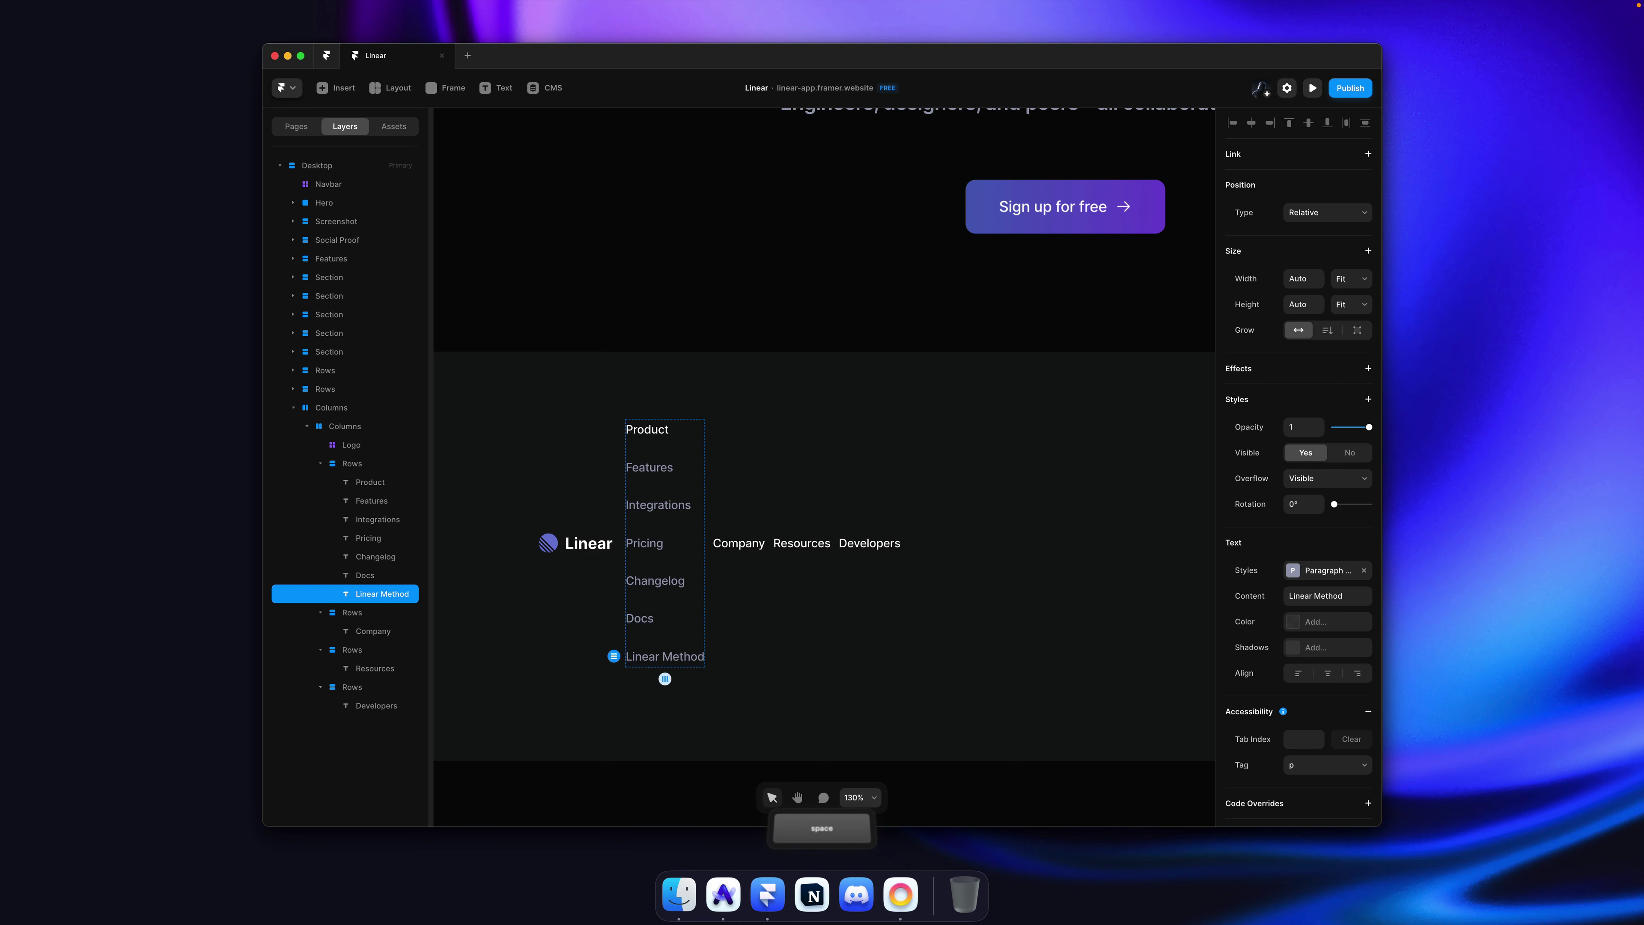
Step: Duplicate the Linear Method link and rename the copy Download
key("super+d")
key("super+d")
key("super+Tab")
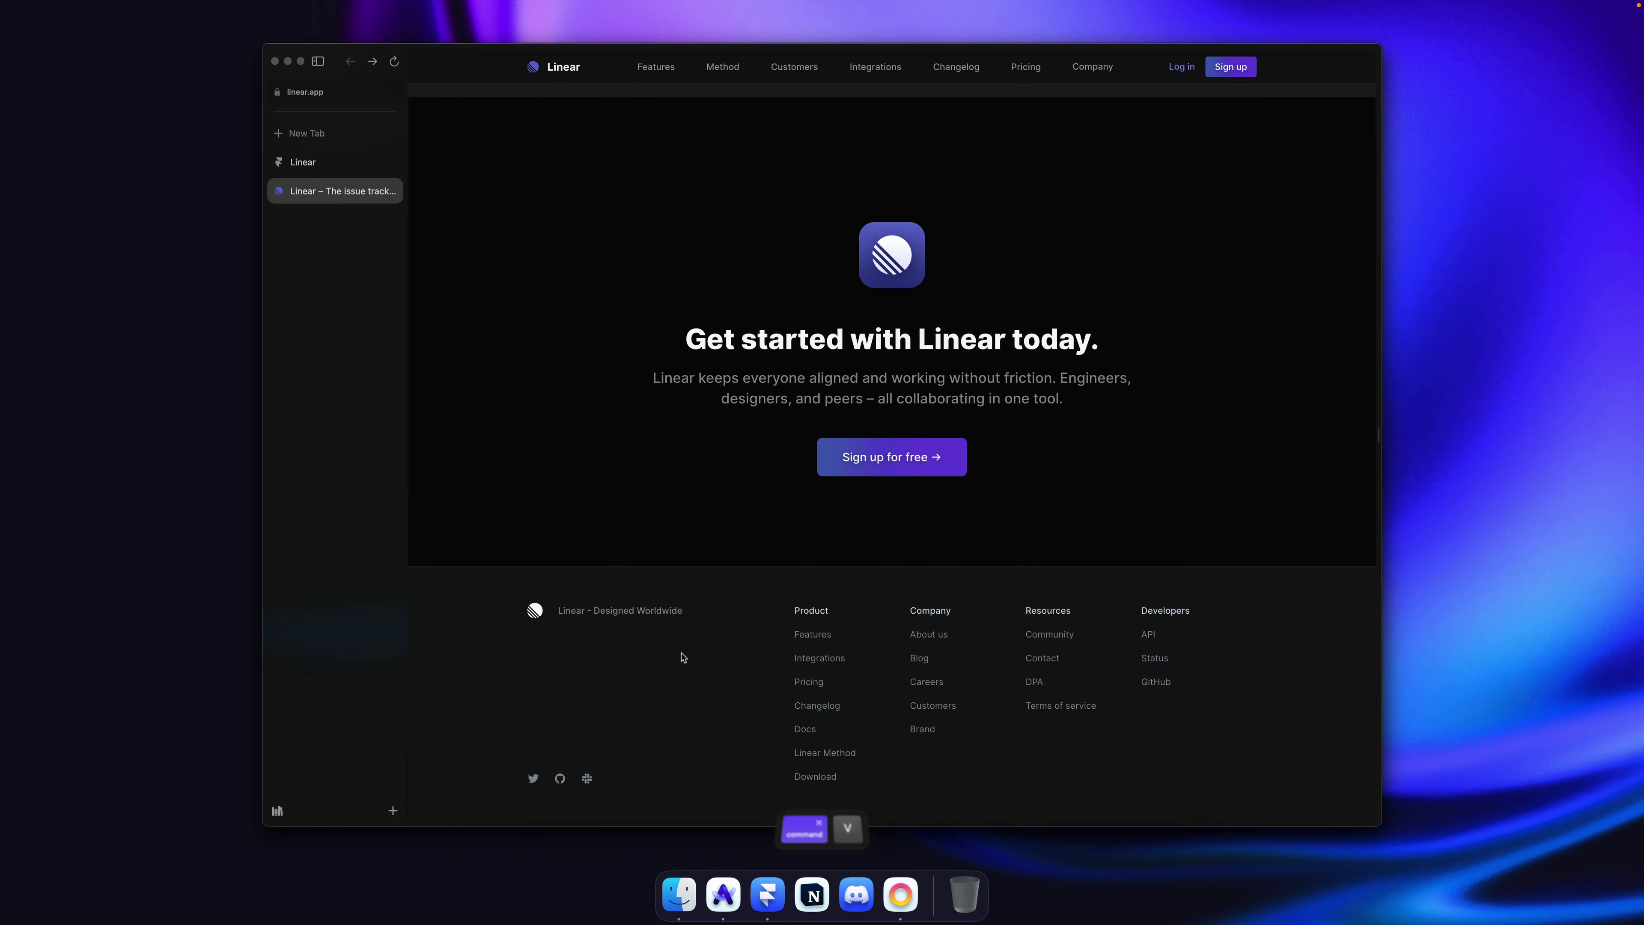
key("super+Tab")
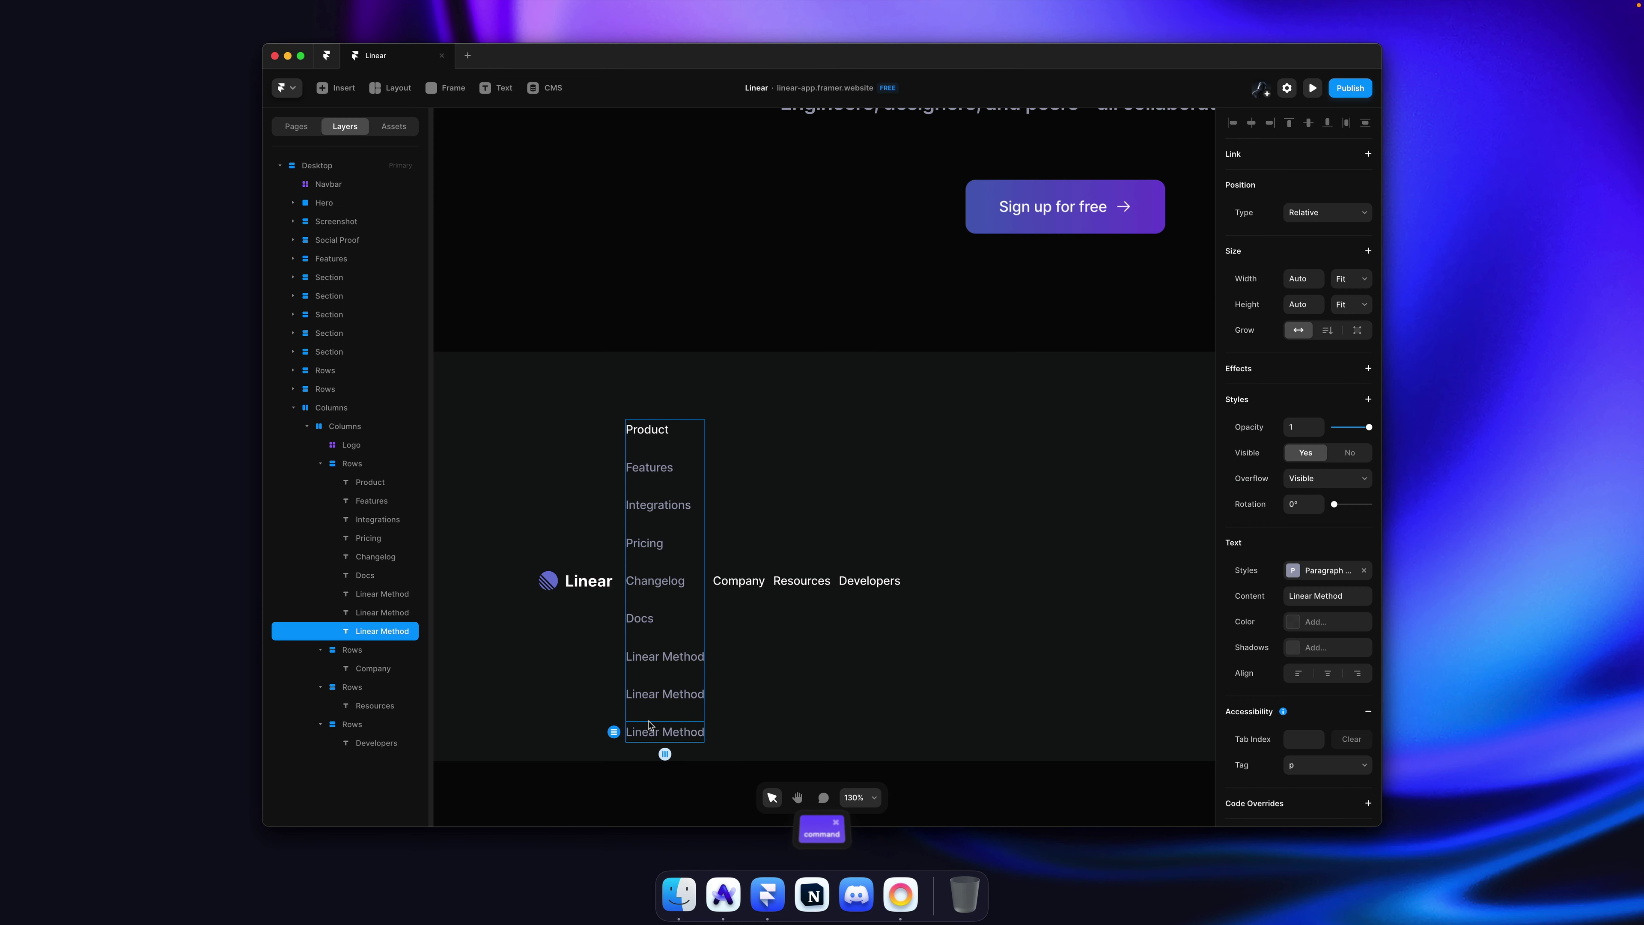
double_click(659, 702)
key("super+a")
type("Downlo")
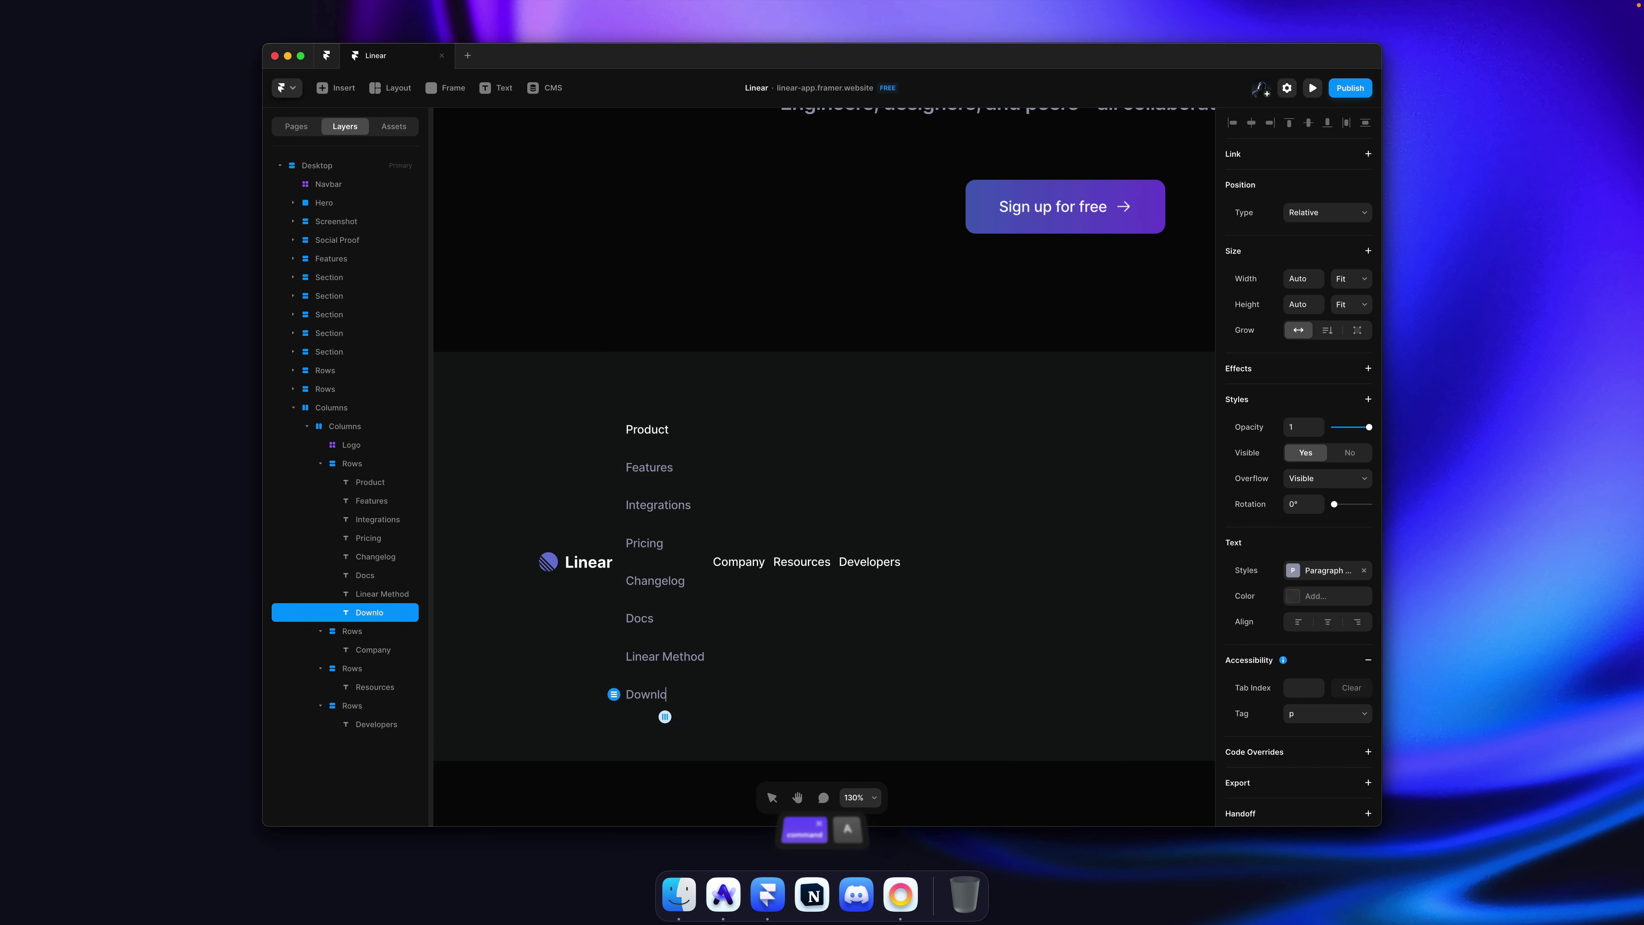
key("Escape")
Step: Top-align the footer columns and give each link column padding of 6
left_click(777, 480)
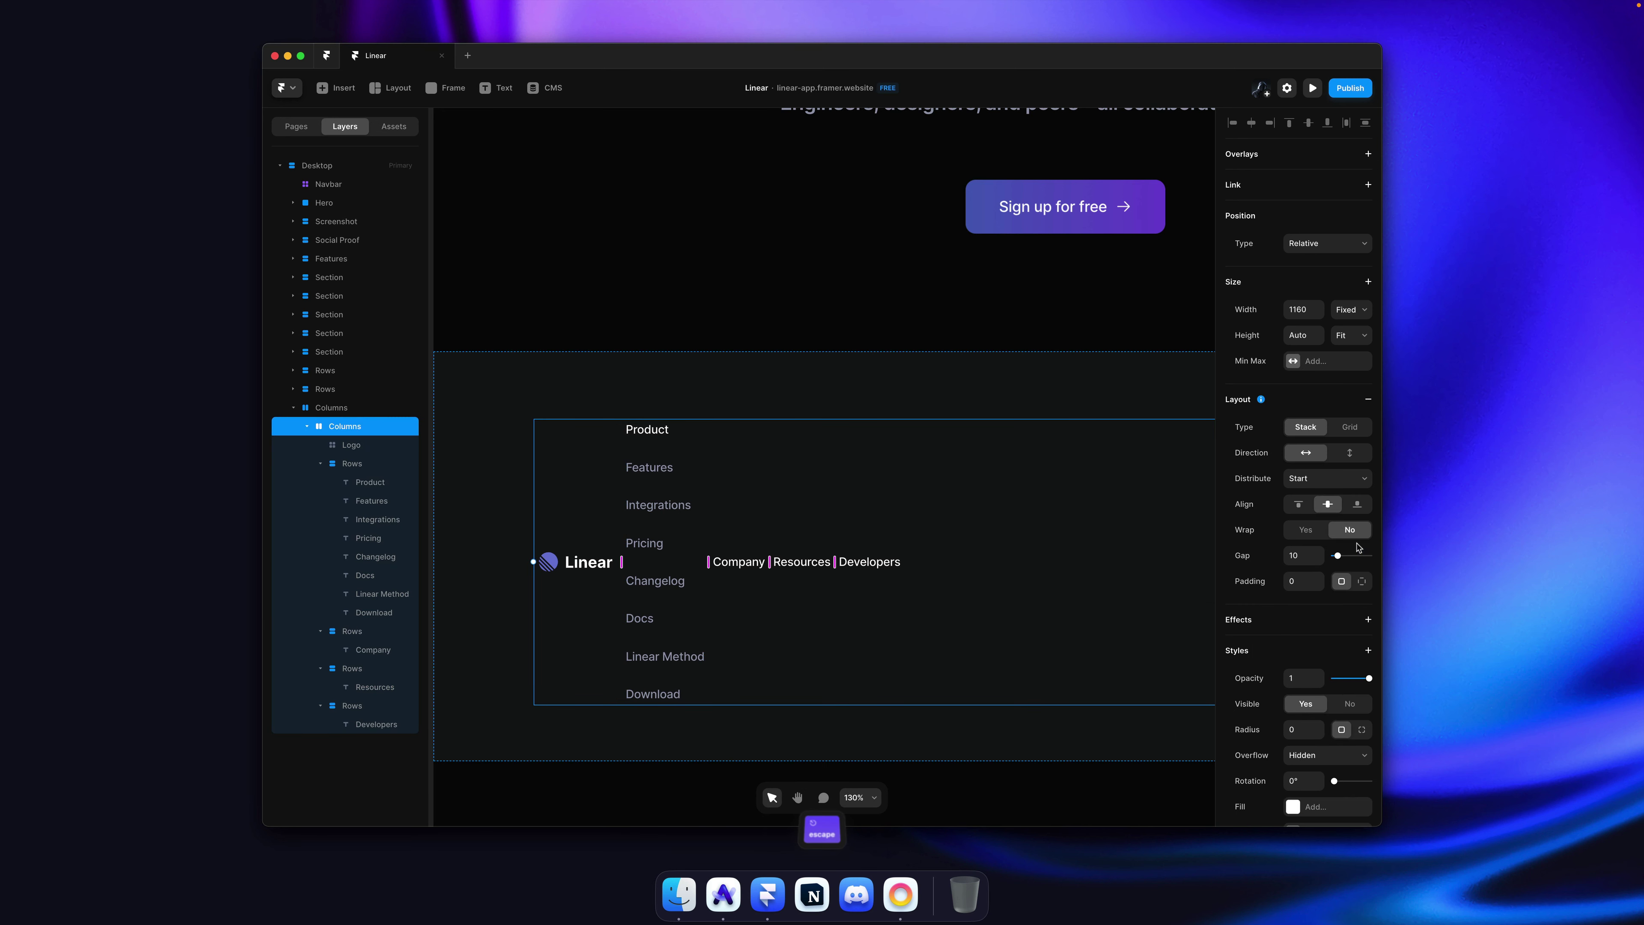
left_click(1299, 504)
left_click(714, 412)
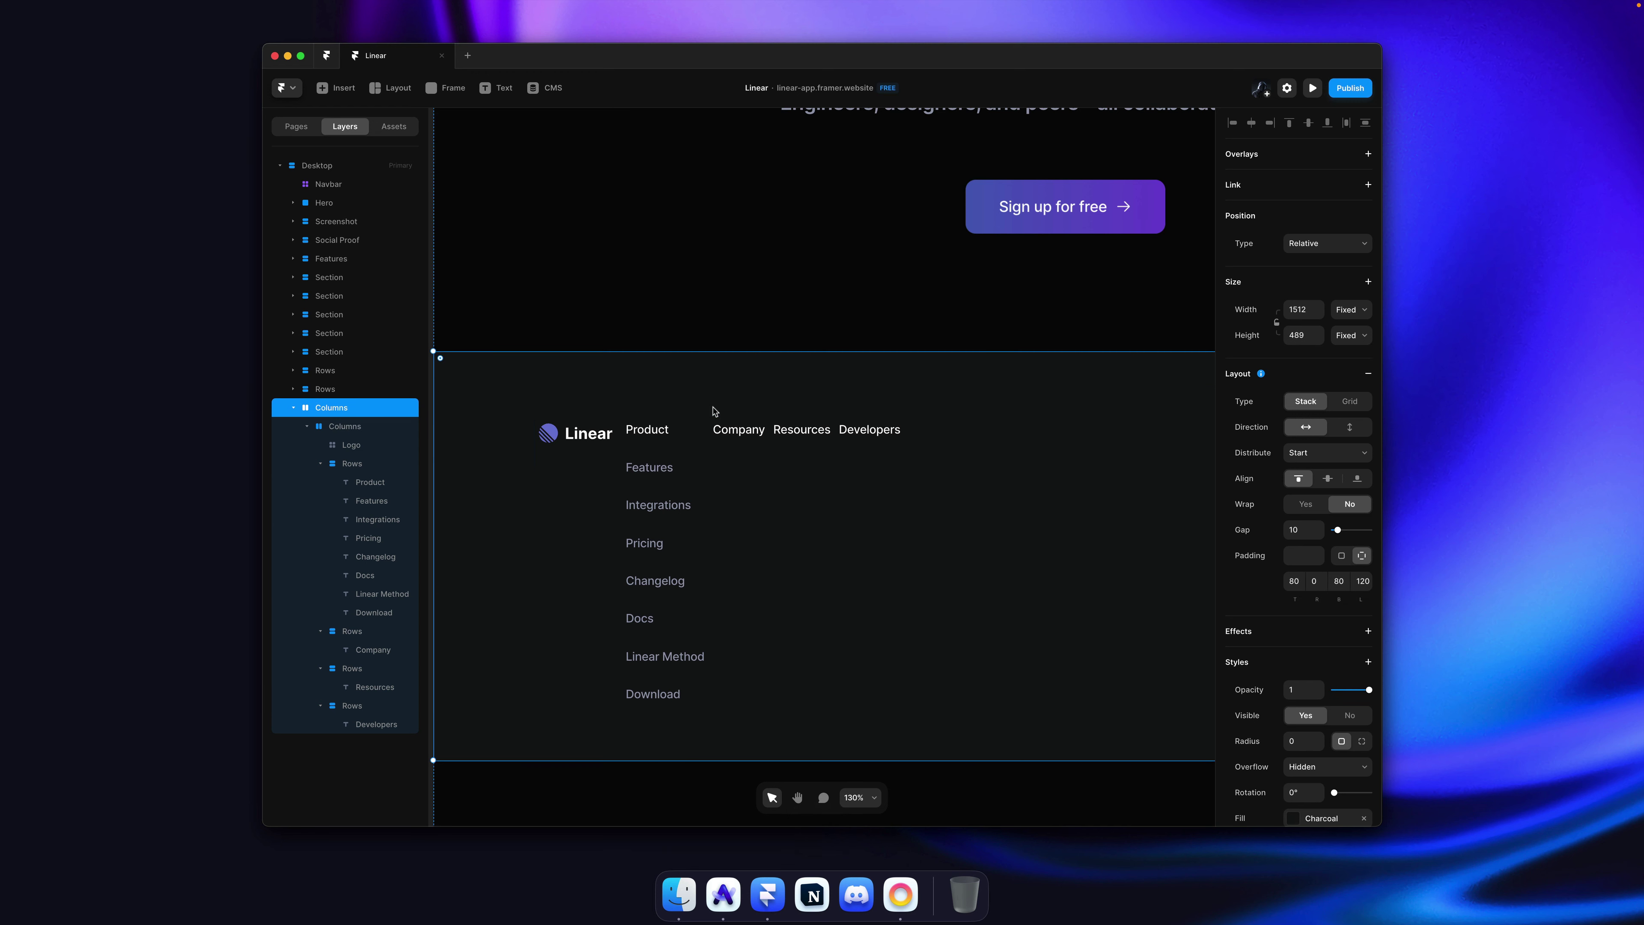
key("super")
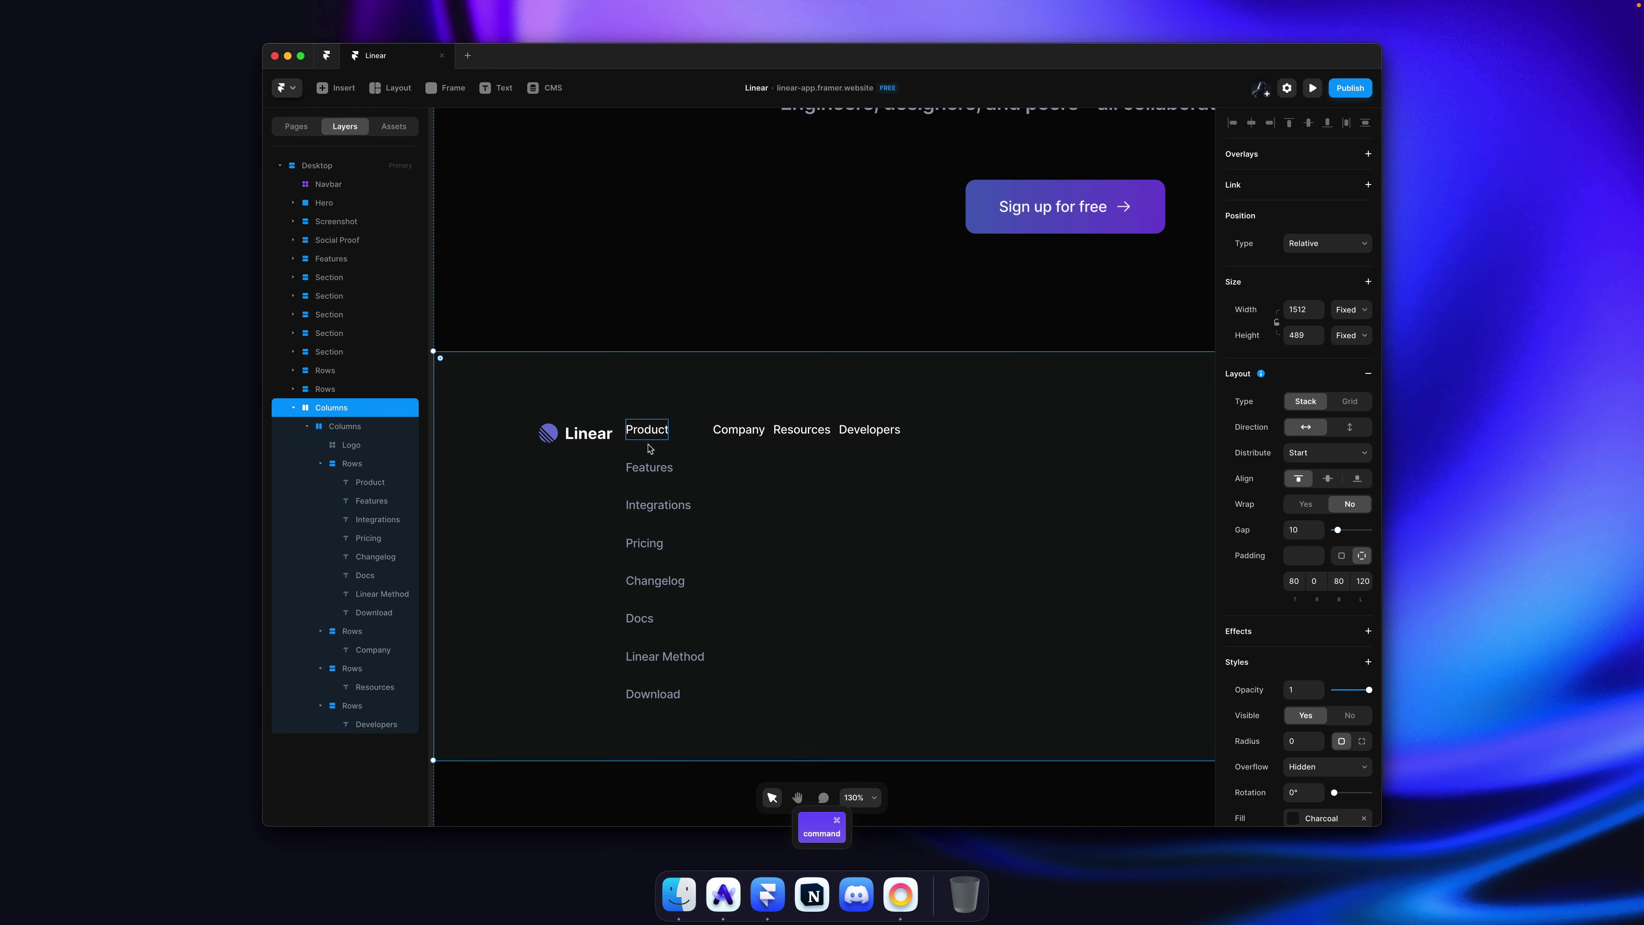
left_click(679, 453, "super")
key("super+a")
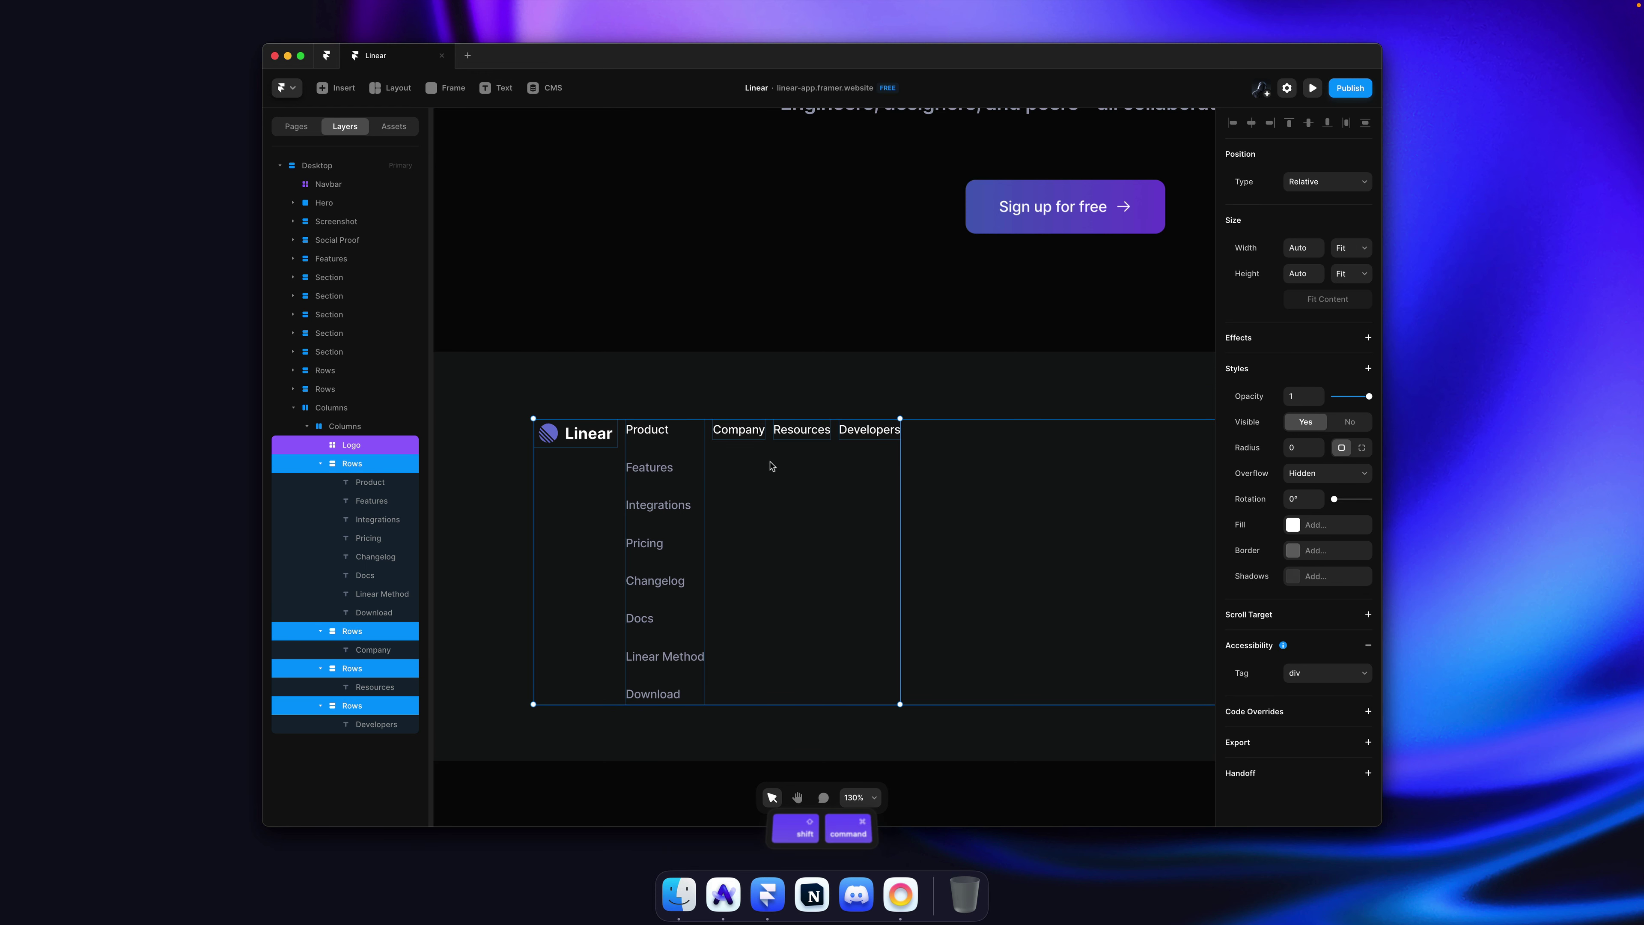
left_click(602, 440, "shift+super")
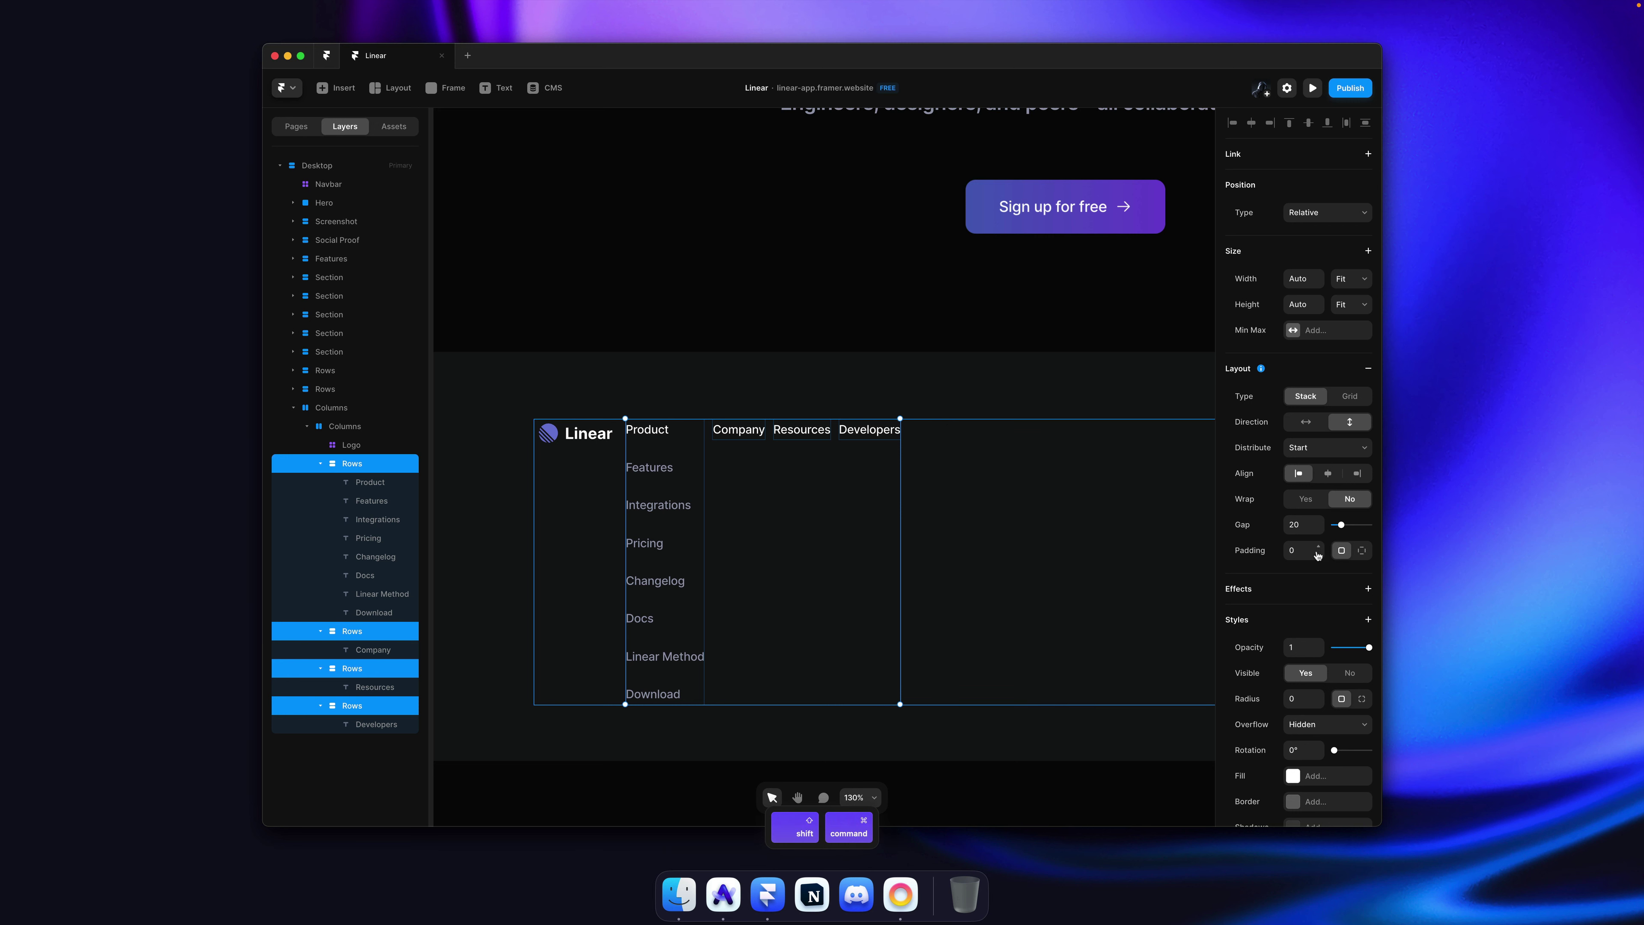
left_click_drag(1318, 554, 1317, 550)
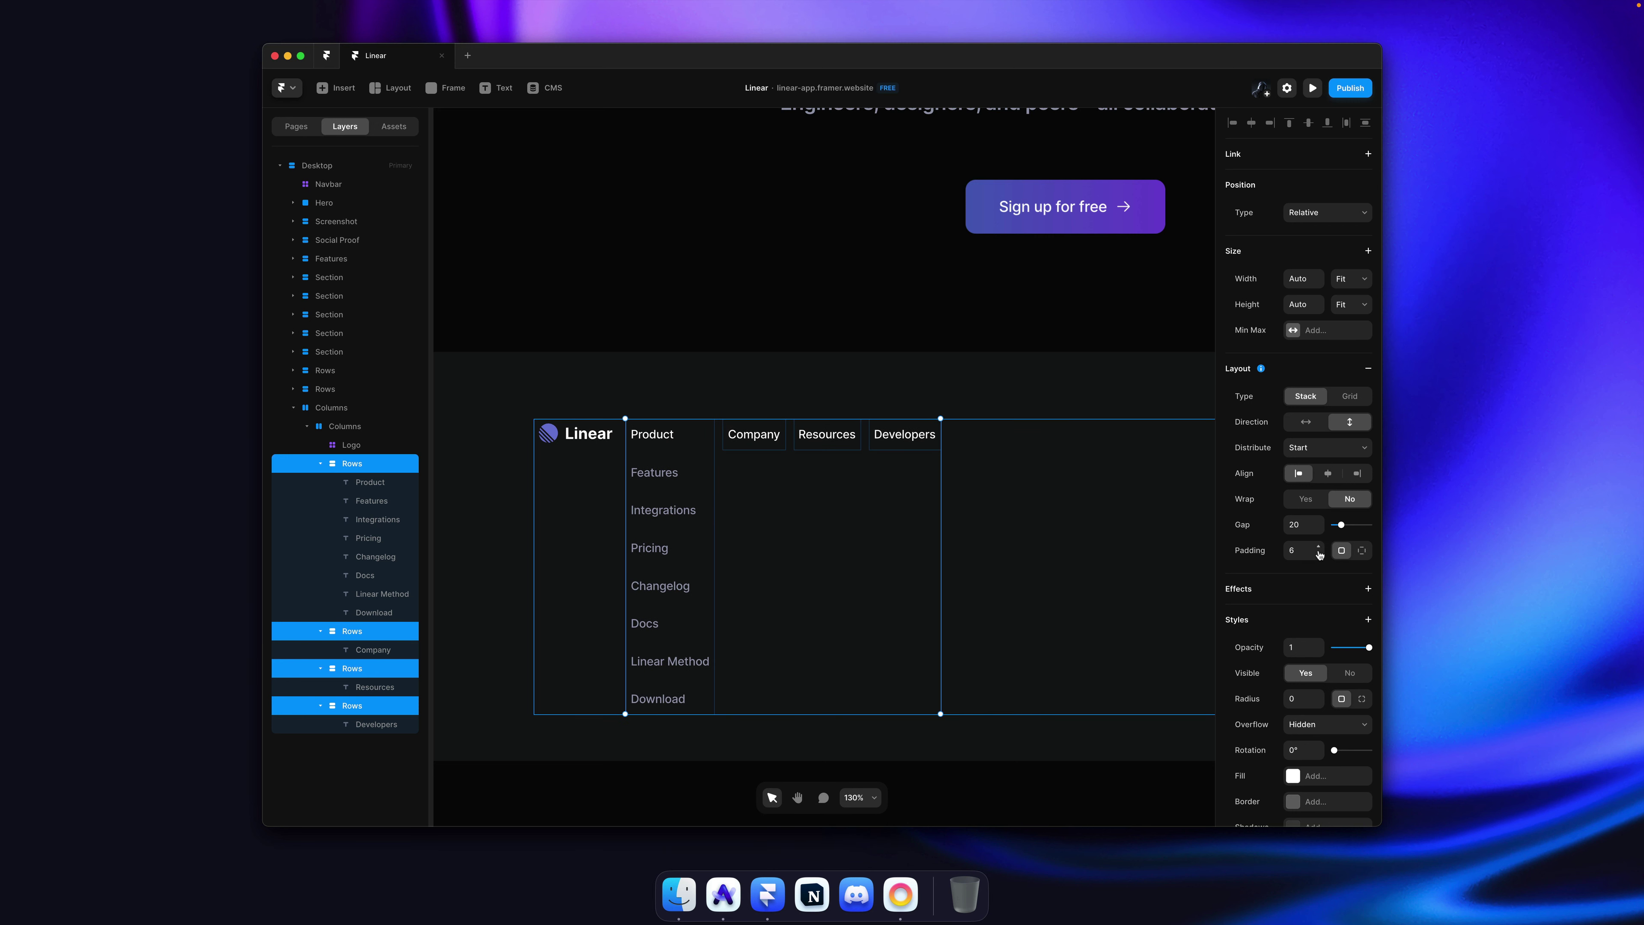
key("Escape")
left_click(961, 368)
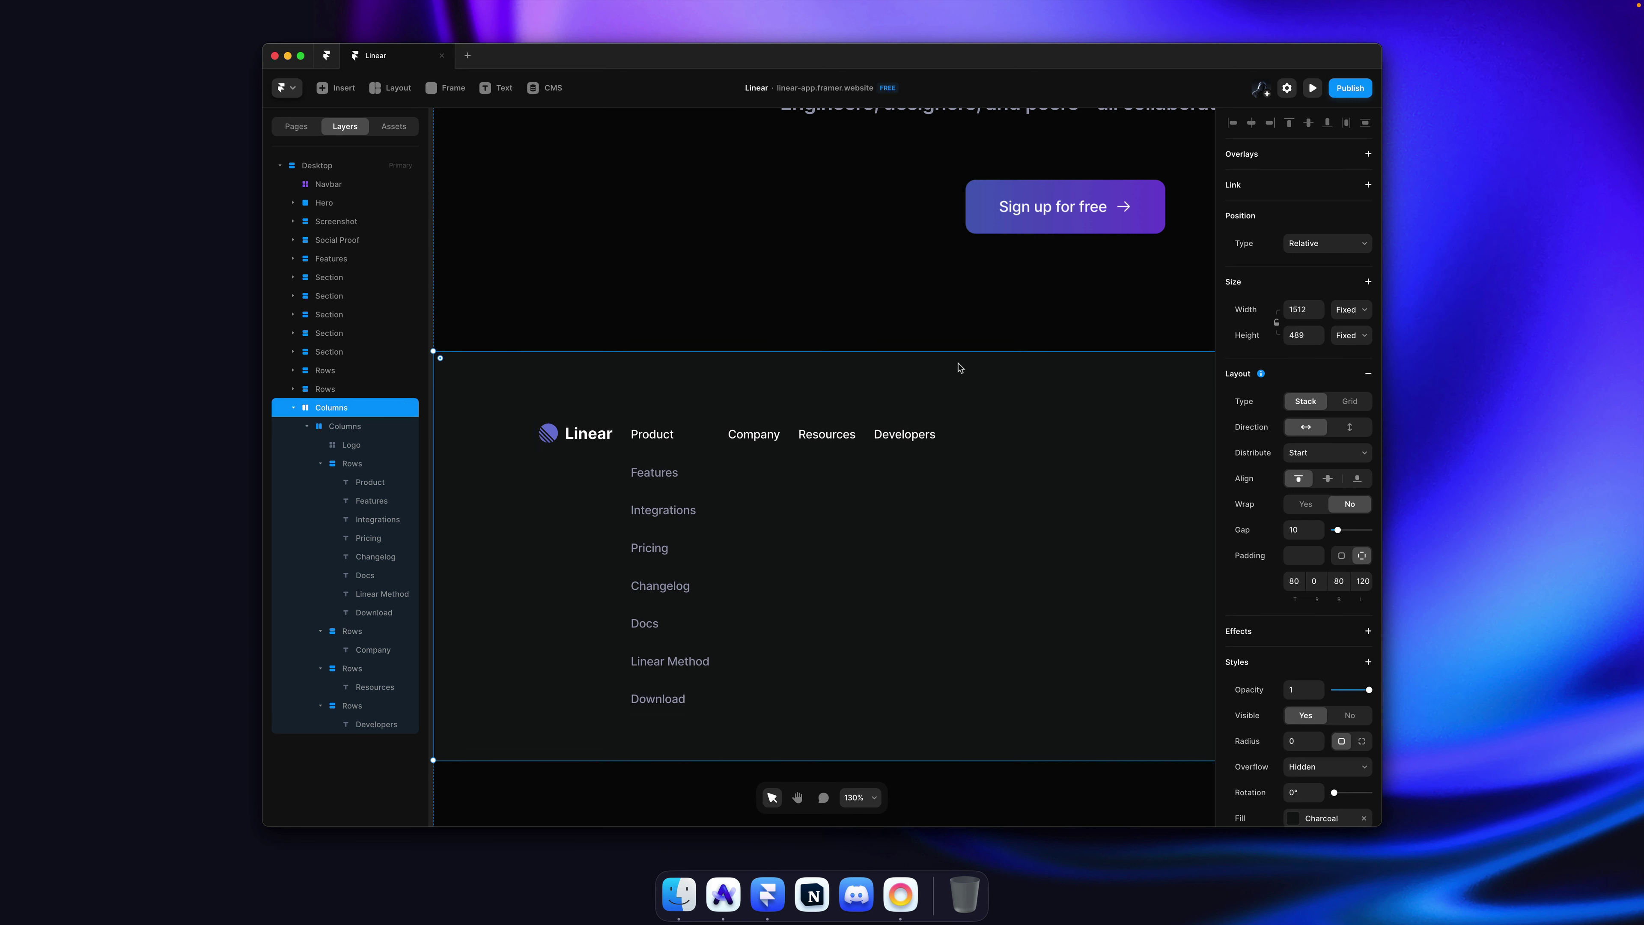
Step: Set the gap in the Product, Company, Resources and Developers link stacks to 8
key("super+Tab")
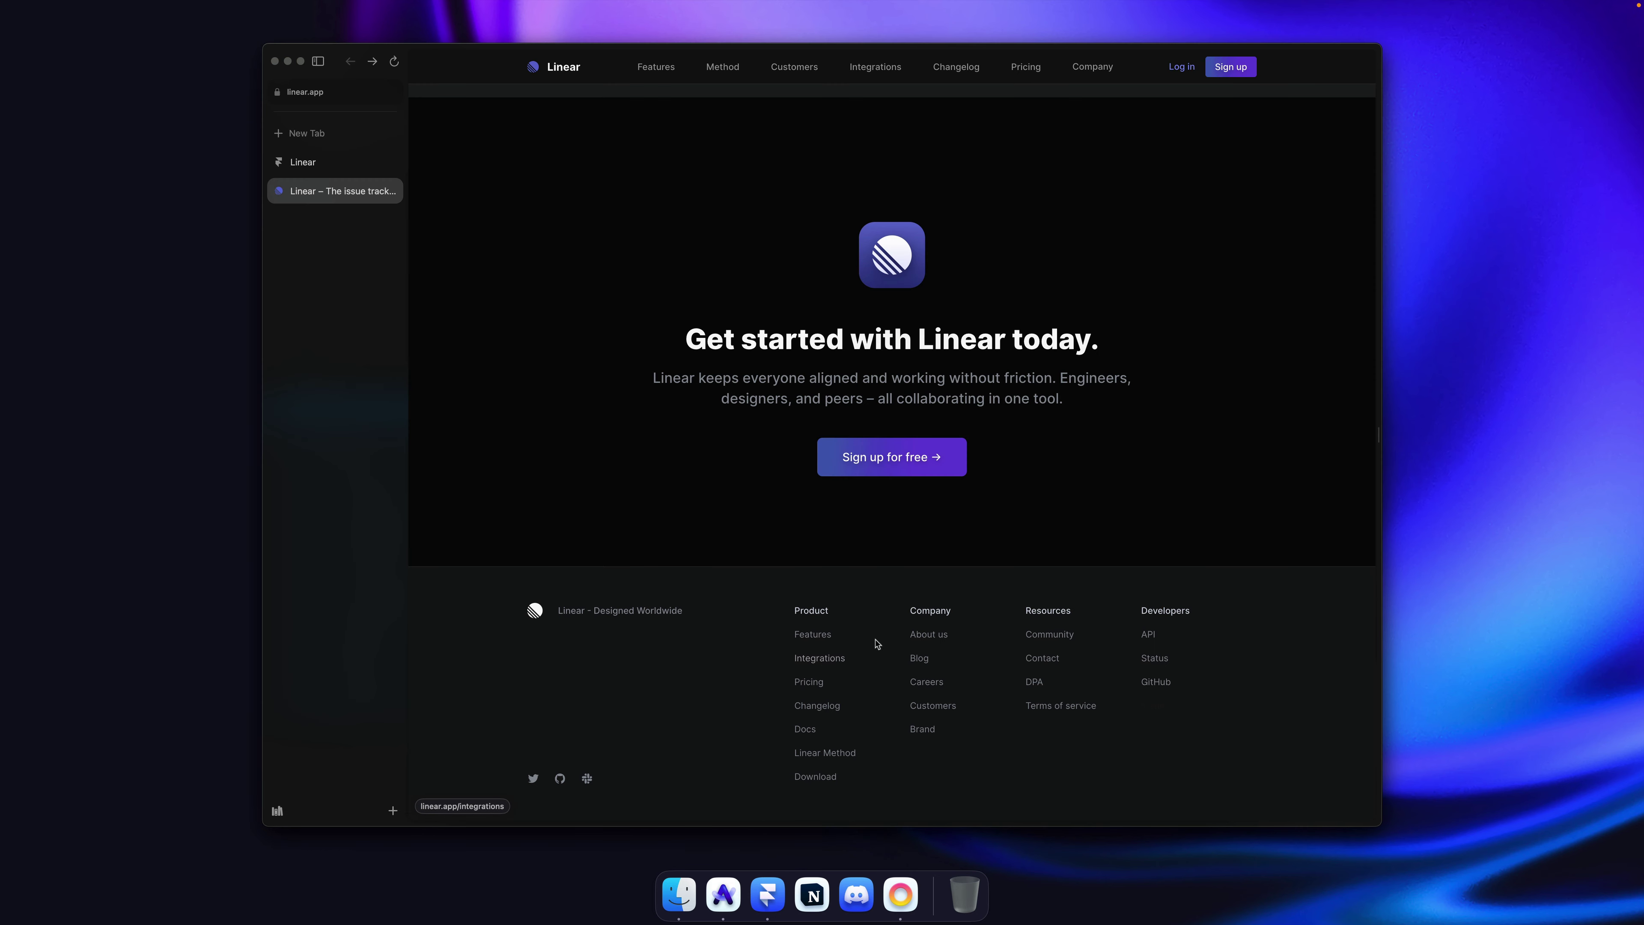
key("super+Tab")
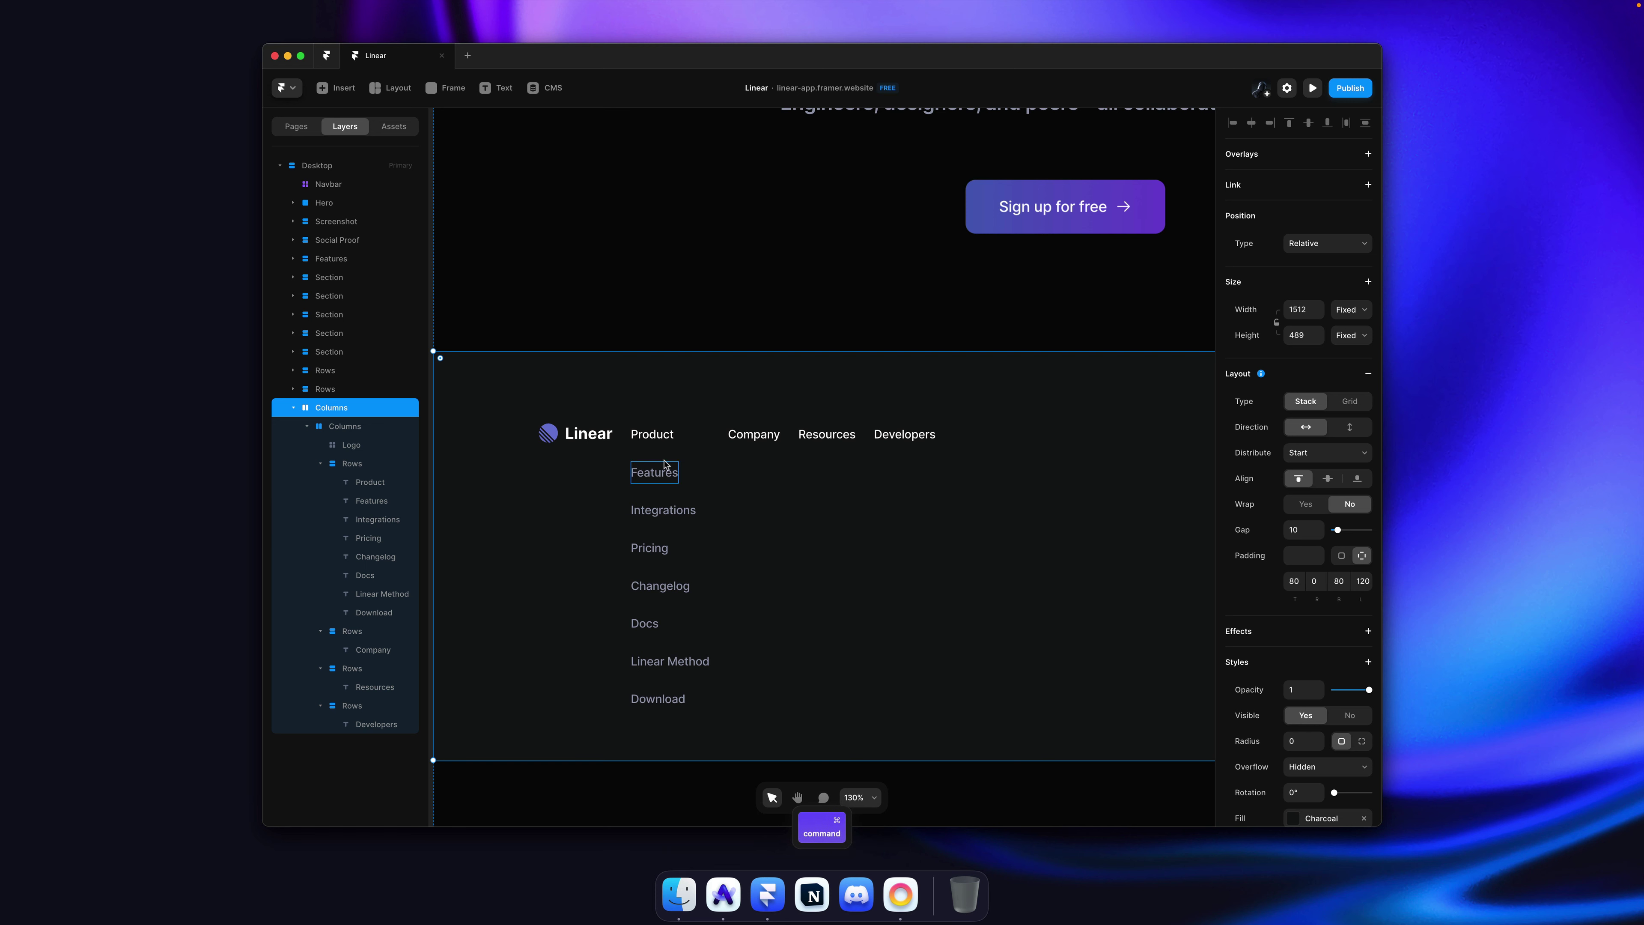
left_click(712, 476)
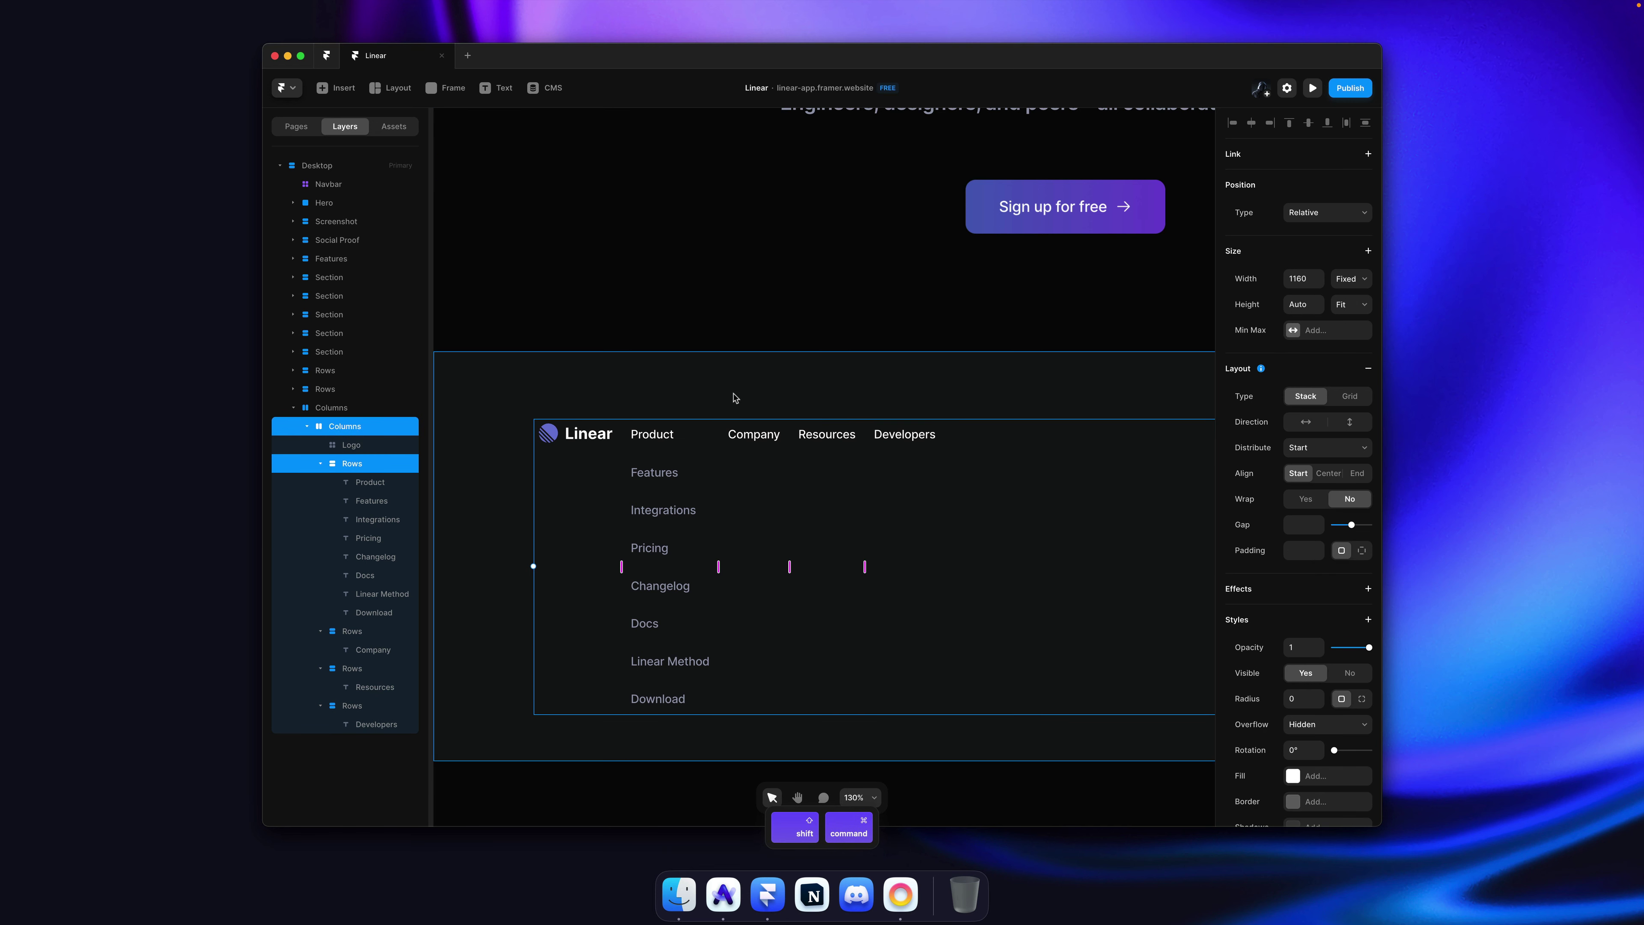
left_click(688, 457, "super")
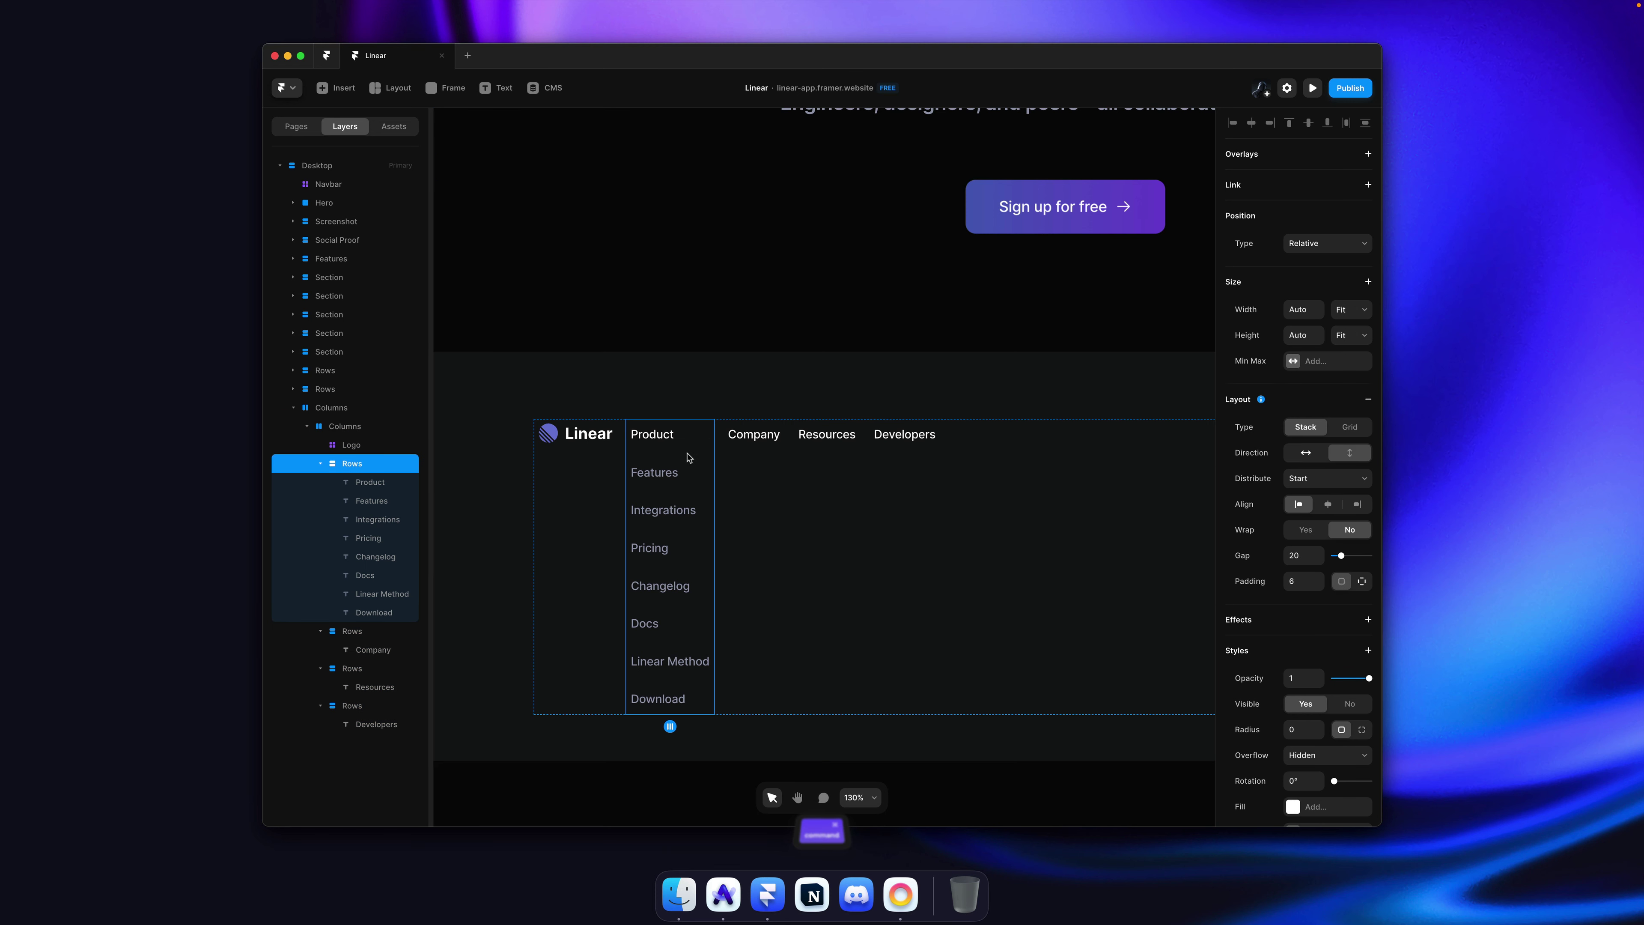
left_click(781, 426, "shift+super")
left_click(829, 432, "shift+super")
left_click(874, 432, "shift+super")
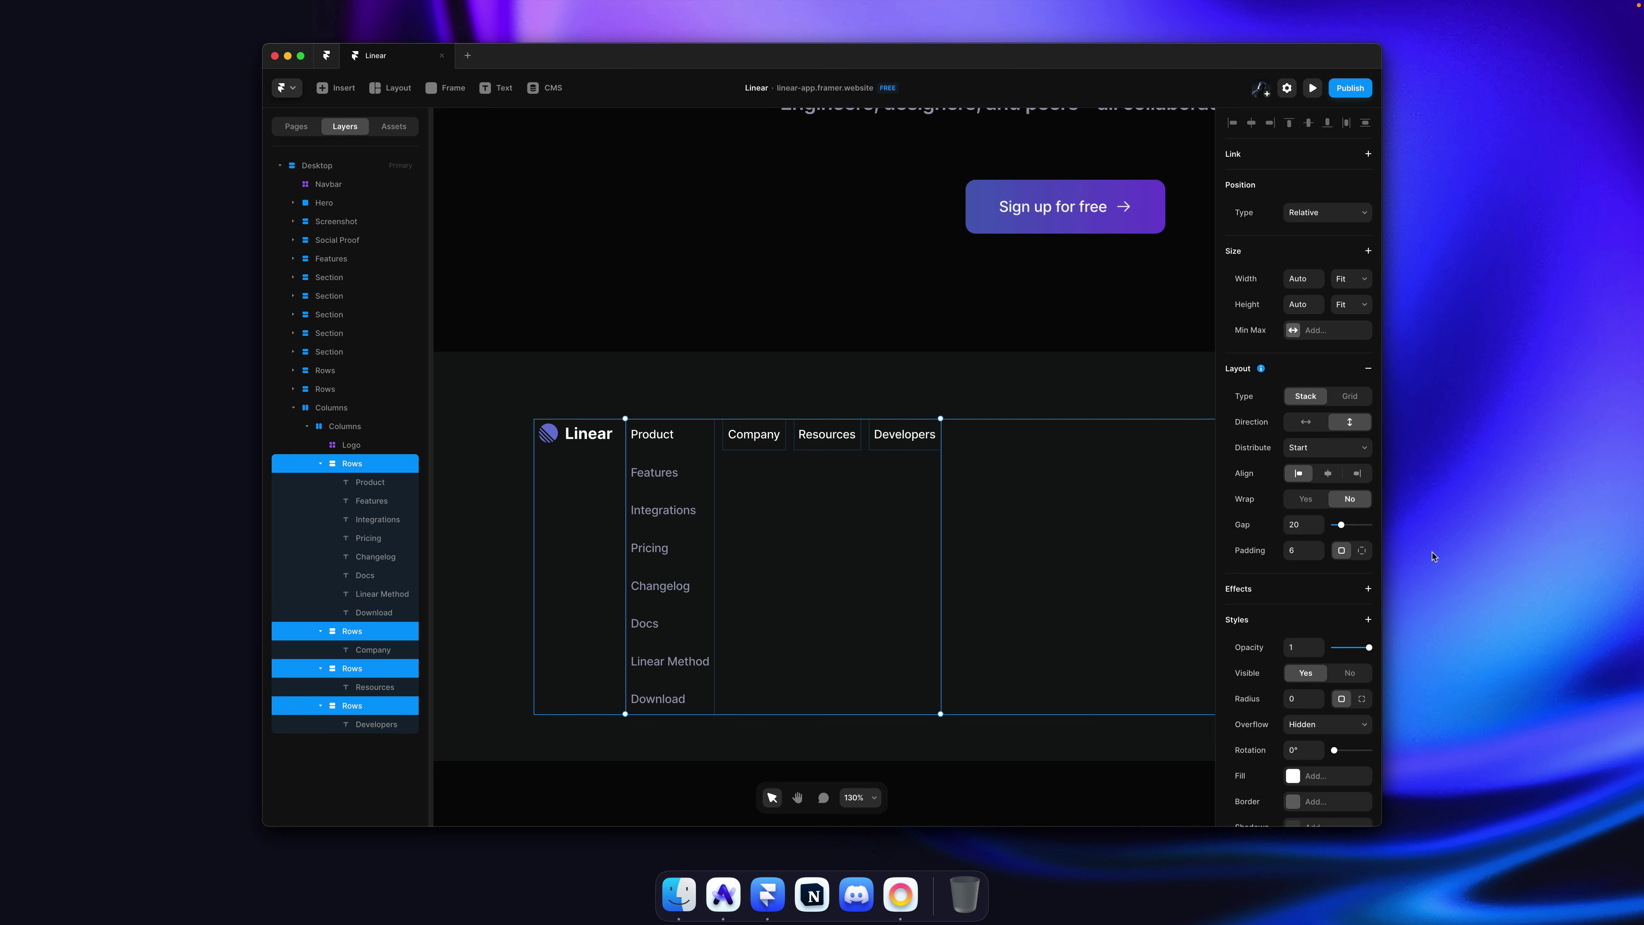
left_click_drag(1318, 526, 1318, 531)
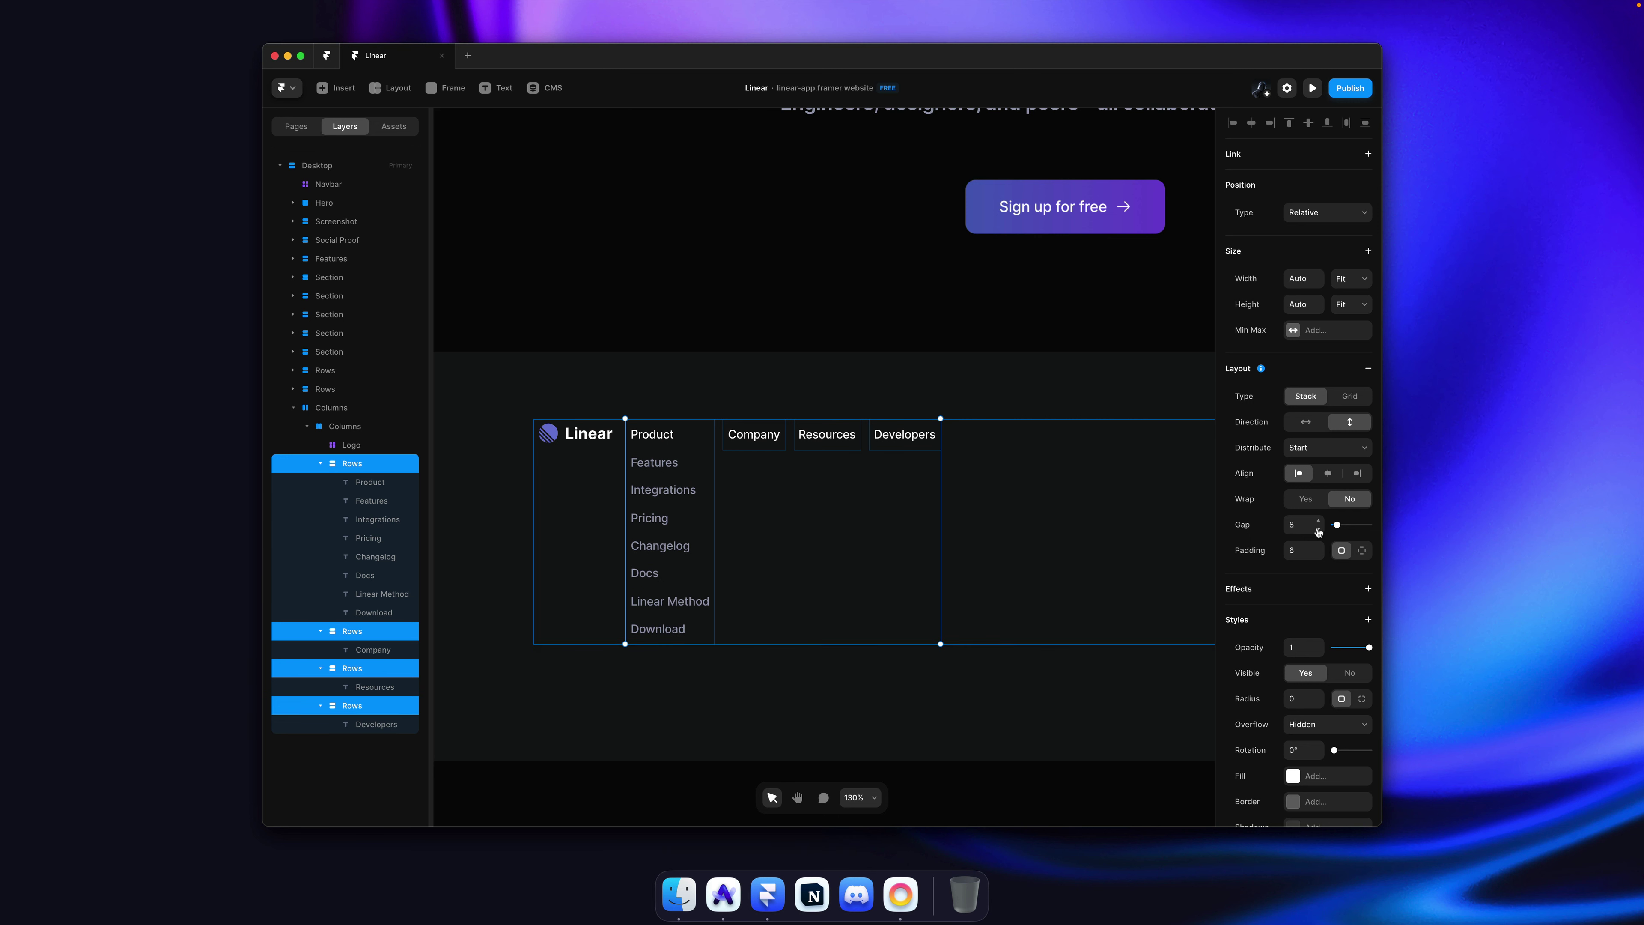
left_click(956, 403)
key("super+Tab")
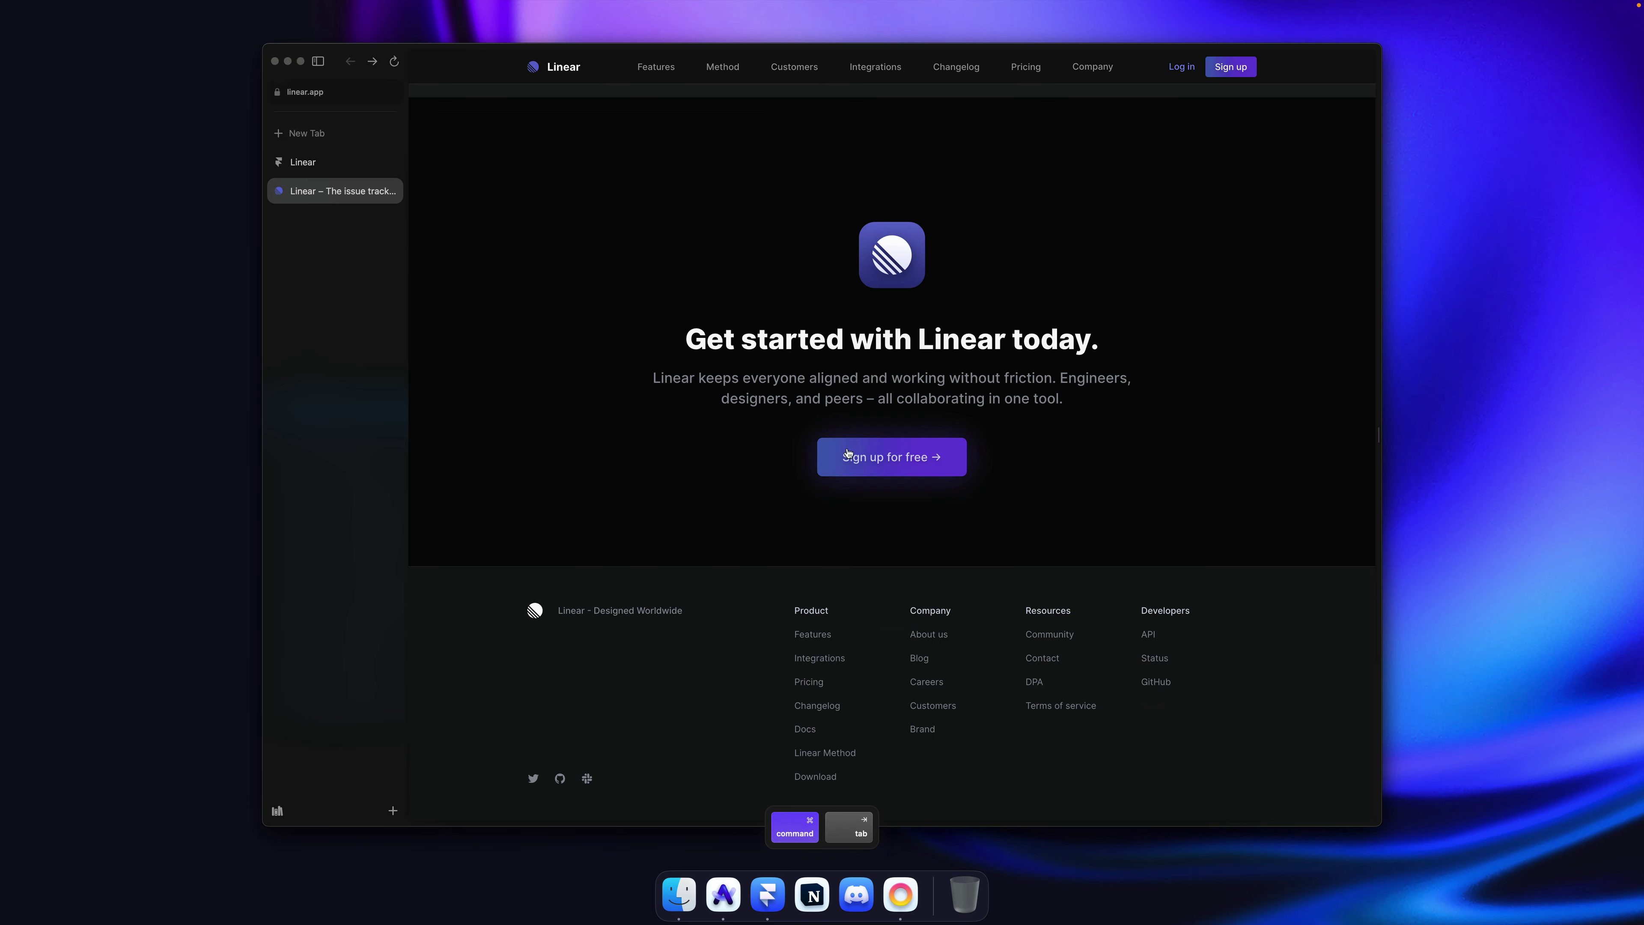
Step: Copy the Features link under the Company heading and rename it About Us
key("super+Tab")
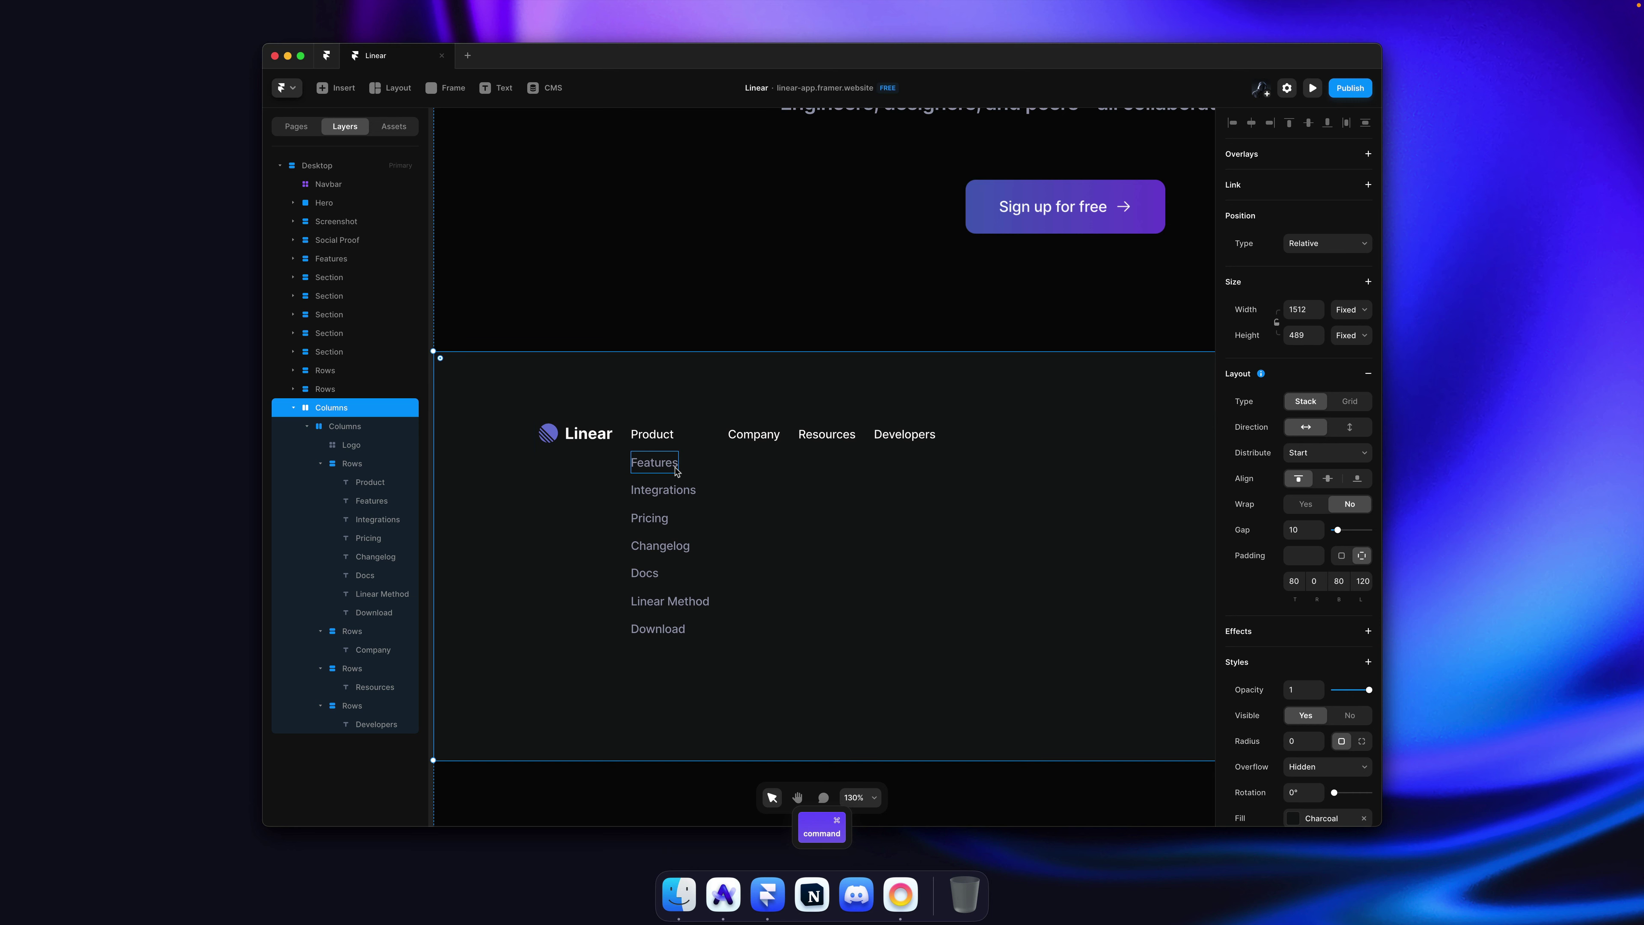
left_click(667, 462, "super")
key("super+c")
left_click(766, 443, "super")
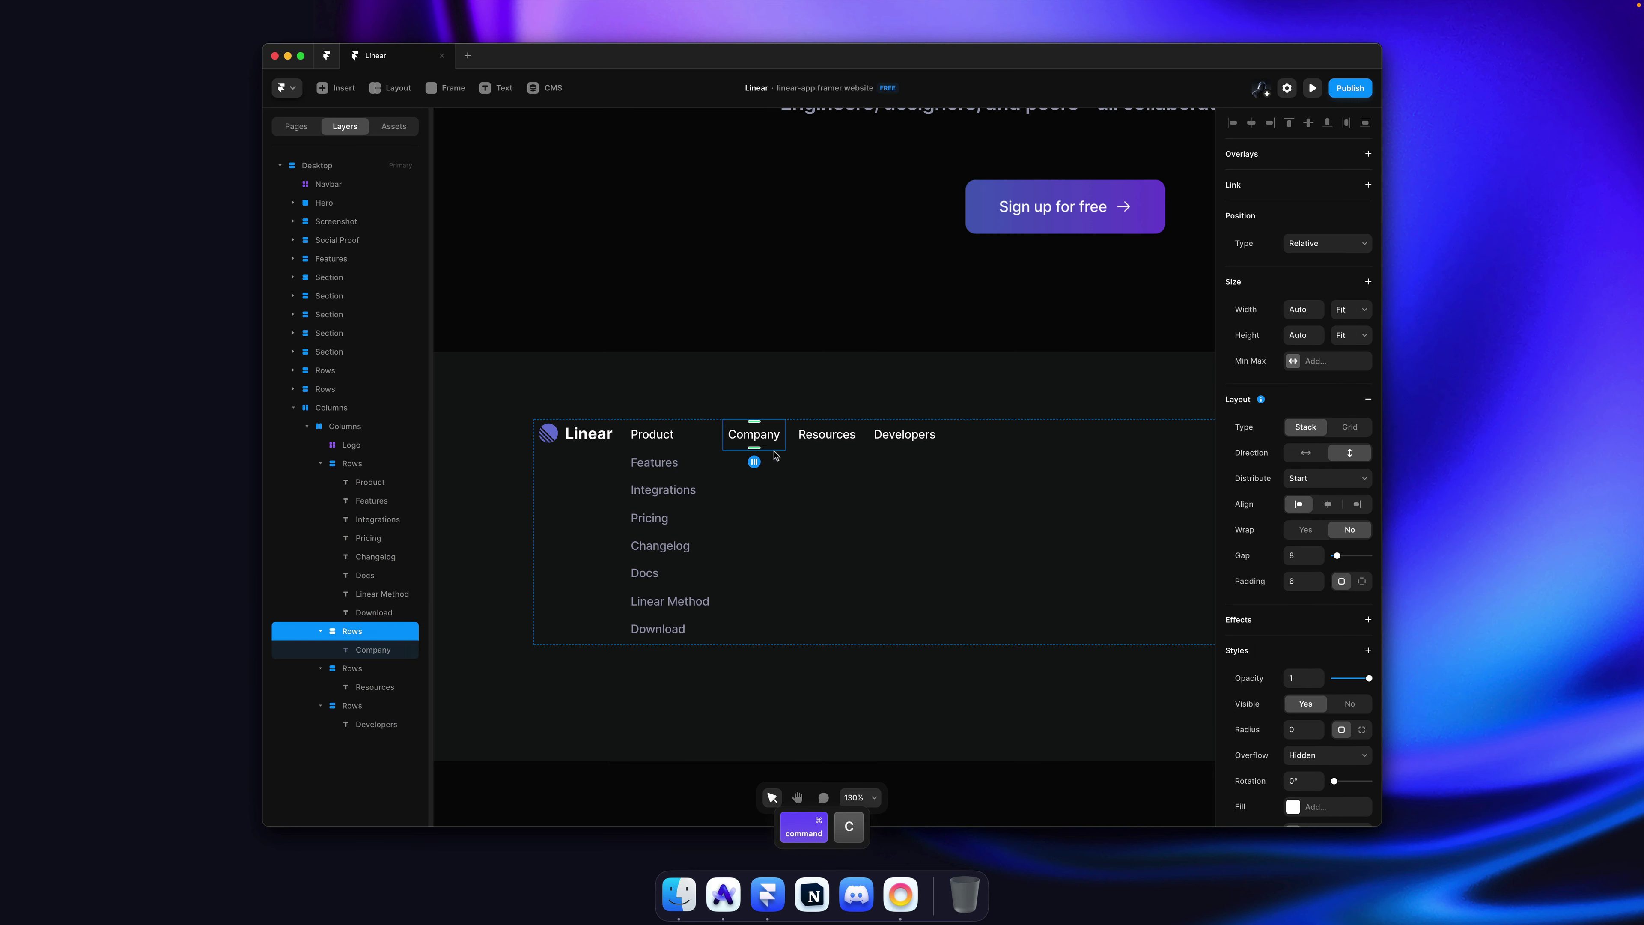
key("super+v")
key("super+Tab")
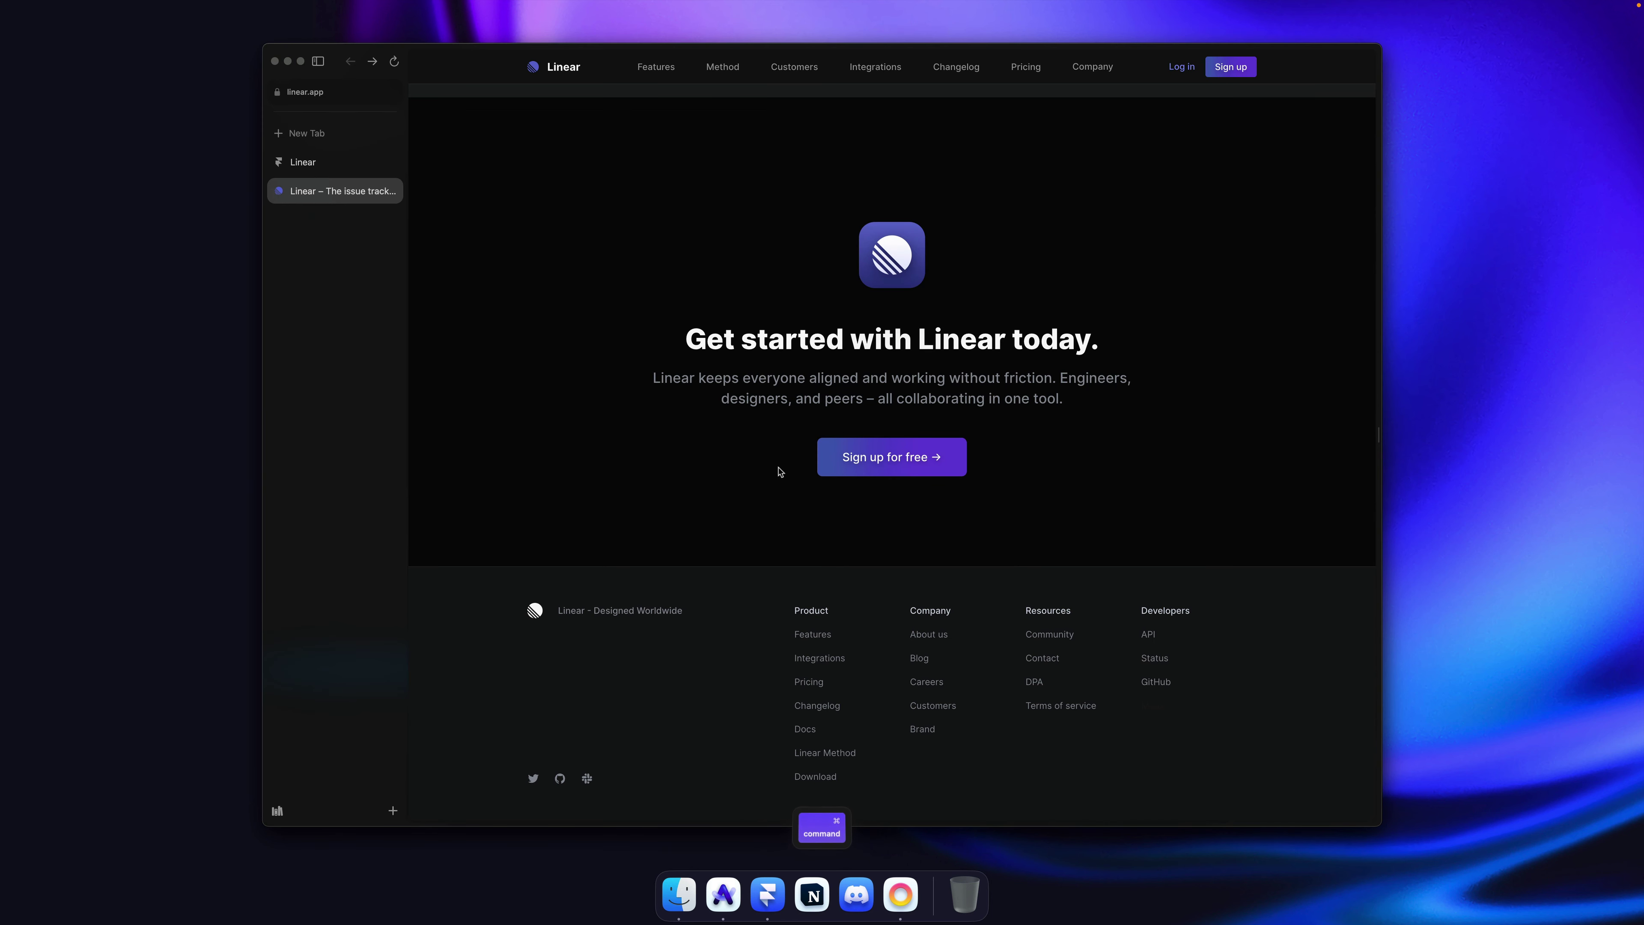
key("super+Tab")
double_click(763, 462)
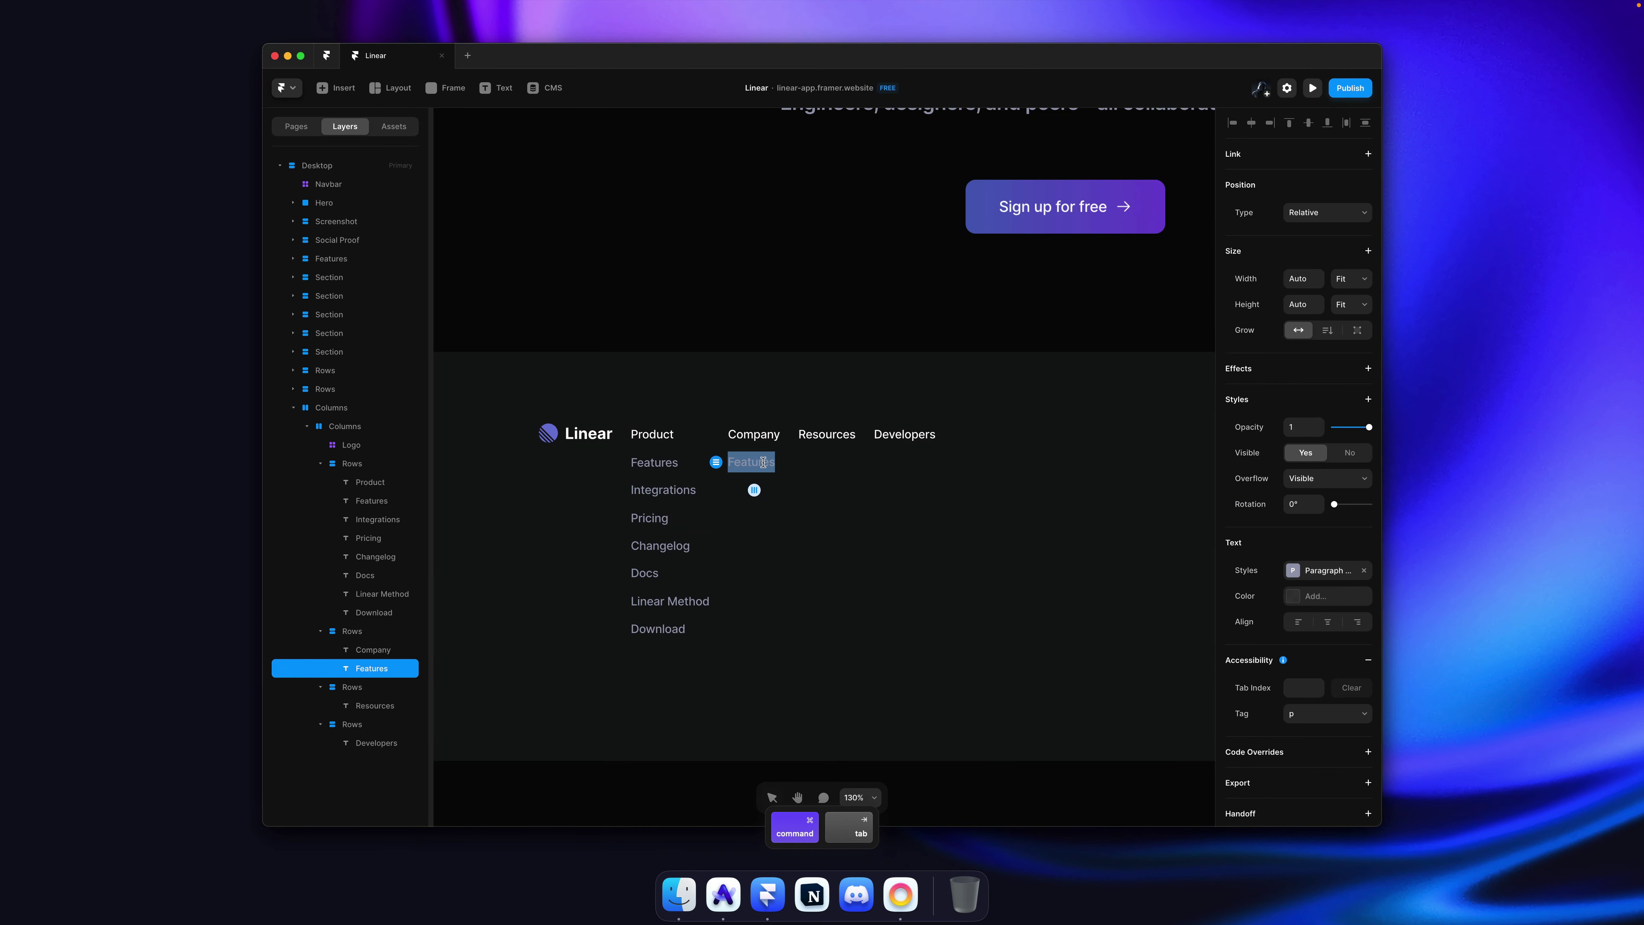
type("About Us")
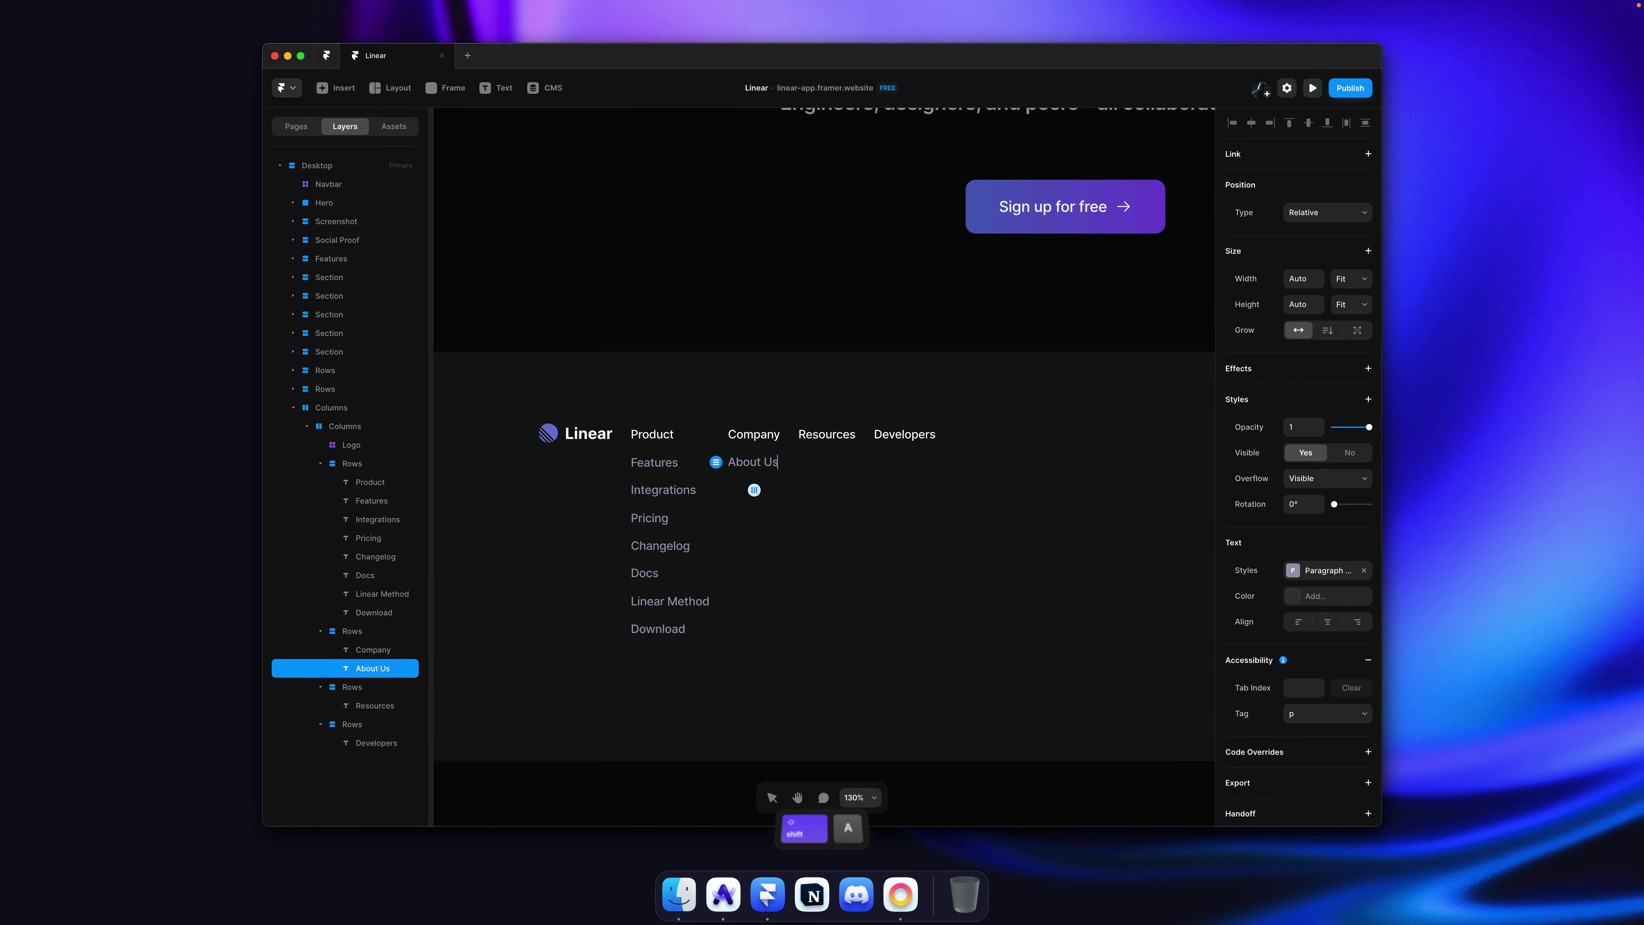
key("Escape")
Step: Paste more About Us copies and relabel them Blog and Careers
key("super+c")
key("super+v")
key("super+c")
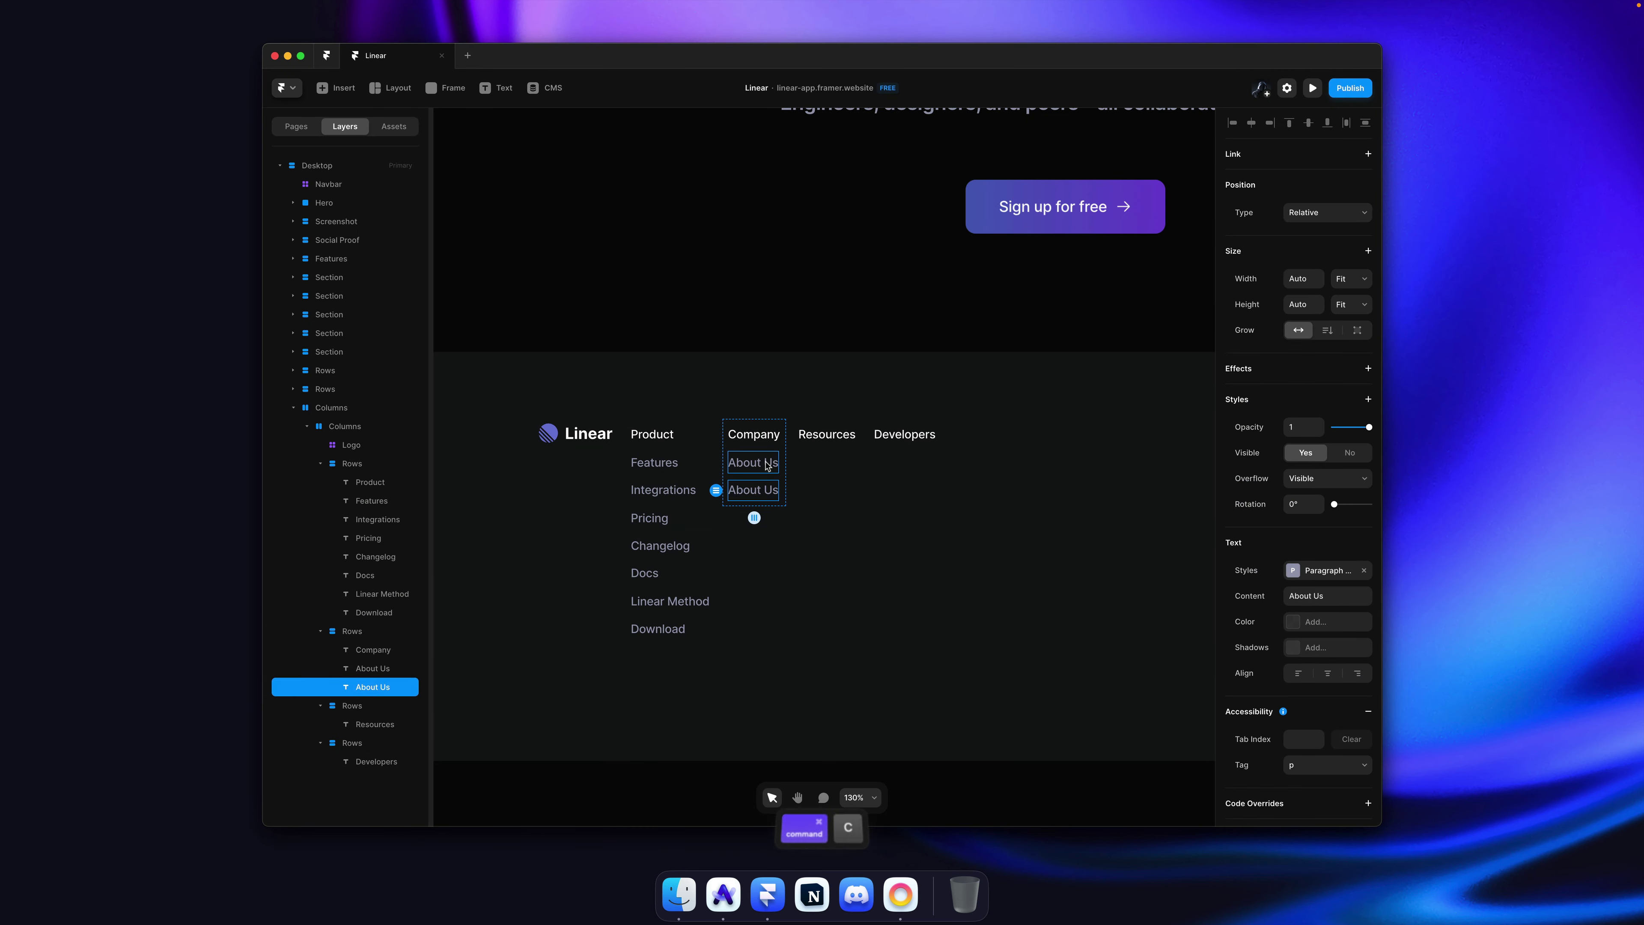
key("super+v")
key("super+v")
key("super+v")
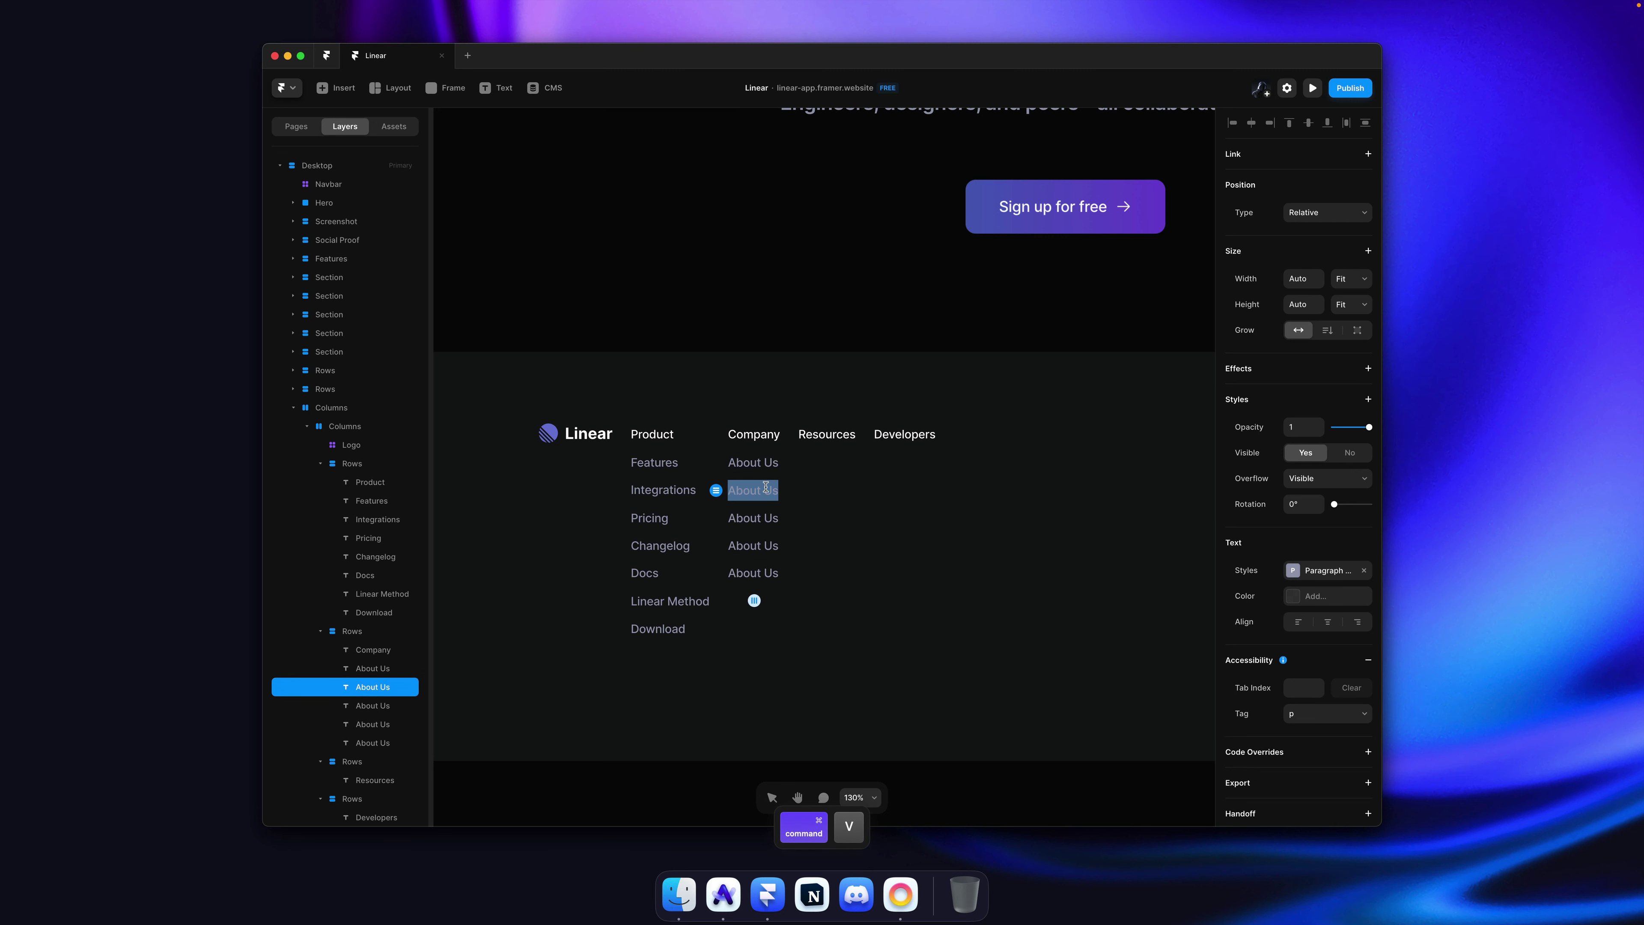
key("super+a")
type("Blgo")
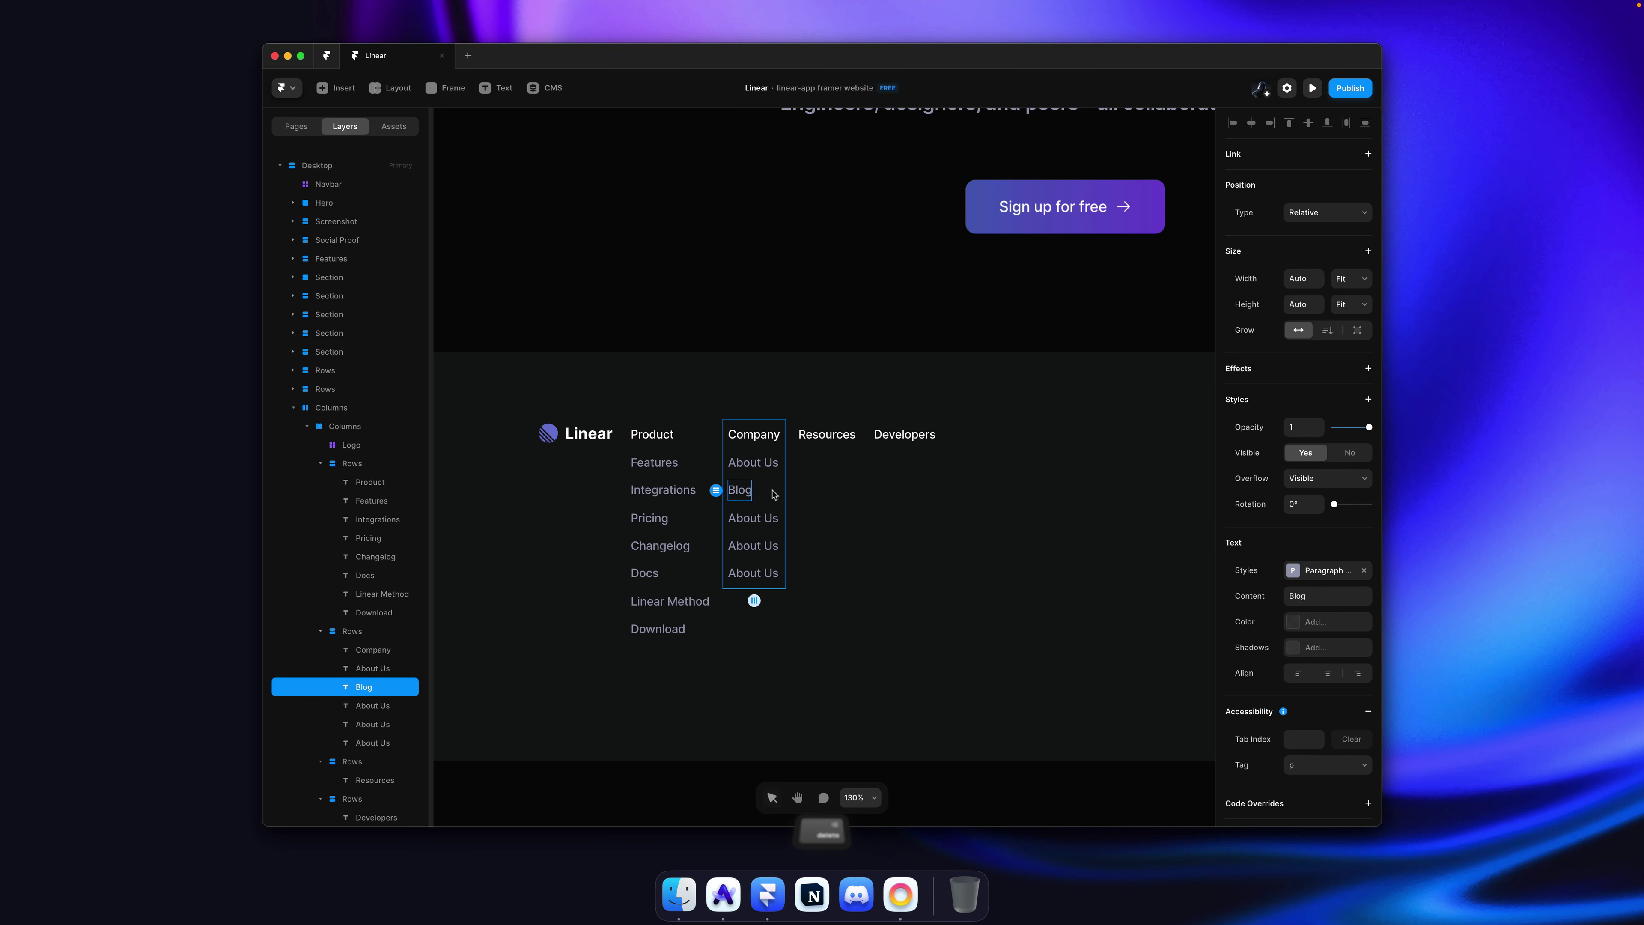
double_click(749, 517)
key("Escape")
type("Careers")
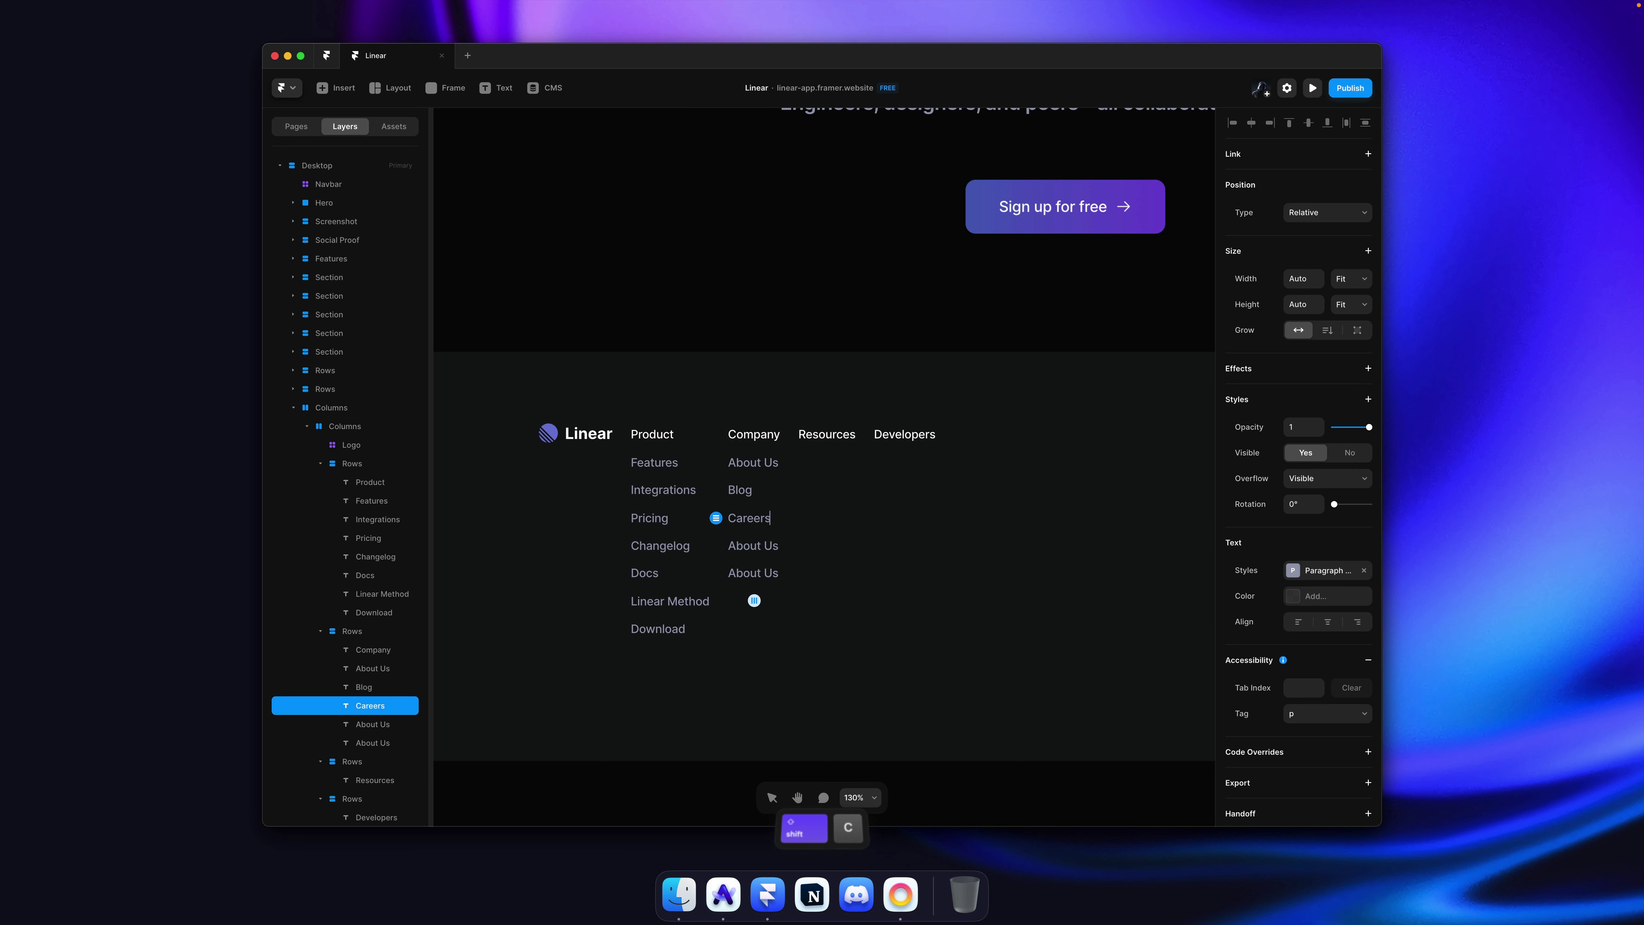
Step: Relabel the remaining Company links Customers and Brand
double_click(753, 545)
key("super+a")
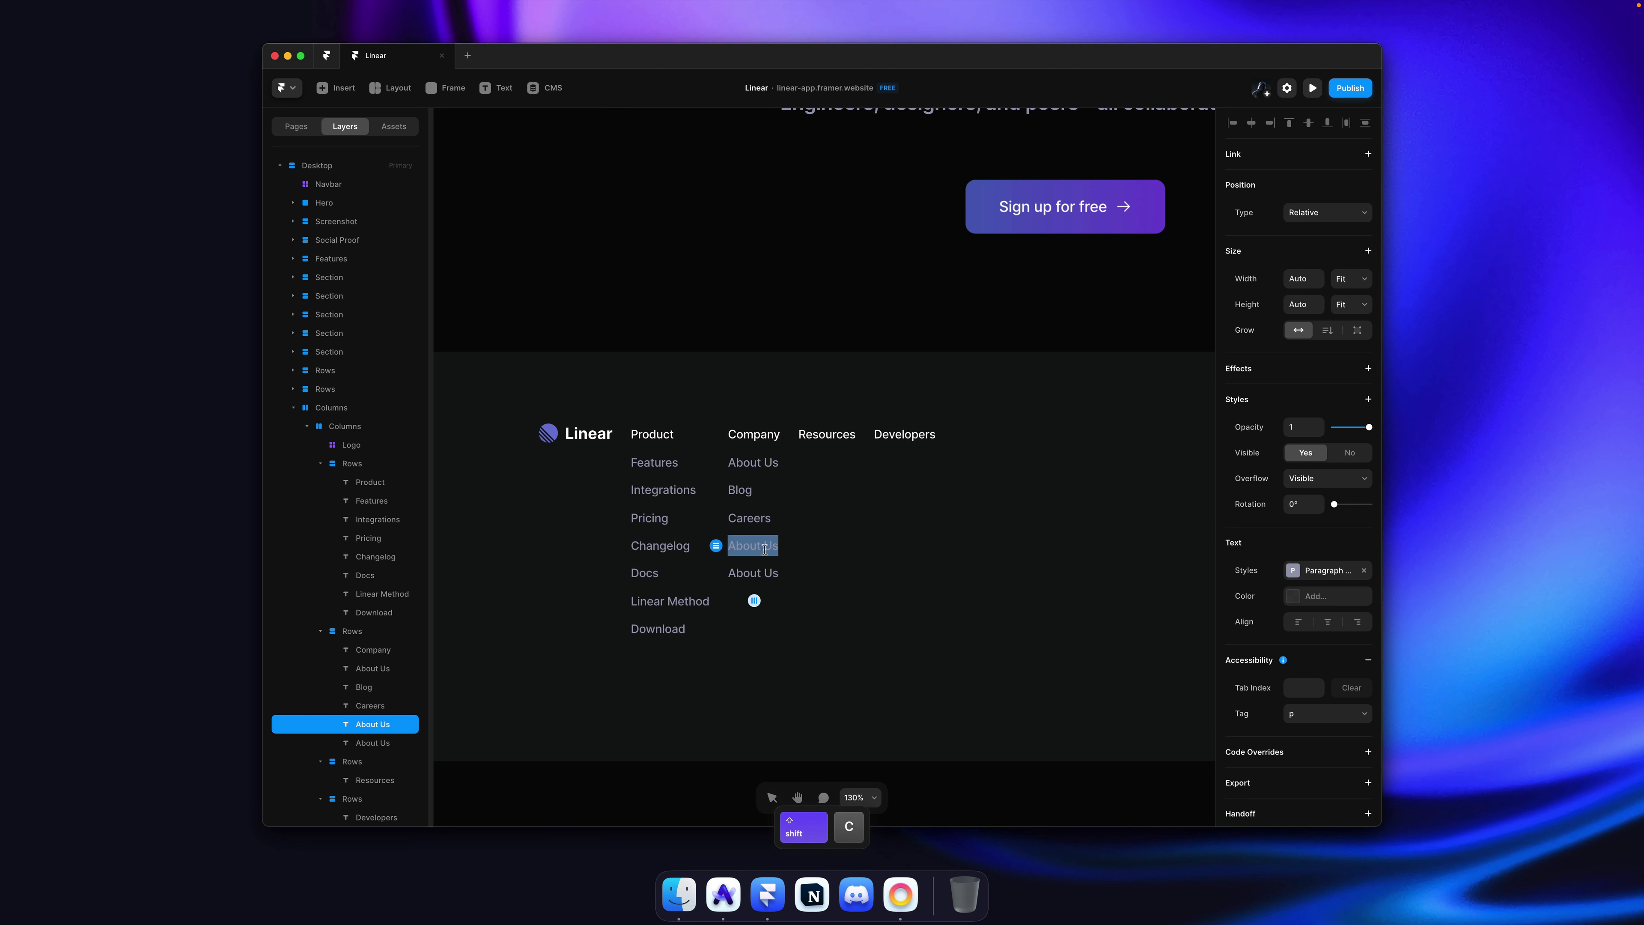
type("Customers")
double_click(753, 573)
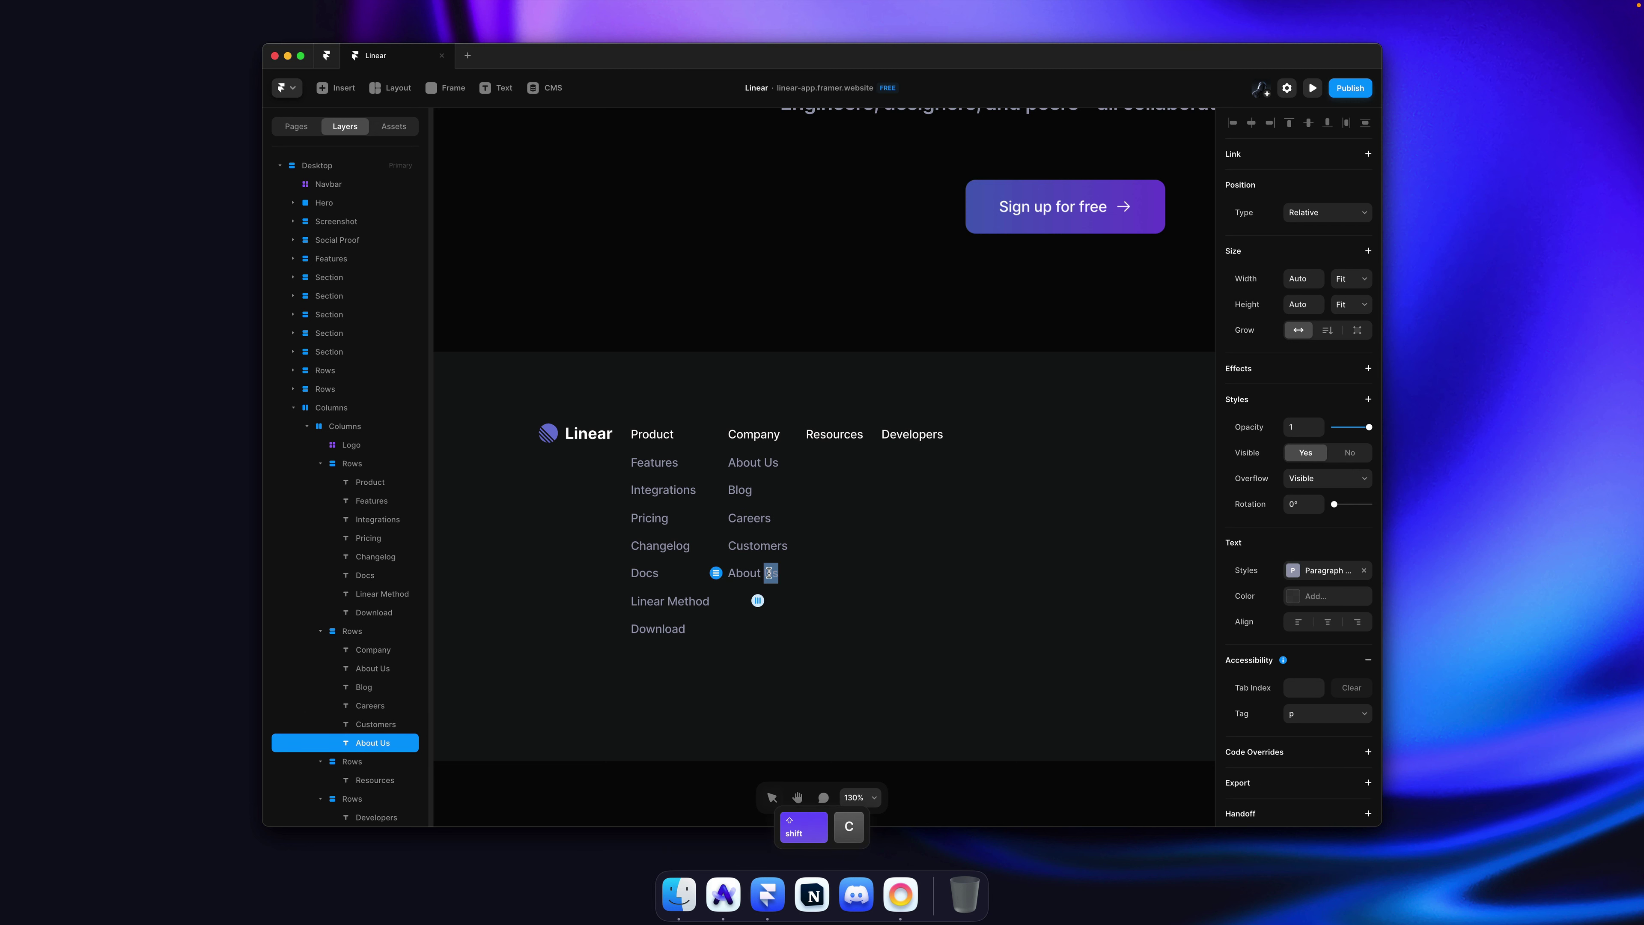
key("super+a")
type("Brand")
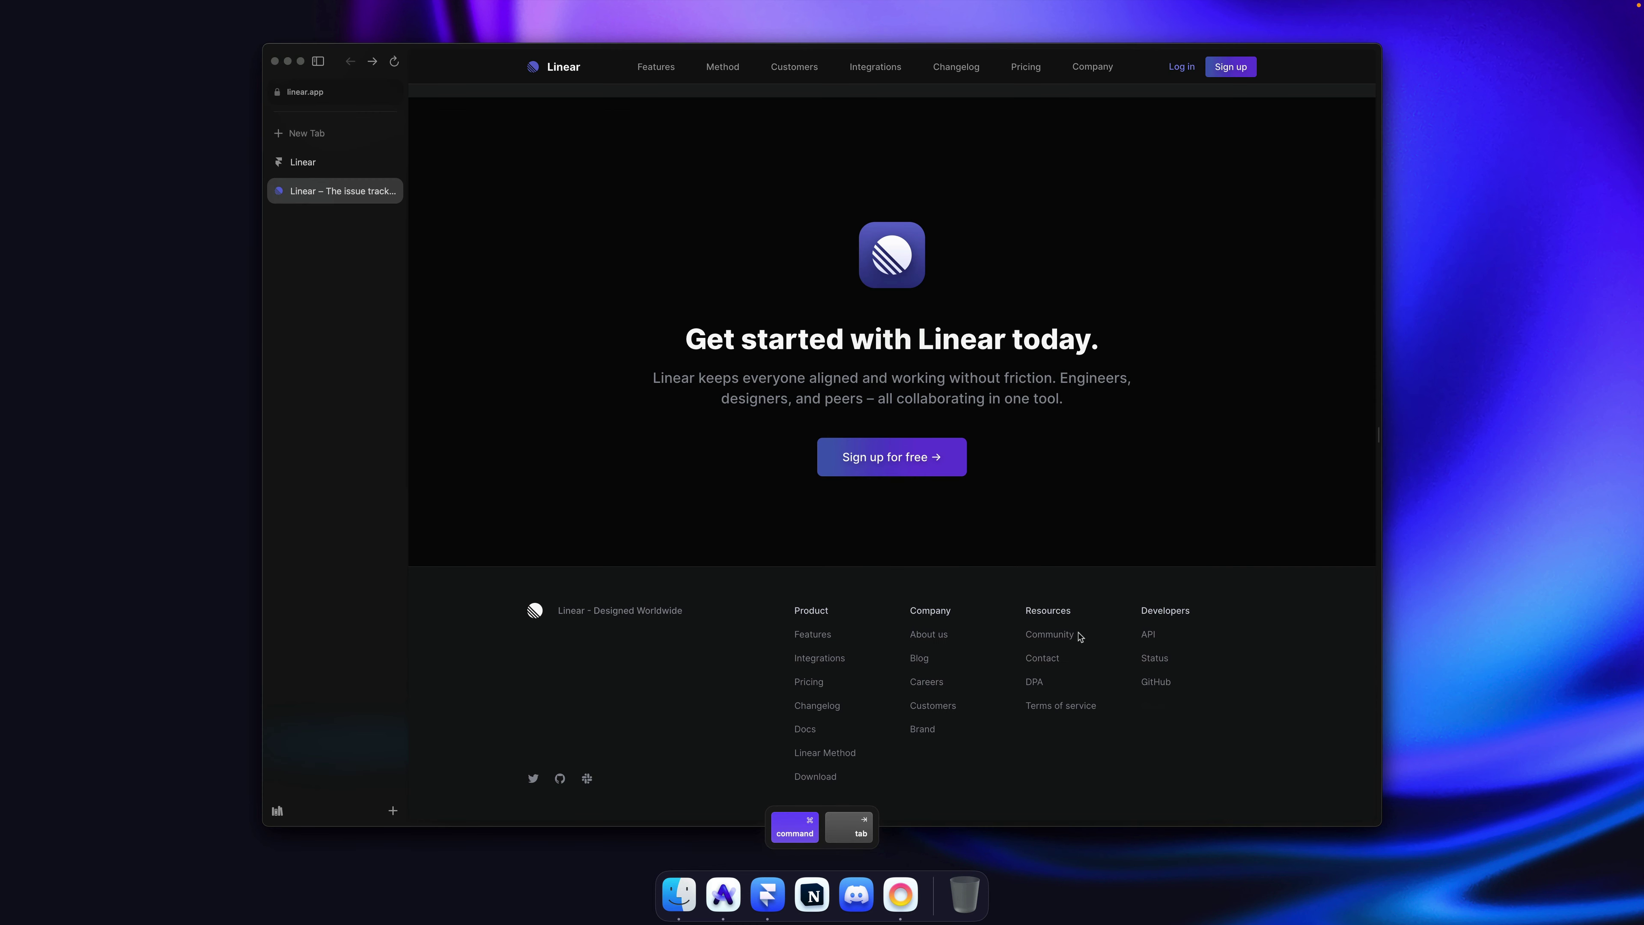
Step: Paste copies of the About Us link under Resources and rename the first to Community
key("super+Tab")
left_click(776, 462)
key("super+c")
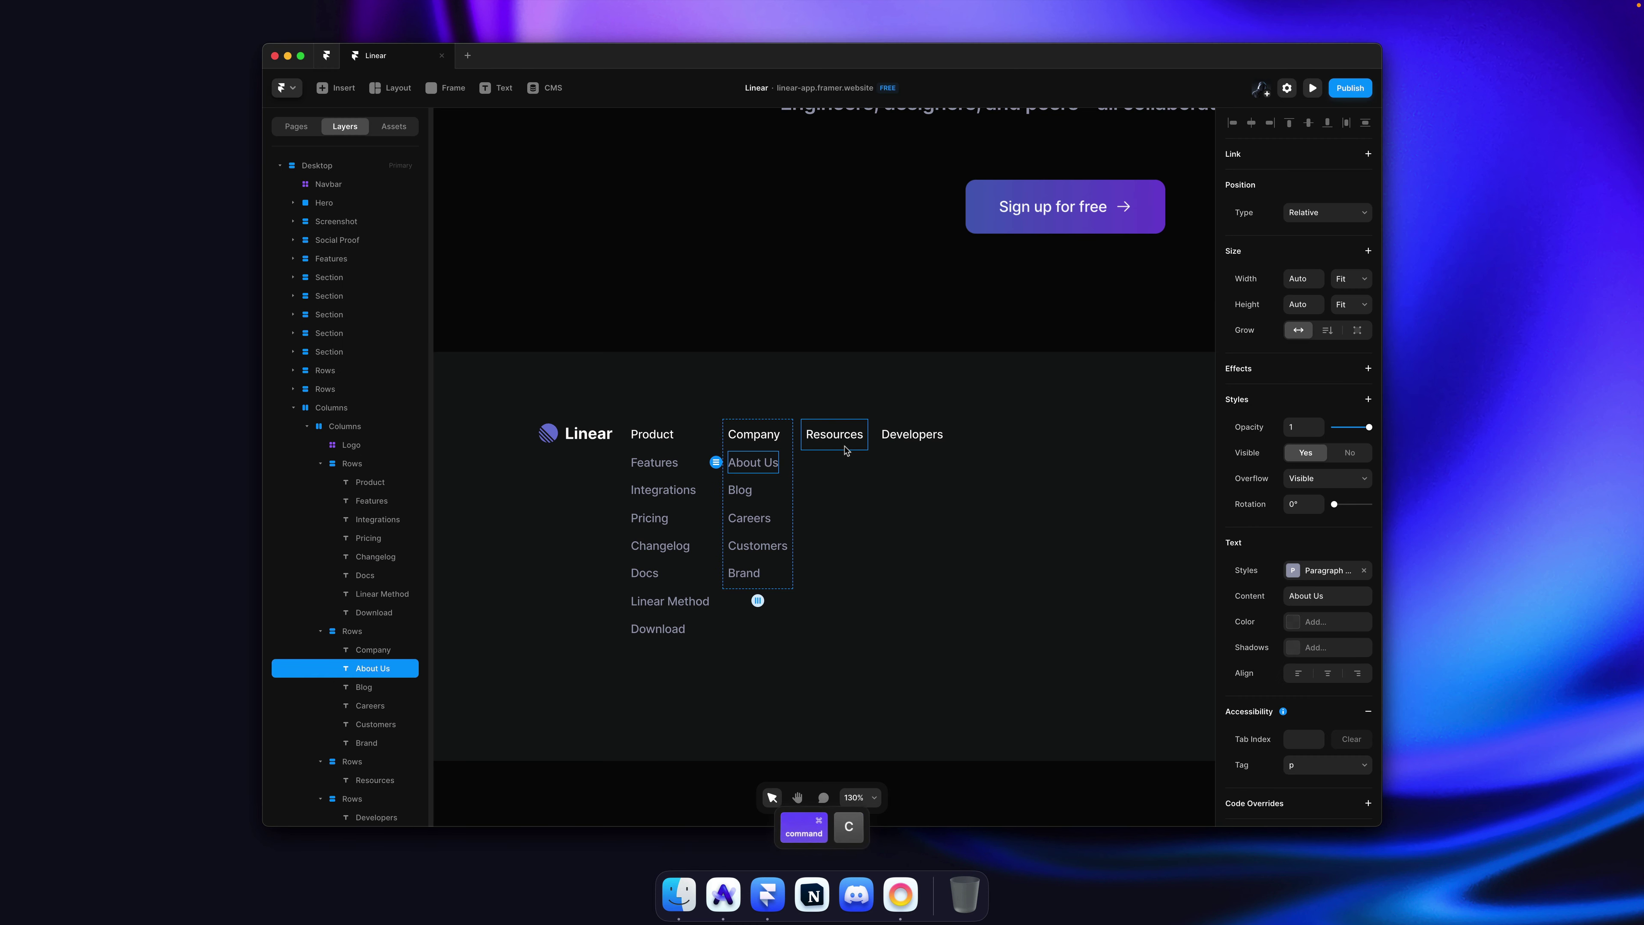
left_click(846, 451)
key("super+v")
key("super+Tab")
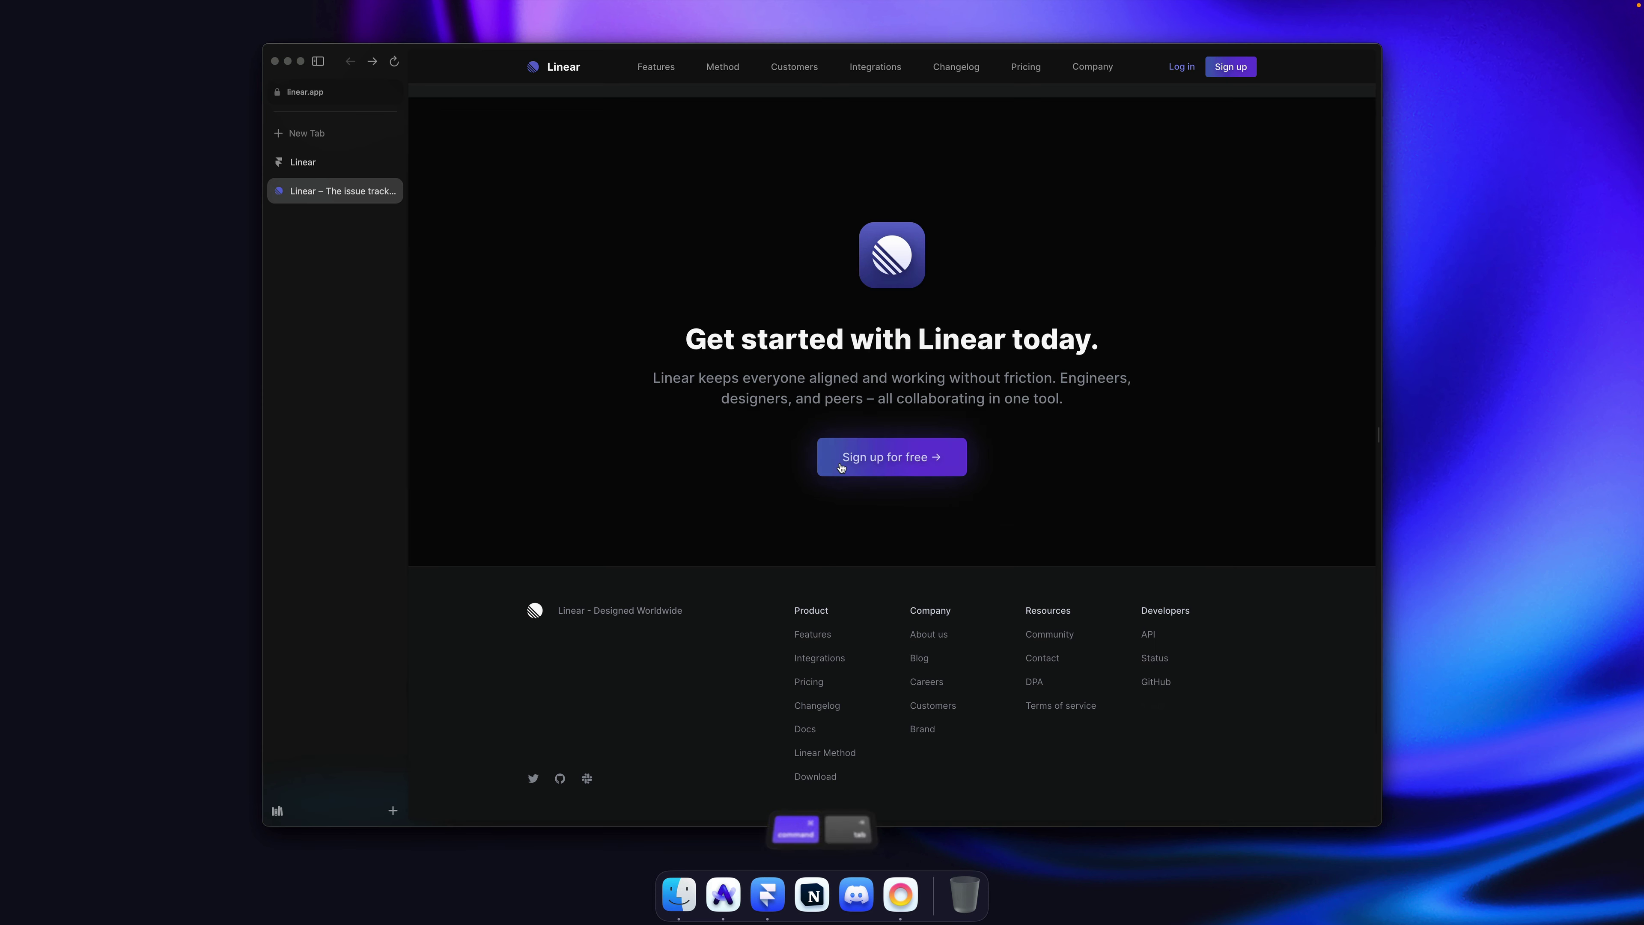
key("super+Tab")
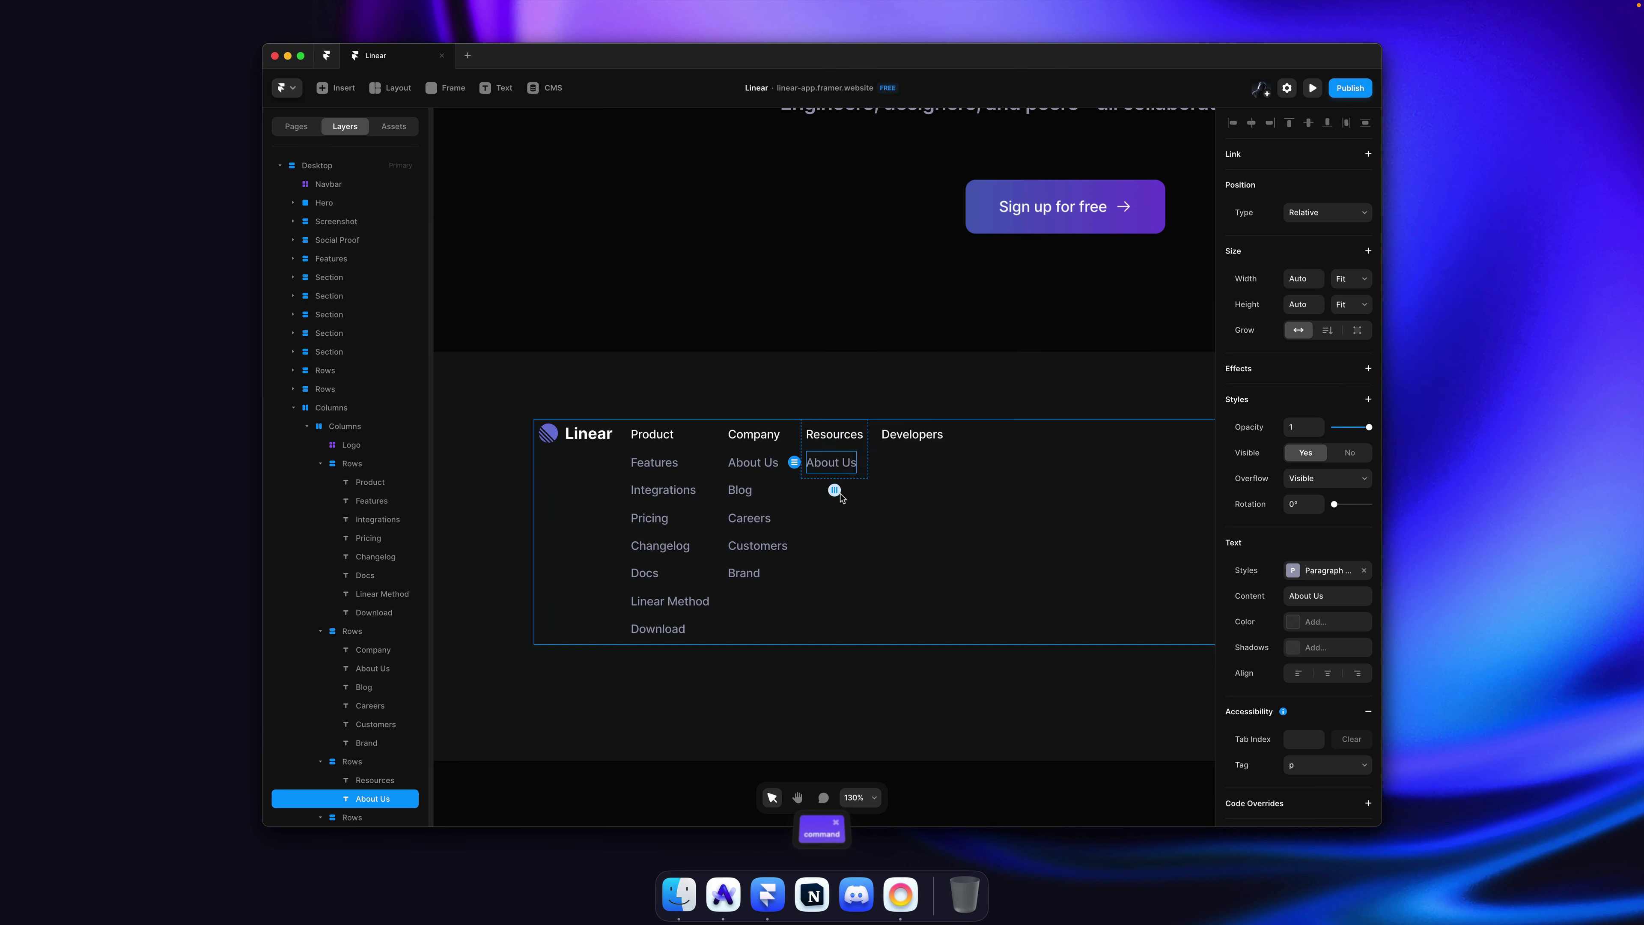
double_click(833, 461)
type("Community")
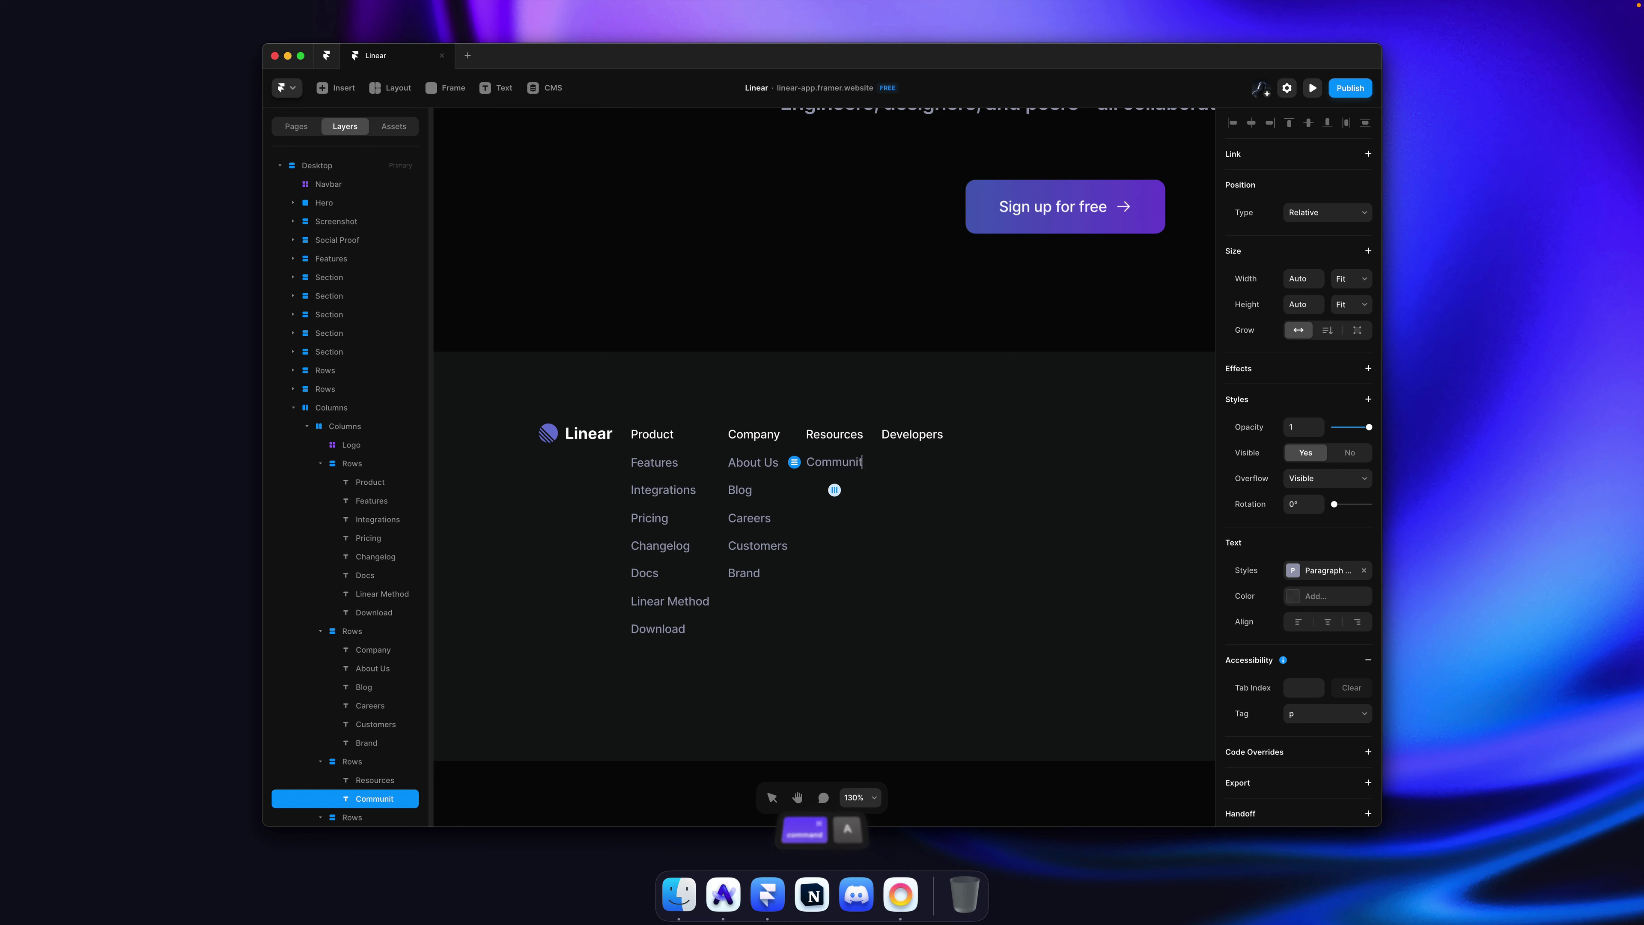
key("Escape")
key("super+v")
key("super+v")
key("super+v")
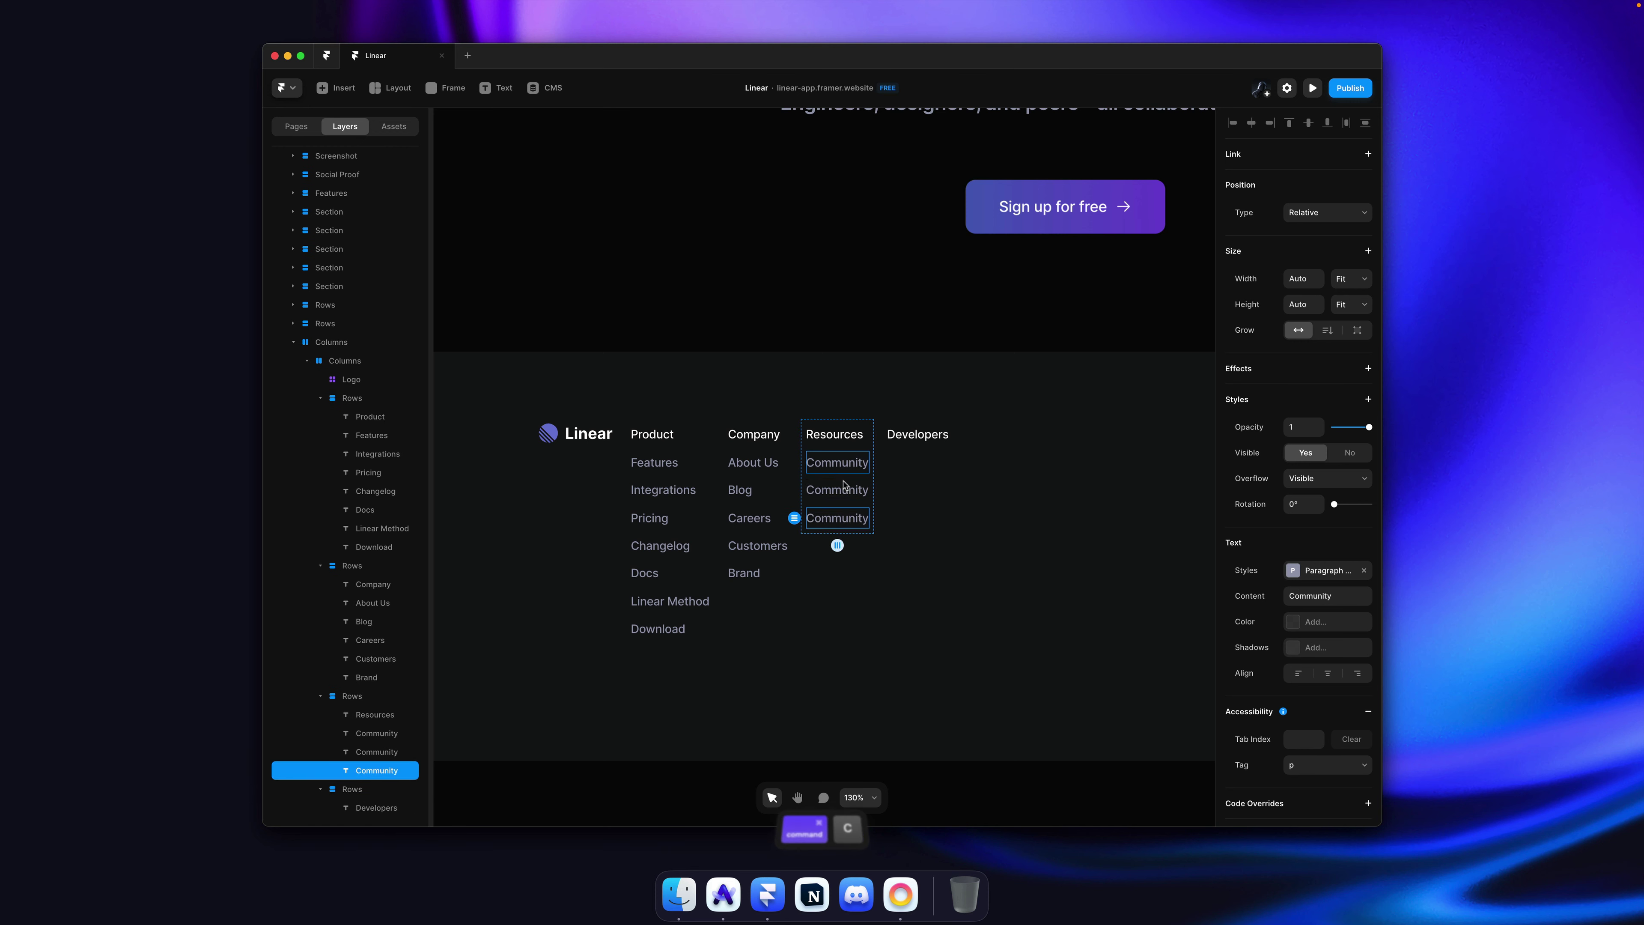
Step: Rename the remaining Resources links to Contact, DPA and Terms of Service
double_click(841, 489)
type("Co")
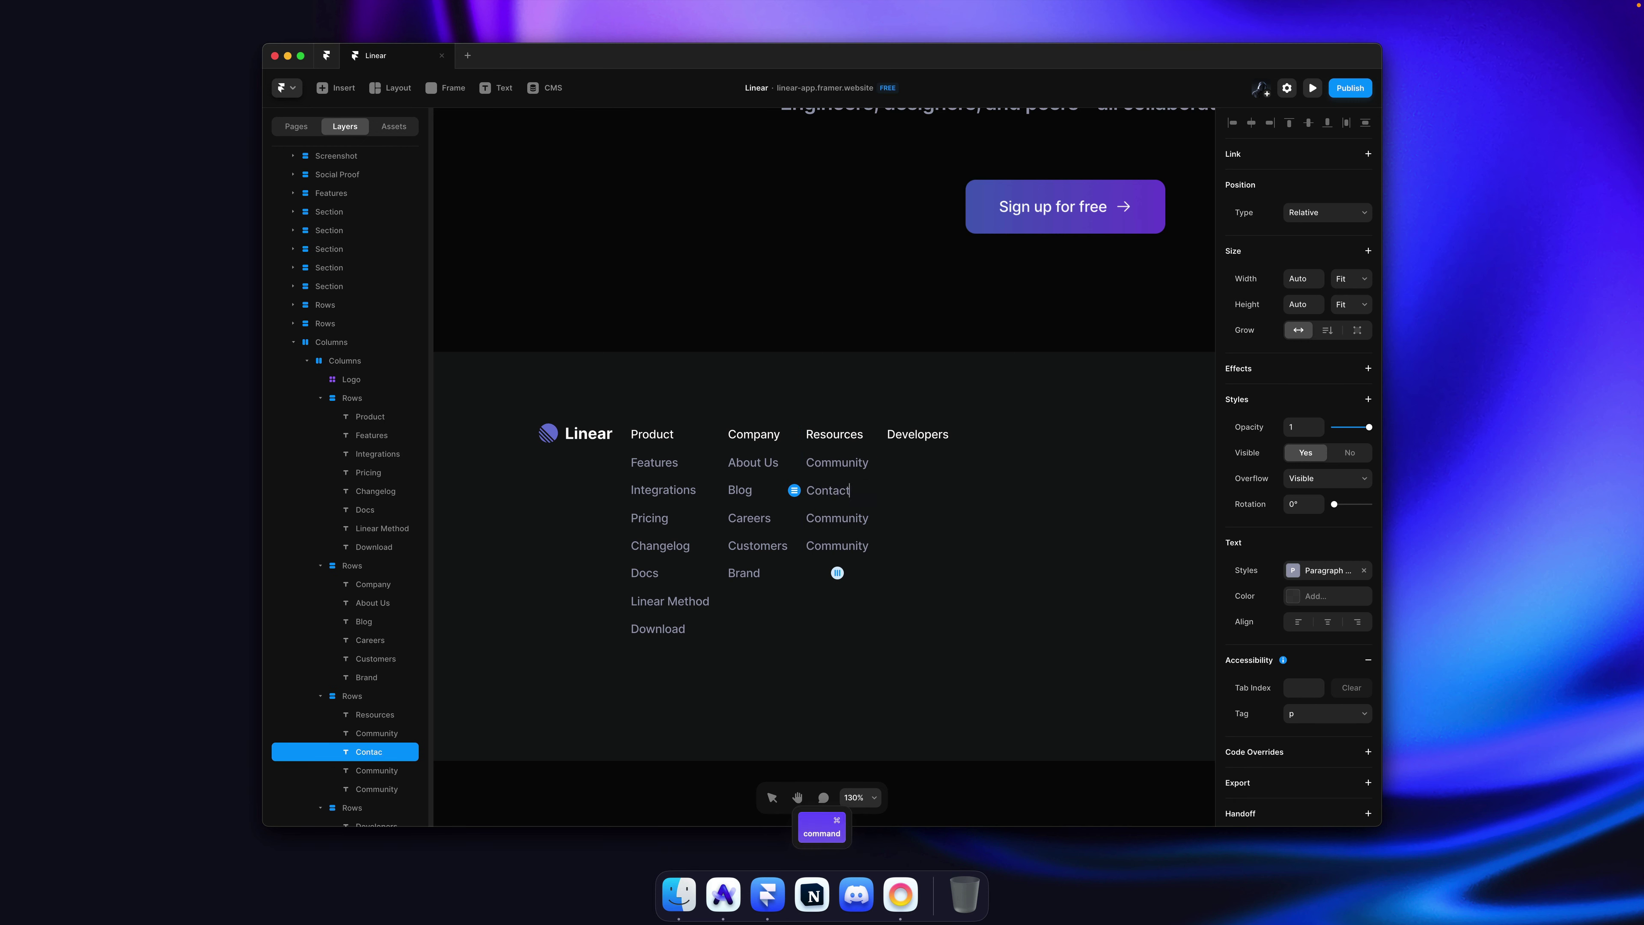
type("ntact")
key("super+Tab")
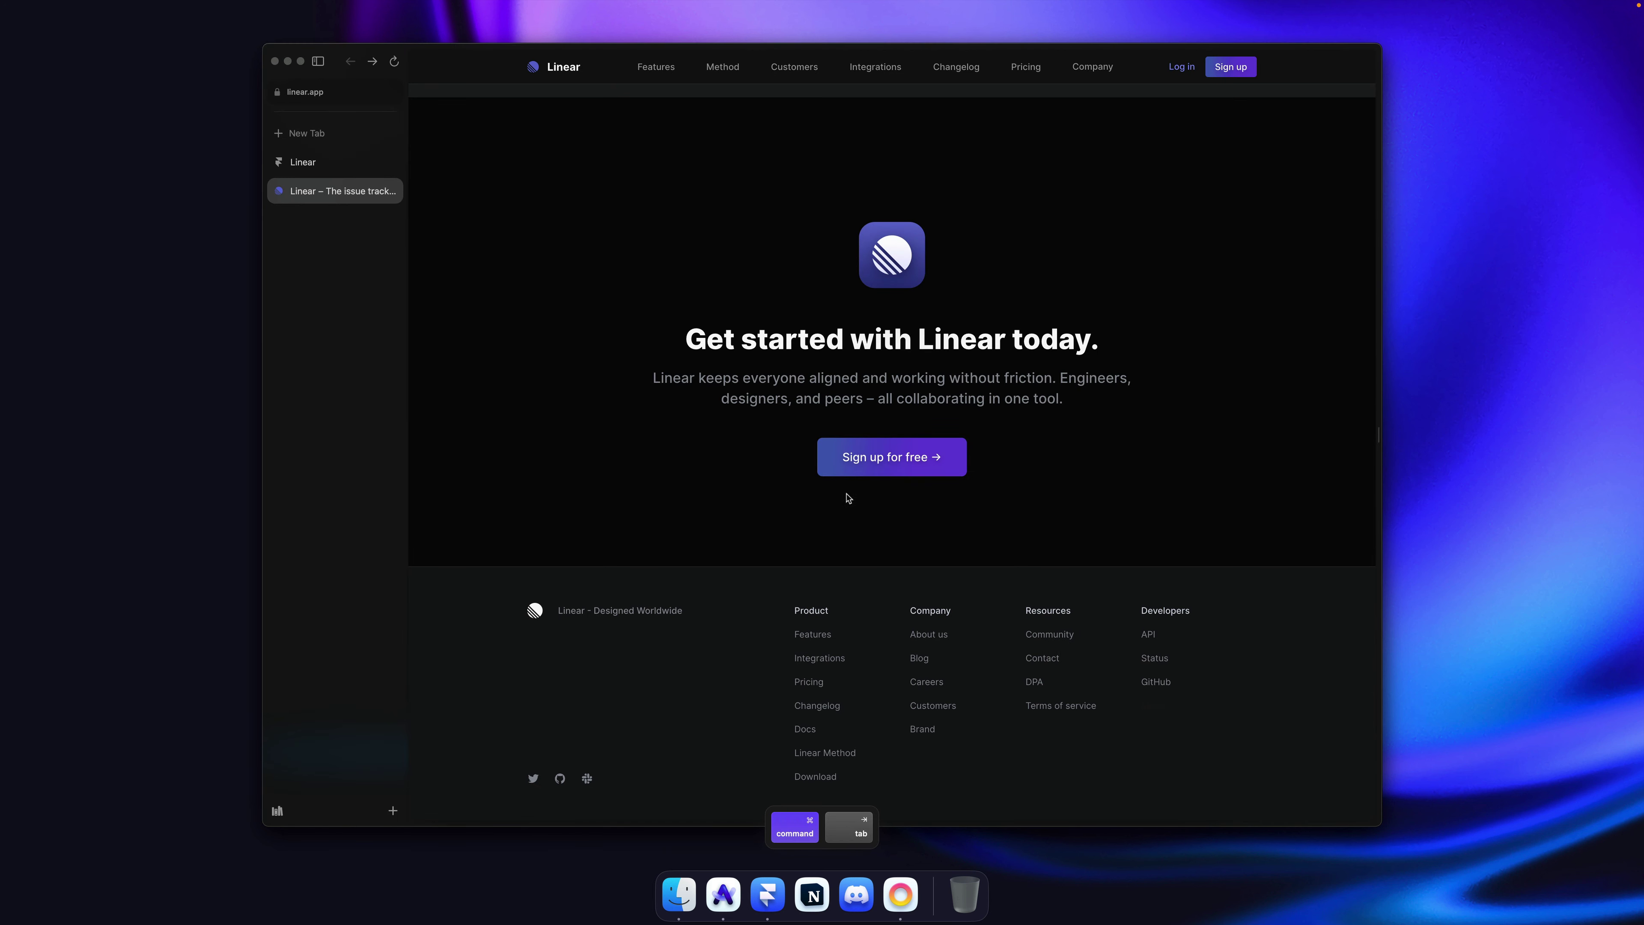
key("super+Tab")
double_click(841, 518)
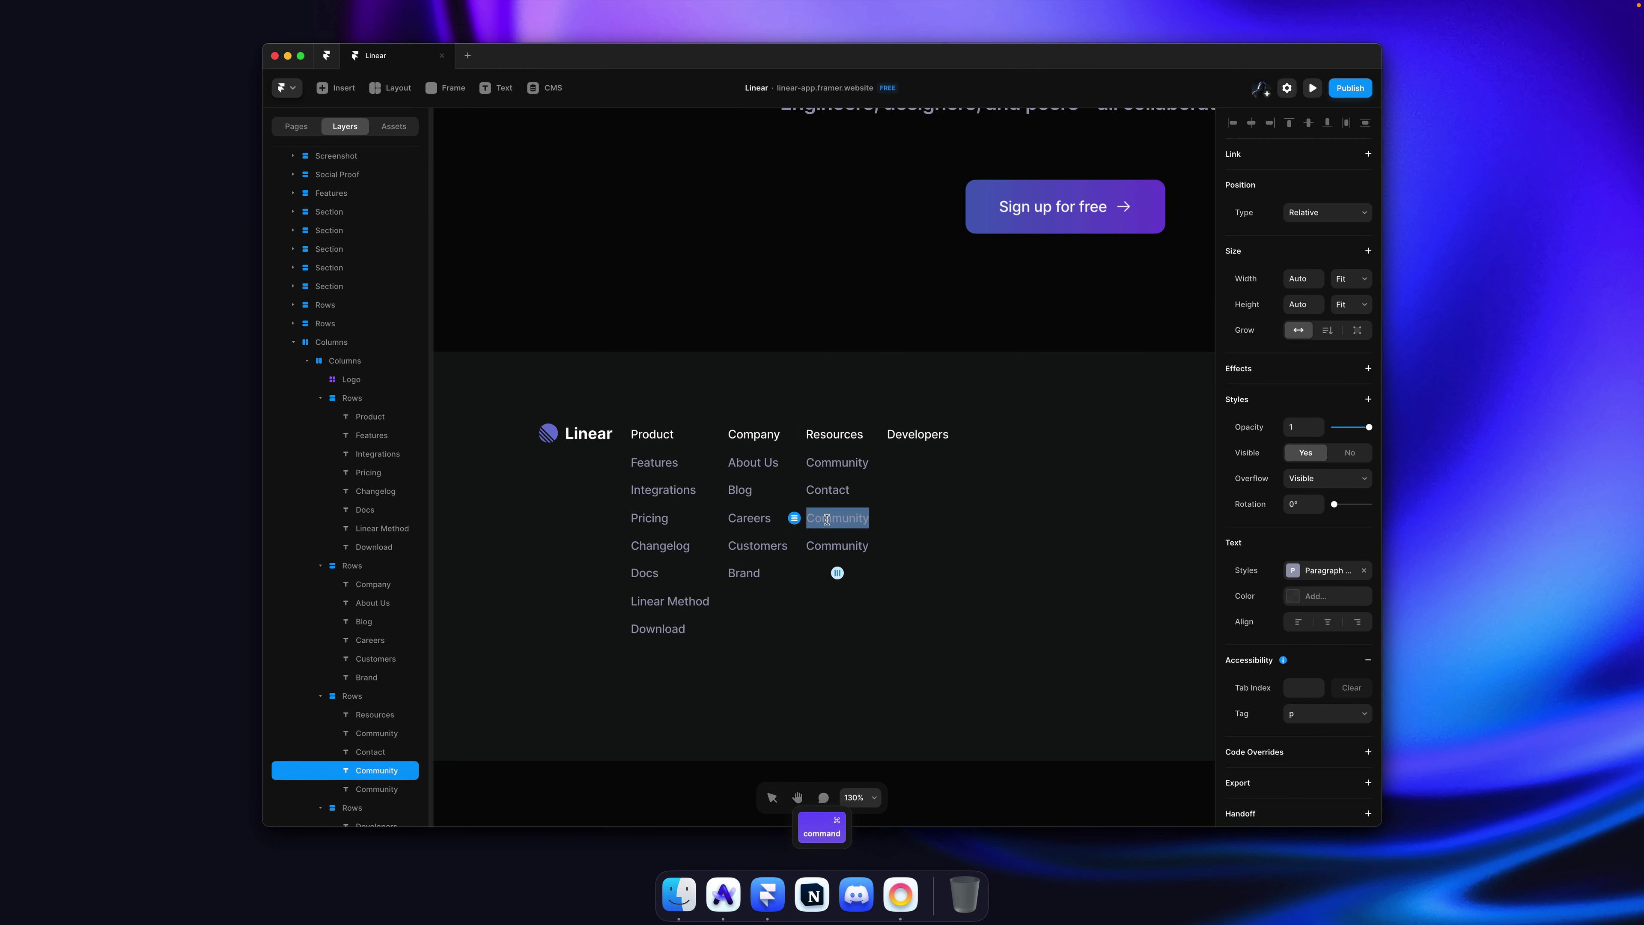
type("DPA")
double_click(838, 548)
type("T")
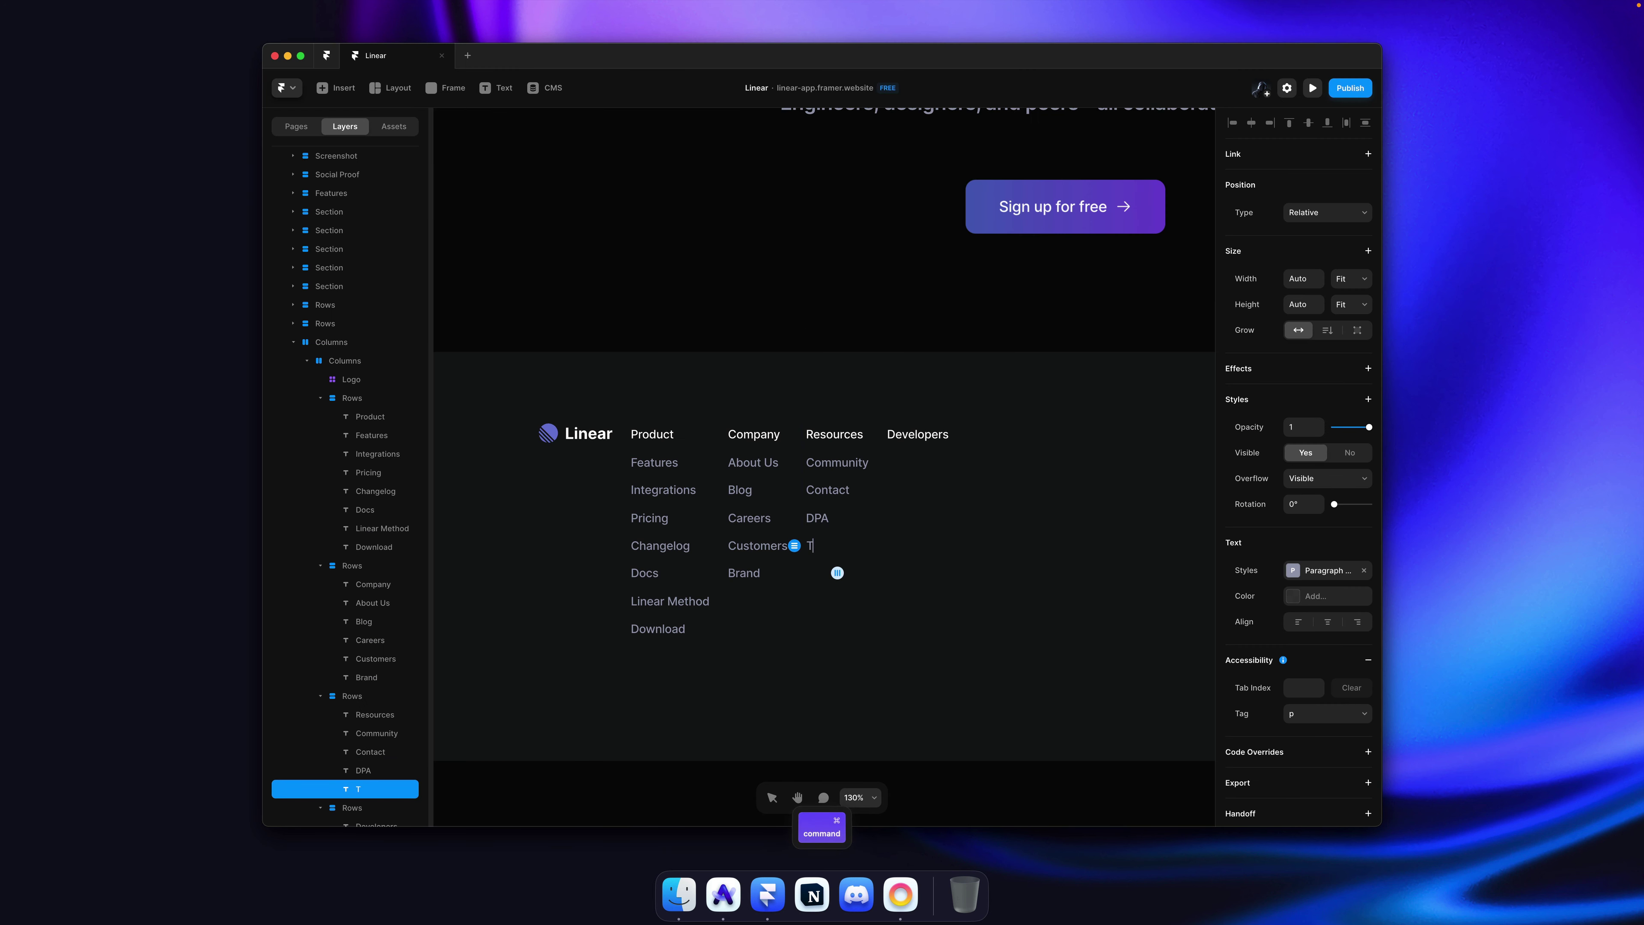
type("erms of Service")
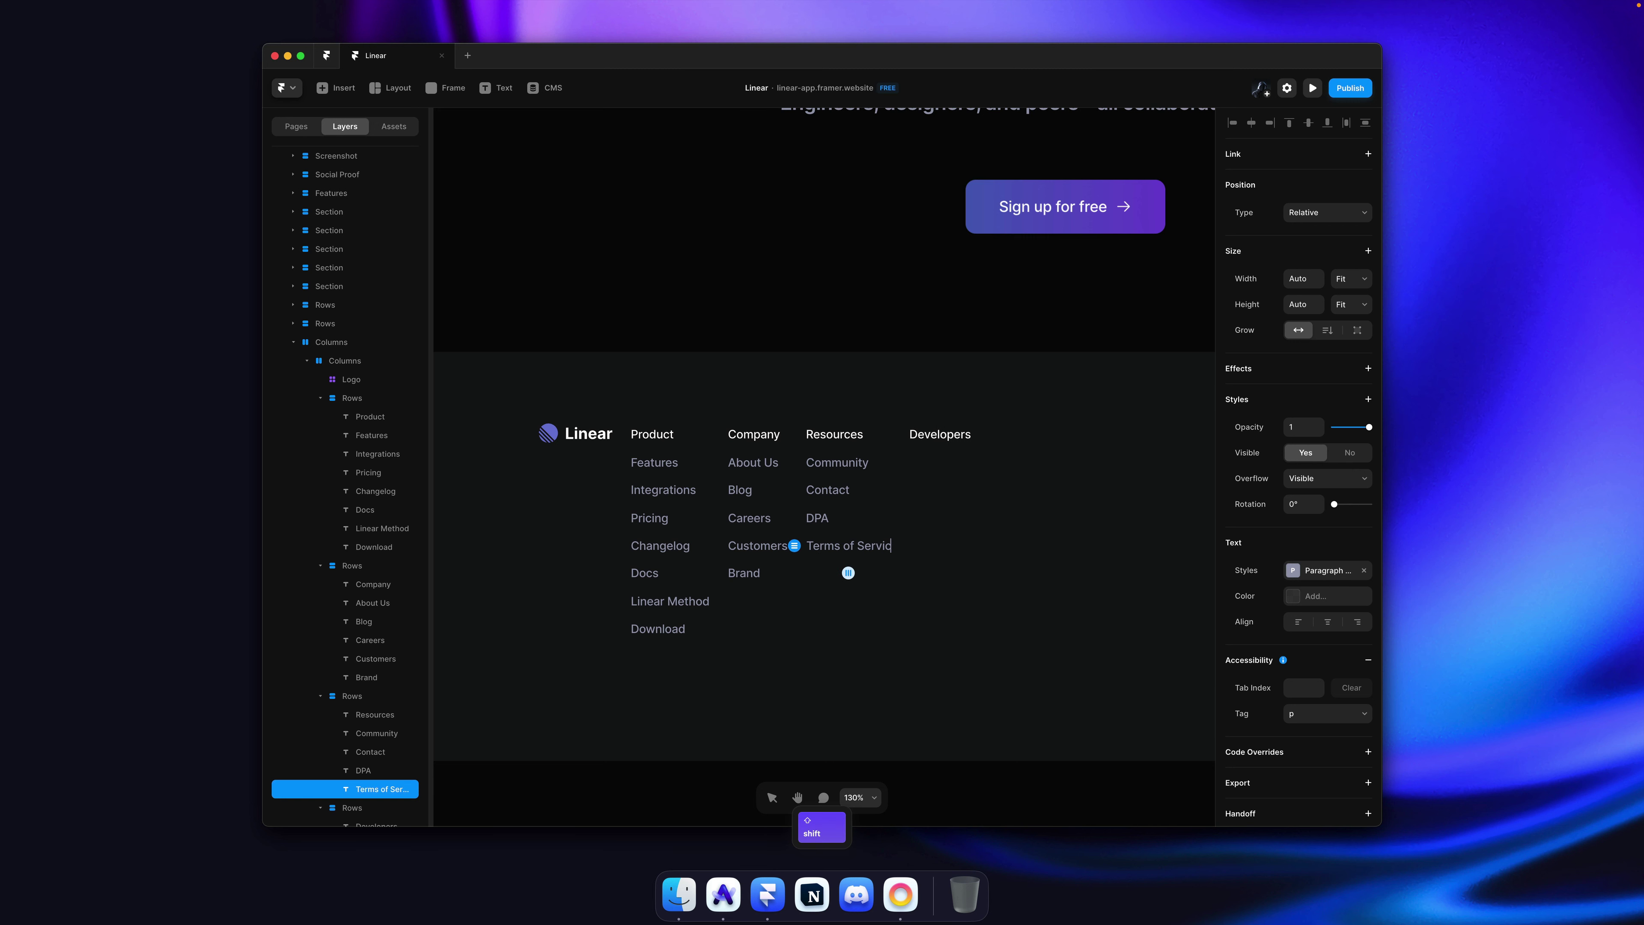
key("Escape")
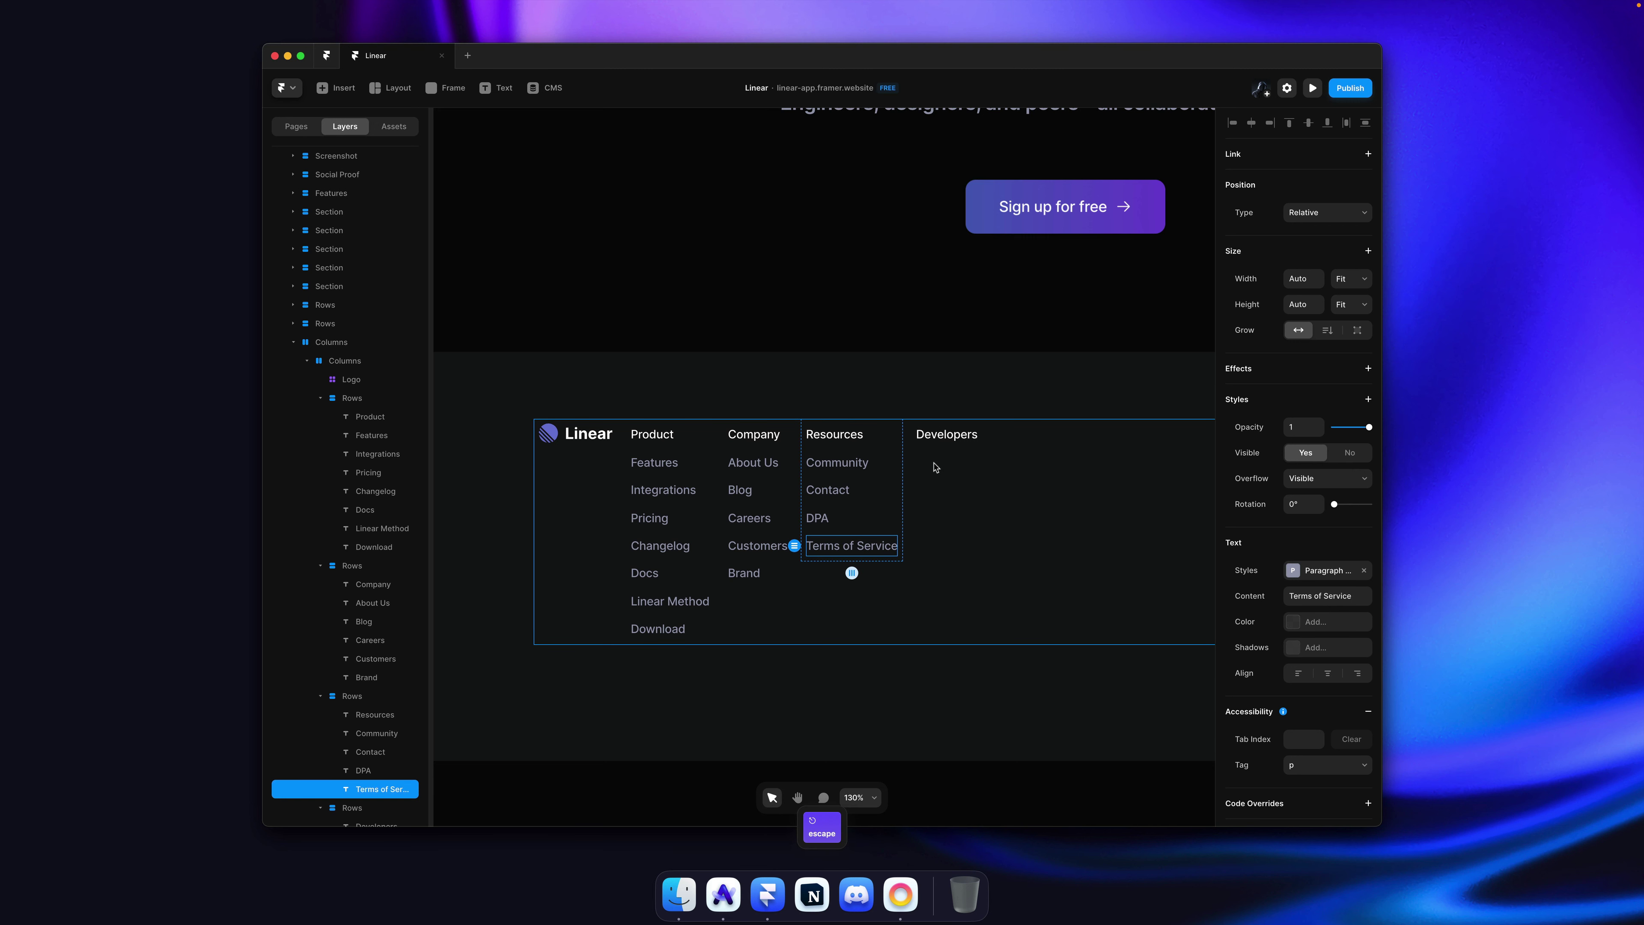
Step: Paste three copies of the Community link under the Developers heading
left_click(935, 467)
left_click(699, 444)
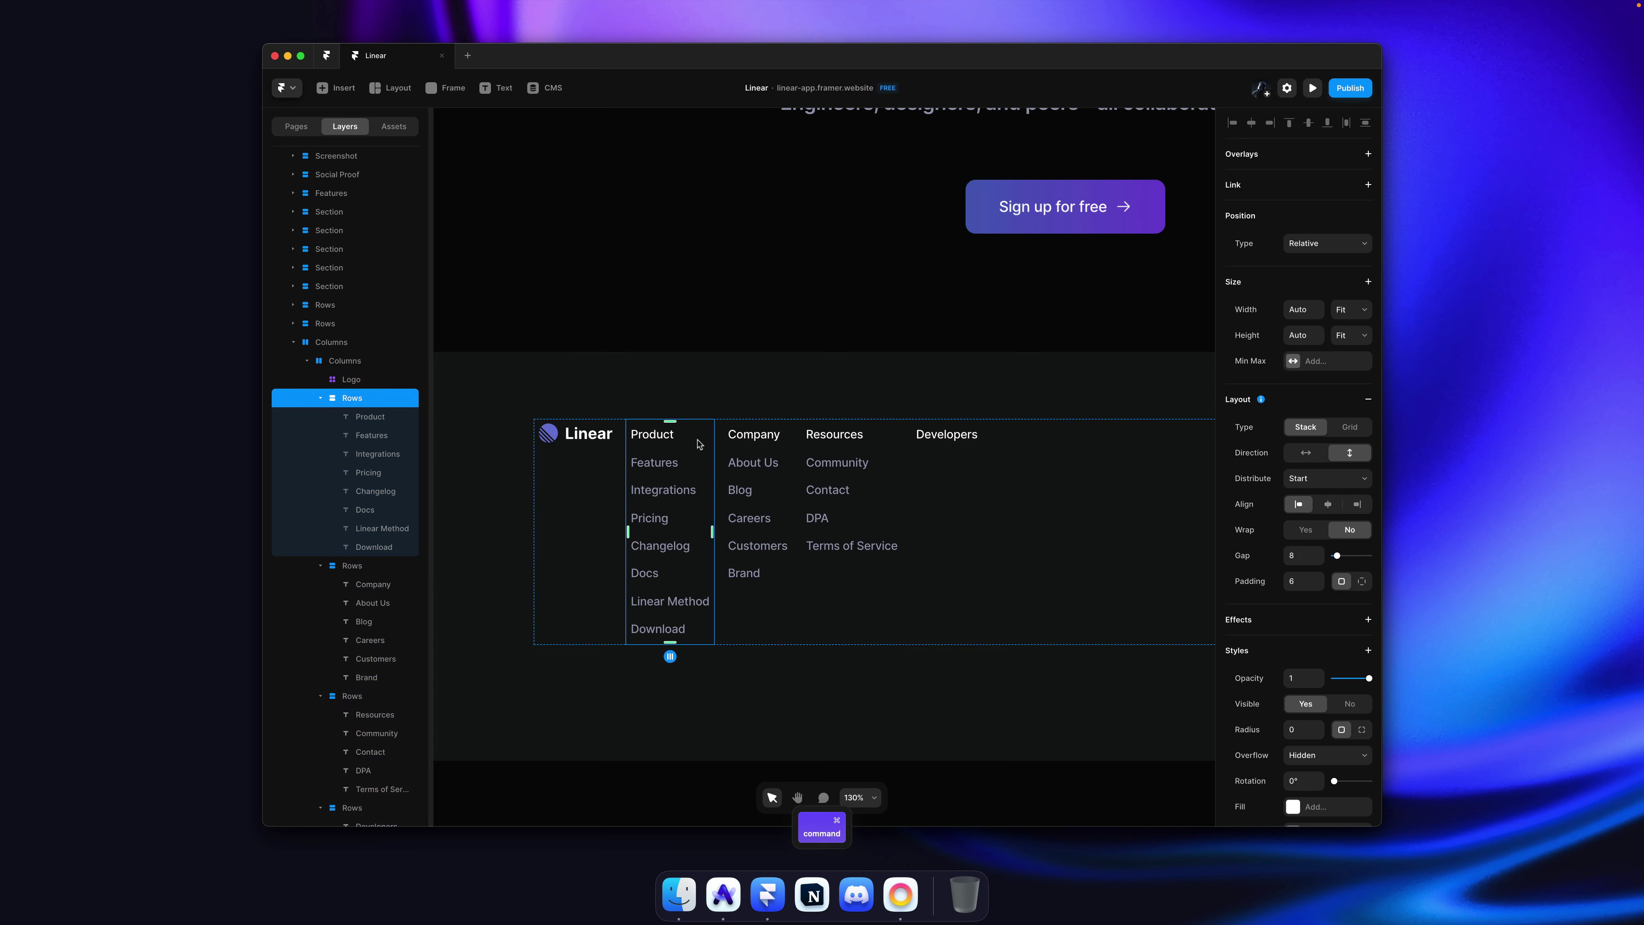
key("super+shift+Tab")
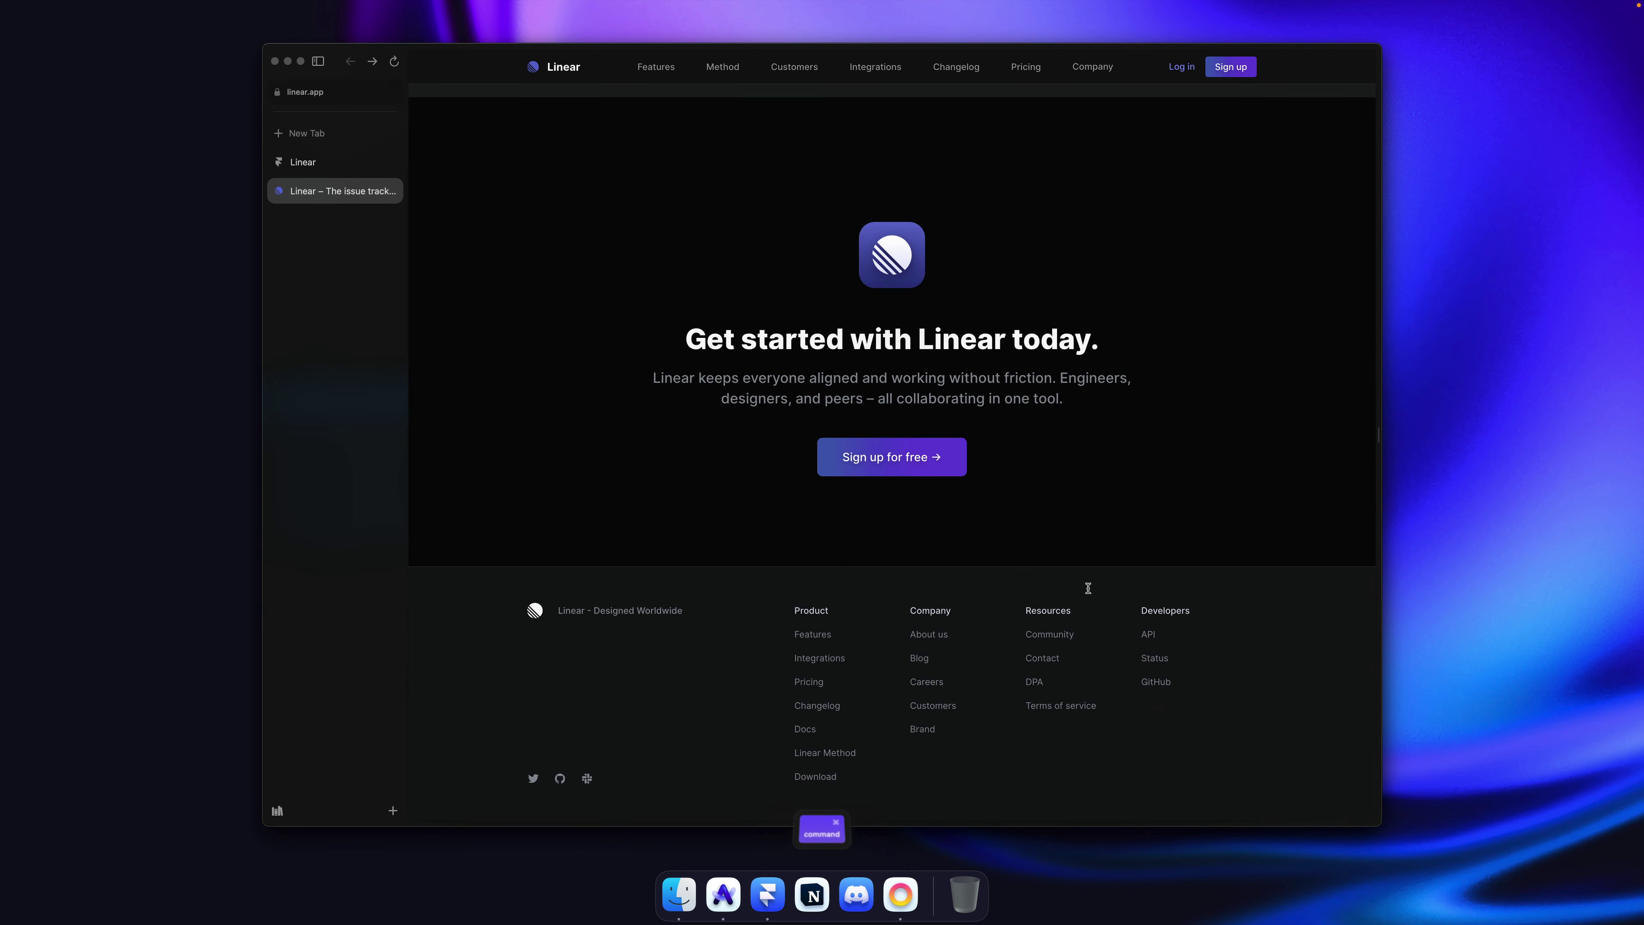
key("super+Tab")
left_click(837, 462, "super")
left_click(970, 444, "super")
key("super+c")
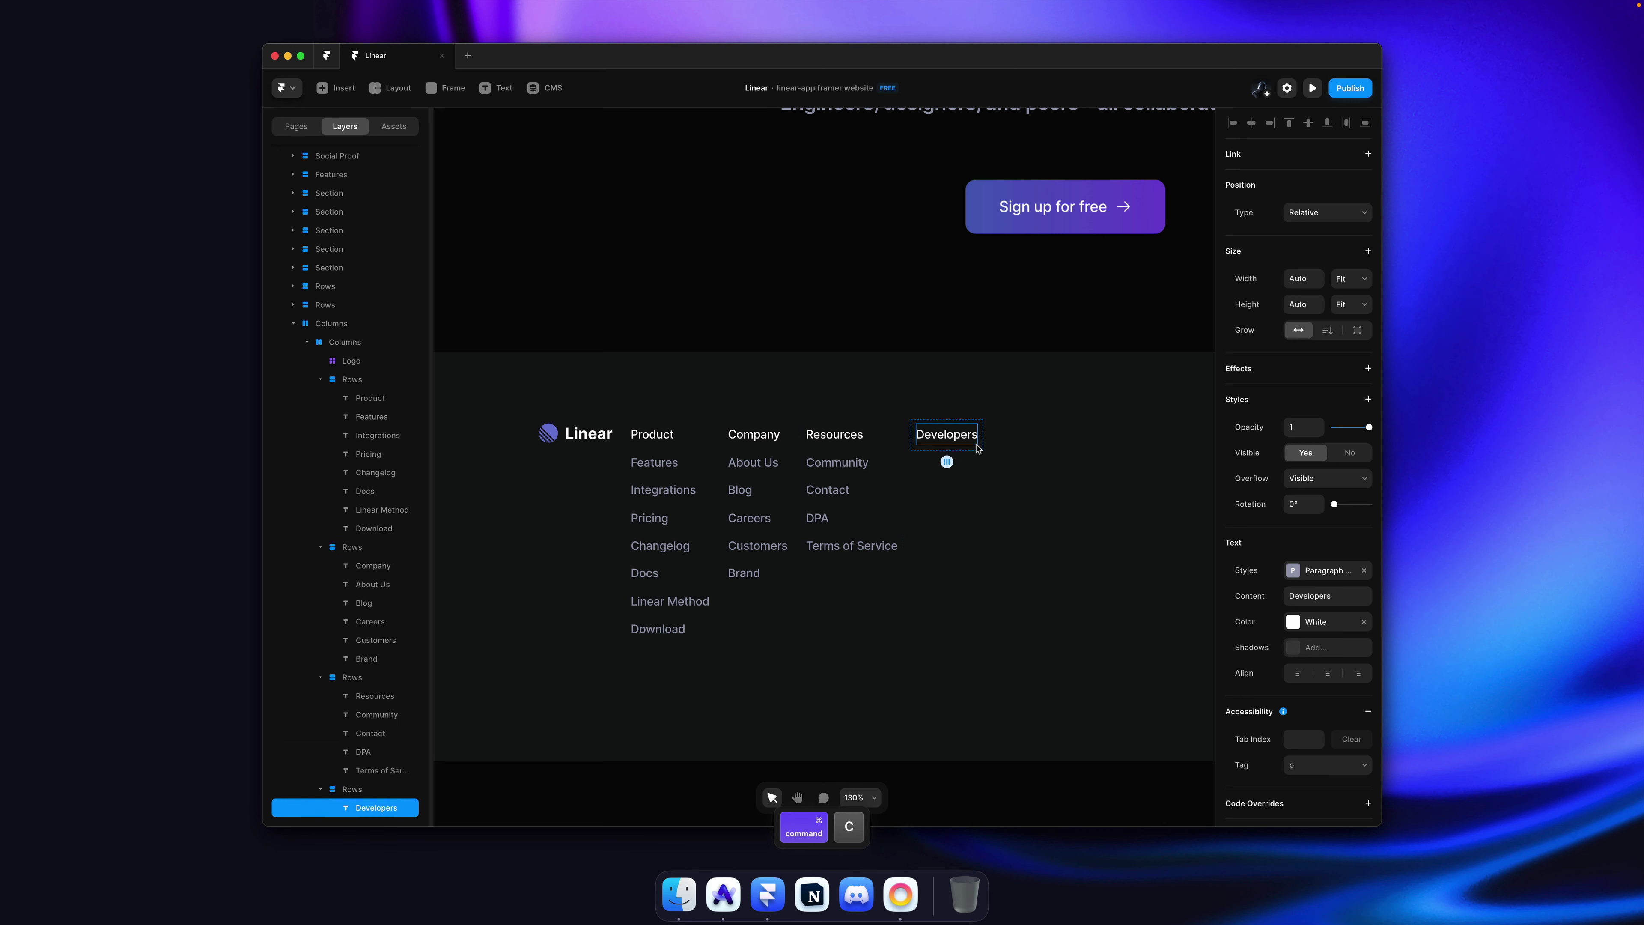
key("super+v")
key("super+v")
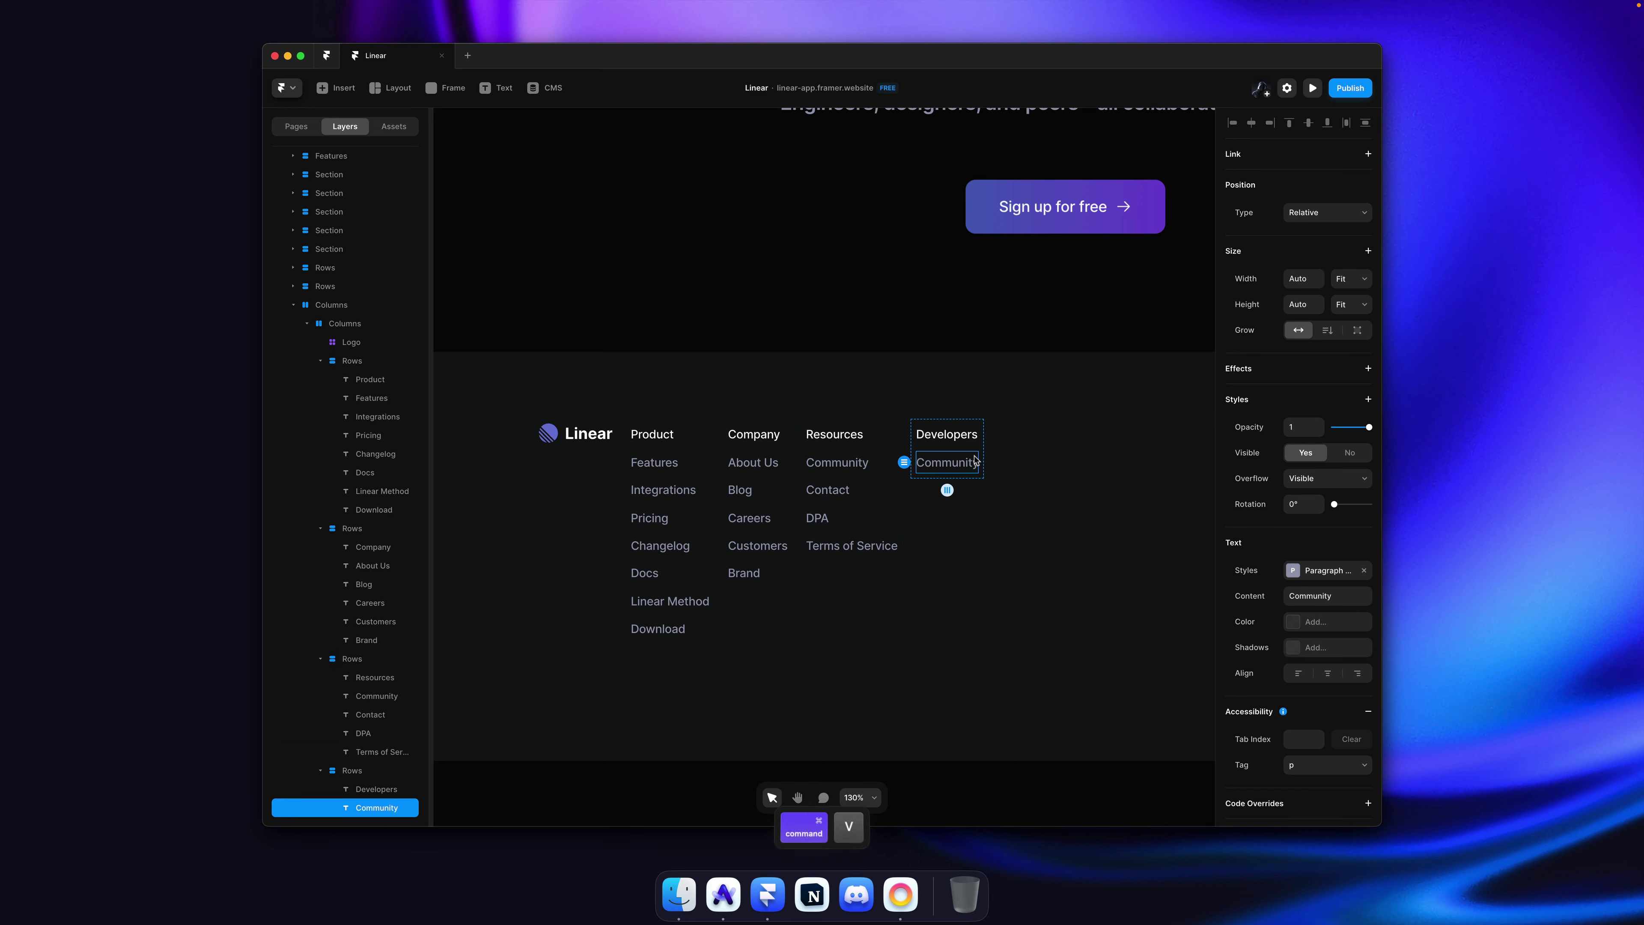
key("super+v")
Step: Rename the three Developers links to API, Status and Github
double_click(971, 461)
type("API")
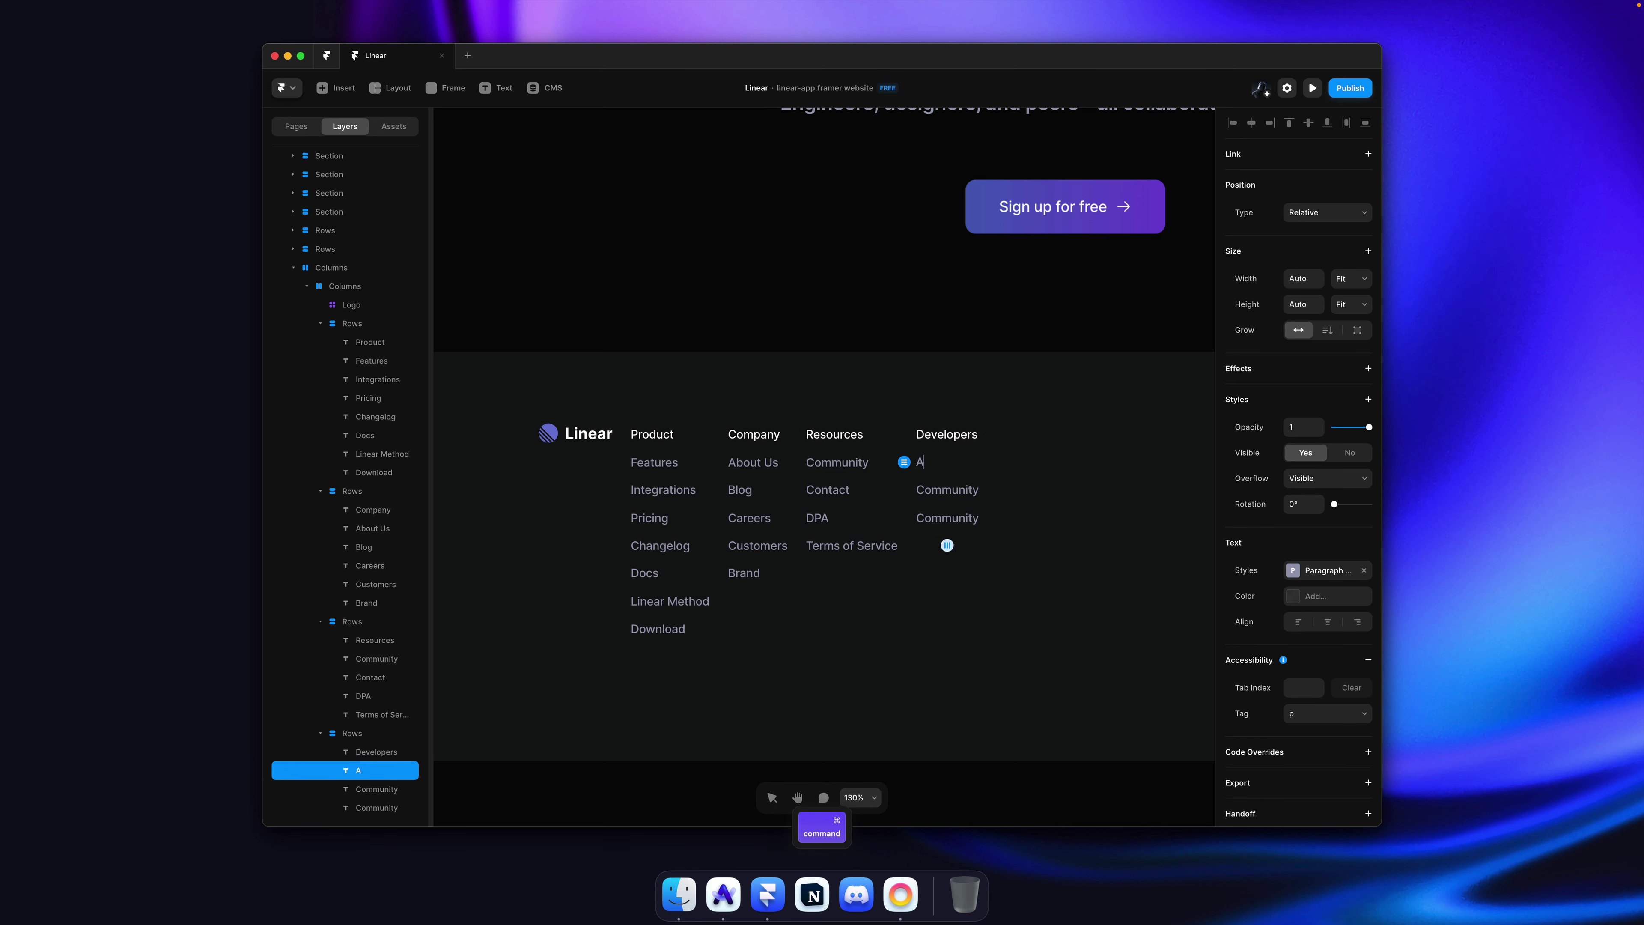
key("Escape")
double_click(947, 490)
type("S")
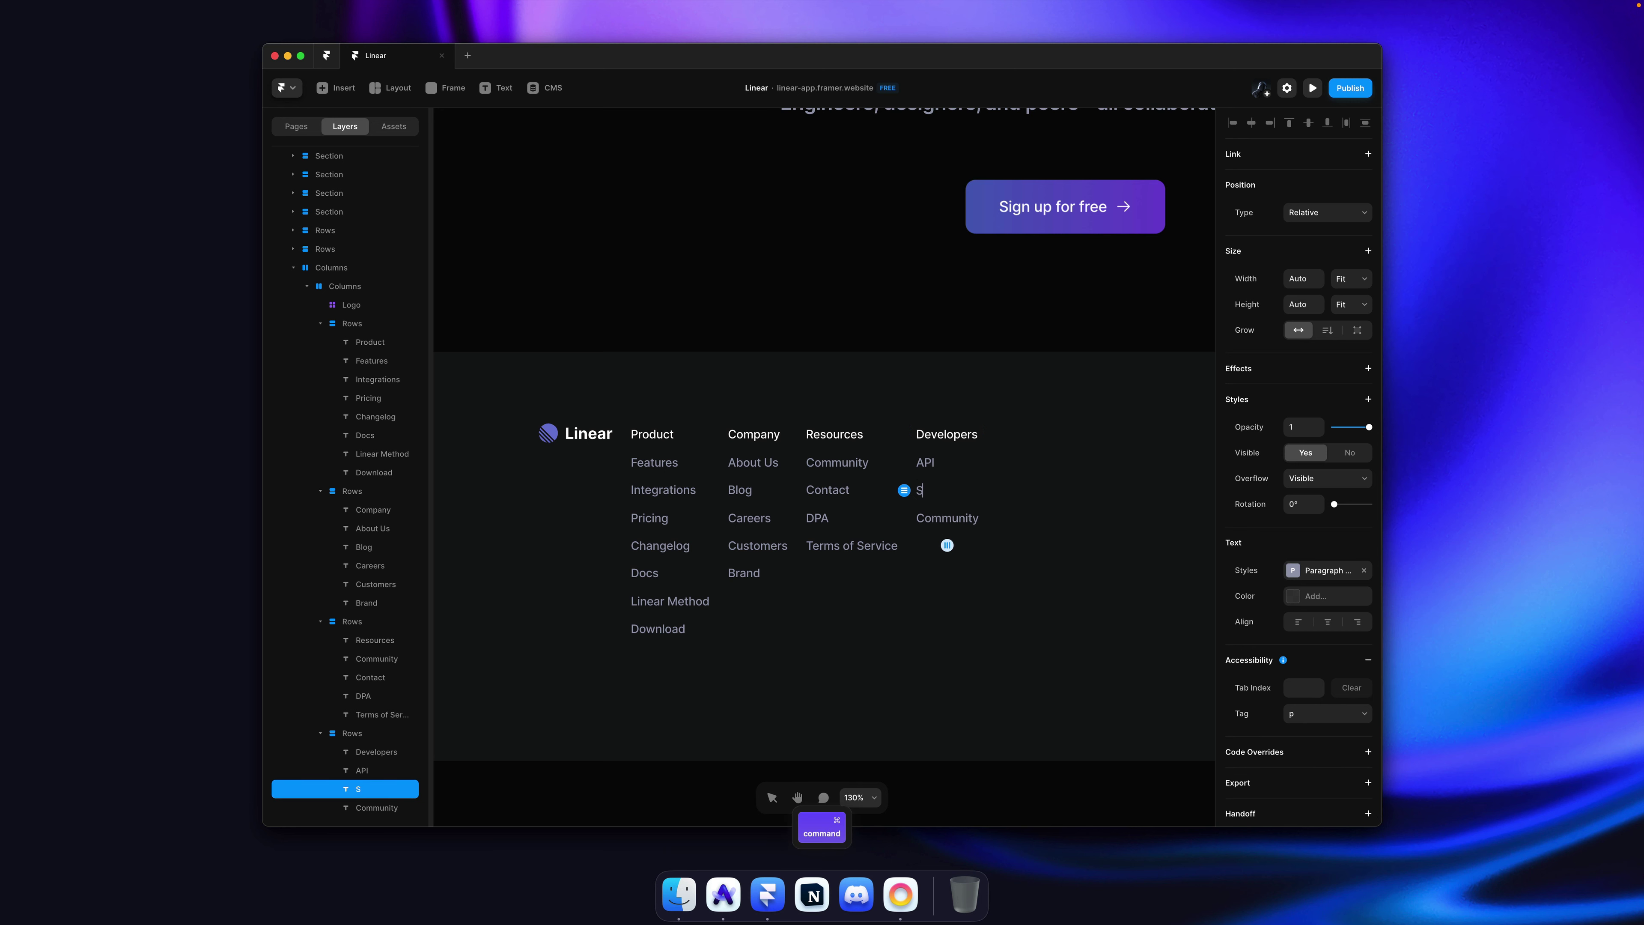
type("tatus")
key("Escape")
double_click(948, 518)
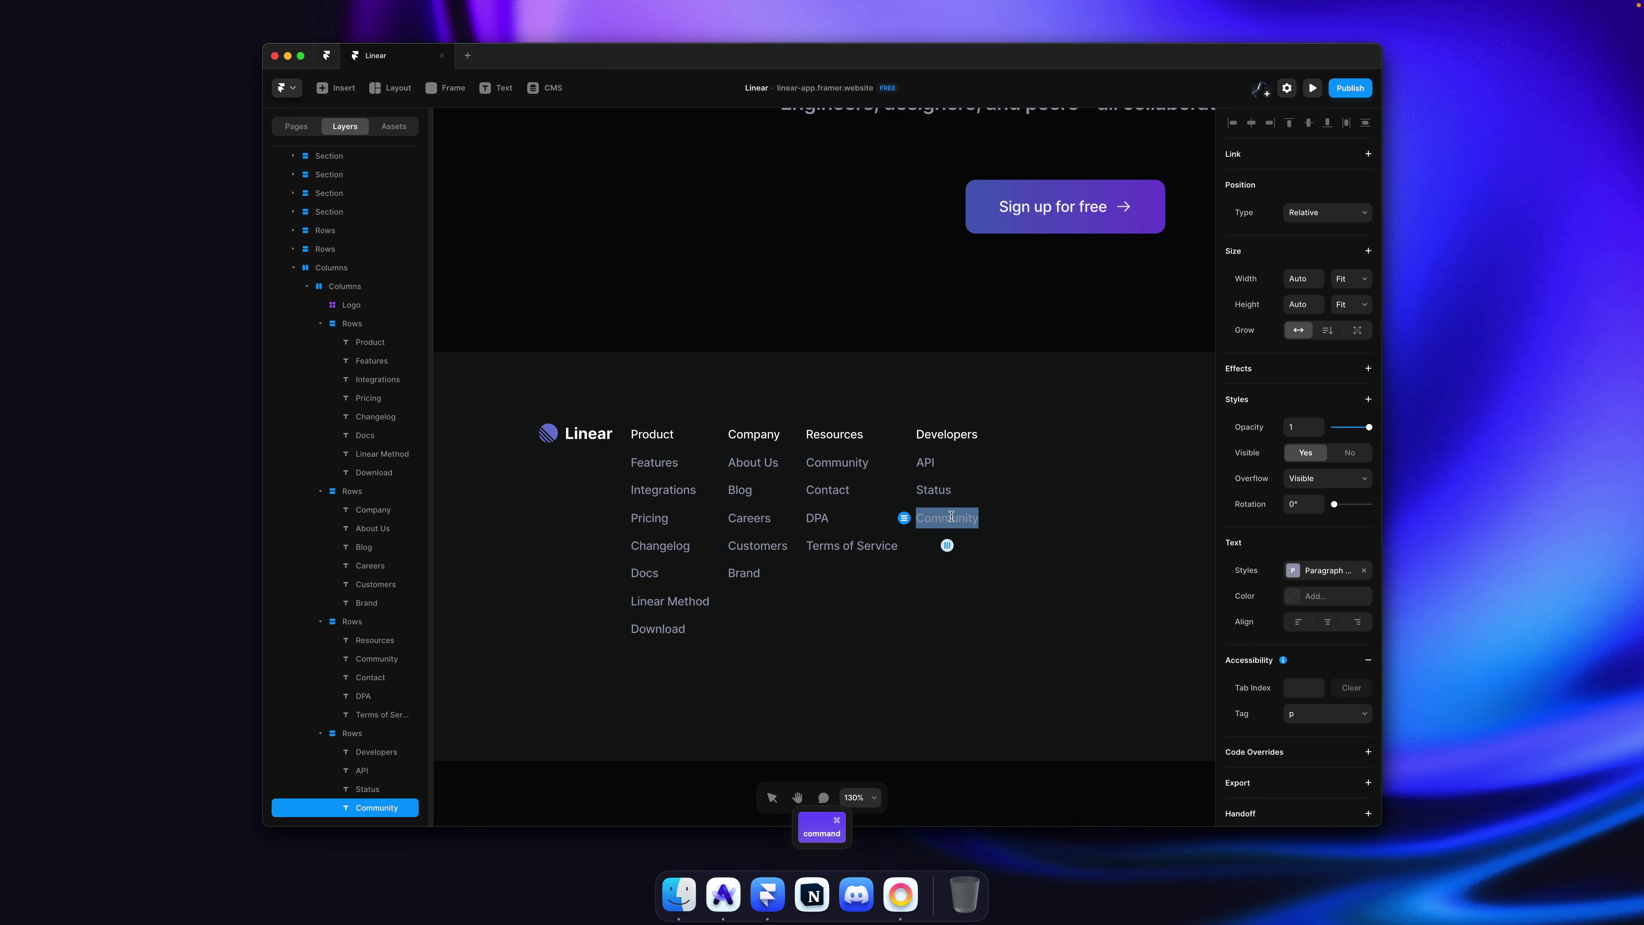
type("Github")
key("Escape")
key("Escape")
key("Escape")
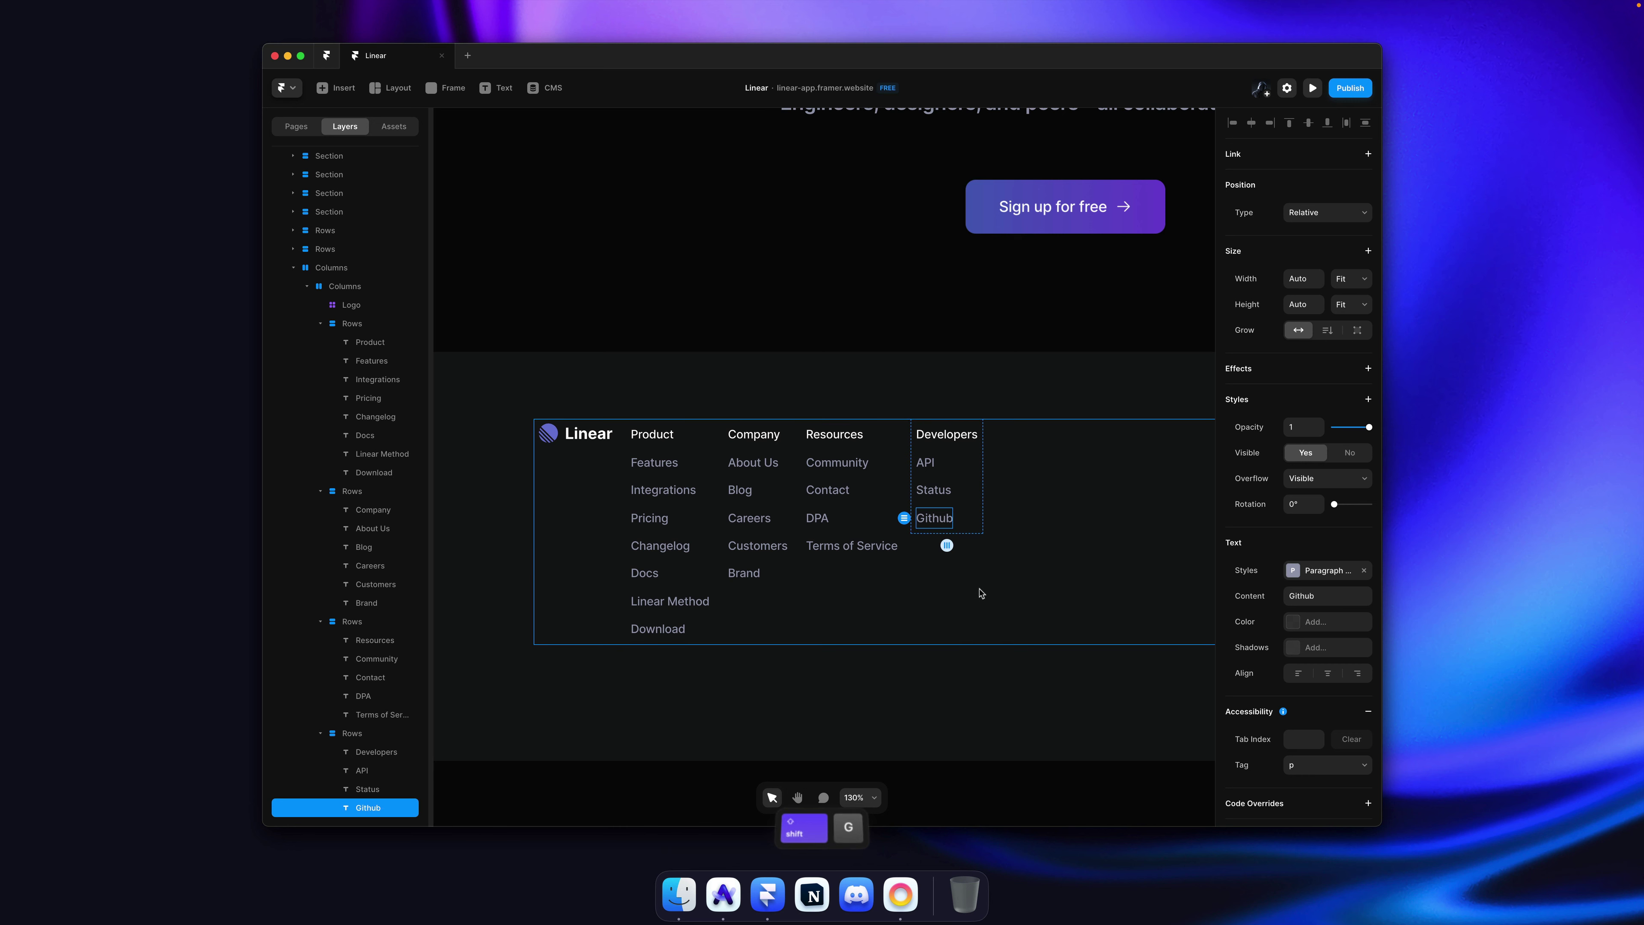
scroll(812, 393, "down", 5)
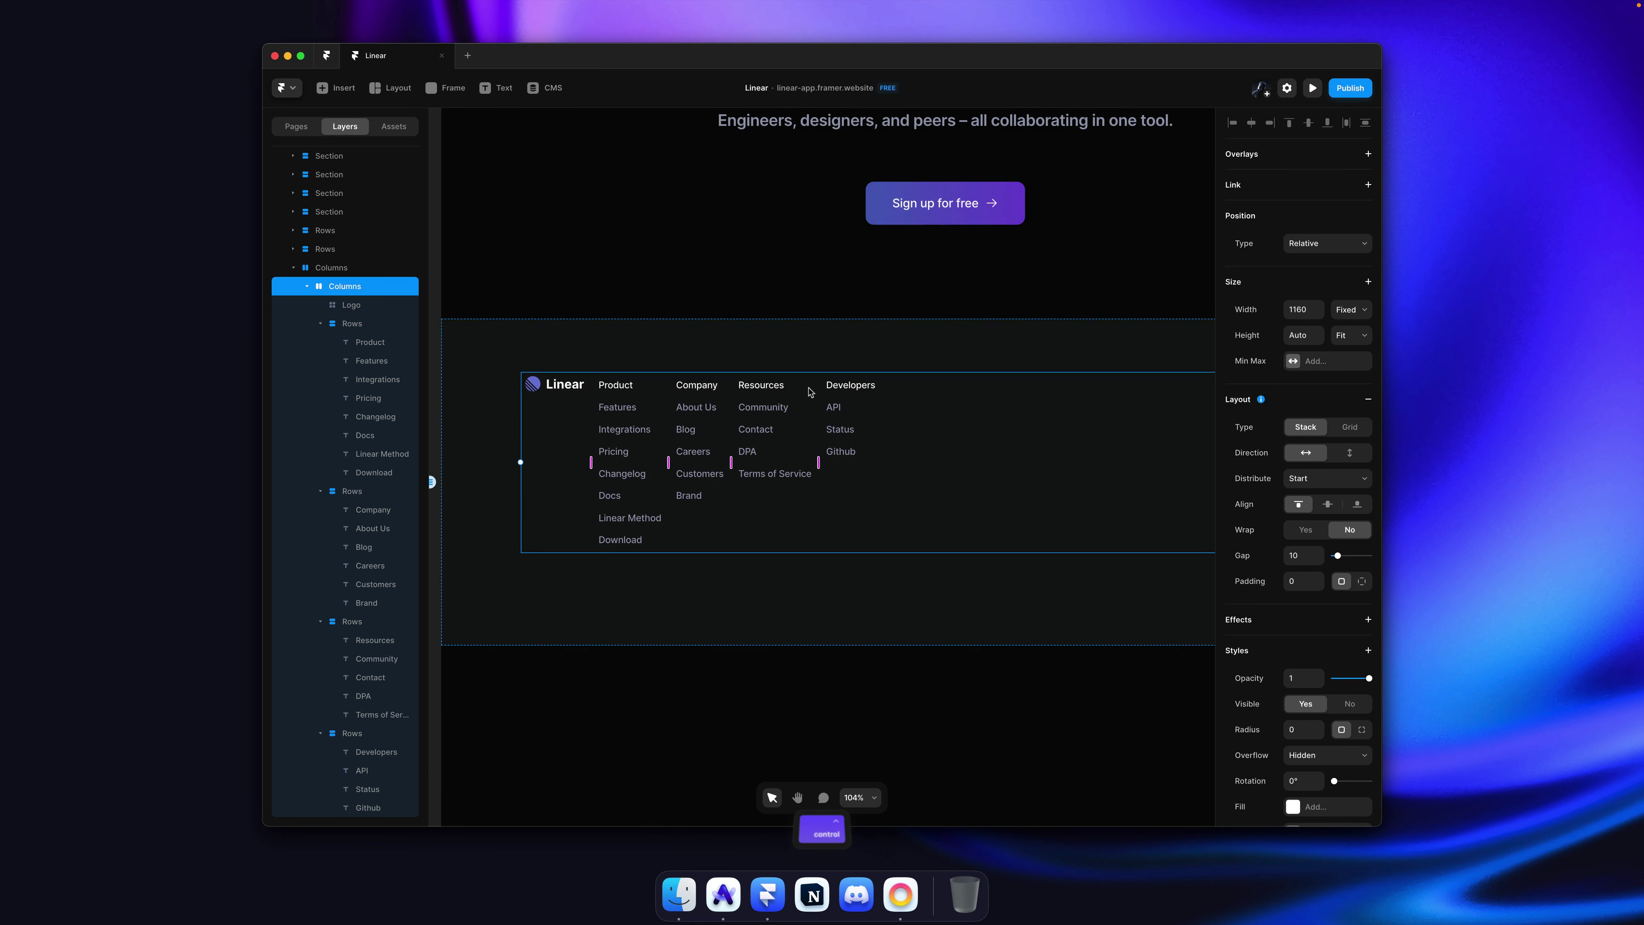
Step: Wrap the Product, Company, Resources and Developers columns in one horizontal stack
left_click(642, 393, "super")
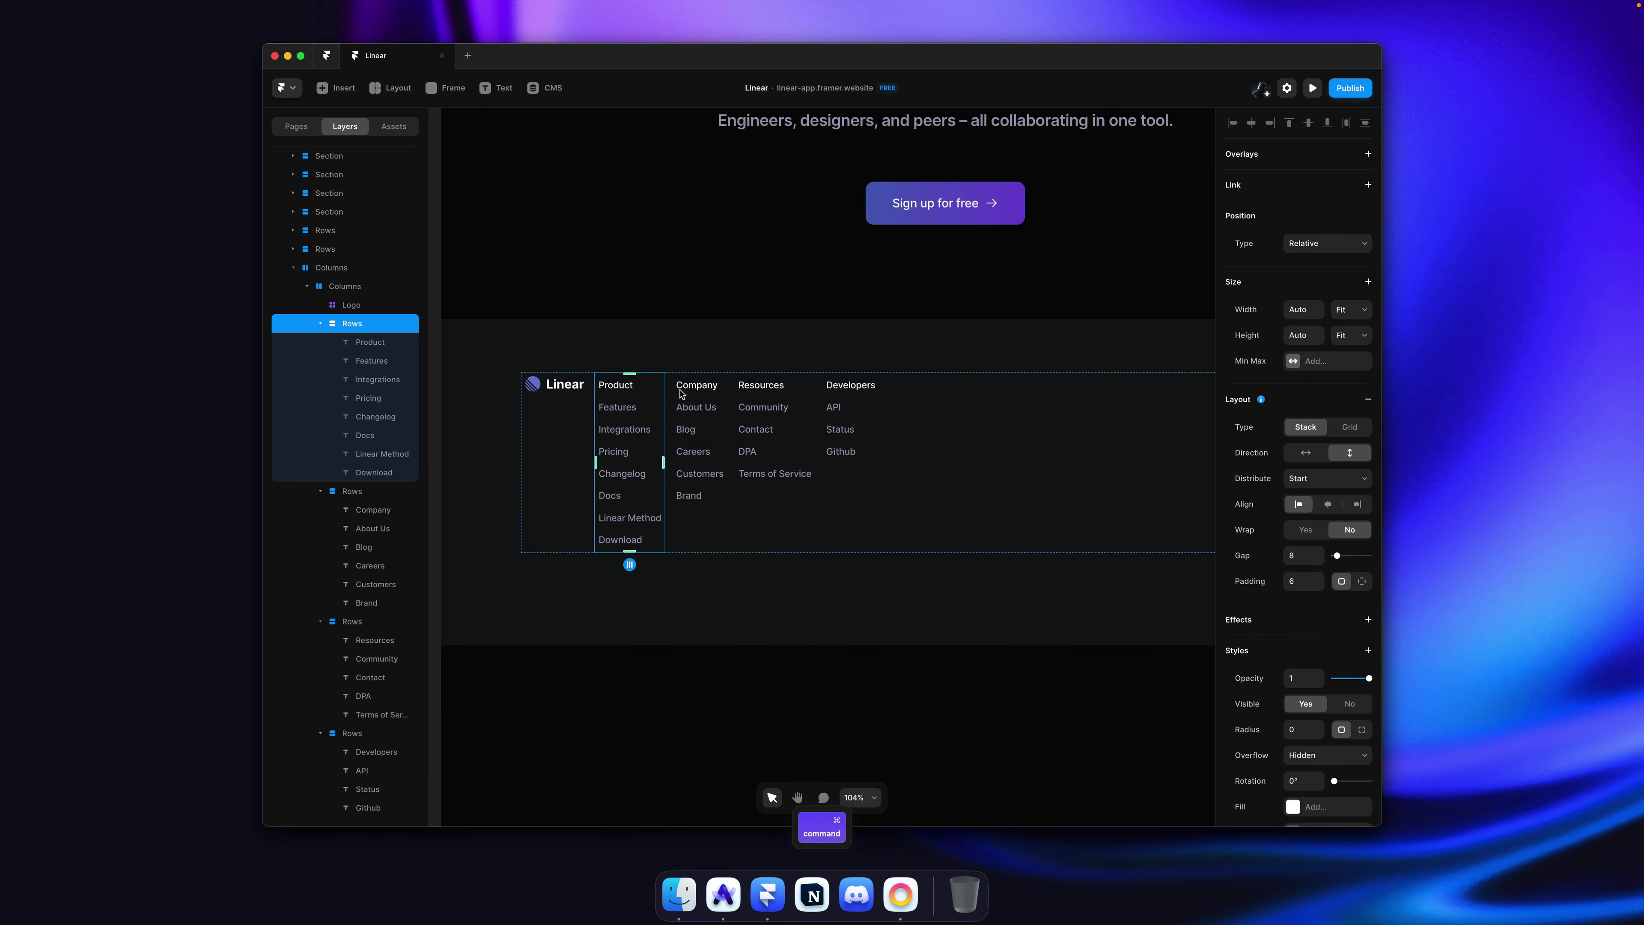
left_click(690, 391, "super")
left_click(764, 395, "super")
left_click(847, 402, "super")
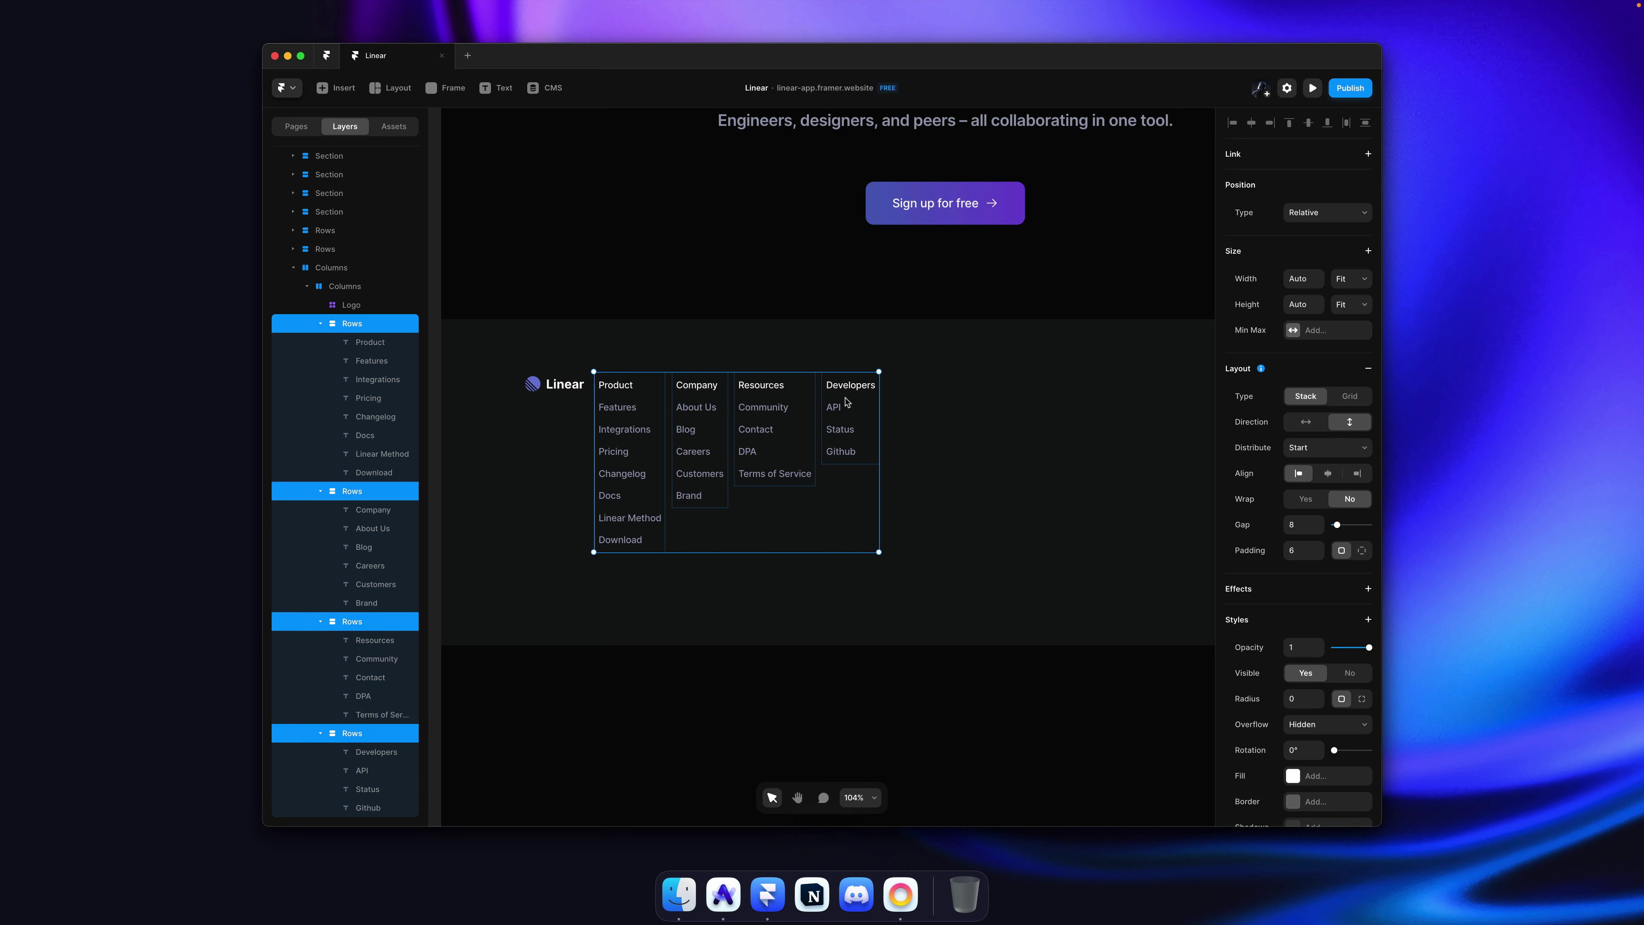
key("super+Return")
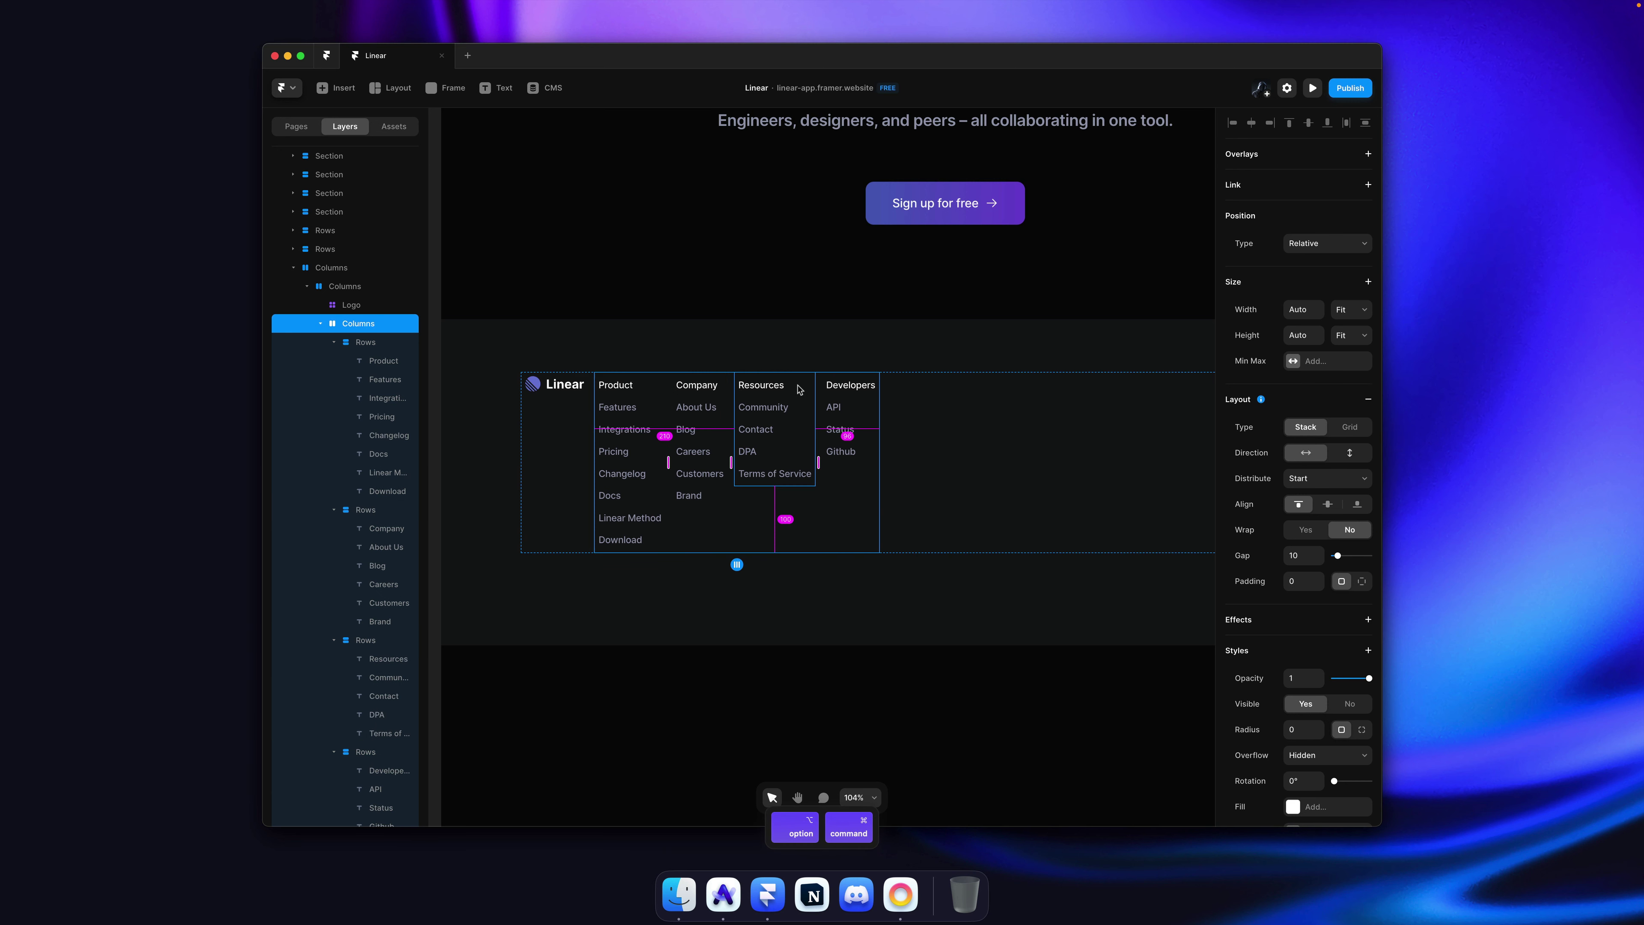
left_click(320, 324)
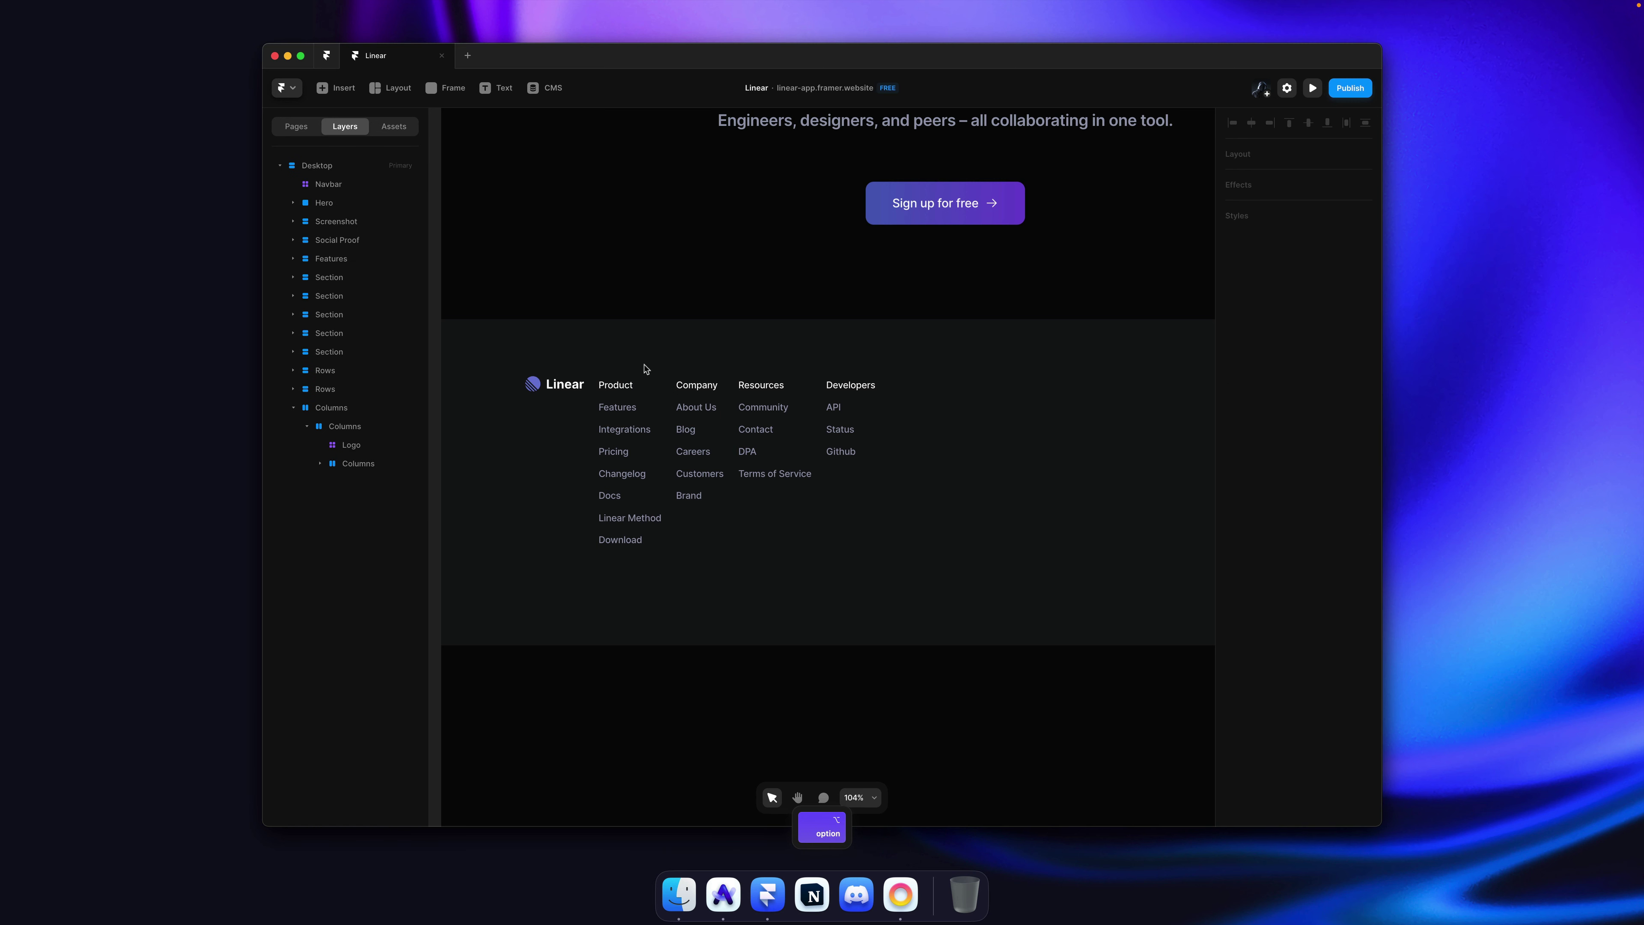
Step: Set the footer row's distribution to Space Between, pushing the link columns right
left_click(978, 435, "super")
left_click(1321, 479)
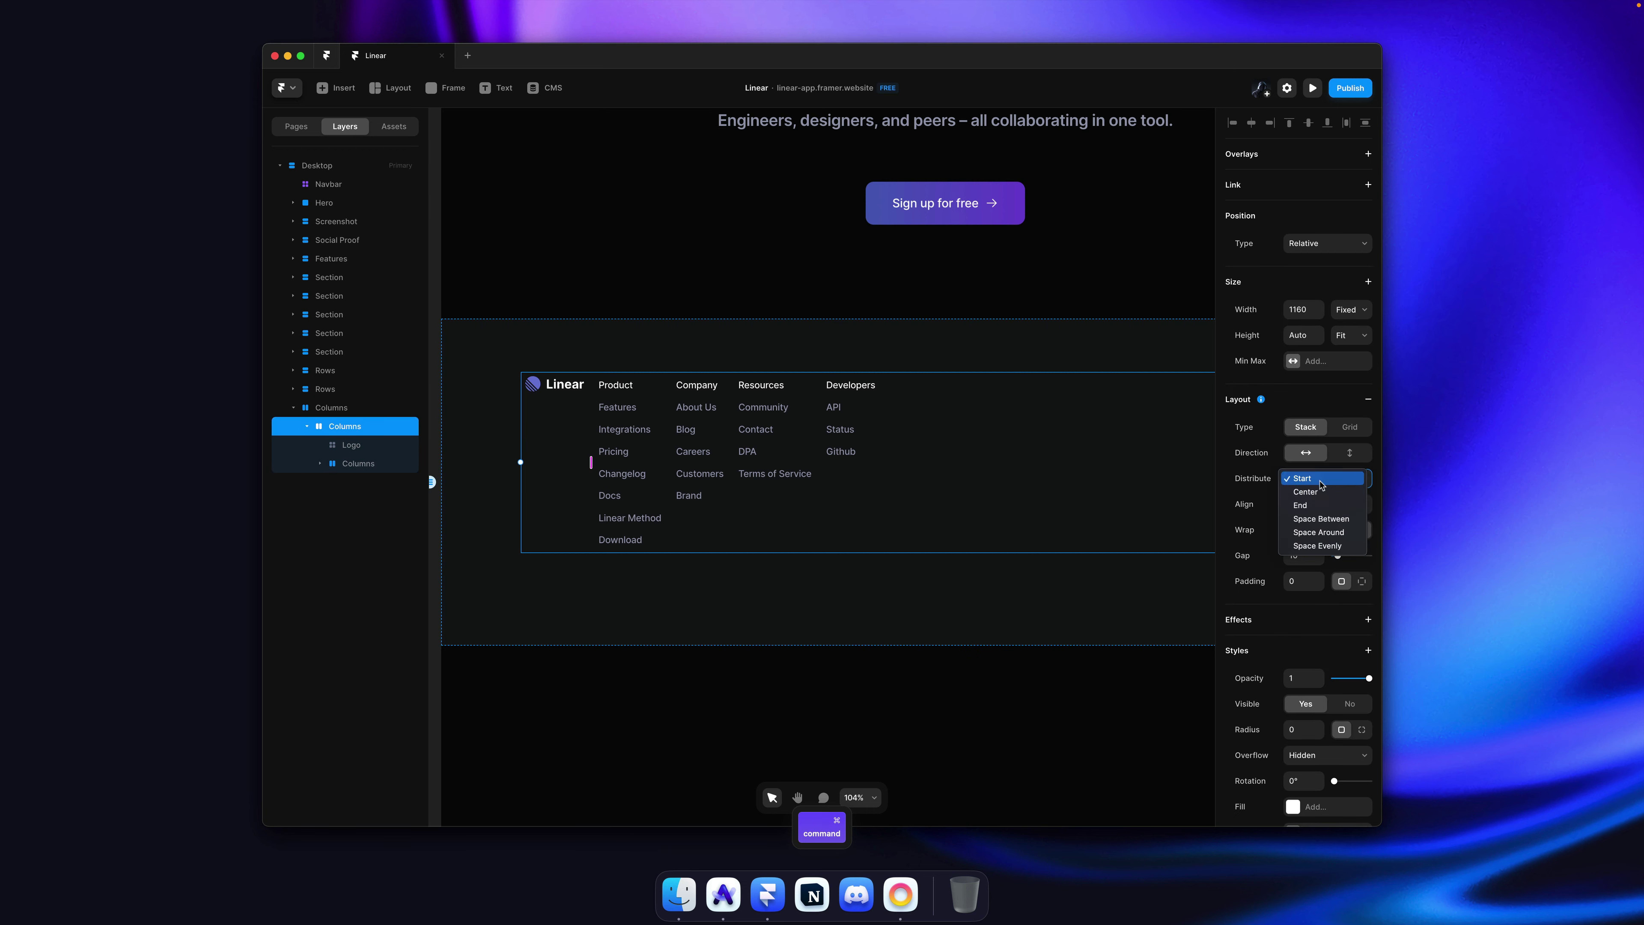
left_click(1322, 519)
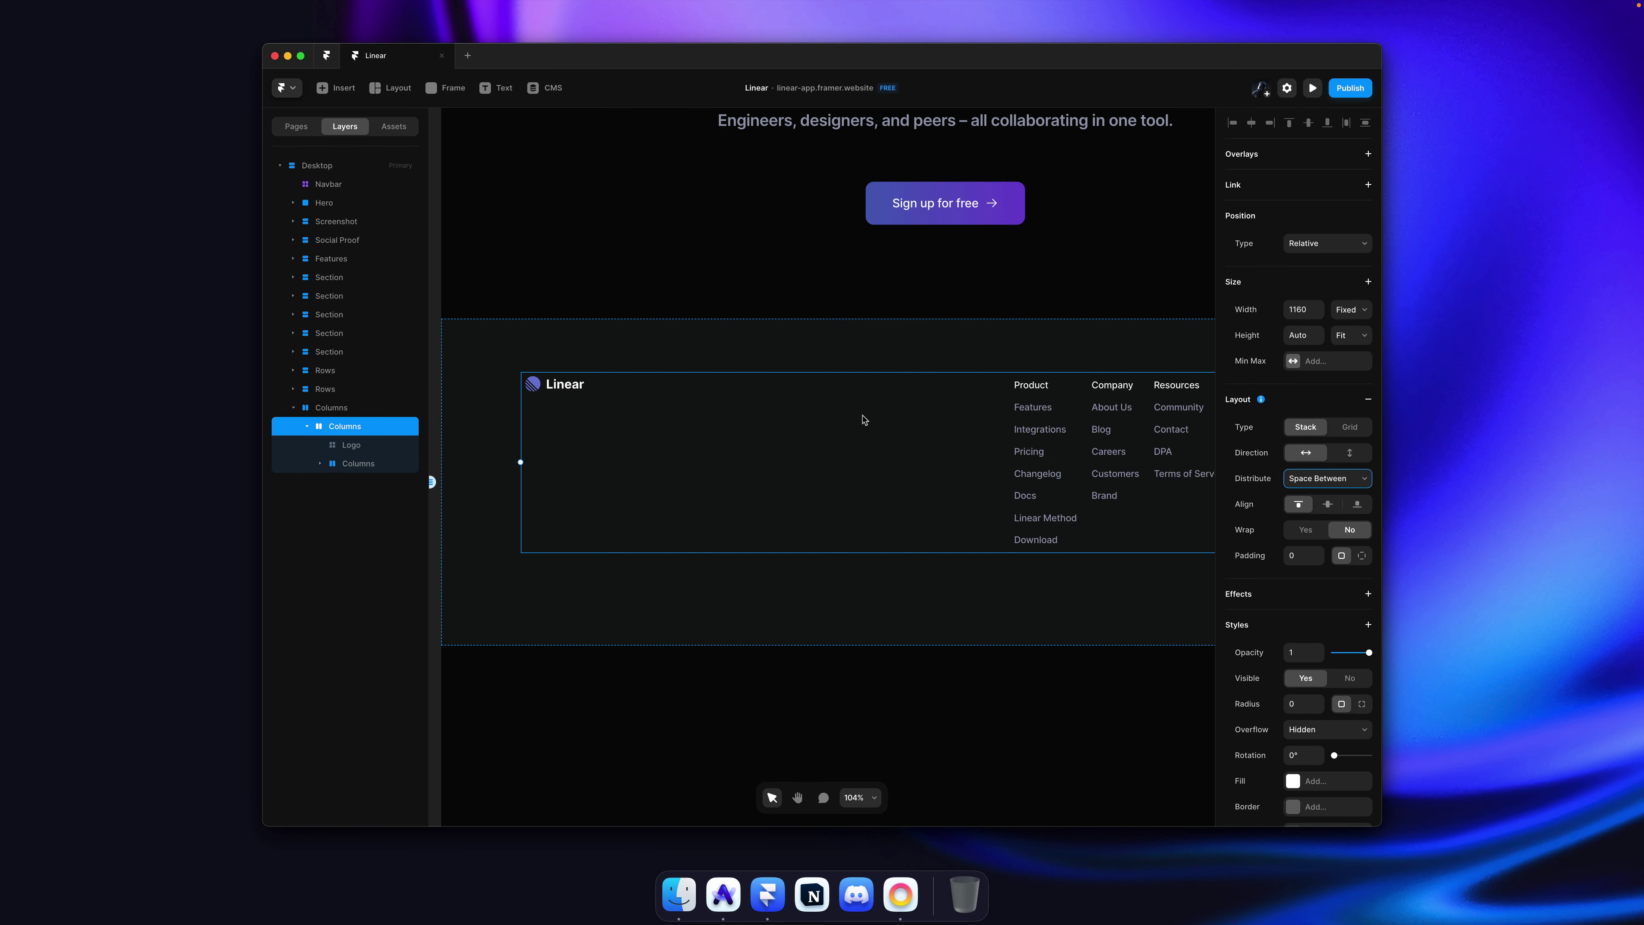
scroll(864, 420, "down", 5)
key("super+Tab")
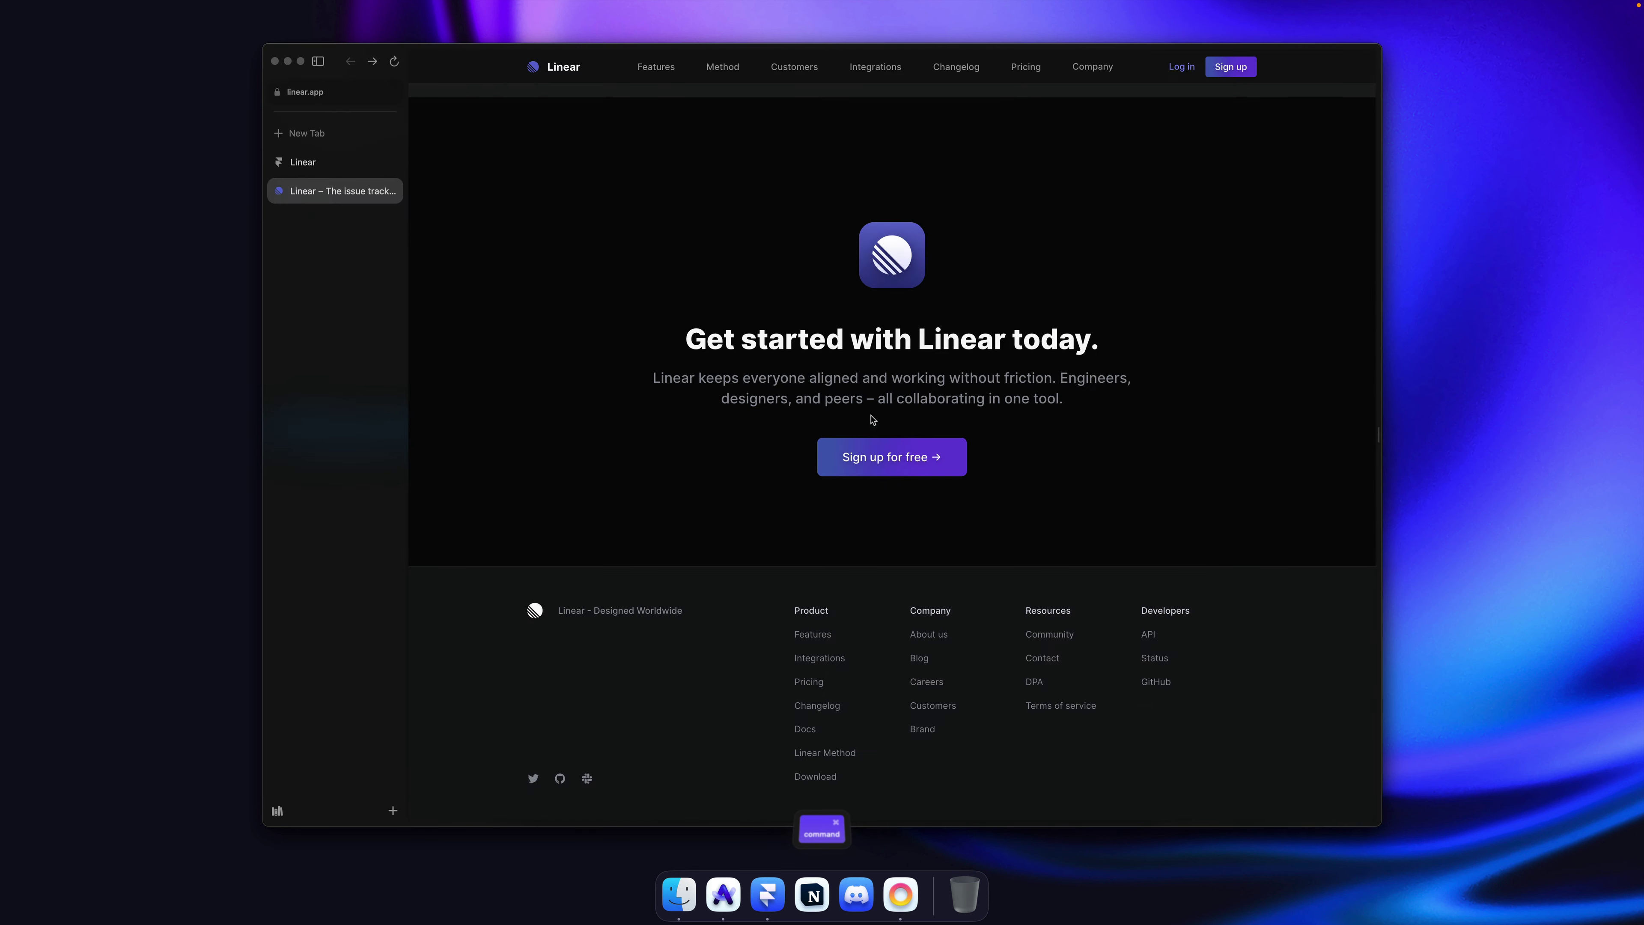
key("super+Tab")
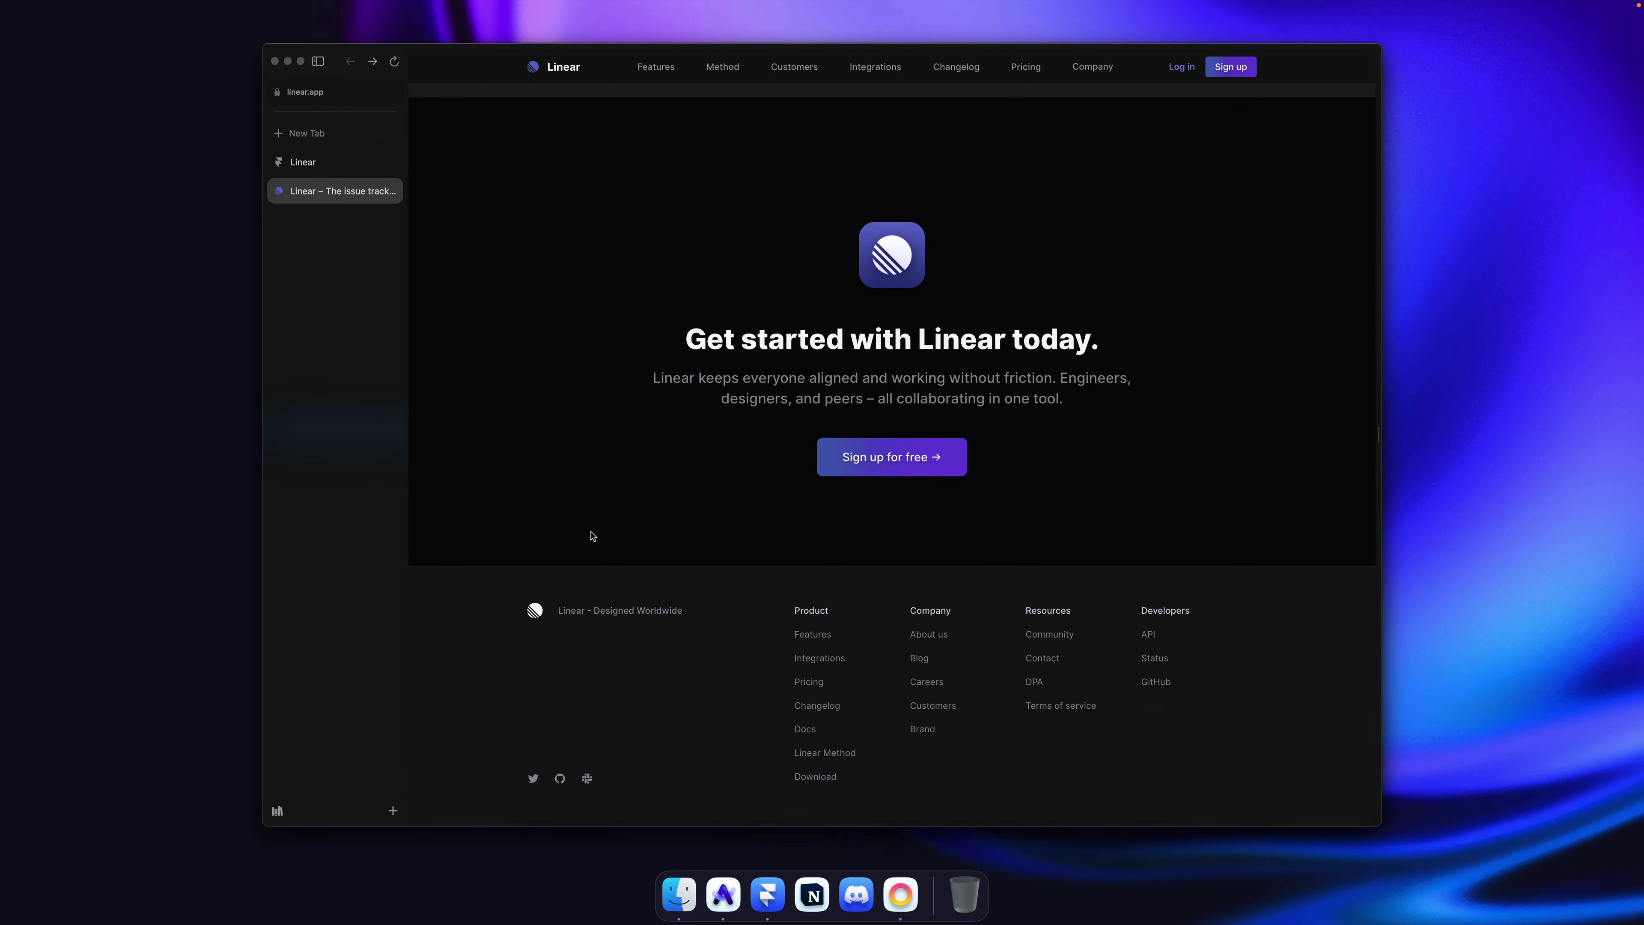
key("super+Tab")
Step: Widen the gap between the four link columns to 100
left_click(930, 456, "super")
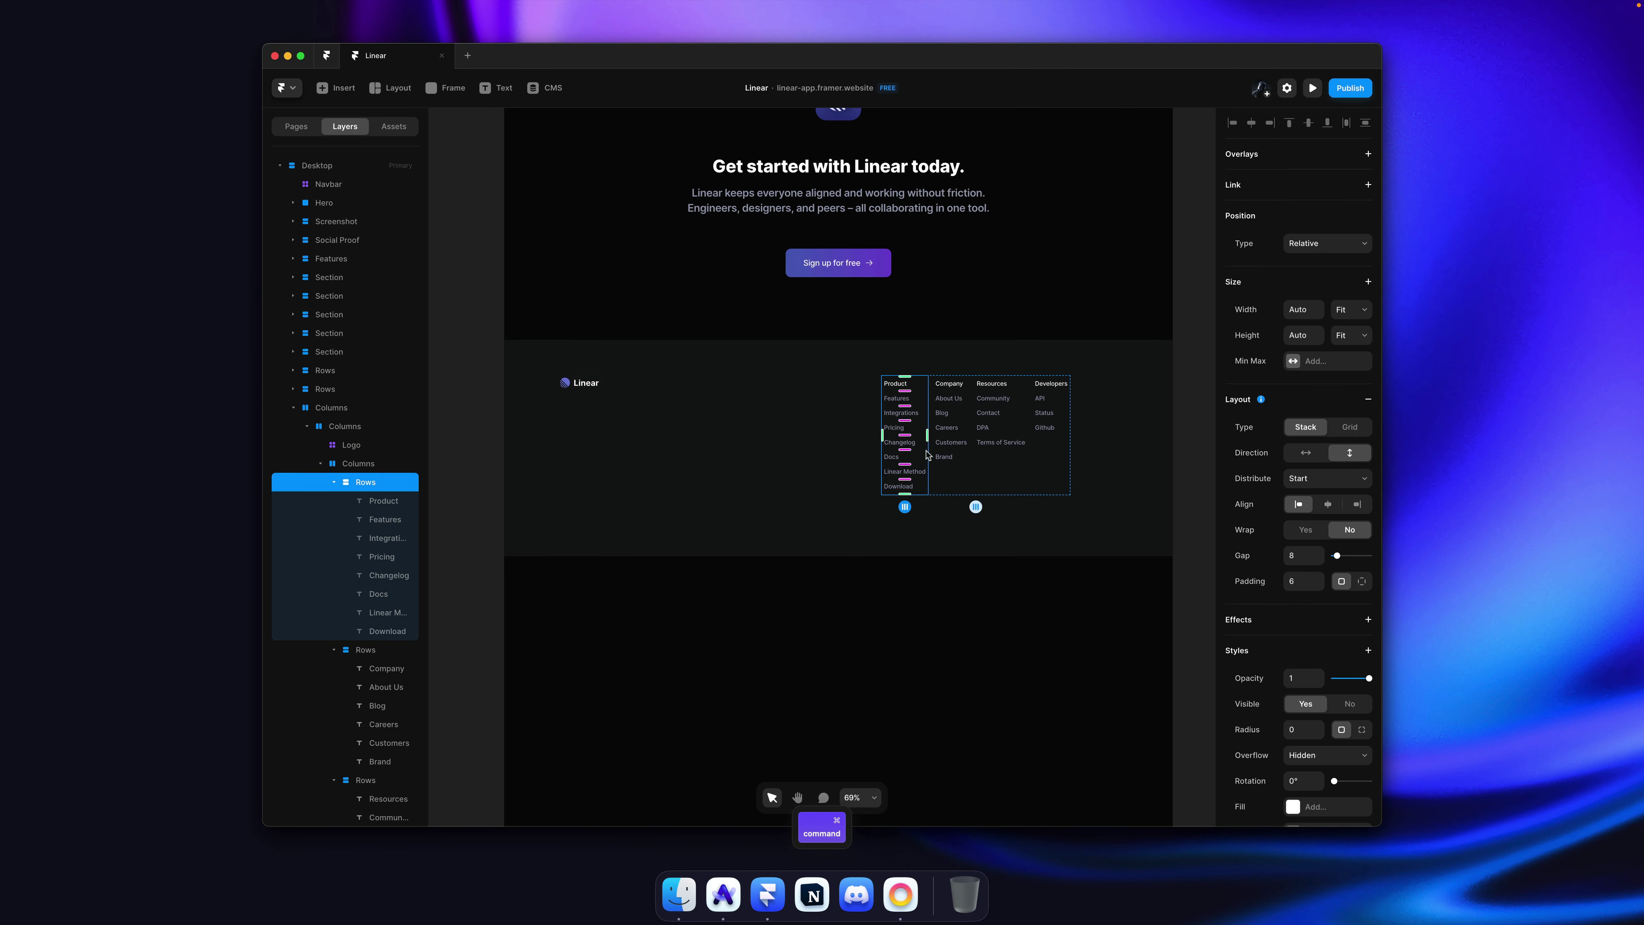
scroll(927, 454, "up", 5)
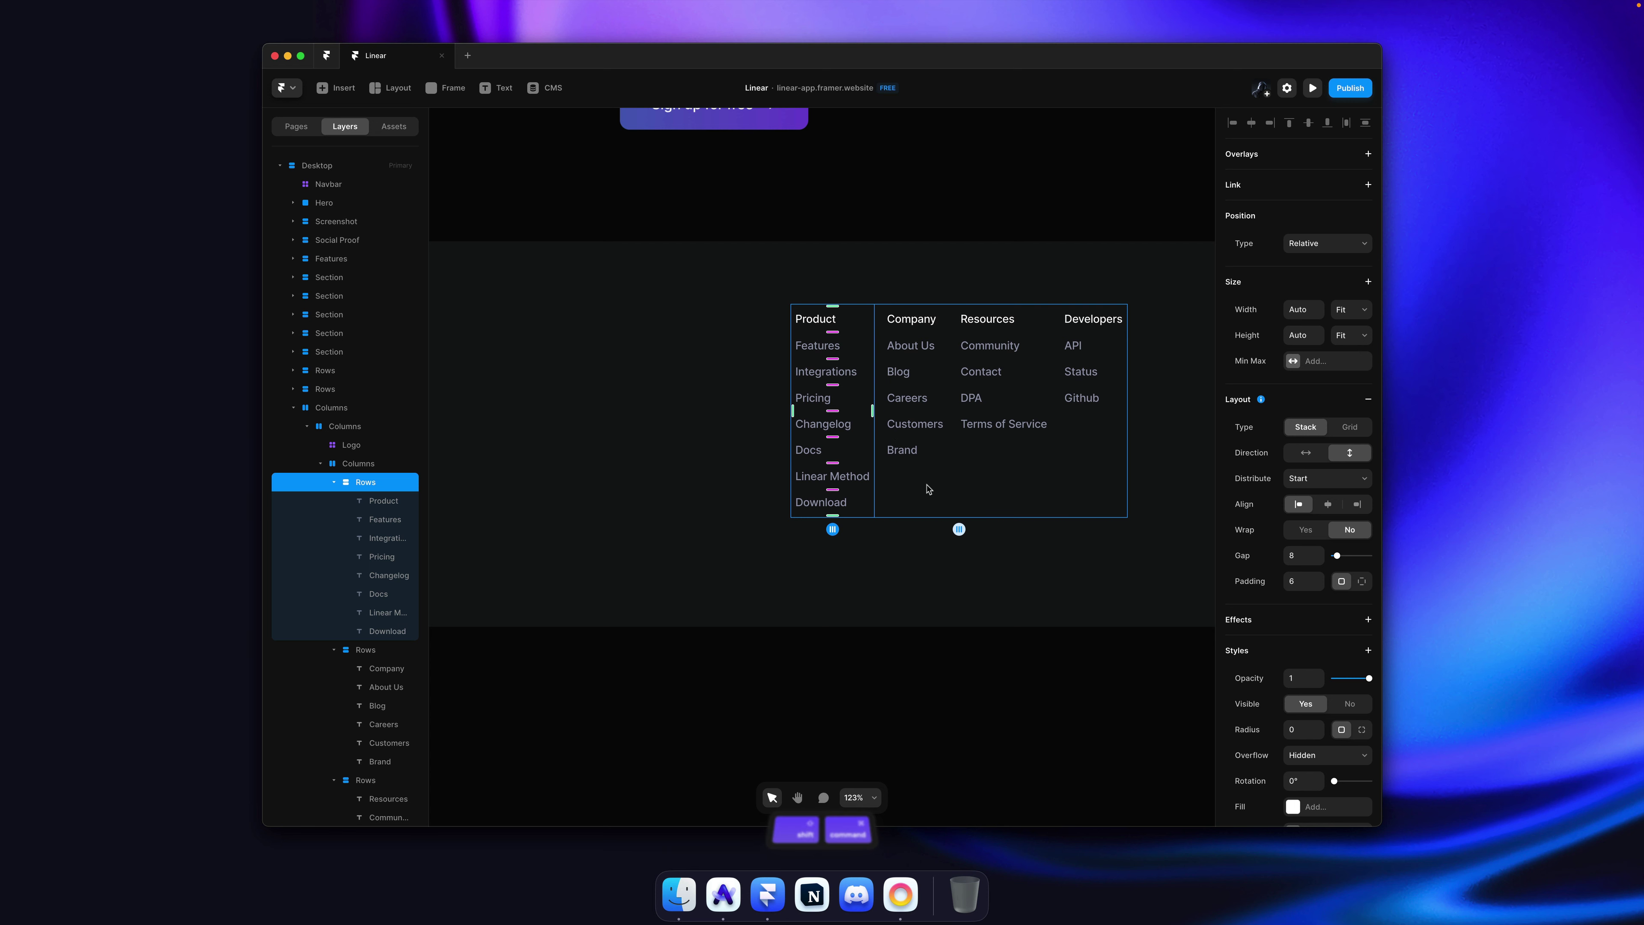
left_click(928, 489, "shift+super")
left_click(1308, 552)
left_click_drag(1315, 556, 1318, 497)
scroll(840, 551, "down", 5, "ctrl")
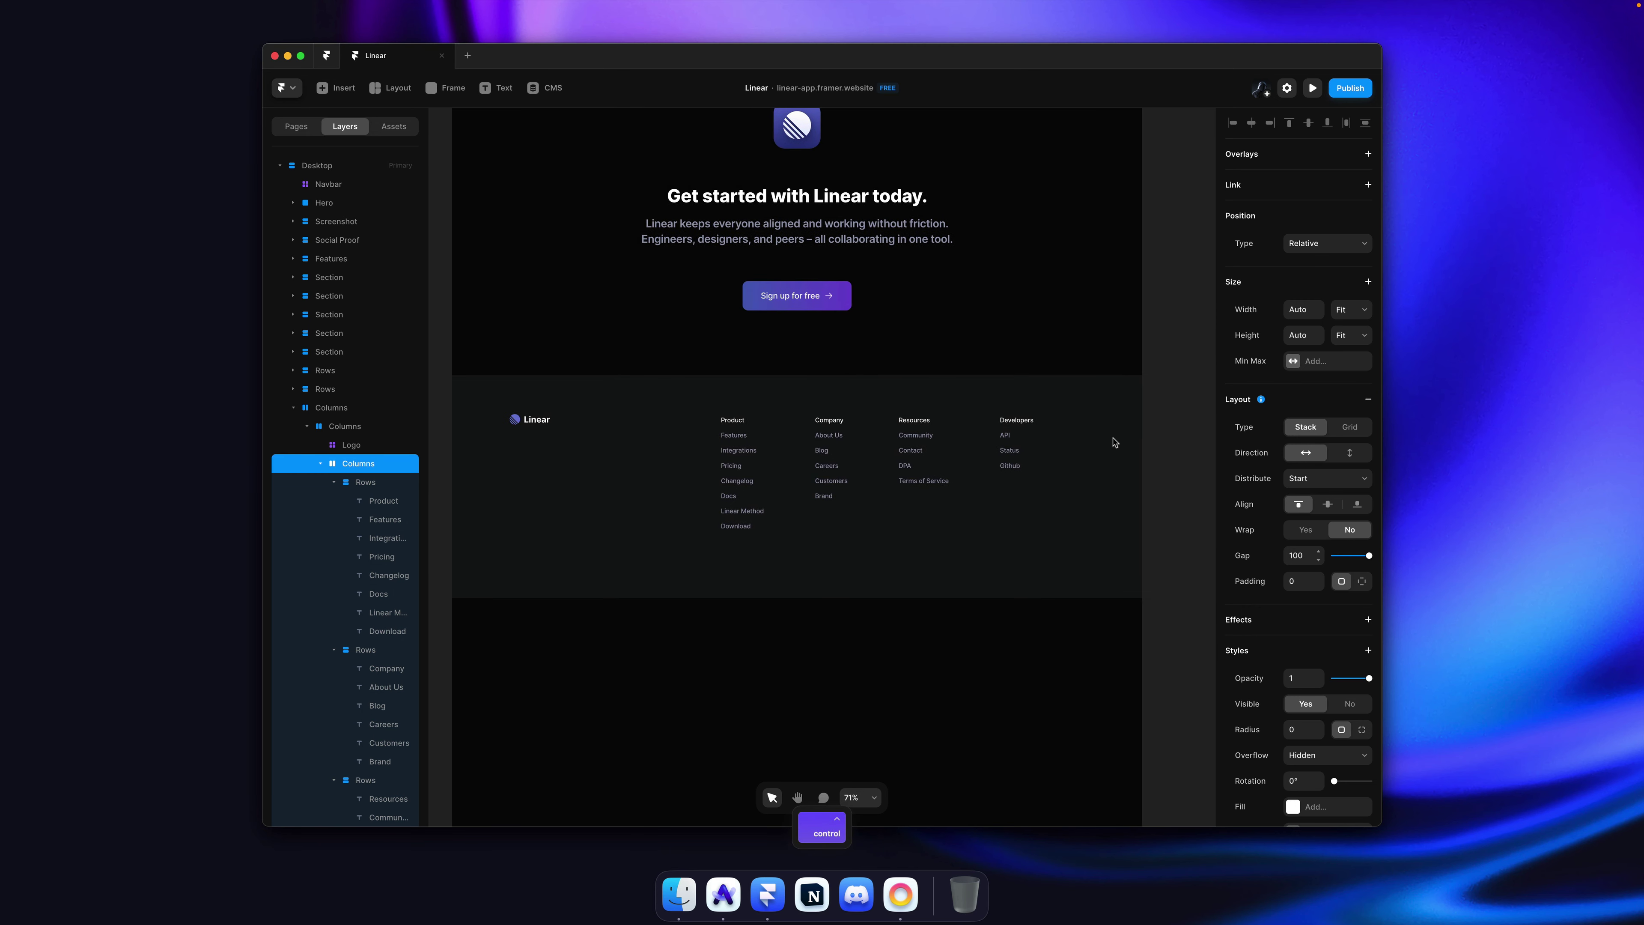
left_click(1152, 429)
key("super+Tab")
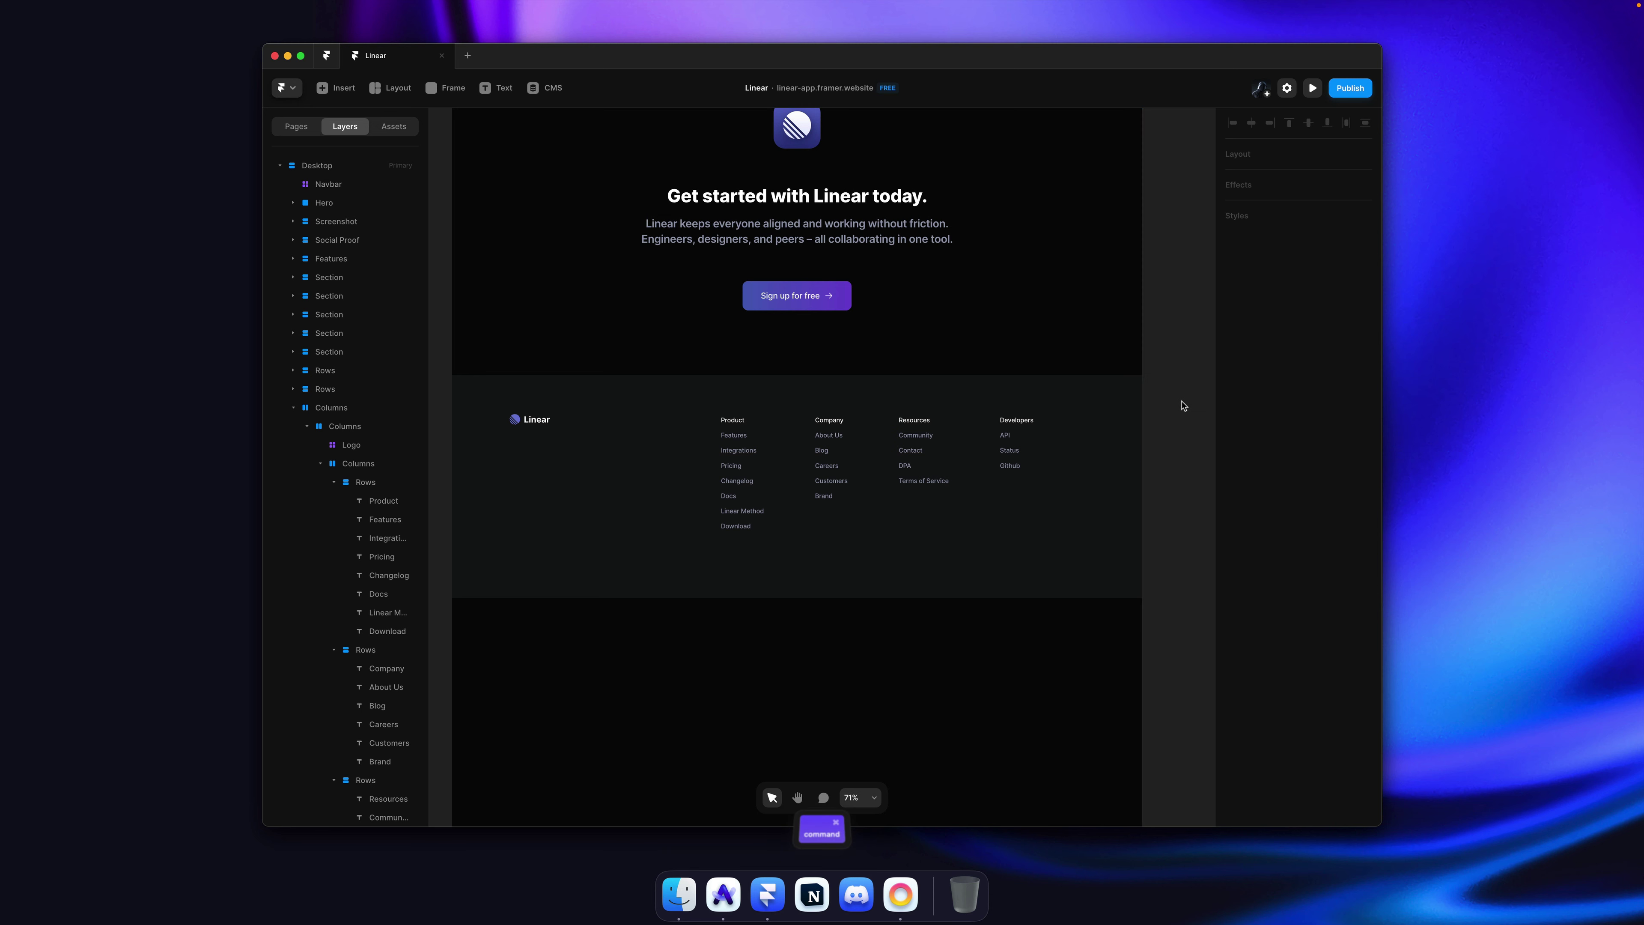
Step: Inspect linear.app's footer Twitter icon in DevTools and copy its svg element
key("super+Tab")
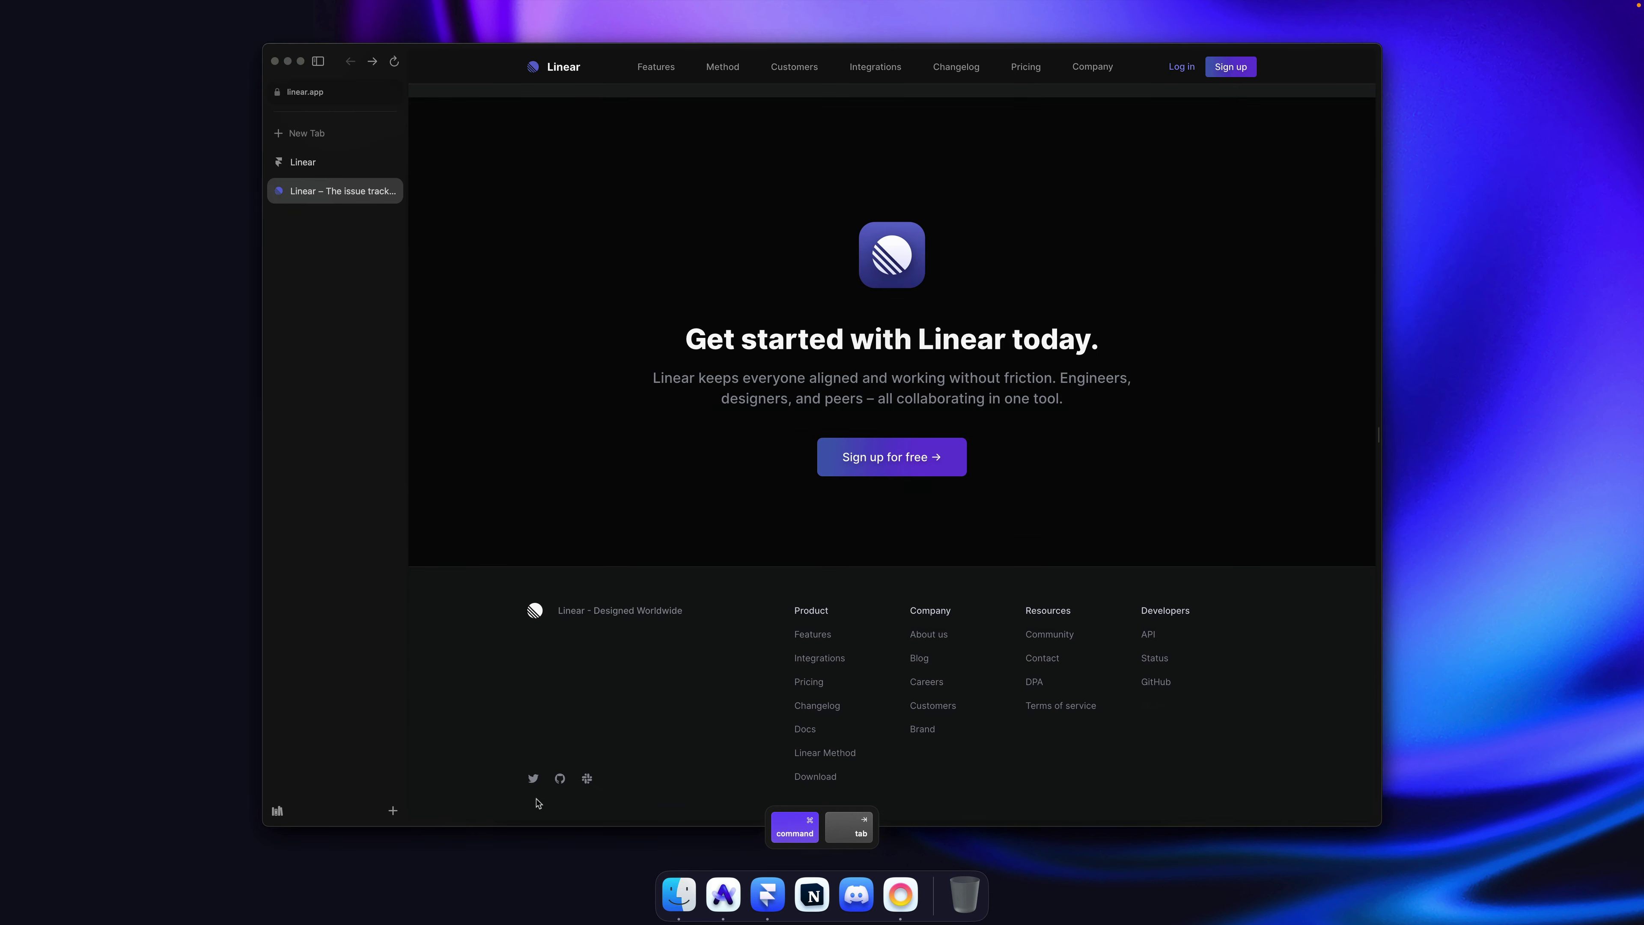
right_click(535, 782)
left_click(563, 896)
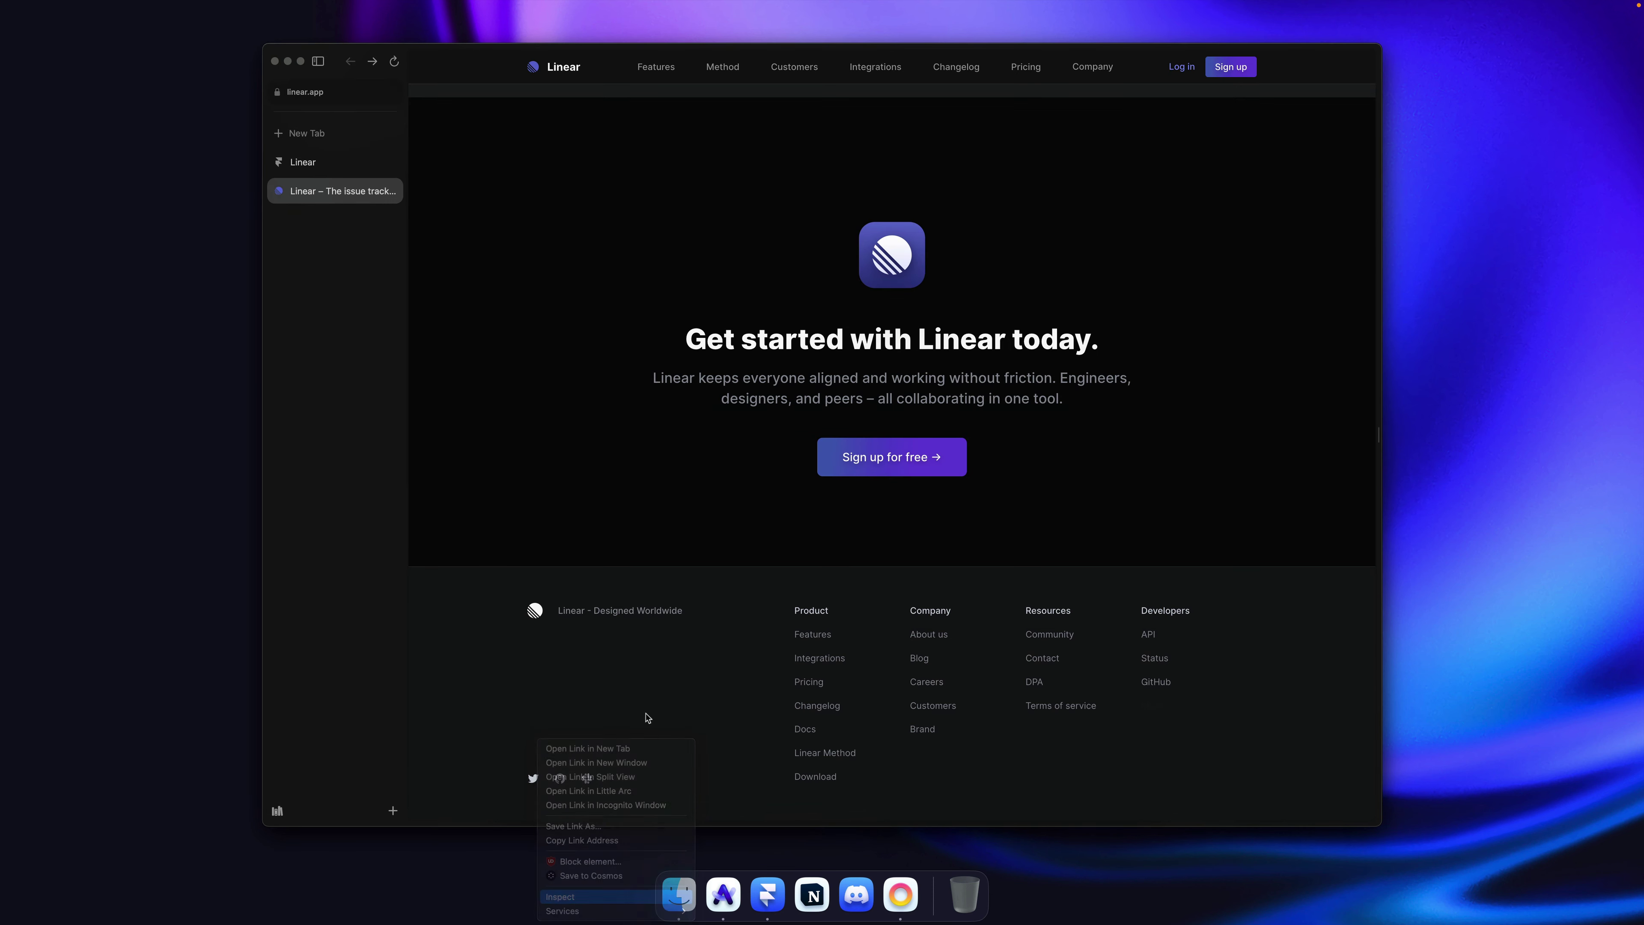
scroll(625, 502, "down", 2)
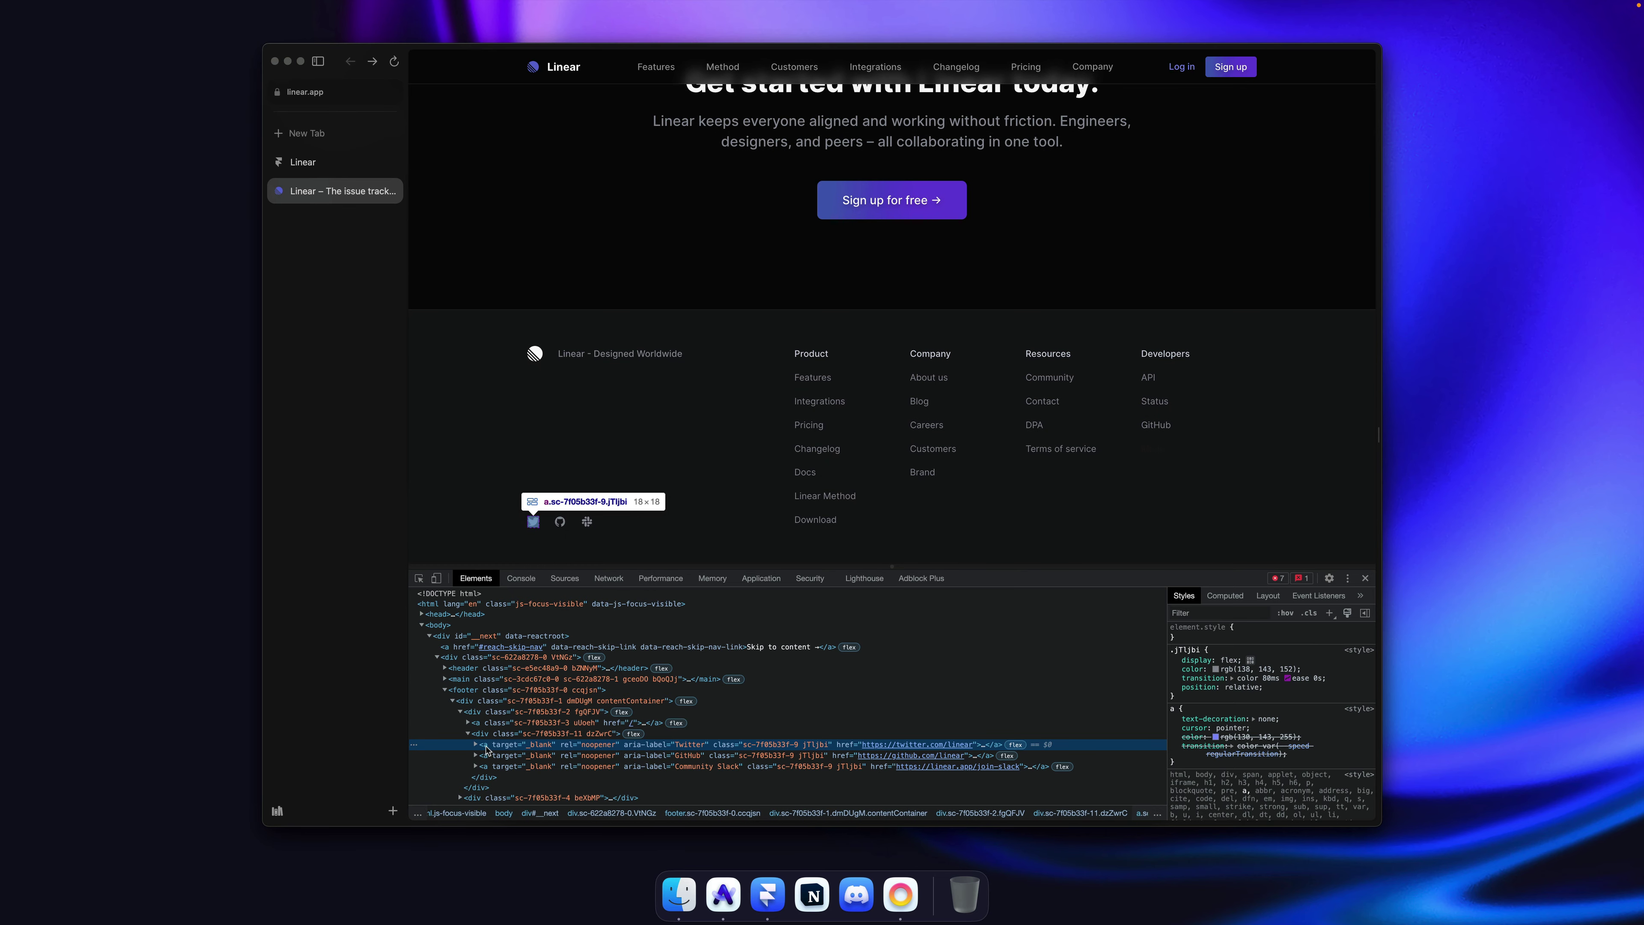
left_click(477, 745)
right_click(499, 766)
mouse_move(581, 785)
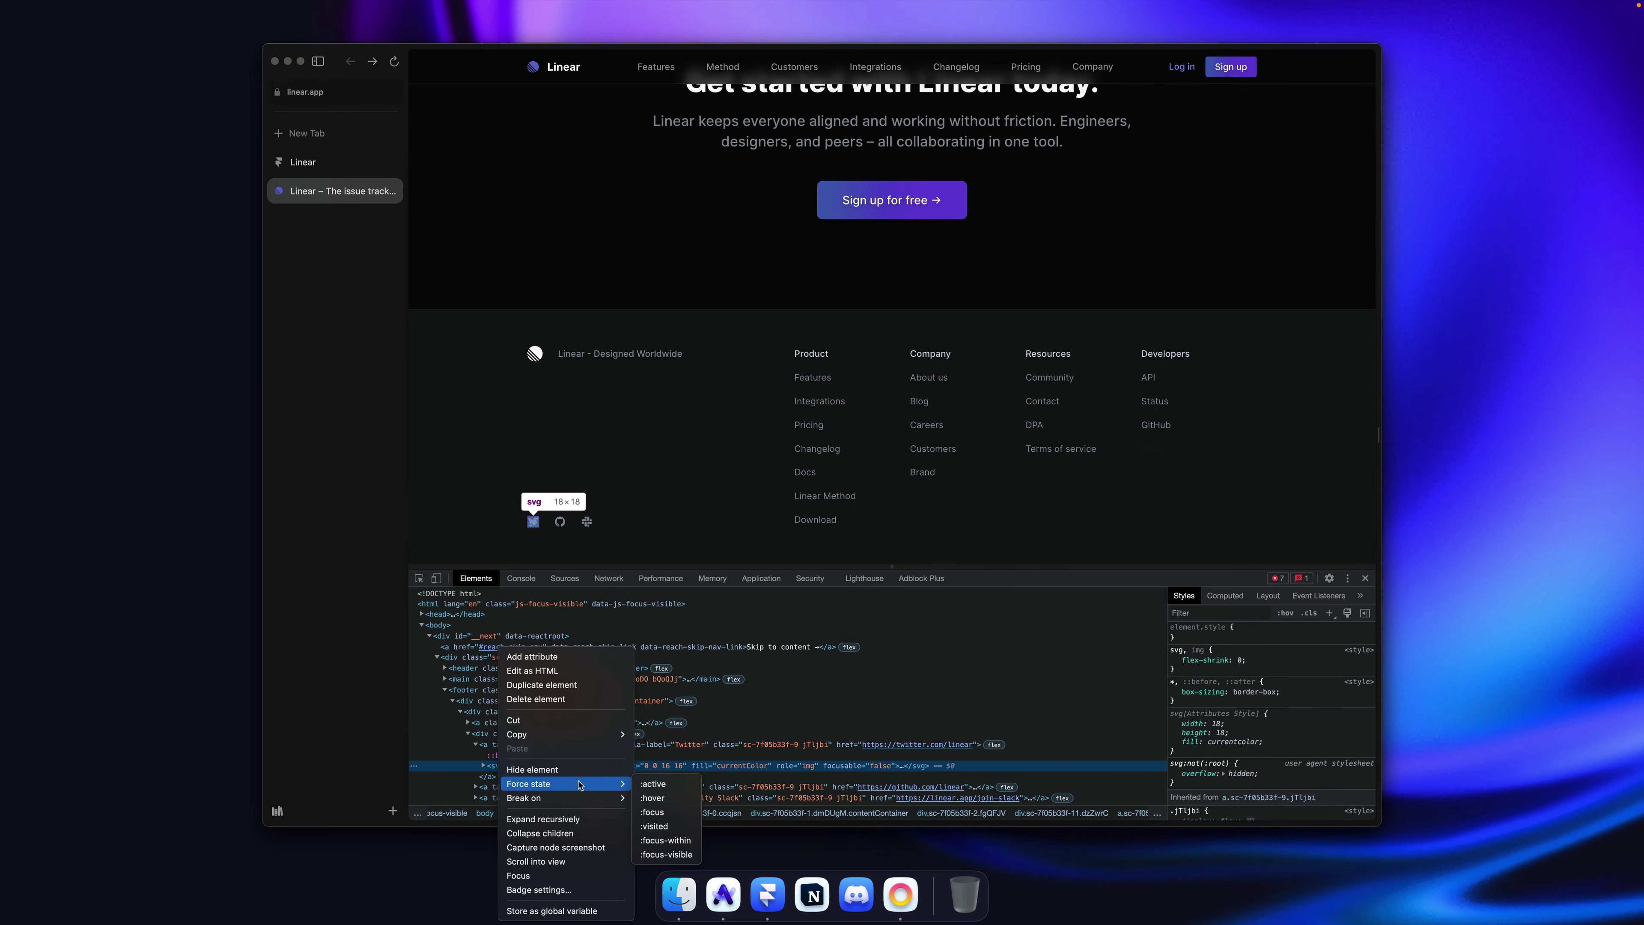
mouse_move(569, 734)
left_click(674, 736)
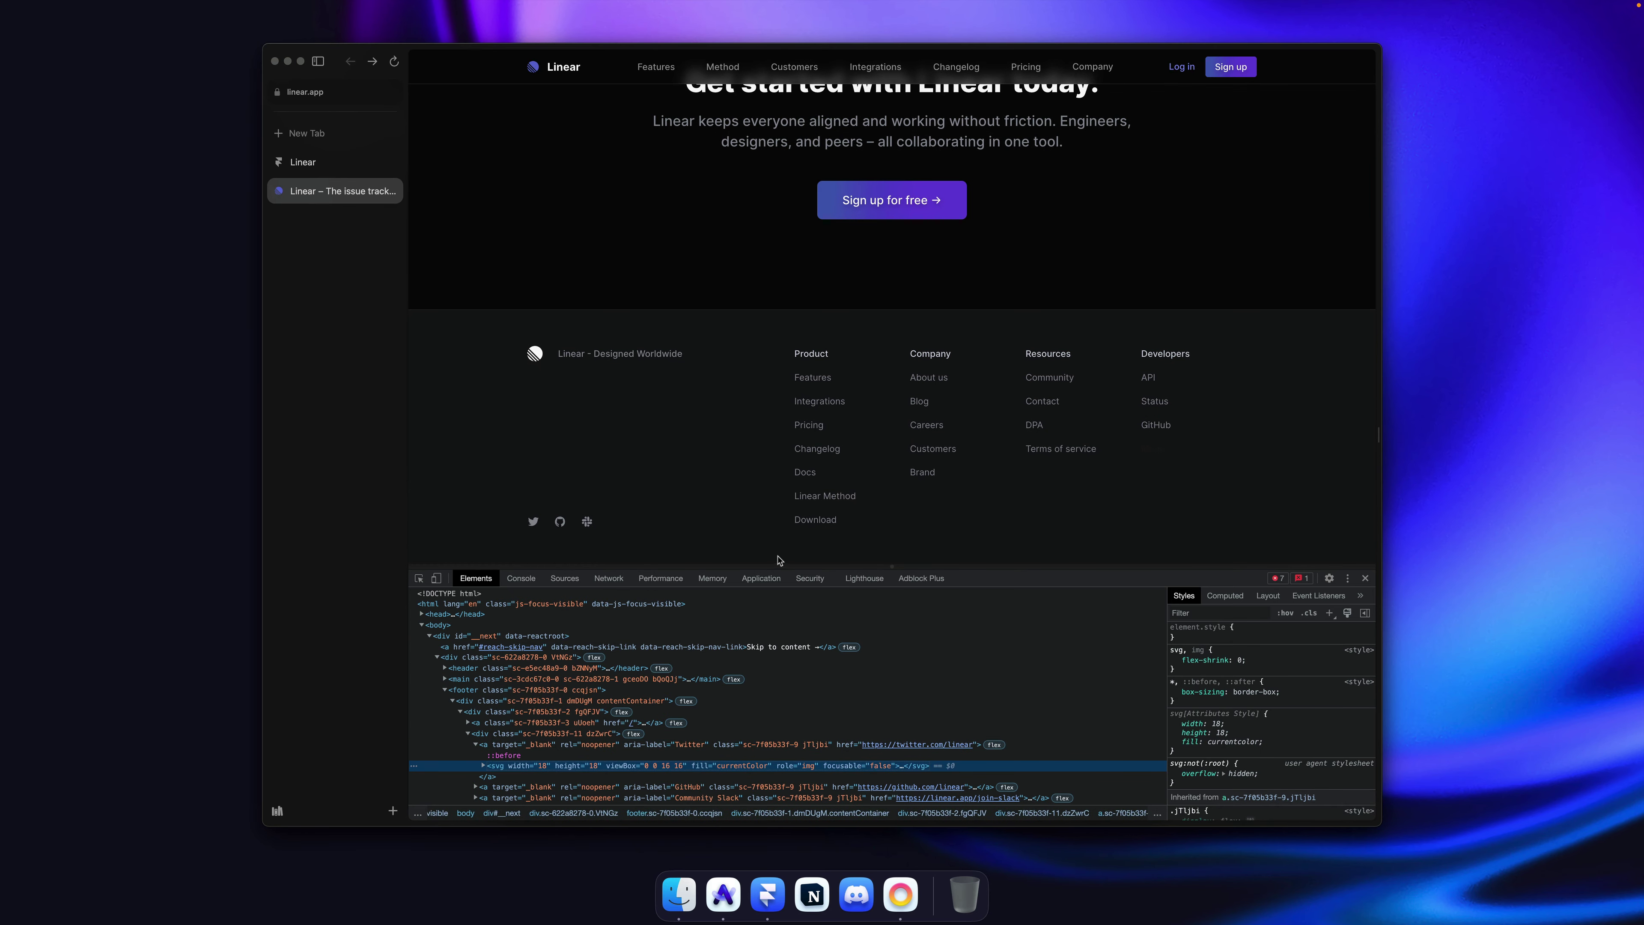
key("super+Tab")
Step: Wrap the footer Linear logo in a stack and paste the Twitter svg beside it
left_click(585, 429)
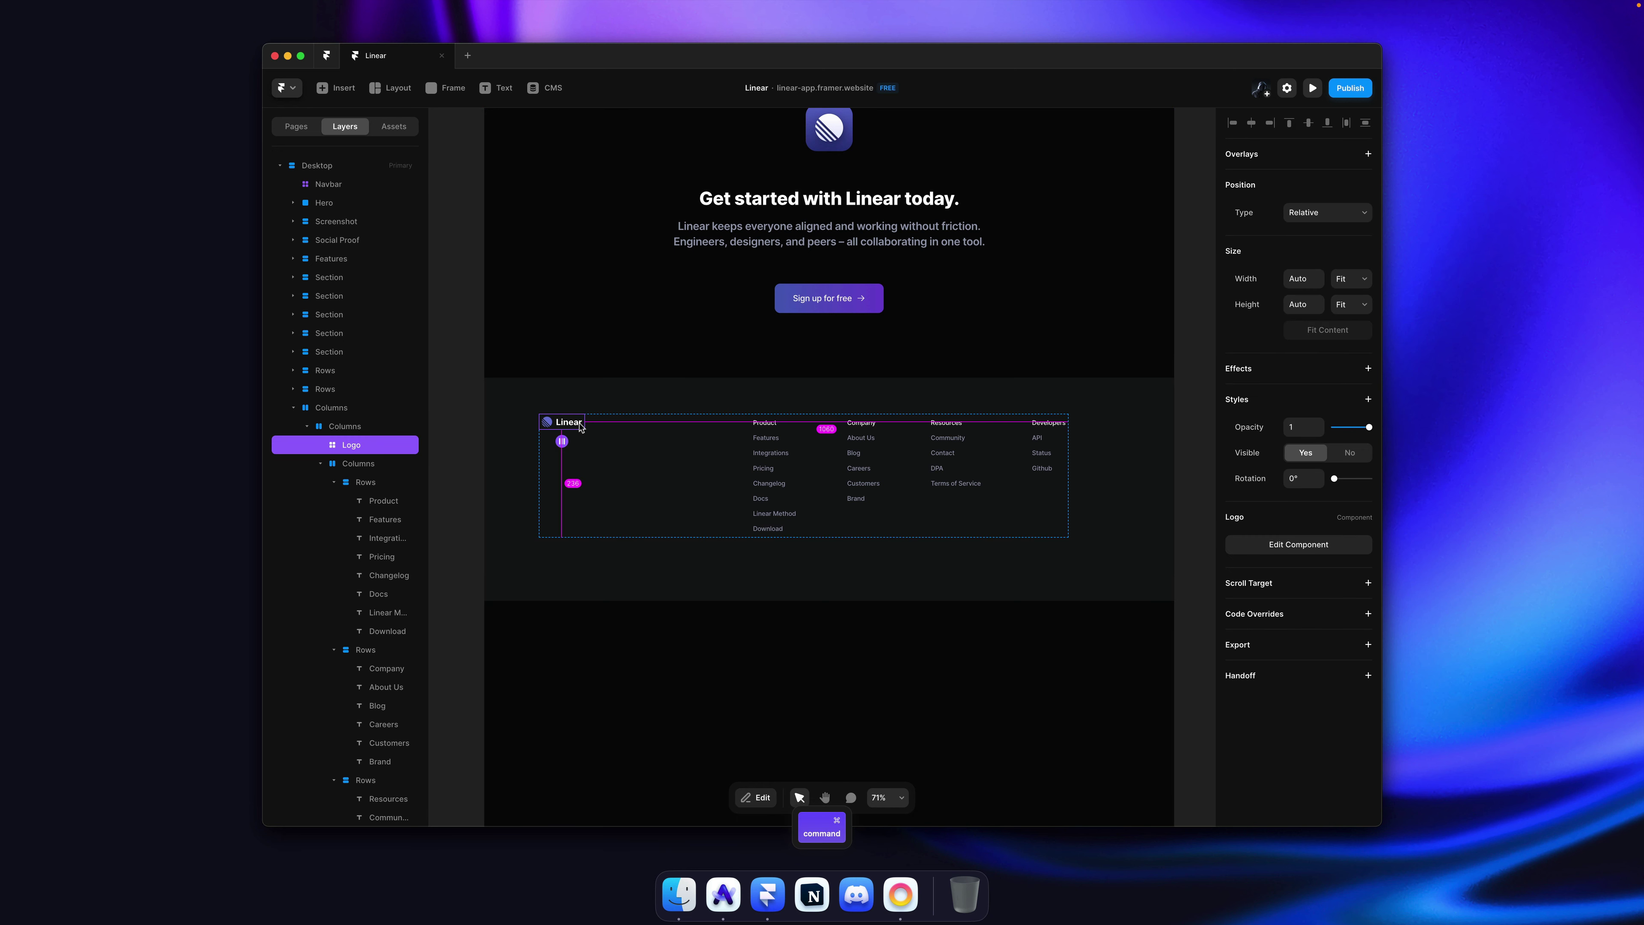
key("alt+super+Return")
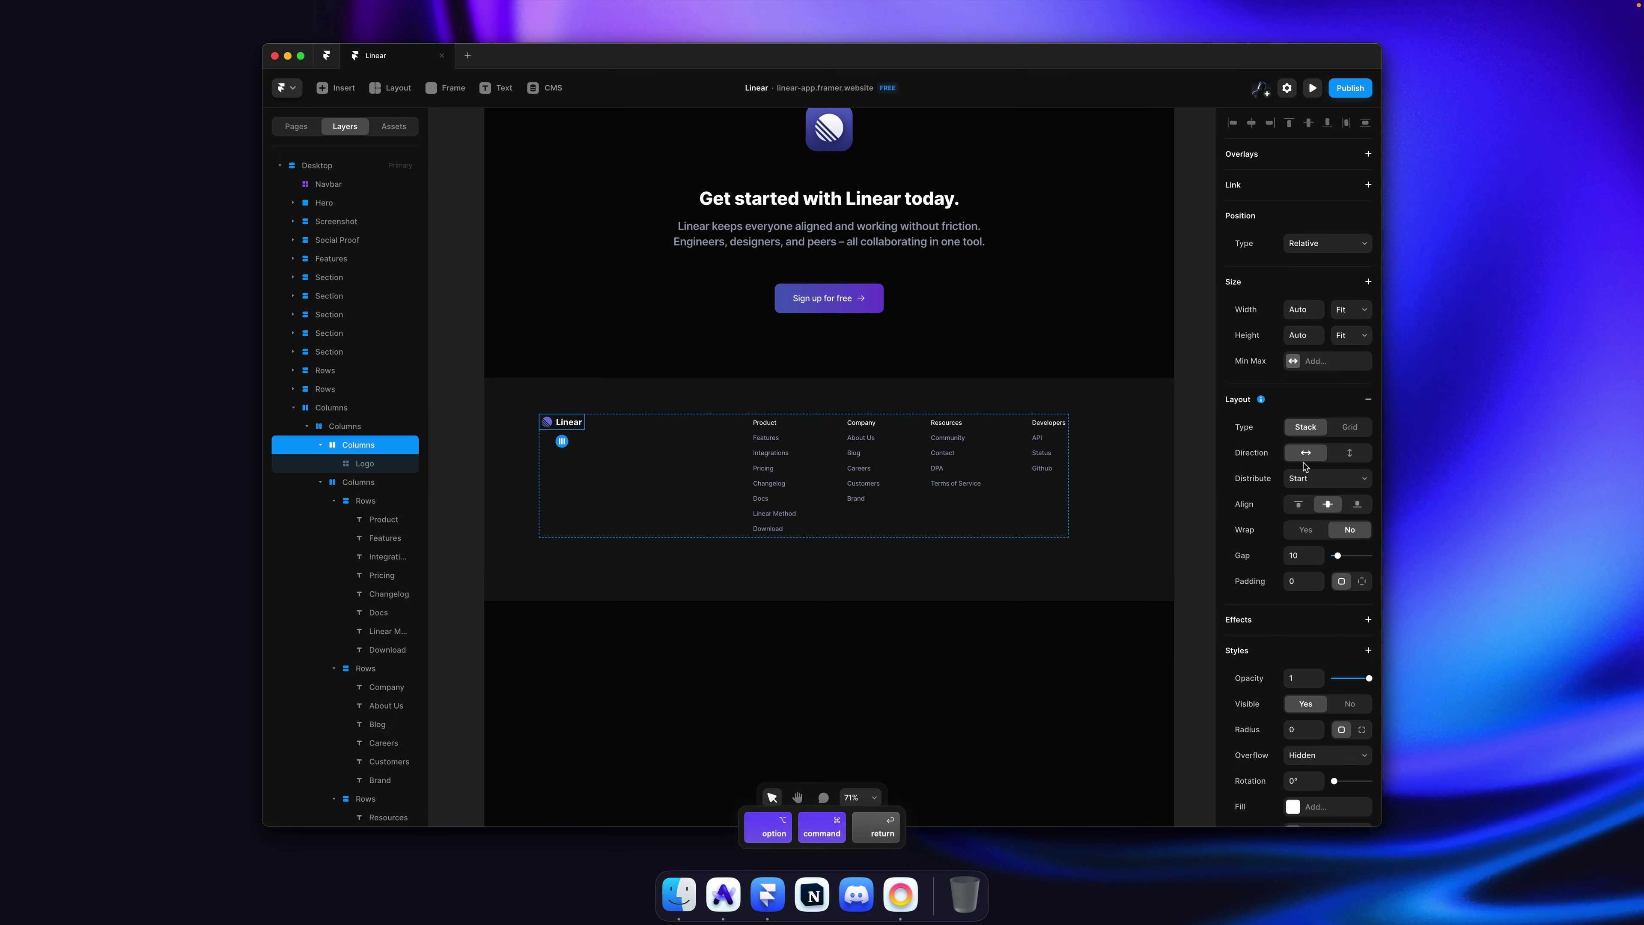
key("super+c")
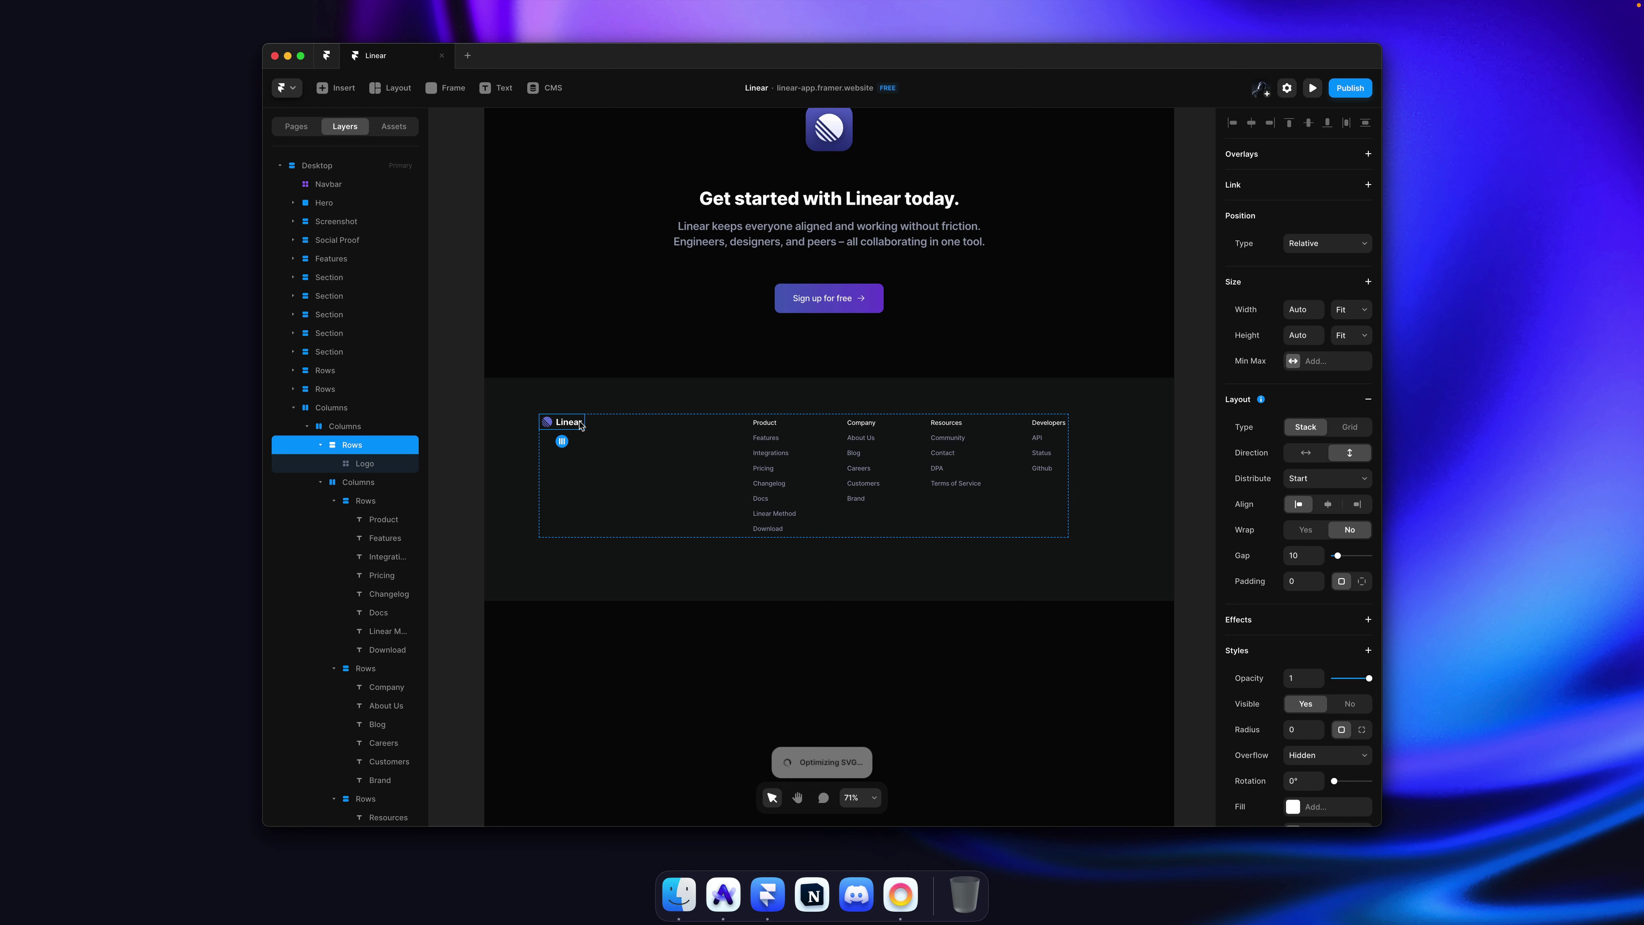
key("super+v")
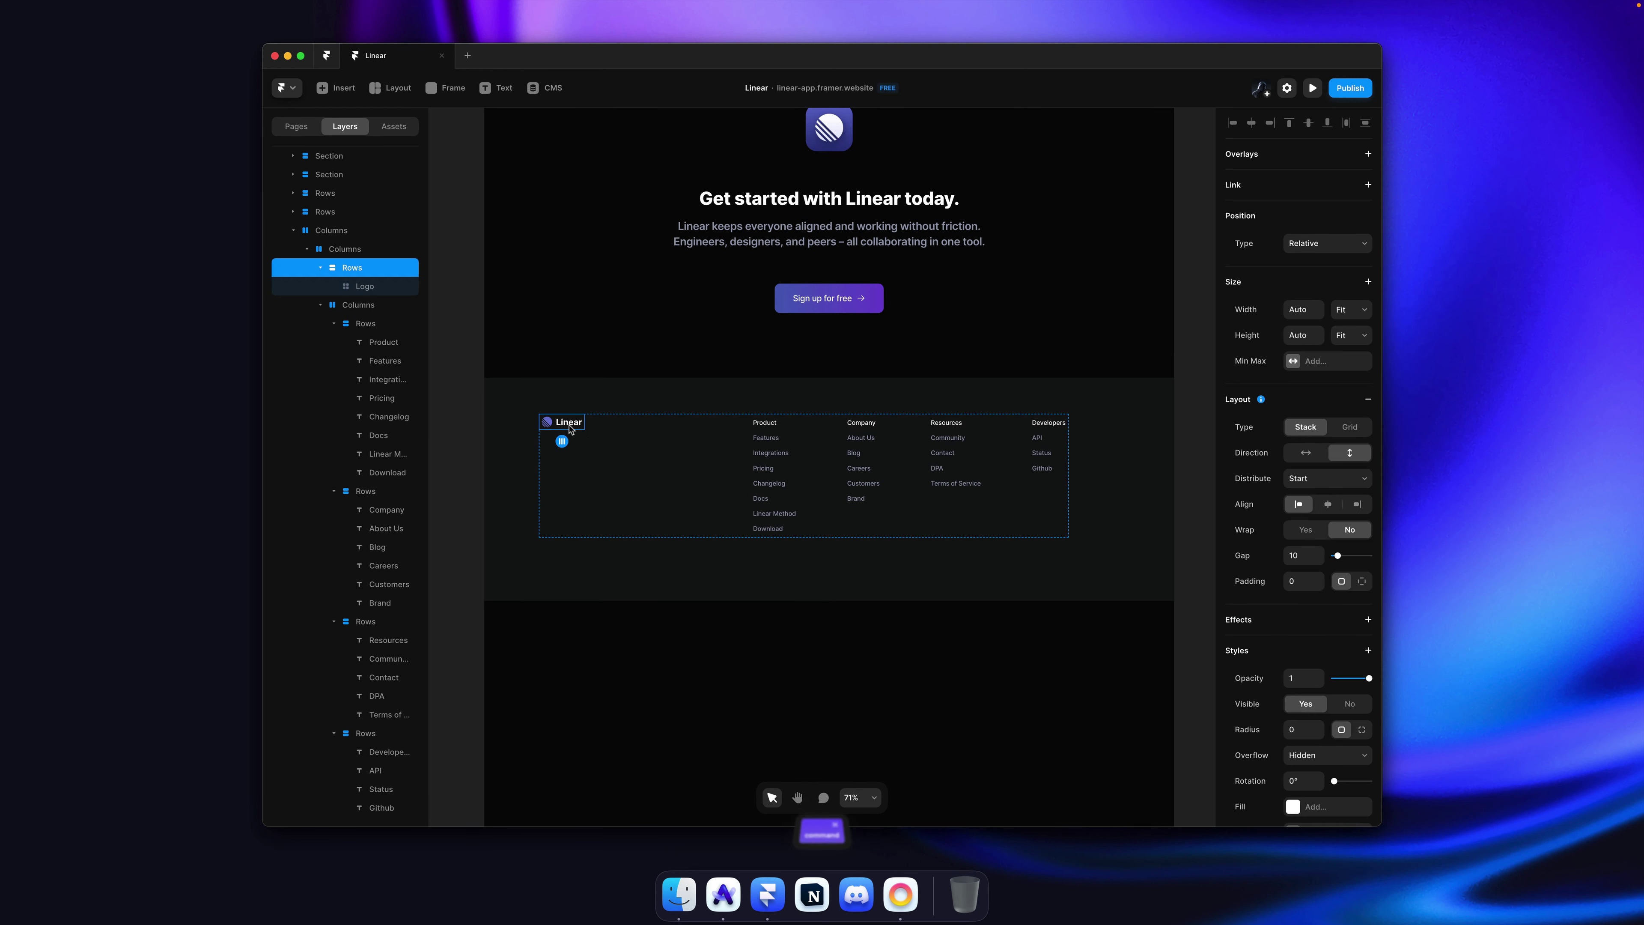
key("Escape")
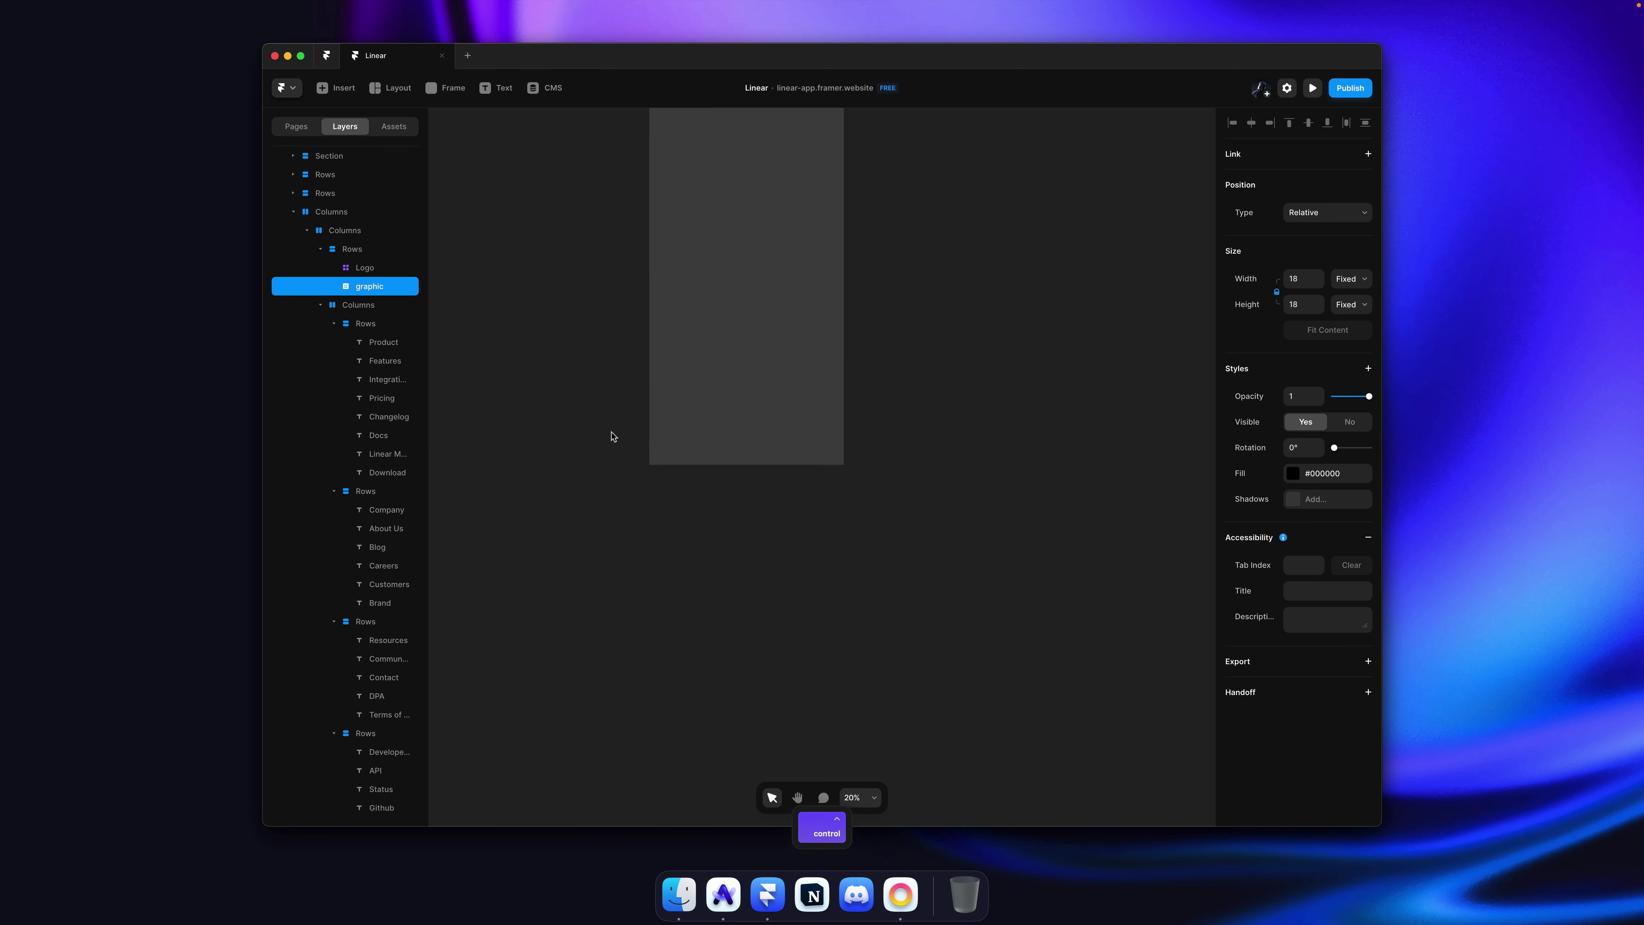
Step: Make the logo group fill the footer height and push the Twitter icon to its bottom
scroll(658, 465, "up", 5)
scroll(658, 465, "up", 2)
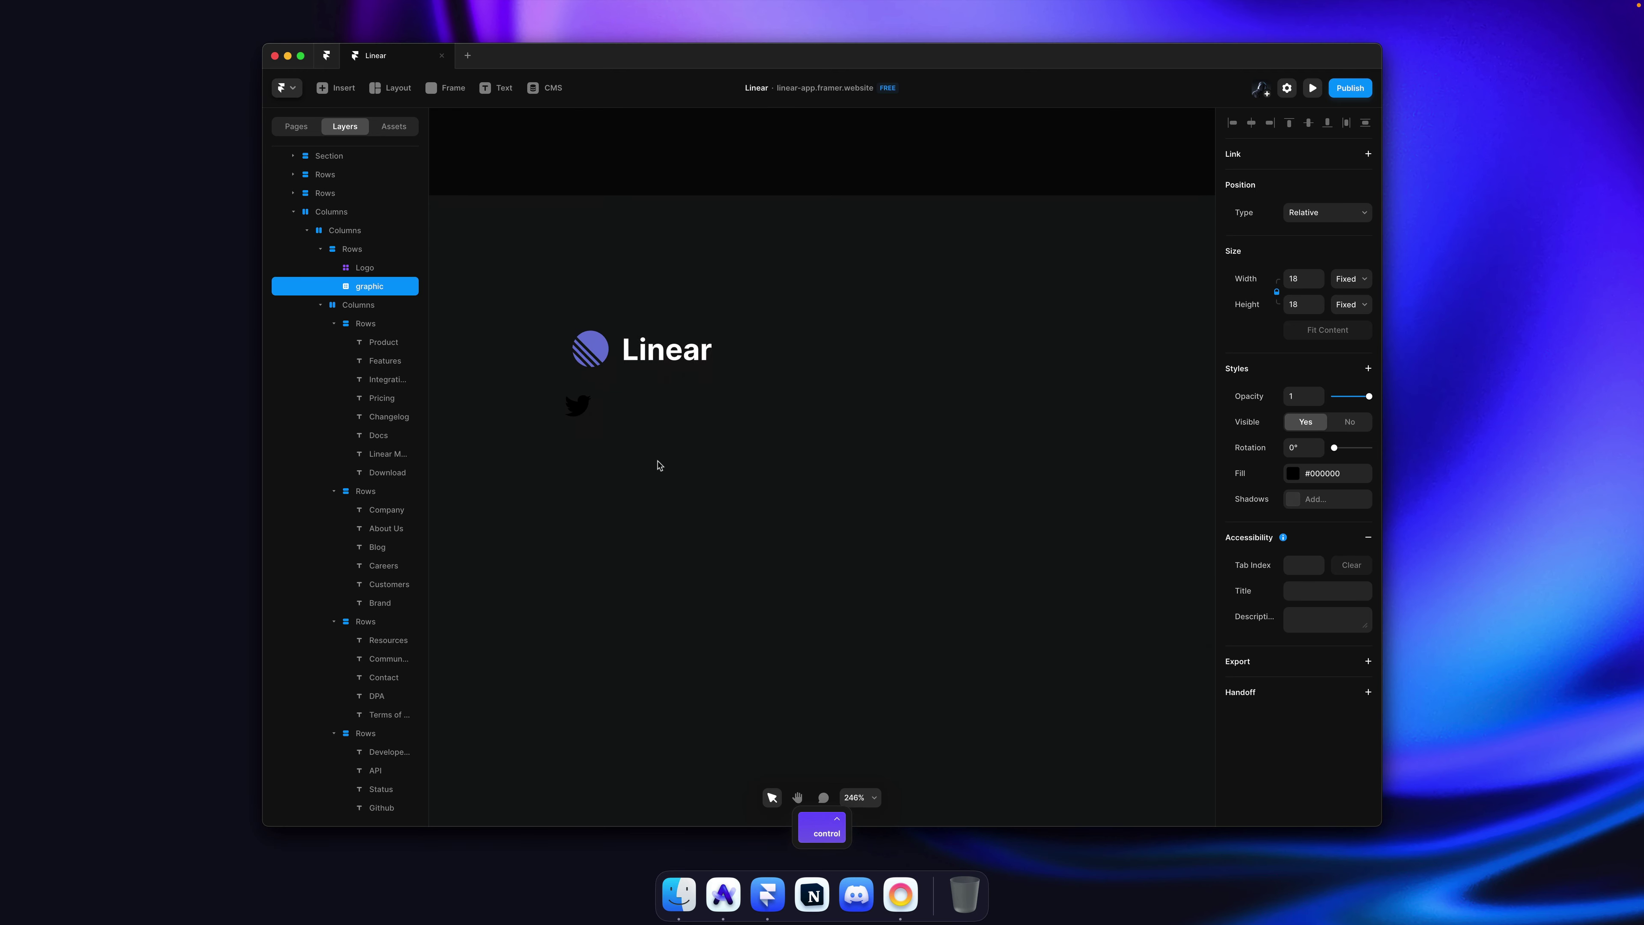
scroll(659, 464, "down", 4)
left_click(667, 426, "super")
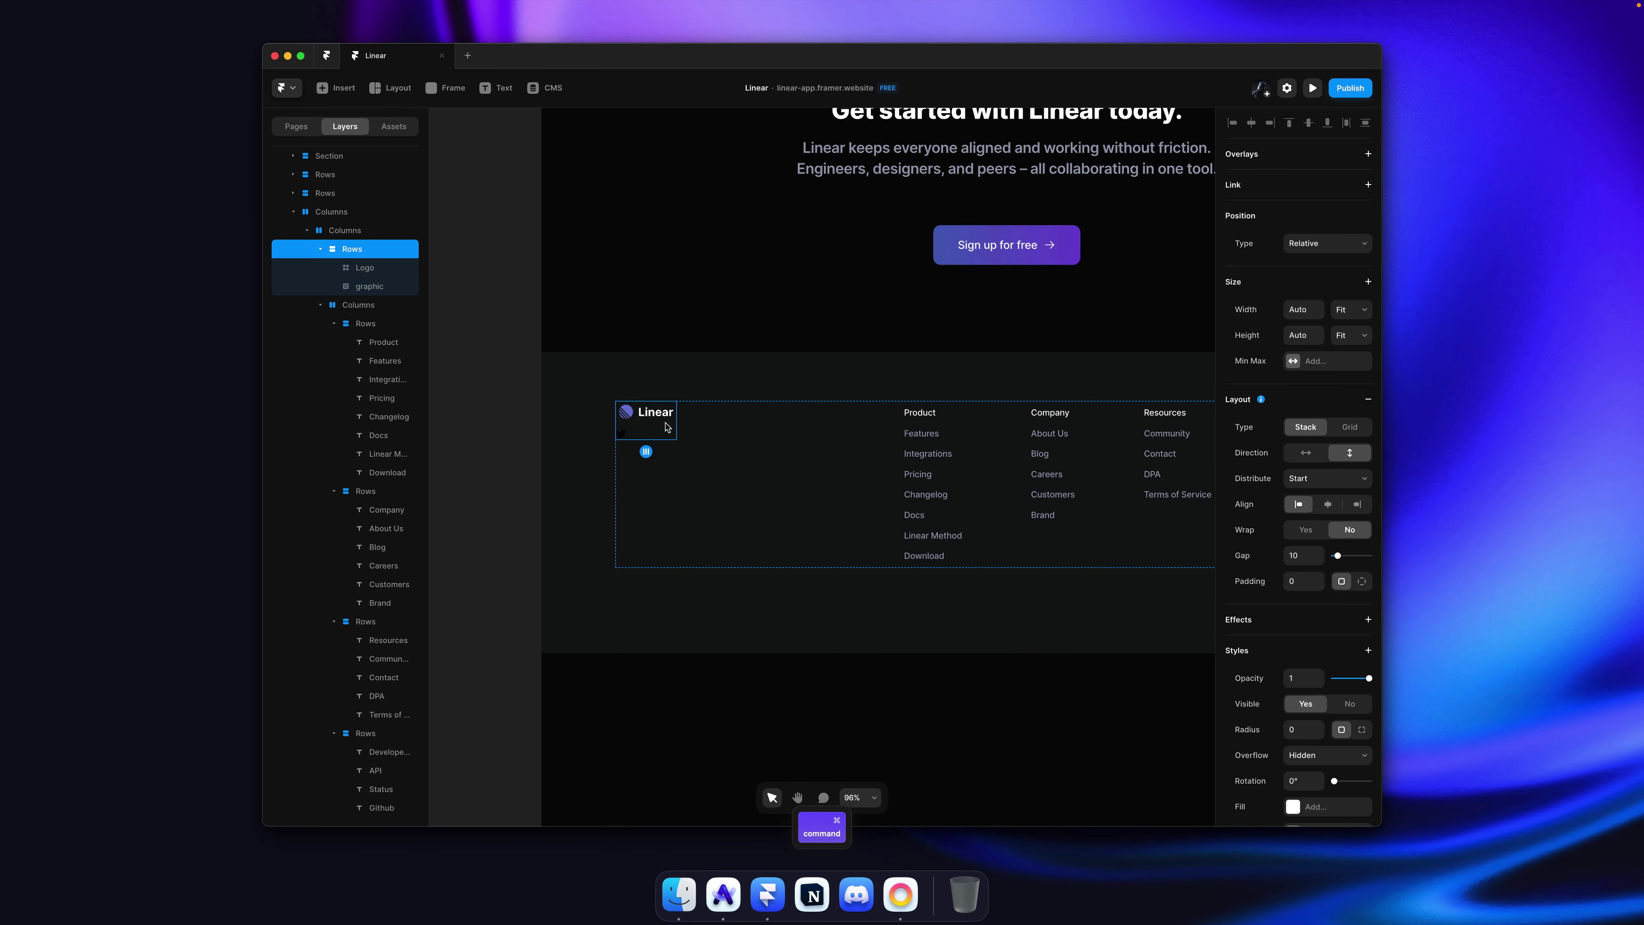
left_click(1366, 334)
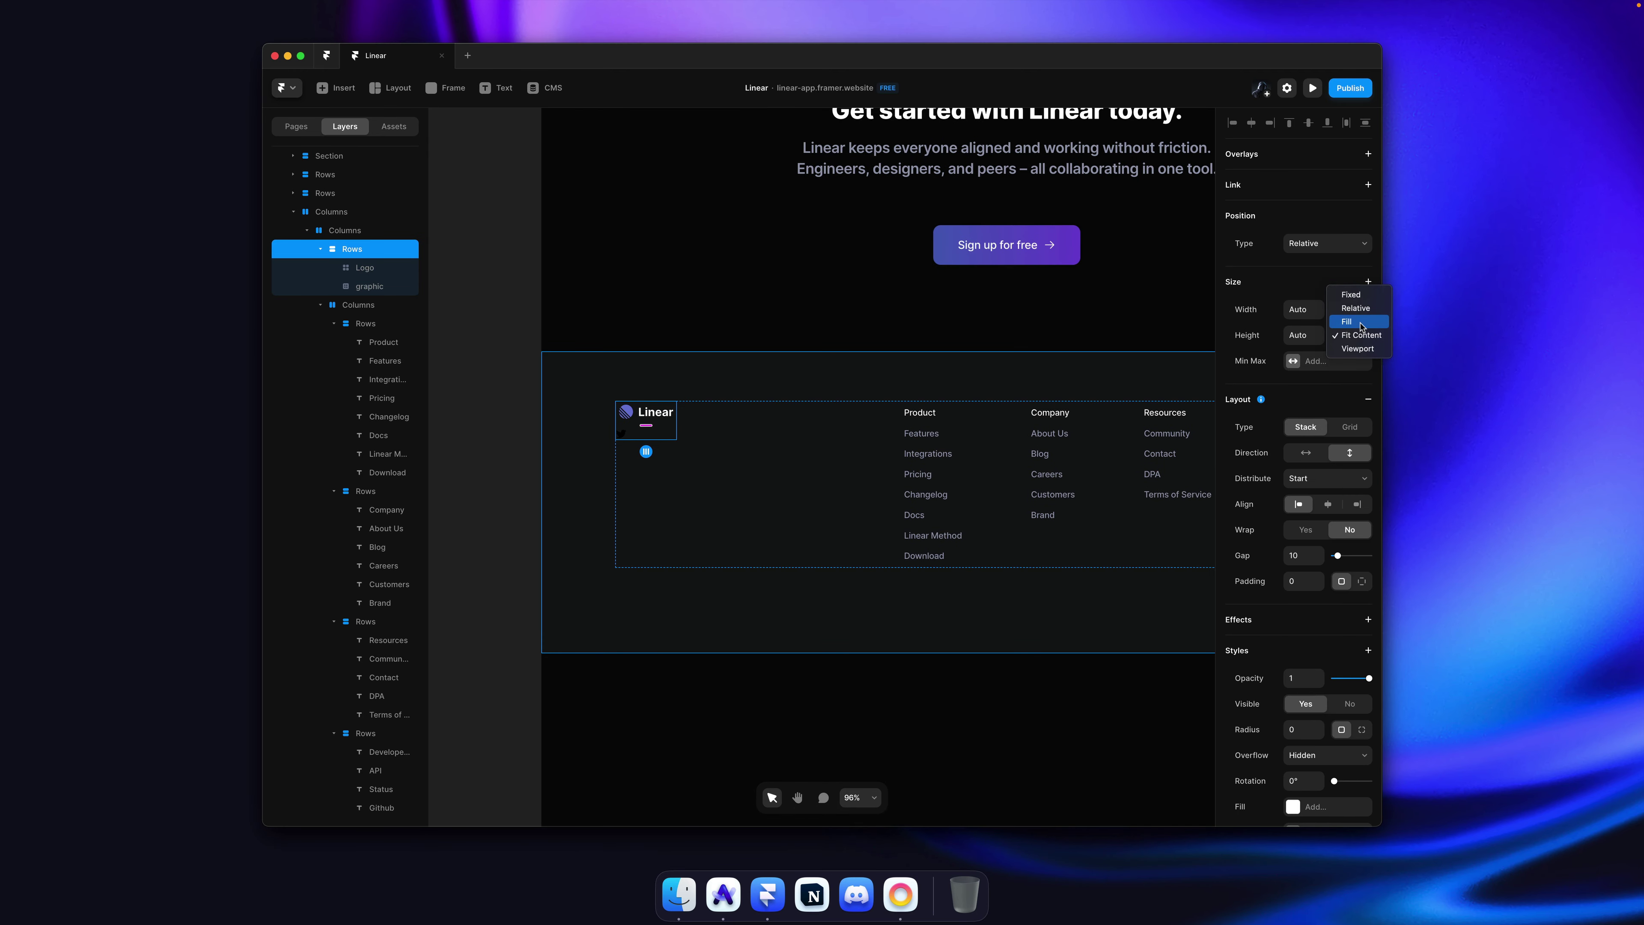
left_click(1362, 322)
left_click(1351, 479)
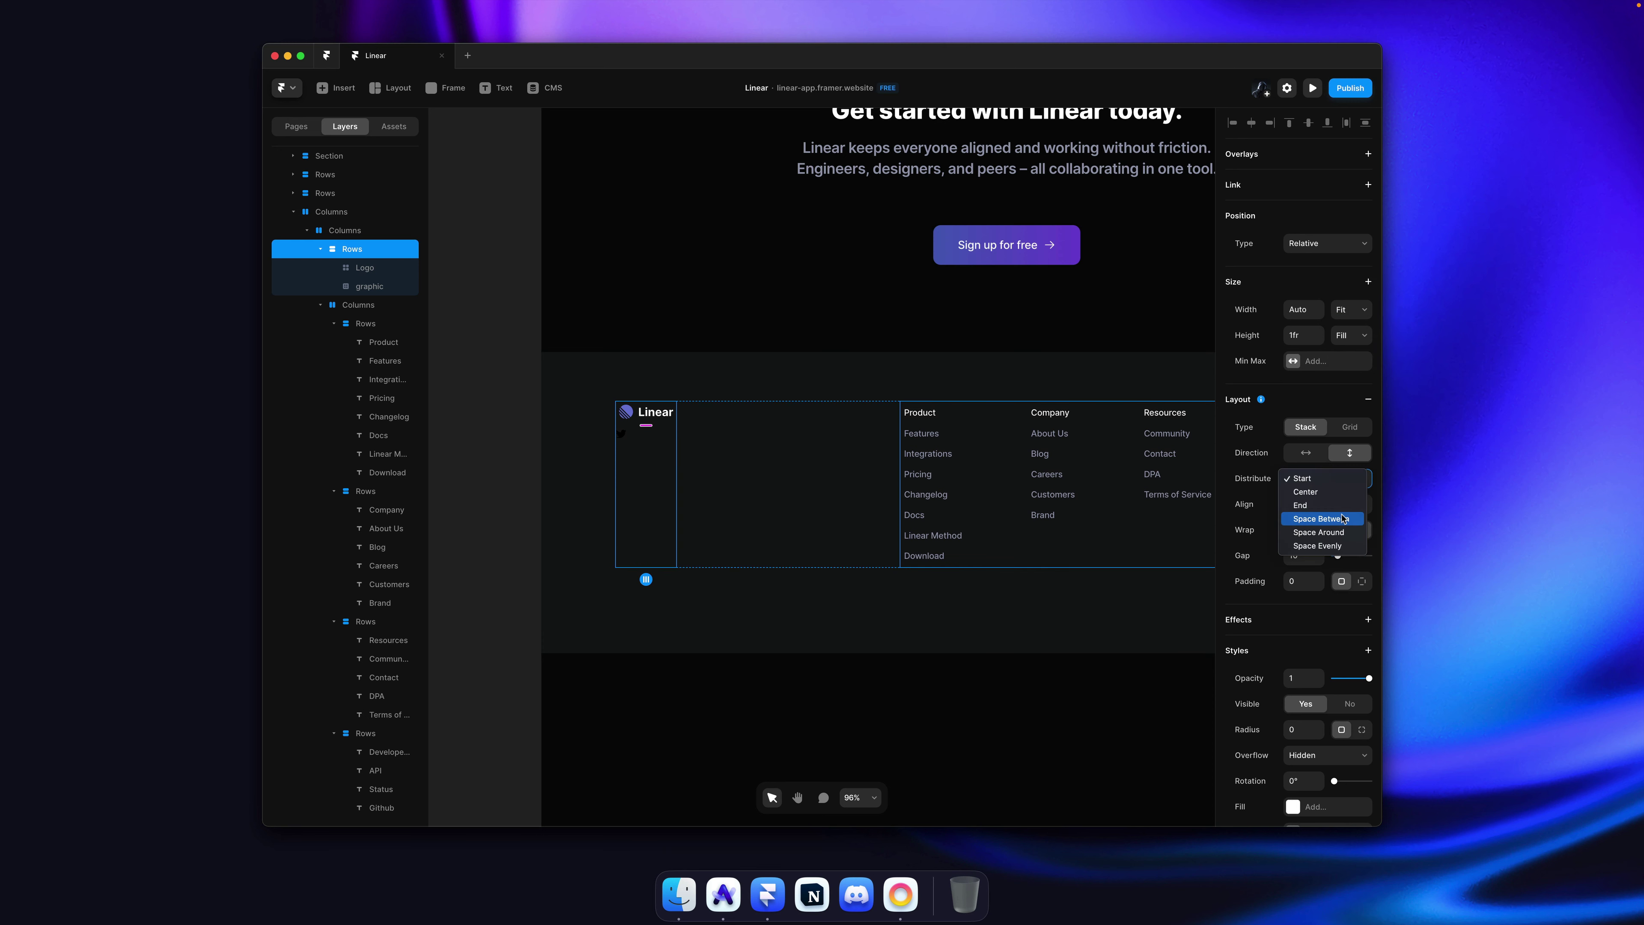
left_click(1320, 518)
Step: Wrap the Twitter graphic in a horizontal row and set its path fill to White
left_click(622, 563, "super")
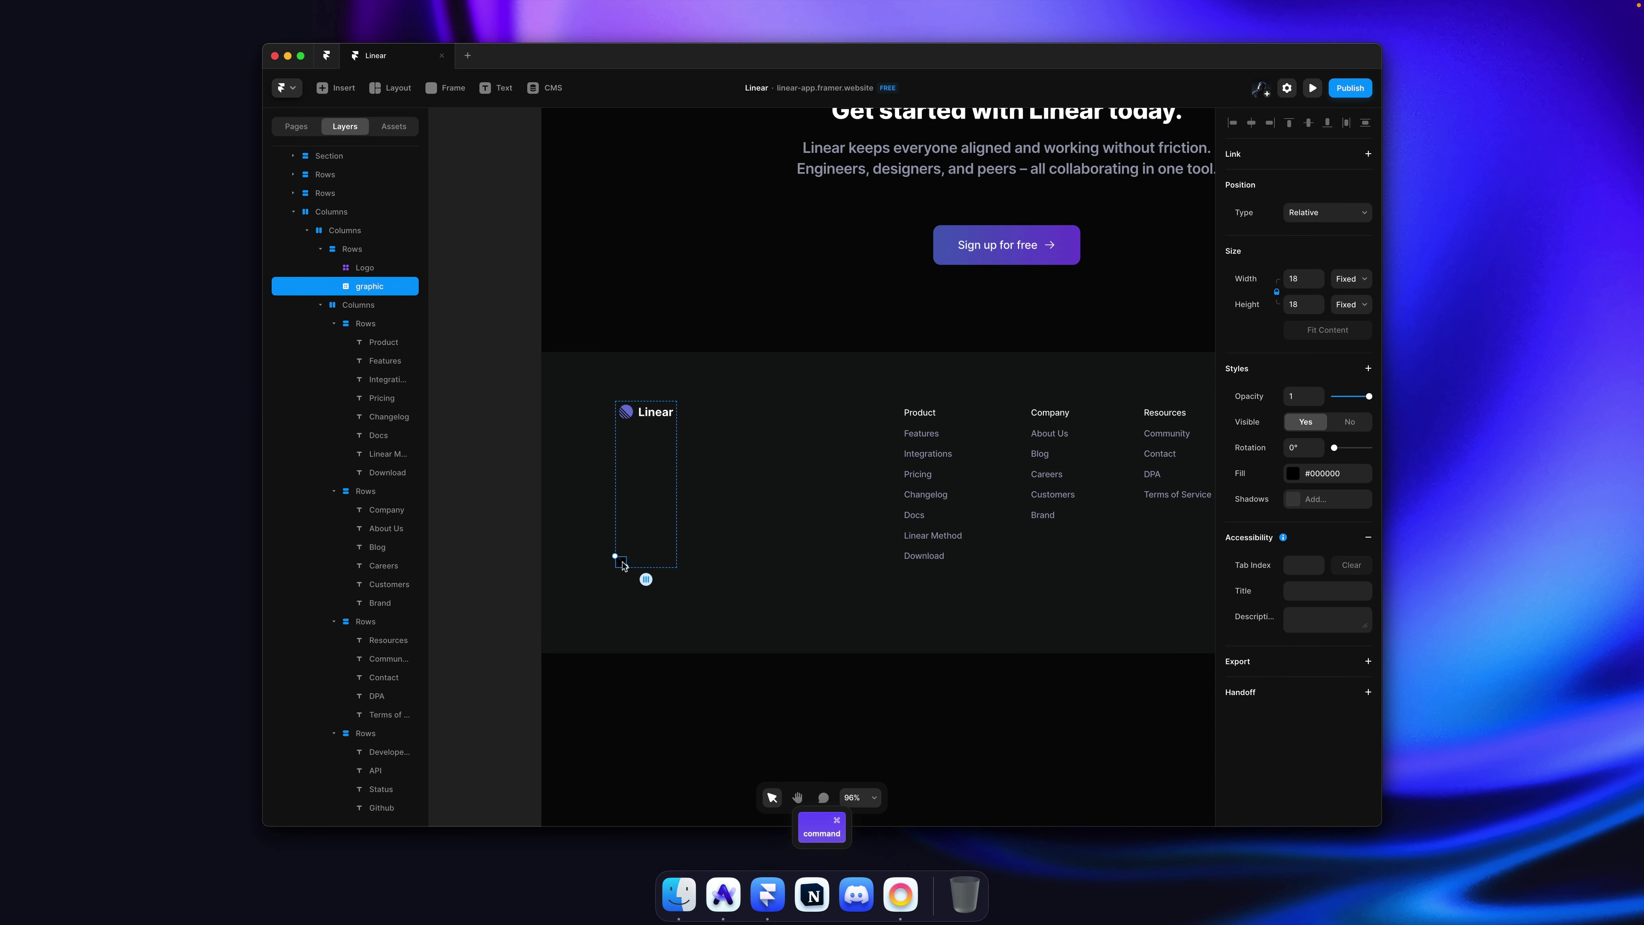
key("alt+super+Return")
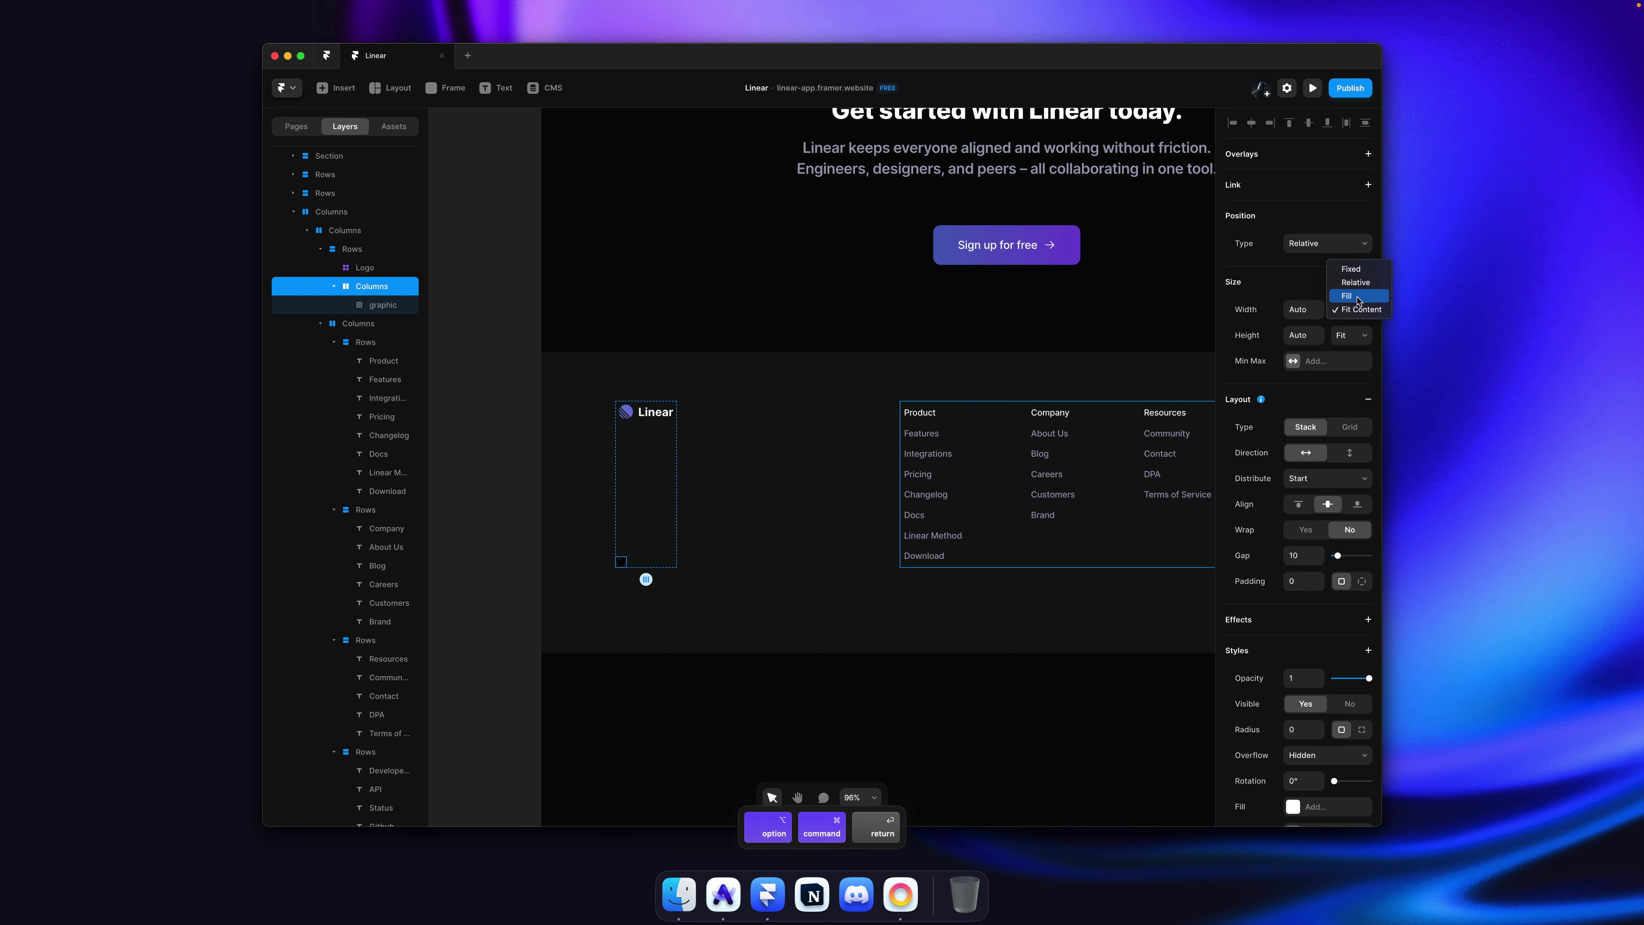
scroll(668, 570, "down", 2)
scroll(571, 561, "up", 5)
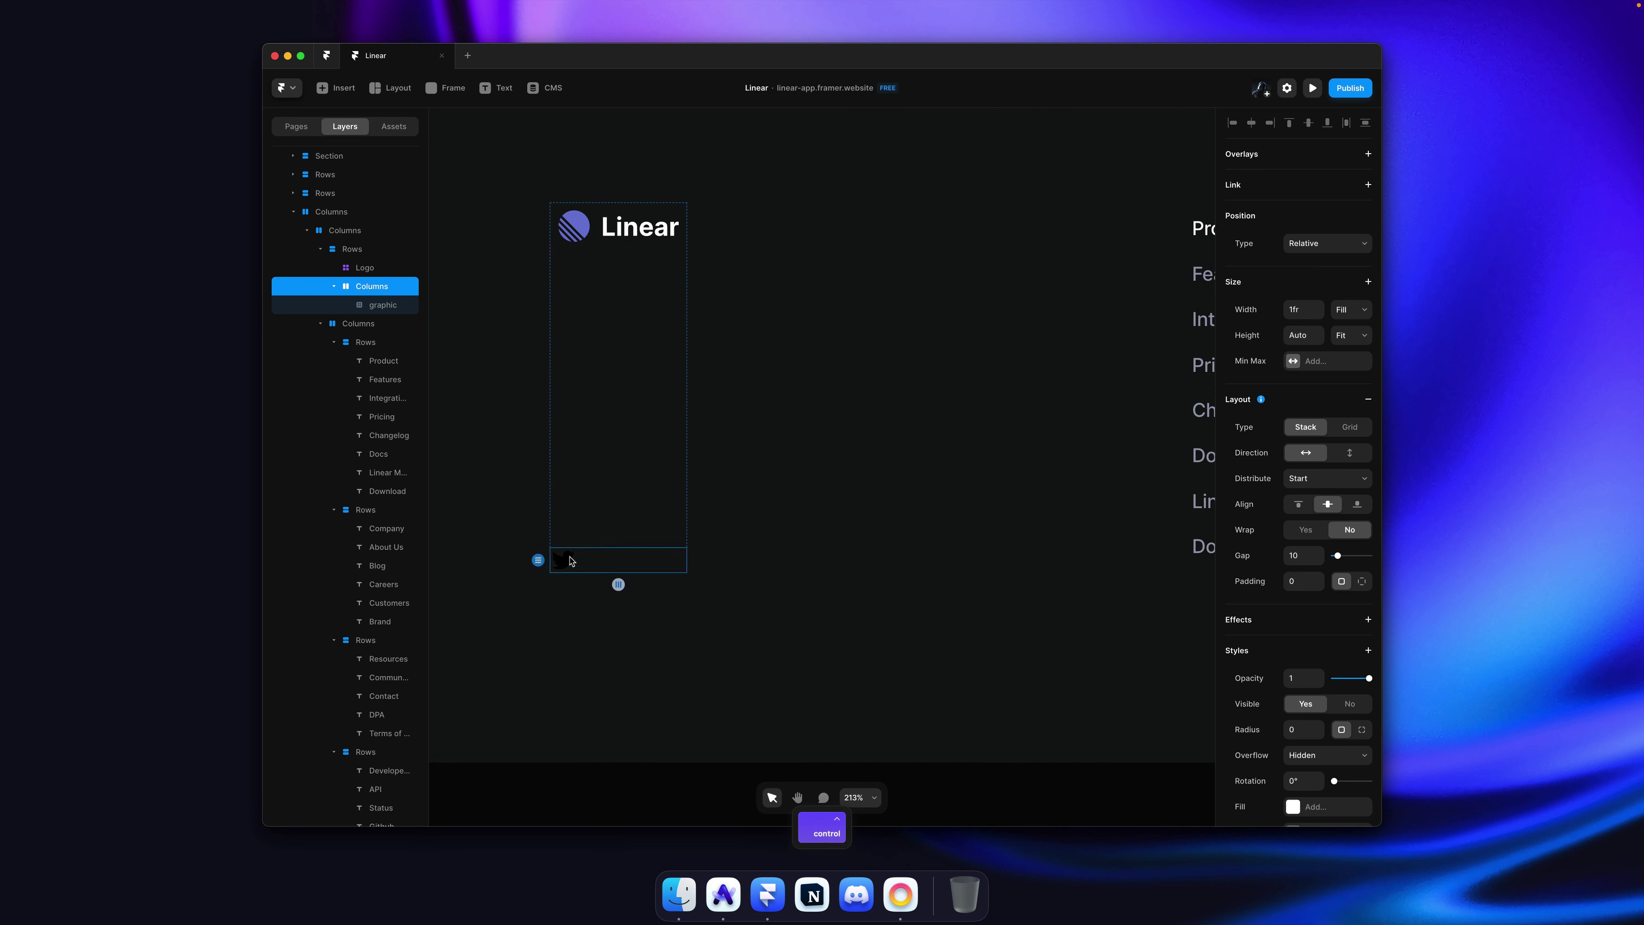
key("Escape")
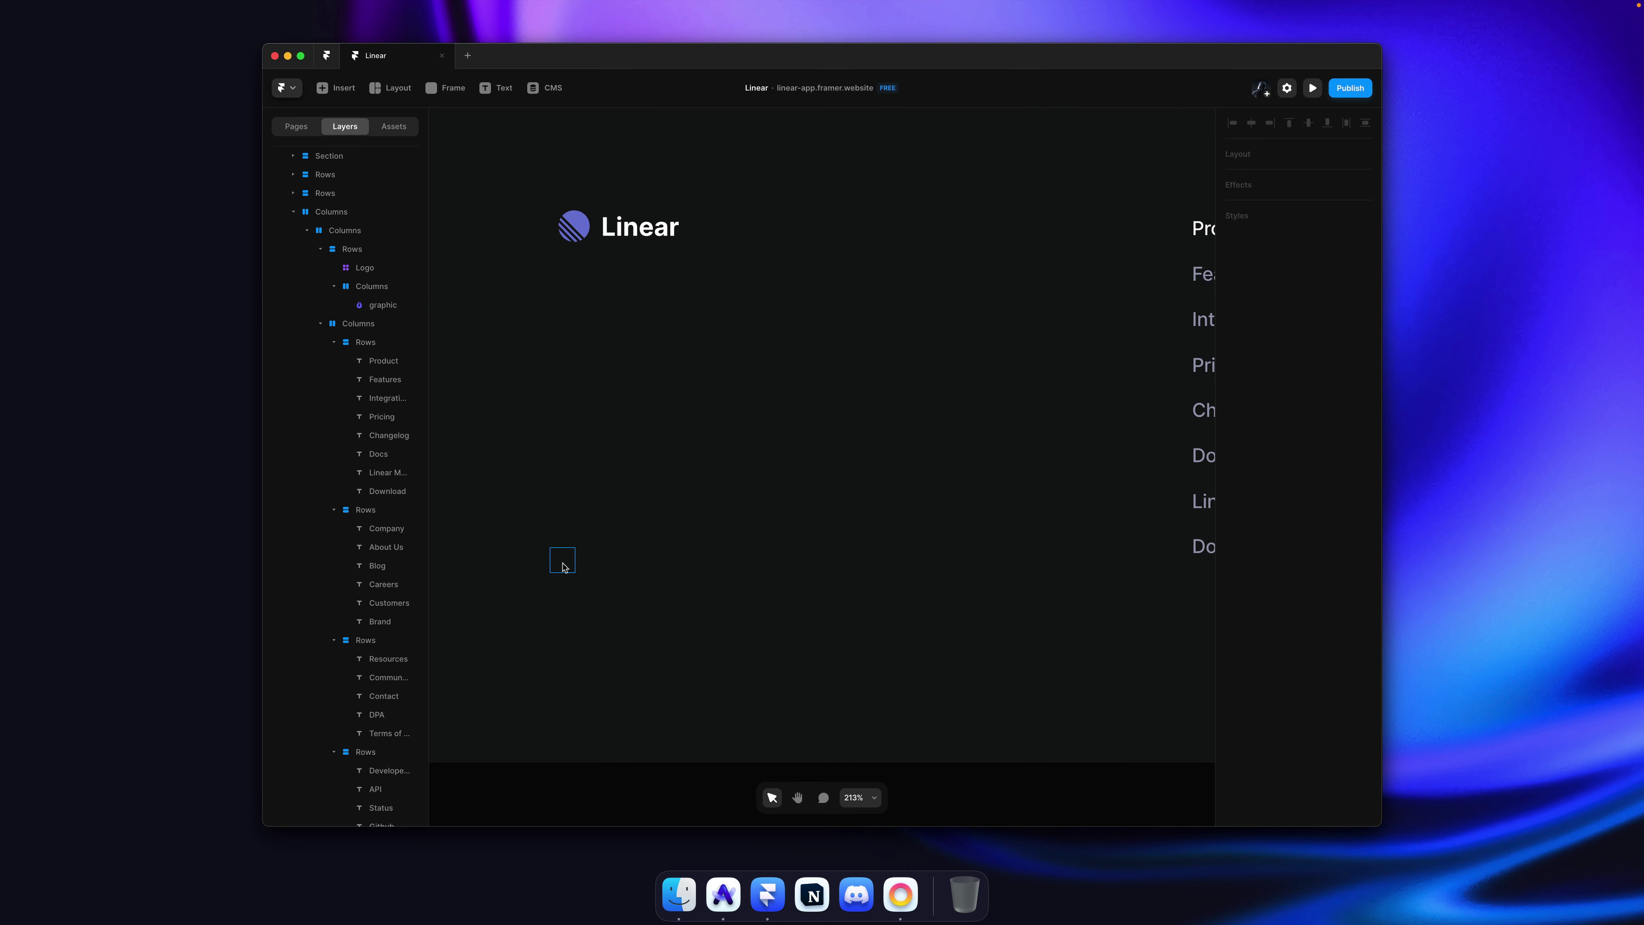
left_click(563, 567)
double_click(544, 559)
left_click(1320, 381)
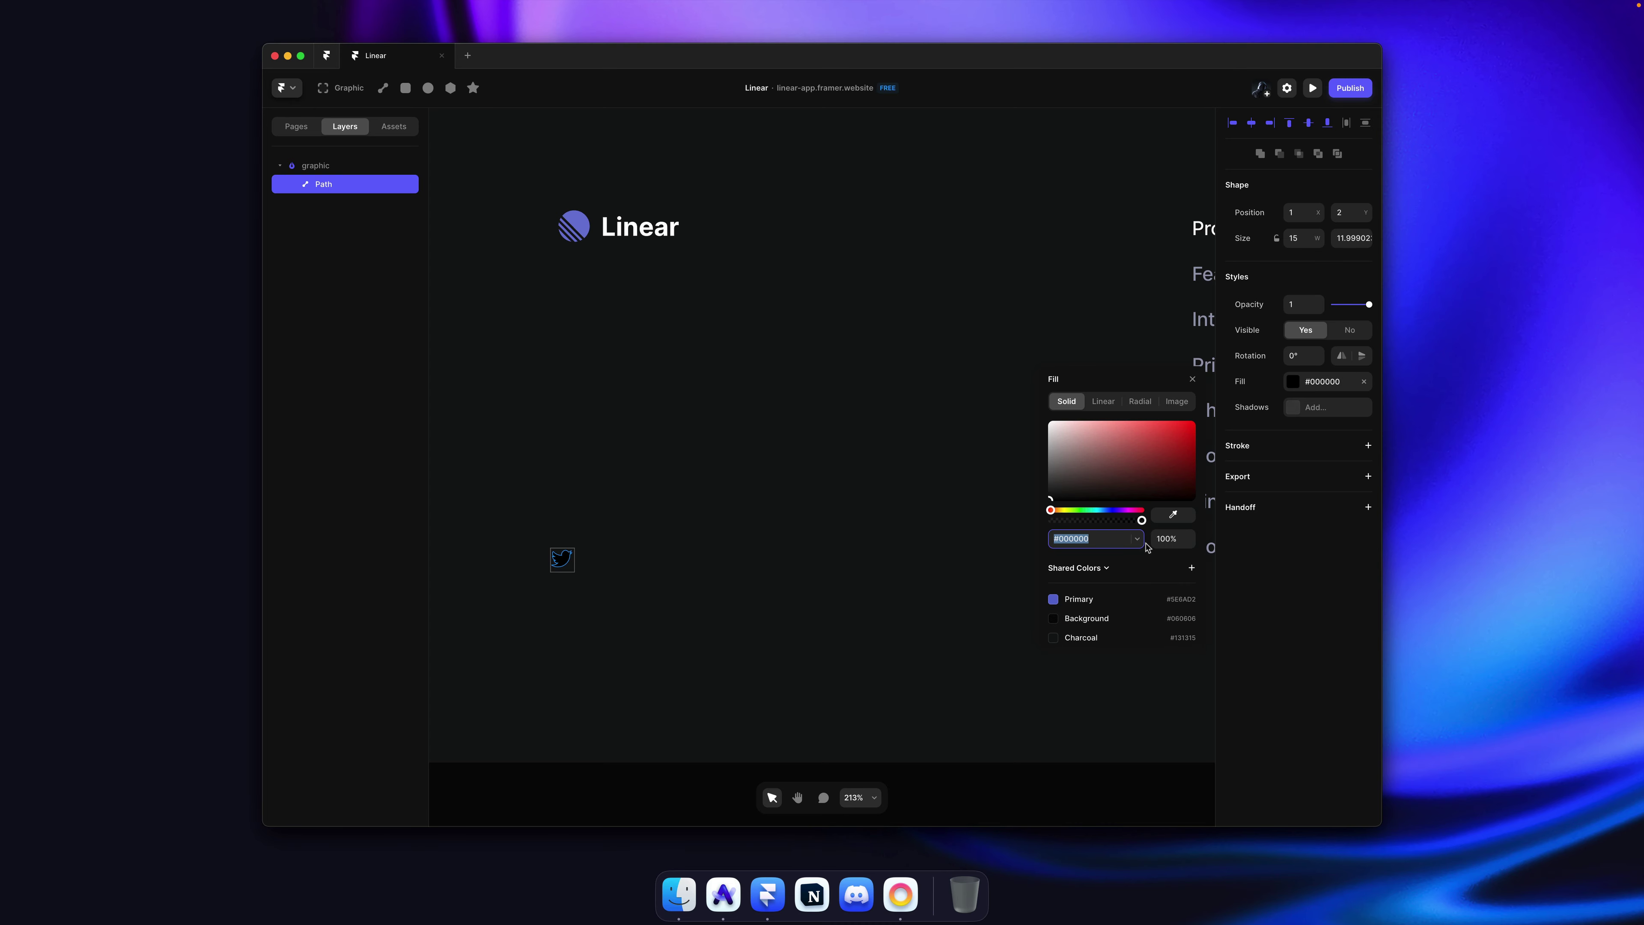
scroll(1096, 613, "down", 2)
left_click(1076, 629)
left_click(775, 477)
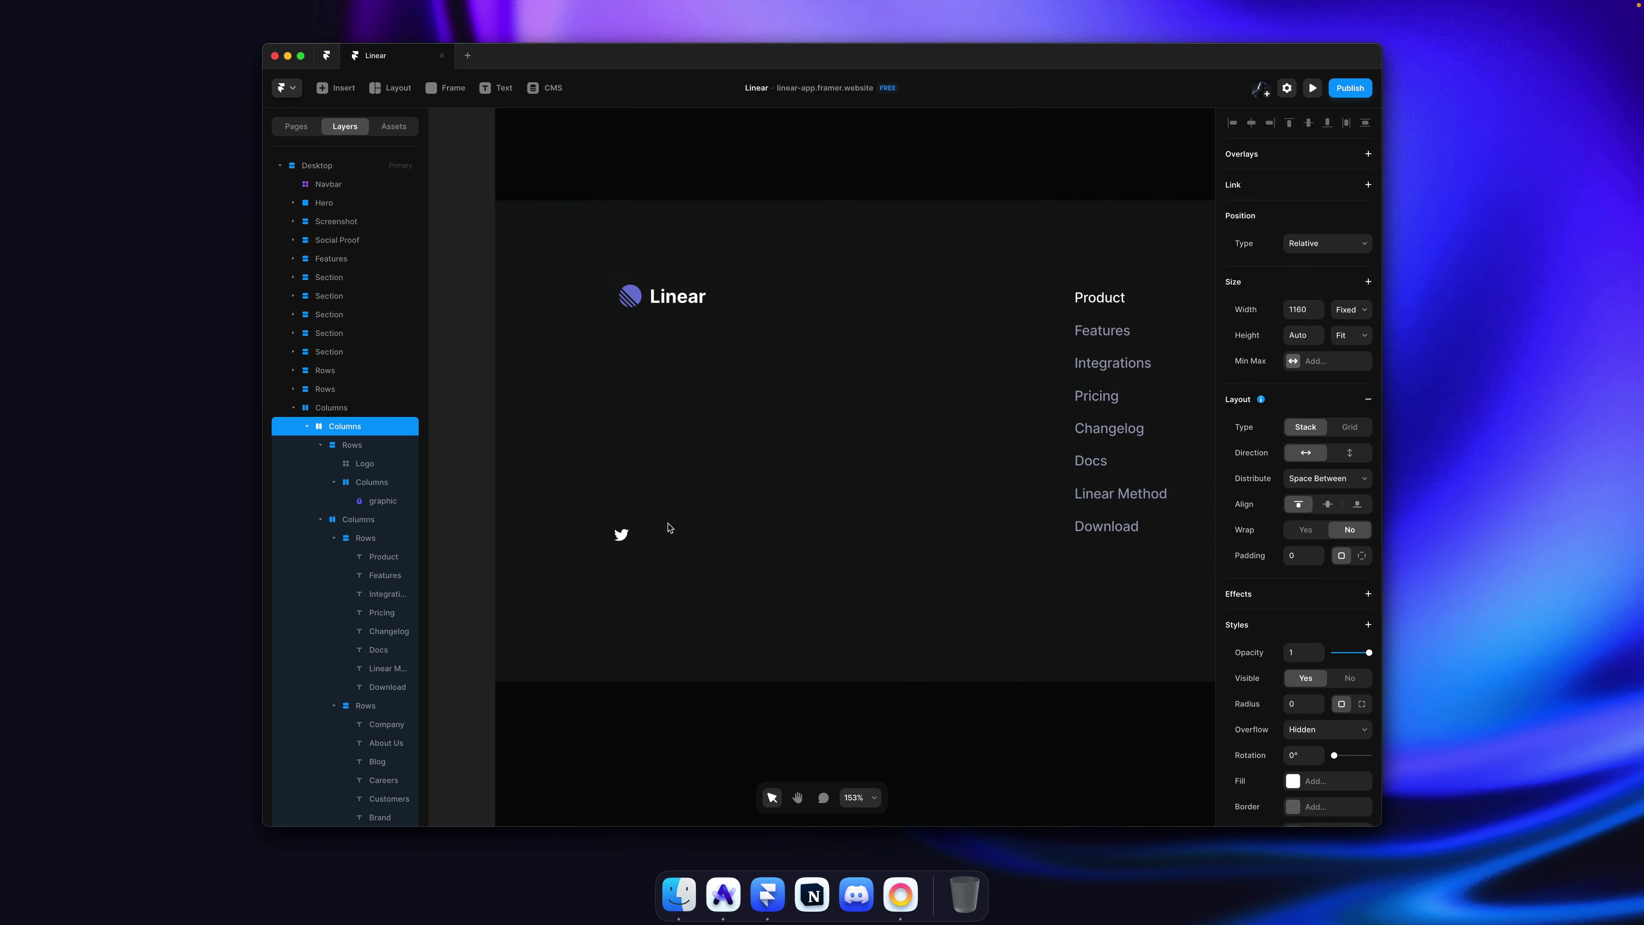
Step: Copy the GitHub svg element from Linear's DevTools and paste it into Framer
key("super+Tab")
right_click(555, 520)
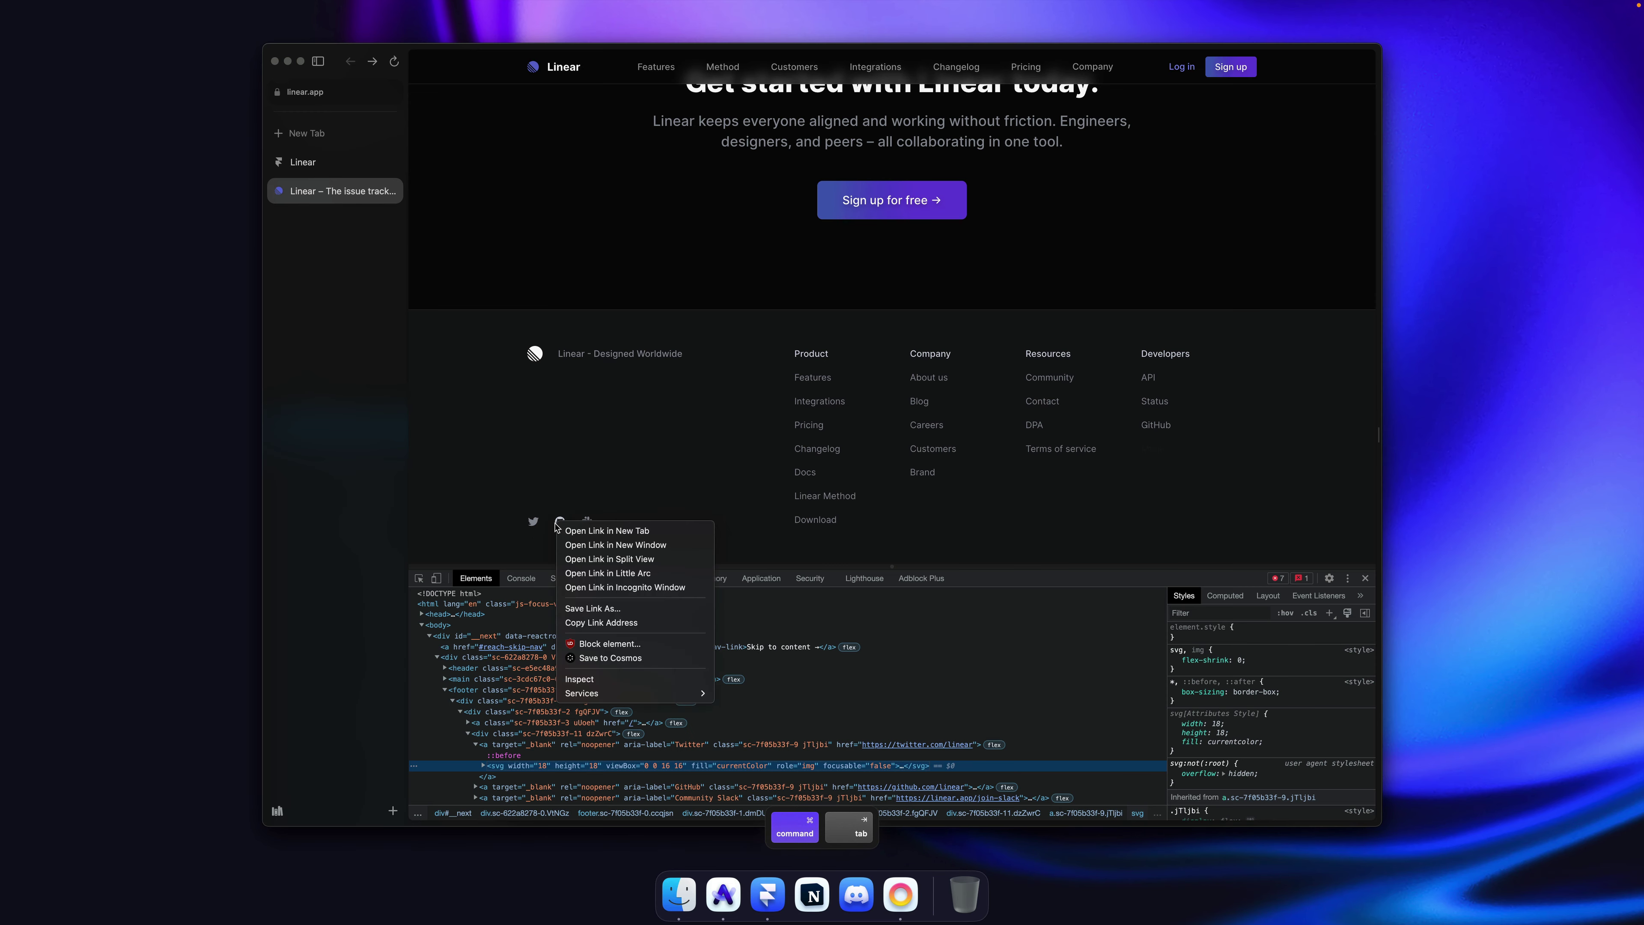
key("Escape")
scroll(508, 769, "down", 1)
scroll(499, 758, "down", 1)
left_click(476, 727)
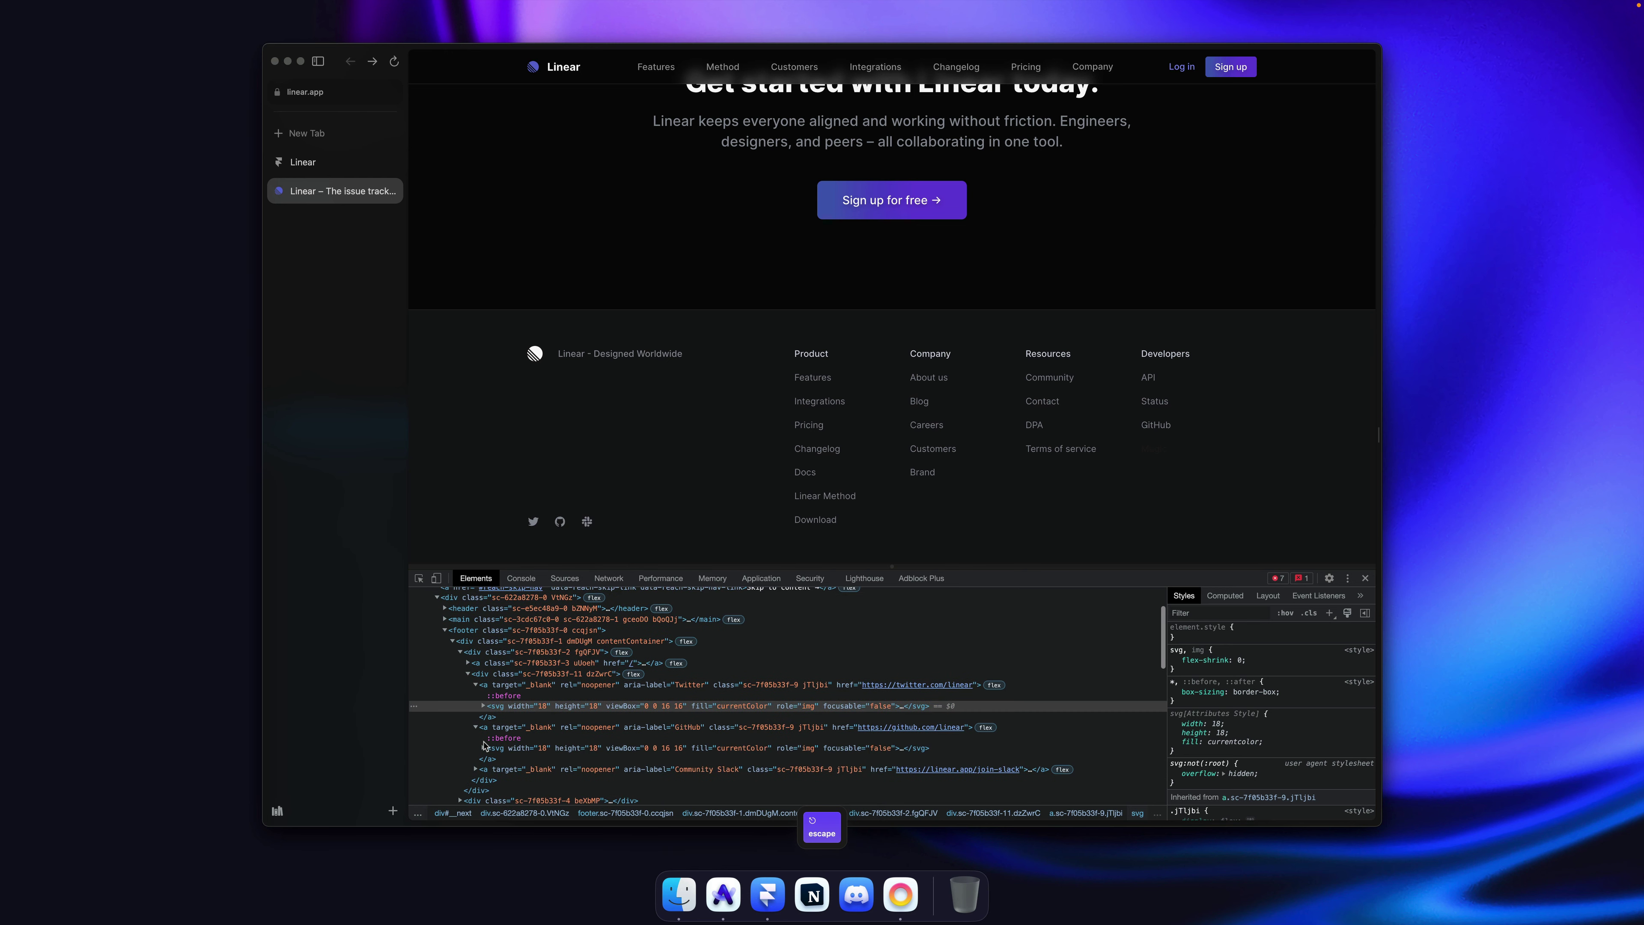
right_click(508, 750)
mouse_move(583, 738)
left_click(679, 737)
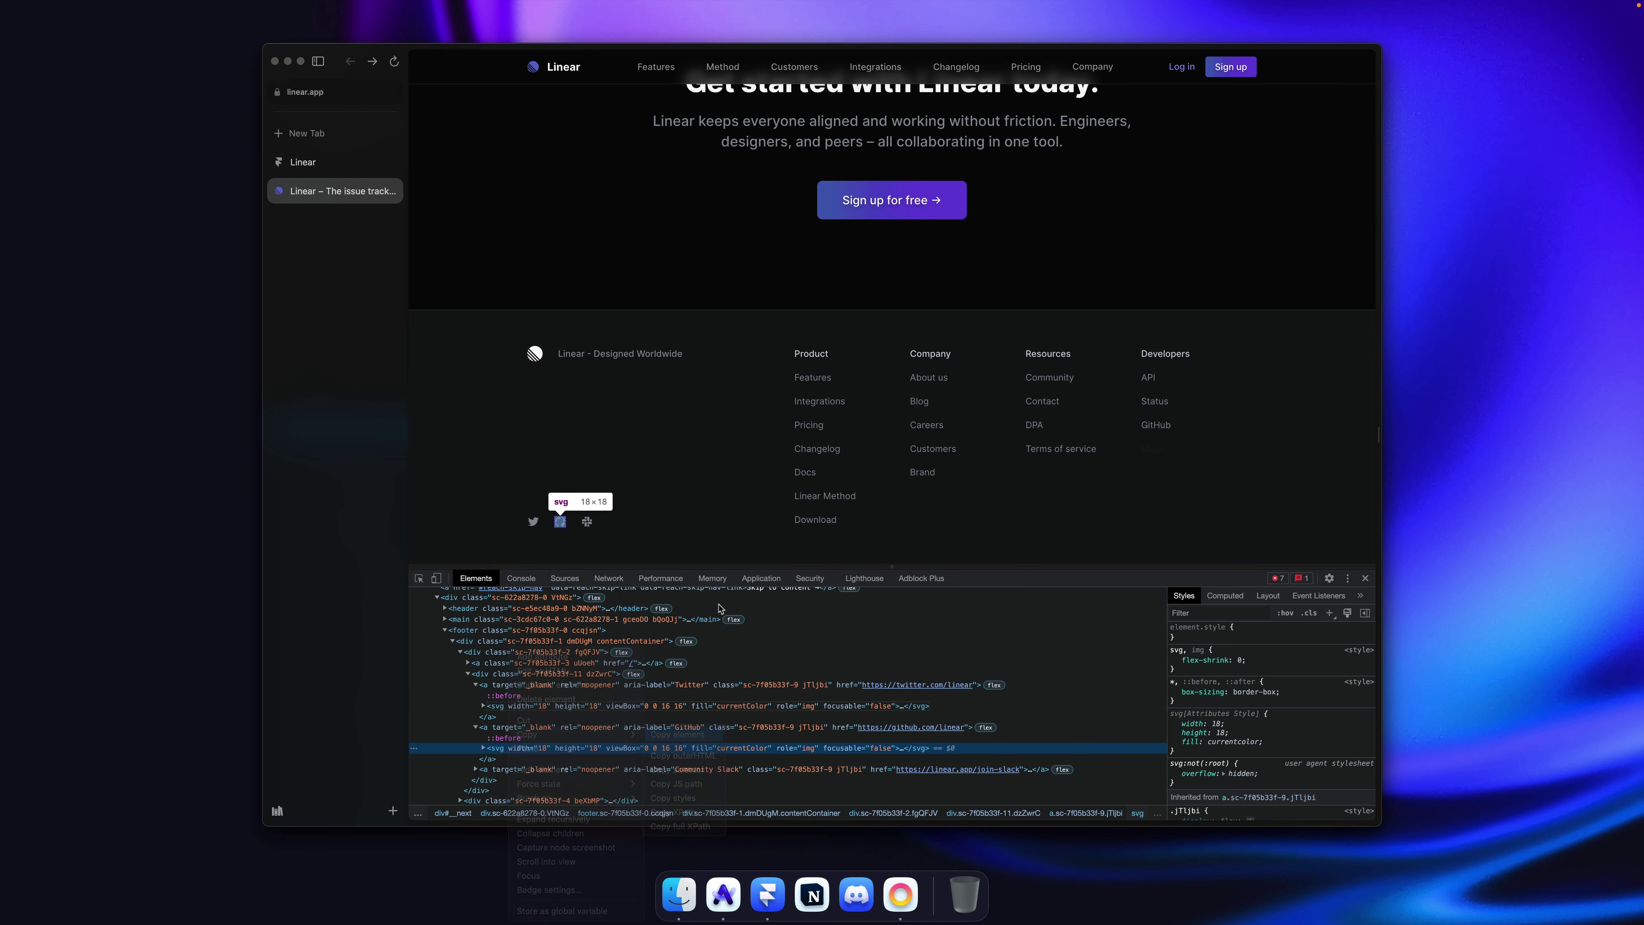
key("super+Tab")
key("super+v")
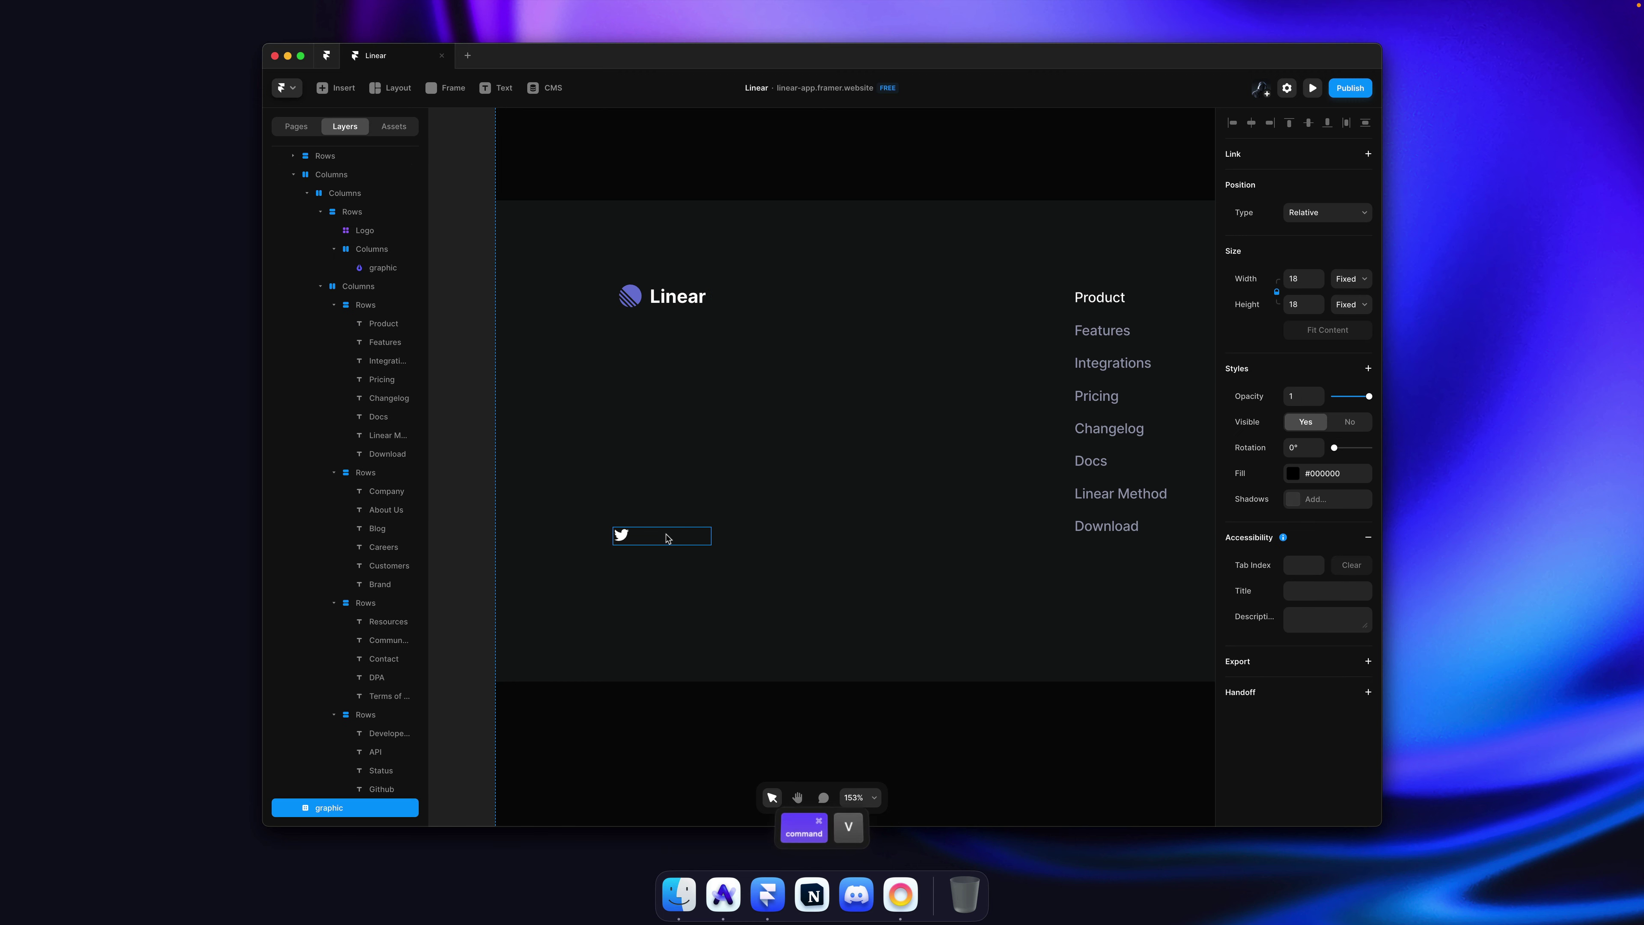
Step: Move the GitHub graphic into the icon row beside Twitter and fill it White
key("super+x")
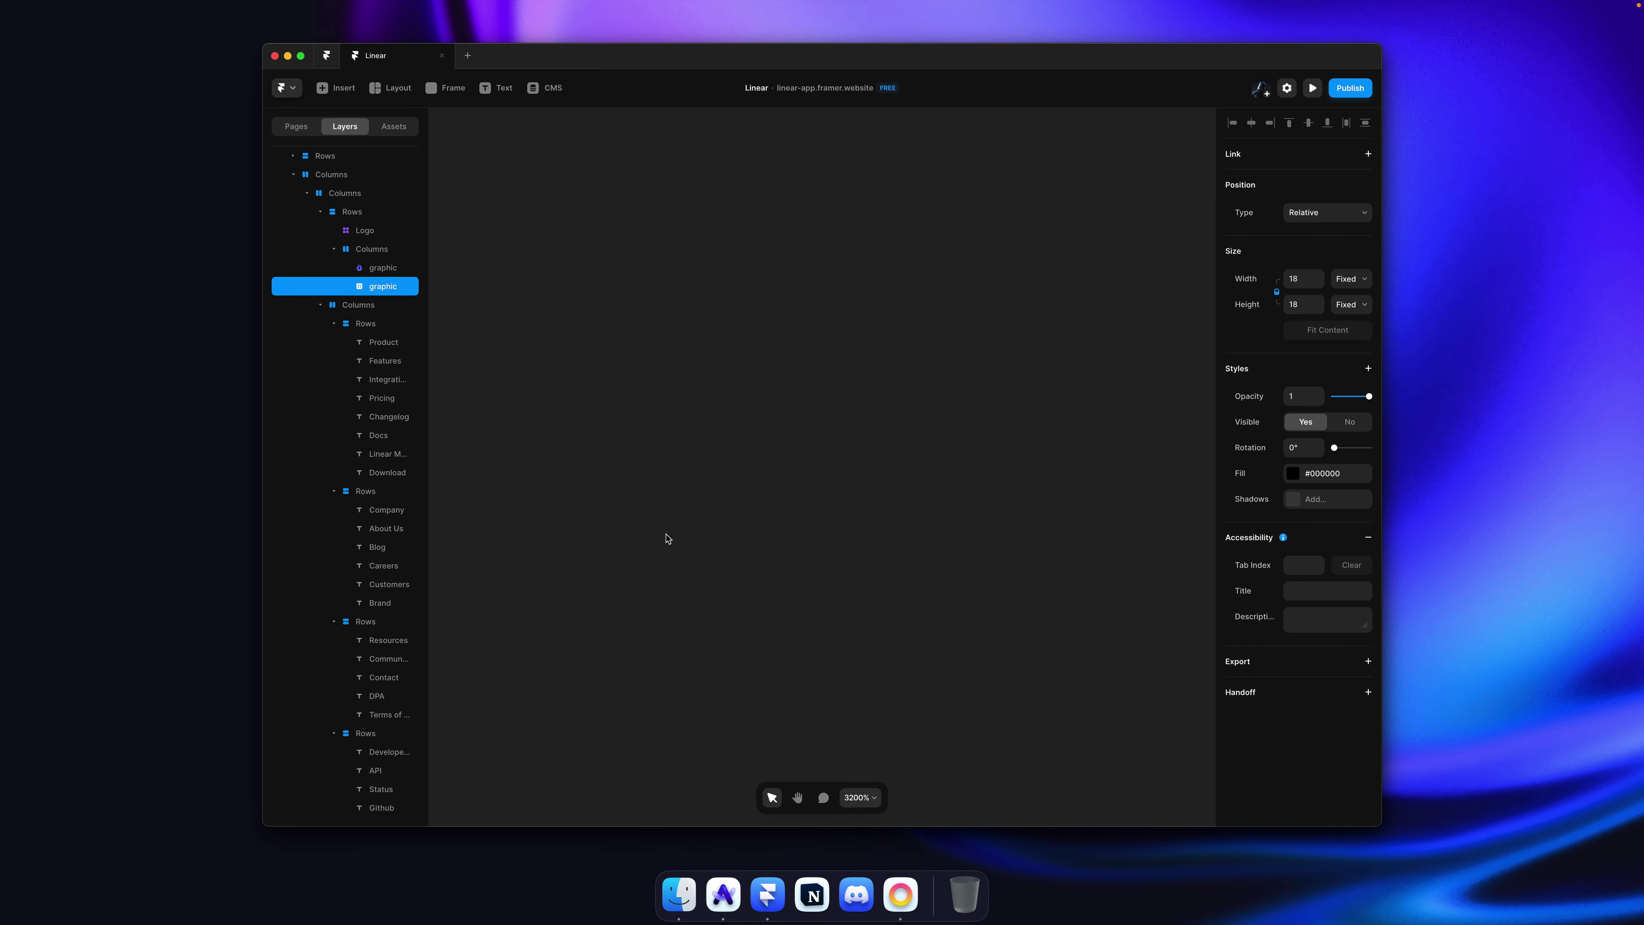
scroll(667, 538, "down", 10)
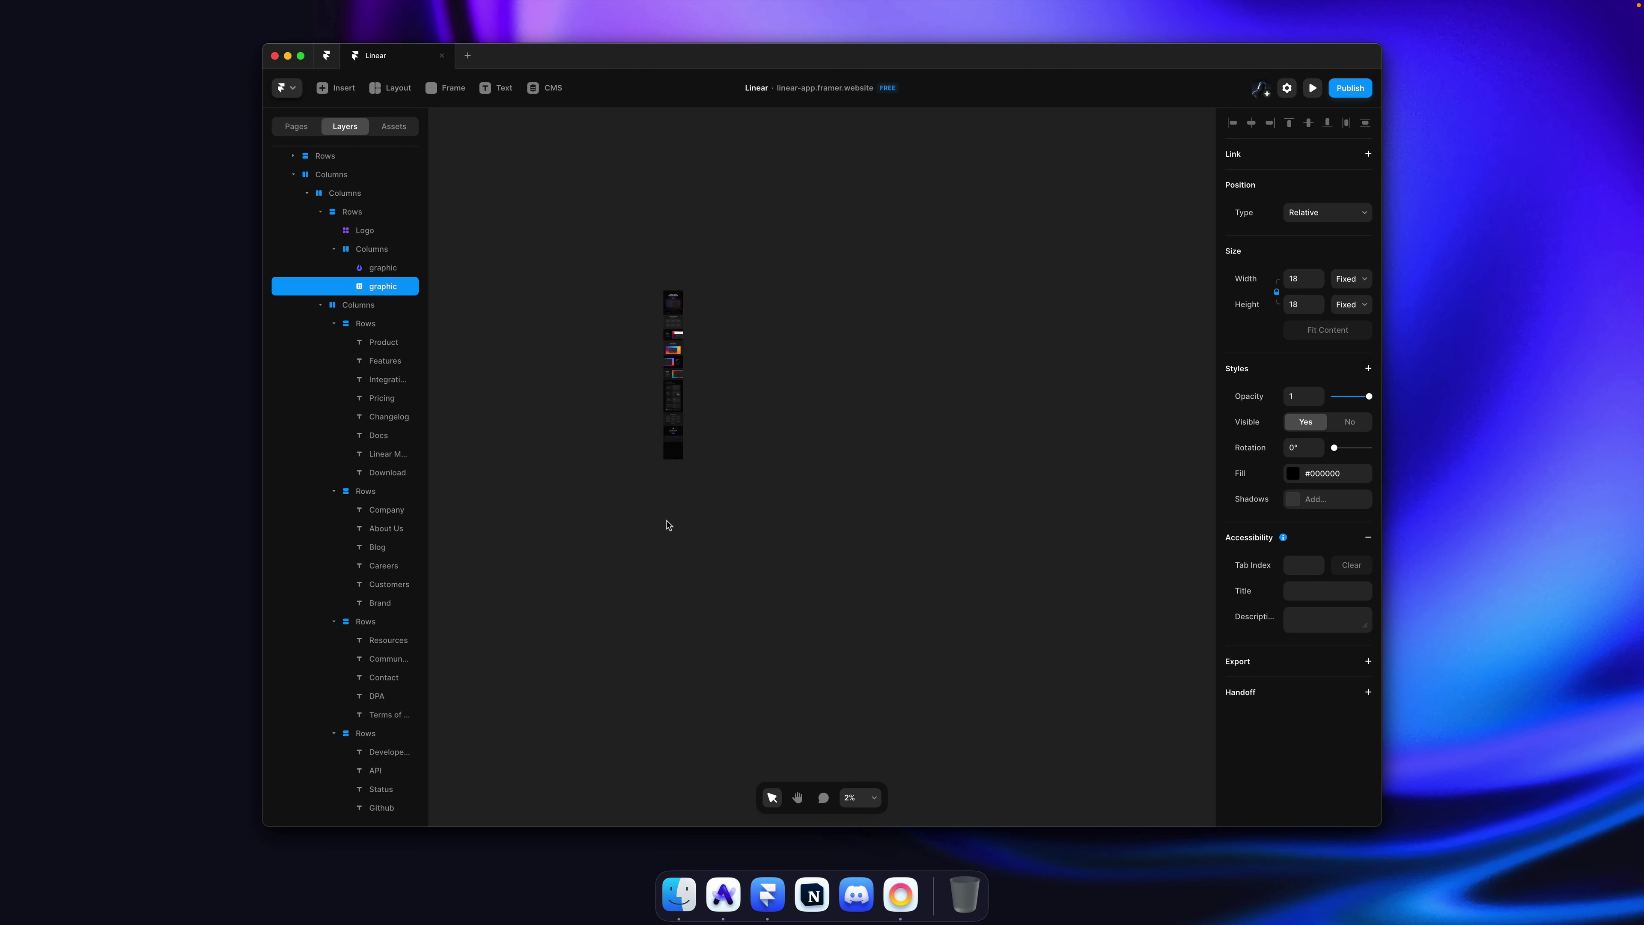
scroll(660, 458, "up", 15)
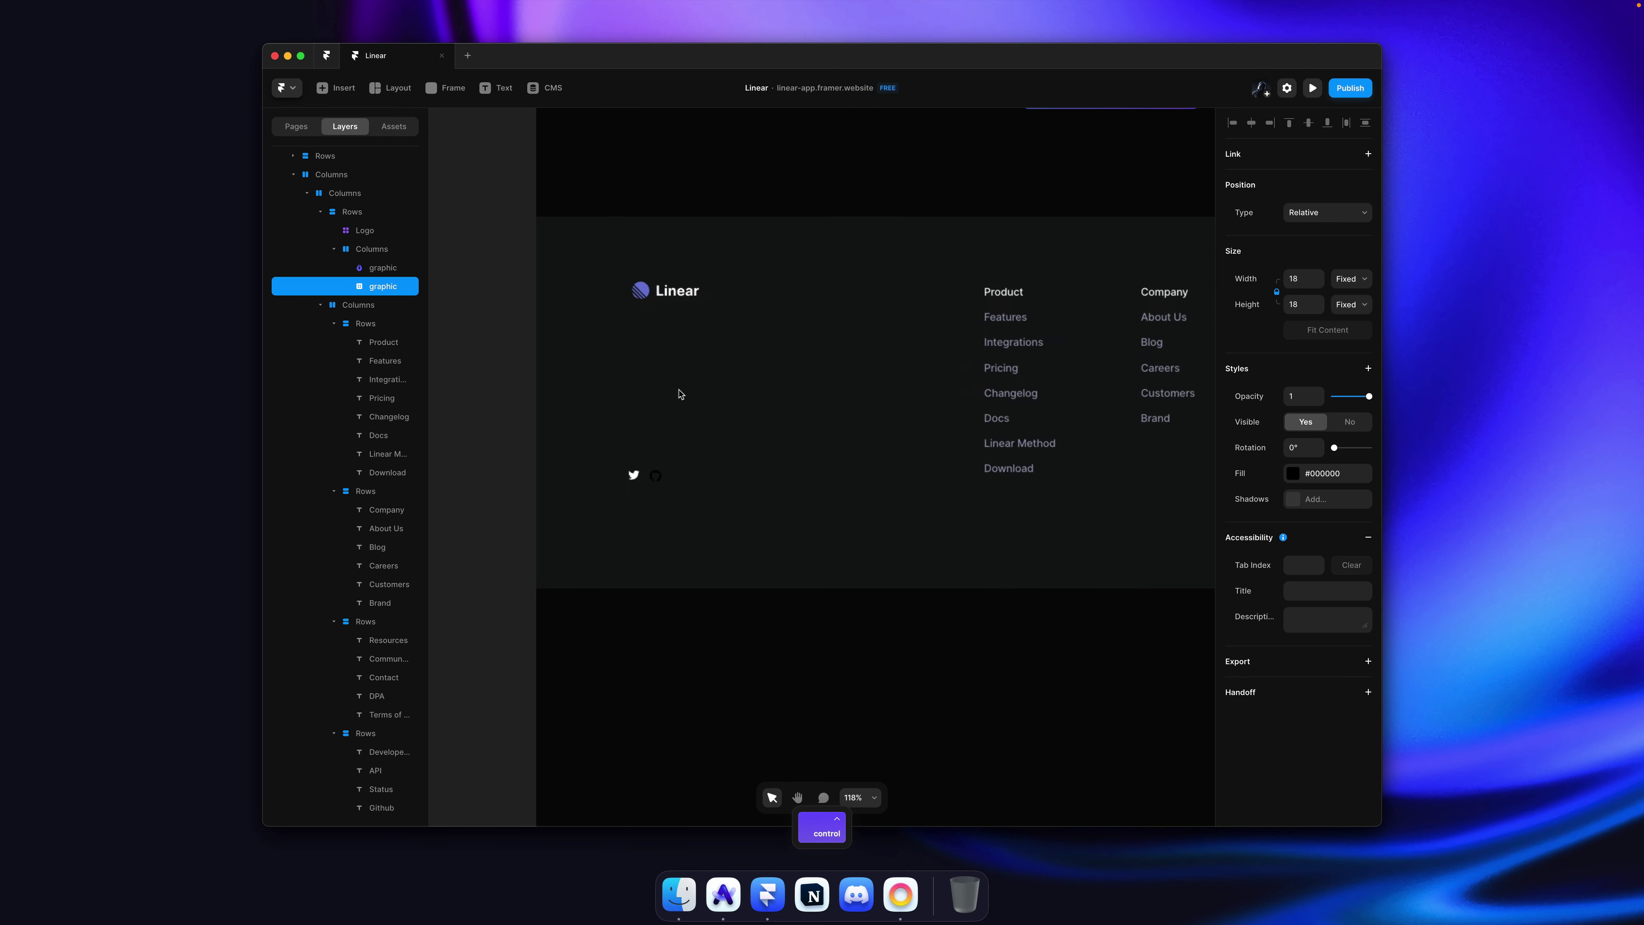
scroll(679, 408, "up", 5)
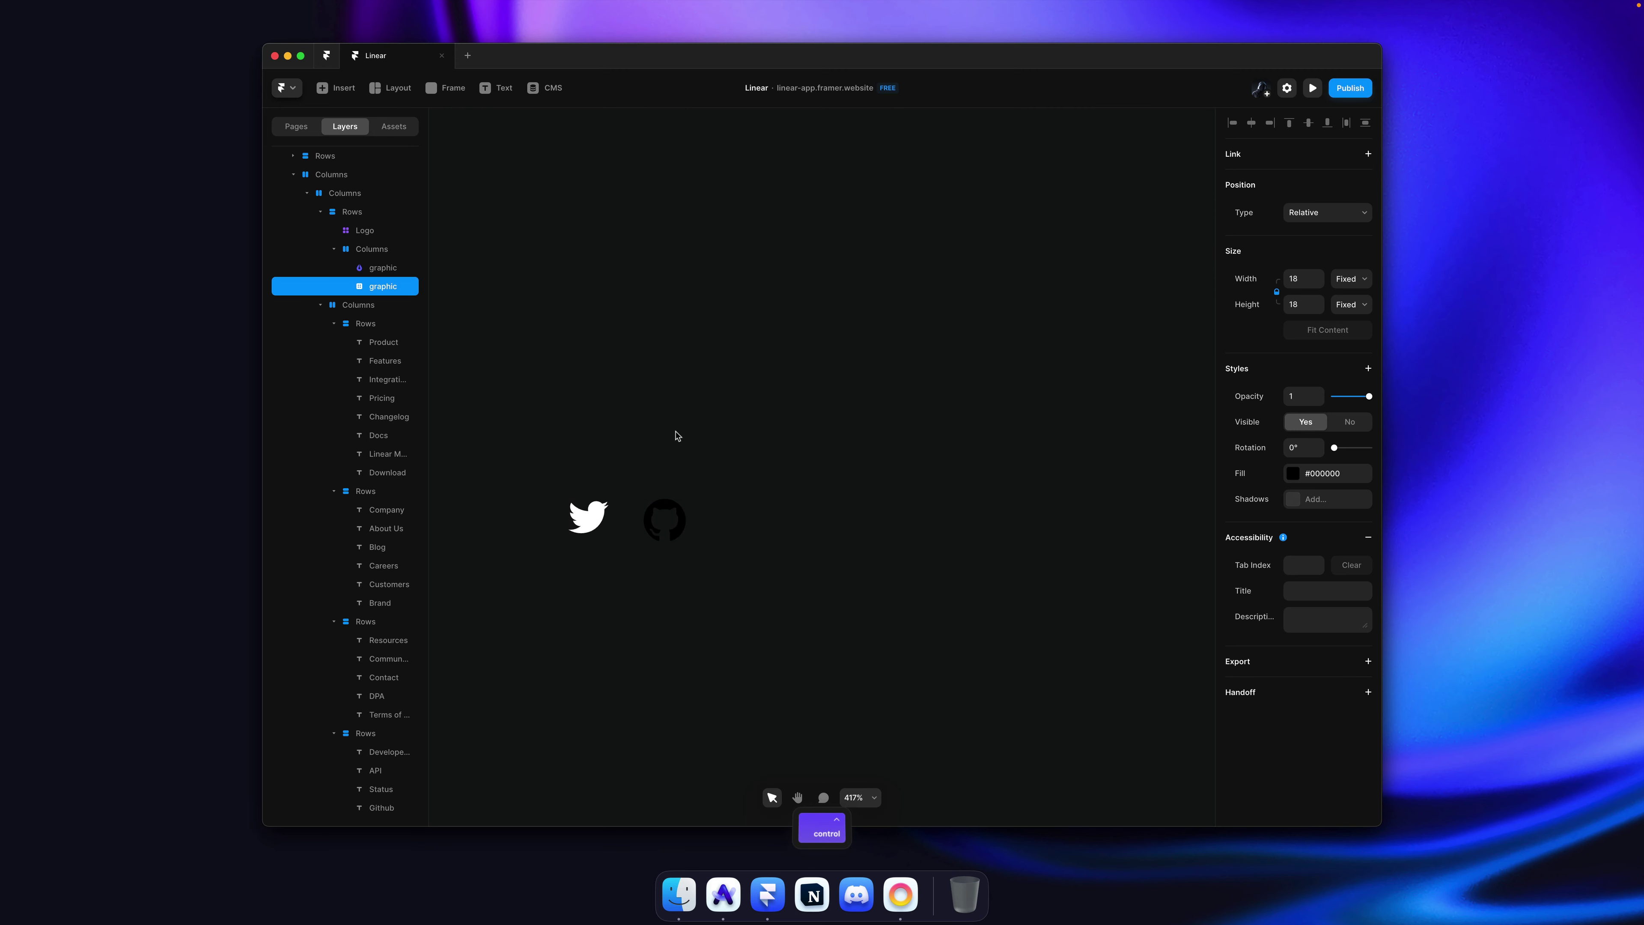
scroll(677, 435, "down", 3)
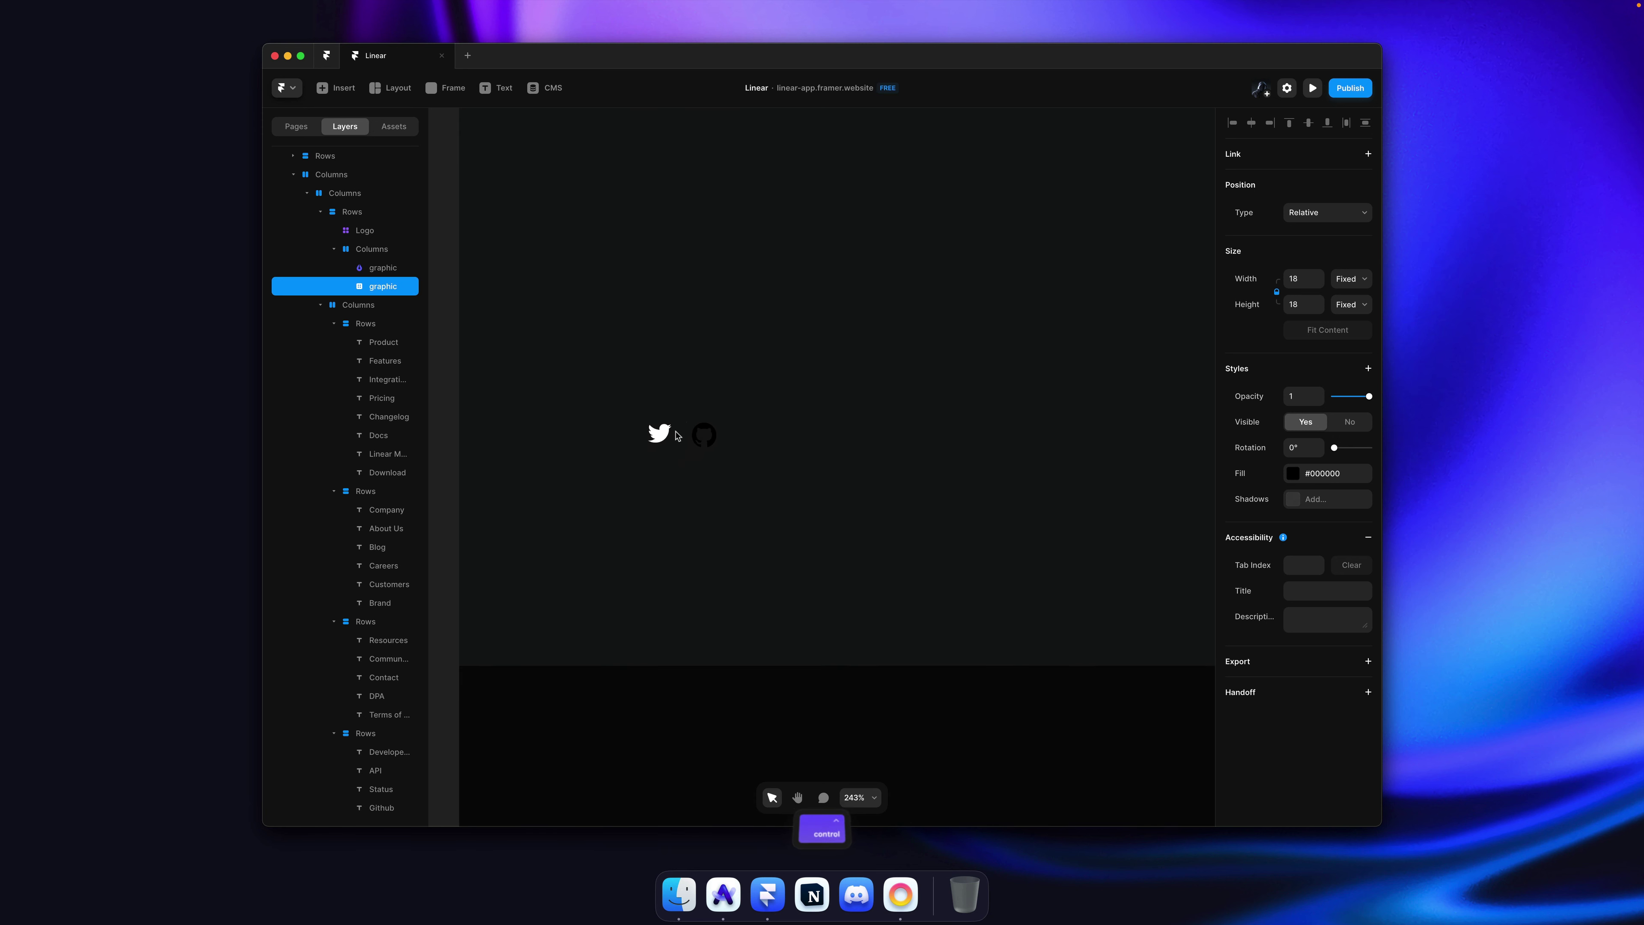
double_click(699, 440)
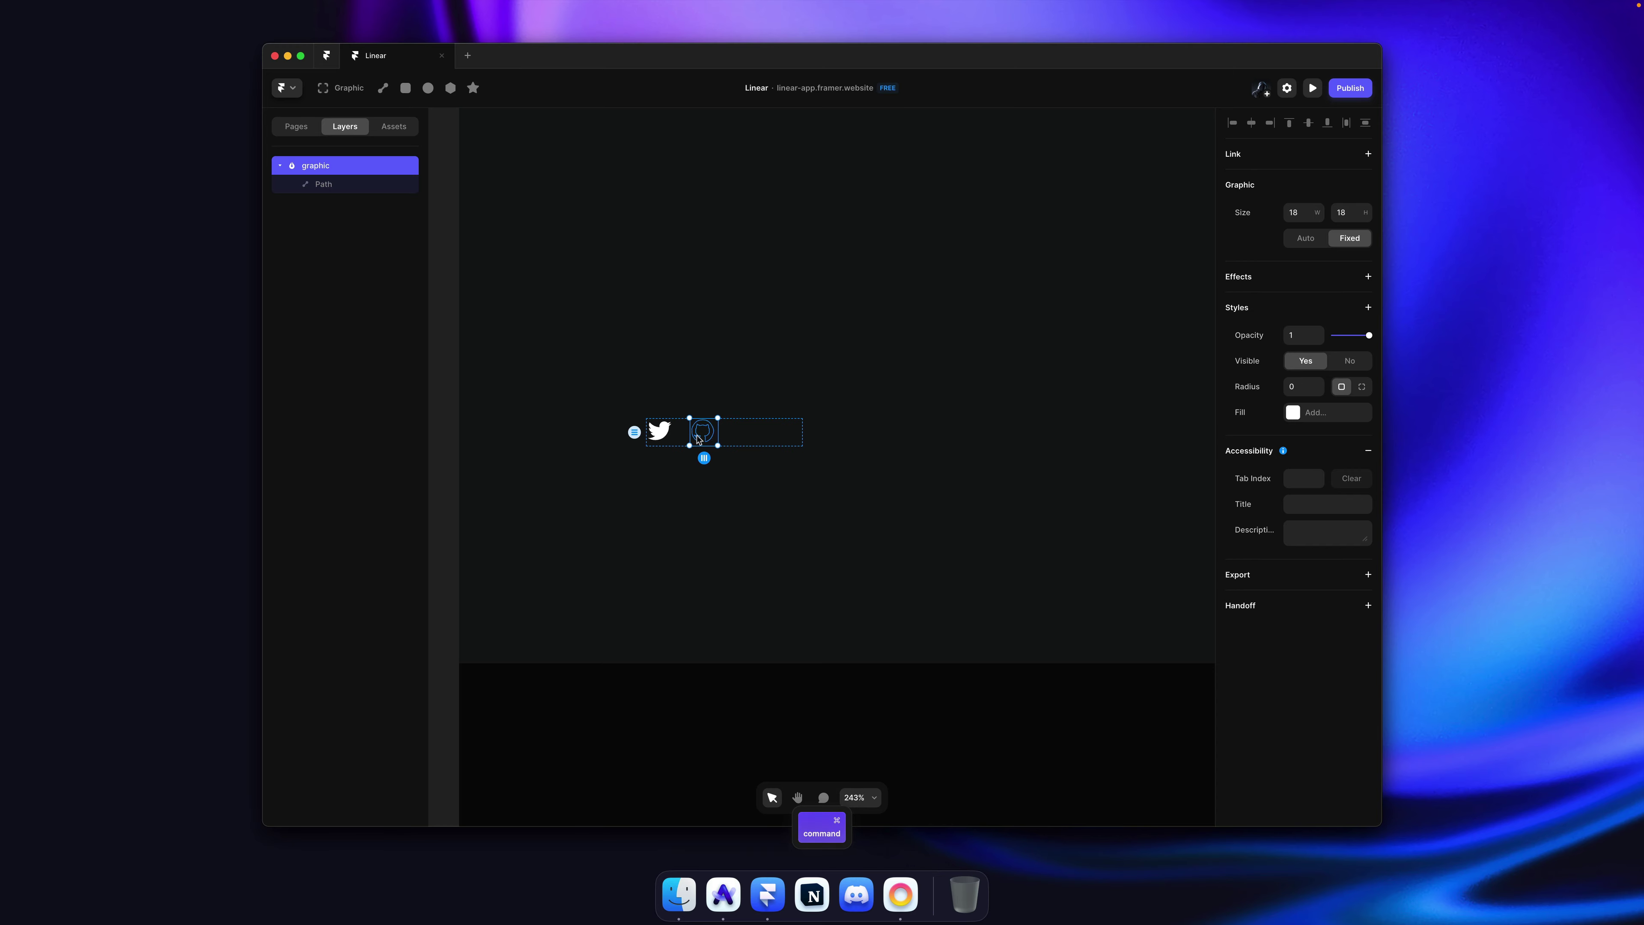
left_click(700, 440, "super")
left_click(1335, 386)
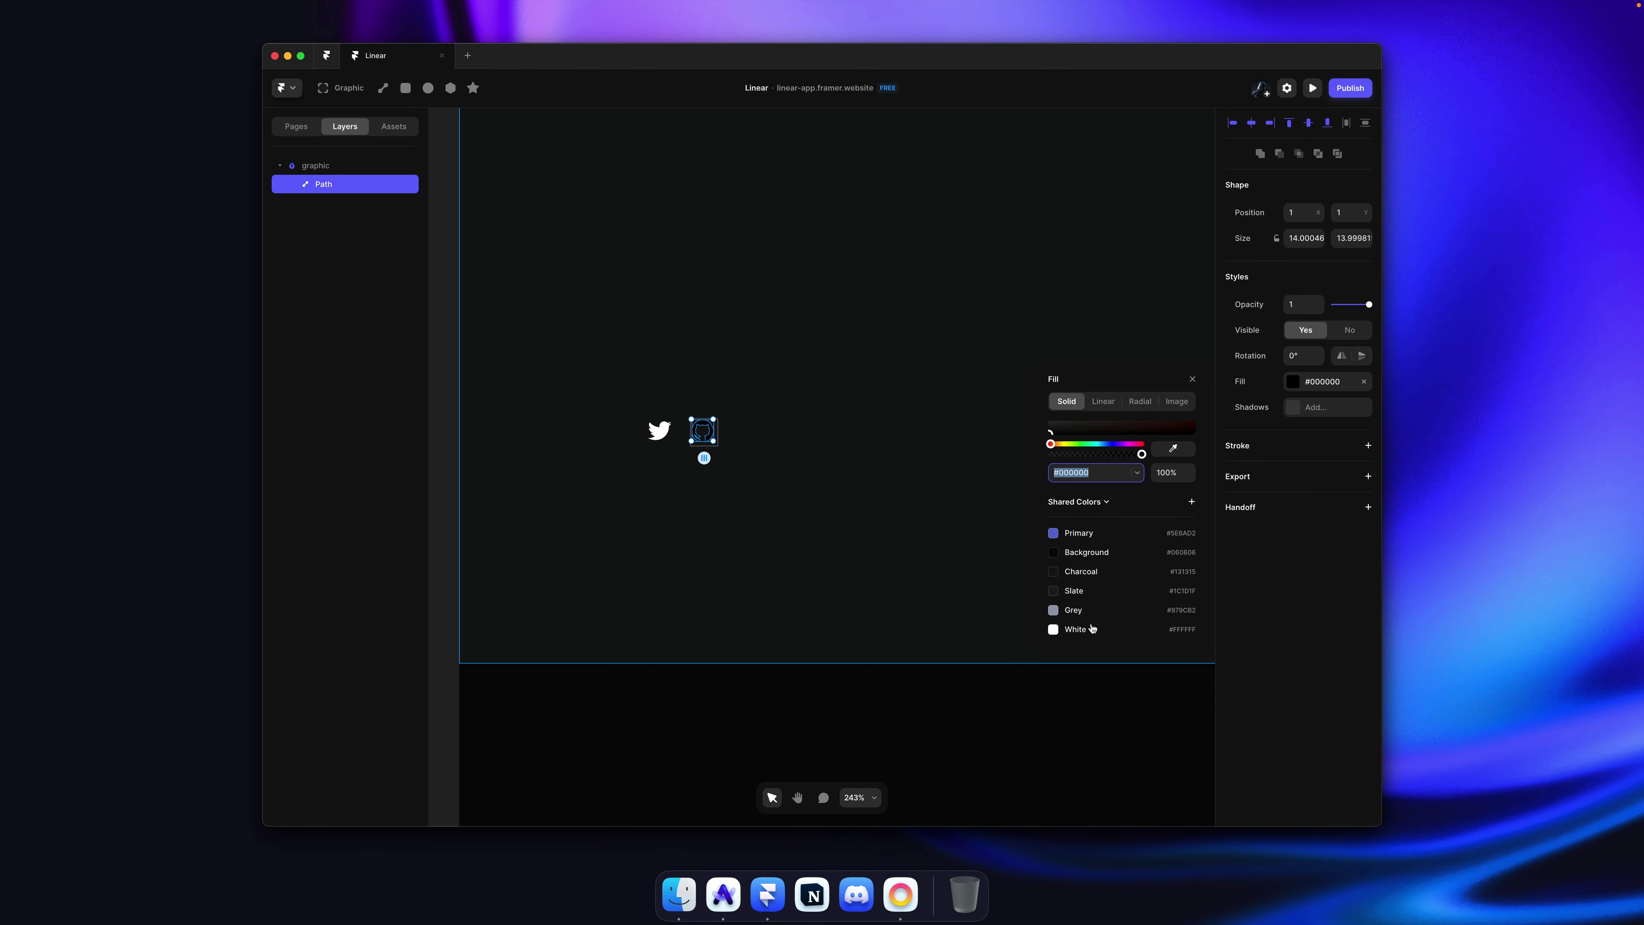
left_click(771, 363)
Step: Copy the Slack svg element from the Community link in Linear's DevTools
key("super+Tab")
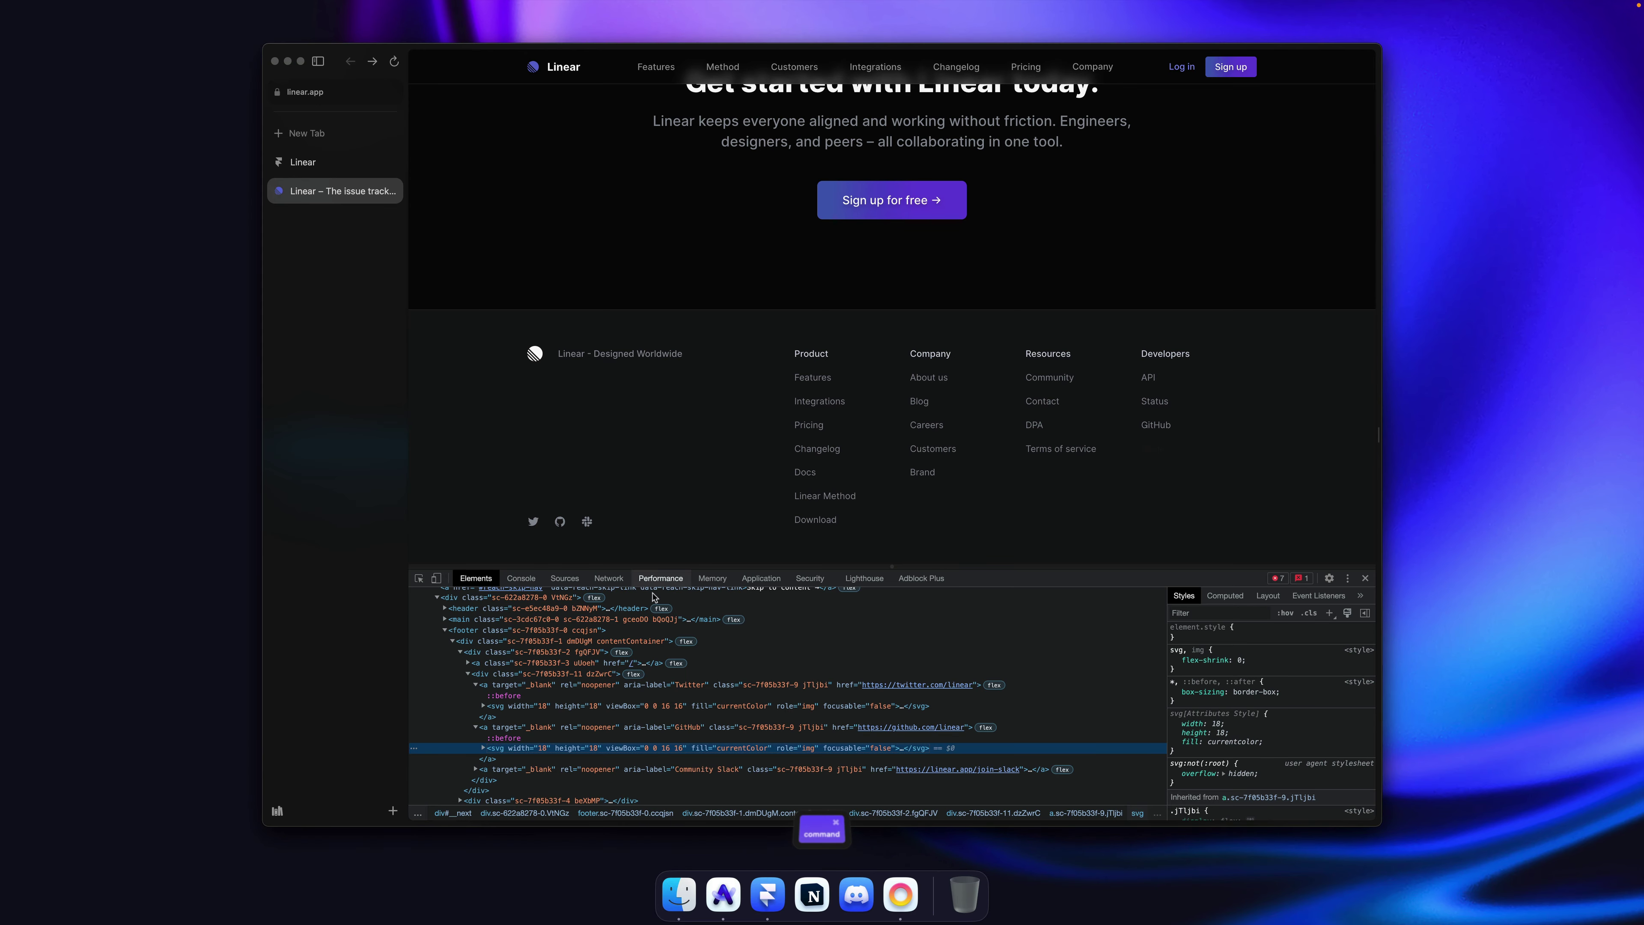
scroll(476, 701, "down", 1)
left_click(476, 701)
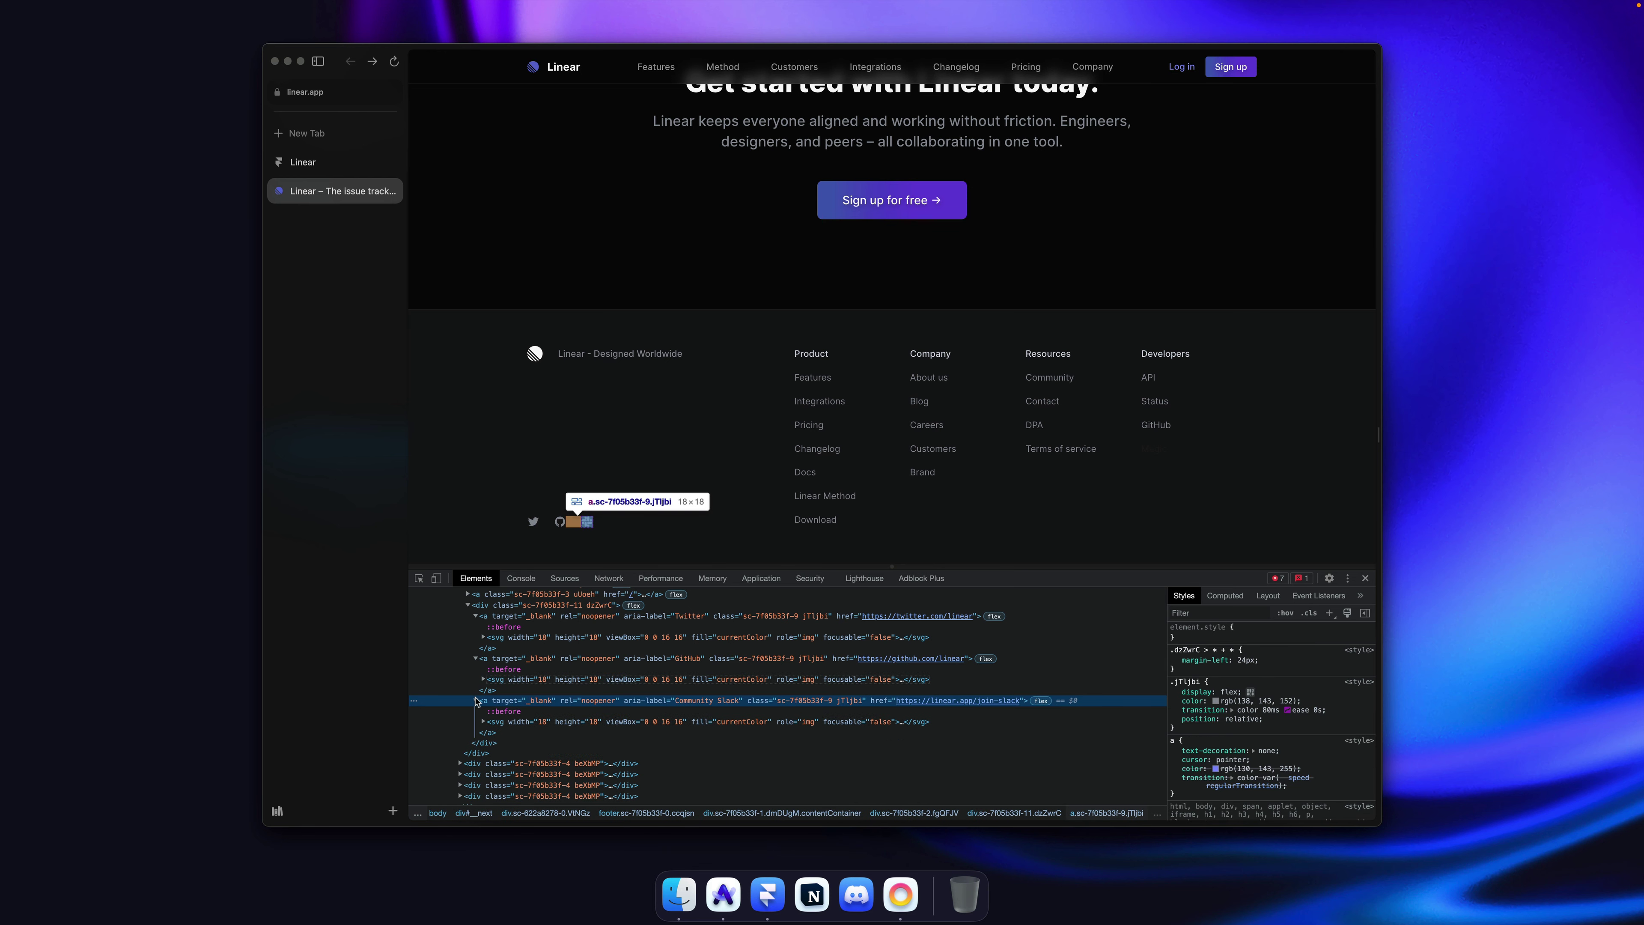
left_click(509, 723)
right_click(511, 722)
mouse_move(583, 733)
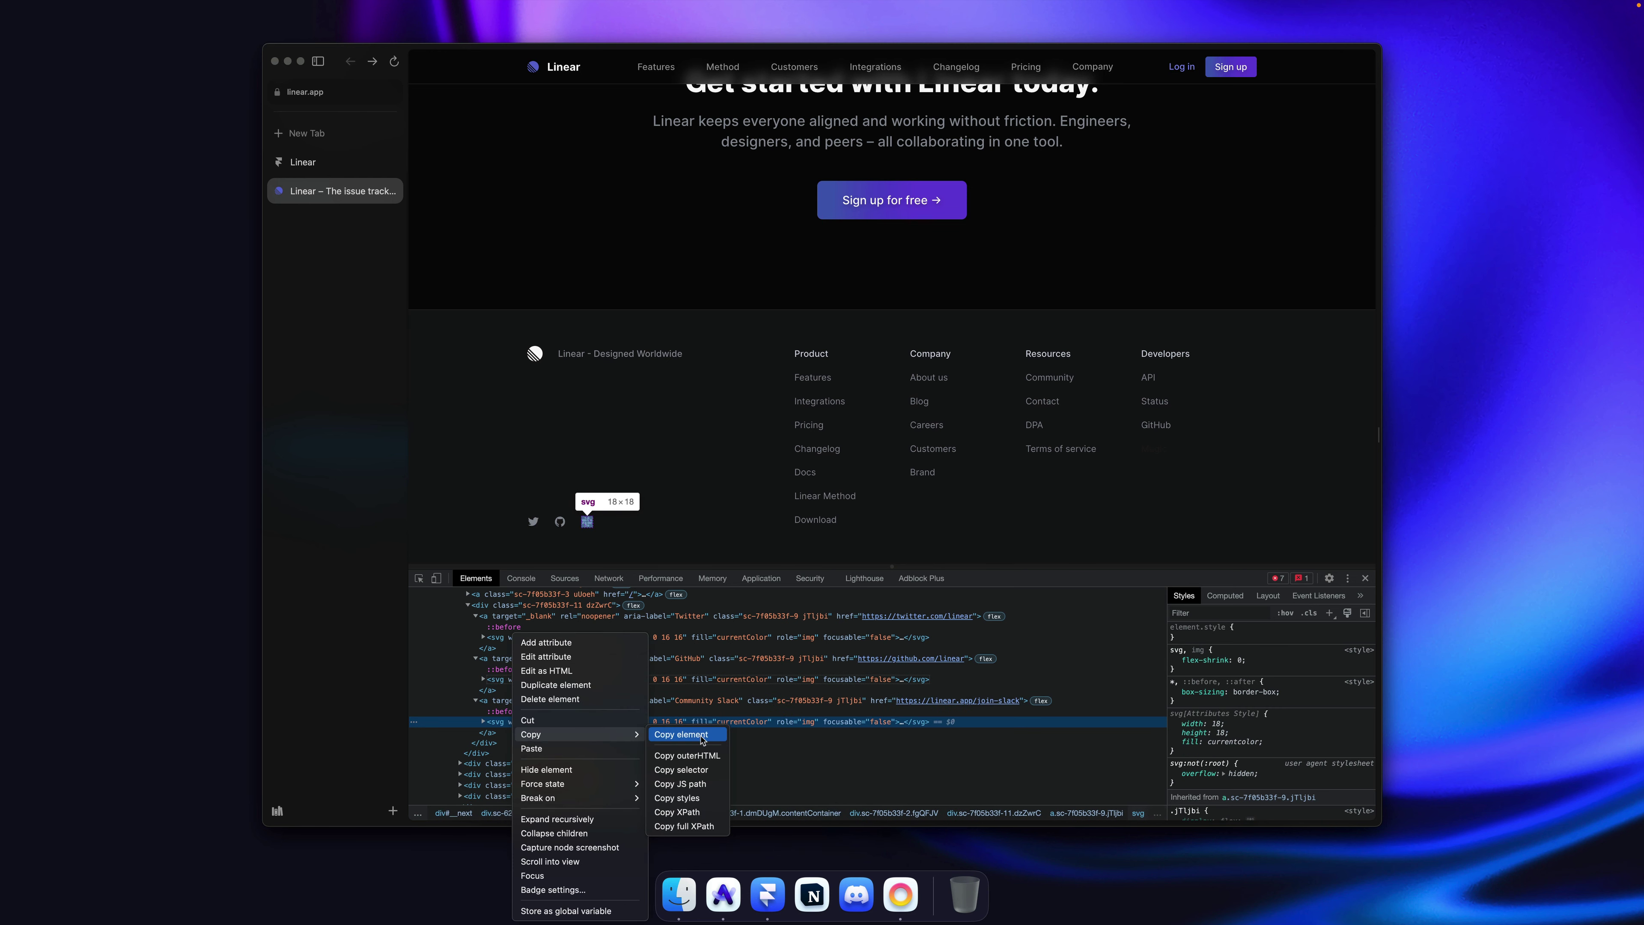
left_click(704, 739)
key("super+Tab")
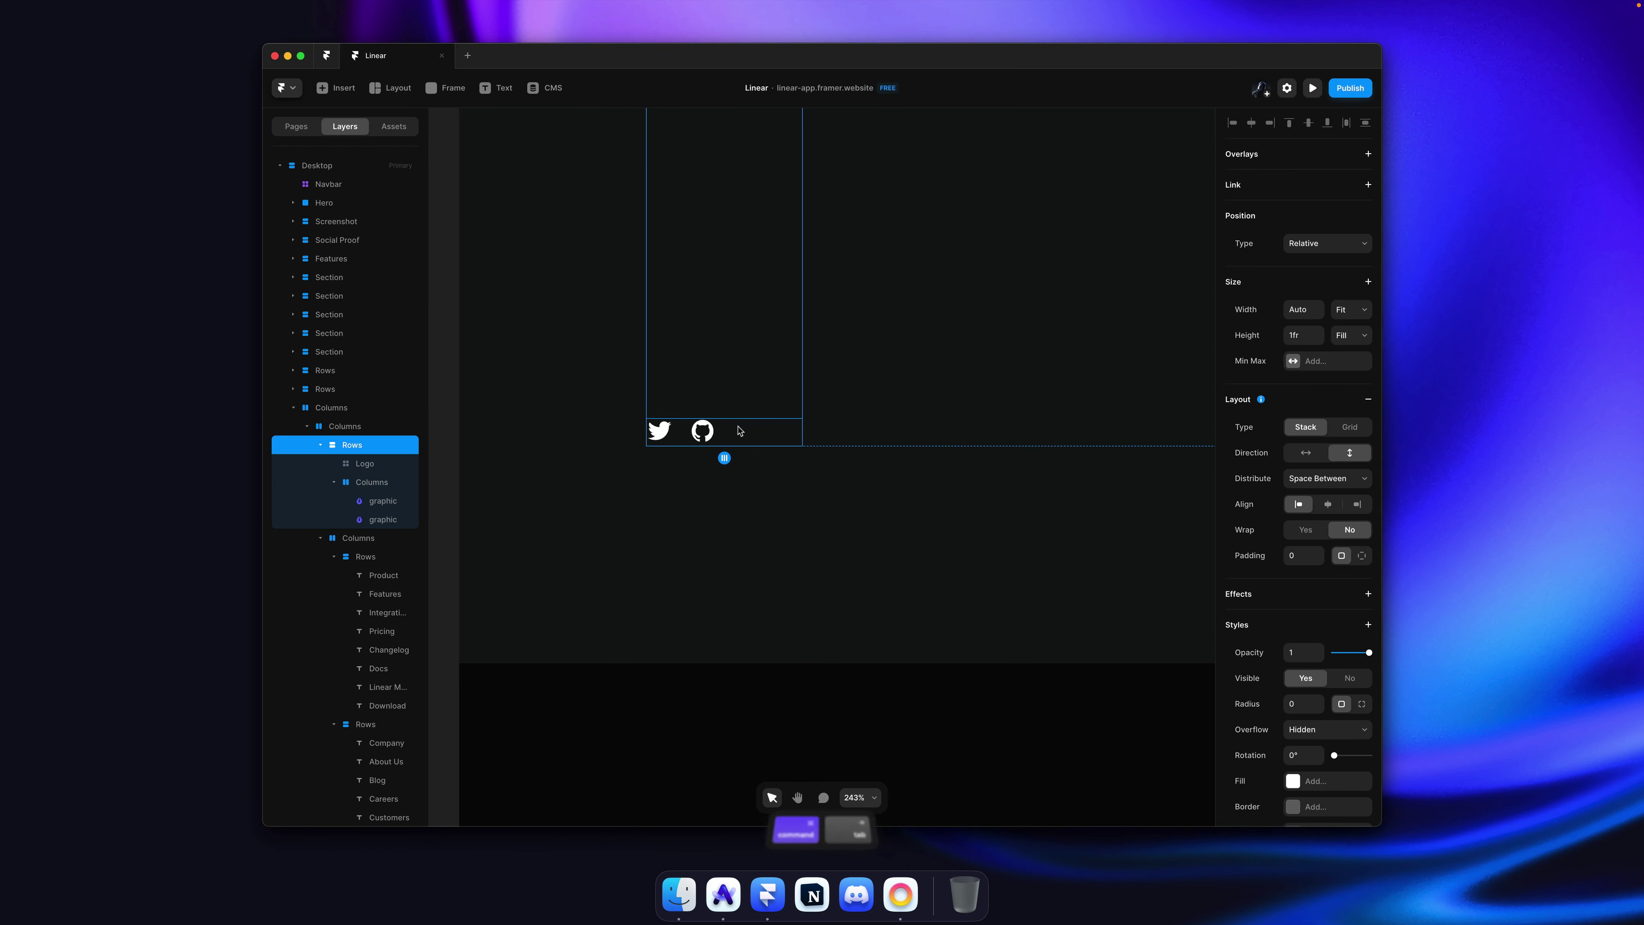
Step: Paste the Slack icon into the social row and set its fill to White
key("super+v")
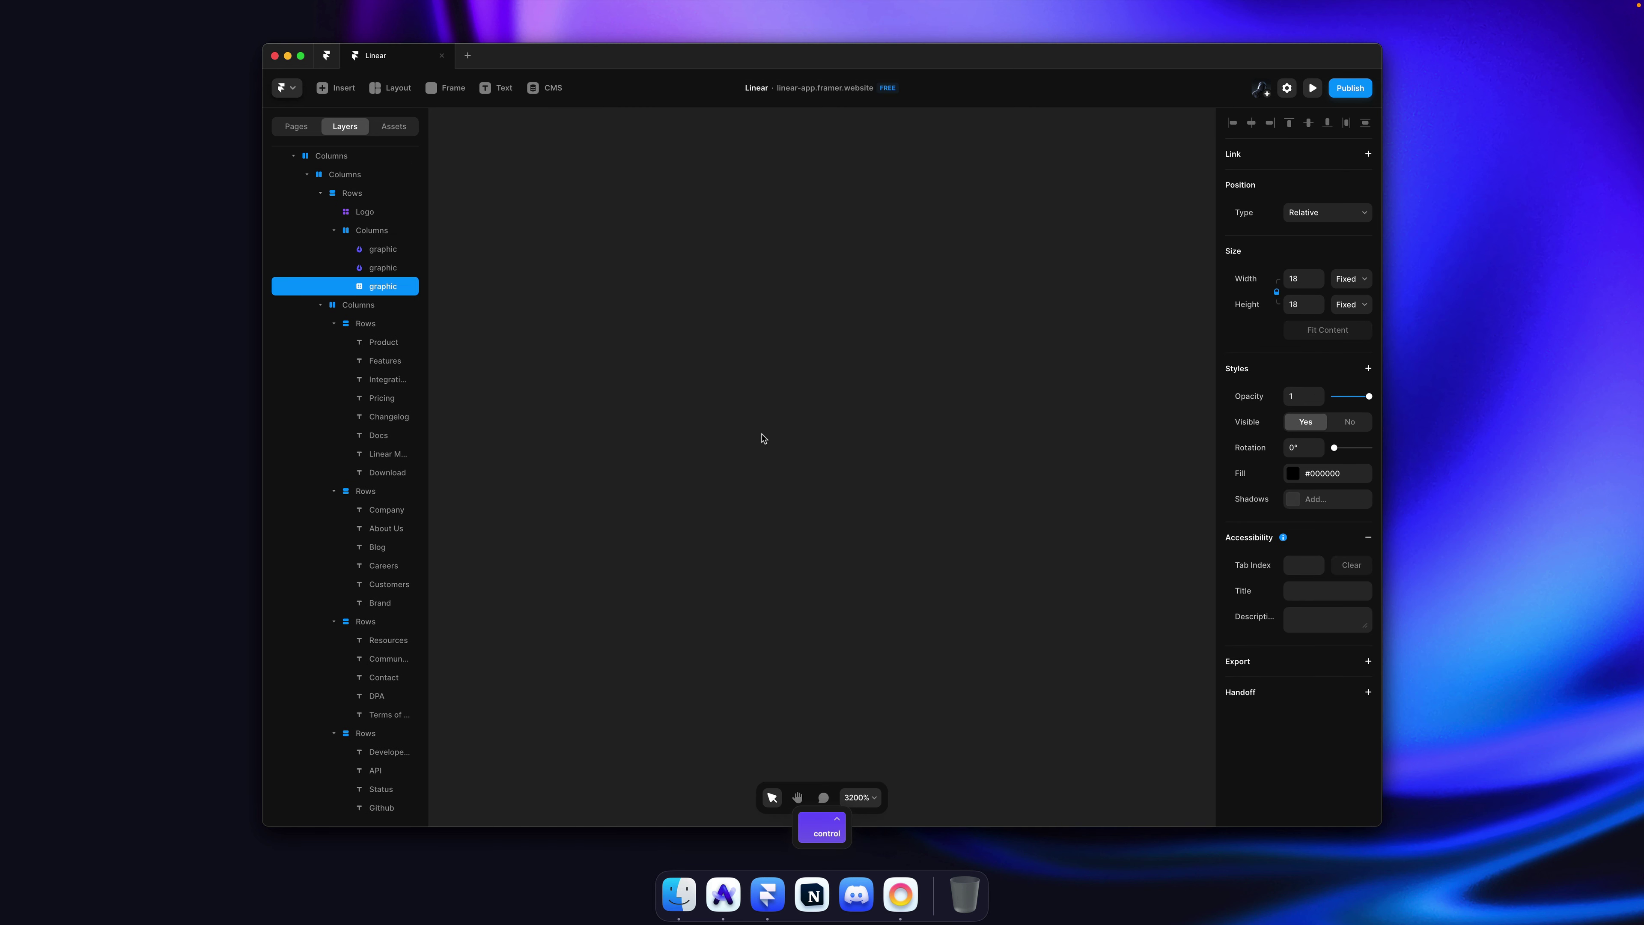
scroll(769, 368, "up", 15)
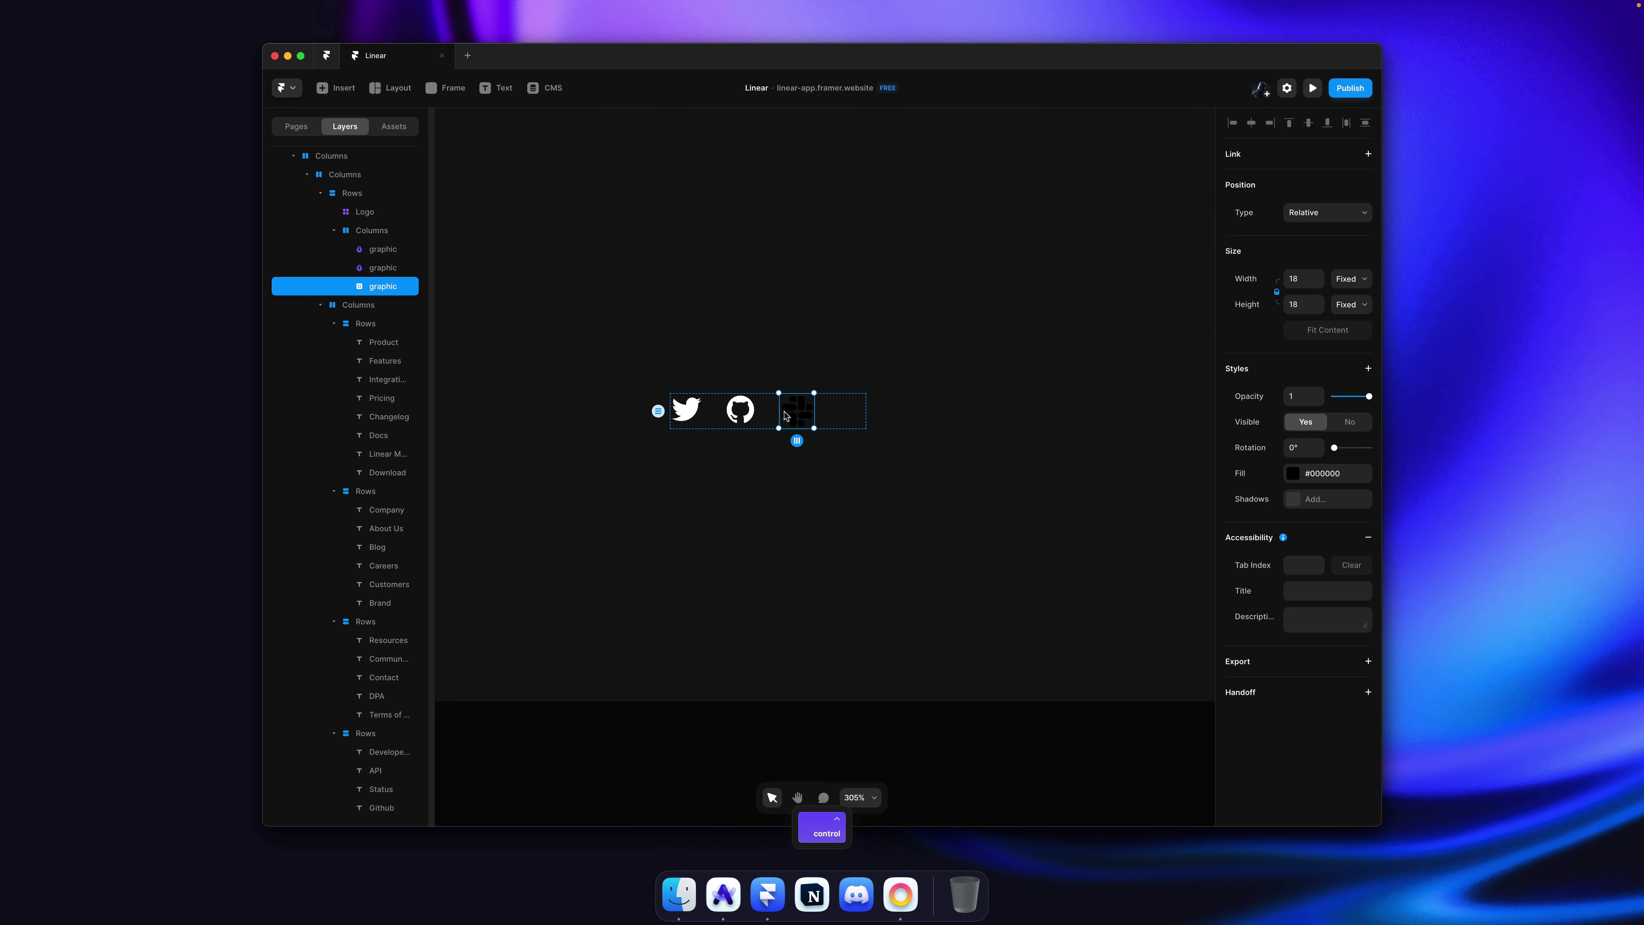
double_click(785, 415)
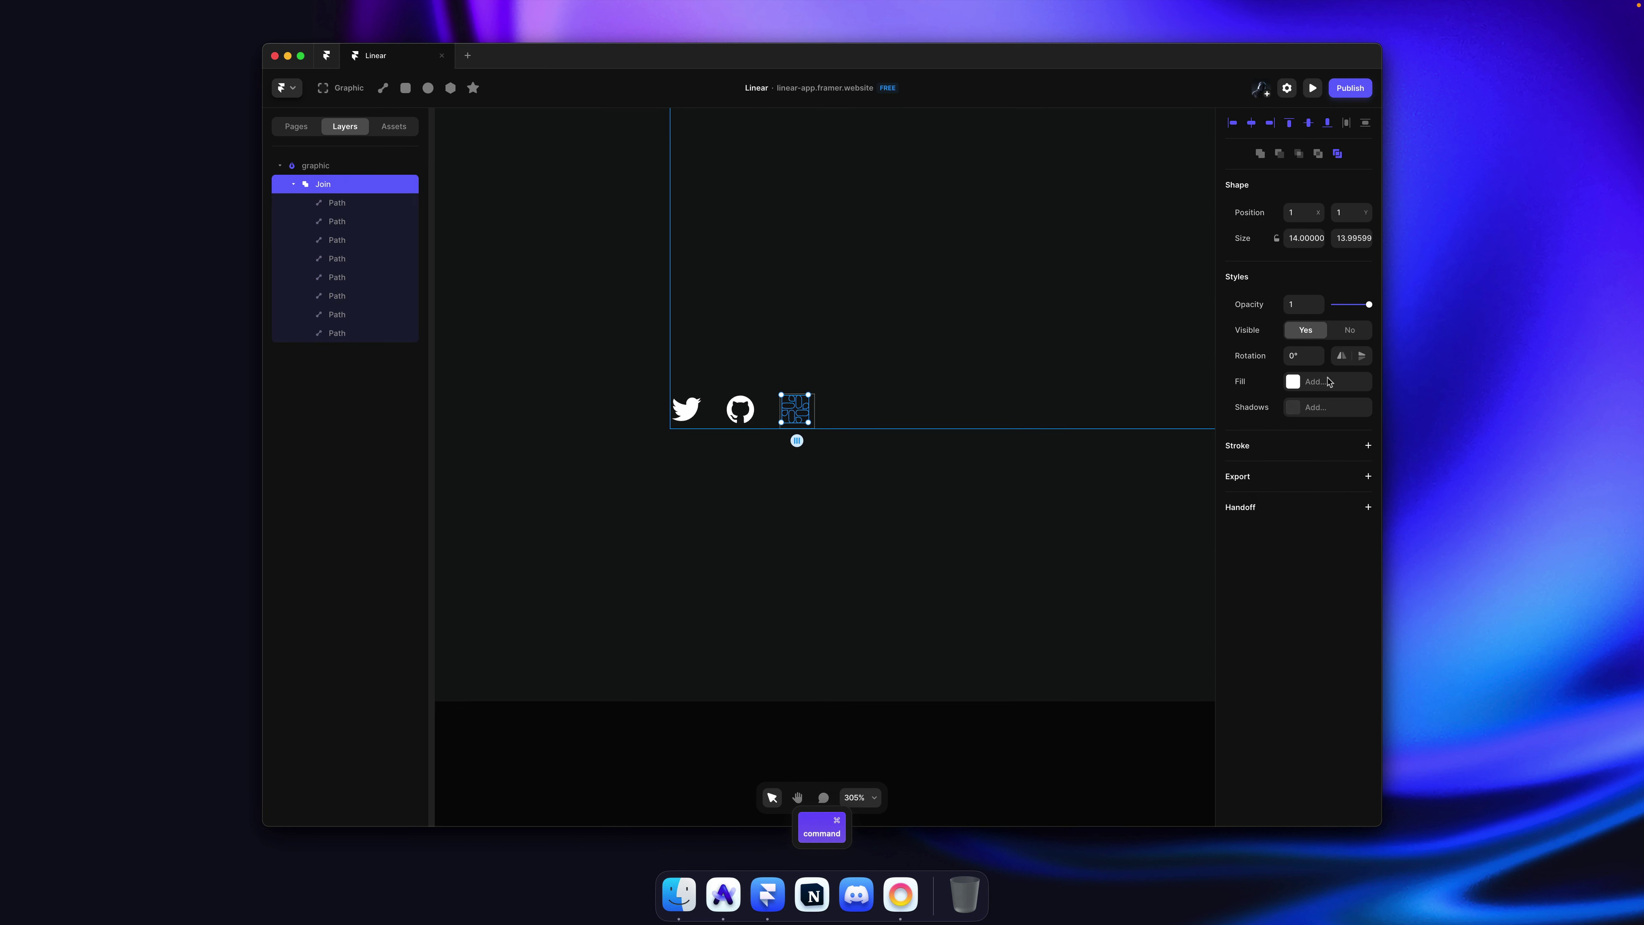
left_click(1315, 381)
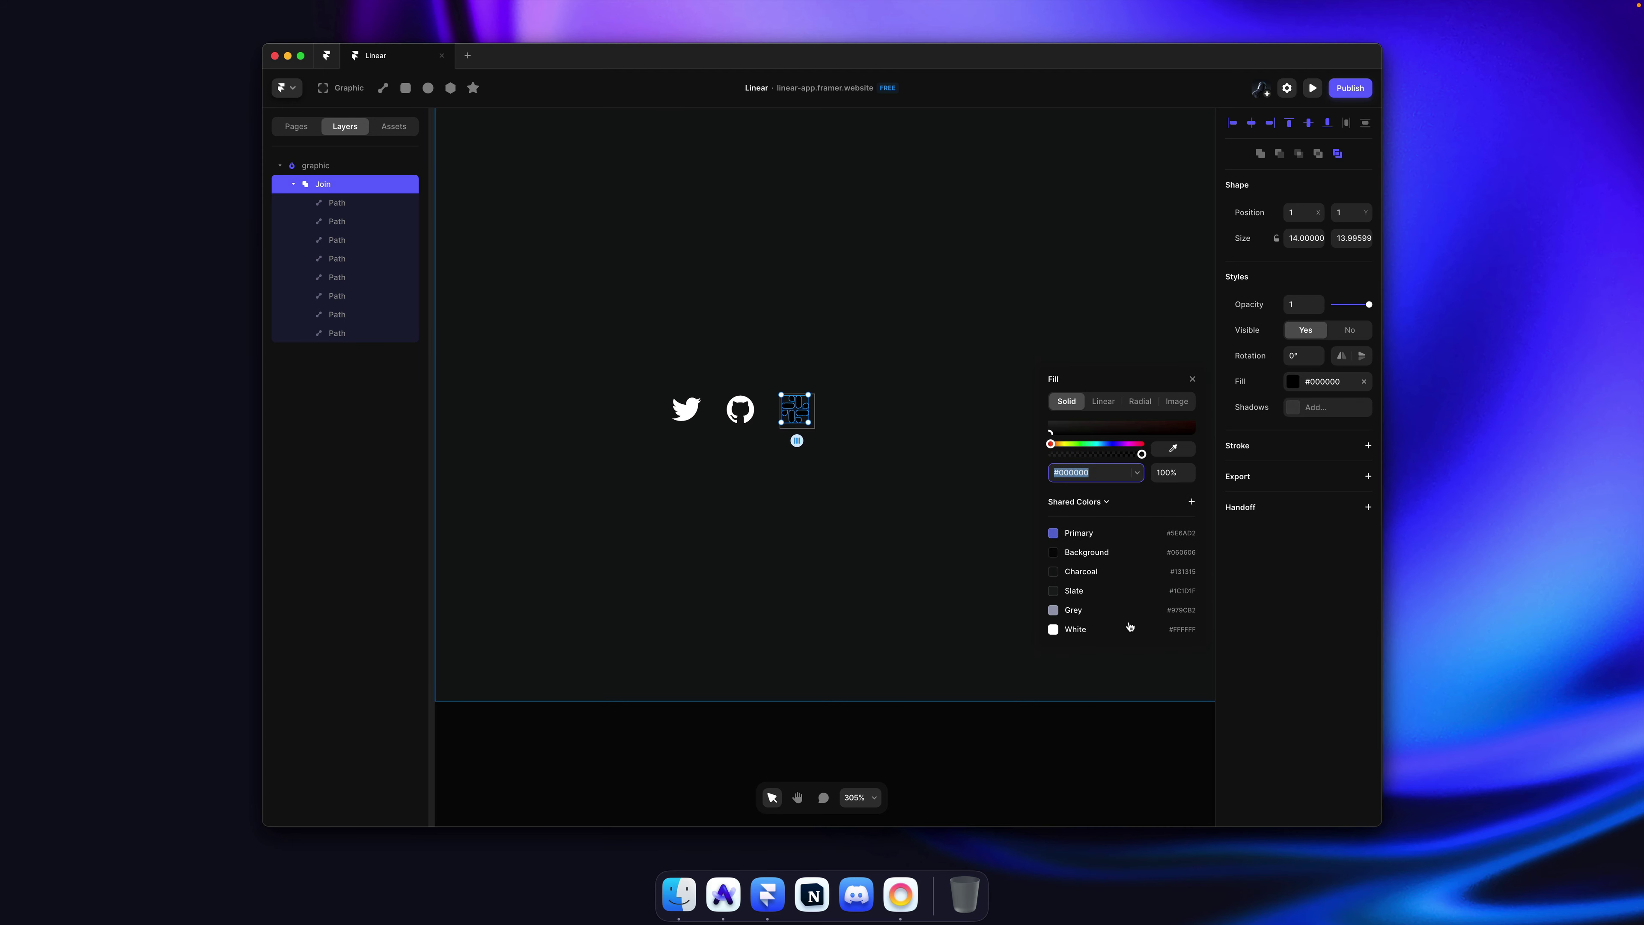
key("Escape")
left_click(879, 550)
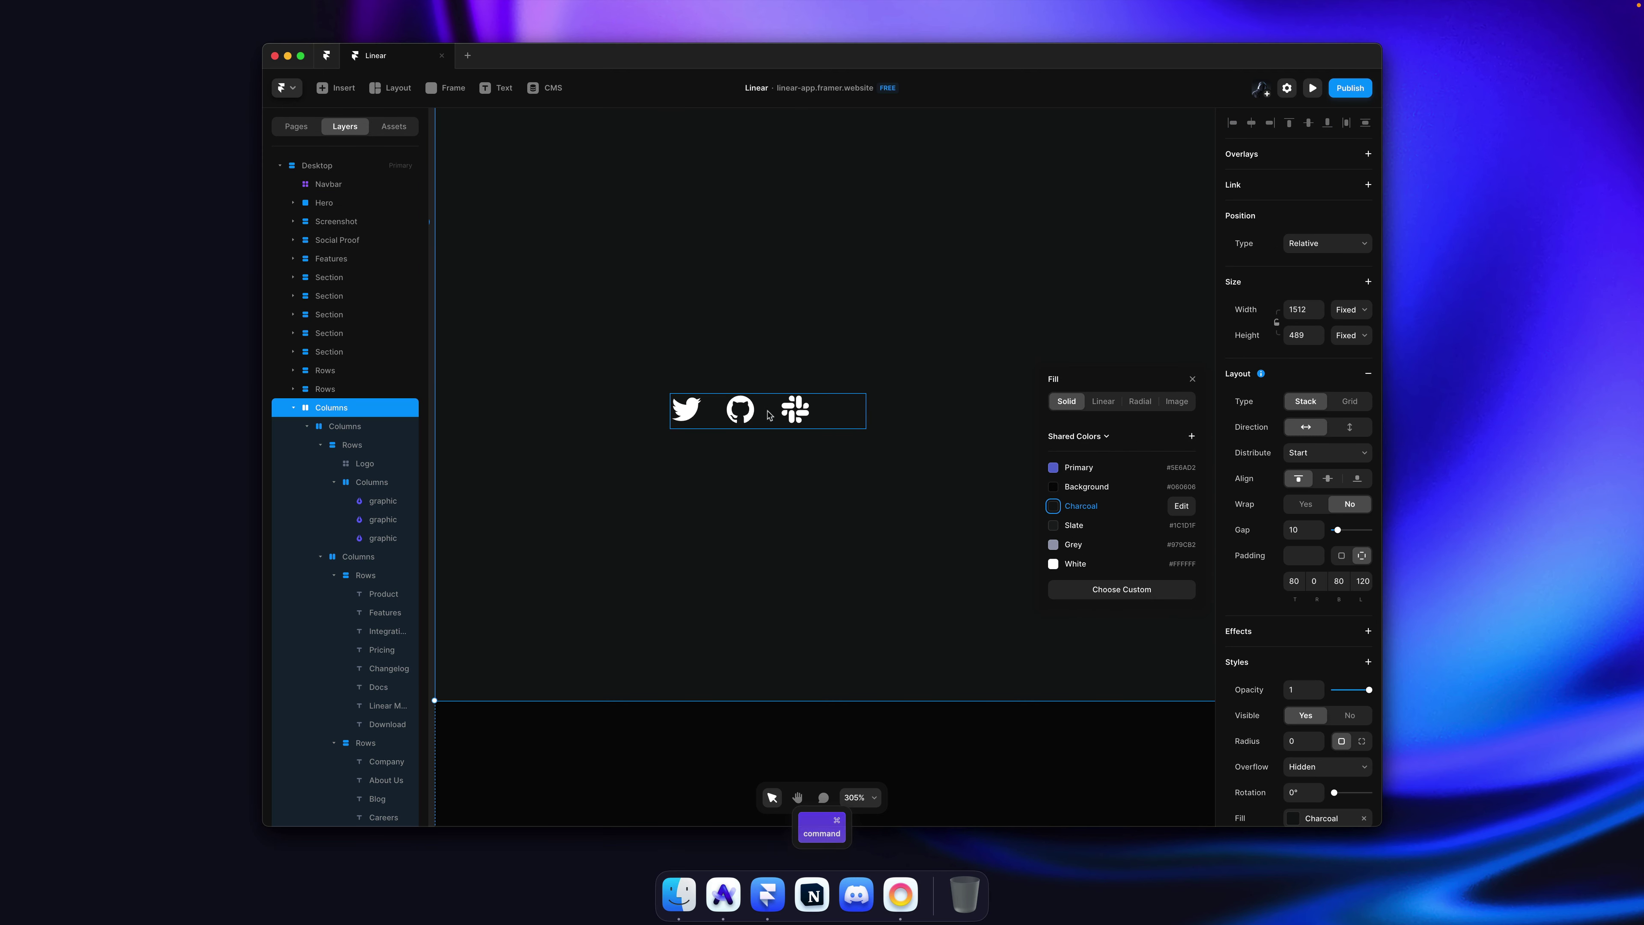
Step: Set the gap between the Twitter, GitHub and Slack icons to 12
left_click(768, 416, "ctrl")
scroll(760, 448, "down", 5)
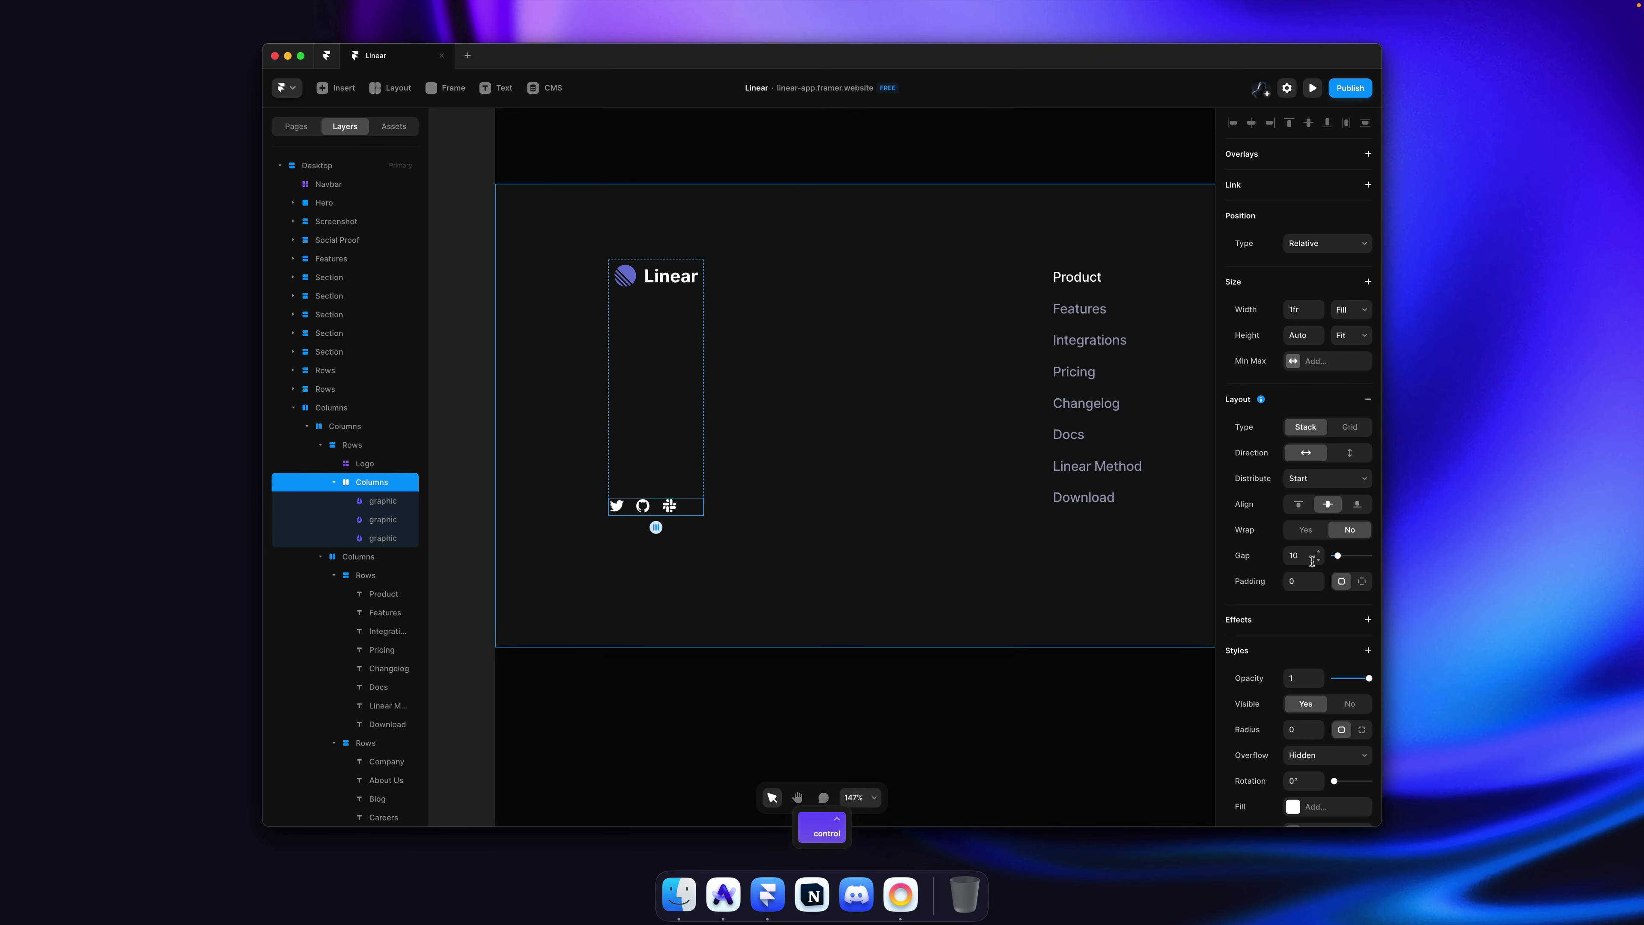
scroll(822, 622, "down", 4)
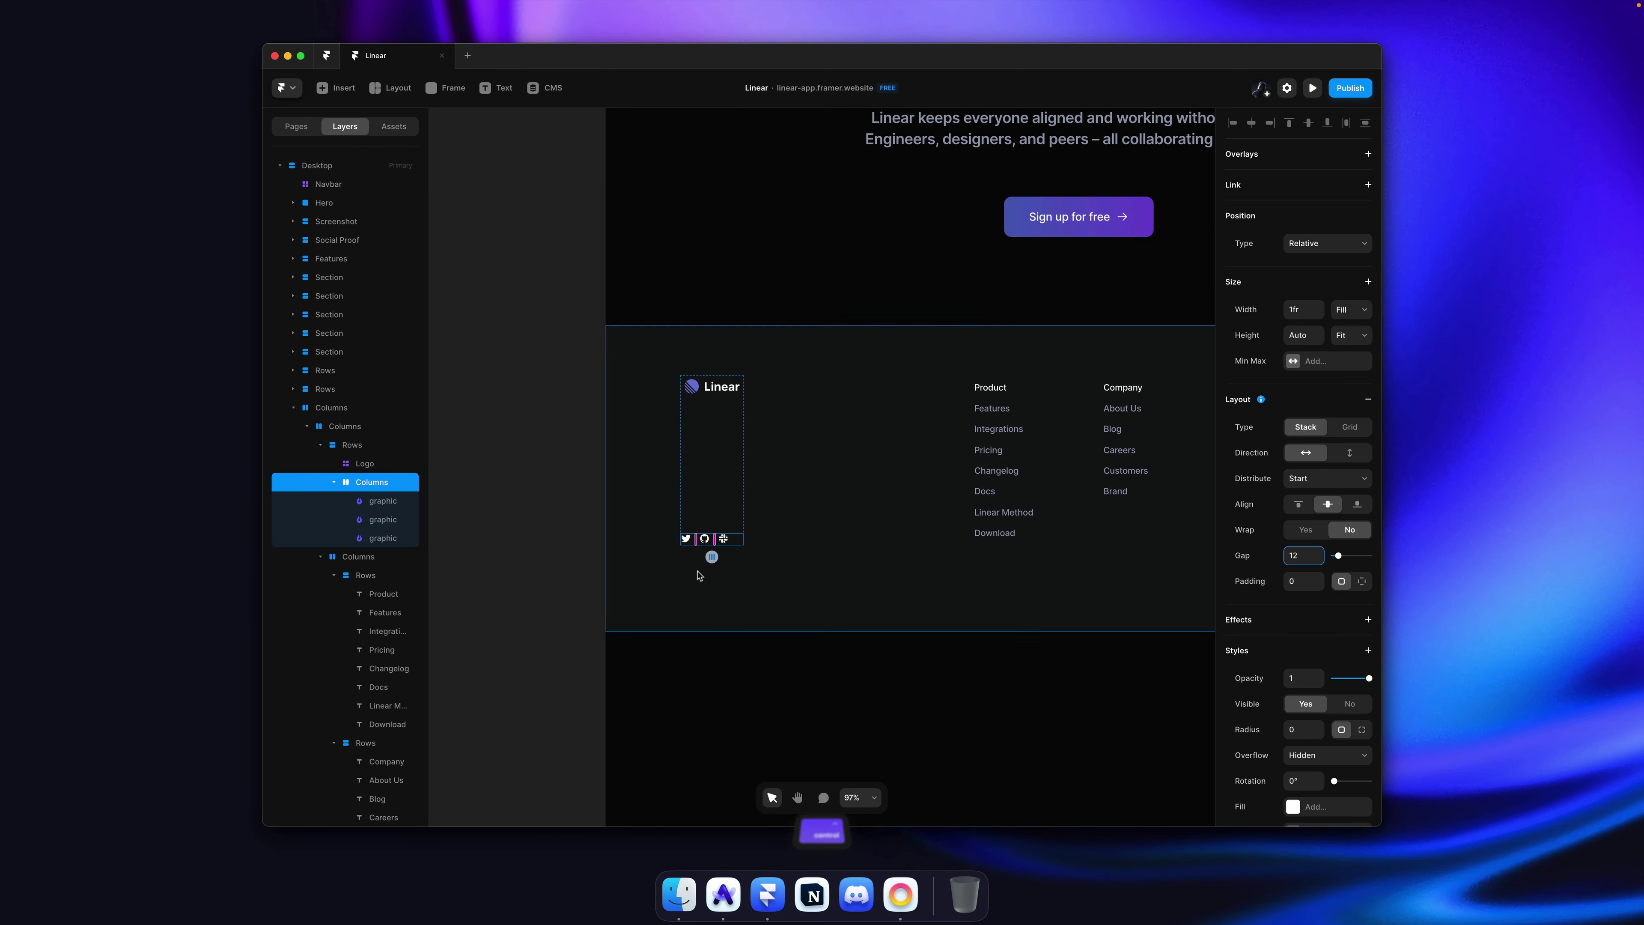
left_click(695, 518)
scroll(696, 511, "down", 3)
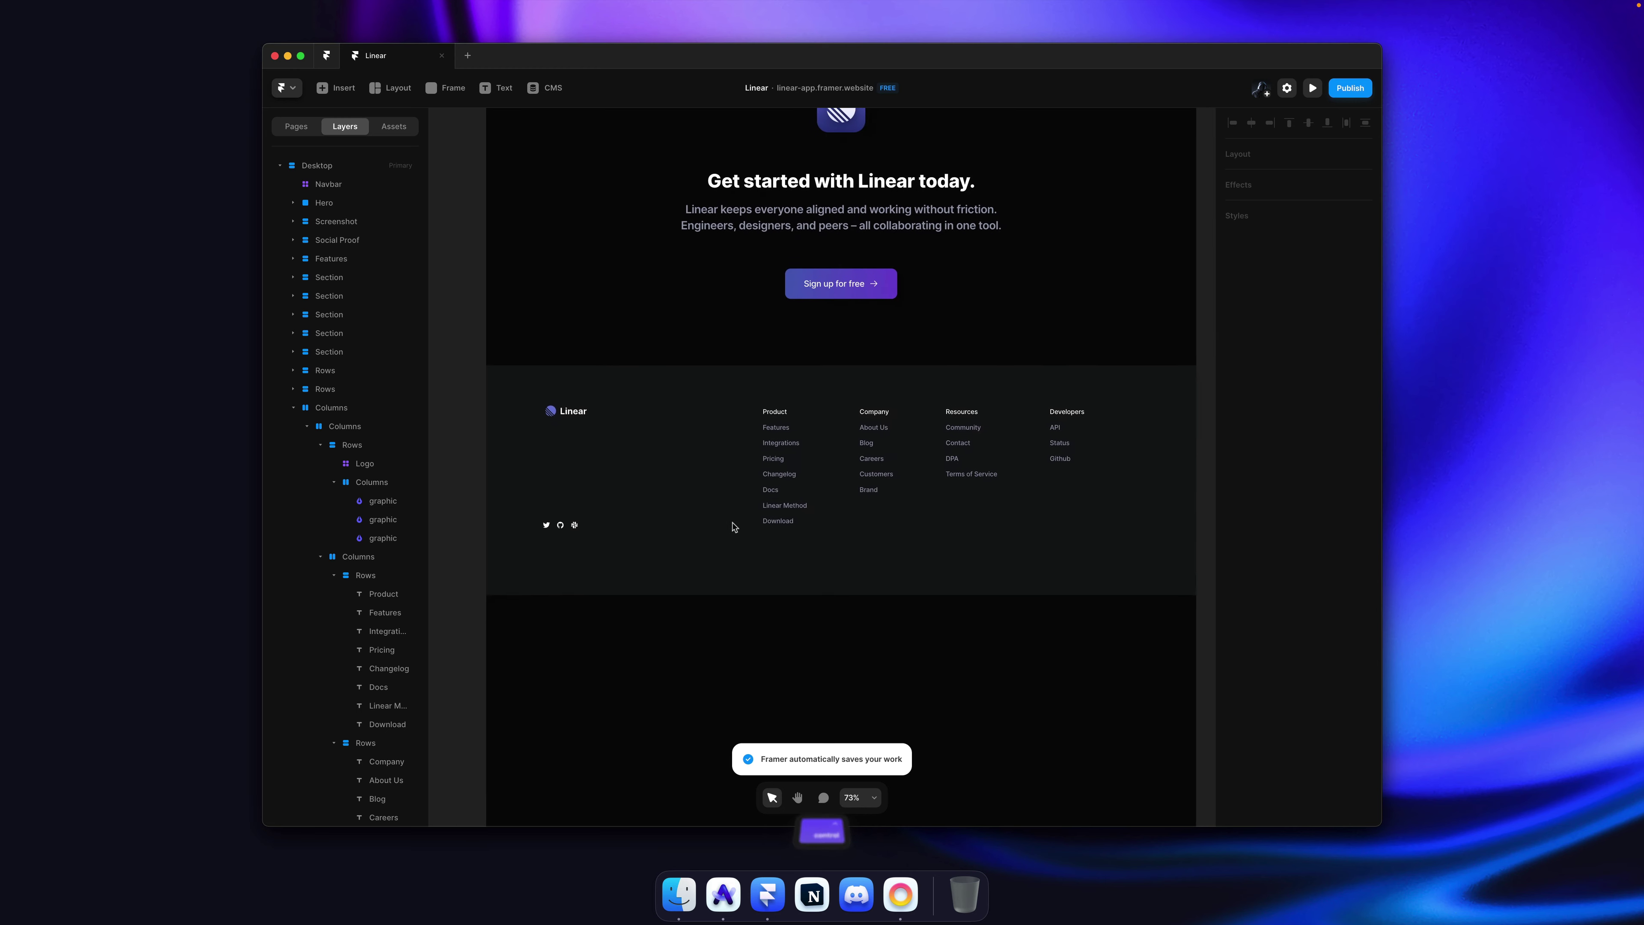
left_click(809, 555)
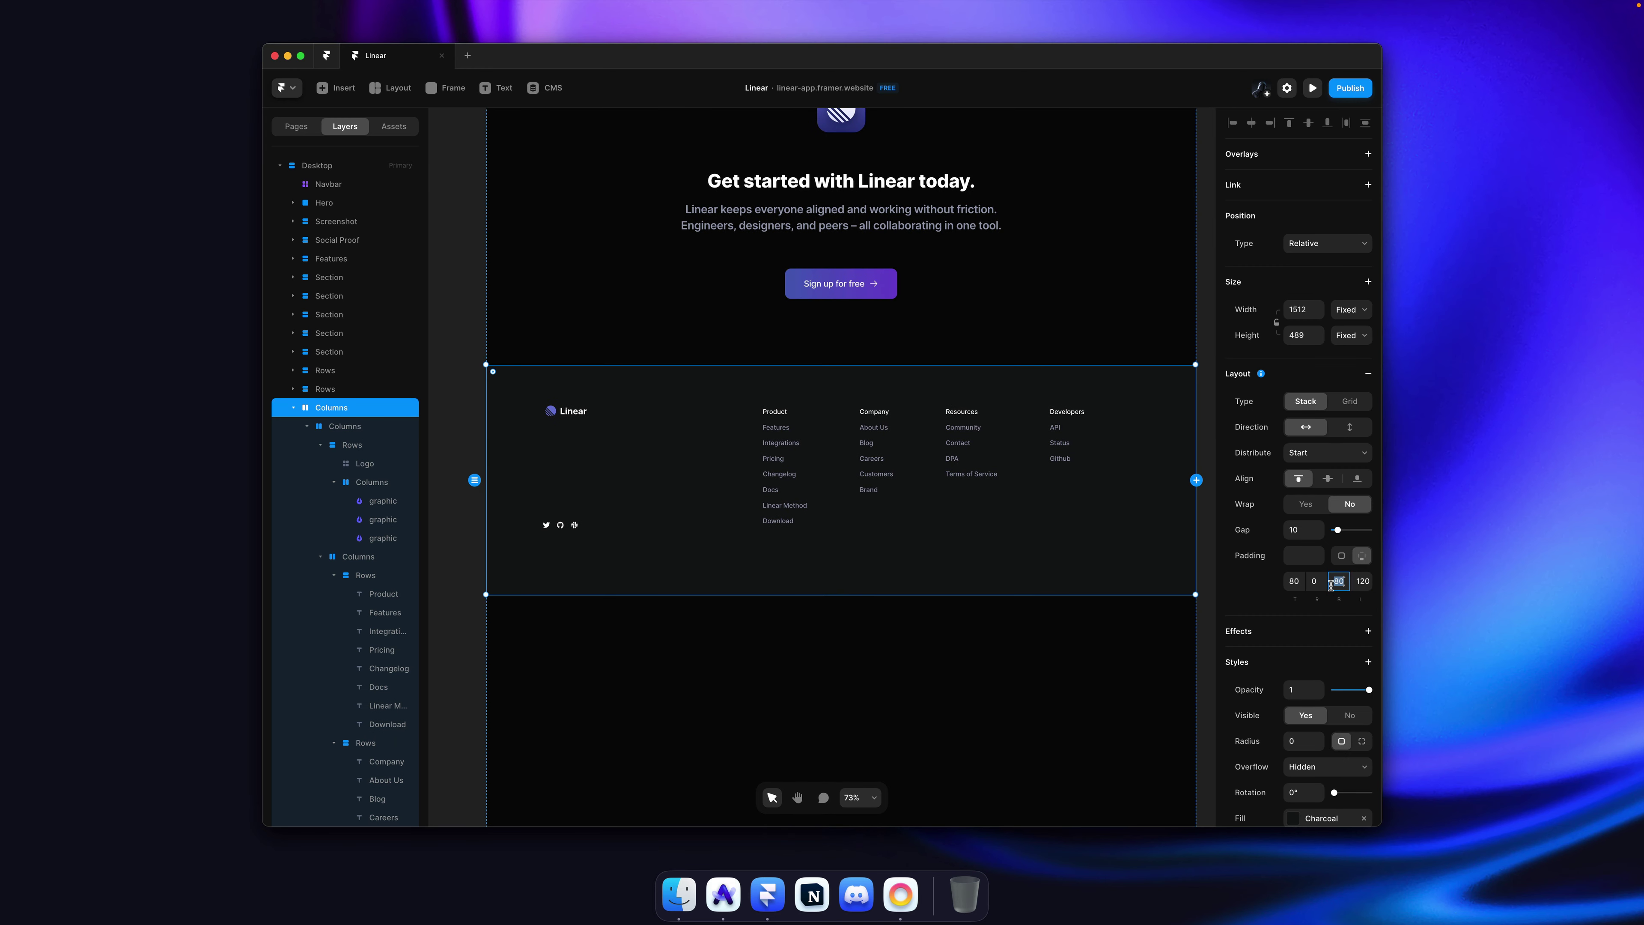
Step: Set the footer frame's height to Fit Content and compare it with linear.app's footer in Arc
left_click(1337, 342)
left_click(1343, 378)
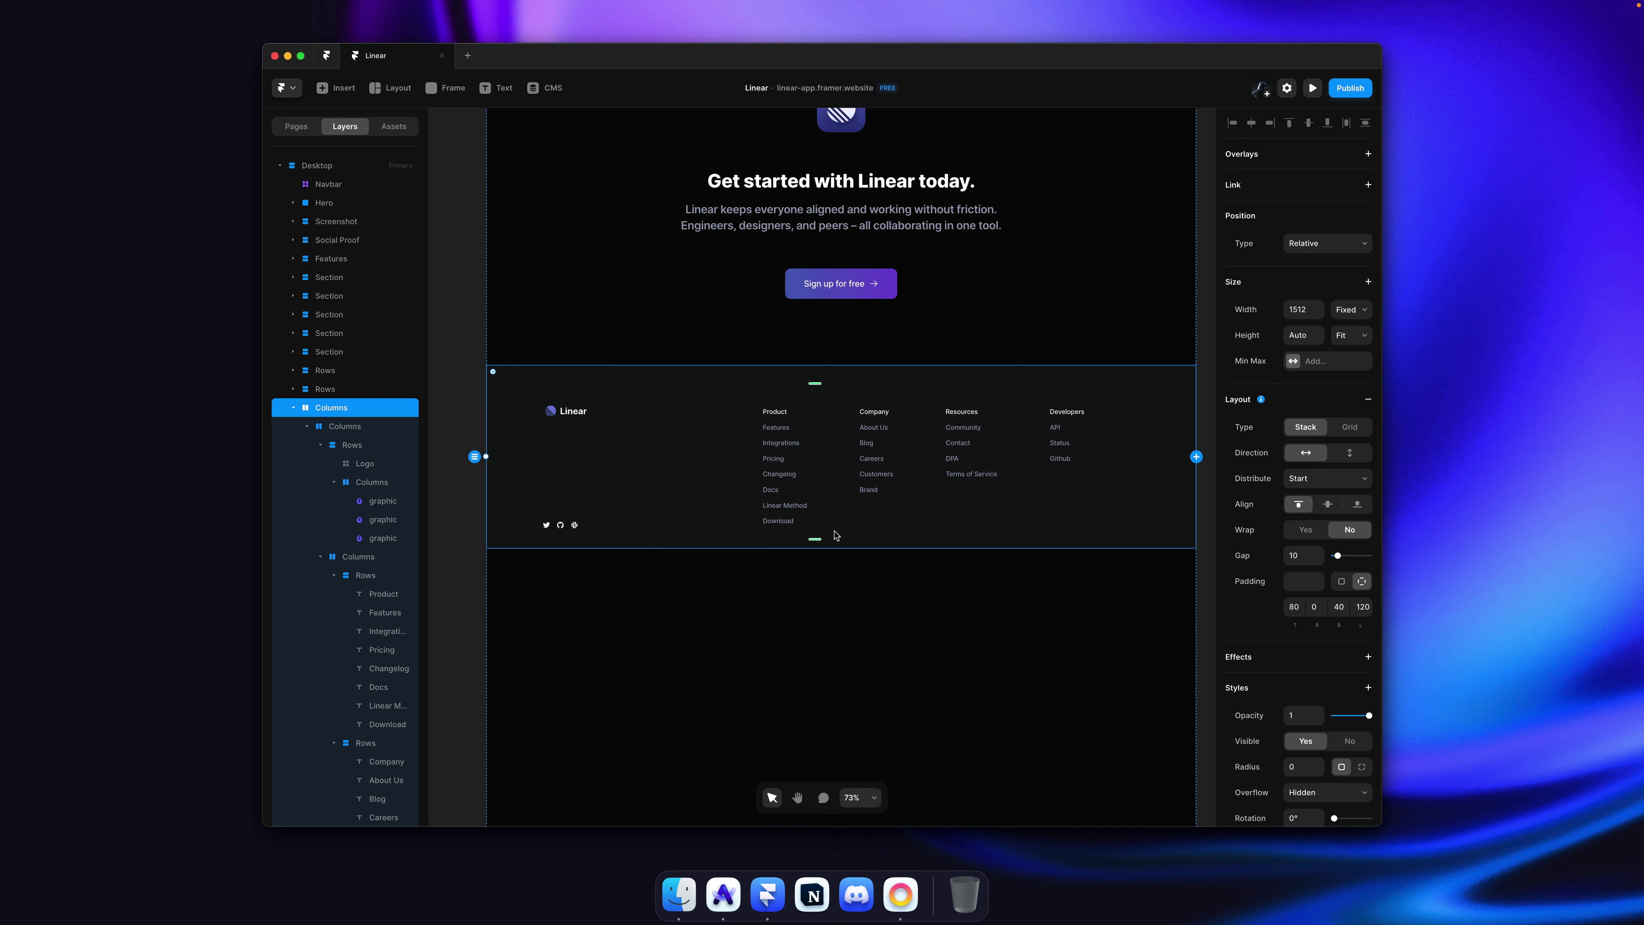
key("super+Tab")
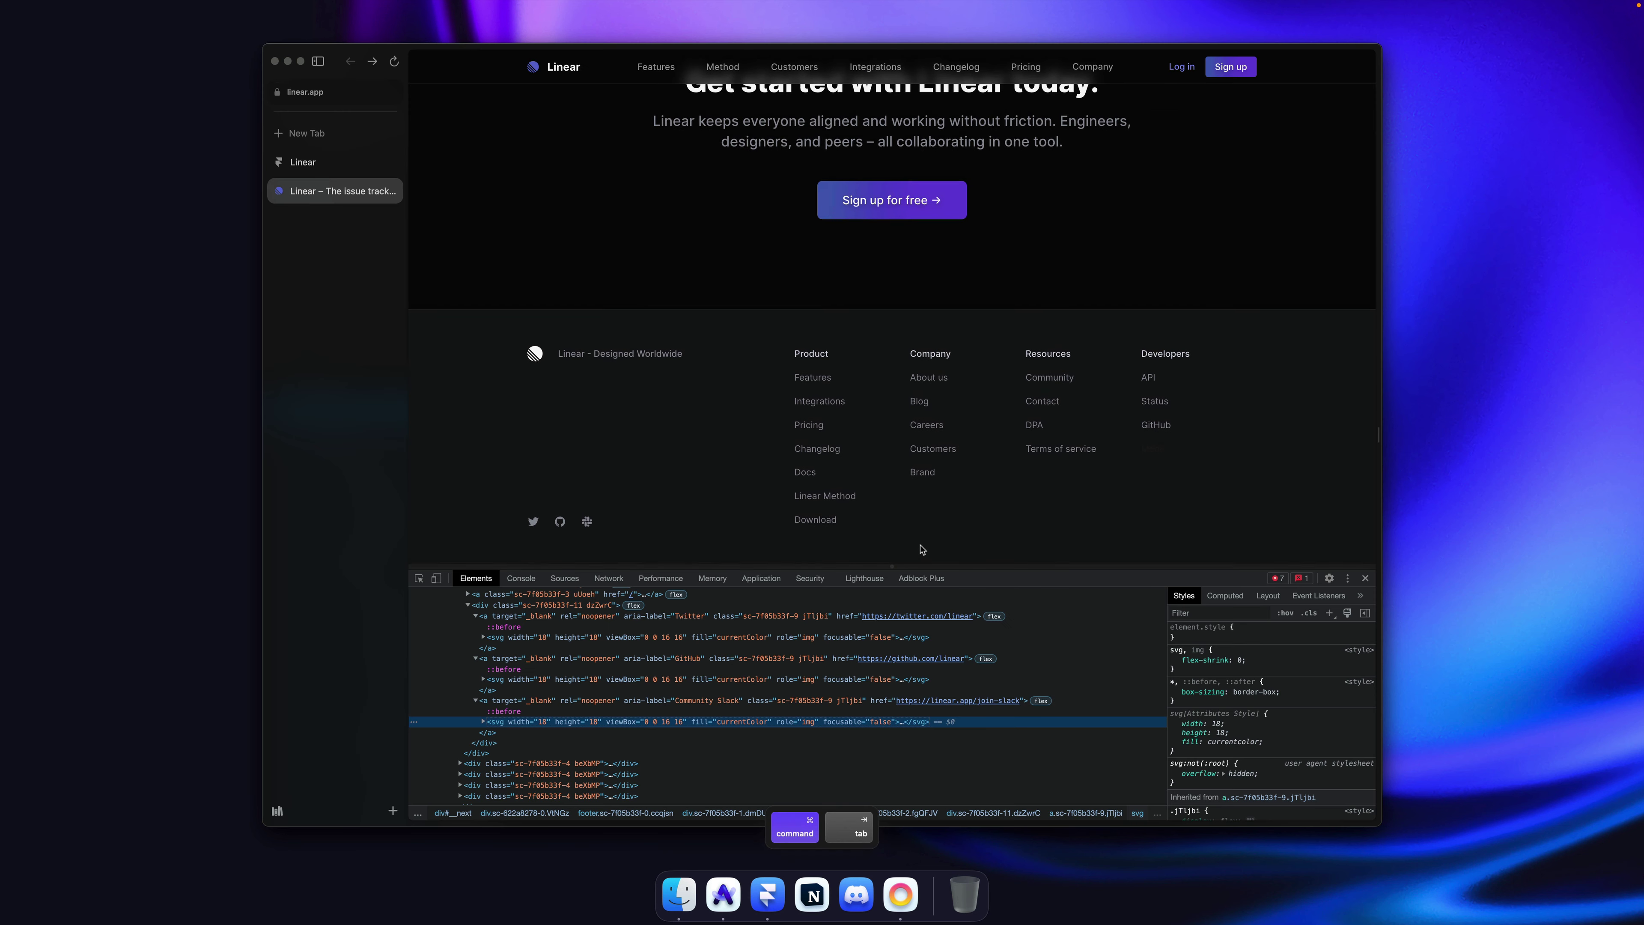
left_click(1367, 579)
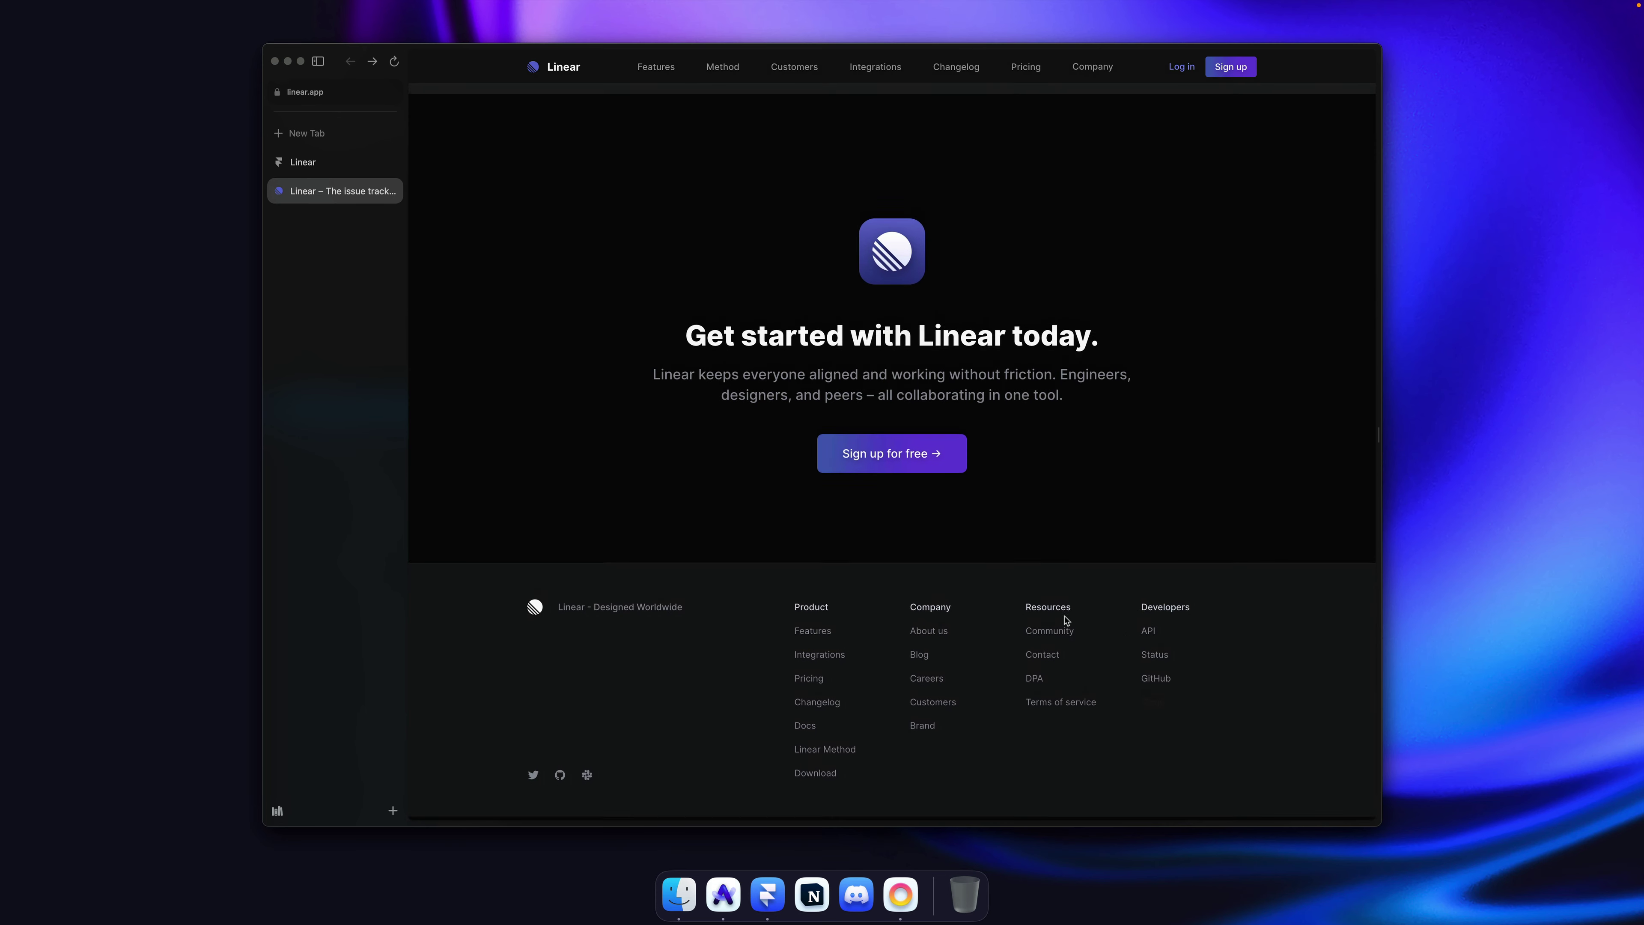
key("super+Tab")
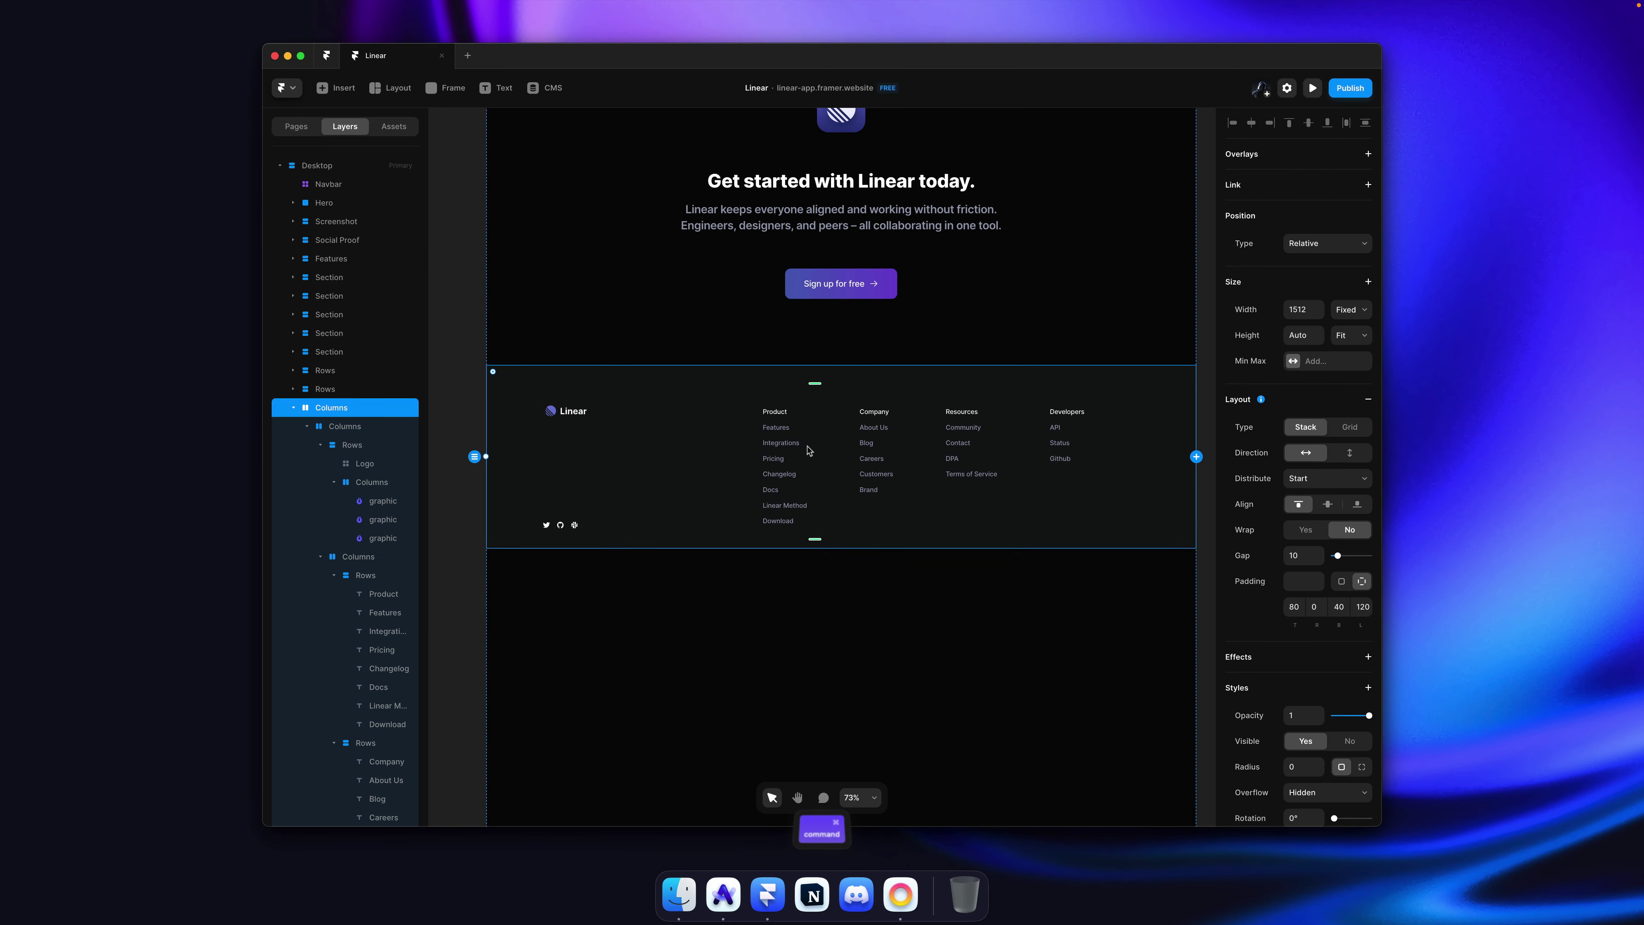
Step: Change the footer's bottom padding from 40 to 80
scroll(810, 427, "down", 5)
scroll(824, 430, "up", 5)
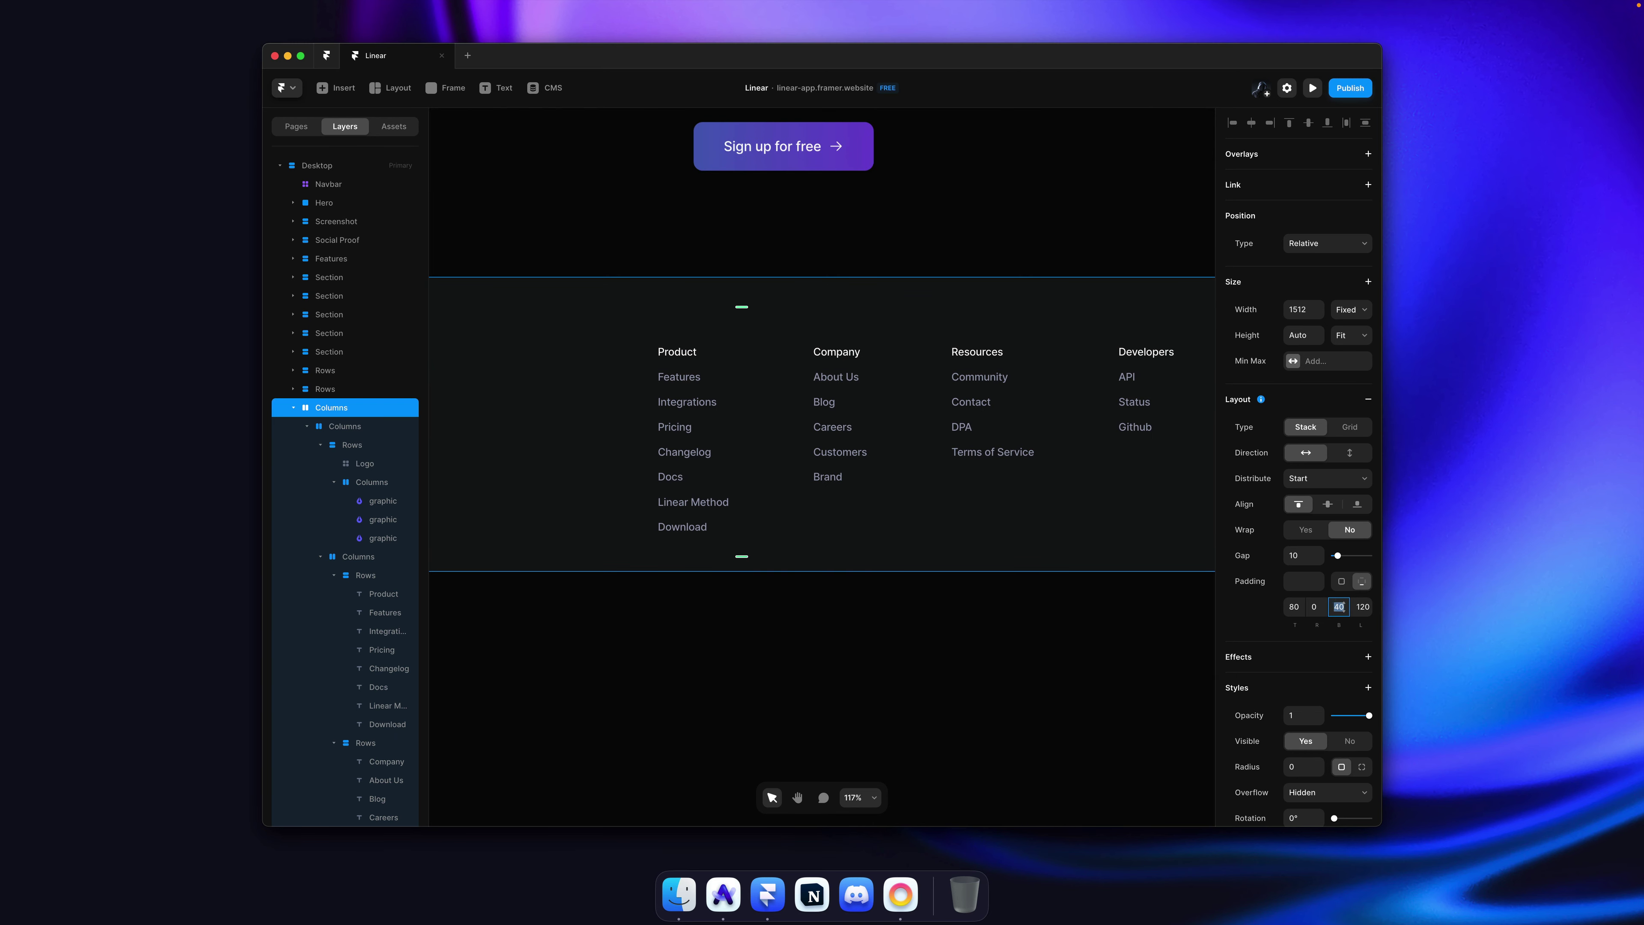
type("80")
Step: Select the footer's Features link, then the footer's columns frame
left_click(857, 681)
scroll(844, 661, "down", 3)
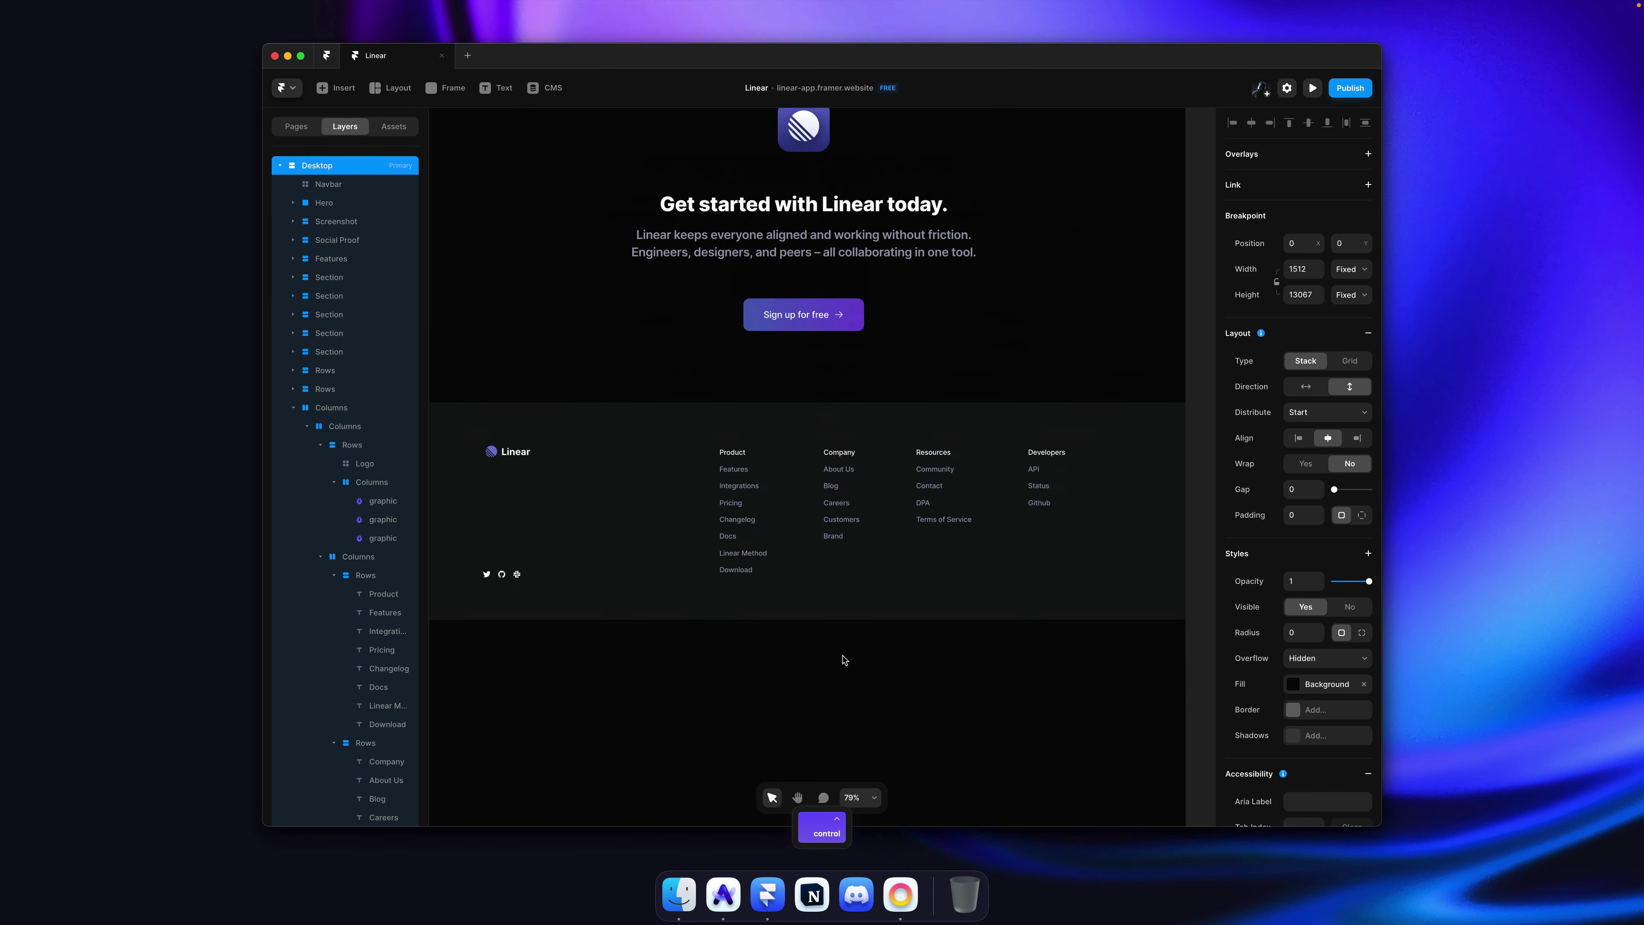
scroll(729, 523, "up", 1)
left_click(744, 479)
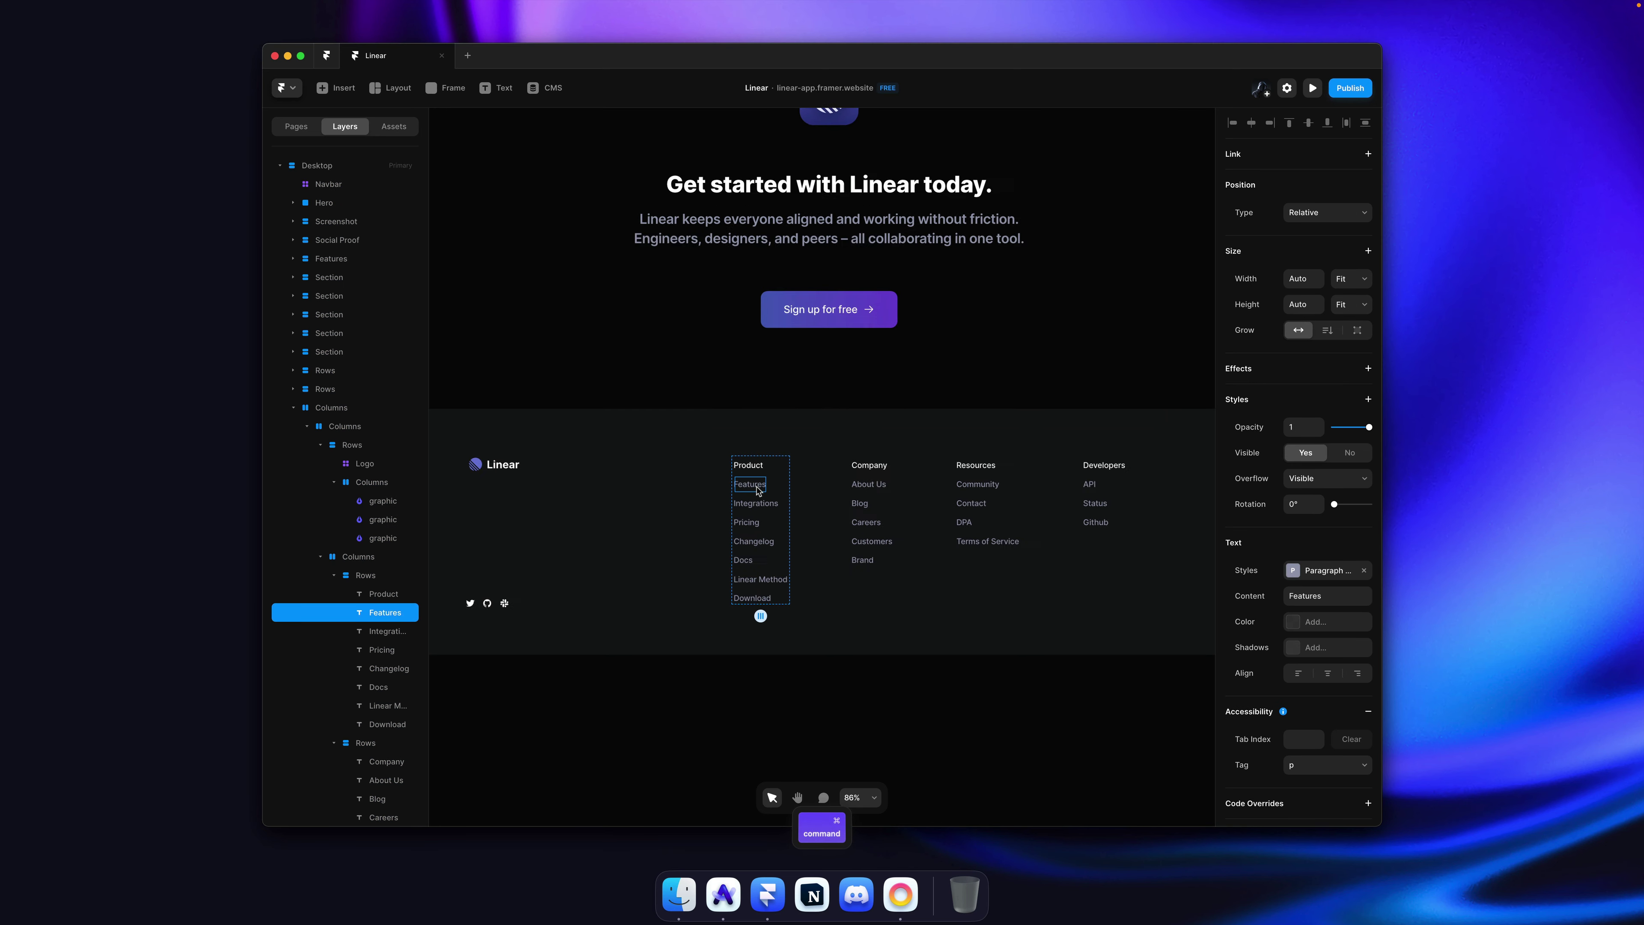
scroll(744, 481, "up", 2)
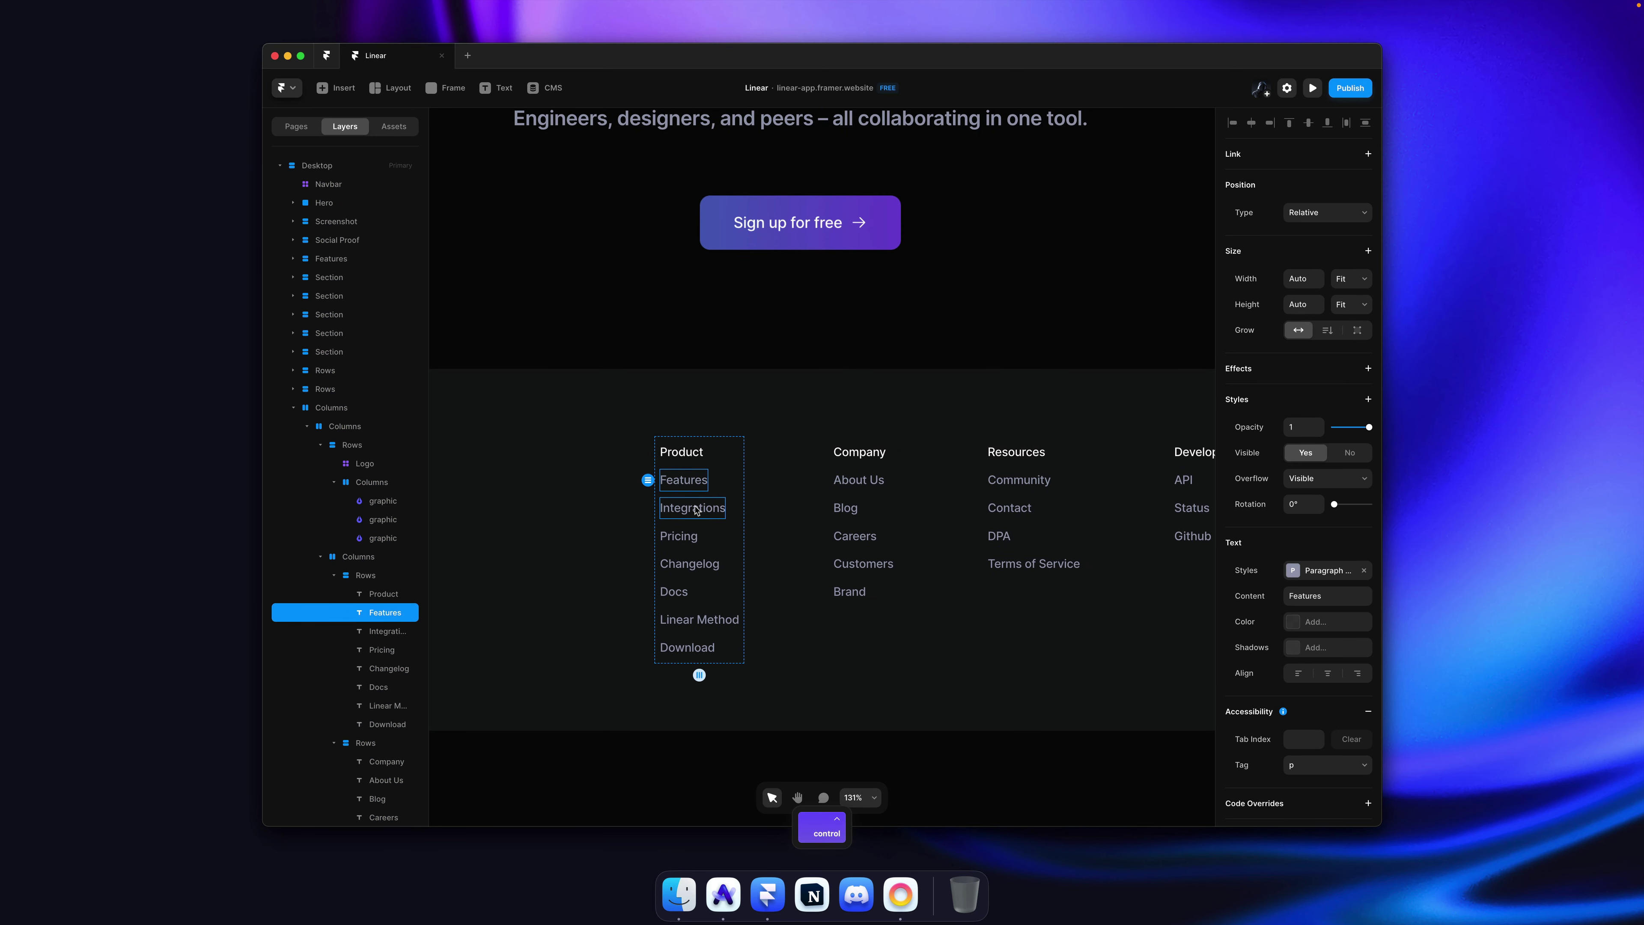
scroll(696, 510, "down", 5)
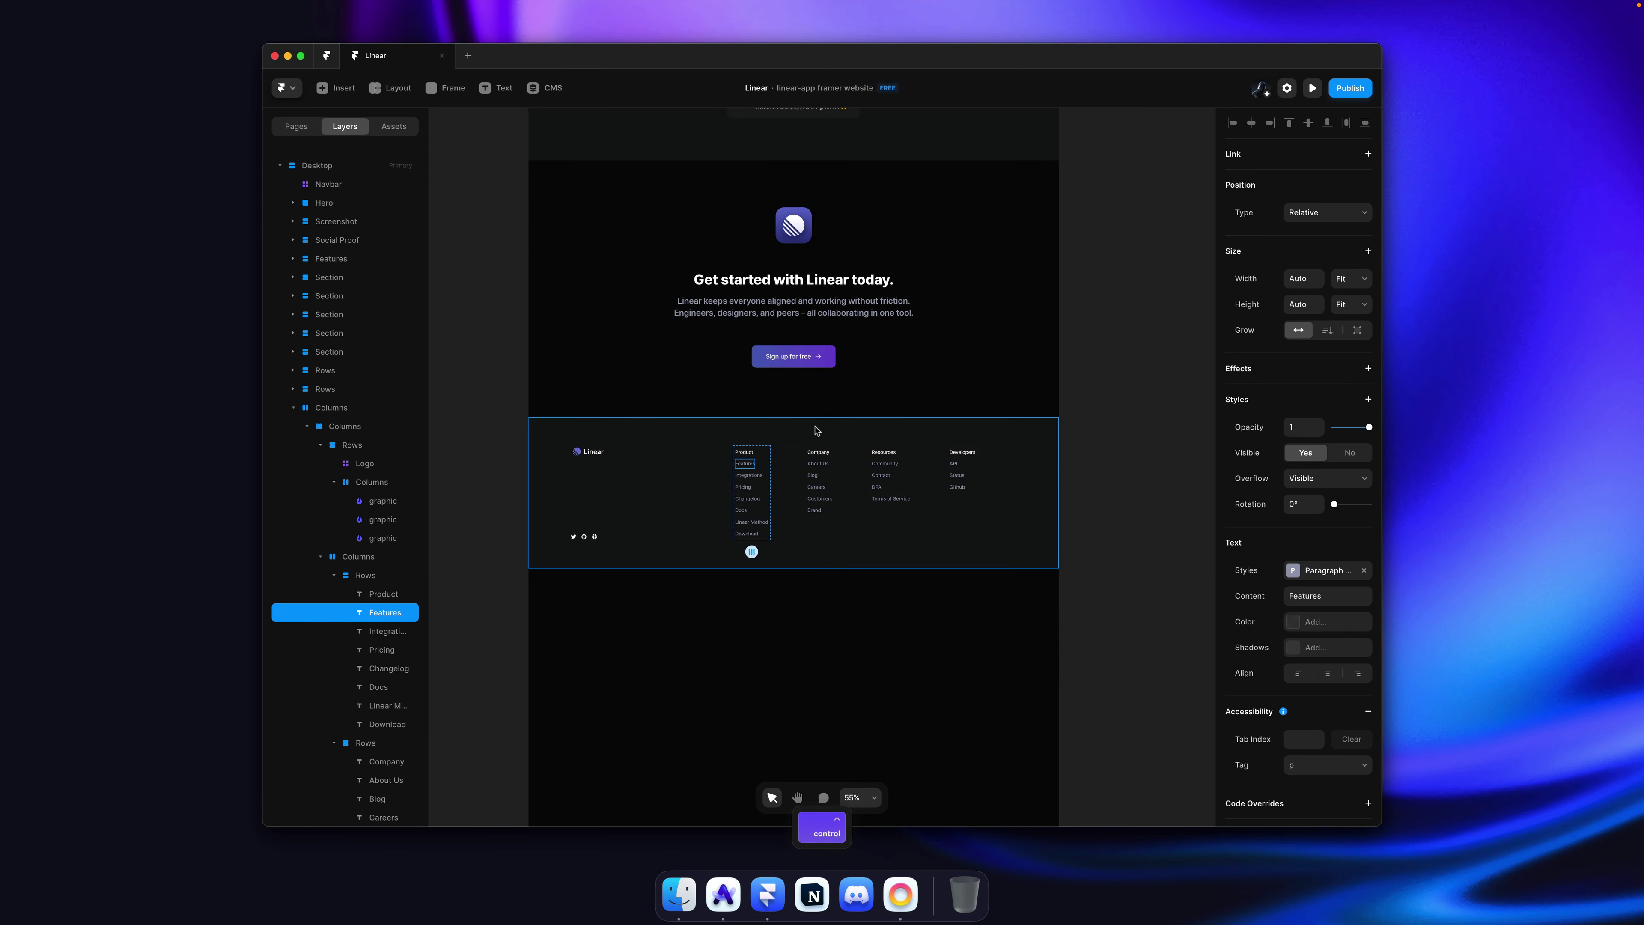
left_click(817, 430)
Step: Rename the footer's columns layer to 'Footer'
key("super+r")
type("Foot")
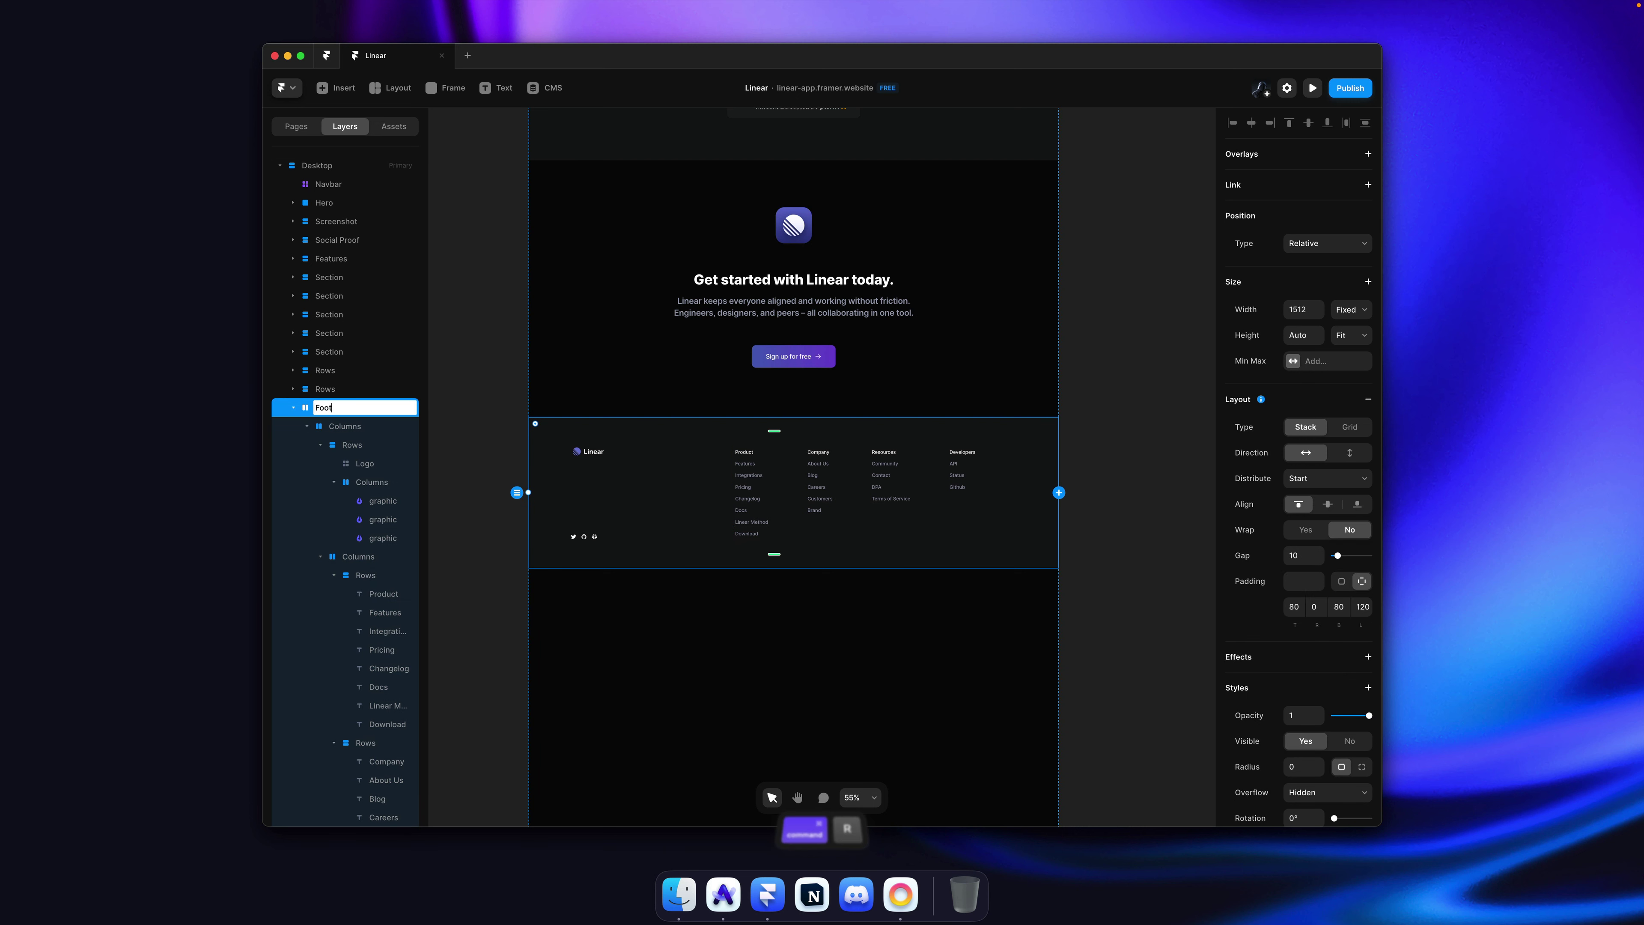
type("er")
key("Return")
key("shift+f")
Step: Create a Footer component from the frame with Option+Cmd+K and save
key("alt+super+k")
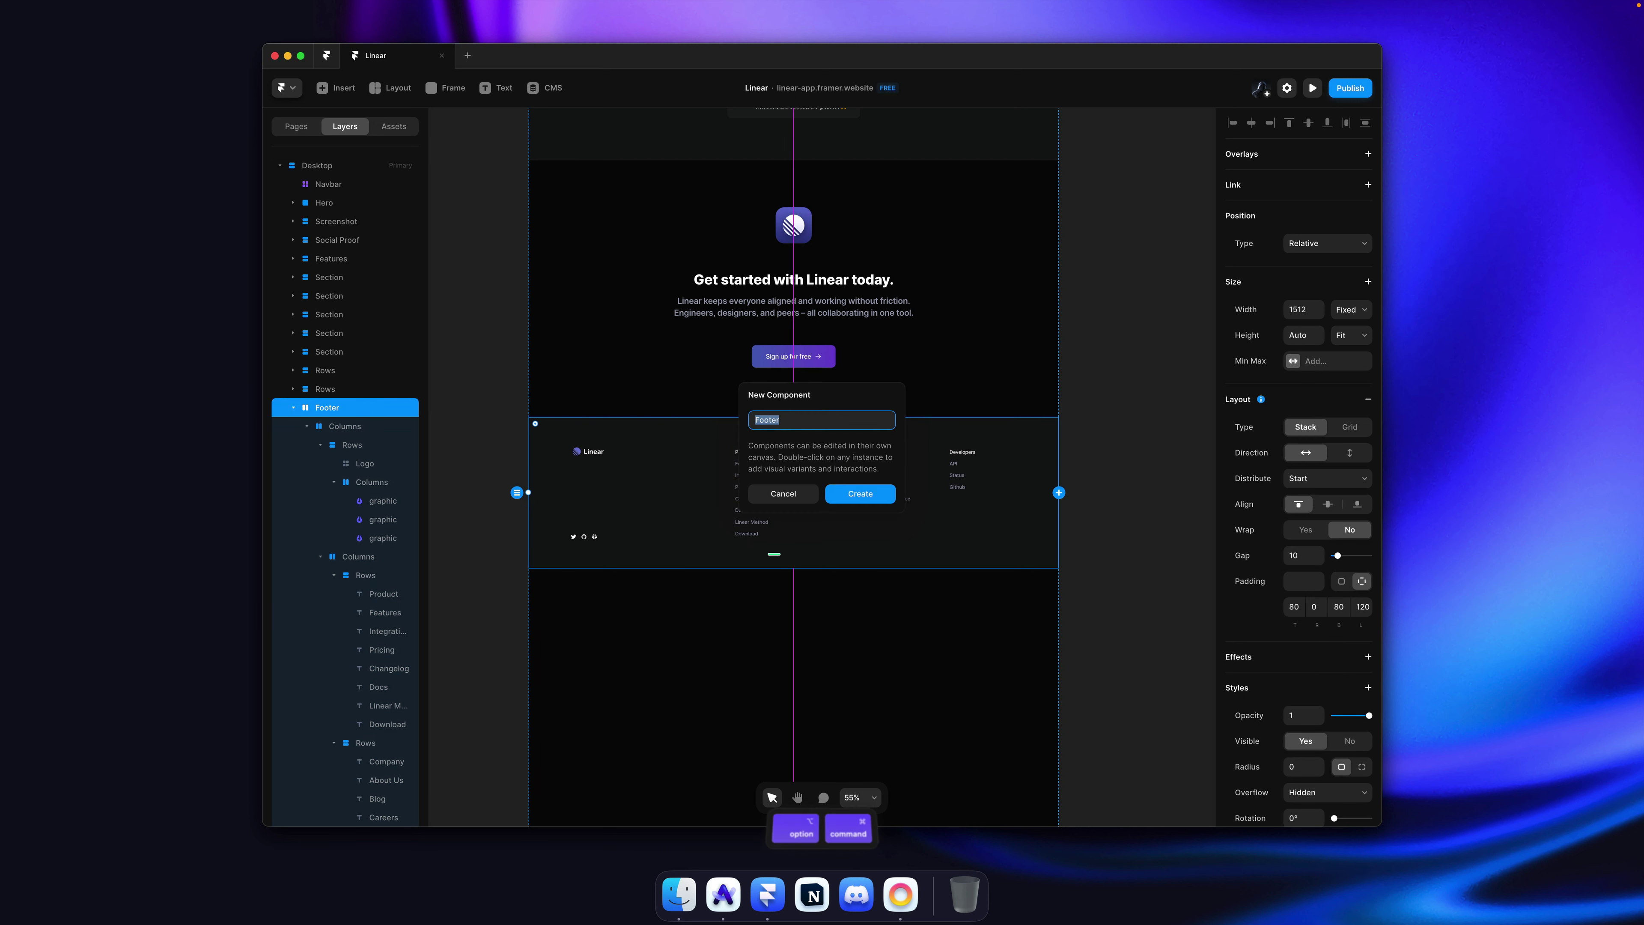
key("Return")
left_click(756, 327)
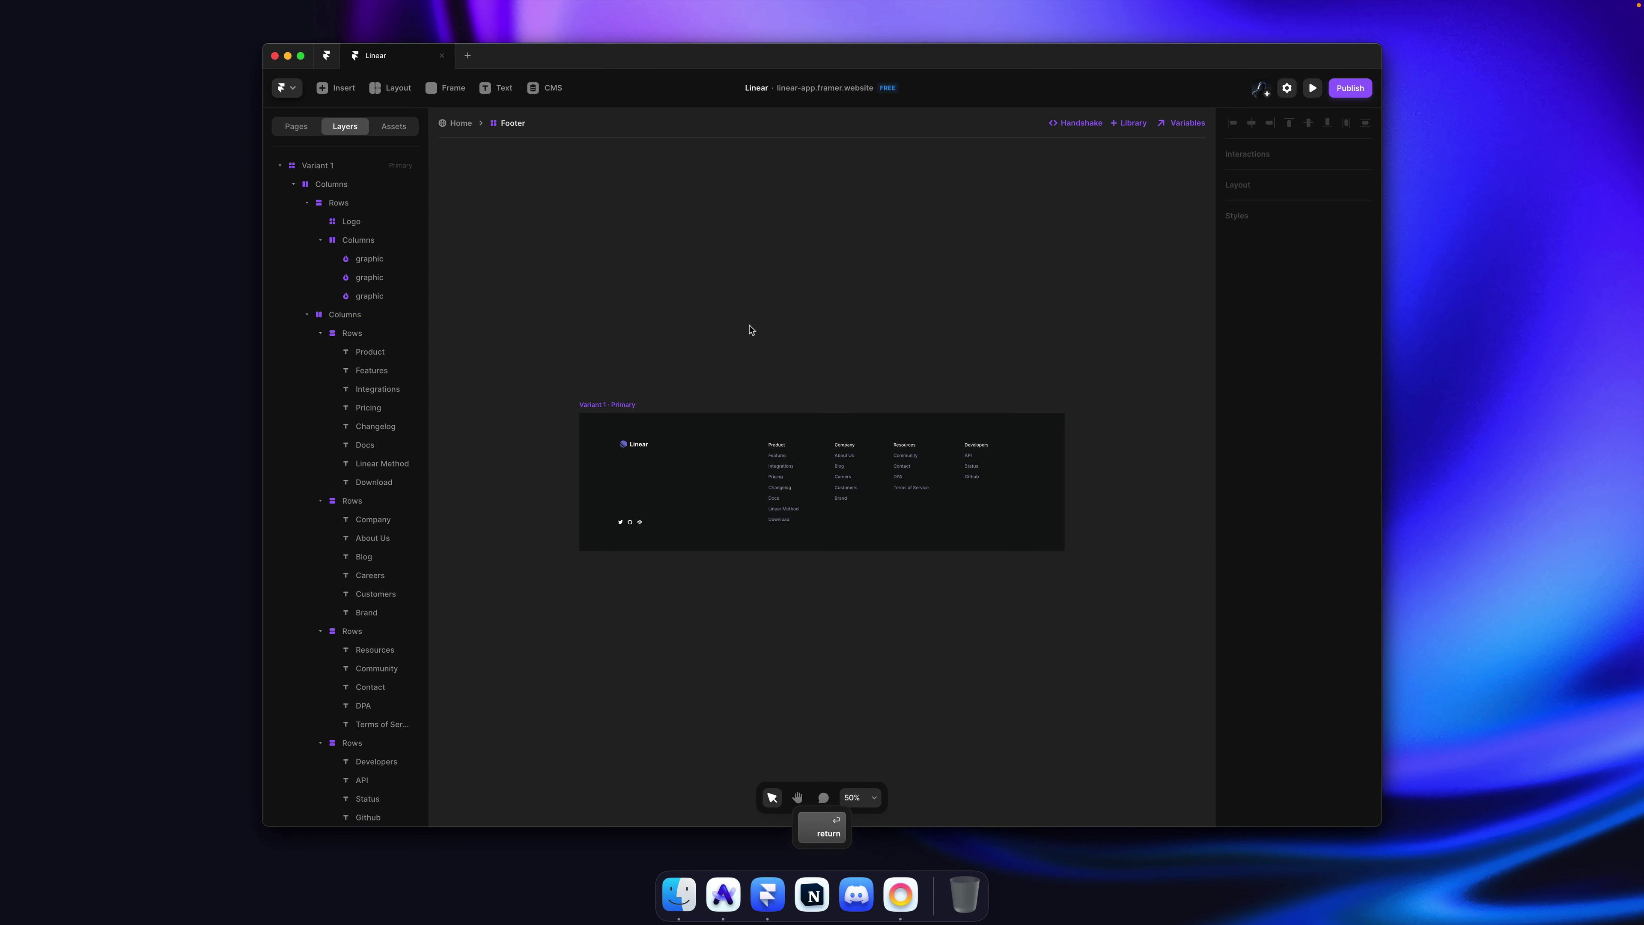
key("super+s")
key("super+s")
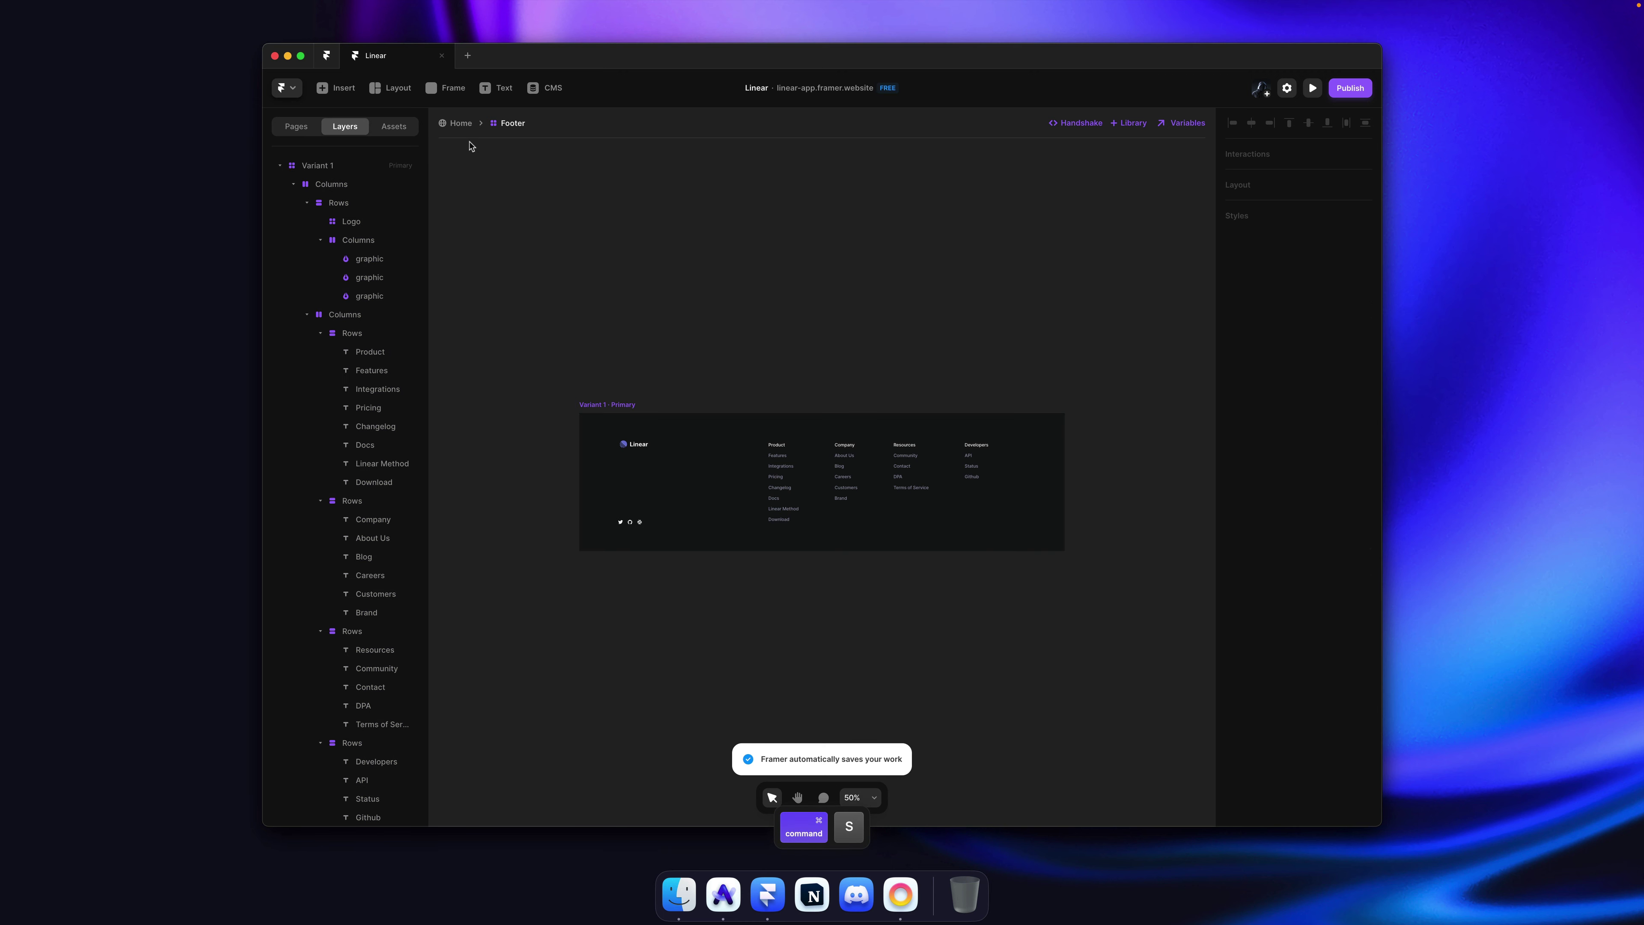
Step: Return to the Home page and select the Footer component instance
left_click(462, 124)
left_click(1073, 440)
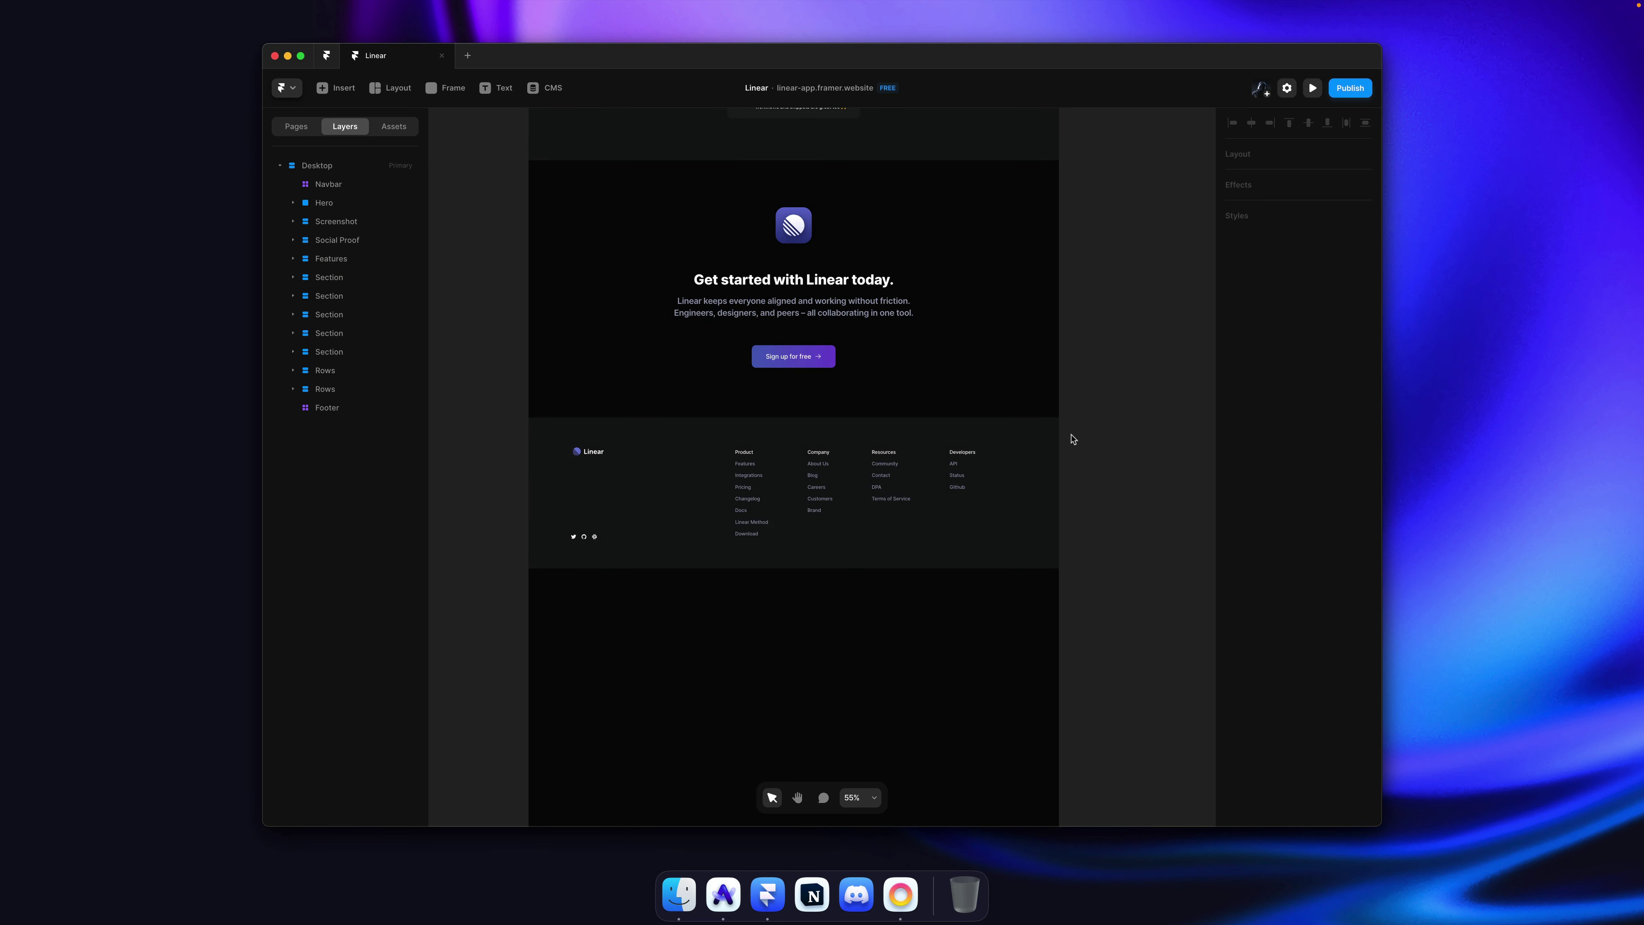
left_click(896, 461)
scroll(732, 461, "up", 5)
key("super+s")
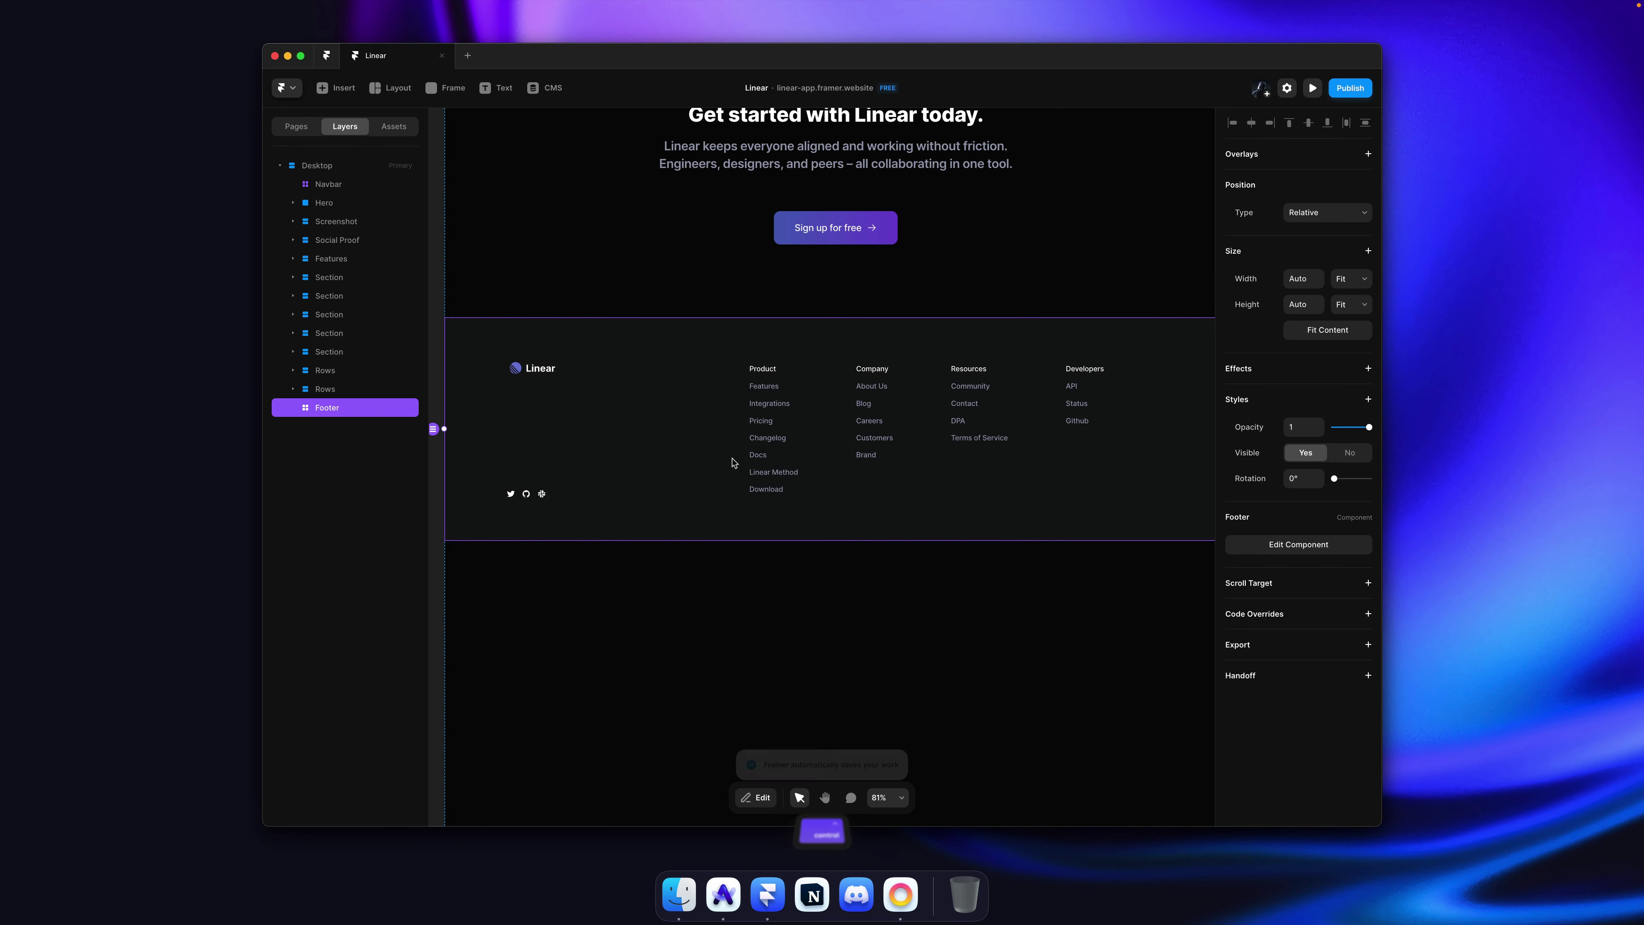
scroll(732, 461, "down", 3)
key("super+s")
Step: Set the Footer component's bottom padding to 60, save, and return to Home
double_click(807, 468)
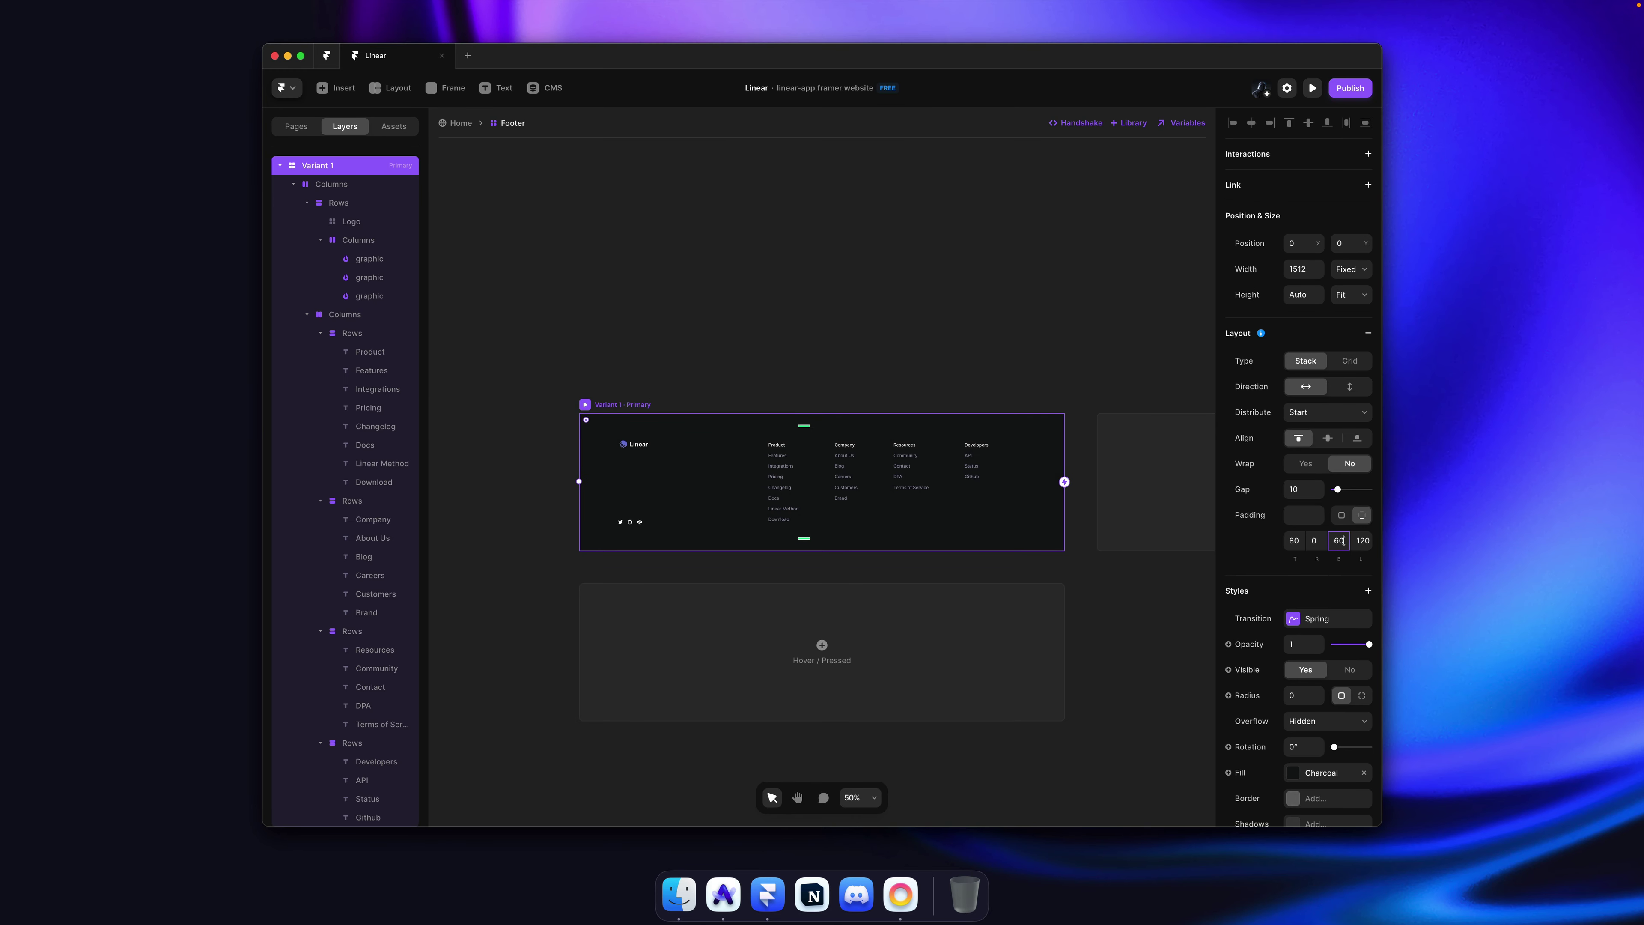
key("Return")
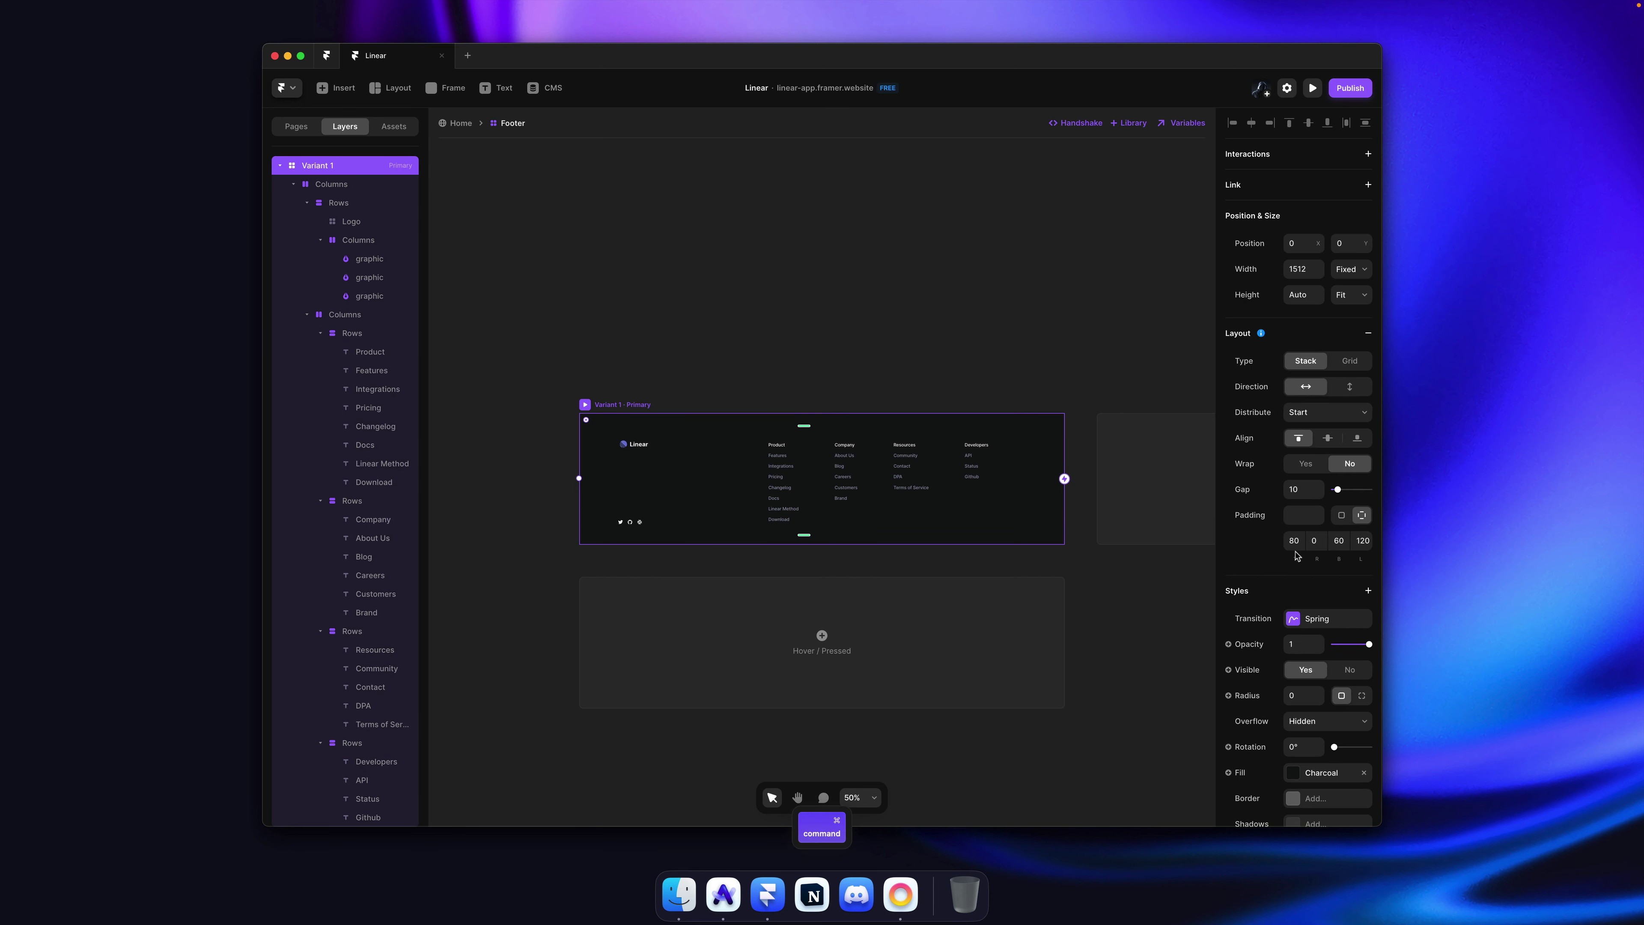
left_click(712, 276)
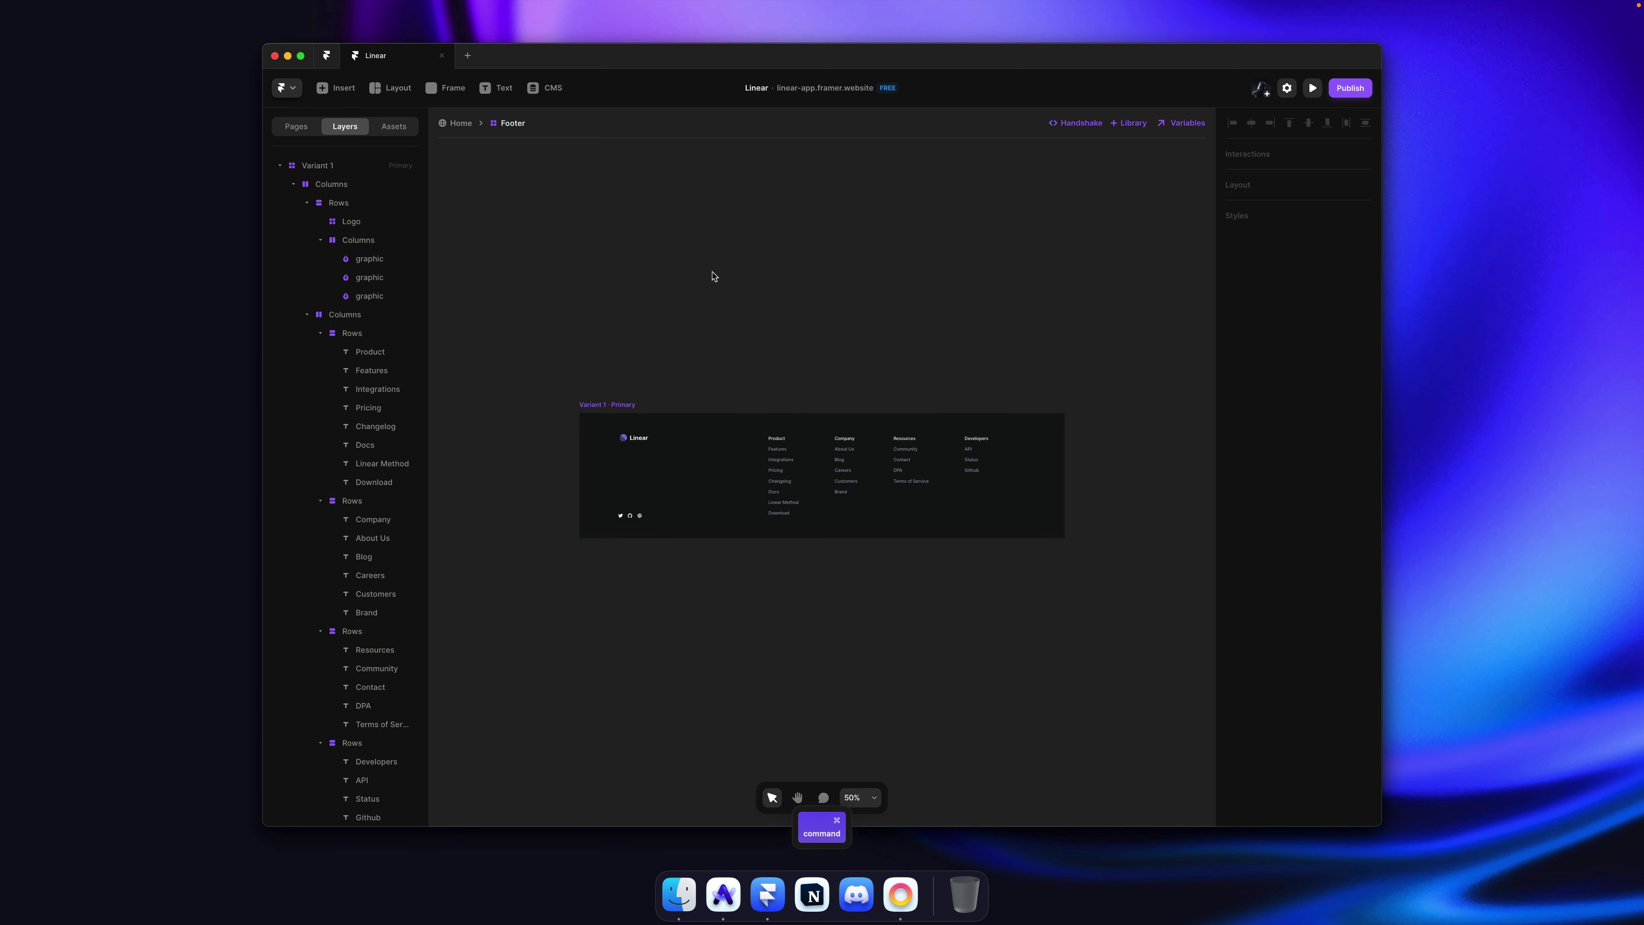
key("cmd+s")
key("Escape")
Step: Set the Desktop page frame's height to Fit Content and save
left_click(1144, 392)
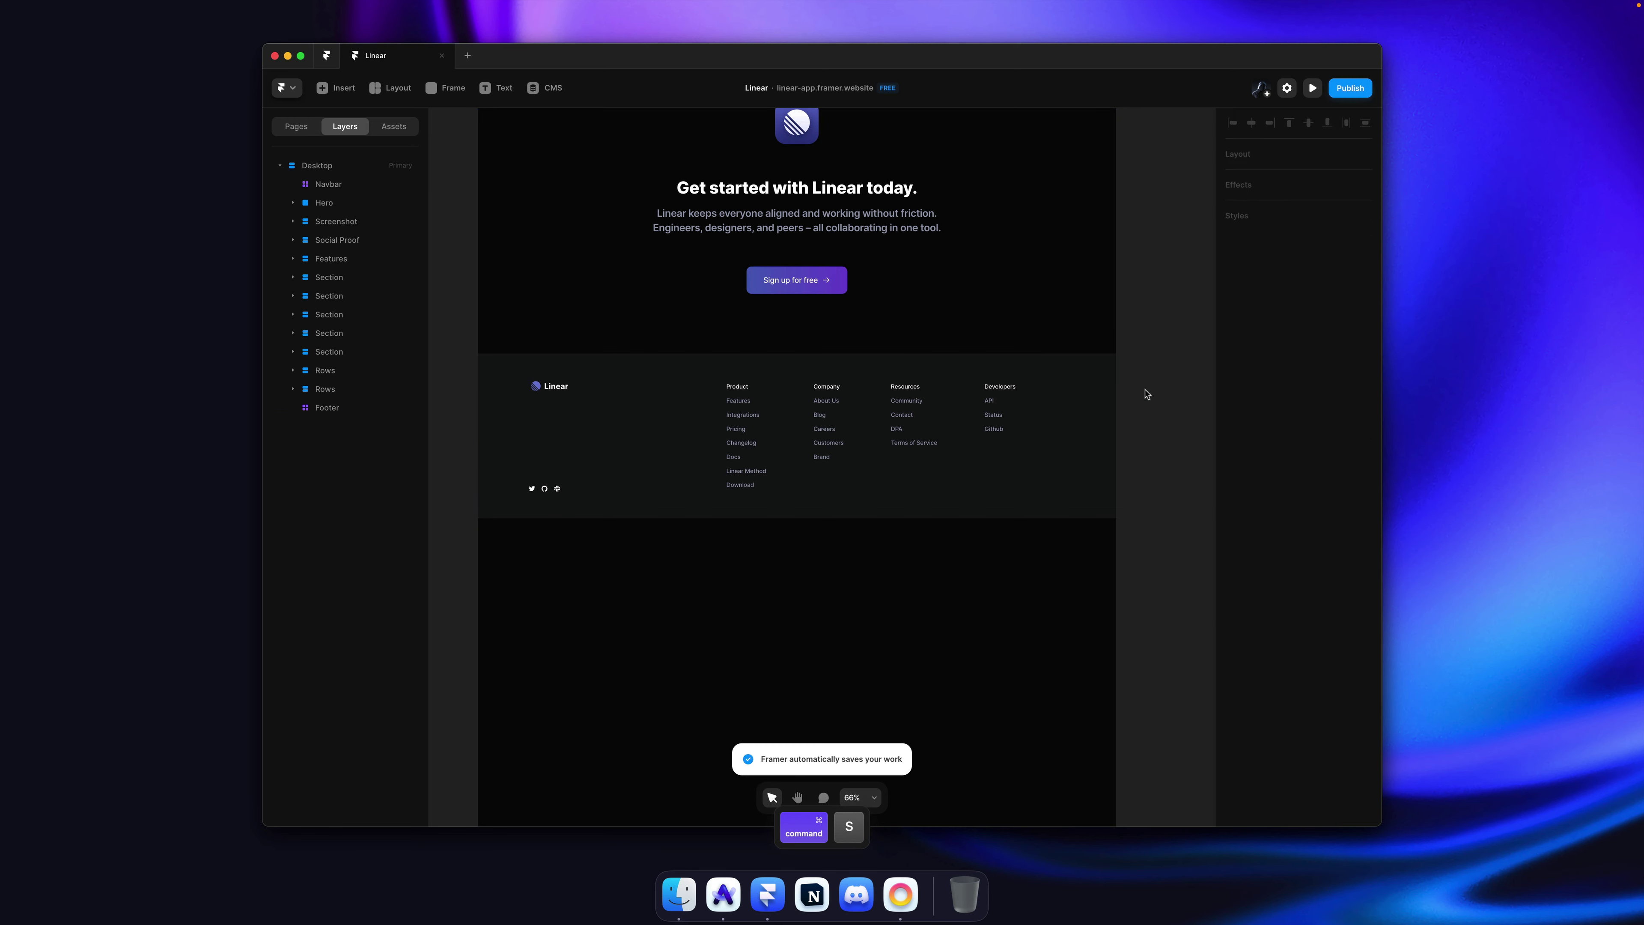
scroll(1038, 415, "down", 10)
scroll(1039, 416, "right", 3)
left_click(910, 550)
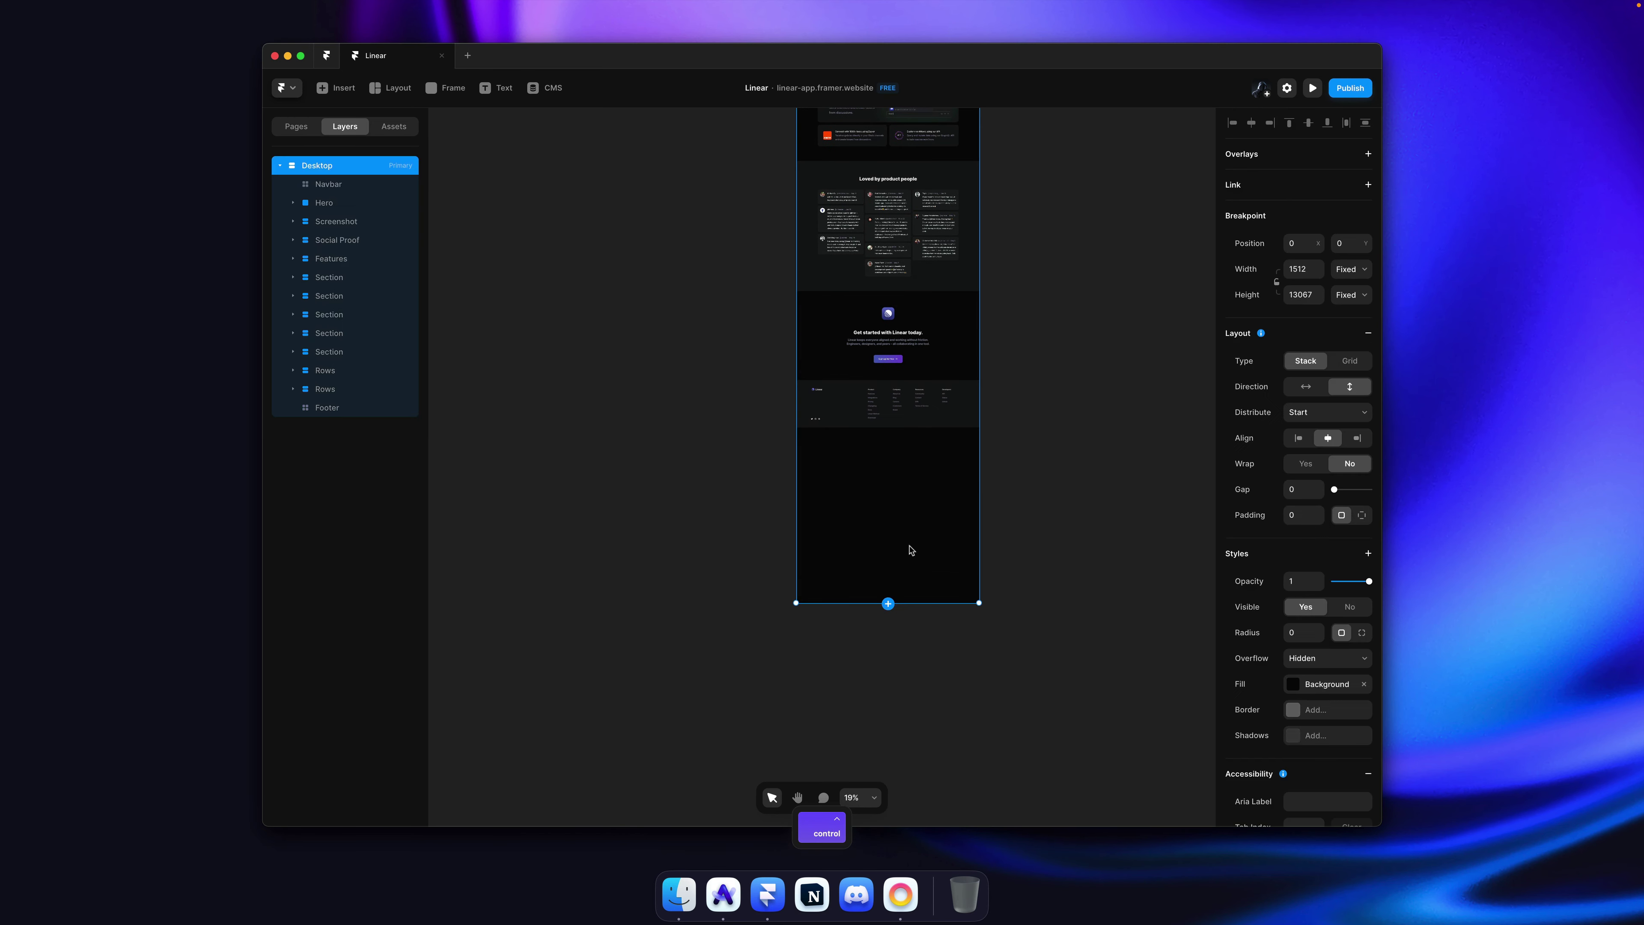
scroll(608, 369, "up", 3)
scroll(608, 369, "right", 2)
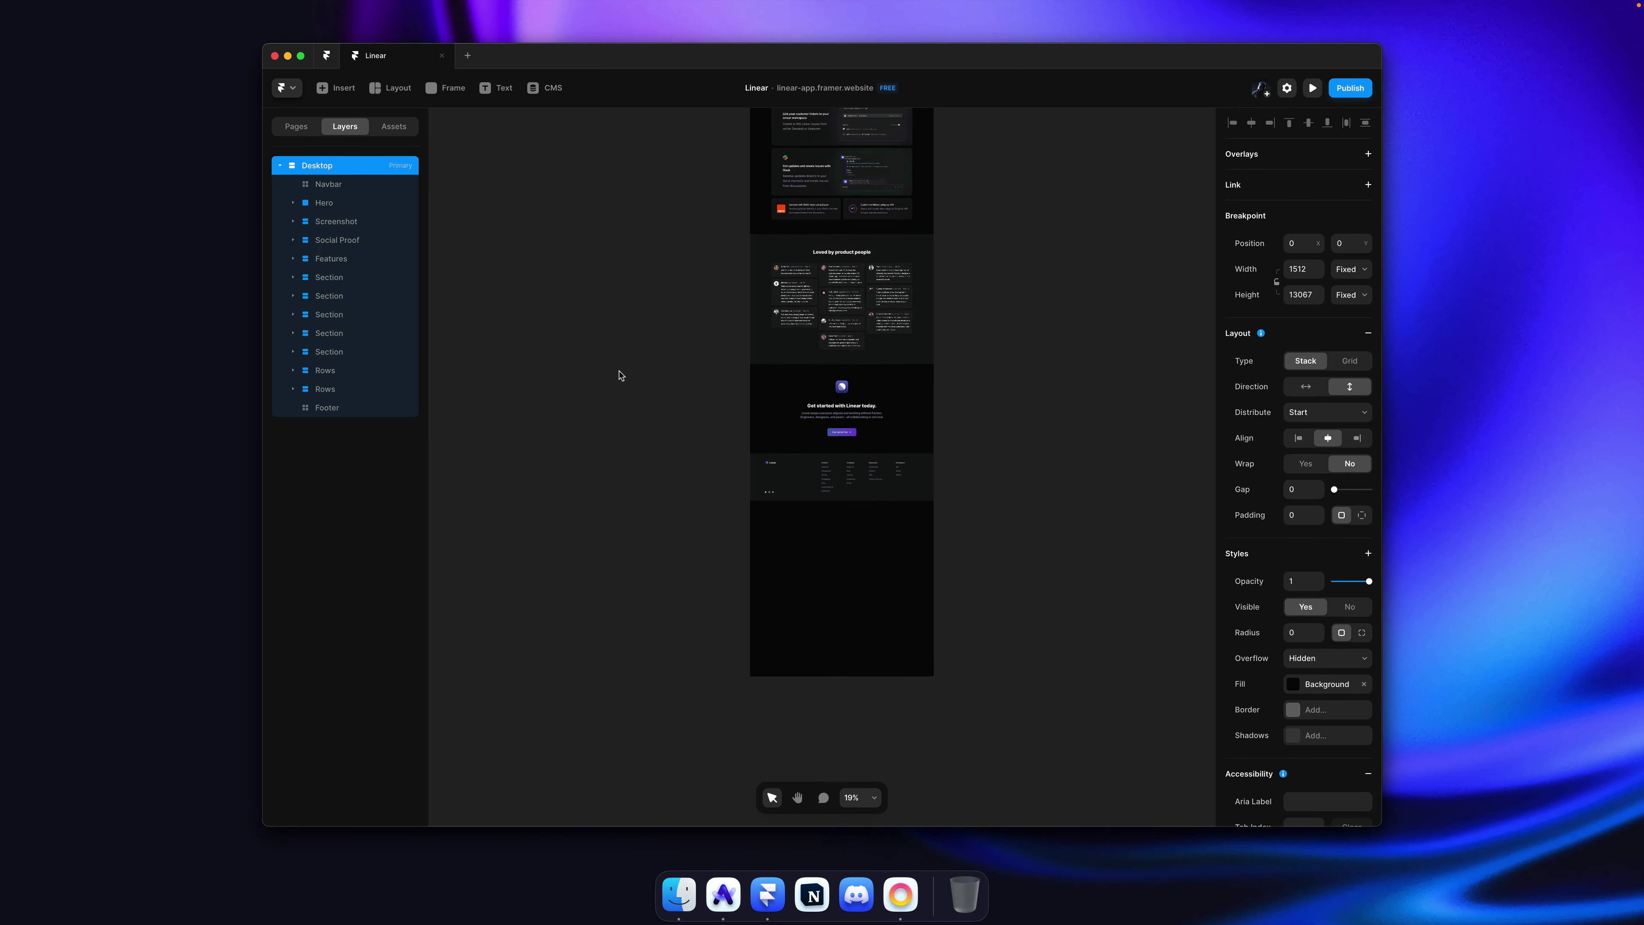
left_click(1353, 295)
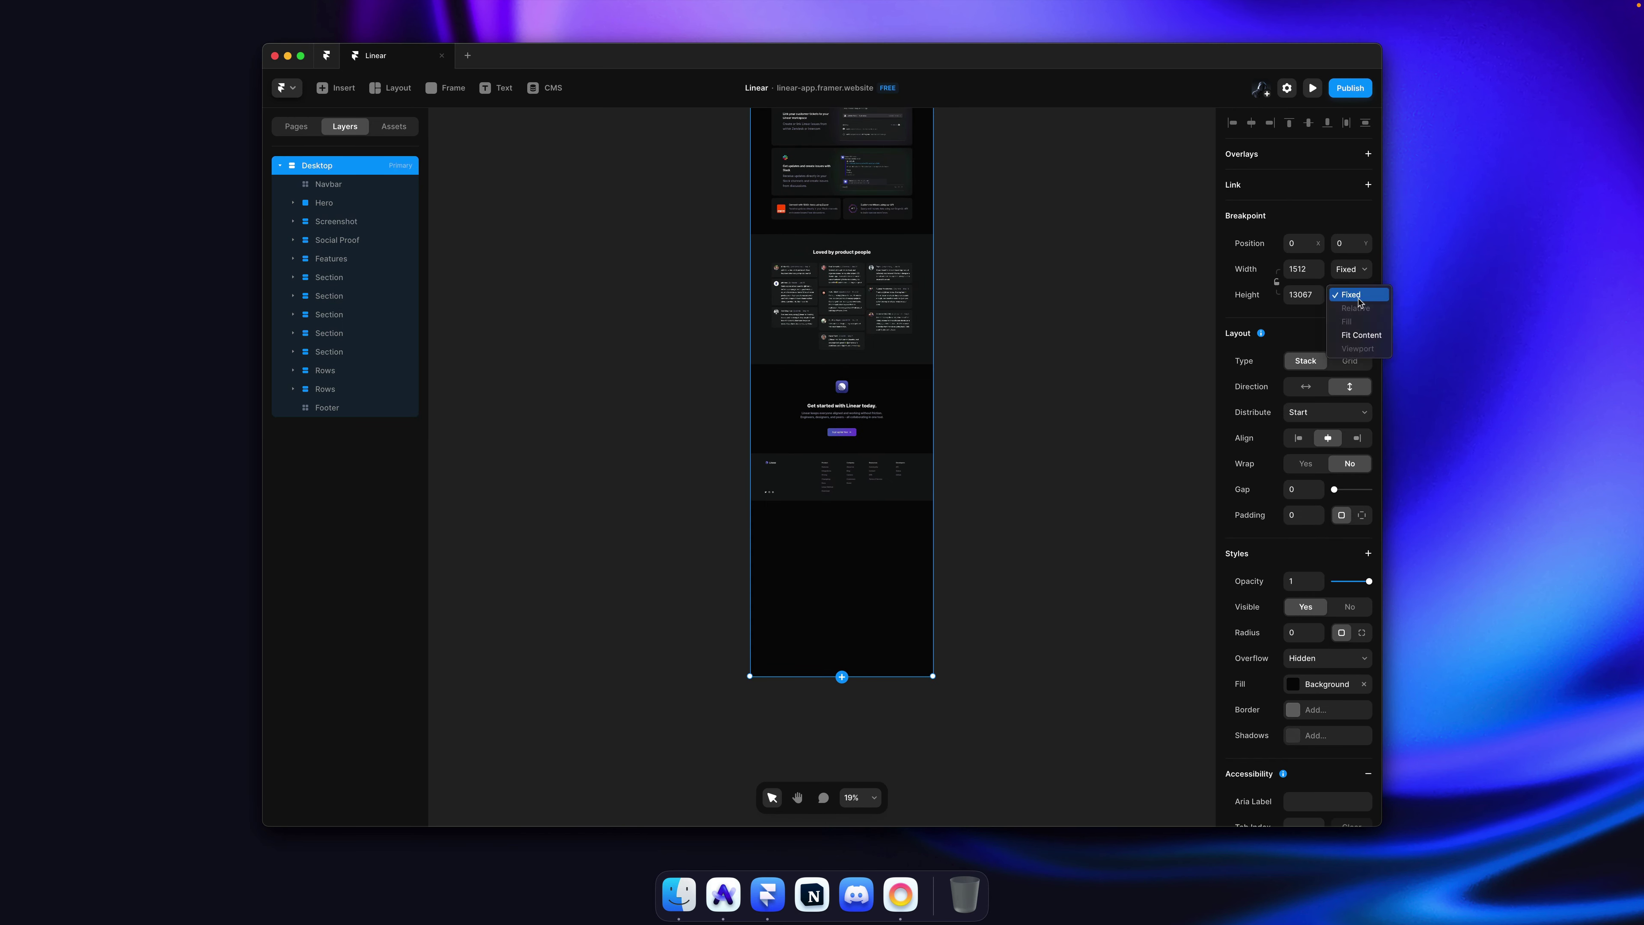
left_click(1362, 335)
left_click(1024, 440)
key("super+s")
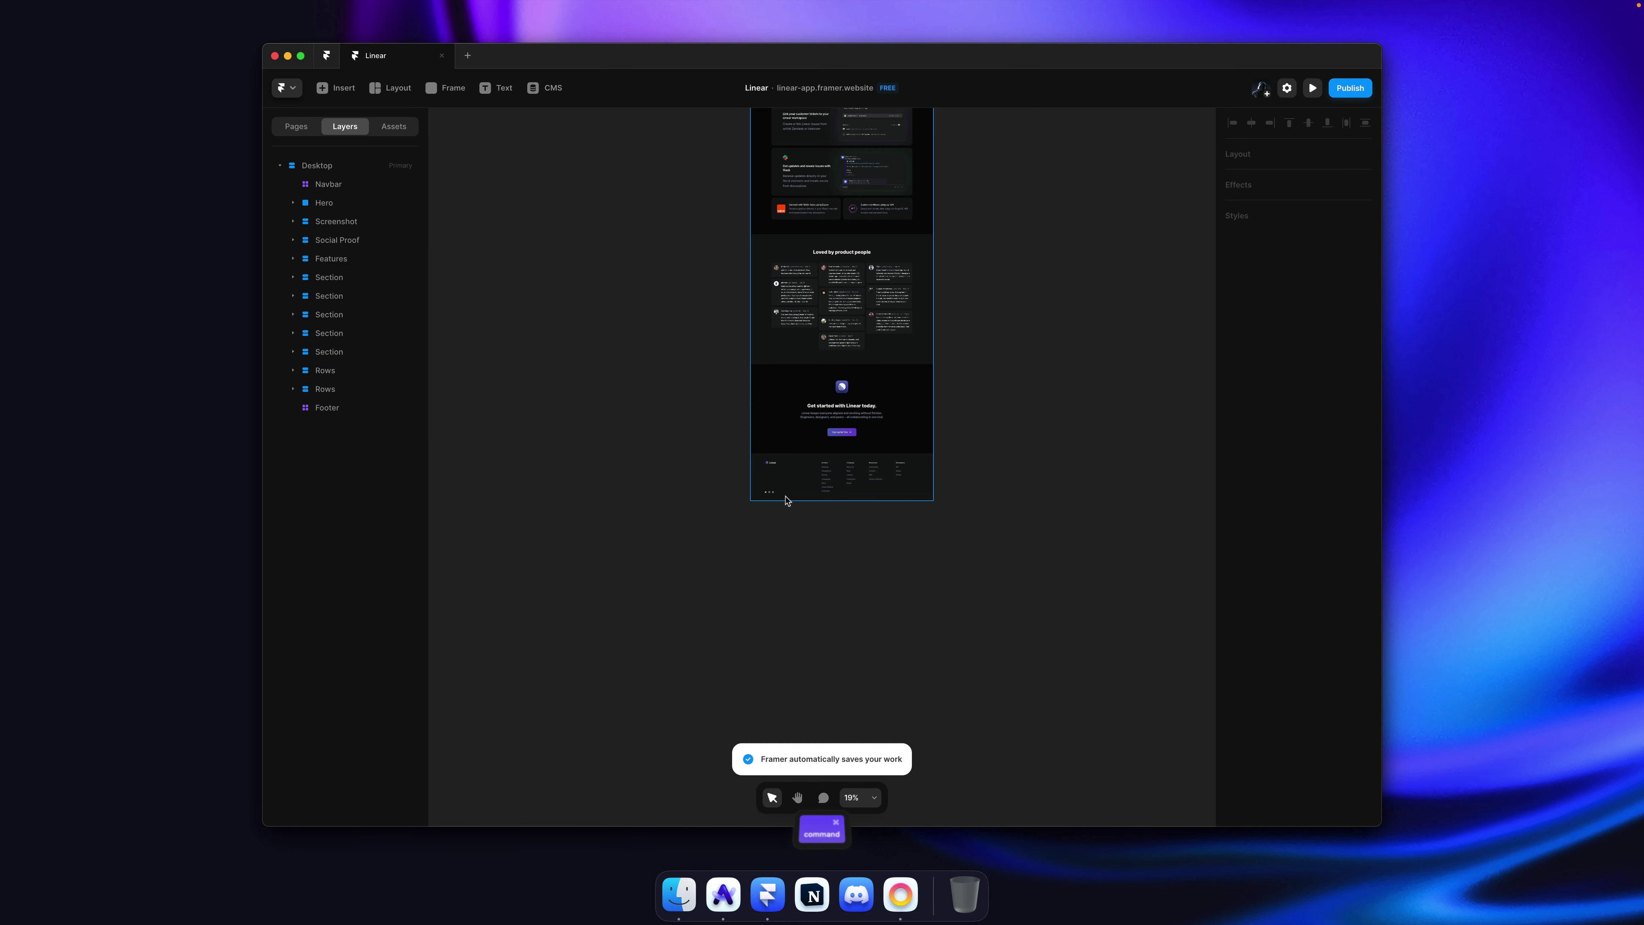
Step: Scroll over the logo wall and feature grid, then view linear.app from the top in Arc
scroll(787, 500, "up", 5)
scroll(787, 500, "down", 4)
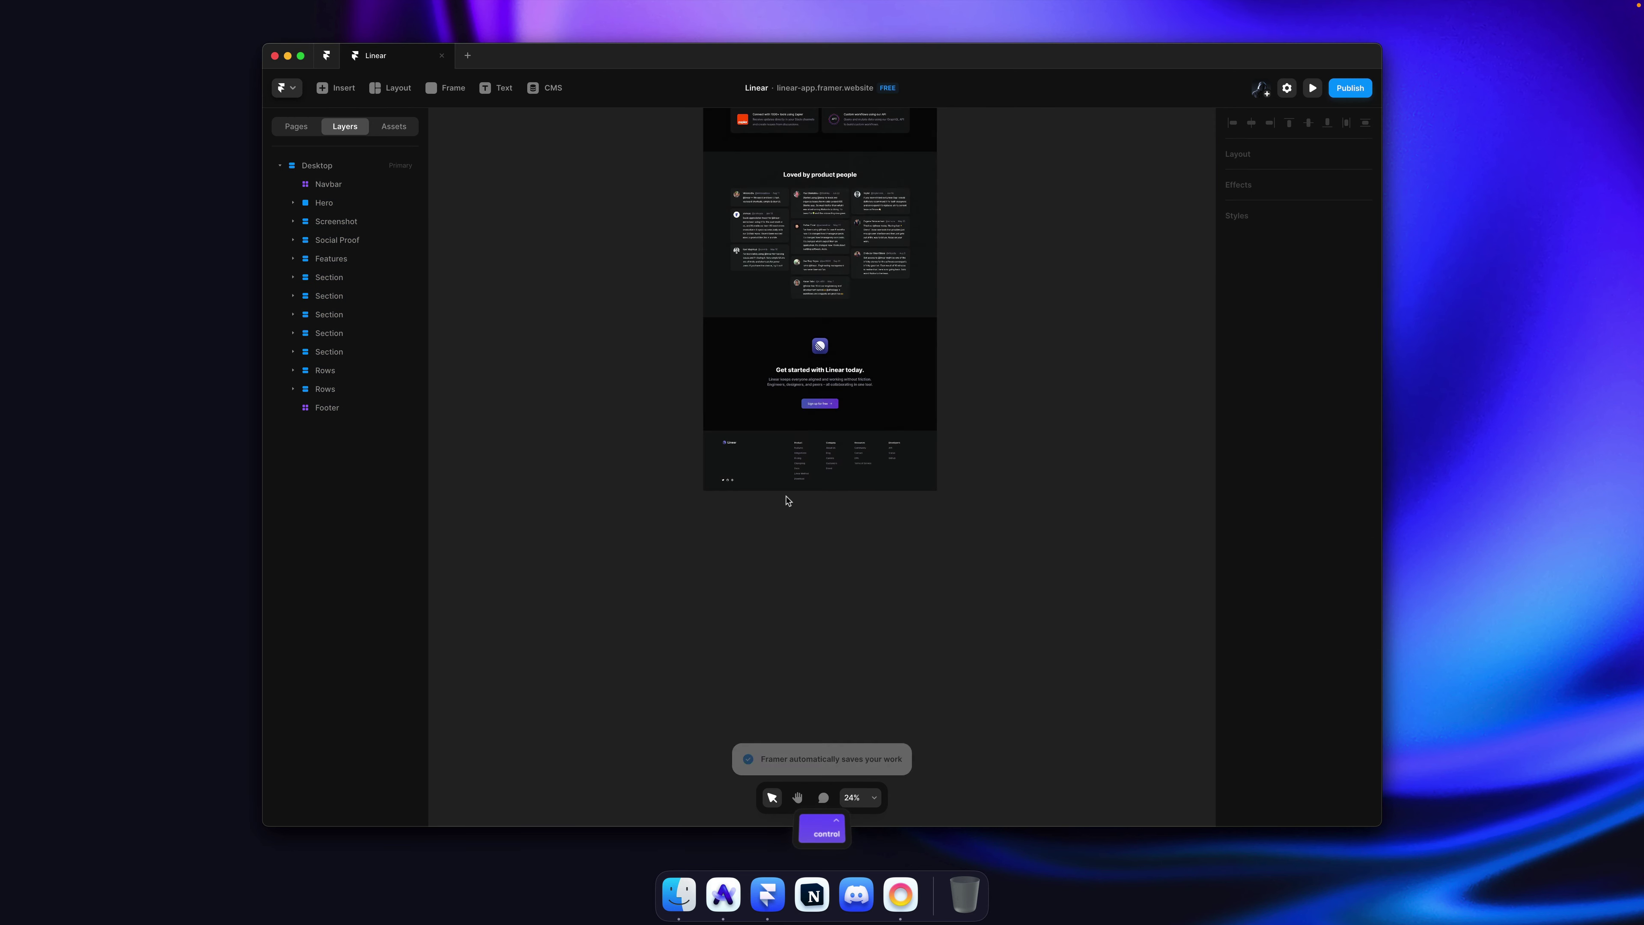
scroll(787, 500, "up", 5)
scroll(783, 493, "down", 6)
scroll(780, 473, "up", 3)
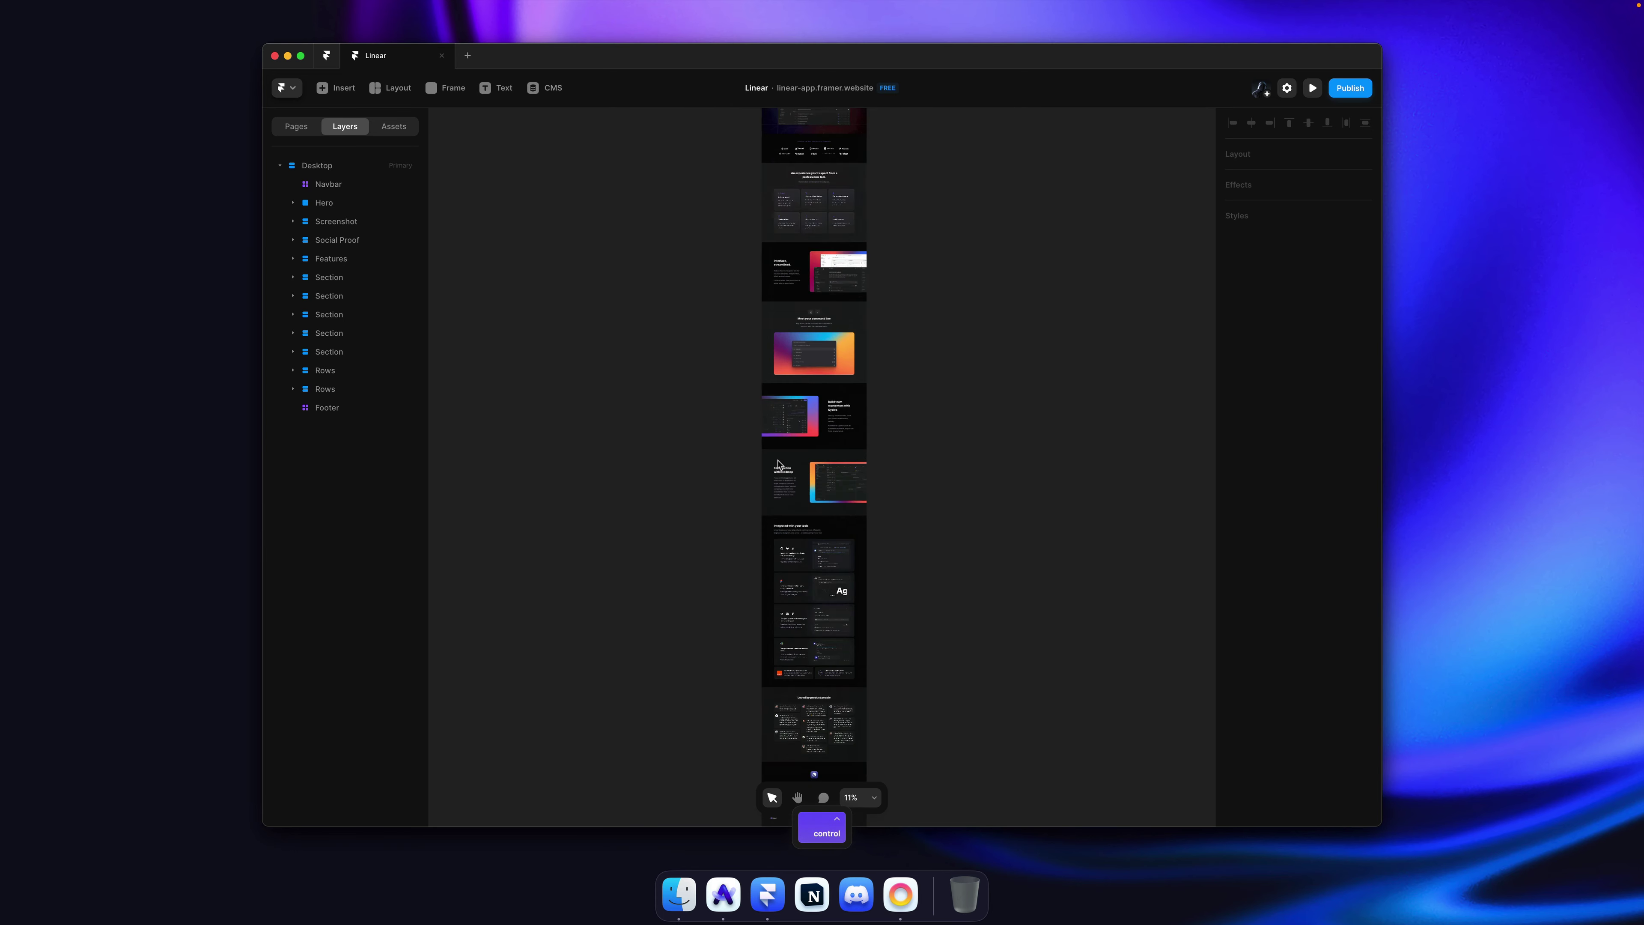
scroll(779, 464, "up", 3)
scroll(799, 366, "up", 10)
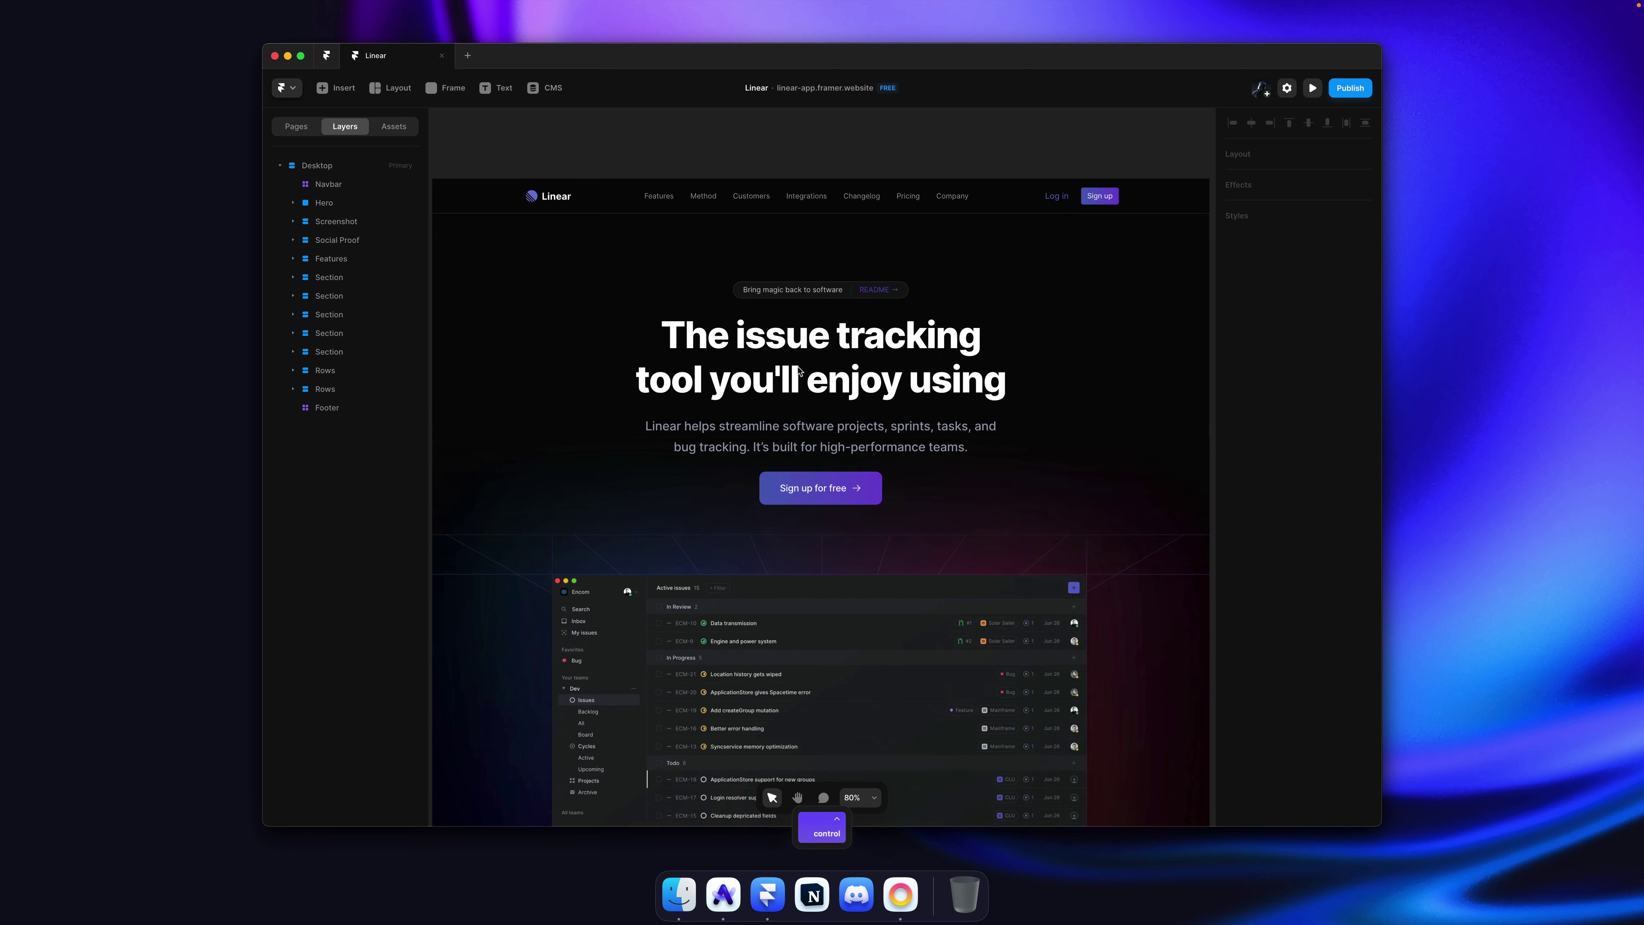
scroll(800, 369, "down", 5)
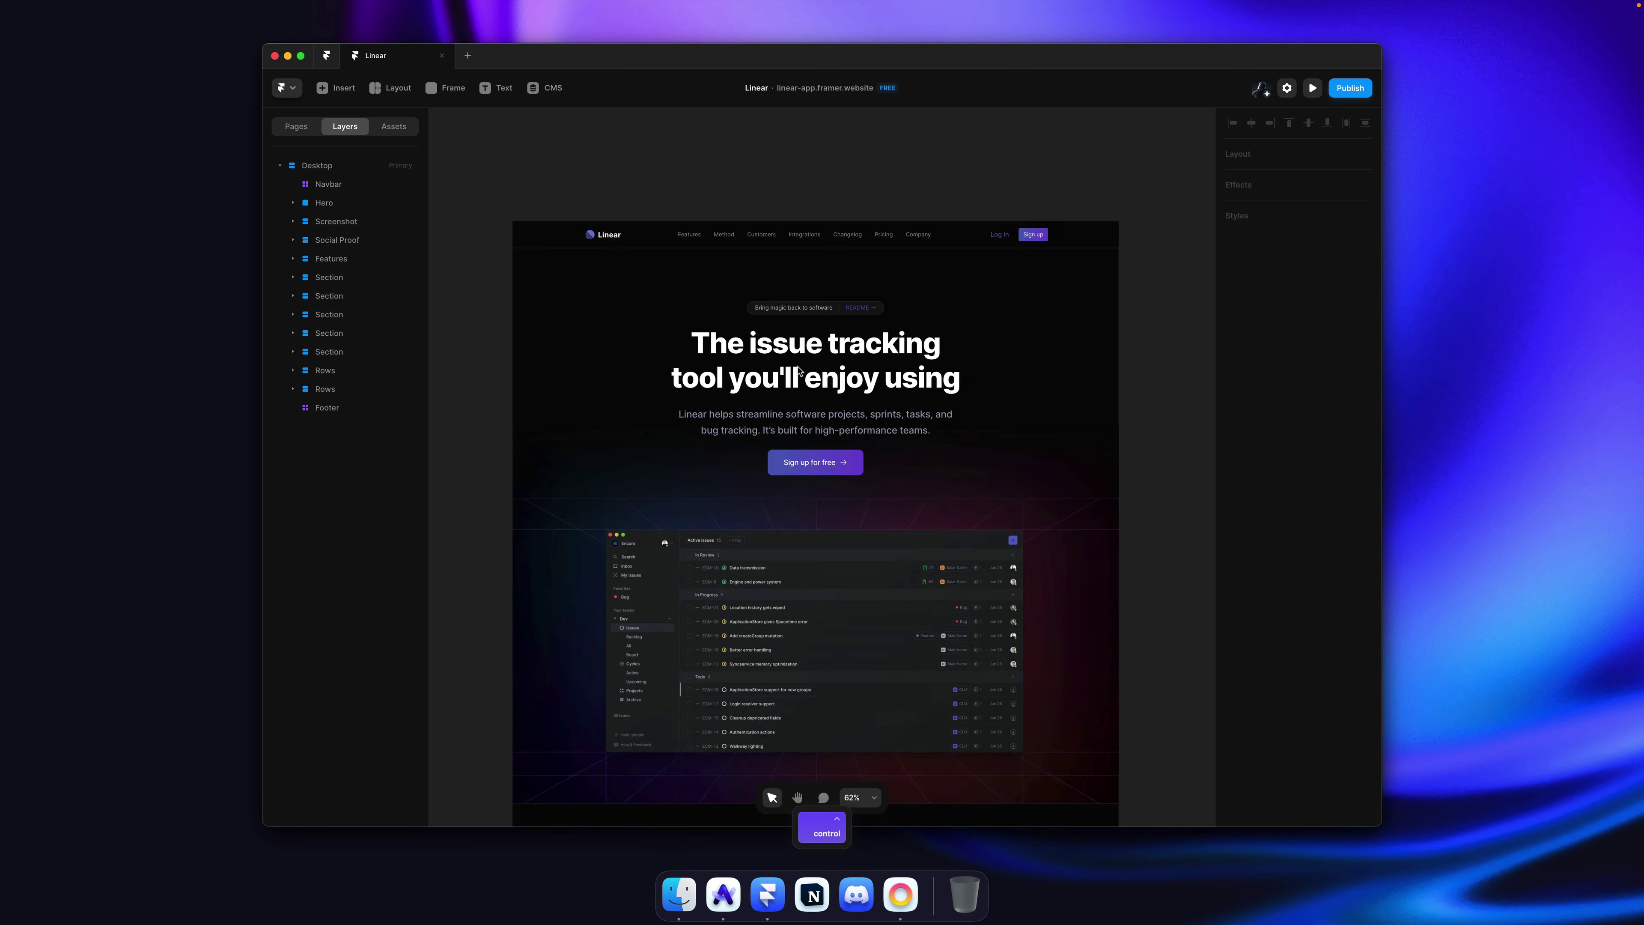
scroll(798, 370, "down", 7)
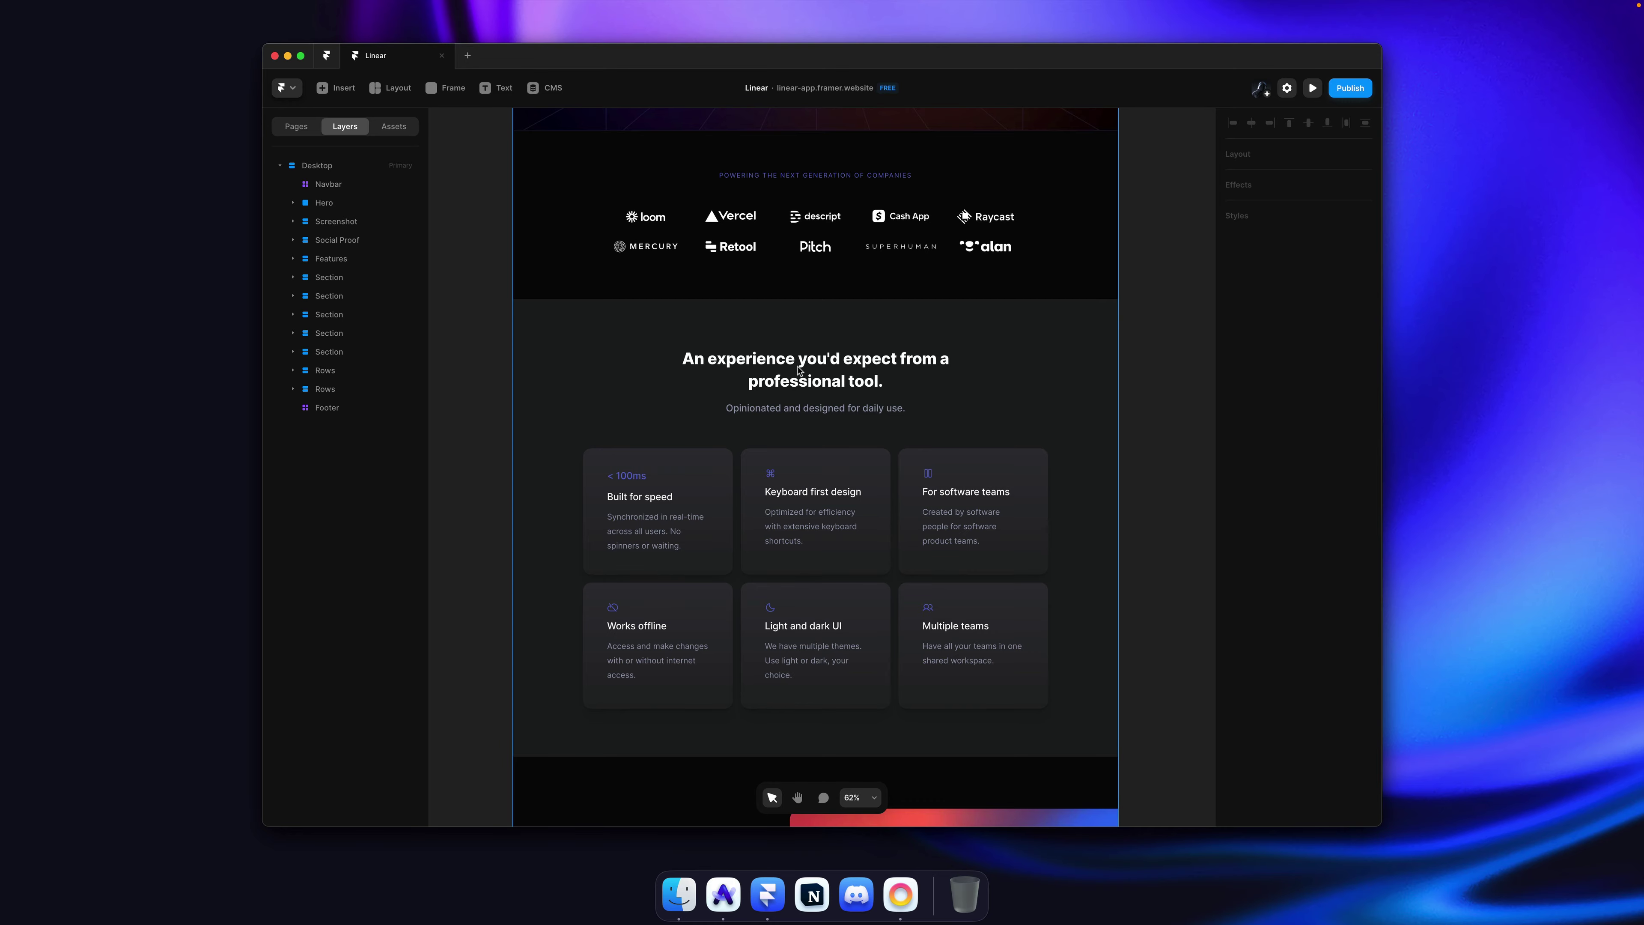
key("super+Tab")
key("super+Up")
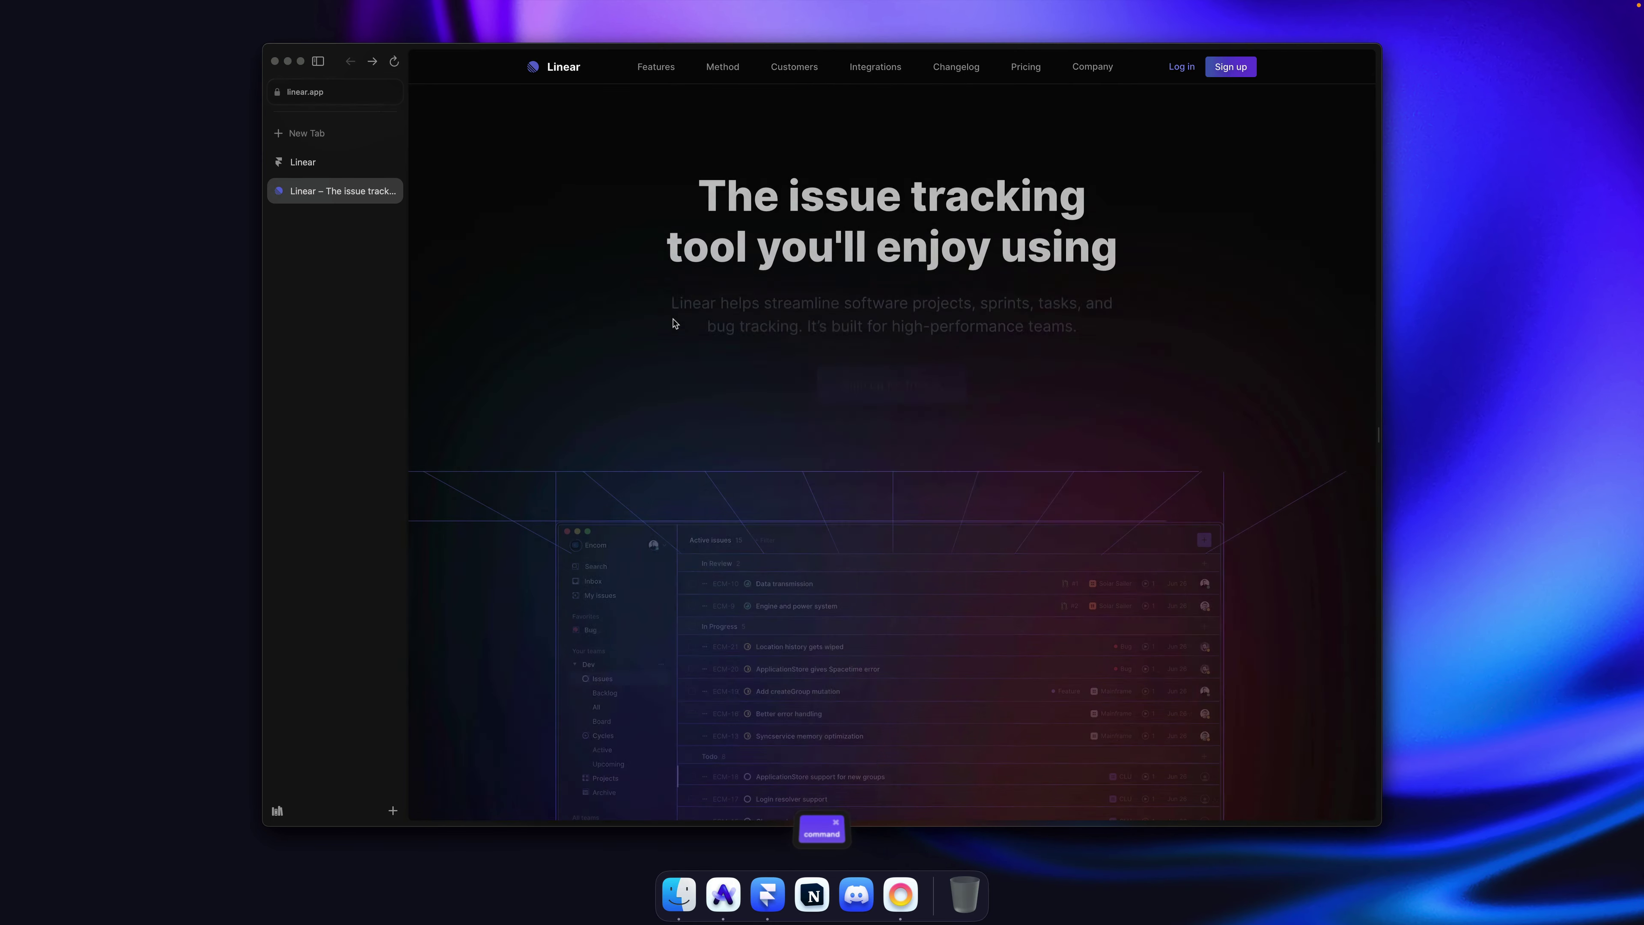
Step: Scroll through the linear.app homepage to review its sections
scroll(679, 312, "down", 15)
scroll(673, 323, "down", 15)
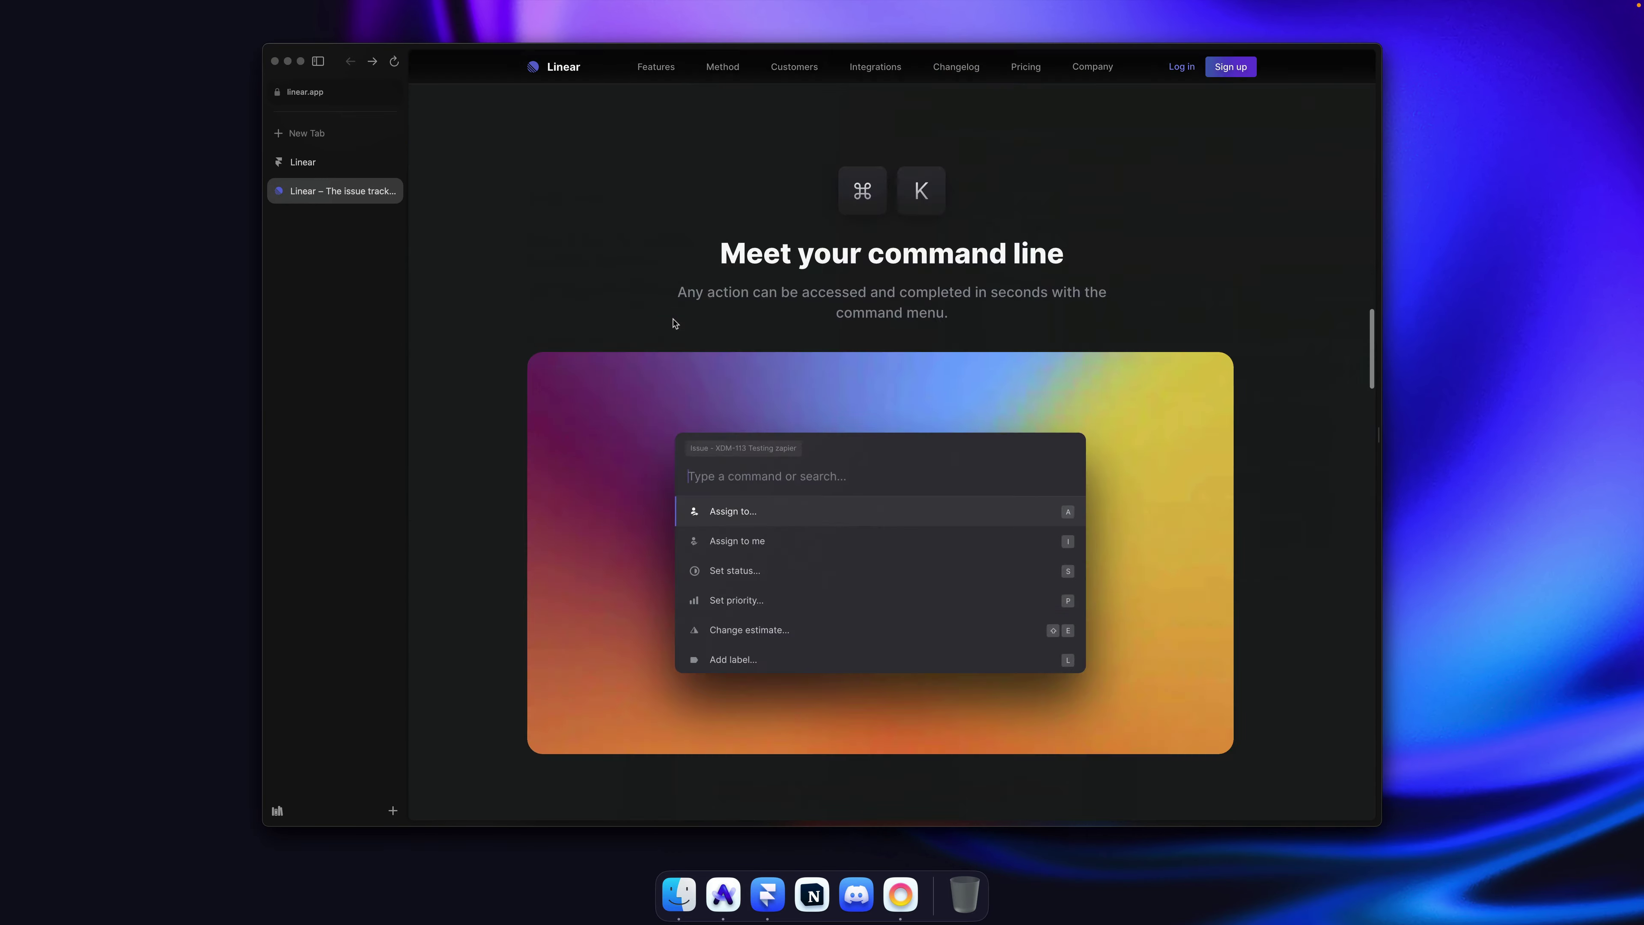
scroll(673, 321, "up", 8)
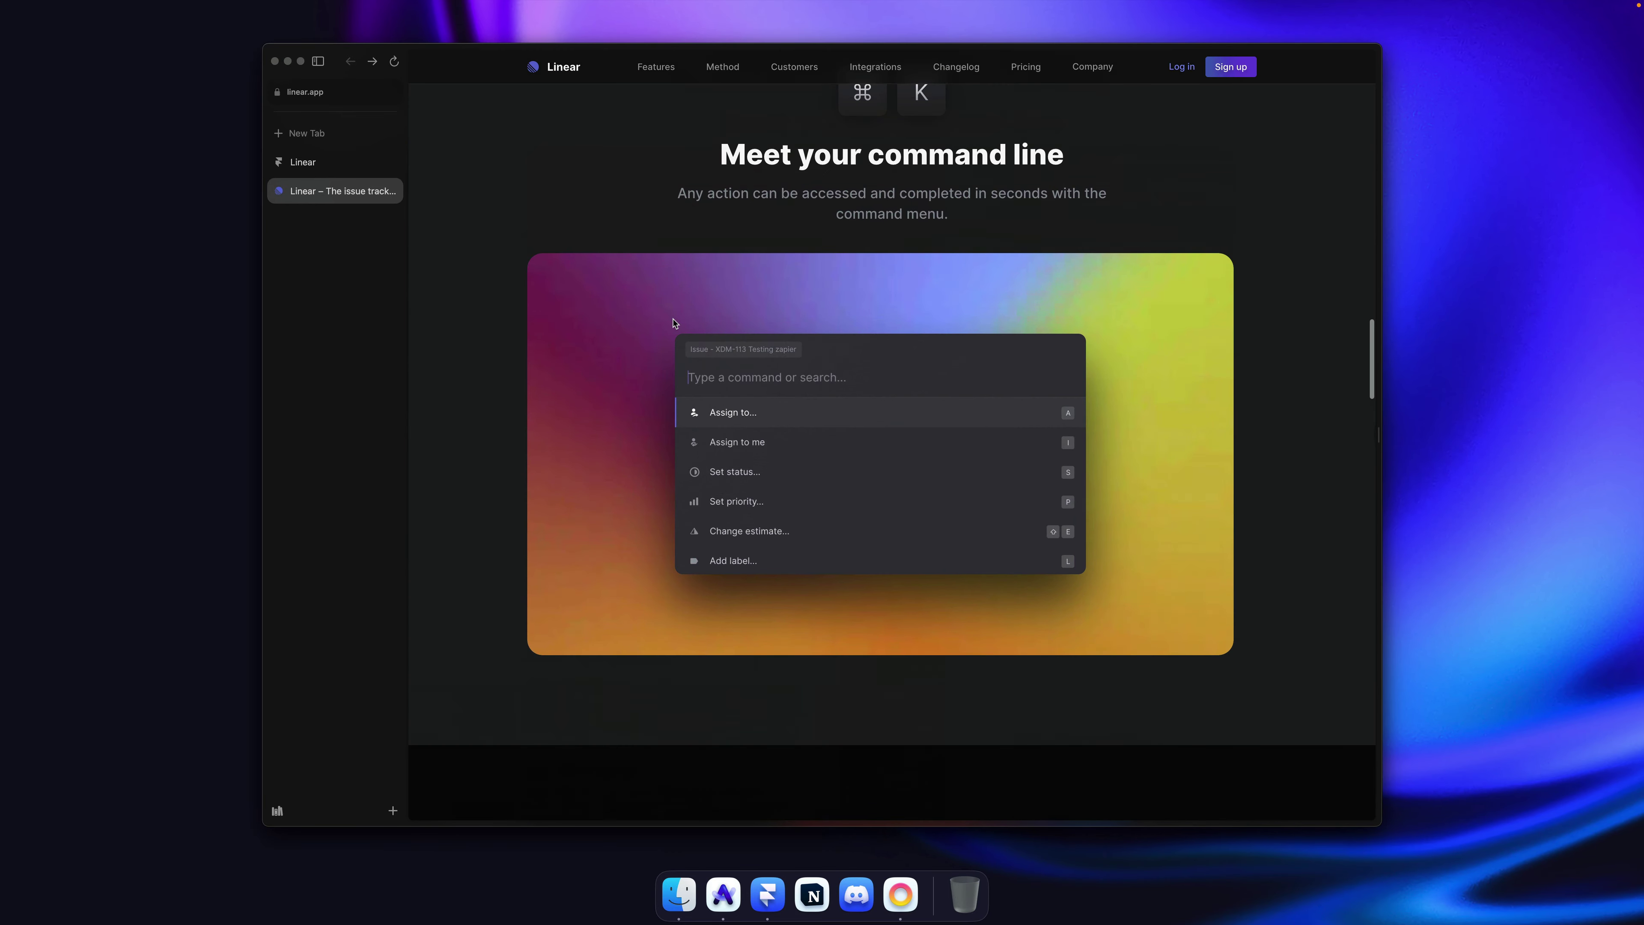
scroll(673, 323, "up", 5)
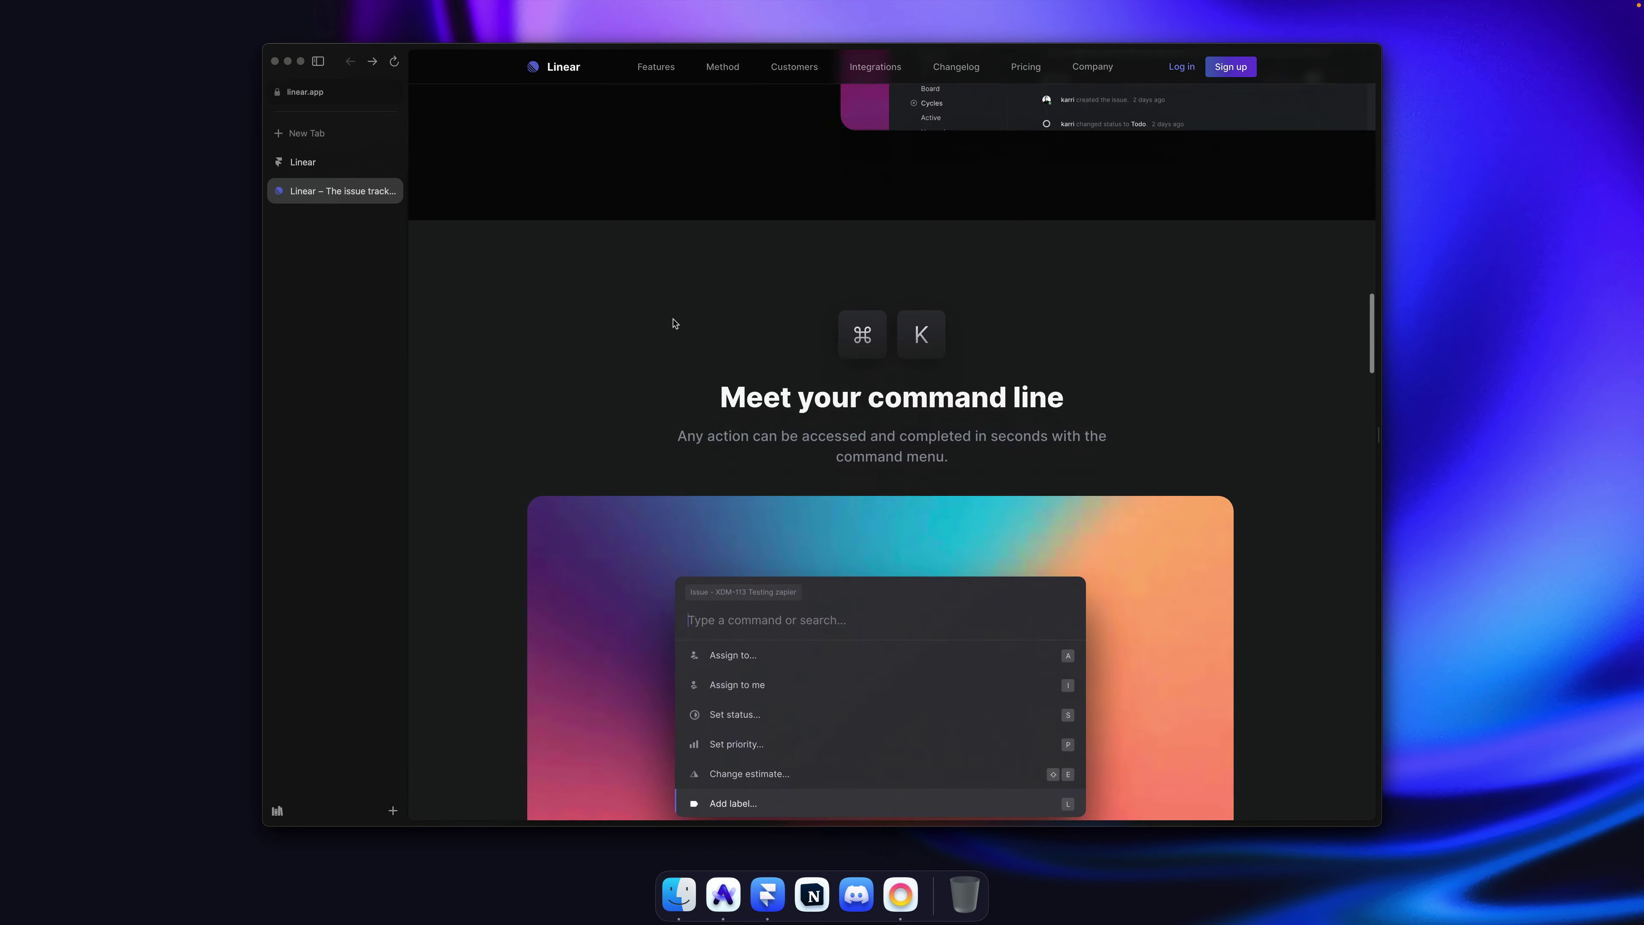
scroll(677, 304, "down", 2)
scroll(677, 285, "up", 10)
scroll(568, 511, "down", 3)
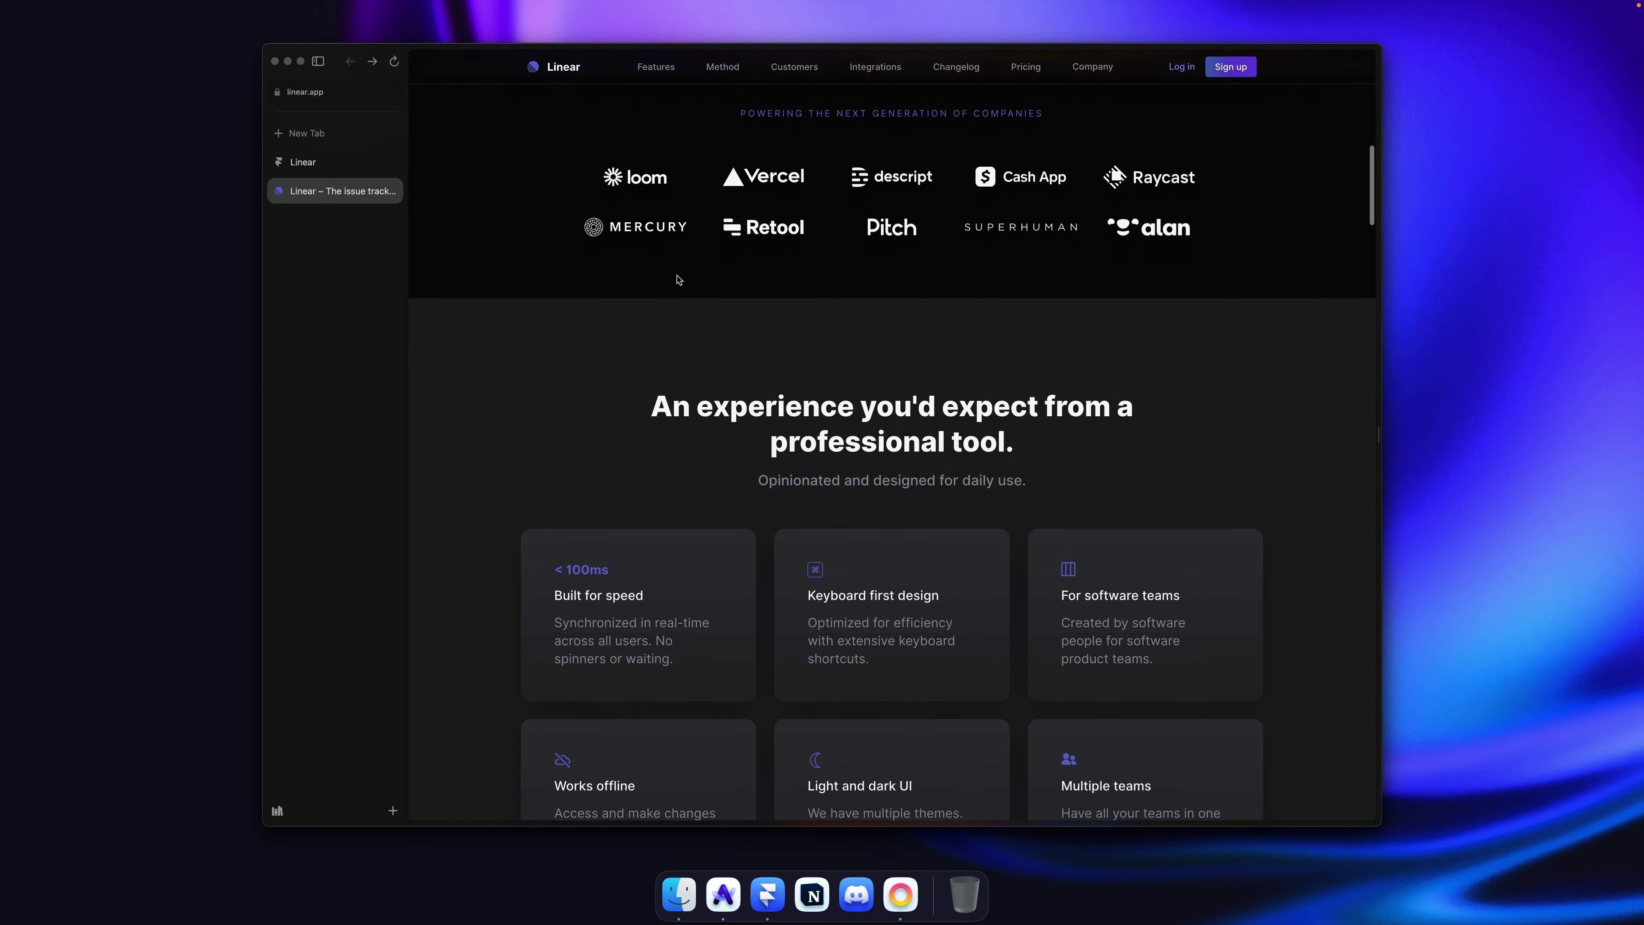
left_click_drag(554, 481, 697, 480)
scroll(697, 480, "up", 15)
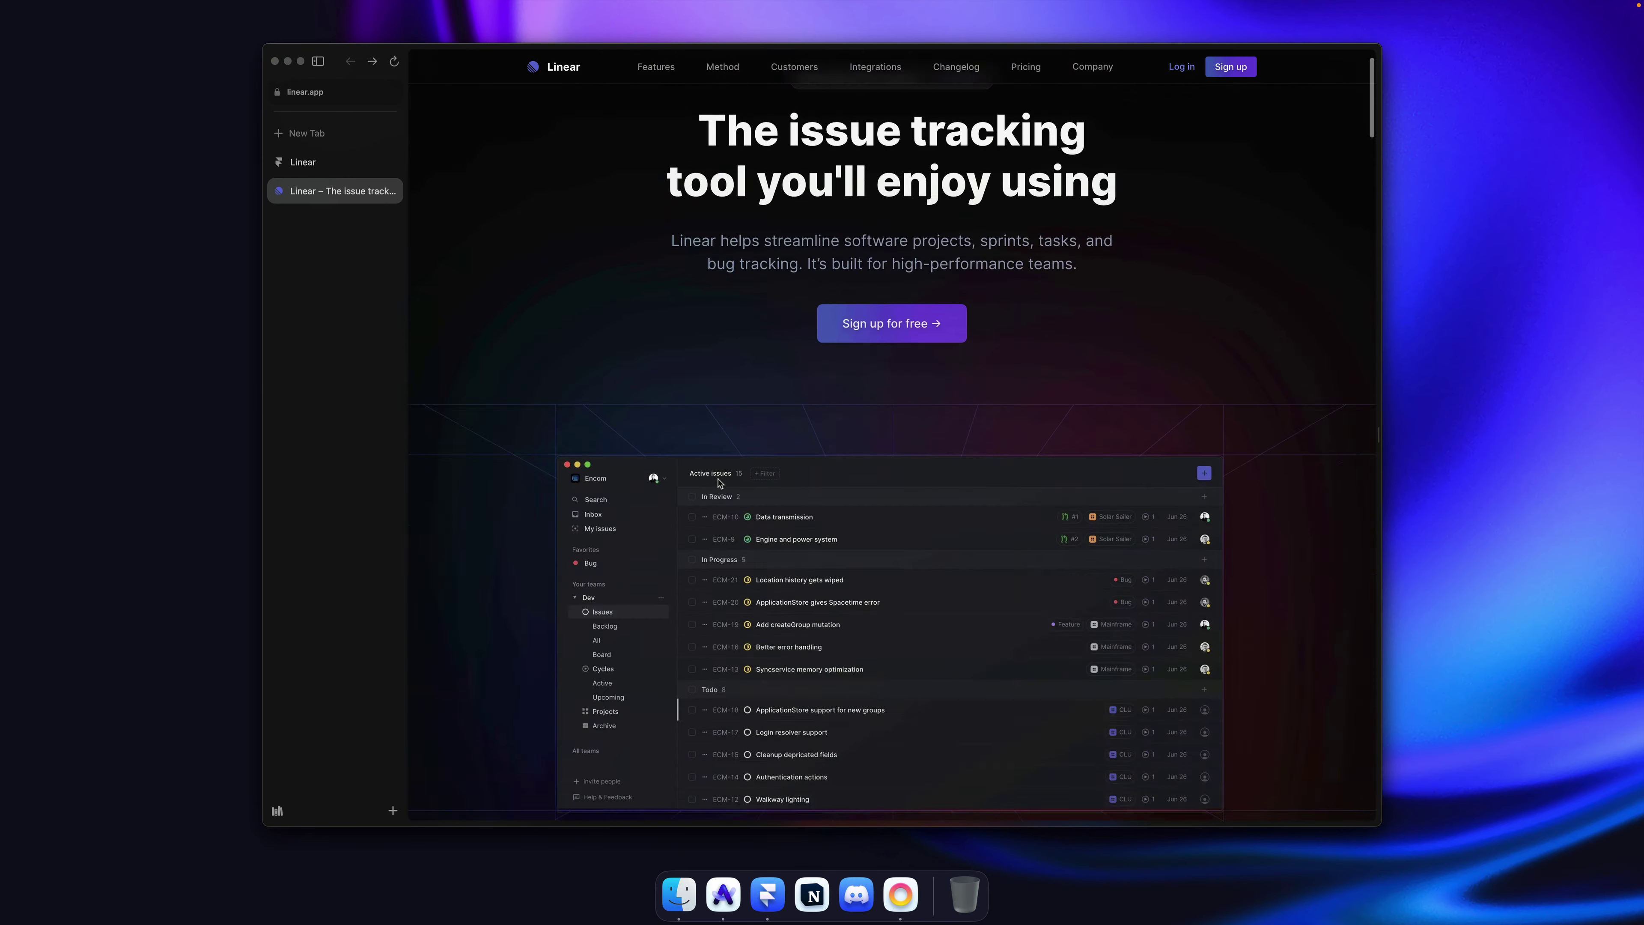
Step: Reload linear.app three times to replay the hero fade-in animation
key("super+r")
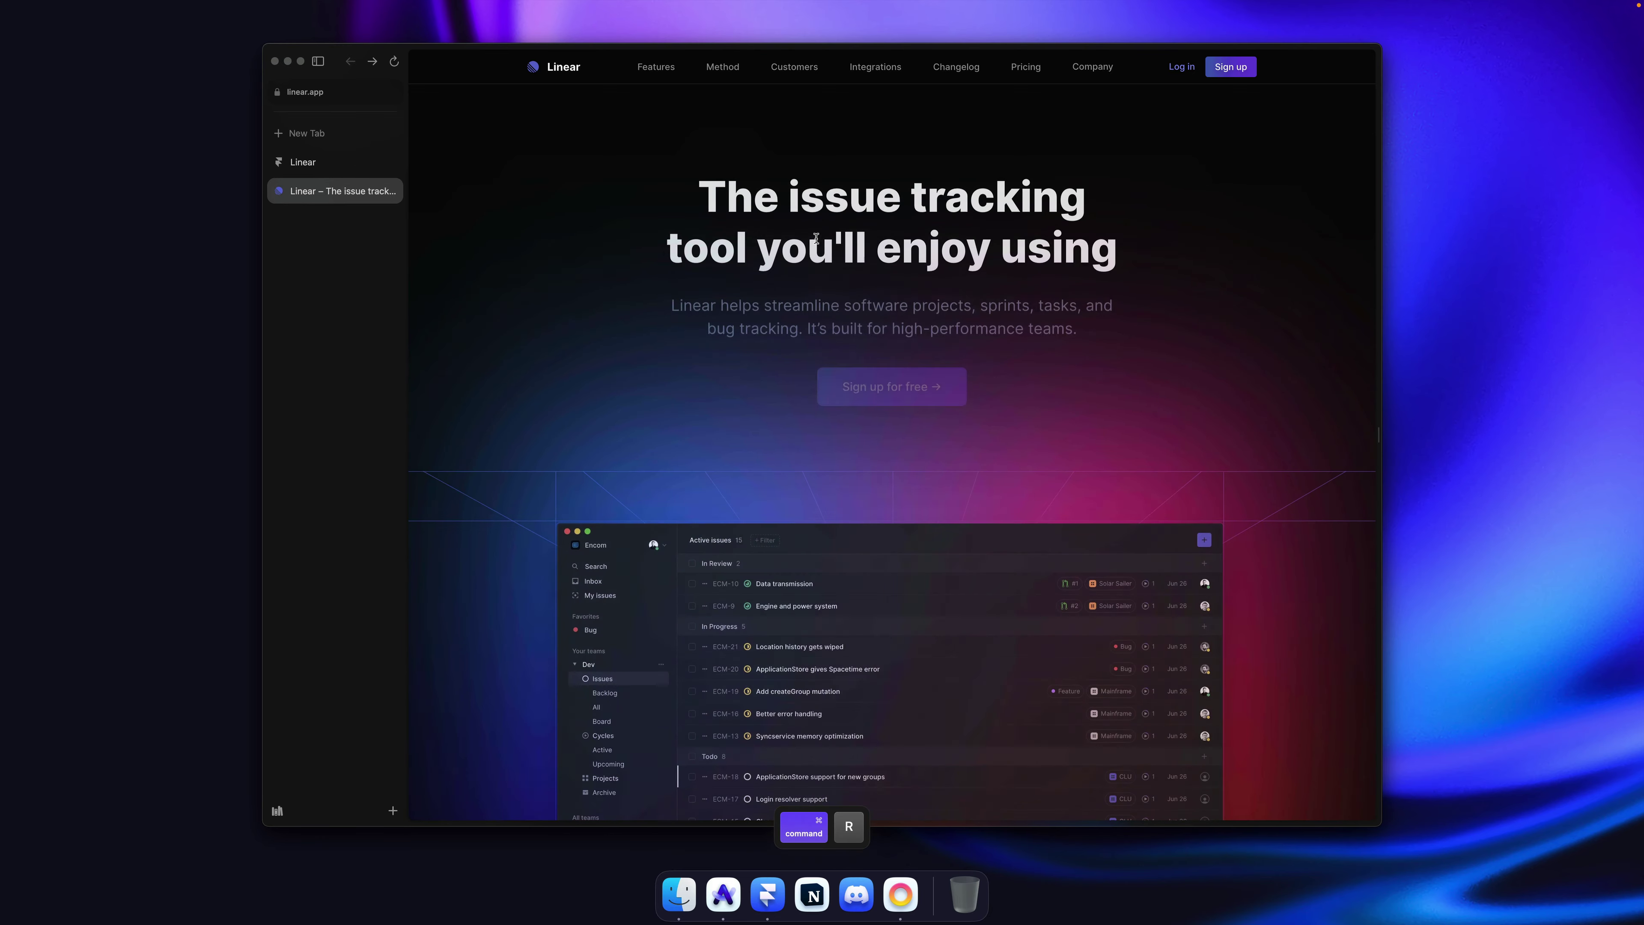
key("super+r")
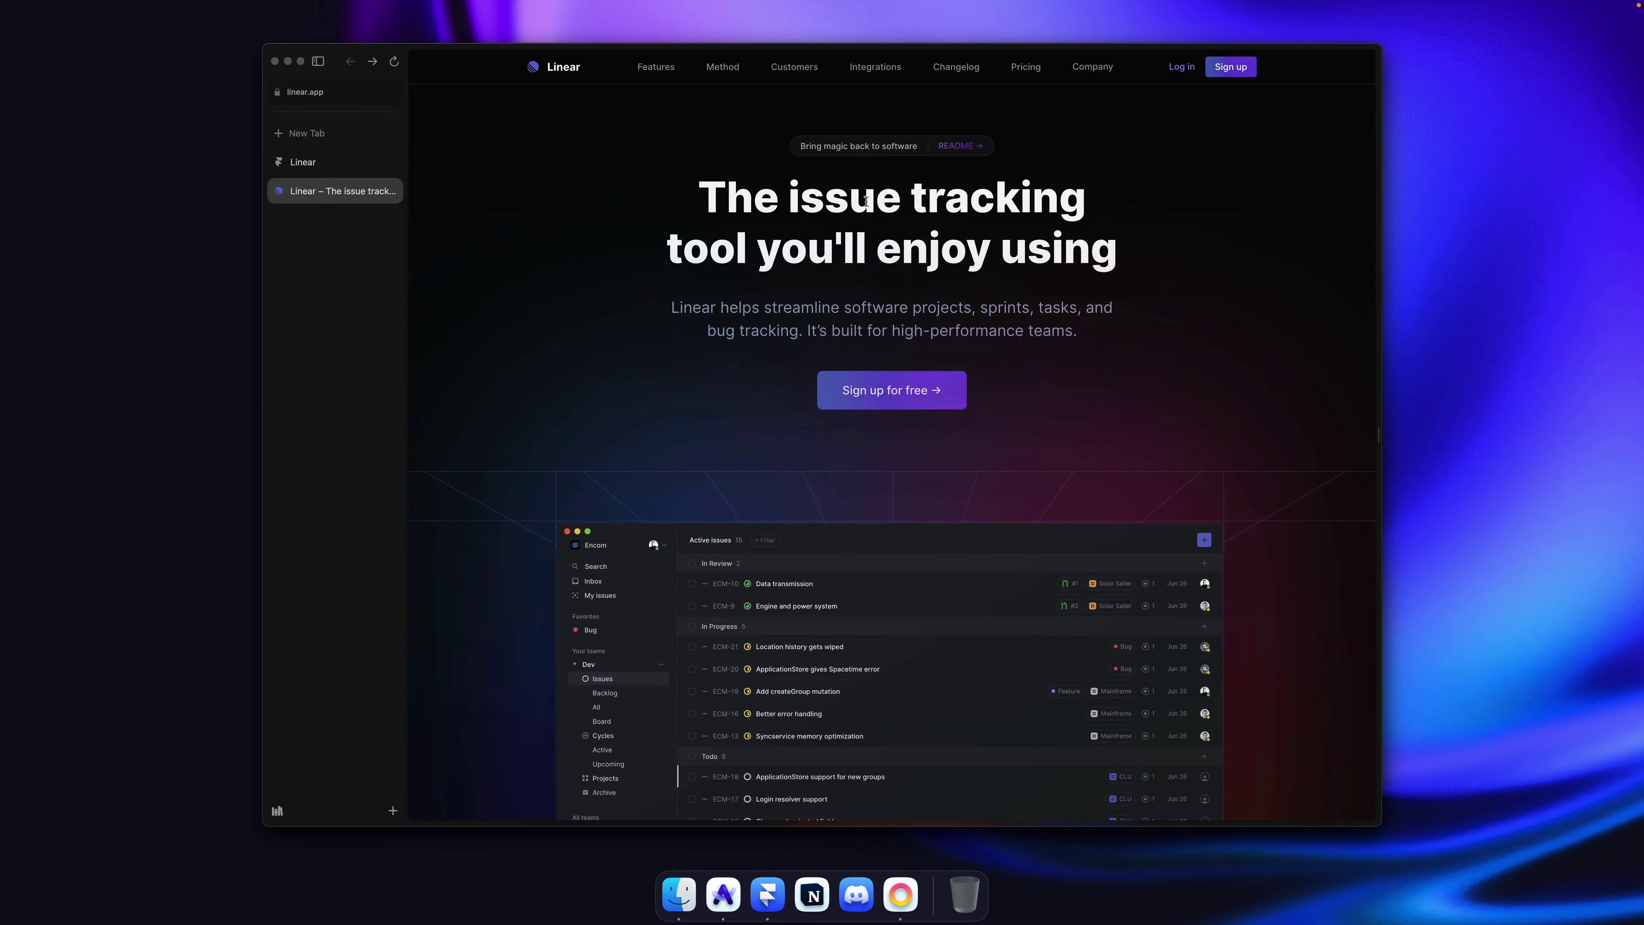
key("super+r")
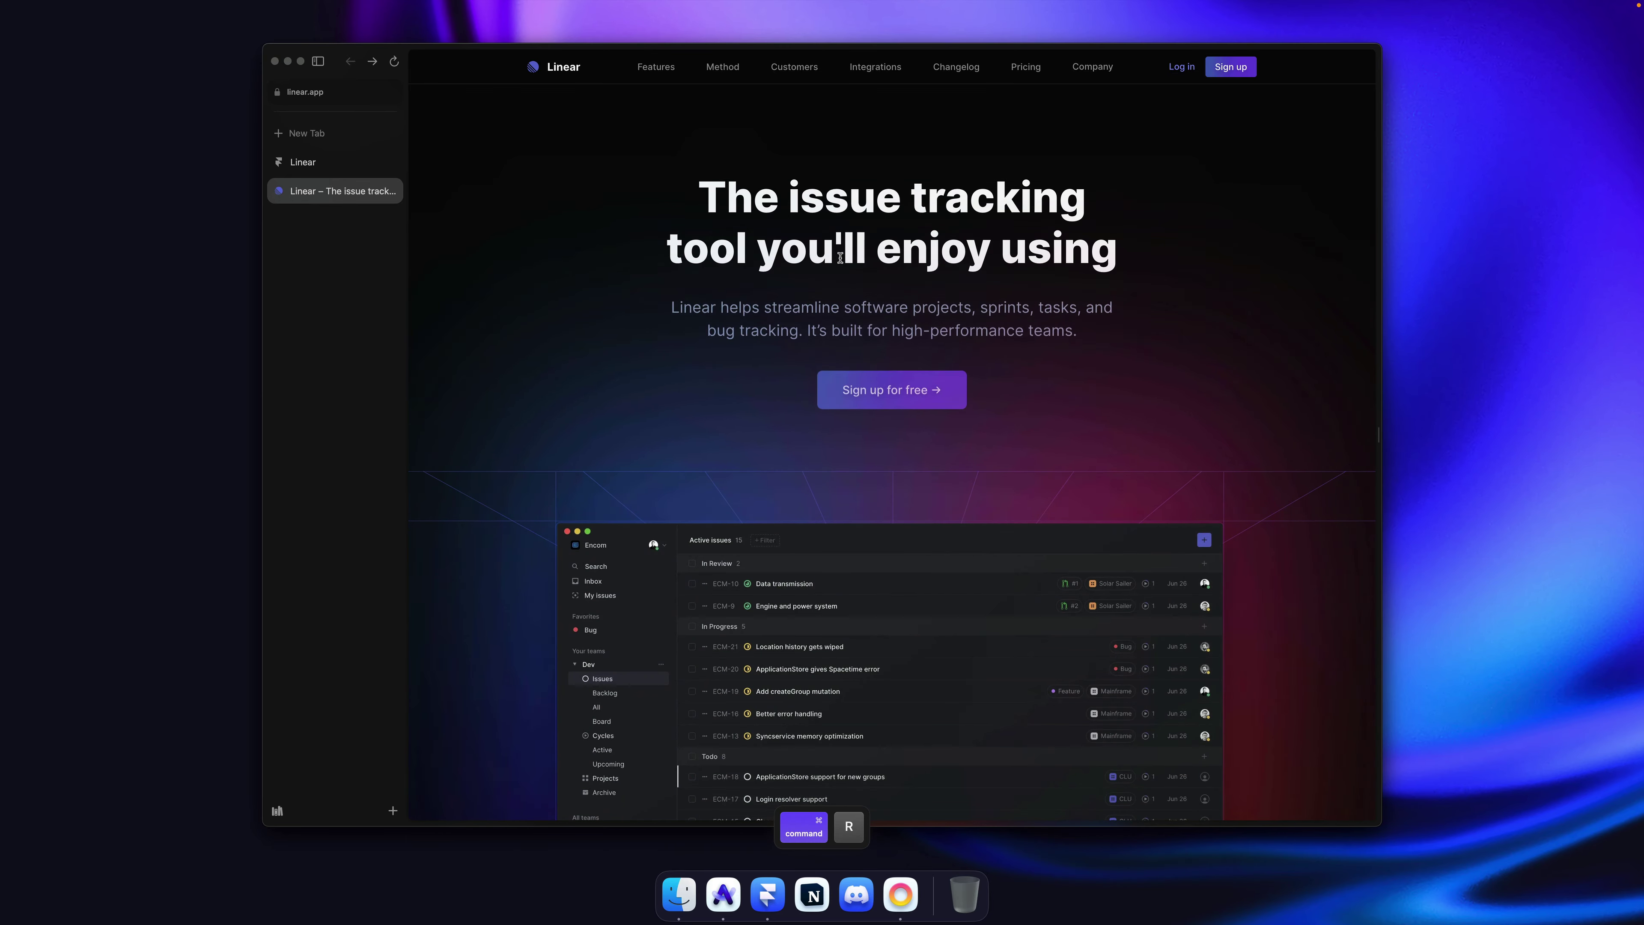
left_click(302, 162)
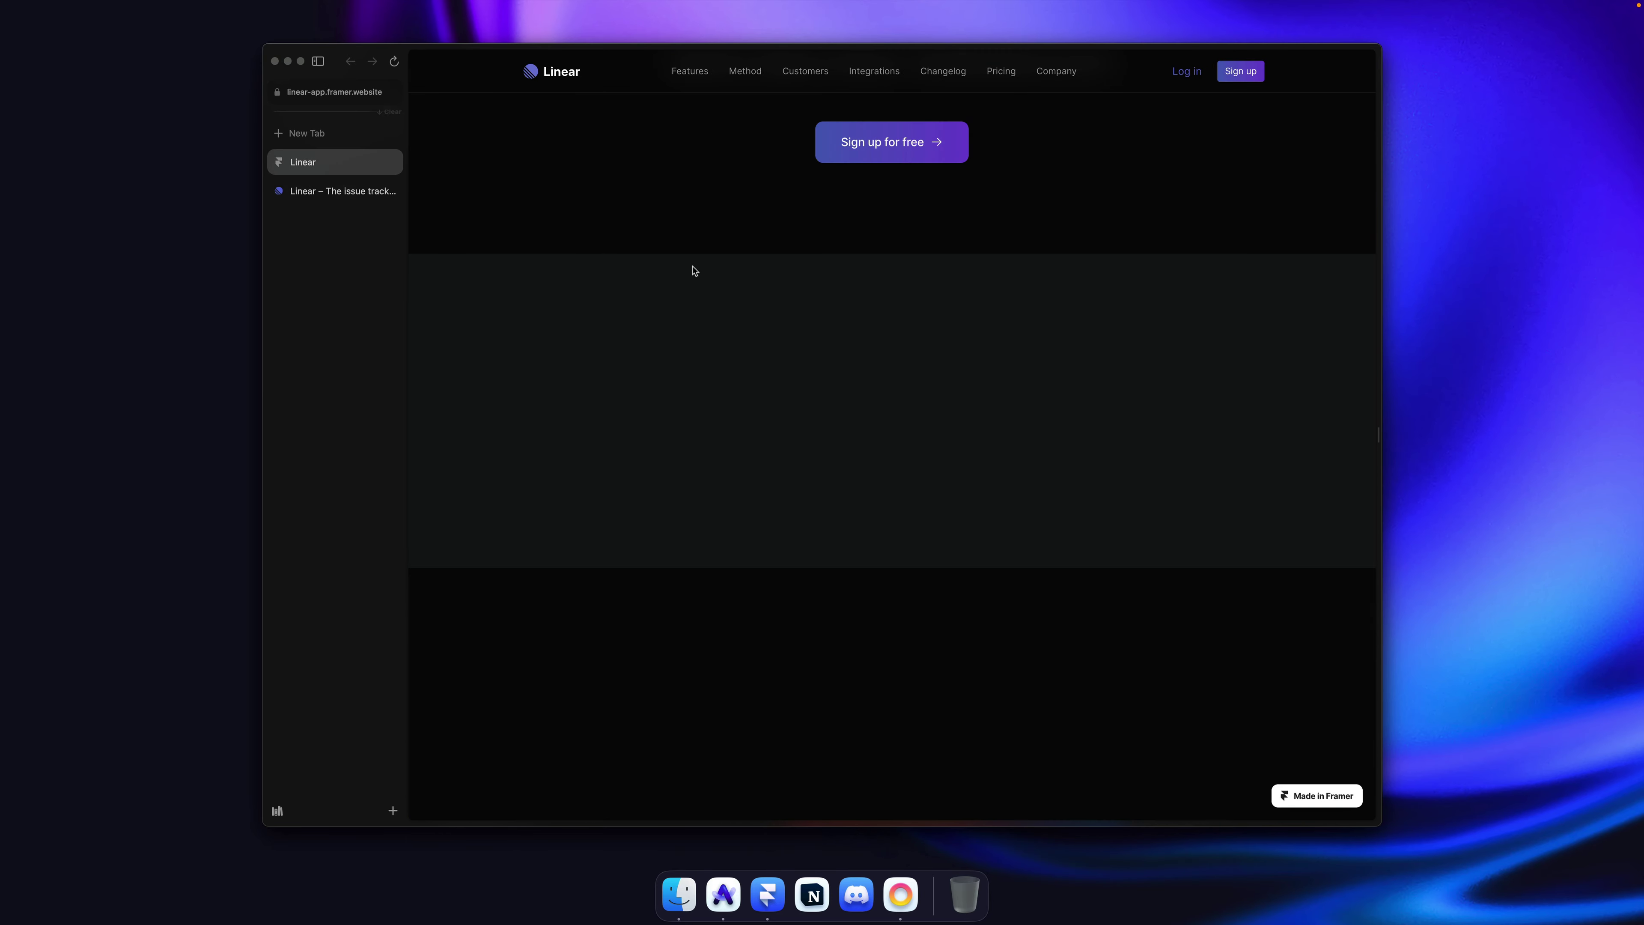
key("super+r")
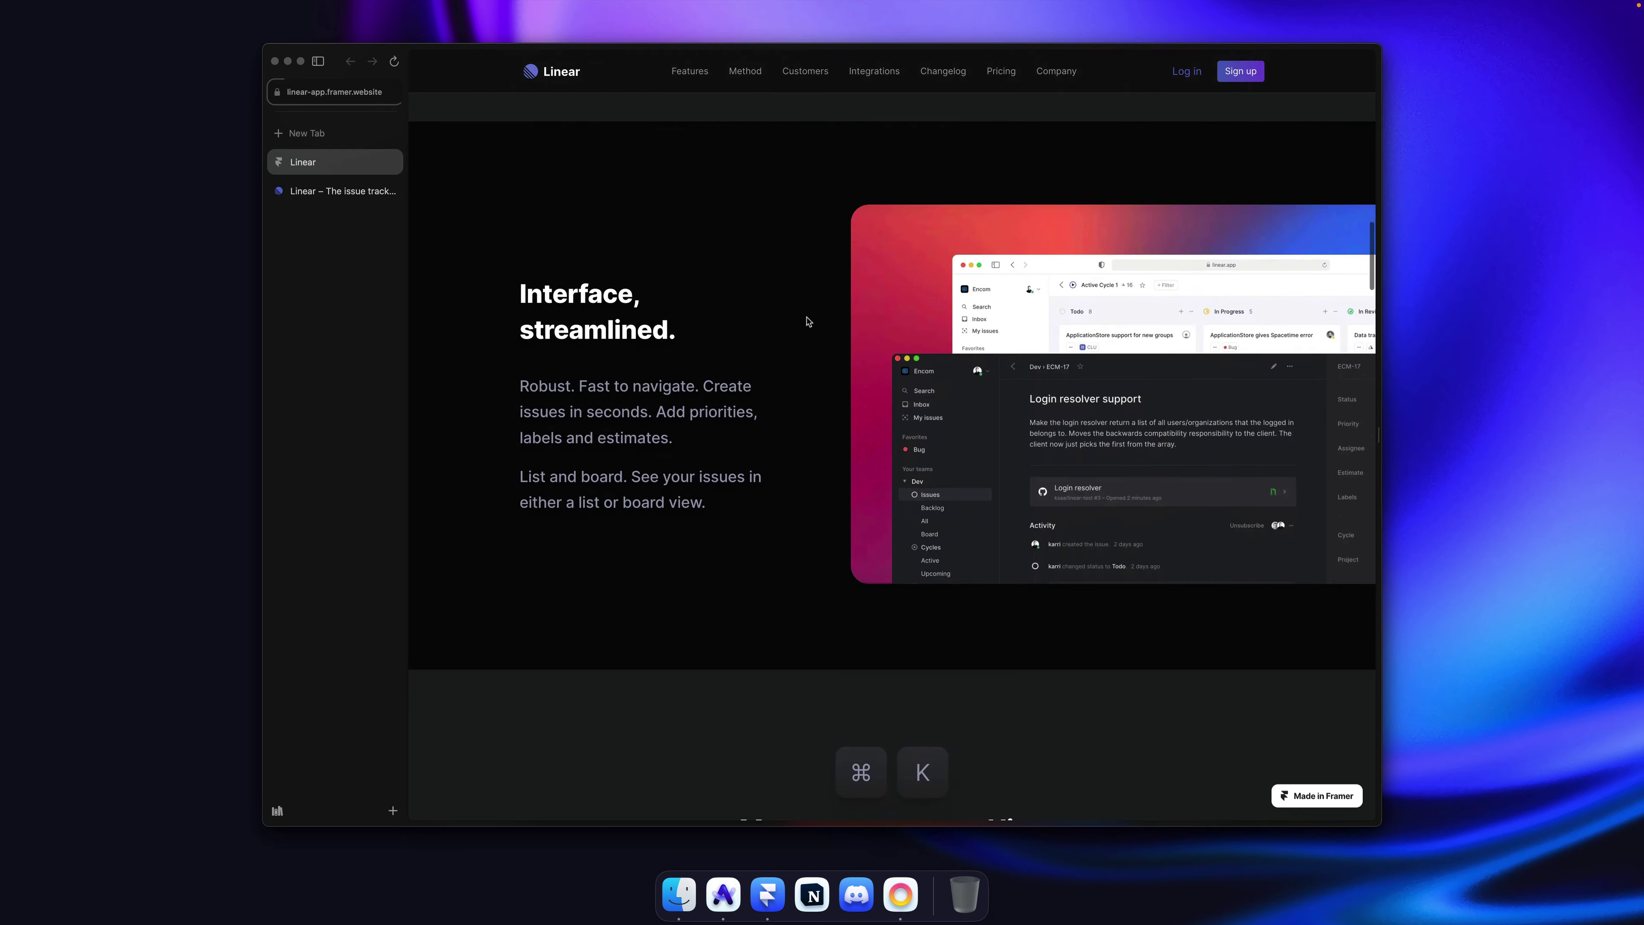
key("super+r")
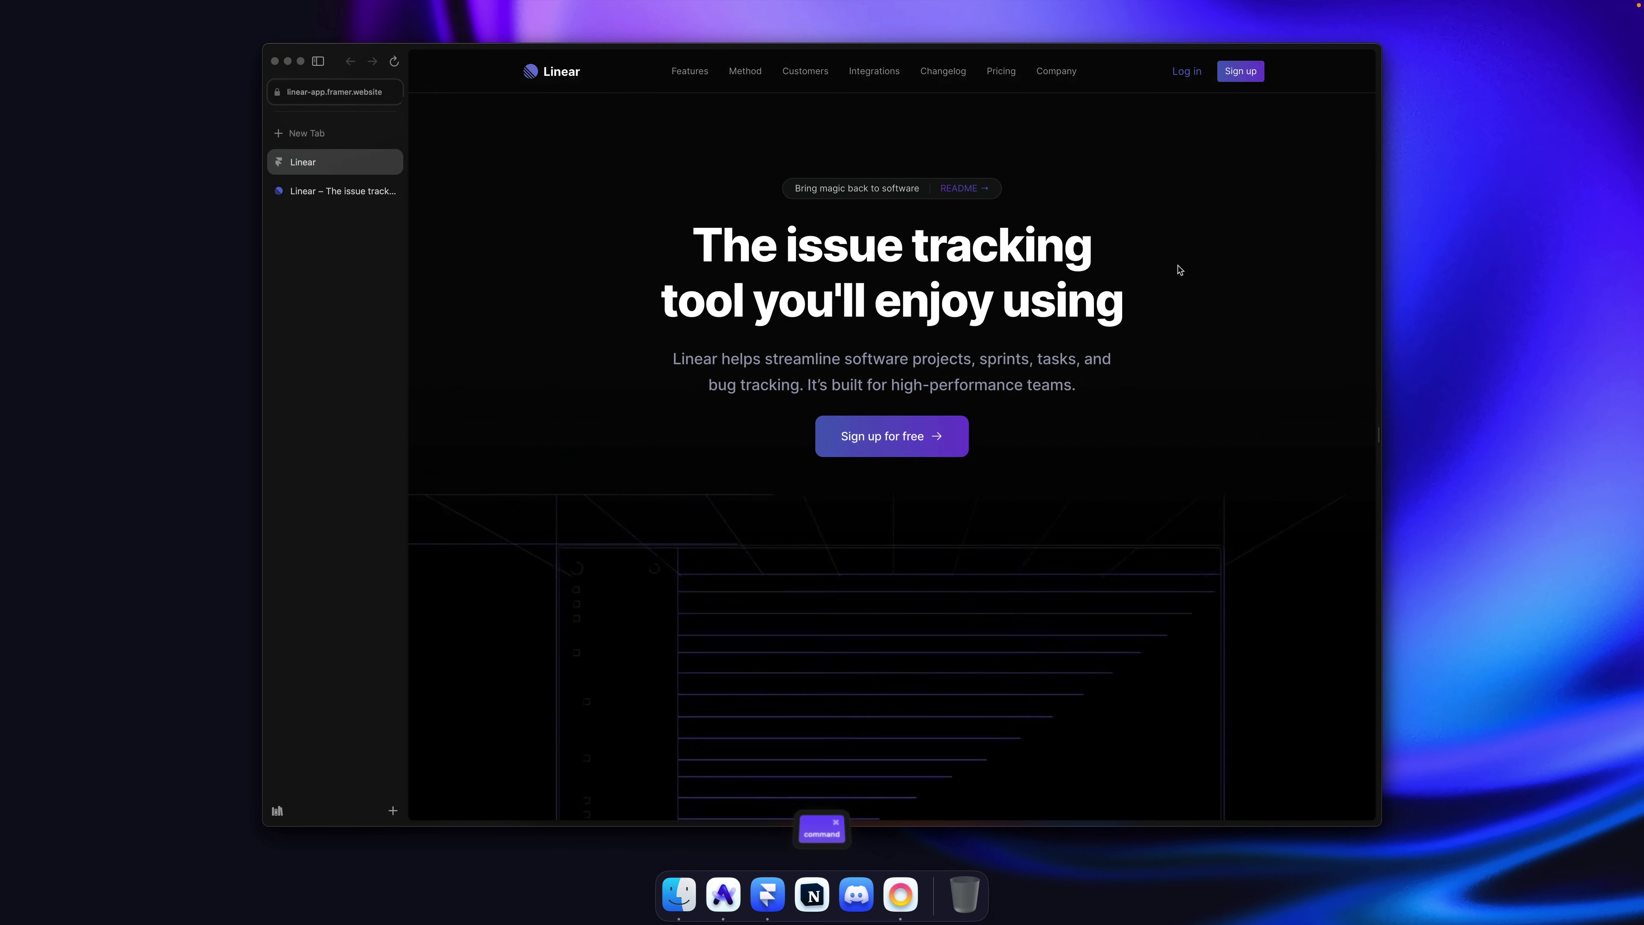
scroll(1186, 270, "down", 15)
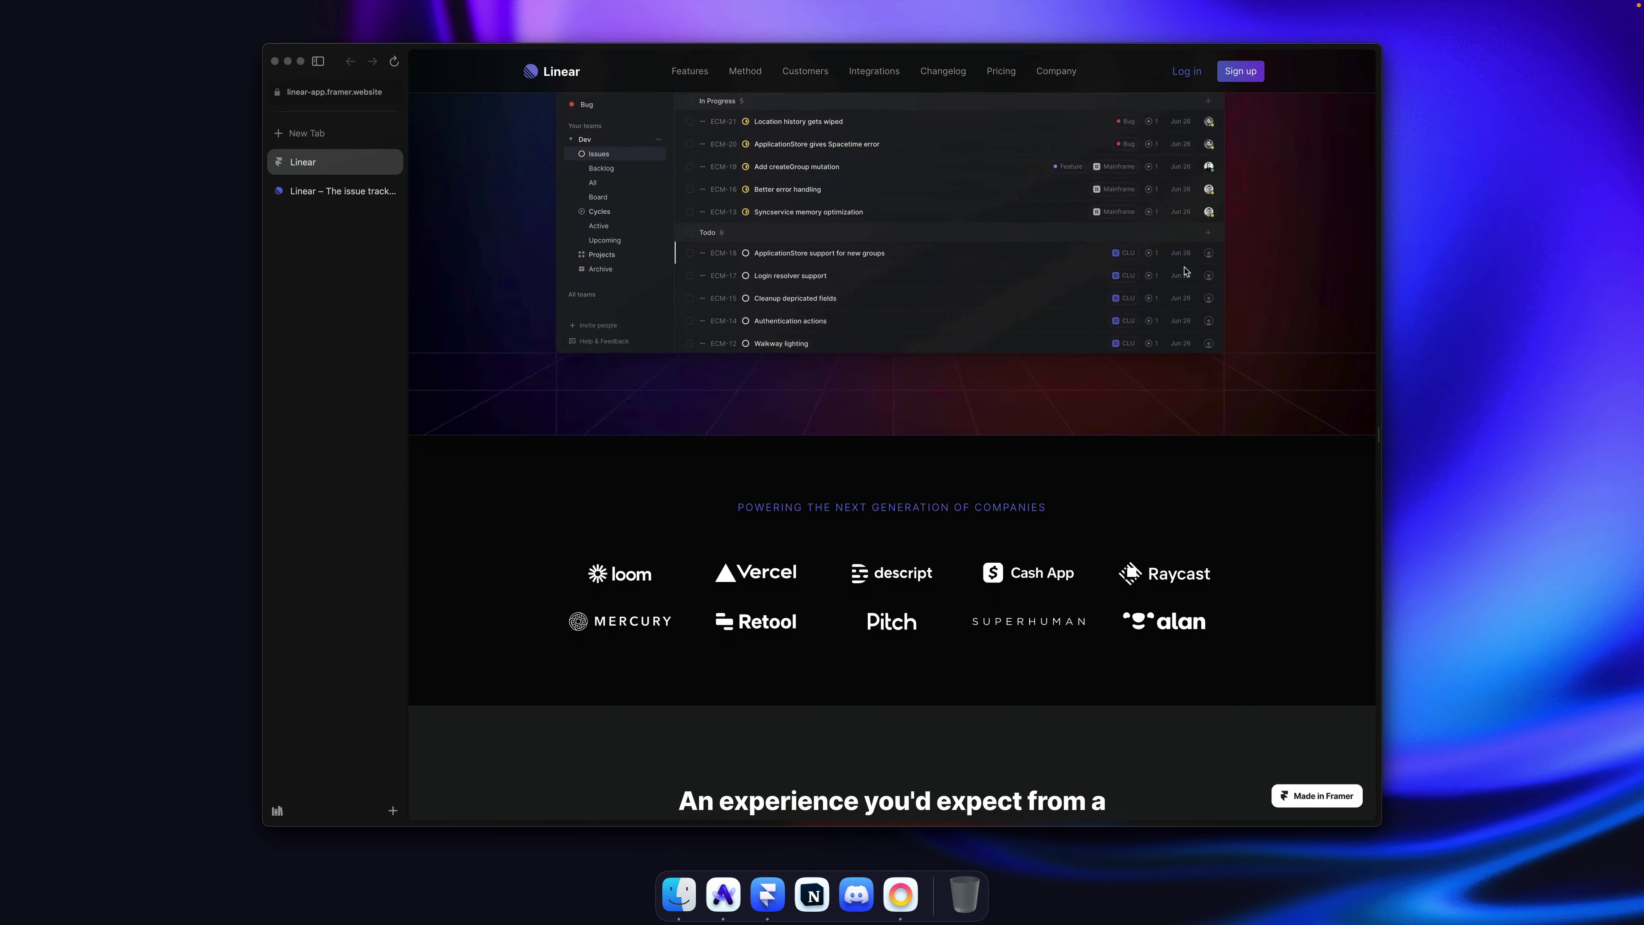
scroll(1186, 270, "down", 5)
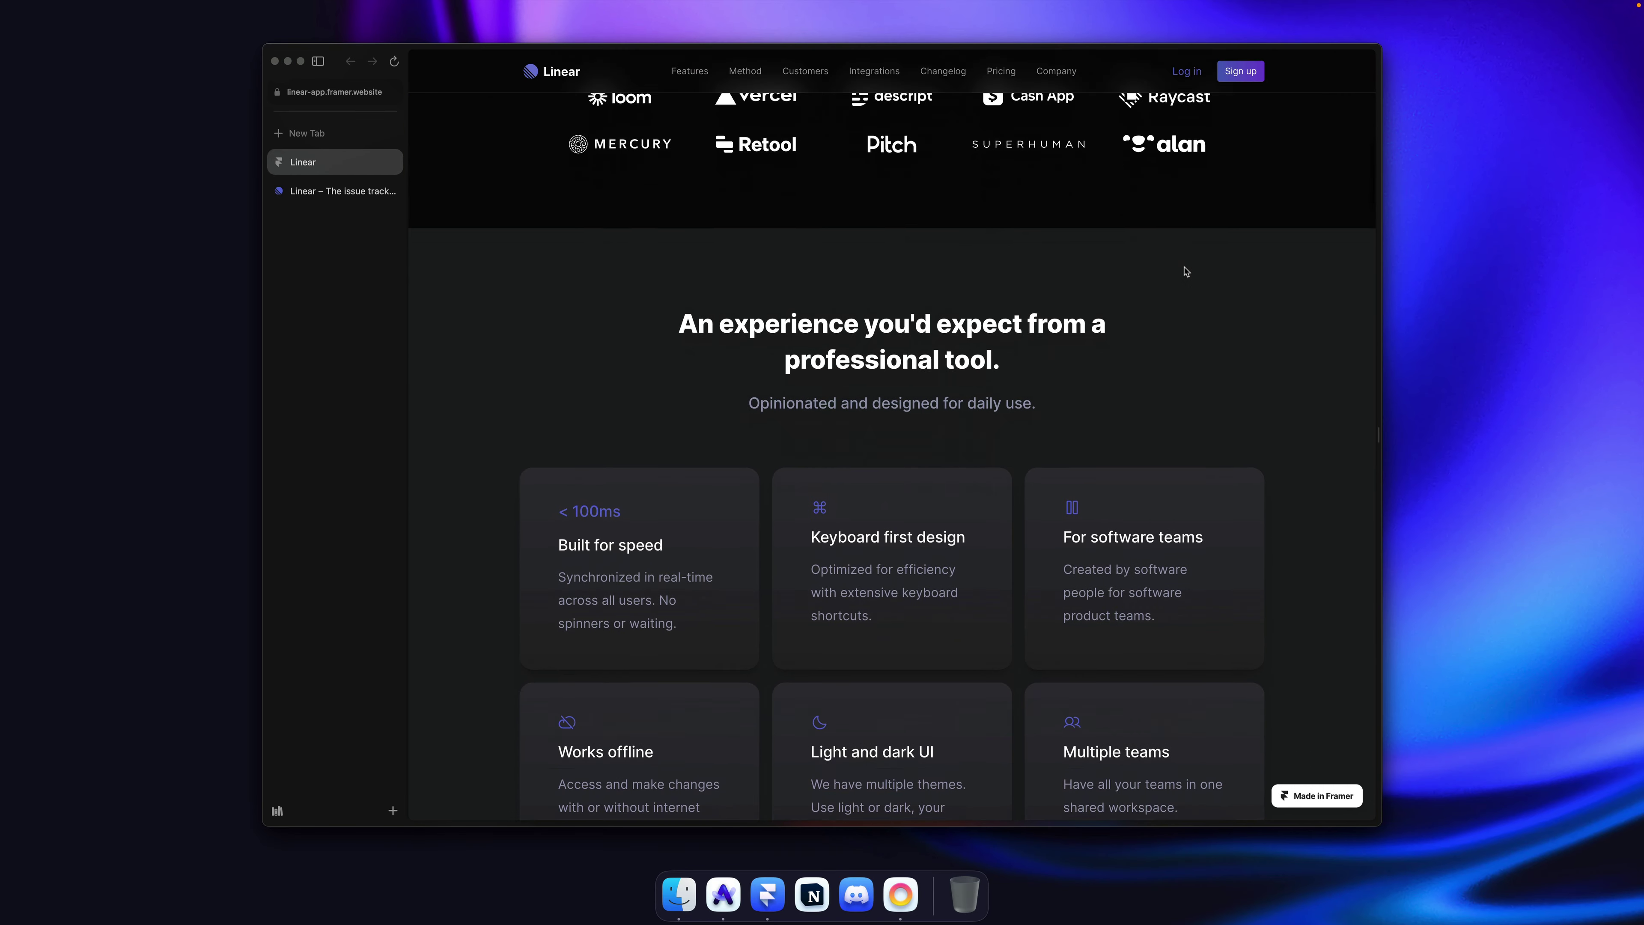
scroll(1185, 271, "down", 15)
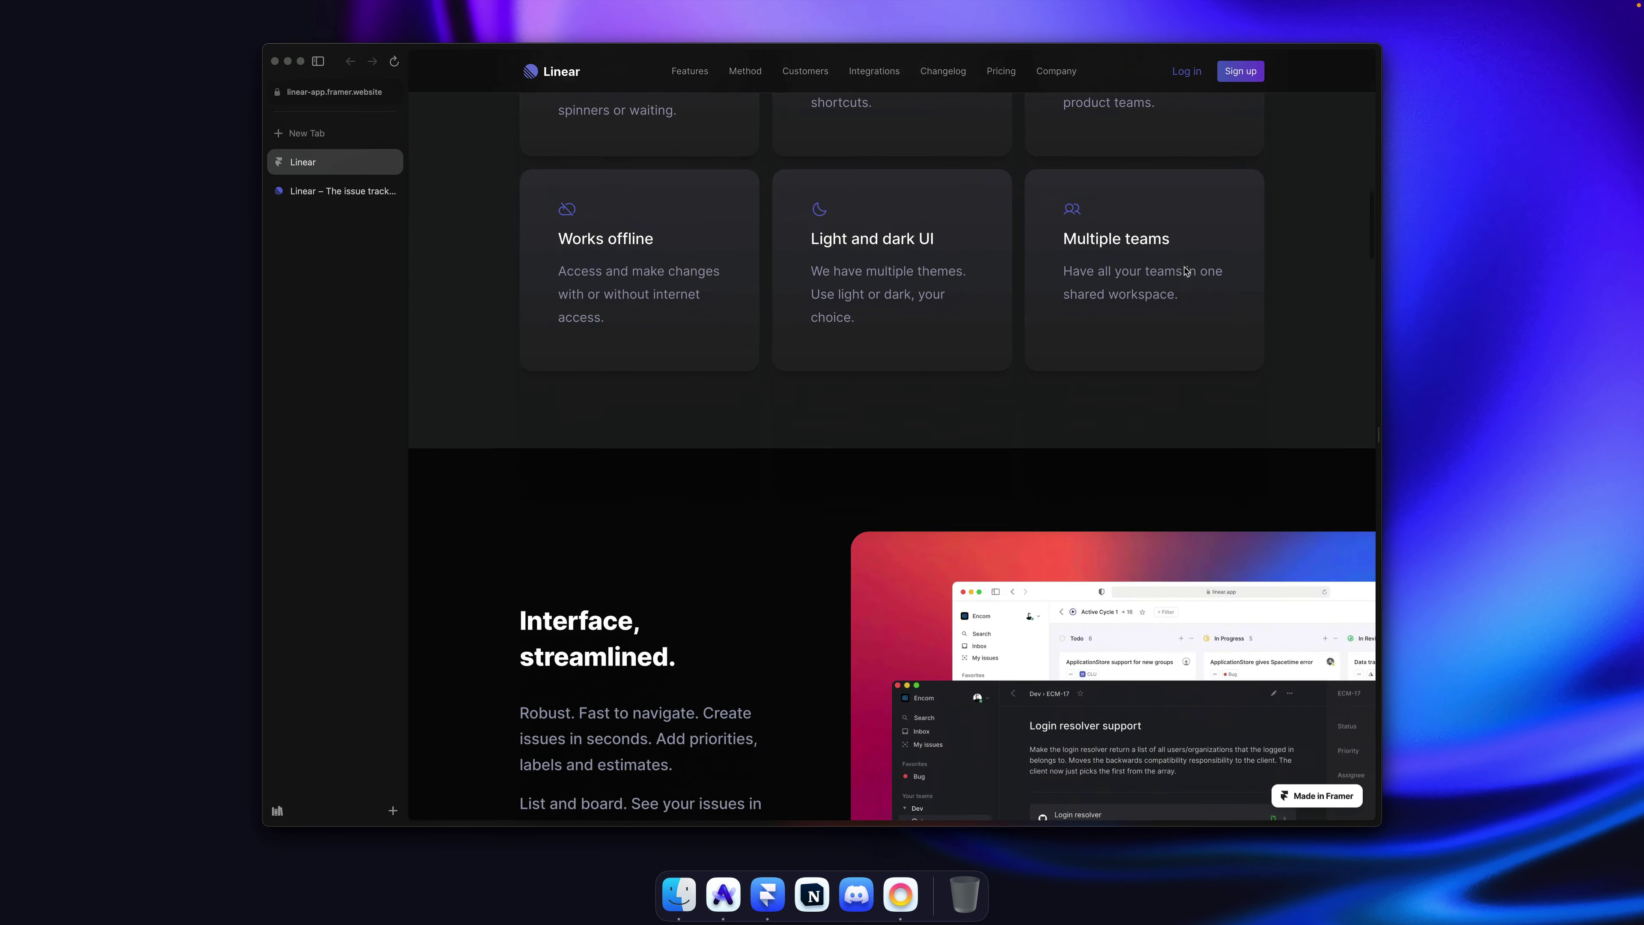
scroll(1185, 271, "down", 10)
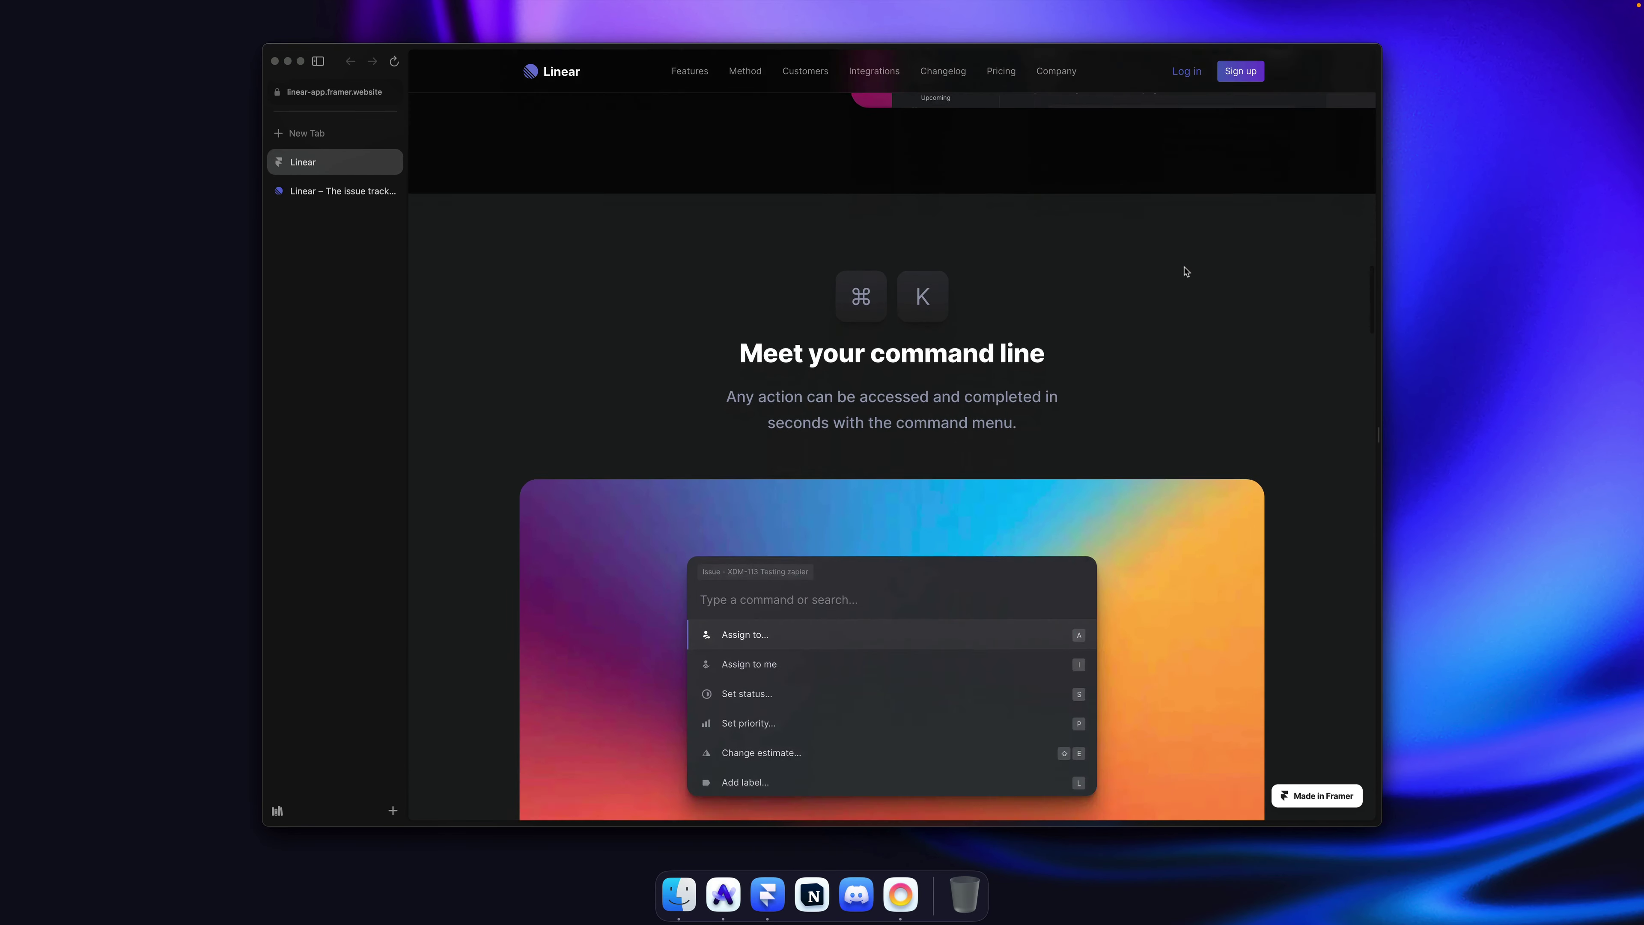
scroll(1185, 271, "down", 12)
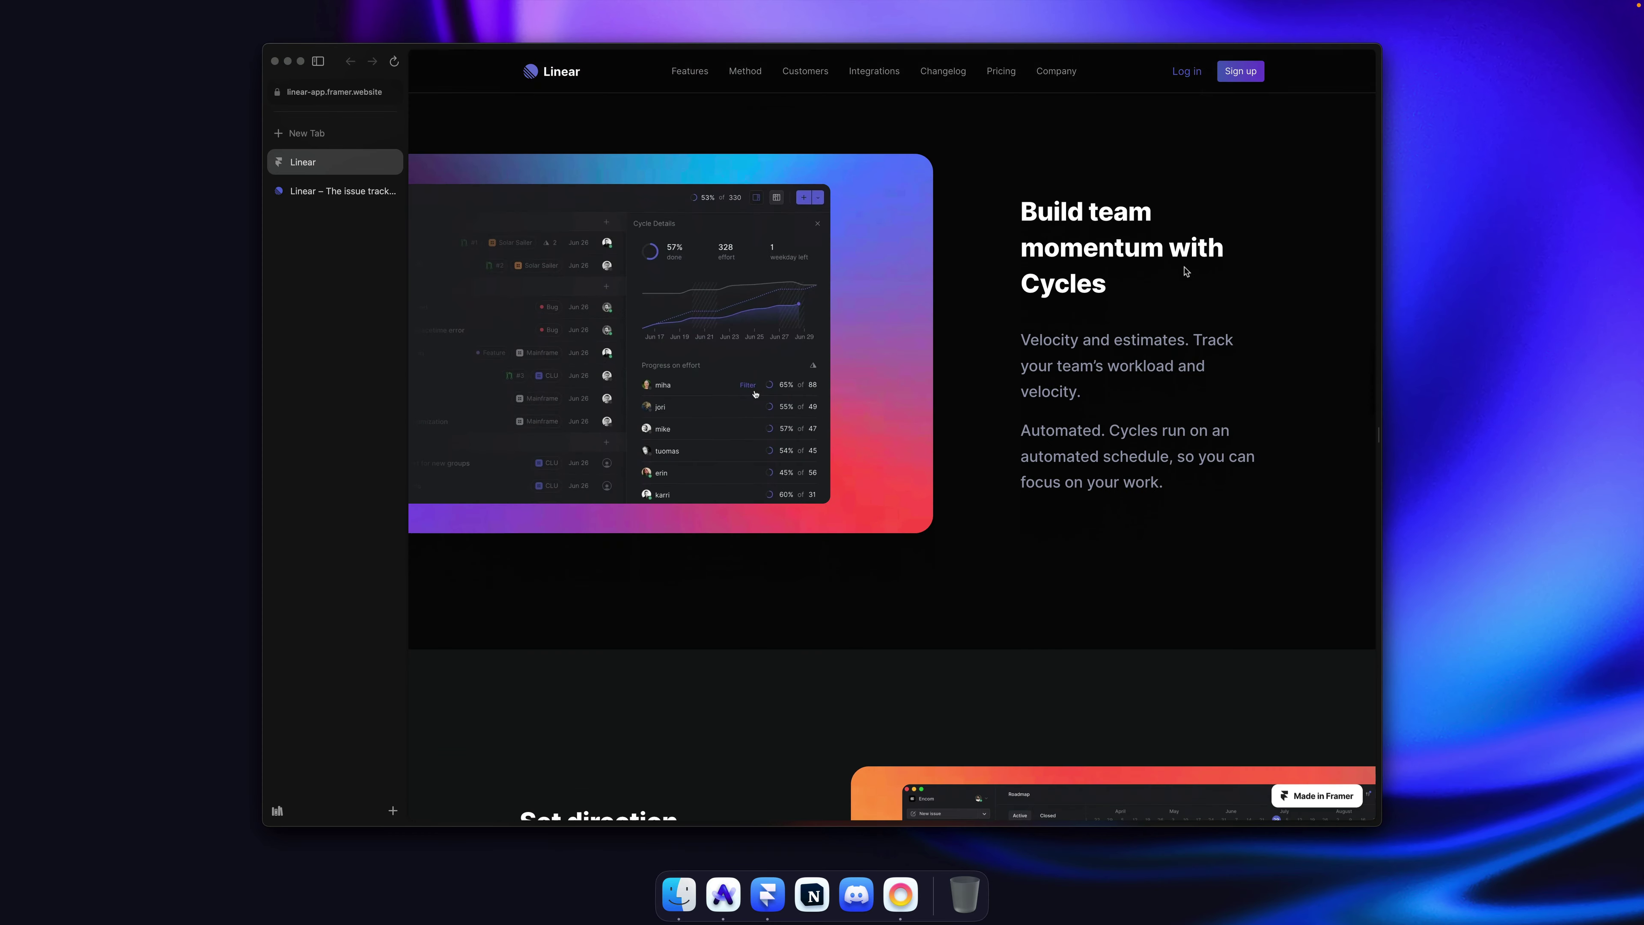
scroll(1185, 270, "down", 8)
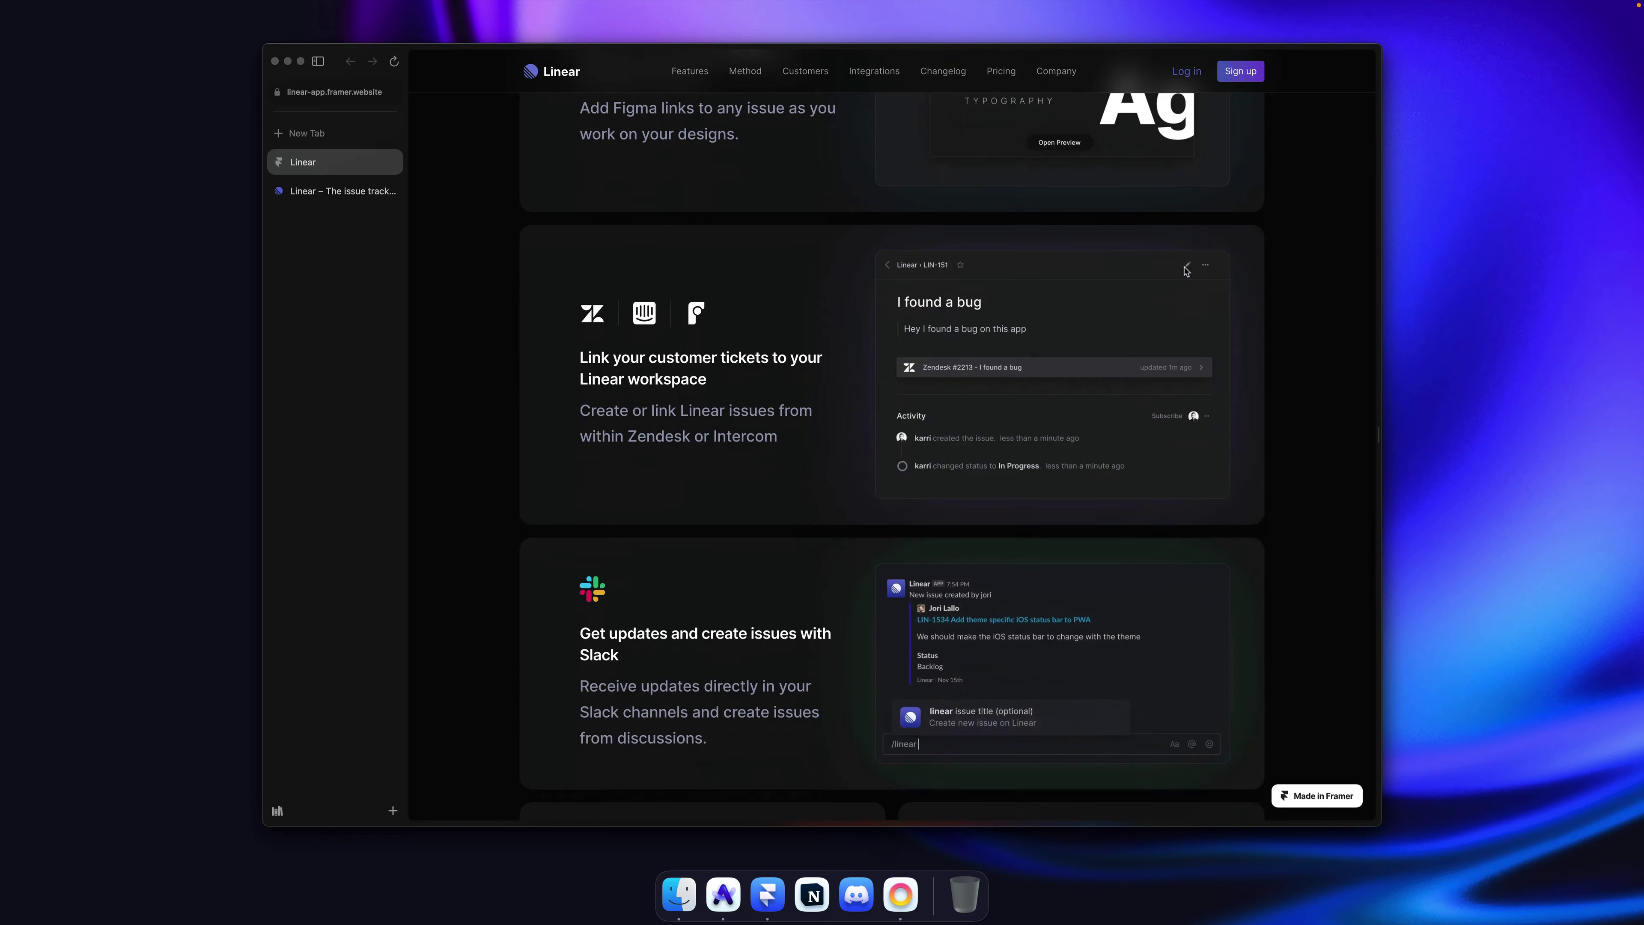
scroll(1185, 271, "down", 12)
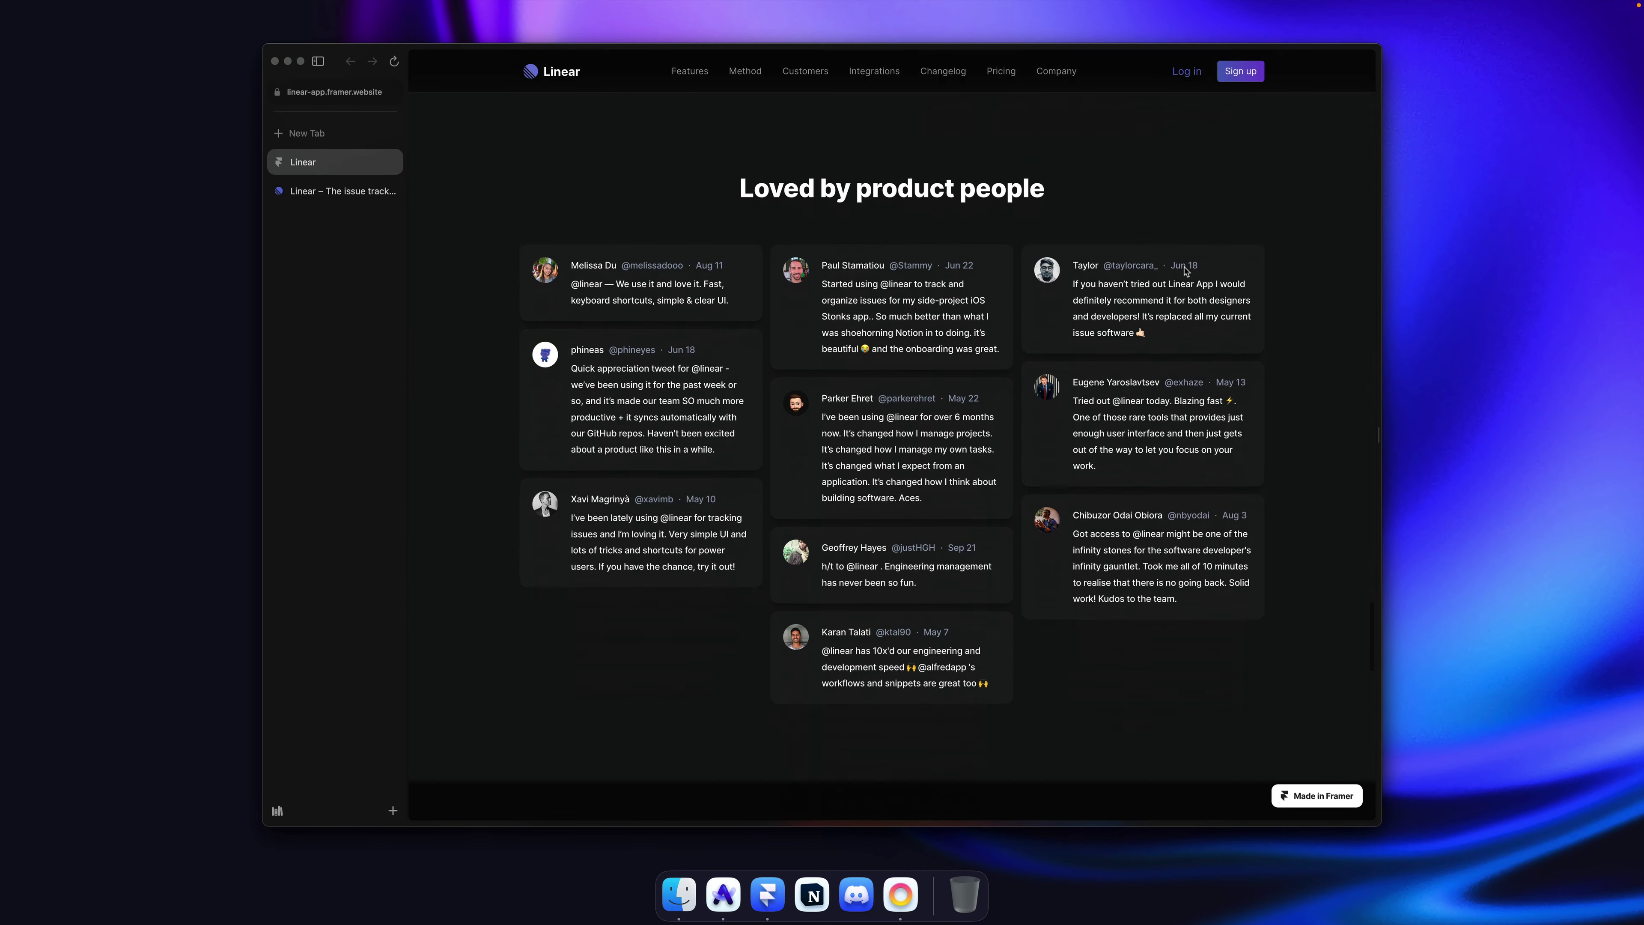
scroll(1185, 271, "down", 10)
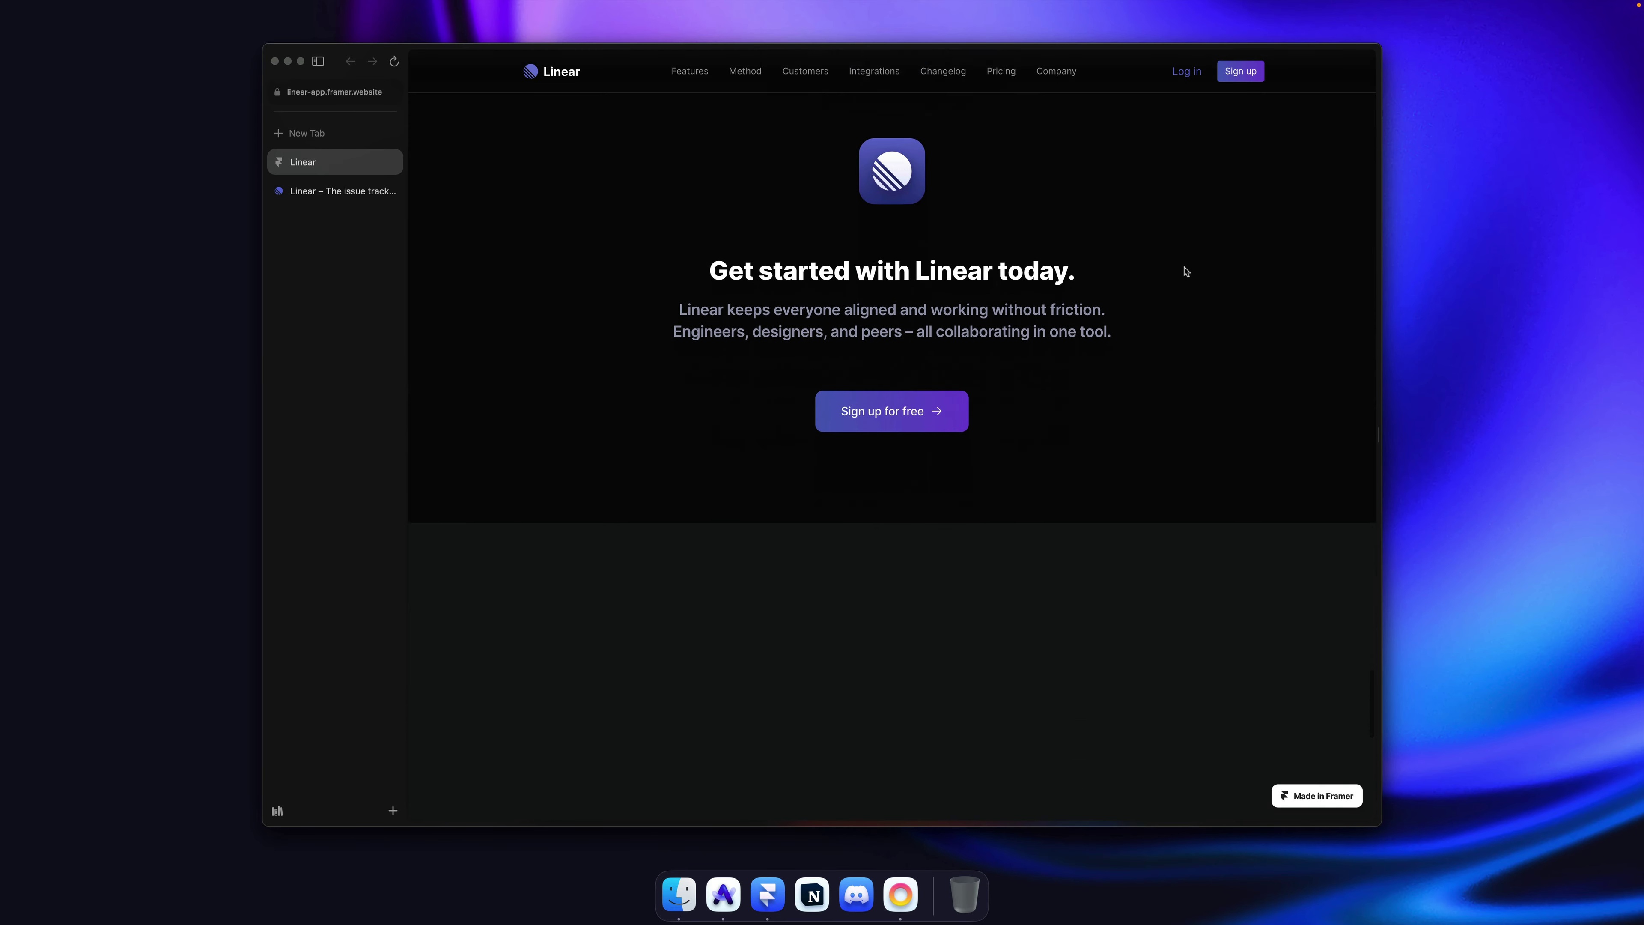
scroll(1186, 271, "down", 3)
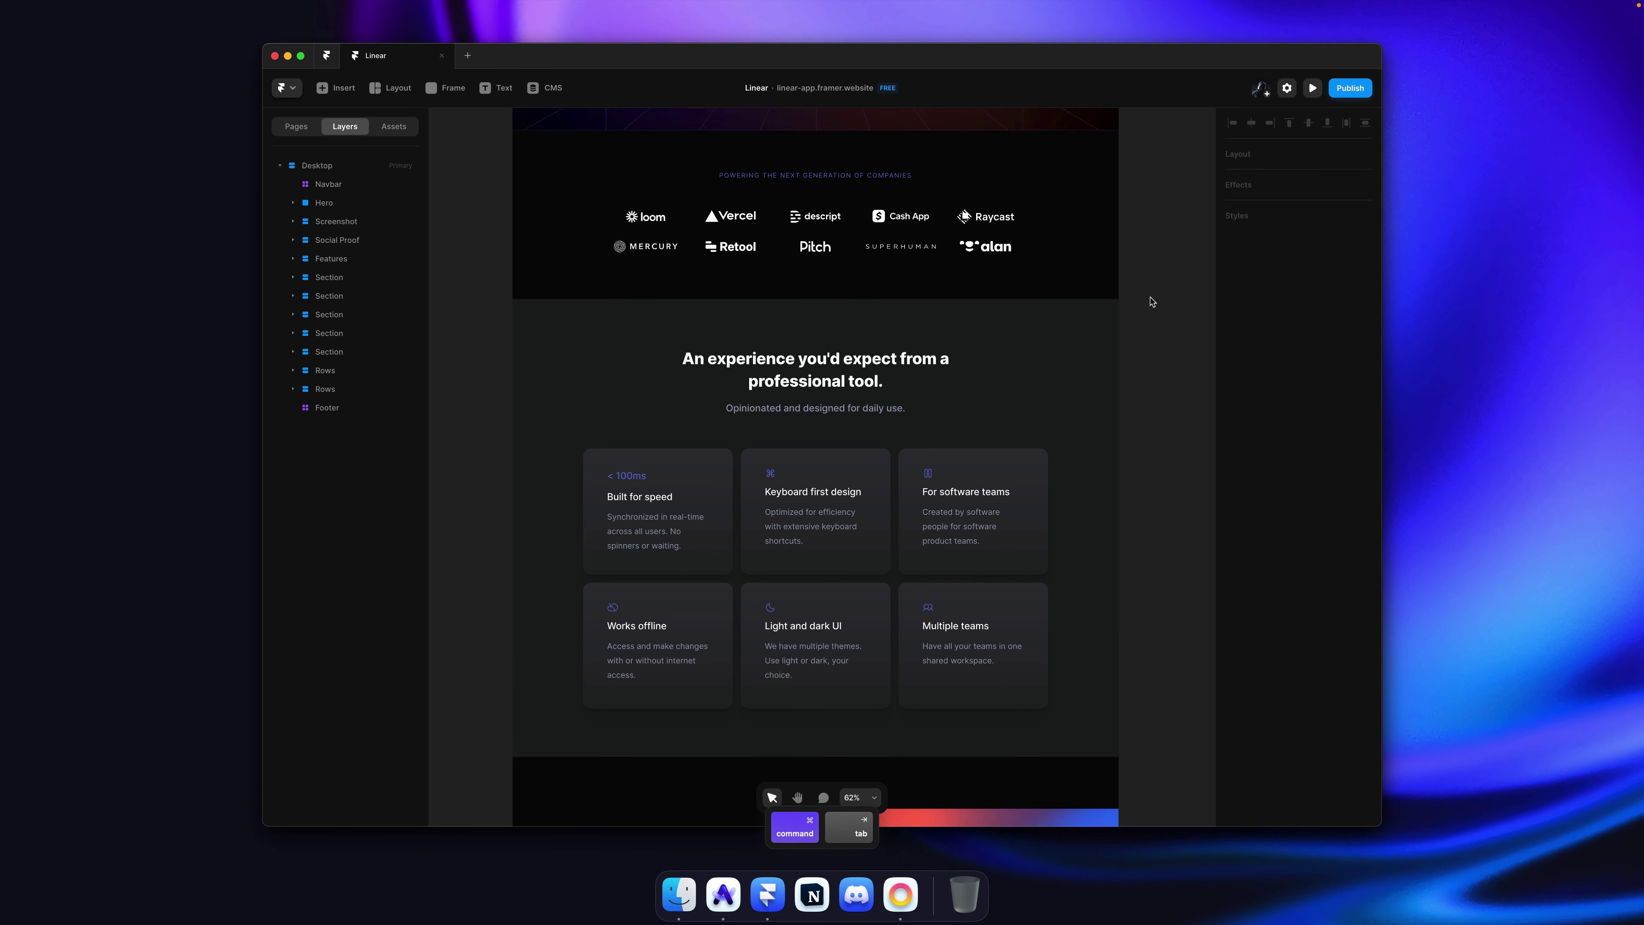
key("super+shift+p")
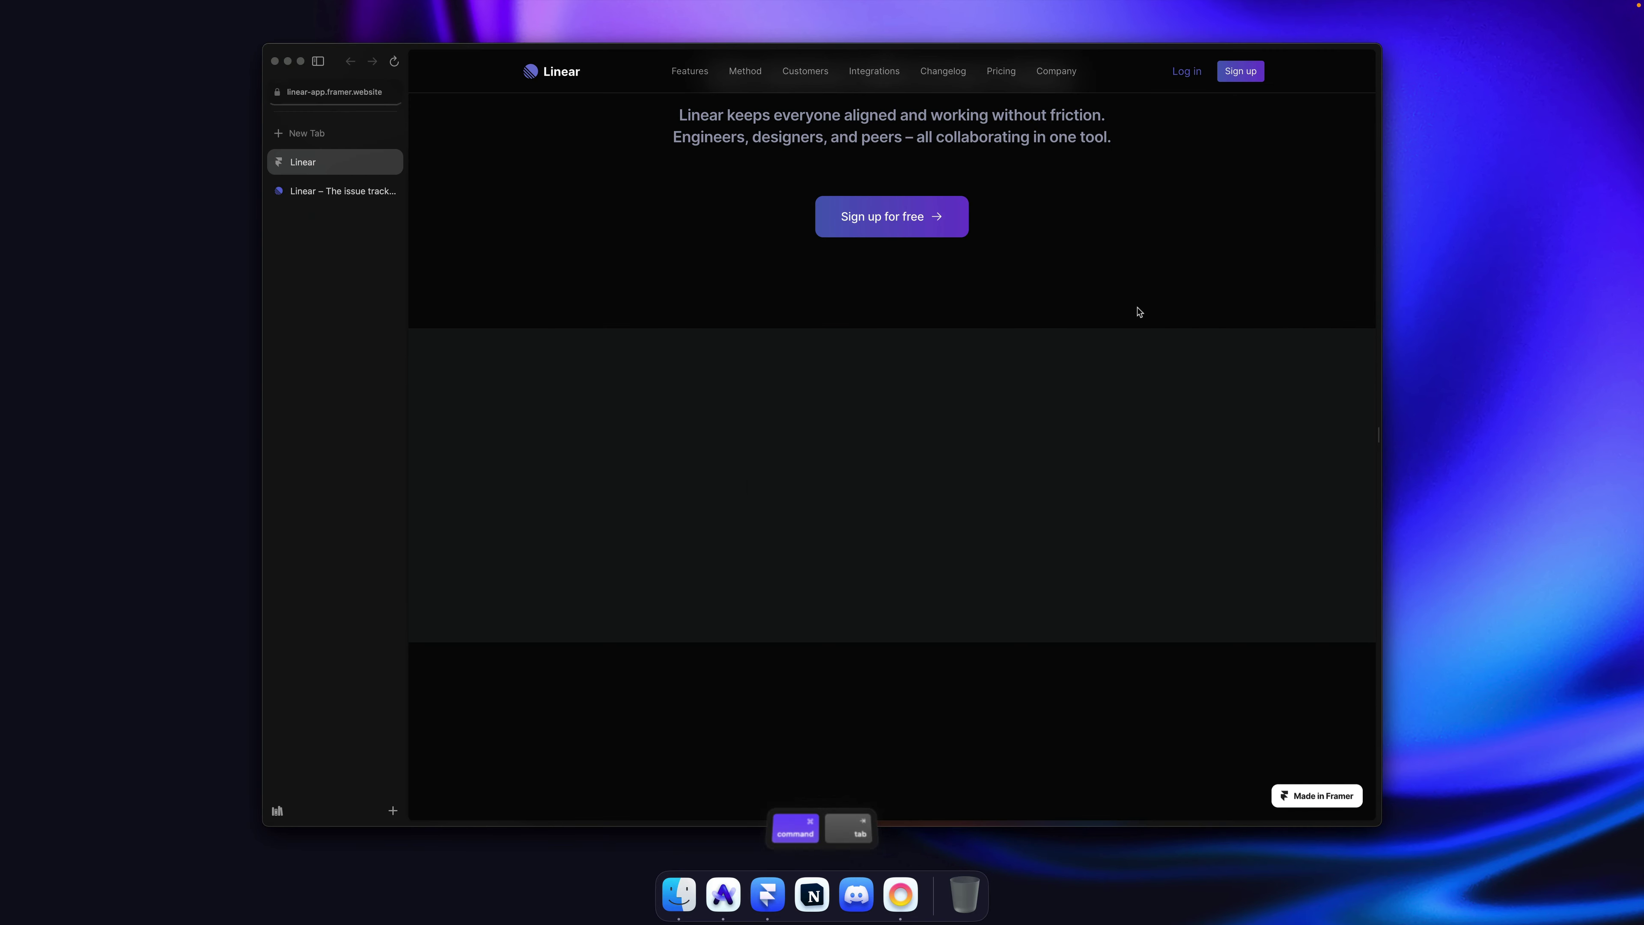
scroll(1122, 308, "down", 15)
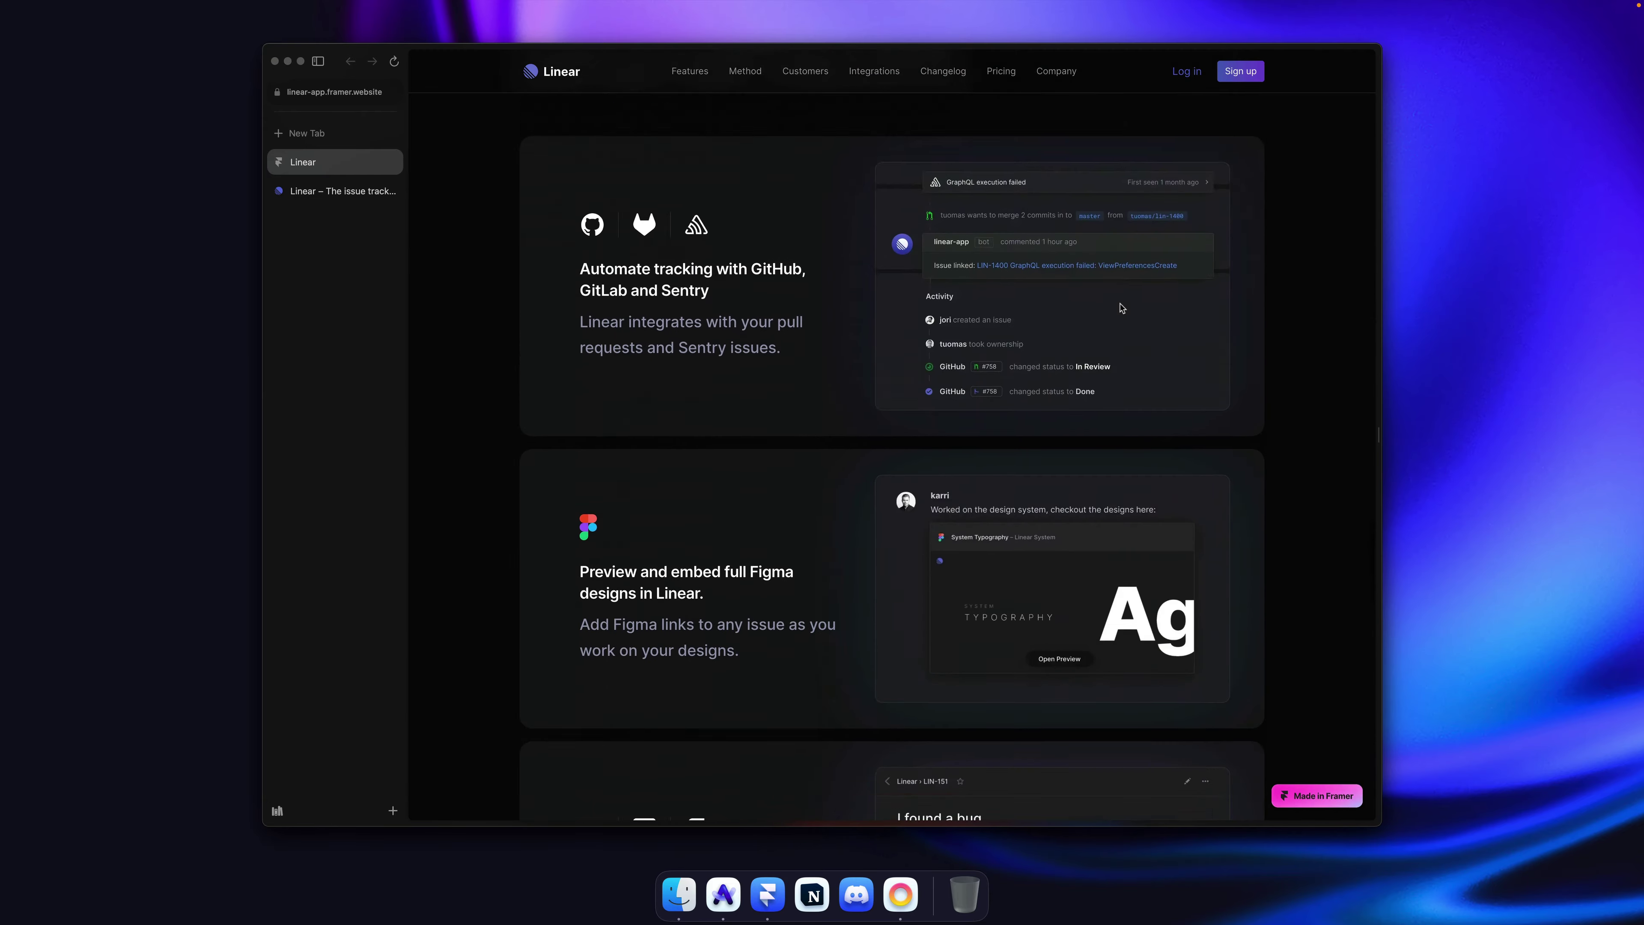
scroll(1122, 309, "down", 20)
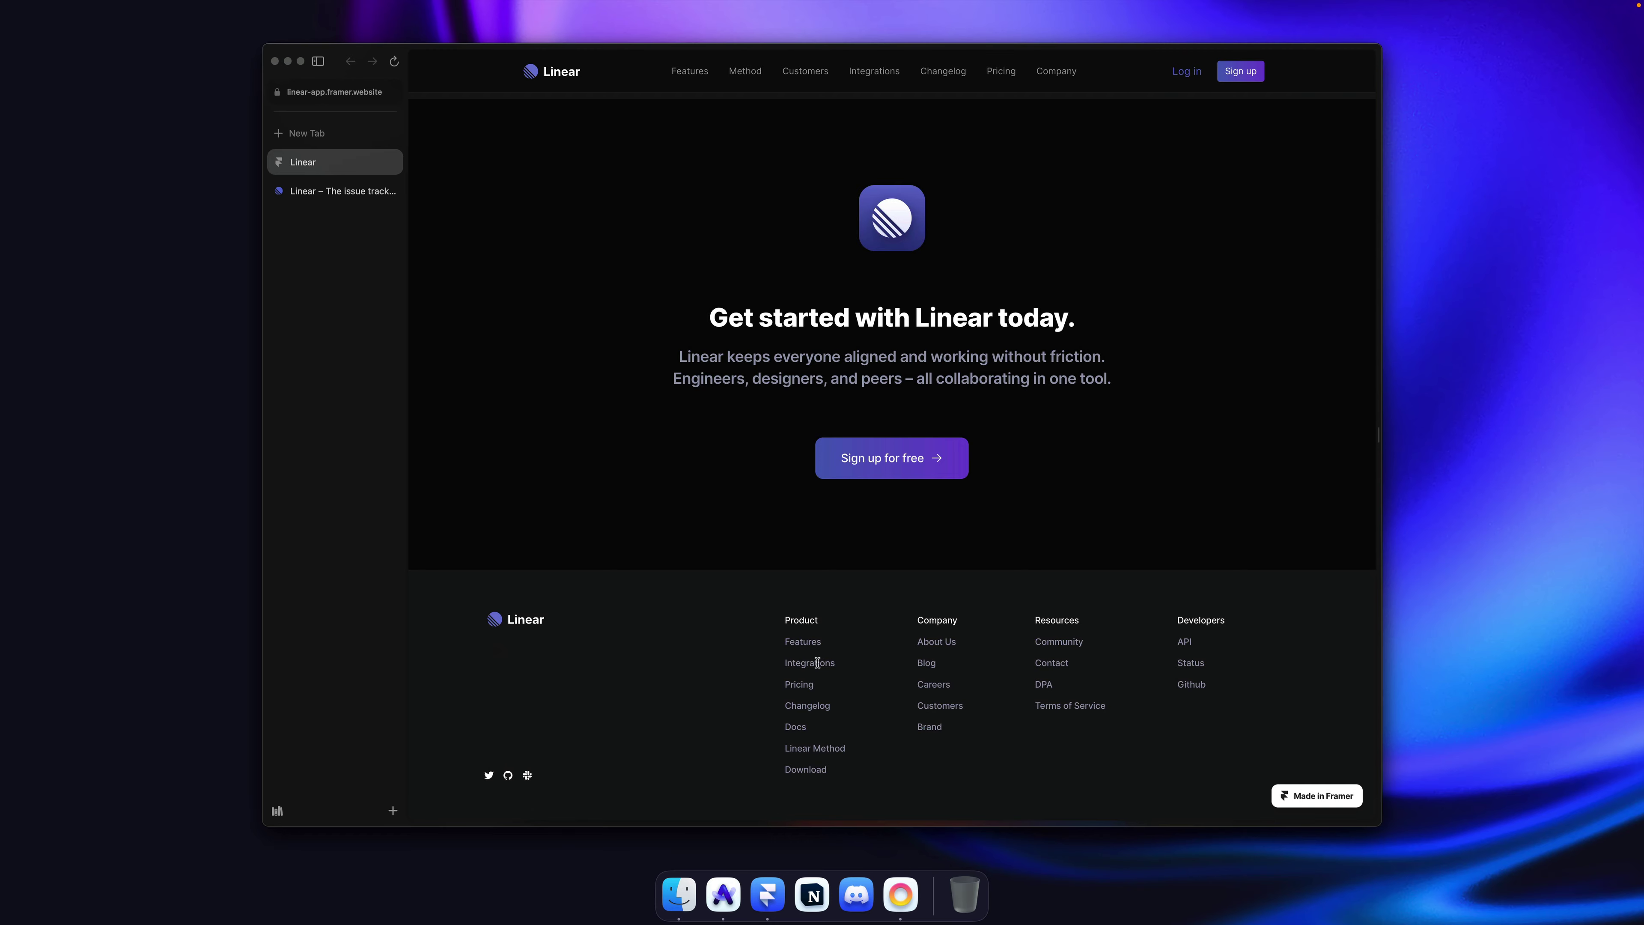
scroll(1211, 544, "up", 3)
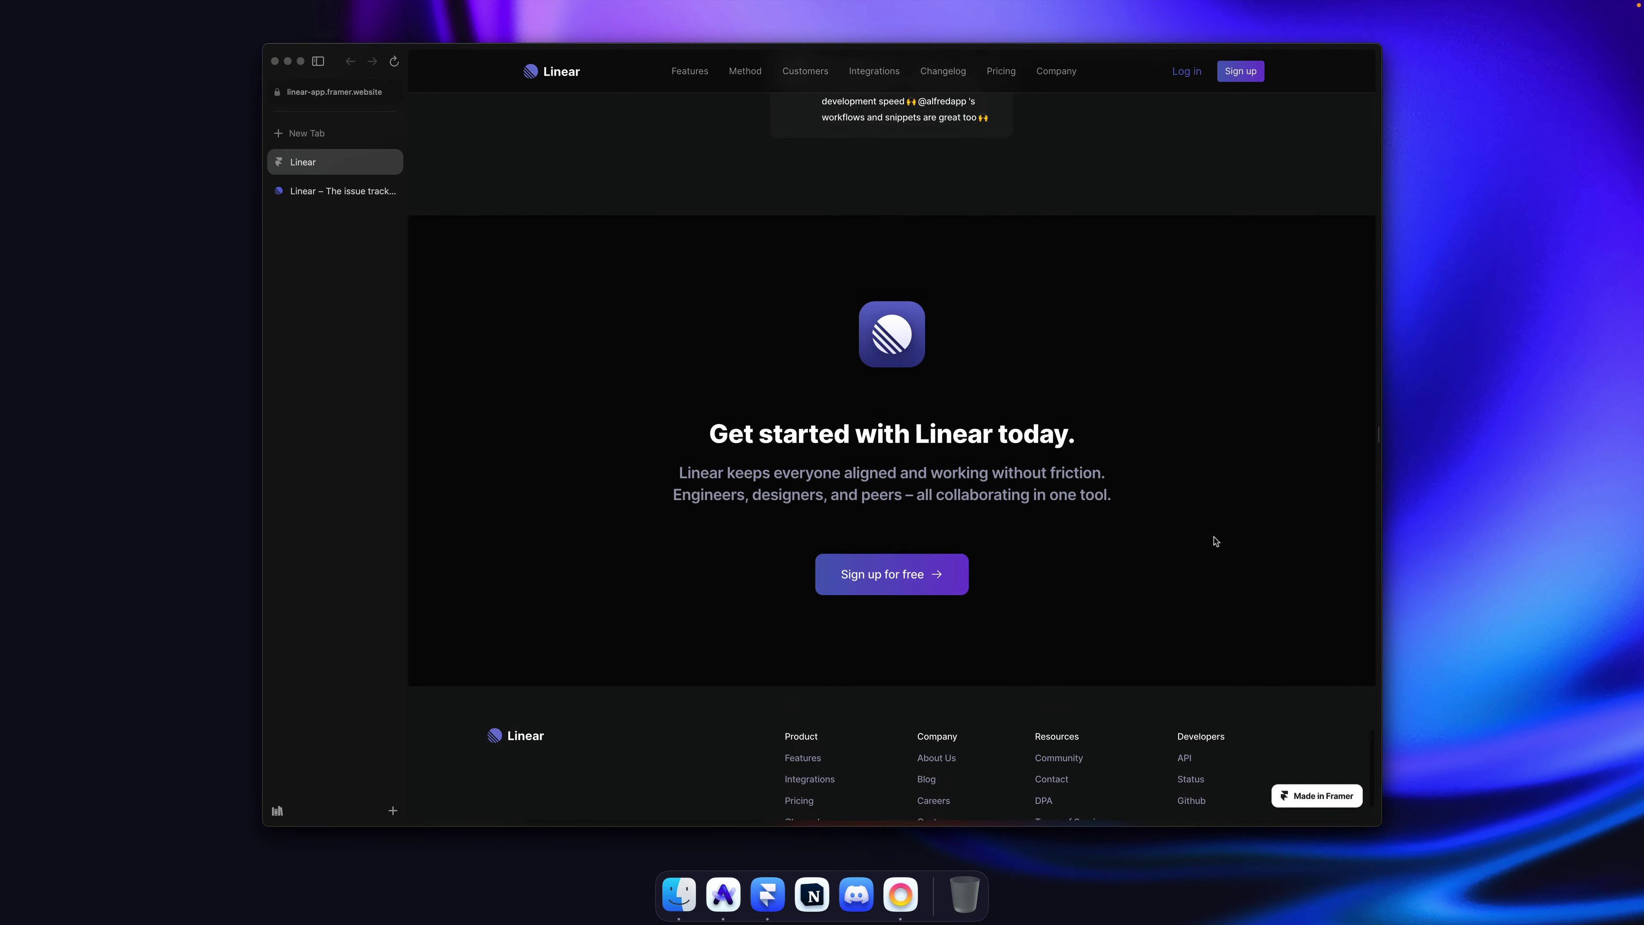
scroll(1214, 543, "down", 3)
scroll(1215, 541, "up", 20)
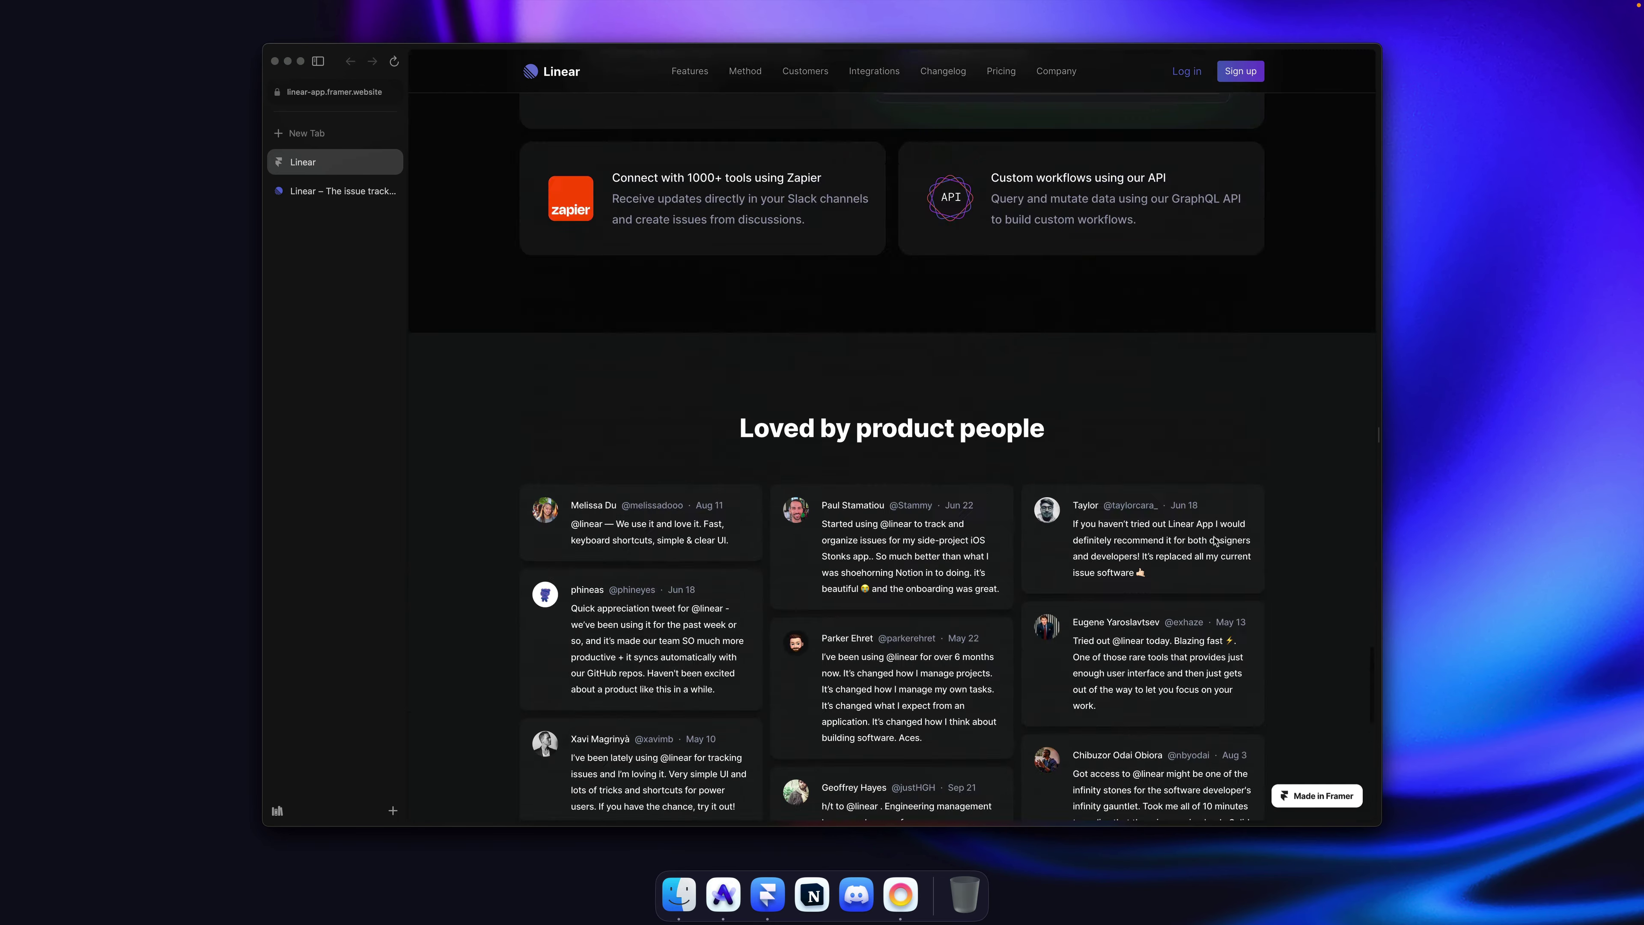
scroll(1215, 541, "up", 15)
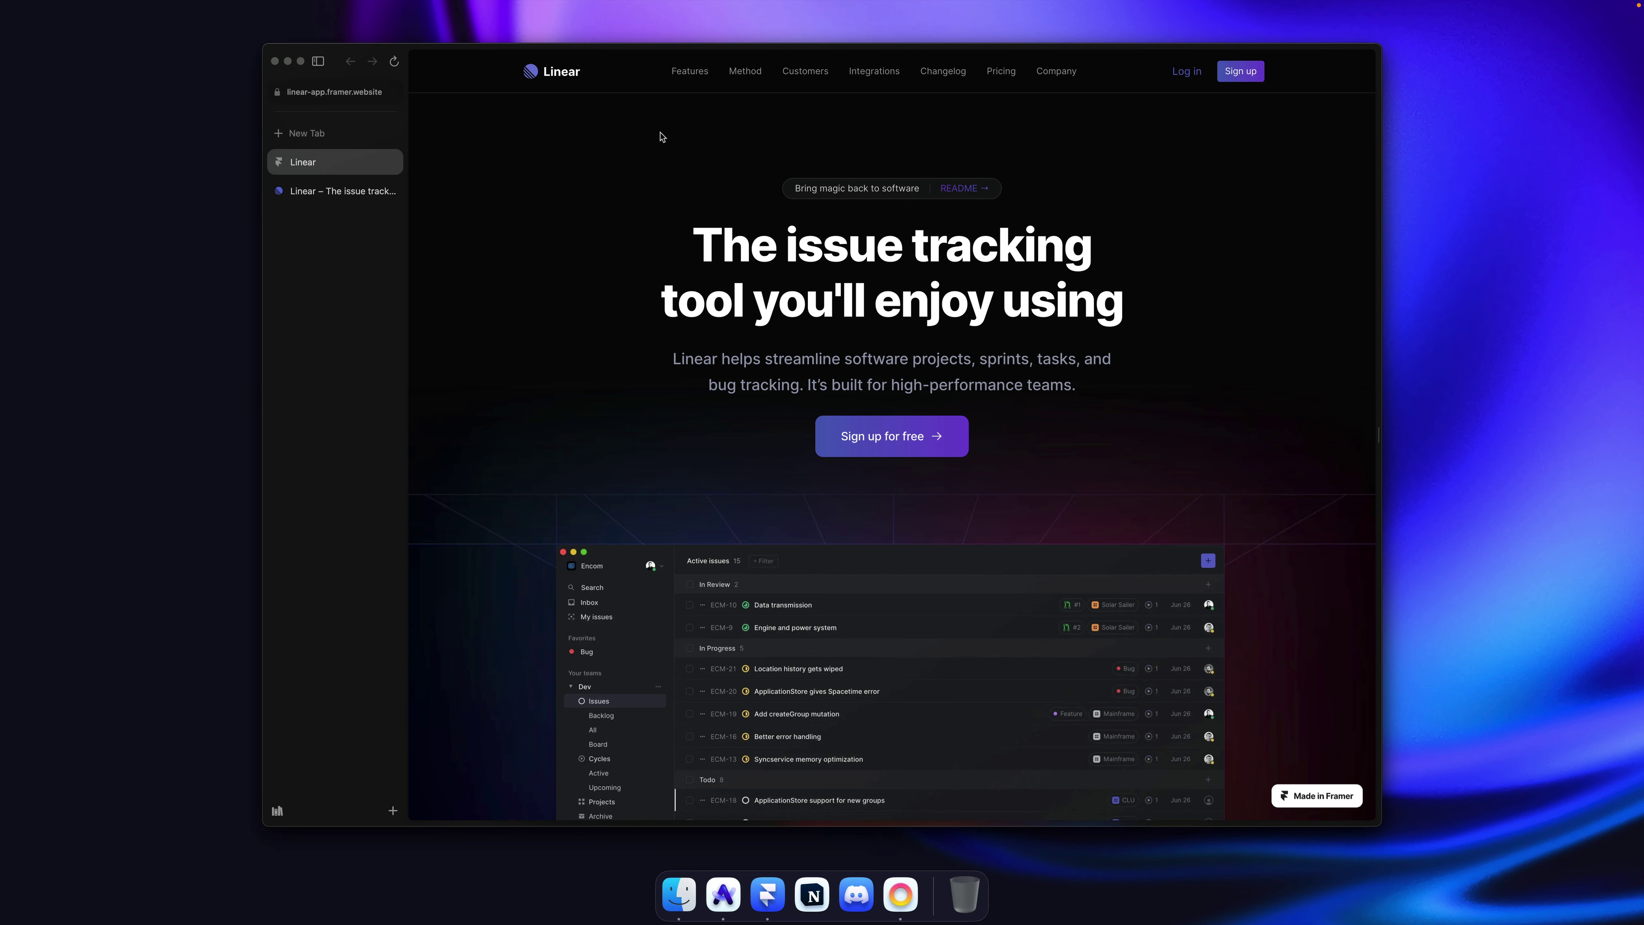
scroll(994, 99, "down", 8)
scroll(1145, 247, "up", 8)
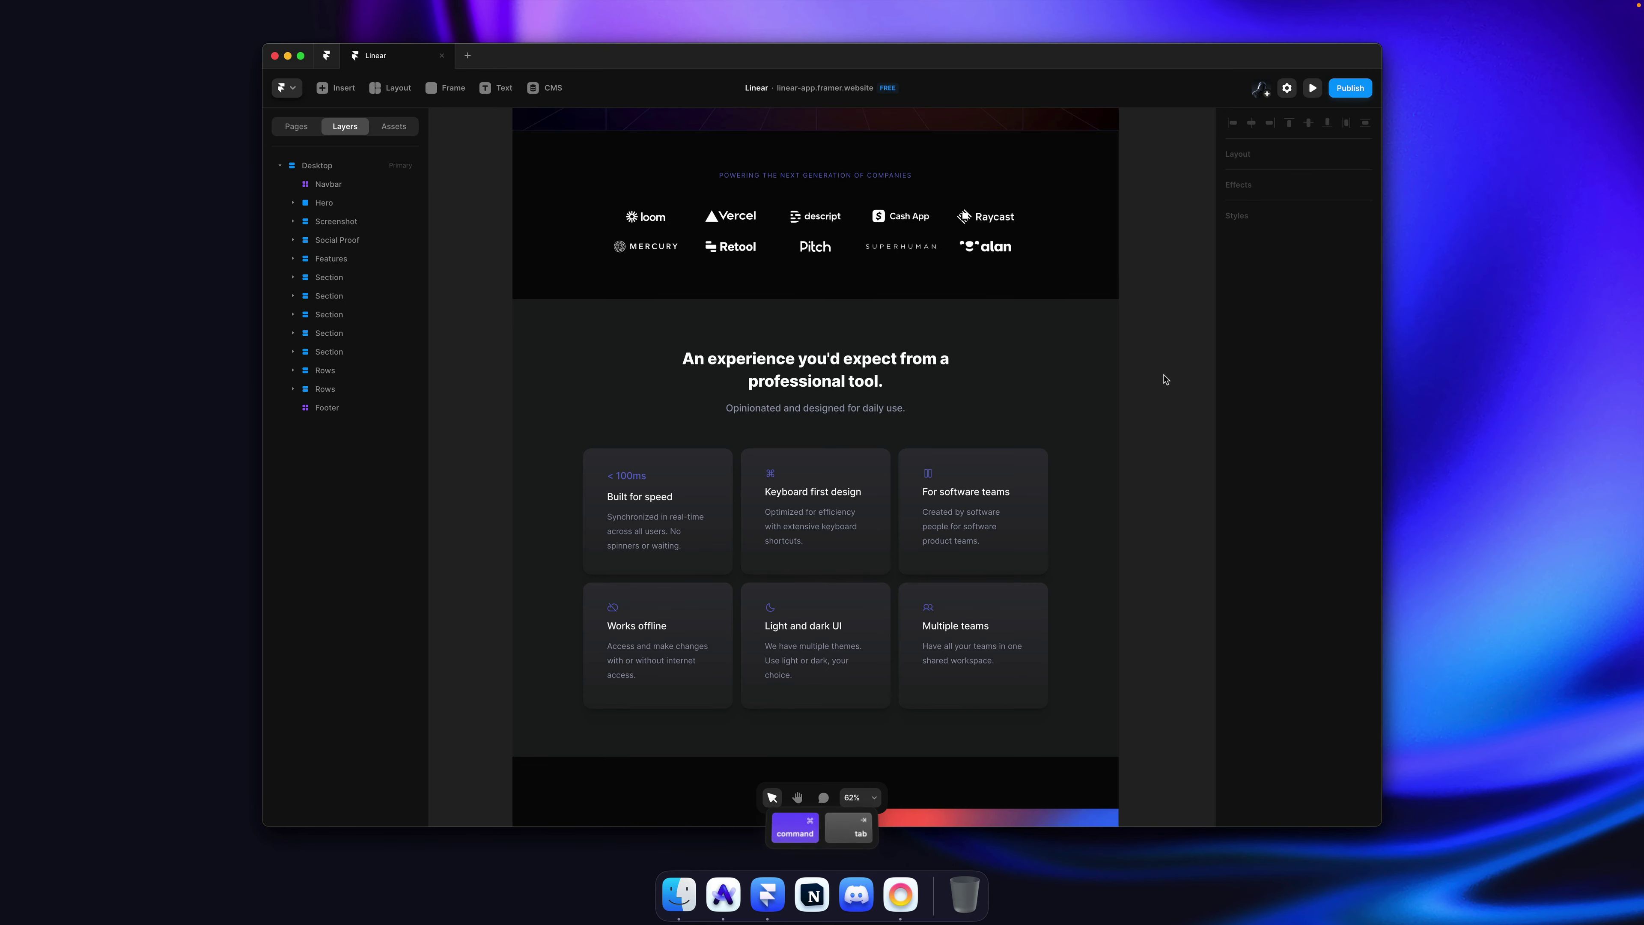
Step: Back in Framer, add a Phone breakpoint 390 wide
key("super+s")
scroll(1146, 373, "up", 3)
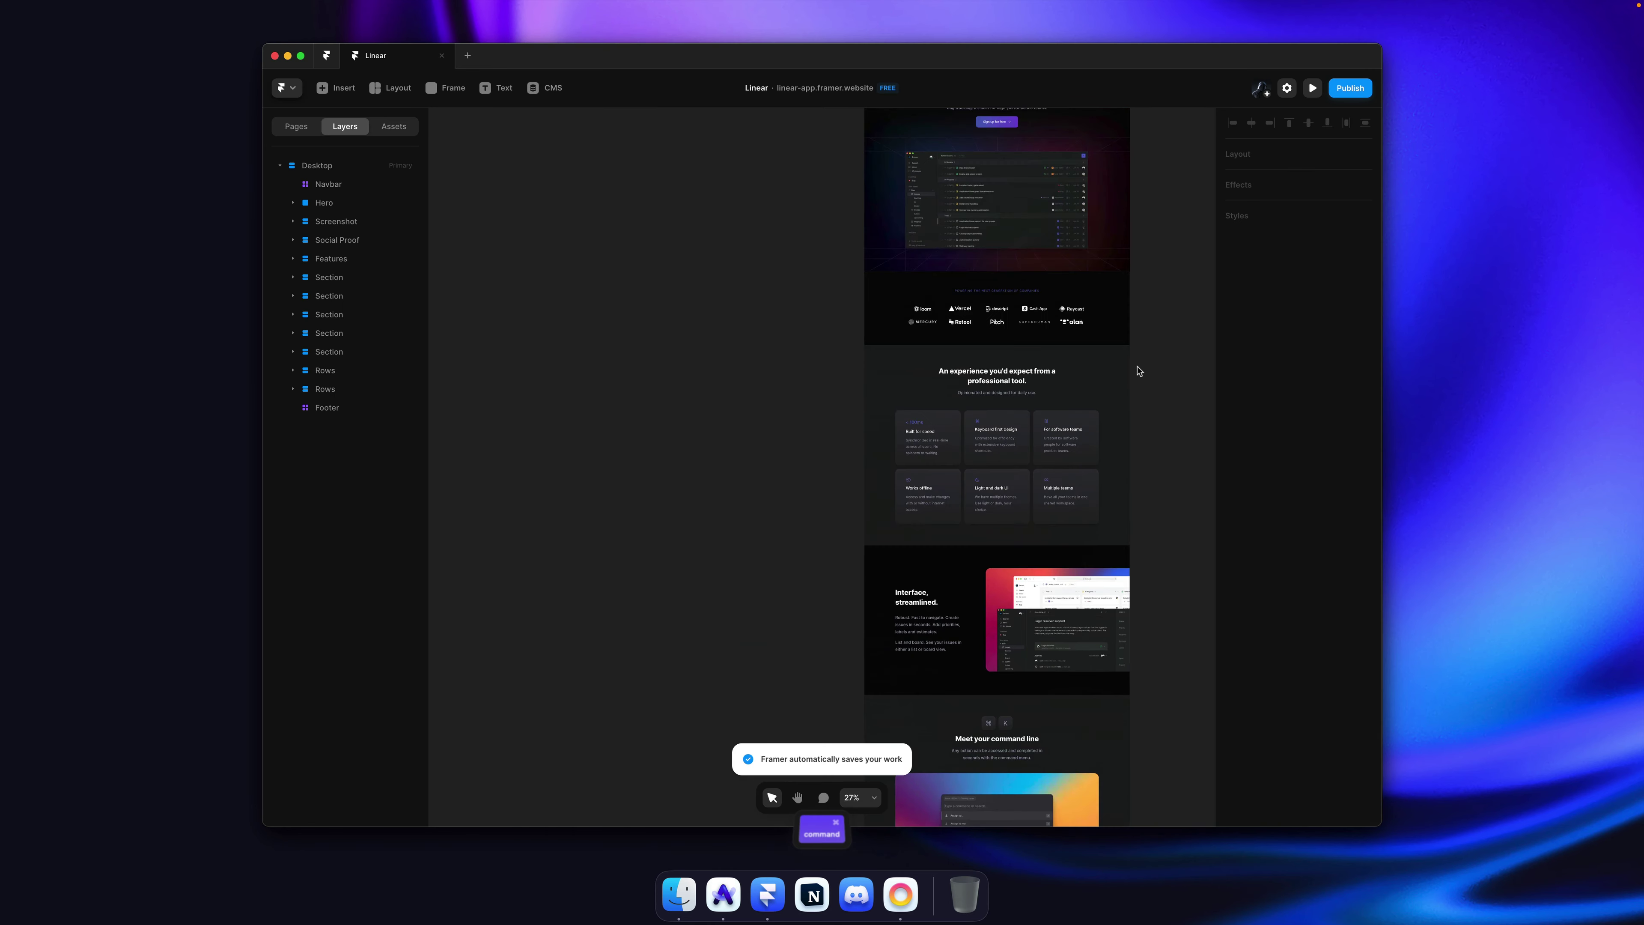
scroll(1139, 371, "down", 5, "ctrl")
scroll(1101, 305, "right", 2)
scroll(806, 230, "up", 3, "ctrl")
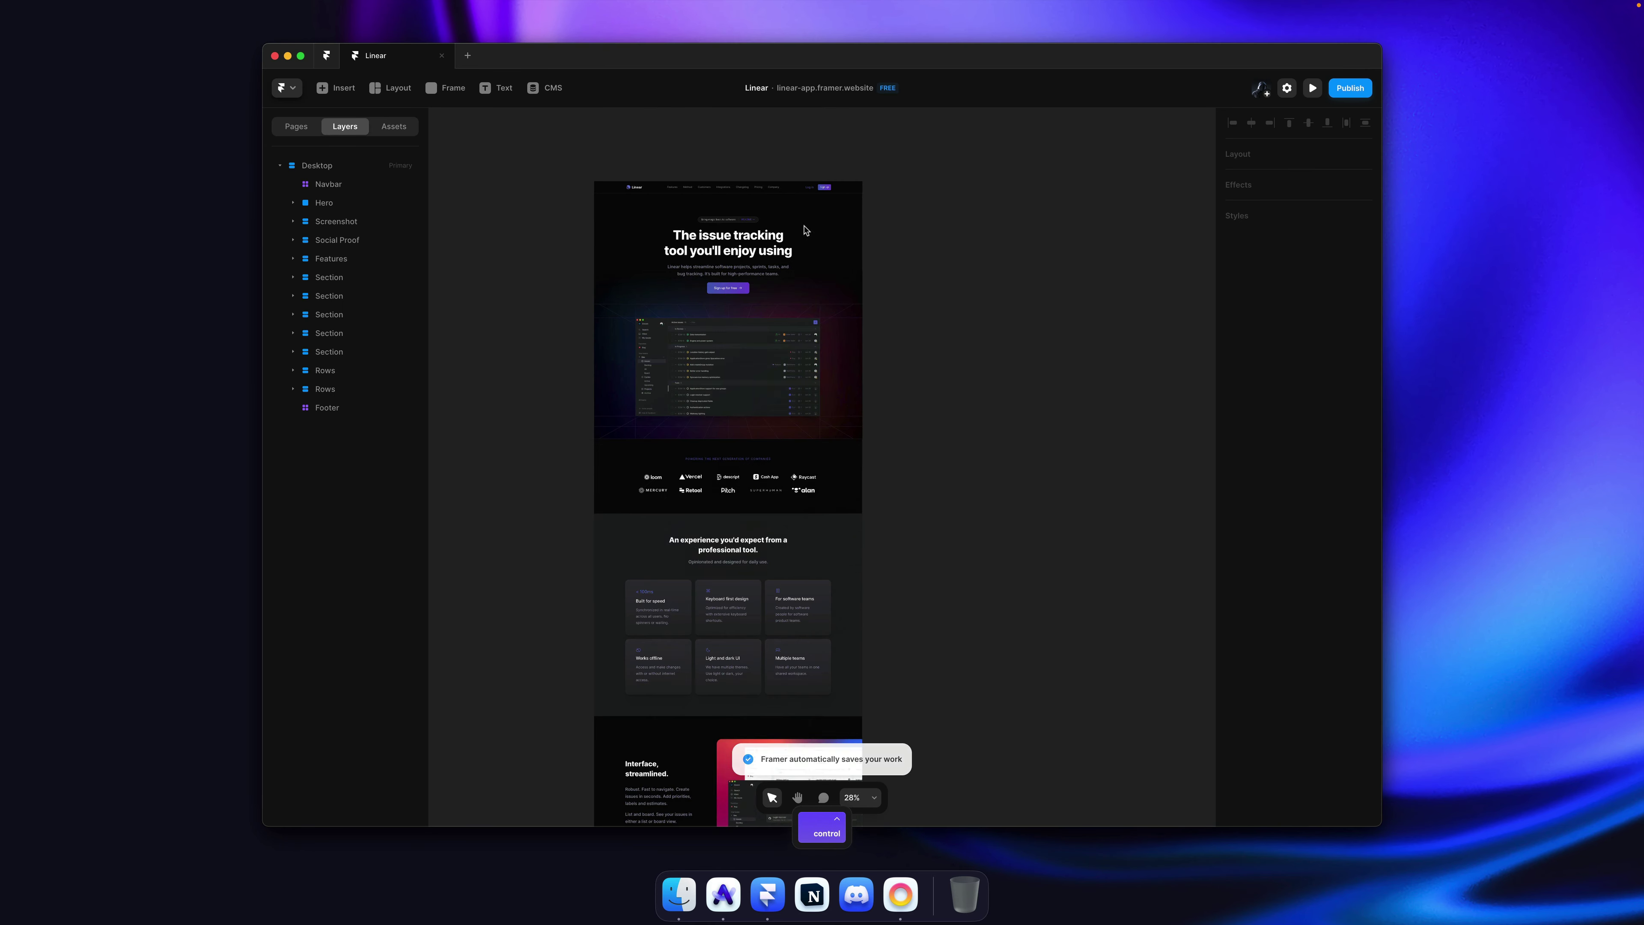
scroll(806, 230, "up", 5, "ctrl")
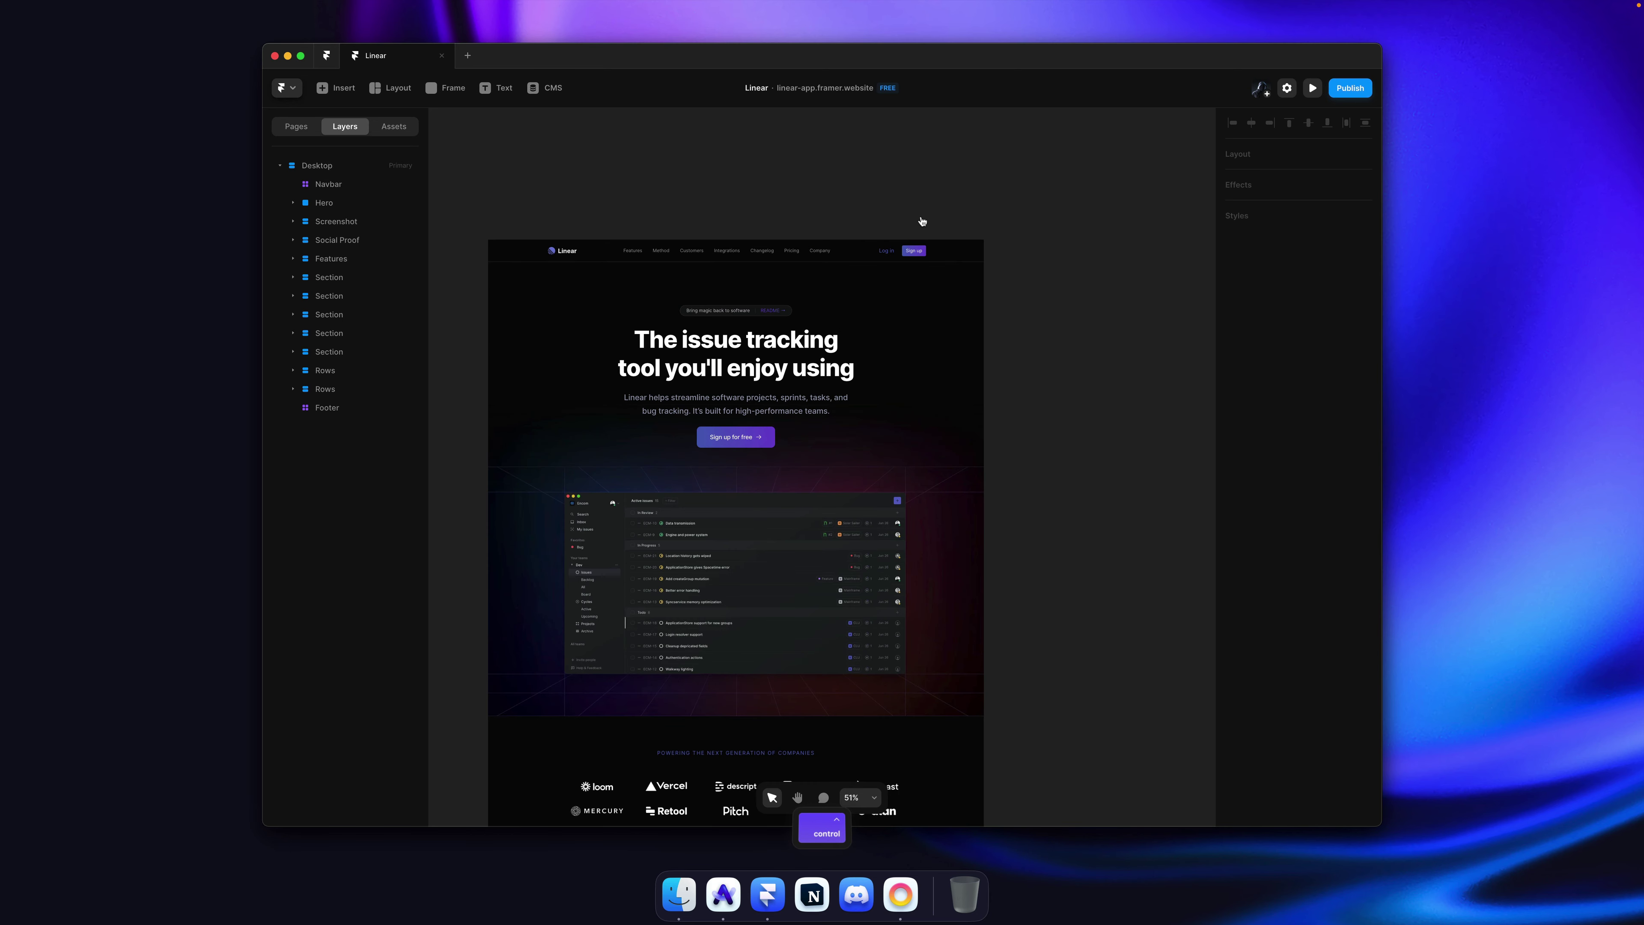
left_click(970, 220)
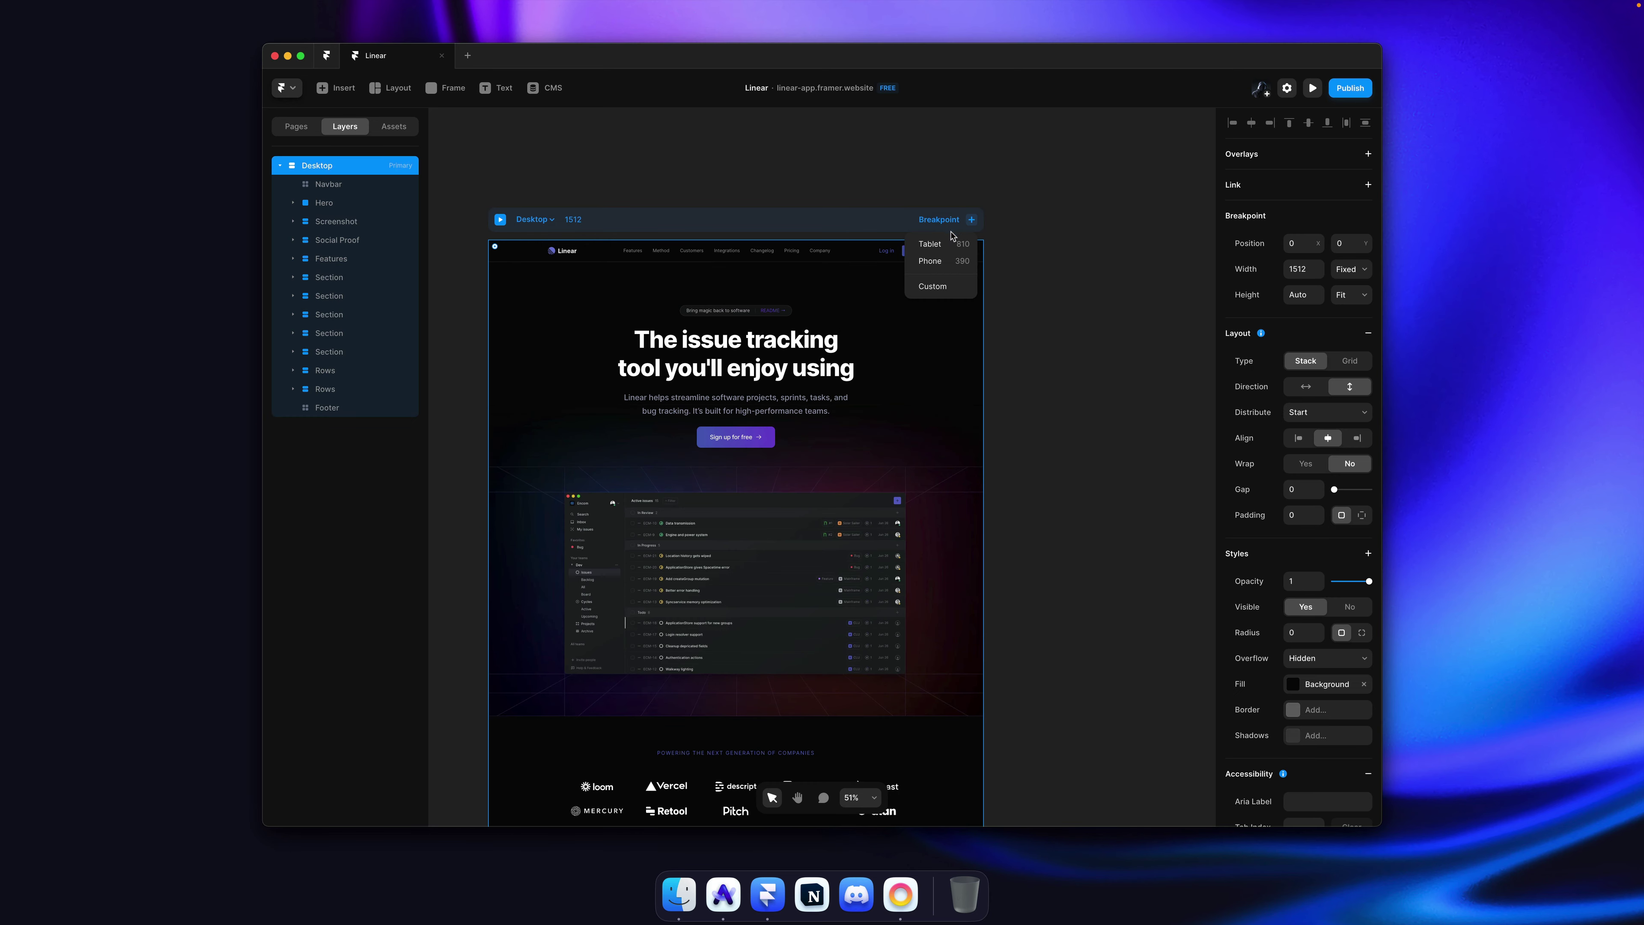
left_click(946, 260)
Step: Scroll back to the hero and select its screenshot image
scroll(942, 259, "down", 6, "ctrl")
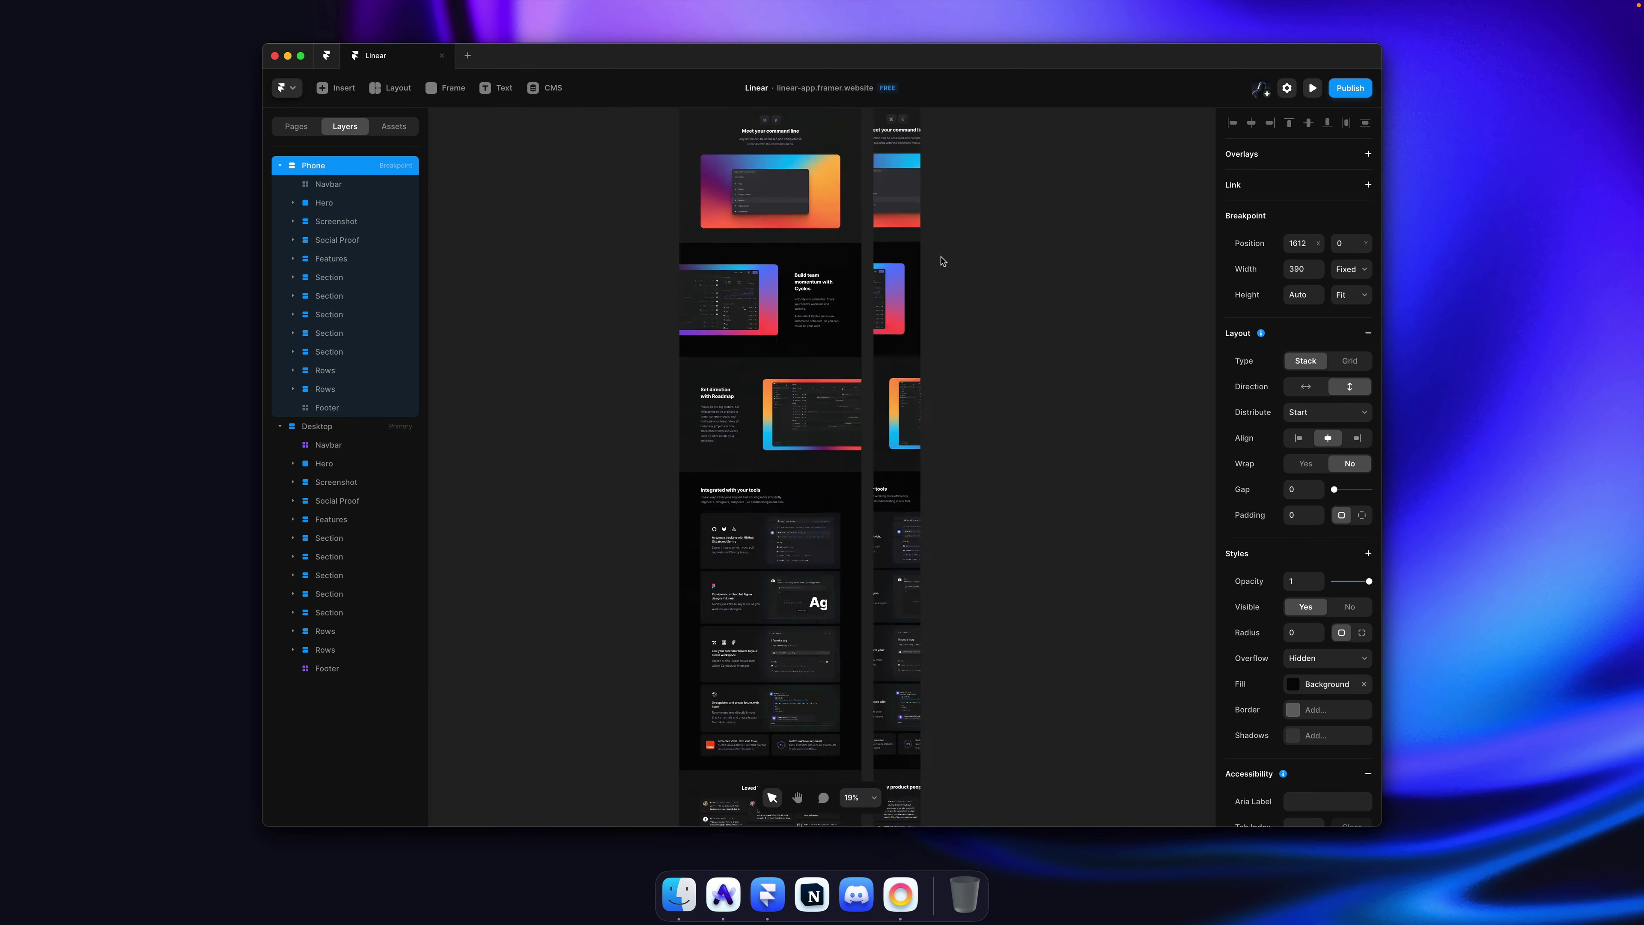
scroll(937, 325, "up", 5, "ctrl")
scroll(937, 326, "up", 5)
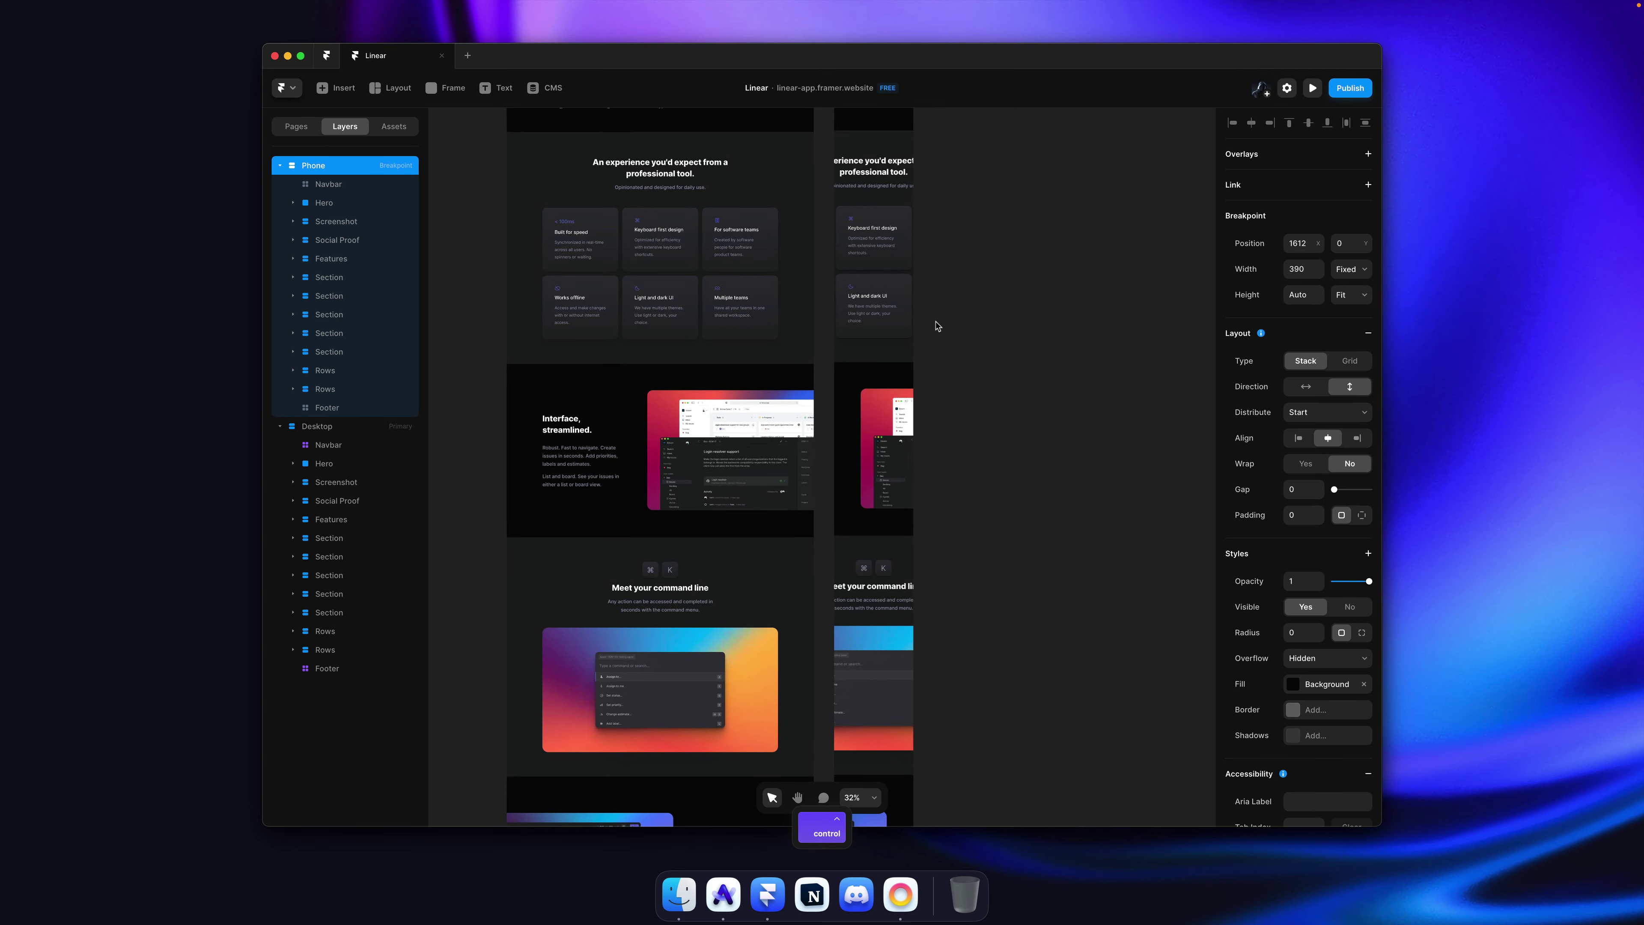
scroll(937, 326, "up", 4)
scroll(937, 326, "up", 5)
scroll(937, 326, "up", 3, "ctrl")
scroll(937, 326, "down", 3, "ctrl")
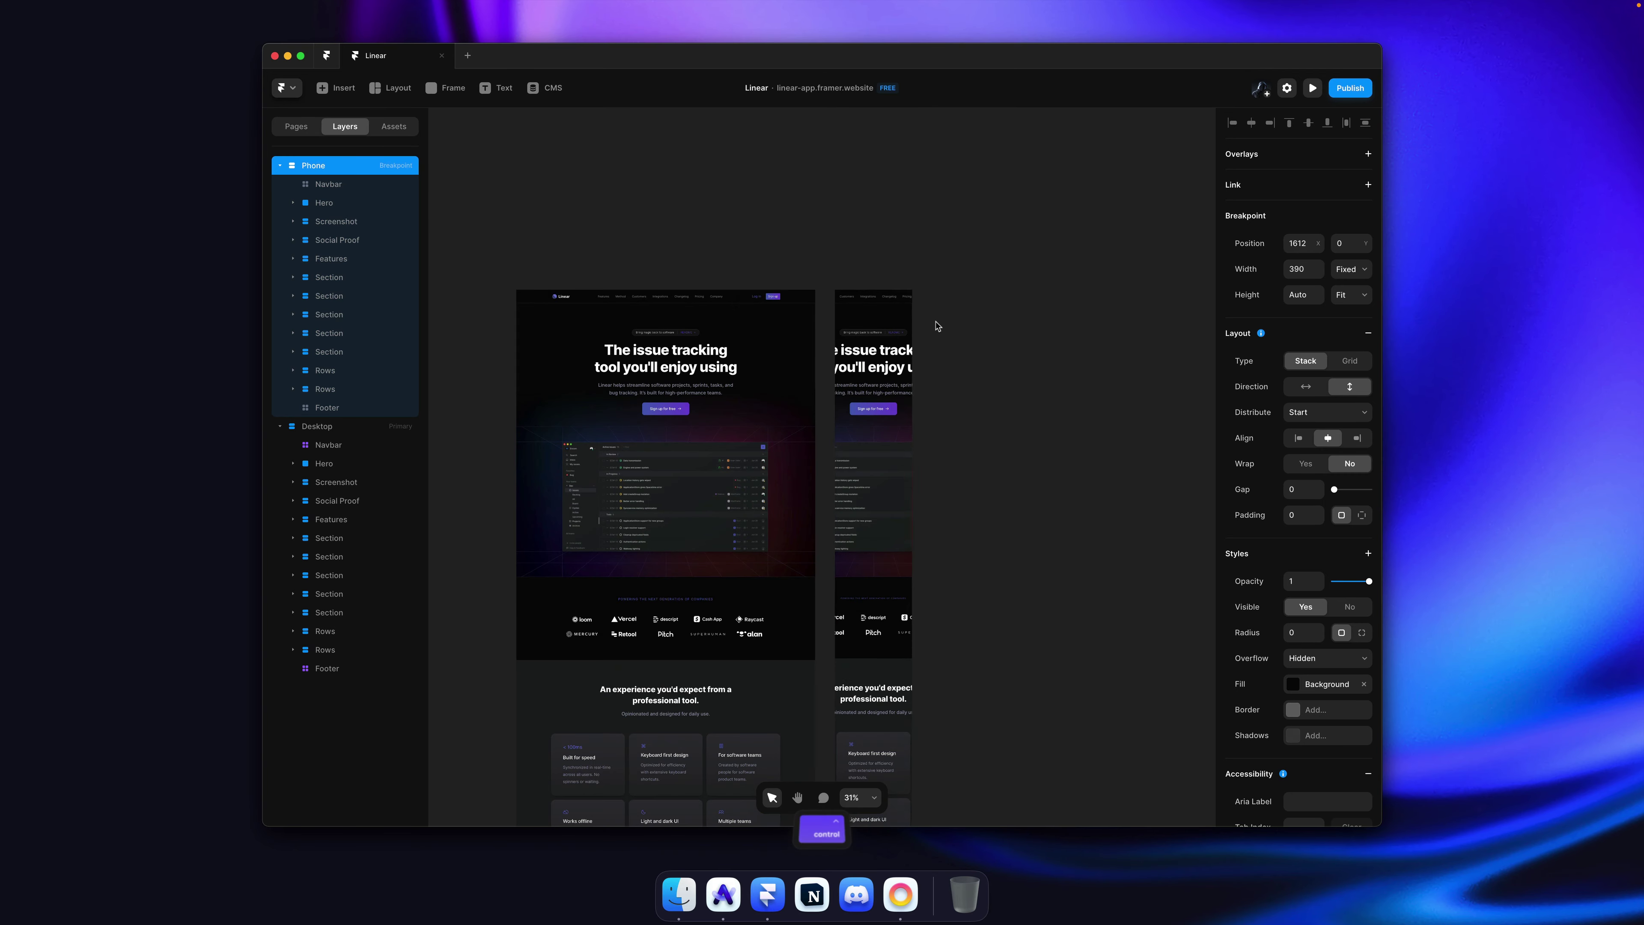
scroll(937, 326, "up", 4, "ctrl")
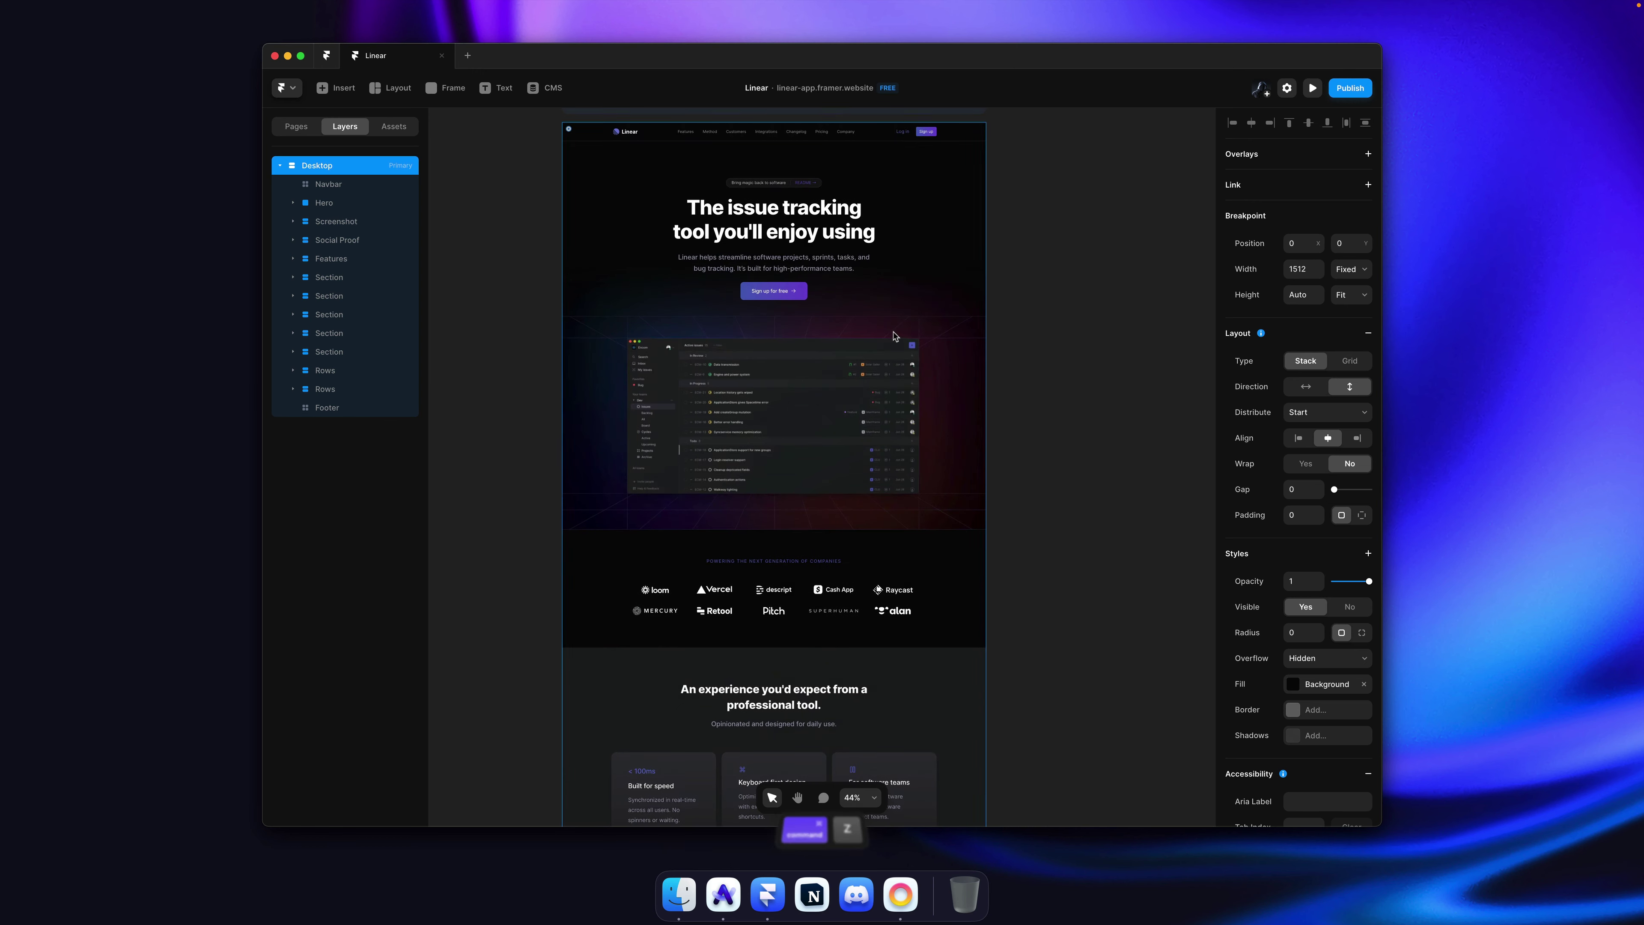
left_click(832, 380)
Step: Add a Max Width of 78% Rel to the hero Screenshot's Image layer and save
left_click(994, 320)
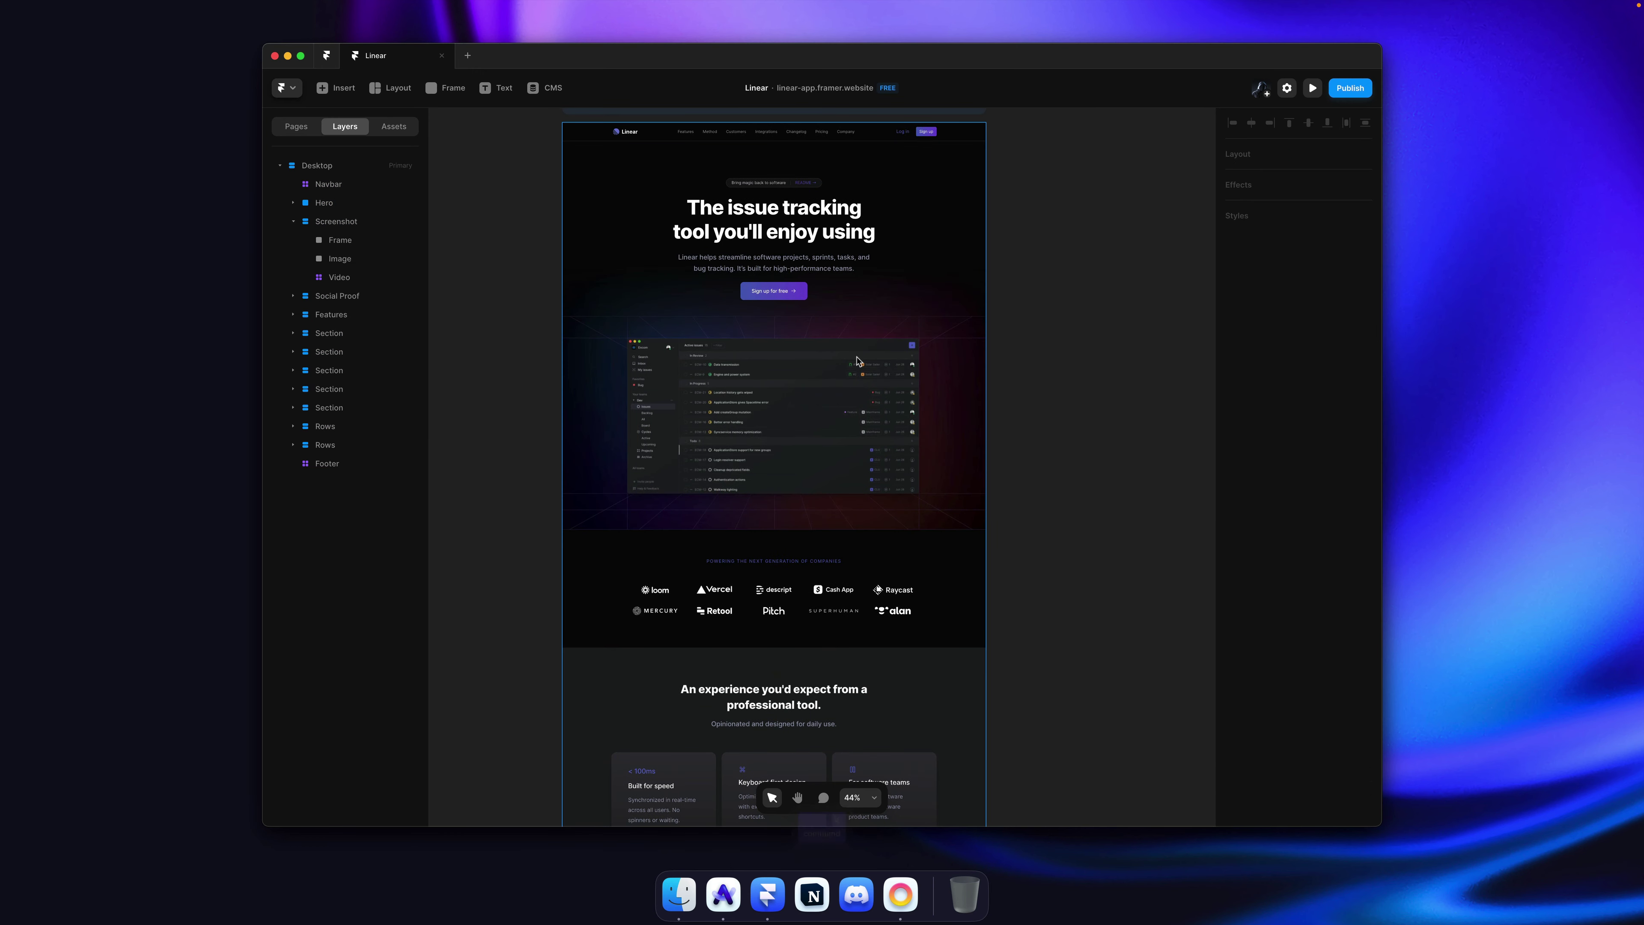
left_click(835, 347, "super")
scroll(1287, 240, "up", 5)
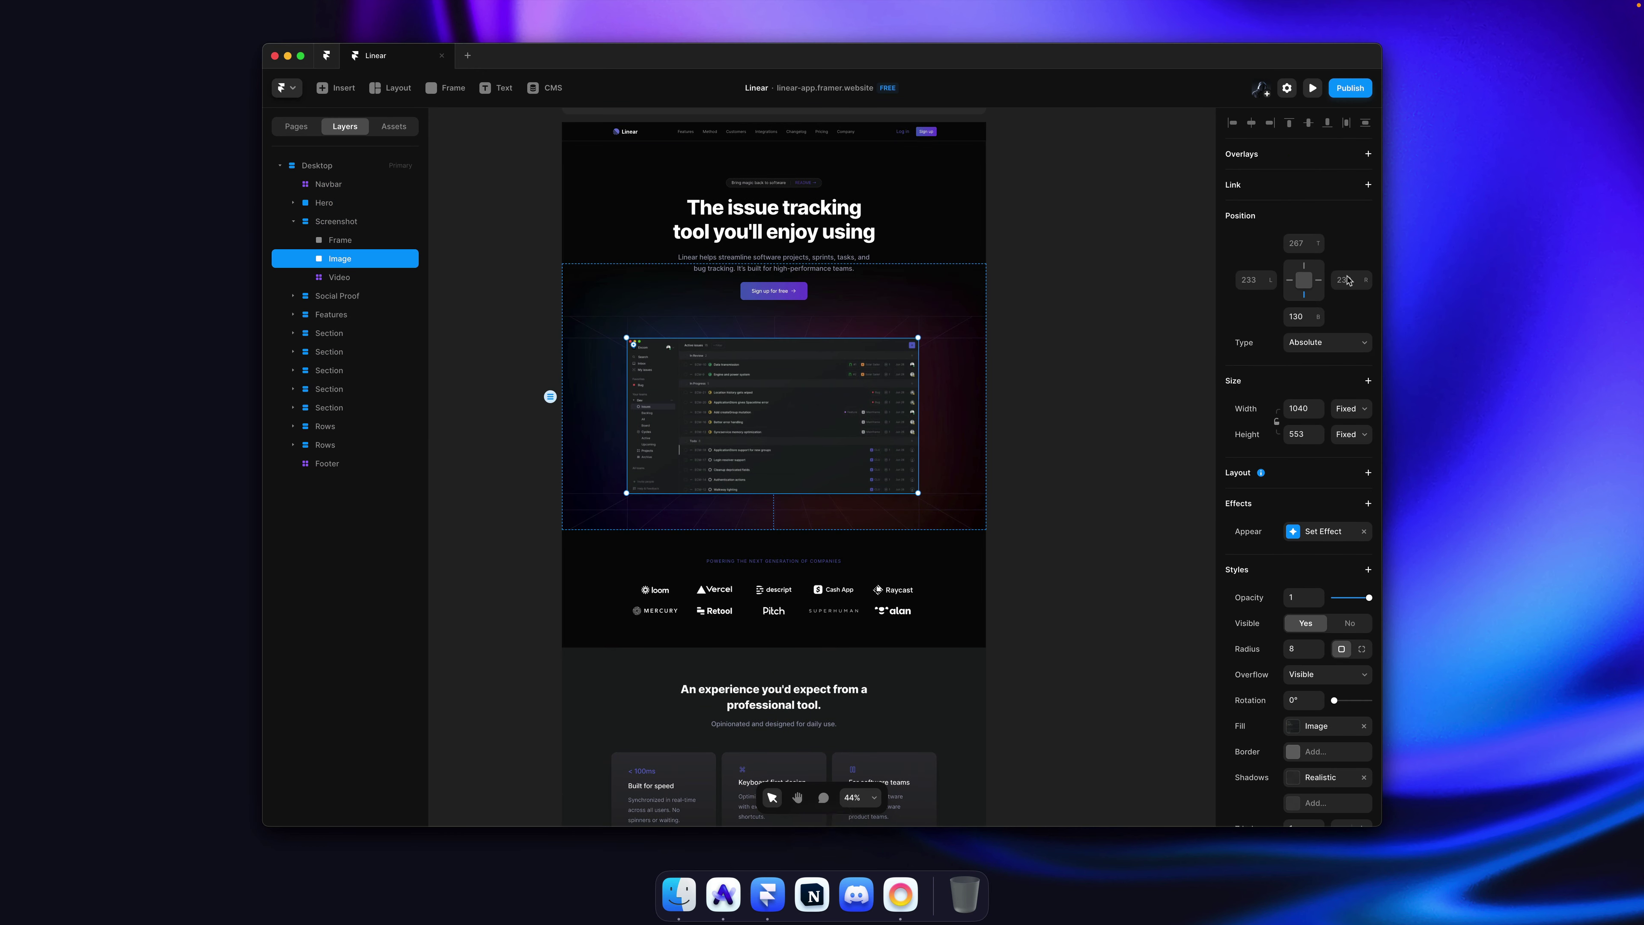
left_click(1366, 380)
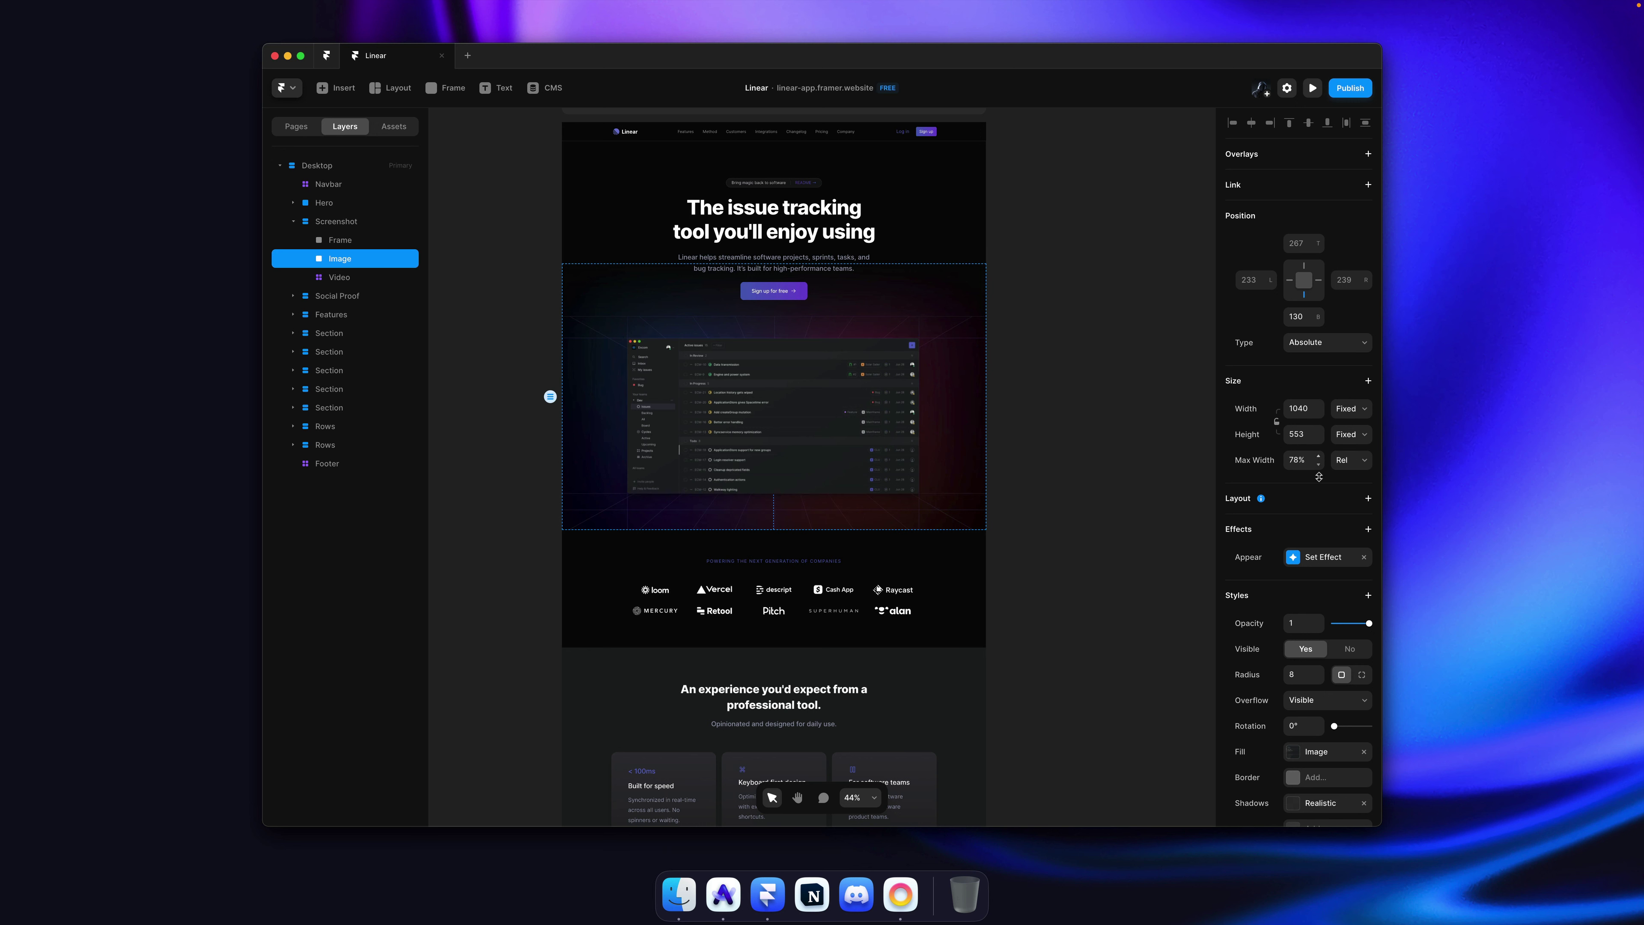
left_click(1148, 397)
key("super+s")
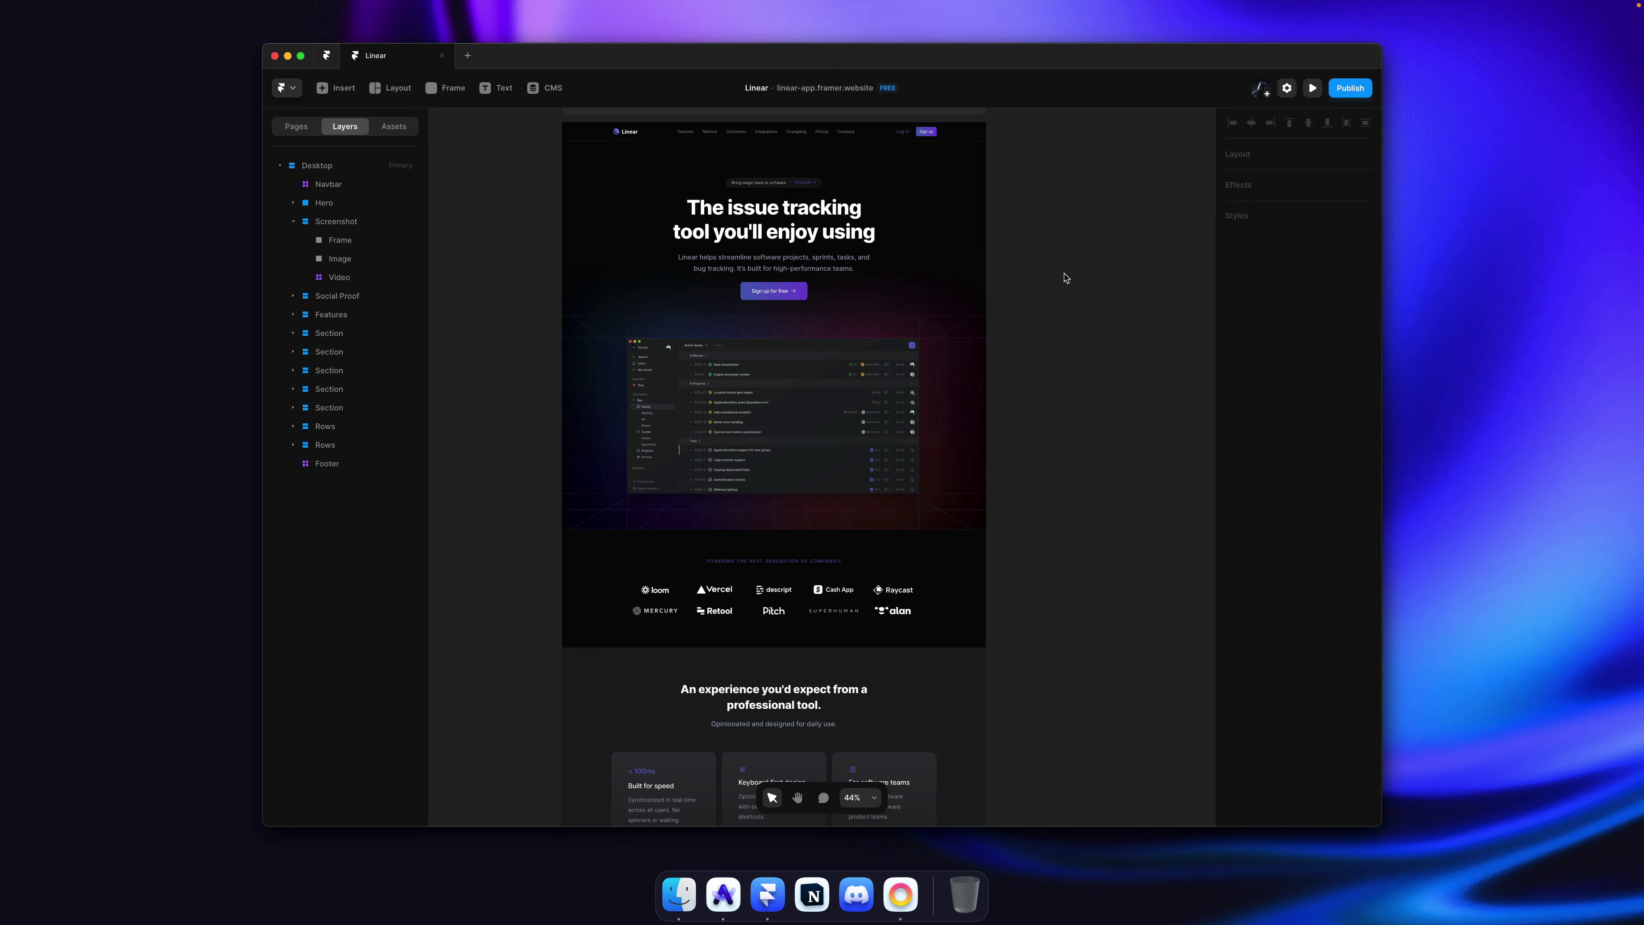
scroll(1067, 278, "down", 10)
key("super+s")
scroll(1068, 269, "down", 10)
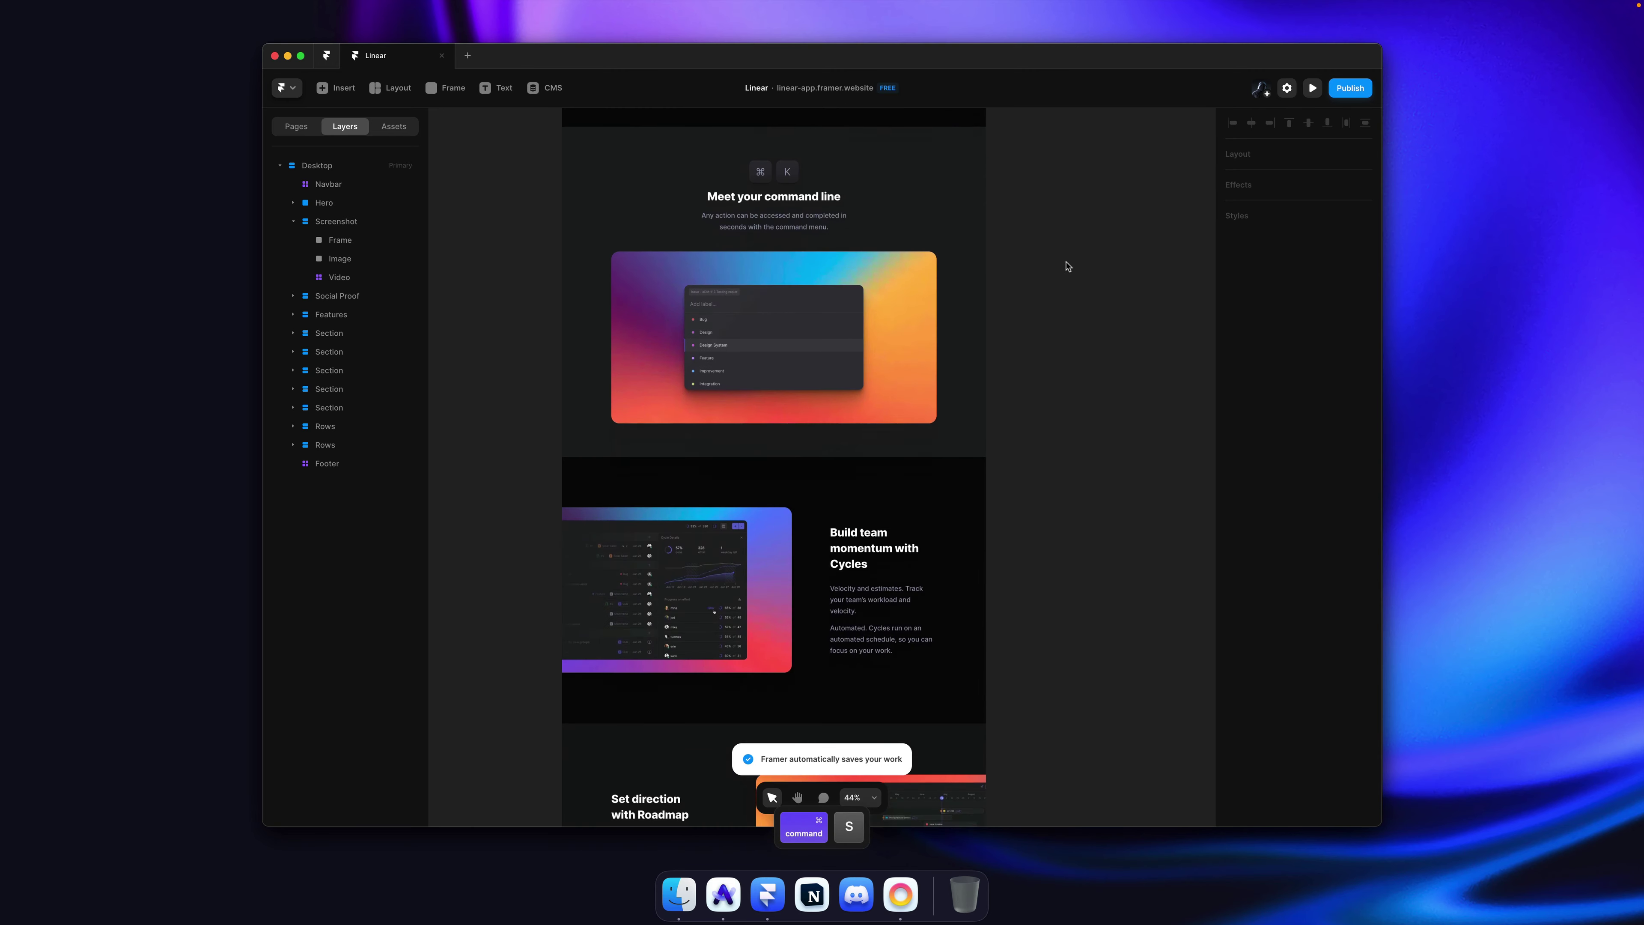
Step: Scroll the Desktop page down and back up, collapse the Screenshot layer group, and save
scroll(1067, 266, "down", 15)
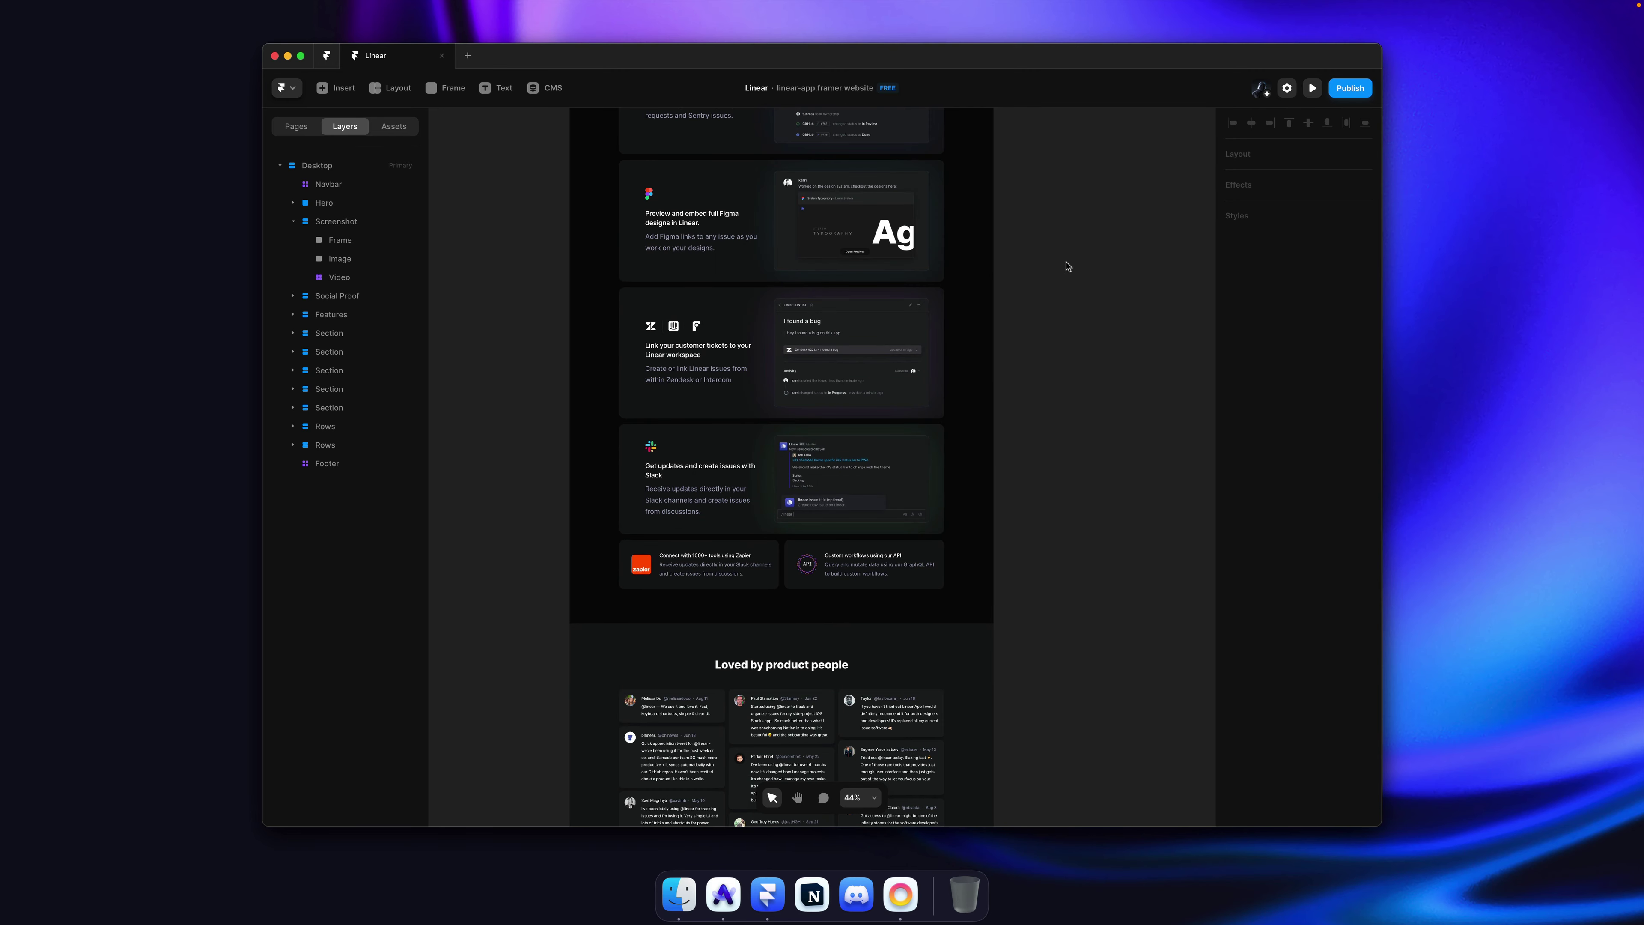
key("super+s")
scroll(1067, 267, "down", 10)
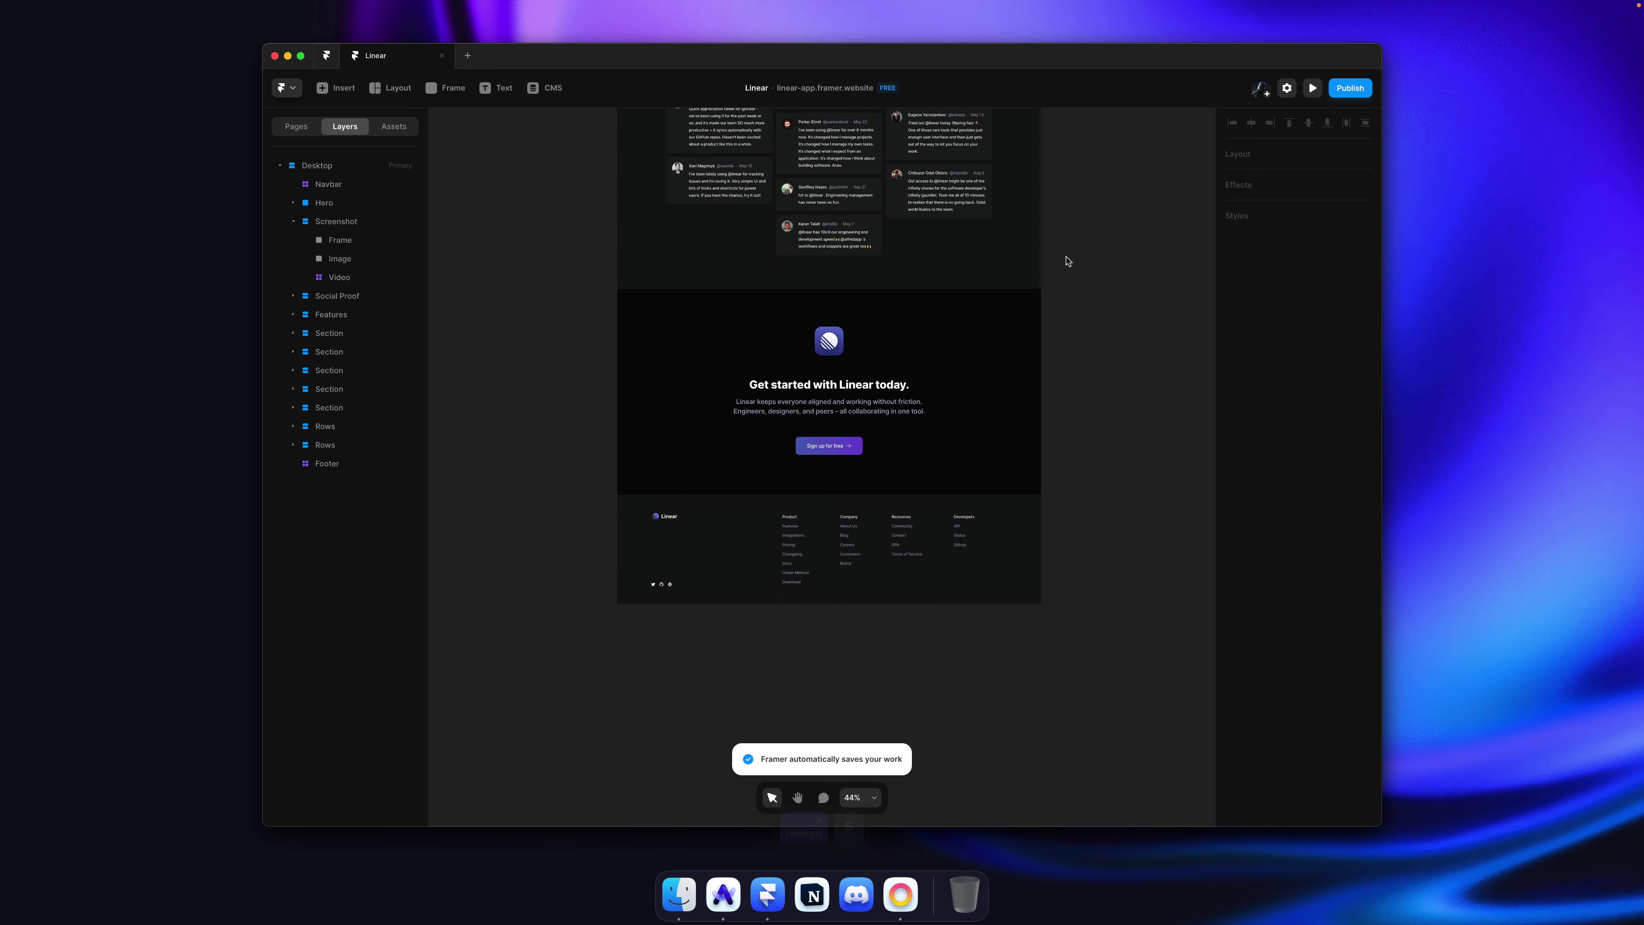
scroll(1068, 261, "up", 20)
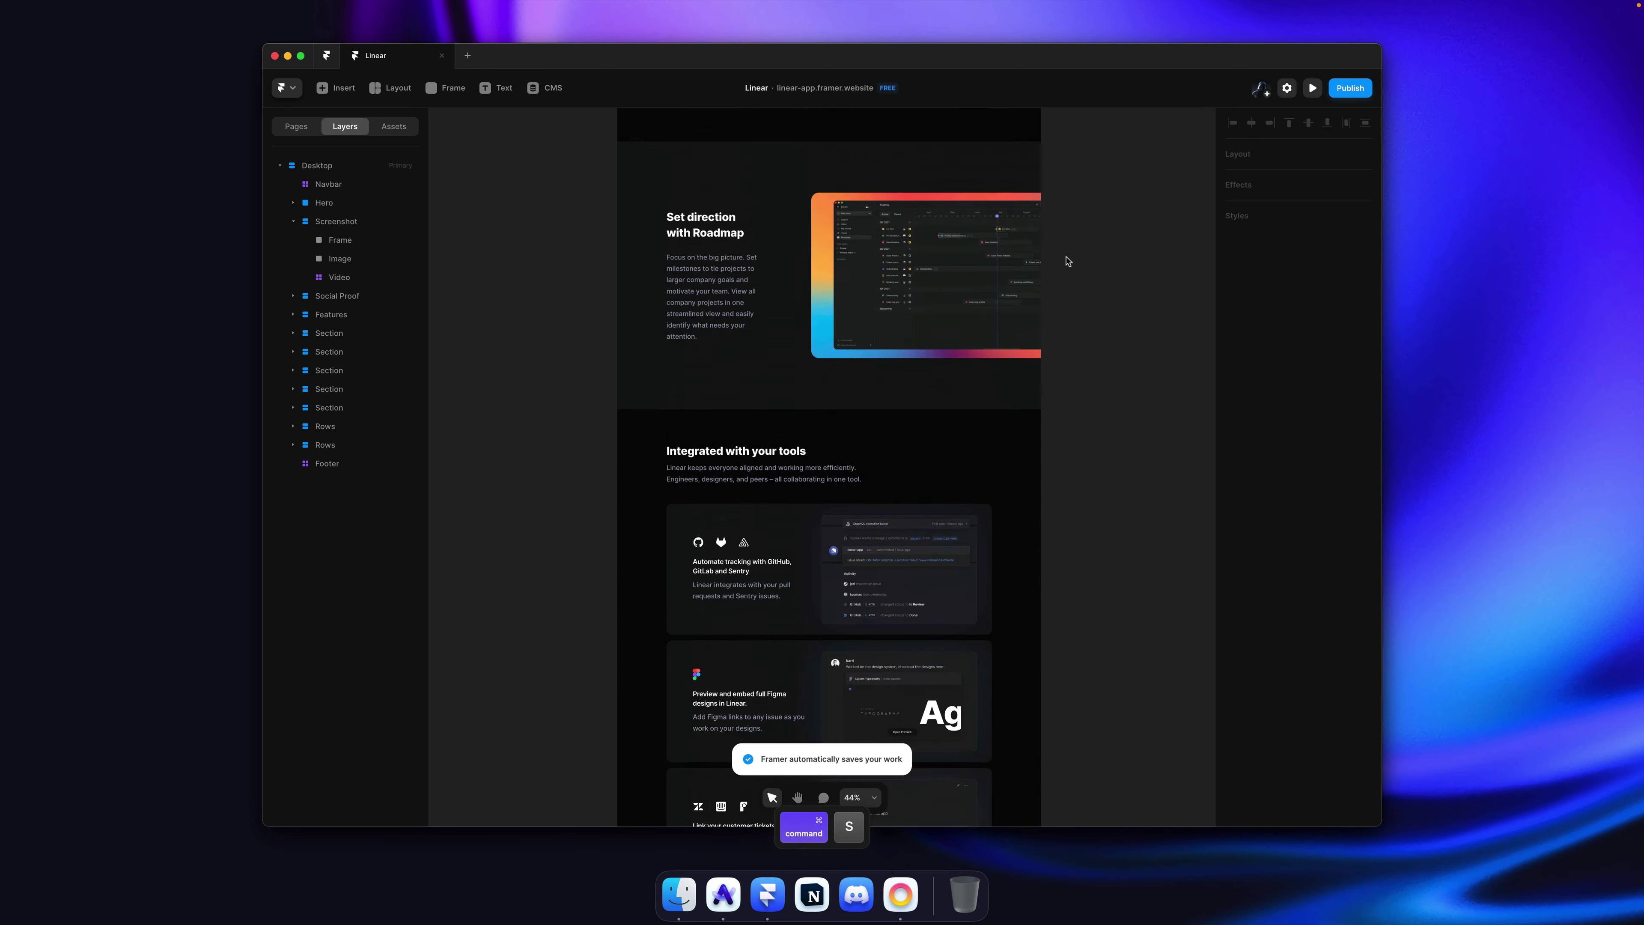
scroll(1067, 261, "up", 5)
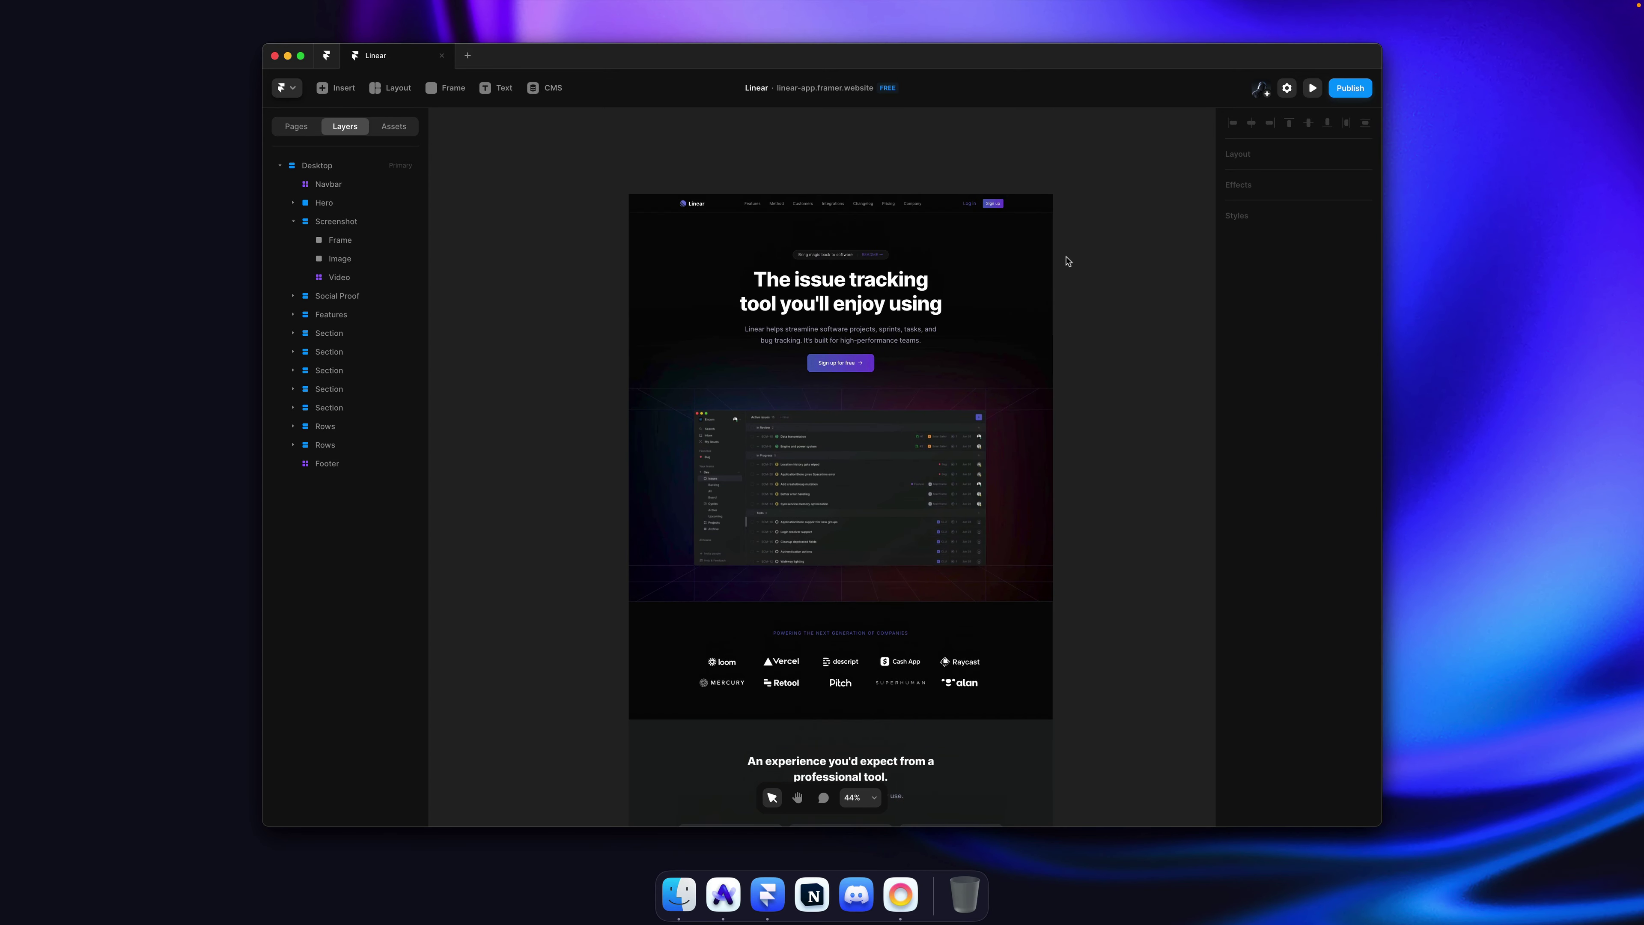
key("super+s")
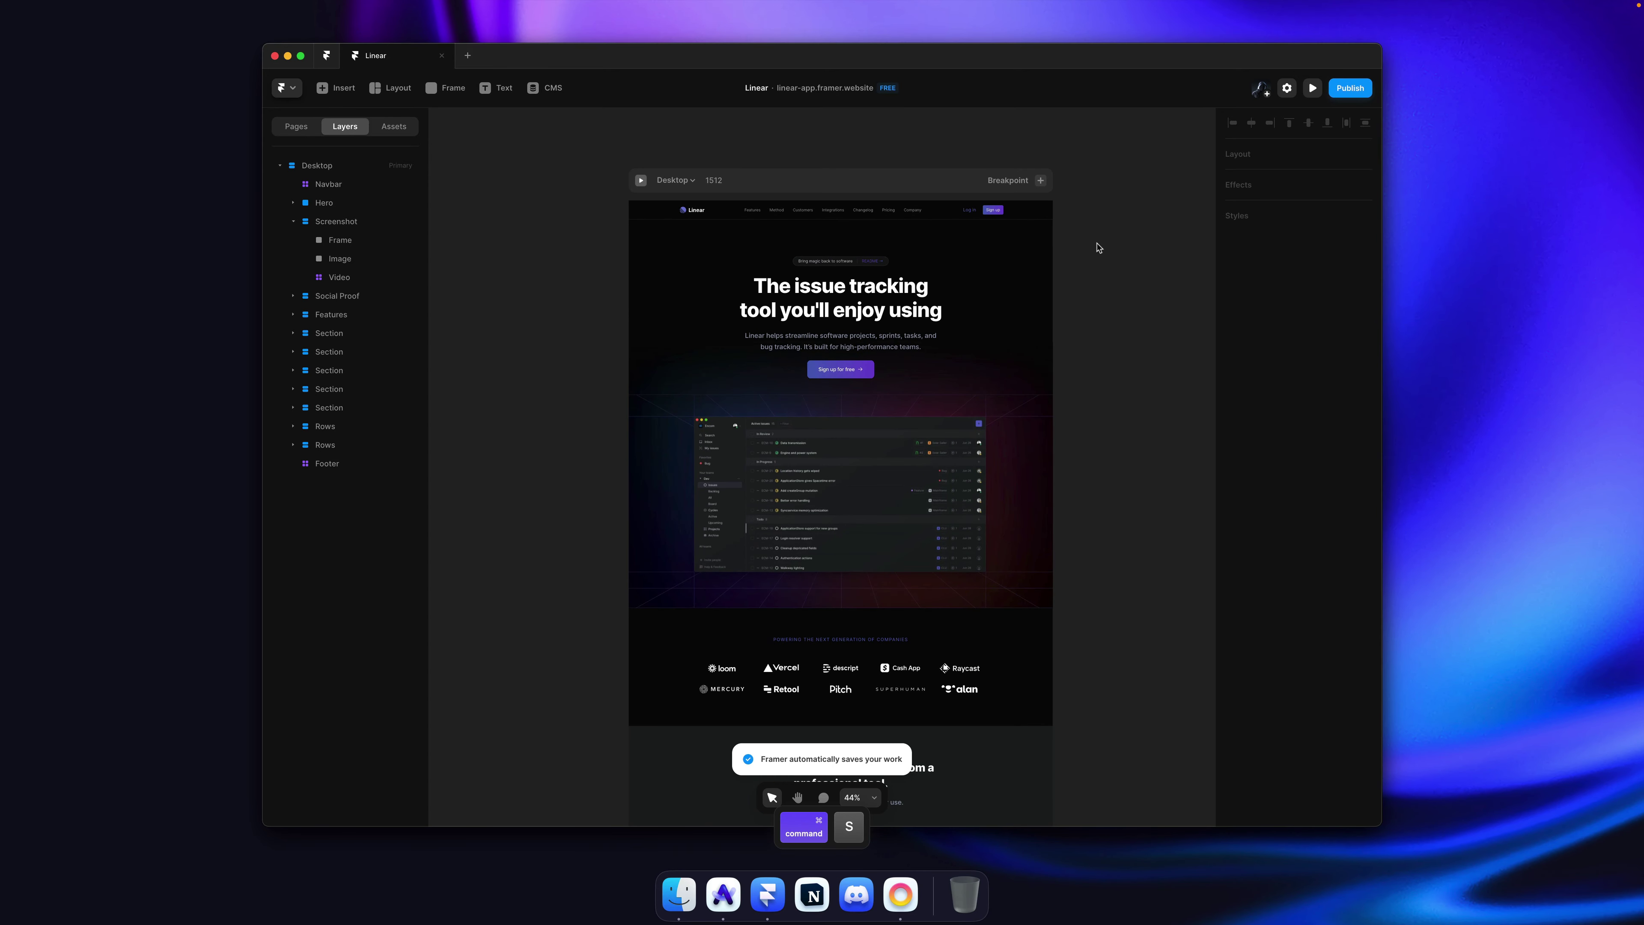
left_click(293, 225)
key("super+s")
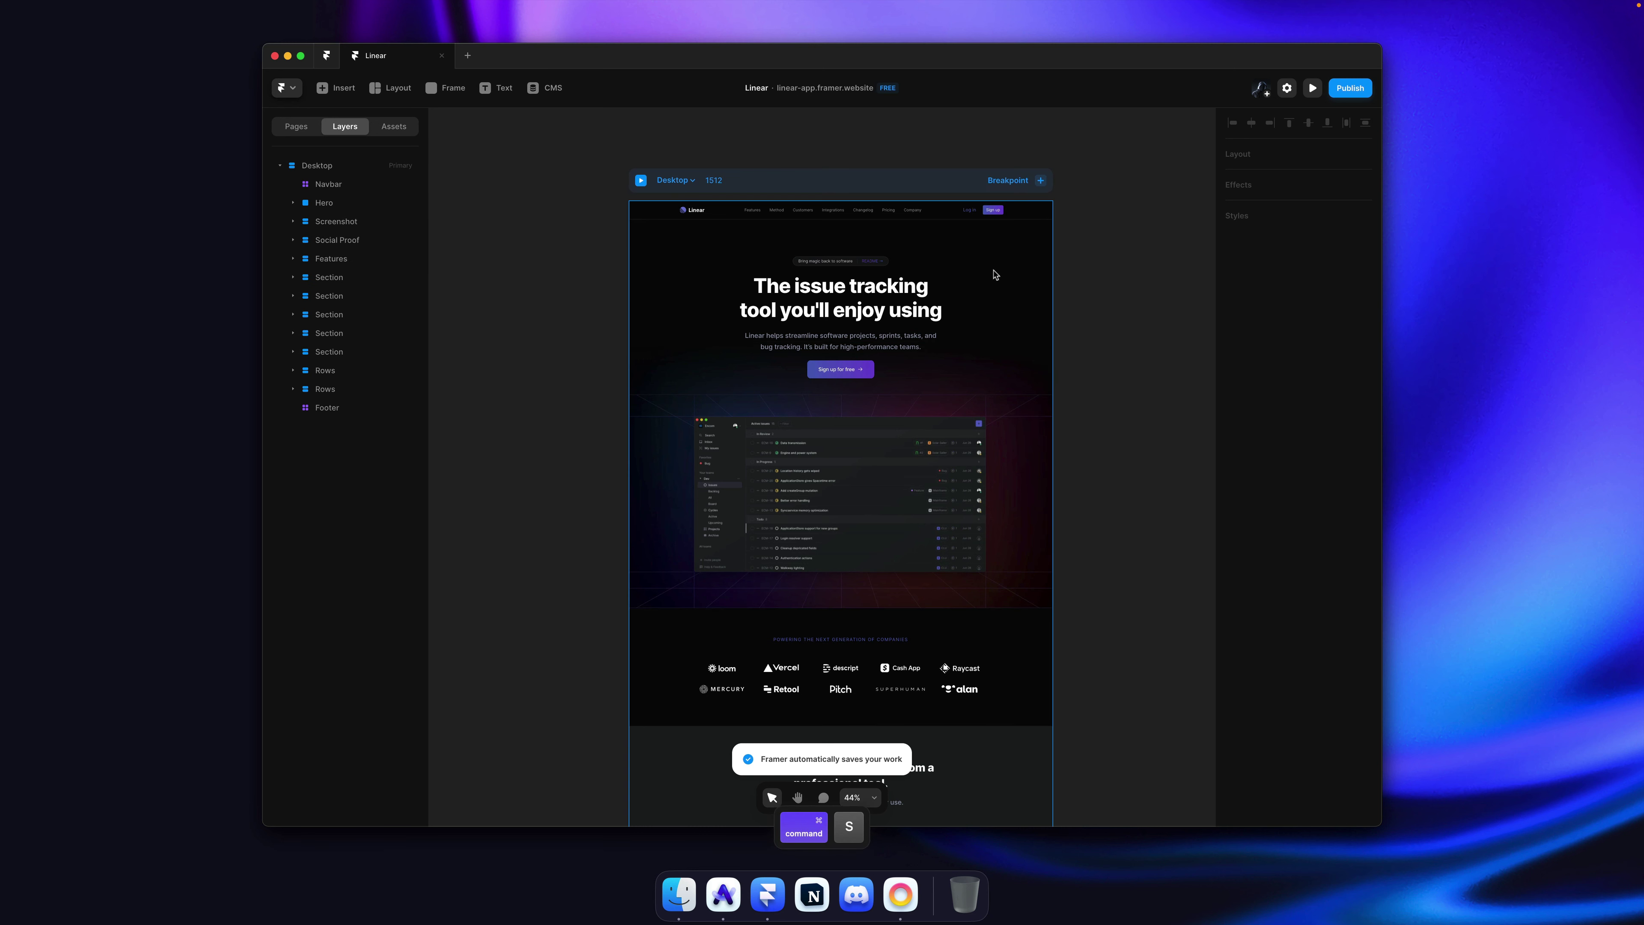
Step: Select the whole Desktop frame, pan across the canvas, and save the project
key("super+a")
scroll(1074, 264, "right", 2)
left_click(1062, 265)
key("super+s")
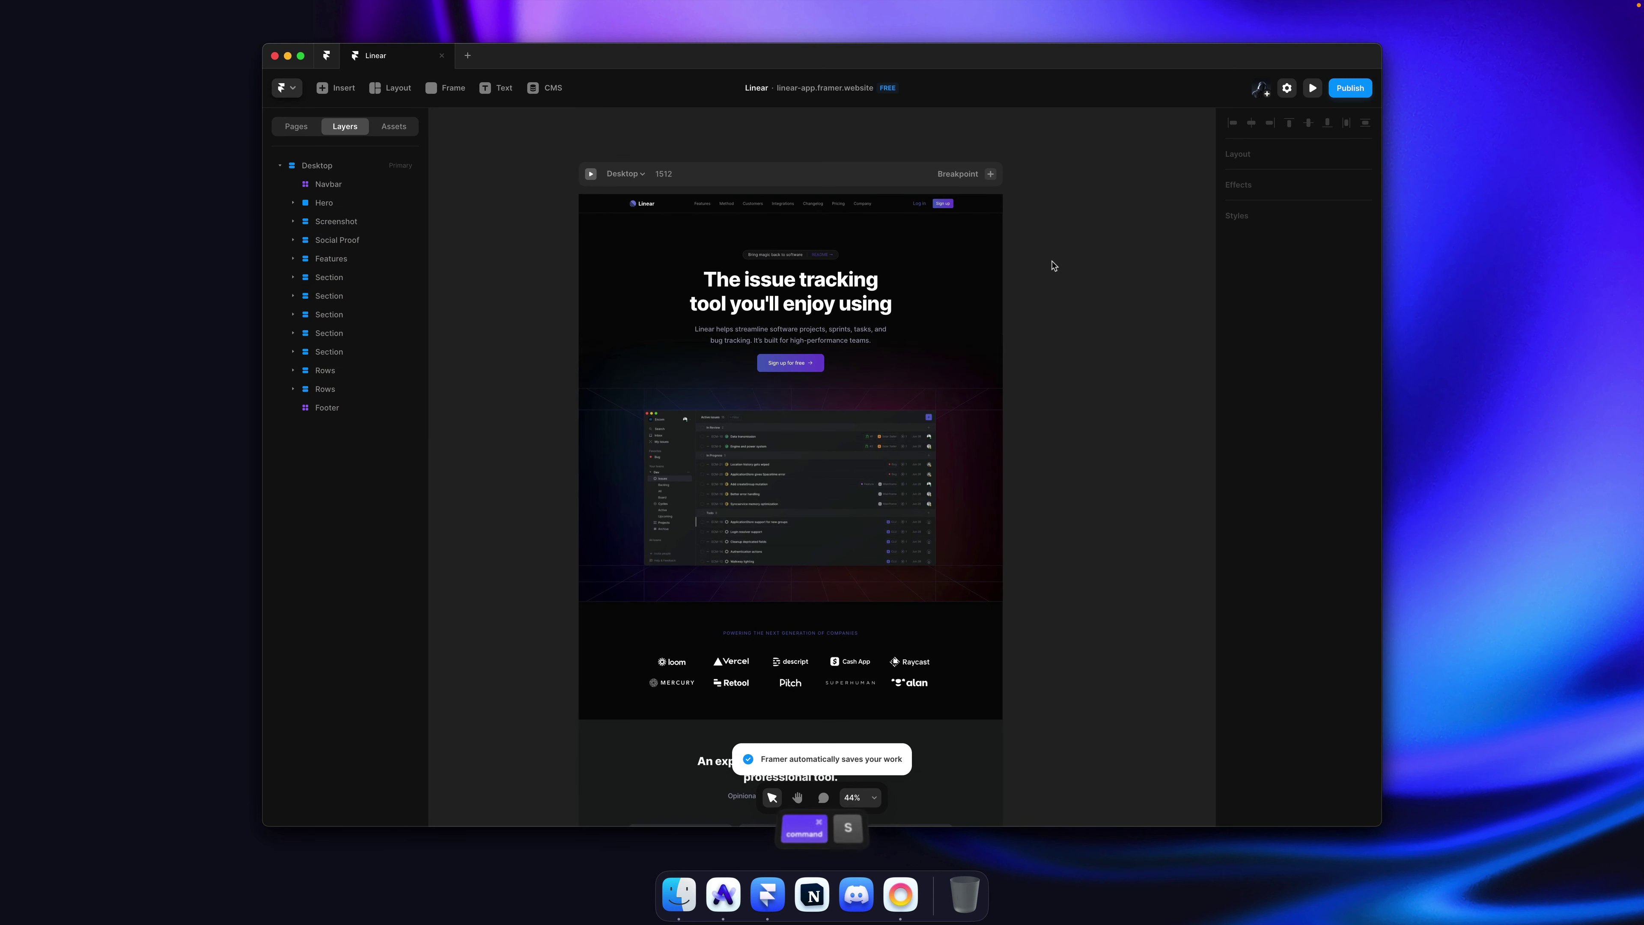
scroll(1052, 264, "right", 2)
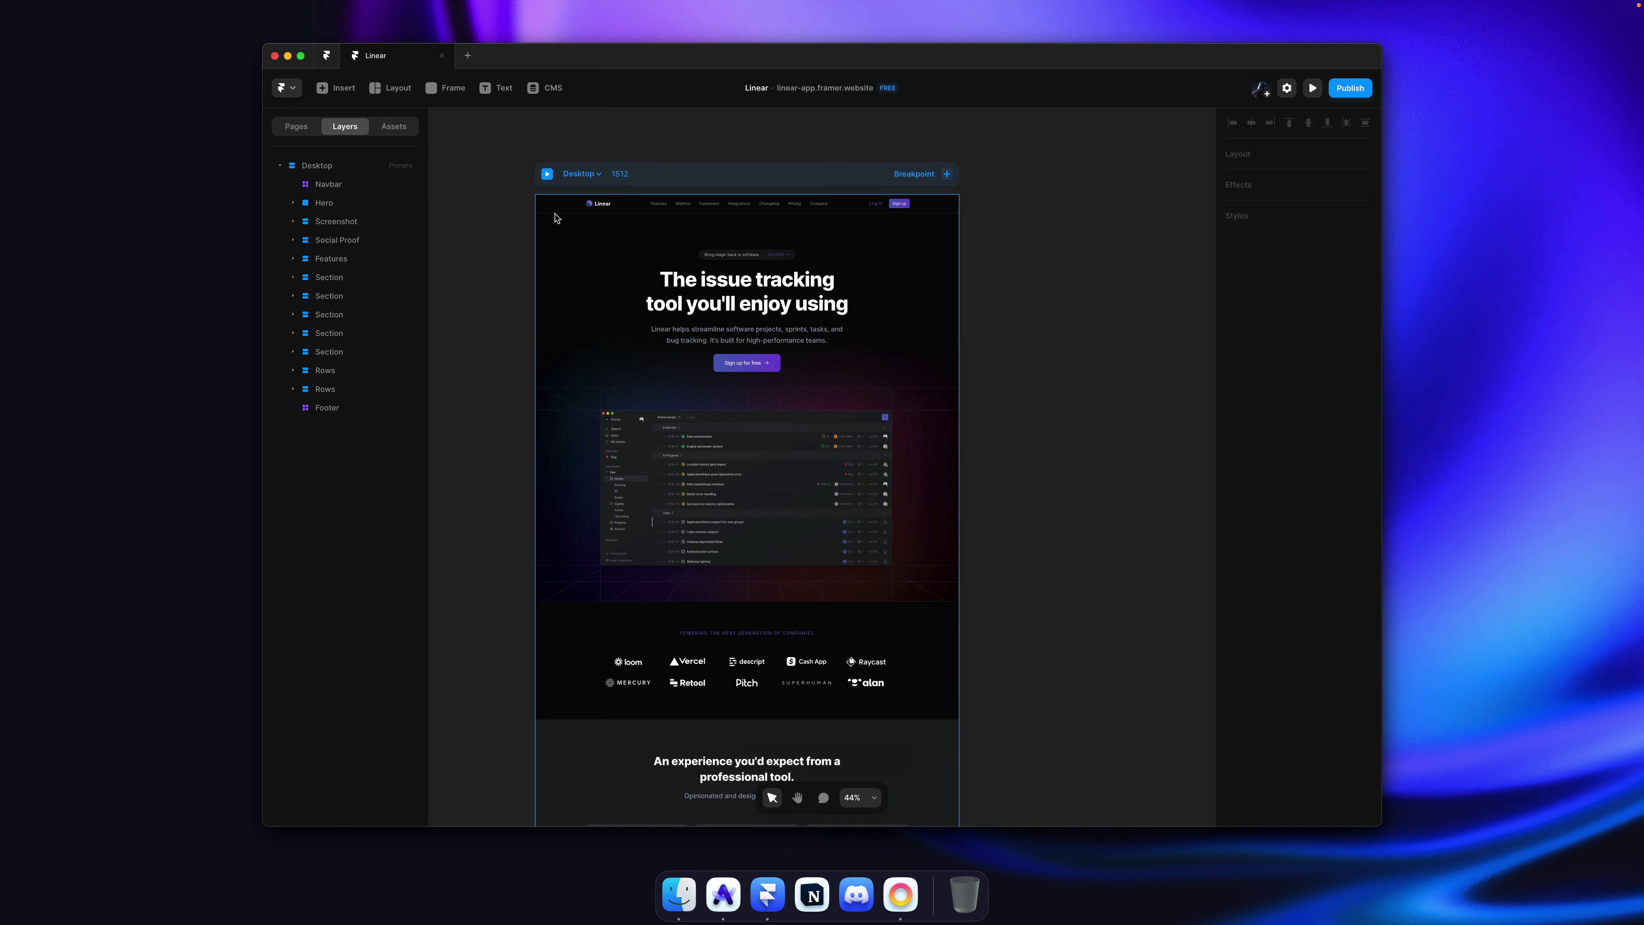
key("super+s")
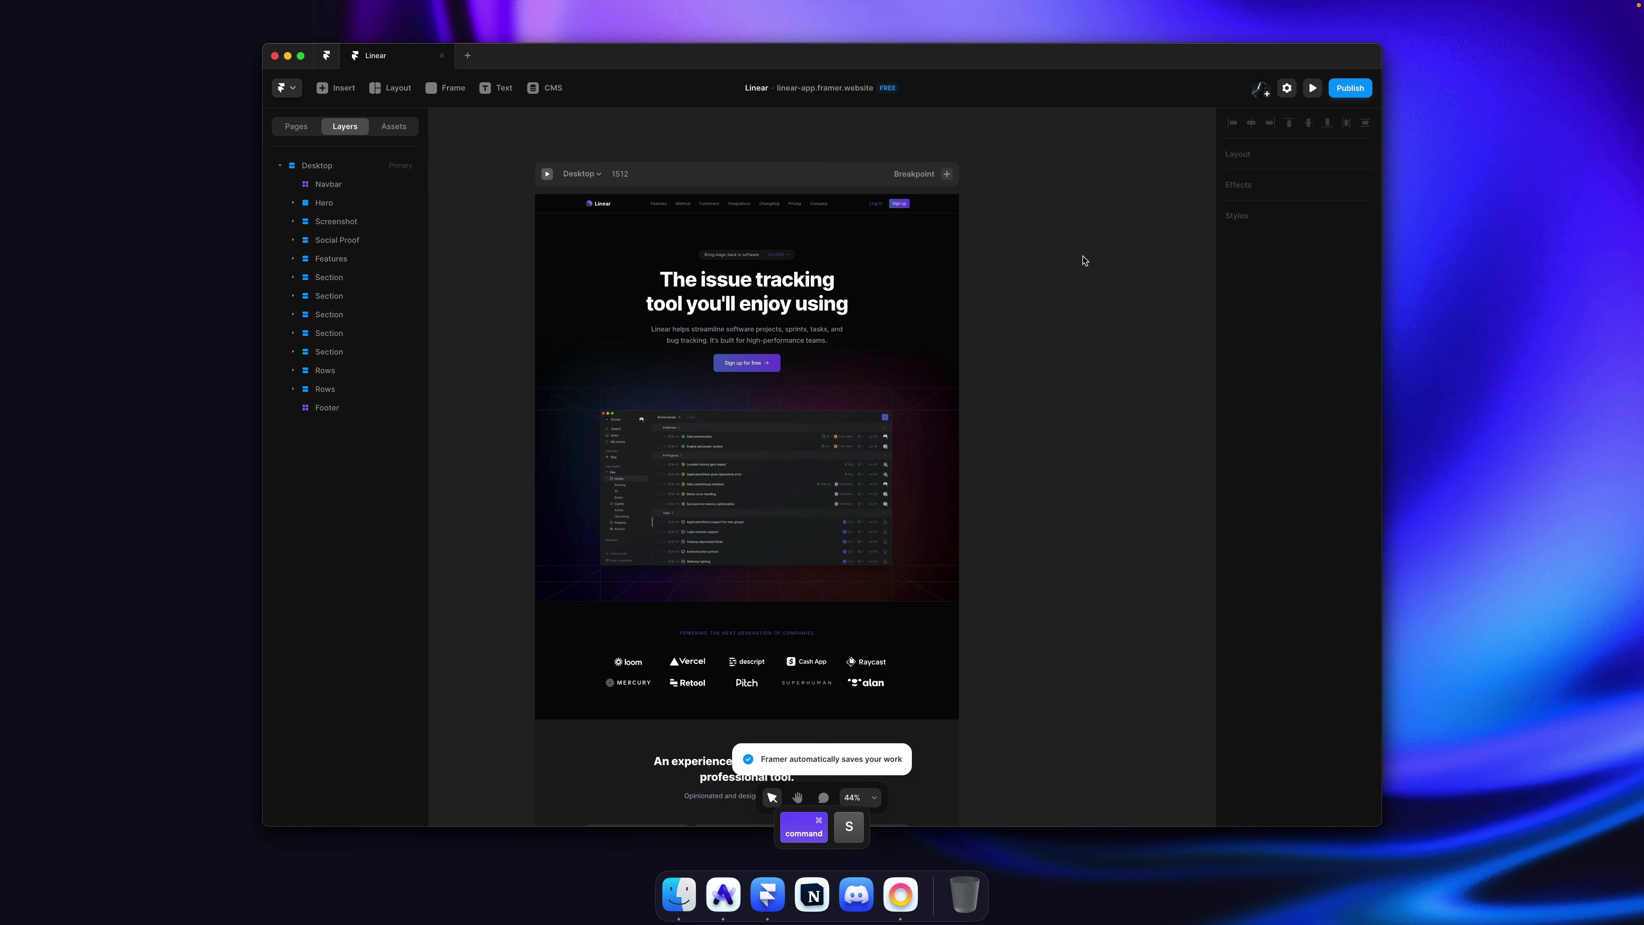
scroll(526, 235, "left", 3)
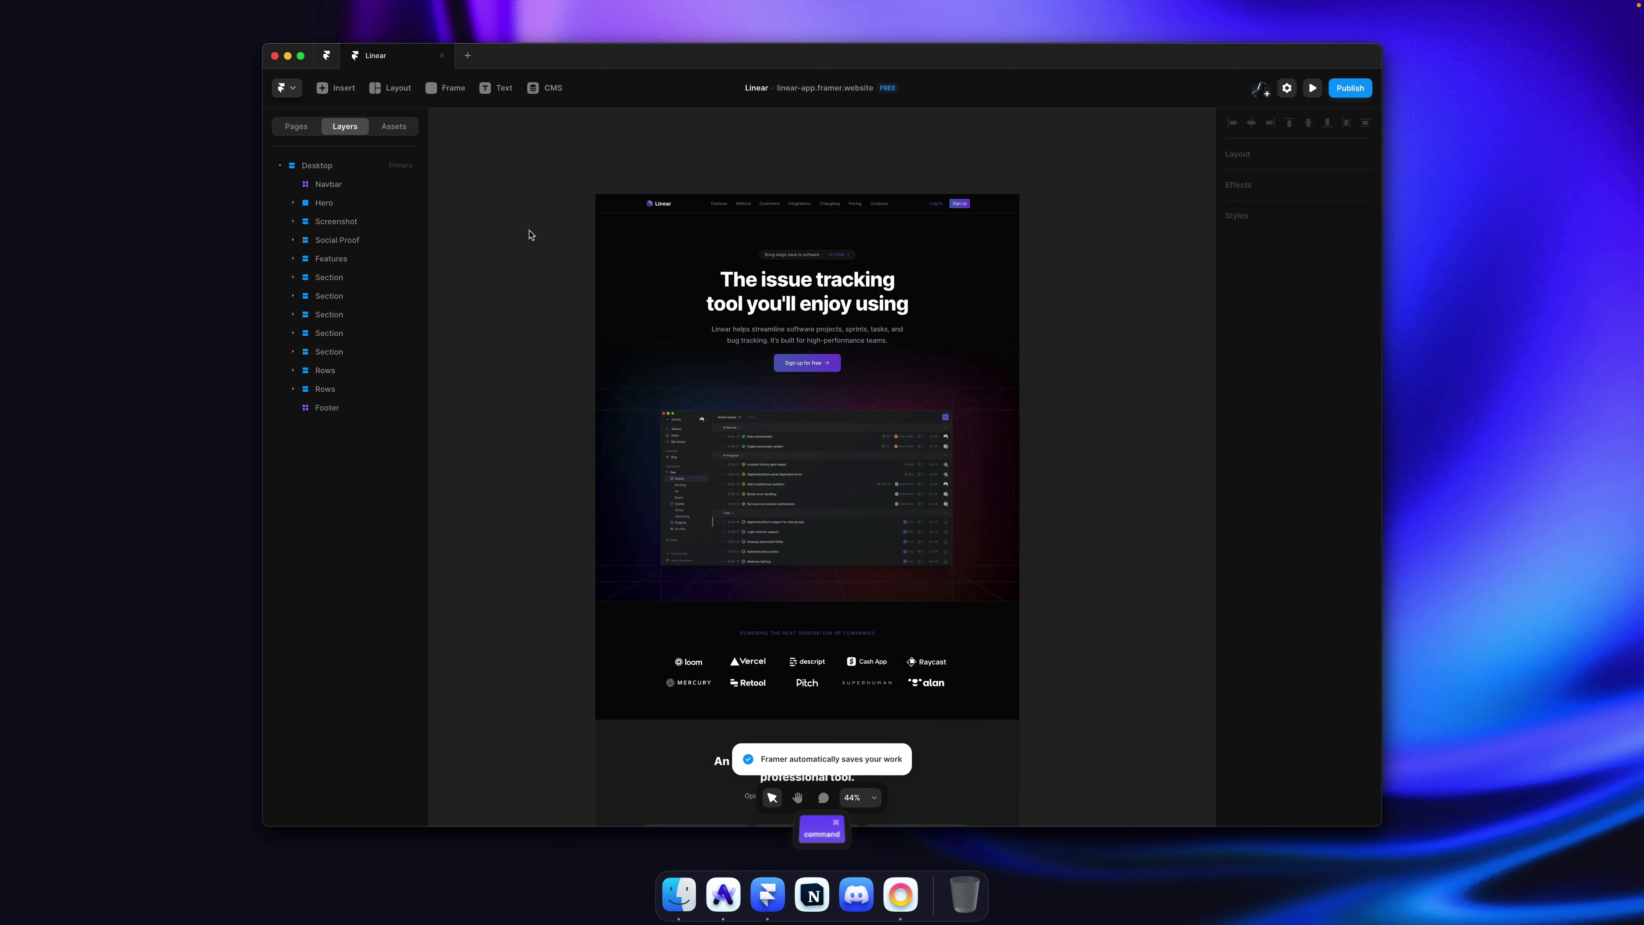
scroll(529, 235, "down", 2)
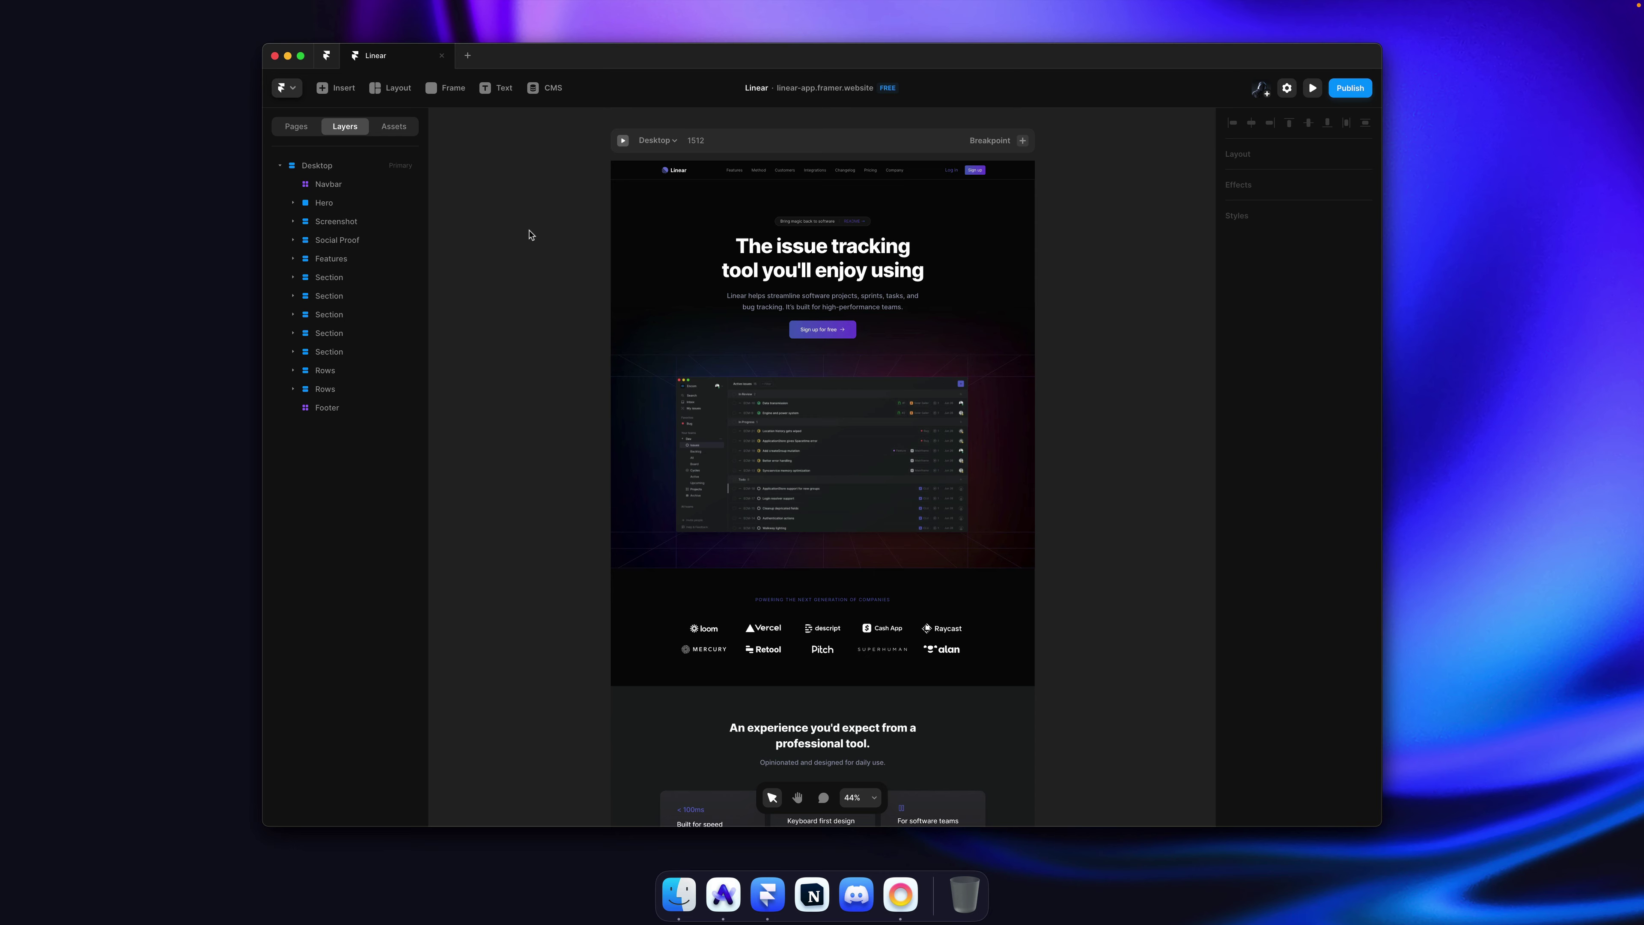
key("super+s")
Step: Scroll the landing page down to the footer and back to review it
scroll(745, 289, "down", 15)
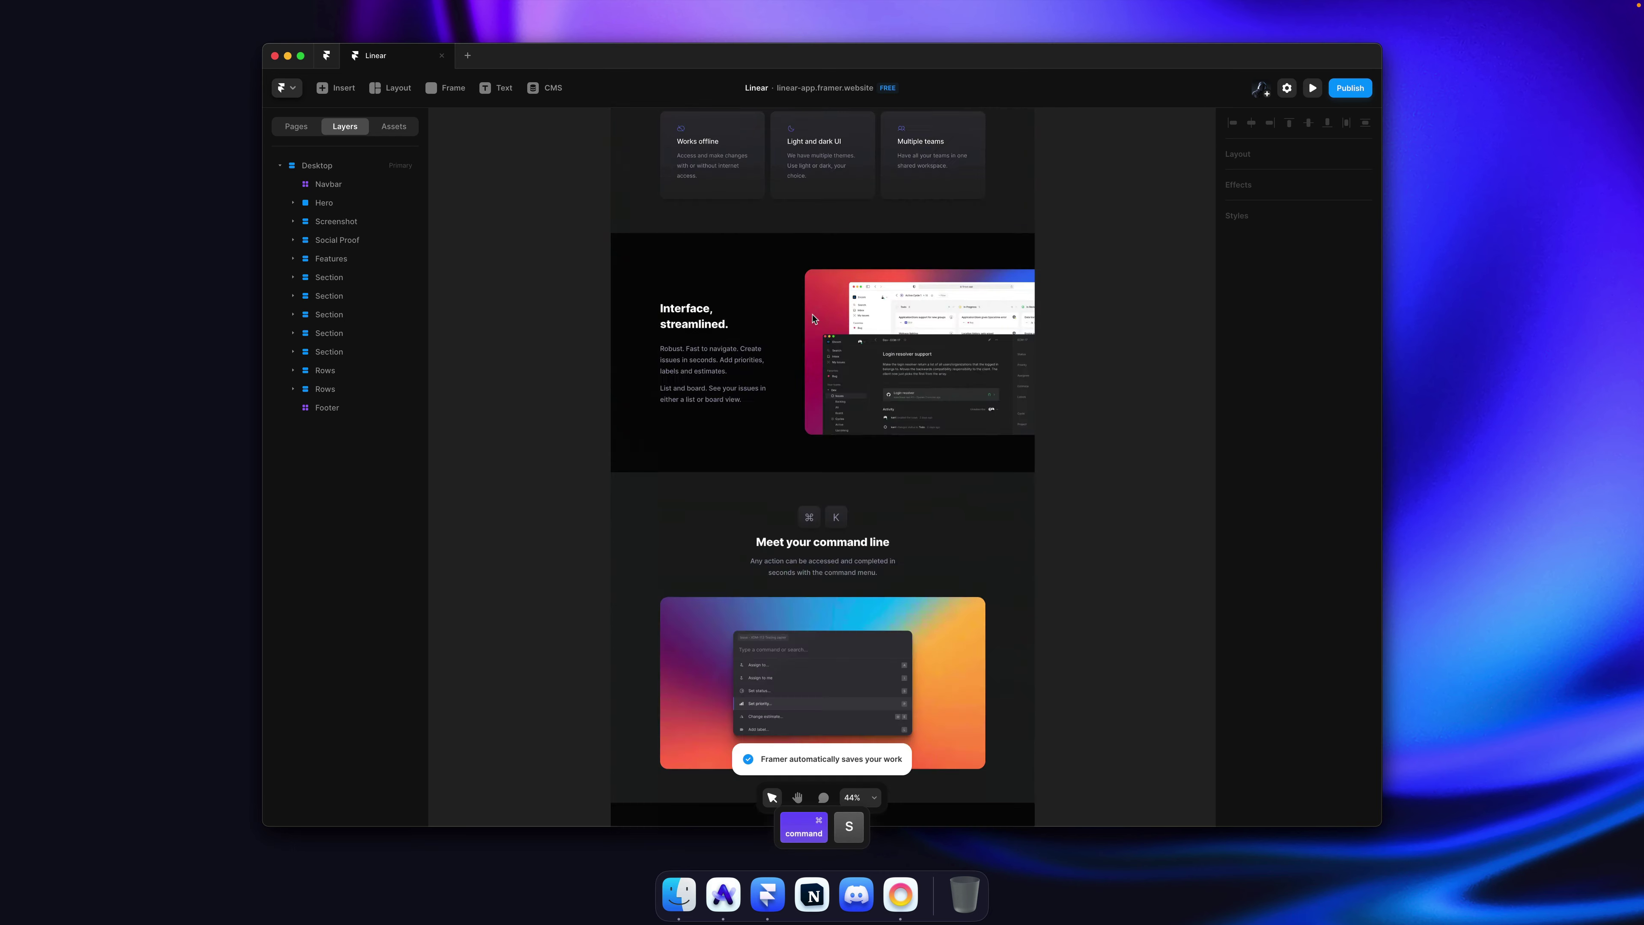
scroll(1103, 327, "down", 15)
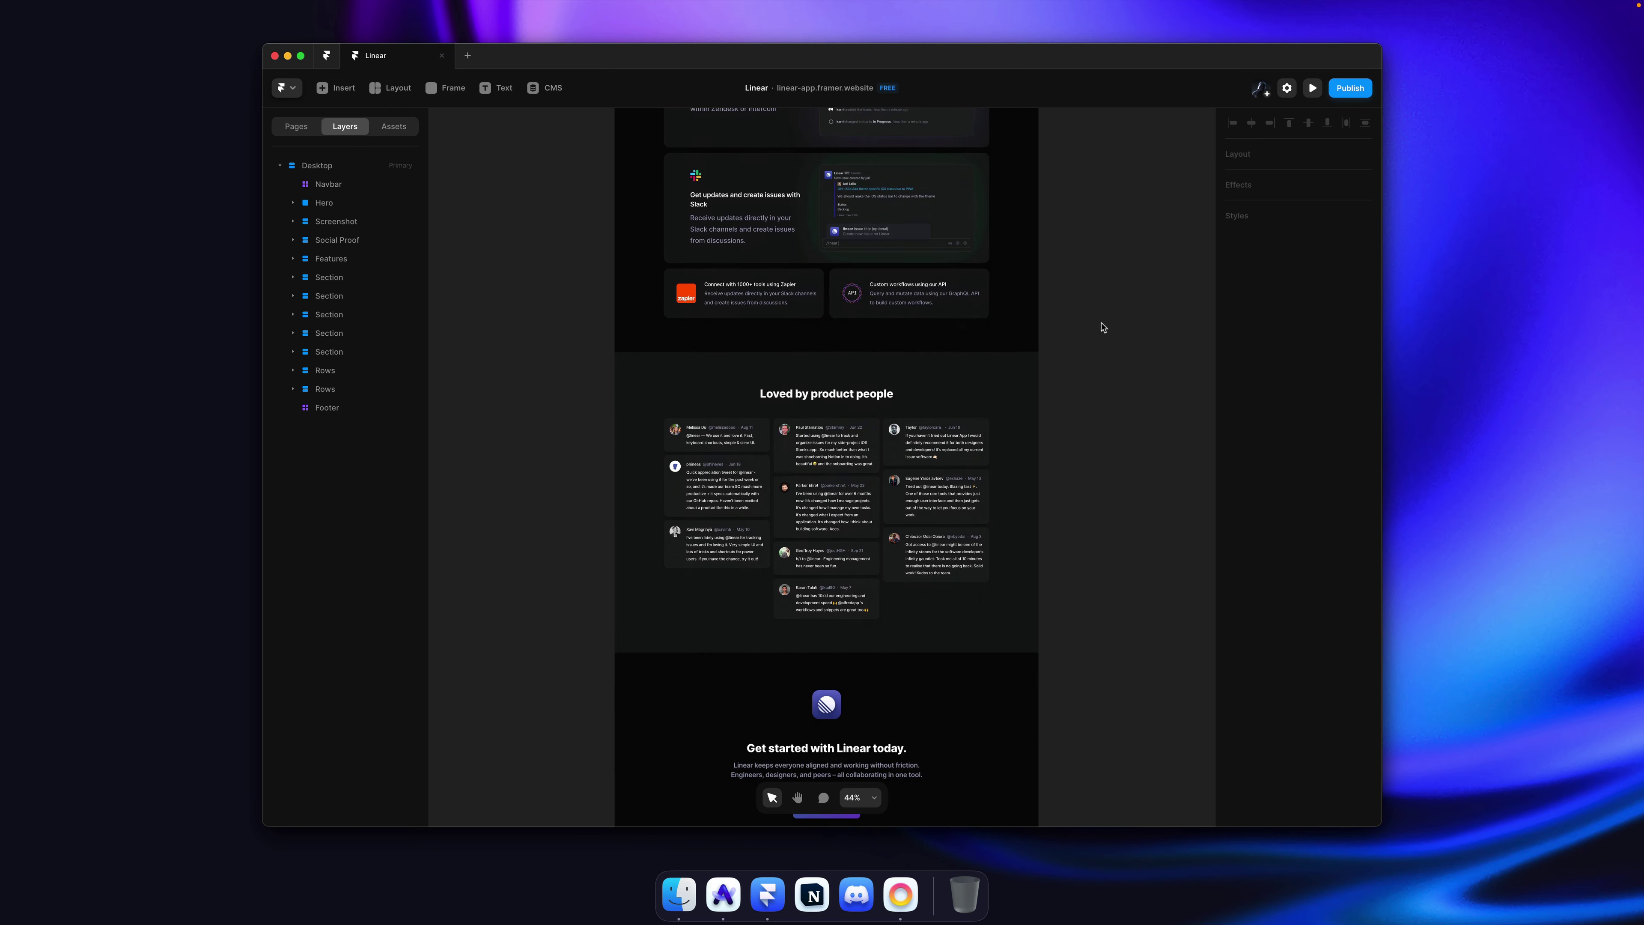
scroll(1103, 327, "down", 2)
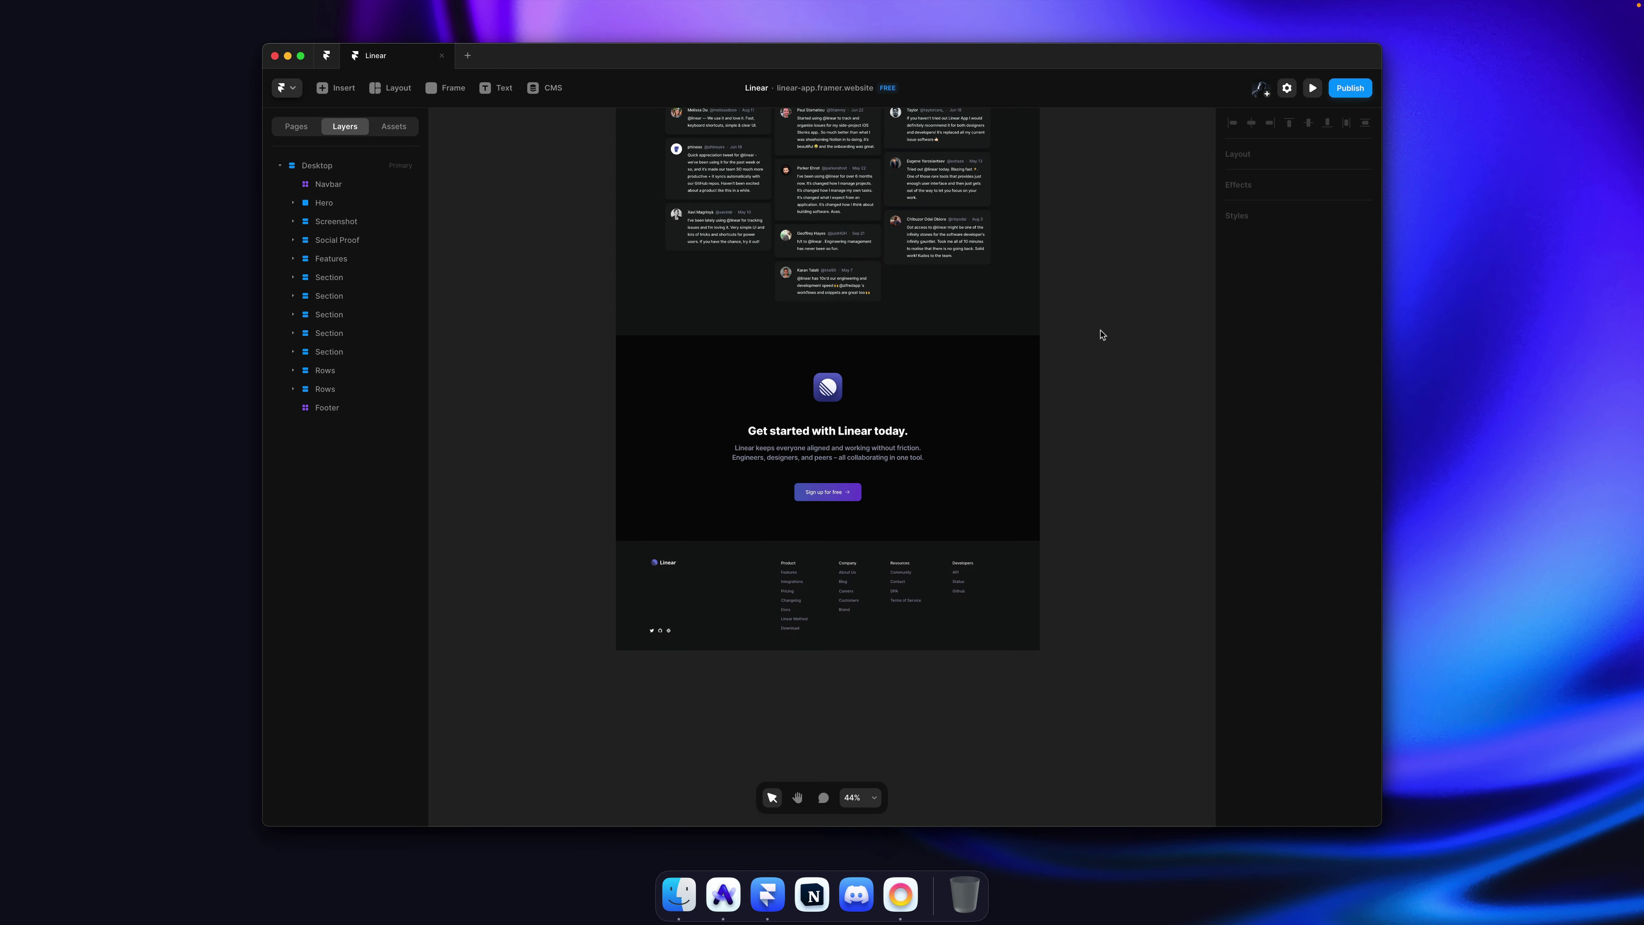
scroll(1103, 328, "up", 20)
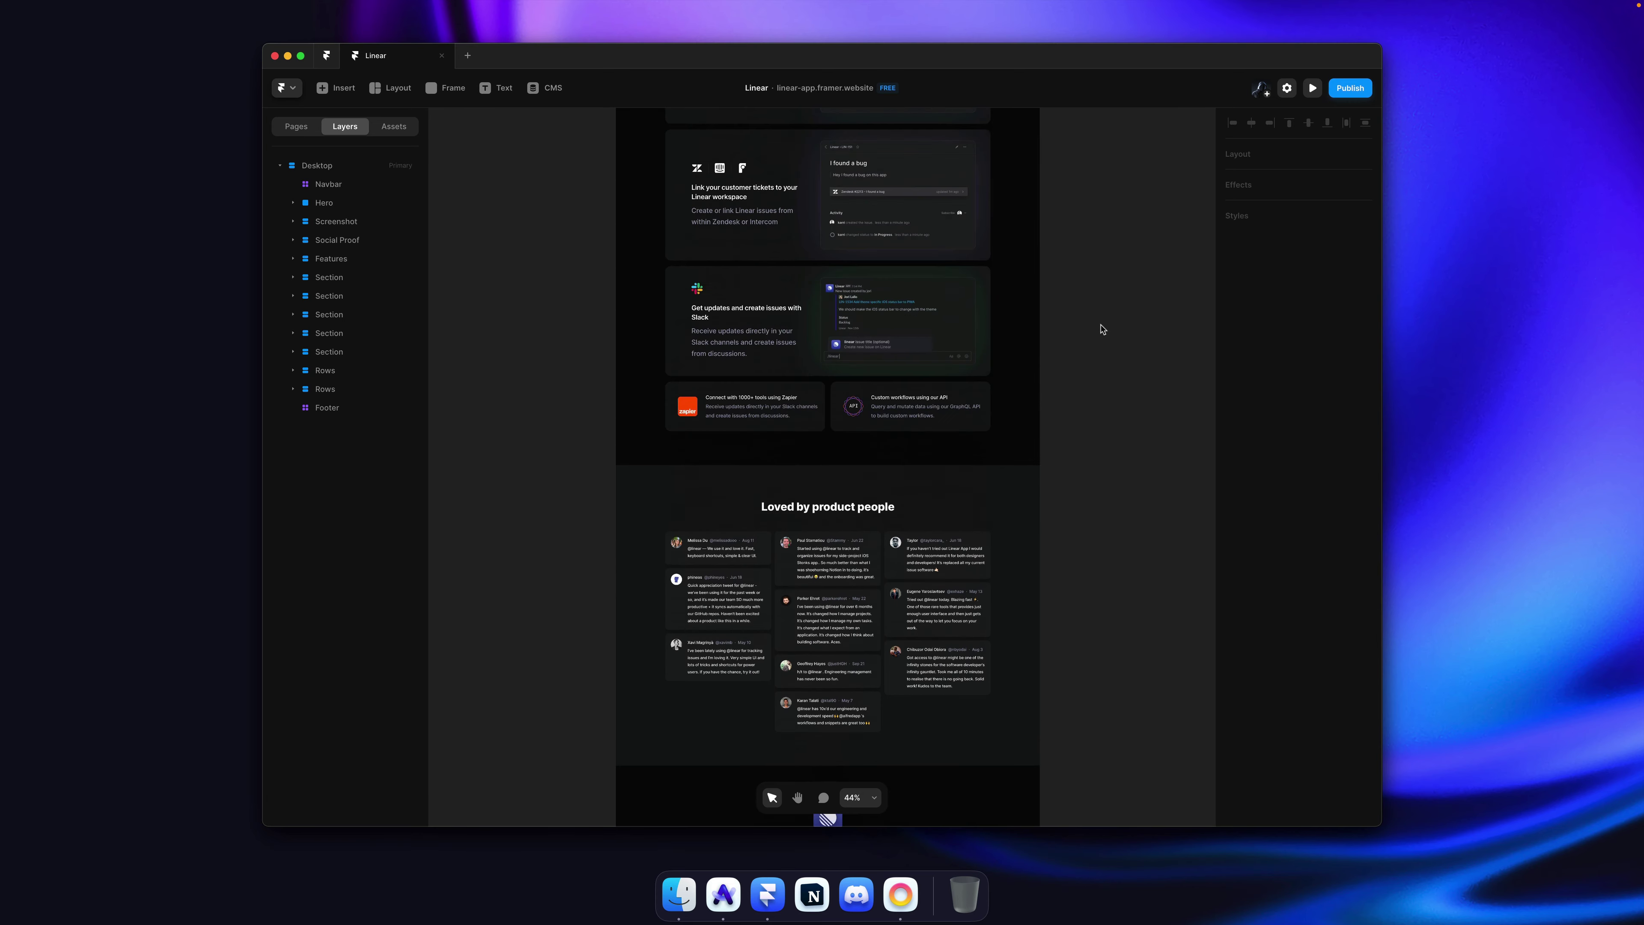
scroll(1103, 329, "up", 9)
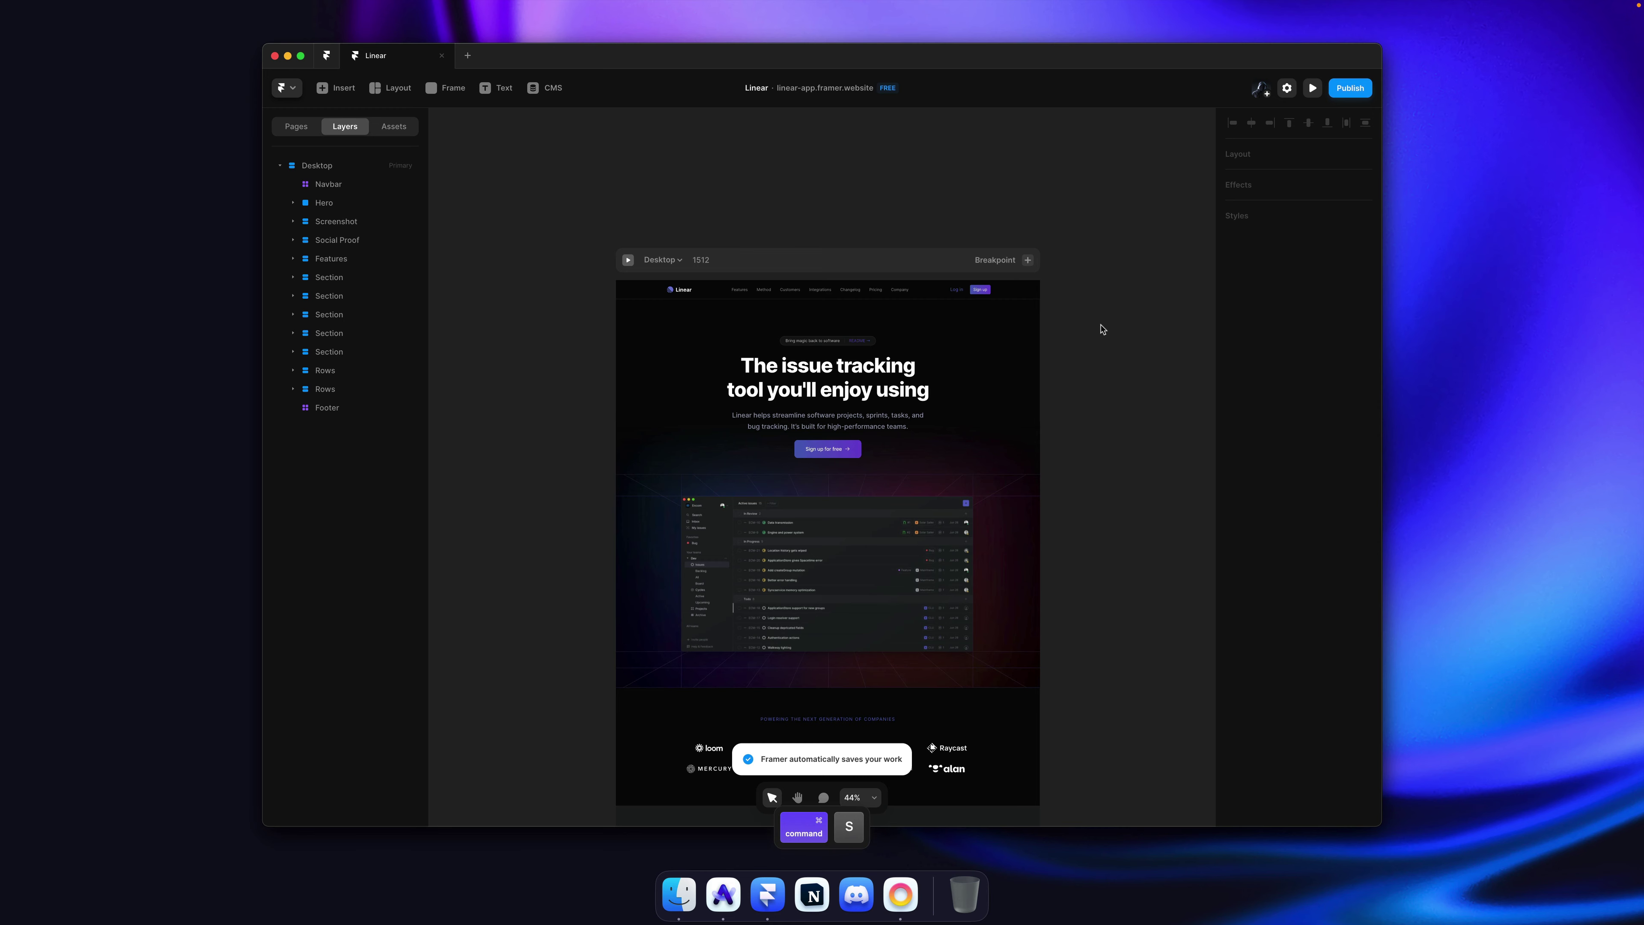
scroll(1100, 328, "down", 3)
scroll(1101, 329, "up", 1)
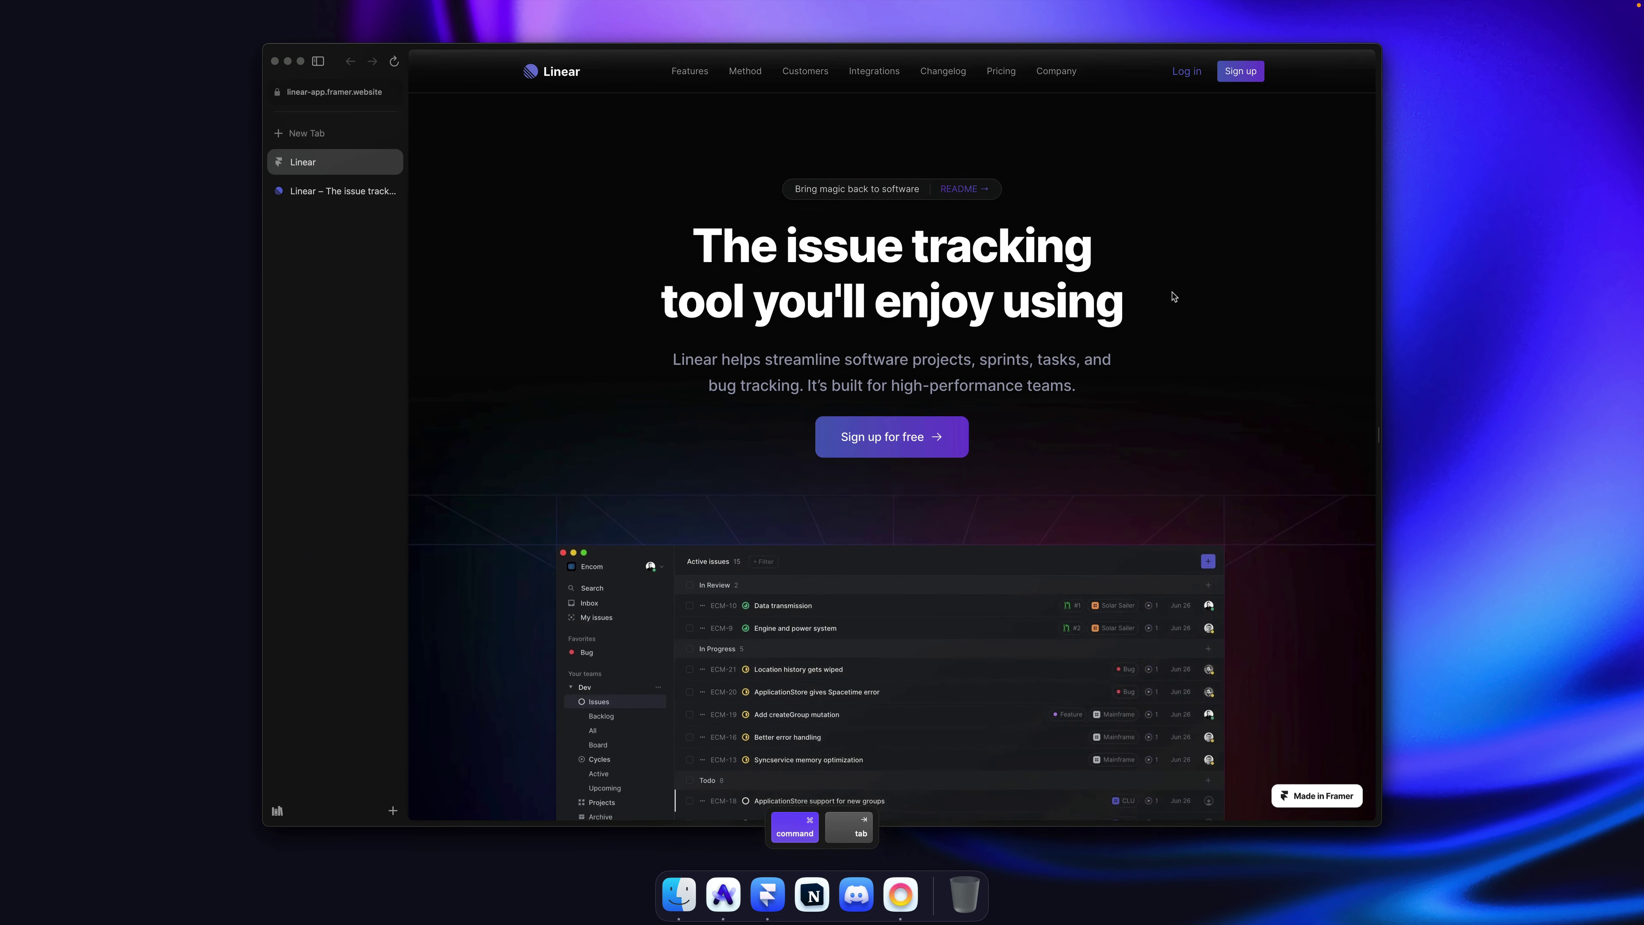
key("super+s")
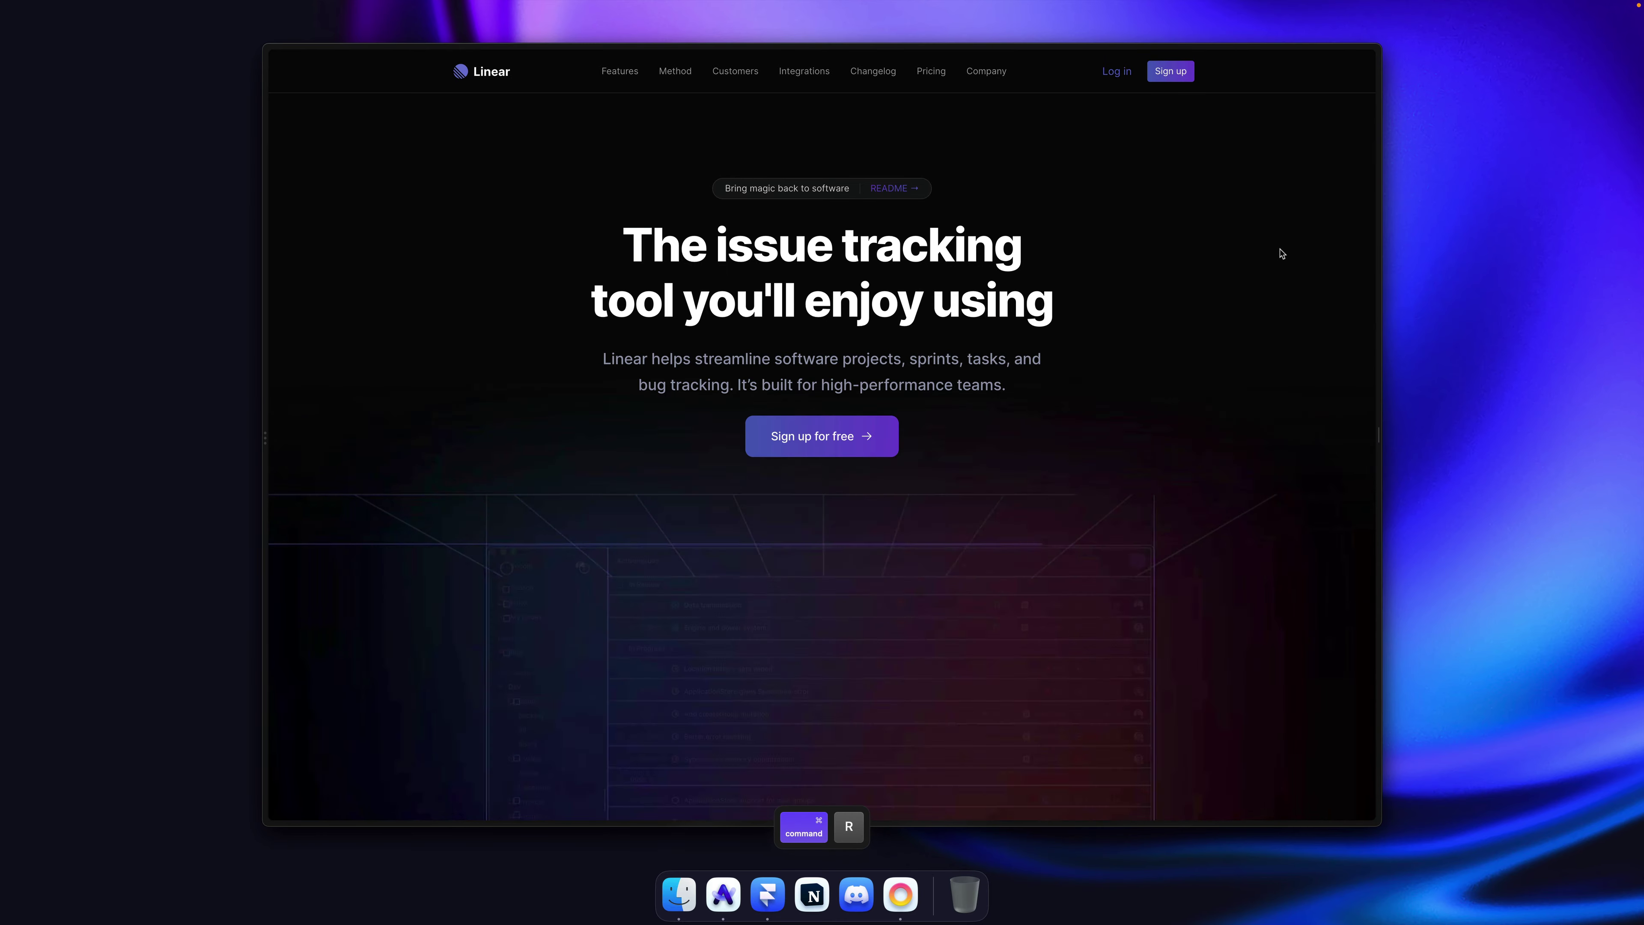
scroll(1282, 253, "down", 20)
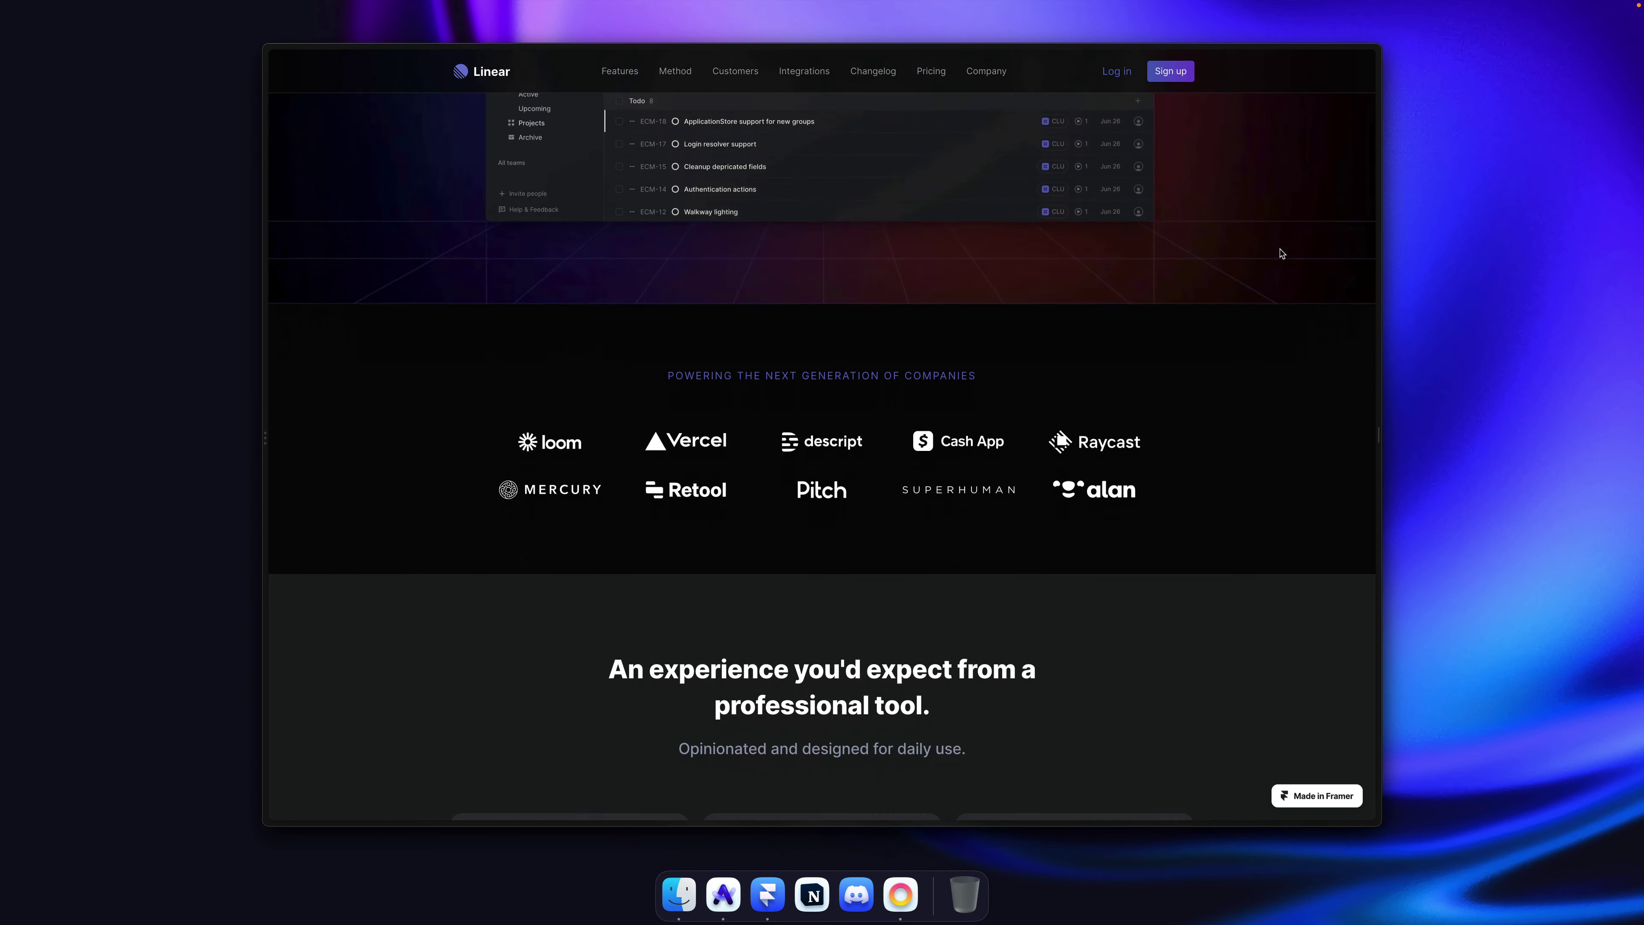
scroll(1282, 253, "down", 18)
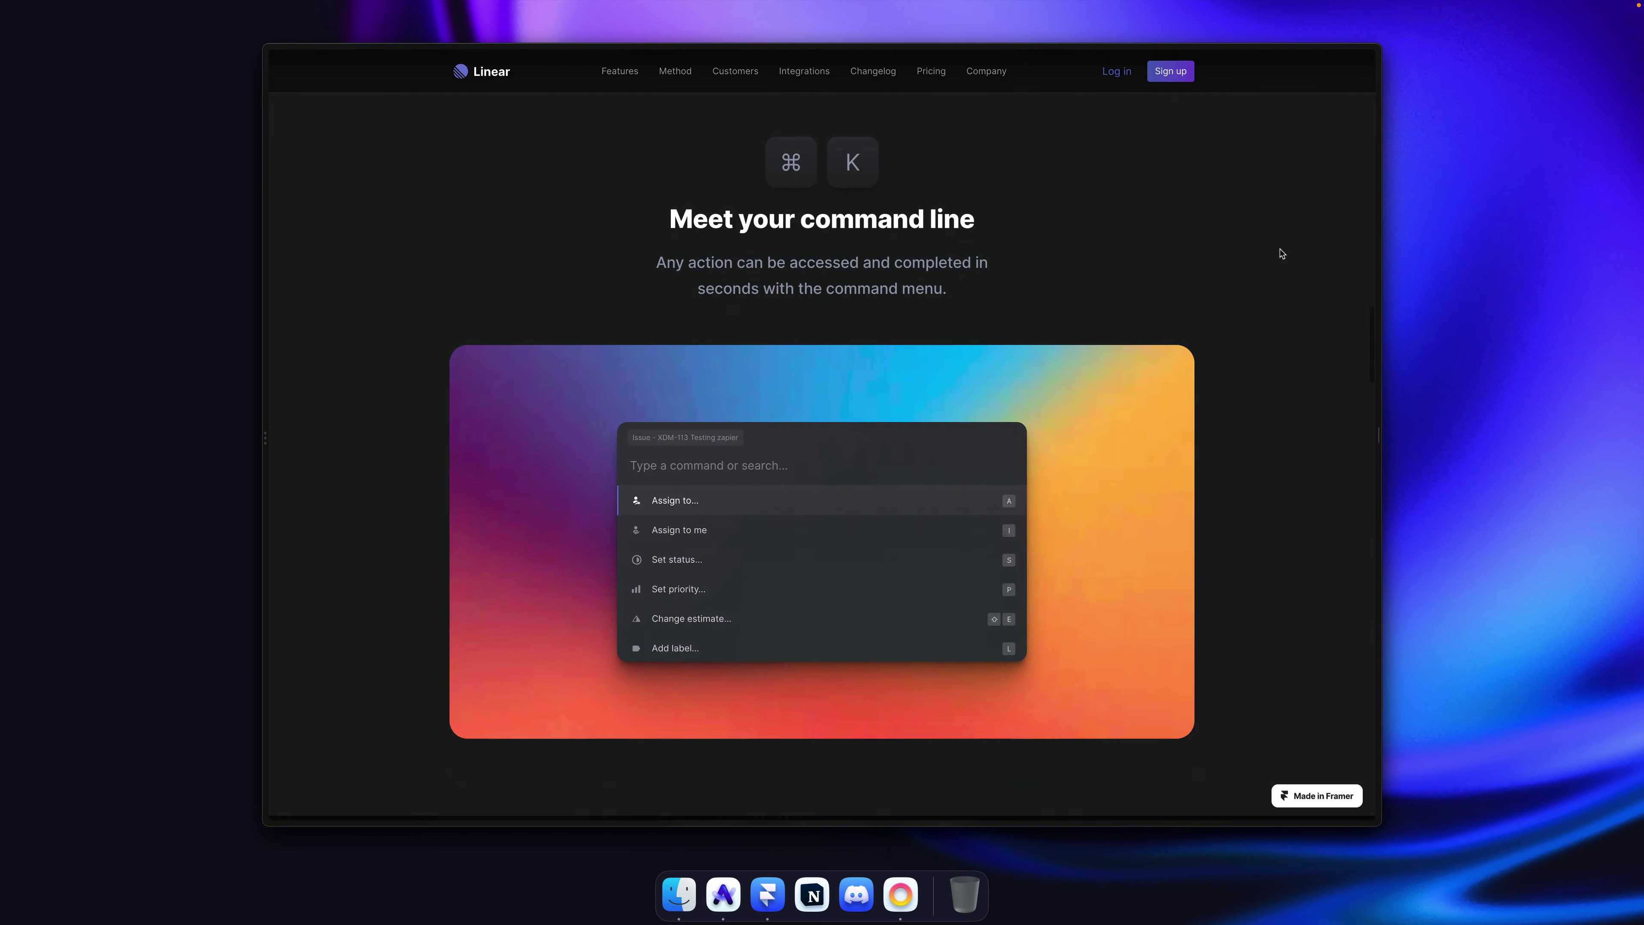
scroll(1282, 253, "down", 5)
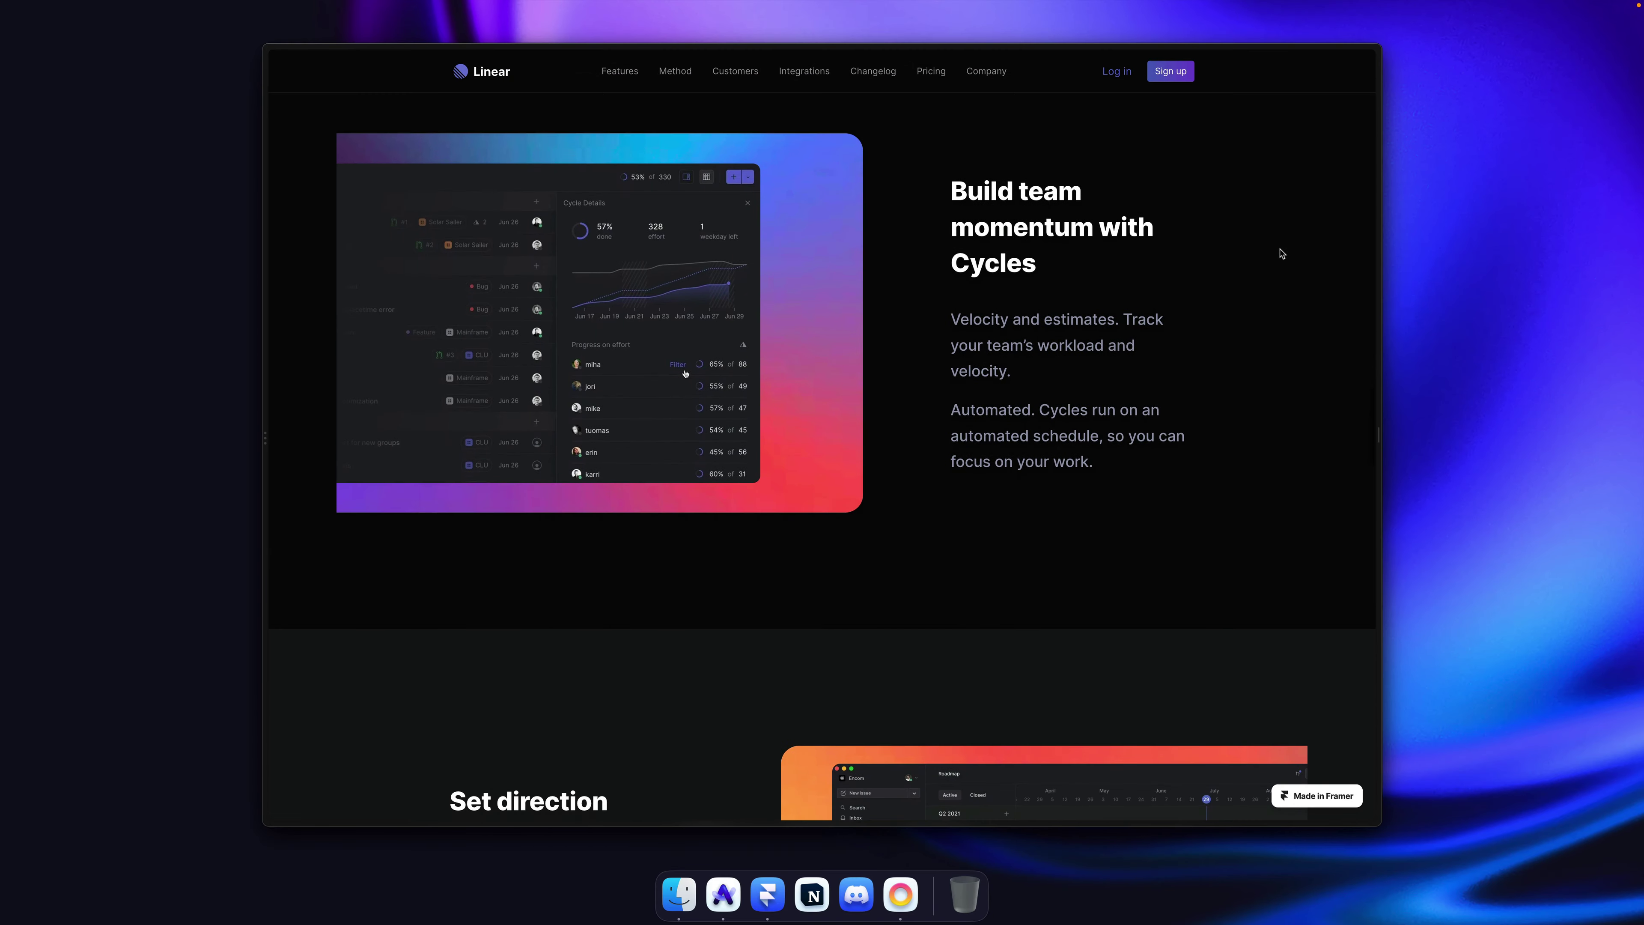
scroll(1281, 253, "up", 20)
scroll(1281, 253, "up", 10)
key("super+s")
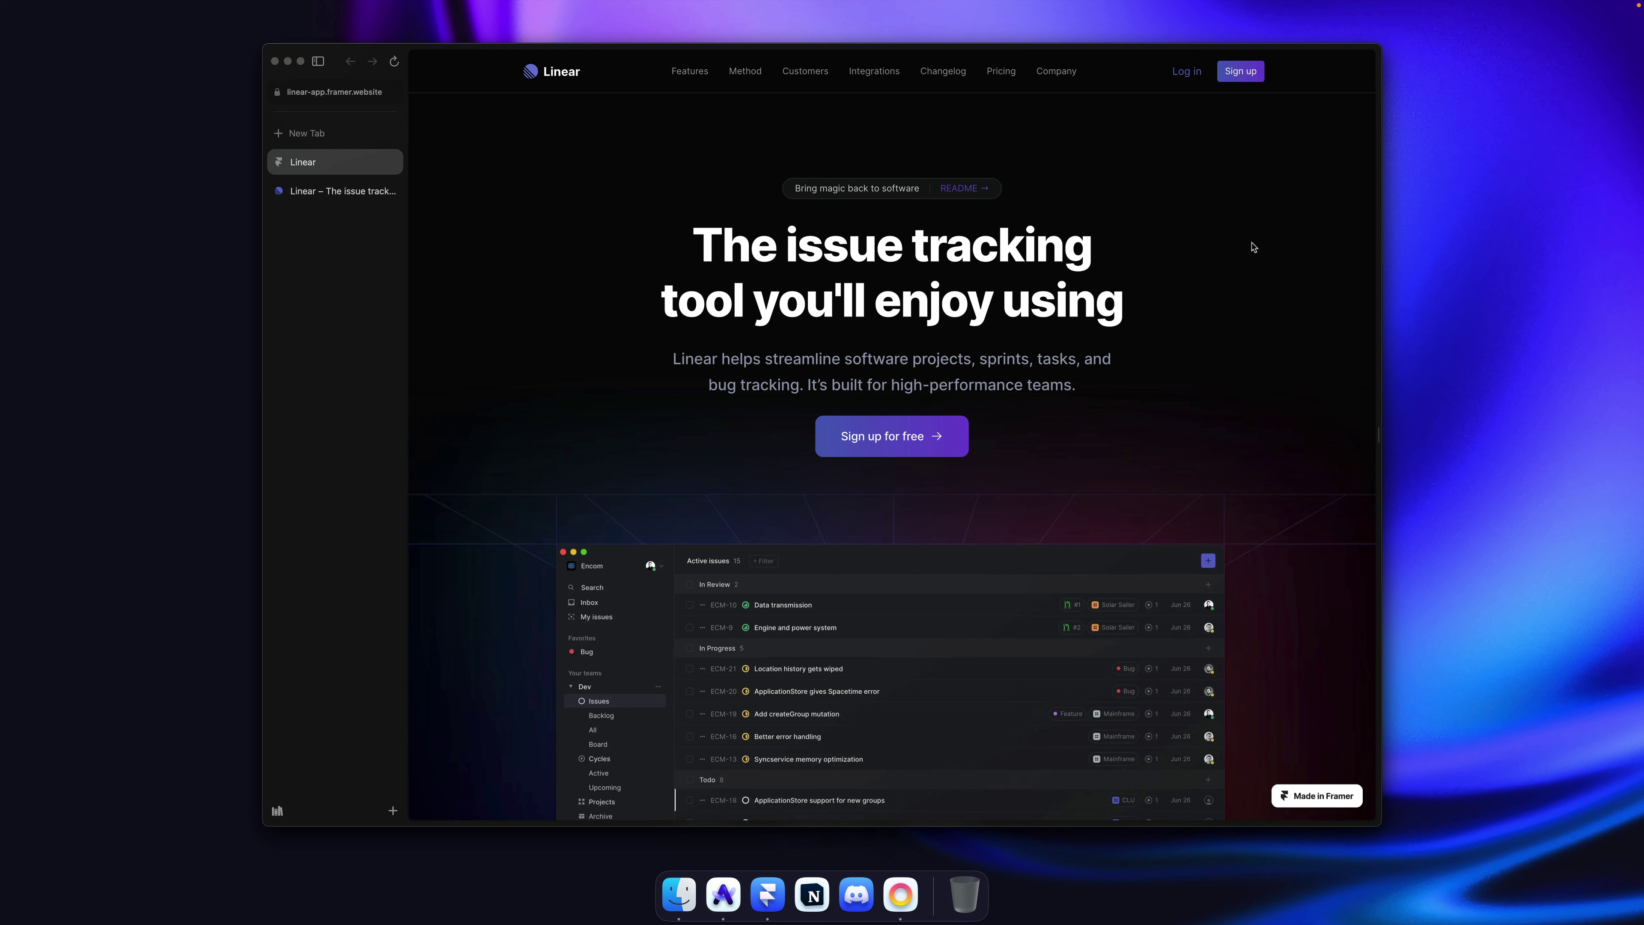
key("alt+space")
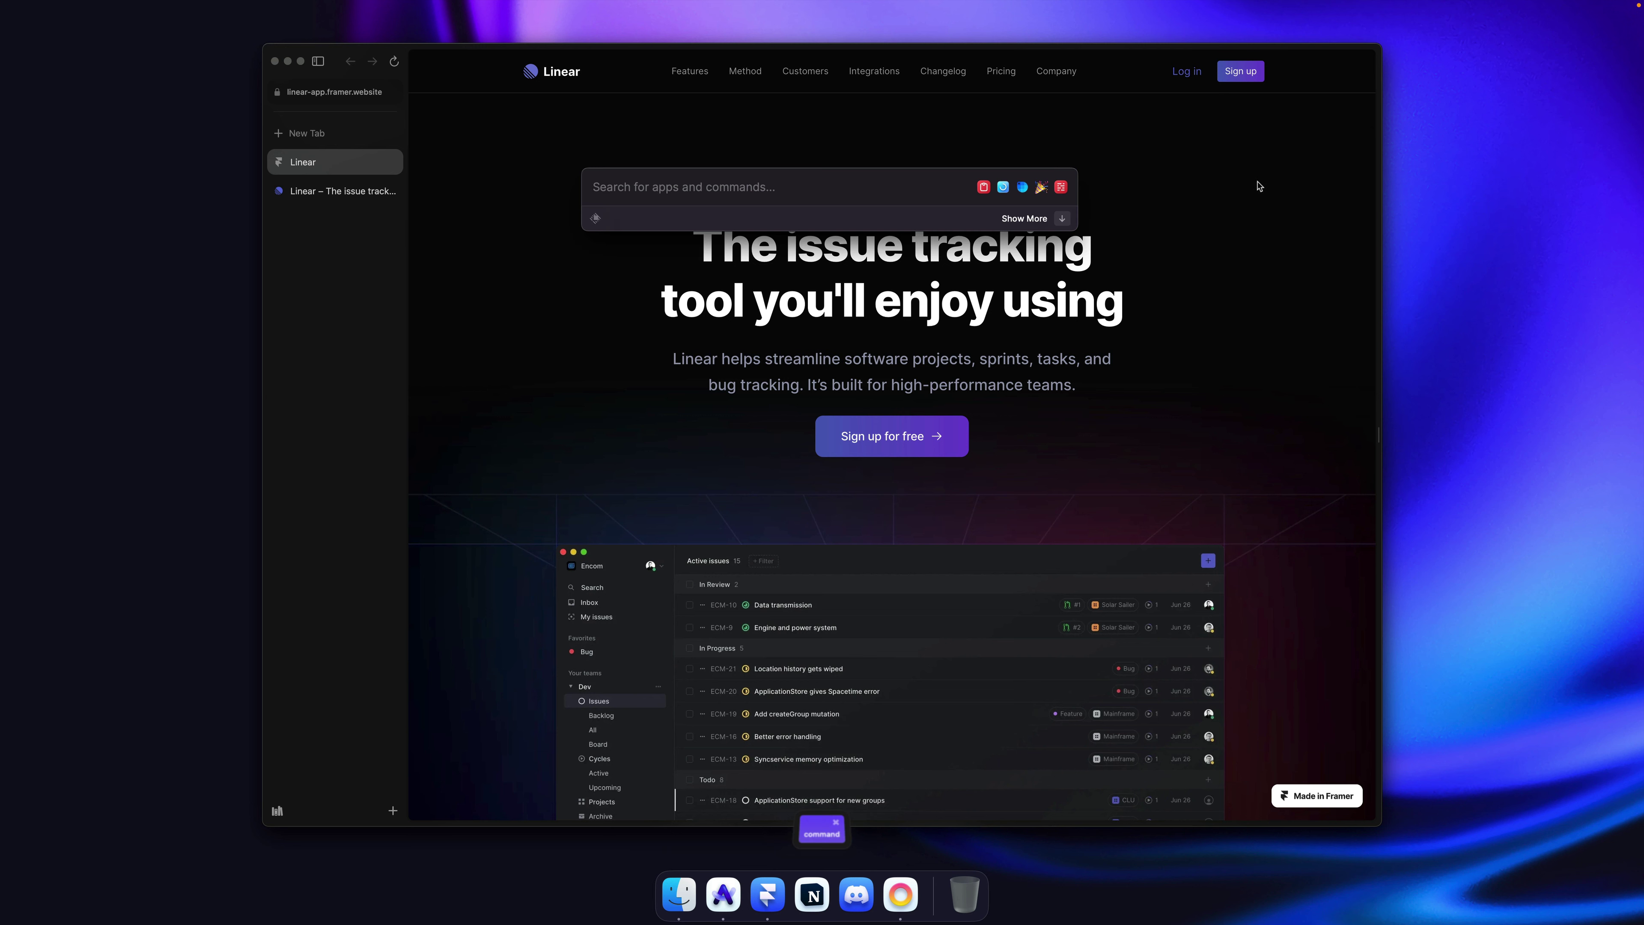
key("super+space")
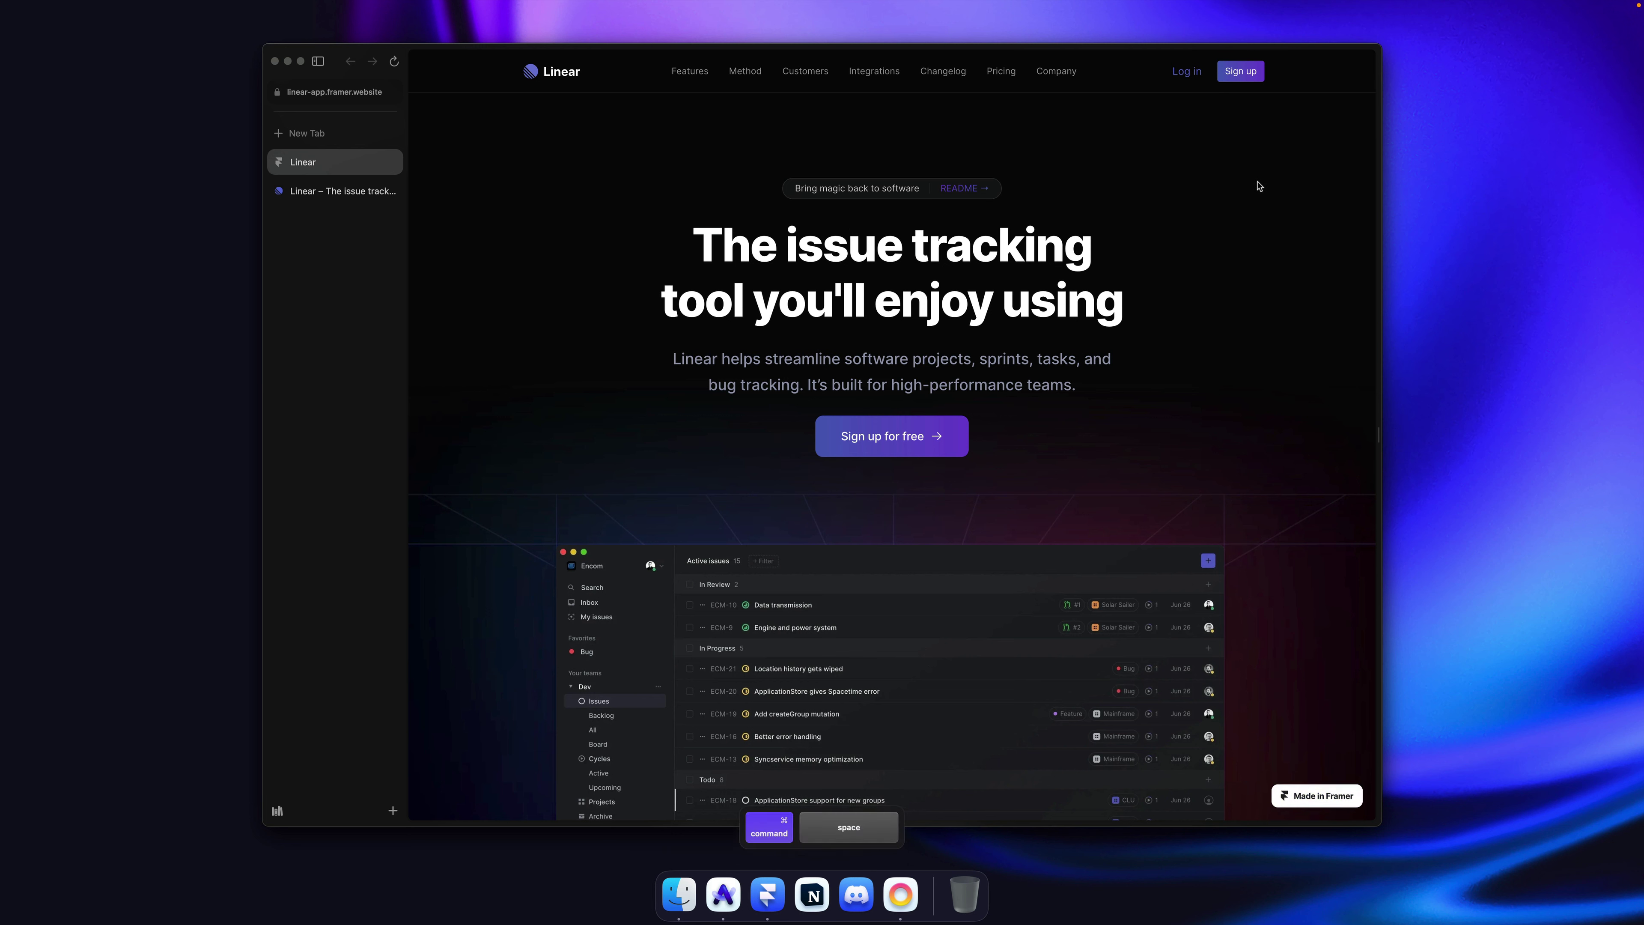
key("alt+super+c")
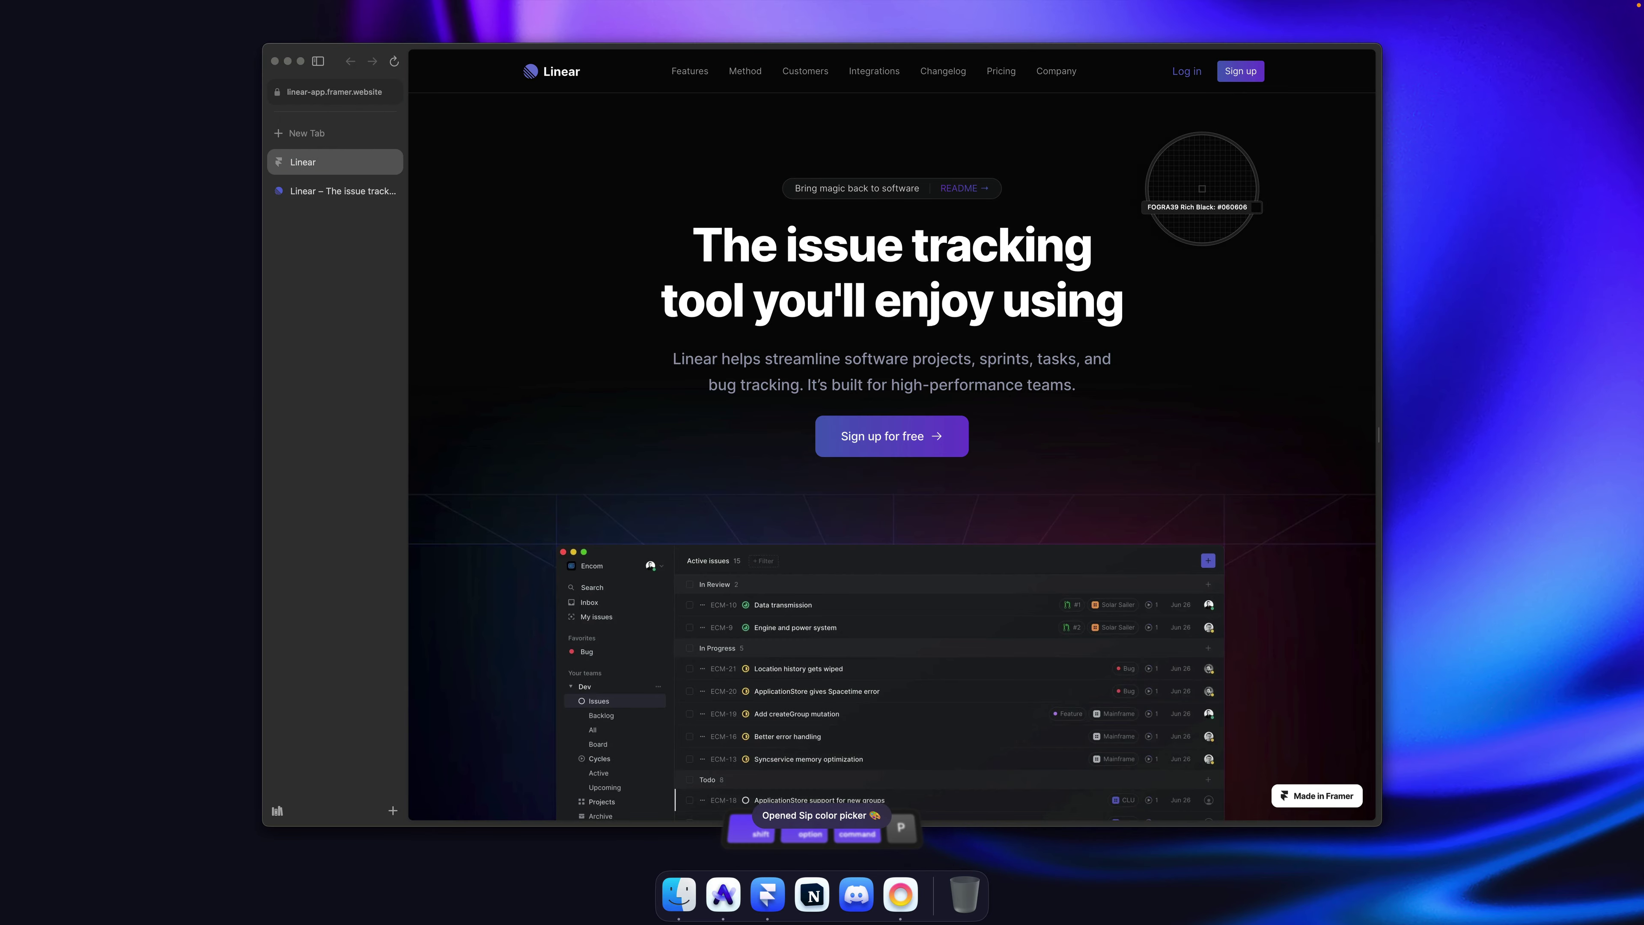
key("Escape")
key("ctrl+alt+super+c")
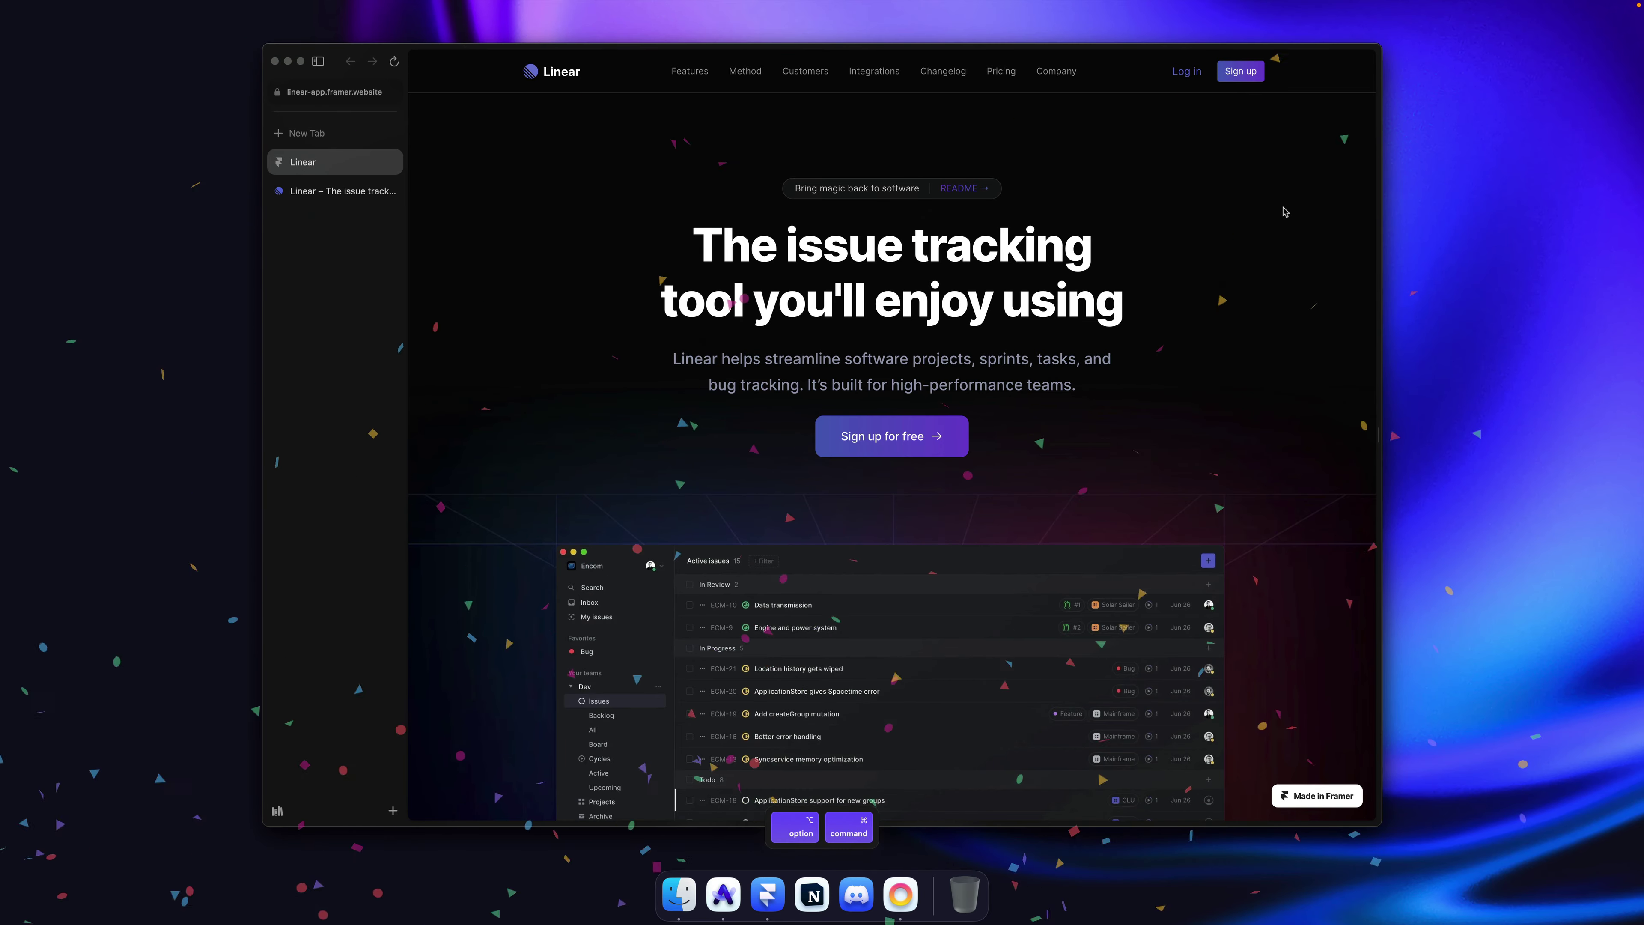
key("shift+alt+super+h")
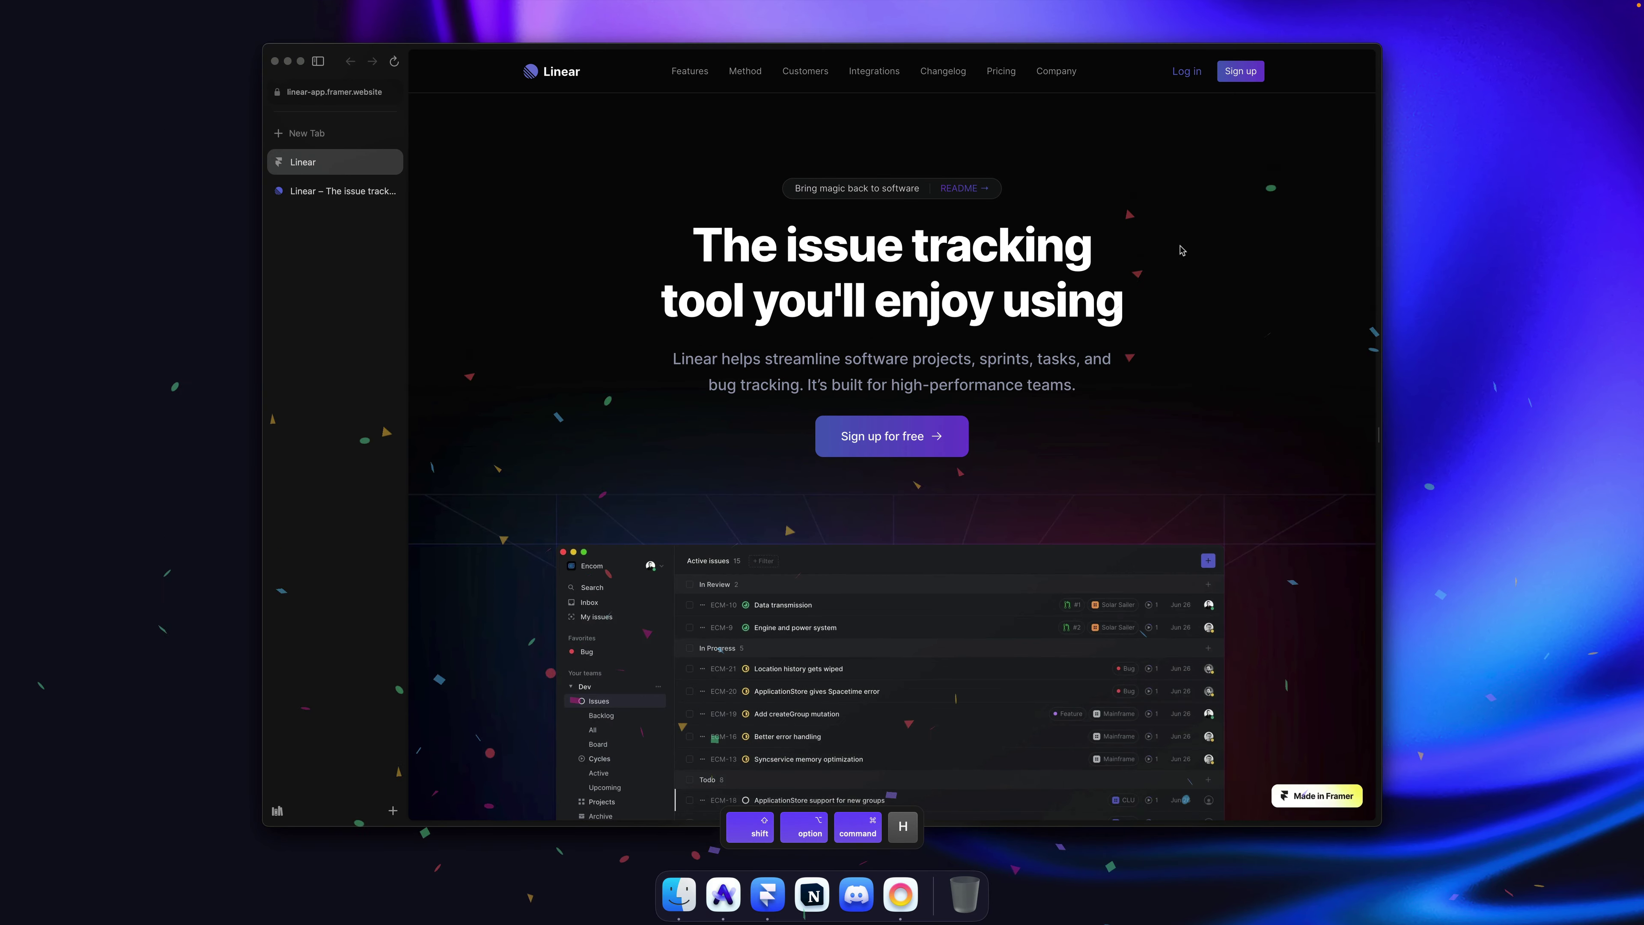
scroll(1269, 251, "down", 7)
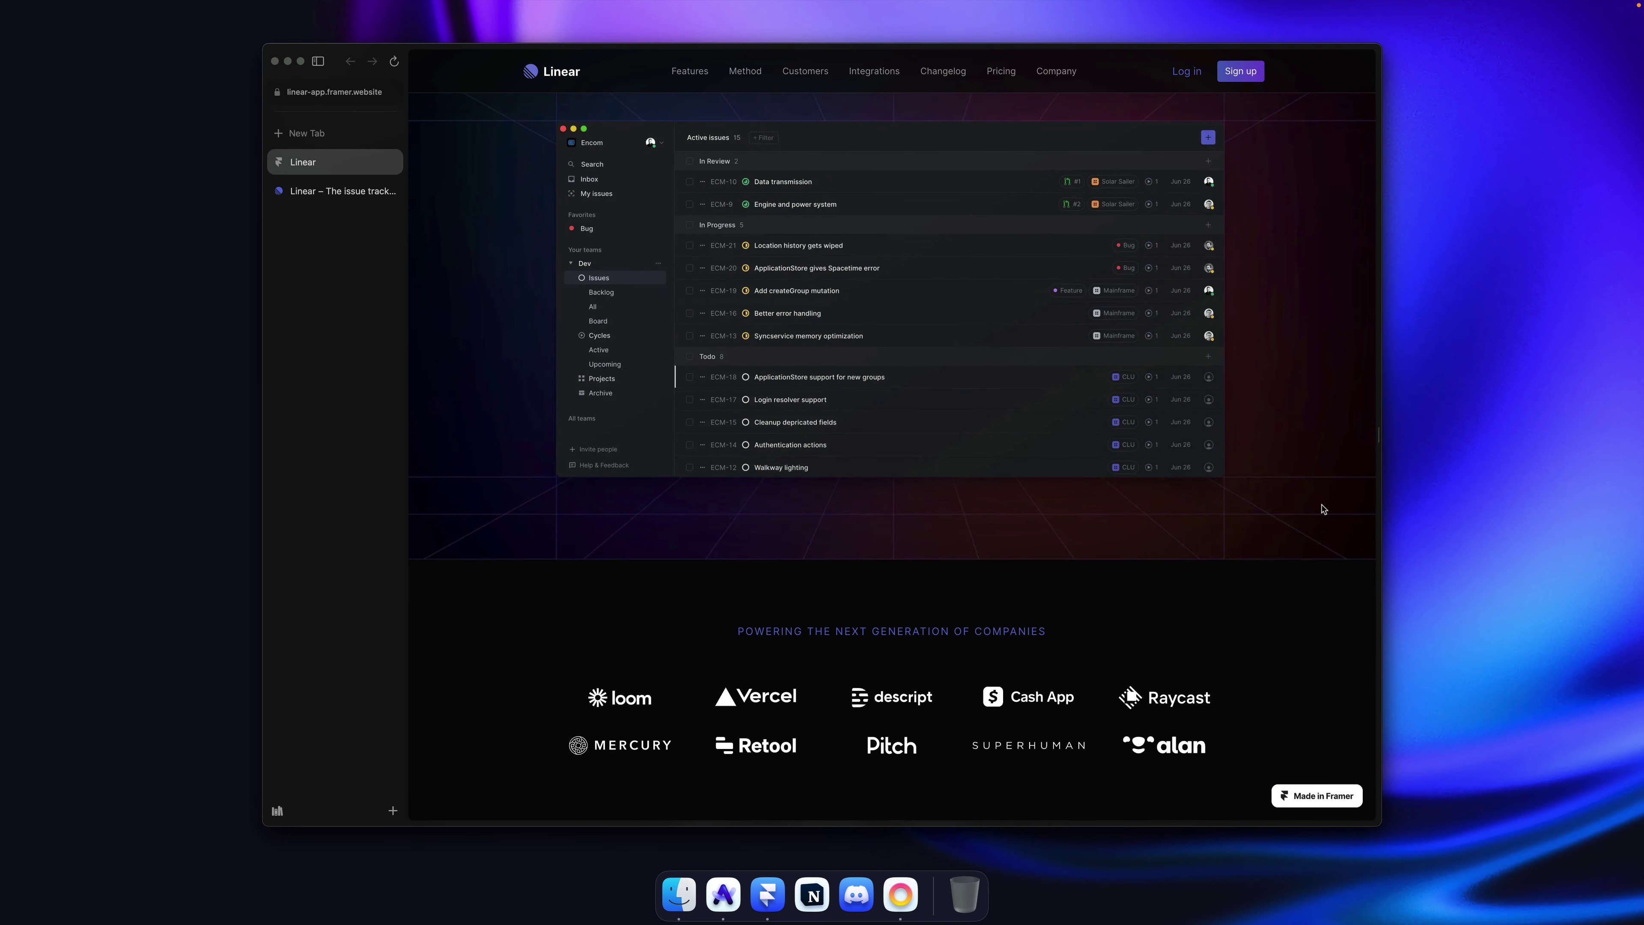
scroll(1314, 484, "down", 3)
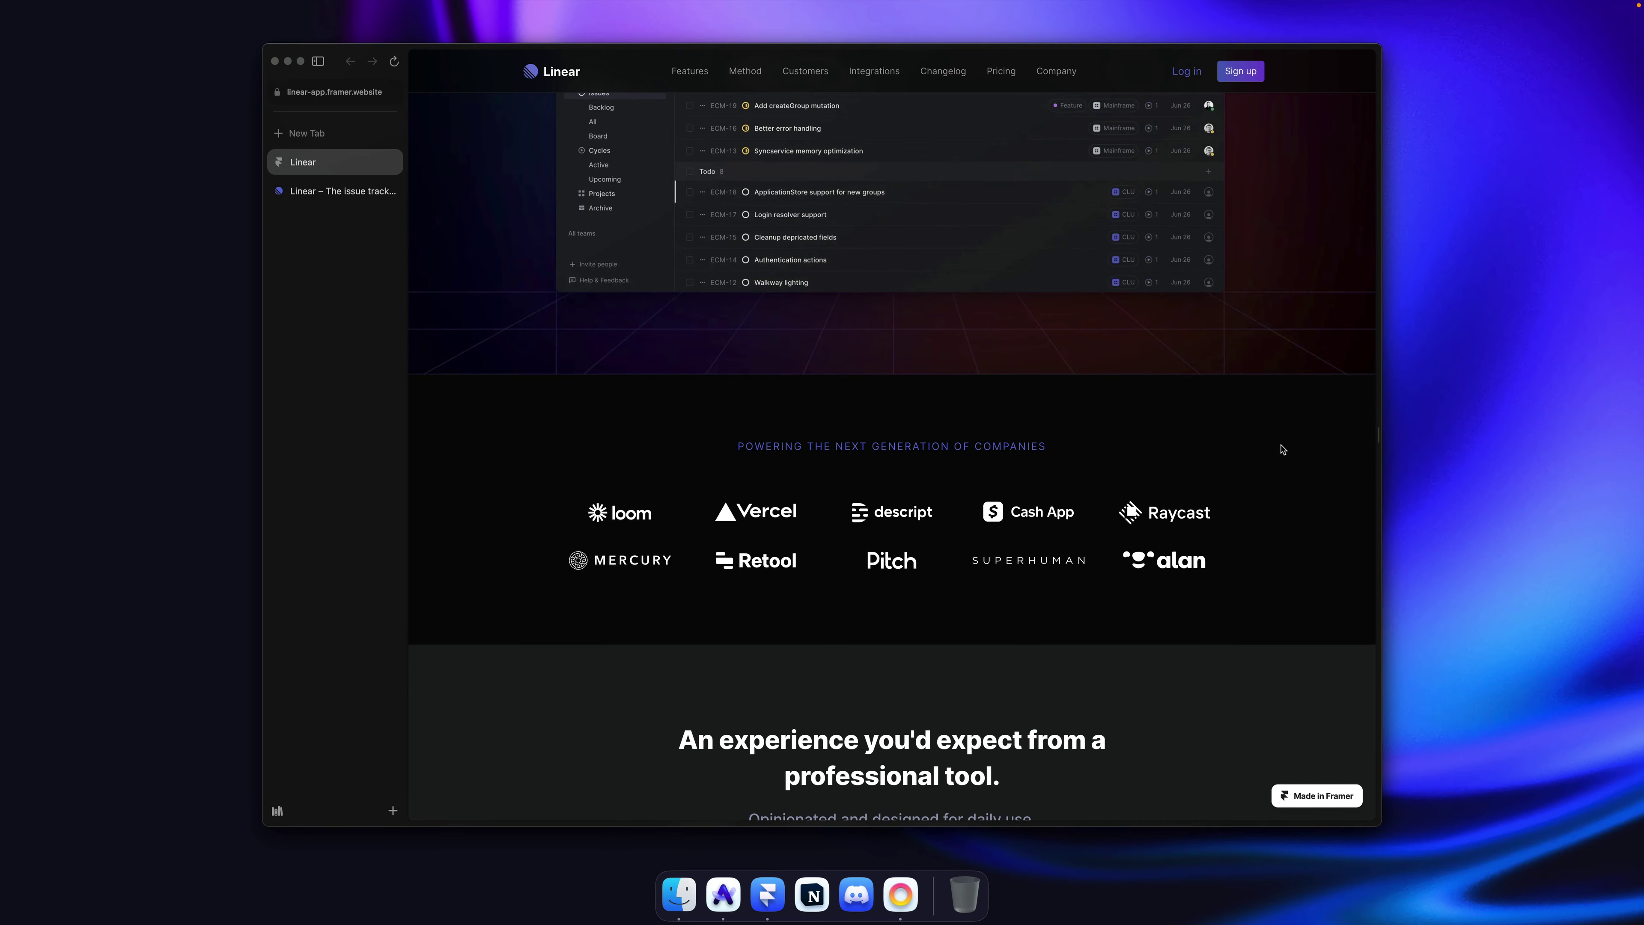
scroll(1273, 497, "down", 20)
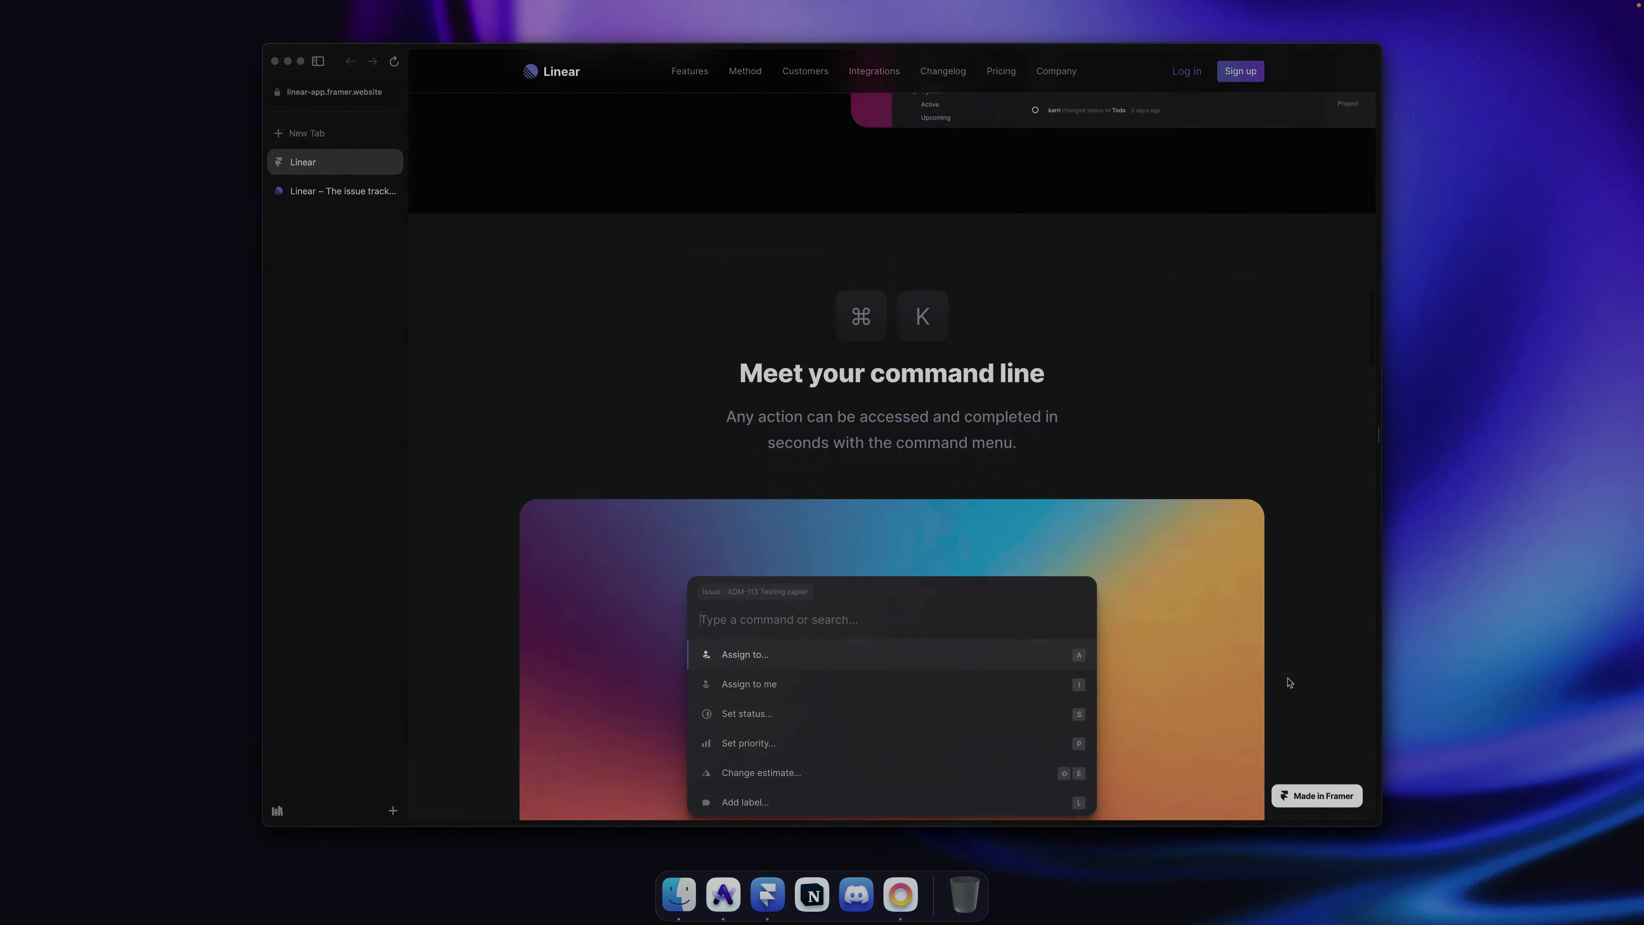
scroll(1290, 682, "down", 5)
scroll(1290, 682, "up", 20)
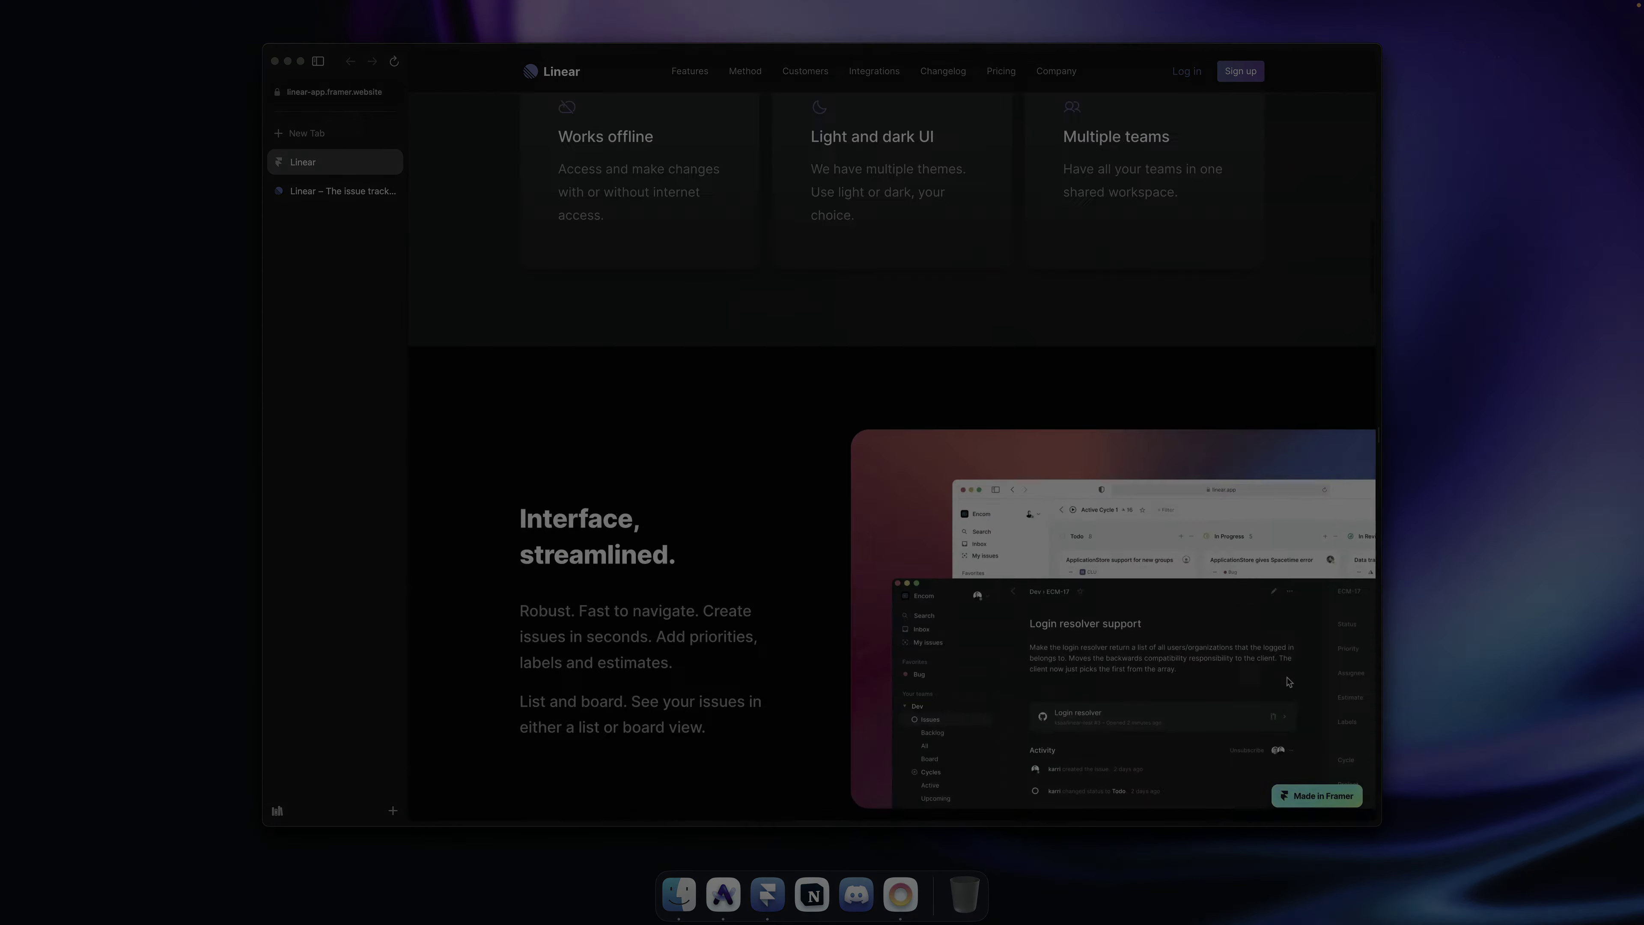
scroll(1290, 682, "up", 5)
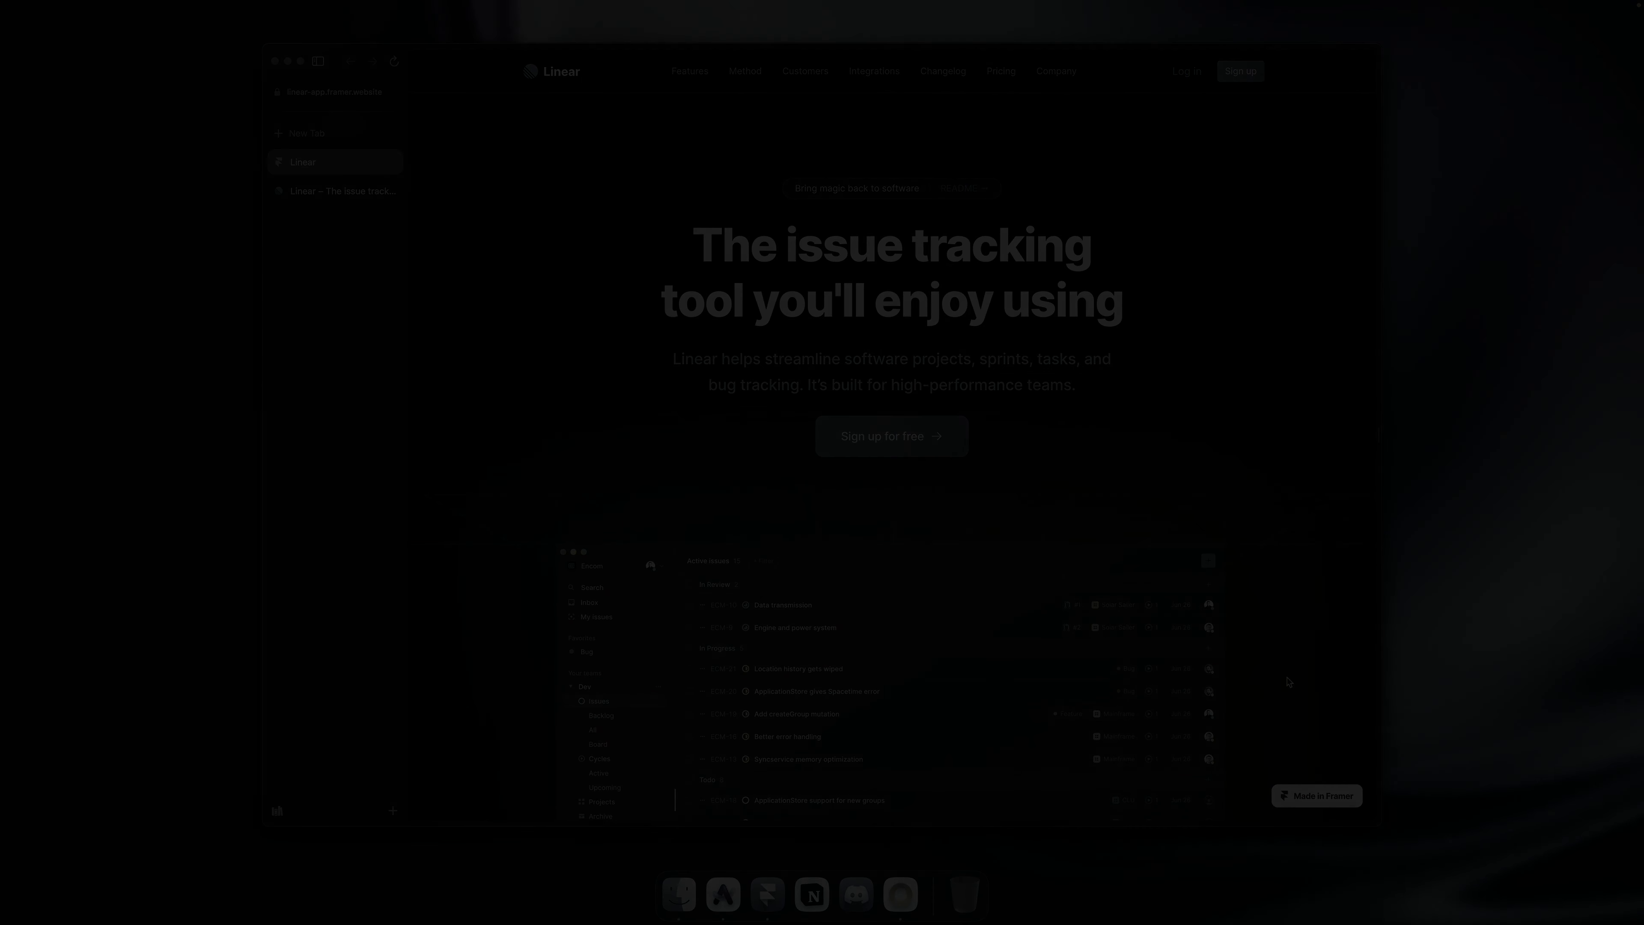